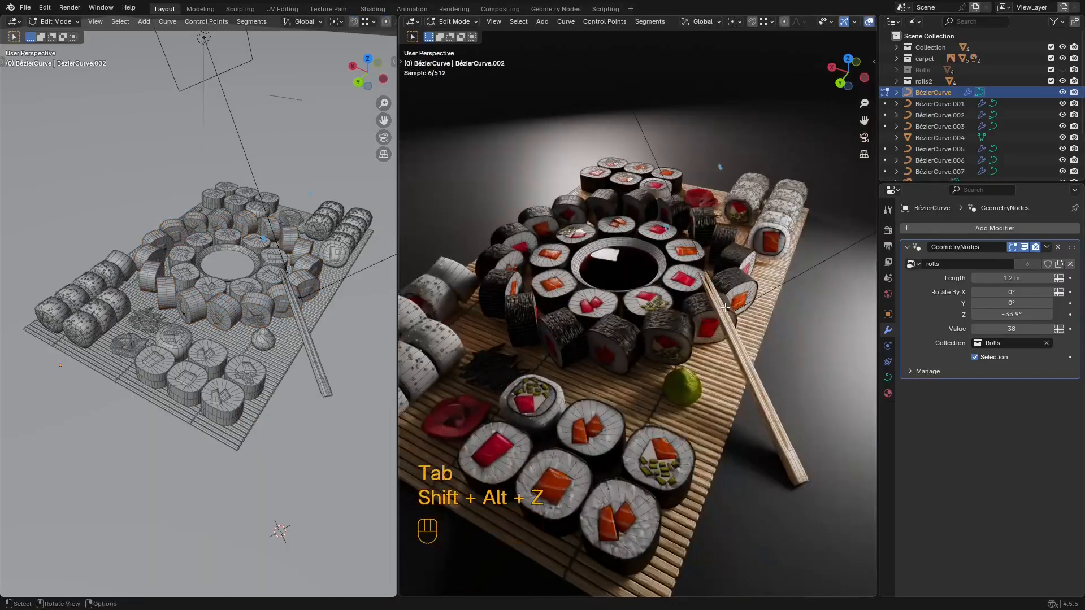
# Step: Duplicate the selected point of the sushi roll ring's curve and place it beside the bamboo mat, keeping its height
pyautogui.keyDown('shift'); pyautogui.moveTo(701, 312); pyautogui.dragTo(644, 311, button='middle'); pyautogui.keyUp('shift')
pyautogui.hotkey('shift', 'd')
pyautogui.hotkey('shift', 'z')
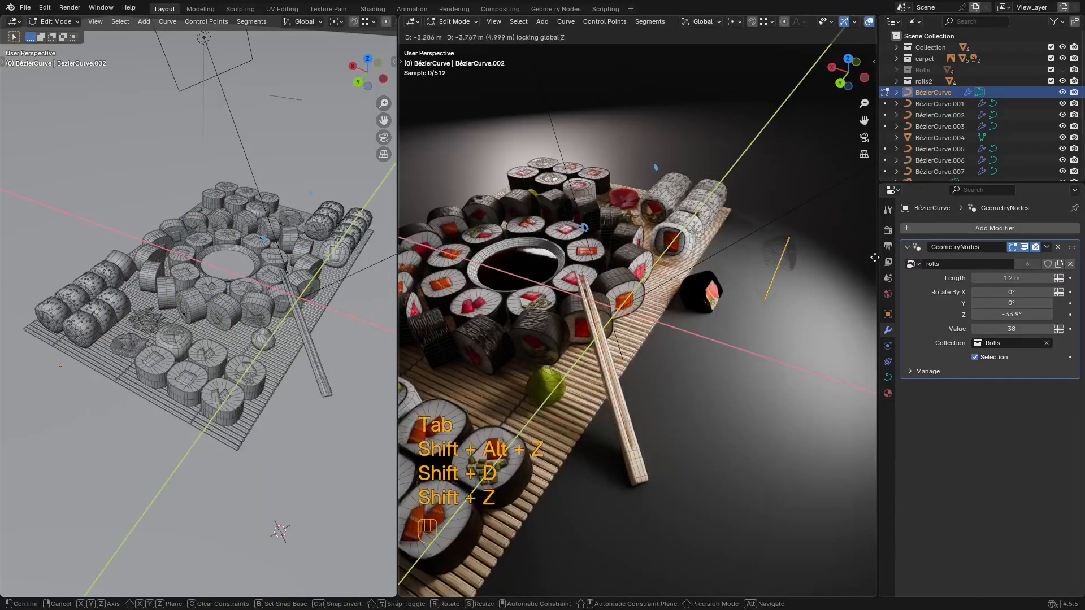
pyautogui.click(820, 251)
# Step: Extrude the duplicated curve point about 6 m along Y and extend it again horizontally into a bent row, finishing in Object Mode
pyautogui.keyDown('shift'); pyautogui.moveTo(637, 240); pyautogui.dragTo(604, 249, button='middle'); pyautogui.keyUp('shift')
pyautogui.press('e')
pyautogui.press('y')
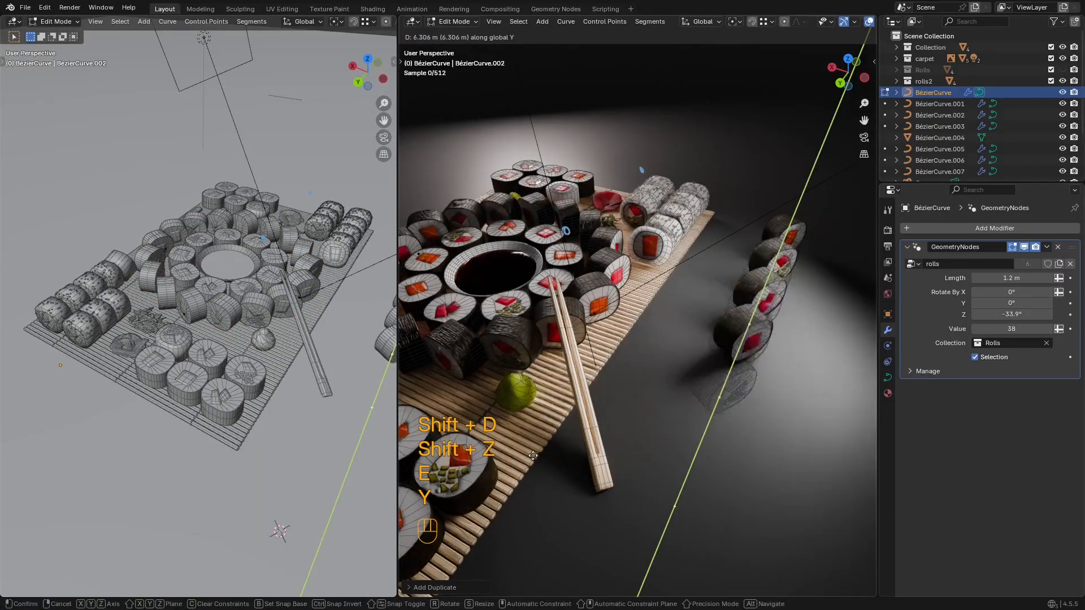
pyautogui.click(531, 435)
pyautogui.scroll(-4, 727, 385)
pyautogui.press('e')
pyautogui.keyDown('shift'); pyautogui.moveTo(726, 384); pyautogui.dragTo(713, 350, button='middle'); pyautogui.keyUp('shift')
pyautogui.hotkey('shift', 'z')
pyautogui.click(726, 352)
pyautogui.scroll(3, 636, 332)
pyautogui.press('Tab')
# Step: Set the rolls Geometry Nodes modifier's collection to rolls2 and hide the overlays in the rendered view
pyautogui.click(1009, 343)
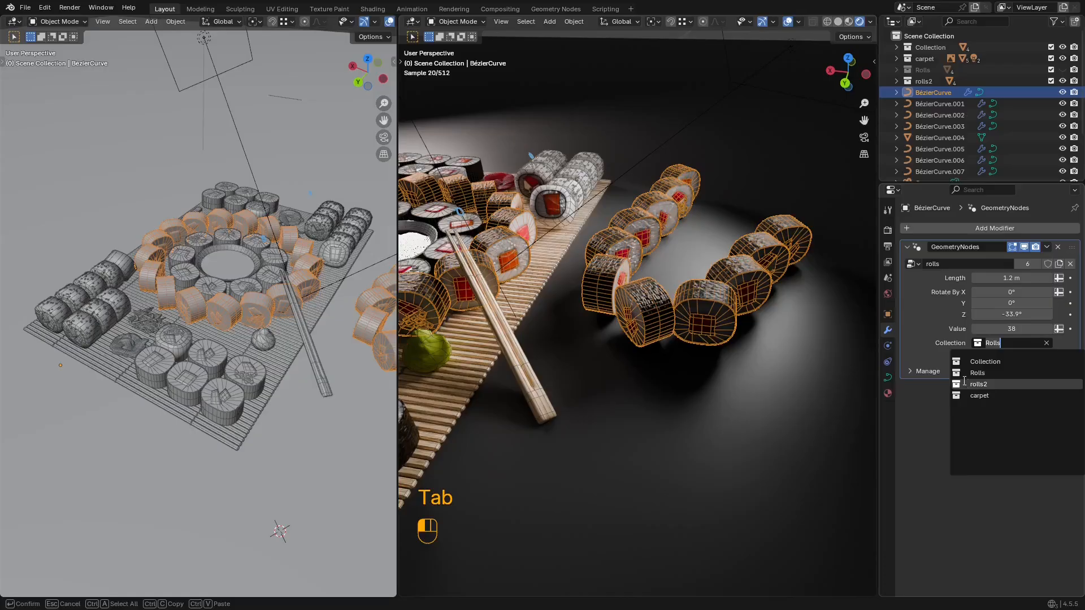
pyautogui.click(1006, 378)
pyautogui.hotkey('shift', 'alt', 'z')
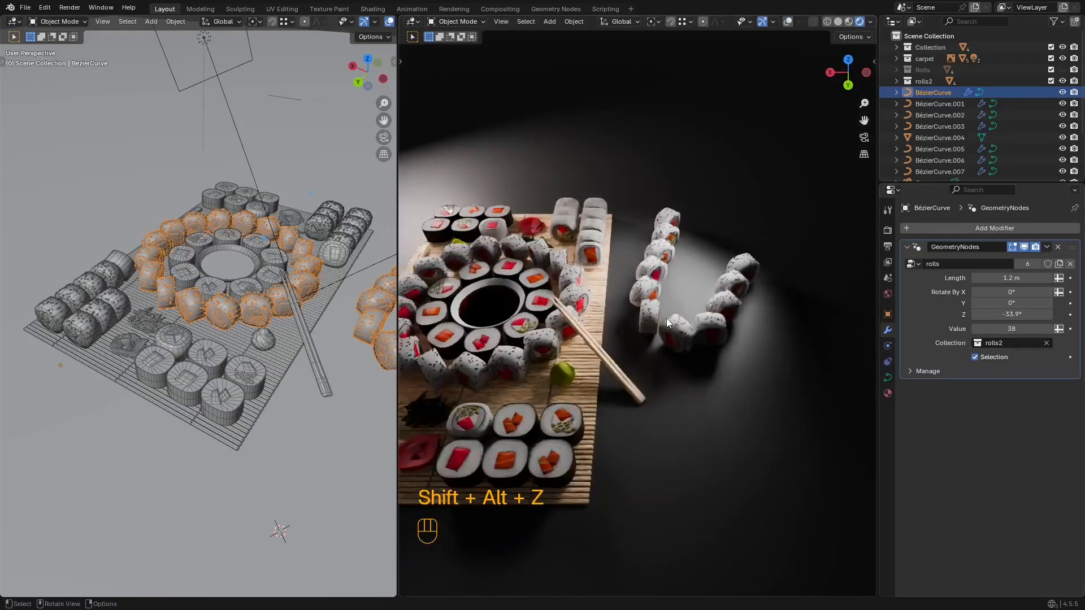
# Step: Examine the rendered sushi arrangement from several angles, including a close-up of the soy sauce bowl and surrounding rolls
pyautogui.scroll(2, 666, 318)
pyautogui.moveTo(666, 317); pyautogui.dragTo(632, 302, button='middle')
pyautogui.keyDown('shift'); pyautogui.moveTo(632, 303); pyautogui.dragTo(647, 341, button='middle'); pyautogui.keyUp('shift')
pyautogui.scroll(2, 672, 318)
pyautogui.scroll(-2, 672, 318)
pyautogui.scroll(2, 678, 334)
pyautogui.scroll(1, 679, 334)
pyautogui.moveTo(647, 342); pyautogui.dragTo(625, 386, button='middle')
pyautogui.scroll(4, 625, 386)
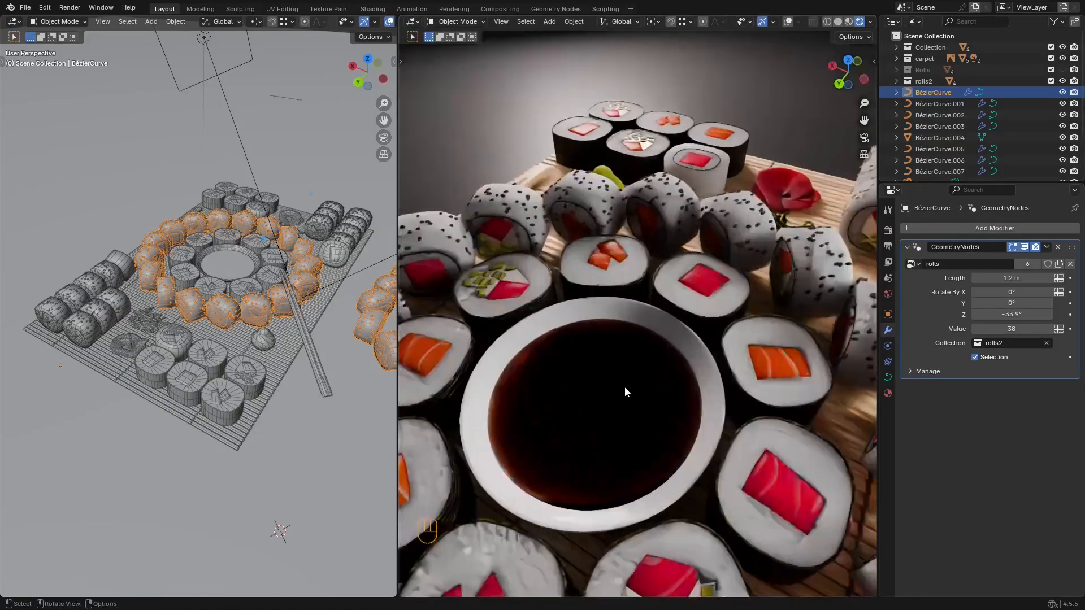
pyautogui.scroll(-6, 683, 336)
pyautogui.moveTo(684, 335); pyautogui.dragTo(620, 329, button='middle')
pyautogui.scroll(-3, 629, 331)
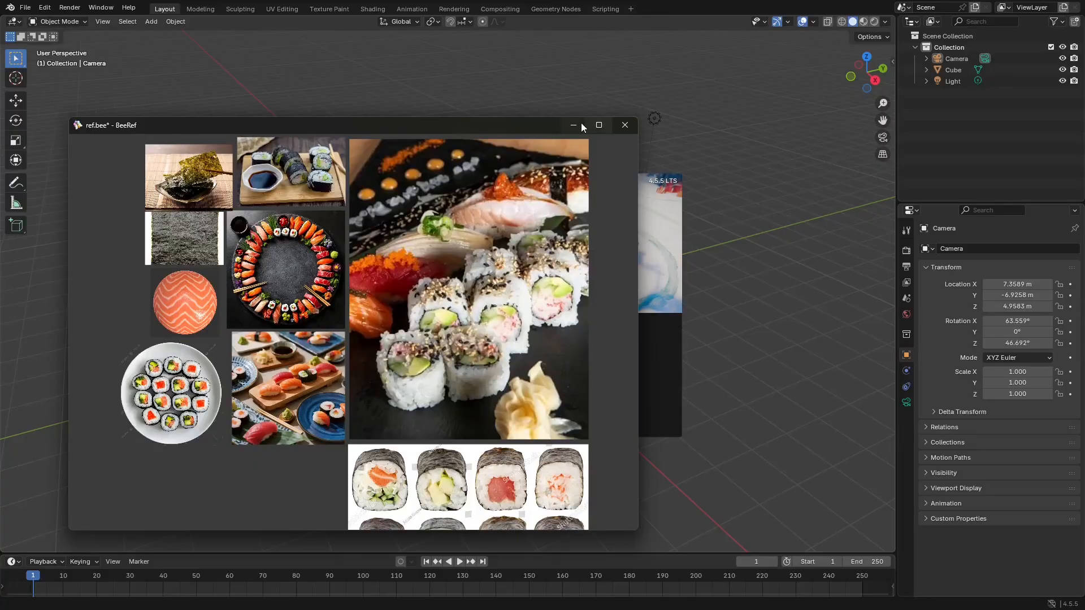
# Step: Minimize the BeeRef reference board and dismiss the Blender splash screen
pyautogui.click(574, 125)
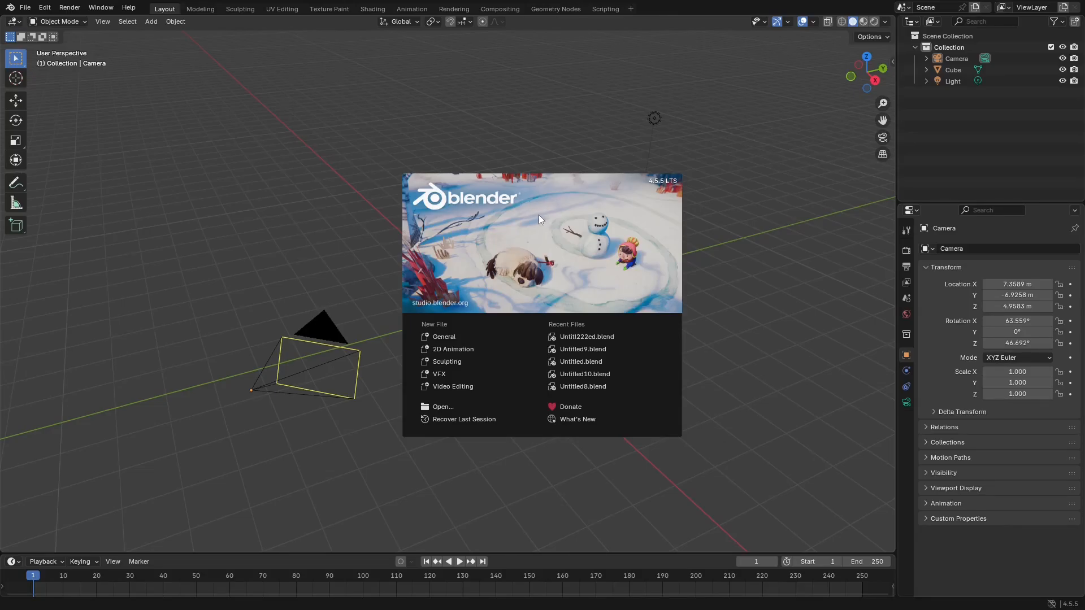
pyautogui.click(619, 273)
# Step: Select the default cube in the new scene, leaving the viewport overlays switched on
pyautogui.moveTo(520, 275); pyautogui.dragTo(520, 264, button='middle')
pyautogui.keyDown('shift'); pyautogui.moveTo(520, 264); pyautogui.dragTo(544, 239, button='middle'); pyautogui.keyUp('shift')
pyautogui.hotkey('shift', 'alt', 'z')
pyautogui.hotkey('shift', 'alt', 'z')
pyautogui.click(527, 263)
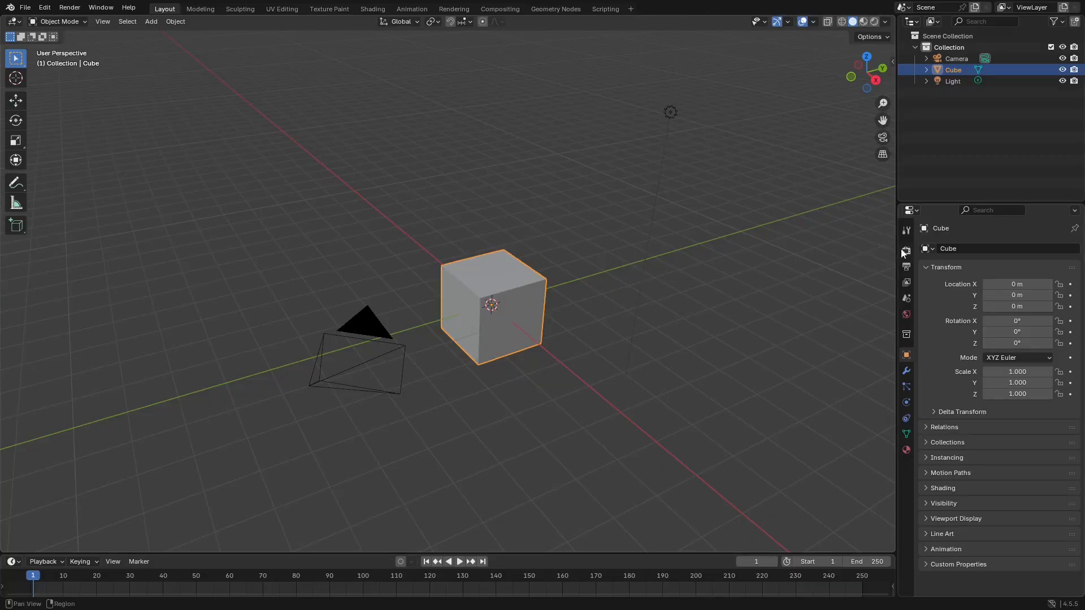
# Step: Widen the outliner and properties area slightly at the expense of the 3D viewport
pyautogui.moveTo(501, 312); pyautogui.dragTo(528, 352, button='middle')
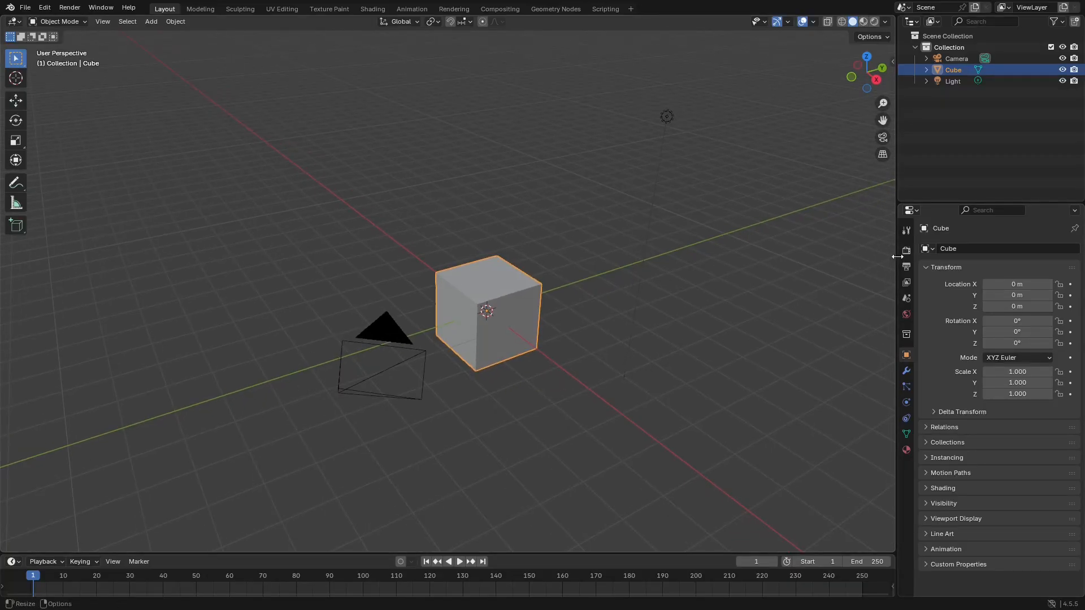
pyautogui.moveTo(897, 249); pyautogui.dragTo(880, 249)
pyautogui.moveTo(503, 365); pyautogui.dragTo(520, 304, button='middle')
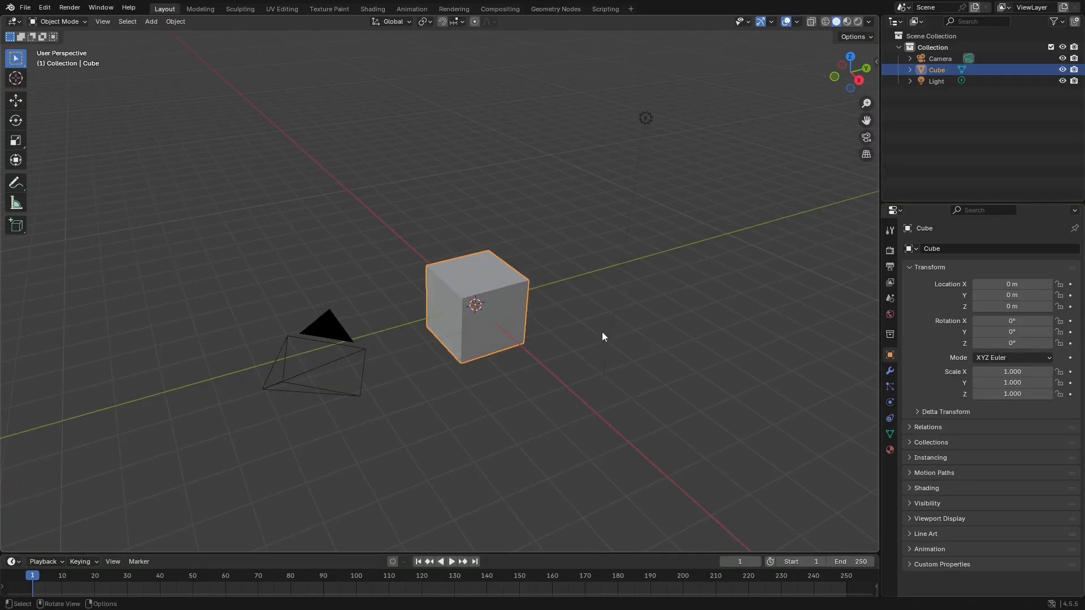
# Step: Switch the viewport shading to Rendered to preview the default cube
pyautogui.press('z')
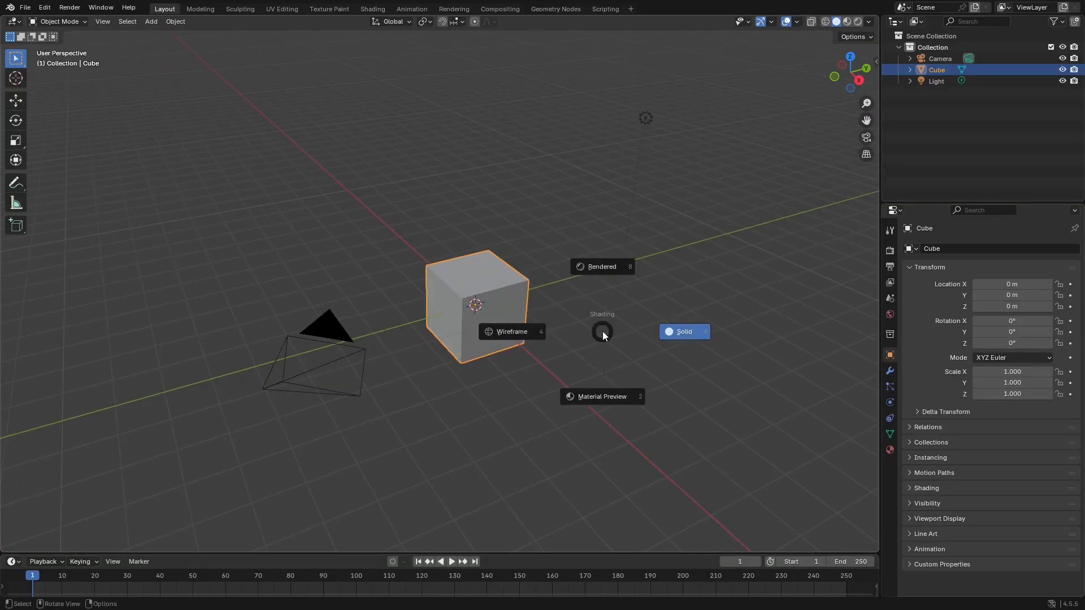
pyautogui.click(600, 264)
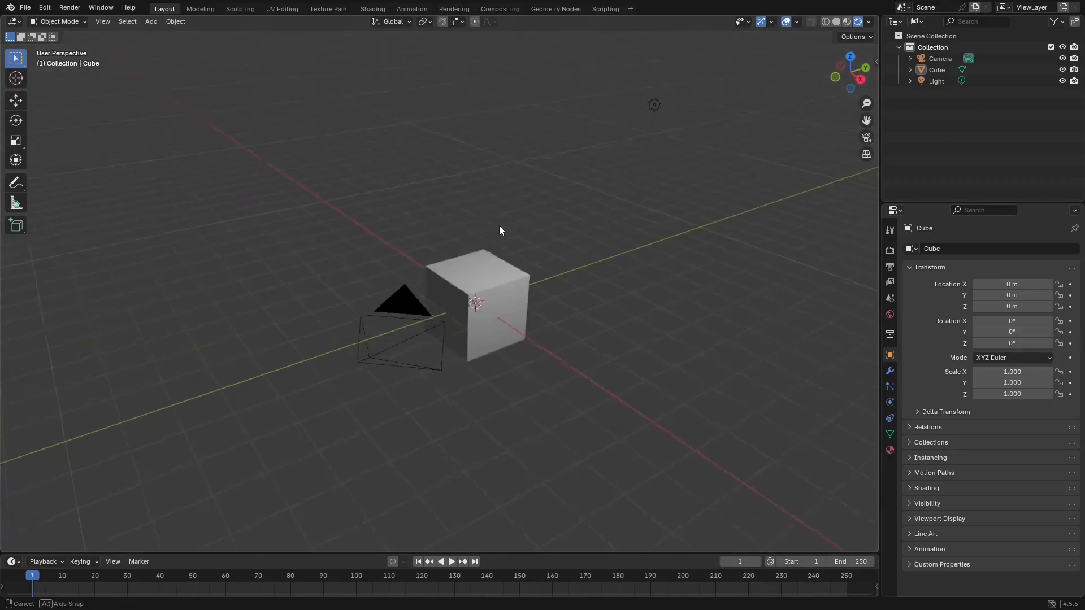
pyautogui.moveTo(499, 225)
pyautogui.mouseDown(button='middle')
pyautogui.moveTo(482, 230)
pyautogui.moveTo(508, 243)
pyautogui.moveTo(550, 218)
pyautogui.moveTo(493, 235)
pyautogui.mouseUp(button='middle')
pyautogui.scroll(-4, 450, 252)
pyautogui.press('z')
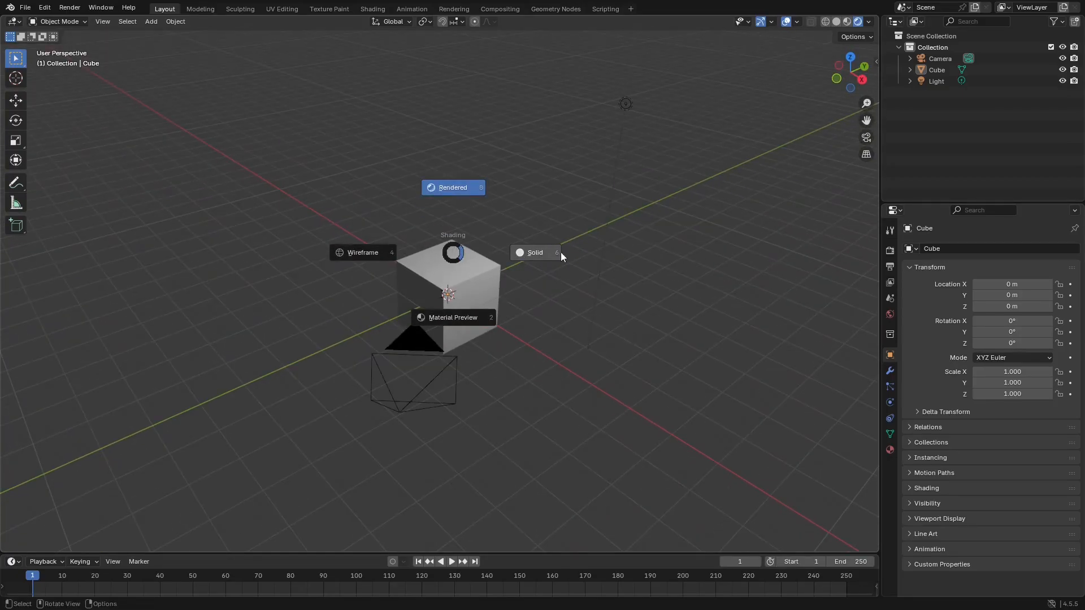
pyautogui.click(454, 164)
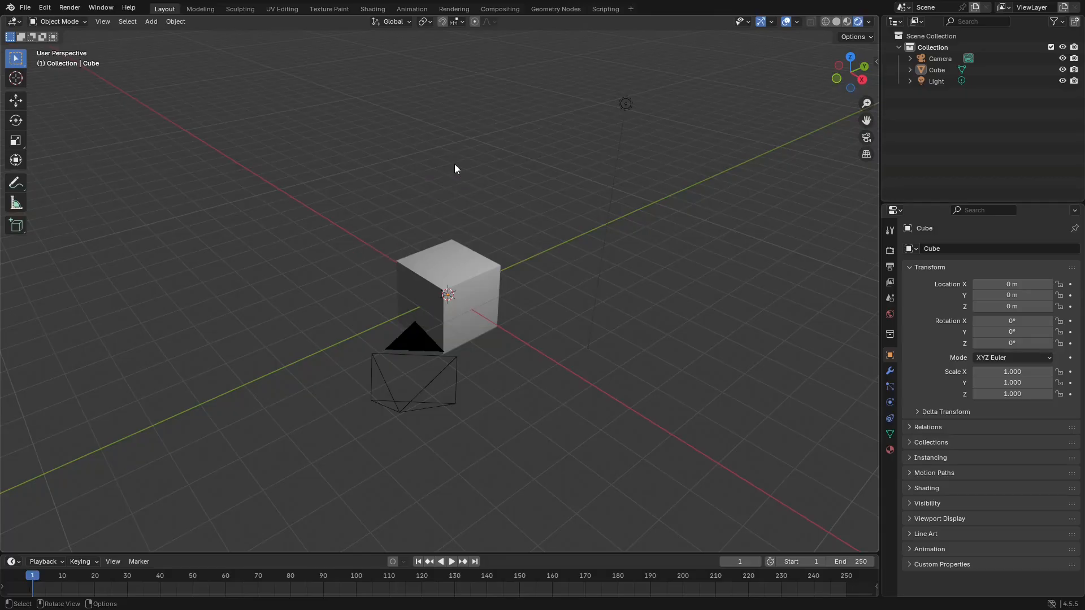
# Step: Change the scene's render engine to Cycles and check the cube in the rendered view
pyautogui.click(889, 250)
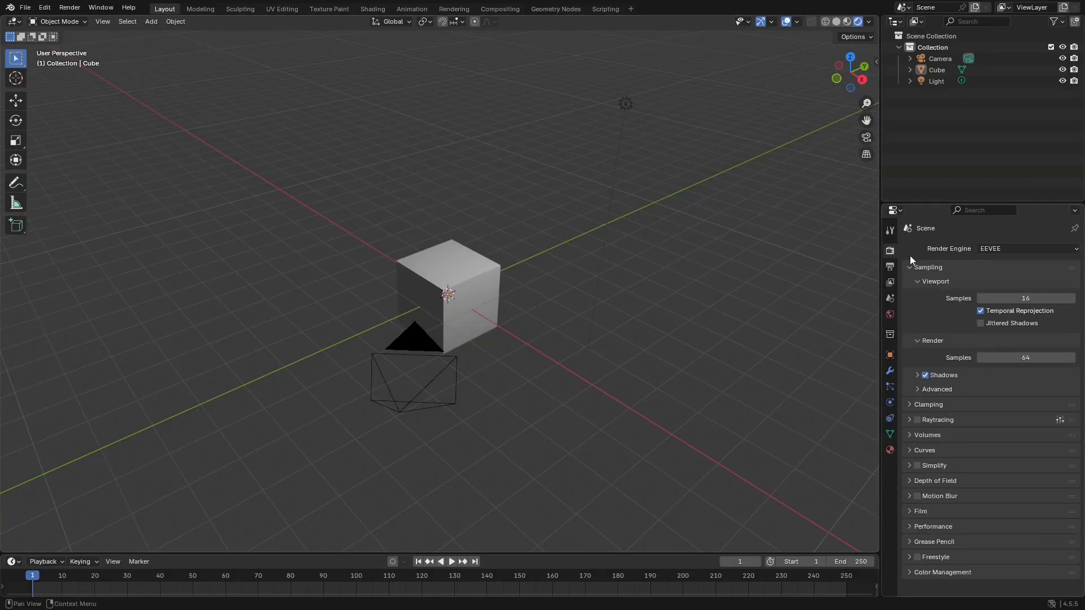
pyautogui.click(1002, 249)
pyautogui.click(1002, 247)
pyautogui.click(998, 249)
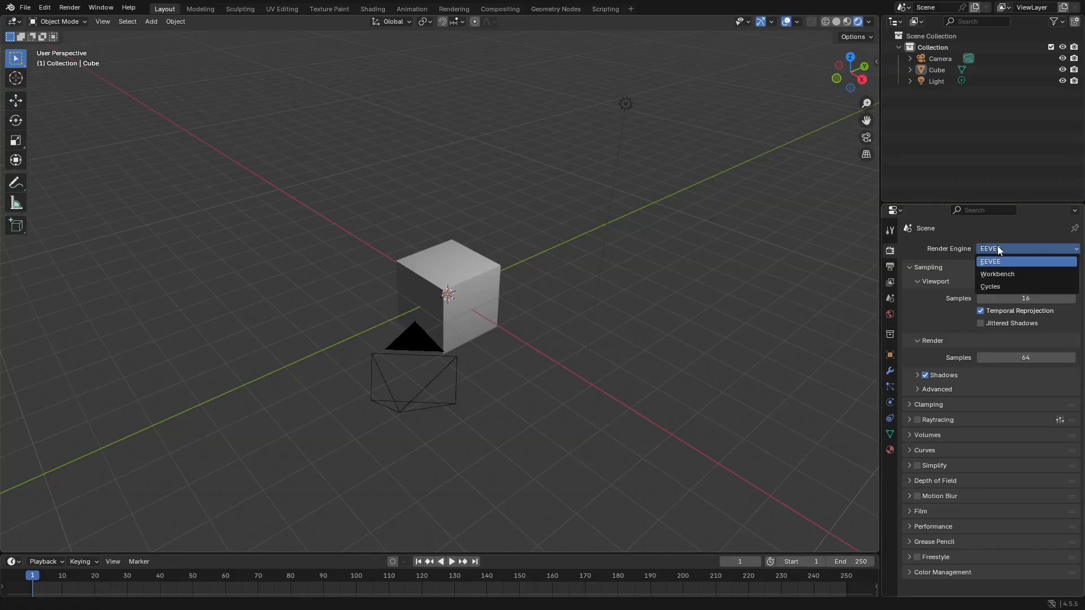
pyautogui.click(998, 283)
pyautogui.scroll(2, 511, 287)
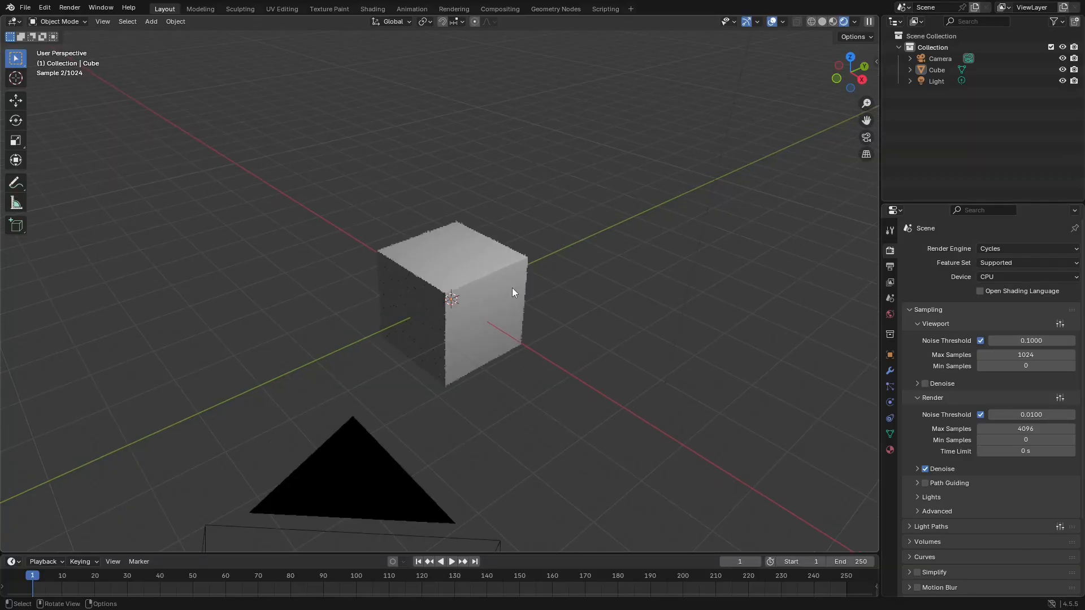
pyautogui.moveTo(679, 263); pyautogui.dragTo(641, 261, button='middle')
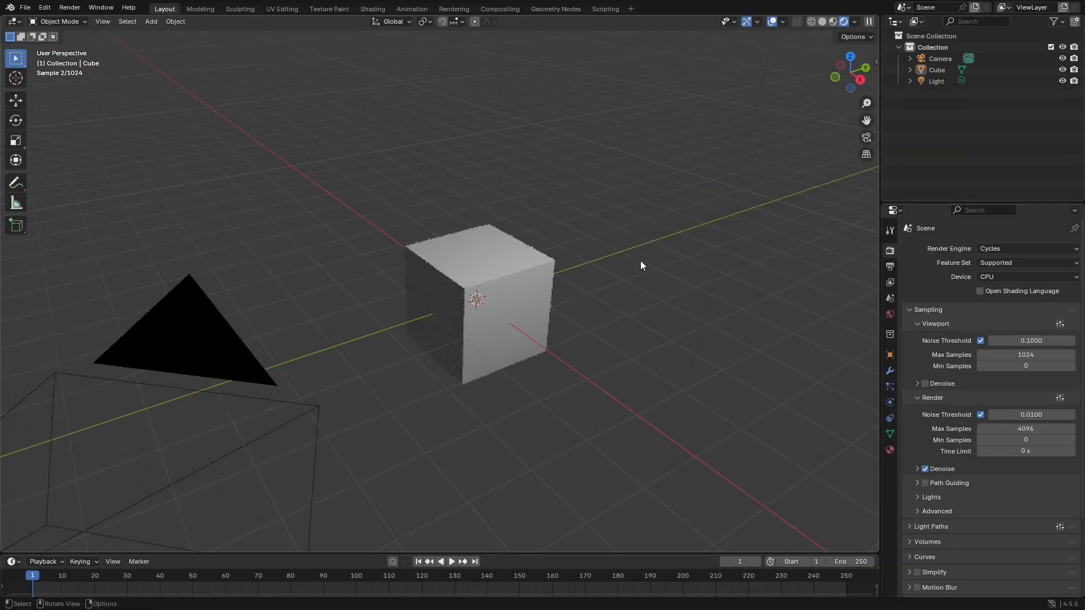
pyautogui.scroll(-2, 536, 257)
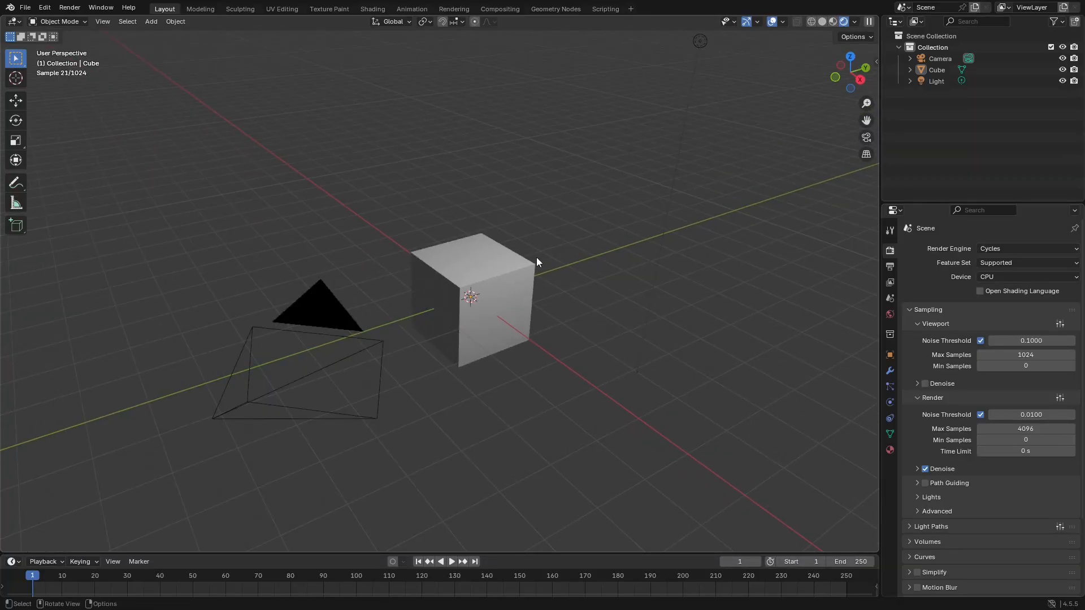
# Step: Set the Cycles device to GPU Compute and return the viewport shading to Solid
pyautogui.click(1023, 276)
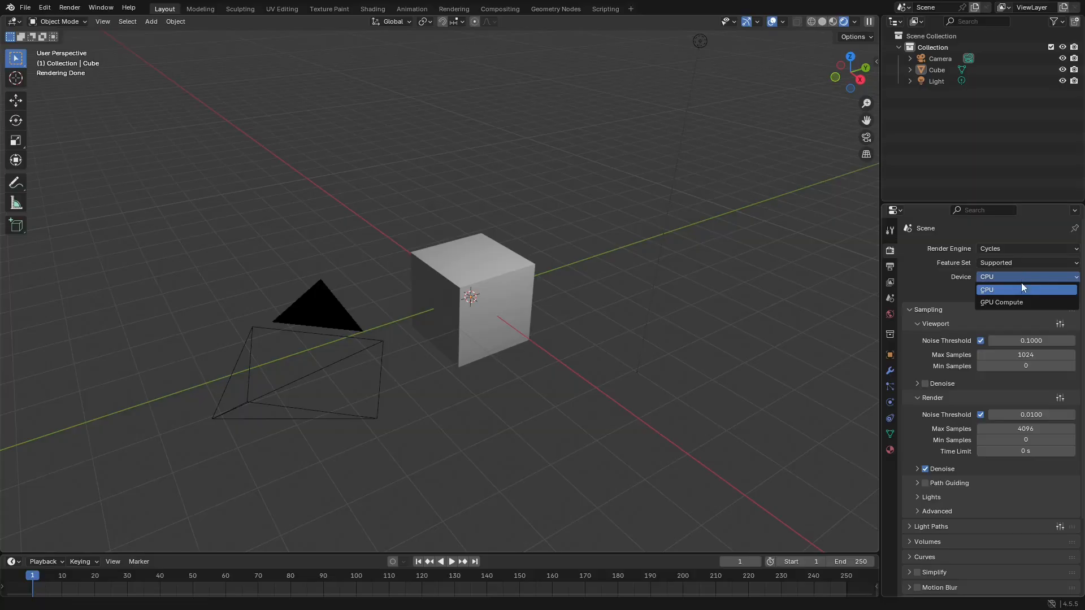
pyautogui.click(1019, 301)
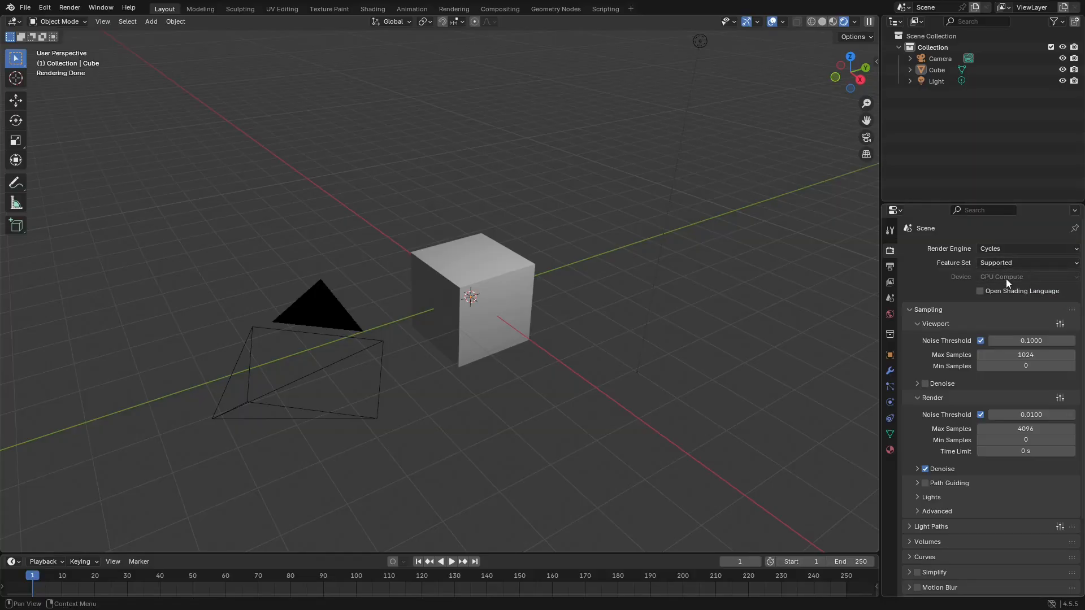
pyautogui.press('z')
pyautogui.click(604, 272)
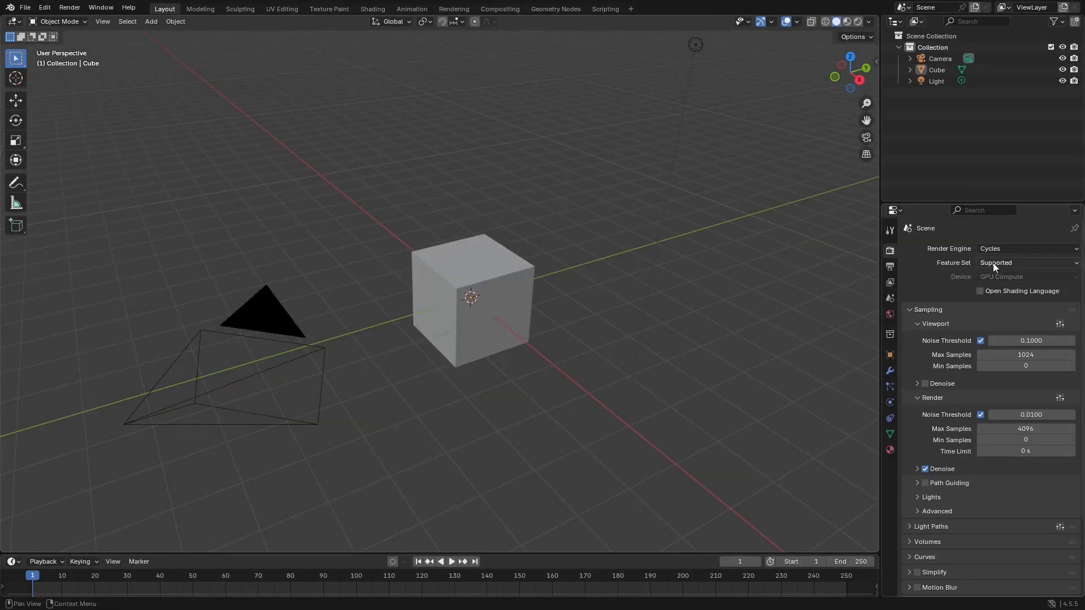
pyautogui.moveTo(581, 272); pyautogui.dragTo(590, 273, button='middle')
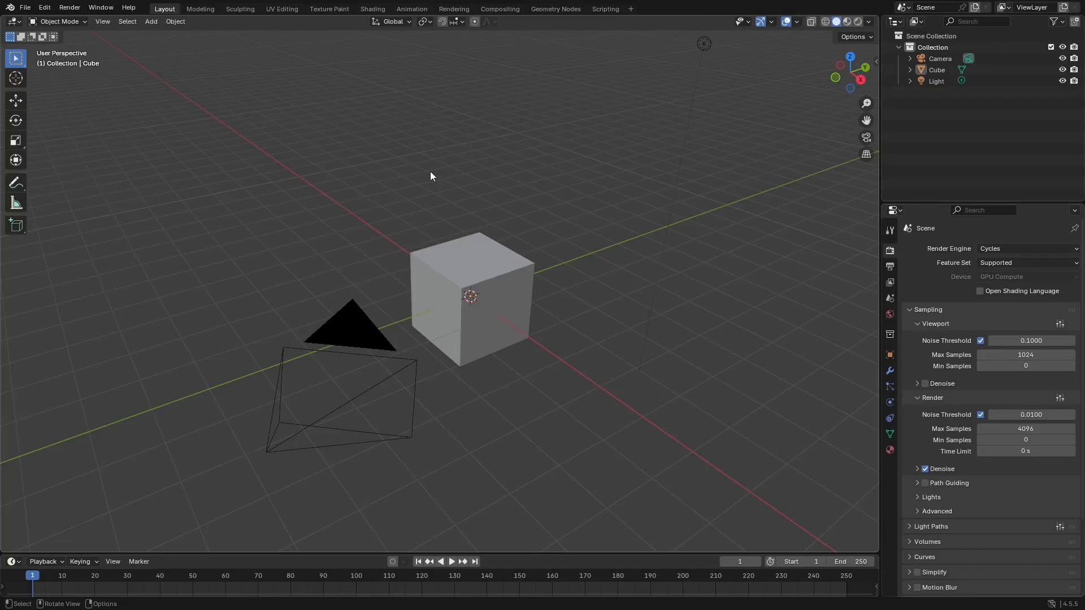
# Step: In the system preferences, set the Cycles Render Devices to OptiX
pyautogui.click(46, 9)
pyautogui.click(100, 153)
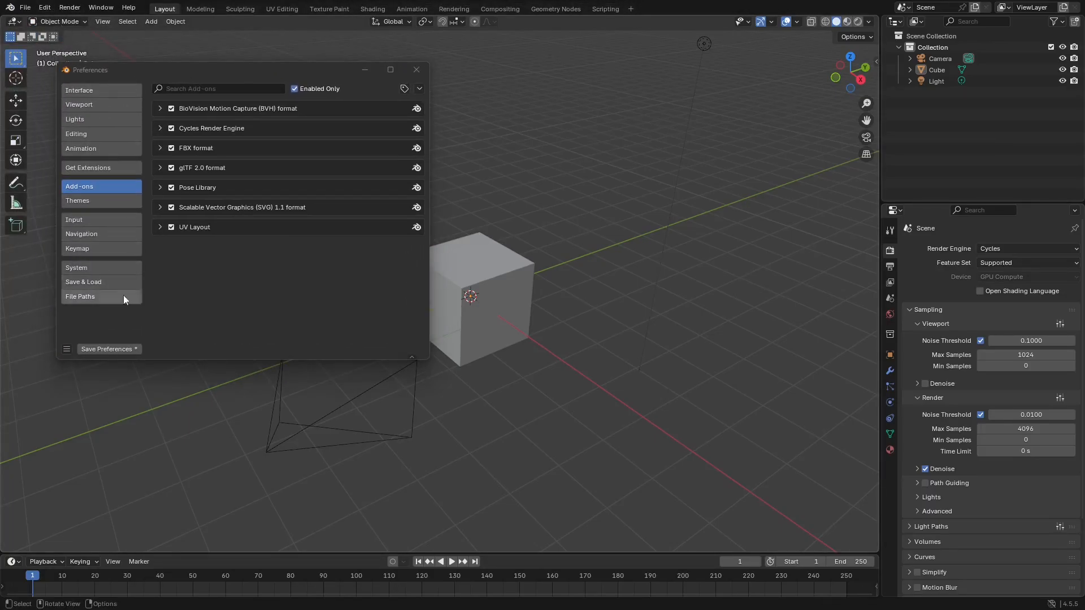
pyautogui.click(94, 299)
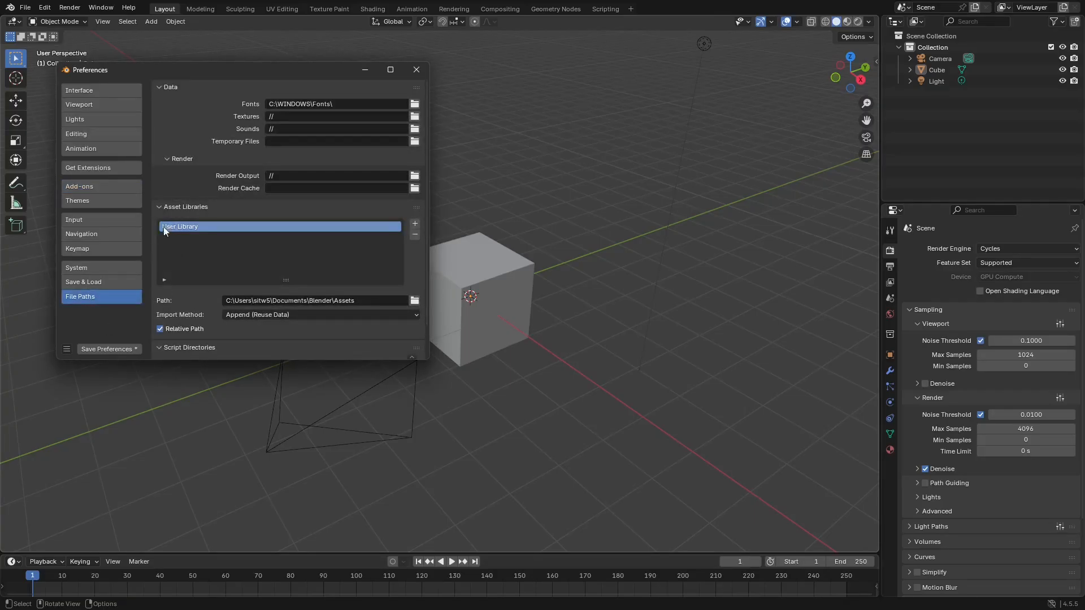
pyautogui.click(104, 267)
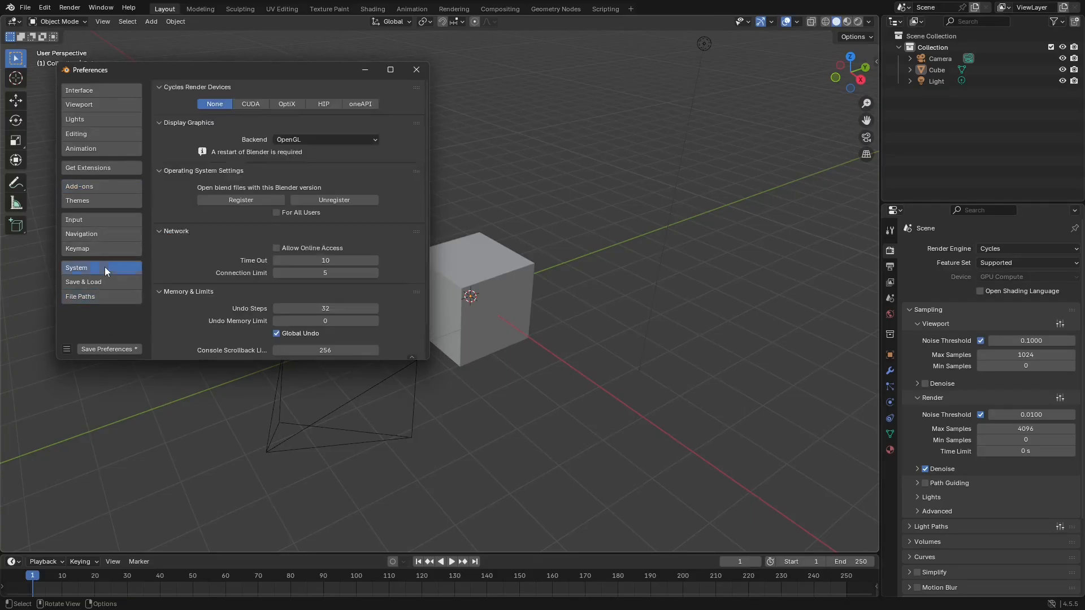
pyautogui.click(277, 104)
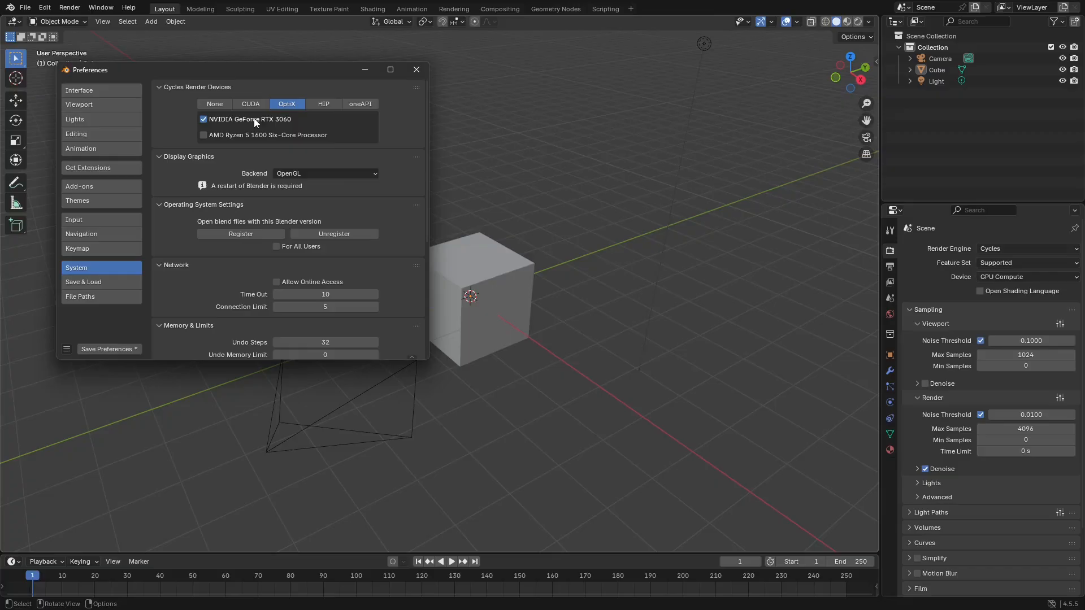
# Step: Try the CUDA and None options for the Cycles render devices, ending back on OptiX
pyautogui.click(244, 135)
pyautogui.click(250, 104)
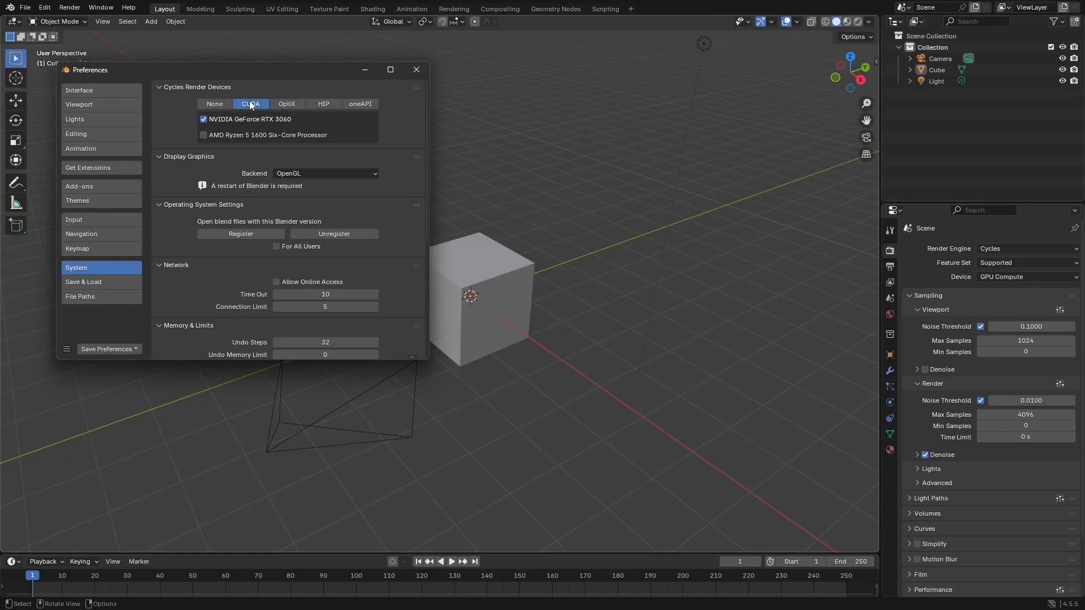
pyautogui.click(229, 103)
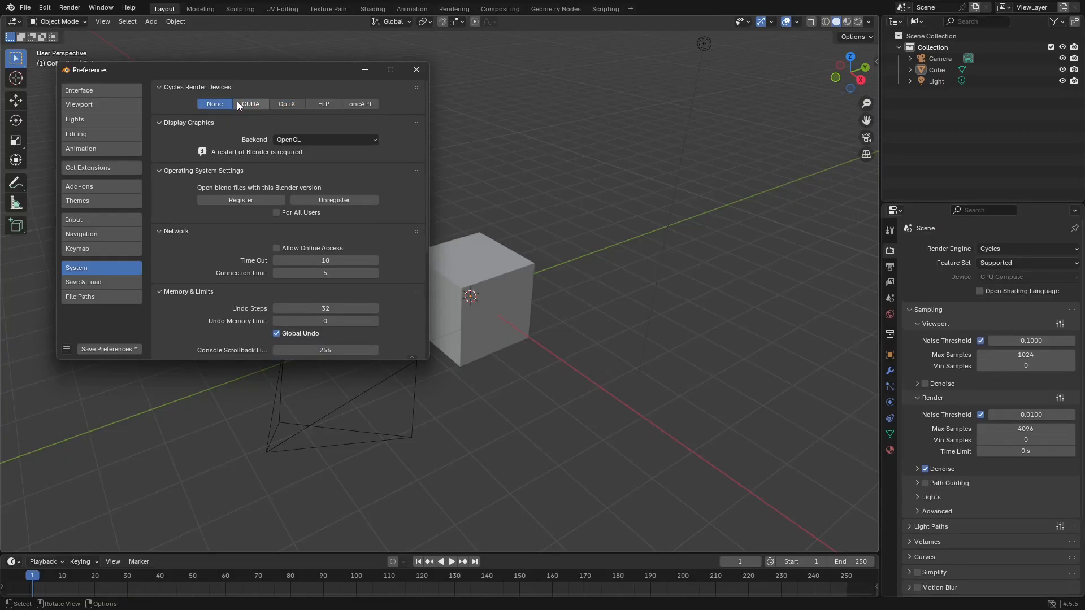
pyautogui.click(282, 104)
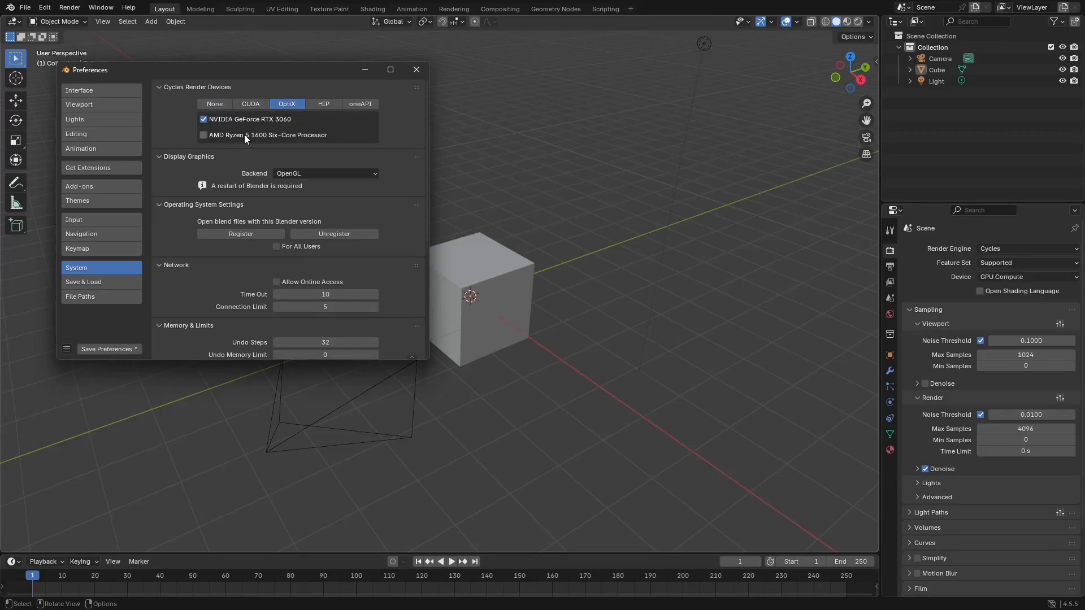
pyautogui.click(250, 104)
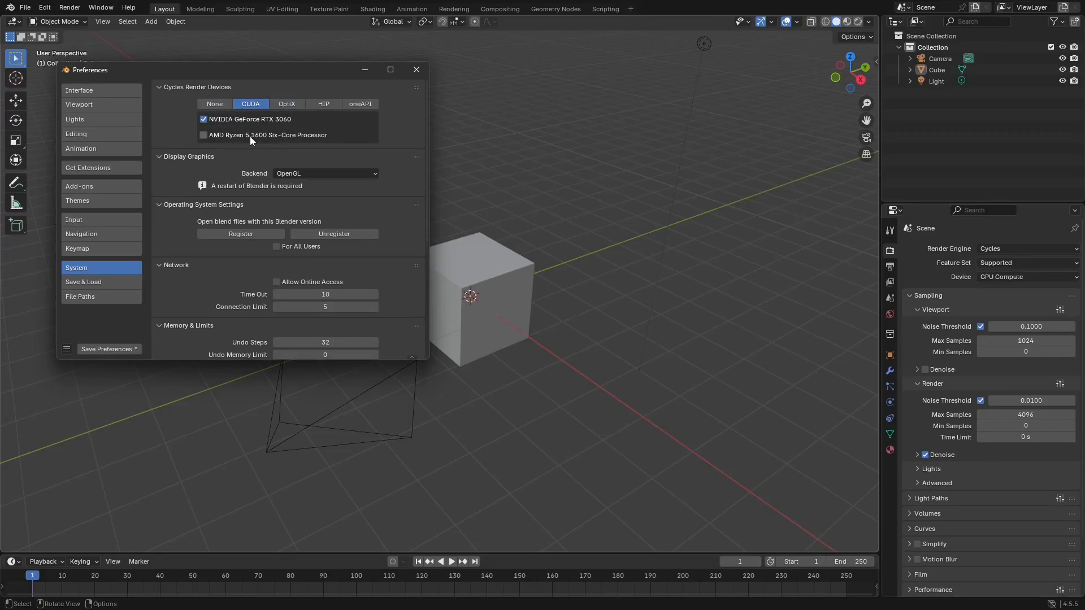
pyautogui.click(282, 105)
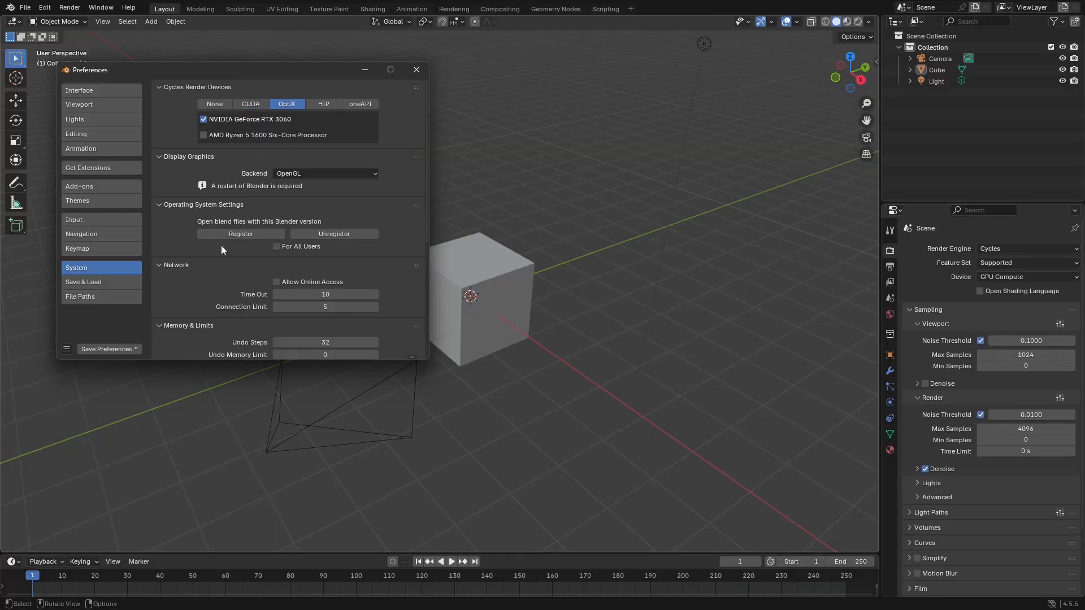
# Step: Save the preferences and select GPU Compute as the Cycles rendering device for the scene
pyautogui.click(67, 348)
pyautogui.click(85, 312)
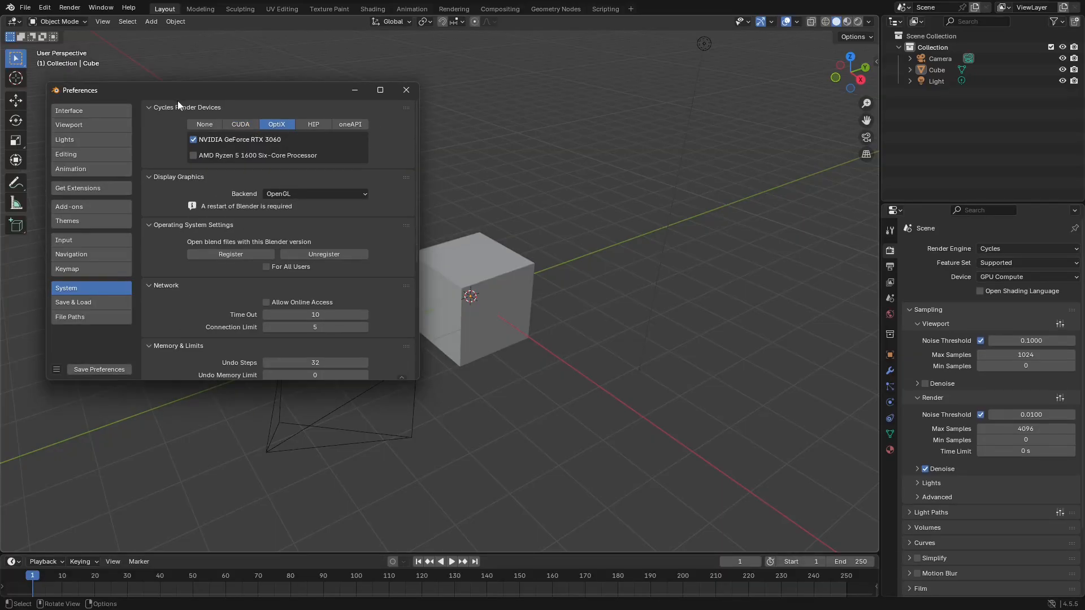
pyautogui.click(1006, 280)
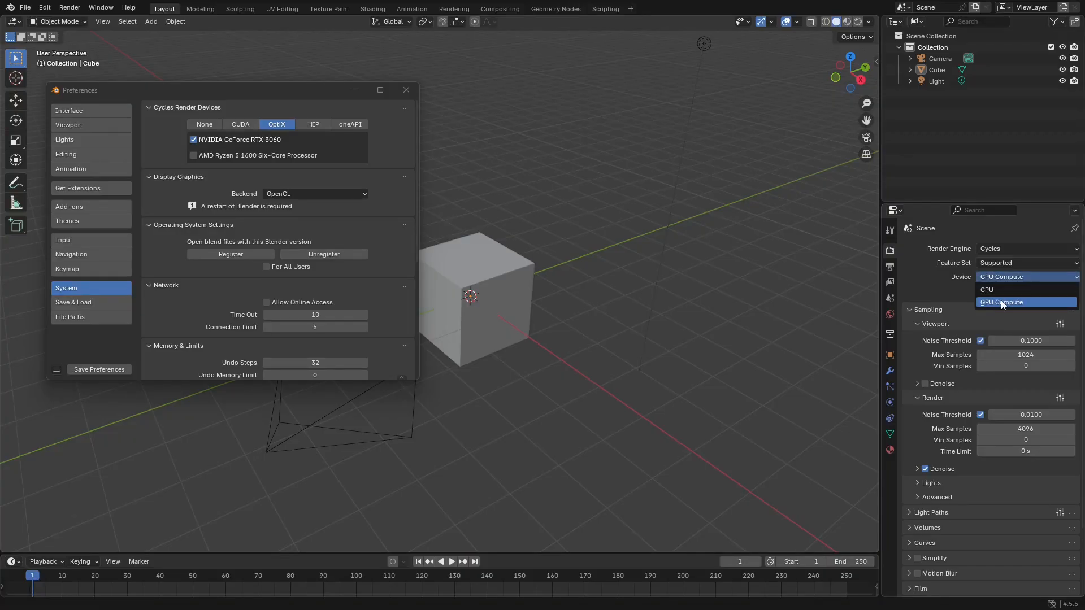
pyautogui.click(1001, 302)
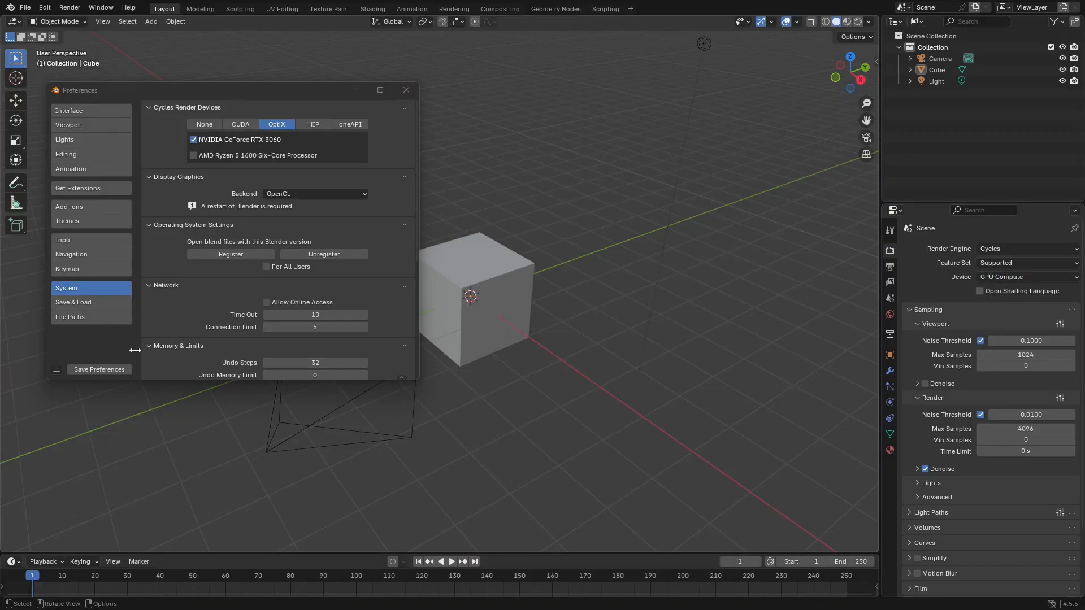
# Step: Save the current preferences and close the Preferences window
pyautogui.click(57, 369)
pyautogui.click(79, 335)
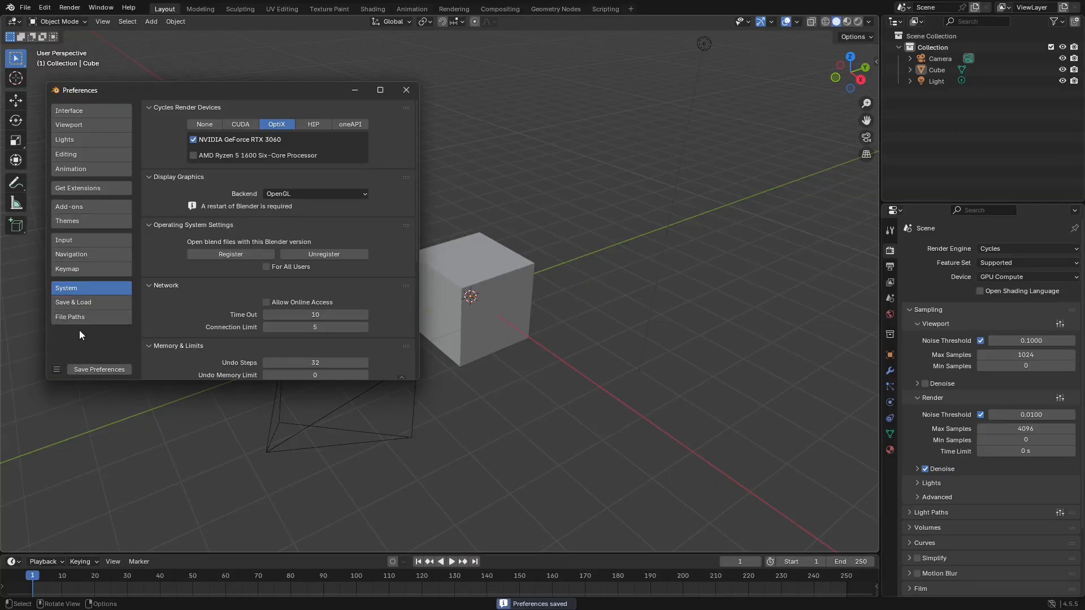
pyautogui.click(406, 89)
# Step: Preview the default cube in Rendered viewport shading from several angles
pyautogui.moveTo(569, 191)
pyautogui.mouseDown(button='middle')
pyautogui.moveTo(450, 192)
pyautogui.moveTo(503, 214)
pyautogui.mouseUp(button='middle')
pyautogui.press('z')
pyautogui.click(517, 146)
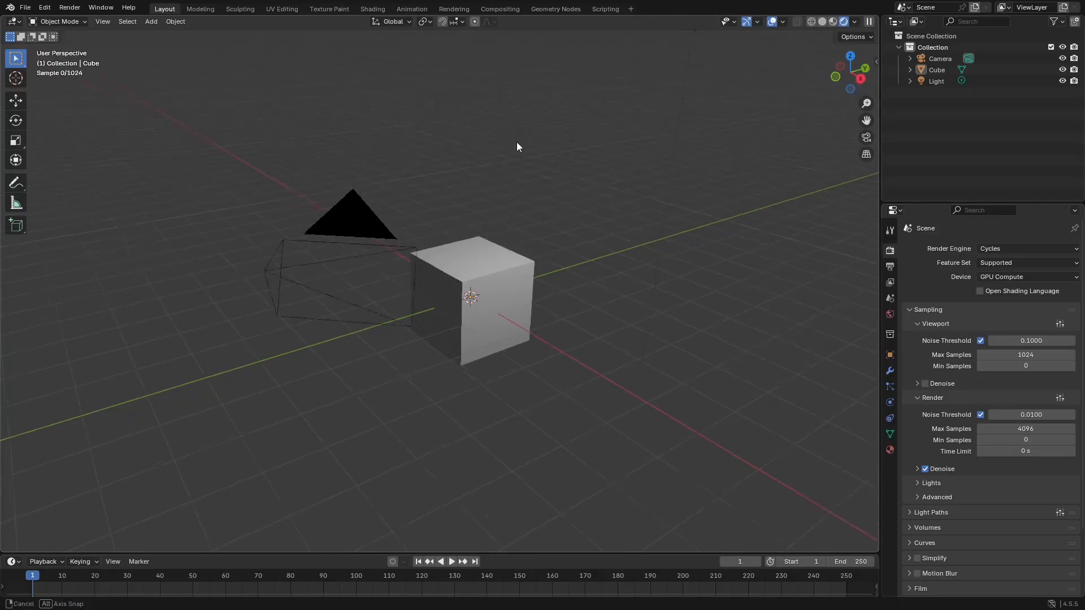
pyautogui.moveTo(517, 147); pyautogui.dragTo(501, 165, button='middle')
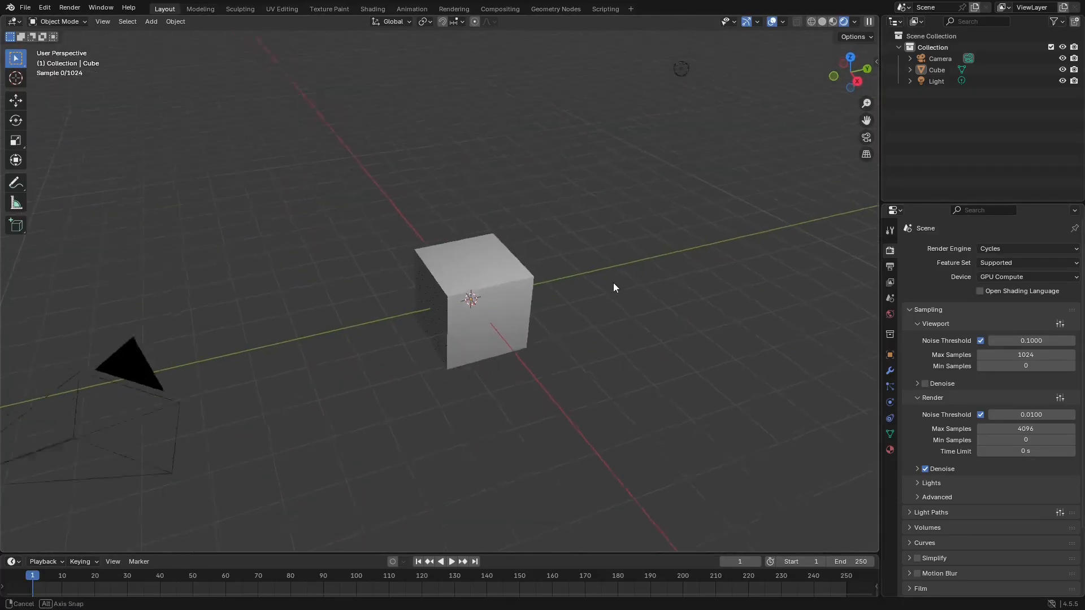
pyautogui.moveTo(615, 287); pyautogui.dragTo(644, 286, button='middle')
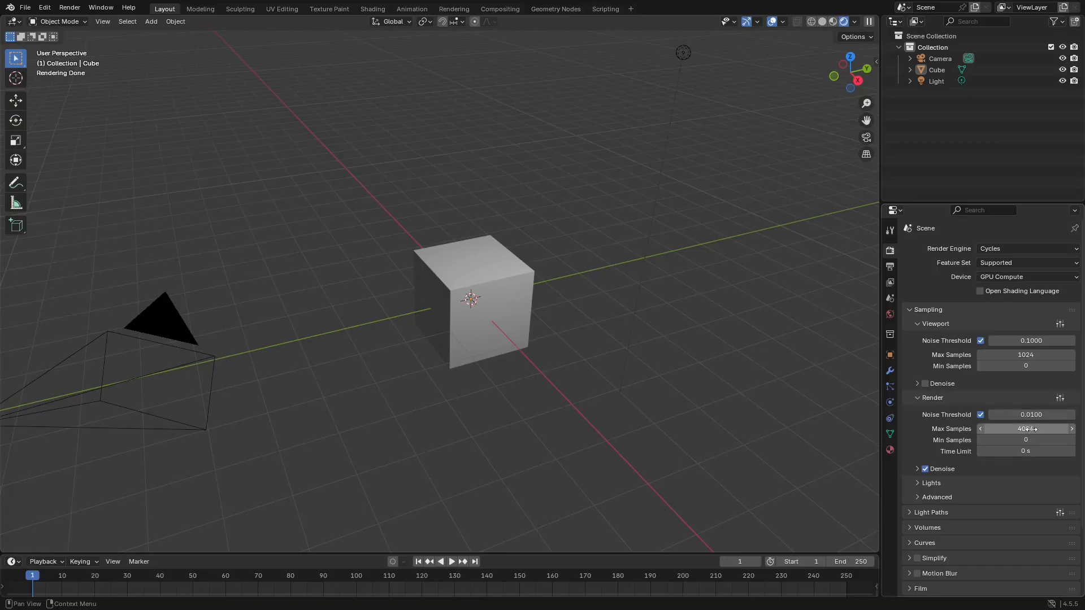
# Step: Collapse the Sampling settings in the render properties and return the viewport shading to Solid
pyautogui.scroll(-3, 1012, 370)
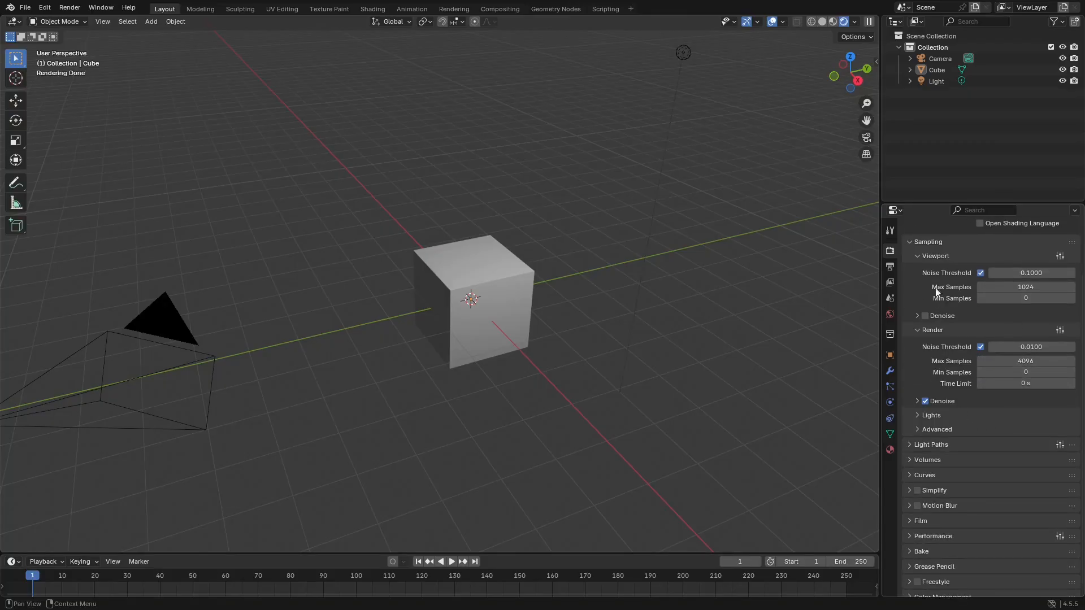
pyautogui.click(915, 248)
pyautogui.moveTo(695, 292); pyautogui.dragTo(651, 267, button='middle')
pyautogui.moveTo(702, 335); pyautogui.dragTo(574, 269, button='middle')
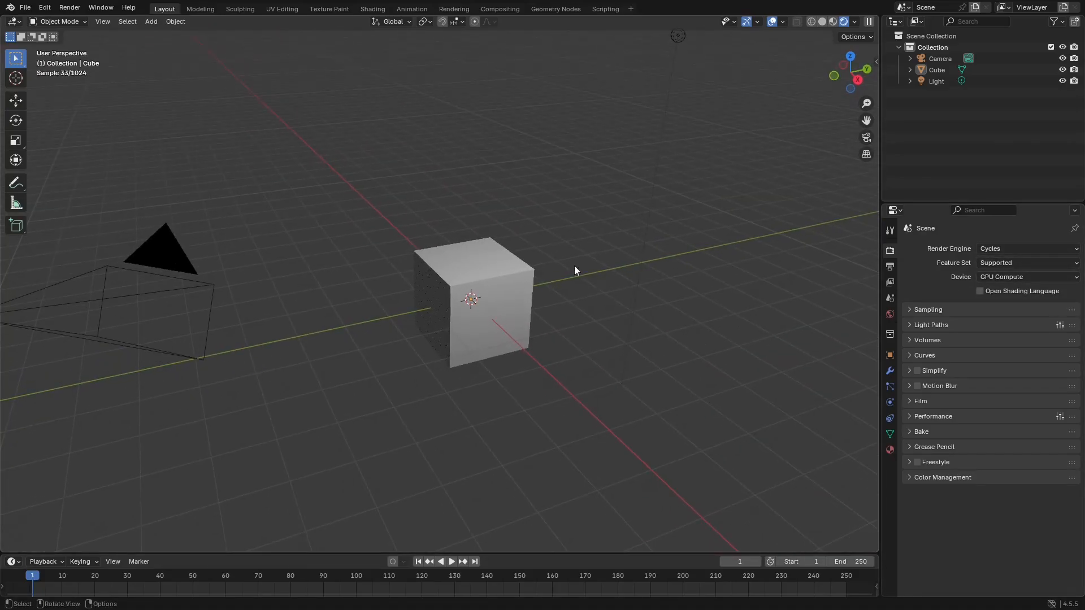
pyautogui.moveTo(653, 341); pyautogui.dragTo(666, 340, button='middle')
pyautogui.press('z')
pyautogui.click(587, 310)
pyautogui.scroll(-1, 688, 306)
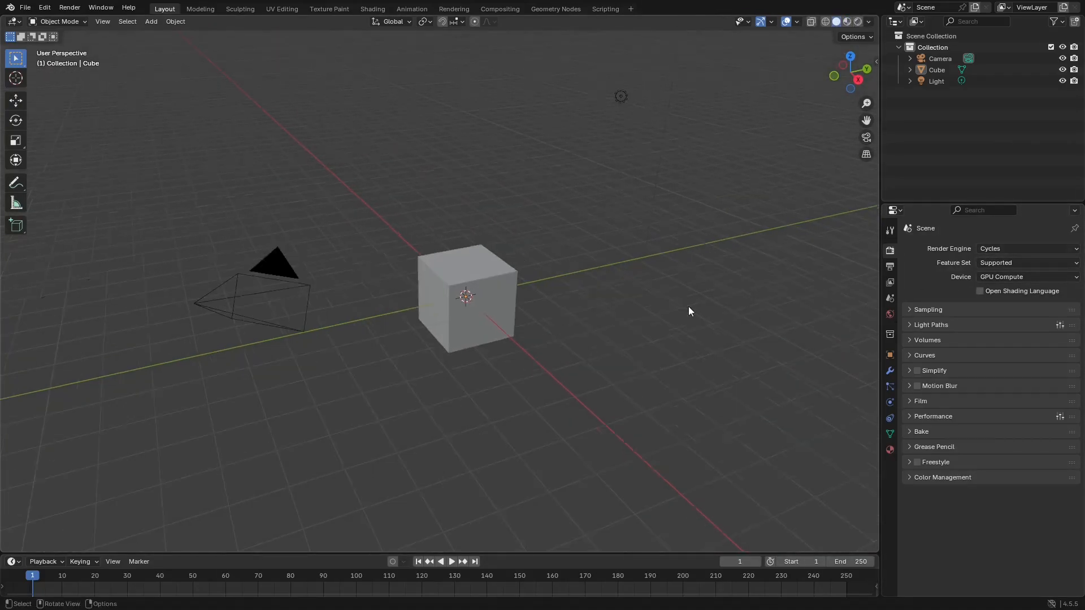
pyautogui.hotkey('alt', 'shift', 'z')
pyautogui.moveTo(536, 285); pyautogui.dragTo(530, 287, button='middle')
pyautogui.hotkey('alt', 'shift', 'z')
pyautogui.click(507, 276)
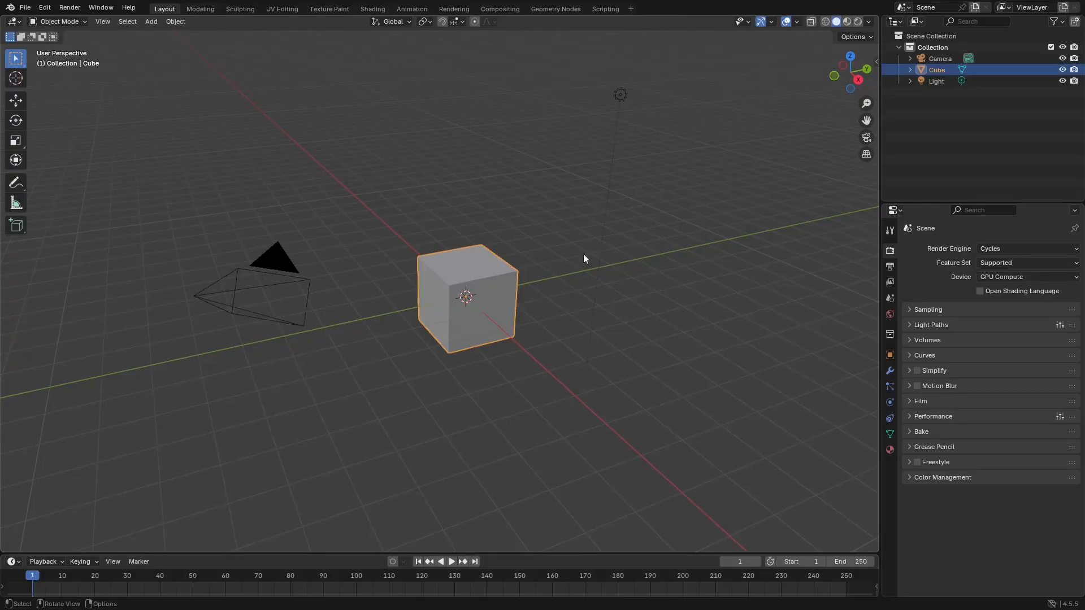
pyautogui.press('n')
pyautogui.press('n')
# Step: In the preferences, search the available extensions for "scree" and allow online access
pyautogui.click(44, 7)
pyautogui.click(79, 154)
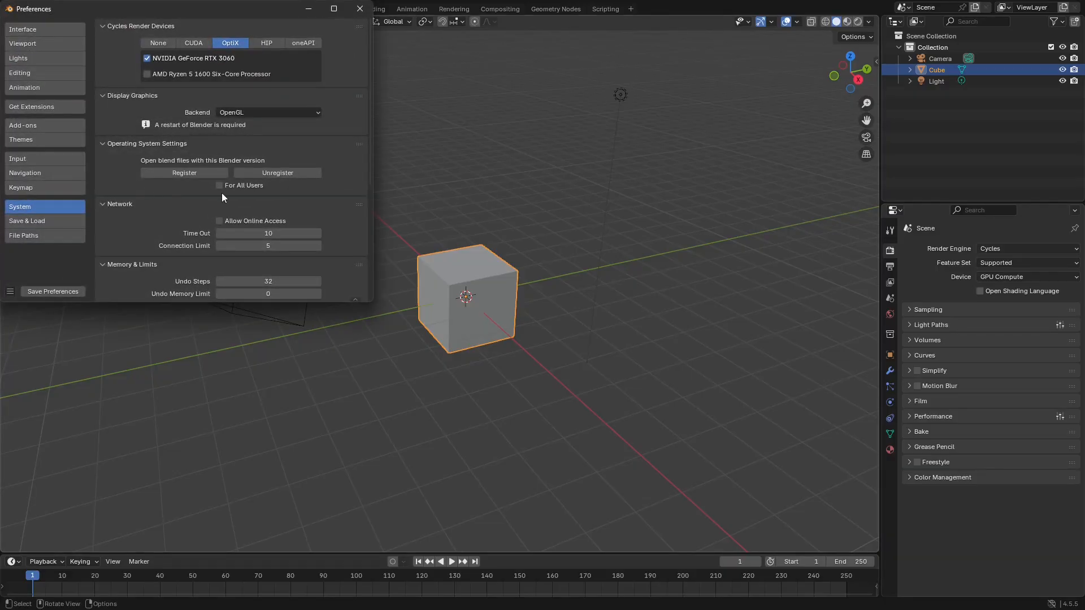
pyautogui.click(44, 125)
pyautogui.click(196, 29)
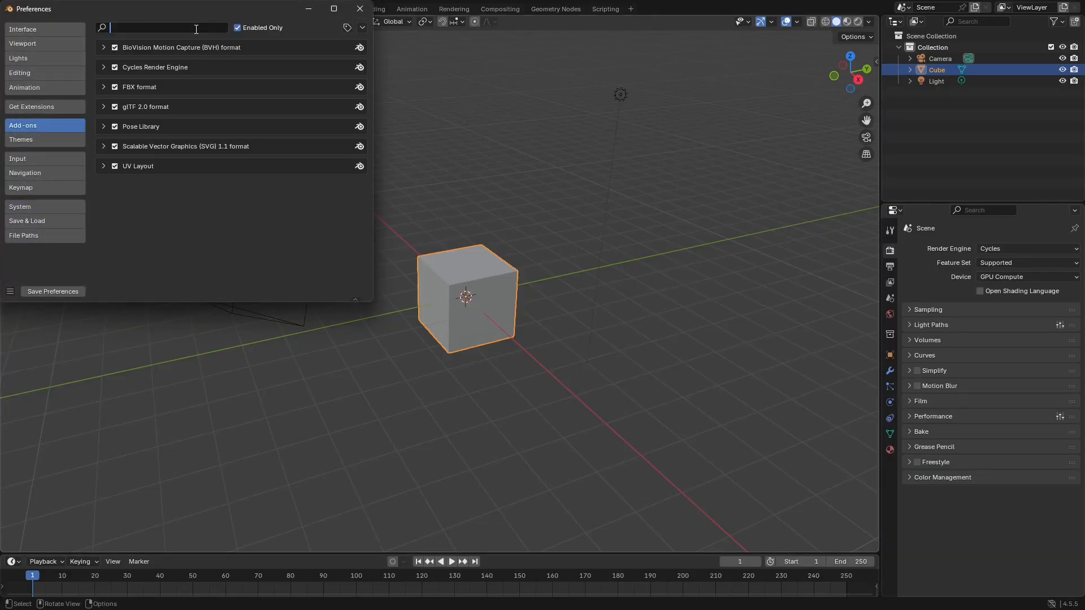
pyautogui.click(49, 105)
pyautogui.click(159, 28)
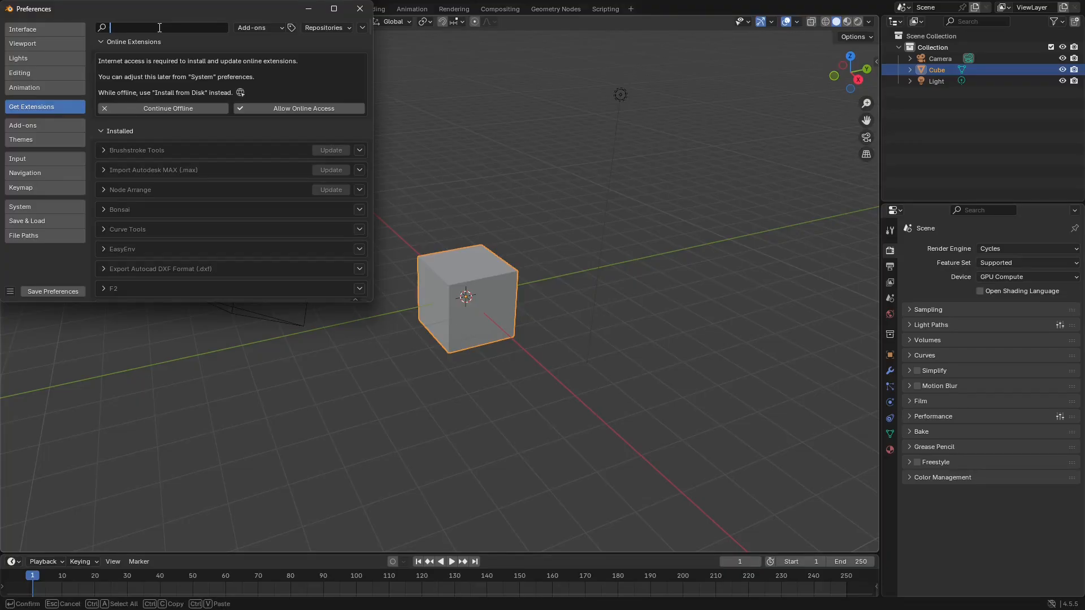
pyautogui.write('scree')
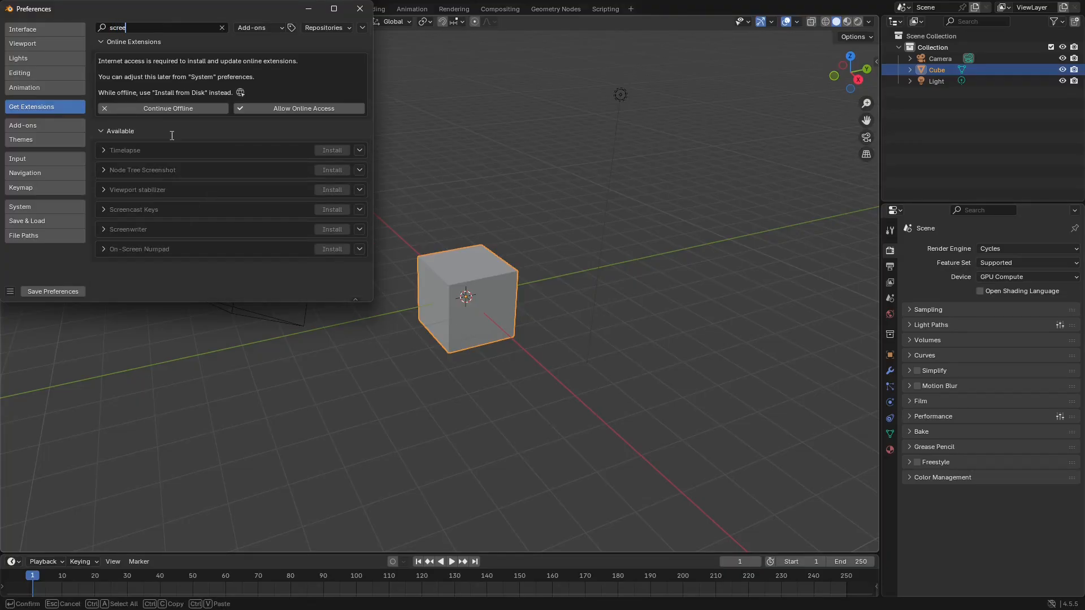
pyautogui.press('Return')
pyautogui.click(284, 110)
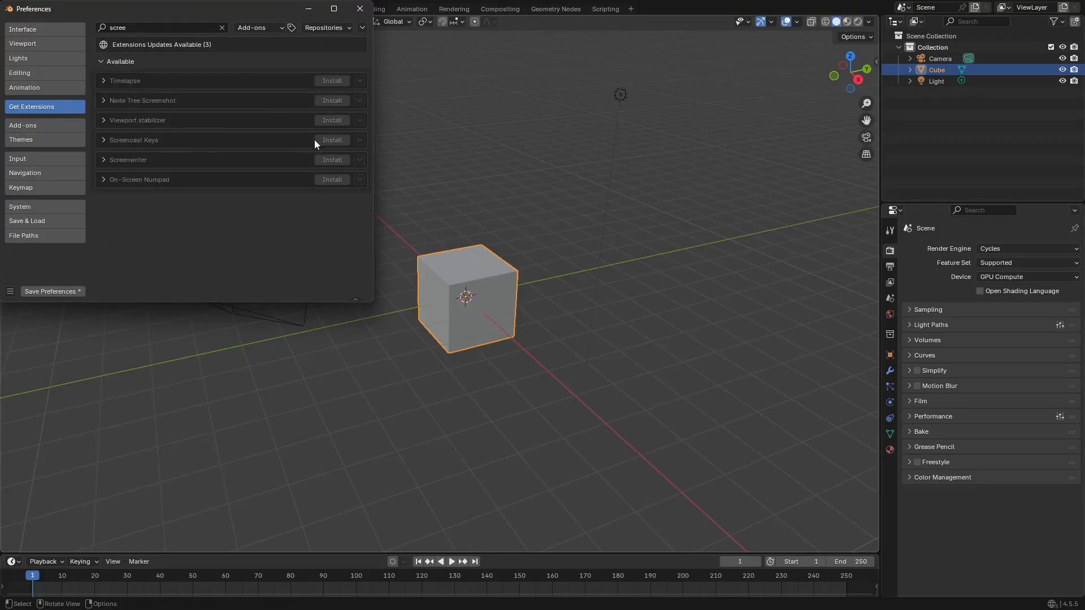
# Step: Install the Screencast Keys extension, then save and close the preferences
pyautogui.click(333, 123)
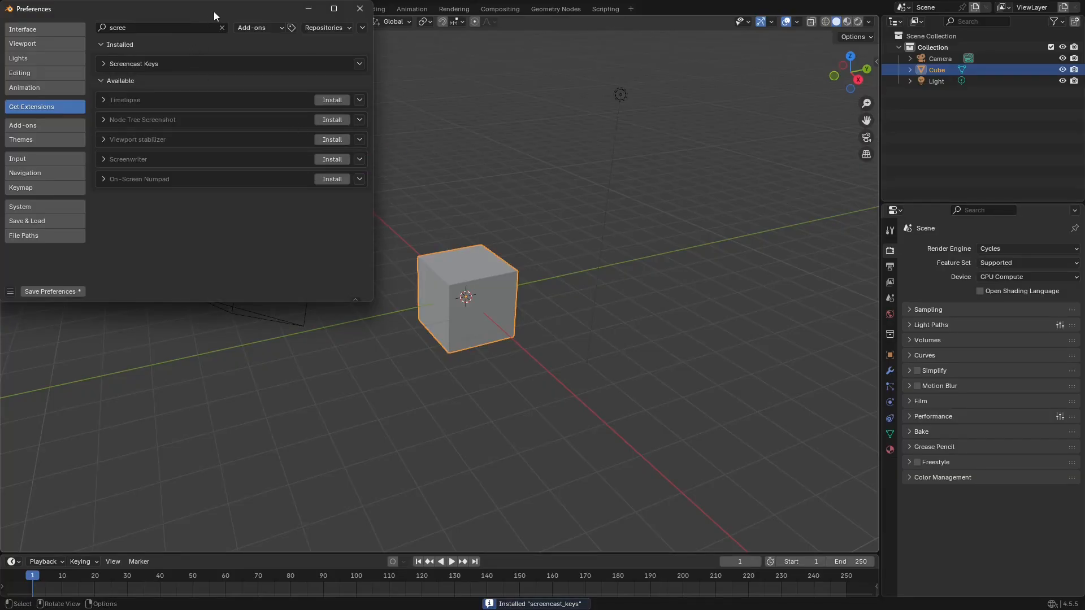
pyautogui.moveTo(213, 11); pyautogui.dragTo(230, 27)
pyautogui.click(26, 306)
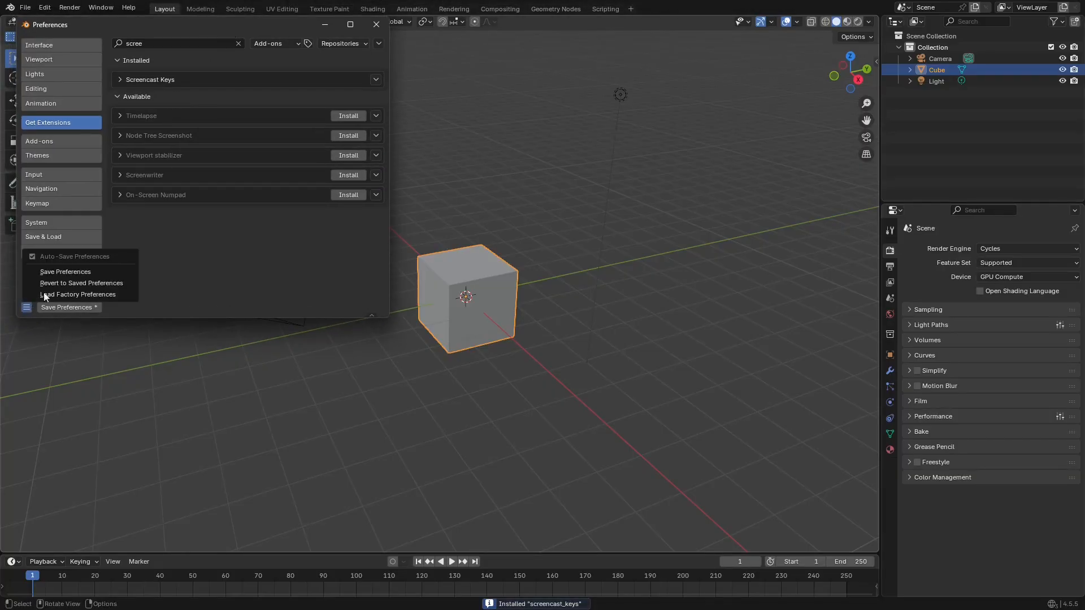
pyautogui.click(51, 269)
pyautogui.click(376, 25)
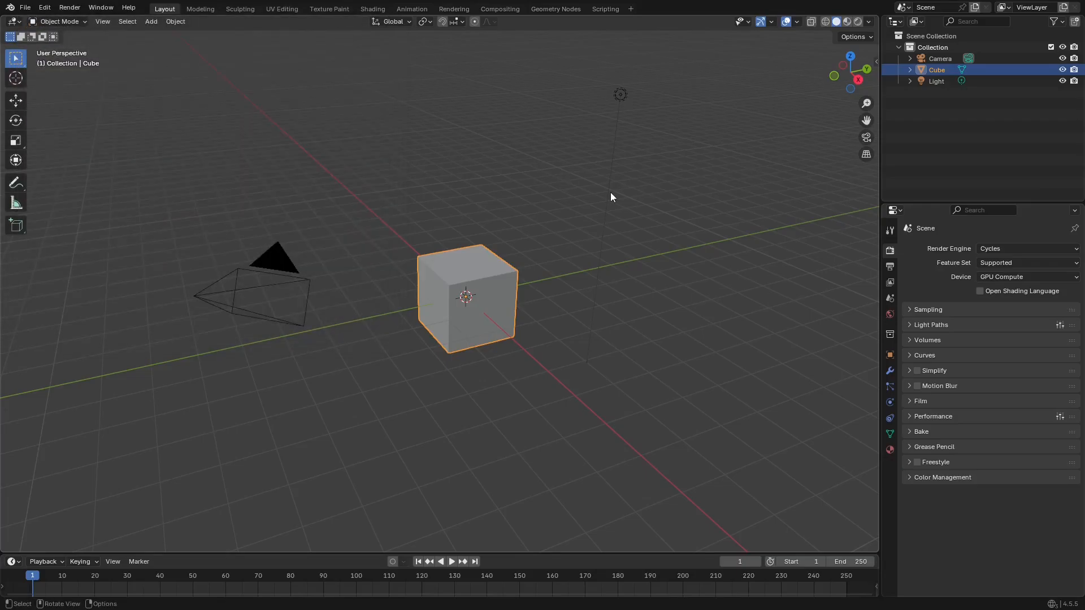
# Step: Enable Screencast Keys for the 3D viewport, set its font size to 36 and test the input display
pyautogui.press('n')
pyautogui.click(871, 146)
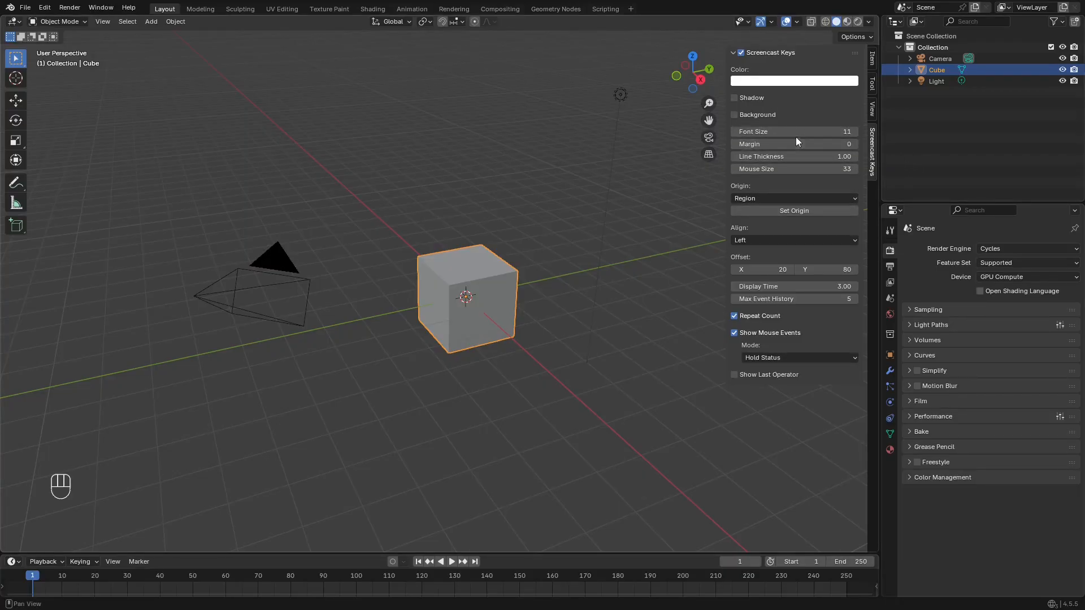
pyautogui.moveTo(815, 133)
pyautogui.mouseDown()
pyautogui.moveTo(859, 132)
pyautogui.moveTo(847, 133)
pyautogui.mouseUp()
pyautogui.press('z')
pyautogui.rightClick(339, 309)
pyautogui.rightClick(355, 308)
# Step: Set the Screencast Keys color to orange and hide the sidebar
pyautogui.moveTo(713, 77); pyautogui.dragTo(717, 78)
pyautogui.click(745, 81)
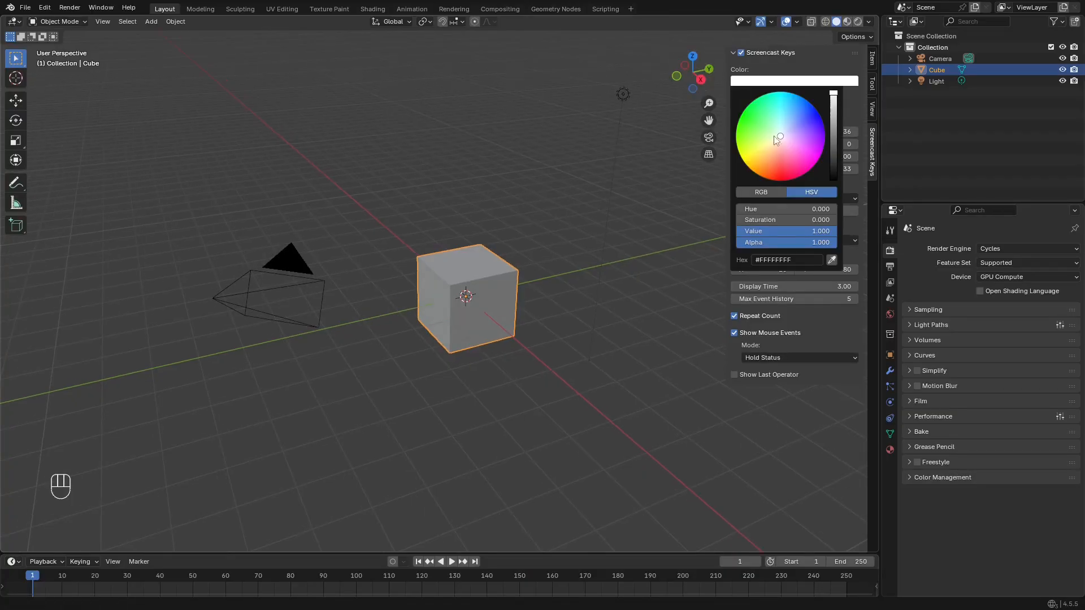
pyautogui.click(749, 164)
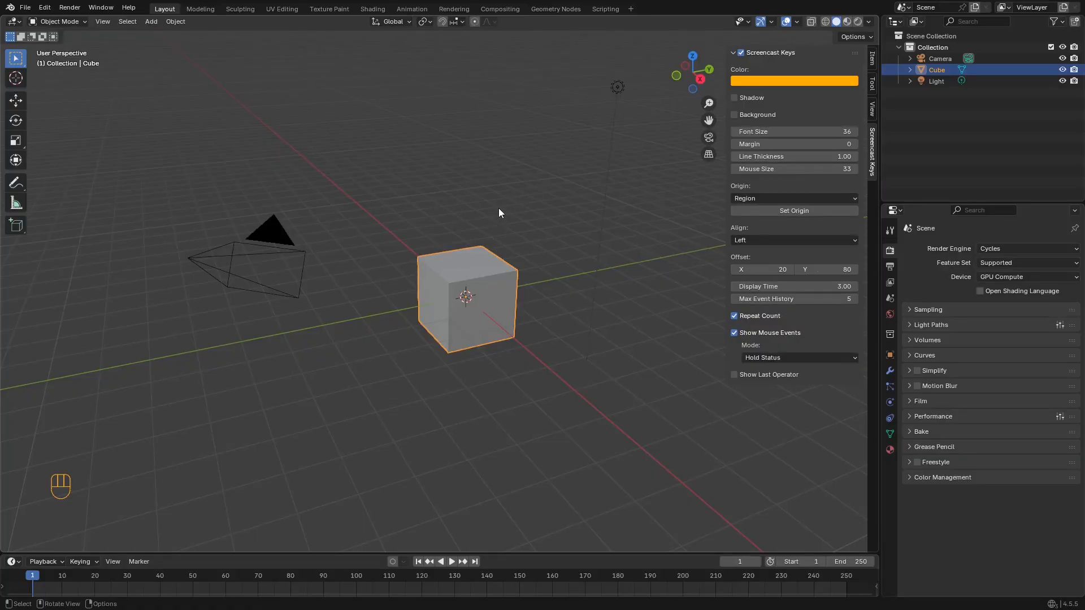
pyautogui.press('n')
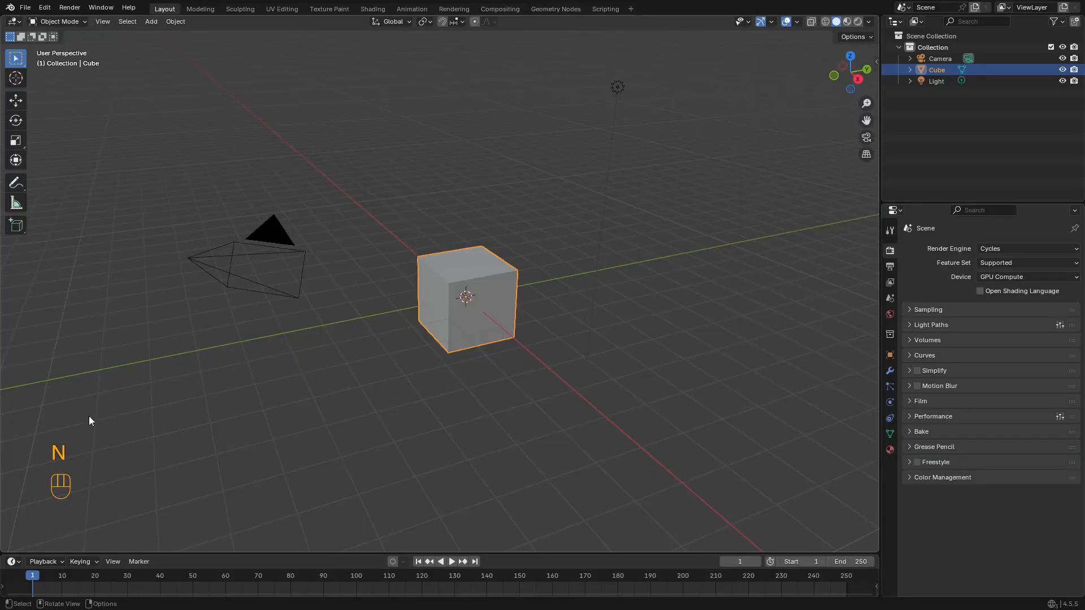
pyautogui.moveTo(184, 493); pyautogui.dragTo(509, 301, button='middle')
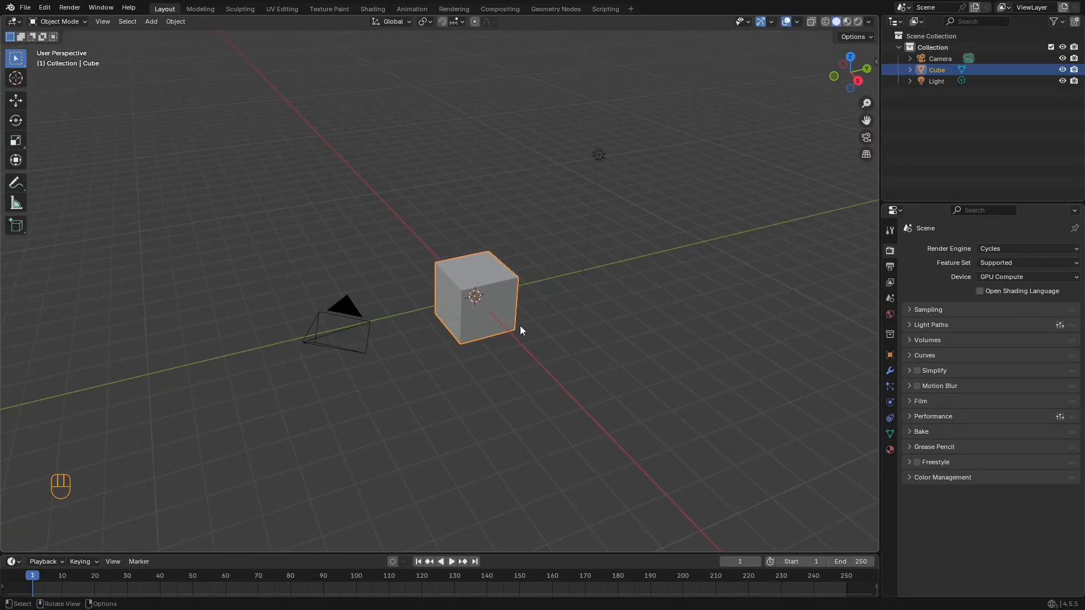
# Step: Switch to the BeeRef reference board, examine the fillings, rice and nori of the maki rolls up close, and return to Blender
pyautogui.hotkey('alt', 'Tab')
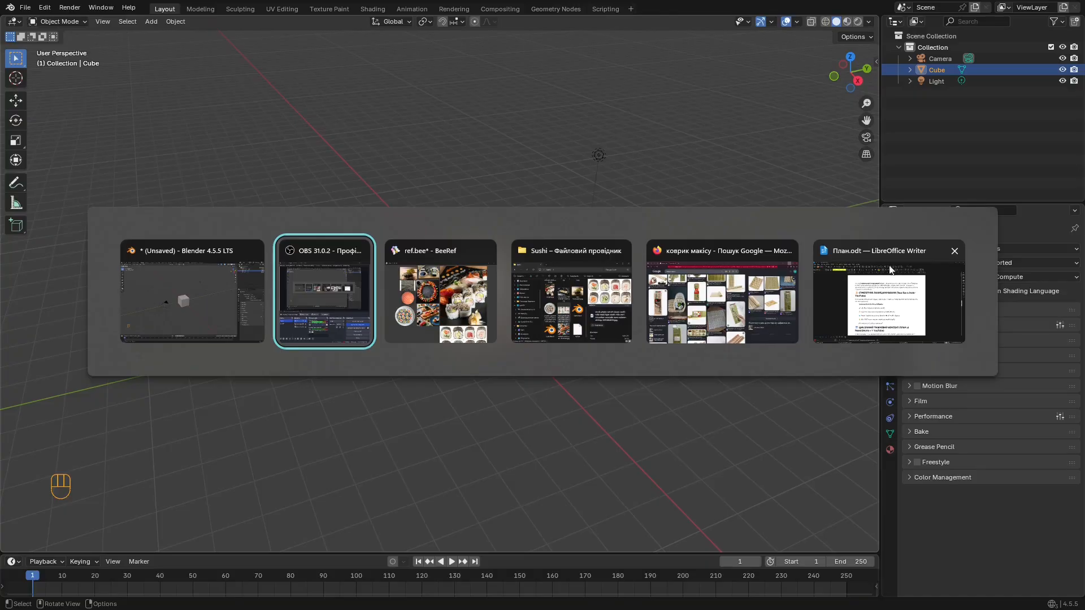
pyautogui.click(439, 292)
pyautogui.scroll(5, 479, 379)
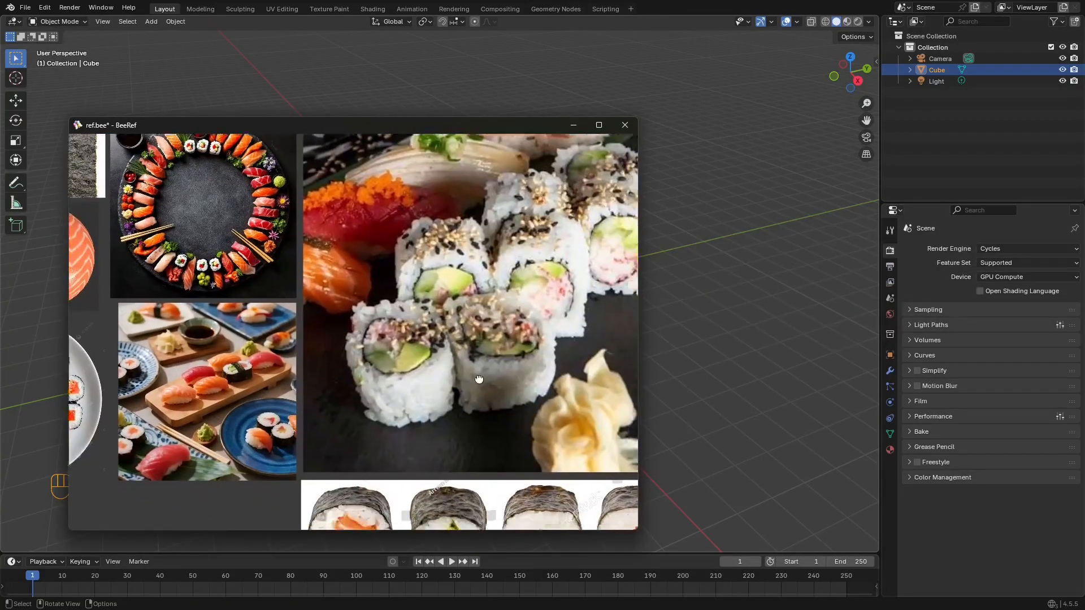
pyautogui.moveTo(480, 379); pyautogui.dragTo(433, 343, button='middle')
pyautogui.moveTo(513, 364); pyautogui.dragTo(453, 278, button='middle')
pyautogui.moveTo(439, 400); pyautogui.dragTo(433, 265, button='middle')
pyautogui.scroll(2, 272, 278)
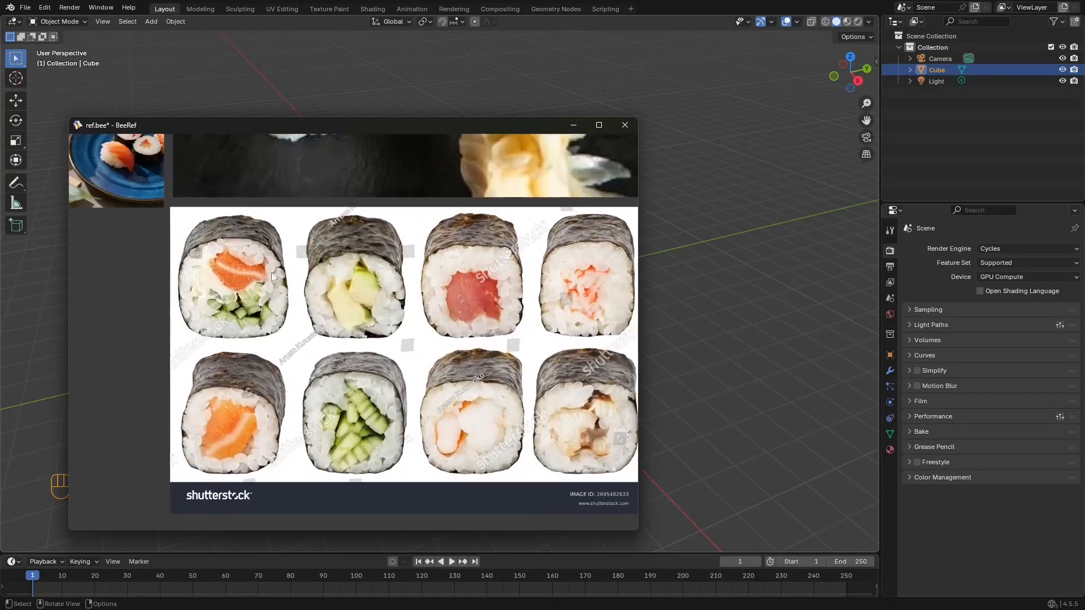
pyautogui.moveTo(272, 277); pyautogui.dragTo(311, 274, button='middle')
pyautogui.scroll(3, 287, 250)
pyautogui.moveTo(264, 246); pyautogui.dragTo(287, 243, button='middle')
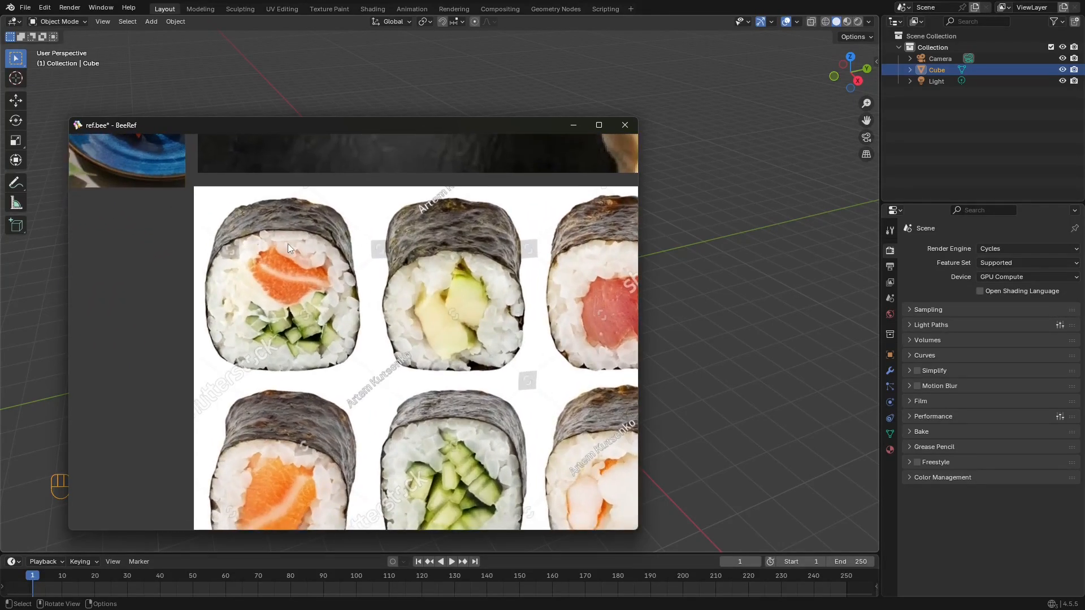
pyautogui.scroll(-5, 280, 241)
pyautogui.moveTo(469, 281); pyautogui.dragTo(355, 267, button='middle')
pyautogui.scroll(4, 373, 254)
pyautogui.moveTo(334, 225); pyautogui.dragTo(370, 239, button='middle')
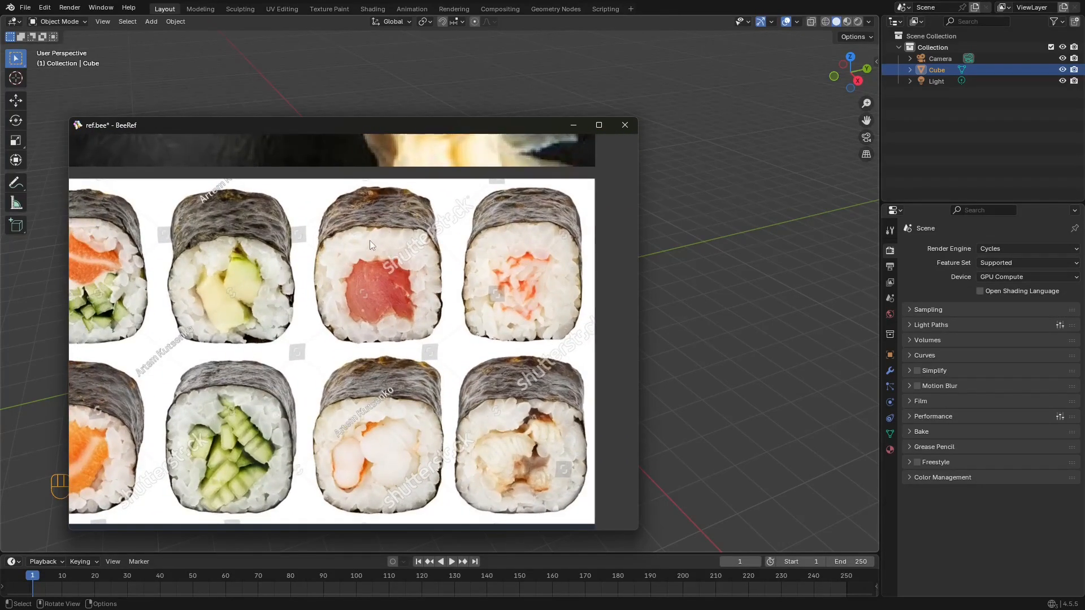
pyautogui.moveTo(359, 291); pyautogui.dragTo(436, 267, button='middle')
pyautogui.scroll(-2, 436, 267)
pyautogui.moveTo(463, 228); pyautogui.dragTo(450, 260, button='middle')
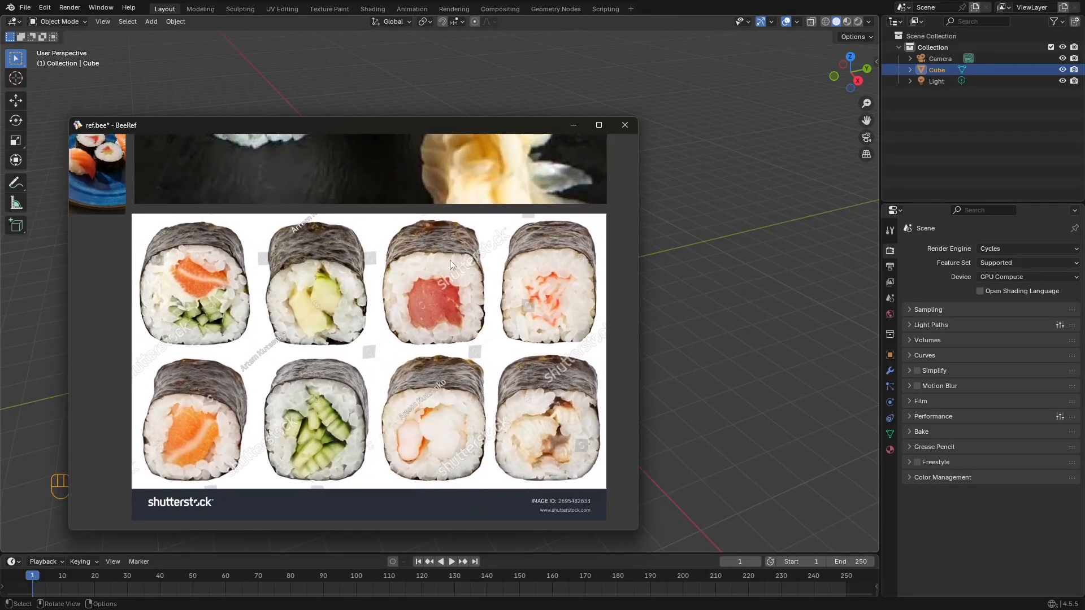
pyautogui.click(574, 124)
pyautogui.scroll(4, 554, 286)
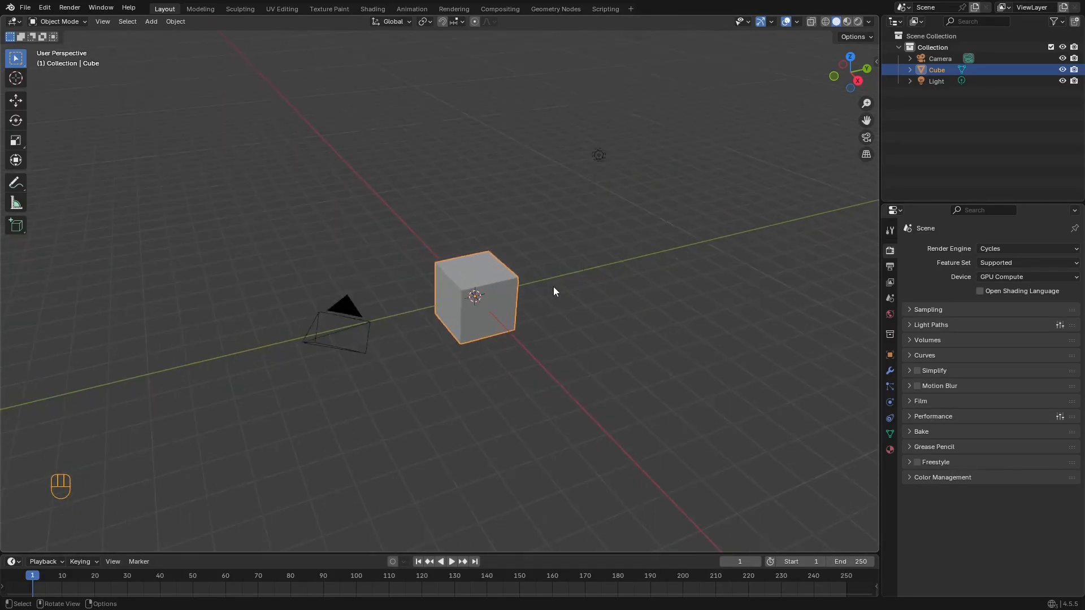
# Step: Switch to File Explorer to look through the Sushi folder's reference files, and return to Blender
pyautogui.press('super')
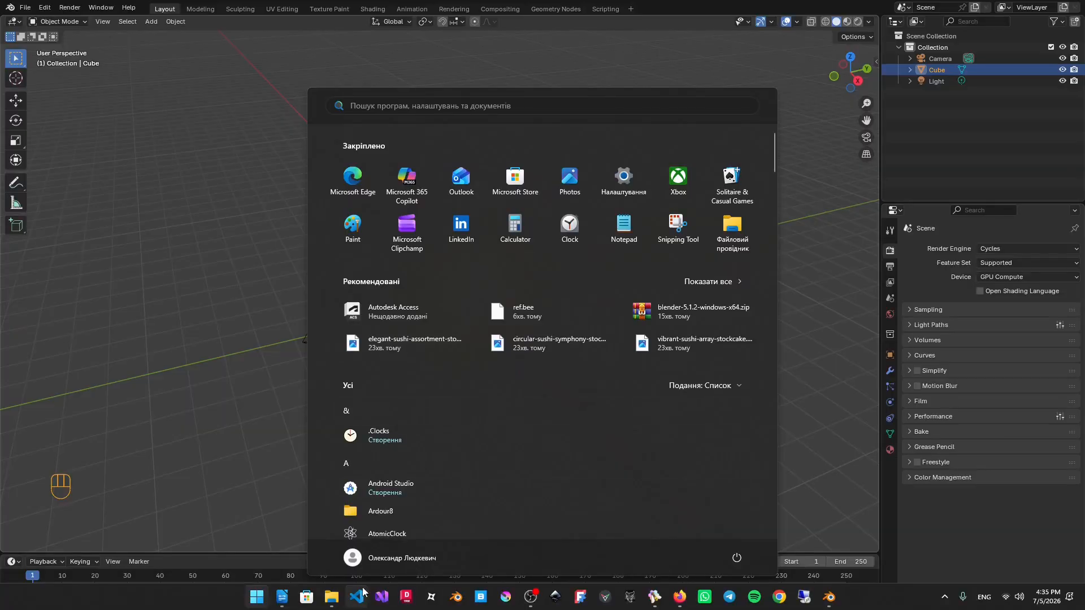
pyautogui.click(331, 596)
pyautogui.moveTo(929, 42); pyautogui.dragTo(808, 114)
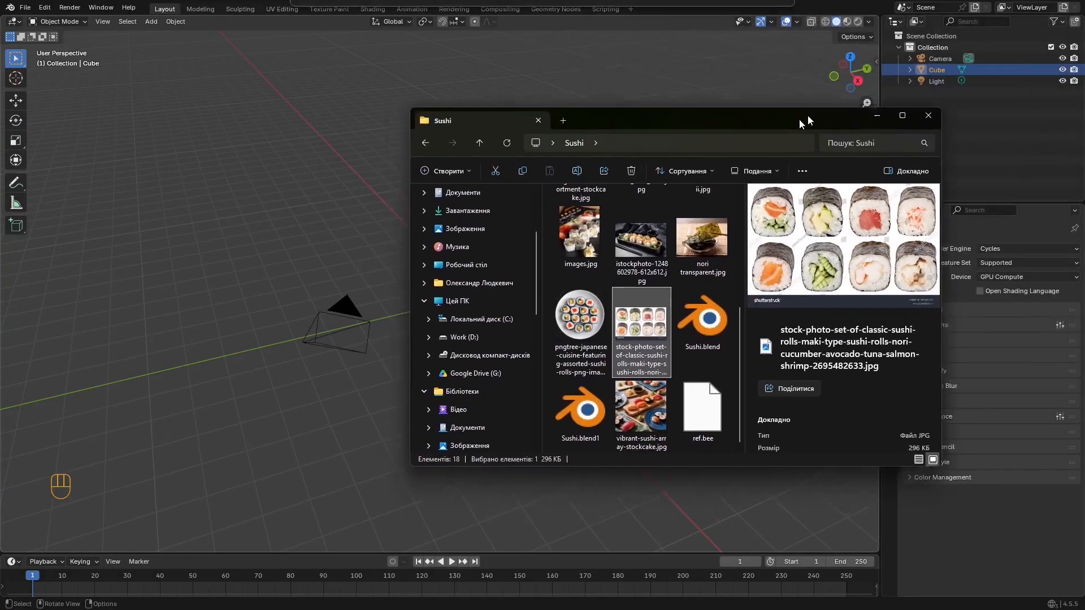
pyautogui.click(451, 72)
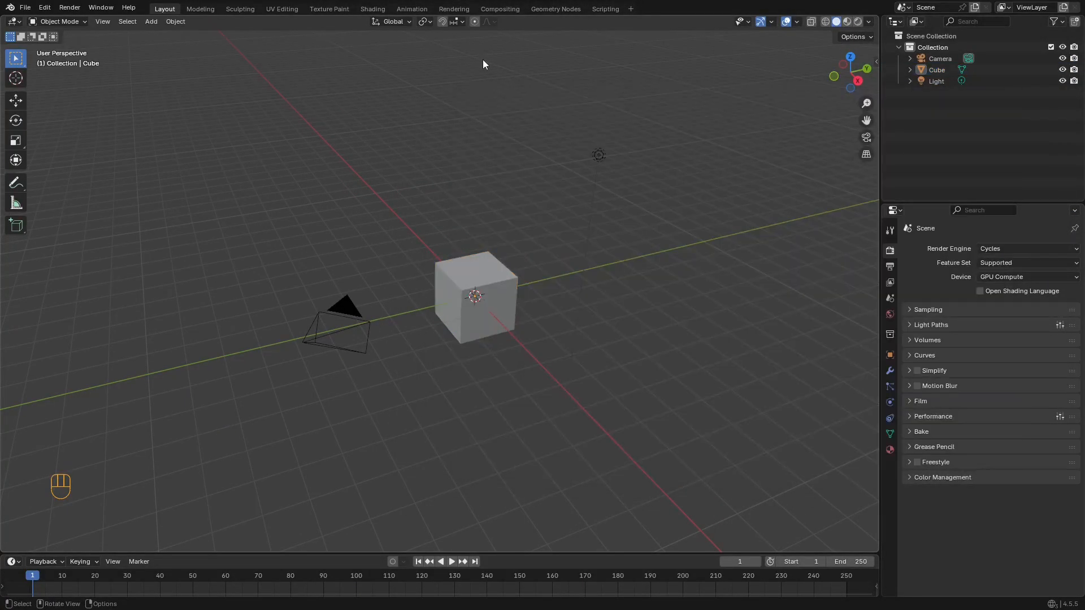
# Step: View the cube from the front, right, left and top in orthographic projection
pyautogui.moveTo(483, 62); pyautogui.dragTo(625, 159, button='middle')
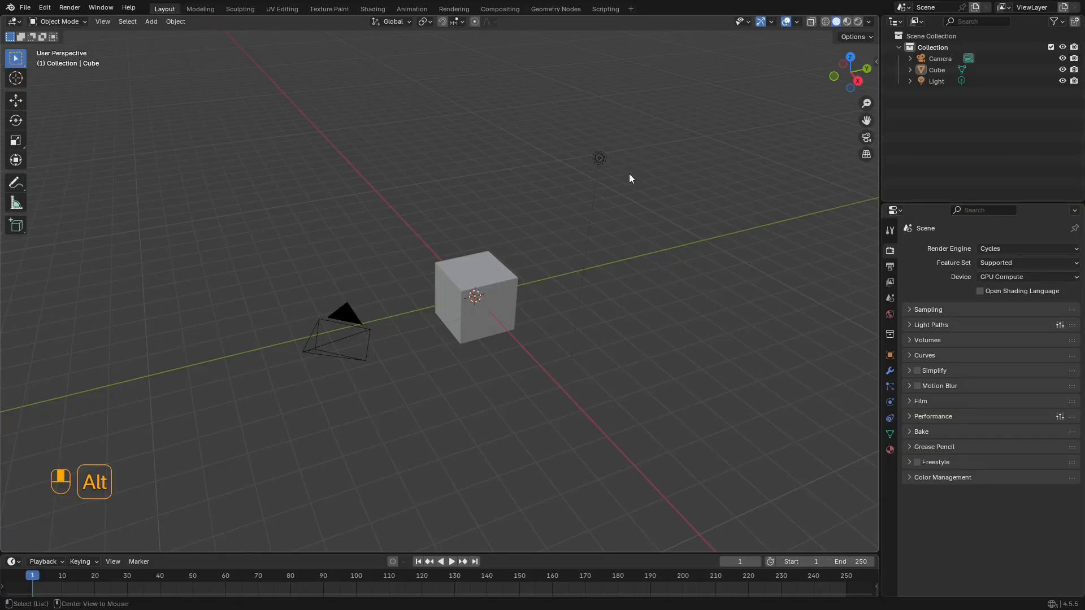
pyautogui.moveTo(627, 170); pyautogui.dragTo(664, 173, button='middle')
pyautogui.press('KP_1')
pyautogui.press('KP_3')
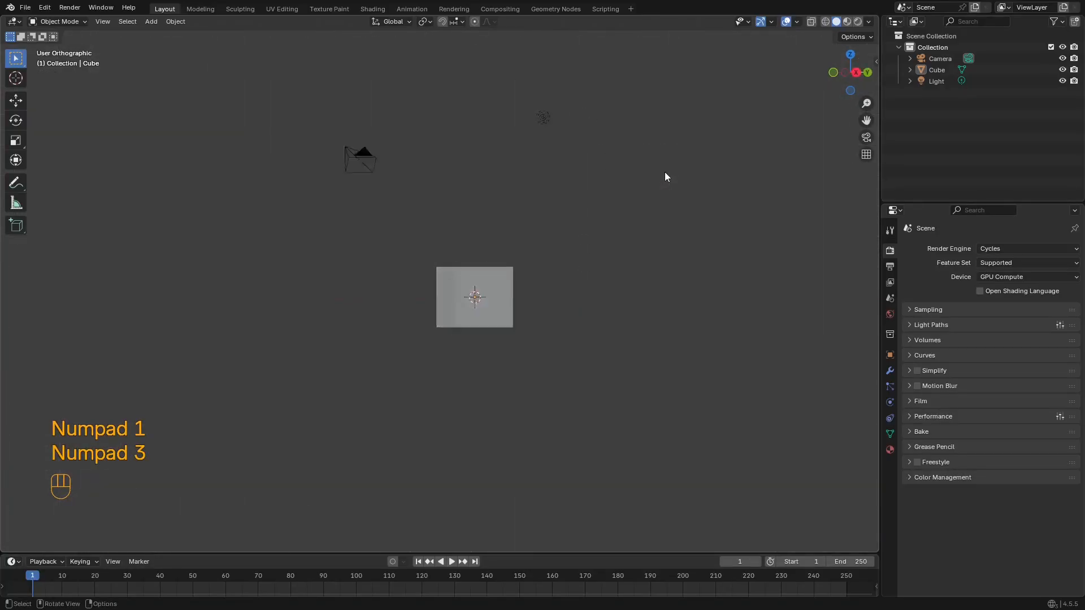
pyautogui.press('KP_9')
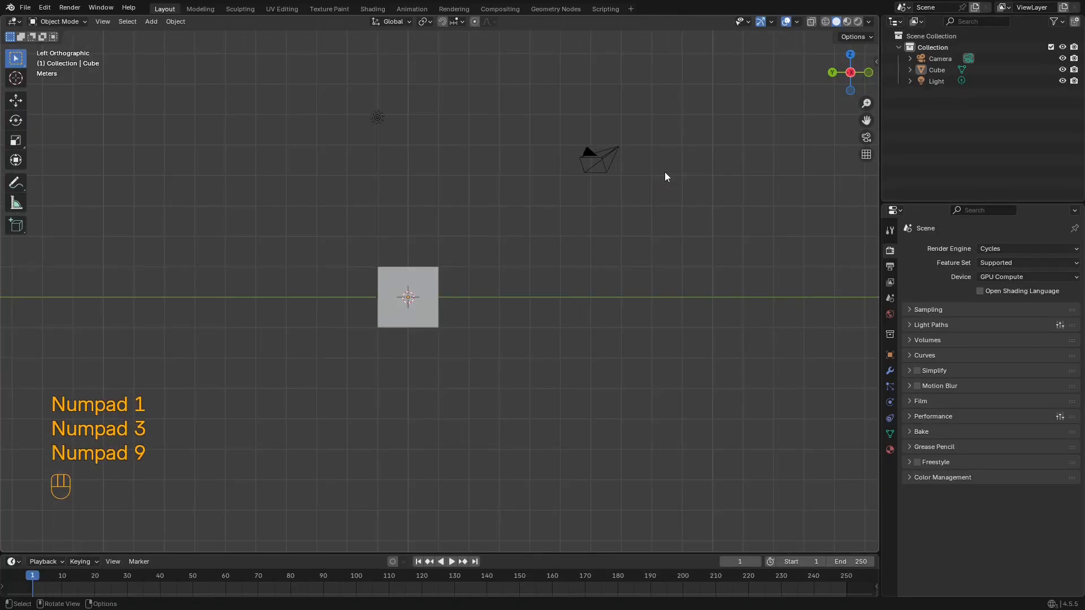
pyautogui.press('KP_7')
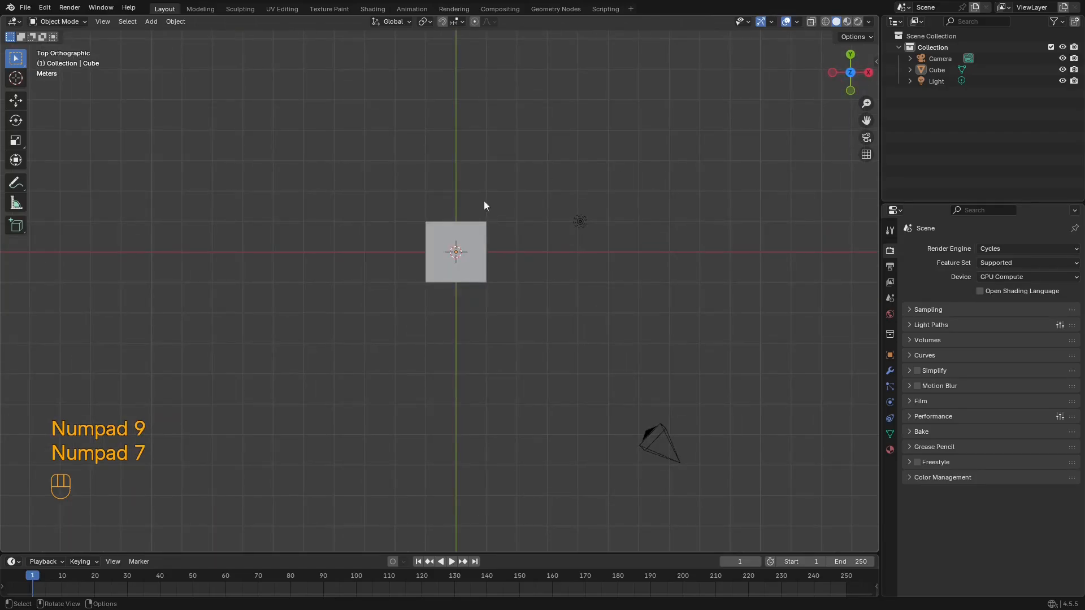
# Step: Bring the stock photo of the eight maki rolls from the Sushi folder into the left orthographic view as a reference image
pyautogui.moveTo(402, 271); pyautogui.dragTo(517, 277, button='middle')
pyautogui.moveTo(582, 271)
pyautogui.mouseDown(button='middle')
pyautogui.moveTo(576, 278)
pyautogui.moveTo(573, 259)
pyautogui.moveTo(557, 257)
pyautogui.moveTo(579, 261)
pyautogui.moveTo(540, 274)
pyautogui.moveTo(457, 252)
pyautogui.moveTo(532, 301)
pyautogui.moveTo(487, 365)
pyautogui.moveTo(441, 400)
pyautogui.moveTo(489, 339)
pyautogui.moveTo(443, 381)
pyautogui.moveTo(506, 337)
pyautogui.moveTo(465, 380)
pyautogui.moveTo(564, 293)
pyautogui.moveTo(583, 261)
pyautogui.mouseUp(button='middle')
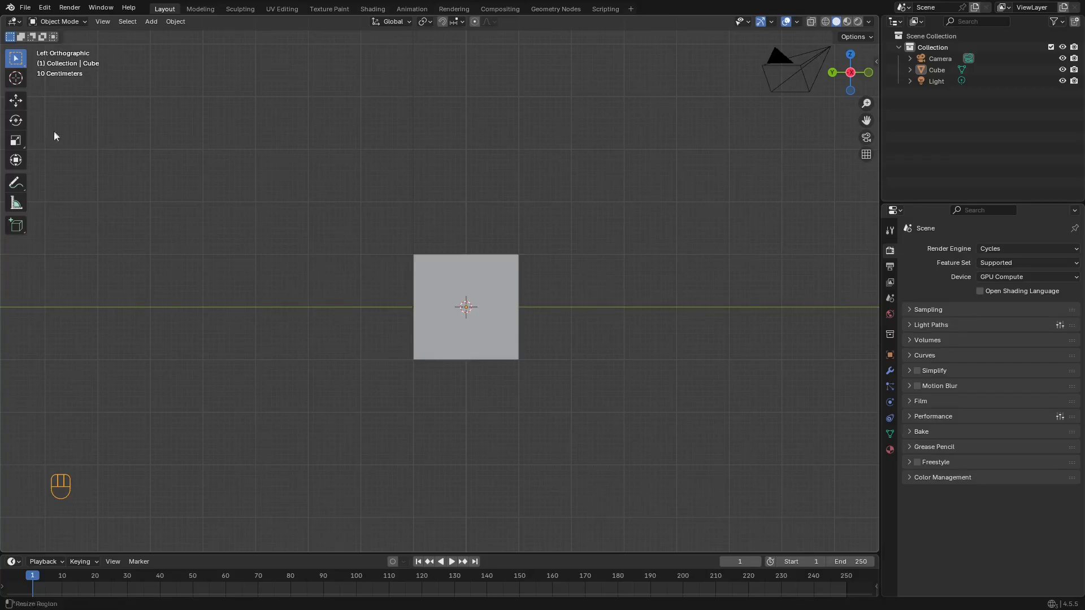
pyautogui.press('super')
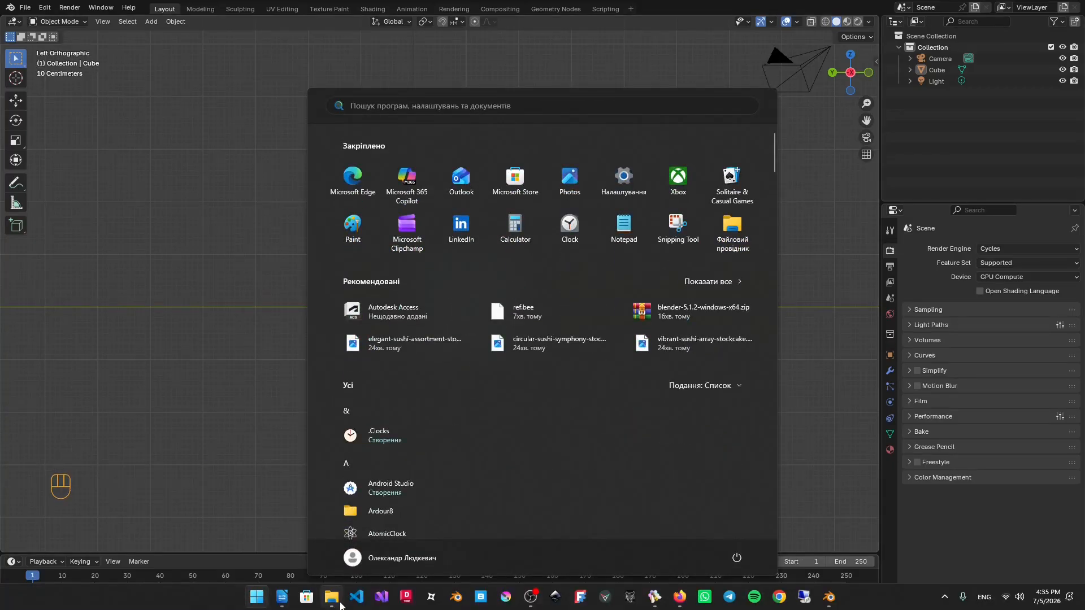
pyautogui.click(337, 604)
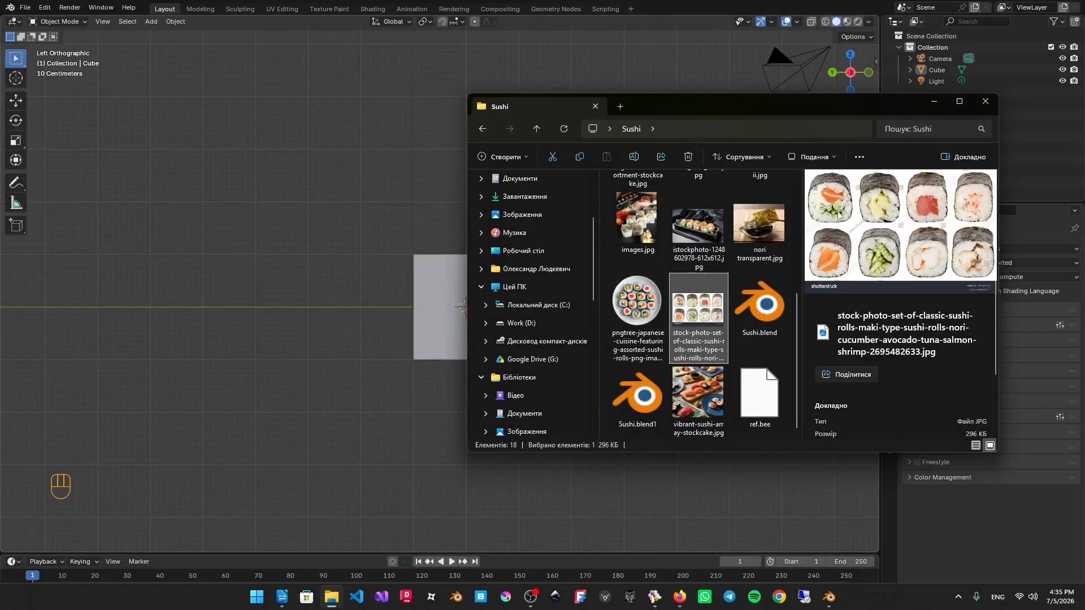
pyautogui.moveTo(719, 307); pyautogui.dragTo(223, 232)
pyautogui.click(352, 109)
# Step: Move the maki roll reference image beside the cube so its lower edge sits on the Y axis line
pyautogui.keyDown('shift'); pyautogui.moveTo(225, 228); pyautogui.dragTo(516, 276, button='middle'); pyautogui.keyUp('shift')
pyautogui.scroll(2, 516, 277)
pyautogui.keyDown('shift'); pyautogui.moveTo(634, 220); pyautogui.dragTo(541, 188, button='middle'); pyautogui.keyUp('shift')
pyautogui.click(440, 242)
pyautogui.press('g')
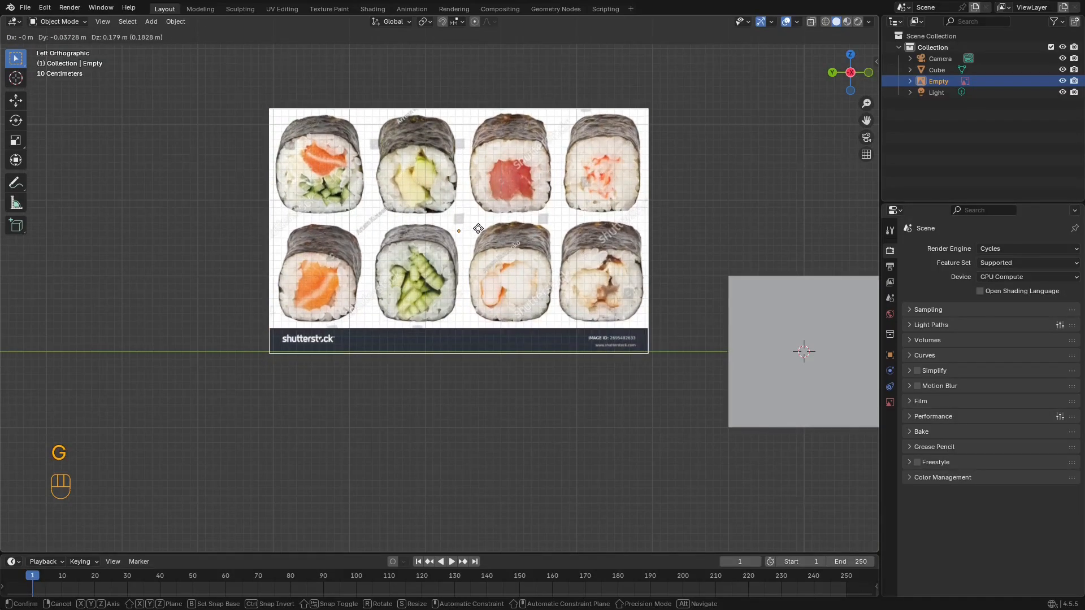
pyautogui.click(517, 233)
pyautogui.keyDown('shift'); pyautogui.moveTo(518, 233); pyautogui.dragTo(518, 251, button='middle'); pyautogui.keyUp('shift')
pyautogui.scroll(2, 519, 250)
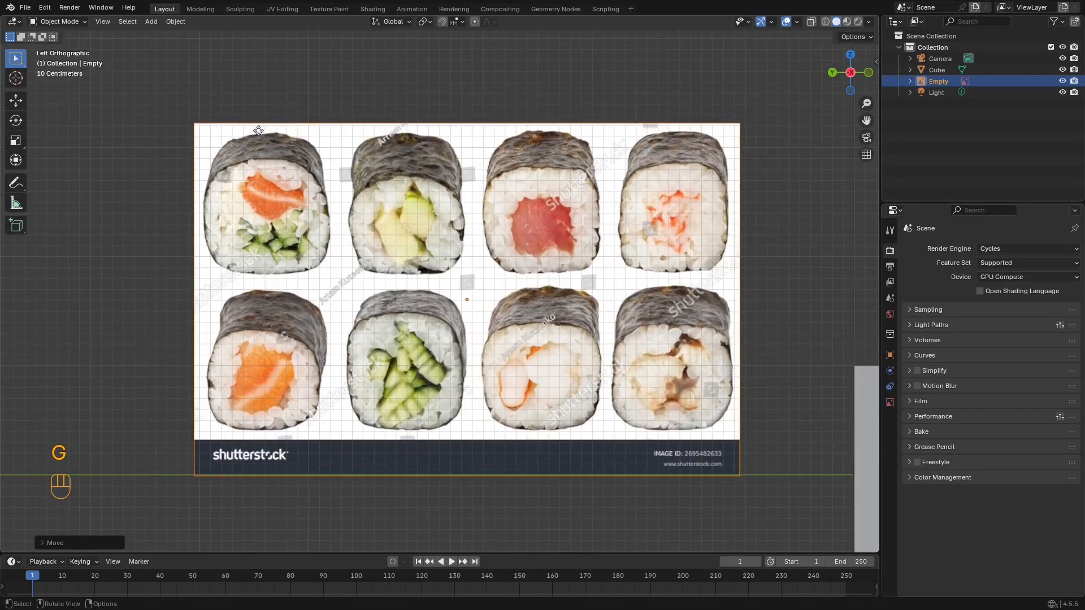
pyautogui.keyDown('shift'); pyautogui.moveTo(386, 203); pyautogui.dragTo(396, 201, button='middle'); pyautogui.keyUp('shift')
pyautogui.click(558, 107)
pyautogui.scroll(-2, 556, 111)
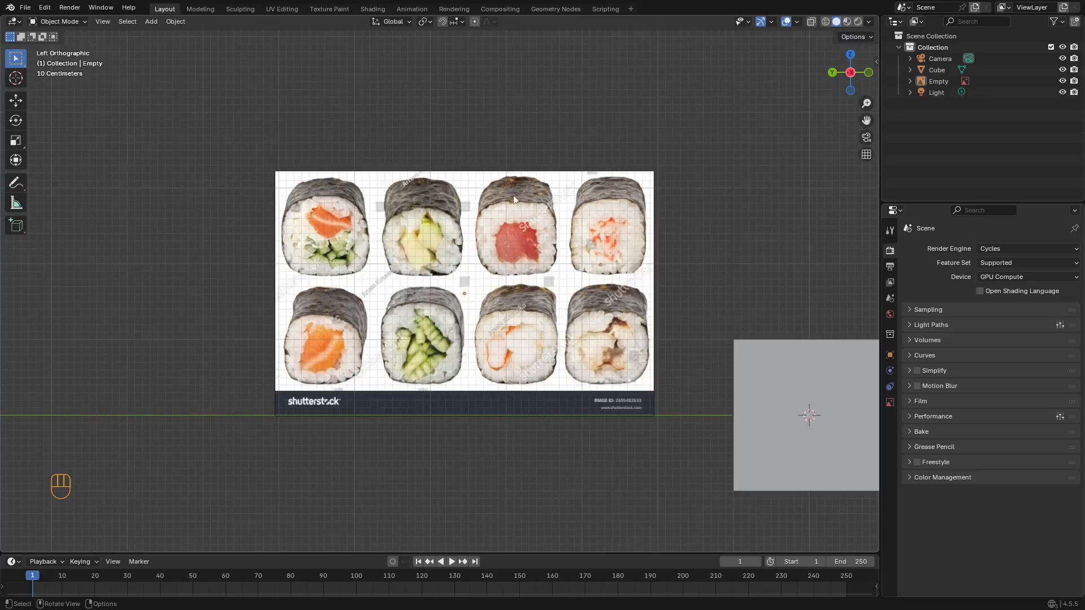
pyautogui.scroll(2, 516, 206)
pyautogui.moveTo(500, 206)
pyautogui.keyDown('shift'); pyautogui.mouseDown(button='middle')
pyautogui.moveTo(517, 206)
pyautogui.moveTo(502, 203)
pyautogui.mouseUp(button='middle'); pyautogui.keyUp('shift')
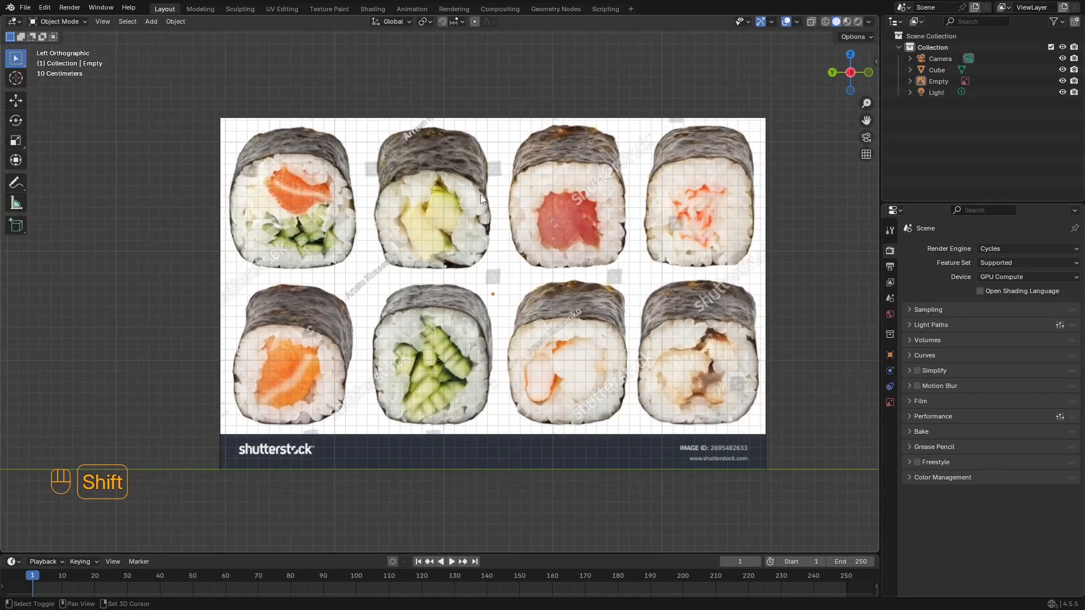
# Step: Add a second cube mesh and try moving it towards the reference image
pyautogui.hotkey('shift', 'a')
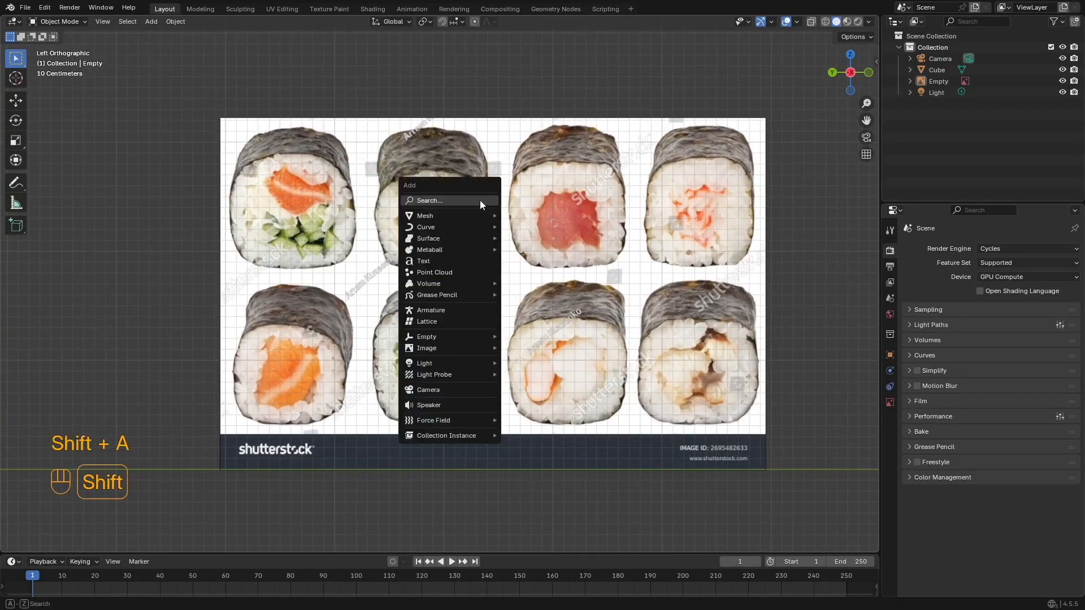
pyautogui.moveTo(474, 216)
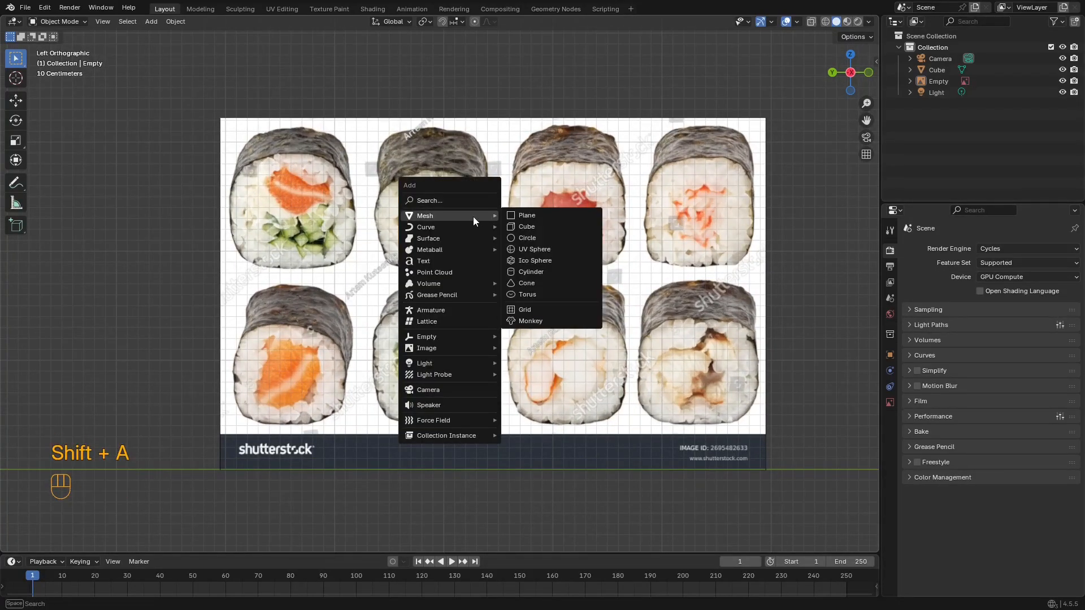
pyautogui.click(537, 225)
pyautogui.scroll(-5, 538, 227)
pyautogui.press('z')
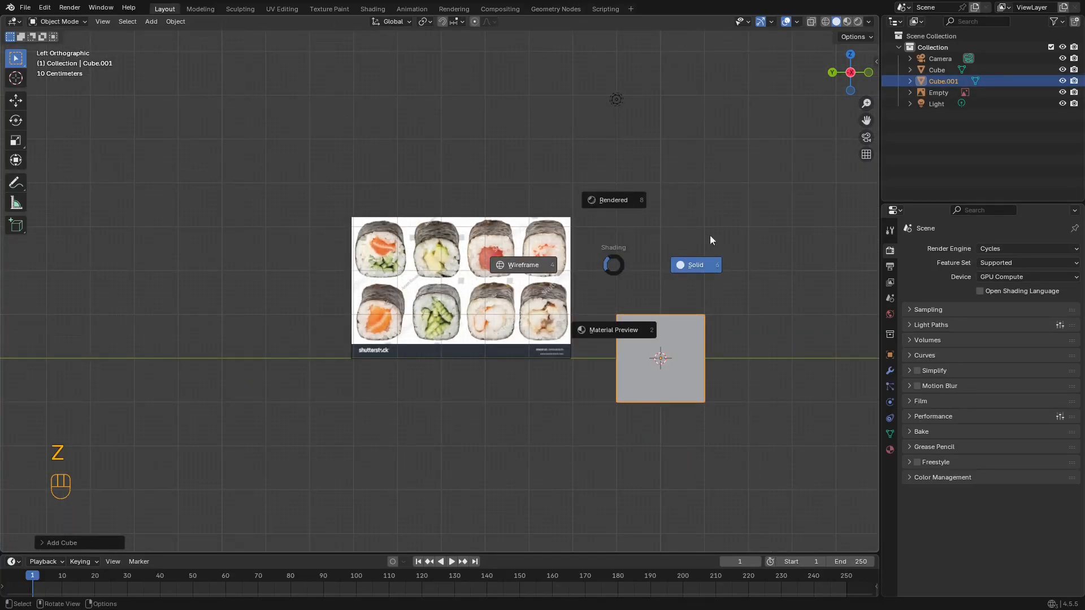
pyautogui.click(503, 248)
pyautogui.press('g')
pyautogui.rightClick(556, 240)
pyautogui.press('z')
pyautogui.click(742, 279)
# Step: Delete the second cube that was just added
pyautogui.moveTo(739, 277); pyautogui.dragTo(676, 298, button='middle')
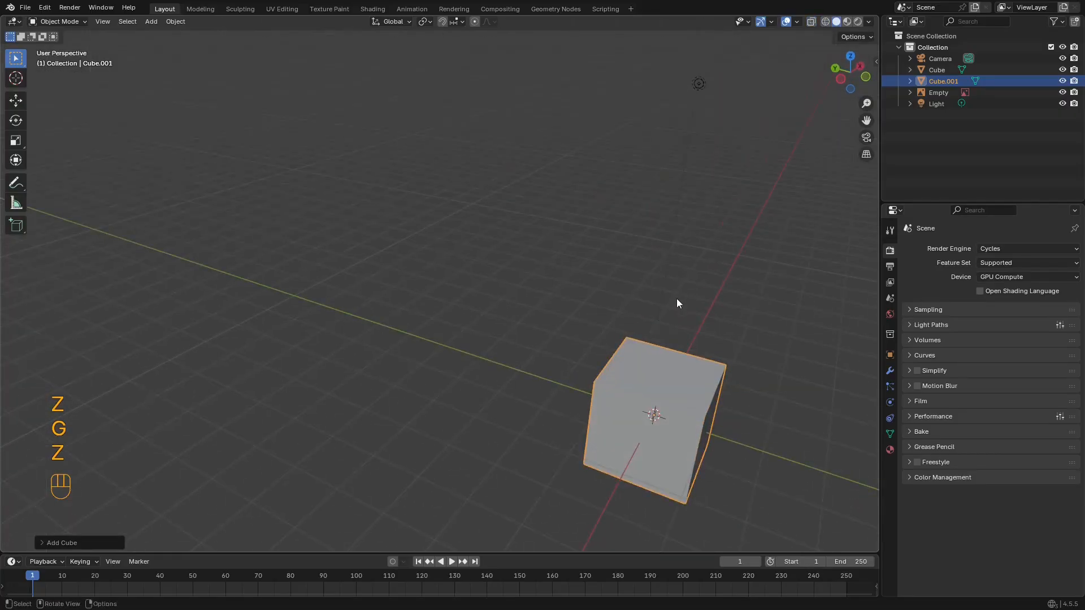
pyautogui.press('g')
pyautogui.rightClick(753, 247)
pyautogui.press('x')
pyautogui.click(747, 255)
# Step: Try placing the original cube over the reference image in the left view, and undo the move
pyautogui.click(652, 381)
pyautogui.keyDown('alt'); pyautogui.moveTo(652, 380); pyautogui.dragTo(687, 334, button='middle'); pyautogui.keyUp('alt')
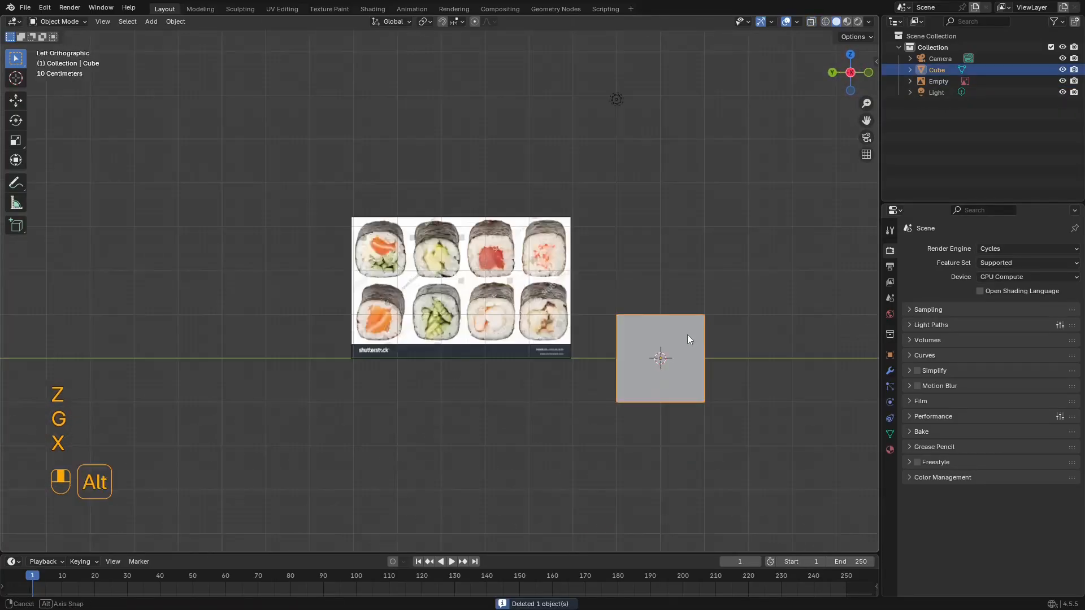
pyautogui.scroll(3, 332, 280)
pyautogui.press('g')
pyautogui.click(506, 279)
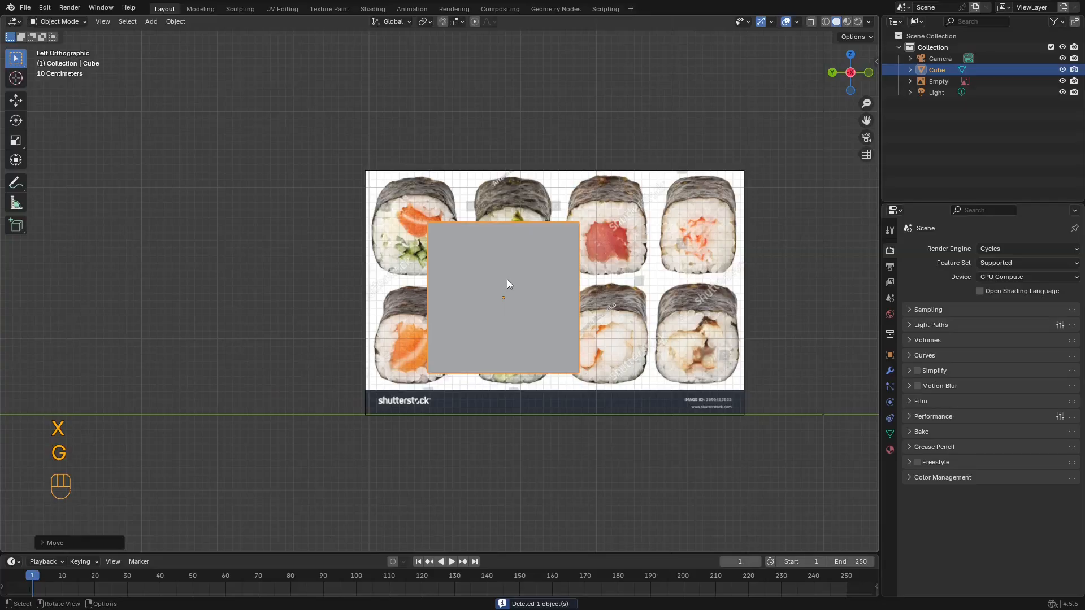
pyautogui.press('z')
pyautogui.scroll(-2, 559, 270)
pyautogui.press('z')
pyautogui.scroll(2, 666, 285)
pyautogui.scroll(-3, 564, 268)
pyautogui.press('g')
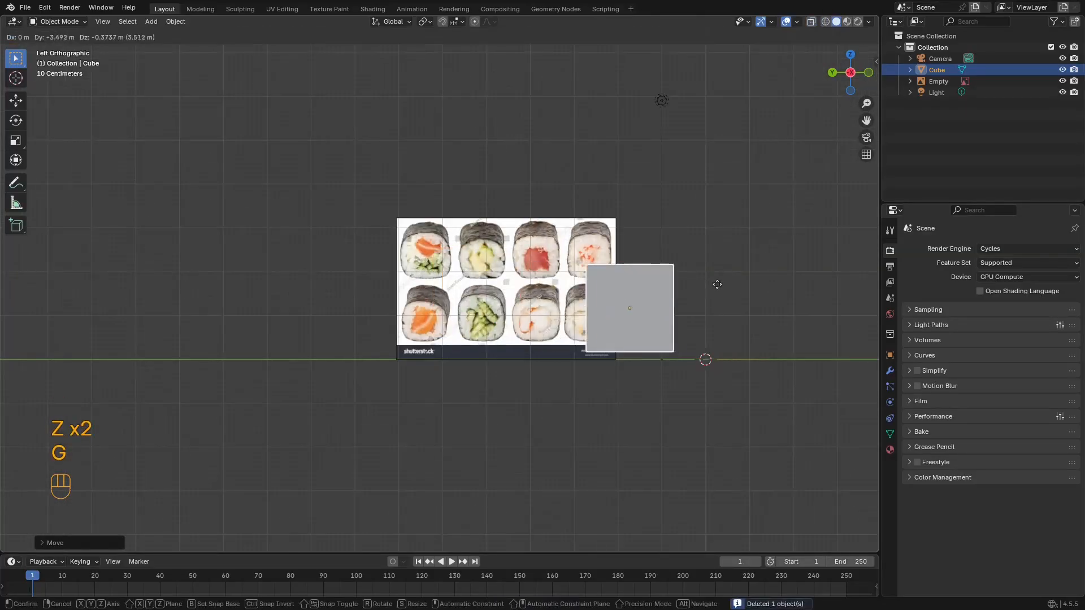
pyautogui.rightClick(734, 281)
pyautogui.hotkey('ctrl', 'z')
pyautogui.hotkey('ctrl', 'z')
# Step: Delete the camera and undo the deletion
pyautogui.moveTo(718, 276); pyautogui.dragTo(484, 206, button='middle')
pyautogui.scroll(2, 547, 252)
pyautogui.scroll(-2, 546, 250)
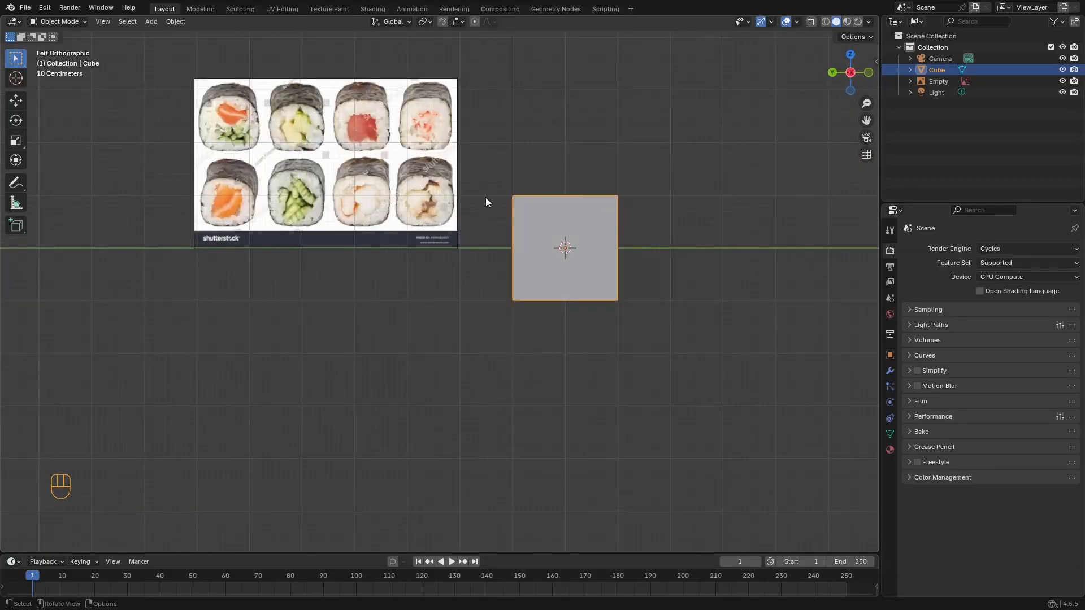
pyautogui.moveTo(586, 201); pyautogui.dragTo(533, 274, button='middle')
pyautogui.scroll(2, 487, 279)
pyautogui.click(938, 59)
pyautogui.scroll(-5, 559, 174)
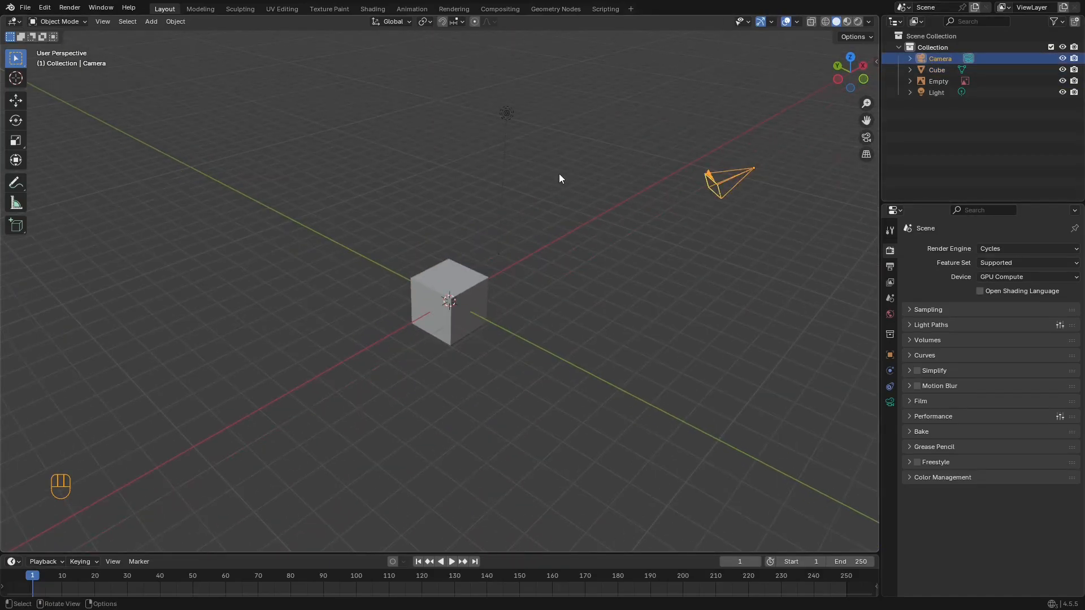
pyautogui.moveTo(559, 174); pyautogui.dragTo(643, 205, button='middle')
pyautogui.press('x')
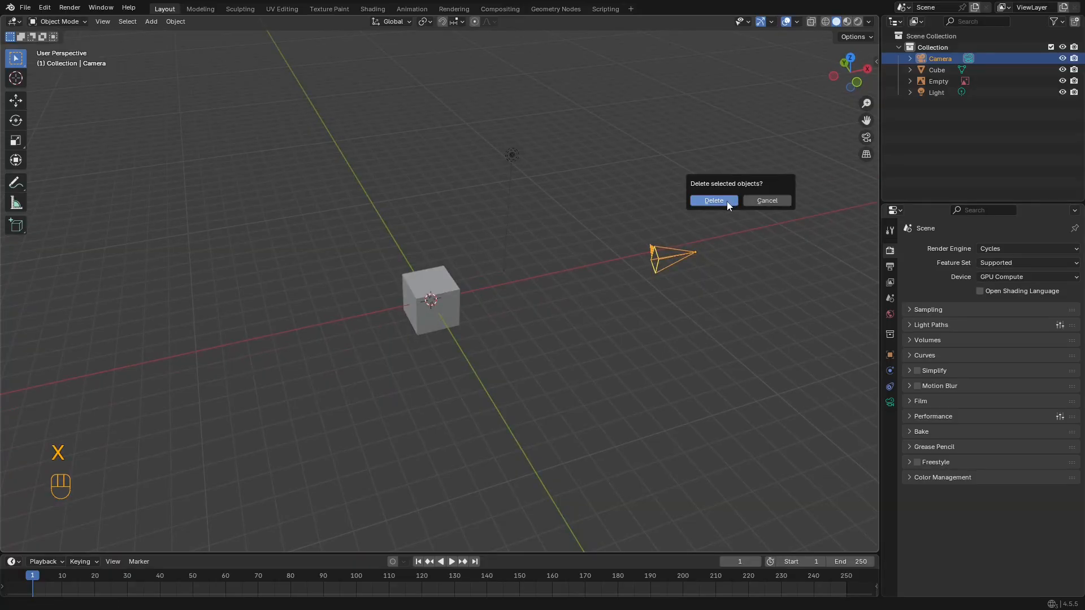
pyautogui.click(726, 201)
pyautogui.hotkey('ctrl', 'z')
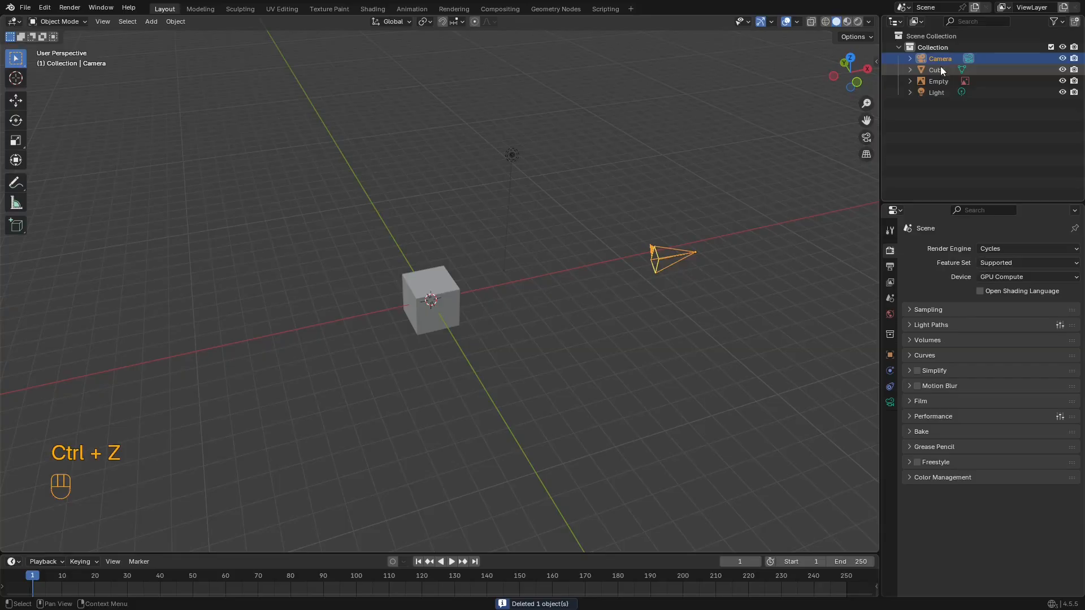
# Step: Select the camera in the viewport and delete it from the scene
pyautogui.click(703, 192)
pyautogui.click(687, 257)
pyautogui.moveTo(687, 256); pyautogui.dragTo(546, 108, button='middle')
pyautogui.press('x')
pyautogui.click(696, 190)
# Step: Select the light, and orbit and pan the view around the cube
pyautogui.click(448, 79)
pyautogui.moveTo(585, 141); pyautogui.dragTo(591, 166, button='middle')
pyautogui.scroll(1, 574, 347)
pyautogui.moveTo(574, 349); pyautogui.dragTo(557, 242, button='middle')
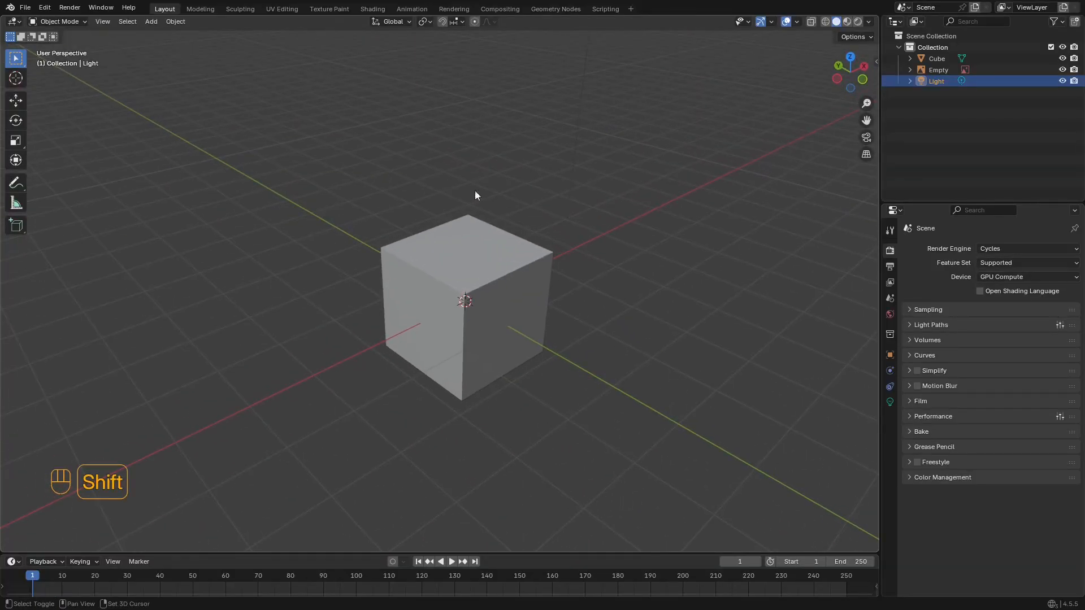
pyautogui.keyDown('shift'); pyautogui.moveTo(444, 172); pyautogui.dragTo(410, 210, button='middle'); pyautogui.keyUp('shift')
pyautogui.keyDown('shift'); pyautogui.moveTo(575, 274); pyautogui.dragTo(518, 270, button='middle'); pyautogui.keyUp('shift')
# Step: Examine the cube up close and from a distance at several viewing angles
pyautogui.scroll(2, 517, 269)
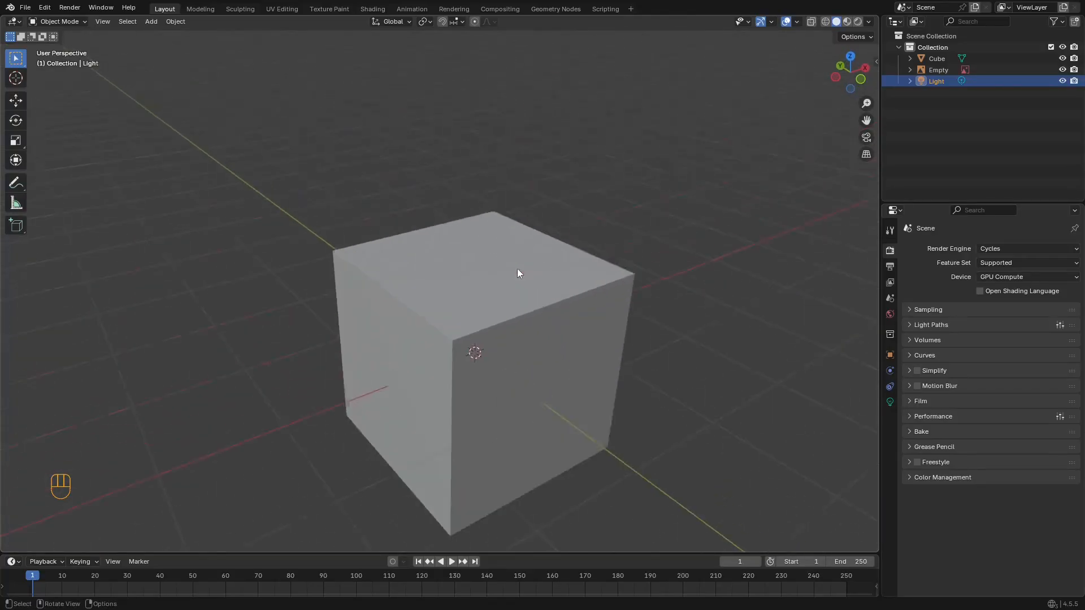
pyautogui.scroll(-7, 517, 269)
pyautogui.scroll(8, 511, 257)
pyautogui.scroll(-7, 510, 257)
pyautogui.scroll(5, 509, 256)
pyautogui.scroll(6, 510, 254)
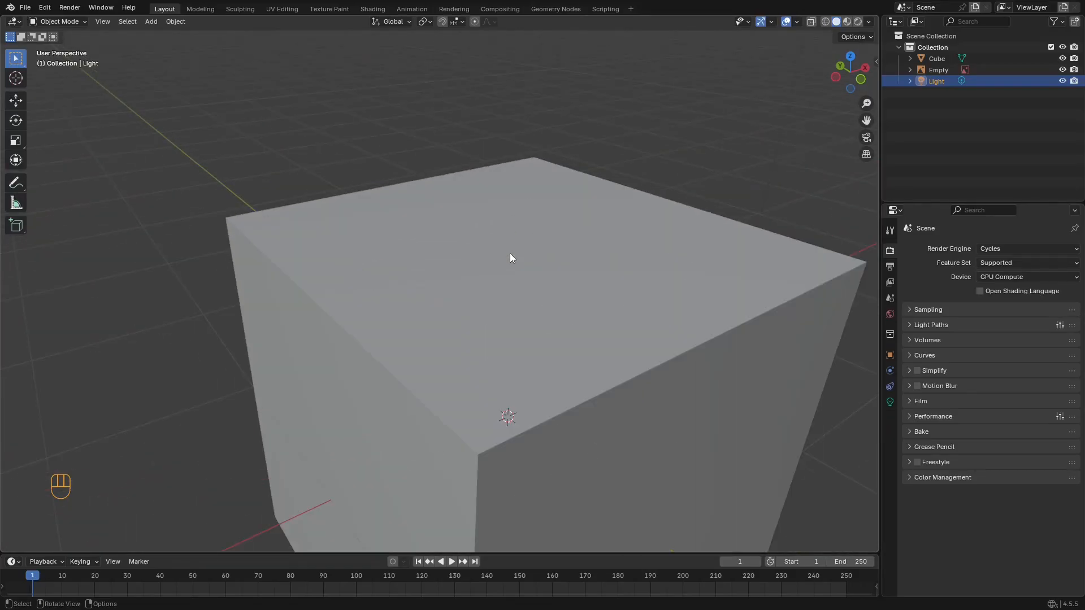
pyautogui.scroll(-10, 510, 253)
pyautogui.scroll(6, 494, 252)
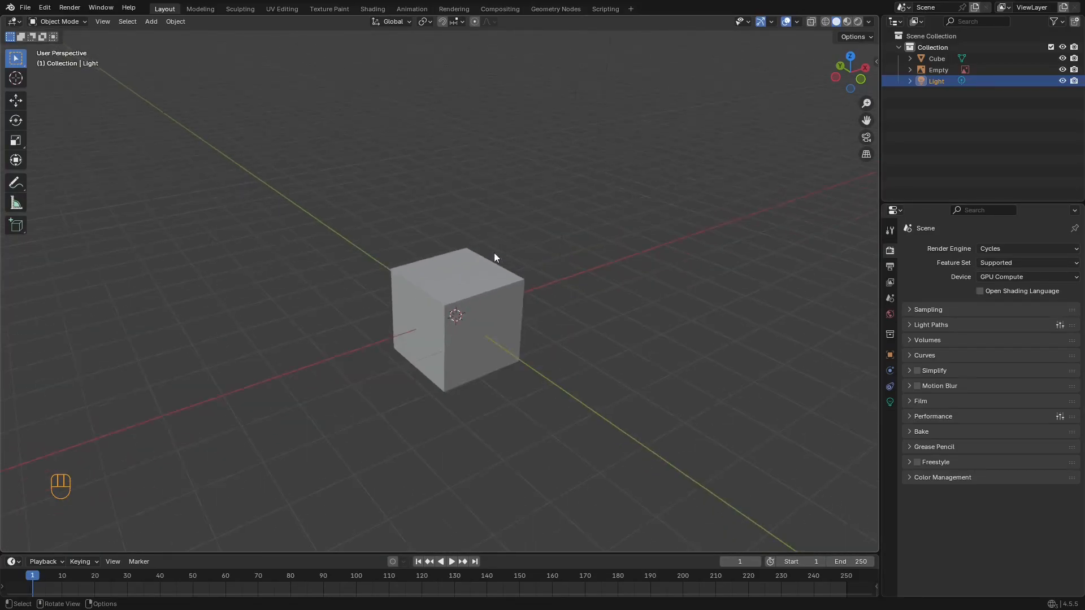
pyautogui.scroll(-4, 493, 253)
pyautogui.scroll(4, 492, 257)
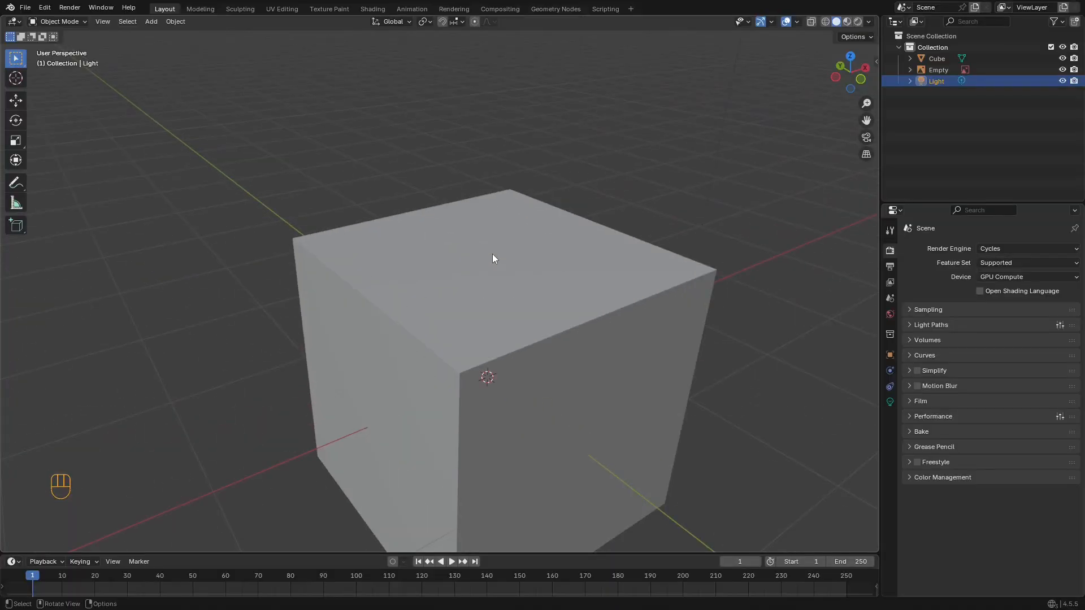
pyautogui.scroll(-6, 492, 257)
pyautogui.moveTo(493, 257); pyautogui.dragTo(657, 241, button='middle')
pyautogui.scroll(5, 440, 293)
pyautogui.scroll(-3, 644, 231)
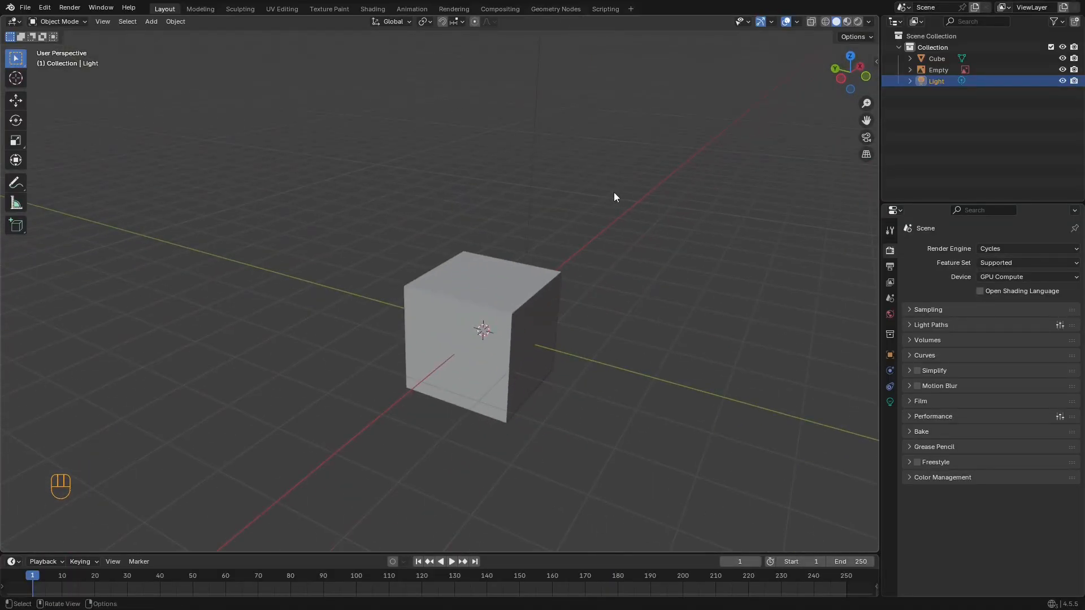
pyautogui.scroll(6, 593, 237)
pyautogui.scroll(-6, 568, 254)
pyautogui.moveTo(567, 254); pyautogui.dragTo(534, 240, button='middle')
pyautogui.moveTo(557, 287); pyautogui.dragTo(557, 232, button='middle')
pyautogui.scroll(-4, 517, 263)
pyautogui.scroll(4, 514, 266)
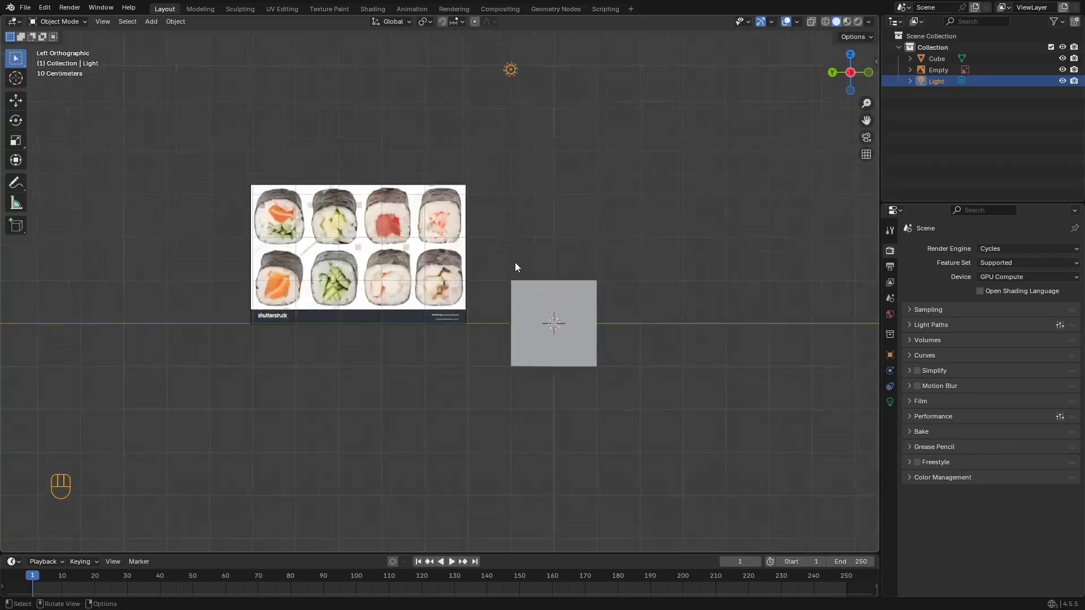
# Step: Move the cube in the left view over the first roll in the upper row of the reference image
pyautogui.keyDown('shift'); pyautogui.moveTo(514, 267); pyautogui.dragTo(462, 222, button='middle'); pyautogui.keyUp('shift')
pyautogui.scroll(3, 614, 288)
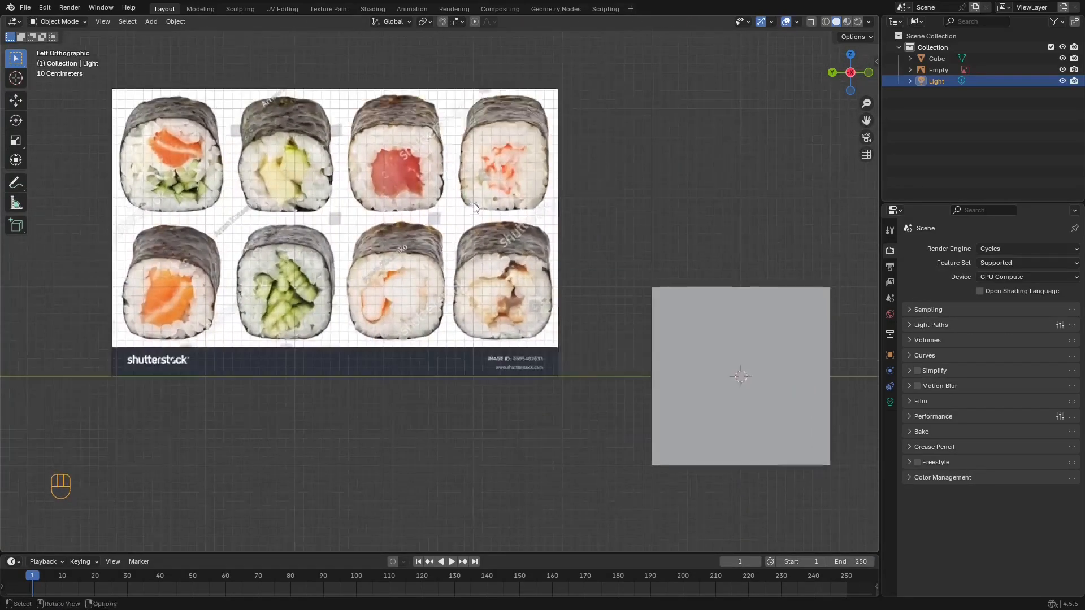
pyautogui.scroll(-3, 473, 202)
pyautogui.click(615, 311)
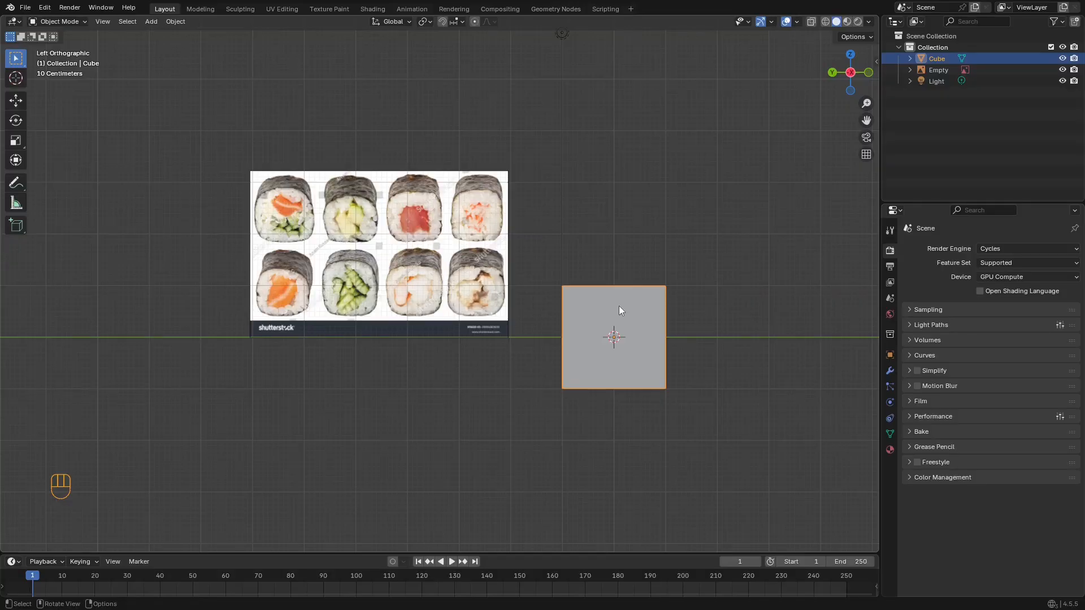
pyautogui.press('g')
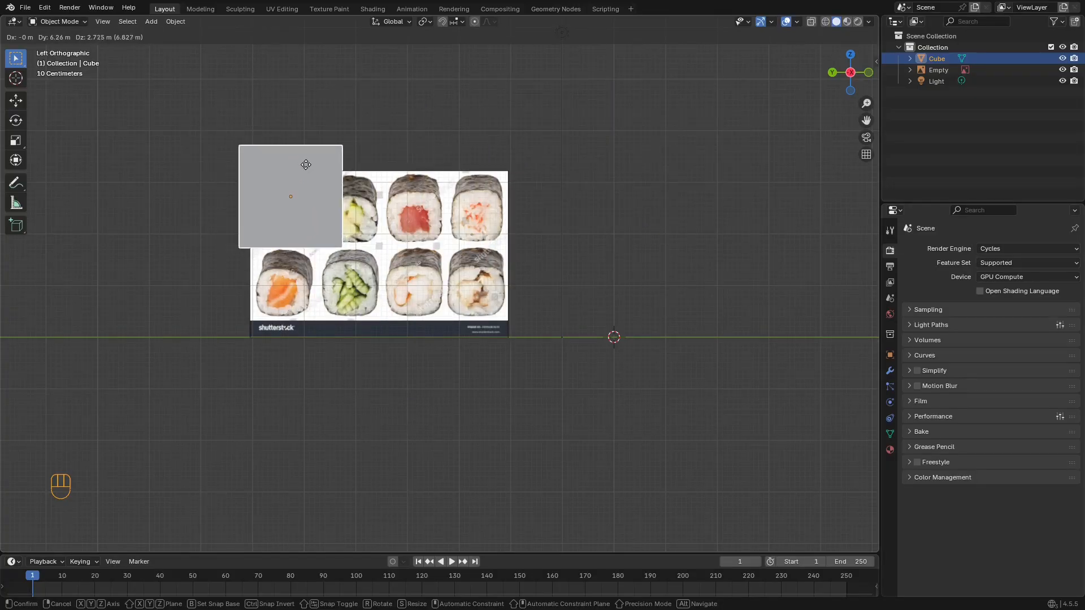
pyautogui.click(295, 172)
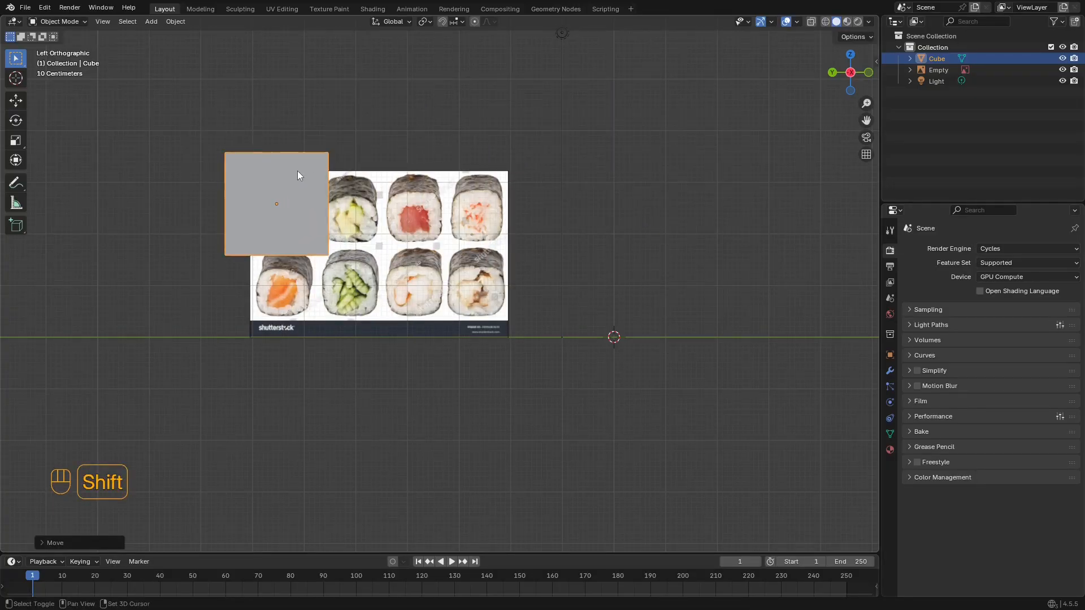
pyautogui.keyDown('shift'); pyautogui.moveTo(297, 171); pyautogui.dragTo(533, 266, button='middle'); pyautogui.keyUp('shift')
pyautogui.scroll(4, 495, 212)
pyautogui.scroll(-2, 516, 262)
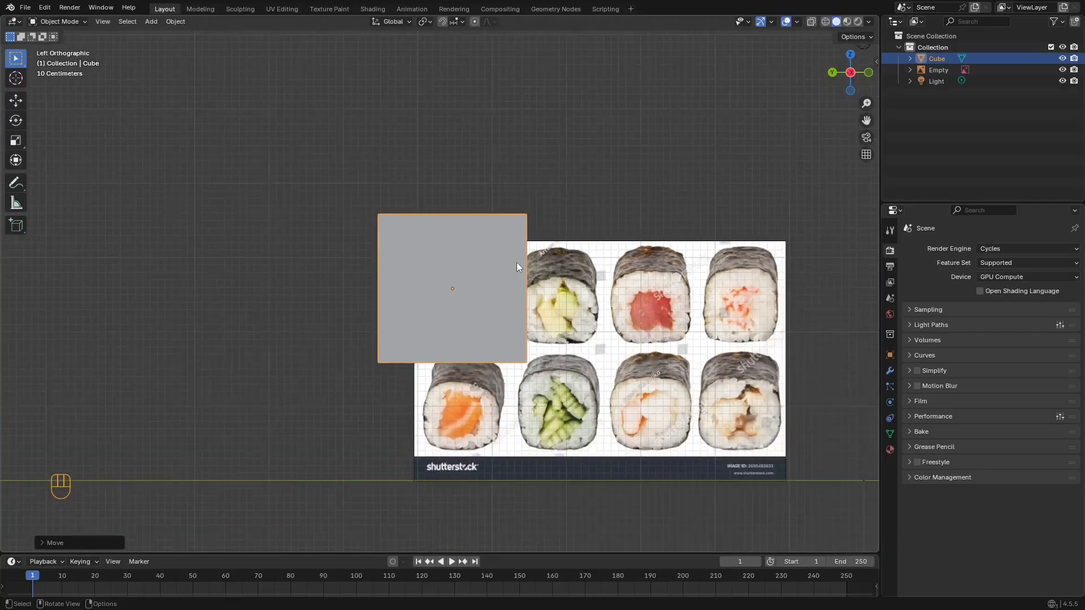
pyautogui.scroll(3, 460, 279)
pyautogui.keyDown('shift'); pyautogui.moveTo(450, 282); pyautogui.dragTo(442, 281, button='middle'); pyautogui.keyUp('shift')
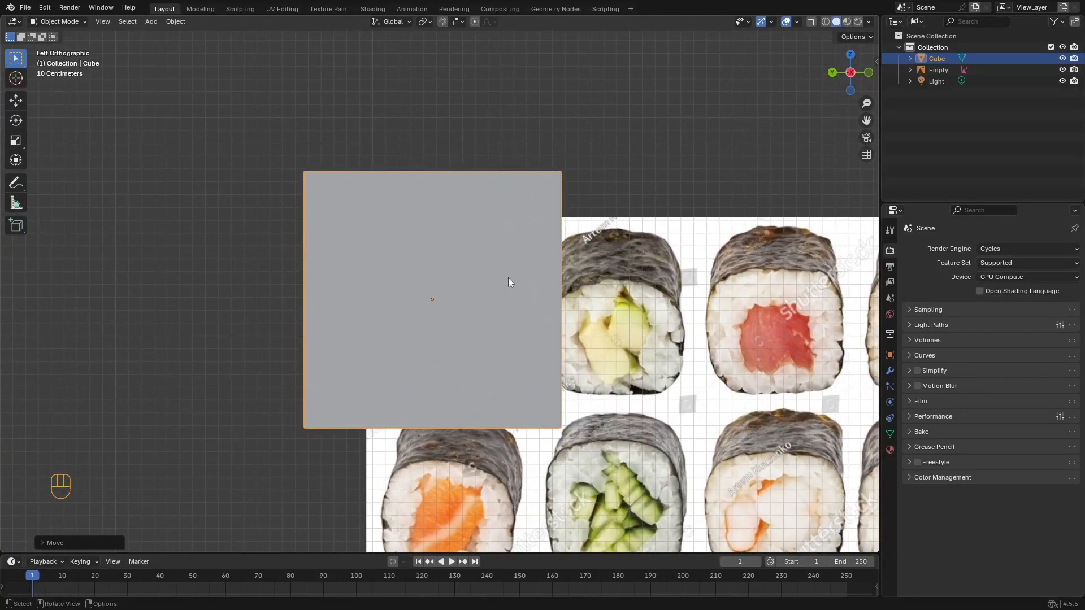
pyautogui.press('g')
pyautogui.rightClick(812, 370)
pyautogui.scroll(-3, 611, 264)
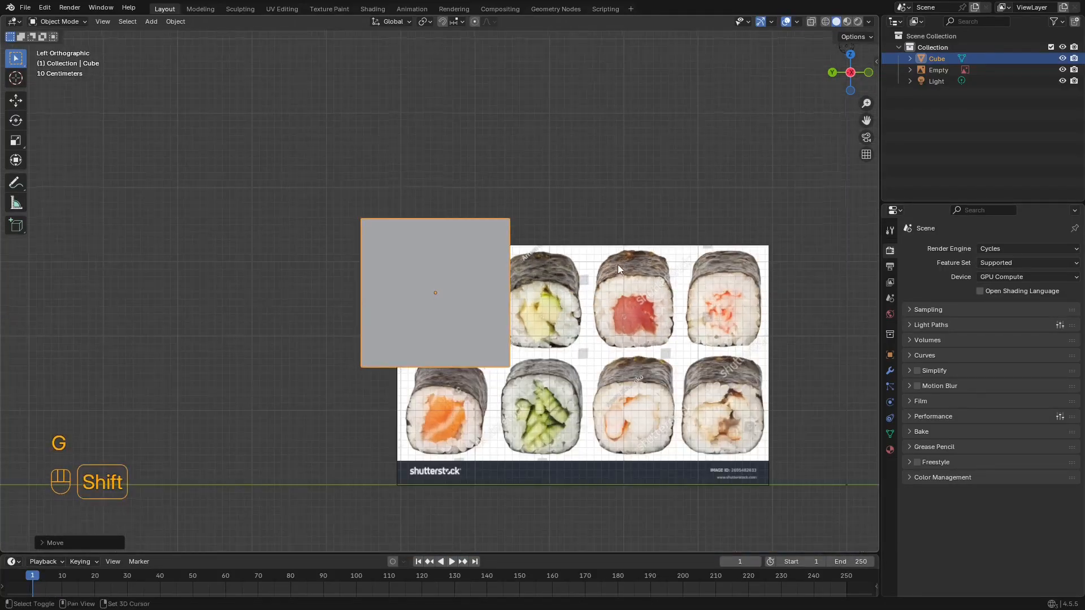
# Step: Switch the viewport to wireframe shading so the reference roll shows through the cube
pyautogui.keyDown('shift'); pyautogui.moveTo(618, 264); pyautogui.dragTo(660, 277, button='middle'); pyautogui.keyUp('shift')
pyautogui.scroll(3, 647, 265)
pyautogui.scroll(2, 671, 275)
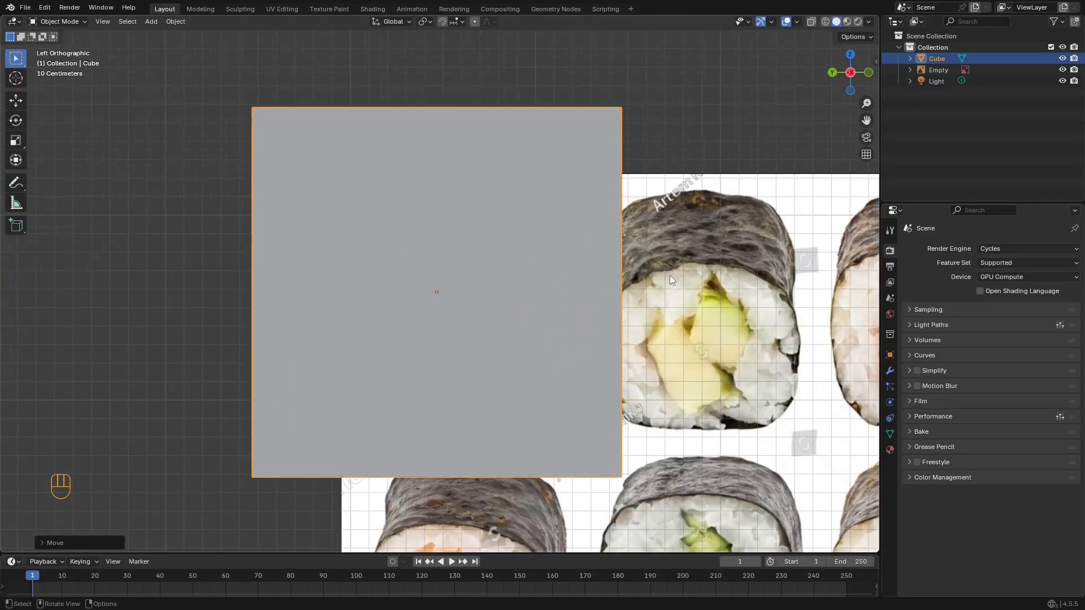
pyautogui.scroll(-1, 669, 275)
pyautogui.scroll(1, 673, 270)
pyautogui.press('z')
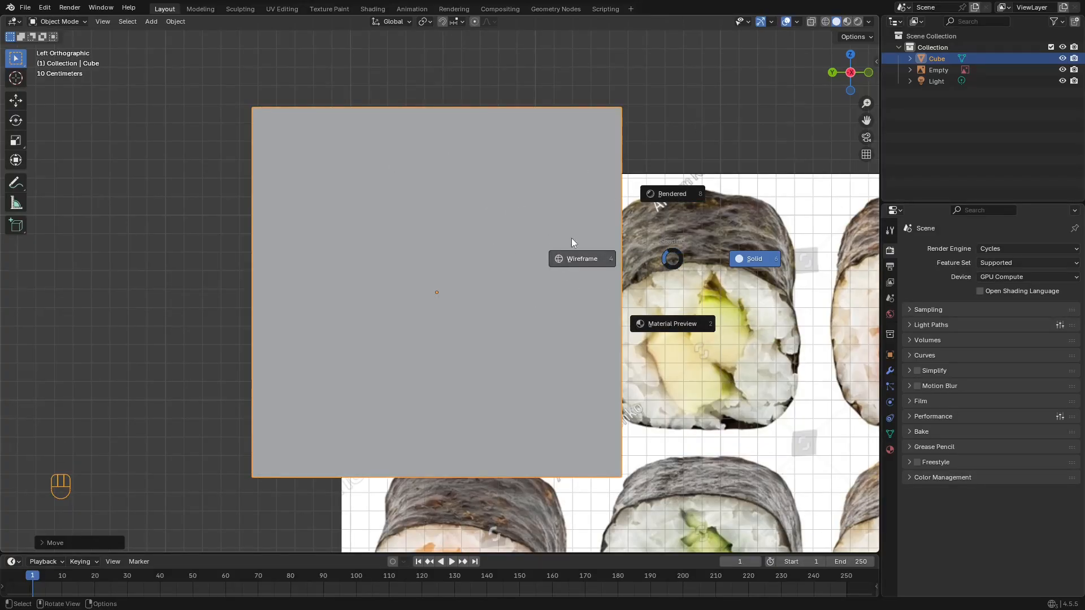
pyautogui.click(505, 256)
pyautogui.scroll(-3, 505, 257)
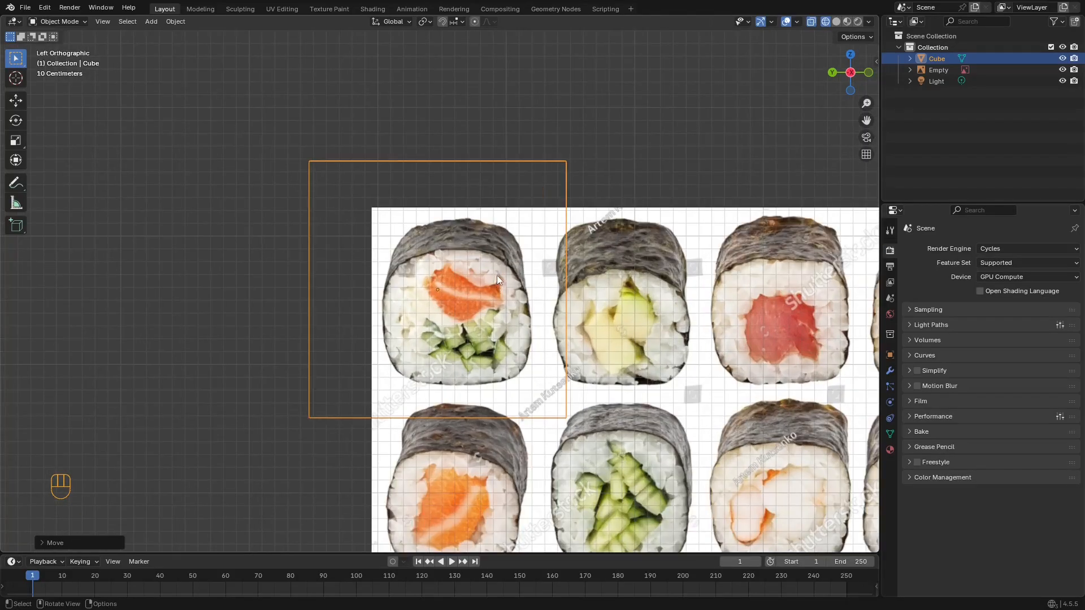
# Step: Put the cube into Edit Mode with vertex selection active
pyautogui.scroll(1, 498, 222)
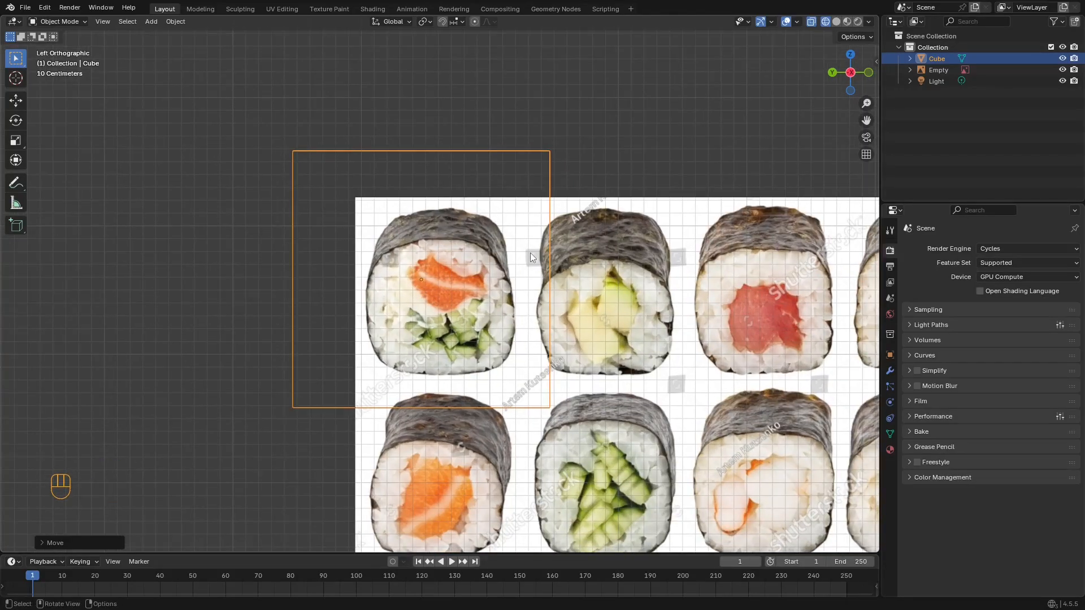
pyautogui.scroll(1, 530, 252)
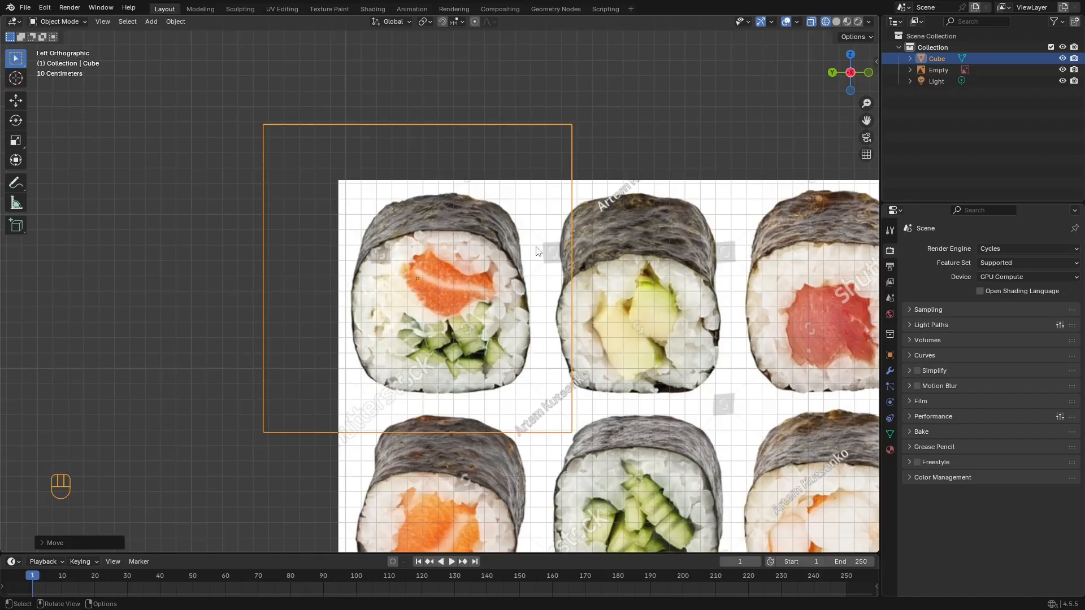
pyautogui.press('Tab')
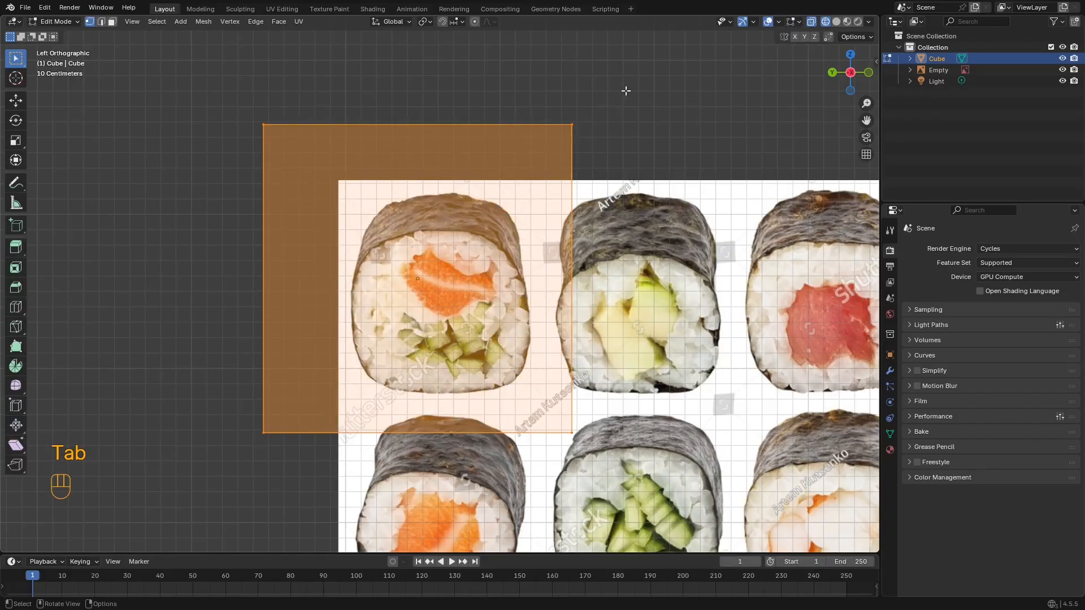
pyautogui.press('1')
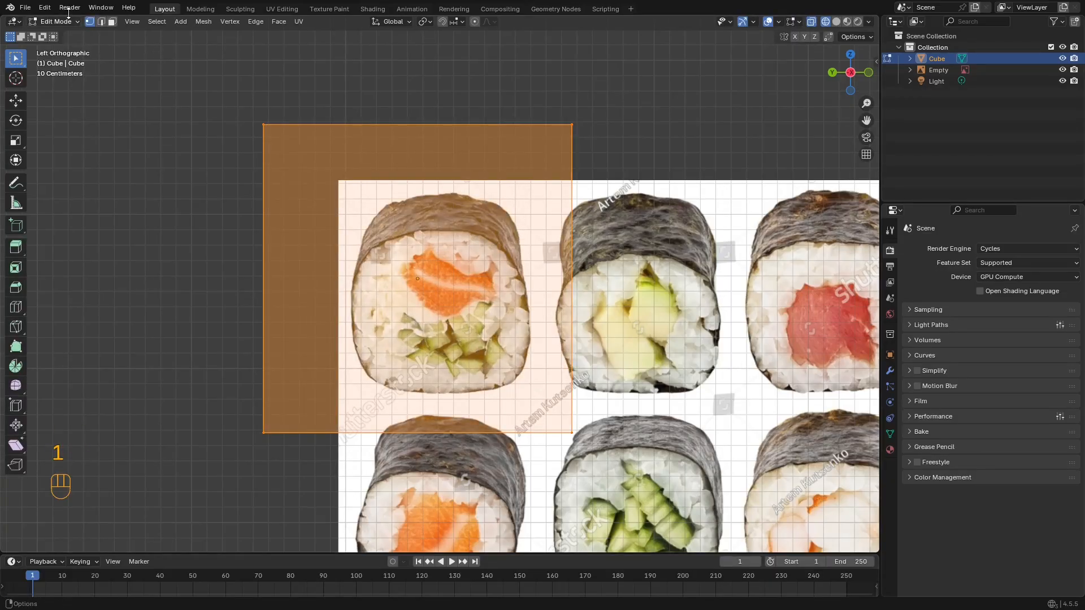
# Step: Toggle the cube repeatedly between Object Mode and Edit Mode, ending in Edit Mode
pyautogui.press('Tab')
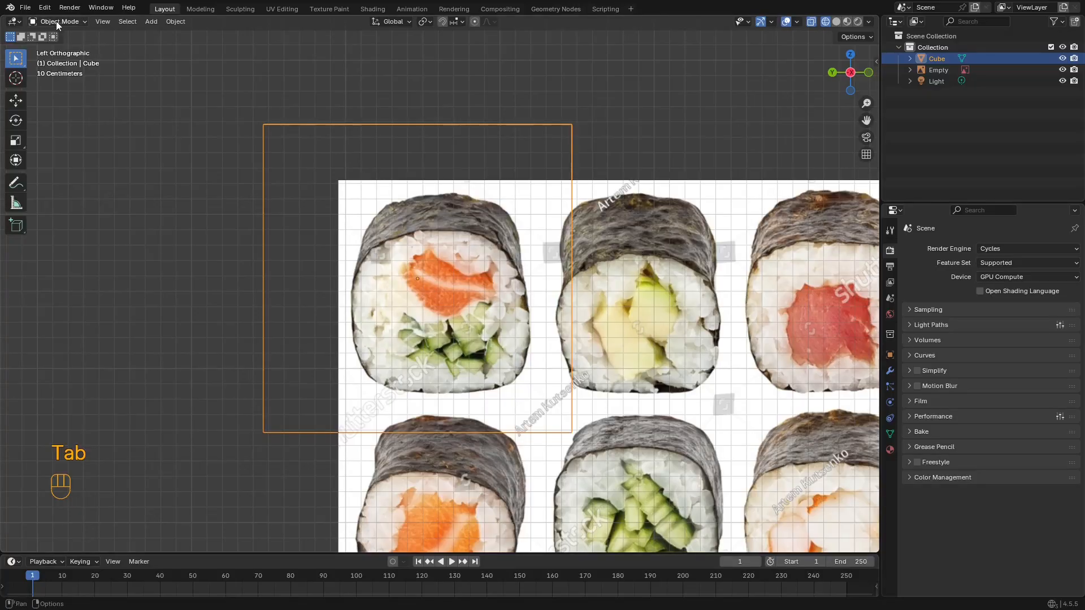
pyautogui.press('Tab')
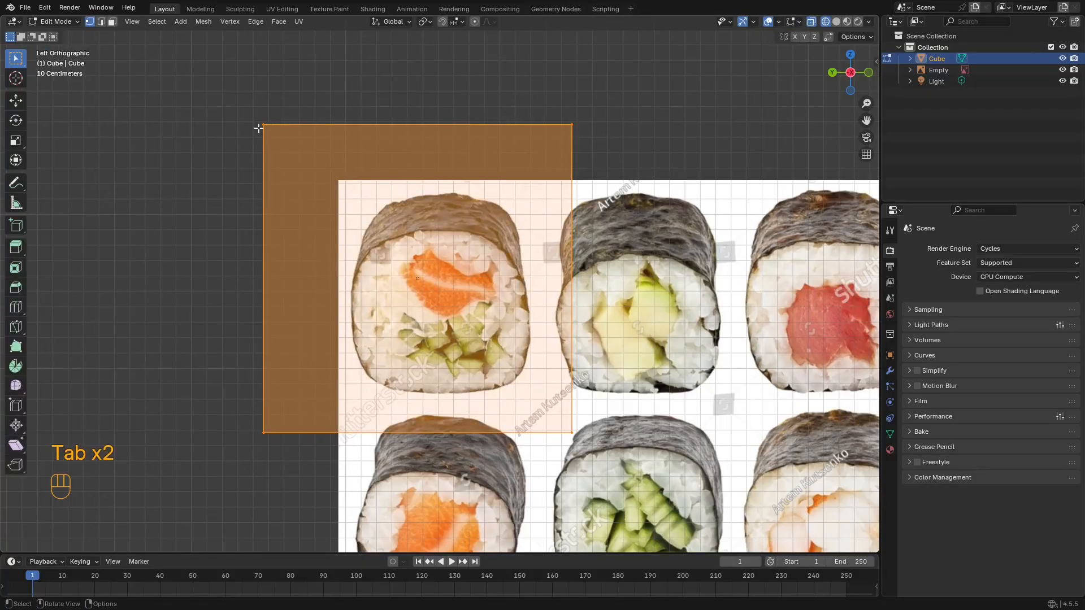
pyautogui.press('Tab')
pyautogui.press('Tab')
pyautogui.press('Tab')
pyautogui.press('Tab')
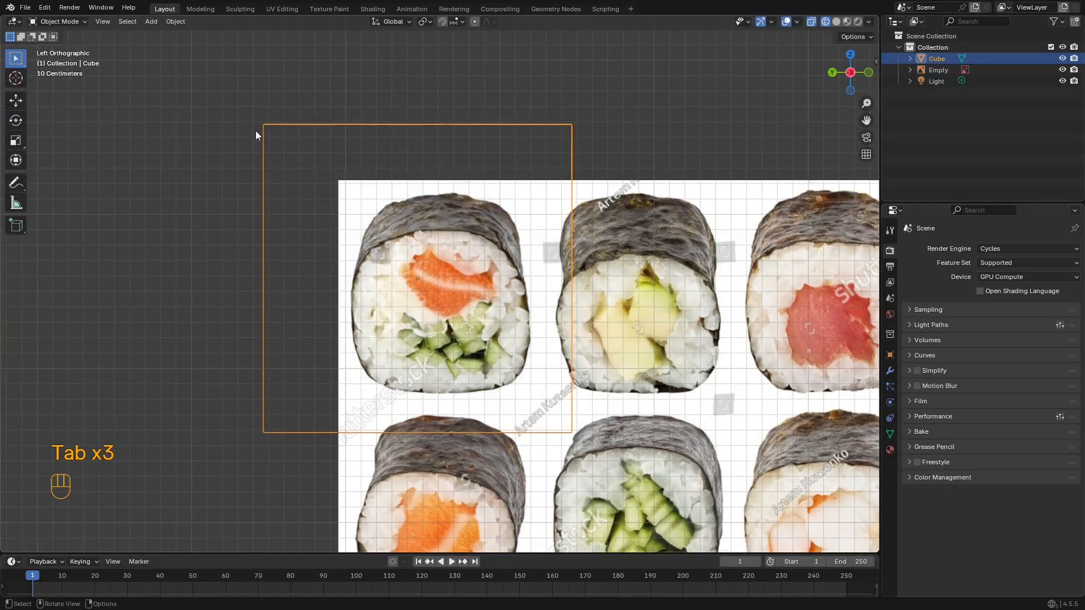
pyautogui.click(61, 21)
pyautogui.click(64, 35)
pyautogui.press('Tab')
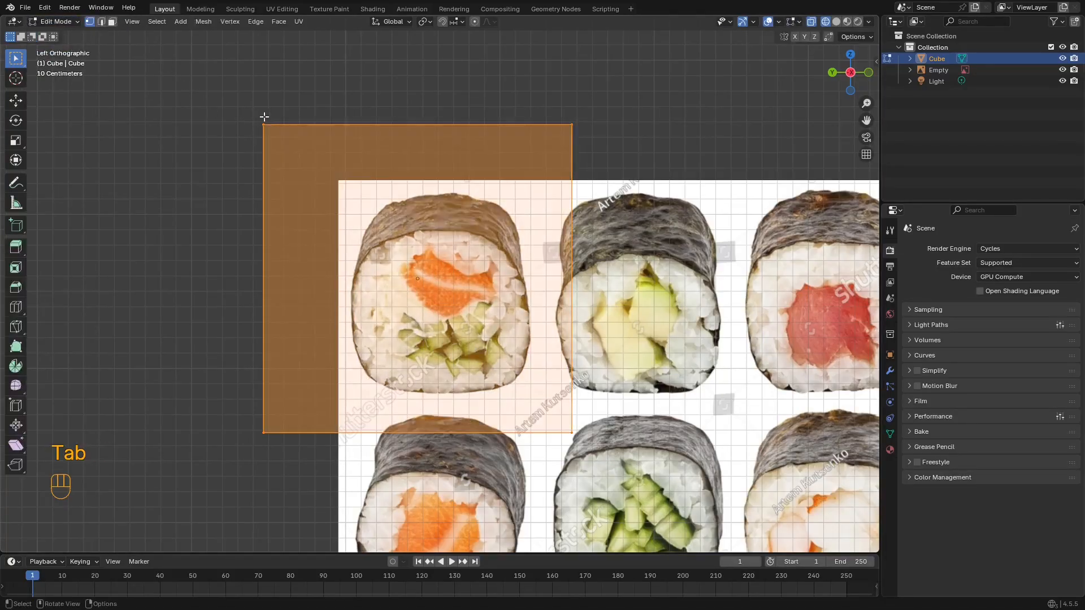
pyautogui.keyDown('shift'); pyautogui.moveTo(279, 126); pyautogui.dragTo(325, 164, button='middle'); pyautogui.keyUp('shift')
pyautogui.press('Tab')
pyautogui.press('Tab')
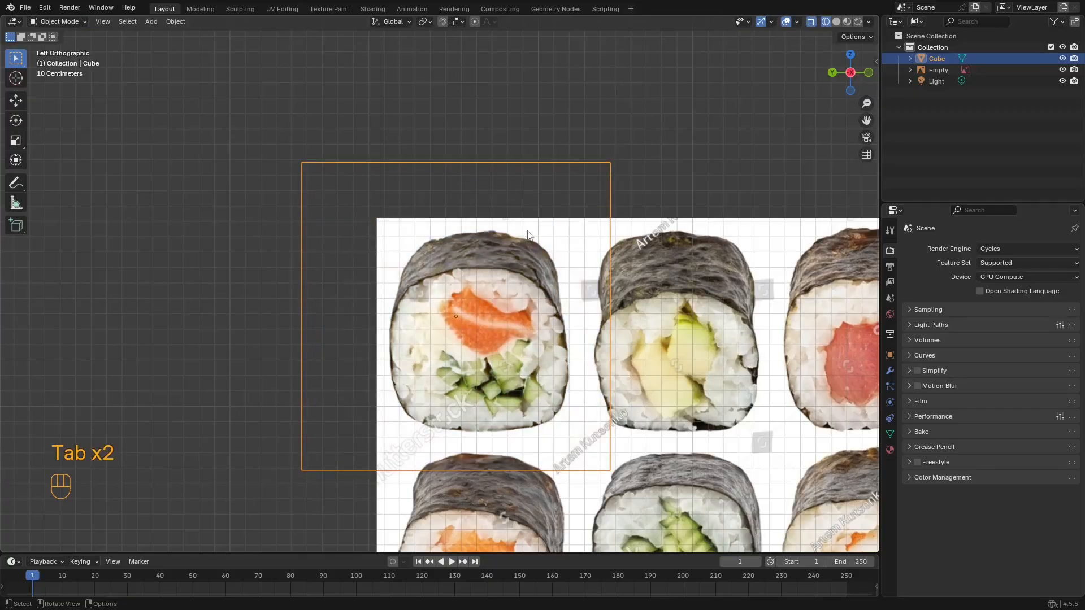
pyautogui.press('Tab')
pyautogui.press('Tab')
pyautogui.keyDown('shift'); pyautogui.moveTo(545, 221); pyautogui.dragTo(512, 185, button='middle'); pyautogui.keyUp('shift')
pyautogui.press('Tab')
pyautogui.press('Tab')
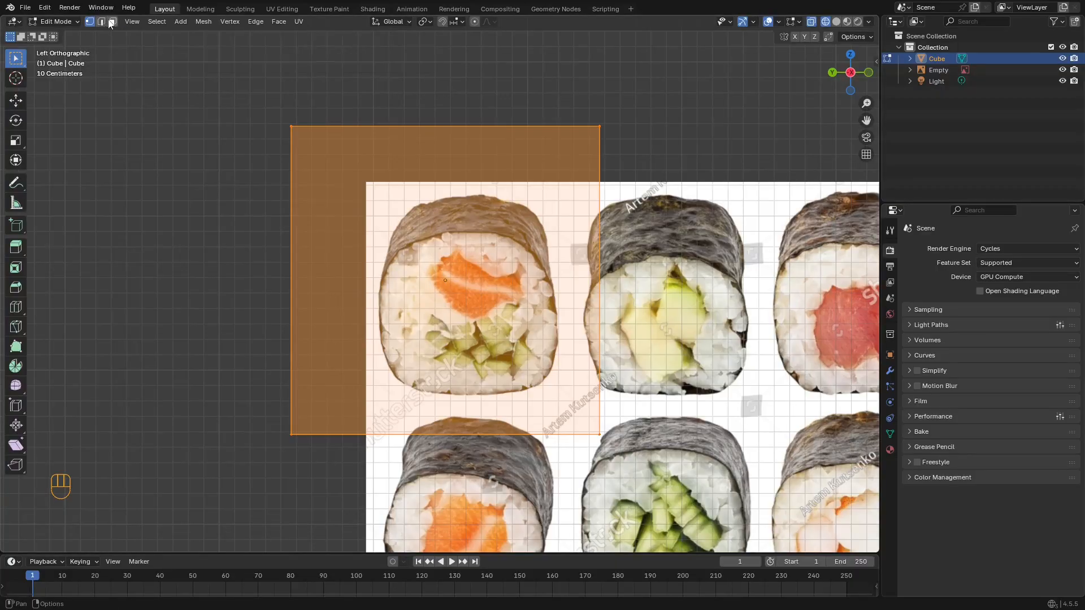
# Step: View the cube in perspective and cycle through the edge, face and vertex selection modes
pyautogui.moveTo(617, 142); pyautogui.dragTo(609, 174, button='middle')
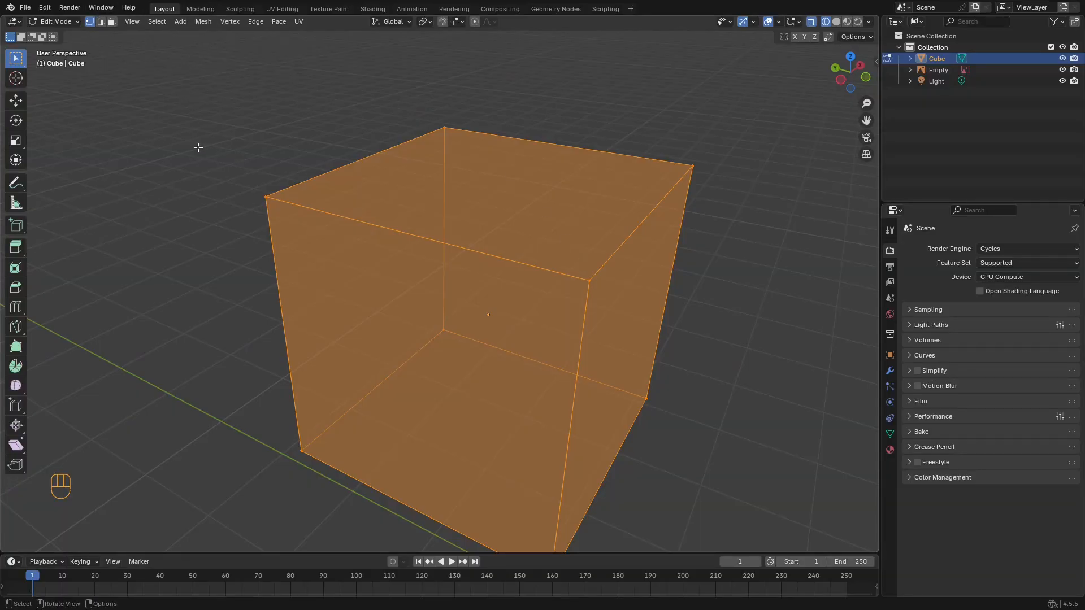
pyautogui.press('2')
pyautogui.press('3')
pyautogui.press('1')
pyautogui.press('2')
pyautogui.press('3')
pyautogui.press('1')
# Step: Try to move the nearest upper corner vertex of the cube
pyautogui.click(598, 275)
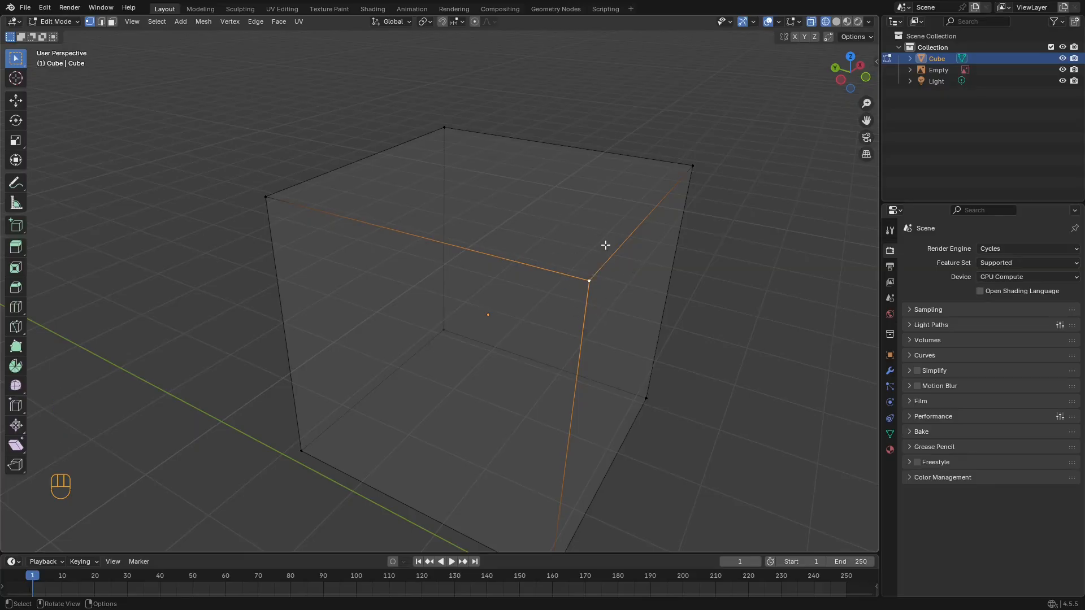
pyautogui.press('g')
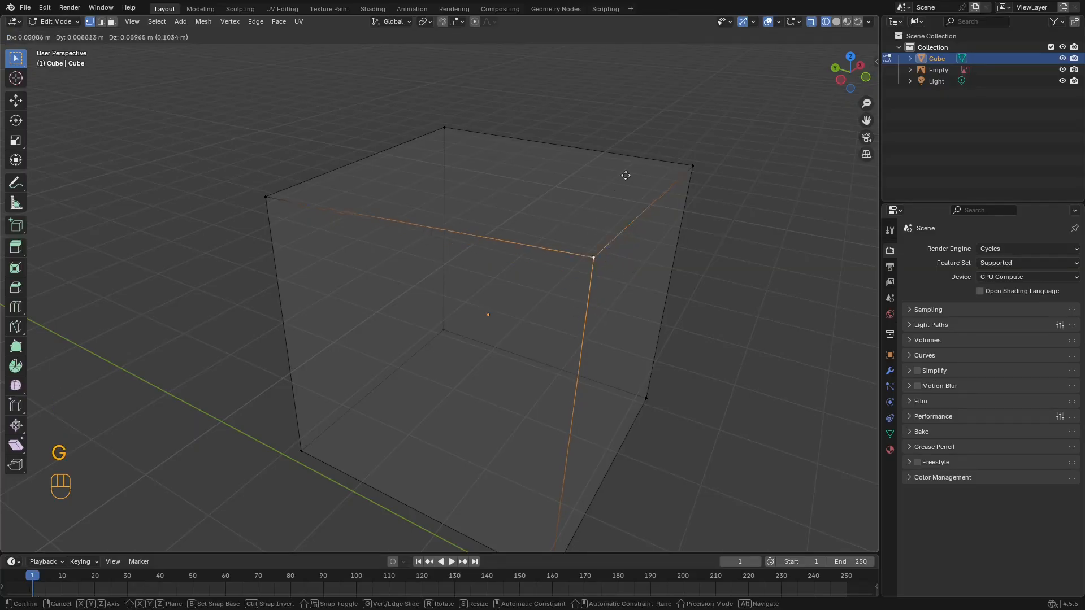
pyautogui.rightClick(570, 195)
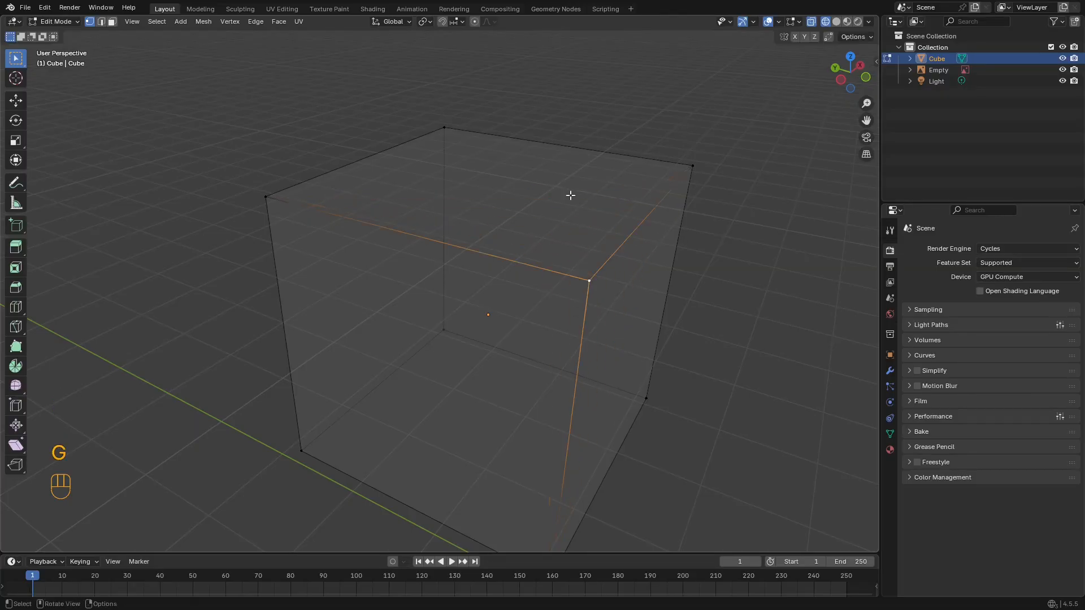
# Step: In edge selection mode, try to move a top edge and a vertical edge of the cube
pyautogui.press('2')
pyautogui.click(101, 22)
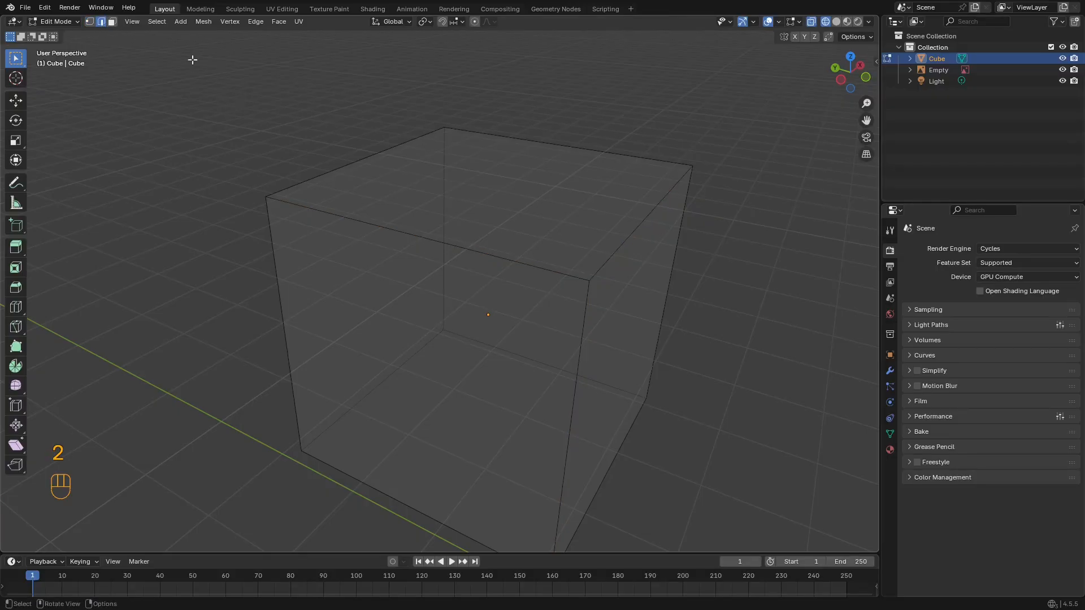
pyautogui.click(461, 247)
pyautogui.scroll(-2, 460, 241)
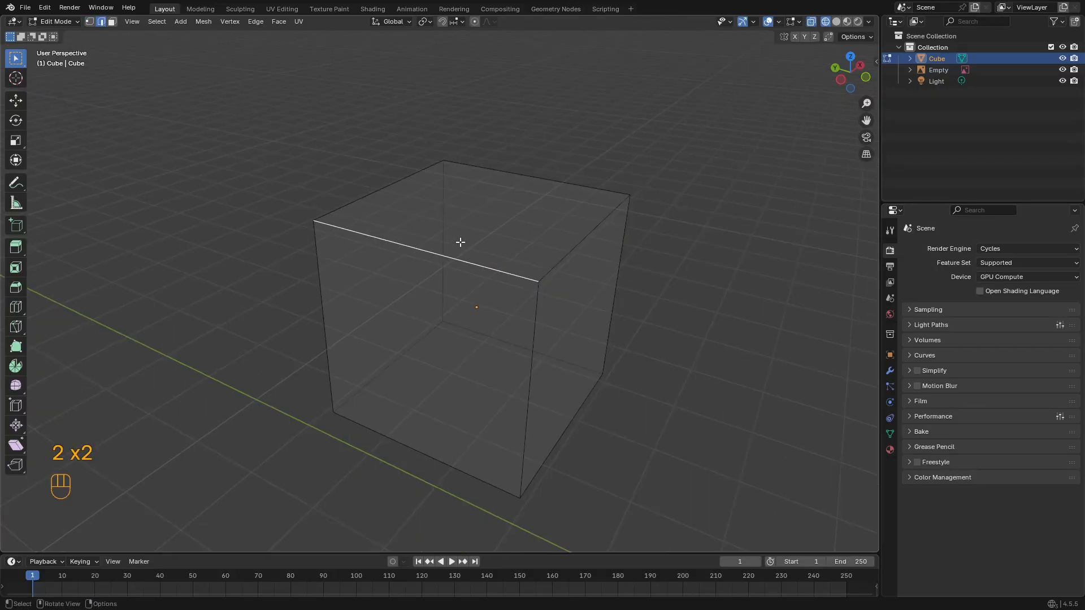
pyautogui.press('g')
pyautogui.rightClick(540, 245)
pyautogui.click(537, 322)
pyautogui.press('g')
pyautogui.rightClick(661, 359)
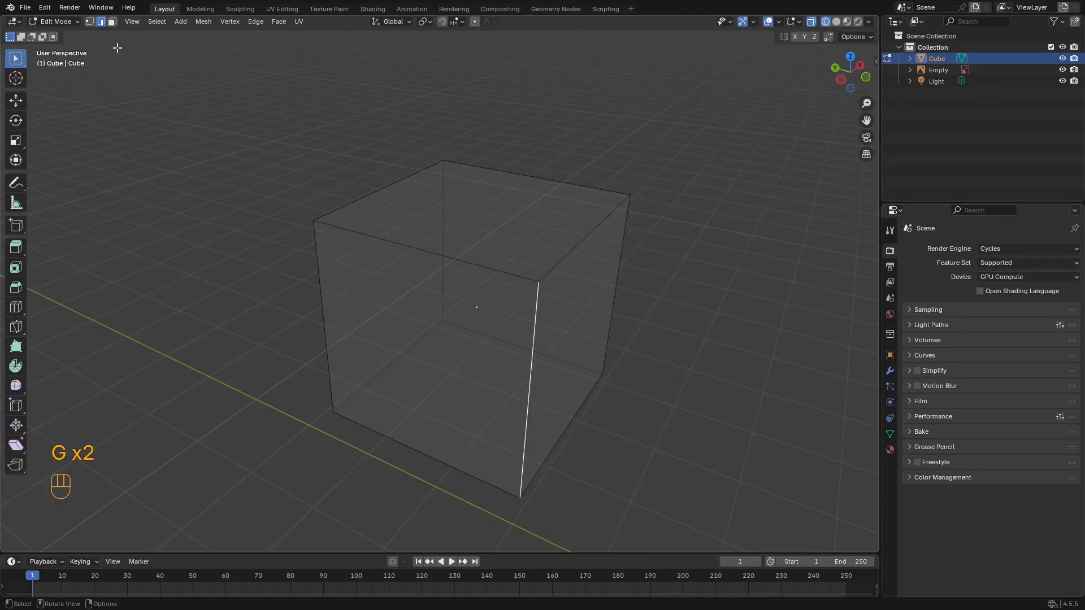
# Step: In face selection mode, try to move the cube's side and top faces, and select a side face with X-ray off
pyautogui.press('3')
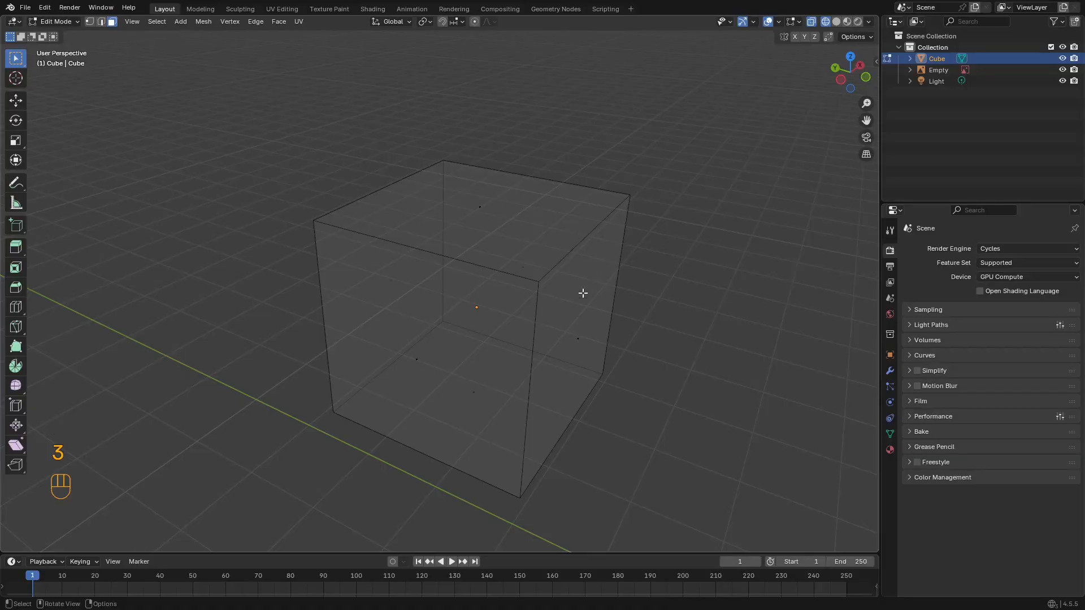
pyautogui.click(591, 319)
pyautogui.press('g')
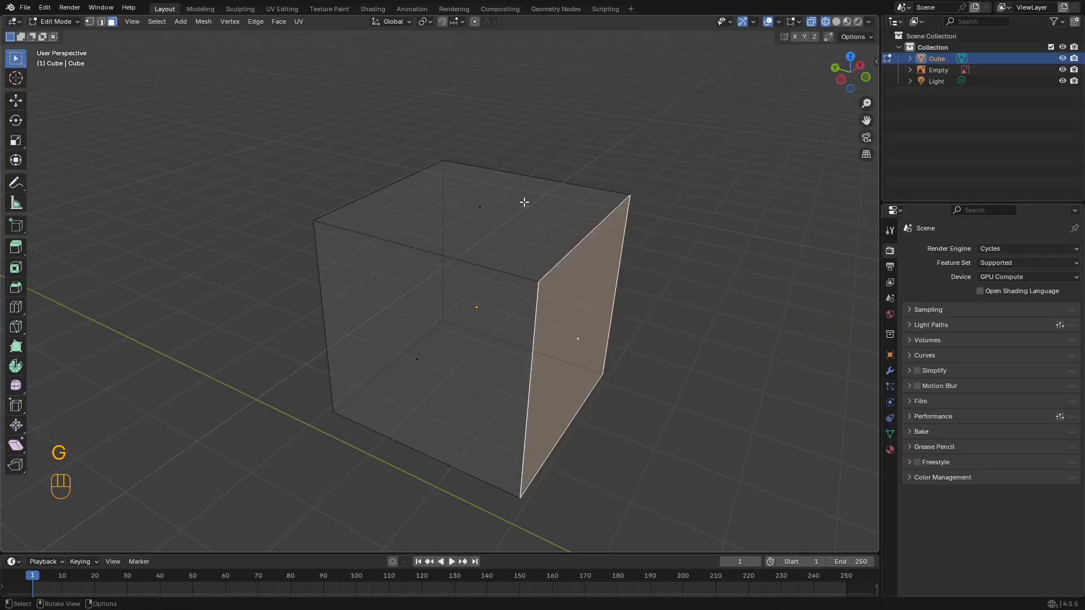
pyautogui.press('g')
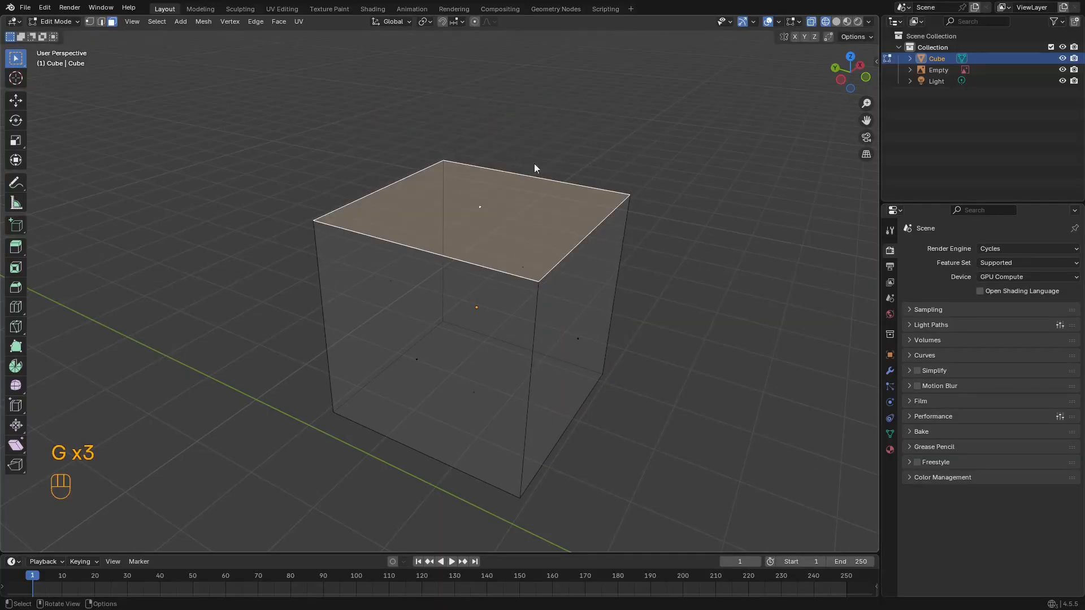
pyautogui.hotkey('alt', 'z')
pyautogui.click(533, 198)
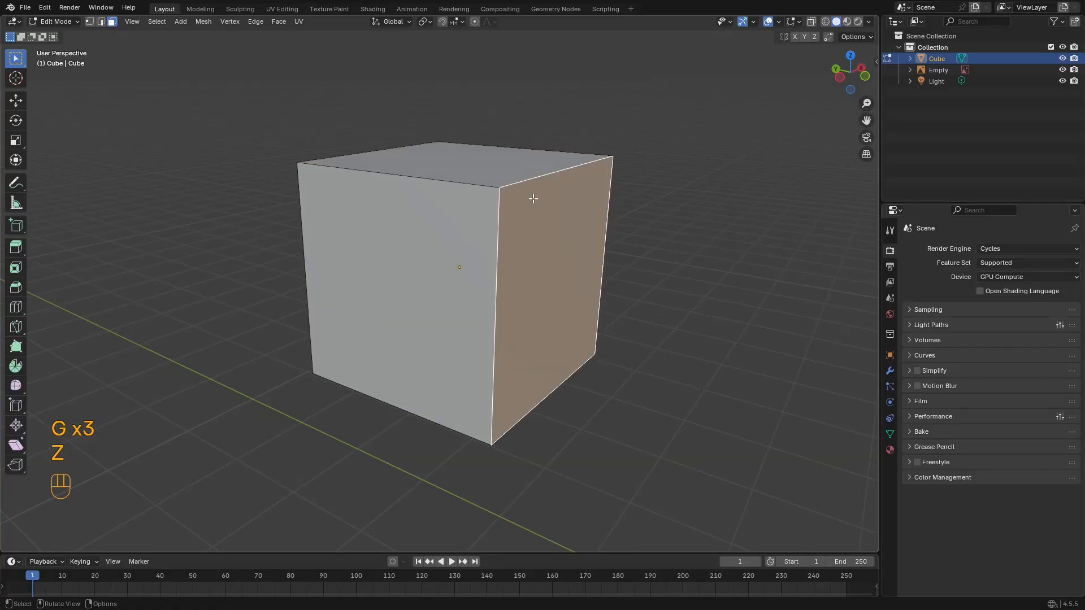
pyautogui.scroll(-2, 549, 224)
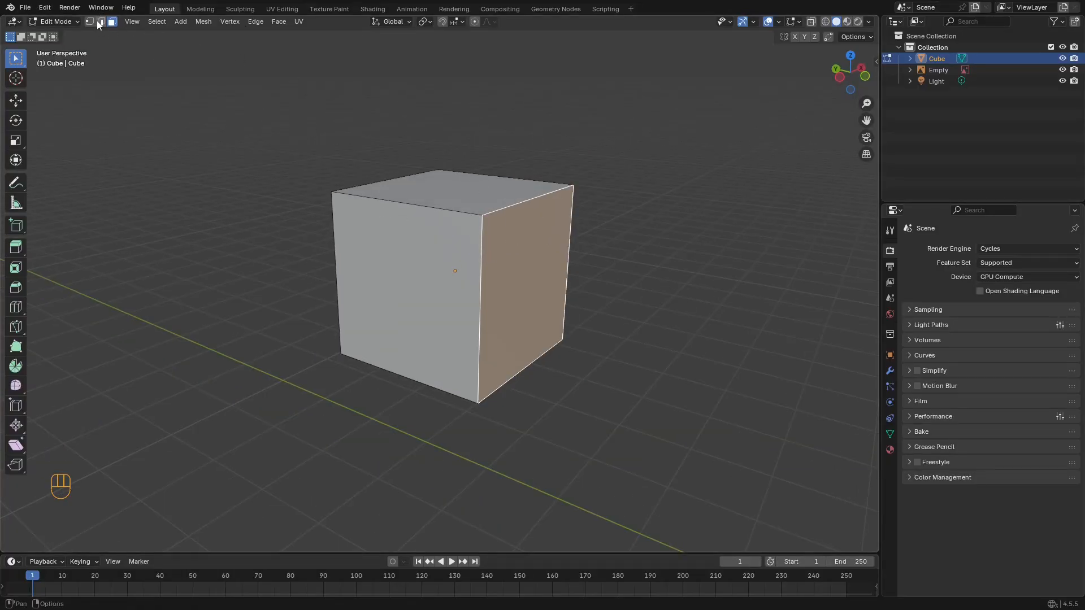
# Step: Return to the left orthographic view with X-ray on and vertex selection active
pyautogui.moveTo(486, 108); pyautogui.dragTo(518, 269, button='middle')
pyautogui.hotkey('alt', 'z')
pyautogui.scroll(3, 588, 264)
pyautogui.keyDown('shift'); pyautogui.moveTo(588, 264); pyautogui.dragTo(541, 211, button='middle'); pyautogui.keyUp('shift')
pyautogui.press('1')
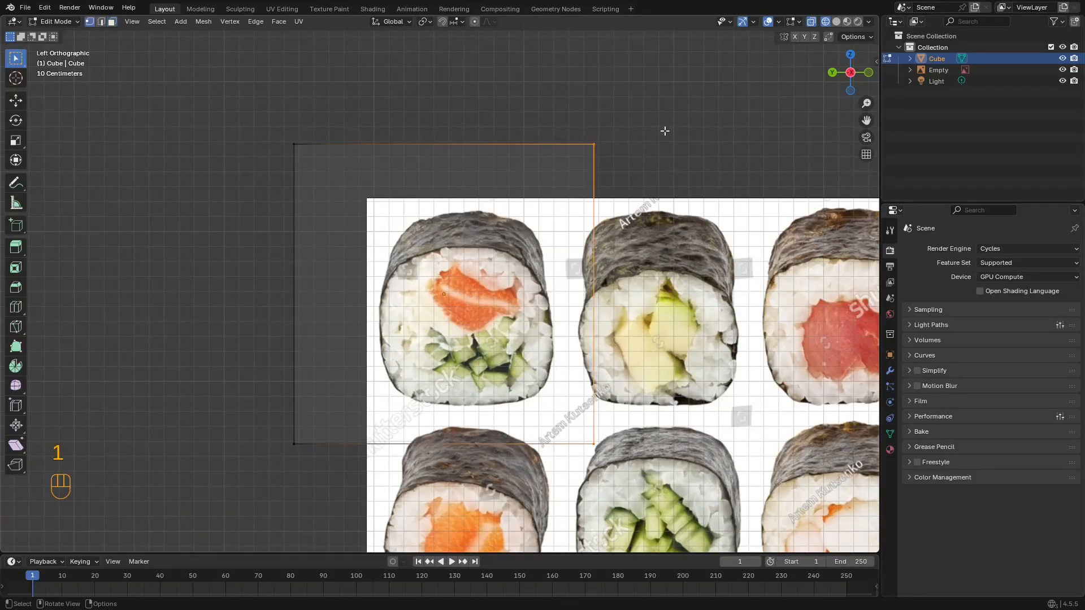
# Step: Try to move the cube's upper vertices down along Z
pyautogui.moveTo(690, 87); pyautogui.dragTo(261, 177)
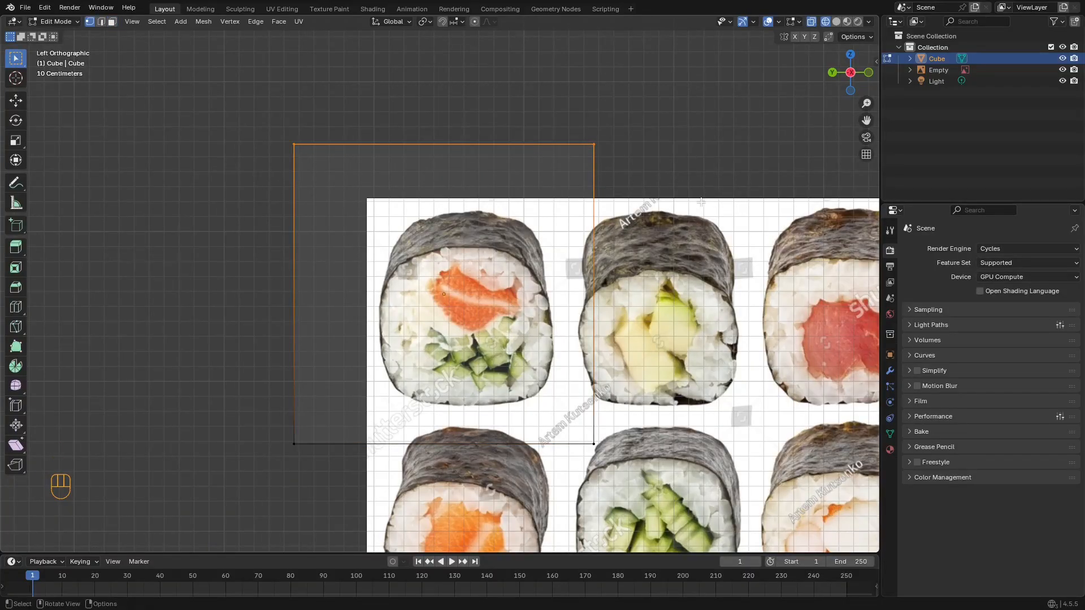
pyautogui.press('g')
pyautogui.press('z')
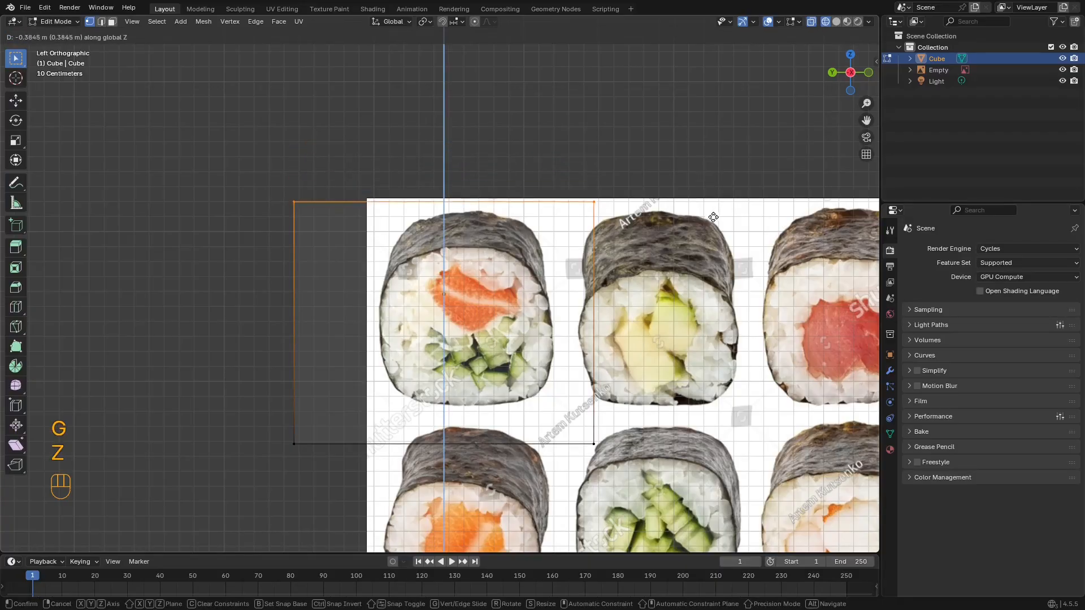
pyautogui.click(678, 155)
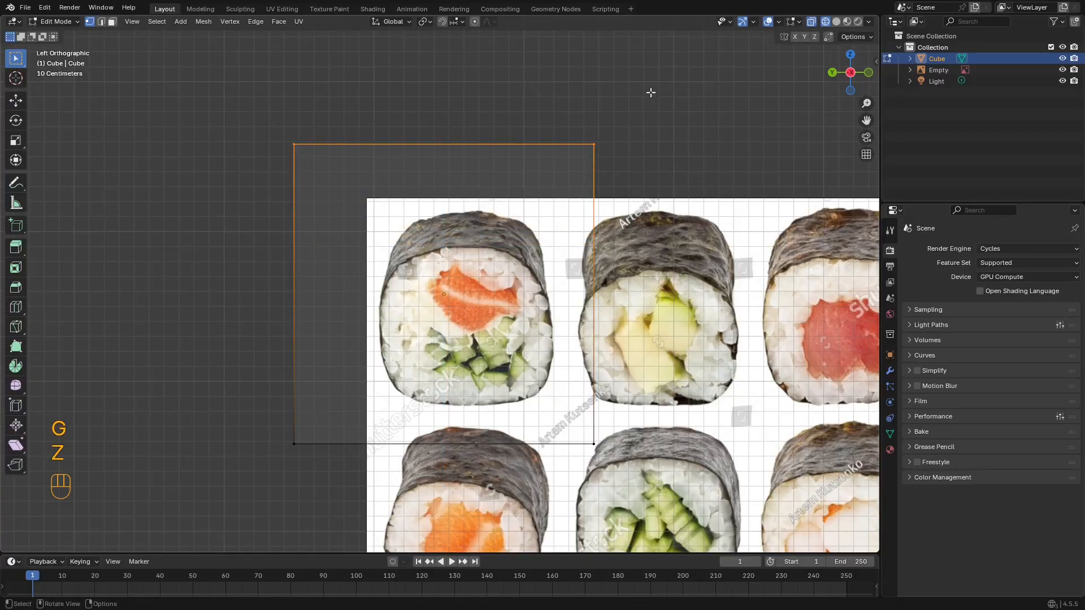
# Step: Move the cube's upper vertices down about 0.68 m along Z to the top of the first roll's rice
pyautogui.moveTo(676, 63); pyautogui.dragTo(163, 168)
pyautogui.press('g')
pyautogui.press('f')
pyautogui.press('z')
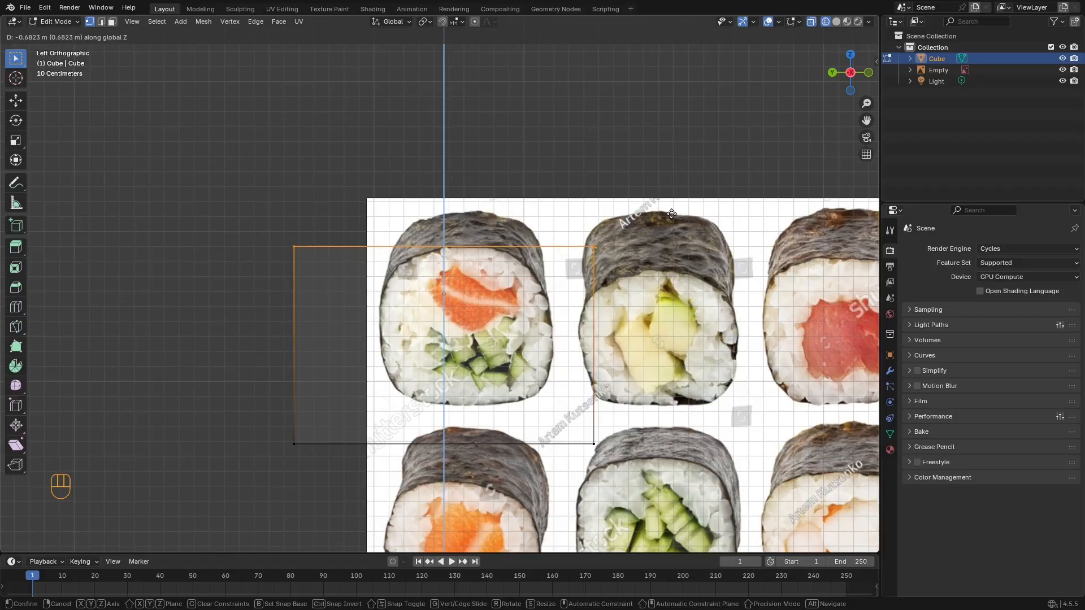
pyautogui.click(671, 214)
# Step: Move the cube's lower vertices up about 0.28 m along Z to the bottom of the first roll
pyautogui.moveTo(603, 385); pyautogui.dragTo(229, 479)
pyautogui.press('g')
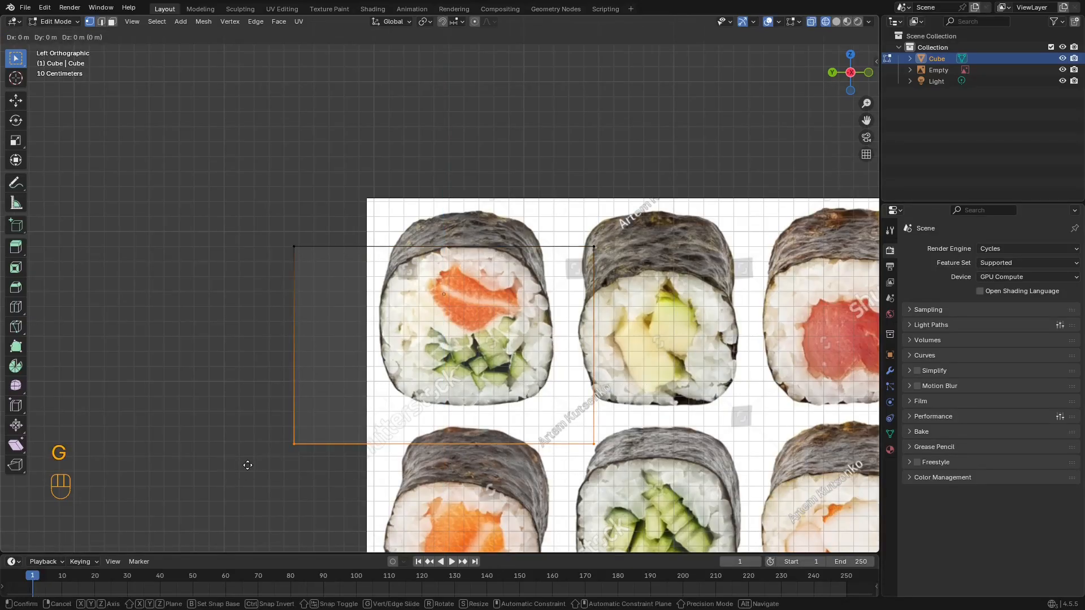
pyautogui.press('z')
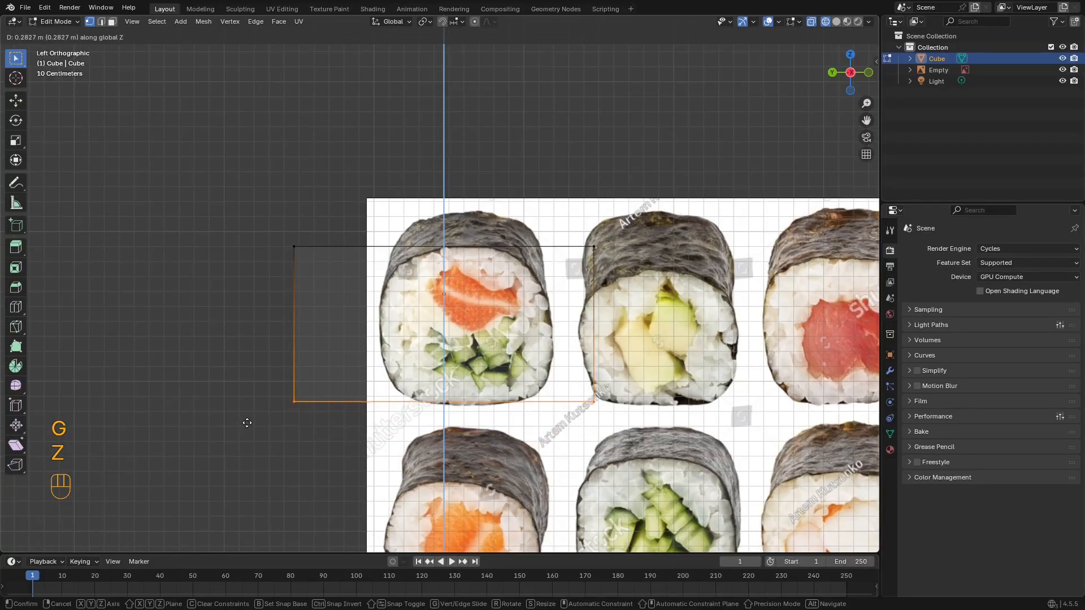
pyautogui.click(247, 422)
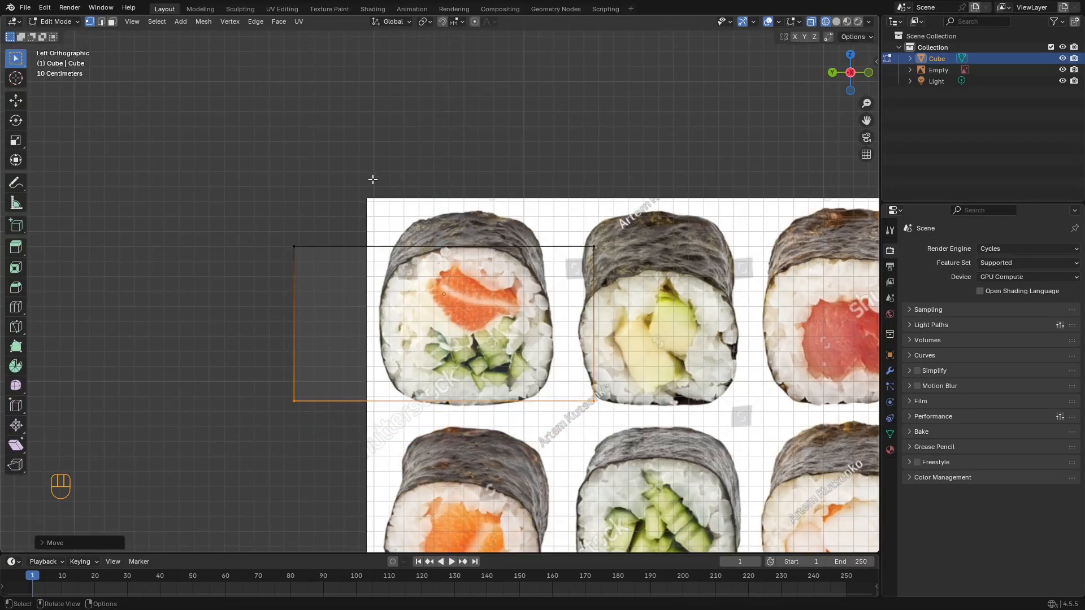
# Step: Select the vertices on the cube's left side in the left view and try to move them along X and Y
pyautogui.moveTo(373, 184); pyautogui.dragTo(223, 459)
pyautogui.press('g')
pyautogui.press('x')
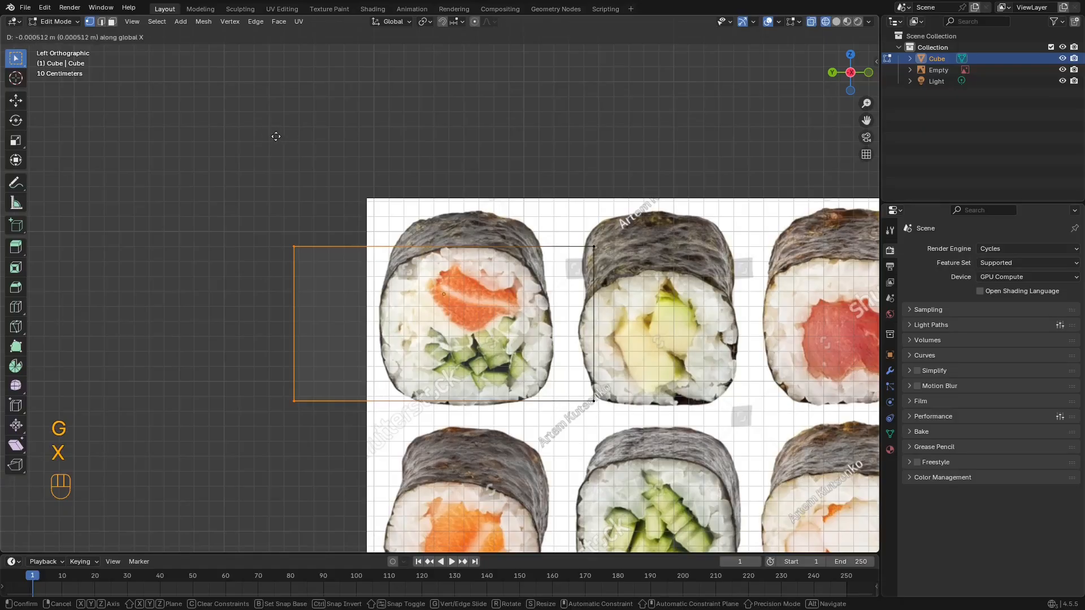
pyautogui.press('y')
pyautogui.press('g')
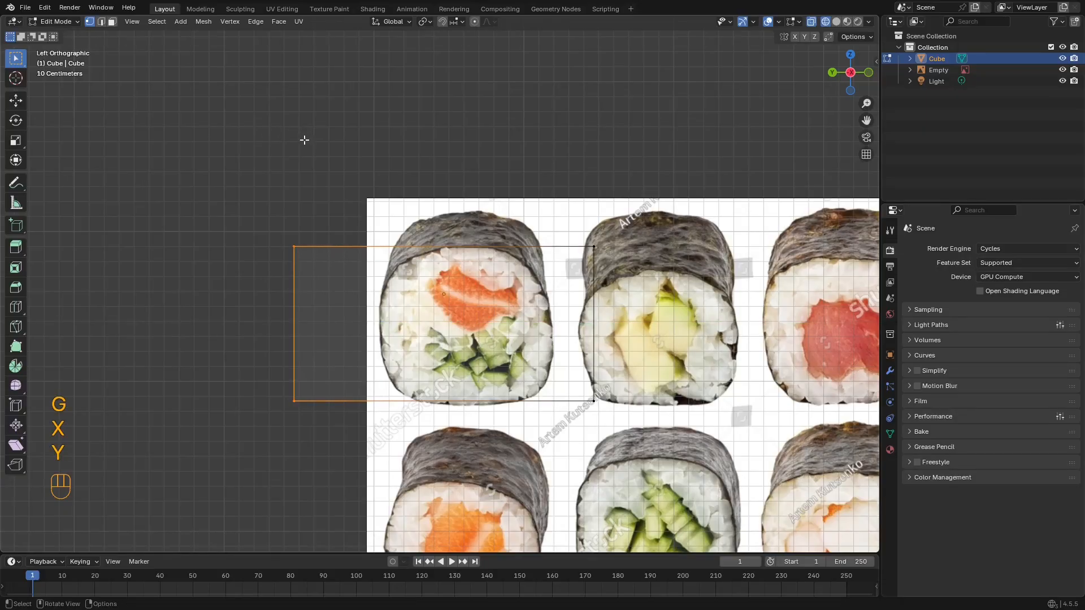
pyautogui.press('y')
pyautogui.moveTo(317, 142); pyautogui.dragTo(378, 158, button='middle')
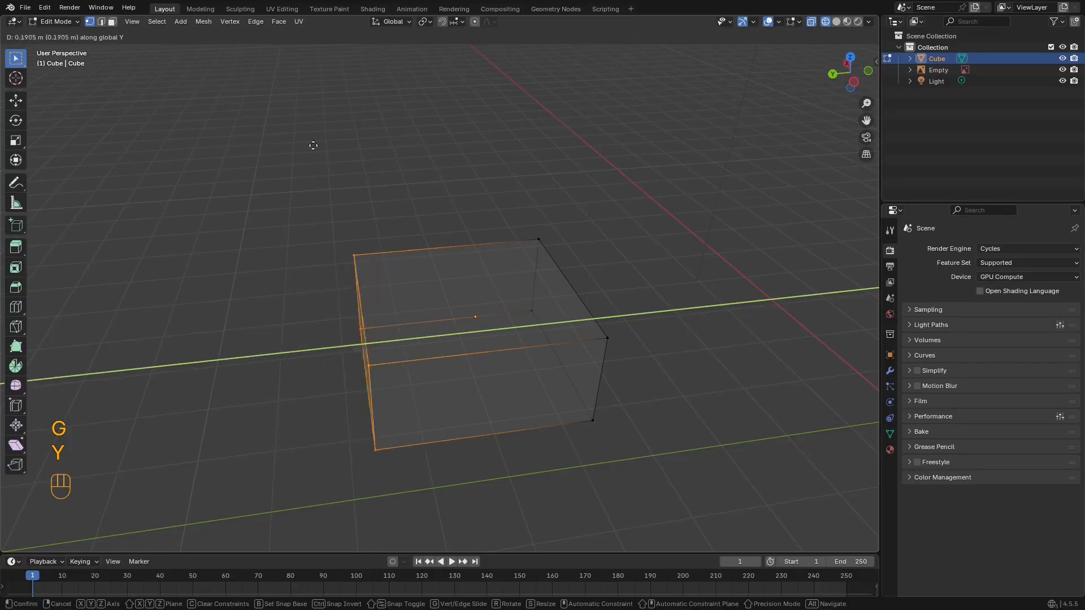
pyautogui.rightClick(418, 174)
# Step: In the left view, move the selected vertices about -0.55 m along Y to the first roll's left edge
pyautogui.moveTo(440, 183)
pyautogui.keyDown('alt'); pyautogui.mouseDown(button='middle')
pyautogui.moveTo(426, 155)
pyautogui.moveTo(450, 188)
pyautogui.mouseUp(button='middle'); pyautogui.keyUp('alt')
pyautogui.scroll(3, 467, 214)
pyautogui.press('g')
pyautogui.press('y')
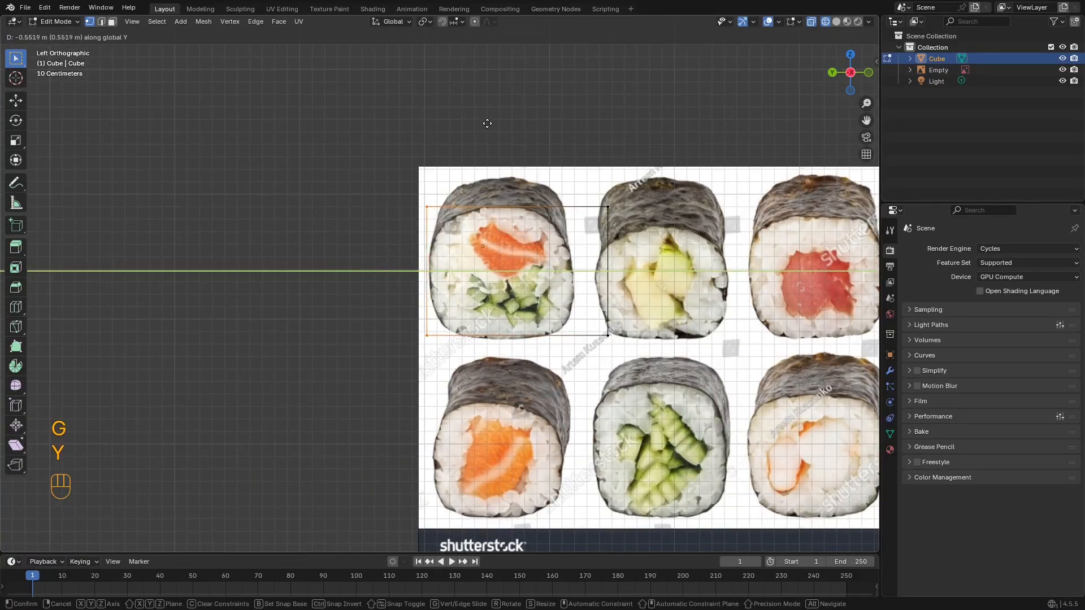
pyautogui.click(486, 124)
# Step: In the left view, move the cube's opposite-side vertices about 0.32 m along Y to the first roll's right edge
pyautogui.moveTo(672, 117); pyautogui.dragTo(556, 362)
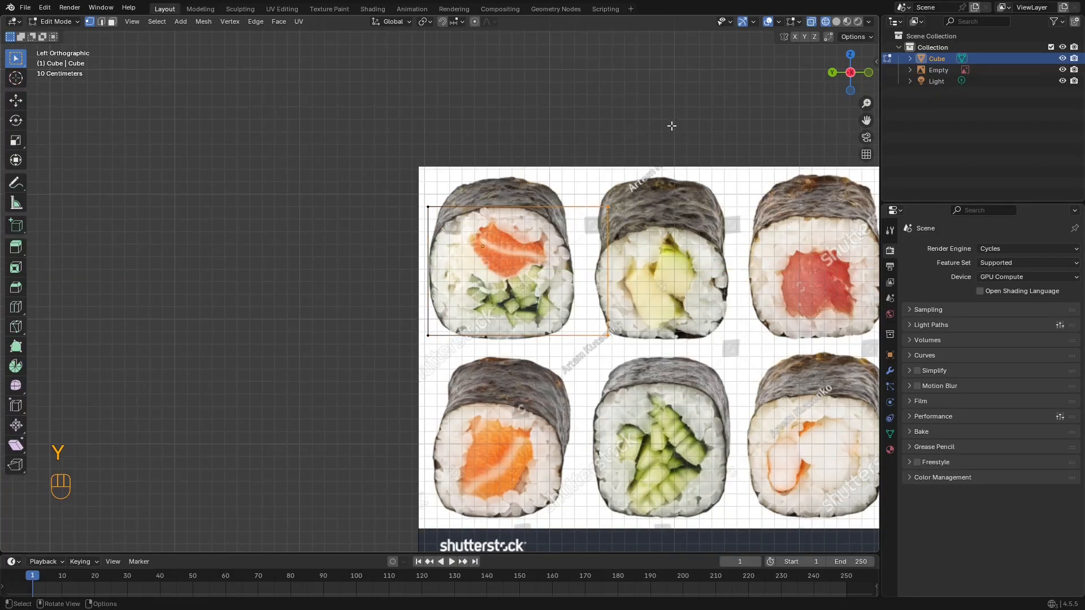
pyautogui.press('g')
pyautogui.press('y')
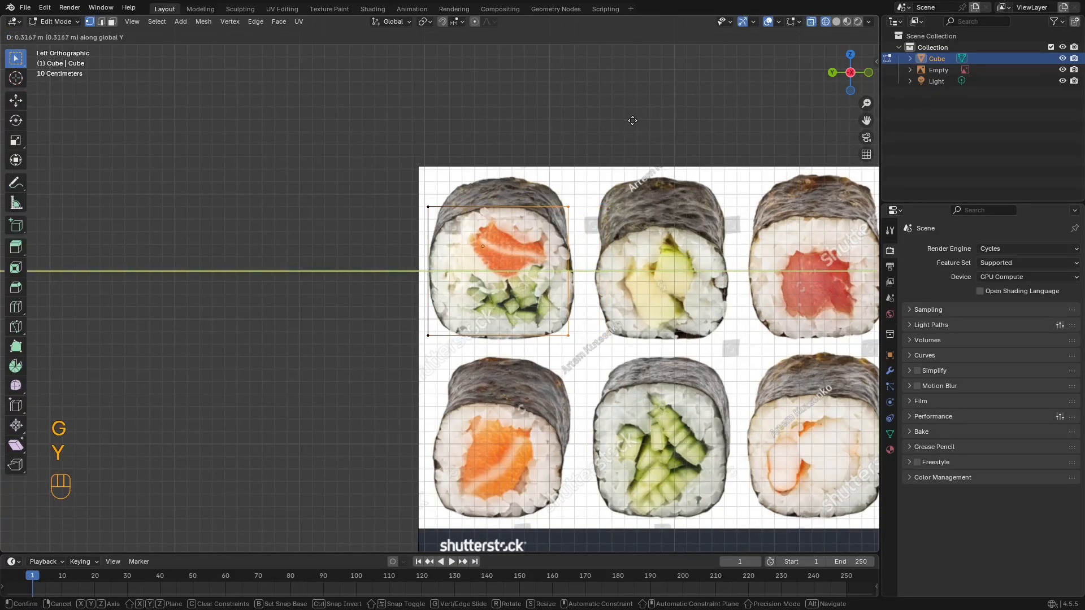
pyautogui.click(629, 126)
pyautogui.keyDown('shift'); pyautogui.moveTo(629, 126); pyautogui.dragTo(600, 225, button='middle'); pyautogui.keyUp('shift')
pyautogui.scroll(-4, 593, 228)
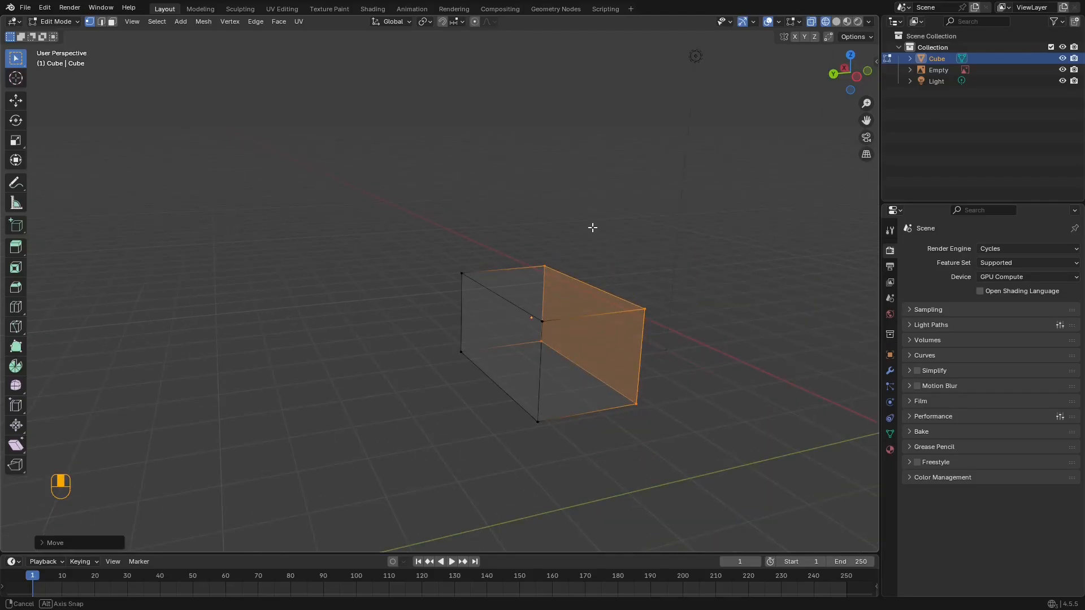
# Step: Display the block in solid shading and select its small end face in face selection mode
pyautogui.press('z')
pyautogui.click(673, 250)
pyautogui.moveTo(673, 250)
pyautogui.mouseDown(button='middle')
pyautogui.moveTo(571, 230)
pyautogui.moveTo(578, 213)
pyautogui.moveTo(559, 216)
pyautogui.moveTo(562, 198)
pyautogui.moveTo(561, 225)
pyautogui.mouseUp(button='middle')
pyautogui.scroll(-2, 561, 225)
pyautogui.scroll(-1, 478, 290)
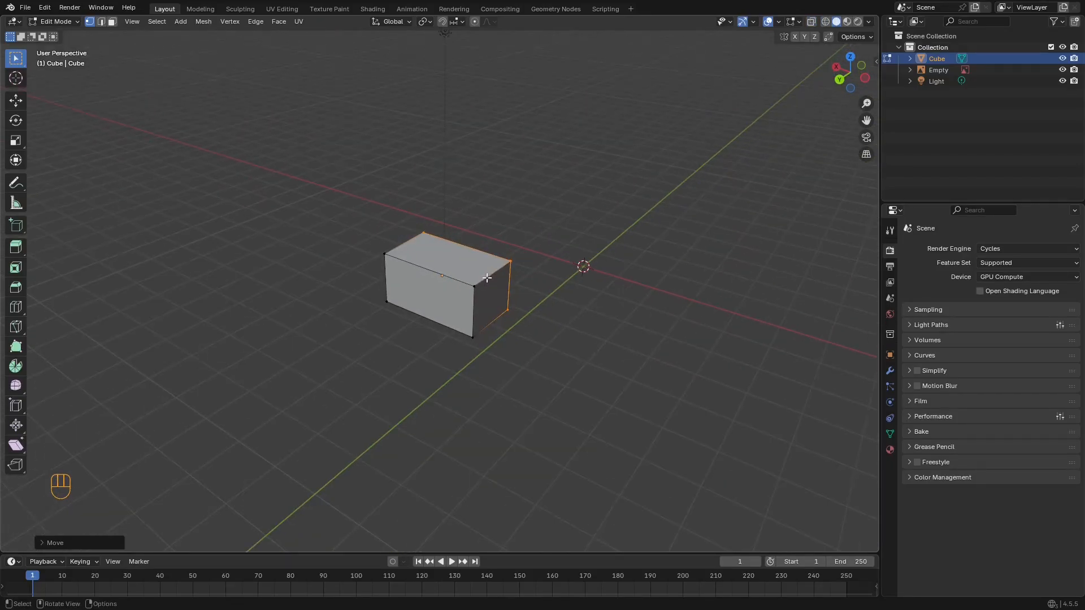
pyautogui.moveTo(486, 279); pyautogui.dragTo(496, 271, button='middle')
pyautogui.scroll(3, 496, 271)
pyautogui.press('3')
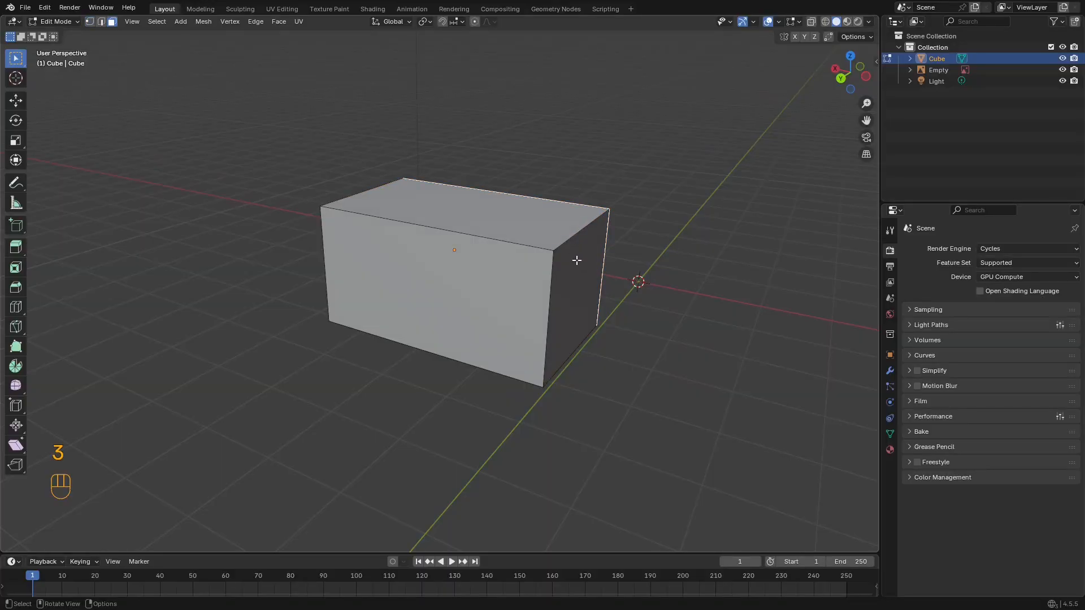
pyautogui.scroll(-2, 574, 258)
pyautogui.moveTo(574, 257); pyautogui.dragTo(547, 285, button='middle')
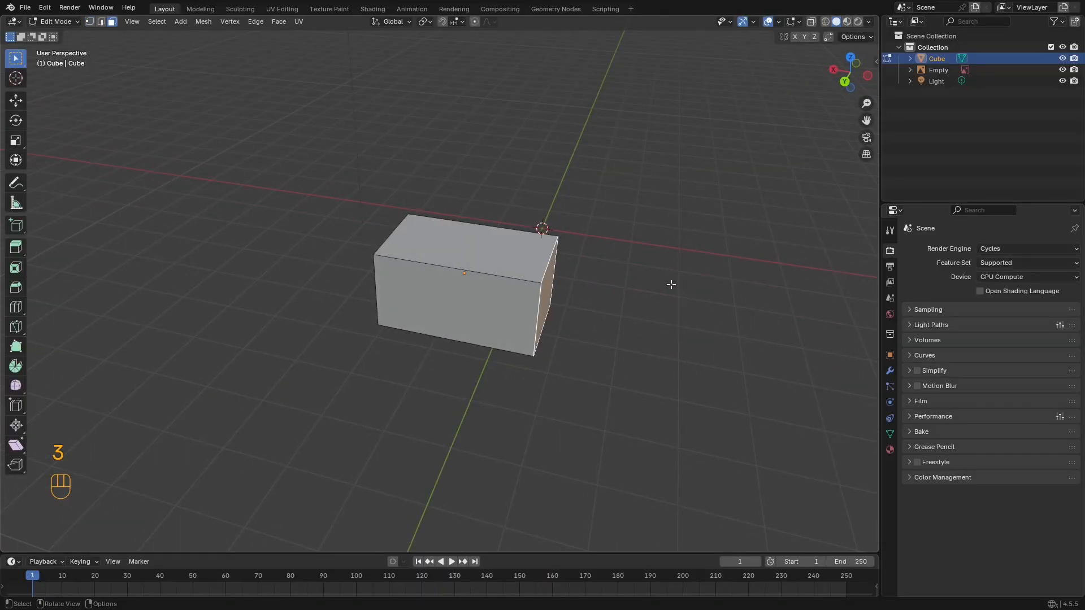
pyautogui.moveTo(670, 284); pyautogui.dragTo(644, 276, button='middle')
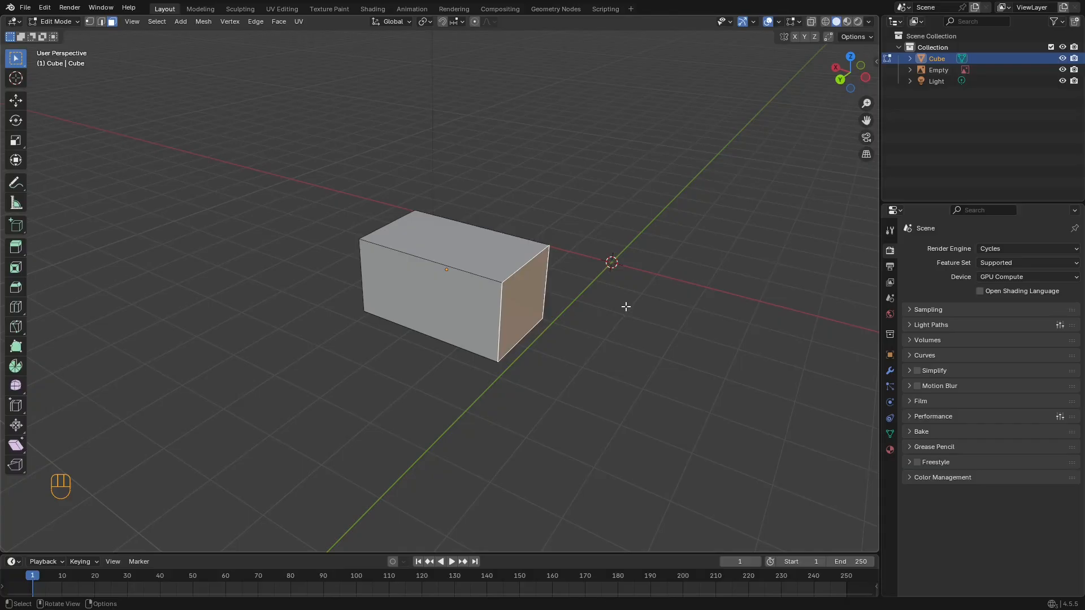
# Step: Select the whole block and scale it to about 0.31 along X
pyautogui.press('a')
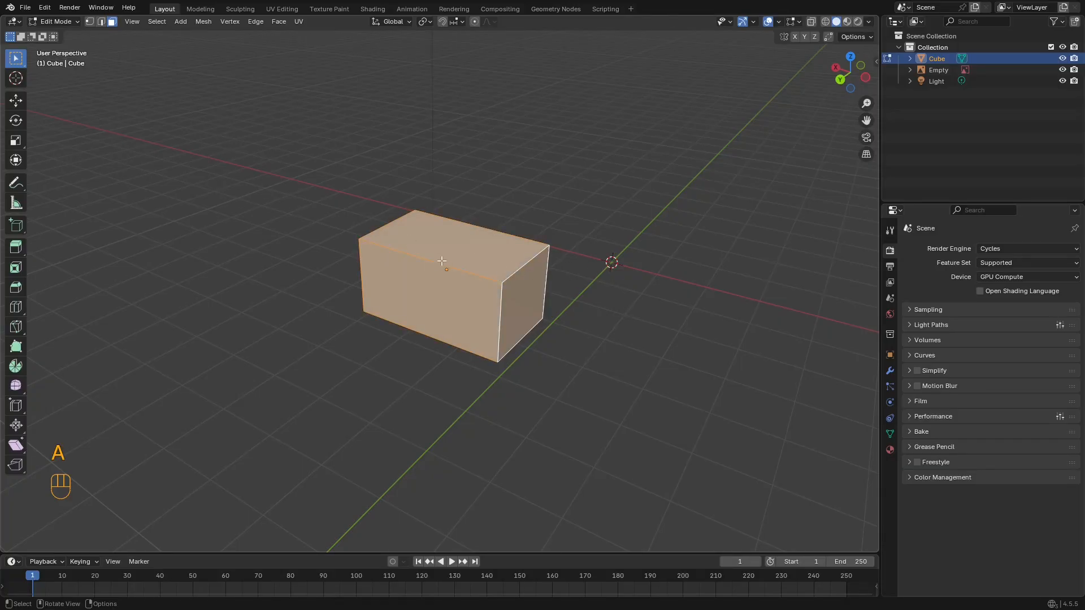
pyautogui.moveTo(88, 438); pyautogui.dragTo(259, 253, button='middle')
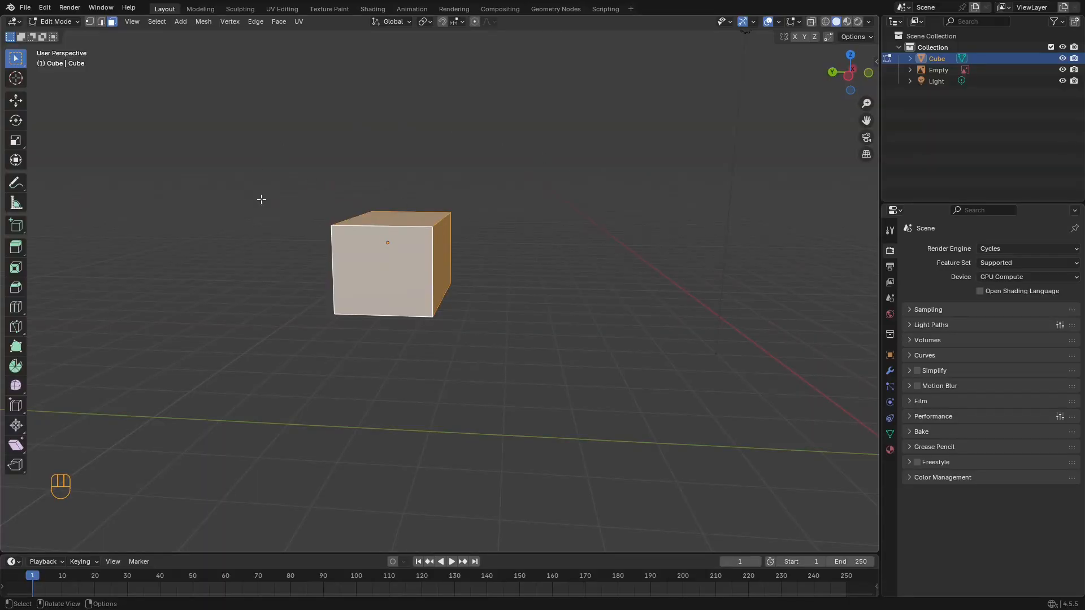
pyautogui.moveTo(261, 199); pyautogui.dragTo(733, 394, button='middle')
pyautogui.press('s')
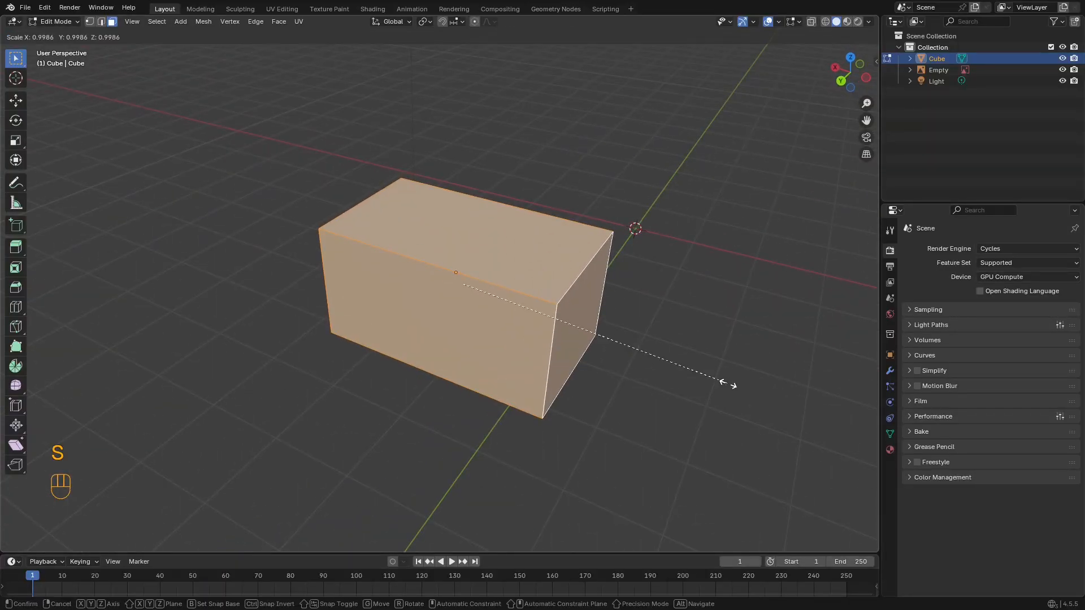
pyautogui.press('x')
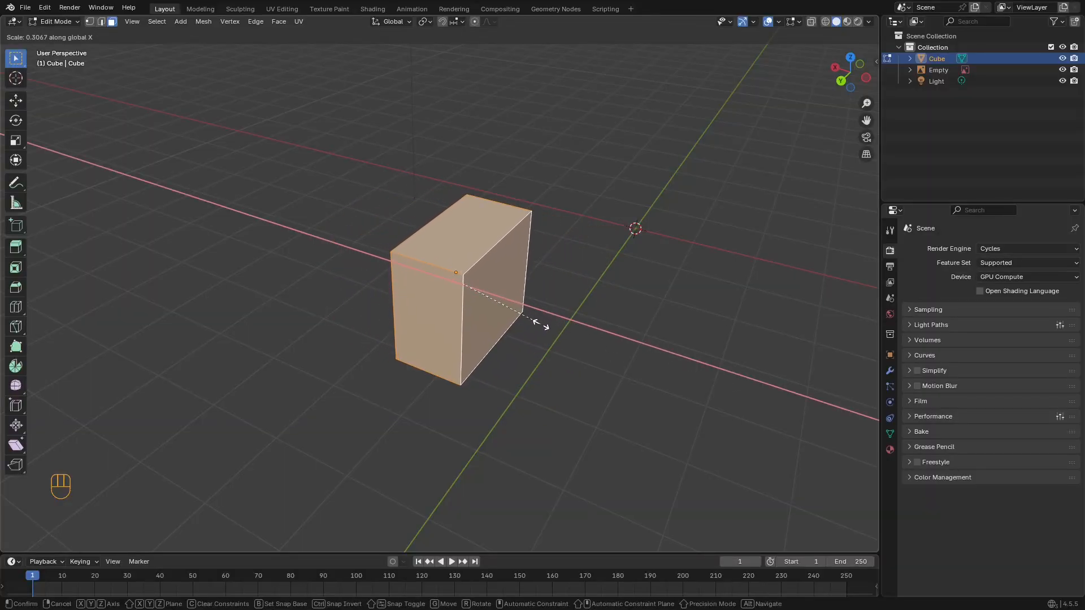
pyautogui.click(544, 323)
# Step: Compare the block's outline with the first roll in the left view, and select its four edges running along X in edge selection mode
pyautogui.moveTo(723, 305)
pyautogui.mouseDown(button='middle')
pyautogui.moveTo(606, 290)
pyautogui.moveTo(557, 249)
pyautogui.moveTo(579, 251)
pyautogui.moveTo(591, 282)
pyautogui.mouseUp(button='middle')
pyautogui.hotkey('shift', 'z')
pyautogui.scroll(4, 579, 251)
pyautogui.scroll(3, 591, 282)
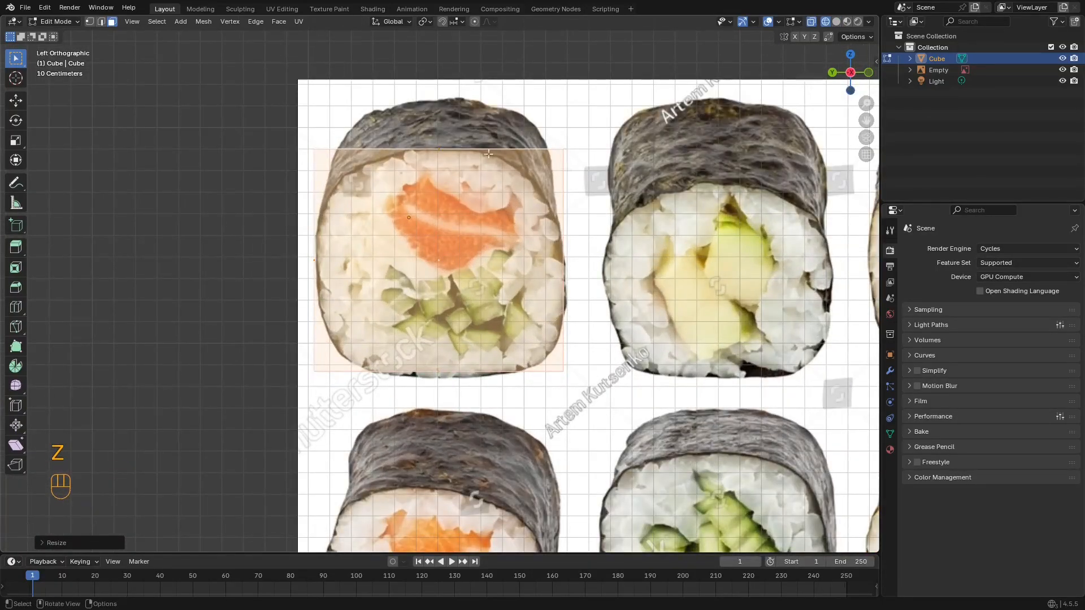
pyautogui.keyDown('shift'); pyautogui.moveTo(587, 218); pyautogui.dragTo(594, 231, button='middle'); pyautogui.keyUp('shift')
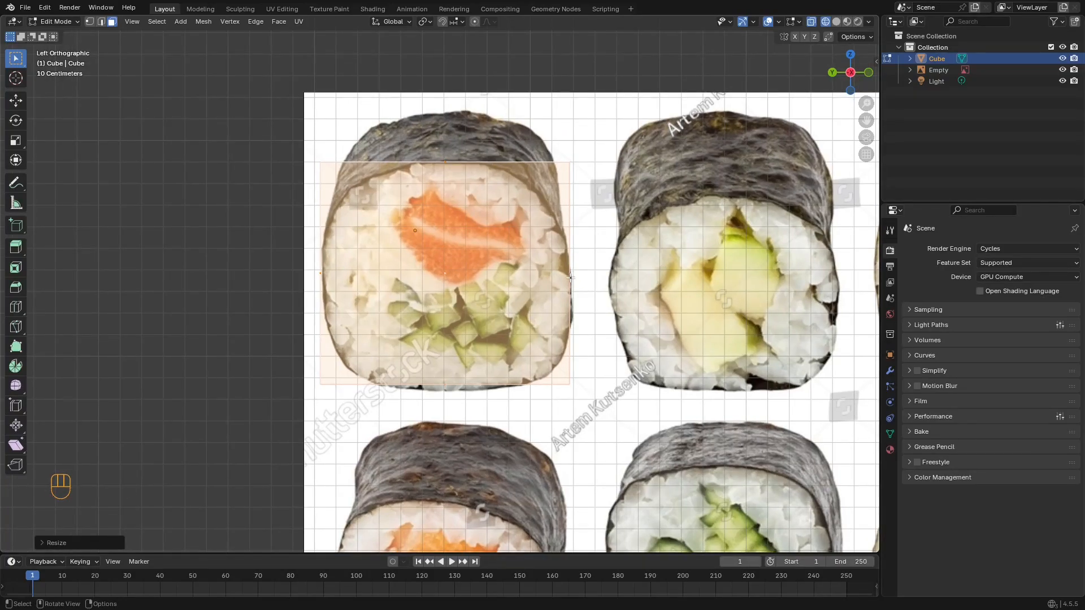
pyautogui.hotkey('shift', 'z')
pyautogui.moveTo(557, 191); pyautogui.dragTo(471, 229, button='middle')
pyautogui.press('2')
pyautogui.click(469, 228)
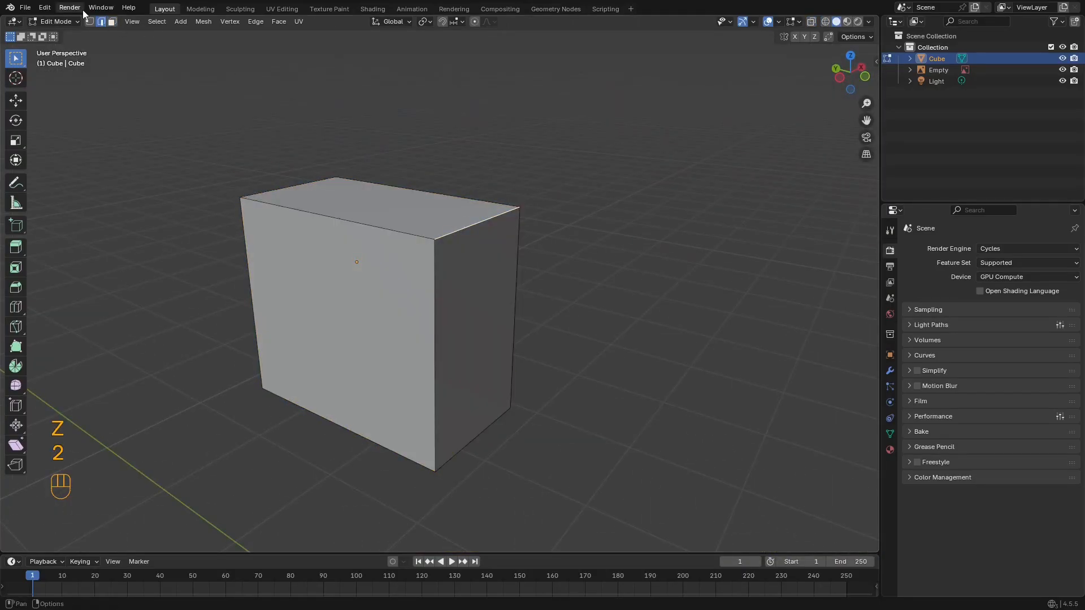
pyautogui.moveTo(420, 201); pyautogui.dragTo(461, 272, button='middle')
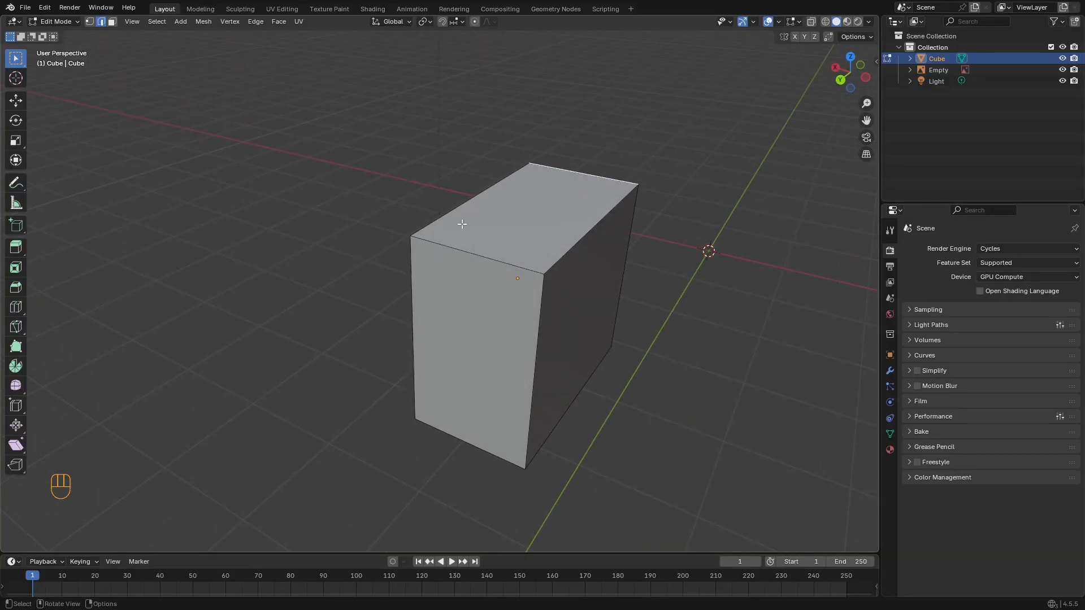
pyautogui.moveTo(462, 224); pyautogui.dragTo(529, 268, button='middle')
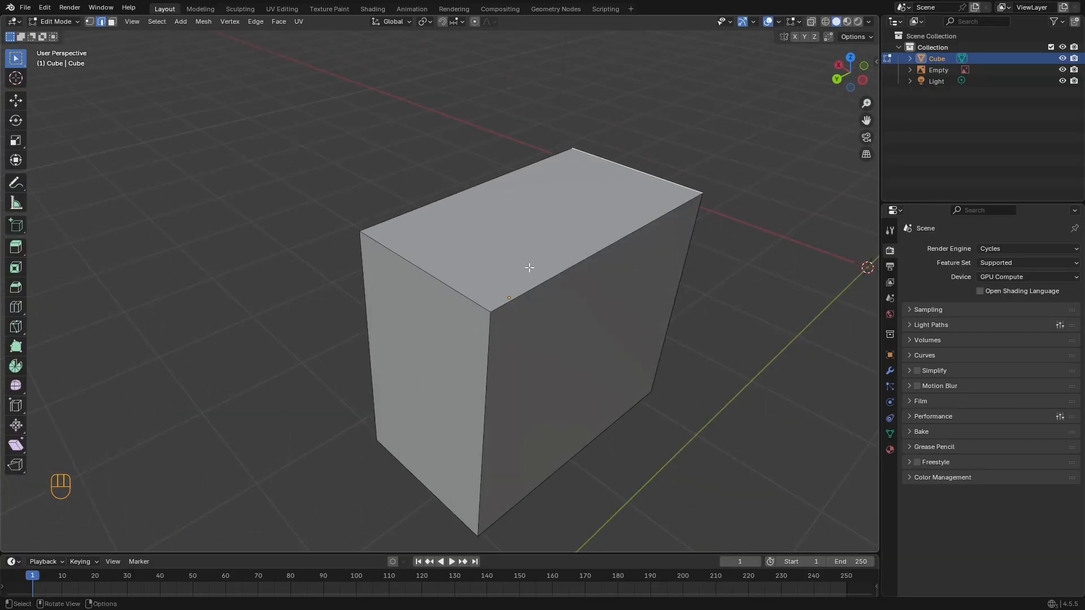
pyautogui.keyDown('shift'); pyautogui.click(427, 278); pyautogui.keyUp('shift')
pyautogui.moveTo(445, 299); pyautogui.dragTo(530, 238, button='middle')
pyautogui.keyDown('shift'); pyautogui.click(472, 243); pyautogui.keyUp('shift')
pyautogui.keyDown('shift'); pyautogui.click(436, 221); pyautogui.keyUp('shift')
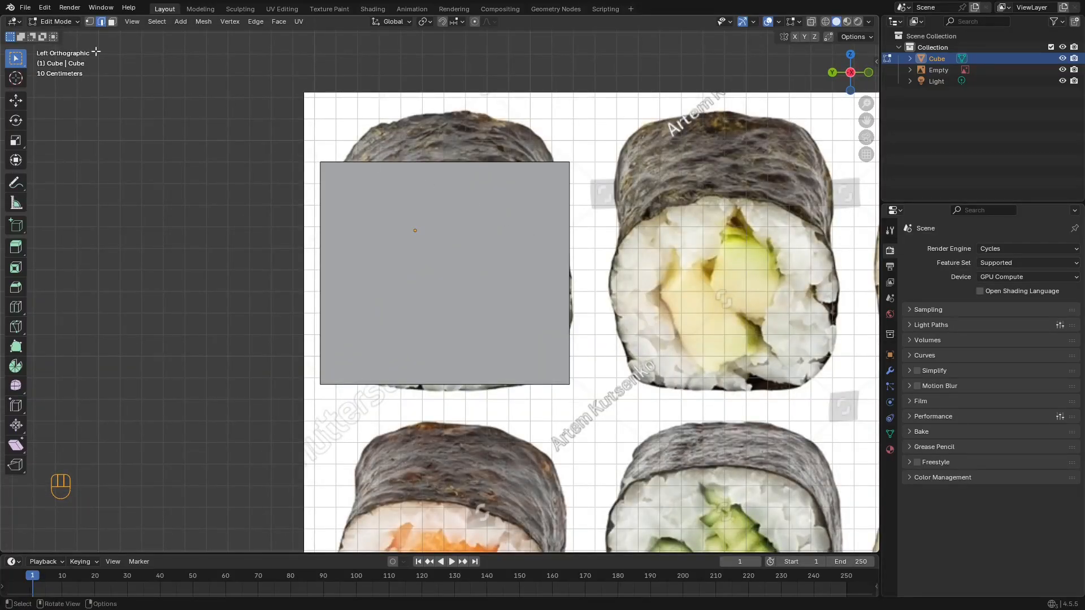
pyautogui.press('z')
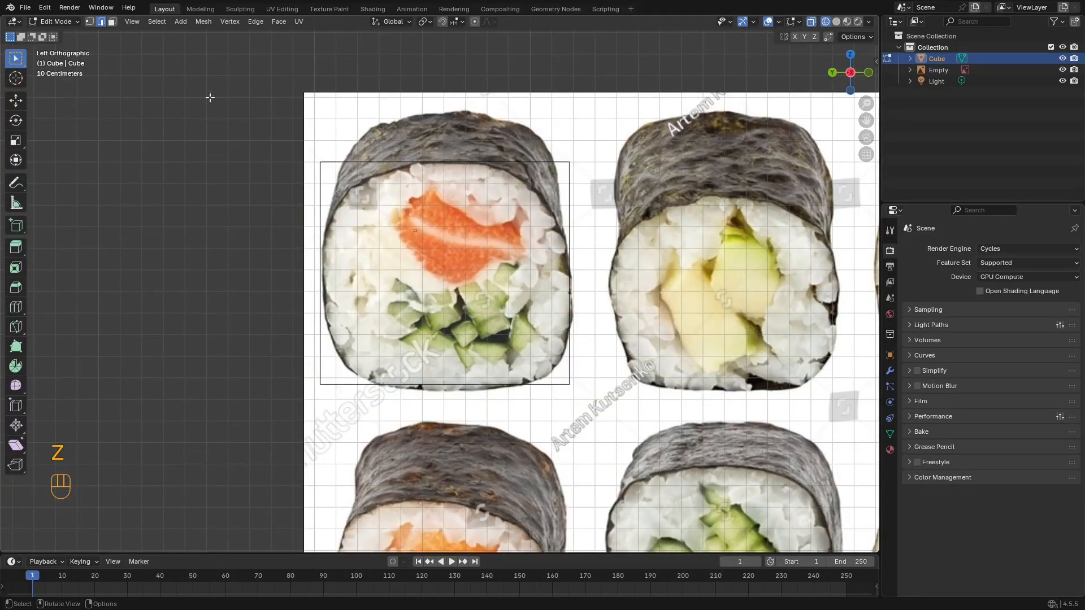
pyautogui.keyDown('shift'); pyautogui.moveTo(625, 159); pyautogui.dragTo(596, 168, button='middle'); pyautogui.keyUp('shift')
pyautogui.scroll(2, 596, 169)
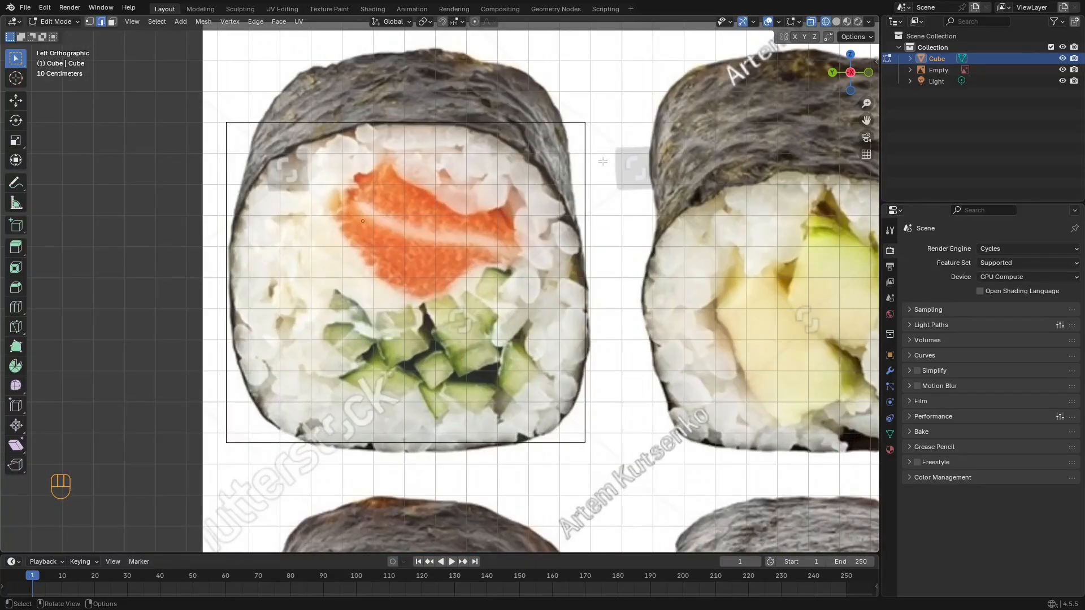
pyautogui.scroll(-1, 604, 161)
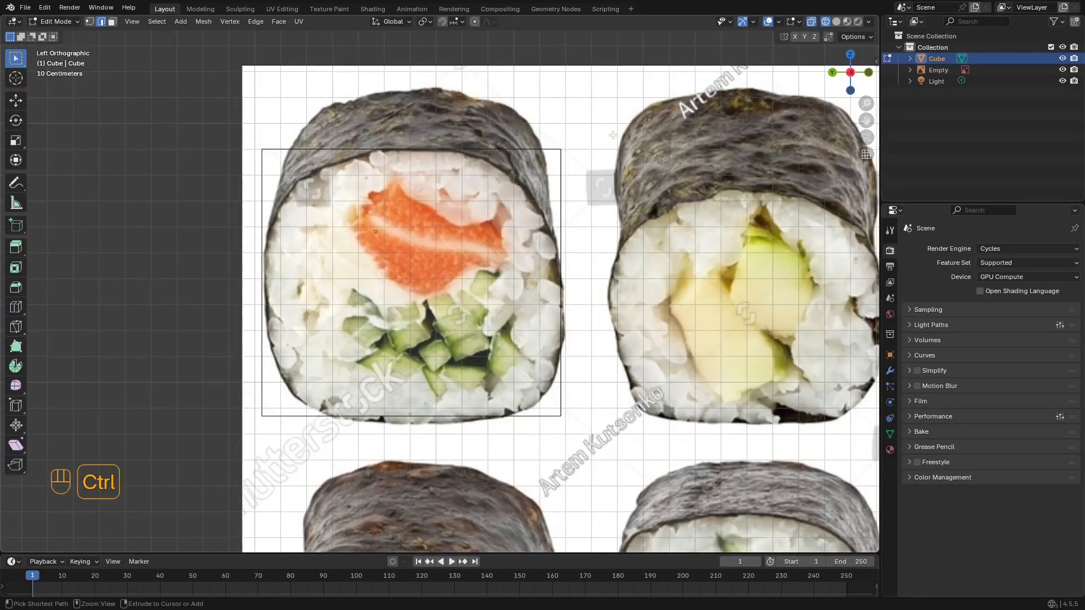
pyautogui.hotkey('ctrl', 'b')
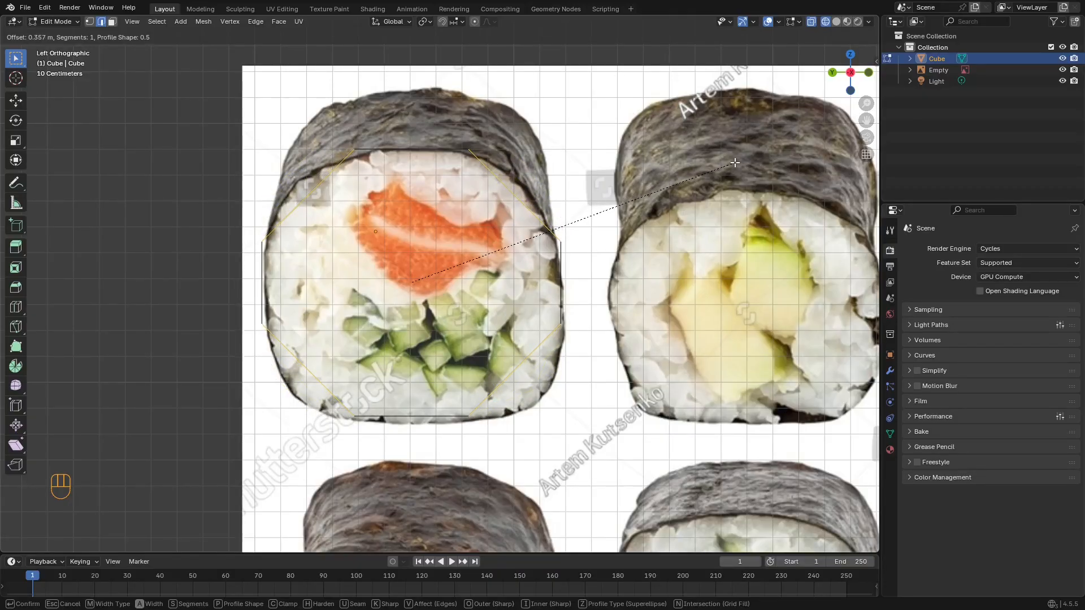
pyautogui.scroll(3, 738, 163)
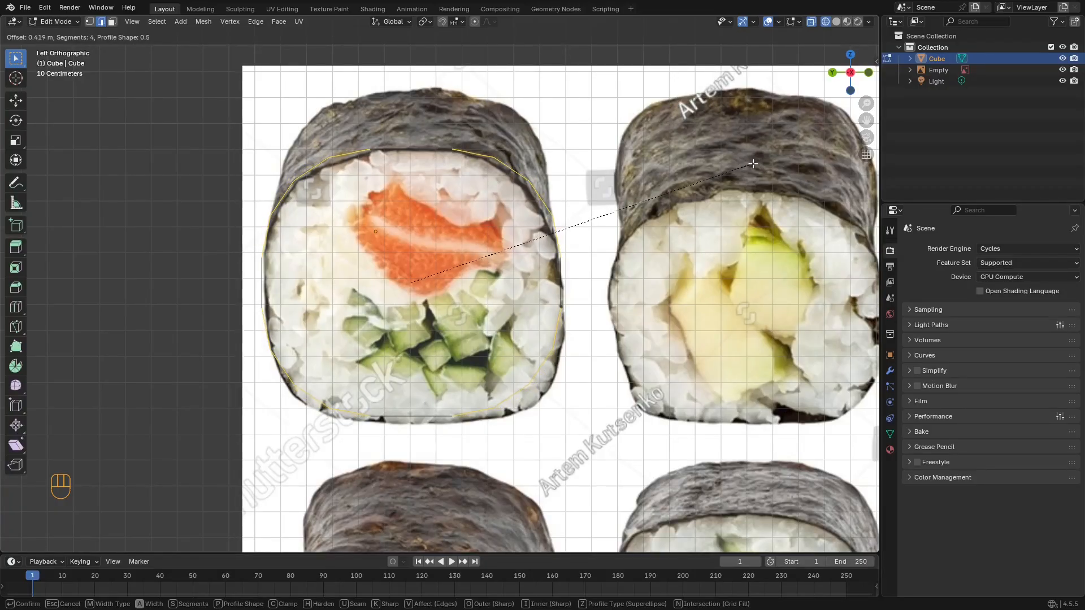
pyautogui.scroll(1, 744, 164)
pyautogui.rightClick(764, 163)
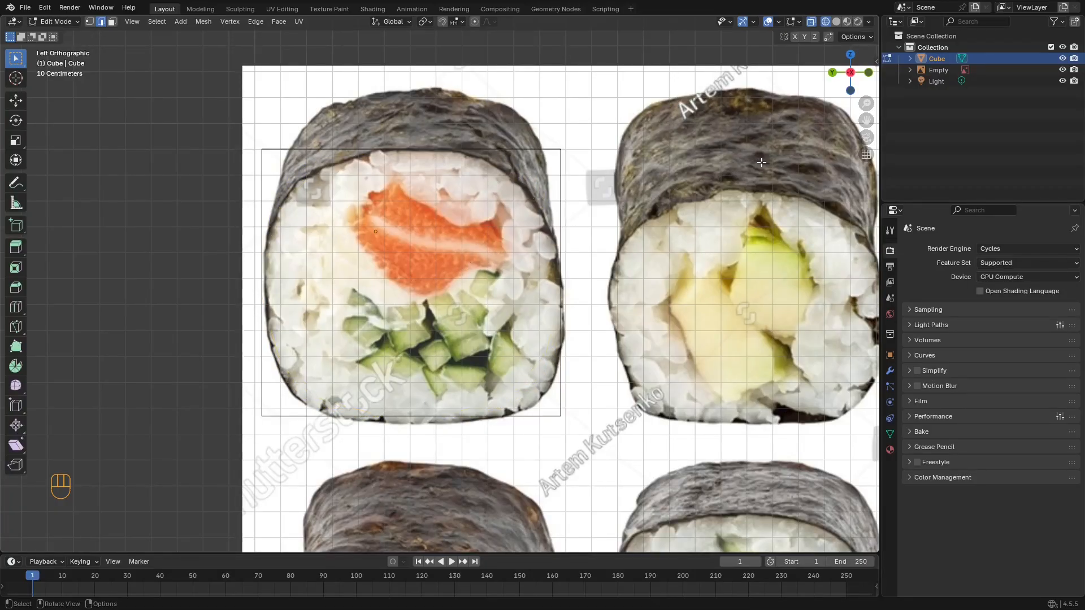
# Step: Bevel the block's four selected edges with an offset of about 0.43 m and 4 segments
pyautogui.moveTo(759, 163); pyautogui.dragTo(598, 218, button='middle')
pyautogui.scroll(-3, 625, 220)
pyautogui.keyDown('shift'); pyautogui.moveTo(597, 218); pyautogui.dragTo(613, 206, button='middle'); pyautogui.keyUp('shift')
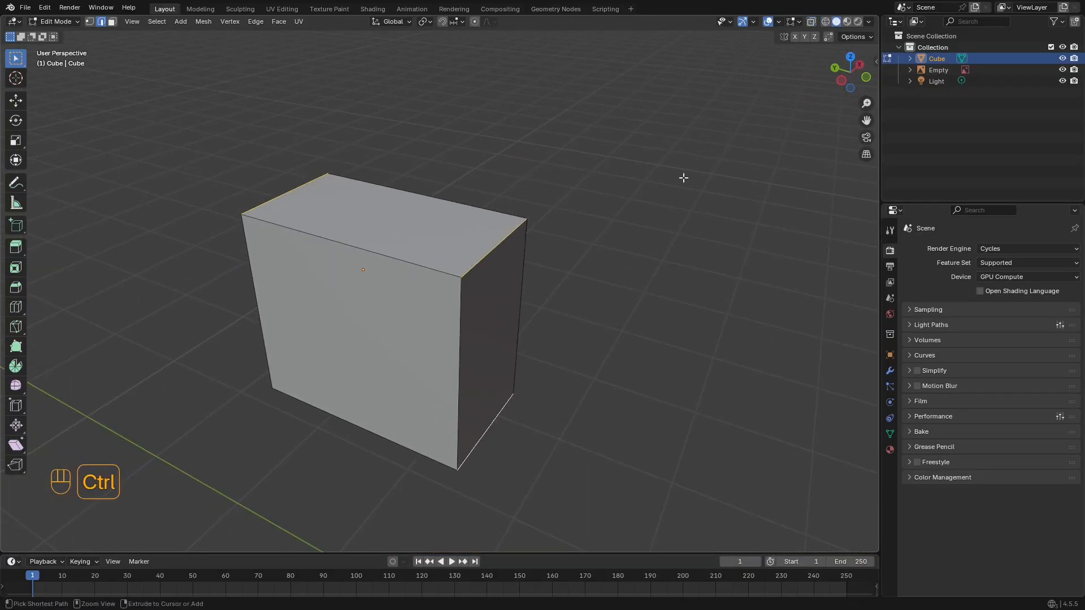
pyautogui.hotkey('ctrl', 'b')
pyautogui.scroll(3, 736, 178)
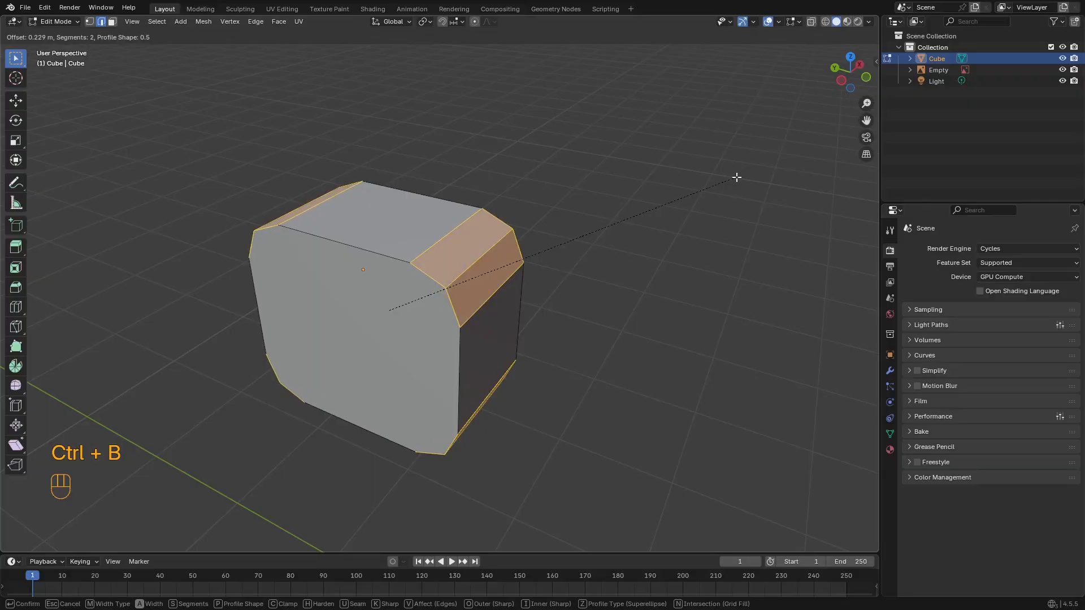
pyautogui.scroll(-2, 769, 179)
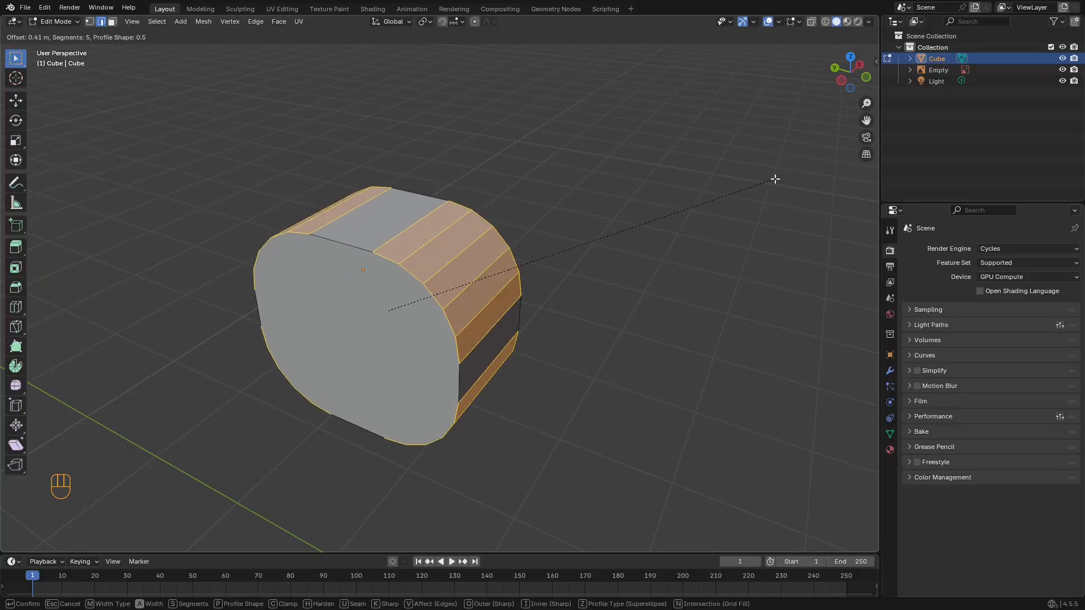
pyautogui.scroll(3, 744, 192)
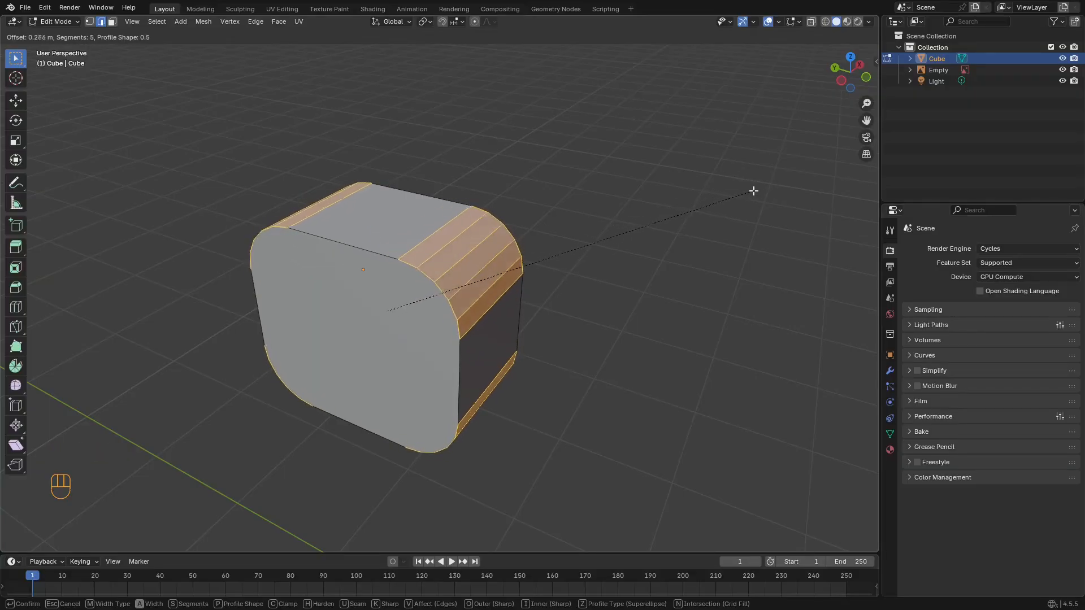
pyautogui.scroll(-1, 757, 189)
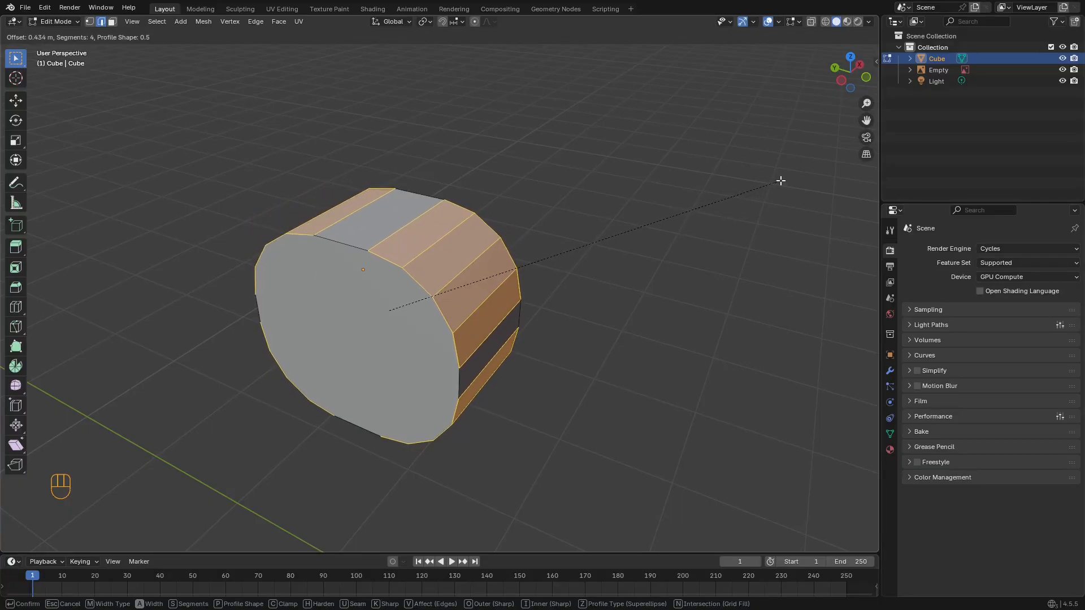
pyautogui.click(779, 181)
# Step: Compare the bevelled outline with the first roll in the left wireframe view and return to Object Mode
pyautogui.keyDown('alt'); pyautogui.moveTo(780, 181); pyautogui.dragTo(735, 162); pyautogui.keyUp('alt')
pyautogui.keyDown('alt'); pyautogui.moveTo(735, 162); pyautogui.dragTo(729, 155, button='middle'); pyautogui.keyUp('alt')
pyautogui.press('z')
pyautogui.click(641, 157)
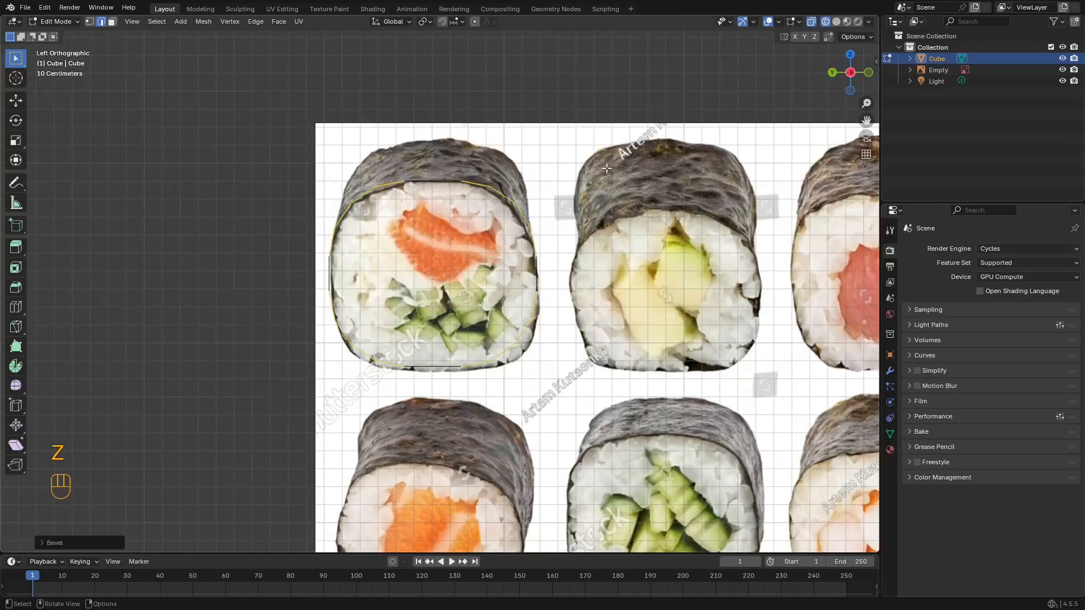
pyautogui.keyDown('shift'); pyautogui.moveTo(615, 169); pyautogui.dragTo(620, 175, button='middle'); pyautogui.keyUp('shift')
pyautogui.scroll(2, 620, 176)
pyautogui.press('Tab')
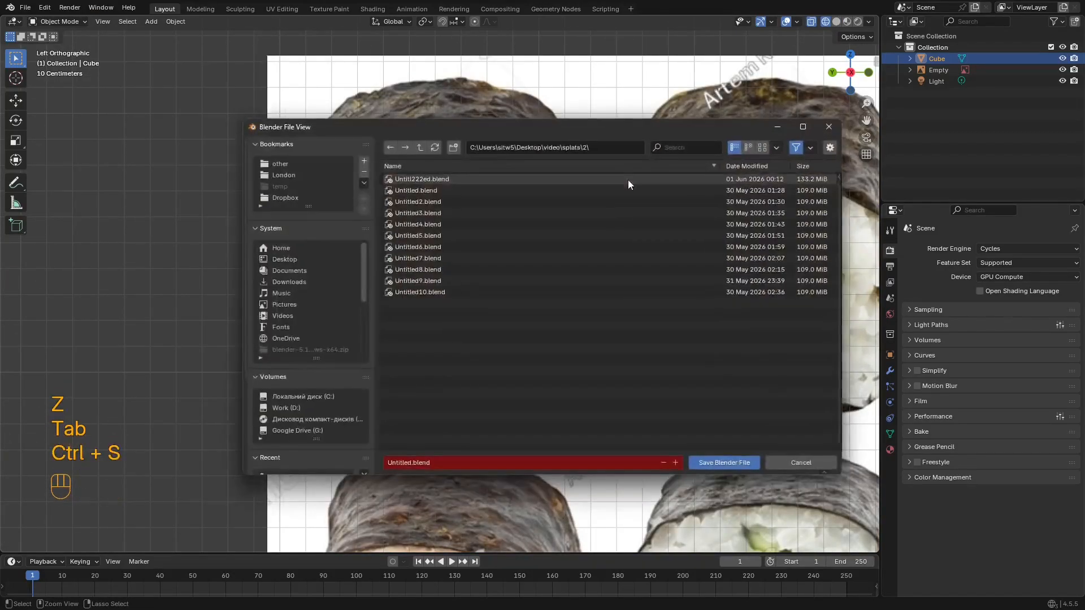
# Step: Save the project as sushi2.blend in the Sushi folder on the Desktop and show the roll in solid shading
pyautogui.hotkey('ctrl', 's')
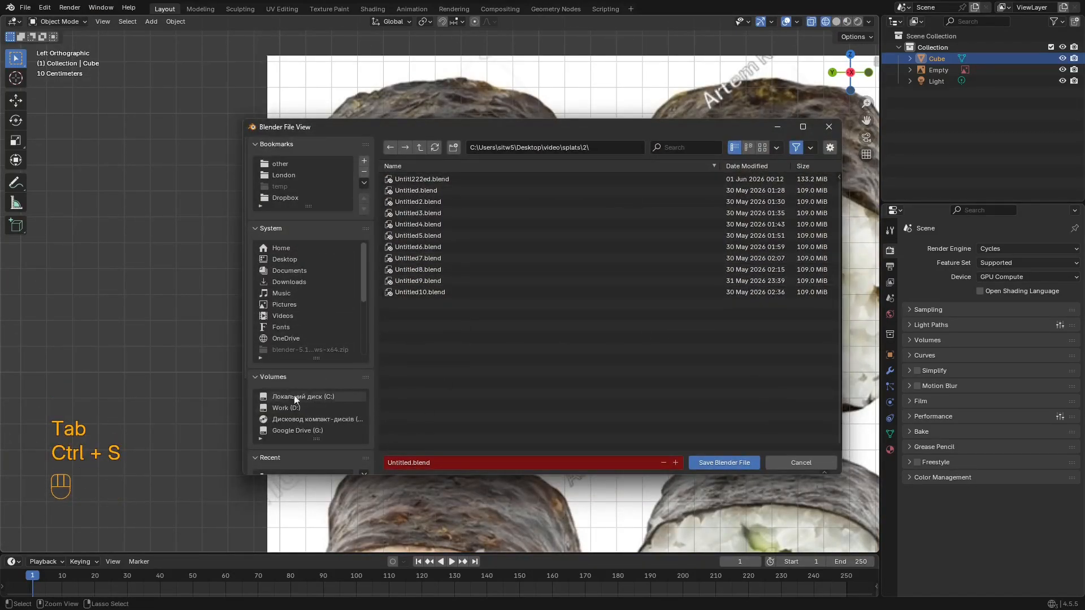
pyautogui.click(296, 259)
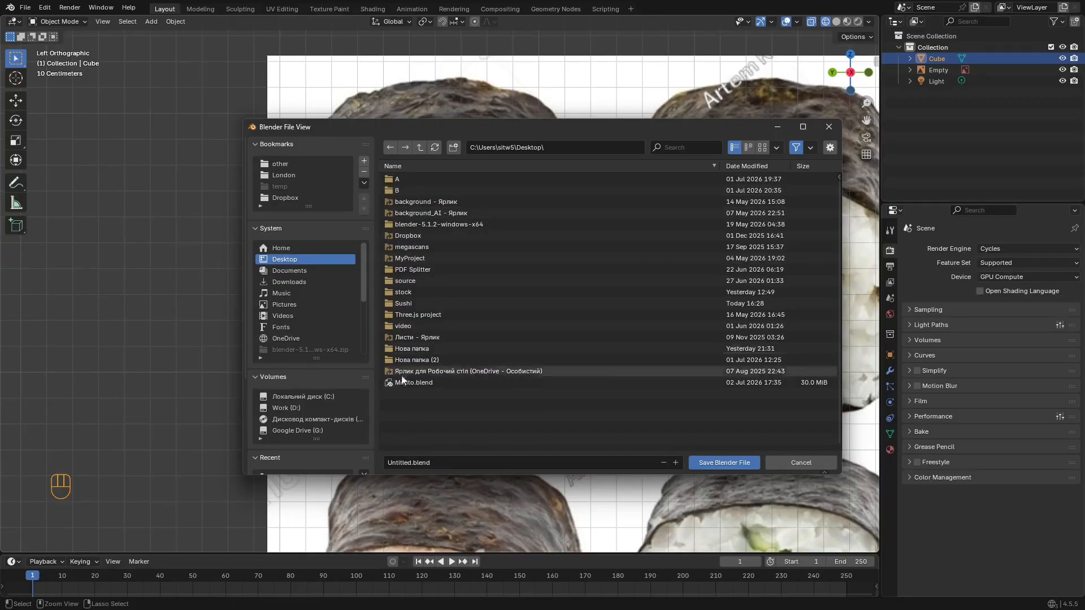
pyautogui.doubleClick(421, 303)
pyautogui.click(407, 462)
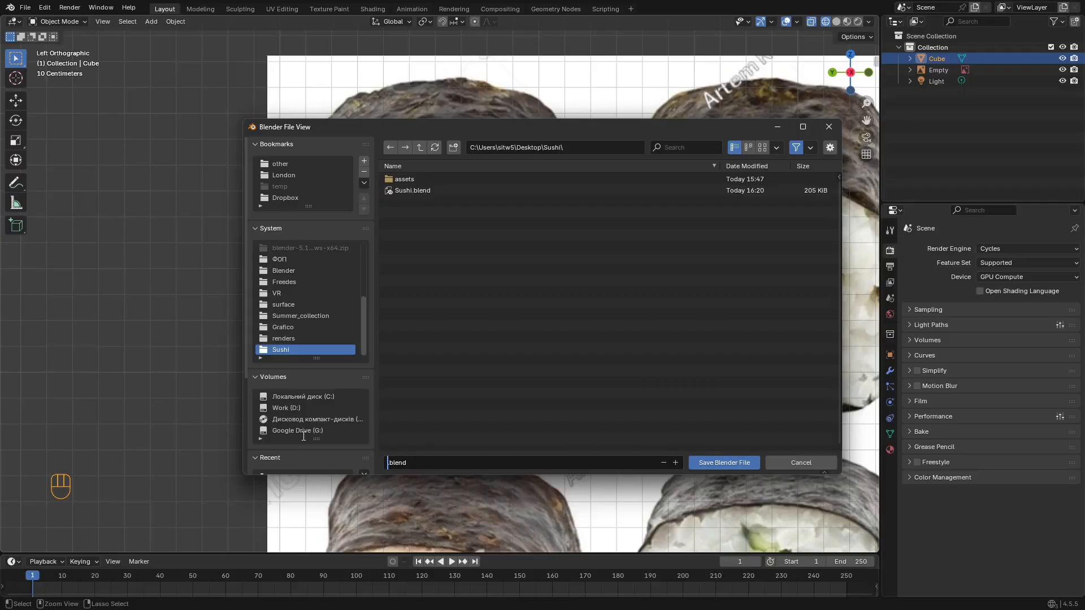
pyautogui.write('sushi2')
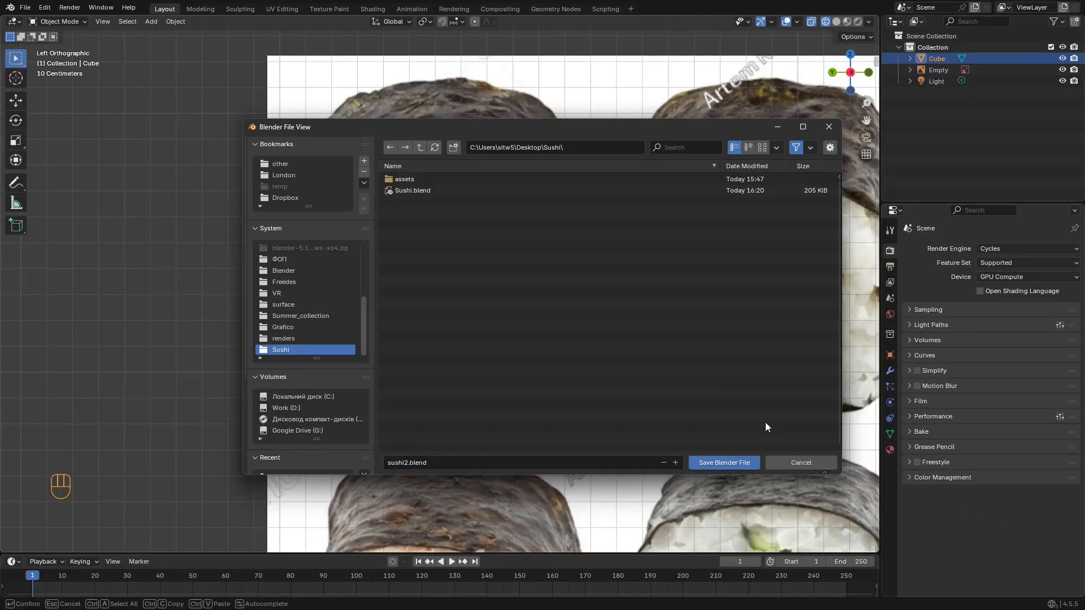
pyautogui.click(742, 466)
pyautogui.hotkey('shift', 'z')
pyautogui.moveTo(689, 334); pyautogui.dragTo(533, 285, button='middle')
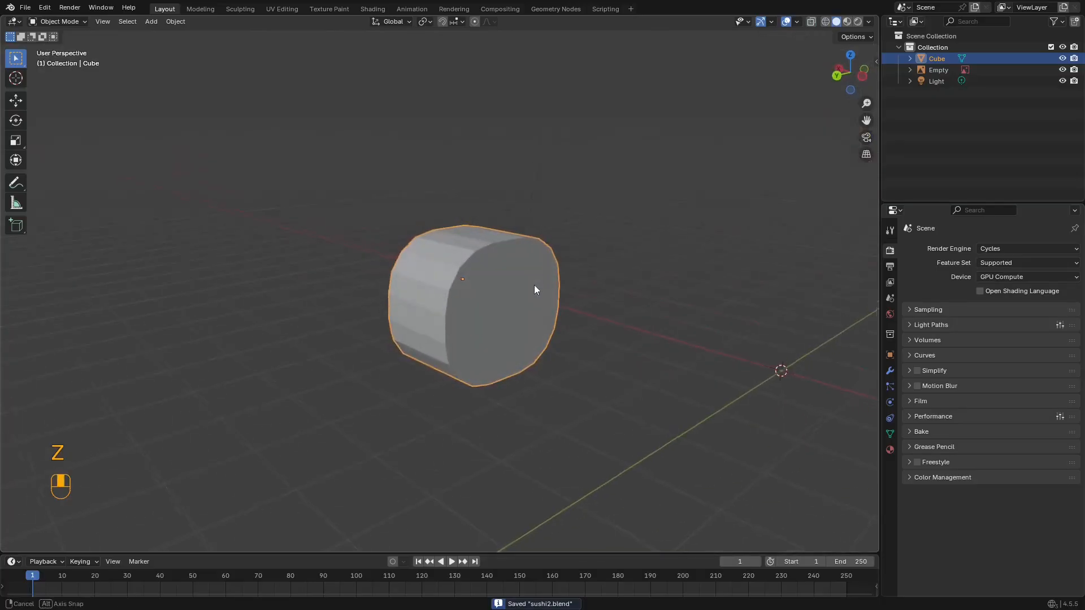
# Step: Examine how closely the rounded block follows the first roll's outline in the left wireframe view, and show it in solid shading again
pyautogui.scroll(3, 537, 265)
pyautogui.scroll(-3, 539, 245)
pyautogui.moveTo(539, 247); pyautogui.dragTo(484, 230, button='middle')
pyautogui.scroll(-3, 516, 256)
pyautogui.hotkey('shift', 'z')
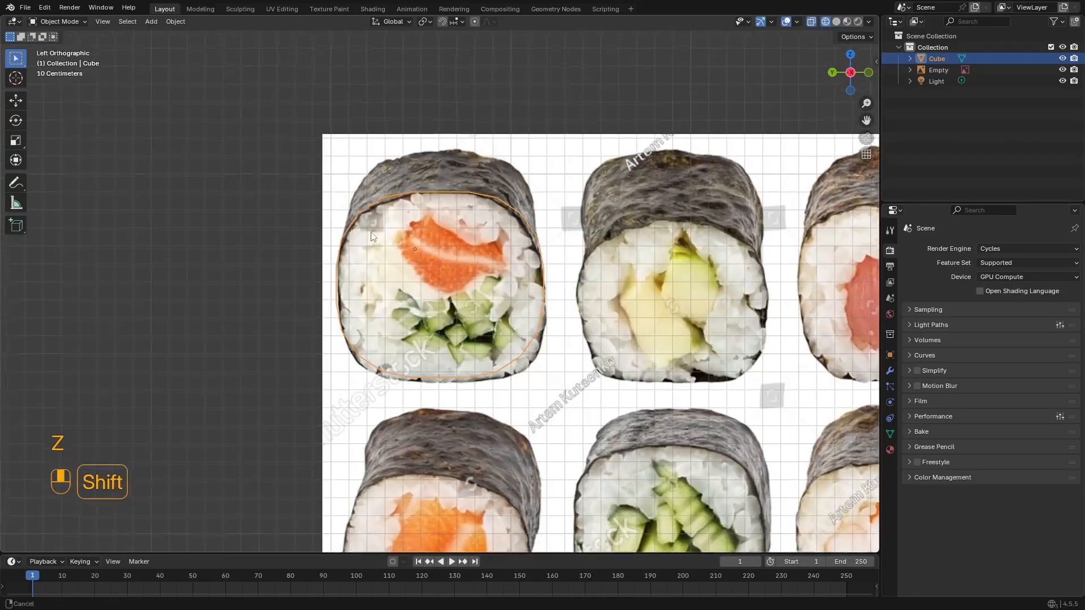
pyautogui.keyDown('shift'); pyautogui.moveTo(416, 246); pyautogui.dragTo(438, 250, button='middle'); pyautogui.keyUp('shift')
pyautogui.scroll(-3, 427, 238)
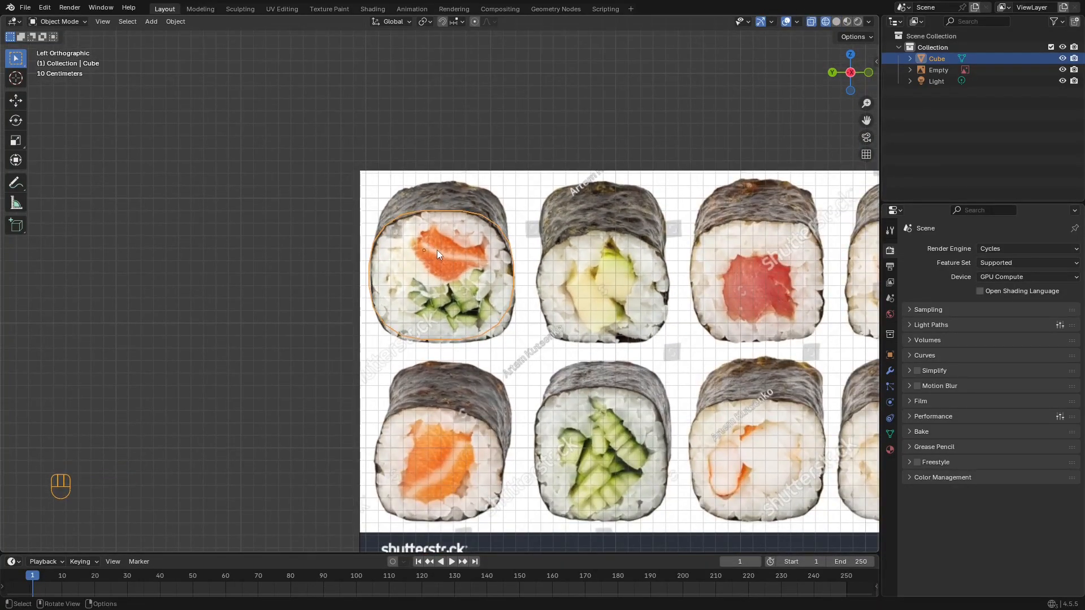
pyautogui.scroll(2, 436, 249)
pyautogui.scroll(1, 439, 253)
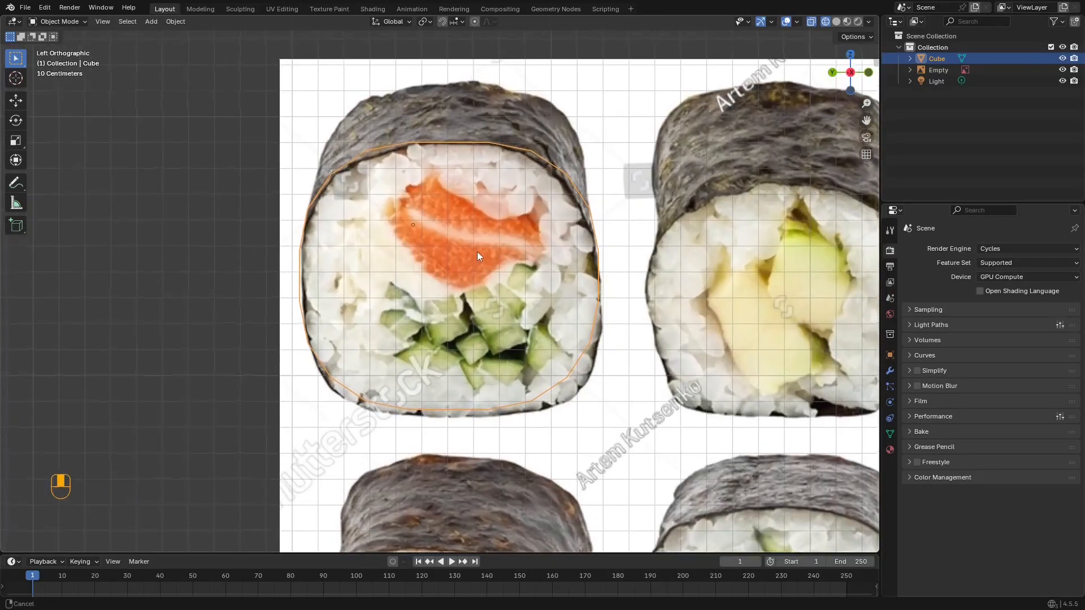
pyautogui.moveTo(473, 230); pyautogui.dragTo(537, 246, button='middle')
pyautogui.press('KP_3')
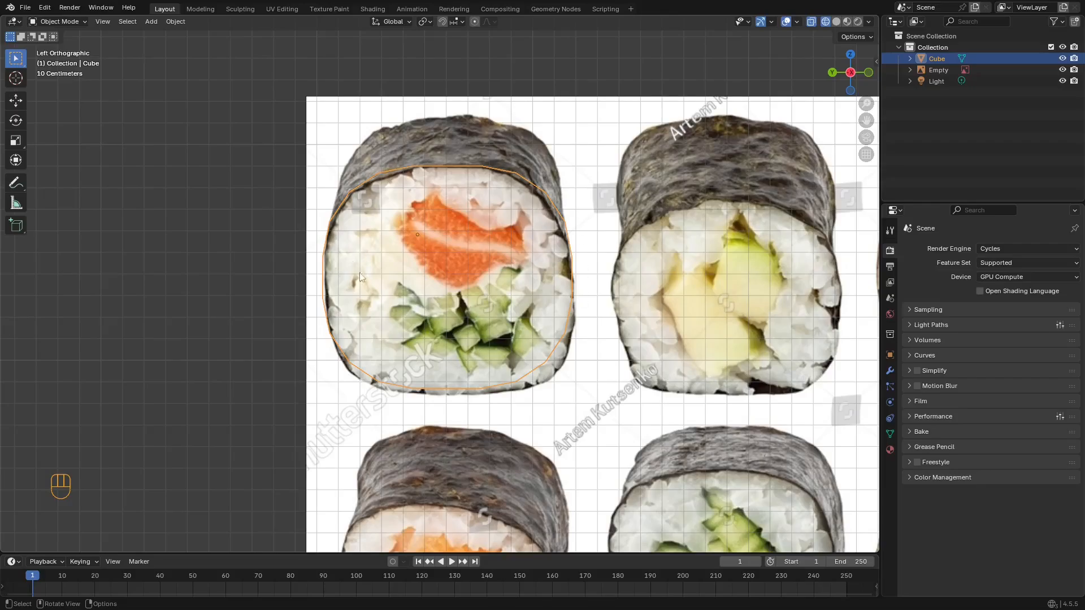
pyautogui.moveTo(508, 168)
pyautogui.keyDown('shift'); pyautogui.mouseDown(button='middle')
pyautogui.moveTo(514, 154)
pyautogui.moveTo(498, 165)
pyautogui.moveTo(553, 198)
pyautogui.mouseUp(button='middle'); pyautogui.keyUp('shift')
pyautogui.hotkey('shift', 'z')
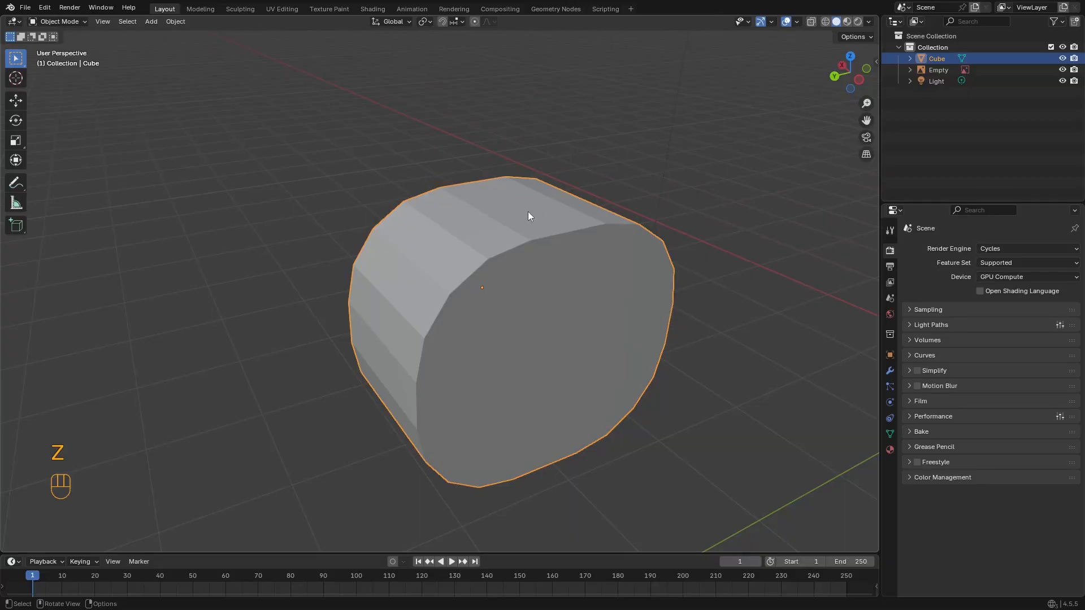
pyautogui.moveTo(538, 216); pyautogui.dragTo(523, 194, button='middle')
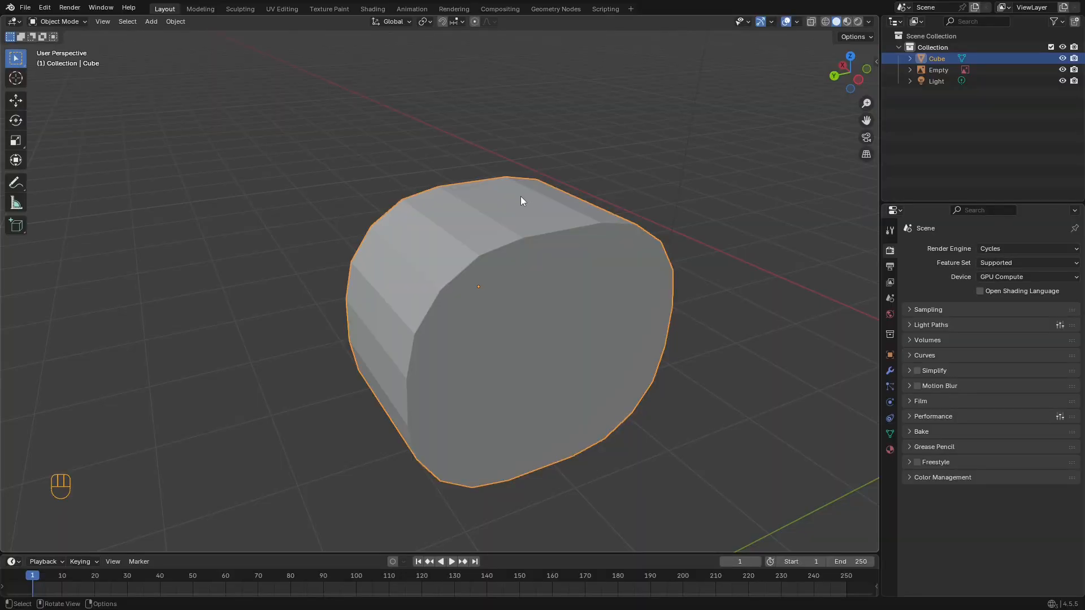
# Step: Enter Edit Mode with face selection and select the loop of side faces around the roll, checking it from all around
pyautogui.press('Tab')
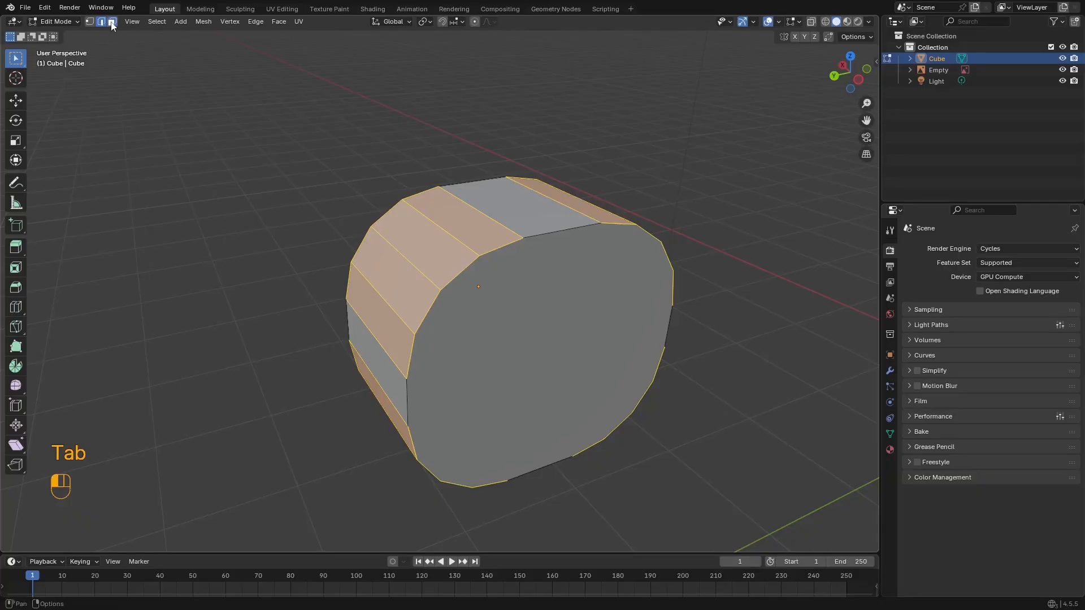
pyautogui.press('1')
pyautogui.press('3')
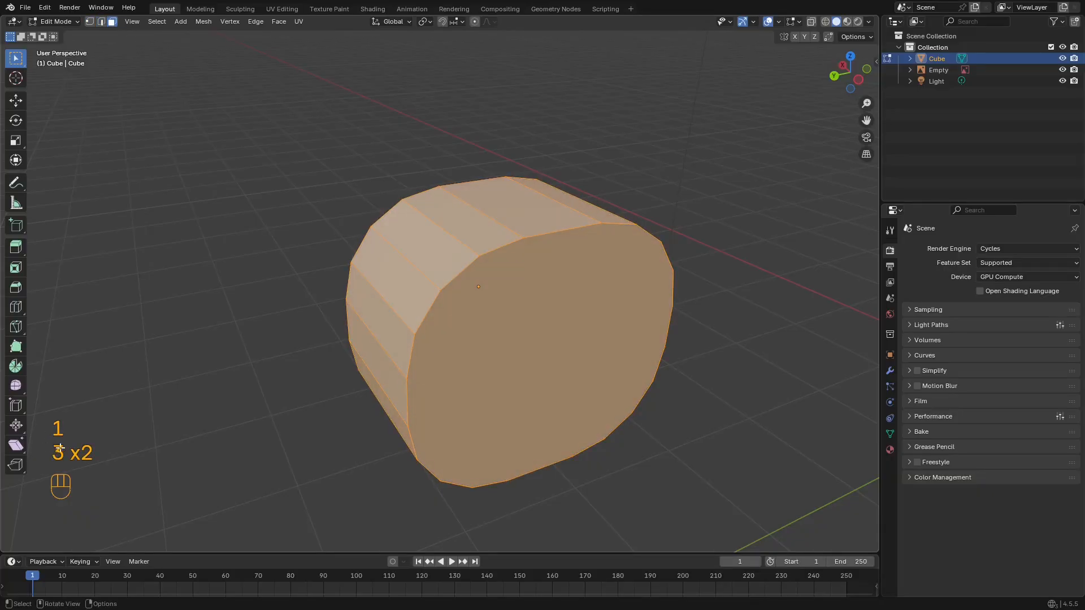
pyautogui.click(485, 220)
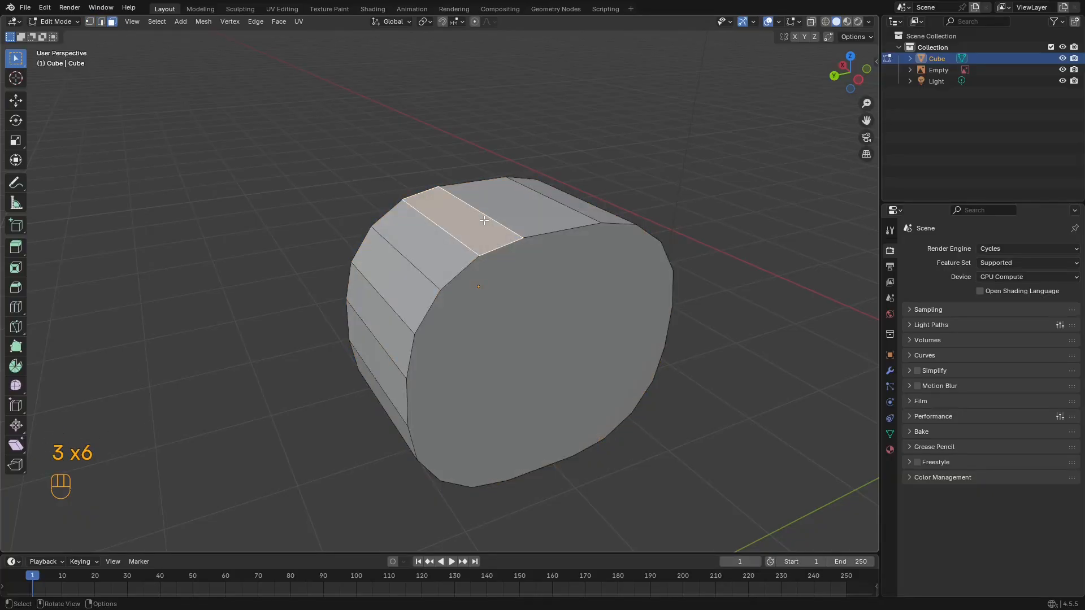
pyautogui.moveTo(488, 216); pyautogui.dragTo(465, 225, button='middle')
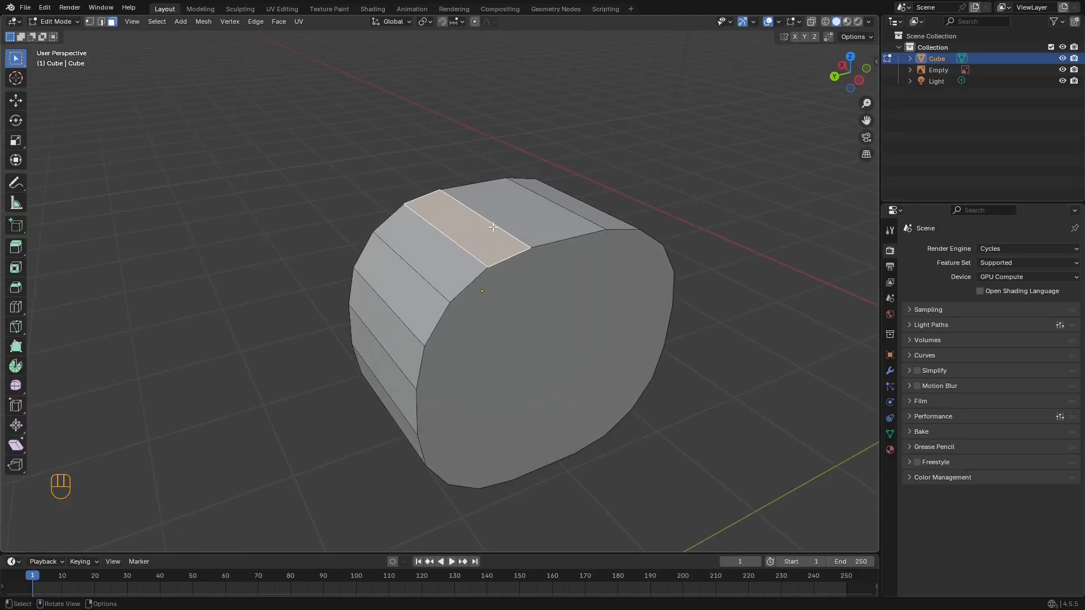
pyautogui.keyDown('alt'); pyautogui.click(487, 226); pyautogui.keyUp('alt')
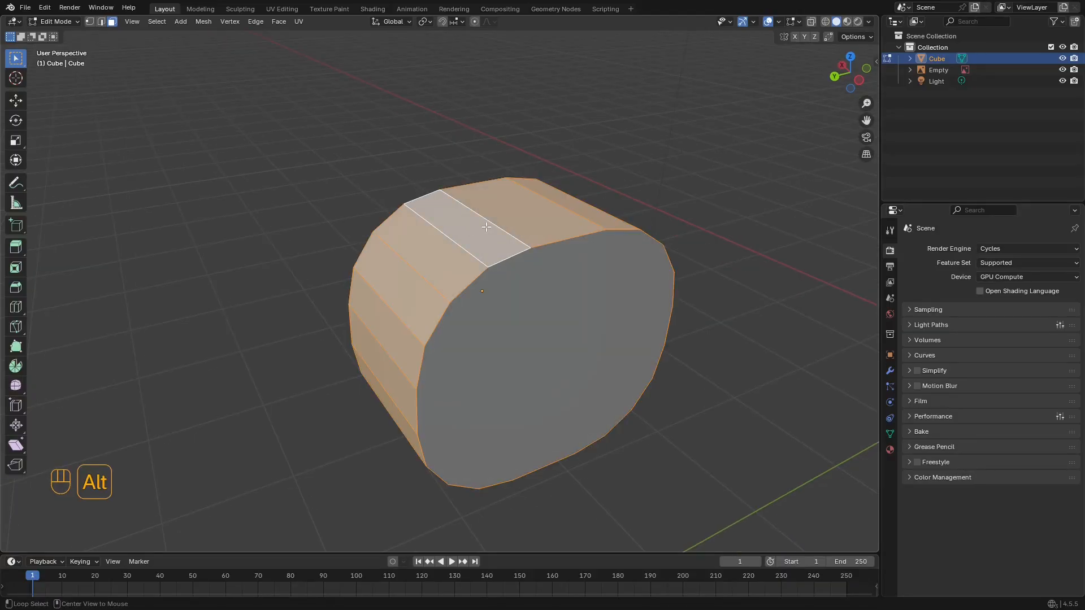
pyautogui.moveTo(455, 236); pyautogui.dragTo(335, 187, button='middle')
pyautogui.moveTo(460, 356); pyautogui.dragTo(433, 121, button='middle')
pyautogui.moveTo(581, 322); pyautogui.dragTo(581, 363, button='middle')
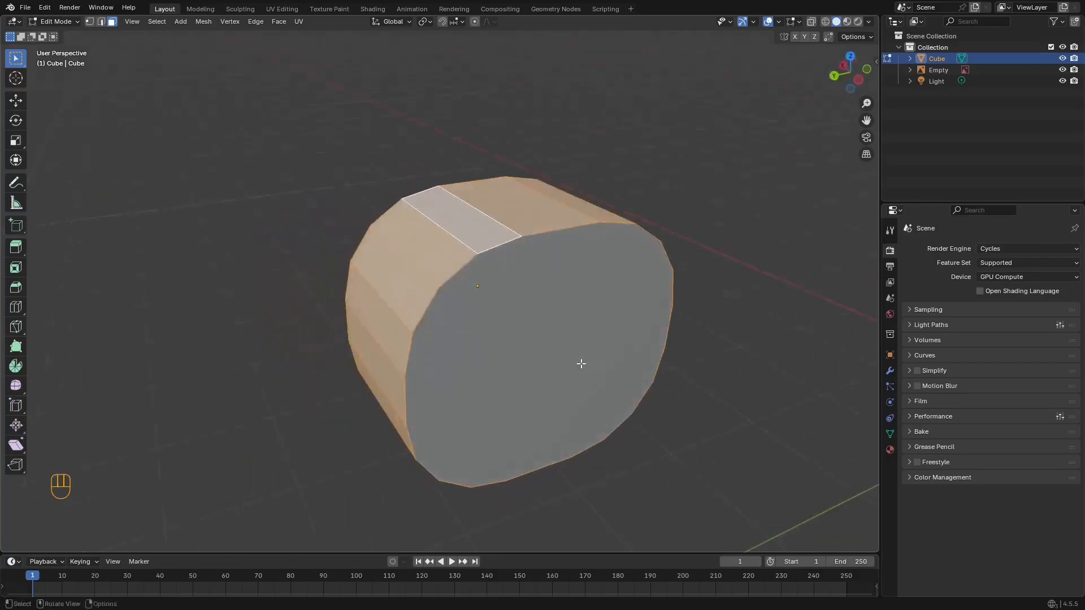
pyautogui.click(546, 161)
pyautogui.hotkey('alt', 'space')
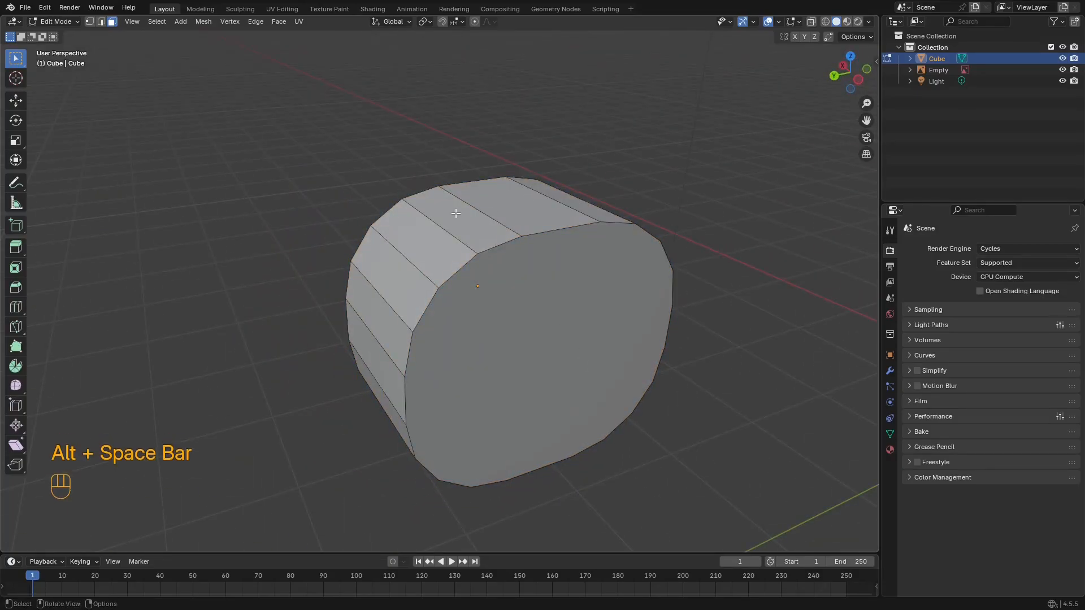
pyautogui.press('space')
pyautogui.press('space')
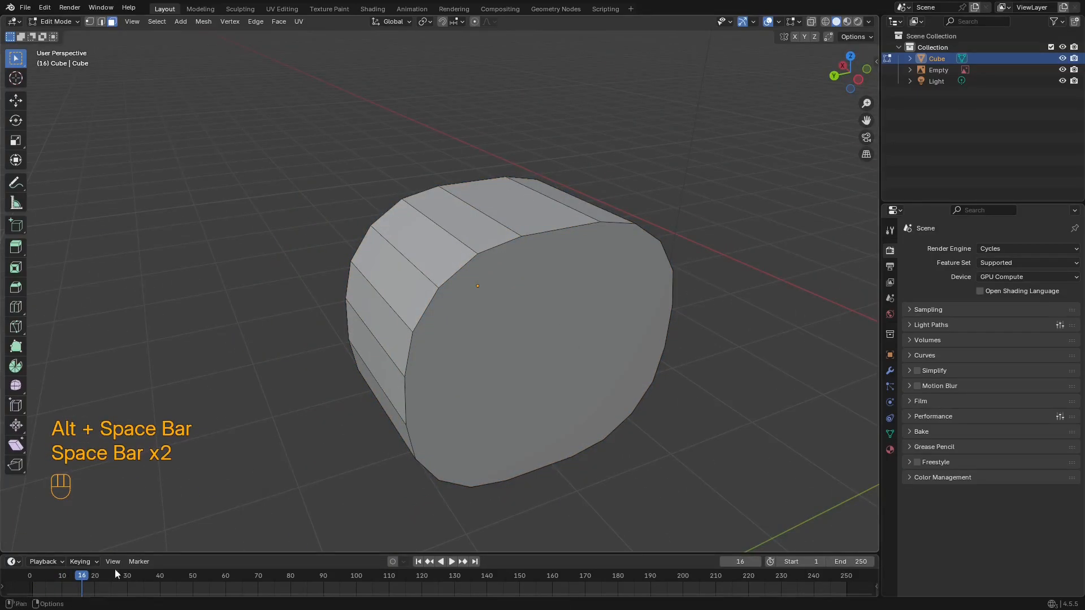
pyautogui.moveTo(39, 579); pyautogui.dragTo(23, 580)
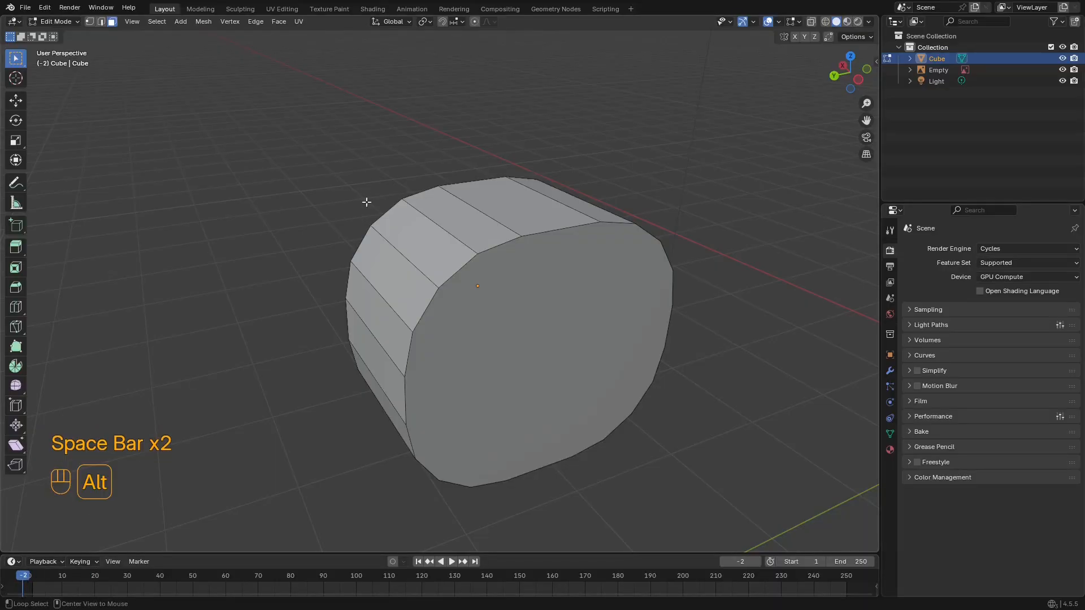
# Step: Select the loop of side faces, duplicate it in place, separate the duplicate into its own object and return to Object Mode
pyautogui.keyDown('alt'); pyautogui.click(446, 219); pyautogui.keyUp('alt')
pyautogui.moveTo(447, 219); pyautogui.dragTo(530, 247, button='middle')
pyautogui.keyDown('shift'); pyautogui.moveTo(656, 207); pyautogui.dragTo(642, 214, button='middle'); pyautogui.keyUp('shift')
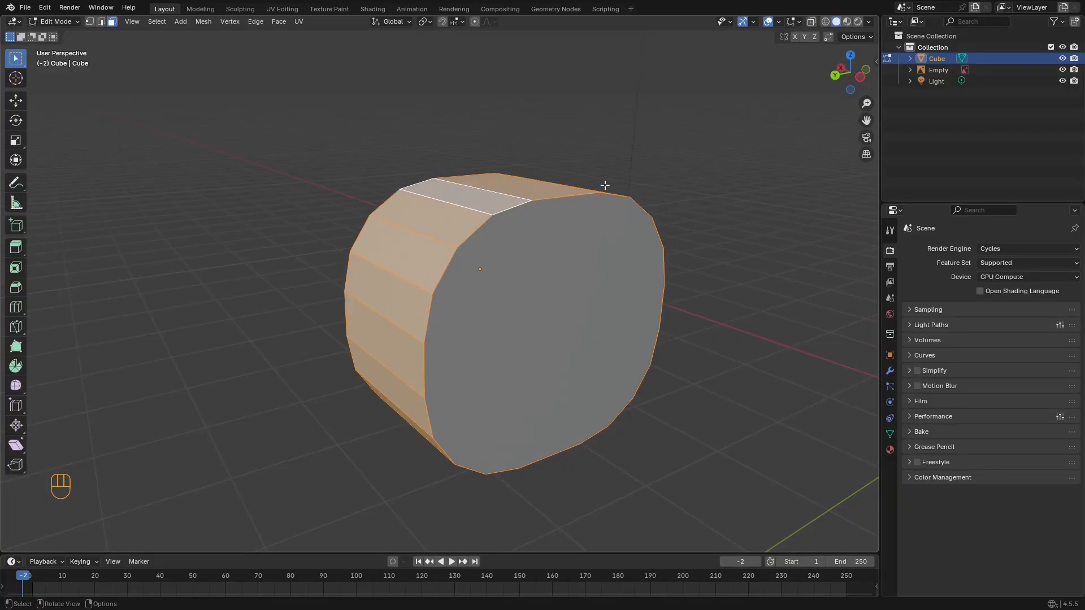
pyautogui.hotkey('shift', 'd')
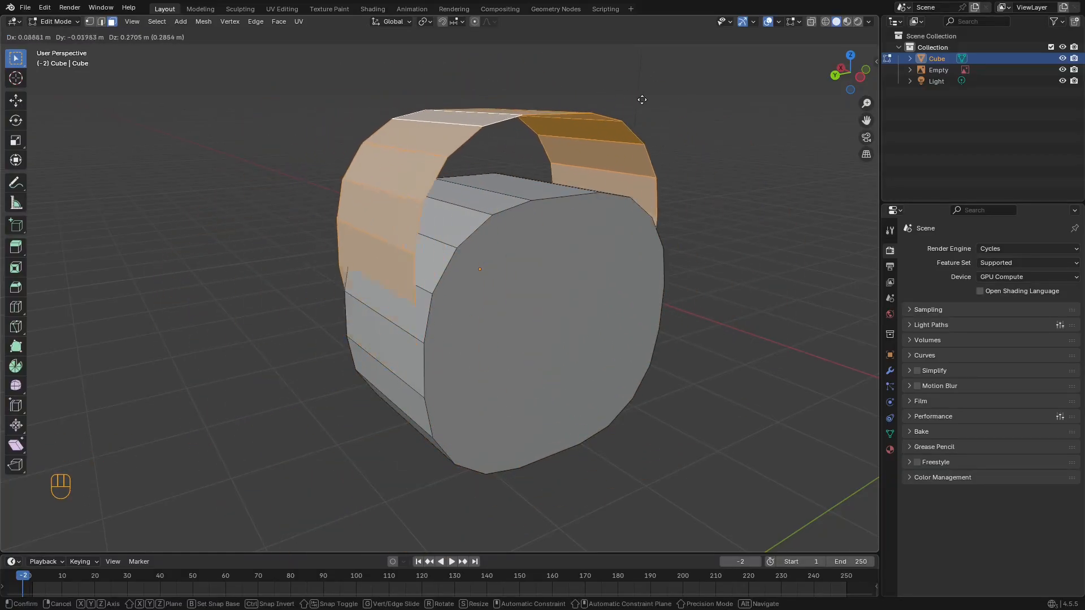
pyautogui.rightClick(683, 84)
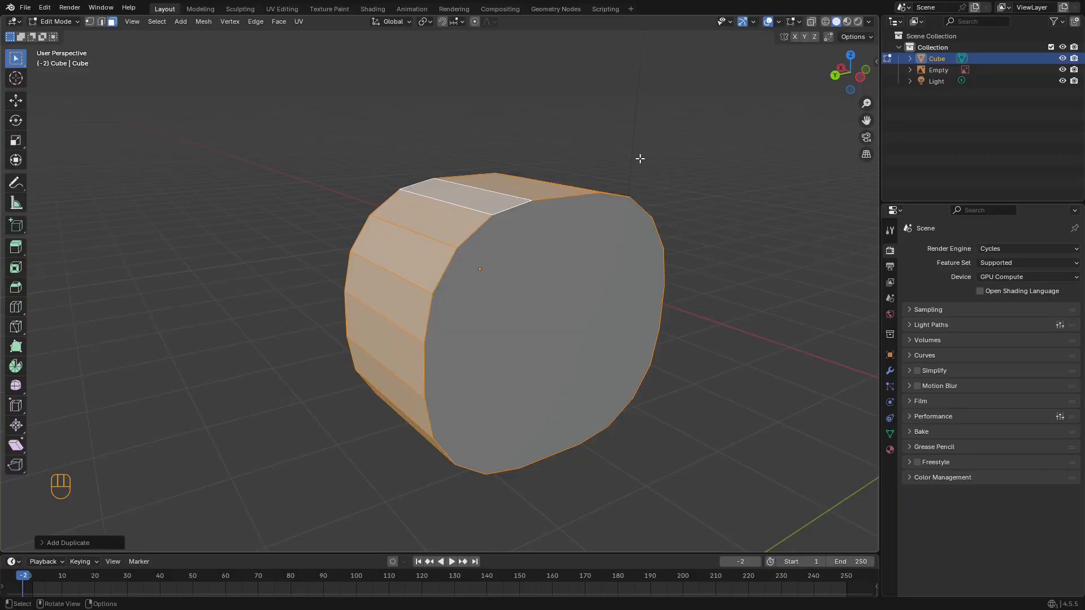
pyautogui.press('p')
pyautogui.click(539, 175)
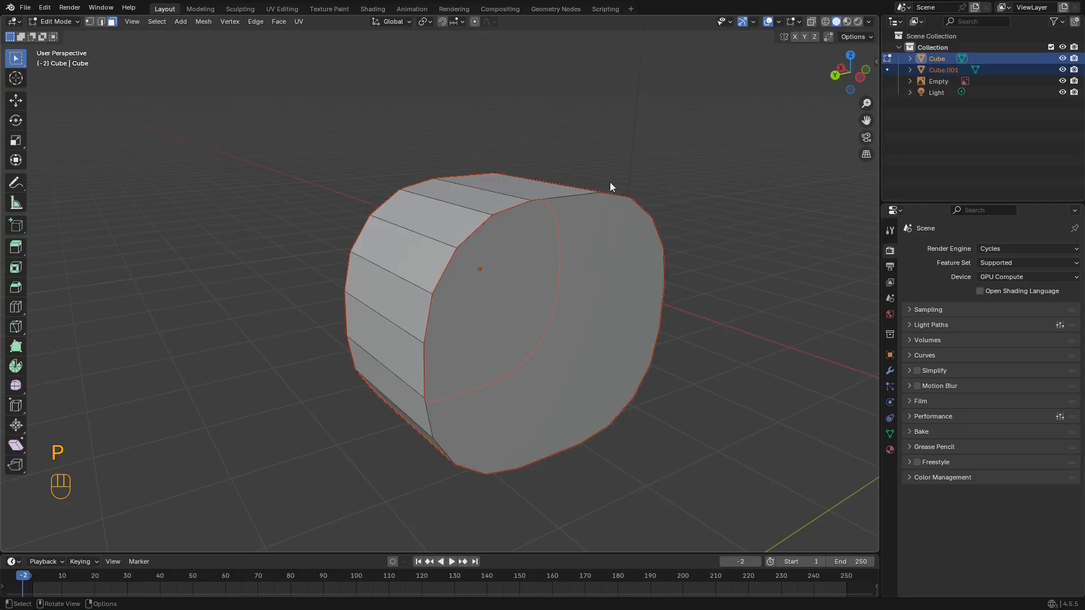
pyautogui.press('Tab')
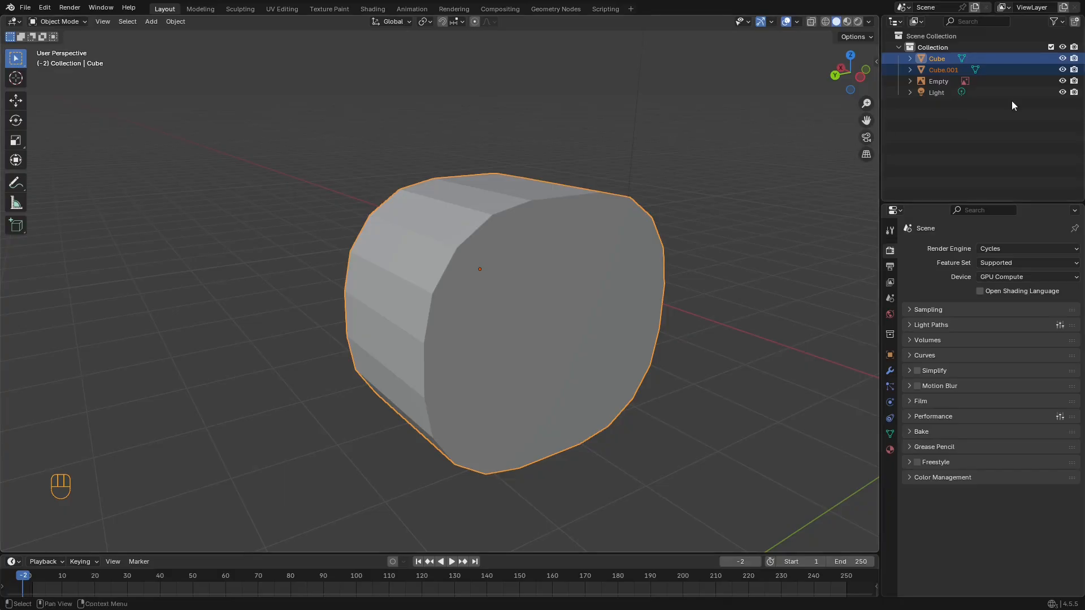
# Step: Try moving the separated ring of side faces away from the roll
pyautogui.click(938, 70)
pyautogui.press('g')
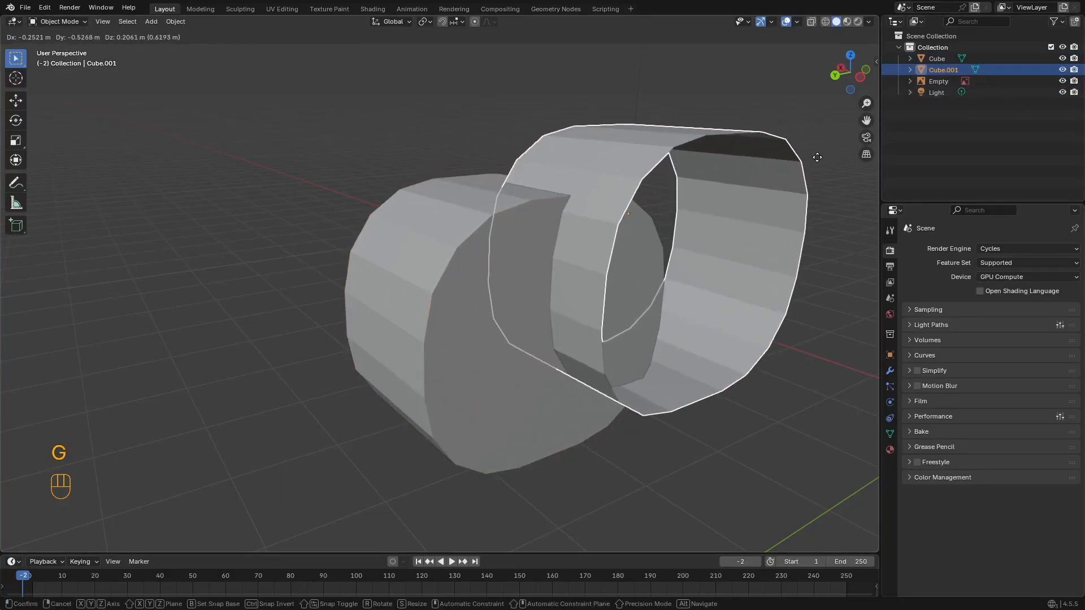
pyautogui.rightClick(817, 157)
pyautogui.press('g')
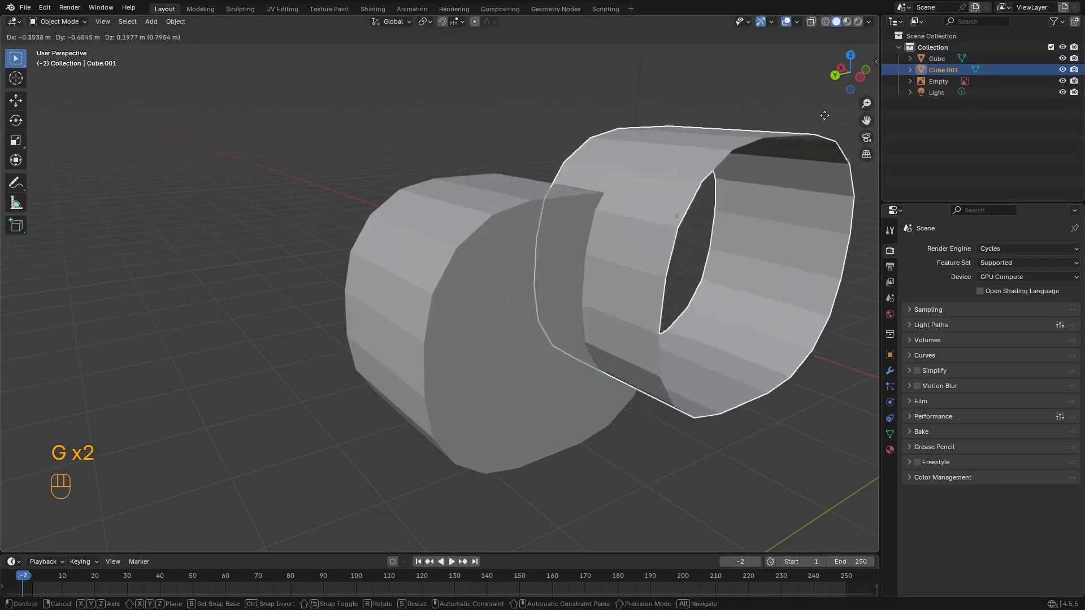
pyautogui.rightClick(824, 116)
# Step: Rename the separated ring of side faces as Nori
pyautogui.doubleClick(939, 68)
pyautogui.write('N')
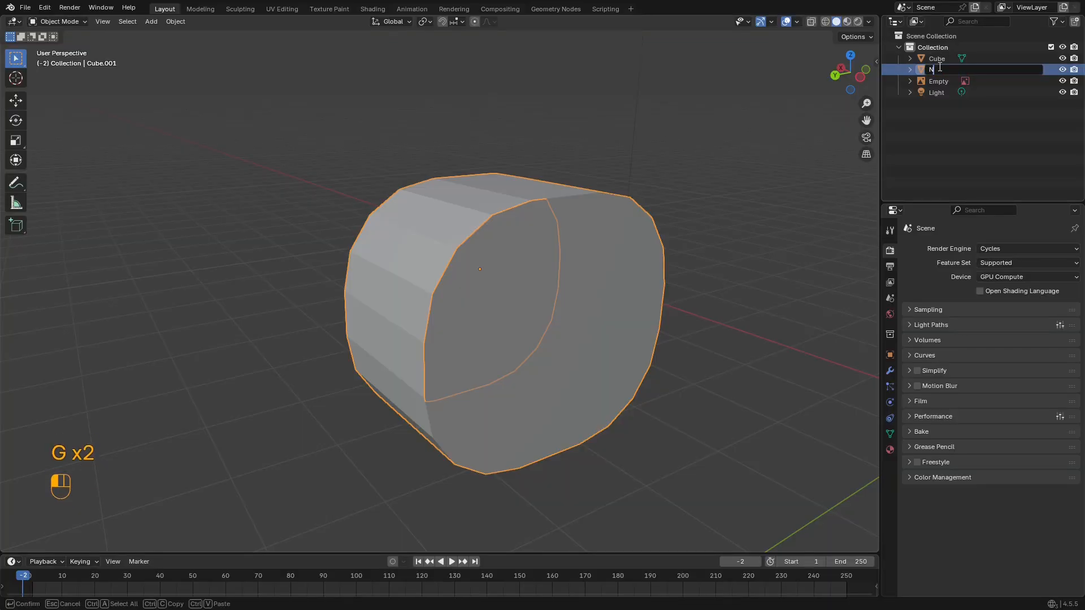
pyautogui.write('ori')
pyautogui.press('Return')
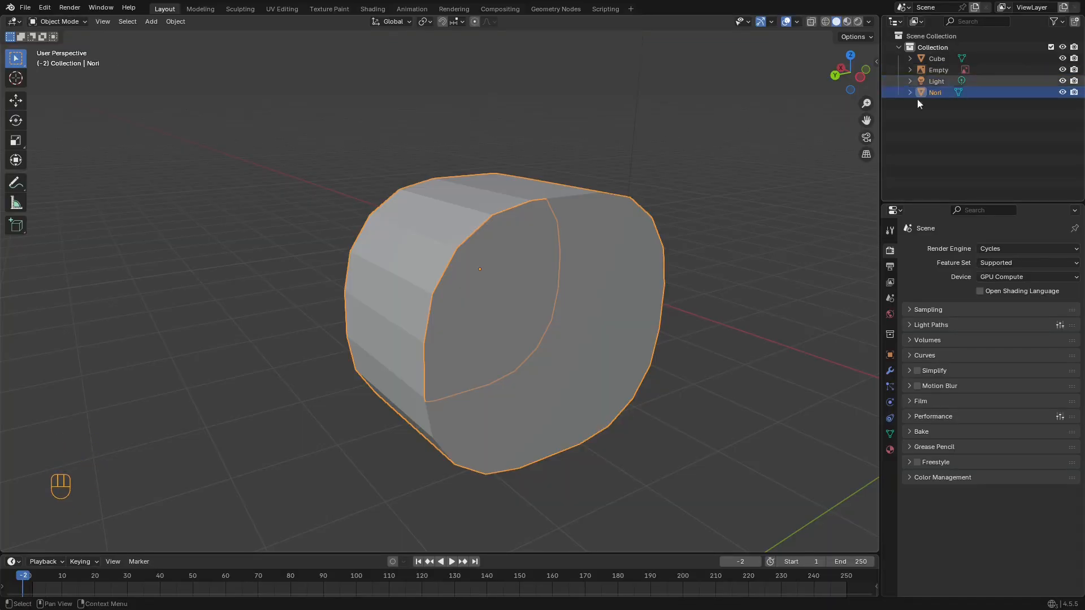
# Step: Apply Shade Auto Smooth to the Nori ring and check it against the body beneath without keeping any movement
pyautogui.keyDown('shift'); pyautogui.moveTo(661, 237); pyautogui.dragTo(672, 246, button='middle'); pyautogui.keyUp('shift')
pyautogui.moveTo(566, 218); pyautogui.dragTo(556, 199, button='middle')
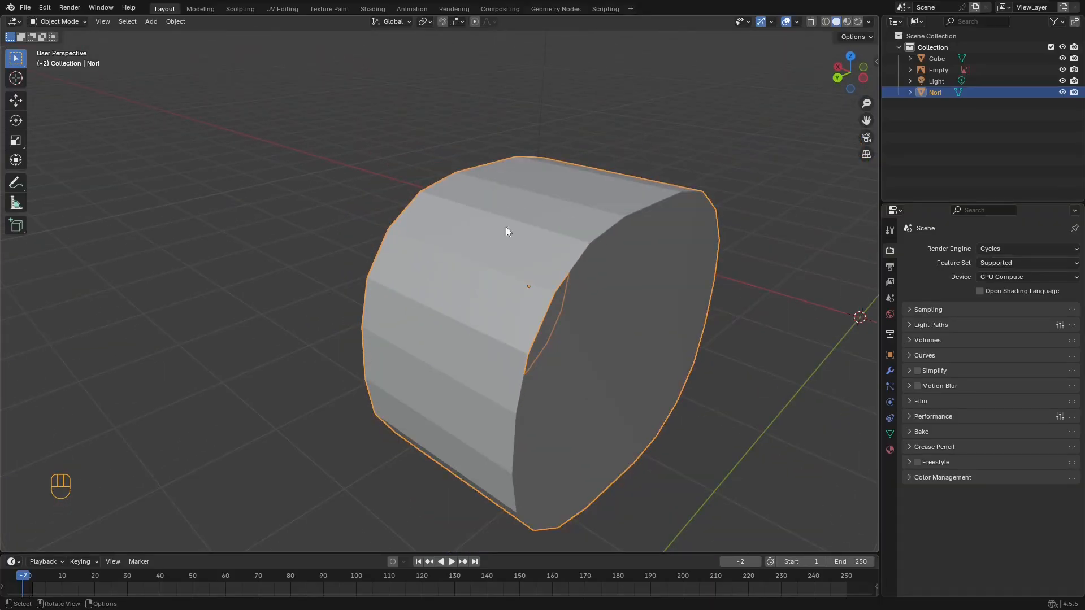
pyautogui.moveTo(506, 226); pyautogui.dragTo(547, 235, button='middle')
pyautogui.rightClick(545, 174)
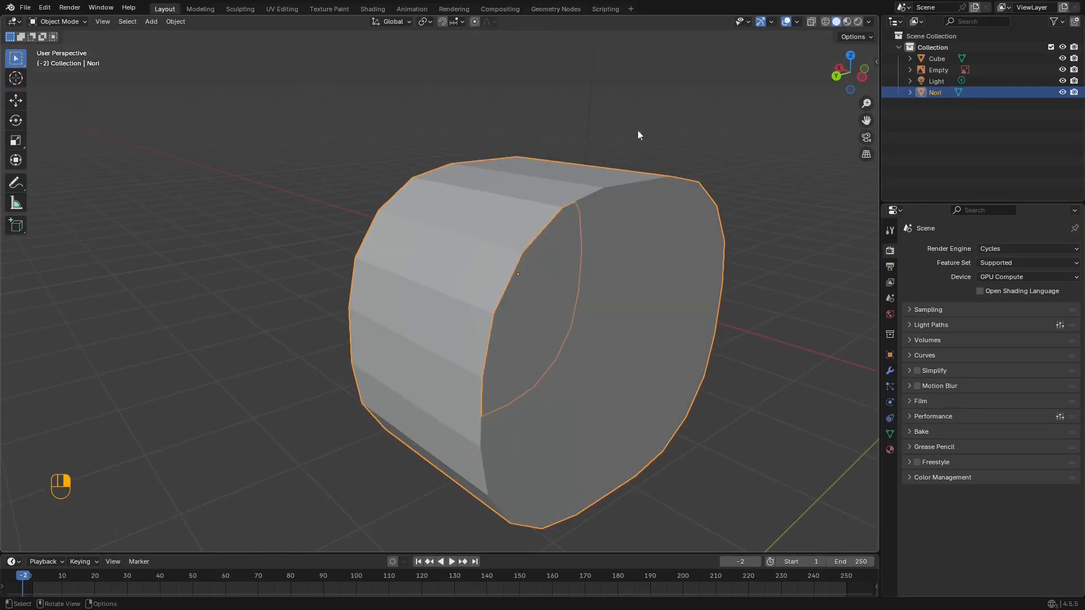
pyautogui.rightClick(499, 182)
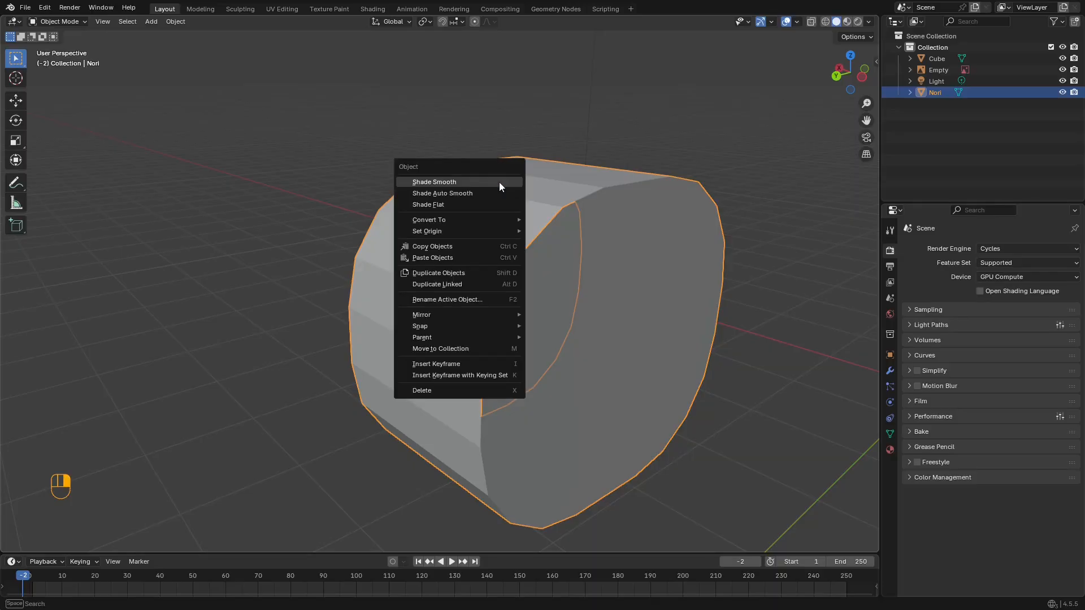
pyautogui.click(469, 194)
pyautogui.hotkey('shift', 'alt', 'z')
pyautogui.hotkey('shift', 'alt', 'z')
pyautogui.press('g')
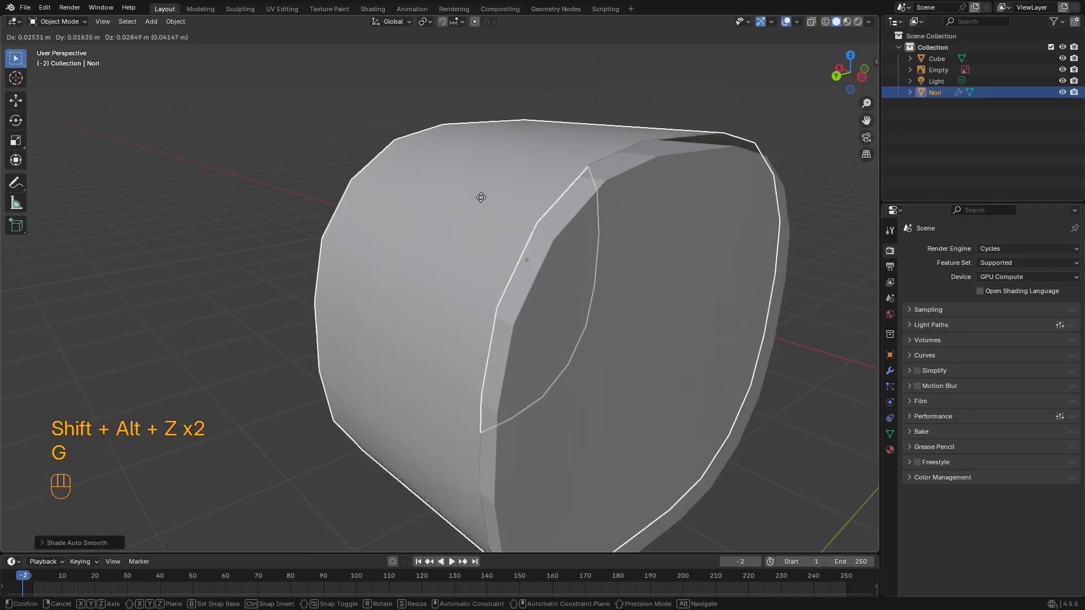
pyautogui.rightClick(395, 166)
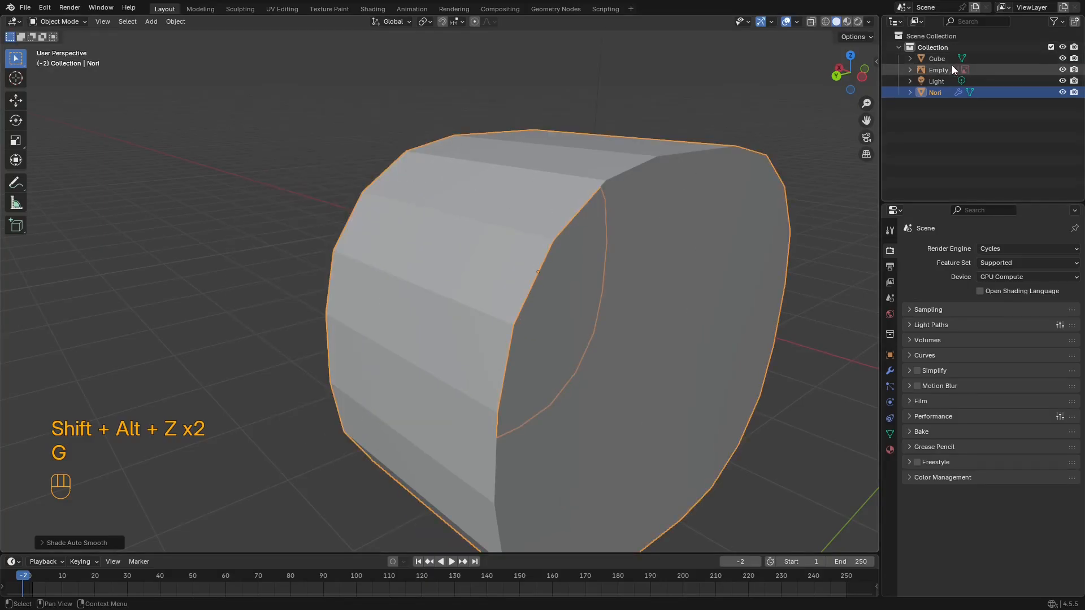
# Step: Apply Shade Auto Smooth to the roll's inner body, the Cube object
pyautogui.click(937, 58)
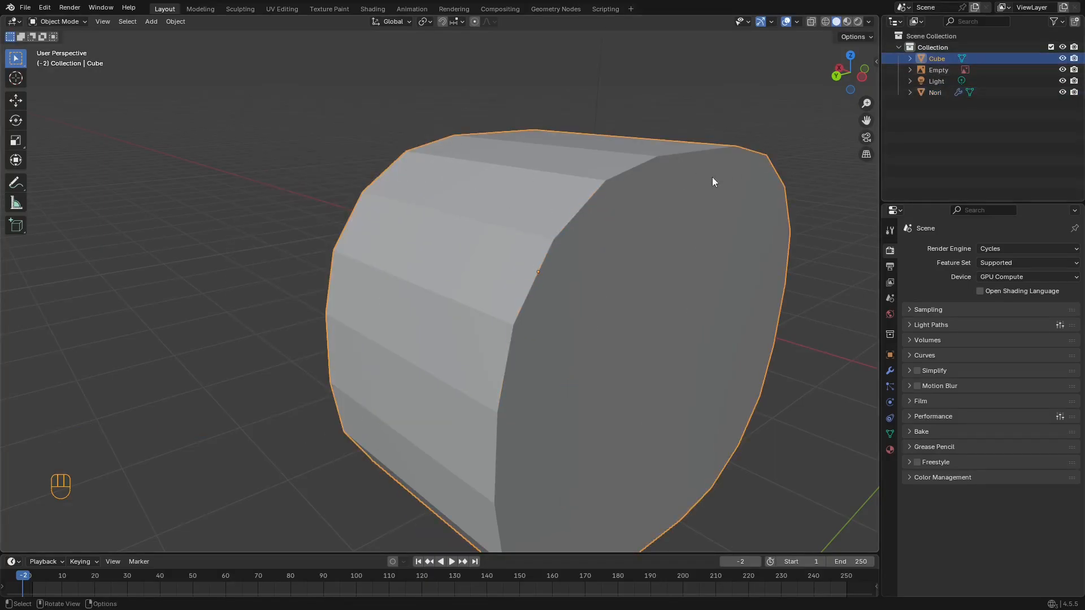
pyautogui.rightClick(712, 177)
pyautogui.click(710, 176)
pyautogui.scroll(-3, 710, 175)
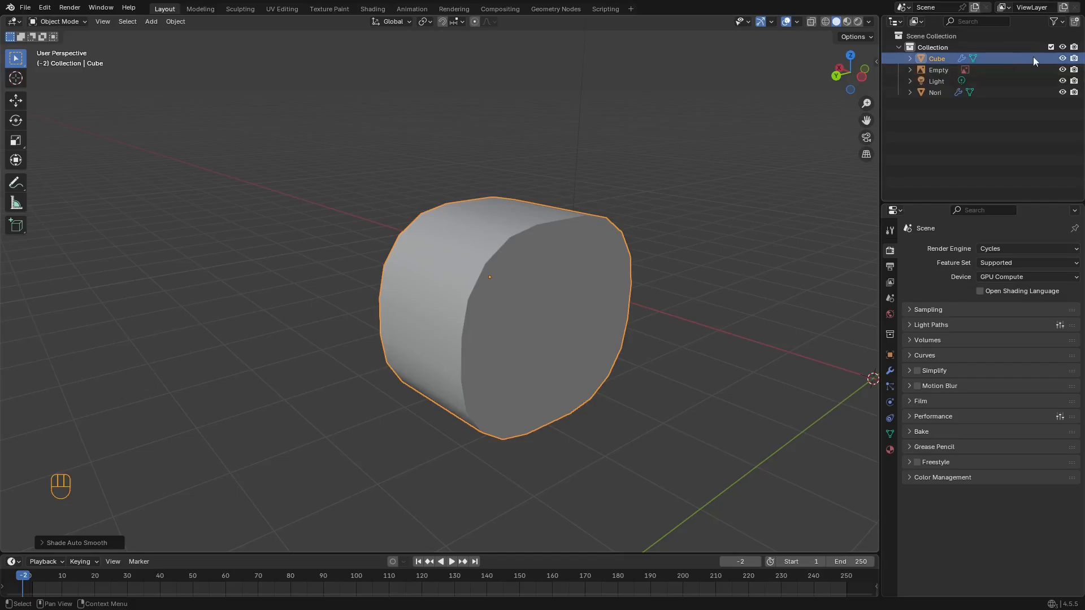
# Step: Rename the Cube object as Rice and check its smoothed surface without overlays, leaving it in place
pyautogui.doubleClick(939, 58)
pyautogui.write('Ri')
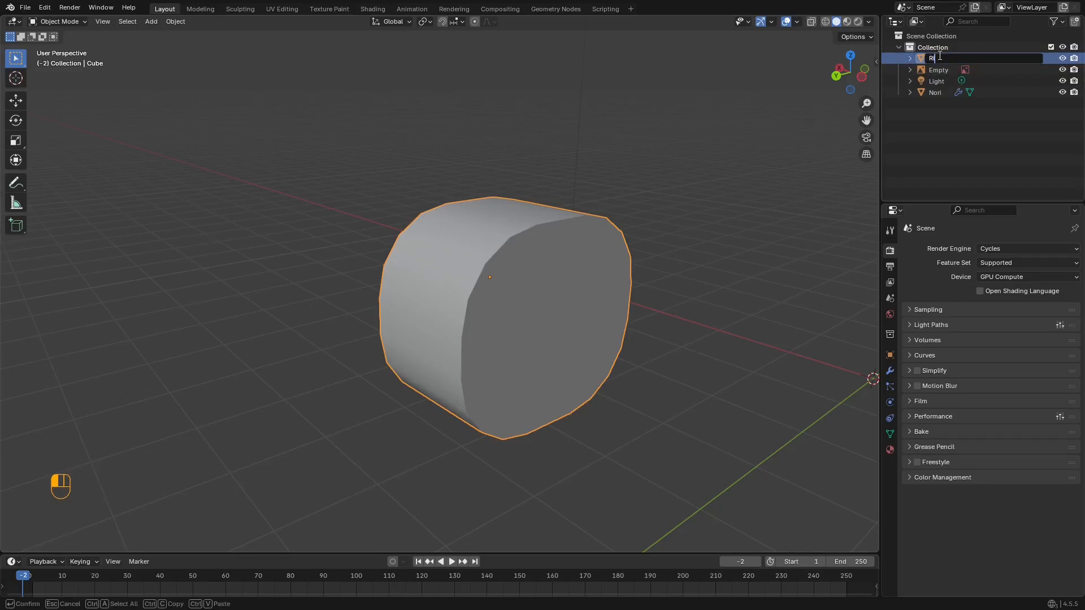
pyautogui.write('ce')
pyautogui.press('Return')
pyautogui.hotkey('shift', 'alt', 'z')
pyautogui.hotkey('shift', 'alt', 'z')
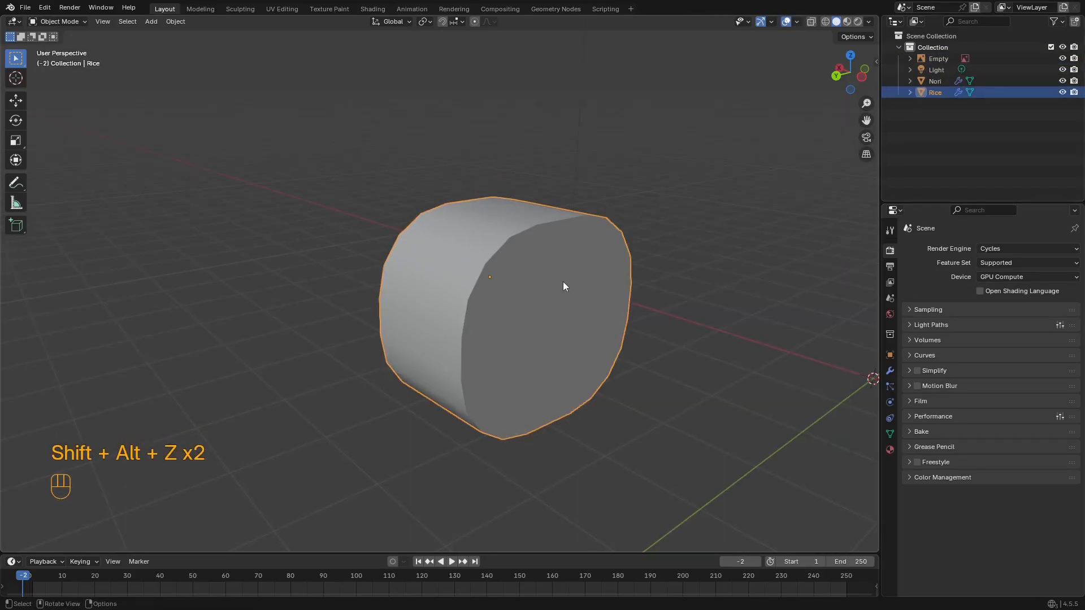
pyautogui.press('g')
pyautogui.rightClick(613, 311)
# Step: Save the project and show the Rice object in the left wireframe view over the first roll of the reference image
pyautogui.moveTo(613, 311); pyautogui.dragTo(523, 263, button='middle')
pyautogui.scroll(2, 591, 286)
pyautogui.press('z')
pyautogui.scroll(2, 452, 237)
pyautogui.hotkey('ctrl', 's')
pyautogui.keyDown('shift'); pyautogui.moveTo(454, 235); pyautogui.dragTo(422, 266, button='middle'); pyautogui.keyUp('shift')
pyautogui.scroll(-1, 435, 260)
pyautogui.scroll(2, 419, 204)
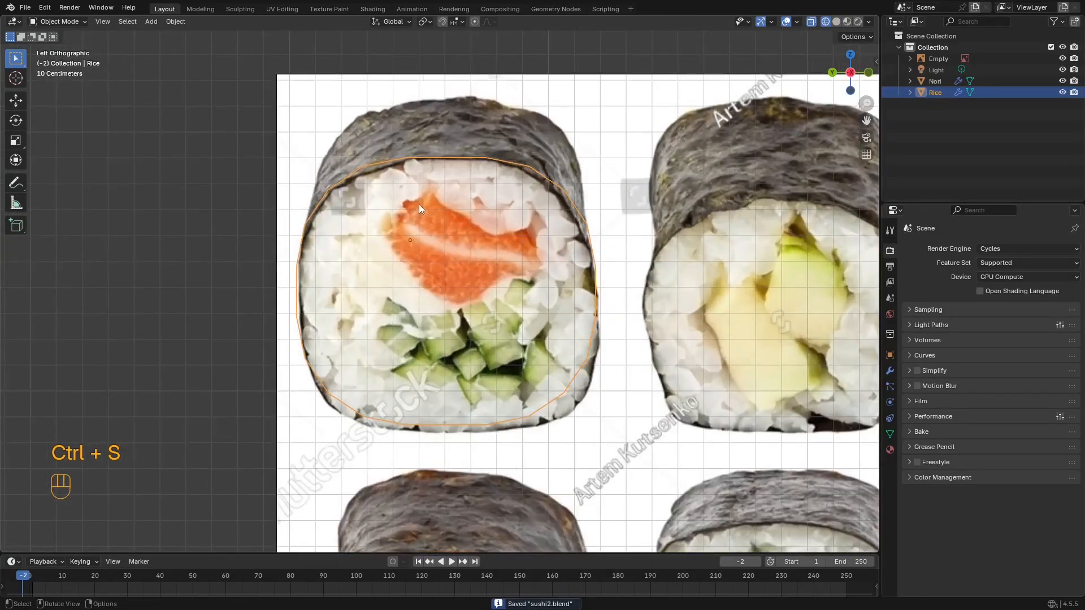
pyautogui.keyDown('shift'); pyautogui.moveTo(500, 281); pyautogui.dragTo(534, 187, button='middle'); pyautogui.keyUp('shift')
pyautogui.scroll(-2, 531, 192)
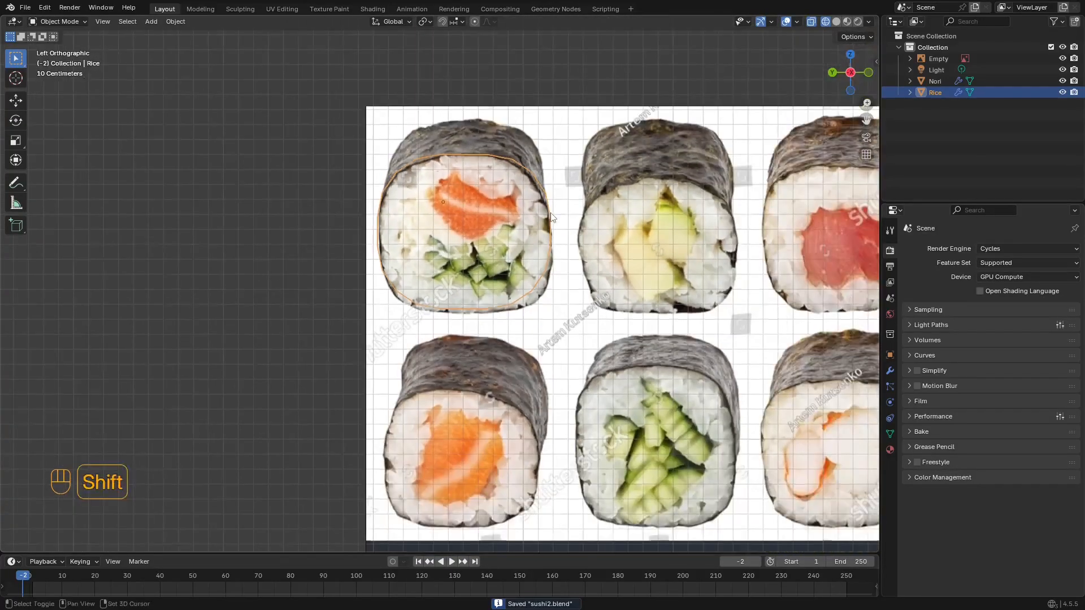
# Step: Examine the salmon and cucumber filling inside the first roll of the reference image
pyautogui.scroll(1, 517, 206)
pyautogui.keyDown('shift'); pyautogui.moveTo(443, 243); pyautogui.dragTo(443, 298, button='middle'); pyautogui.keyUp('shift')
pyautogui.scroll(-1, 493, 222)
pyautogui.scroll(1, 444, 298)
pyautogui.scroll(2, 474, 257)
pyautogui.moveTo(473, 257)
pyautogui.keyDown('shift'); pyautogui.mouseDown(button='middle')
pyautogui.moveTo(479, 293)
pyautogui.moveTo(487, 244)
pyautogui.mouseUp(button='middle'); pyautogui.keyUp('shift')
pyautogui.scroll(1, 480, 283)
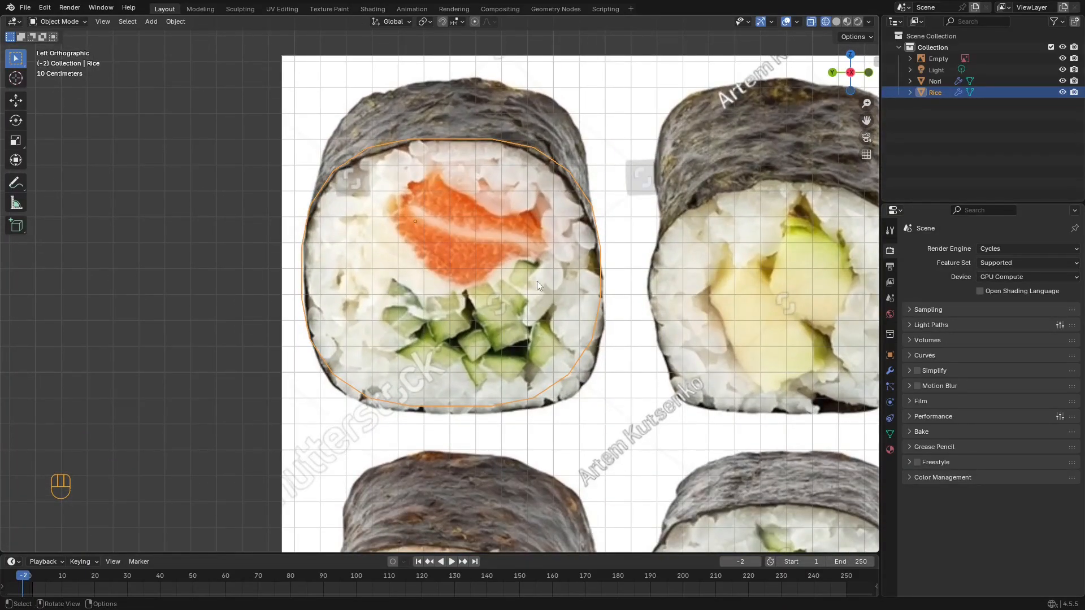
pyautogui.scroll(-2, 417, 247)
pyautogui.keyDown('shift'); pyautogui.moveTo(536, 281); pyautogui.dragTo(480, 305, button='middle'); pyautogui.keyUp('shift')
pyautogui.scroll(2, 444, 263)
pyautogui.keyDown('shift'); pyautogui.moveTo(446, 265); pyautogui.dragTo(425, 245, button='middle'); pyautogui.keyUp('shift')
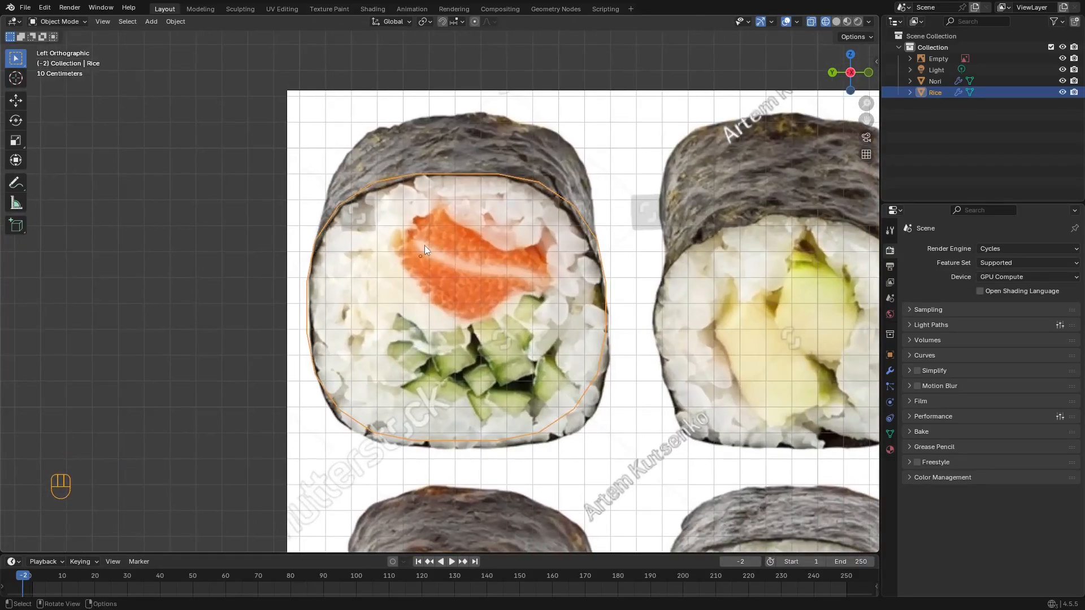
# Step: Inspect the Rice object's shape from several angles in wireframe and solid shading
pyautogui.press('z')
pyautogui.click(533, 259)
pyautogui.moveTo(533, 258)
pyautogui.mouseDown(button='middle')
pyautogui.moveTo(565, 273)
pyautogui.moveTo(479, 262)
pyautogui.mouseUp(button='middle')
pyautogui.press('Tab')
pyautogui.press('z')
pyautogui.click(359, 262)
pyautogui.scroll(2, 396, 254)
pyautogui.press('Tab')
pyautogui.moveTo(555, 211); pyautogui.dragTo(589, 253, button='middle')
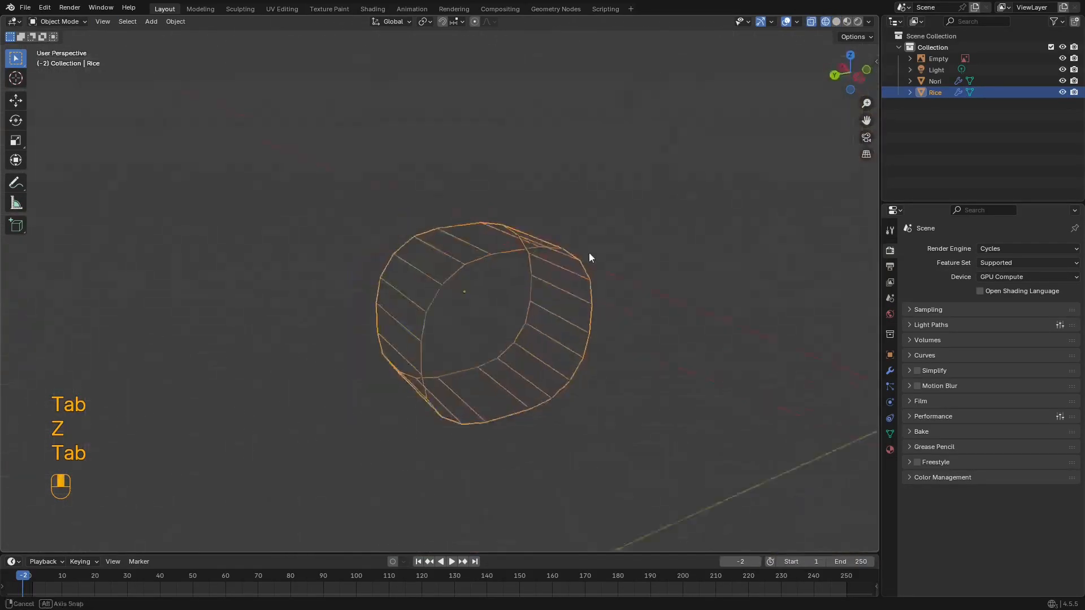
pyautogui.press('z')
pyautogui.click(670, 261)
pyautogui.moveTo(672, 261); pyautogui.dragTo(641, 225, button='middle')
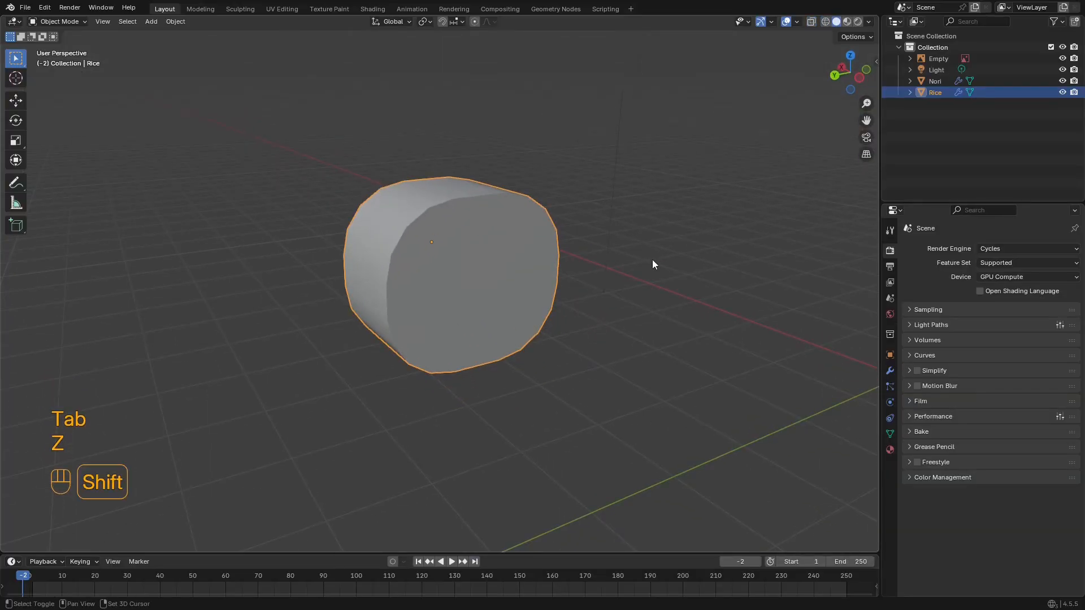
# Step: Add a cube mesh and move it over the first roll in the left orthographic wireframe view
pyautogui.hotkey('shift', 'a')
pyautogui.moveTo(643, 260)
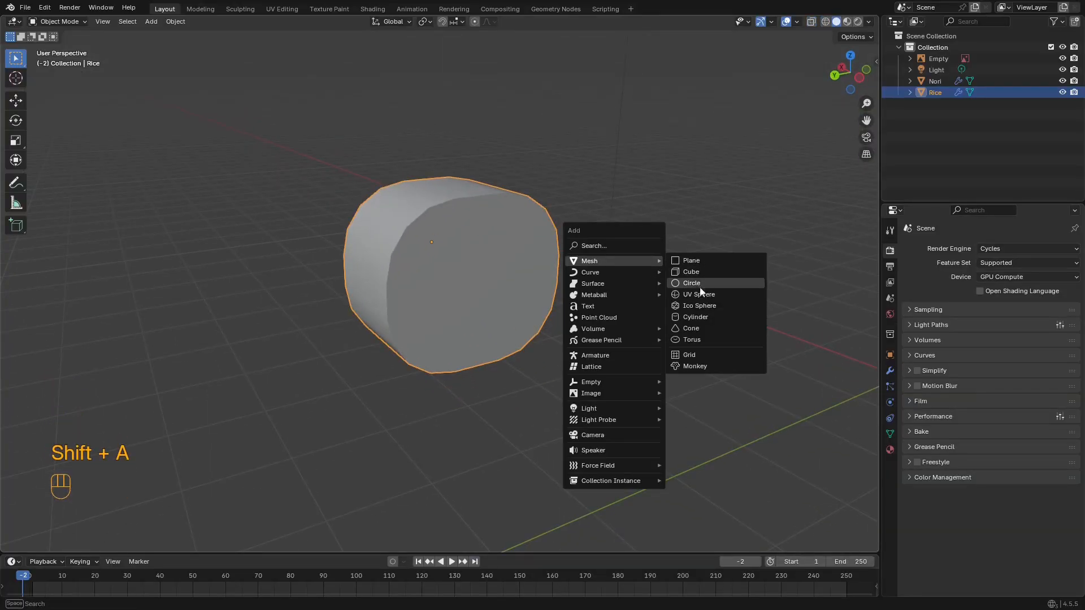
pyautogui.click(700, 273)
pyautogui.scroll(-6, 666, 259)
pyautogui.keyDown('alt'); pyautogui.moveTo(661, 257); pyautogui.dragTo(486, 250, button='middle'); pyautogui.keyUp('alt')
pyautogui.press('z')
pyautogui.click(406, 248)
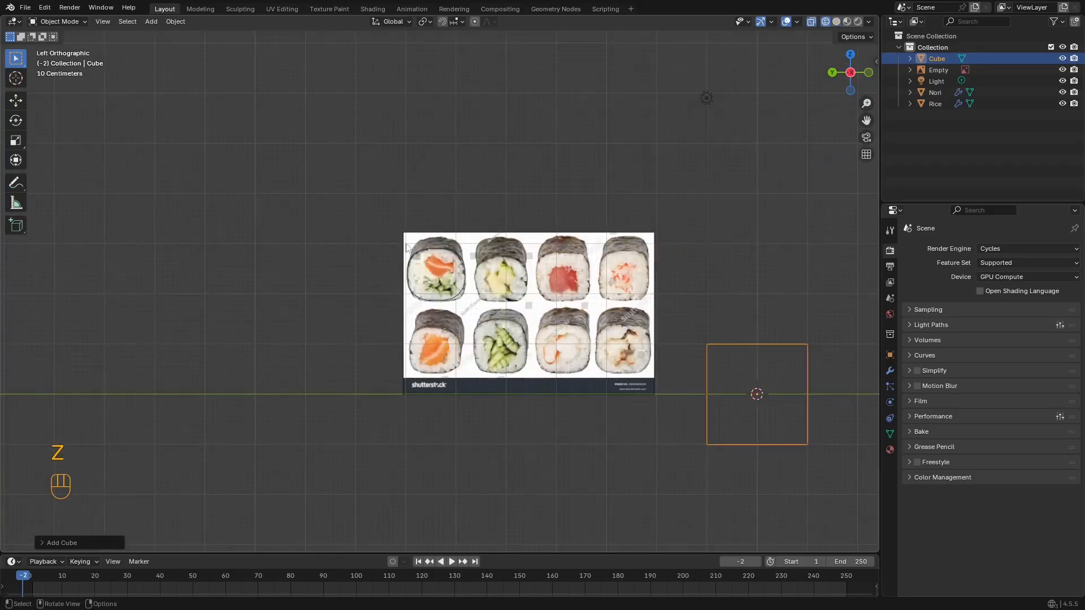
pyautogui.press('g')
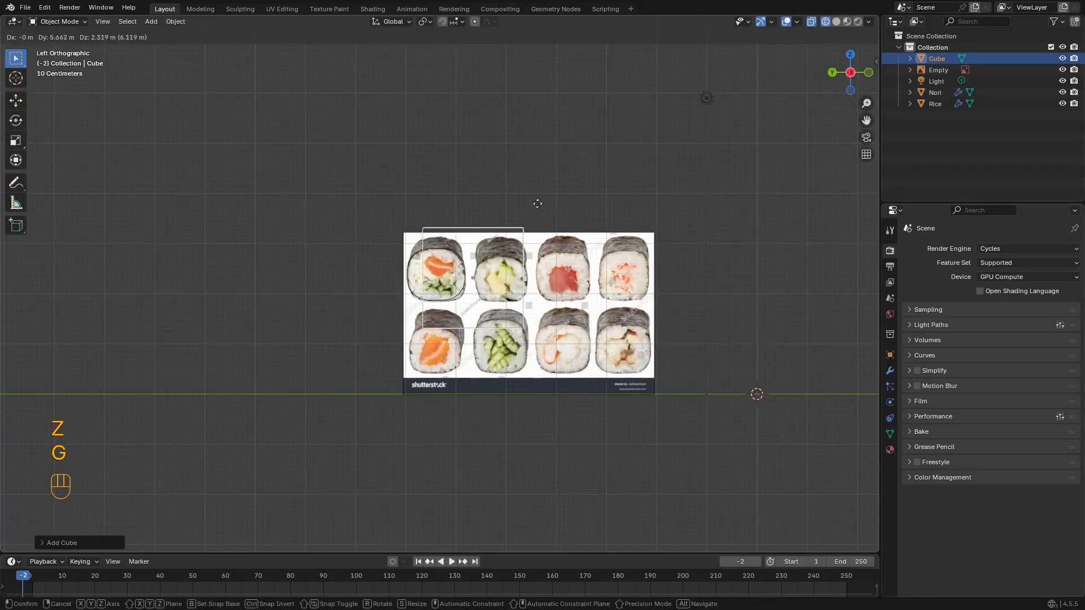
pyautogui.click(501, 194)
# Step: Scale the new cube's mesh down in Edit Mode to a small block that fits inside the Rice object
pyautogui.scroll(4, 501, 193)
pyautogui.press('Tab')
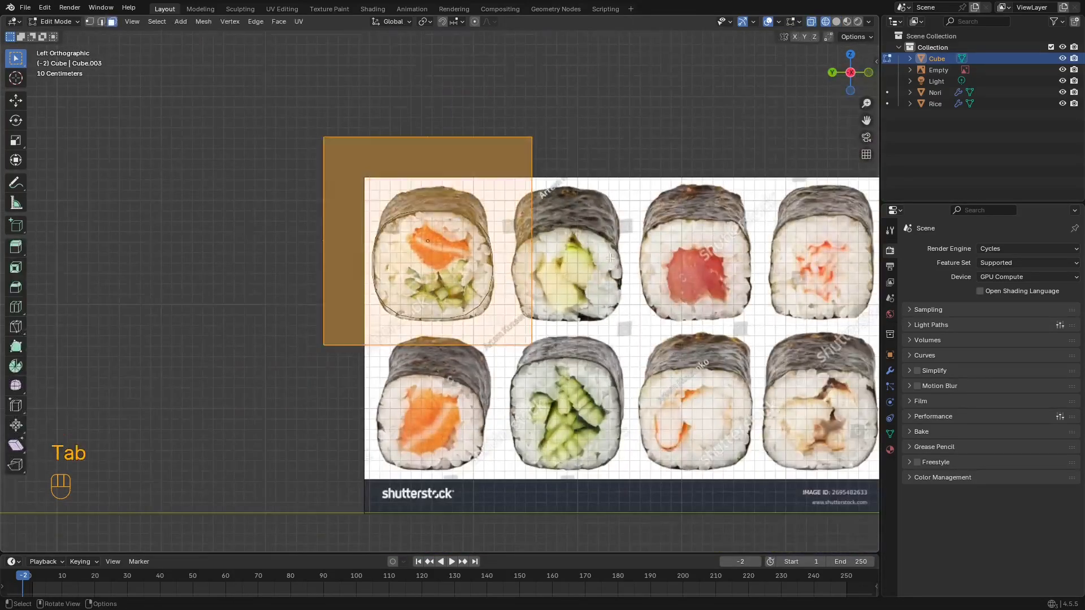
pyautogui.moveTo(575, 224); pyautogui.dragTo(226, 111, button='middle')
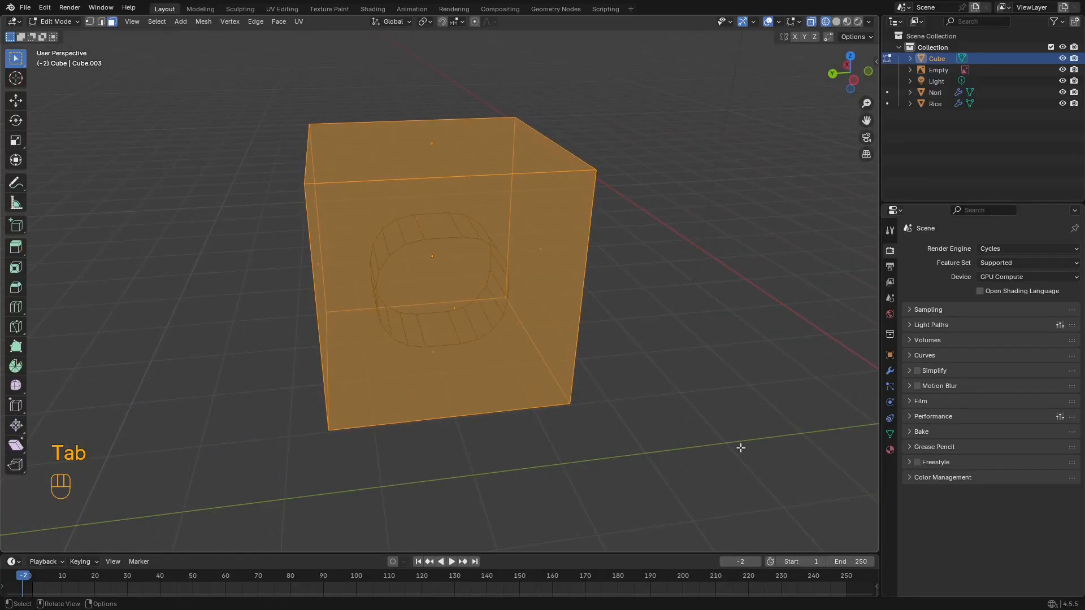
pyautogui.press('s')
pyautogui.click(459, 318)
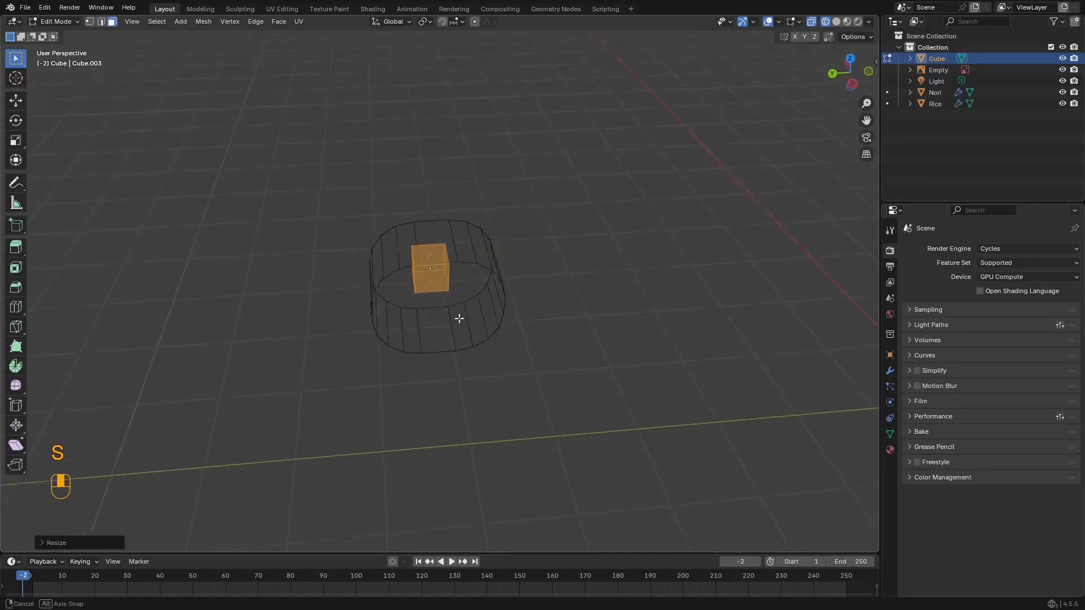
# Step: Select the vertices at one X end of the small cube in the top orthographic wireframe view
pyautogui.keyDown('alt'); pyautogui.moveTo(458, 318); pyautogui.dragTo(451, 388, button='middle'); pyautogui.keyUp('alt')
pyautogui.hotkey('shift', 'z')
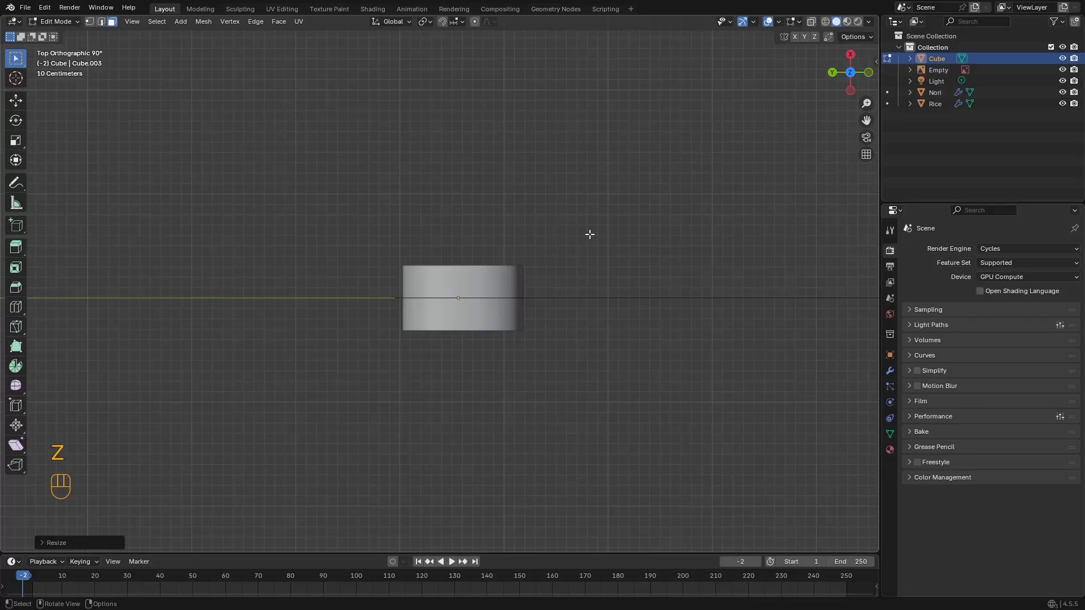
pyautogui.hotkey('shift', 'z')
pyautogui.moveTo(170, 187)
pyautogui.mouseDown(button='middle')
pyautogui.moveTo(444, 188)
pyautogui.moveTo(439, 203)
pyautogui.moveTo(480, 265)
pyautogui.mouseUp(button='middle')
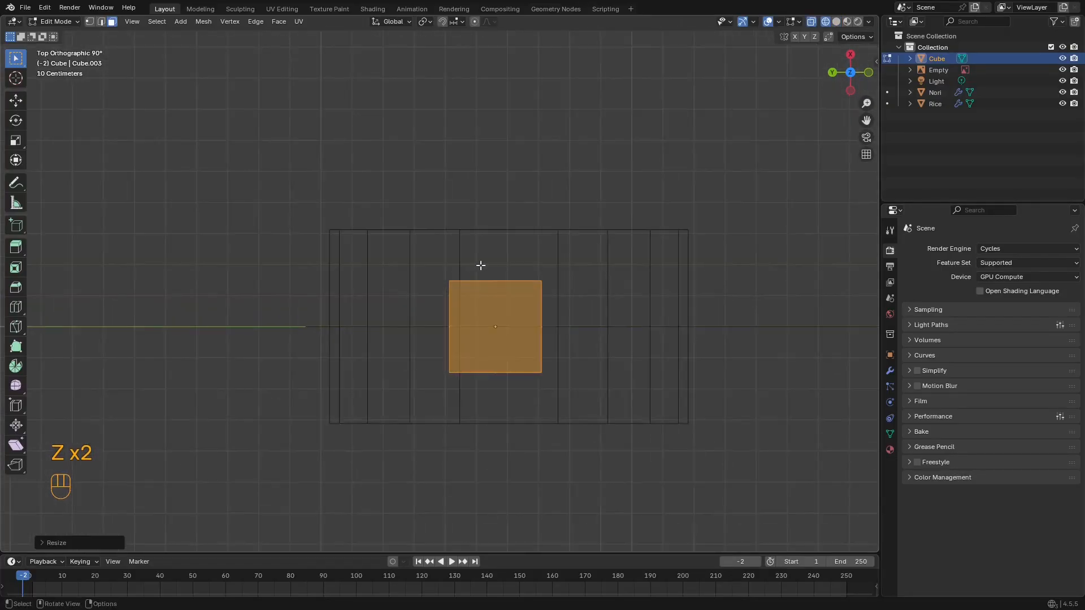
pyautogui.moveTo(409, 288); pyautogui.dragTo(409, 288)
pyautogui.press('g')
pyautogui.press('y')
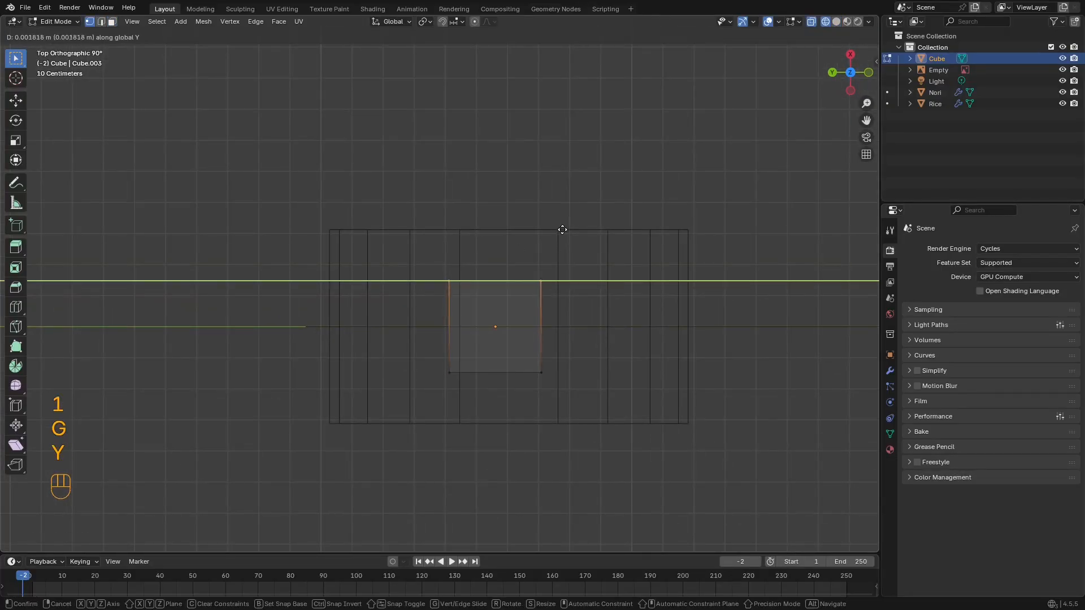
pyautogui.press('x')
pyautogui.hotkey('shift', 'Tab')
pyautogui.rightClick(571, 223)
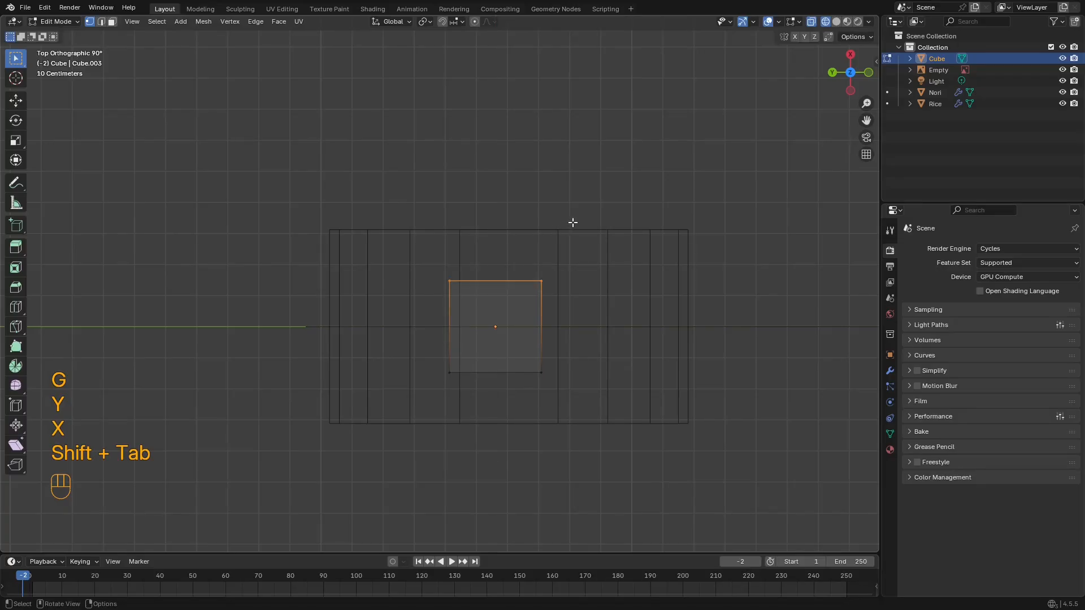
# Step: Examine how the small cube sits inside the roll from several angles in wireframe and solid shading
pyautogui.keyDown('shift'); pyautogui.moveTo(481, 92); pyautogui.dragTo(488, 108, button='middle'); pyautogui.keyUp('shift')
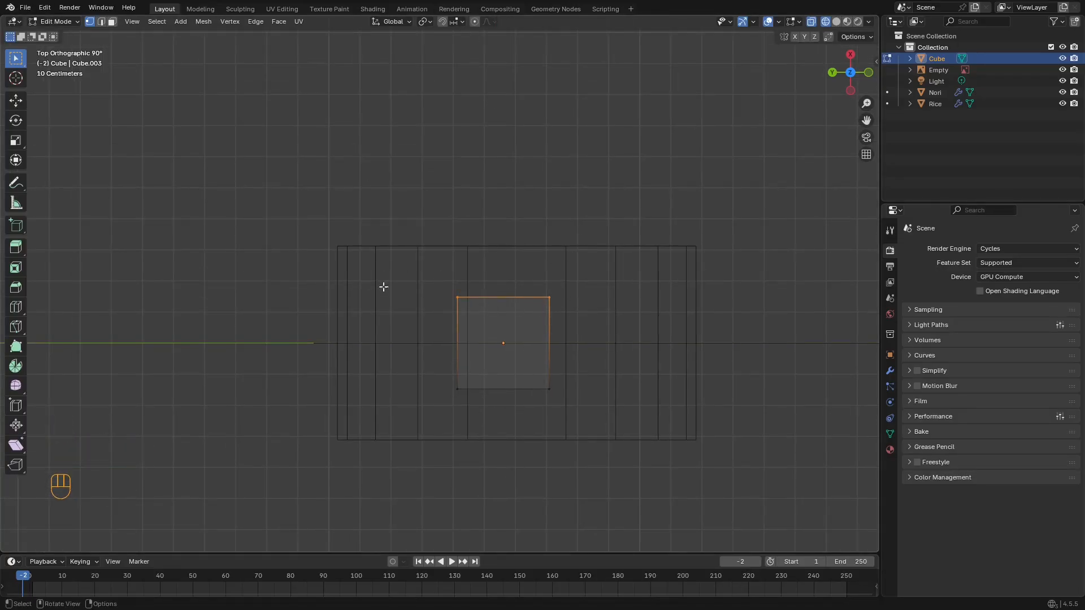
pyautogui.moveTo(558, 302); pyautogui.dragTo(619, 245, button='middle')
pyautogui.press('z')
pyautogui.keyDown('shift'); pyautogui.moveTo(547, 205); pyautogui.dragTo(503, 272, button='middle'); pyautogui.keyUp('shift')
pyautogui.press('z')
pyautogui.moveTo(271, 218); pyautogui.dragTo(350, 191, button='middle')
pyautogui.press('z')
pyautogui.moveTo(717, 156); pyautogui.dragTo(800, 209, button='middle')
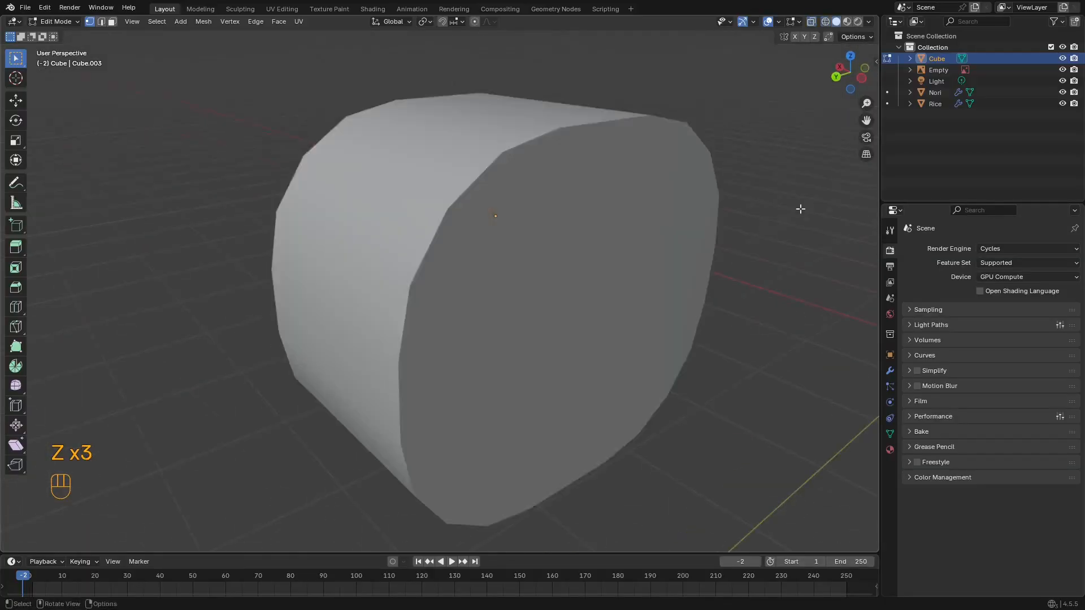
pyautogui.moveTo(577, 120); pyautogui.dragTo(582, 122, button='middle')
pyautogui.moveTo(513, 96); pyautogui.dragTo(566, 121, button='middle')
pyautogui.press('z')
pyautogui.moveTo(407, 120); pyautogui.dragTo(487, 116, button='middle')
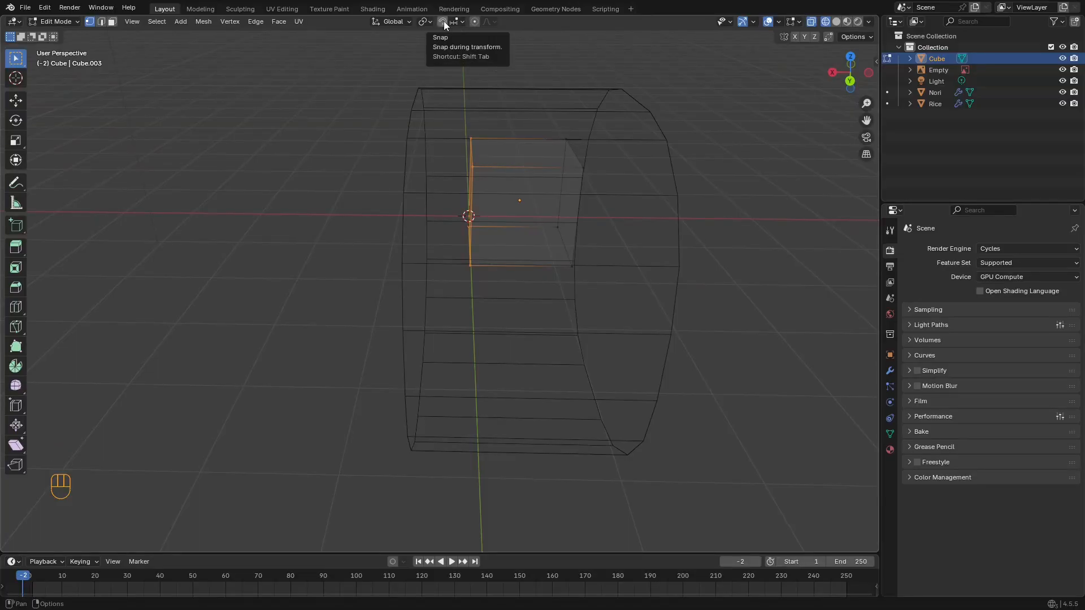
# Step: Turn on snapping during transforms and set the snap target to Vertex
pyautogui.click(443, 22)
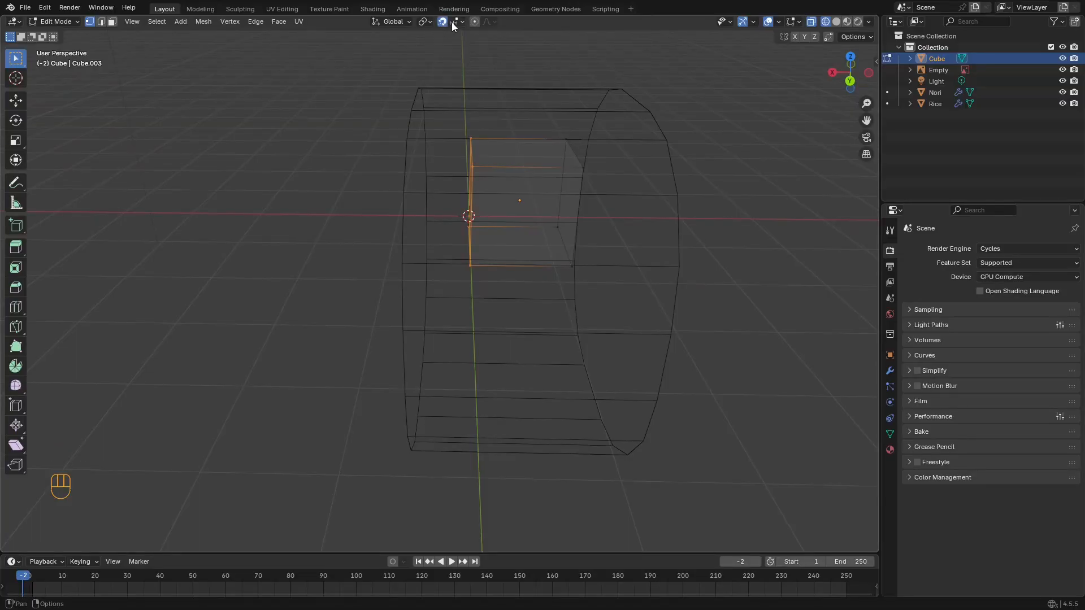
pyautogui.click(458, 19)
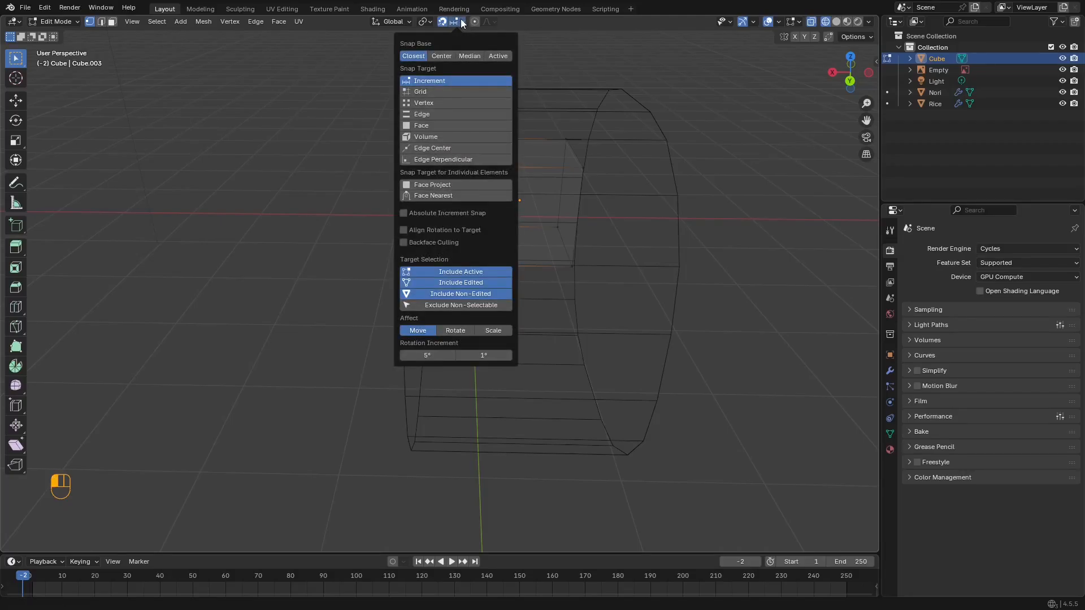
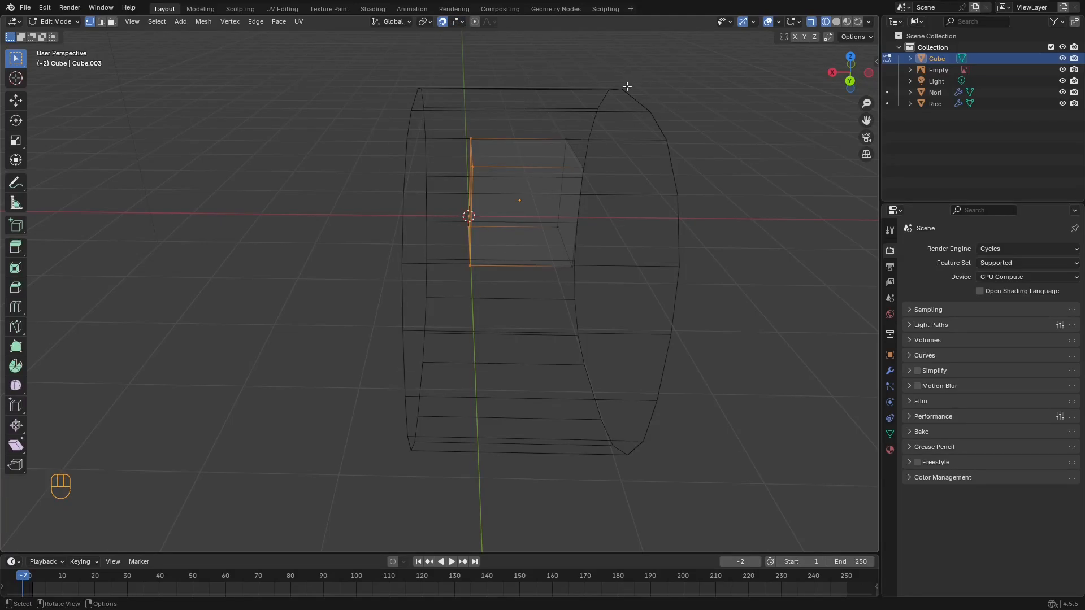
pyautogui.moveTo(490, 174); pyautogui.dragTo(484, 203, button='middle')
pyautogui.scroll(5, 473, 262)
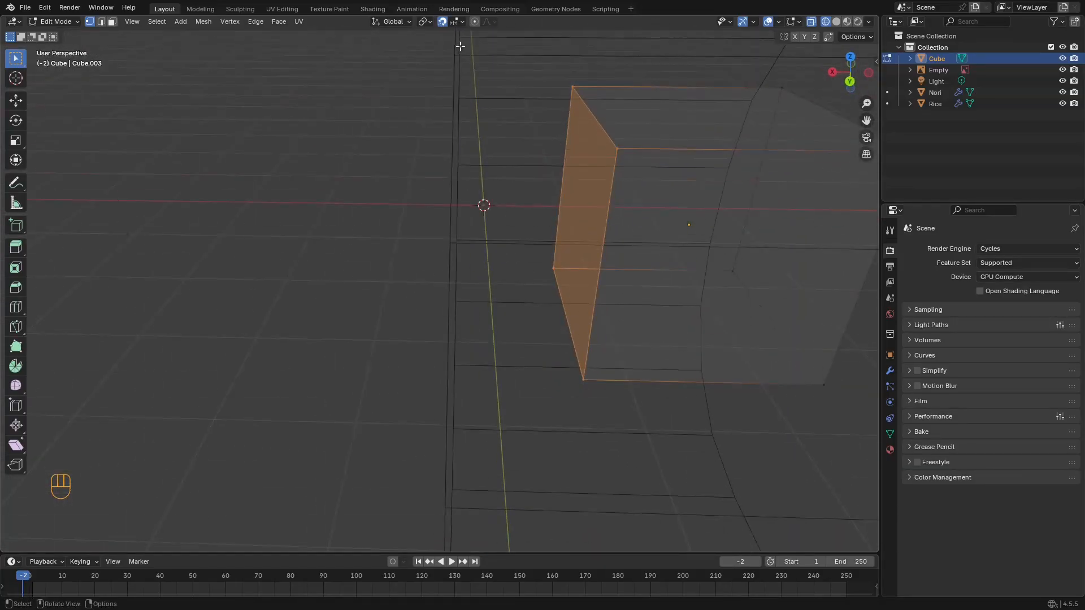
pyautogui.click(459, 23)
pyautogui.click(430, 103)
# Step: Move the cube's selected end face about 0.164 m along X, snapping it flush with the Rice object's end
pyautogui.moveTo(644, 160); pyautogui.dragTo(467, 183, button='middle')
pyautogui.press('g')
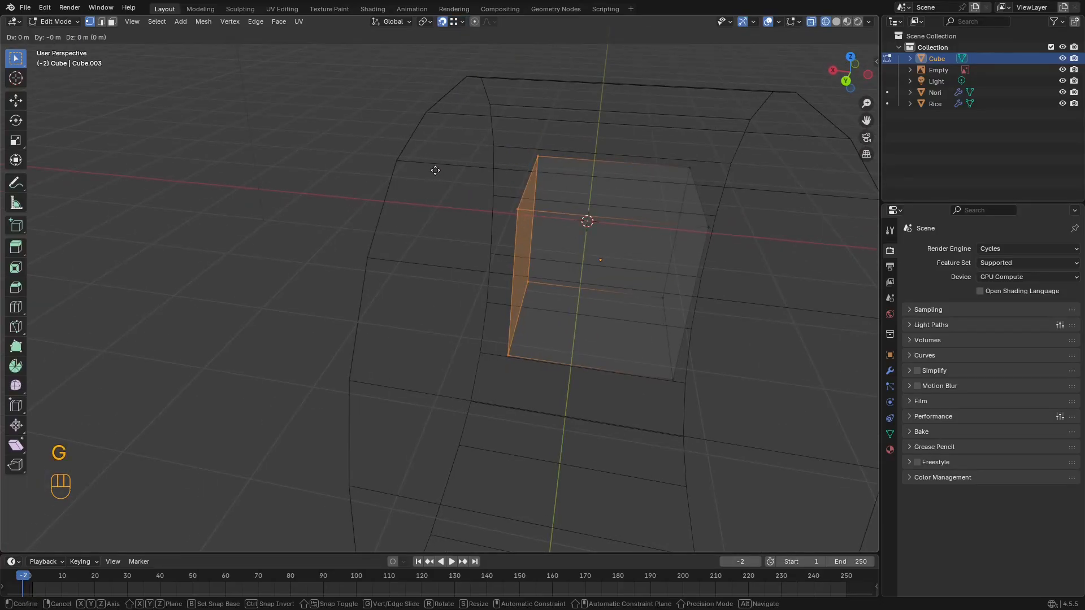
pyautogui.press('x')
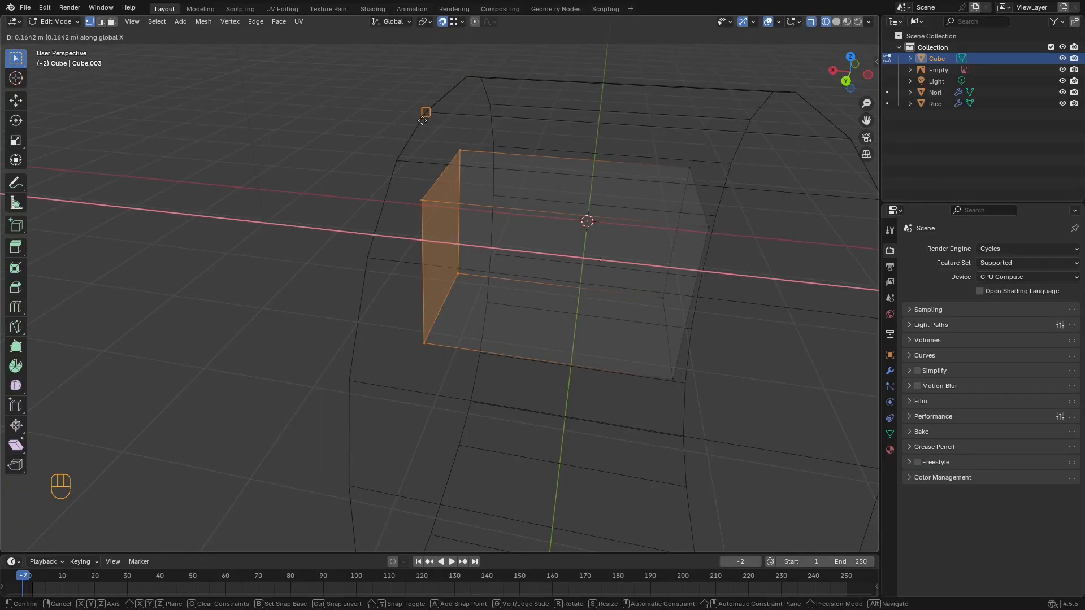
pyautogui.click(446, 148)
pyautogui.press('g')
pyautogui.press('x')
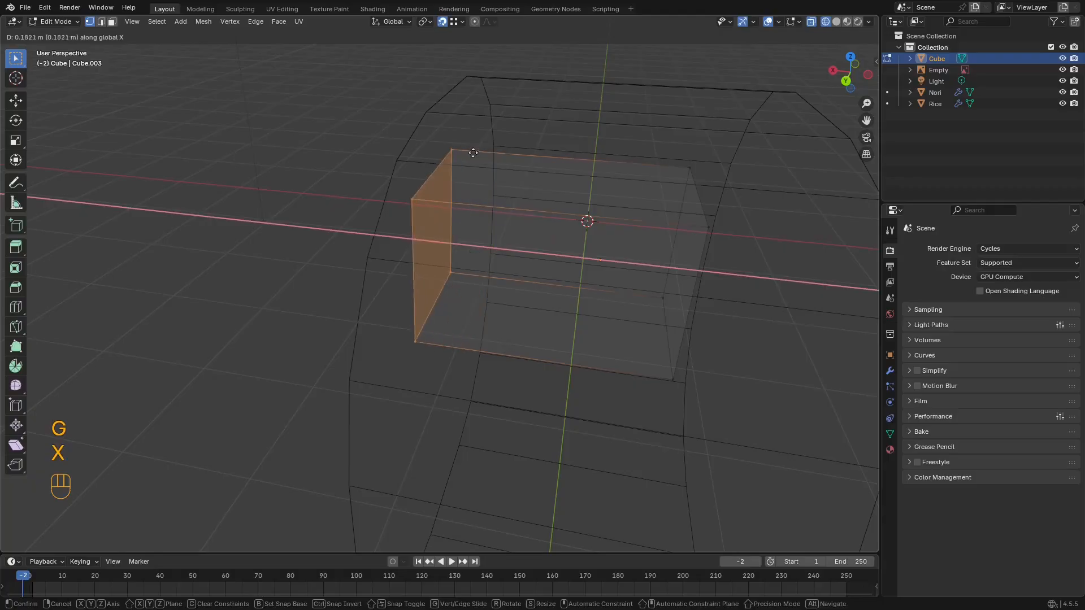
pyautogui.click(426, 113)
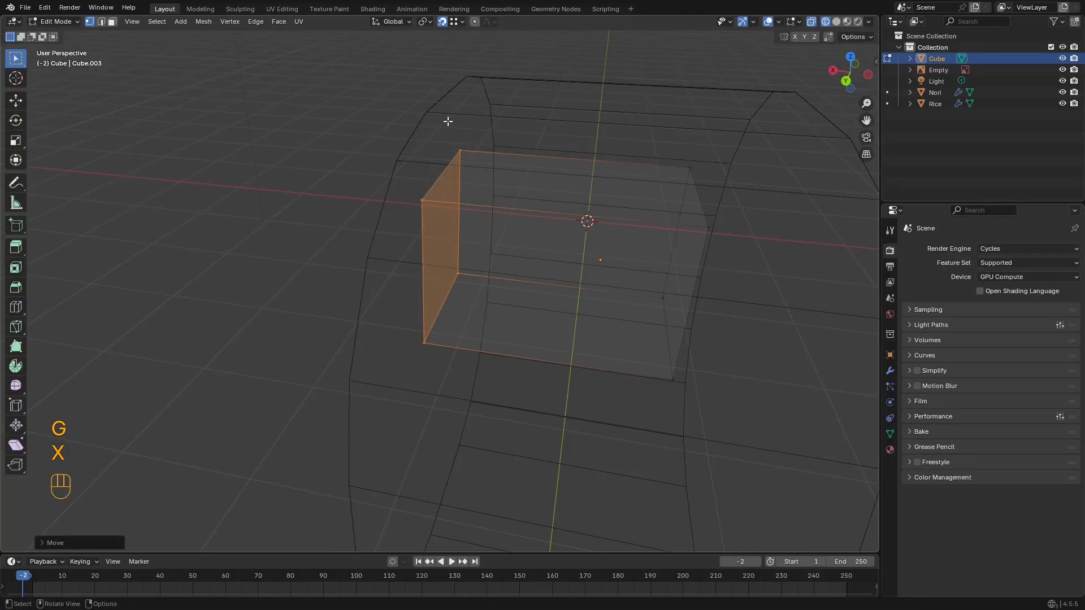
pyautogui.keyDown('alt'); pyautogui.moveTo(448, 118); pyautogui.dragTo(468, 184, button='middle'); pyautogui.keyUp('alt')
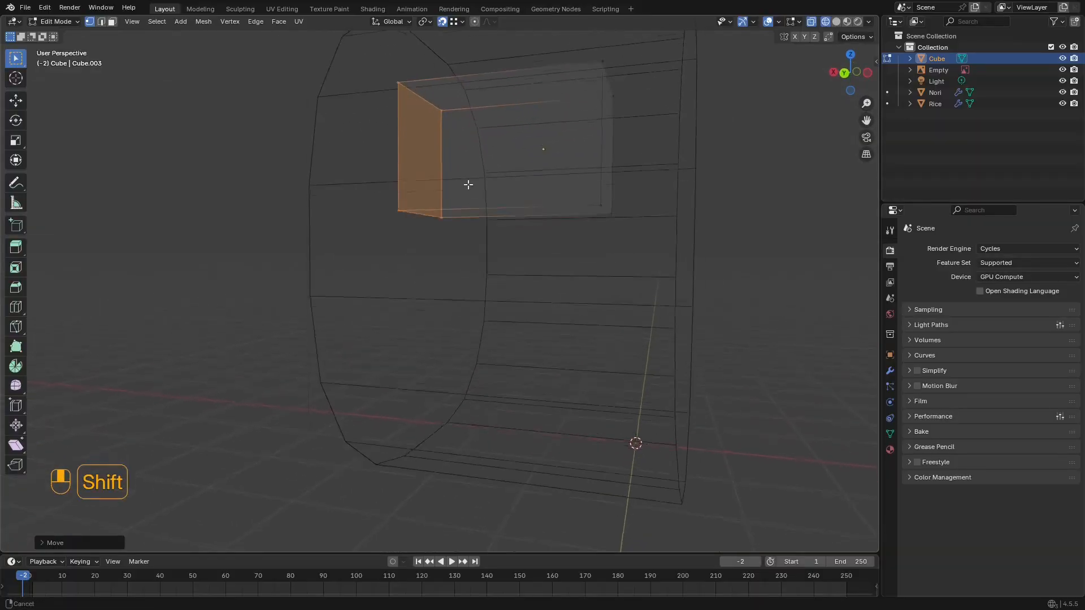
pyautogui.press('g')
pyautogui.press('z')
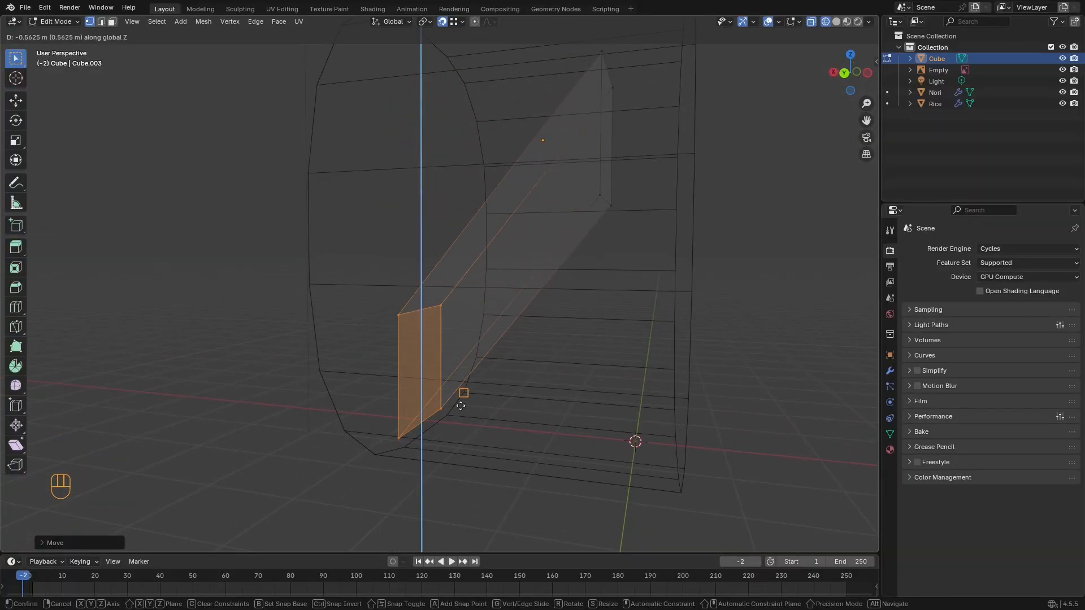
pyautogui.rightClick(405, 447)
pyautogui.scroll(-5, 489, 296)
pyautogui.moveTo(489, 295); pyautogui.dragTo(469, 308, button='middle')
pyautogui.scroll(2, 469, 308)
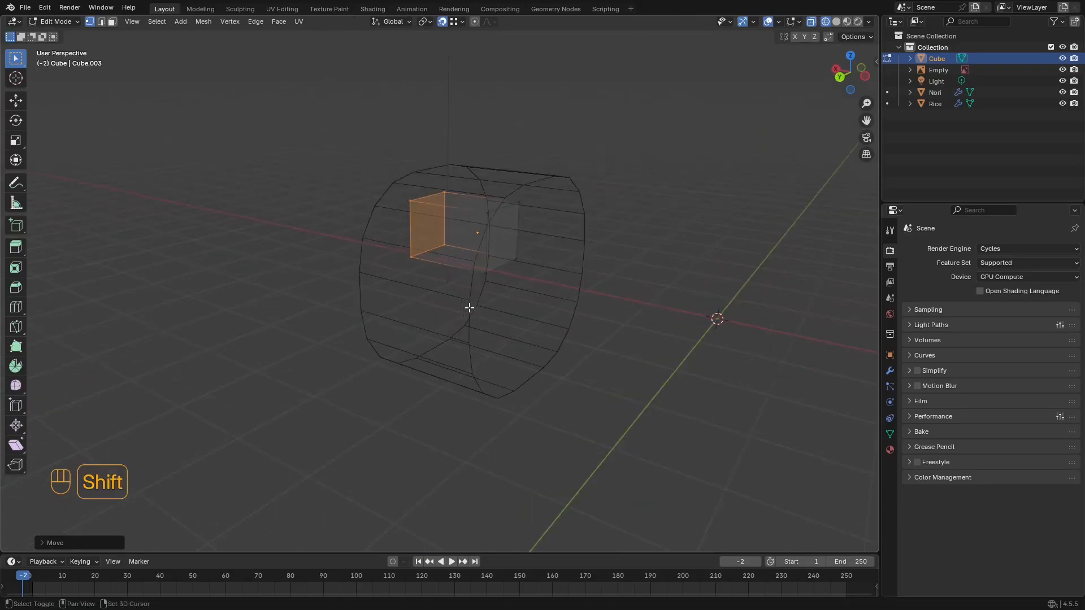
# Step: Select the vertices at the cube's opposite end and snap them along X flush with the Rice object's other end
pyautogui.moveTo(480, 228); pyautogui.dragTo(497, 359, button='middle')
pyautogui.scroll(2, 452, 262)
pyautogui.moveTo(498, 358); pyautogui.dragTo(362, 422)
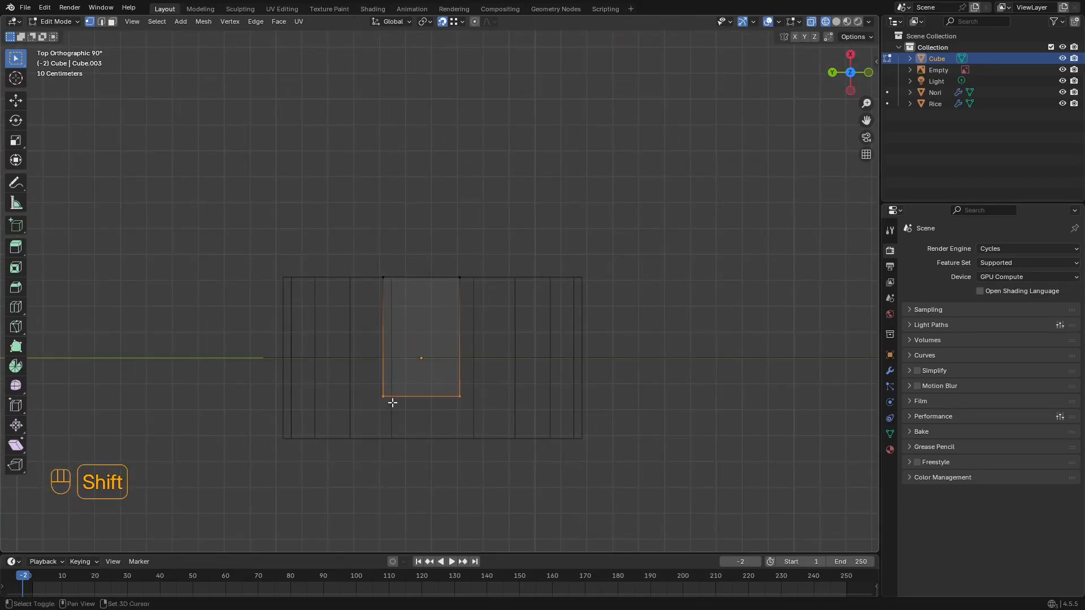
pyautogui.keyDown('shift'); pyautogui.moveTo(392, 403); pyautogui.dragTo(418, 226, button='middle'); pyautogui.keyUp('shift')
pyautogui.scroll(2, 467, 249)
pyautogui.press('g')
pyautogui.press('x')
pyautogui.click(486, 292)
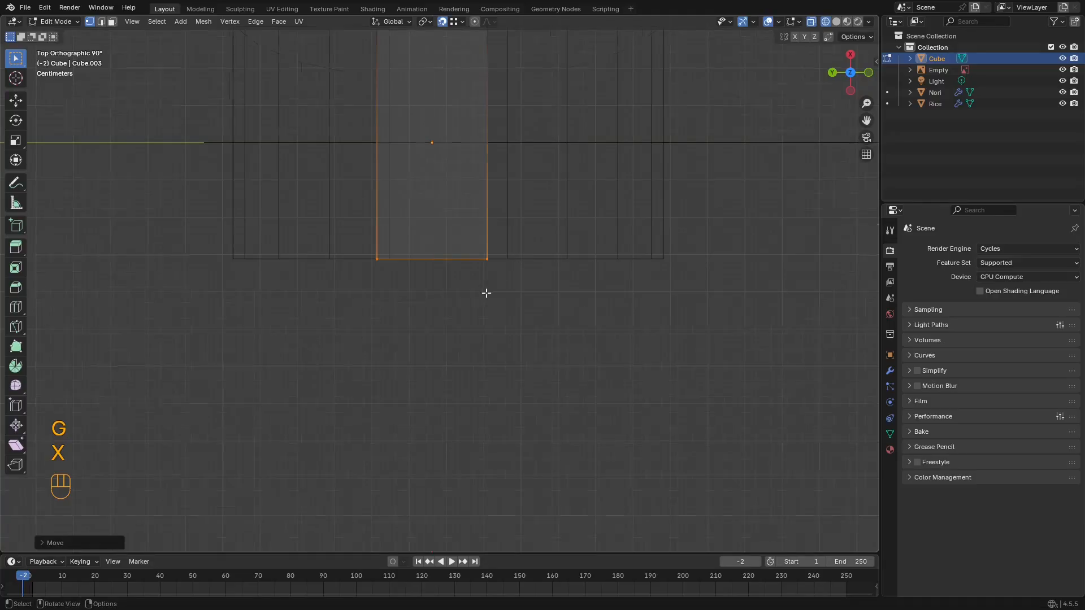
# Step: Move the whole cube in Object Mode over the salmon piece of the first reference roll in the left wireframe view
pyautogui.press('z')
pyautogui.click(594, 223)
pyautogui.moveTo(486, 293)
pyautogui.mouseDown(button='middle')
pyautogui.moveTo(559, 226)
pyautogui.moveTo(544, 228)
pyautogui.mouseUp(button='middle')
pyautogui.press('Tab')
pyautogui.press('z')
pyautogui.click(346, 230)
pyautogui.scroll(2, 396, 229)
pyautogui.keyDown('shift'); pyautogui.moveTo(420, 225); pyautogui.dragTo(441, 246, button='middle'); pyautogui.keyUp('shift')
pyautogui.press('g')
pyautogui.click(433, 255)
pyautogui.press('g')
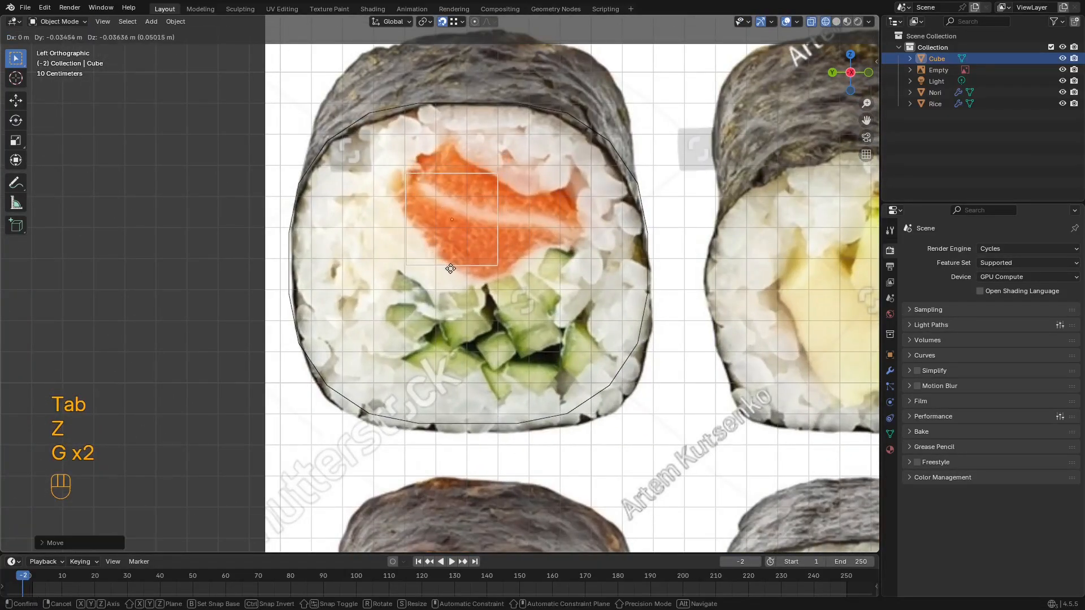
pyautogui.click(470, 286)
# Step: Move the cube's two upper corners in Edit Mode to the left and top corners of the salmon piece
pyautogui.press('Tab')
pyautogui.press('1')
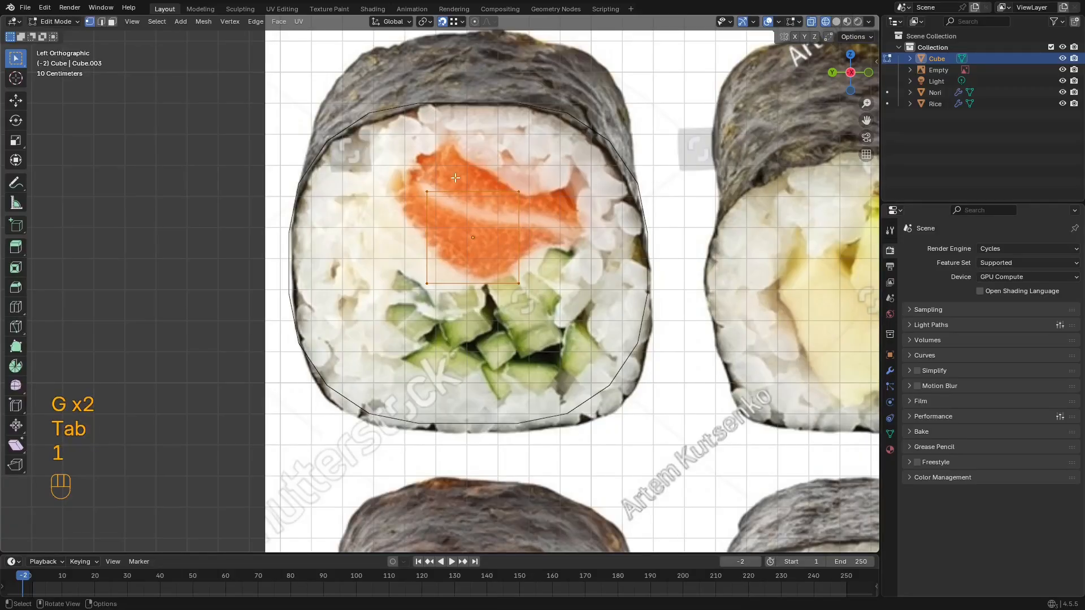
pyautogui.press('g')
pyautogui.click(356, 217)
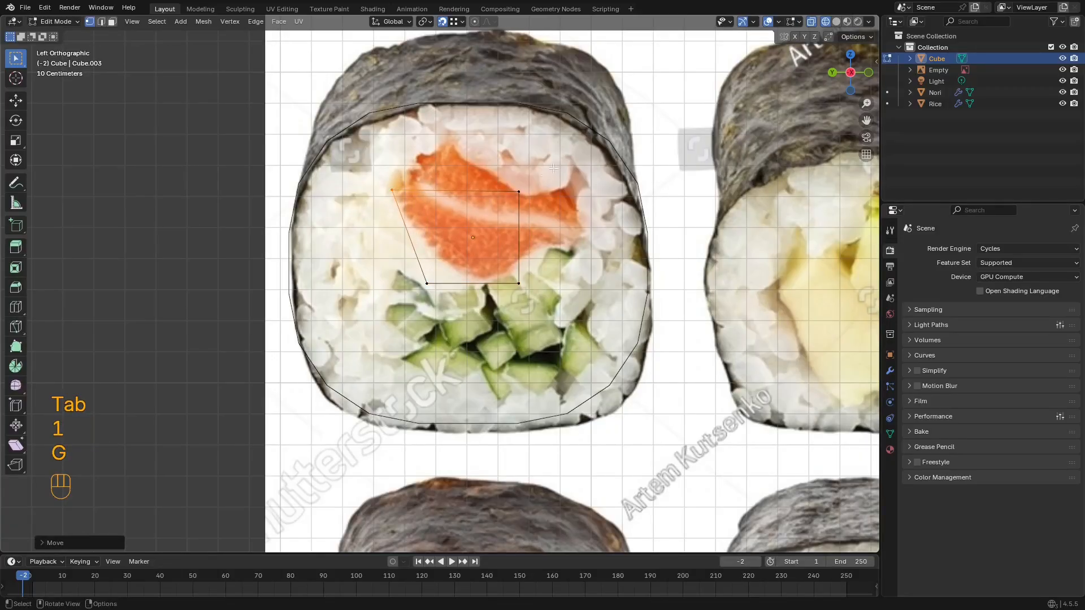
pyautogui.moveTo(491, 221); pyautogui.dragTo(490, 222)
pyautogui.press('g')
pyautogui.click(434, 181)
# Step: Move the cube's two lower corners to the right tip and the lowest point of the salmon piece
pyautogui.moveTo(551, 254); pyautogui.dragTo(478, 313)
pyautogui.press('g')
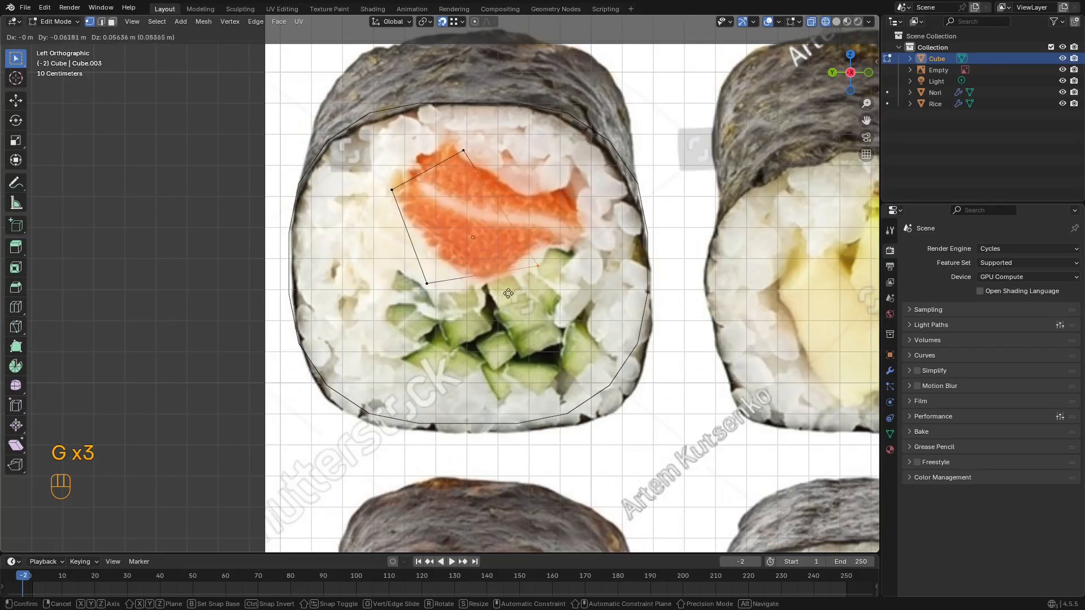
pyautogui.press('g')
pyautogui.press('g')
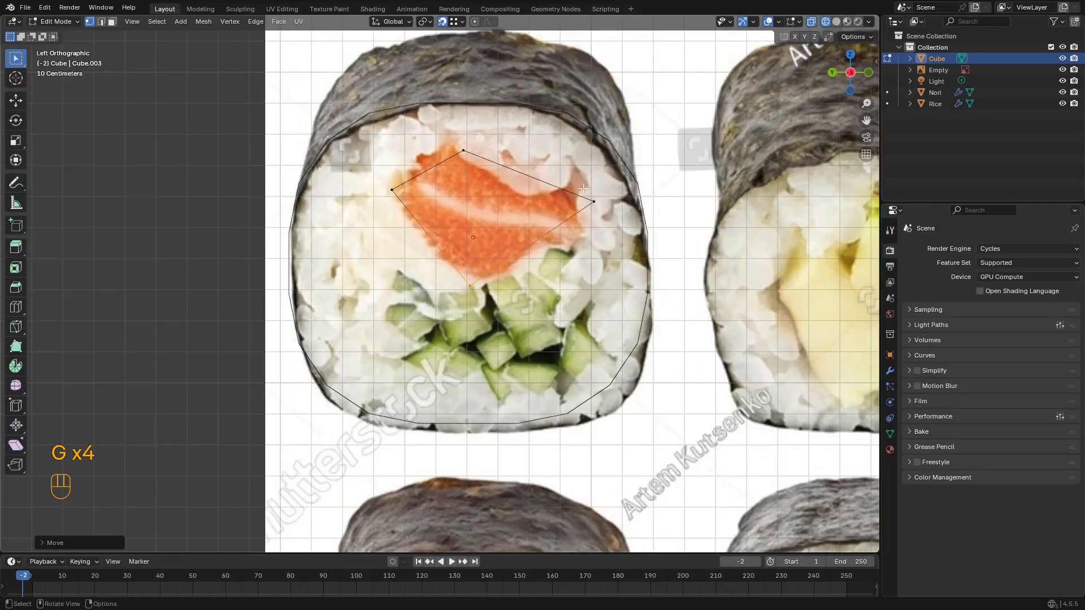
# Step: Place the cube's right corner at the salmon piece's right tip and review the block's outline in Object Mode
pyautogui.click(527, 249)
pyautogui.scroll(-3, 523, 249)
pyautogui.press('Tab')
pyautogui.scroll(2, 517, 249)
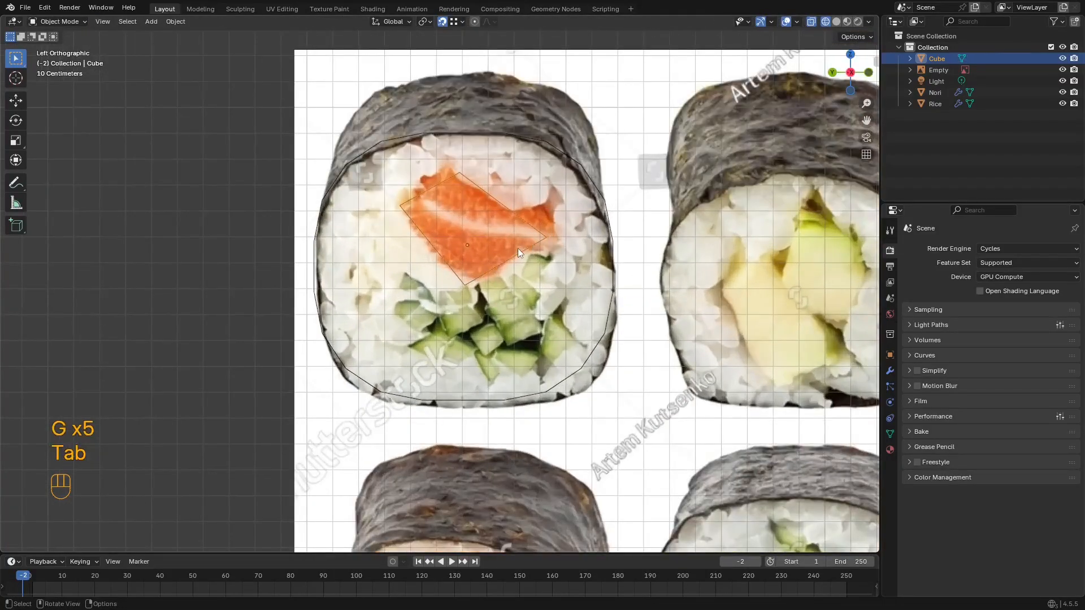
pyautogui.press('z')
pyautogui.moveTo(518, 249)
pyautogui.keyDown('shift'); pyautogui.mouseDown(button='middle')
pyautogui.moveTo(478, 284)
pyautogui.moveTo(430, 271)
pyautogui.moveTo(601, 323)
pyautogui.moveTo(528, 280)
pyautogui.moveTo(510, 248)
pyautogui.mouseUp(button='middle'); pyautogui.keyUp('shift')
pyautogui.click(490, 276)
pyautogui.press('z')
pyautogui.scroll(-1, 569, 290)
pyautogui.keyDown('shift'); pyautogui.moveTo(572, 291); pyautogui.dragTo(545, 282, button='middle'); pyautogui.keyUp('shift')
# Step: Adjust the cube's top and right corners in Edit Mode to follow the salmon piece's outline
pyautogui.press('Tab')
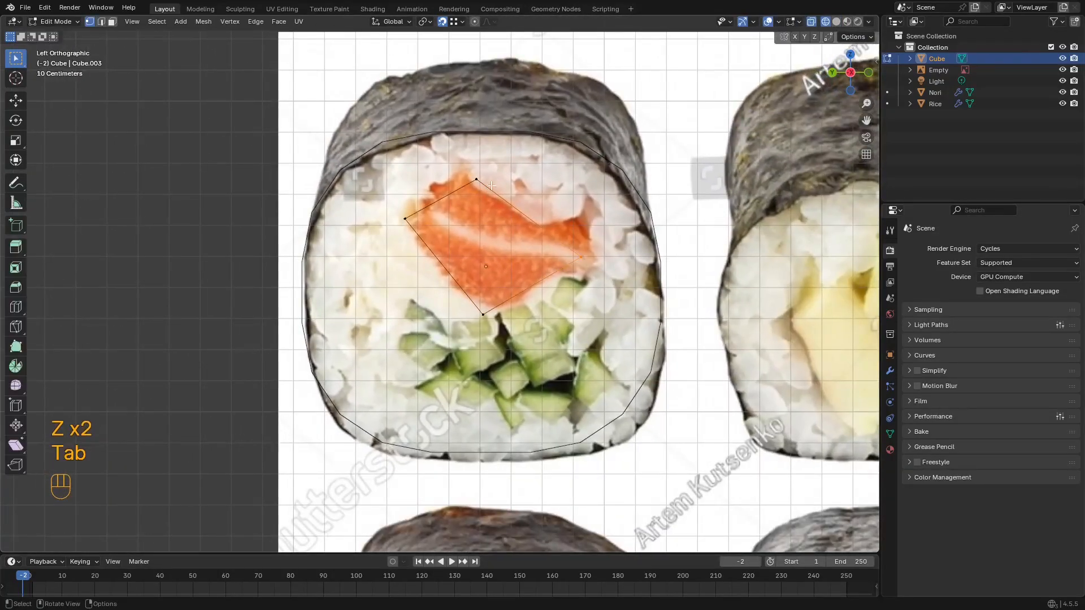
pyautogui.press('g')
pyautogui.click(584, 260)
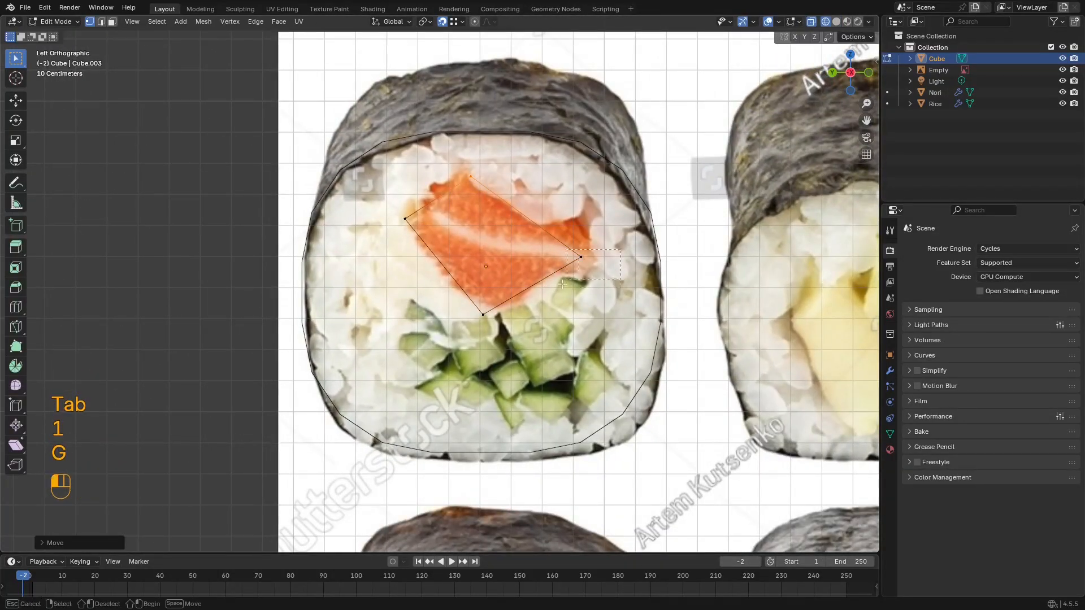
pyautogui.moveTo(562, 284); pyautogui.dragTo(559, 286)
pyautogui.press('g')
pyautogui.click(588, 265)
# Step: Examine the salmon block's fit against the reference and its shape inside the rice in solid shading
pyautogui.scroll(-3, 489, 305)
pyautogui.scroll(4, 484, 283)
pyautogui.keyDown('shift'); pyautogui.moveTo(489, 305); pyautogui.dragTo(479, 251, button='middle'); pyautogui.keyUp('shift')
pyautogui.scroll(-2, 478, 253)
pyautogui.scroll(-2, 479, 251)
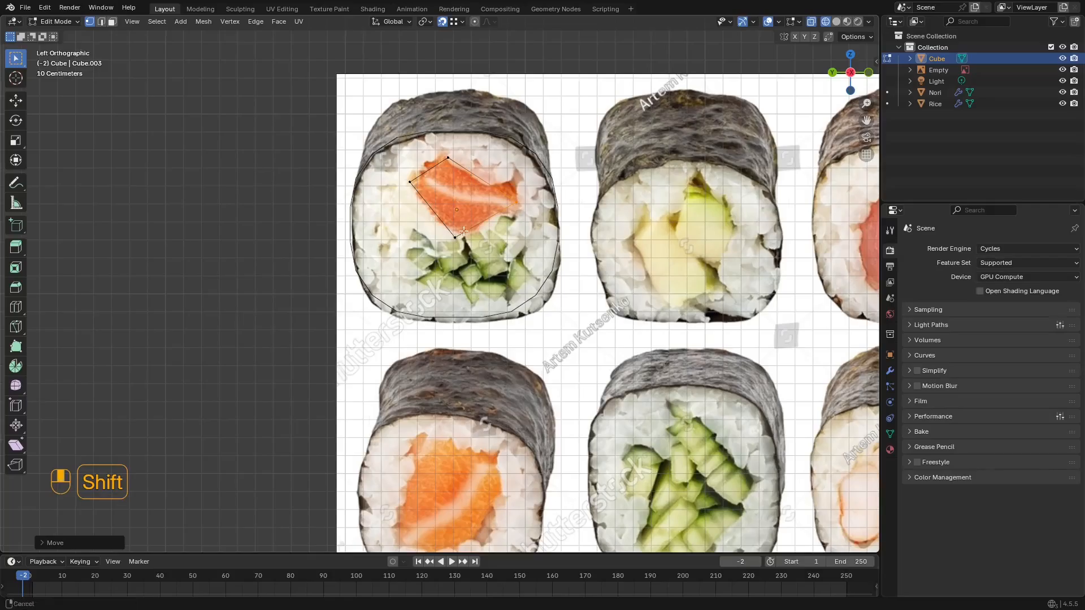
pyautogui.scroll(5, 463, 230)
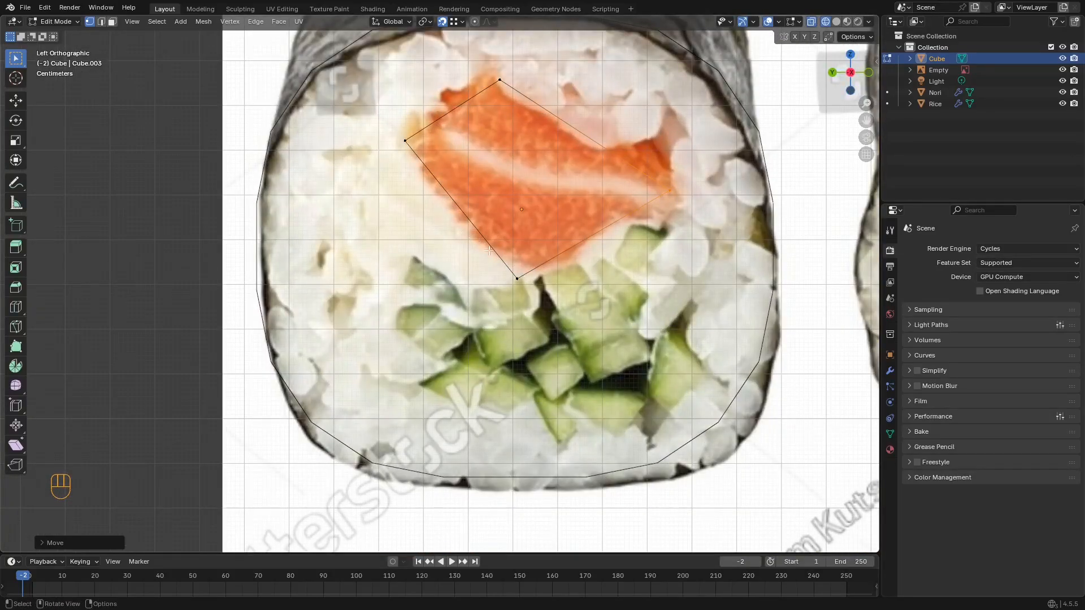
pyautogui.keyDown('shift'); pyautogui.moveTo(489, 251); pyautogui.dragTo(449, 191, button='middle'); pyautogui.keyUp('shift')
pyautogui.scroll(-3, 449, 191)
pyautogui.keyDown('shift'); pyautogui.moveTo(588, 277); pyautogui.dragTo(485, 216, button='middle'); pyautogui.keyUp('shift')
pyautogui.scroll(-4, 449, 155)
pyautogui.scroll(4, 556, 238)
pyautogui.scroll(1, 508, 204)
pyautogui.keyDown('shift'); pyautogui.moveTo(459, 181); pyautogui.dragTo(519, 206, button='middle'); pyautogui.keyUp('shift')
pyautogui.press('z')
pyautogui.click(582, 210)
pyautogui.scroll(-6, 527, 213)
pyautogui.press('Tab')
pyautogui.scroll(4, 604, 214)
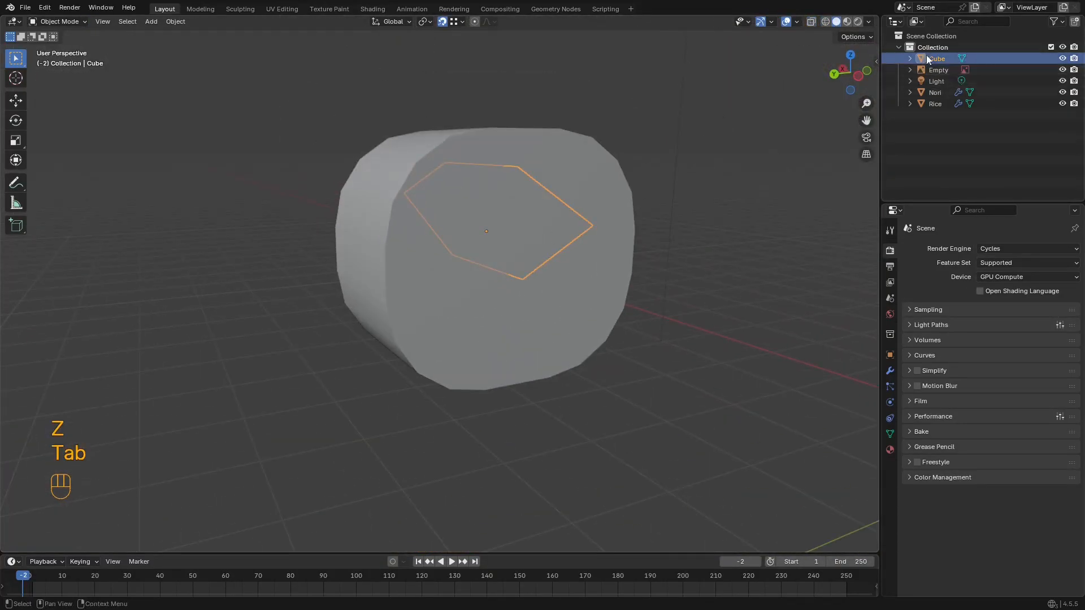
pyautogui.moveTo(775, 127); pyautogui.dragTo(678, 113, button='middle')
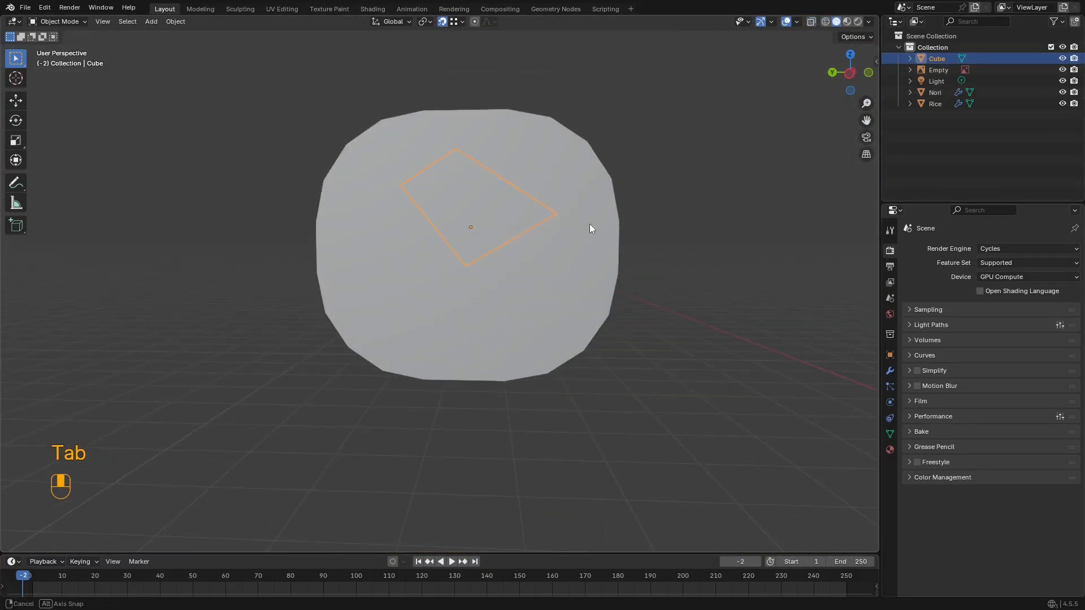
# Step: Duplicate the salmon block in place and enter Edit Mode on the copy in the left wireframe view
pyautogui.hotkey('shift', 'd')
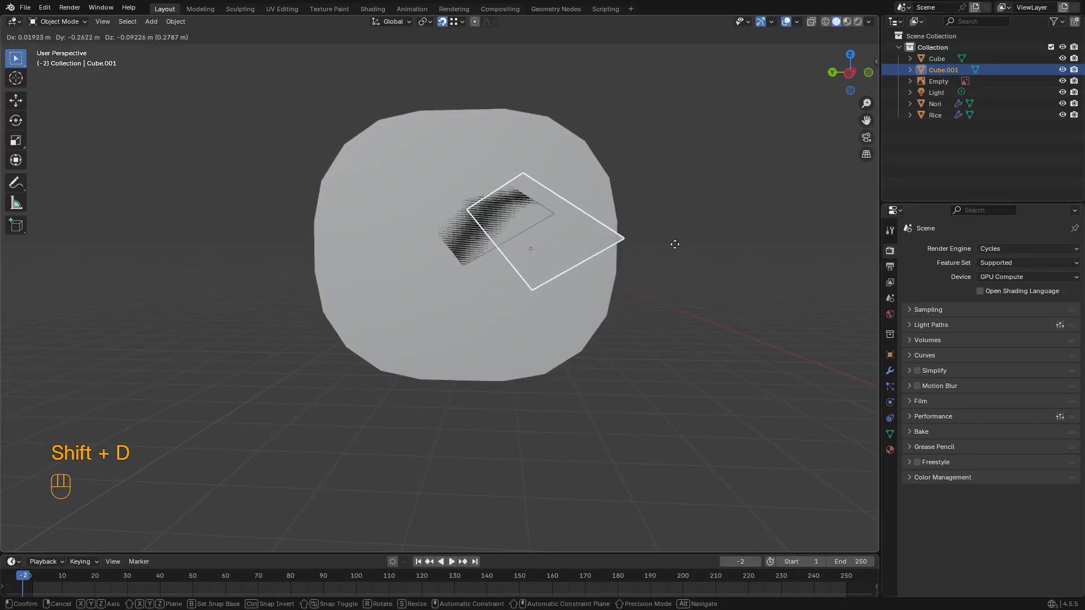
pyautogui.rightClick(689, 241)
pyautogui.keyDown('alt'); pyautogui.moveTo(689, 241); pyautogui.dragTo(692, 244, button='middle'); pyautogui.keyUp('alt')
pyautogui.press('z')
pyautogui.click(592, 245)
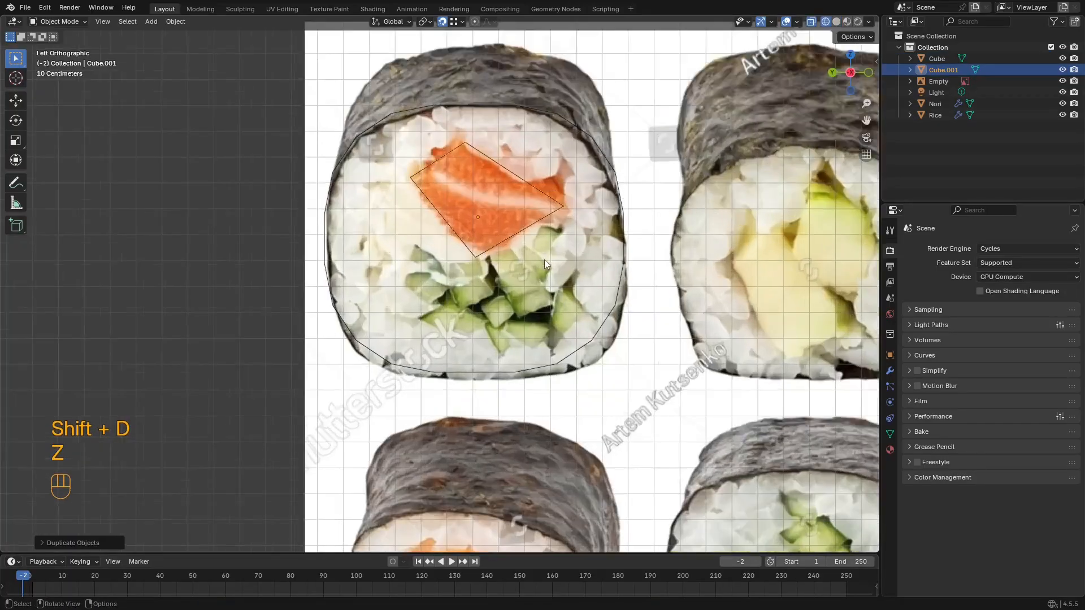
pyautogui.press('Tab')
pyautogui.keyDown('shift'); pyautogui.moveTo(550, 222); pyautogui.dragTo(545, 251, button='middle'); pyautogui.keyUp('shift')
pyautogui.scroll(4, 580, 244)
pyautogui.scroll(-2, 546, 251)
# Step: Move the copy's whole mesh down over the cucumber pieces and scale it down to the size of one piece
pyautogui.press('a')
pyautogui.press('g')
pyautogui.click(534, 311)
pyautogui.press('s')
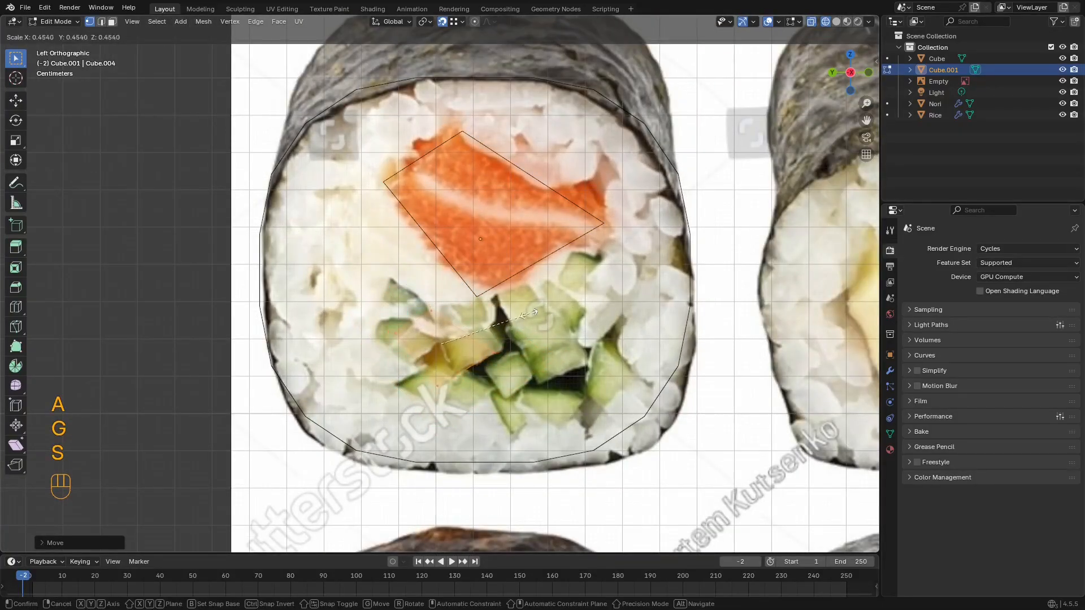
pyautogui.click(475, 314)
# Step: Turn off snapping and move the small block's corners to match the leftmost cucumber piece
pyautogui.moveTo(422, 363); pyautogui.dragTo(423, 362)
pyautogui.press('g')
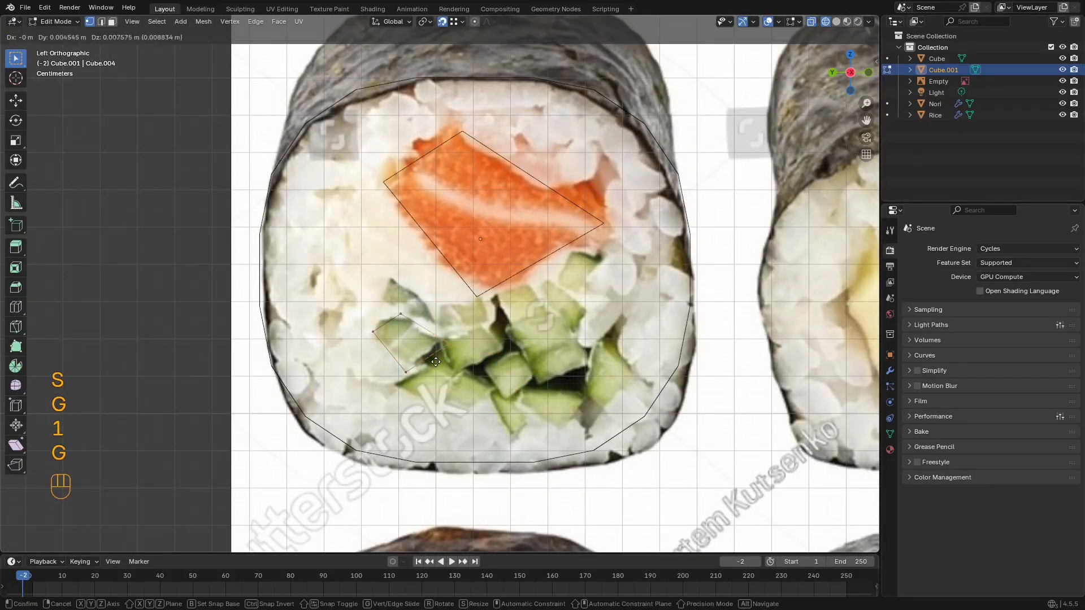
pyautogui.click(430, 354)
pyautogui.press('g')
pyautogui.hotkey('shift', 'Tab')
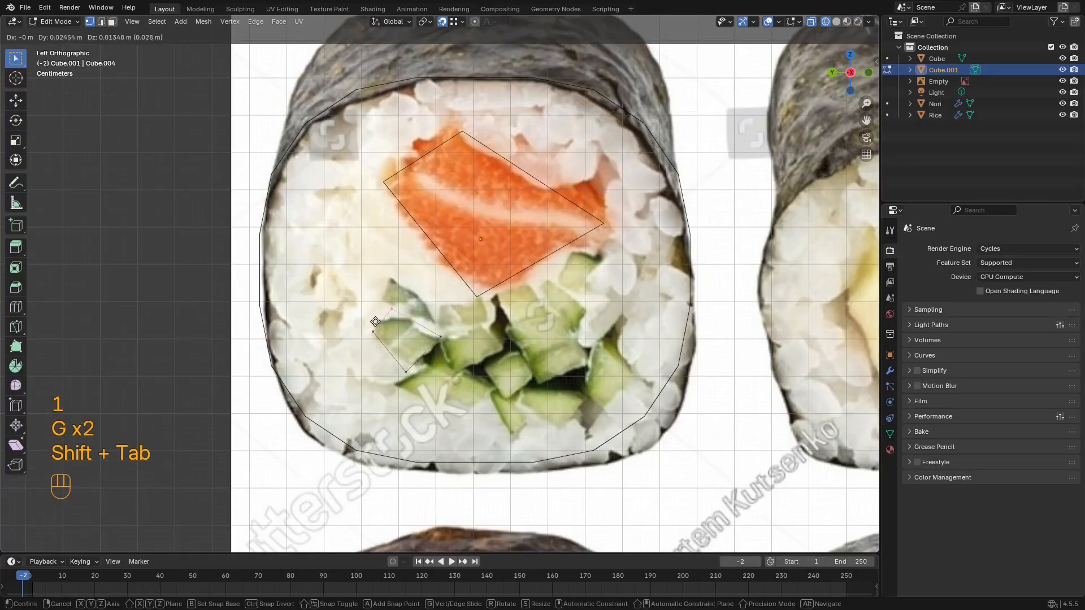
pyautogui.click(338, 354)
pyautogui.press('g')
pyautogui.click(339, 355)
pyautogui.press('g')
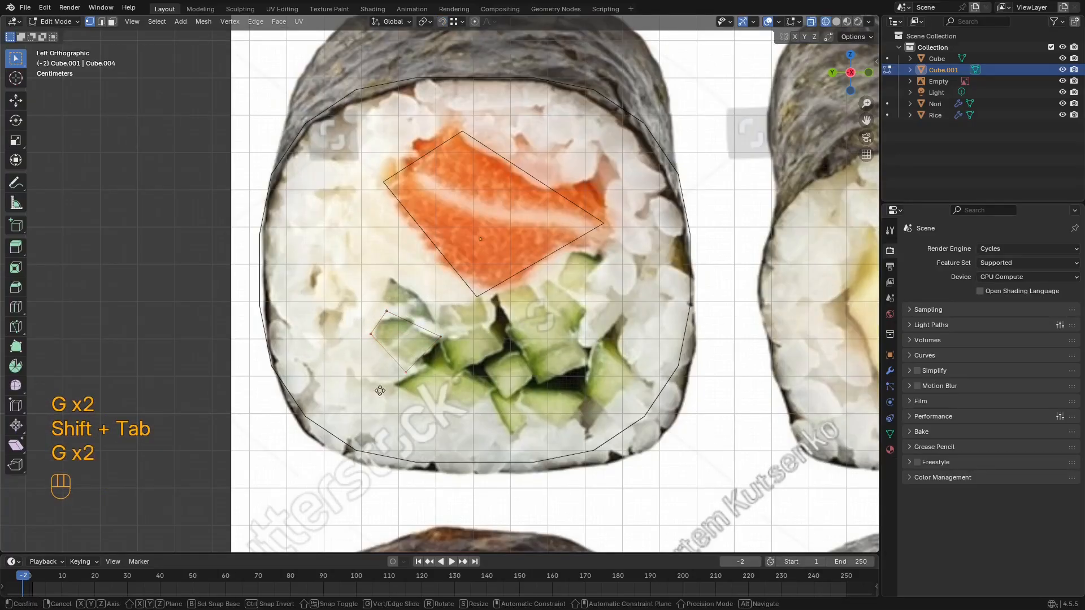
pyautogui.click(384, 383)
# Step: Duplicate the first cucumber block, rotate the copy and place it over the cucumber piece directly below
pyautogui.keyDown('shift'); pyautogui.moveTo(435, 351); pyautogui.dragTo(460, 323, button='middle'); pyautogui.keyUp('shift')
pyautogui.click(430, 313)
pyautogui.keyDown('shift'); pyautogui.moveTo(389, 368); pyautogui.dragTo(392, 339, button='middle'); pyautogui.keyUp('shift')
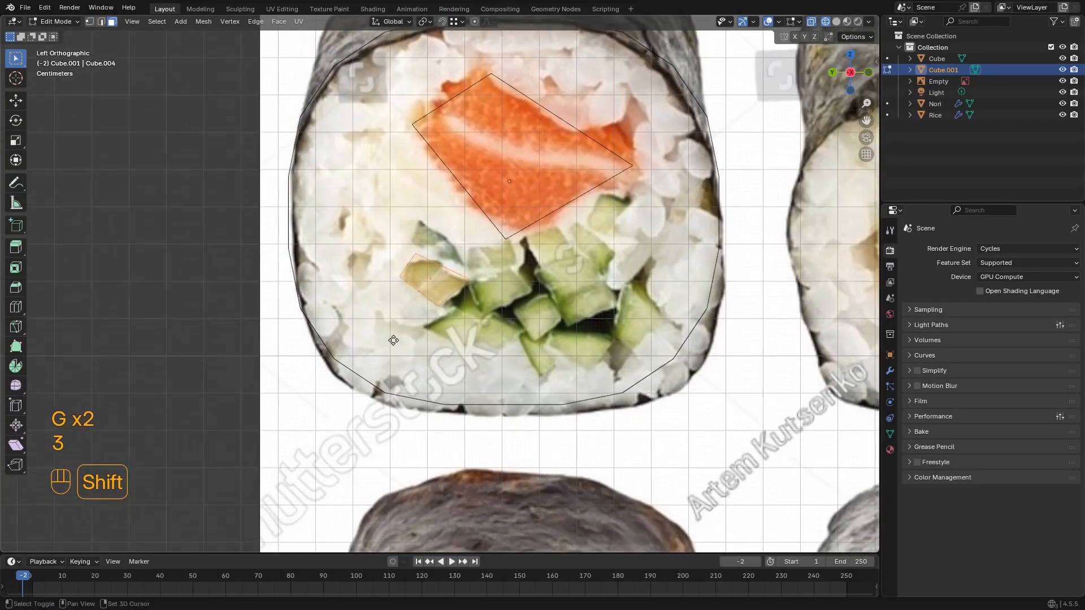
pyautogui.hotkey('shift', 'd')
pyautogui.click(430, 393)
pyautogui.scroll(2, 452, 395)
pyautogui.press('r')
pyautogui.click(507, 402)
pyautogui.press('g')
pyautogui.click(491, 397)
# Step: Move the second block's corners in vertex mode to match the outline of the lower-left cucumber piece
pyautogui.press('1')
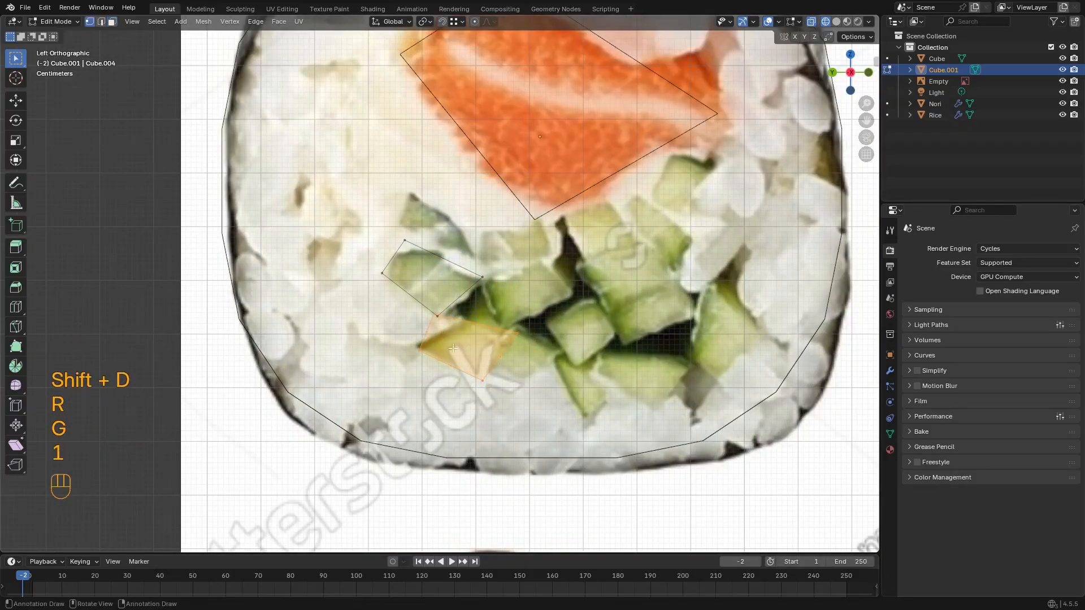
pyautogui.scroll(7, 440, 385)
pyautogui.click(417, 391)
pyautogui.scroll(-3, 428, 399)
pyautogui.press('g')
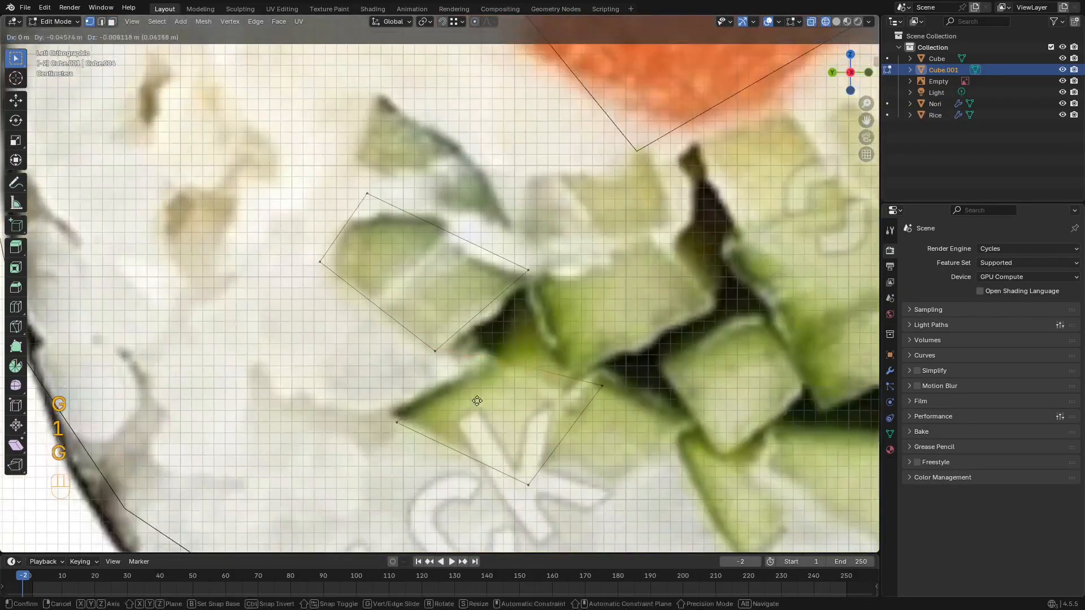
pyautogui.click(515, 390)
pyautogui.keyDown('shift'); pyautogui.moveTo(630, 357); pyautogui.dragTo(509, 285, button='middle'); pyautogui.keyUp('shift')
pyautogui.press('g')
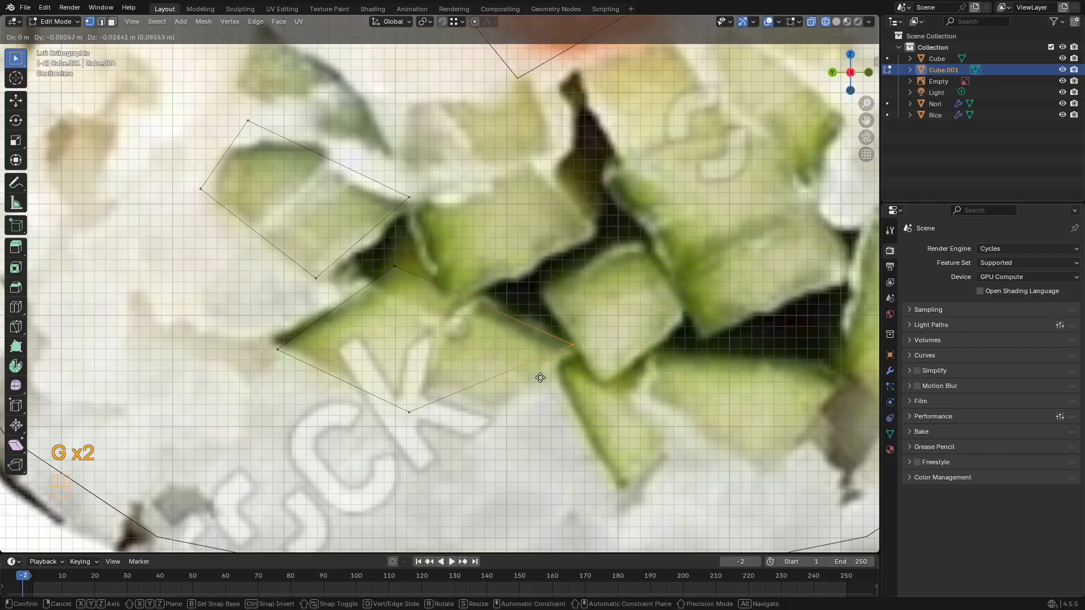
pyautogui.click(540, 378)
pyautogui.moveTo(432, 393)
pyautogui.mouseDown()
pyautogui.moveTo(396, 426)
pyautogui.moveTo(297, 427)
pyautogui.mouseUp()
pyautogui.press('g')
pyautogui.click(458, 456)
# Step: Select the vertices at one end of both cucumber blocks and snap them along X flush with the Rice object's end
pyautogui.scroll(-7, 390, 291)
pyautogui.scroll(5, 432, 289)
pyautogui.press('3')
pyautogui.press('z')
pyautogui.click(375, 429)
pyautogui.moveTo(390, 420); pyautogui.dragTo(571, 339, button='middle')
pyautogui.press('z')
pyautogui.click(490, 339)
pyautogui.scroll(-4, 475, 338)
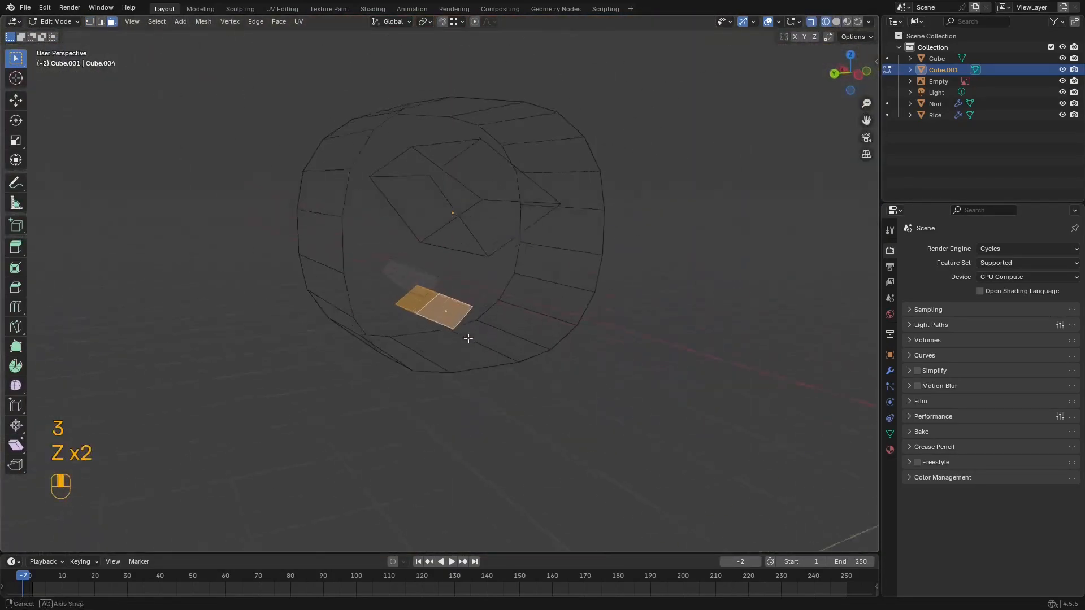
pyautogui.moveTo(467, 338)
pyautogui.mouseDown(button='middle')
pyautogui.moveTo(554, 424)
pyautogui.moveTo(516, 315)
pyautogui.mouseUp(button='middle')
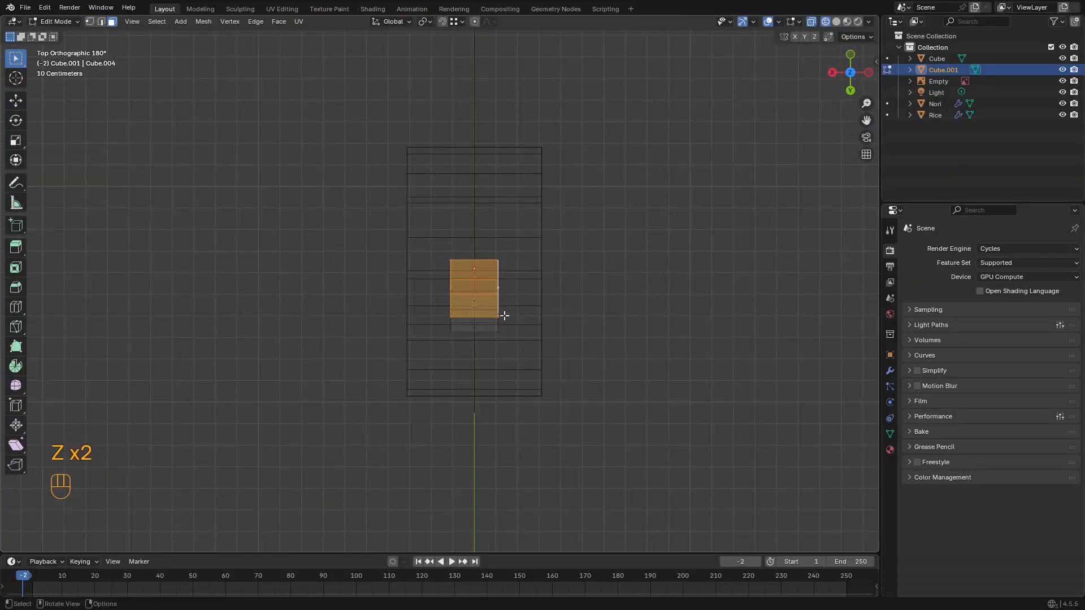
pyautogui.moveTo(516, 240); pyautogui.dragTo(492, 335)
pyautogui.press('g')
pyautogui.press('y')
pyautogui.press('x')
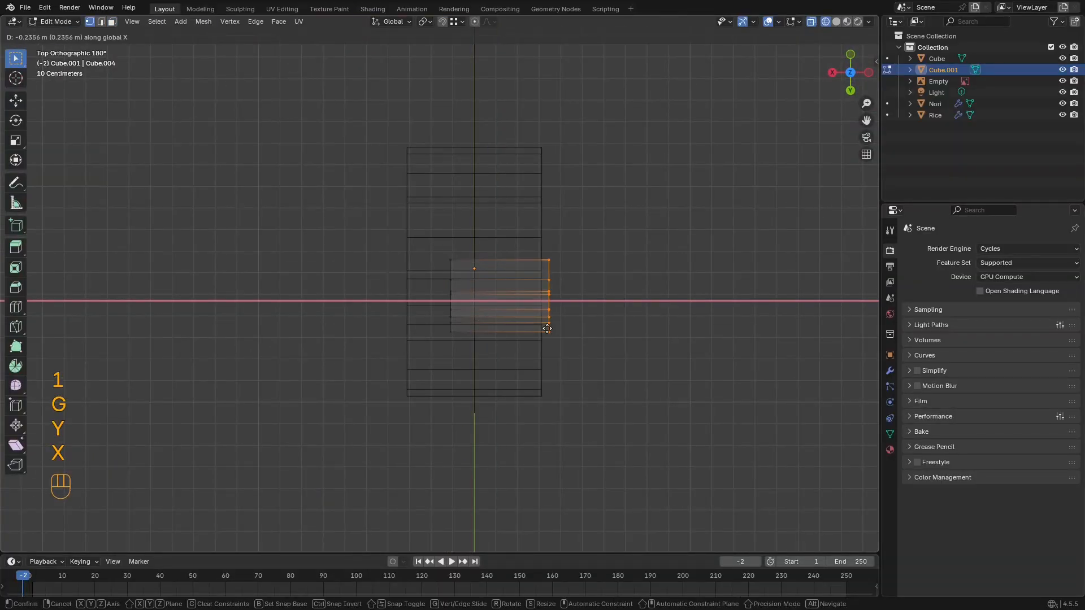
pyautogui.hotkey('shift', 'Tab')
pyautogui.click(542, 327)
# Step: Select the vertices at the cucumber blocks' opposite end and snap them along X flush with the Rice object's other end
pyautogui.moveTo(505, 232); pyautogui.dragTo(422, 358)
pyautogui.press('g')
pyautogui.press('x')
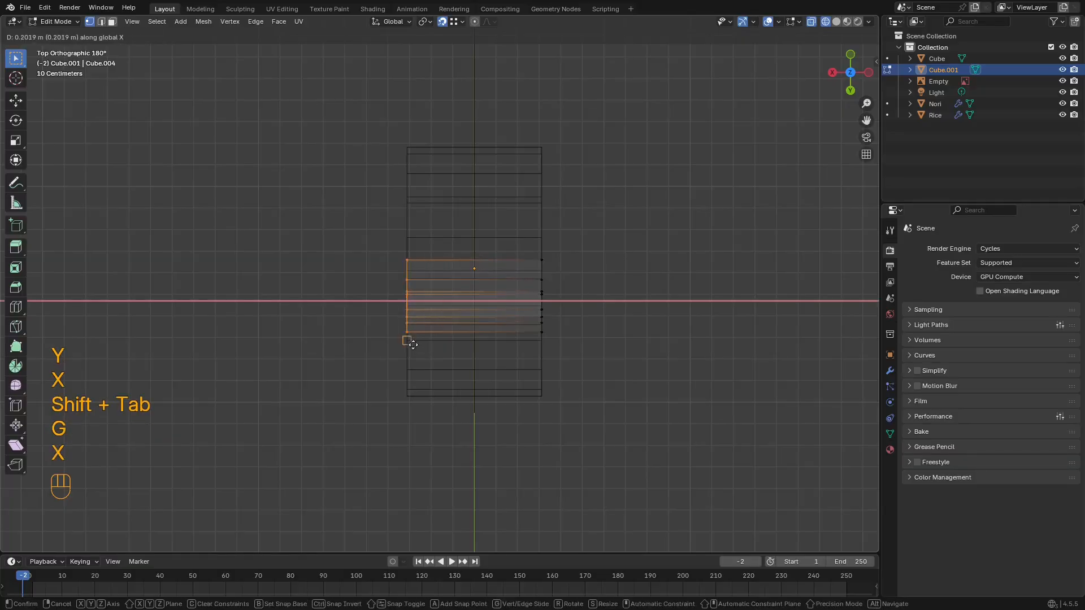
pyautogui.click(407, 341)
pyautogui.moveTo(409, 343); pyautogui.dragTo(452, 299, button='middle')
pyautogui.press('z')
pyautogui.press('z')
pyautogui.scroll(5, 424, 245)
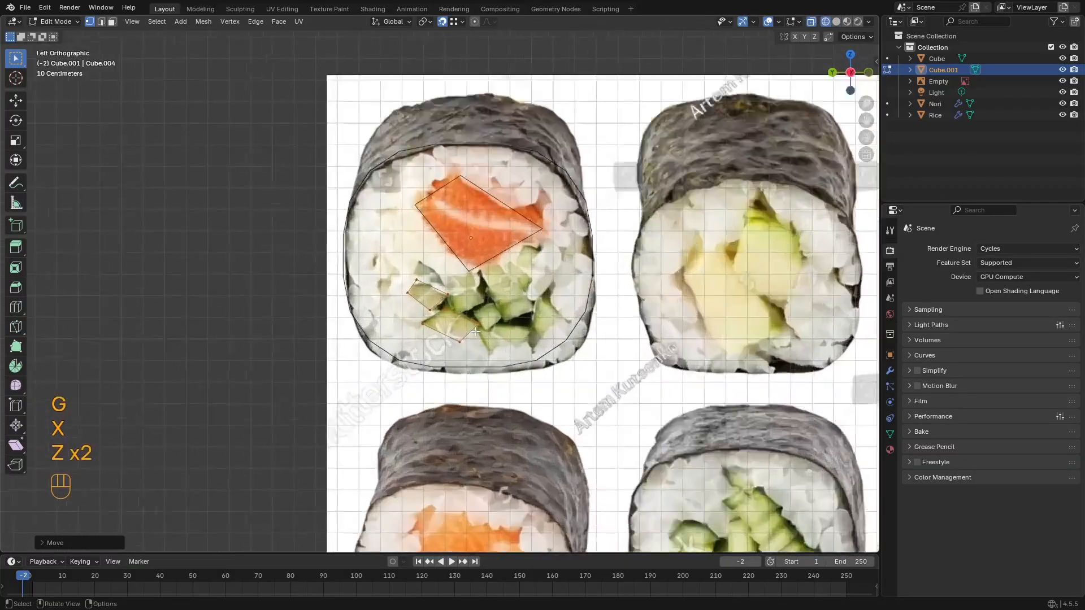
# Step: Select the entire lower cucumber block as linked geometry in face mode and return to the left view
pyautogui.press('Tab')
pyautogui.press('Tab')
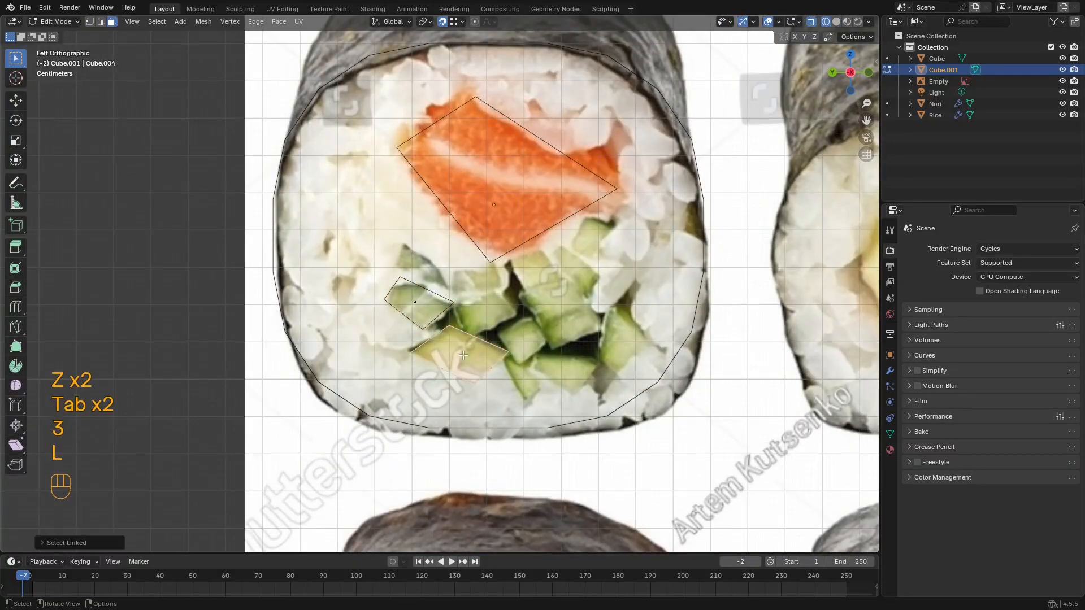
pyautogui.moveTo(463, 355)
pyautogui.keyDown('shift'); pyautogui.mouseDown(button='middle')
pyautogui.moveTo(452, 288)
pyautogui.moveTo(497, 311)
pyautogui.mouseUp(button='middle'); pyautogui.keyUp('shift')
pyautogui.press('z')
pyautogui.moveTo(579, 303); pyautogui.dragTo(557, 308, button='middle')
pyautogui.press('z')
pyautogui.click(541, 361)
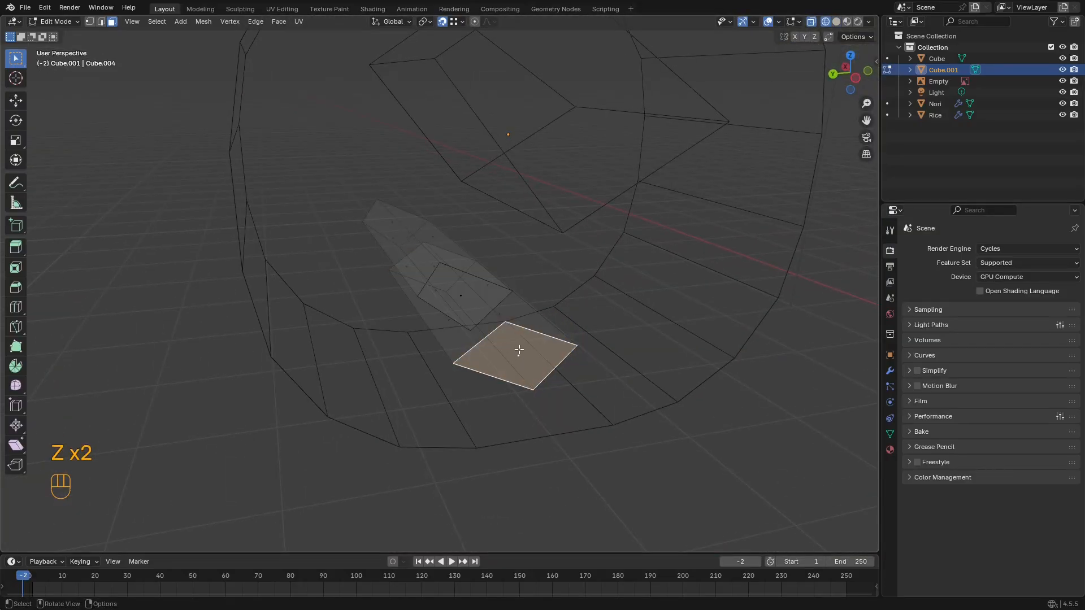
pyautogui.moveTo(514, 351); pyautogui.dragTo(526, 304, button='middle')
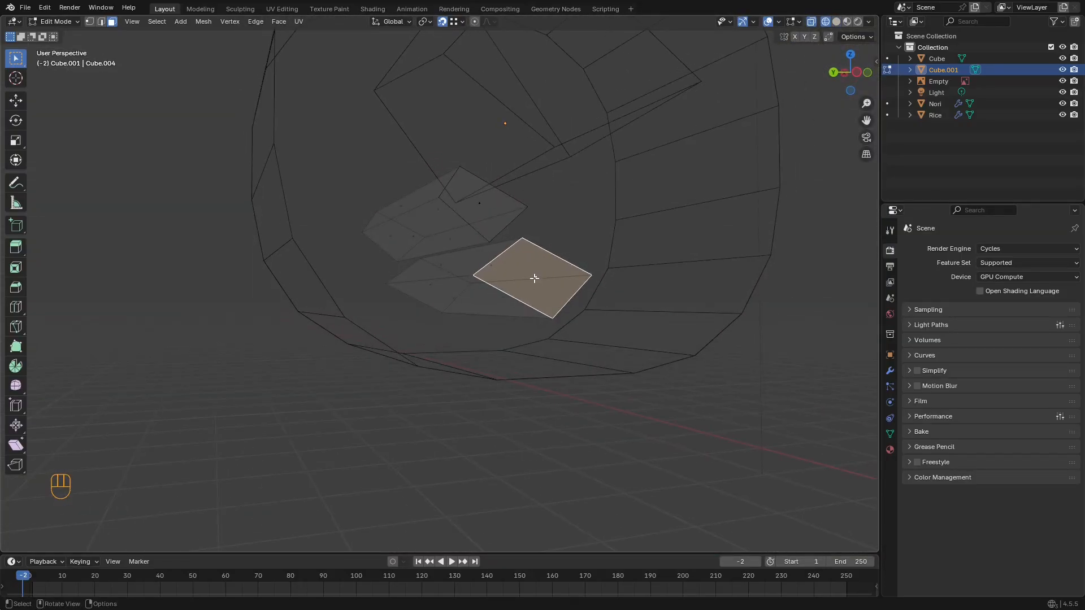
pyautogui.press('l')
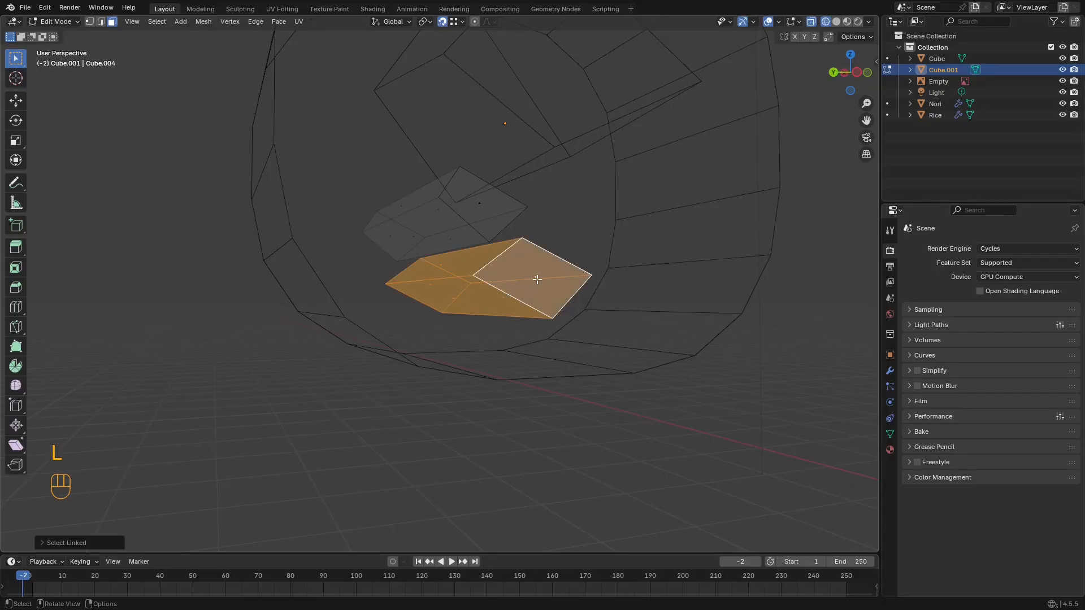
pyautogui.keyDown('alt'); pyautogui.moveTo(536, 279); pyautogui.dragTo(508, 298, button='middle'); pyautogui.keyUp('alt')
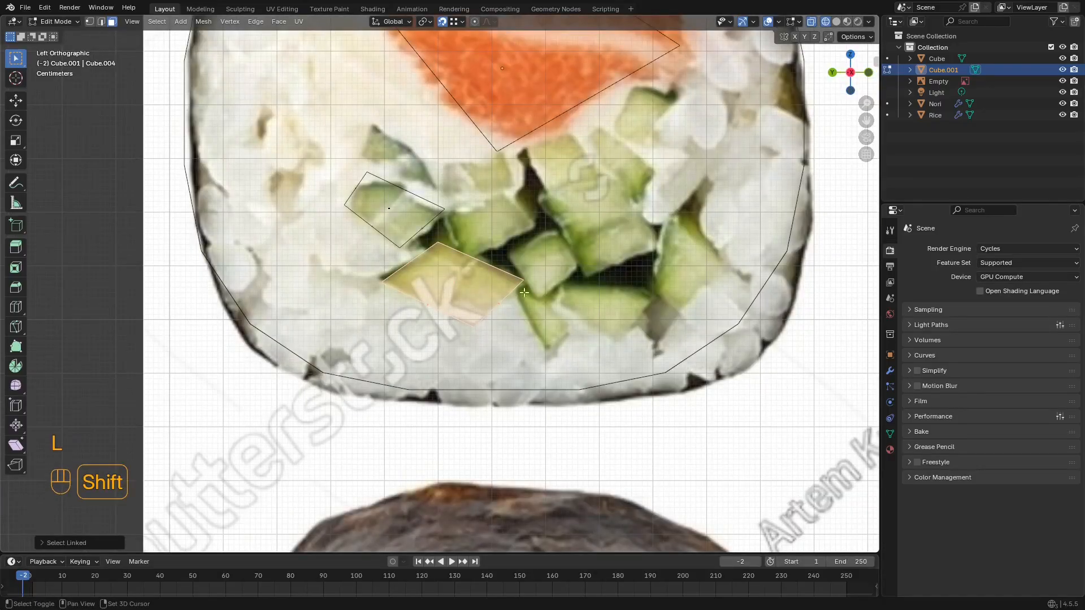
# Step: Duplicate the lower cucumber block and place the copy over the cucumber piece at the bottom right
pyautogui.hotkey('shift', 'd')
pyautogui.click(622, 265)
pyautogui.press('g')
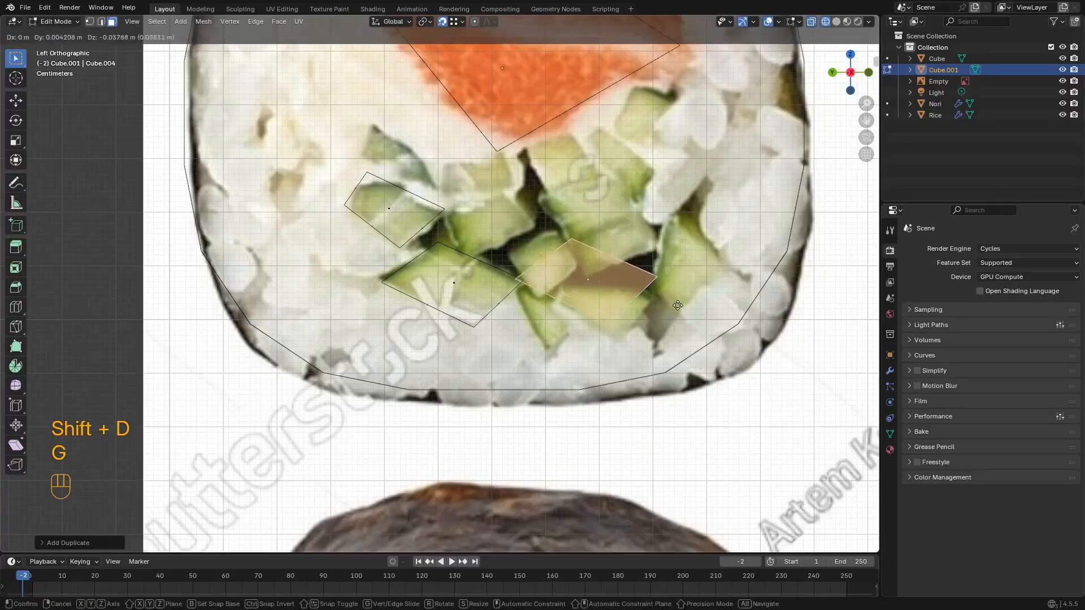
pyautogui.click(554, 289)
# Step: Switch to vertex selection and move the third block's left corner to the left tip of its cucumber piece
pyautogui.press('Tab')
pyautogui.press('1')
pyautogui.press('Tab')
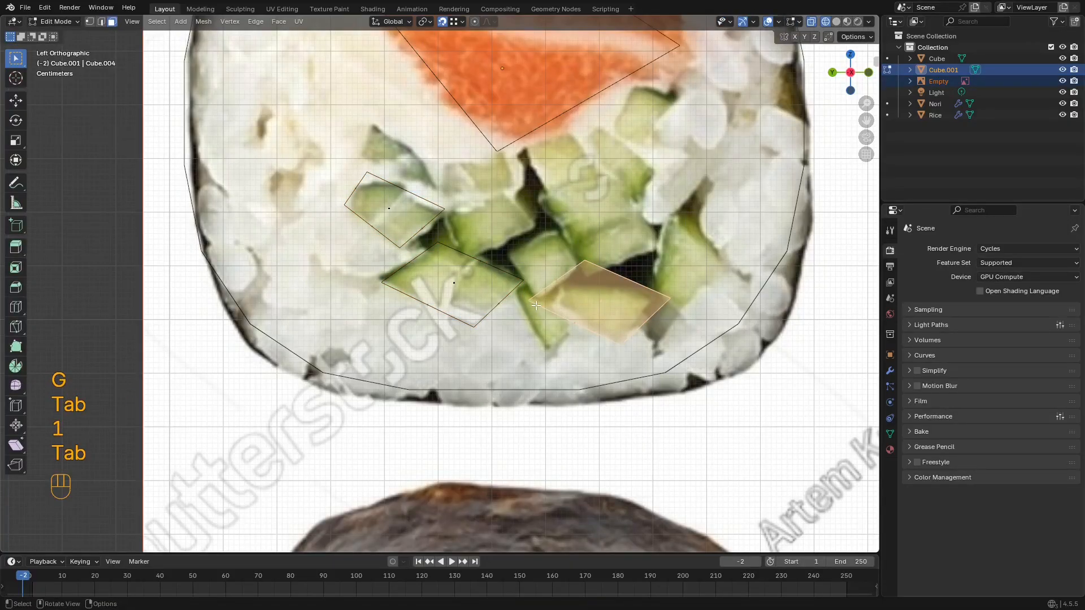
pyautogui.press('1')
pyautogui.press('g')
pyautogui.click(554, 272)
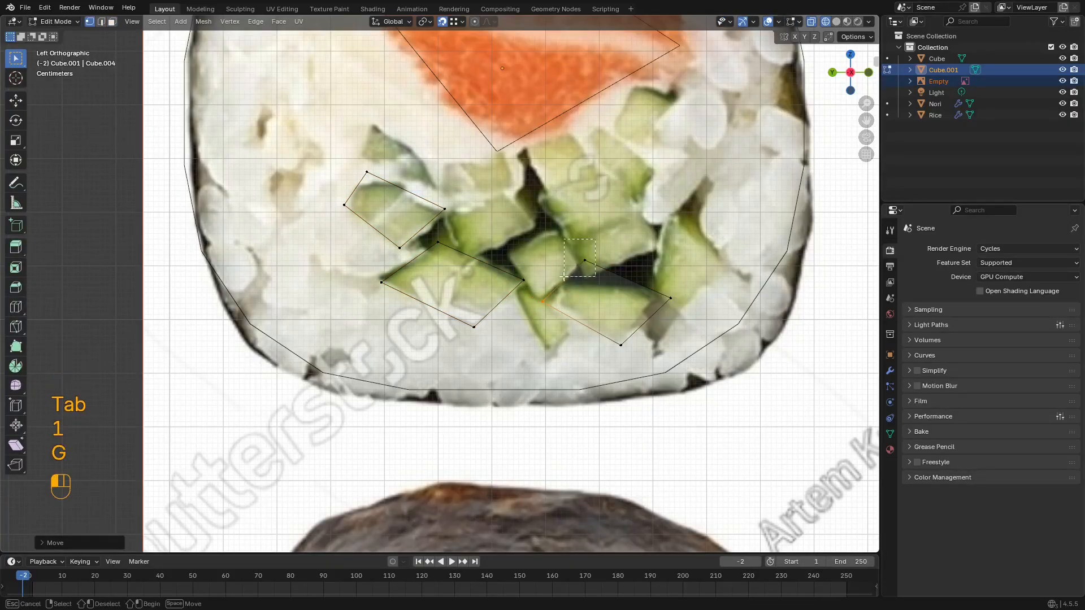
# Step: Turn off snapping and move the third block's top and right corners down to the cucumber piece's upper edge
pyautogui.moveTo(564, 277); pyautogui.dragTo(562, 278)
pyautogui.press('g')
pyautogui.click(556, 285)
pyautogui.hotkey('ctrl', 'z')
pyautogui.hotkey('shift', 'Tab')
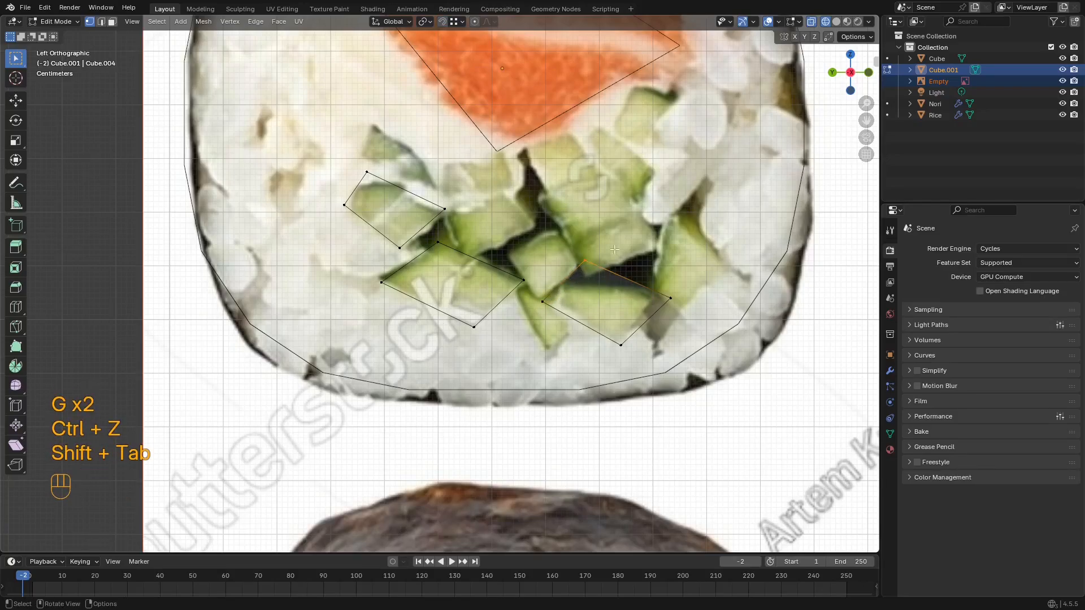
pyautogui.press('g')
pyautogui.click(666, 298)
pyautogui.press('g')
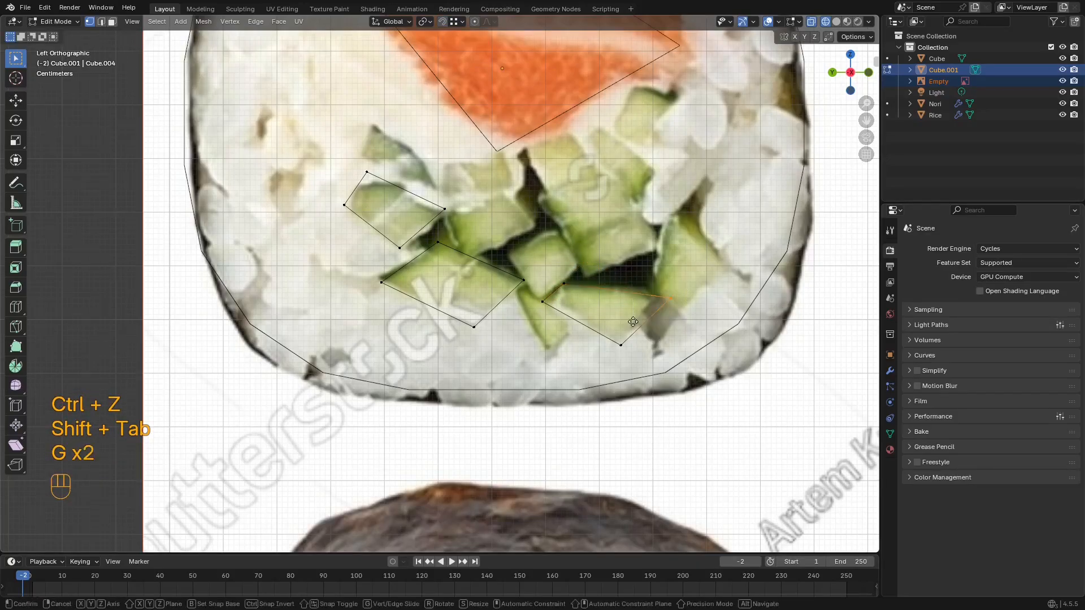
pyautogui.click(618, 315)
# Step: Duplicate the third cucumber block, rotate the copy and move it over the cucumber piece just above
pyautogui.press('3')
pyautogui.press('l')
pyautogui.keyDown('shift'); pyautogui.moveTo(605, 309); pyautogui.dragTo(575, 373, button='middle'); pyautogui.keyUp('shift')
pyautogui.hotkey('shift', 'd')
pyautogui.click(583, 320)
pyautogui.press('r')
pyautogui.click(696, 257)
pyautogui.press('g')
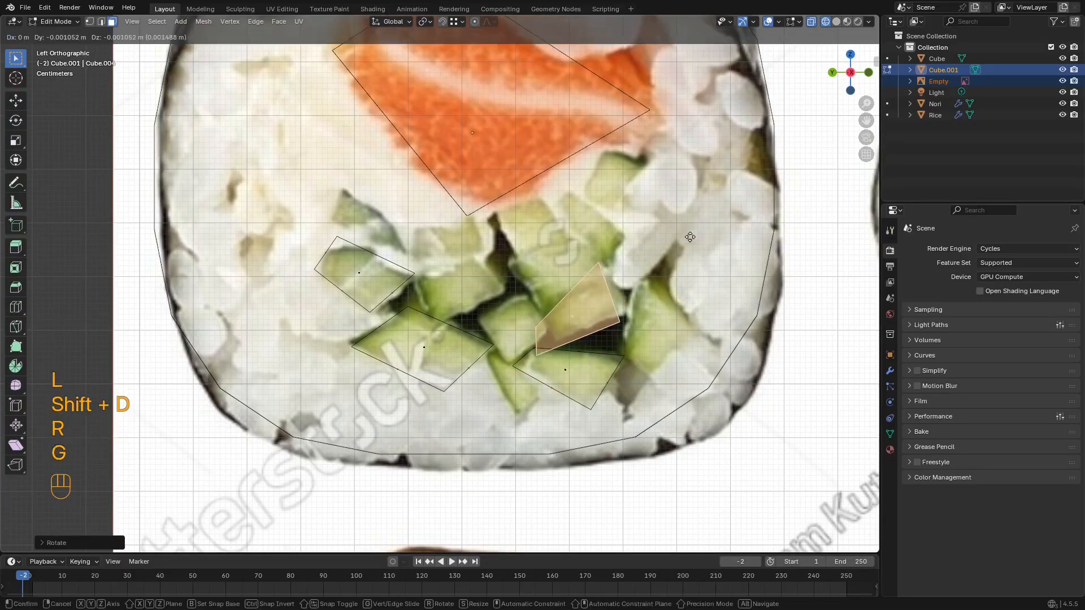
pyautogui.click(568, 308)
# Step: Move the fourth cucumber block's lower and top corners onto the outline of its cucumber piece
pyautogui.press('1')
pyautogui.moveTo(535, 346); pyautogui.dragTo(533, 347)
pyautogui.press('g')
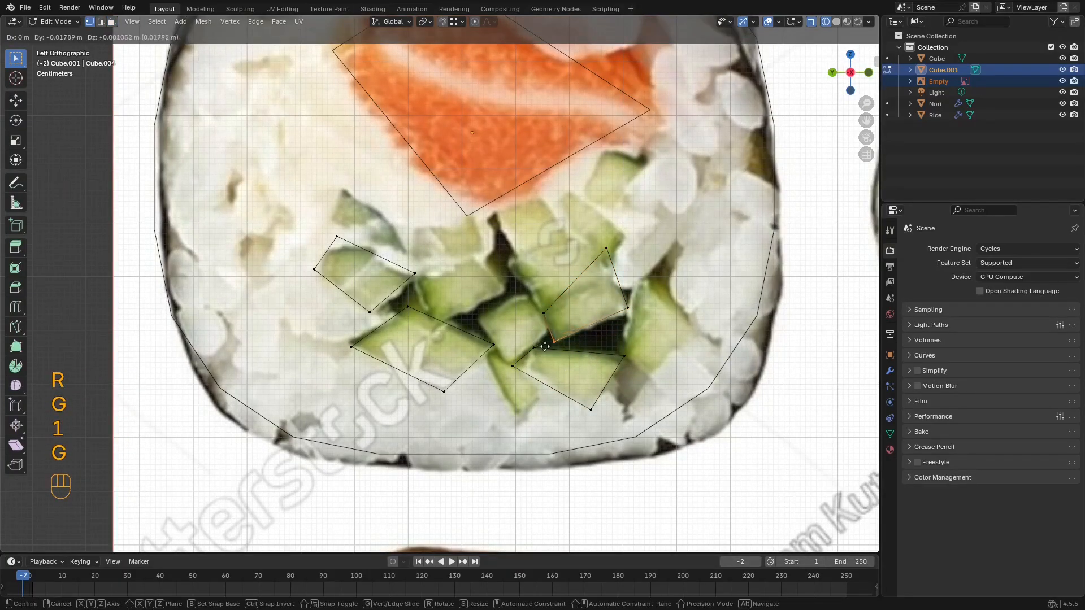
pyautogui.click(544, 347)
pyautogui.moveTo(560, 289)
pyautogui.mouseDown()
pyautogui.moveTo(547, 309)
pyautogui.moveTo(575, 279)
pyautogui.mouseUp()
pyautogui.press('g')
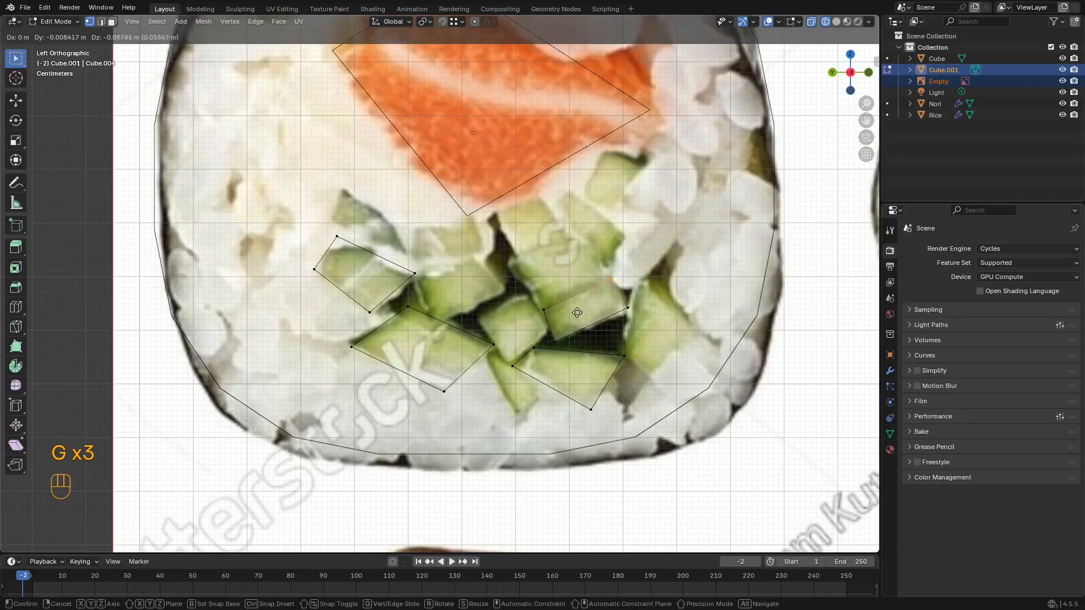
pyautogui.click(605, 296)
# Step: Duplicate the fourth cucumber block and place the copy over the small square cucumber piece to its left
pyautogui.press('3')
pyautogui.hotkey('shift', 'd')
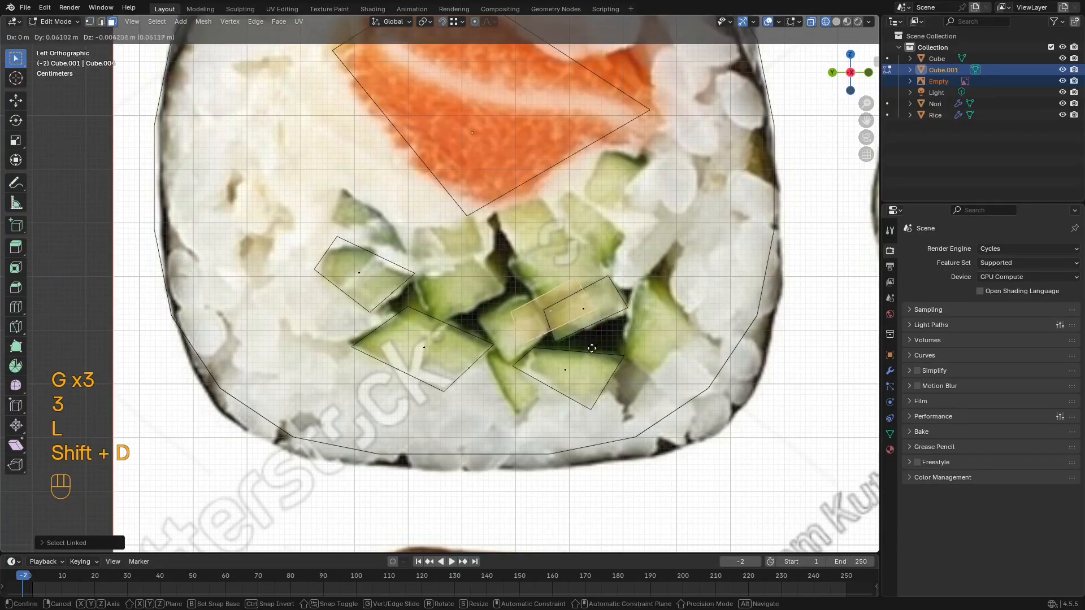
pyautogui.click(588, 320)
pyautogui.scroll(2, 587, 319)
pyautogui.press('g')
pyautogui.click(576, 340)
# Step: Move the copied block's top and left corners to the matching corners of the small square cucumber piece
pyautogui.press('1')
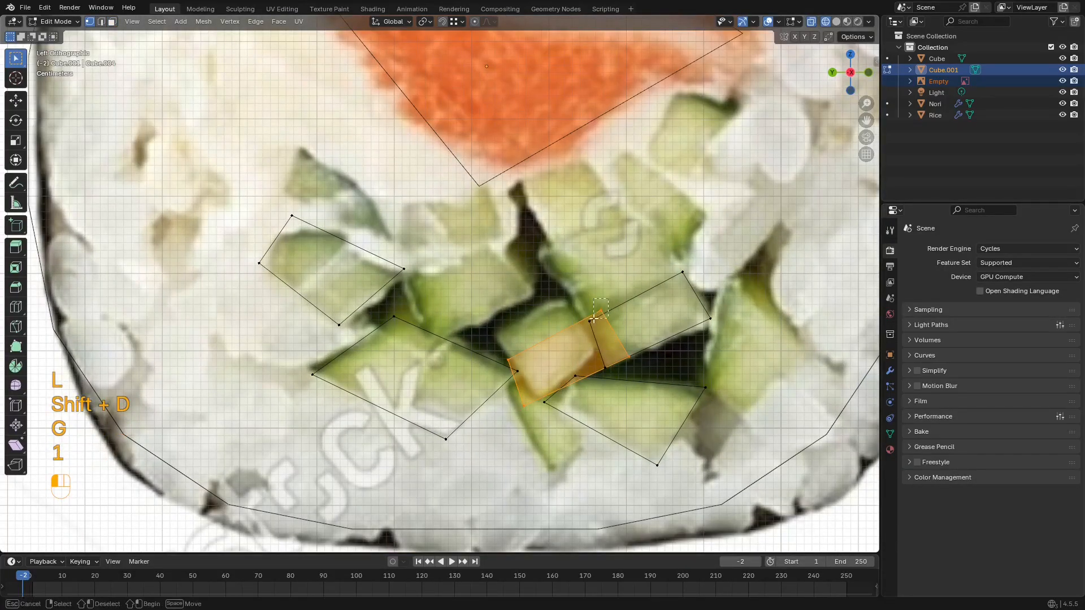
pyautogui.moveTo(594, 319); pyautogui.dragTo(593, 319)
pyautogui.press('g')
pyautogui.click(547, 321)
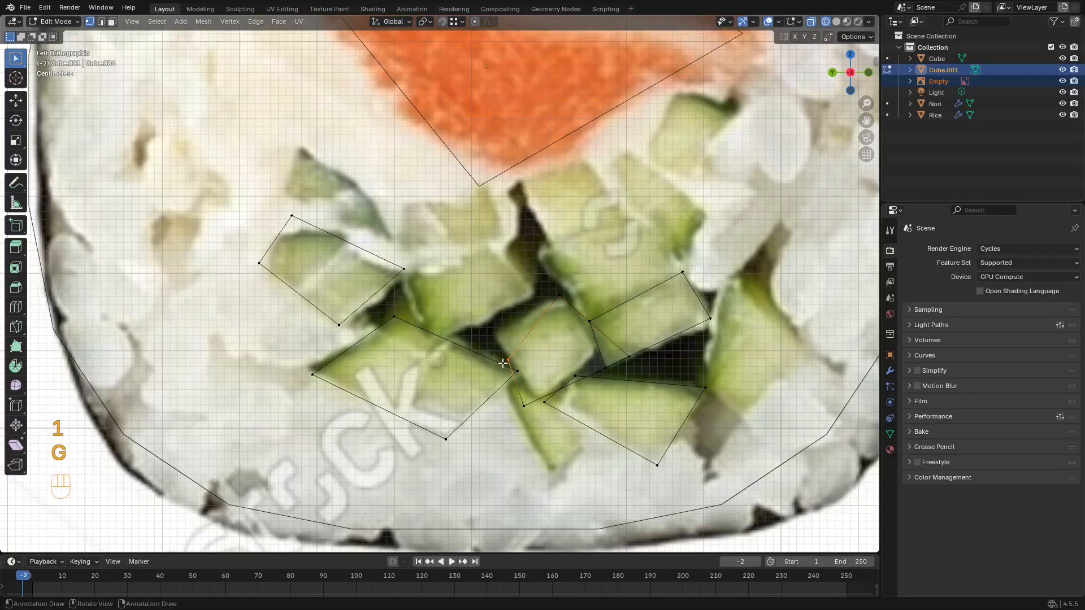
pyautogui.press('g')
pyautogui.click(491, 339)
# Step: Move the small square block's right and bottom corners onto the edges of its cucumber piece
pyautogui.moveTo(641, 347); pyautogui.dragTo(625, 365)
pyautogui.press('g')
pyautogui.click(592, 359)
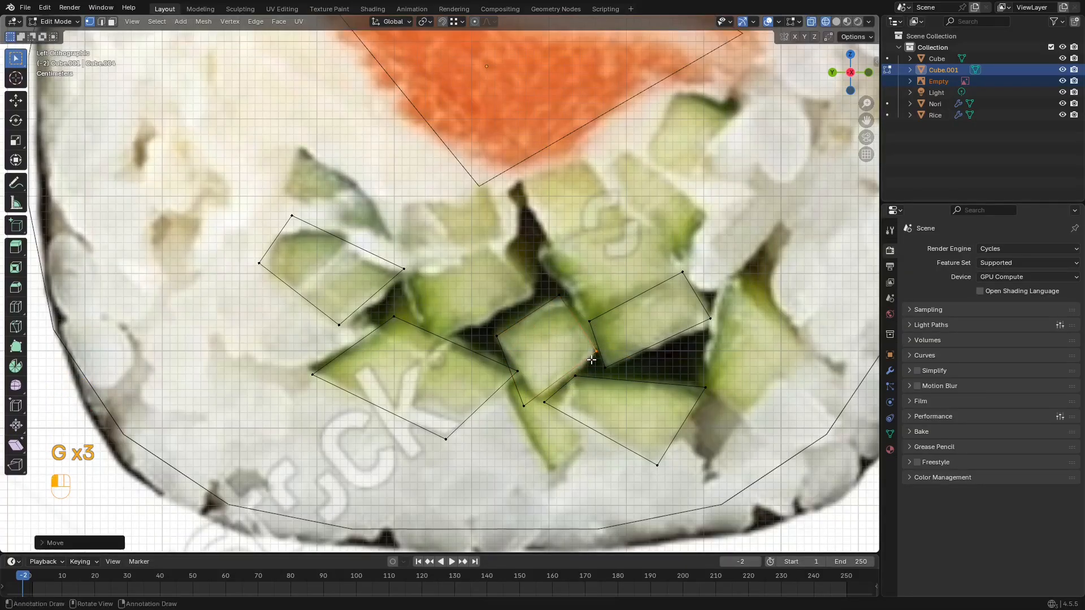
pyautogui.scroll(-8, 592, 359)
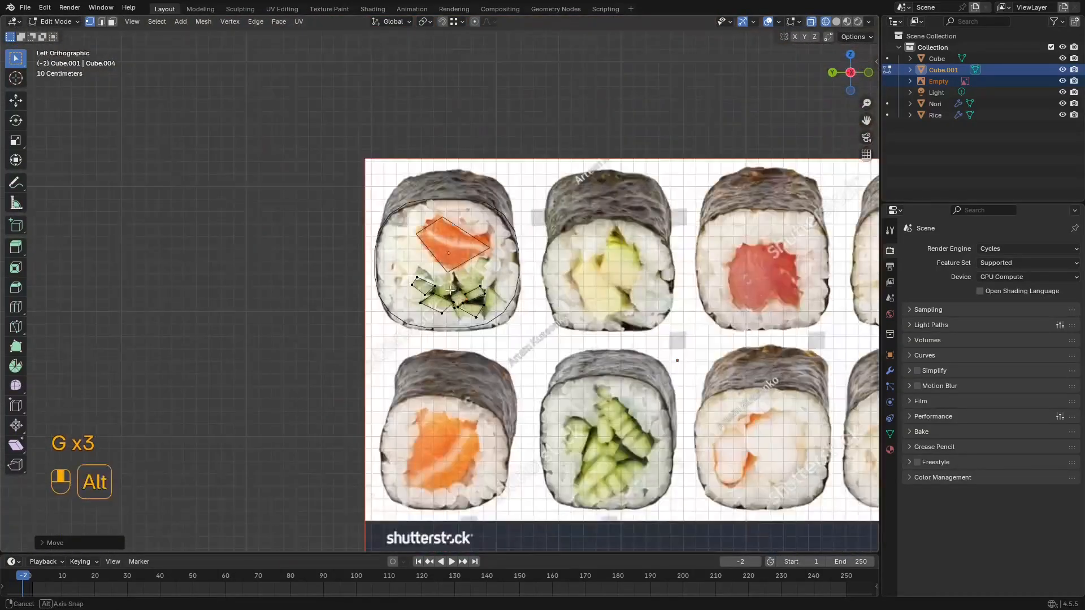
pyautogui.keyDown('shift'); pyautogui.moveTo(510, 289); pyautogui.dragTo(481, 272, button='middle'); pyautogui.keyUp('shift')
pyautogui.scroll(6, 503, 310)
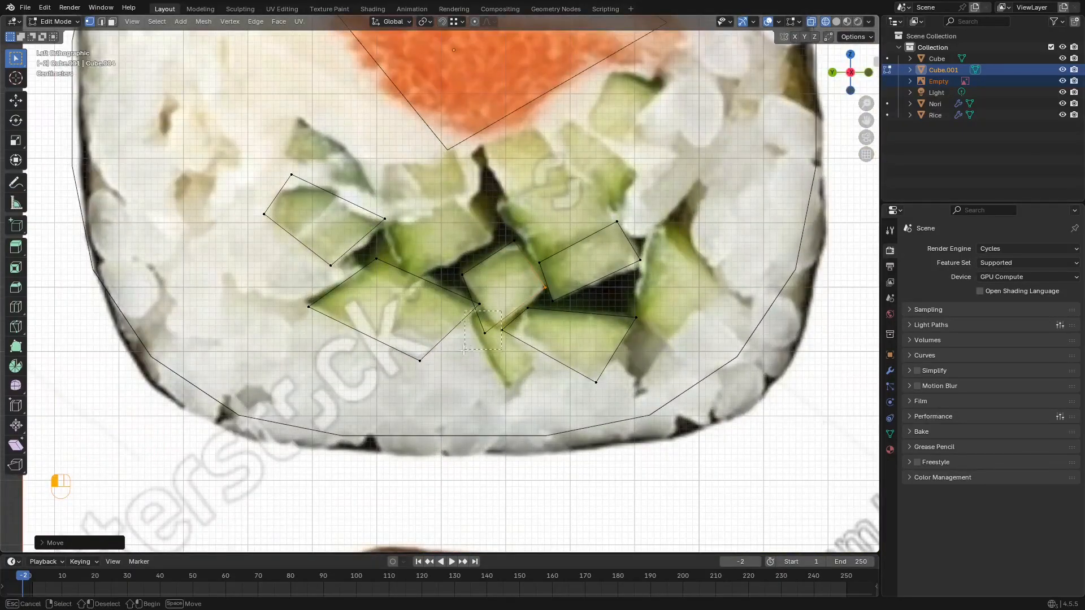
pyautogui.moveTo(501, 311); pyautogui.dragTo(463, 350)
pyautogui.press('g')
pyautogui.click(471, 338)
# Step: Duplicate the small square block and place the copy over the cucumber piece to its upper left
pyautogui.keyDown('shift'); pyautogui.moveTo(472, 338); pyautogui.dragTo(484, 388, button='middle'); pyautogui.keyUp('shift')
pyautogui.press('3')
pyautogui.click(520, 331)
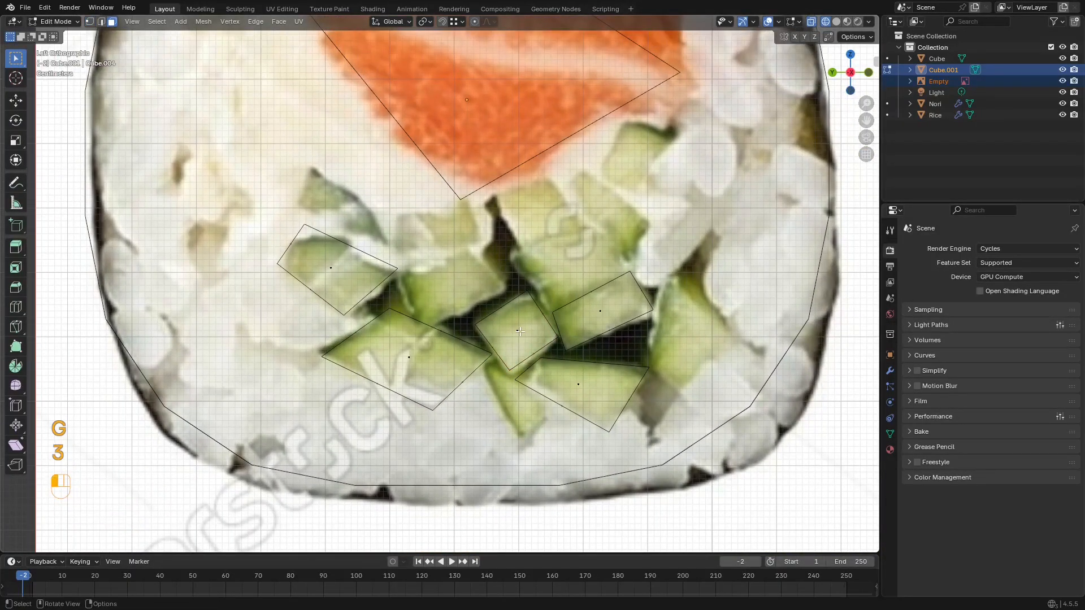
pyautogui.hotkey('shift', 'd')
pyautogui.click(540, 316)
# Step: Stretch the new block by moving its right and top corners to the edges of the cucumber piece
pyautogui.press('1')
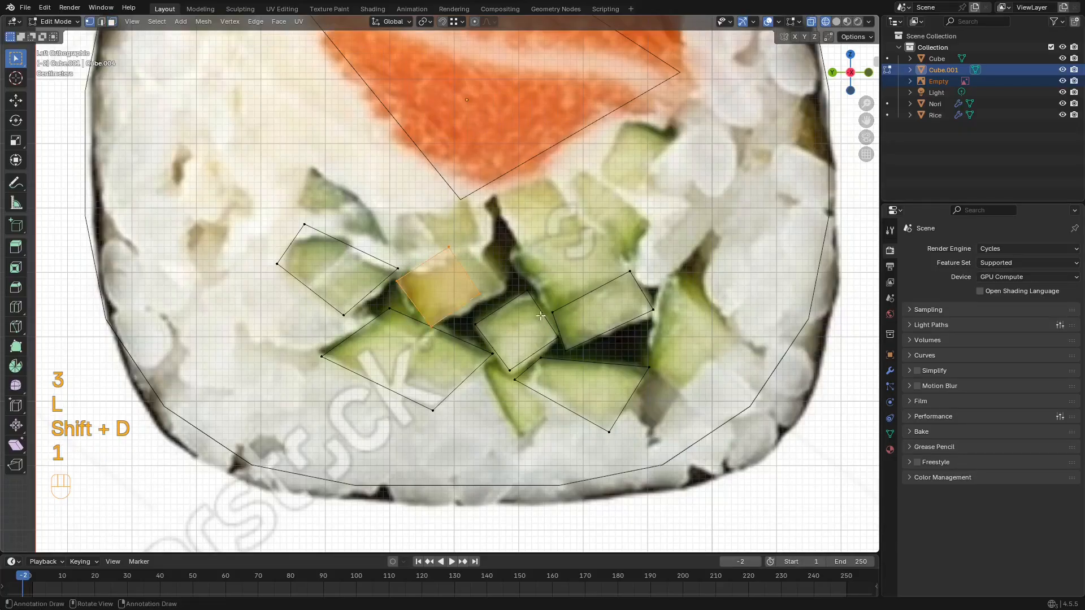
pyautogui.click(492, 274)
pyautogui.press('g')
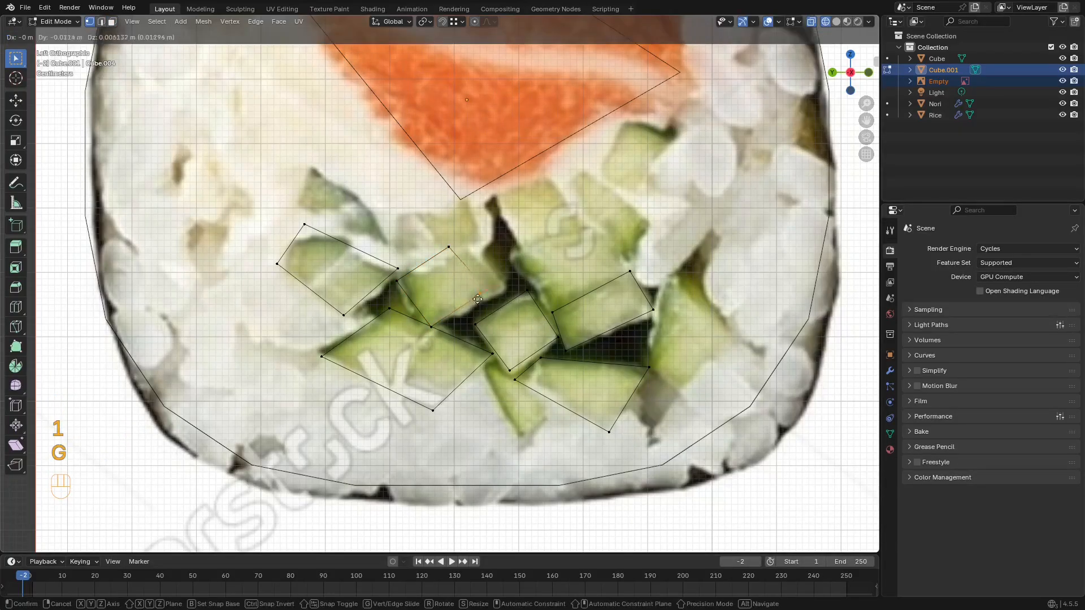
pyautogui.click(481, 252)
pyautogui.press('g')
pyautogui.click(445, 262)
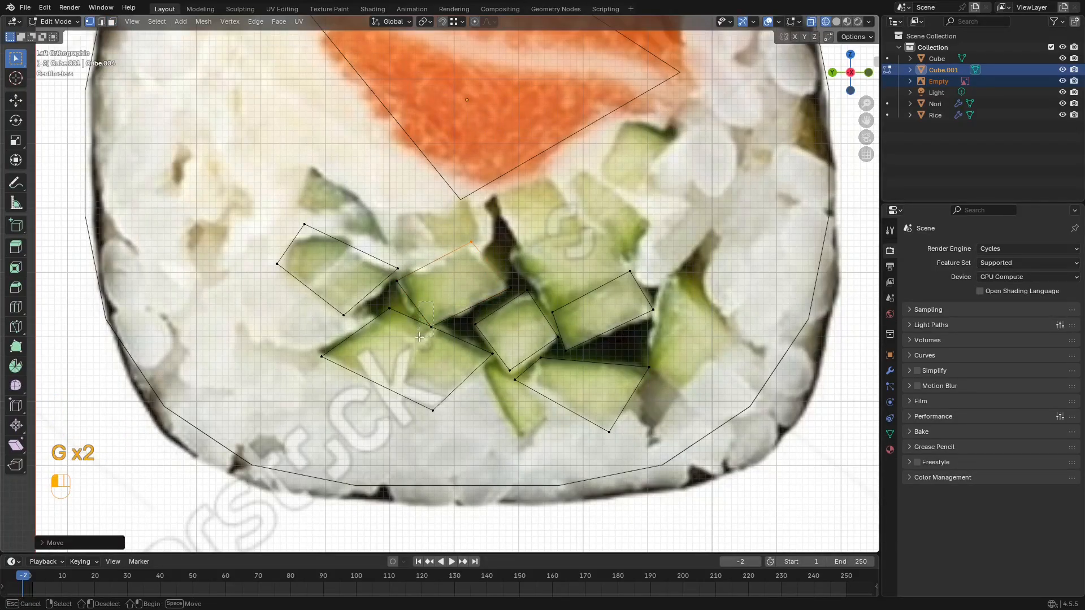
pyautogui.press('g')
pyautogui.rightClick(434, 306)
# Step: Duplicate the block, rotate the copy and place it over the large cucumber piece in the middle right of the pile
pyautogui.press('3')
pyautogui.press('l')
pyautogui.keyDown('shift'); pyautogui.moveTo(462, 282); pyautogui.dragTo(402, 321, button='middle'); pyautogui.keyUp('shift')
pyautogui.hotkey('shift', 'd')
pyautogui.click(537, 300)
pyautogui.press('r')
pyautogui.click(631, 287)
pyautogui.press('g')
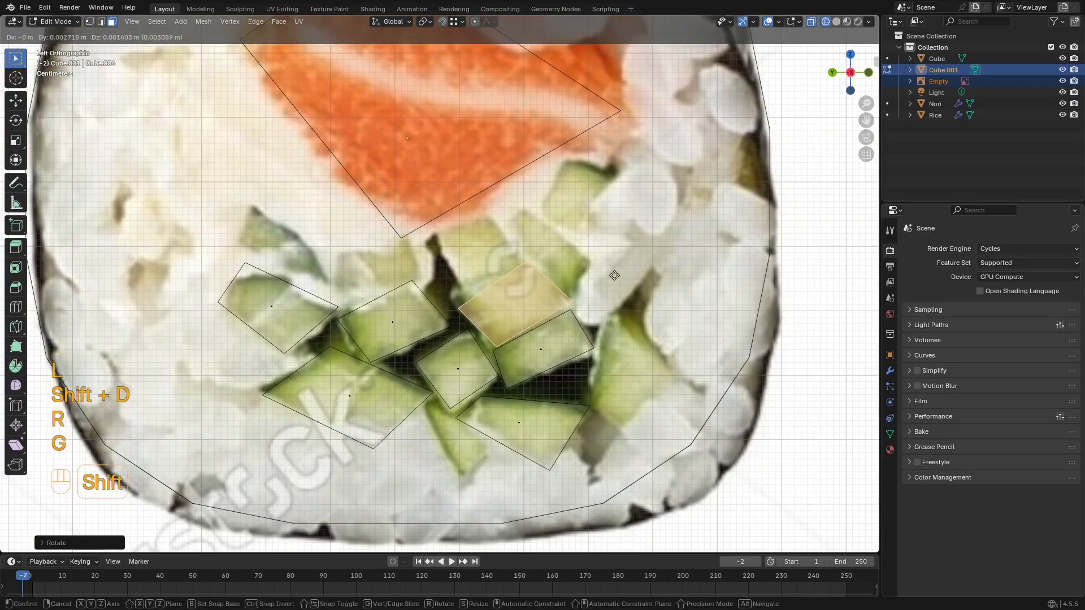
pyautogui.click(609, 269)
# Step: Move the large middle block's top and right corners to fit its cucumber piece
pyautogui.press('1')
pyautogui.moveTo(571, 234); pyautogui.dragTo(516, 278)
pyautogui.press('g')
pyautogui.click(525, 275)
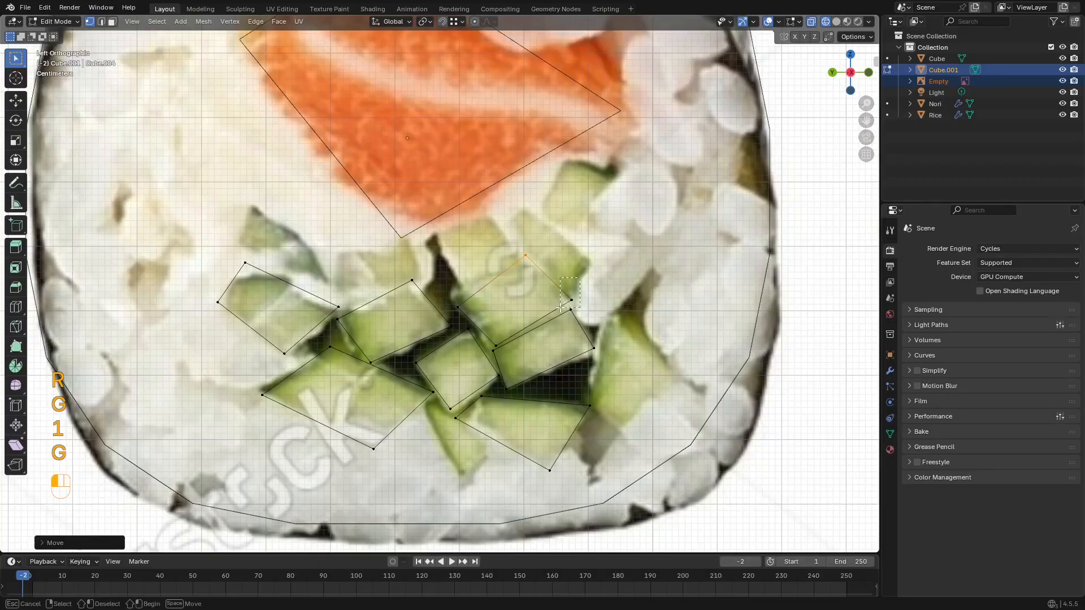
pyautogui.moveTo(560, 307); pyautogui.dragTo(560, 307)
pyautogui.press('g')
pyautogui.click(538, 299)
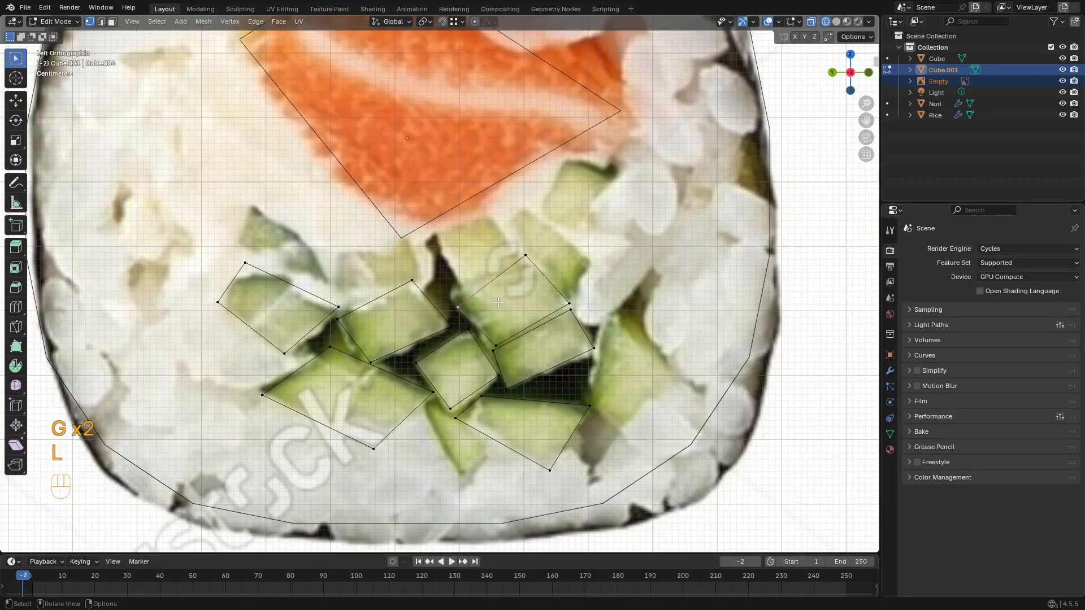
# Step: Duplicate the large middle block, rotate the copy and place it over the cucumber piece at the far right
pyautogui.press('l')
pyautogui.keyDown('shift'); pyautogui.moveTo(536, 365); pyautogui.dragTo(523, 297, button='middle'); pyautogui.keyUp('shift')
pyautogui.hotkey('shift', 'd')
pyautogui.click(678, 377)
pyautogui.press('r')
pyautogui.click(682, 367)
pyautogui.press('g')
pyautogui.click(683, 371)
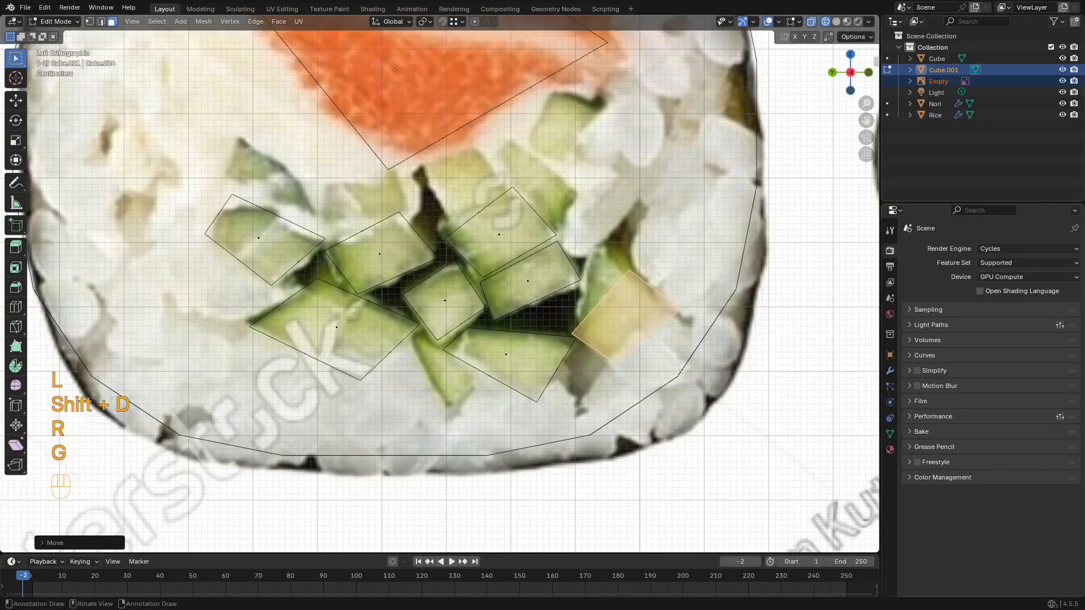
# Step: Move the far-right block's top corner to the tip of its cucumber piece and adjust its lower right side
pyautogui.press('1')
pyautogui.moveTo(650, 256); pyautogui.dragTo(614, 289)
pyautogui.press('g')
pyautogui.click(582, 264)
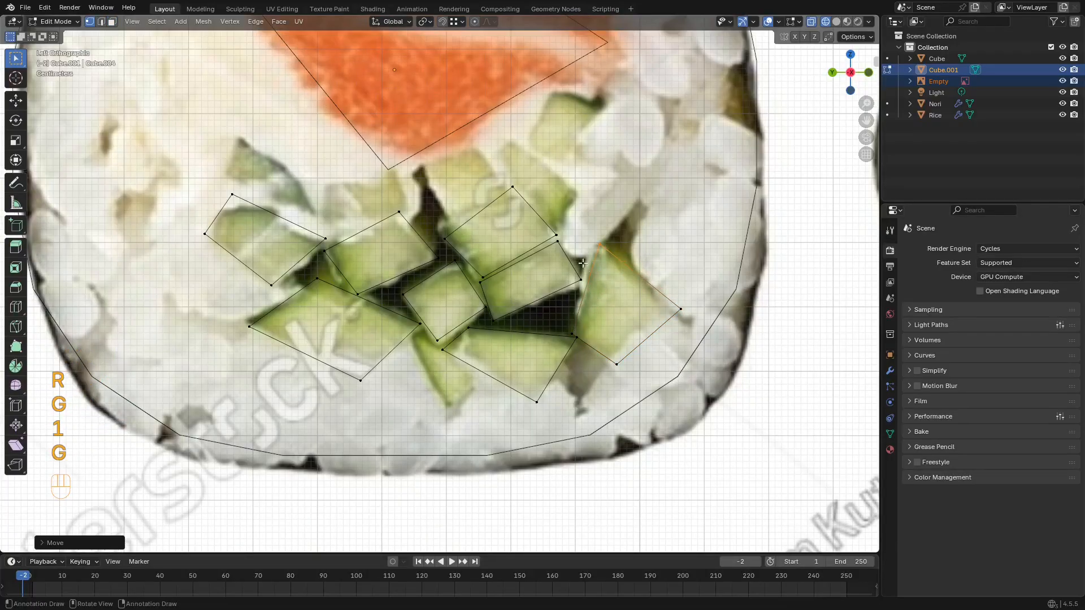
pyautogui.moveTo(654, 329); pyautogui.dragTo(654, 329)
pyautogui.press('g')
pyautogui.click(641, 325)
# Step: Duplicate a cucumber block, rotate the copy and place it over the pale piece at the upper left of the pile
pyautogui.press('3')
pyautogui.scroll(-2, 594, 313)
pyautogui.press('l')
pyautogui.keyDown('shift'); pyautogui.moveTo(566, 306); pyautogui.dragTo(683, 364, button='middle'); pyautogui.keyUp('shift')
pyautogui.hotkey('shift', 'd')
pyautogui.click(496, 262)
pyautogui.scroll(2, 551, 240)
pyautogui.press('r')
pyautogui.moveTo(496, 262); pyautogui.dragTo(587, 266, button='middle')
pyautogui.click(561, 247)
pyautogui.press('r')
pyautogui.click(588, 274)
pyautogui.press('g')
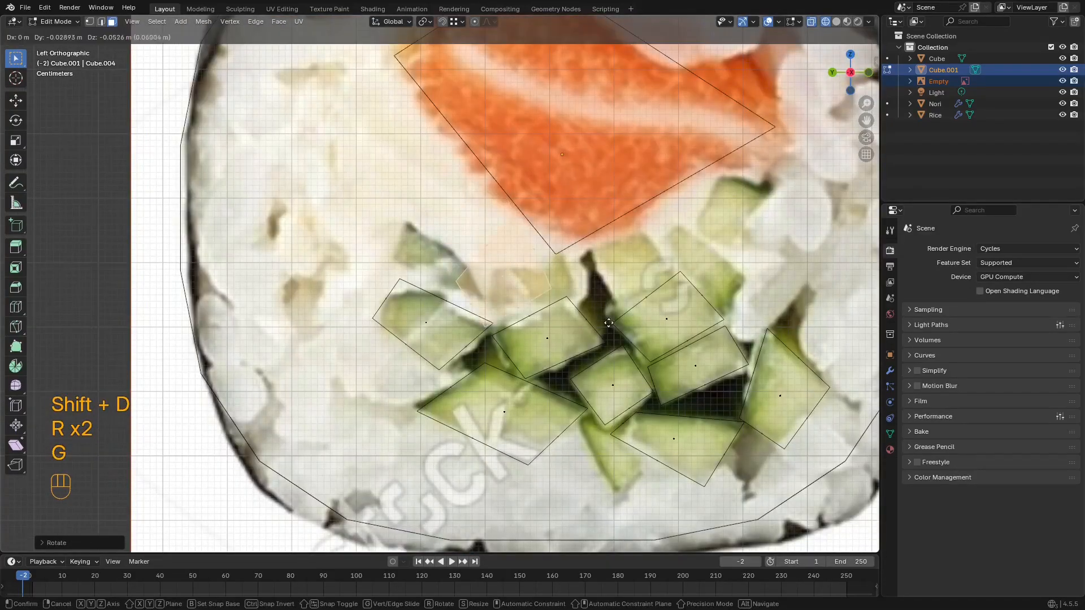
pyautogui.click(621, 322)
# Step: Move the pale piece block's top, right and left corners to match the cucumber outline
pyautogui.press('1')
pyautogui.moveTo(524, 217); pyautogui.dragTo(525, 217)
pyautogui.press('g')
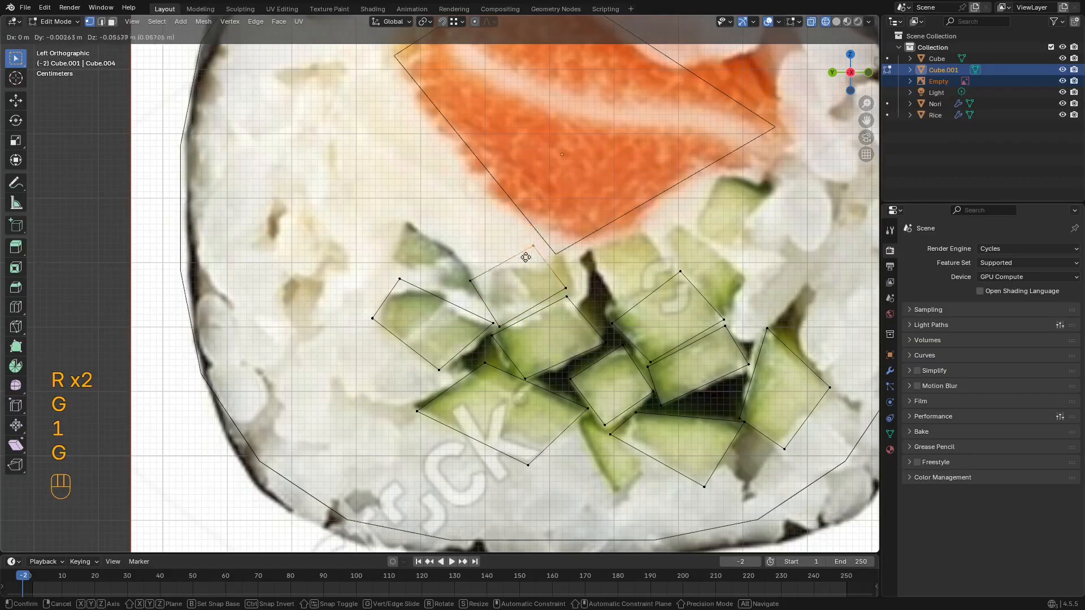
pyautogui.click(546, 249)
pyautogui.moveTo(583, 285); pyautogui.dragTo(557, 295)
pyautogui.press('g')
pyautogui.click(569, 293)
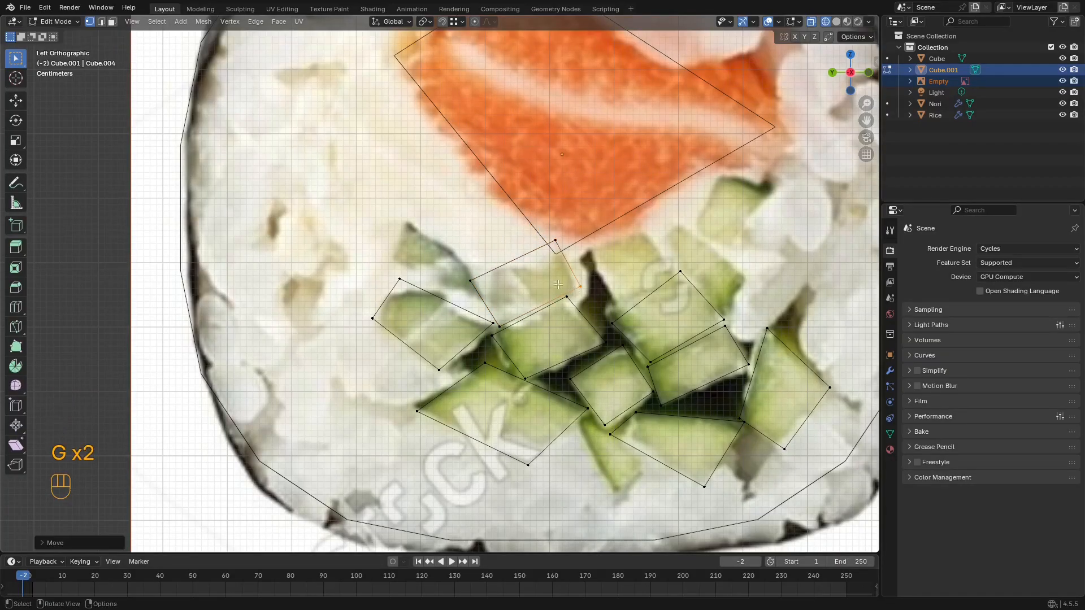
pyautogui.moveTo(448, 289); pyautogui.dragTo(448, 289)
pyautogui.press('g')
pyautogui.click(454, 288)
# Step: Duplicate the pale piece block, rotate the copy and place it over the cucumber piece just below the salmon
pyautogui.scroll(-5, 481, 291)
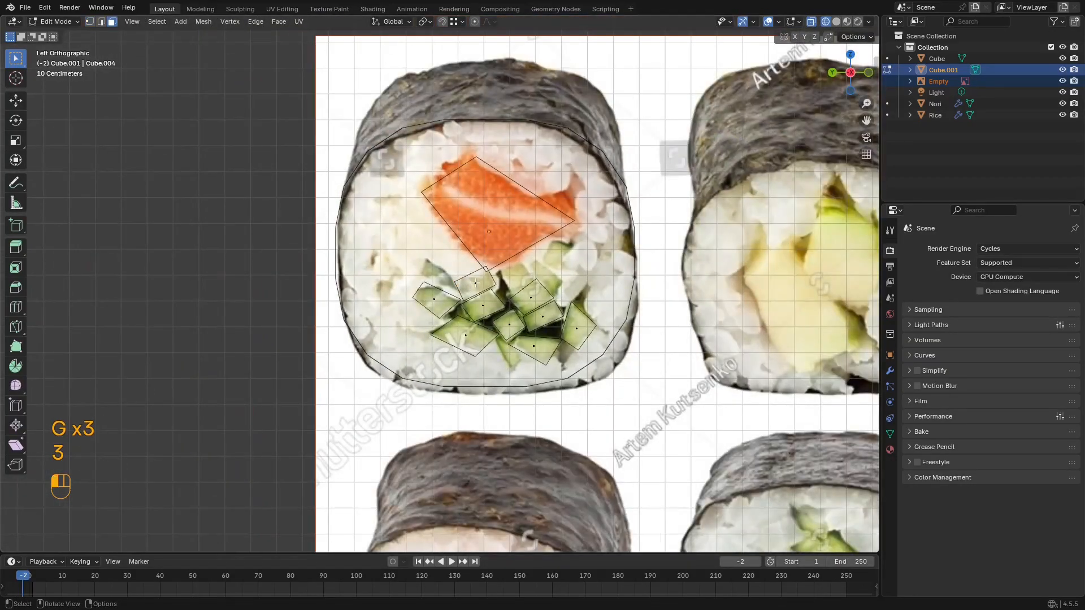
pyautogui.scroll(4, 478, 282)
pyautogui.hotkey('shift', 'd')
pyautogui.press('r')
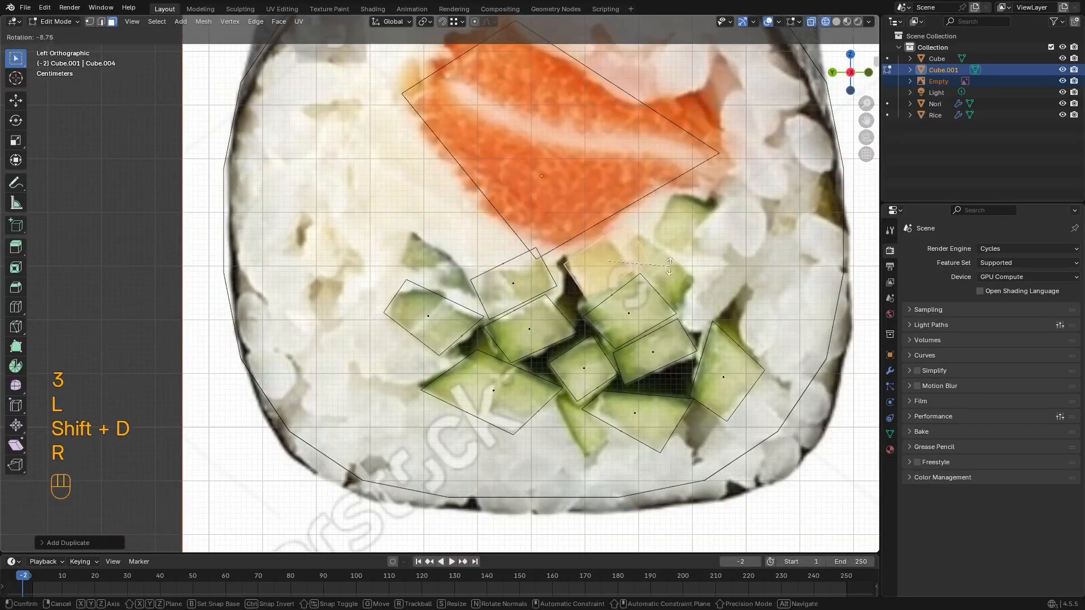
pyautogui.press('g')
pyautogui.click(639, 226)
# Step: Move the new block's top and right corners inward to the right edge of its cucumber piece
pyautogui.press('1')
pyautogui.keyDown('shift'); pyautogui.click(648, 261); pyautogui.keyUp('shift')
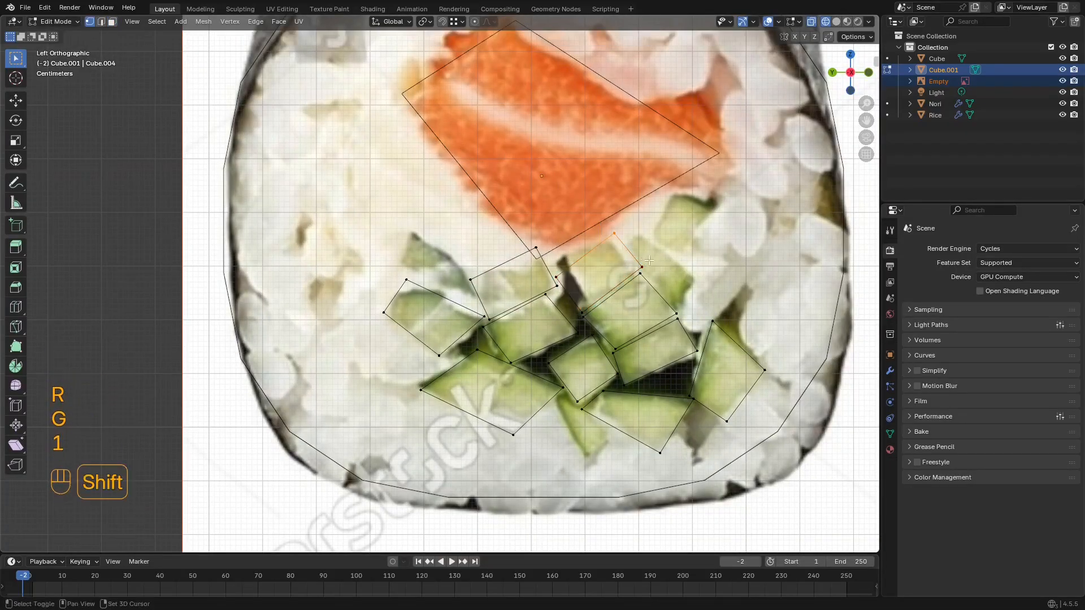
pyautogui.press('g')
pyautogui.click(601, 273)
# Step: Duplicate the block below the salmon and place the copy over the cucumber piece to its right
pyautogui.press('3')
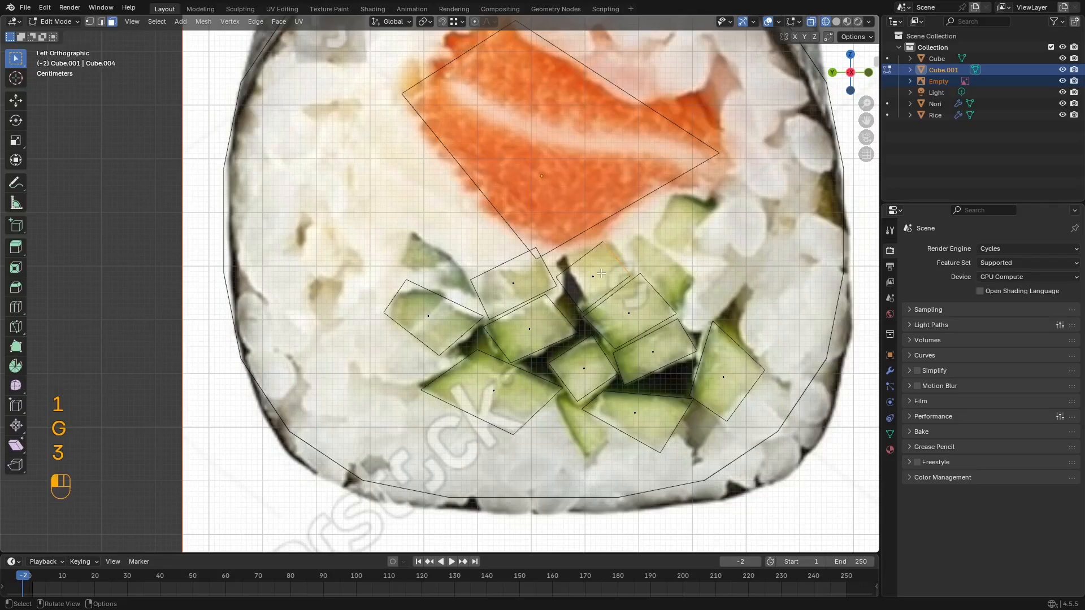
pyautogui.press('k')
pyautogui.press('l')
pyautogui.press('l')
pyautogui.rightClick(606, 273)
pyautogui.keyDown('shift'); pyautogui.moveTo(601, 273); pyautogui.dragTo(467, 304, button='middle'); pyautogui.keyUp('shift')
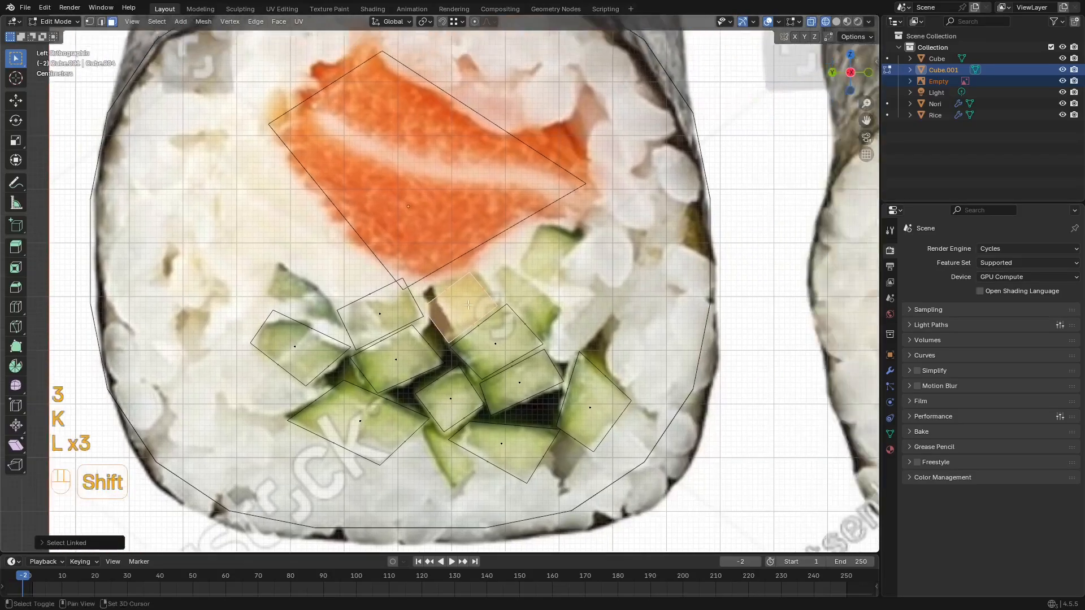
pyautogui.hotkey('shift', 'd')
pyautogui.click(564, 300)
# Step: Move the copied block's left, top and right corners to fit the narrow cucumber piece
pyautogui.press('1')
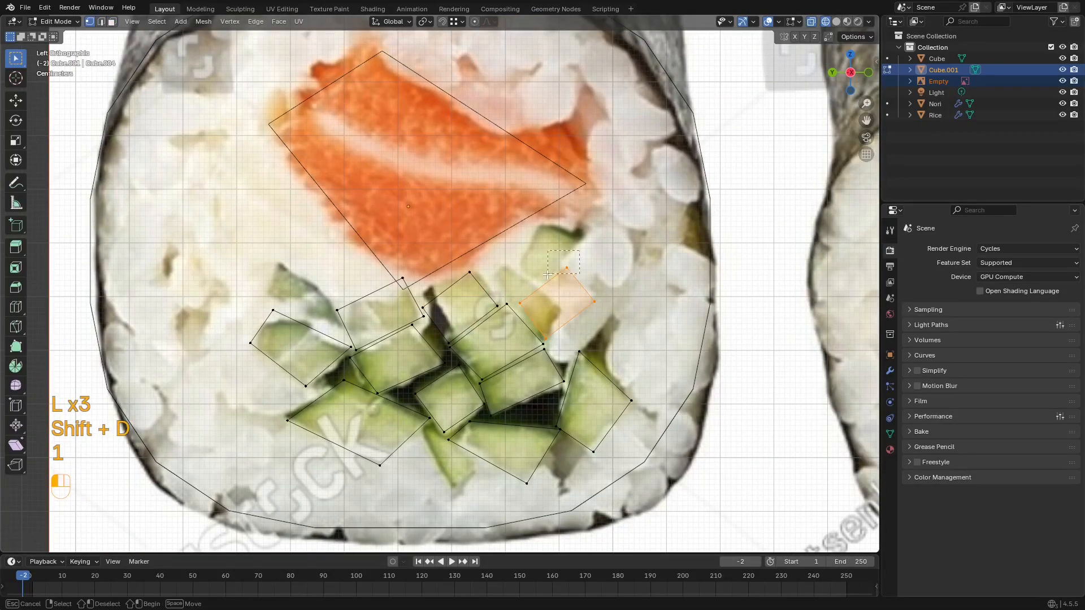
pyautogui.scroll(2, 519, 305)
pyautogui.press('g')
pyautogui.press('g')
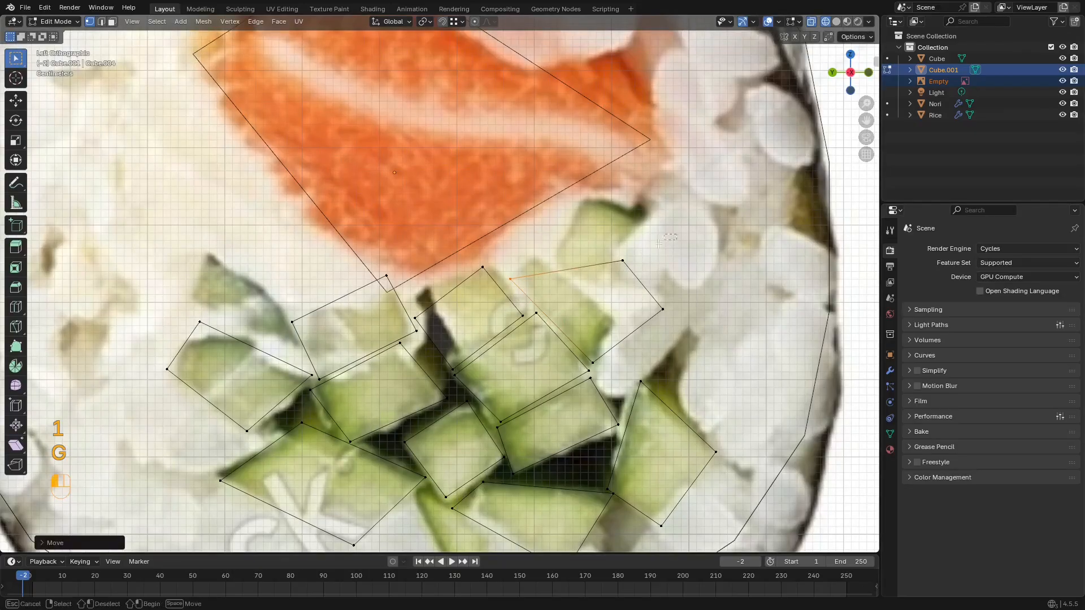
pyautogui.click(497, 275)
pyautogui.moveTo(626, 333); pyautogui.dragTo(627, 333)
pyautogui.press('g')
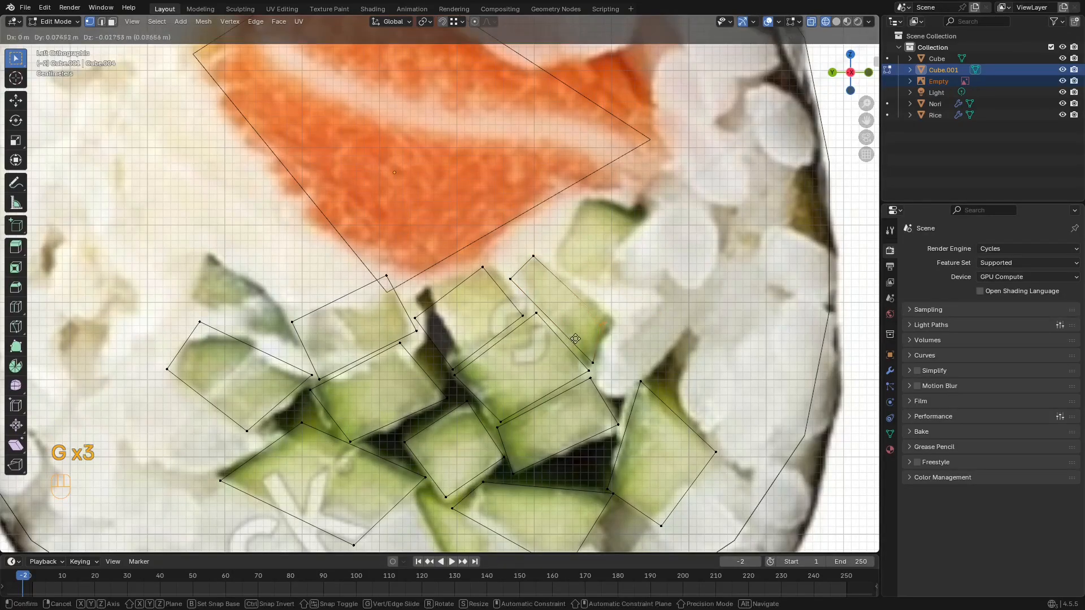
pyautogui.click(587, 338)
# Step: Duplicate the narrow block, rotate the copy and place it over the uppermost cucumber piece beside the salmon
pyautogui.press('3')
pyautogui.press('l')
pyautogui.scroll(-5, 567, 308)
pyautogui.scroll(4, 568, 308)
pyautogui.hotkey('shift', 'd')
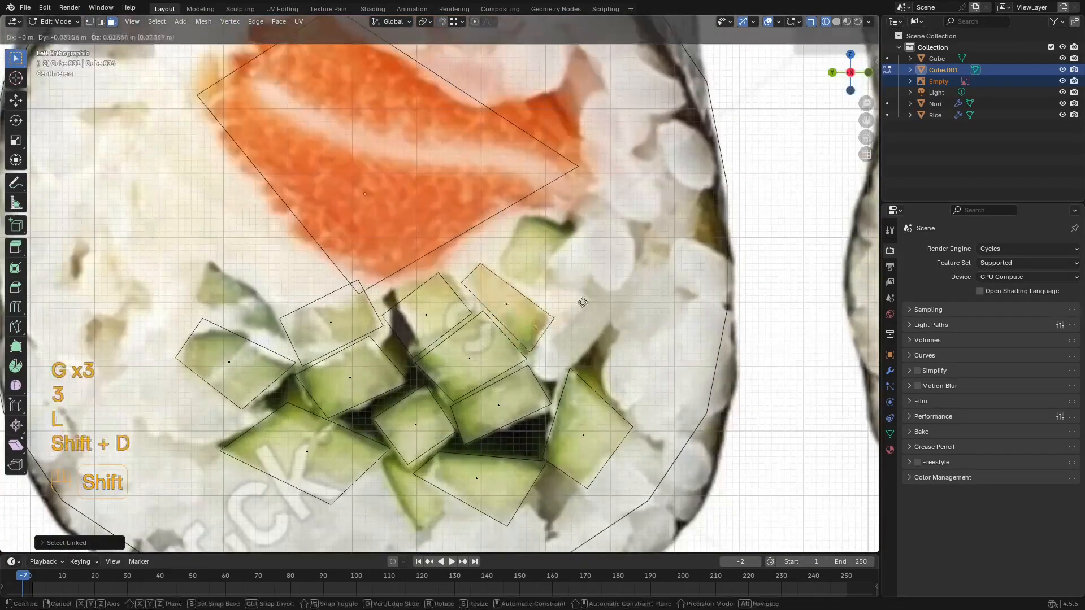
pyautogui.press('r')
pyautogui.click(615, 280)
pyautogui.press('g')
pyautogui.click(617, 277)
# Step: Move the uppermost block's two top corners and its lower right corner onto the cucumber piece's outline
pyautogui.press('1')
pyautogui.moveTo(529, 229); pyautogui.dragTo(484, 255)
pyautogui.press('g')
pyautogui.click(497, 226)
pyautogui.moveTo(587, 294); pyautogui.dragTo(588, 294)
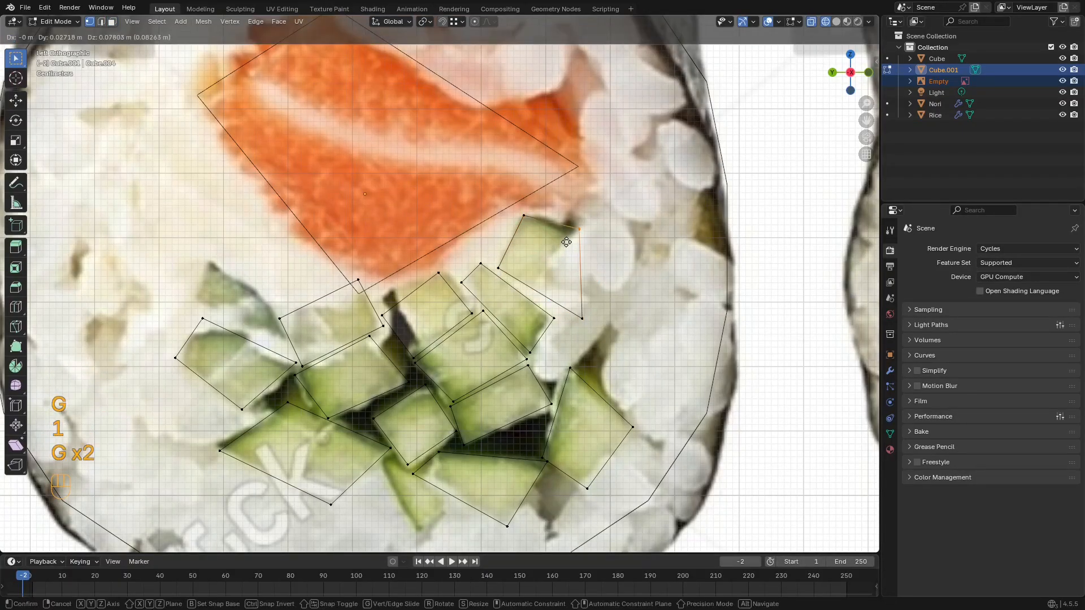
pyautogui.press('g')
pyautogui.click(635, 296)
pyautogui.press('g')
pyautogui.click(531, 315)
pyautogui.scroll(-4, 531, 314)
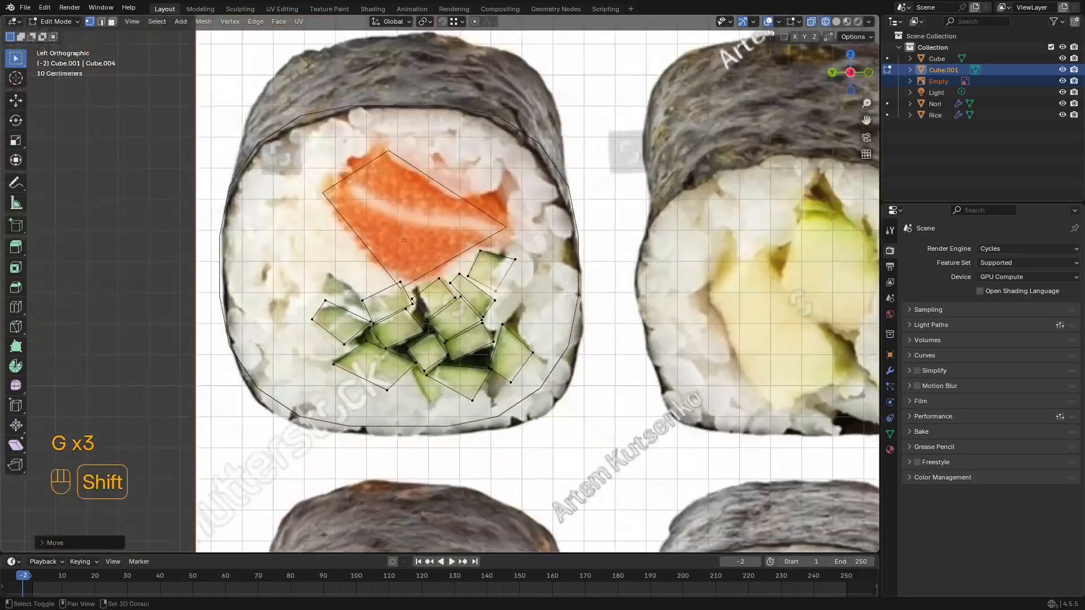
# Step: Examine the cucumber blocks from several angles in solid and wireframe shading
pyautogui.moveTo(530, 314)
pyautogui.keyDown('shift'); pyautogui.mouseDown(button='middle')
pyautogui.moveTo(562, 247)
pyautogui.moveTo(519, 247)
pyautogui.moveTo(532, 297)
pyautogui.moveTo(458, 298)
pyautogui.moveTo(446, 380)
pyautogui.moveTo(464, 277)
pyautogui.moveTo(476, 274)
pyautogui.moveTo(439, 339)
pyautogui.moveTo(434, 331)
pyautogui.moveTo(491, 334)
pyautogui.mouseUp(button='middle'); pyautogui.keyUp('shift')
pyautogui.press('z')
pyautogui.press('z')
pyautogui.press('3')
pyautogui.scroll(4, 519, 246)
pyautogui.scroll(-4, 507, 246)
pyautogui.scroll(-5, 520, 263)
pyautogui.press('z')
pyautogui.click(527, 259)
pyautogui.scroll(5, 527, 259)
pyautogui.scroll(-5, 533, 298)
pyautogui.press('z')
pyautogui.scroll(5, 448, 297)
pyautogui.press('z')
pyautogui.press('Tab')
pyautogui.scroll(-3, 519, 301)
pyautogui.press('z')
pyautogui.scroll(4, 427, 282)
pyautogui.press('z')
pyautogui.press('Tab')
pyautogui.press('z')
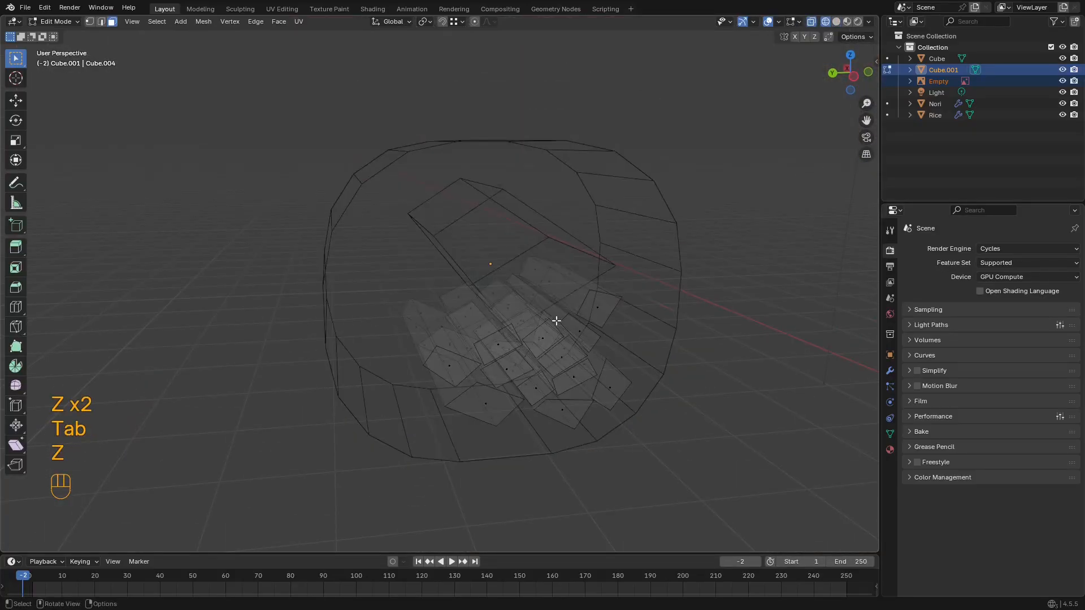
# Step: Duplicate the leftmost cucumber block, place the copy above it beside the salmon, and separate it into its own object
pyautogui.scroll(3, 554, 320)
pyautogui.press('3')
pyautogui.moveTo(489, 324); pyautogui.dragTo(480, 306)
pyautogui.moveTo(480, 306); pyautogui.dragTo(437, 298, button='middle')
pyautogui.press('l')
pyautogui.hotkey('shift', 'd')
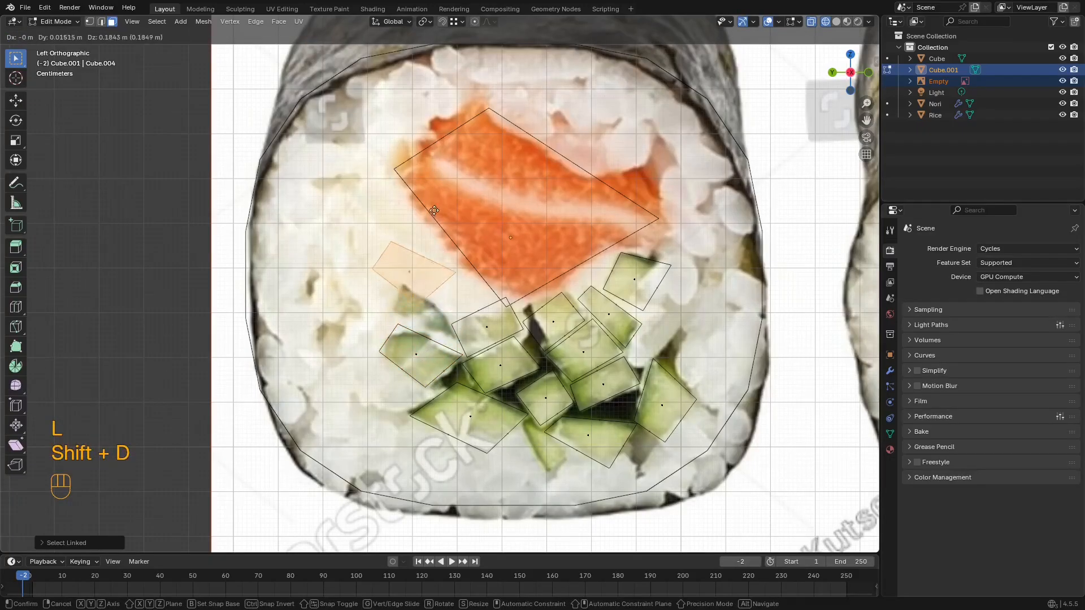
pyautogui.click(430, 213)
pyautogui.press('p')
pyautogui.click(428, 213)
pyautogui.press('Tab')
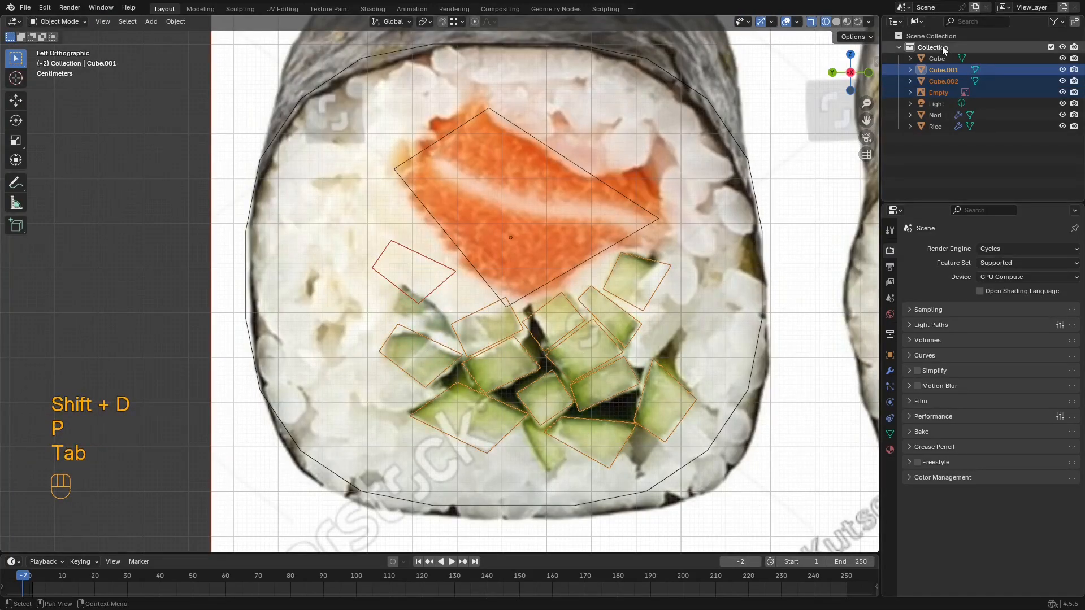
# Step: Rename the separated block as cheese
pyautogui.click(952, 91)
pyautogui.click(947, 82)
pyautogui.doubleClick(947, 82)
pyautogui.write('c')
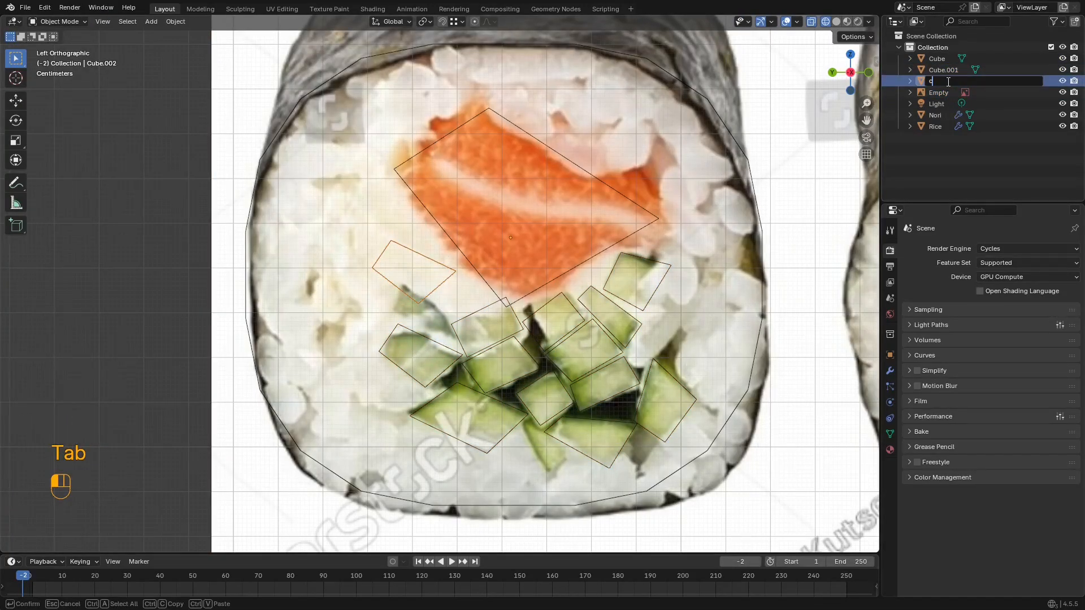
pyautogui.write('heese')
pyautogui.press('Return')
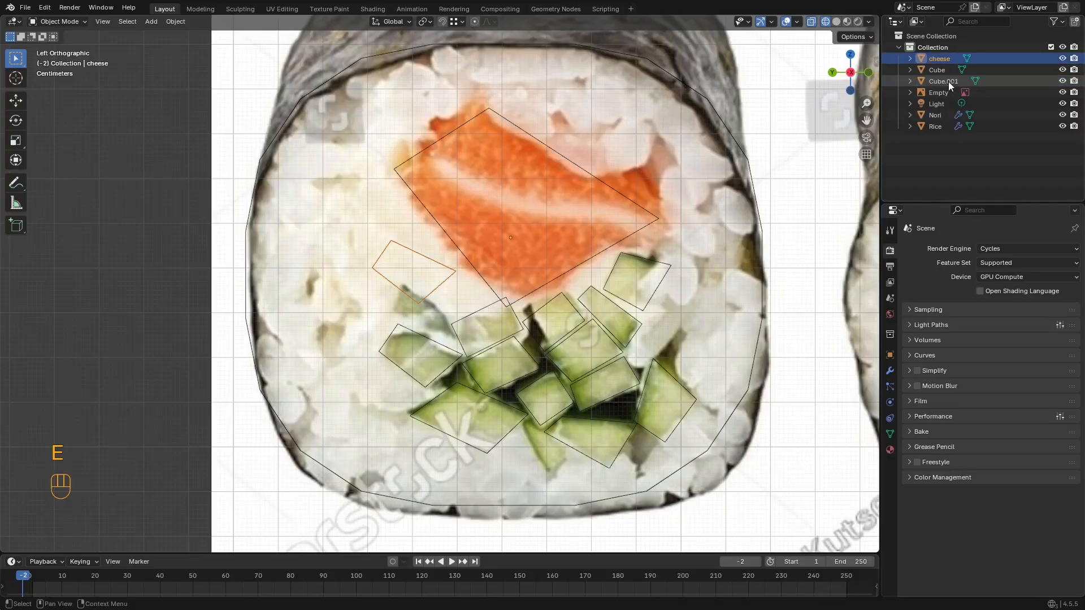
# Step: Rename the object holding the cucumber blocks as veget
pyautogui.click(943, 81)
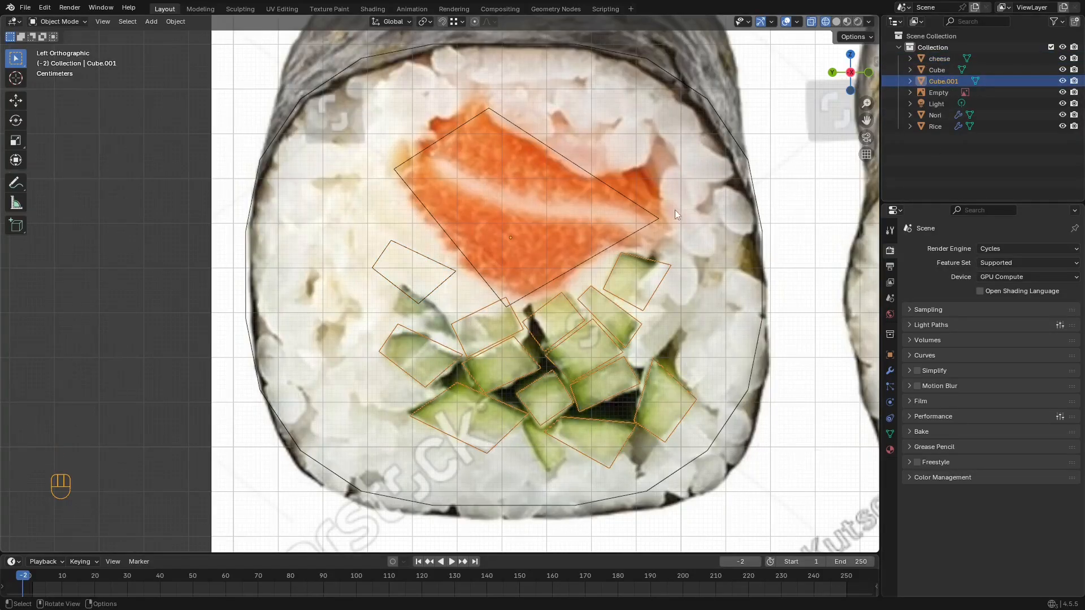
pyautogui.press('F2')
pyautogui.write('vege')
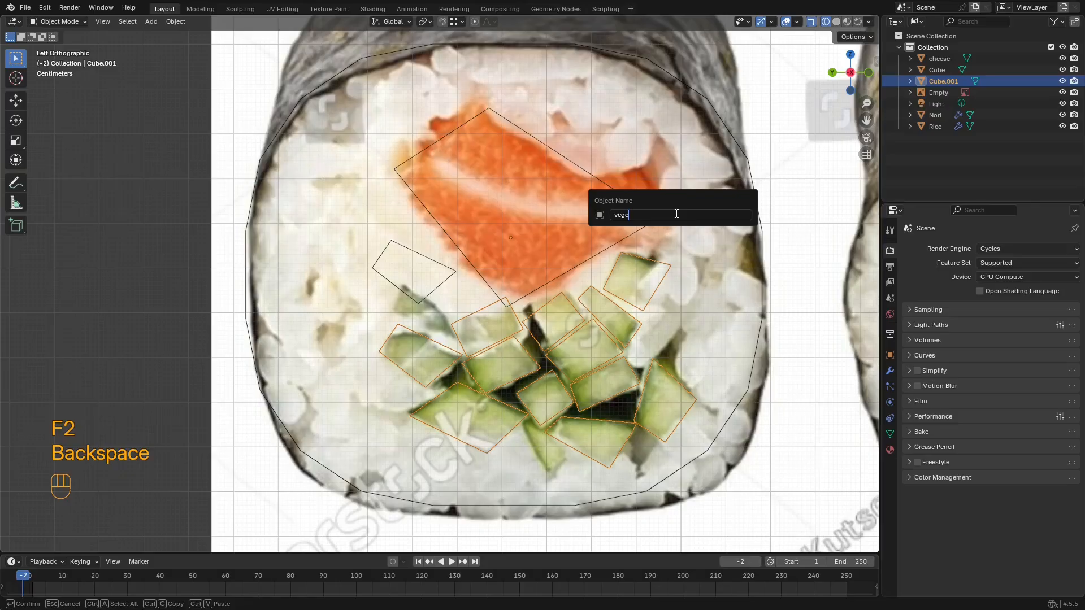
pyautogui.write('tr')
pyautogui.press('Return')
pyautogui.click(955, 125)
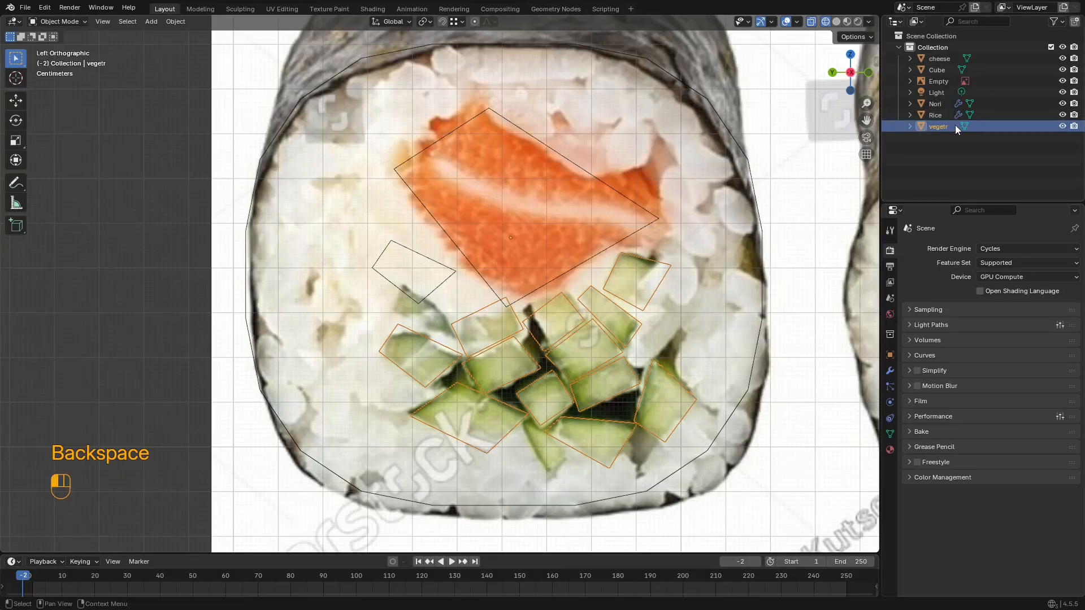
# Step: Edit the cheese block and move its top corner onto the salmon block's left corner
pyautogui.moveTo(619, 252); pyautogui.dragTo(617, 268, button='middle')
pyautogui.press('z')
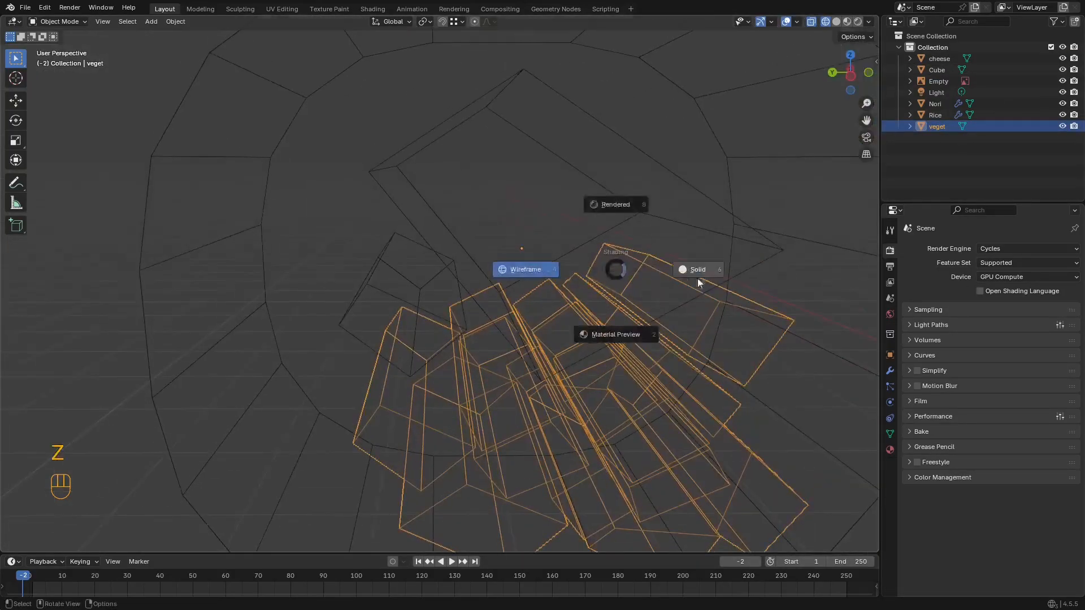
pyautogui.click(697, 281)
pyautogui.scroll(-4, 554, 246)
pyautogui.press('z')
pyautogui.click(463, 248)
pyautogui.moveTo(447, 252); pyautogui.dragTo(415, 266, button='middle')
pyautogui.click(456, 280)
pyautogui.press('Tab')
pyautogui.moveTo(374, 251); pyautogui.dragTo(374, 251)
pyautogui.keyDown('shift'); pyautogui.moveTo(433, 253); pyautogui.dragTo(504, 310, button='middle'); pyautogui.keyUp('shift')
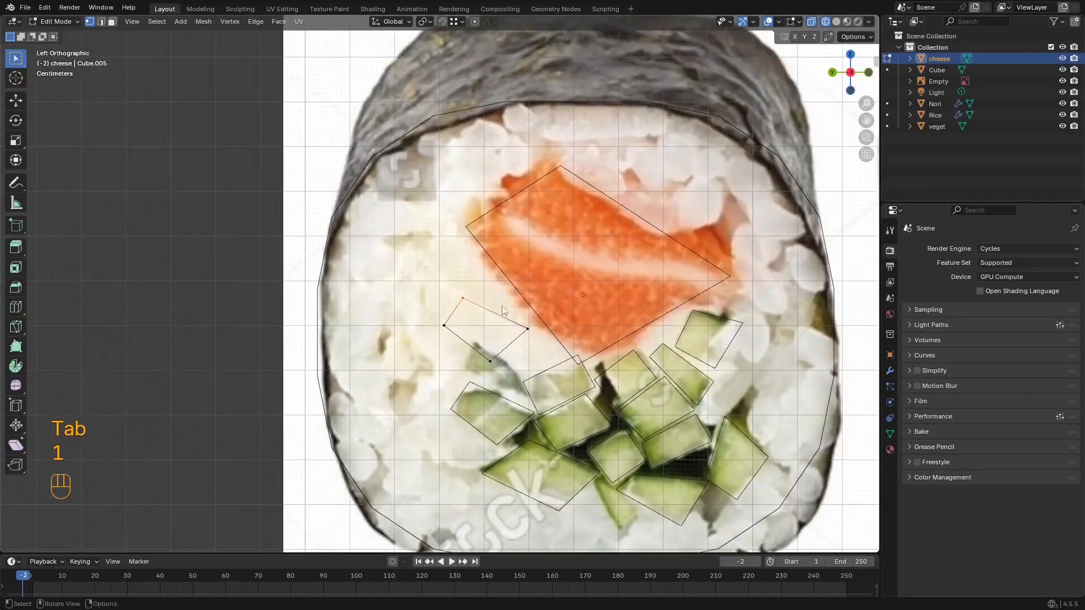
pyautogui.press('g')
pyautogui.click(440, 235)
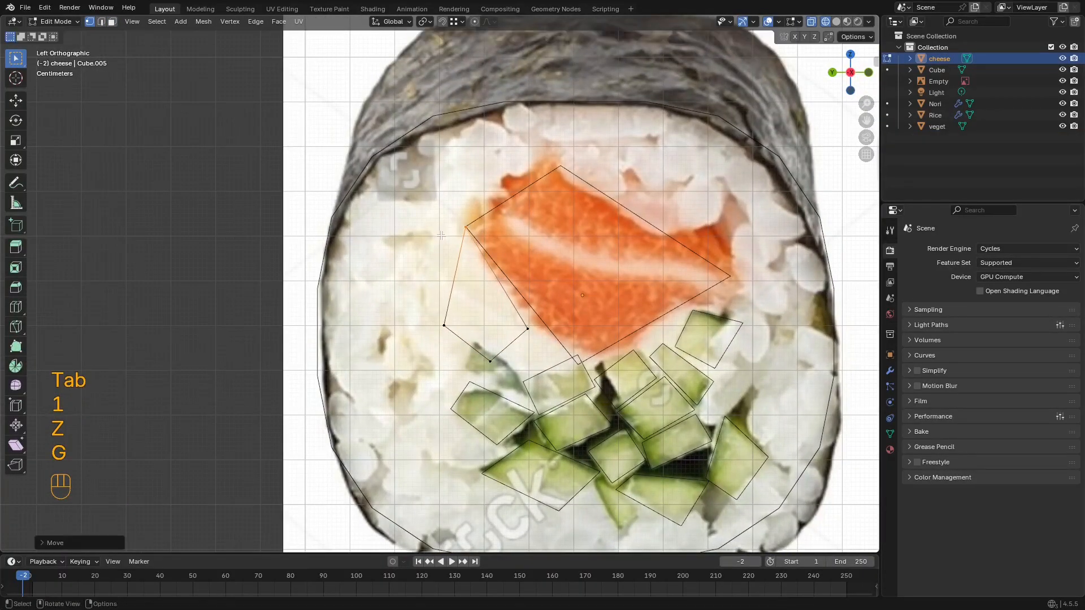
# Step: Move the cheese block's other corners to the salmon block's lowest corner and the two sides of the leftmost cucumber piece
pyautogui.press('g')
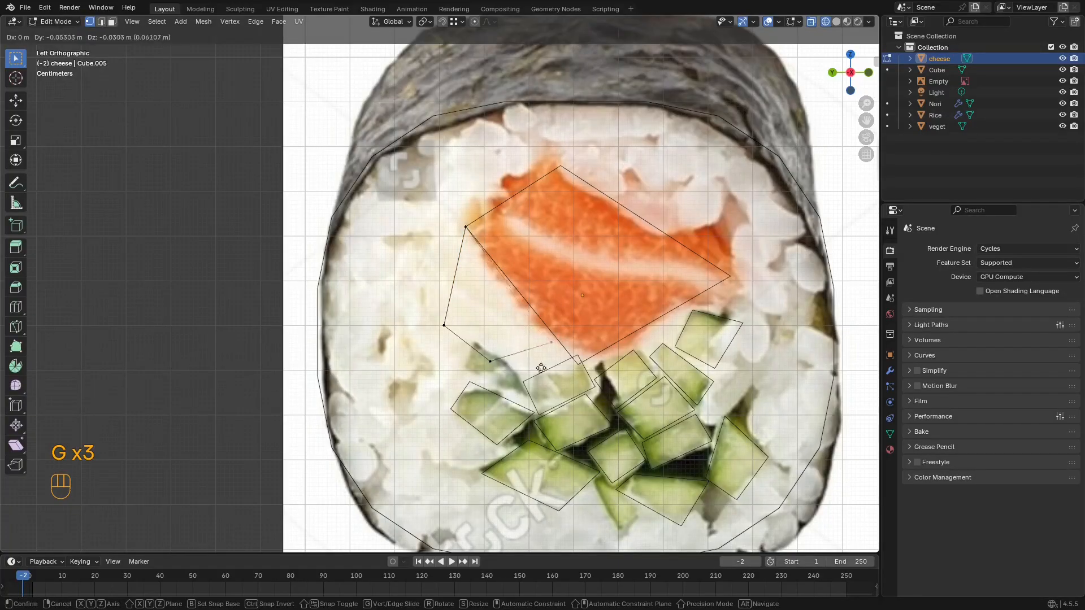
pyautogui.click(566, 387)
pyautogui.press('g')
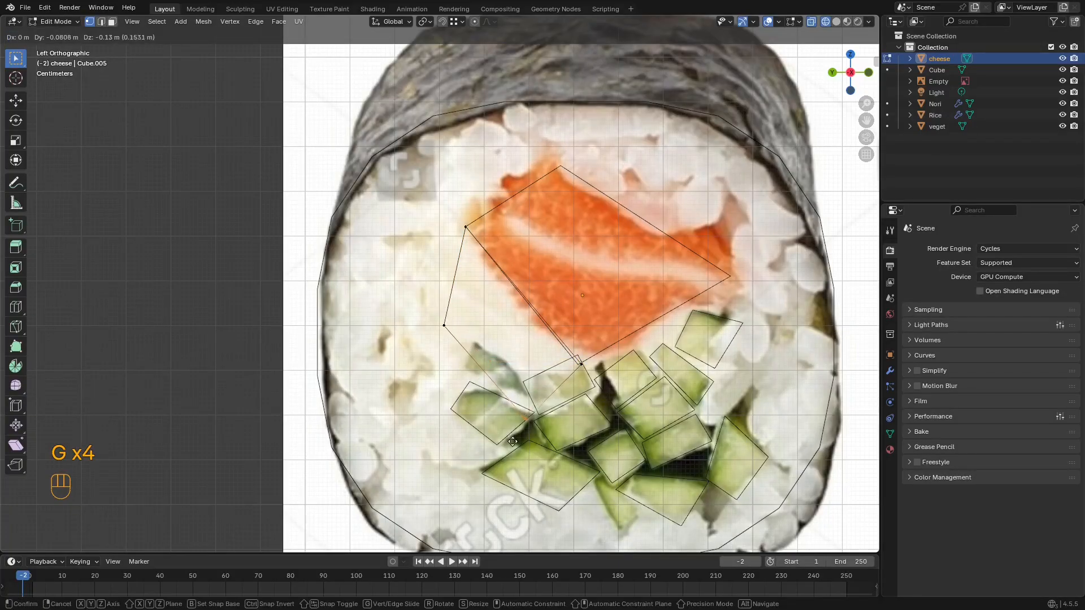
pyautogui.click(514, 440)
pyautogui.press('g')
pyautogui.click(440, 437)
pyautogui.scroll(-4, 440, 436)
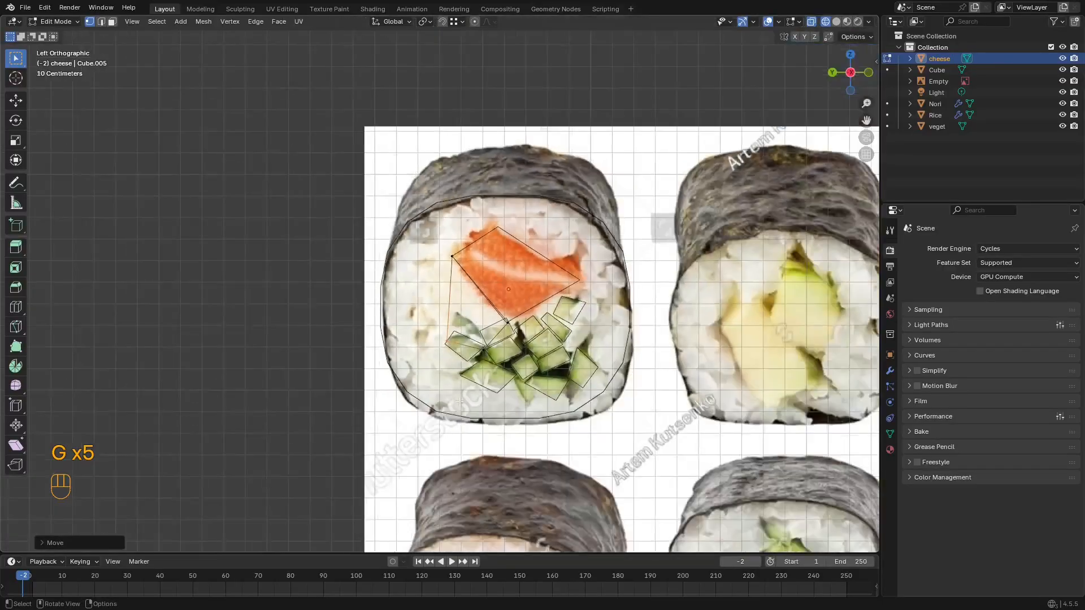
# Step: Select the Rice object and examine it and the fillings inside in wireframe and solid shading
pyautogui.press('z')
pyautogui.keyDown('shift'); pyautogui.moveTo(591, 349); pyautogui.dragTo(591, 339, button='middle'); pyautogui.keyUp('shift')
pyautogui.press('Tab')
pyautogui.scroll(-2, 548, 274)
pyautogui.moveTo(516, 273)
pyautogui.mouseDown(button='middle')
pyautogui.moveTo(547, 274)
pyautogui.moveTo(503, 237)
pyautogui.moveTo(509, 269)
pyautogui.moveTo(521, 247)
pyautogui.moveTo(512, 237)
pyautogui.moveTo(480, 243)
pyautogui.mouseUp(button='middle')
pyautogui.click(537, 240)
pyautogui.press('Tab')
pyautogui.scroll(-1, 535, 241)
pyautogui.press('z')
pyautogui.scroll(3, 502, 237)
pyautogui.scroll(4, 518, 253)
pyautogui.scroll(-3, 518, 253)
pyautogui.press('z')
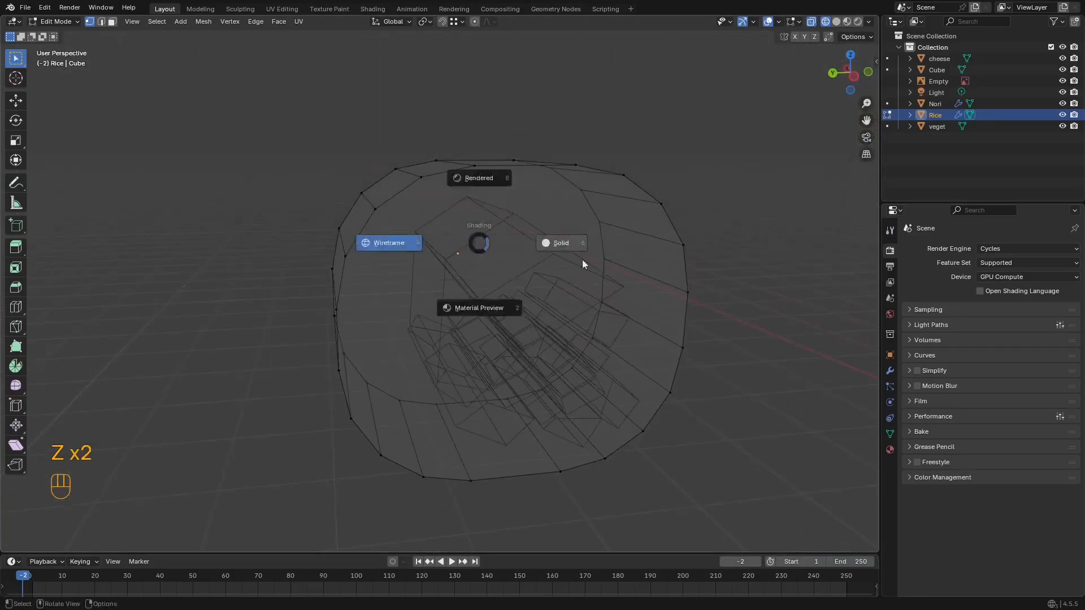
pyautogui.click(582, 259)
pyautogui.moveTo(565, 248)
pyautogui.mouseDown(button='middle')
pyautogui.moveTo(604, 254)
pyautogui.moveTo(572, 267)
pyautogui.moveTo(549, 259)
pyautogui.moveTo(615, 247)
pyautogui.mouseUp(button='middle')
pyautogui.press('Tab')
pyautogui.click(595, 212)
pyautogui.scroll(3, 586, 243)
pyautogui.scroll(3, 577, 247)
pyautogui.scroll(-6, 588, 243)
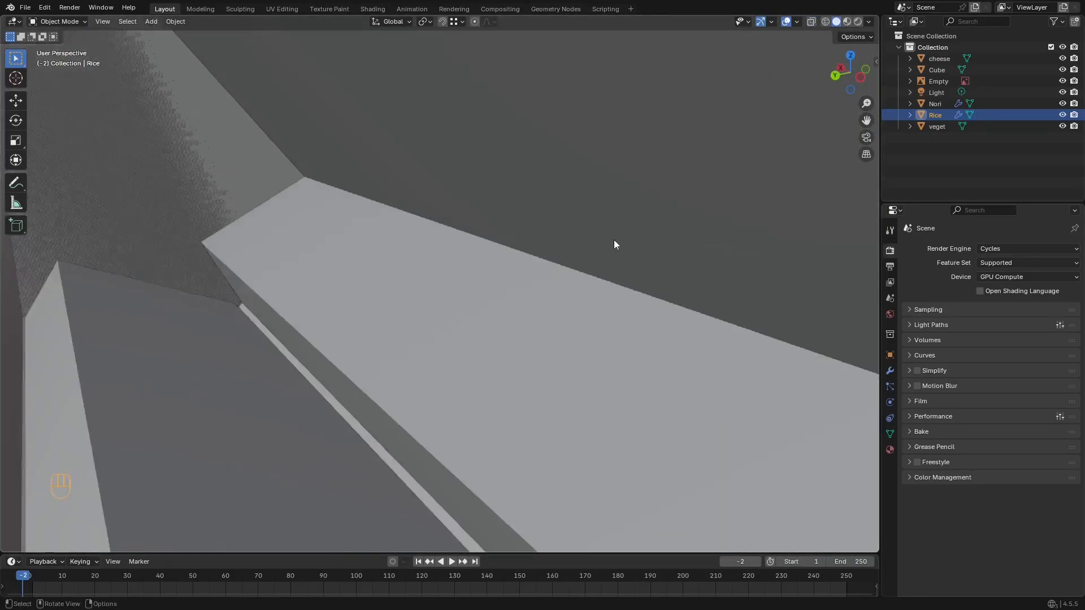
pyautogui.press('Tab')
pyautogui.moveTo(588, 242)
pyautogui.mouseDown(button='middle')
pyautogui.moveTo(568, 234)
pyautogui.moveTo(574, 227)
pyautogui.mouseUp(button='middle')
pyautogui.press('Tab')
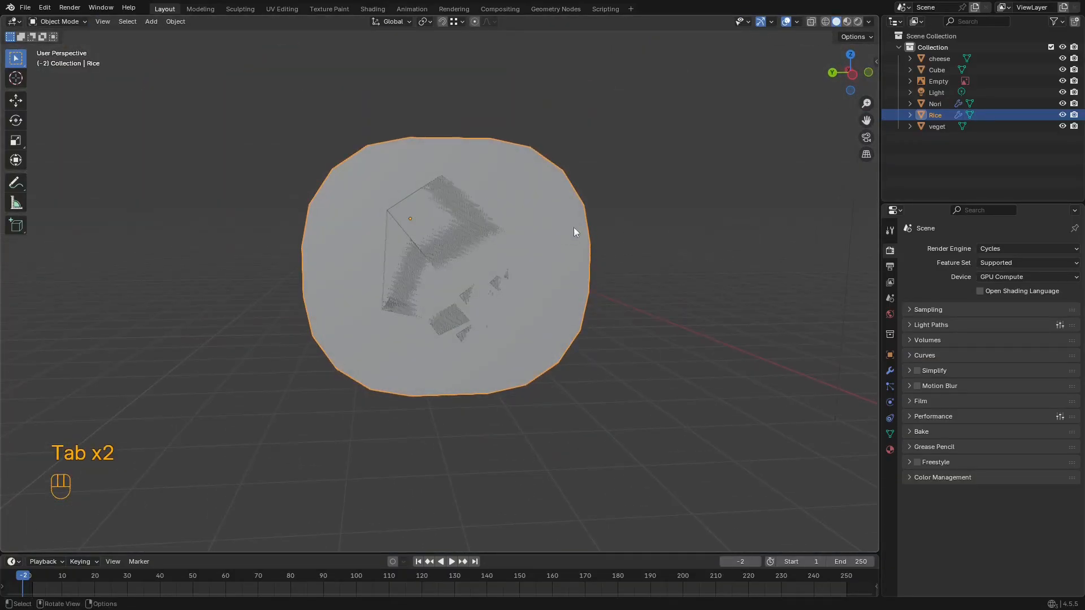
# Step: Inset both end faces of the Rice object by about 0.14 m
pyautogui.press('Tab')
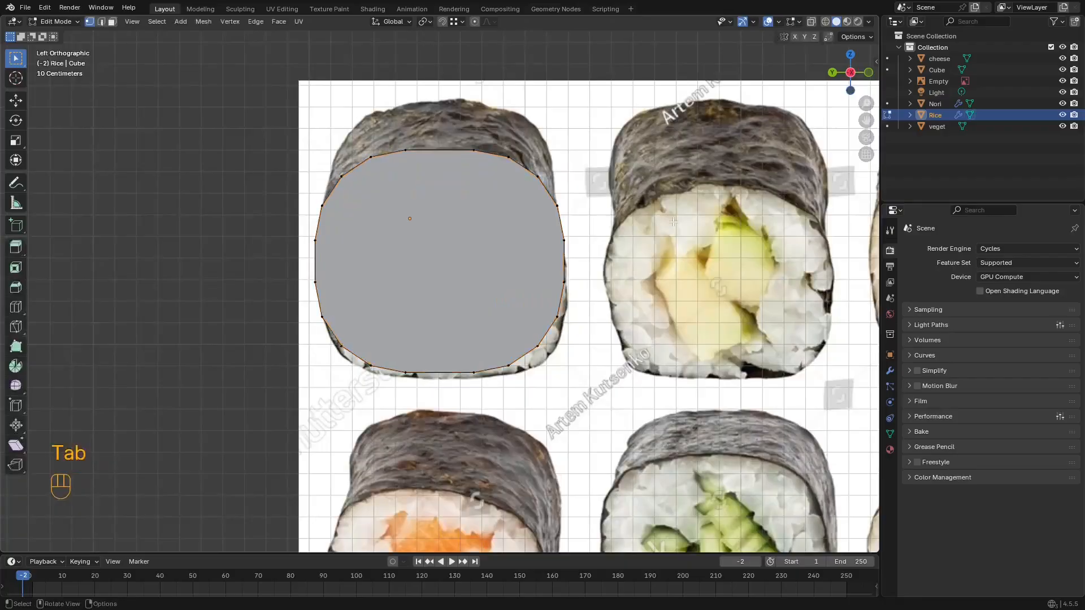
pyautogui.press('z')
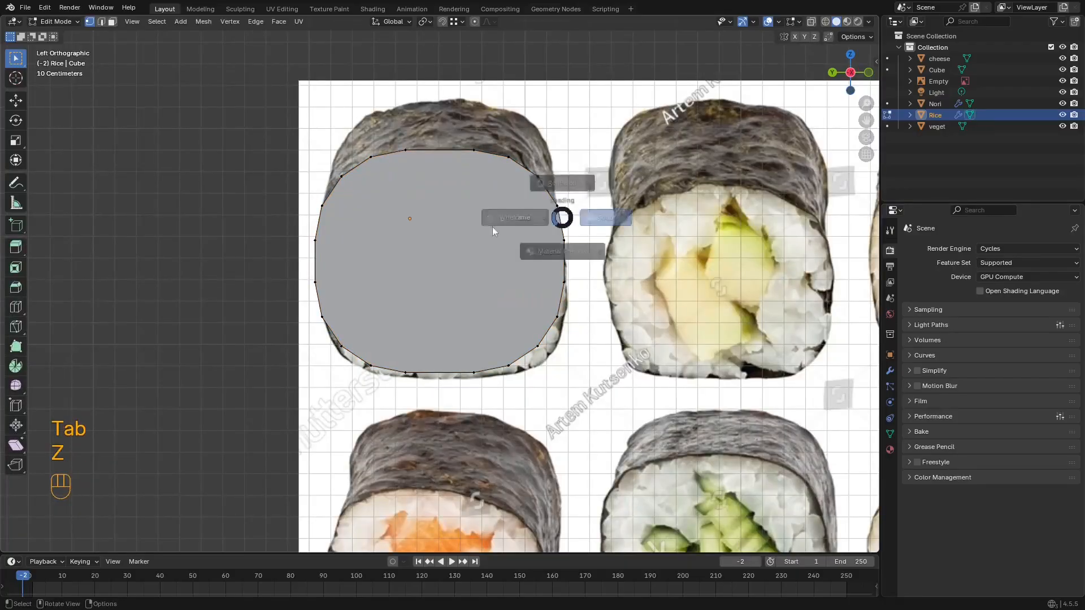
pyautogui.press('3')
pyautogui.moveTo(449, 261); pyautogui.dragTo(467, 273, button='middle')
pyautogui.press('z')
pyautogui.click(493, 272)
pyautogui.click(469, 235)
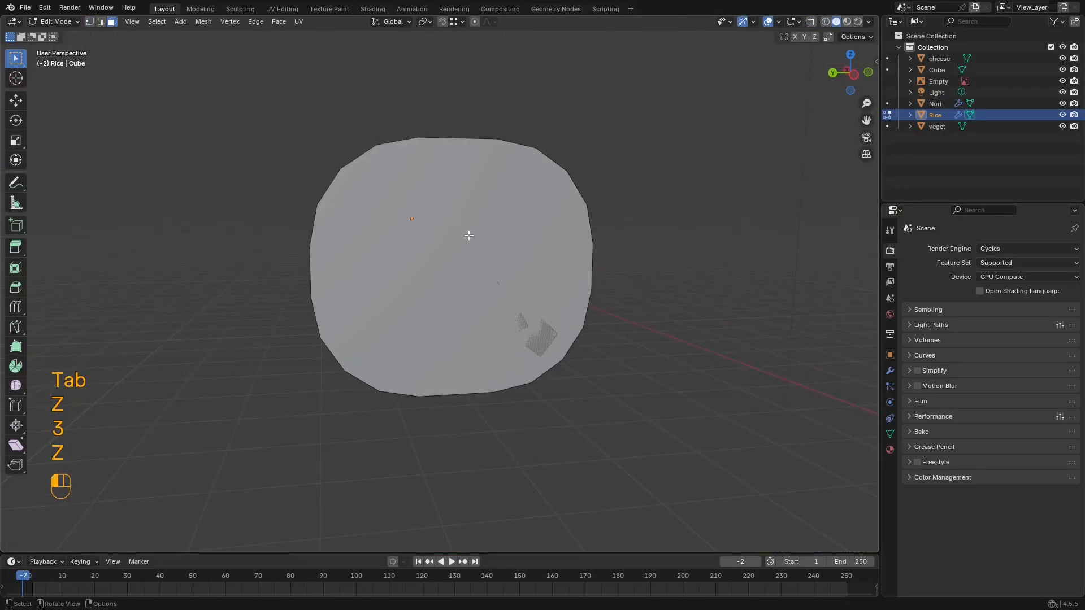
pyautogui.moveTo(469, 235); pyautogui.dragTo(709, 249, button='middle')
pyautogui.keyDown('shift'); pyautogui.click(508, 249); pyautogui.keyUp('shift')
pyautogui.moveTo(508, 250)
pyautogui.mouseDown(button='middle')
pyautogui.moveTo(573, 204)
pyautogui.moveTo(602, 212)
pyautogui.mouseUp(button='middle')
pyautogui.press('z')
pyautogui.click(523, 233)
pyautogui.scroll(1, 585, 226)
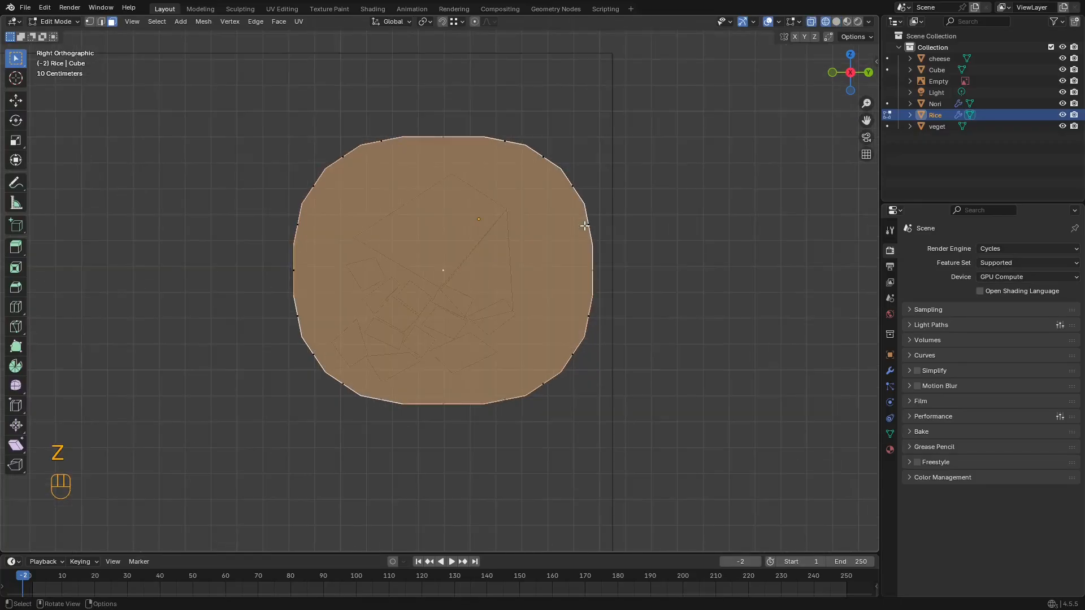
pyautogui.press('i')
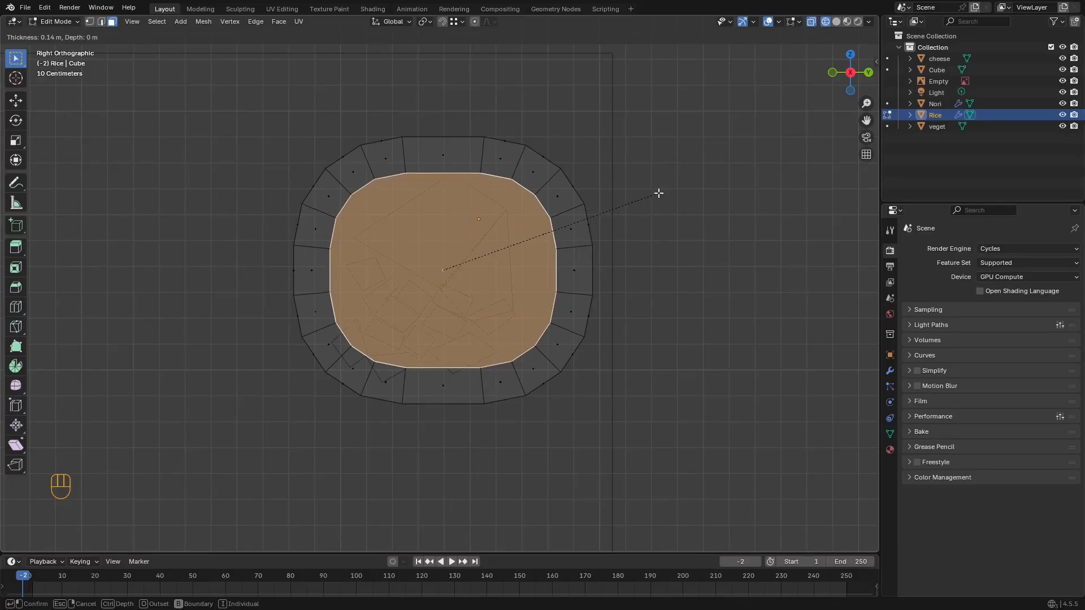
pyautogui.click(659, 193)
# Step: Adjust the inset thickness of the Rice end faces to 0.1387 m
pyautogui.moveTo(659, 193); pyautogui.dragTo(585, 218, button='middle')
pyautogui.press('z')
pyautogui.click(716, 250)
pyautogui.moveTo(629, 249)
pyautogui.mouseDown(button='middle')
pyautogui.moveTo(669, 244)
pyautogui.moveTo(608, 232)
pyautogui.moveTo(625, 229)
pyautogui.moveTo(515, 235)
pyautogui.moveTo(602, 242)
pyautogui.moveTo(553, 265)
pyautogui.mouseUp(button='middle')
pyautogui.press('z')
pyautogui.click(511, 242)
pyautogui.press('z')
pyautogui.click(554, 242)
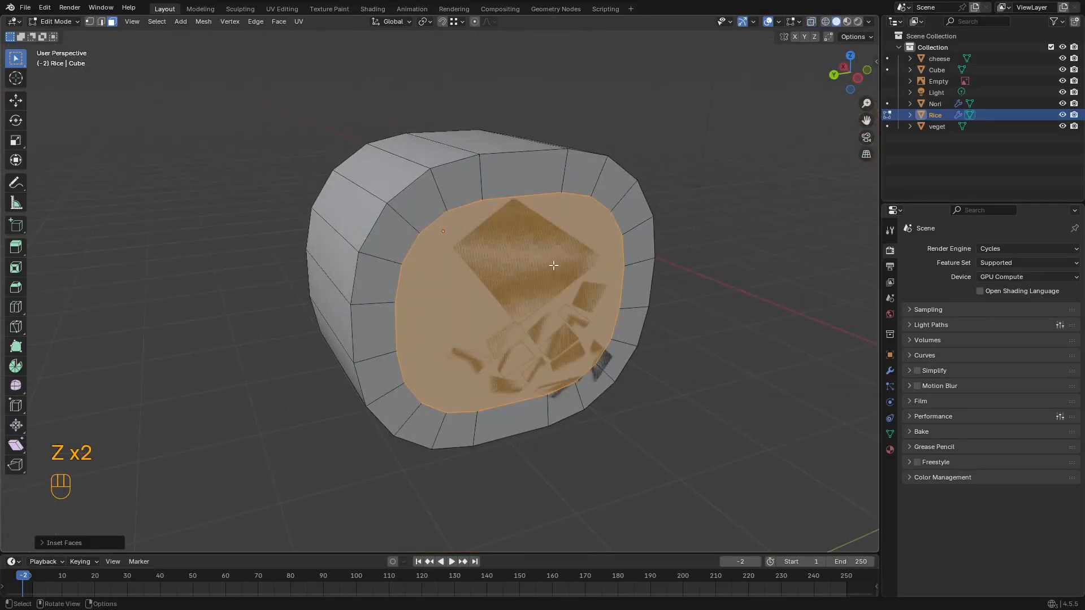
pyautogui.click(61, 543)
pyautogui.moveTo(125, 473)
pyautogui.keyDown('shift'); pyautogui.mouseDown()
pyautogui.moveTo(135, 472)
pyautogui.moveTo(107, 473)
pyautogui.moveTo(130, 472)
pyautogui.mouseUp(); pyautogui.keyUp('shift')
pyautogui.keyDown('alt'); pyautogui.moveTo(482, 295); pyautogui.dragTo(484, 259, button='middle'); pyautogui.keyUp('alt')
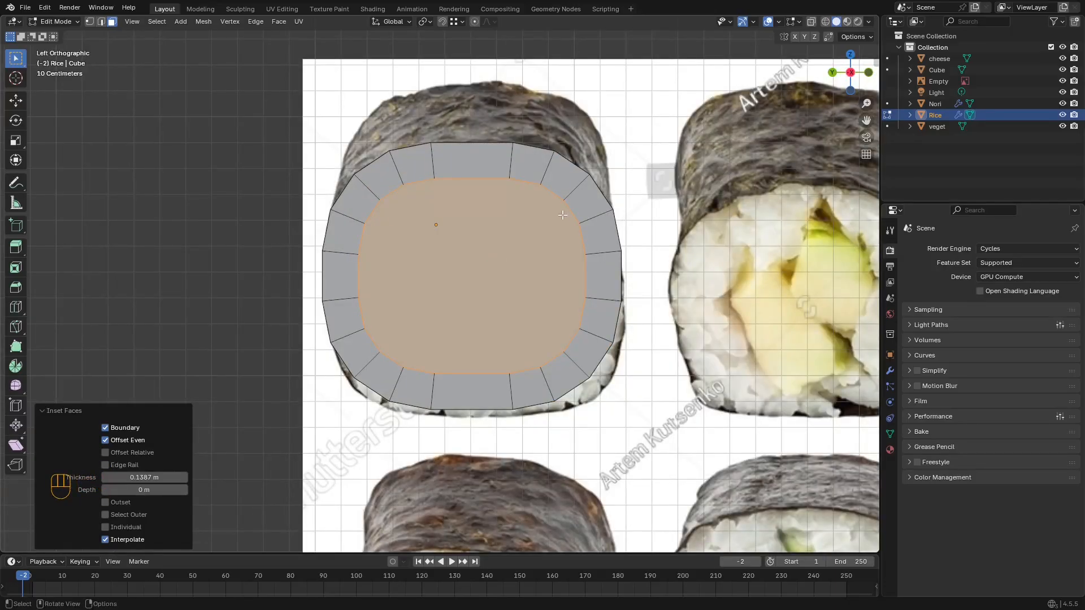
# Step: Bridge the two inset end faces to open a hole through the Rice object
pyautogui.moveTo(563, 215); pyautogui.dragTo(566, 210, button='middle')
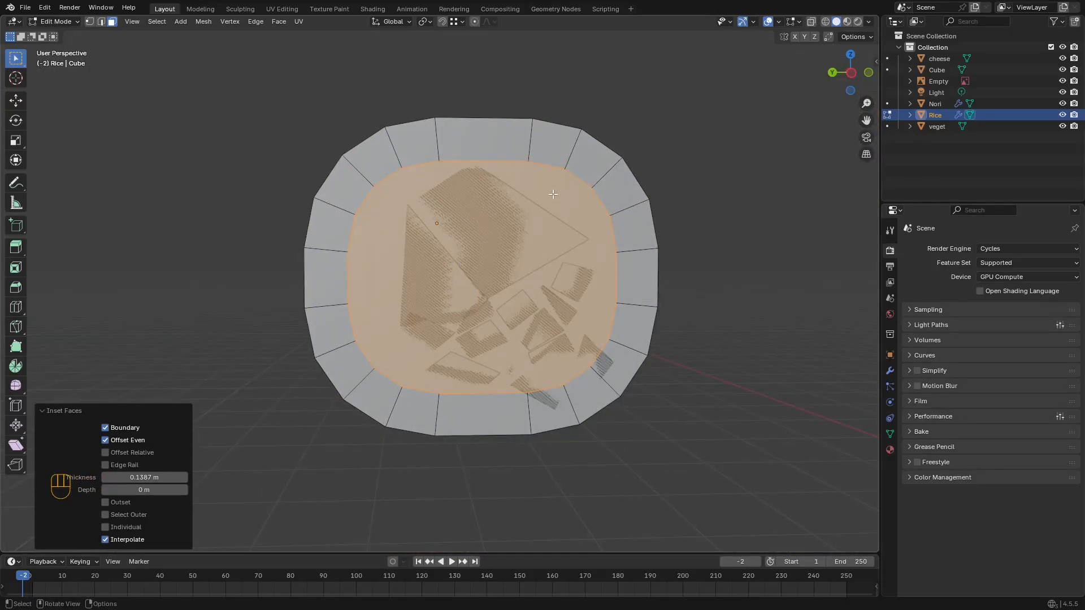
pyautogui.rightClick(552, 194)
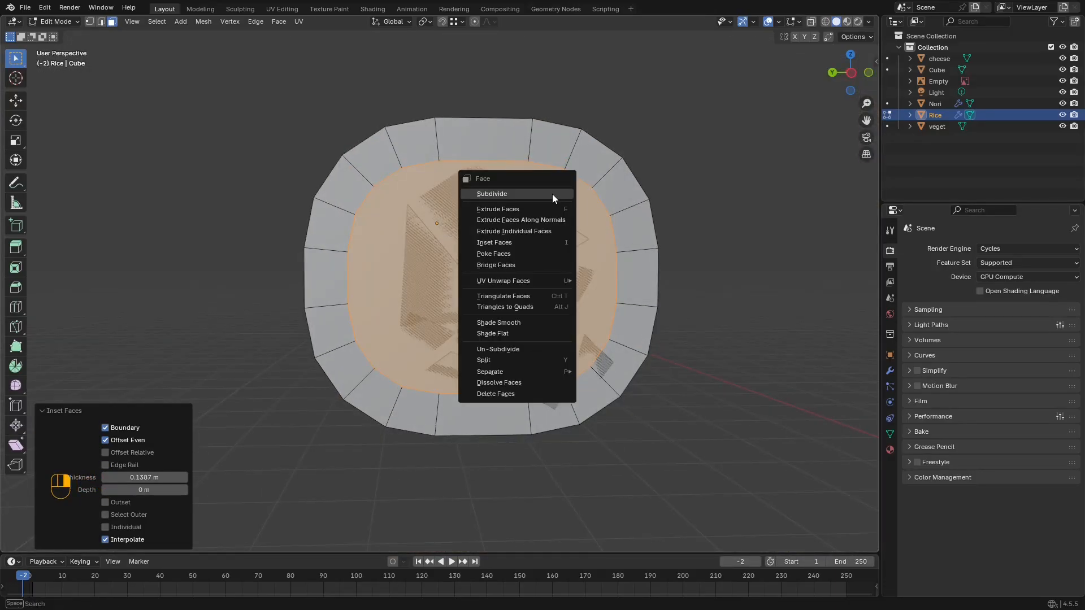
pyautogui.click(503, 260)
pyautogui.moveTo(499, 245)
pyautogui.mouseDown(button='middle')
pyautogui.moveTo(543, 249)
pyautogui.moveTo(475, 251)
pyautogui.moveTo(487, 239)
pyautogui.mouseUp(button='middle')
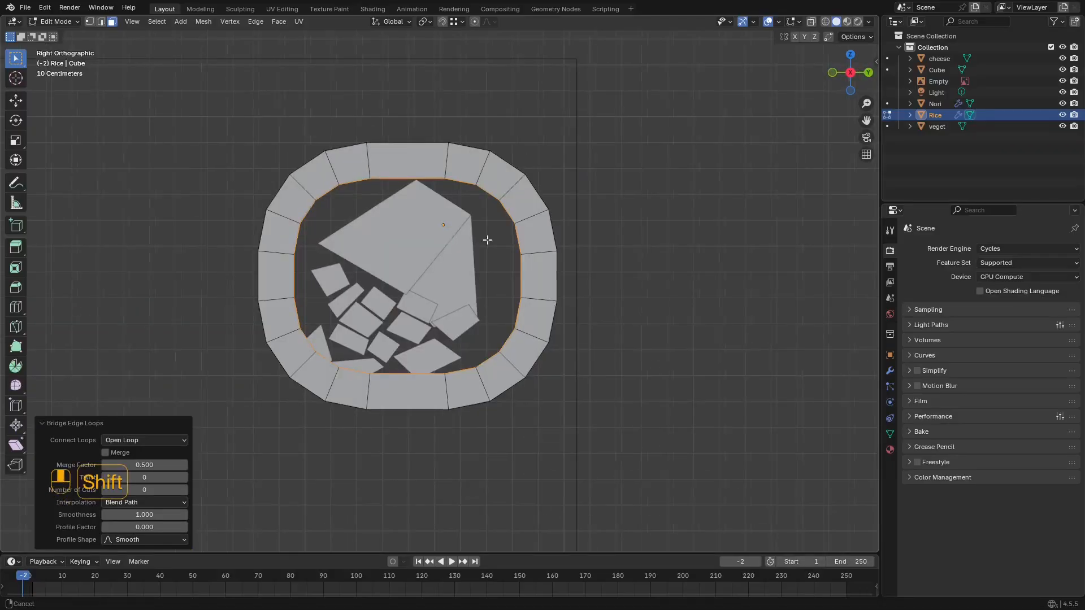
pyautogui.press('Tab')
pyautogui.press('Tab')
# Step: Move the two uppermost vertices of the Rice hole's rim onto the salmon block's outer edge and top corner
pyautogui.scroll(4, 526, 221)
pyautogui.press('z')
pyautogui.scroll(-3, 412, 196)
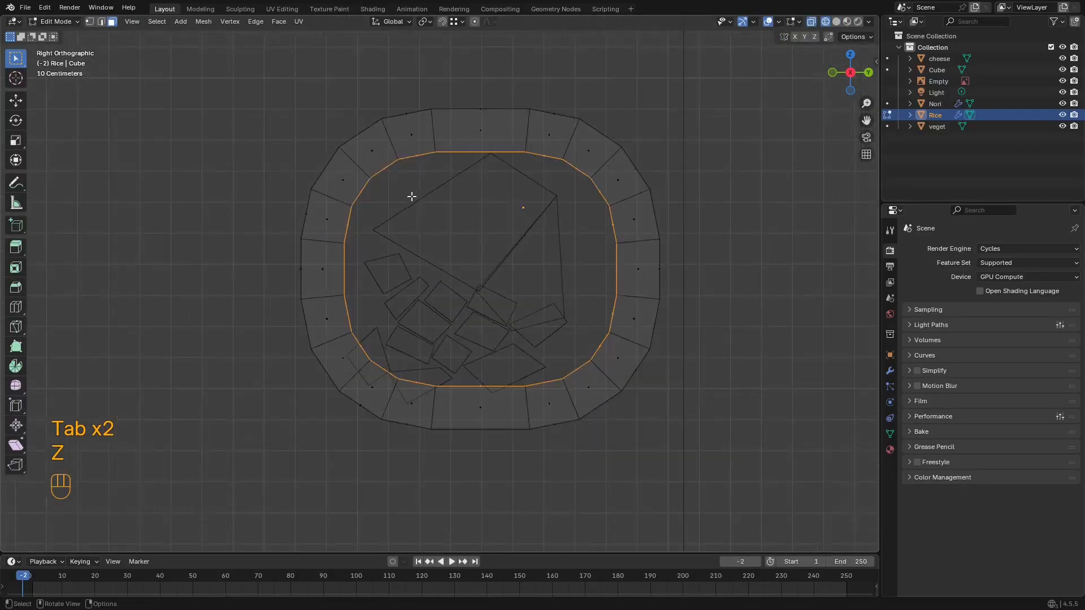
pyautogui.press('1')
pyautogui.moveTo(460, 138); pyautogui.dragTo(421, 162)
pyautogui.keyDown('shift'); pyautogui.moveTo(451, 180); pyautogui.dragTo(456, 231, button='middle'); pyautogui.keyUp('shift')
pyautogui.scroll(5, 456, 232)
pyautogui.press('g')
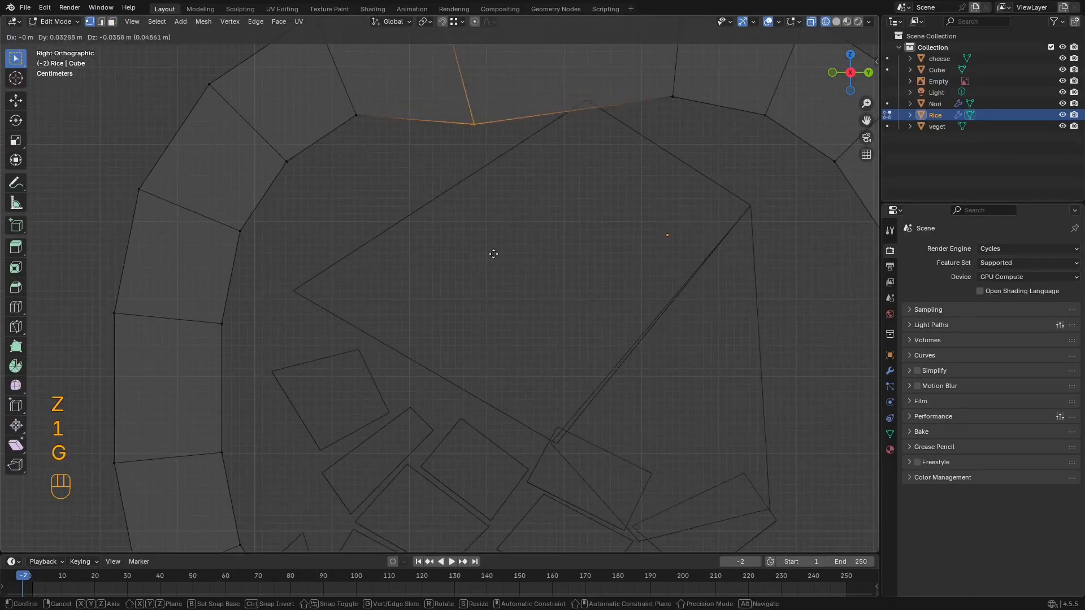
pyautogui.click(509, 281)
pyautogui.moveTo(701, 79); pyautogui.dragTo(627, 125)
pyautogui.press('g')
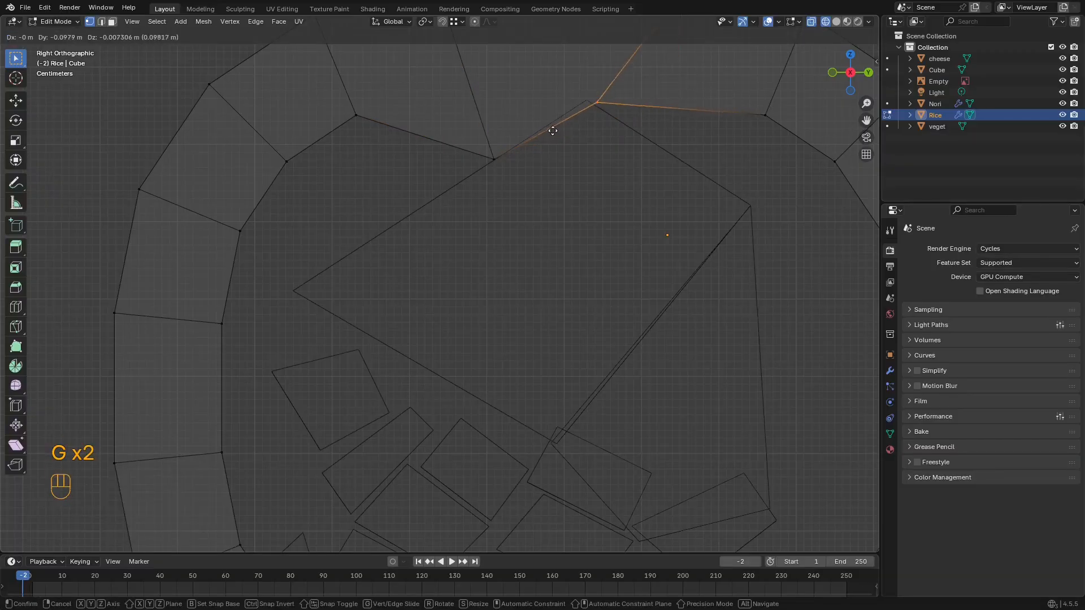
pyautogui.click(537, 133)
# Step: Move the next two rim vertices to the corner shared by salmon and cheese and just below it on the cheese's outer edge
pyautogui.keyDown('shift'); pyautogui.moveTo(607, 140); pyautogui.dragTo(416, 217, button='middle'); pyautogui.keyUp('shift')
pyautogui.moveTo(625, 155); pyautogui.dragTo(556, 230)
pyautogui.press('g')
pyautogui.click(540, 314)
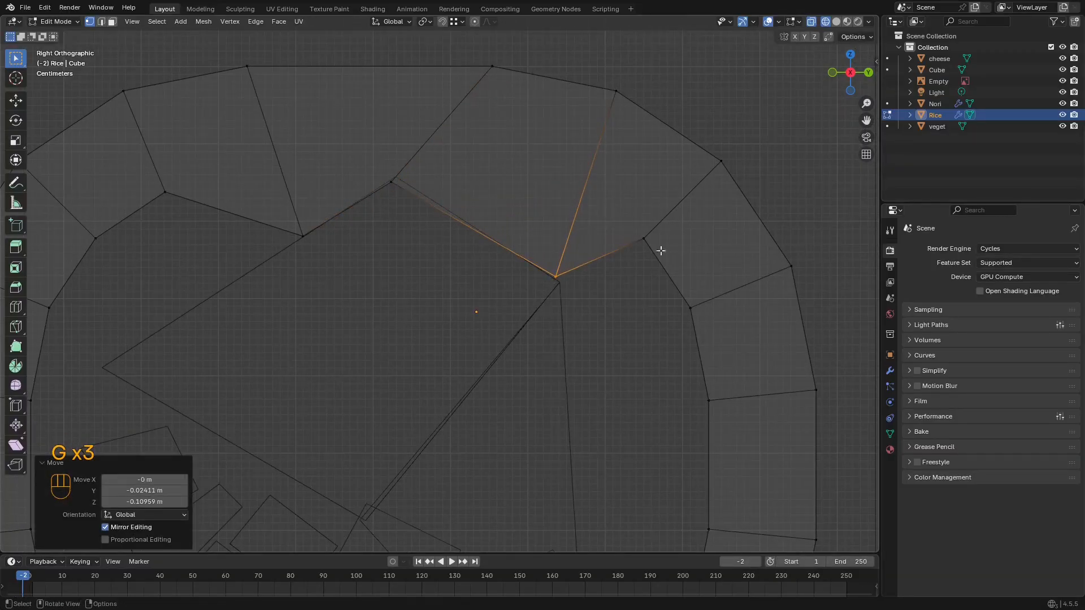
pyautogui.moveTo(677, 224); pyautogui.dragTo(614, 280)
pyautogui.press('g')
pyautogui.click(535, 348)
# Step: Move the next three rim vertices of the Rice hole along the cheese block's outer edge down to its lower corner
pyautogui.moveTo(724, 283); pyautogui.dragTo(659, 325)
pyautogui.keyDown('shift'); pyautogui.moveTo(671, 313); pyautogui.dragTo(699, 201, button='middle'); pyautogui.keyUp('shift')
pyautogui.press('g')
pyautogui.click(570, 301)
pyautogui.moveTo(783, 278); pyautogui.dragTo(678, 328)
pyautogui.keyDown('shift'); pyautogui.moveTo(668, 318); pyautogui.dragTo(744, 206, button='middle'); pyautogui.keyUp('shift')
pyautogui.press('g')
pyautogui.click(598, 281)
pyautogui.keyDown('shift'); pyautogui.moveTo(598, 280); pyautogui.dragTo(471, 207, button='middle'); pyautogui.keyUp('shift')
pyautogui.press('g')
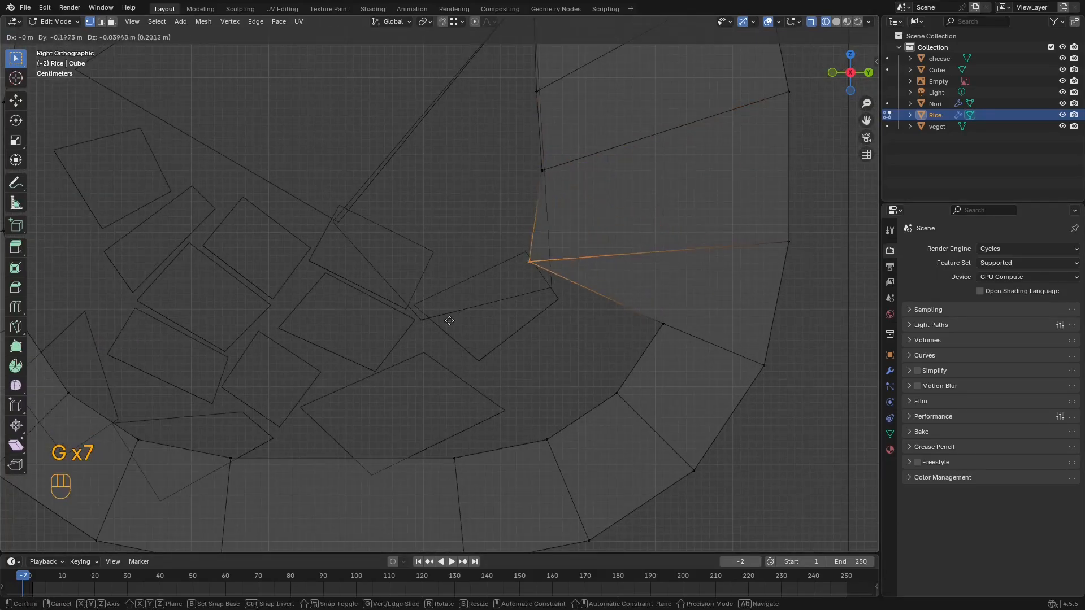
pyautogui.click(476, 343)
# Step: Move the next two rim vertices onto the lower outer edge of the cucumber block under the cheese
pyautogui.click(662, 324)
pyautogui.press('g')
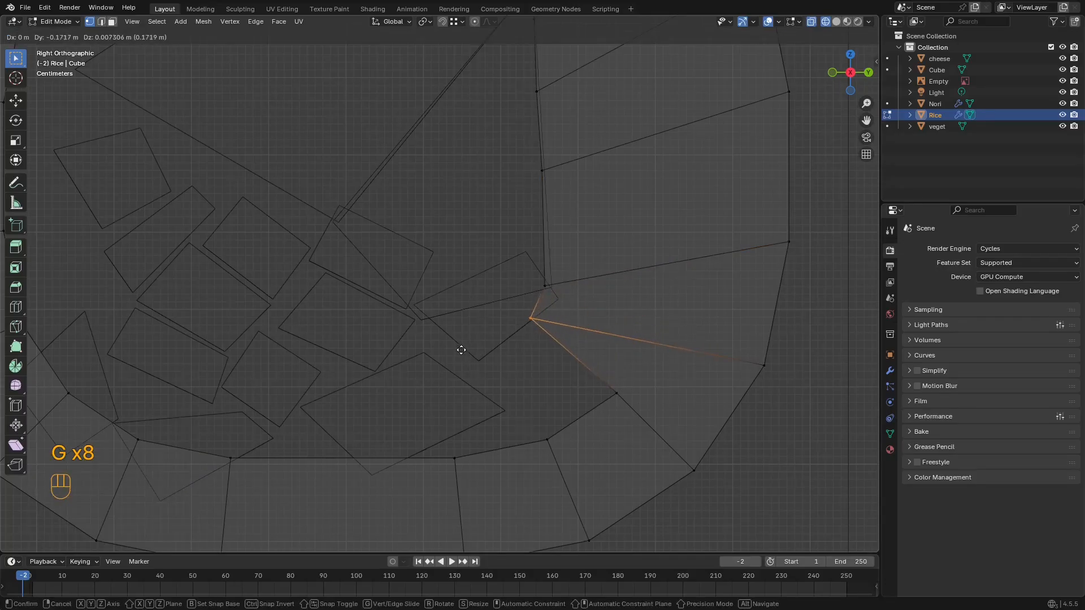
pyautogui.click(459, 350)
pyautogui.keyDown('shift'); pyautogui.moveTo(637, 374); pyautogui.dragTo(665, 316, button='middle'); pyautogui.keyUp('shift')
pyautogui.moveTo(719, 312); pyautogui.dragTo(613, 361)
pyautogui.press('g')
pyautogui.click(495, 307)
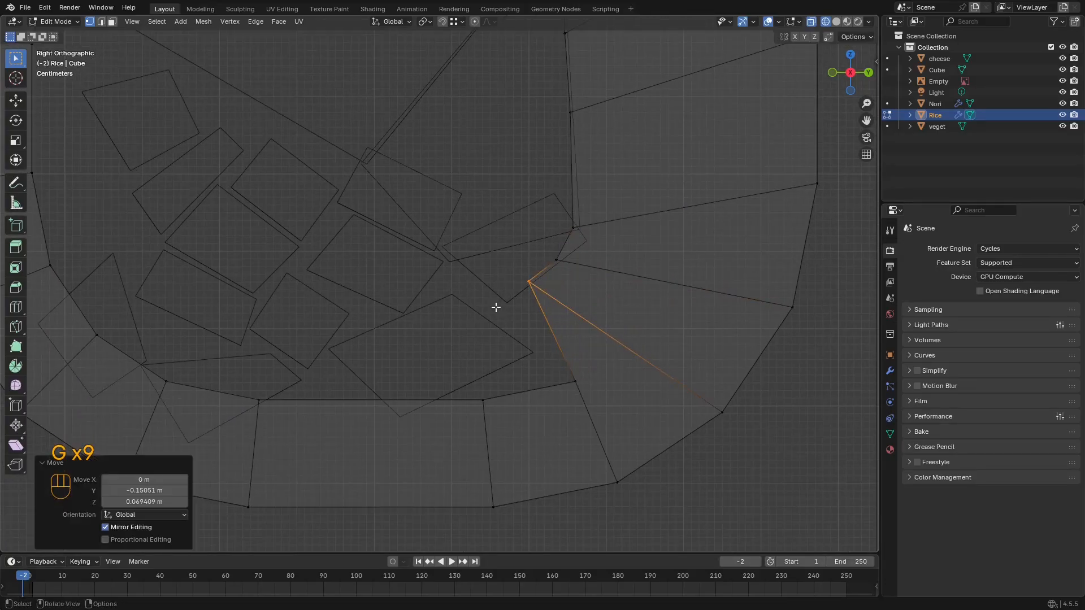
# Step: Move the next two rim vertices of the Rice hole onto the outer and bottom corners of the large lower cucumber block
pyautogui.keyDown('shift'); pyautogui.moveTo(614, 355); pyautogui.dragTo(651, 312, button='middle'); pyautogui.keyUp('shift')
pyautogui.moveTo(652, 312); pyautogui.dragTo(568, 357)
pyautogui.press('g')
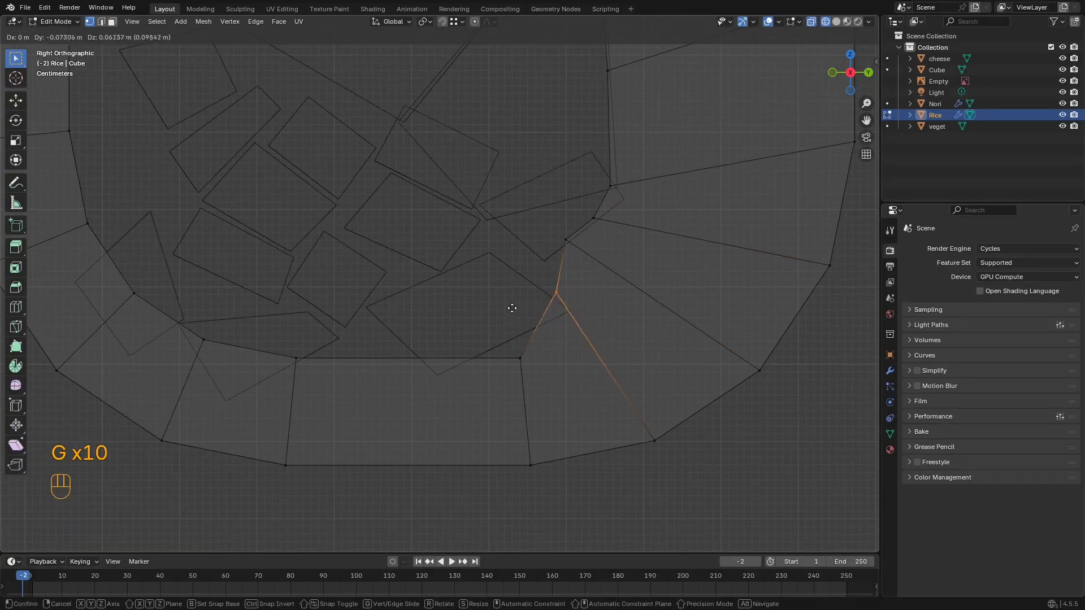
pyautogui.click(502, 291)
pyautogui.keyDown('shift'); pyautogui.moveTo(507, 302); pyautogui.dragTo(551, 261, button='middle'); pyautogui.keyUp('shift')
pyautogui.moveTo(592, 307); pyautogui.dragTo(519, 343)
pyautogui.press('g')
pyautogui.click(503, 332)
pyautogui.keyDown('shift'); pyautogui.moveTo(509, 325); pyautogui.dragTo(551, 307, button='middle'); pyautogui.keyUp('shift')
pyautogui.press('g')
pyautogui.click(488, 334)
pyautogui.press('g')
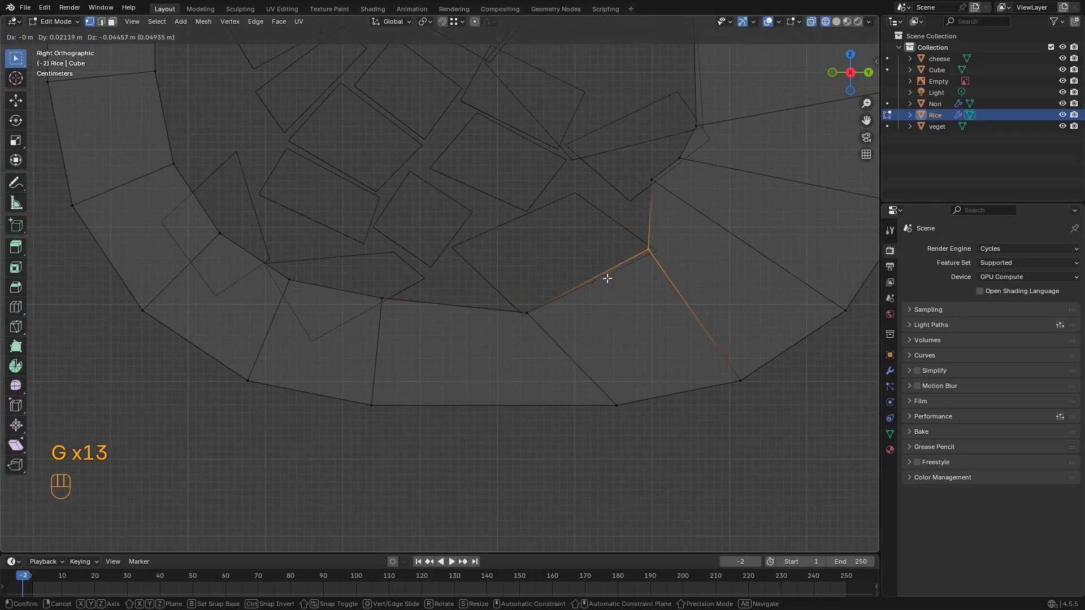
pyautogui.click(609, 279)
# Step: Move one rim vertex into the notch beside the large lower cucumber block and the next onto the neighbouring block's bottom corner
pyautogui.moveTo(512, 269)
pyautogui.keyDown('shift'); pyautogui.mouseDown(button='middle')
pyautogui.moveTo(678, 264)
pyautogui.moveTo(519, 286)
pyautogui.mouseUp(button='middle'); pyautogui.keyUp('shift')
pyautogui.moveTo(515, 267); pyautogui.dragTo(427, 337)
pyautogui.press('g')
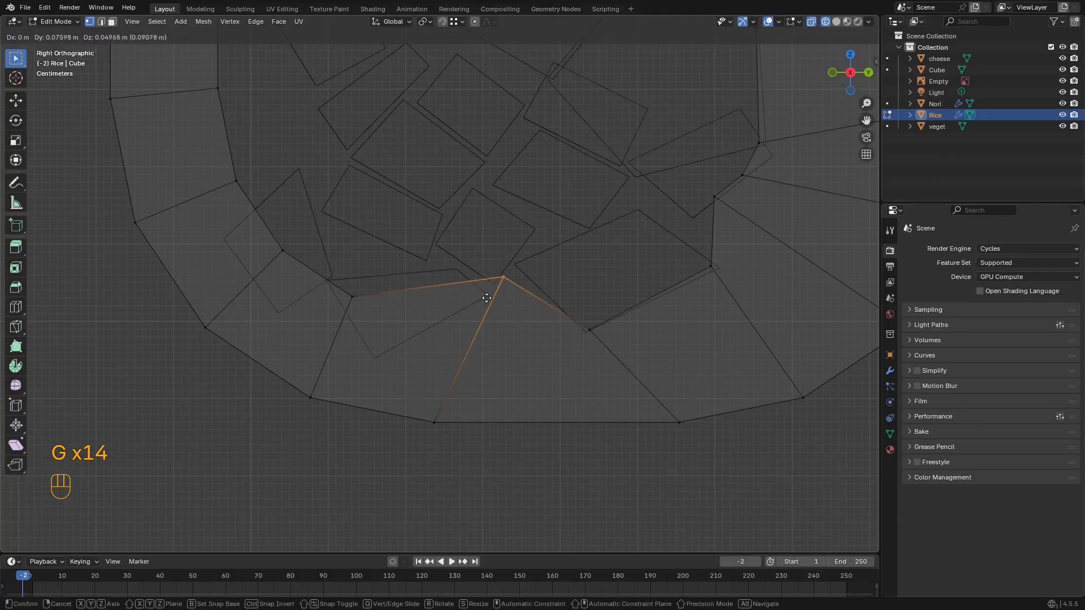
pyautogui.click(488, 295)
pyautogui.keyDown('shift'); pyautogui.moveTo(495, 292); pyautogui.dragTo(596, 249, button='middle'); pyautogui.keyUp('shift')
pyautogui.moveTo(541, 214); pyautogui.dragTo(441, 294)
pyautogui.press('g')
pyautogui.click(466, 348)
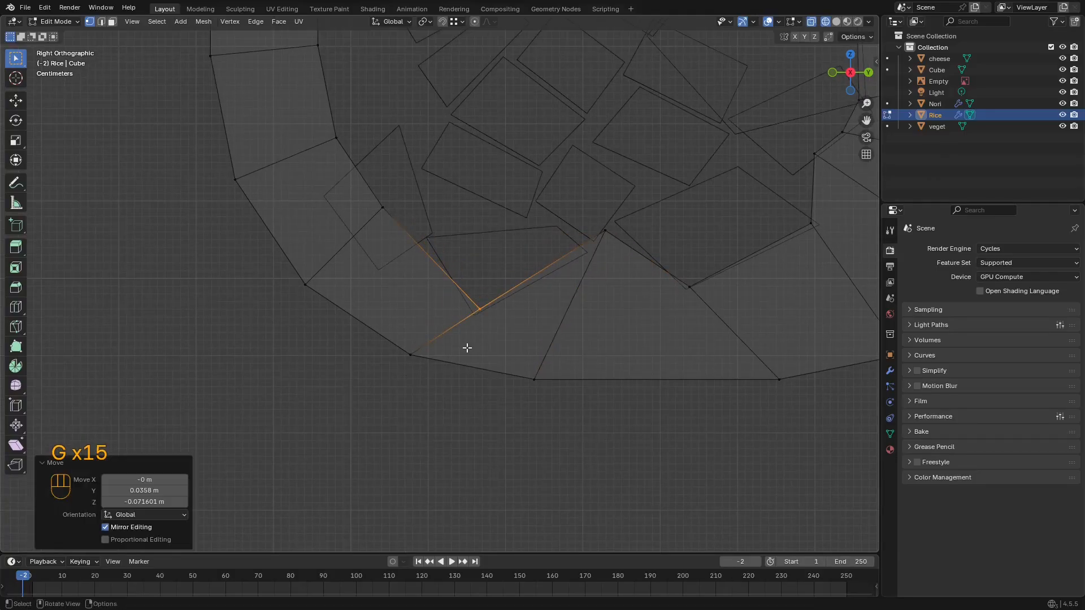
# Step: Fit the next two rim vertices around the lower outer cucumber block, one near its inner lower corner and one on its outer corner
pyautogui.moveTo(368, 236); pyautogui.dragTo(370, 236)
pyautogui.press('g')
pyautogui.click(410, 268)
pyautogui.keyDown('shift'); pyautogui.moveTo(407, 269); pyautogui.dragTo(528, 351, button='middle'); pyautogui.keyUp('shift')
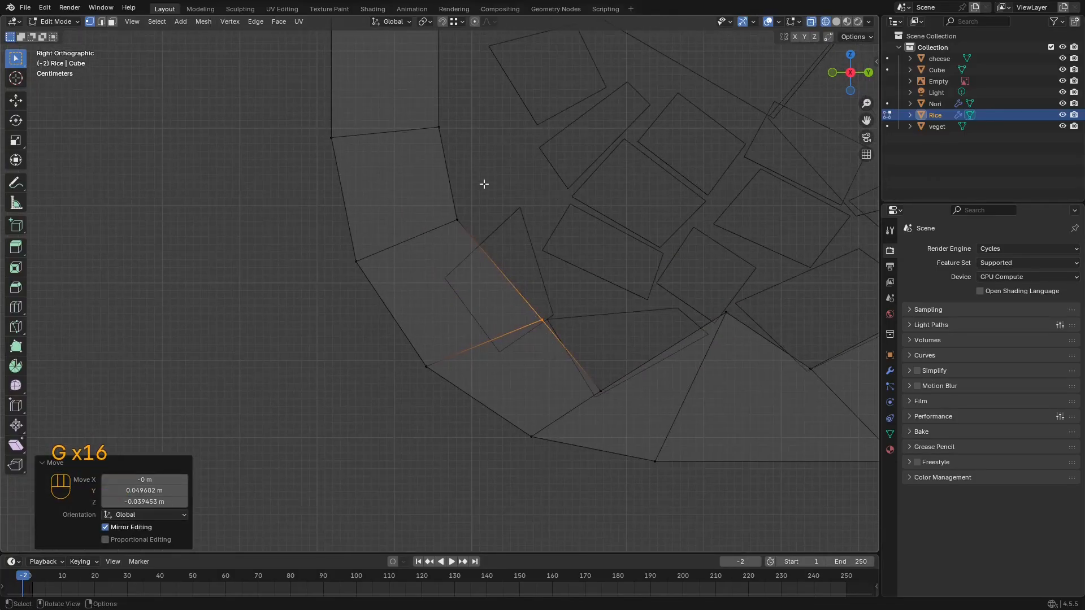
pyautogui.moveTo(484, 183); pyautogui.dragTo(425, 249)
pyautogui.press('g')
pyautogui.click(416, 316)
pyautogui.moveTo(581, 293); pyautogui.dragTo(504, 341)
pyautogui.press('g')
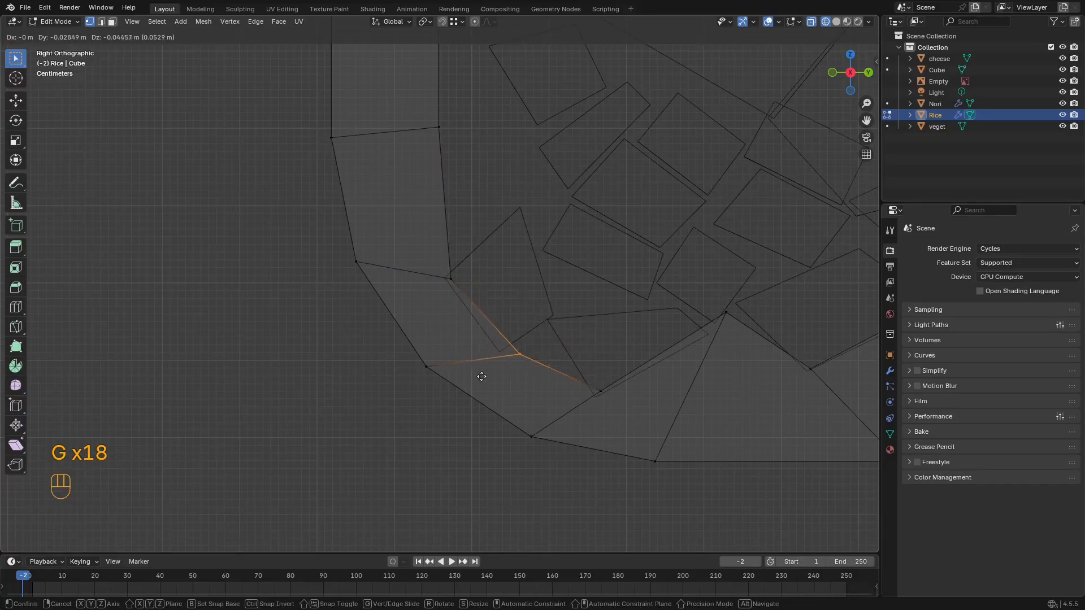
pyautogui.click(499, 352)
# Step: Move the next two rim vertices into the notch below the uppermost cucumber block and onto that block's outer corner
pyautogui.keyDown('shift'); pyautogui.moveTo(532, 302); pyautogui.dragTo(505, 395, button='middle'); pyautogui.keyUp('shift')
pyautogui.moveTo(430, 197); pyautogui.dragTo(390, 244)
pyautogui.press('g')
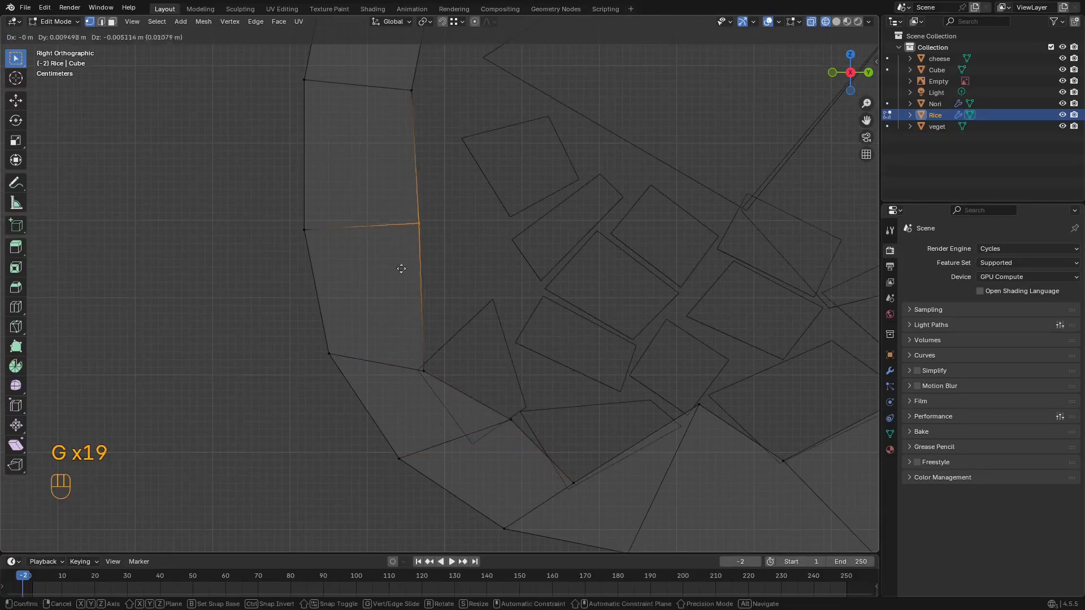
pyautogui.click(497, 307)
pyautogui.keyDown('shift'); pyautogui.moveTo(509, 227); pyautogui.dragTo(491, 354, button='middle'); pyautogui.keyUp('shift')
pyautogui.moveTo(465, 203); pyautogui.dragTo(361, 262)
pyautogui.press('g')
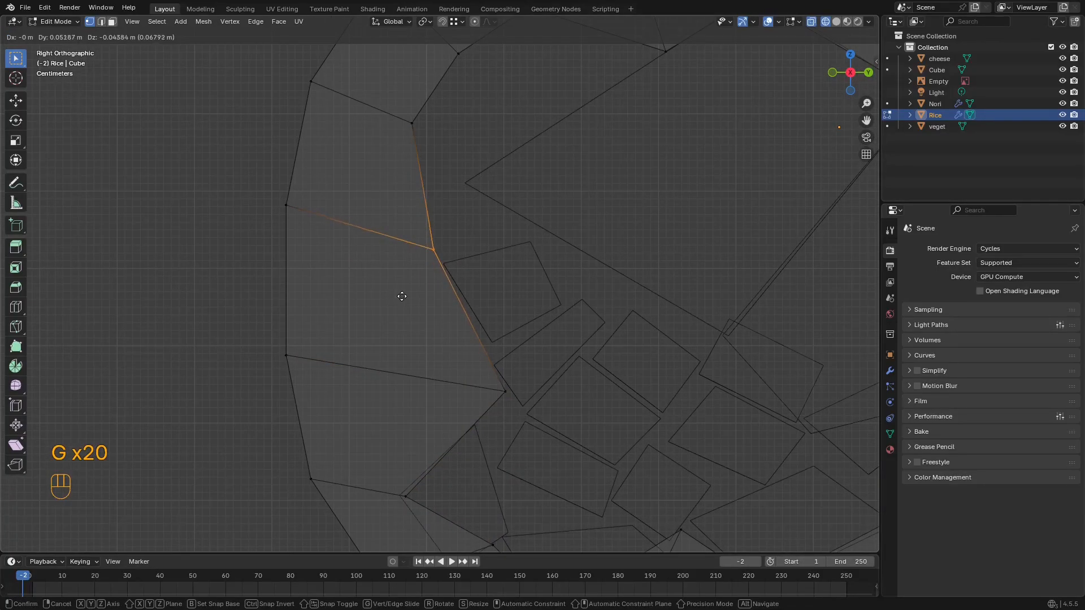
pyautogui.click(405, 304)
pyautogui.moveTo(579, 332); pyautogui.dragTo(505, 408)
pyautogui.press('g')
pyautogui.click(495, 409)
pyautogui.keyDown('shift'); pyautogui.moveTo(486, 267); pyautogui.dragTo(485, 348, button='middle'); pyautogui.keyUp('shift')
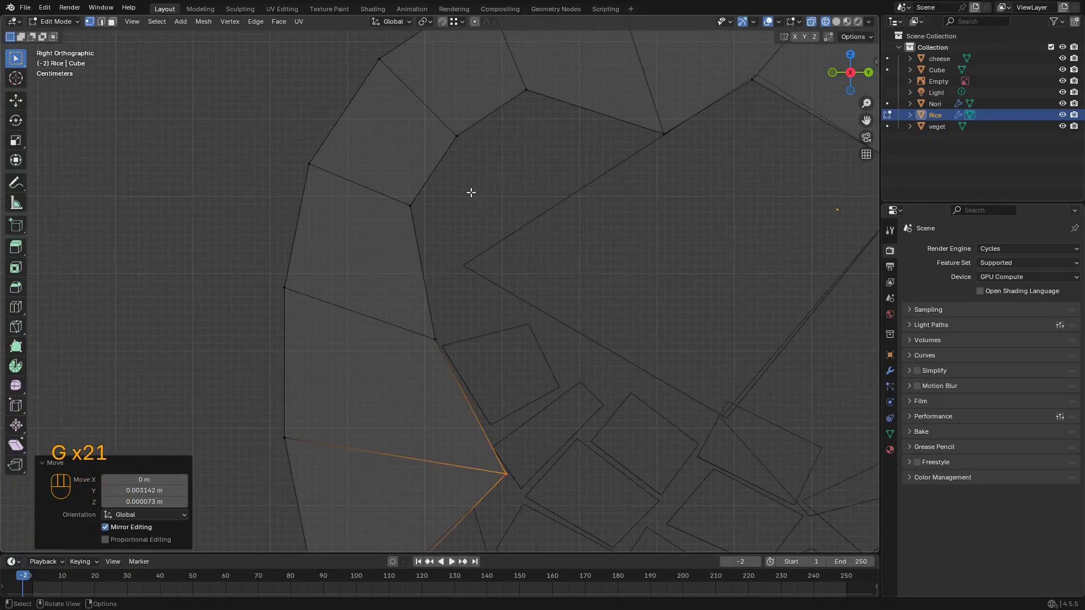
# Step: Move the remaining three rim vertices onto the uppermost cucumber block's top corner and along the salmon block's adjoining edge
pyautogui.moveTo(463, 198); pyautogui.dragTo(382, 263)
pyautogui.press('g')
pyautogui.click(490, 383)
pyautogui.moveTo(510, 114); pyautogui.dragTo(399, 177)
pyautogui.press('g')
pyautogui.click(456, 278)
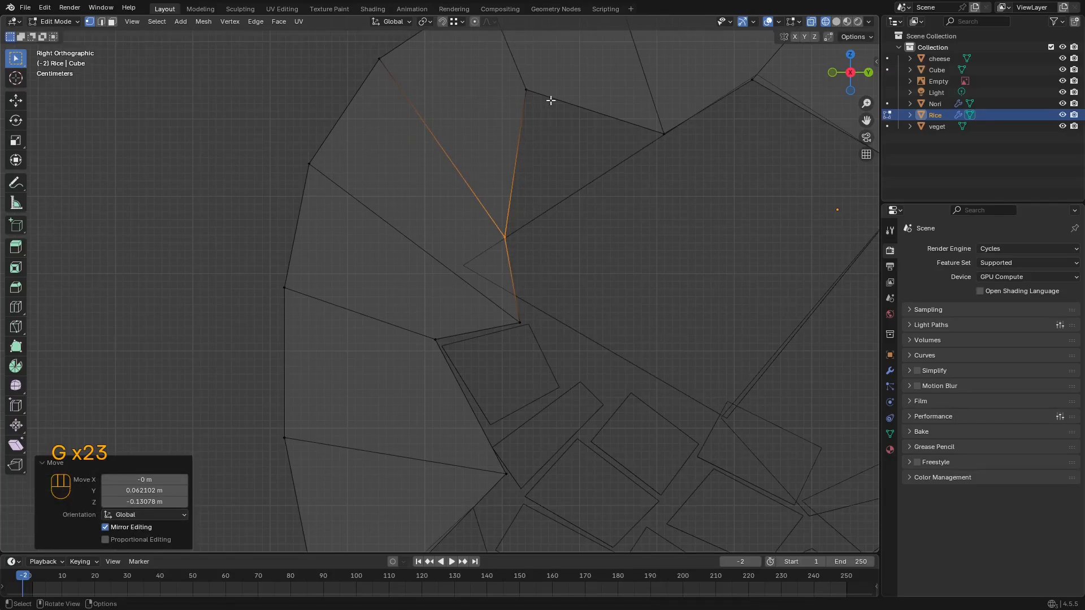
pyautogui.moveTo(552, 100); pyautogui.dragTo(495, 134)
pyautogui.press('g')
pyautogui.click(531, 226)
pyautogui.scroll(-5, 506, 189)
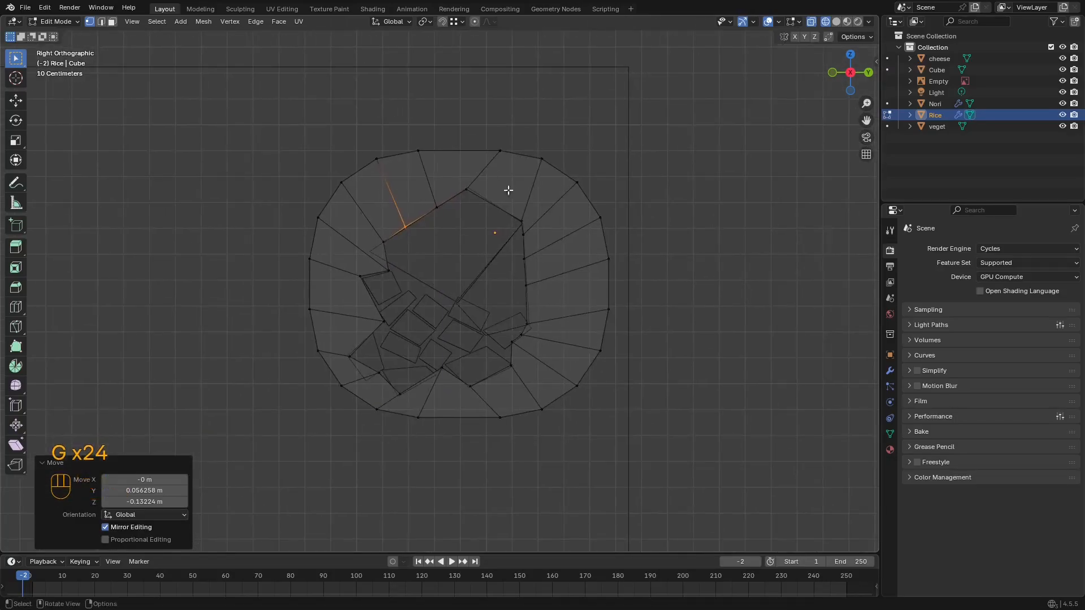
# Step: Return the Rice to Object Mode in solid shading and select the cheese block in the Left orthographic view
pyautogui.hotkey('shift', 'z')
pyautogui.press('Tab')
pyautogui.moveTo(549, 259); pyautogui.dragTo(485, 261, button='middle')
pyautogui.click(364, 265)
pyautogui.keyDown('shift'); pyautogui.moveTo(363, 265); pyautogui.dragTo(523, 249, button='middle'); pyautogui.keyUp('shift')
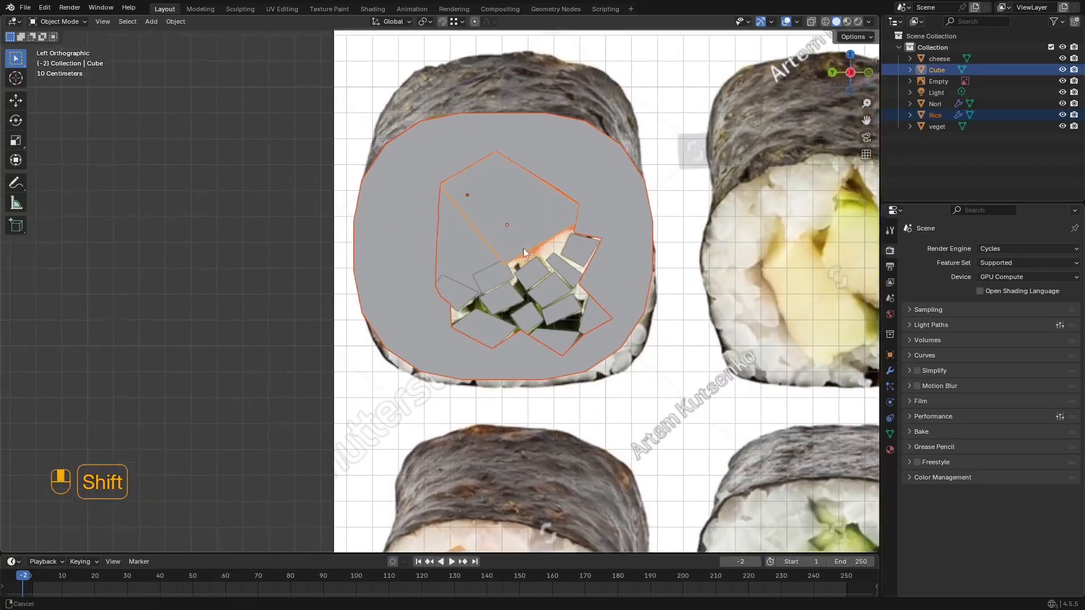
pyautogui.press('z')
pyautogui.press('z')
pyautogui.scroll(4, 474, 245)
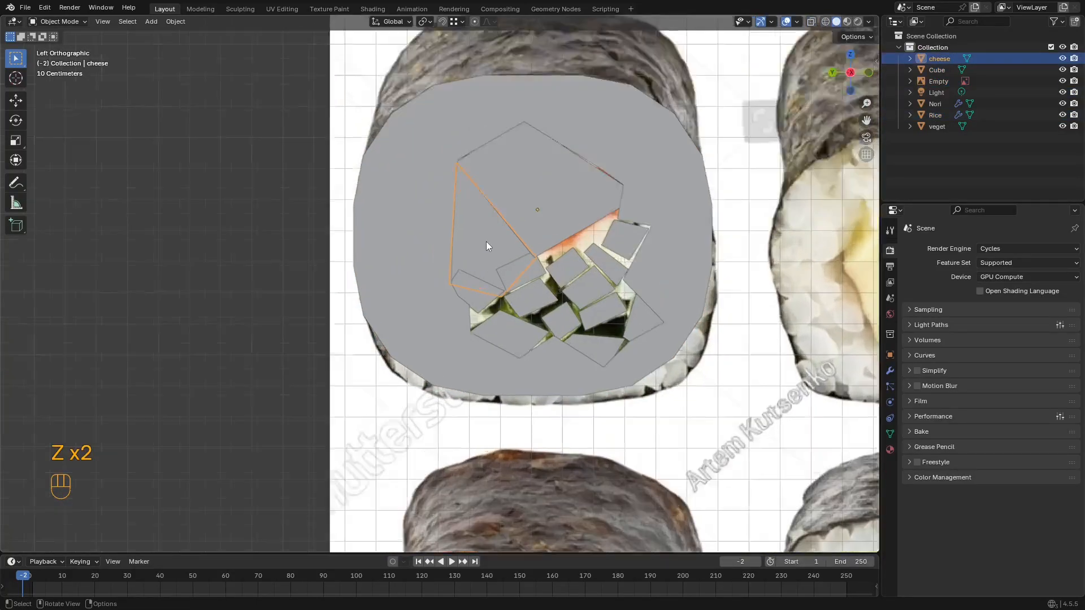
# Step: Enter Edit Mode on the cheese, select its lower face beside the cucumber pieces, and compare it with the reference in wireframe
pyautogui.press('Tab')
pyautogui.press('z')
pyautogui.press('z')
pyautogui.click(629, 270)
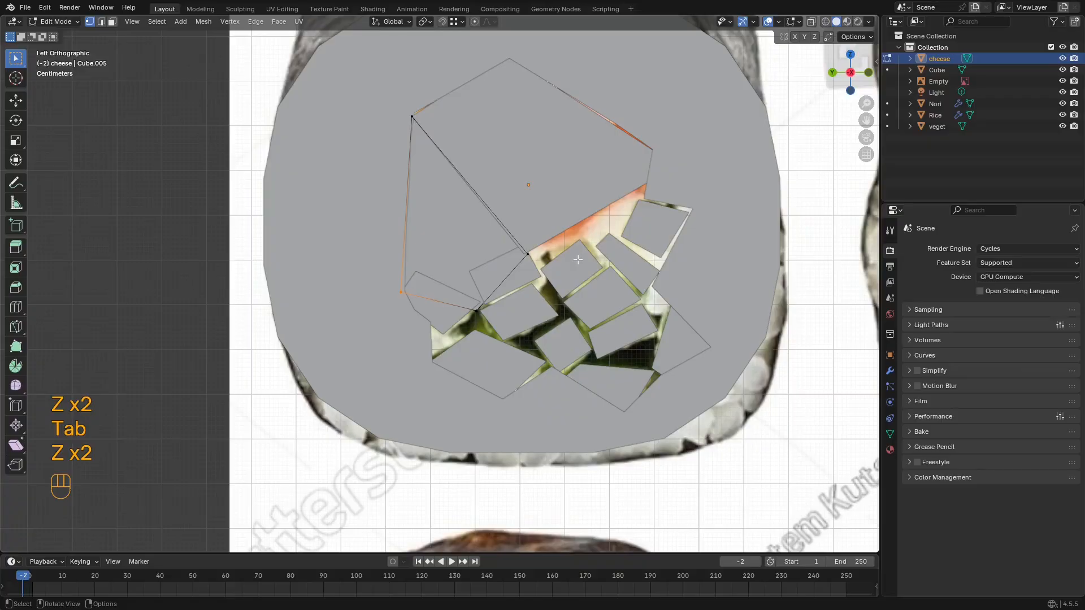
pyautogui.moveTo(678, 136)
pyautogui.mouseDown(button='middle')
pyautogui.moveTo(635, 116)
pyautogui.moveTo(678, 138)
pyautogui.mouseUp(button='middle')
pyautogui.press('Tab')
pyautogui.press('Tab')
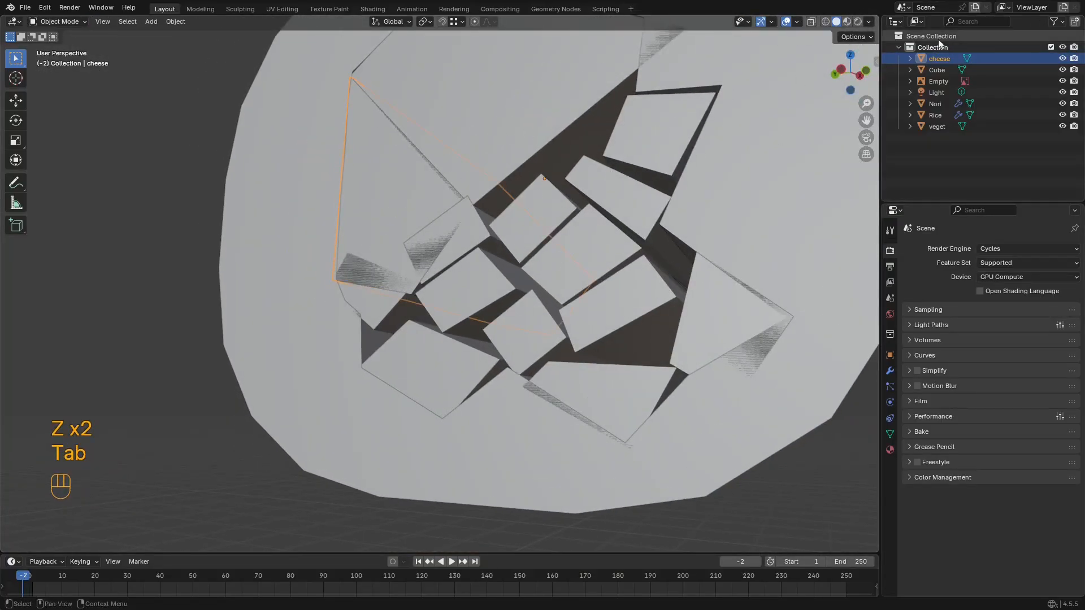
pyautogui.press('z')
pyautogui.click(375, 242)
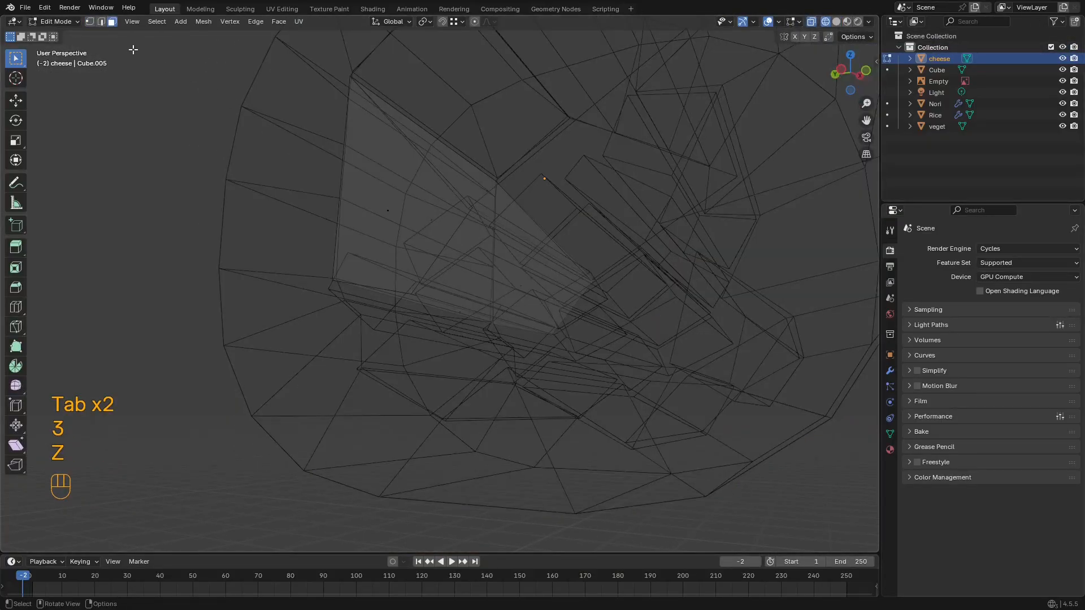
pyautogui.click(526, 273)
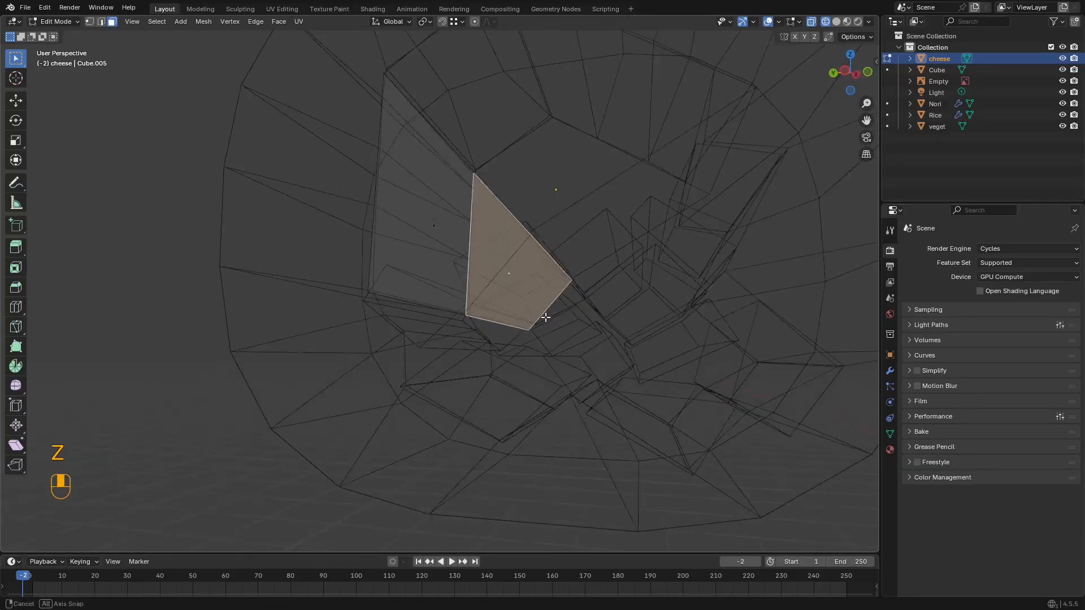
pyautogui.press('z')
pyautogui.click(539, 297)
pyautogui.keyDown('alt'); pyautogui.moveTo(532, 262); pyautogui.dragTo(377, 276, button='middle'); pyautogui.keyUp('alt')
pyautogui.press('z')
pyautogui.click(452, 292)
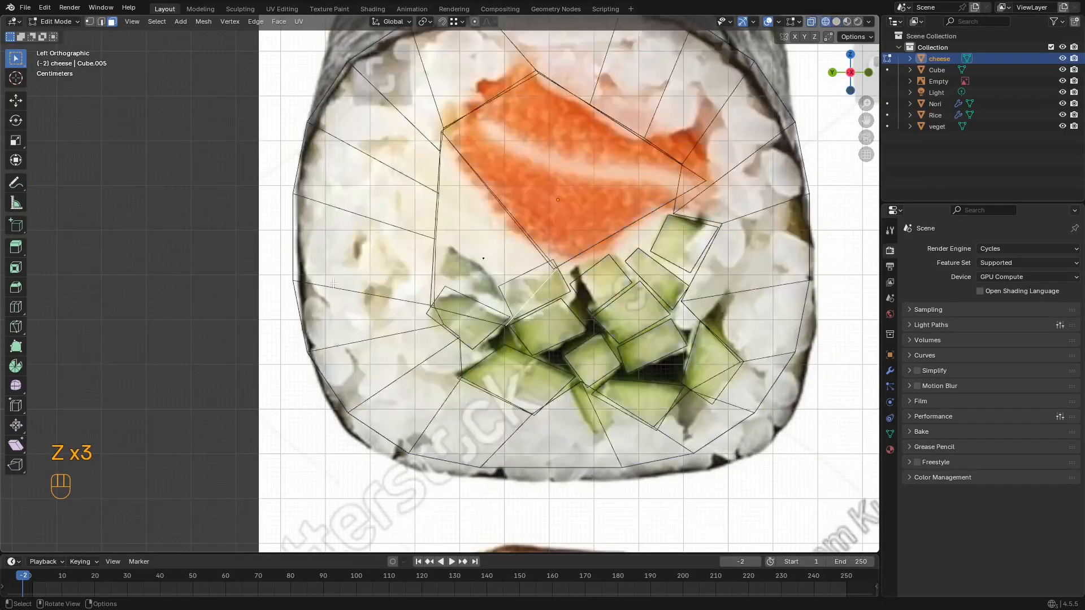
# Step: Try to extrude the cheese's lower face 0.17131 m and move it farther across the cucumber pieces
pyautogui.keyDown('shift'); pyautogui.moveTo(544, 297); pyautogui.dragTo(516, 272, button='middle'); pyautogui.keyUp('shift')
pyautogui.scroll(2, 515, 272)
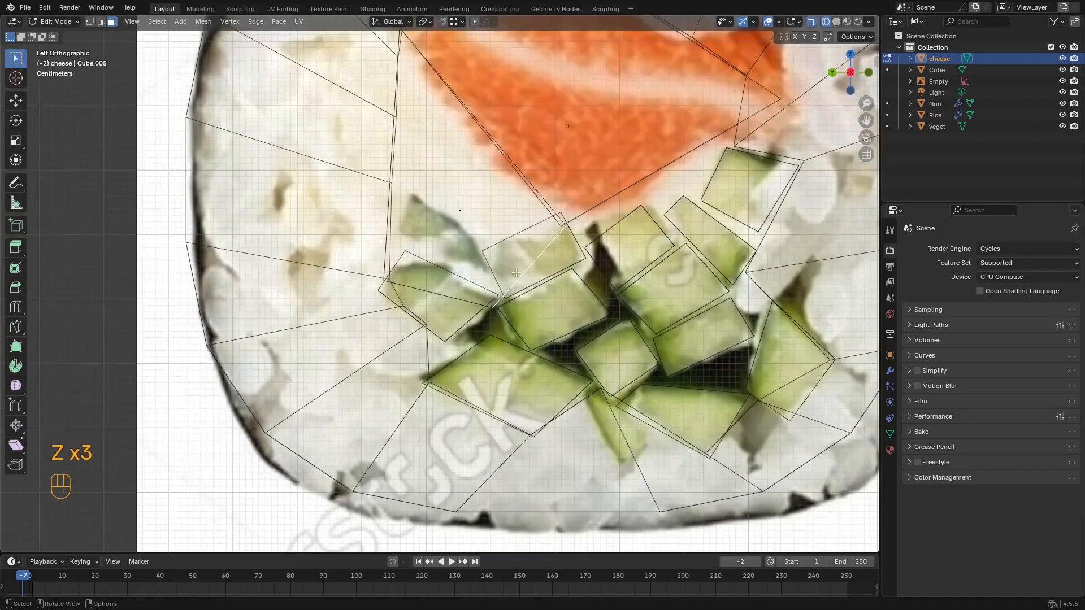
pyautogui.press('z')
pyautogui.click(540, 305)
pyautogui.press('e')
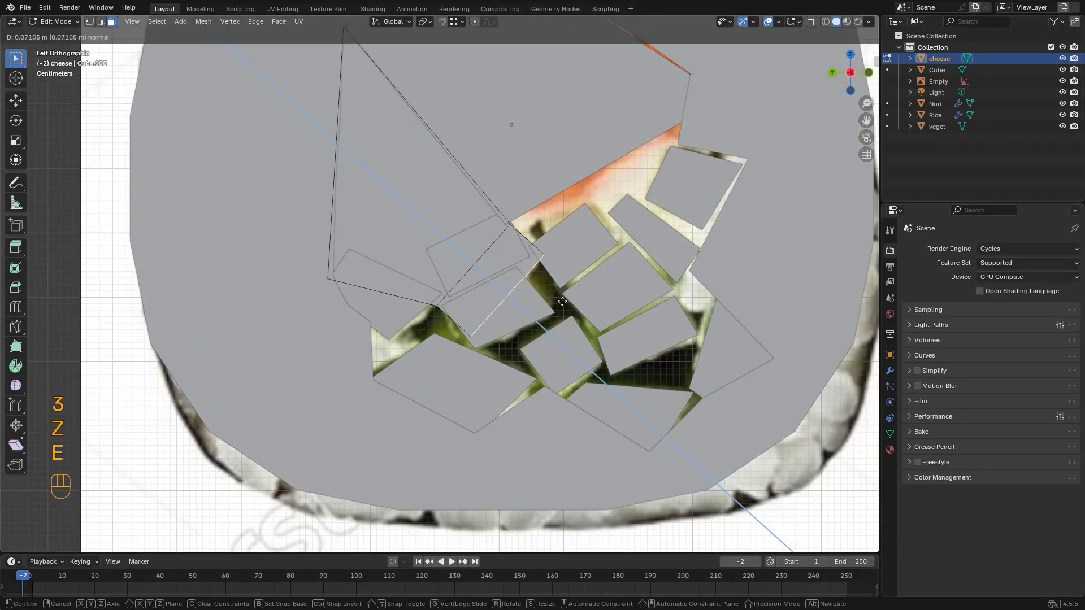
pyautogui.click(617, 321)
pyautogui.press('g')
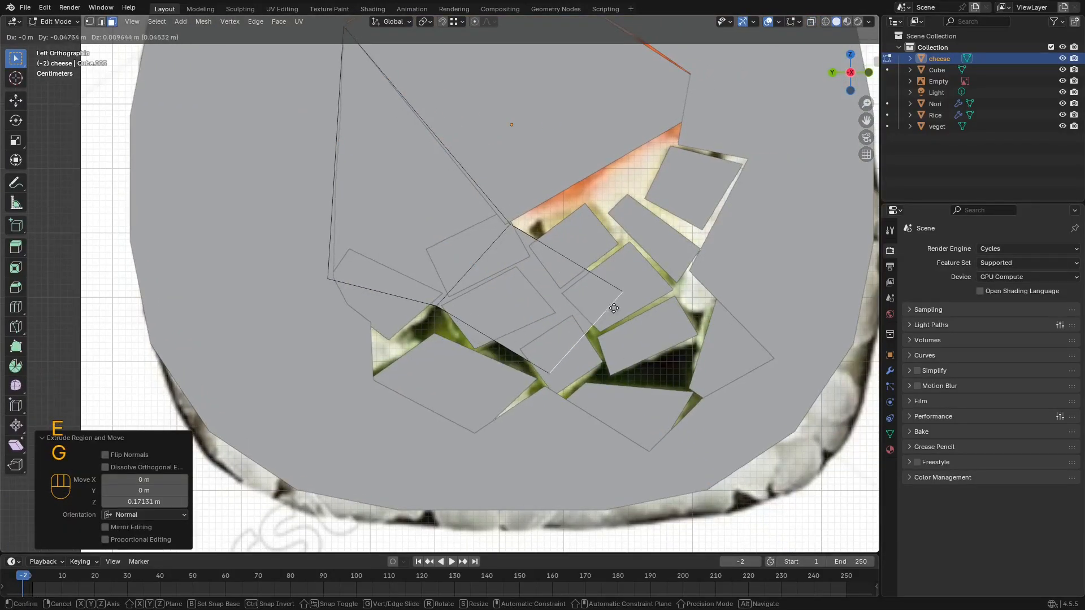
pyautogui.click(714, 386)
# Step: Isolate the cheese in local view and undo the extrusion of its lower face
pyautogui.moveTo(714, 386); pyautogui.dragTo(499, 297, button='middle')
pyautogui.press('KP_Divide')
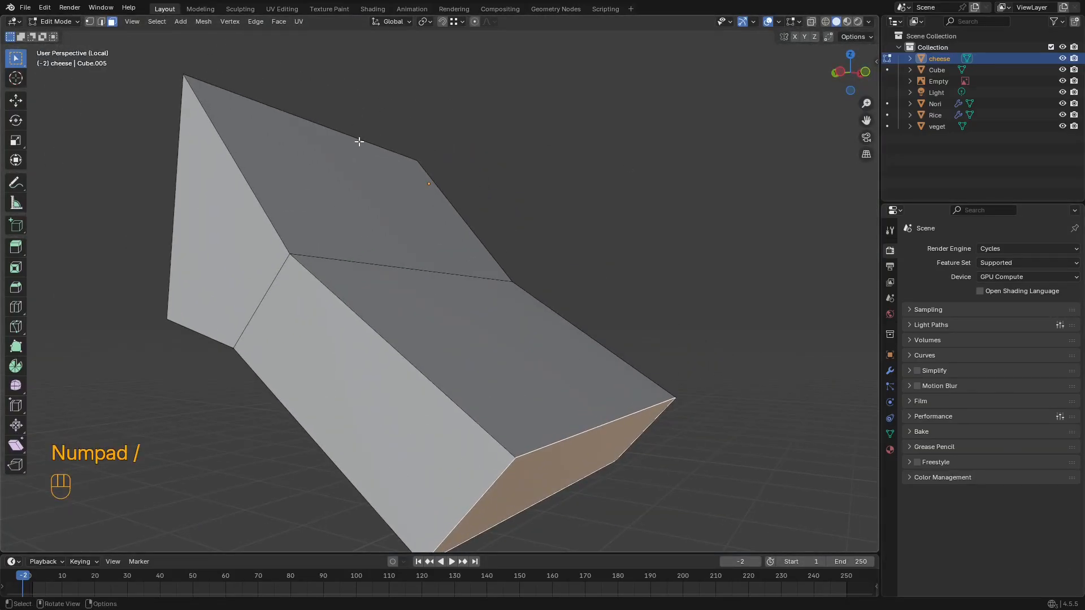
pyautogui.press('KP_Divide')
pyautogui.press('KP_Divide')
pyautogui.hotkey('ctrl', 'z')
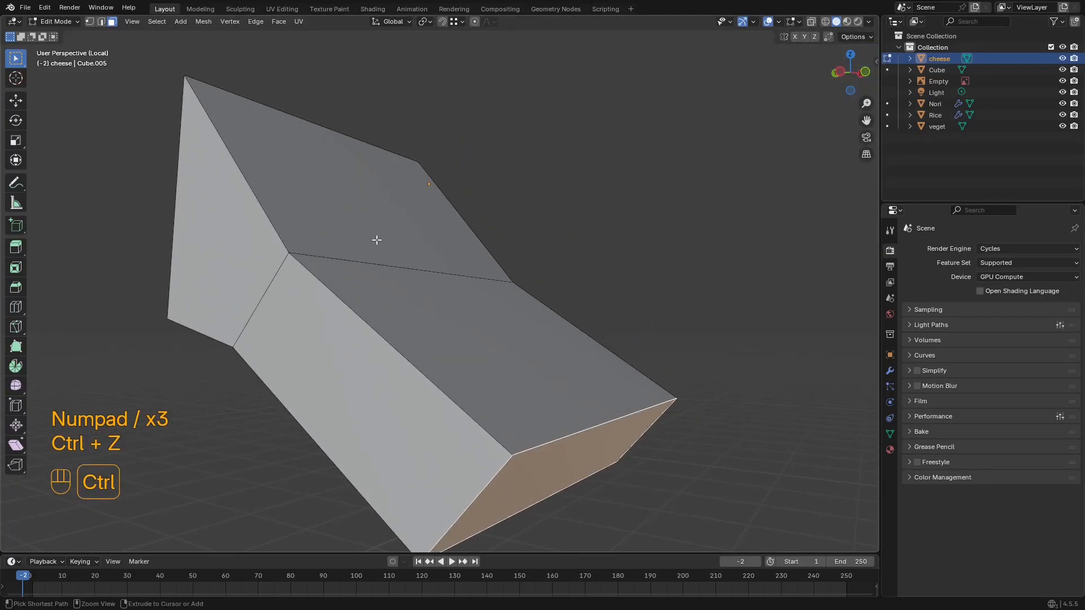
pyautogui.hotkey('ctrl', 'z')
pyautogui.hotkey('ctrl', 'z')
pyautogui.keyDown('shift'); pyautogui.moveTo(412, 245); pyautogui.dragTo(577, 337, button='middle'); pyautogui.keyUp('shift')
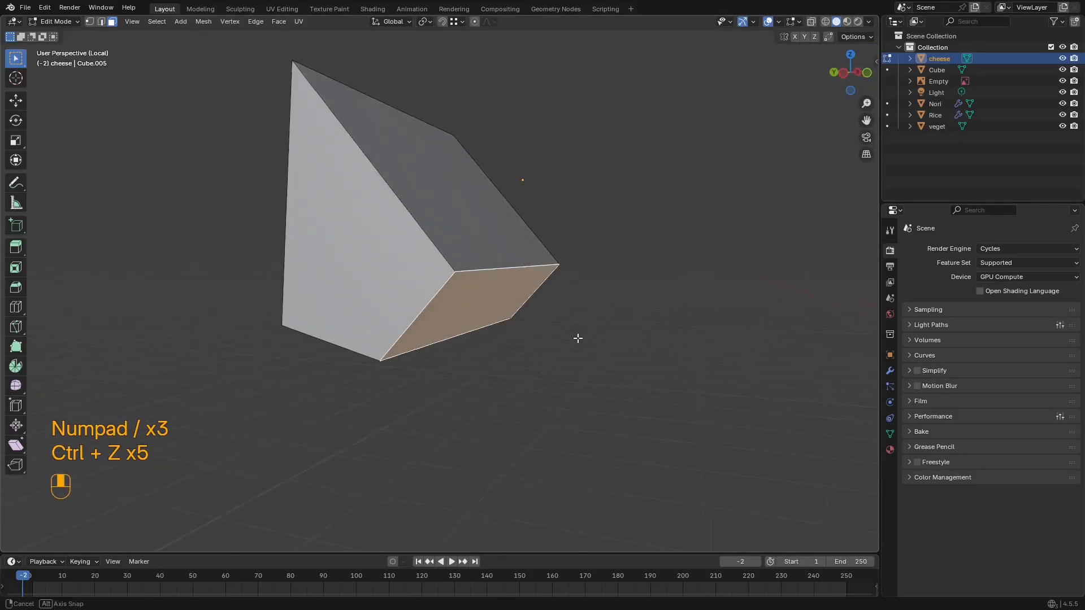
# Step: Try a 0.28428 m extrusion of the isolated cheese's lower face, undo it, and leave local view
pyautogui.press('e')
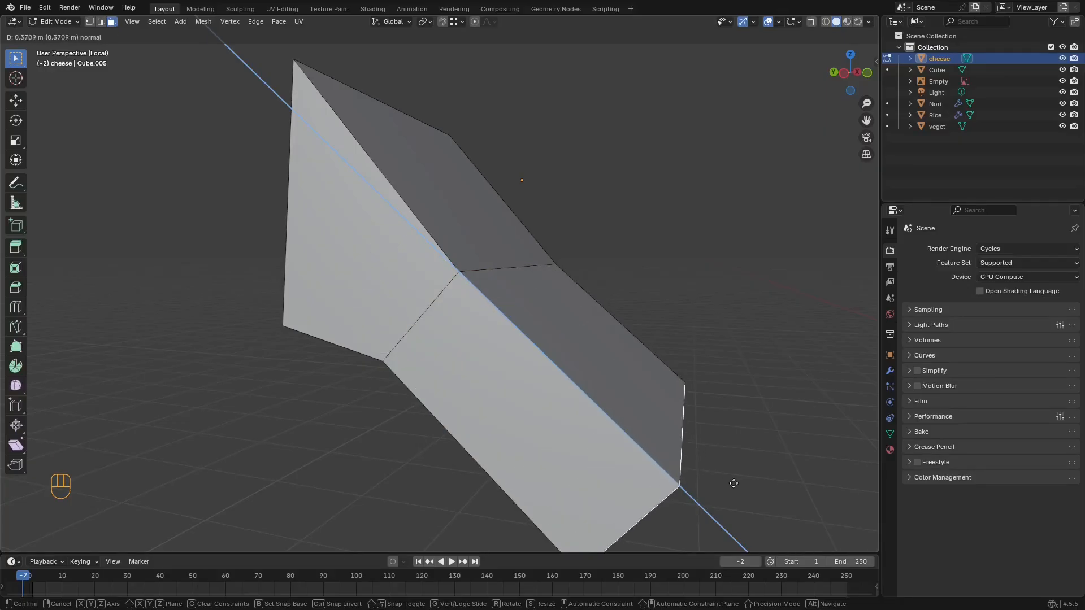
pyautogui.click(713, 435)
pyautogui.moveTo(714, 437); pyautogui.dragTo(692, 404, button='middle')
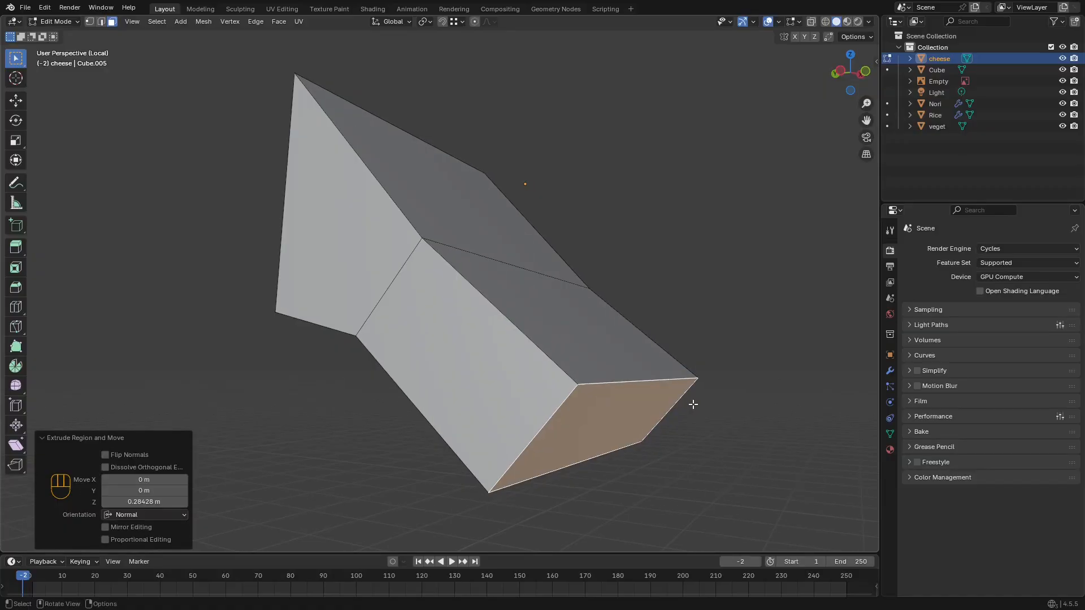
pyautogui.hotkey('ctrl', 'z')
pyautogui.press('KP_Divide')
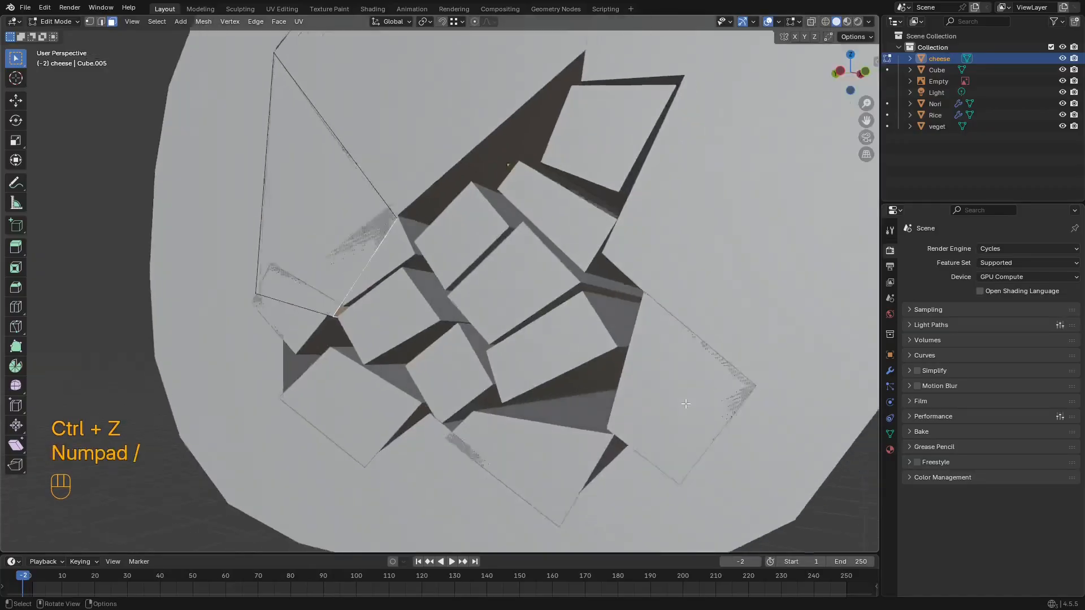
# Step: Extrude the cheese's lower face 0.38984 m behind the cucumber and shift it -0.050534 m in Y and 0.029834 m in Z
pyautogui.press('e')
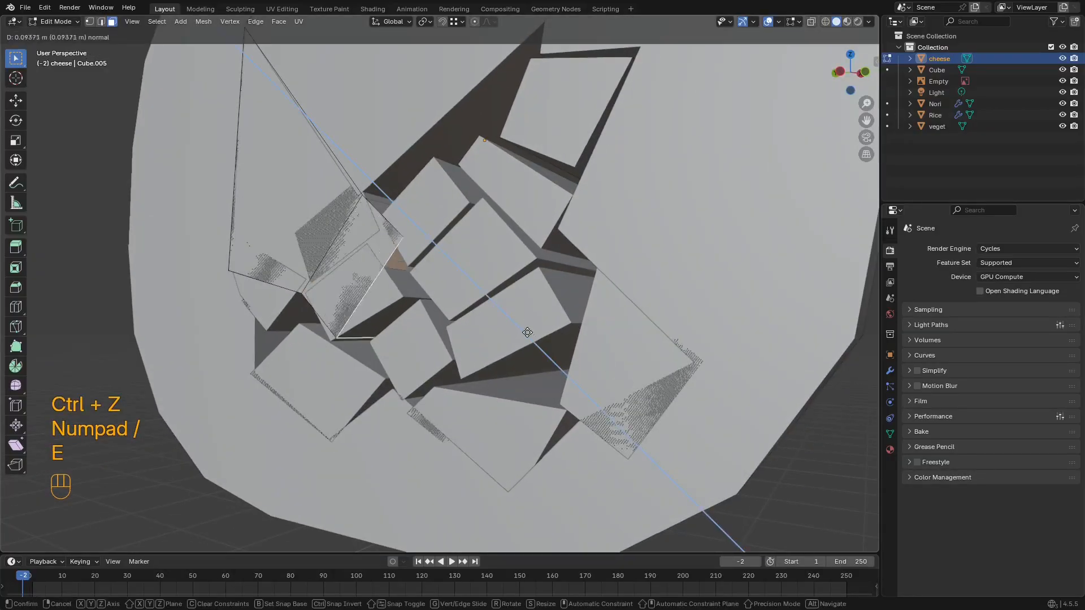
pyautogui.click(670, 406)
pyautogui.keyDown('alt'); pyautogui.moveTo(670, 406); pyautogui.dragTo(719, 393, button='middle'); pyautogui.keyUp('alt')
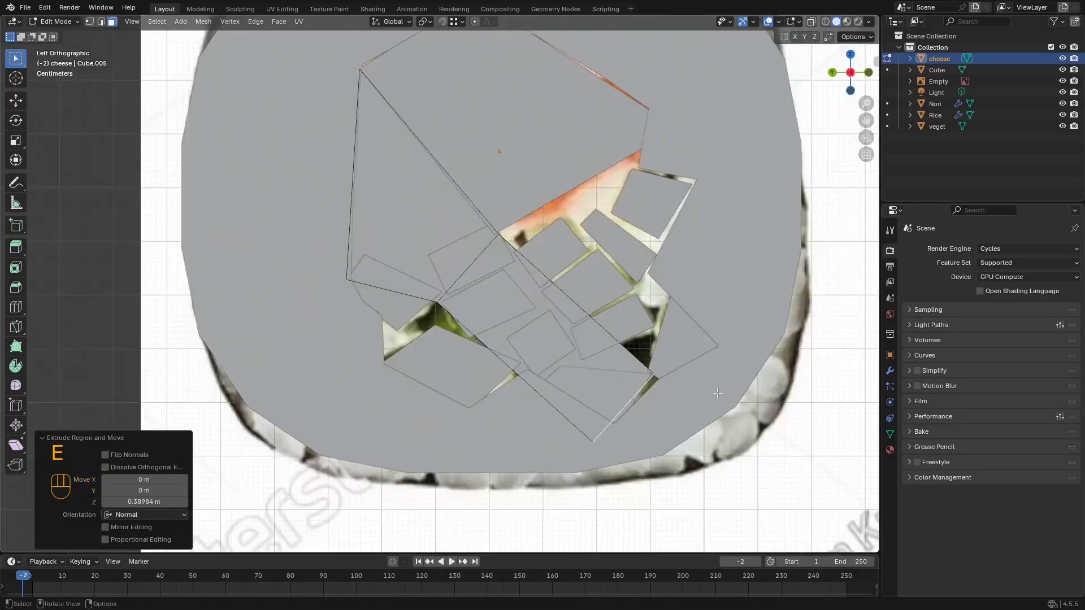
pyautogui.hotkey('shift', 'z')
pyautogui.keyDown('shift'); pyautogui.moveTo(627, 418); pyautogui.dragTo(600, 352, button='middle'); pyautogui.keyUp('shift')
pyautogui.scroll(3, 599, 352)
pyautogui.press('g')
pyautogui.click(633, 323)
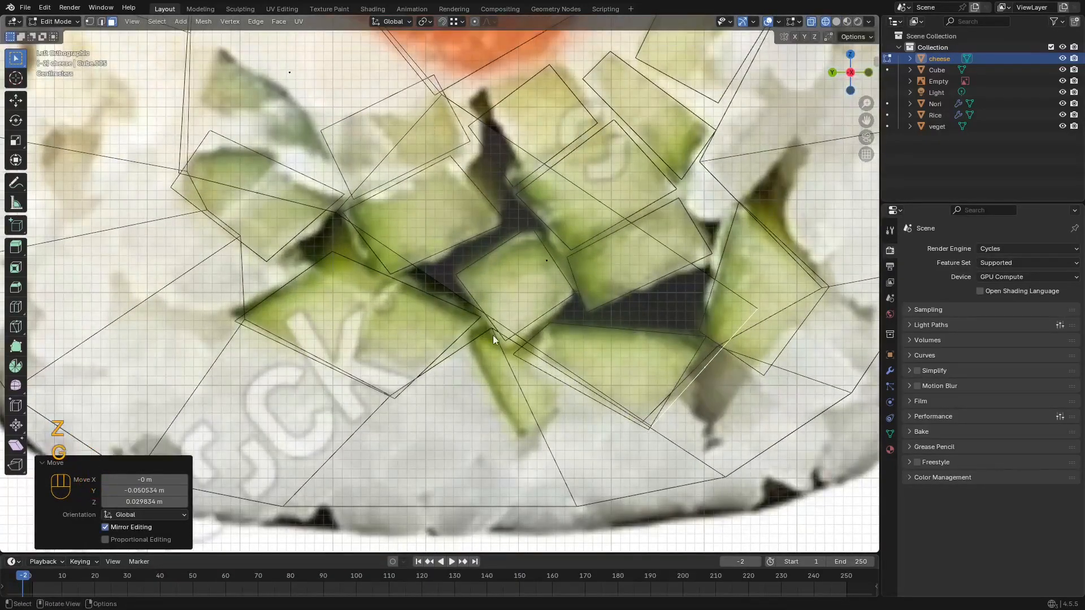
# Step: Move the upper corner of the cheese's extruded end 0.032876 m in Y and -0.043228 m in Z, between the lower cucumber blocks
pyautogui.press('z')
pyautogui.press('1')
pyautogui.press('z')
pyautogui.press('z')
pyautogui.click(784, 337)
pyautogui.keyDown('shift'); pyautogui.moveTo(784, 341); pyautogui.dragTo(648, 354, button='middle'); pyautogui.keyUp('shift')
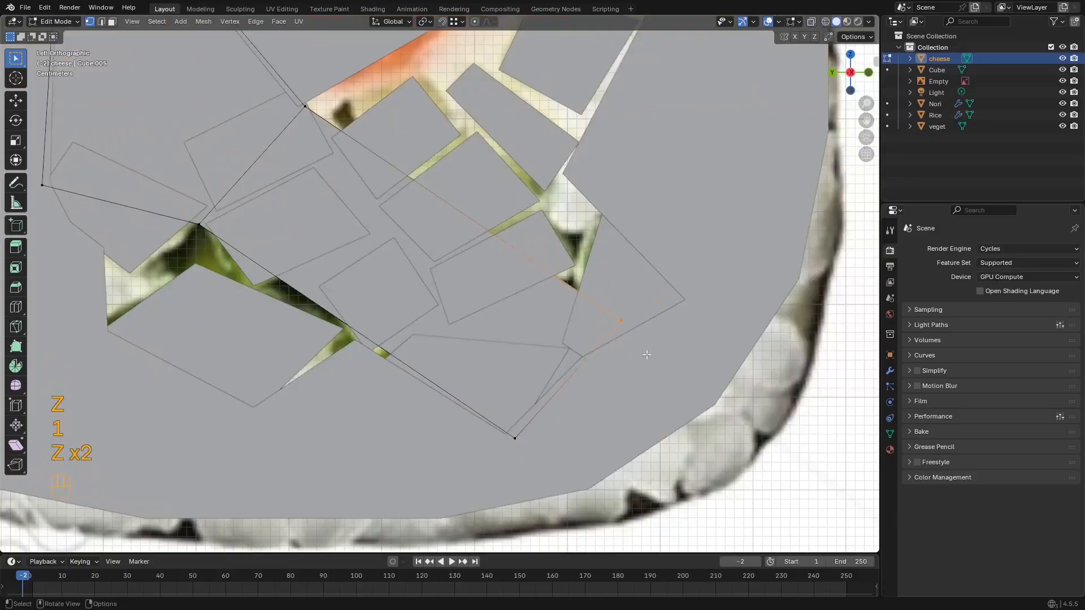
pyautogui.press('g')
pyautogui.click(603, 401)
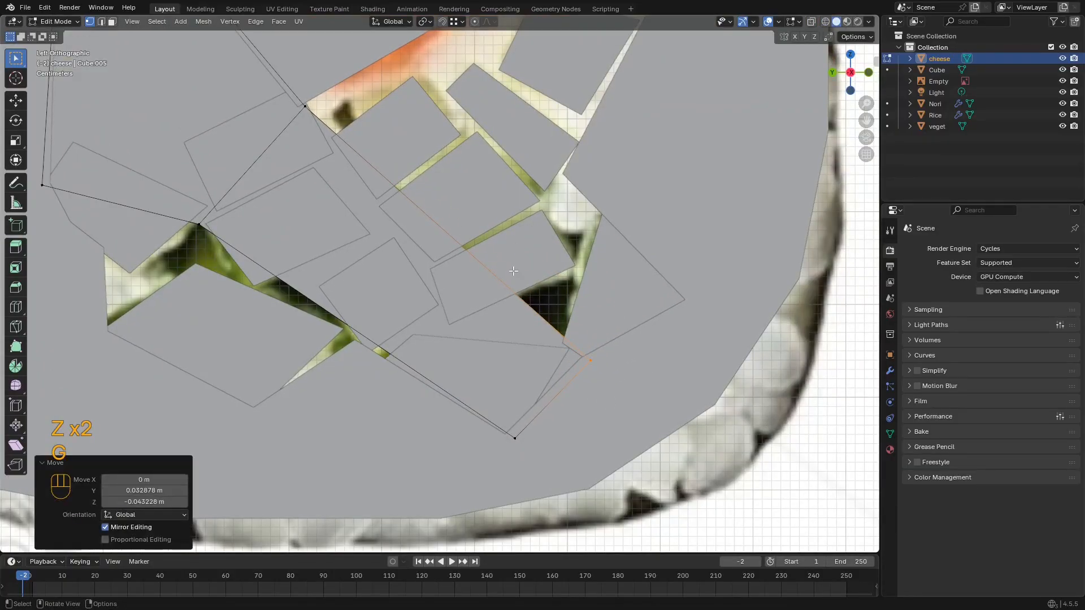
# Step: Extrude the long upper face of the cheese extension and move it toward the outer cucumber block's far corner
pyautogui.press('3')
pyautogui.moveTo(509, 271)
pyautogui.mouseDown(button='middle')
pyautogui.moveTo(576, 269)
pyautogui.moveTo(394, 279)
pyautogui.moveTo(418, 278)
pyautogui.moveTo(395, 317)
pyautogui.mouseUp(button='middle')
pyautogui.press('z')
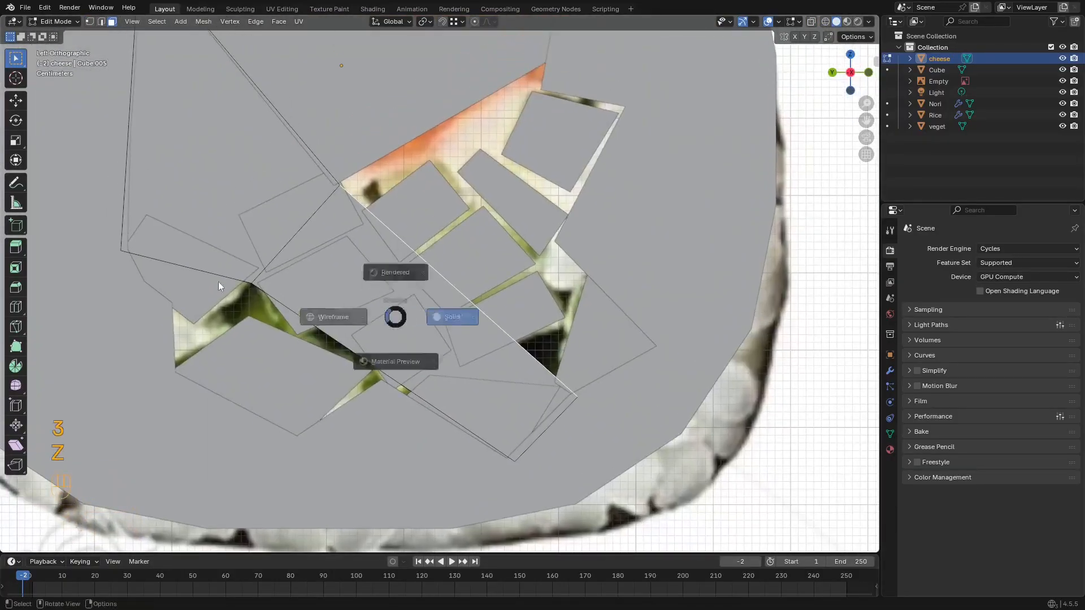
pyautogui.press('e')
pyautogui.click(547, 336)
pyautogui.press('g')
pyautogui.click(553, 300)
# Step: Move the new extension's upper corner vertices along the salmon's lower edge by -0.03507 m in Y and 0.021188 m in Z
pyautogui.press('1')
pyautogui.moveTo(455, 120); pyautogui.dragTo(396, 177)
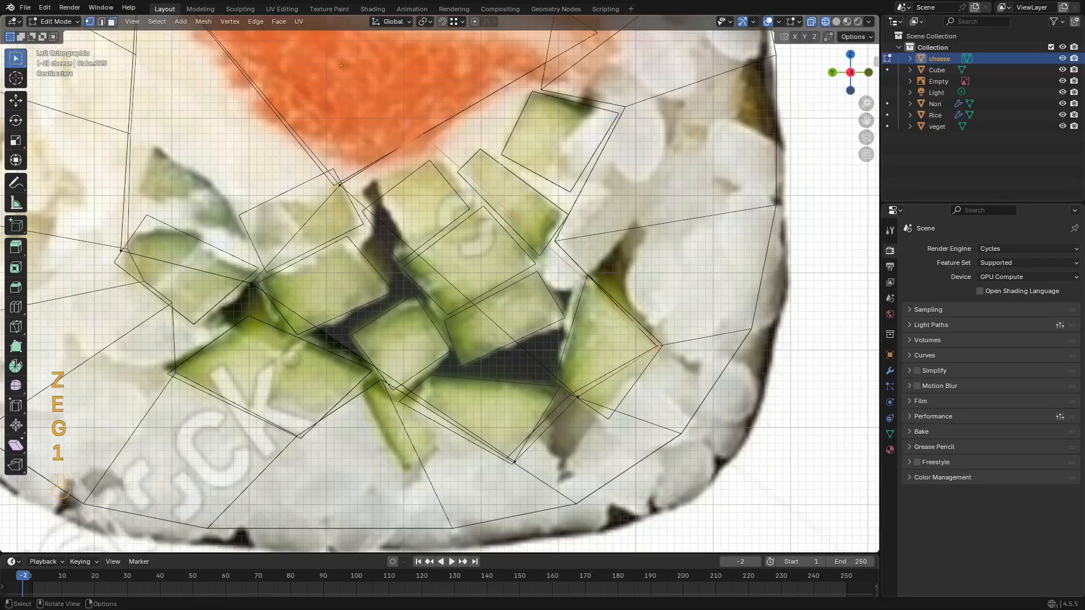
pyautogui.keyDown('shift'); pyautogui.moveTo(396, 177); pyautogui.dragTo(391, 242, button='middle'); pyautogui.keyUp('shift')
pyautogui.press('g')
pyautogui.click(417, 226)
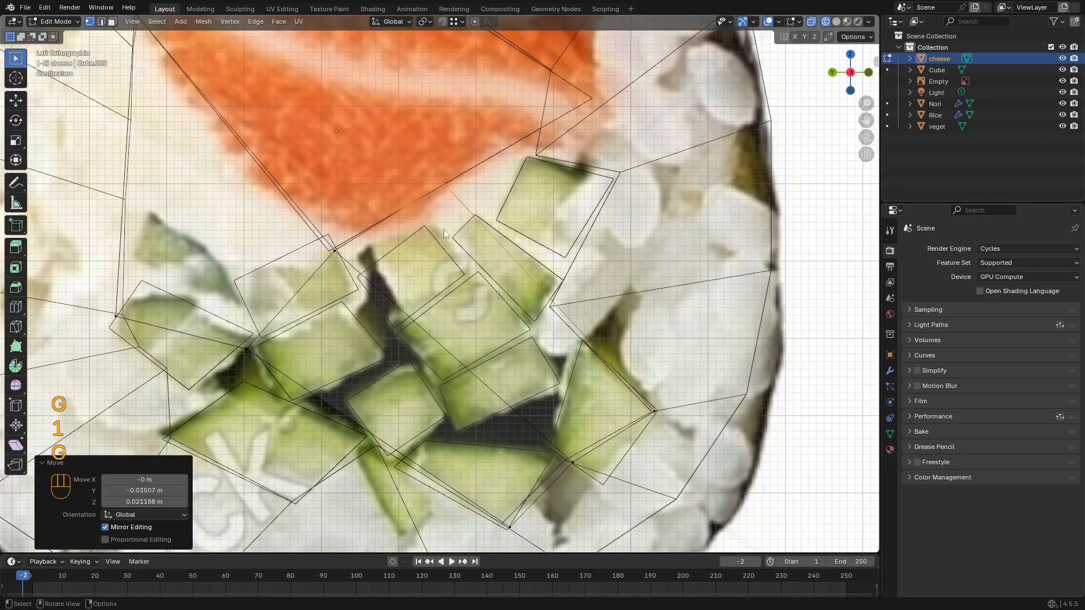
# Step: Try a single centred loop cut across the cheese extension behind the cucumber in solid shading, and undo it
pyautogui.press('z')
pyautogui.hotkey('ctrl', 'r')
pyautogui.click(567, 314)
pyautogui.click(564, 309)
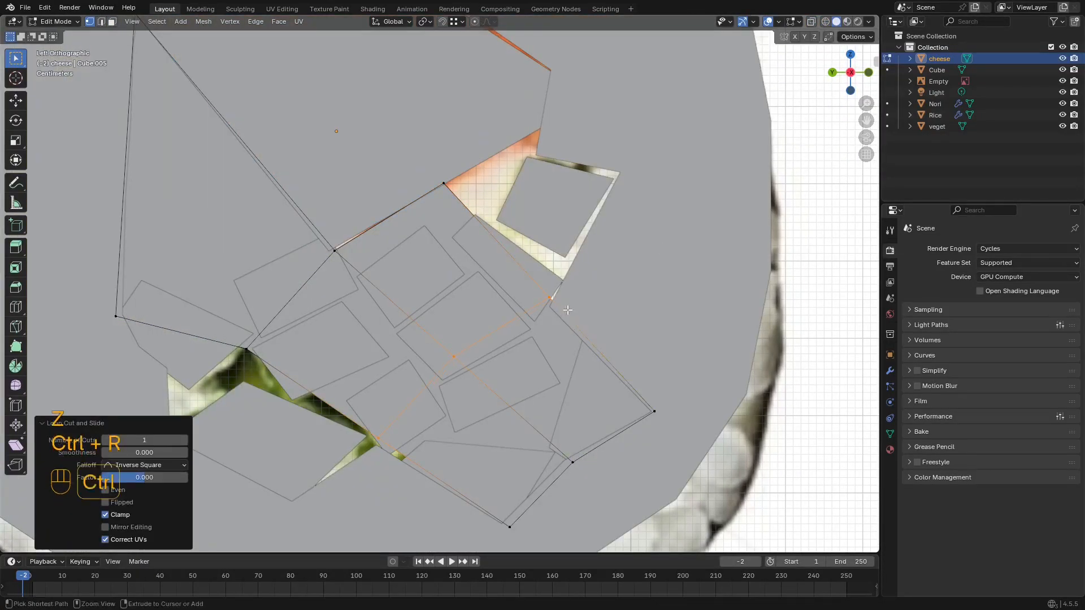
pyautogui.hotkey('ctrl', 'z')
# Step: Isolate the cheese in local view and set up a single loop cut across the middle of its lower extension
pyautogui.moveTo(561, 306); pyautogui.dragTo(544, 320, button='middle')
pyautogui.press('KP_Divide')
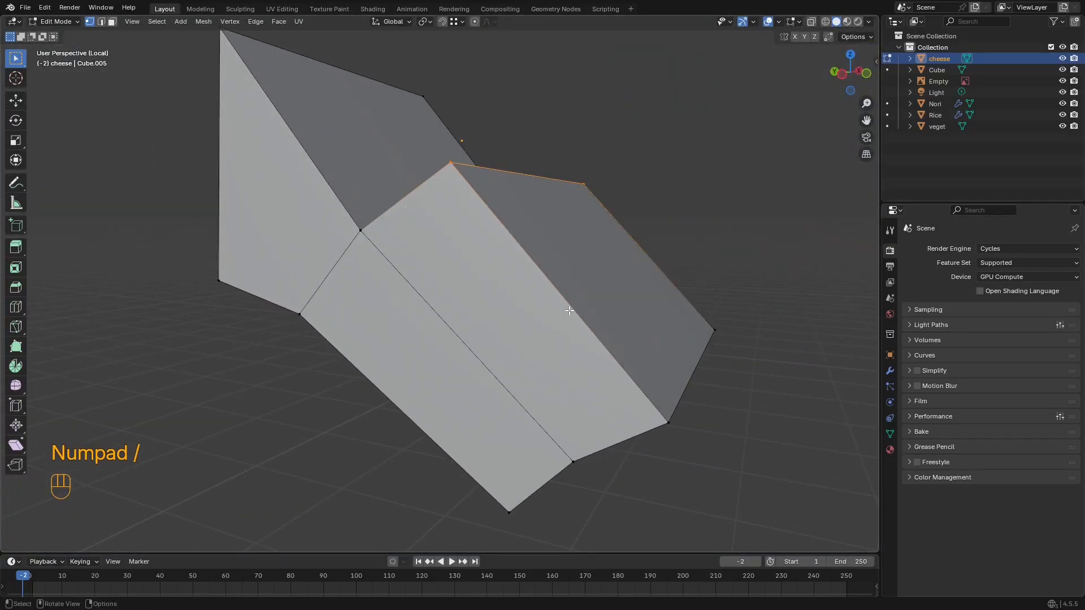
pyautogui.hotkey('ctrl', 'r')
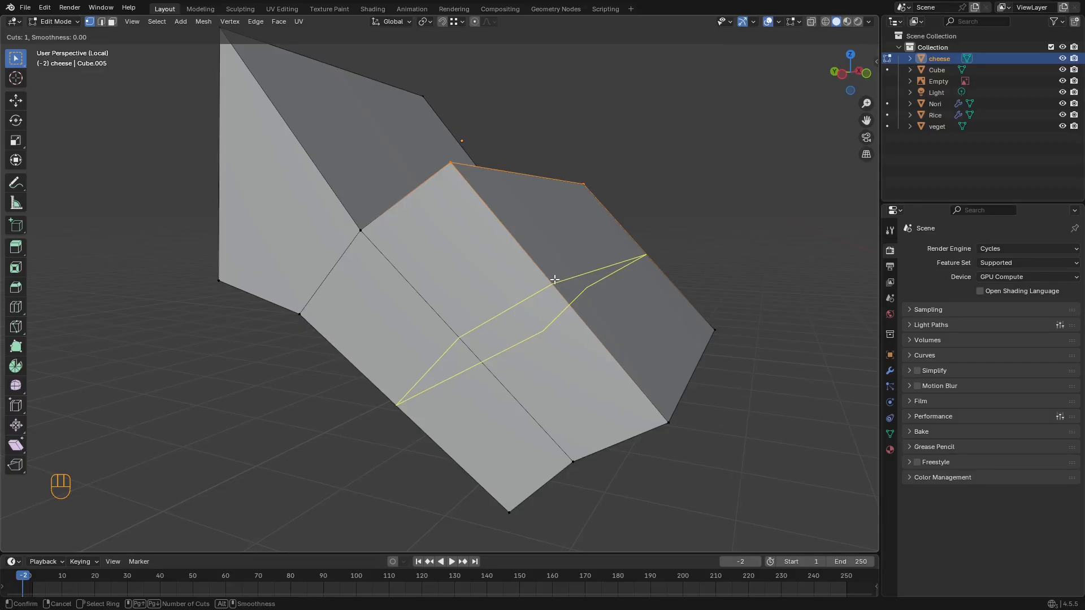
pyautogui.scroll(5, 553, 279)
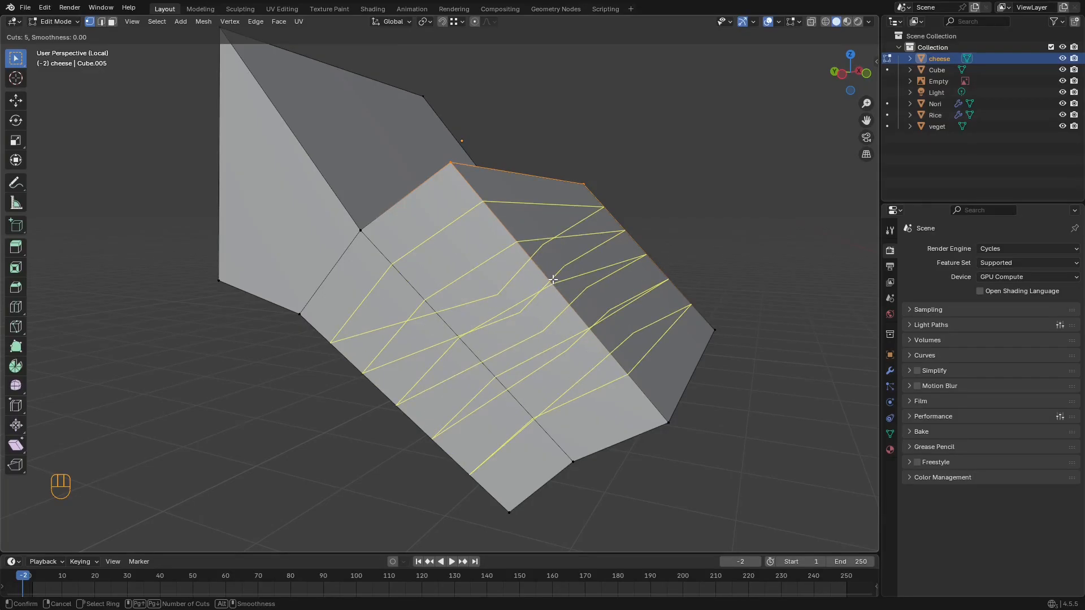
pyautogui.scroll(-5, 552, 279)
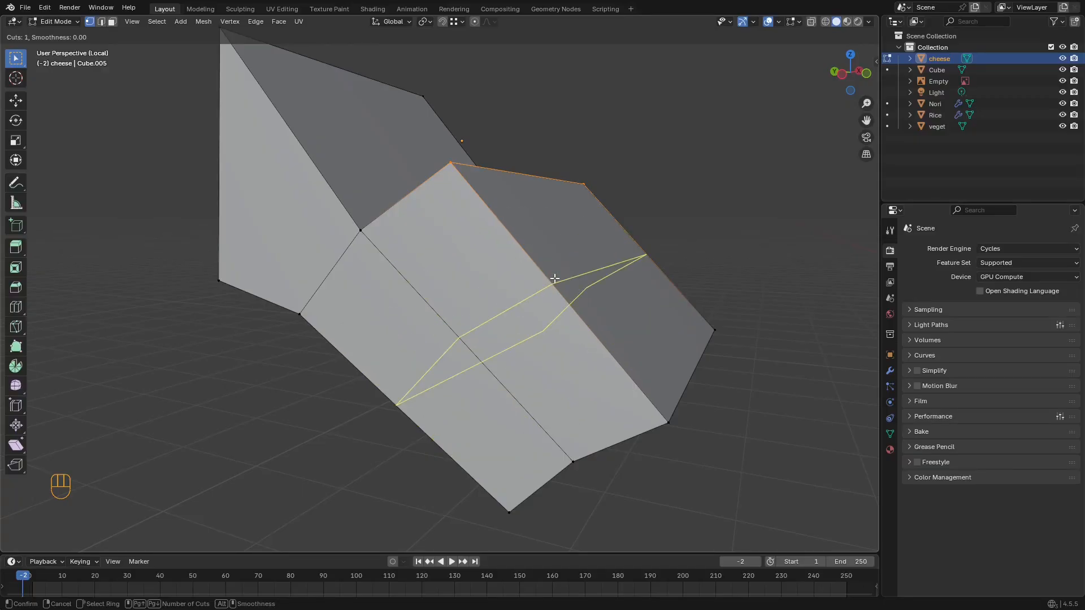
pyautogui.scroll(2, 554, 279)
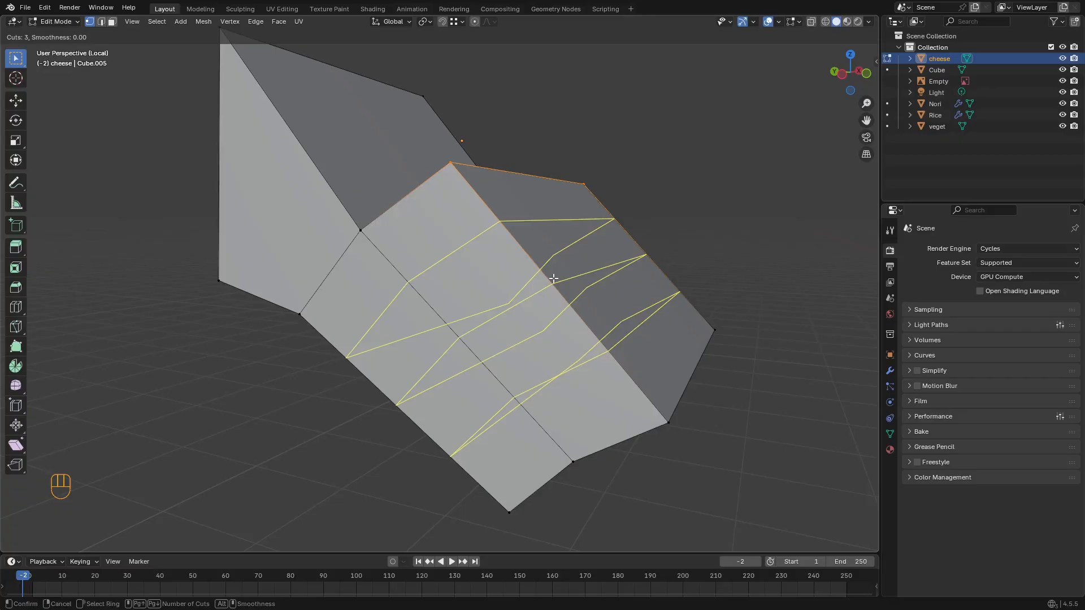
pyautogui.scroll(-2, 553, 279)
pyautogui.scroll(2, 553, 278)
pyautogui.scroll(-2, 553, 279)
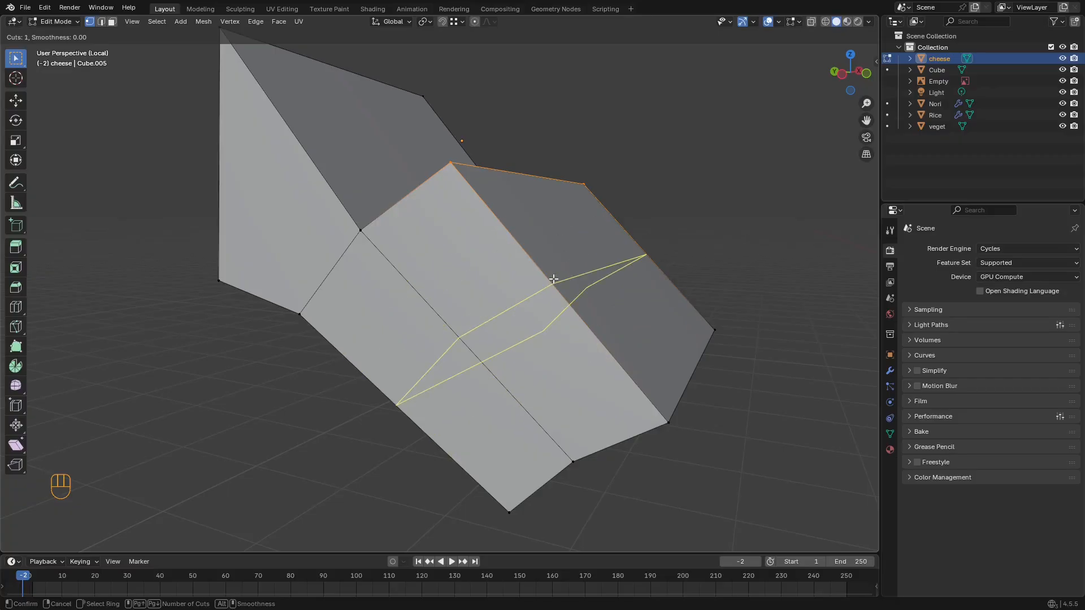
# Step: Add a single centred loop cut across the elongated block at the lower end of the cheese mesh
pyautogui.click(553, 279)
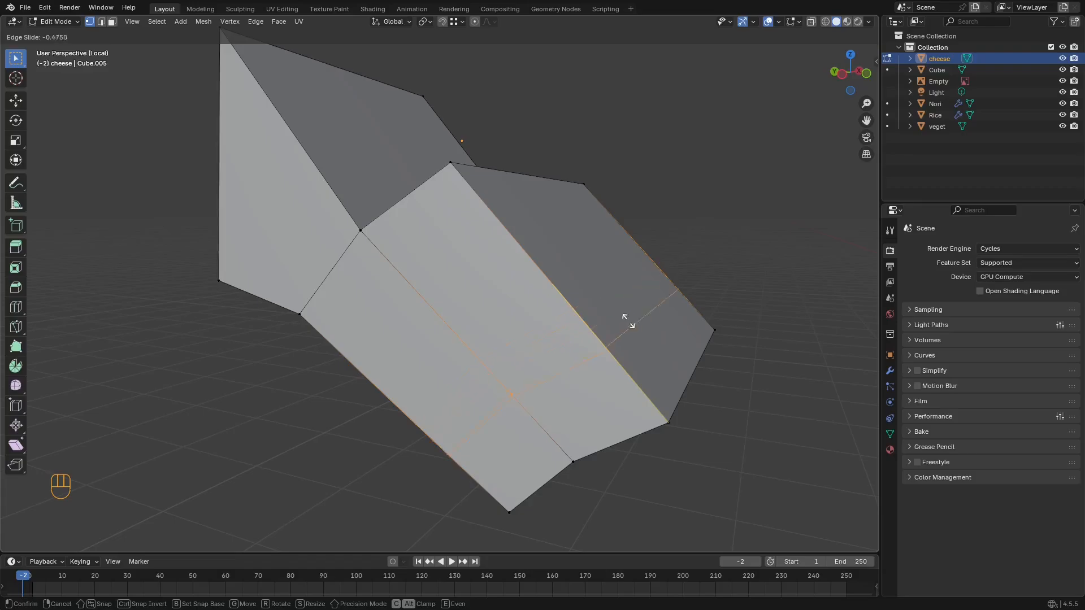
pyautogui.rightClick(613, 270)
pyautogui.moveTo(592, 258); pyautogui.dragTo(619, 252, button='middle')
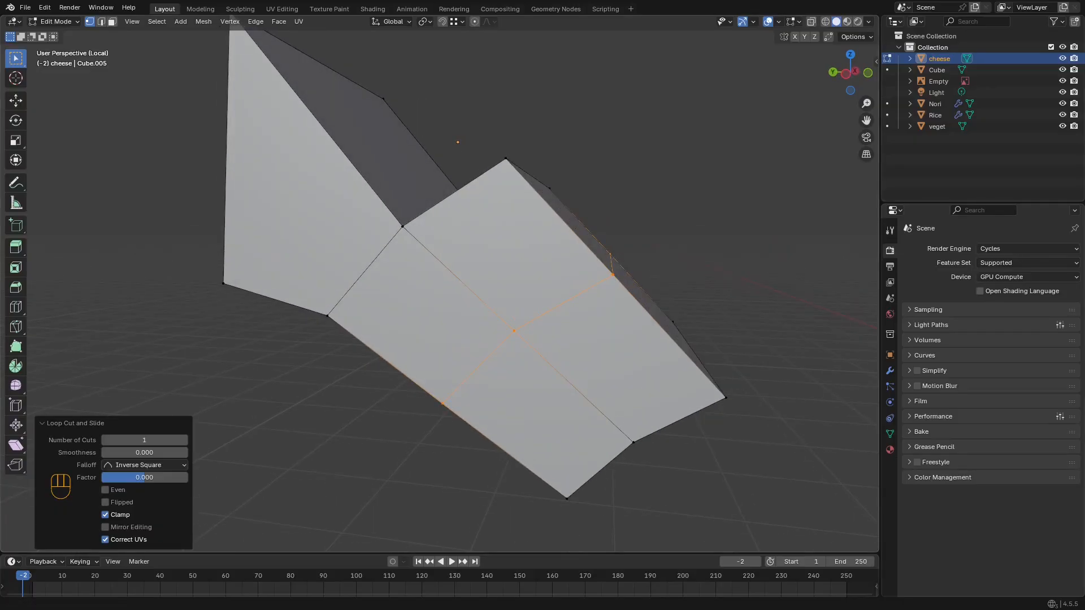
pyautogui.moveTo(845, 236); pyautogui.dragTo(607, 251, button='middle')
# Step: Extrude the upper half-face of the cut block outward and move it over the outermost upper vegetable piece
pyautogui.press('3')
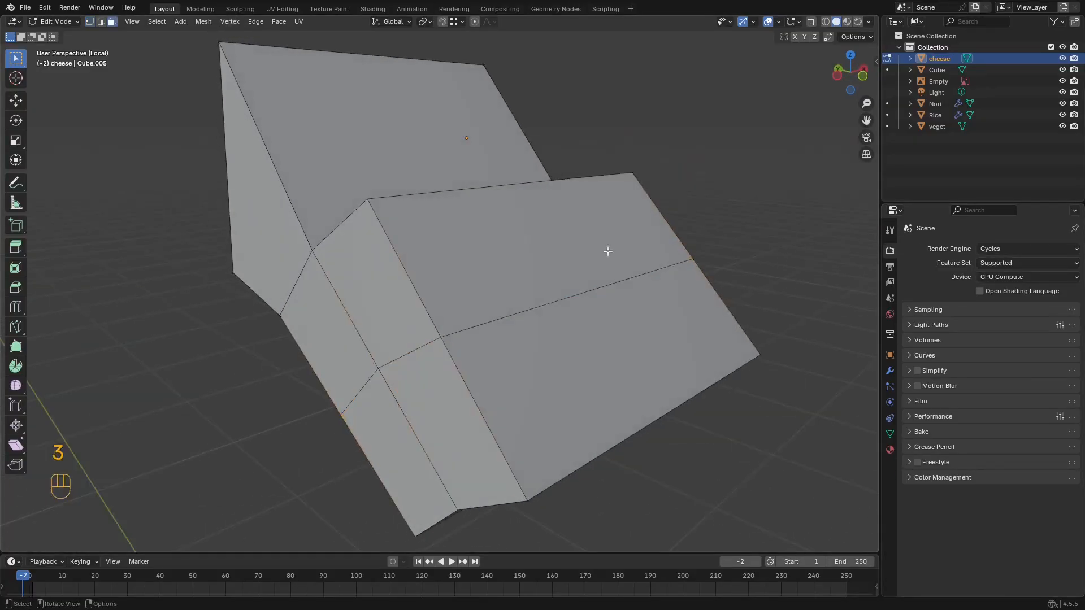
pyautogui.click(505, 244)
pyautogui.press('KP_Divide')
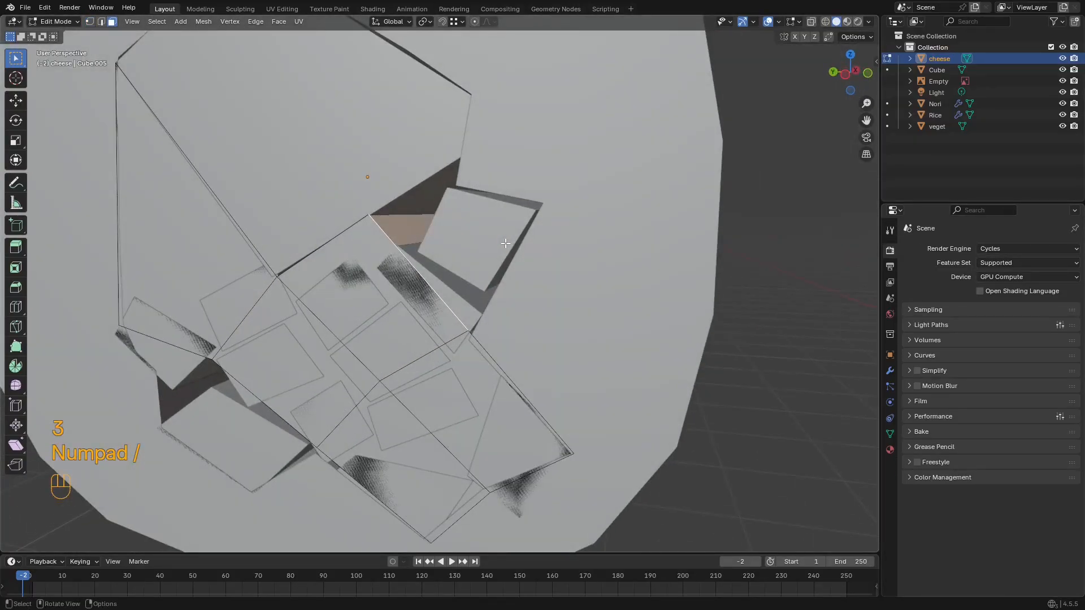
pyautogui.moveTo(570, 177)
pyautogui.keyDown('alt'); pyautogui.mouseDown(button='middle')
pyautogui.moveTo(543, 164)
pyautogui.moveTo(565, 187)
pyautogui.mouseUp(button='middle'); pyautogui.keyUp('alt')
pyautogui.press('e')
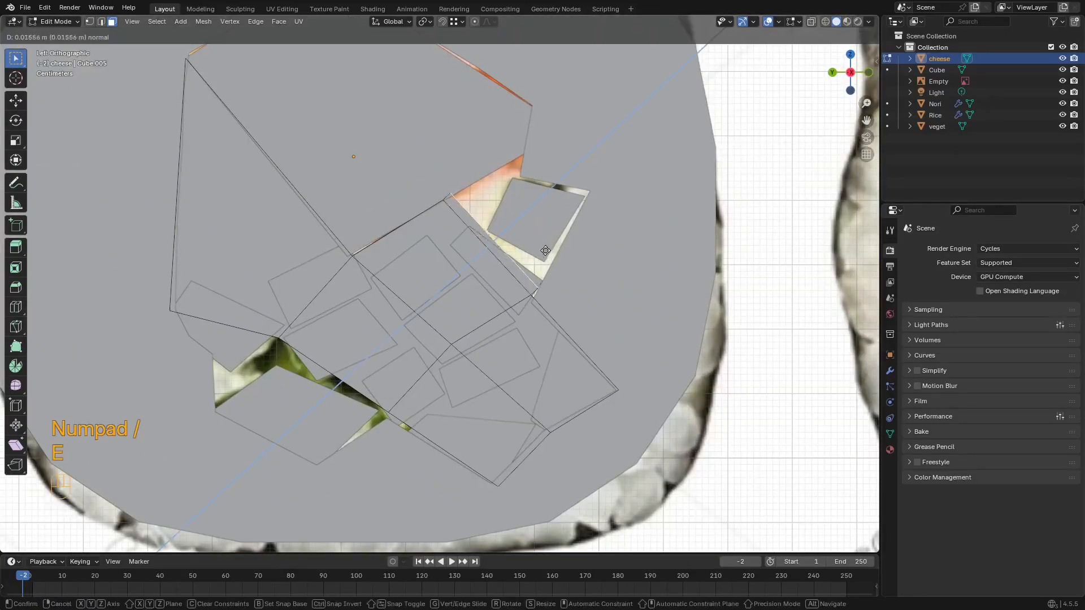
pyautogui.click(634, 206)
pyautogui.press('g')
pyautogui.click(644, 223)
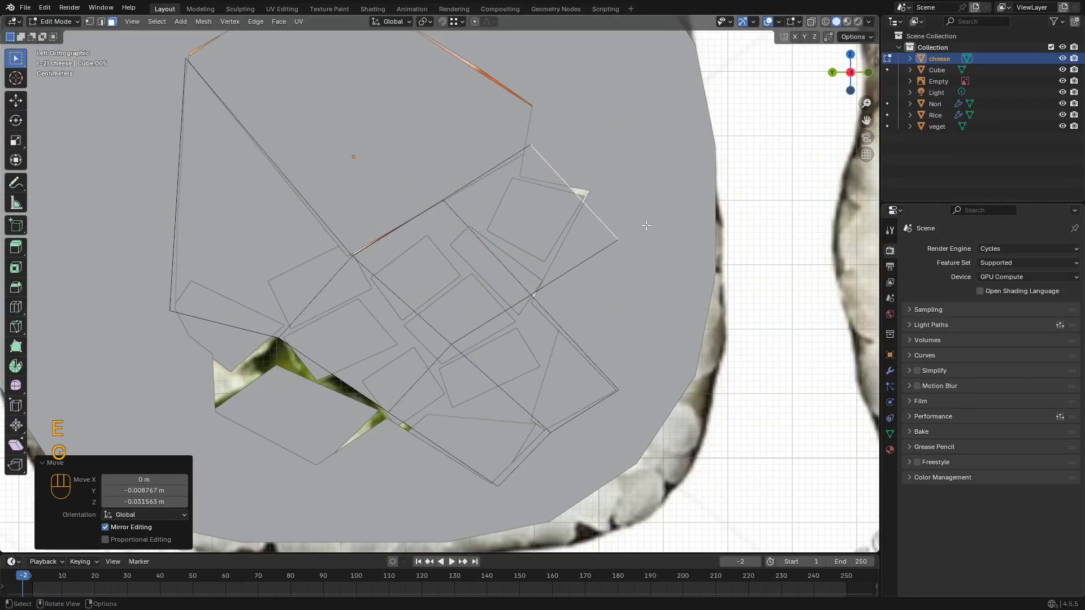
# Step: Move the outer corner and base vertices of the new extrusion to match the vegetable piece's outline
pyautogui.press('z')
pyautogui.press('1')
pyautogui.press('z')
pyautogui.press('g')
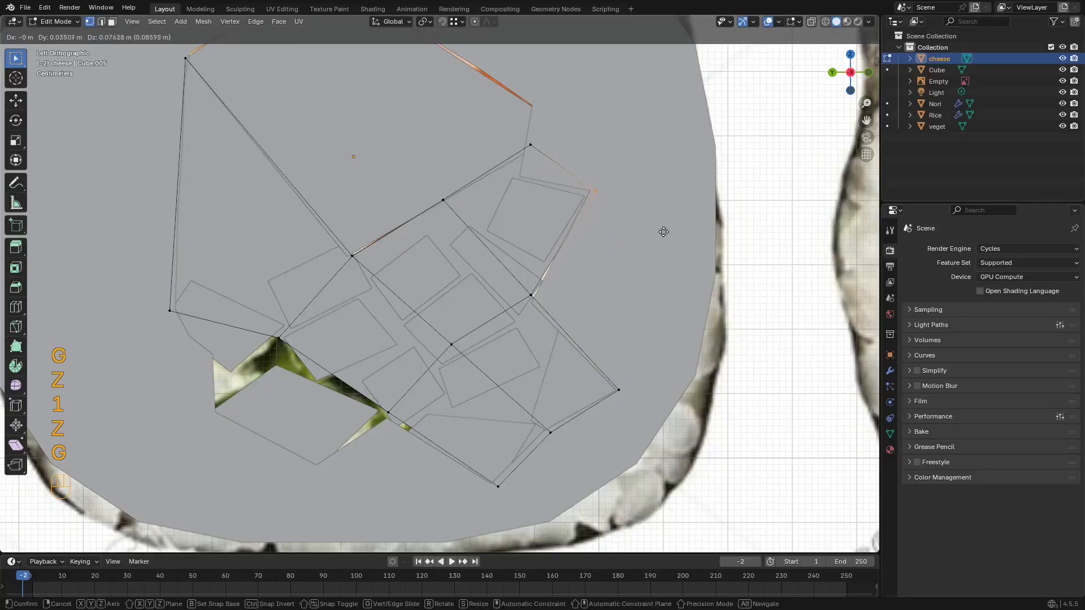
pyautogui.click(663, 232)
pyautogui.press('z')
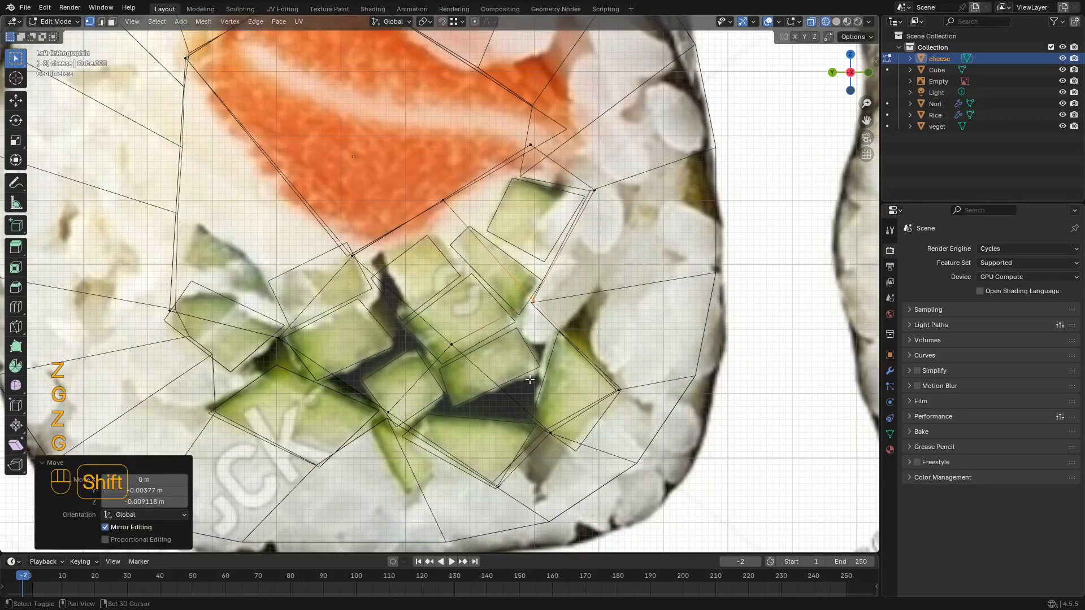
# Step: Extrude the lower face beside the large bottom vegetable piece and move it to cover that piece
pyautogui.press('z')
pyautogui.scroll(-4, 399, 292)
pyautogui.keyDown('shift'); pyautogui.moveTo(398, 292); pyautogui.dragTo(520, 242, button='middle'); pyautogui.keyUp('shift')
pyautogui.scroll(3, 439, 275)
pyautogui.press('z')
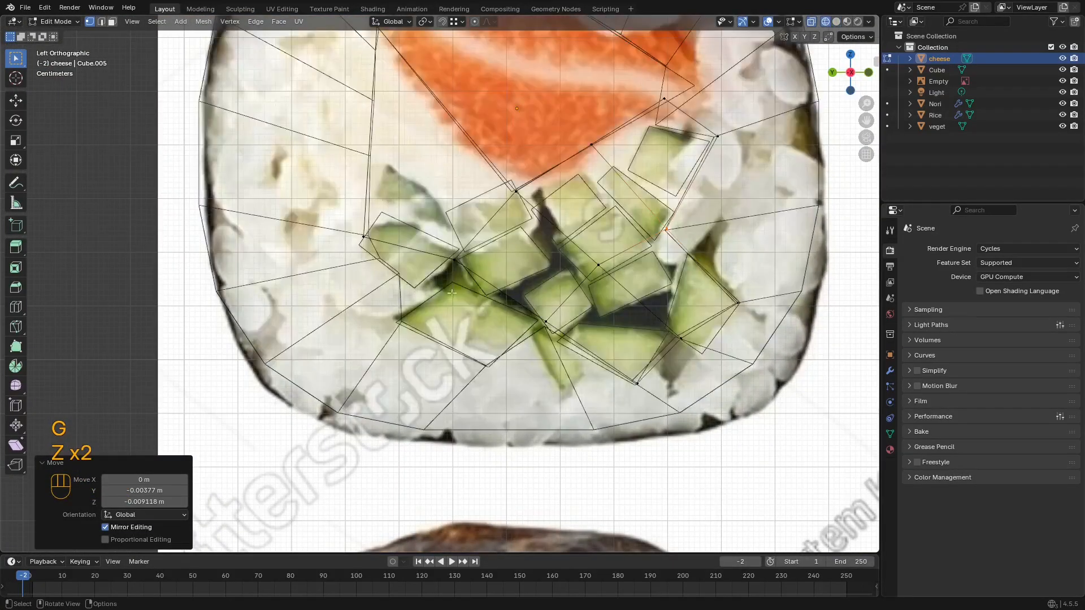
pyautogui.press('3')
pyautogui.click(508, 297)
pyautogui.press('z')
pyautogui.press('e')
pyautogui.click(559, 335)
pyautogui.press('g')
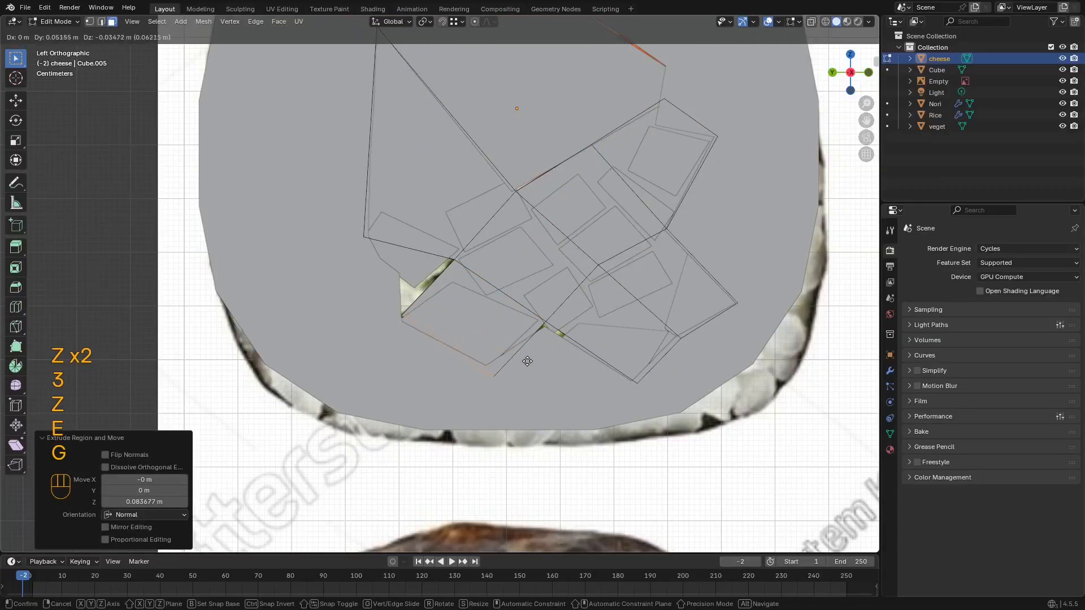
pyautogui.click(520, 368)
# Step: Reposition the lower extrusion's outer corner and inner junction vertices to fit the bottom vegetable piece in the reference
pyautogui.press('1')
pyautogui.press('z')
pyautogui.press('z')
pyautogui.press('g')
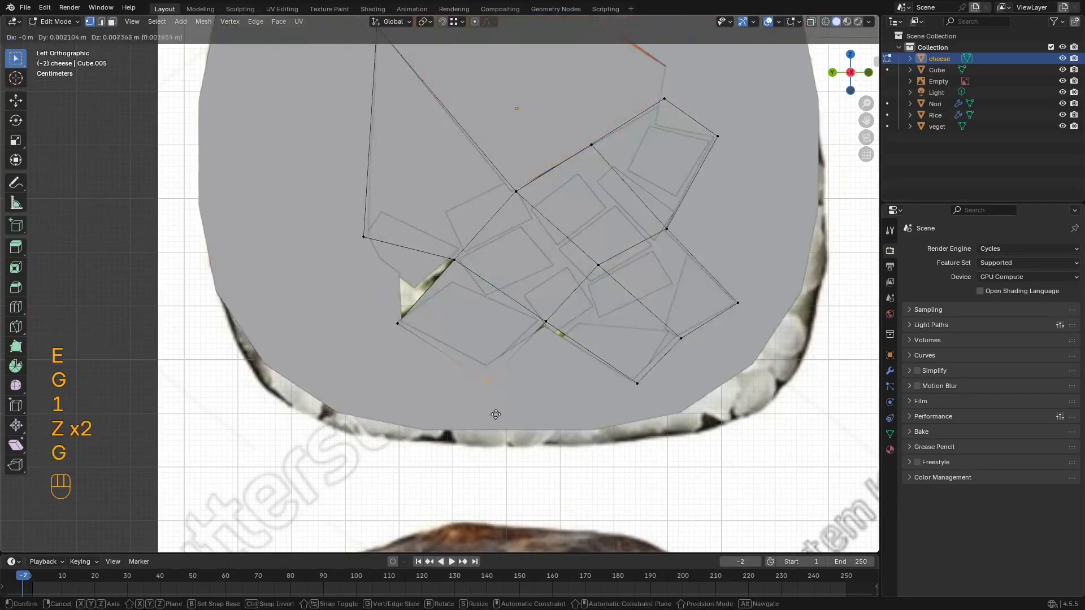
pyautogui.click(496, 402)
pyautogui.press('z')
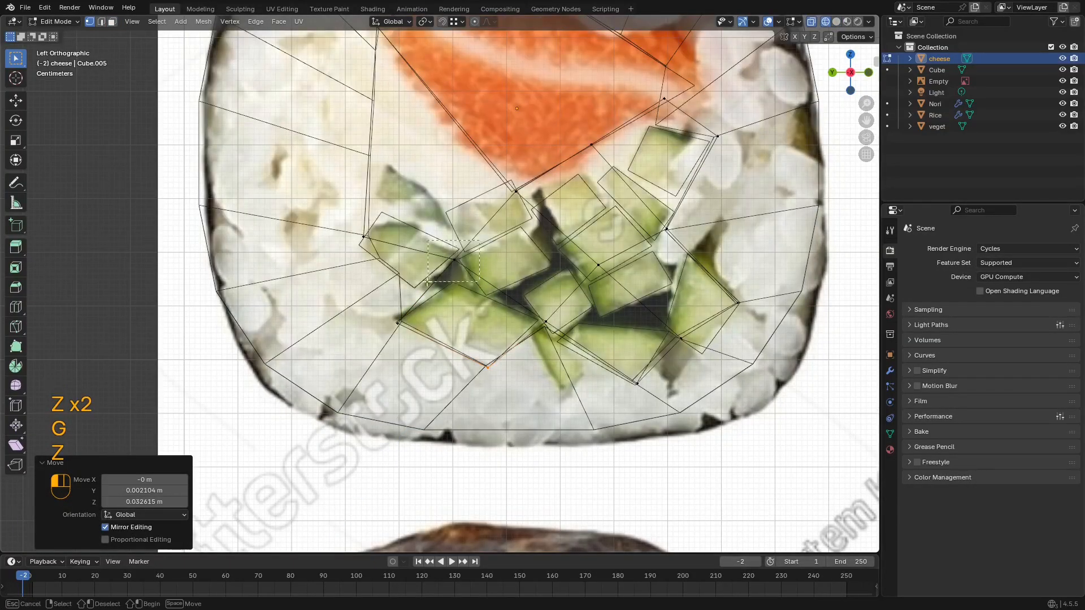
pyautogui.moveTo(428, 281); pyautogui.dragTo(428, 282)
pyautogui.press('g')
pyautogui.click(426, 297)
pyautogui.press('z')
# Step: Scale the entire cheese mesh to about 0.98 along the X axis
pyautogui.scroll(-4, 455, 283)
pyautogui.keyDown('shift'); pyautogui.moveTo(452, 247); pyautogui.dragTo(600, 310, button='middle'); pyautogui.keyUp('shift')
pyautogui.press('Tab')
pyautogui.scroll(1, 534, 299)
pyautogui.scroll(2, 542, 282)
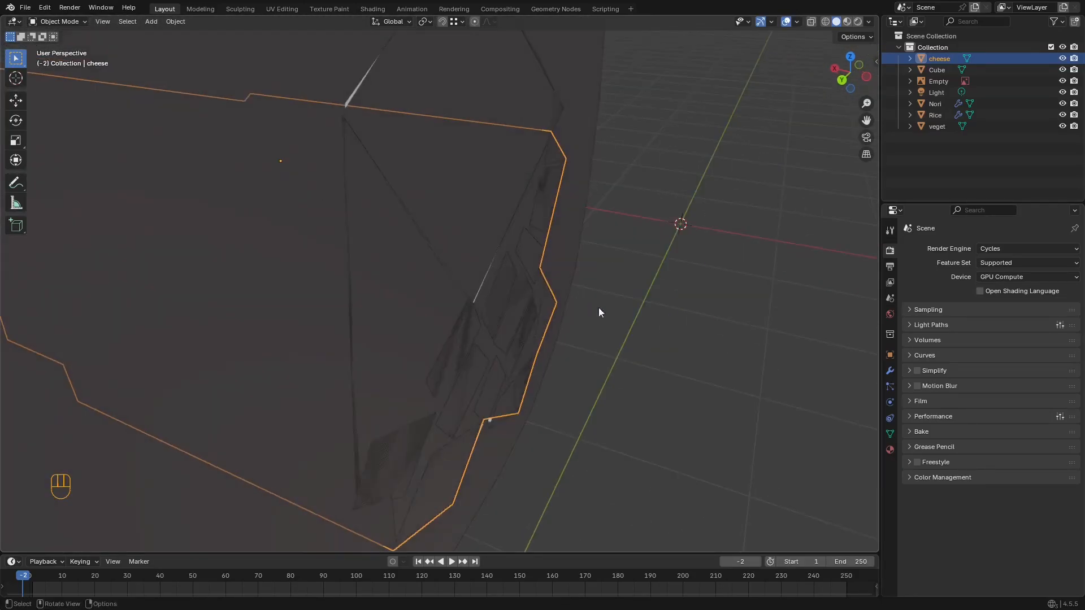
pyautogui.press('Tab')
pyautogui.press('a')
pyautogui.press('Tab')
pyautogui.press('Tab')
pyautogui.scroll(-5, 613, 294)
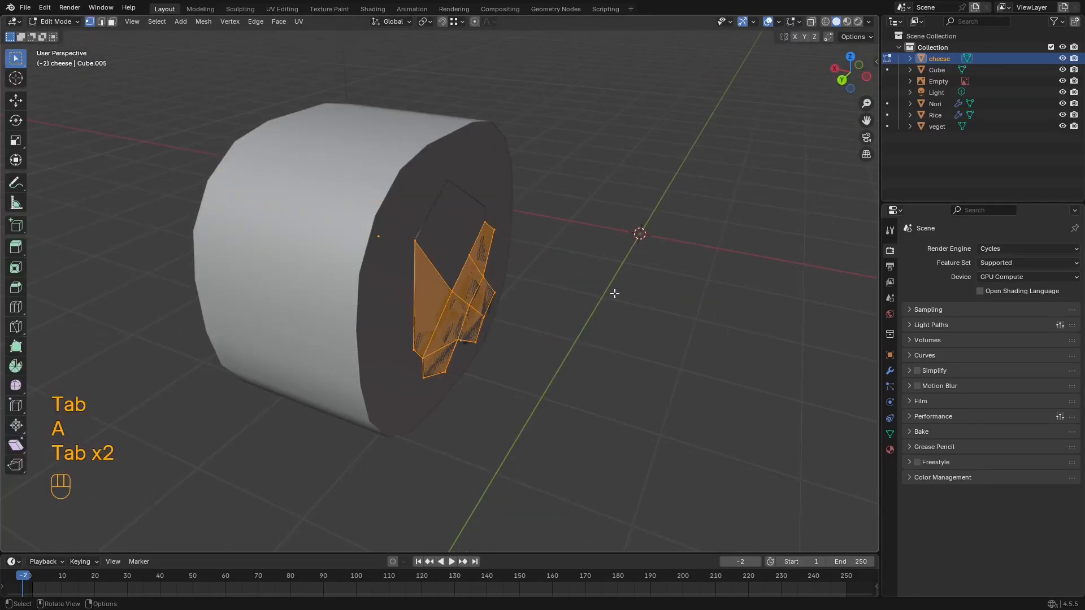
pyautogui.press('a')
pyautogui.scroll(3, 595, 311)
pyautogui.press('s')
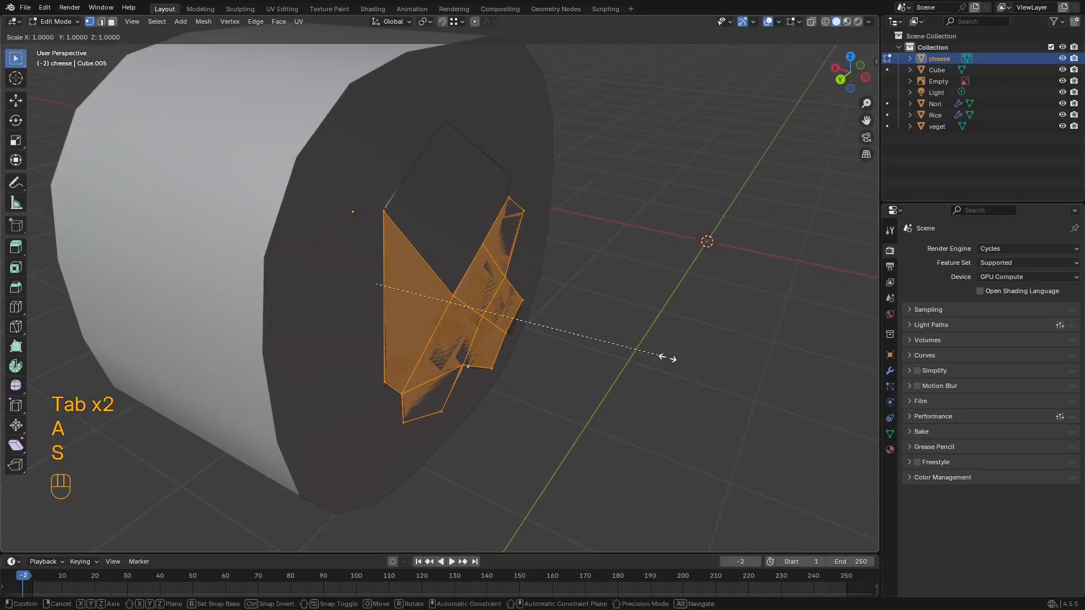
pyautogui.press('x')
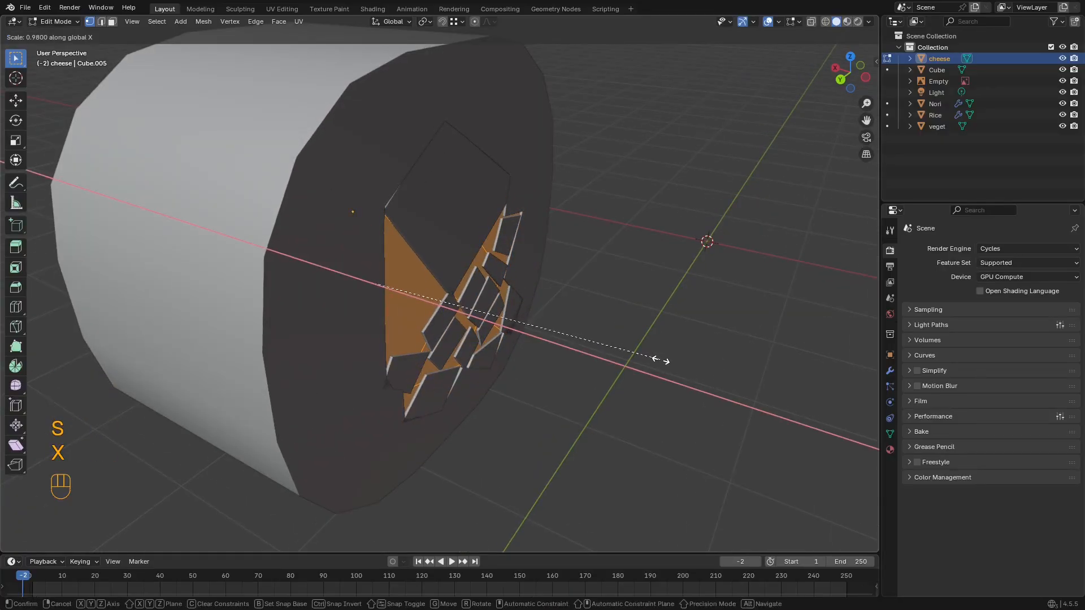
pyautogui.click(660, 360)
# Step: Check the roll's front face without overlays in Object Mode and save the file
pyautogui.moveTo(660, 360); pyautogui.dragTo(613, 339, button='middle')
pyautogui.hotkey('shift', 'alt', 'z')
pyautogui.scroll(-3, 570, 328)
pyautogui.press('Tab')
pyautogui.moveTo(532, 317); pyautogui.dragTo(499, 303, button='middle')
pyautogui.hotkey('shift', 'alt', 'z')
pyautogui.hotkey('ctrl', 's')
# Step: Scale the entire veget mesh to about 1.012 along the X axis and return to Object Mode
pyautogui.scroll(4, 499, 303)
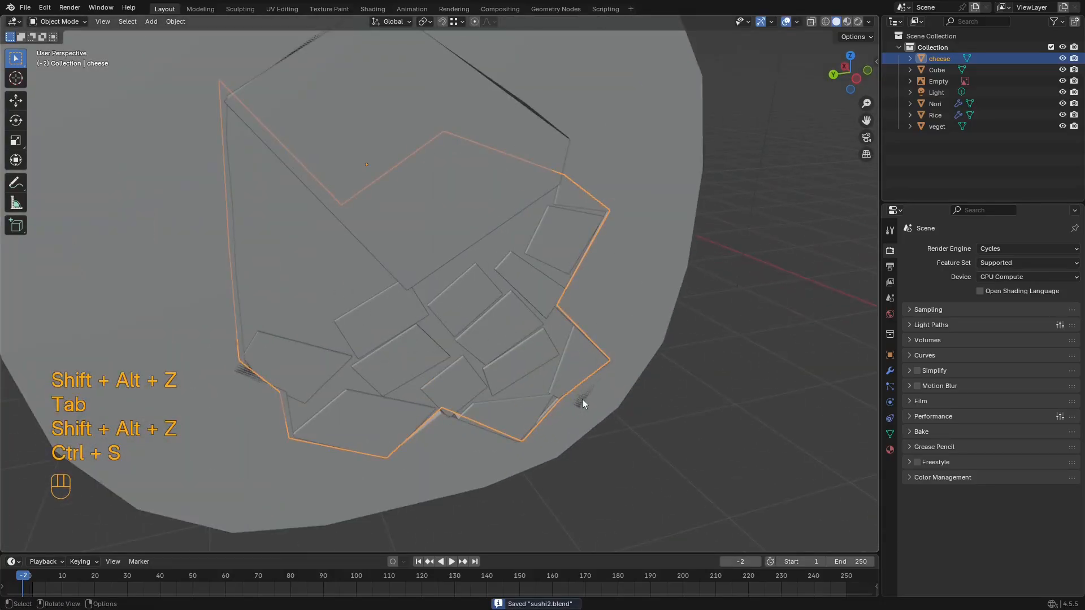
pyautogui.click(569, 374)
pyautogui.click(563, 359)
pyautogui.moveTo(564, 359); pyautogui.dragTo(576, 348, button='middle')
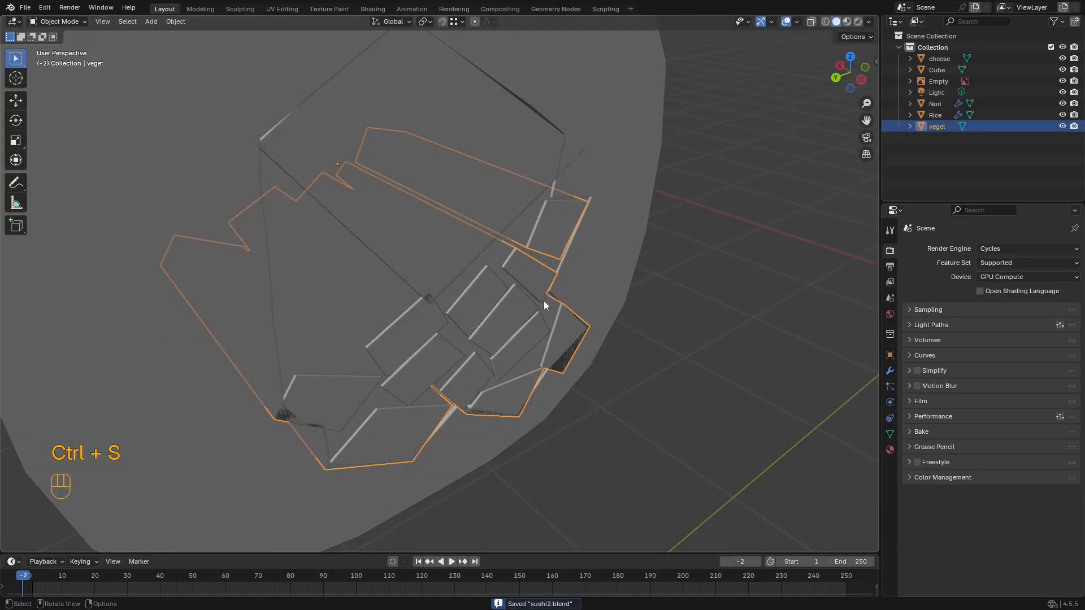
pyautogui.press('Tab')
pyautogui.press('a')
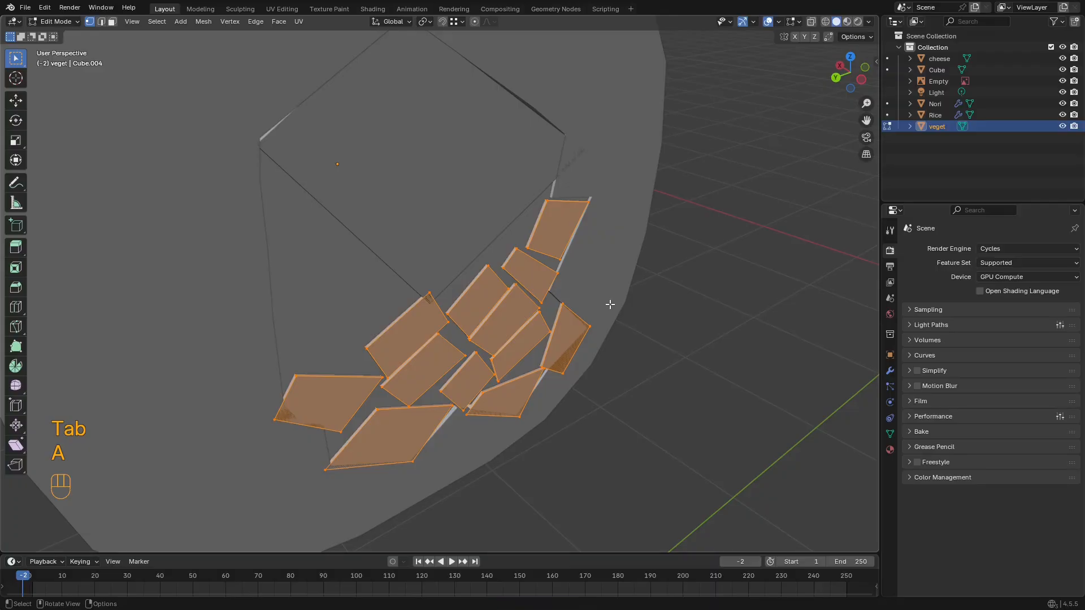
pyautogui.press('s')
pyautogui.press('x')
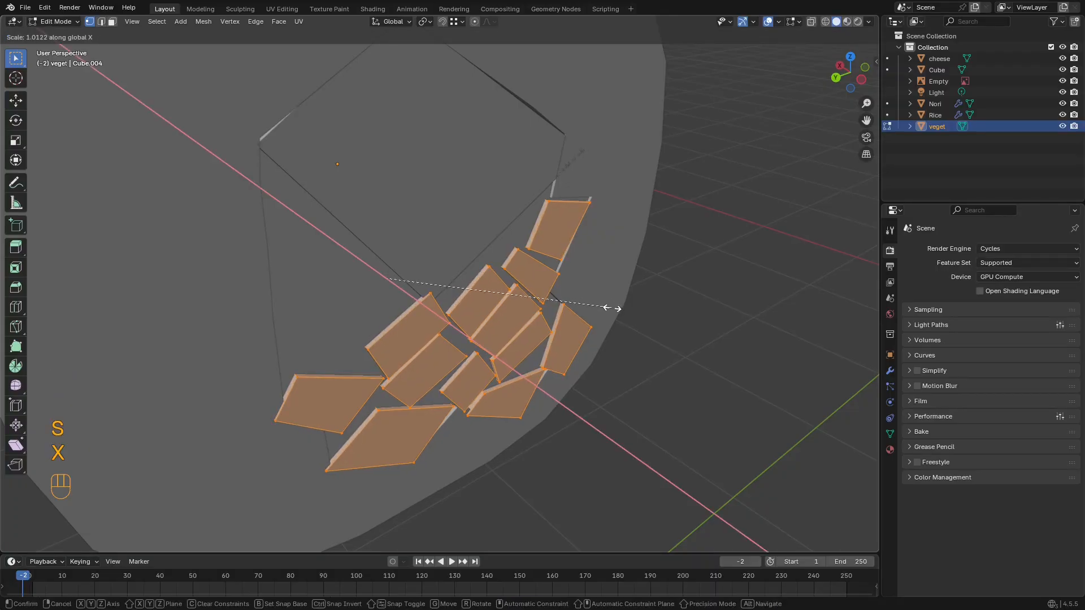
pyautogui.click(611, 308)
pyautogui.press('Tab')
pyautogui.scroll(-5, 595, 279)
pyautogui.hotkey('shift', 'alt', 'z')
pyautogui.hotkey('shift', 'alt', 'z')
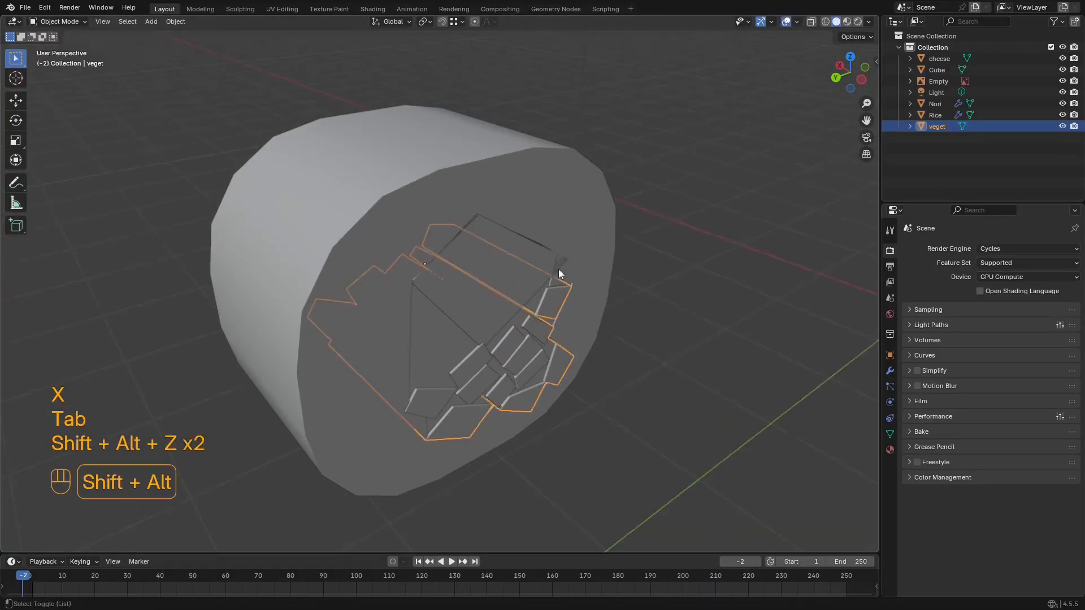
# Step: Scale the entire Cube filling mesh to about 1.01 along the X axis
pyautogui.click(535, 264)
pyautogui.scroll(5, 535, 266)
pyautogui.press('Tab')
pyautogui.press('a')
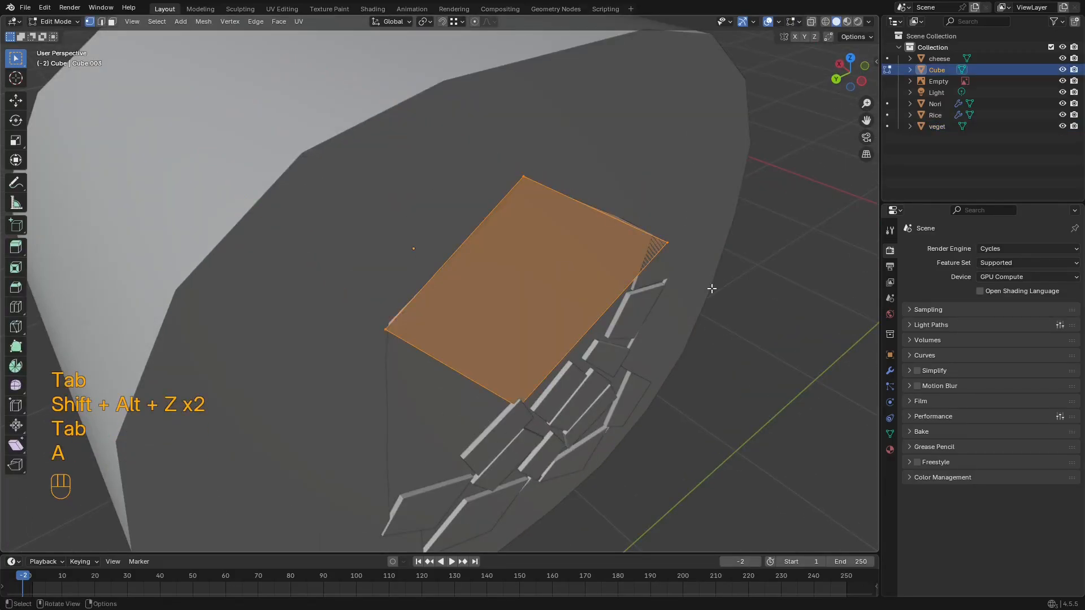
pyautogui.press('s')
pyautogui.press('x')
pyautogui.click(747, 326)
# Step: Inspect the fillings in wireframe and solid shading, then save the file from Object Mode
pyautogui.hotkey('shift', 'z')
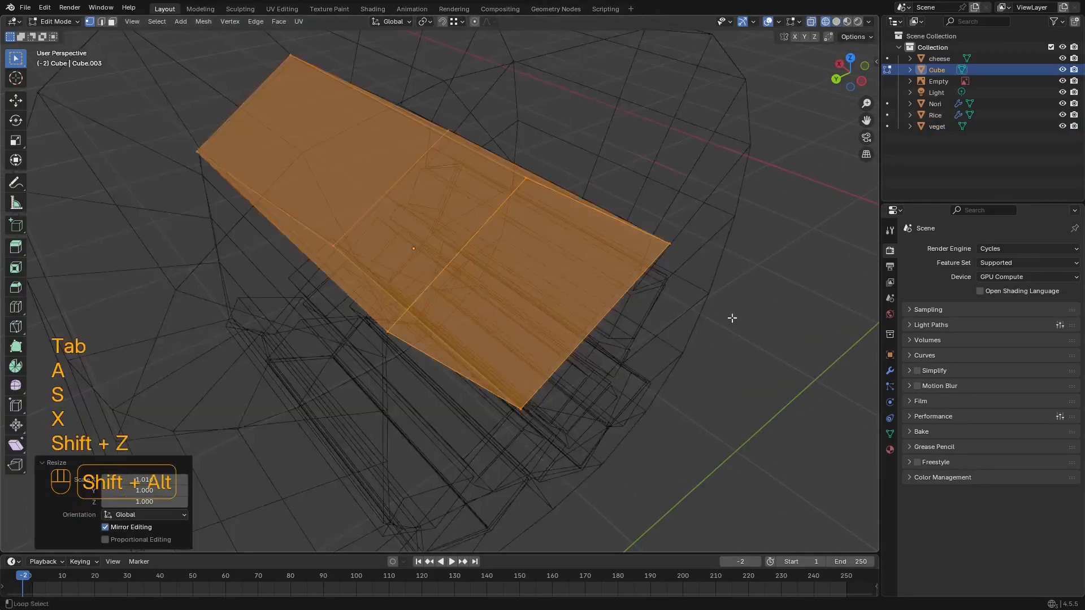
pyautogui.scroll(-4, 731, 317)
pyautogui.press('Tab')
pyautogui.press('z')
pyautogui.moveTo(463, 266)
pyautogui.mouseDown(button='middle')
pyautogui.moveTo(503, 221)
pyautogui.moveTo(521, 249)
pyautogui.moveTo(486, 261)
pyautogui.moveTo(534, 264)
pyautogui.moveTo(638, 216)
pyautogui.mouseUp(button='middle')
pyautogui.hotkey('ctrl', 's')
pyautogui.hotkey('shift', 'alt', 'z')
pyautogui.hotkey('shift', 'alt', 'z')
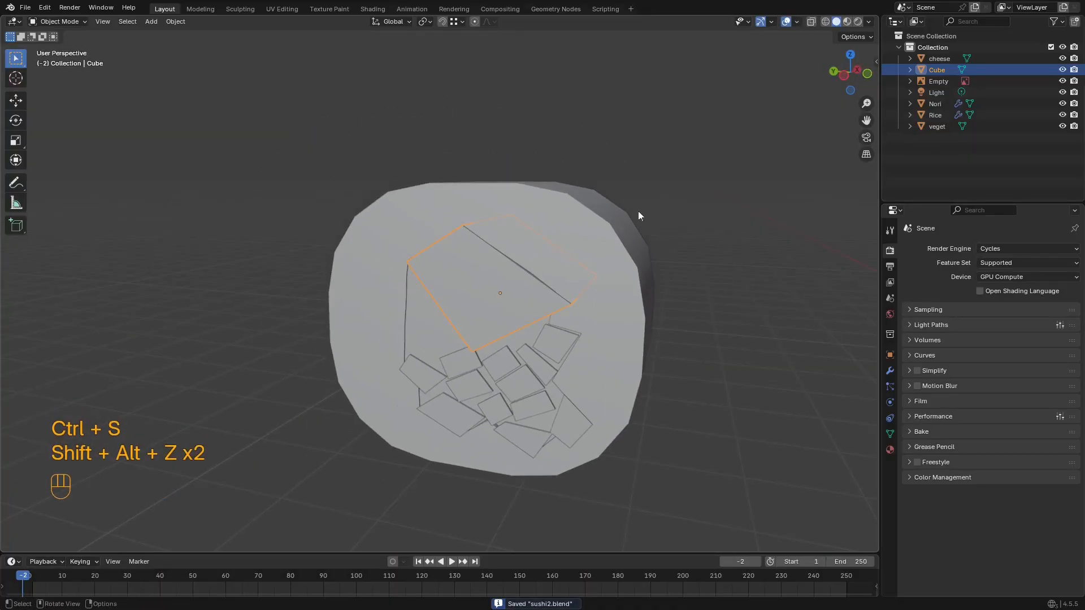
# Step: Enable the wireframe overlay on all objects and reduce its opacity to about 0.53
pyautogui.click(797, 23)
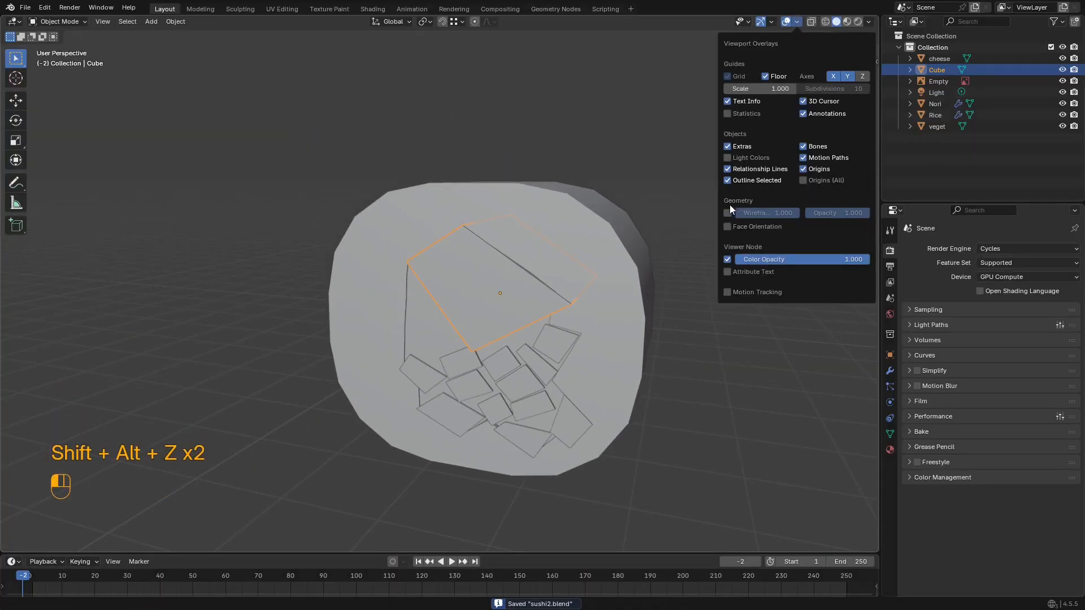
pyautogui.click(726, 213)
pyautogui.click(794, 22)
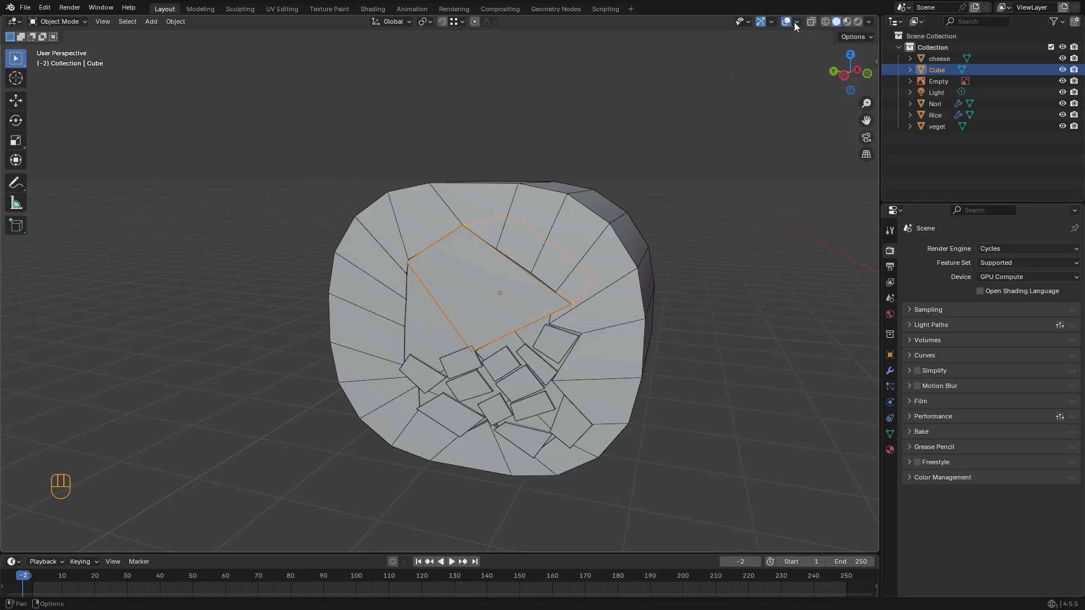
pyautogui.moveTo(478, 187); pyautogui.dragTo(704, 42, button='middle')
pyautogui.click(796, 22)
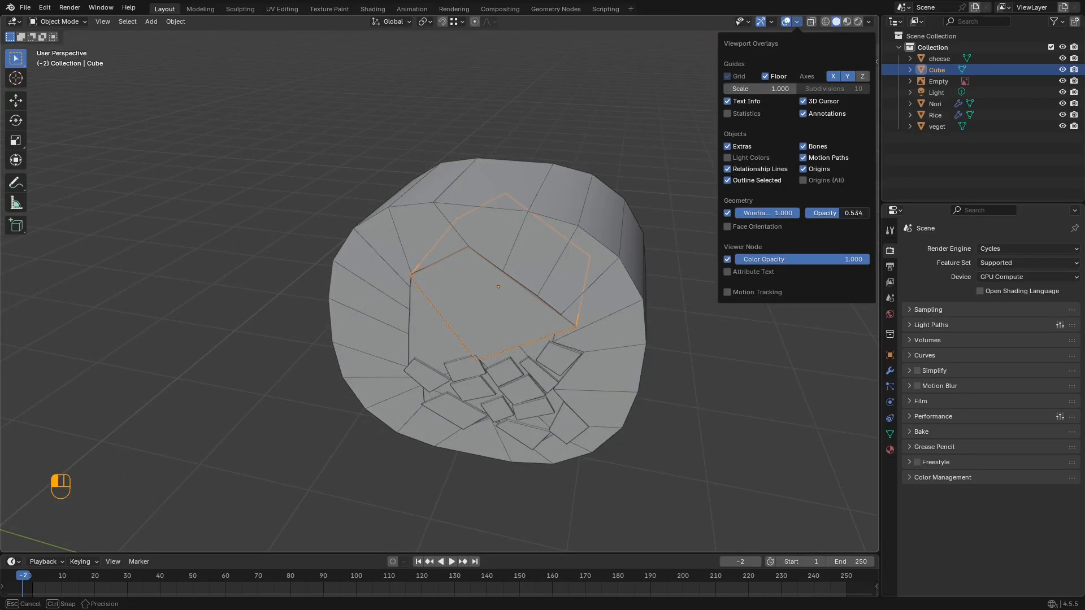
# Step: Examine the Rice object's topology in Edit and Object Mode, with overlays shown and hidden
pyautogui.click(555, 231)
pyautogui.press('Tab')
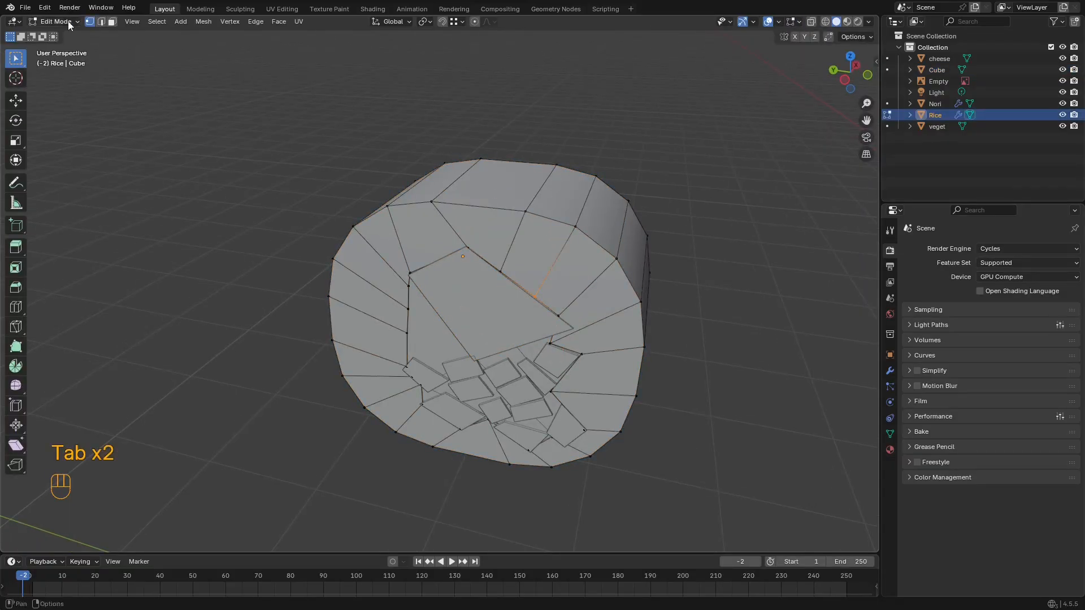
pyautogui.press('Tab')
pyautogui.press('Tab')
pyautogui.press('Tab')
pyautogui.hotkey('shift', 'alt', 'z')
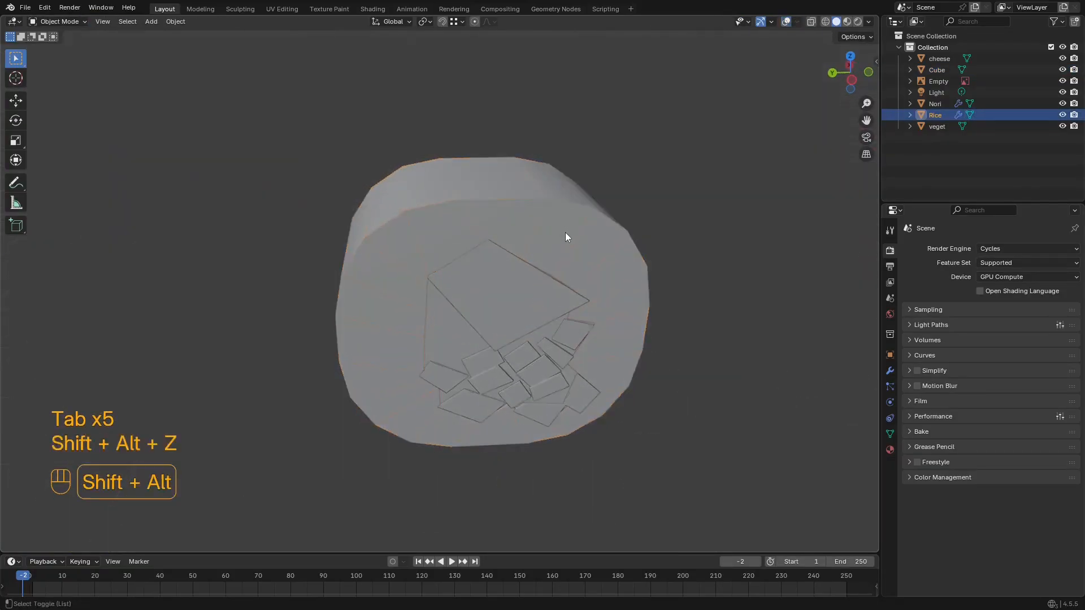
pyautogui.moveTo(565, 233); pyautogui.dragTo(479, 177, button='middle')
pyautogui.hotkey('shift', 'alt', 'z')
pyautogui.click(595, 209)
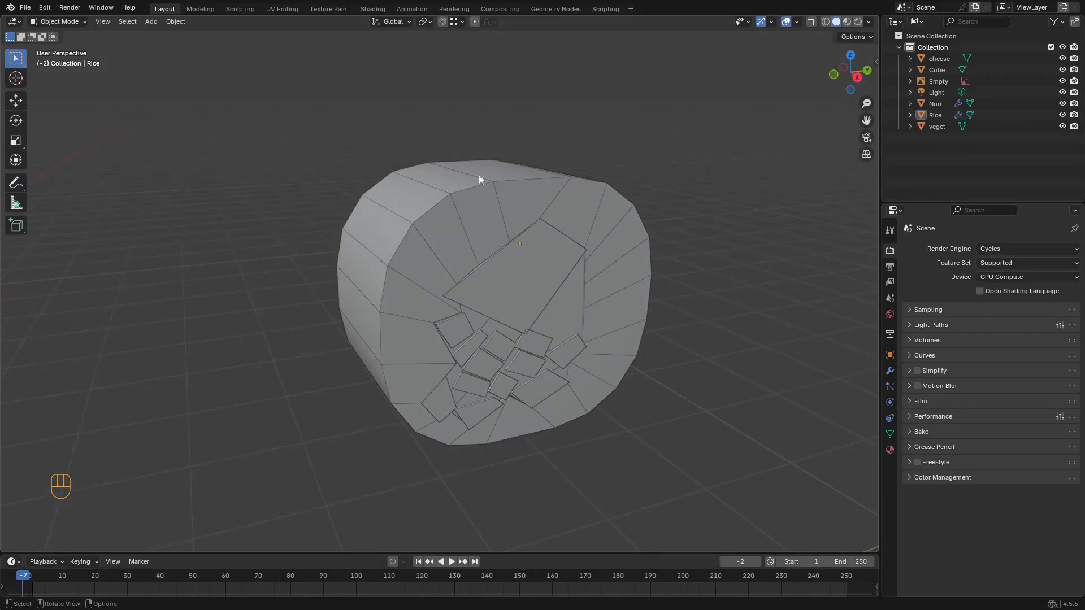
# Step: Select the Nori object wrapping the roll and show its modifiers
pyautogui.click(458, 180)
pyautogui.click(458, 180)
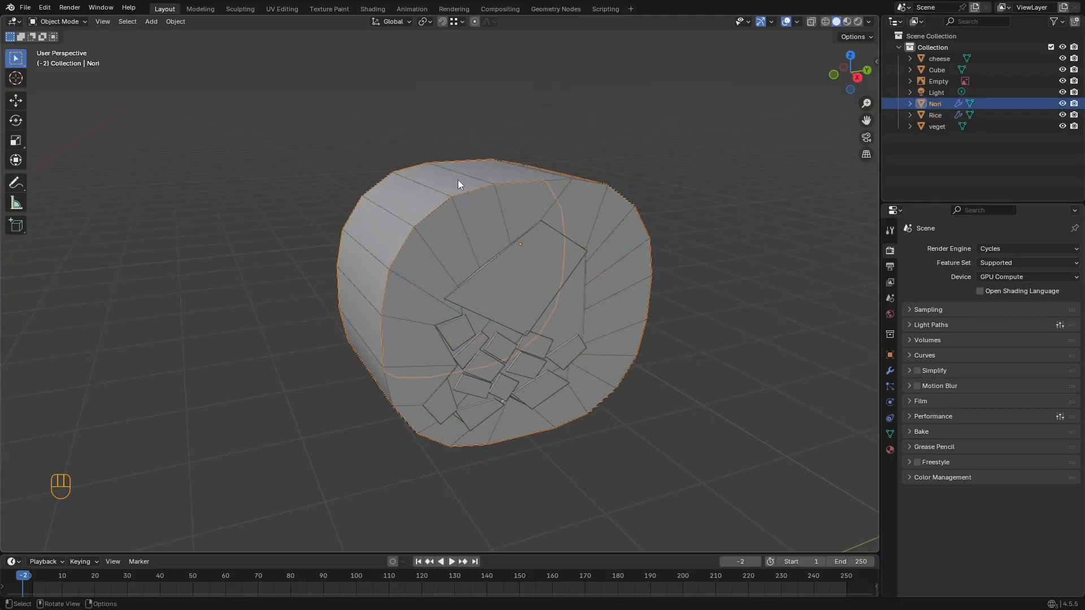
pyautogui.press('g')
pyautogui.rightClick(431, 161)
pyautogui.scroll(2, 443, 167)
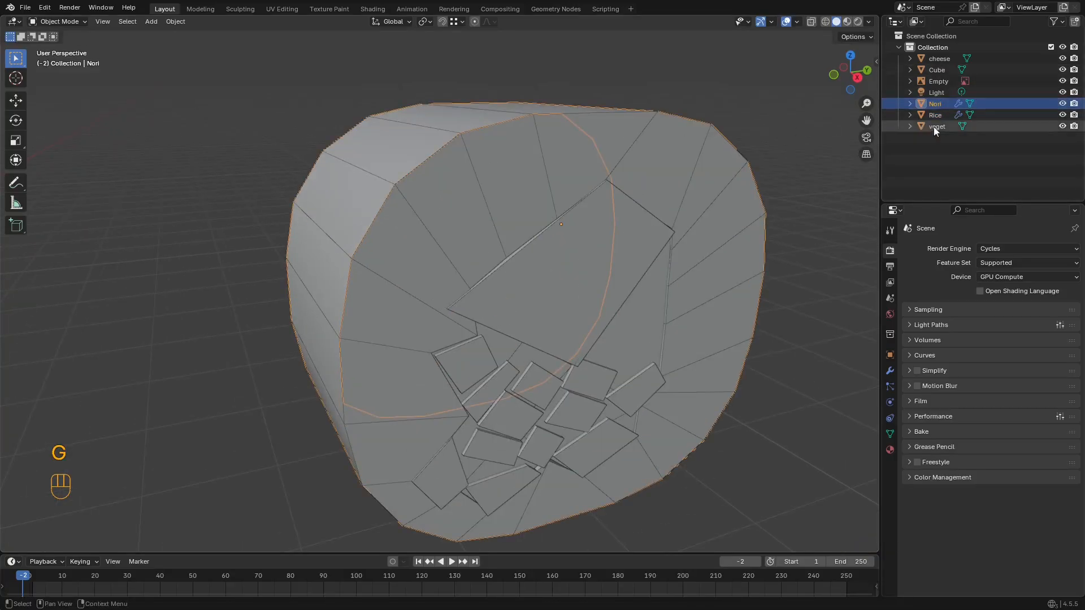
pyautogui.click(890, 371)
pyautogui.moveTo(827, 252); pyautogui.dragTo(694, 221, button='middle')
pyautogui.moveTo(676, 228); pyautogui.dragTo(700, 233, button='middle')
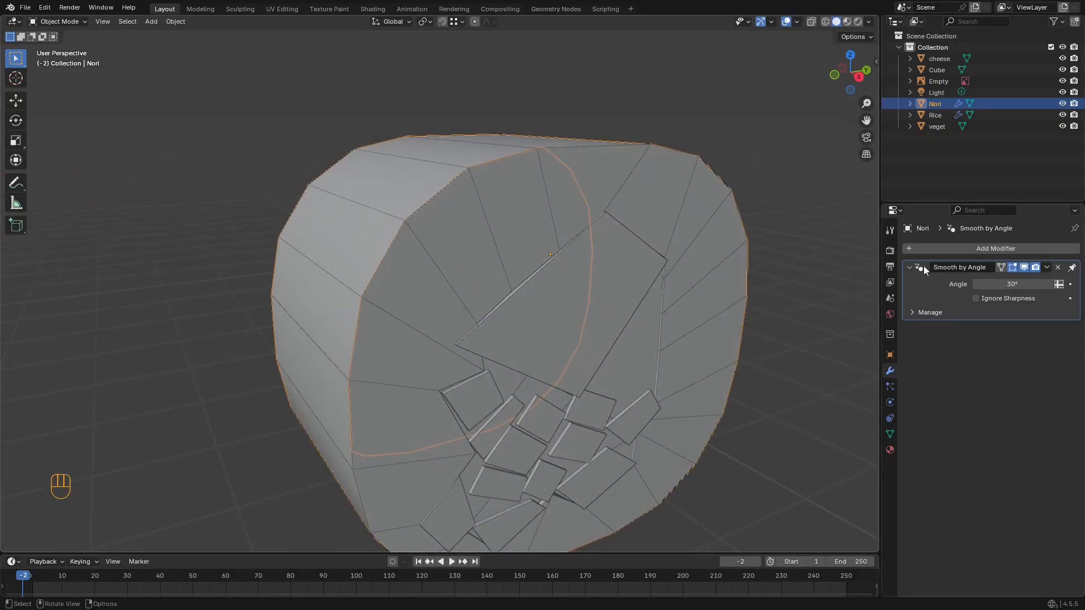
# Step: Add a Solidify modifier to the Nori object
pyautogui.click(985, 248)
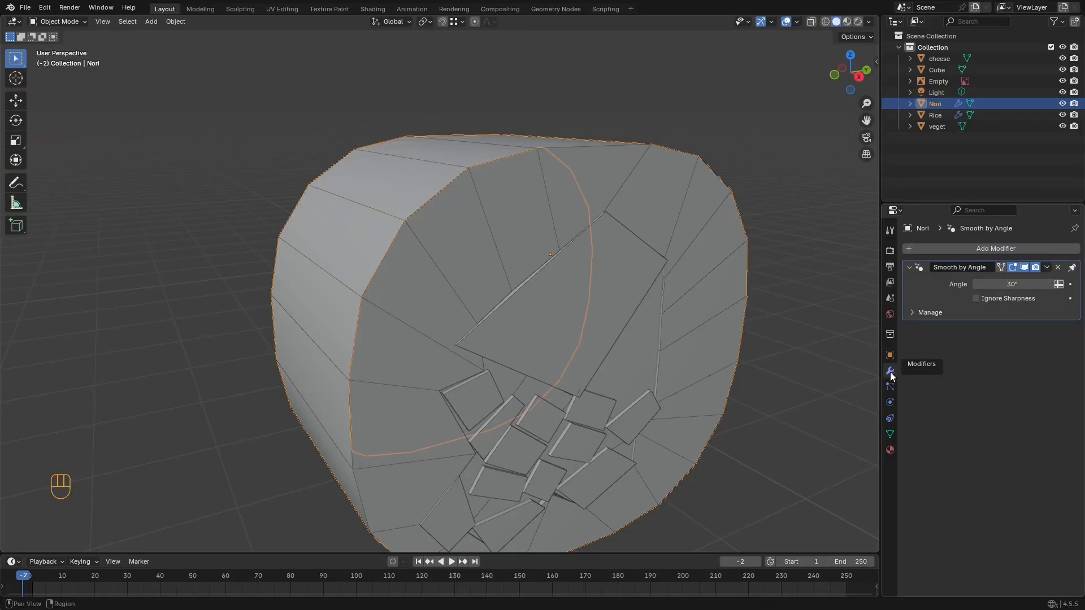
pyautogui.click(994, 249)
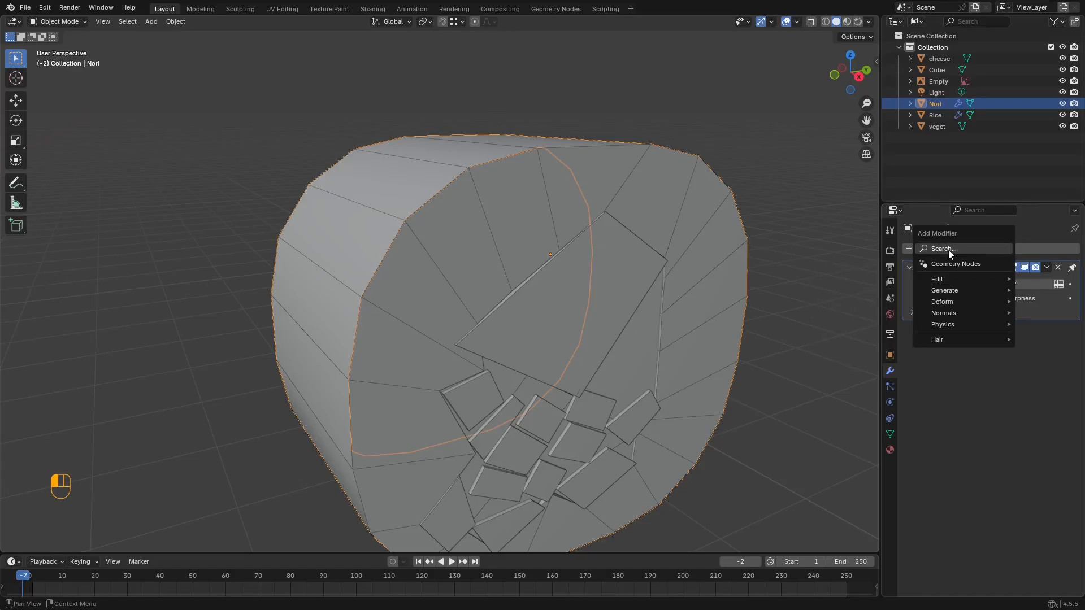
pyautogui.click(947, 250)
pyautogui.write('bl')
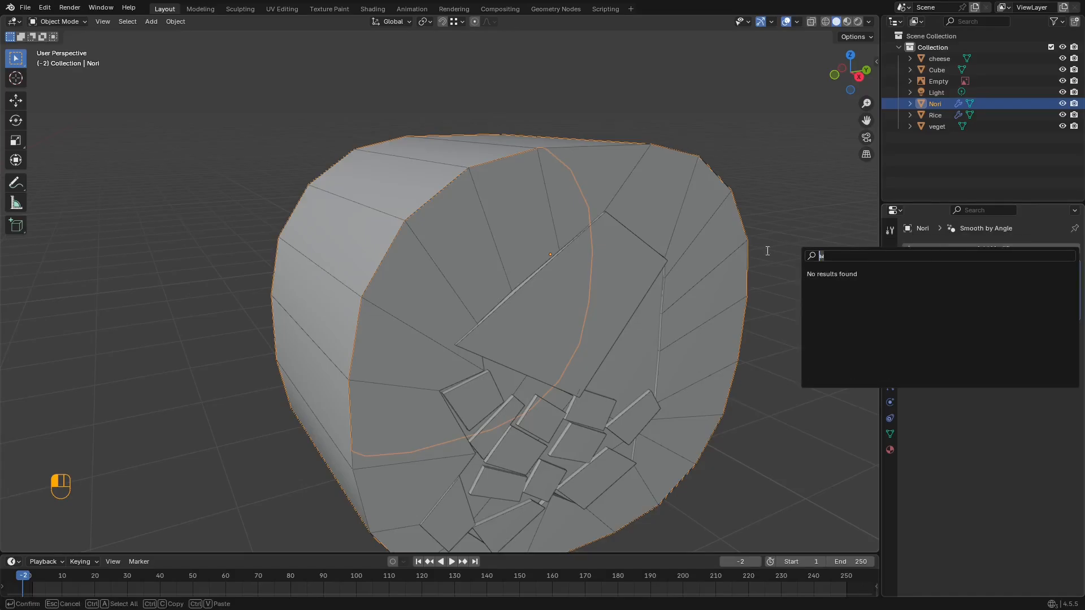
pyautogui.press('BackSpace')
pyautogui.press('BackSpace')
pyautogui.write('s')
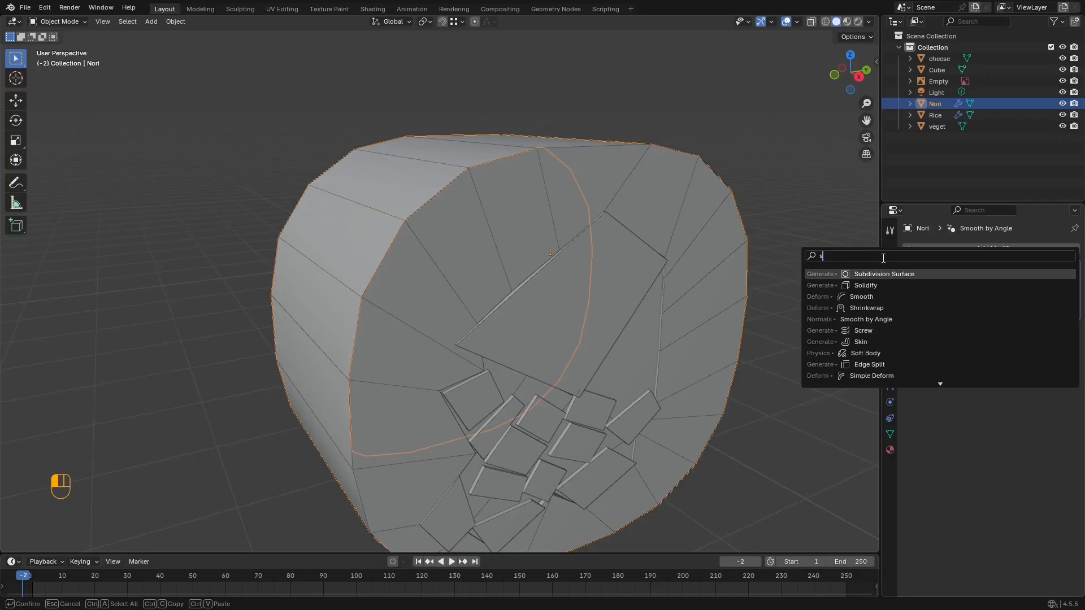
pyautogui.write('ol')
pyautogui.click(886, 273)
# Step: Set the Nori's Solidify thickness to about -0.008 m so the sheet thickens outward
pyautogui.moveTo(673, 219); pyautogui.dragTo(658, 245, button='middle')
pyautogui.moveTo(607, 192); pyautogui.dragTo(529, 171, button='middle')
pyautogui.scroll(5, 537, 197)
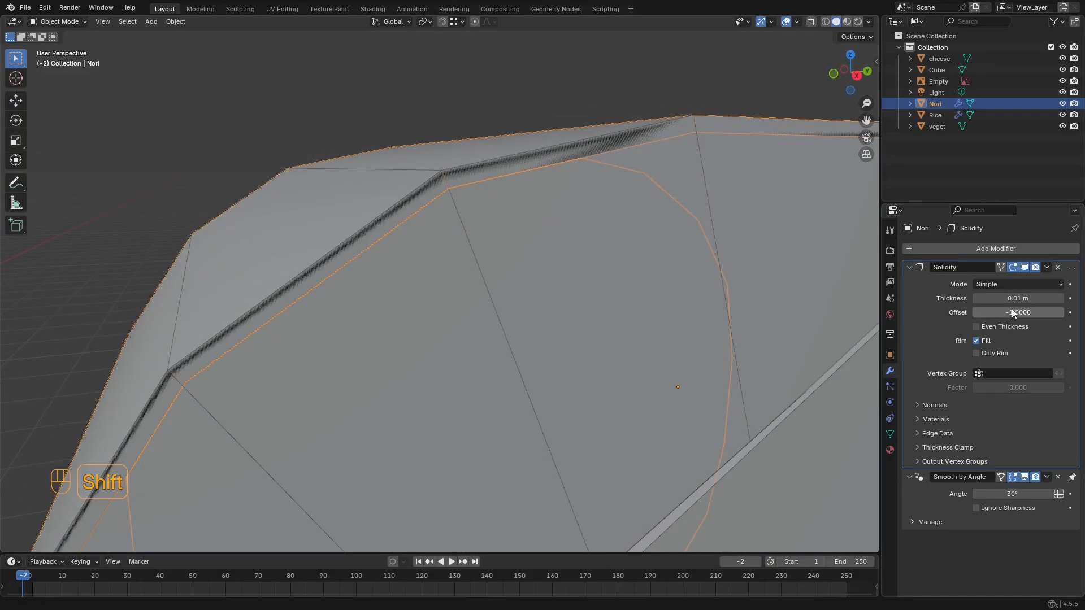
pyautogui.keyDown('shift'); pyautogui.moveTo(1021, 299); pyautogui.dragTo(984, 300); pyautogui.keyUp('shift')
pyautogui.scroll(-8, 642, 283)
pyautogui.keyDown('shift'); pyautogui.moveTo(648, 302); pyautogui.dragTo(642, 273, button='middle'); pyautogui.keyUp('shift')
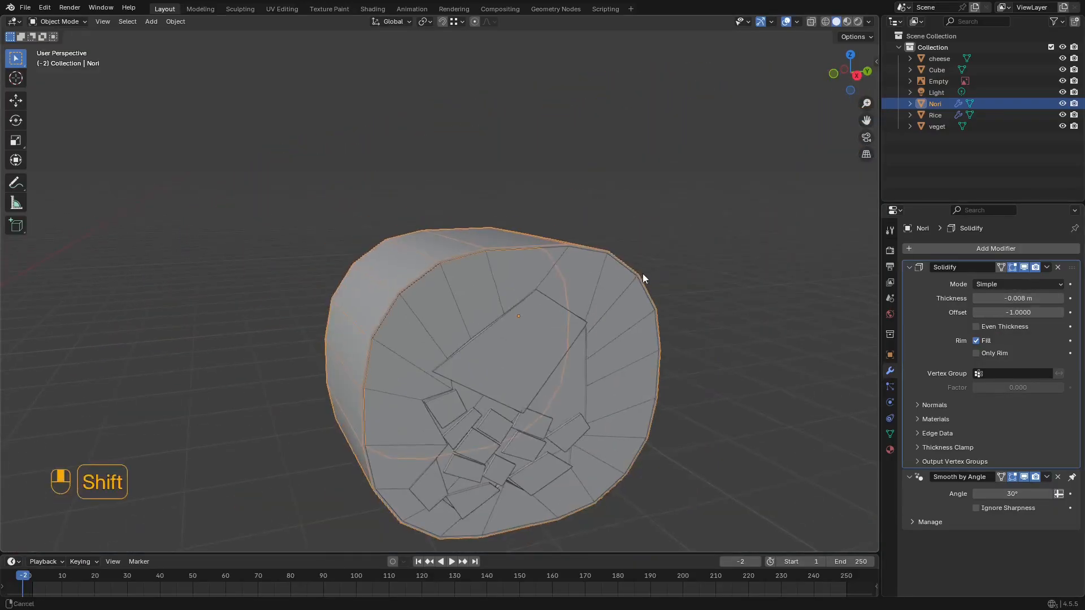
pyautogui.scroll(4, 734, 273)
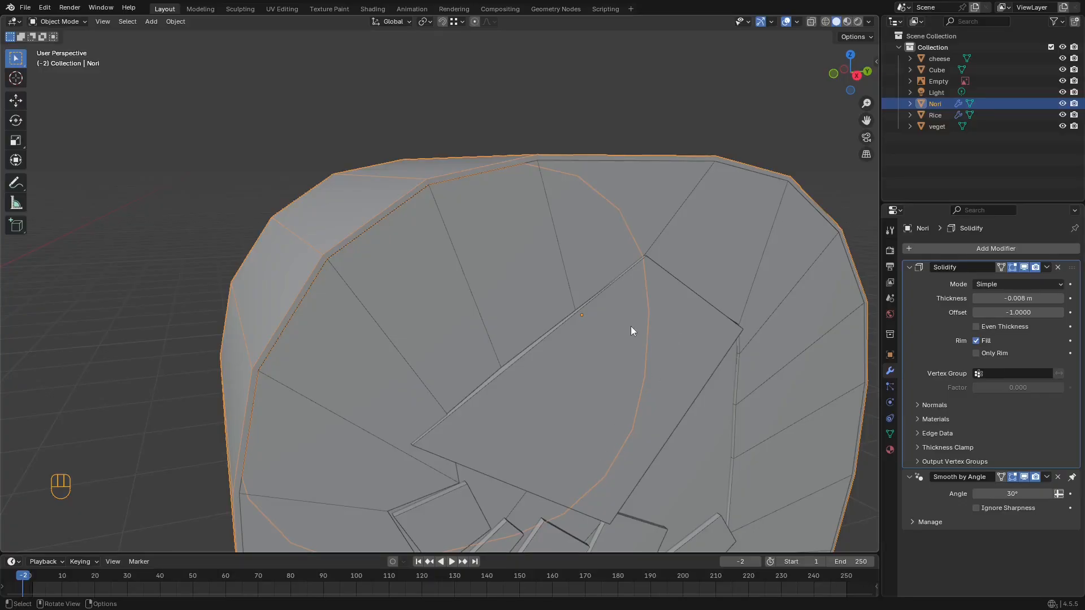
# Step: Switch to the BeeRef reference board and examine the nori's thickness on the salmon roll up close
pyautogui.press('super')
pyautogui.press('super')
pyautogui.press('super')
pyautogui.click(645, 596)
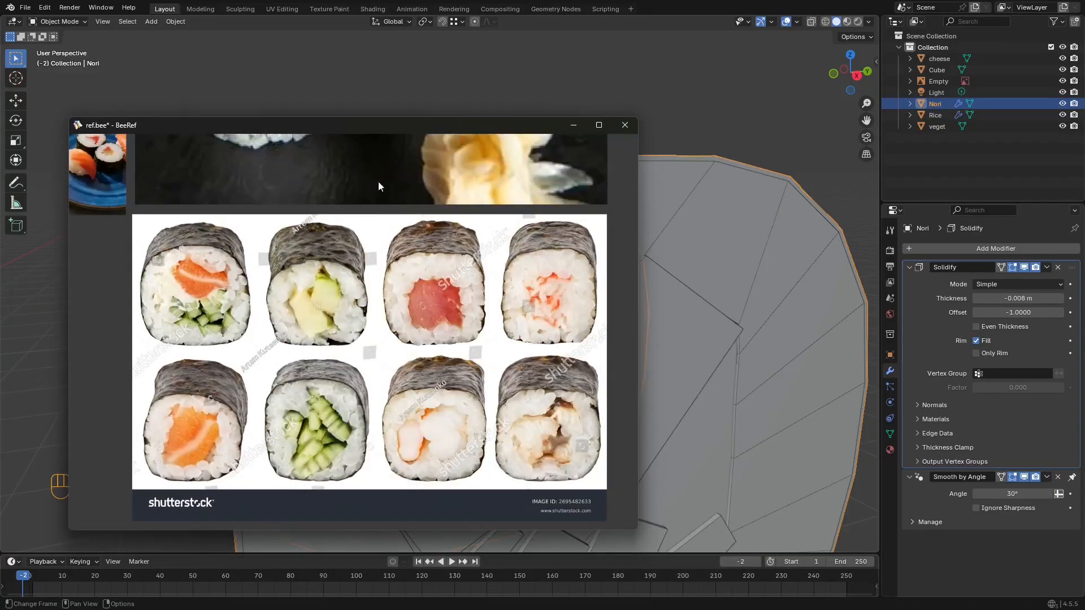
pyautogui.scroll(8, 318, 244)
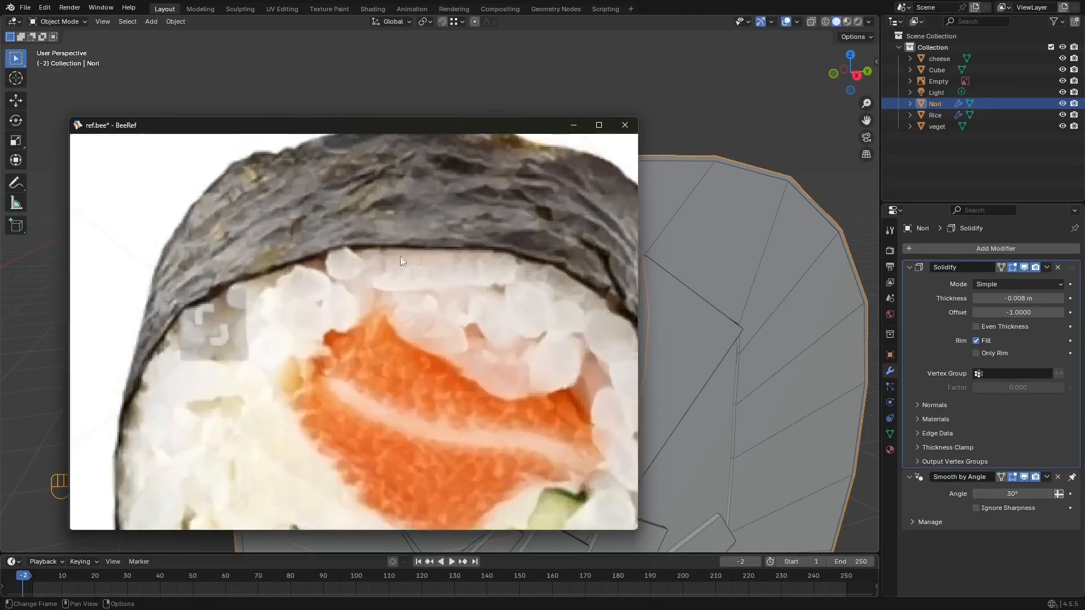
pyautogui.scroll(-2, 341, 239)
pyautogui.scroll(2, 351, 235)
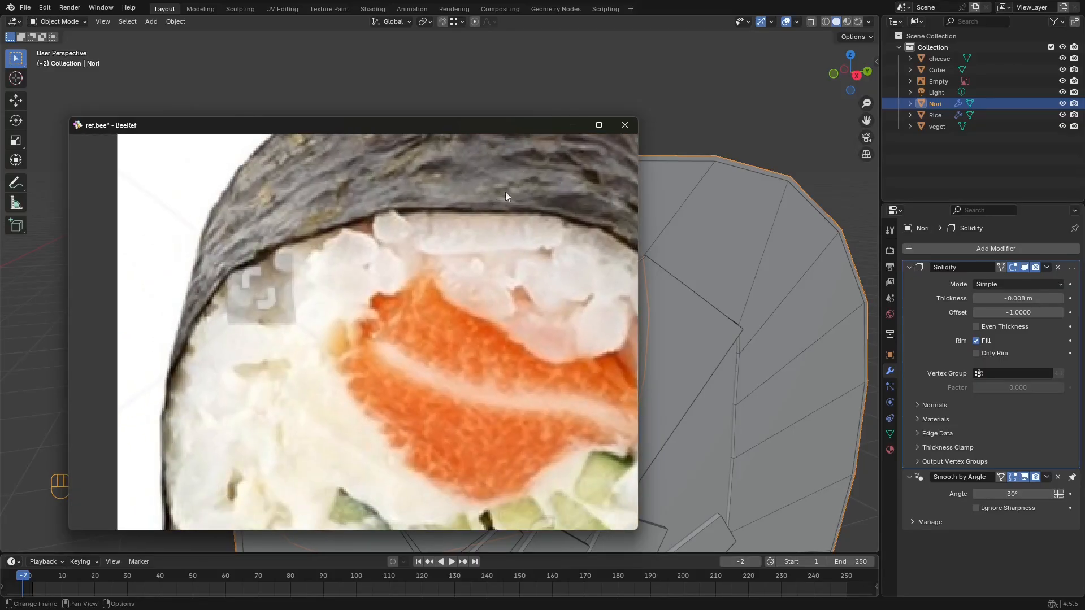
pyautogui.moveTo(505, 192); pyautogui.dragTo(391, 221, button='middle')
pyautogui.scroll(-1, 421, 220)
pyautogui.scroll(-1, 514, 202)
pyautogui.moveTo(514, 202); pyautogui.dragTo(370, 224, button='middle')
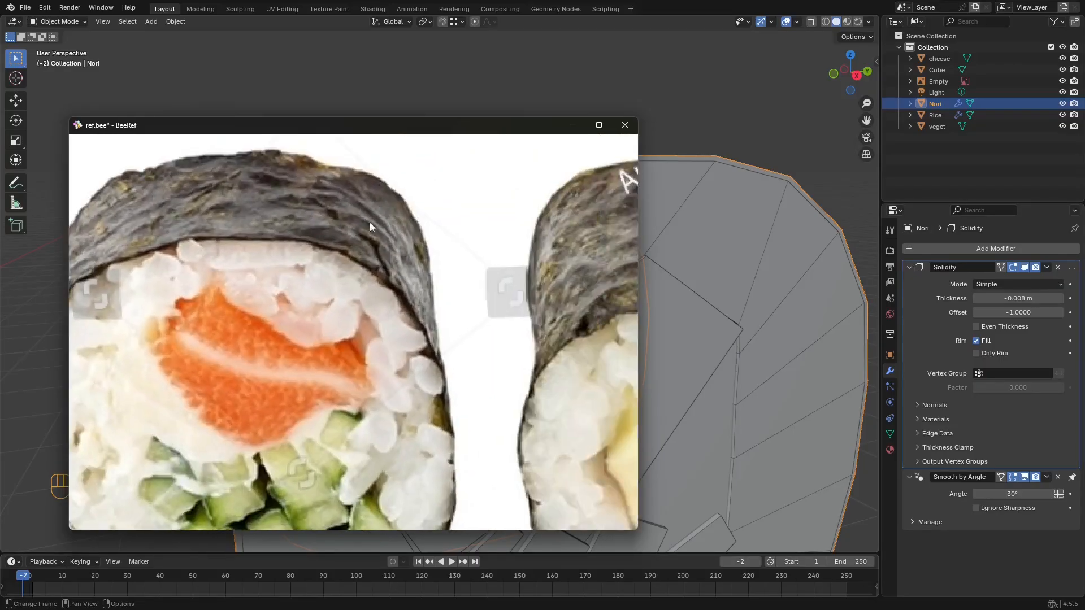
pyautogui.scroll(-1, 561, 210)
pyautogui.moveTo(559, 218); pyautogui.dragTo(493, 229, button='middle')
pyautogui.click(583, 127)
# Step: Set the Nori's Solidify thickness to about -0.01 m, check the roll without overlays, and save the file
pyautogui.keyDown('shift'); pyautogui.moveTo(1017, 299); pyautogui.dragTo(1001, 298); pyautogui.keyUp('shift')
pyautogui.scroll(-3, 651, 195)
pyautogui.hotkey('shift', 'alt', 'z')
pyautogui.scroll(-2, 589, 210)
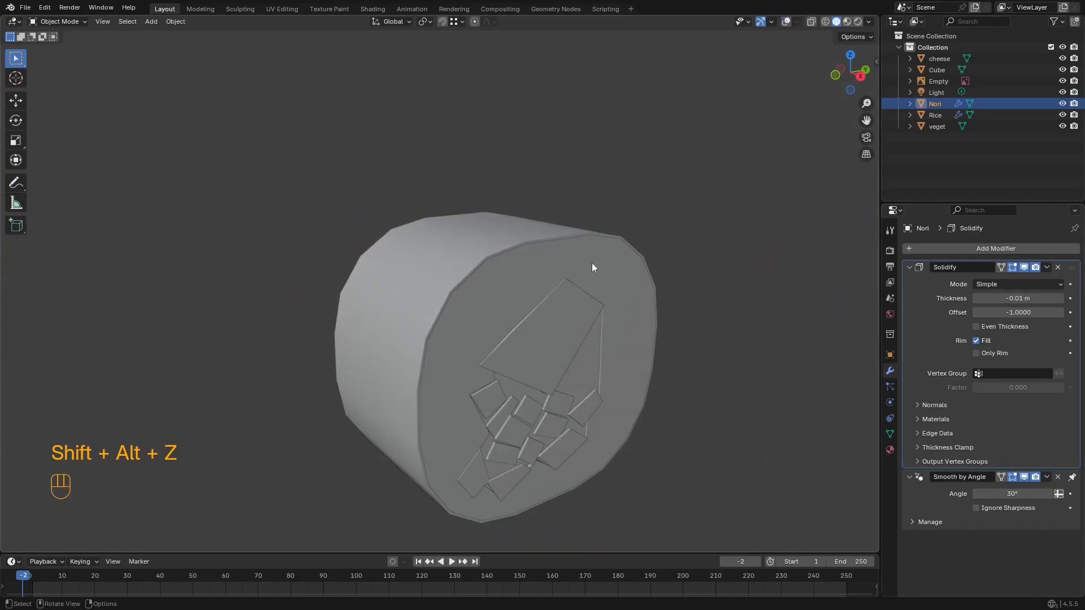
pyautogui.keyDown('shift'); pyautogui.moveTo(565, 261); pyautogui.dragTo(645, 251, button='middle'); pyautogui.keyUp('shift')
pyautogui.hotkey('ctrl', 's')
# Step: Restore the overlays and compare the modelled roll with the reference rolls in Left Orthographic wireframe view
pyautogui.scroll(-5, 591, 215)
pyautogui.hotkey('shift', 'alt', 'z')
pyautogui.scroll(2, 599, 225)
pyautogui.scroll(4, 661, 219)
pyautogui.moveTo(513, 198)
pyautogui.keyDown('shift'); pyautogui.mouseDown(button='middle')
pyautogui.moveTo(509, 231)
pyautogui.moveTo(503, 204)
pyautogui.mouseUp(button='middle'); pyautogui.keyUp('shift')
pyautogui.scroll(-4, 514, 235)
pyautogui.keyDown('shift'); pyautogui.moveTo(565, 232); pyautogui.dragTo(520, 221, button='middle'); pyautogui.keyUp('shift')
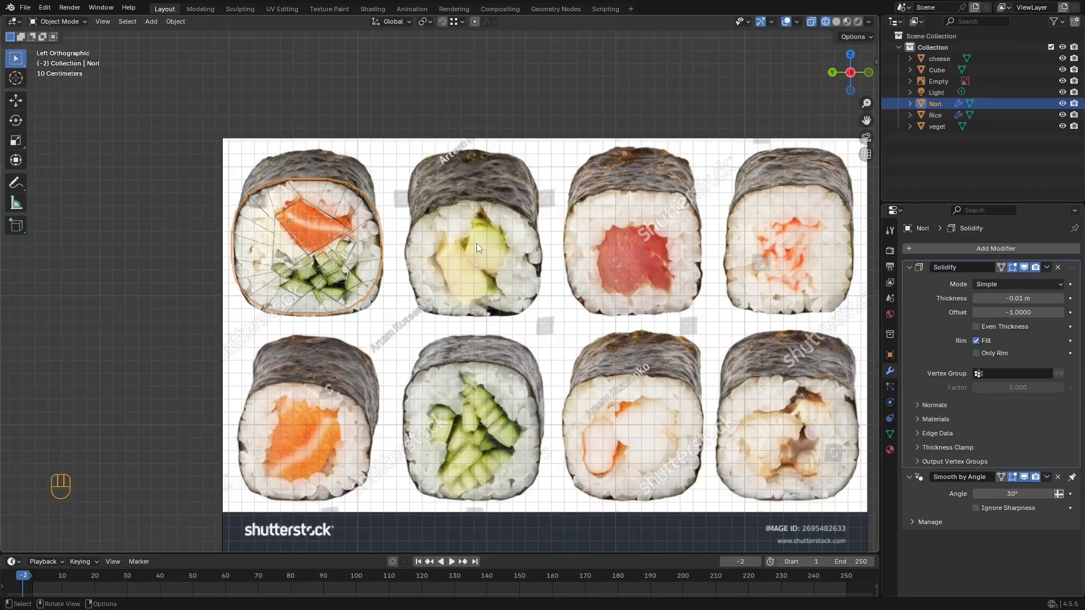
pyautogui.keyDown('shift'); pyautogui.moveTo(510, 236); pyautogui.dragTo(462, 211, button='middle'); pyautogui.keyUp('shift')
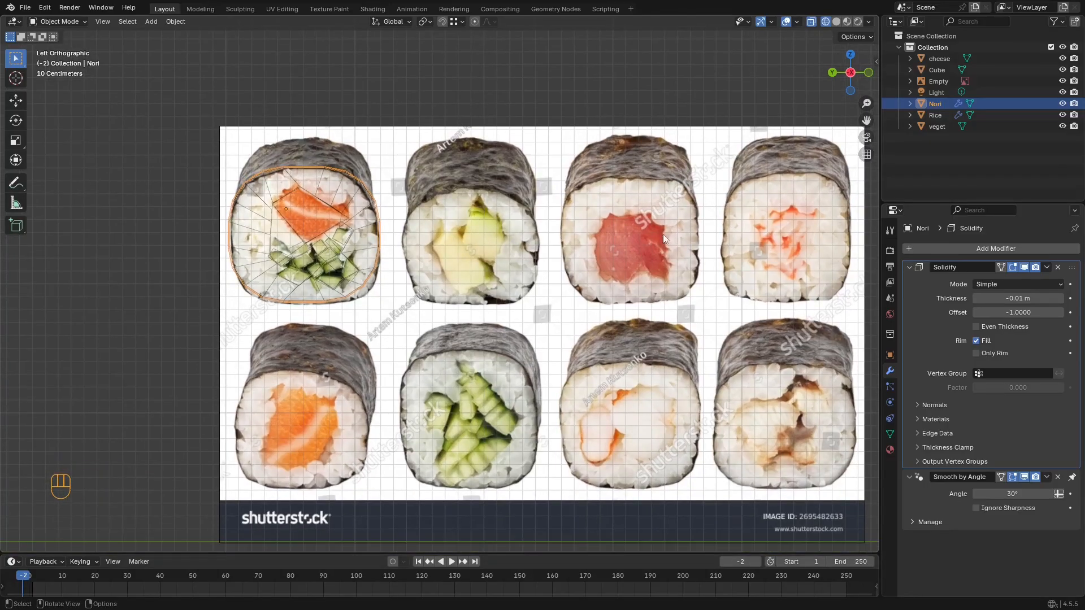
pyautogui.keyDown('shift'); pyautogui.moveTo(350, 211); pyautogui.dragTo(550, 246, button='middle'); pyautogui.keyUp('shift')
pyautogui.scroll(3, 611, 189)
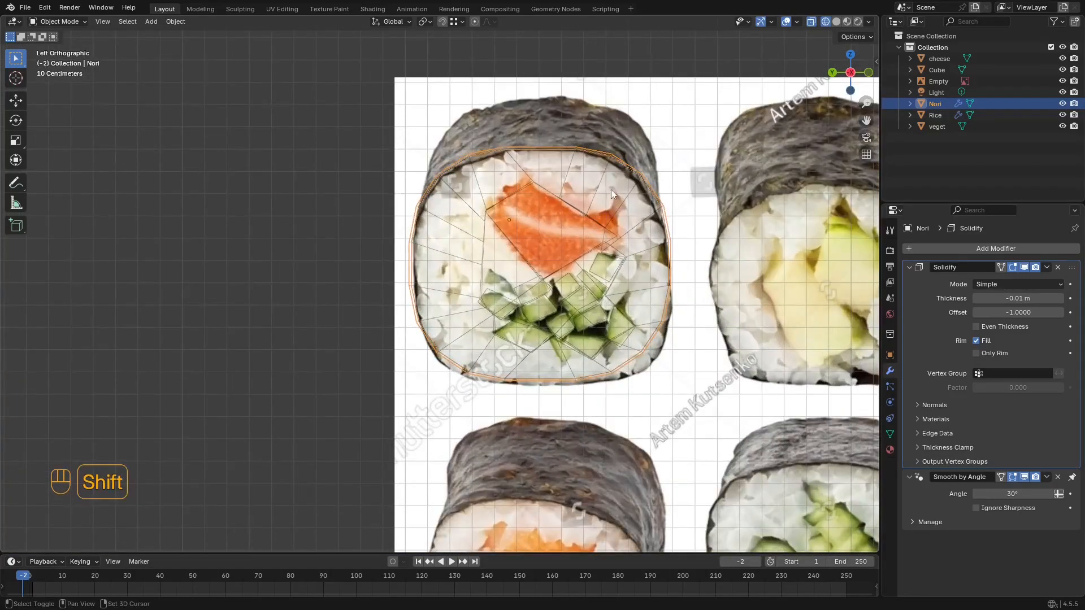
pyautogui.click(629, 199)
pyautogui.press('z')
pyautogui.moveTo(356, 201); pyautogui.dragTo(331, 215, button='middle')
pyautogui.scroll(-1, 331, 216)
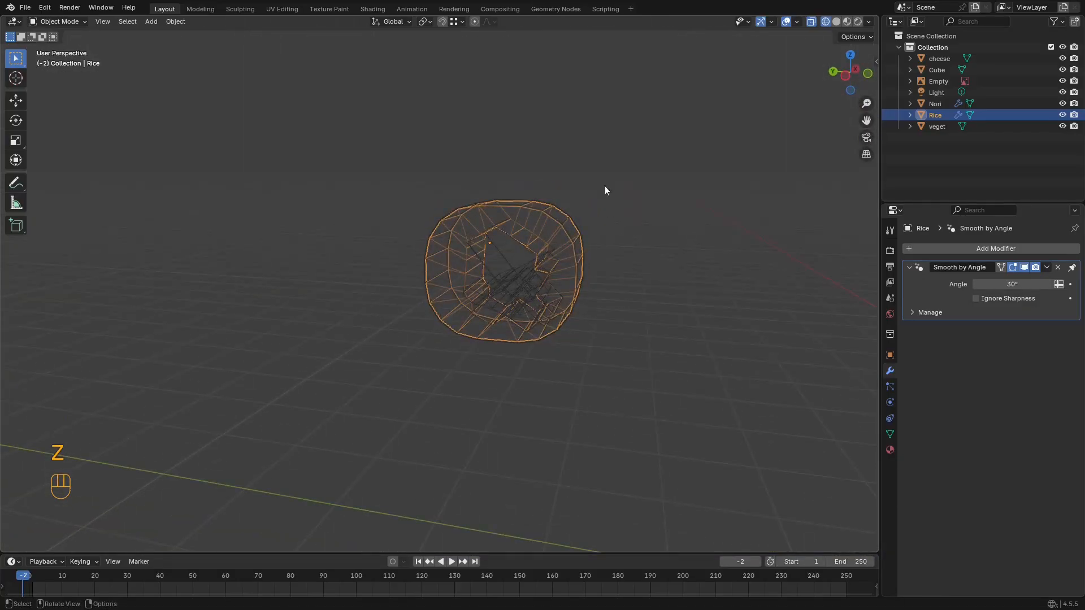
pyautogui.moveTo(636, 154); pyautogui.dragTo(455, 314)
pyautogui.press('z')
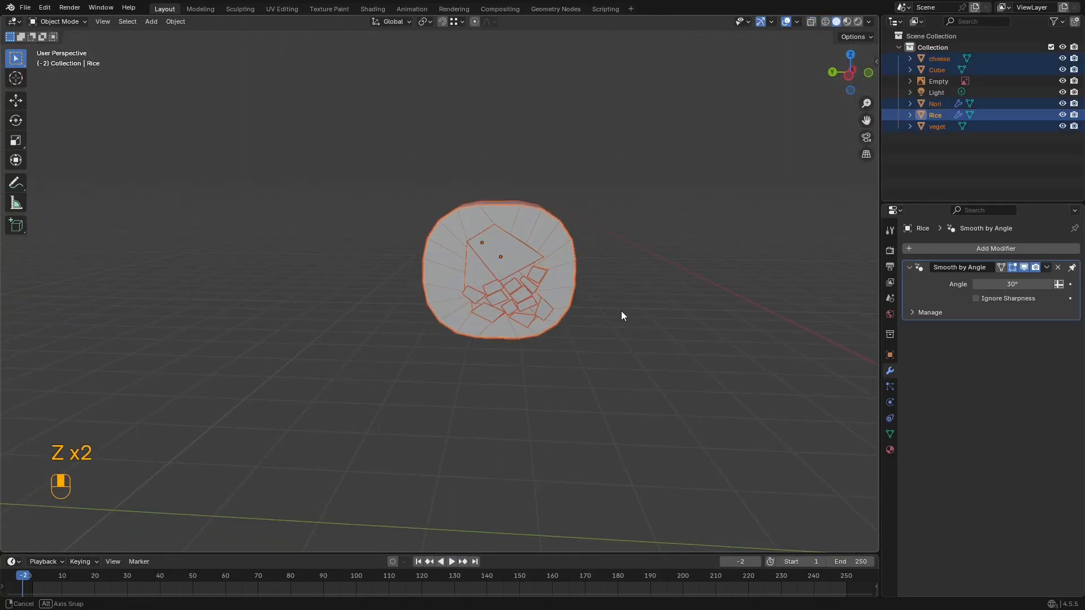
pyautogui.click(622, 311)
# Step: Select all parts of the roll and duplicate them about -1.3186 m along Y, onto the second reference roll
pyautogui.press('z')
pyautogui.moveTo(724, 143); pyautogui.dragTo(359, 398)
pyautogui.press('z')
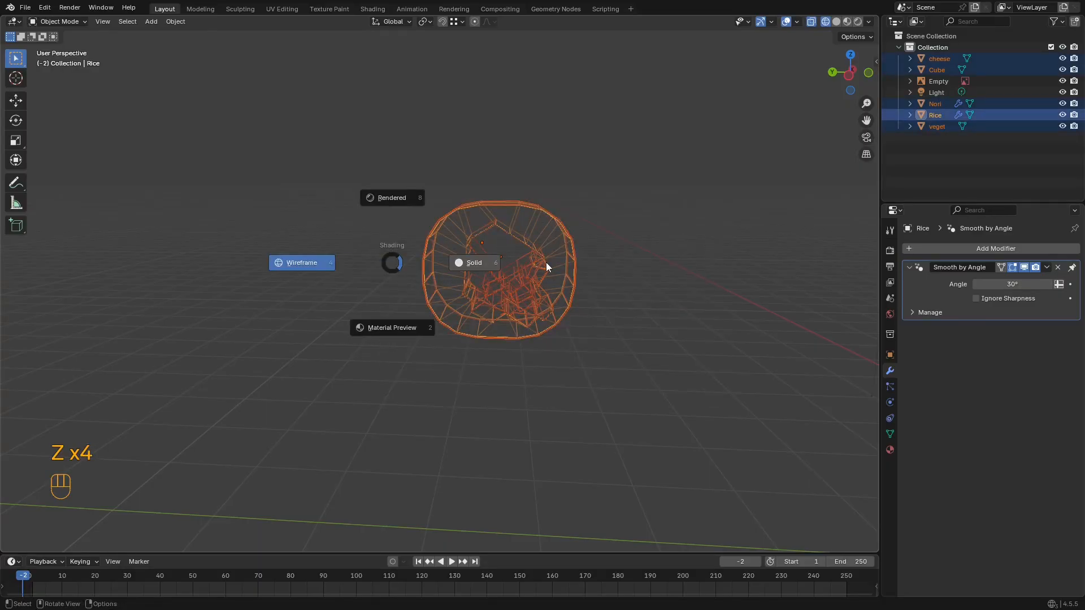
pyautogui.click(544, 262)
pyautogui.press('ctrl+KP_3')
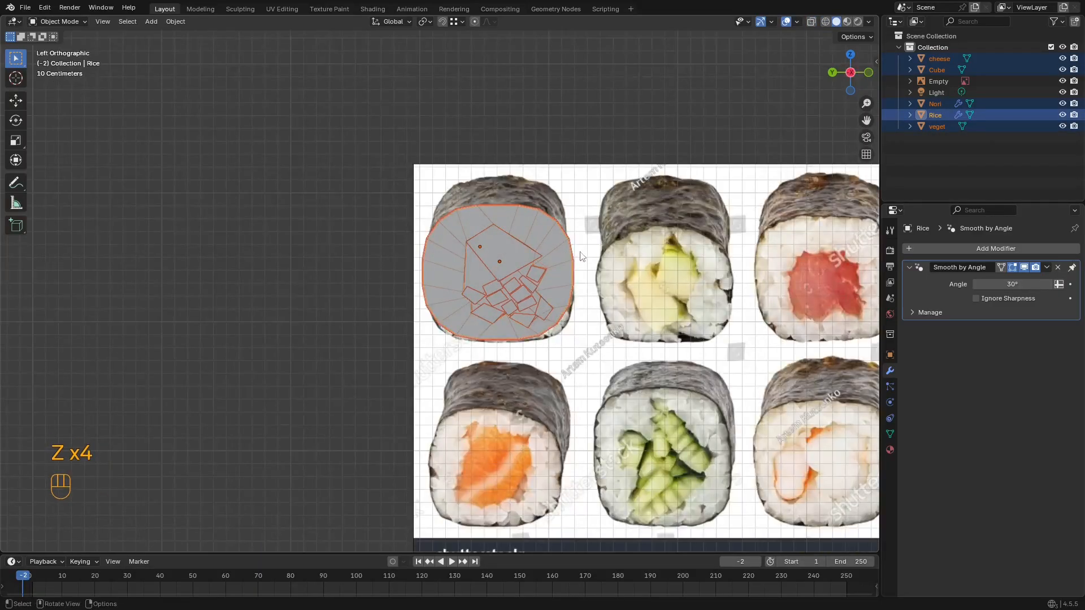
pyautogui.hotkey('shift', 'd')
pyautogui.press('x')
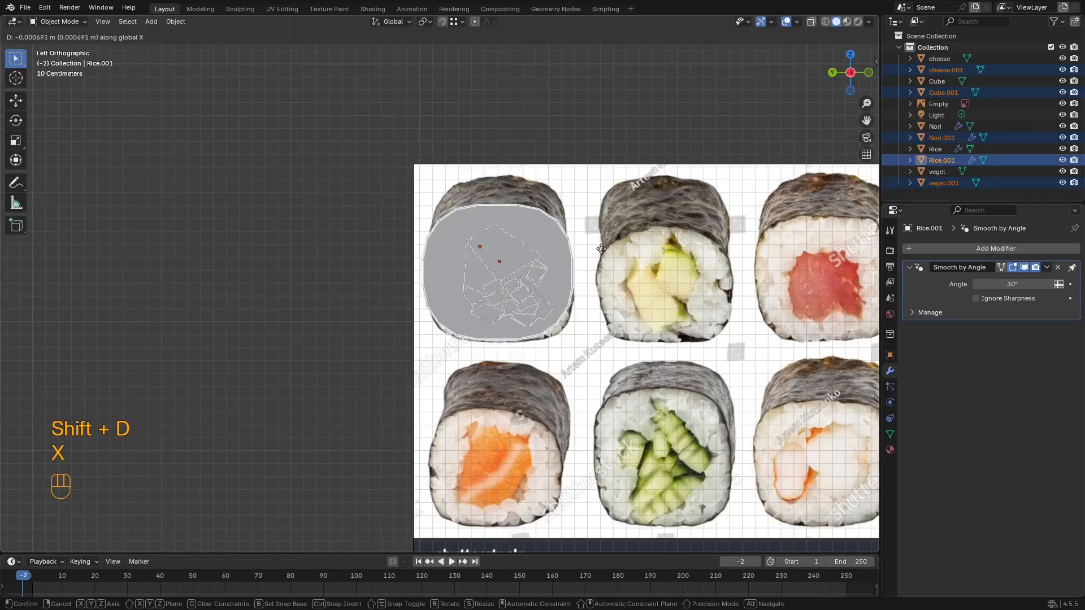
pyautogui.press('y')
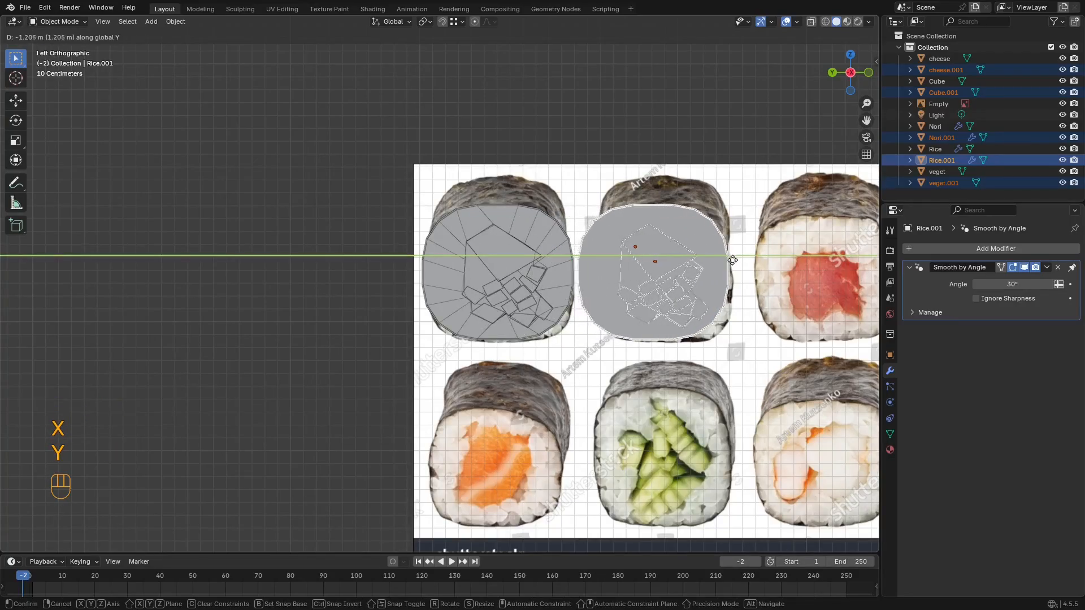
pyautogui.click(745, 270)
# Step: Delete the small vegetable pieces from the duplicated roll
pyautogui.moveTo(744, 270); pyautogui.dragTo(738, 252, button='middle')
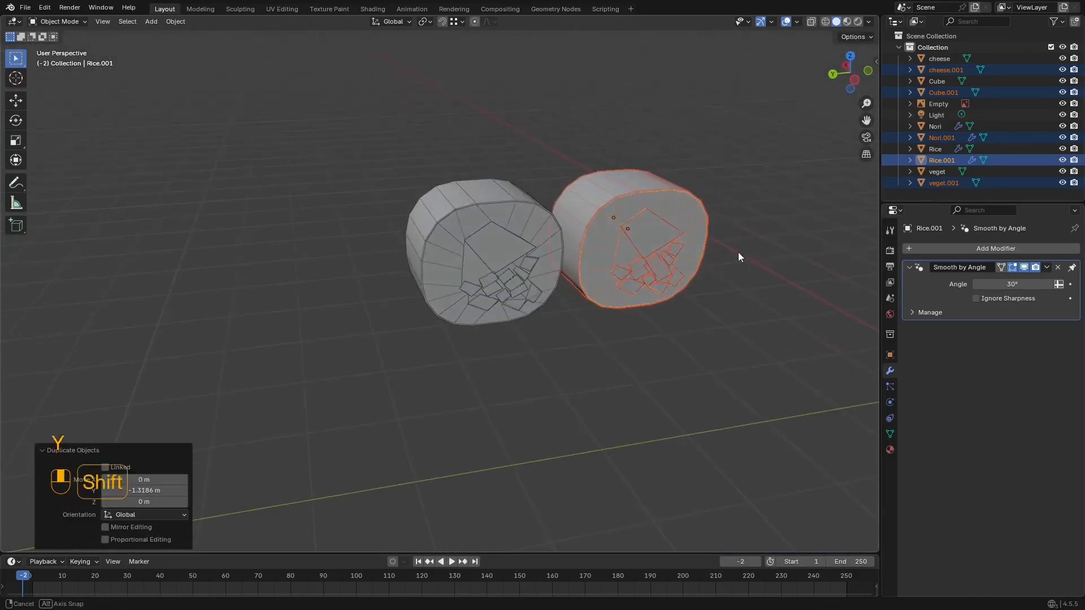
pyautogui.scroll(3, 666, 265)
pyautogui.moveTo(628, 257)
pyautogui.keyDown('shift'); pyautogui.mouseDown(button='middle')
pyautogui.moveTo(618, 272)
pyautogui.moveTo(616, 252)
pyautogui.mouseUp(button='middle'); pyautogui.keyUp('shift')
pyautogui.hotkey('shift', 'z')
pyautogui.keyDown('shift'); pyautogui.moveTo(687, 288); pyautogui.dragTo(527, 248, button='middle'); pyautogui.keyUp('shift')
pyautogui.press('z')
pyautogui.moveTo(551, 327); pyautogui.dragTo(544, 351, button='middle')
pyautogui.scroll(3, 544, 351)
pyautogui.click(564, 341)
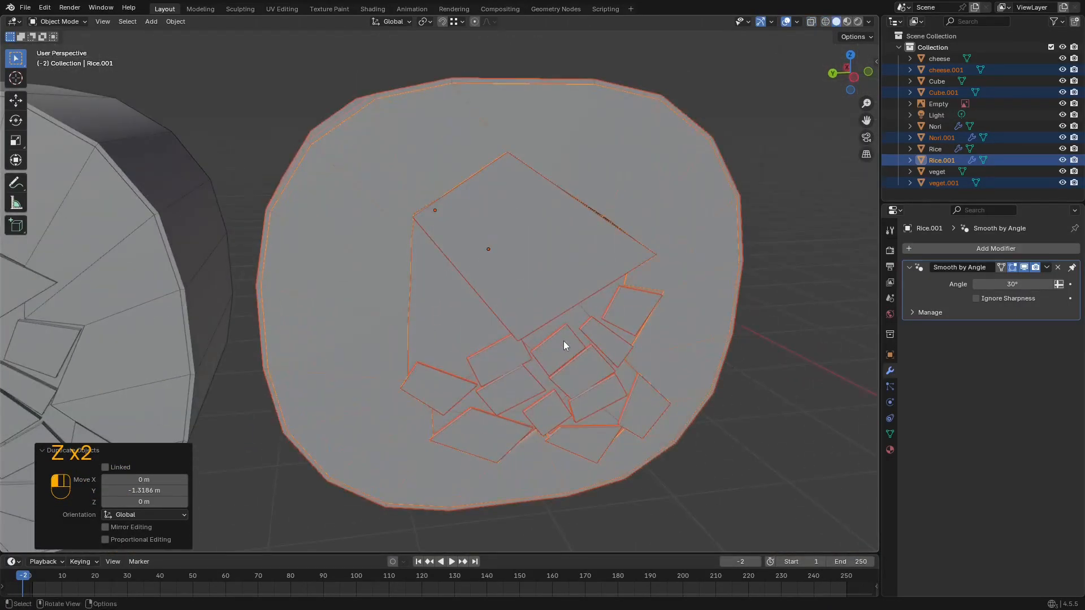
pyautogui.scroll(-4, 562, 333)
pyautogui.scroll(1, 564, 334)
pyautogui.press('x')
pyautogui.click(566, 311)
# Step: Delete the cheese object from the duplicated roll
pyautogui.moveTo(565, 311)
pyautogui.mouseDown(button='middle')
pyautogui.moveTo(542, 293)
pyautogui.moveTo(541, 305)
pyautogui.moveTo(557, 279)
pyautogui.mouseUp(button='middle')
pyautogui.click(541, 347)
pyautogui.scroll(-1, 540, 347)
pyautogui.scroll(2, 543, 326)
pyautogui.press('z')
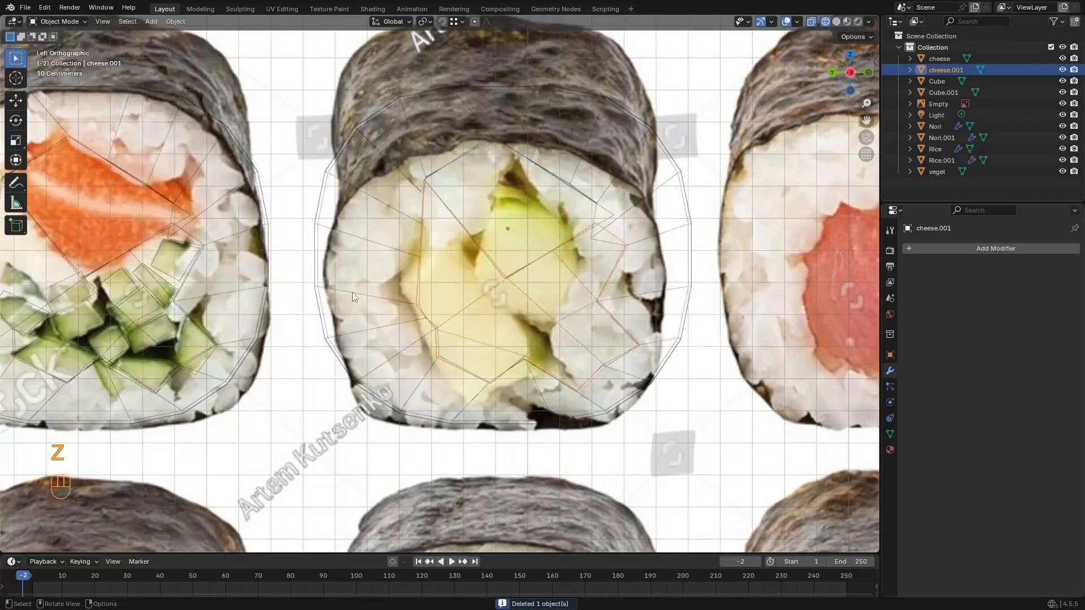
pyautogui.press('x')
pyautogui.click(562, 290)
# Step: Duplicate the whole Cube.001 filling mesh in Edit Mode and place the copy lower inside the second roll
pyautogui.press('z')
pyautogui.click(574, 235)
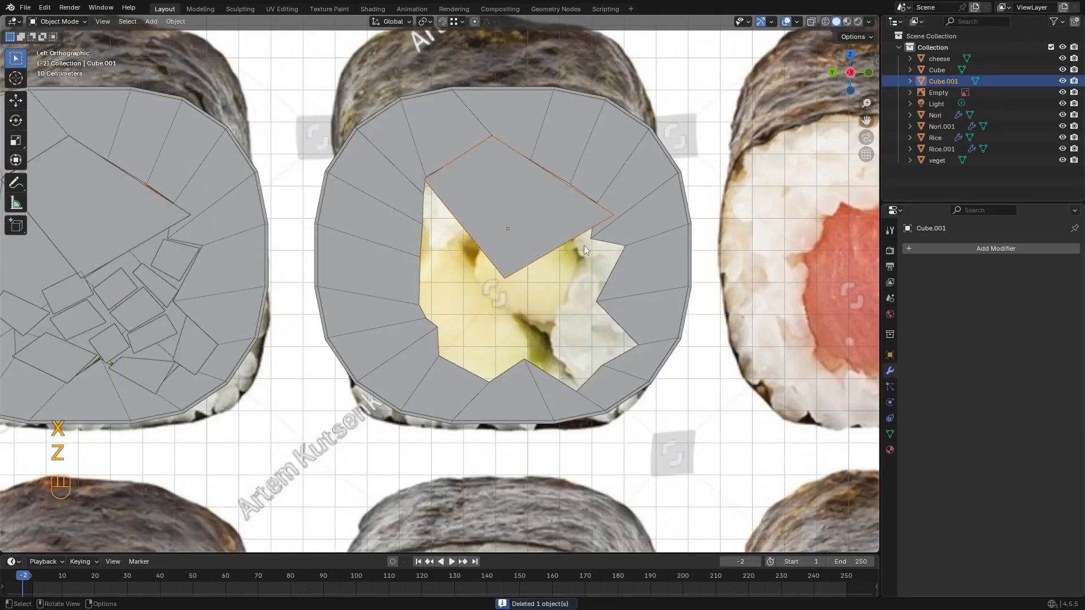
pyautogui.scroll(2, 585, 247)
pyautogui.keyDown('shift'); pyautogui.moveTo(598, 254); pyautogui.dragTo(591, 264, button='middle'); pyautogui.keyUp('shift')
pyautogui.scroll(-4, 587, 262)
pyautogui.press('Tab')
pyautogui.scroll(2, 564, 249)
pyautogui.press('a')
pyautogui.scroll(-3, 567, 255)
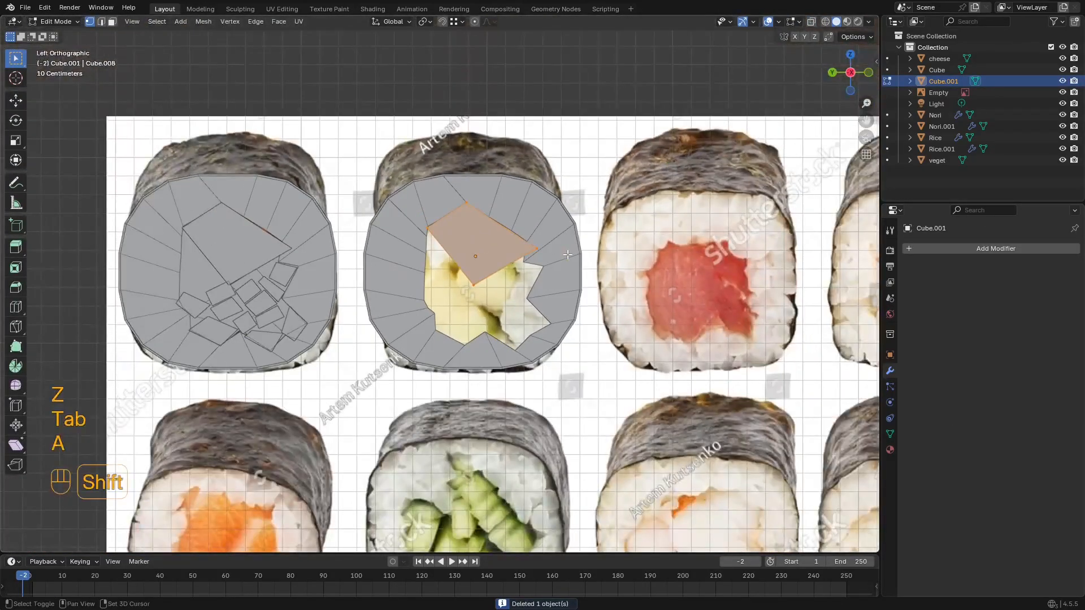
pyautogui.hotkey('shift', 'd')
pyautogui.click(568, 303)
pyautogui.scroll(2, 587, 291)
pyautogui.press('r')
pyautogui.click(618, 221)
pyautogui.press('g')
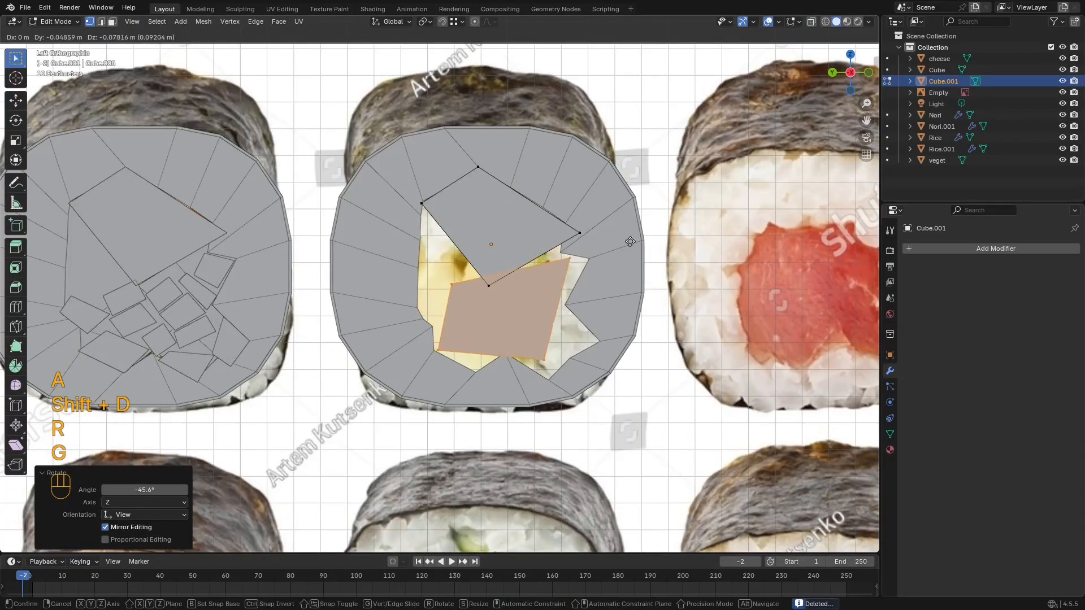
pyautogui.rightClick(628, 240)
pyautogui.hotkey('ctrl', 'z')
# Step: Rotate the copied filling piece about -44.6° and move it about -0.043 m in Y and -0.125 m in Z
pyautogui.scroll(1, 588, 276)
pyautogui.scroll(1, 602, 249)
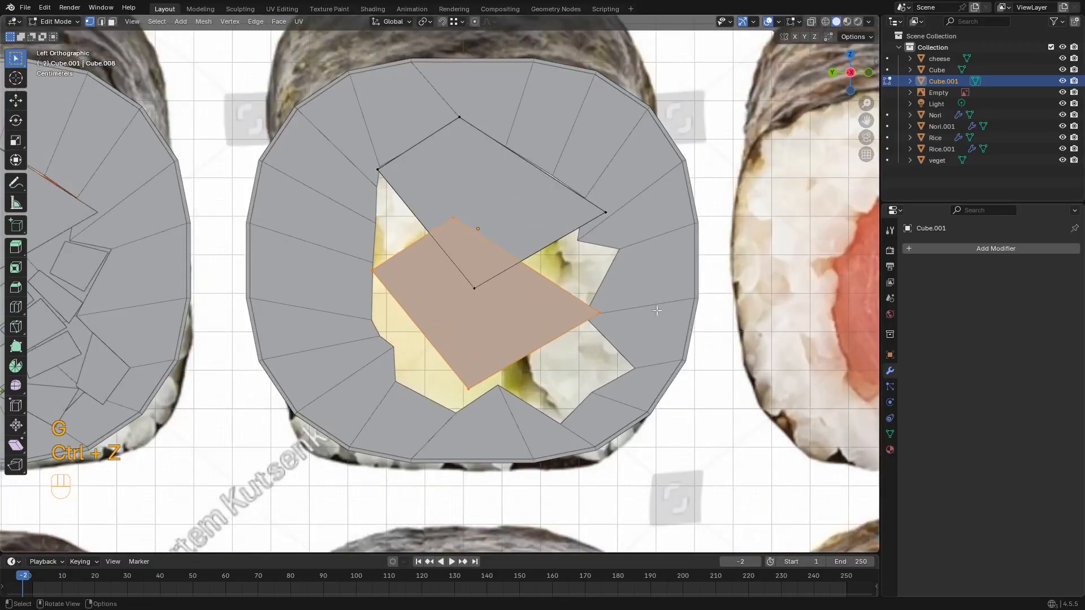
pyautogui.press('r')
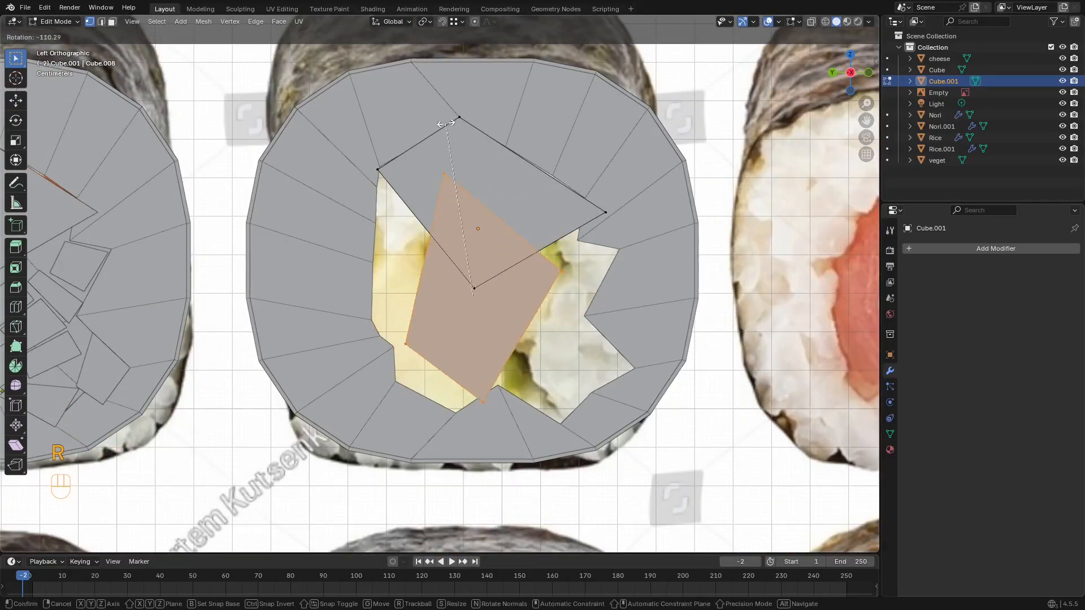
pyautogui.click(657, 154)
pyautogui.press('g')
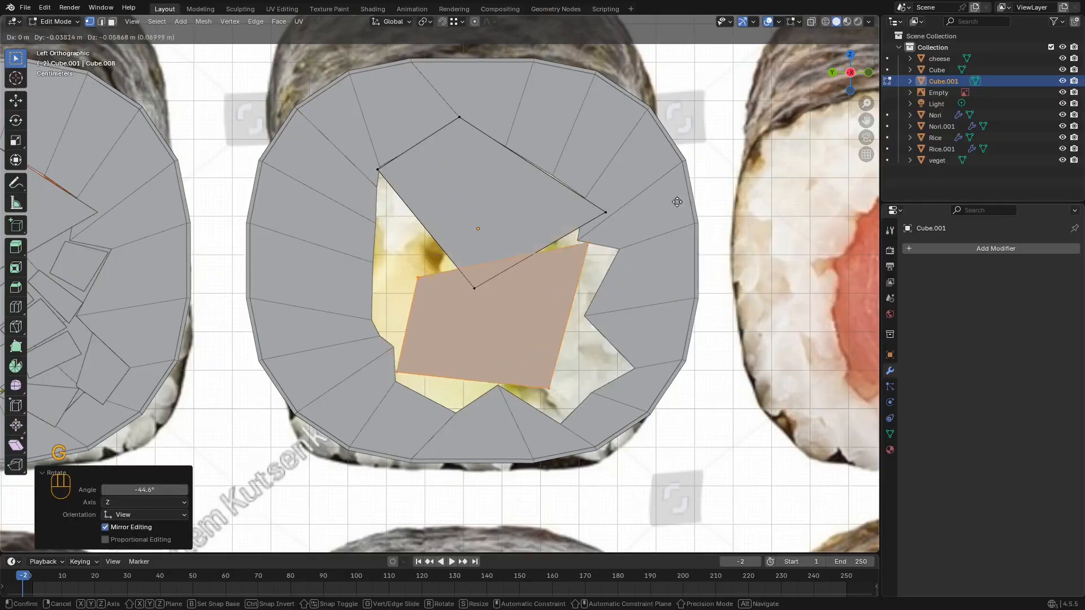
pyautogui.click(423, 293)
# Step: In wireframe, move and rotate the copied piece over the reference's lower pale yellow filling, and enable vertex selection
pyautogui.hotkey('alt', 'z')
pyautogui.press('g')
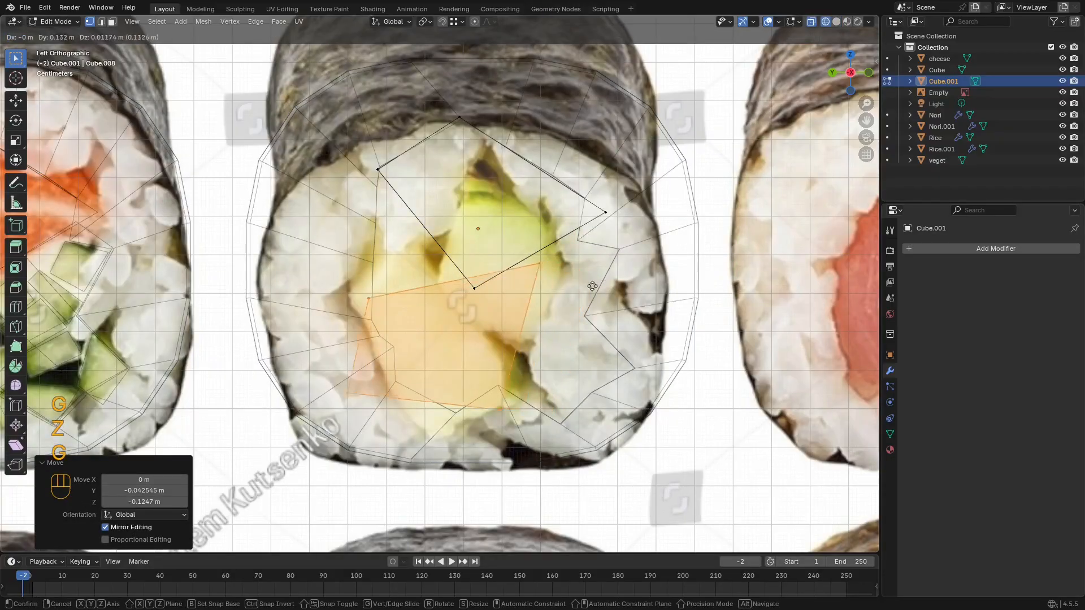
pyautogui.click(591, 286)
pyautogui.press('r')
pyautogui.click(598, 416)
pyautogui.press('g')
pyautogui.click(596, 420)
pyautogui.press('1')
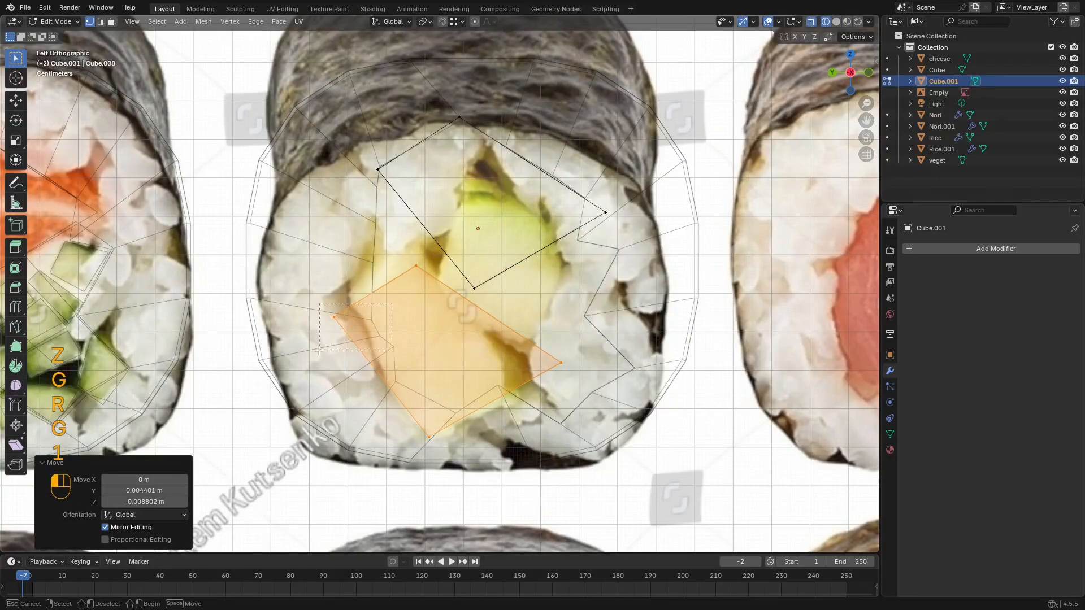
# Step: Reshape the copied Cube.001 filling piece by moving three of its corners onto the outline of the reference's lower pale yellow filling
pyautogui.moveTo(319, 351); pyautogui.dragTo(318, 351)
pyautogui.press('g')
pyautogui.click(331, 321)
pyautogui.moveTo(434, 251); pyautogui.dragTo(390, 306)
pyautogui.press('g')
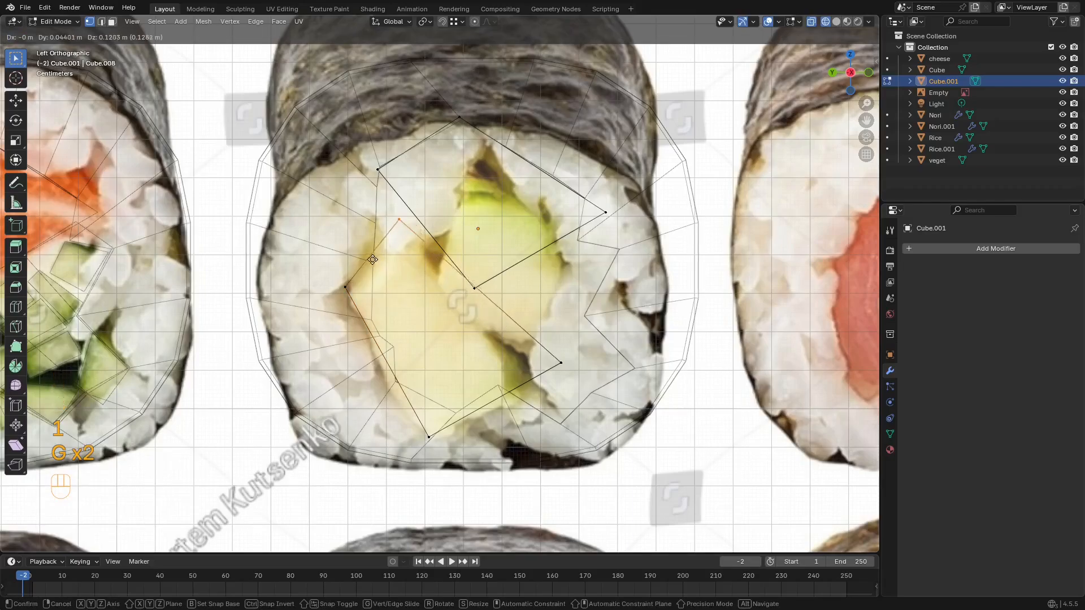
pyautogui.click(362, 265)
pyautogui.moveTo(574, 351); pyautogui.dragTo(502, 398)
pyautogui.press('g')
pyautogui.click(485, 410)
pyautogui.press('z')
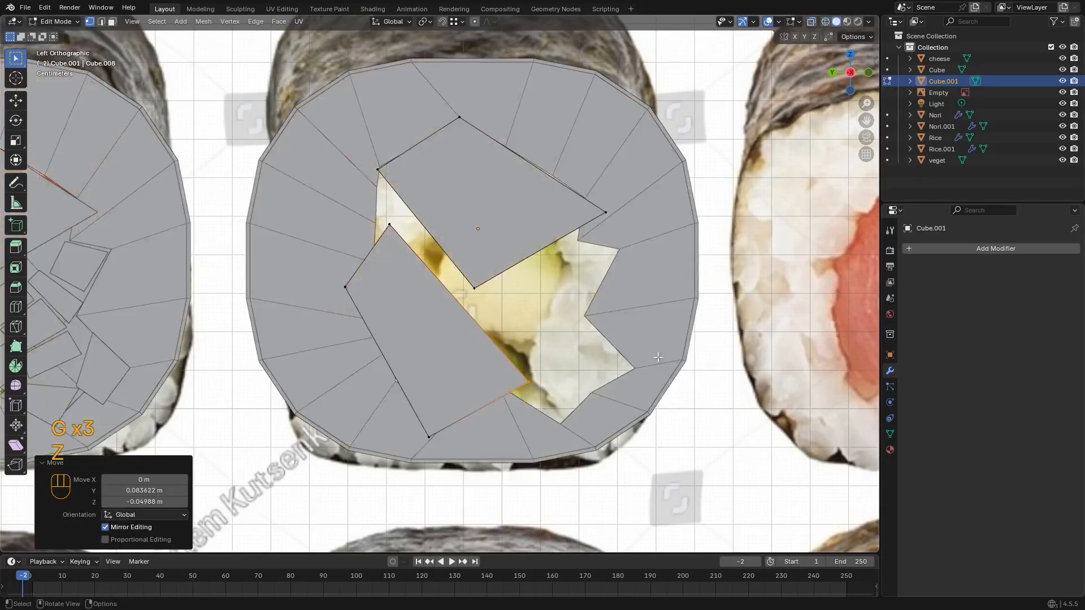
pyautogui.press('z')
# Step: Select the whole original upper piece of Cube.001 and move it over the reference's green-edged filling
pyautogui.press('3')
pyautogui.press('l')
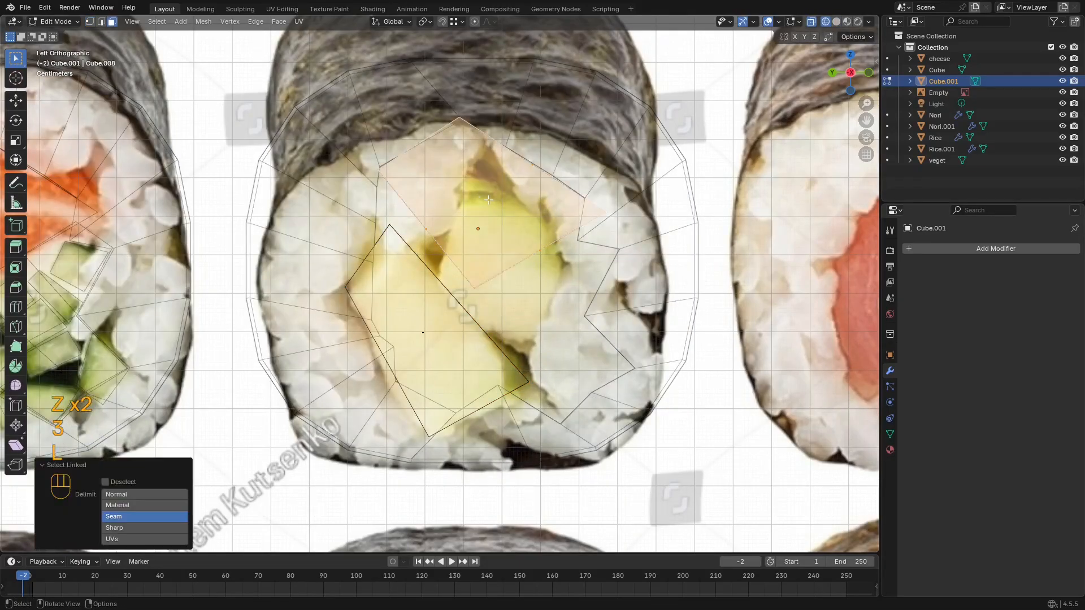
pyautogui.press('g')
pyautogui.click(535, 267)
pyautogui.press('g')
pyautogui.click(551, 252)
# Step: Reshape the upper filling piece by moving its corner vertices onto the green-edged filling's outline, and finish editing Cube.001
pyautogui.press('1')
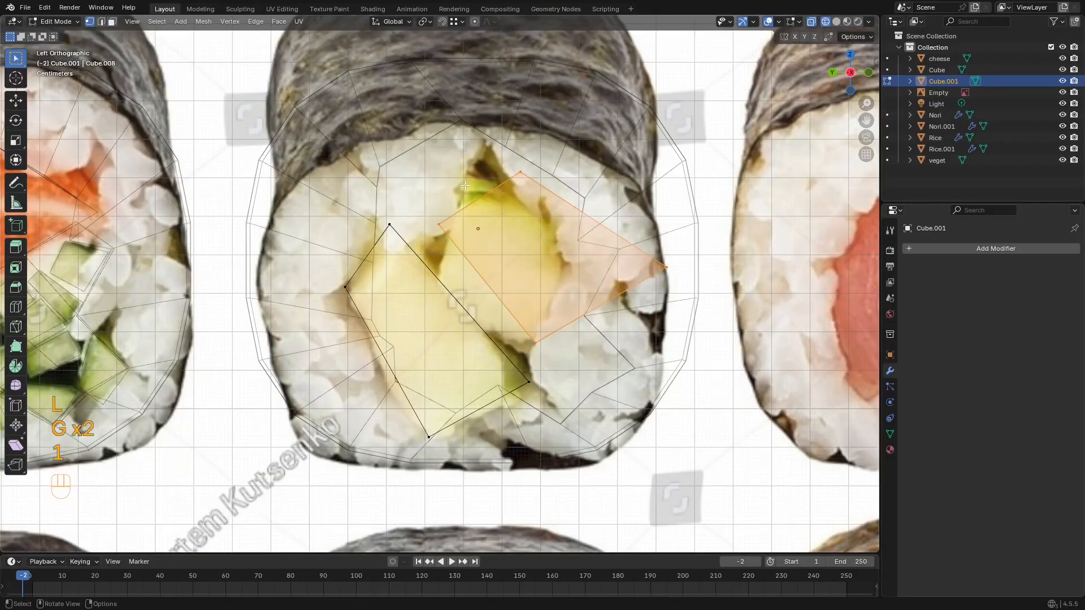
pyautogui.click(427, 249)
pyautogui.press('g')
pyautogui.click(426, 306)
pyautogui.click(520, 171)
pyautogui.press('g')
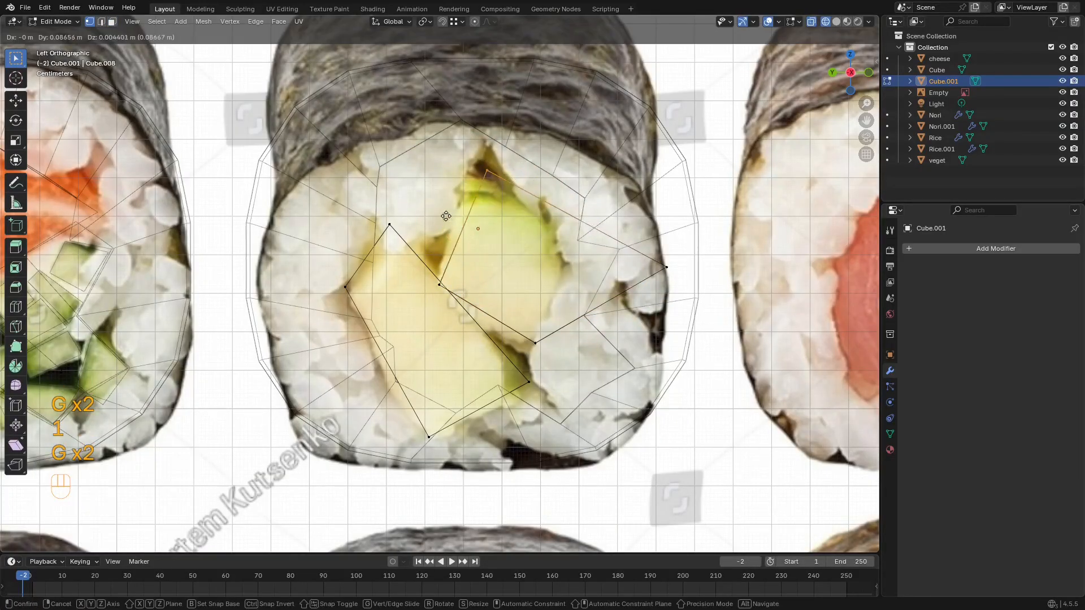
pyautogui.click(450, 226)
pyautogui.moveTo(560, 293); pyautogui.dragTo(560, 292)
pyautogui.press('g')
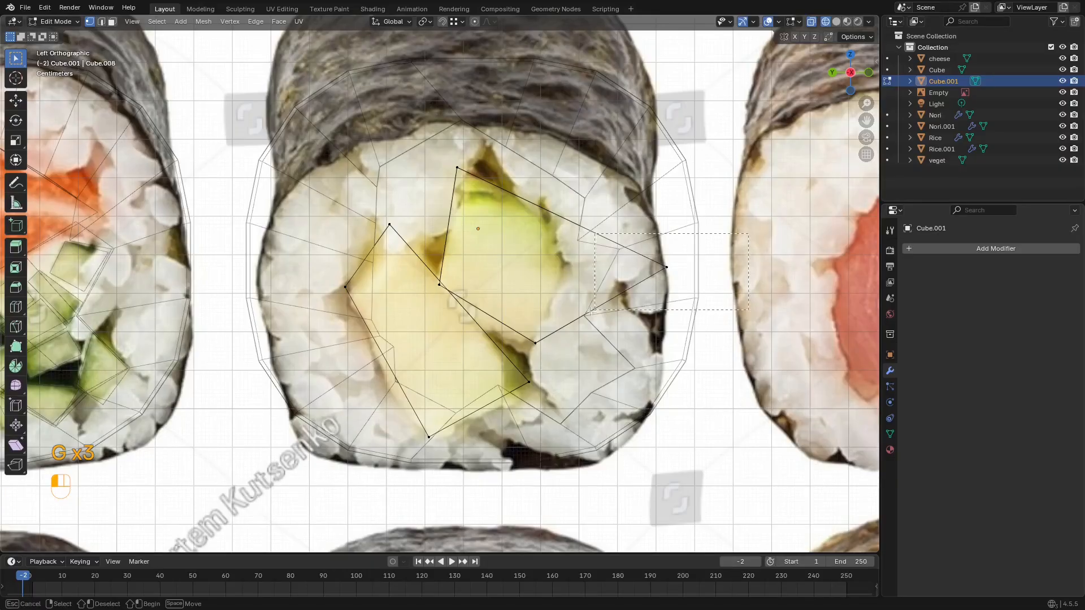
pyautogui.moveTo(748, 310); pyautogui.dragTo(749, 310)
pyautogui.press('g')
pyautogui.click(490, 272)
pyautogui.scroll(-4, 489, 273)
pyautogui.press('z')
pyautogui.press('Tab')
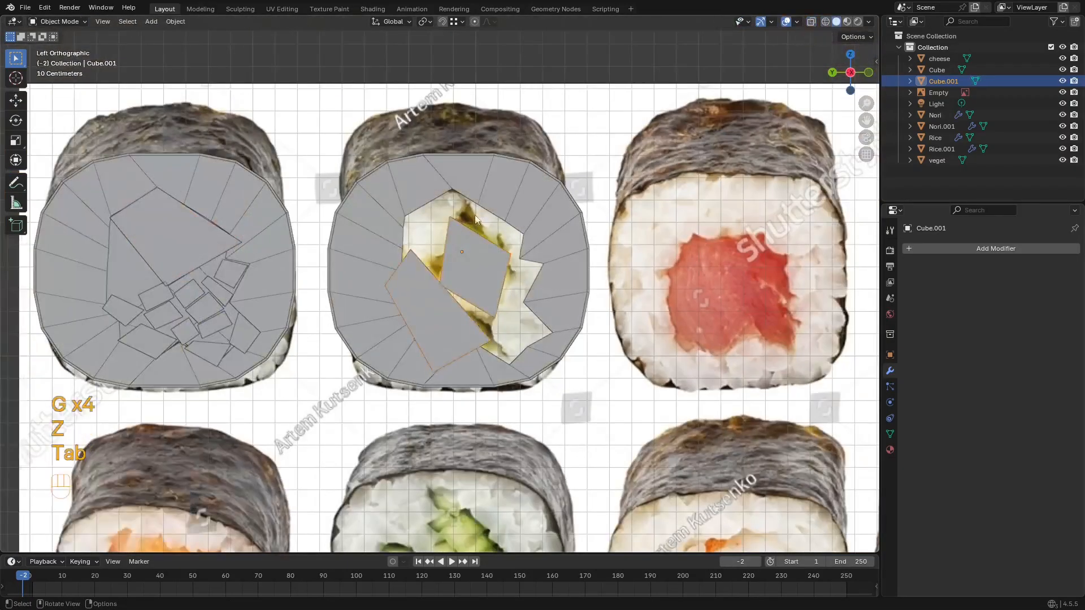
# Step: Edit Rice.001 in wireframe and move two inner-hole vertices onto the upper filling piece's left edge and top corner
pyautogui.click(493, 208)
pyautogui.scroll(4, 493, 208)
pyautogui.press('Tab')
pyautogui.keyDown('shift'); pyautogui.moveTo(484, 191); pyautogui.dragTo(609, 263, button='middle'); pyautogui.keyUp('shift')
pyautogui.press('z')
pyautogui.press('1')
pyautogui.scroll(3, 609, 264)
pyautogui.press('g')
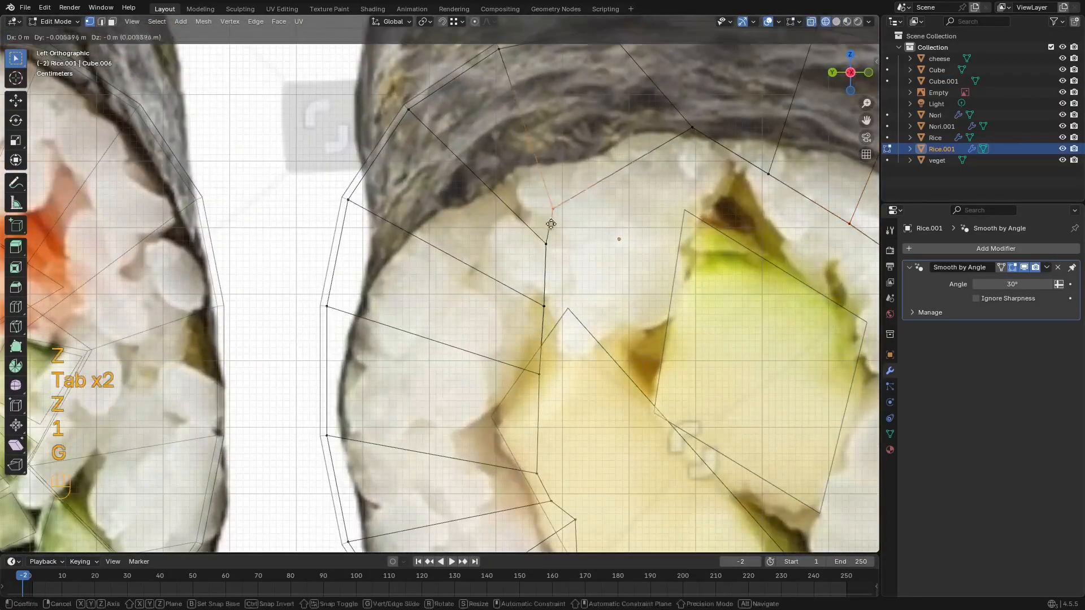
pyautogui.click(668, 295)
pyautogui.click(690, 129)
pyautogui.press('g')
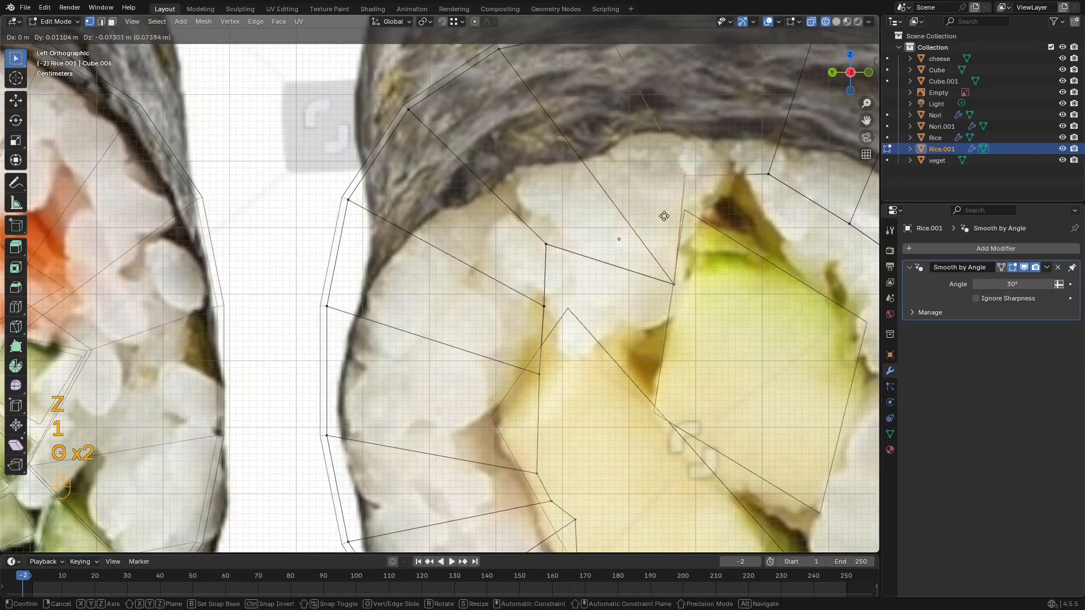
pyautogui.click(678, 216)
# Step: Move the next three inner vertices of Rice.001 along the upper filling piece's sloping top edge to its right corner
pyautogui.keyDown('shift'); pyautogui.moveTo(811, 151); pyautogui.dragTo(625, 146, button='middle'); pyautogui.keyUp('shift')
pyautogui.click(582, 169)
pyautogui.press('g')
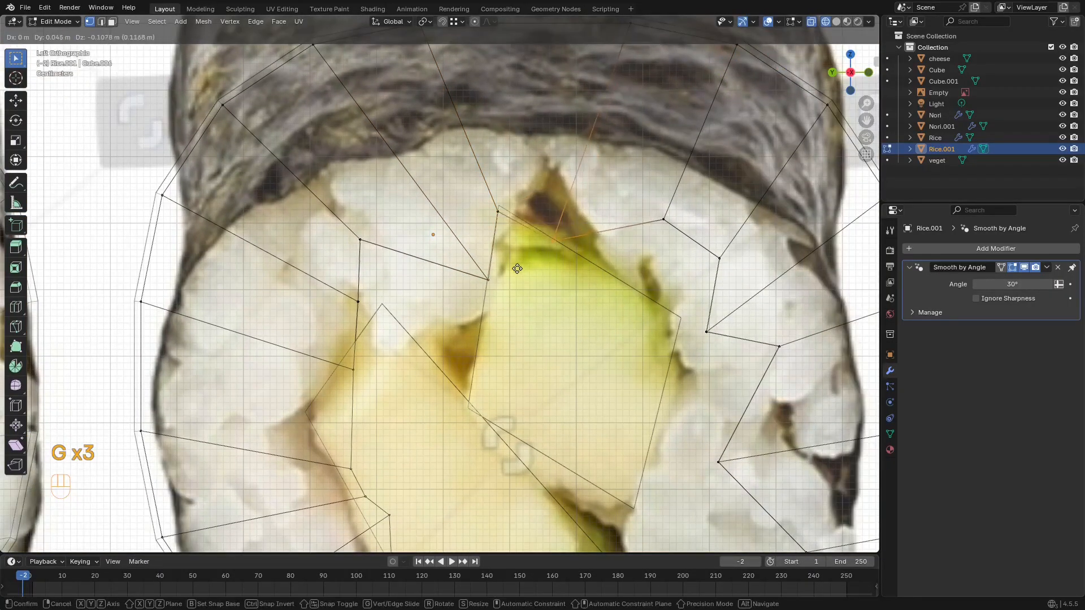
pyautogui.click(517, 268)
pyautogui.press('g')
pyautogui.click(678, 265)
pyautogui.keyDown('shift'); pyautogui.moveTo(759, 223); pyautogui.dragTo(684, 168, button='middle'); pyautogui.keyUp('shift')
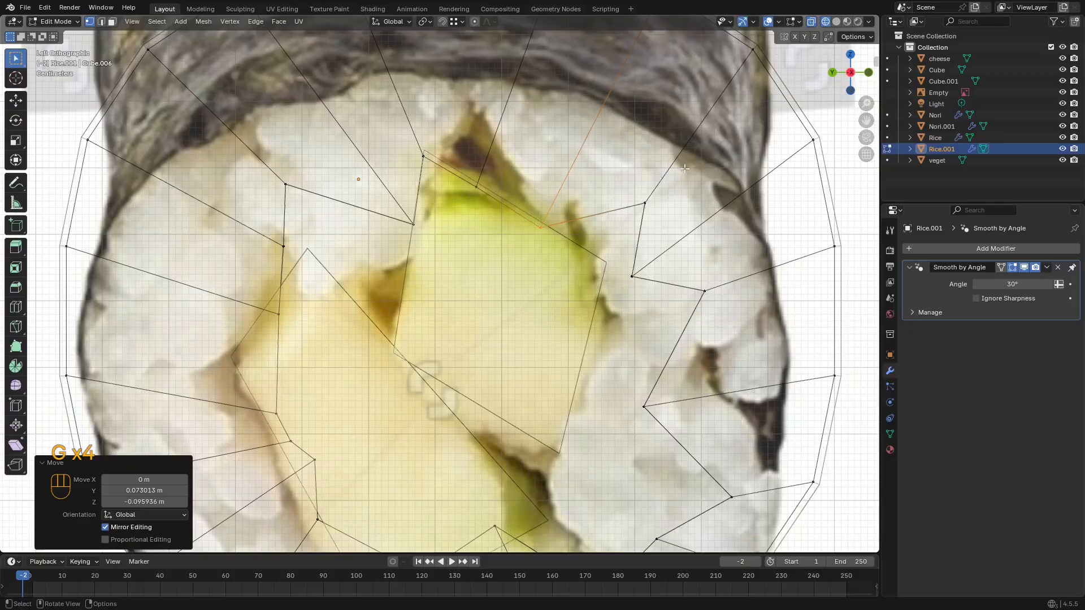
pyautogui.press('g')
pyautogui.click(582, 281)
# Step: Move three inner vertices of Rice.001 down the upper filling piece's right edge to its bottom corner
pyautogui.keyDown('shift'); pyautogui.moveTo(605, 318); pyautogui.dragTo(618, 255, button='middle'); pyautogui.keyUp('shift')
pyautogui.press('g')
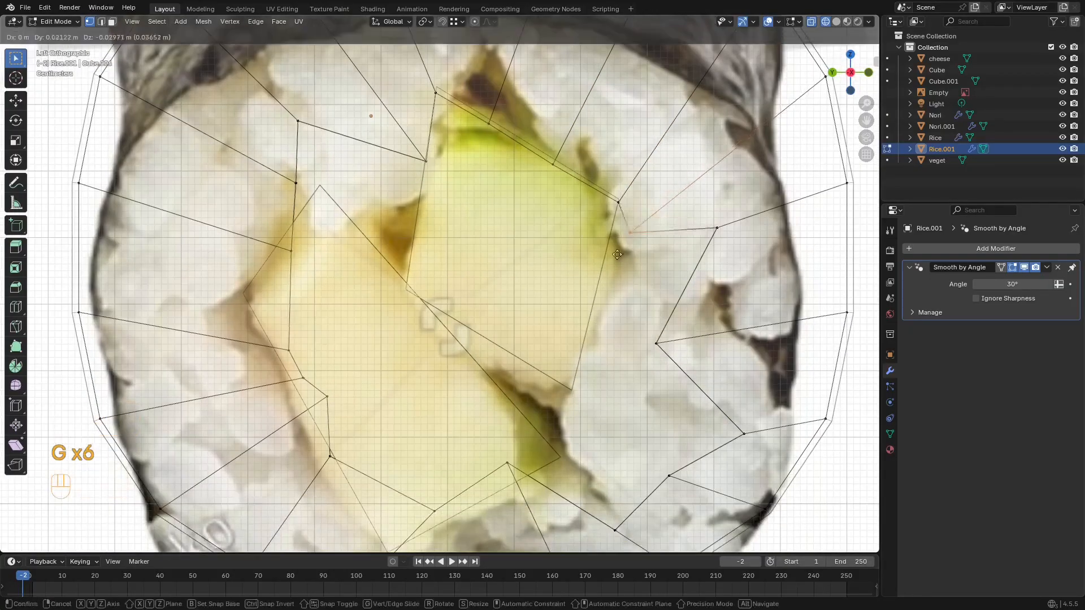
pyautogui.click(587, 290)
pyautogui.keyDown('shift'); pyautogui.moveTo(783, 202); pyautogui.dragTo(765, 144, button='middle'); pyautogui.keyUp('shift')
pyautogui.press('g')
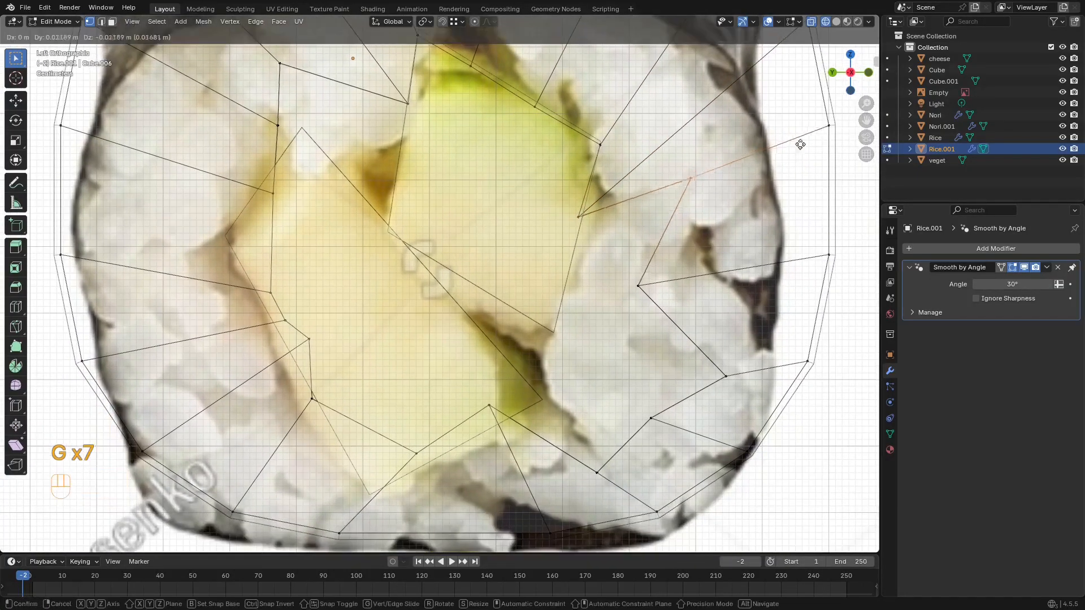
pyautogui.click(681, 226)
pyautogui.click(637, 286)
pyautogui.press('g')
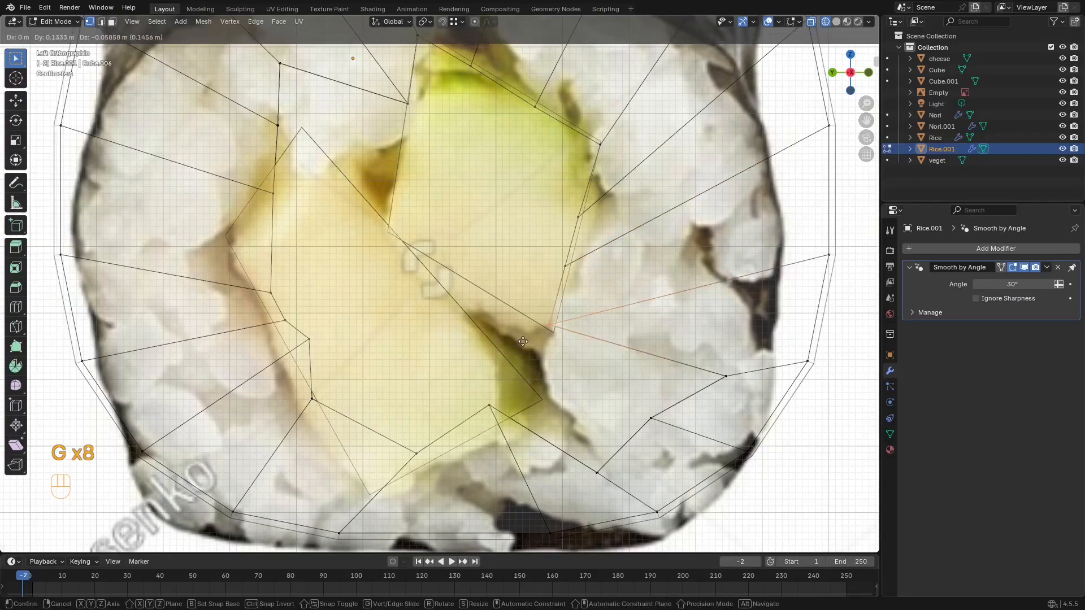
pyautogui.click(522, 341)
# Step: Move two right-hand inner vertices of Rice.001 to the edge of the dark green gap and the lower filling piece's right corner
pyautogui.keyDown('shift'); pyautogui.moveTo(550, 322); pyautogui.dragTo(570, 250, button='middle'); pyautogui.keyUp('shift')
pyautogui.moveTo(767, 279); pyautogui.dragTo(724, 309)
pyautogui.press('g')
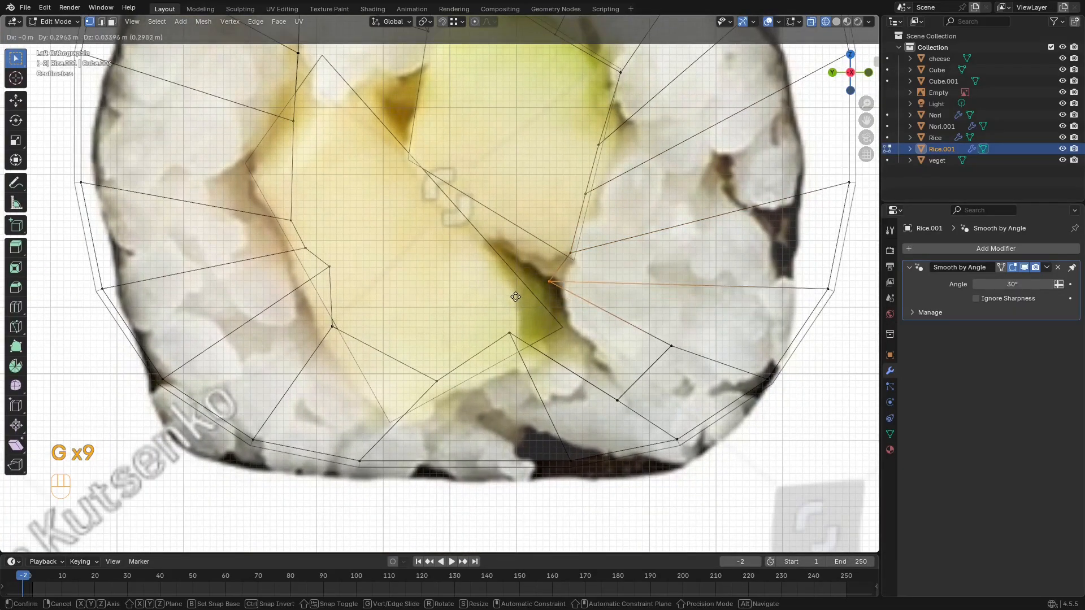
pyautogui.click(529, 299)
pyautogui.click(671, 346)
pyautogui.press('g')
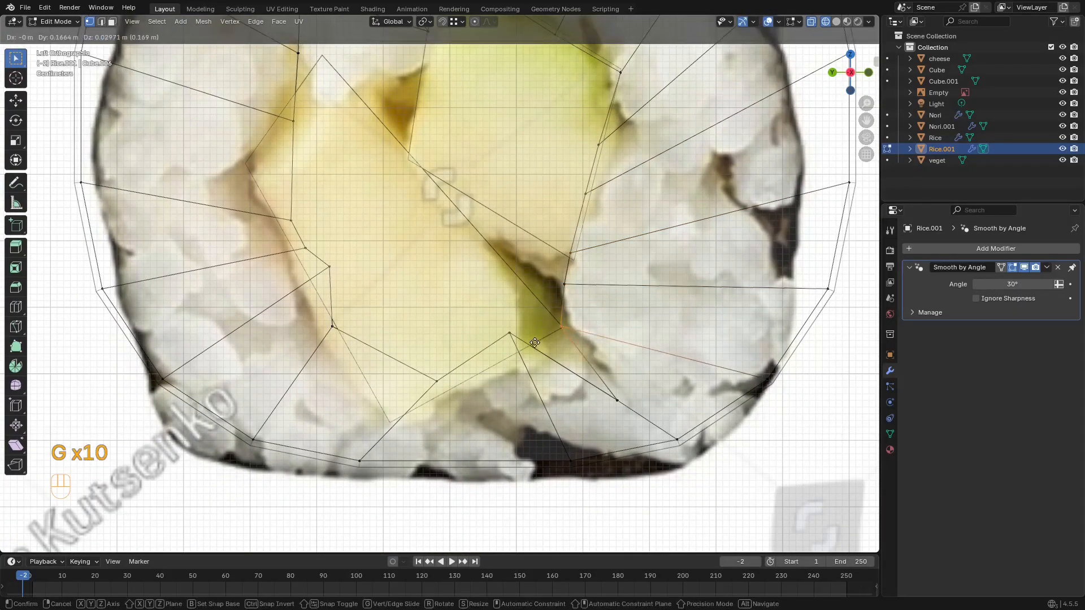
pyautogui.click(535, 343)
# Step: Move the lower inner vertices of Rice.001 onto the lower filling piece's bottom edge near its right corner
pyautogui.moveTo(638, 384); pyautogui.dragTo(598, 416)
pyautogui.press('g')
pyautogui.click(521, 360)
pyautogui.moveTo(529, 318); pyautogui.dragTo(489, 348)
pyautogui.press('g')
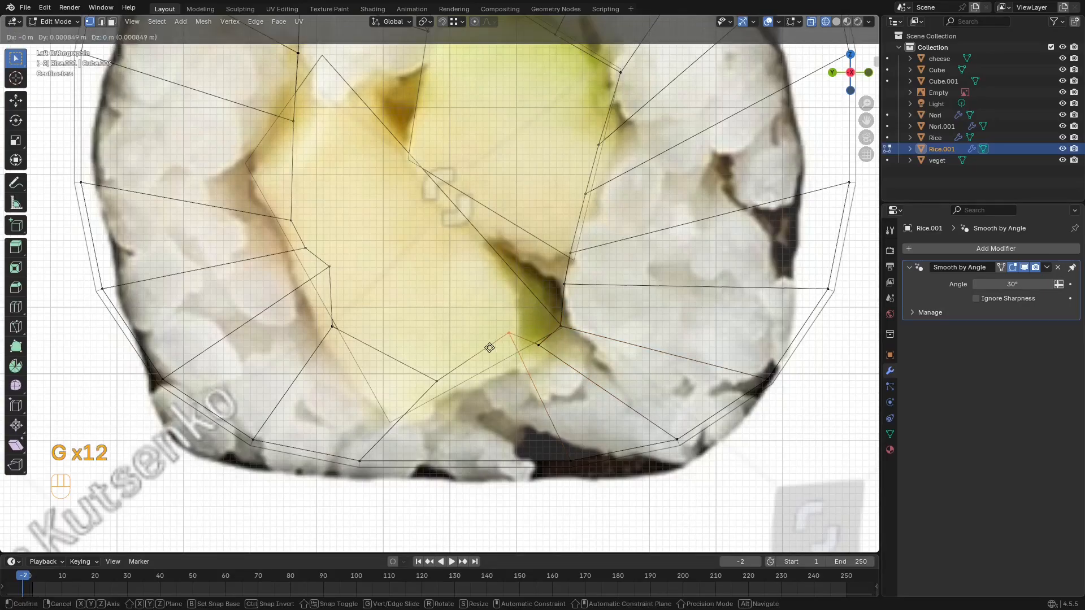
pyautogui.click(464, 384)
pyautogui.moveTo(558, 338); pyautogui.dragTo(518, 357)
pyautogui.press('g')
pyautogui.click(508, 354)
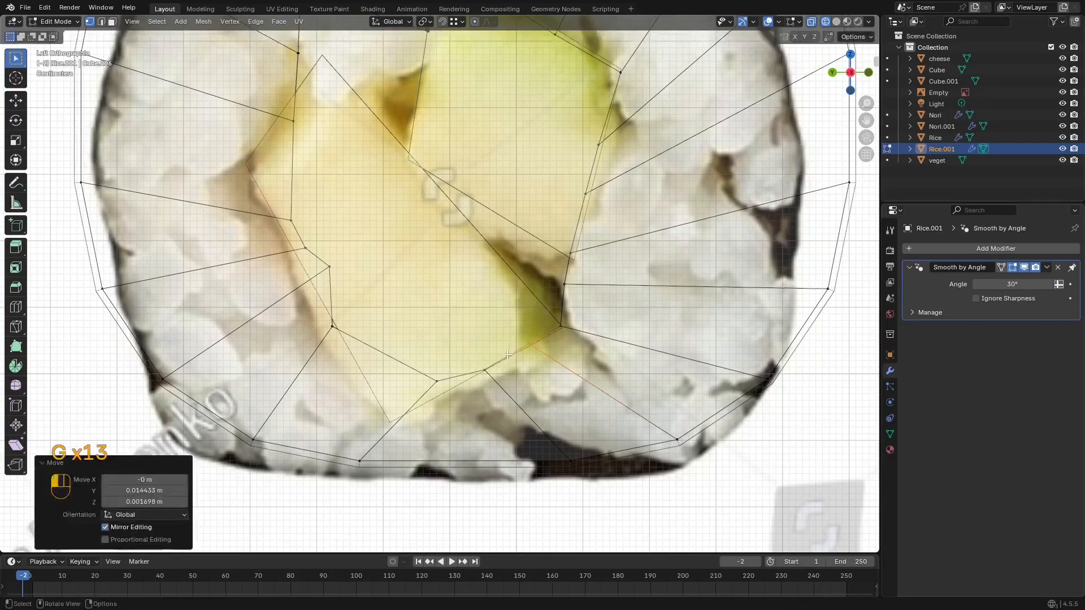
# Step: Move the rice vertex beside the dark green gap inward between the fillings and fine-tune its neighbour at the upper piece's bottom corner
pyautogui.click(553, 288)
pyautogui.press('g')
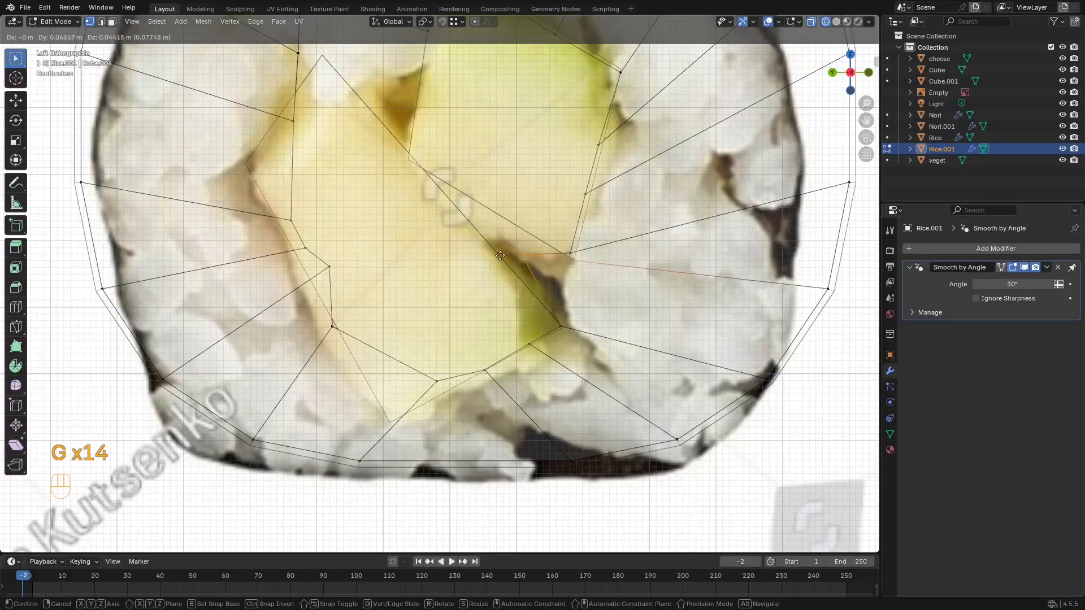
pyautogui.click(494, 253)
pyautogui.keyDown('shift'); pyautogui.moveTo(494, 253); pyautogui.dragTo(658, 213, button='middle'); pyautogui.keyUp('shift')
pyautogui.press('g')
pyautogui.click(604, 235)
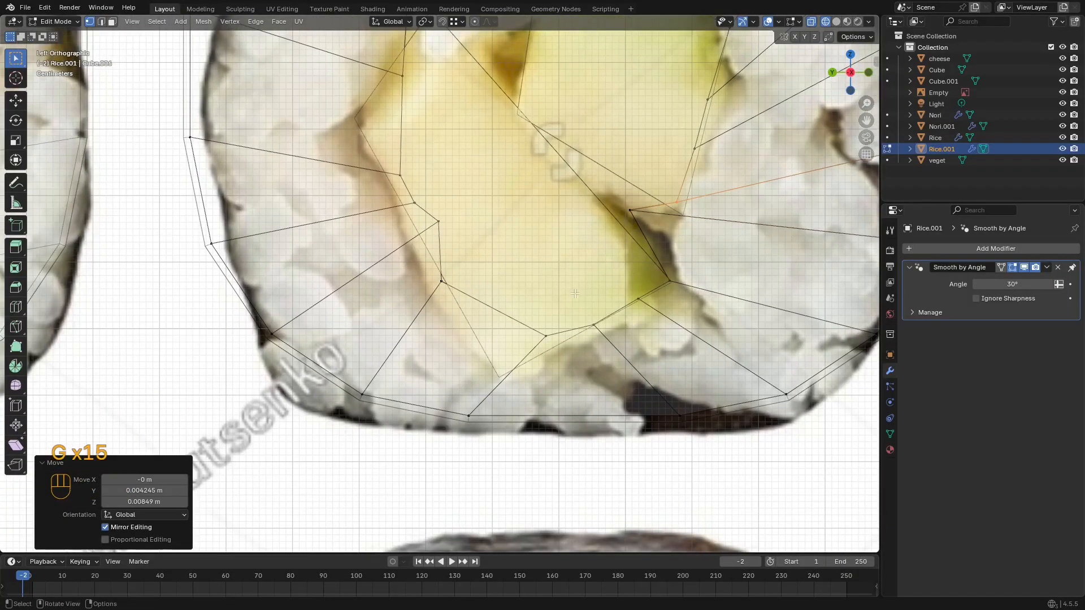
# Step: Move two inner vertices of Rice.001 onto the lower filling piece's bottom corner and the adjoining left edge
pyautogui.moveTo(526, 346); pyautogui.dragTo(522, 350)
pyautogui.click(520, 357)
pyautogui.press('g')
pyautogui.click(472, 394)
pyautogui.moveTo(468, 255); pyautogui.dragTo(417, 313)
pyautogui.press('g')
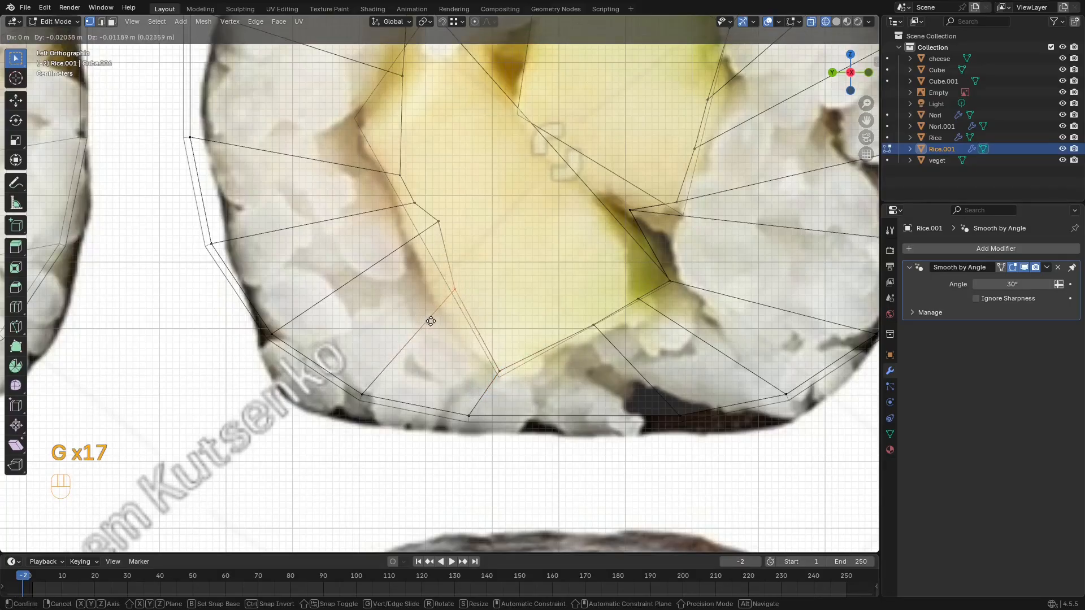
pyautogui.click(430, 321)
# Step: Move three more inner vertices of Rice.001 up the lower filling piece's left edge to its left corner
pyautogui.click(437, 221)
pyautogui.press('g')
pyautogui.click(415, 238)
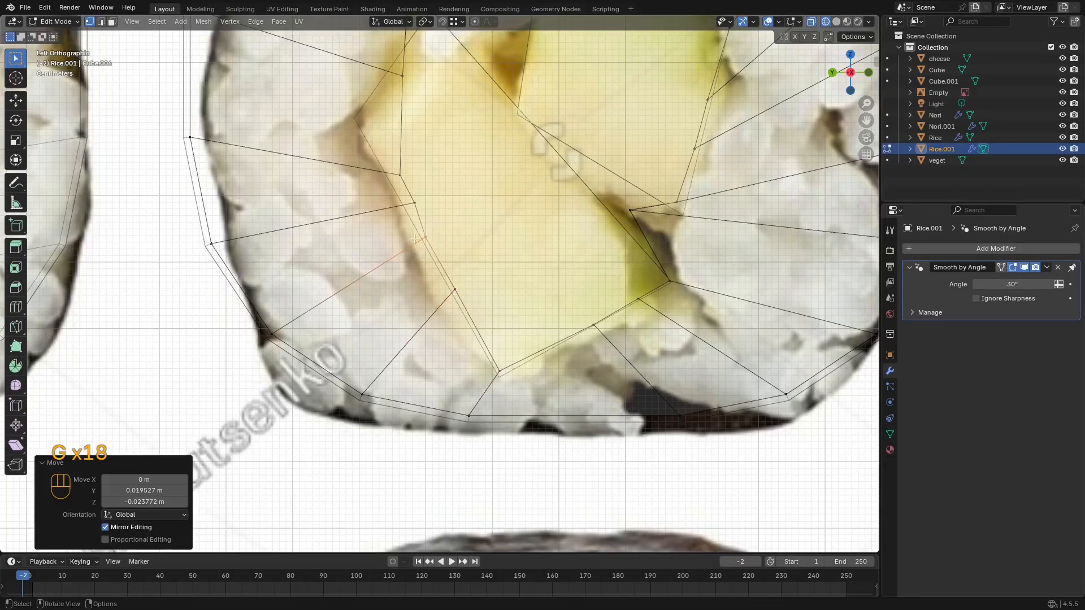
pyautogui.moveTo(430, 191); pyautogui.dragTo(401, 221)
pyautogui.press('g')
pyautogui.click(396, 218)
pyautogui.moveTo(419, 161); pyautogui.dragTo(382, 182)
pyautogui.press('g')
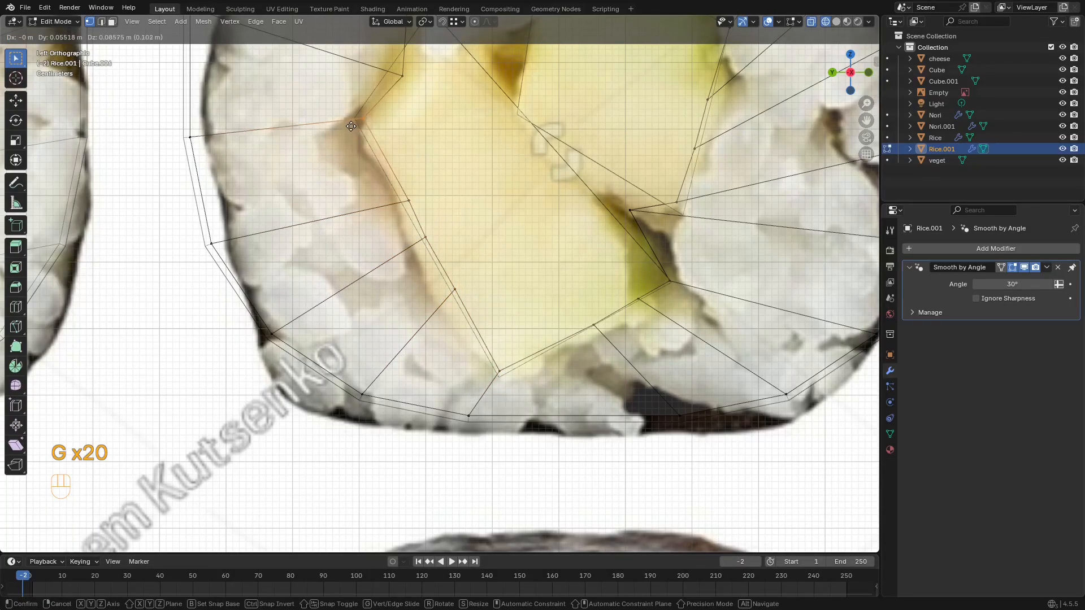
pyautogui.click(351, 126)
# Step: Align the upper-left inner vertices of Rice.001 with the lower filling piece's edge between its left and top corners
pyautogui.keyDown('shift'); pyautogui.moveTo(351, 126); pyautogui.dragTo(393, 290, button='middle'); pyautogui.keyUp('shift')
pyautogui.moveTo(461, 225); pyautogui.dragTo(389, 295)
pyautogui.press('g')
pyautogui.click(422, 223)
pyautogui.press('g')
pyautogui.click(384, 294)
pyautogui.moveTo(466, 156); pyautogui.dragTo(421, 193)
pyautogui.press('g')
pyautogui.click(444, 201)
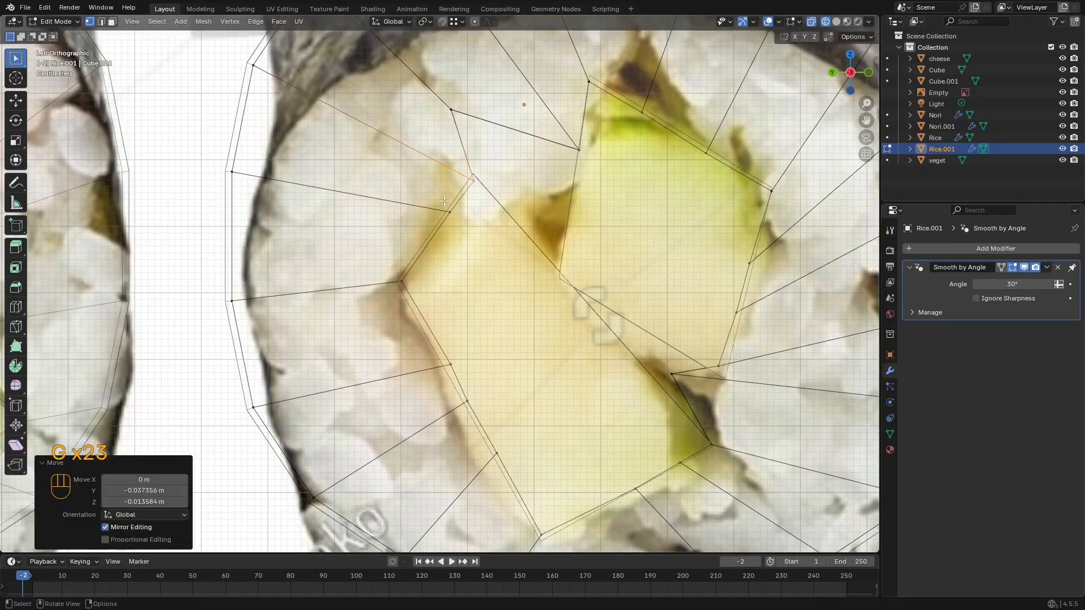
# Step: Move the remaining upper-left inner vertex of Rice.001 into the notch between the fillings, check it in solid shading, and leave Edit Mode
pyautogui.moveTo(478, 100); pyautogui.dragTo(432, 134)
pyautogui.press('g')
pyautogui.click(536, 287)
pyautogui.hotkey('shift', 'z')
pyautogui.scroll(-4, 536, 287)
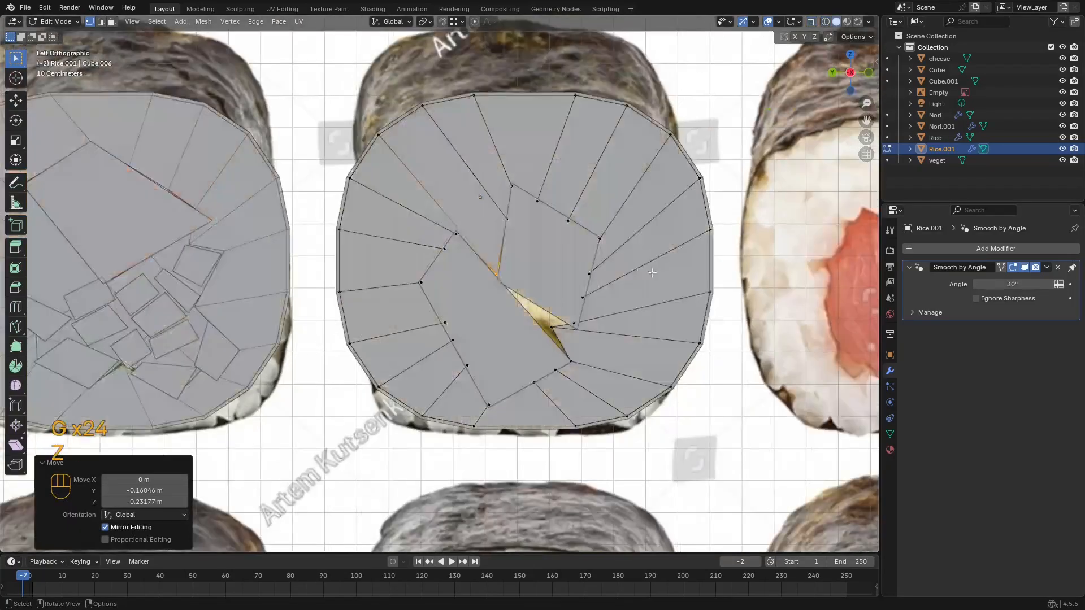
pyautogui.scroll(3, 561, 342)
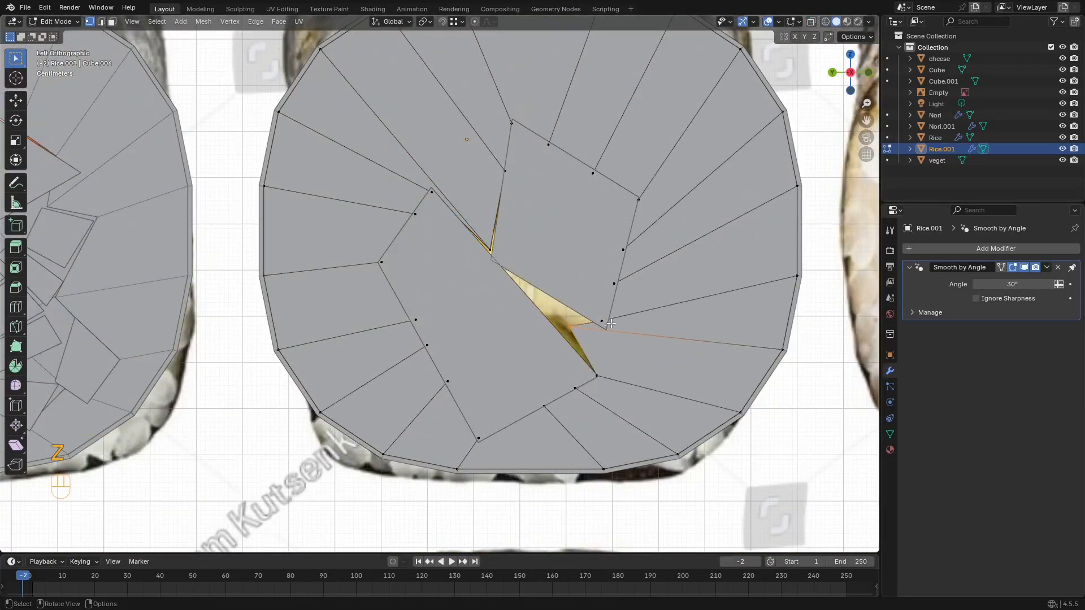
pyautogui.scroll(-4, 584, 328)
pyautogui.scroll(1, 584, 328)
pyautogui.press('Tab')
# Step: Examine the lower row of reference rolls, comparing the salmon and cucumber rolls with the modelled ones
pyautogui.scroll(-3, 611, 233)
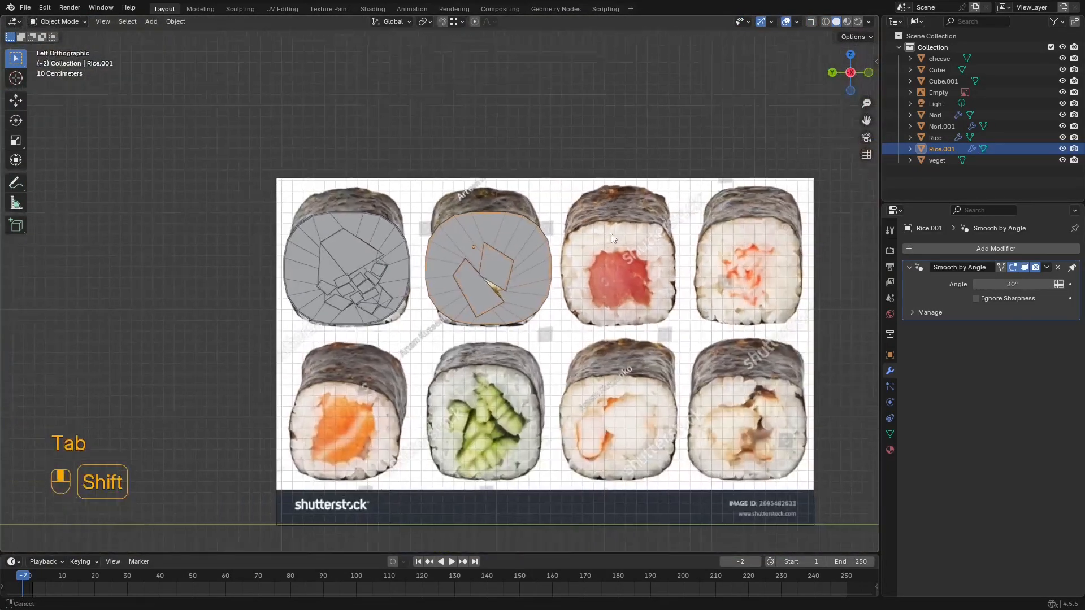
pyautogui.keyDown('shift'); pyautogui.moveTo(616, 235); pyautogui.dragTo(587, 191, button='middle'); pyautogui.keyUp('shift')
pyautogui.keyDown('shift'); pyautogui.moveTo(414, 251); pyautogui.dragTo(494, 174, button='middle'); pyautogui.keyUp('shift')
pyautogui.scroll(3, 412, 225)
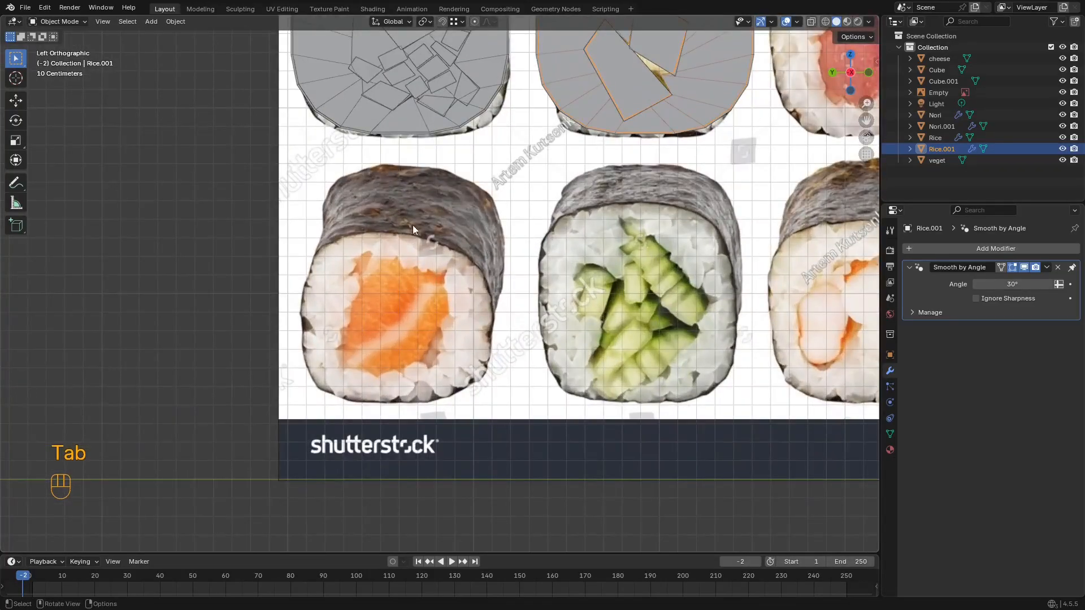
pyautogui.keyDown('shift'); pyautogui.moveTo(413, 225); pyautogui.dragTo(439, 208, button='middle'); pyautogui.keyUp('shift')
pyautogui.scroll(2, 425, 243)
pyautogui.scroll(-2, 424, 253)
pyautogui.keyDown('shift'); pyautogui.moveTo(425, 248); pyautogui.dragTo(463, 278, button='middle'); pyautogui.keyUp('shift')
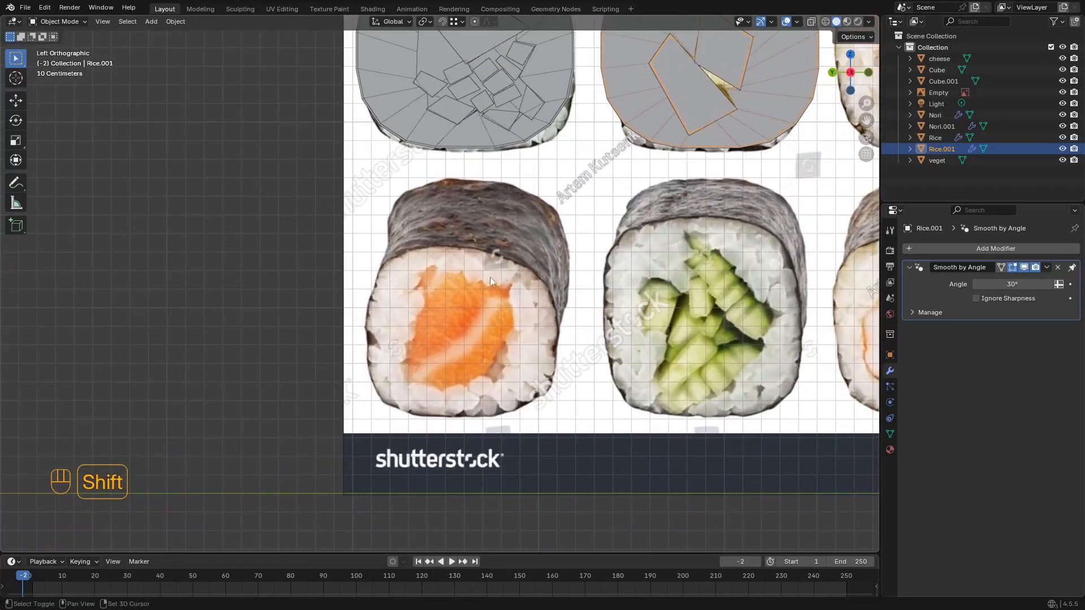
pyautogui.keyDown('shift'); pyautogui.moveTo(610, 242); pyautogui.dragTo(499, 262, button='middle'); pyautogui.keyUp('shift')
pyautogui.scroll(-2, 499, 262)
# Step: Select all parts of the first roll and duplicate them -1.5139 m along Z over the reference's salmon roll
pyautogui.click(447, 113)
pyautogui.moveTo(447, 116); pyautogui.dragTo(497, 141, button='middle')
pyautogui.keyDown('shift'); pyautogui.moveTo(497, 141); pyautogui.dragTo(500, 209, button='middle'); pyautogui.keyUp('shift')
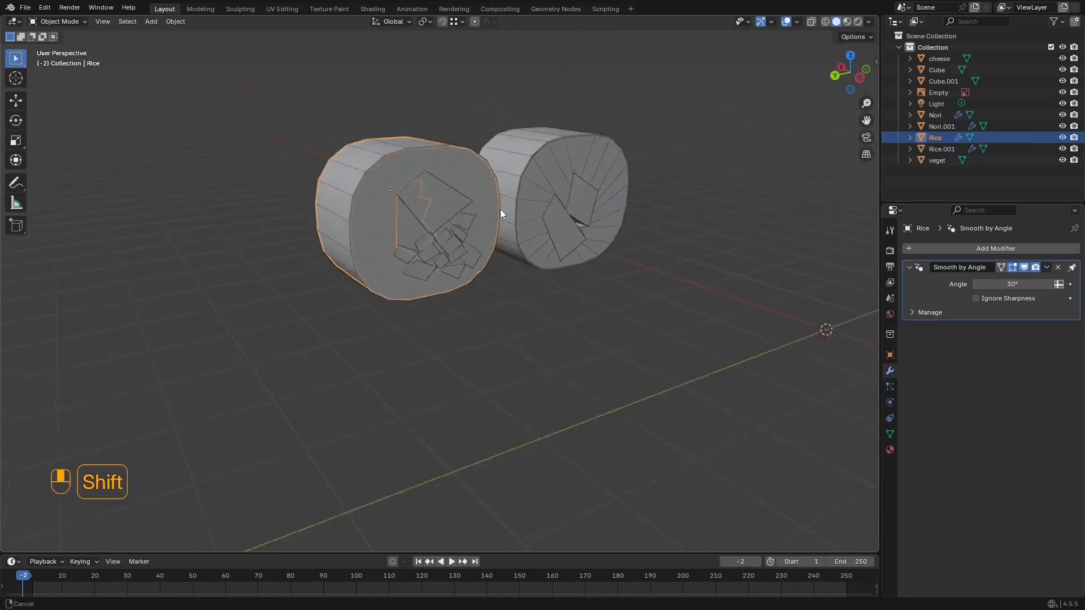
pyautogui.scroll(4, 496, 212)
pyautogui.scroll(-4, 510, 105)
pyautogui.moveTo(468, 167); pyautogui.dragTo(389, 300)
pyautogui.keyDown('alt'); pyautogui.moveTo(417, 293); pyautogui.dragTo(381, 264, button='middle'); pyautogui.keyUp('alt')
pyautogui.press('z')
pyautogui.keyDown('shift'); pyautogui.moveTo(470, 308); pyautogui.dragTo(487, 259, button='middle'); pyautogui.keyUp('shift')
pyautogui.hotkey('shift', 'd')
pyautogui.press('z')
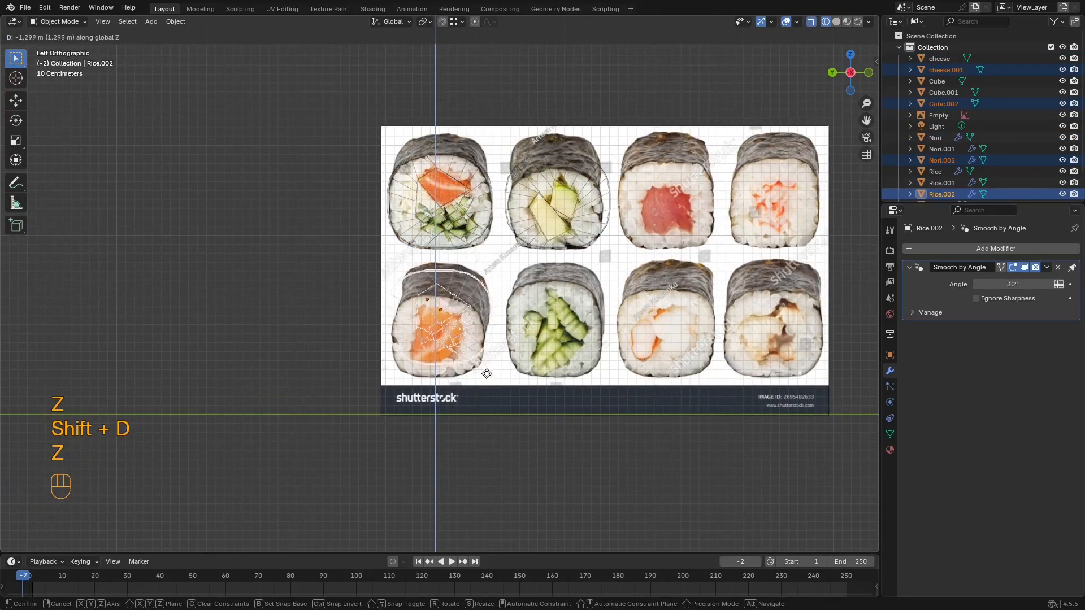
pyautogui.click(480, 382)
# Step: Delete the vegetable and cheese objects from the new roll over the salmon reference
pyautogui.scroll(4, 487, 344)
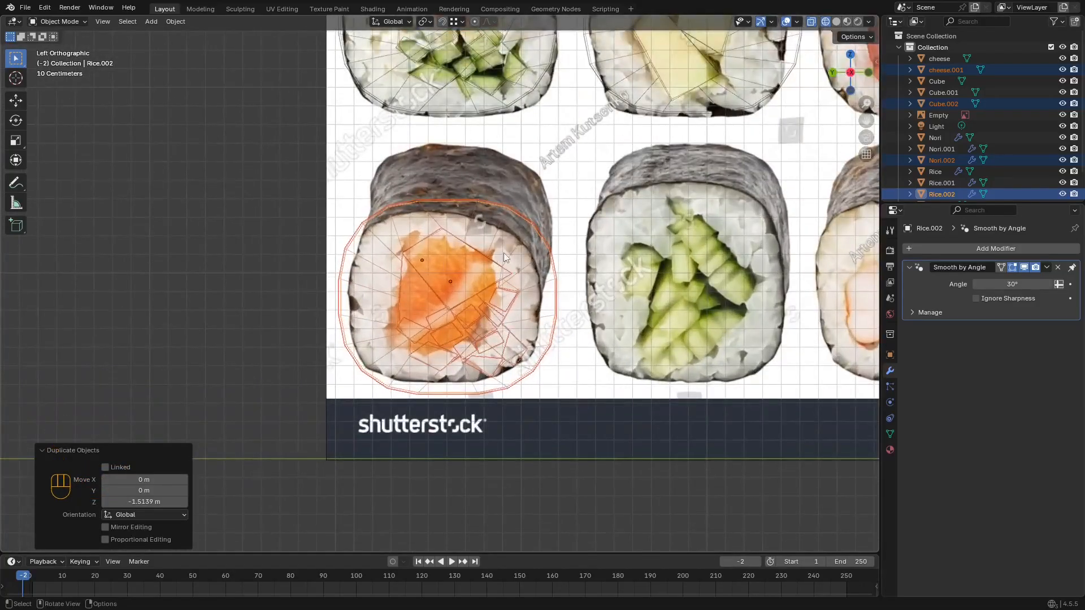
pyautogui.moveTo(503, 253); pyautogui.dragTo(527, 264, button='middle')
pyautogui.press('z')
pyautogui.keyDown('alt'); pyautogui.moveTo(678, 291); pyautogui.dragTo(624, 280, button='middle'); pyautogui.keyUp('alt')
pyautogui.press('z')
pyautogui.keyDown('shift'); pyautogui.moveTo(412, 279); pyautogui.dragTo(453, 254, button='middle'); pyautogui.keyUp('shift')
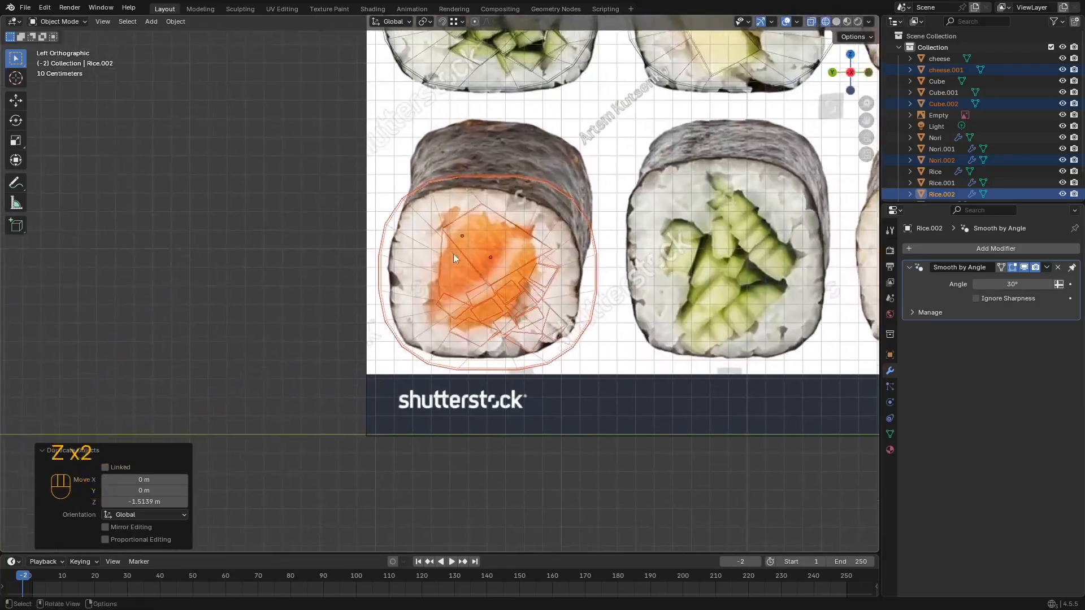
pyautogui.scroll(3, 453, 253)
pyautogui.press('z')
pyautogui.click(579, 306)
pyautogui.press('x')
pyautogui.click(537, 301)
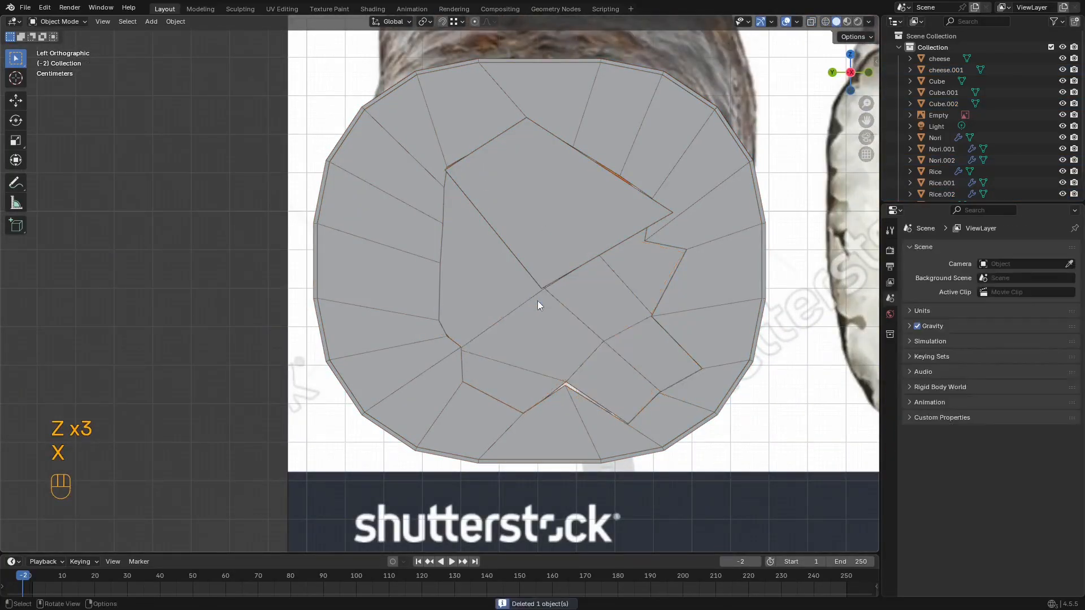
pyautogui.click(493, 278)
pyautogui.press('x')
pyautogui.click(504, 281)
pyautogui.scroll(-3, 540, 253)
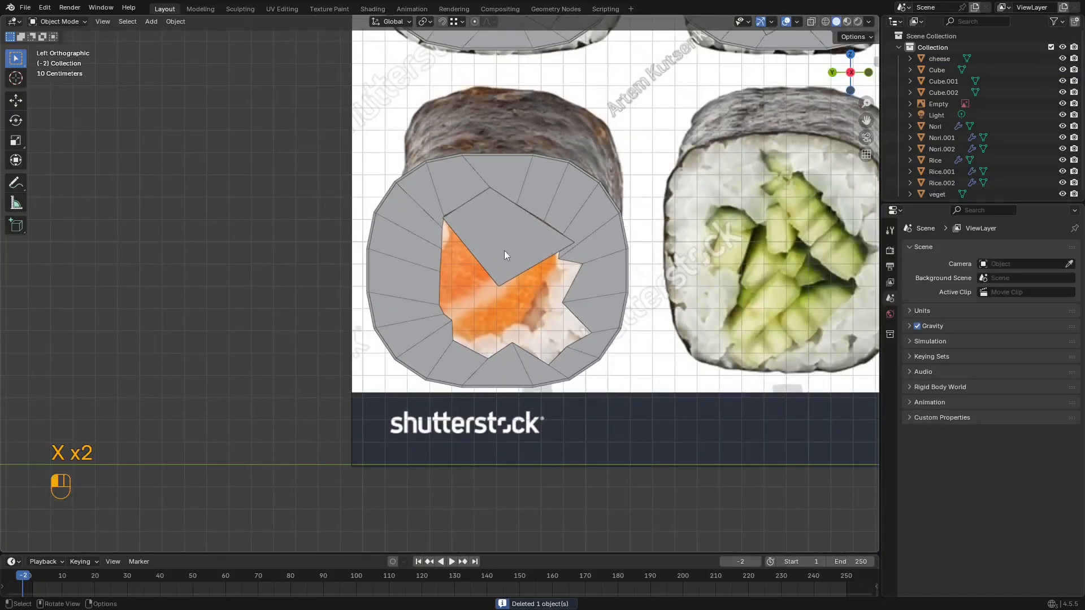
# Step: Rotate the filling block of the salmon-reference roll 51.1° and move it over the pictured salmon
pyautogui.click(504, 250)
pyautogui.scroll(2, 503, 250)
pyautogui.press('Tab')
pyautogui.press('z')
pyautogui.press('z')
pyautogui.click(508, 241)
pyautogui.press('a')
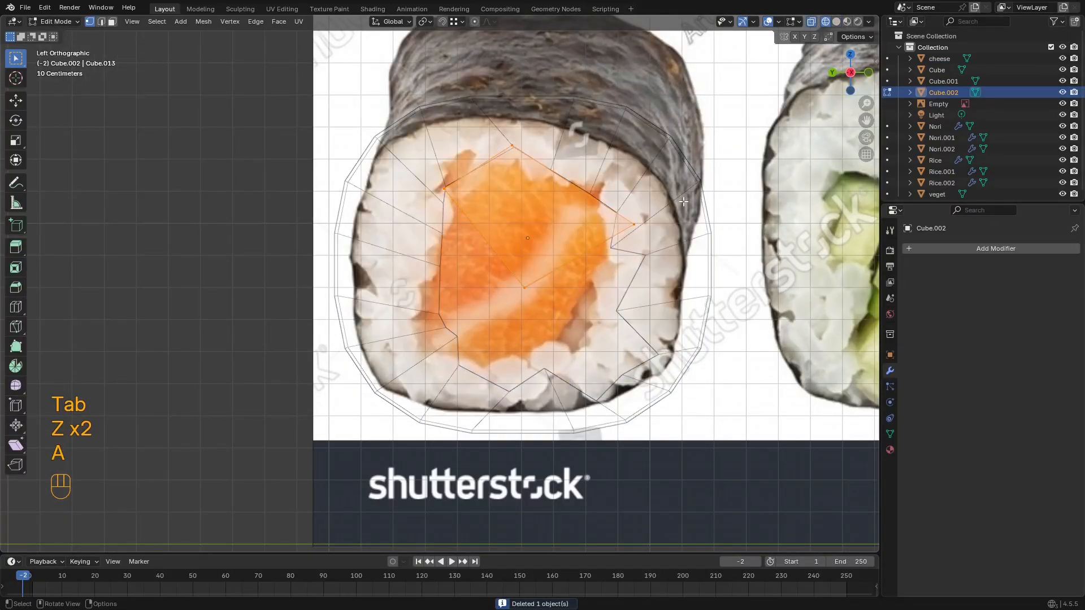
pyautogui.press('g')
pyautogui.click(611, 277)
pyautogui.press('r')
pyautogui.click(634, 382)
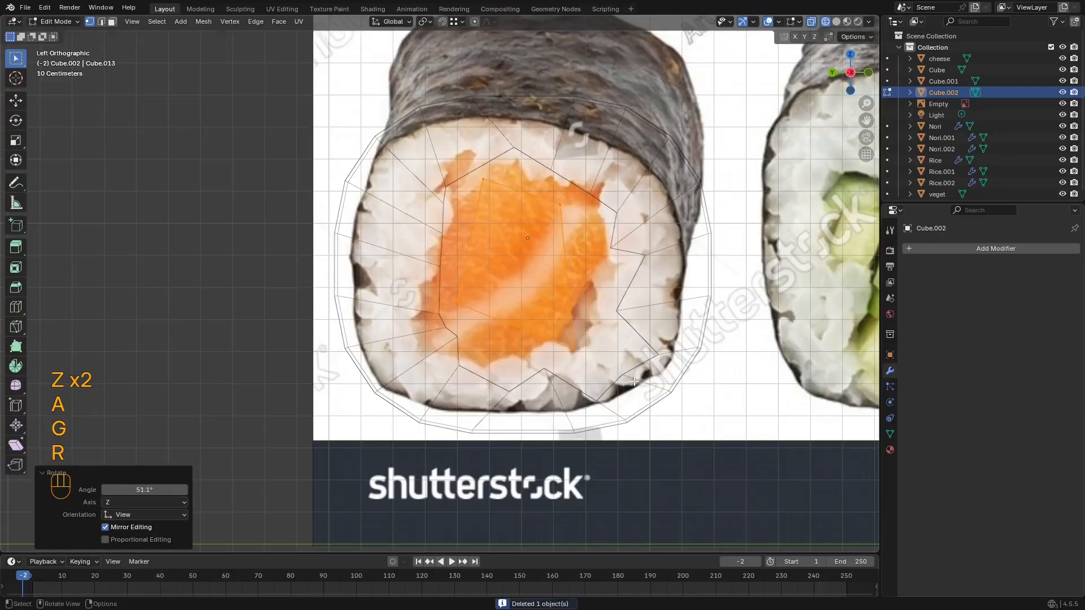
pyautogui.press('g')
pyautogui.click(581, 286)
# Step: Move the filling block's four corner vertices out to the pictured salmon's corners and check the shape in solid shading
pyautogui.moveTo(410, 227); pyautogui.dragTo(410, 229)
pyautogui.press('g')
pyautogui.click(376, 207)
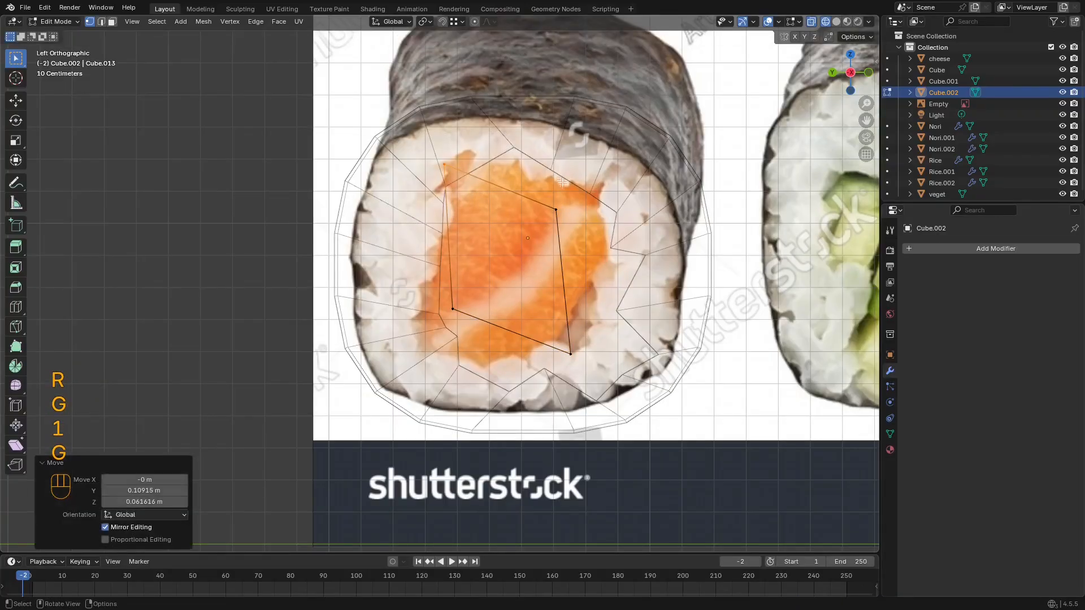
pyautogui.moveTo(588, 181); pyautogui.dragTo(509, 250)
pyautogui.press('g')
pyautogui.click(552, 228)
pyautogui.moveTo(565, 345); pyautogui.dragTo(558, 362)
pyautogui.press('g')
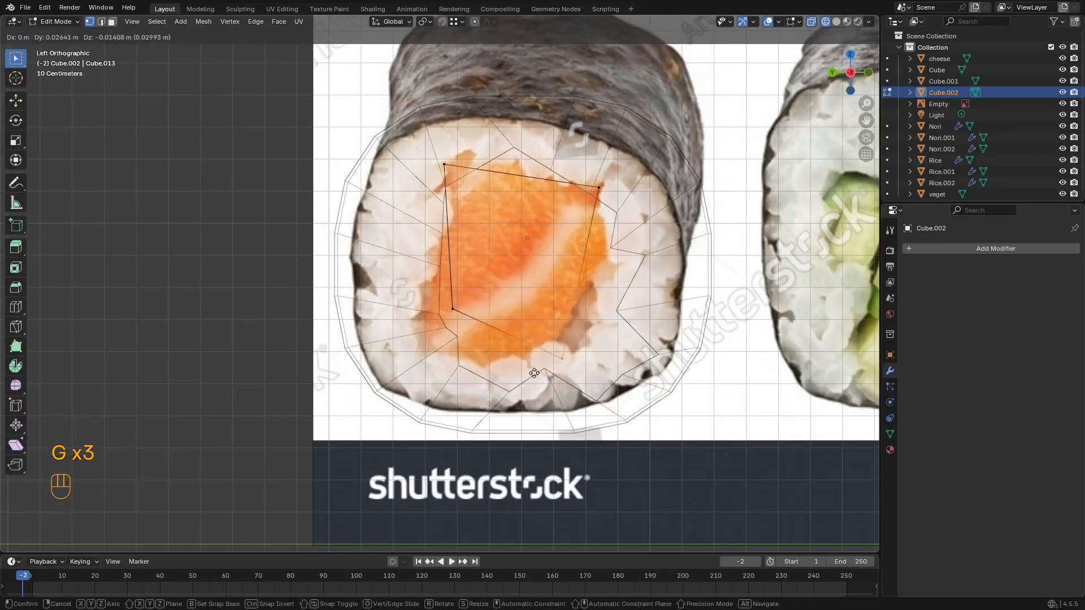
pyautogui.click(530, 379)
pyautogui.moveTo(478, 281); pyautogui.dragTo(416, 342)
pyautogui.press('g')
pyautogui.click(389, 385)
pyautogui.press('z')
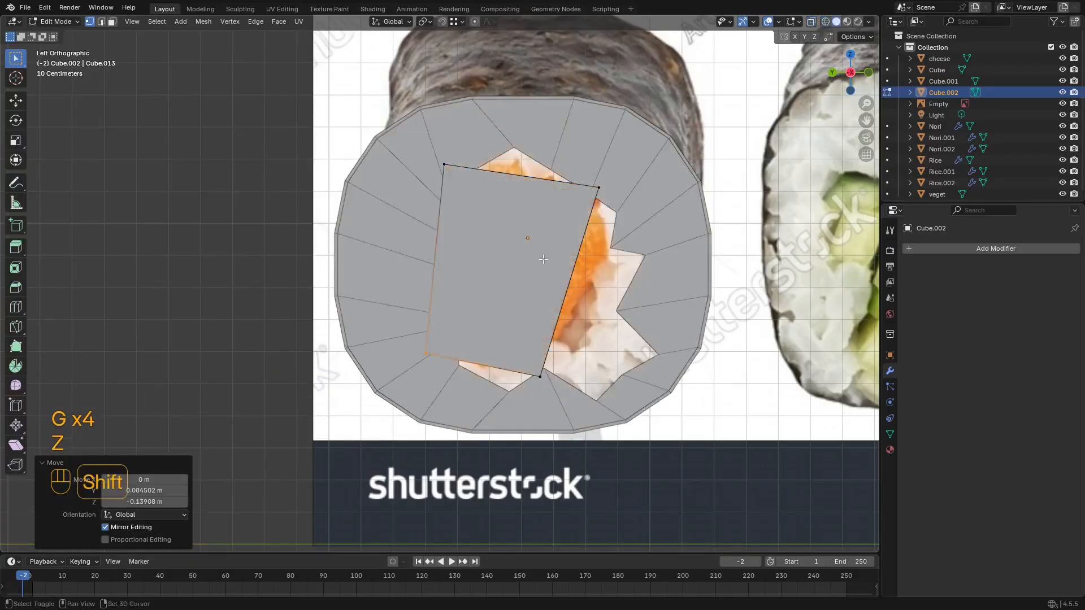
# Step: Edit Rice.002 in wireframe and move its upper inner vertices onto the filling's top edge
pyautogui.keyDown('shift'); pyautogui.moveTo(542, 258); pyautogui.dragTo(548, 274, button='middle'); pyautogui.keyUp('shift')
pyautogui.press('Tab')
pyautogui.click(635, 200)
pyautogui.press('Tab')
pyautogui.press('z')
pyautogui.press('1')
pyautogui.moveTo(539, 148)
pyautogui.mouseDown()
pyautogui.moveTo(509, 170)
pyautogui.moveTo(572, 229)
pyautogui.mouseUp()
pyautogui.press('g')
pyautogui.click(495, 204)
pyautogui.press('g')
pyautogui.click(495, 293)
pyautogui.press('g')
pyautogui.click(581, 226)
# Step: Move Rice.002's two upper-right inner vertices onto the right edge of the salmon filling
pyautogui.keyDown('shift'); pyautogui.moveTo(582, 225); pyautogui.dragTo(548, 234, button='middle'); pyautogui.keyUp('shift')
pyautogui.scroll(2, 548, 233)
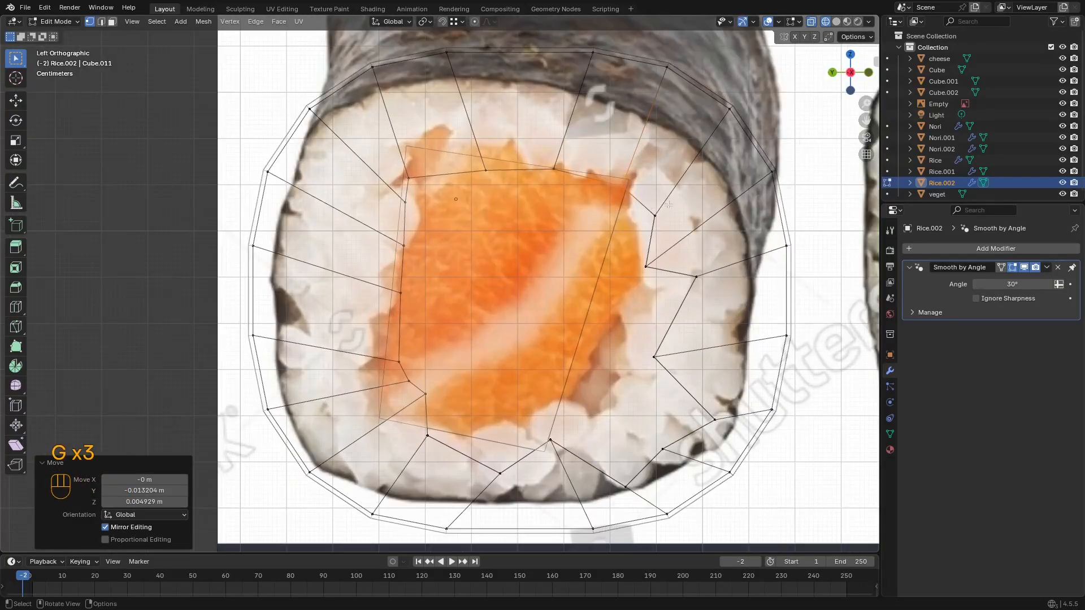
pyautogui.moveTo(670, 202); pyautogui.dragTo(641, 225)
pyautogui.press('g')
pyautogui.click(591, 257)
pyautogui.moveTo(596, 293); pyautogui.dragTo(595, 293)
pyautogui.press('g')
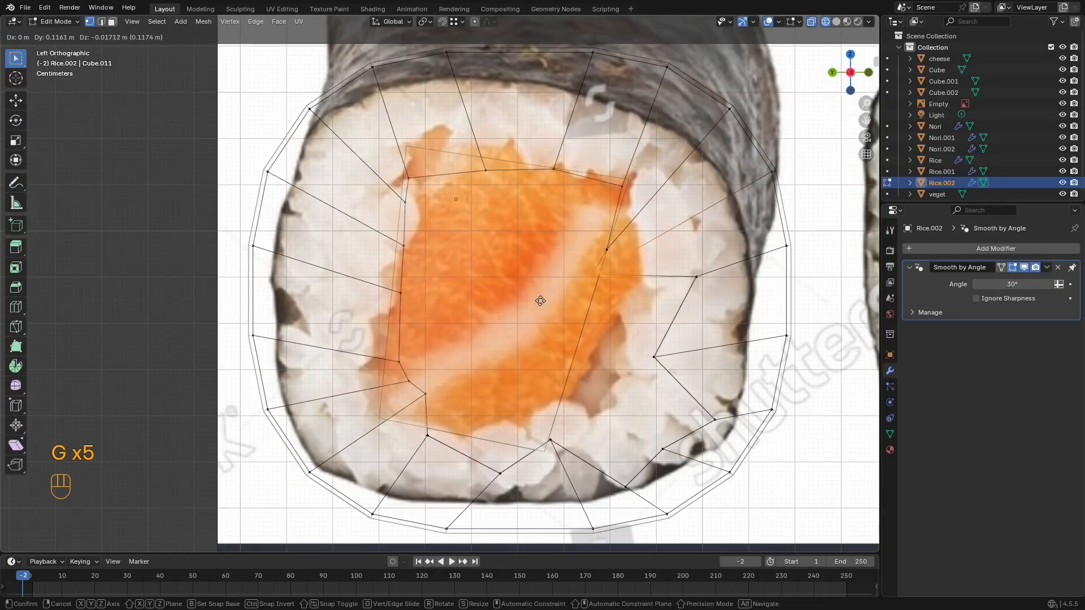
pyautogui.click(541, 304)
pyautogui.moveTo(629, 224); pyautogui.dragTo(576, 263)
pyautogui.press('g')
pyautogui.click(583, 232)
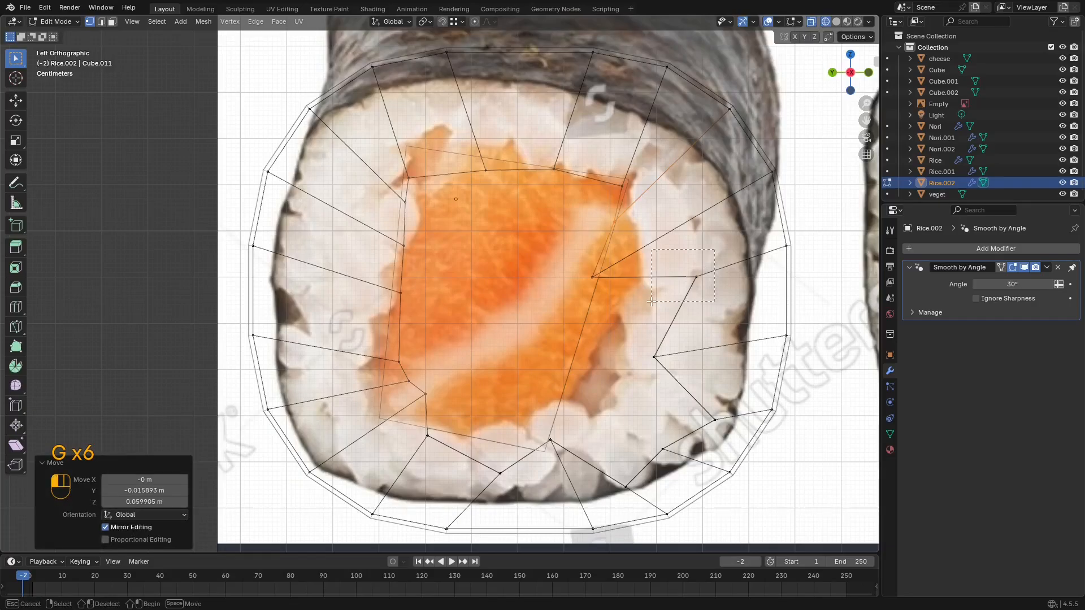
# Step: Bring the next three inner vertices down the right side of Rice.002 against the filling's right edge
pyautogui.moveTo(652, 302); pyautogui.dragTo(651, 302)
pyautogui.press('g')
pyautogui.click(488, 362)
pyautogui.moveTo(671, 376); pyautogui.dragTo(645, 351)
pyautogui.press('g')
pyautogui.click(586, 355)
pyautogui.keyDown('shift'); pyautogui.moveTo(586, 355); pyautogui.dragTo(583, 305, button='middle'); pyautogui.keyUp('shift')
pyautogui.press('g')
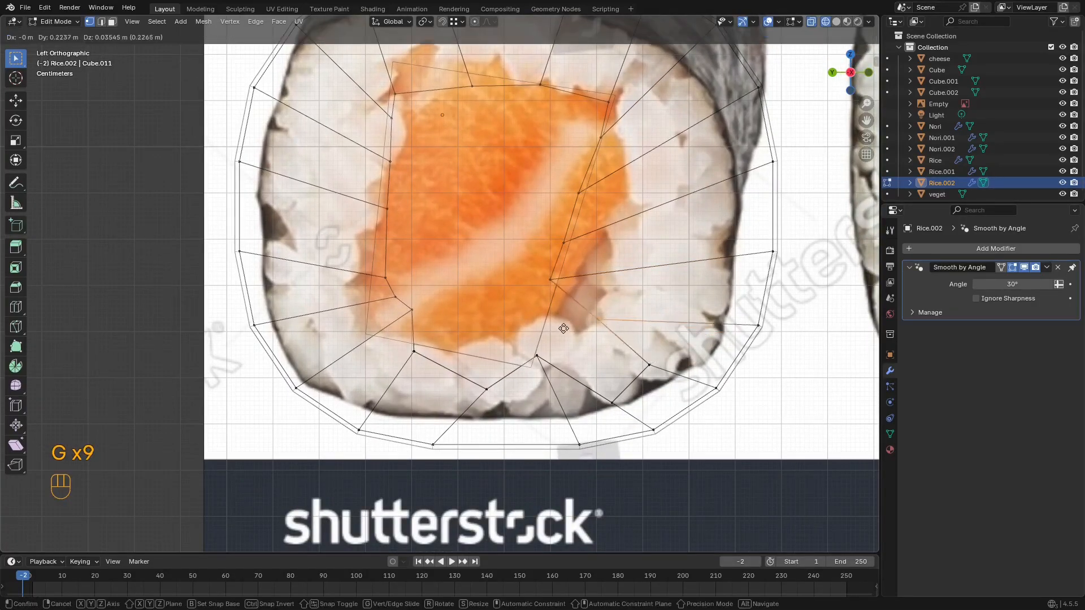
pyautogui.click(507, 319)
# Step: Move Rice.002's bottom inner vertices onto the filling's lower edge, placing one at its lower-left corner
pyautogui.click(514, 364)
pyautogui.press('g')
pyautogui.click(495, 375)
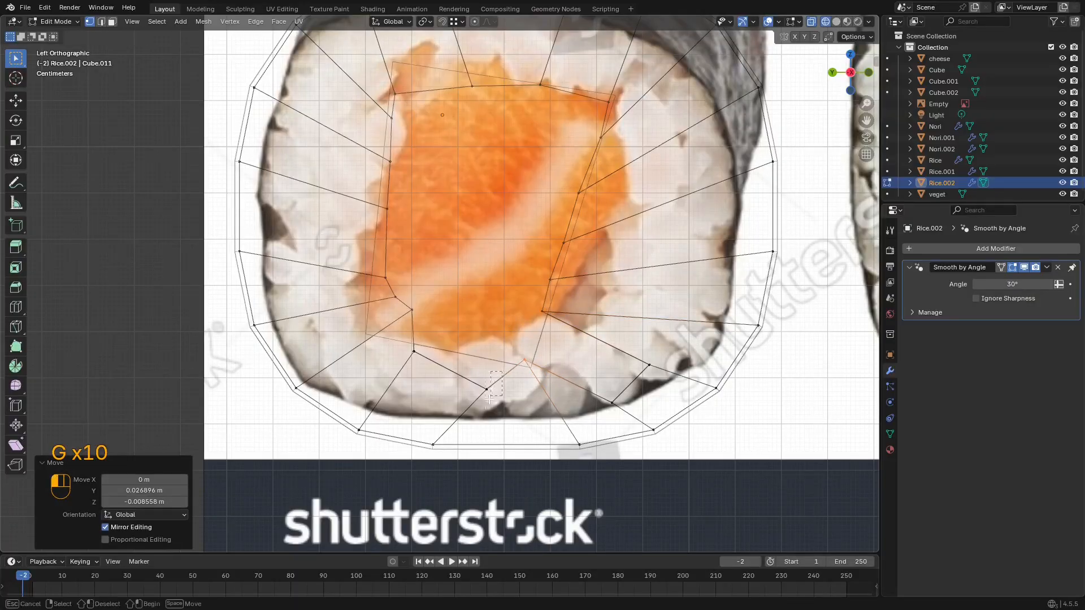
pyautogui.click(473, 405)
pyautogui.press('g')
pyautogui.click(443, 372)
pyautogui.click(414, 350)
pyautogui.press('g')
pyautogui.click(397, 355)
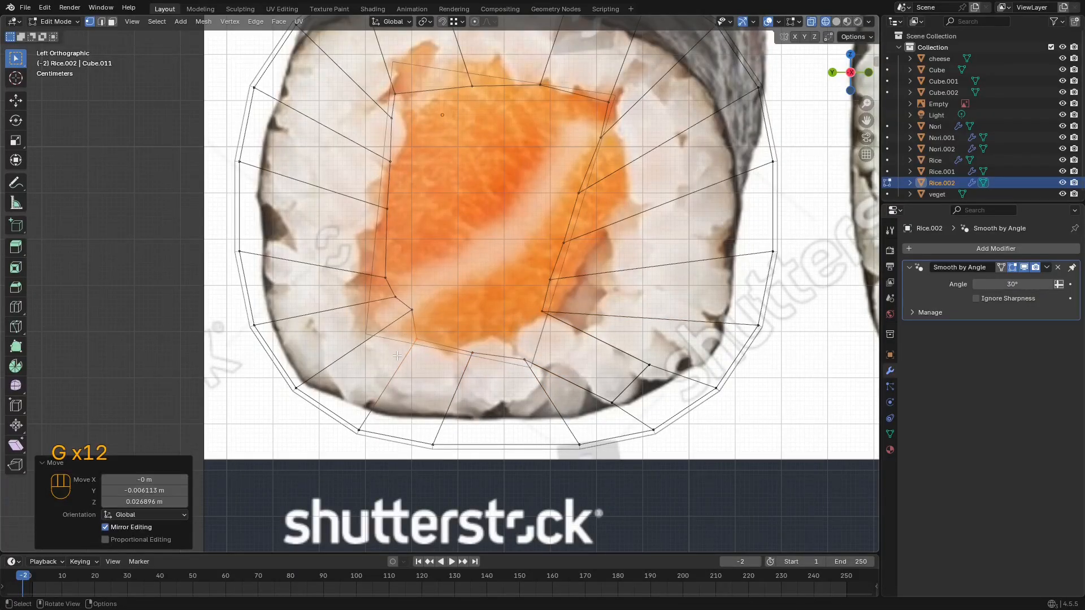
pyautogui.click(413, 309)
pyautogui.press('g')
pyautogui.click(373, 334)
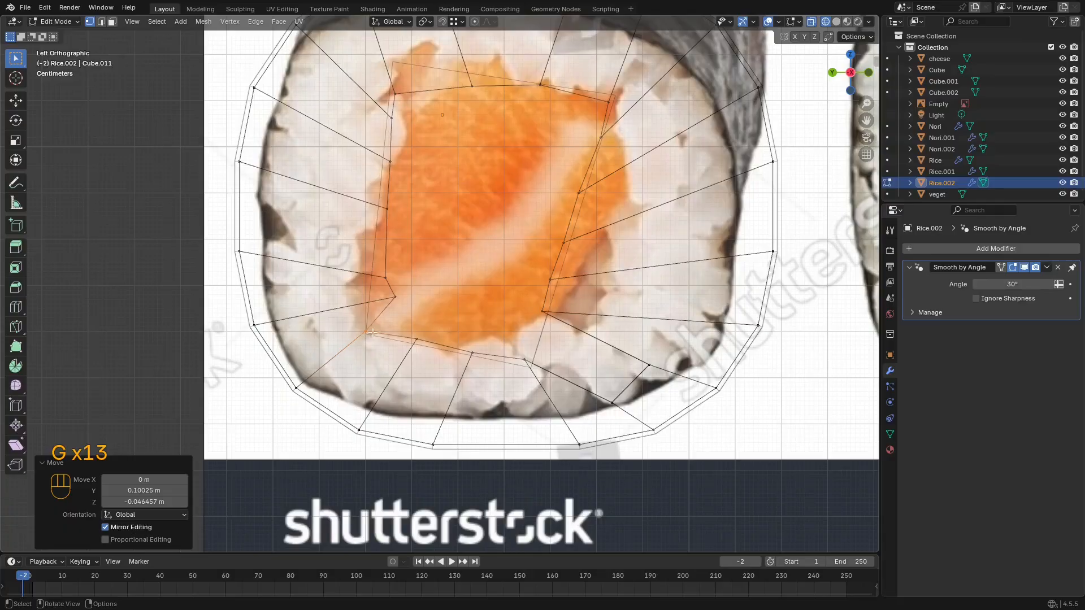
# Step: Align the three inner vertices along the left side of Rice.002 with the filling's left edge
pyautogui.click(396, 296)
pyautogui.press('g')
pyautogui.click(360, 309)
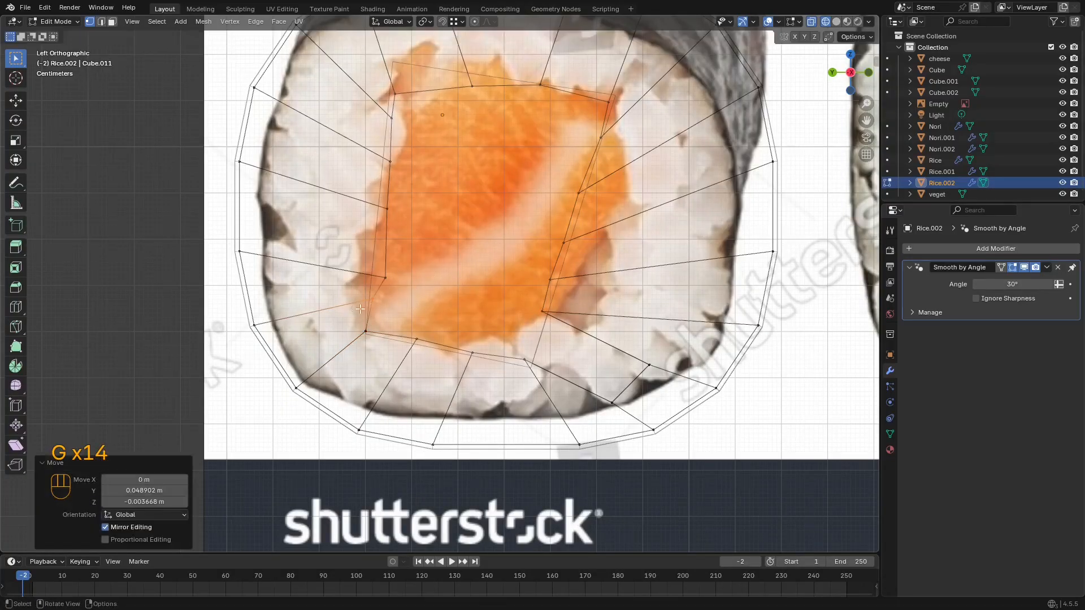
pyautogui.moveTo(375, 278); pyautogui.dragTo(374, 277)
pyautogui.press('g')
pyautogui.click(363, 248)
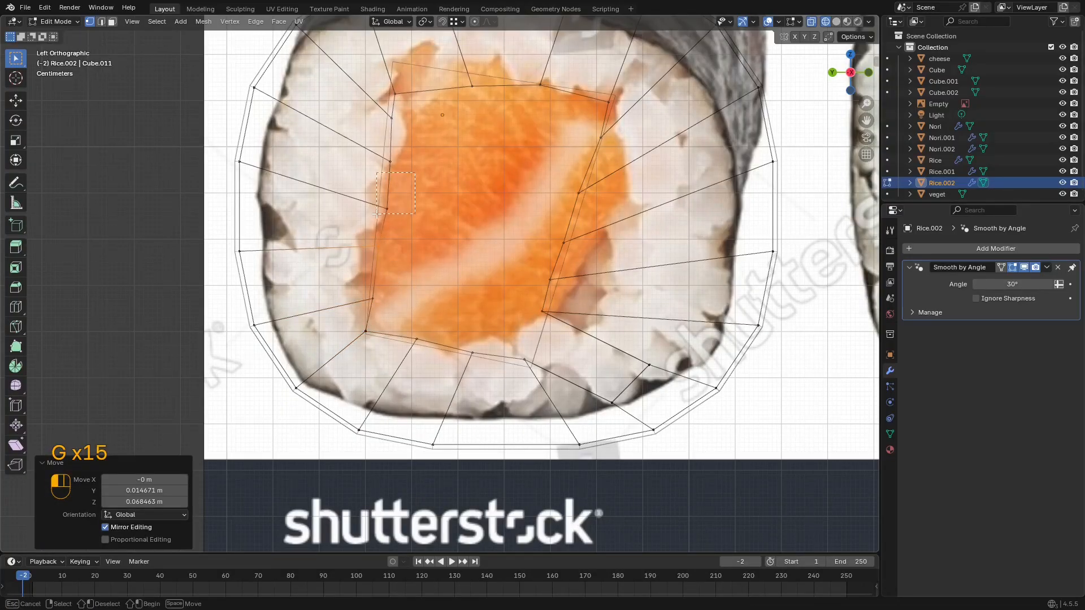
pyautogui.moveTo(376, 214); pyautogui.dragTo(375, 214)
pyautogui.press('g')
pyautogui.click(374, 204)
# Step: Fit Rice.002's upper-left inner vertex to the filling's corner and shift the adjacent top vertex onto the upper edge
pyautogui.keyDown('shift'); pyautogui.moveTo(404, 91); pyautogui.dragTo(397, 156, button='middle'); pyautogui.keyUp('shift')
pyautogui.moveTo(397, 152); pyautogui.dragTo(374, 169)
pyautogui.press('g')
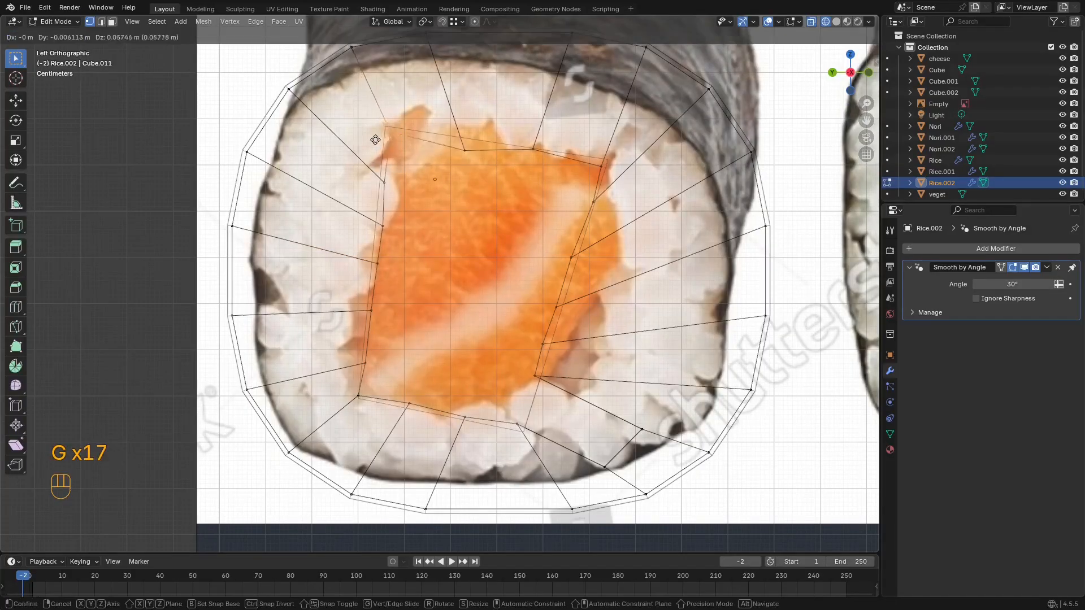
pyautogui.click(379, 146)
pyautogui.press('g')
pyautogui.moveTo(438, 178); pyautogui.dragTo(370, 193)
pyautogui.click(435, 170)
pyautogui.moveTo(395, 126); pyautogui.dragTo(375, 141)
pyautogui.press('g')
pyautogui.click(376, 139)
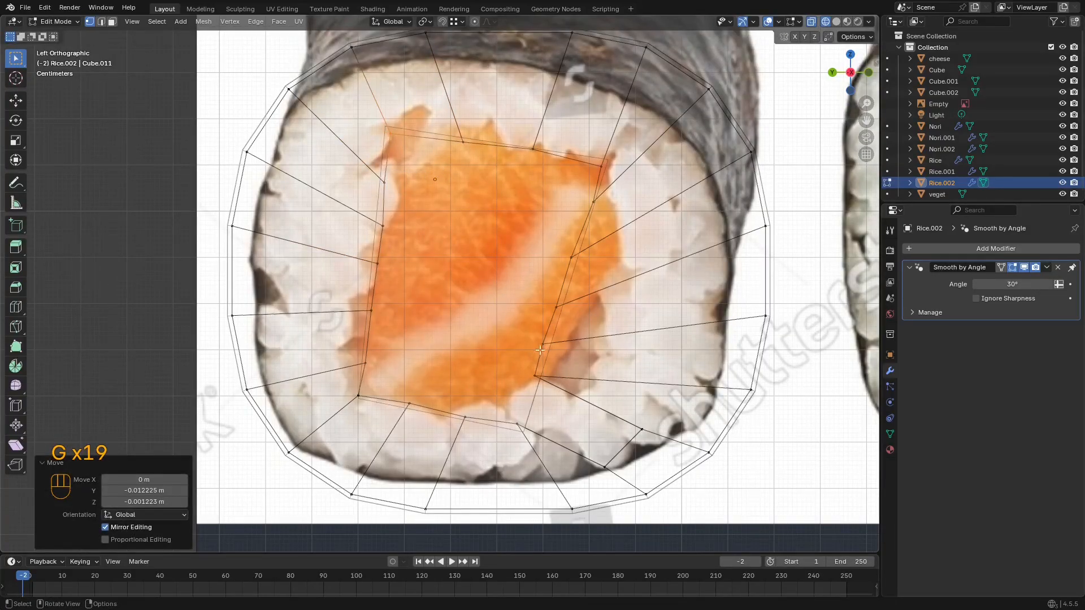
# Step: Pull Rice.002's remaining lower-right inner vertices in around the filling's lower-right corner
pyautogui.moveTo(600, 482); pyautogui.dragTo(598, 482)
pyautogui.press('g')
pyautogui.click(517, 427)
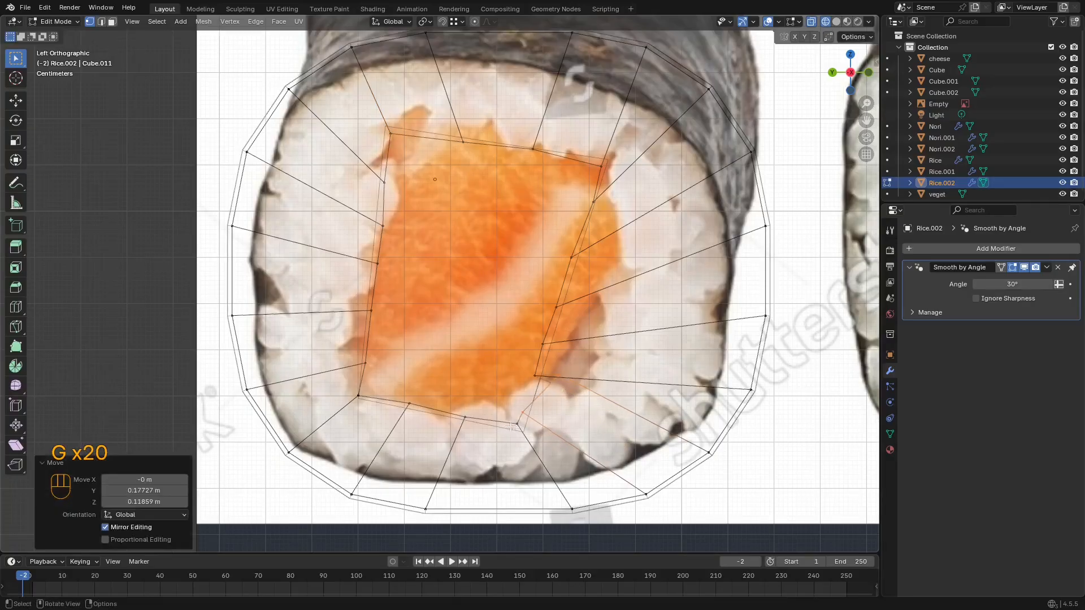
pyautogui.moveTo(529, 417); pyautogui.dragTo(503, 439)
pyautogui.press('g')
pyautogui.click(488, 435)
pyautogui.press('g')
pyautogui.click(514, 423)
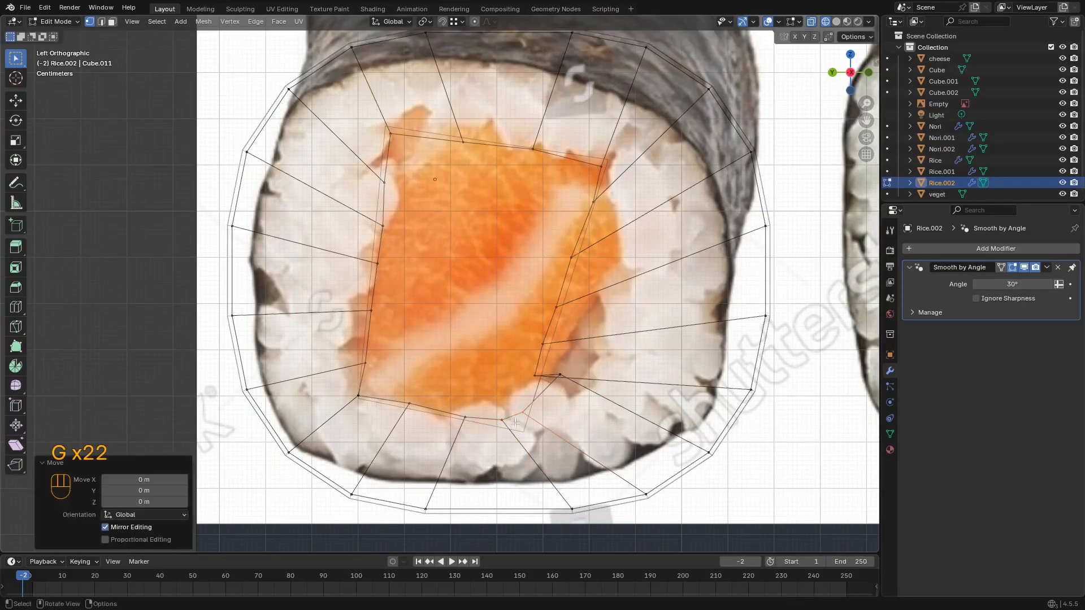
pyautogui.moveTo(529, 377); pyautogui.dragTo(529, 377)
pyautogui.press('g')
pyautogui.click(516, 383)
# Step: Even out Rice.002's vertices along the filling's right edge and lower-right corner, return to solid shading, and leave Edit Mode
pyautogui.press('g')
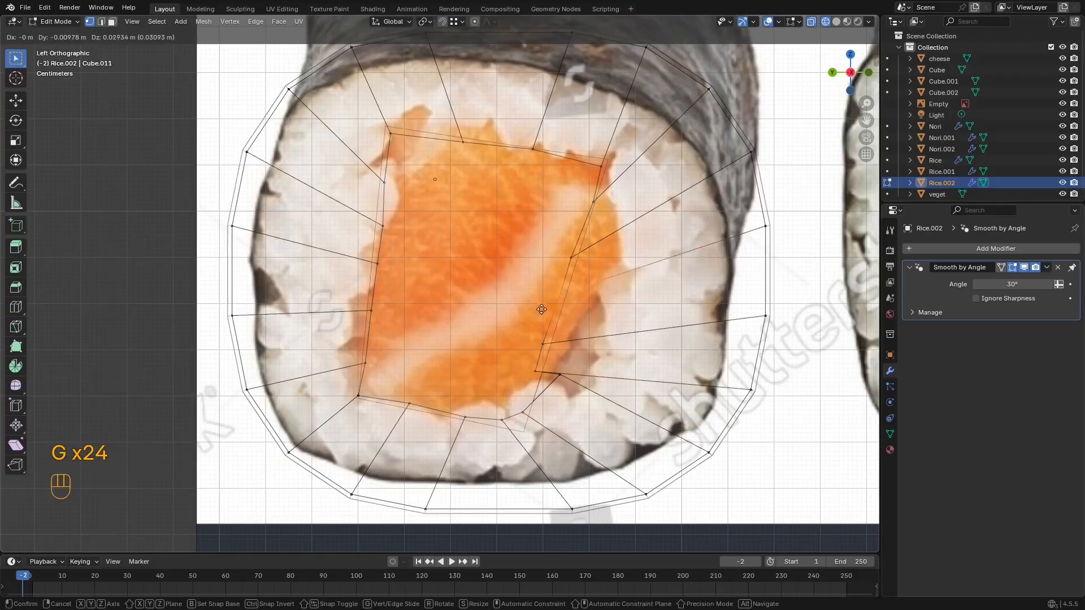
pyautogui.click(541, 308)
pyautogui.press('g')
pyautogui.click(540, 337)
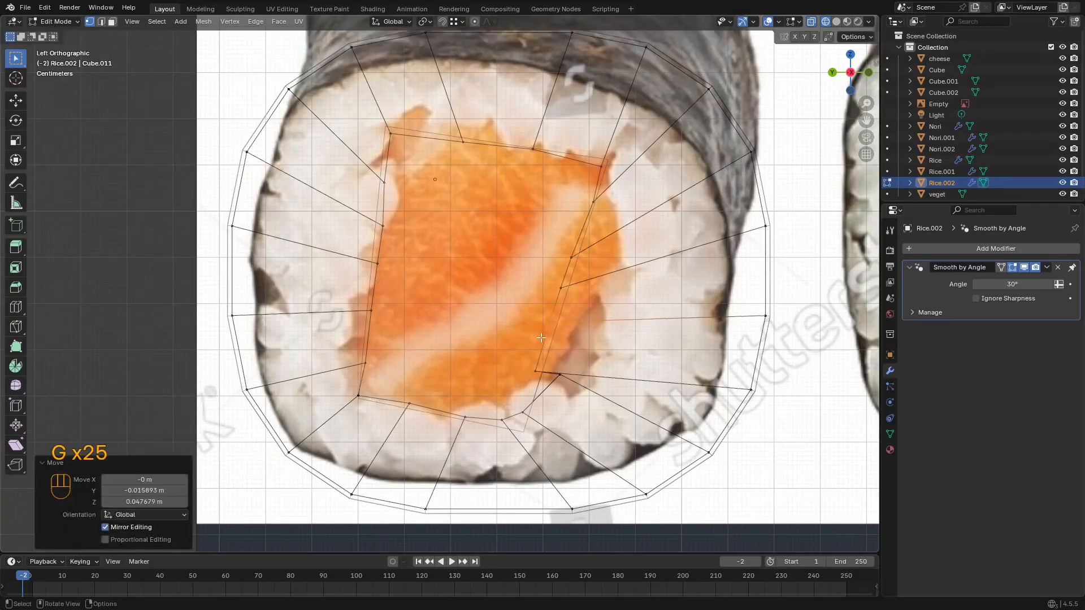
pyautogui.moveTo(564, 386); pyautogui.dragTo(564, 386)
pyautogui.press('g')
pyautogui.click(520, 408)
pyautogui.scroll(-4, 520, 408)
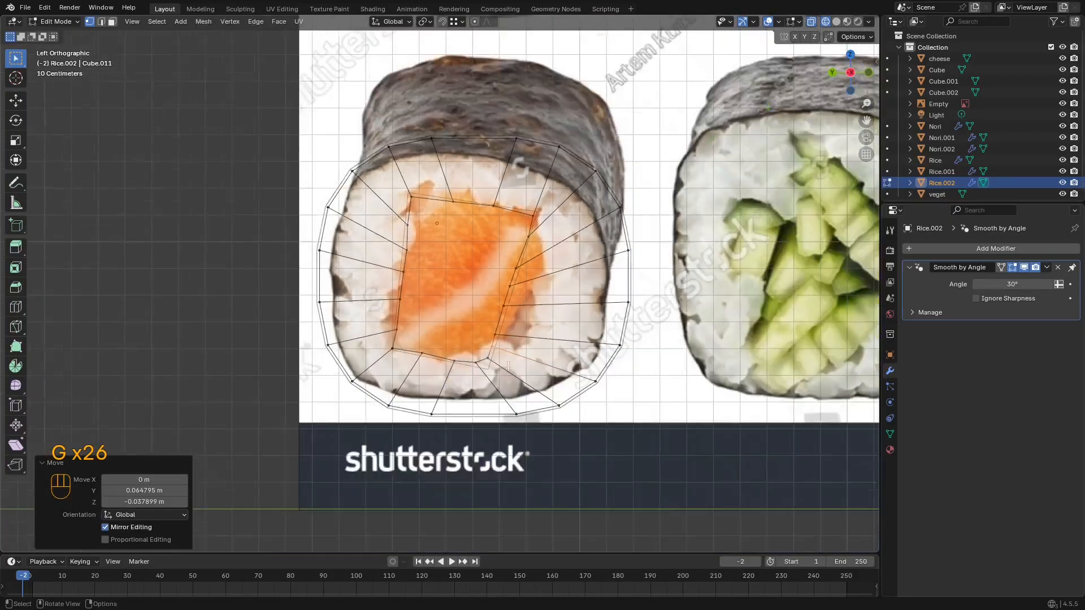
pyautogui.press('z')
pyautogui.click(527, 306)
pyautogui.press('Tab')
# Step: Examine the three modelled rolls over the whole reference image in solid and wireframe shading
pyautogui.click(487, 229)
pyautogui.moveTo(487, 229)
pyautogui.mouseDown(button='middle')
pyautogui.moveTo(449, 240)
pyautogui.moveTo(469, 234)
pyautogui.moveTo(513, 264)
pyautogui.moveTo(524, 314)
pyautogui.mouseUp(button='middle')
pyautogui.scroll(-3, 486, 237)
pyautogui.keyDown('shift'); pyautogui.moveTo(650, 263); pyautogui.dragTo(512, 261, button='middle'); pyautogui.keyUp('shift')
pyautogui.press('z')
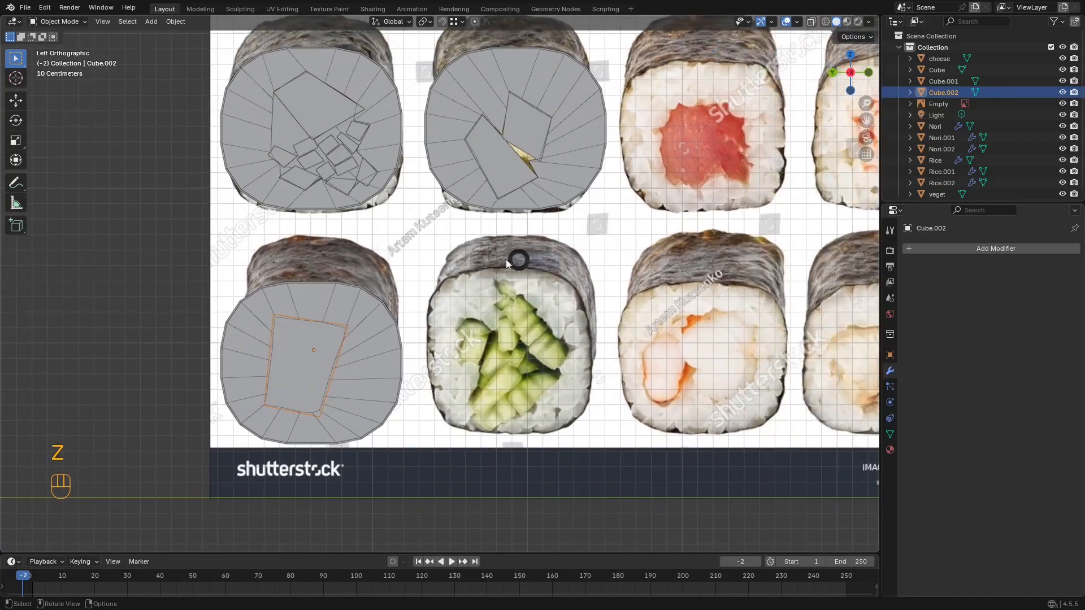
pyautogui.click(435, 261)
pyautogui.keyDown('shift'); pyautogui.moveTo(395, 269); pyautogui.dragTo(467, 226, button='middle'); pyautogui.keyUp('shift')
pyautogui.keyDown('shift'); pyautogui.moveTo(548, 263); pyautogui.dragTo(455, 269, button='middle'); pyautogui.keyUp('shift')
pyautogui.scroll(-4, 477, 271)
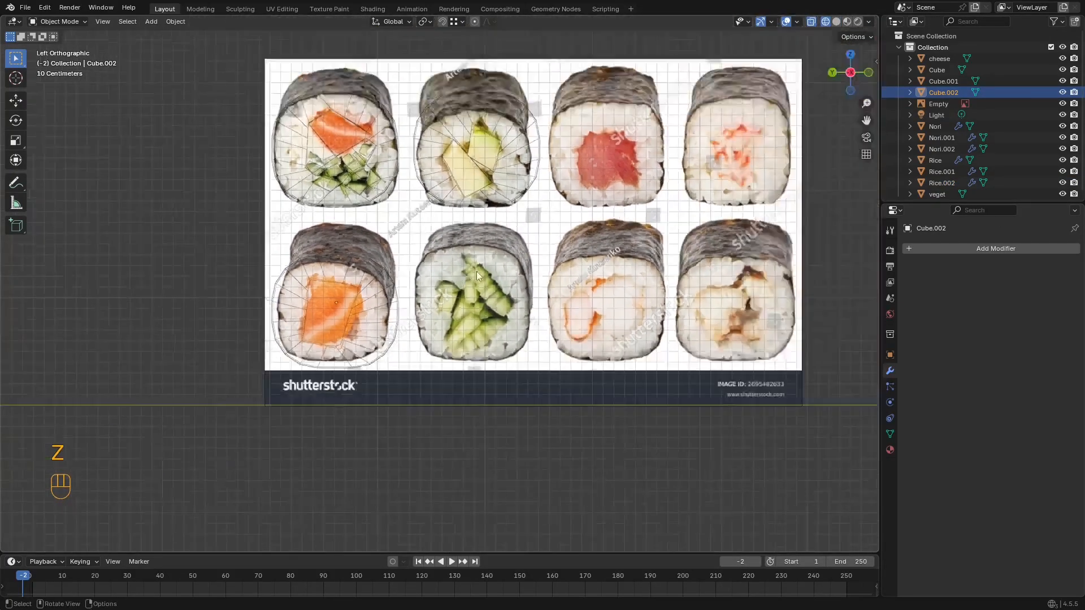
pyautogui.moveTo(521, 275)
pyautogui.keyDown('shift'); pyautogui.mouseDown(button='middle')
pyautogui.moveTo(422, 276)
pyautogui.moveTo(465, 305)
pyautogui.moveTo(518, 396)
pyautogui.mouseUp(button='middle'); pyautogui.keyUp('shift')
pyautogui.scroll(3, 430, 276)
pyautogui.press('z')
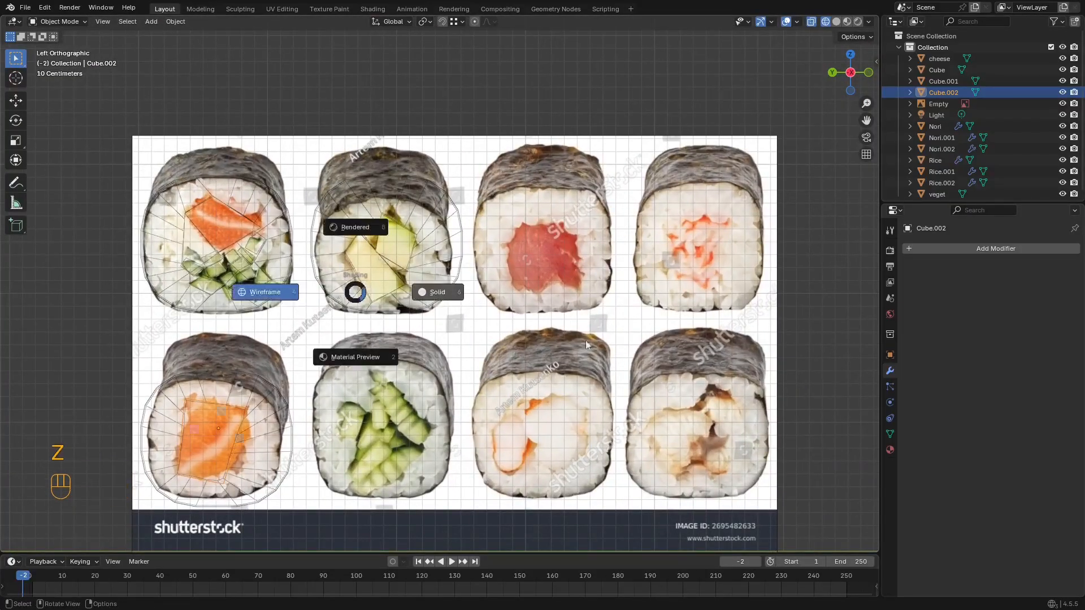
pyautogui.click(585, 340)
pyautogui.keyDown('shift'); pyautogui.moveTo(525, 317); pyautogui.dragTo(549, 282, button='middle'); pyautogui.keyUp('shift')
# Step: Select the salmon roll's filling, rice and nori and duplicate them -2.5408 m along Y and 1.4763 m along Z over the red tuna roll
pyautogui.click(220, 423)
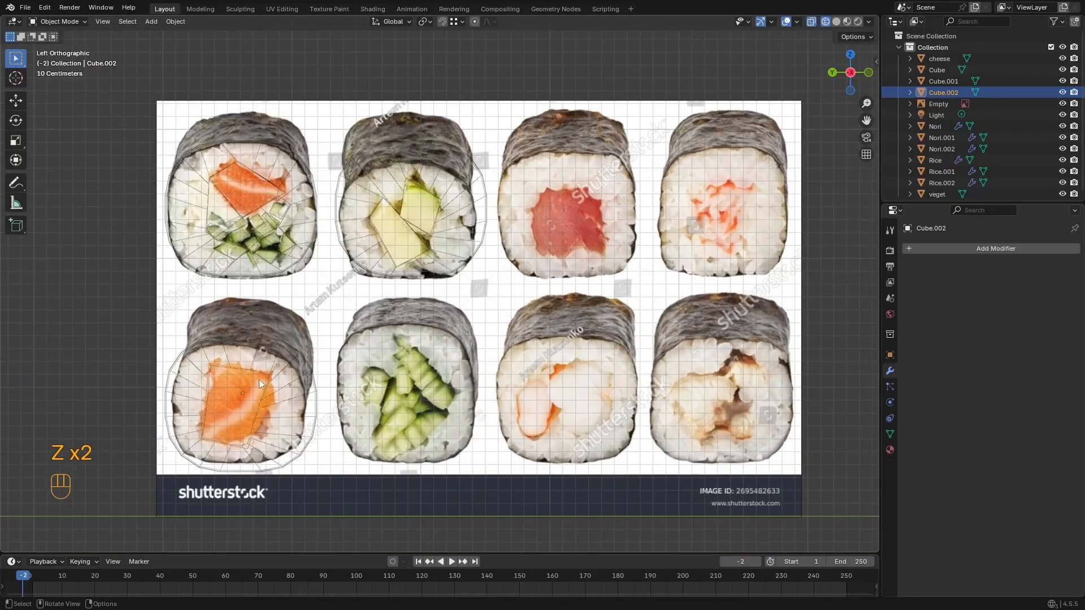
pyautogui.press('z')
pyautogui.keyDown('shift'); pyautogui.click(275, 367); pyautogui.keyUp('shift')
pyautogui.moveTo(276, 368)
pyautogui.mouseDown(button='middle')
pyautogui.moveTo(276, 399)
pyautogui.moveTo(316, 348)
pyautogui.mouseUp(button='middle')
pyautogui.keyDown('shift'); pyautogui.click(289, 362); pyautogui.keyUp('shift')
pyautogui.hotkey('shift', 'd')
pyautogui.click(644, 163)
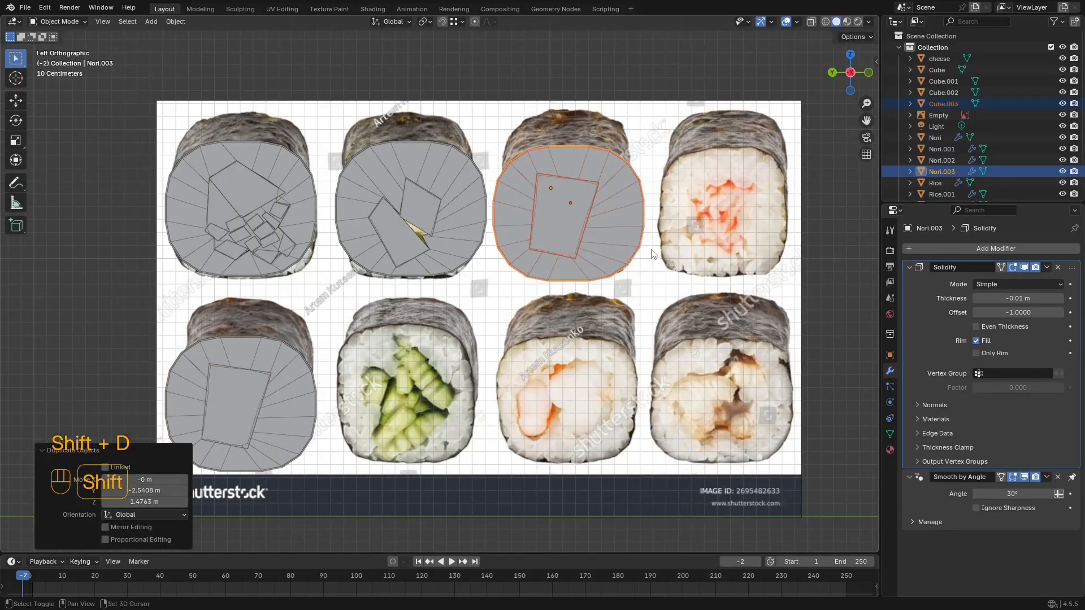
pyautogui.keyDown('shift'); pyautogui.moveTo(640, 246); pyautogui.dragTo(593, 297, button='middle'); pyautogui.keyUp('shift')
pyautogui.scroll(4, 593, 297)
pyautogui.press('z')
pyautogui.press('Tab')
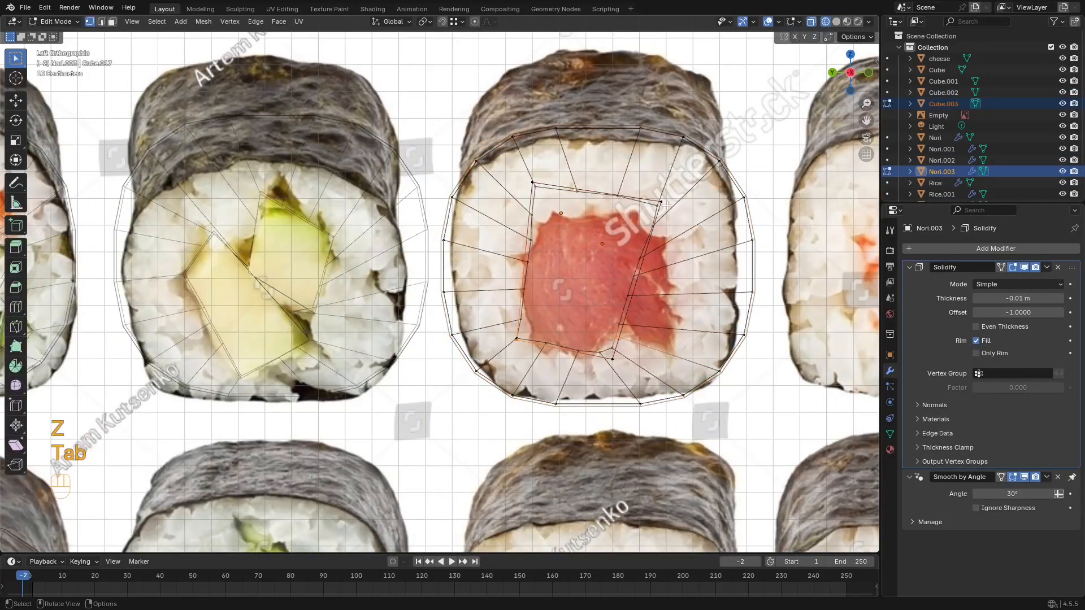
pyautogui.press('z')
pyautogui.press('Tab')
# Step: Edit Rice.003 and Cube.003 together in wireframe and select the filling's vertices with the rice's inner ring
pyautogui.moveTo(671, 201)
pyautogui.mouseDown(button='middle')
pyautogui.moveTo(645, 218)
pyautogui.moveTo(631, 249)
pyautogui.moveTo(512, 248)
pyautogui.mouseUp(button='middle')
pyautogui.click(612, 217)
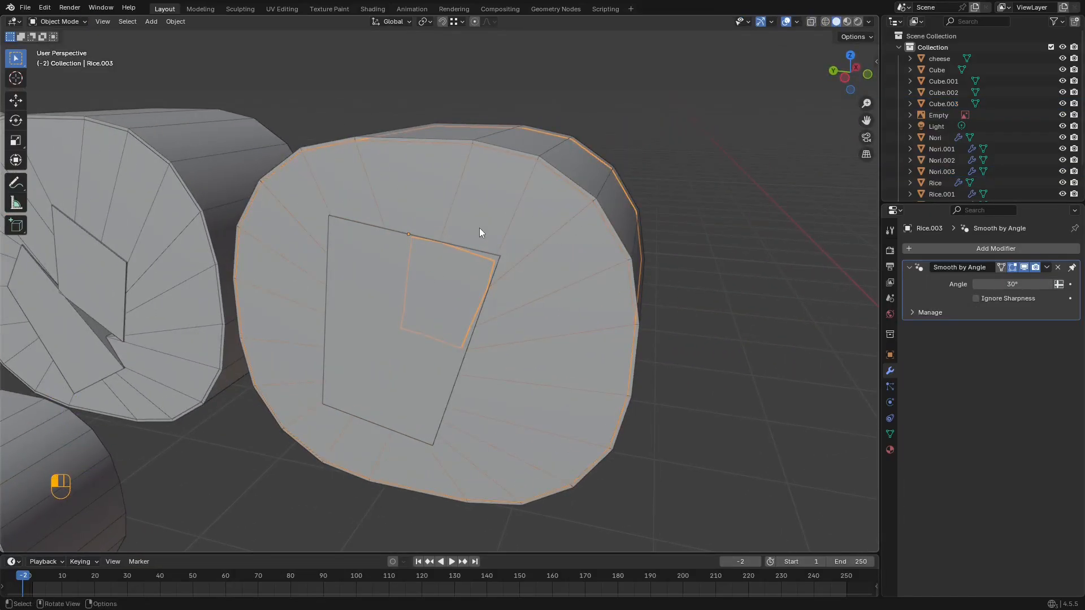
pyautogui.keyDown('shift'); pyautogui.click(413, 284); pyautogui.keyUp('shift')
pyautogui.moveTo(413, 285); pyautogui.dragTo(469, 227, button='middle')
pyautogui.press('Tab')
pyautogui.press('z')
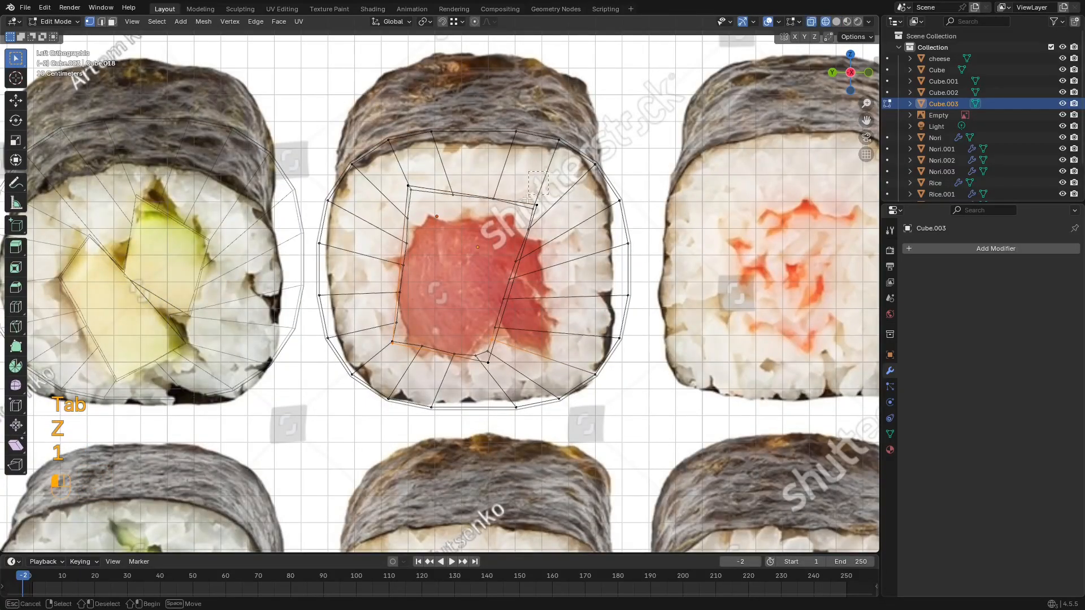
pyautogui.moveTo(374, 380); pyautogui.dragTo(375, 379)
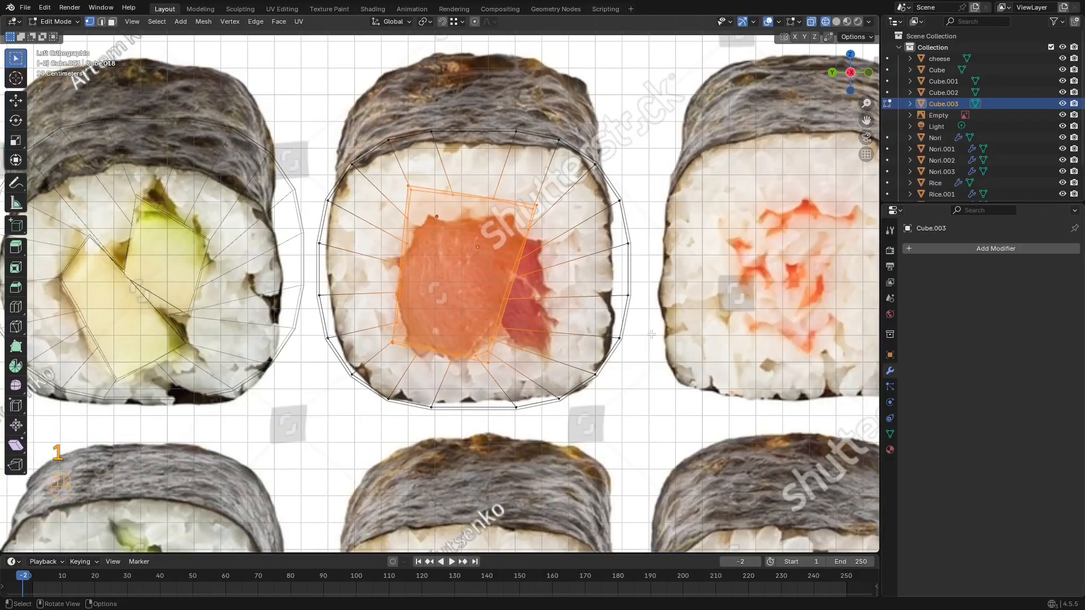
# Step: Rotate the selected filling and inner rice ring upright, shift them toward the pictured tuna and scale them by 1.279 along Y
pyautogui.press('r')
pyautogui.click(652, 332)
pyautogui.press('g')
pyautogui.click(672, 319)
pyautogui.press('s')
pyautogui.press('x')
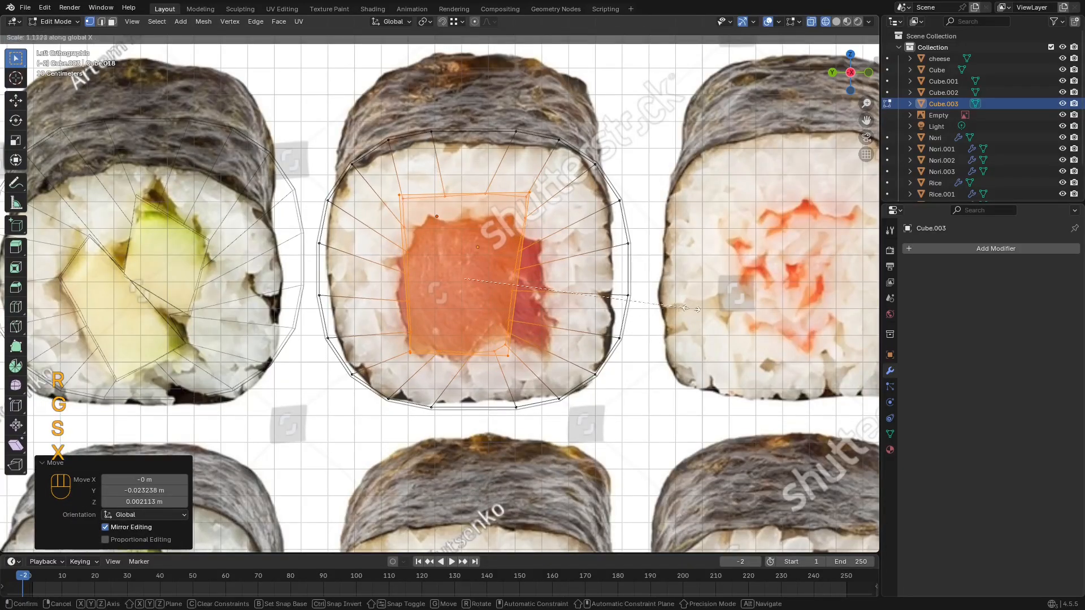
pyautogui.press('y')
pyautogui.click(707, 313)
# Step: Scale the selection by 0.823 along Z and reposition it over the red tuna in the reference image
pyautogui.press('g')
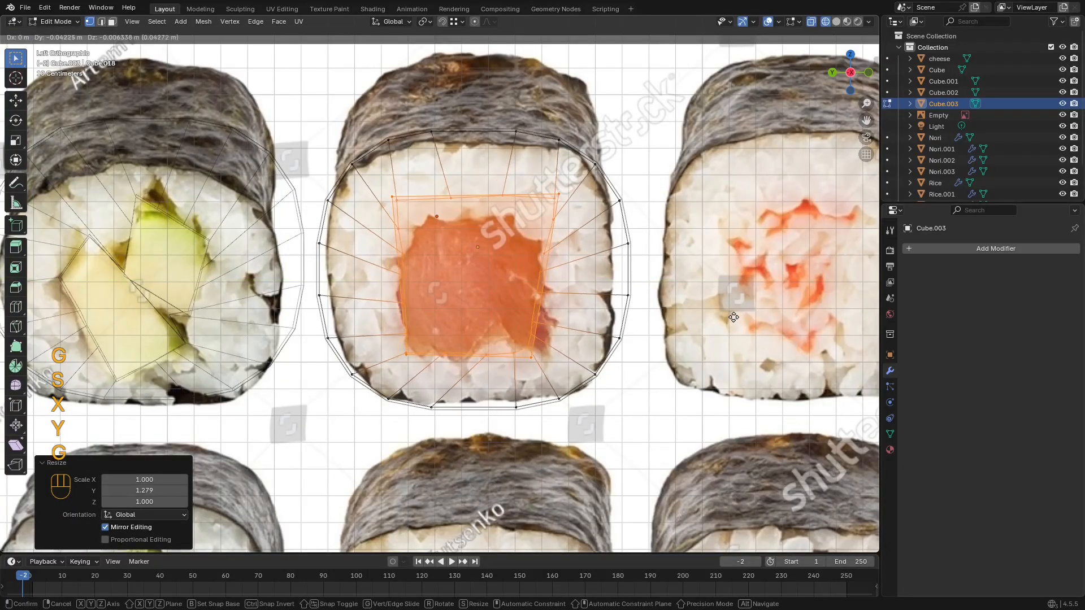
pyautogui.press('s')
pyautogui.press('y')
pyautogui.press('s')
pyautogui.press('z')
pyautogui.click(711, 316)
pyautogui.press('g')
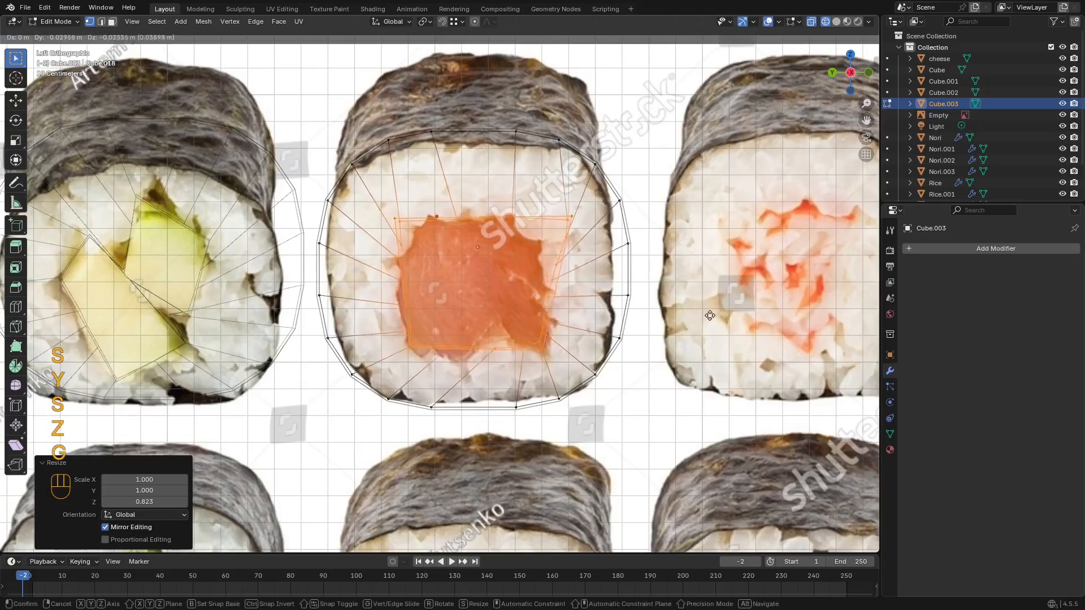
pyautogui.click(685, 301)
# Step: Move the filling's upper-right corner and its matching rice vertices inward to the tuna's right edge
pyautogui.click(567, 218)
pyautogui.press('g')
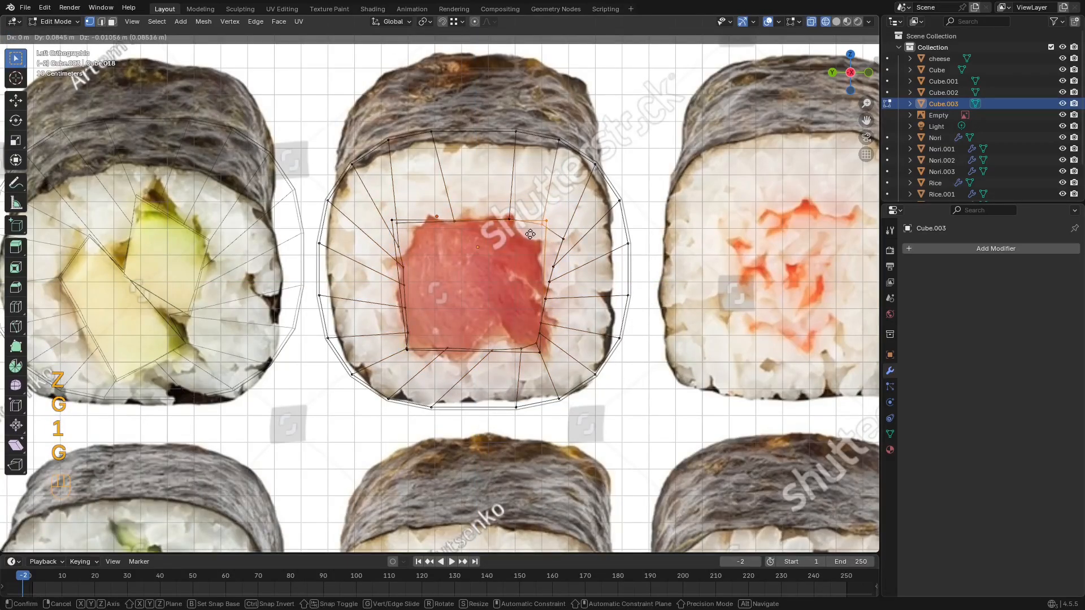
pyautogui.click(530, 234)
pyautogui.click(566, 236)
pyautogui.press('g')
pyautogui.click(544, 238)
# Step: Line up Rice.003's inner-ring vertices with the filling's right edge and the right part of its upper edge
pyautogui.moveTo(567, 257); pyautogui.dragTo(519, 290)
pyautogui.press('g')
pyautogui.click(544, 290)
pyautogui.press('g')
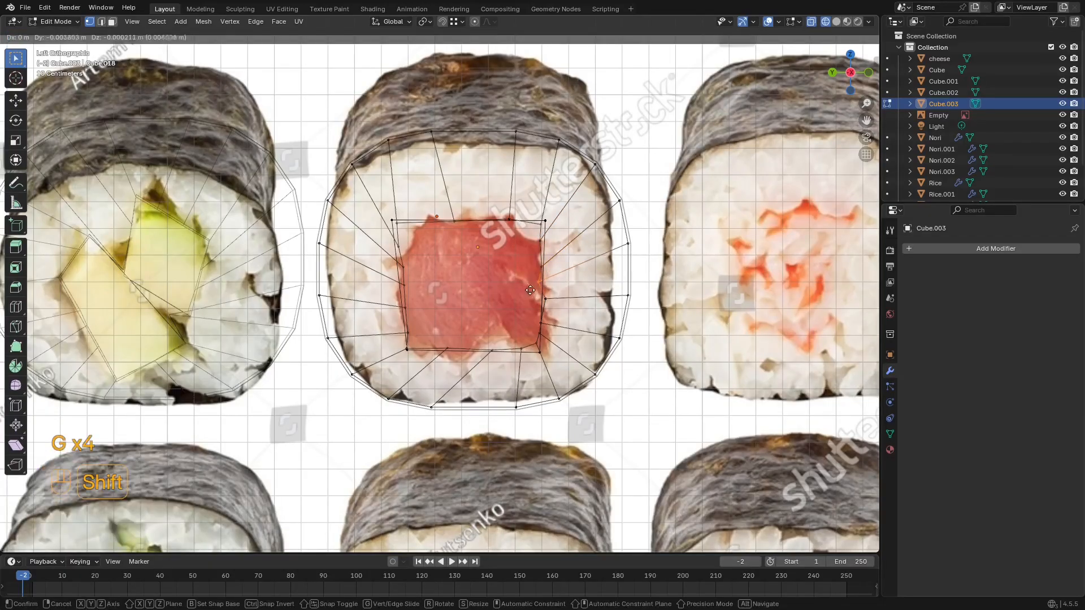
pyautogui.click(523, 292)
pyautogui.scroll(3, 525, 294)
pyautogui.moveTo(631, 300); pyautogui.dragTo(591, 329)
pyautogui.press('g')
pyautogui.click(576, 321)
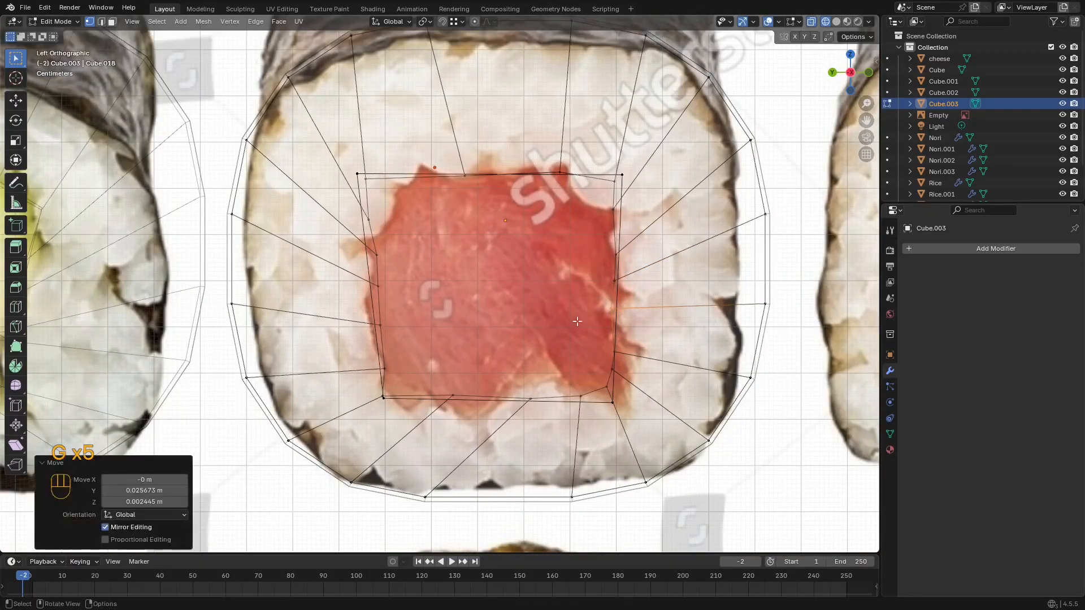
pyautogui.moveTo(563, 163); pyautogui.dragTo(544, 188)
pyautogui.press('g')
pyautogui.click(536, 192)
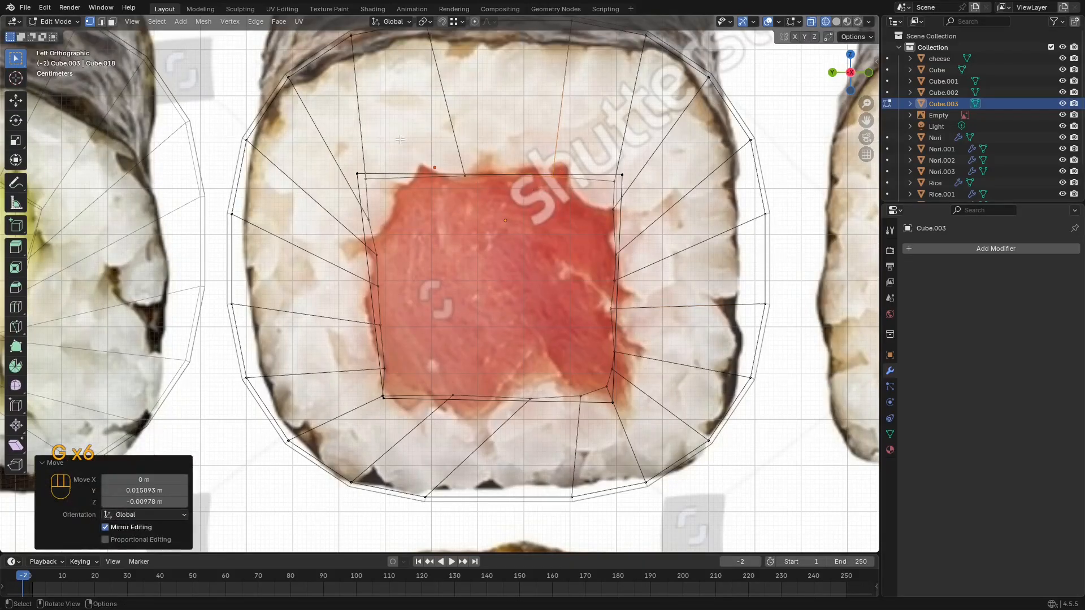
# Step: Move the filling's upper-left corner inward, align the rice vertices along its left edge, and leave Edit Mode in solid shading
pyautogui.press('g')
pyautogui.moveTo(419, 188); pyautogui.dragTo(359, 298)
pyautogui.click(389, 194)
pyautogui.press('g')
pyautogui.click(388, 229)
pyautogui.press('g')
pyautogui.click(382, 274)
pyautogui.press('g')
pyautogui.click(376, 303)
pyautogui.moveTo(358, 342); pyautogui.dragTo(357, 342)
pyautogui.press('g')
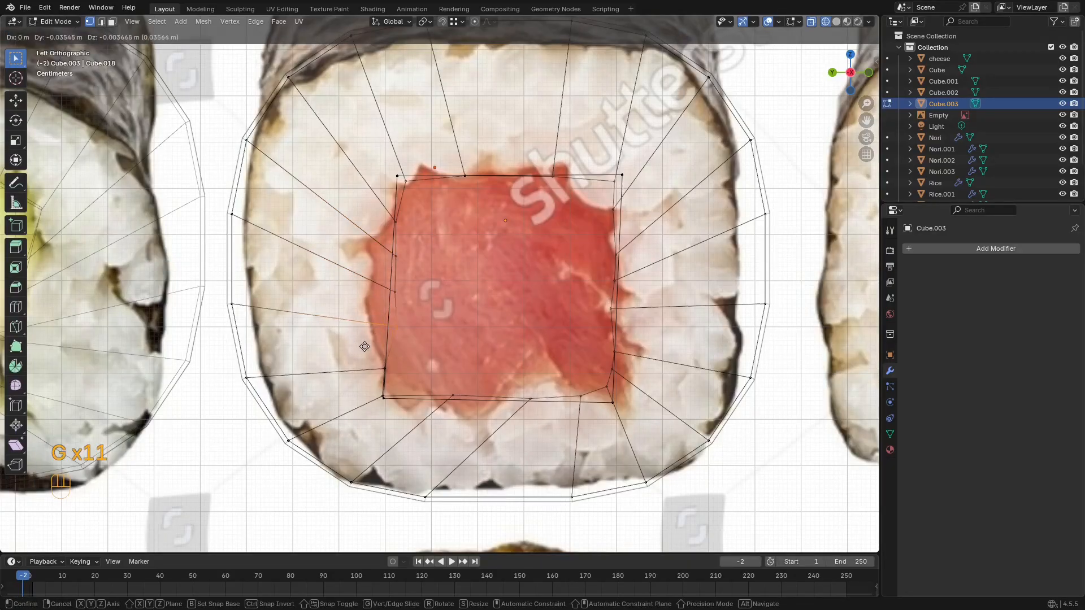
pyautogui.click(367, 346)
pyautogui.press('z')
pyautogui.scroll(-5, 448, 310)
pyautogui.press('Tab')
# Step: Examine the four modelled rolls in solid shading with and without overlays
pyautogui.moveTo(441, 305); pyautogui.dragTo(471, 307, button='middle')
pyautogui.hotkey('shift', 'alt', 'z')
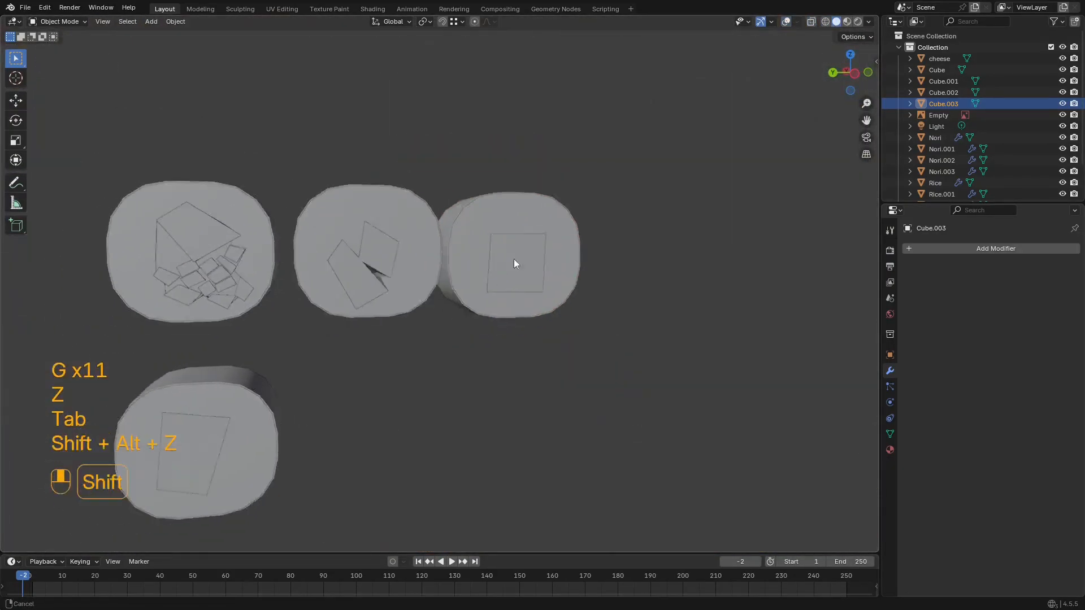
pyautogui.hotkey('shift', 'alt', 'z')
pyautogui.scroll(-5, 424, 266)
pyautogui.hotkey('shift', 'alt', 'z')
pyautogui.moveTo(424, 266); pyautogui.dragTo(362, 324, button='middle')
pyautogui.hotkey('shift', 'alt', 'z')
# Step: Move the lower salmon roll's filling, rice and nori beside the first roll, just outside the reference image's left edge
pyautogui.press('z')
pyautogui.moveTo(404, 310); pyautogui.dragTo(308, 351)
pyautogui.keyDown('alt'); pyautogui.moveTo(308, 352); pyautogui.dragTo(614, 401, button='middle'); pyautogui.keyUp('alt')
pyautogui.scroll(1, 531, 368)
pyautogui.press('g')
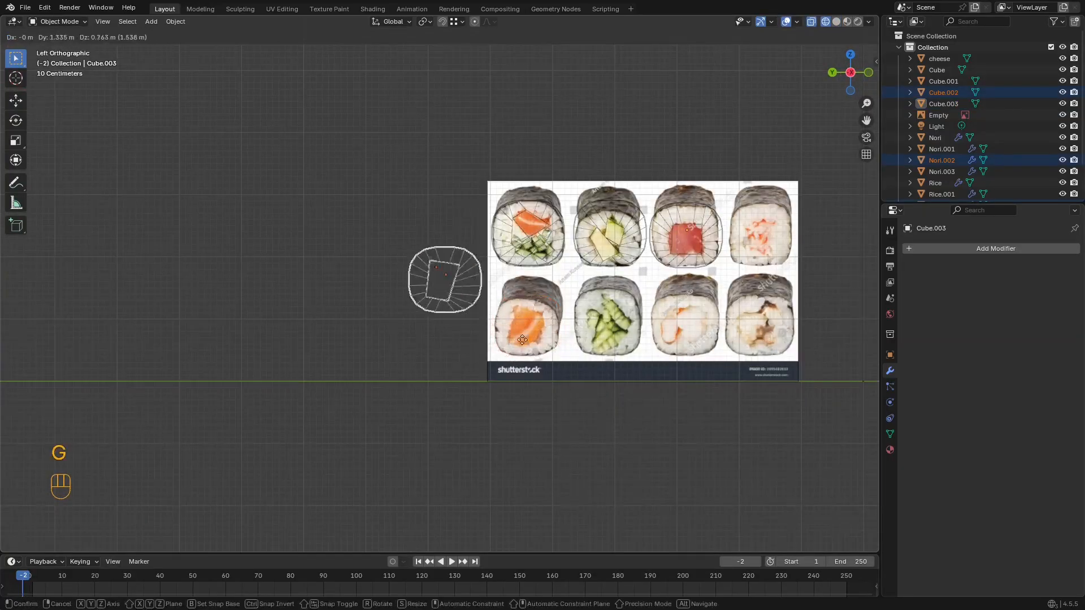
pyautogui.click(527, 300)
pyautogui.moveTo(527, 301); pyautogui.dragTo(534, 337, button='middle')
pyautogui.moveTo(534, 337)
pyautogui.keyDown('shift'); pyautogui.mouseDown(button='middle')
pyautogui.moveTo(419, 347)
pyautogui.moveTo(445, 319)
pyautogui.moveTo(533, 338)
pyautogui.moveTo(435, 338)
pyautogui.mouseUp(button='middle'); pyautogui.keyUp('shift')
pyautogui.press('g')
pyautogui.click(444, 321)
# Step: Examine the row of four rolls in solid shading and save the file
pyautogui.scroll(-2, 500, 334)
pyautogui.hotkey('shift', 'alt', 'z')
pyautogui.press('z')
pyautogui.scroll(5, 528, 314)
pyautogui.hotkey('shift', 'alt', 'z')
pyautogui.keyDown('shift'); pyautogui.moveTo(339, 291); pyautogui.dragTo(497, 325, button='middle'); pyautogui.keyUp('shift')
pyautogui.scroll(3, 497, 325)
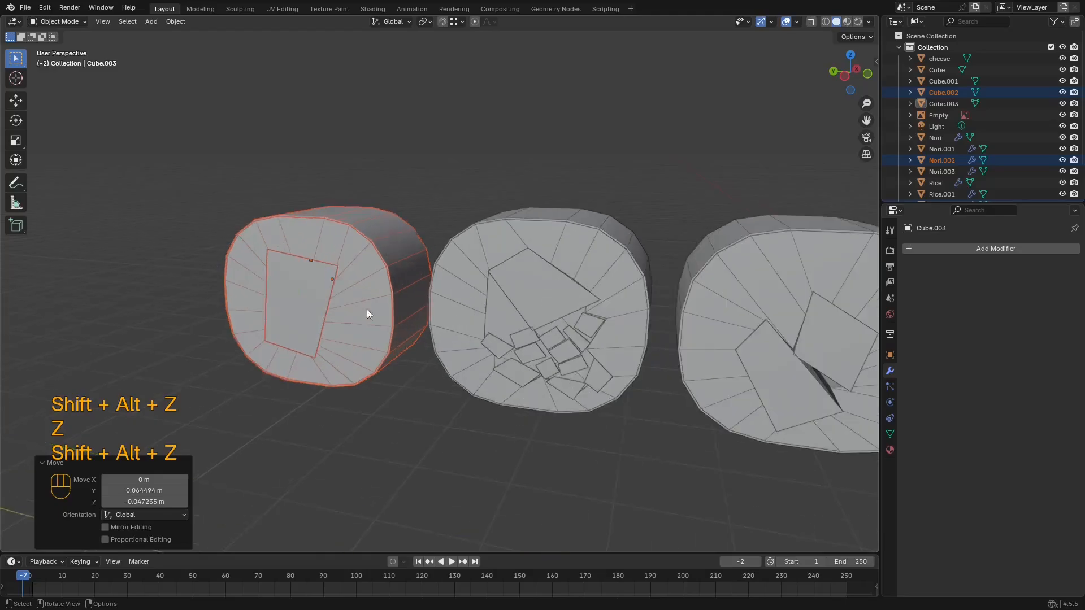
pyautogui.click(314, 292)
pyautogui.moveTo(314, 292); pyautogui.dragTo(540, 286, button='middle')
pyautogui.hotkey('ctrl', 's')
# Step: Select the salmon filling above the vegetable pieces and compare it with the reference in wireframe and solid shading
pyautogui.scroll(-2, 405, 287)
pyautogui.press('z')
pyautogui.scroll(3, 542, 286)
pyautogui.scroll(-5, 543, 285)
pyautogui.keyDown('shift'); pyautogui.moveTo(686, 287); pyautogui.dragTo(530, 286, button='middle'); pyautogui.keyUp('shift')
pyautogui.scroll(3, 530, 286)
pyautogui.scroll(2, 456, 261)
pyautogui.moveTo(457, 261)
pyautogui.keyDown('shift'); pyautogui.mouseDown(button='middle')
pyautogui.moveTo(468, 241)
pyautogui.moveTo(453, 255)
pyautogui.moveTo(436, 236)
pyautogui.mouseUp(button='middle'); pyautogui.keyUp('shift')
pyautogui.scroll(2, 469, 248)
pyautogui.press('z')
pyautogui.click(443, 237)
pyautogui.scroll(-2, 453, 255)
pyautogui.scroll(2, 443, 250)
pyautogui.press('z')
pyautogui.keyDown('alt'); pyautogui.moveTo(316, 220); pyautogui.dragTo(489, 270, button='middle'); pyautogui.keyUp('alt')
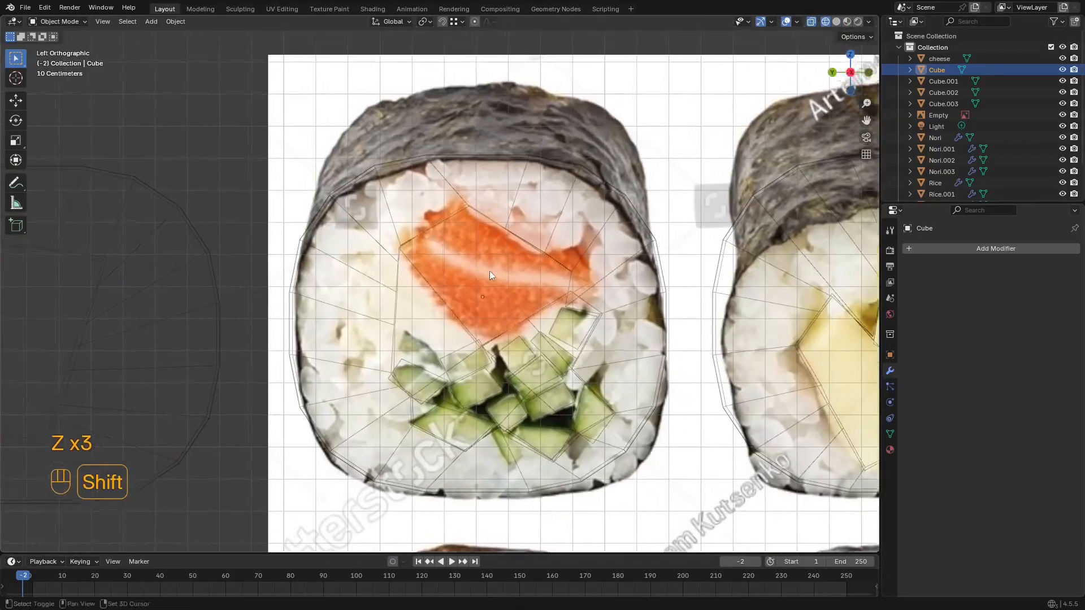
pyautogui.scroll(2, 490, 270)
pyautogui.press('z')
pyautogui.moveTo(605, 298); pyautogui.dragTo(611, 303, button='middle')
pyautogui.scroll(-3, 591, 299)
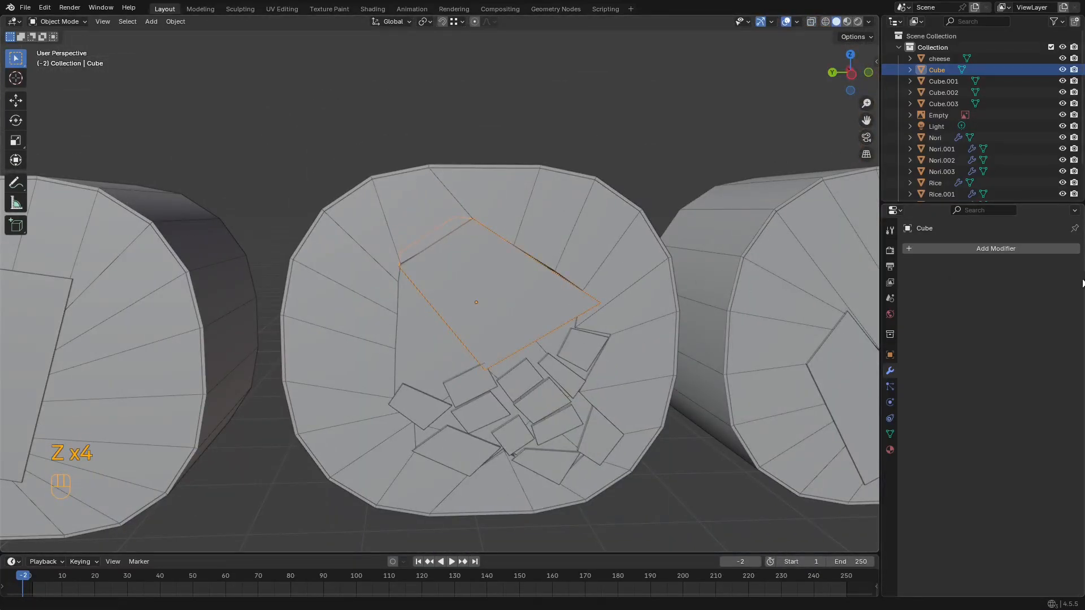
pyautogui.click(1019, 248)
pyautogui.click(1019, 247)
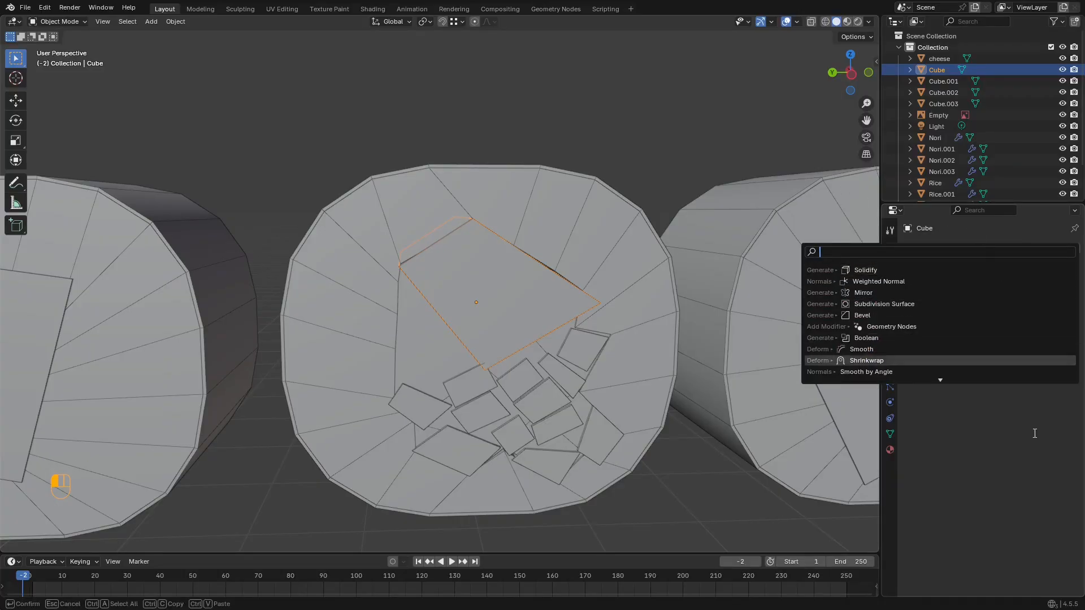
pyautogui.press('Escape')
# Step: Add a Subdivision Surface modifier to the salmon filling and shade it smooth
pyautogui.click(1000, 249)
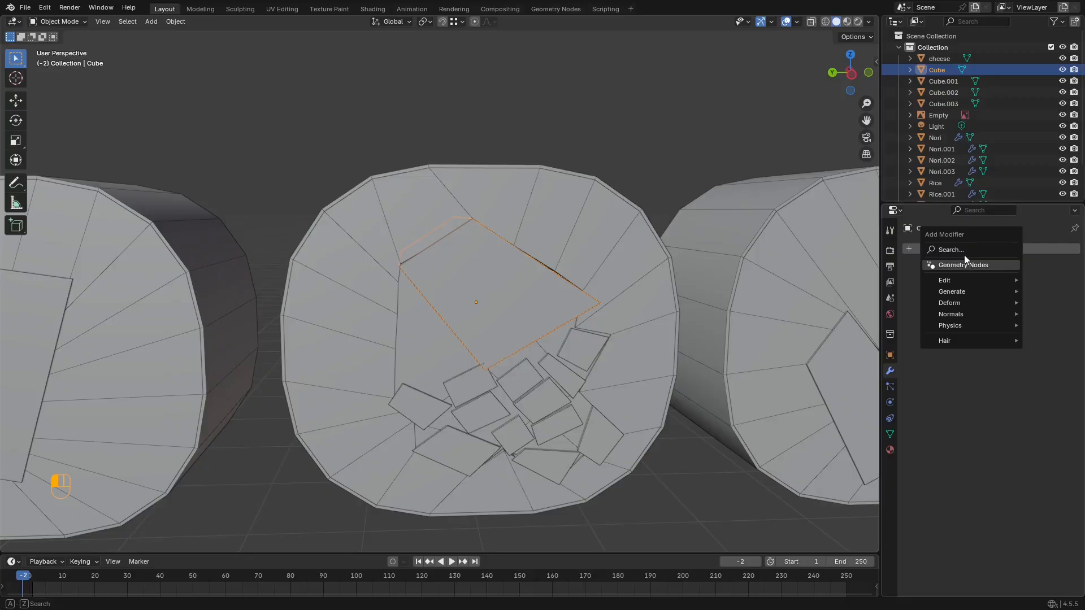
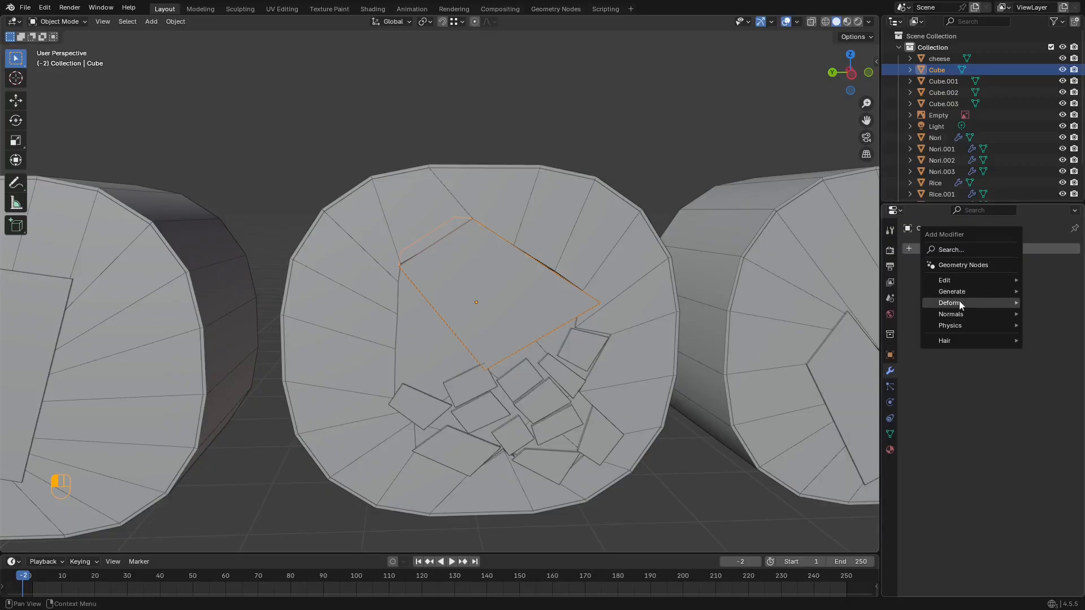
pyautogui.click(945, 248)
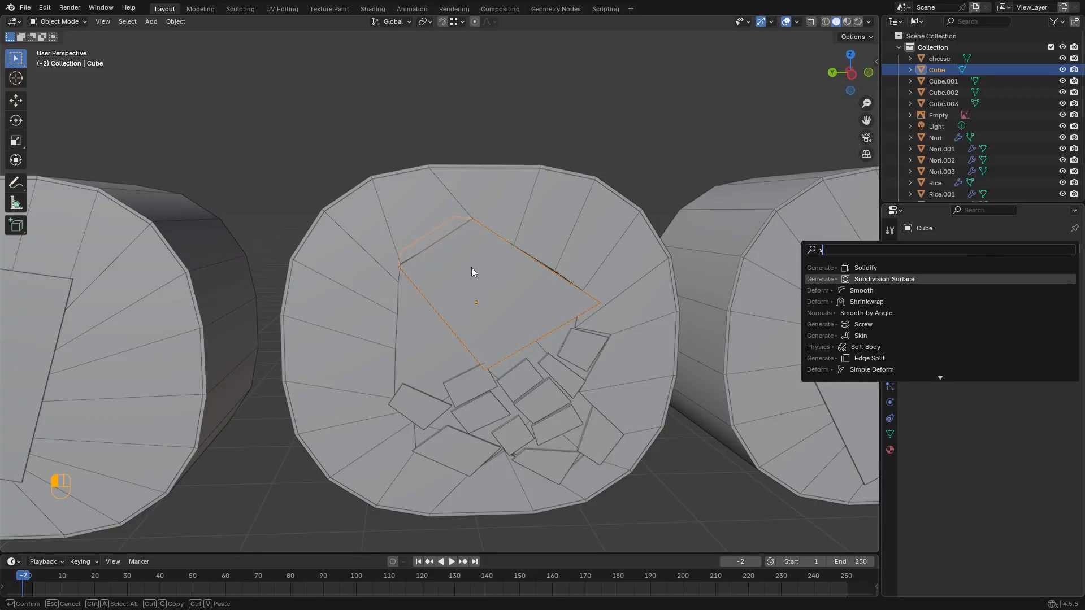
pyautogui.press('Return')
pyautogui.press('ctrl+KP_3')
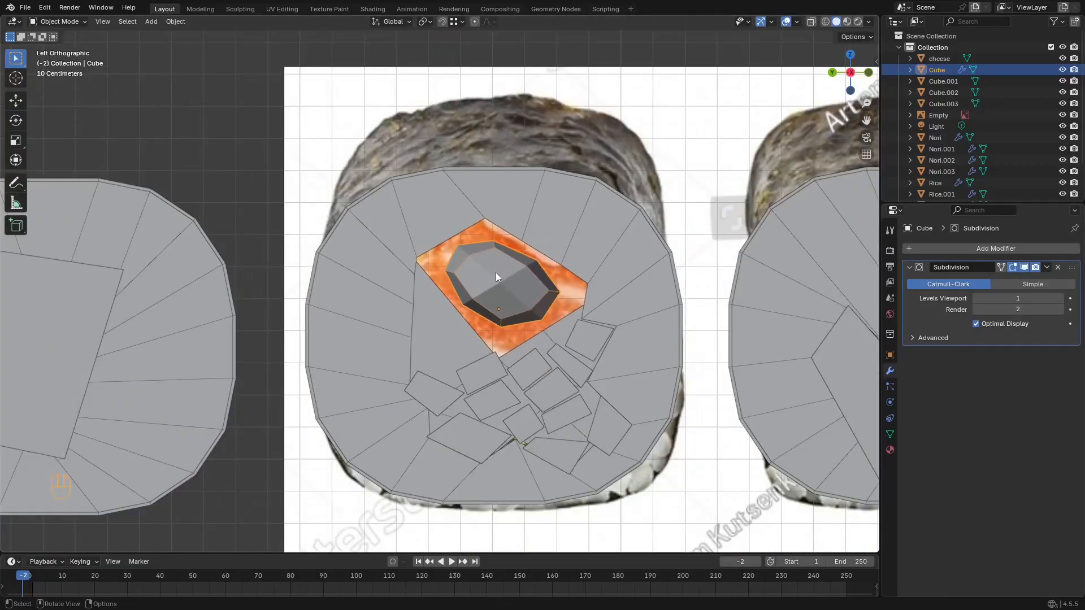
pyautogui.rightClick(496, 273)
pyautogui.click(488, 261)
pyautogui.moveTo(488, 261); pyautogui.dragTo(519, 263, button='middle')
pyautogui.press('z')
pyautogui.press('z')
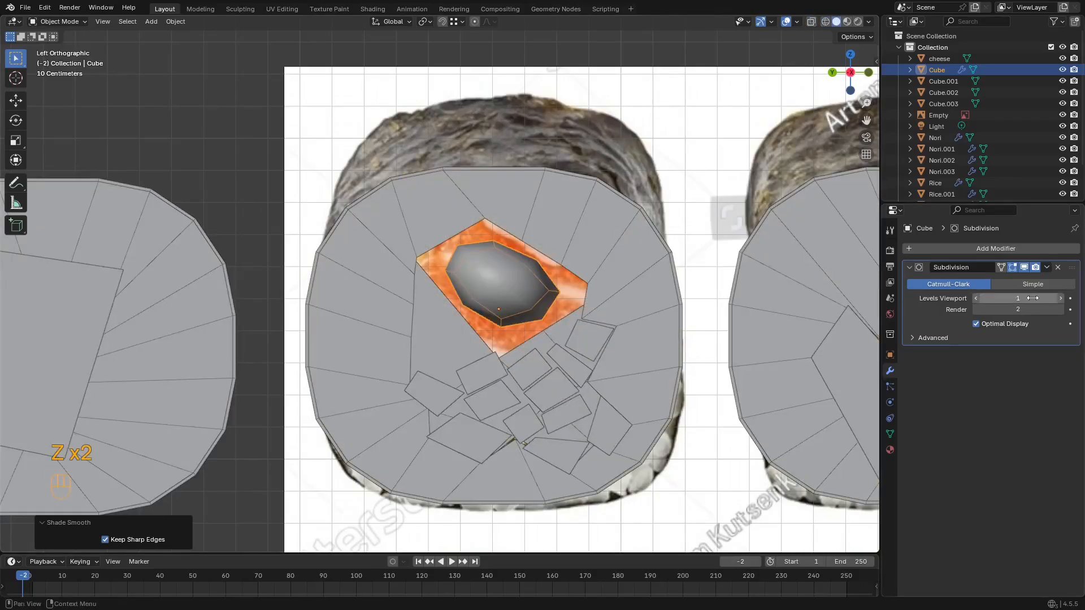
# Step: Add a Bevel modifier to the salmon filling and place it above the Subdivision modifier
pyautogui.click(1012, 250)
pyautogui.click(1012, 249)
pyautogui.write('ber')
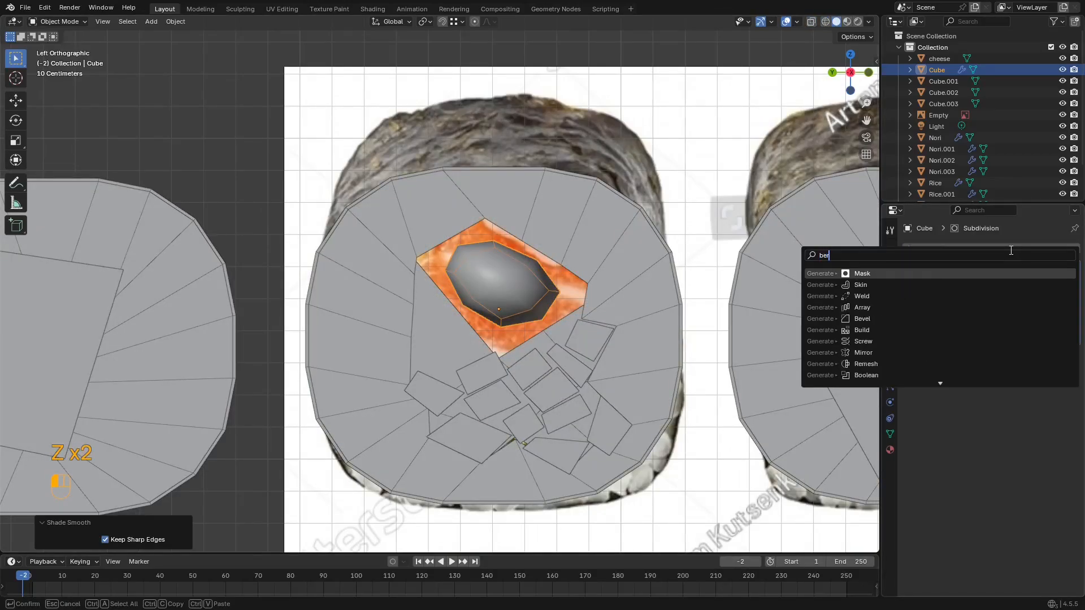
pyautogui.write('v')
pyautogui.write('be')
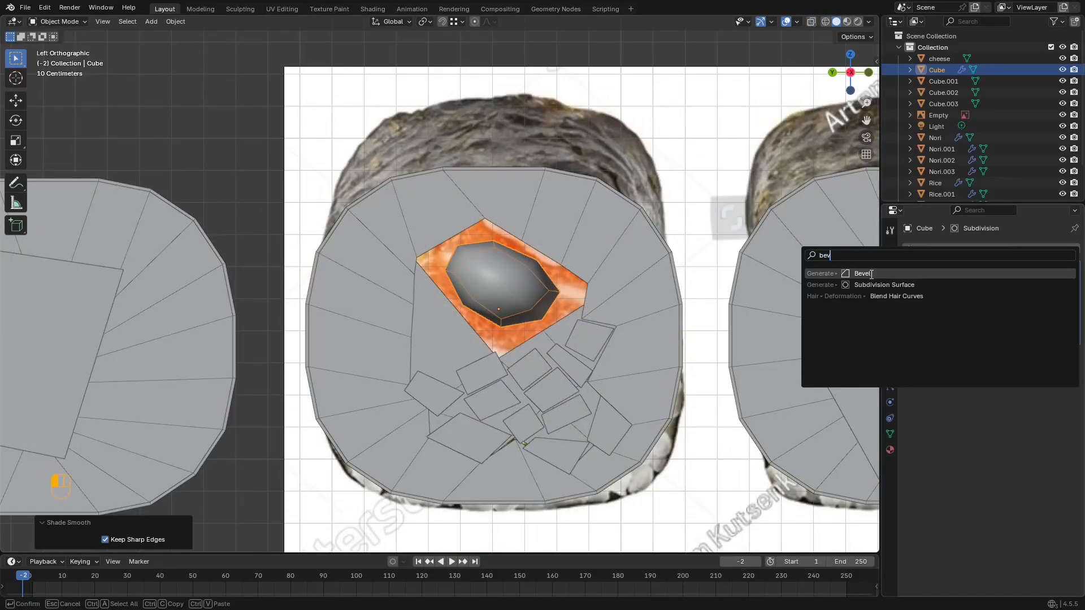
pyautogui.click(870, 275)
pyautogui.moveTo(1071, 368); pyautogui.dragTo(995, 260)
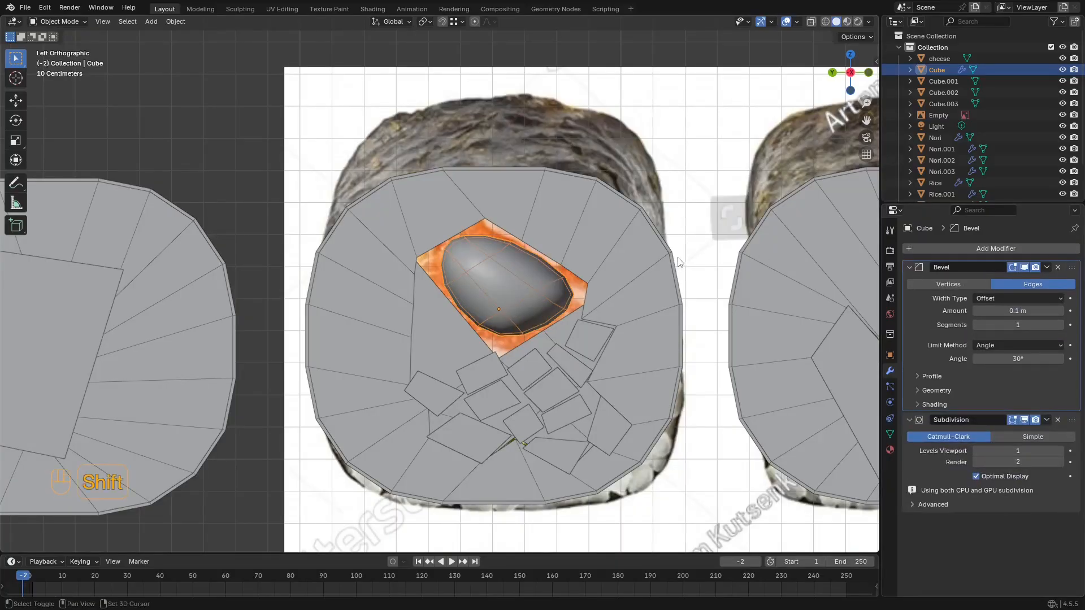
# Step: Set the Bevel amount to 0.001 m and check the filling's rounded edges with and without overlays
pyautogui.scroll(2, 451, 221)
pyautogui.keyDown('shift'); pyautogui.moveTo(1030, 309); pyautogui.dragTo(995, 309); pyautogui.keyUp('shift')
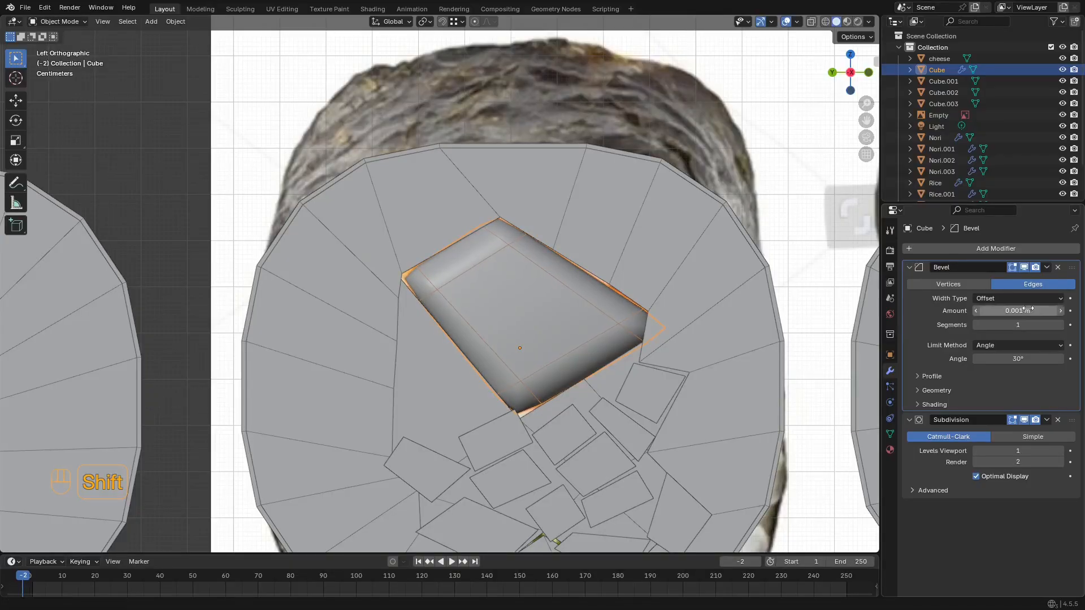
pyautogui.moveTo(672, 302); pyautogui.dragTo(612, 298, button='middle')
pyautogui.scroll(-1, 593, 295)
pyautogui.hotkey('shift', 'alt', 'z')
pyautogui.hotkey('shift', 'alt', 'z')
pyautogui.moveTo(546, 261); pyautogui.dragTo(601, 259, button='middle')
# Step: Apply the salmon filling's scale and check the rolls with and without overlays
pyautogui.hotkey('ctrl', 'a')
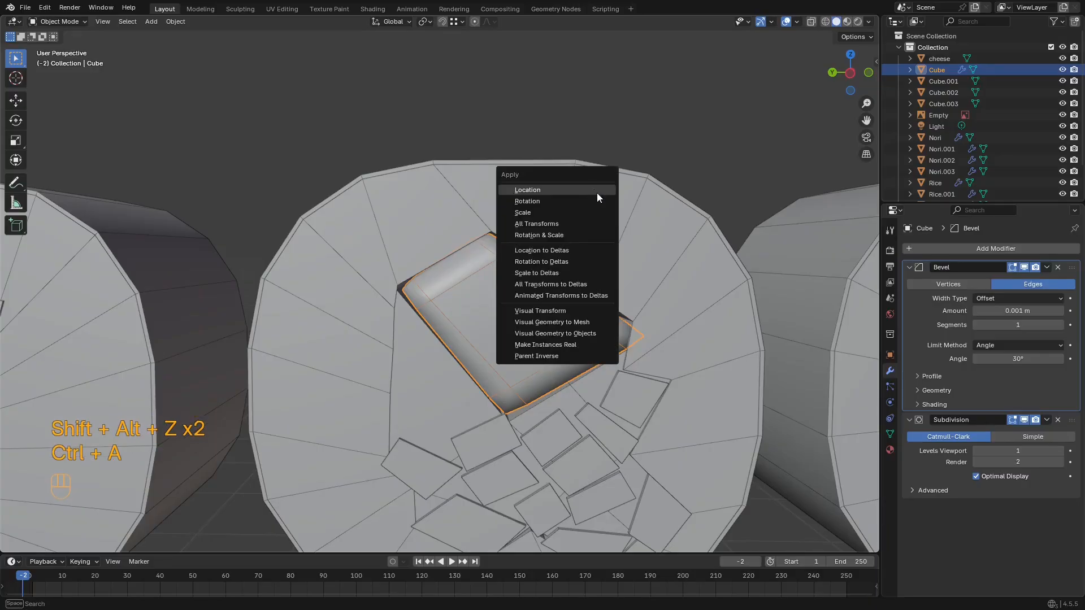
pyautogui.click(596, 213)
pyautogui.scroll(-4, 584, 246)
pyautogui.moveTo(584, 246)
pyautogui.mouseDown(button='middle')
pyautogui.moveTo(593, 249)
pyautogui.moveTo(577, 244)
pyautogui.mouseUp(button='middle')
pyautogui.hotkey('shift', 'alt', 'z')
pyautogui.hotkey('shift', 'alt', 'z')
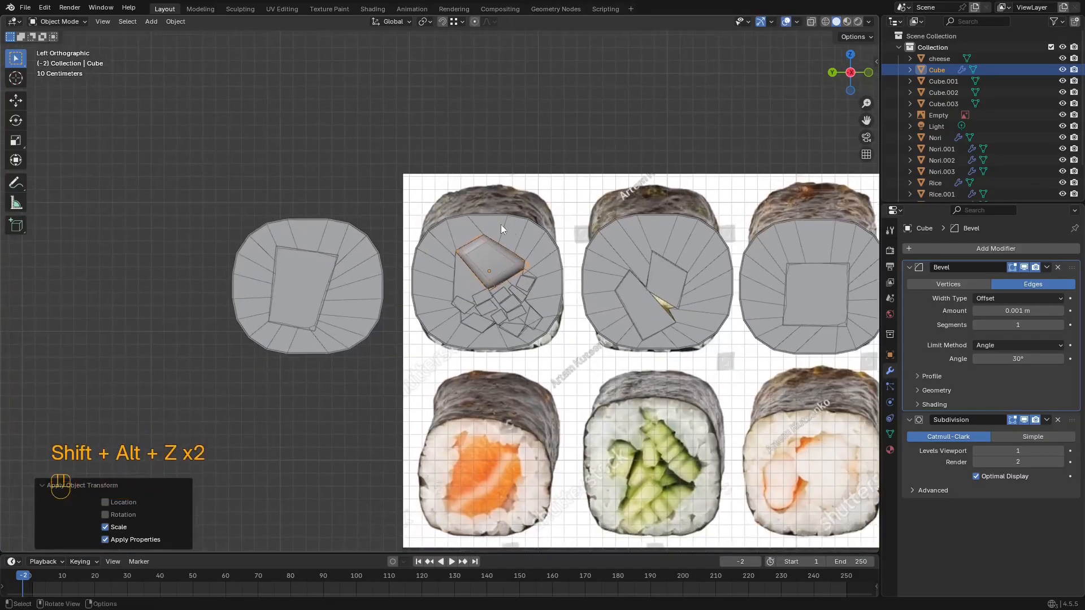
# Step: Copy the Bevel and Subdivision modifiers from Cube to the fillings Cube.001, Cube.002 and Cube.003
pyautogui.click(667, 278)
pyautogui.keyDown('shift'); pyautogui.click(808, 289); pyautogui.keyUp('shift')
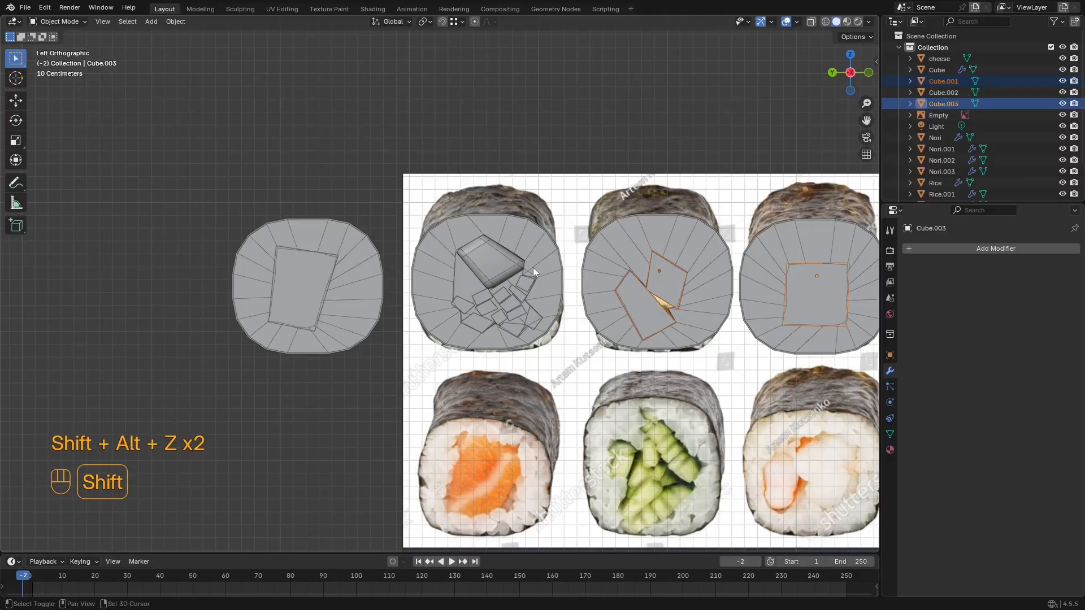
pyautogui.keyDown('shift'); pyautogui.click(299, 277); pyautogui.keyUp('shift')
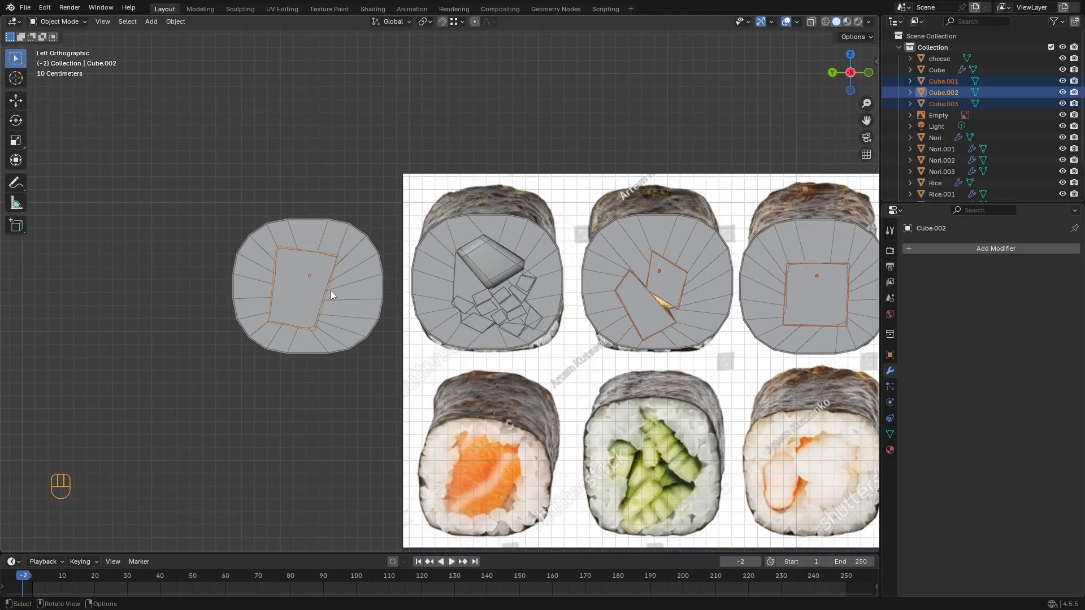
pyautogui.keyDown('shift'); pyautogui.click(492, 254); pyautogui.keyUp('shift')
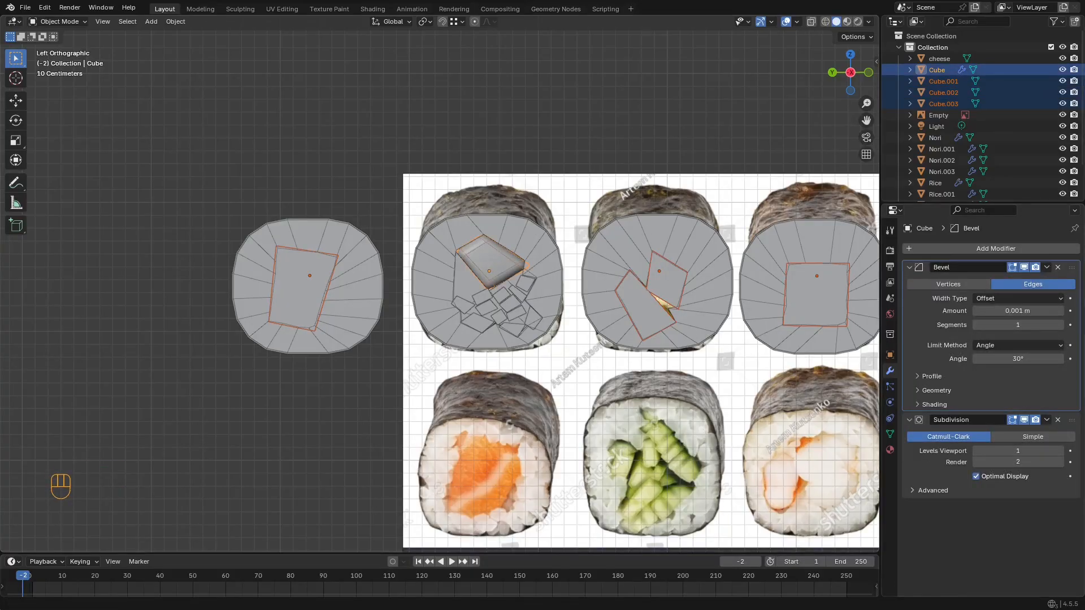
pyautogui.hotkey('ctrl', 'l')
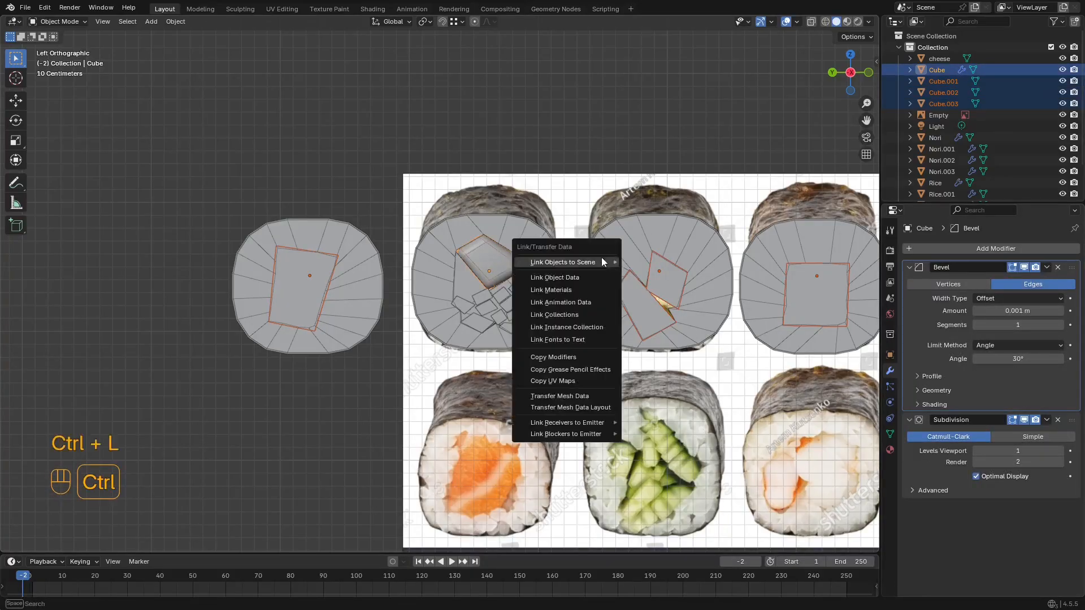
pyautogui.click(574, 353)
pyautogui.moveTo(540, 259); pyautogui.dragTo(429, 297, button='middle')
pyautogui.hotkey('shift', 'alt', 'z')
pyautogui.hotkey('shift', 'alt', 'z')
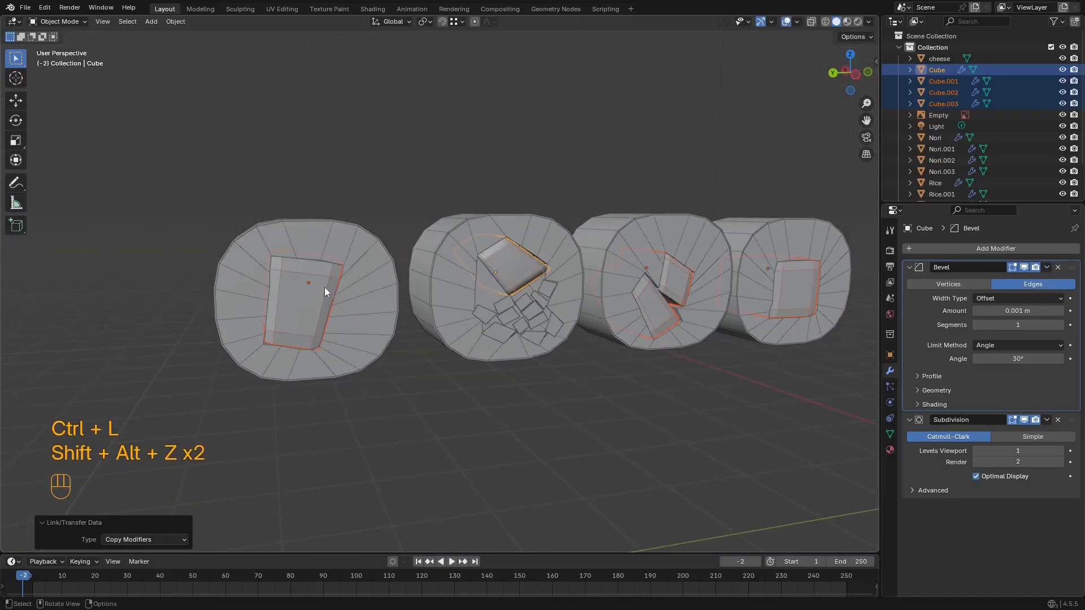
# Step: Shade all four selected fillings smooth and check them without overlays
pyautogui.rightClick(323, 283)
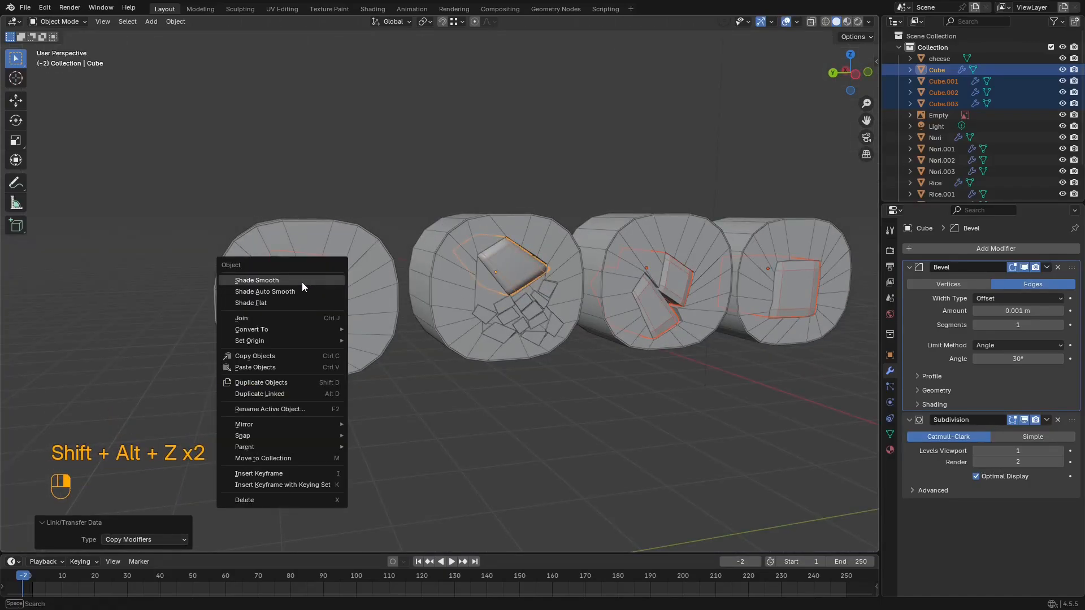
pyautogui.click(302, 282)
pyautogui.hotkey('shift', 'alt', 'z')
pyautogui.hotkey('shift', 'alt', 'z')
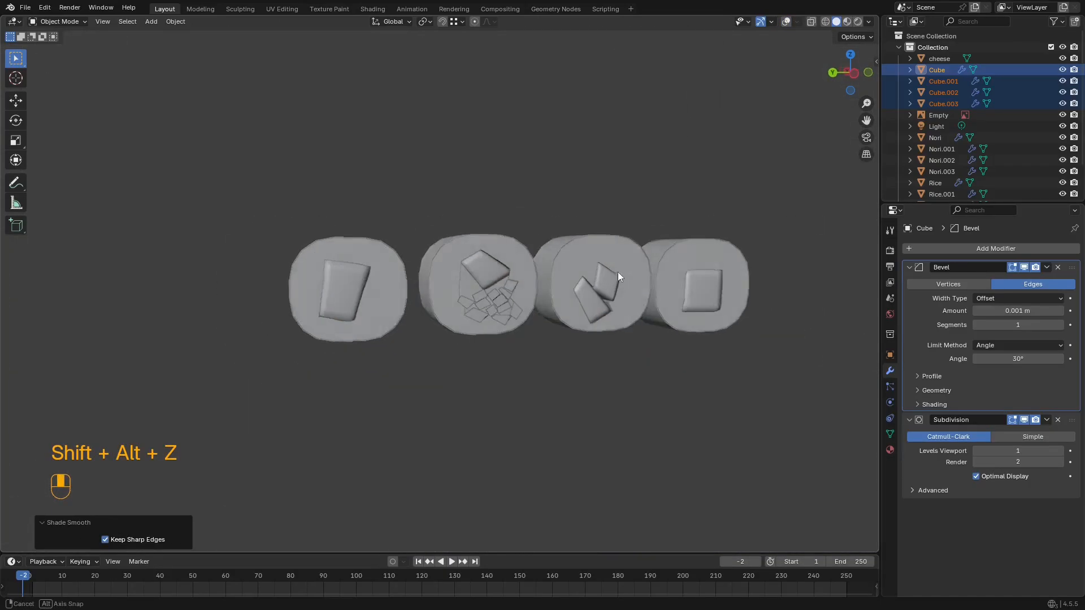
# Step: Select the chopped vegetable pieces beneath the first roll's salmon and add a Bevel modifier to them
pyautogui.scroll(2, 573, 270)
pyautogui.press('z')
pyautogui.moveTo(604, 268)
pyautogui.keyDown('shift'); pyautogui.mouseDown(button='middle')
pyautogui.moveTo(500, 282)
pyautogui.moveTo(493, 266)
pyautogui.moveTo(491, 283)
pyautogui.moveTo(602, 268)
pyautogui.mouseUp(button='middle'); pyautogui.keyUp('shift')
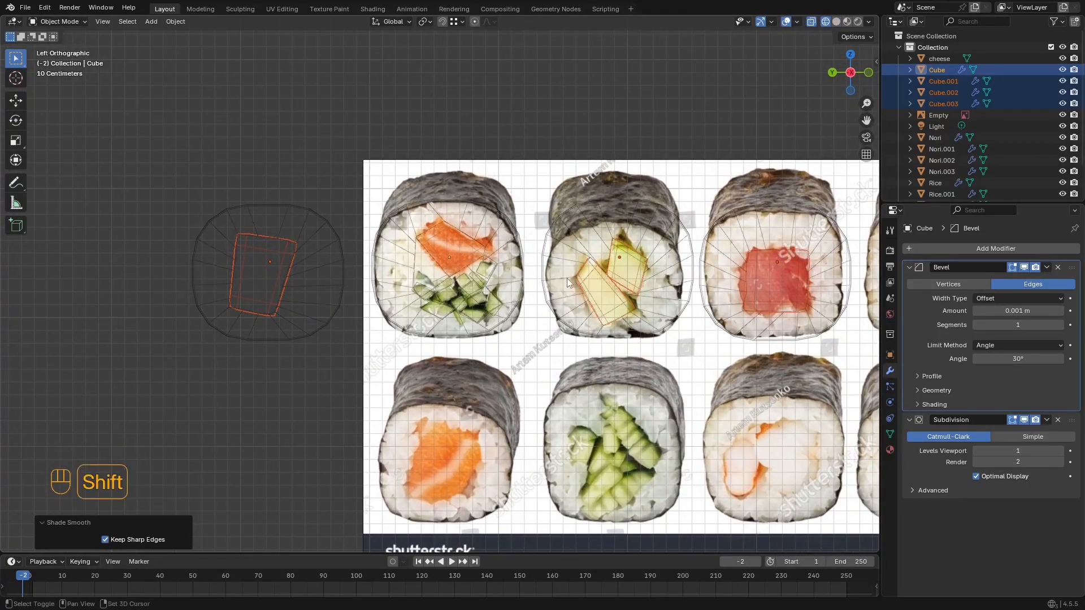
pyautogui.scroll(2, 404, 289)
pyautogui.press('z')
pyautogui.scroll(2, 438, 305)
pyautogui.click(451, 322)
pyautogui.moveTo(455, 323)
pyautogui.mouseDown(button='middle')
pyautogui.moveTo(480, 334)
pyautogui.moveTo(497, 275)
pyautogui.moveTo(579, 299)
pyautogui.mouseUp(button='middle')
pyautogui.click(953, 249)
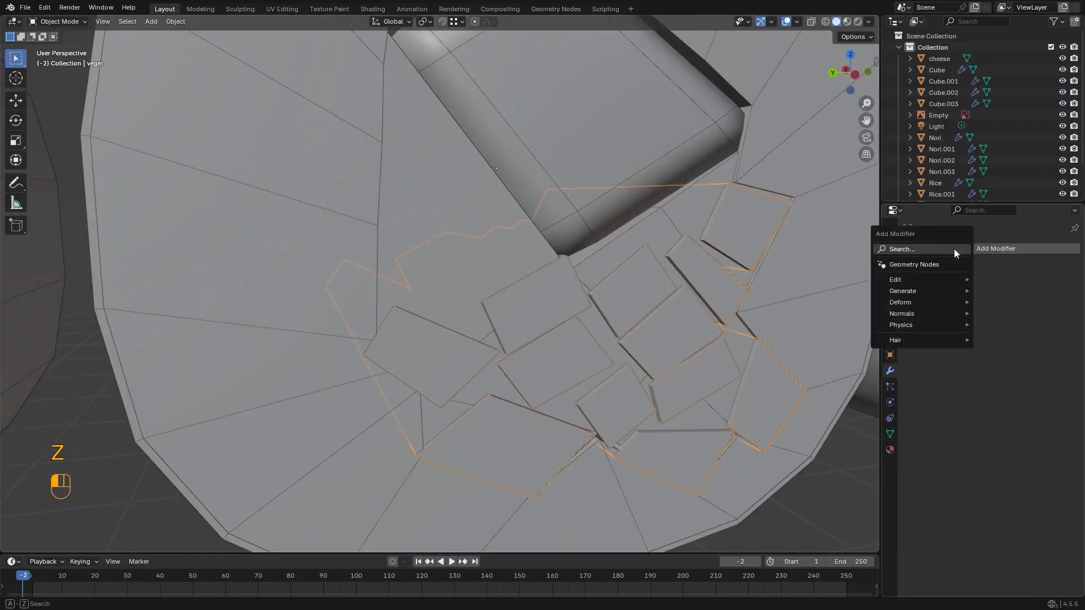
pyautogui.write('be')
pyautogui.click(862, 274)
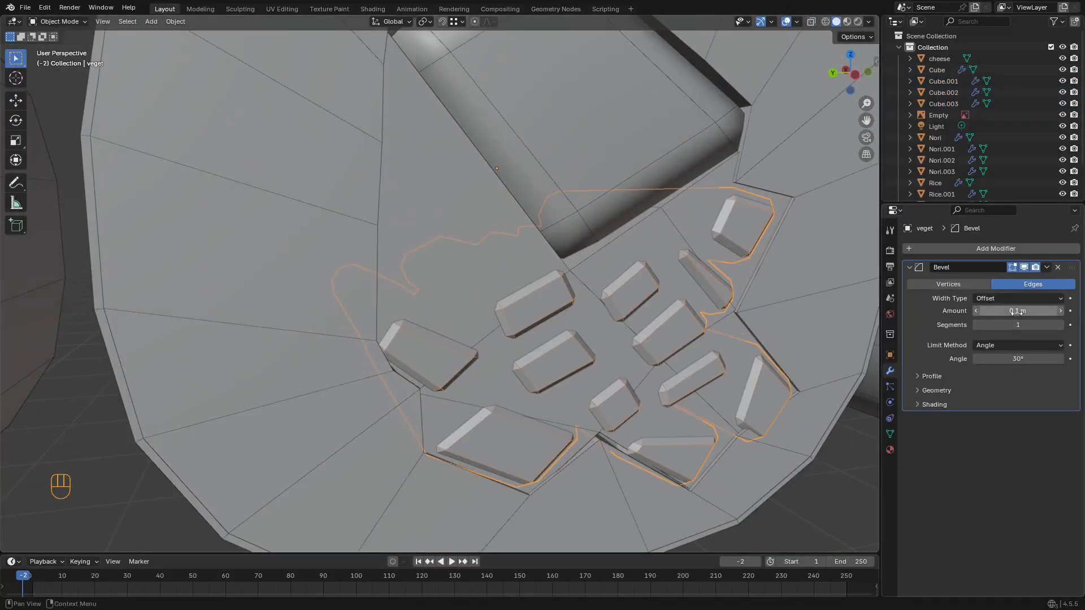
# Step: Set the vegetable pieces' Bevel modifier to 2 segments and shade the pieces smooth
pyautogui.click(1060, 326)
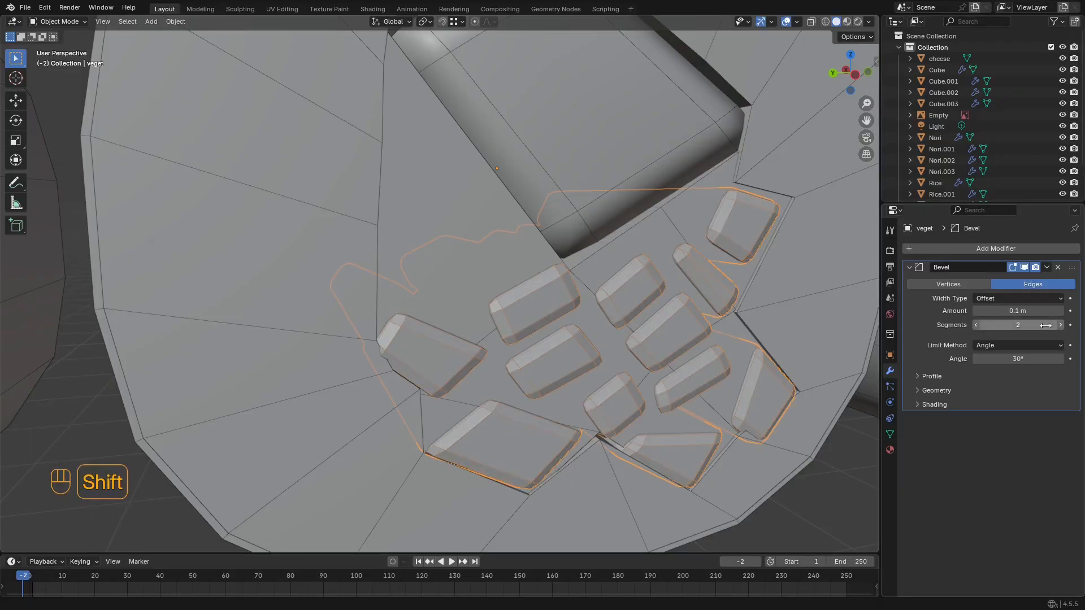
pyautogui.scroll(-5, 630, 299)
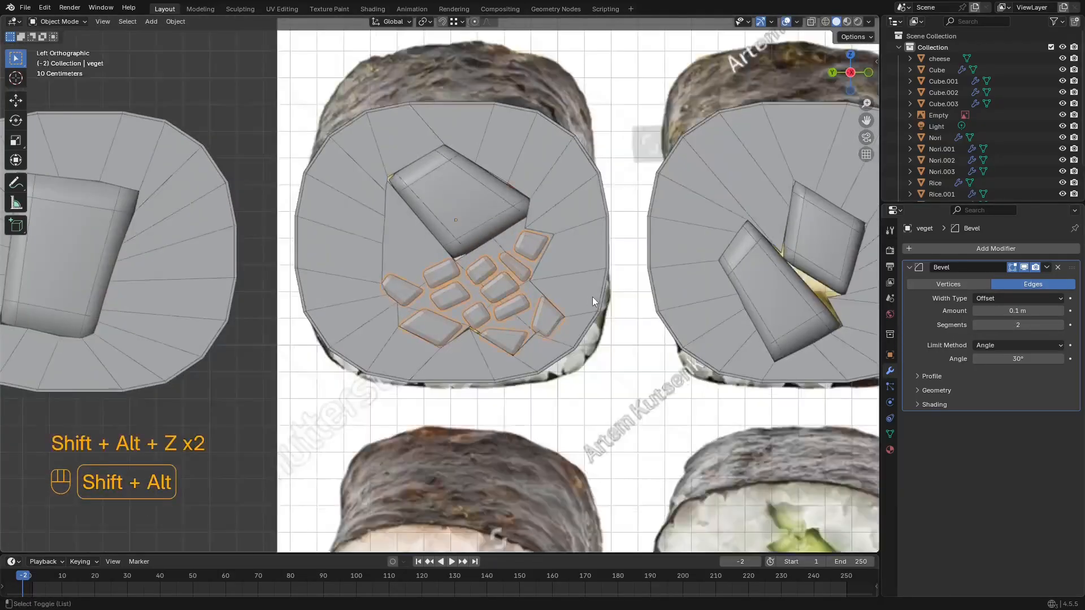
pyautogui.hotkey('shift', 'alt', 'z')
pyautogui.hotkey('shift', 'alt', 'z')
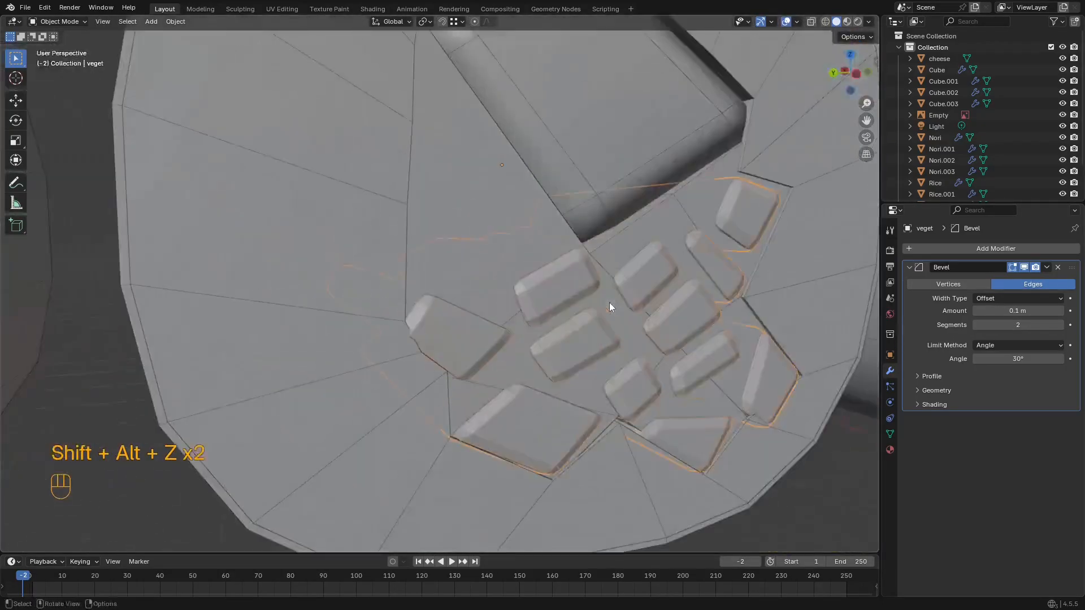
pyautogui.rightClick(647, 283)
pyautogui.click(635, 284)
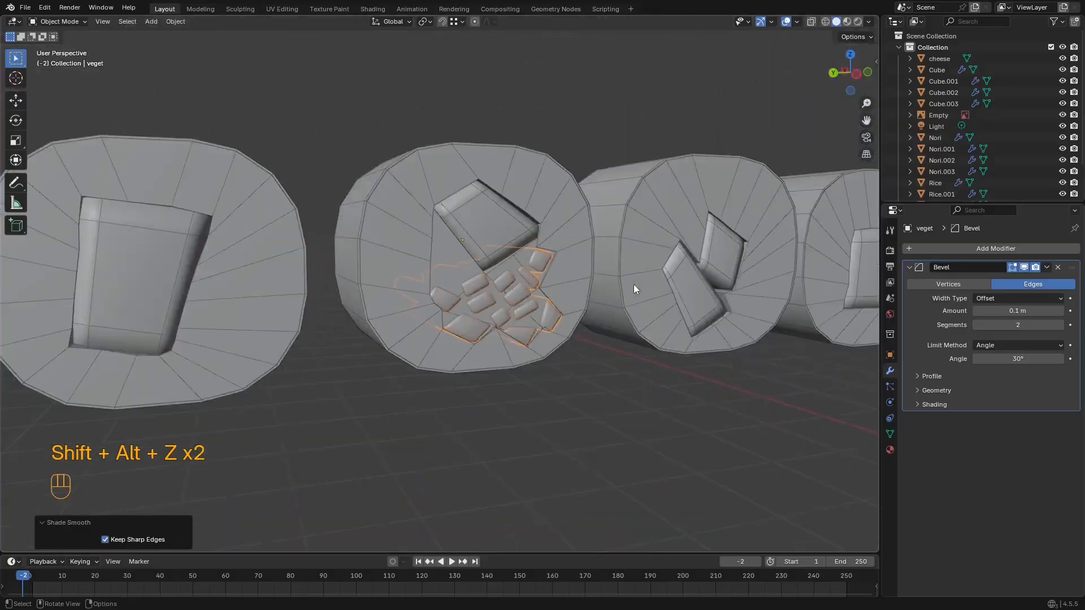
# Step: Inspect the four rolls with and without overlays, compare them with the reference in wireframe, and check the cheese object around the vegetables
pyautogui.hotkey('shift', 'alt', 'z')
pyautogui.hotkey('shift', 'alt', 'z')
pyautogui.scroll(-4, 636, 283)
pyautogui.hotkey('shift', 'alt', 'z')
pyautogui.keyDown('alt'); pyautogui.moveTo(675, 287); pyautogui.dragTo(632, 284, button='middle'); pyautogui.keyUp('alt')
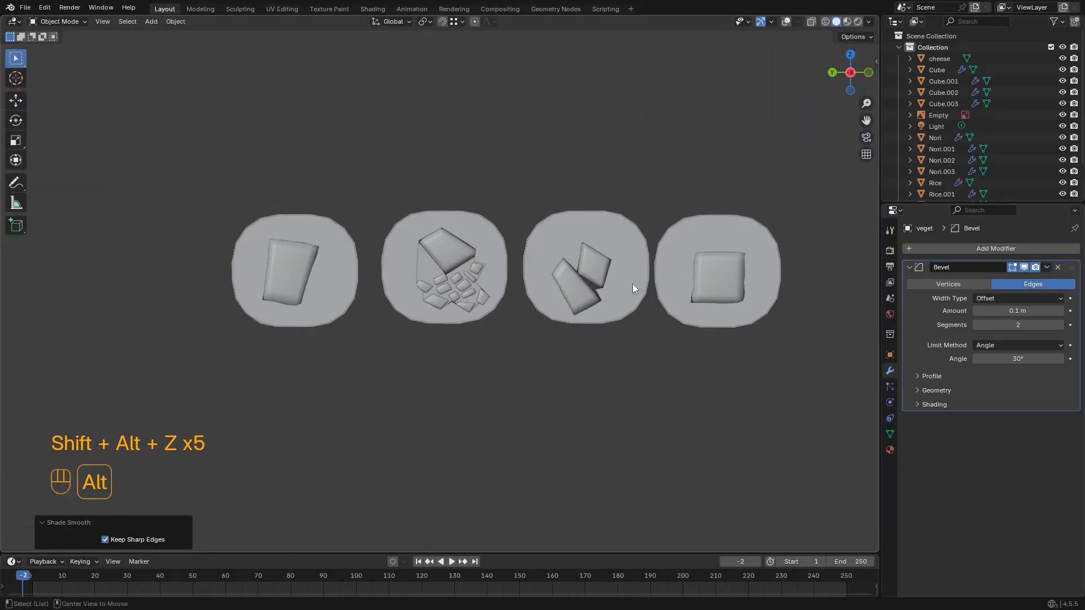
pyautogui.hotkey('shift', 'alt', 'z')
pyautogui.press('z')
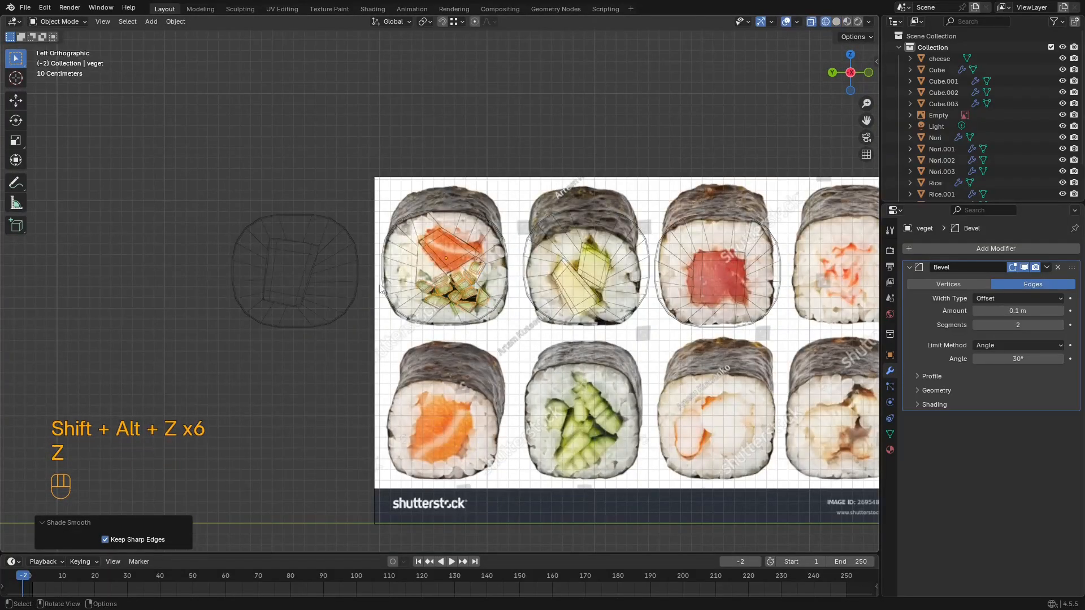
pyautogui.press('z')
pyautogui.keyDown('shift'); pyautogui.click(429, 257); pyautogui.keyUp('shift')
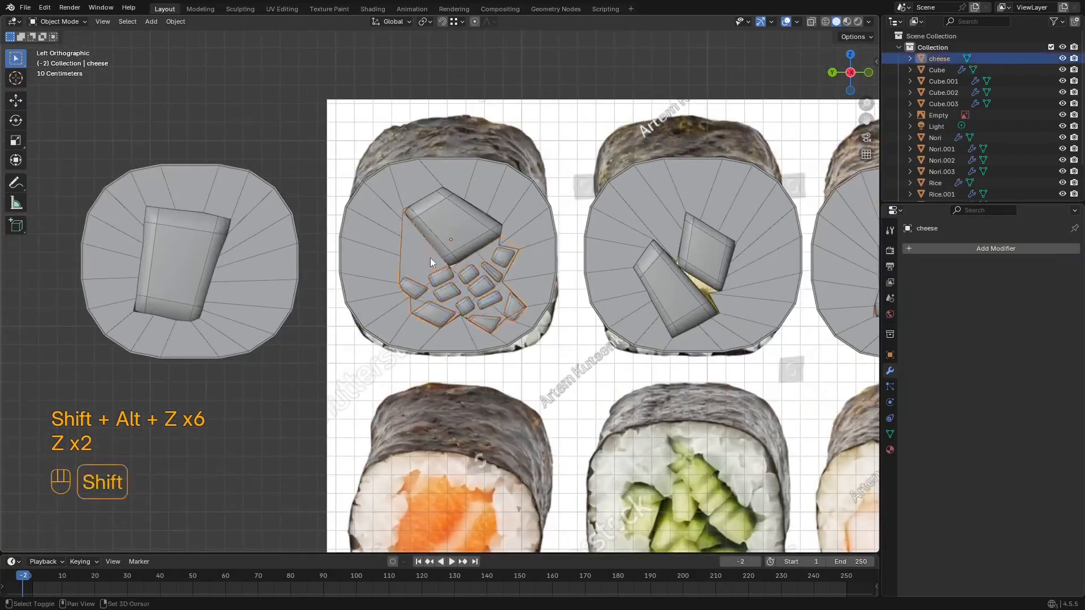
pyautogui.moveTo(430, 257)
pyautogui.mouseDown(button='middle')
pyautogui.moveTo(476, 273)
pyautogui.moveTo(545, 253)
pyautogui.mouseUp(button='middle')
pyautogui.hotkey('shift', 'alt', 'z')
pyautogui.hotkey('shift', 'alt', 'z')
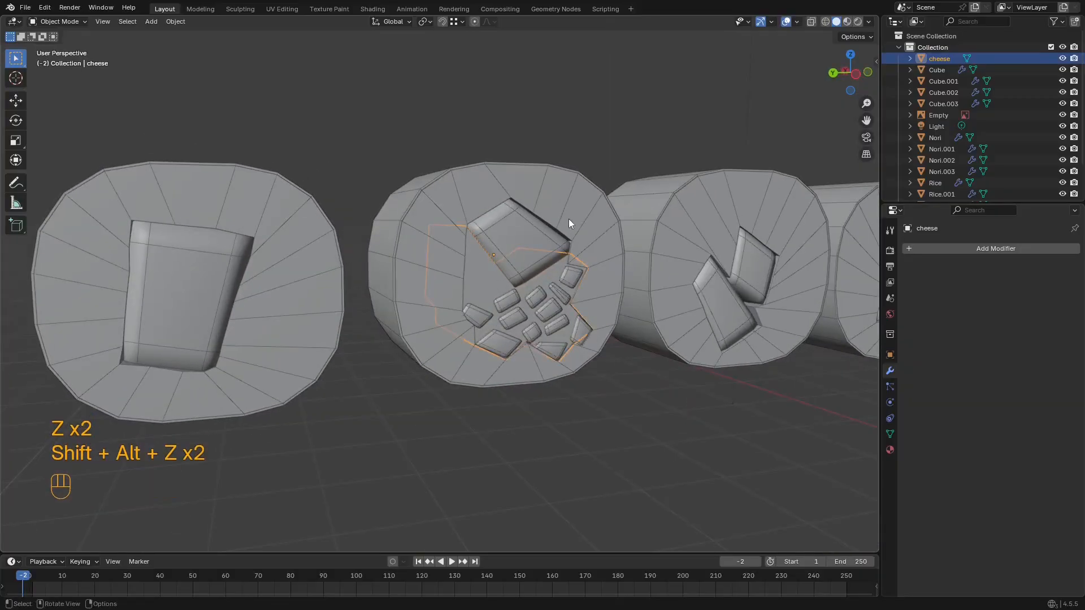
# Step: Select the first roll's rice, check the rolls without overlays and save the file sushi2.blend
pyautogui.click(577, 216)
pyautogui.scroll(-6, 579, 216)
pyautogui.hotkey('shift', 'alt', 'z')
pyautogui.hotkey('ctrl', 's')
pyautogui.moveTo(425, 235); pyautogui.dragTo(531, 223, button='middle')
pyautogui.hotkey('shift', 'alt', 'z')
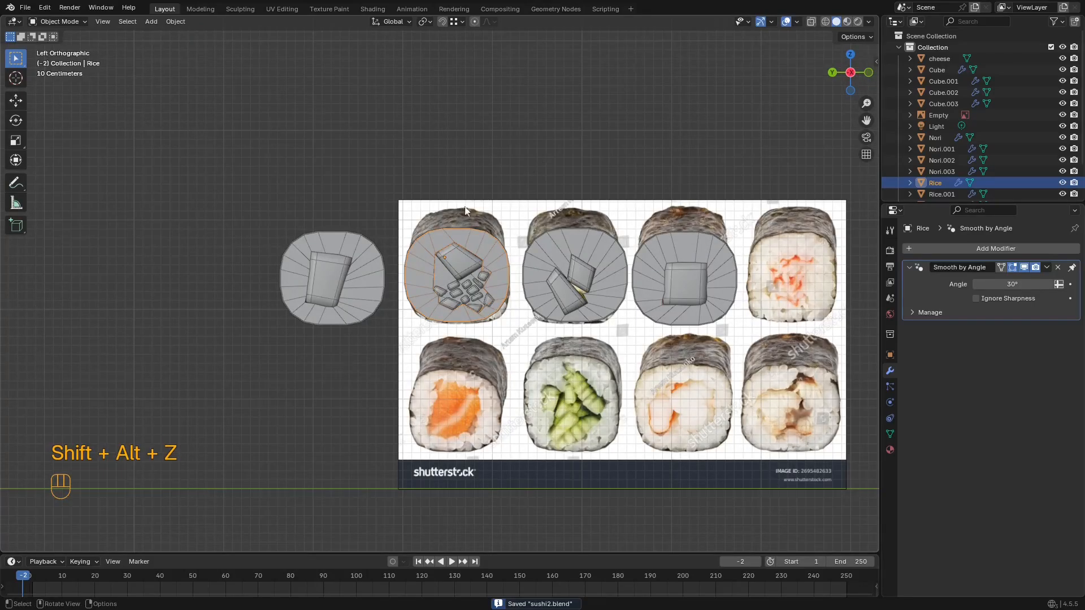
# Step: Select the whole roll beside the reference image and move it about -5.17 m along Y onto the upper row's fourth roll
pyautogui.moveTo(345, 212); pyautogui.dragTo(189, 396)
pyautogui.press('z')
pyautogui.keyDown('shift'); pyautogui.moveTo(302, 320); pyautogui.dragTo(295, 325, button='middle'); pyautogui.keyUp('shift')
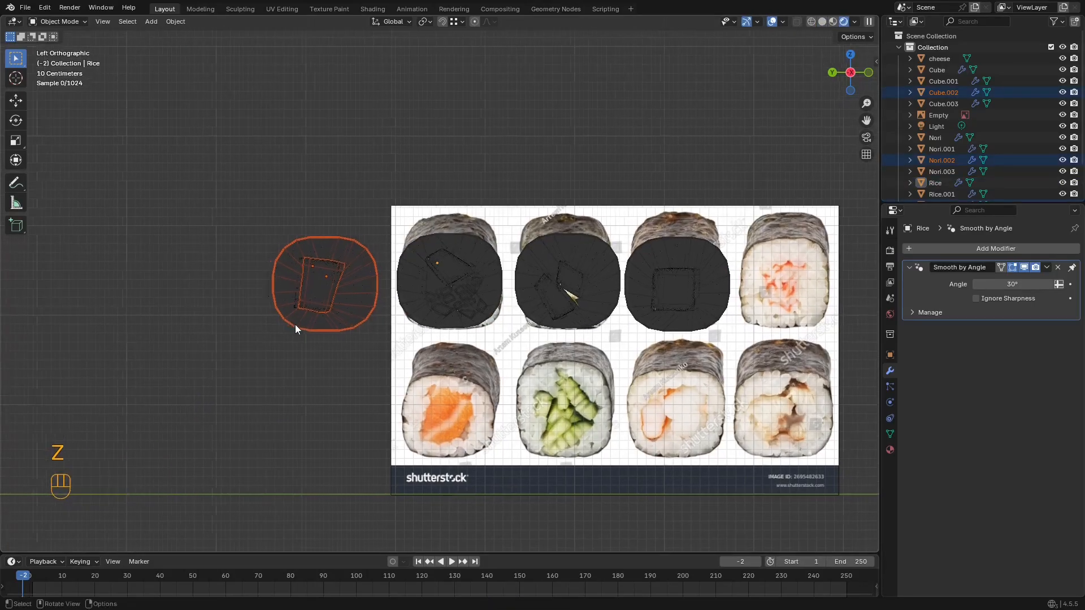
pyautogui.press('z')
pyautogui.press('g')
pyautogui.press('y')
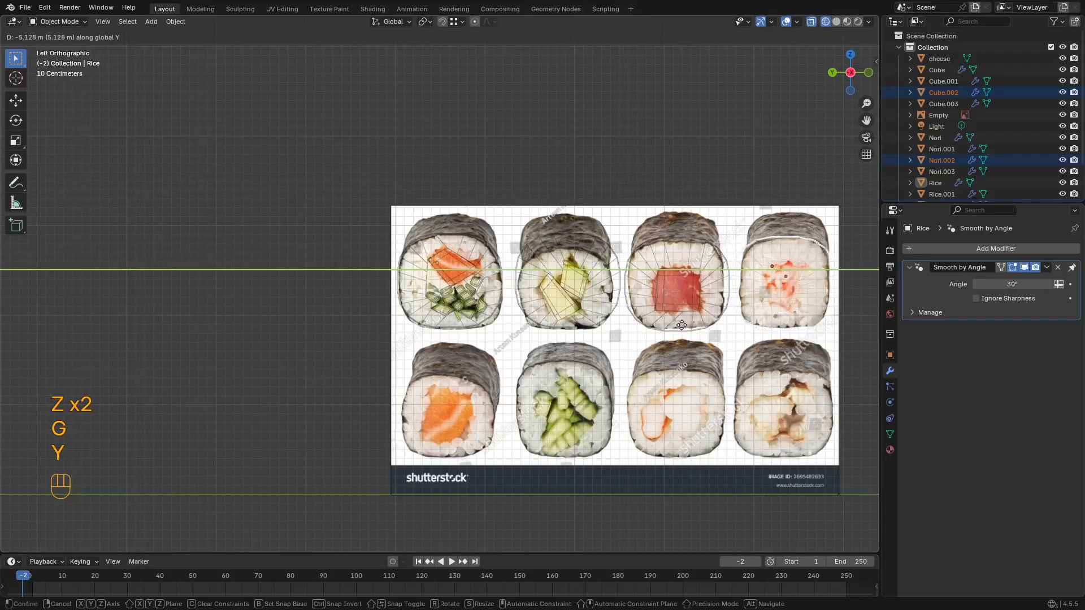
pyautogui.click(684, 324)
pyautogui.moveTo(674, 312)
pyautogui.keyDown('shift'); pyautogui.mouseDown(button='middle')
pyautogui.moveTo(632, 296)
pyautogui.moveTo(646, 310)
pyautogui.moveTo(530, 304)
pyautogui.mouseUp(button='middle'); pyautogui.keyUp('shift')
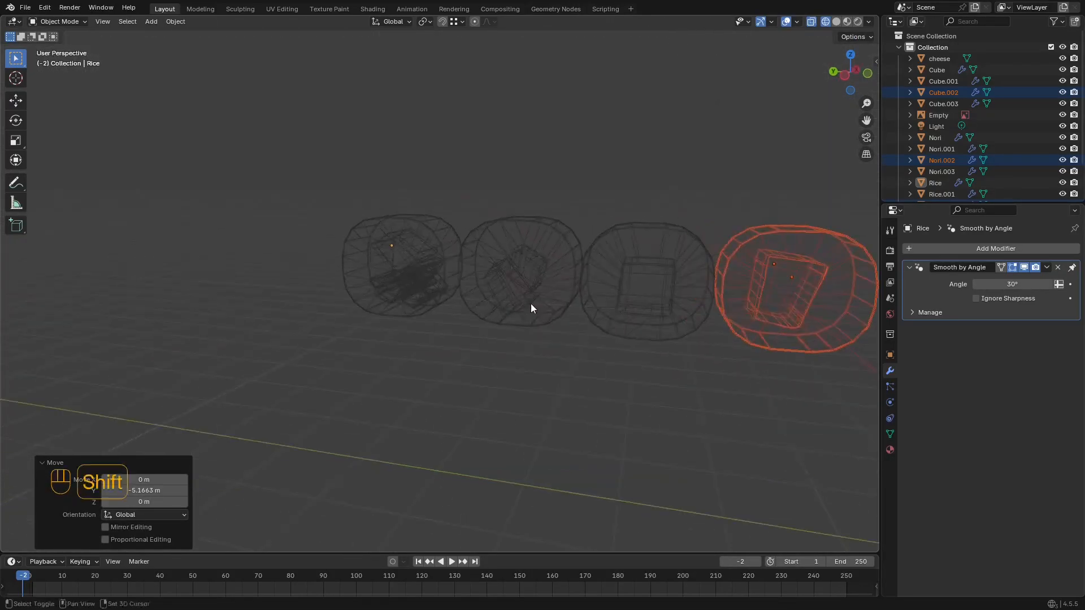
pyautogui.press('z')
pyautogui.moveTo(646, 300); pyautogui.dragTo(618, 307, button='middle')
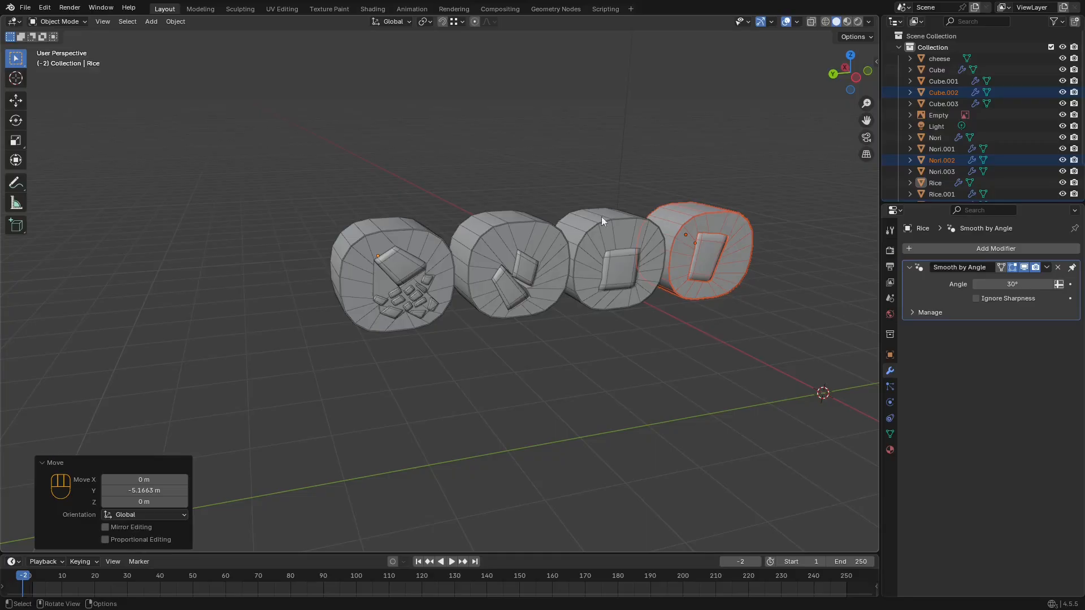
# Step: Add a Bézier curve at the 3D cursor
pyautogui.moveTo(650, 224); pyautogui.dragTo(672, 229, button='middle')
pyautogui.keyDown('shift'); pyautogui.moveTo(672, 228); pyautogui.dragTo(445, 212, button='middle'); pyautogui.keyUp('shift')
pyautogui.hotkey('shift', 'a')
pyautogui.click(610, 151)
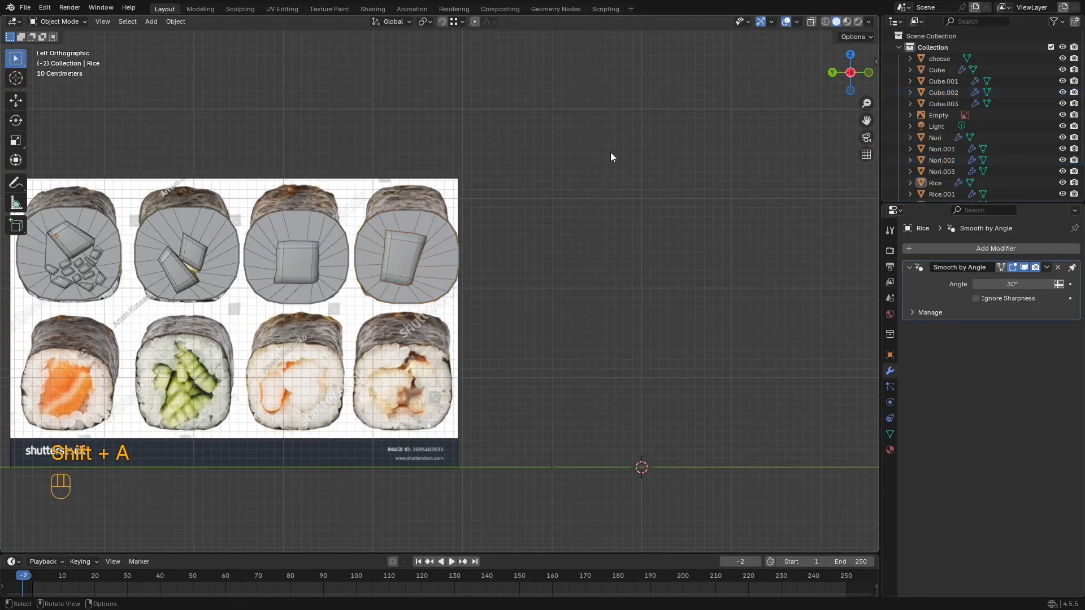
pyautogui.hotkey('shift', 'a')
pyautogui.moveTo(598, 165)
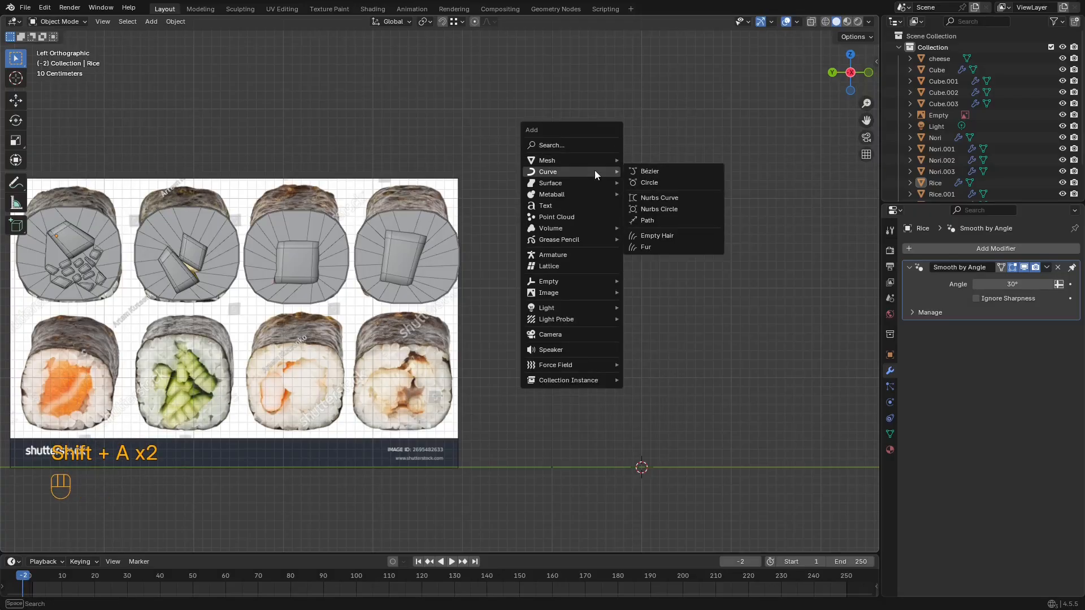
pyautogui.click(649, 171)
pyautogui.moveTo(652, 171); pyautogui.dragTo(521, 274, button='middle')
pyautogui.scroll(4, 469, 268)
# Step: Examine the Bézier curve's control points and handles in edit mode, alternating with object mode
pyautogui.press('Tab')
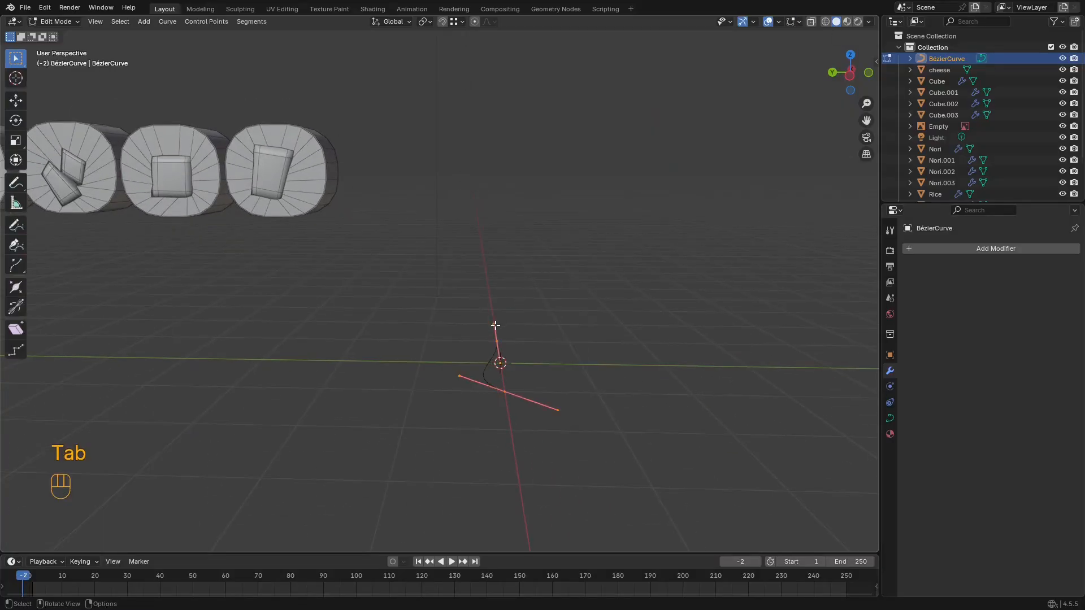
pyautogui.scroll(4, 484, 293)
pyautogui.keyDown('shift'); pyautogui.moveTo(509, 336); pyautogui.dragTo(585, 259, button='middle'); pyautogui.keyUp('shift')
pyautogui.press('Tab')
pyautogui.press('Tab')
pyautogui.press('Tab')
pyautogui.keyDown('shift'); pyautogui.scroll(-1, 385, 249); pyautogui.keyUp('shift')
pyautogui.press('Tab')
pyautogui.press('Tab')
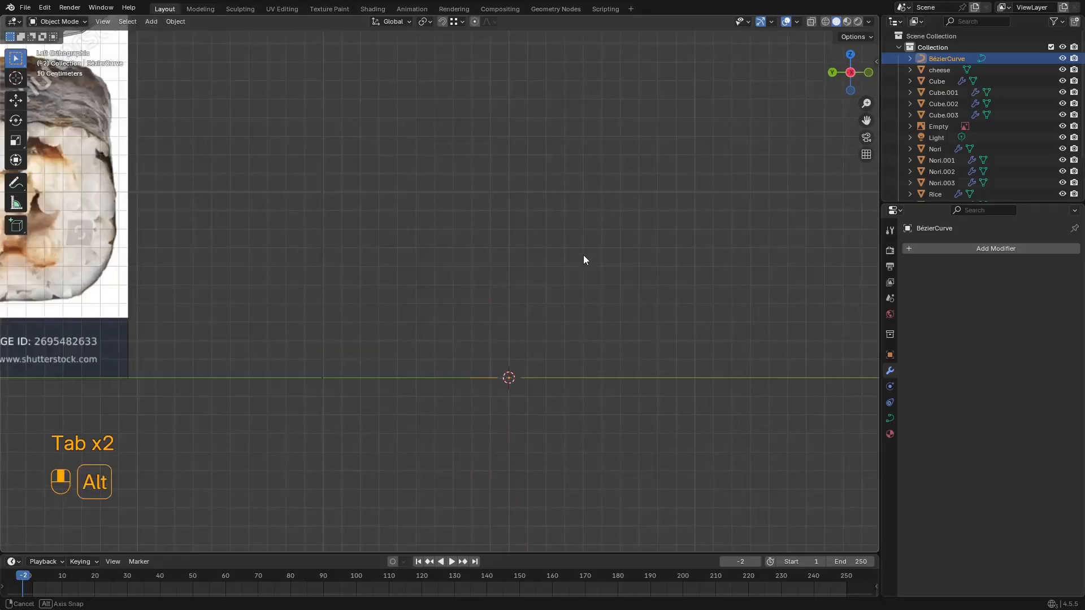
# Step: Rotate the Bézier curve 90° in the left view and 90° in the top view to align it with the Y axis
pyautogui.press('r')
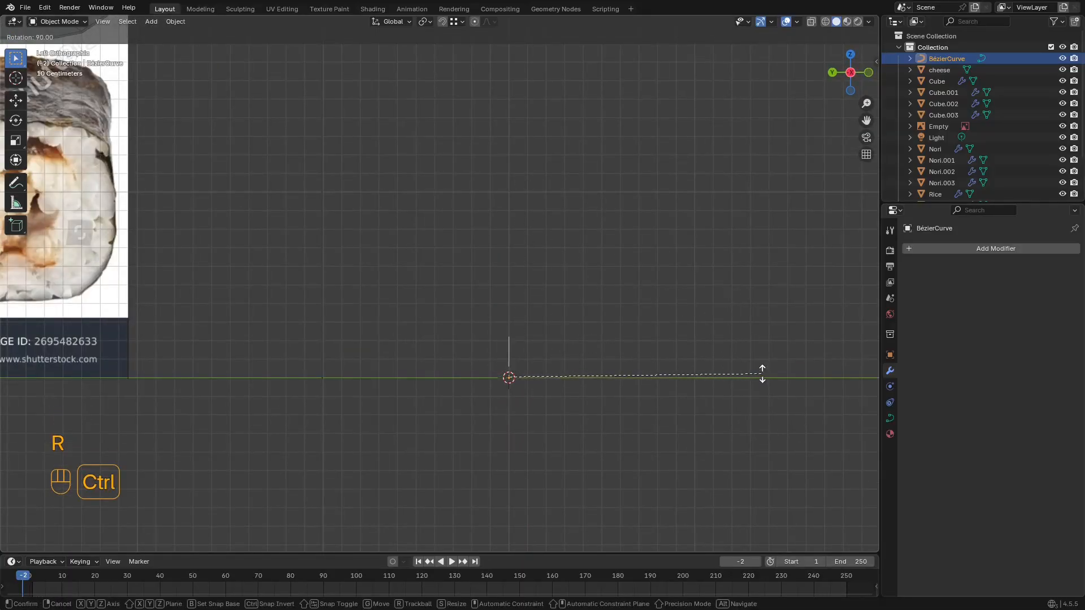
pyautogui.rightClick(762, 374)
pyautogui.press('r')
pyautogui.click(689, 480)
pyautogui.moveTo(671, 389); pyautogui.dragTo(562, 352, button='middle')
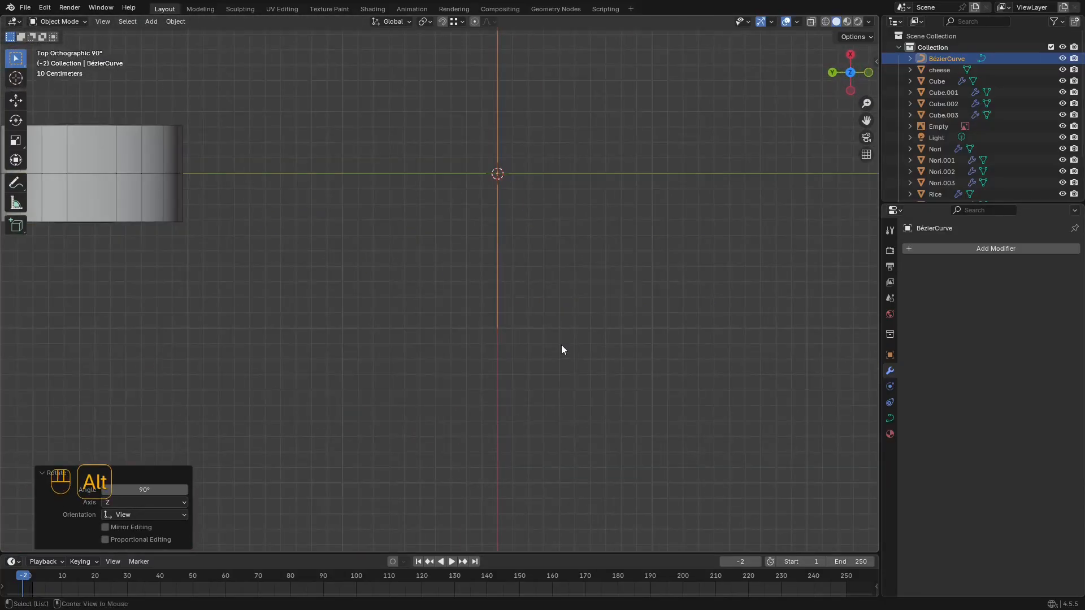
pyautogui.press('r')
pyautogui.press('ctrl')
pyautogui.click(624, 330)
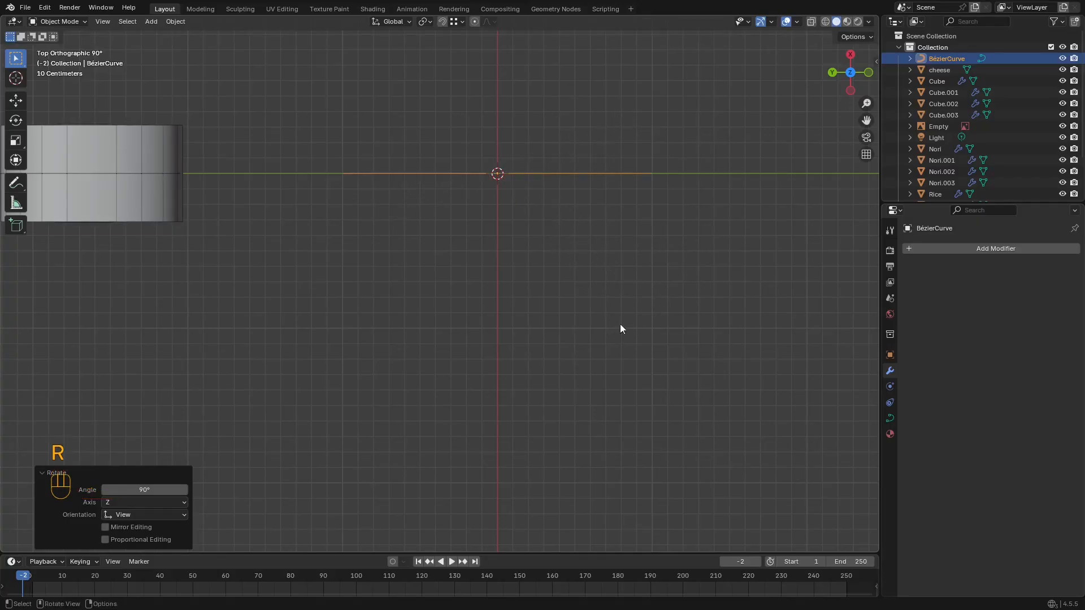
pyautogui.moveTo(619, 327); pyautogui.dragTo(653, 202, button='middle')
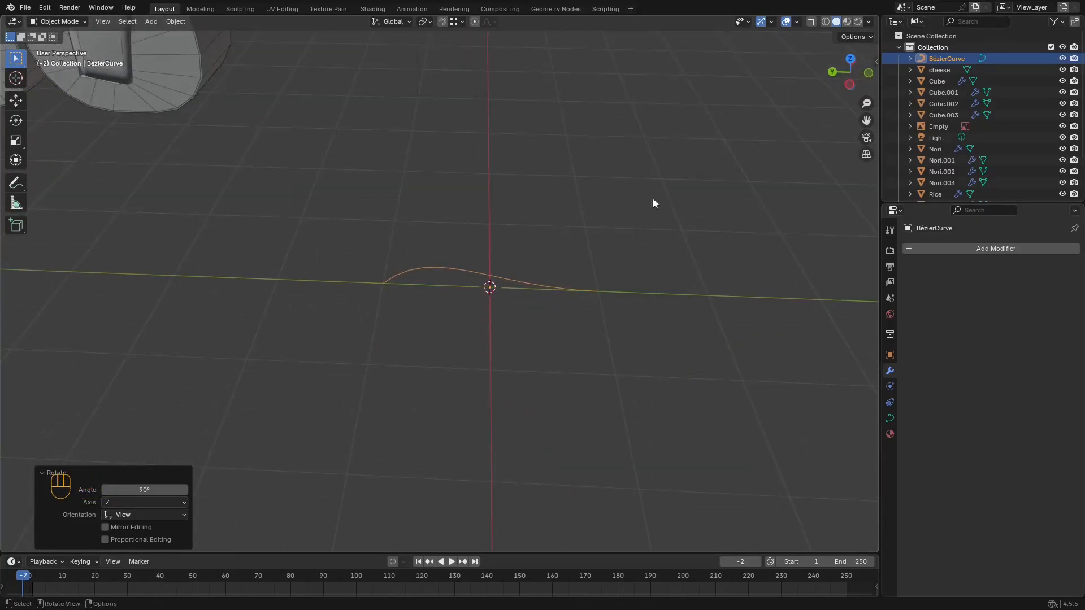
pyautogui.press('r')
pyautogui.press('z')
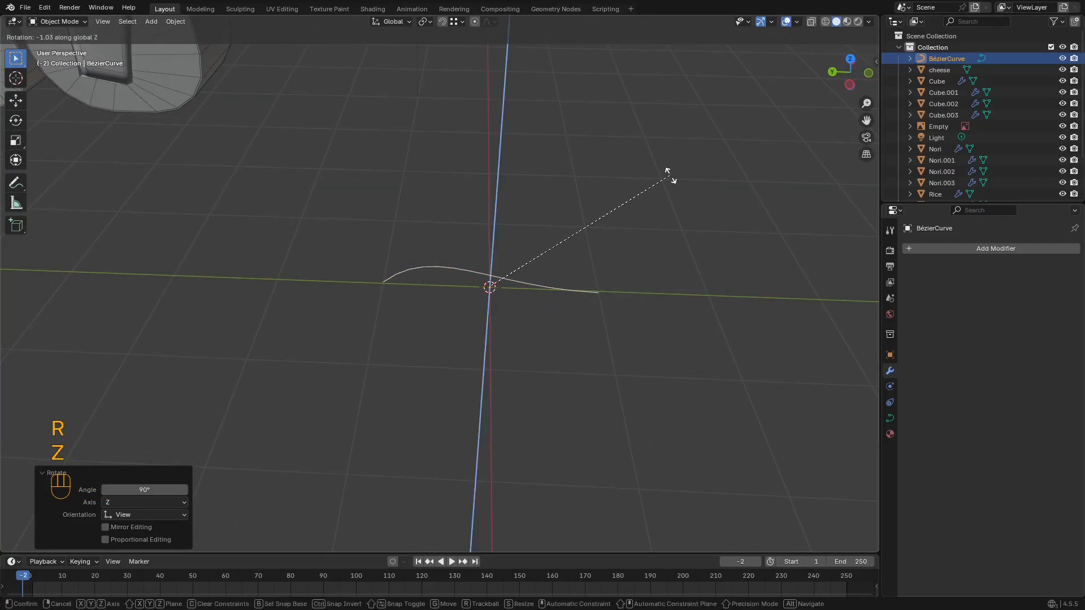
pyautogui.press('y')
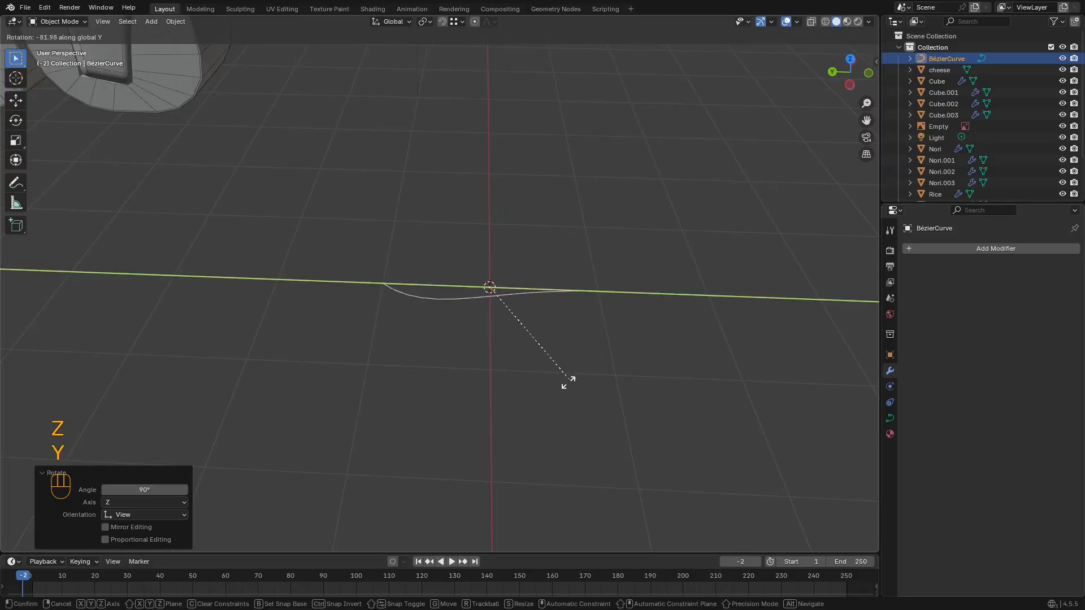
pyautogui.press('x')
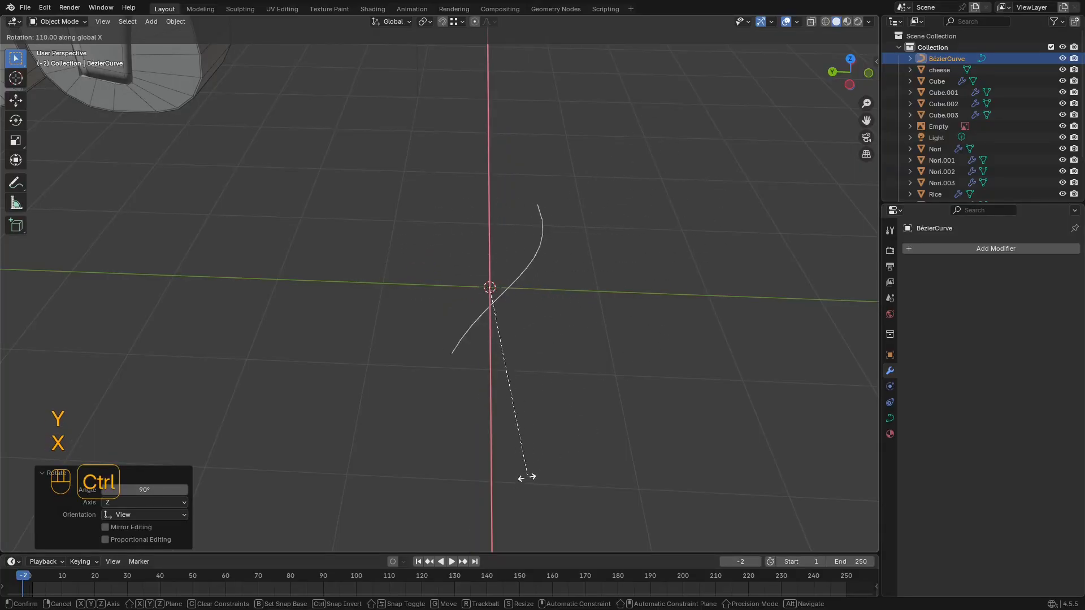
pyautogui.rightClick(659, 264)
# Step: Rotate the Bézier curve 90° in the left view so that it stands upright
pyautogui.moveTo(644, 271); pyautogui.dragTo(632, 233, button='middle')
pyautogui.scroll(-1, 582, 249)
pyautogui.scroll(-1, 578, 249)
pyautogui.press('r')
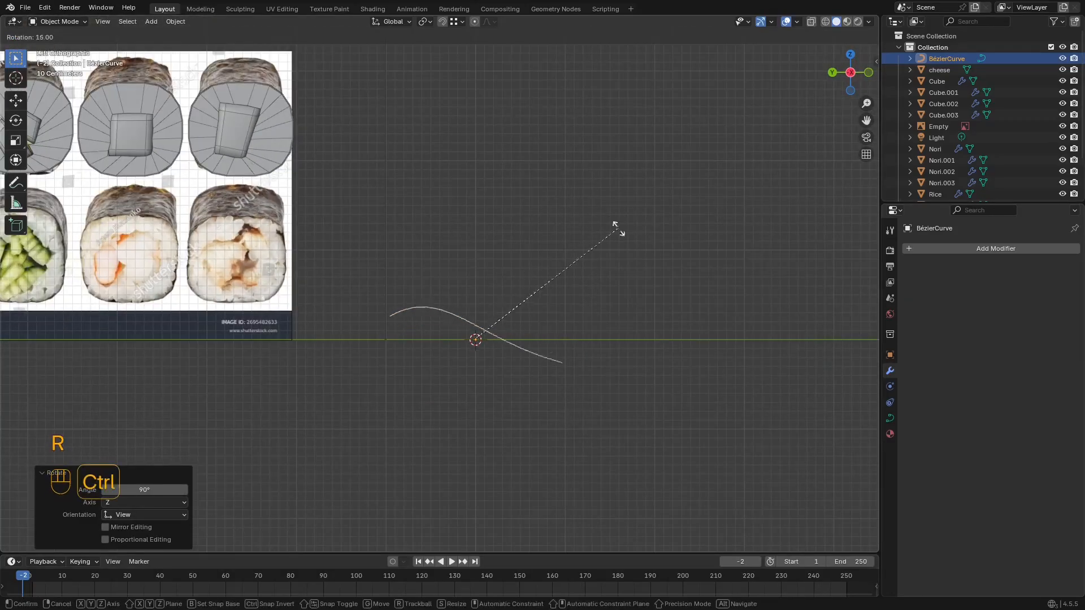
pyautogui.click(591, 431)
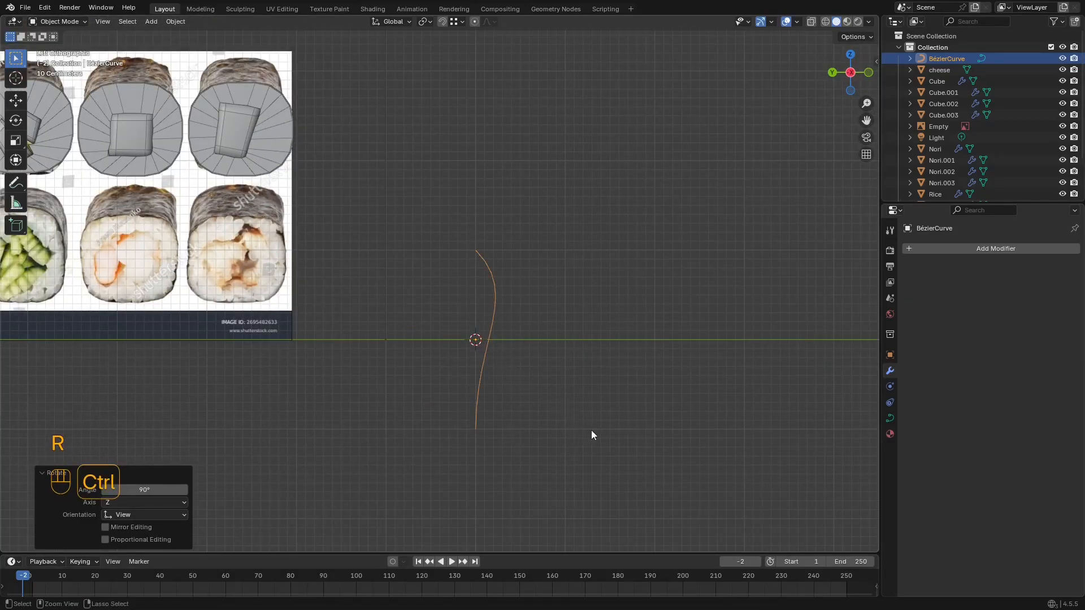
# Step: Open the upright Bézier curve for editing and select its end control points
pyautogui.press('Tab')
pyautogui.moveTo(500, 242); pyautogui.dragTo(458, 272)
pyautogui.keyDown('shift'); pyautogui.moveTo(457, 247); pyautogui.dragTo(455, 183, button='middle'); pyautogui.keyUp('shift')
pyautogui.scroll(1, 454, 187)
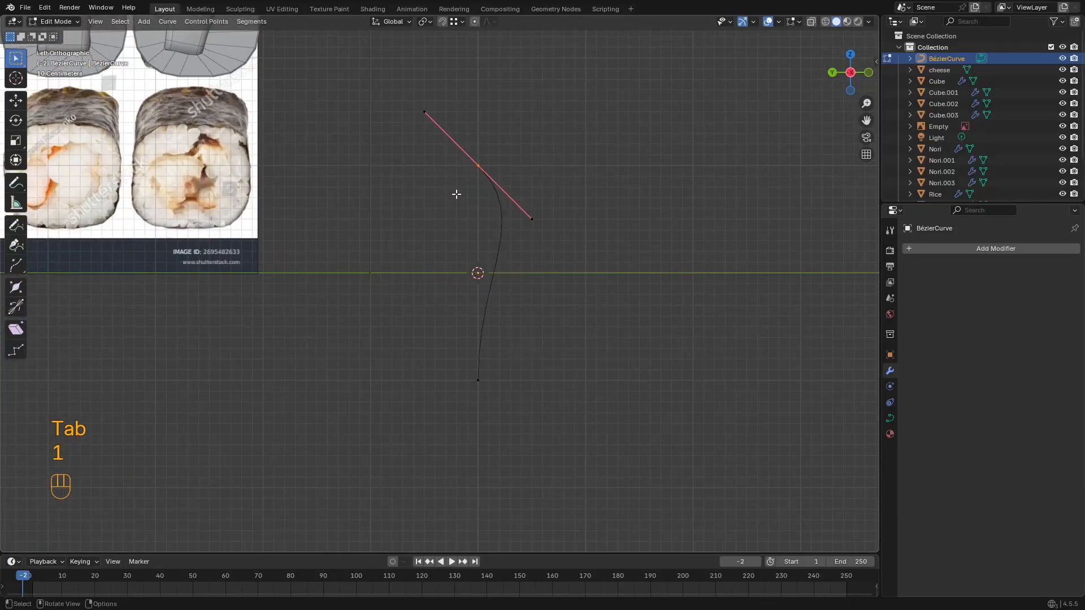
pyautogui.press('Tab')
pyautogui.press('Tab')
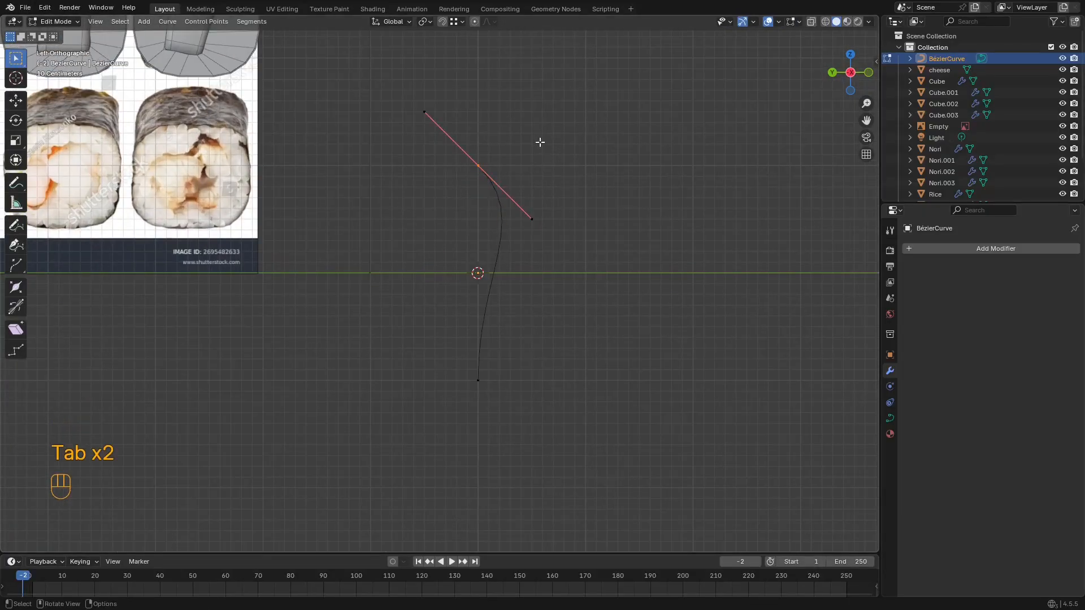
pyautogui.press('g')
pyautogui.rightClick(429, 201)
pyautogui.press('z')
pyautogui.keyDown('shift'); pyautogui.moveTo(353, 188); pyautogui.dragTo(498, 318, button='middle'); pyautogui.keyUp('shift')
pyautogui.press('Tab')
pyautogui.keyDown('shift'); pyautogui.moveTo(696, 277); pyautogui.dragTo(545, 243, button='middle'); pyautogui.keyUp('shift')
pyautogui.press('Tab')
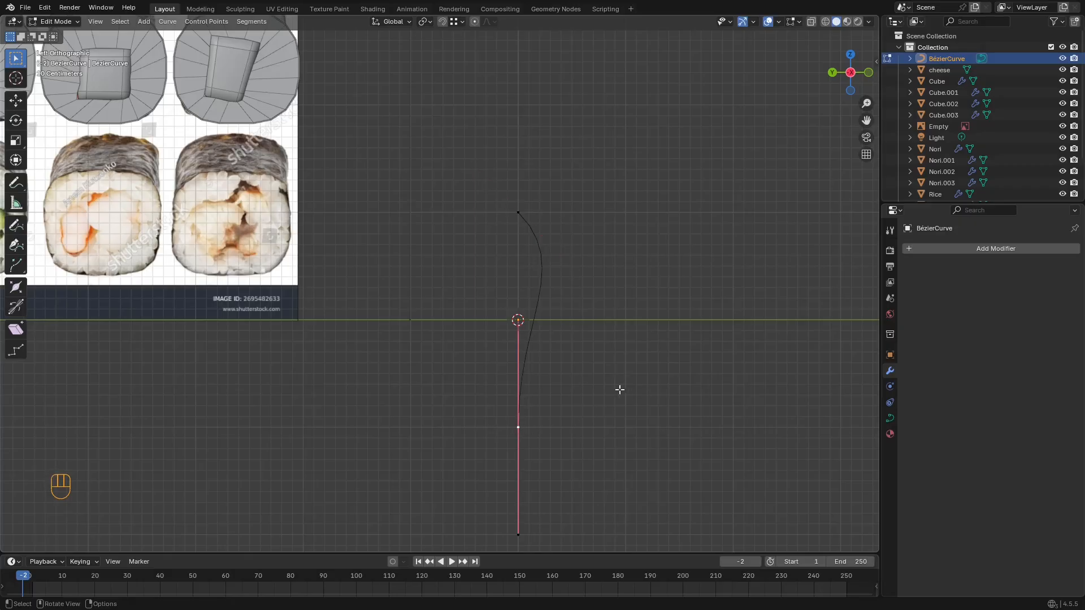
# Step: Try scaling and rotating the handles of the curve's end points and extruding a new point from the upper end
pyautogui.press('s')
pyautogui.click(662, 496)
pyautogui.press('s')
pyautogui.rightClick(558, 337)
pyautogui.click(533, 215)
pyautogui.press('s')
pyautogui.click(598, 185)
pyautogui.press('r')
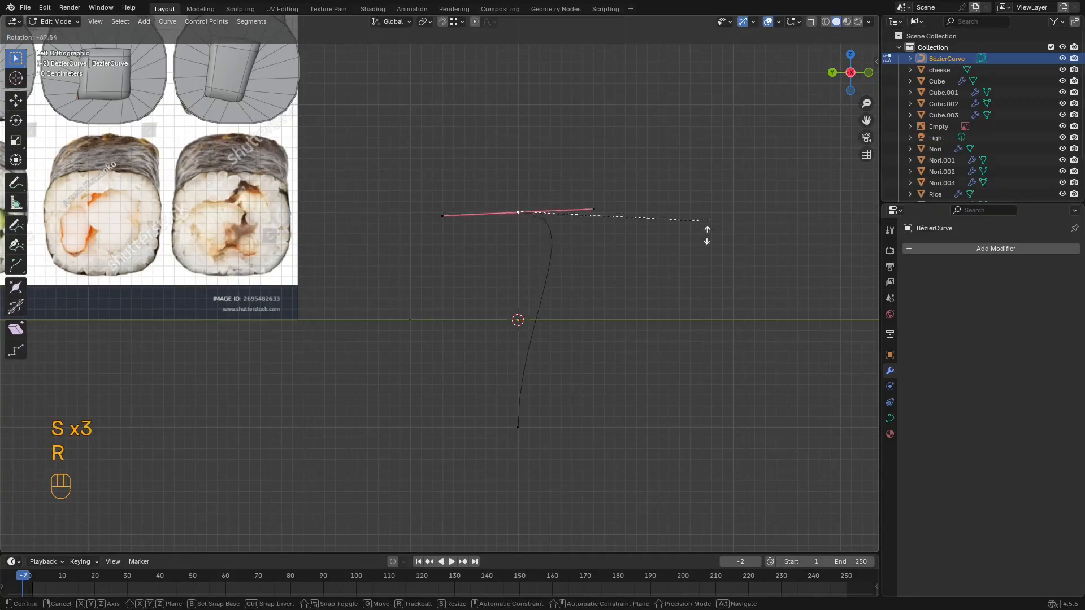
pyautogui.click(586, 344)
pyautogui.press('e')
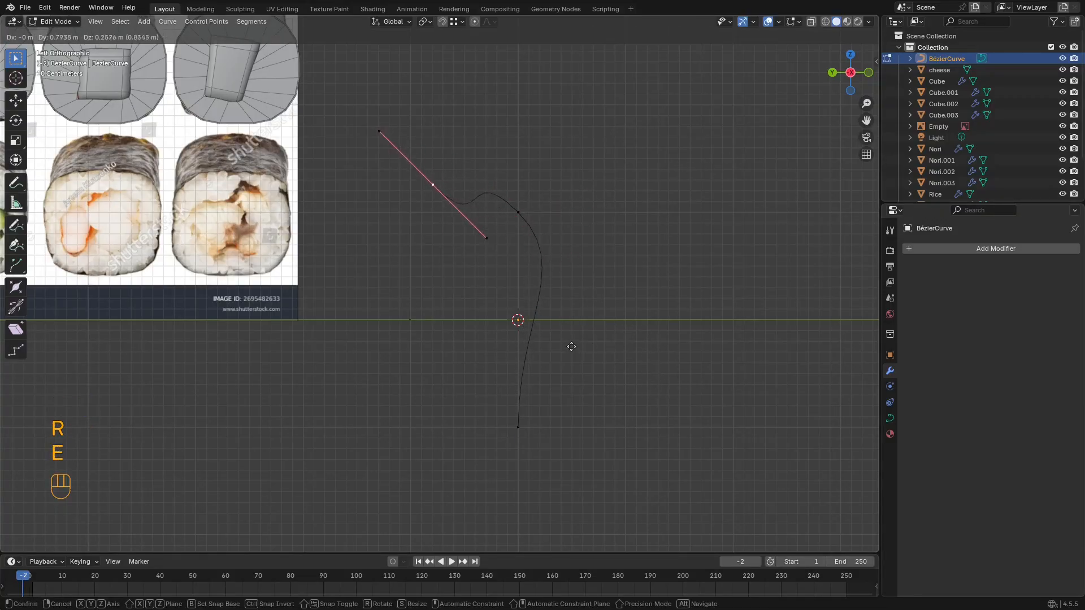
pyautogui.rightClick(689, 258)
pyautogui.hotkey('ctrl', 'z')
# Step: Move the curve's upper control point about -1.85 m along Y and -1.35 m along Z
pyautogui.keyDown('shift'); pyautogui.moveTo(550, 227); pyautogui.dragTo(552, 216, button='middle'); pyautogui.keyUp('shift')
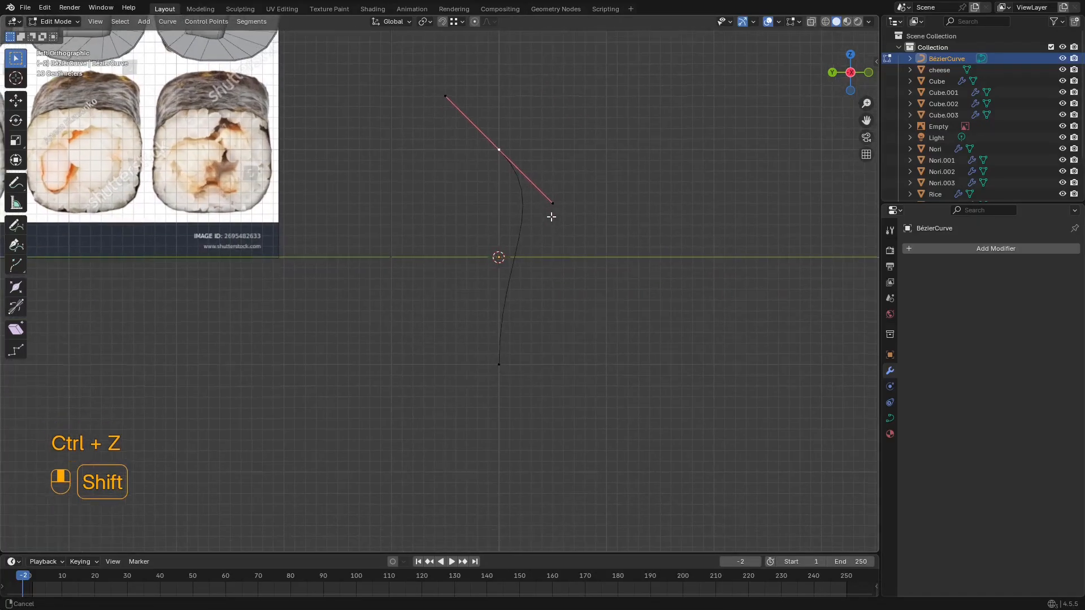
pyautogui.keyDown('shift'); pyautogui.moveTo(545, 297); pyautogui.dragTo(523, 310, button='middle'); pyautogui.keyUp('shift')
pyautogui.scroll(-1, 598, 356)
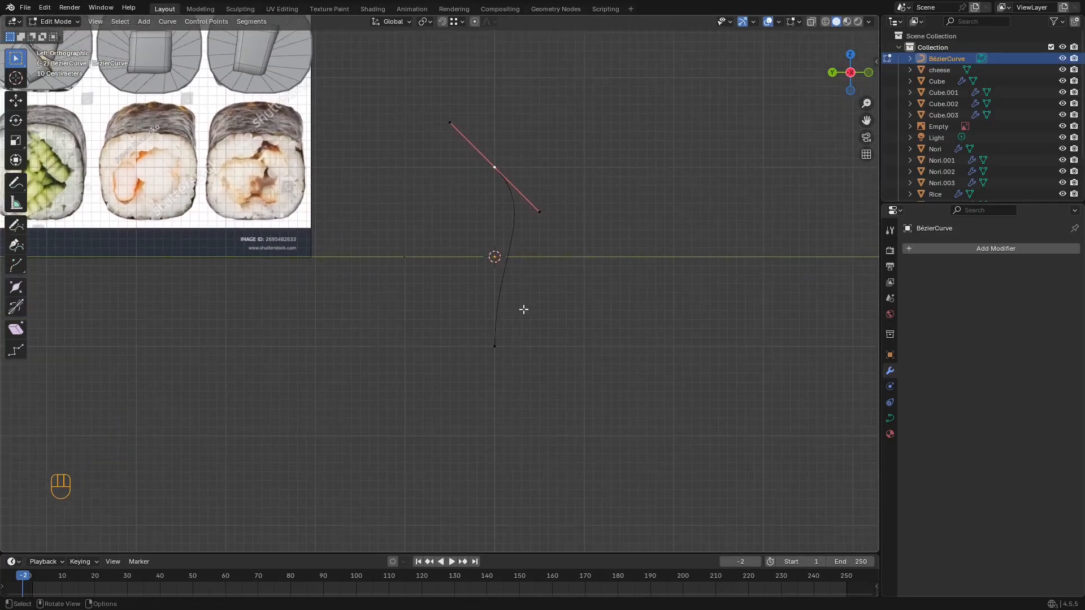
pyautogui.moveTo(524, 310); pyautogui.dragTo(425, 390)
pyautogui.scroll(1, 496, 331)
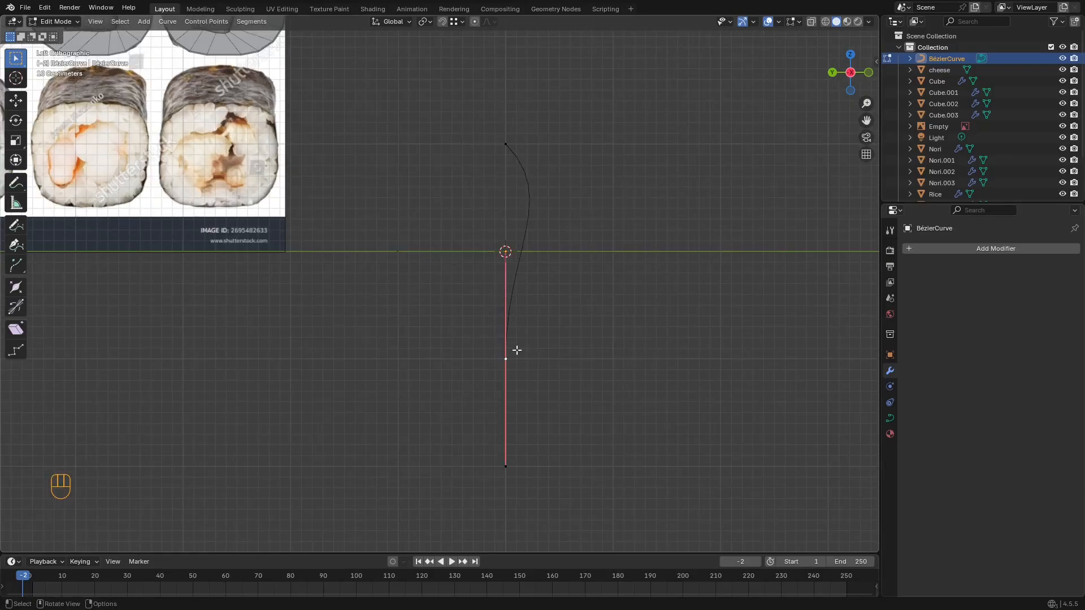
pyautogui.keyDown('shift'); pyautogui.moveTo(516, 351); pyautogui.dragTo(468, 334, button='middle'); pyautogui.keyUp('shift')
pyautogui.click(458, 125)
pyautogui.press('g')
pyautogui.click(660, 289)
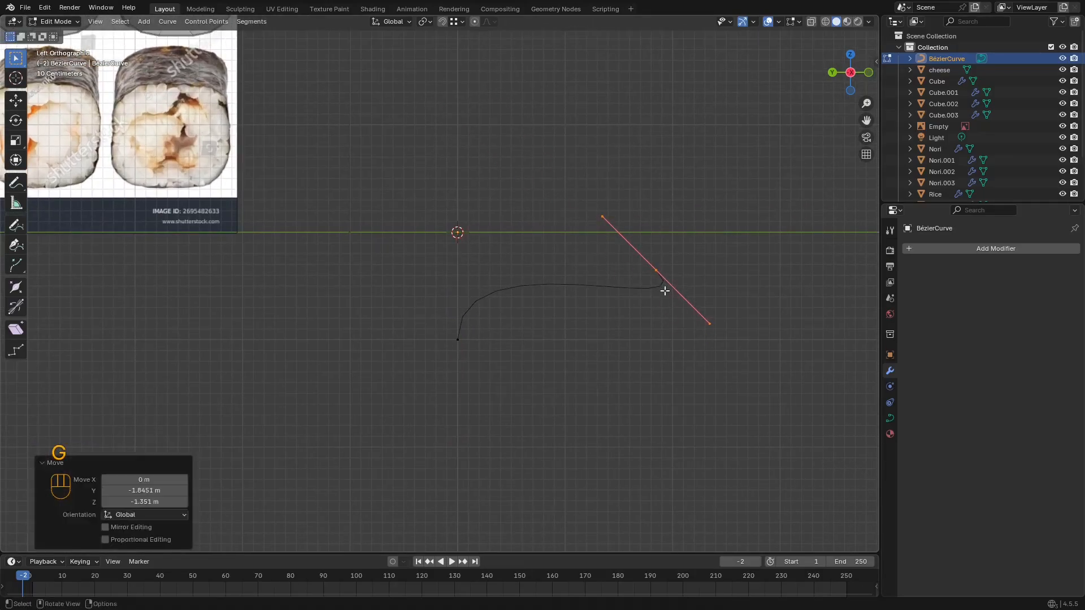
# Step: Rotate and move the curve's upper control point until it slants upward, roughly level with the world origin
pyautogui.press('r')
pyautogui.click(557, 315)
pyautogui.press('g')
pyautogui.click(593, 303)
pyautogui.press('r')
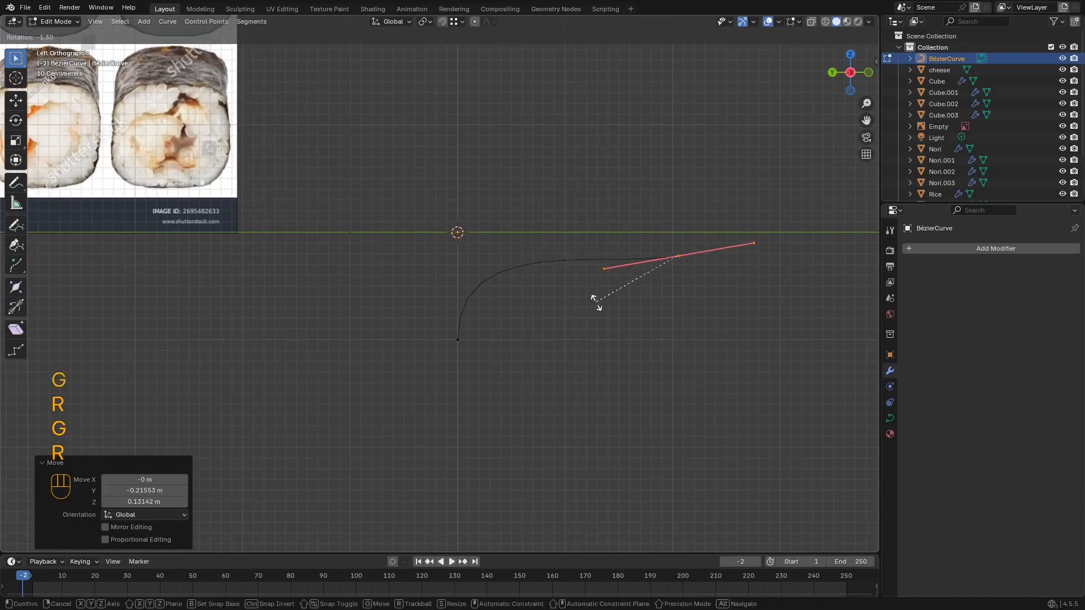
pyautogui.click(642, 315)
pyautogui.press('g')
pyautogui.click(632, 288)
# Step: Rotate the handles of the curve's lower control point 90° so that they lie horizontal
pyautogui.keyDown('shift'); pyautogui.moveTo(597, 286); pyautogui.dragTo(618, 275, button='middle'); pyautogui.keyUp('shift')
pyautogui.scroll(2, 617, 274)
pyautogui.moveTo(518, 307); pyautogui.dragTo(478, 355)
pyautogui.press('r')
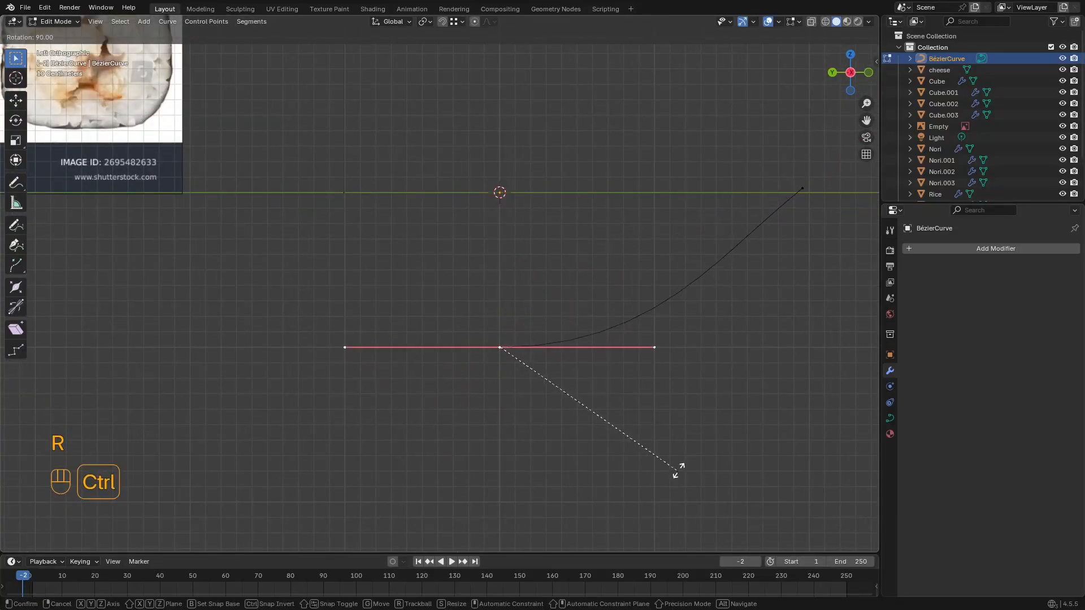
pyautogui.click(690, 455)
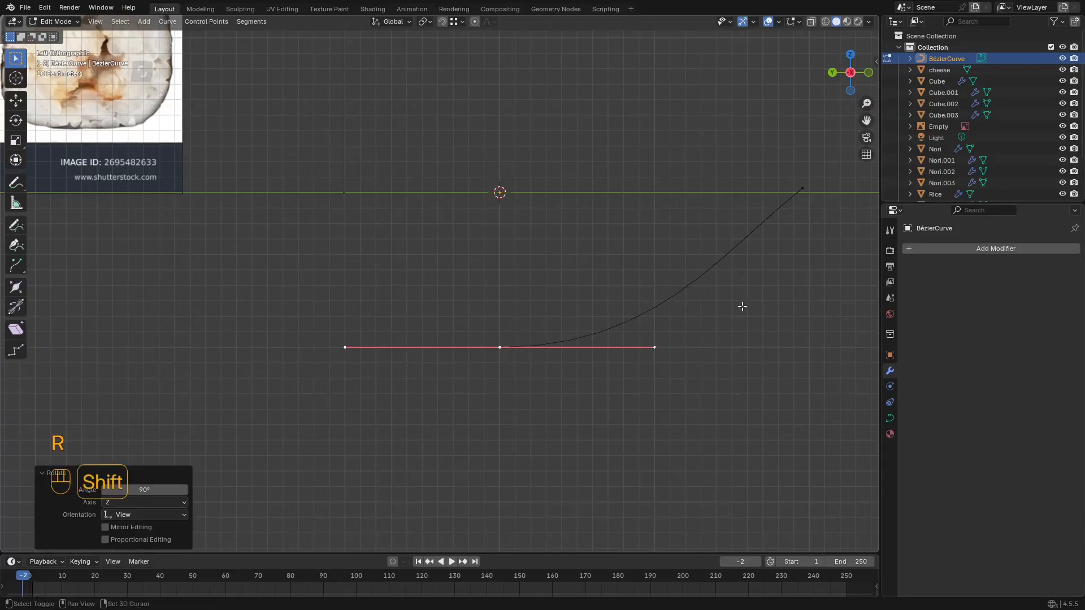
# Step: Rotate the handles of the curve's upper control point about -13.4° to steepen the rising end
pyautogui.keyDown('shift'); pyautogui.moveTo(742, 306); pyautogui.dragTo(582, 313, button='middle'); pyautogui.keyUp('shift')
pyautogui.click(643, 195)
pyautogui.press('r')
pyautogui.click(725, 324)
pyautogui.scroll(-3, 594, 310)
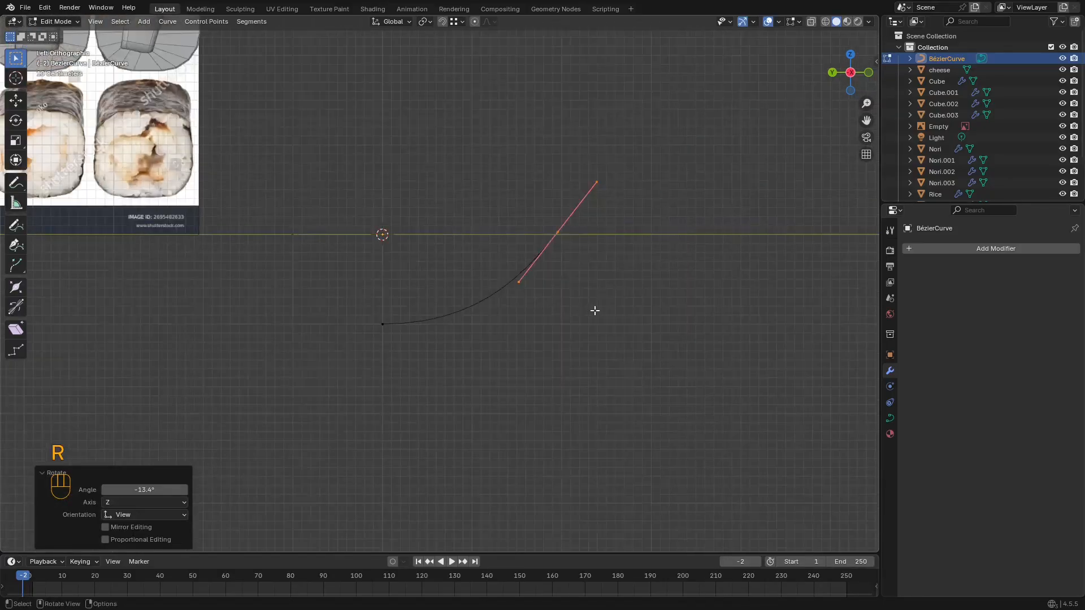
# Step: Select all control points and move them up along Z towards the world origin
pyautogui.scroll(3, 455, 363)
pyautogui.press('z')
pyautogui.moveTo(535, 286)
pyautogui.mouseDown(button='middle')
pyautogui.moveTo(593, 330)
pyautogui.moveTo(489, 283)
pyautogui.mouseUp(button='middle')
pyautogui.press('Tab')
pyautogui.keyDown('alt'); pyautogui.moveTo(561, 281); pyautogui.dragTo(585, 283, button='middle'); pyautogui.keyUp('alt')
pyautogui.hotkey('shift', 'alt', 'z')
pyautogui.hotkey('shift', 'alt', 'z')
pyautogui.press('Tab')
pyautogui.press('a')
pyautogui.press('g')
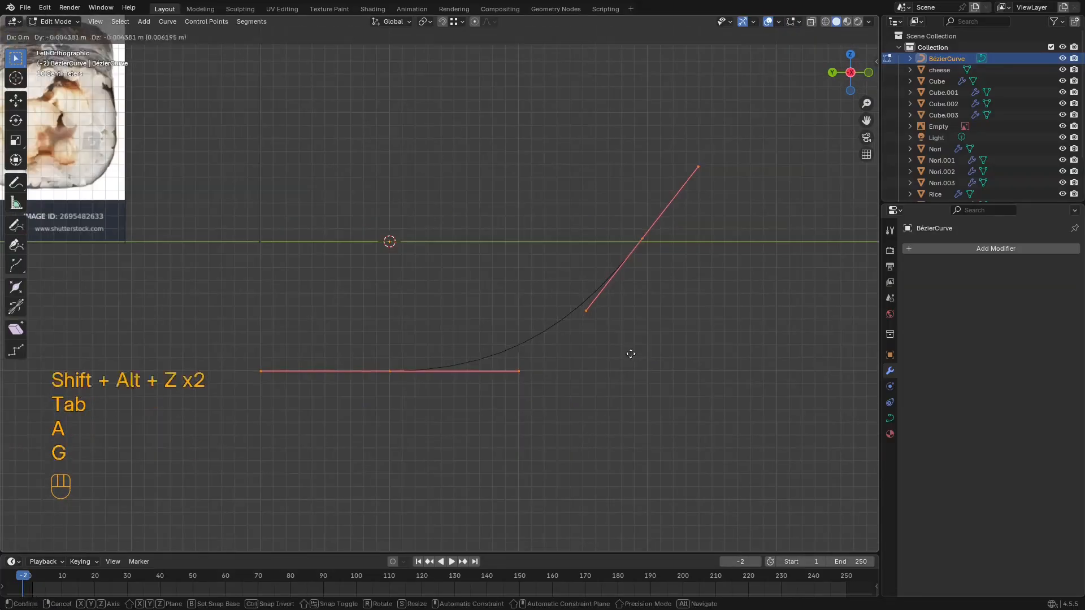
pyautogui.press('z')
pyautogui.click(689, 216)
# Step: Fine-tune the curve's height along Z until its lower end sits exactly on the origin, and finish editing it
pyautogui.scroll(3, 432, 234)
pyautogui.scroll(5, 598, 344)
pyautogui.keyDown('shift'); pyautogui.moveTo(431, 234); pyautogui.dragTo(468, 308, button='middle'); pyautogui.keyUp('shift')
pyautogui.scroll(6, 460, 306)
pyautogui.press('g')
pyautogui.press('z')
pyautogui.click(480, 269)
pyautogui.scroll(-15, 478, 279)
pyautogui.press('Tab')
# Step: Examine the curve's position relative to the world origin in perspective and in the left view
pyautogui.scroll(5, 470, 270)
pyautogui.scroll(5, 485, 356)
pyautogui.keyDown('shift'); pyautogui.moveTo(470, 270); pyautogui.dragTo(408, 352, button='middle'); pyautogui.keyUp('shift')
pyautogui.scroll(-3, 395, 351)
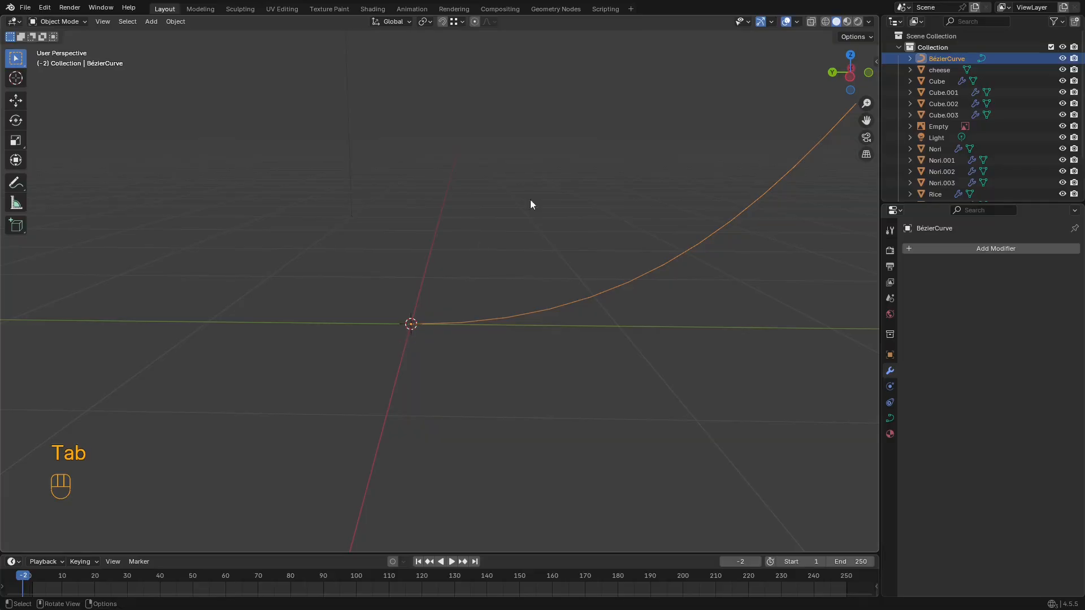
pyautogui.keyDown('alt'); pyautogui.moveTo(678, 237); pyautogui.dragTo(642, 263, button='middle'); pyautogui.keyUp('alt')
pyautogui.scroll(-5, 587, 283)
pyautogui.scroll(4, 429, 316)
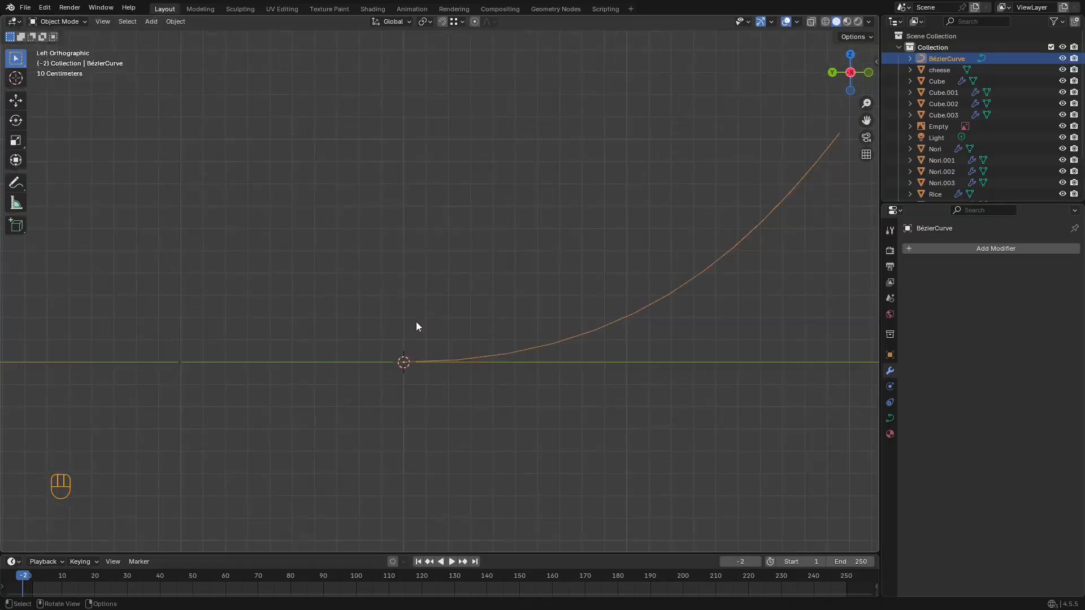
pyautogui.scroll(-4, 588, 321)
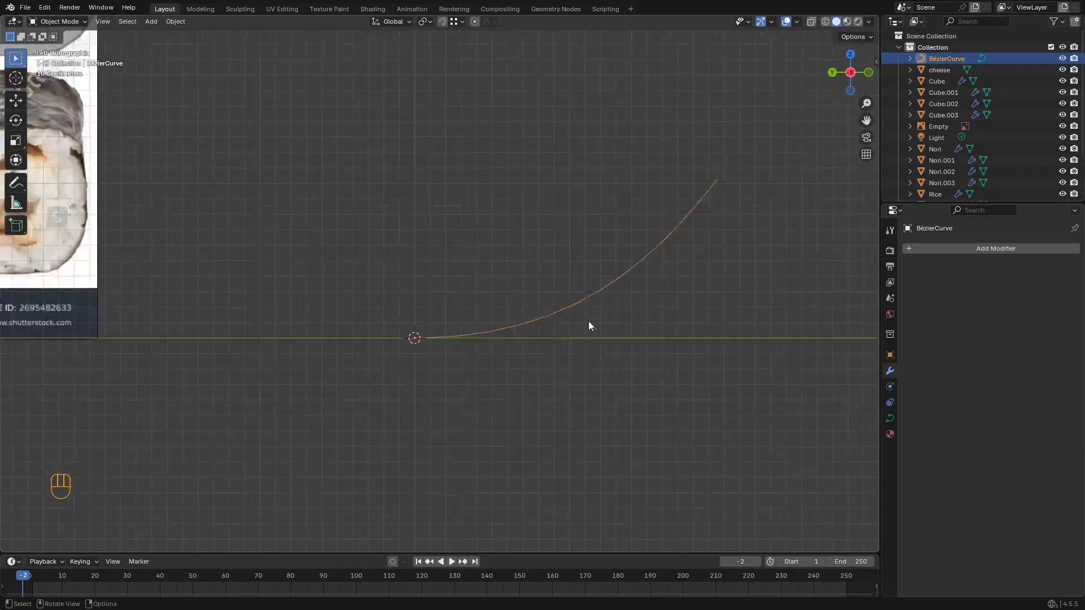
# Step: Add a Screw modifier to the curve and set its axis to X to revolve it into a bowl
pyautogui.click(1003, 249)
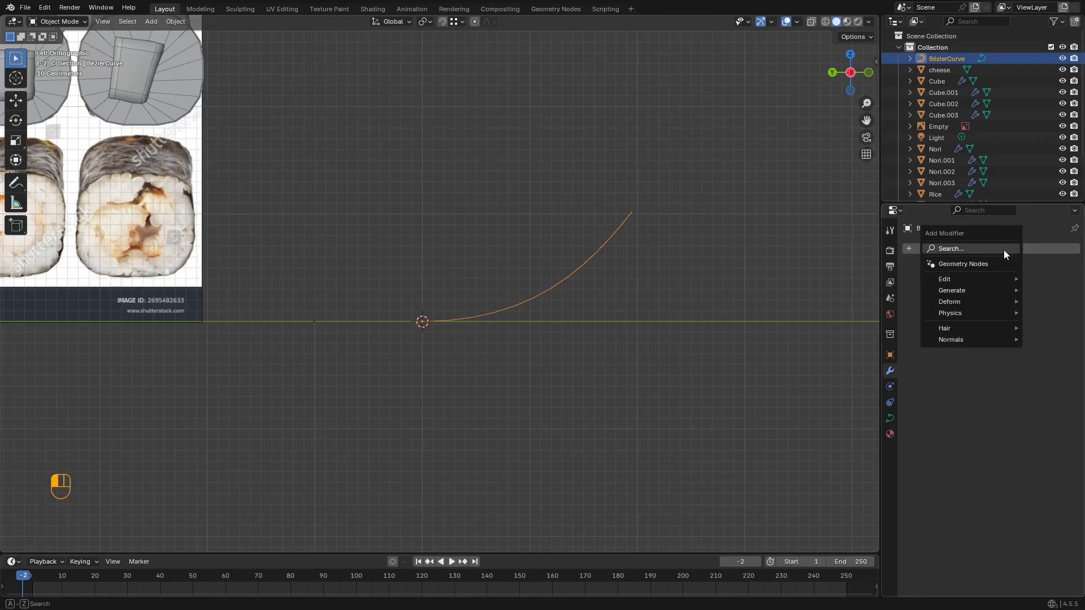
pyautogui.click(1003, 250)
pyautogui.write('tw')
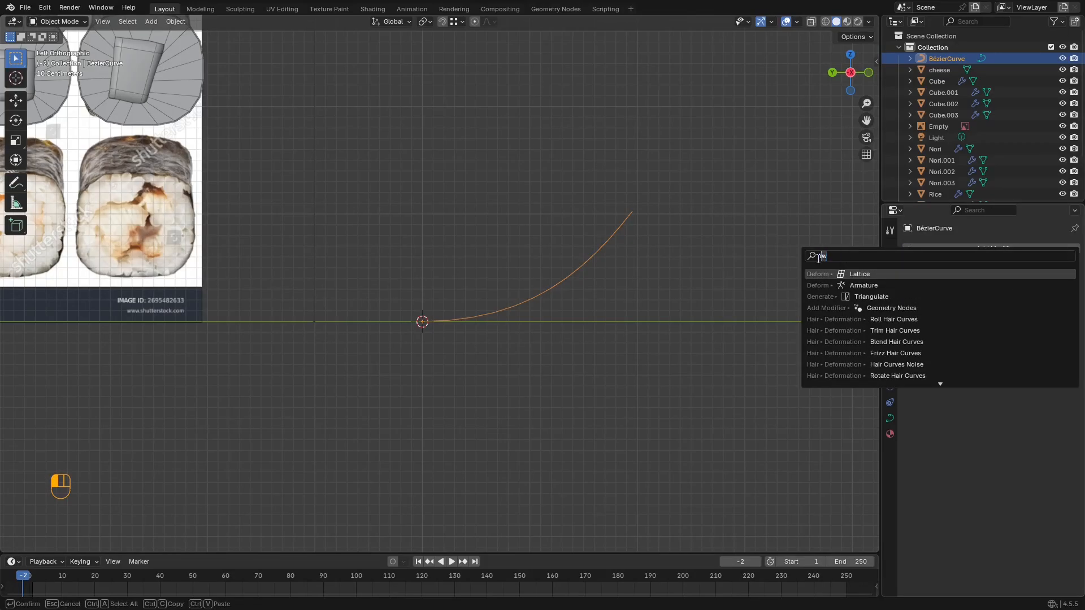
pyautogui.press('BackSpace')
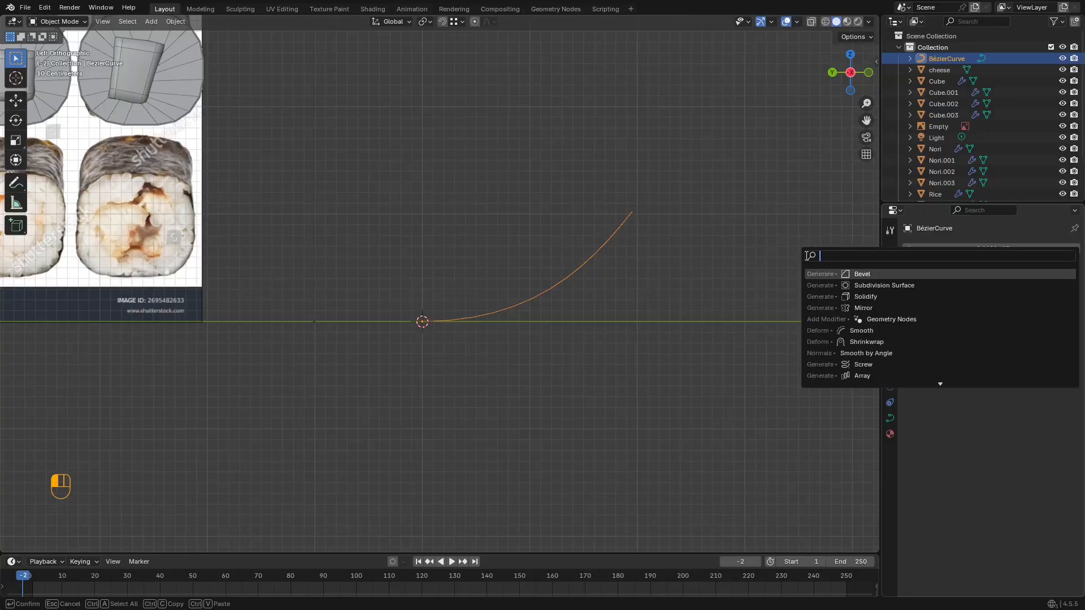
pyautogui.write('sr')
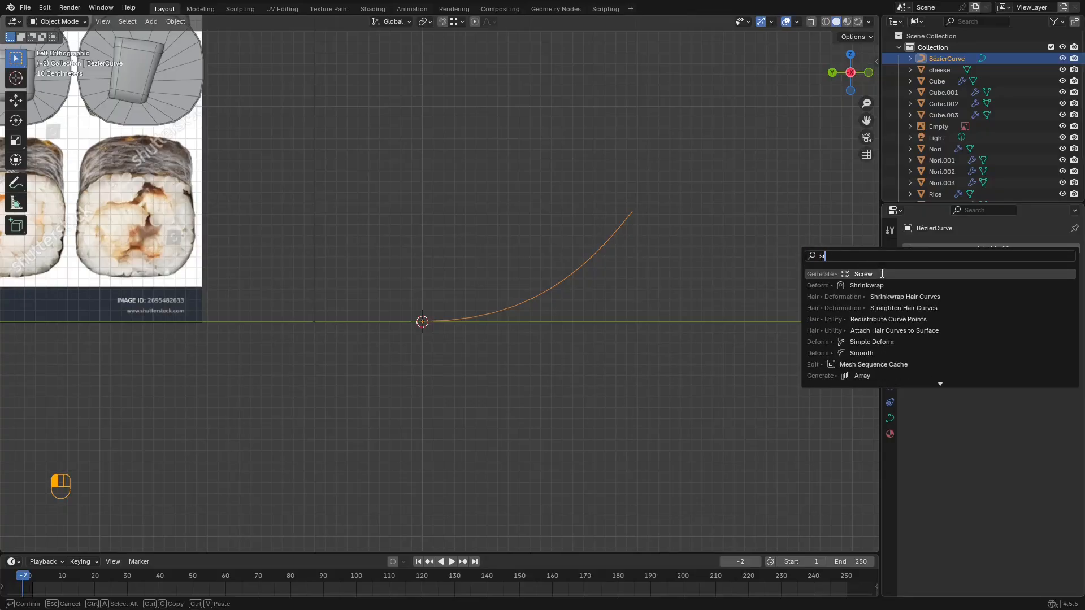
pyautogui.click(821, 274)
pyautogui.scroll(-3, 518, 259)
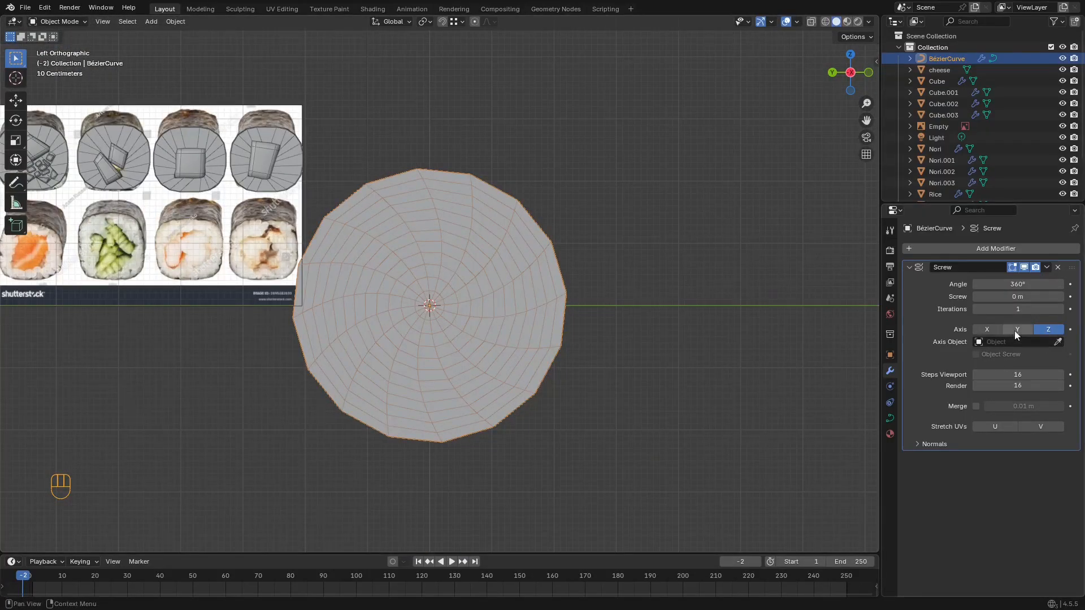
pyautogui.click(991, 330)
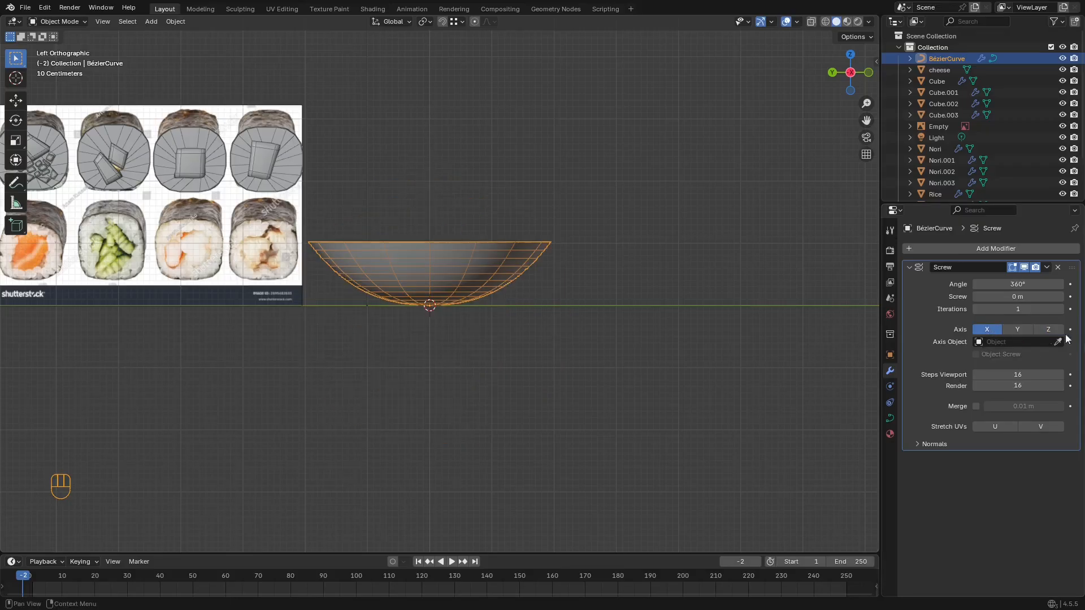
# Step: Examine the revolved bowl and its profile curve in solid and wireframe shading
pyautogui.moveTo(678, 221); pyautogui.dragTo(706, 286, button='middle')
pyautogui.scroll(4, 706, 286)
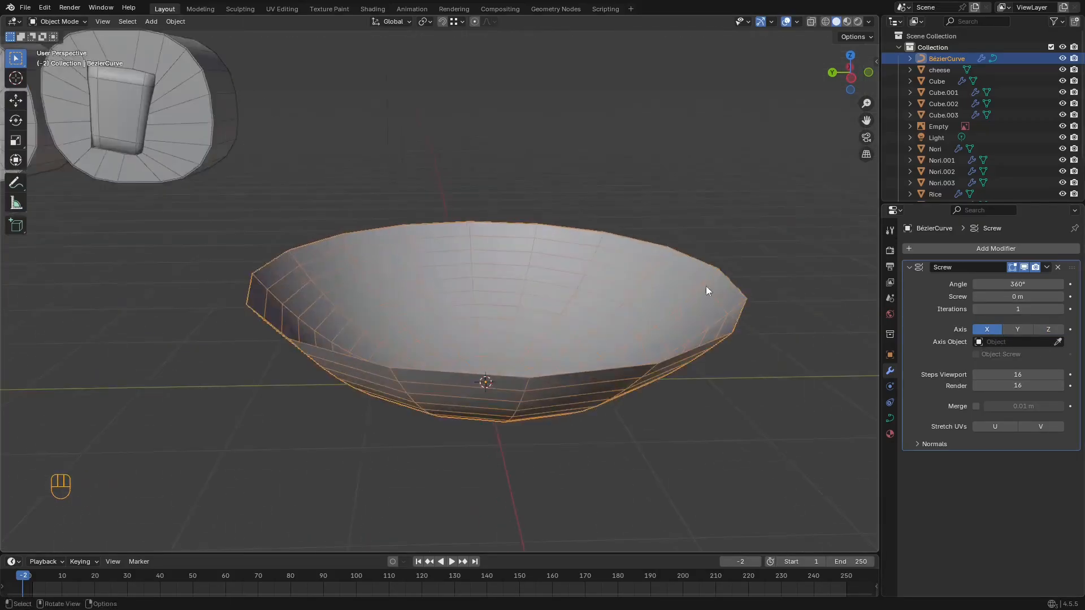
pyautogui.press('Tab')
pyautogui.moveTo(710, 249); pyautogui.dragTo(705, 218, button='middle')
pyautogui.press('z')
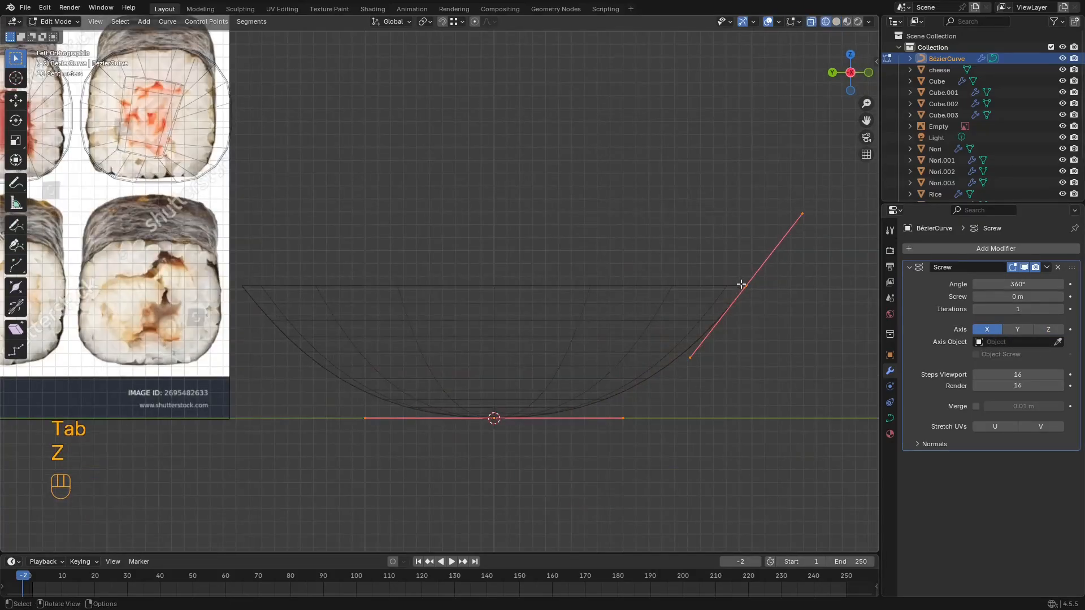
pyautogui.moveTo(741, 284); pyautogui.dragTo(748, 339, button='middle')
pyautogui.press('z')
pyautogui.press('Tab')
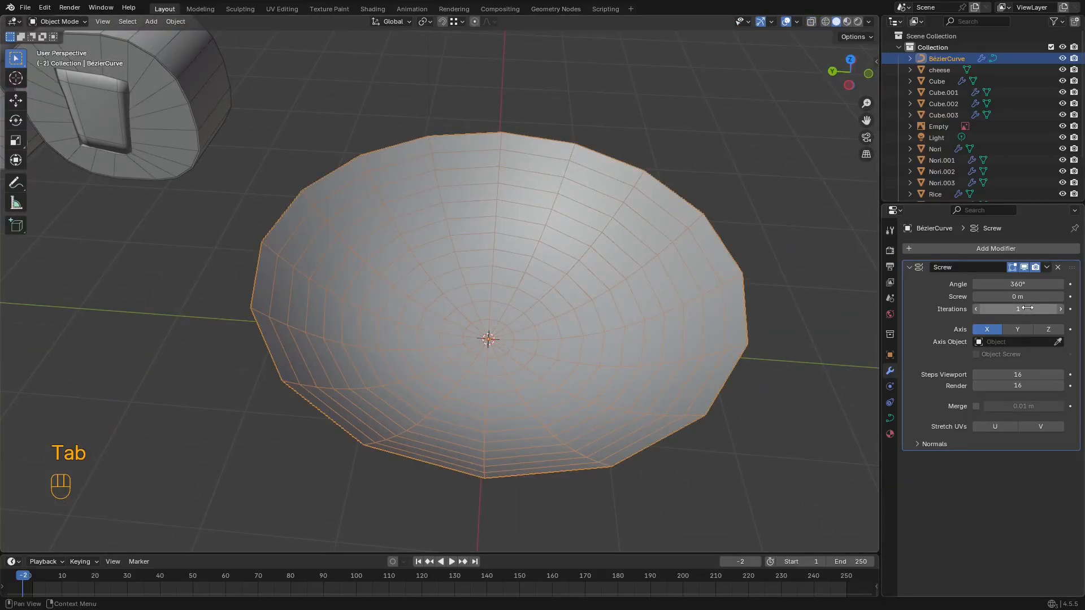
# Step: Set the Screw modifier's angle to 342° to open a gap in the bowl
pyautogui.moveTo(1018, 284); pyautogui.dragTo(950, 285)
pyautogui.moveTo(1024, 285); pyautogui.dragTo(1071, 285)
pyautogui.moveTo(639, 255)
pyautogui.keyDown('alt'); pyautogui.mouseDown(button='middle')
pyautogui.moveTo(637, 198)
pyautogui.moveTo(670, 262)
pyautogui.mouseUp(button='middle'); pyautogui.keyUp('alt')
pyautogui.press('z')
pyautogui.press('z')
# Step: Try moving the profile curve's upper control point and handles to preview different bowl shapes
pyautogui.press('Tab')
pyautogui.press('z')
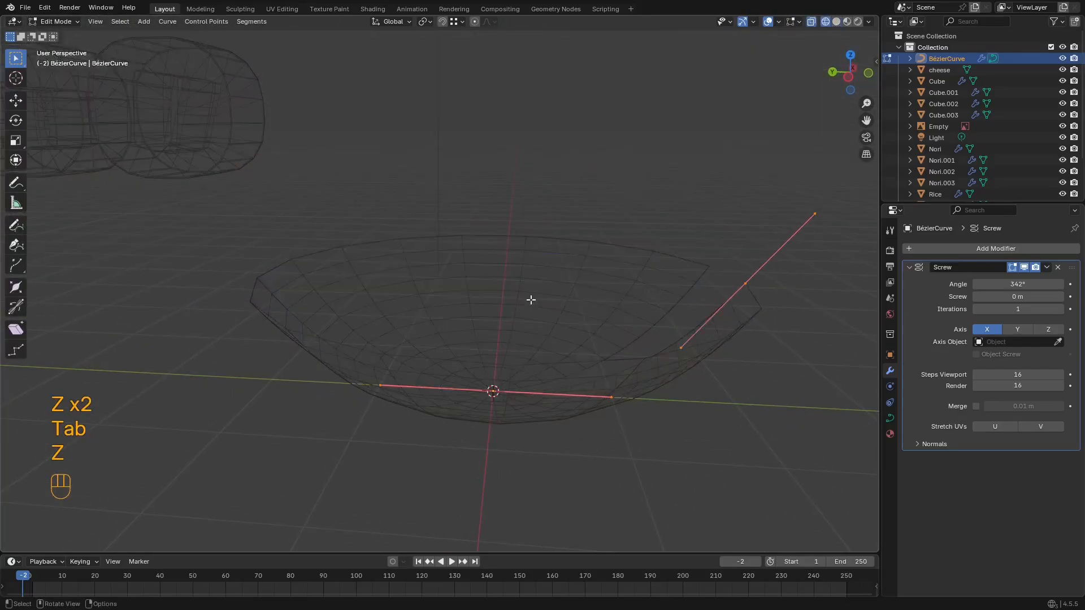
pyautogui.keyDown('alt'); pyautogui.moveTo(530, 300); pyautogui.dragTo(799, 310, button='middle'); pyautogui.keyUp('alt')
pyautogui.press('g')
pyautogui.rightClick(756, 296)
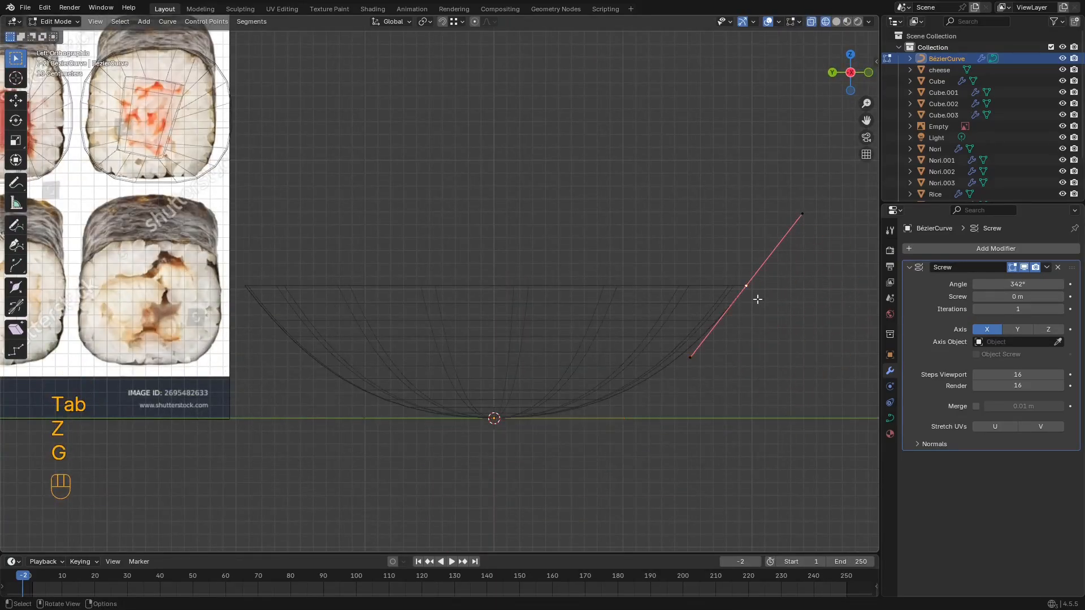
pyautogui.press('g')
pyautogui.rightClick(687, 150)
pyautogui.press('g')
pyautogui.rightClick(761, 226)
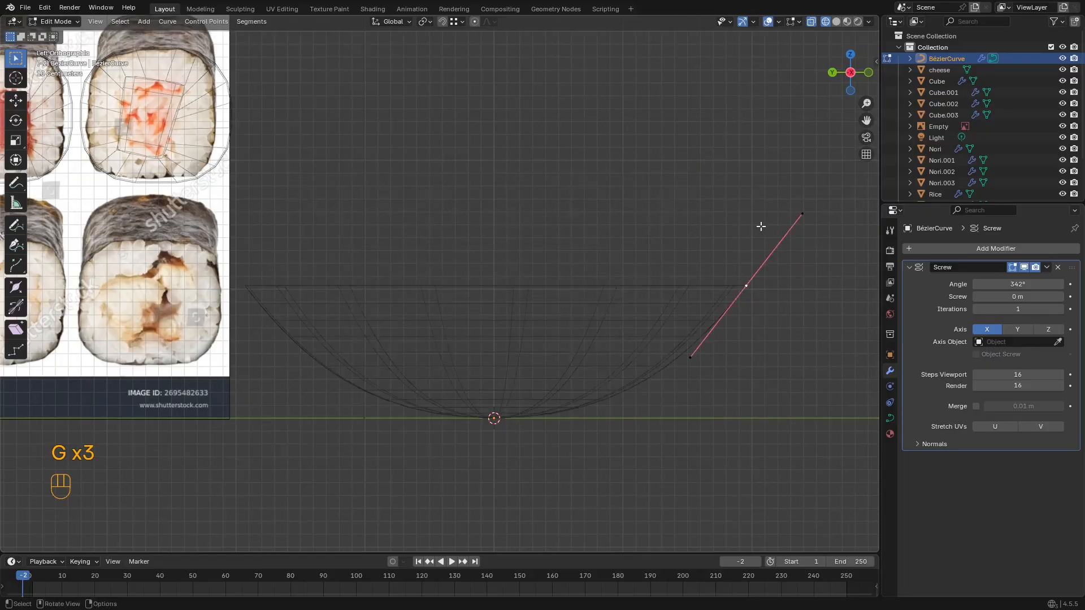
pyautogui.moveTo(861, 349); pyautogui.dragTo(860, 359, button='middle')
pyautogui.press('g')
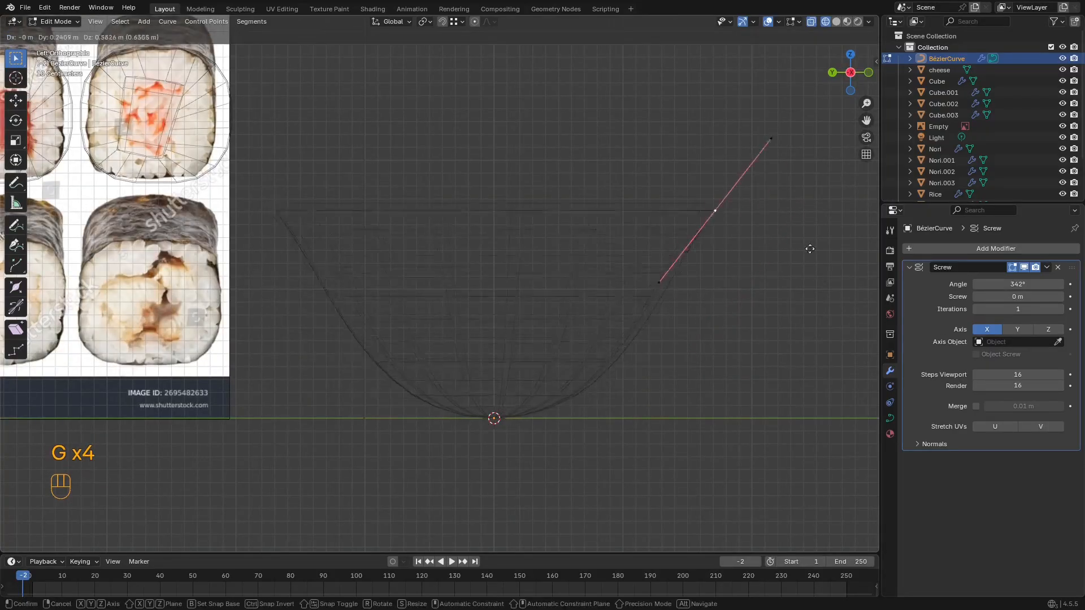
pyautogui.rightClick(812, 302)
pyautogui.moveTo(649, 371); pyautogui.dragTo(656, 400, button='middle')
pyautogui.press('z')
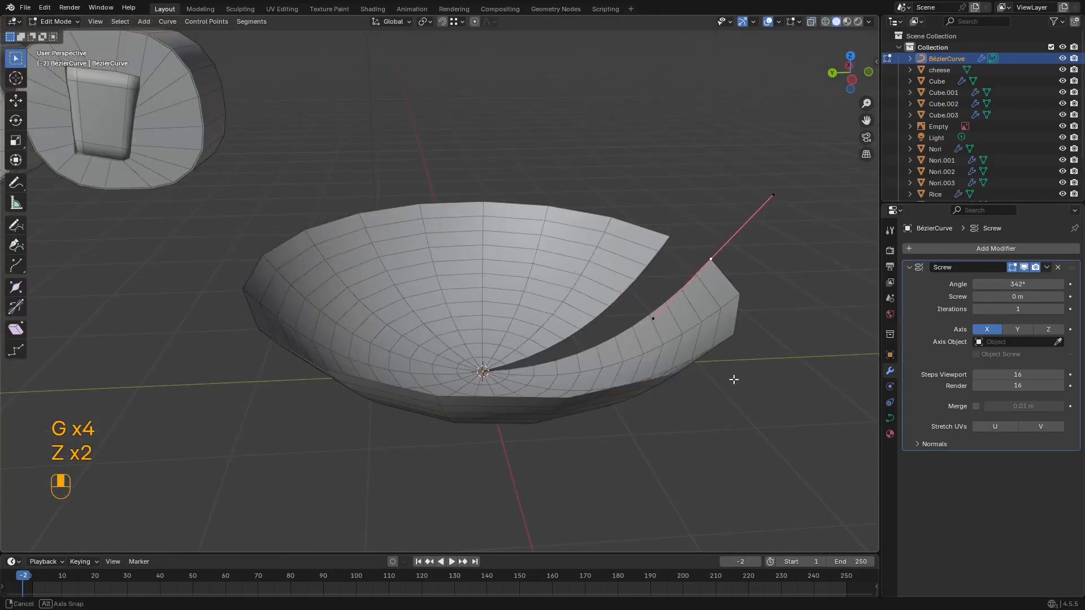
# Step: Set the Screw modifier's angle to 360° and return to Object Mode
pyautogui.moveTo(734, 380)
pyautogui.keyDown('alt'); pyautogui.mouseDown(button='middle')
pyautogui.moveTo(714, 356)
pyautogui.moveTo(724, 390)
pyautogui.mouseUp(button='middle'); pyautogui.keyUp('alt')
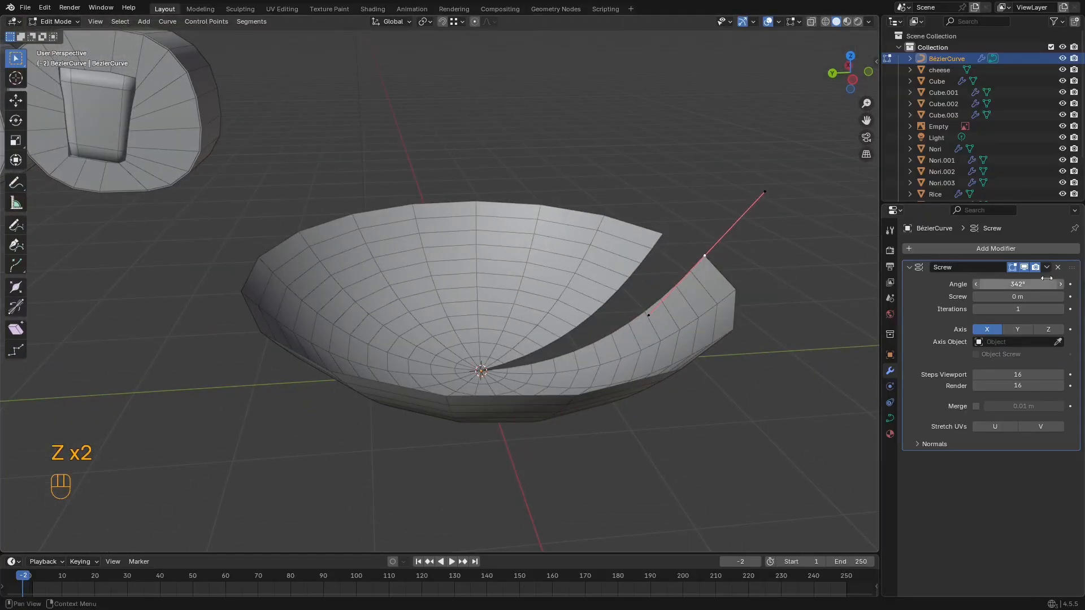
pyautogui.write('0')
pyautogui.press('Return')
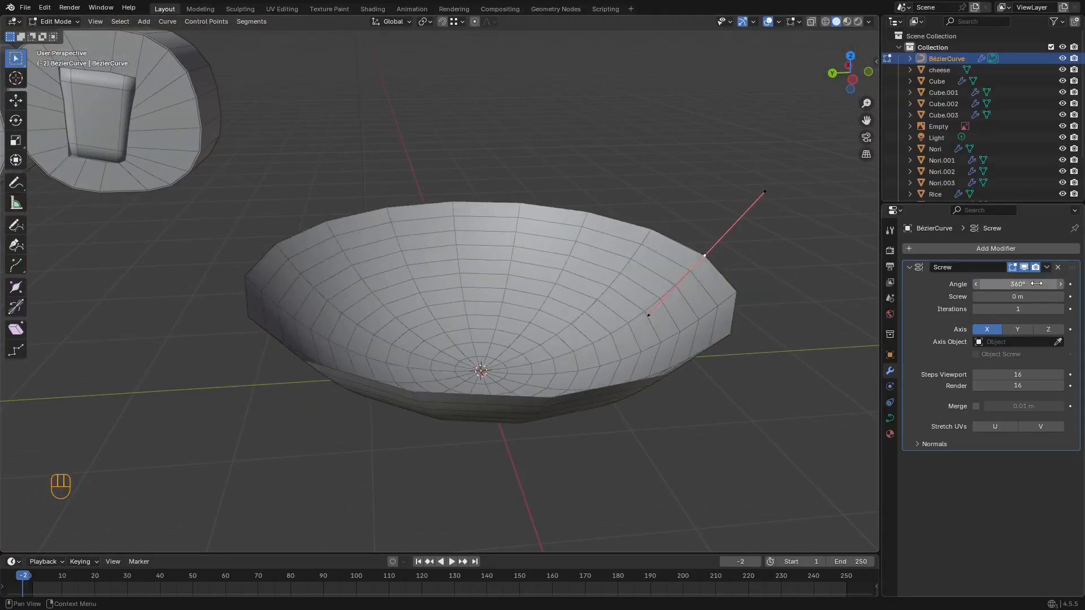
pyautogui.press('Tab')
pyautogui.scroll(-4, 582, 204)
pyautogui.hotkey('shift', 'alt', 'z')
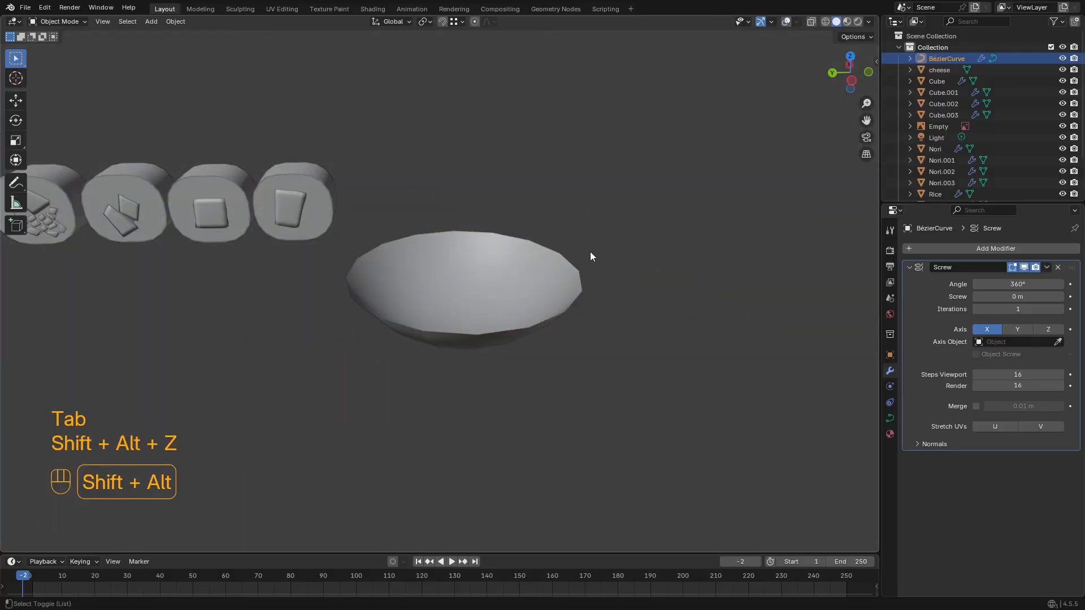
pyautogui.hotkey('shift', 'alt', 'z')
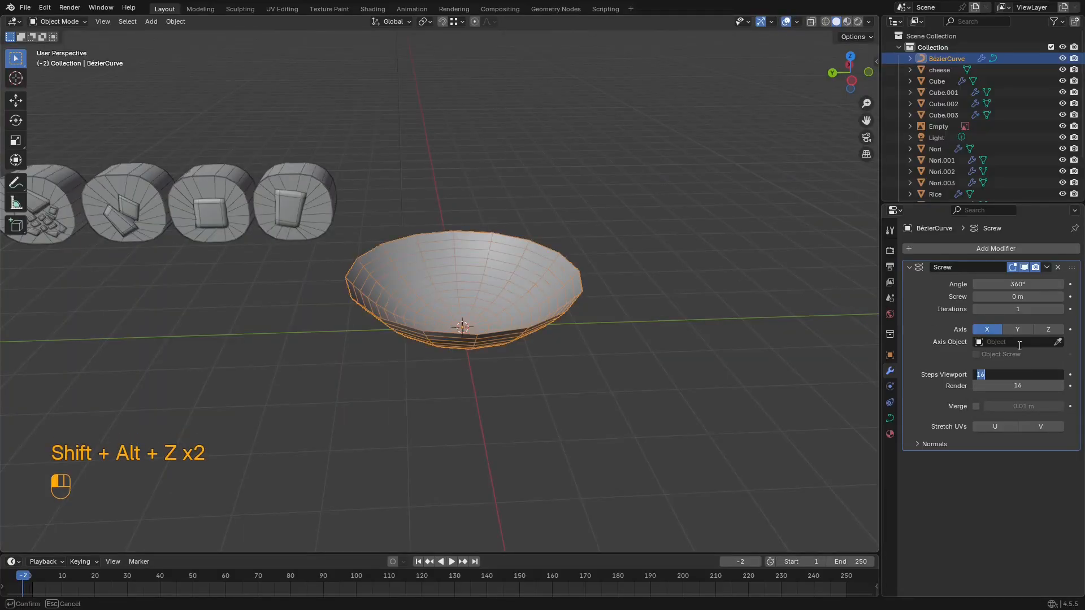
# Step: Set the Screw modifier's viewport and render steps to 24
pyautogui.click(1056, 372)
pyautogui.write('3')
pyautogui.press('BackSpace')
pyautogui.write('24')
pyautogui.press('Return')
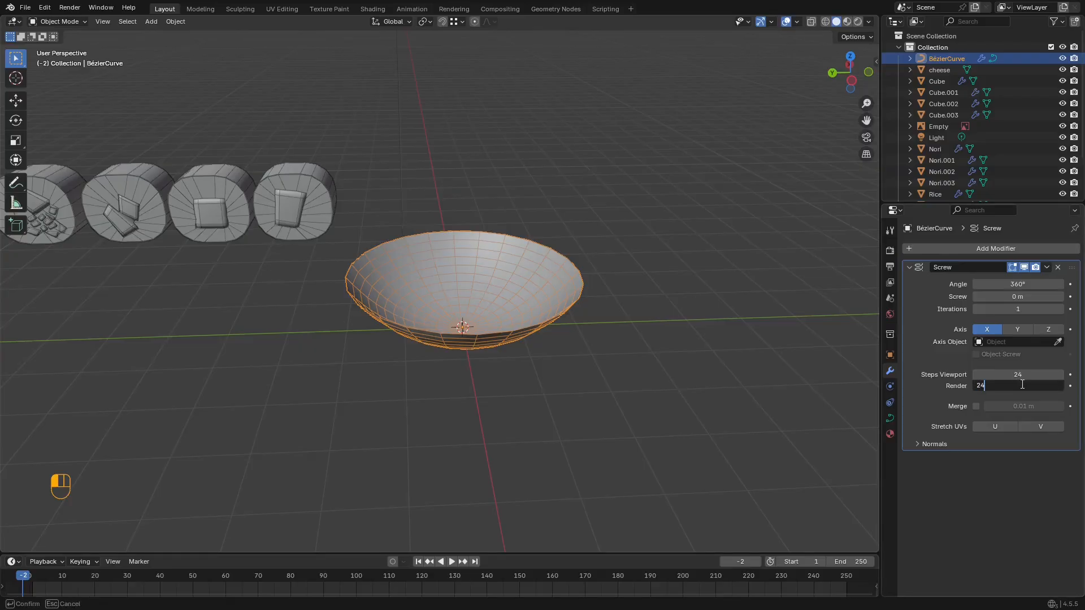
# Step: Examine the bowl's smoothness from several angles, with and without overlays
pyautogui.scroll(5, 476, 283)
pyautogui.moveTo(476, 283); pyautogui.dragTo(466, 292, button='middle')
pyautogui.hotkey('shift', 'alt', 'z')
pyautogui.hotkey('shift', 'alt', 'z')
pyautogui.scroll(-5, 463, 332)
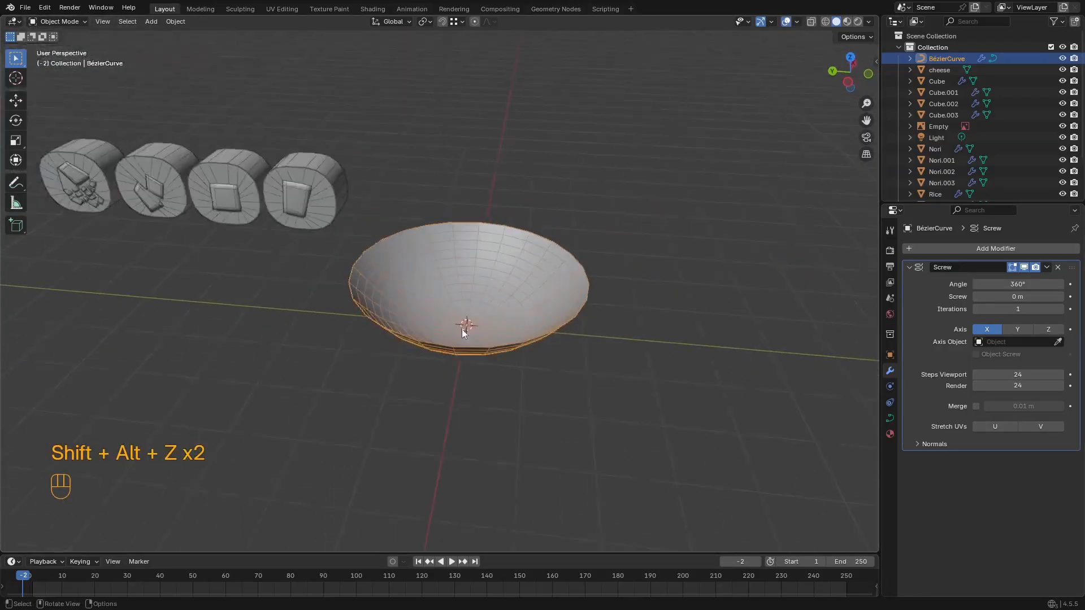
pyautogui.scroll(1, 481, 293)
pyautogui.moveTo(462, 332); pyautogui.dragTo(536, 320, button='middle')
pyautogui.scroll(3, 536, 320)
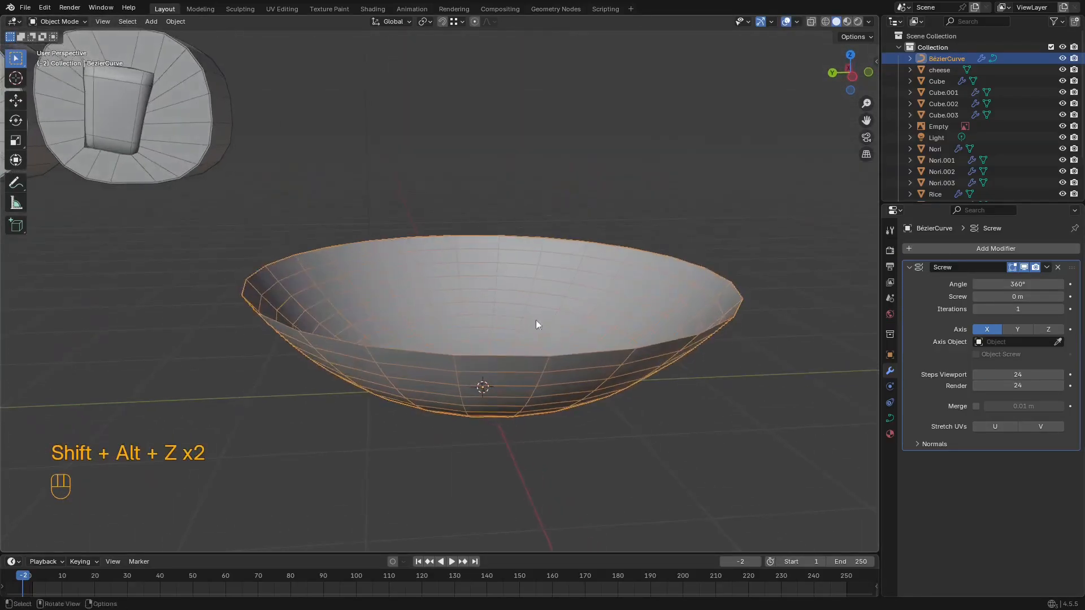
# Step: Add a Solidify modifier to the bowl and set its thickness to 0.082 m
pyautogui.click(1021, 249)
pyautogui.write('s')
pyautogui.click(864, 296)
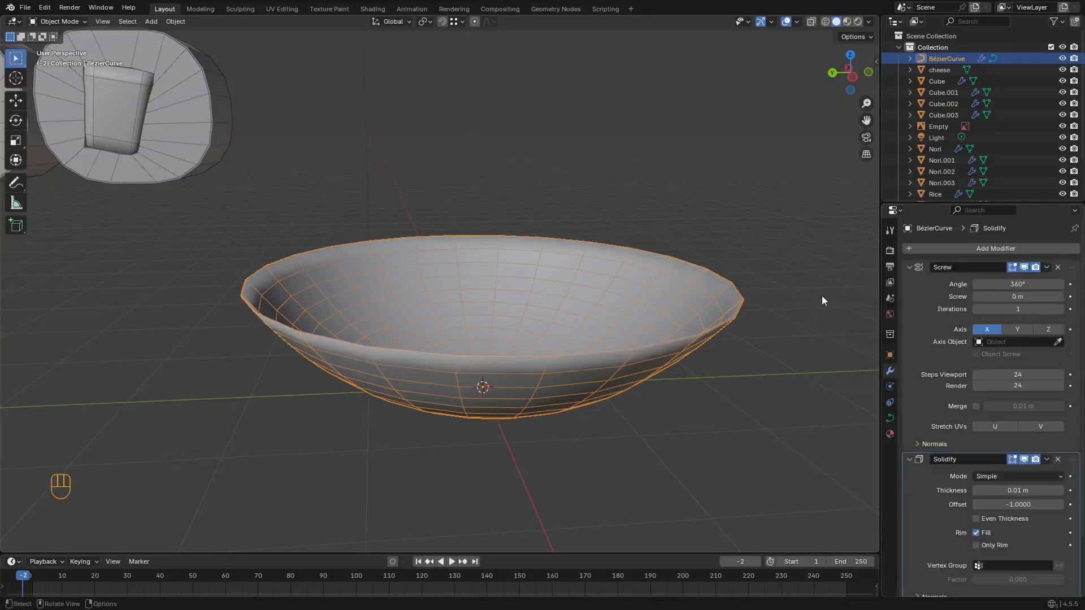
pyautogui.moveTo(509, 255); pyautogui.dragTo(727, 299, button='middle')
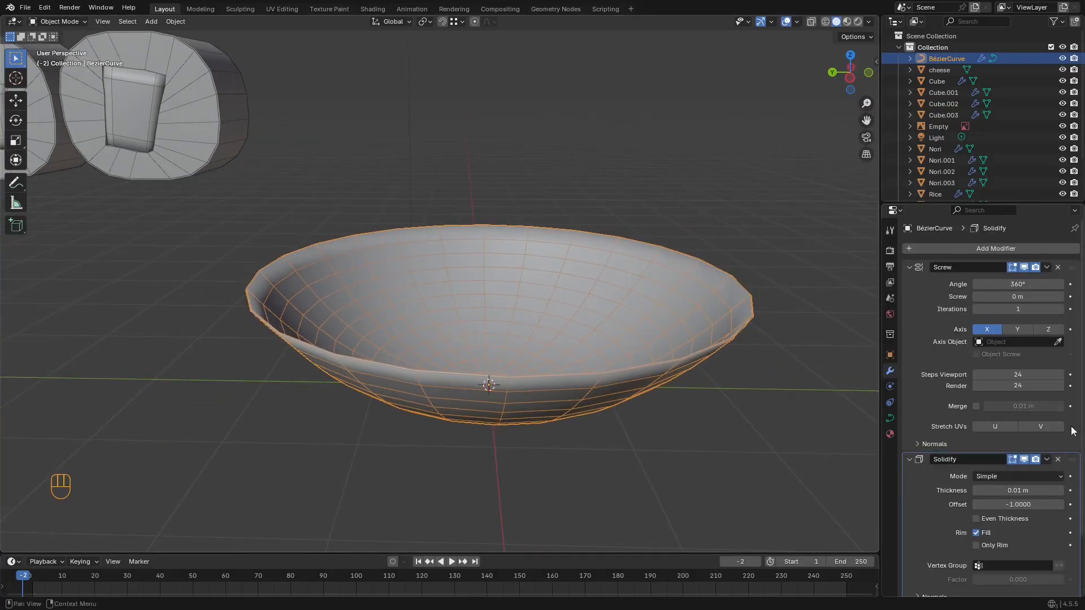
pyautogui.keyDown('shift'); pyautogui.moveTo(1004, 490); pyautogui.dragTo(1030, 489); pyautogui.keyUp('shift')
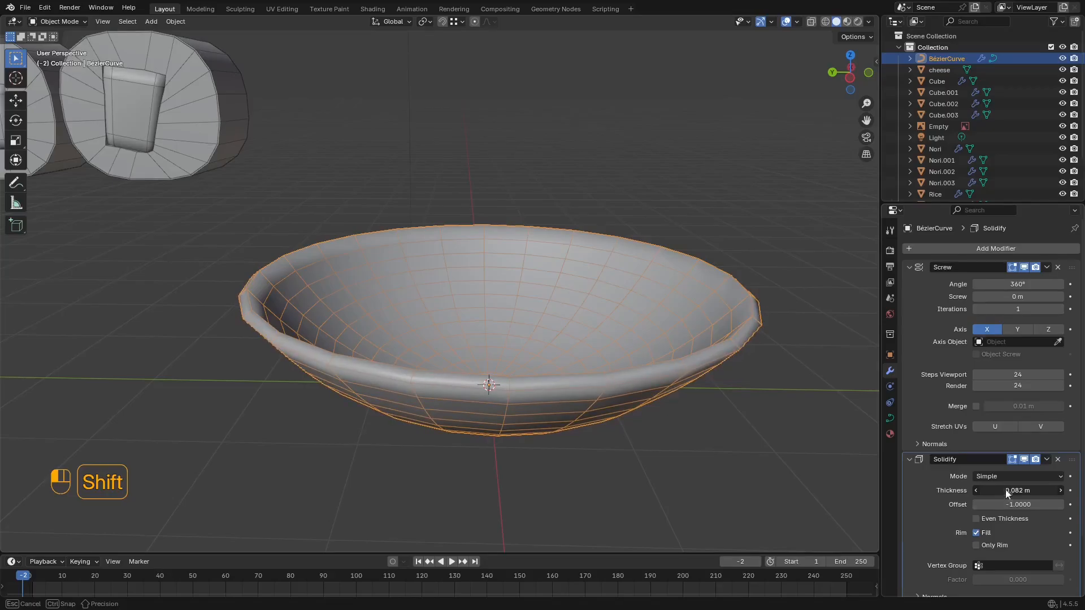
pyautogui.hotkey('shift', 'alt', 'z')
pyautogui.scroll(-6, 517, 270)
pyautogui.hotkey('shift', 'alt', 'z')
pyautogui.keyDown('alt'); pyautogui.moveTo(520, 270); pyautogui.dragTo(528, 255, button='middle'); pyautogui.keyUp('alt')
pyautogui.hotkey('shift', 'alt', 'z')
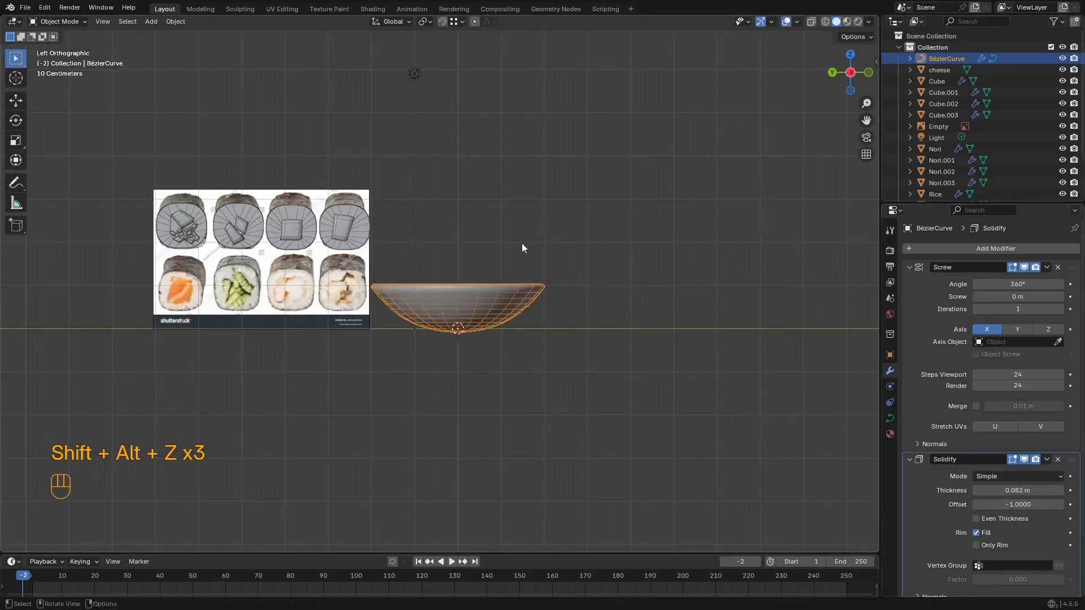
# Step: Scale the bowl down in the left view, judging its size against the sushi rolls
pyautogui.press('z')
pyautogui.scroll(2, 620, 382)
pyautogui.press('s')
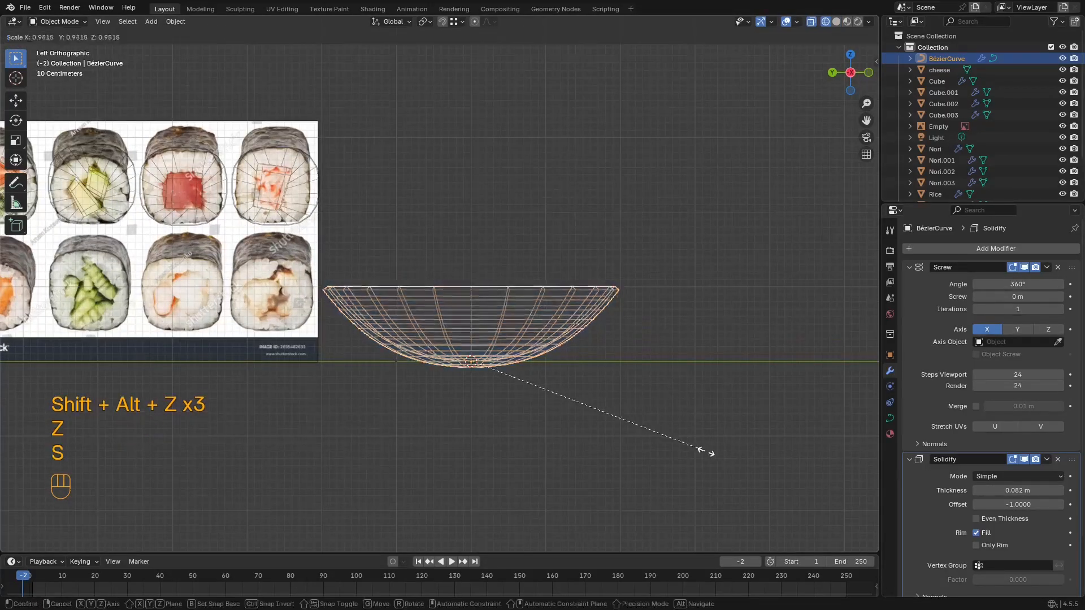
pyautogui.click(568, 398)
pyautogui.press('z')
pyautogui.moveTo(652, 340); pyautogui.dragTo(647, 286, button='middle')
pyautogui.press('s')
pyautogui.click(670, 412)
pyautogui.press('s')
pyautogui.click(607, 363)
# Step: Lower the bowl curve's rim point along Z by about 0.27 m to make the bowl shallower
pyautogui.scroll(2, 606, 286)
pyautogui.press('Tab')
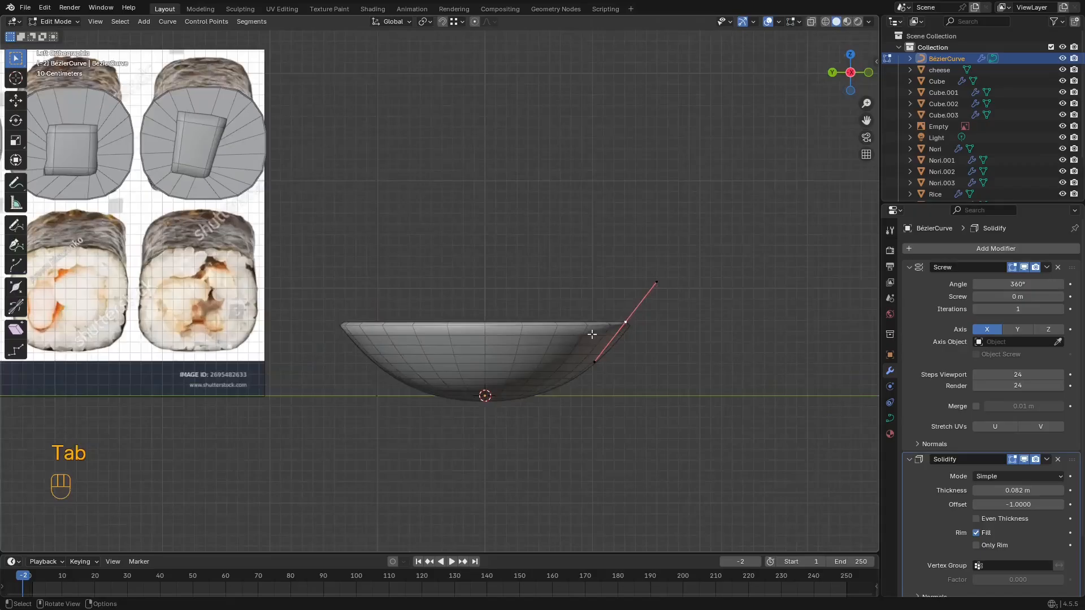
pyautogui.press('g')
pyautogui.press('z')
pyautogui.click(706, 359)
pyautogui.press('z')
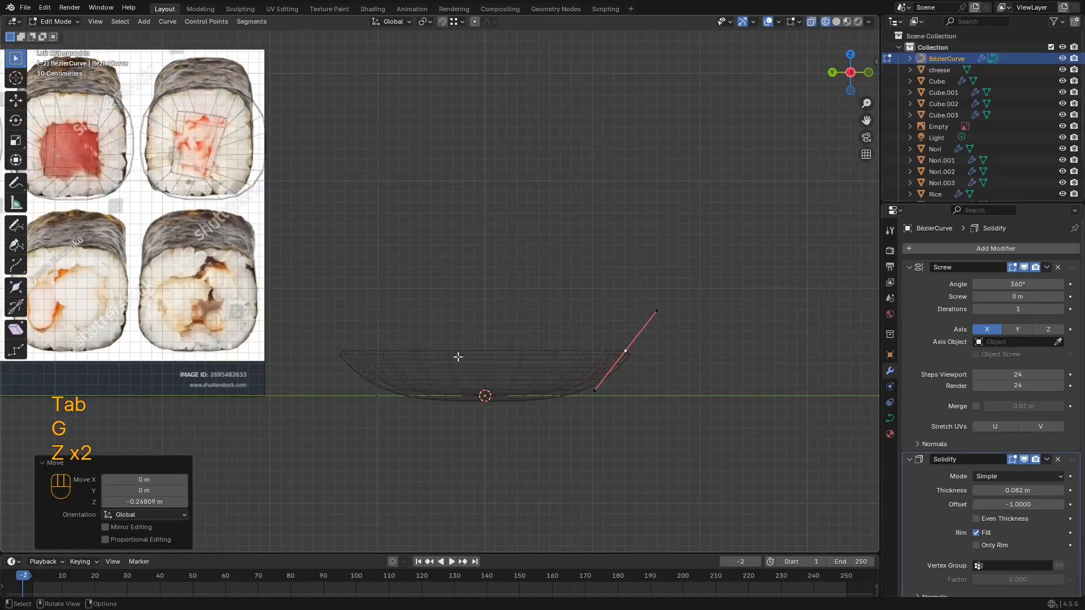
pyautogui.moveTo(457, 356); pyautogui.dragTo(465, 377, button='middle')
pyautogui.press('z')
pyautogui.moveTo(544, 373); pyautogui.dragTo(486, 370, button='middle')
pyautogui.press('Tab')
# Step: Enable Merge at 0.01 m in the bowl's Screw modifier to join the vertices at its centre
pyautogui.scroll(-4, 486, 370)
pyautogui.hotkey('shift', 'alt', 'z')
pyautogui.moveTo(492, 331); pyautogui.dragTo(472, 319, button='middle')
pyautogui.scroll(2, 502, 377)
pyautogui.hotkey('shift', 'alt', 'z')
pyautogui.scroll(7, 465, 311)
pyautogui.scroll(5, 464, 314)
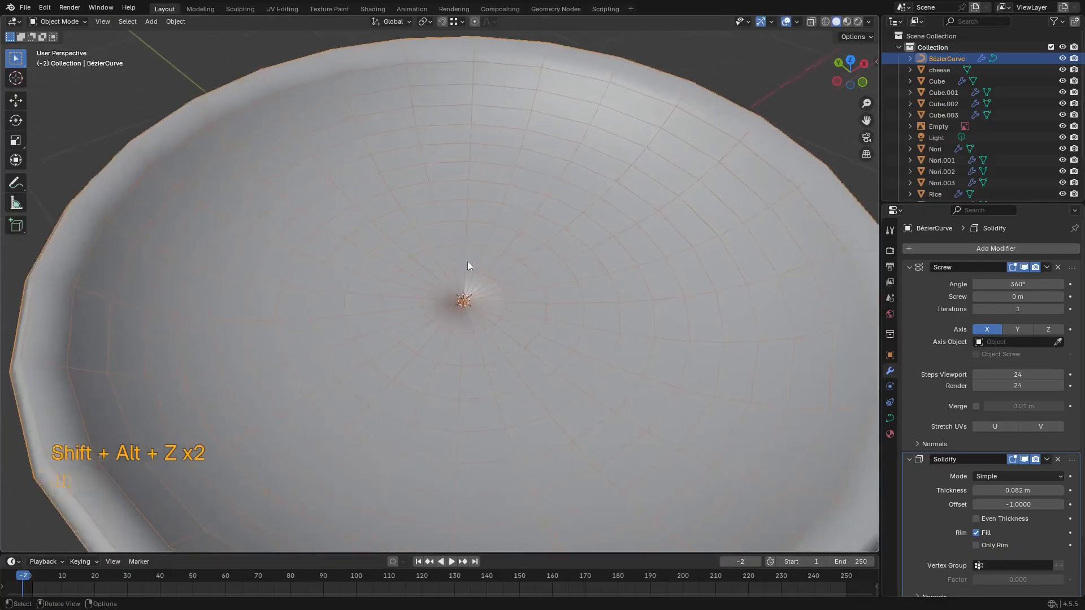
pyautogui.click(976, 406)
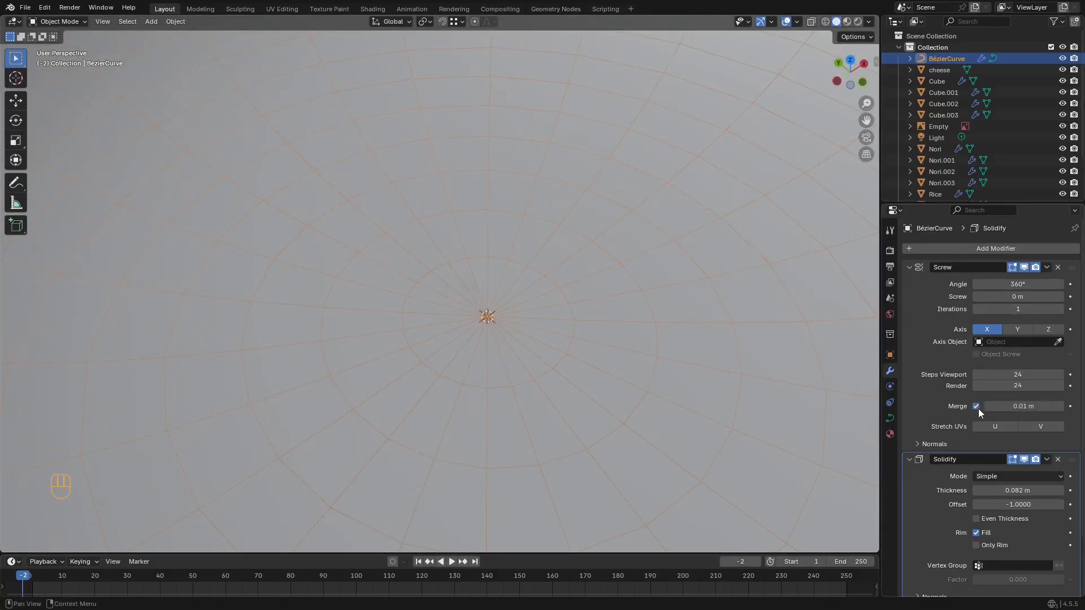
pyautogui.scroll(-1, 507, 289)
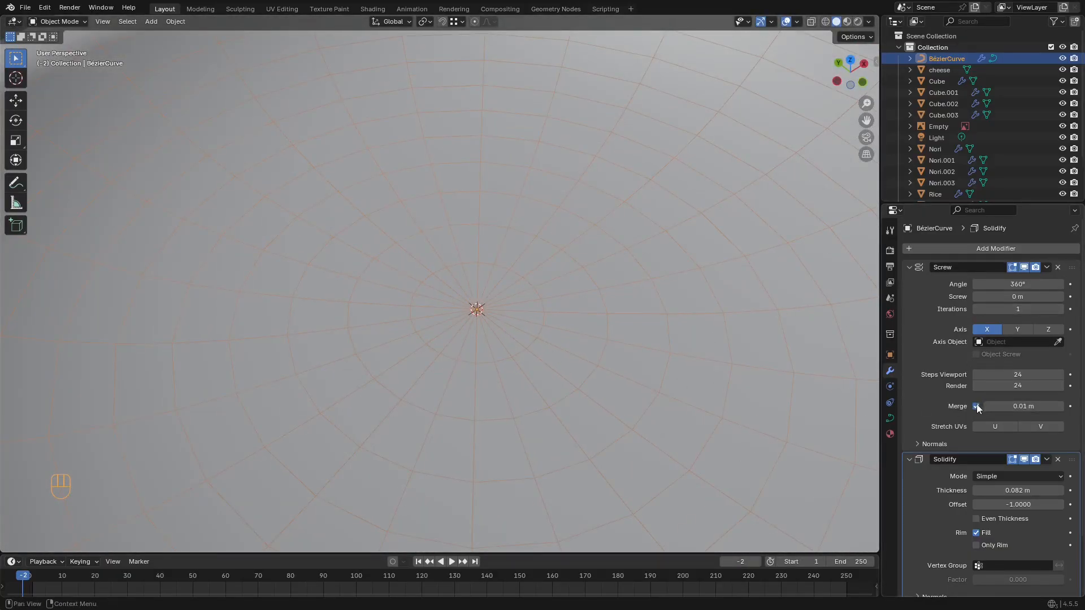
# Step: Examine the bowl's interior and rim from several angles, with and without overlays
pyautogui.scroll(-3, 717, 345)
pyautogui.moveTo(673, 325)
pyautogui.mouseDown(button='middle')
pyautogui.moveTo(684, 306)
pyautogui.moveTo(625, 300)
pyautogui.moveTo(702, 220)
pyautogui.moveTo(663, 337)
pyautogui.moveTo(511, 273)
pyautogui.moveTo(672, 335)
pyautogui.mouseUp(button='middle')
pyautogui.scroll(-3, 684, 306)
pyautogui.hotkey('shift', 'alt', 'z')
pyautogui.hotkey('shift', 'alt', 'z')
pyautogui.moveTo(640, 408); pyautogui.dragTo(568, 262, button='middle')
pyautogui.scroll(5, 566, 257)
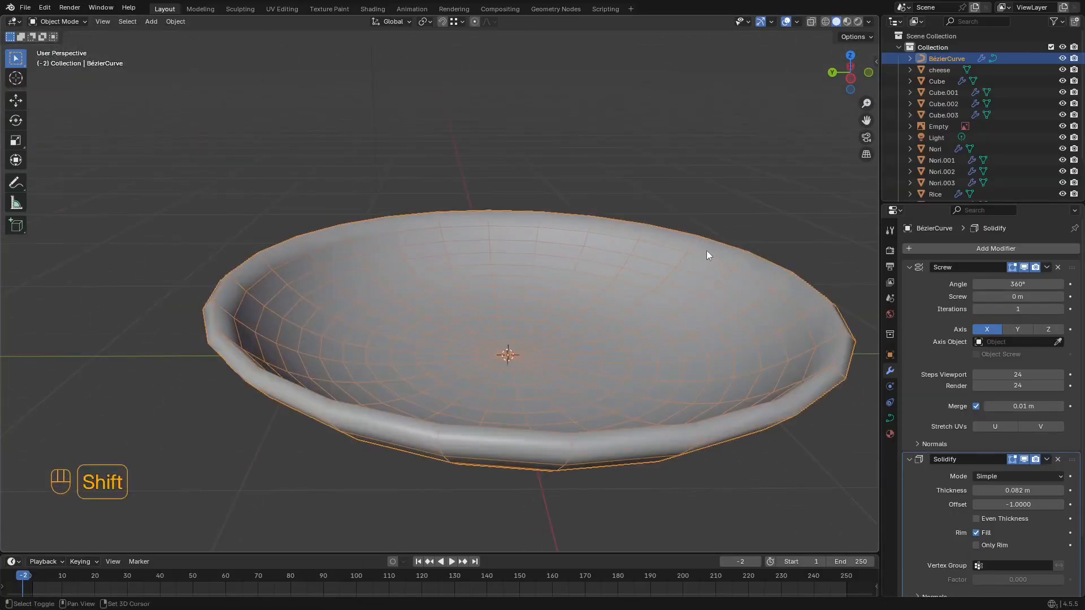
pyautogui.scroll(-3, 656, 274)
# Step: Raise the curve's rim point slightly along Z to deepen the bowl
pyautogui.press('Tab')
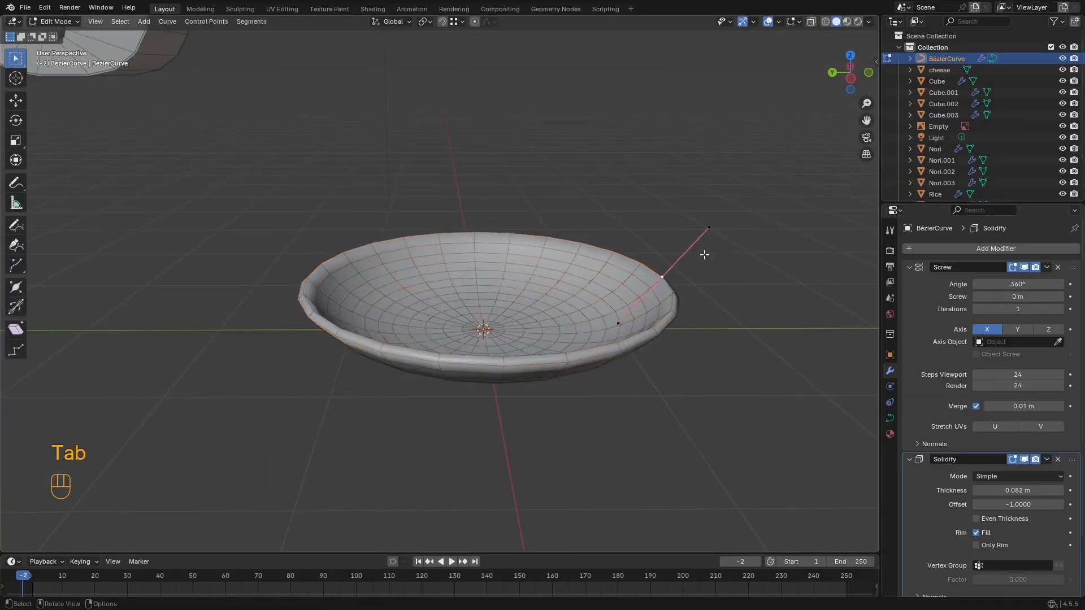
pyautogui.moveTo(695, 268); pyautogui.dragTo(625, 332, button='middle')
pyautogui.press('g')
pyautogui.press('z')
pyautogui.click(724, 265)
pyautogui.press('Tab')
pyautogui.scroll(2, 571, 315)
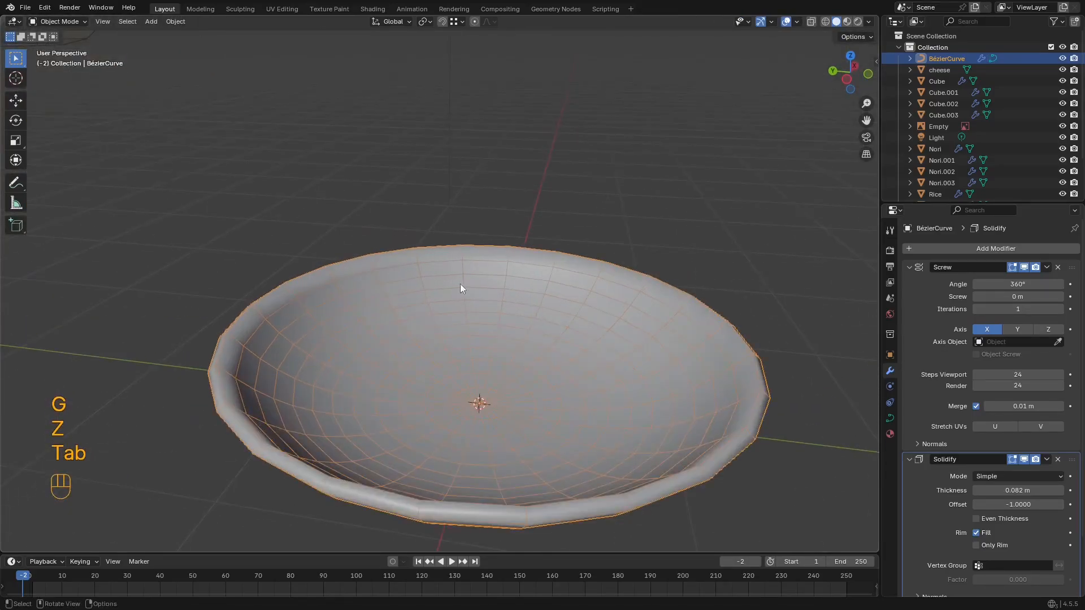
pyautogui.keyDown('shift'); pyautogui.moveTo(548, 297); pyautogui.dragTo(531, 261, button='middle'); pyautogui.keyUp('shift')
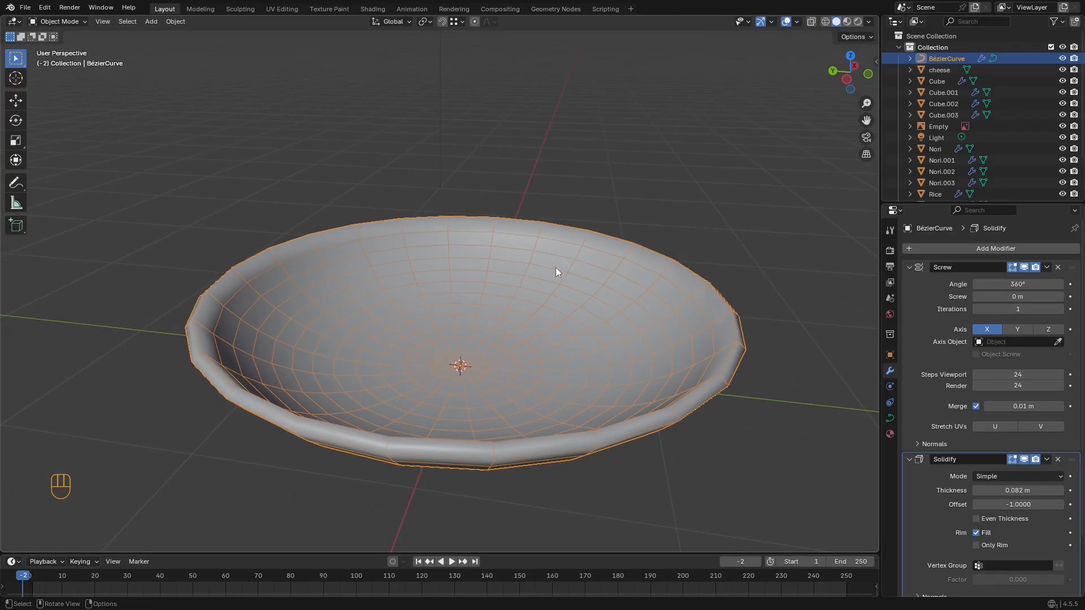
# Step: Duplicate the bowl in place and convert the copy to a mesh
pyautogui.hotkey('shift', 'd')
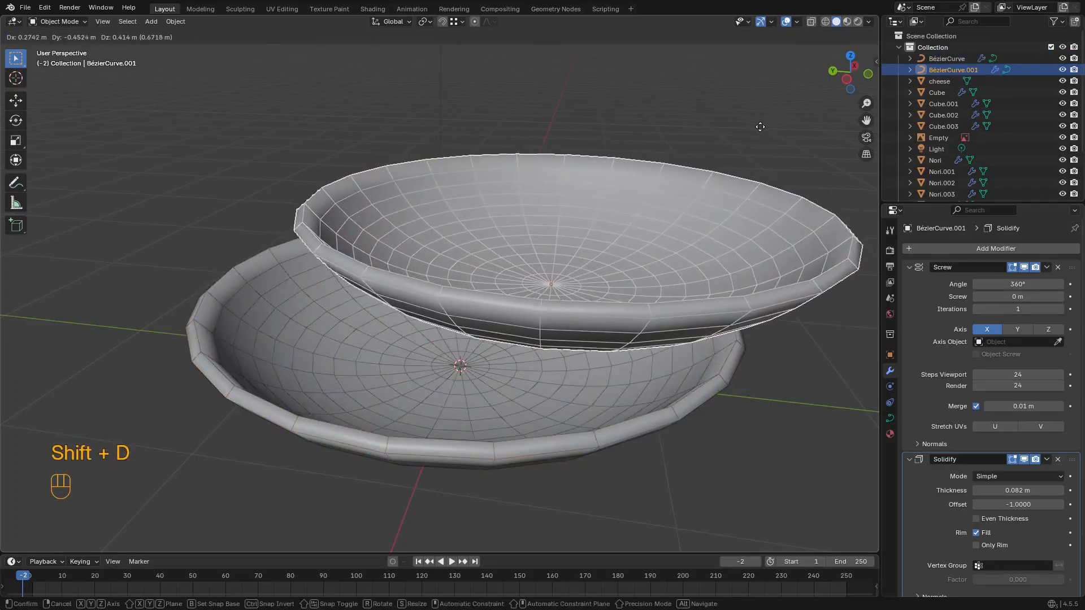
pyautogui.rightClick(685, 113)
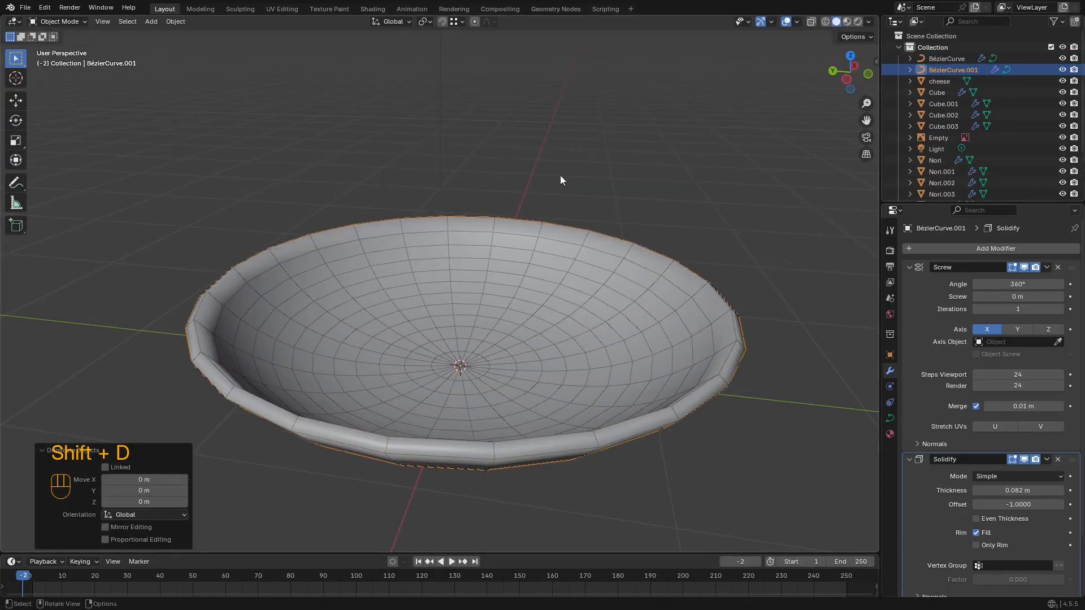
pyautogui.rightClick(680, 218)
pyautogui.moveTo(688, 243)
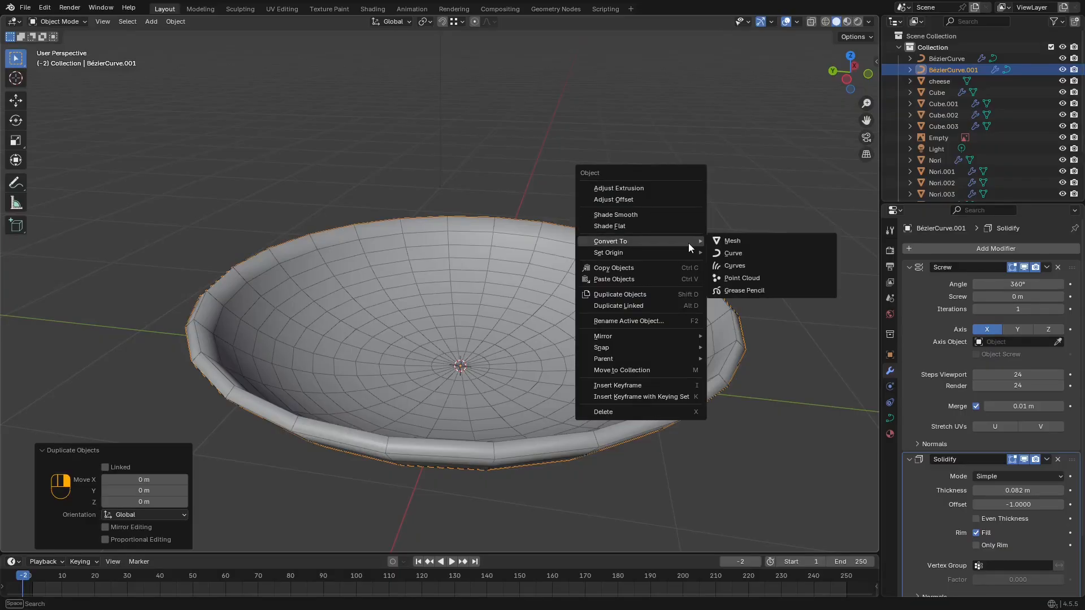
pyautogui.click(734, 243)
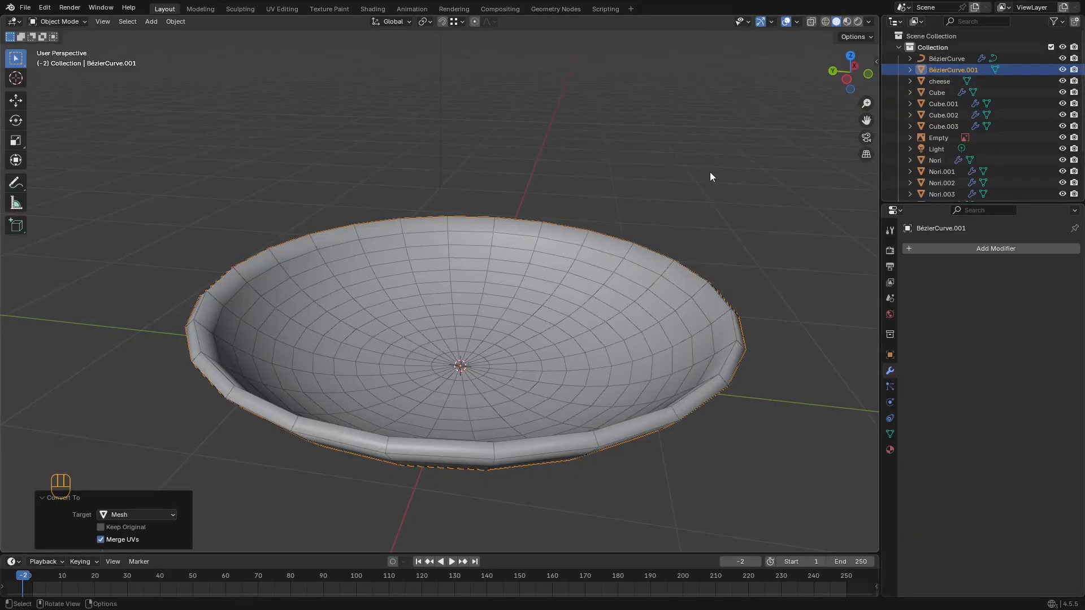
# Step: Rename the original curve bowl as Plate
pyautogui.scroll(-4, 710, 171)
pyautogui.doubleClick(949, 59)
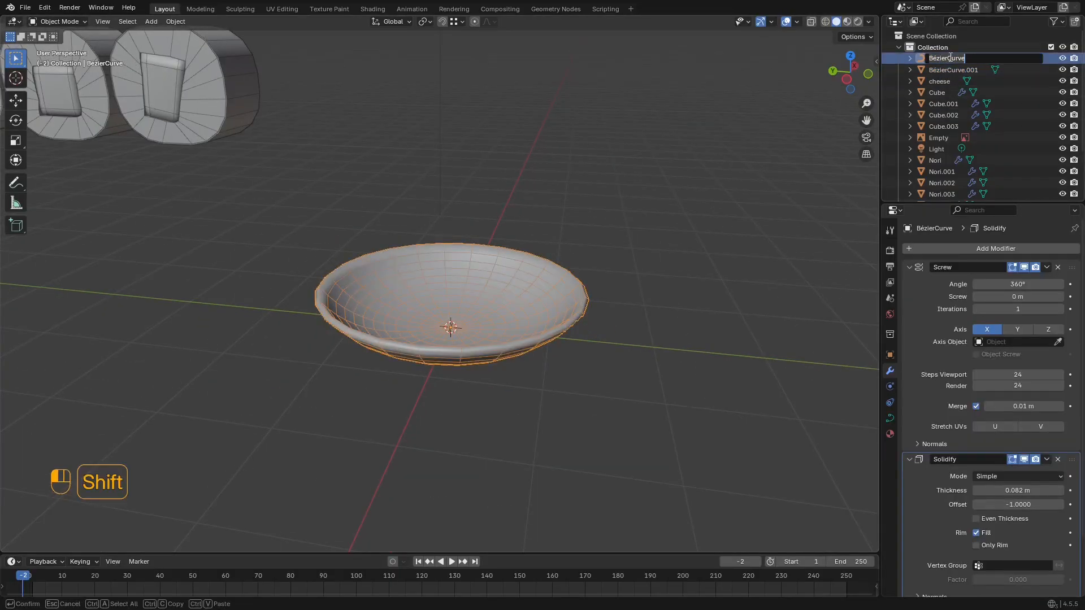
pyautogui.write('Plate')
pyautogui.press('Return')
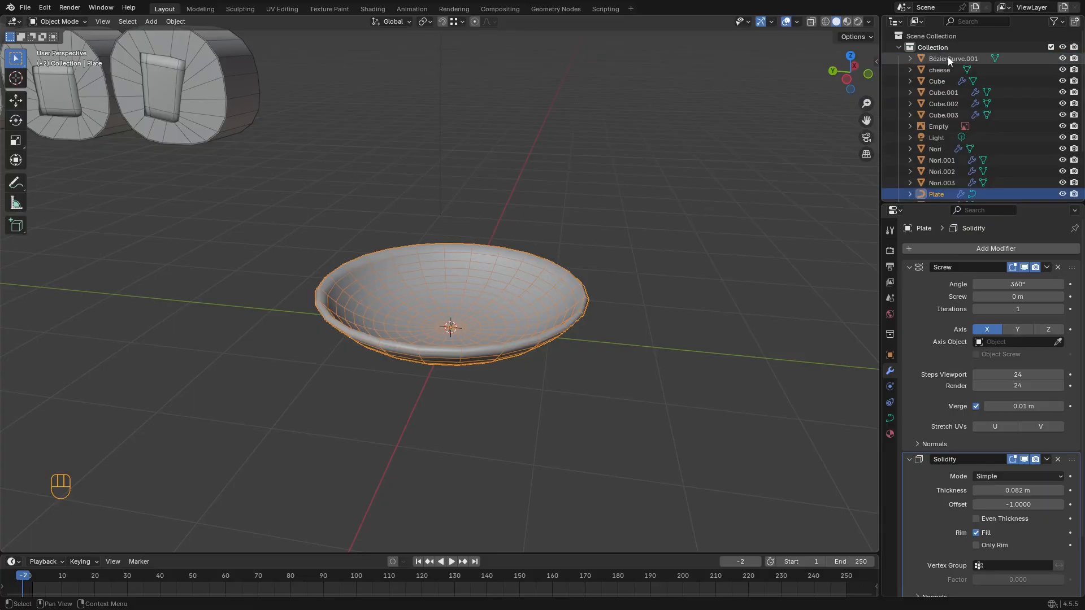
# Step: Rename the mesh copy of the bowl as sauce
pyautogui.click(950, 59)
pyautogui.doubleClick(951, 58)
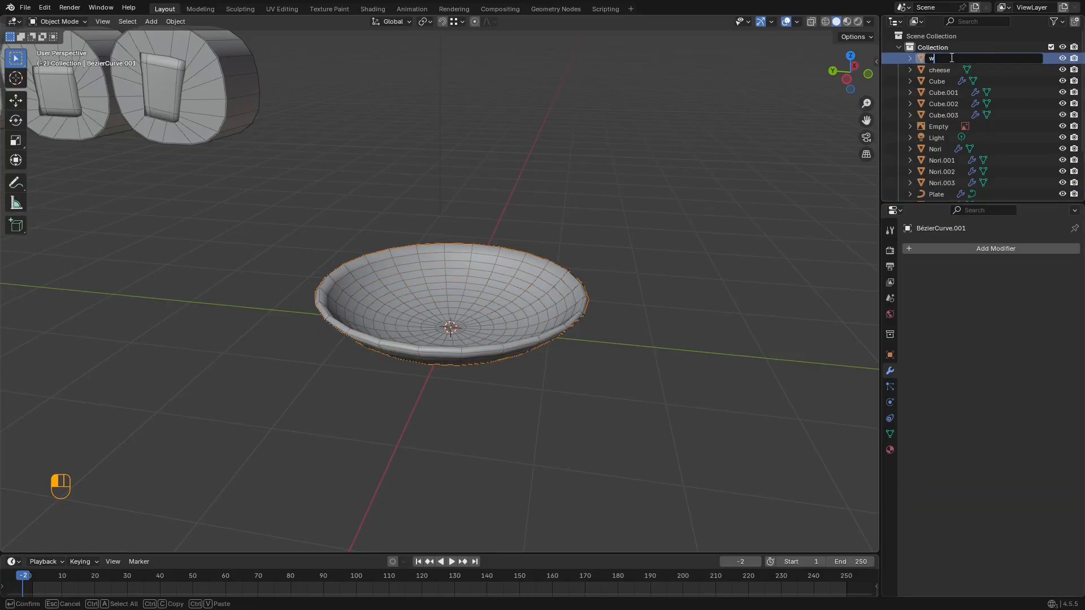
pyautogui.write('sauc')
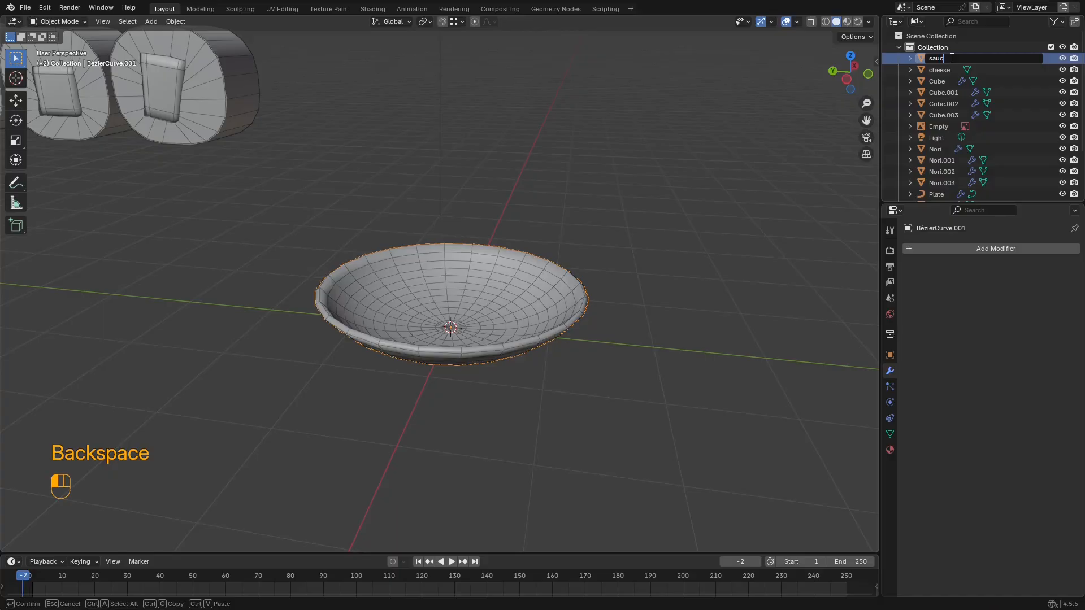
pyautogui.write('e')
pyautogui.press('Return')
# Step: Select the ring of faces around the inner centre of the sauce mesh in face select mode
pyautogui.press('KP_Divide')
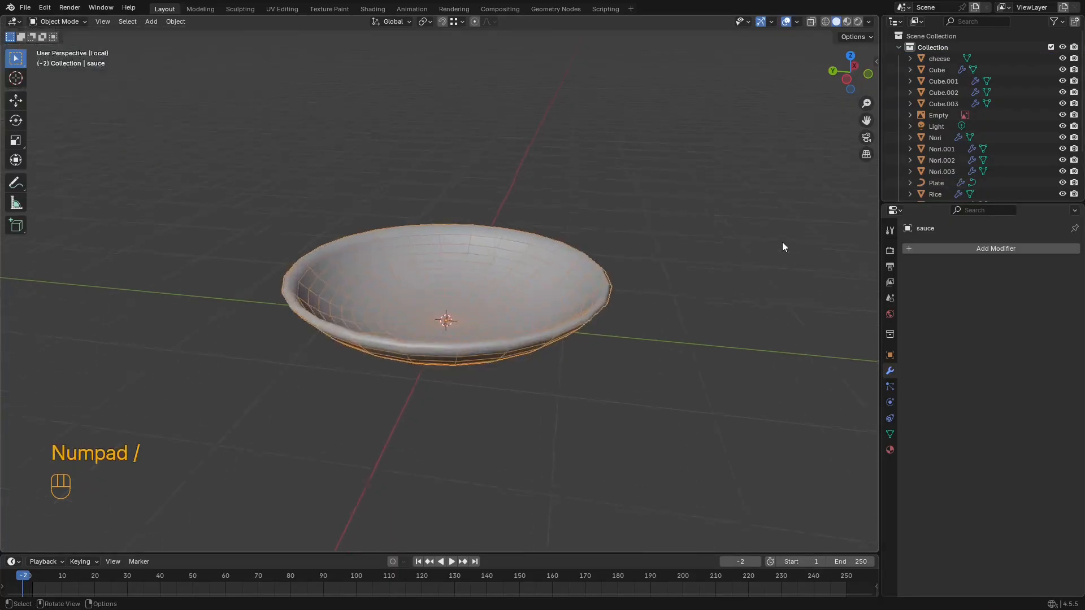
pyautogui.press('KP_Divide')
pyautogui.press('Tab')
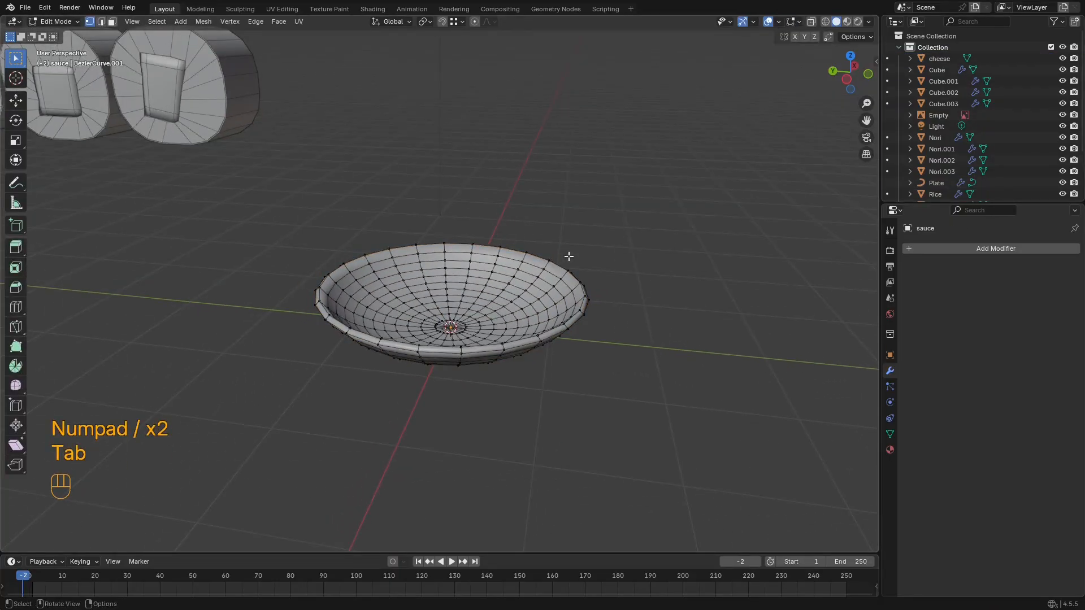
pyautogui.scroll(4, 569, 257)
pyautogui.moveTo(473, 187); pyautogui.dragTo(485, 251, button='middle')
pyautogui.press('3')
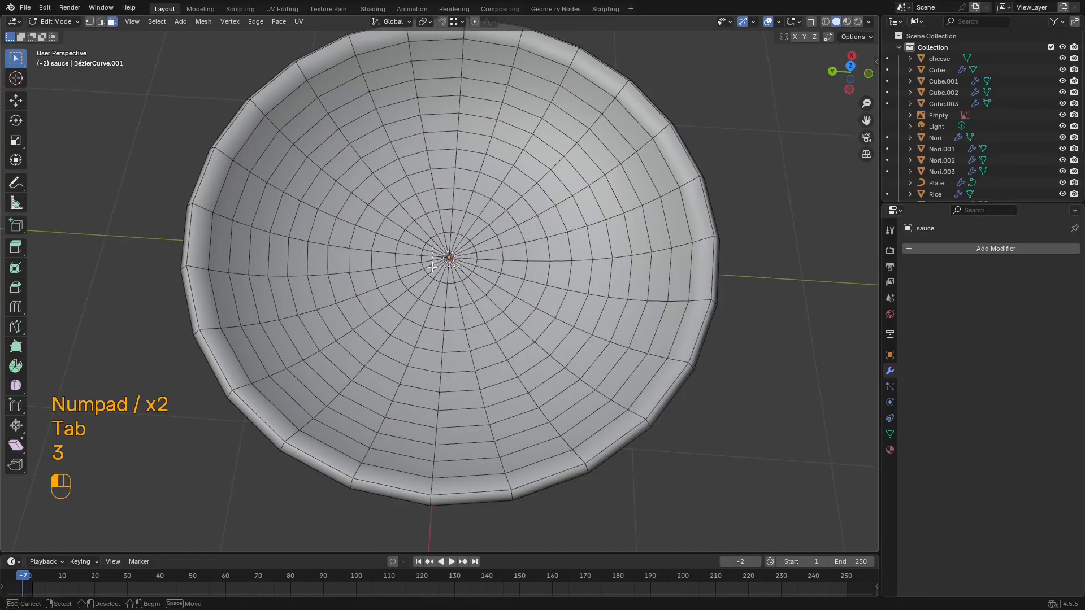
pyautogui.moveTo(432, 267); pyautogui.dragTo(432, 266)
pyautogui.moveTo(432, 267); pyautogui.dragTo(438, 232, button='middle')
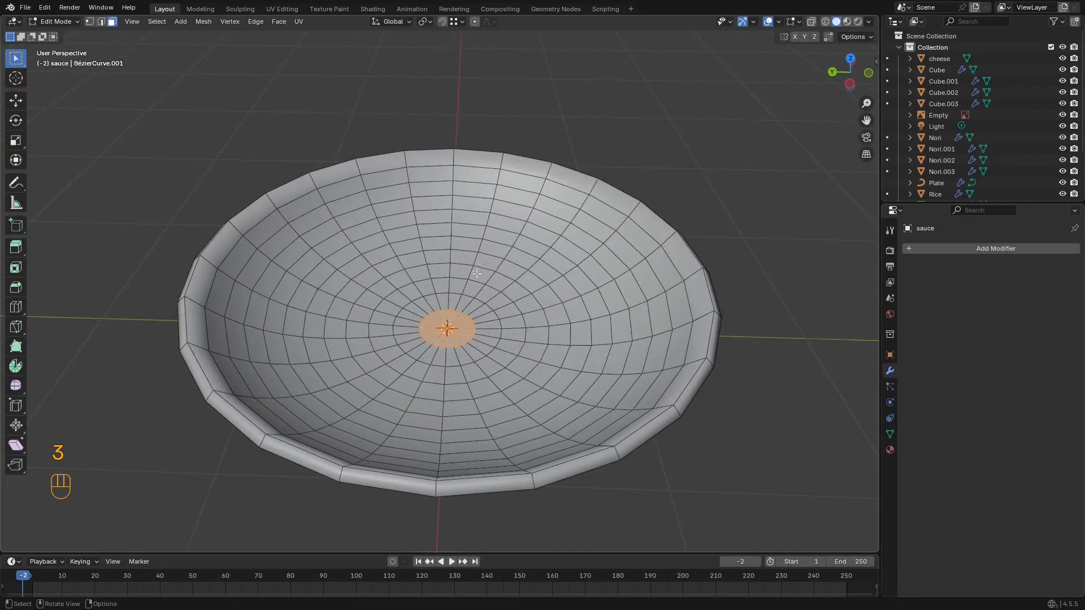
# Step: Grow the face selection nine times so it covers the bowl's inner surface up to just below the rim
pyautogui.scroll(4, 476, 274)
pyautogui.scroll(-5, 425, 305)
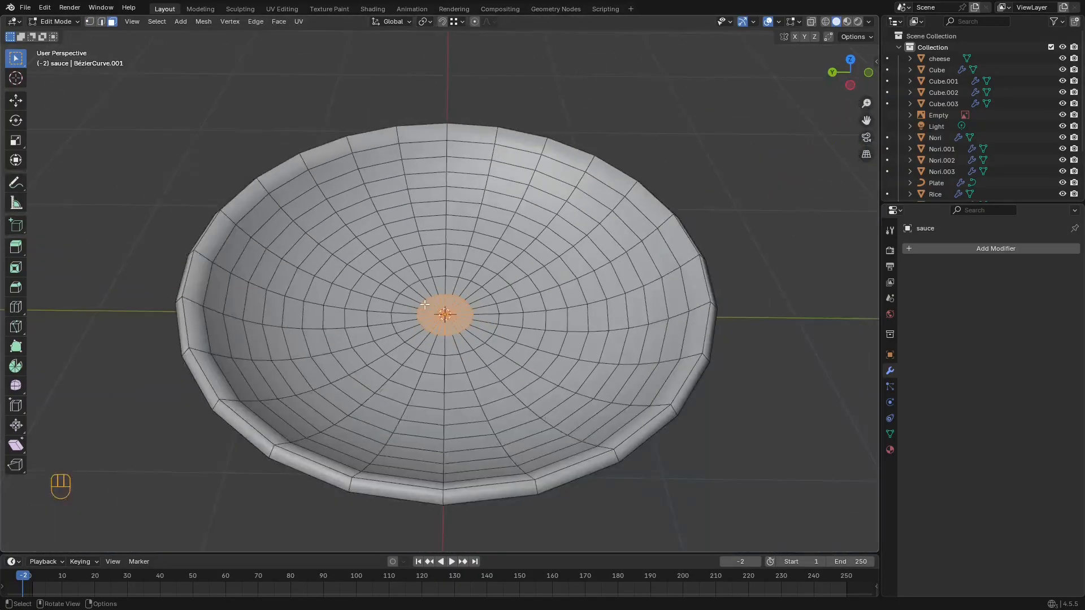
pyautogui.press('ctrl')
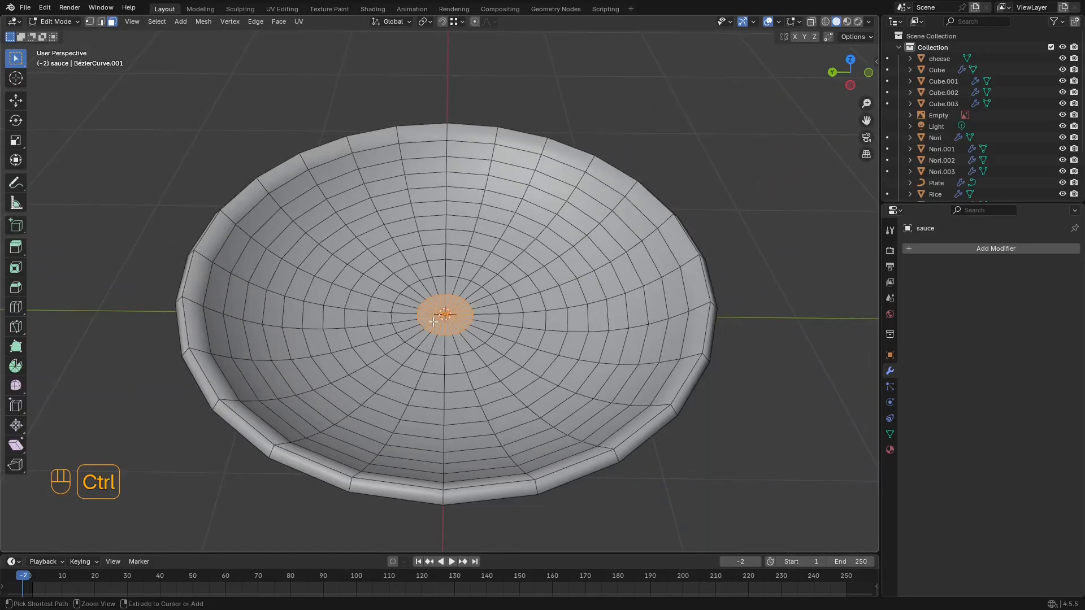
pyautogui.press('ctrl+KP_Add')
pyautogui.press('ctrl+KP_Add')
pyautogui.press('ctrl+KP_Add')
pyautogui.press('ctrl+KP_Add')
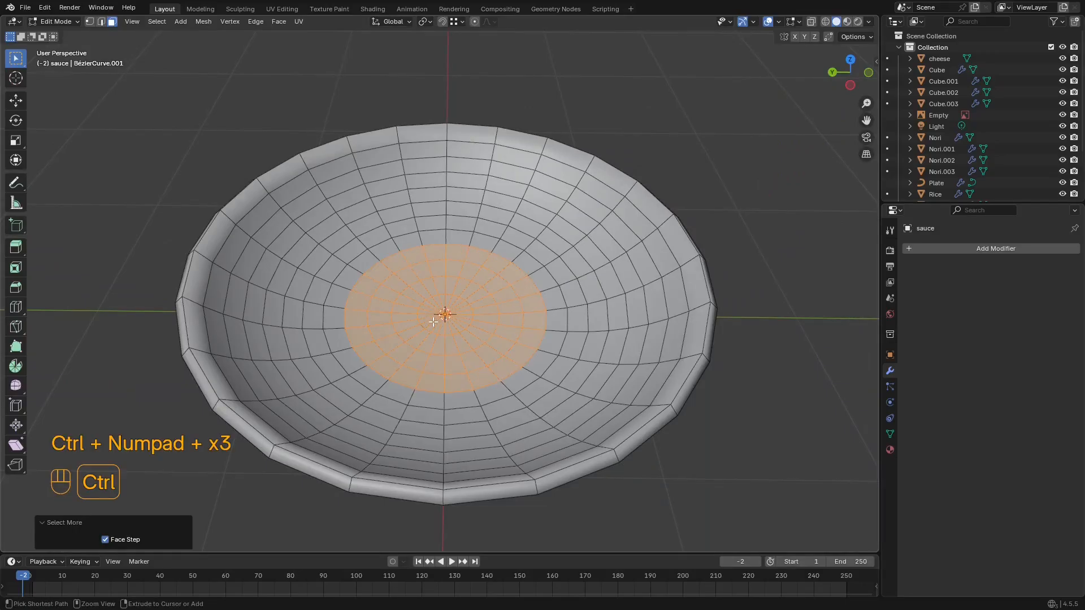
pyautogui.press('ctrl+KP_Add')
pyautogui.press('ctrl+KP_Add')
pyautogui.press('ctrl+KP_Add')
pyautogui.press('ctrl+KP_Add')
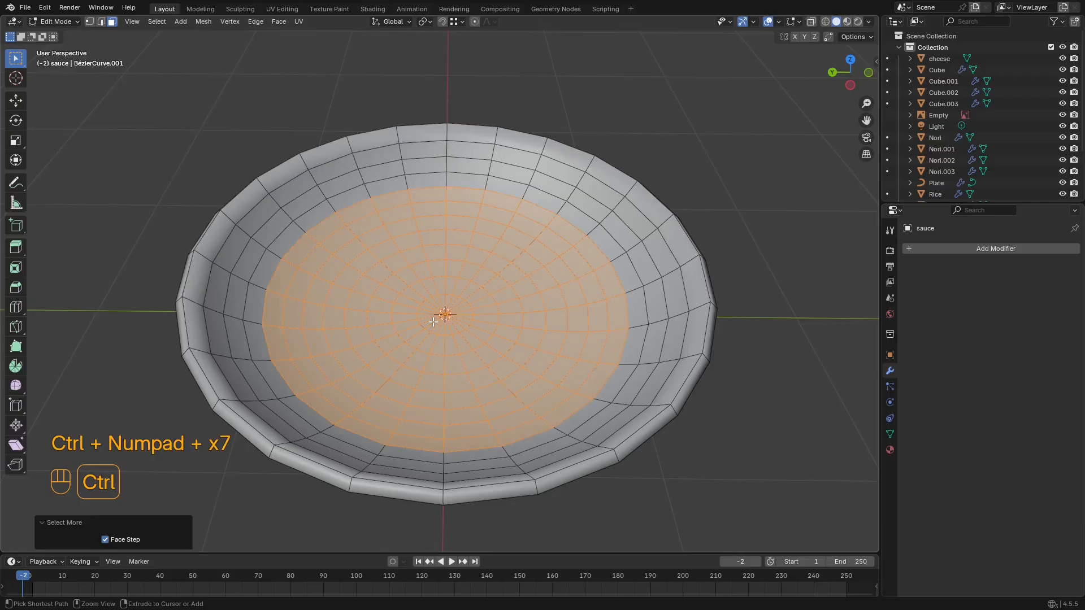
pyautogui.moveTo(522, 336); pyautogui.dragTo(480, 239, button='middle')
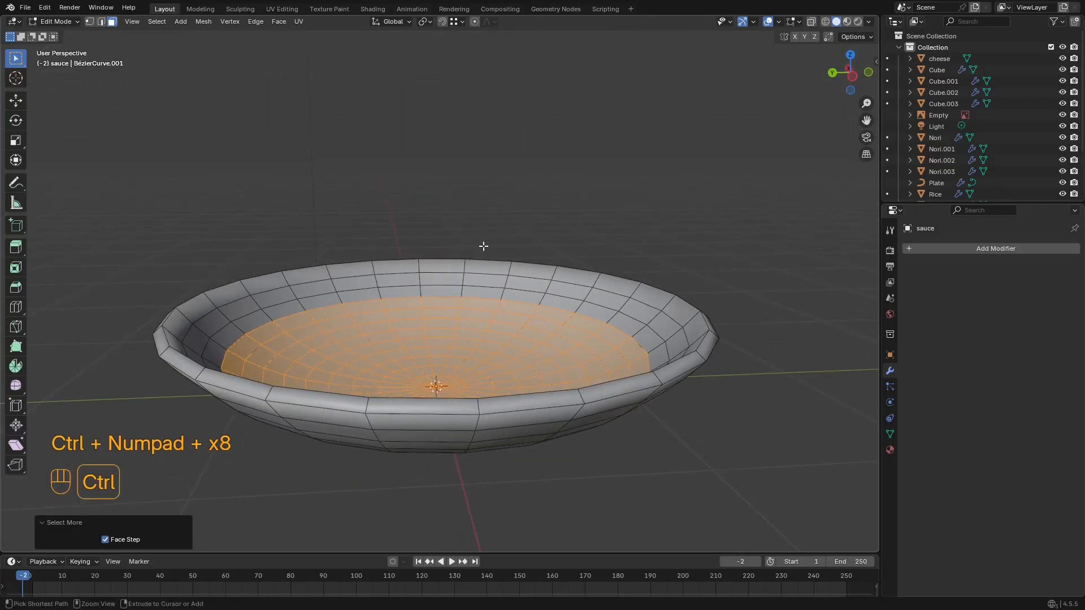
pyautogui.press('ctrl+KP_Add')
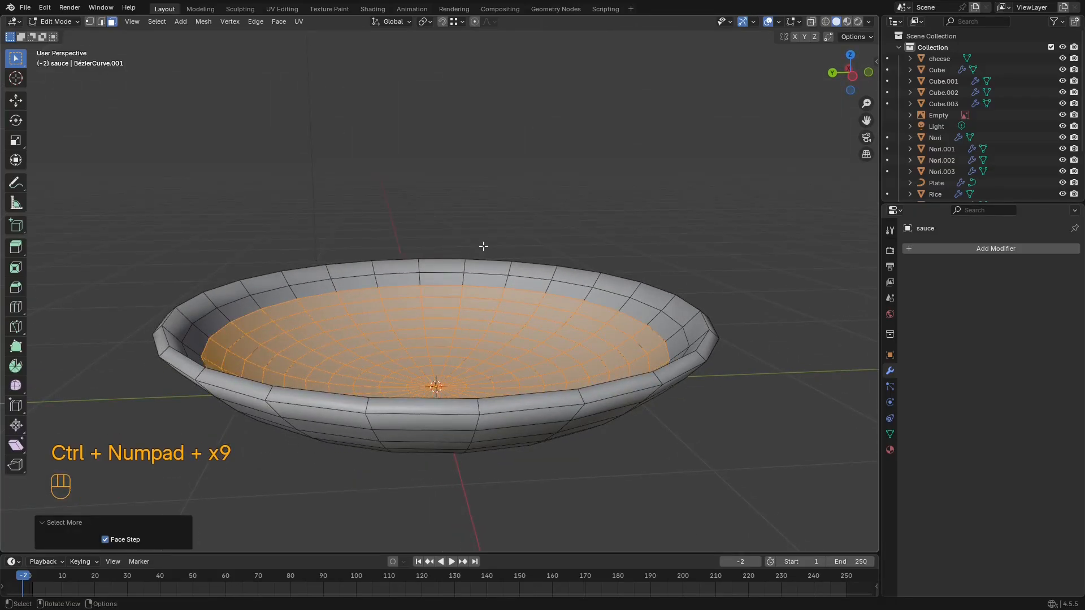
# Step: Invert the selection and delete the rim and outer faces, keeping only the sauce's inner surface
pyautogui.moveTo(496, 239); pyautogui.dragTo(500, 261, button='middle')
pyautogui.scroll(-2, 586, 221)
pyautogui.moveTo(586, 221)
pyautogui.mouseDown(button='middle')
pyautogui.moveTo(581, 155)
pyautogui.moveTo(567, 229)
pyautogui.mouseUp(button='middle')
pyautogui.hotkey('ctrl', 'i')
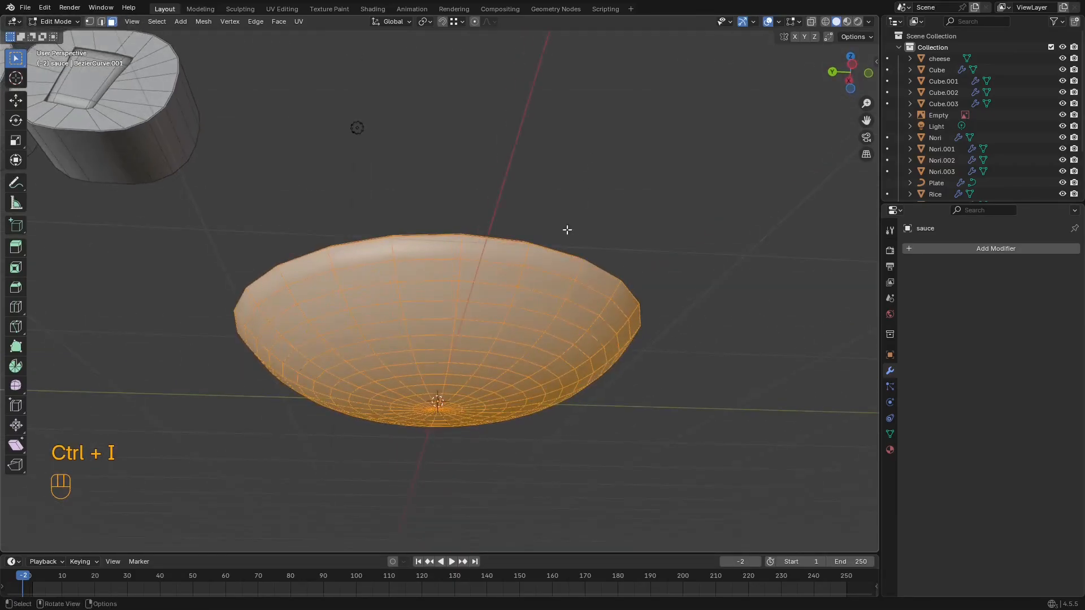
pyautogui.moveTo(464, 295); pyautogui.dragTo(615, 235, button='middle')
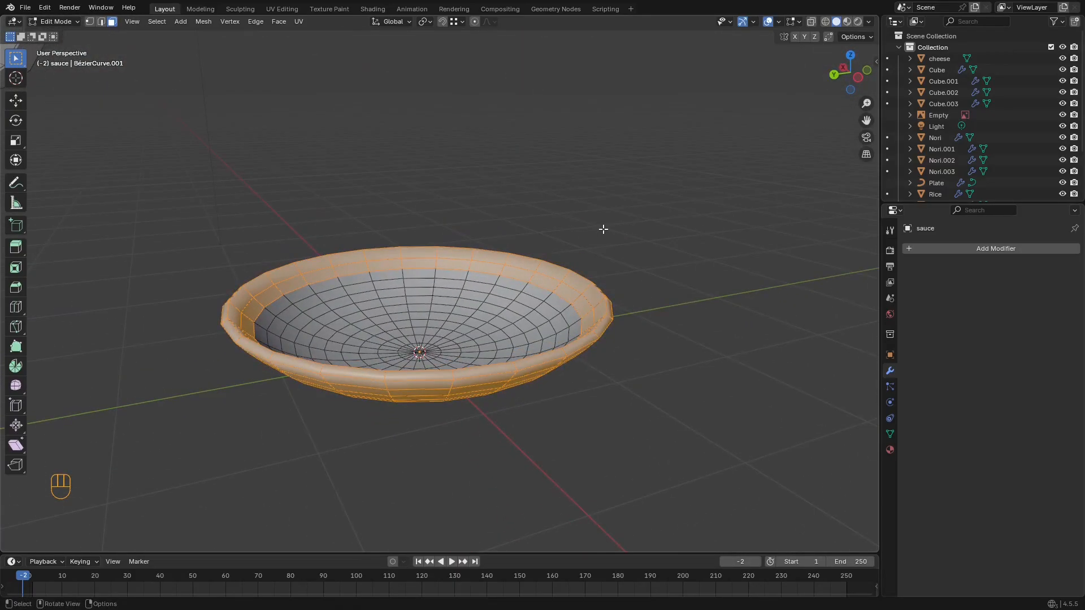
pyautogui.press('x')
pyautogui.click(592, 252)
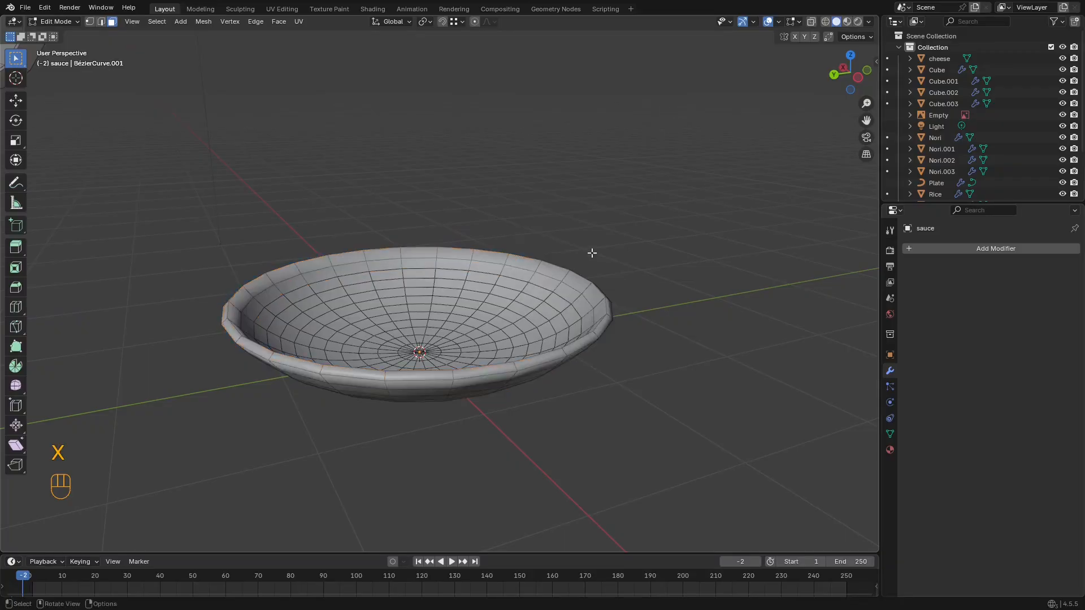
pyautogui.press('Tab')
pyautogui.press('g')
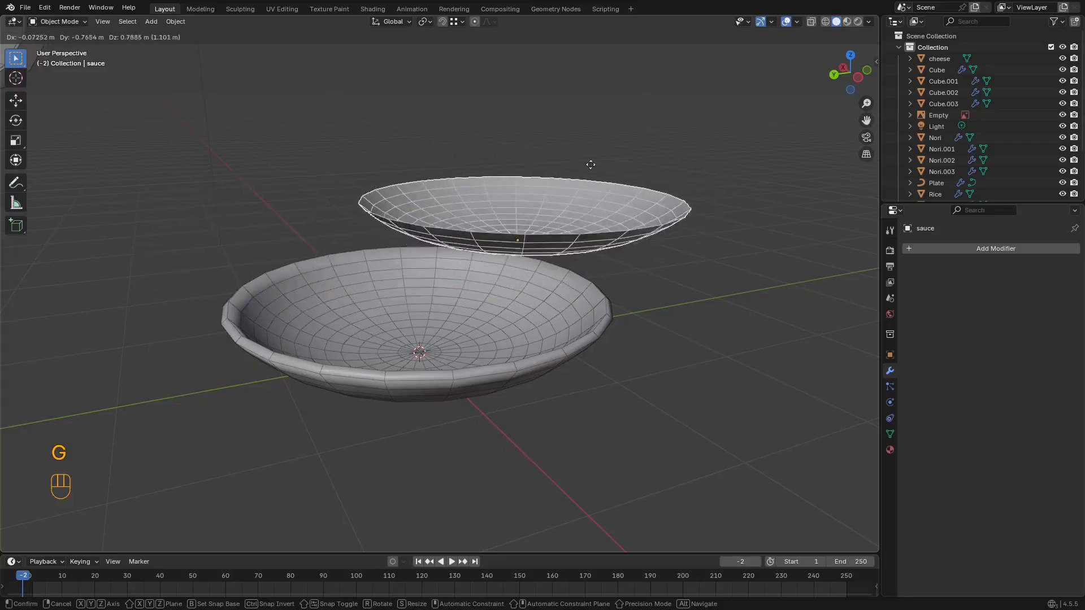
pyautogui.click(587, 223)
# Step: Select the sauce mesh's open border edge loop, isolate the object in local view and fill the loop with a face
pyautogui.scroll(3, 535, 261)
pyautogui.scroll(3, 625, 247)
pyautogui.press('Tab')
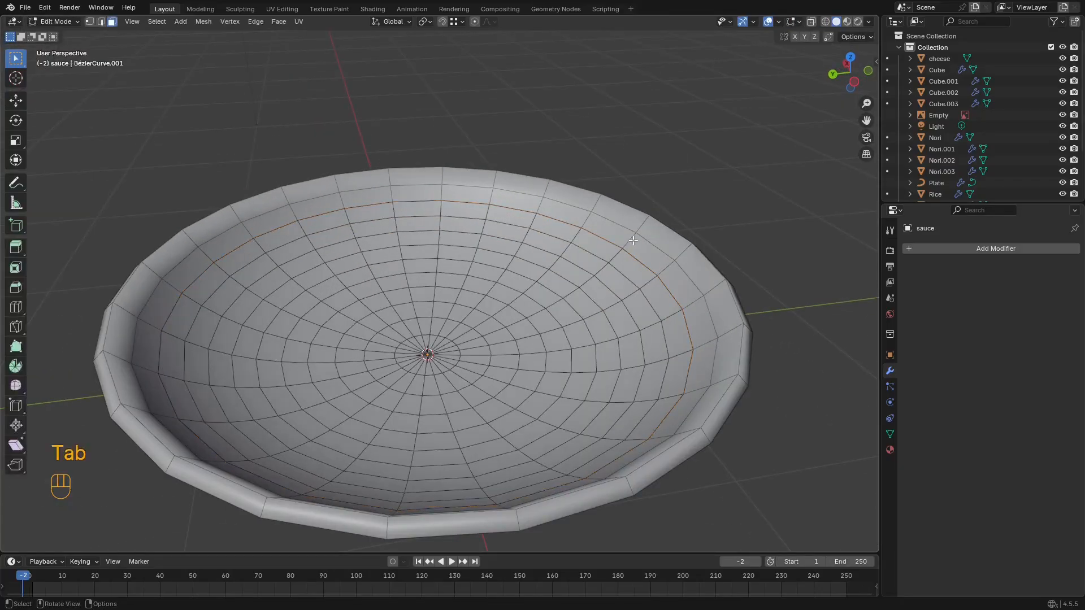
pyautogui.press('2')
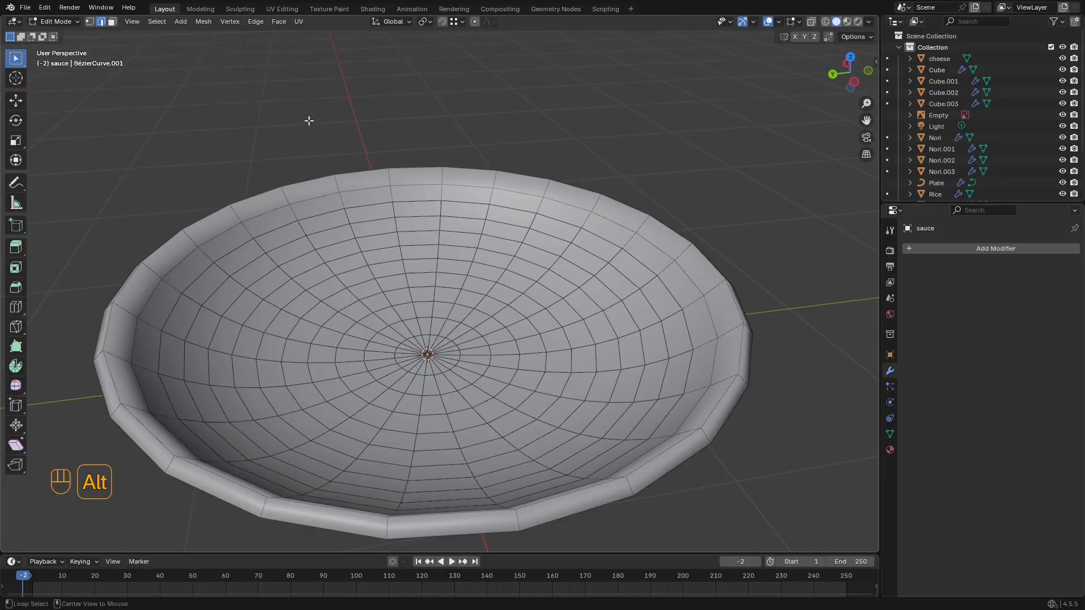
pyautogui.keyDown('alt'); pyautogui.click(603, 237); pyautogui.keyUp('alt')
pyautogui.moveTo(602, 237); pyautogui.dragTo(685, 197, button='middle')
pyautogui.press('KP_Divide')
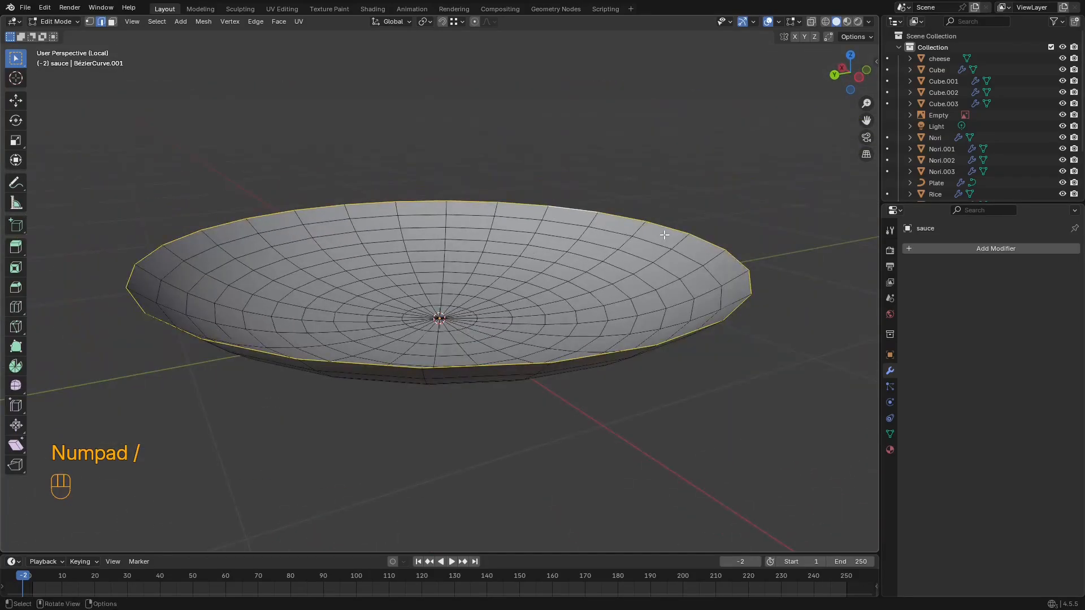
pyautogui.press('f')
# Step: Turn on the Face Orientation overlay with the sauce in object mode and leave local view
pyautogui.press('Tab')
pyautogui.moveTo(634, 230)
pyautogui.mouseDown(button='middle')
pyautogui.moveTo(609, 182)
pyautogui.moveTo(622, 234)
pyautogui.mouseUp(button='middle')
pyautogui.click(797, 22)
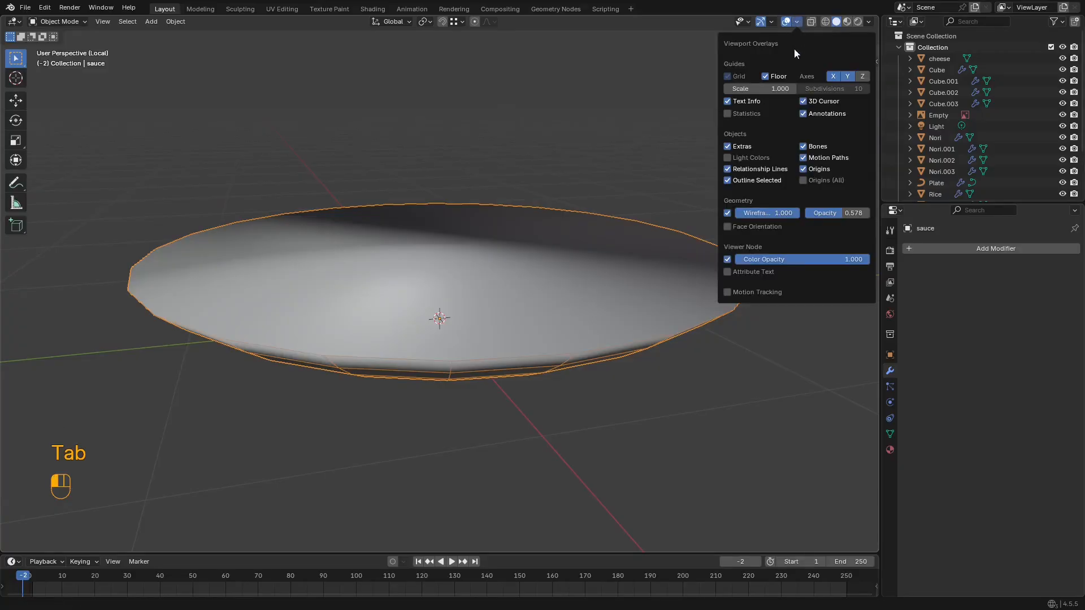
pyautogui.click(766, 228)
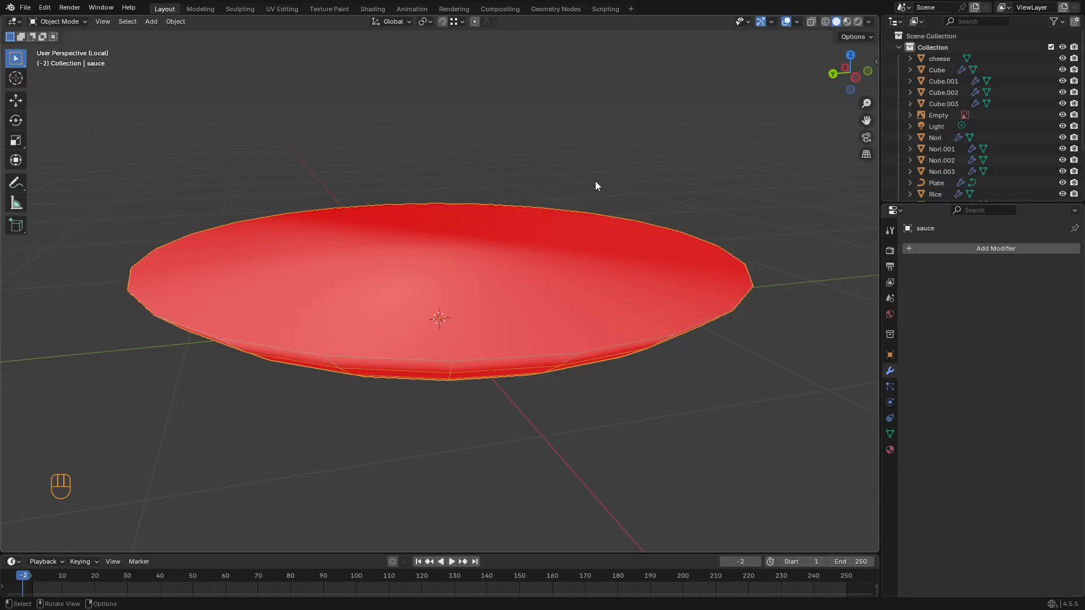
pyautogui.click(797, 23)
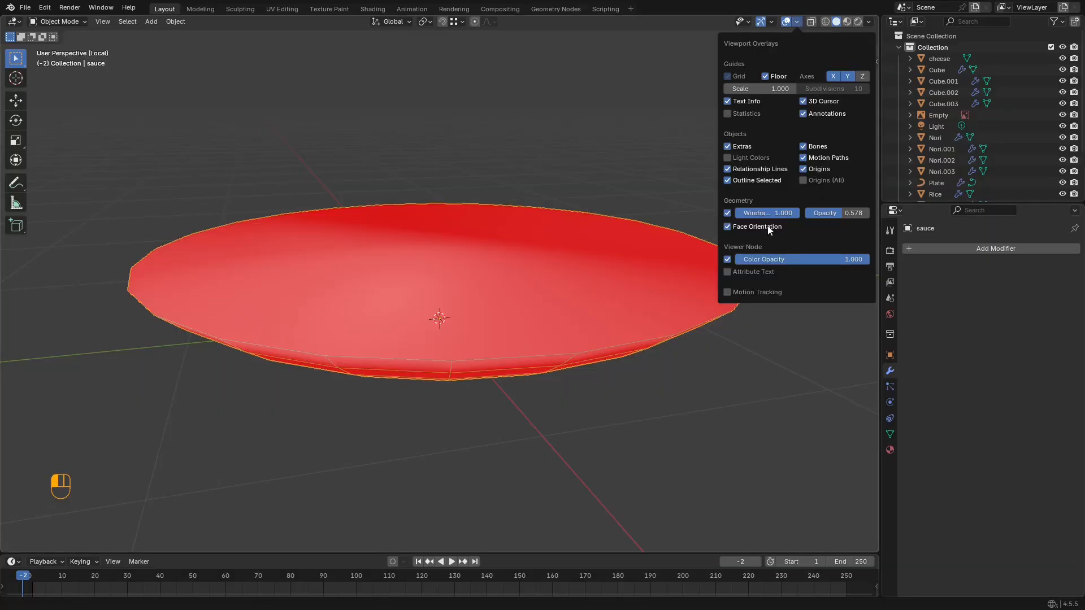
pyautogui.press('KP_Divide')
pyautogui.keyDown('shift'); pyautogui.moveTo(476, 229); pyautogui.dragTo(606, 320, button='middle'); pyautogui.keyUp('shift')
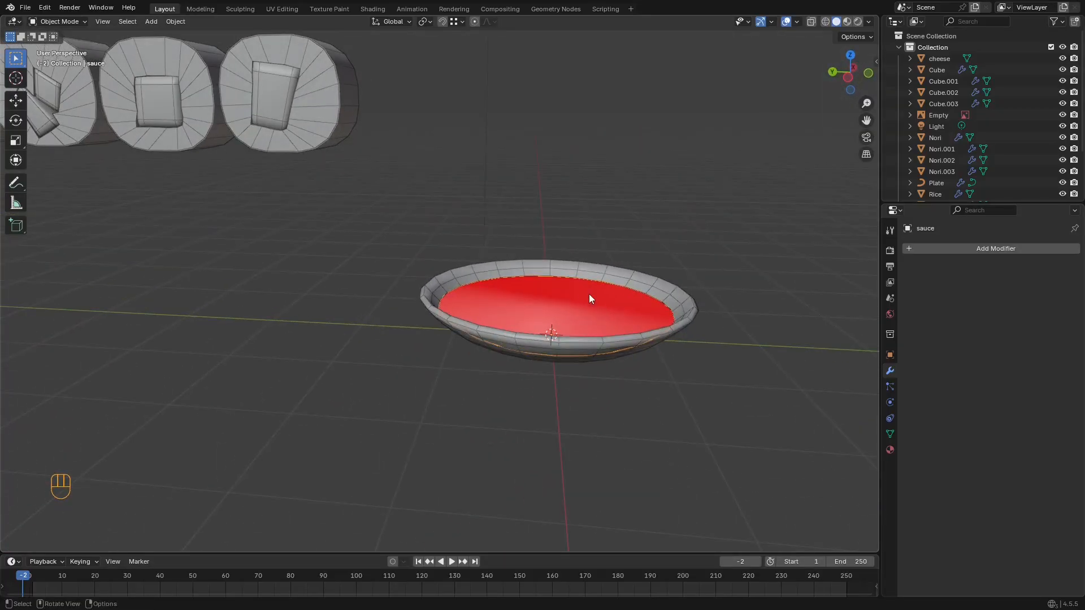
# Step: Select all of the sauce mesh and recalculate its normals to the outside, returning to object mode
pyautogui.press('Tab')
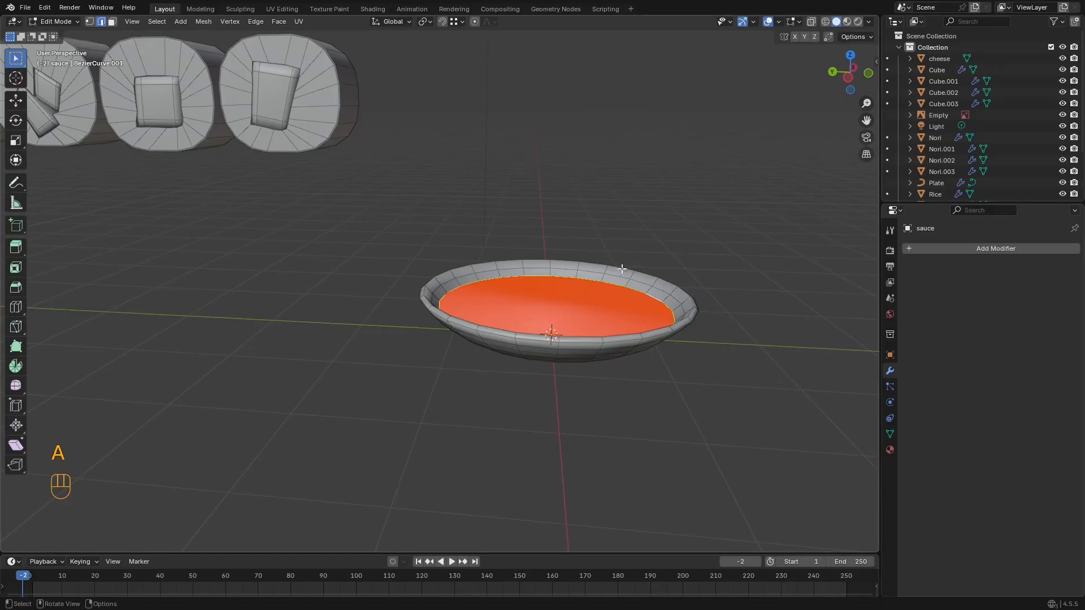
pyautogui.press('alt')
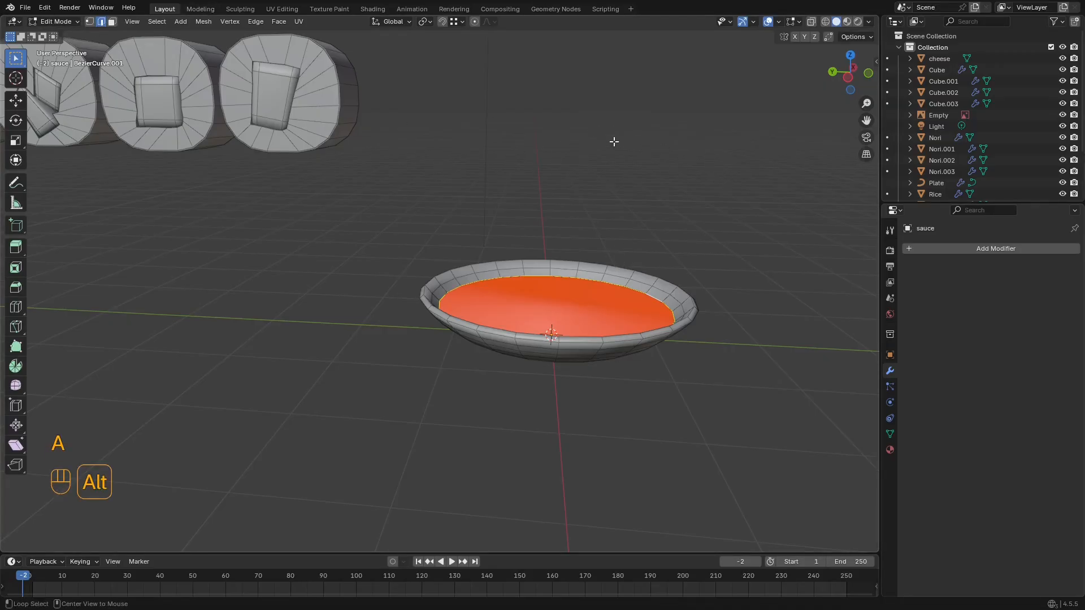
pyautogui.hotkey('alt', 'n')
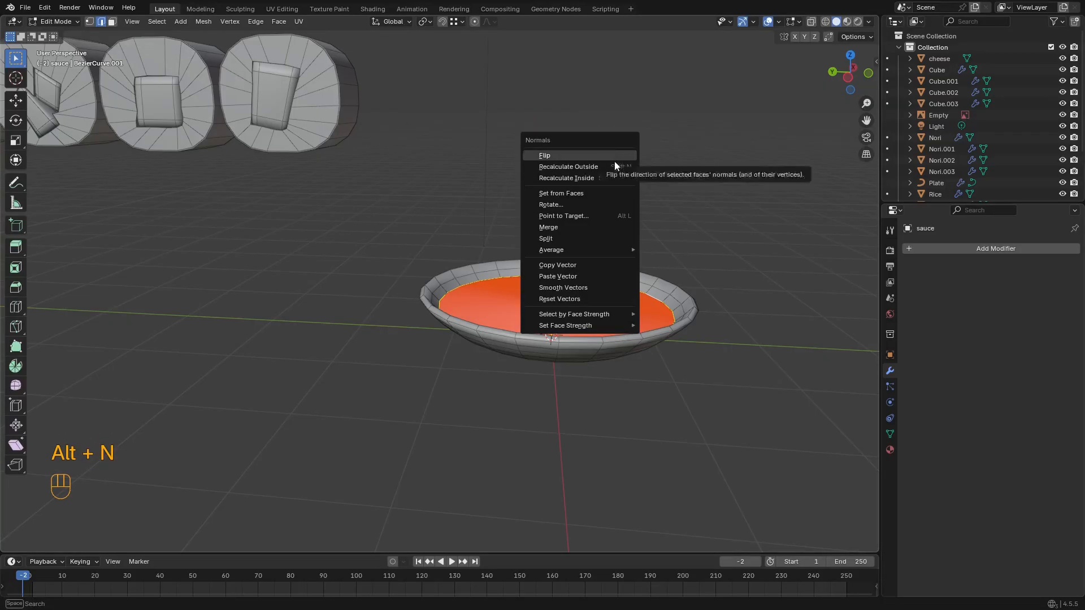
pyautogui.click(615, 167)
pyautogui.press('Tab')
pyautogui.scroll(3, 602, 215)
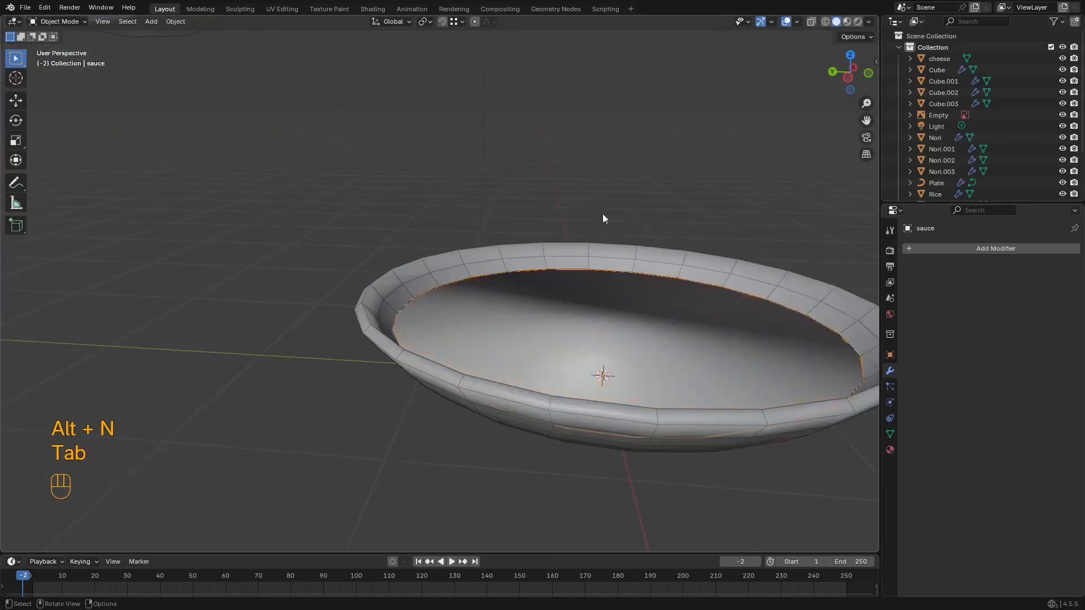
# Step: Apply Shade Auto Smooth with a 30° angle to the sauce object
pyautogui.keyDown('shift'); pyautogui.moveTo(636, 228); pyautogui.dragTo(469, 244, button='middle'); pyautogui.keyUp('shift')
pyautogui.rightClick(469, 242)
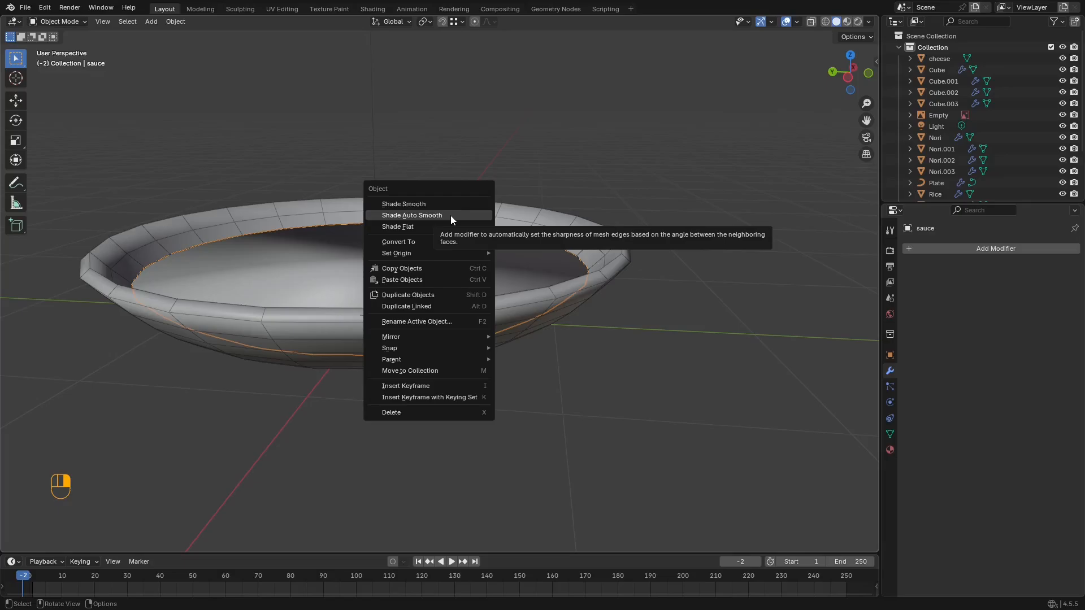
pyautogui.click(449, 215)
# Step: Inspect the shading of the plate, sauce and rolls with the viewport overlays hidden and shown
pyautogui.moveTo(452, 223); pyautogui.dragTo(456, 247, button='middle')
pyautogui.hotkey('shift', 'alt', 'z')
pyautogui.hotkey('shift', 'alt', 'z')
pyautogui.scroll(-5, 837, 110)
pyautogui.keyDown('shift'); pyautogui.moveTo(571, 193); pyautogui.dragTo(630, 185, button='middle'); pyautogui.keyUp('shift')
pyautogui.hotkey('shift', 'alt', 'z')
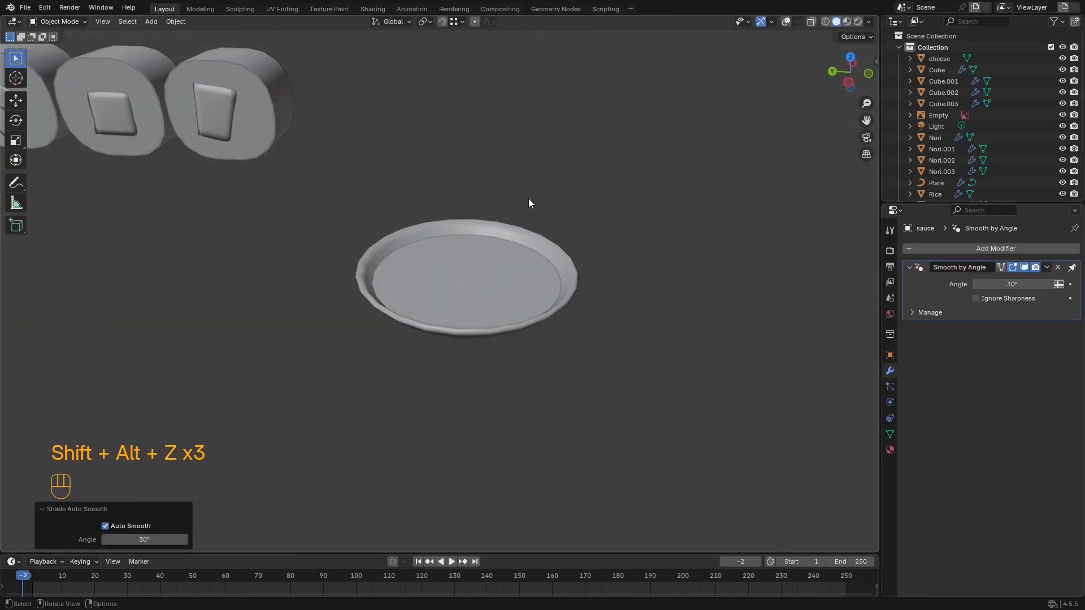
pyautogui.scroll(-4, 533, 193)
pyautogui.hotkey('shift', 'alt', 'z')
pyautogui.keyDown('shift'); pyautogui.moveTo(522, 198); pyautogui.dragTo(555, 213, button='middle'); pyautogui.keyUp('shift')
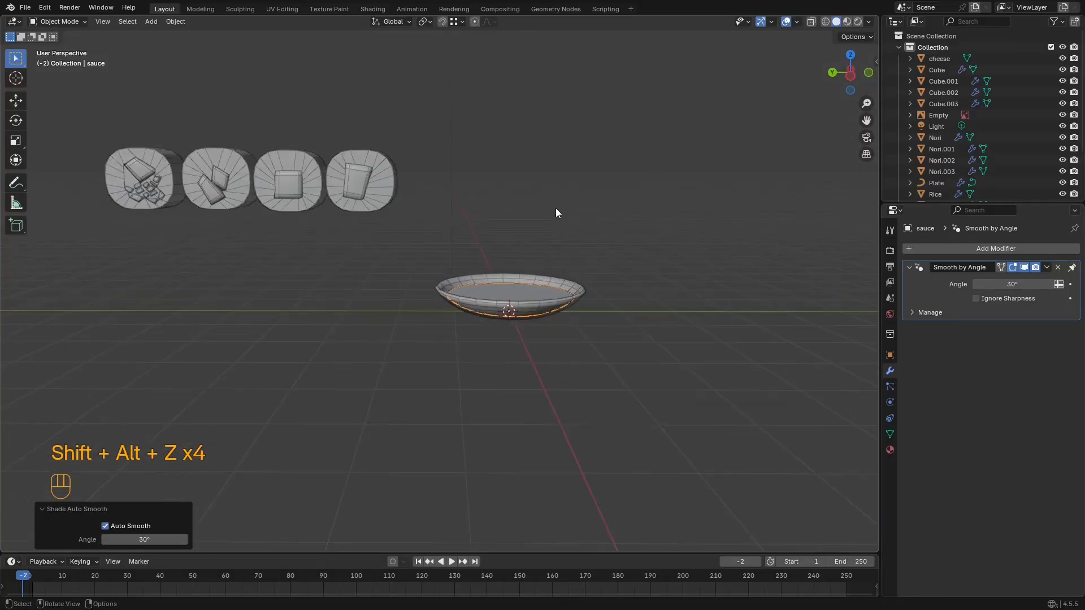
# Step: Switch to the BeeRef reference board and examine the photos of sushi rolls, sauce bowl and round sushi platter
pyautogui.press('super')
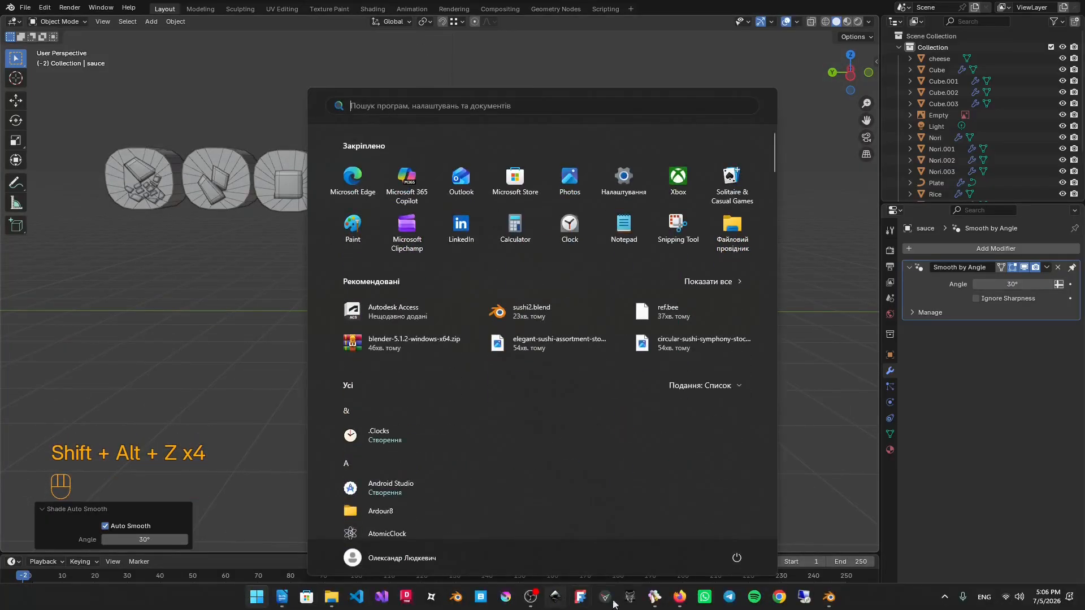
pyautogui.click(654, 597)
pyautogui.scroll(-7, 431, 280)
pyautogui.scroll(-9, 426, 273)
pyautogui.moveTo(299, 232); pyautogui.dragTo(441, 321, button='middle')
pyautogui.scroll(6, 441, 321)
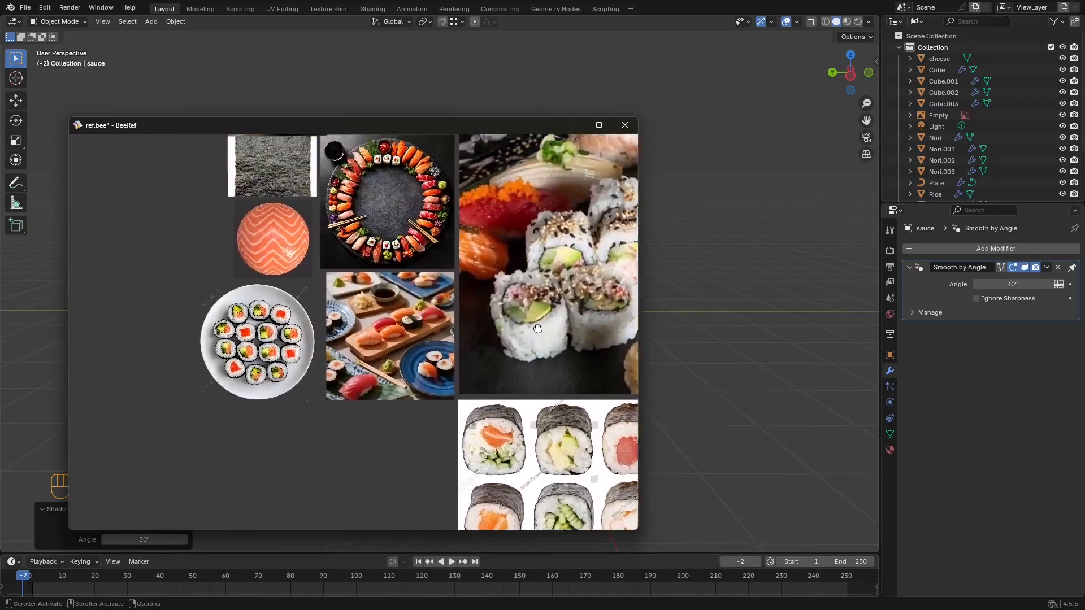
pyautogui.moveTo(366, 335); pyautogui.dragTo(467, 452, button='middle')
pyautogui.scroll(1, 505, 319)
pyautogui.scroll(-2, 467, 452)
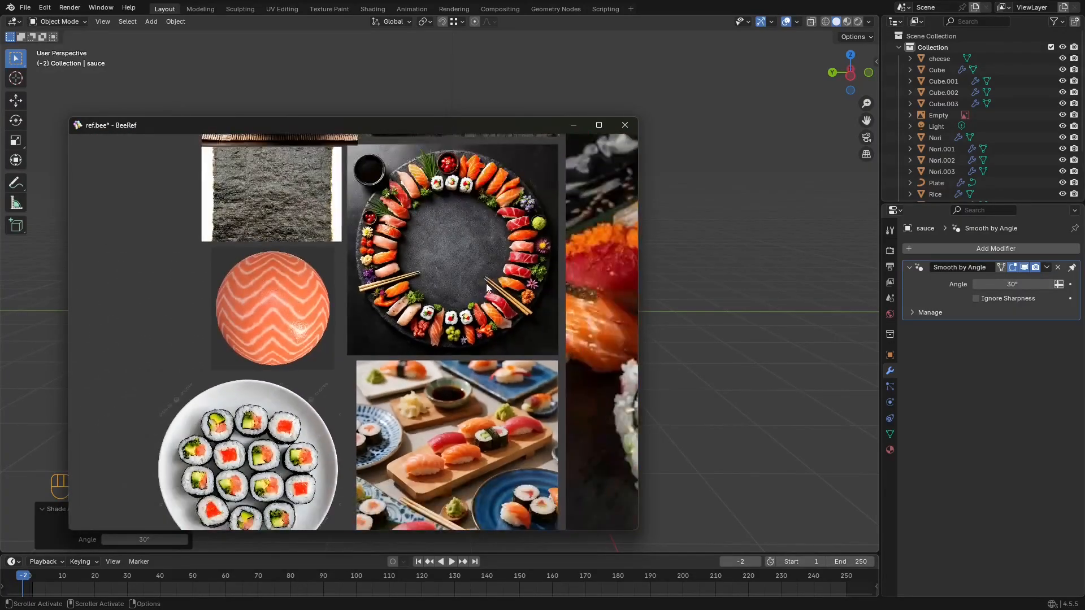
pyautogui.moveTo(492, 200); pyautogui.dragTo(294, 357, button='middle')
pyautogui.scroll(6, 405, 288)
pyautogui.scroll(1, 403, 282)
pyautogui.scroll(-5, 394, 279)
pyautogui.moveTo(299, 241); pyautogui.dragTo(371, 362, button='middle')
pyautogui.scroll(2, 372, 361)
pyautogui.scroll(3, 372, 361)
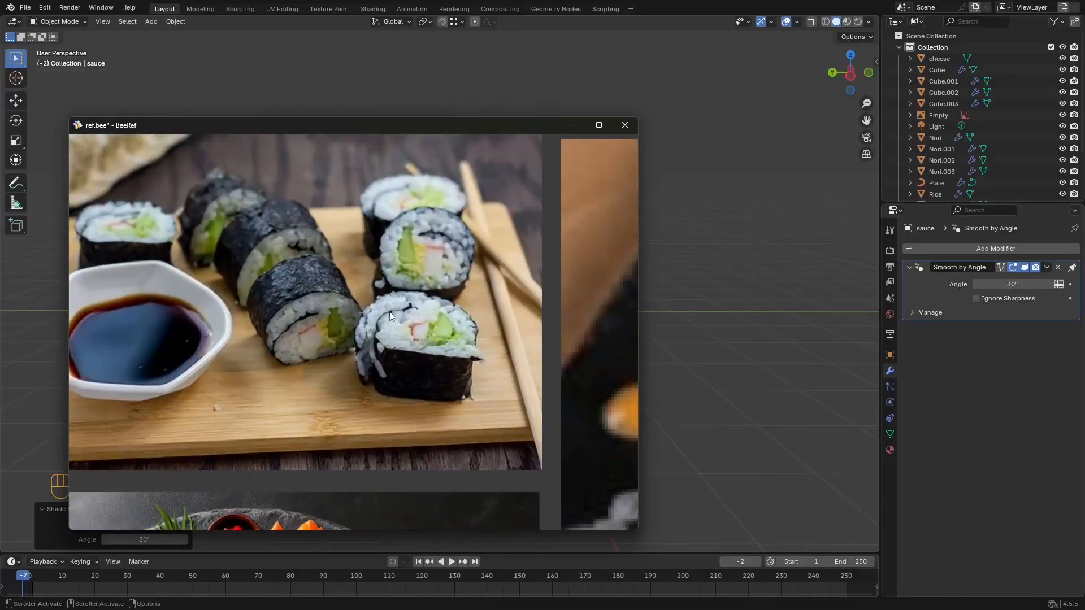
pyautogui.moveTo(271, 311); pyautogui.dragTo(436, 302, button='middle')
pyautogui.scroll(-3, 445, 304)
pyautogui.moveTo(456, 347); pyautogui.dragTo(437, 308, button='middle')
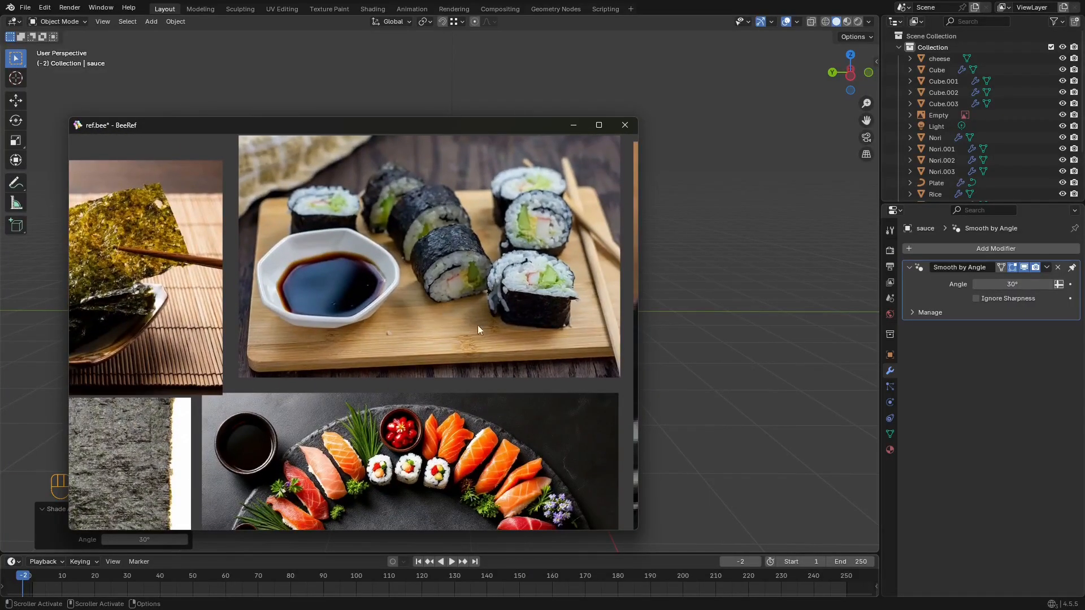
pyautogui.moveTo(519, 333); pyautogui.dragTo(507, 296, button='middle')
pyautogui.scroll(-4, 415, 288)
pyautogui.moveTo(496, 375); pyautogui.dragTo(480, 243, button='middle')
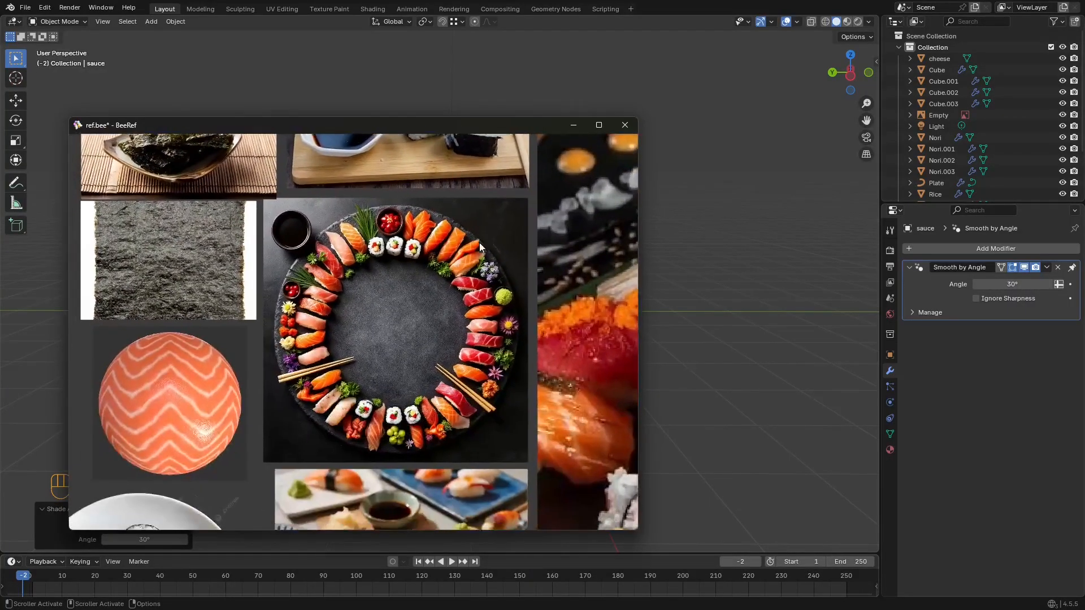
# Step: Examine the wasabi, chopsticks and serving boards in the reference photos, and return to the Blender scene
pyautogui.moveTo(212, 226); pyautogui.dragTo(408, 271, button='middle')
pyautogui.scroll(3, 408, 271)
pyautogui.moveTo(422, 188); pyautogui.dragTo(382, 307, button='middle')
pyautogui.scroll(-5, 382, 308)
pyautogui.moveTo(461, 366); pyautogui.dragTo(234, 237, button='middle')
pyautogui.moveTo(538, 360); pyautogui.dragTo(278, 279, button='middle')
pyautogui.scroll(1, 278, 279)
pyautogui.scroll(-4, 278, 279)
pyautogui.moveTo(427, 409); pyautogui.dragTo(444, 231, button='middle')
pyautogui.moveTo(148, 237); pyautogui.dragTo(392, 329, button='middle')
pyautogui.scroll(5, 381, 249)
pyautogui.scroll(5, 379, 295)
pyautogui.scroll(5, 351, 266)
pyautogui.scroll(-2, 351, 265)
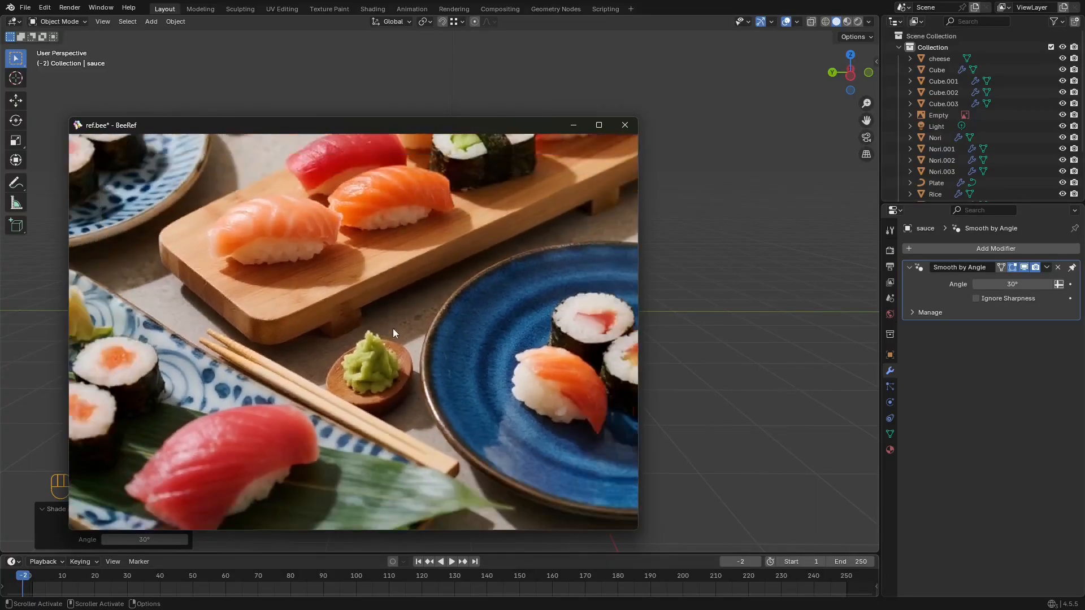
pyautogui.scroll(-5, 416, 303)
pyautogui.moveTo(418, 270)
pyautogui.mouseDown(button='middle')
pyautogui.moveTo(360, 396)
pyautogui.moveTo(419, 380)
pyautogui.moveTo(433, 344)
pyautogui.mouseUp(button='middle')
pyautogui.scroll(3, 429, 389)
pyautogui.scroll(-5, 429, 396)
pyautogui.scroll(5, 428, 326)
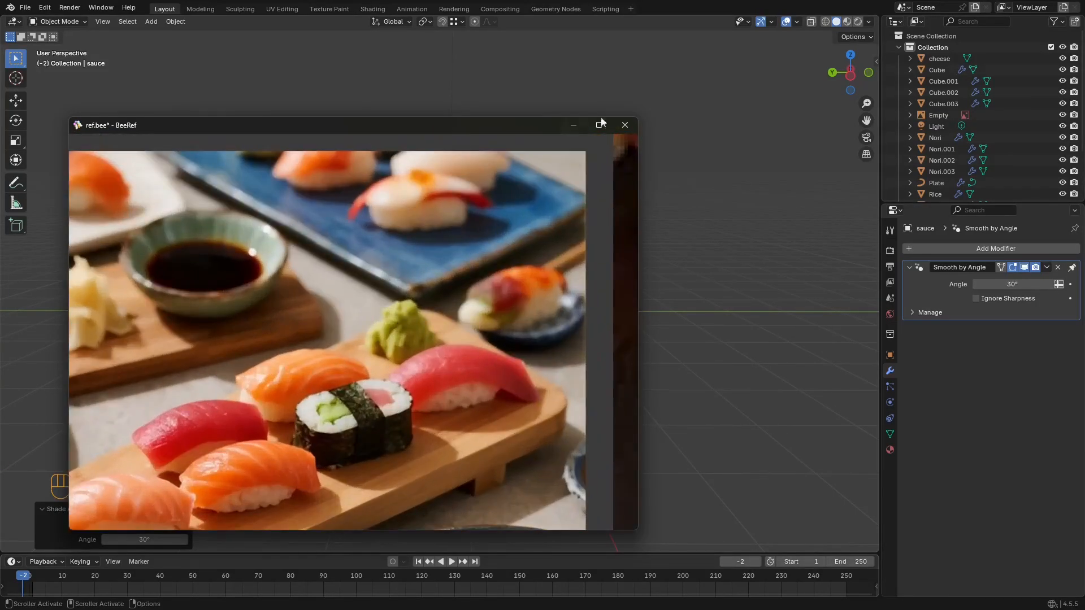
pyautogui.click(574, 126)
pyautogui.hotkey('shift', 'alt', 'z')
pyautogui.hotkey('shift', 'alt', 'z')
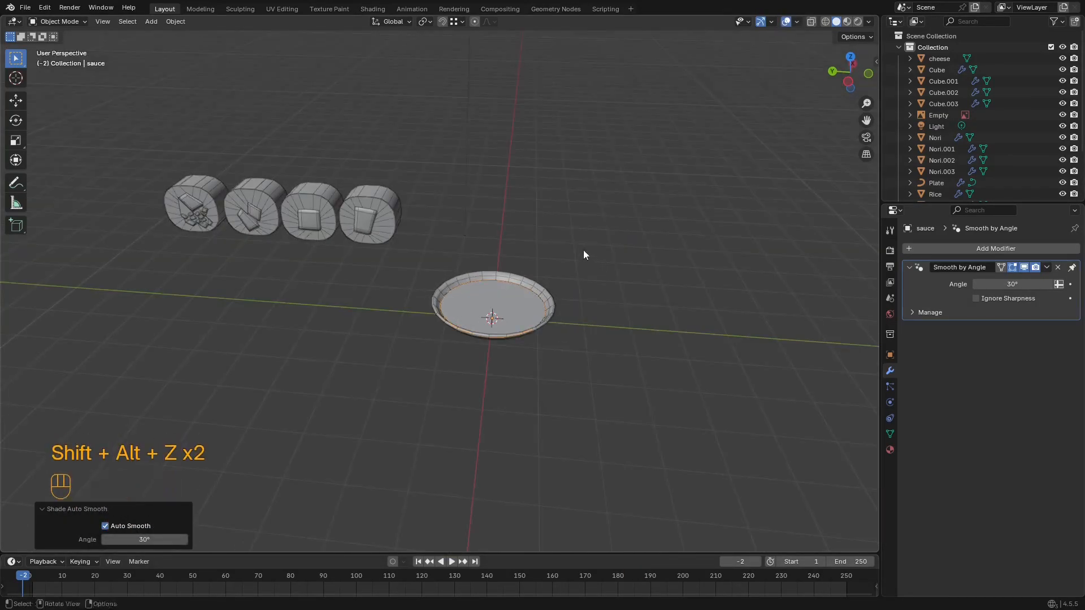
# Step: Add an ico sphere and, in left orthographic view, move it about -2.5 m on Y and 1.02 m on Z, beside the plate
pyautogui.scroll(4, 583, 250)
pyautogui.hotkey('shift', 'a')
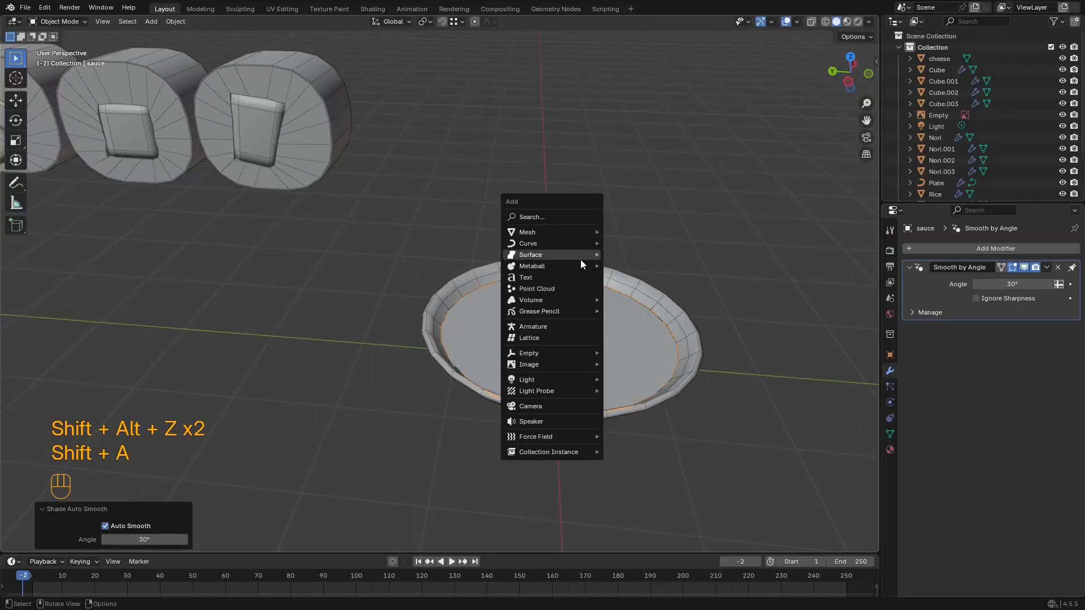
pyautogui.moveTo(575, 243)
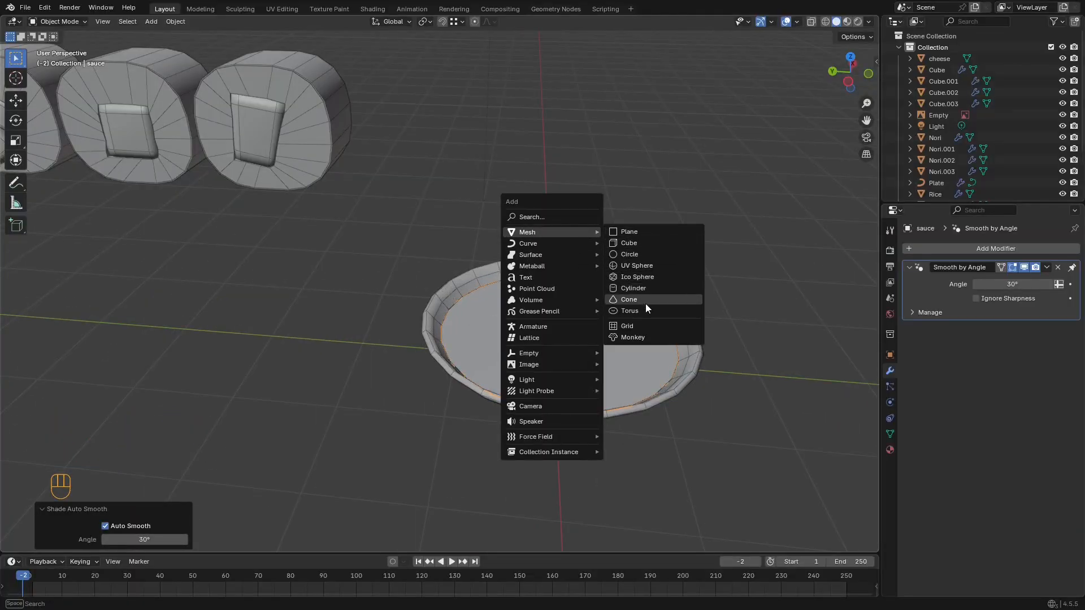
pyautogui.click(646, 278)
pyautogui.keyDown('alt'); pyautogui.moveTo(642, 277); pyautogui.dragTo(588, 345, button='middle'); pyautogui.keyUp('alt')
pyautogui.press('g')
pyautogui.click(745, 277)
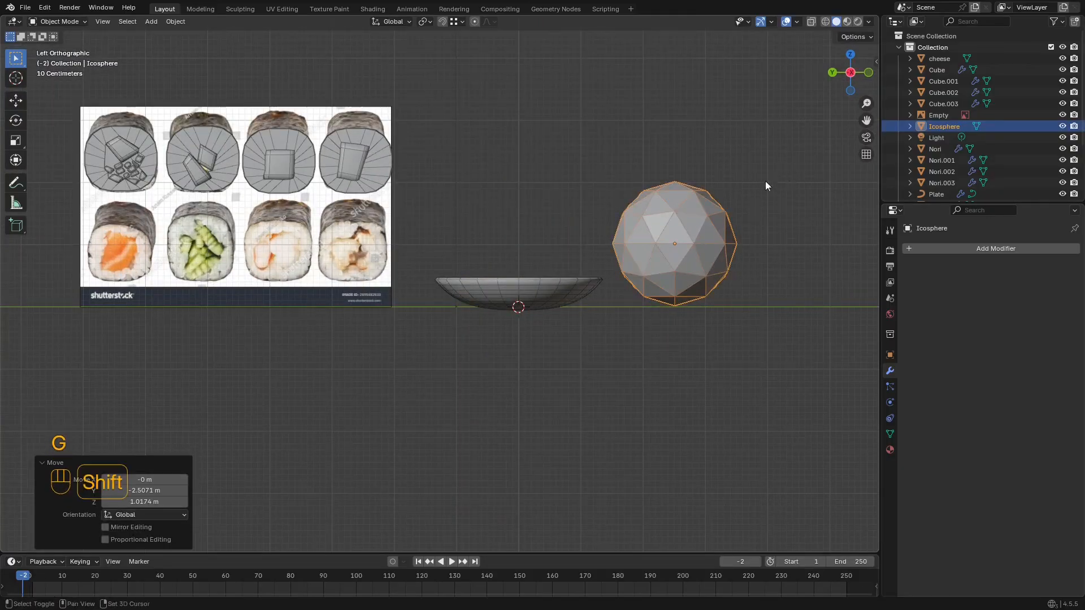
# Step: Scale the ico sphere down to about 0.45 and lower it about 0.58 m along Z
pyautogui.scroll(4, 751, 158)
pyautogui.press('s')
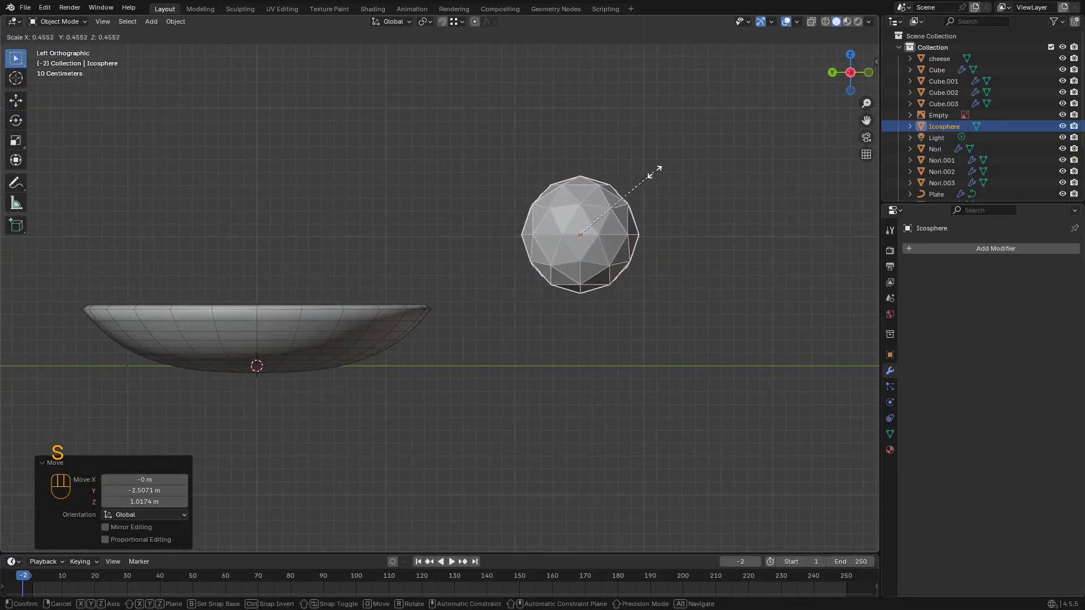
pyautogui.click(653, 175)
pyautogui.press('g')
pyautogui.press('z')
pyautogui.click(649, 251)
# Step: Add a Subdivision Surface modifier to the ico sphere
pyautogui.moveTo(649, 251); pyautogui.dragTo(505, 196, button='middle')
pyautogui.scroll(-2, 583, 226)
pyautogui.scroll(5, 578, 231)
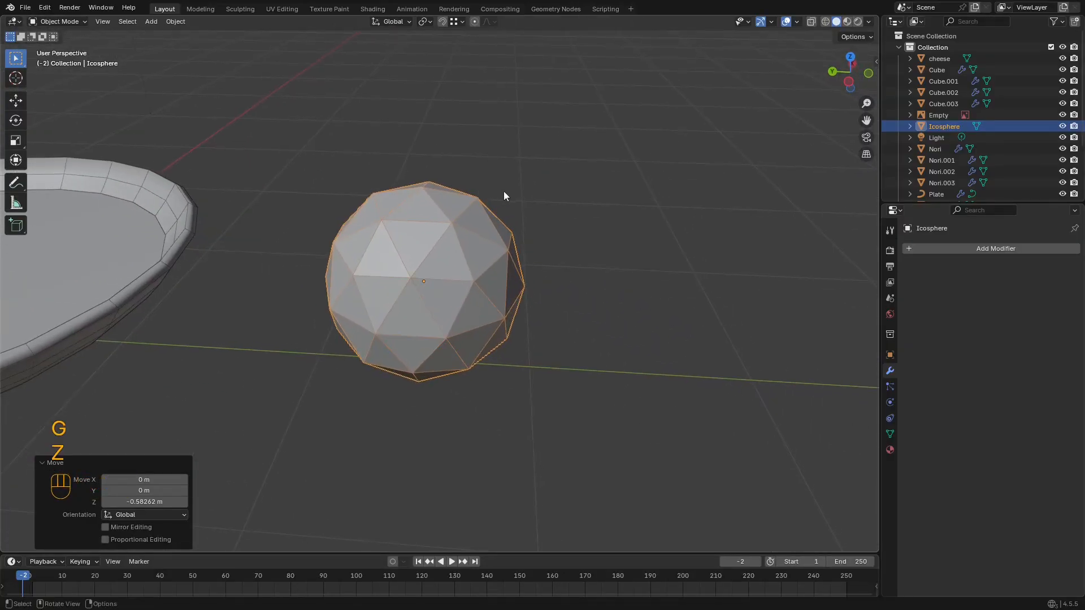
pyautogui.click(1008, 249)
pyautogui.write('s')
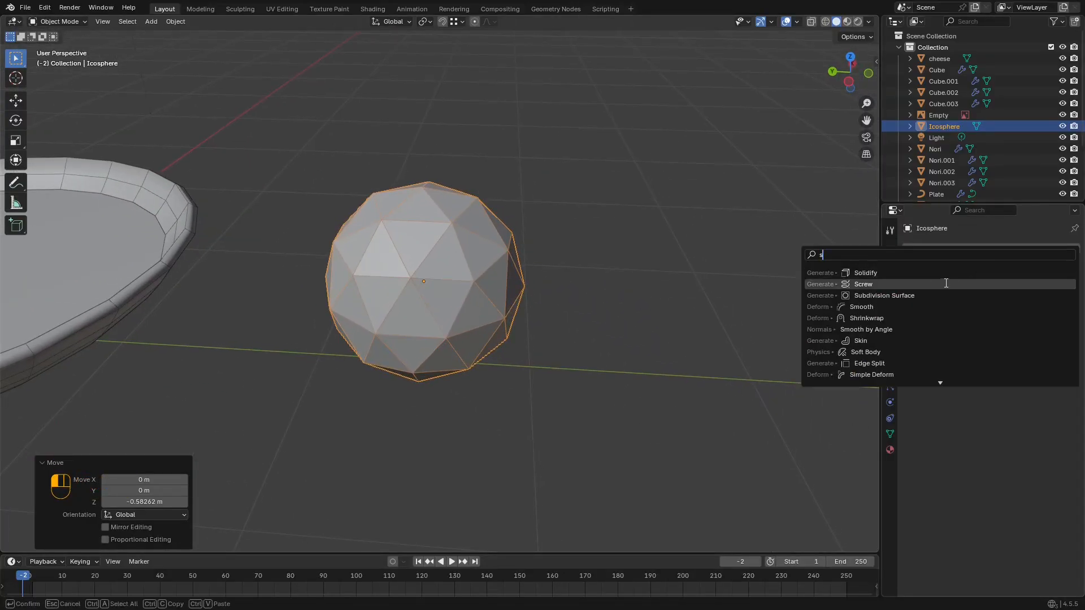
pyautogui.click(910, 295)
pyautogui.moveTo(650, 232)
pyautogui.mouseDown(button='middle')
pyautogui.moveTo(599, 221)
pyautogui.moveTo(632, 233)
pyautogui.mouseUp(button='middle')
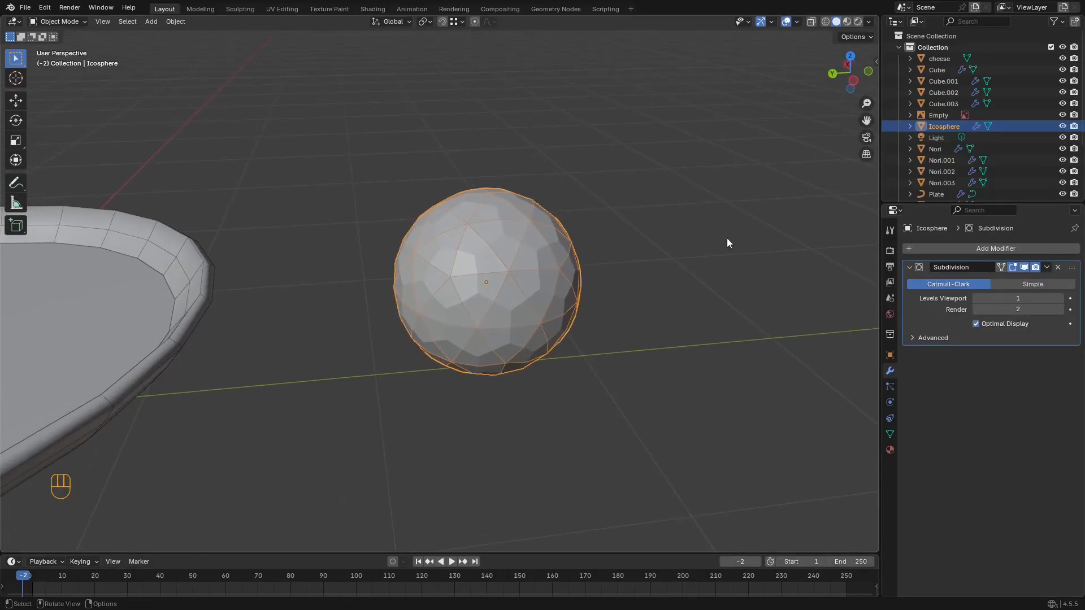
# Step: Add a Displace modifier to the ico sphere and create a new texture for it
pyautogui.click(1024, 247)
pyautogui.click(1014, 252)
pyautogui.write('d')
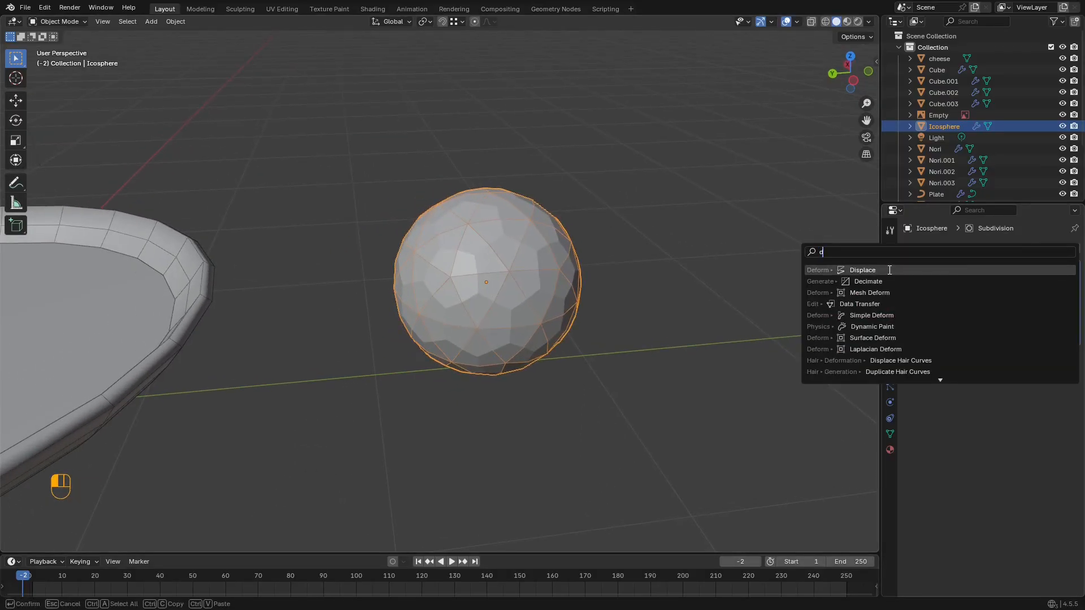
pyautogui.click(888, 269)
pyautogui.moveTo(507, 207); pyautogui.dragTo(509, 193, button='middle')
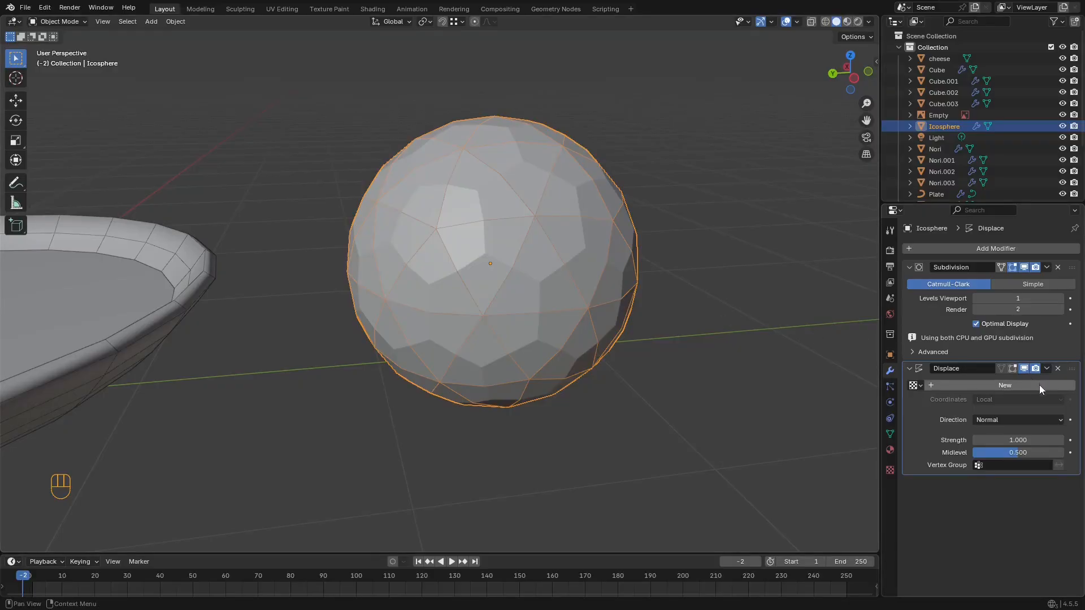
pyautogui.click(991, 384)
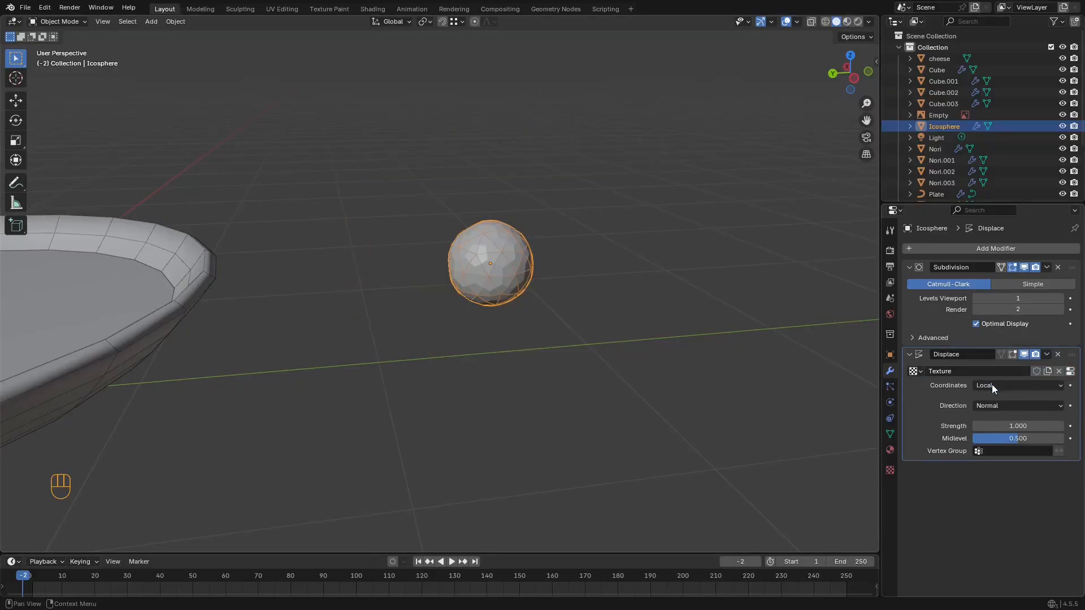
# Step: Set the displacement texture's type to Clouds and adjust its noise settings
pyautogui.click(1070, 372)
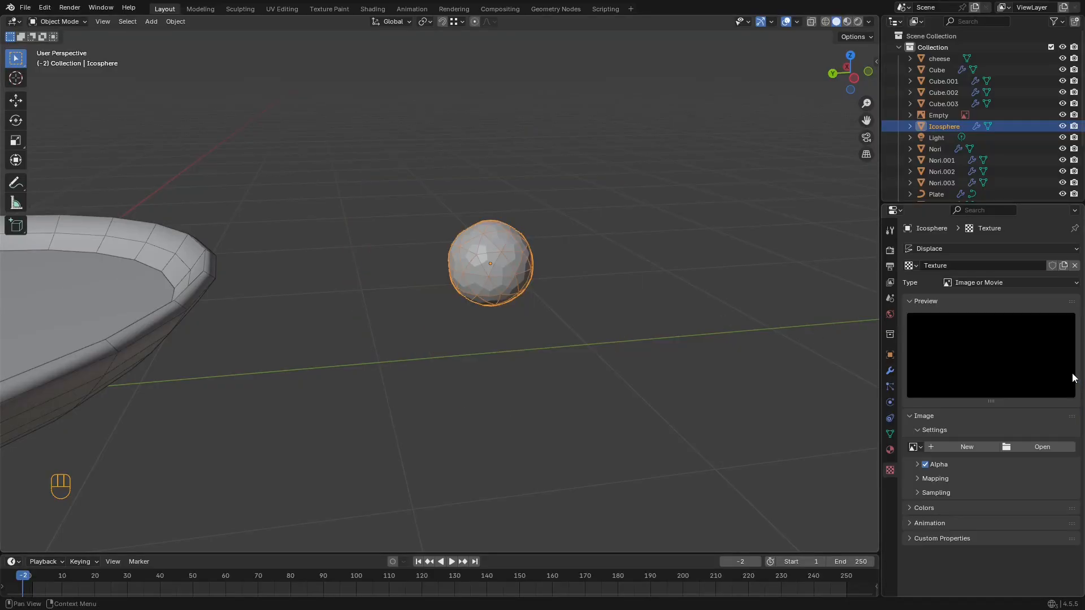
pyautogui.click(974, 285)
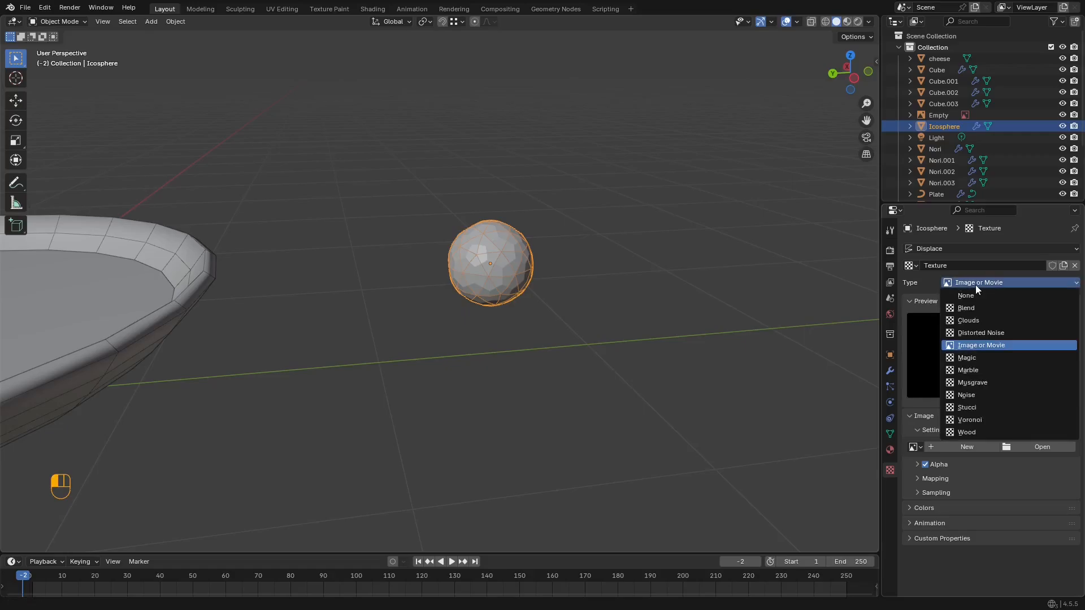
pyautogui.click(977, 320)
pyautogui.keyDown('shift'); pyautogui.moveTo(1017, 484); pyautogui.dragTo(1037, 483); pyautogui.keyUp('shift')
# Step: Set the ico sphere's Subdivision viewport level to 2
pyautogui.click(890, 371)
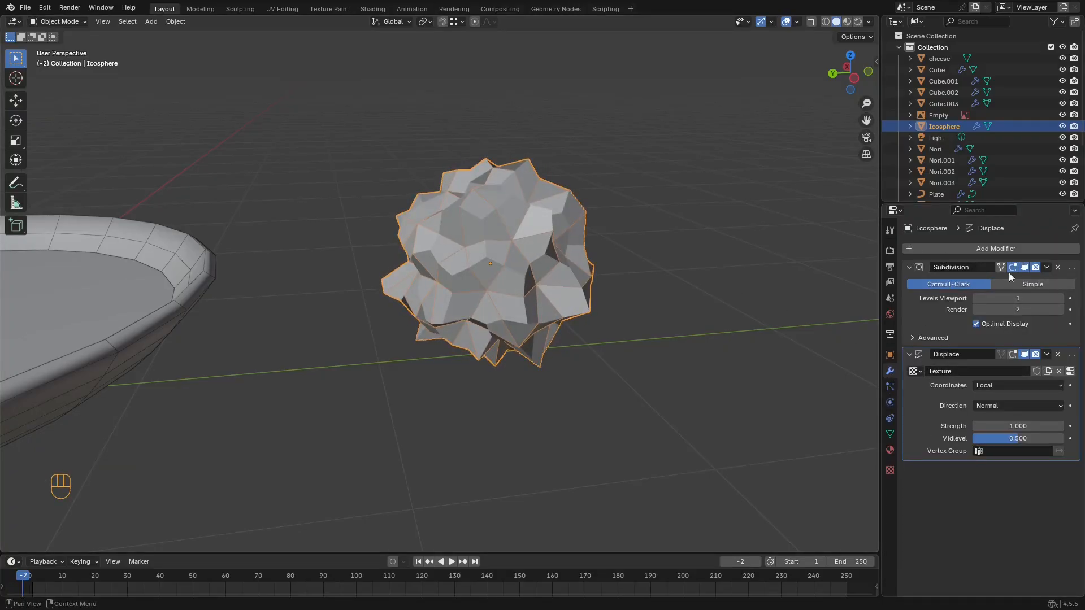
pyautogui.click(1060, 299)
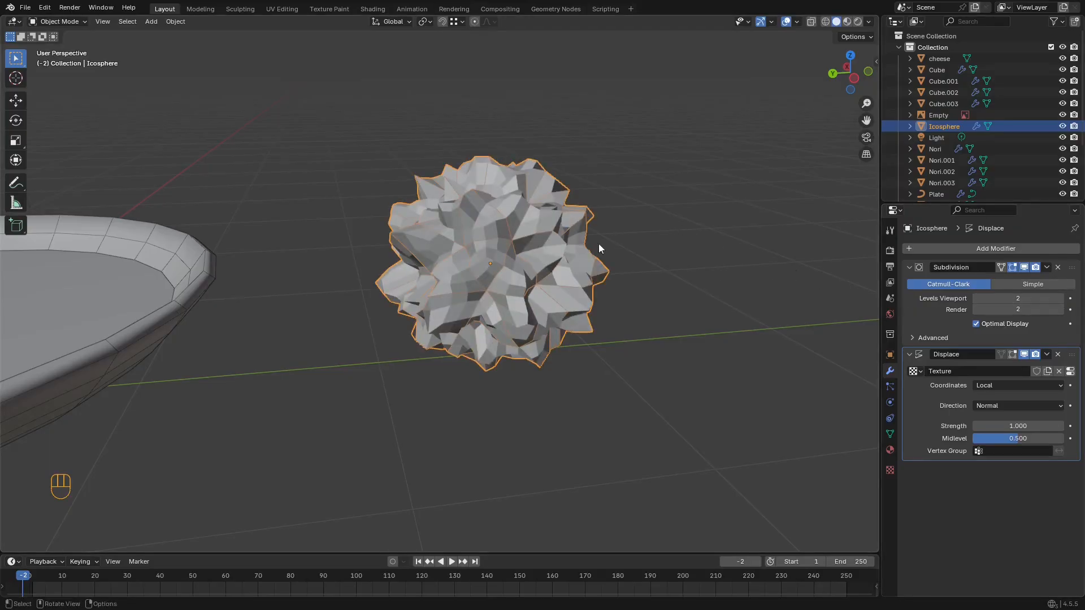
pyautogui.moveTo(599, 243); pyautogui.dragTo(608, 243, button='middle')
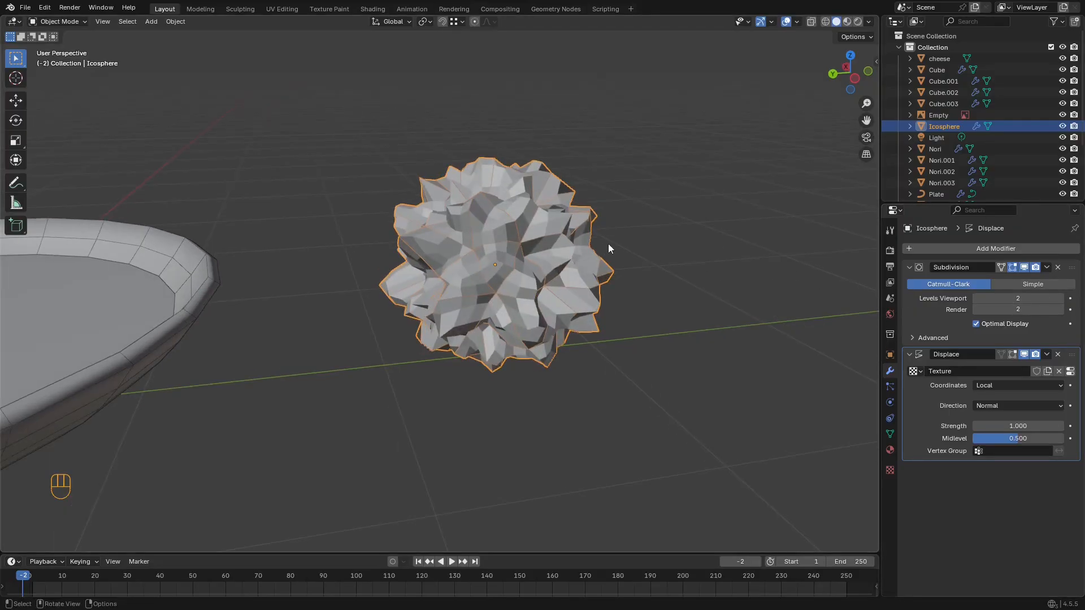
# Step: Shade the ico sphere smooth and set its Displace modifier strength to 0.220
pyautogui.rightClick(514, 223)
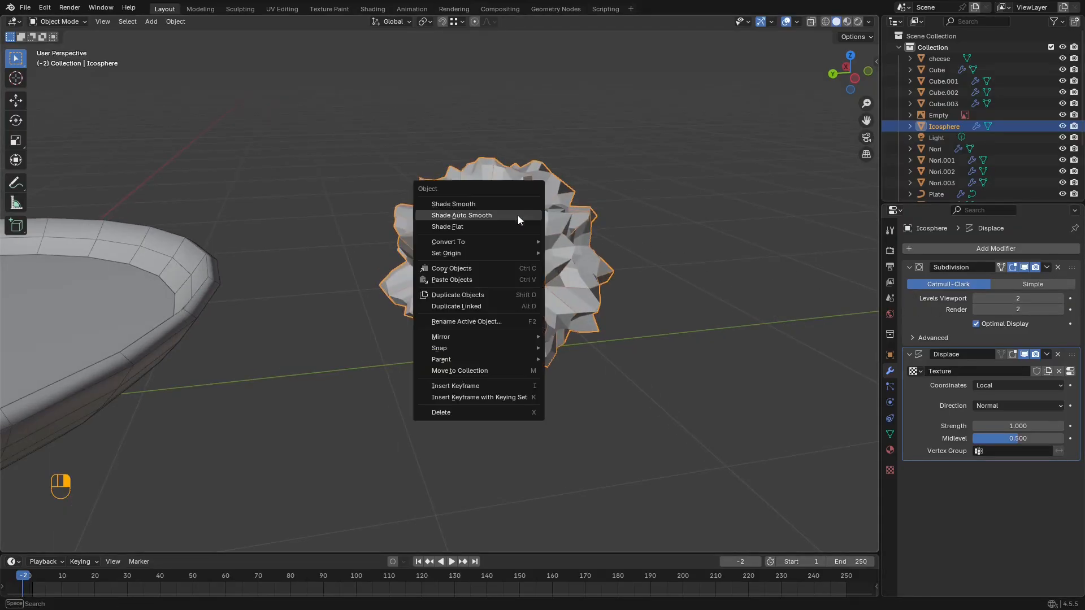
pyautogui.click(493, 199)
pyautogui.scroll(3, 494, 199)
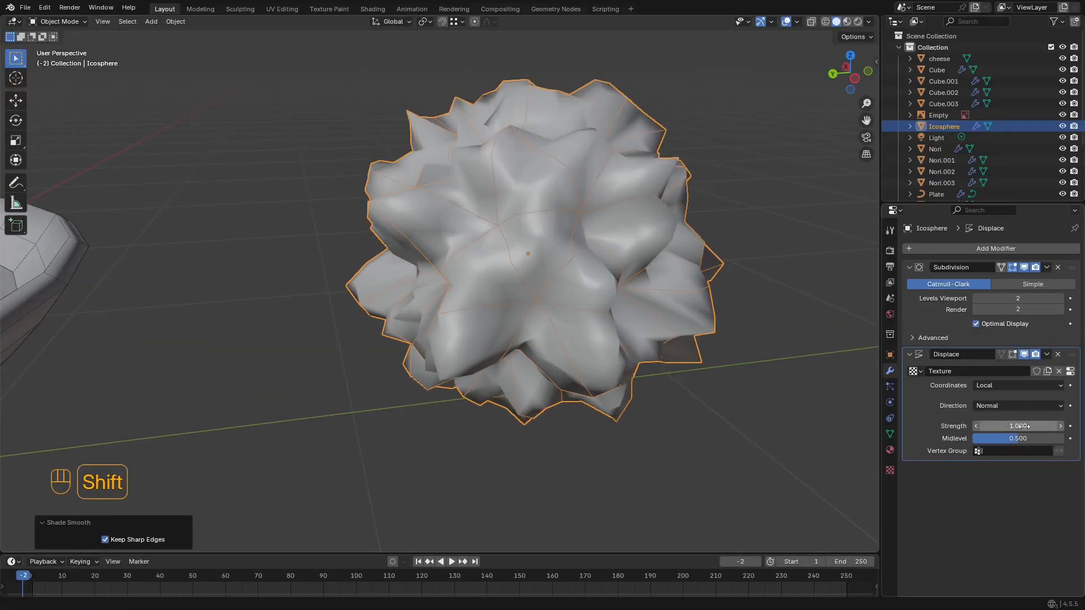
pyautogui.keyDown('shift'); pyautogui.moveTo(1011, 426); pyautogui.dragTo(912, 426); pyautogui.keyUp('shift')
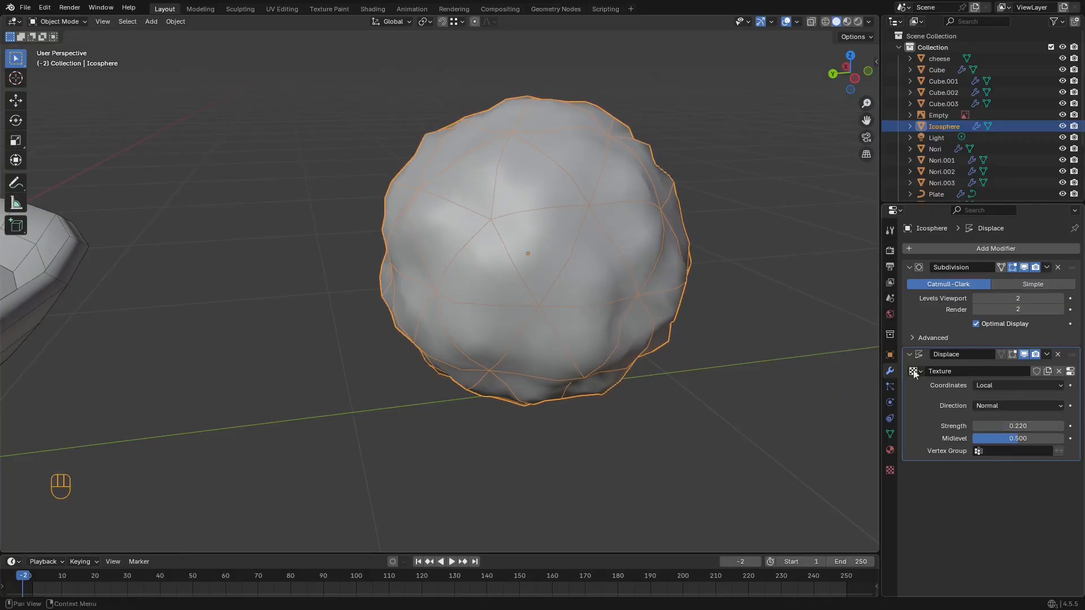
pyautogui.scroll(-4, 588, 221)
pyautogui.moveTo(587, 221); pyautogui.dragTo(561, 246, button='middle')
pyautogui.hotkey('shift', 'alt', 'z')
pyautogui.hotkey('shift', 'alt', 'z')
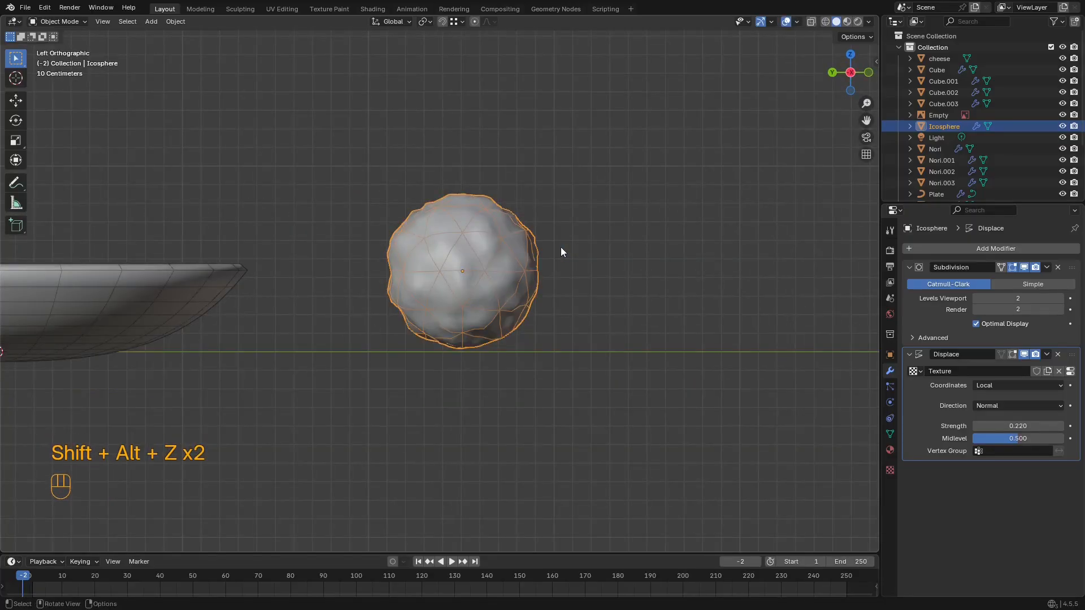
pyautogui.moveTo(400, 143); pyautogui.dragTo(526, 240, button='middle')
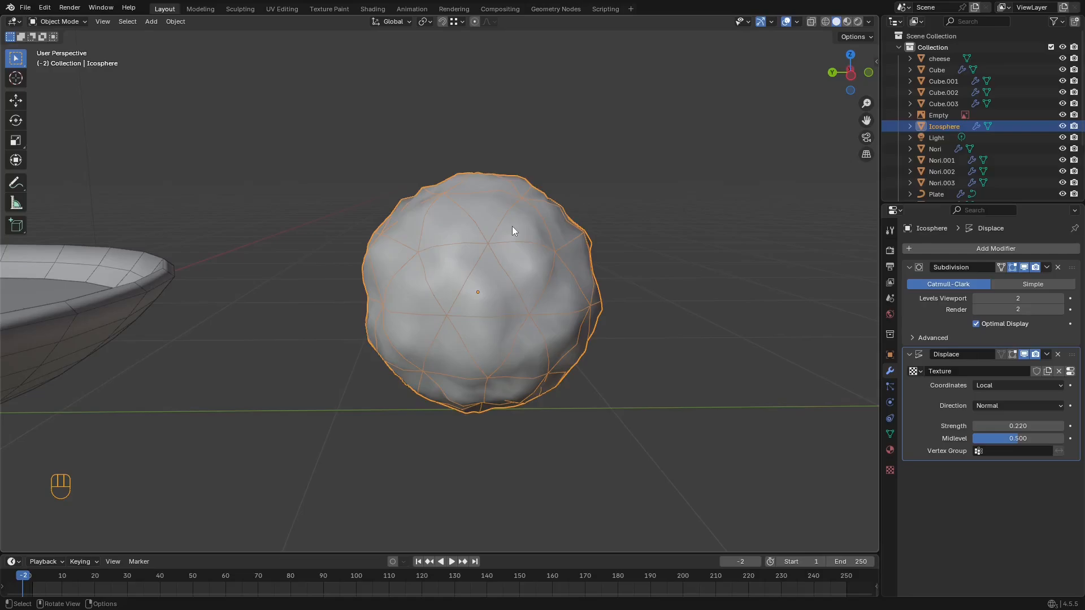
# Step: Enter Edit Mode on the ico sphere, enable proportional editing and switch to vertex selection
pyautogui.press('Tab')
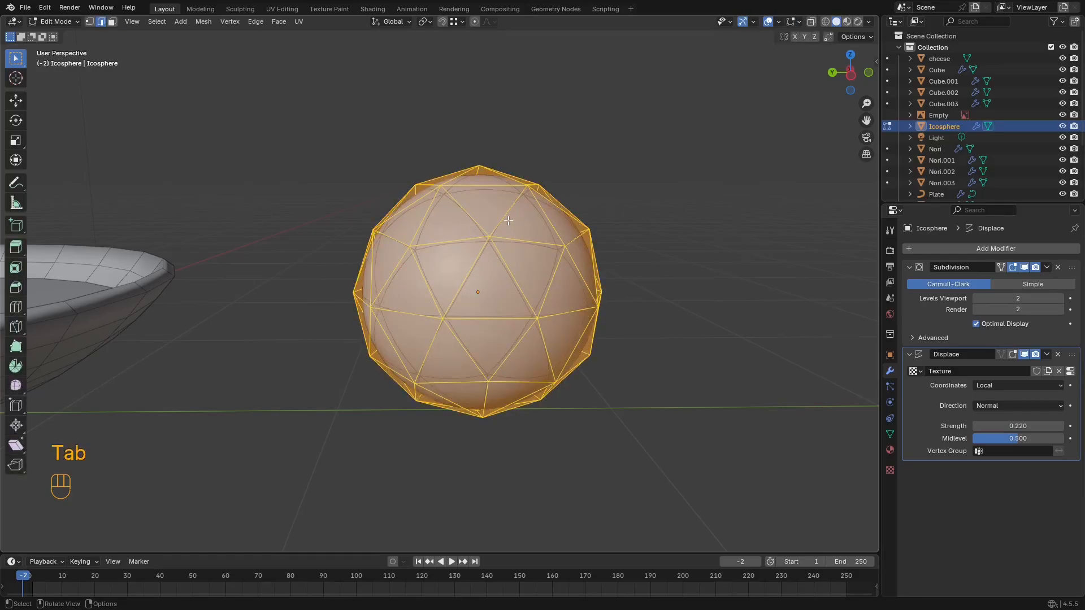
pyautogui.click(476, 22)
pyautogui.moveTo(473, 40); pyautogui.dragTo(474, 100, button='middle')
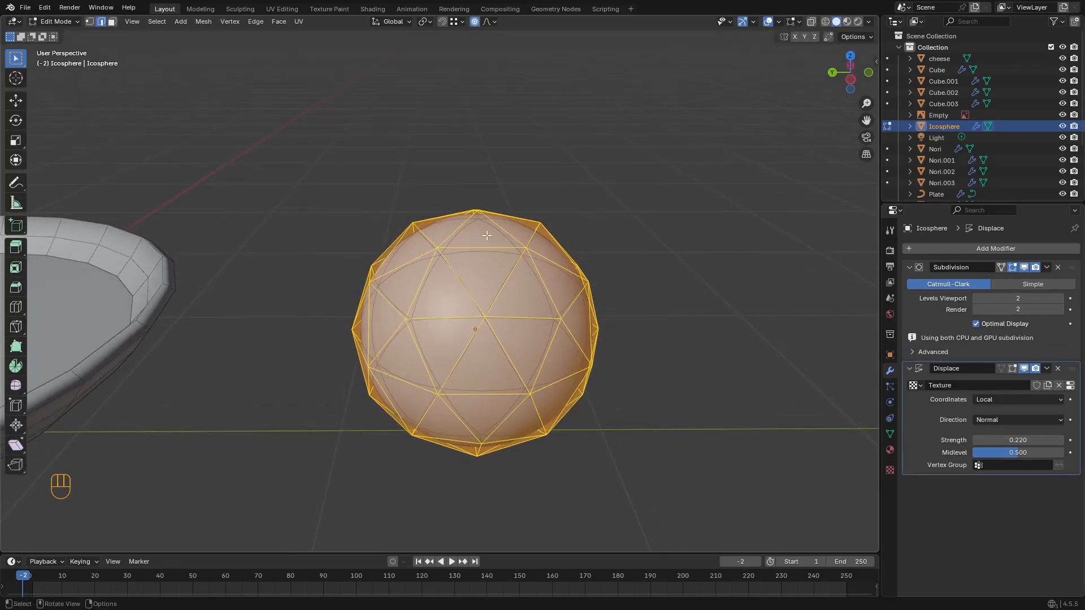
pyautogui.moveTo(480, 209); pyautogui.dragTo(470, 280, button='middle')
pyautogui.press('1')
pyautogui.moveTo(507, 235); pyautogui.dragTo(531, 192, button='middle')
pyautogui.press('g')
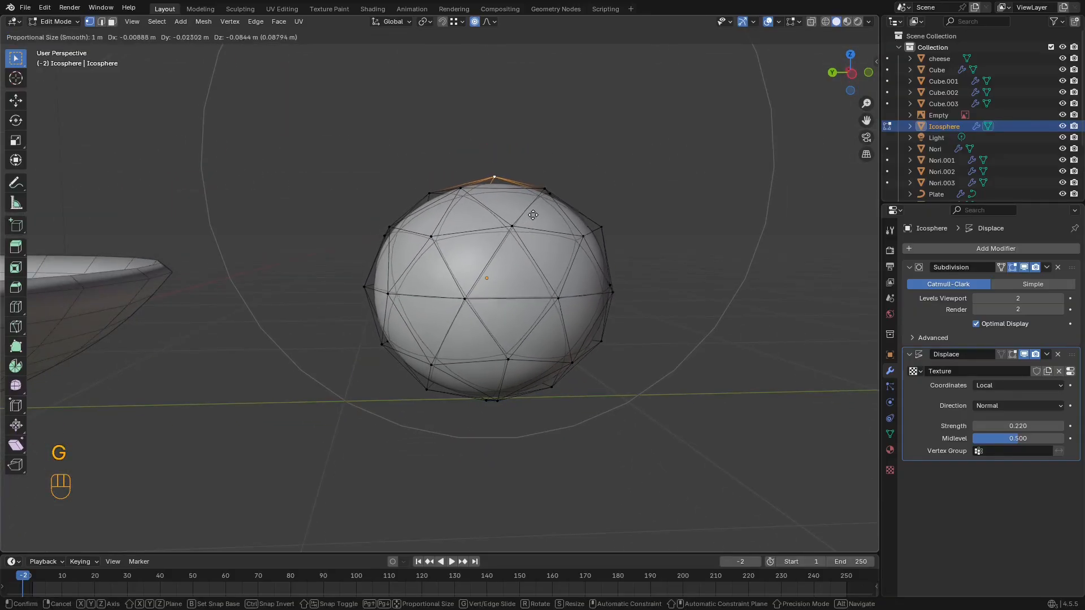
pyautogui.scroll(-4, 528, 202)
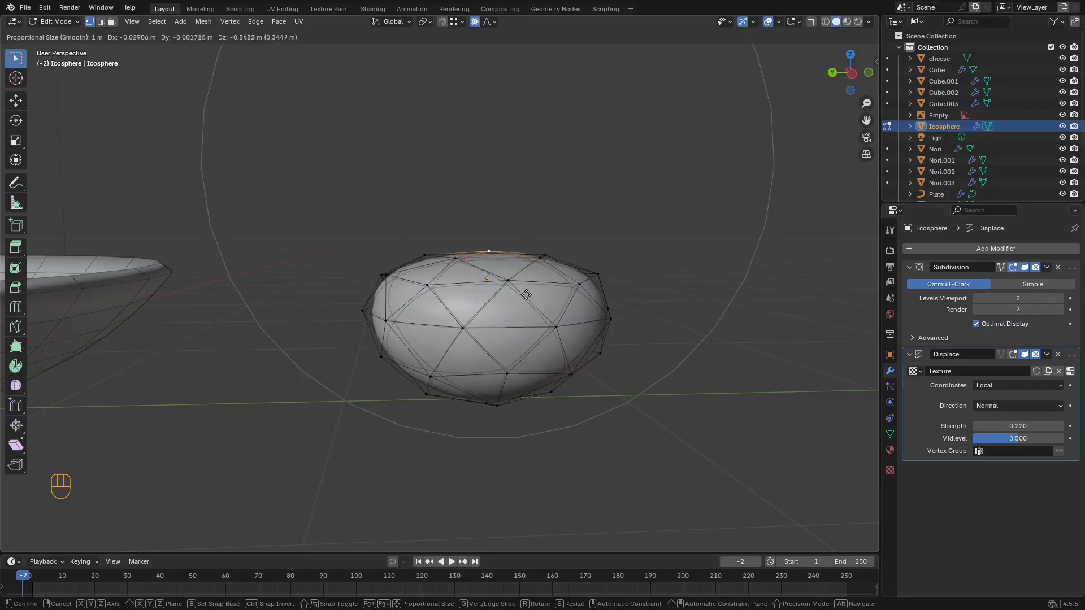
pyautogui.rightClick(519, 199)
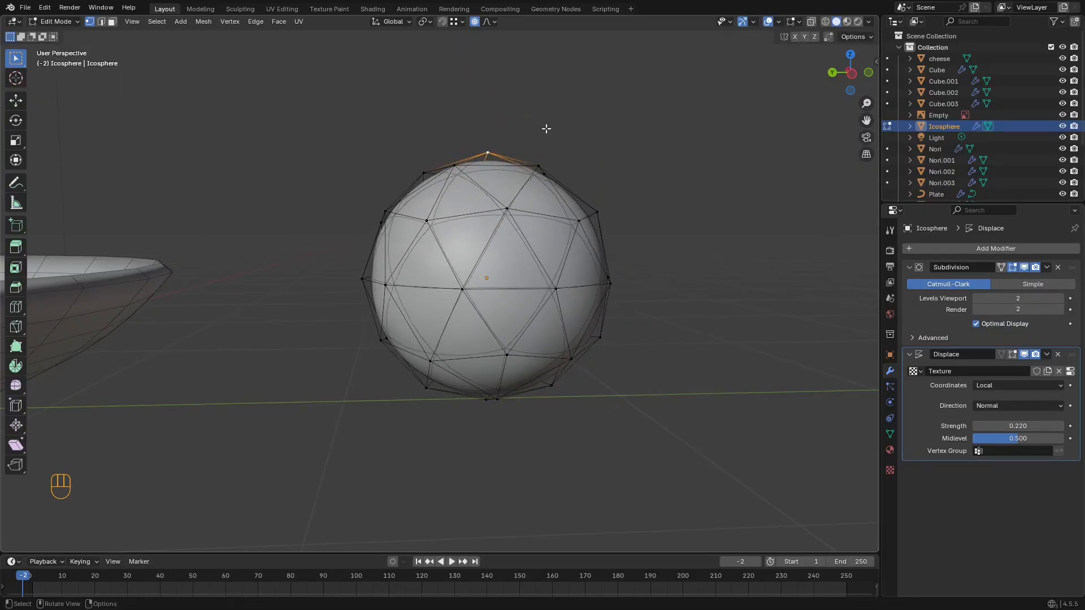
# Step: Raise the ico sphere's top vertex about 0.1 m with a proportional size of about 0.62 m
pyautogui.press('g')
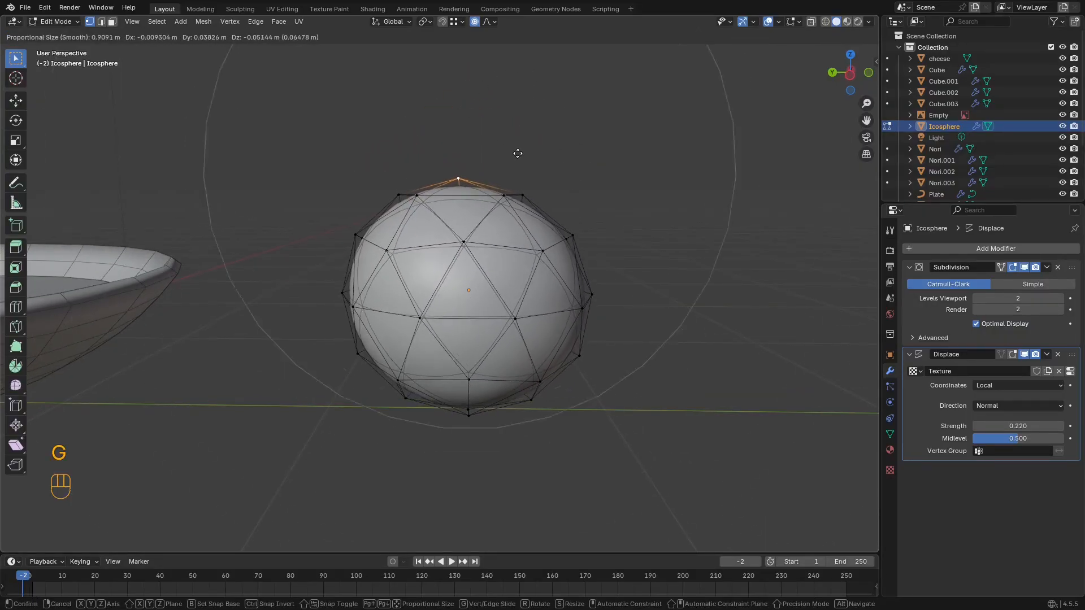
pyautogui.scroll(4, 528, 113)
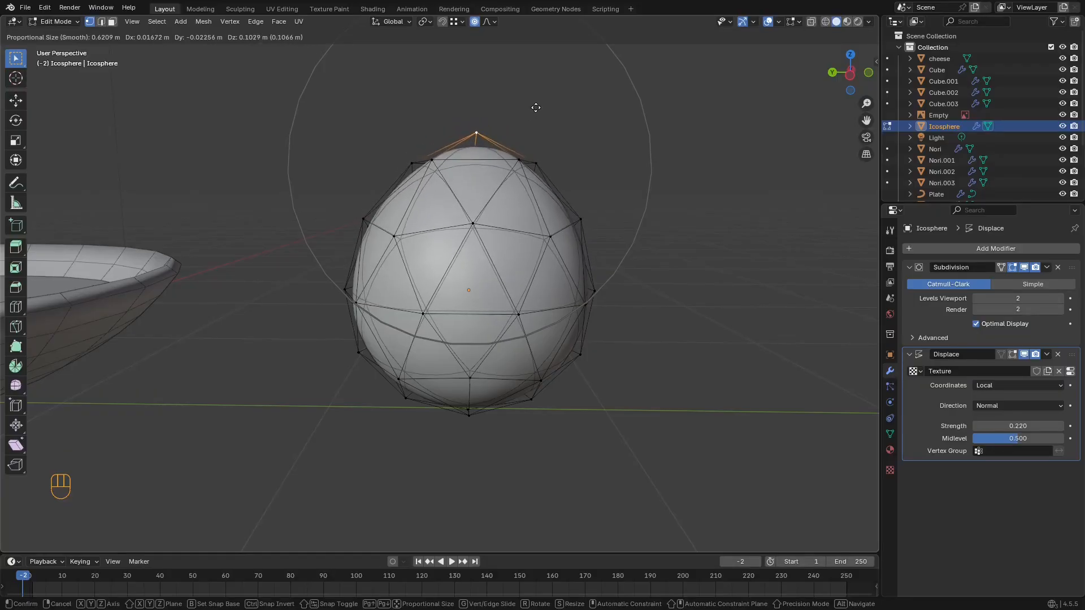
pyautogui.click(535, 102)
# Step: Flatten the ico sphere's underside by raising its bottom vertex about 0.27 m with a proportional size of about 0.91 m
pyautogui.moveTo(535, 206); pyautogui.dragTo(531, 175, button='middle')
pyautogui.moveTo(511, 288); pyautogui.dragTo(509, 260, button='middle')
pyautogui.click(482, 351)
pyautogui.press('g')
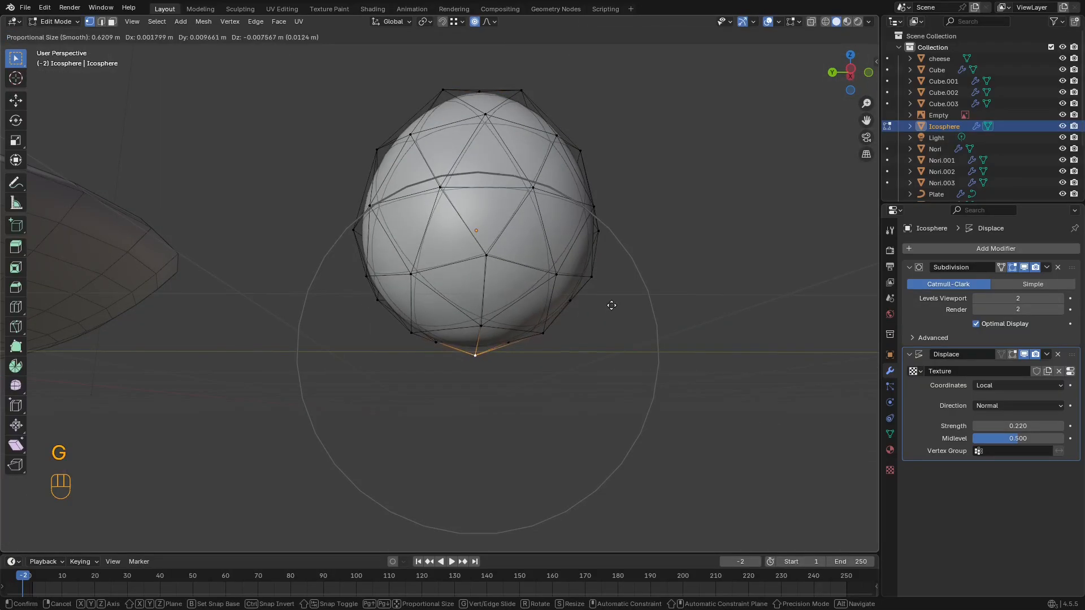
pyautogui.rightClick(612, 305)
pyautogui.moveTo(596, 294); pyautogui.dragTo(608, 318, button='middle')
pyautogui.press('g')
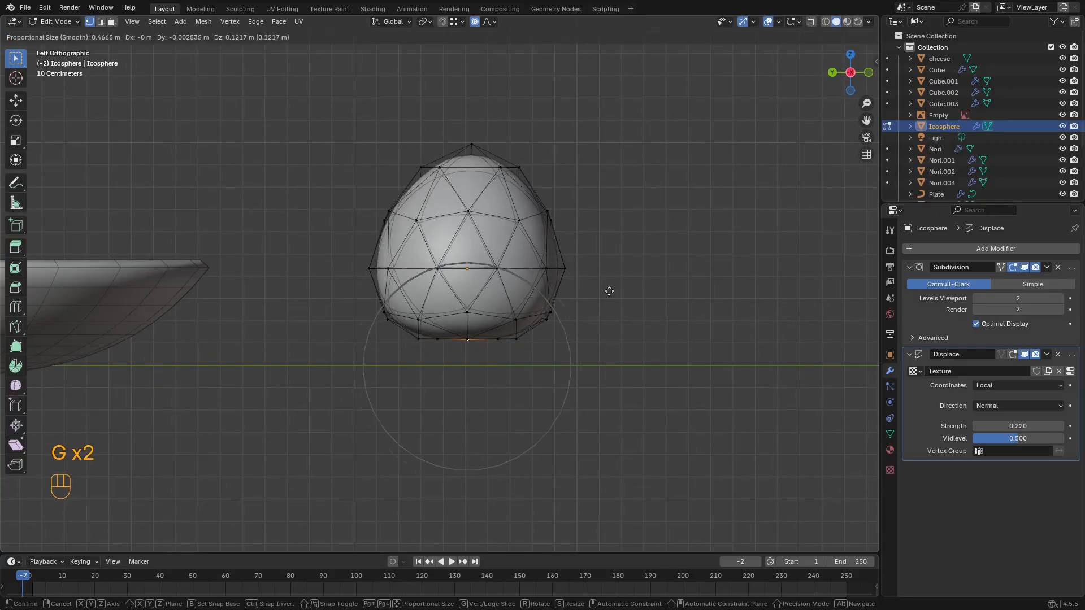
pyautogui.scroll(-3, 608, 287)
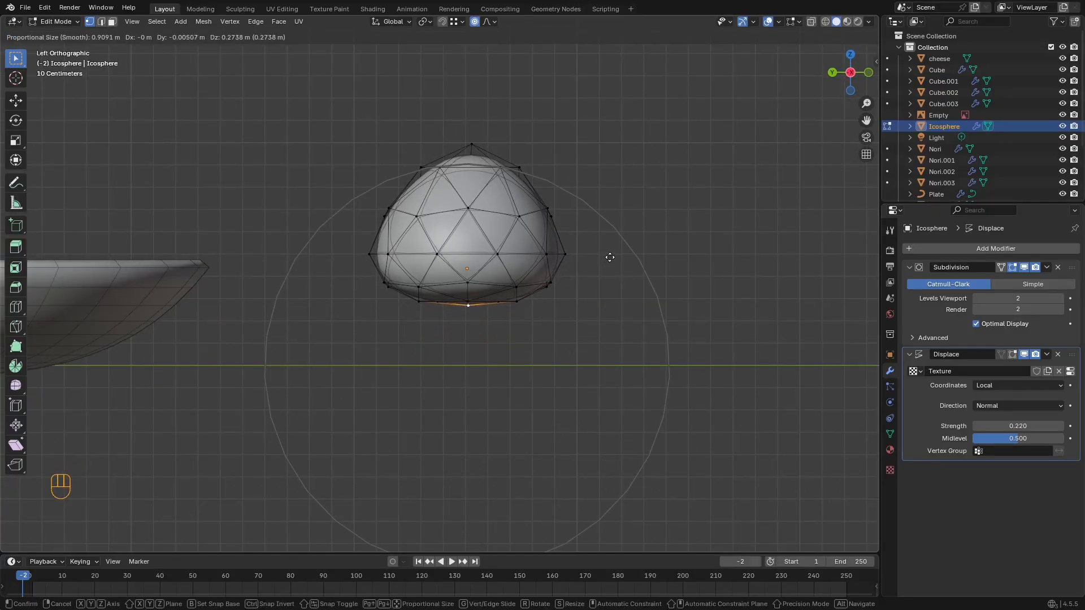
pyautogui.click(609, 259)
# Step: Twist the ico sphere around Z from its top vertex with two proportional rotations, the second about -35.6°
pyautogui.press('Tab')
pyautogui.moveTo(544, 192); pyautogui.dragTo(498, 225, button='middle')
pyautogui.press('Tab')
pyautogui.click(432, 194)
pyautogui.moveTo(608, 246); pyautogui.dragTo(630, 272, button='middle')
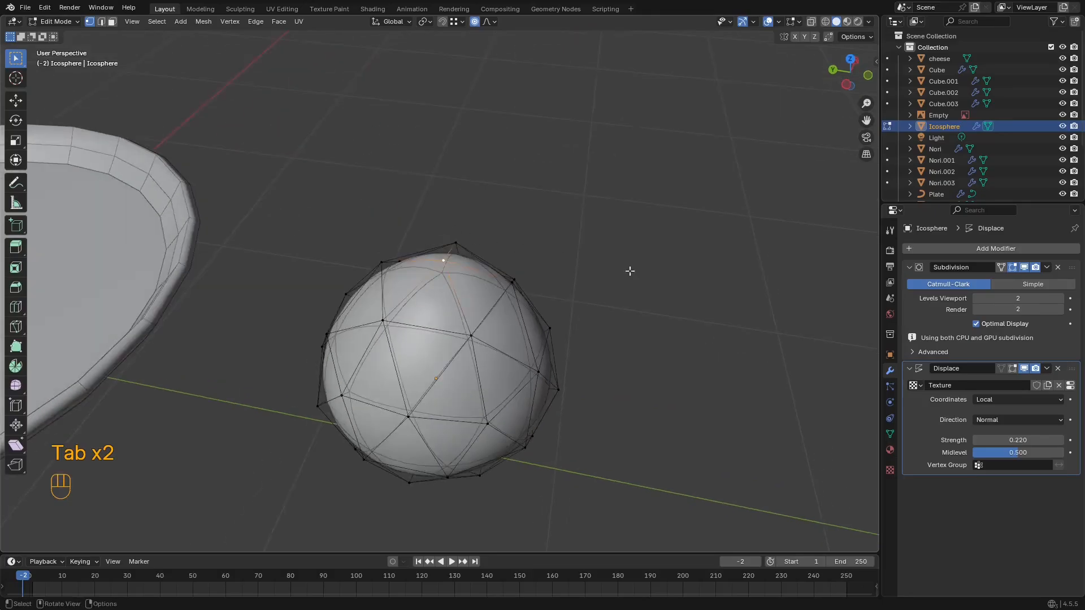
pyautogui.press('r')
pyautogui.press('z')
pyautogui.click(569, 472)
pyautogui.moveTo(569, 472); pyautogui.dragTo(632, 334, button='middle')
pyautogui.press('r')
pyautogui.press('z')
pyautogui.click(569, 356)
# Step: Pull the top vertex up along Z about 0.11 m with a proportional size of about 0.39 m to form a peak
pyautogui.press('g')
pyautogui.press('z')
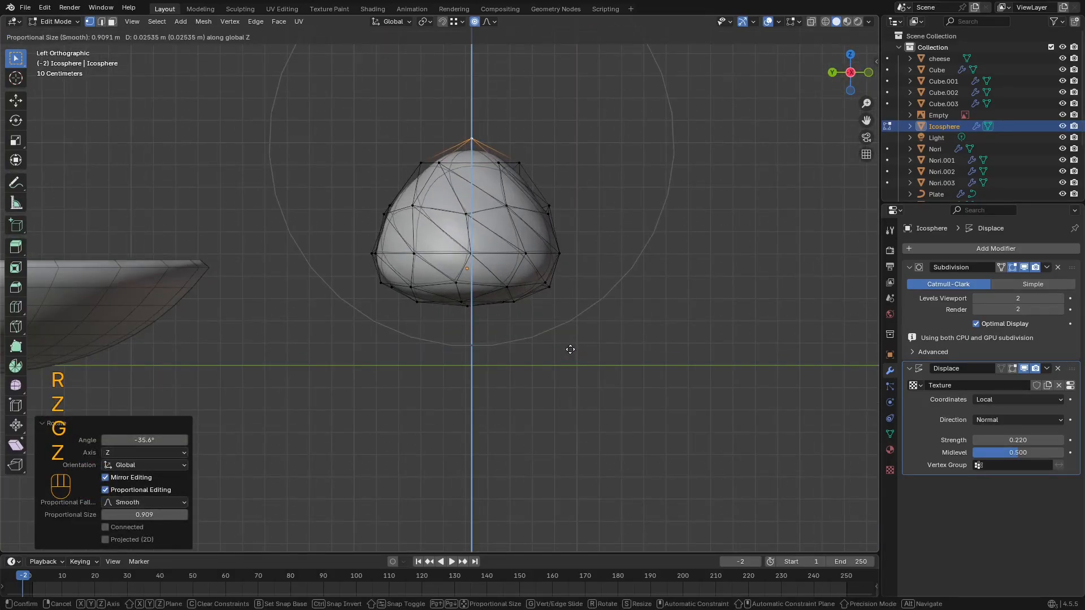
pyautogui.click(572, 350)
pyautogui.press('g')
pyautogui.press('z')
pyautogui.scroll(-2, 586, 333)
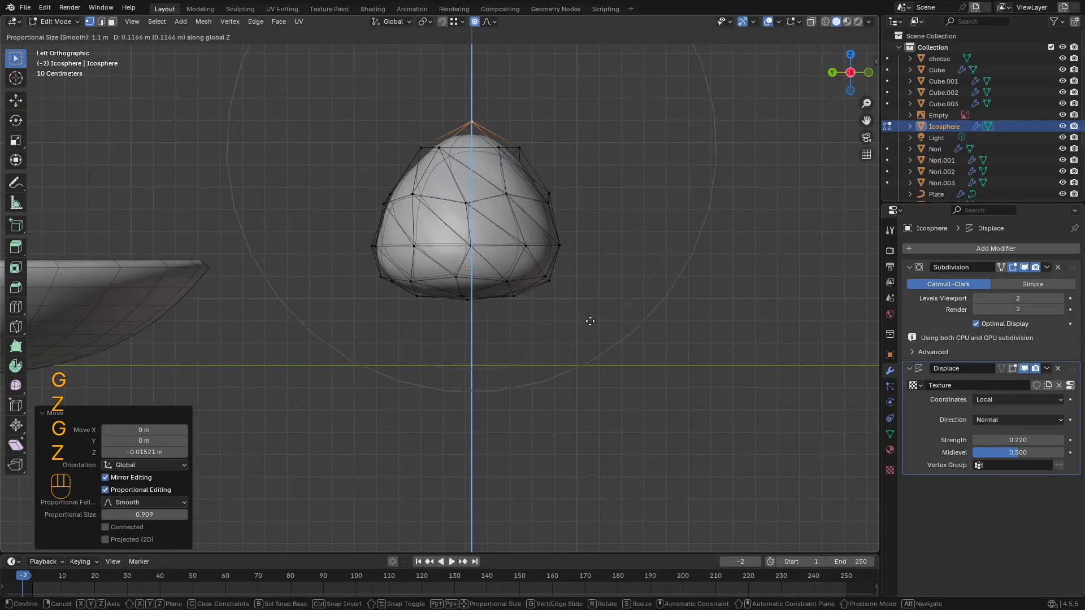
pyautogui.scroll(14, 587, 321)
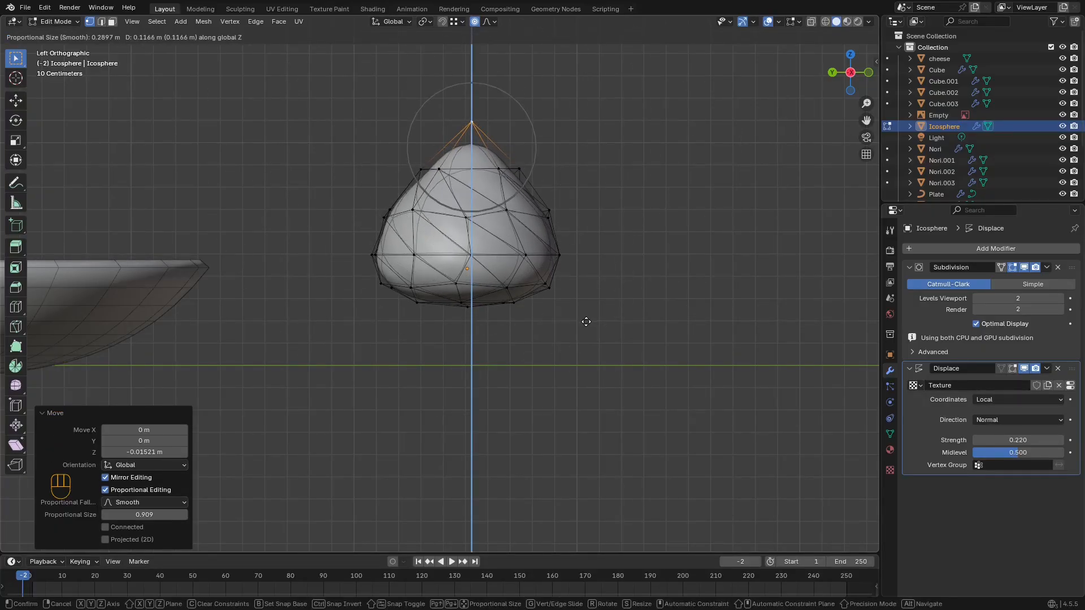
pyautogui.scroll(-3, 585, 320)
pyautogui.click(583, 319)
# Step: Twist the peak around Z with three proportional rotations, the second about -107° and the third about -80°
pyautogui.moveTo(583, 320); pyautogui.dragTo(673, 371, button='middle')
pyautogui.press('r')
pyautogui.press('z')
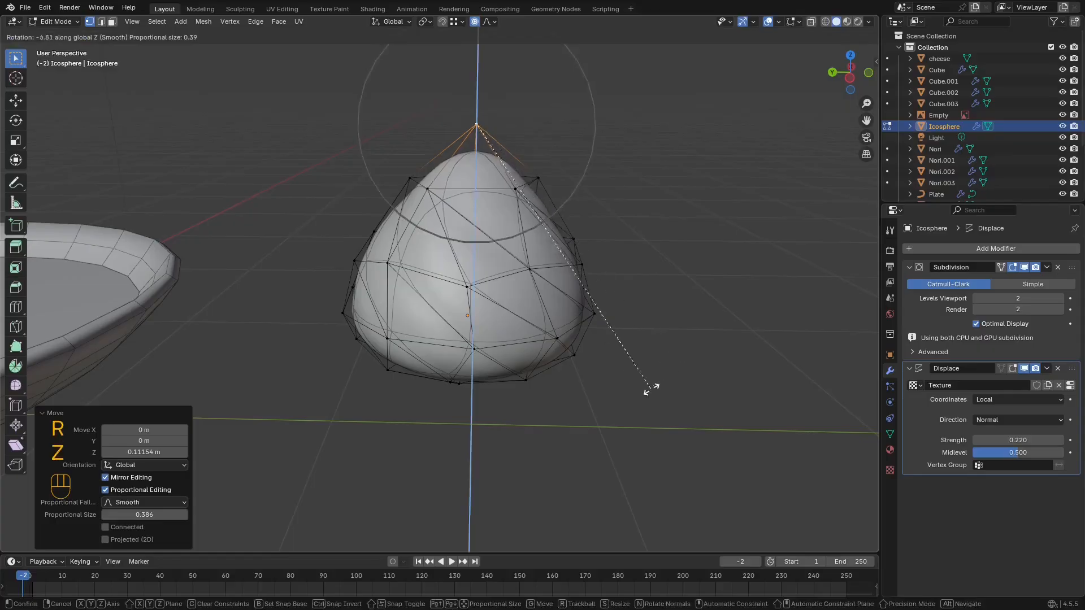
pyautogui.click(416, 414)
pyautogui.scroll(-2, 416, 414)
pyautogui.press('r')
pyautogui.press('z')
pyautogui.click(300, 429)
pyautogui.scroll(-3, 495, 300)
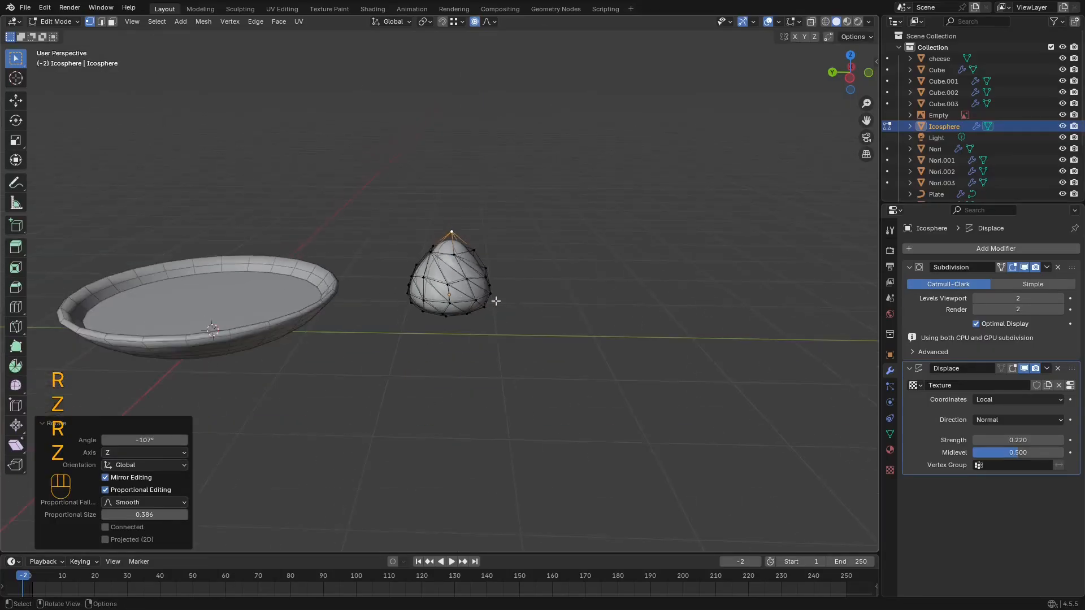
pyautogui.moveTo(496, 301); pyautogui.dragTo(502, 399, button='middle')
pyautogui.press('r')
pyautogui.press('z')
pyautogui.click(491, 465)
# Step: Leave Edit Mode and move the lump down to ground level beside the plate, about 0.48 m along Y and -0.23 m along Z
pyautogui.hotkey('shift', 'alt', 'z')
pyautogui.moveTo(492, 465); pyautogui.dragTo(494, 318, button='middle')
pyautogui.scroll(3, 518, 354)
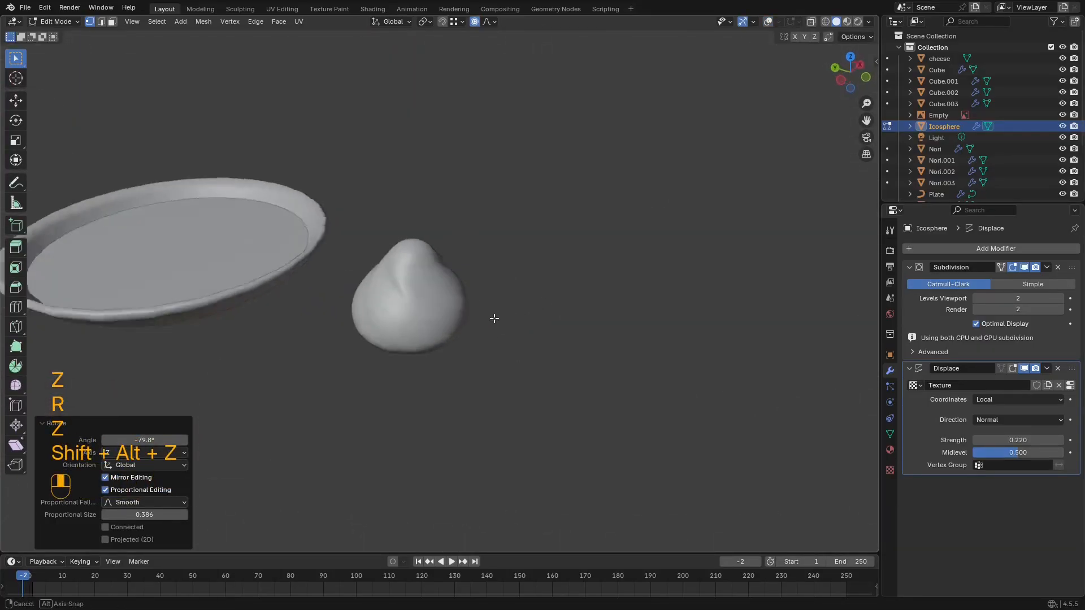
pyautogui.press('Tab')
pyautogui.scroll(-4, 452, 307)
pyautogui.scroll(6, 520, 268)
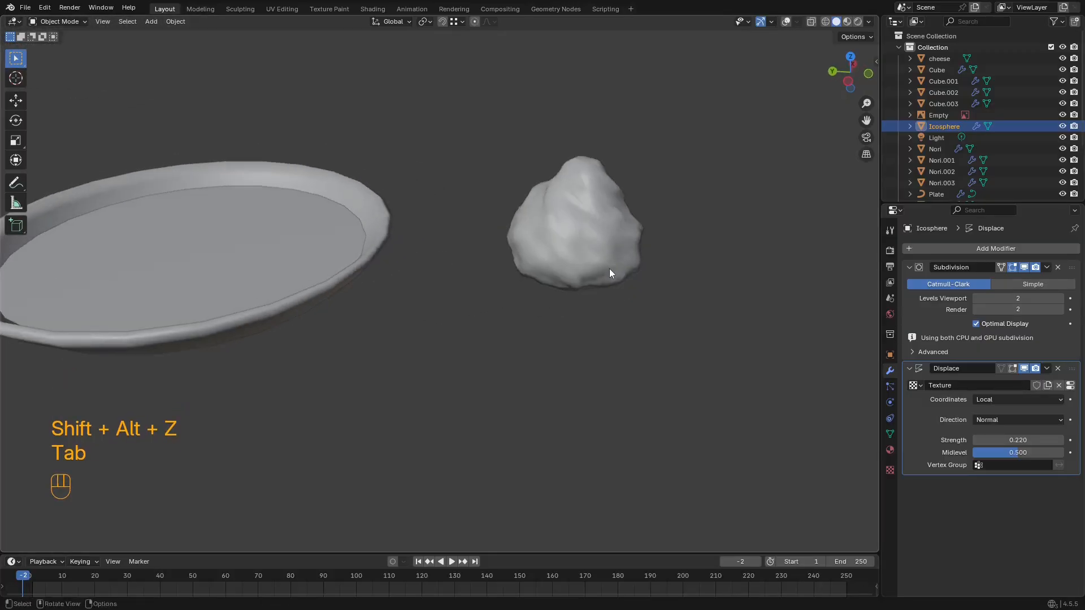
pyautogui.scroll(-4, 588, 277)
pyautogui.hotkey('shift', 'alt', 'z')
pyautogui.keyDown('alt'); pyautogui.moveTo(568, 282); pyautogui.dragTo(628, 258, button='middle'); pyautogui.keyUp('alt')
pyautogui.scroll(4, 641, 272)
pyautogui.press('g')
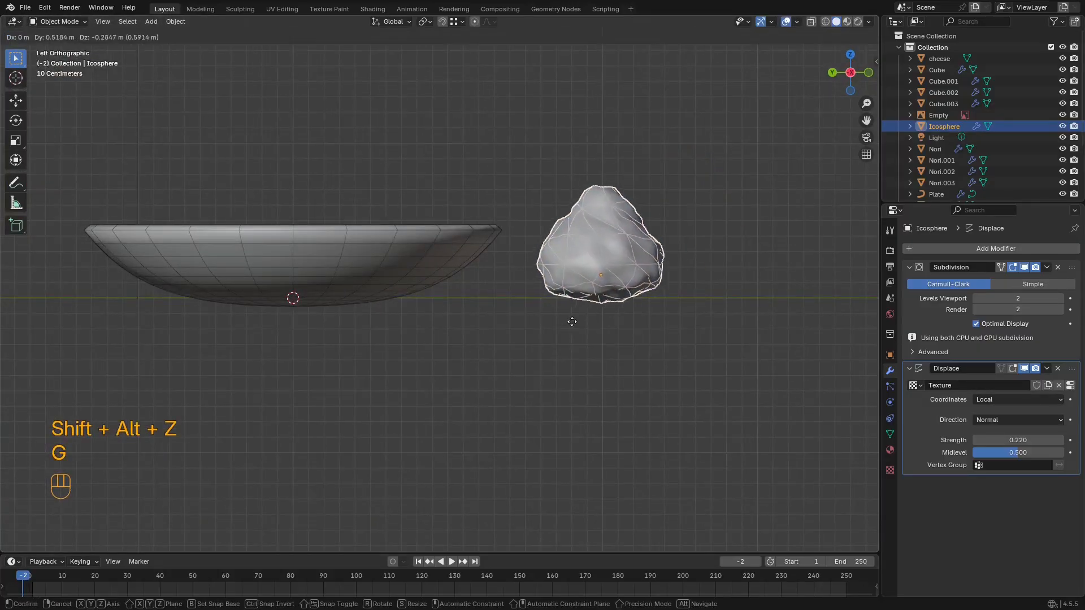
pyautogui.click(574, 316)
# Step: Hide the viewport overlays to check the scene and save the file
pyautogui.hotkey('shift', 'alt', 'z')
pyautogui.scroll(-4, 574, 312)
pyautogui.moveTo(575, 312); pyautogui.dragTo(488, 309, button='middle')
pyautogui.hotkey('ctrl', 's')
pyautogui.scroll(3, 580, 300)
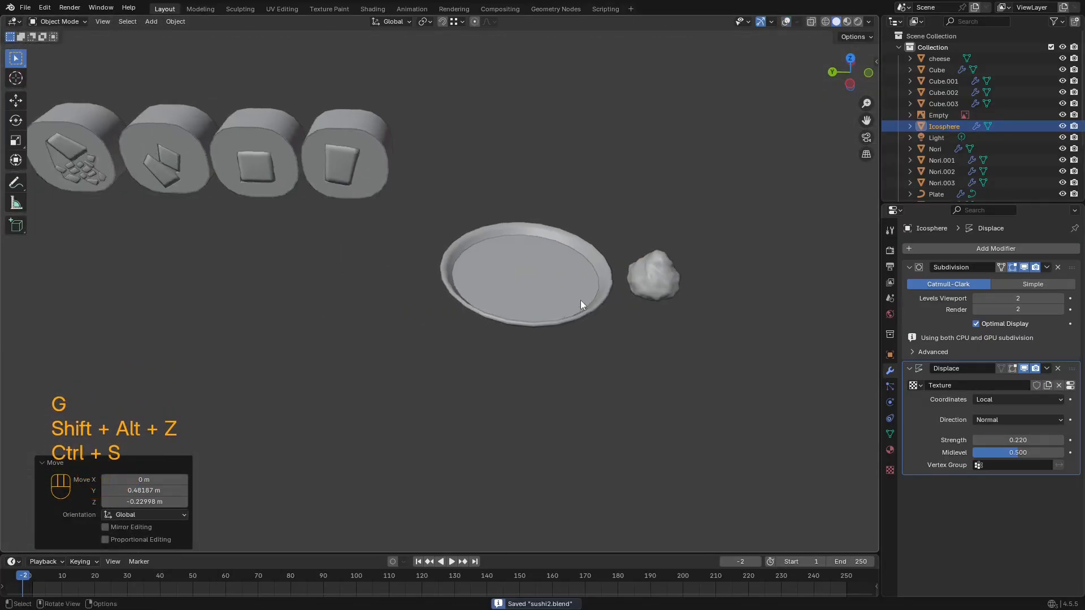
pyautogui.moveTo(580, 300); pyautogui.dragTo(713, 330, button='middle')
# Step: Show the overlays and wireframe shading, delete the Empty holding the sushi reference image and return to solid shading
pyautogui.hotkey('shift', 'alt', 'z')
pyautogui.scroll(-1, 581, 271)
pyautogui.keyDown('alt'); pyautogui.moveTo(581, 271); pyautogui.dragTo(562, 237, button='middle'); pyautogui.keyUp('alt')
pyautogui.press('z')
pyautogui.click(487, 237)
pyautogui.moveTo(626, 164); pyautogui.dragTo(579, 131, button='middle')
pyautogui.click(937, 114)
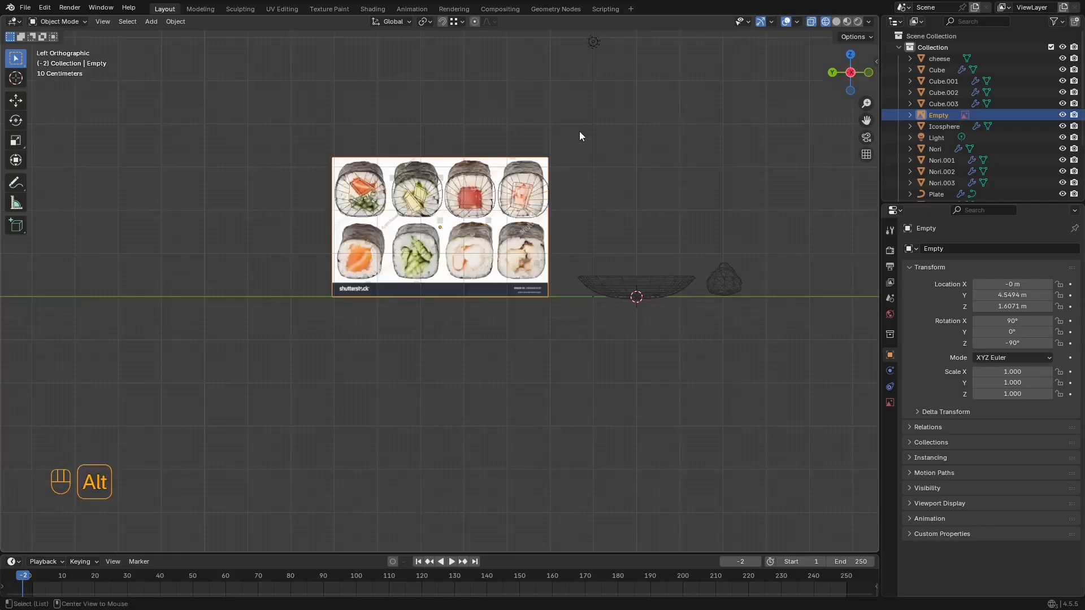
pyautogui.moveTo(688, 124); pyautogui.dragTo(684, 145, button='middle')
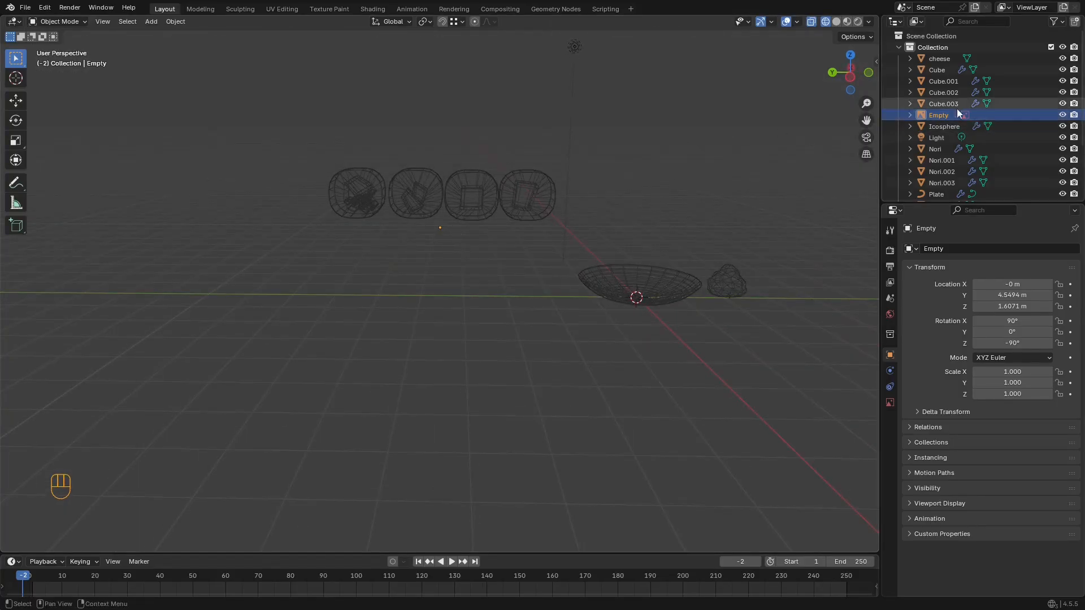
pyautogui.press('x')
pyautogui.press('z')
pyautogui.click(647, 194)
pyautogui.moveTo(646, 194)
pyautogui.mouseDown(button='middle')
pyautogui.moveTo(608, 203)
pyautogui.moveTo(593, 187)
pyautogui.mouseUp(button='middle')
# Step: Select all four sushi rolls in wireframe shading and lower them along Z about 1.77 m and a further 0.05 m to the ground line
pyautogui.press('z')
pyautogui.click(510, 168)
pyautogui.moveTo(535, 148); pyautogui.dragTo(198, 253)
pyautogui.scroll(3, 434, 231)
pyautogui.press('g')
pyautogui.press('z')
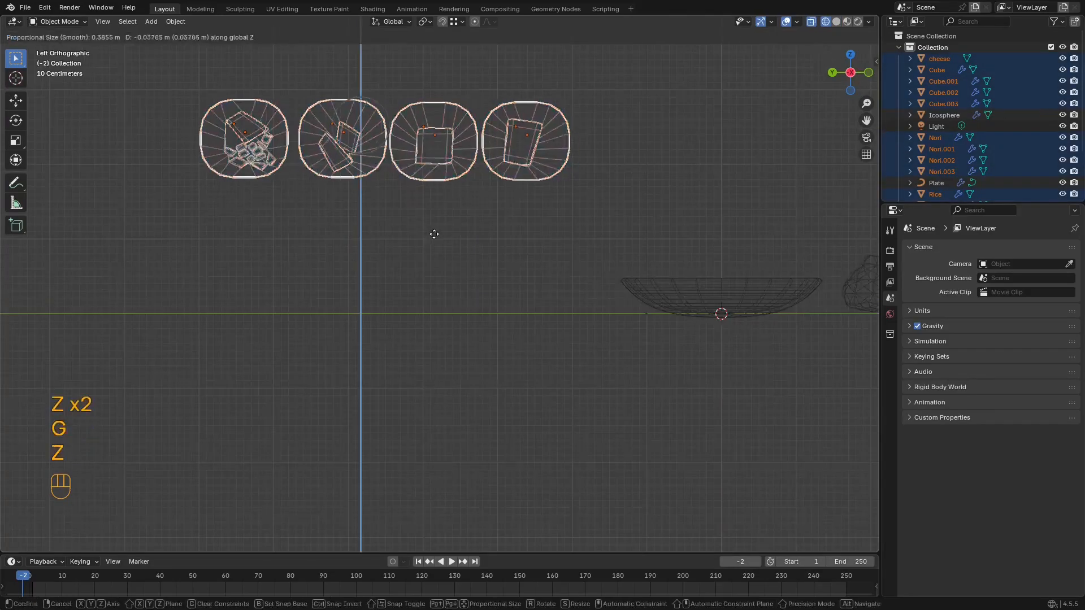
pyautogui.click(455, 339)
pyautogui.scroll(5, 455, 338)
pyautogui.press('g')
pyautogui.press('z')
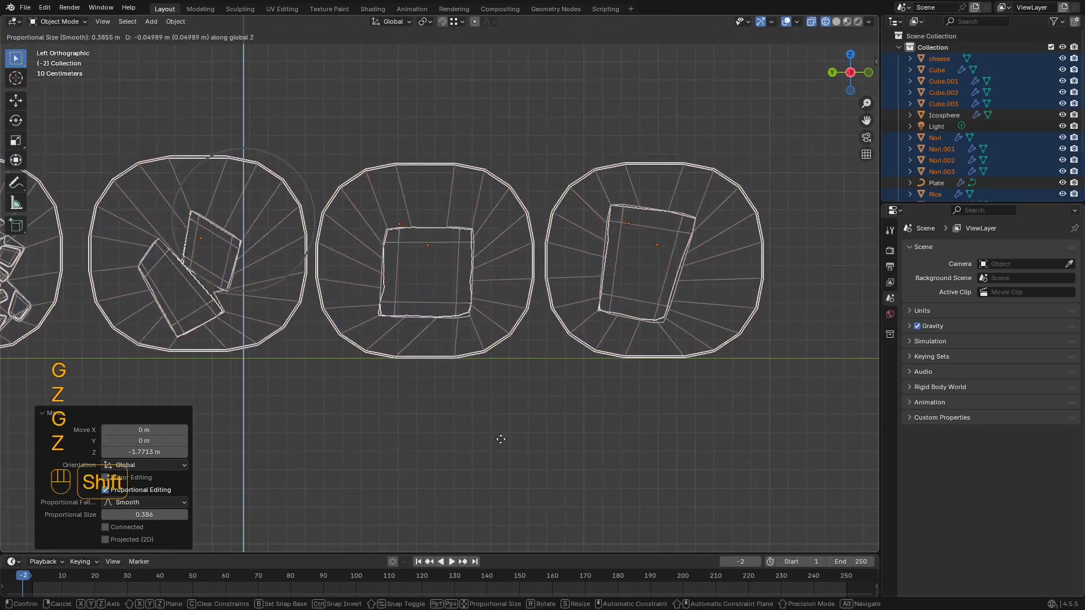
pyautogui.click(501, 437)
# Step: Return to solid shading, hide the overlays, save the file and collapse the last operation's settings
pyautogui.scroll(-4, 514, 409)
pyautogui.moveTo(514, 409); pyautogui.dragTo(546, 379, button='middle')
pyautogui.press('z')
pyautogui.click(570, 379)
pyautogui.scroll(-4, 545, 339)
pyautogui.moveTo(545, 338); pyautogui.dragTo(631, 337, button='middle')
pyautogui.hotkey('shift', 'alt', 'z')
pyautogui.scroll(3, 498, 293)
pyautogui.hotkey('ctrl', 's')
pyautogui.scroll(1, 531, 313)
pyautogui.keyDown('shift'); pyautogui.moveTo(531, 314); pyautogui.dragTo(620, 266, button='middle'); pyautogui.keyUp('shift')
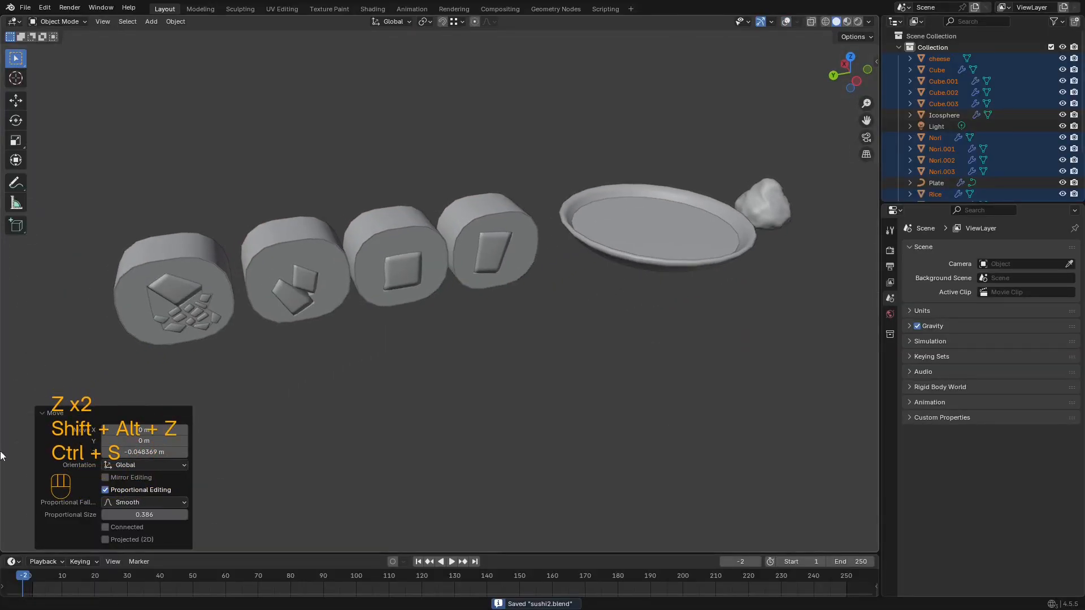
pyautogui.click(50, 415)
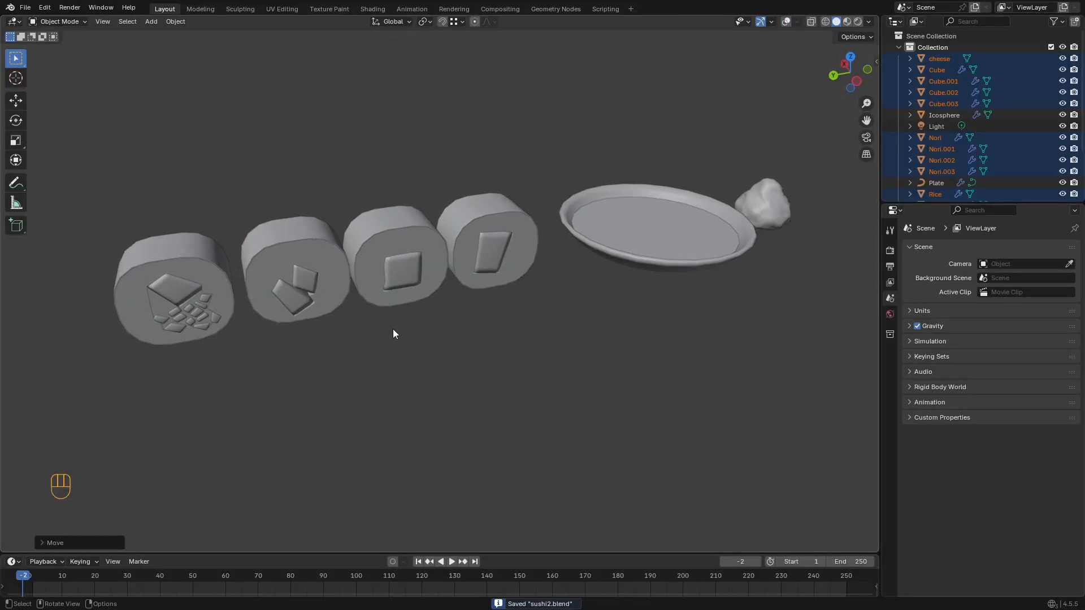
# Step: Switch to BeeRef and examine the sushi reference images, especially the chopsticks on the dark slate platter
pyautogui.press('super')
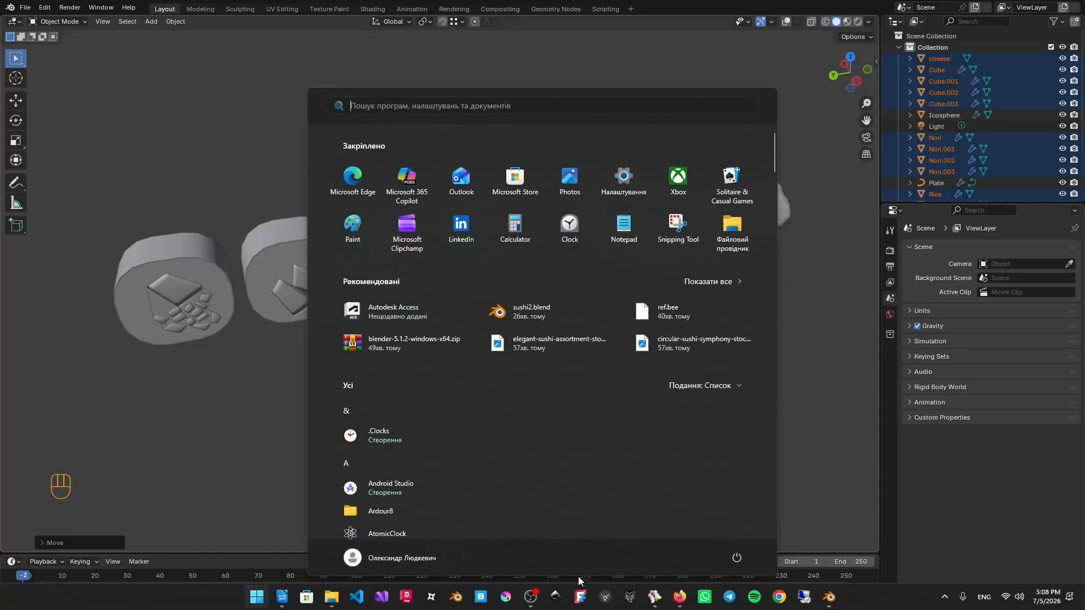
pyautogui.click(650, 599)
pyautogui.scroll(-8, 354, 310)
pyautogui.moveTo(345, 390); pyautogui.dragTo(474, 318, button='middle')
pyautogui.scroll(1, 295, 330)
pyautogui.moveTo(178, 289); pyautogui.dragTo(355, 319, button='middle')
pyautogui.scroll(1, 354, 320)
pyautogui.moveTo(444, 186); pyautogui.dragTo(348, 276, button='middle')
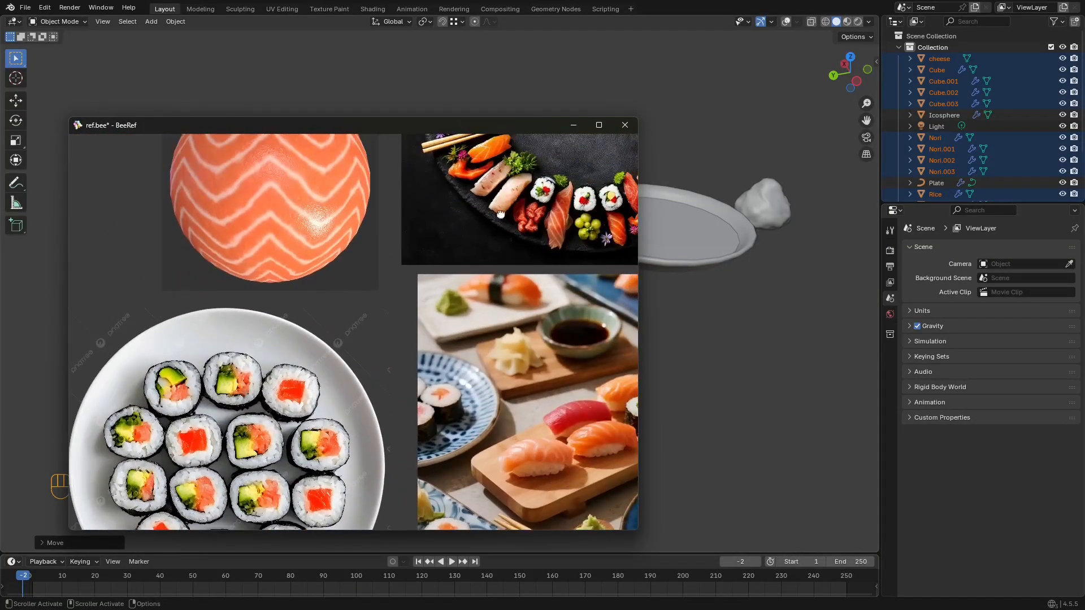
pyautogui.moveTo(488, 216); pyautogui.dragTo(273, 323, button='middle')
pyautogui.scroll(1, 274, 323)
pyautogui.moveTo(400, 246); pyautogui.dragTo(404, 357, button='middle')
pyautogui.scroll(5, 336, 341)
pyautogui.moveTo(186, 287); pyautogui.dragTo(283, 249, button='middle')
pyautogui.scroll(4, 395, 245)
pyautogui.moveTo(379, 278); pyautogui.dragTo(381, 250, button='middle')
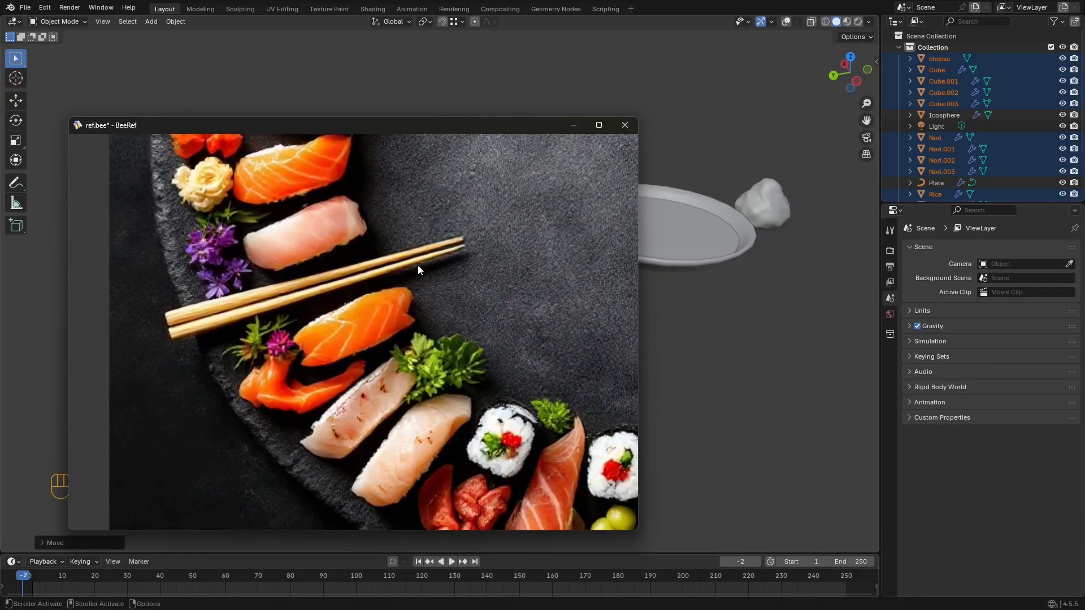
pyautogui.scroll(2, 418, 269)
pyautogui.scroll(-8, 457, 232)
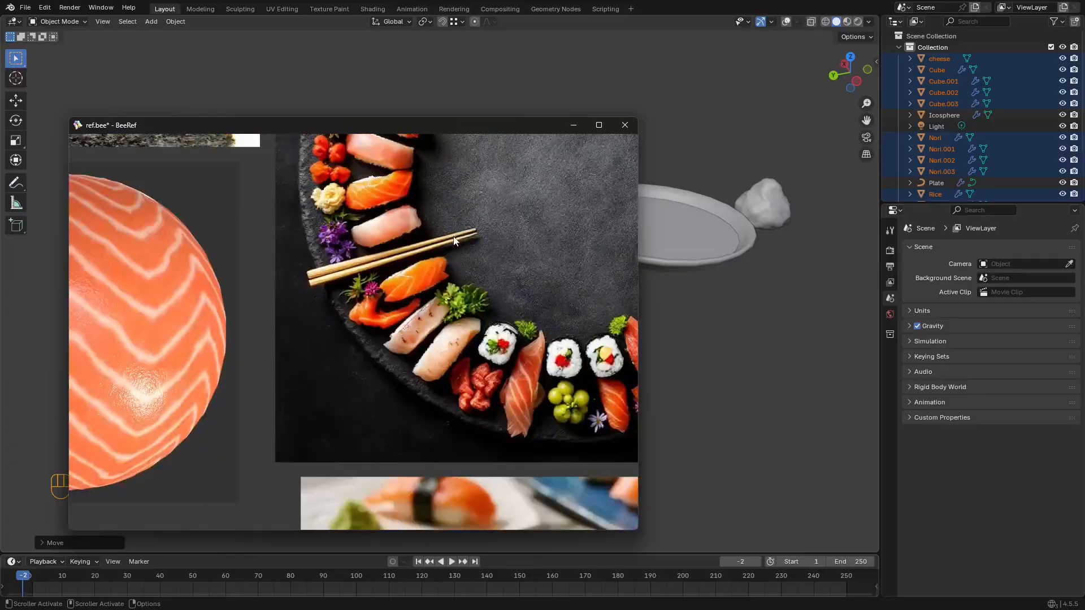
# Step: Show the viewport overlays, examine the dried nori and bamboo mat reference image in BeeRef, and return to Blender
pyautogui.click(747, 208)
pyautogui.hotkey('shift', 'alt', 'z')
pyautogui.scroll(-4, 444, 226)
pyautogui.scroll(-10, 424, 229)
pyautogui.moveTo(429, 229); pyautogui.dragTo(216, 367, button='middle')
pyautogui.moveTo(389, 323); pyautogui.dragTo(501, 321, button='middle')
pyautogui.moveTo(452, 375); pyautogui.dragTo(368, 242, button='middle')
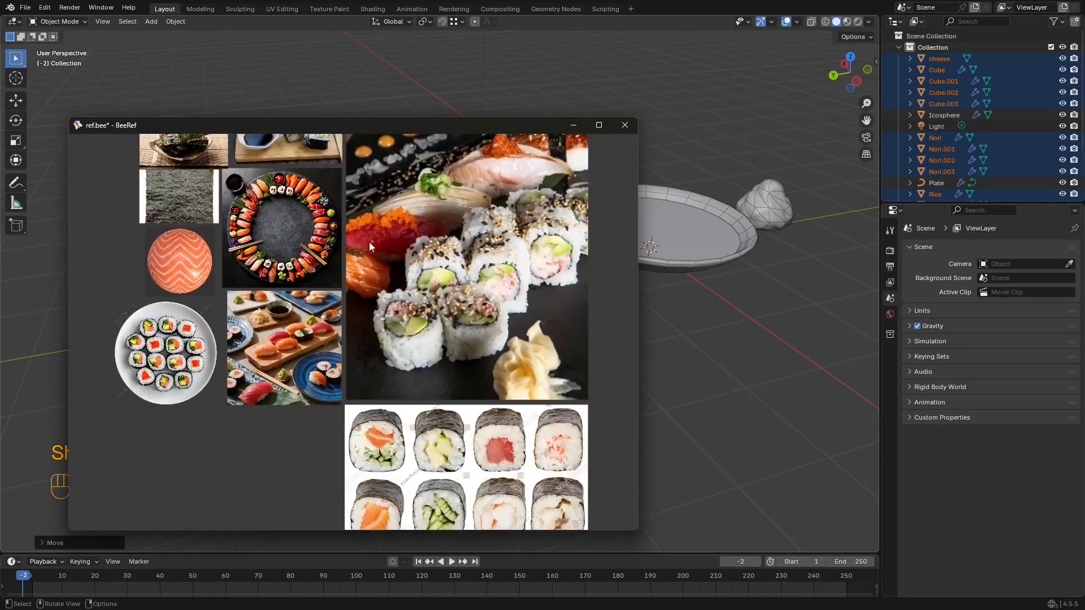
pyautogui.scroll(5, 283, 237)
pyautogui.moveTo(183, 143); pyautogui.dragTo(381, 361, button='middle')
pyautogui.scroll(5, 381, 361)
pyautogui.scroll(2, 381, 361)
pyautogui.moveTo(328, 296); pyautogui.dragTo(344, 270, button='middle')
pyautogui.scroll(2, 314, 300)
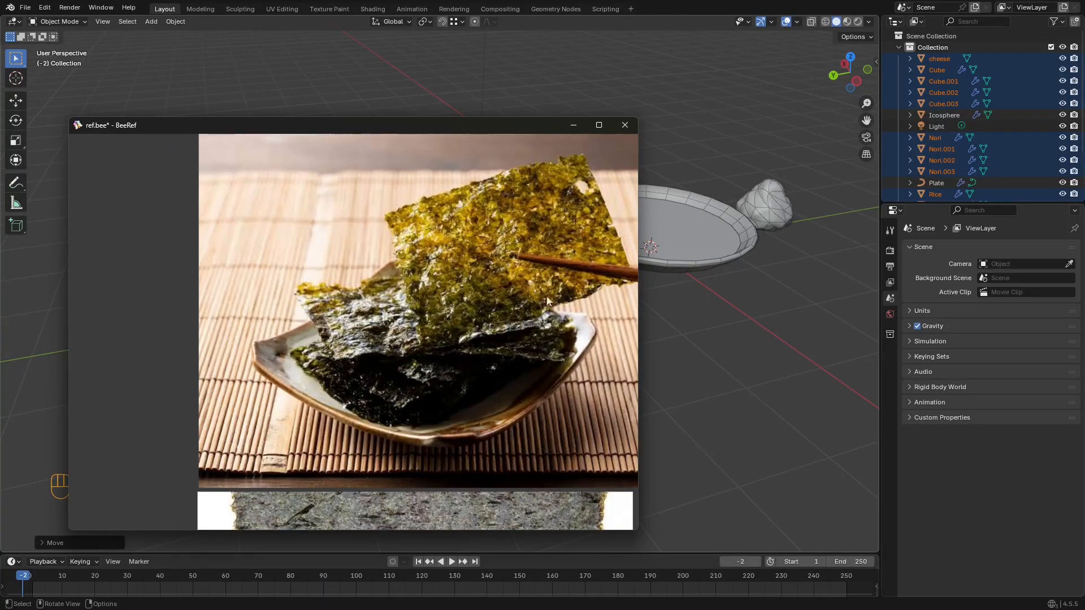
pyautogui.scroll(-3, 499, 351)
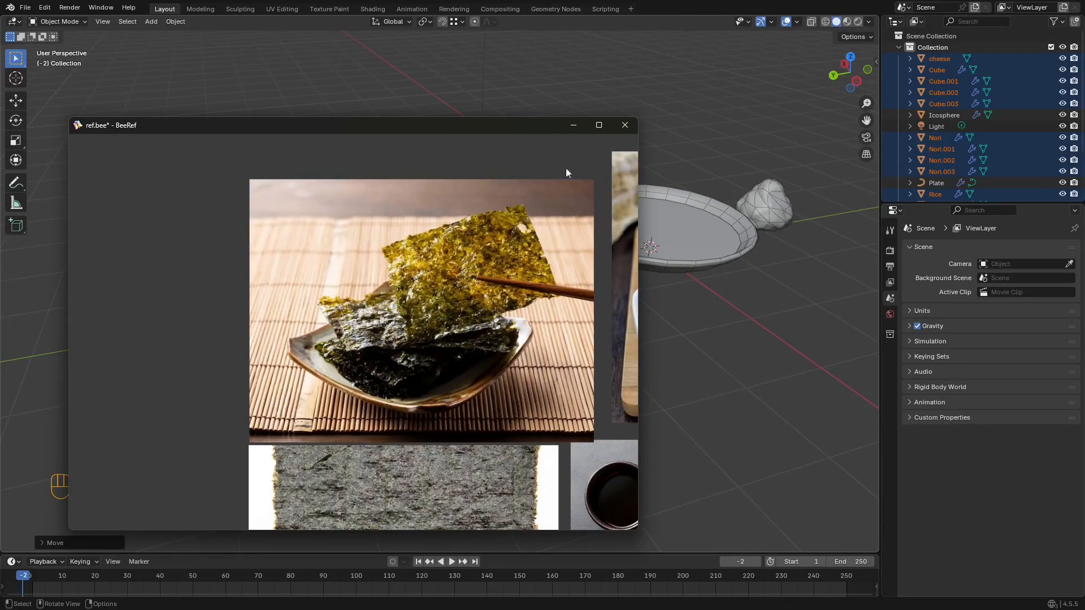
pyautogui.click(574, 125)
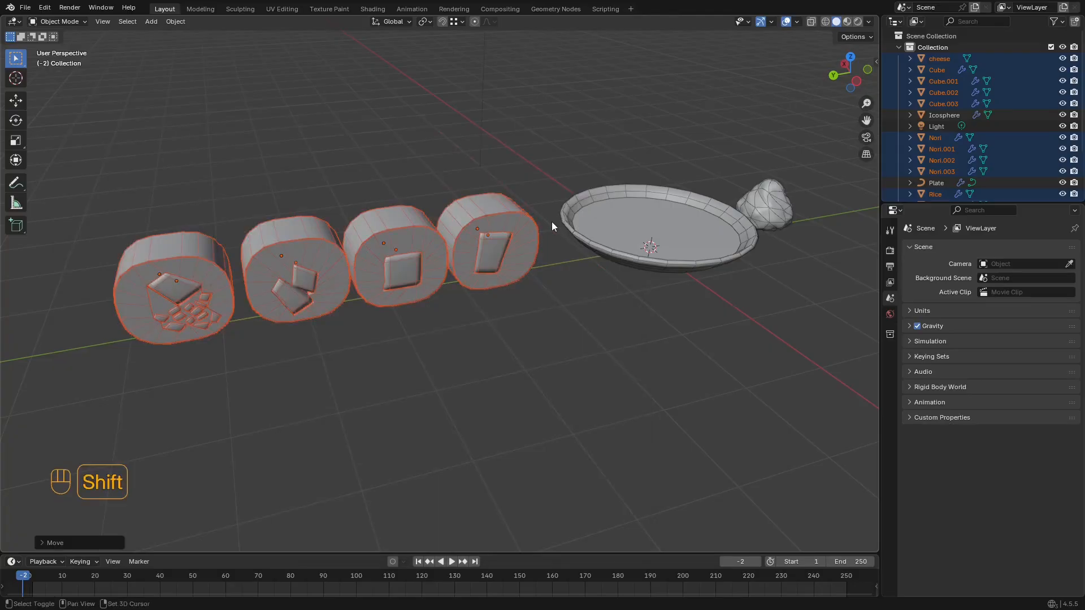
# Step: Add a cube in top view and move it along Y beyond the wasabi lump
pyautogui.scroll(-3, 554, 225)
pyautogui.moveTo(549, 232); pyautogui.dragTo(513, 266, button='middle')
pyautogui.hotkey('shift', 'a')
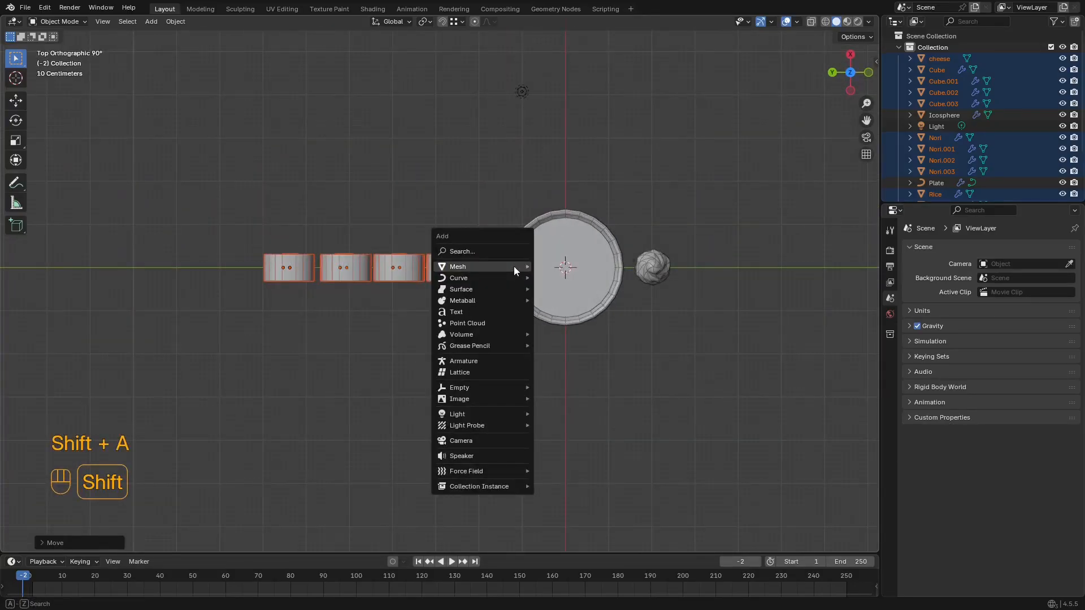
pyautogui.moveTo(513, 266)
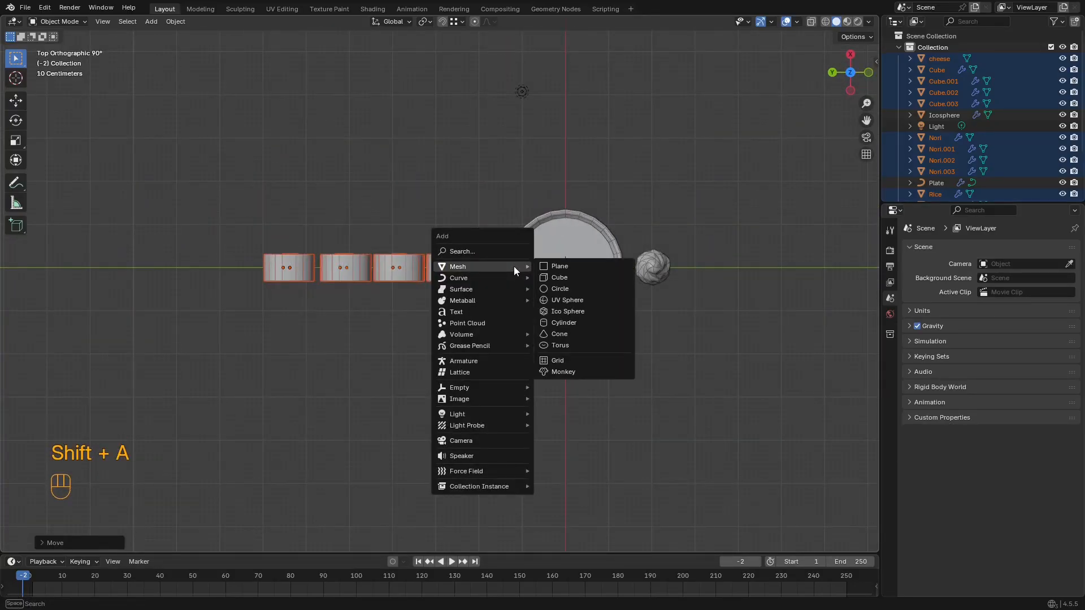
pyautogui.click(561, 277)
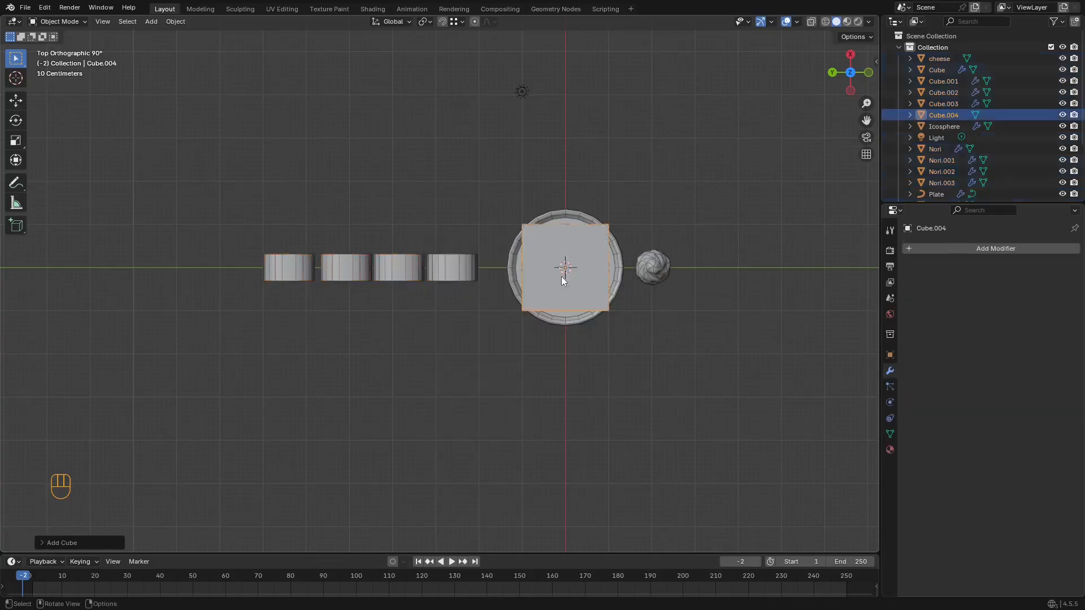
pyautogui.press('g')
pyautogui.press('x')
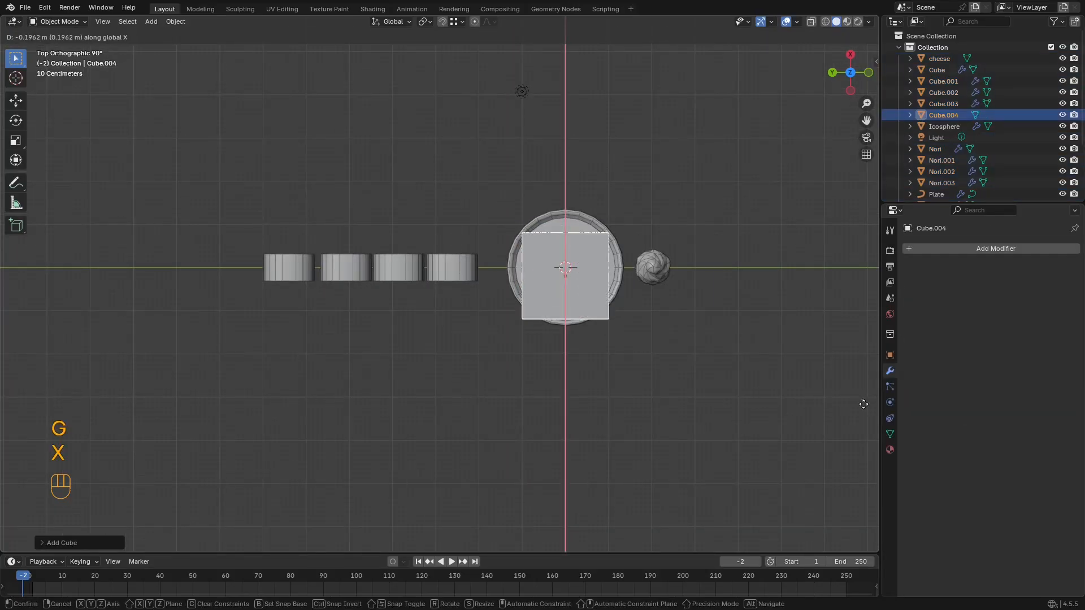
pyautogui.press('y')
pyautogui.click(31, 399)
# Step: Enter Edit Mode on the new cube and turn off proportional editing
pyautogui.keyDown('shift'); pyautogui.moveTo(615, 296); pyautogui.dragTo(369, 302, button='middle'); pyautogui.keyUp('shift')
pyautogui.moveTo(467, 310); pyautogui.dragTo(565, 294, button='middle')
pyautogui.press('Tab')
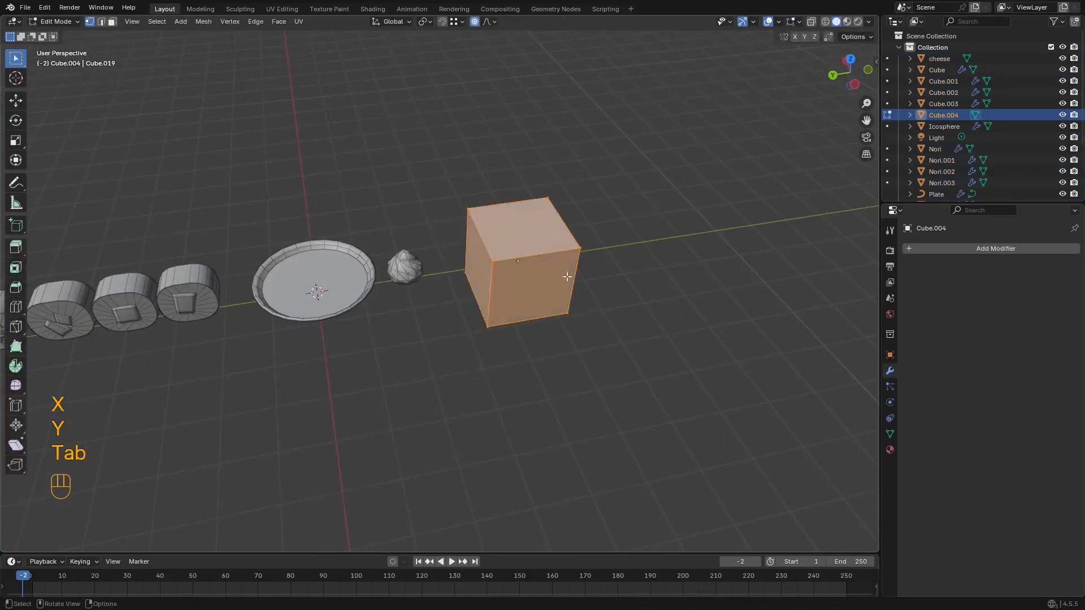
pyautogui.scroll(3, 565, 294)
pyautogui.press('s')
pyautogui.rightClick(646, 233)
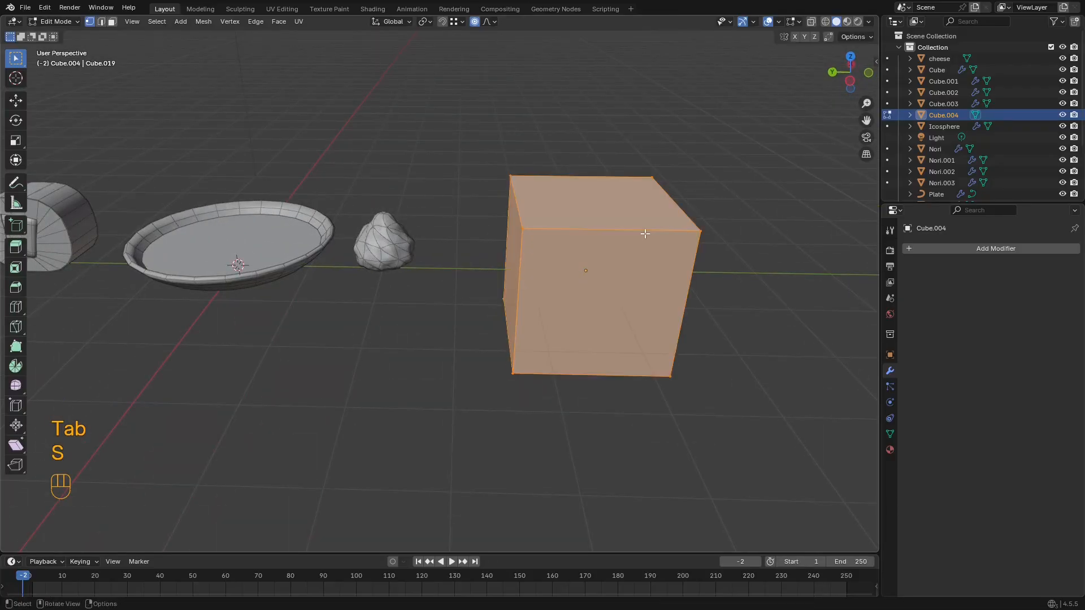
pyautogui.click(475, 23)
# Step: Scale the cube's whole mesh down in several passes to a tiny block, the last by a factor of about 0.3
pyautogui.moveTo(533, 43); pyautogui.dragTo(705, 75, button='middle')
pyautogui.press('s')
pyautogui.click(594, 209)
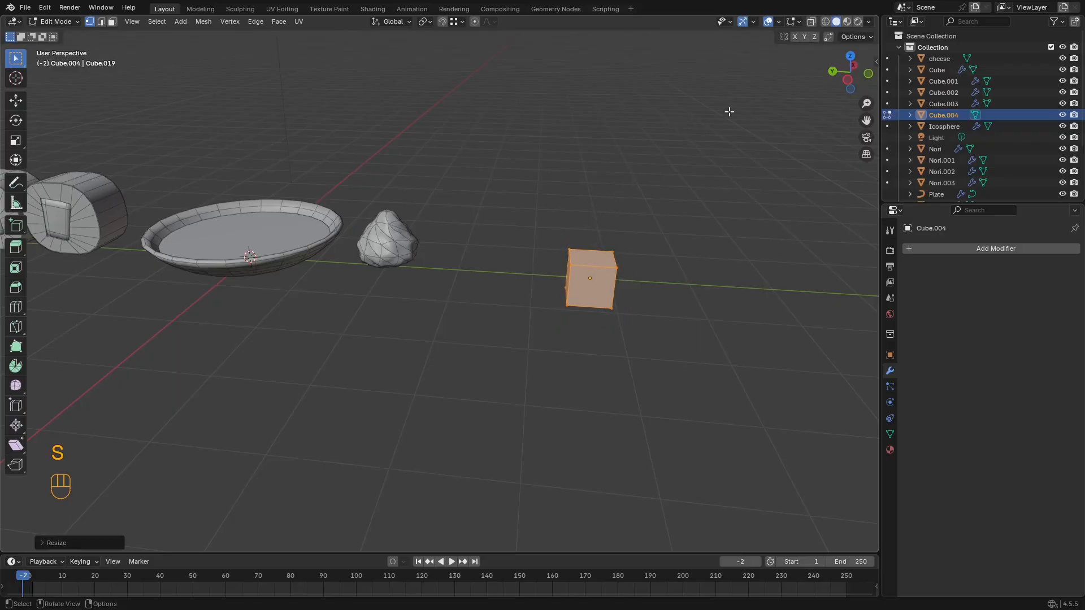
pyautogui.press('s')
pyautogui.click(629, 202)
pyautogui.keyDown('alt'); pyautogui.moveTo(629, 202); pyautogui.dragTo(716, 103, button='middle'); pyautogui.keyUp('alt')
pyautogui.press('s')
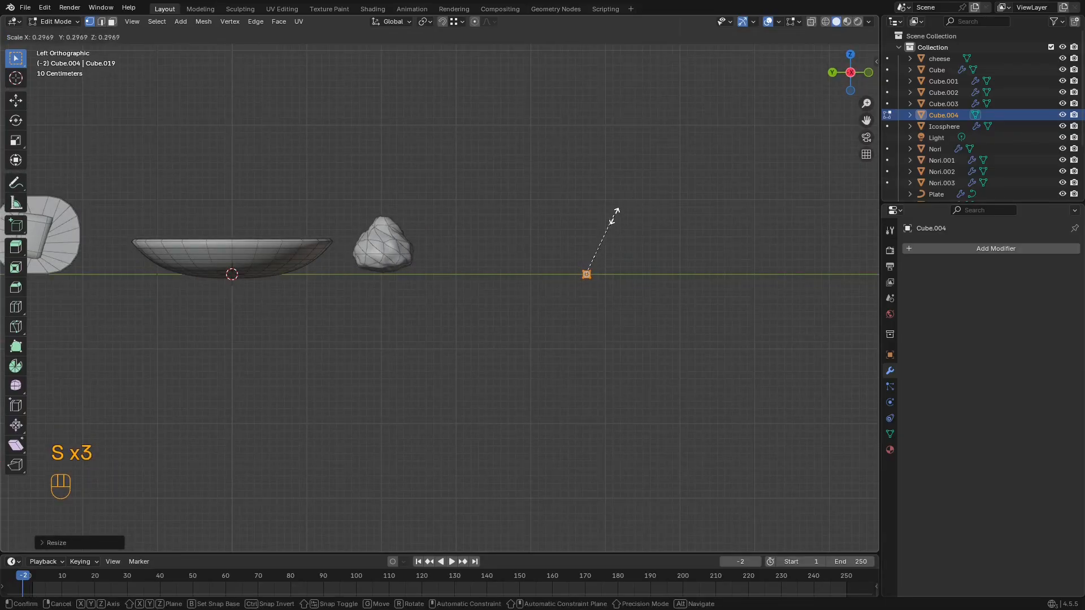
pyautogui.click(615, 210)
# Step: Stretch the tiny block along X into a long, thin stick
pyautogui.moveTo(600, 194); pyautogui.dragTo(685, 211, button='middle')
pyautogui.press('s')
pyautogui.press('y')
pyautogui.press('x')
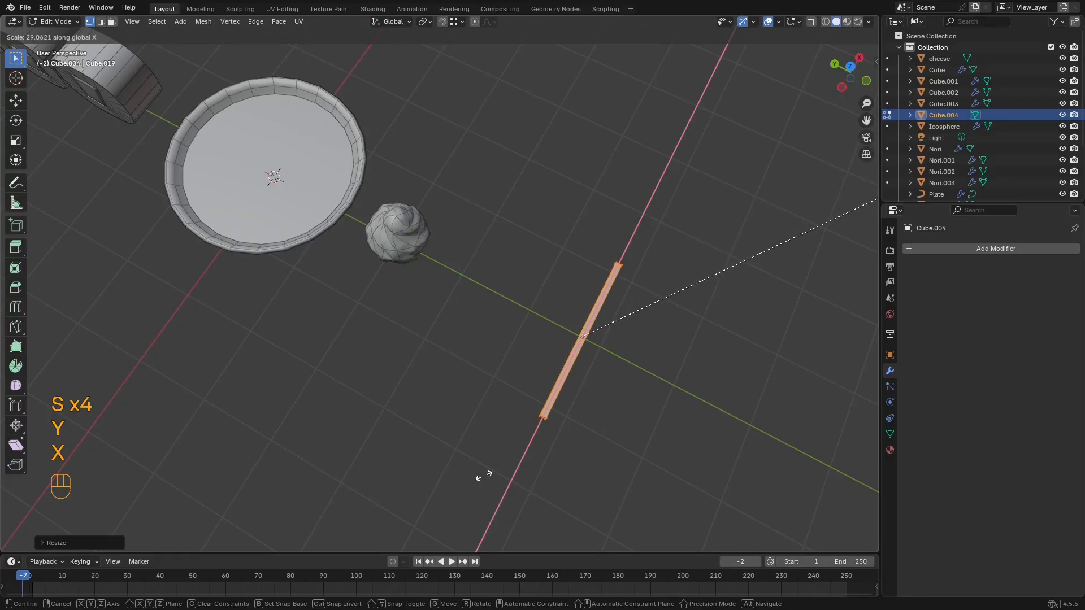
pyautogui.click(605, 169)
pyautogui.moveTo(605, 169); pyautogui.dragTo(561, 186, button='middle')
pyautogui.press('s')
pyautogui.press('x')
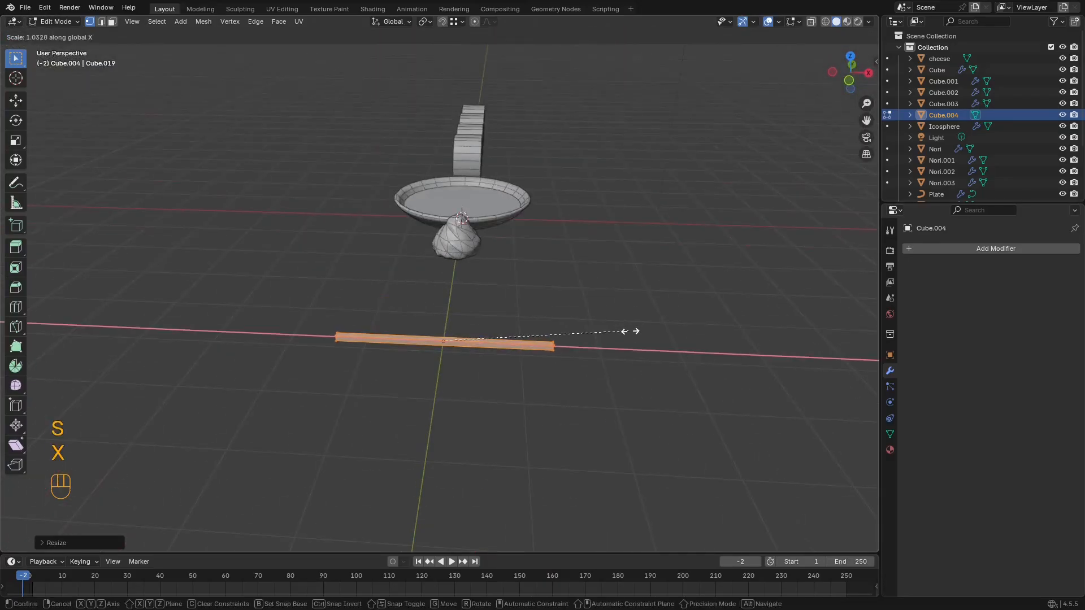
pyautogui.click(669, 345)
# Step: Flatten the stick along Z in side view so its cross-section is lower than it is wide
pyautogui.moveTo(668, 345); pyautogui.dragTo(732, 323, button='middle')
pyautogui.keyDown('alt'); pyautogui.moveTo(731, 162); pyautogui.dragTo(543, 211, button='middle'); pyautogui.keyUp('alt')
pyautogui.scroll(3, 543, 210)
pyautogui.press('s')
pyautogui.press('z')
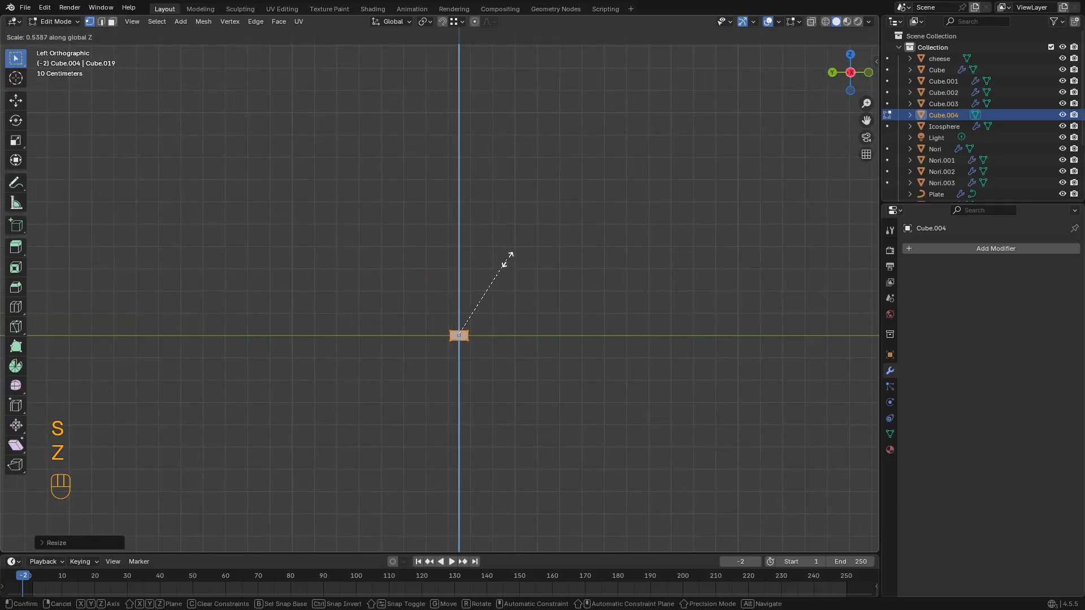
pyautogui.click(527, 253)
pyautogui.moveTo(527, 253); pyautogui.dragTo(491, 276, button='middle')
pyautogui.scroll(-3, 492, 275)
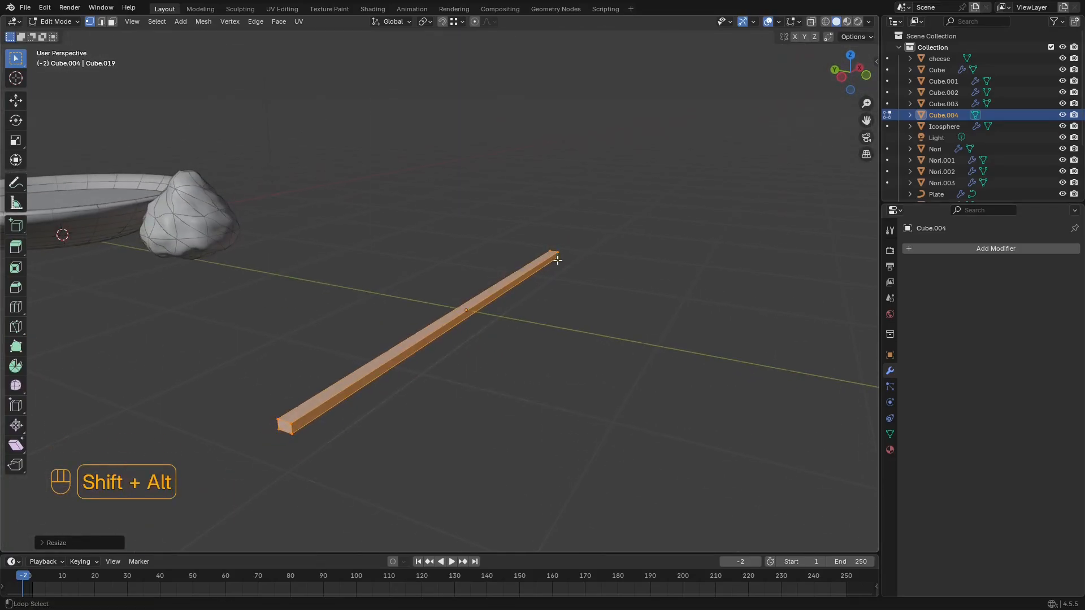
# Step: Scale the stick down uniformly and lengthen it along X by a factor of about 1.35
pyautogui.hotkey('shift', 'alt', 'z')
pyautogui.moveTo(556, 257); pyautogui.dragTo(672, 206, button='middle')
pyautogui.hotkey('shift', 'alt', 'z')
pyautogui.press('s')
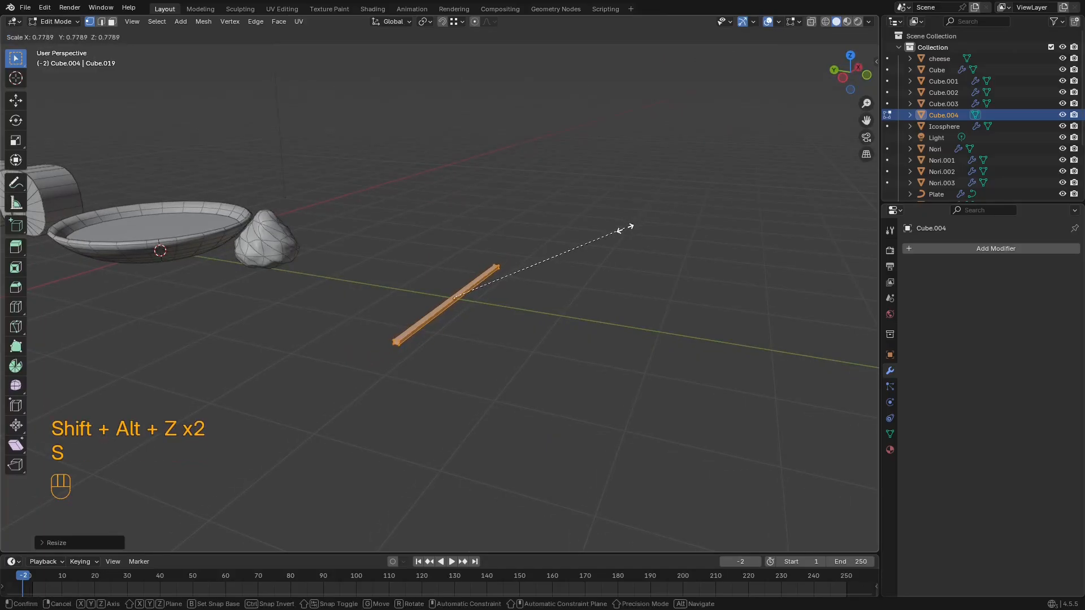
pyautogui.keyDown('alt'); pyautogui.moveTo(601, 235); pyautogui.dragTo(508, 332, button='middle'); pyautogui.keyUp('alt')
pyautogui.press('s')
pyautogui.press('x')
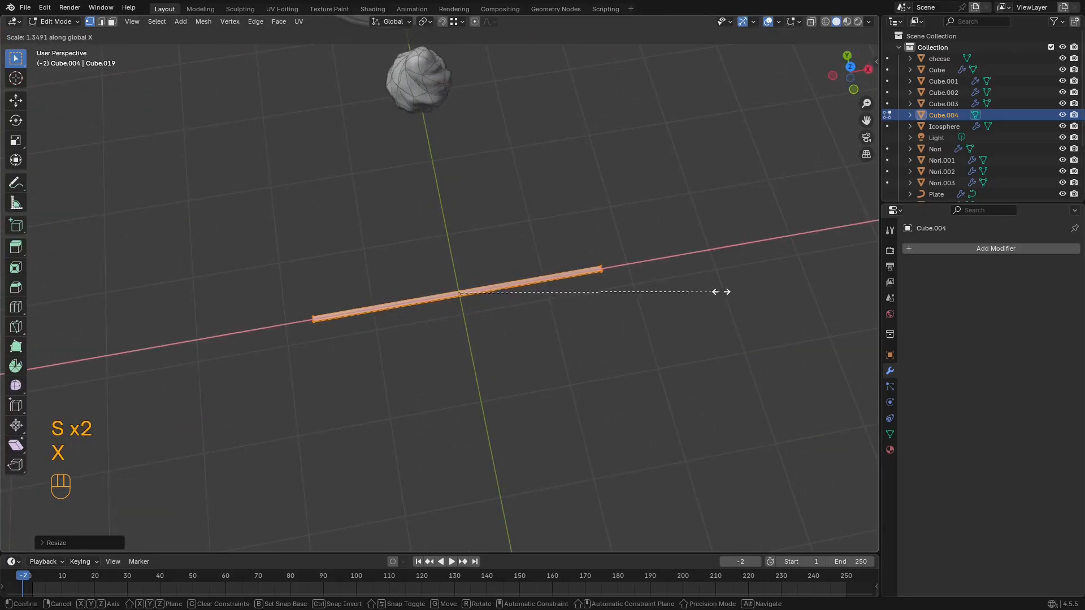
pyautogui.click(727, 292)
# Step: Return to Object Mode and apply the stick's object transform
pyautogui.moveTo(727, 291); pyautogui.dragTo(464, 279, button='middle')
pyautogui.press('Tab')
pyautogui.hotkey('shift', 'alt', 'z')
pyautogui.hotkey('shift', 'alt', 'z')
pyautogui.scroll(5, 483, 283)
pyautogui.moveTo(465, 279); pyautogui.dragTo(434, 250, button='middle')
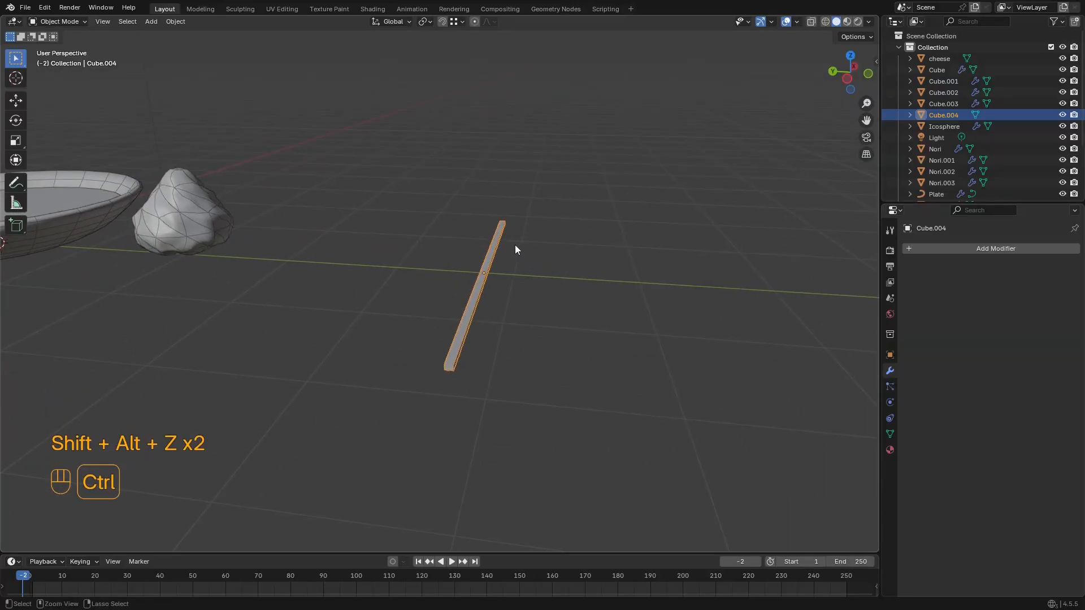
pyautogui.hotkey('ctrl', 'a')
pyautogui.click(473, 250)
pyautogui.moveTo(474, 250); pyautogui.dragTo(498, 363, button='middle')
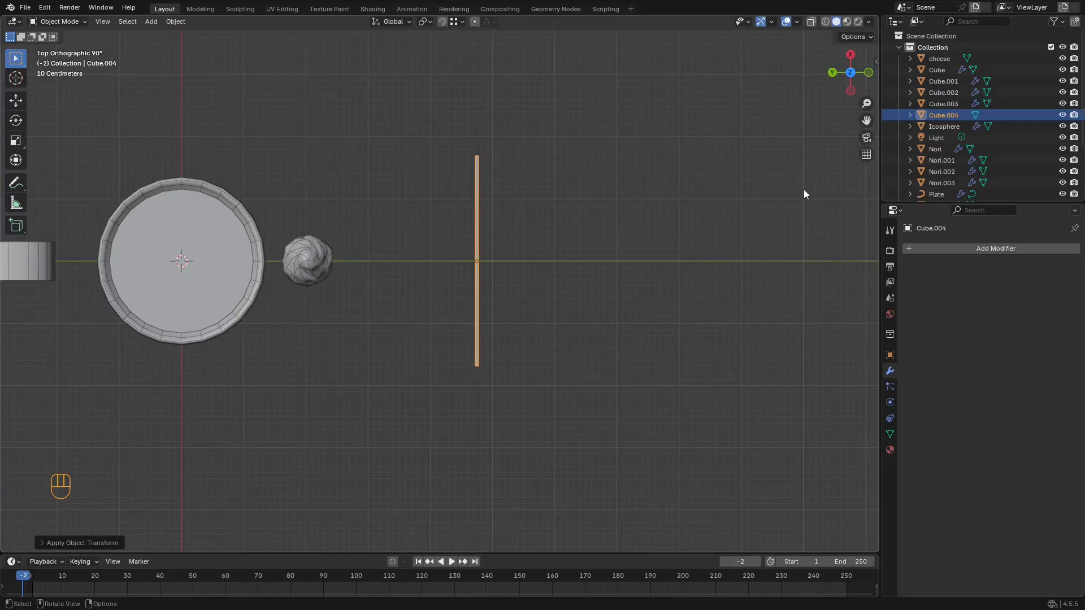
pyautogui.keyDown('shift'); pyautogui.moveTo(549, 249); pyautogui.dragTo(511, 258, button='middle'); pyautogui.keyUp('shift')
# Step: Enlarge the Outliner and create a new collection named carpet
pyautogui.moveTo(959, 209); pyautogui.dragTo(947, 390)
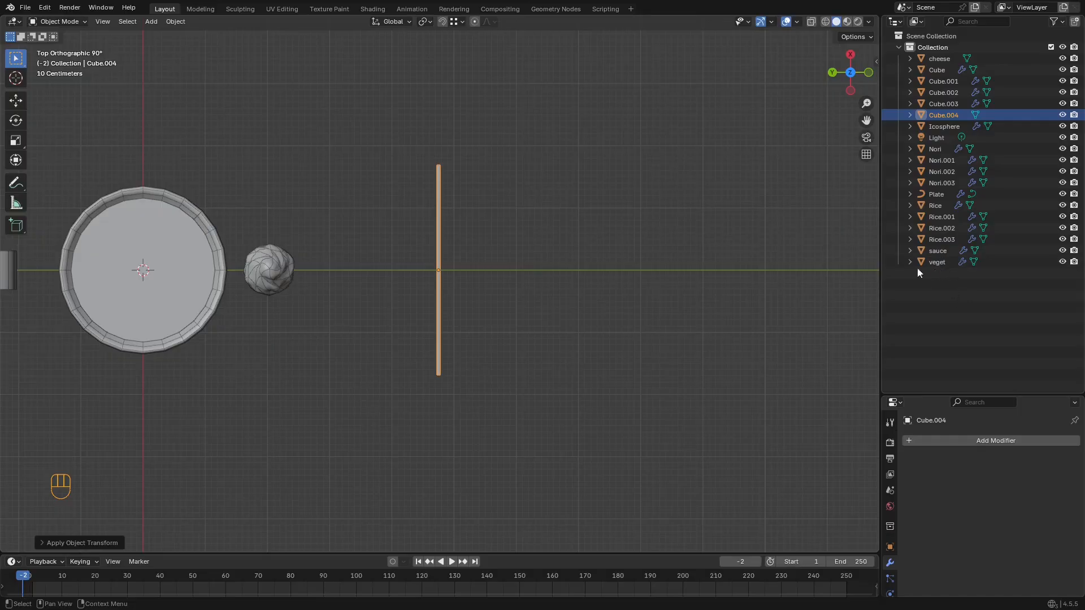
pyautogui.moveTo(571, 243); pyautogui.dragTo(529, 251, button='middle')
pyautogui.scroll(3, 521, 246)
pyautogui.scroll(-1, 504, 229)
pyautogui.rightClick(951, 293)
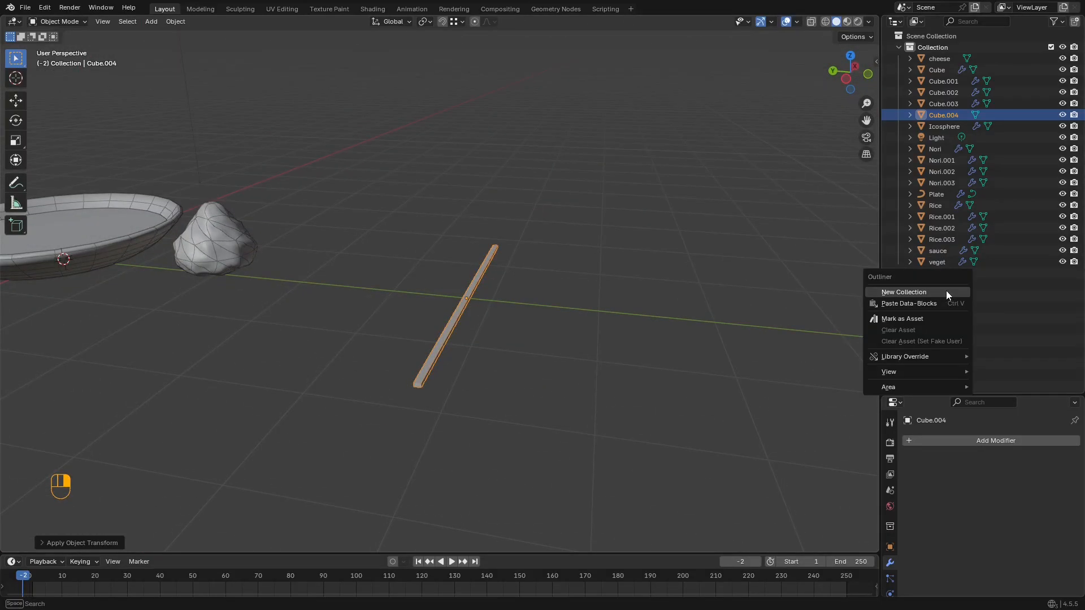
pyautogui.click(945, 290)
pyautogui.doubleClick(949, 272)
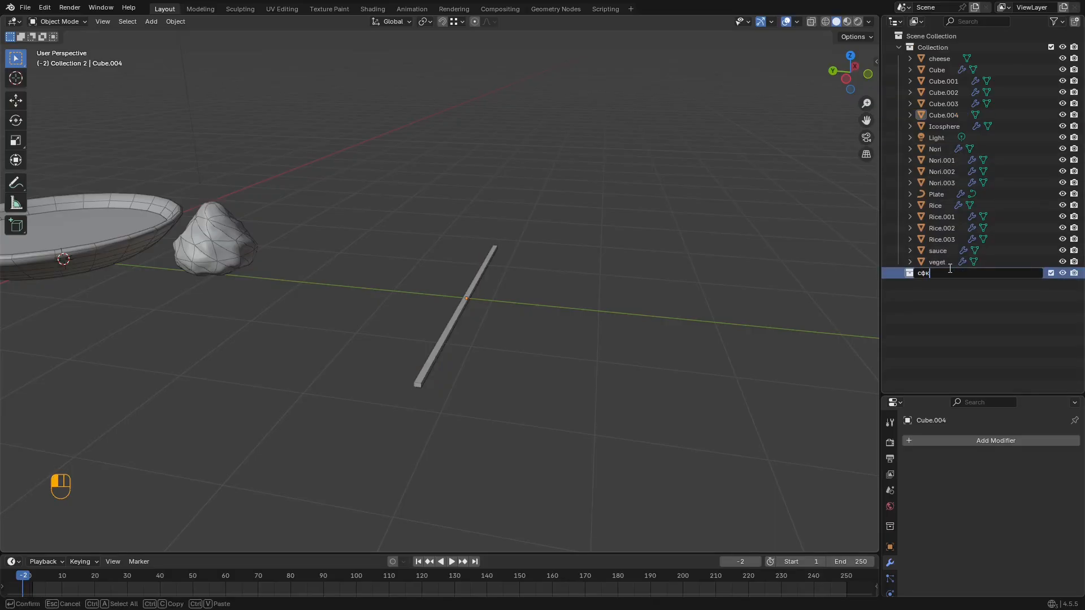
pyautogui.press('super')
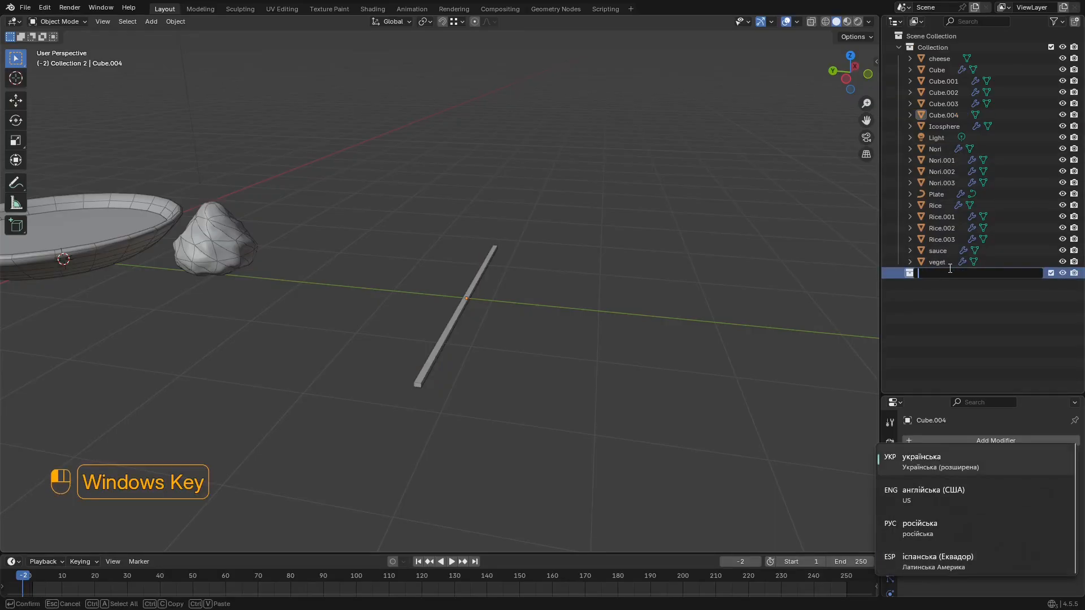
pyautogui.write('carpet')
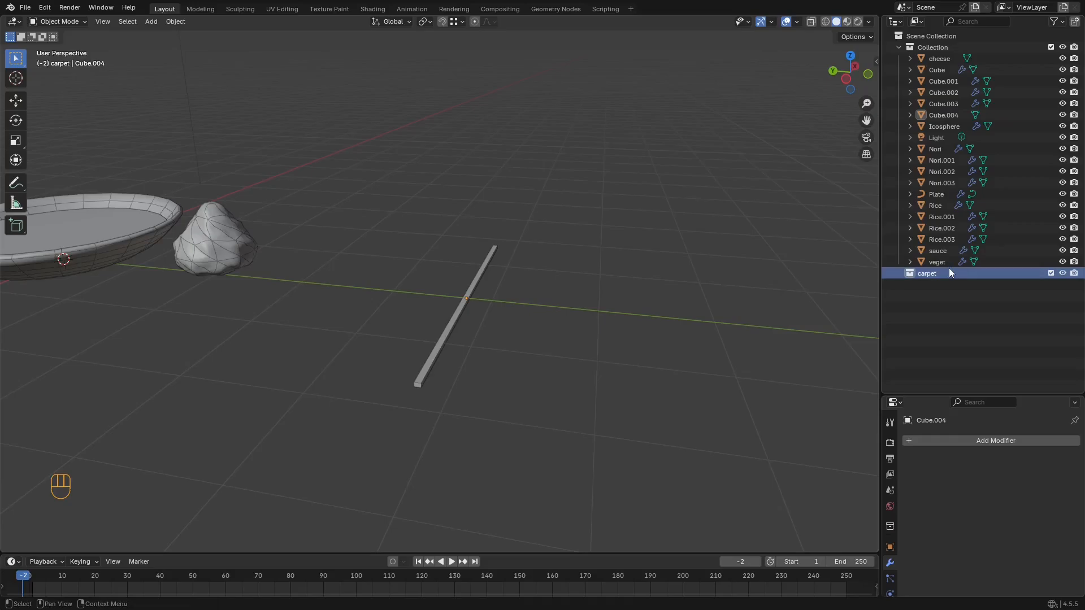
pyautogui.press('Return')
# Step: Put the stick in the carpet collection and rename it sample
pyautogui.click(466, 283)
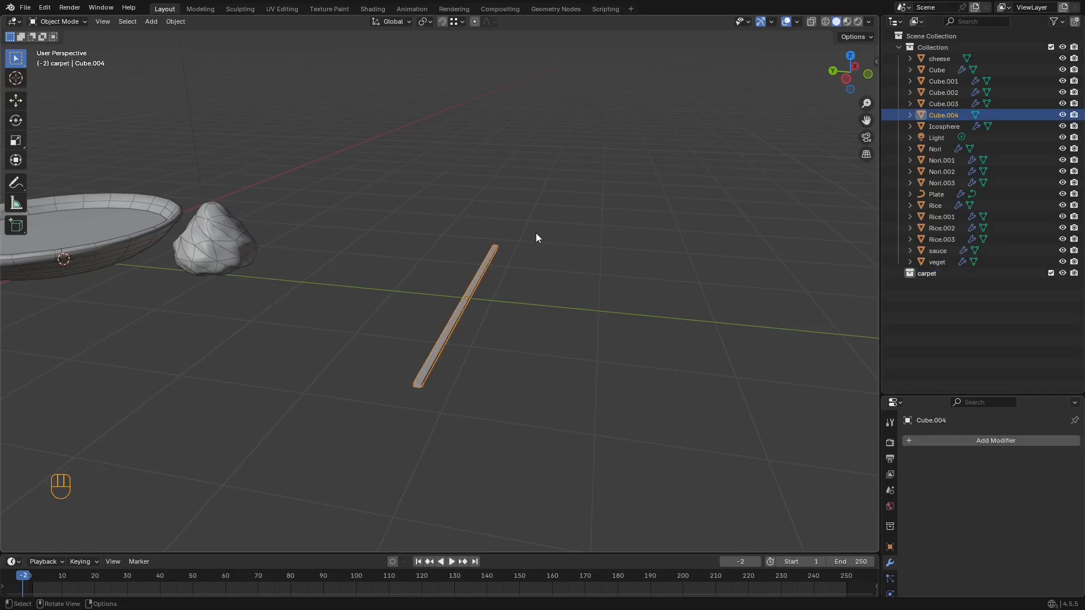
pyautogui.moveTo(955, 113); pyautogui.dragTo(930, 272)
pyautogui.doubleClick(944, 271)
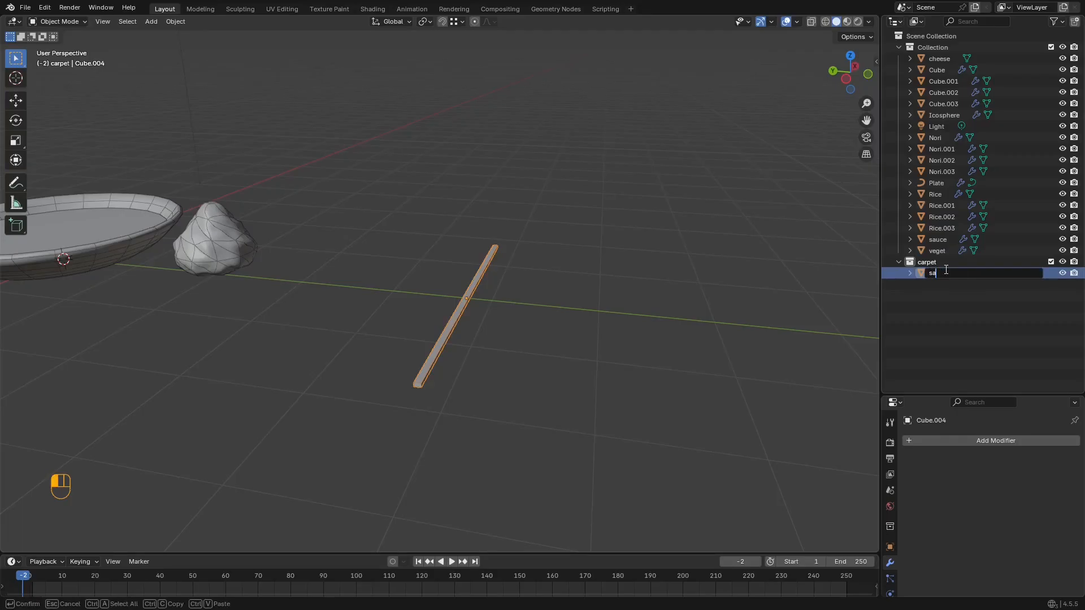
pyautogui.keyDown('shift'); pyautogui.moveTo(690, 273); pyautogui.dragTo(695, 274, button='middle'); pyautogui.keyUp('shift')
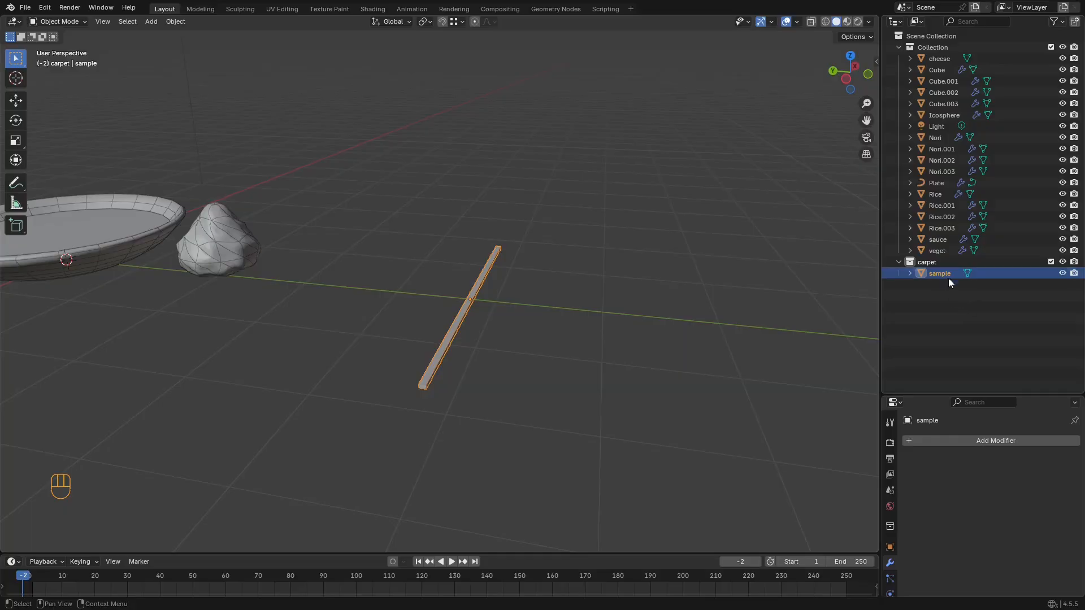
pyautogui.click(1001, 346)
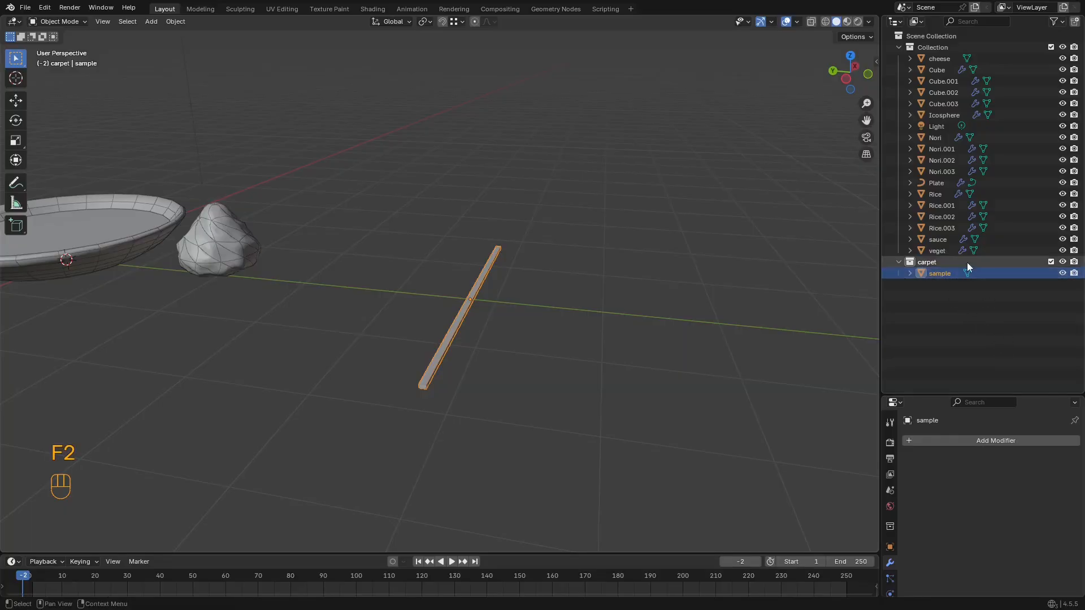
# Step: Move the sample stick along Y, farther away from the wasabi lump
pyautogui.moveTo(592, 234); pyautogui.dragTo(477, 266, button='middle')
pyautogui.press('g')
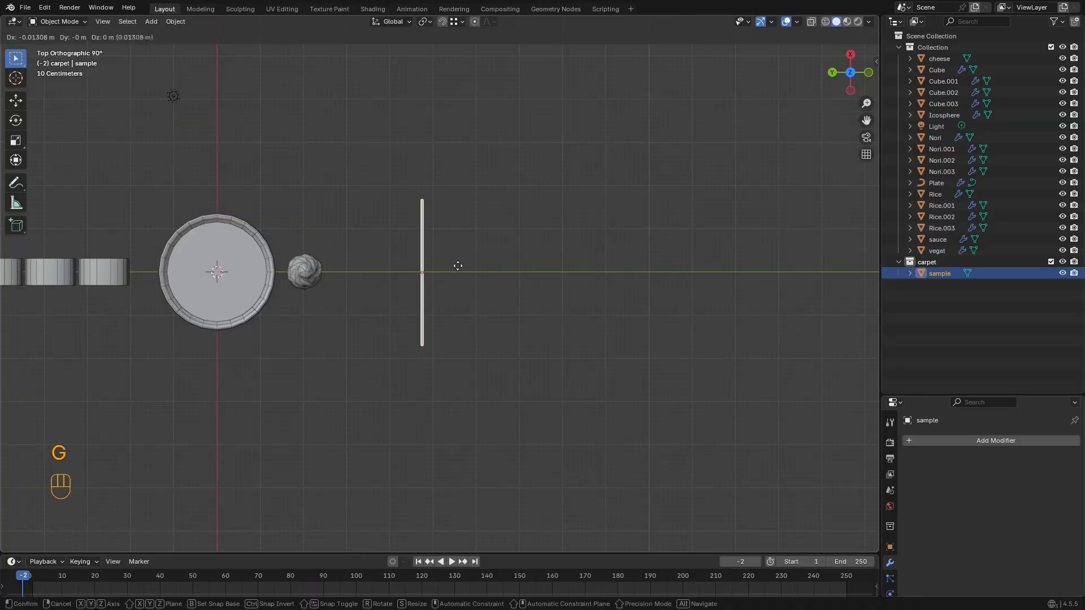
pyautogui.press('x')
pyautogui.press('y')
pyautogui.click(669, 271)
# Step: Add a plane and move it along Y into the gap between the wasabi lump and the sample stick
pyautogui.scroll(2, 524, 260)
pyautogui.hotkey('shift', 'a')
pyautogui.moveTo(514, 246)
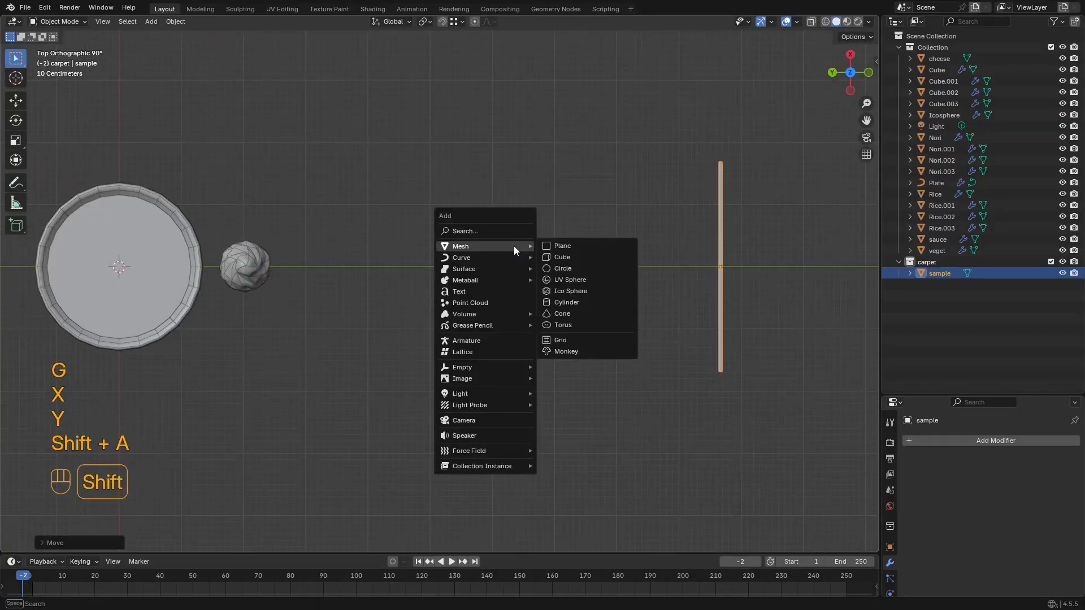
pyautogui.click(561, 246)
pyautogui.scroll(-3, 545, 237)
pyautogui.press('g')
pyautogui.press('y')
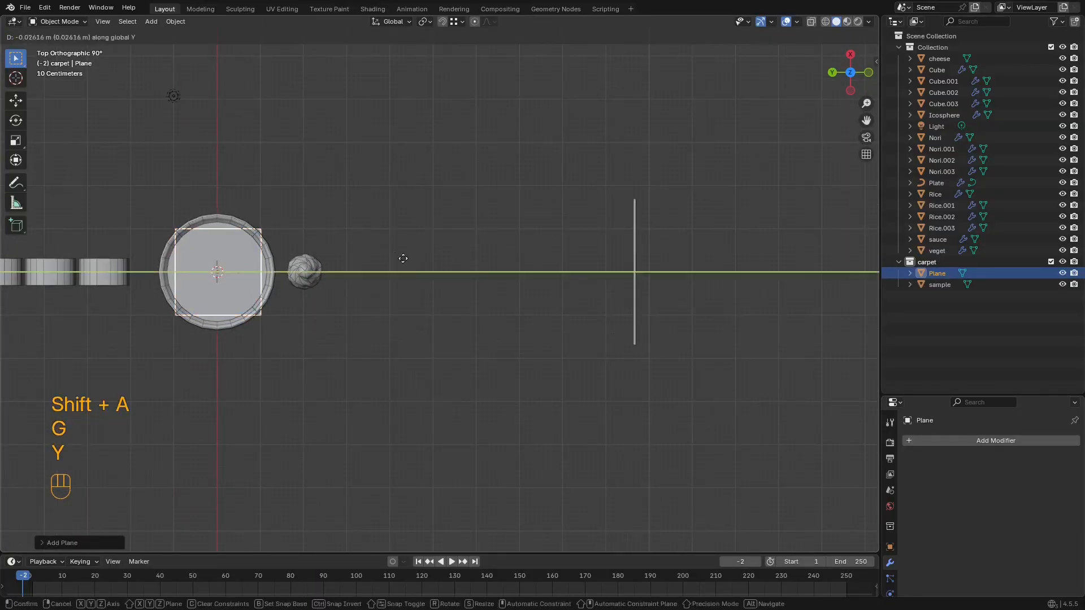
pyautogui.click(659, 276)
# Step: Scale the plane's whole mesh up in Edit Mode until its side is slightly longer than the stick
pyautogui.moveTo(659, 276); pyautogui.dragTo(531, 290, button='middle')
pyautogui.scroll(-3, 543, 276)
pyautogui.press('Tab')
pyautogui.press('a')
pyautogui.press('s')
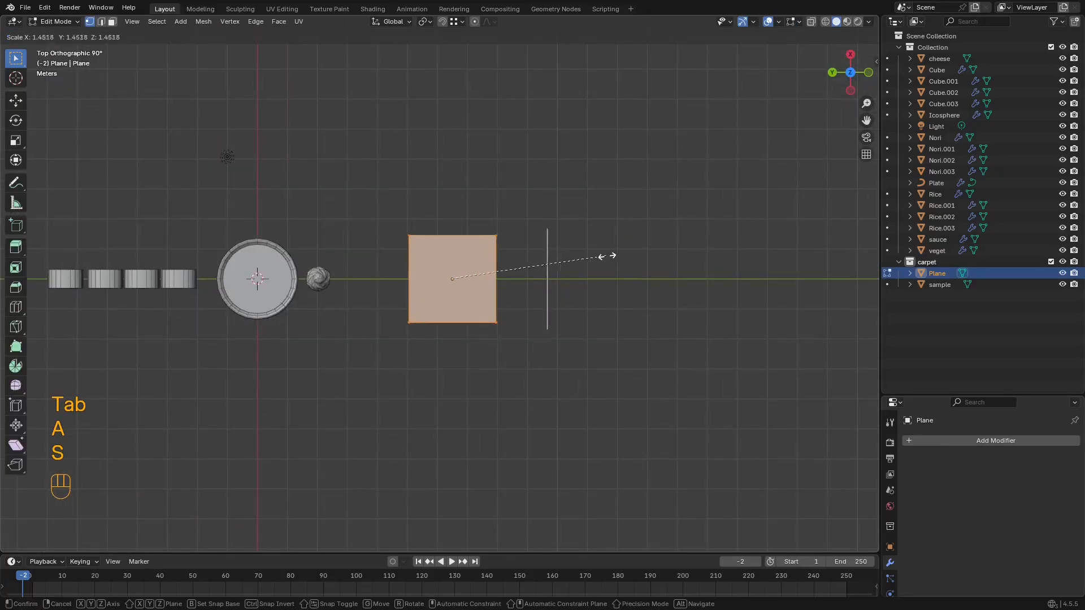
pyautogui.click(655, 259)
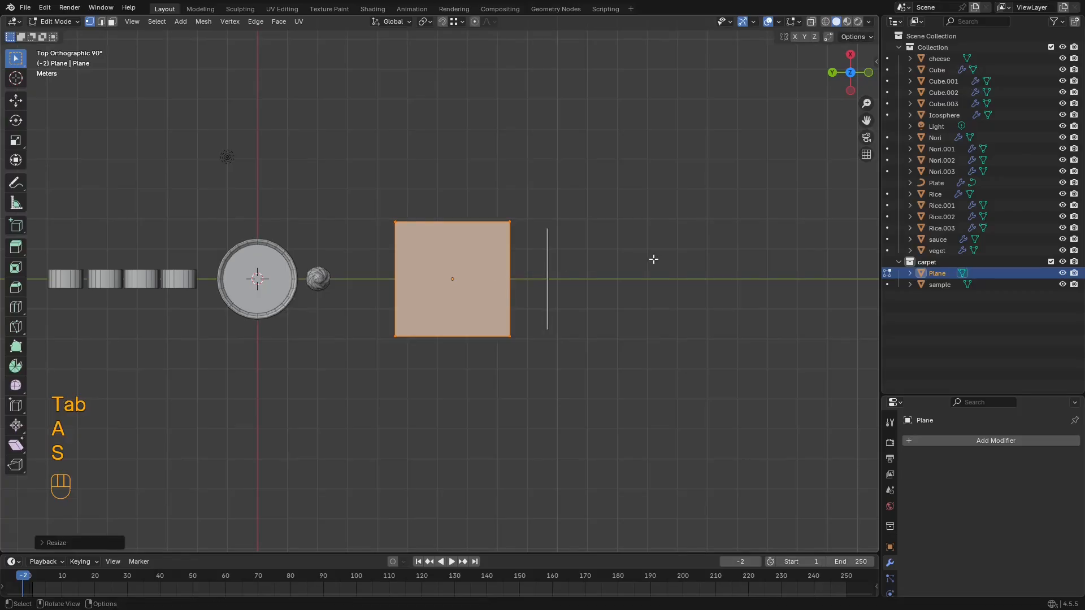
# Step: Hide the viewport's toolbar and try stretching the plane's mesh along the Y axis
pyautogui.press('t')
pyautogui.moveTo(653, 259); pyautogui.dragTo(586, 179, button='middle')
pyautogui.press('s')
pyautogui.press('x')
pyautogui.press('y')
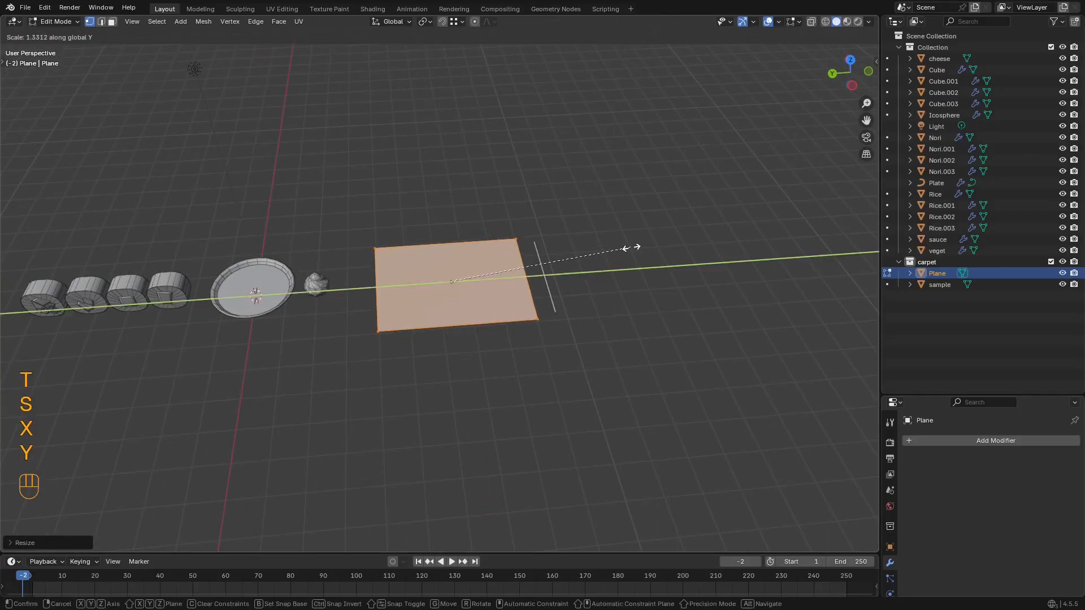
pyautogui.rightClick(629, 252)
# Step: Scale the plane's whole mesh up uniformly so its sides are clearly longer than the sample stick
pyautogui.press('s')
pyautogui.moveTo(629, 252); pyautogui.dragTo(603, 281, button='middle')
pyautogui.click(689, 286)
pyautogui.press('Tab')
pyautogui.scroll(4, 568, 256)
pyautogui.press('Tab')
pyautogui.scroll(-4, 568, 256)
pyautogui.keyDown('shift'); pyautogui.click(361, 229); pyautogui.keyUp('shift')
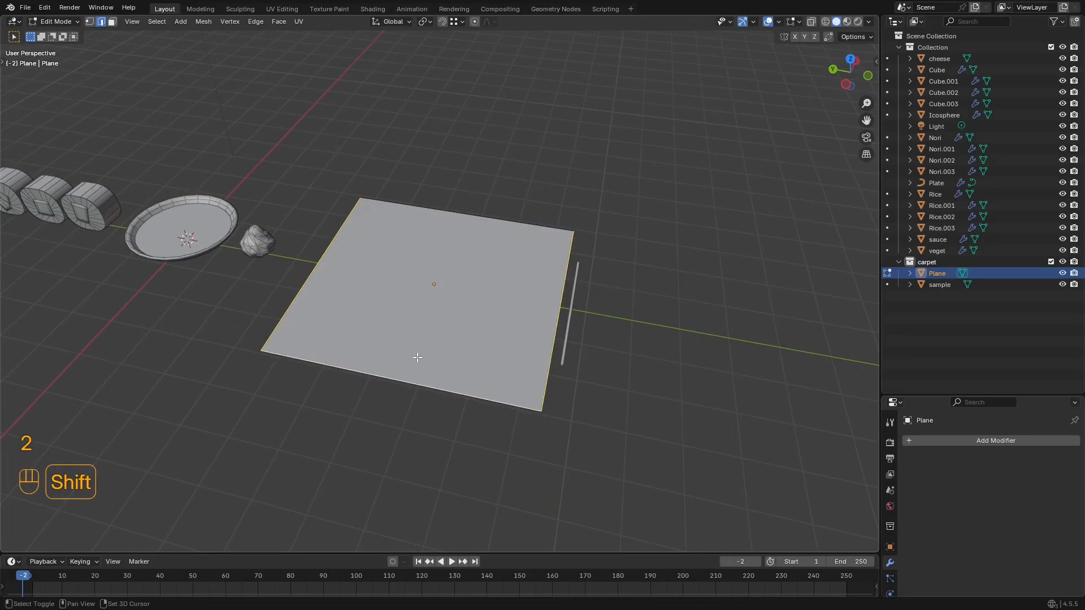
pyautogui.press('g')
pyautogui.rightClick(344, 256)
pyautogui.click(500, 212)
pyautogui.press('g')
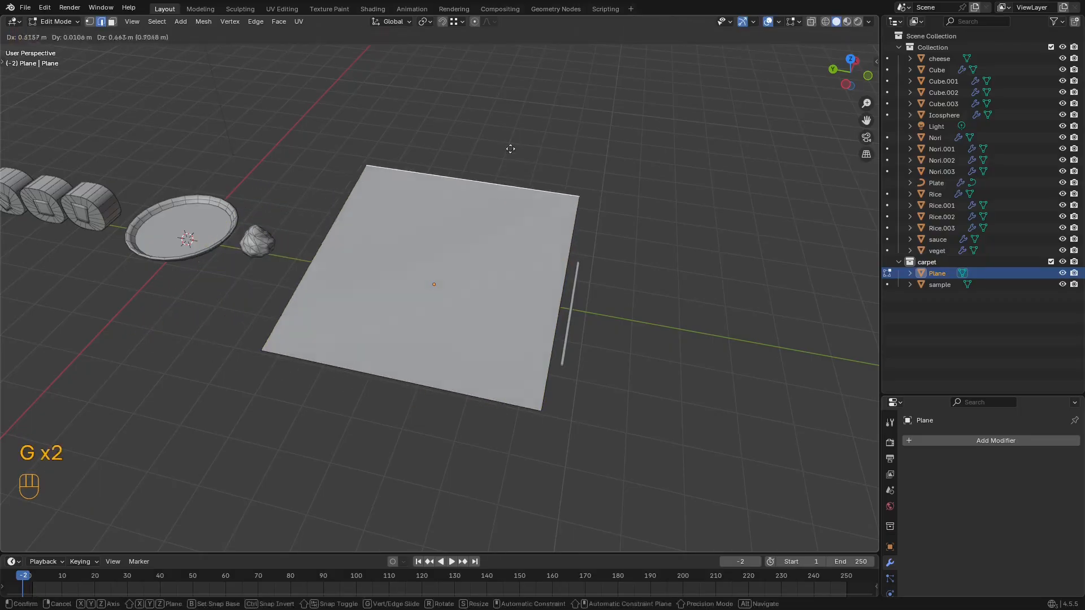
pyautogui.rightClick(524, 58)
# Step: Delete three of the plane's edges, keeping only the far edge parallel to Y, and return to Object Mode
pyautogui.moveTo(440, 205); pyautogui.dragTo(313, 251, button='middle')
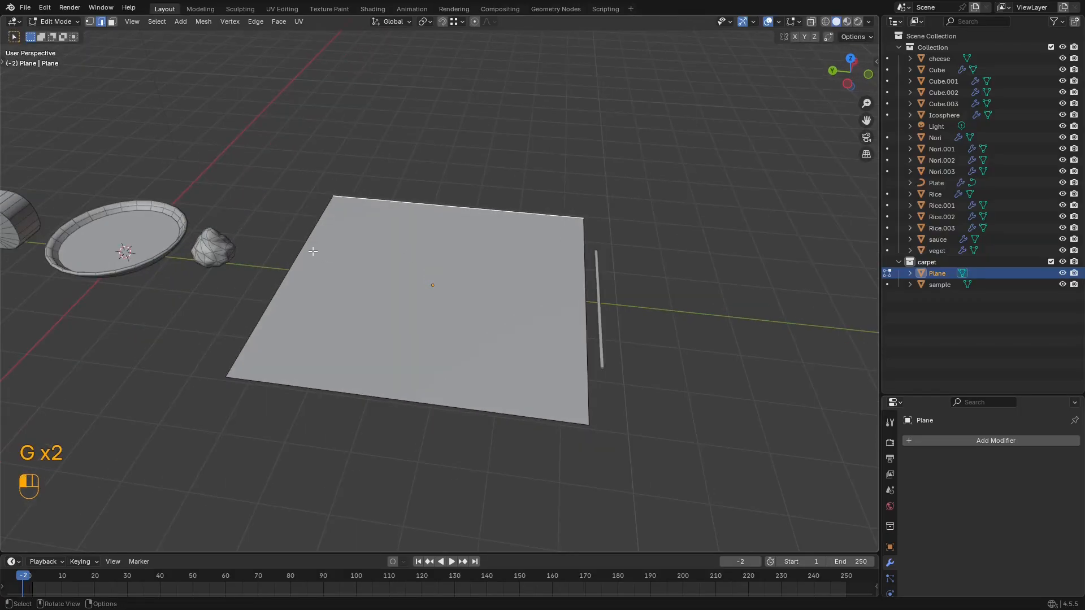
pyautogui.press('x')
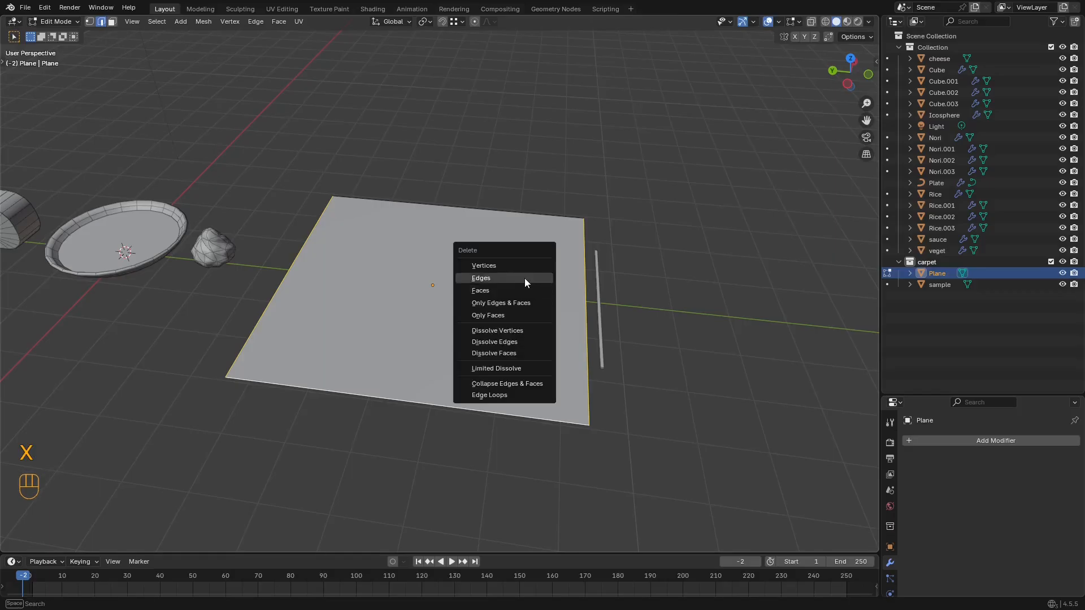
pyautogui.click(525, 280)
pyautogui.press('Tab')
# Step: Set the remaining edge's origin to its geometry so it sits at the middle of the line
pyautogui.moveTo(499, 211)
pyautogui.mouseDown(button='middle')
pyautogui.moveTo(454, 194)
pyautogui.moveTo(632, 228)
pyautogui.moveTo(511, 204)
pyautogui.mouseUp(button='middle')
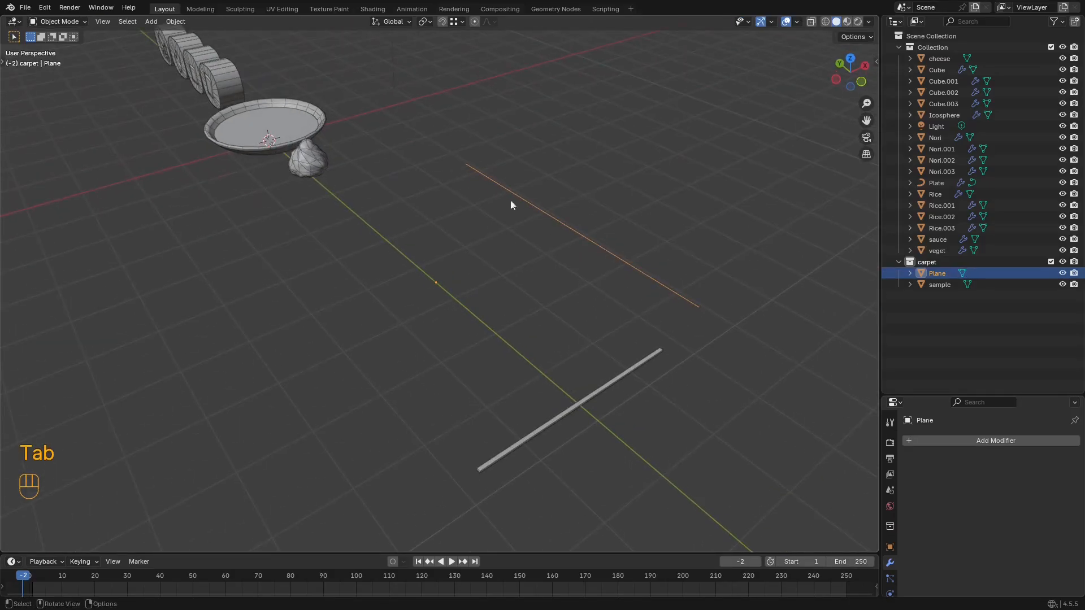
pyautogui.click(178, 20)
pyautogui.moveTo(205, 45)
pyautogui.click(343, 59)
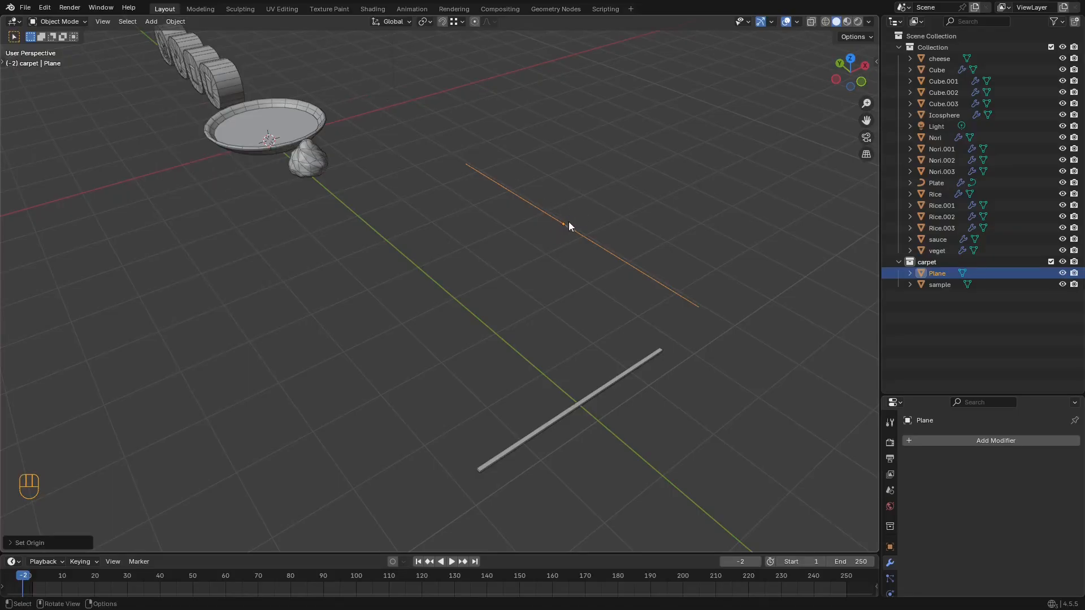
# Step: Move the edge object along X onto the Y axis, between the wasabi lump and the sample stick
pyautogui.press('g')
pyautogui.press('y')
pyautogui.press('x')
pyautogui.click(469, 243)
pyautogui.moveTo(468, 244); pyautogui.dragTo(614, 247, button='middle')
pyautogui.scroll(1, 627, 265)
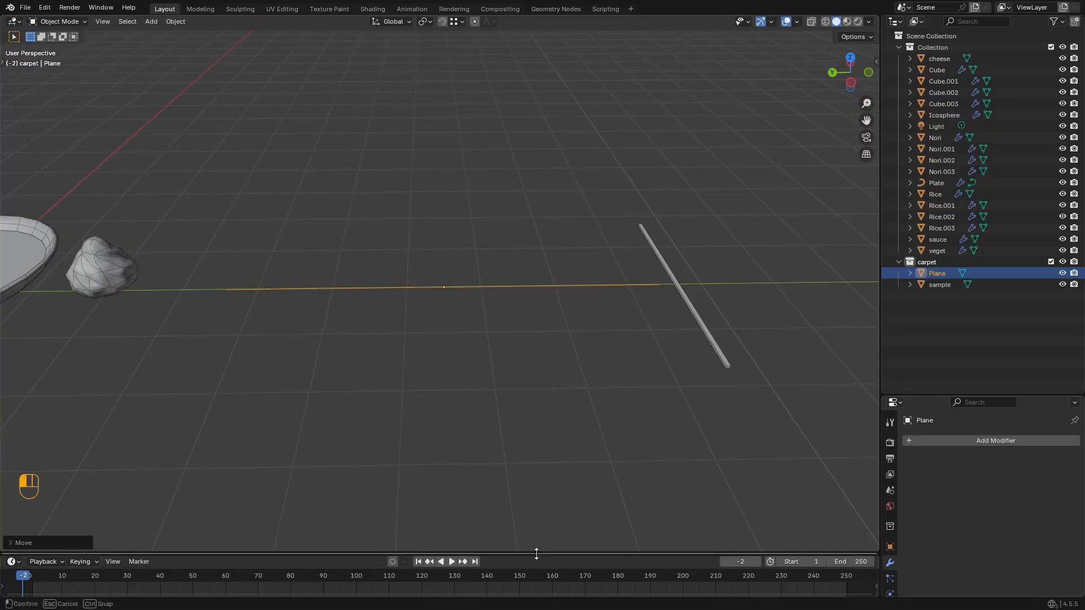
# Step: Enlarge the timeline area to about half the window height and switch it to the Geometry Node Editor
pyautogui.moveTo(538, 553); pyautogui.dragTo(205, 313)
pyautogui.click(12, 314)
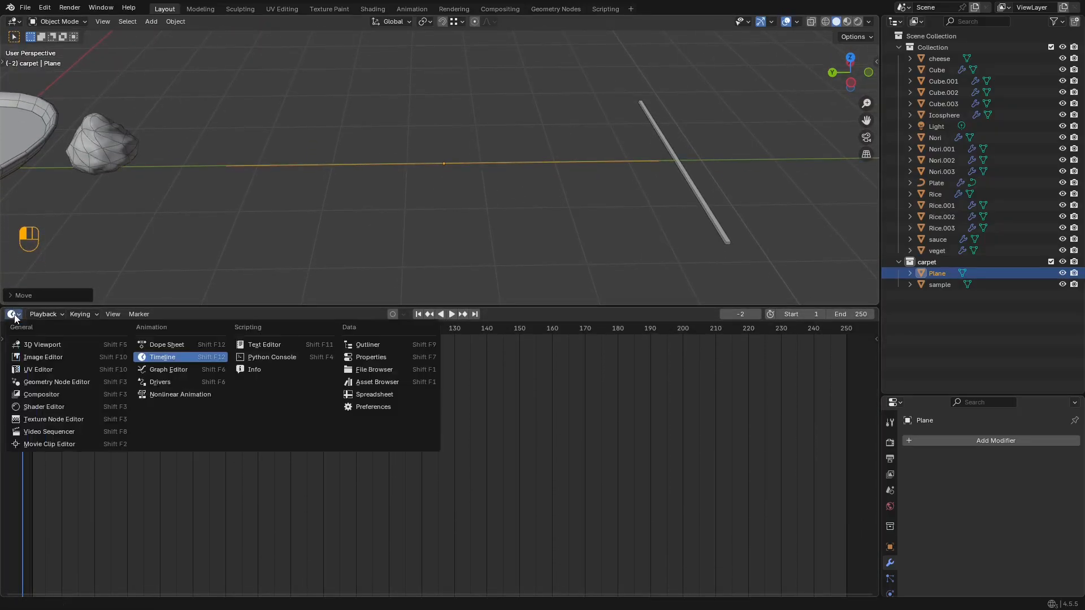
pyautogui.click(60, 379)
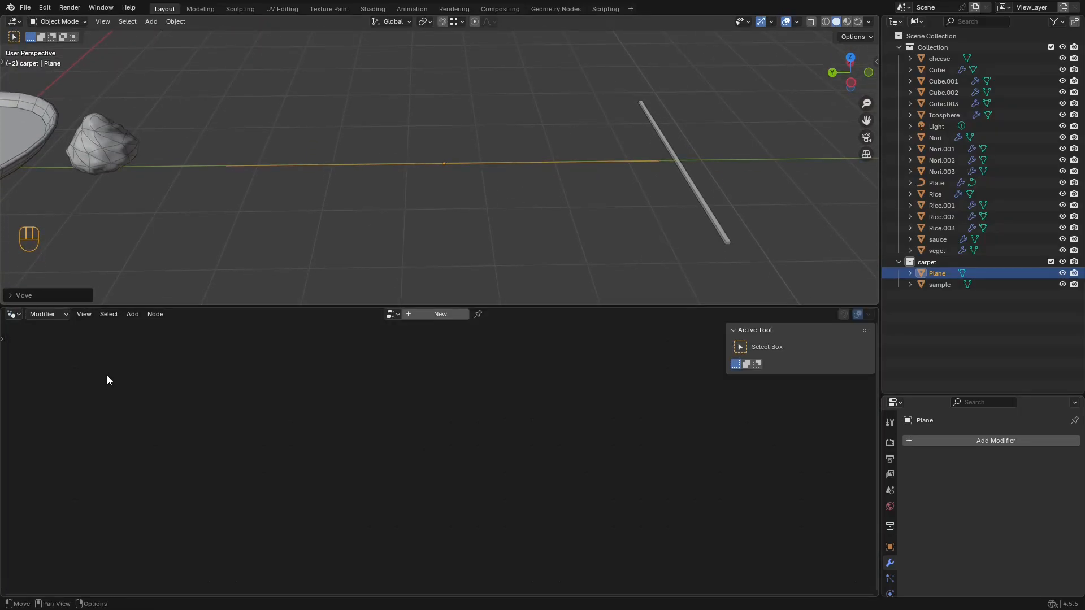
# Step: Create a new geometry node tree on the Plane edge object and hide the node editor's sidebar
pyautogui.click(437, 315)
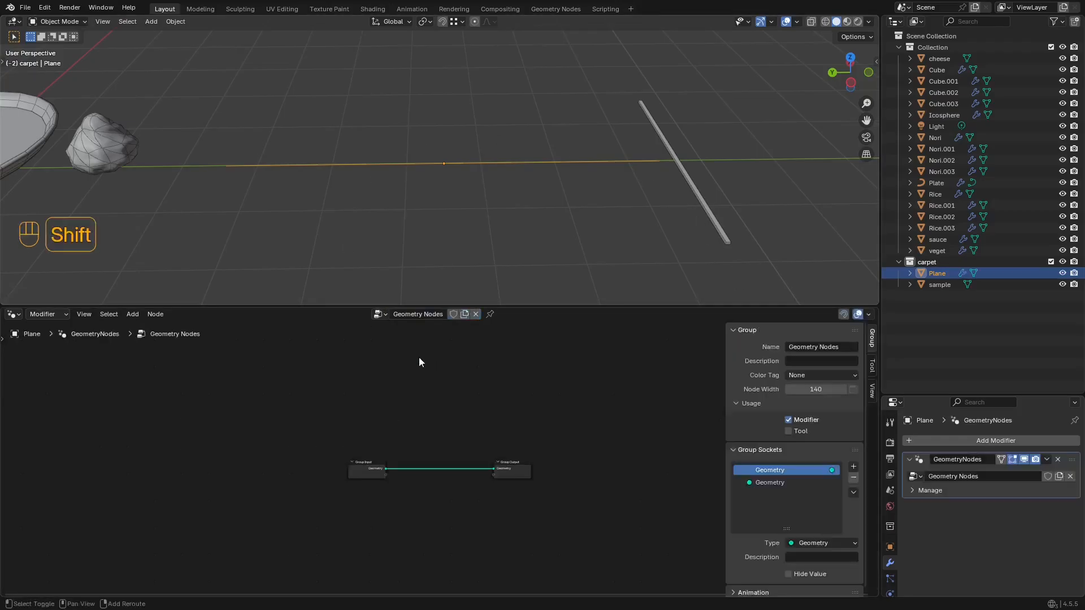
pyautogui.press('n')
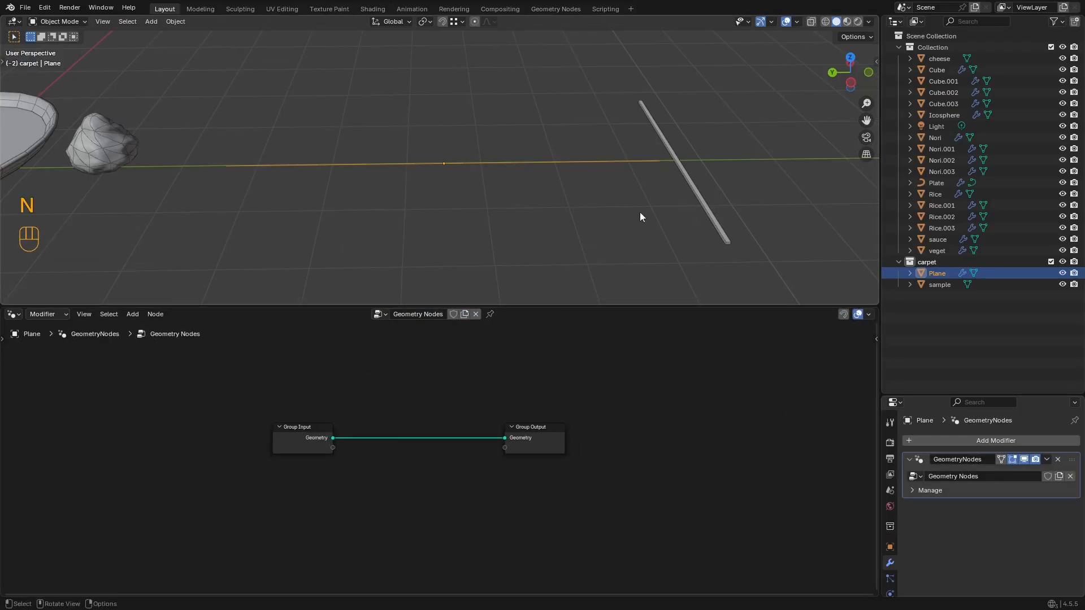
pyautogui.scroll(3, 473, 403)
pyautogui.hotkey('shift', 'a')
pyautogui.rightClick(399, 168)
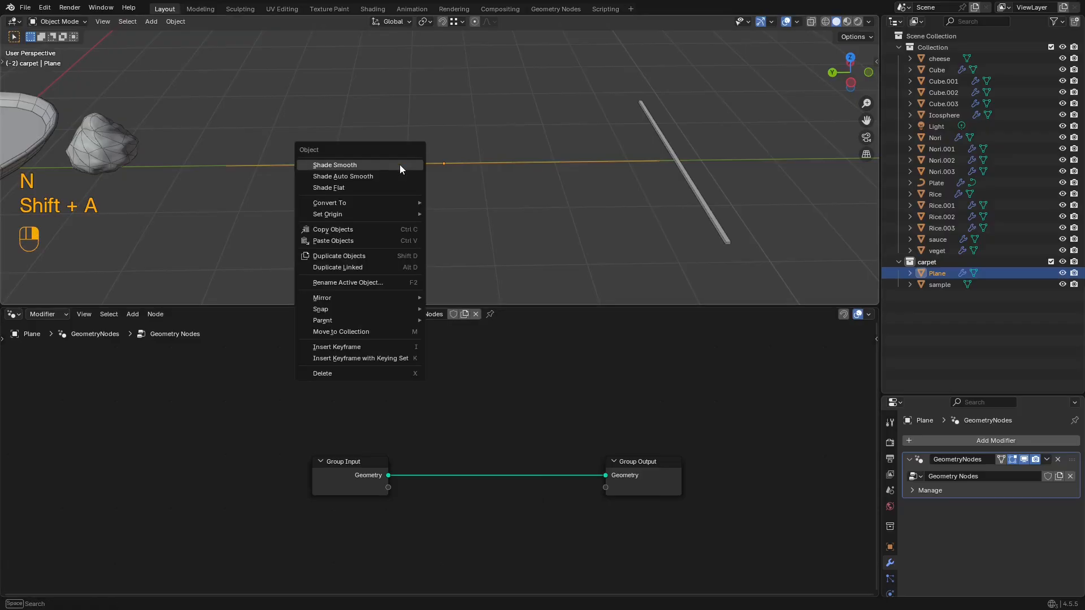
pyautogui.click(400, 167)
# Step: Enlarge the properties editor and pin the Plane's Geometry Nodes tree so it stays shown when other objects are selected
pyautogui.moveTo(924, 394); pyautogui.dragTo(926, 330)
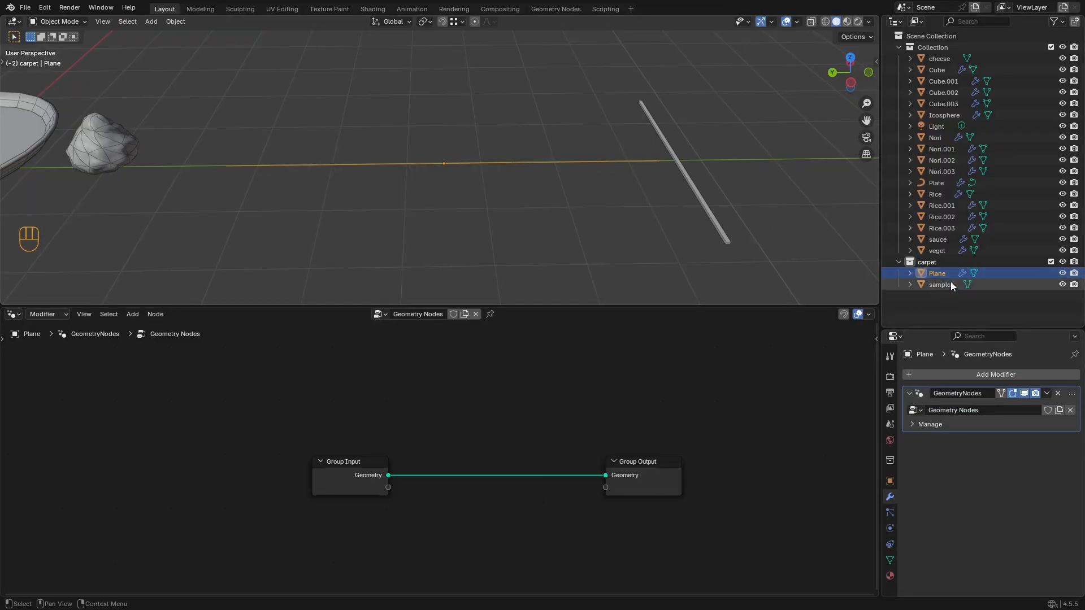
pyautogui.click(685, 150)
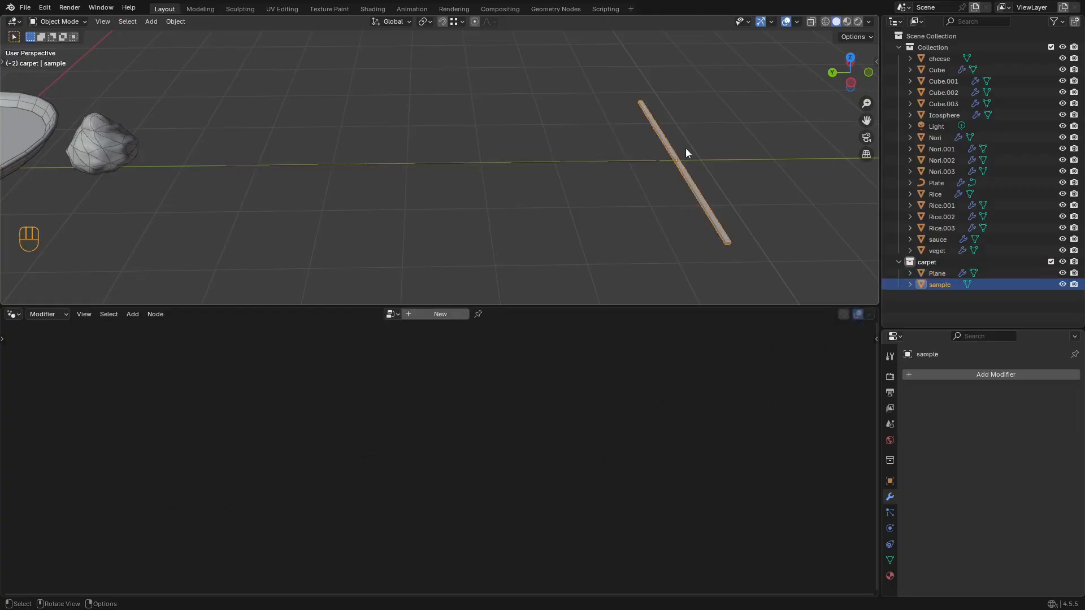
pyautogui.click(594, 161)
pyautogui.click(490, 315)
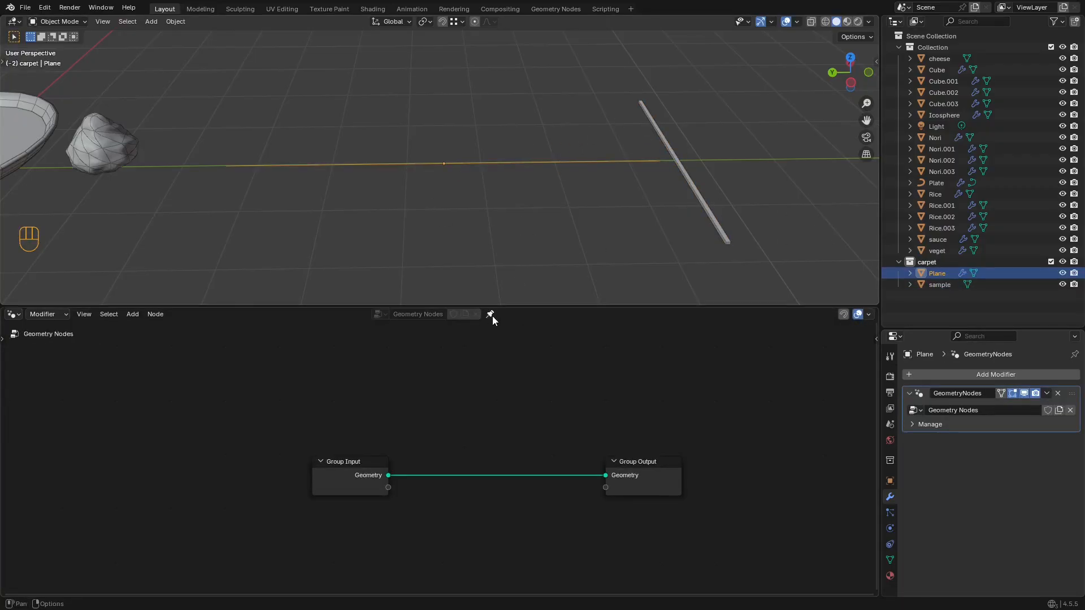
pyautogui.click(693, 156)
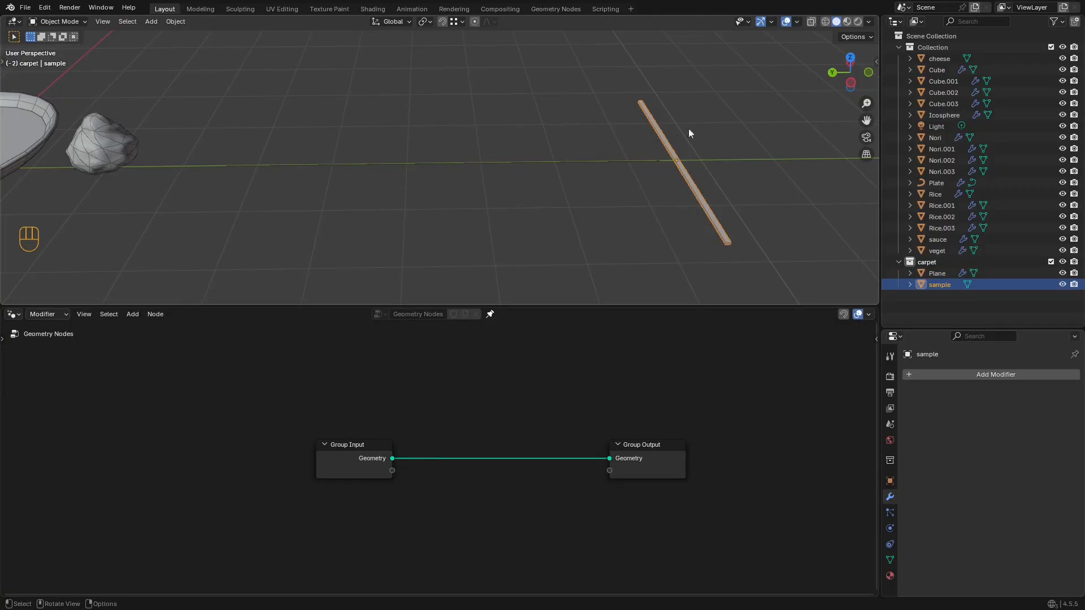
pyautogui.click(113, 169)
pyautogui.click(584, 198)
pyautogui.click(608, 161)
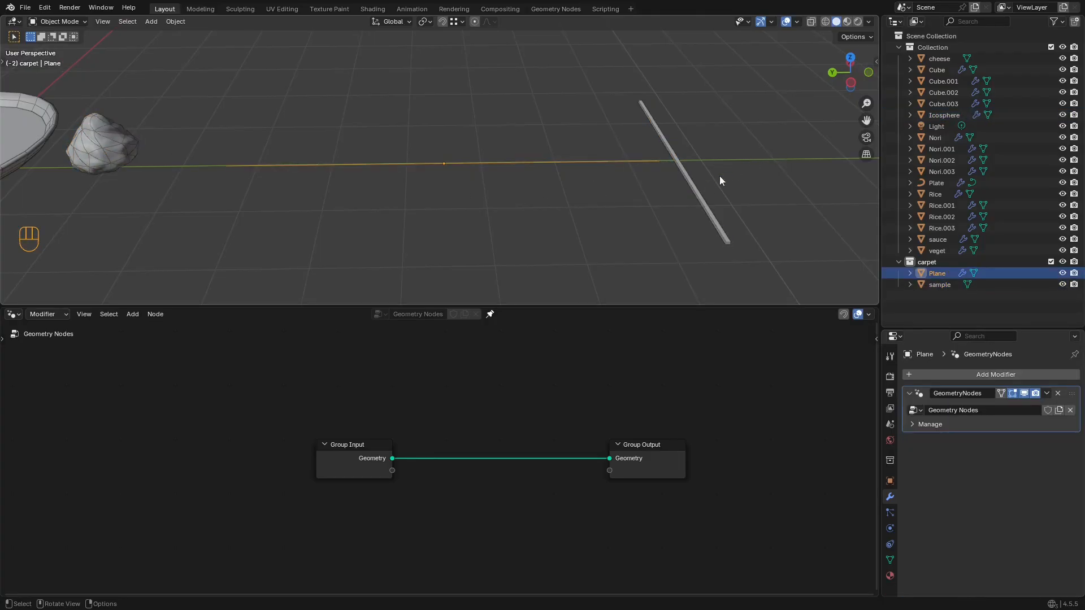
# Step: Bring the sample object into the Plane's node tree as an Object Info node and place it below Group Input
pyautogui.click(694, 184)
pyautogui.moveTo(940, 284); pyautogui.dragTo(482, 516)
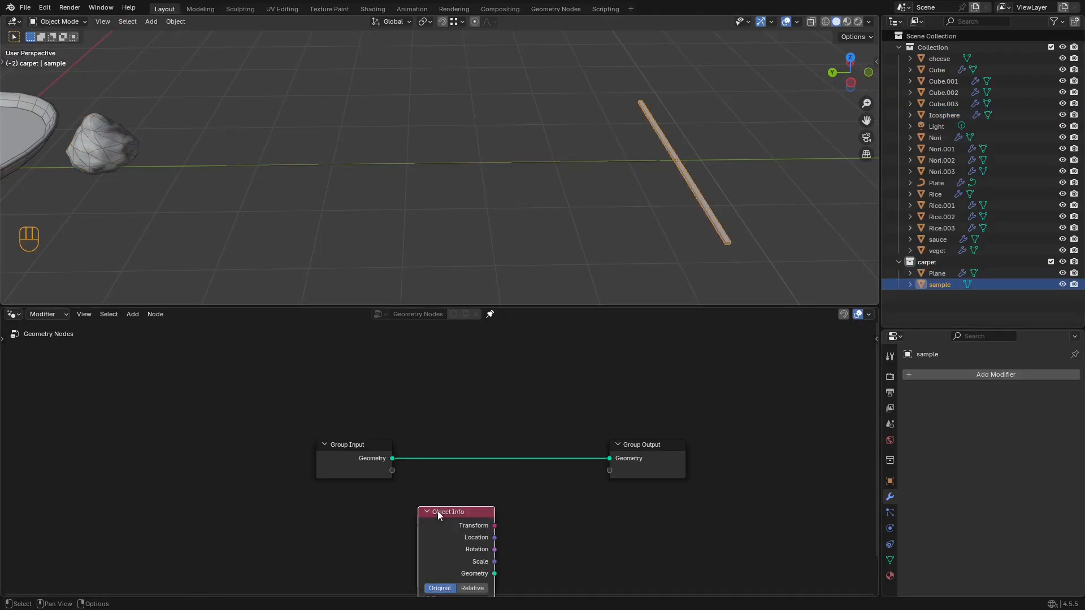
pyautogui.moveTo(485, 436); pyautogui.dragTo(367, 487)
pyautogui.click(539, 165)
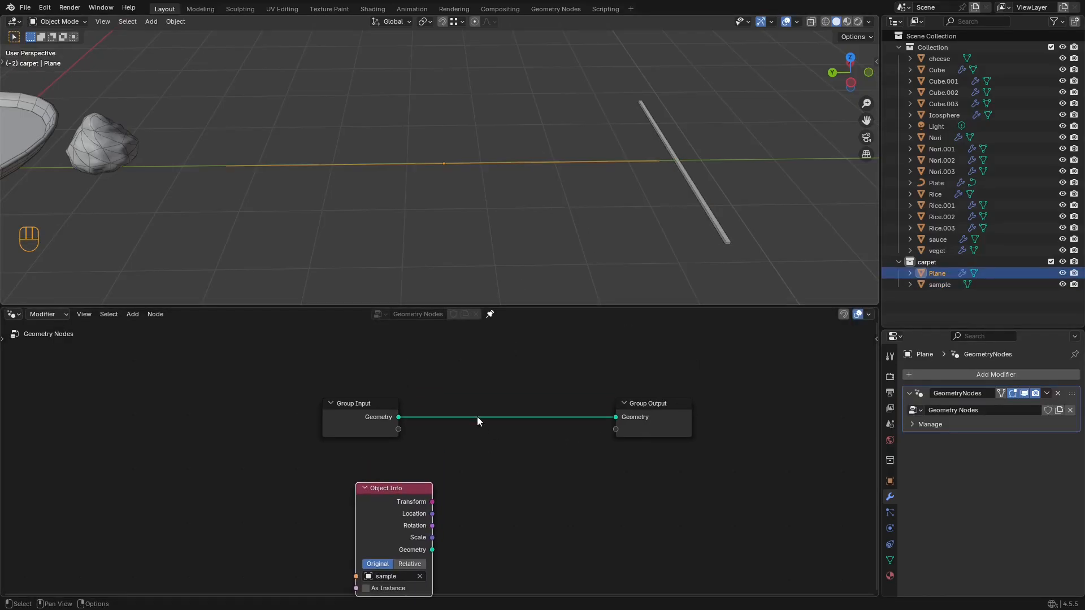
pyautogui.moveTo(400, 479); pyautogui.dragTo(365, 487)
pyautogui.moveTo(432, 430); pyautogui.dragTo(390, 450, button='middle')
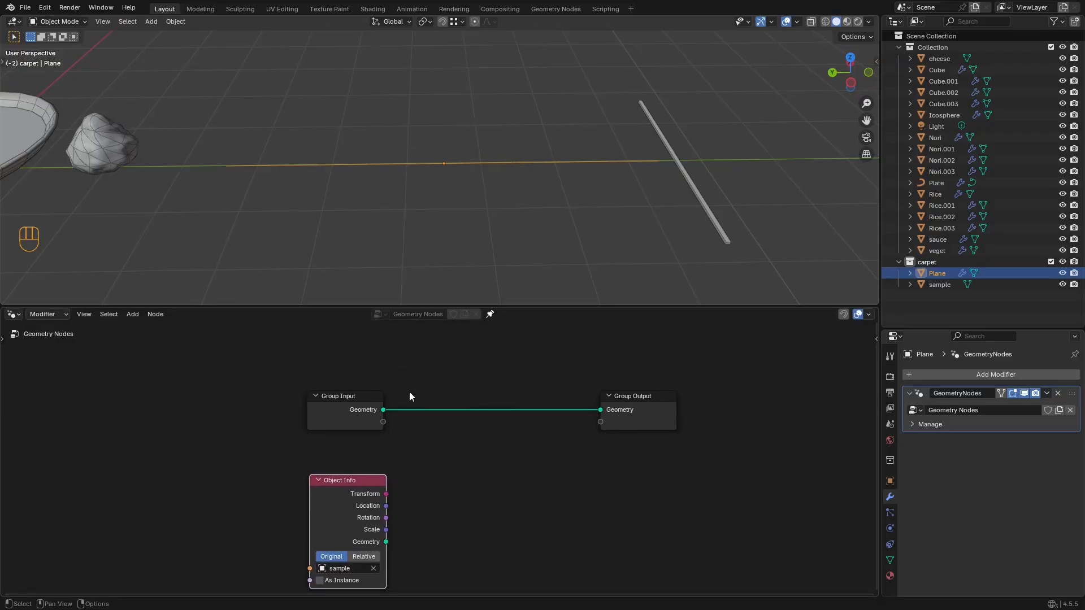
pyautogui.moveTo(666, 352); pyautogui.dragTo(579, 443)
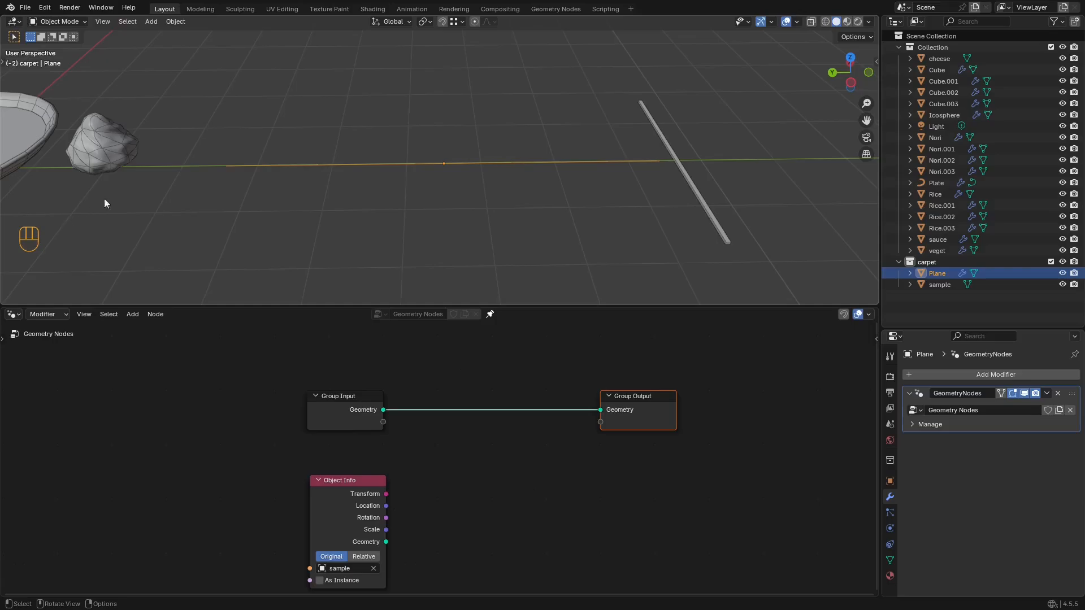
# Step: Draw small annotation circles around both end points of the Plane's edge in the viewport
pyautogui.press('t')
pyautogui.click(16, 182)
pyautogui.moveTo(230, 155); pyautogui.dragTo(228, 154)
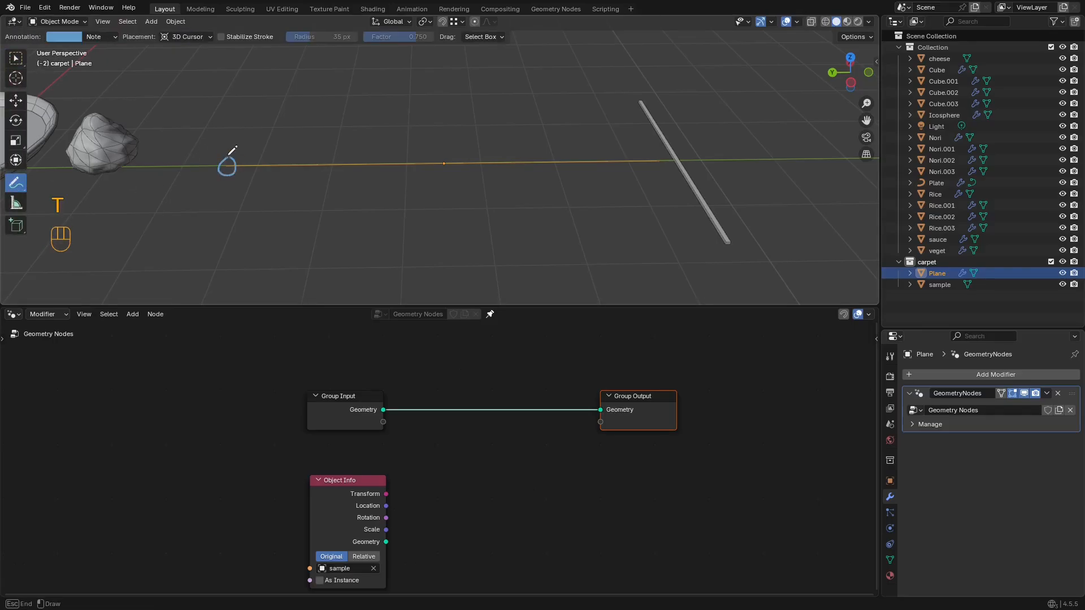
pyautogui.scroll(-4, 567, 289)
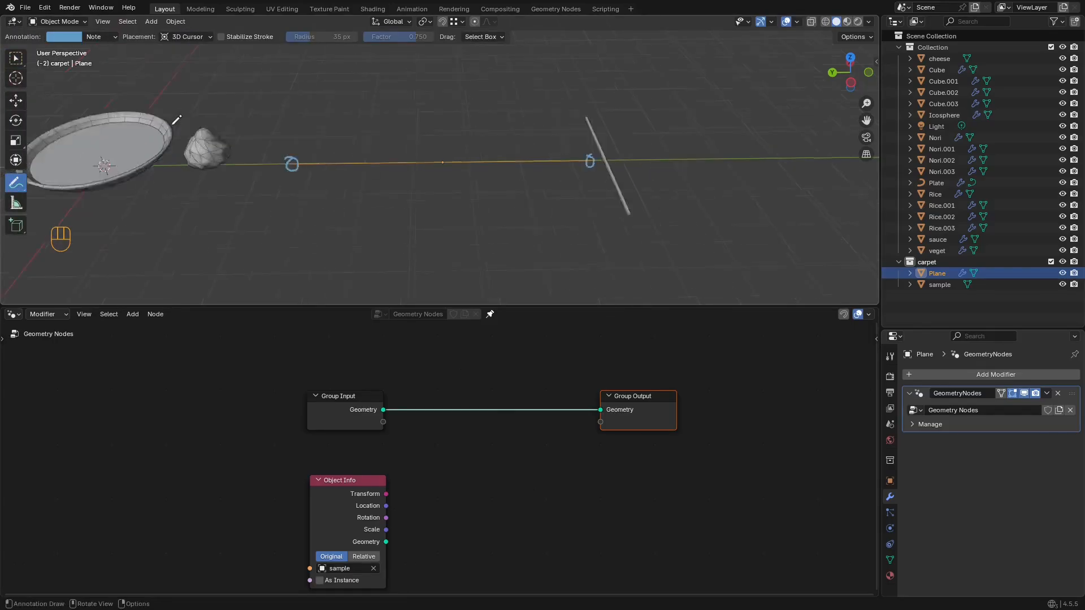
# Step: Switch to BeeRef to examine the bamboo mat in the reference photo, and return to the Blender scene
pyautogui.press('super')
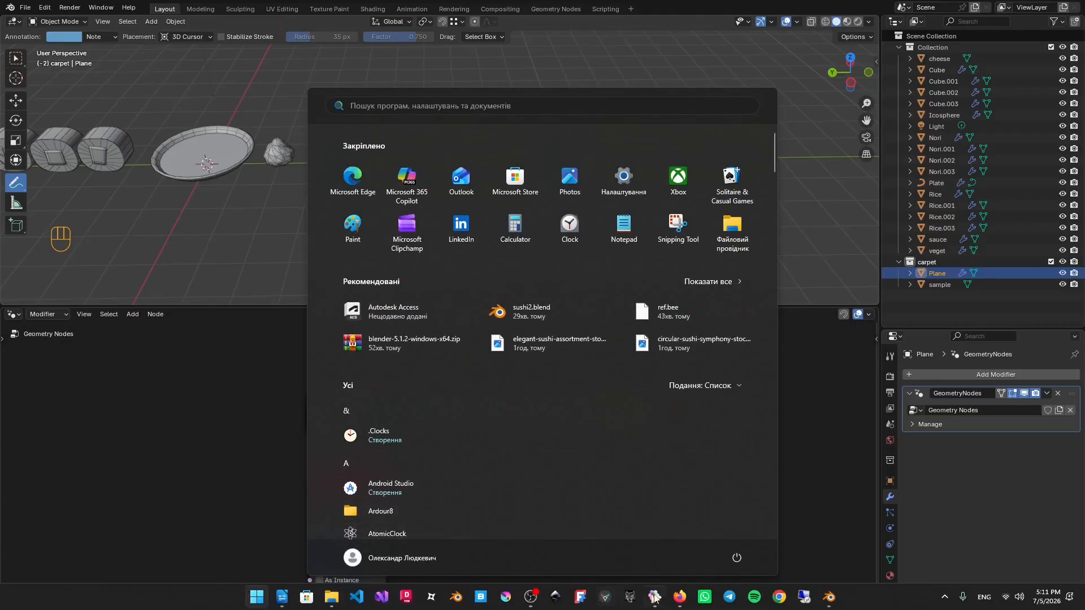
pyautogui.click(654, 596)
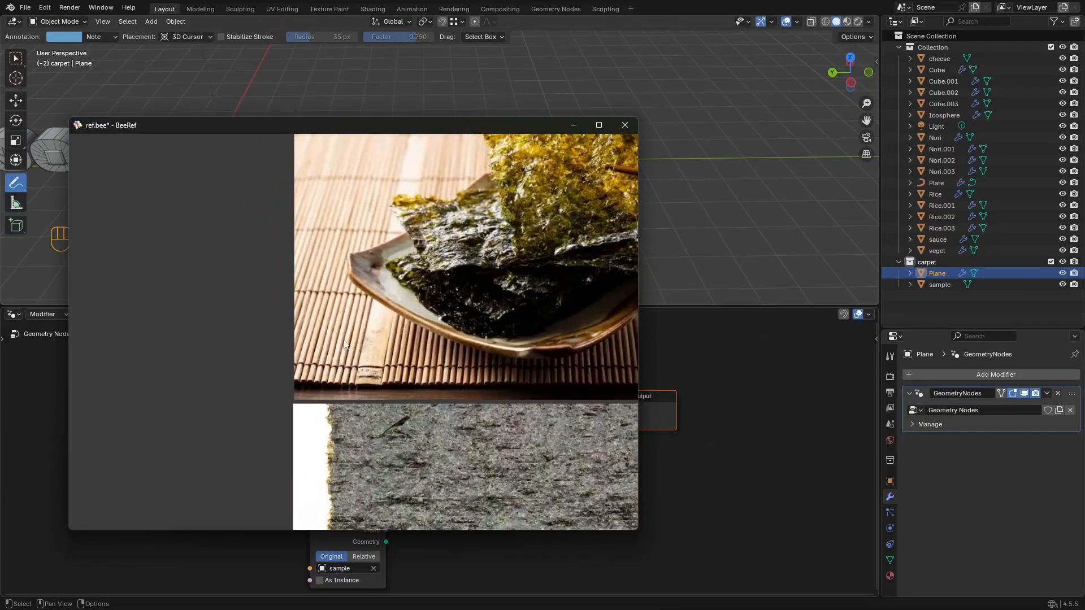
pyautogui.click(574, 126)
pyautogui.scroll(2, 508, 179)
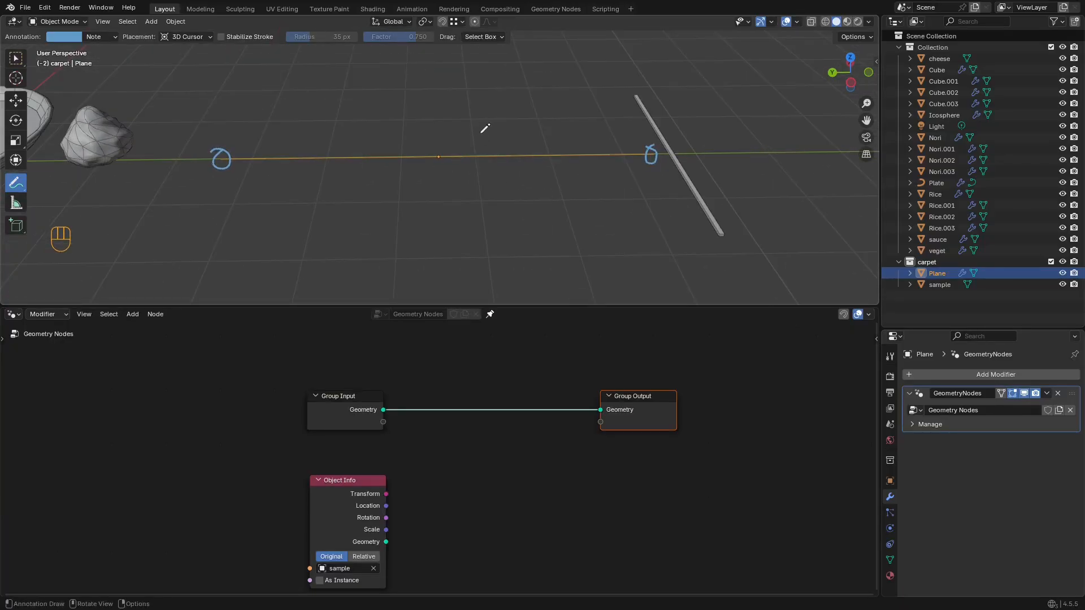
# Step: Insert a Mesh to Curve node between Group Input and Group Output, and move Group Output away to make room
pyautogui.click(16, 58)
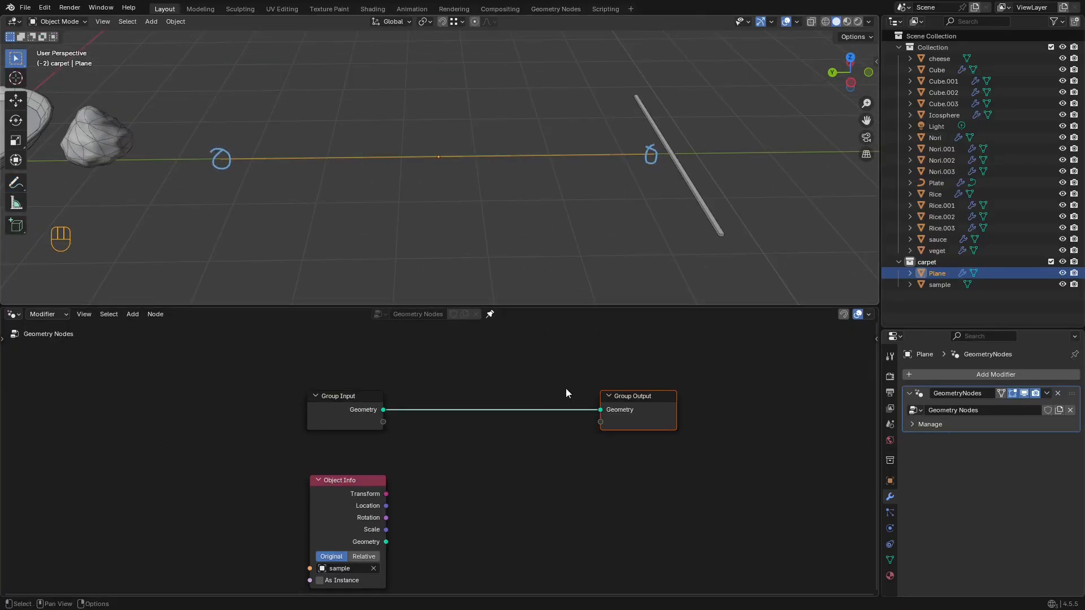
pyautogui.hotkey('shift', 'a')
pyautogui.click(524, 276)
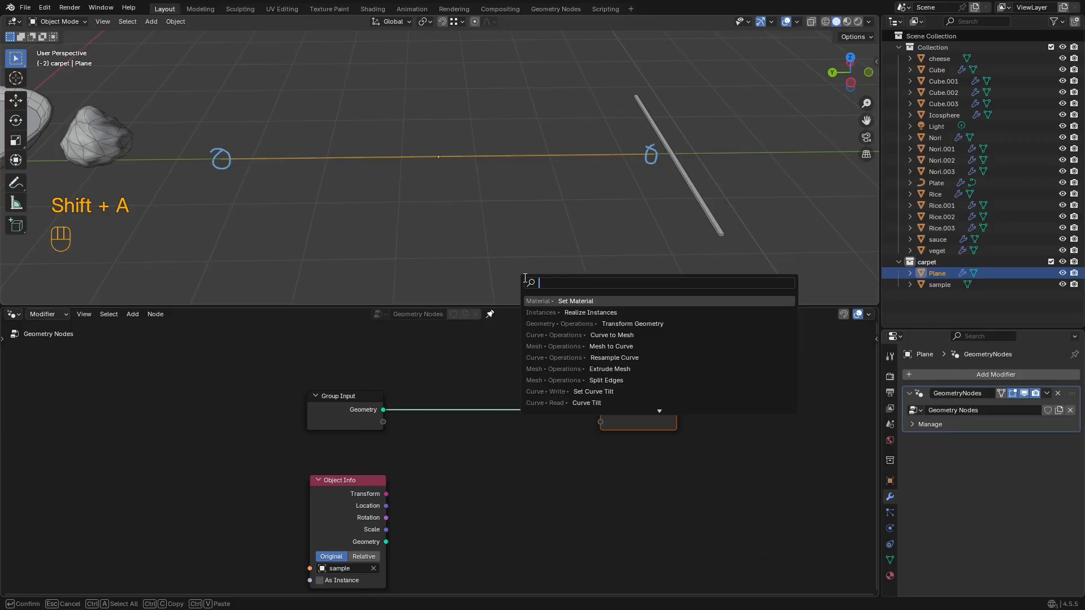
pyautogui.write('mesh to c')
pyautogui.press('Return')
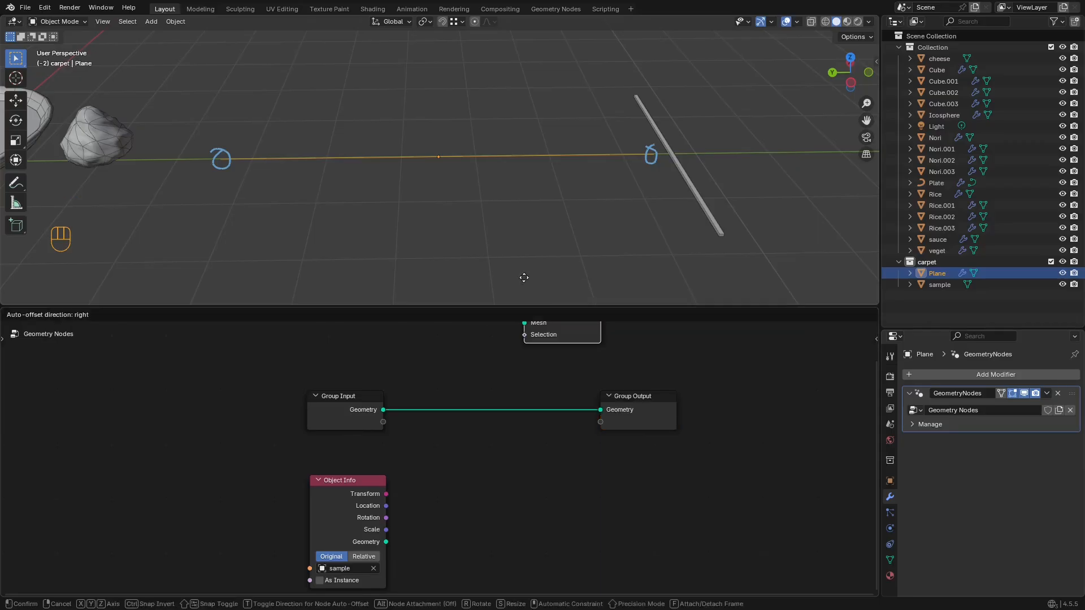
pyautogui.click(405, 378)
pyautogui.scroll(-4, 642, 402)
pyautogui.click(592, 431)
pyautogui.press('g')
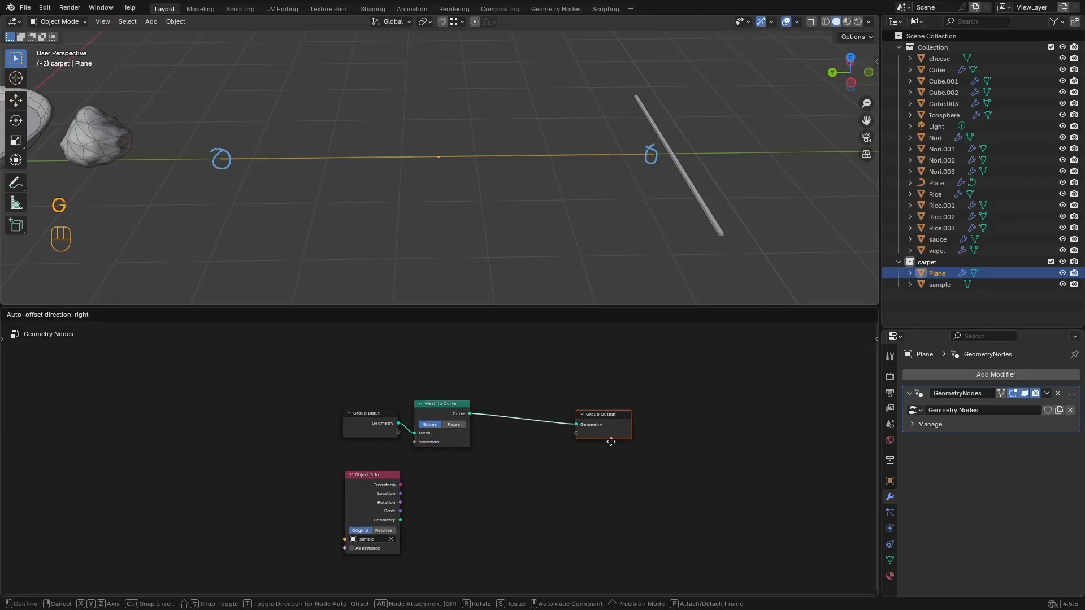
pyautogui.click(700, 434)
pyautogui.hotkey('shift', 'a')
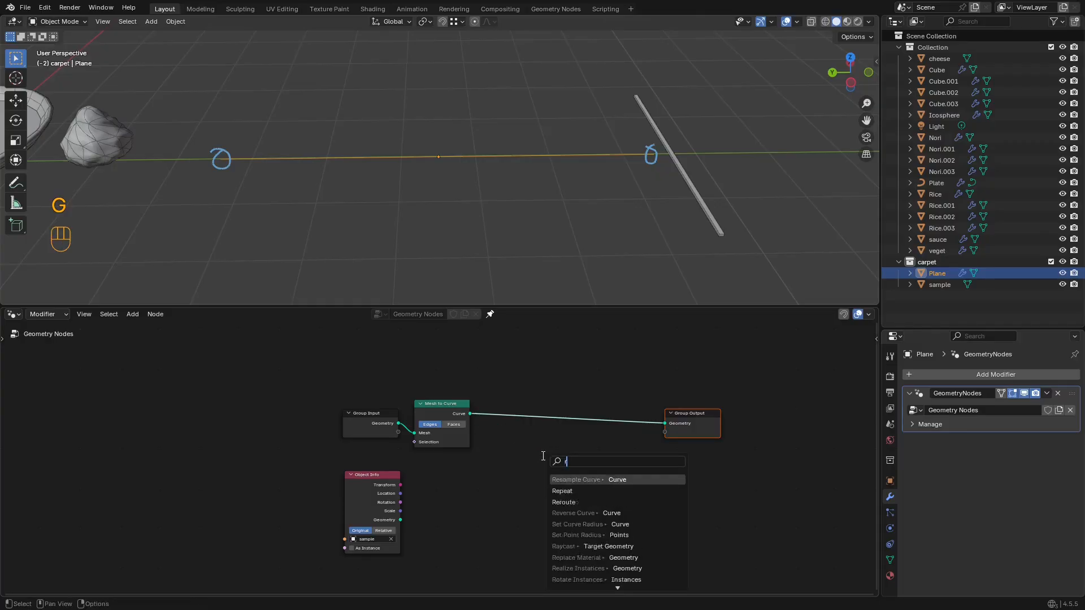
pyautogui.write('rea')
pyautogui.press('BackSpace')
pyautogui.press('BackSpace')
pyautogui.press('BackSpace')
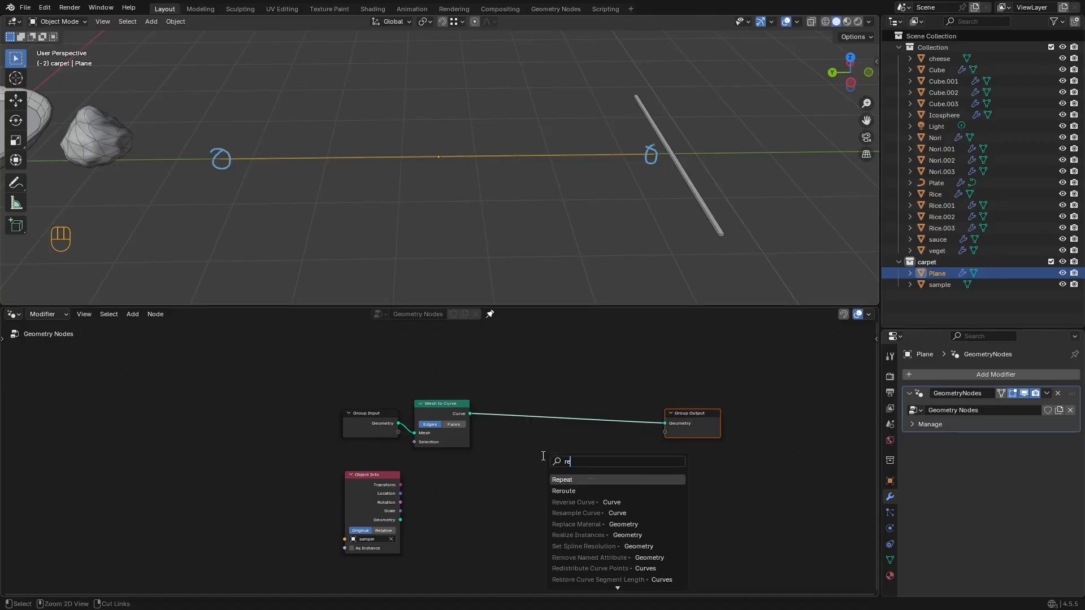
pyautogui.press('Escape')
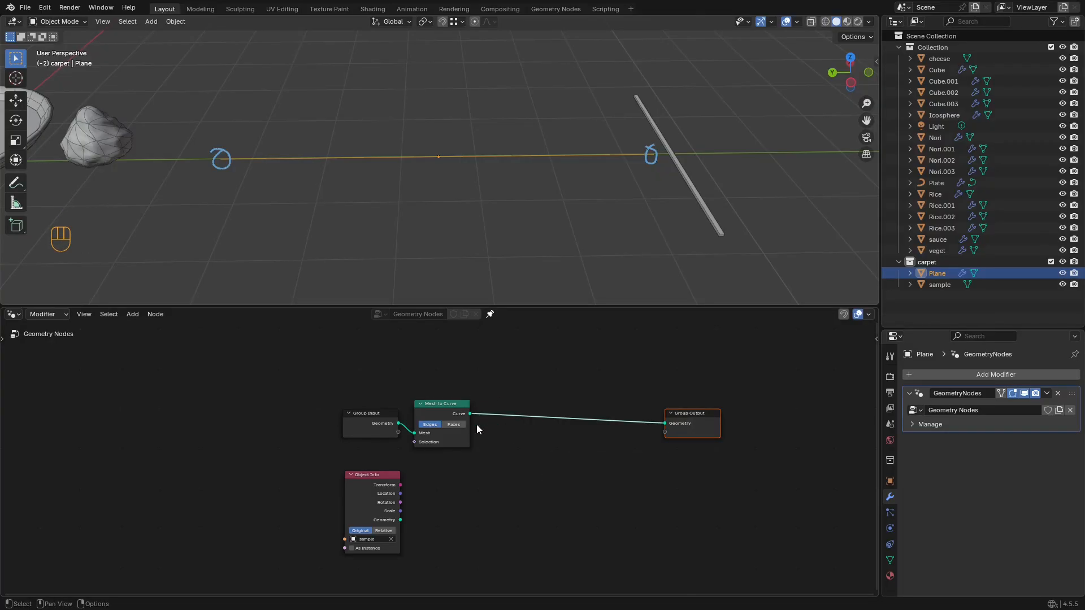
# Step: Insert a Resample Curve node after Mesh to Curve, and move Group Output farther away
pyautogui.moveTo(470, 414); pyautogui.dragTo(550, 448)
pyautogui.write('resa')
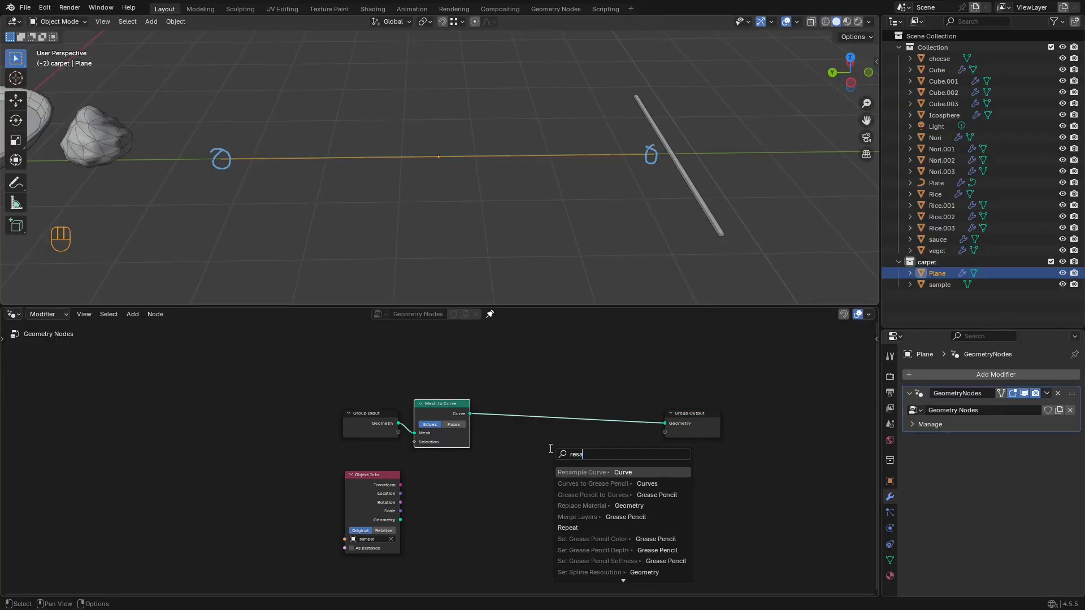
pyautogui.press('Return')
pyautogui.click(499, 404)
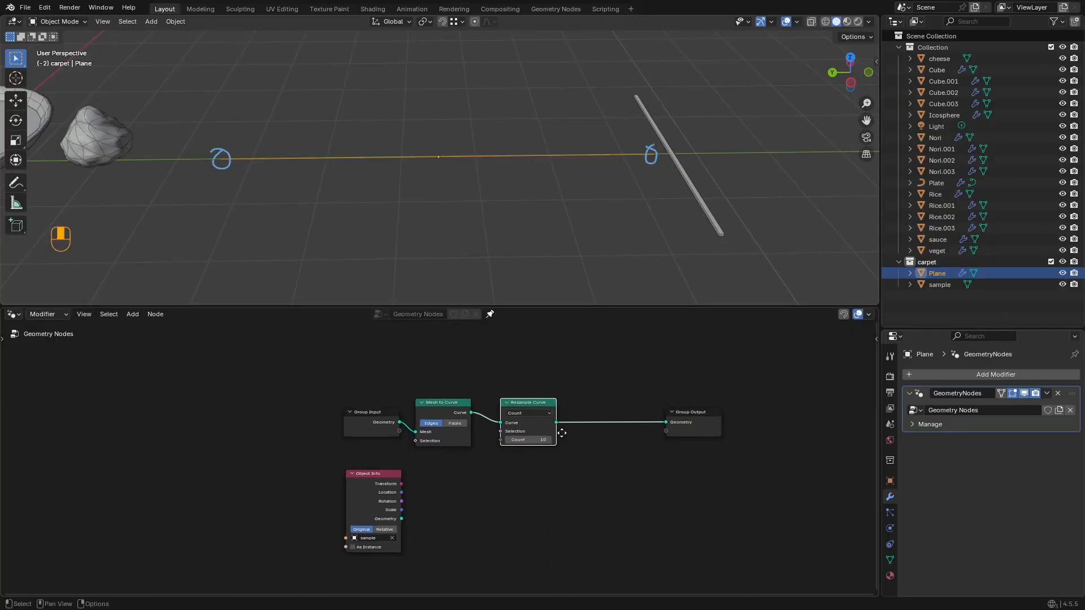
pyautogui.keyDown('shift'); pyautogui.moveTo(545, 428); pyautogui.dragTo(554, 400, button='middle'); pyautogui.keyUp('shift')
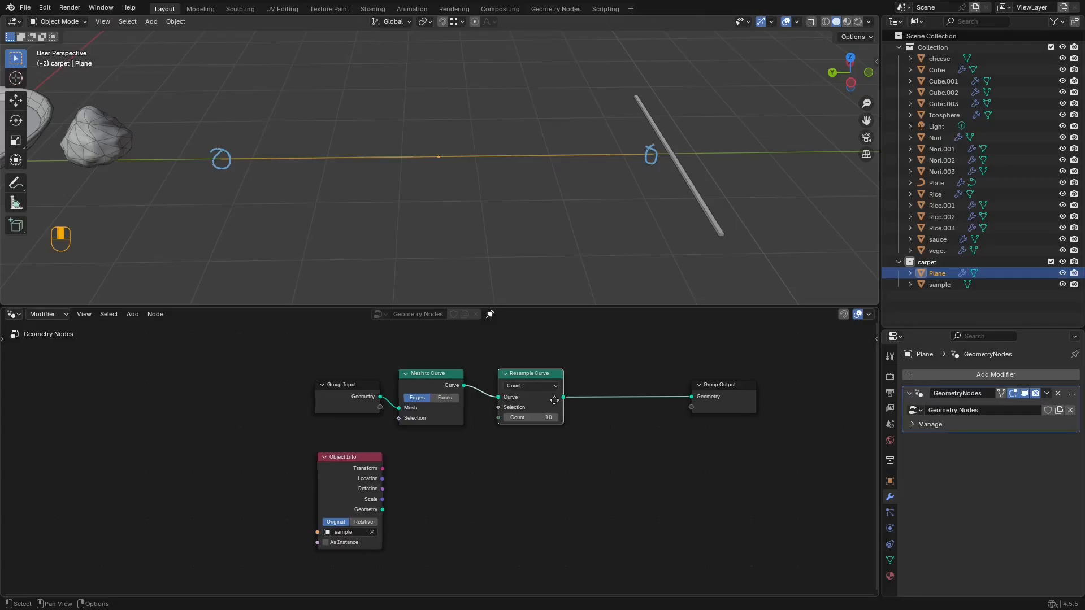
pyautogui.moveTo(491, 416); pyautogui.dragTo(518, 407, button='middle')
pyautogui.moveTo(636, 428); pyautogui.dragTo(471, 412, button='middle')
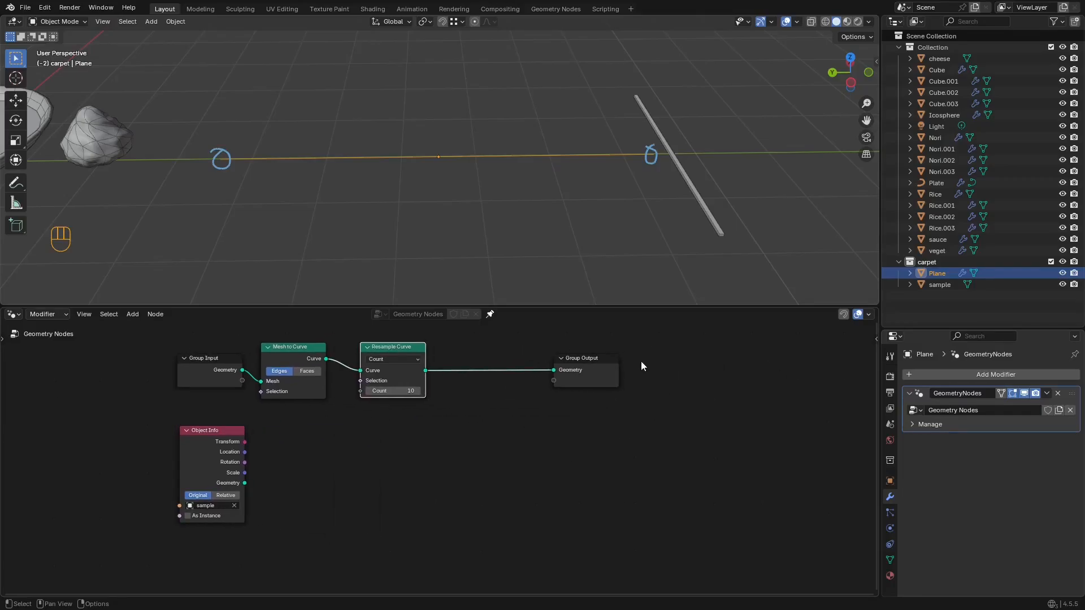
pyautogui.moveTo(640, 359); pyautogui.dragTo(570, 393)
pyautogui.press('g')
pyautogui.click(665, 391)
pyautogui.click(690, 186)
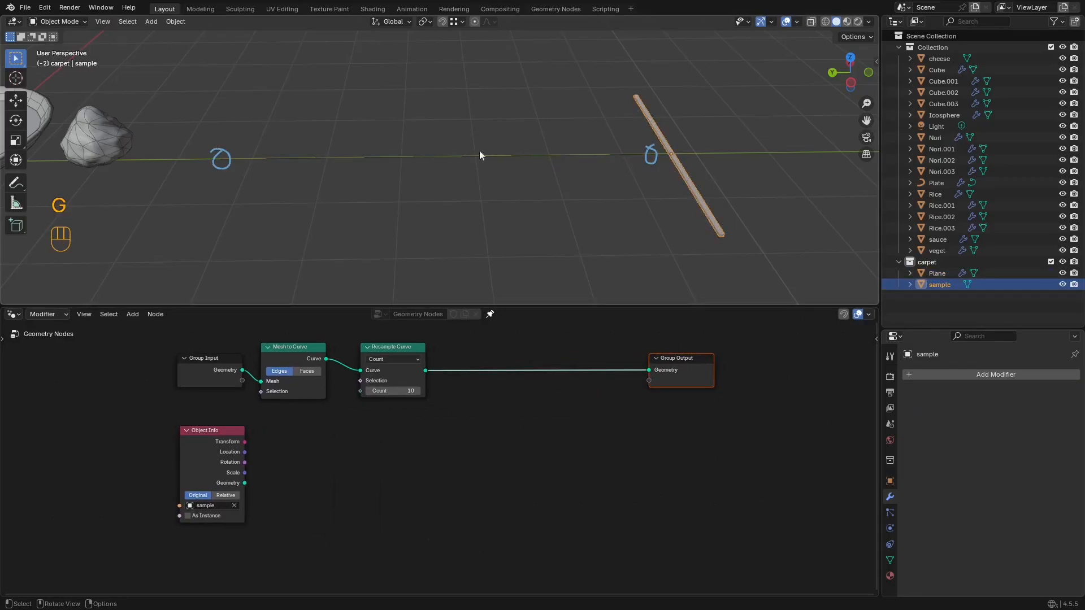
pyautogui.click(16, 182)
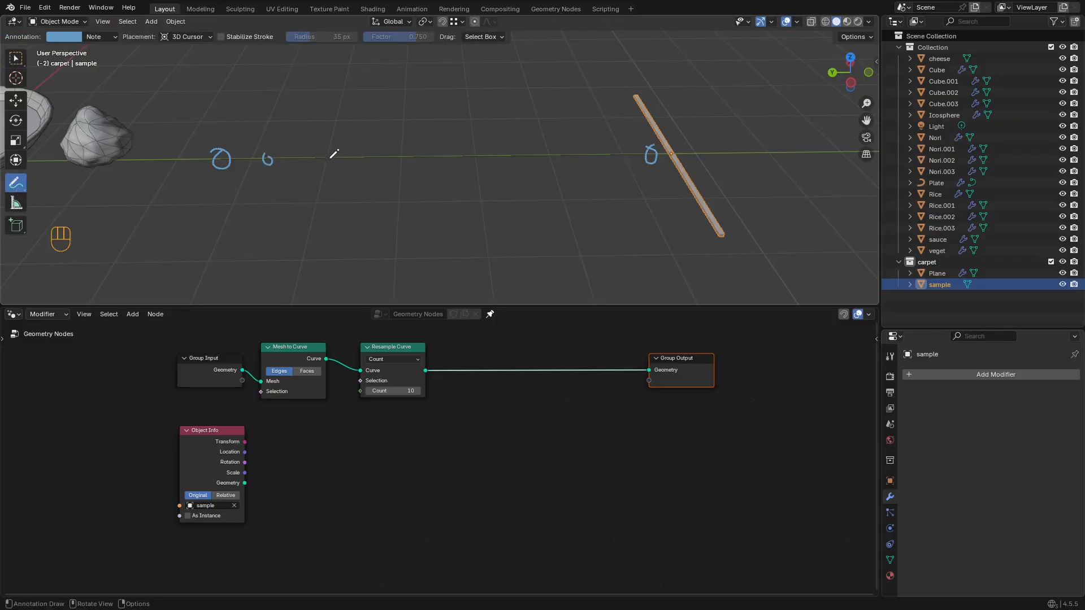
pyautogui.hotkey('ctrl', 'z')
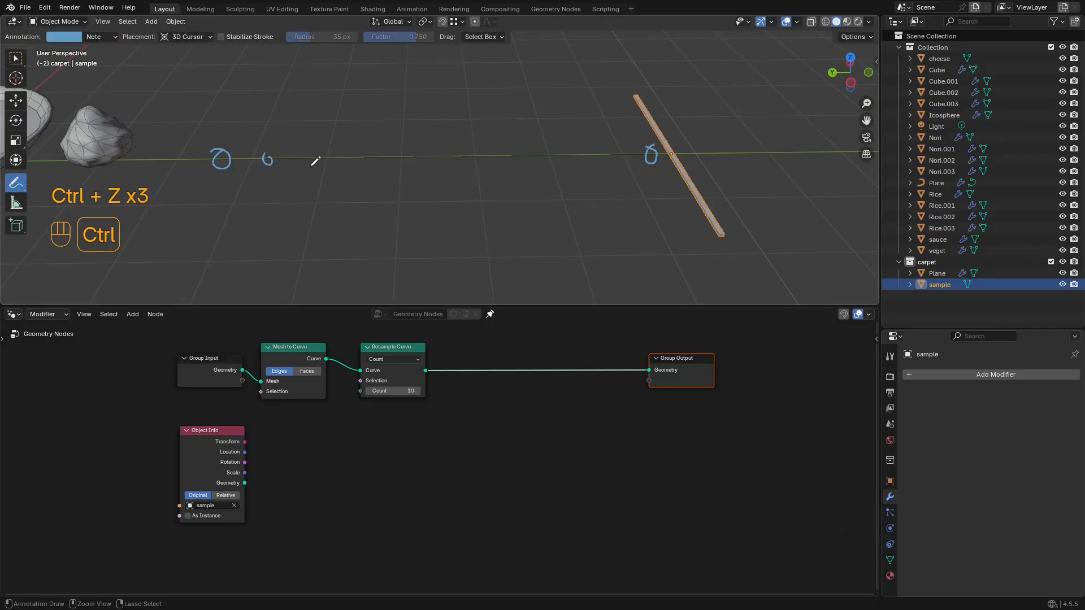
pyautogui.hotkey('ctrl', 'z')
pyautogui.hotkey('ctrl', 'z')
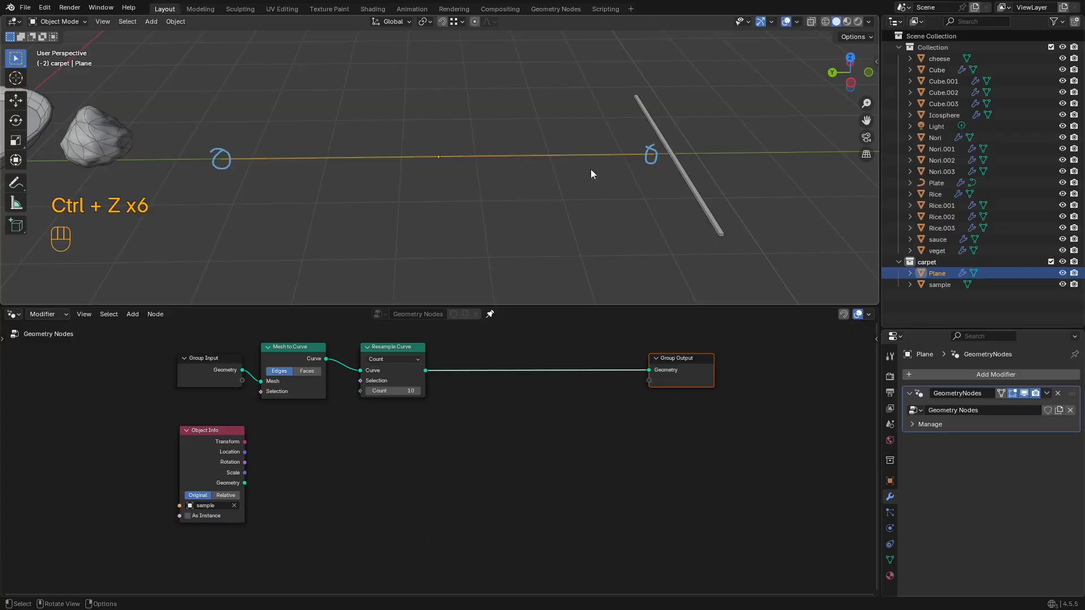
# Step: Insert an Instance on Points node between Resample Curve and Group Output, feeding Object Info's Geometry into its Instance input
pyautogui.click(695, 178)
pyautogui.hotkey('shift', 'a')
pyautogui.click(602, 365)
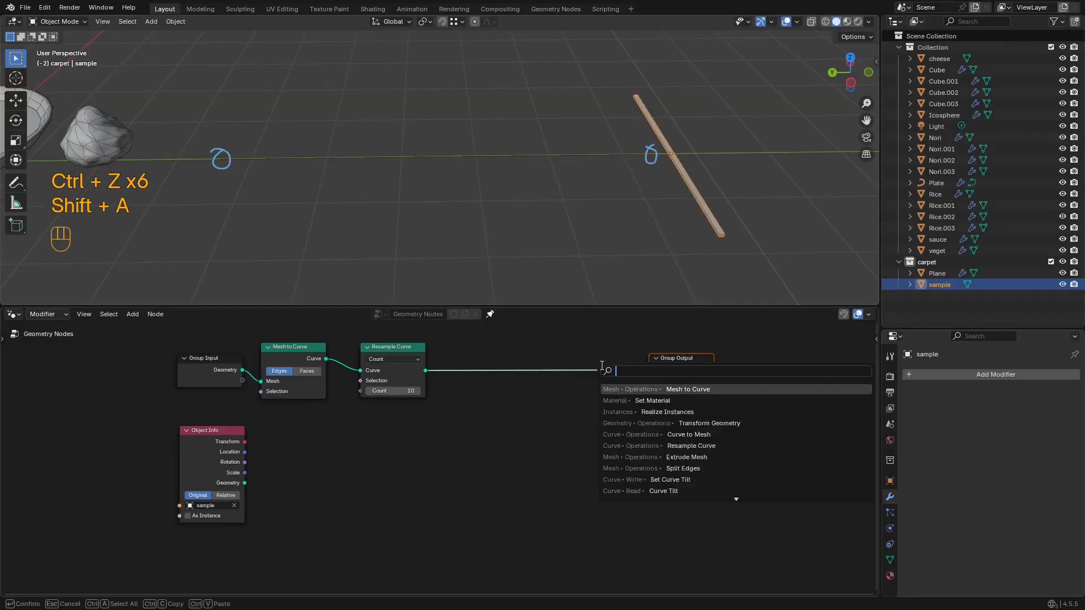
pyautogui.write('in')
pyautogui.press('Return')
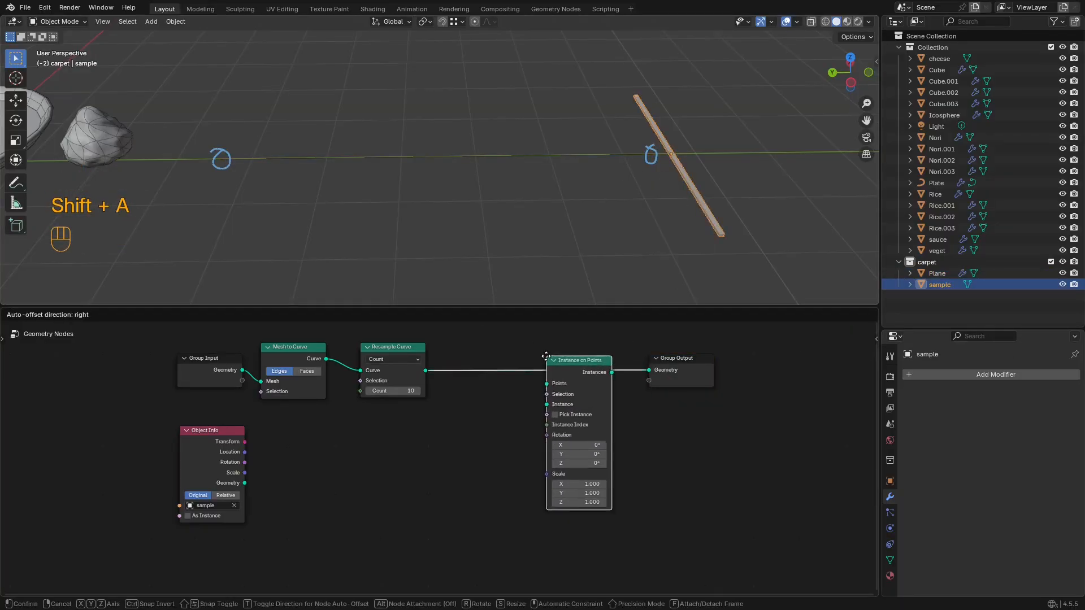
pyautogui.click(532, 374)
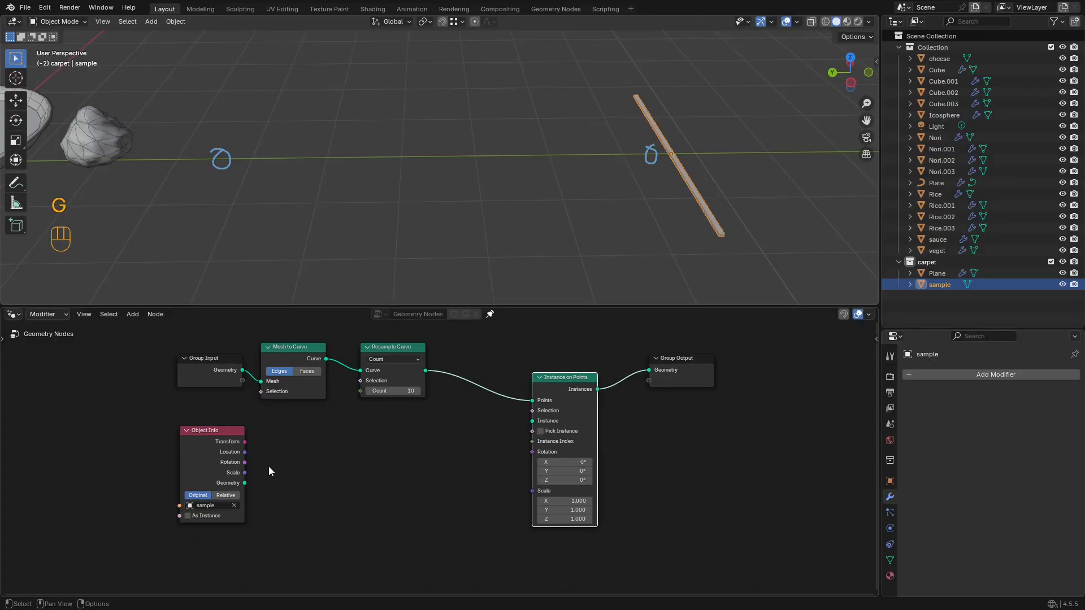
pyautogui.moveTo(247, 486); pyautogui.dragTo(526, 425)
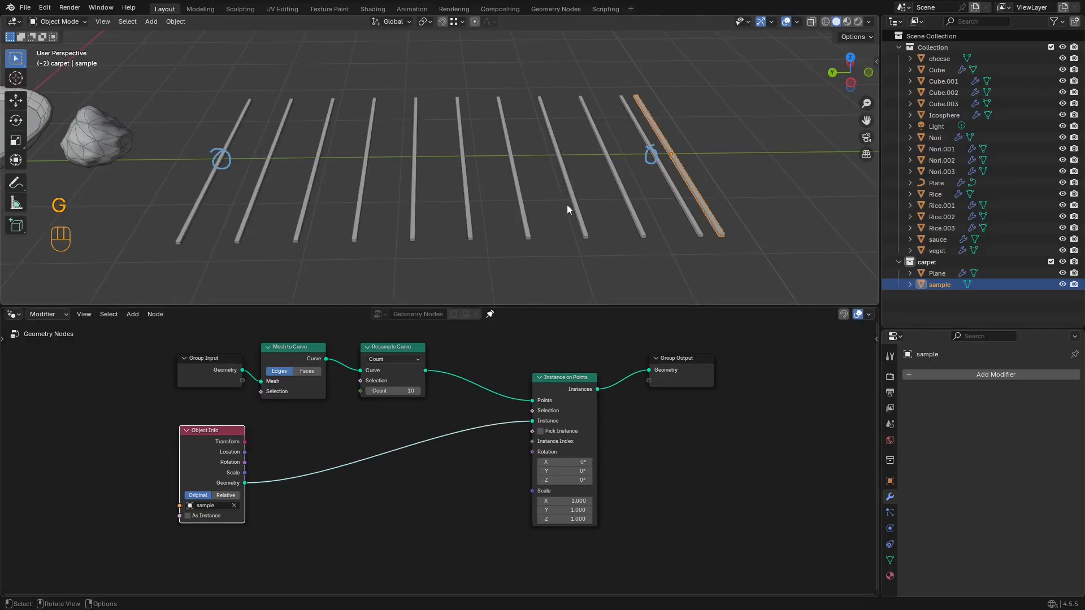
# Step: Set the Resample Curve count to 24 and move the Instance on Points and Object Info nodes closer together
pyautogui.click(521, 211)
pyautogui.keyDown('shift'); pyautogui.moveTo(394, 390); pyautogui.dragTo(417, 391); pyautogui.keyUp('shift')
pyautogui.moveTo(592, 389); pyautogui.dragTo(578, 390)
pyautogui.moveTo(209, 438); pyautogui.dragTo(279, 438)
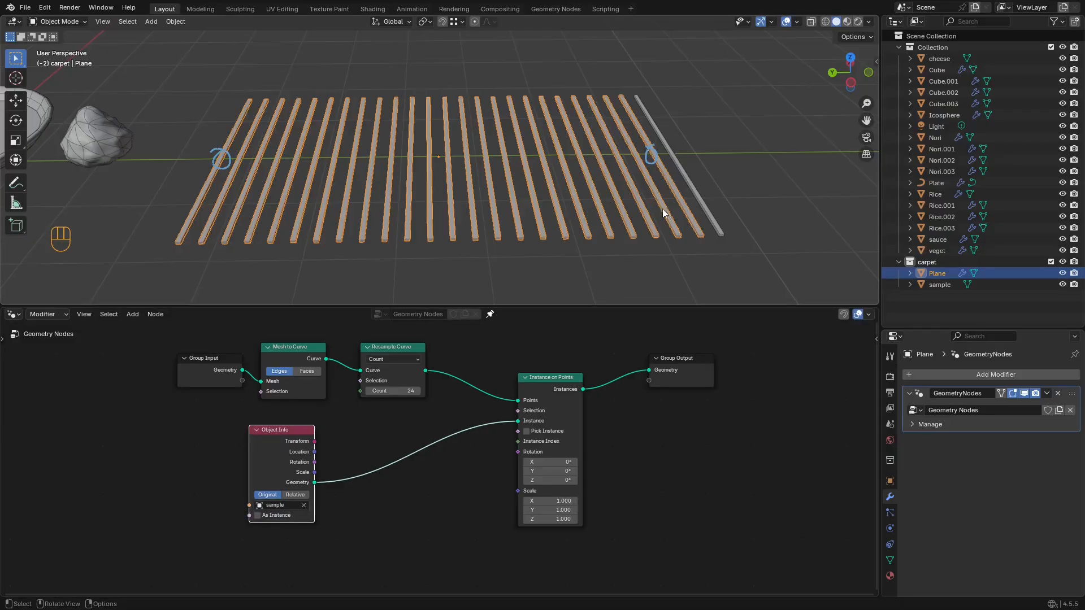
# Step: Move the sample stick about 3 m along negative Y, away from the mat, and reselect the mat's plane
pyautogui.click(698, 196)
pyautogui.scroll(-4, 698, 196)
pyautogui.press('g')
pyautogui.press('x')
pyautogui.press('y')
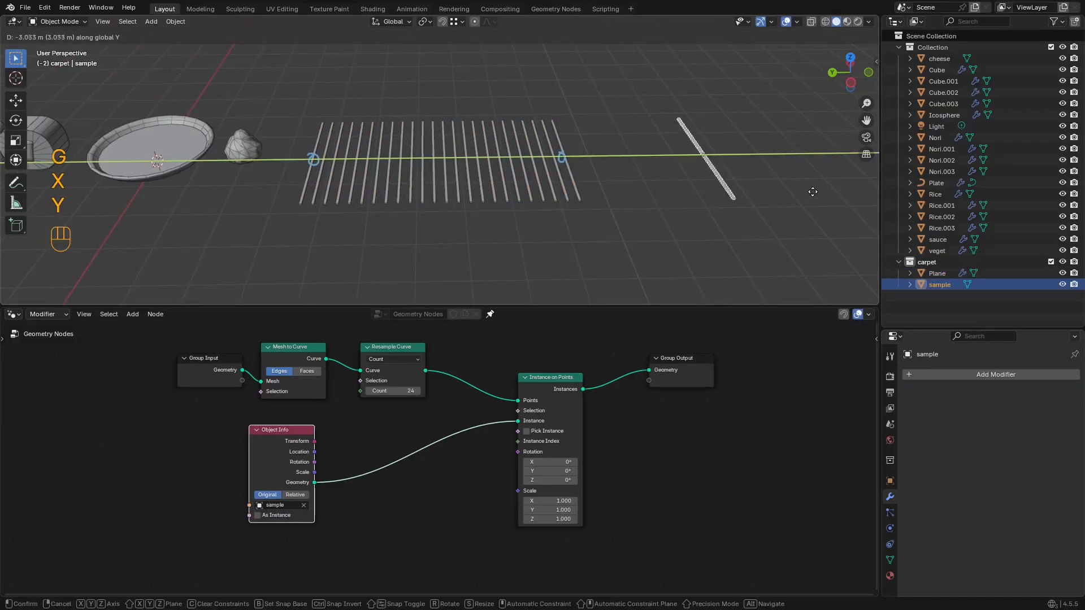
pyautogui.click(807, 189)
pyautogui.scroll(3, 506, 194)
pyautogui.click(520, 181)
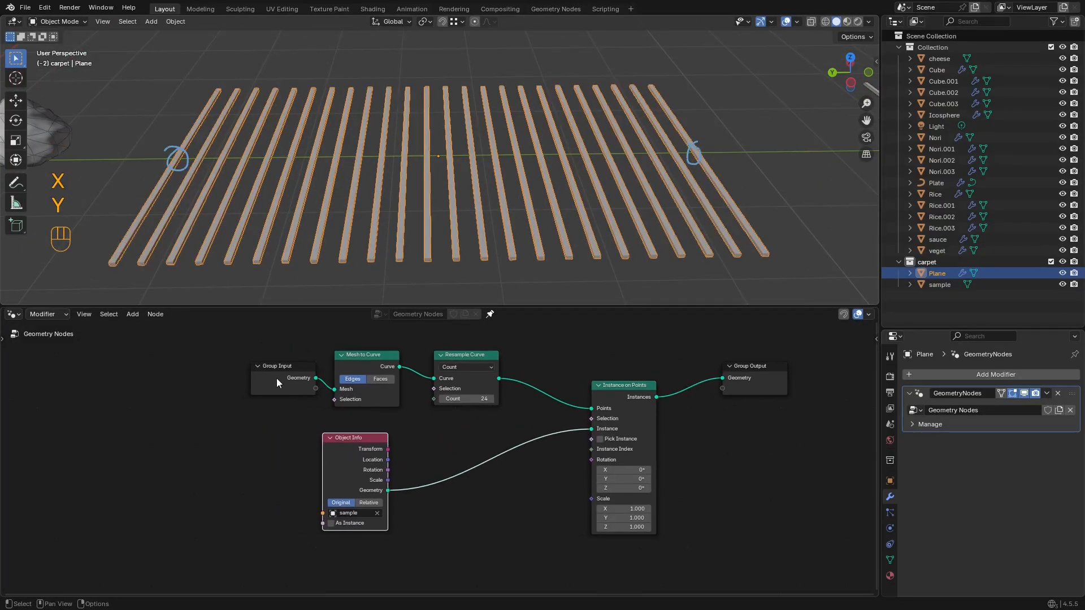
# Step: Expose the Resample Curve count through Group Input, set it to 57 in the modifier, and reposition the Resample Curve node
pyautogui.moveTo(277, 378); pyautogui.dragTo(317, 381)
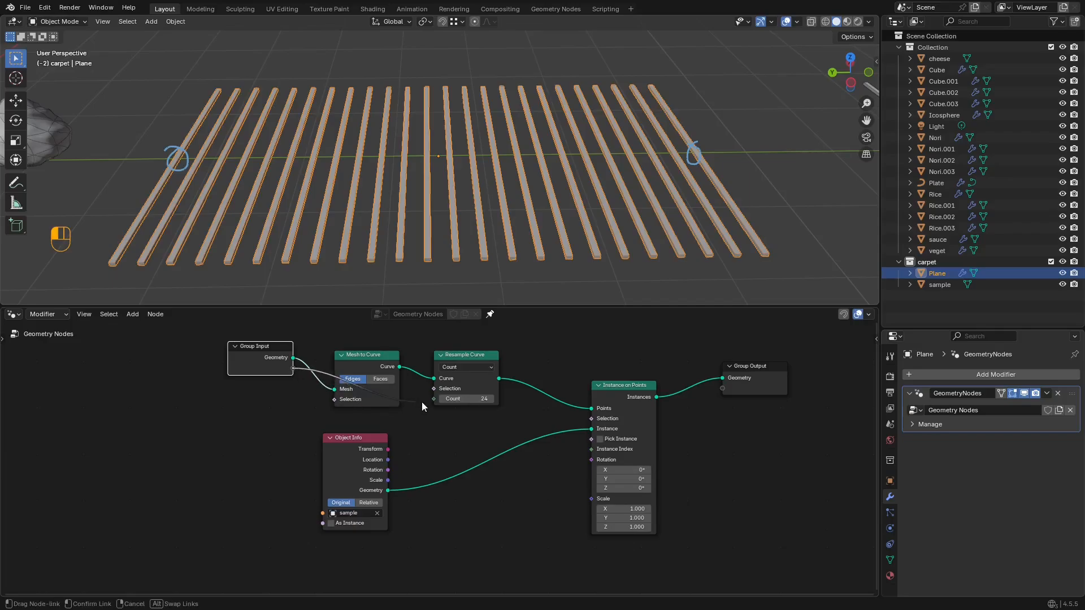
pyautogui.moveTo(434, 405); pyautogui.dragTo(434, 400)
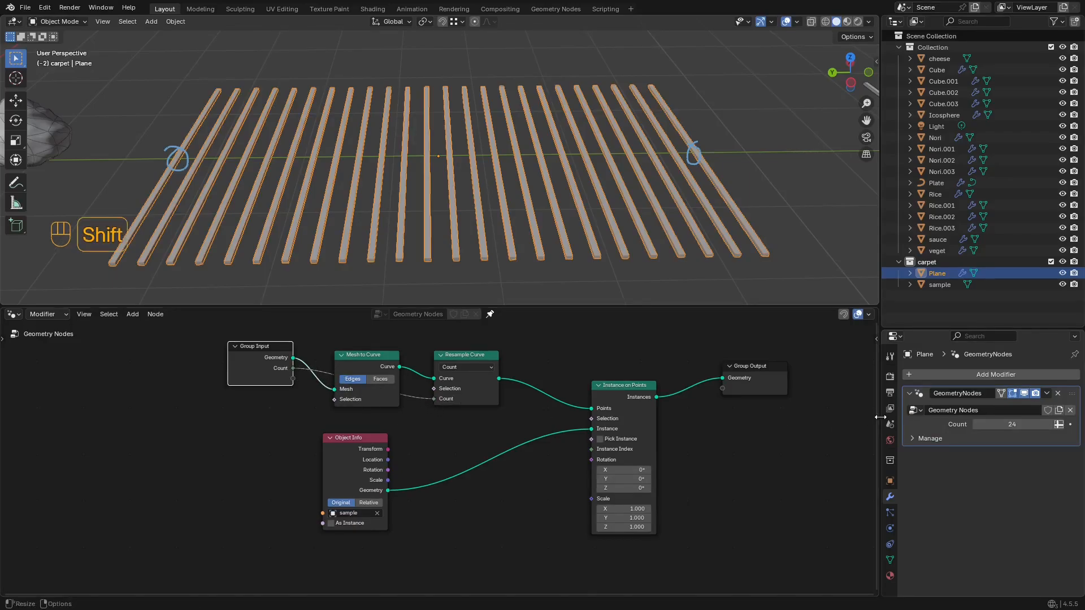
pyautogui.keyDown('shift'); pyautogui.moveTo(1011, 425); pyautogui.dragTo(1056, 425); pyautogui.keyUp('shift')
pyautogui.scroll(2, 541, 348)
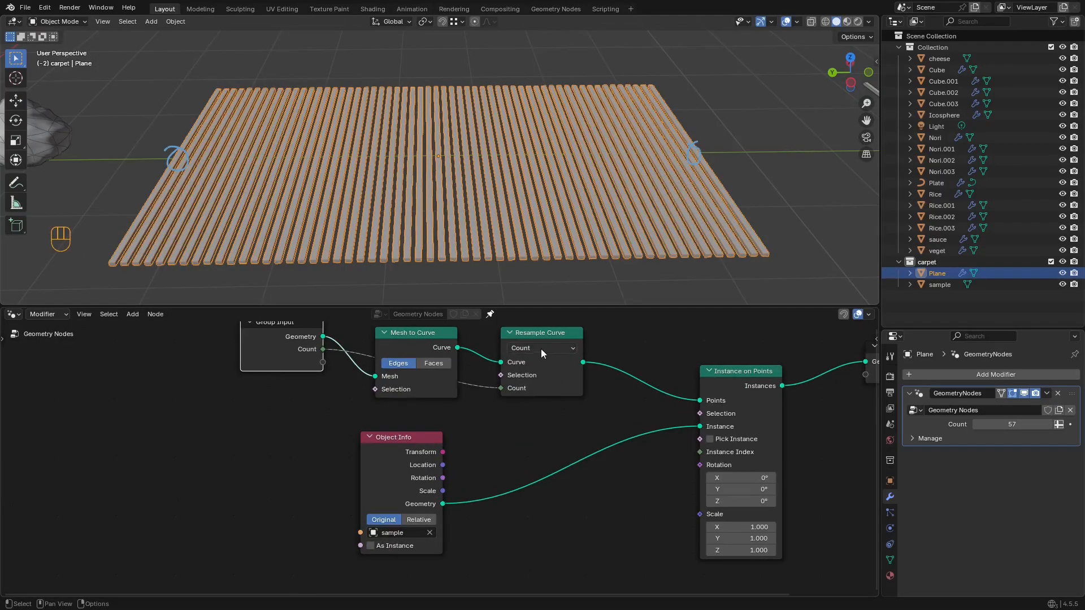
pyautogui.moveTo(547, 334); pyautogui.dragTo(522, 407, button='middle')
pyautogui.moveTo(521, 405); pyautogui.dragTo(535, 393)
# Step: Undo the Resample Curve node move, the count change and the exposed Count input
pyautogui.hotkey('ctrl', 'z')
pyautogui.hotkey('ctrl', 'z')
pyautogui.hotkey('ctrl', 'z')
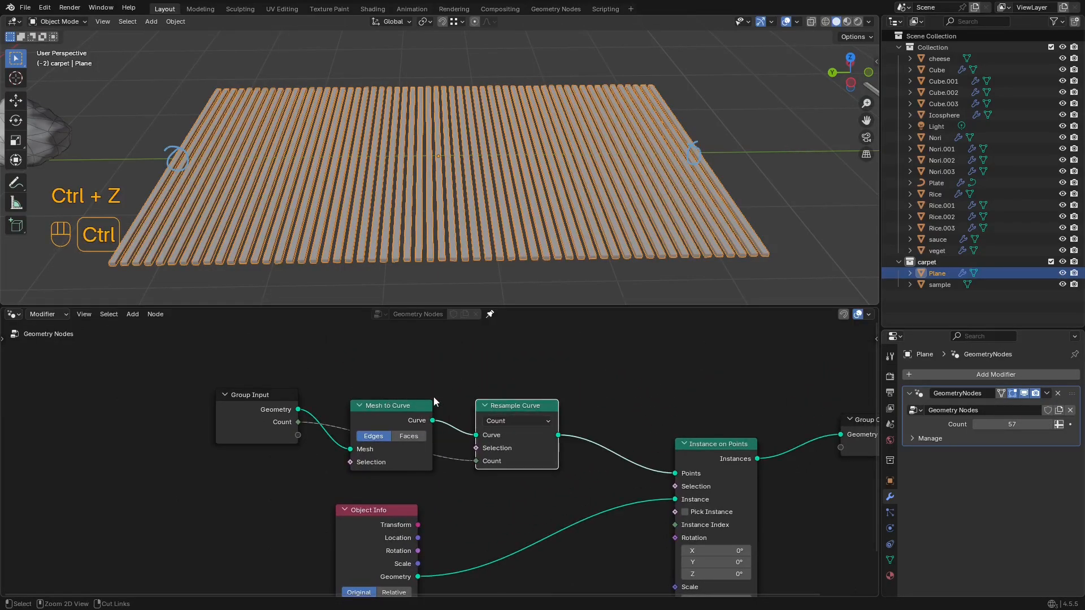
pyautogui.hotkey('ctrl', 'z')
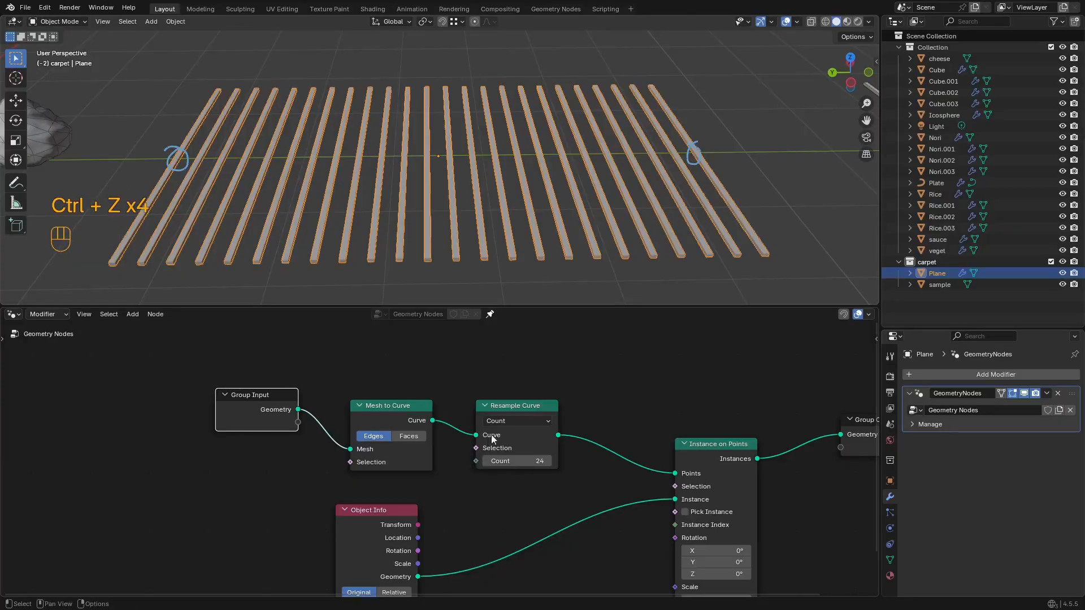
# Step: Switch Resample Curve to Length mode and set the length to 0.15 m
pyautogui.click(508, 421)
pyautogui.click(498, 476)
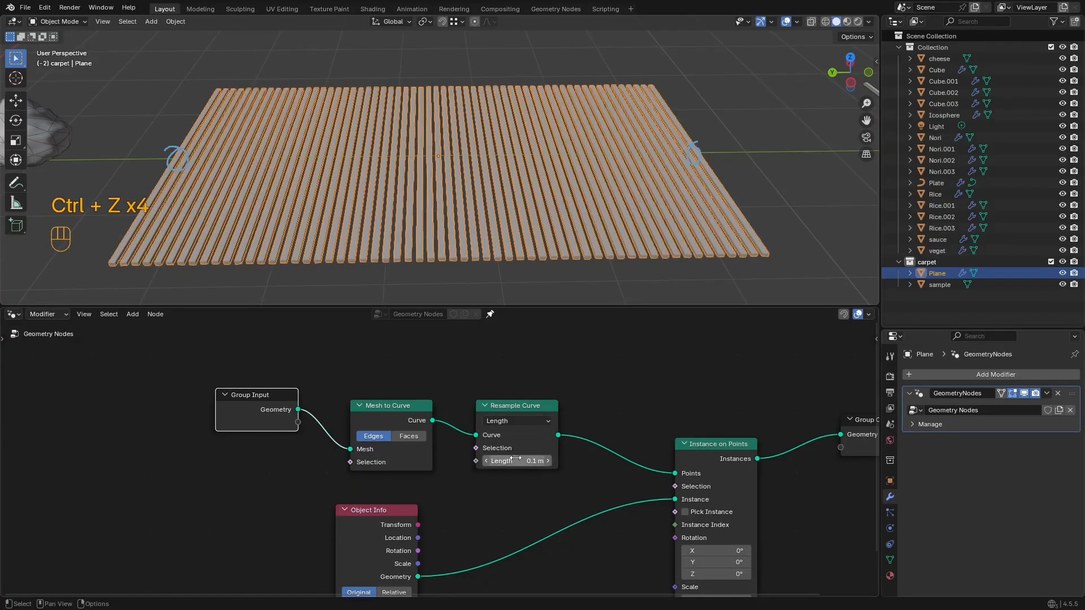
pyautogui.keyDown('shift'); pyautogui.moveTo(518, 462); pyautogui.dragTo(523, 462); pyautogui.keyUp('shift')
# Step: Edit the plane's vertices and try to move the end vertex along Y
pyautogui.scroll(-3, 647, 208)
pyautogui.press('Tab')
pyautogui.press('1')
pyautogui.moveTo(652, 132); pyautogui.dragTo(571, 196)
pyautogui.press('g')
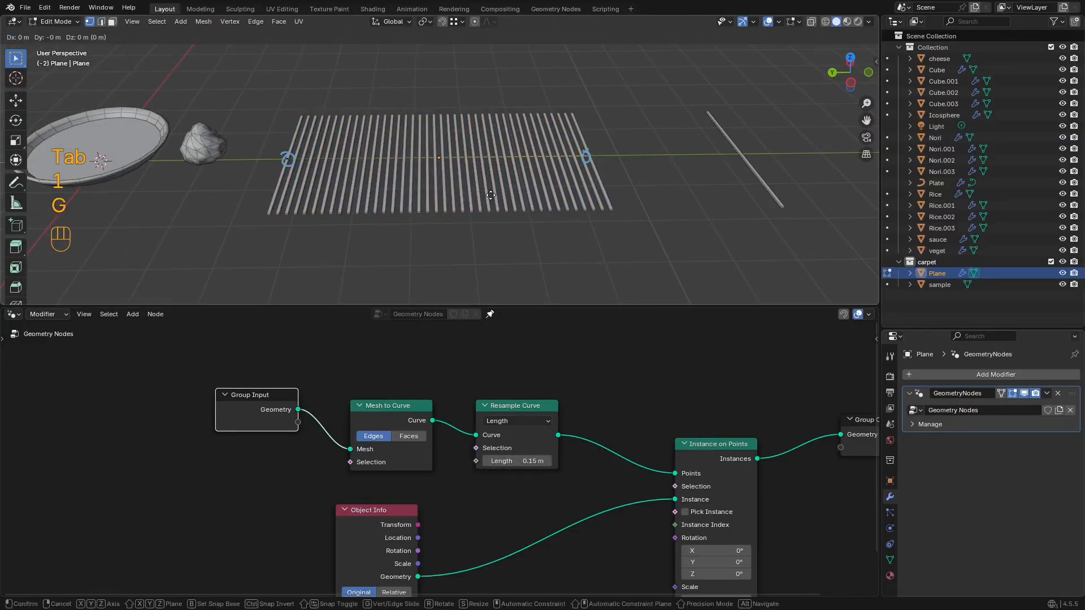
pyautogui.press('y')
pyautogui.click(440, 158)
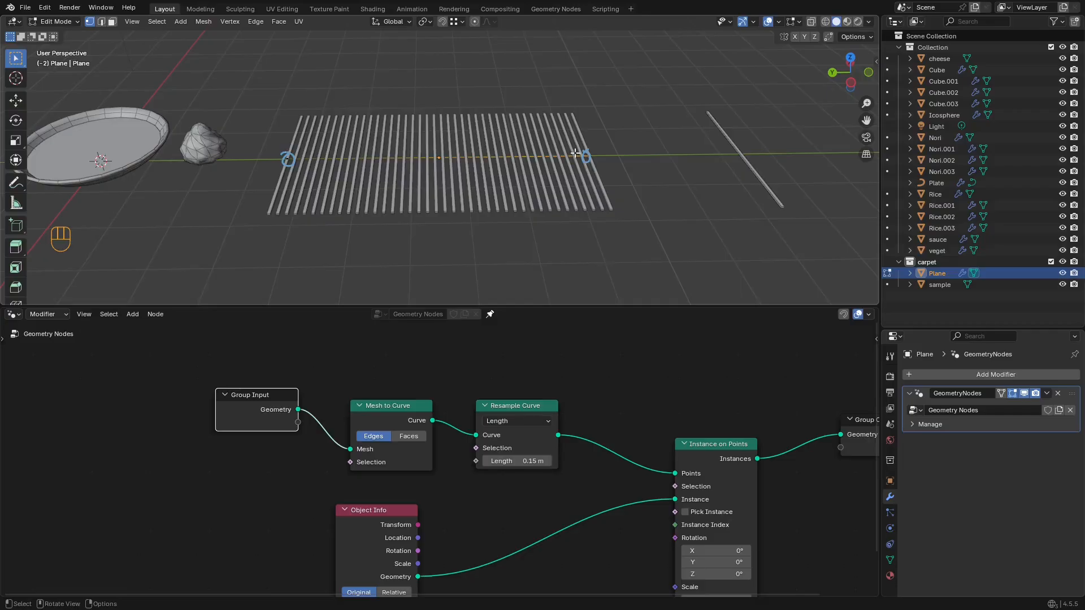
# Step: Reselect the edge's end vertex from another angle and try stretching the edge along Y again
pyautogui.moveTo(575, 153); pyautogui.dragTo(638, 161, button='middle')
pyautogui.press('Tab')
pyautogui.press('Tab')
pyautogui.press('1')
pyautogui.moveTo(644, 158); pyautogui.dragTo(569, 220)
pyautogui.press('g')
pyautogui.press('y')
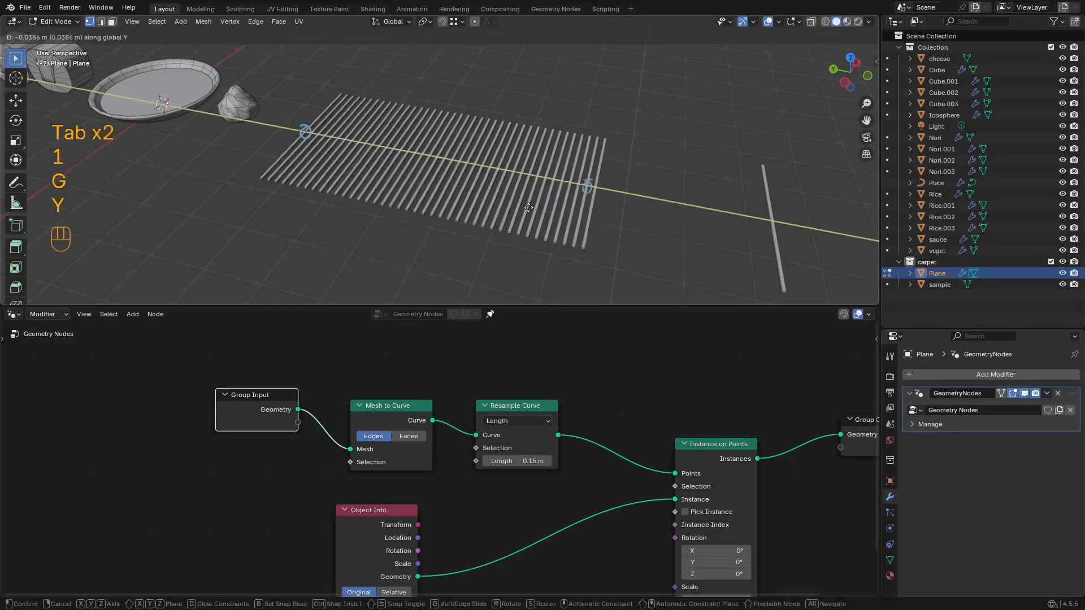
pyautogui.rightClick(521, 206)
pyautogui.scroll(4, 533, 439)
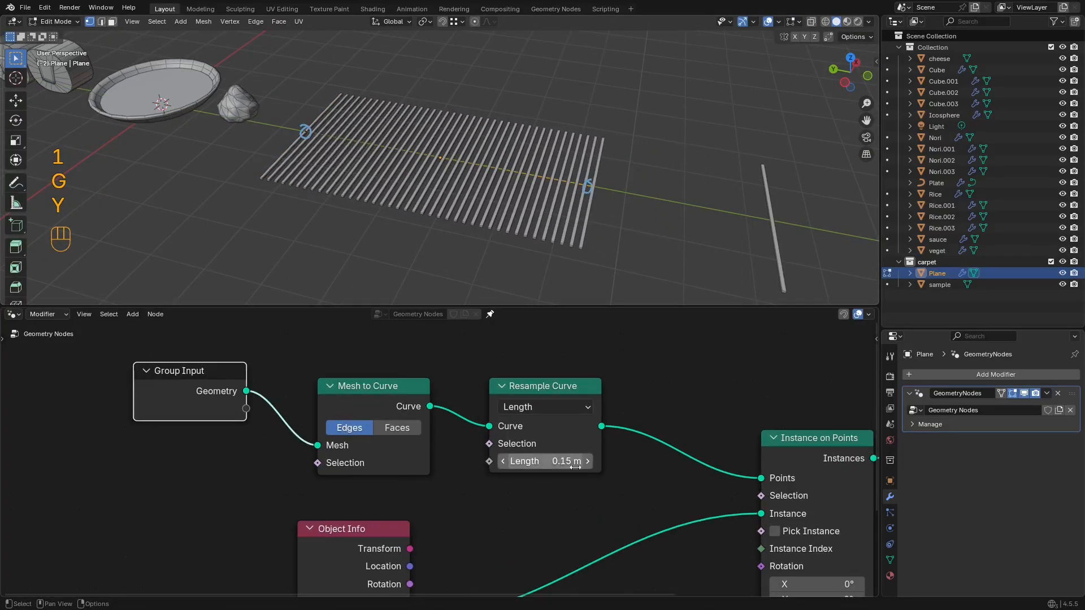
pyautogui.moveTo(574, 467); pyautogui.dragTo(487, 457, button='middle')
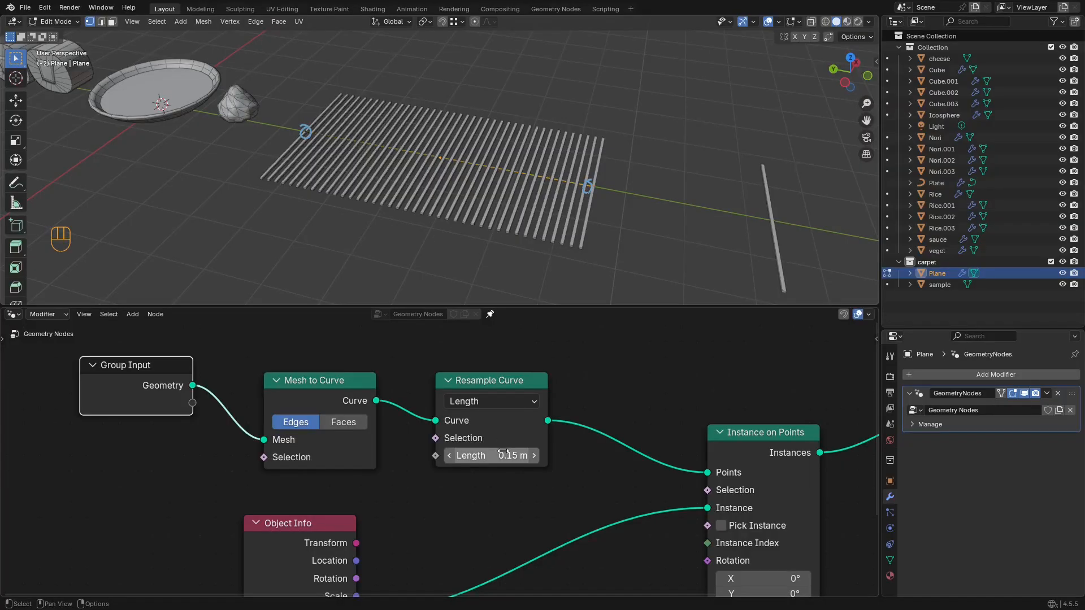
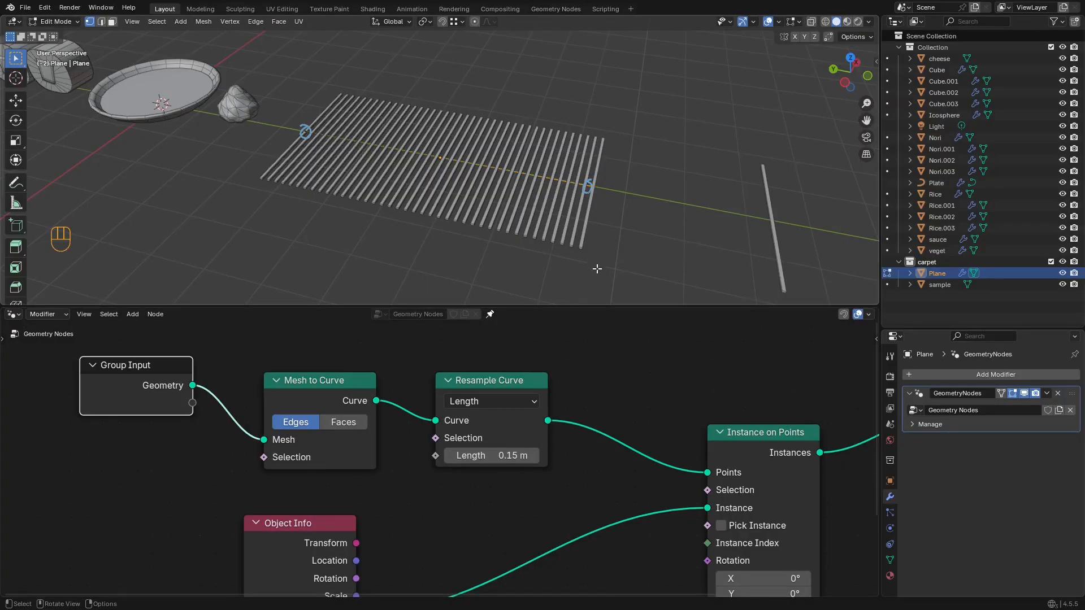
# Step: Test stretching the mat's edge along Y two more times, cancel each move, and return to Object Mode
pyautogui.moveTo(596, 269); pyautogui.dragTo(574, 282, button='middle')
pyautogui.moveTo(617, 176); pyautogui.dragTo(606, 187, button='middle')
pyautogui.press('g')
pyautogui.press('y')
pyautogui.rightClick(534, 188)
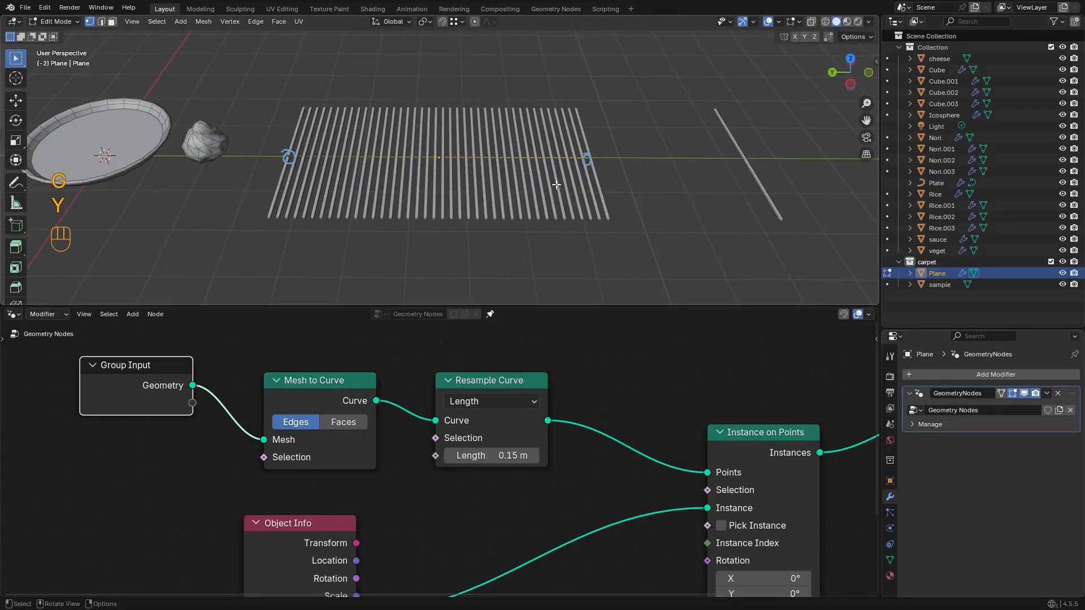
pyautogui.press('g')
pyautogui.press('y')
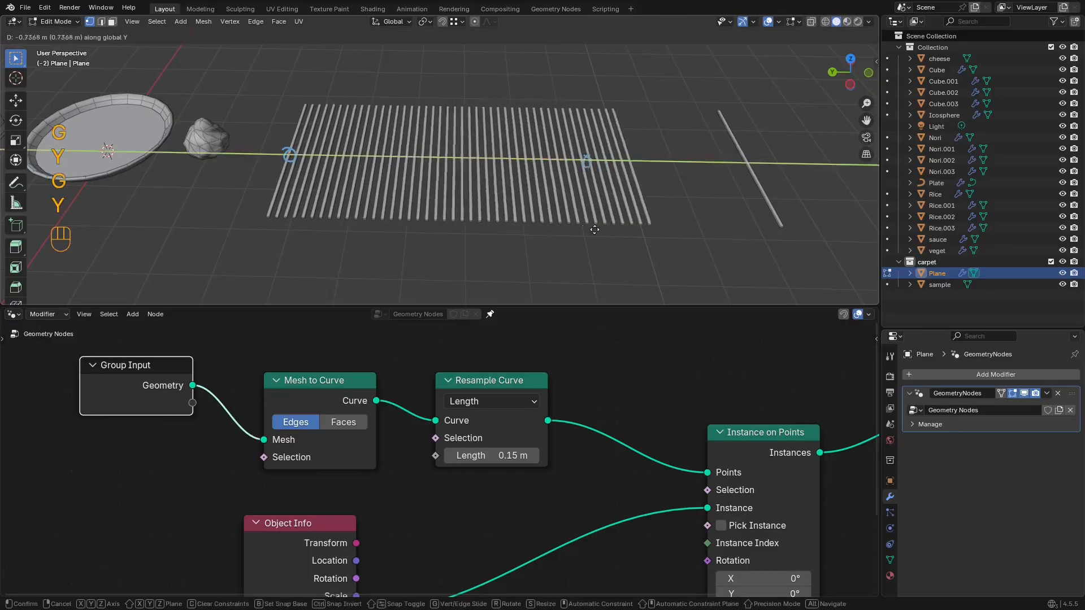
pyautogui.rightClick(675, 228)
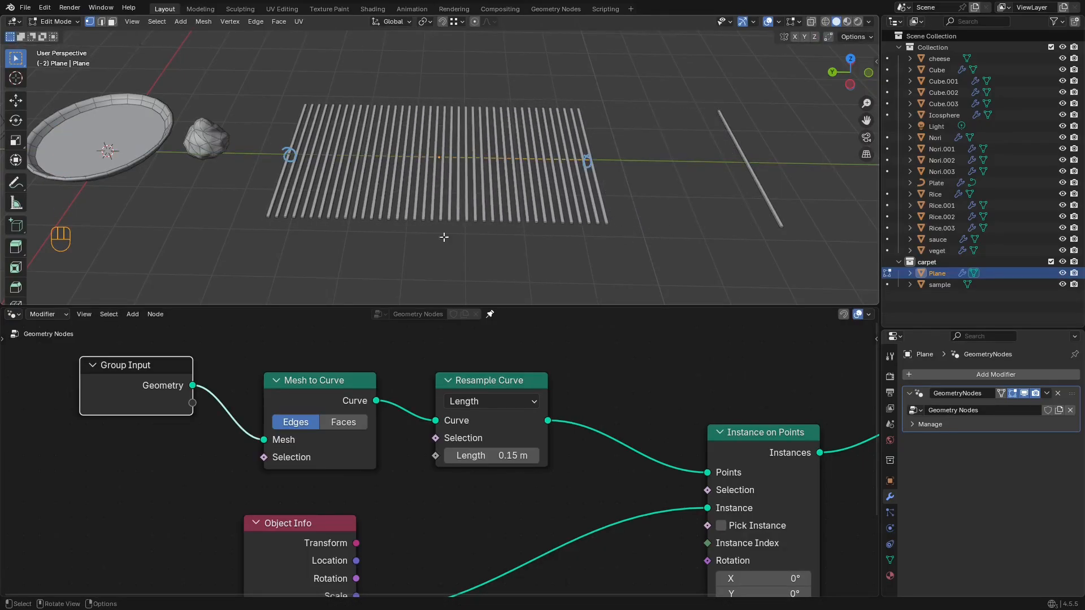
pyautogui.press('Tab')
# Step: Expose the Resample Curve length through Group Input and set Length to 0.089 m in the modifier
pyautogui.moveTo(505, 393); pyautogui.dragTo(537, 392, button='middle')
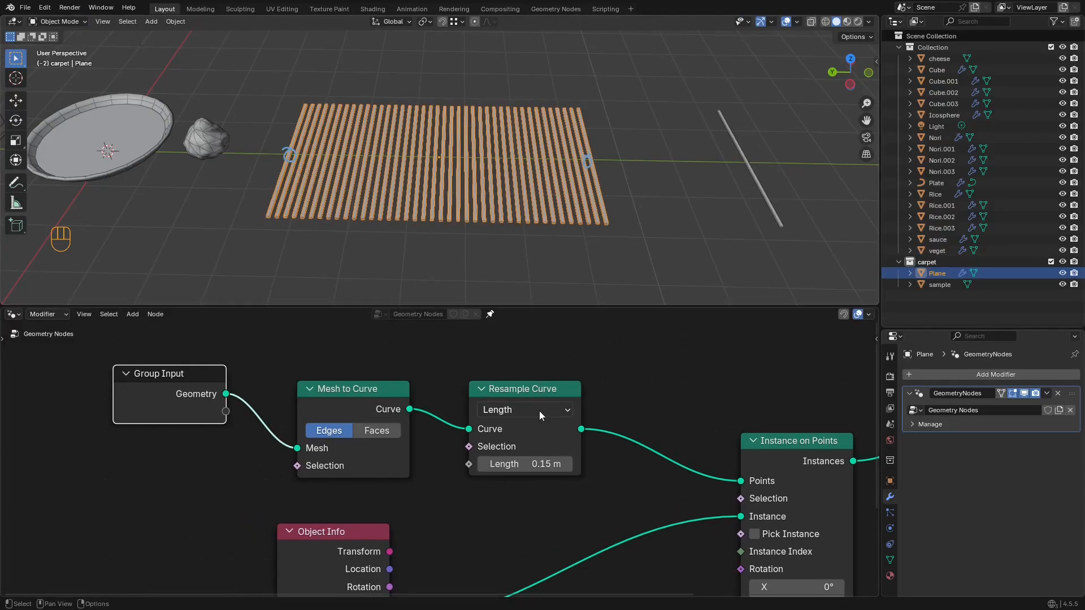
pyautogui.moveTo(271, 409); pyautogui.dragTo(343, 378, button='middle')
pyautogui.moveTo(540, 433); pyautogui.dragTo(297, 398)
pyautogui.scroll(6, 540, 239)
pyautogui.keyDown('shift'); pyautogui.moveTo(1011, 424); pyautogui.dragTo(901, 424); pyautogui.keyUp('shift')
pyautogui.scroll(-6, 465, 157)
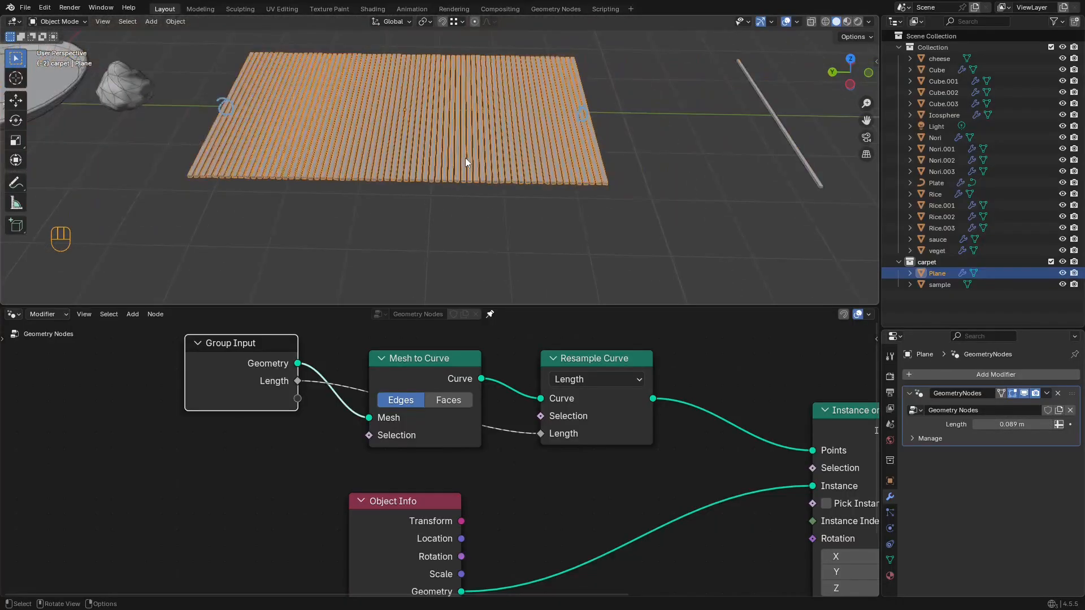
# Step: Examine the gaps between the sticks at the mat's end with overlays on and off
pyautogui.keyDown('shift'); pyautogui.moveTo(466, 158); pyautogui.dragTo(420, 162, button='middle'); pyautogui.keyUp('shift')
pyautogui.scroll(5, 419, 161)
pyautogui.hotkey('shift', 'alt', 'z')
pyautogui.hotkey('shift', 'alt', 'z')
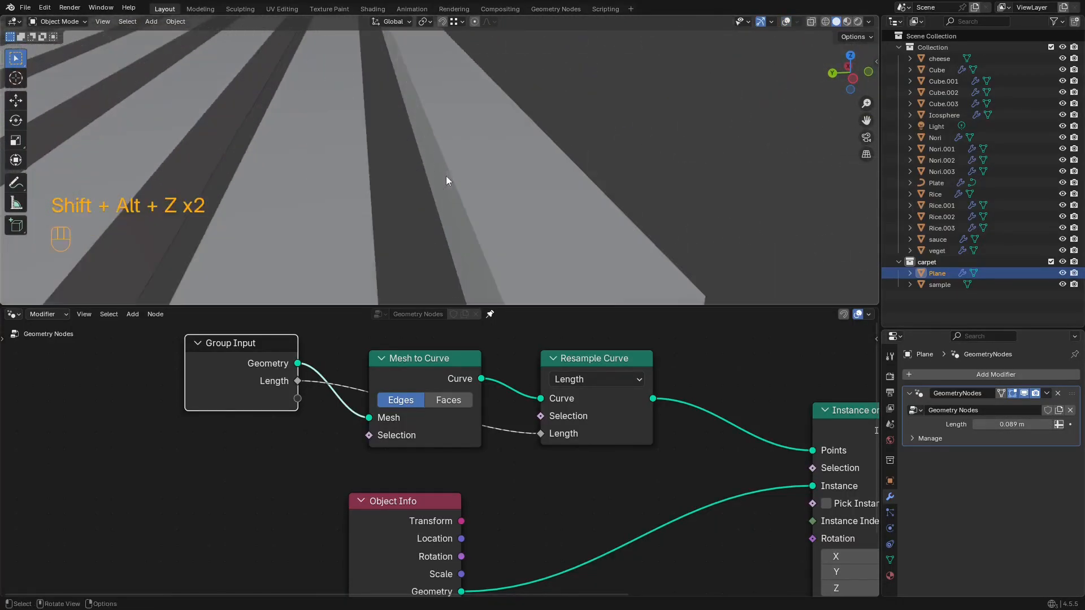
pyautogui.hotkey('shift', 'alt', 'z')
pyautogui.hotkey('shift', 'alt', 'z')
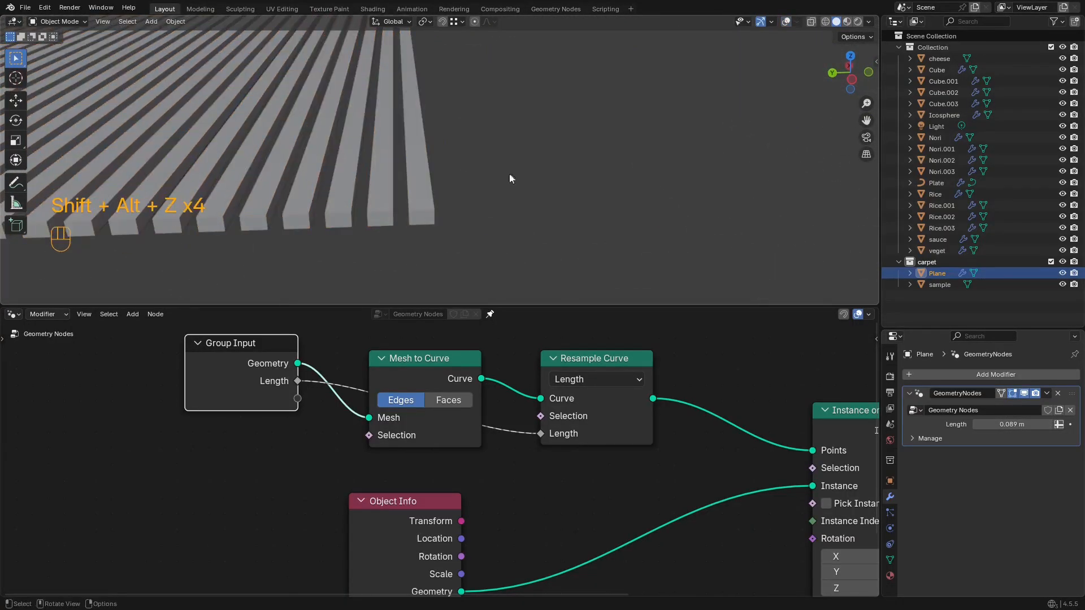
pyautogui.hotkey('shift', 'alt', 'z')
pyautogui.scroll(-3, 457, 140)
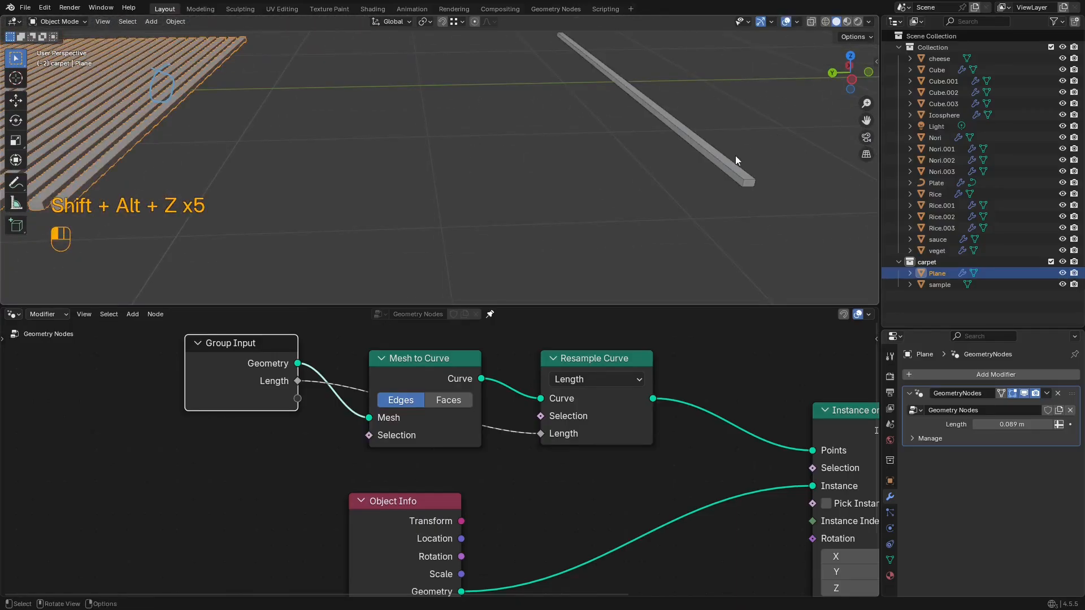
# Step: Add a Bevel modifier to the sample stick and set its amount to 0.008 m
pyautogui.click(735, 160)
pyautogui.keyDown('shift'); pyautogui.moveTo(735, 161); pyautogui.dragTo(539, 175, button='middle'); pyautogui.keyUp('shift')
pyautogui.press('Tab')
pyautogui.scroll(4, 539, 174)
pyautogui.moveTo(421, 175); pyautogui.dragTo(504, 164, button='middle')
pyautogui.press('2')
pyautogui.press('Tab')
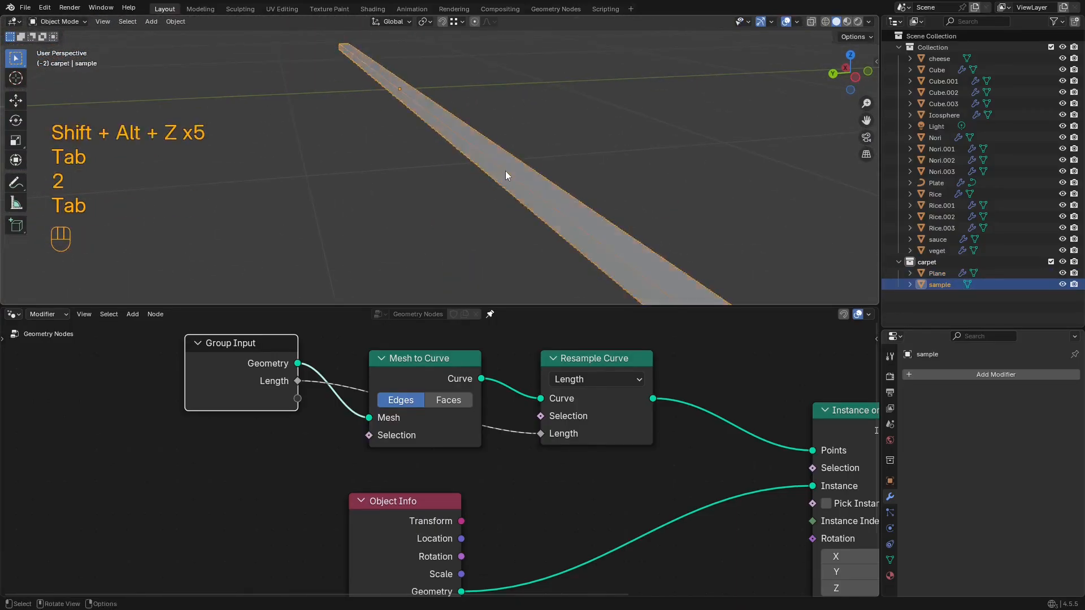
pyautogui.scroll(-5, 505, 171)
pyautogui.click(958, 375)
pyautogui.write('be')
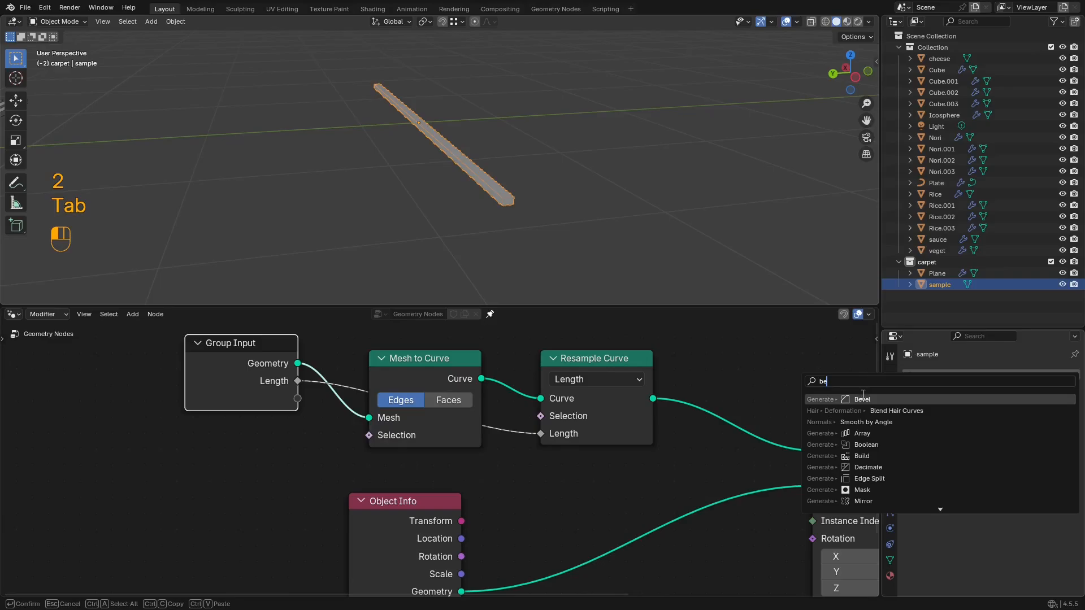
pyautogui.click(863, 398)
pyautogui.scroll(3, 499, 174)
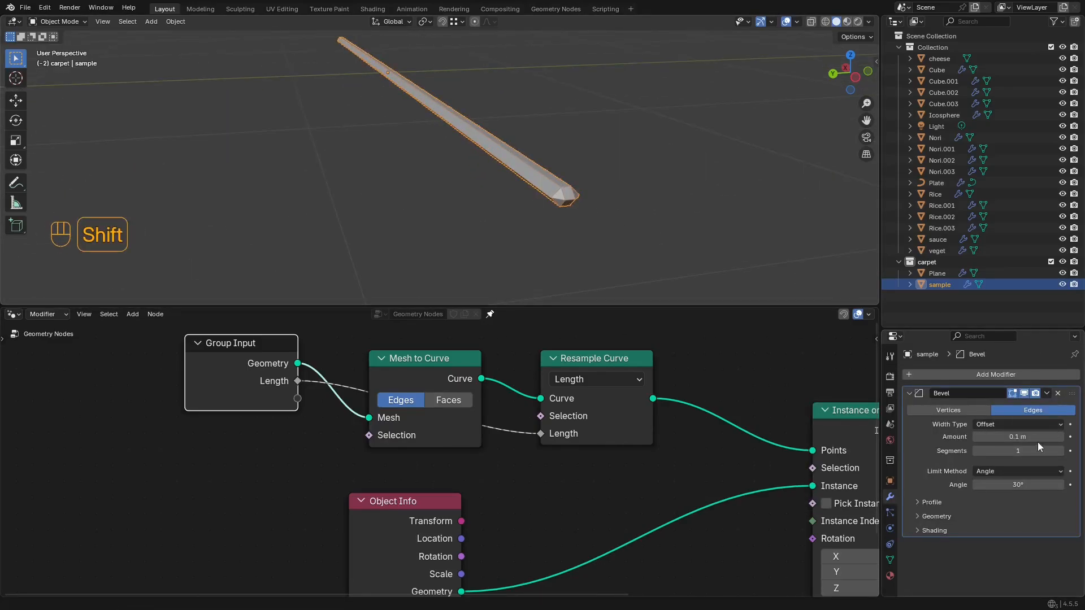
pyautogui.keyDown('shift'); pyautogui.moveTo(1037, 439); pyautogui.dragTo(1011, 438); pyautogui.keyUp('shift')
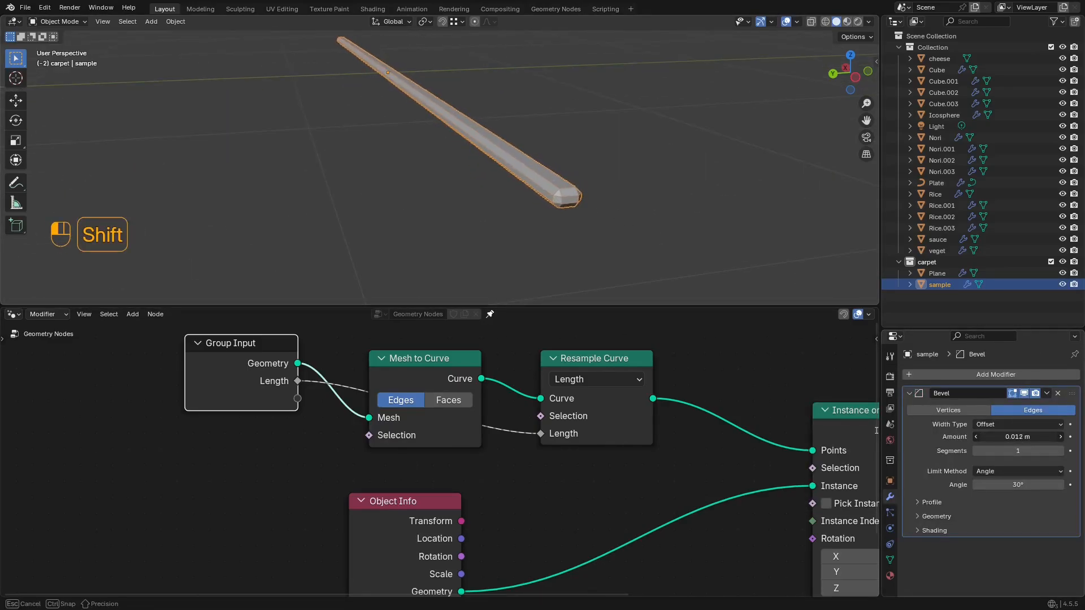
# Step: Examine the bevelled stick ends on the mat with overlays hidden
pyautogui.scroll(-2, 505, 204)
pyautogui.keyDown('shift'); pyautogui.moveTo(215, 164); pyautogui.dragTo(457, 159, button='middle'); pyautogui.keyUp('shift')
pyautogui.hotkey('shift', 'alt', 'z')
pyautogui.keyDown('shift'); pyautogui.moveTo(457, 158); pyautogui.dragTo(362, 136, button='middle'); pyautogui.keyUp('shift')
pyautogui.scroll(5, 567, 121)
pyautogui.hotkey('shift', 'alt', 'z')
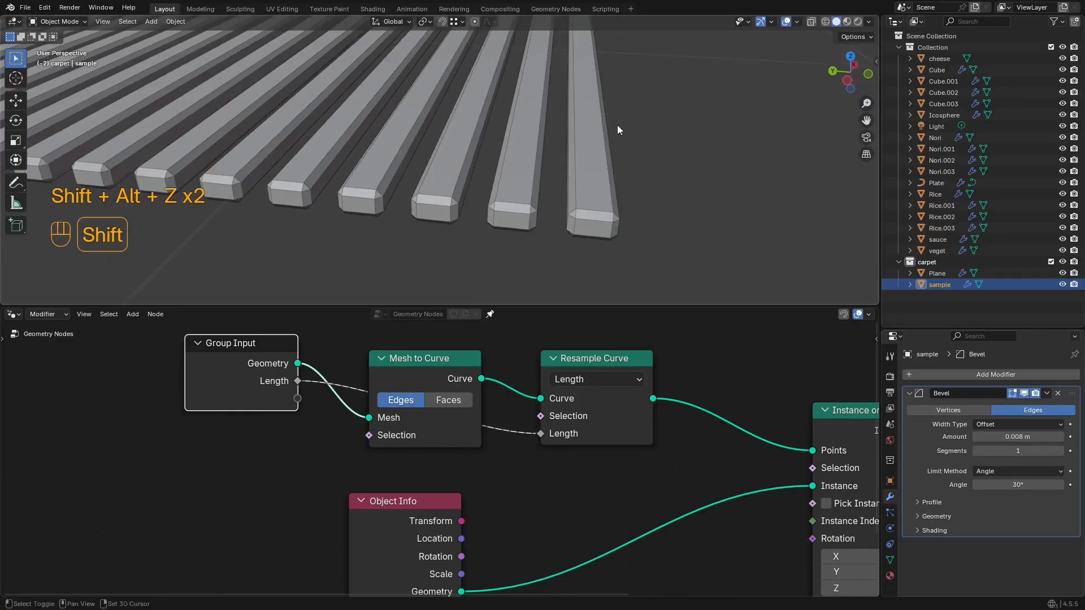
# Step: Increase the sample stick's bevel amount to about 0.012 m
pyautogui.scroll(-4, 617, 124)
pyautogui.keyDown('shift'); pyautogui.moveTo(617, 124); pyautogui.dragTo(362, 146, button='middle'); pyautogui.keyUp('shift')
pyautogui.scroll(4, 542, 150)
pyautogui.keyDown('shift'); pyautogui.moveTo(305, 292); pyautogui.dragTo(530, 131, button='middle'); pyautogui.keyUp('shift')
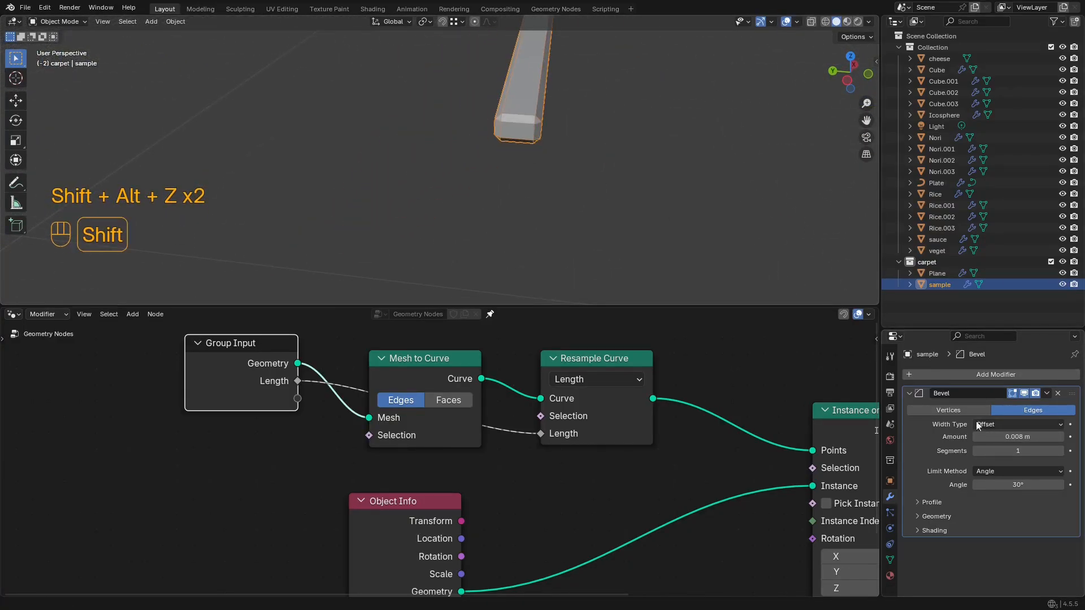
pyautogui.keyDown('shift'); pyautogui.moveTo(996, 437); pyautogui.dragTo(1007, 436); pyautogui.keyUp('shift')
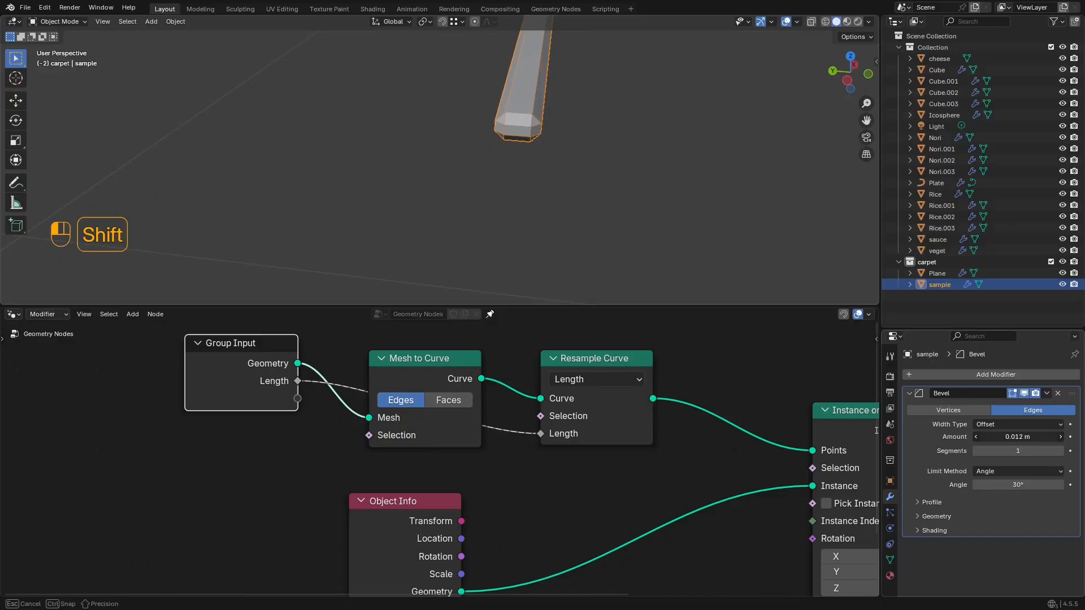
# Step: Review the bevelled sticks in a maximized viewport without overlays and save the file
pyautogui.scroll(-5, 433, 151)
pyautogui.hotkey('shift', 'alt', 'z')
pyautogui.keyDown('shift'); pyautogui.moveTo(432, 150); pyautogui.dragTo(560, 121, button='middle'); pyautogui.keyUp('shift')
pyautogui.scroll(6, 495, 164)
pyautogui.hotkey('ctrl', 'space')
pyautogui.scroll(-3, 517, 130)
pyautogui.hotkey('ctrl', 's')
pyautogui.moveTo(714, 187); pyautogui.dragTo(656, 189, button='middle')
pyautogui.hotkey('shift', 'alt', 'z')
# Step: Select the mat's plane object and restore the viewport to its normal size
pyautogui.keyDown('shift'); pyautogui.moveTo(655, 189); pyautogui.dragTo(538, 283, button='middle'); pyautogui.keyUp('shift')
pyautogui.scroll(4, 600, 168)
pyautogui.click(626, 264)
pyautogui.hotkey('ctrl', 'space')
pyautogui.scroll(3, 613, 167)
# Step: Switch to the BeeRef reference board, examine the bamboo mat photo up close, and move the window aside
pyautogui.press('super')
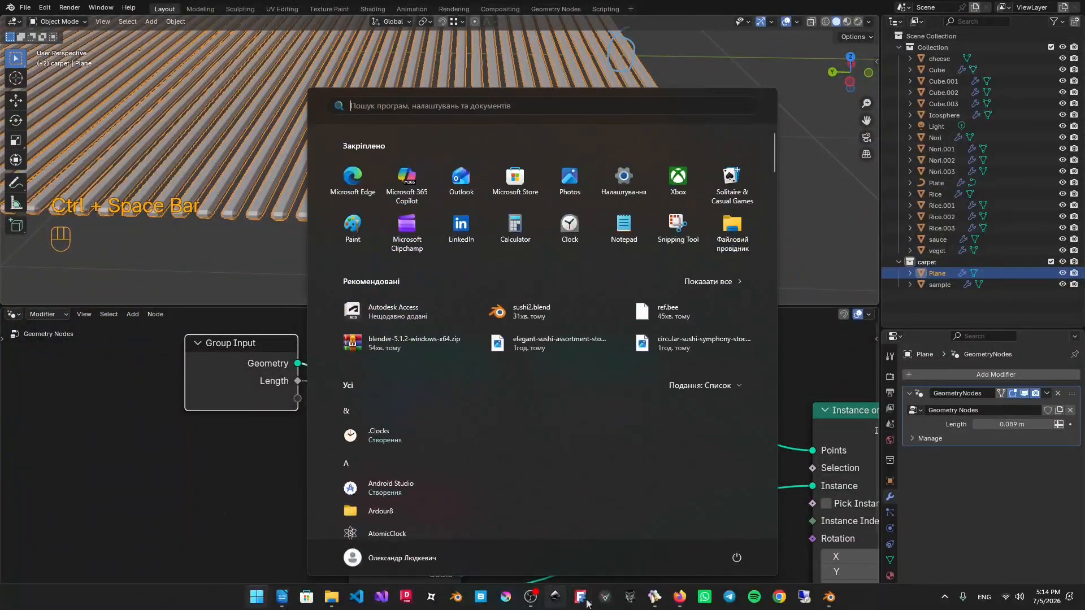
pyautogui.click(656, 597)
pyautogui.scroll(-2, 486, 262)
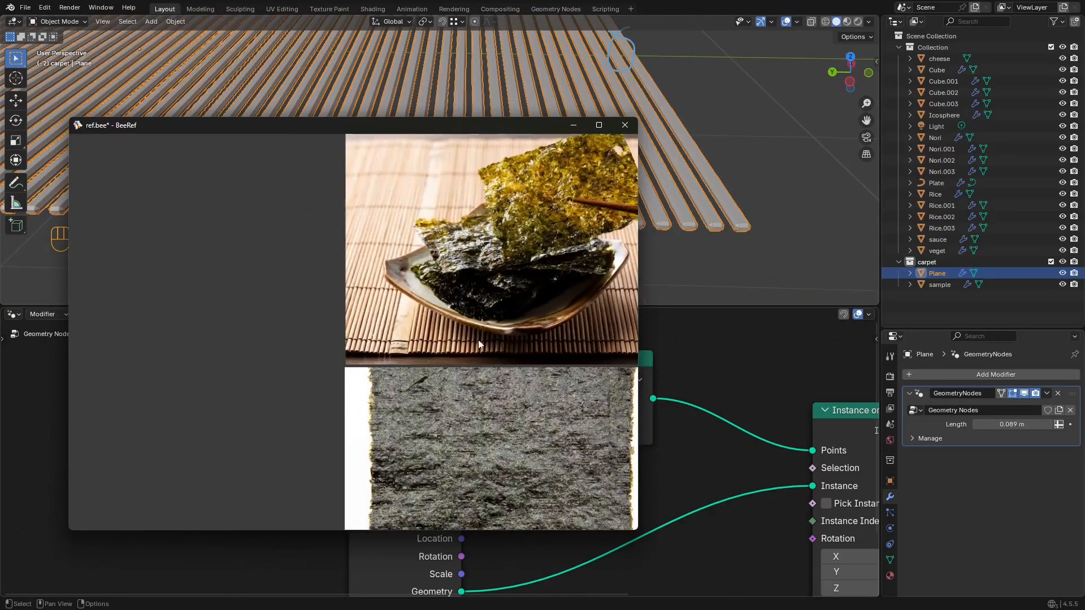
pyautogui.scroll(5, 478, 344)
pyautogui.moveTo(500, 125); pyautogui.dragTo(392, 142)
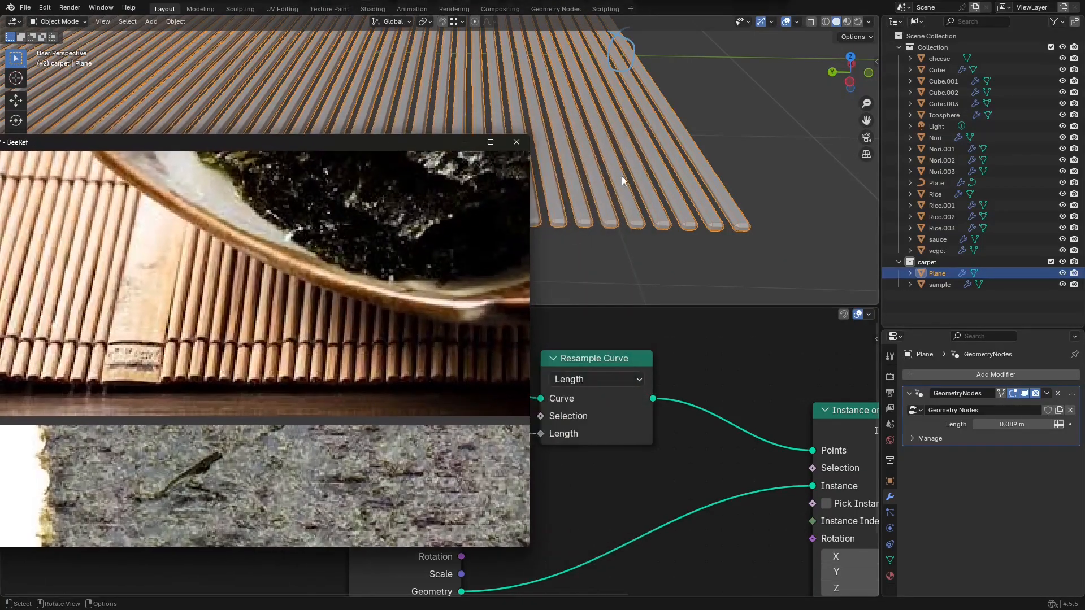
# Step: Reduce the mat's Length value to 0.063 m, hide the overlays, and minimize the BeeRef window
pyautogui.moveTo(1011, 425); pyautogui.dragTo(983, 424)
pyautogui.hotkey('shift', 'alt', 'z')
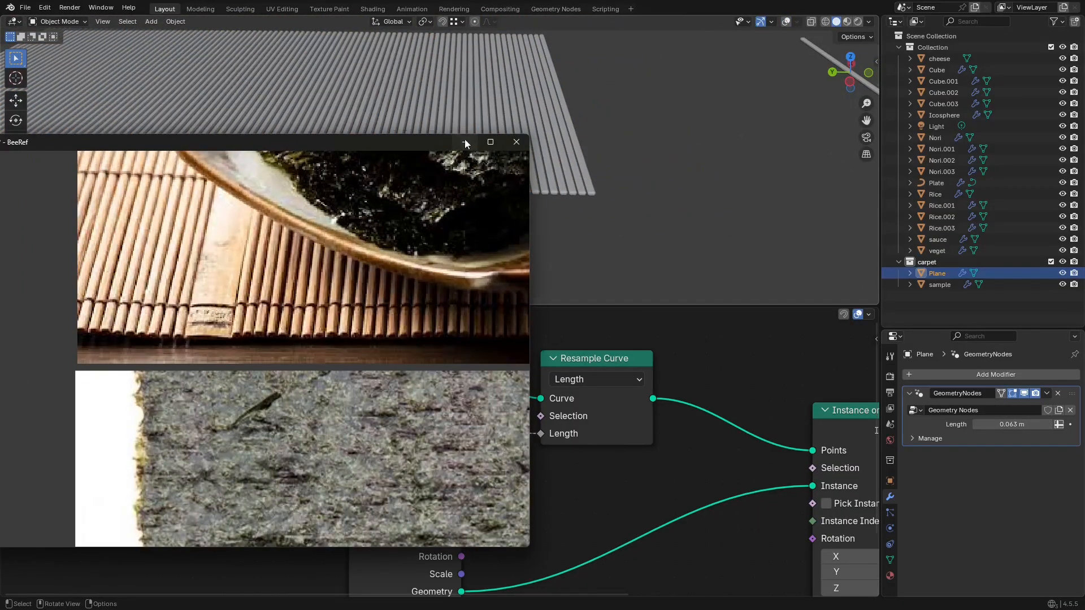
pyautogui.click(464, 142)
# Step: Save the file, turn the overlays back on, and review the denser mat
pyautogui.scroll(-4, 429, 136)
pyautogui.moveTo(395, 130); pyautogui.dragTo(531, 150, button='middle')
pyautogui.moveTo(531, 150); pyautogui.dragTo(608, 150, button='middle')
pyautogui.hotkey('ctrl', 's')
pyautogui.hotkey('shift', 'alt', 'z')
pyautogui.hotkey('shift', 'alt', 'z')
pyautogui.hotkey('shift', 'alt', 'z')
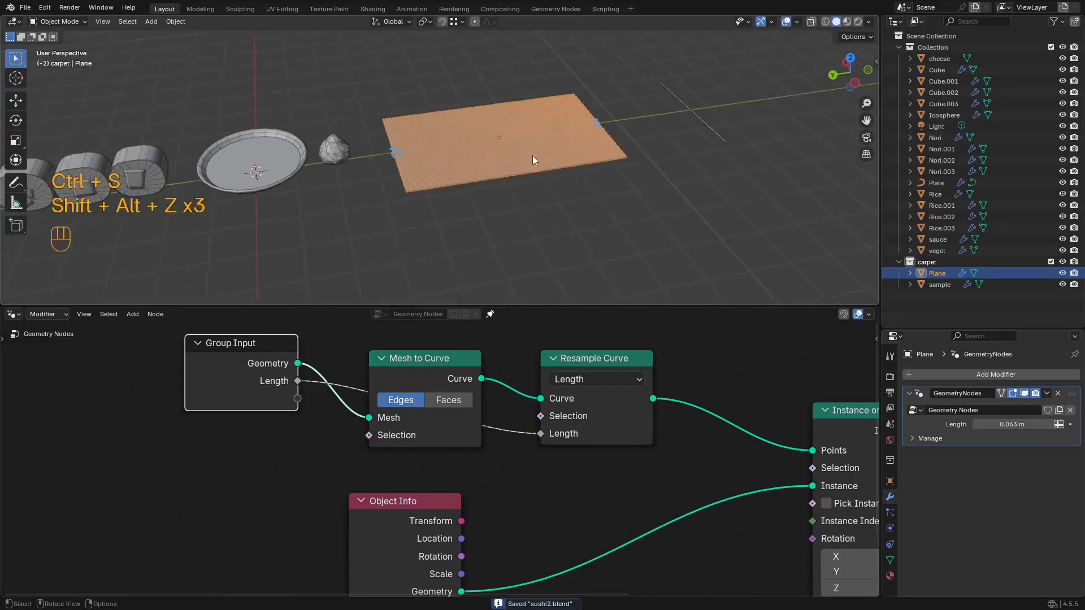
pyautogui.scroll(5, 542, 155)
pyautogui.keyDown('shift'); pyautogui.moveTo(550, 162); pyautogui.dragTo(560, 130, button='middle'); pyautogui.keyUp('shift')
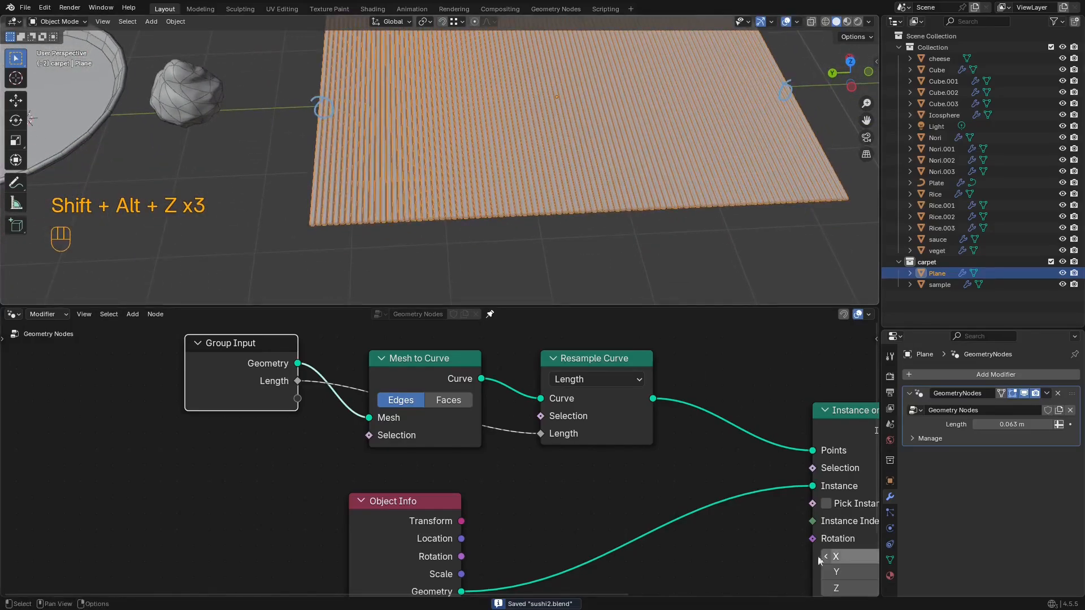
# Step: Bring up the BeeRef reference board, examine the bindings across the bamboo mat photo, and minimize it again
pyautogui.press('super')
pyautogui.click(658, 600)
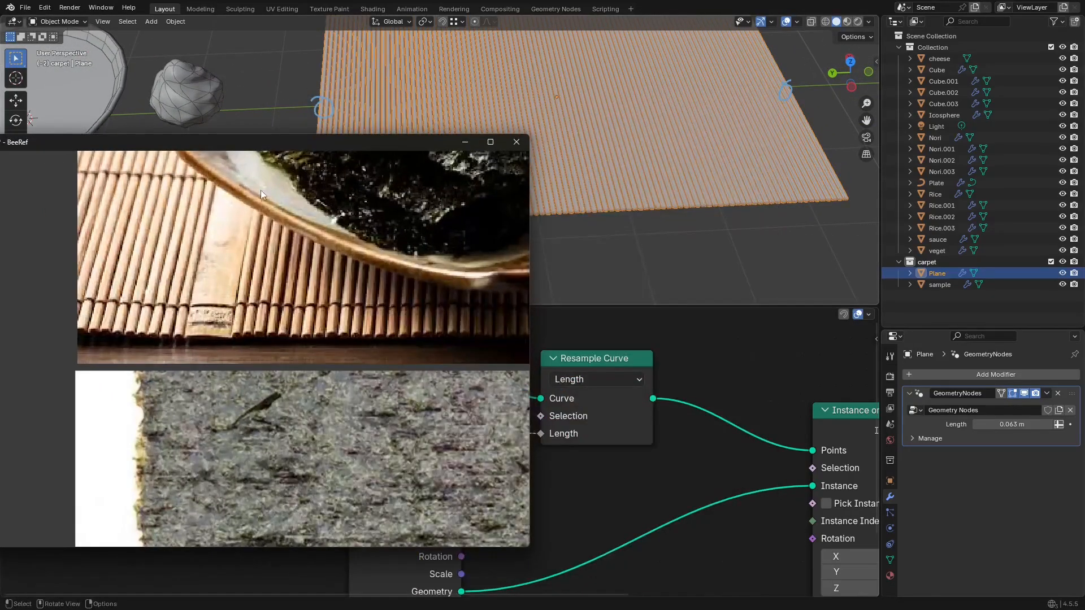
pyautogui.scroll(-3, 385, 275)
pyautogui.scroll(-1, 328, 278)
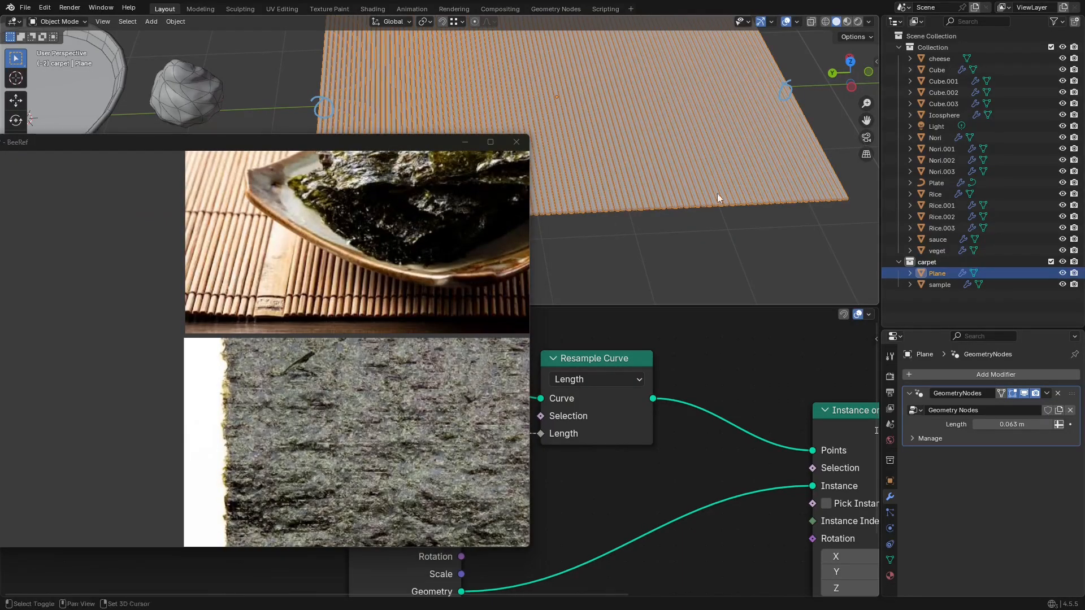
pyautogui.keyDown('shift'); pyautogui.moveTo(717, 193); pyautogui.dragTo(499, 154, button='middle'); pyautogui.keyUp('shift')
pyautogui.hotkey('ctrl', 'space')
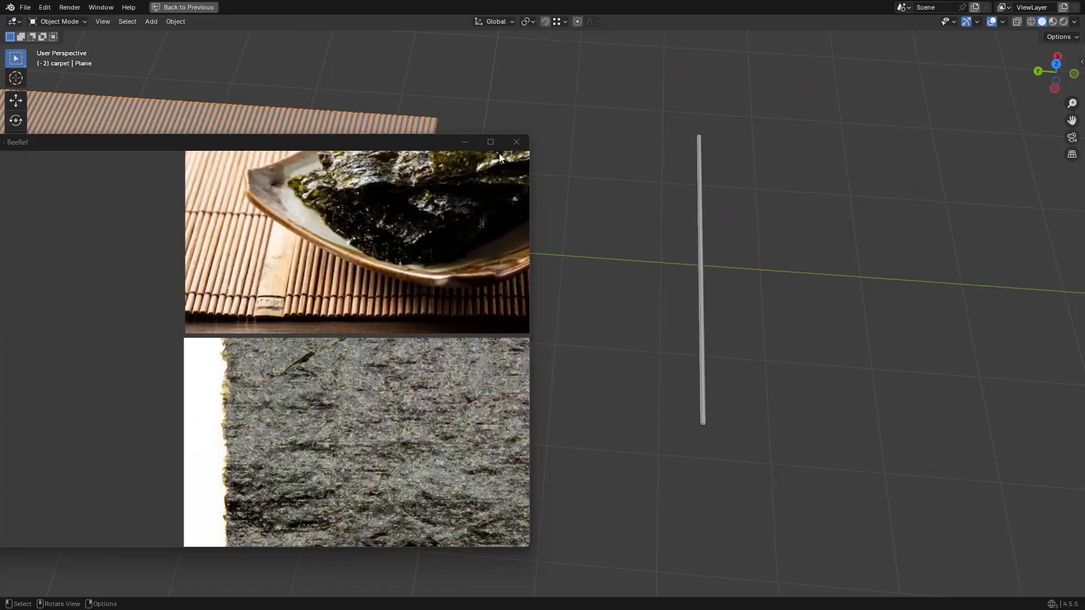
pyautogui.click(467, 144)
# Step: Enter Edit Mode on the single sample stick and add three evenly spaced loop cuts across its length
pyautogui.click(703, 206)
pyautogui.keyDown('shift'); pyautogui.moveTo(704, 206); pyautogui.dragTo(552, 210, button='middle'); pyautogui.keyUp('shift')
pyautogui.press('Tab')
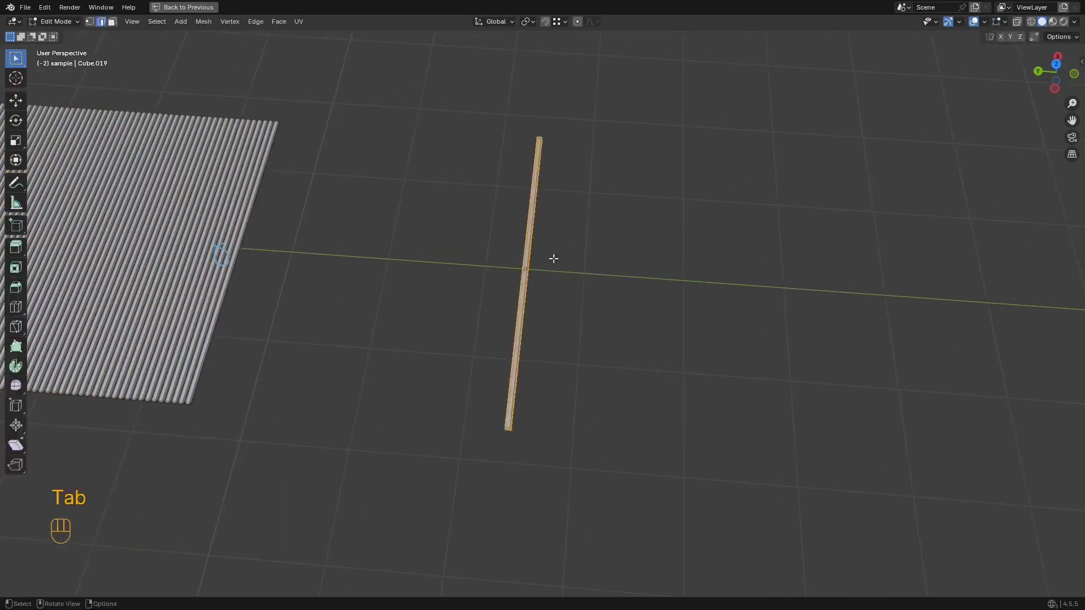
pyautogui.scroll(4, 620, 271)
pyautogui.moveTo(552, 257); pyautogui.dragTo(618, 169, button='middle')
pyautogui.press('Tab')
pyautogui.press('Tab')
pyautogui.hotkey('ctrl', 'r')
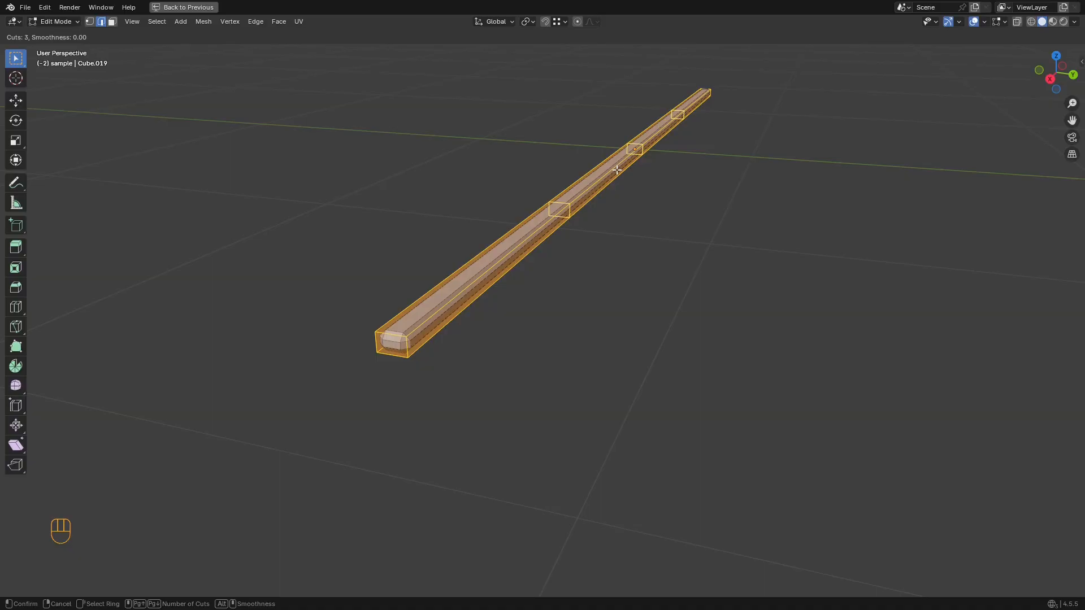
pyautogui.click(617, 169)
pyautogui.rightClick(617, 170)
pyautogui.moveTo(899, 197); pyautogui.dragTo(845, 239, button='middle')
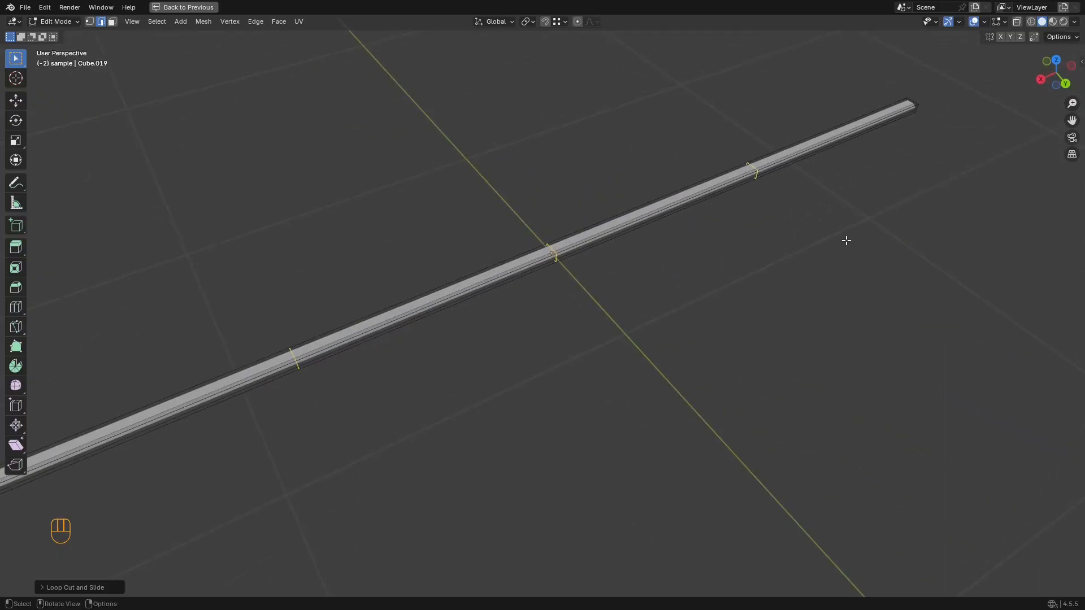
pyautogui.press('s')
pyautogui.press('x')
pyautogui.rightClick(870, 225)
# Step: Spread the three edge loops apart along the X axis with a scale of about 1.41
pyautogui.scroll(-2, 872, 226)
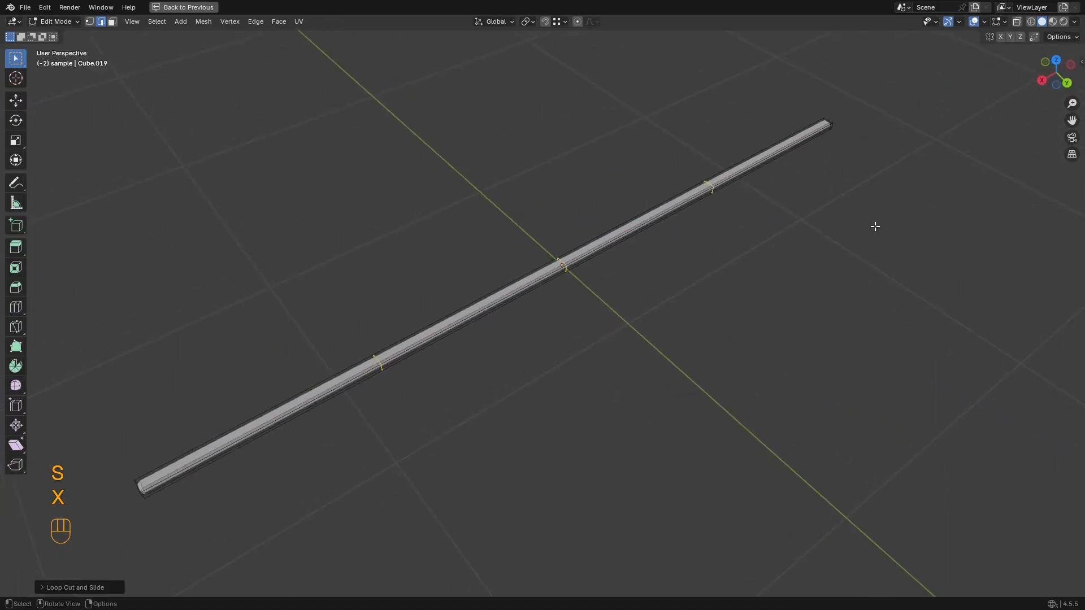
pyautogui.press('s')
pyautogui.press('x')
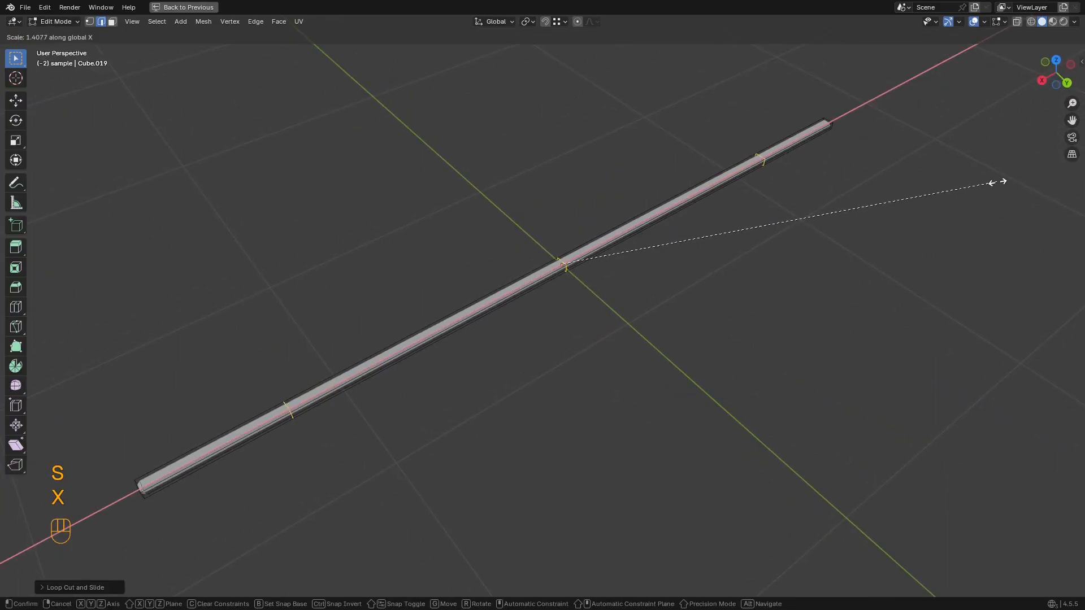
pyautogui.click(995, 182)
pyautogui.moveTo(943, 193); pyautogui.dragTo(669, 281, button='middle')
pyautogui.press('2')
pyautogui.scroll(1, 601, 274)
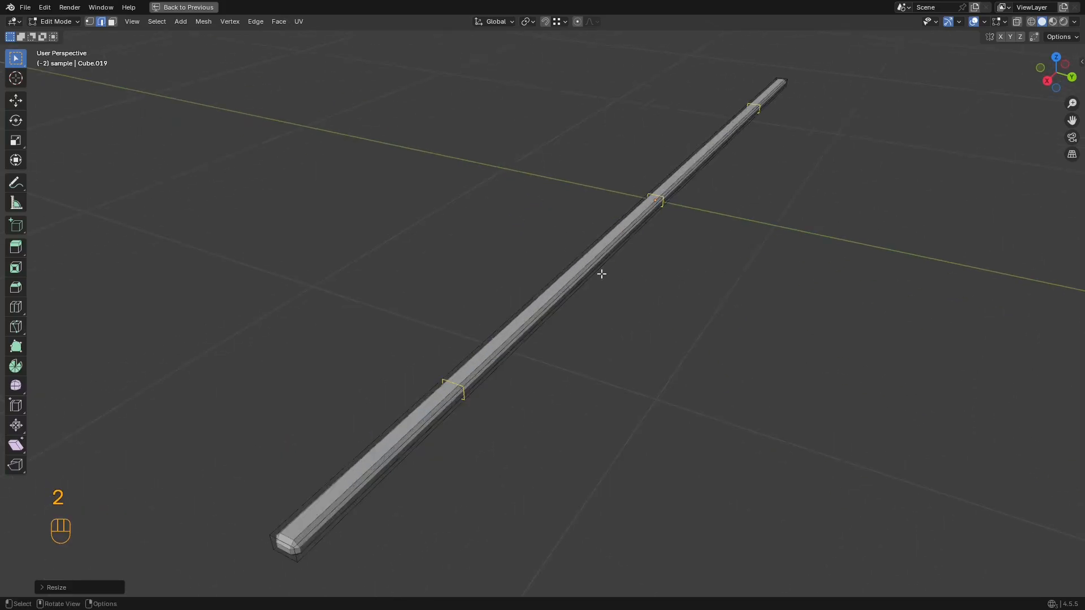
# Step: Duplicate the three edge loops in place, separate them into their own object, and select it in Object Mode
pyautogui.moveTo(287, 189); pyautogui.dragTo(782, 265, button='middle')
pyautogui.scroll(2, 739, 271)
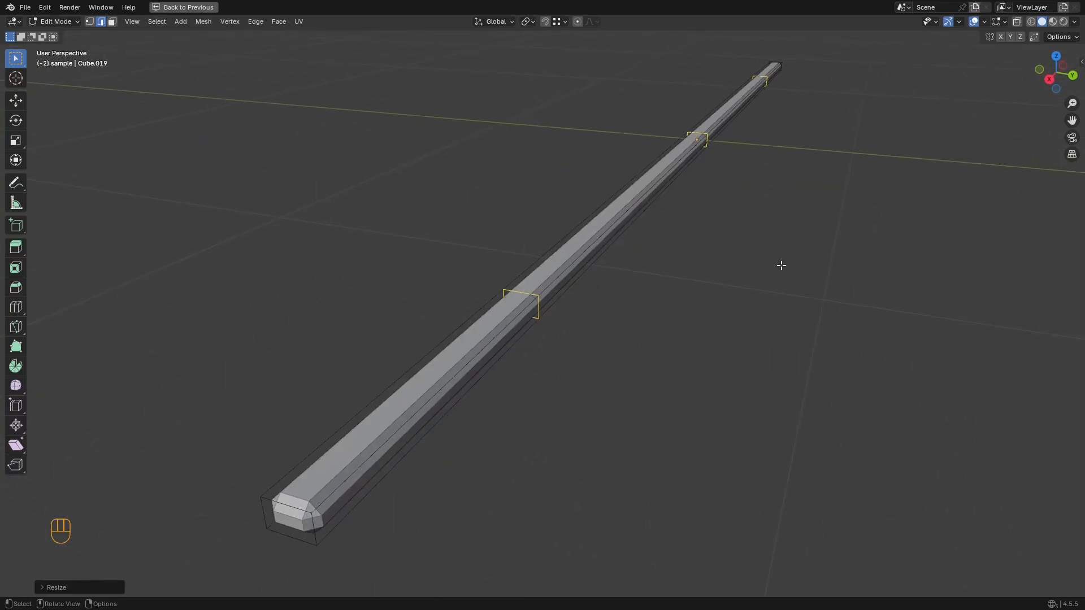
pyautogui.hotkey('shift', 'd')
pyautogui.rightClick(793, 227)
pyautogui.press('p')
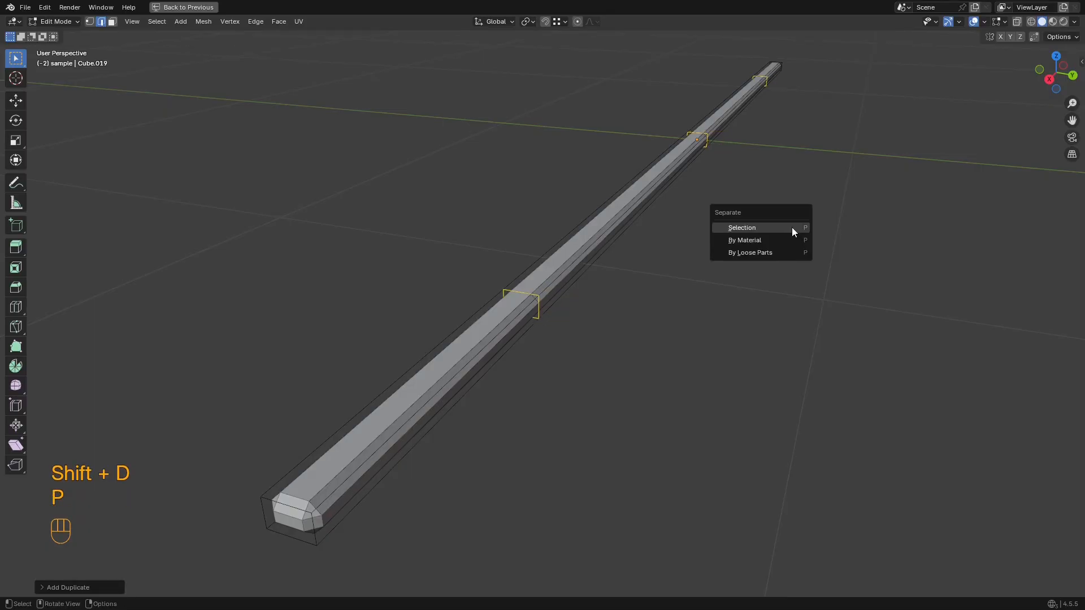
pyautogui.click(791, 227)
pyautogui.press('Tab')
pyautogui.click(526, 294)
pyautogui.click(526, 294)
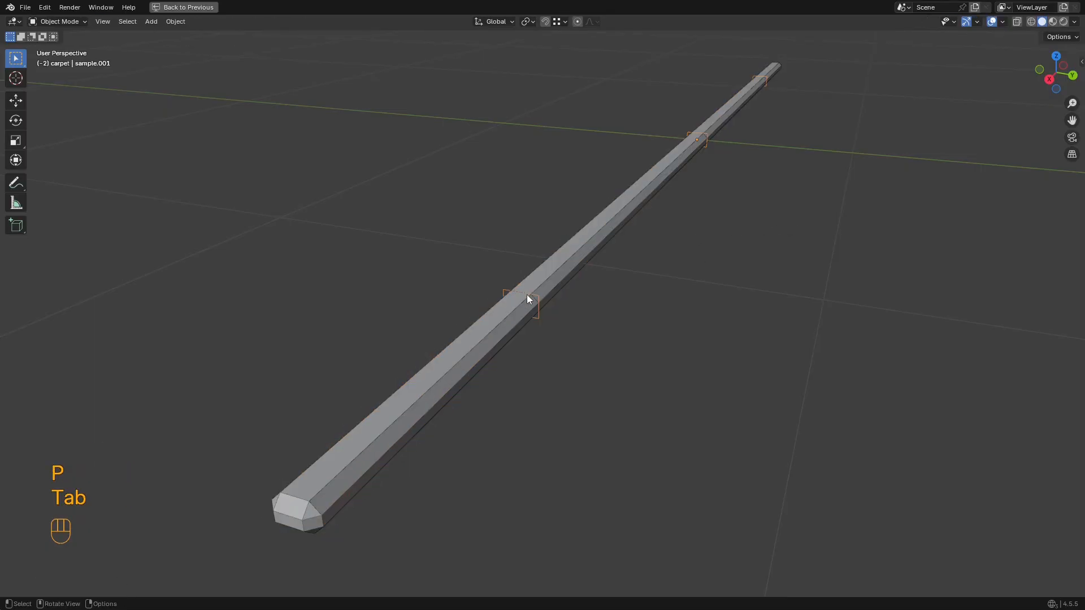
pyautogui.scroll(3, 527, 293)
pyautogui.scroll(-3, 527, 294)
# Step: Restore the full editor layout and rename the separated loops object as rings
pyautogui.hotkey('ctrl', 'space')
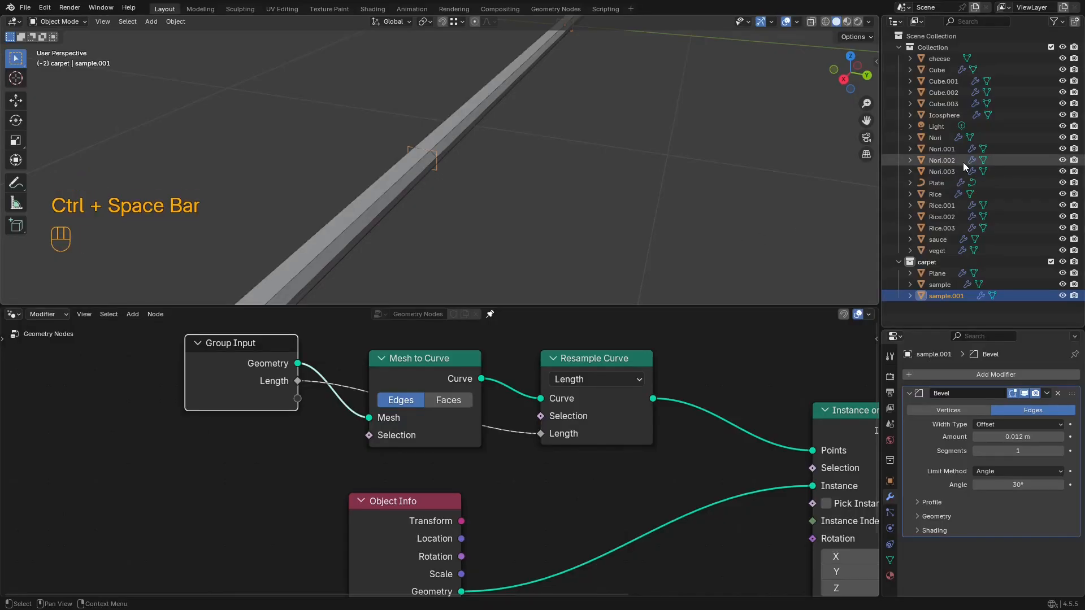
pyautogui.press('KP_Decimal')
pyautogui.doubleClick(959, 294)
pyautogui.write('ku')
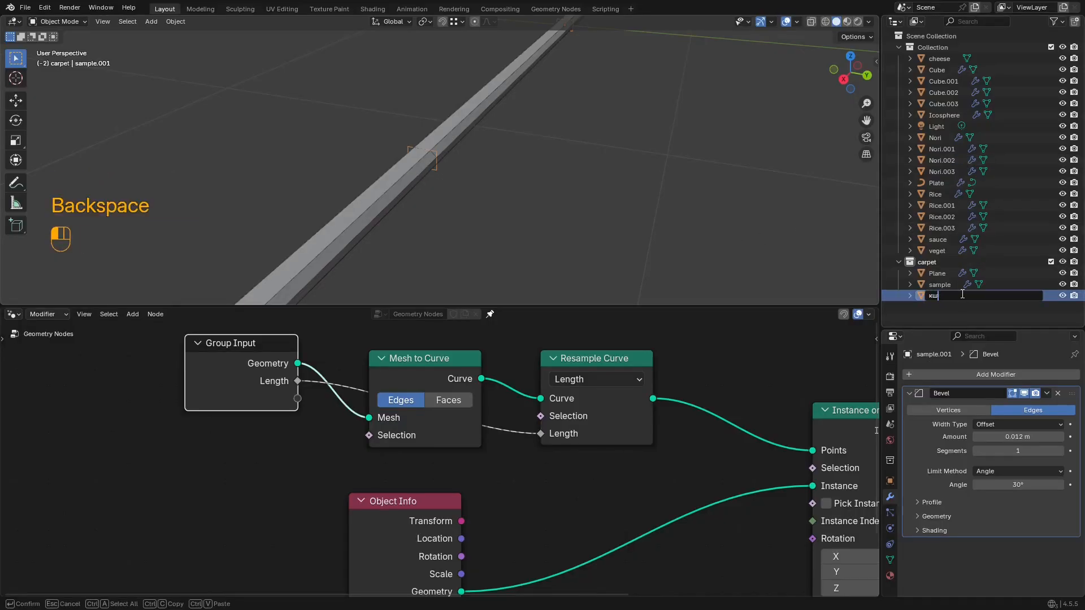
pyautogui.press('BackSpace')
pyautogui.press('super+space')
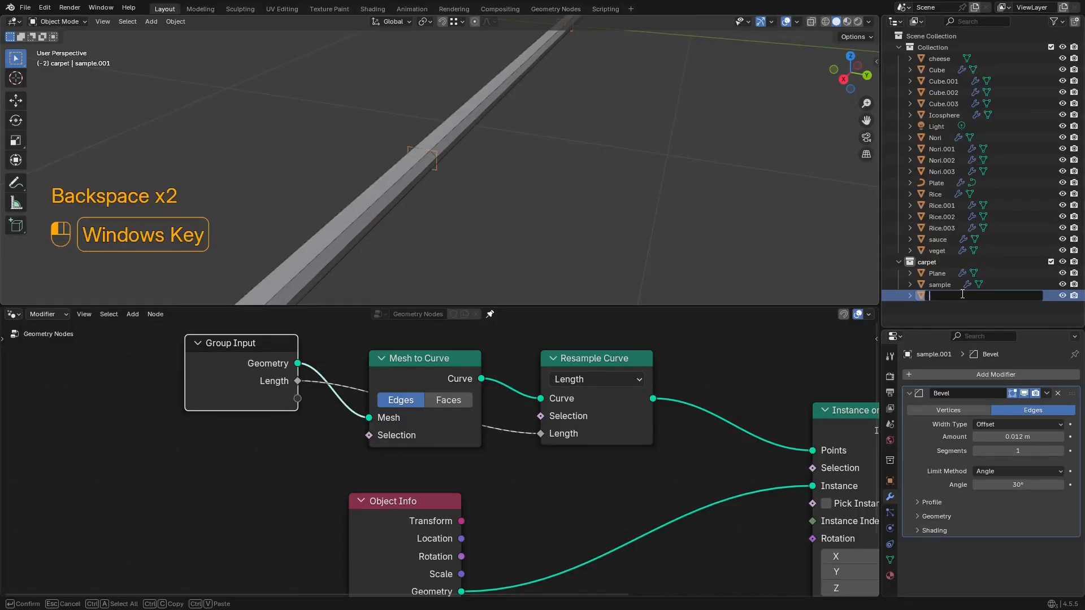
pyautogui.write('ings')
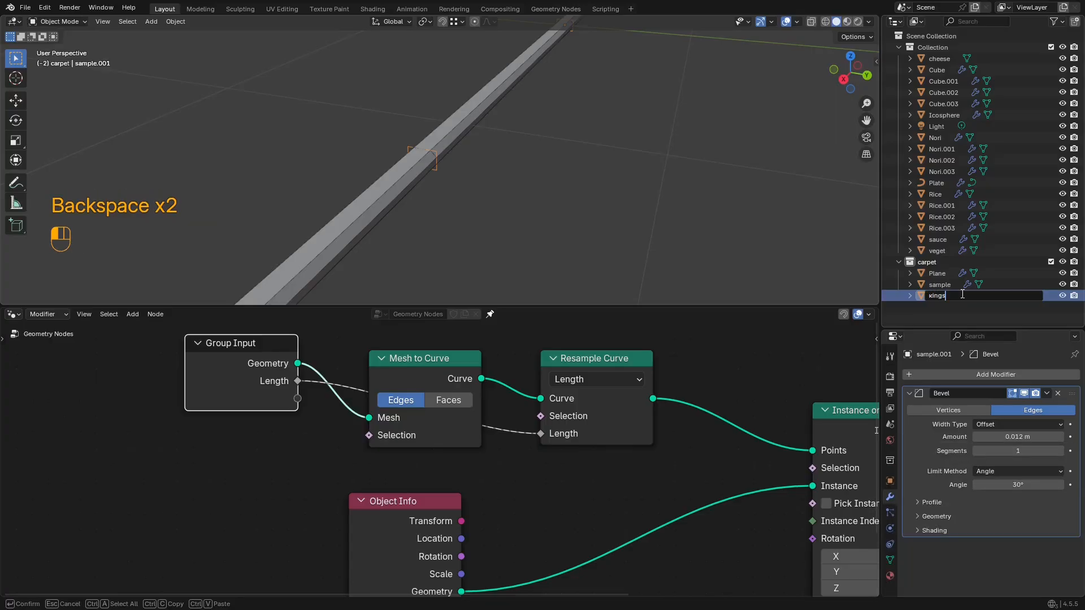
pyautogui.hotkey('ctrl', 'a')
pyautogui.write('rings')
pyautogui.press('Return')
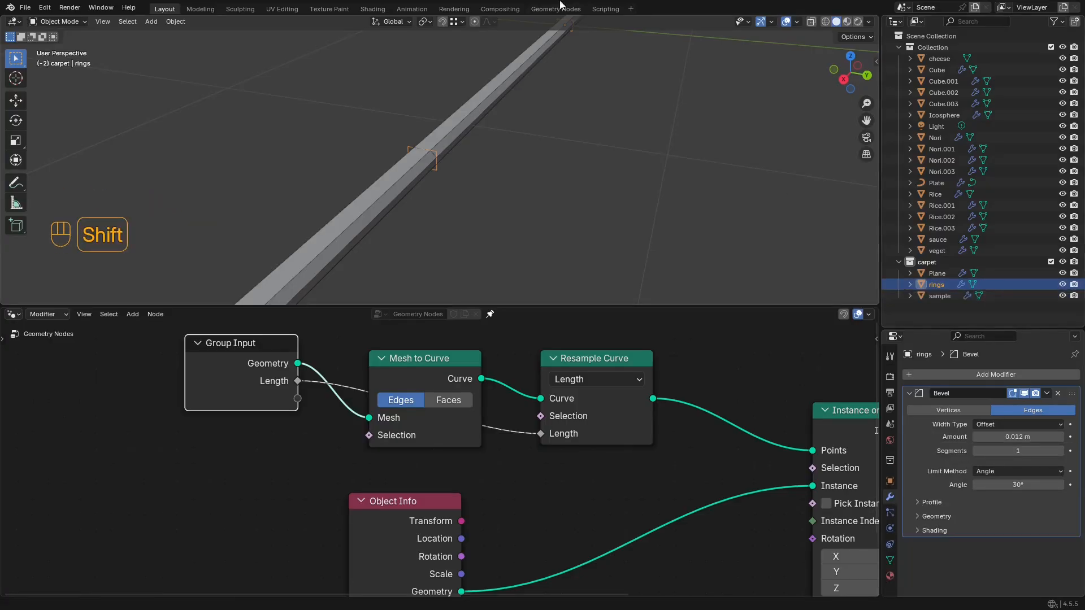
# Step: Convert the rings mesh object to a curve
pyautogui.hotkey('ctrl', 'space')
pyautogui.scroll(3, 587, 175)
pyautogui.keyDown('shift'); pyautogui.moveTo(603, 230); pyautogui.dragTo(591, 226, button='middle'); pyautogui.keyUp('shift')
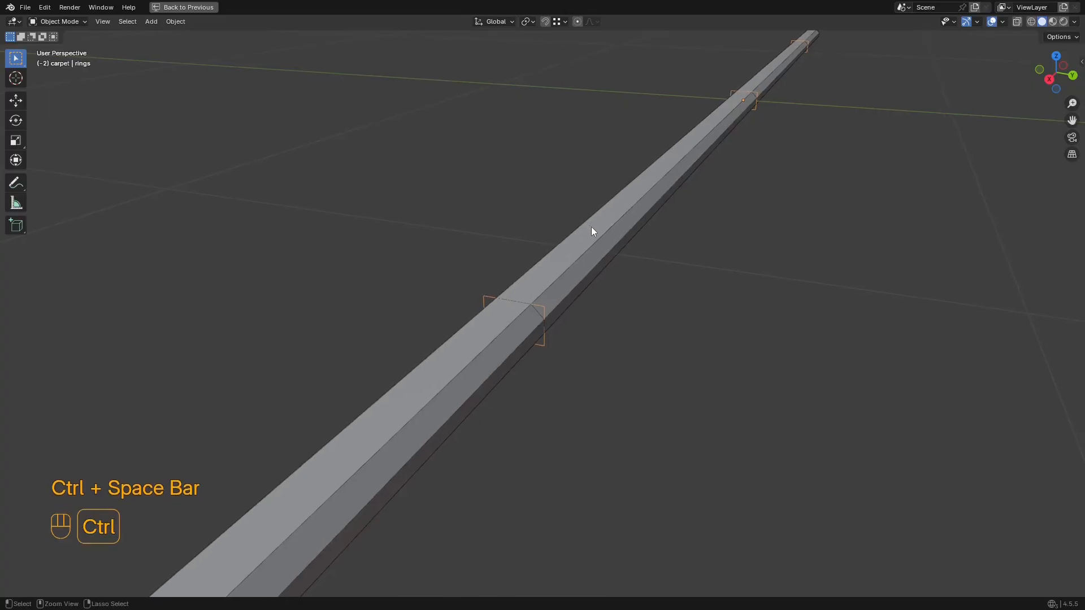
pyautogui.hotkey('ctrl', 'space')
pyautogui.rightClick(553, 147)
pyautogui.moveTo(564, 186)
pyautogui.click(617, 197)
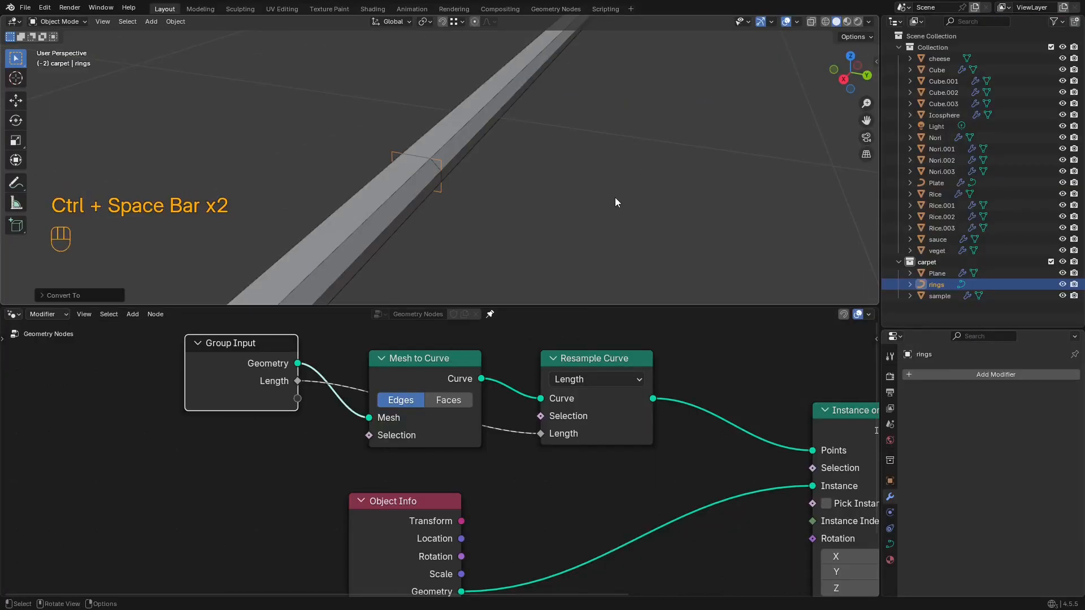
# Step: Open the rings curve's geometry settings and set the round bevel depth to 0.01 m
pyautogui.click(890, 543)
pyautogui.scroll(-5, 915, 501)
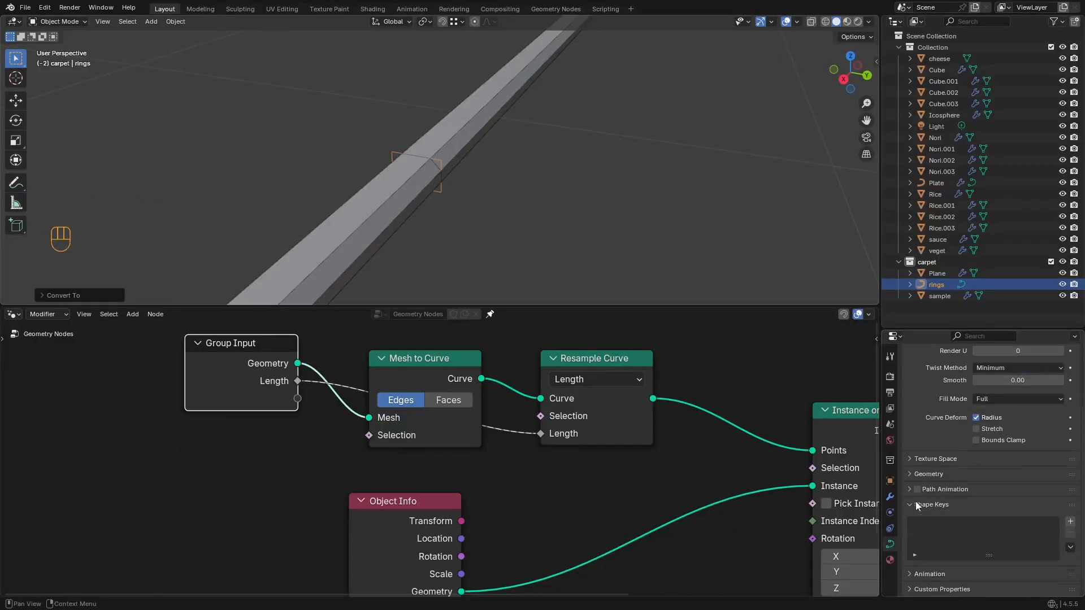
pyautogui.click(931, 474)
pyautogui.scroll(-2, 954, 497)
pyautogui.keyDown('shift'); pyautogui.moveTo(988, 544); pyautogui.dragTo(1025, 543); pyautogui.keyUp('shift')
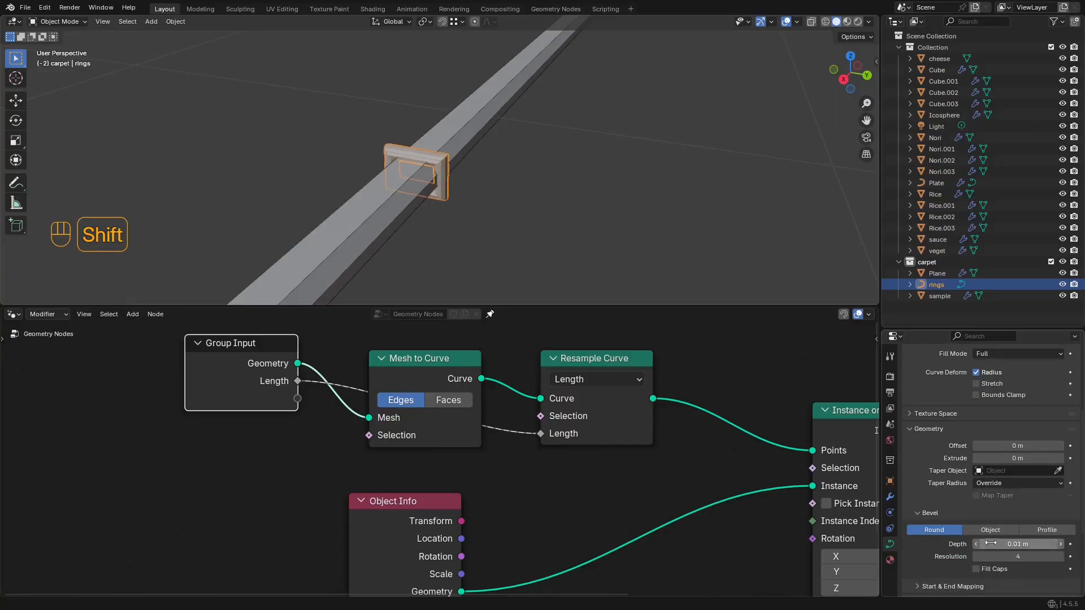
# Step: Check the rings' thickness around the stick and reduce their bevel depth to 0.006 m
pyautogui.scroll(-2, 527, 181)
pyautogui.hotkey('shift', 'alt', 'z')
pyautogui.hotkey('shift', 'alt', 'z')
pyautogui.scroll(-3, 527, 182)
pyautogui.hotkey('ctrl', 'space')
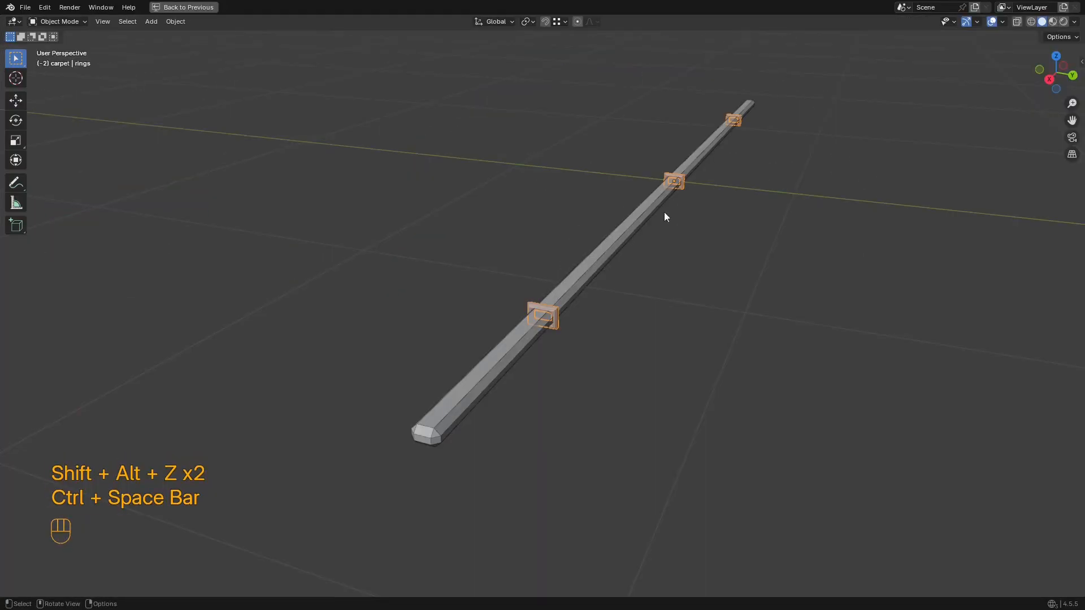
pyautogui.moveTo(689, 232); pyautogui.dragTo(672, 224, button='middle')
pyautogui.keyDown('ctrl'); pyautogui.moveTo(672, 225); pyautogui.dragTo(579, 163, button='middle'); pyautogui.keyUp('ctrl')
pyautogui.keyDown('shift'); pyautogui.moveTo(579, 164); pyautogui.dragTo(650, 231, button='middle'); pyautogui.keyUp('shift')
pyautogui.hotkey('ctrl', 'space')
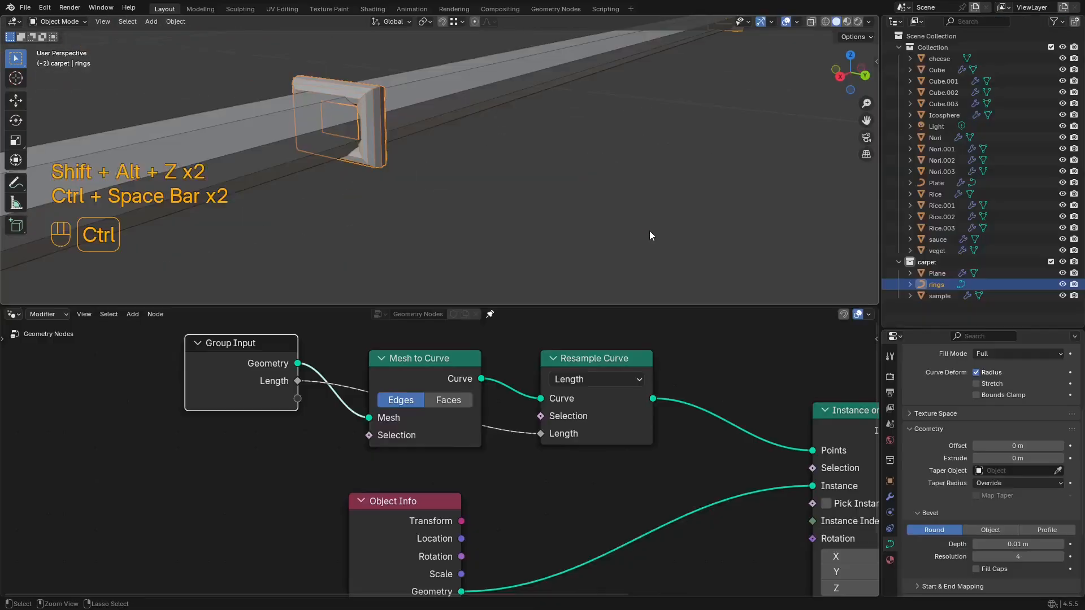
pyautogui.moveTo(1031, 544)
pyautogui.keyDown('shift'); pyautogui.mouseDown()
pyautogui.moveTo(1000, 543)
pyautogui.moveTo(1020, 543)
pyautogui.mouseUp(); pyautogui.keyUp('shift')
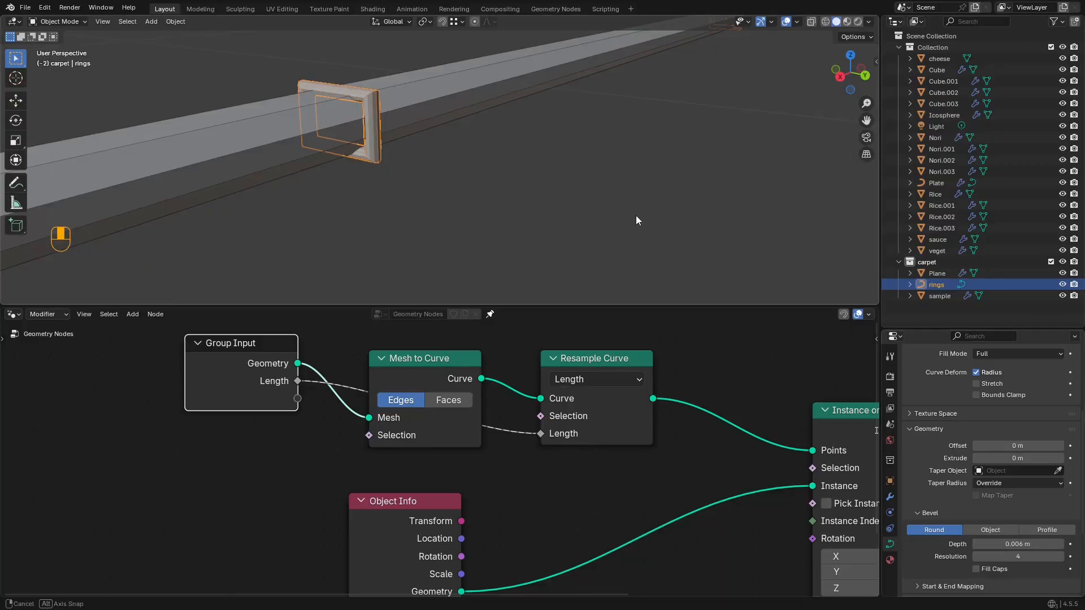
# Step: Review how the thinner rings fit around the stick from several angles, with and without overlays
pyautogui.hotkey('shift', 'alt', 'z')
pyautogui.scroll(-4, 627, 198)
pyautogui.hotkey('ctrl', 'space')
pyautogui.moveTo(626, 195); pyautogui.dragTo(537, 173, button='middle')
pyautogui.moveTo(537, 173); pyautogui.dragTo(511, 192, button='middle')
pyautogui.keyDown('shift'); pyautogui.moveTo(511, 192); pyautogui.dragTo(600, 216, button='middle'); pyautogui.keyUp('shift')
pyautogui.hotkey('shift', 'alt', 'z')
pyautogui.hotkey('shift', 'alt', 'z')
pyautogui.hotkey('shift', 'alt', 'z')
pyautogui.keyDown('shift'); pyautogui.moveTo(742, 282); pyautogui.dragTo(649, 279, button='middle'); pyautogui.keyUp('shift')
pyautogui.scroll(7, 615, 246)
# Step: Enter Edit Mode on the rings curve and try to enlarge its points with the Radius operation
pyautogui.press('Tab')
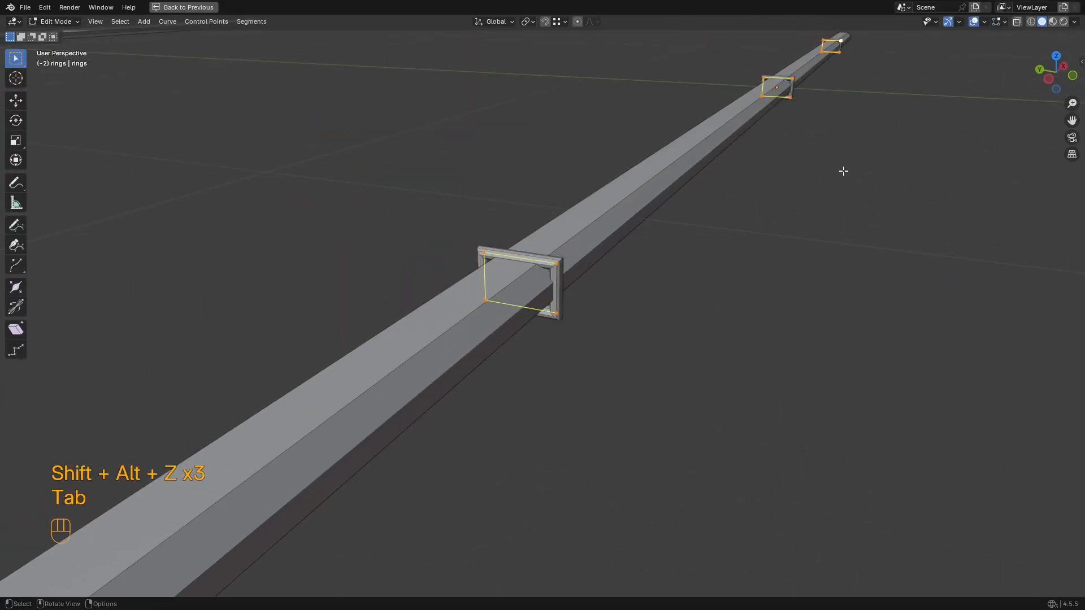
pyautogui.press('Tab')
pyautogui.press('Tab')
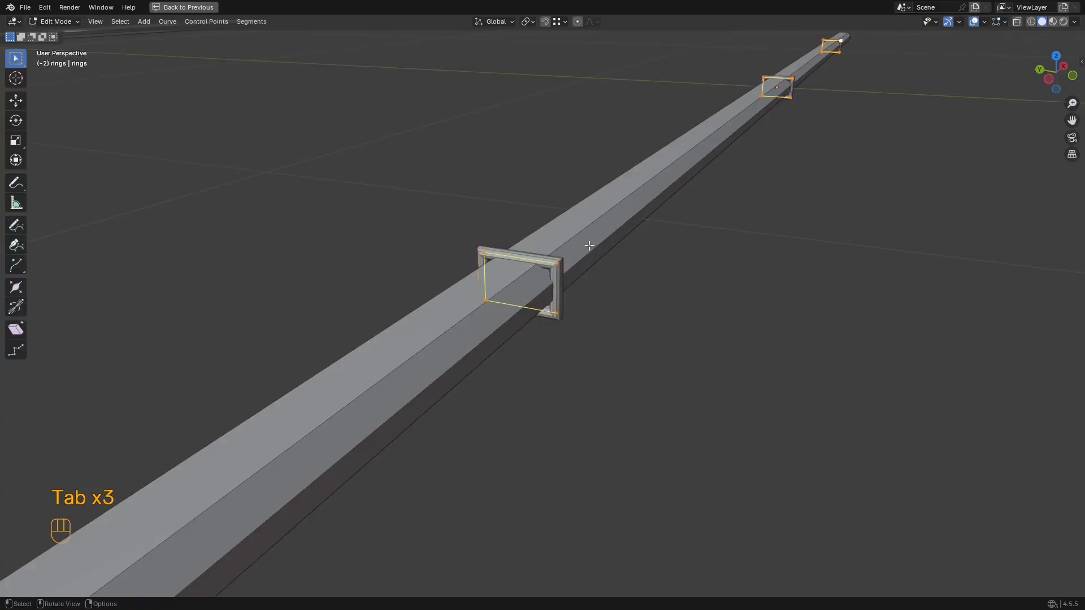
pyautogui.rightClick(672, 188)
pyautogui.moveTo(672, 188); pyautogui.dragTo(635, 204, button='middle')
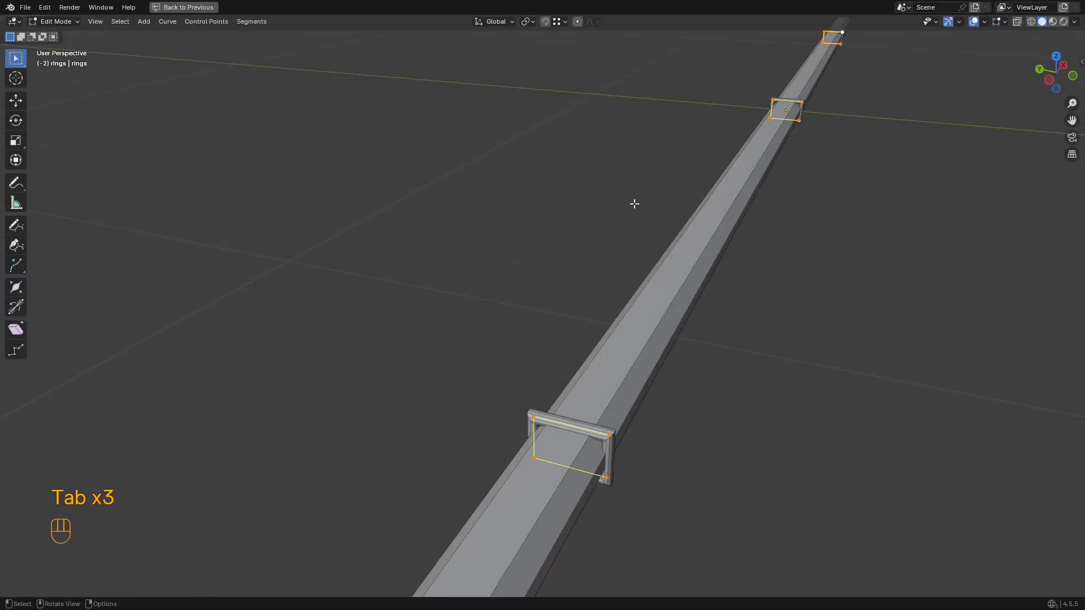
pyautogui.rightClick(728, 199)
pyautogui.moveTo(562, 213); pyautogui.dragTo(622, 214, button='middle')
pyautogui.press('Tab')
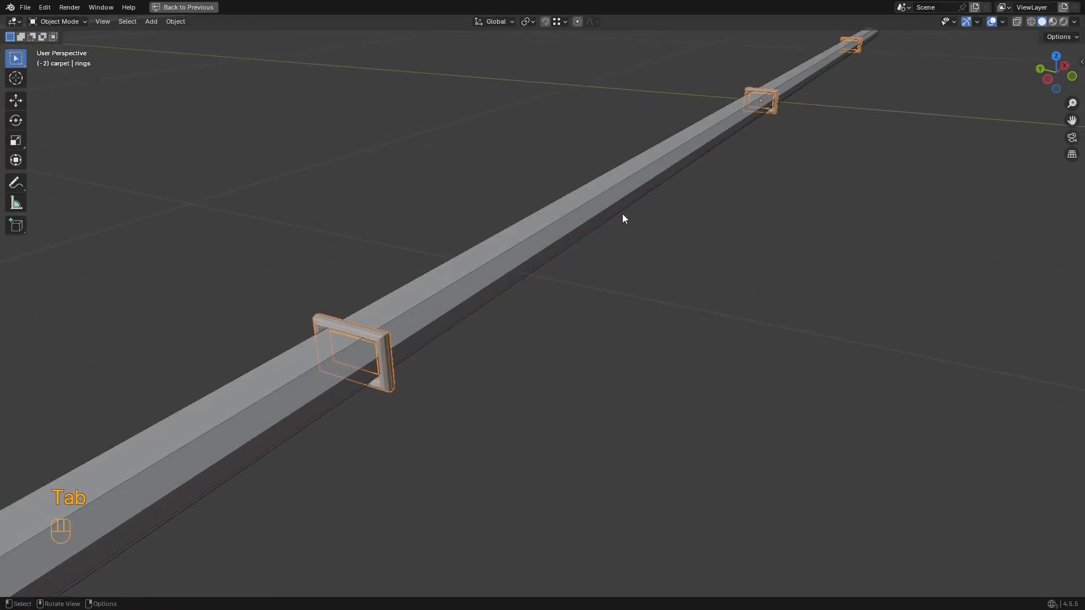
pyautogui.press('Tab')
pyautogui.rightClick(598, 258)
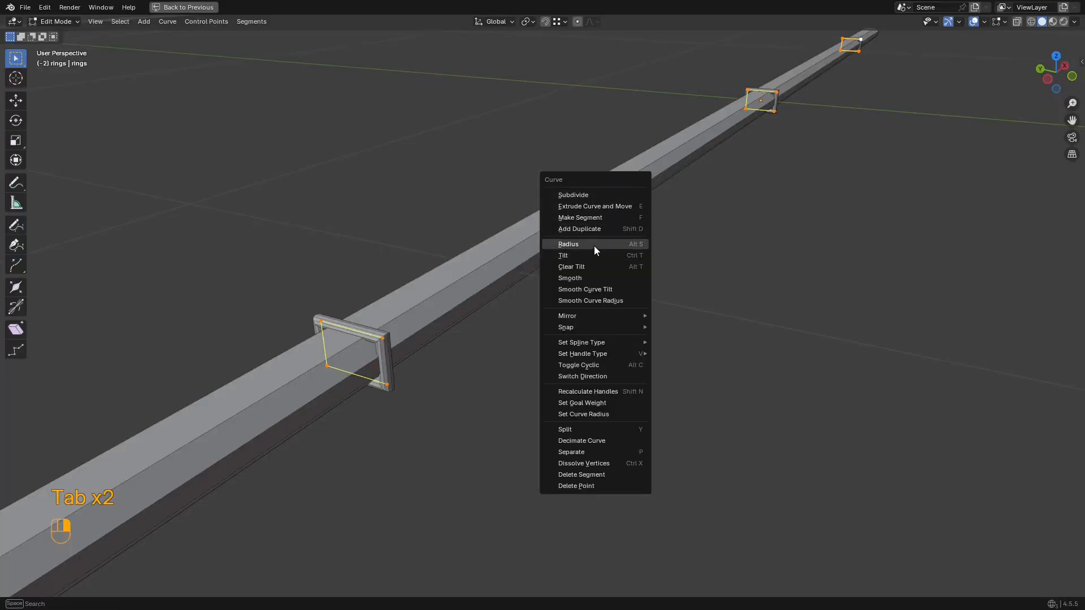
pyautogui.click(595, 244)
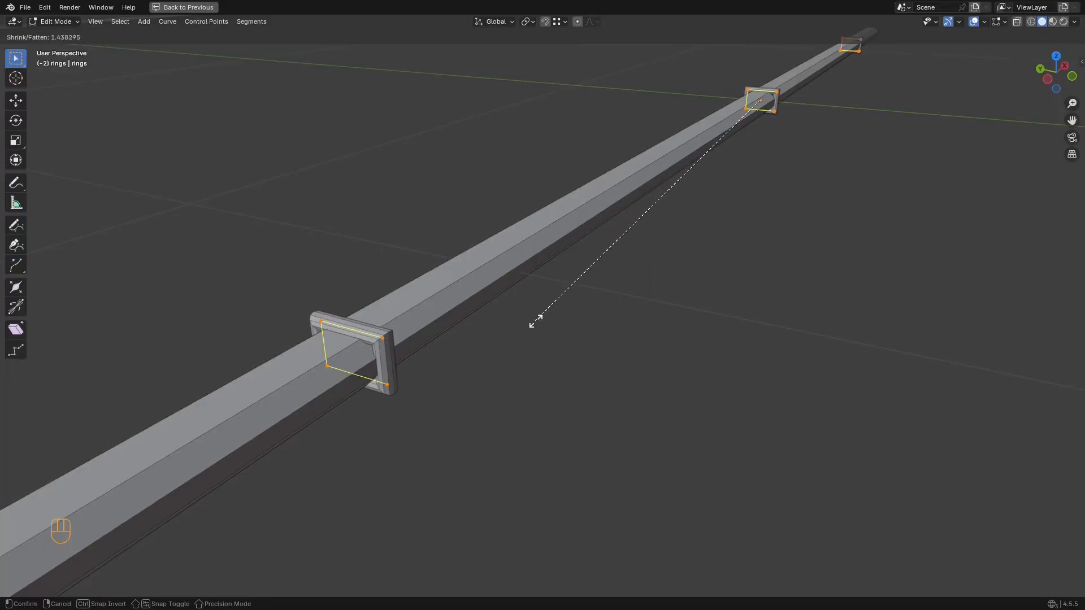
pyautogui.press('Escape')
pyautogui.rightClick(611, 216)
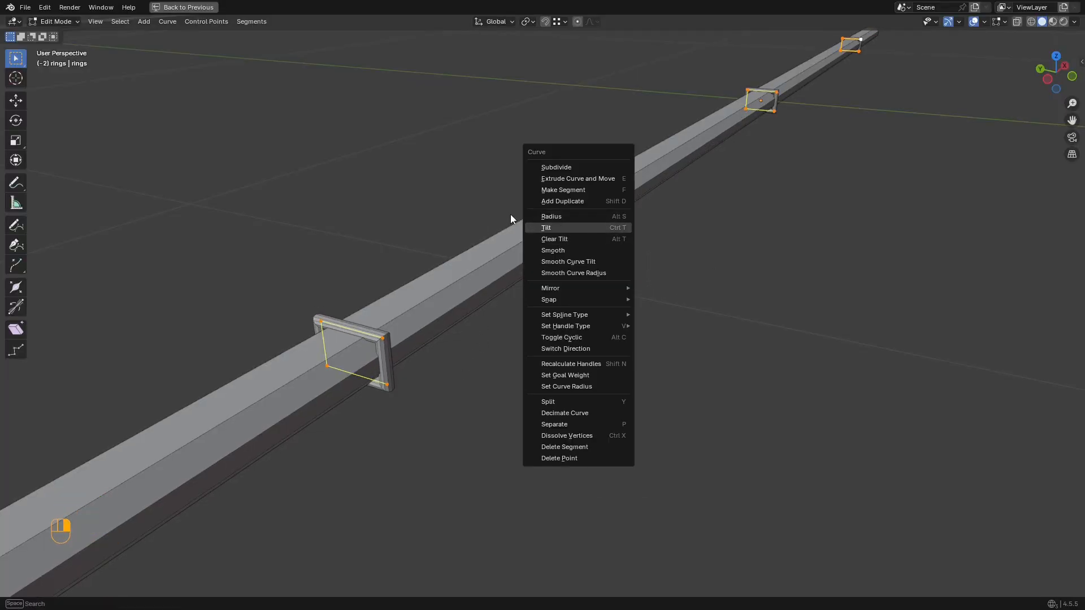
pyautogui.moveTo(249, 92); pyautogui.dragTo(275, 92, button='middle')
pyautogui.hotkey('shift', 'alt', 'z')
pyautogui.scroll(-5, 440, 162)
pyautogui.hotkey('shift', 'alt', 'z')
pyautogui.press('Tab')
pyautogui.scroll(4, 588, 206)
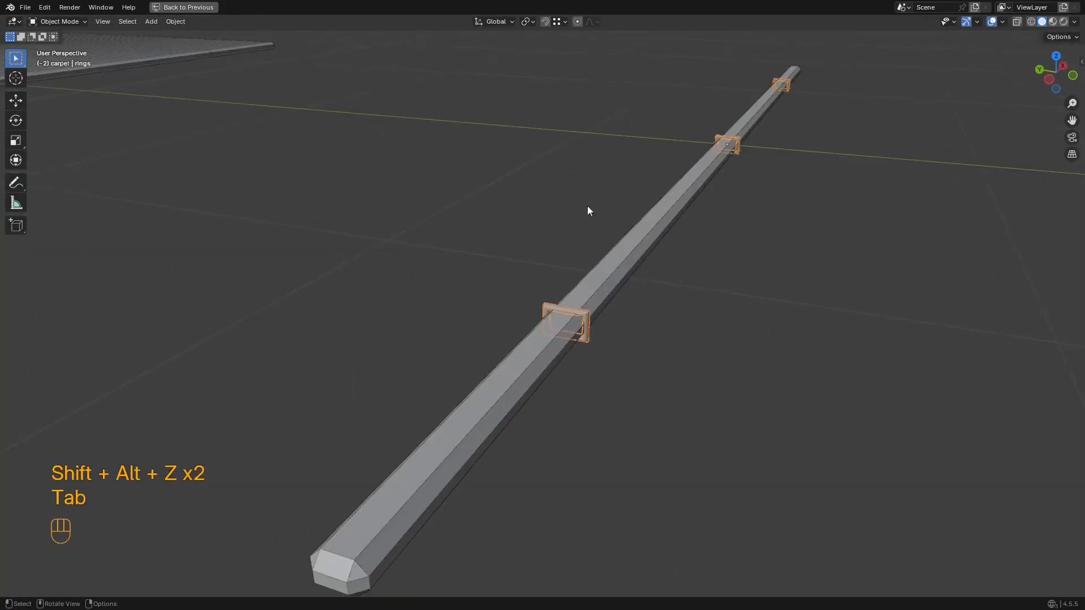
pyautogui.press('Tab')
pyautogui.press('a')
pyautogui.rightClick(579, 215)
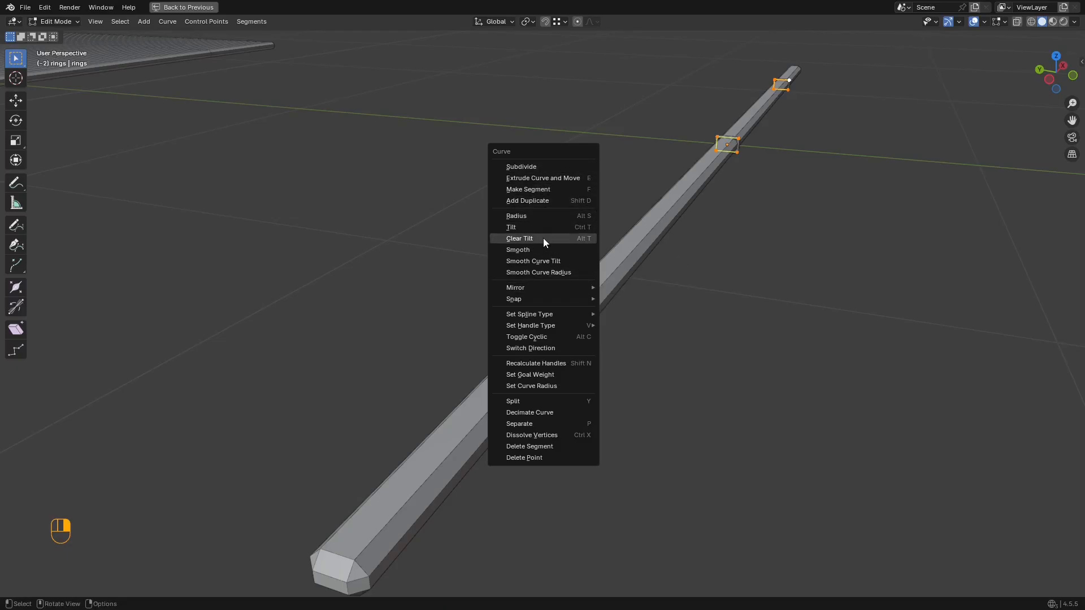
pyautogui.scroll(-5, 560, 278)
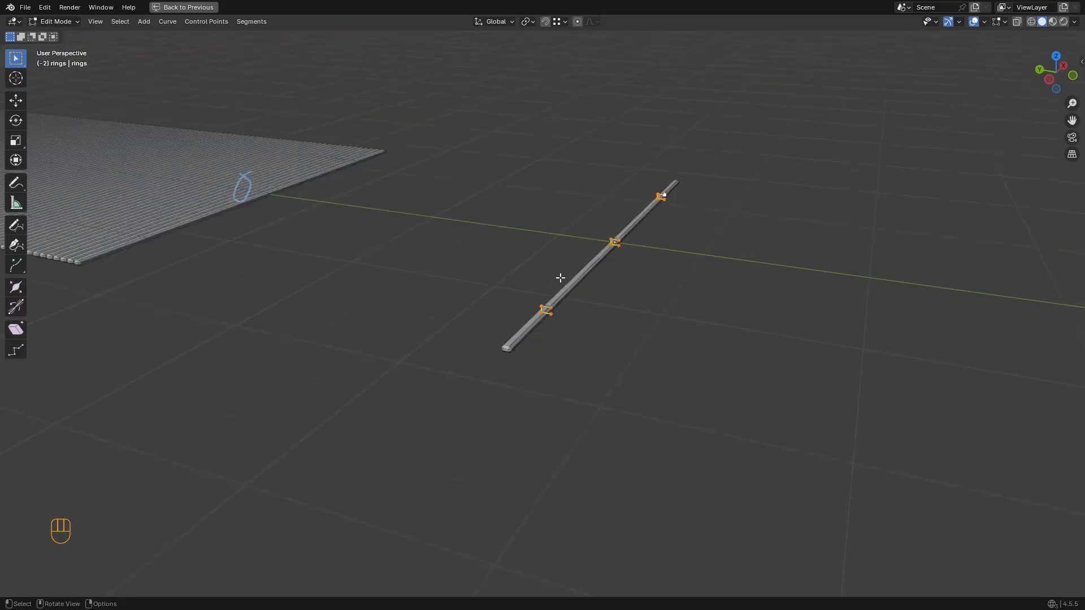
# Step: Leave Edit Mode on the rings curve, inspect it without overlays, and restore the full editor layout
pyautogui.press('Tab')
pyautogui.scroll(5, 588, 268)
pyautogui.hotkey('shift', 'alt', 'z')
pyautogui.hotkey('ctrl', 'space')
pyautogui.hotkey('shift', 'alt', 'z')
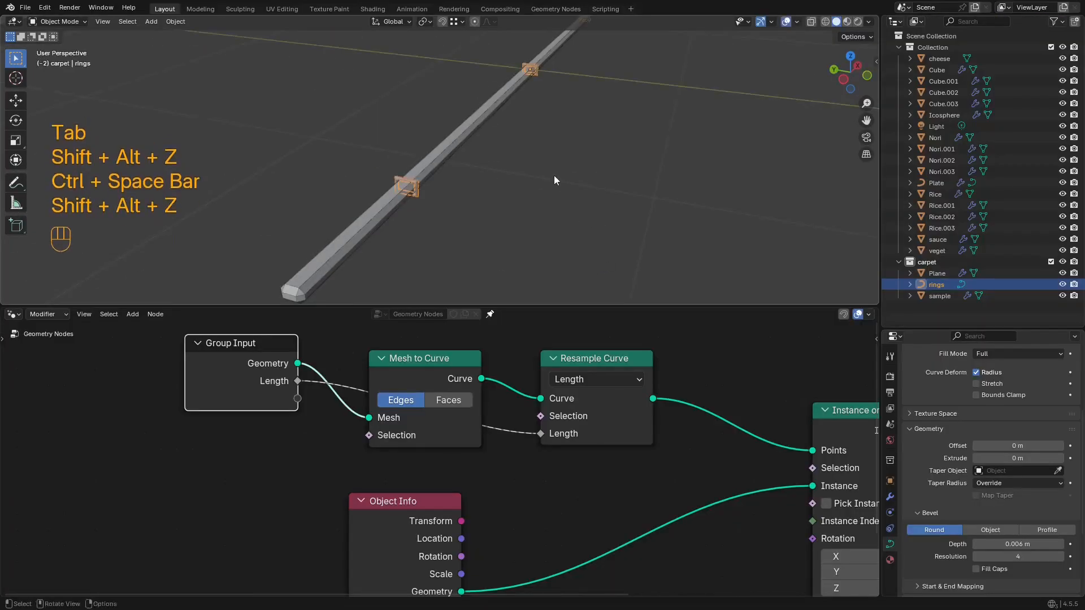
# Step: Undo the ring creation, edge separation and loop-cut edits on the sample stick, back to the uncut bar
pyautogui.press('x')
pyautogui.hotkey('ctrl', 'space')
pyautogui.hotkey('ctrl', 'z')
pyautogui.hotkey('ctrl', 'z')
pyautogui.hotkey('ctrl', 'z')
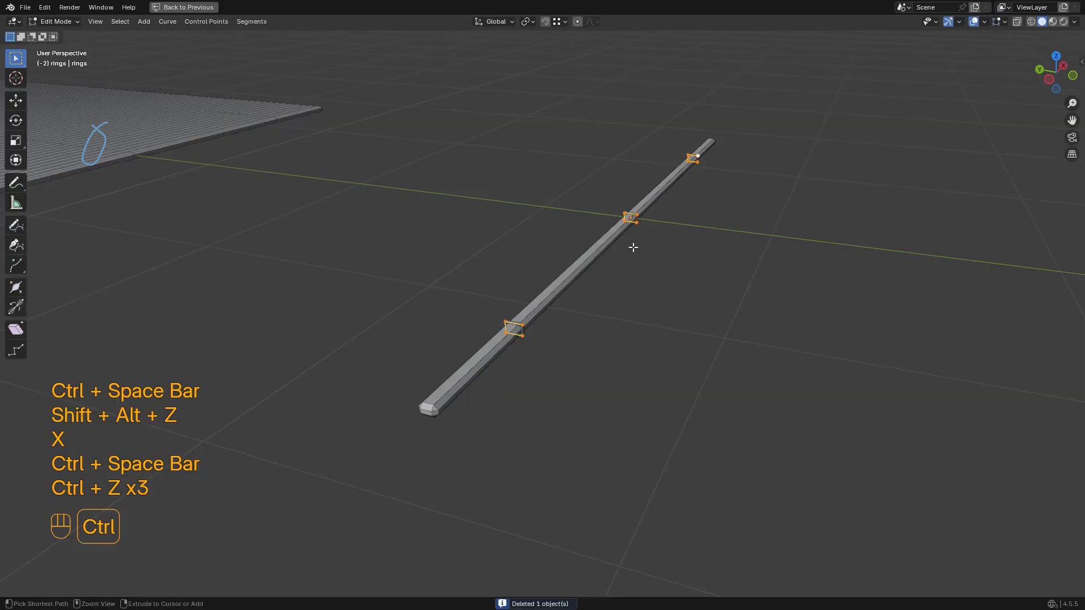
pyautogui.hotkey('ctrl', 'z')
pyautogui.hotkey('ctrl', 'z')
pyautogui.hotkey('ctrl', 'z')
pyautogui.hotkey('ctrl', 'z')
pyautogui.hotkey('ctrl', 'z')
pyautogui.hotkey('ctrl', 'z')
pyautogui.hotkey('ctrl', 'z')
pyautogui.hotkey('ctrl', 'z')
pyautogui.hotkey('ctrl', 'z')
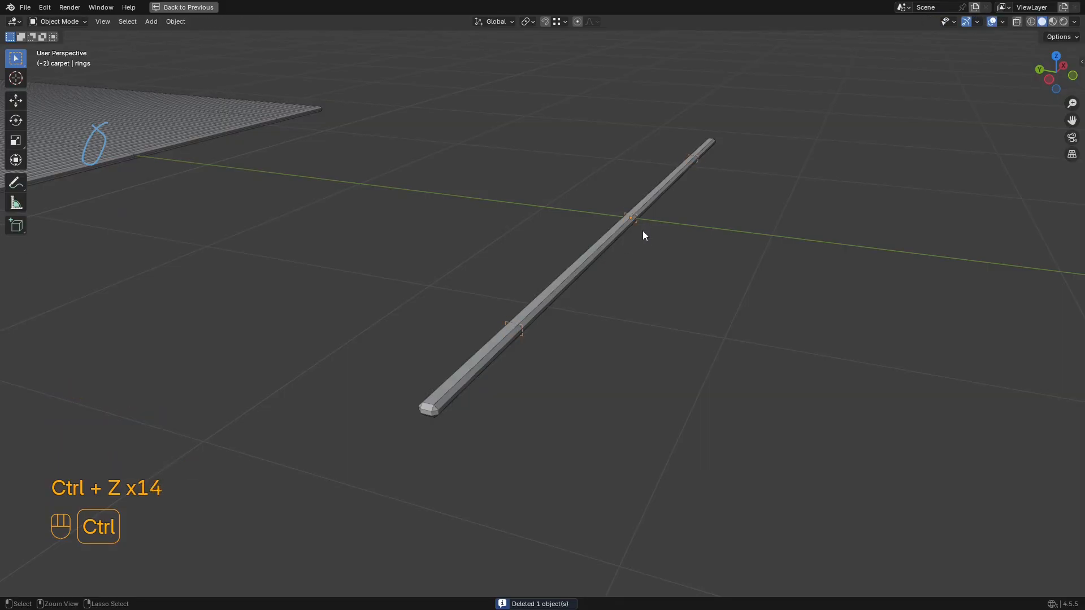
pyautogui.hotkey('ctrl', 'z')
pyautogui.hotkey('ctrl', 'z')
pyautogui.hotkey('ctrl', 'z')
pyautogui.hotkey('ctrl', 'z')
pyautogui.hotkey('ctrl', 'z')
pyautogui.hotkey('ctrl', 'z')
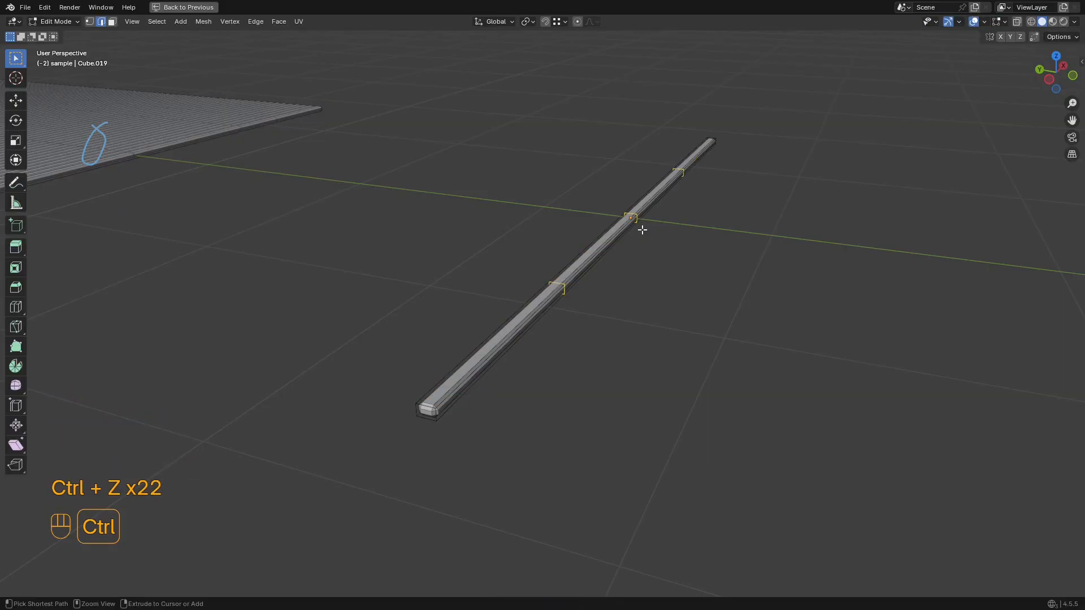
pyautogui.hotkey('ctrl', 'z')
pyautogui.hotkey('ctrl', 'z')
# Step: Inspect the uncut sample stick next to the mat, with and without overlays
pyautogui.press('Tab')
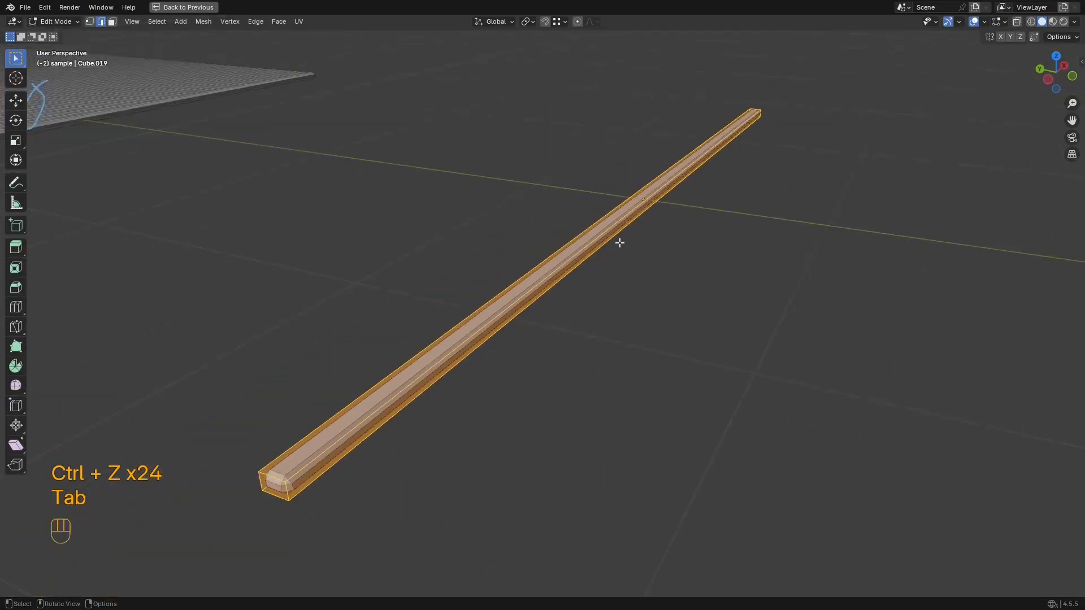
pyautogui.moveTo(620, 243)
pyautogui.keyDown('ctrl'); pyautogui.mouseDown(button='middle')
pyautogui.moveTo(601, 266)
pyautogui.moveTo(607, 248)
pyautogui.moveTo(627, 251)
pyautogui.mouseUp(button='middle'); pyautogui.keyUp('ctrl')
pyautogui.press('Tab')
pyautogui.scroll(-3, 627, 221)
pyautogui.moveTo(627, 250); pyautogui.dragTo(636, 239, button='middle')
pyautogui.hotkey('shift', 'alt', 'z')
pyautogui.hotkey('shift', 'alt', 'z')
pyautogui.keyDown('shift'); pyautogui.moveTo(587, 273); pyautogui.dragTo(618, 242, button='middle'); pyautogui.keyUp('shift')
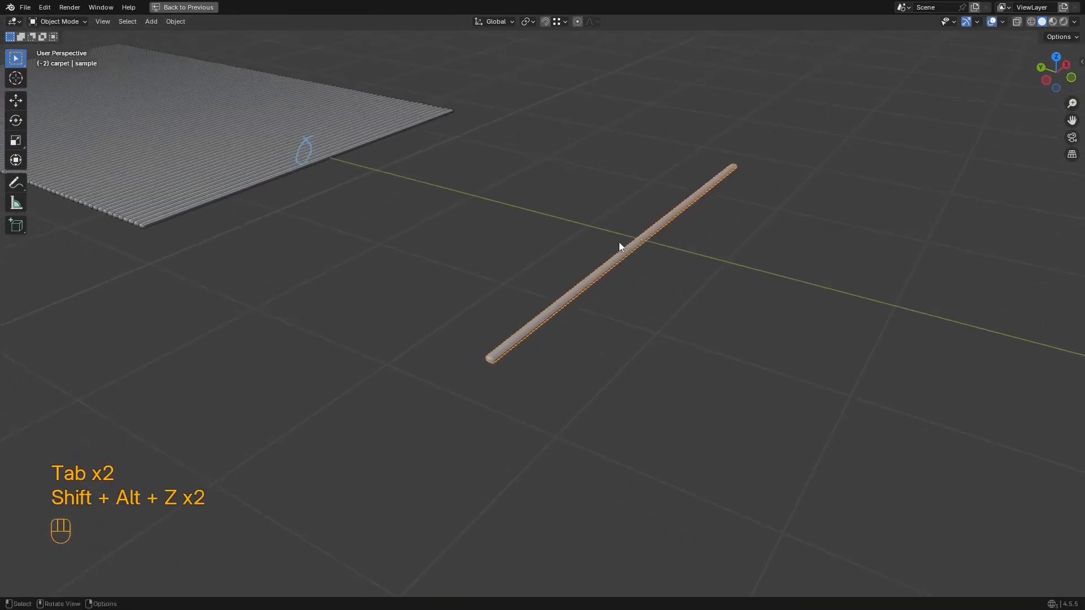
# Step: Add three evenly spaced loop cuts across the sample stick without sliding them
pyautogui.scroll(4, 619, 242)
pyautogui.click(679, 249)
pyautogui.click(685, 215)
pyautogui.keyDown('shift'); pyautogui.moveTo(685, 214); pyautogui.dragTo(622, 267, button='middle'); pyautogui.keyUp('shift')
pyautogui.press('Tab')
pyautogui.scroll(-2, 622, 266)
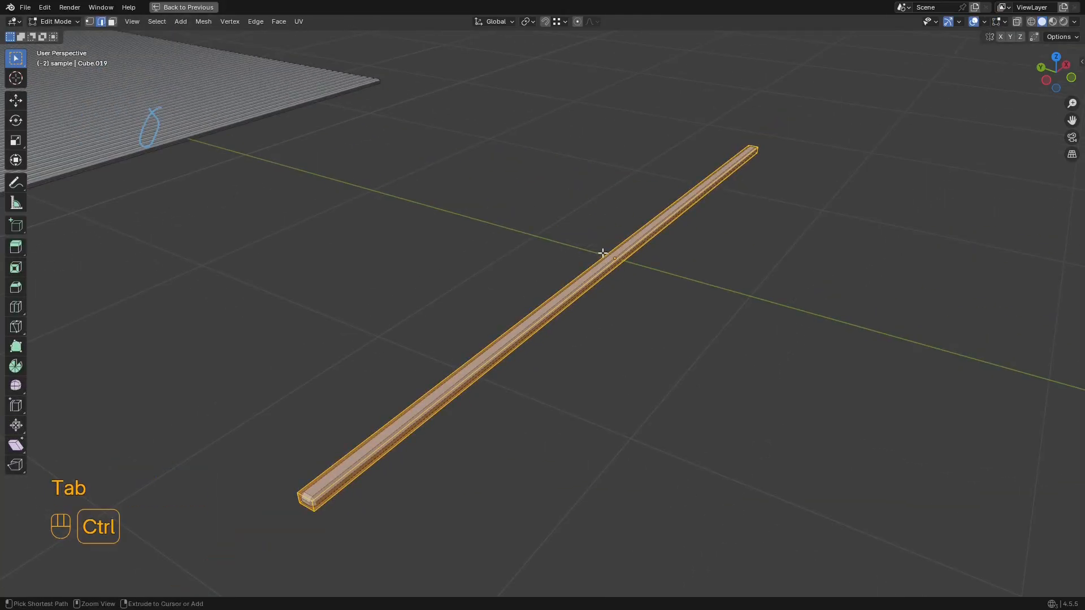
pyautogui.hotkey('ctrl', 'r')
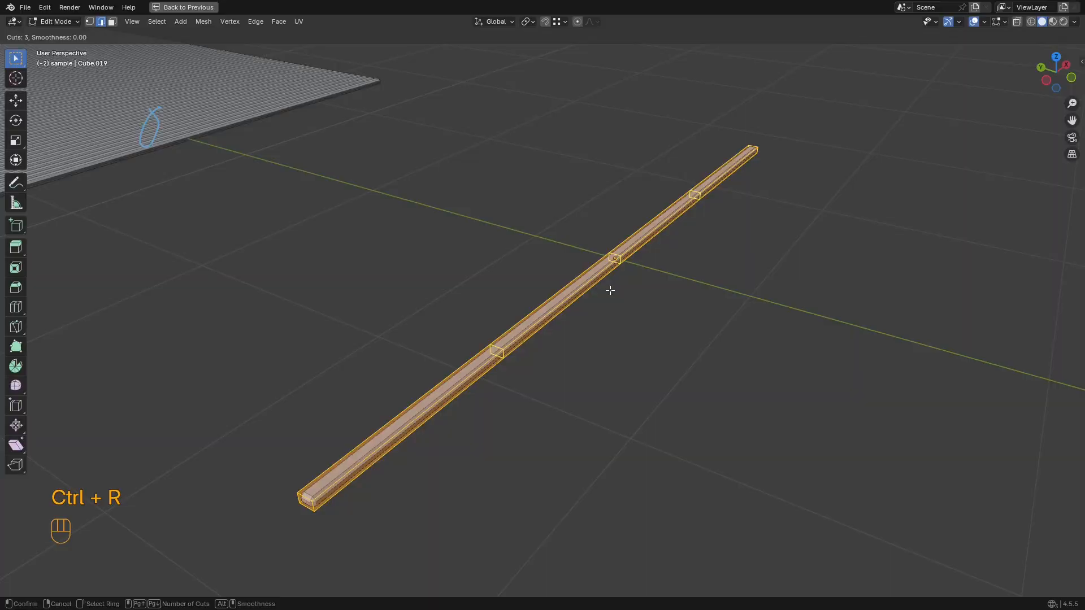
pyautogui.click(609, 290)
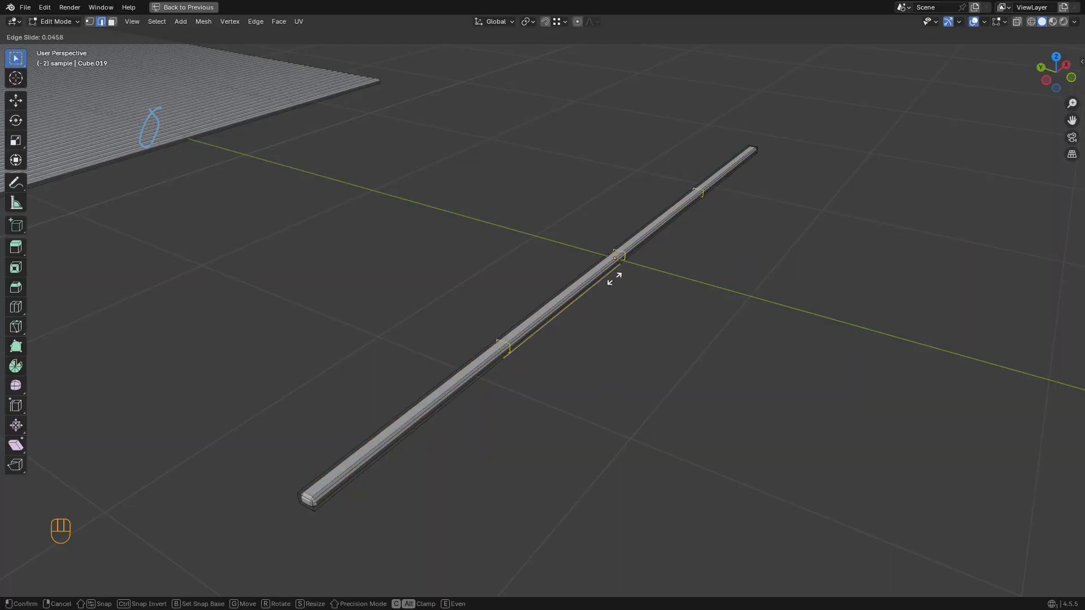
pyautogui.click(598, 285)
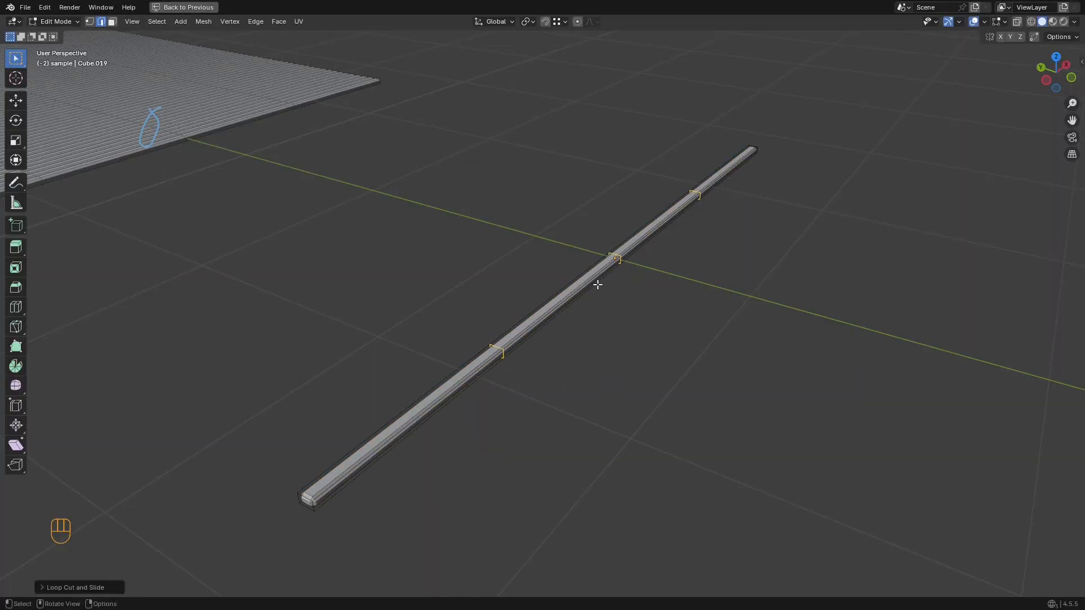
# Step: Scale the three loop cuts outward along the X axis to move the outer ones closer to the stick's ends
pyautogui.moveTo(616, 265); pyautogui.dragTo(700, 296, button='middle')
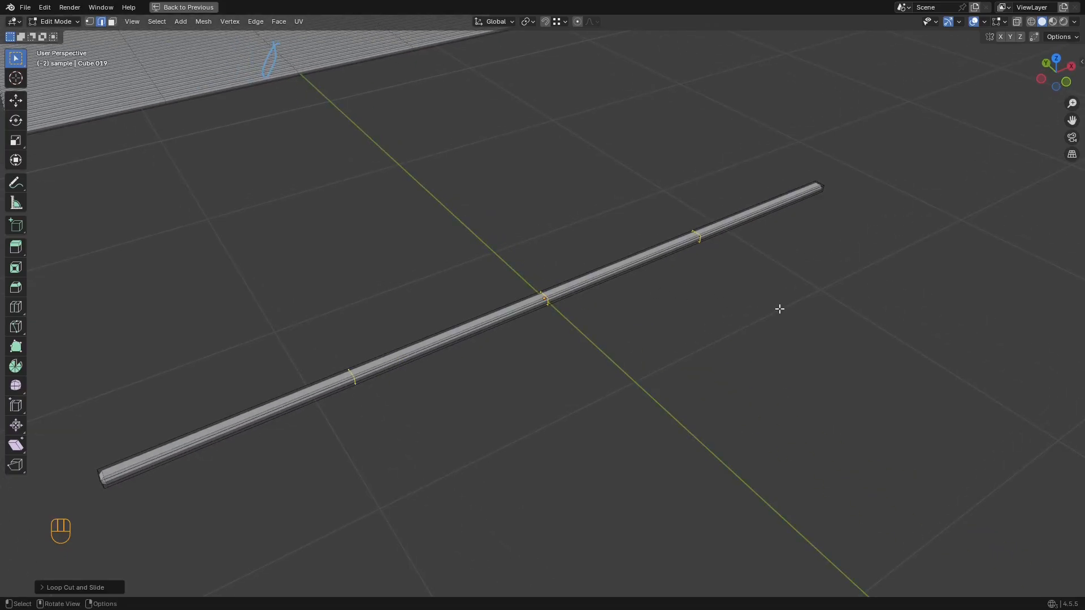
pyautogui.press('s')
pyautogui.press('x')
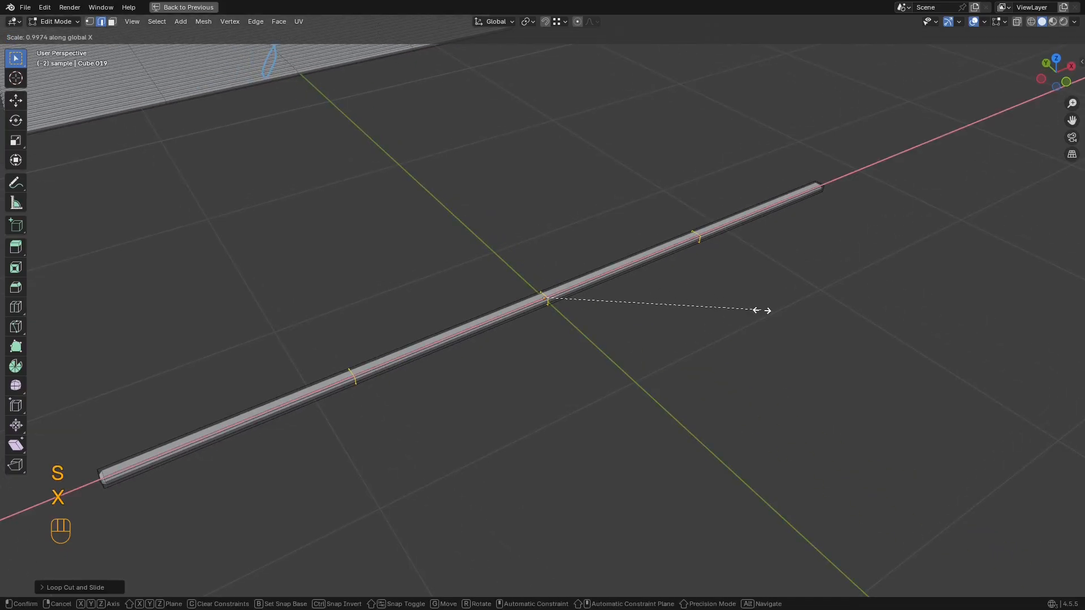
pyautogui.click(828, 316)
pyautogui.moveTo(828, 316); pyautogui.dragTo(775, 276, button='middle')
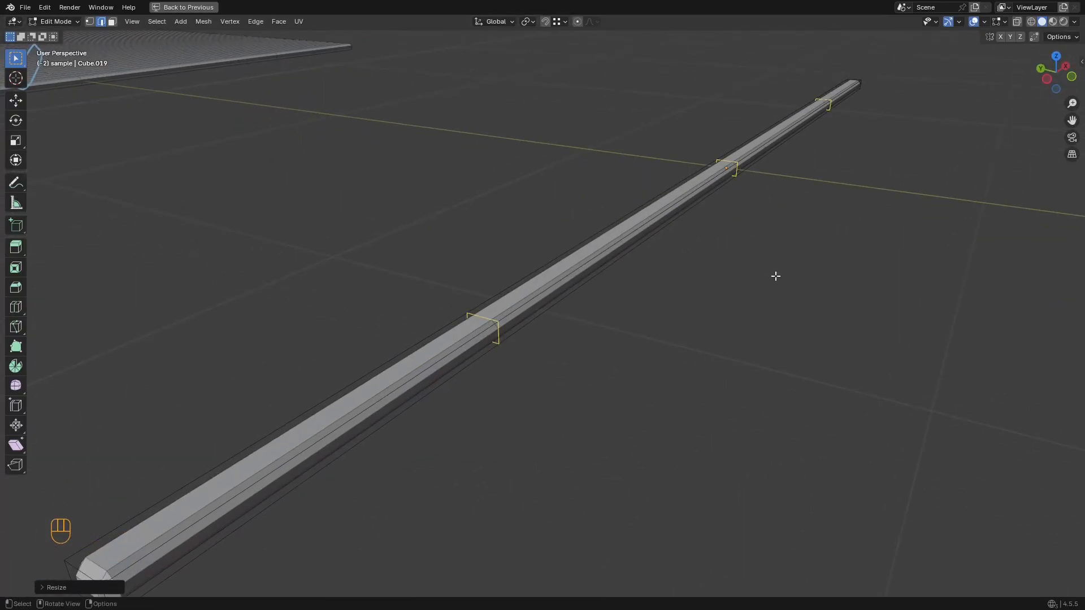
# Step: Leave Edit Mode and apply the sample stick's Bevel modifier
pyautogui.press('Tab')
pyautogui.hotkey('ctrl', 'space')
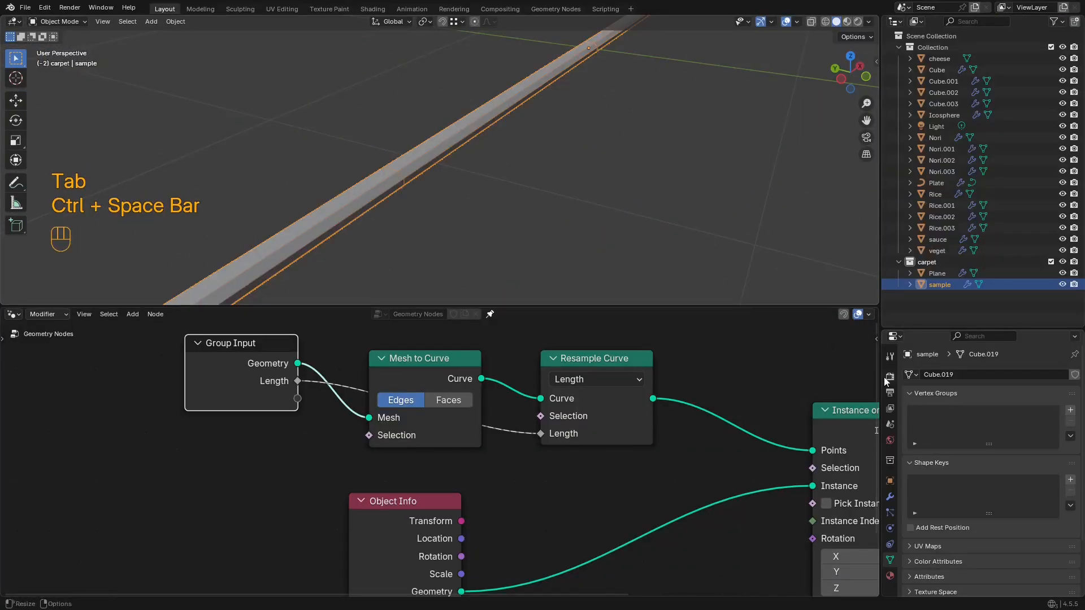
pyautogui.click(890, 495)
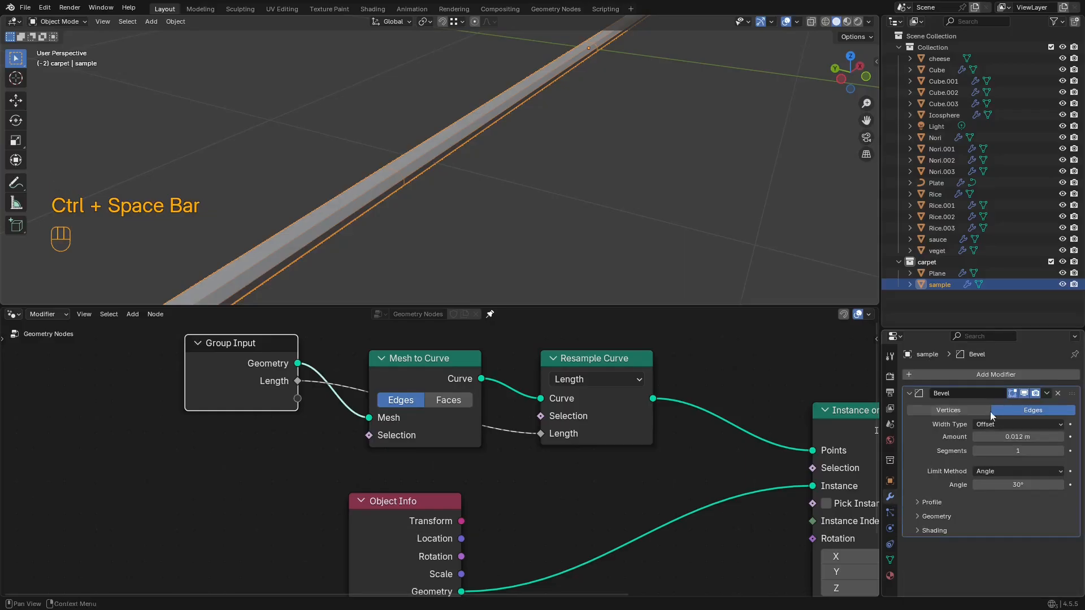
pyautogui.click(1046, 393)
pyautogui.click(992, 405)
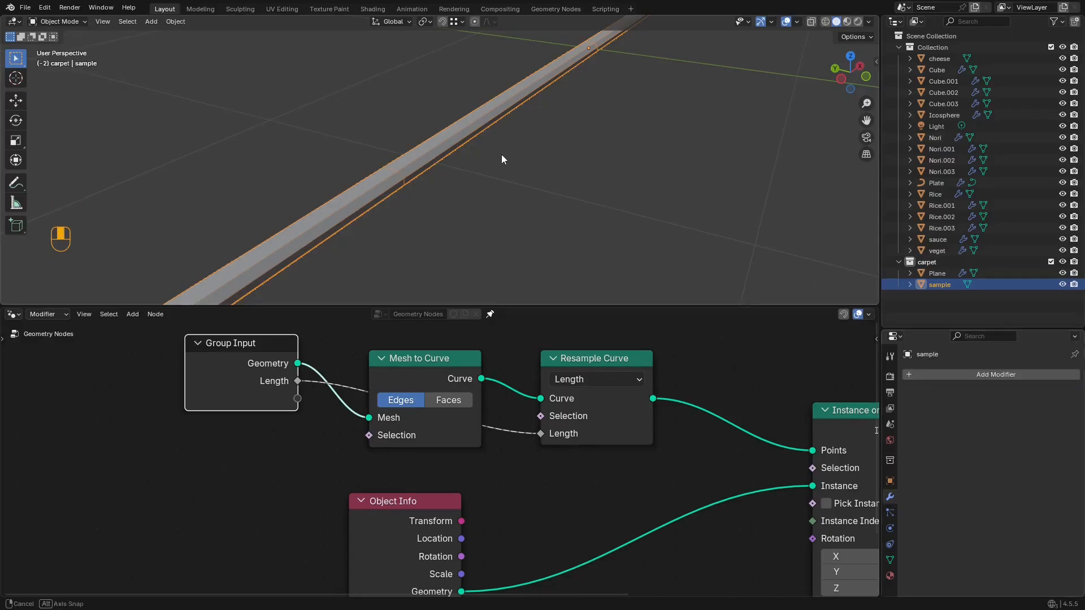
# Step: Select the three cross-section edge loops on the bevelled stick in Edit Mode
pyautogui.hotkey('ctrl', 'space')
pyautogui.moveTo(512, 160); pyautogui.dragTo(692, 232, button='middle')
pyautogui.press('Tab')
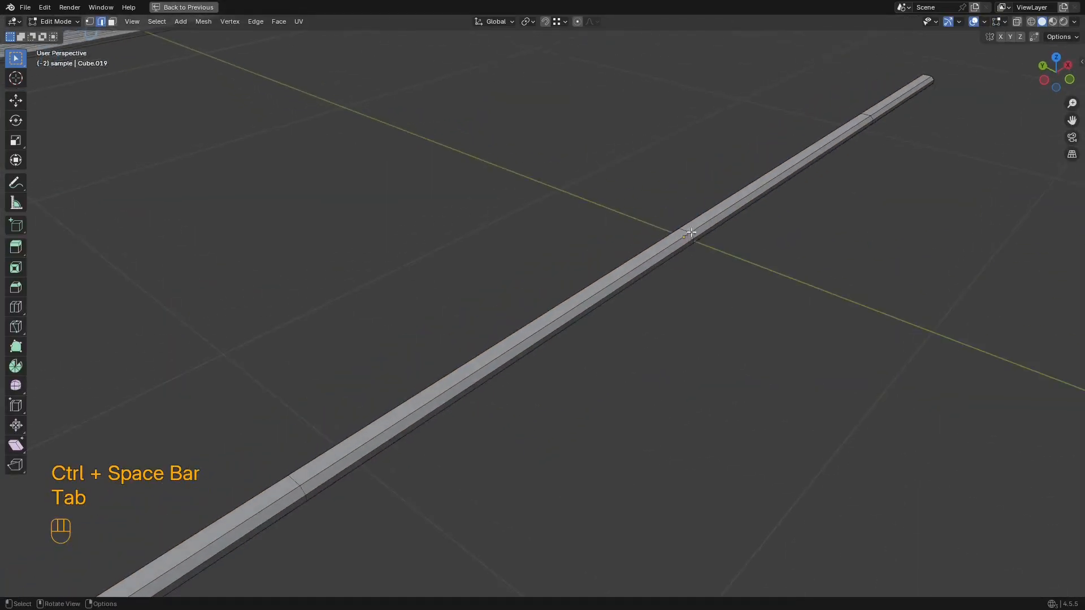
pyautogui.press('2')
pyautogui.keyDown('shift'); pyautogui.moveTo(835, 143); pyautogui.dragTo(619, 254, button='middle'); pyautogui.keyUp('shift')
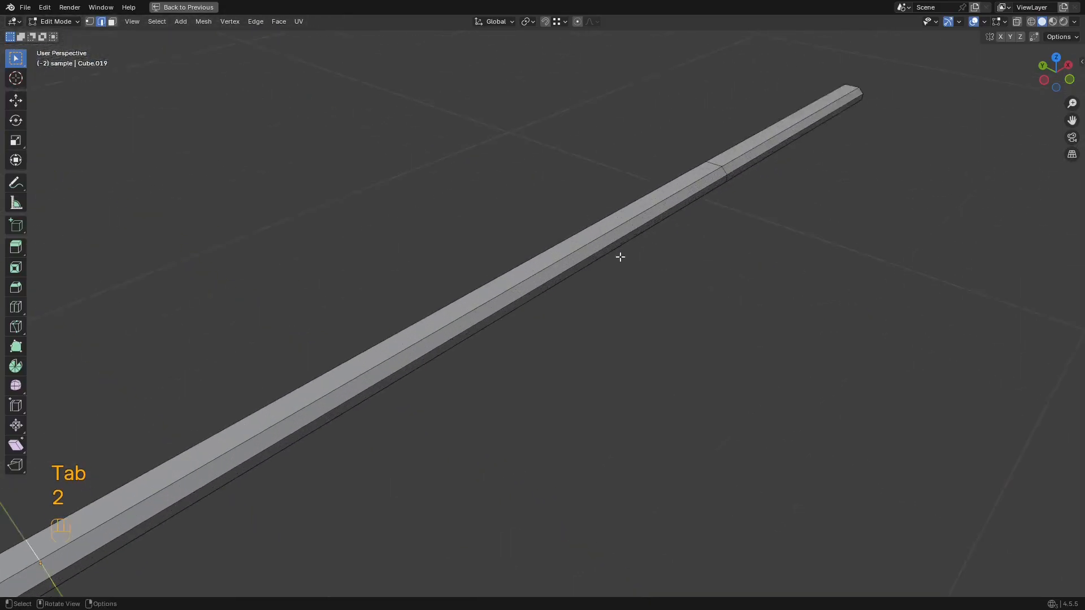
pyautogui.keyDown('shift'); pyautogui.moveTo(465, 262); pyautogui.dragTo(558, 291, button='middle'); pyautogui.keyUp('shift')
pyautogui.keyDown('alt'); pyautogui.keyDown('shift'); pyautogui.click(628, 278); pyautogui.keyUp('shift'); pyautogui.keyUp('alt')
pyautogui.scroll(-6, 628, 278)
pyautogui.keyDown('shift'); pyautogui.moveTo(644, 270); pyautogui.dragTo(678, 298, button='middle'); pyautogui.keyUp('shift')
pyautogui.scroll(4, 729, 288)
pyautogui.moveTo(744, 288); pyautogui.dragTo(778, 294, button='middle')
pyautogui.scroll(-1, 778, 294)
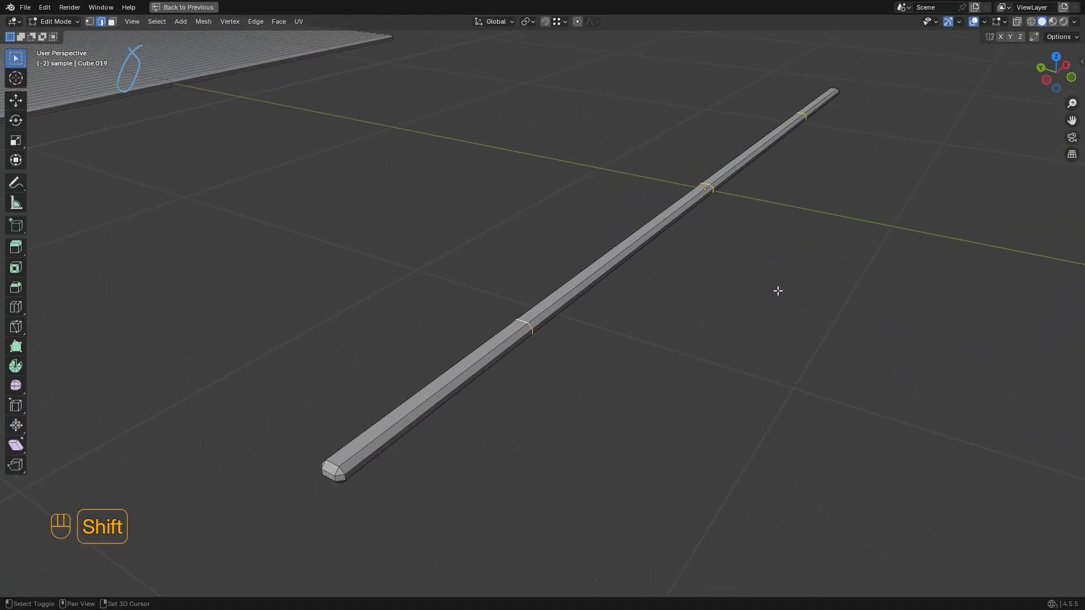
# Step: Duplicate the three selected edge loops in place and separate them into their own object
pyautogui.hotkey('shift', 'd')
pyautogui.rightClick(802, 289)
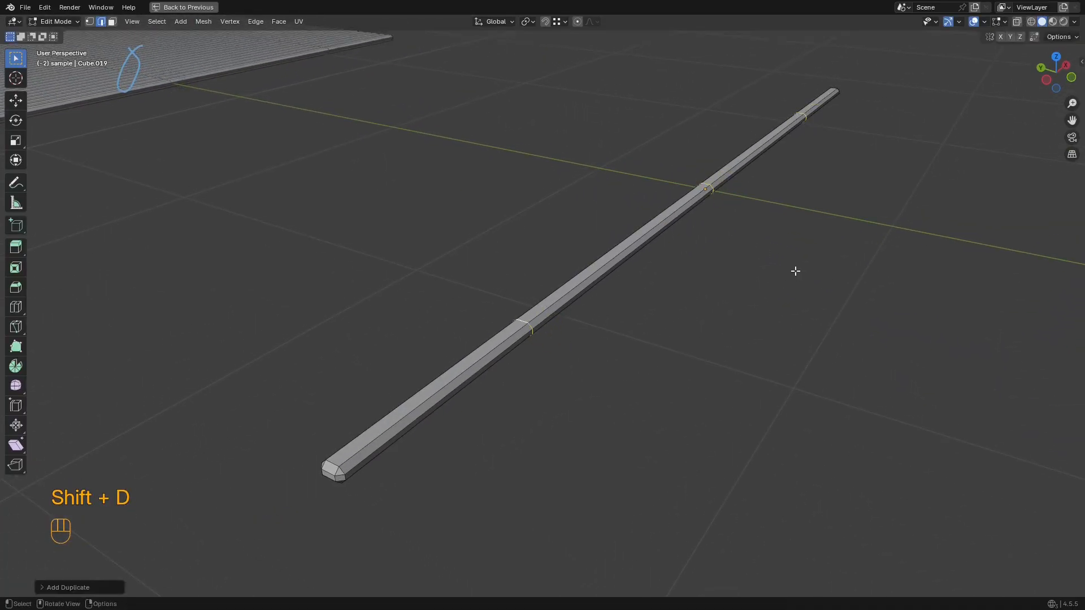
pyautogui.press('p')
pyautogui.click(786, 269)
pyautogui.press('Tab')
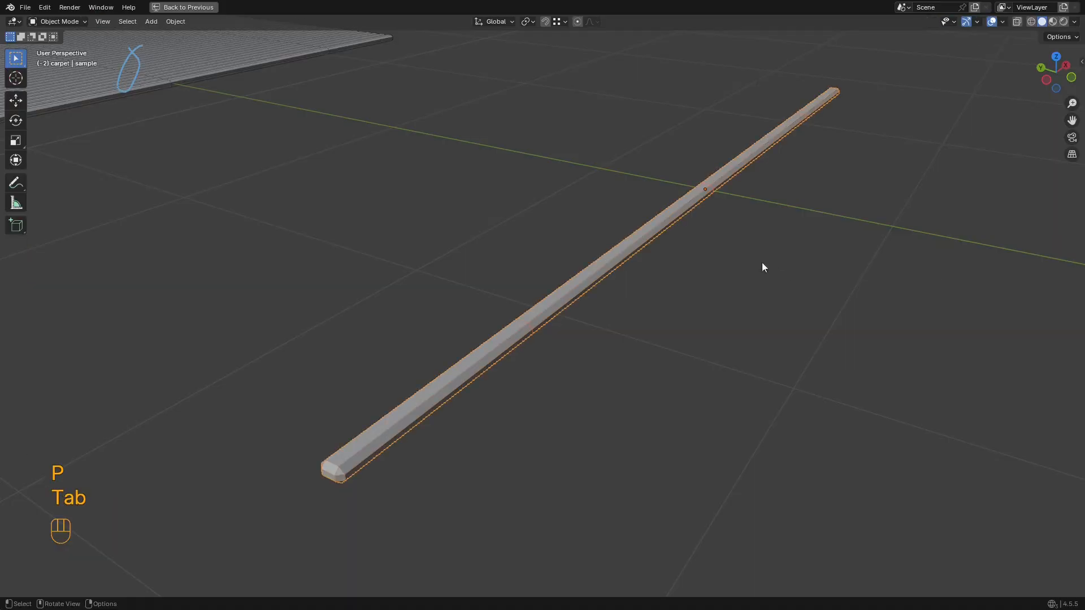
# Step: Convert the separated edge-loop object sample.001 to a curve
pyautogui.hotkey('ctrl', 'space')
pyautogui.click(944, 296)
pyautogui.keyDown('shift'); pyautogui.moveTo(612, 181); pyautogui.dragTo(560, 205, button='middle'); pyautogui.keyUp('shift')
pyautogui.rightClick(688, 225)
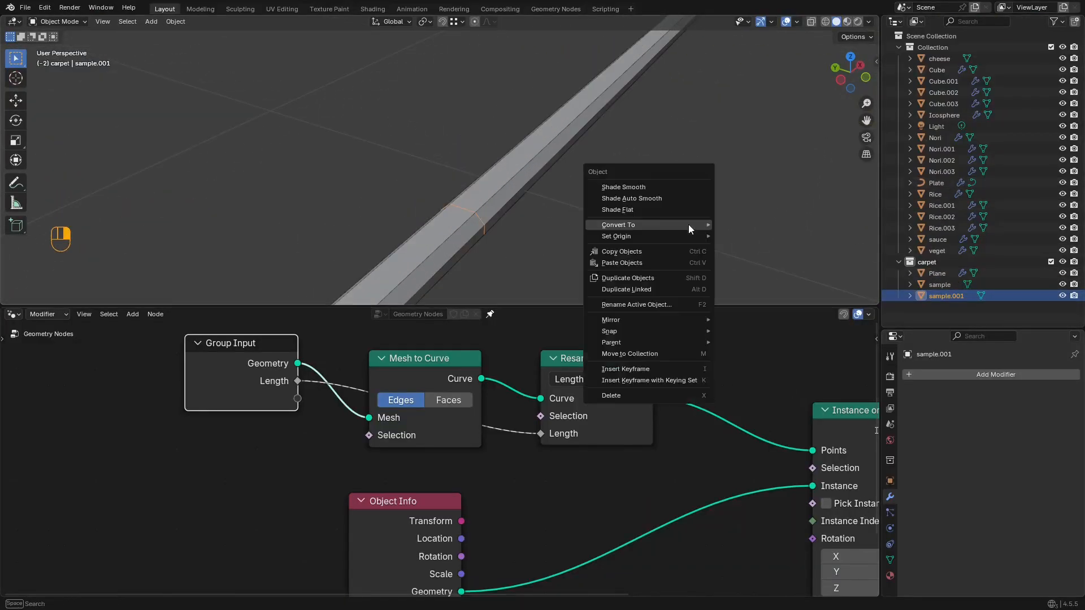
pyautogui.moveTo(695, 225)
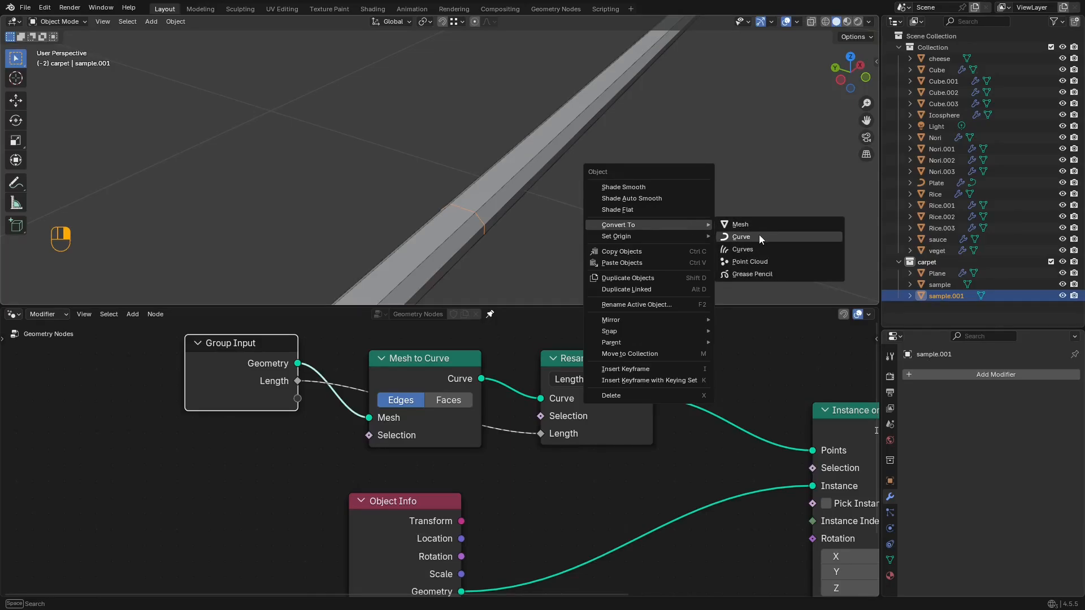
pyautogui.click(758, 235)
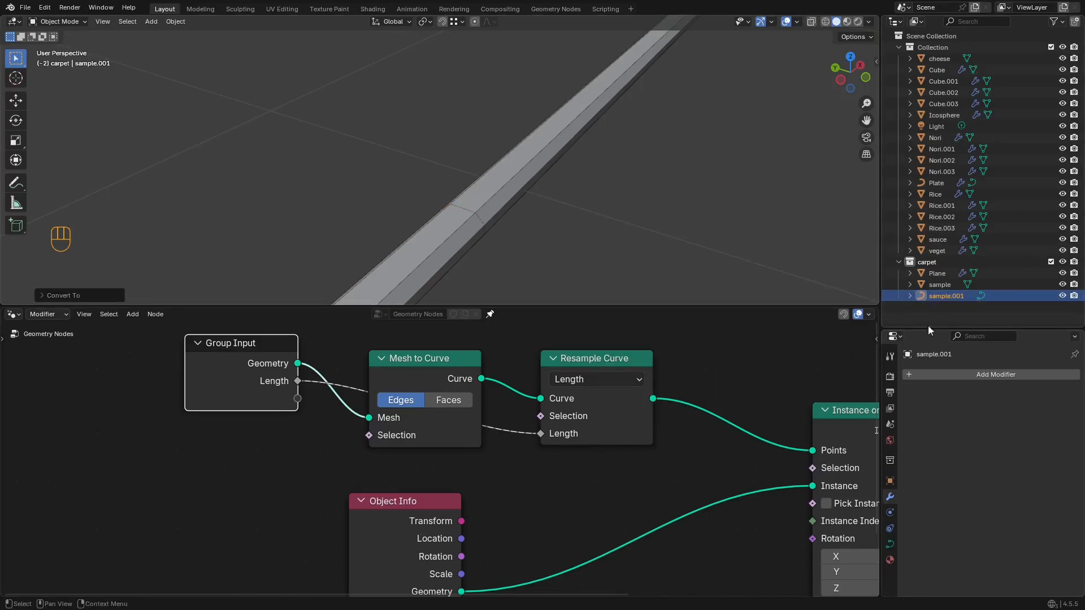
# Step: Give the sample.001 curve a round bevel with a depth of 0.009 m
pyautogui.click(889, 544)
pyautogui.scroll(-6, 940, 466)
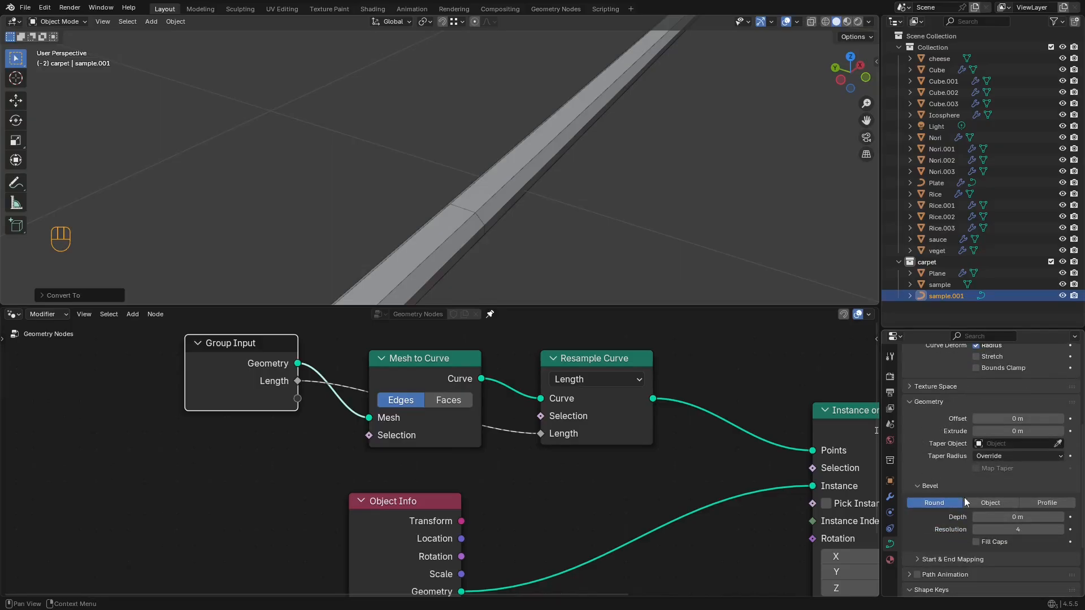
pyautogui.moveTo(1044, 518); pyautogui.dragTo(1048, 518)
pyautogui.hotkey('shift', 'alt', 'z')
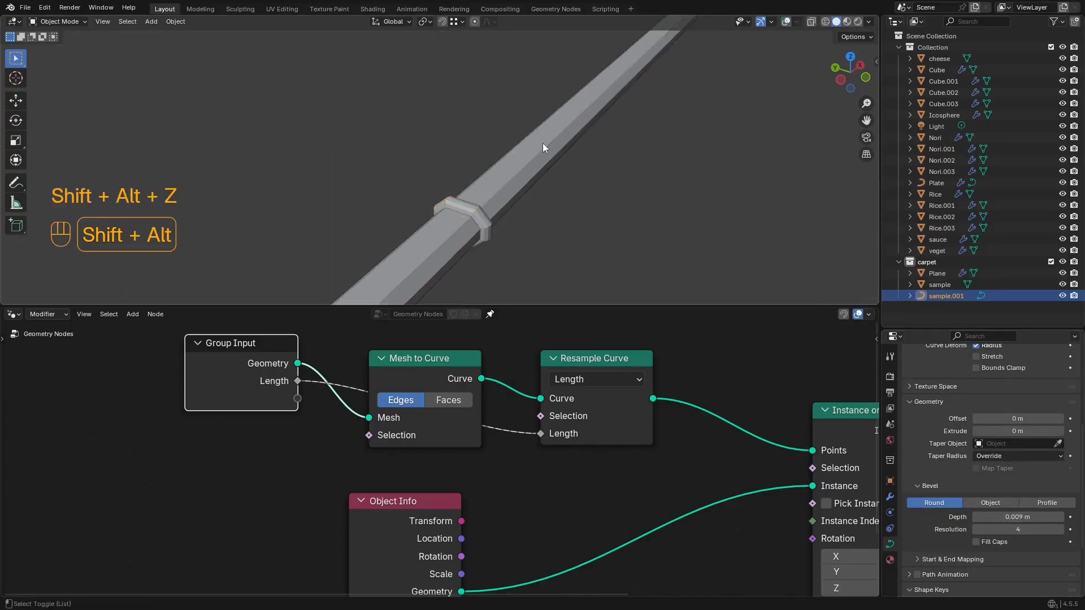
# Step: Review how the bevelled rings fit around the stick, with and without overlays
pyautogui.scroll(-5, 542, 145)
pyautogui.hotkey('shift', 'alt', 'z')
pyautogui.moveTo(584, 197)
pyautogui.mouseDown(button='middle')
pyautogui.moveTo(598, 188)
pyautogui.moveTo(584, 184)
pyautogui.mouseUp(button='middle')
pyautogui.hotkey('shift', 'alt', 'z')
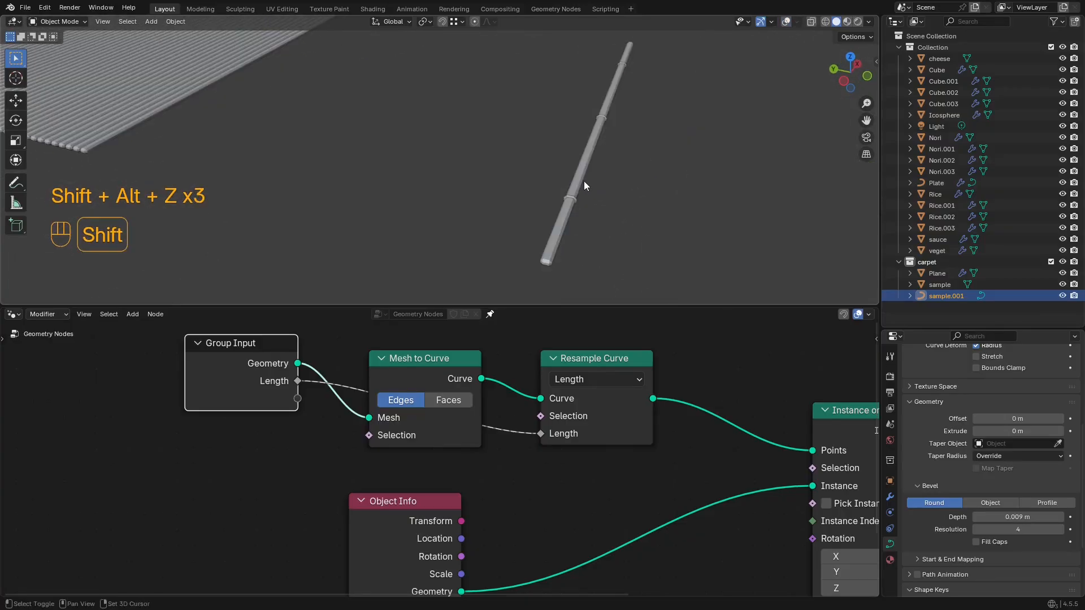
pyautogui.hotkey('shift', 'alt', 'z')
pyautogui.scroll(5, 558, 139)
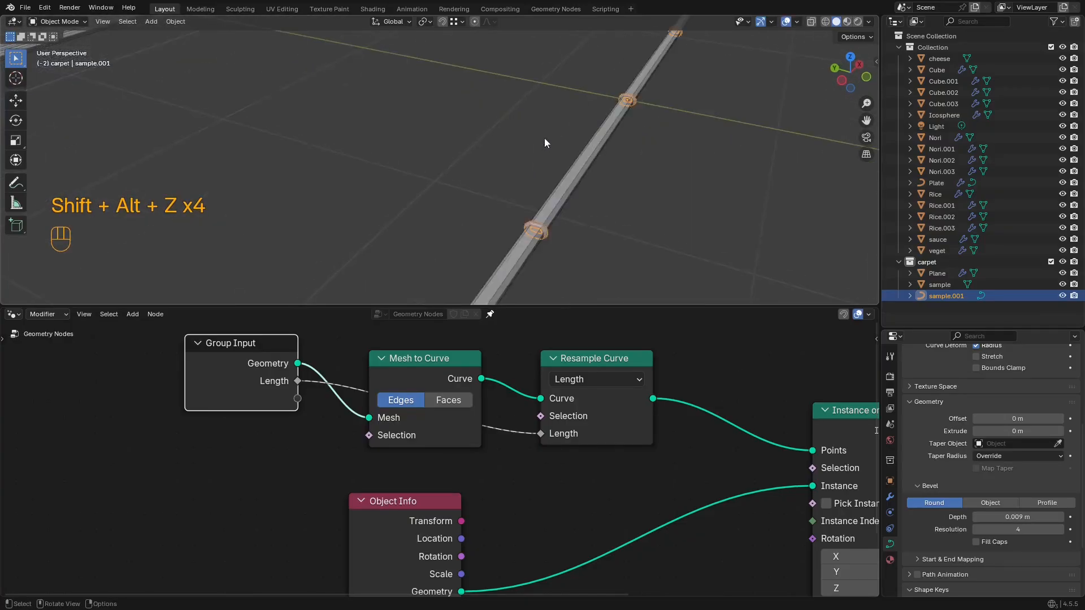
# Step: Convert the sample.001 rings curve to a mesh
pyautogui.rightClick(594, 127)
pyautogui.moveTo(608, 125)
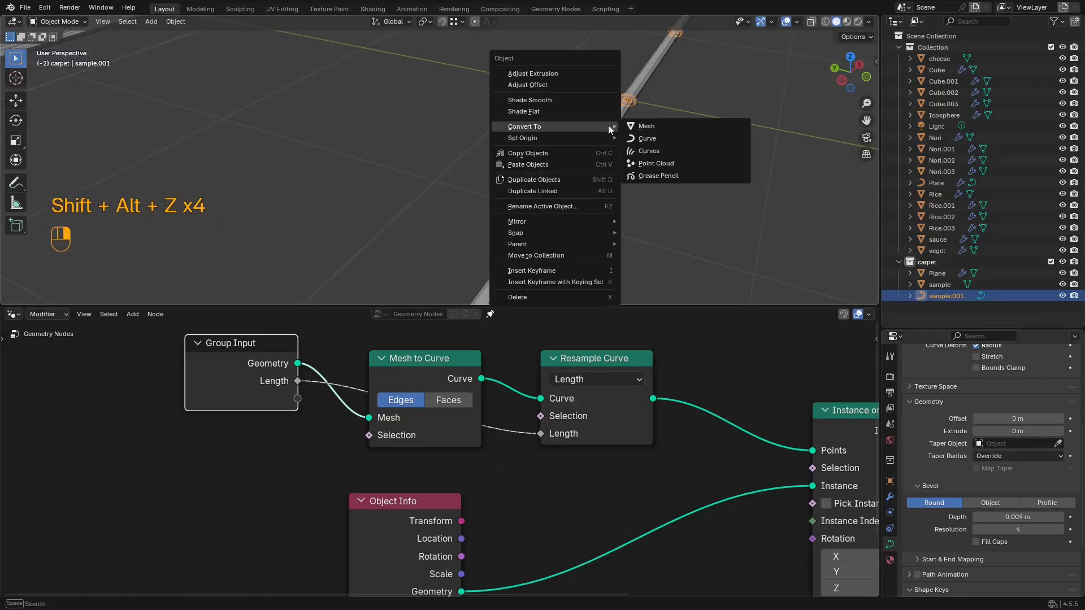
pyautogui.click(695, 126)
pyautogui.moveTo(627, 150); pyautogui.dragTo(565, 165, button='middle')
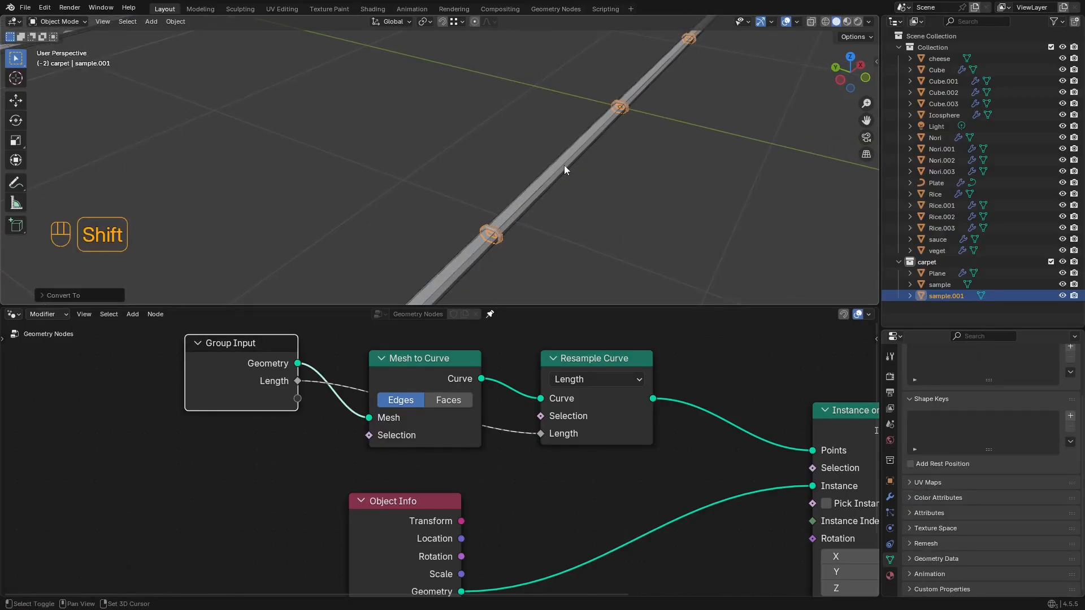
# Step: Join the rings mesh into the sample stick
pyautogui.keyDown('shift'); pyautogui.click(564, 164); pyautogui.keyUp('shift')
pyautogui.scroll(-4, 557, 149)
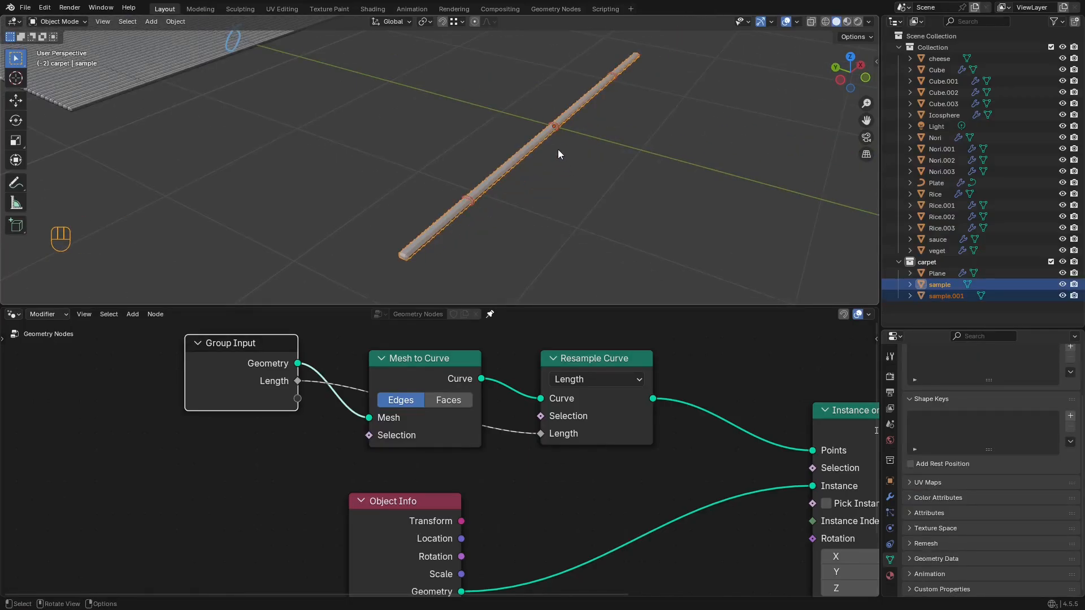
pyautogui.hotkey('ctrl', 'j')
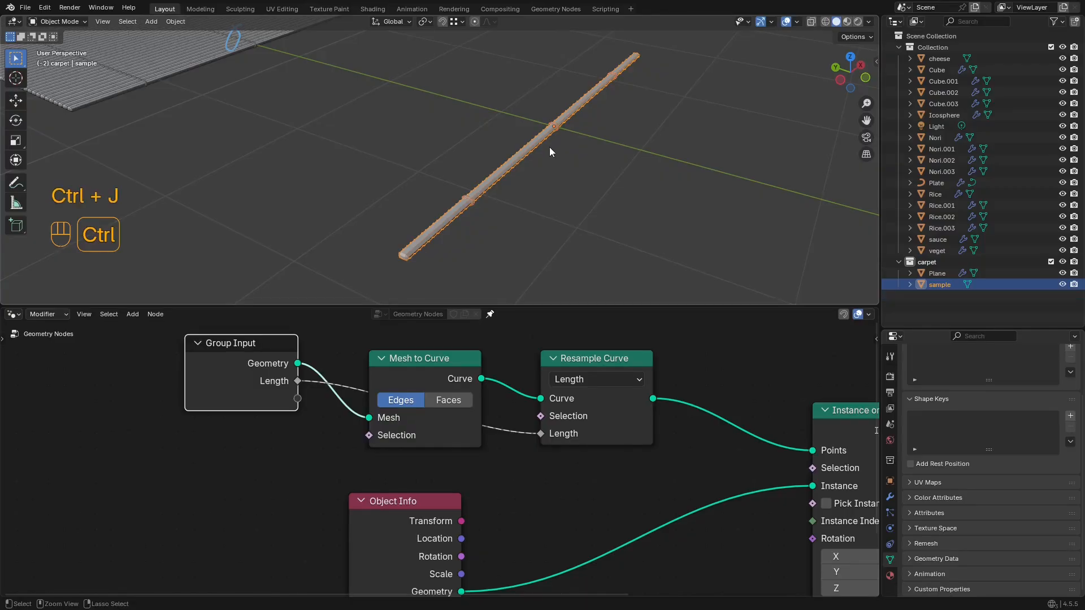
# Step: Inspect the joined stick and rings against the mat in a maximized viewport, with and without overlays
pyautogui.keyDown('shift'); pyautogui.moveTo(380, 170); pyautogui.dragTo(489, 239, button='middle'); pyautogui.keyUp('shift')
pyautogui.hotkey('ctrl', 'space')
pyautogui.moveTo(259, 136); pyautogui.dragTo(395, 219, button='middle')
pyautogui.hotkey('shift', 'alt', 'z')
pyautogui.keyDown('shift'); pyautogui.moveTo(395, 219); pyautogui.dragTo(534, 226, button='middle'); pyautogui.keyUp('shift')
pyautogui.scroll(4, 530, 195)
pyautogui.hotkey('shift', 'alt', 'z')
pyautogui.scroll(3, 554, 213)
pyautogui.scroll(-3, 678, 257)
# Step: Undo joining the rings to the sample stick
pyautogui.hotkey('ctrl', 'z')
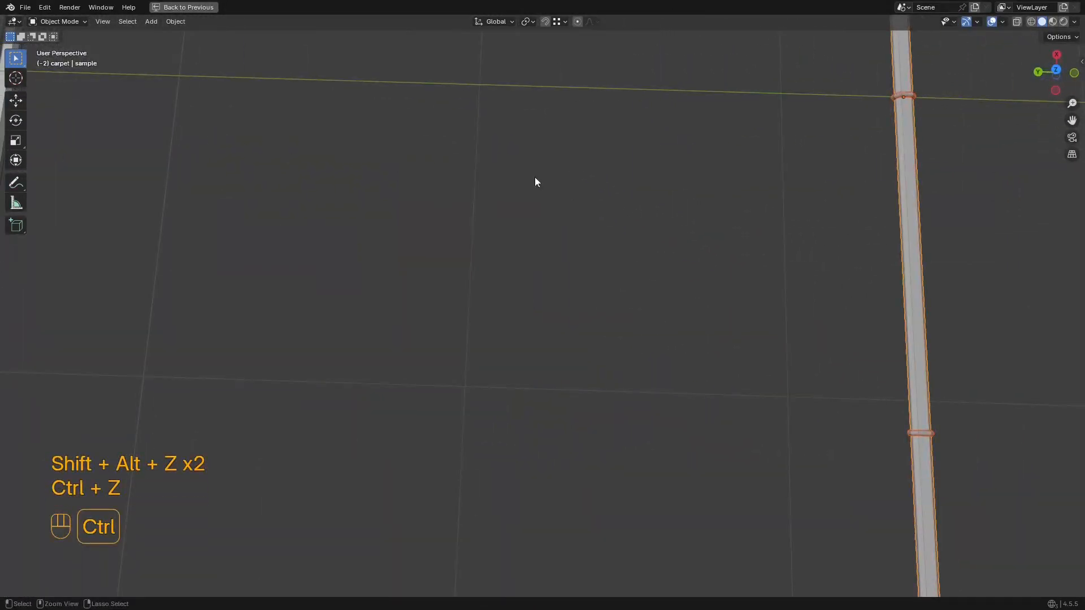
pyautogui.moveTo(523, 284)
pyautogui.keyDown('shift'); pyautogui.mouseDown(button='middle')
pyautogui.moveTo(438, 287)
pyautogui.moveTo(530, 224)
pyautogui.moveTo(556, 297)
pyautogui.mouseUp(button='middle'); pyautogui.keyUp('shift')
pyautogui.hotkey('ctrl', 'z')
# Step: Select the whole middle ring of sample.001 in Edit Mode using wireframe shading, and restore solid view and the full layout
pyautogui.press('Tab')
pyautogui.press('z')
pyautogui.moveTo(656, 212); pyautogui.dragTo(435, 328)
pyautogui.keyDown('shift'); pyautogui.moveTo(541, 232); pyautogui.dragTo(533, 266, button='middle'); pyautogui.keyUp('shift')
pyautogui.scroll(4, 540, 297)
pyautogui.moveTo(630, 321); pyautogui.dragTo(559, 244, button='middle')
pyautogui.press('z')
pyautogui.hotkey('ctrl', 'space')
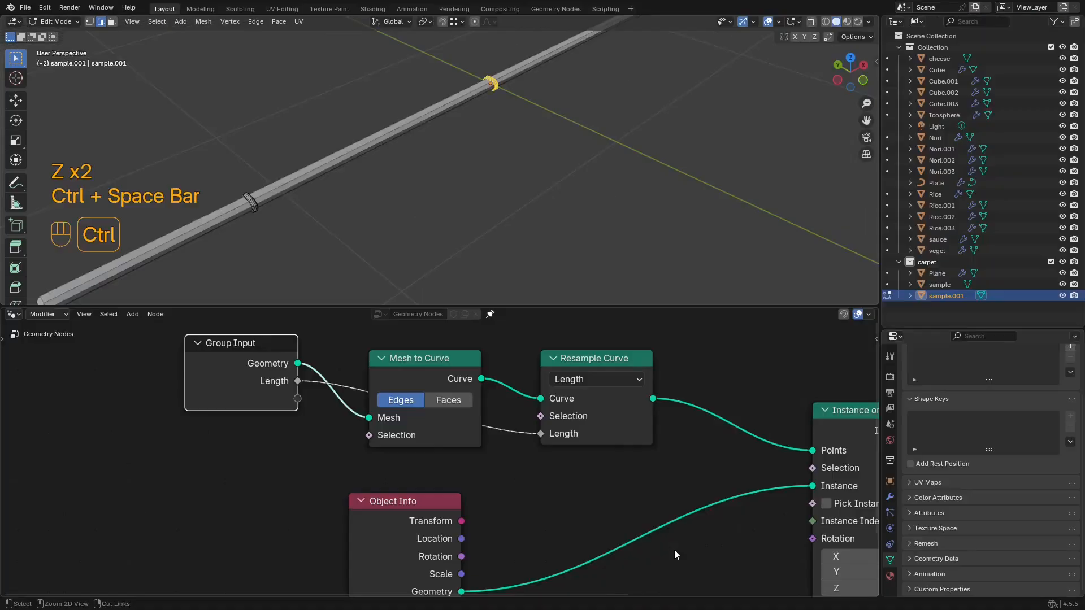
# Step: Switch to BeeRef and examine the string bindings on the bamboo mat in the reference photo
pyautogui.press('super')
pyautogui.click(657, 600)
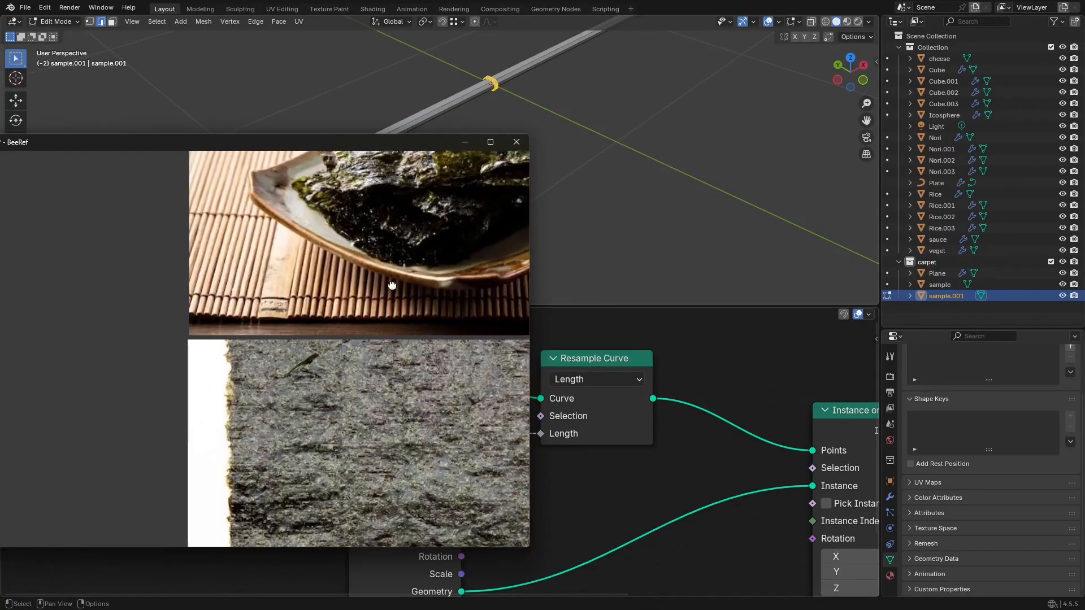
pyautogui.scroll(6, 364, 310)
pyautogui.scroll(-4, 298, 299)
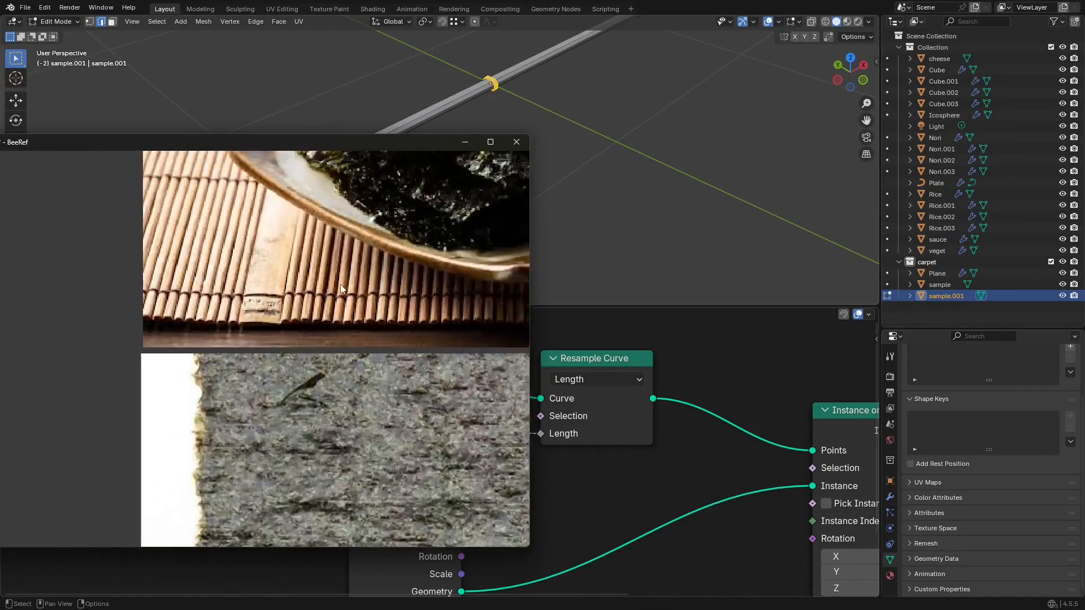
# Step: Set the transform pivot to Individual Origins in a maximized top view of the sample stick
pyautogui.scroll(2, 360, 343)
pyautogui.moveTo(591, 136); pyautogui.dragTo(581, 149, button='middle')
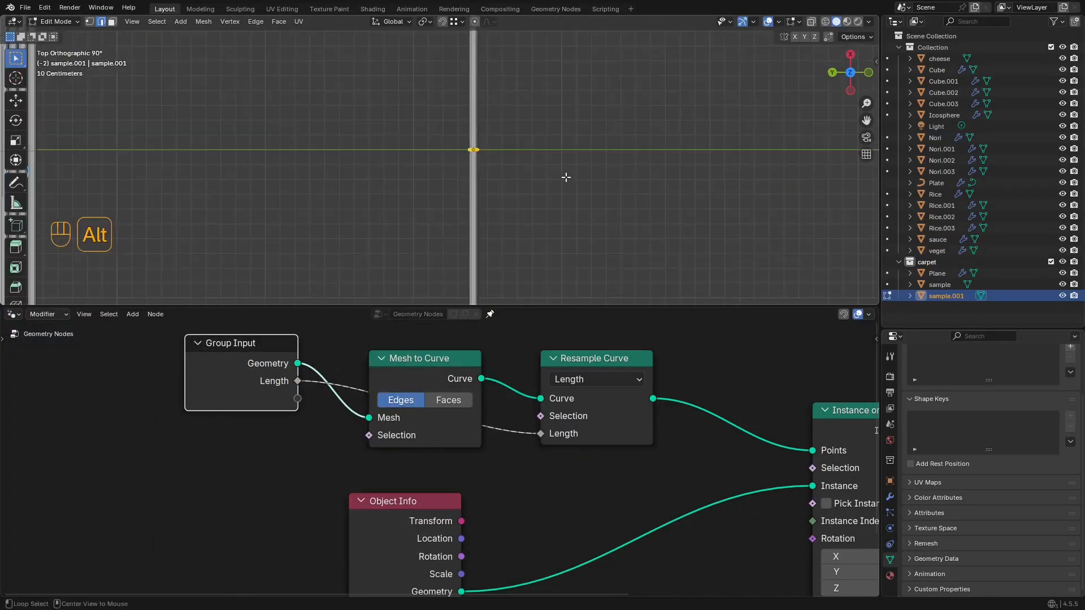
pyautogui.hotkey('ctrl', 'space')
pyautogui.moveTo(557, 177); pyautogui.dragTo(620, 233, button='middle')
pyautogui.press('Tab')
pyautogui.scroll(2, 595, 233)
pyautogui.press('g')
pyautogui.rightClick(615, 202)
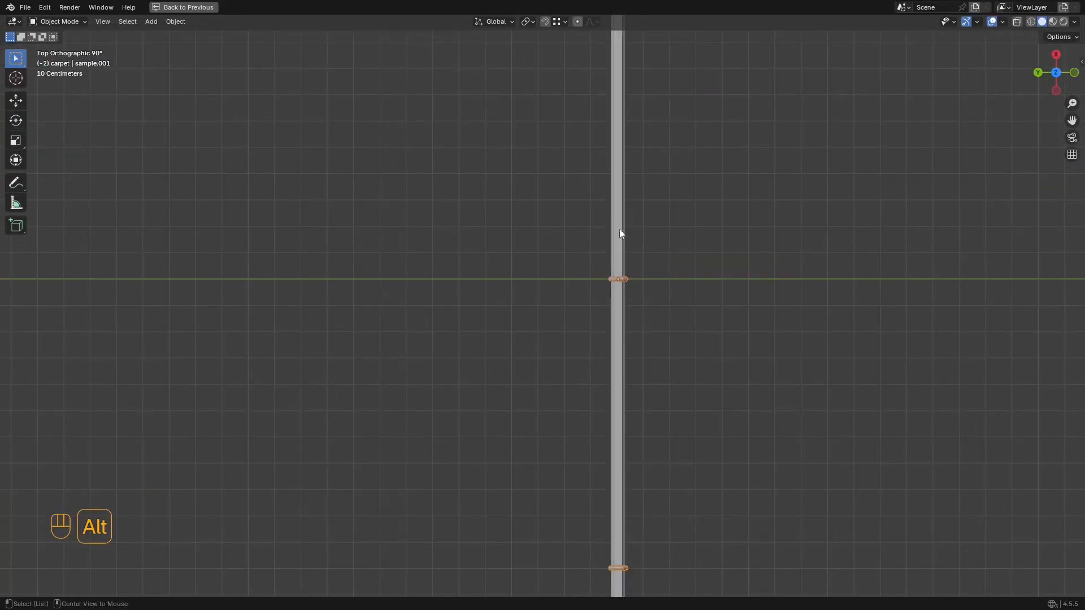
pyautogui.click(531, 22)
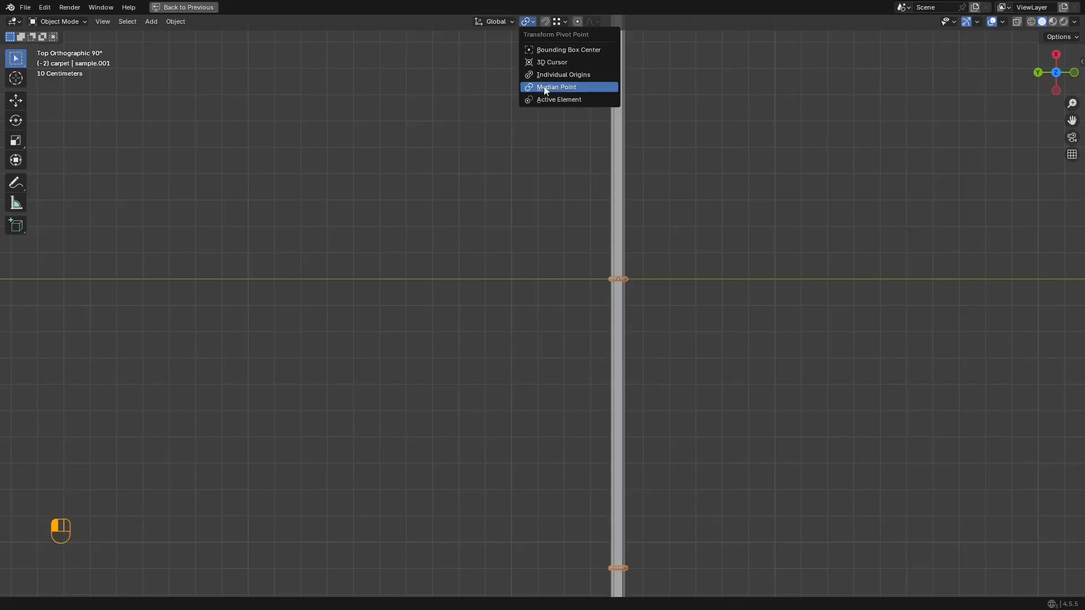
pyautogui.keyDown('shift'); pyautogui.moveTo(689, 203); pyautogui.dragTo(686, 203, button='middle'); pyautogui.keyUp('shift')
pyautogui.click(531, 21)
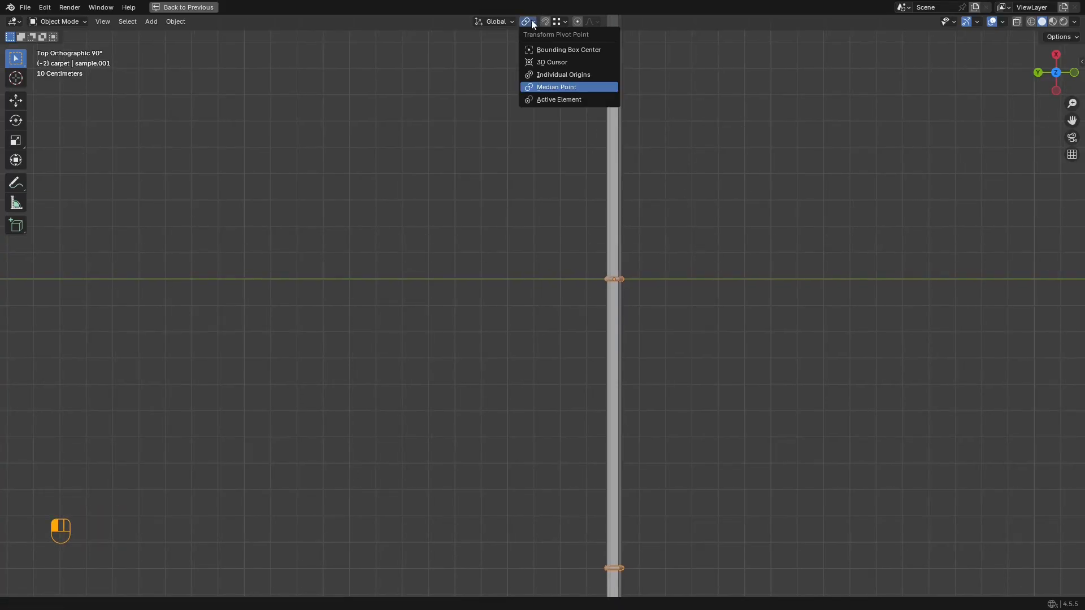
pyautogui.click(562, 75)
# Step: Rotate all ring faces of sample.001 in the top view so each binding slants slightly across the stick
pyautogui.keyDown('shift'); pyautogui.moveTo(650, 147); pyautogui.dragTo(608, 184, button='middle'); pyautogui.keyUp('shift')
pyautogui.press('Tab')
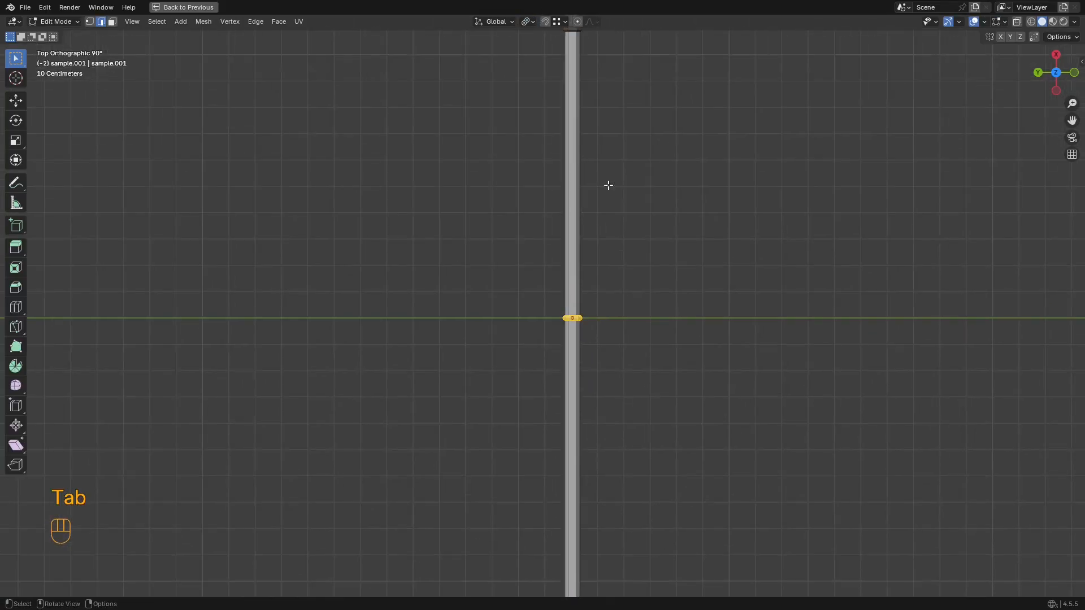
pyautogui.scroll(-3, 669, 207)
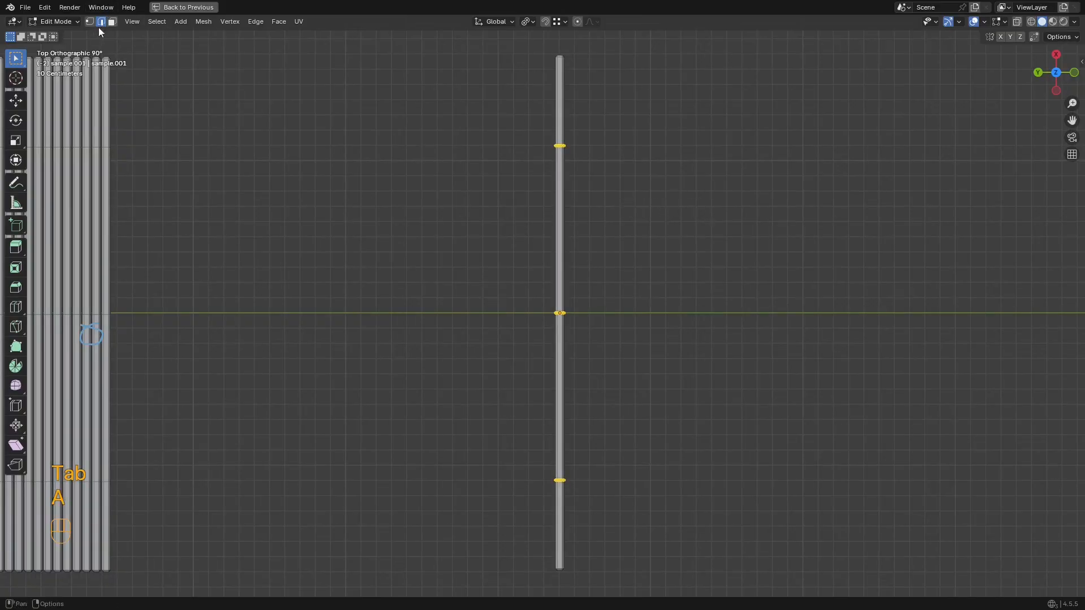
pyautogui.press('3')
pyautogui.scroll(2, 762, 230)
pyautogui.press('r')
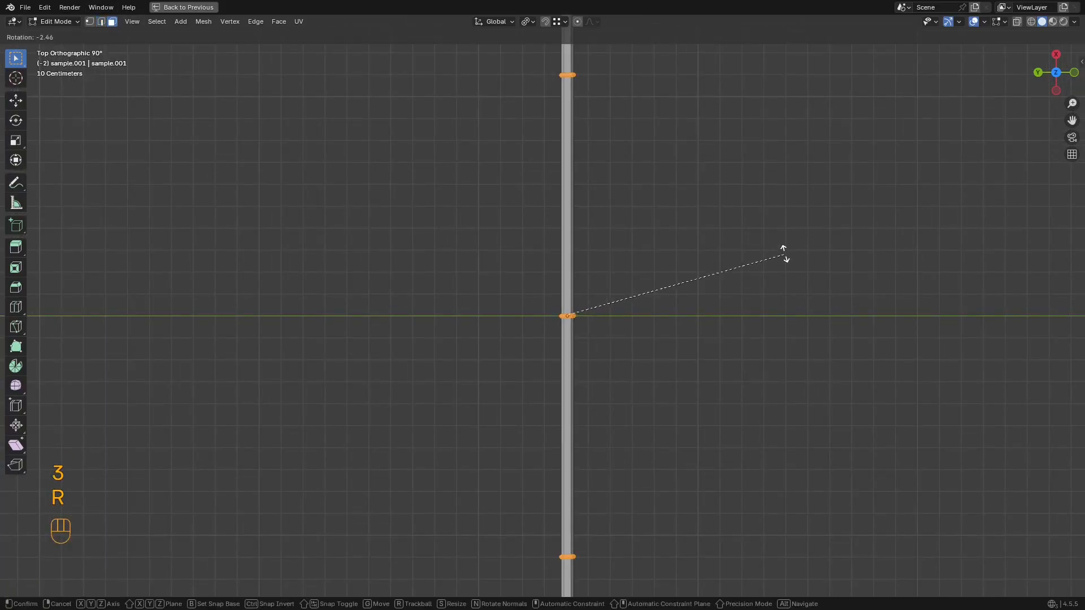
pyautogui.click(777, 218)
pyautogui.scroll(10, 649, 189)
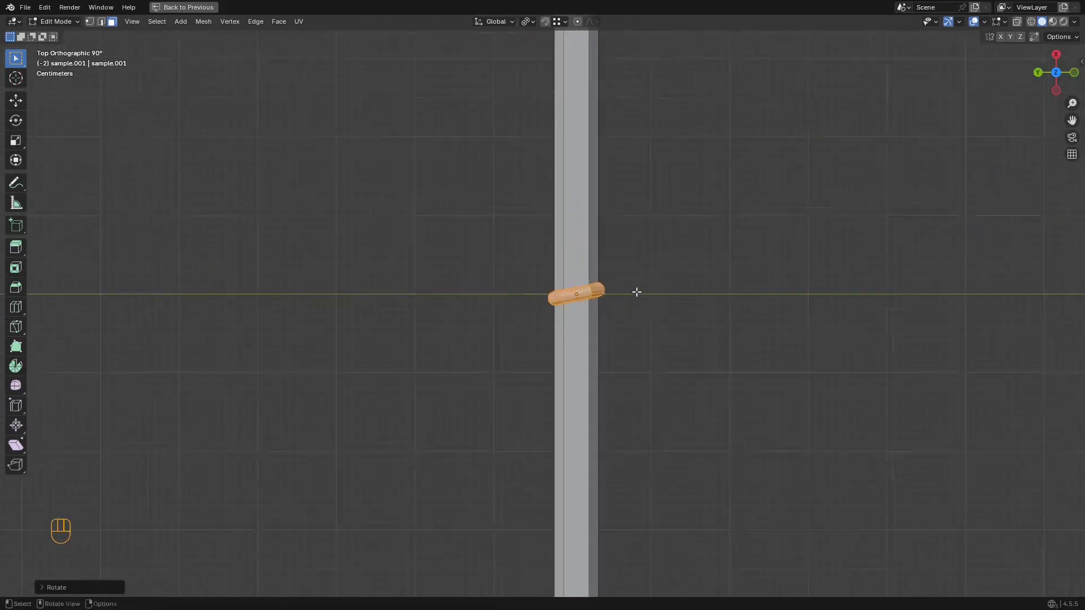
pyautogui.keyDown('shift'); pyautogui.moveTo(659, 266); pyautogui.dragTo(619, 168, button='middle'); pyautogui.keyUp('shift')
pyautogui.scroll(-6, 588, 389)
# Step: Try rotating the selected rings with a different transform pivot in the top view
pyautogui.moveTo(588, 389); pyautogui.dragTo(538, 219, button='middle')
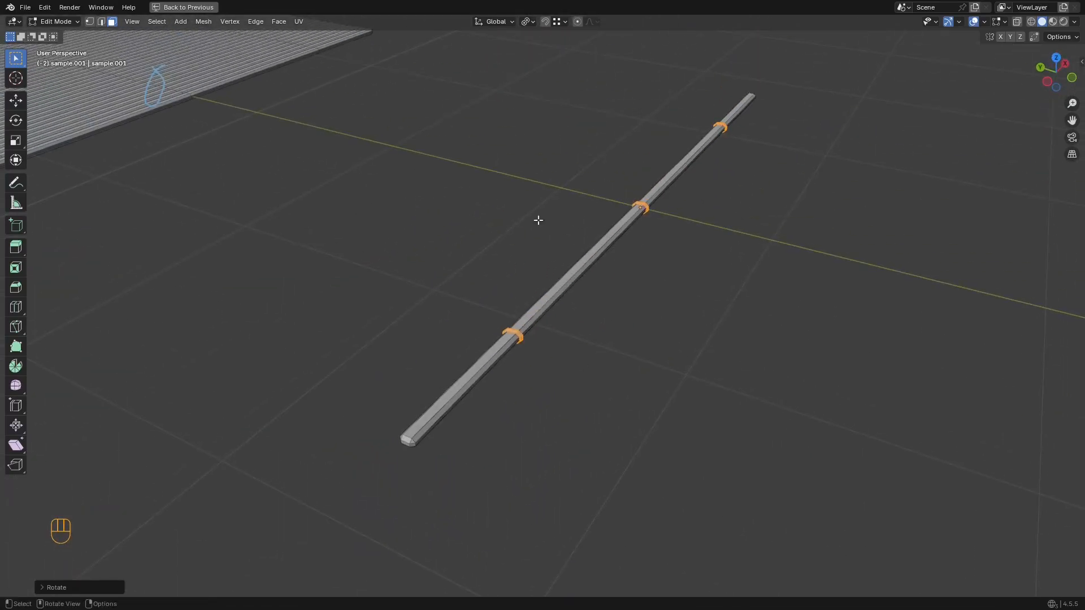
pyautogui.click(527, 22)
pyautogui.moveTo(663, 194); pyautogui.dragTo(716, 230, button='middle')
pyautogui.scroll(-2, 717, 230)
pyautogui.press('r')
pyautogui.click(667, 84)
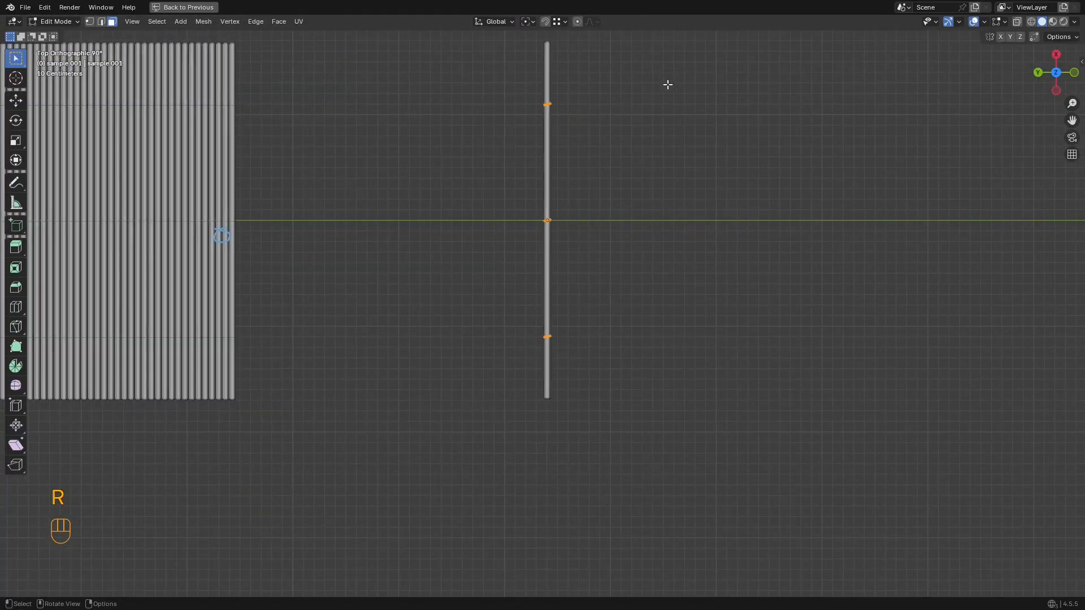
# Step: Set the pivot back to Individual Origins and adjust the slant of the three rings with a small rotation
pyautogui.click(525, 22)
pyautogui.click(574, 75)
pyautogui.scroll(3, 586, 279)
pyautogui.keyDown('shift'); pyautogui.moveTo(586, 156); pyautogui.dragTo(565, 153, button='middle'); pyautogui.keyUp('shift')
pyautogui.scroll(2, 585, 278)
pyautogui.scroll(4, 564, 152)
pyautogui.press('r')
pyautogui.rightClick(558, 165)
pyautogui.scroll(-5, 558, 165)
pyautogui.press('r')
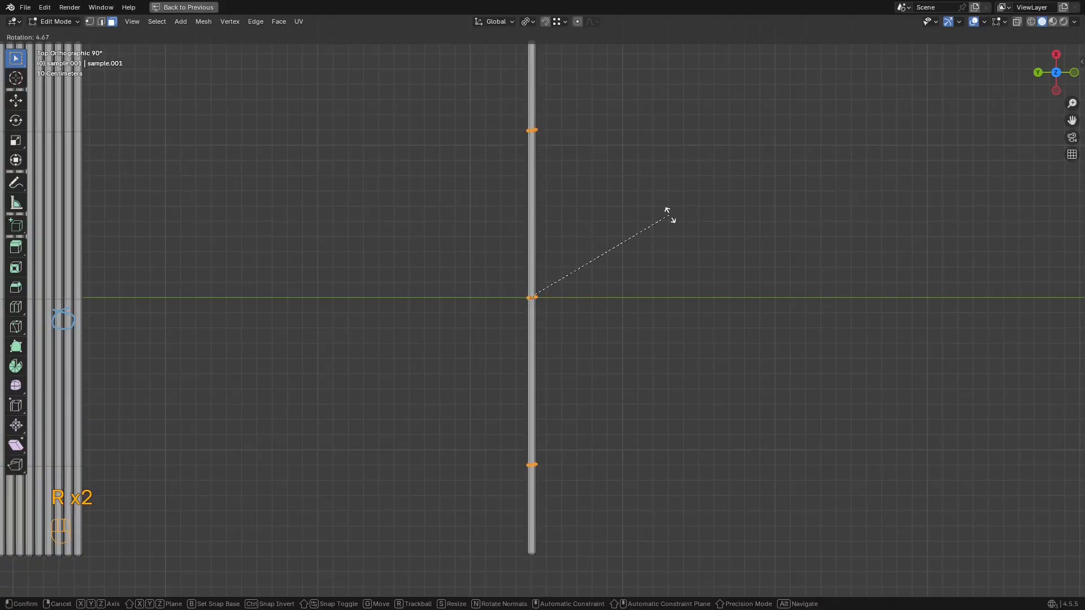
pyautogui.click(673, 243)
pyautogui.keyDown('shift'); pyautogui.moveTo(648, 277); pyautogui.dragTo(660, 268, button='middle'); pyautogui.keyUp('shift')
pyautogui.scroll(4, 650, 280)
# Step: Return to Object Mode and join the slanted rings into the bamboo sample stick
pyautogui.press('Tab')
pyautogui.scroll(-3, 621, 306)
pyautogui.moveTo(581, 287); pyautogui.dragTo(530, 182, button='middle')
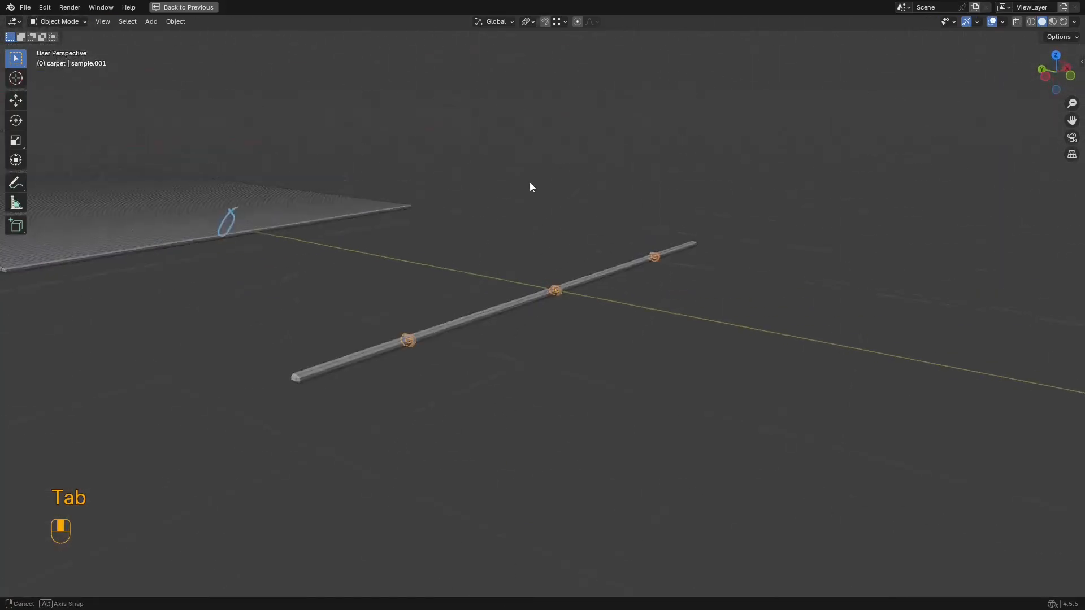
pyautogui.scroll(5, 543, 297)
pyautogui.keyDown('shift'); pyautogui.click(540, 279); pyautogui.keyUp('shift')
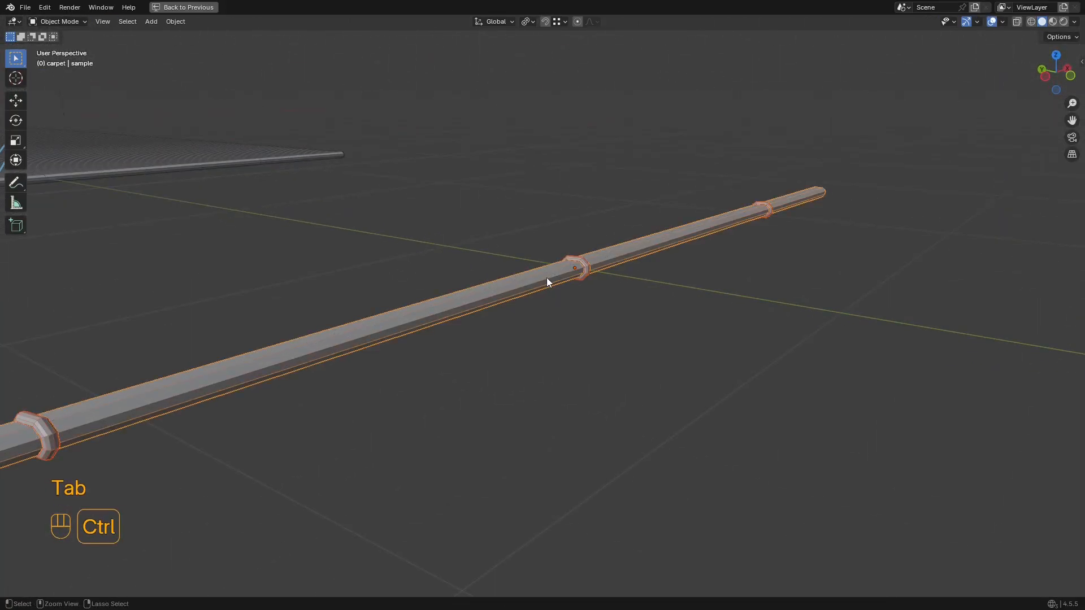
pyautogui.hotkey('ctrl', 'j')
# Step: Inspect the bindings across the mat with and without overlays, and check the joined sample stick in Edit Mode
pyautogui.scroll(-5, 547, 277)
pyautogui.moveTo(408, 233); pyautogui.dragTo(799, 368, button='middle')
pyautogui.hotkey('shift', 'alt', 'z')
pyautogui.scroll(1, 635, 317)
pyautogui.scroll(4, 635, 318)
pyautogui.keyDown('shift'); pyautogui.moveTo(341, 299); pyautogui.dragTo(605, 302, button='middle'); pyautogui.keyUp('shift')
pyautogui.moveTo(604, 302); pyautogui.dragTo(612, 261, button='middle')
pyautogui.scroll(-1, 557, 261)
pyautogui.scroll(-4, 483, 222)
pyautogui.hotkey('shift', 'alt', 'z')
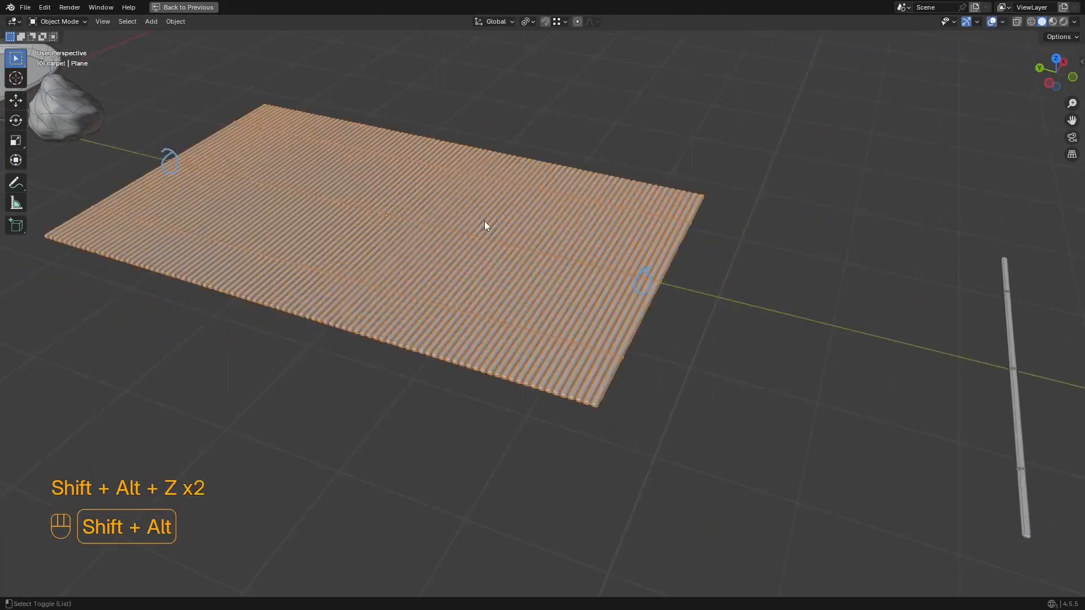
pyautogui.keyDown('shift'); pyautogui.moveTo(484, 222); pyautogui.dragTo(881, 322, button='middle'); pyautogui.keyUp('shift')
pyautogui.scroll(3, 668, 278)
pyautogui.keyDown('shift'); pyautogui.moveTo(668, 278); pyautogui.dragTo(603, 230, button='middle'); pyautogui.keyUp('shift')
pyautogui.scroll(-3, 603, 229)
pyautogui.scroll(1, 602, 230)
pyautogui.keyDown('shift'); pyautogui.moveTo(1045, 368); pyautogui.dragTo(653, 290, button='middle'); pyautogui.keyUp('shift')
pyautogui.press('Tab')
pyautogui.press('Tab')
pyautogui.click(611, 267)
pyautogui.scroll(2, 616, 282)
pyautogui.press('Tab')
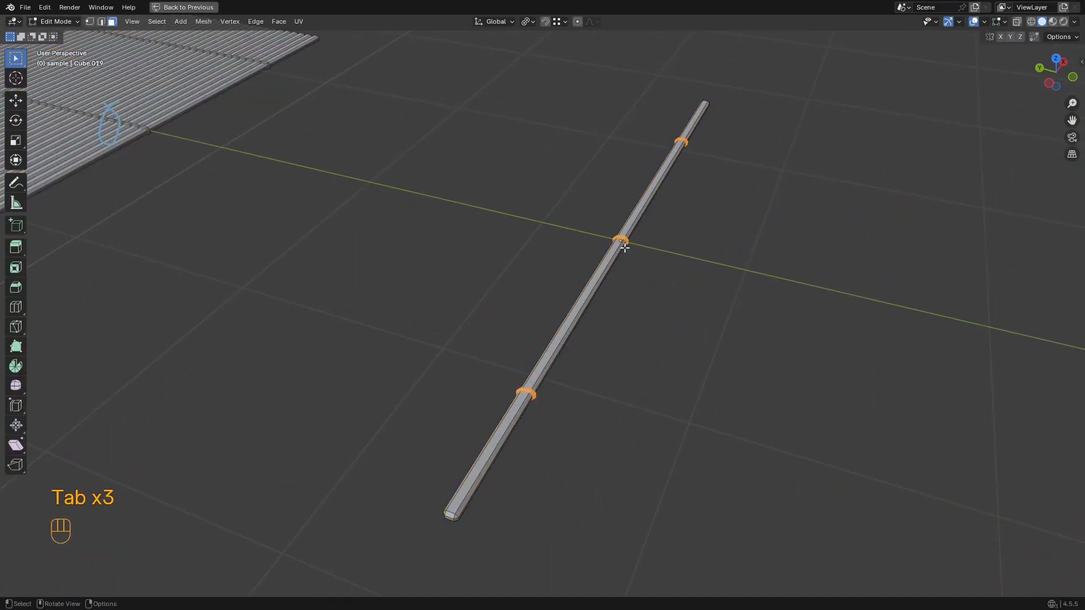
pyautogui.press('Tab')
# Step: Save the file and review the whole sushi set beside the finished mat without overlays
pyautogui.scroll(-4, 426, 213)
pyautogui.keyDown('shift'); pyautogui.moveTo(426, 213); pyautogui.dragTo(633, 266, button='middle'); pyautogui.keyUp('shift')
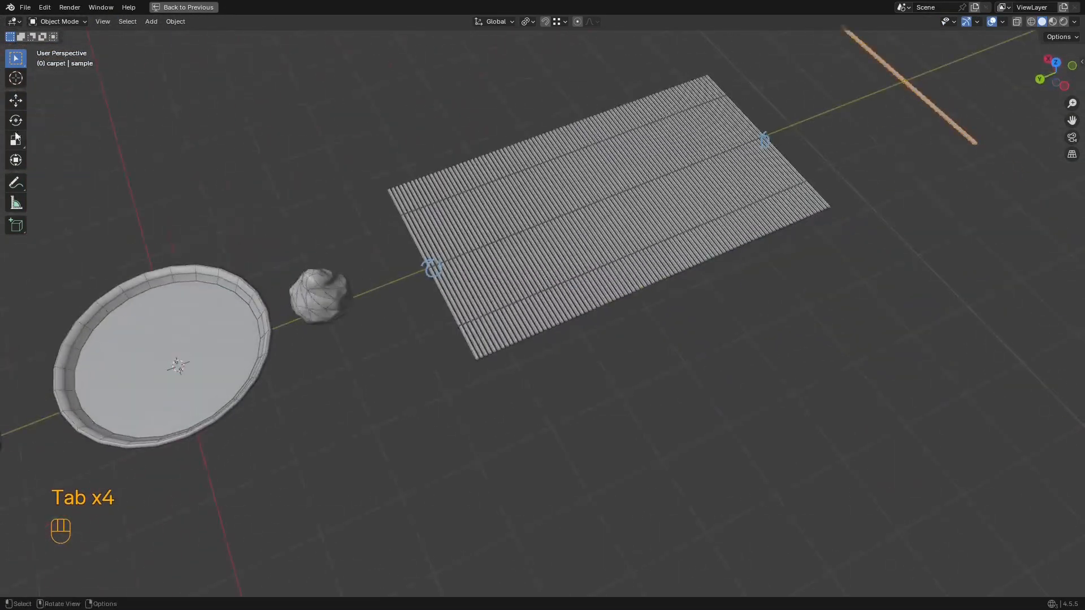
pyautogui.keyDown('shift'); pyautogui.moveTo(421, 325); pyautogui.dragTo(672, 286, button='middle'); pyautogui.keyUp('shift')
pyautogui.hotkey('shift', 'alt', 'z')
pyautogui.hotkey('shift', 'alt', 'z')
pyautogui.hotkey('ctrl', 's')
pyautogui.scroll(-2, 594, 308)
pyautogui.hotkey('shift', 'alt', 'z')
pyautogui.moveTo(561, 285); pyautogui.dragTo(577, 252, button='middle')
pyautogui.keyDown('shift'); pyautogui.moveTo(593, 247); pyautogui.dragTo(612, 221, button='middle'); pyautogui.keyUp('shift')
pyautogui.scroll(2, 611, 221)
pyautogui.scroll(-1, 644, 240)
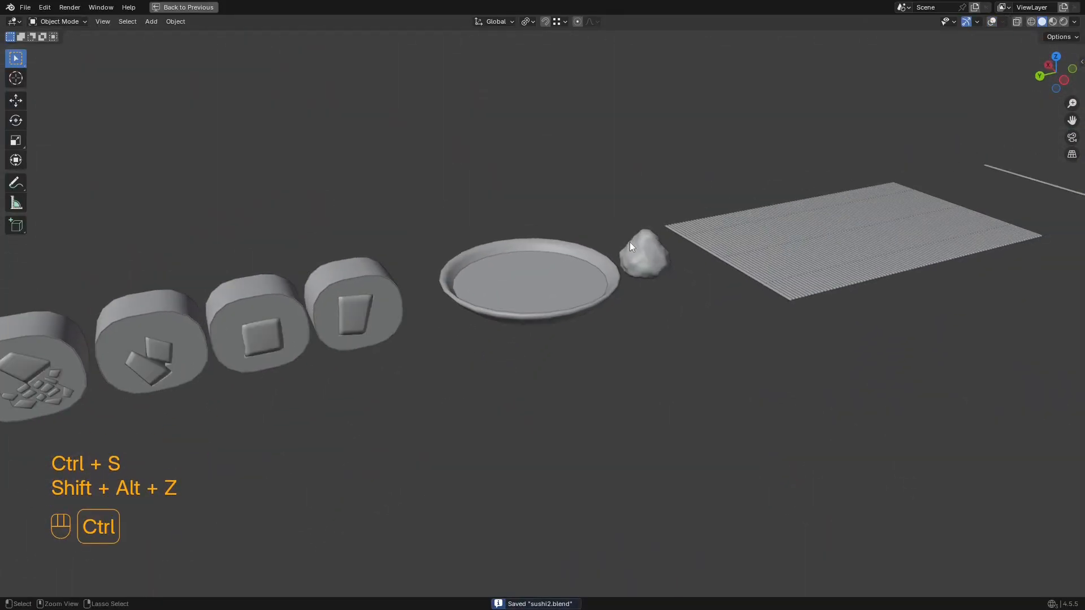
# Step: Switch to BeeRef and examine the wooden chopsticks in the sushi reference photos
pyautogui.press('super')
pyautogui.click(655, 596)
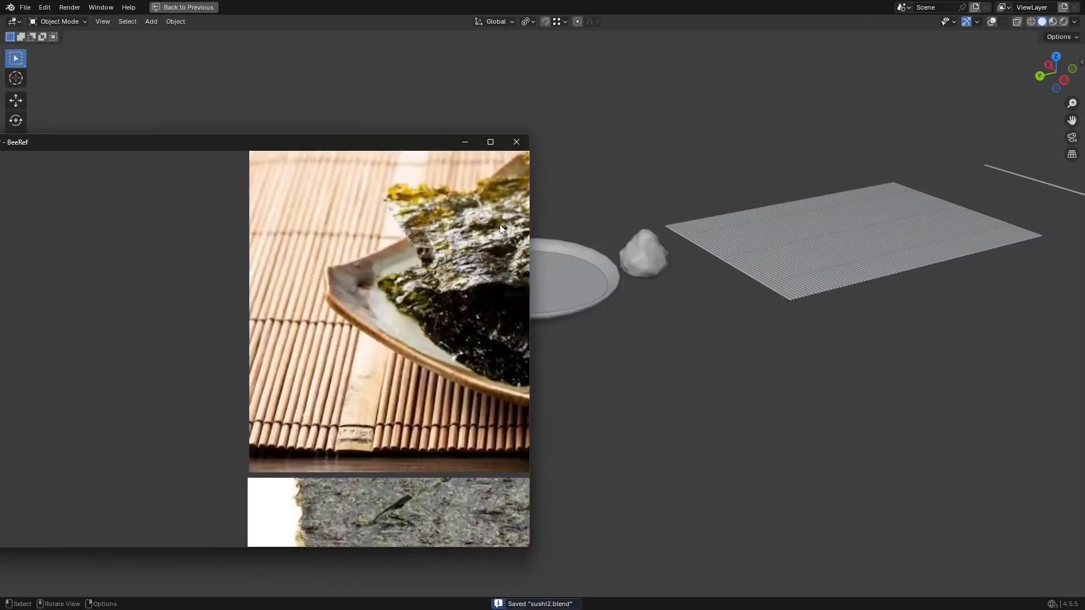
pyautogui.scroll(-5, 307, 286)
pyautogui.moveTo(307, 286); pyautogui.dragTo(177, 242, button='middle')
pyautogui.scroll(6, 394, 352)
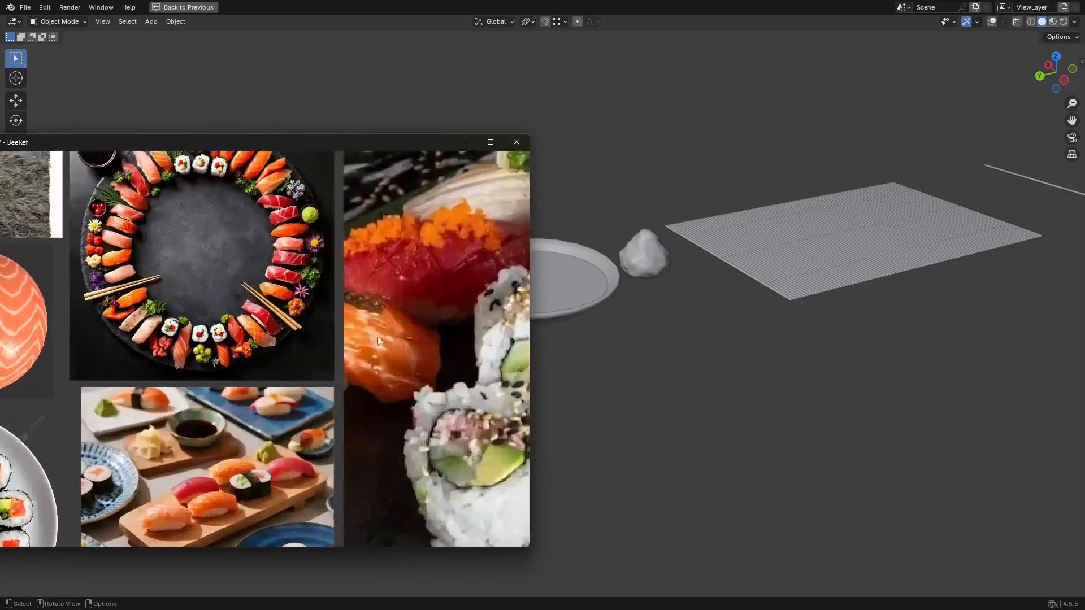
pyautogui.moveTo(245, 289); pyautogui.dragTo(354, 172, button='middle')
pyautogui.moveTo(392, 307); pyautogui.dragTo(386, 245, button='middle')
pyautogui.moveTo(400, 336); pyautogui.dragTo(405, 299, button='middle')
pyautogui.scroll(4, 311, 370)
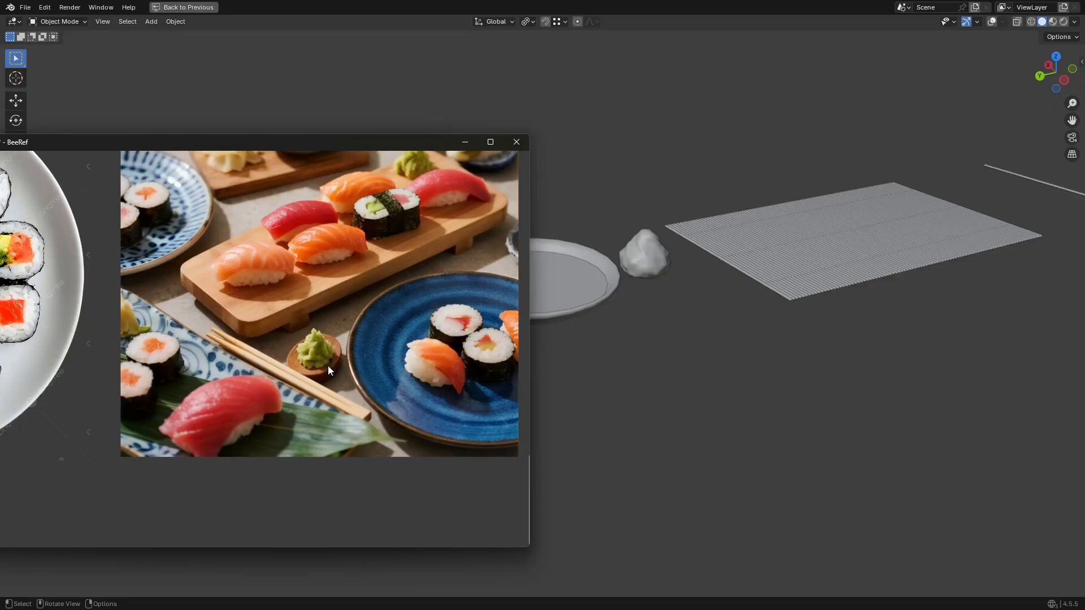
pyautogui.scroll(4, 284, 381)
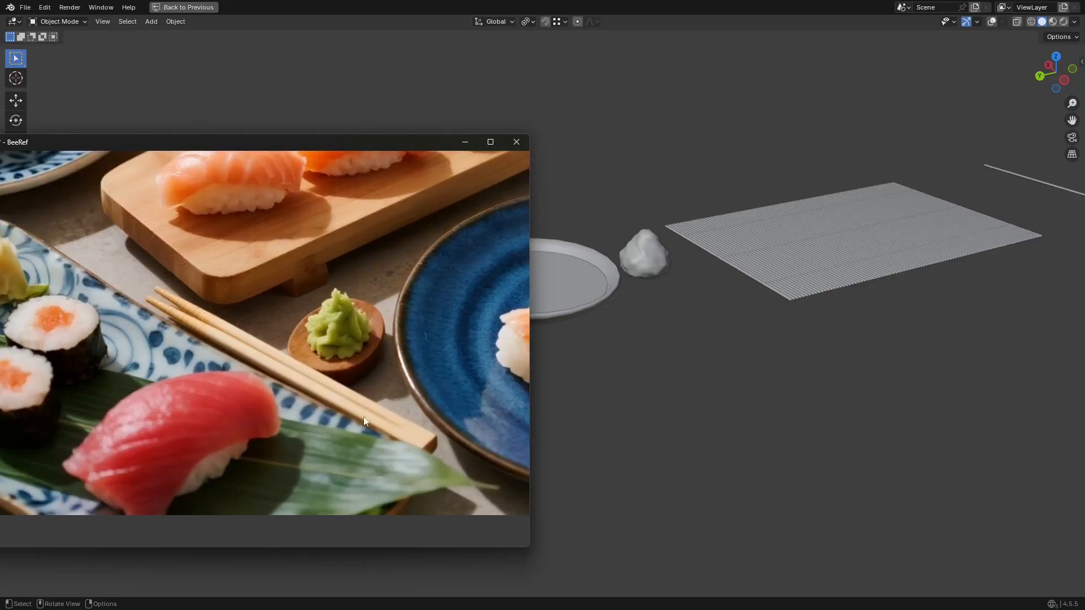
pyautogui.scroll(-10, 307, 300)
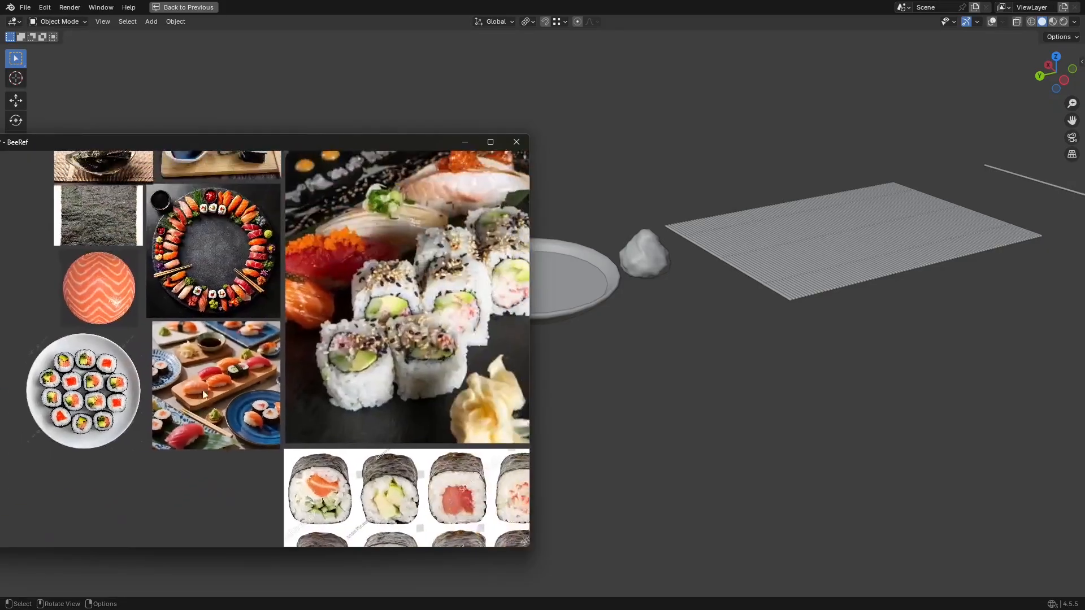
pyautogui.scroll(12, 304, 304)
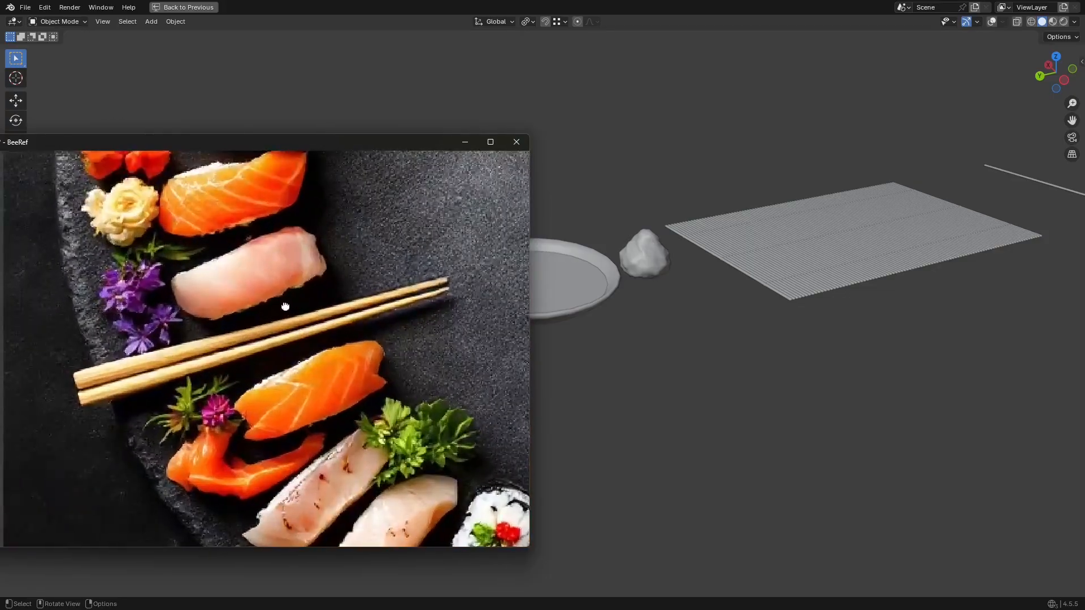
pyautogui.moveTo(304, 304); pyautogui.dragTo(291, 305, button='middle')
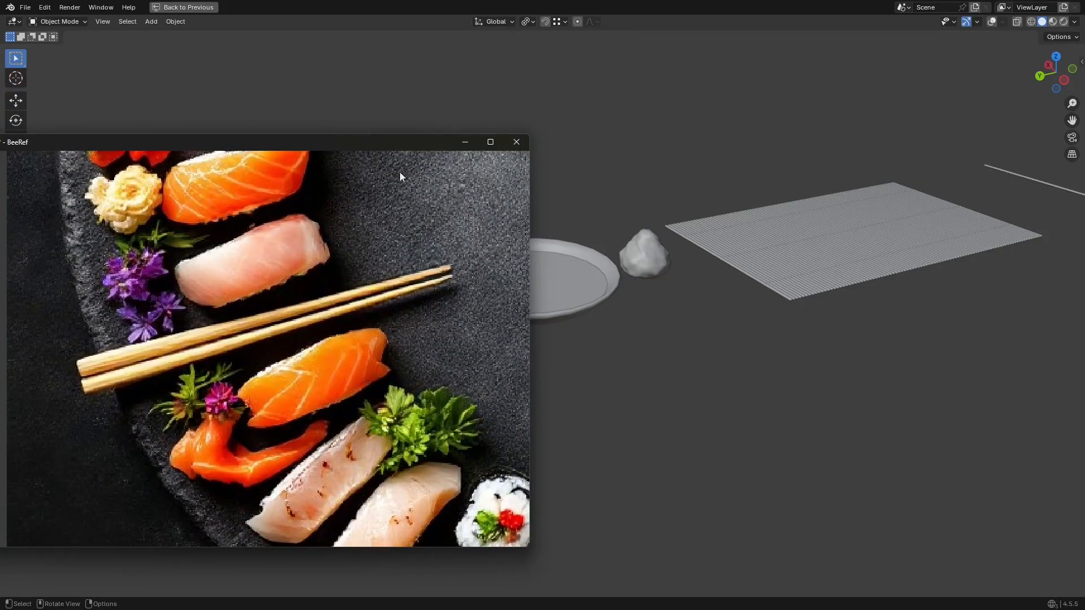
# Step: Add vibrant-sushi-array-stockcake.jpg from the Sushi folder in File Explorer as a reference image in Blender's top view with overlays shown
pyautogui.press('KP_7')
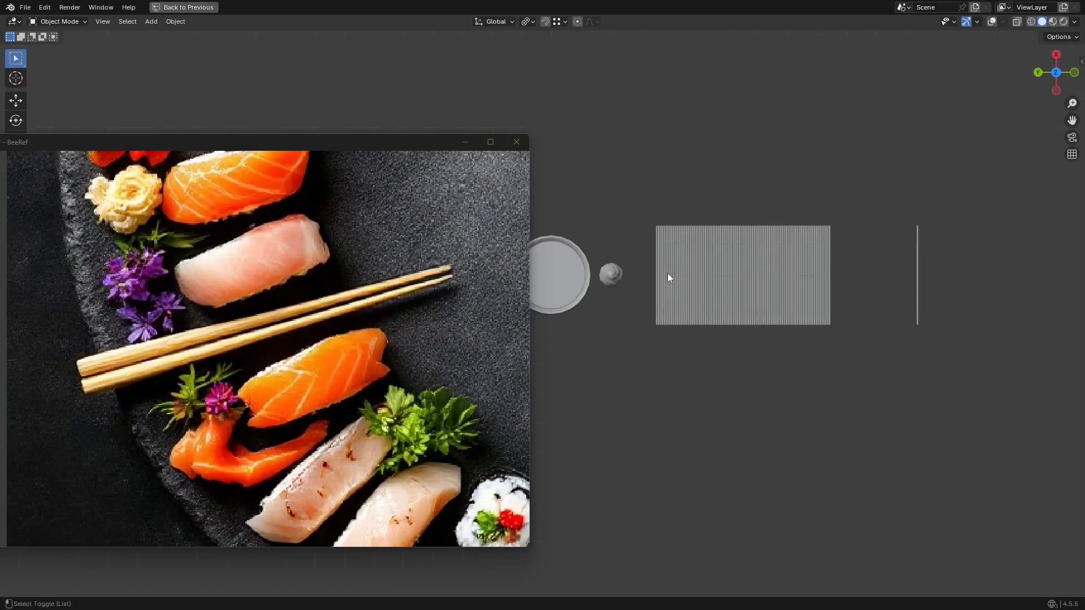
pyautogui.hotkey('shift', 'alt', 'z')
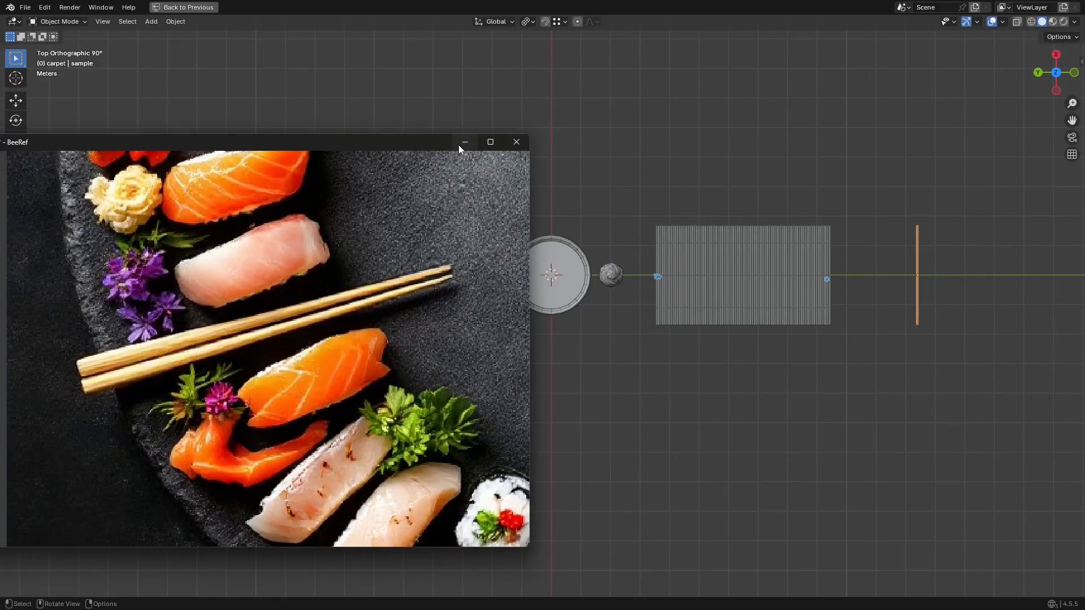
pyautogui.click(459, 144)
pyautogui.press('super')
pyautogui.click(327, 597)
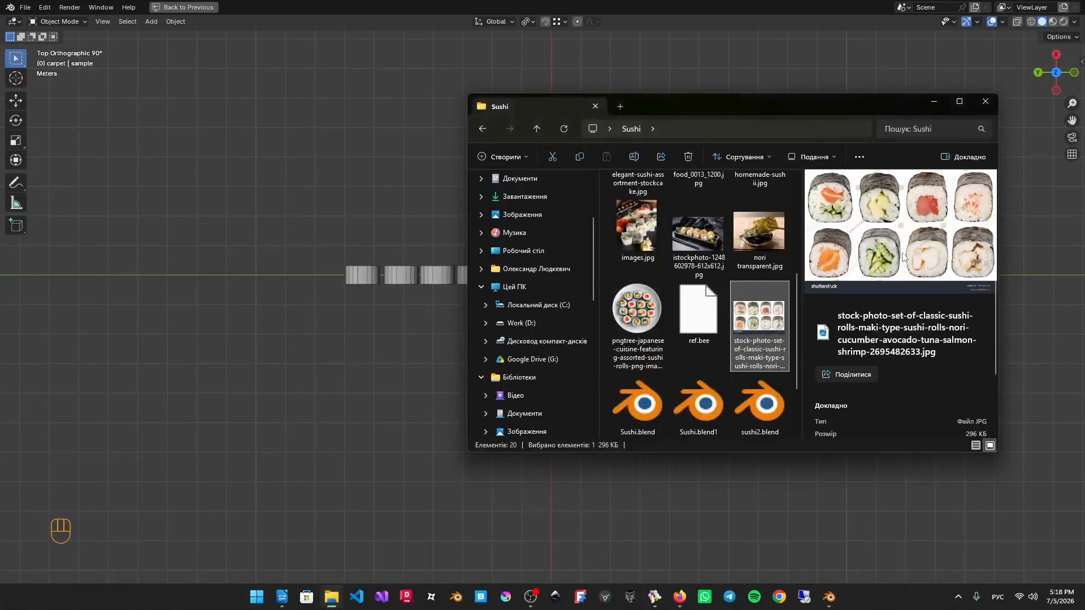
pyautogui.scroll(3, 714, 300)
pyautogui.scroll(-5, 740, 249)
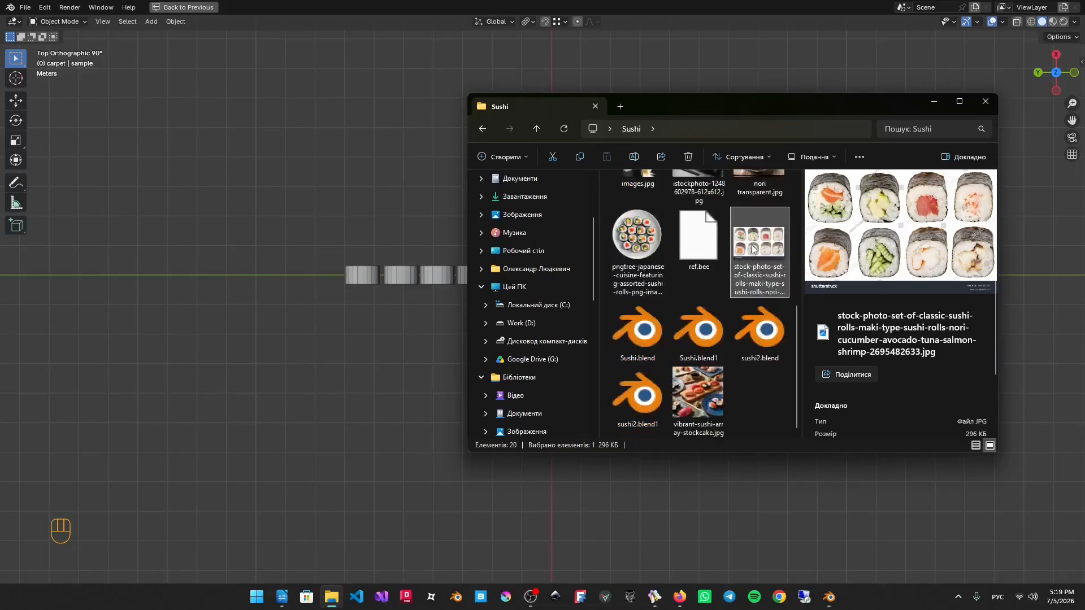
pyautogui.moveTo(706, 406); pyautogui.dragTo(305, 410)
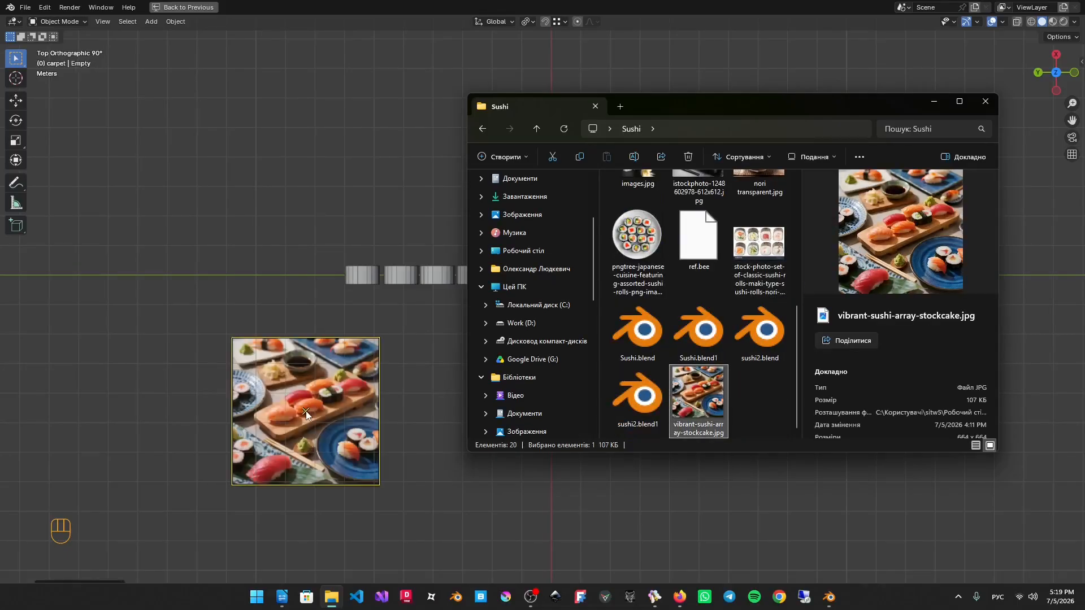
pyautogui.click(304, 410)
# Step: Add a cube and move it over the chopsticks in the reference image
pyautogui.keyDown('shift'); pyautogui.moveTo(342, 435); pyautogui.dragTo(579, 243, button='middle'); pyautogui.keyUp('shift')
pyautogui.scroll(6, 579, 243)
pyautogui.scroll(-5, 579, 243)
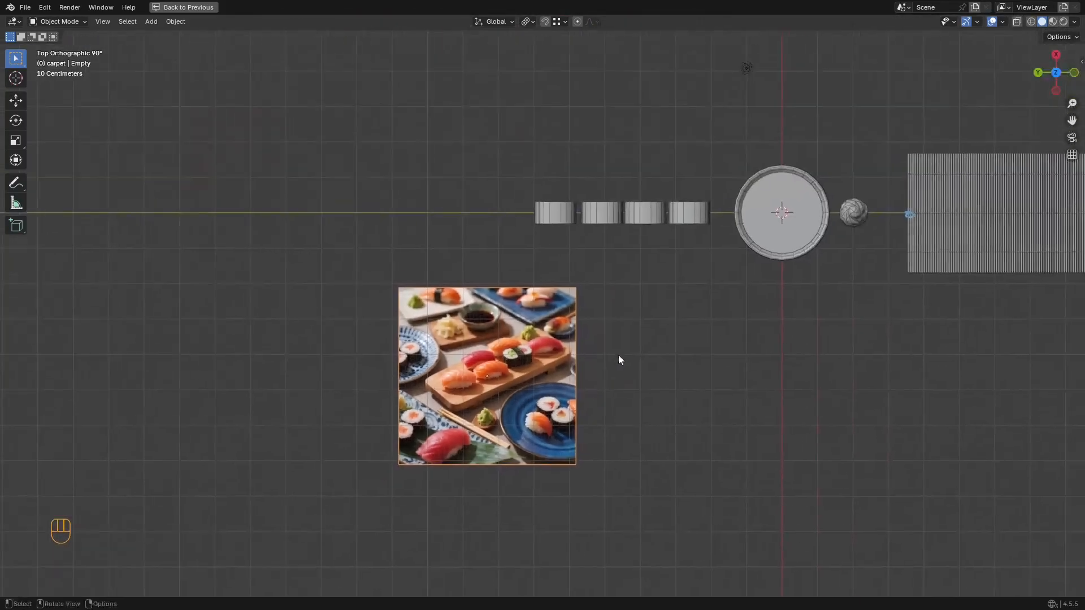
pyautogui.moveTo(618, 359)
pyautogui.mouseDown(button='middle')
pyautogui.moveTo(685, 232)
pyautogui.moveTo(600, 358)
pyautogui.moveTo(607, 345)
pyautogui.mouseUp(button='middle')
pyautogui.scroll(8, 620, 267)
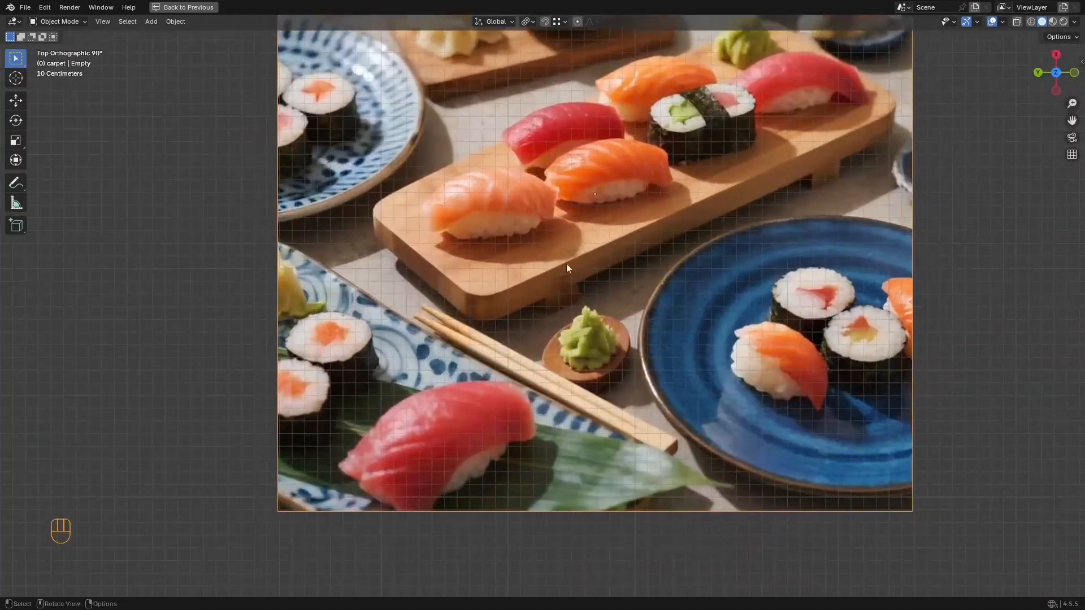
pyautogui.hotkey('shift', 'a')
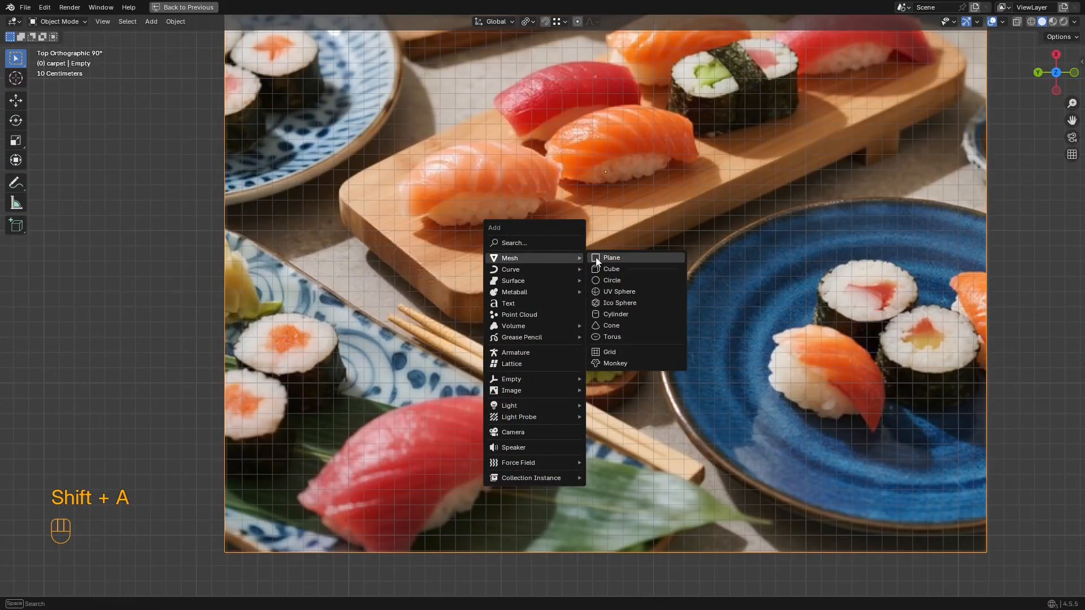
pyautogui.click(600, 269)
pyautogui.scroll(-6, 598, 266)
pyautogui.scroll(2, 679, 294)
pyautogui.press('g')
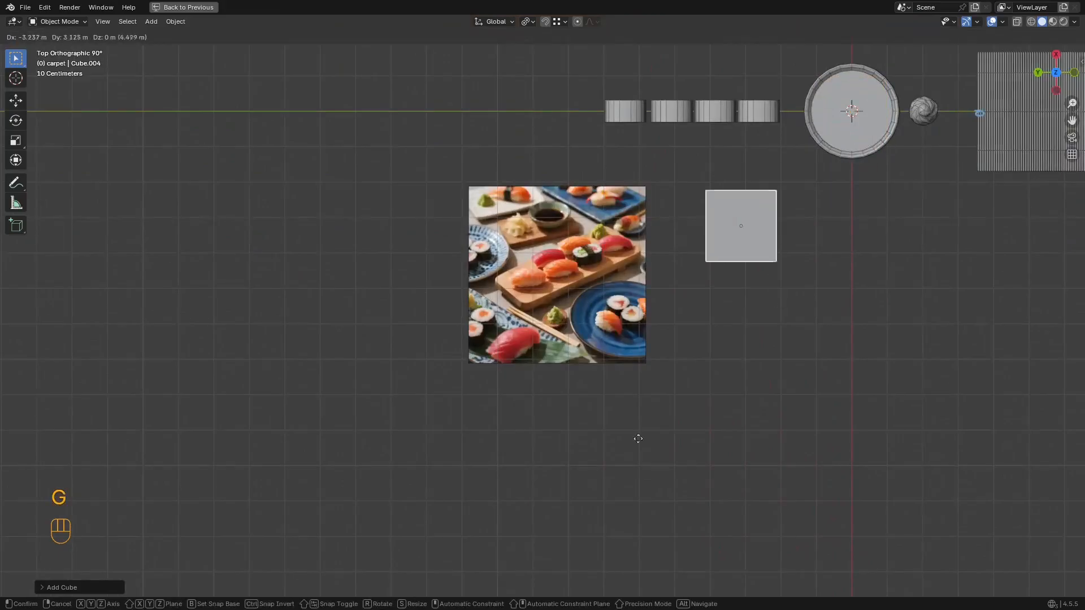
pyautogui.click(496, 481)
pyautogui.scroll(5, 645, 392)
pyautogui.press('g')
pyautogui.click(592, 435)
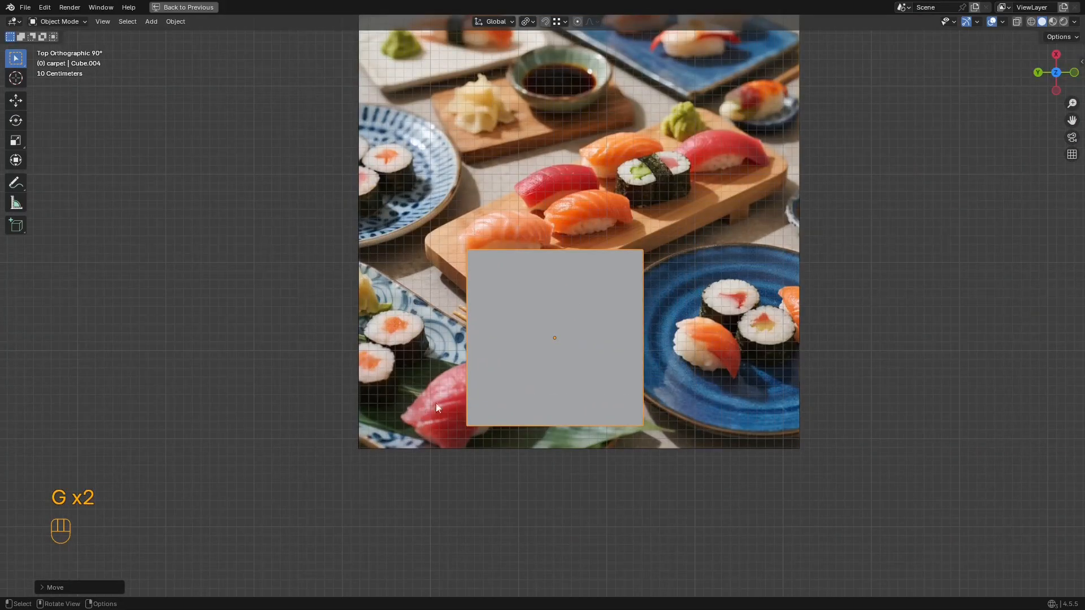
# Step: Enter Edit Mode on the cube and show it in wireframe over the chopsticks image
pyautogui.press('Tab')
pyautogui.click(614, 354)
pyautogui.keyDown('shift'); pyautogui.moveTo(615, 353); pyautogui.dragTo(578, 324, button='middle'); pyautogui.keyUp('shift')
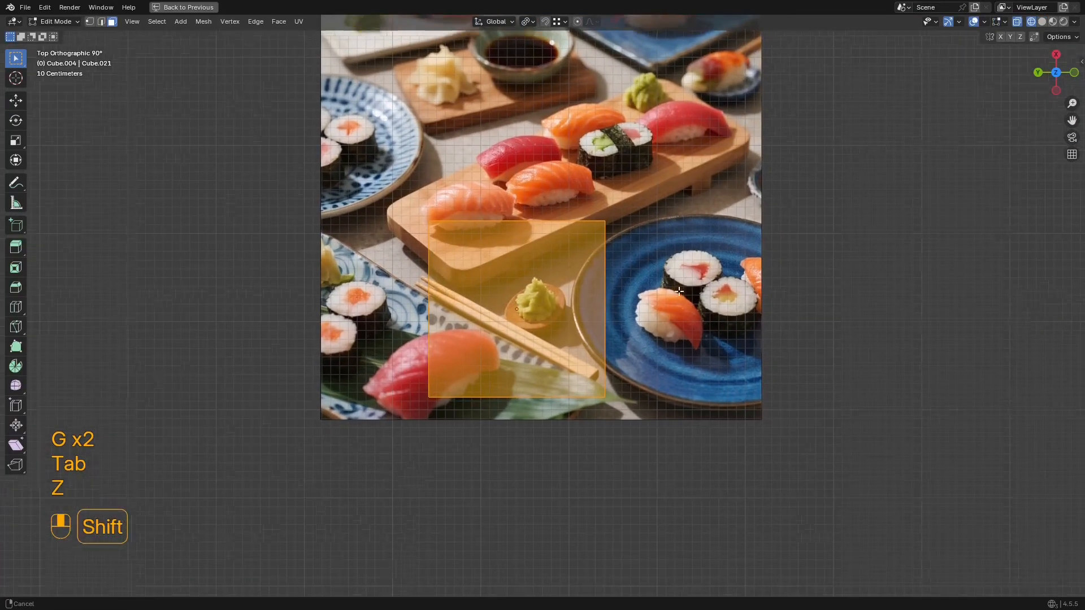
# Step: Scale the cube repeatedly along X into a narrow bar about the width of one chopstick
pyautogui.scroll(3, 528, 301)
pyautogui.press('s')
pyautogui.press('x')
pyautogui.click(686, 279)
pyautogui.press('s')
pyautogui.press('x')
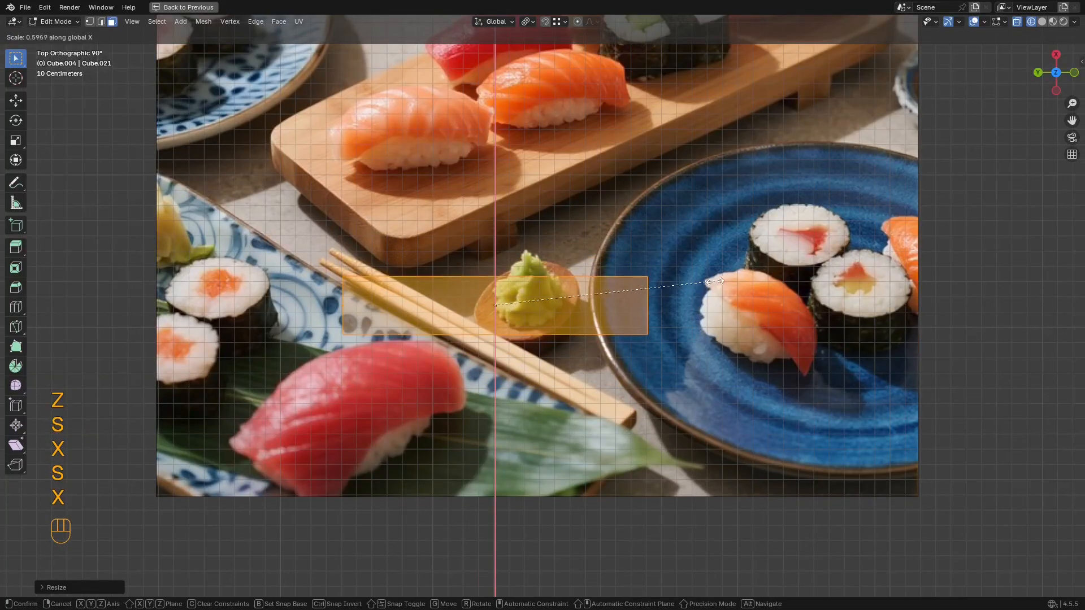
pyautogui.click(701, 287)
pyautogui.press('s')
pyautogui.press('x')
pyautogui.click(662, 297)
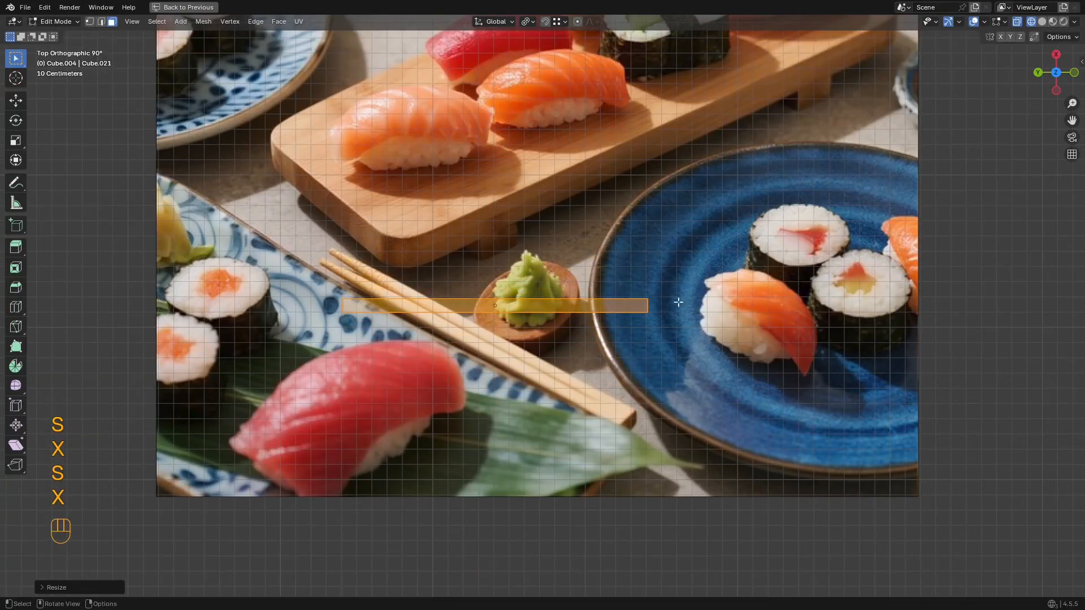
pyautogui.press('s')
pyautogui.press('x')
pyautogui.click(757, 307)
# Step: Move the bar's end vertices on the +Y side outward along Y to lengthen it toward chopstick proportions
pyautogui.press('g')
pyautogui.press('y')
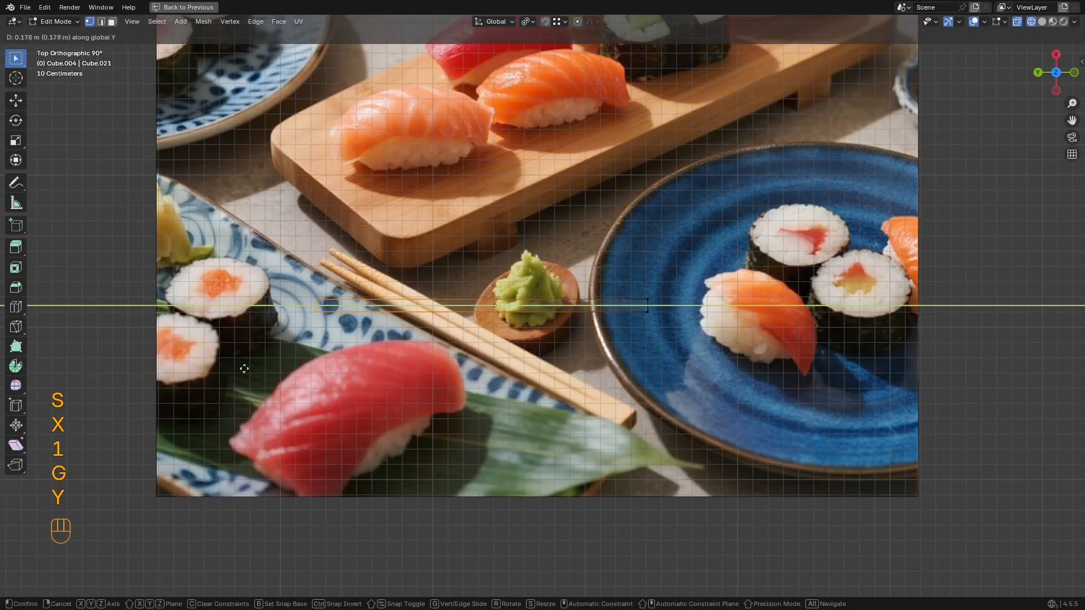
pyautogui.click(213, 365)
pyautogui.press('Tab')
pyautogui.keyDown('shift'); pyautogui.moveTo(611, 273); pyautogui.dragTo(705, 239, button='middle'); pyautogui.keyUp('shift')
pyautogui.scroll(3, 705, 239)
pyautogui.press('Tab')
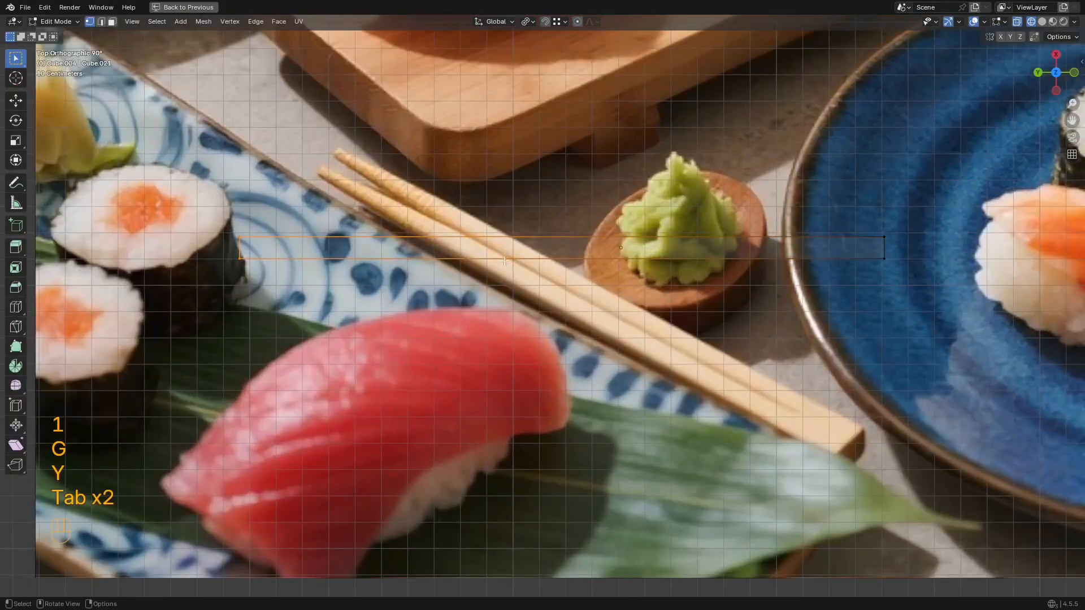
# Step: Select the whole bar and flatten it along Z, working from the side view
pyautogui.moveTo(527, 256); pyautogui.dragTo(537, 217, button='middle')
pyautogui.scroll(-4, 537, 217)
pyautogui.press('z')
pyautogui.moveTo(690, 208)
pyautogui.mouseDown(button='middle')
pyautogui.moveTo(625, 162)
pyautogui.moveTo(594, 170)
pyautogui.mouseUp(button='middle')
pyautogui.press('z')
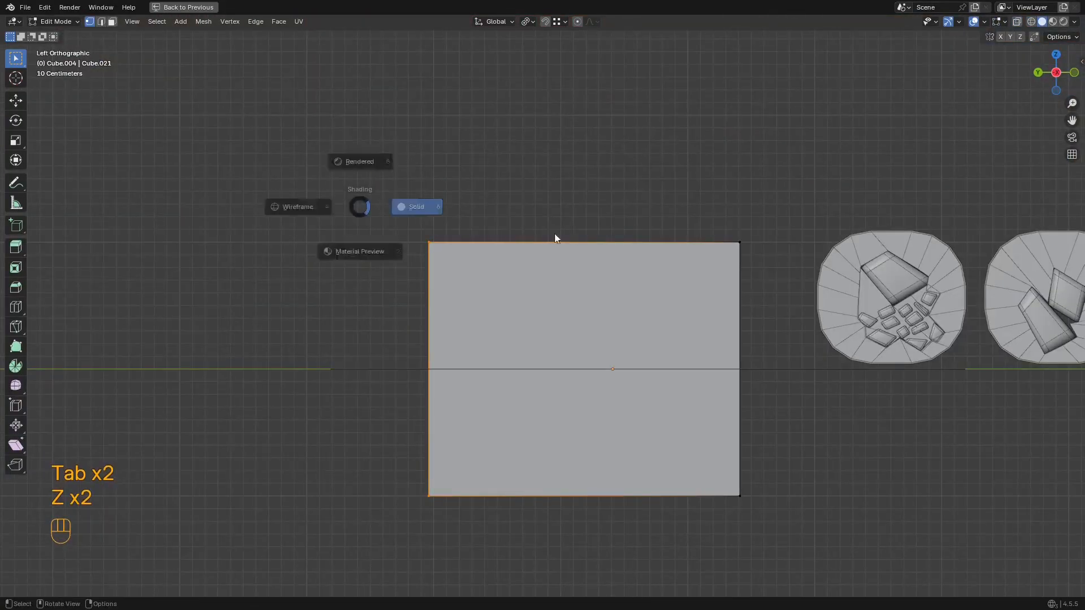
pyautogui.press('z')
pyautogui.scroll(-1, 411, 274)
pyautogui.keyDown('shift'); pyautogui.moveTo(653, 289); pyautogui.dragTo(629, 231, button='middle'); pyautogui.keyUp('shift')
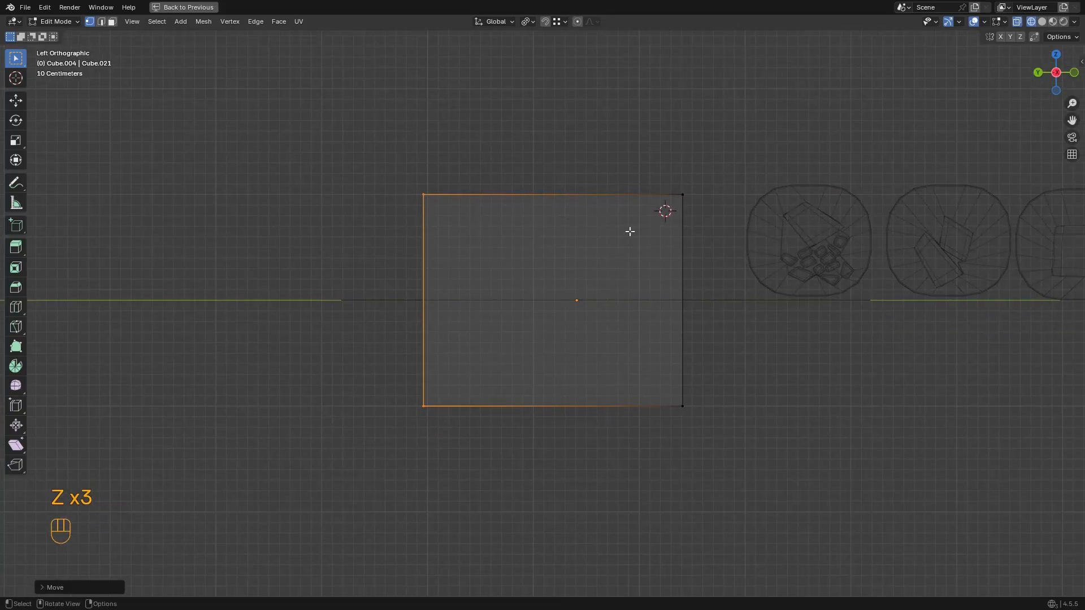
pyautogui.press('a')
pyautogui.press('s')
pyautogui.press('z')
pyautogui.click(584, 165)
pyautogui.press('s')
pyautogui.press('z')
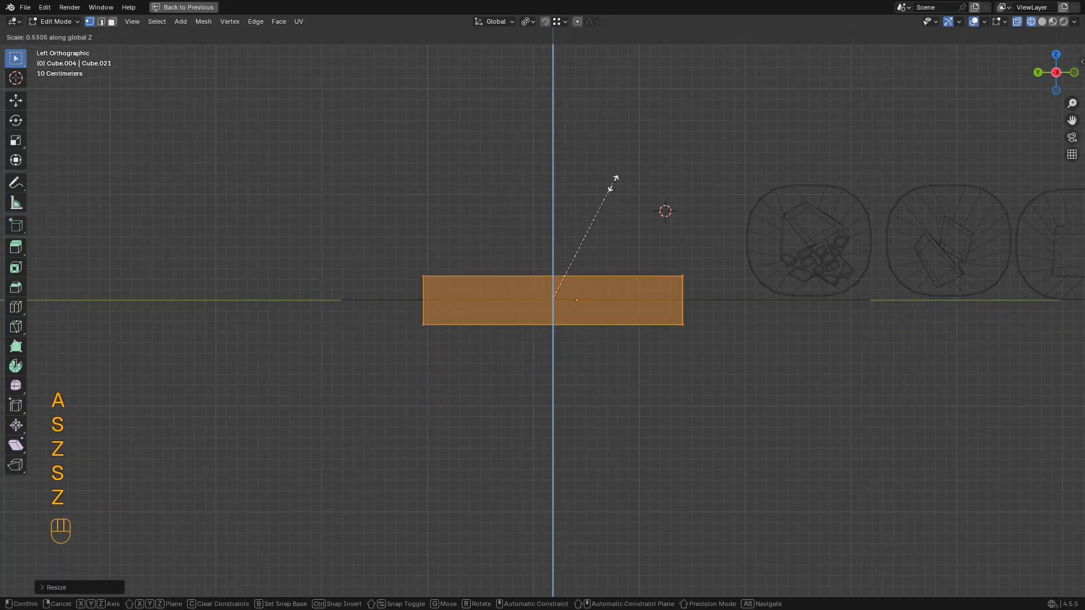
pyautogui.click(695, 204)
# Step: Thin the bar further along Z until its thickness roughly matches its width
pyautogui.press('z')
pyautogui.moveTo(813, 210); pyautogui.dragTo(729, 247, button='middle')
pyautogui.scroll(2, 729, 247)
pyautogui.press('s')
pyautogui.press('z')
pyautogui.click(748, 247)
pyautogui.keyDown('shift'); pyautogui.moveTo(843, 210); pyautogui.dragTo(556, 149, button='middle'); pyautogui.keyUp('shift')
pyautogui.press('s')
pyautogui.press('z')
pyautogui.click(544, 193)
pyautogui.moveTo(543, 191); pyautogui.dragTo(656, 186, button='middle')
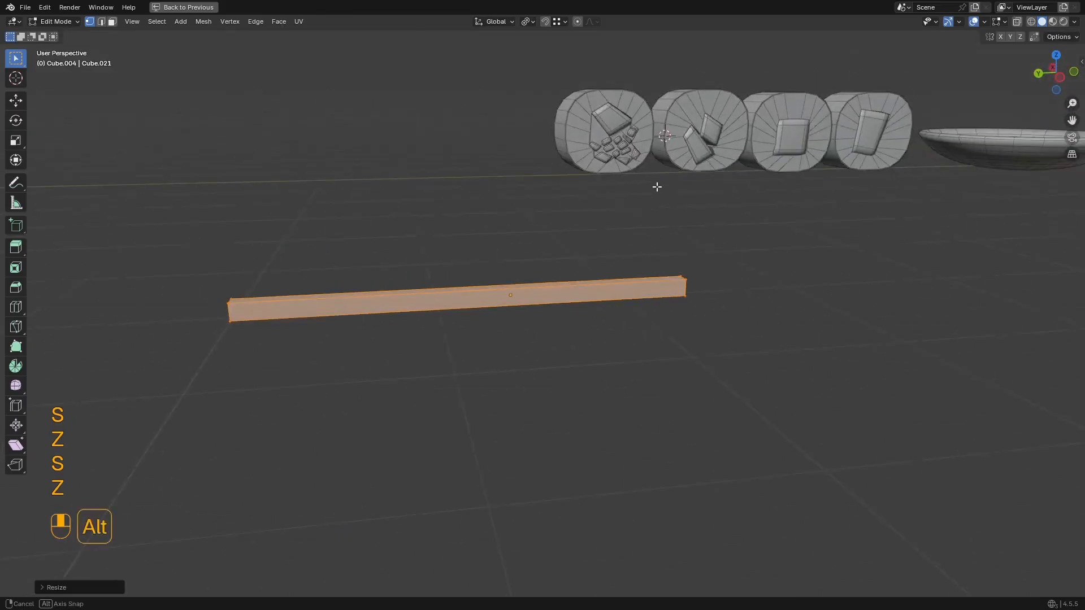
pyautogui.press('z')
# Step: Add an edge loop across the bar in top view and slide it toward the thick handle end
pyautogui.keyDown('alt'); pyautogui.moveTo(404, 158); pyautogui.dragTo(437, 171, button='middle'); pyautogui.keyUp('alt')
pyautogui.keyDown('alt'); pyautogui.moveTo(591, 257); pyautogui.dragTo(695, 287, button='middle'); pyautogui.keyUp('alt')
pyautogui.hotkey('ctrl', 'r')
pyautogui.rightClick(525, 354)
pyautogui.keyDown('shift'); pyautogui.moveTo(525, 354); pyautogui.dragTo(518, 297, button='middle'); pyautogui.keyUp('shift')
pyautogui.scroll(1, 519, 297)
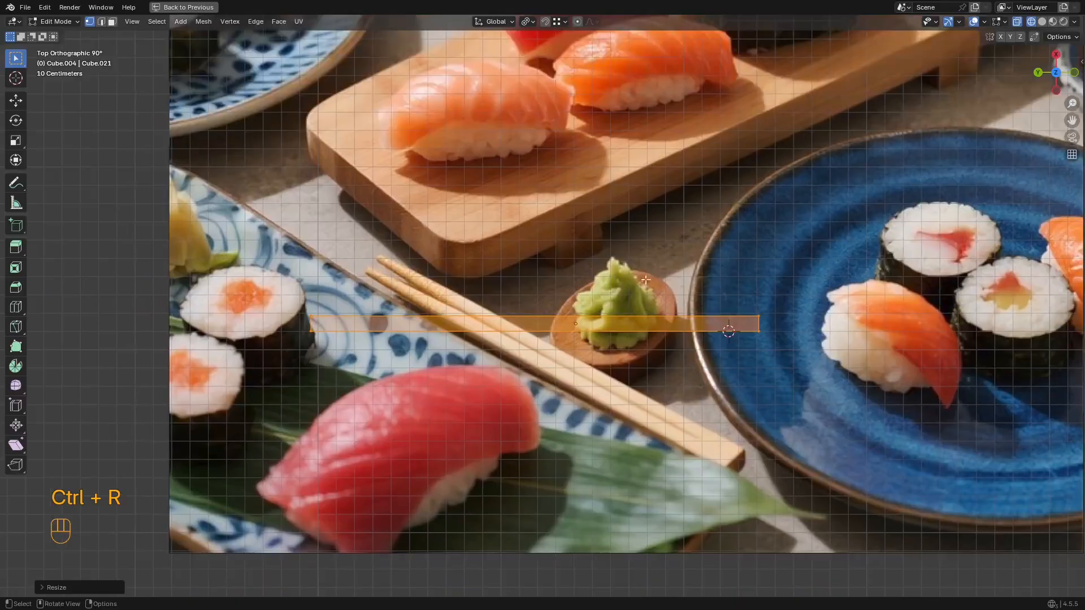
pyautogui.keyDown('shift'); pyautogui.moveTo(697, 299); pyautogui.dragTo(690, 263, button='middle'); pyautogui.keyUp('shift')
pyautogui.hotkey('ctrl', 'r')
pyautogui.click(657, 280)
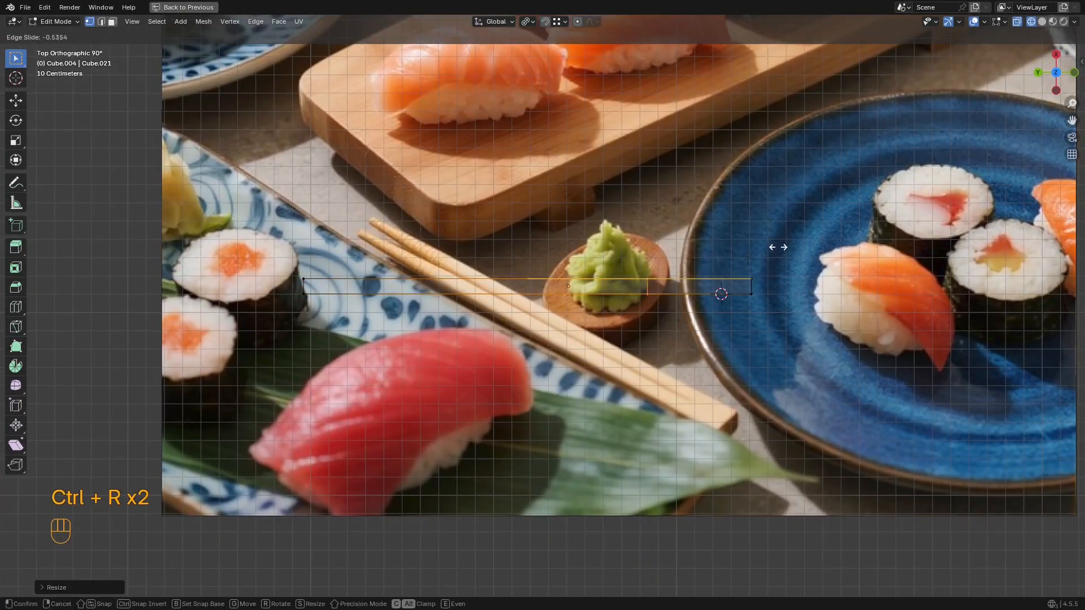
pyautogui.click(828, 237)
# Step: Examine the joined handle end and the tapered tips of the chopsticks in the reference image
pyautogui.keyDown('shift'); pyautogui.moveTo(695, 373); pyautogui.dragTo(582, 294, button='middle'); pyautogui.keyUp('shift')
pyautogui.press('Tab')
pyautogui.scroll(4, 598, 250)
pyautogui.scroll(-3, 557, 252)
pyautogui.scroll(-1, 557, 253)
pyautogui.scroll(2, 596, 233)
pyautogui.scroll(-1, 679, 250)
pyautogui.keyDown('shift'); pyautogui.moveTo(624, 202); pyautogui.dragTo(687, 232, button='middle'); pyautogui.keyUp('shift')
pyautogui.press('Tab')
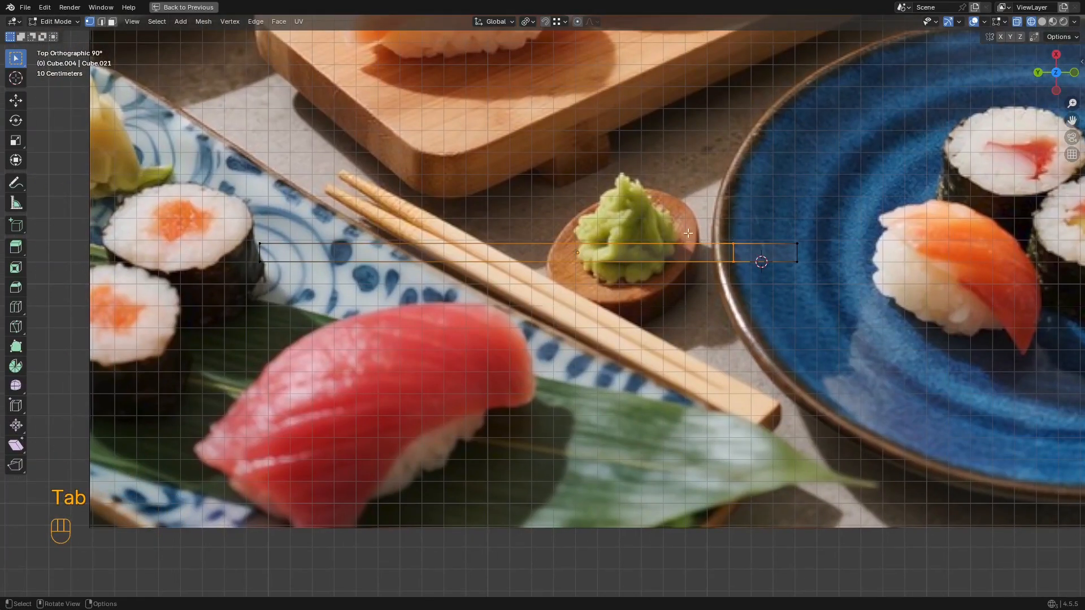
pyautogui.keyDown('shift'); pyautogui.moveTo(413, 217); pyautogui.dragTo(440, 215, button='middle'); pyautogui.keyUp('shift')
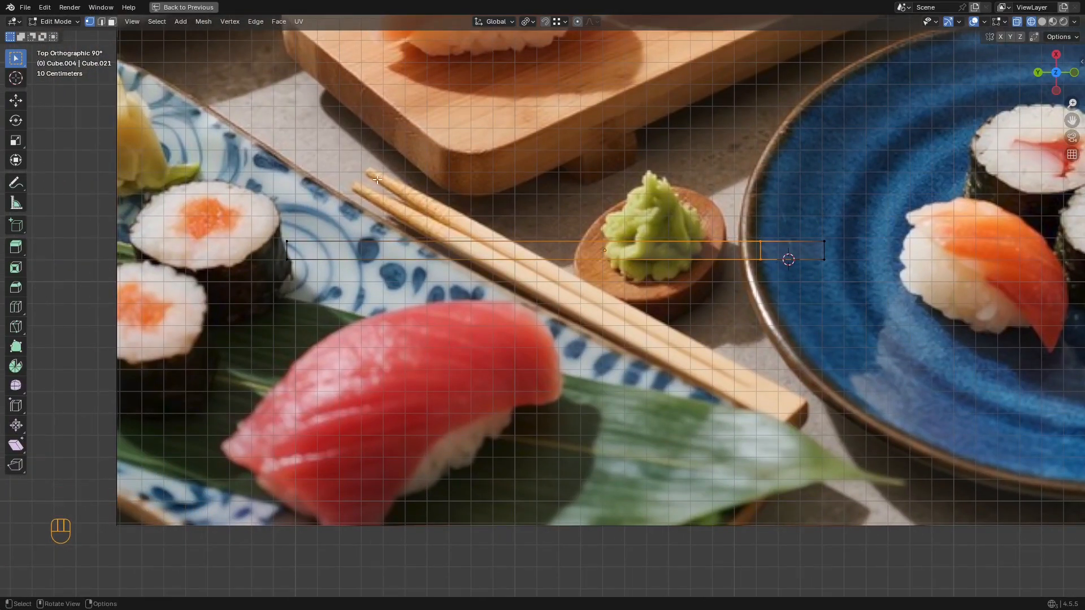
# Step: Add a second edge loop across the bar and slide it toward the tip end
pyautogui.scroll(2, 422, 191)
pyautogui.hotkey('ctrl', 'r')
pyautogui.click(575, 279)
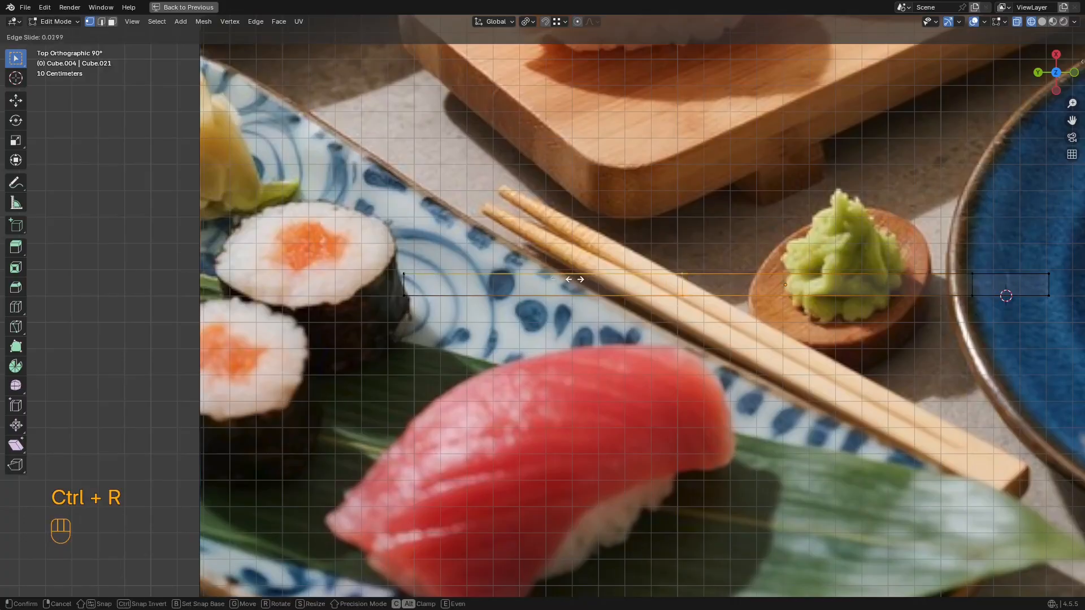
pyautogui.click(445, 288)
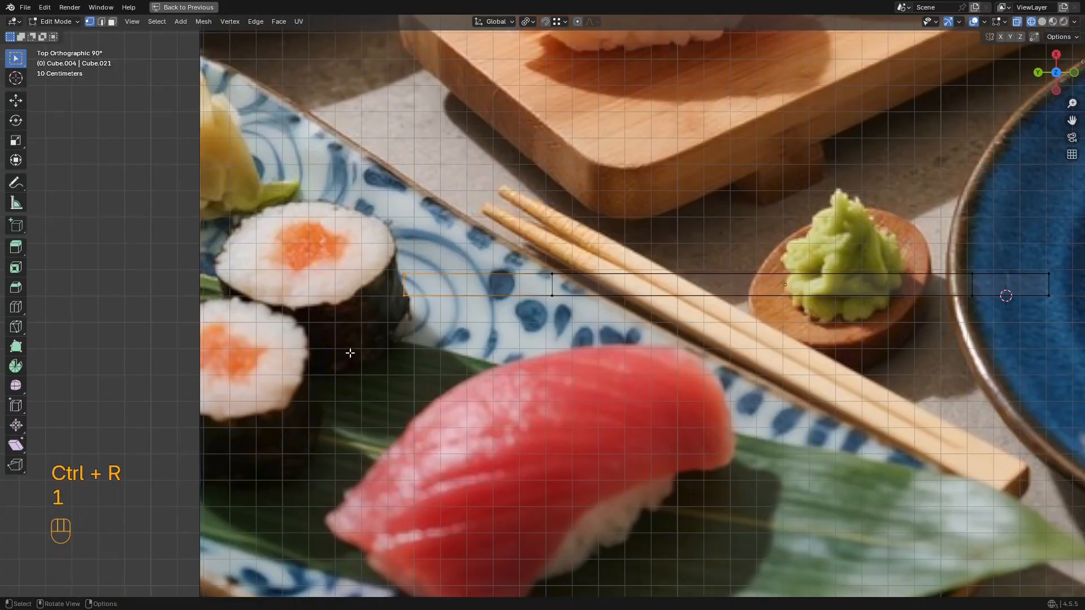
# Step: Scale down the tip-end vertices so the last segment of the chopstick tapers to a narrow point
pyautogui.moveTo(350, 353); pyautogui.dragTo(473, 266, button='middle')
pyautogui.press('z')
pyautogui.press('s')
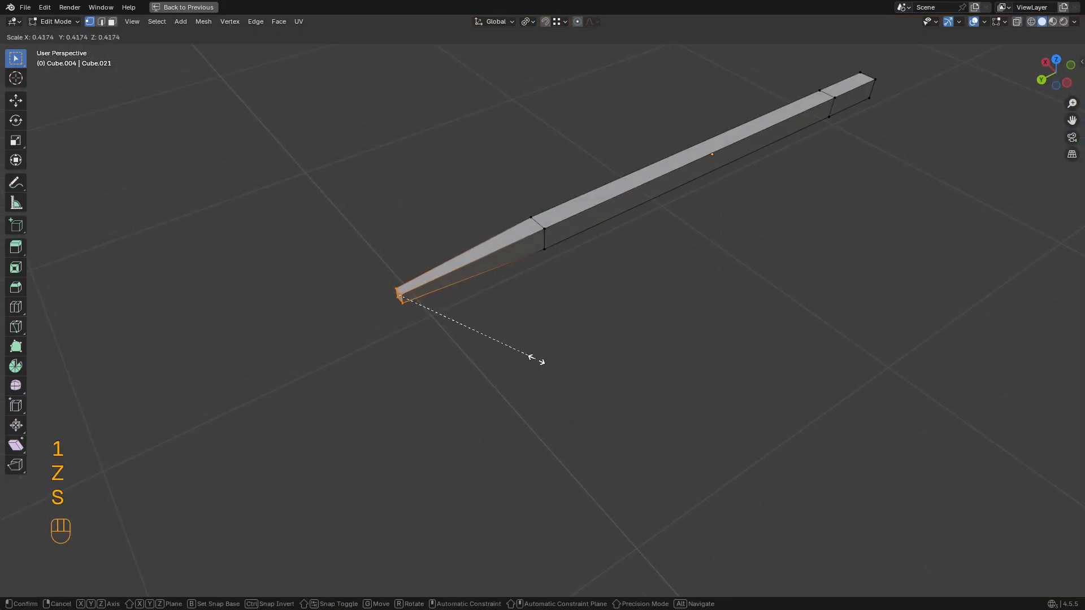
pyautogui.click(536, 359)
pyautogui.press('s')
pyautogui.click(583, 388)
# Step: Duplicate the whole chopstick along X and place the copy alongside the original with a very narrow gap
pyautogui.moveTo(584, 389); pyautogui.dragTo(767, 273, button='middle')
pyautogui.press('a')
pyautogui.hotkey('shift', 'd')
pyautogui.press('x')
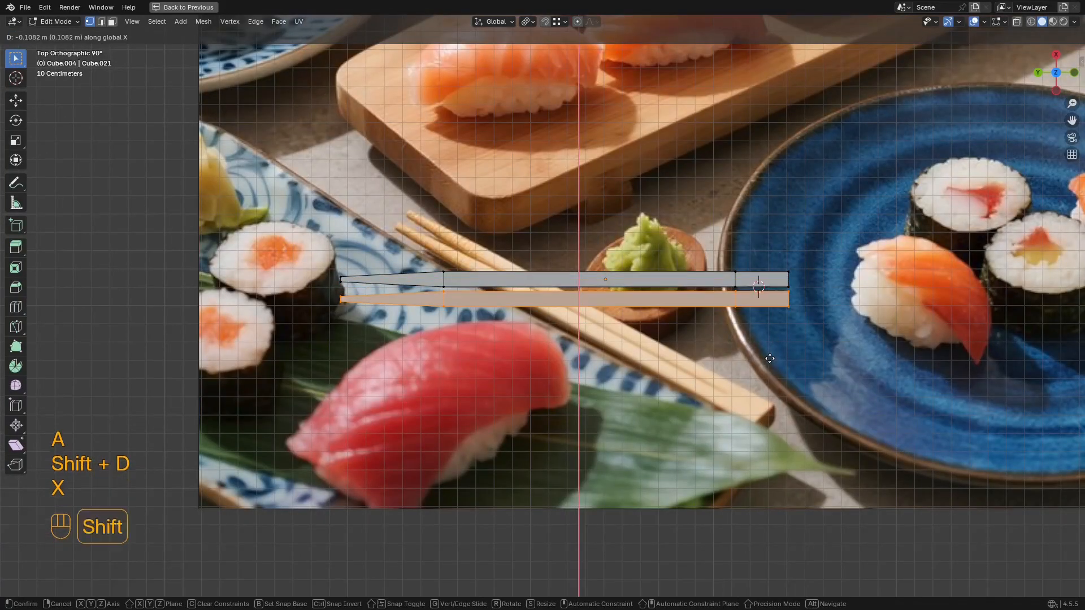
pyautogui.click(769, 344)
pyautogui.scroll(10, 760, 305)
pyautogui.press('g')
pyautogui.press('x')
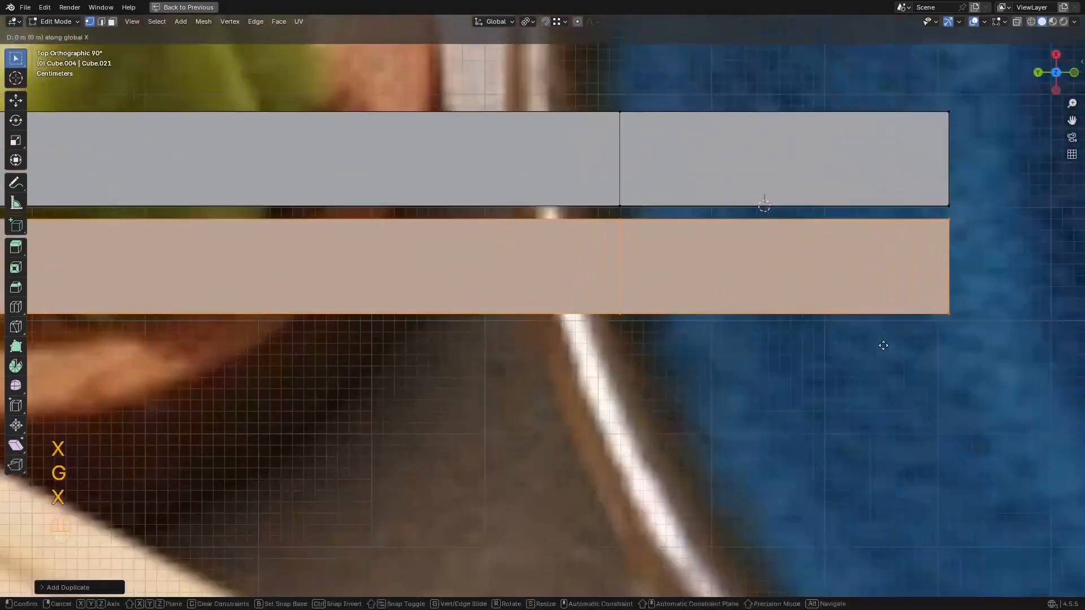
pyautogui.keyDown('shift'); pyautogui.click(886, 296); pyautogui.keyUp('shift')
pyautogui.keyDown('shift'); pyautogui.moveTo(886, 297); pyautogui.dragTo(707, 317, button='middle'); pyautogui.keyUp('shift')
# Step: Delete the two facing inner faces of the chopsticks' handle segments
pyautogui.press('3')
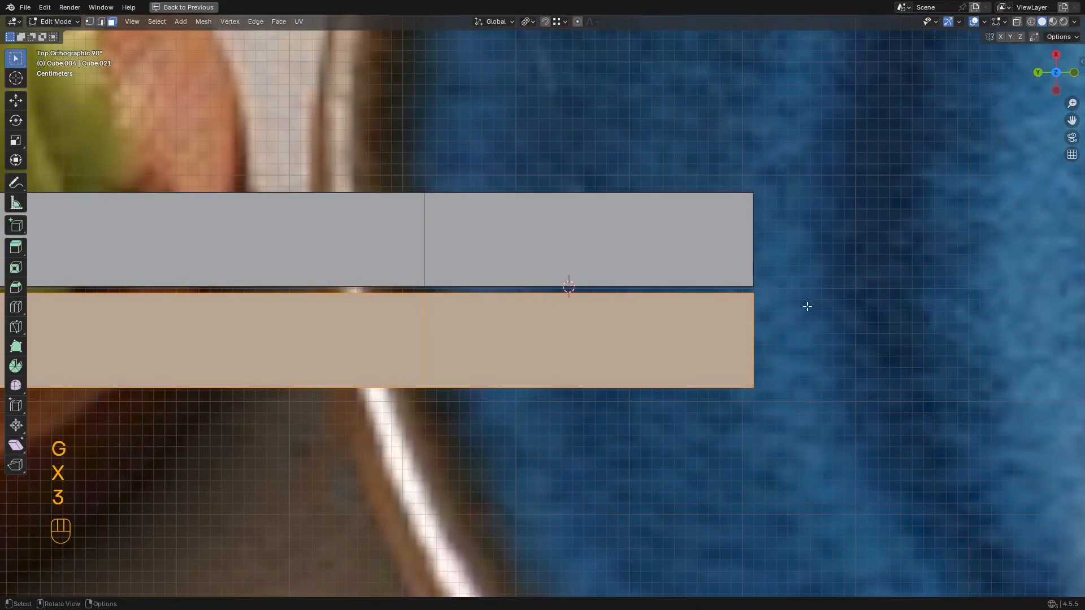
pyautogui.press('z')
pyautogui.press('3')
pyautogui.scroll(-2, 752, 269)
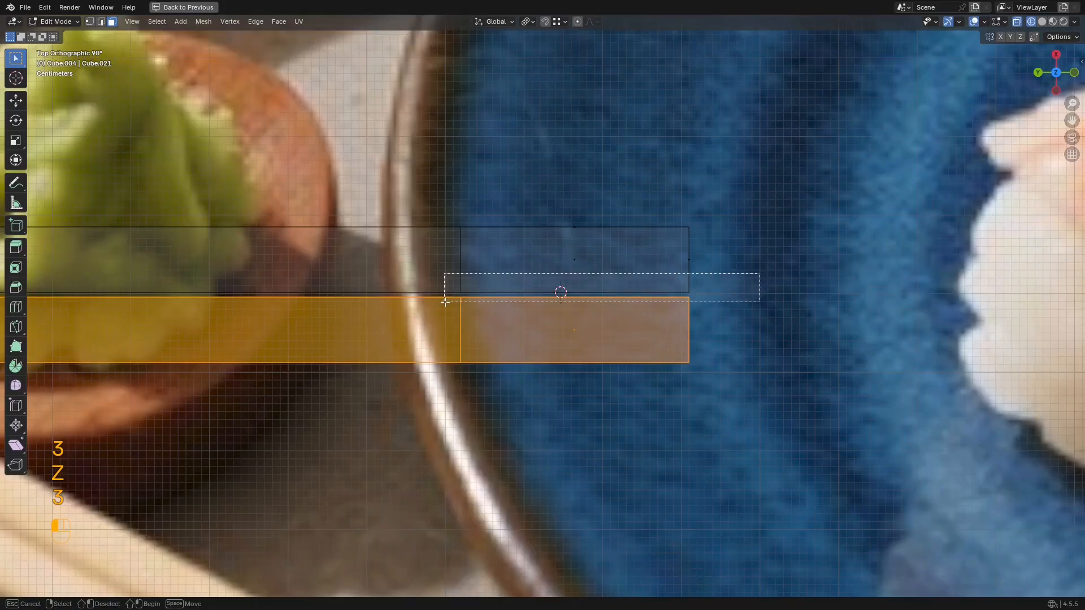
pyautogui.moveTo(444, 302); pyautogui.dragTo(444, 302)
pyautogui.scroll(2, 759, 220)
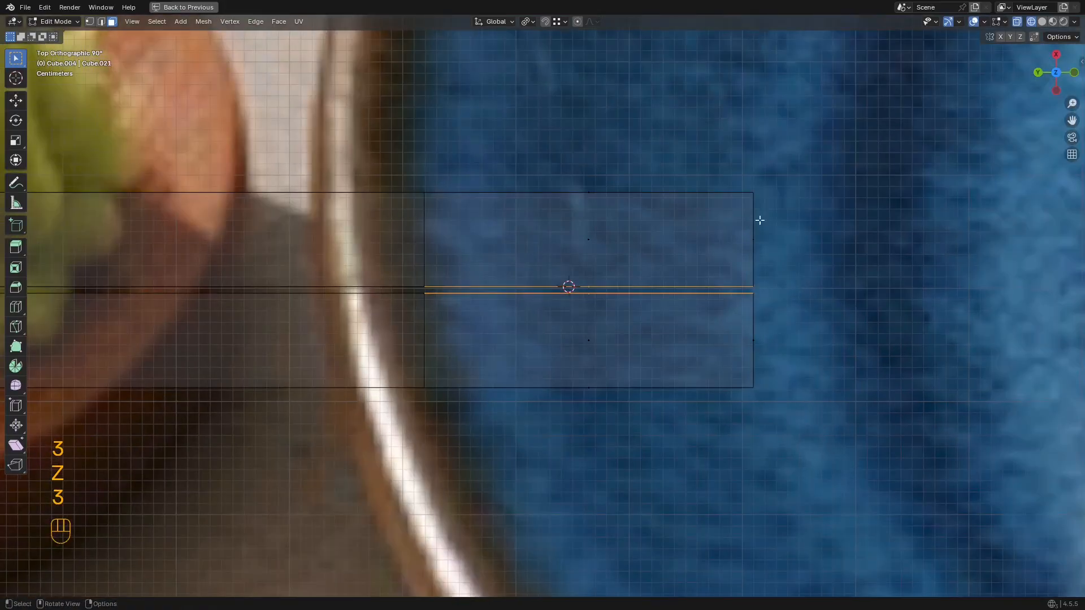
pyautogui.press('x')
pyautogui.click(600, 268)
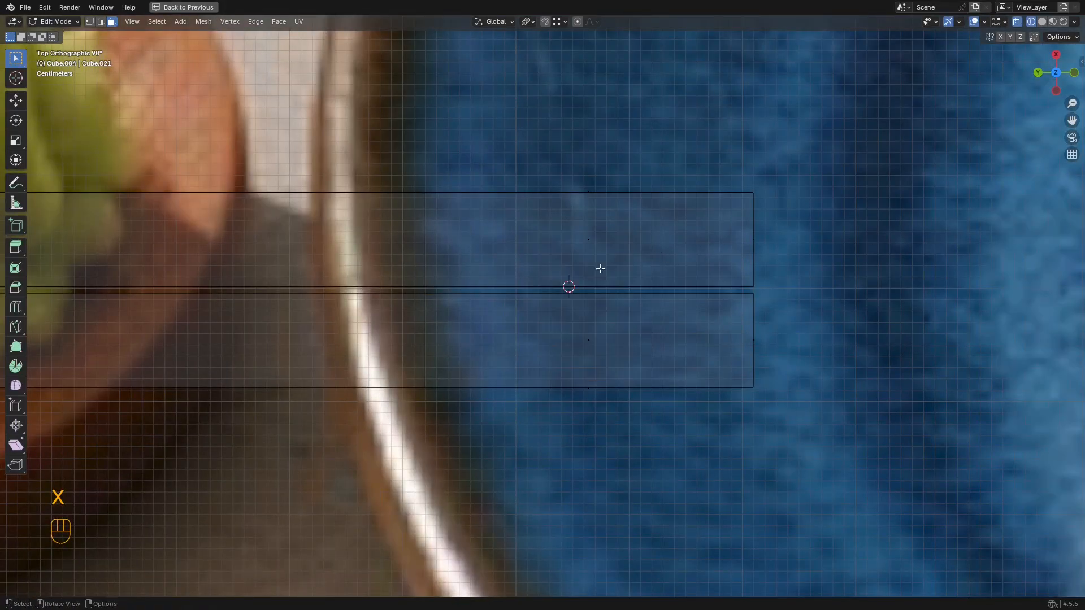
# Step: Select the facing inner vertices of both chopsticks at the handle end in wireframe top view
pyautogui.moveTo(600, 268); pyautogui.dragTo(625, 222, button='middle')
pyautogui.press('z')
pyautogui.click(698, 224)
pyautogui.moveTo(791, 190)
pyautogui.keyDown('shift'); pyautogui.mouseDown(button='middle')
pyautogui.moveTo(575, 330)
pyautogui.moveTo(616, 350)
pyautogui.mouseUp(button='middle'); pyautogui.keyUp('shift')
pyautogui.scroll(2, 577, 324)
pyautogui.scroll(-4, 559, 325)
pyautogui.press('z')
pyautogui.click(615, 404)
pyautogui.keyDown('alt'); pyautogui.moveTo(593, 399); pyautogui.dragTo(545, 395, button='middle'); pyautogui.keyUp('alt')
pyautogui.click(424, 378)
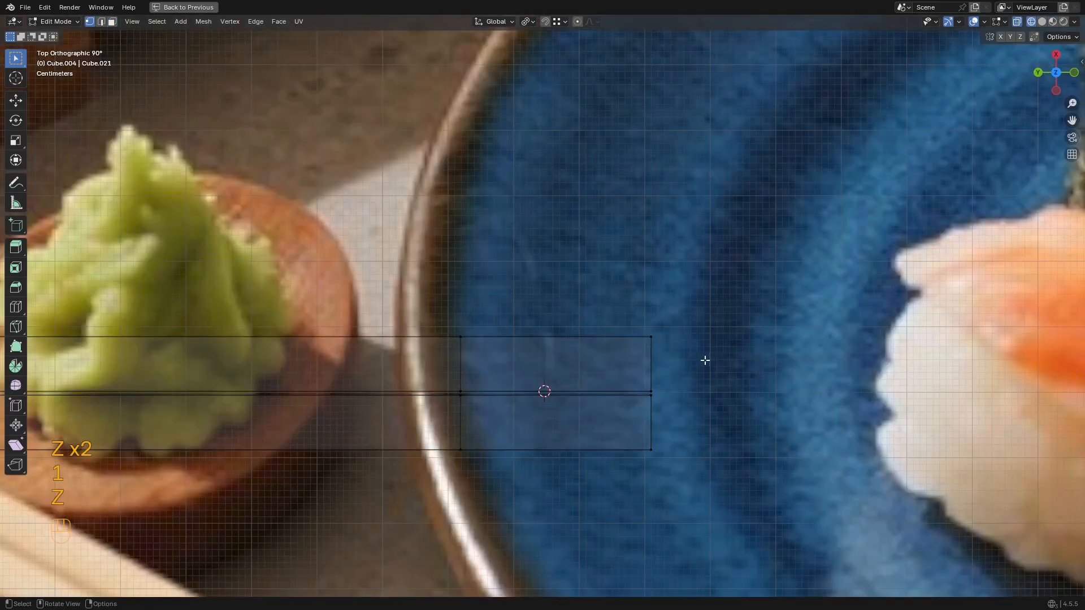
pyautogui.keyDown('shift'); pyautogui.moveTo(704, 360); pyautogui.dragTo(423, 402); pyautogui.keyUp('shift')
pyautogui.keyDown('shift'); pyautogui.moveTo(491, 381); pyautogui.dragTo(511, 338, button='middle'); pyautogui.keyUp('shift')
pyautogui.scroll(3, 511, 337)
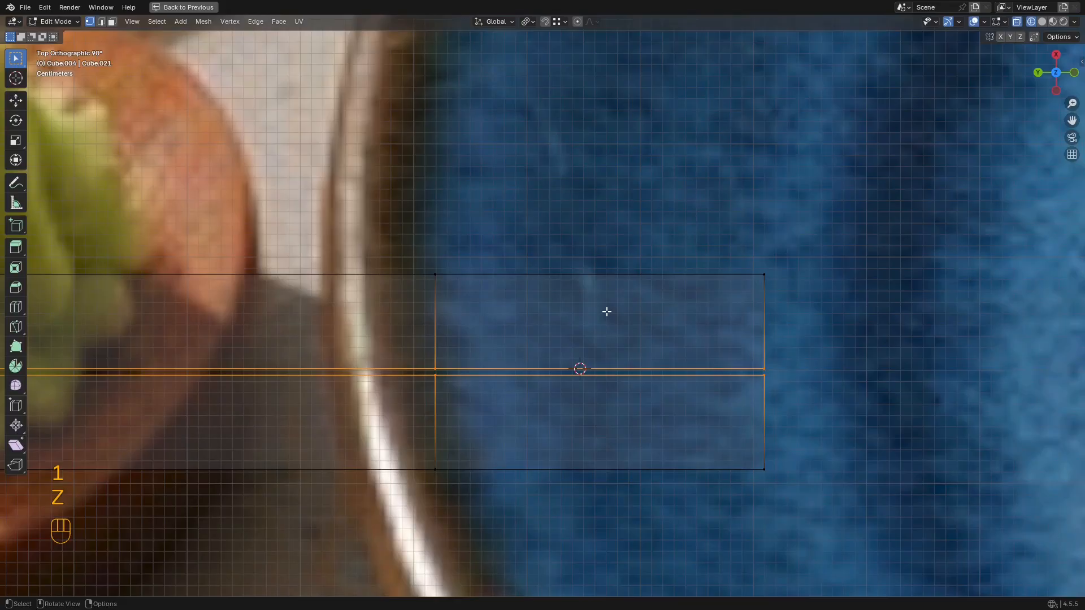
# Step: Try to close the gap between the inner handle vertices by scaling them along X with individual origins
pyautogui.press('s')
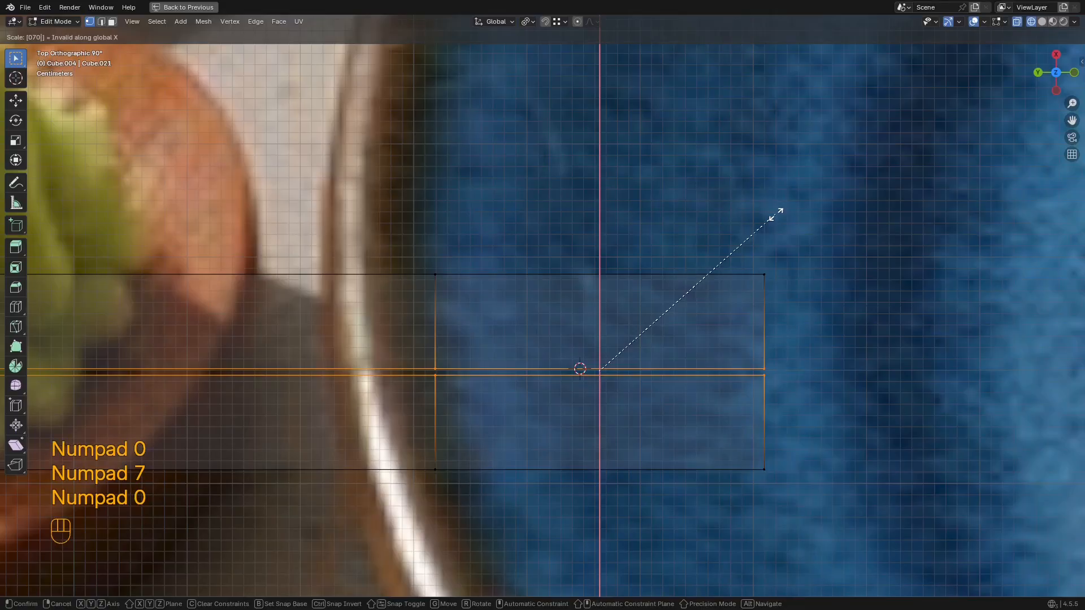
pyautogui.press('KP_Enter')
pyautogui.moveTo(576, 323); pyautogui.dragTo(627, 242, button='middle')
pyautogui.keyDown('shift'); pyautogui.moveTo(528, 263); pyautogui.dragTo(533, 326, button='middle'); pyautogui.keyUp('shift')
pyautogui.scroll(3, 533, 327)
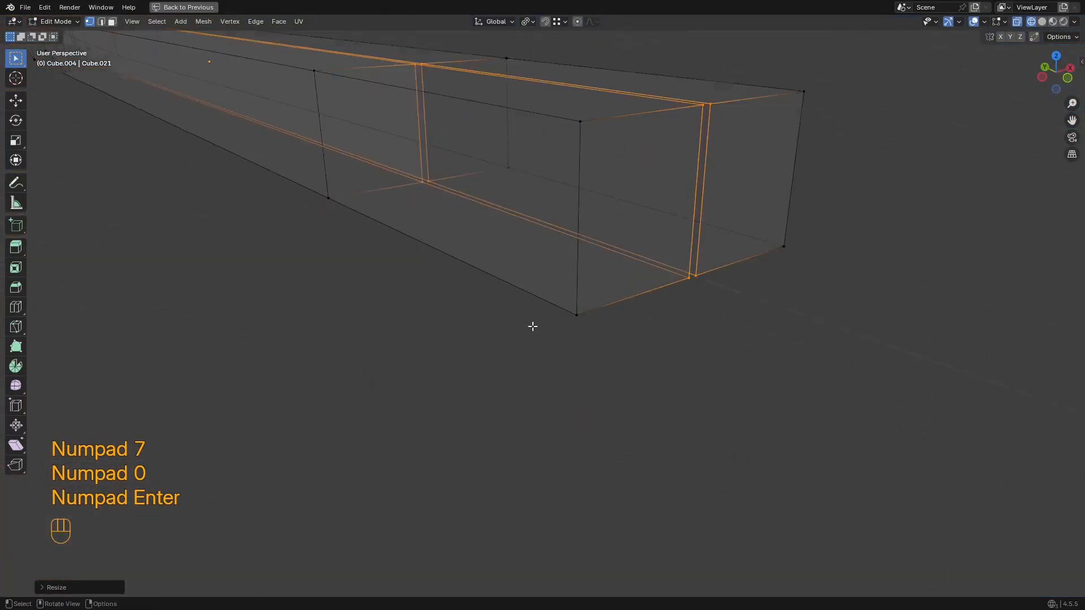
pyautogui.moveTo(678, 325); pyautogui.dragTo(581, 332, button='middle')
pyautogui.press('z')
pyautogui.moveTo(704, 311); pyautogui.dragTo(706, 317, button='middle')
pyautogui.press('s')
pyautogui.press('x')
pyautogui.press('y')
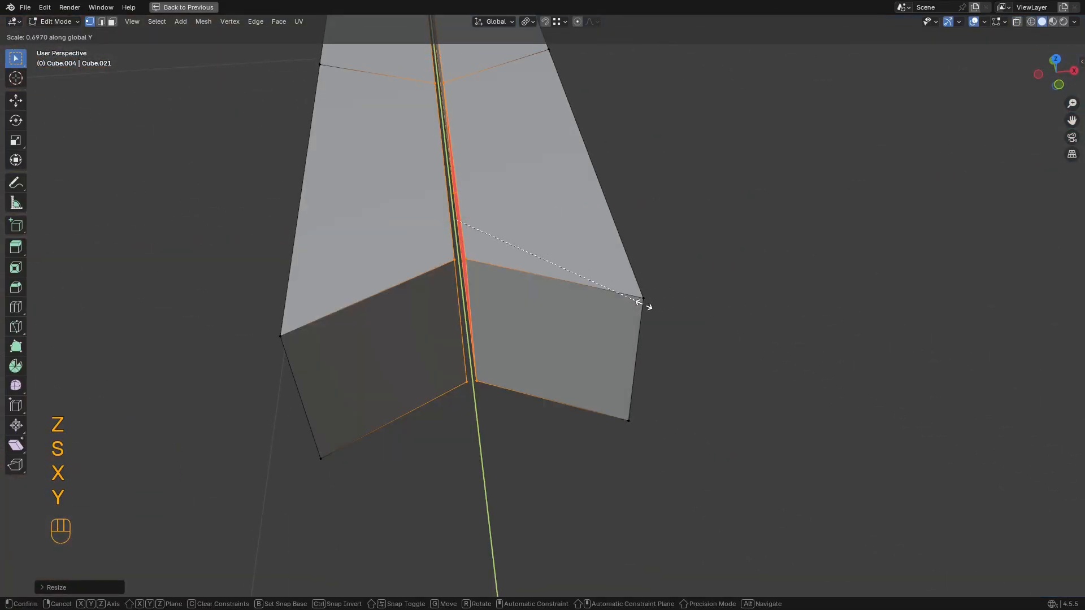
pyautogui.press('s')
pyautogui.press('x')
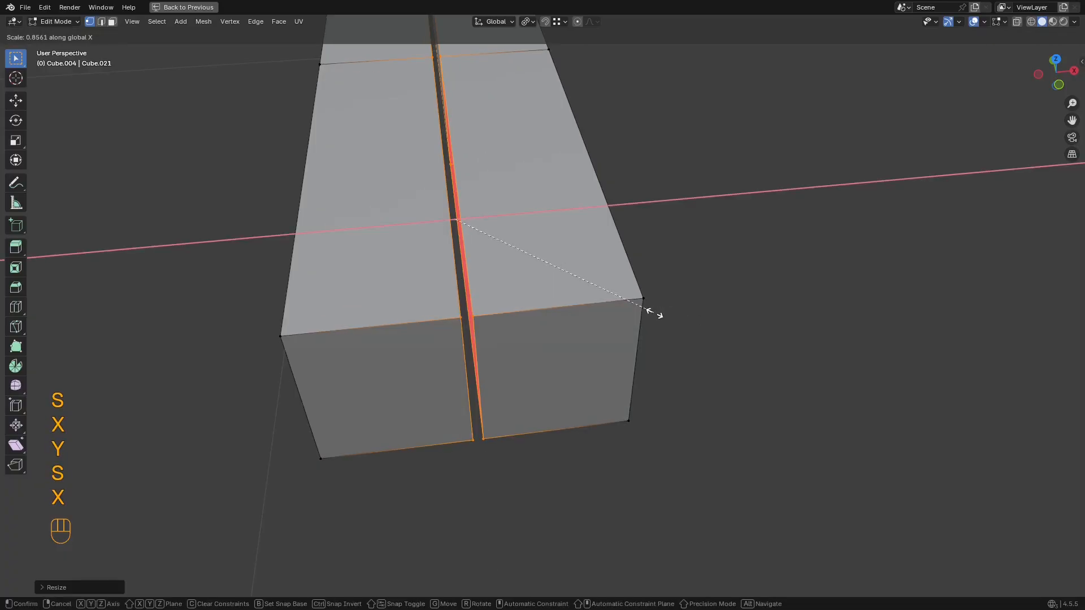
pyautogui.press('Escape')
# Step: Set the pivot point to Bounding Box Center and scale the inner handle vertices to 0 along X
pyautogui.click(528, 22)
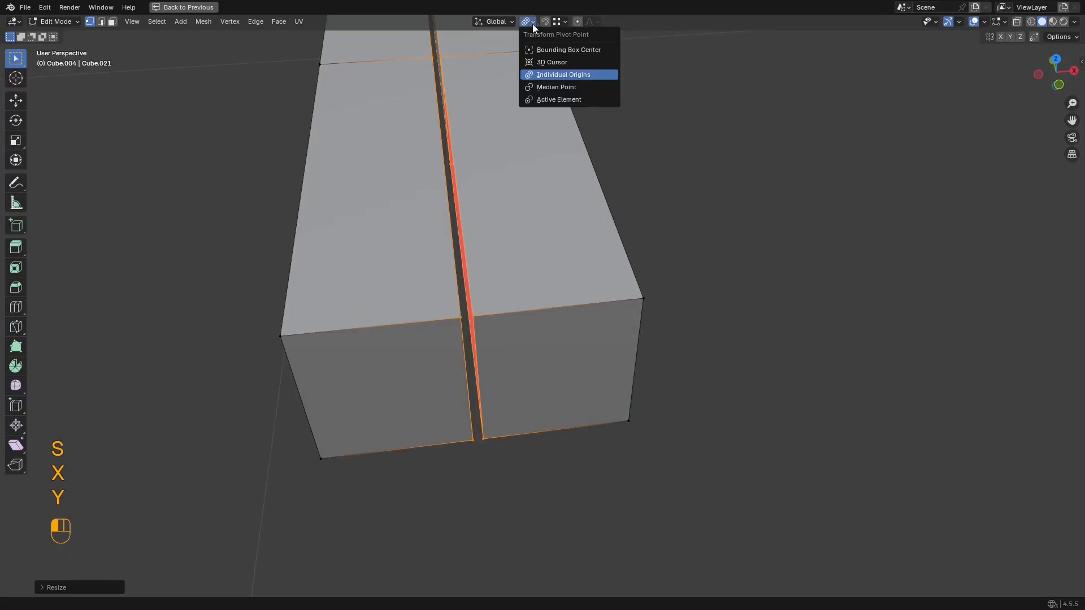
pyautogui.click(551, 50)
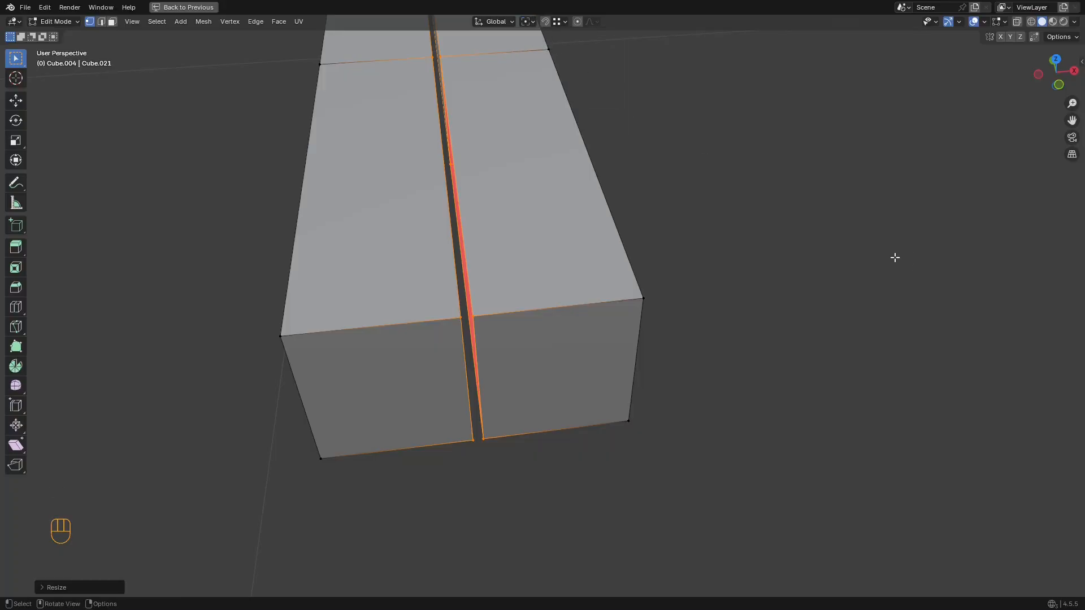
pyautogui.press('s')
pyautogui.press('x')
pyautogui.click(661, 246)
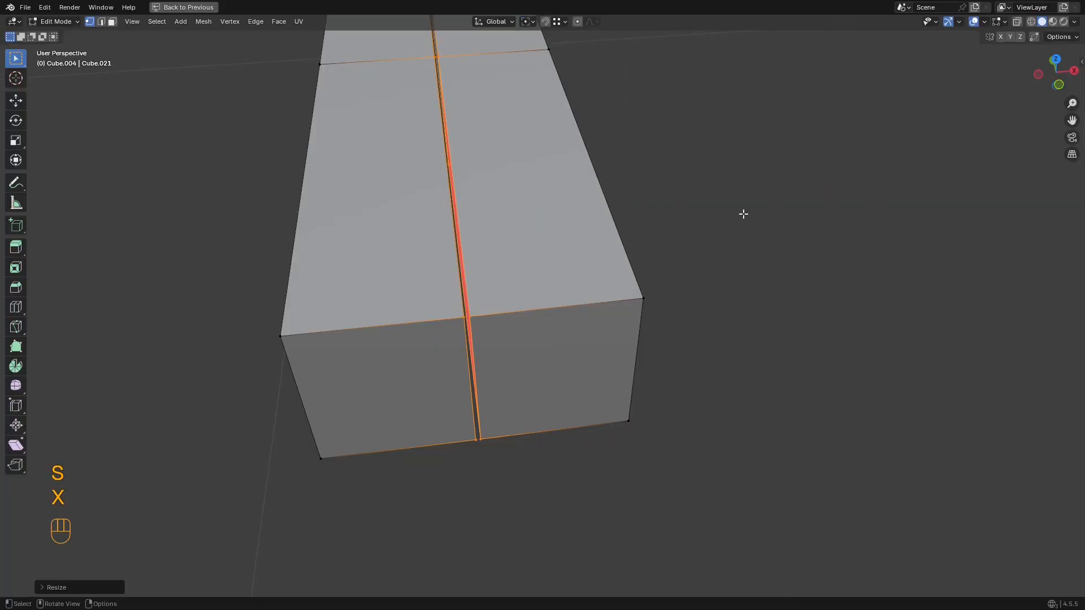
pyautogui.press('s')
pyautogui.press('KP_0')
pyautogui.press('KP_Enter')
# Step: Merge the overlapping inner handle vertices by distance and show the joined chopsticks in wireframe top view
pyautogui.scroll(-3, 706, 211)
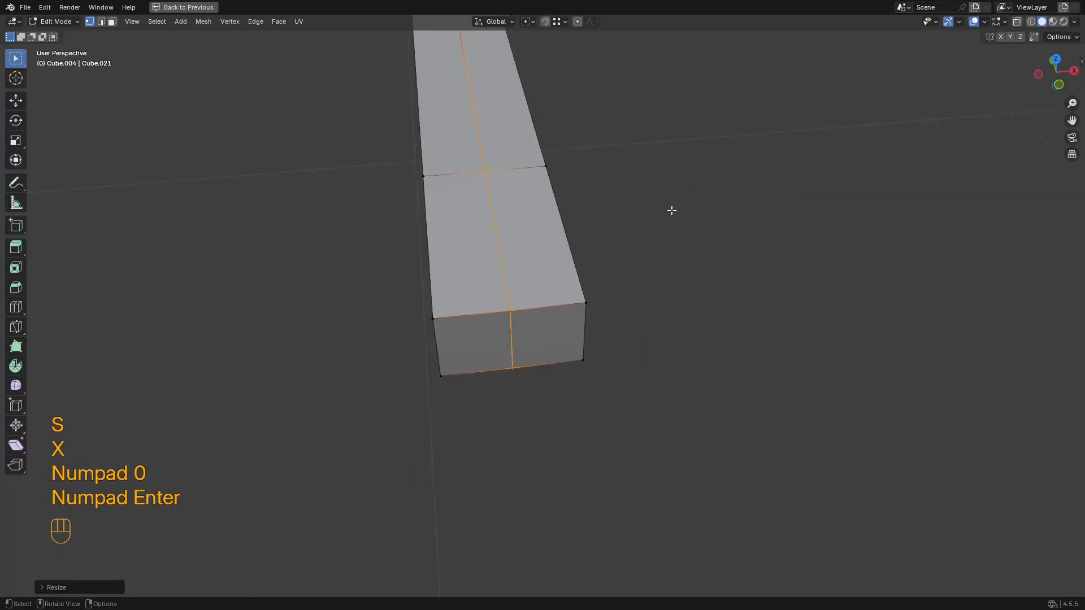
pyautogui.keyDown('alt'); pyautogui.moveTo(671, 211); pyautogui.dragTo(603, 252, button='middle'); pyautogui.keyUp('alt')
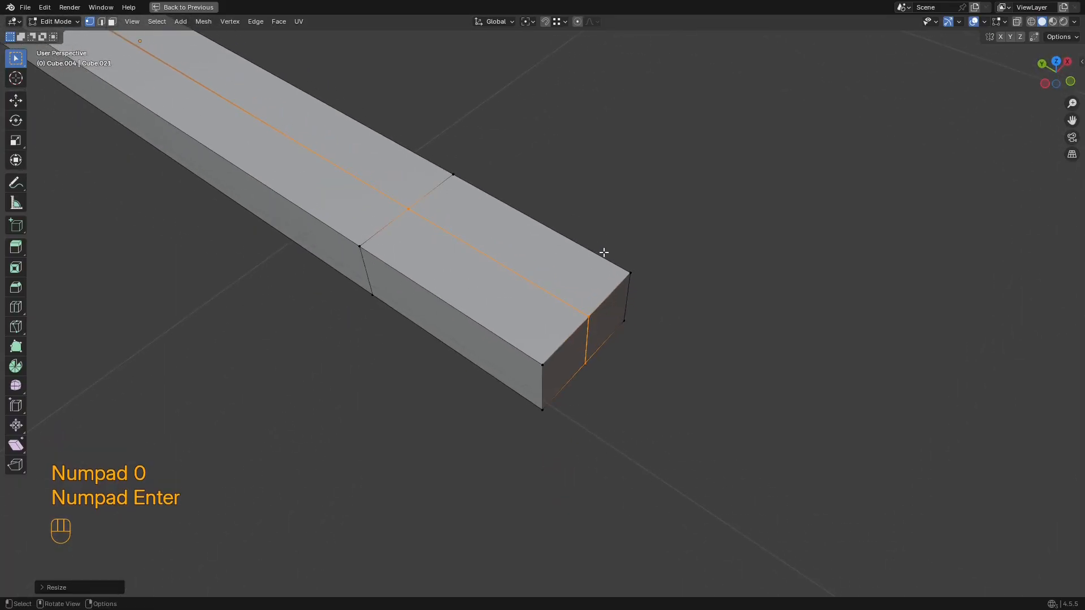
pyautogui.press('m')
pyautogui.click(601, 281)
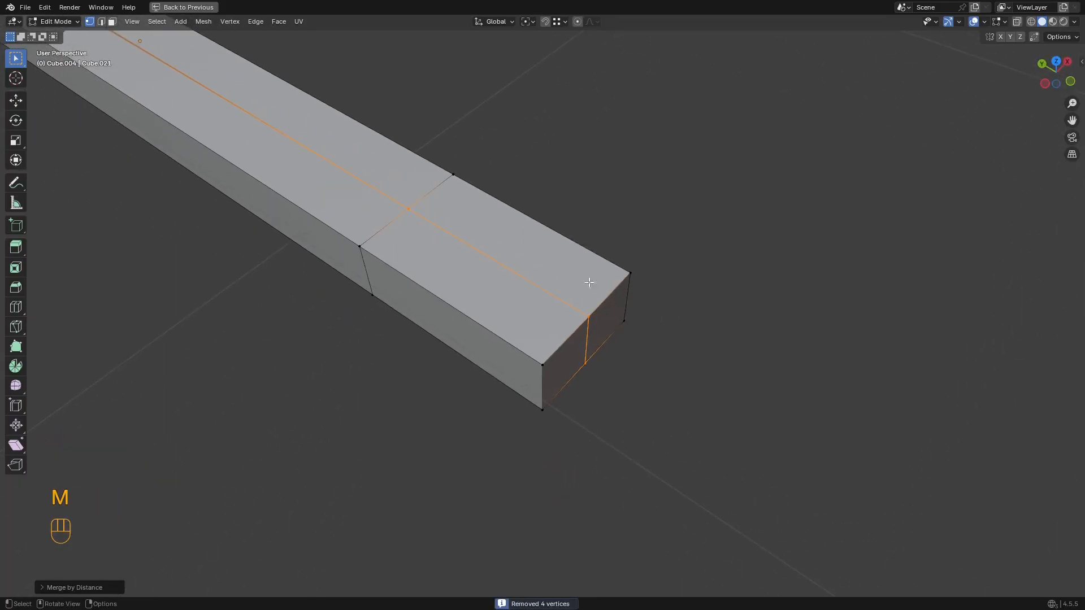
pyautogui.click(76, 588)
pyautogui.press('z')
pyautogui.click(518, 264)
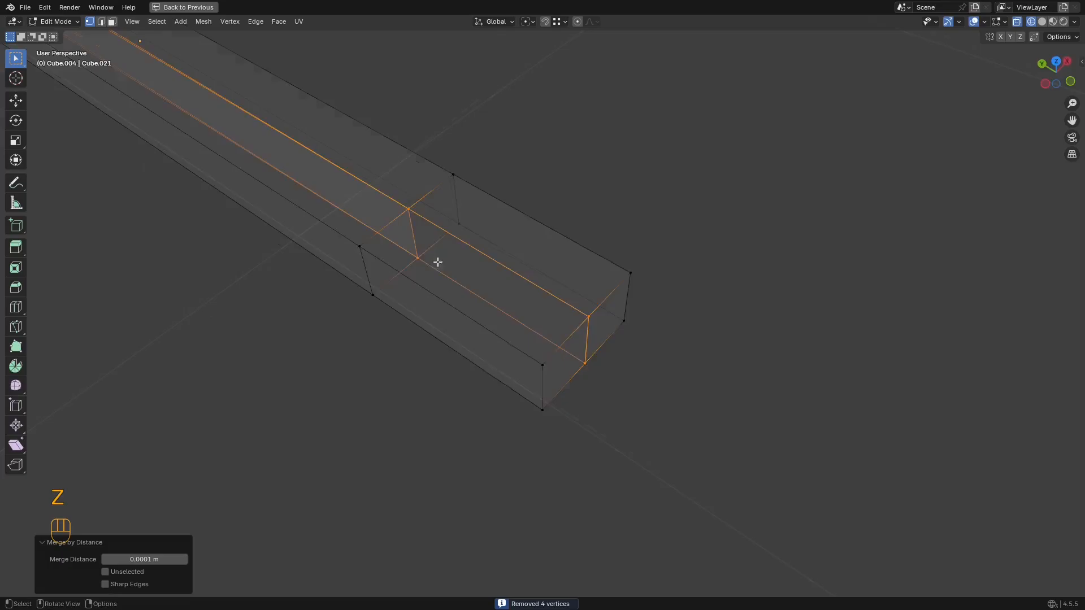
pyautogui.keyDown('alt'); pyautogui.moveTo(435, 261); pyautogui.dragTo(703, 280, button='middle'); pyautogui.keyUp('alt')
pyautogui.scroll(-5, 460, 286)
pyautogui.keyDown('shift'); pyautogui.moveTo(460, 286); pyautogui.dragTo(710, 294, button='middle'); pyautogui.keyUp('shift')
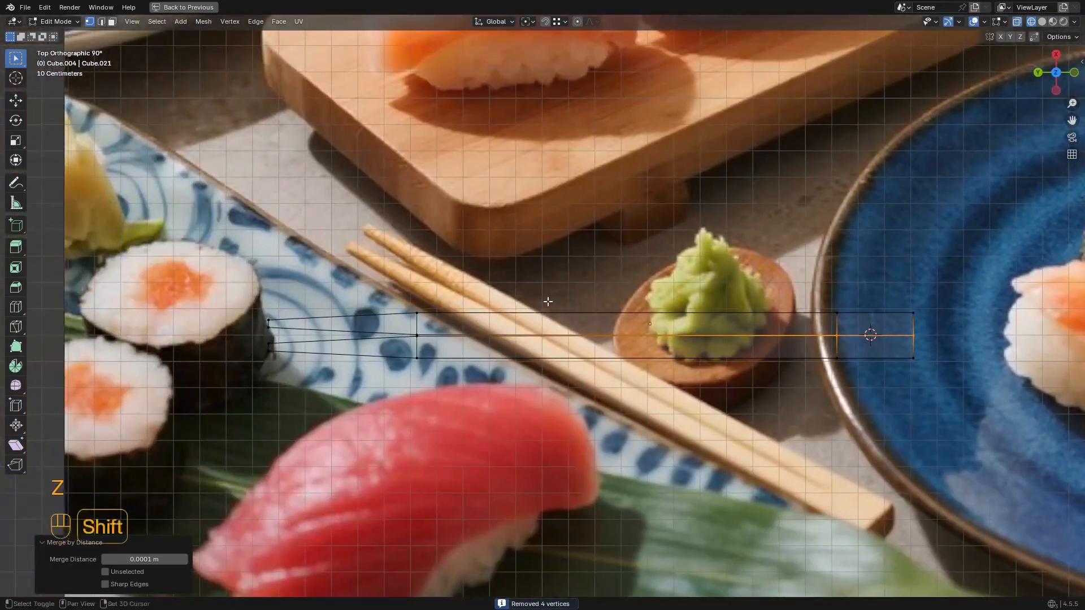
# Step: Check the joined handle in solid view and undo the merge of the inner handle vertices
pyautogui.keyDown('shift'); pyautogui.moveTo(548, 301); pyautogui.dragTo(424, 294, button='middle'); pyautogui.keyUp('shift')
pyautogui.press('z')
pyautogui.click(500, 296)
pyautogui.moveTo(612, 302); pyautogui.dragTo(640, 271, button='middle')
pyautogui.hotkey('shift', 'alt', 'z')
pyautogui.moveTo(754, 265); pyautogui.dragTo(523, 247, button='middle')
pyautogui.hotkey('ctrl', 'z')
pyautogui.hotkey('shift', 'alt', 'z')
# Step: Try adding a centred loop cut across the long section of the upper chopstick
pyautogui.scroll(6, 676, 254)
pyautogui.scroll(4, 595, 254)
pyautogui.hotkey('ctrl', 'r')
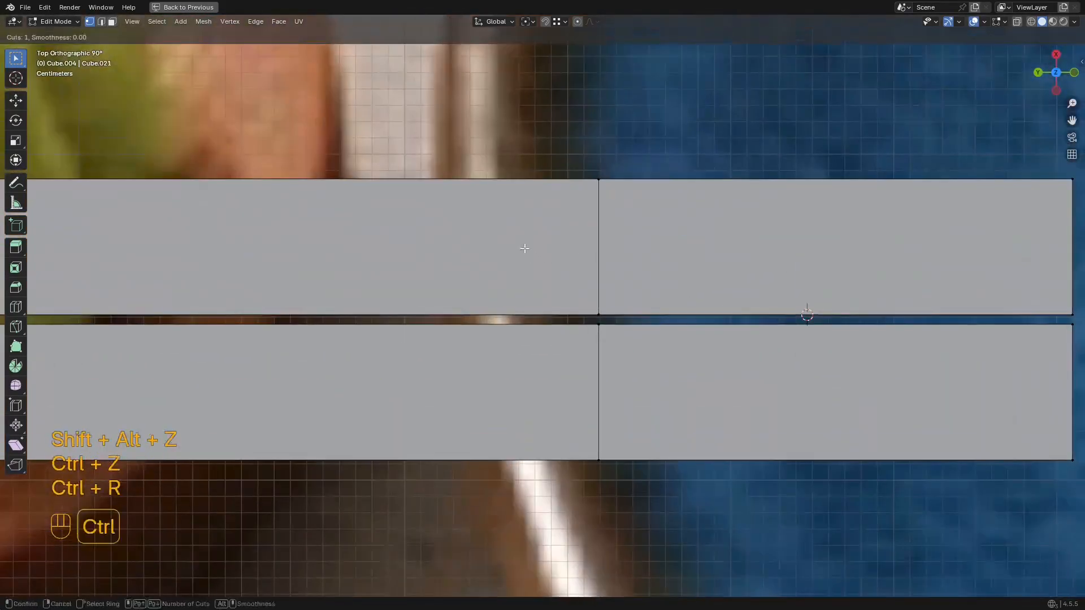
pyautogui.click(462, 187)
pyautogui.rightClick(915, 143)
pyautogui.scroll(-8, 407, 219)
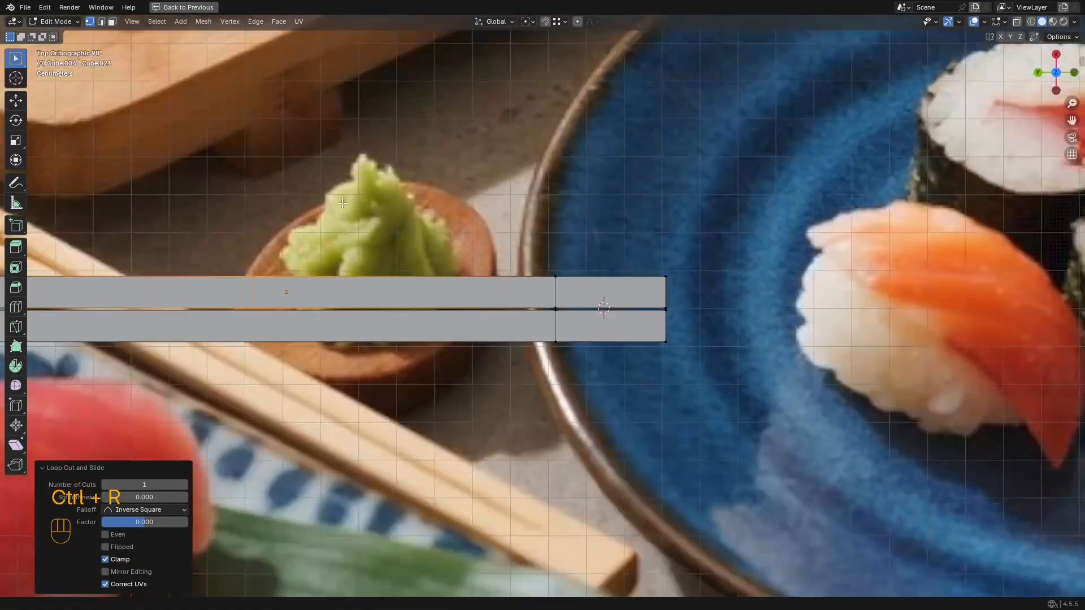
pyautogui.keyDown('shift'); pyautogui.moveTo(407, 219); pyautogui.dragTo(681, 236, button='middle'); pyautogui.keyUp('shift')
pyautogui.hotkey('ctrl', 'z')
# Step: Add a loop cut across each chopstick's long section, slid close to the handle section with a factor of about -0.968
pyautogui.hotkey('ctrl', 'r')
pyautogui.click(582, 308)
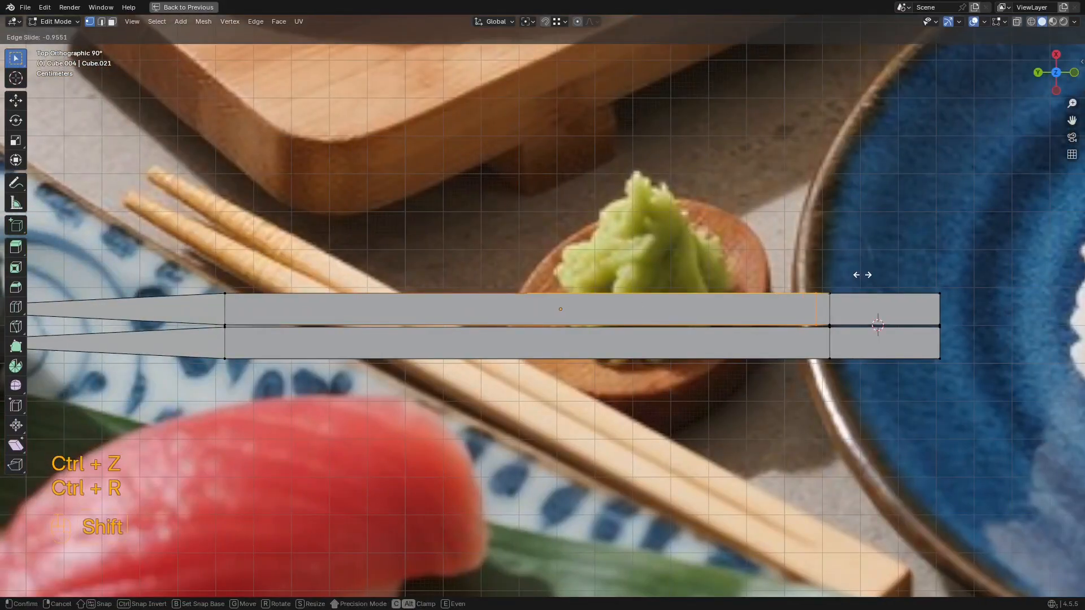
pyautogui.click(903, 257)
pyautogui.hotkey('ctrl', 'r')
pyautogui.click(765, 344)
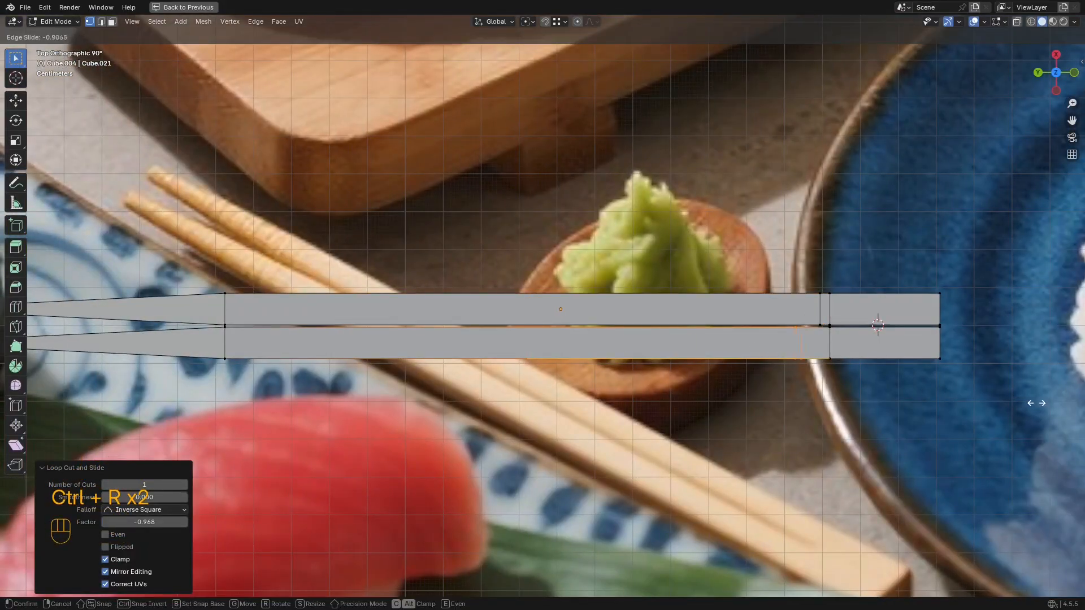
pyautogui.click(813, 283)
# Step: Select the facing inner vertices of the handle section in wireframe and merge them by distance at 0.0091 m
pyautogui.scroll(7, 821, 285)
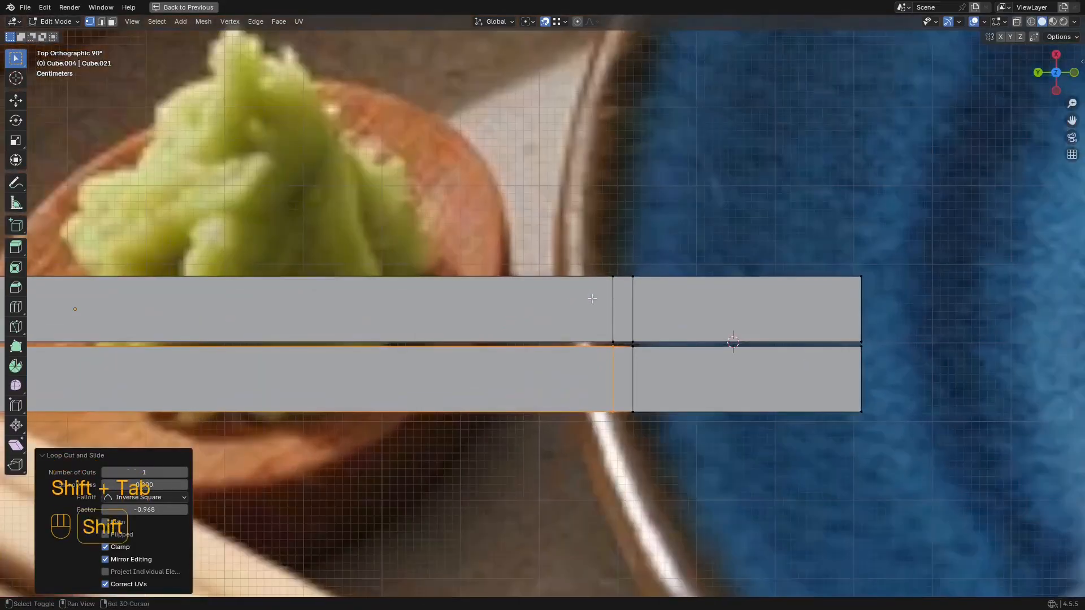
pyautogui.press('z')
pyautogui.moveTo(997, 321); pyautogui.dragTo(627, 361)
pyautogui.press('1')
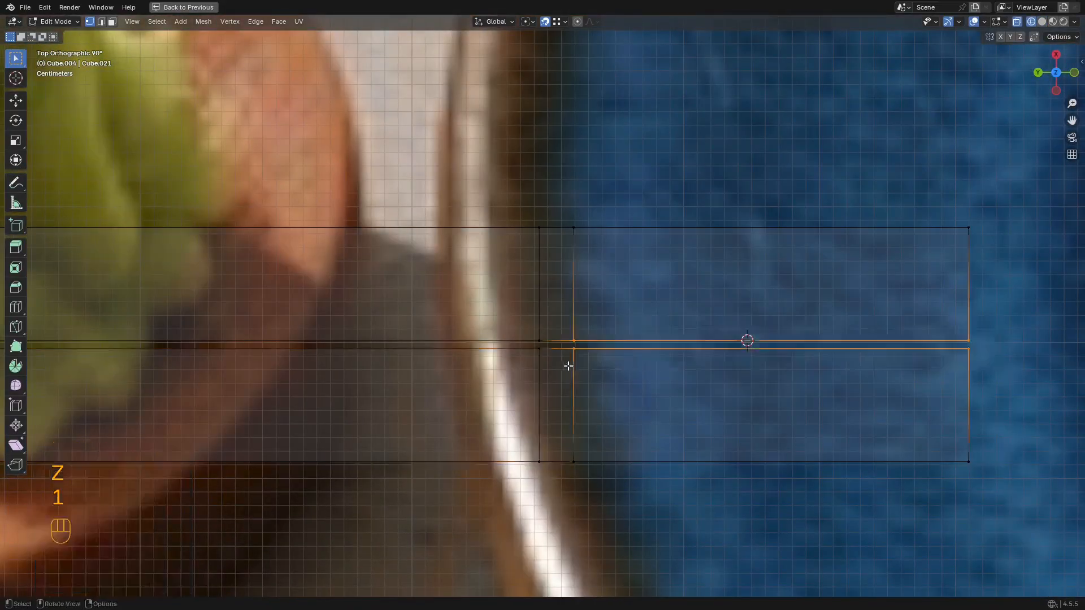
pyautogui.keyDown('shift'); pyautogui.moveTo(731, 366); pyautogui.dragTo(629, 339, button='middle'); pyautogui.keyUp('shift')
pyautogui.press('m')
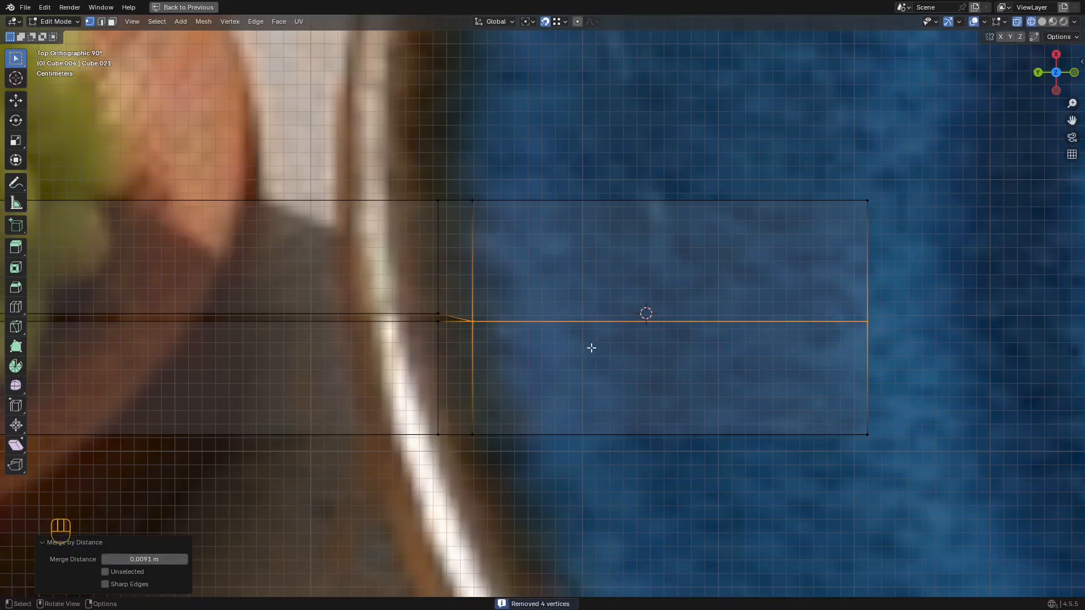
# Step: Move the merged inner handle vertices about 0.0026 m along X to centre the seam between the chopsticks
pyautogui.press('g')
pyautogui.press('y')
pyautogui.click(599, 259)
pyautogui.press('z')
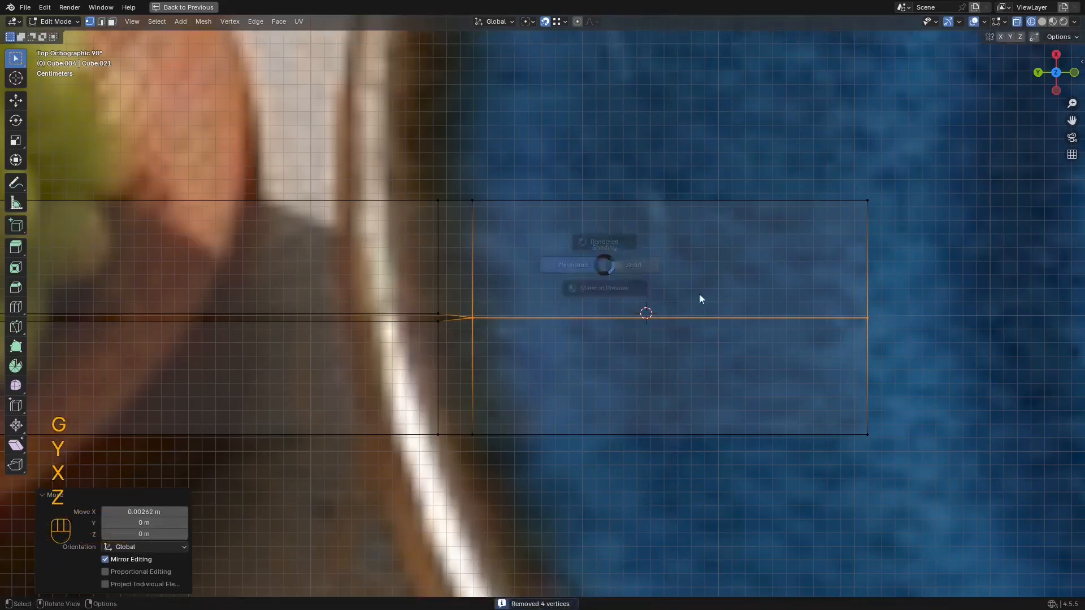
pyautogui.moveTo(699, 297); pyautogui.dragTo(770, 267, button='middle')
pyautogui.press('Tab')
pyautogui.scroll(-6, 735, 271)
# Step: Select the shafts and tips, excluding the handle block, in wireframe side view and scale them to about 0.764 along Z
pyautogui.moveTo(633, 285); pyautogui.dragTo(559, 293, button='middle')
pyautogui.moveTo(559, 294)
pyautogui.keyDown('shift'); pyautogui.mouseDown(button='middle')
pyautogui.moveTo(714, 246)
pyautogui.moveTo(721, 211)
pyautogui.moveTo(744, 194)
pyautogui.moveTo(811, 198)
pyautogui.moveTo(777, 232)
pyautogui.mouseUp(button='middle'); pyautogui.keyUp('shift')
pyautogui.hotkey('shift', 'alt', 'z')
pyautogui.hotkey('shift', 'alt', 'z')
pyautogui.press('Tab')
pyautogui.press('z')
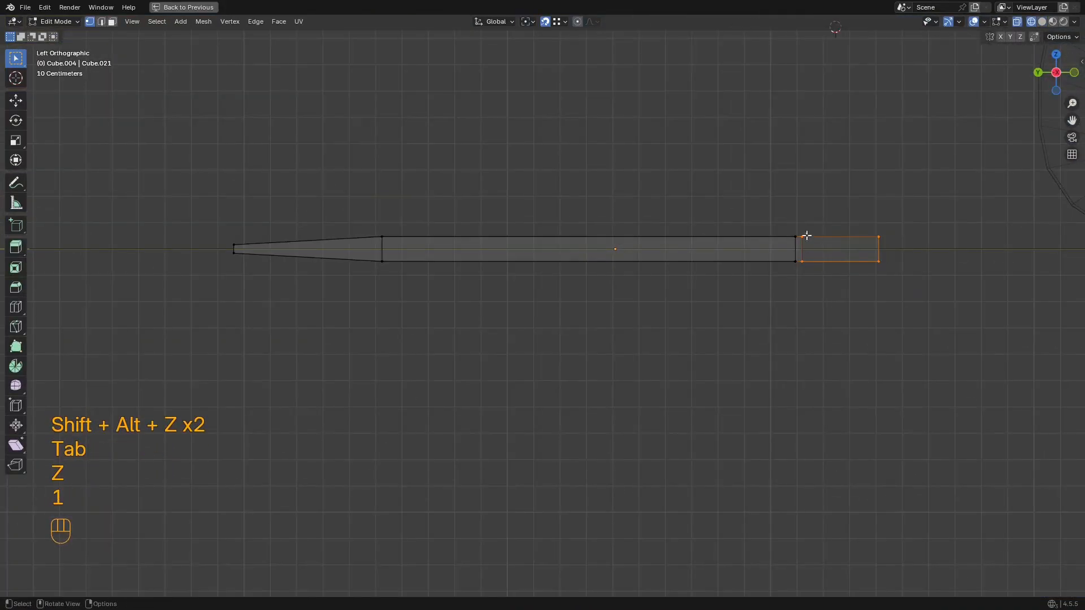
pyautogui.moveTo(800, 227); pyautogui.dragTo(162, 303)
pyautogui.press('s')
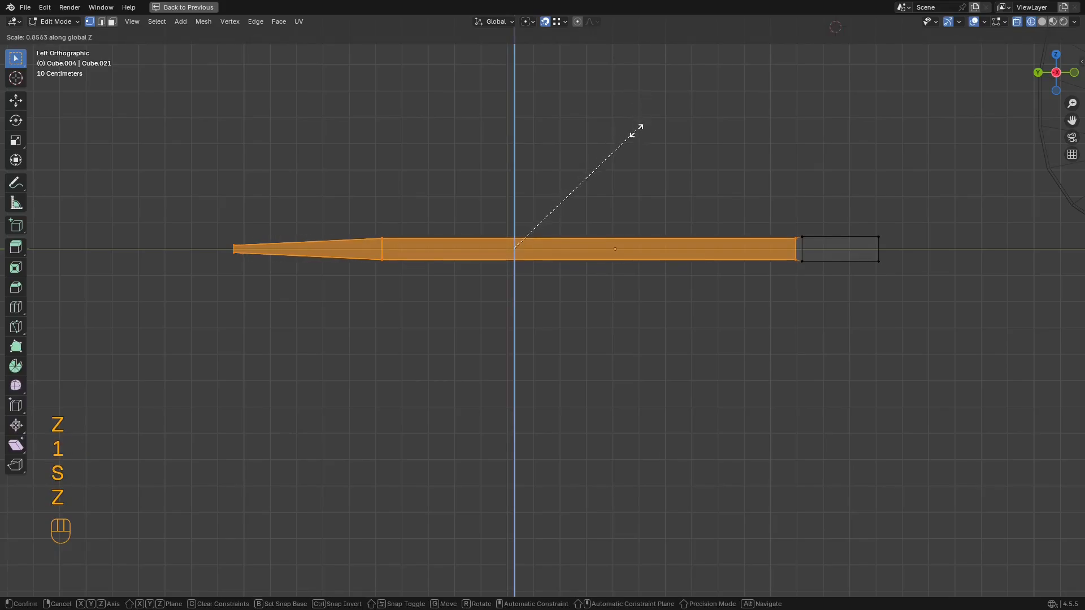
pyautogui.click(627, 148)
pyautogui.press('z')
pyautogui.moveTo(927, 203); pyautogui.dragTo(934, 247, button='middle')
pyautogui.hotkey('shift', 'alt', 'z')
pyautogui.hotkey('shift', 'z')
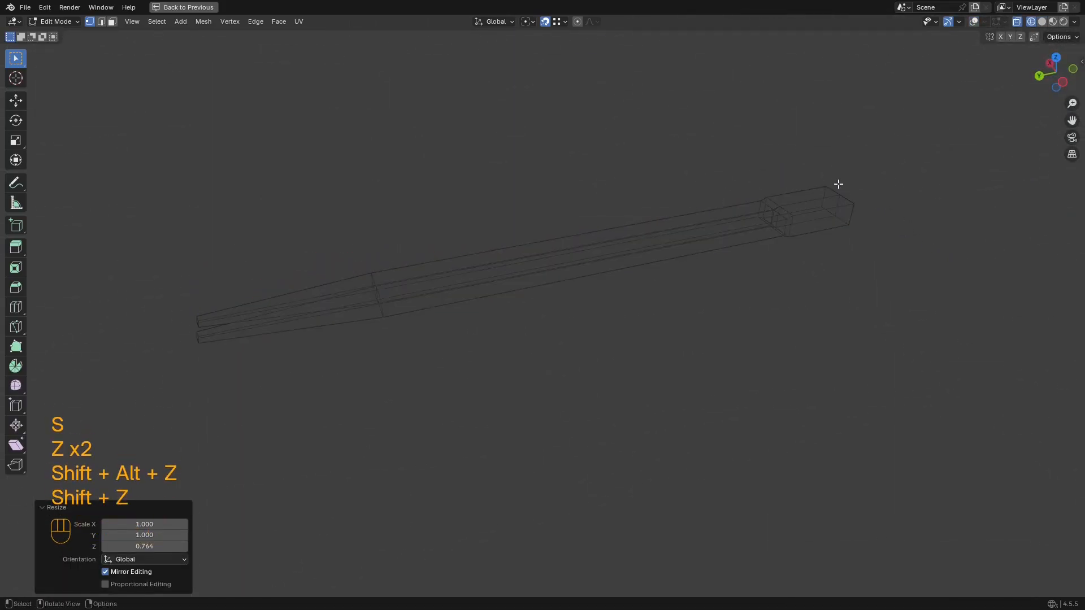
pyautogui.moveTo(838, 184); pyautogui.dragTo(783, 207, button='middle')
# Step: Return to Object Mode and add a Subdivision Surface modifier to the chopsticks
pyautogui.press('Tab')
pyautogui.press('z')
pyautogui.hotkey('shift', 'alt', 'z')
pyautogui.keyDown('shift'); pyautogui.moveTo(702, 207); pyautogui.dragTo(734, 228, button='middle'); pyautogui.keyUp('shift')
pyautogui.hotkey('ctrl', 'space')
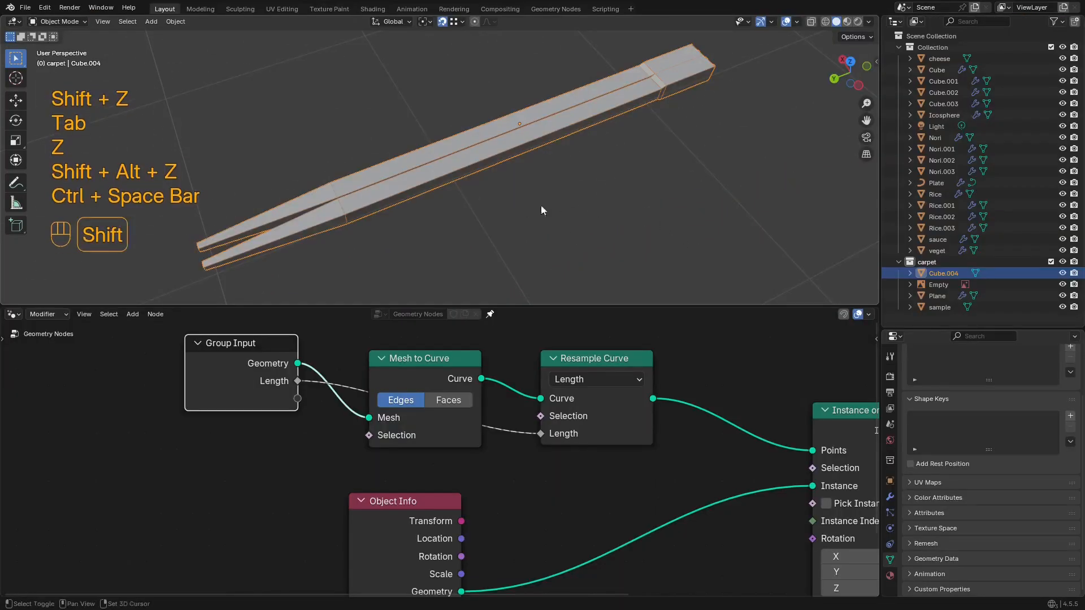
pyautogui.keyDown('shift'); pyautogui.moveTo(541, 205); pyautogui.dragTo(573, 195, button='middle'); pyautogui.keyUp('shift')
pyautogui.click(890, 496)
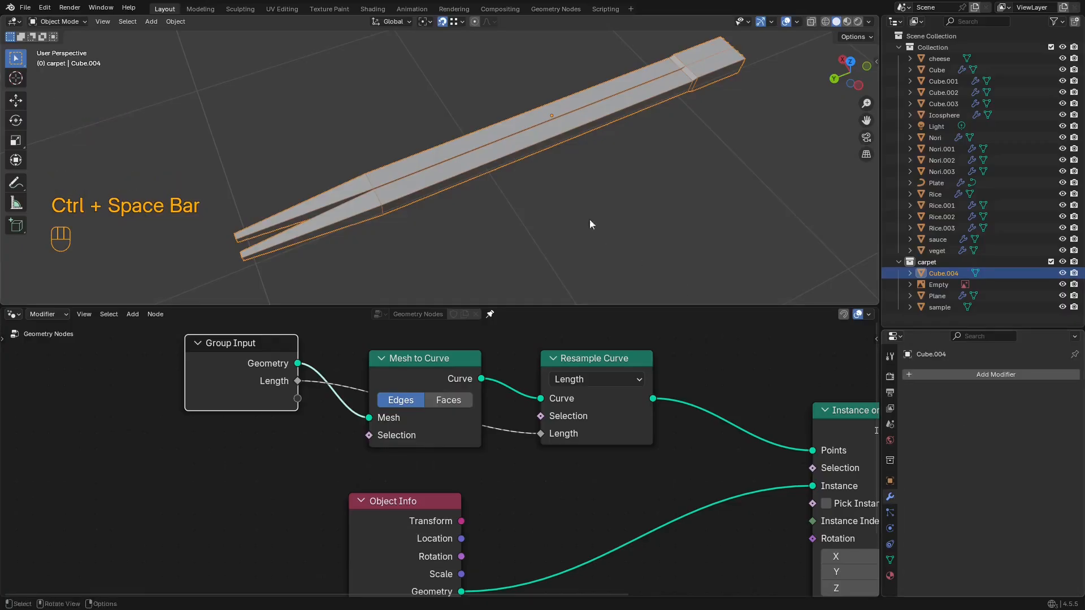
pyautogui.hotkey('shift', 'alt', 'z')
pyautogui.scroll(-3, 577, 195)
pyautogui.moveTo(548, 181); pyautogui.dragTo(516, 215, button='middle')
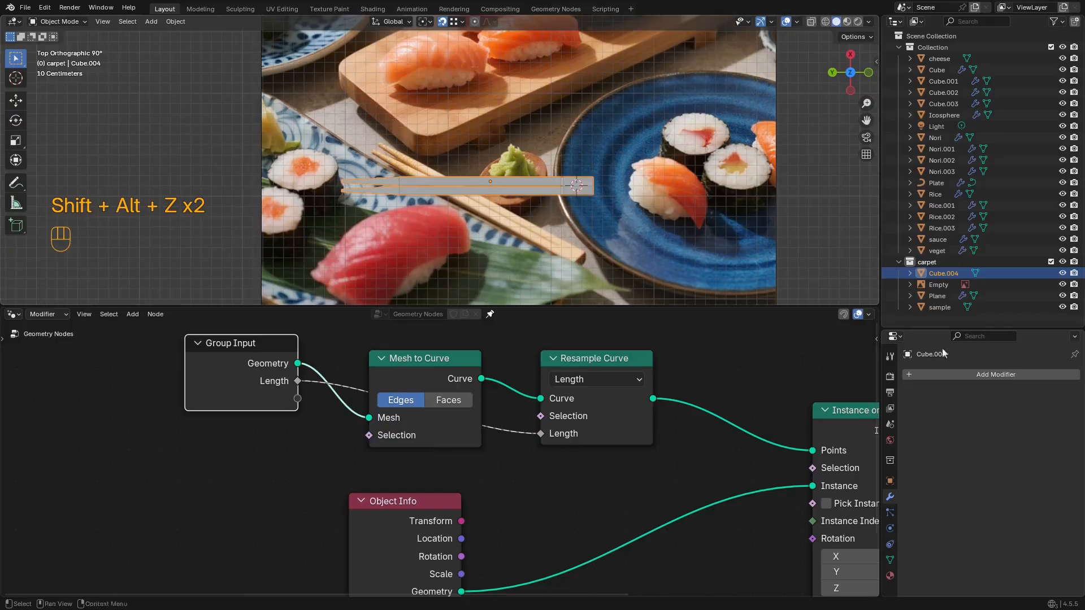
pyautogui.click(1005, 378)
pyautogui.write('s')
pyautogui.click(942, 401)
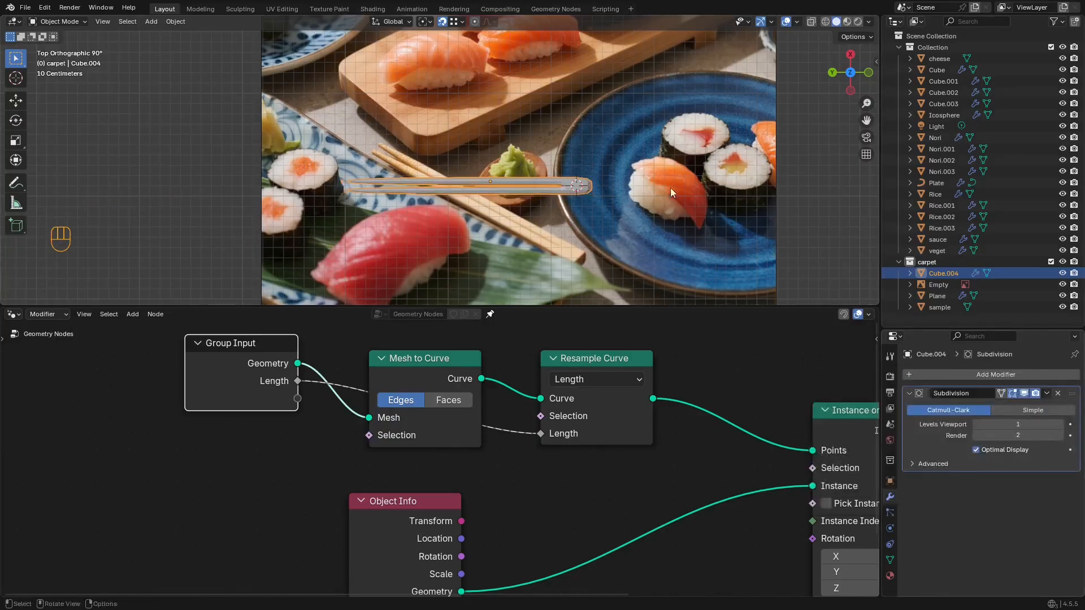
# Step: Add a loop cut around the handle block, slid close to its end face with a factor of about -0.896
pyautogui.hotkey('shift', 'alt', 'z')
pyautogui.press('Tab')
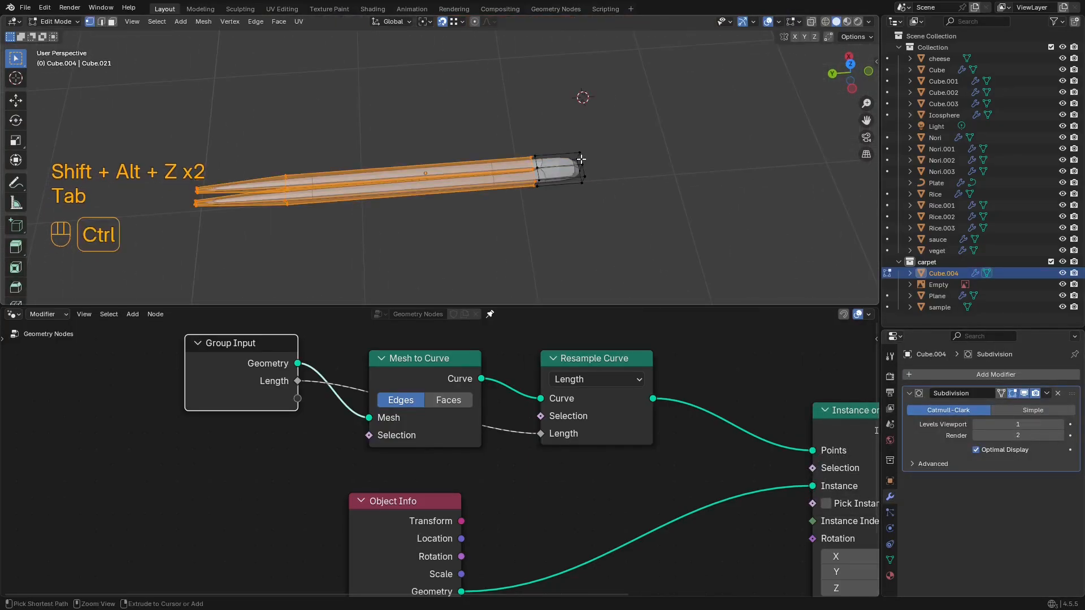
pyautogui.hotkey('ctrl', 'space')
pyautogui.scroll(5, 565, 282)
pyautogui.hotkey('ctrl', 'r')
pyautogui.click(542, 308)
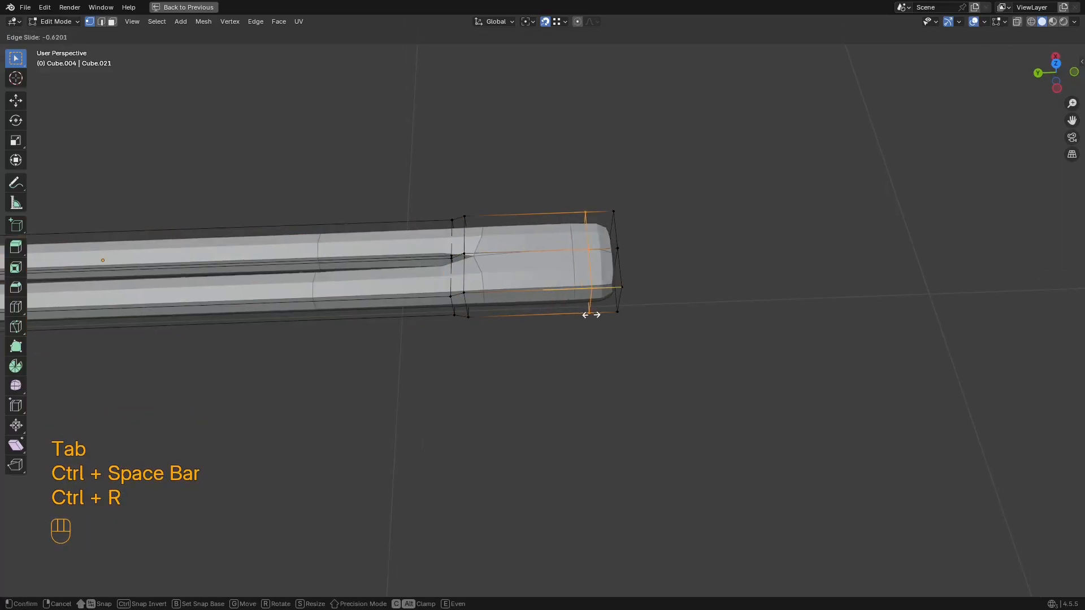
pyautogui.click(612, 325)
# Step: Add a loop cut near the tip of each chopstick, slid toward the end with a factor of about 0.92
pyautogui.keyDown('shift'); pyautogui.moveTo(408, 239); pyautogui.dragTo(937, 263, button='middle'); pyautogui.keyUp('shift')
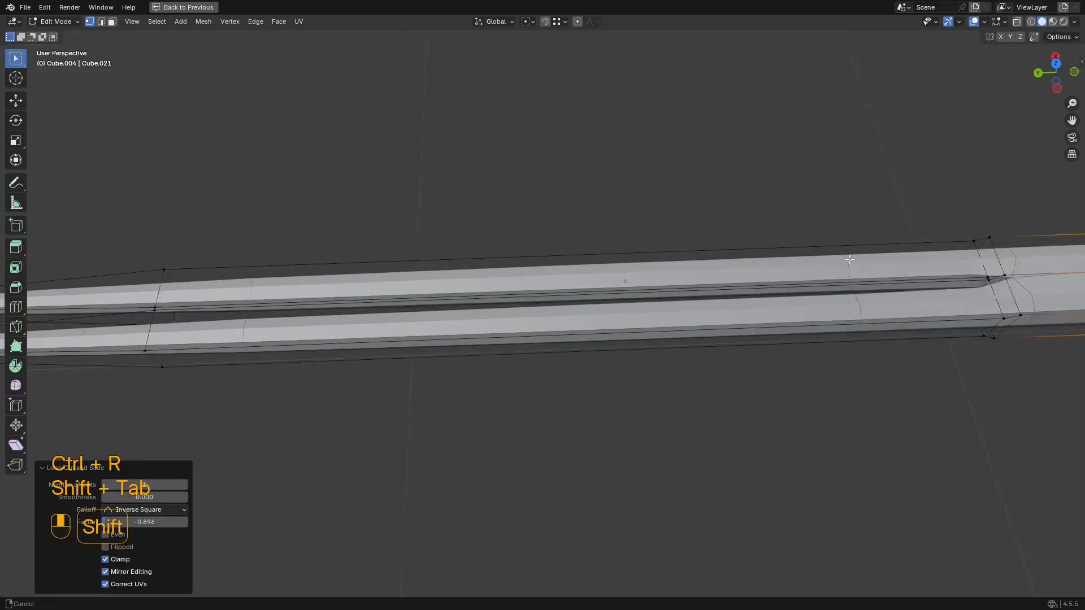
pyautogui.scroll(-3, 565, 266)
pyautogui.moveTo(362, 305); pyautogui.dragTo(419, 288, button='middle')
pyautogui.keyDown('shift'); pyautogui.moveTo(419, 288); pyautogui.dragTo(624, 277, button='middle'); pyautogui.keyUp('shift')
pyautogui.scroll(3, 624, 278)
pyautogui.hotkey('ctrl', 'r')
pyautogui.click(438, 432)
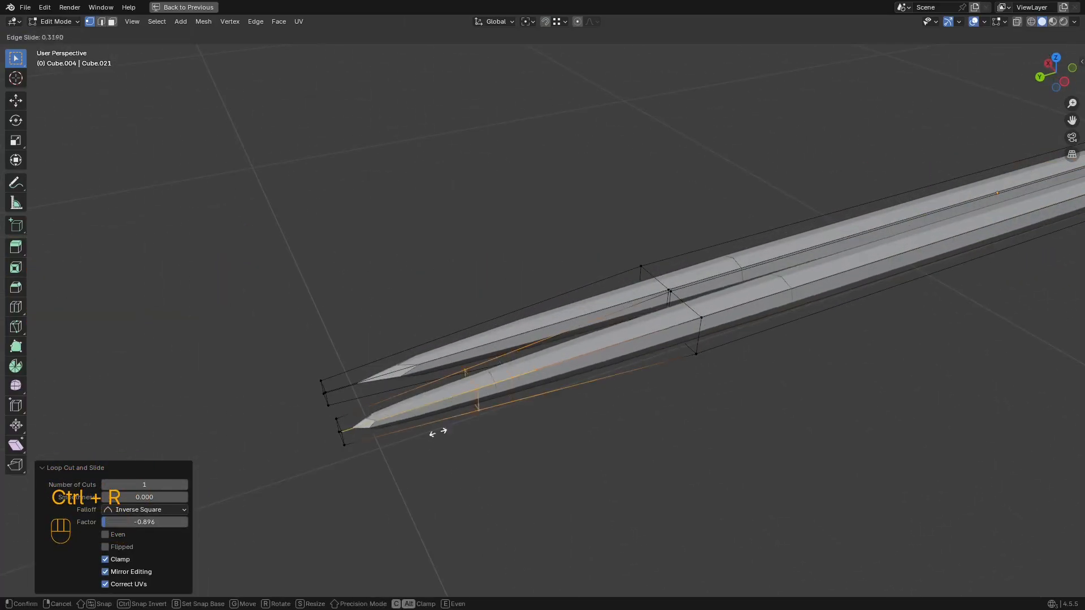
pyautogui.click(338, 467)
pyautogui.hotkey('ctrl', 'r')
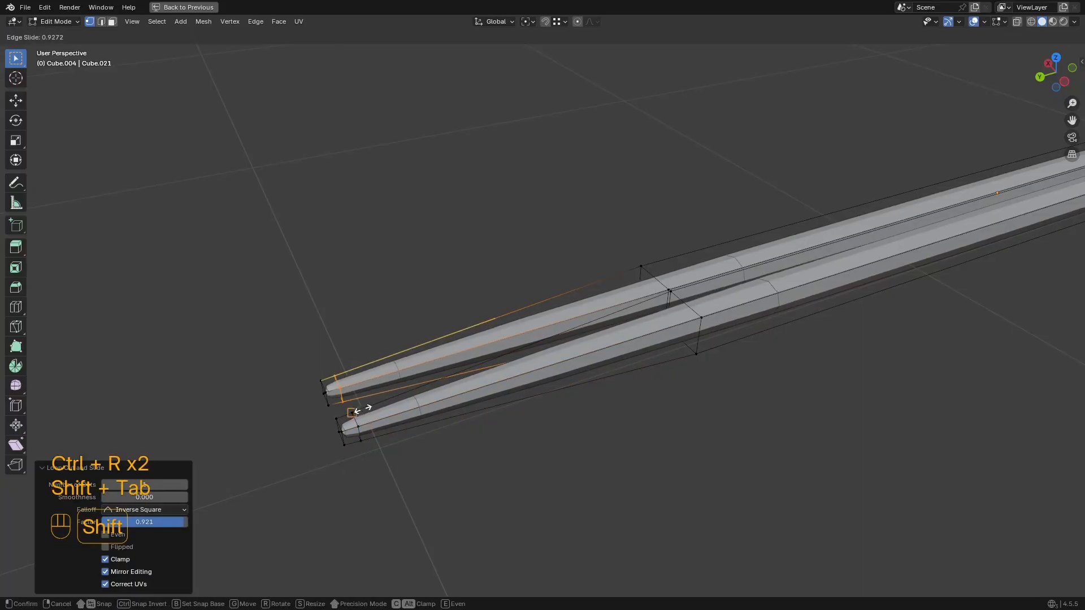
pyautogui.click(355, 411)
pyautogui.scroll(-5, 395, 370)
# Step: Return to Object Mode and apply Shade Smooth to the chopsticks
pyautogui.hotkey('shift', 'alt', 'z')
pyautogui.scroll(2, 731, 315)
pyautogui.press('Tab')
pyautogui.rightClick(683, 195)
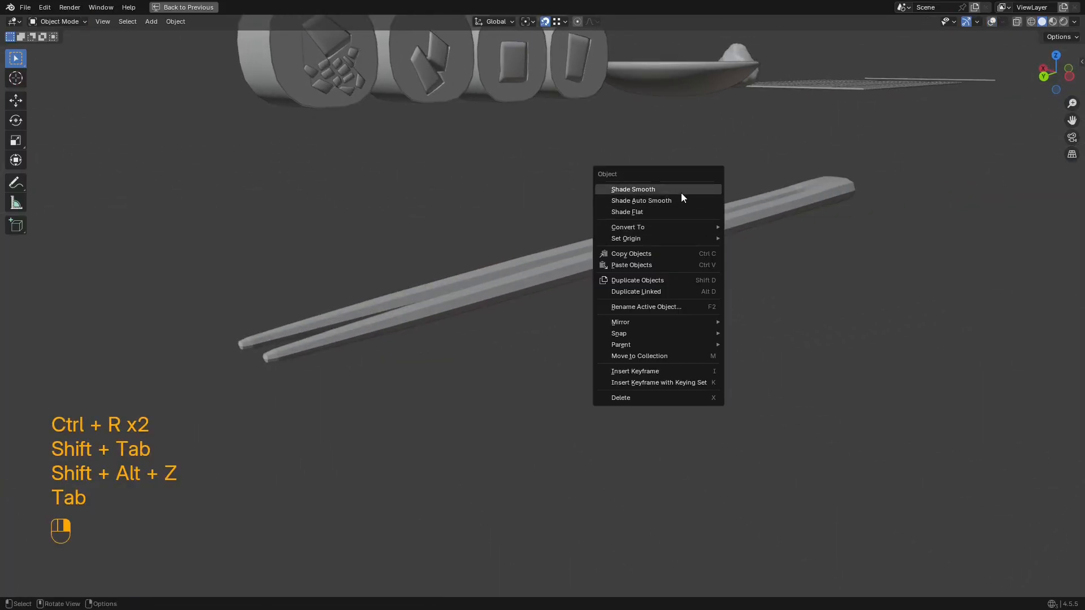
pyautogui.click(665, 188)
pyautogui.moveTo(666, 190); pyautogui.dragTo(423, 314, button='middle')
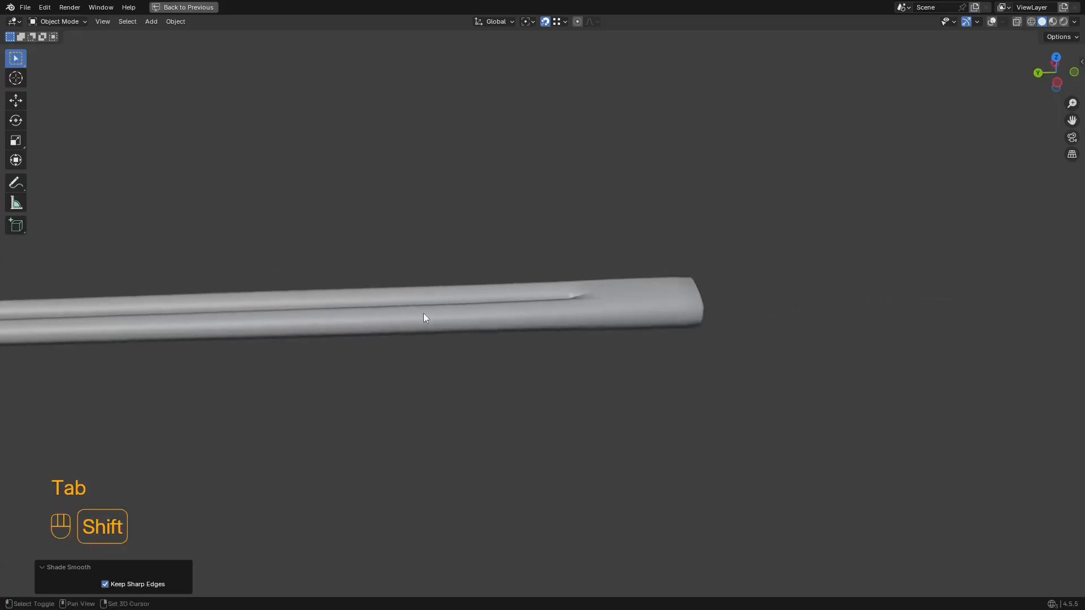
# Step: Try Shade Auto Smooth on the chopsticks
pyautogui.hotkey('shift', 'alt', 'z')
pyautogui.press('Tab')
pyautogui.scroll(3, 728, 314)
pyautogui.press('Tab')
pyautogui.rightClick(589, 307)
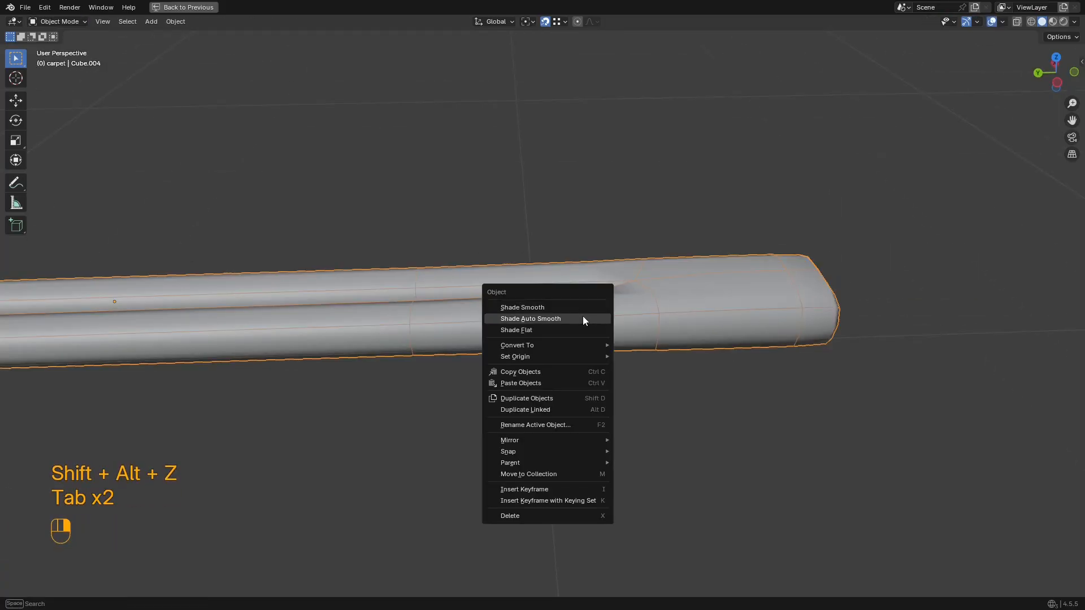
pyautogui.click(582, 316)
pyautogui.moveTo(581, 316); pyautogui.dragTo(678, 249, button='middle')
# Step: Add a centred lengthwise loop cut along each of the two chopsticks
pyautogui.hotkey('shift', 'alt', 'z')
pyautogui.hotkey('shift', 'alt', 'z')
pyautogui.press('Tab')
pyautogui.scroll(-2, 586, 243)
pyautogui.moveTo(544, 245); pyautogui.dragTo(564, 266, button='middle')
pyautogui.scroll(3, 564, 266)
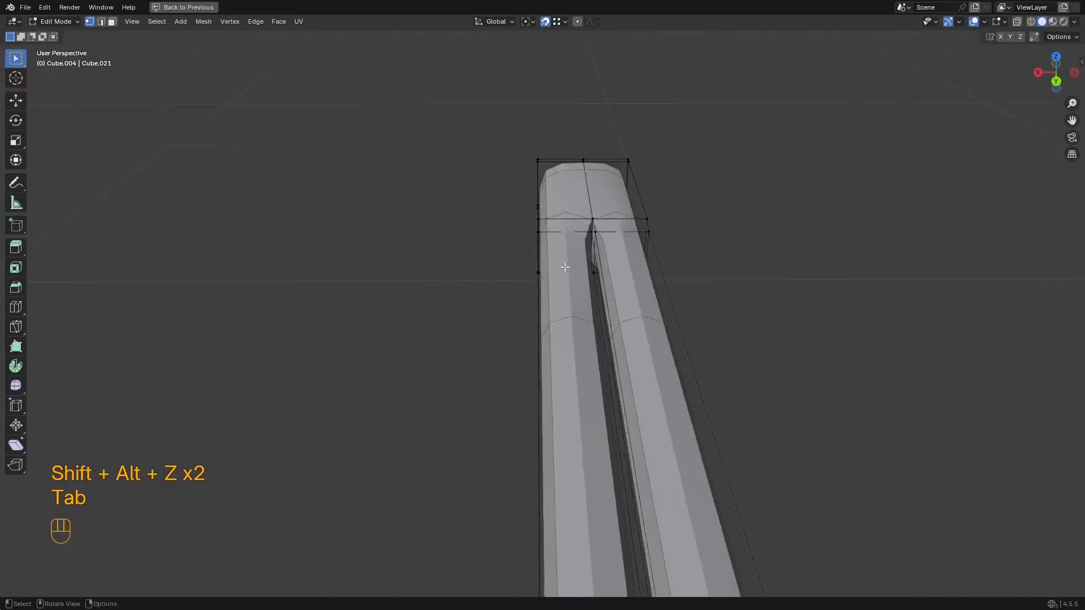
pyautogui.hotkey('ctrl', 'r')
pyautogui.click(571, 206)
pyautogui.rightClick(586, 204)
pyautogui.hotkey('ctrl', 'r')
pyautogui.click(637, 203)
pyautogui.rightClick(639, 202)
# Step: Reapply Shade Smooth to the chopsticks in Object Mode and compare them with the reference image in top view
pyautogui.press('Tab')
pyautogui.moveTo(639, 202); pyautogui.dragTo(753, 289, button='middle')
pyautogui.hotkey('shift', 'alt', 'z')
pyautogui.scroll(3, 560, 288)
pyautogui.rightClick(568, 311)
pyautogui.click(537, 281)
pyautogui.scroll(-3, 537, 281)
pyautogui.scroll(-3, 683, 276)
pyautogui.hotkey('shift', 'alt', 'z')
pyautogui.keyDown('shift'); pyautogui.moveTo(769, 344); pyautogui.dragTo(632, 235, button='middle'); pyautogui.keyUp('shift')
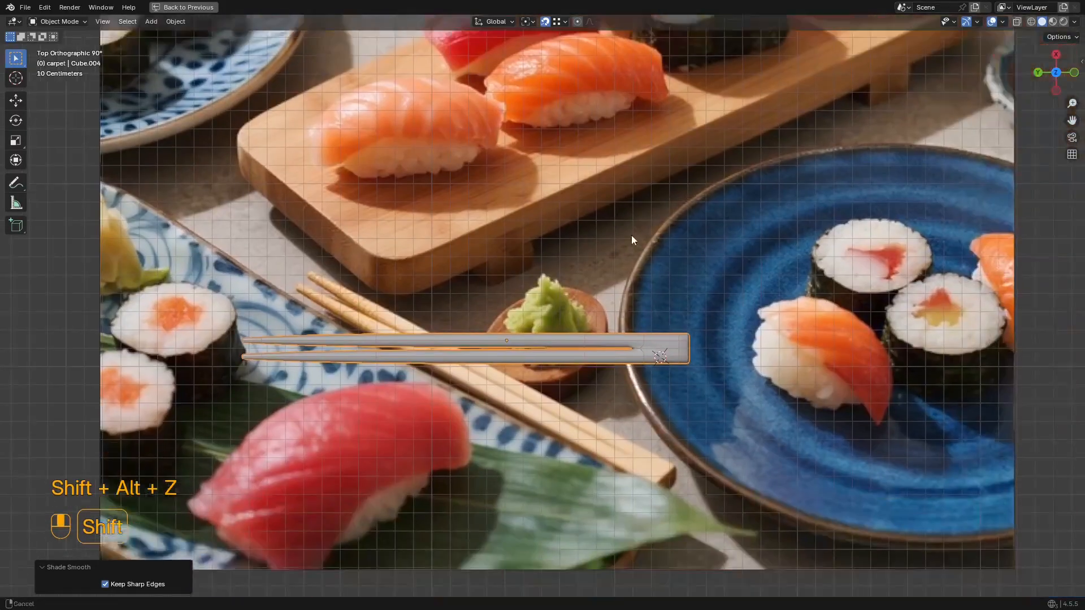
# Step: Add a loop cut across the joined handle block close to the end of the gap to sharpen the split
pyautogui.press('Tab')
pyautogui.scroll(4, 632, 235)
pyautogui.keyDown('shift'); pyautogui.moveTo(837, 377); pyautogui.dragTo(694, 284, button='middle'); pyautogui.keyUp('shift')
pyautogui.scroll(4, 695, 284)
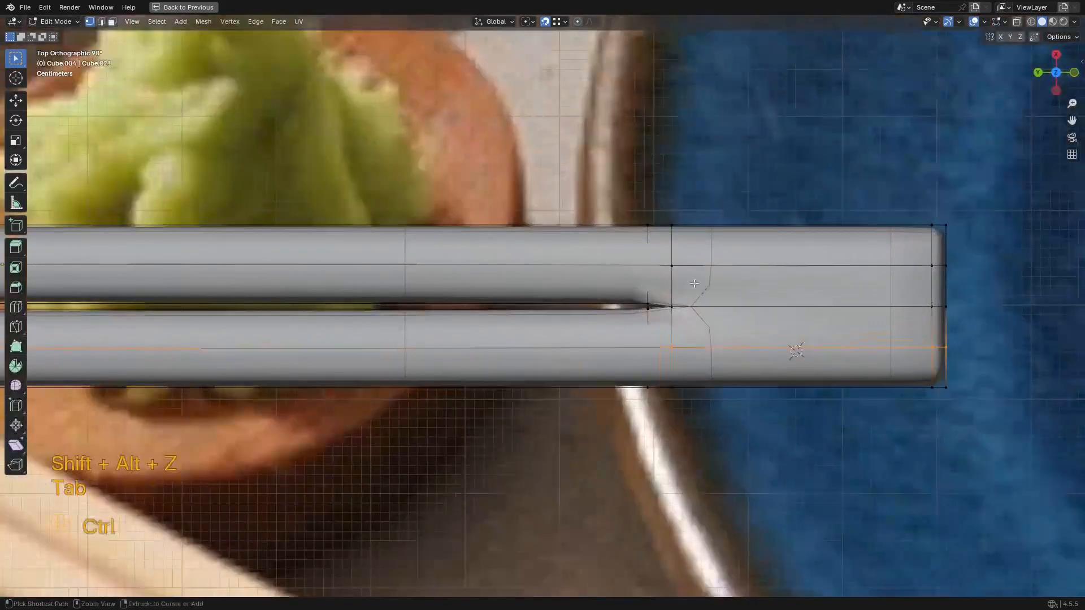
pyautogui.click(676, 237)
pyautogui.press('Tab')
pyautogui.scroll(-5, 679, 300)
pyautogui.moveTo(679, 299); pyautogui.dragTo(683, 252, button='middle')
pyautogui.hotkey('shift', 'alt', 'z')
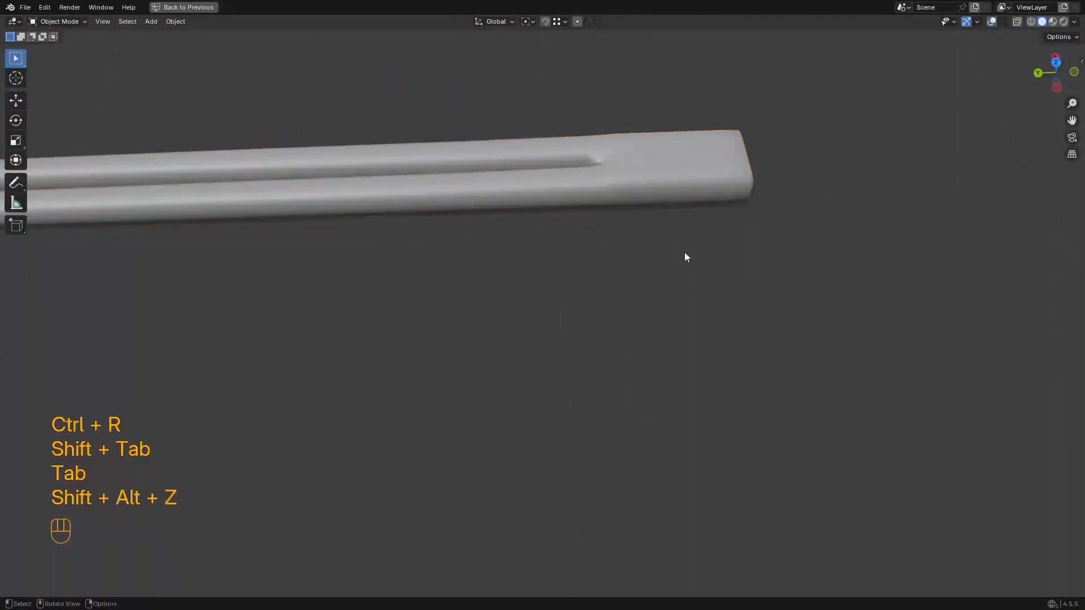
# Step: Save the scene to sushi2.blend and toggle Local View on and off for the chopsticks
pyautogui.scroll(-8, 681, 257)
pyautogui.press('KP_Divide')
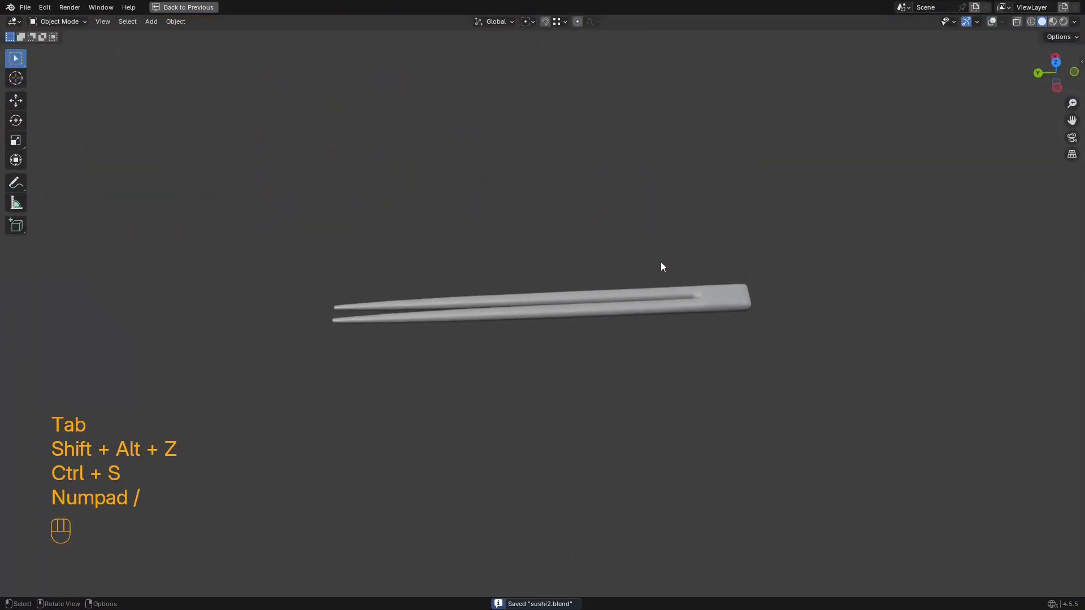
pyautogui.hotkey('shift', 'alt', 'z')
pyautogui.keyDown('alt'); pyautogui.moveTo(679, 286); pyautogui.dragTo(676, 315, button='middle'); pyautogui.keyUp('alt')
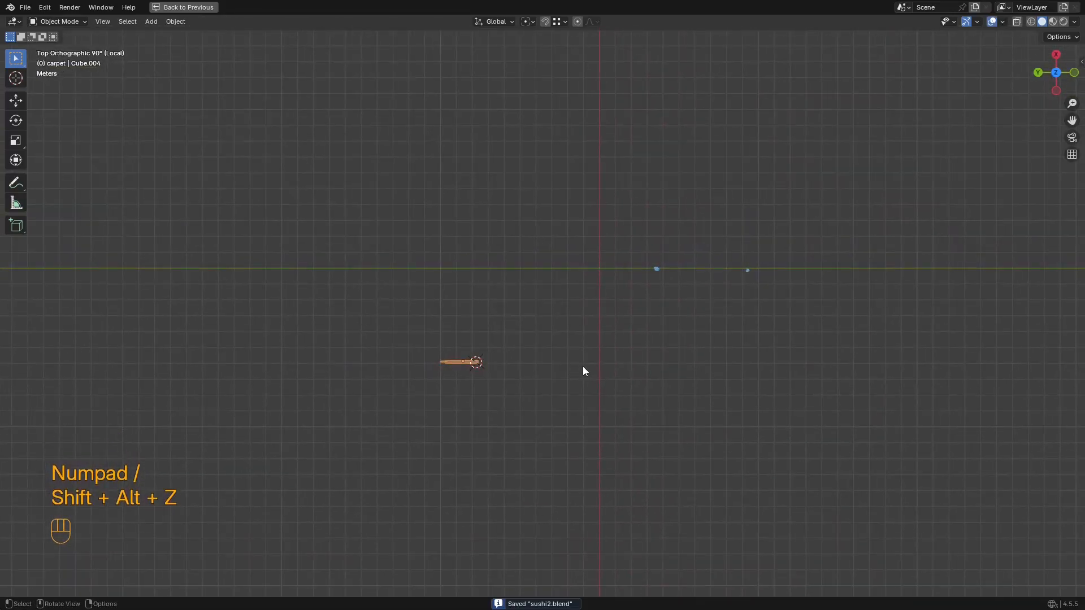
pyautogui.press('KP_Divide')
# Step: Move the chopsticks onto the bamboo mat, about 4.94 m along X and -13.66 m along Y
pyautogui.scroll(-3, 809, 225)
pyautogui.moveTo(809, 224); pyautogui.dragTo(779, 260, button='middle')
pyautogui.scroll(-4, 805, 276)
pyautogui.press('g')
pyautogui.click(1014, 221)
pyautogui.keyDown('shift'); pyautogui.moveTo(964, 256); pyautogui.dragTo(746, 195, button='middle'); pyautogui.keyUp('shift')
pyautogui.scroll(6, 746, 195)
# Step: Raise the chopsticks about 0.035 m along Z so they rest on the mat's surface
pyautogui.moveTo(615, 299); pyautogui.dragTo(741, 308, button='middle')
pyautogui.scroll(4, 742, 309)
pyautogui.press('g')
pyautogui.press('z')
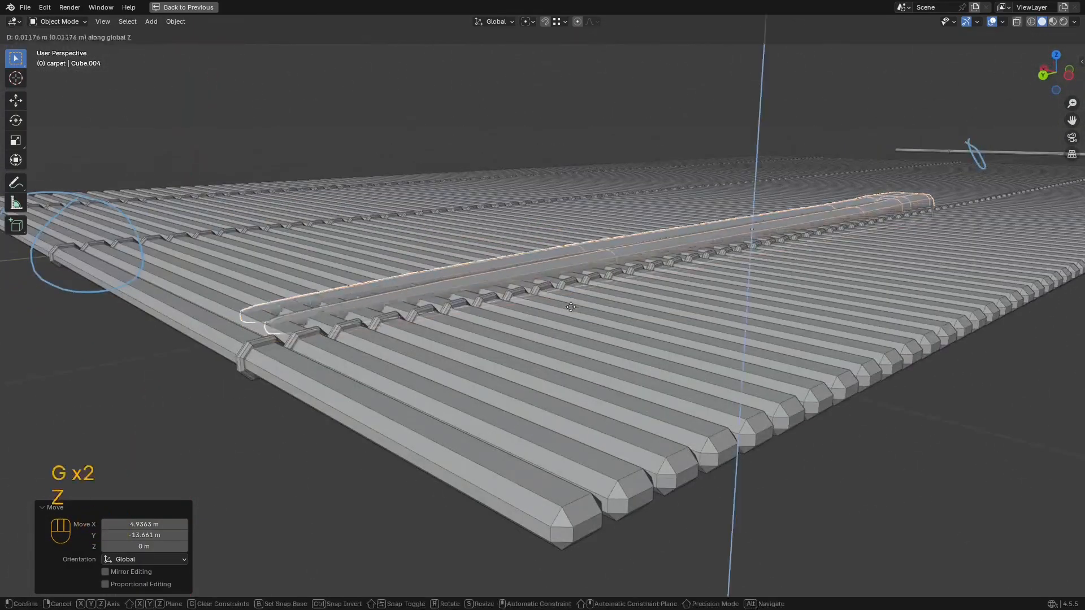
pyautogui.keyDown('shift'); pyautogui.click(650, 244); pyautogui.keyUp('shift')
pyautogui.hotkey('shift', 'alt', 'z')
pyautogui.scroll(-8, 656, 240)
# Step: Shift the chopsticks in top view closer to the mat's long edge, near its corner
pyautogui.keyDown('alt'); pyautogui.moveTo(656, 244); pyautogui.dragTo(602, 335, button='middle'); pyautogui.keyUp('alt')
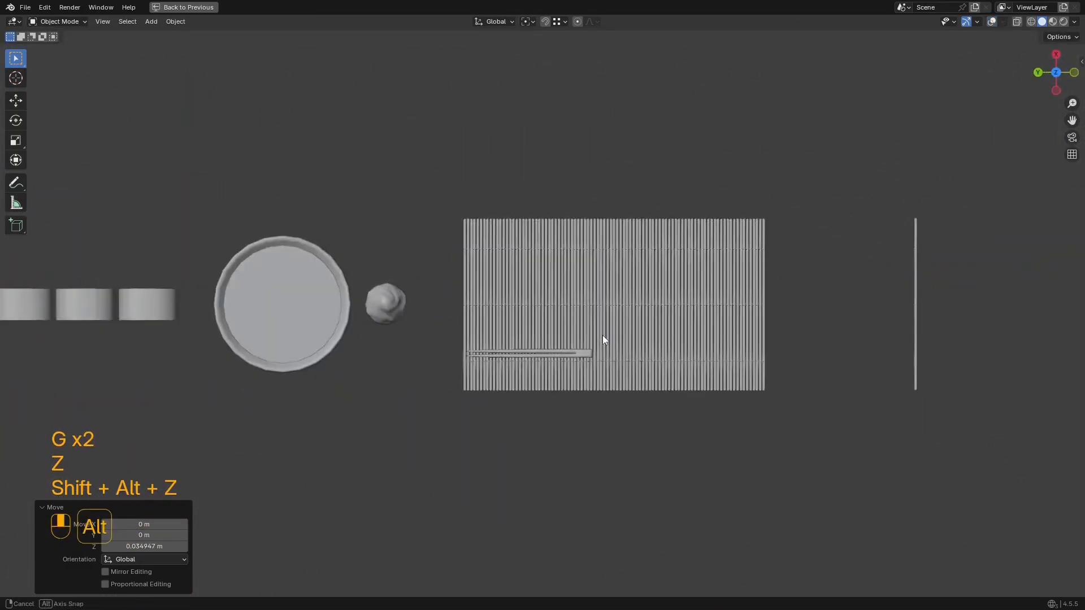
pyautogui.press('g')
pyautogui.click(633, 406)
pyautogui.moveTo(693, 395); pyautogui.dragTo(713, 339, button='middle')
pyautogui.keyDown('shift'); pyautogui.moveTo(810, 317); pyautogui.dragTo(751, 329, button='middle'); pyautogui.keyUp('shift')
# Step: Select the separate sample stick beside the mat and review the whole sushi set with overlays hidden
pyautogui.hotkey('shift', 'alt', 'z')
pyautogui.moveTo(876, 249); pyautogui.dragTo(853, 298)
pyautogui.hotkey('shift', 'alt', 'z')
pyautogui.moveTo(416, 365); pyautogui.dragTo(618, 300, button='middle')
pyautogui.hotkey('ctrl', 'space')
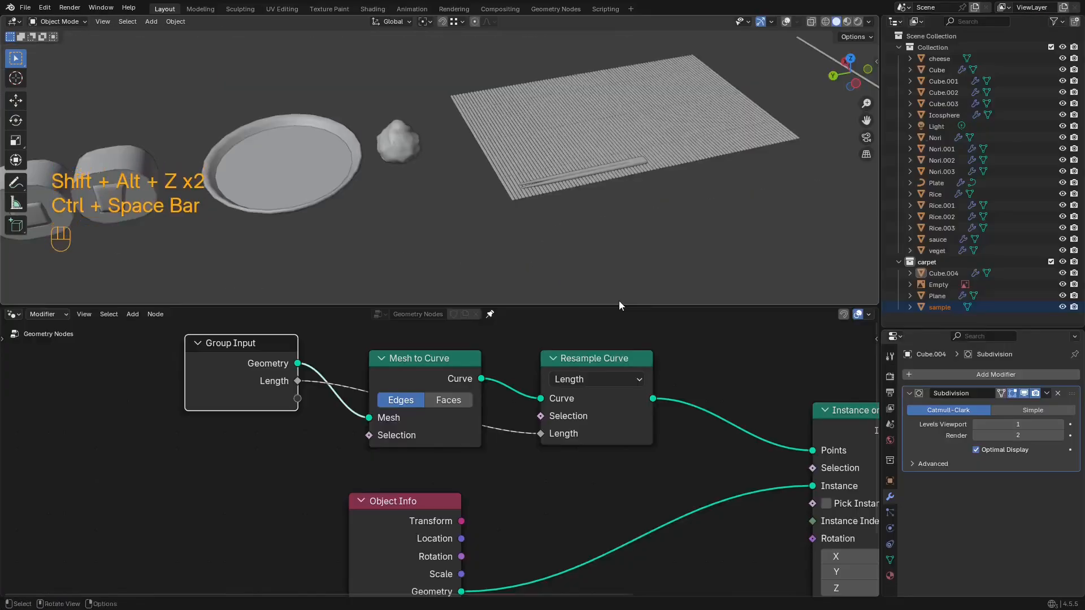
pyautogui.moveTo(553, 595); pyautogui.dragTo(637, 564, button='middle')
pyautogui.hotkey('ctrl', 'space')
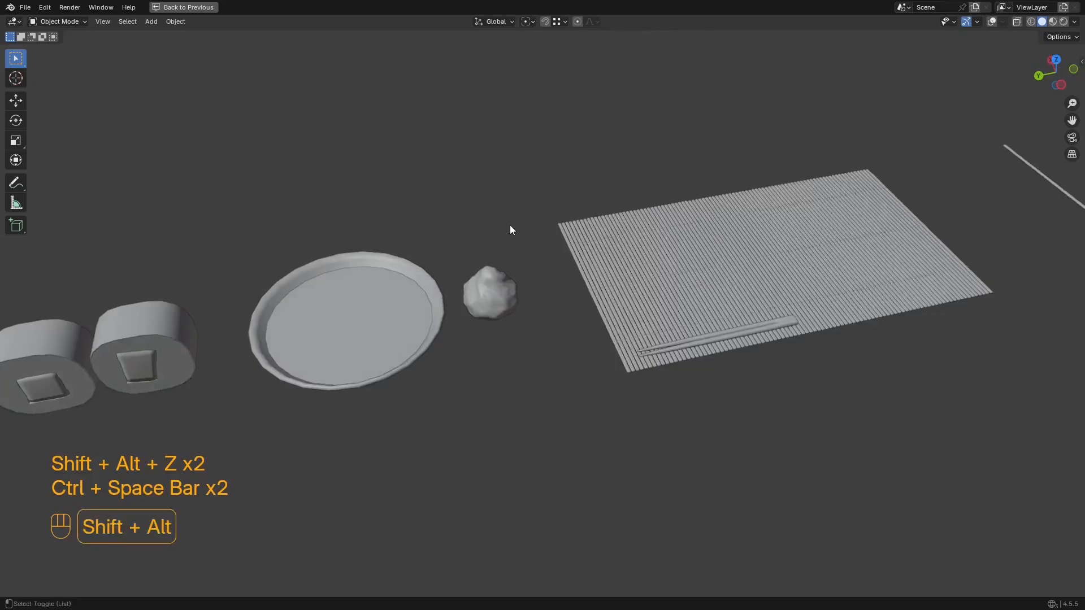
# Step: Select the four sushi rolls in wireframe and review the whole set from a wider angle
pyautogui.hotkey('shift', 'alt', 'z')
pyautogui.moveTo(510, 224); pyautogui.dragTo(675, 252, button='middle')
pyautogui.press('z')
pyautogui.moveTo(536, 308); pyautogui.dragTo(253, 400)
pyautogui.press('z')
pyautogui.moveTo(675, 392)
pyautogui.mouseDown(button='middle')
pyautogui.moveTo(697, 330)
pyautogui.moveTo(745, 257)
pyautogui.moveTo(717, 293)
pyautogui.mouseUp(button='middle')
pyautogui.hotkey('shift', 'alt', 'z')
pyautogui.hotkey('shift', 'alt', 'z')
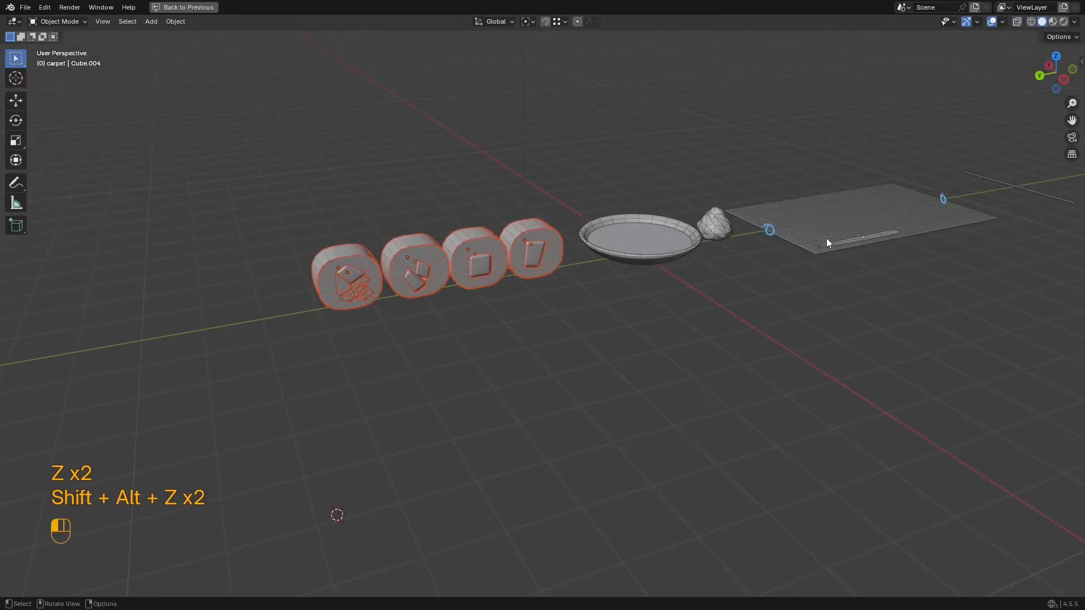
# Step: Select the bamboo mat and save the file
pyautogui.click(826, 240)
pyautogui.scroll(2, 808, 249)
pyautogui.hotkey('ctrl', 's')
pyautogui.keyDown('shift'); pyautogui.moveTo(792, 253); pyautogui.dragTo(710, 252, button='middle'); pyautogui.keyUp('shift')
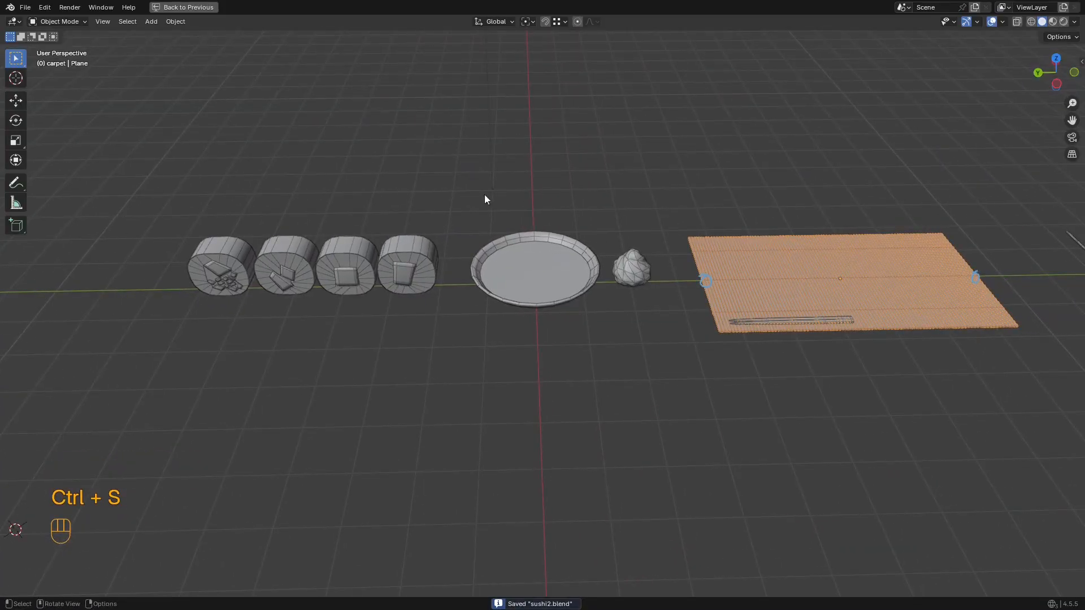
# Step: Add a plane and move it in top view to the centre of the set, overlapping the plate
pyautogui.keyDown('shift'); pyautogui.moveTo(833, 177); pyautogui.dragTo(678, 195, button='middle'); pyautogui.keyUp('shift')
pyautogui.scroll(-3, 675, 175)
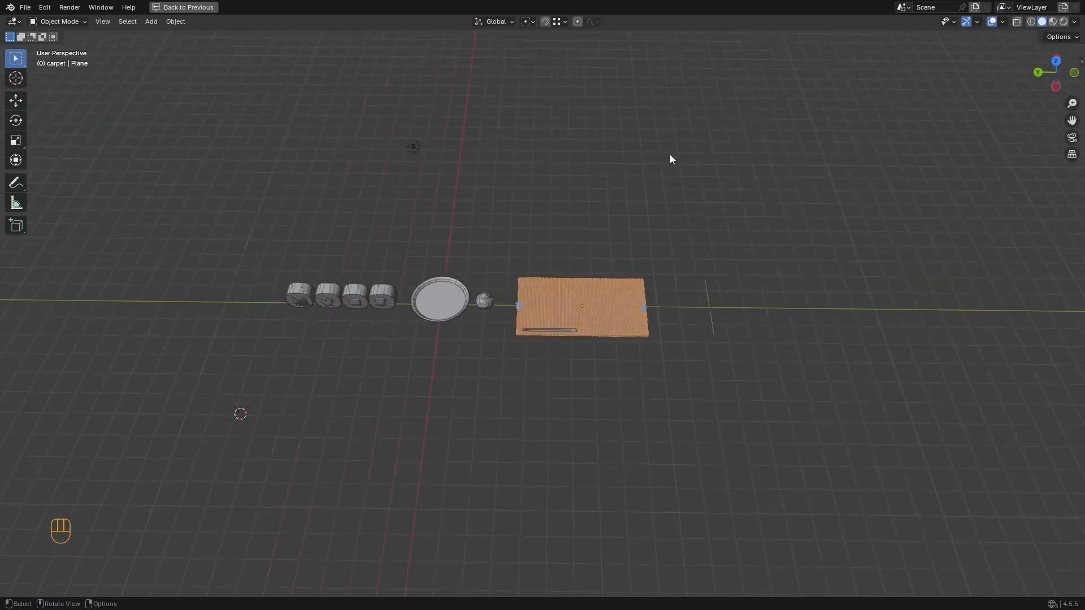
pyautogui.hotkey('shift', 'a')
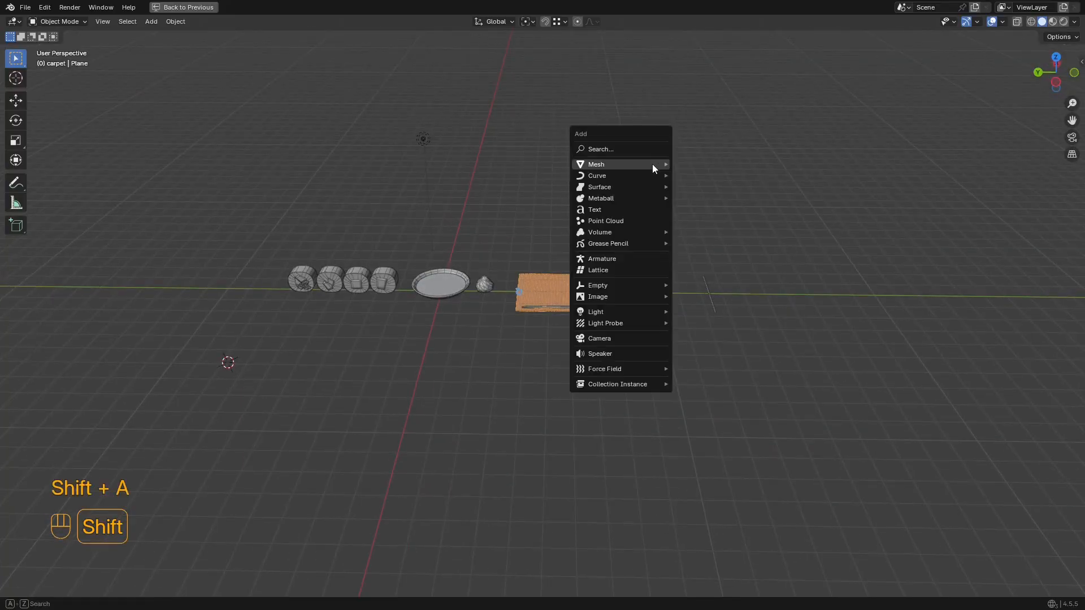
pyautogui.moveTo(653, 165)
pyautogui.click(698, 165)
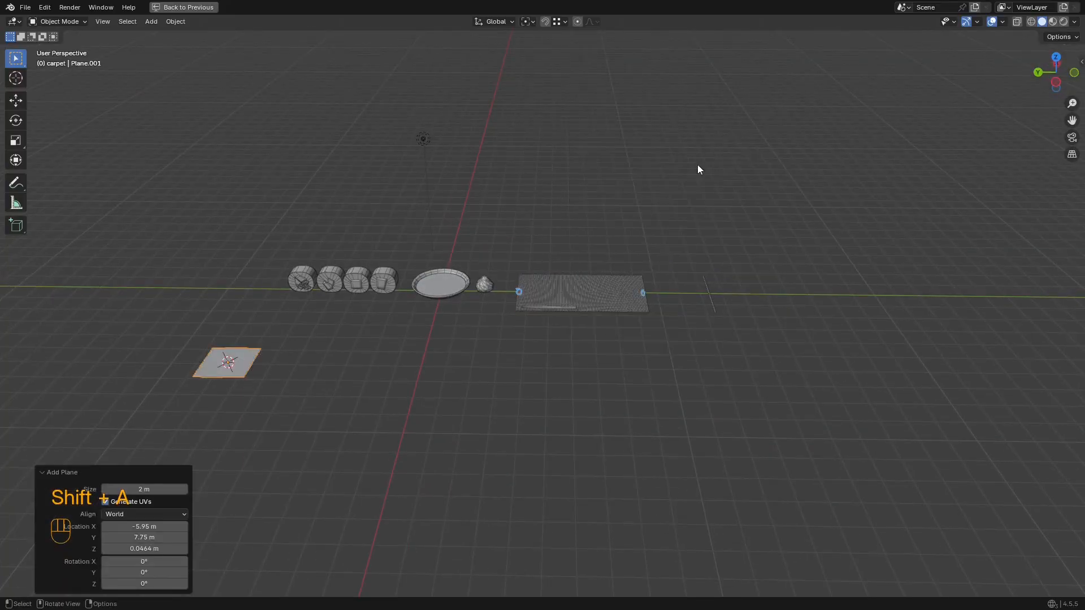
pyautogui.moveTo(611, 222); pyautogui.dragTo(610, 513, button='middle')
pyautogui.press('g')
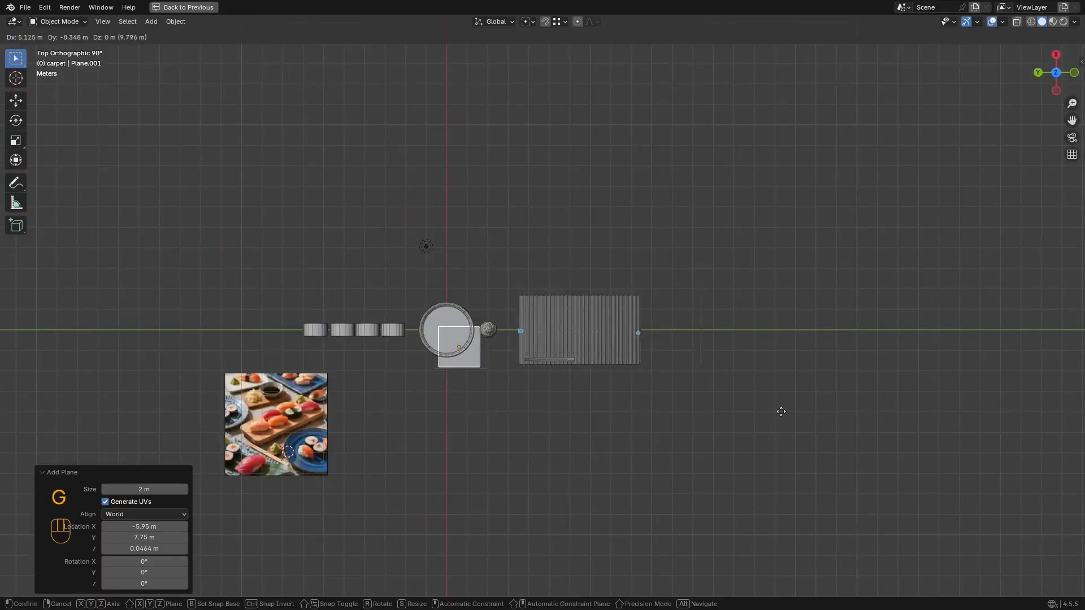
pyautogui.click(782, 412)
# Step: Scale up the plane's whole mesh in Edit Mode so it forms a large floor beneath the set
pyautogui.press('Tab')
pyautogui.press('a')
pyautogui.press('s')
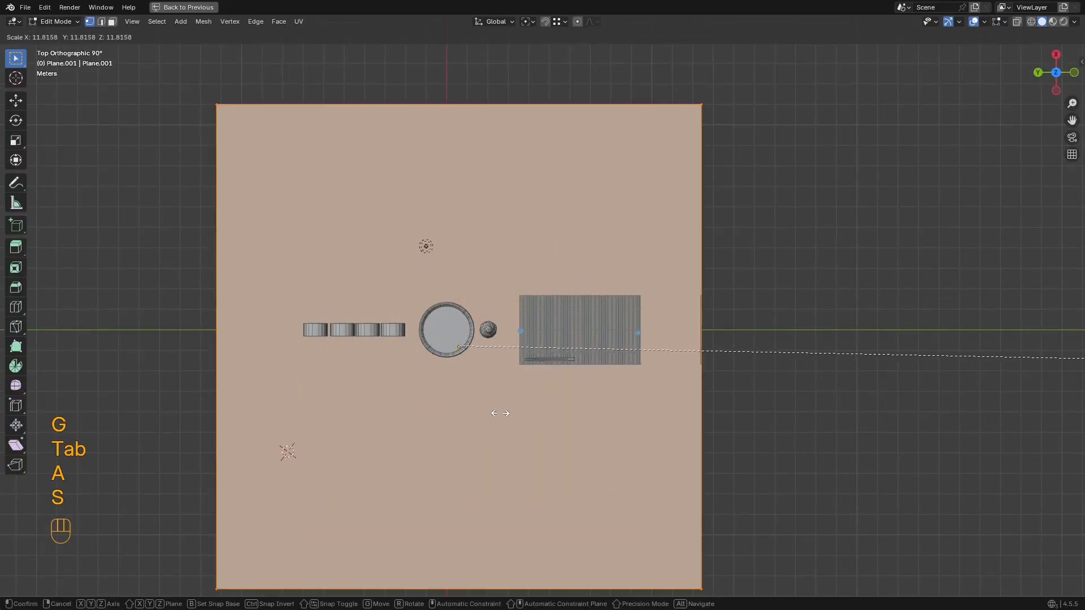
pyautogui.click(960, 417)
pyautogui.press('Tab')
# Step: Select the sample stick in wireframe and move it off the floor plane in top view, about -15.67 m along Y
pyautogui.moveTo(584, 395); pyautogui.dragTo(623, 326, button='middle')
pyautogui.hotkey('shift', 'alt', 'z')
pyautogui.keyDown('shift'); pyautogui.moveTo(672, 327); pyautogui.dragTo(572, 346, button='middle'); pyautogui.keyUp('shift')
pyautogui.scroll(4, 572, 345)
pyautogui.hotkey('shift', 'alt', 'z')
pyautogui.press('z')
pyautogui.click(683, 289)
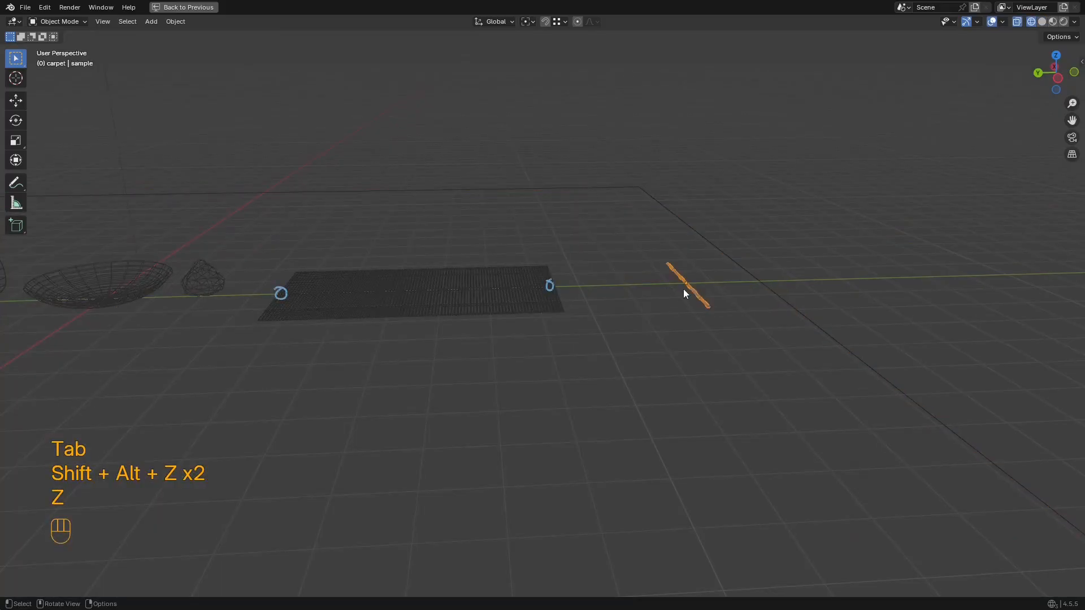
pyautogui.keyDown('alt'); pyautogui.moveTo(683, 290); pyautogui.dragTo(664, 405, button='middle'); pyautogui.keyUp('alt')
pyautogui.scroll(-1, 665, 404)
pyautogui.press('g')
pyautogui.click(856, 237)
# Step: Review the set on the floor plane in solid view with overlays hidden, and save the file
pyautogui.keyDown('shift'); pyautogui.moveTo(654, 357); pyautogui.dragTo(725, 351, button='middle'); pyautogui.keyUp('shift')
pyautogui.moveTo(672, 353)
pyautogui.mouseDown(button='middle')
pyautogui.moveTo(731, 329)
pyautogui.moveTo(633, 275)
pyautogui.moveTo(701, 300)
pyautogui.mouseUp(button='middle')
pyautogui.press('z')
pyautogui.scroll(6, 701, 300)
pyautogui.keyDown('shift'); pyautogui.moveTo(714, 356); pyautogui.dragTo(602, 277, button='middle'); pyautogui.keyUp('shift')
pyautogui.scroll(2, 602, 277)
pyautogui.moveTo(602, 277); pyautogui.dragTo(724, 317, button='middle')
pyautogui.hotkey('shift', 'alt', 'z')
pyautogui.scroll(-6, 684, 309)
pyautogui.hotkey('shift', 'alt', 'z')
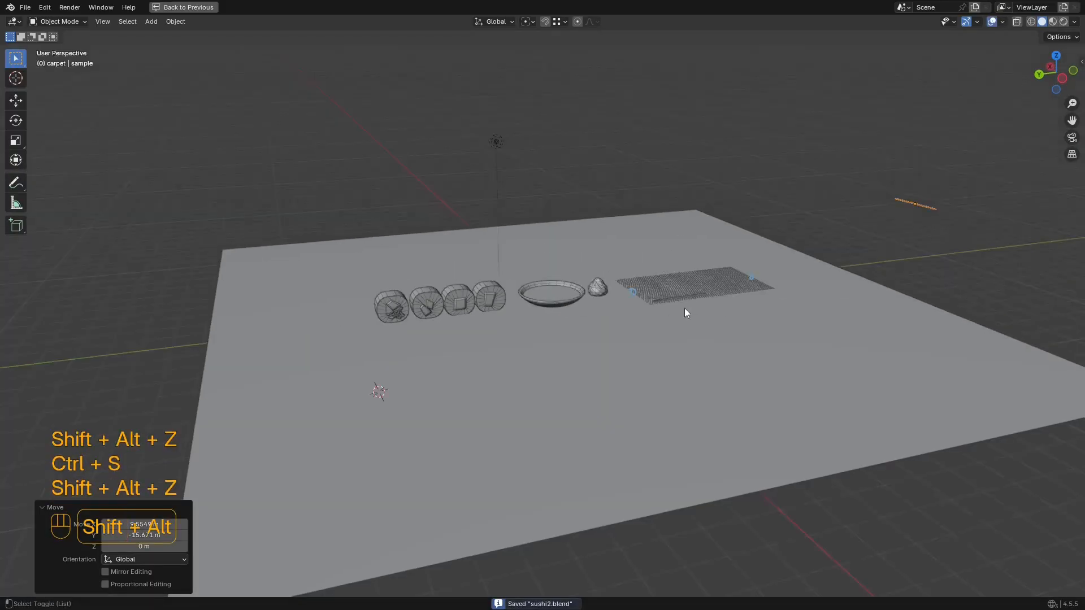
pyautogui.scroll(5, 701, 305)
pyautogui.hotkey('shift', 'alt', 'z')
# Step: Select the bamboo mat and the chopsticks and raise them together about 0.093 m along Z
pyautogui.press('z')
pyautogui.moveTo(892, 299)
pyautogui.keyDown('shift'); pyautogui.mouseDown(button='middle')
pyautogui.moveTo(770, 273)
pyautogui.moveTo(772, 288)
pyautogui.moveTo(825, 309)
pyautogui.mouseUp(button='middle'); pyautogui.keyUp('shift')
pyautogui.click(665, 279)
pyautogui.hotkey('shift', 'alt', 'z')
pyautogui.scroll(6, 771, 288)
pyautogui.scroll(4, 710, 270)
pyautogui.click(700, 246)
pyautogui.keyDown('shift'); pyautogui.click(737, 221); pyautogui.keyUp('shift')
pyautogui.keyDown('shift'); pyautogui.moveTo(947, 258); pyautogui.dragTo(477, 295, button='middle'); pyautogui.keyUp('shift')
pyautogui.press('g')
pyautogui.press('z')
pyautogui.click(692, 333)
# Step: Lower the mat and chopsticks about 0.017 m along Z so the mat sits just above the floor
pyautogui.scroll(4, 672, 319)
pyautogui.press('g')
pyautogui.press('z')
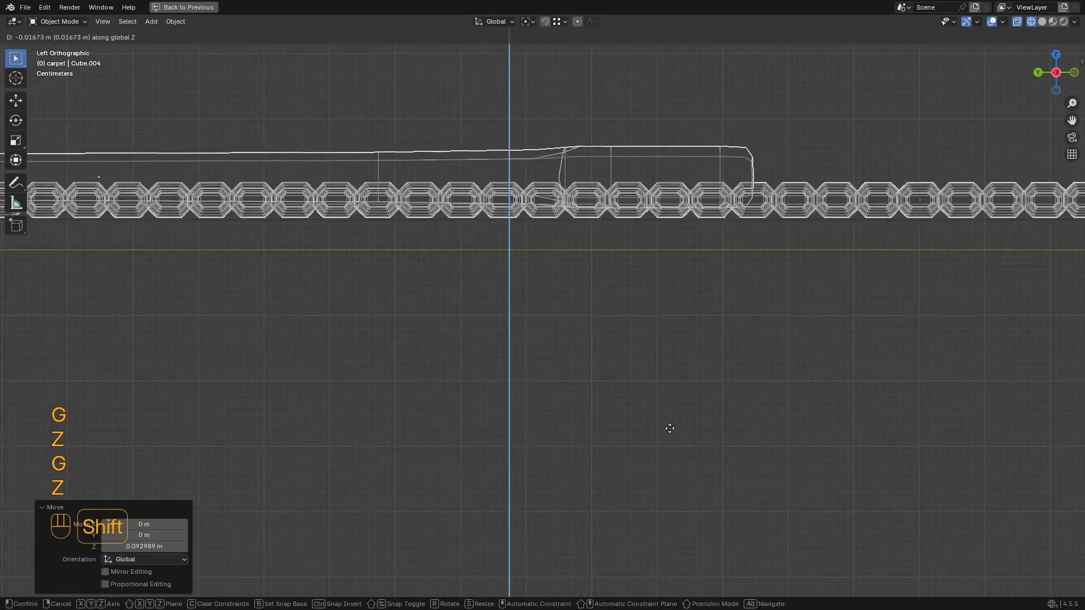
pyautogui.keyDown('shift'); pyautogui.click(672, 426); pyautogui.keyUp('shift')
pyautogui.keyDown('shift'); pyautogui.moveTo(537, 240); pyautogui.dragTo(496, 299, button='middle'); pyautogui.keyUp('shift')
pyautogui.moveTo(496, 300); pyautogui.dragTo(483, 308, button='middle')
pyautogui.press('z')
pyautogui.scroll(-7, 575, 299)
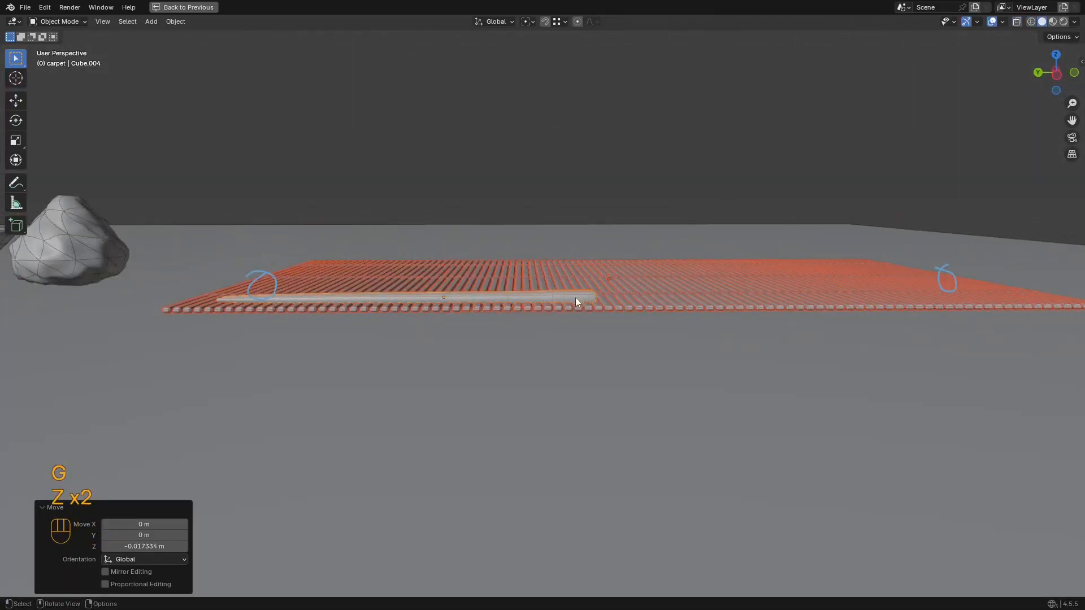
# Step: Move the mat and chopsticks in top view along Y so they lie beneath the plate and wasabi
pyautogui.keyDown('shift'); pyautogui.moveTo(575, 297); pyautogui.dragTo(779, 304, button='middle'); pyautogui.keyUp('shift')
pyautogui.moveTo(582, 303); pyautogui.dragTo(594, 329, button='middle')
pyautogui.hotkey('shift', 'alt', 'z')
pyautogui.scroll(-4, 595, 331)
pyautogui.hotkey('shift', 'alt', 'z')
pyautogui.keyDown('alt'); pyautogui.moveTo(651, 298); pyautogui.dragTo(727, 375, button='middle'); pyautogui.keyUp('alt')
pyautogui.press('z')
pyautogui.press('g')
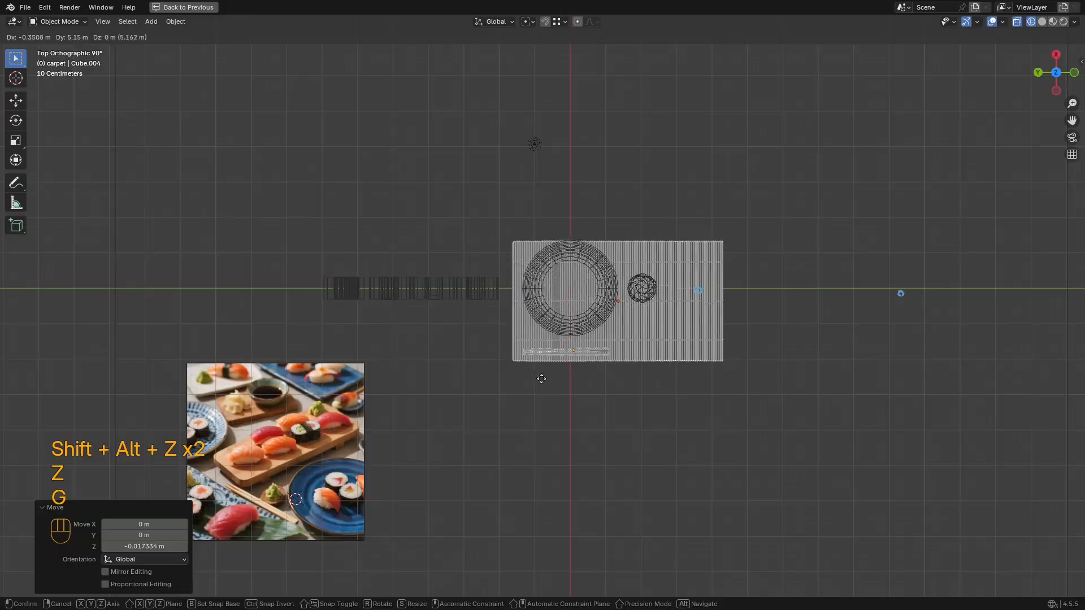
pyautogui.click(507, 377)
# Step: Nudge the plate slightly in top view to adjust its position on the mat
pyautogui.scroll(4, 587, 350)
pyautogui.click(620, 340)
pyautogui.press('g')
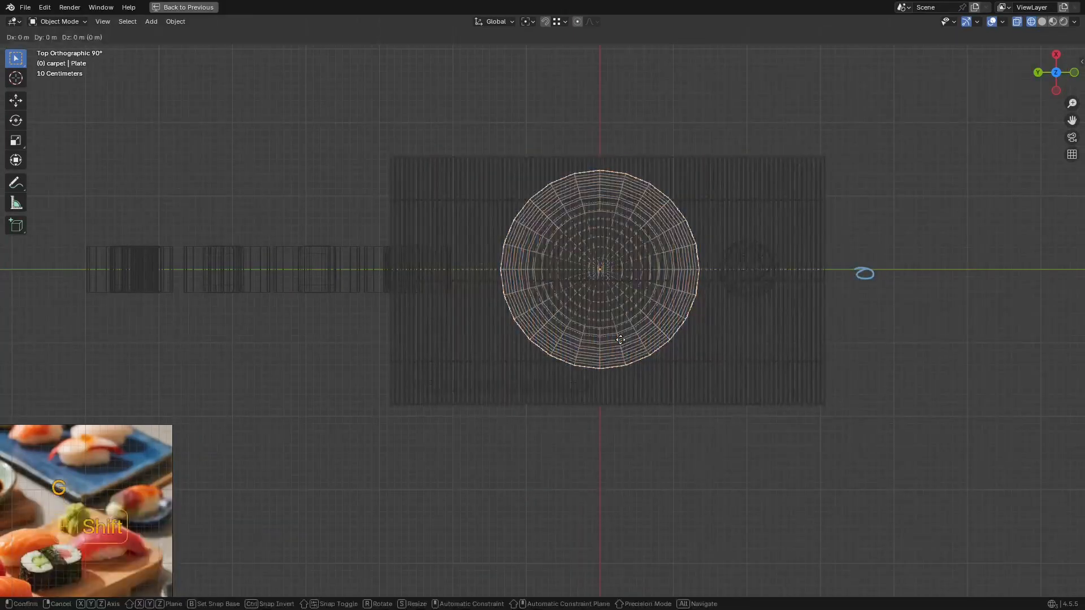
pyautogui.keyDown('shift'); pyautogui.click(606, 348); pyautogui.keyUp('shift')
pyautogui.scroll(-2, 606, 348)
pyautogui.moveTo(610, 346); pyautogui.dragTo(592, 267, button='middle')
pyautogui.press('z')
pyautogui.moveTo(663, 303); pyautogui.dragTo(678, 308, button='middle')
# Step: Select the mat and chopsticks and scale them up together by about 1.587
pyautogui.click(678, 307)
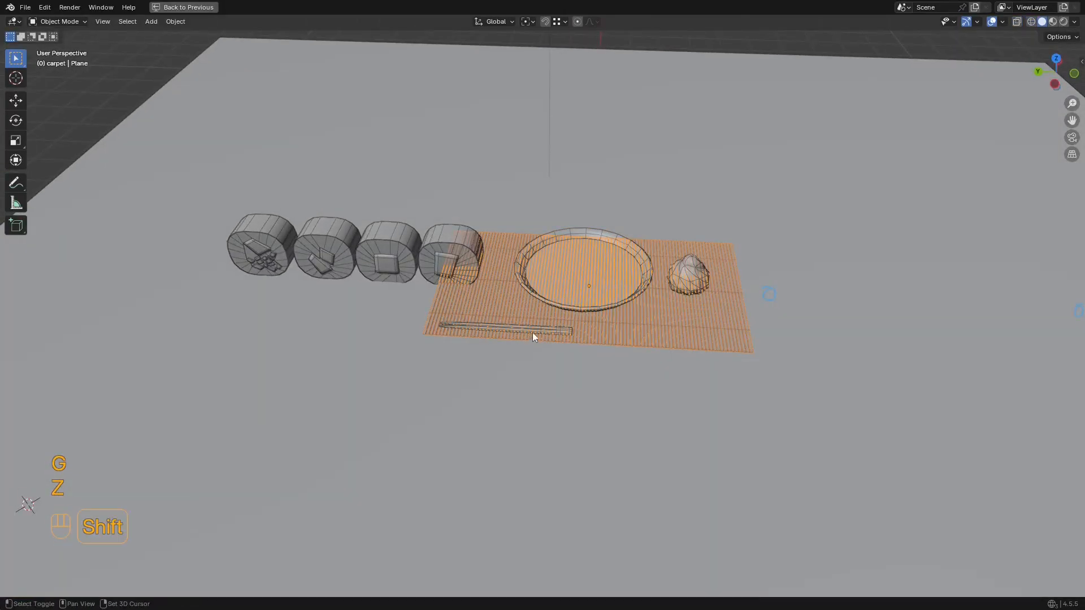
pyautogui.keyDown('shift'); pyautogui.click(541, 325); pyautogui.keyUp('shift')
pyautogui.scroll(-1, 541, 325)
pyautogui.scroll(2, 541, 326)
pyautogui.press('s')
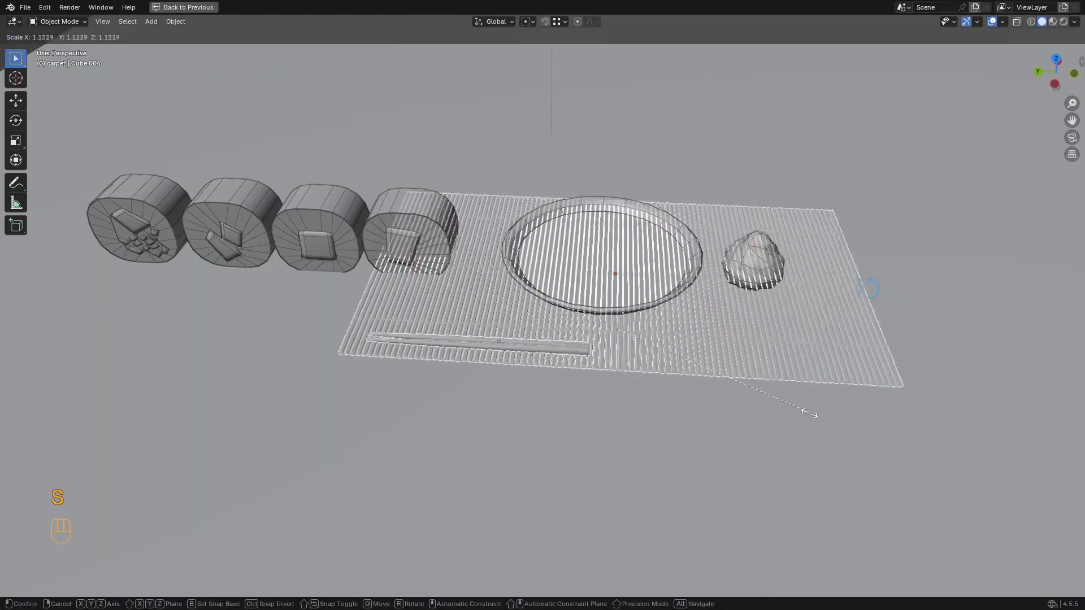
pyautogui.click(893, 487)
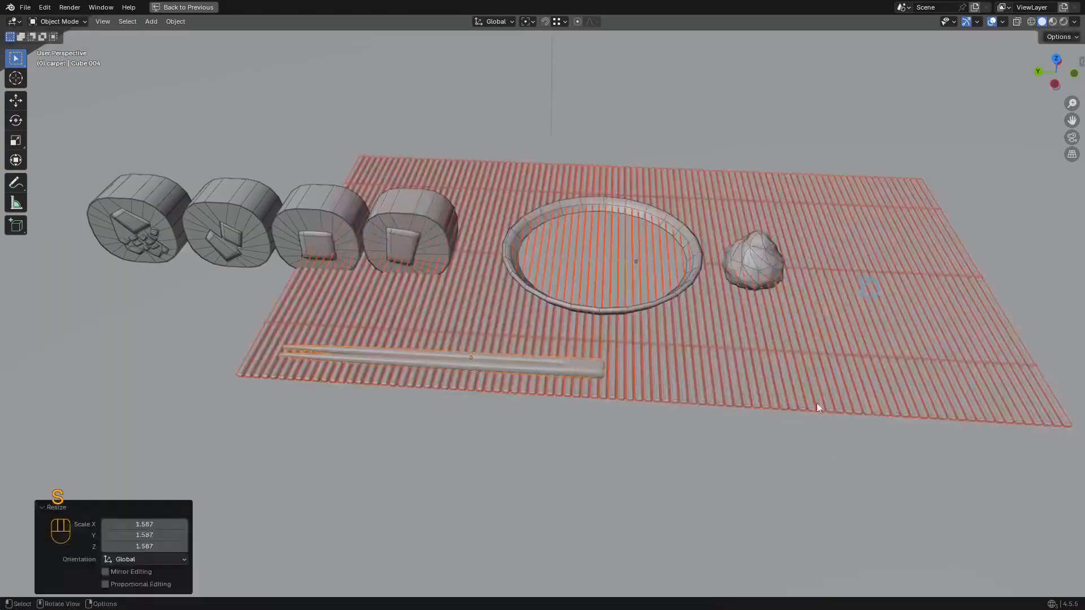
# Step: Shift the enlarged mat and chopsticks within the XY plane, finishing with about 0.15 m in X and 0.31 m in Y
pyautogui.scroll(-2, 791, 390)
pyautogui.moveTo(775, 375); pyautogui.dragTo(784, 412, button='middle')
pyautogui.press('g')
pyautogui.hotkey('shift', 'z')
pyautogui.click(771, 429)
pyautogui.press('g')
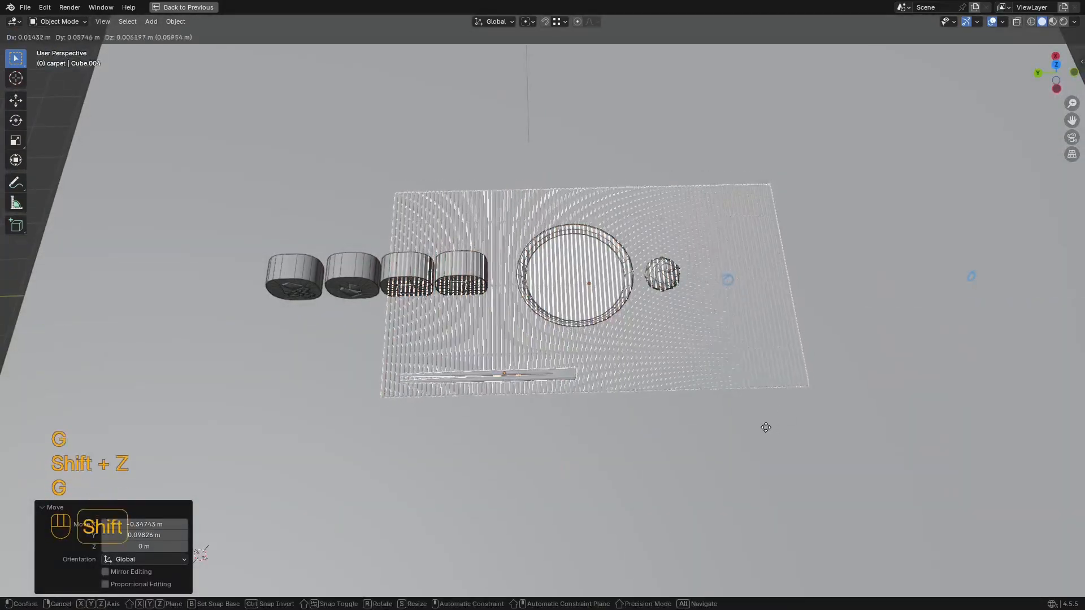
pyautogui.hotkey('shift', 'z')
pyautogui.click(751, 422)
# Step: Scale the mat and chopsticks up by about 1.133
pyautogui.press('s')
pyautogui.press('s')
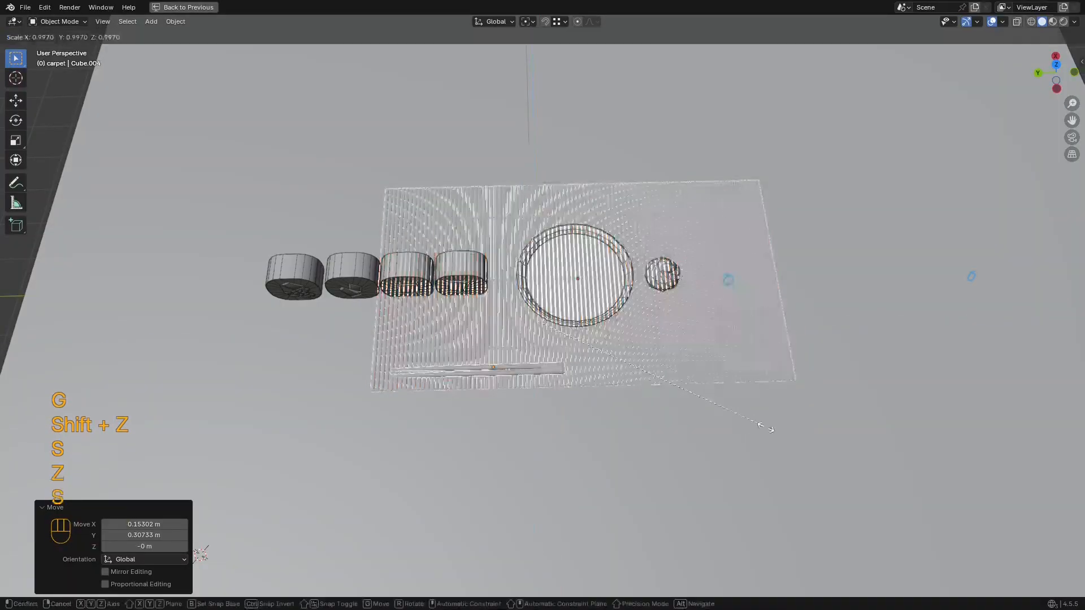
pyautogui.click(796, 446)
pyautogui.moveTo(795, 450); pyautogui.dragTo(659, 302, button='middle')
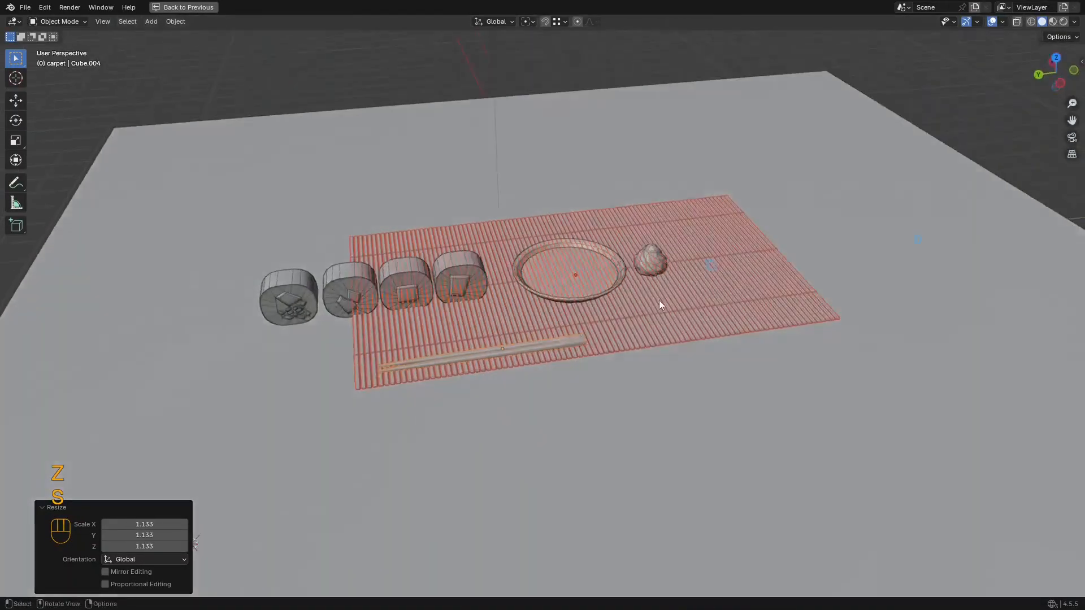
# Step: Enlarge the mat and chopsticks by a further factor of about 1.063 and save the file
pyautogui.press('s')
pyautogui.press('s')
pyautogui.click(691, 389)
pyautogui.hotkey('ctrl', 's')
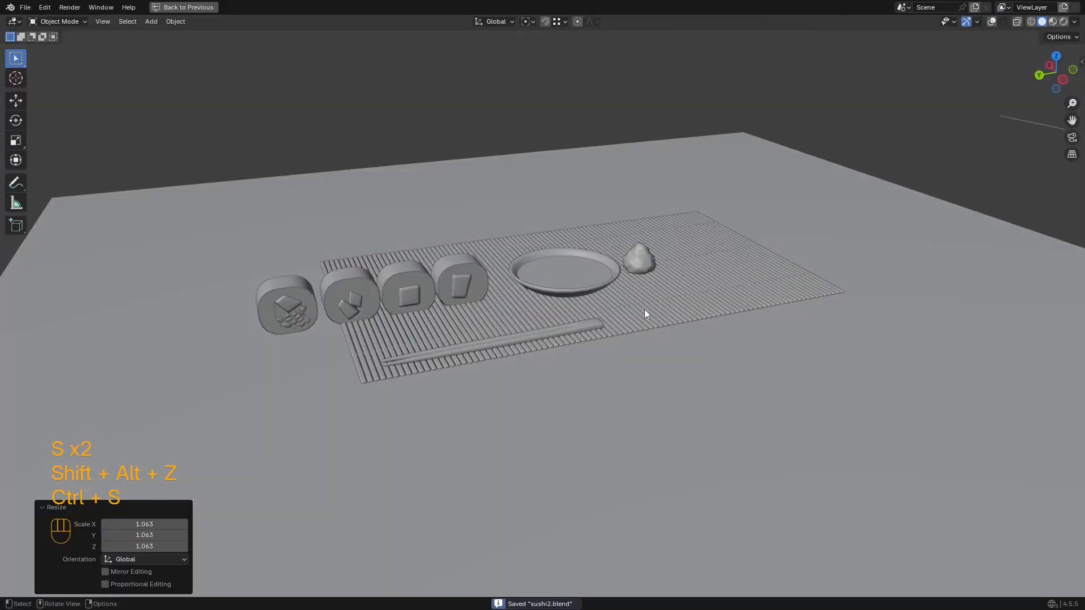
# Step: Examine the sushi rolls and their nori wraps on the mat up close, in wireframe and solid view
pyautogui.hotkey('shift', 'alt', 'z')
pyautogui.scroll(4, 643, 304)
pyautogui.click(473, 227)
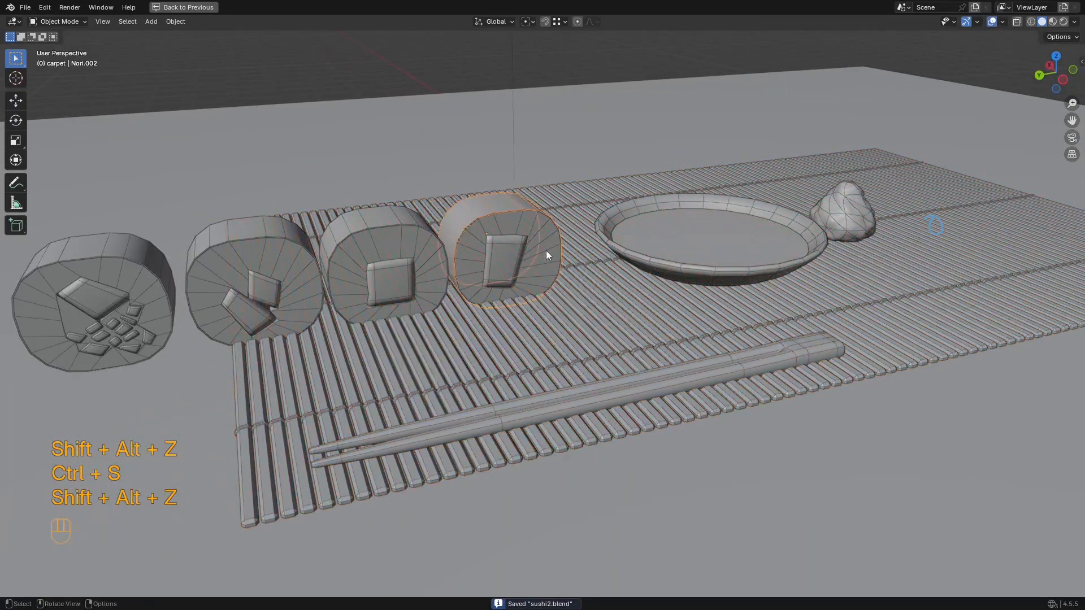
pyautogui.scroll(-8, 548, 254)
pyautogui.moveTo(665, 280); pyautogui.dragTo(575, 296, button='middle')
pyautogui.press('z')
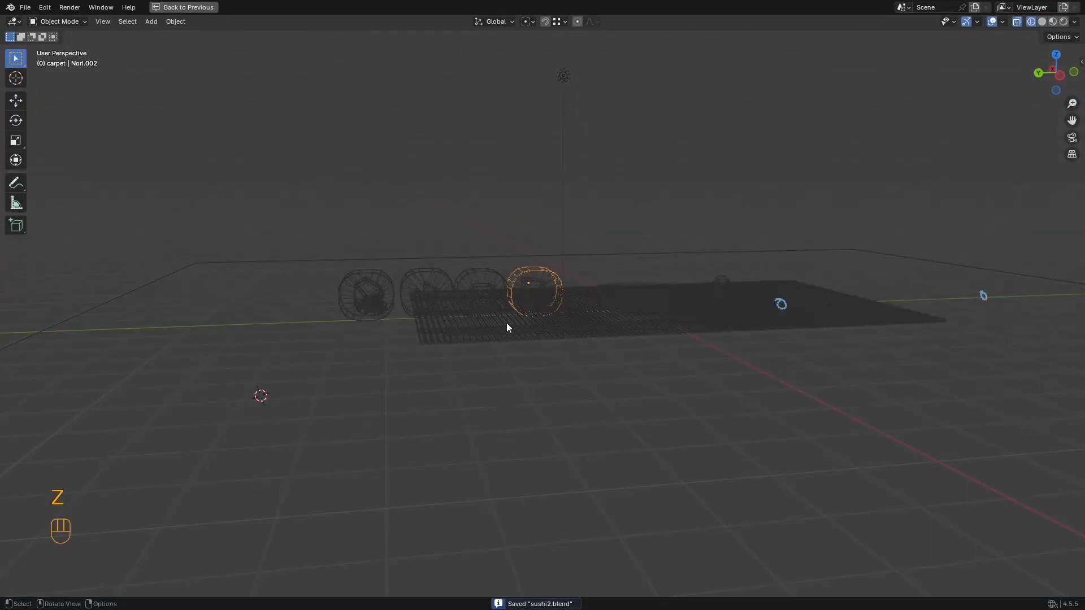
pyautogui.scroll(4, 509, 305)
pyautogui.keyDown('shift'); pyautogui.moveTo(510, 290); pyautogui.dragTo(534, 315, button='middle'); pyautogui.keyUp('shift')
pyautogui.moveTo(541, 278); pyautogui.dragTo(619, 314, button='middle')
pyautogui.press('z')
pyautogui.scroll(1, 561, 300)
pyautogui.scroll(5, 619, 314)
pyautogui.hotkey('shift', 'alt', 'z')
pyautogui.scroll(-6, 555, 308)
pyautogui.keyDown('shift'); pyautogui.moveTo(554, 307); pyautogui.dragTo(590, 302, button='middle'); pyautogui.keyUp('shift')
pyautogui.hotkey('shift', 'alt', 'z')
pyautogui.scroll(5, 496, 316)
# Step: Add a Subdivision Surface modifier to the nori wrap of the end roll with the chopped filling
pyautogui.click(496, 315)
pyautogui.hotkey('ctrl', 'space')
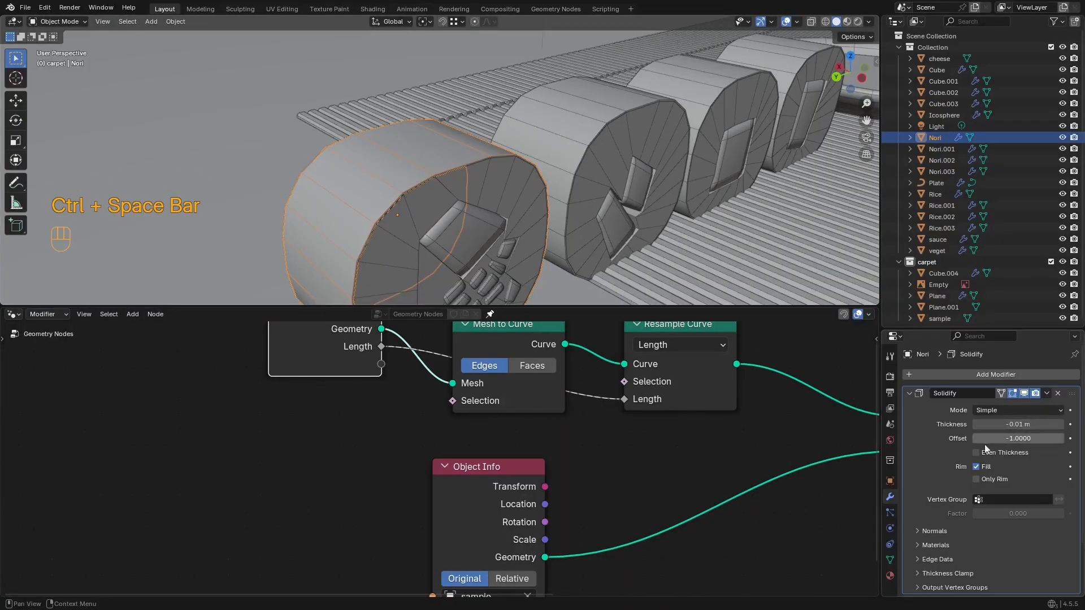
pyautogui.click(968, 374)
pyautogui.click(960, 374)
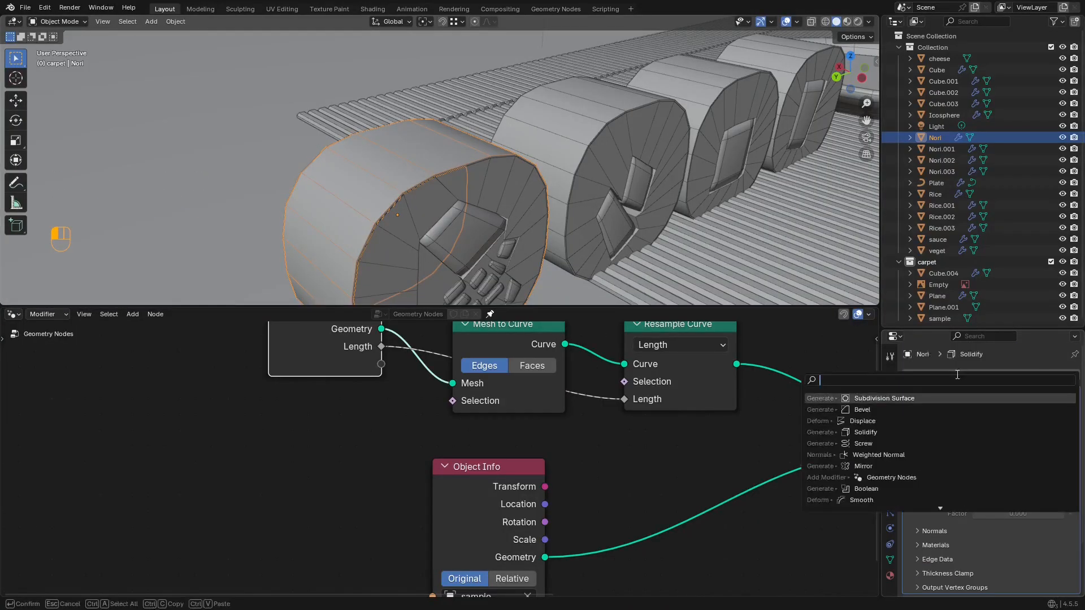
pyautogui.write('s')
pyautogui.click(880, 400)
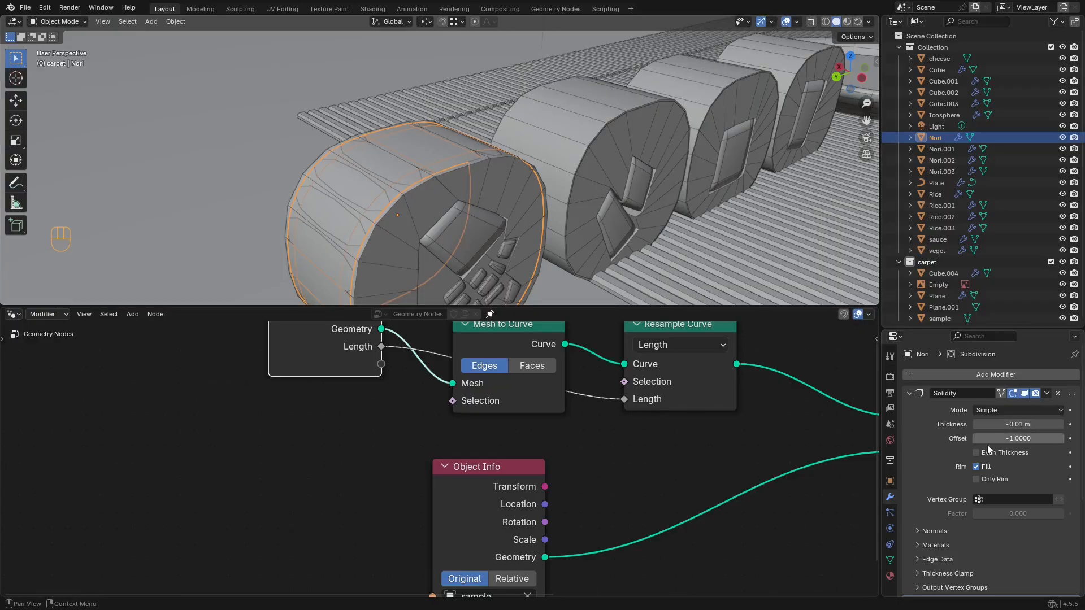
# Step: Place the nori's Subdivision modifier above Solidify and set the Solidify thickness to -0.017 m
pyautogui.click(910, 392)
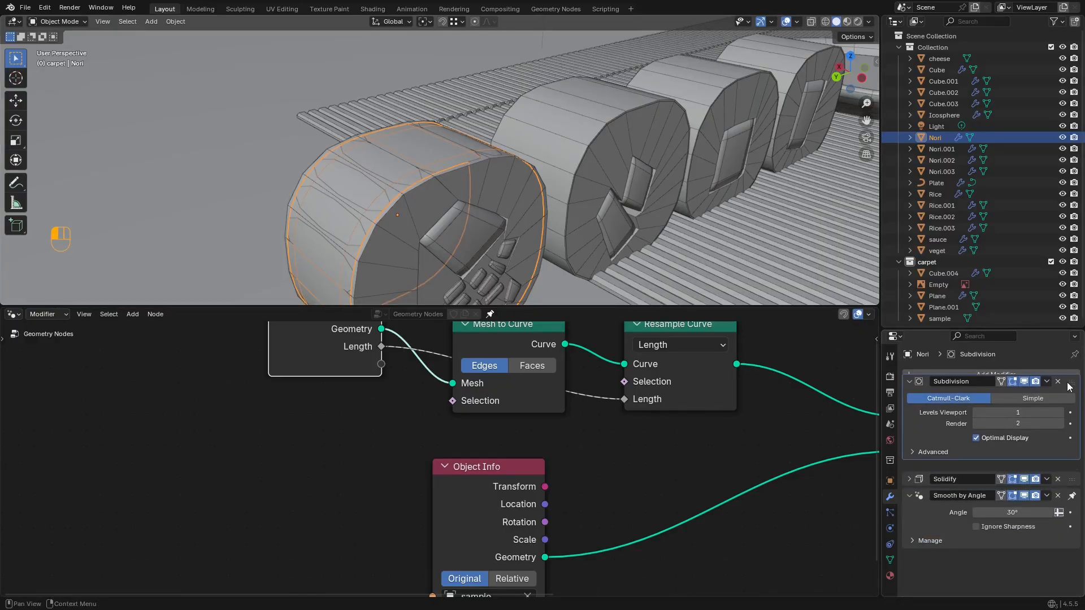
pyautogui.moveTo(571, 253); pyautogui.dragTo(487, 175, button='middle')
pyautogui.hotkey('shift', 'alt', 'z')
pyautogui.hotkey('shift', 'alt', 'z')
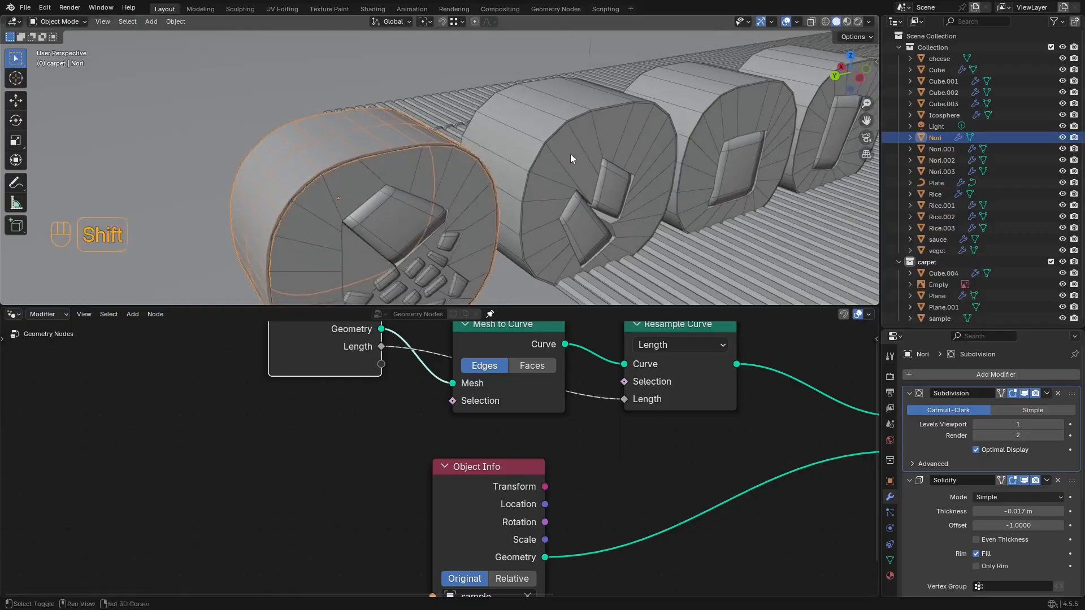
# Step: Copy the end roll's nori modifiers to the nori wraps of the other three rolls
pyautogui.hotkey('shift', 'alt', 'z')
pyautogui.hotkey('ctrl', 'space')
pyautogui.hotkey('shift', 'alt', 'z')
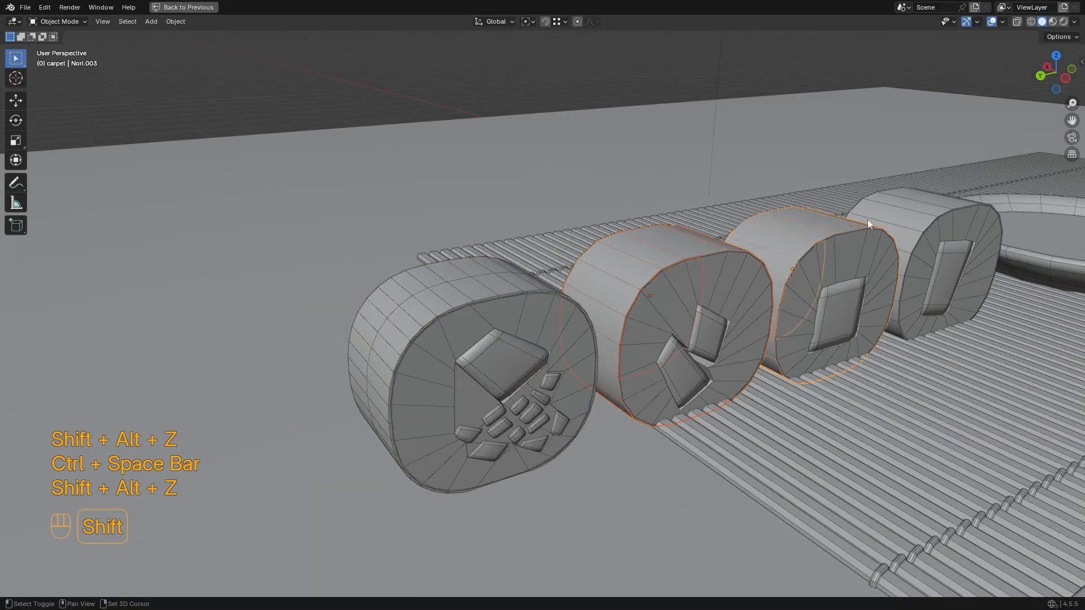
pyautogui.keyDown('shift'); pyautogui.click(476, 280); pyautogui.keyUp('shift')
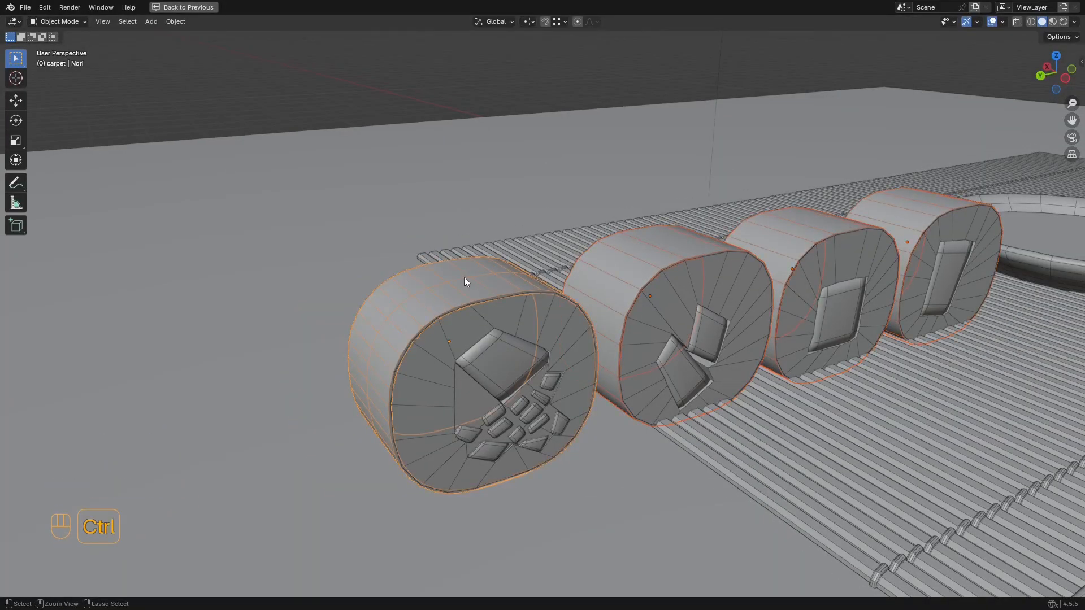
pyautogui.hotkey('ctrl', 'l')
pyautogui.click(474, 279)
pyautogui.hotkey('shift', 'alt', 'z')
pyautogui.hotkey('shift', 'alt', 'z')
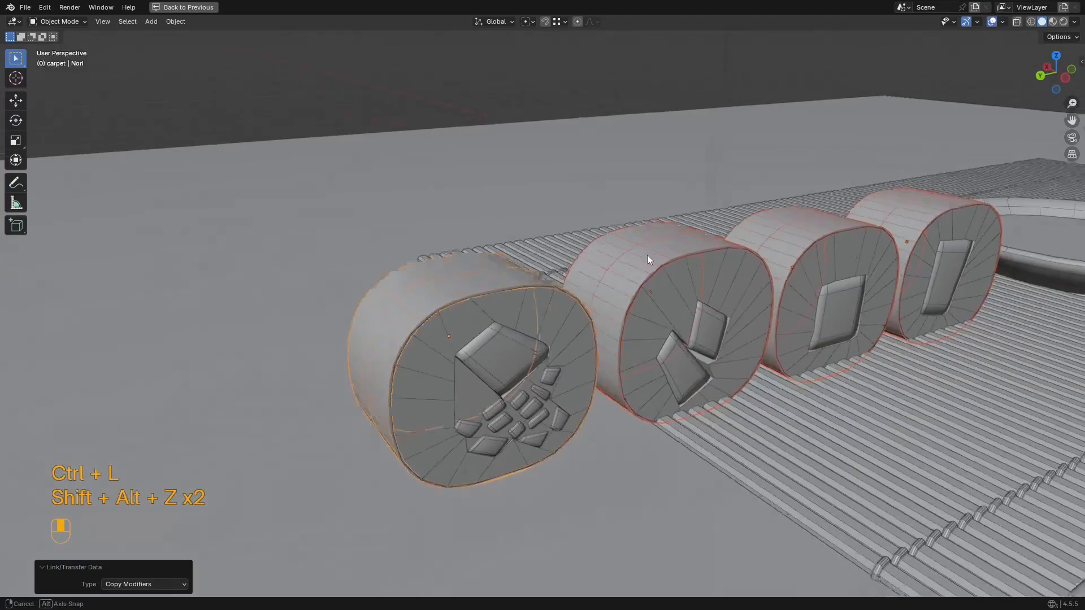
# Step: Scale the rice of all four rolls by about 0.983 around their individual origins so it fits inside the nori
pyautogui.hotkey('shift', 'alt', 'z')
pyautogui.keyDown('alt'); pyautogui.keyDown('shift'); pyautogui.moveTo(649, 254); pyautogui.dragTo(670, 242, button='middle'); pyautogui.keyUp('shift'); pyautogui.keyUp('alt')
pyautogui.hotkey('shift', 'alt', 'z')
pyautogui.scroll(2, 675, 247)
pyautogui.hotkey('shift', 'alt', 'z')
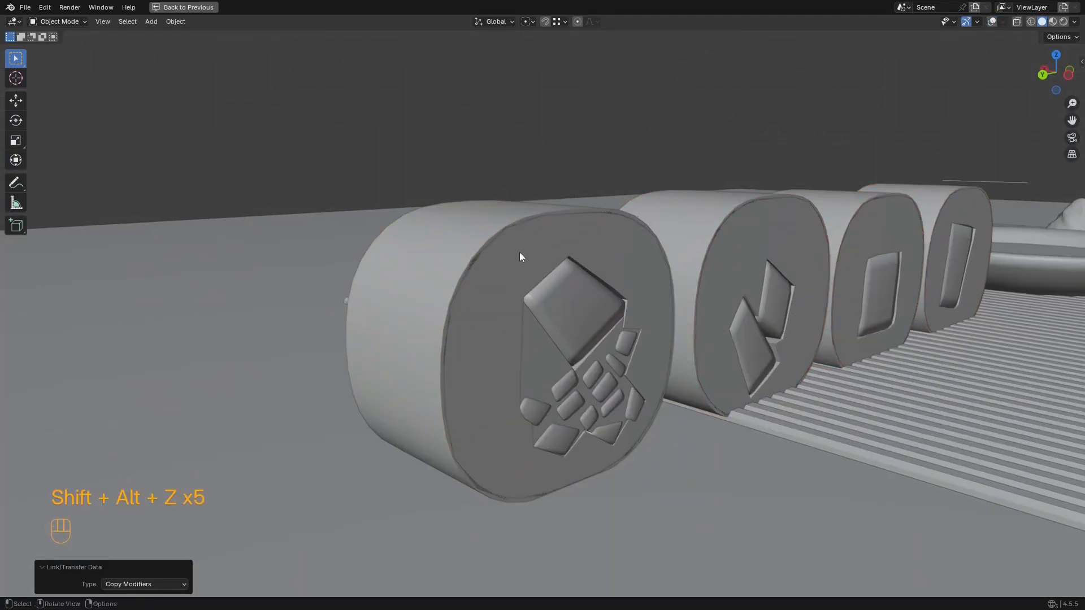
pyautogui.click(519, 252)
pyautogui.hotkey('shift', 'alt', 'z')
pyautogui.moveTo(528, 249); pyautogui.dragTo(649, 177, button='middle')
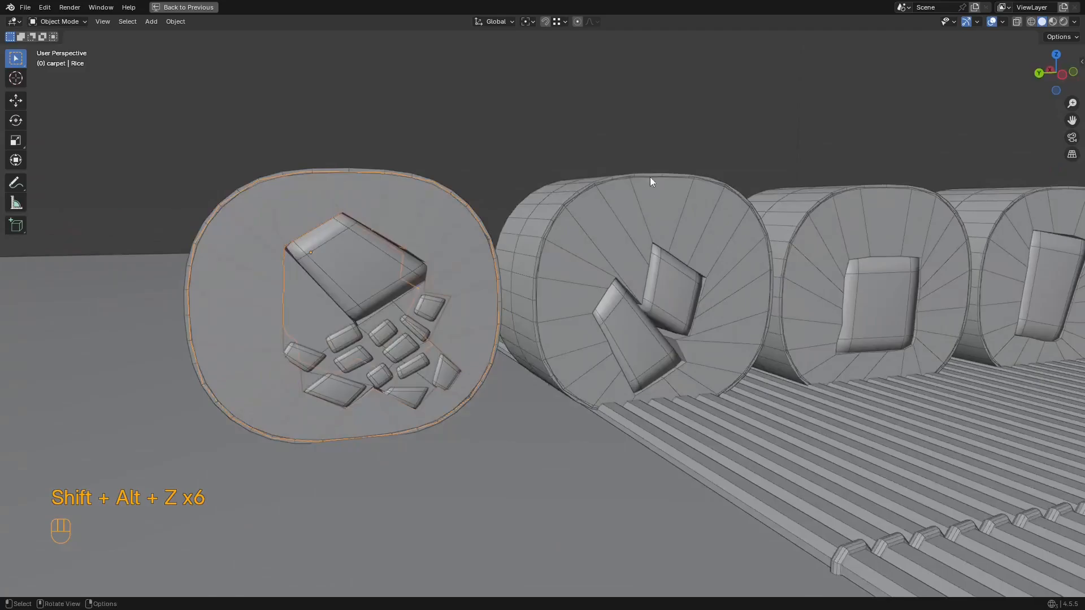
pyautogui.keyDown('shift'); pyautogui.click(872, 206); pyautogui.keyUp('shift')
pyautogui.moveTo(872, 205); pyautogui.dragTo(943, 221, button='middle')
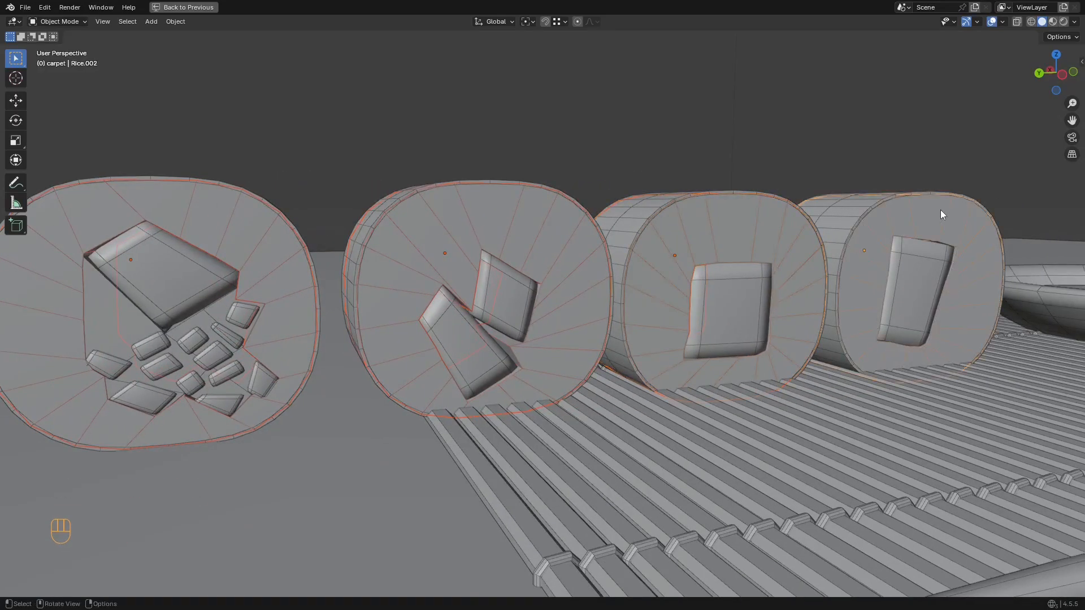
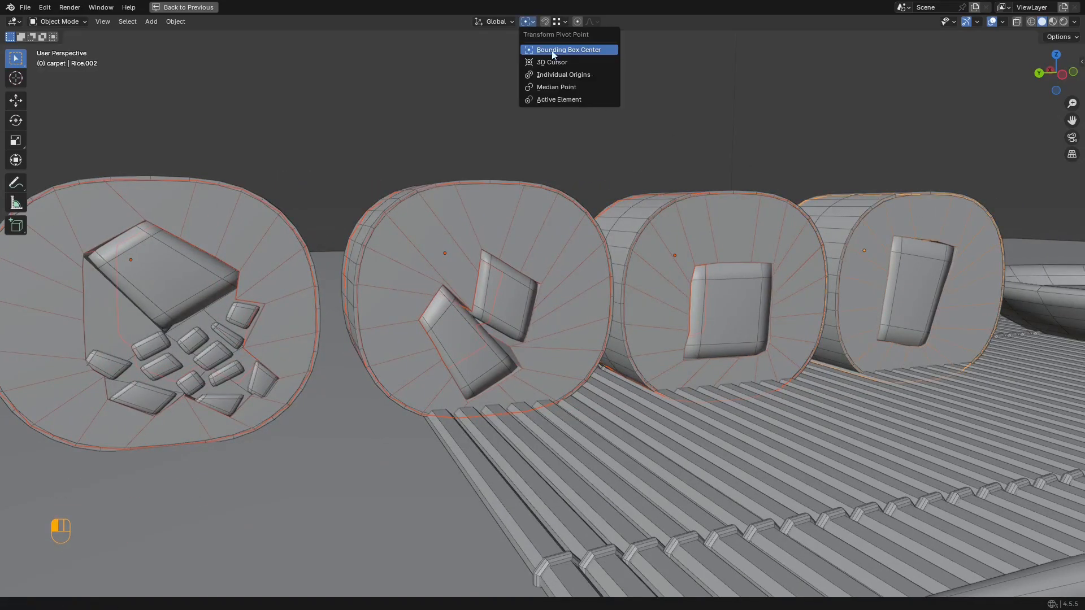
pyautogui.press('s')
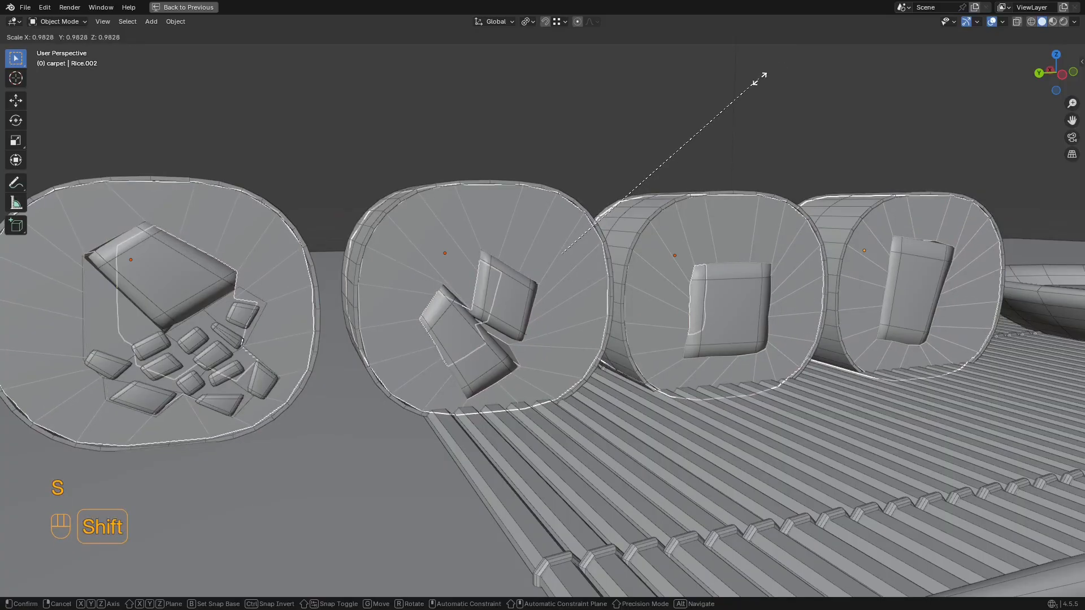
pyautogui.click(760, 79)
# Step: Inspect the rice fit on the rolls with overlays hidden and save the file
pyautogui.hotkey('shift', 'alt', 'z')
pyautogui.moveTo(511, 96); pyautogui.dragTo(538, 107, button='middle')
pyautogui.hotkey('shift', 'alt', 'z')
pyautogui.hotkey('shift', 'alt', 'z')
pyautogui.scroll(-3, 536, 96)
pyautogui.hotkey('ctrl', 's')
pyautogui.scroll(-3, 618, 182)
pyautogui.moveTo(618, 182); pyautogui.dragTo(662, 192, button='middle')
pyautogui.hotkey('shift', 'alt', 'z')
# Step: Select all four rolls with their fillings in a wireframe side view and raise them vertically until they clear the mat
pyautogui.moveTo(363, 152)
pyautogui.mouseDown(button='middle')
pyautogui.moveTo(564, 188)
pyautogui.moveTo(774, 256)
pyautogui.moveTo(696, 232)
pyautogui.moveTo(621, 243)
pyautogui.mouseUp(button='middle')
pyautogui.press('z')
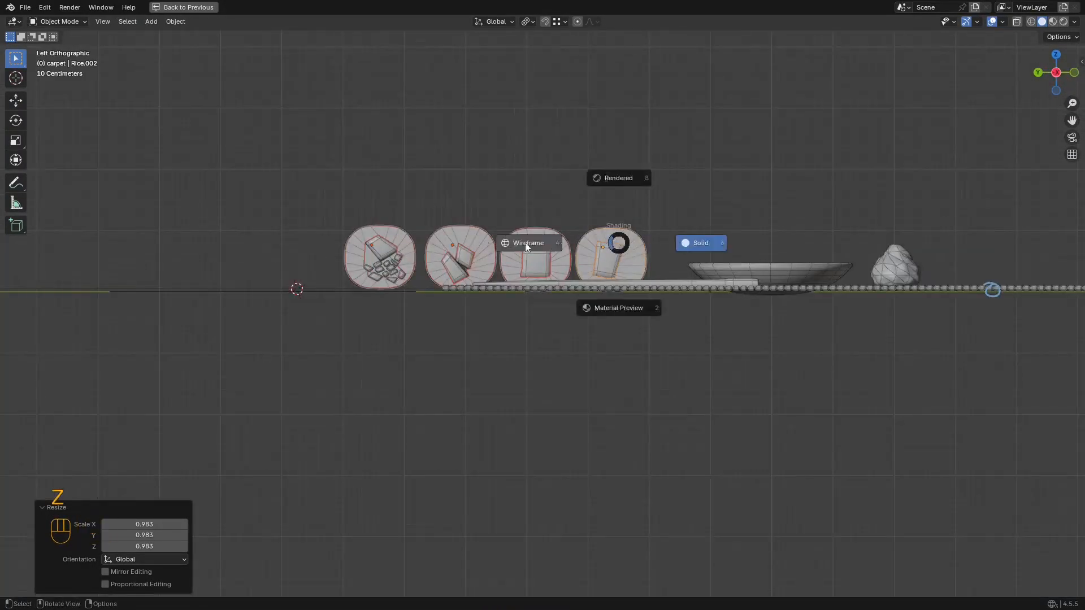
pyautogui.click(525, 243)
pyautogui.moveTo(270, 266); pyautogui.dragTo(270, 267)
pyautogui.press('g')
pyautogui.press('z')
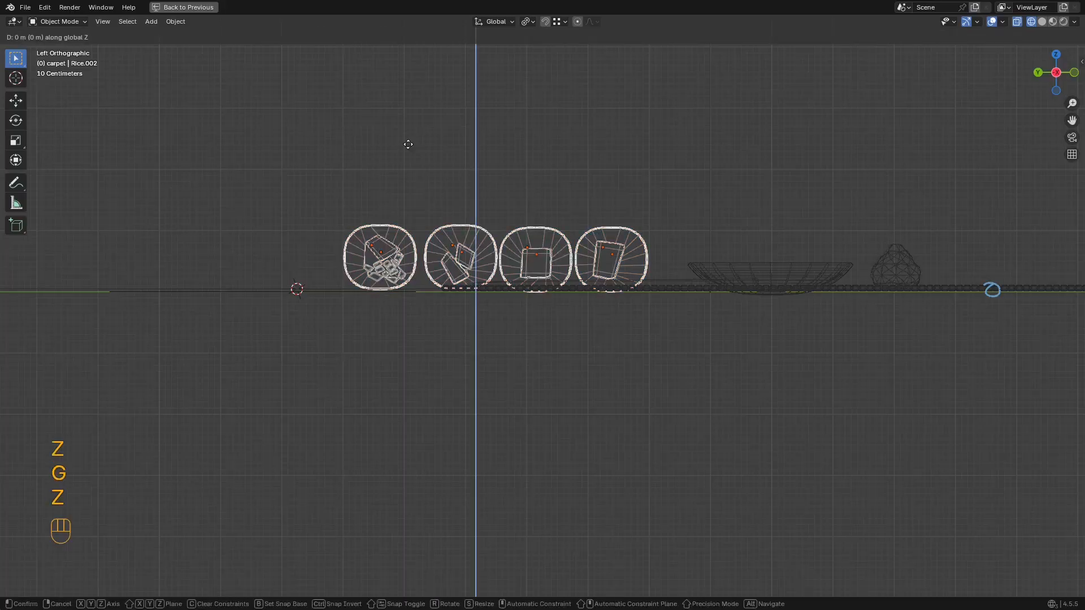
pyautogui.keyDown('shift'); pyautogui.click(433, 82); pyautogui.keyUp('shift')
pyautogui.scroll(5, 434, 82)
pyautogui.press('g')
pyautogui.press('z')
pyautogui.keyDown('shift'); pyautogui.click(574, 201); pyautogui.keyUp('shift')
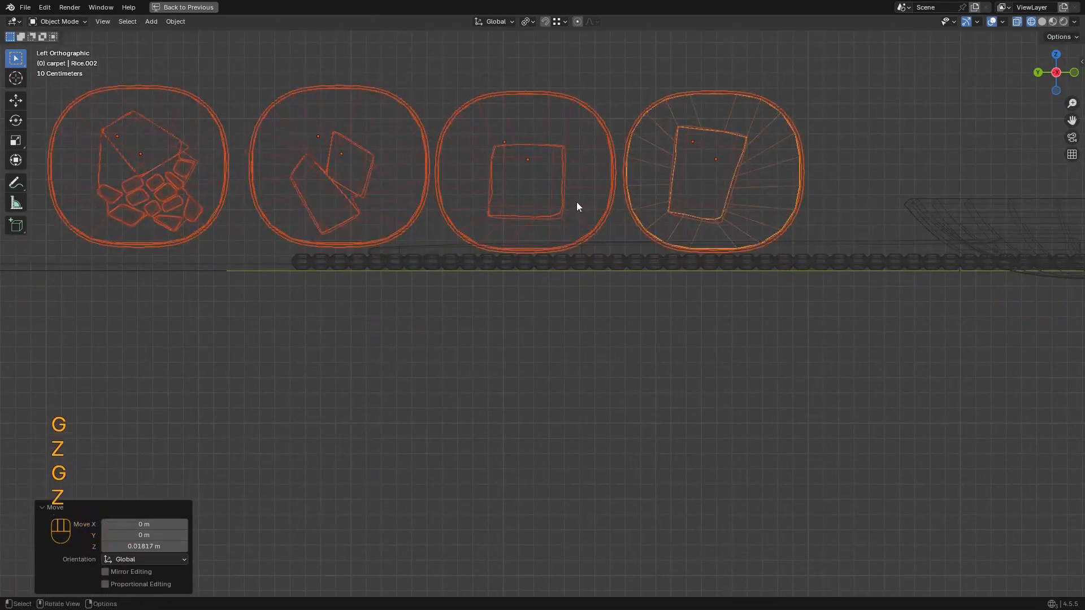
# Step: Return to solid shading and move the four rolls off the mat to the empty area beyond the floor plane's edge
pyautogui.scroll(-5, 574, 202)
pyautogui.moveTo(575, 201); pyautogui.dragTo(592, 206, button='middle')
pyautogui.press('z')
pyautogui.click(701, 231)
pyautogui.scroll(-5, 702, 232)
pyautogui.moveTo(703, 232)
pyautogui.mouseDown(button='middle')
pyautogui.moveTo(727, 252)
pyautogui.moveTo(714, 262)
pyautogui.moveTo(561, 269)
pyautogui.mouseUp(button='middle')
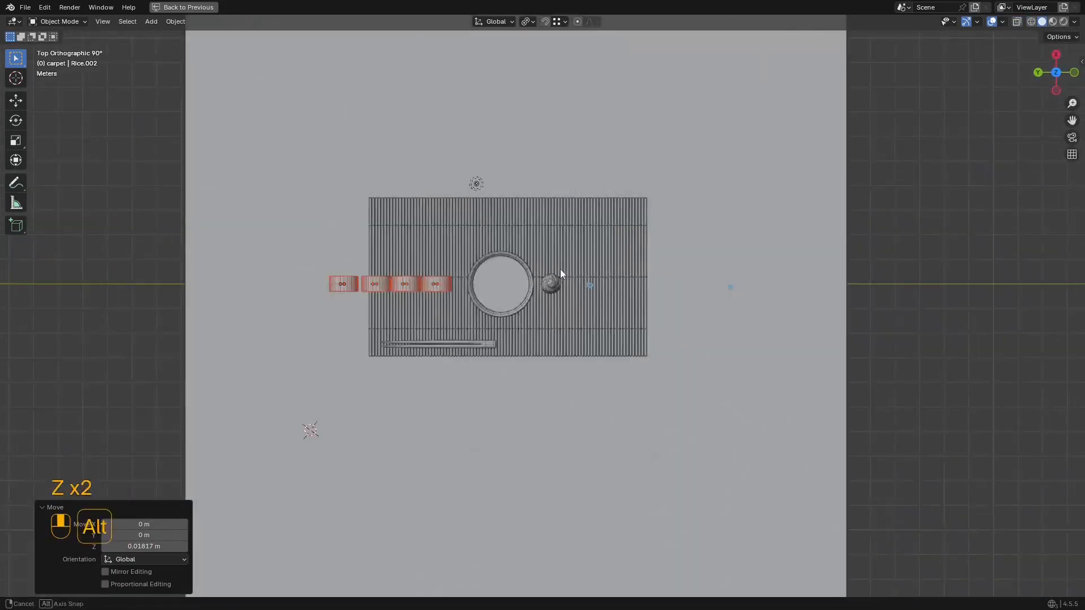
pyautogui.press('g')
pyautogui.click(1041, 226)
pyautogui.keyDown('shift'); pyautogui.moveTo(955, 229); pyautogui.dragTo(577, 269, button='middle'); pyautogui.keyUp('shift')
pyautogui.press('g')
pyautogui.click(543, 303)
# Step: Review the relocated rolls and the mat scene with overlays hidden, and save the file
pyautogui.scroll(8, 604, 356)
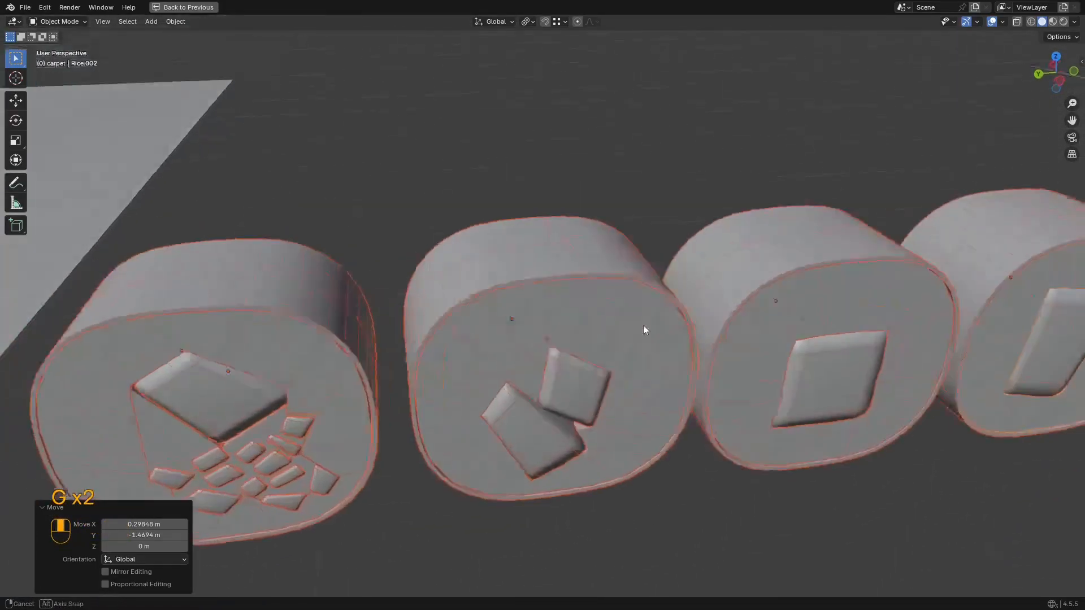
pyautogui.scroll(-3, 699, 306)
pyautogui.keyDown('shift'); pyautogui.moveTo(699, 306); pyautogui.dragTo(687, 308, button='middle'); pyautogui.keyUp('shift')
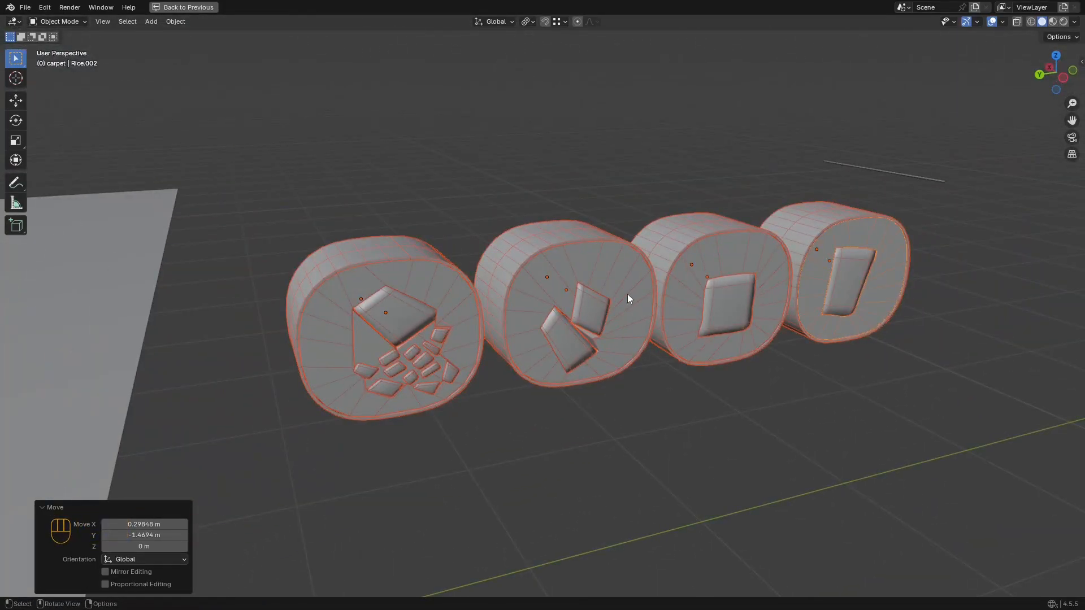
pyautogui.scroll(-1, 567, 284)
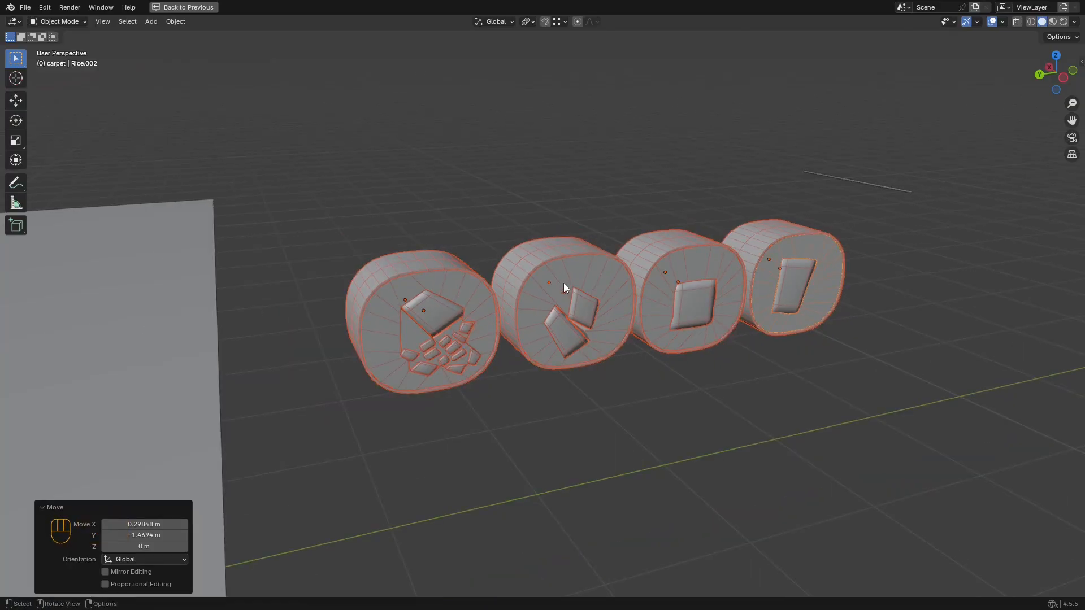
pyautogui.scroll(-10, 564, 283)
pyautogui.keyDown('shift'); pyautogui.moveTo(503, 300); pyautogui.dragTo(697, 227, button='middle'); pyautogui.keyUp('shift')
pyautogui.scroll(3, 697, 227)
pyautogui.hotkey('shift', 'alt', 'z')
pyautogui.hotkey('shift', 'alt', 'z')
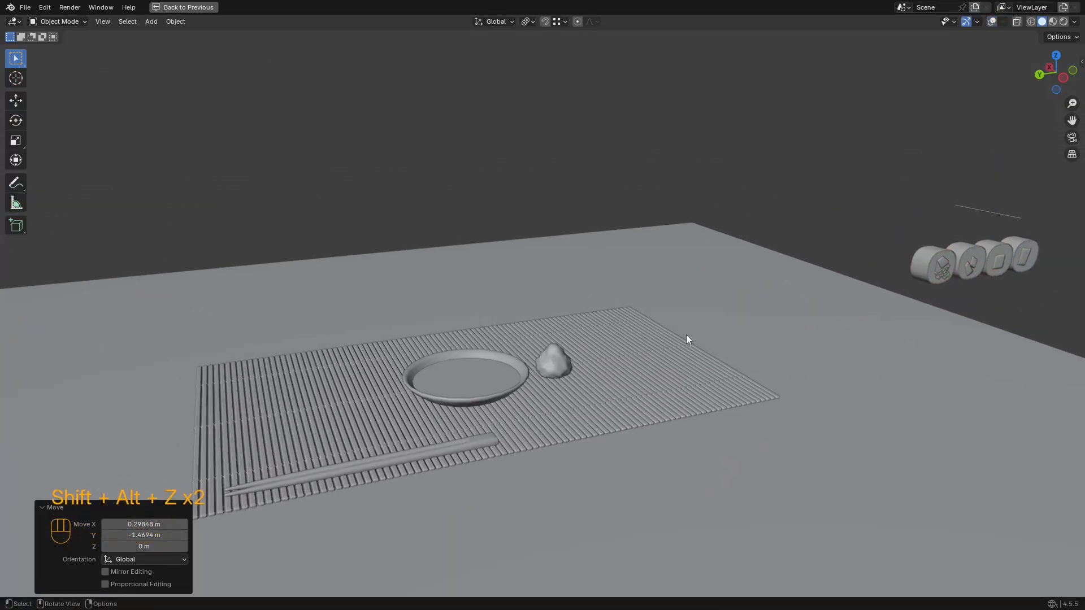
pyautogui.hotkey('ctrl', 's')
# Step: Restore the full workspace layout, close the Geometry Nodes editor area and save the file
pyautogui.hotkey('shift', 'alt', 'z')
pyautogui.keyDown('shift'); pyautogui.moveTo(785, 302); pyautogui.dragTo(473, 327, button='middle'); pyautogui.keyUp('shift')
pyautogui.scroll(8, 612, 283)
pyautogui.scroll(4, 556, 292)
pyautogui.click(588, 191)
pyautogui.hotkey('ctrl', 'space')
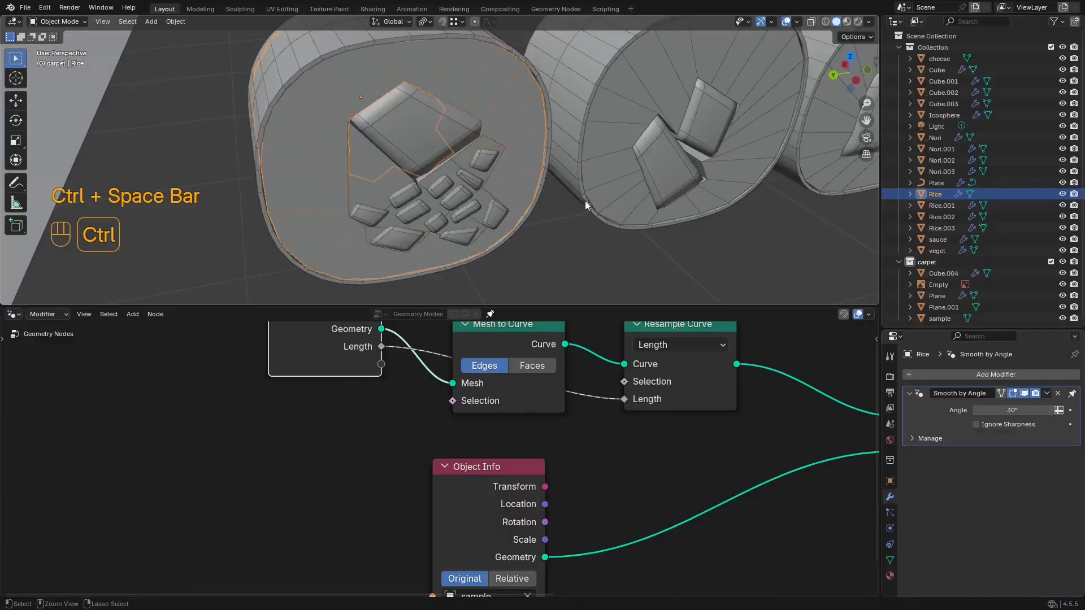
pyautogui.keyDown('shift'); pyautogui.moveTo(547, 151); pyautogui.dragTo(518, 187, button='middle'); pyautogui.keyUp('shift')
pyautogui.rightClick(619, 314)
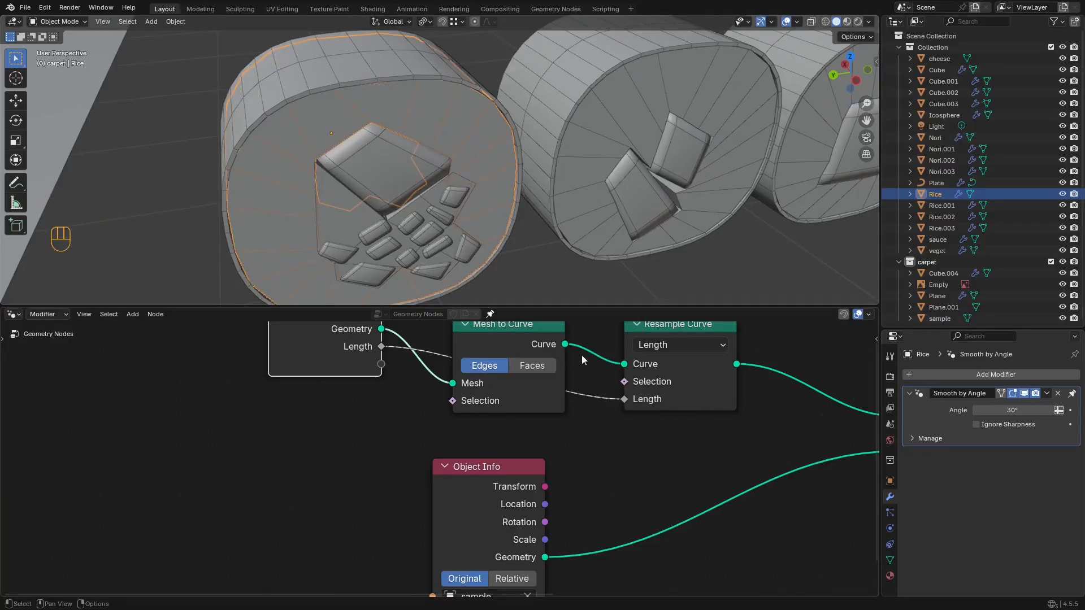
pyautogui.rightClick(592, 313)
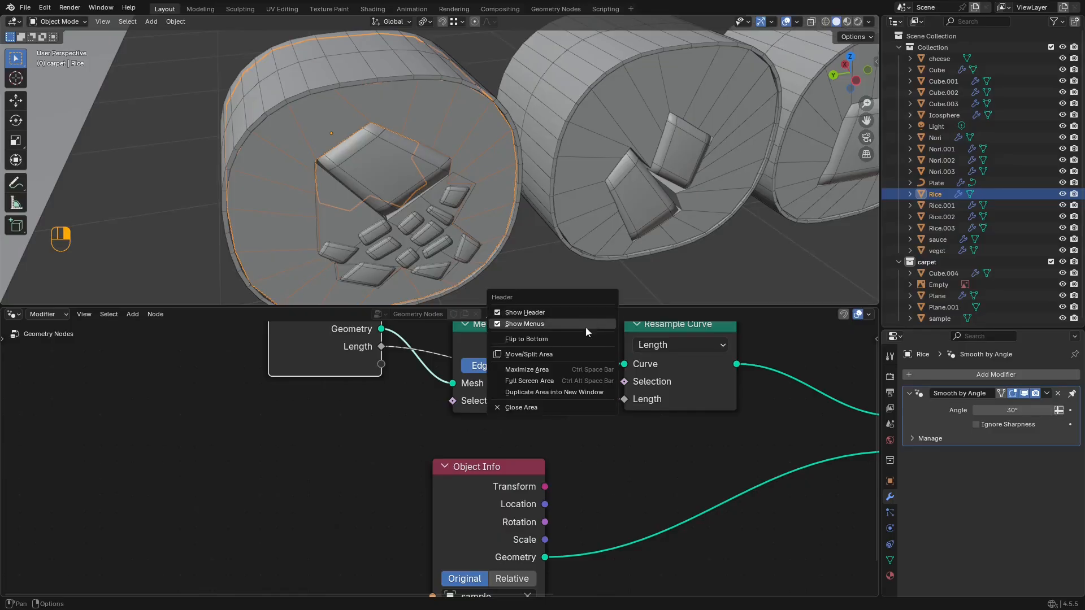
pyautogui.click(533, 407)
pyautogui.scroll(-5, 526, 273)
pyautogui.hotkey('ctrl', 's')
# Step: Enlarge the Properties editor by shrinking the Outliner and open the World settings
pyautogui.moveTo(477, 264); pyautogui.dragTo(496, 257, button='middle')
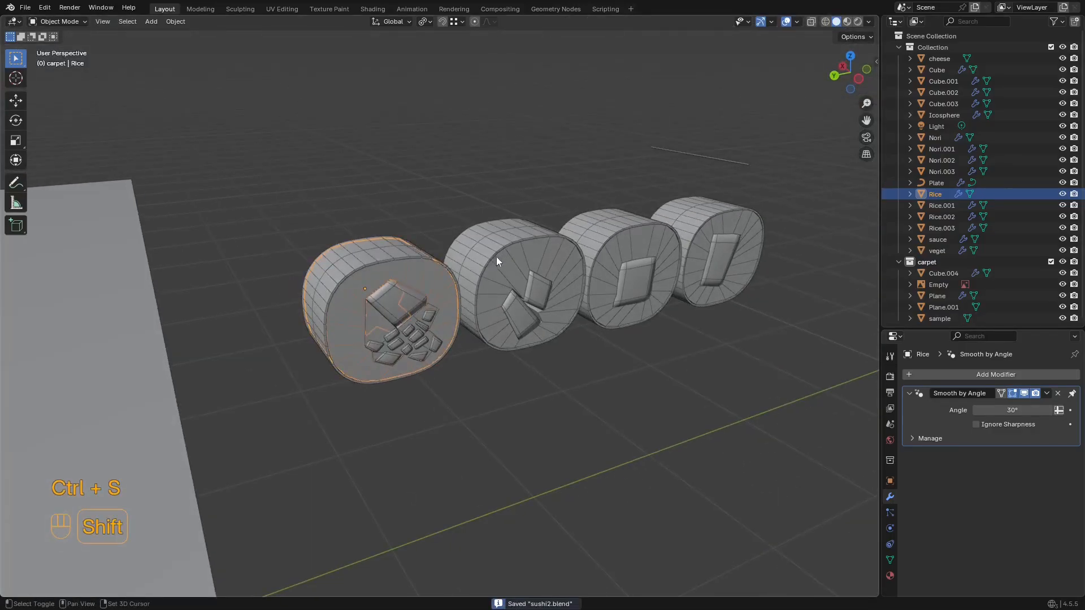
pyautogui.hotkey('shift', 'alt', 'z')
pyautogui.hotkey('shift', 'alt', 'z')
pyautogui.keyDown('shift'); pyautogui.moveTo(525, 322); pyautogui.dragTo(522, 321, button='middle'); pyautogui.keyUp('shift')
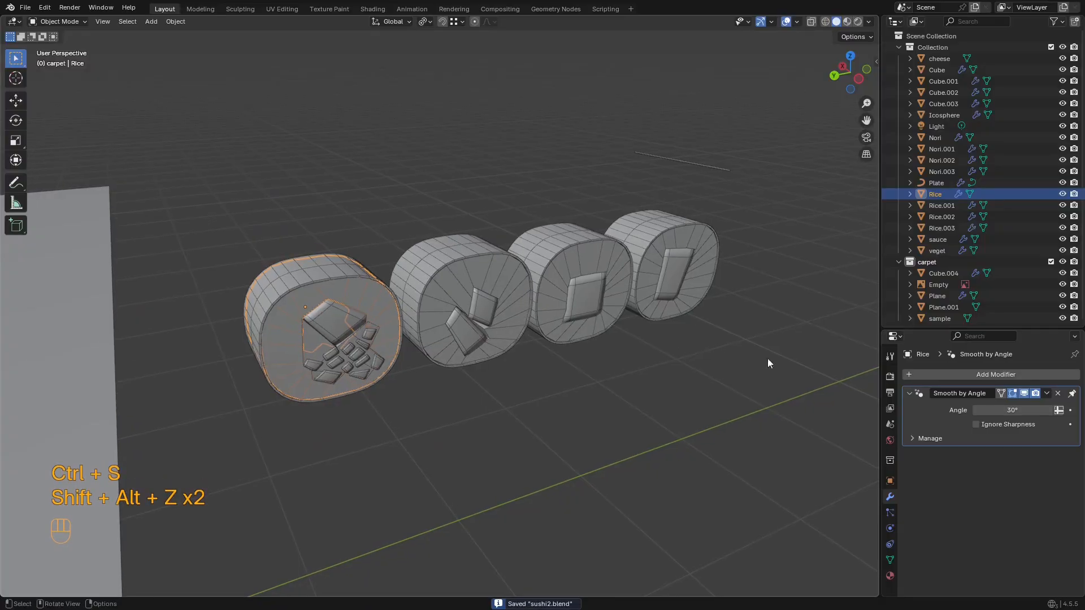
pyautogui.moveTo(917, 326); pyautogui.dragTo(906, 232)
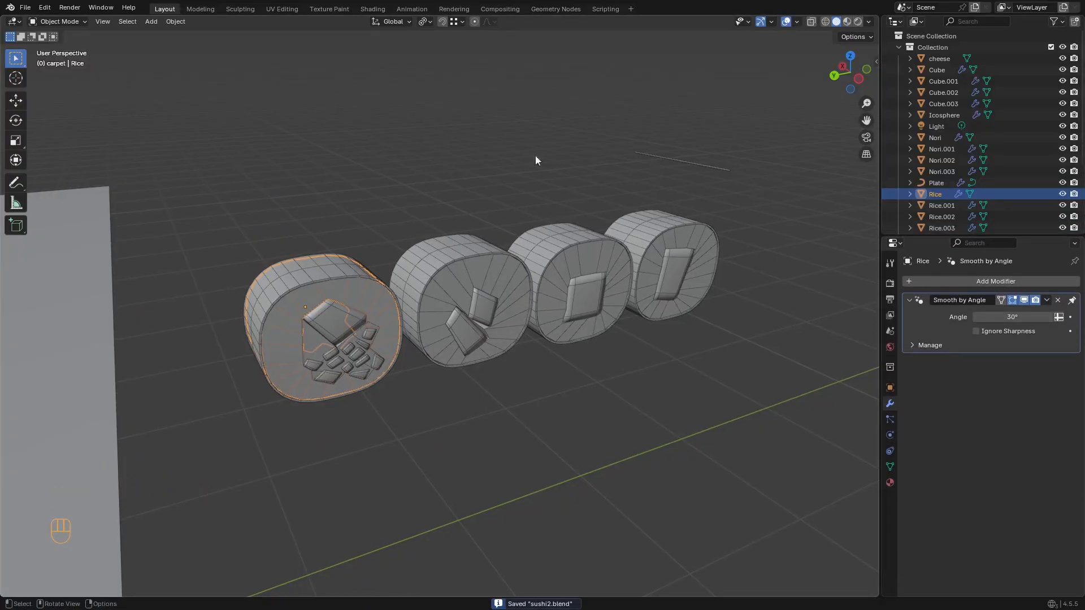
pyautogui.keyDown('shift'); pyautogui.moveTo(305, 143); pyautogui.dragTo(302, 158, button='middle'); pyautogui.keyUp('shift')
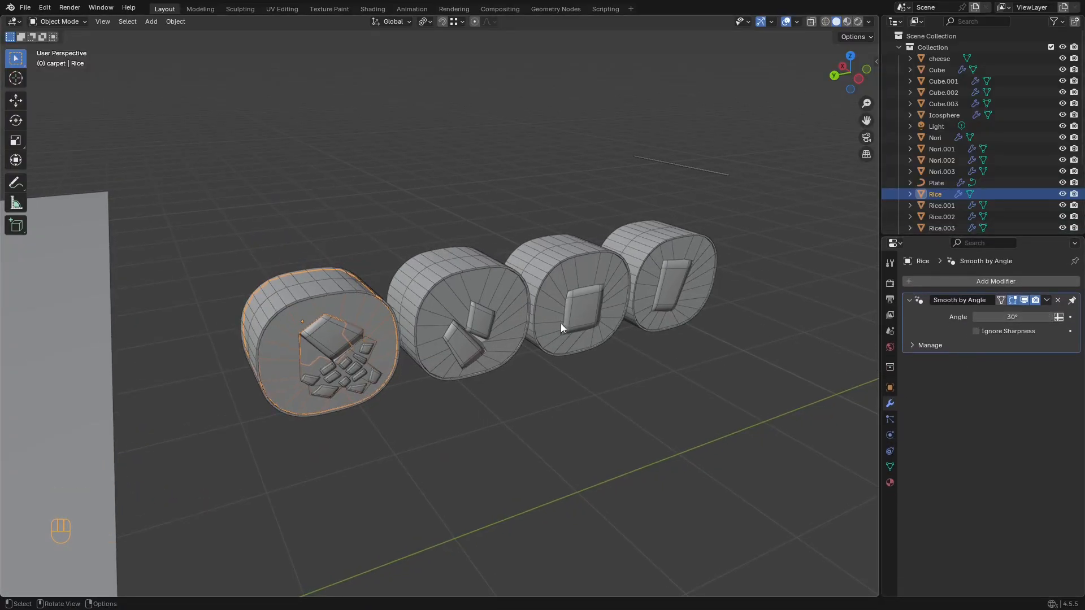
pyautogui.click(892, 347)
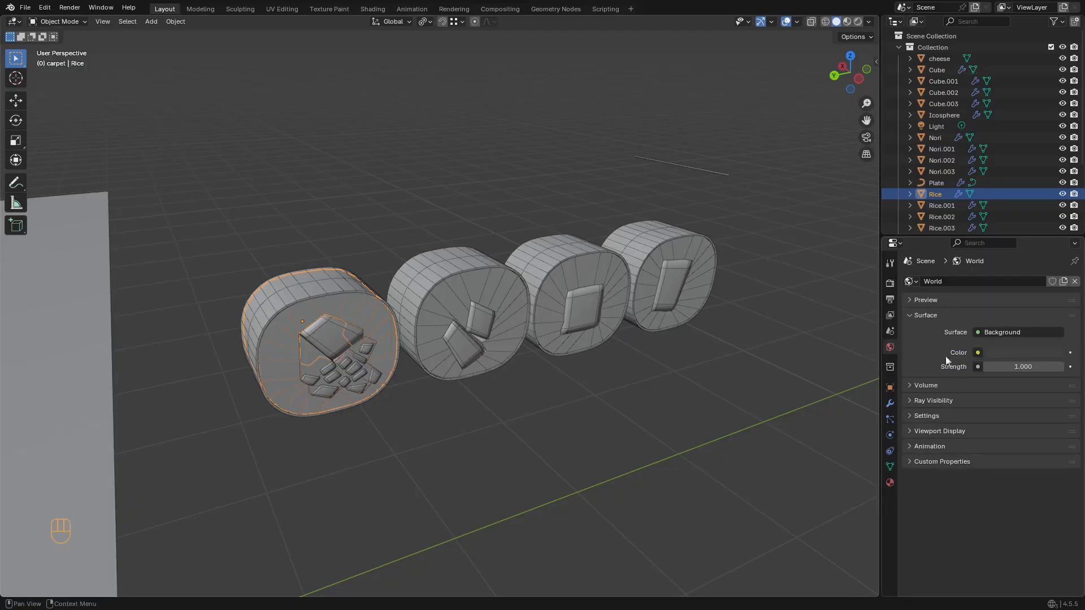
# Step: Preview the scene in rendered shading, delete the existing light above the floor plane and return to solid shading
pyautogui.press('z')
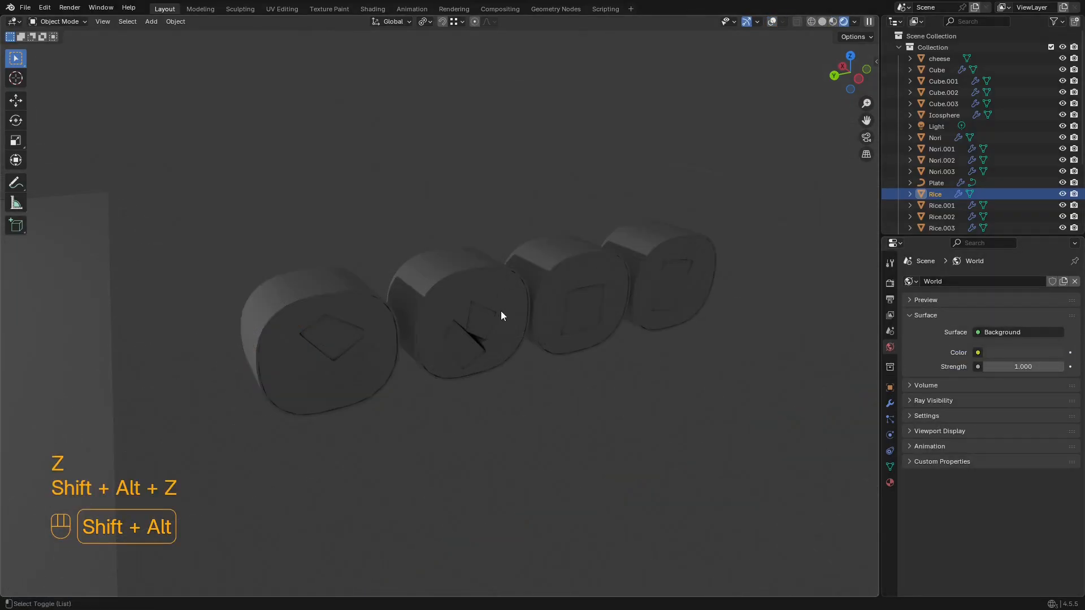
pyautogui.moveTo(506, 306); pyautogui.dragTo(635, 378, button='middle')
pyautogui.scroll(-1, 635, 378)
pyautogui.moveTo(499, 331); pyautogui.dragTo(523, 323, button='middle')
pyautogui.hotkey('shift', 'alt', 'z')
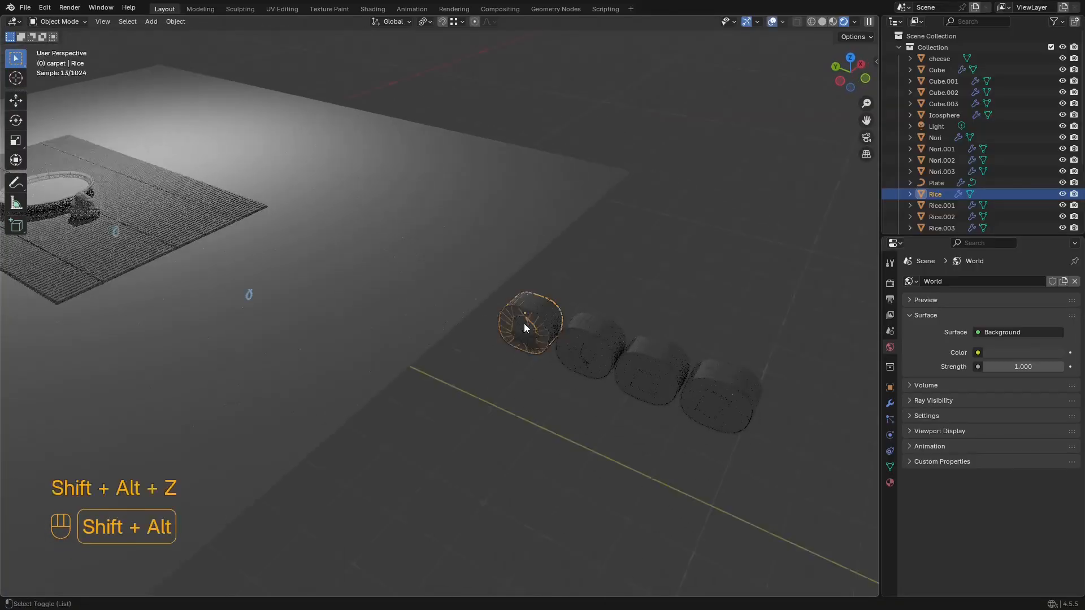
pyautogui.scroll(-4, 524, 323)
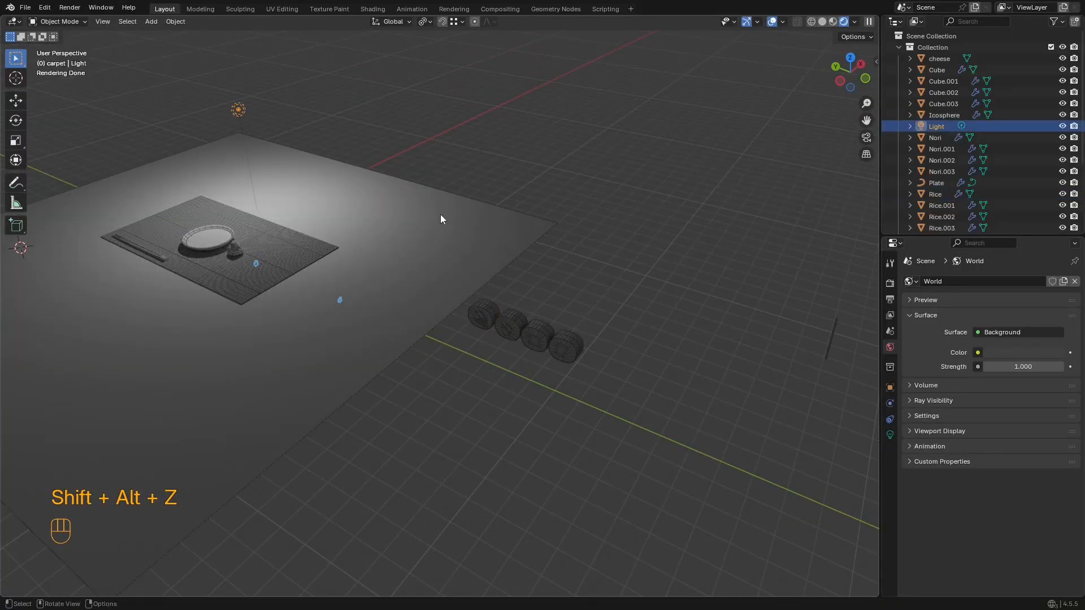
pyautogui.press('x')
pyautogui.click(426, 224)
pyautogui.moveTo(426, 225)
pyautogui.keyDown('shift'); pyautogui.mouseDown(button='middle')
pyautogui.moveTo(382, 250)
pyautogui.moveTo(425, 281)
pyautogui.moveTo(539, 297)
pyautogui.mouseUp(button='middle'); pyautogui.keyUp('shift')
pyautogui.press('z')
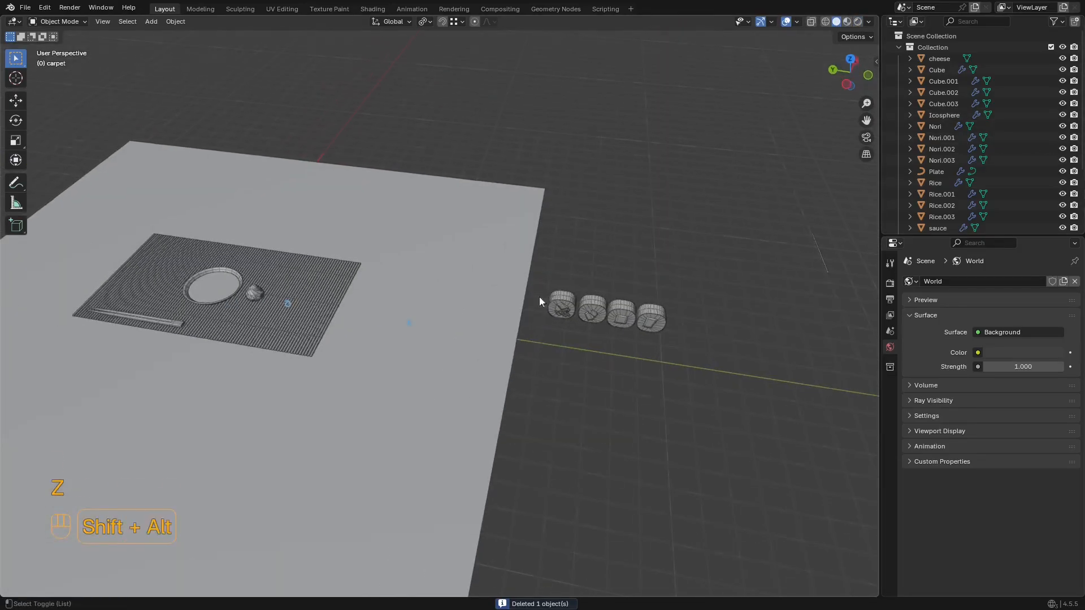
pyautogui.moveTo(495, 262); pyautogui.dragTo(547, 281, button='middle')
pyautogui.keyDown('shift'); pyautogui.moveTo(546, 281); pyautogui.dragTo(506, 293, button='middle'); pyautogui.keyUp('shift')
pyautogui.scroll(4, 507, 291)
pyautogui.scroll(3, 433, 283)
pyautogui.moveTo(572, 247)
pyautogui.keyDown('shift'); pyautogui.mouseDown(button='middle')
pyautogui.moveTo(441, 281)
pyautogui.moveTo(588, 262)
pyautogui.moveTo(516, 274)
pyautogui.moveTo(548, 266)
pyautogui.mouseUp(button='middle'); pyautogui.keyUp('shift')
pyautogui.scroll(-6, 433, 284)
pyautogui.scroll(-3, 581, 262)
pyautogui.press('z')
pyautogui.press('z')
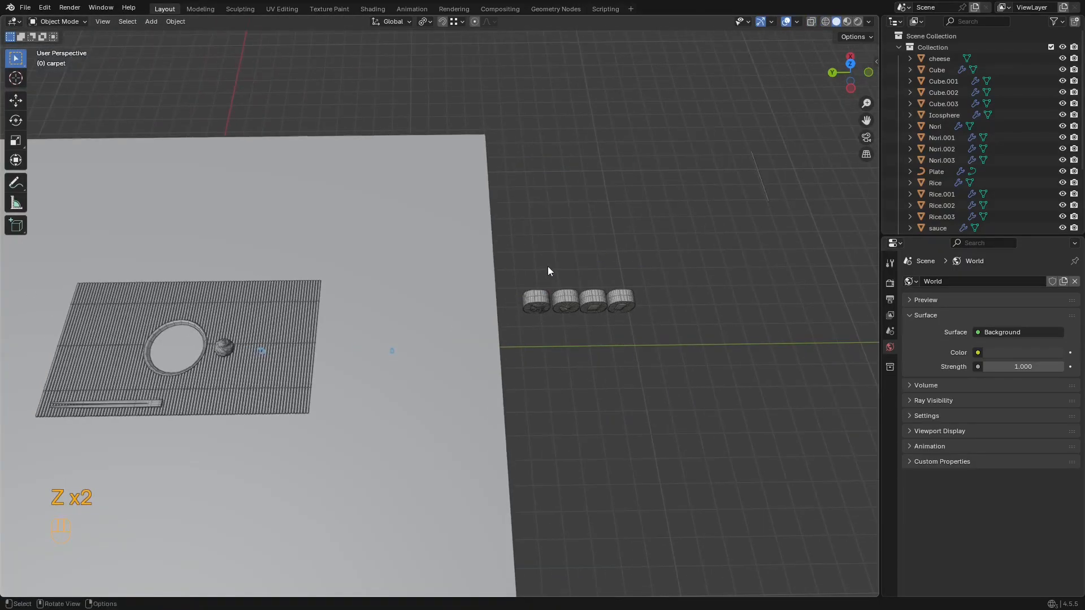
# Step: Add an area light to the scene
pyautogui.keyDown('shift'); pyautogui.moveTo(376, 283); pyautogui.dragTo(642, 234, button='middle'); pyautogui.keyUp('shift')
pyautogui.hotkey('shift', 'a')
pyautogui.moveTo(587, 229)
pyautogui.moveTo(584, 376)
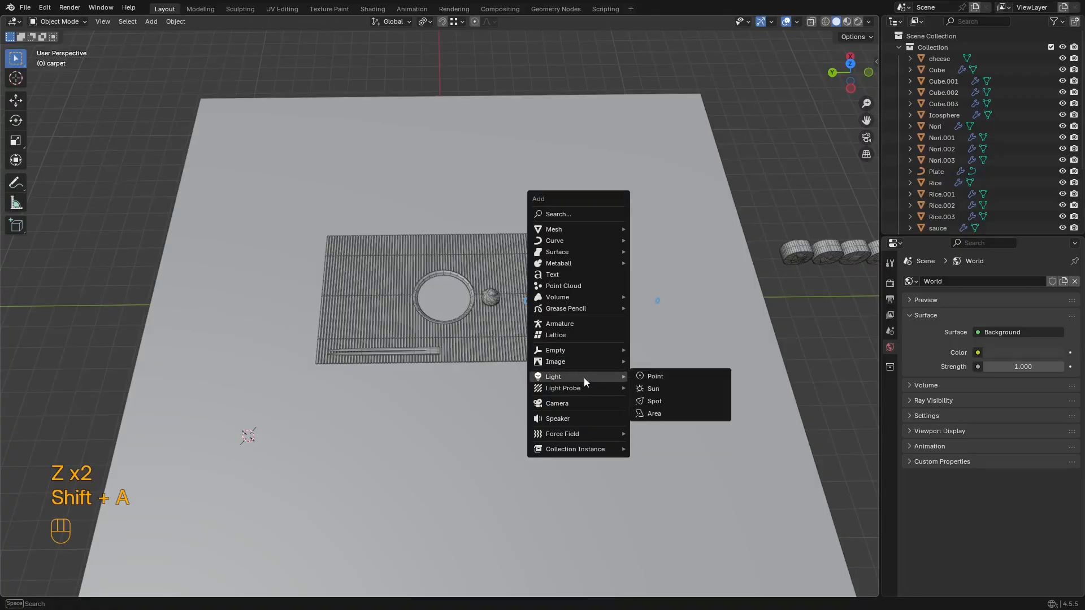
pyautogui.click(667, 416)
pyautogui.hotkey('shift', 'alt', 'z')
pyautogui.hotkey('shift', 'alt', 'z')
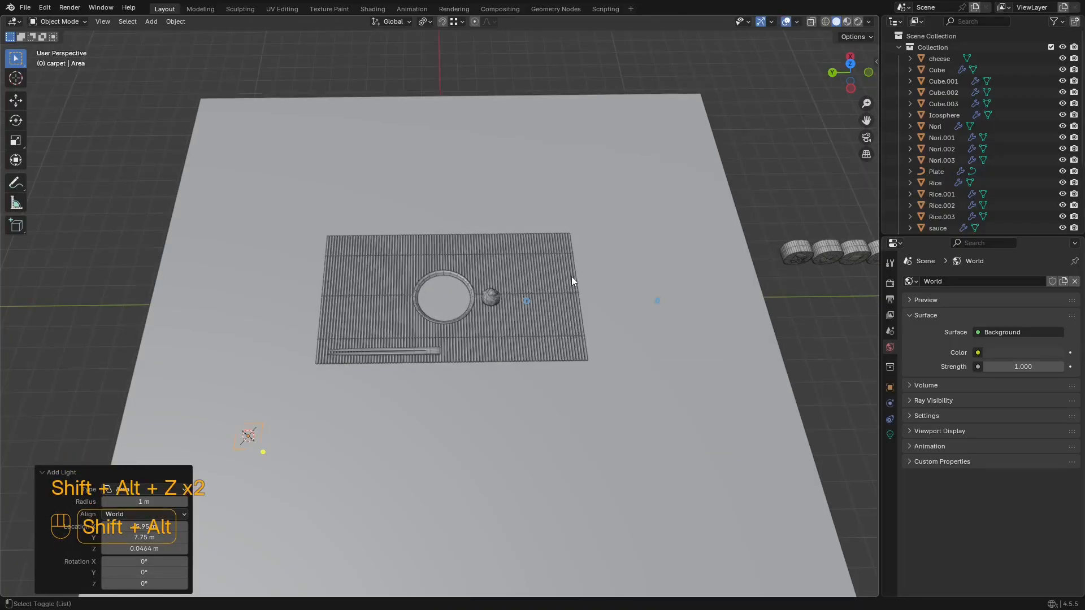
# Step: Move the area light over to the mat near the plate and rotate it 90° in front view
pyautogui.keyDown('alt'); pyautogui.moveTo(571, 276); pyautogui.dragTo(562, 333, button='middle'); pyautogui.keyUp('alt')
pyautogui.press('z')
pyautogui.press('g')
pyautogui.click(719, 245)
pyautogui.moveTo(719, 245); pyautogui.dragTo(561, 175, button='middle')
pyautogui.press('r')
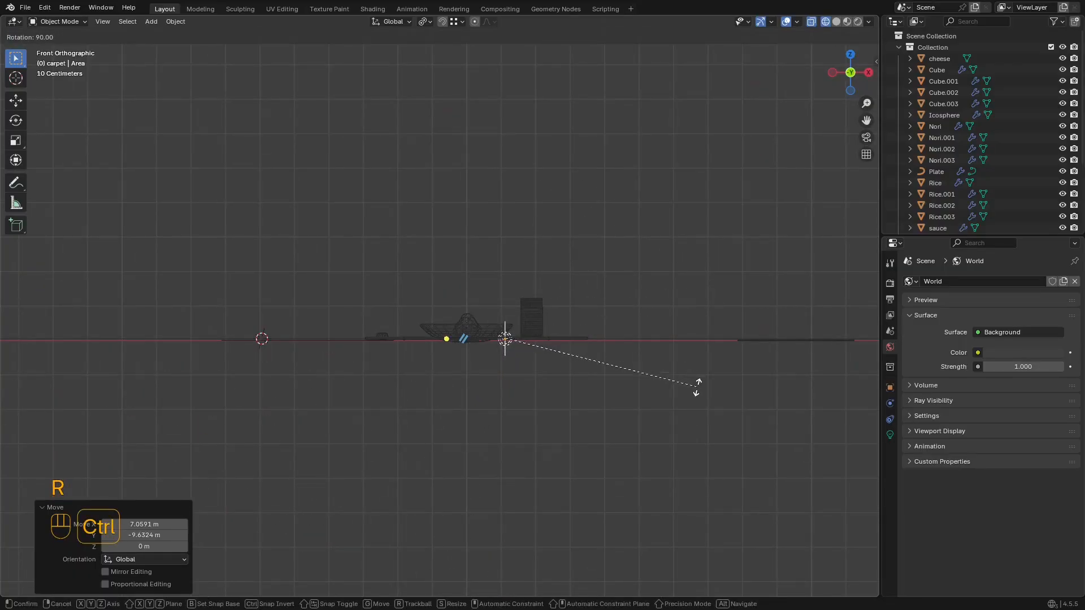
pyautogui.keyDown('ctrl'); pyautogui.click(698, 388); pyautogui.keyUp('ctrl')
# Step: Shift the area light about 0.87 m in X and -0.92 m in Y, and turn it diagonally across the plate in top view
pyautogui.moveTo(697, 387); pyautogui.dragTo(629, 452, button='middle')
pyautogui.press('g')
pyautogui.click(662, 422)
pyautogui.press('r')
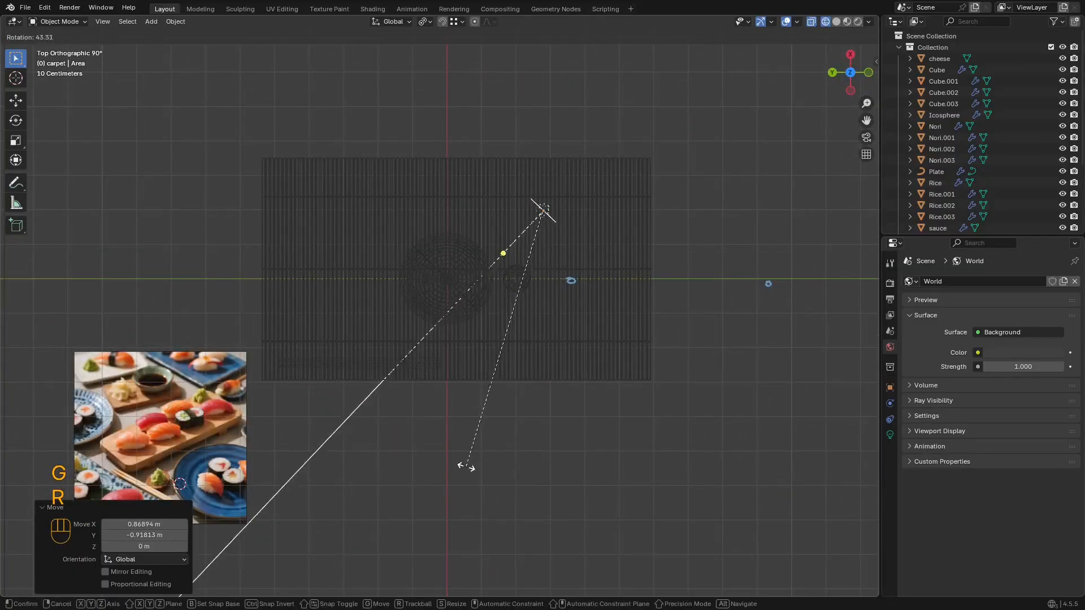
pyautogui.press('z')
pyautogui.click(443, 442)
# Step: Raise the area light about 2.65 m and tilt it down toward the plate with view rotations of about -25.6° and 9.2°
pyautogui.moveTo(443, 442); pyautogui.dragTo(438, 314, button='middle')
pyautogui.press('g')
pyautogui.press('z')
pyautogui.click(687, 212)
pyautogui.scroll(-3, 537, 242)
pyautogui.moveTo(537, 254); pyautogui.dragTo(532, 286, button='middle')
pyautogui.press('r')
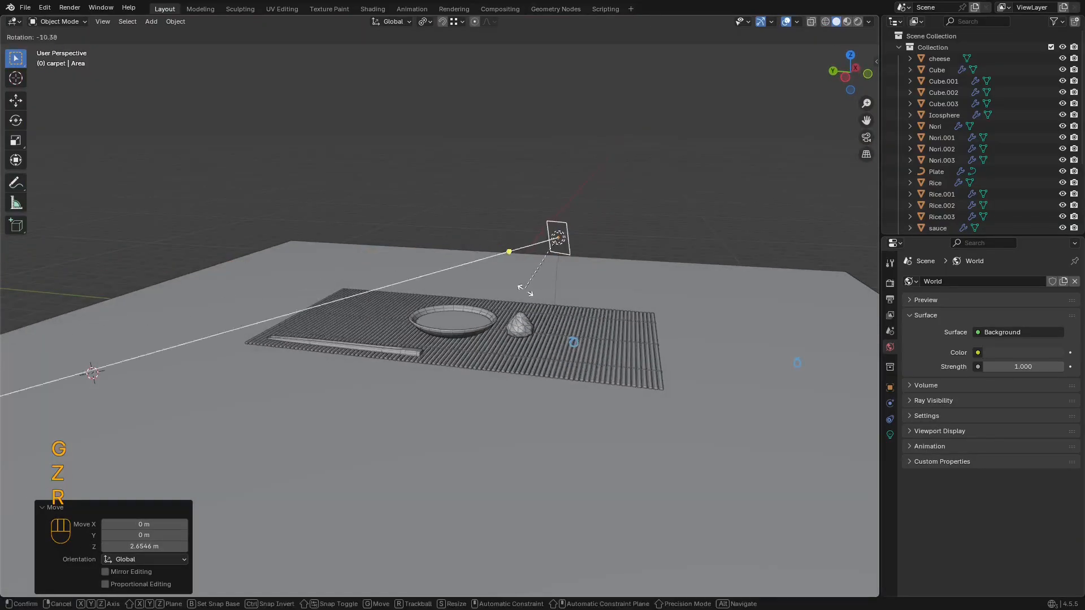
pyautogui.click(524, 345)
pyautogui.moveTo(525, 345); pyautogui.dragTo(631, 310, button='middle')
pyautogui.press('r')
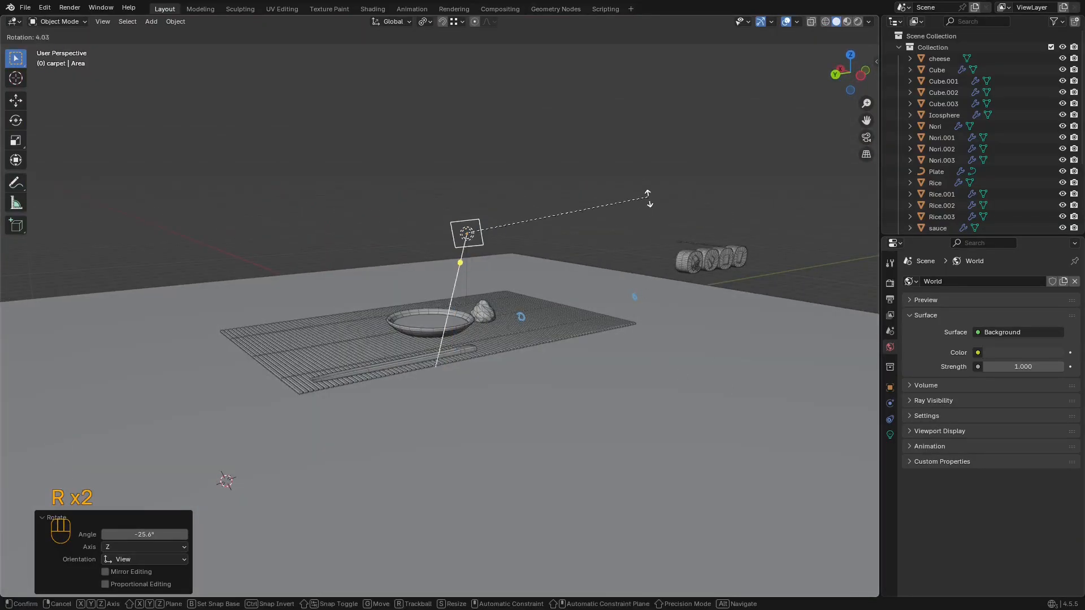
pyautogui.click(649, 217)
pyautogui.moveTo(649, 217); pyautogui.dragTo(613, 349, button='middle')
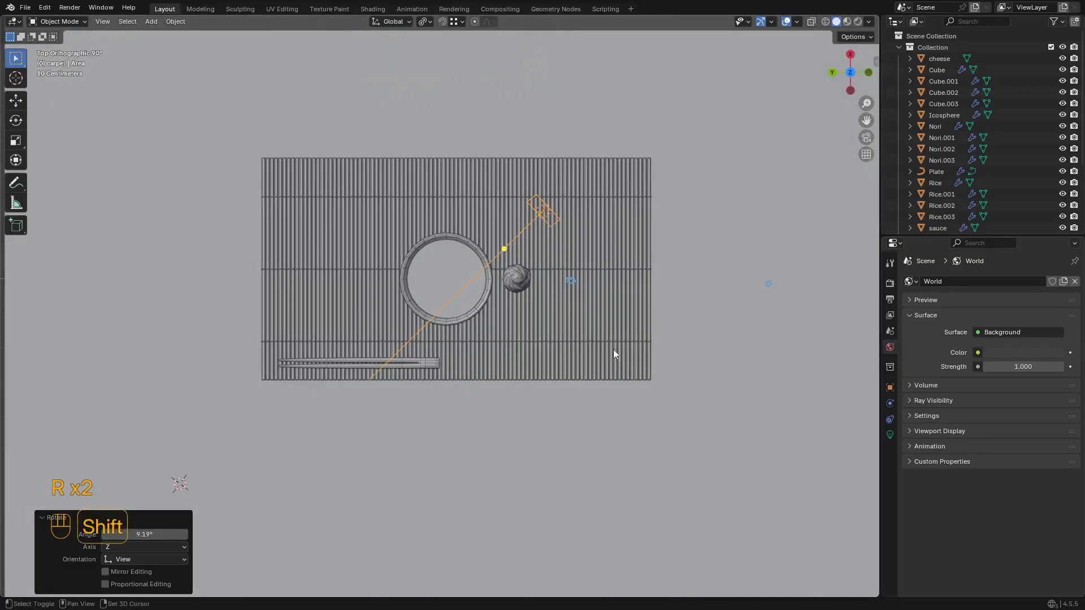
# Step: Duplicate the area light, rotate the copy -97.9° in top view and move it about -0.08 m in X and 0.75 m in Y
pyautogui.hotkey('shift', 'd')
pyautogui.click(445, 351)
pyautogui.press('r')
pyautogui.press('g')
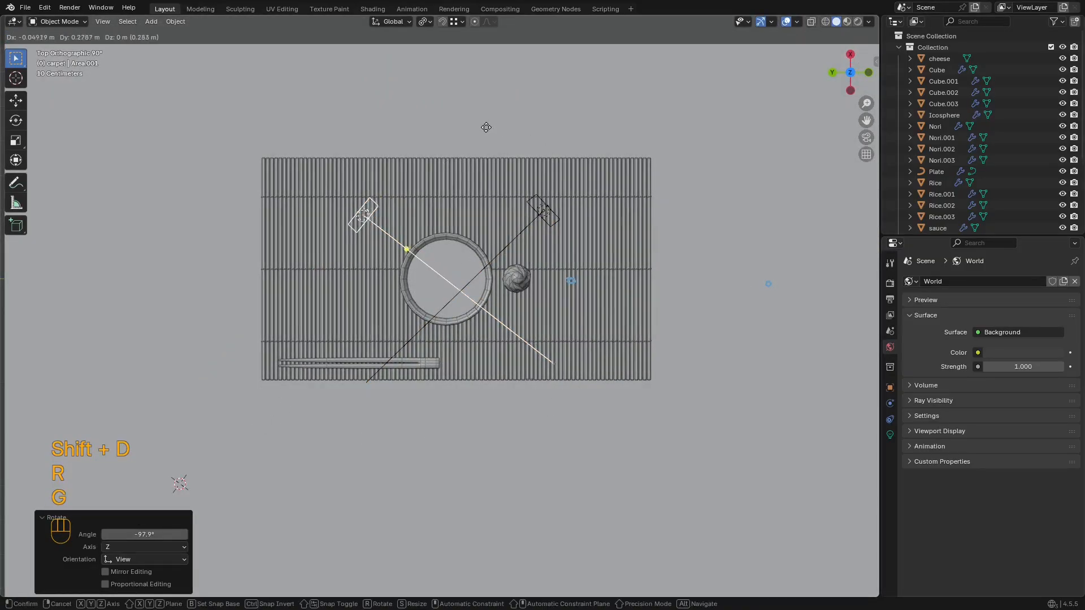
pyautogui.click(483, 201)
# Step: Tilt the duplicated light slightly, lower it about 0.29 m while shifting it about 0.65 m in Y, and reposition it in top view to aim at the plate
pyautogui.moveTo(483, 201); pyautogui.dragTo(544, 169, button='middle')
pyautogui.press('r')
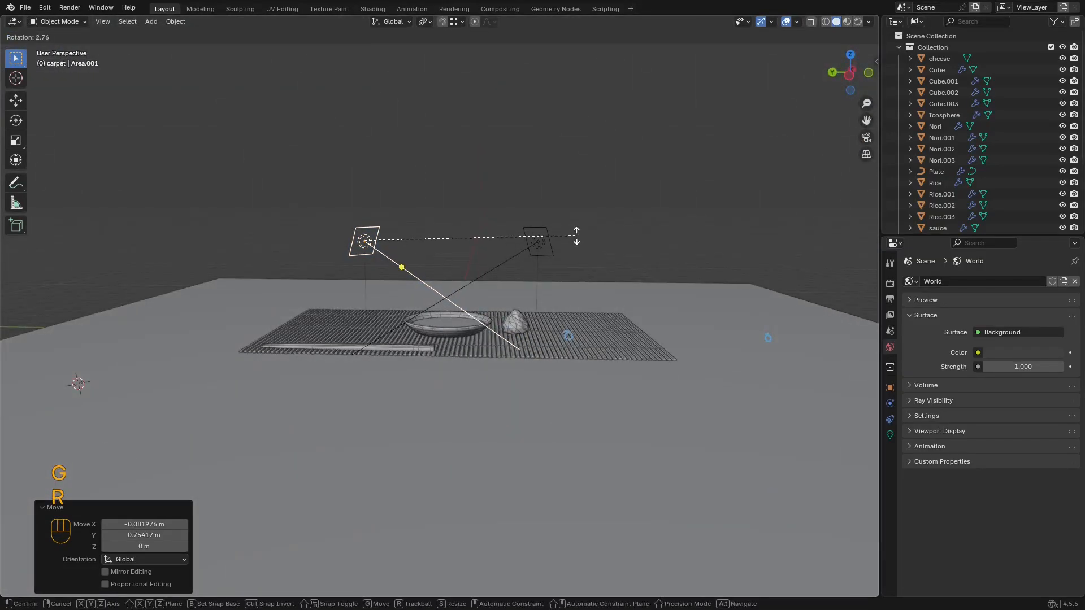
pyautogui.press('g')
pyautogui.click(554, 256)
pyautogui.keyDown('alt'); pyautogui.moveTo(554, 256); pyautogui.dragTo(553, 358, button='middle'); pyautogui.keyUp('alt')
pyautogui.press('g')
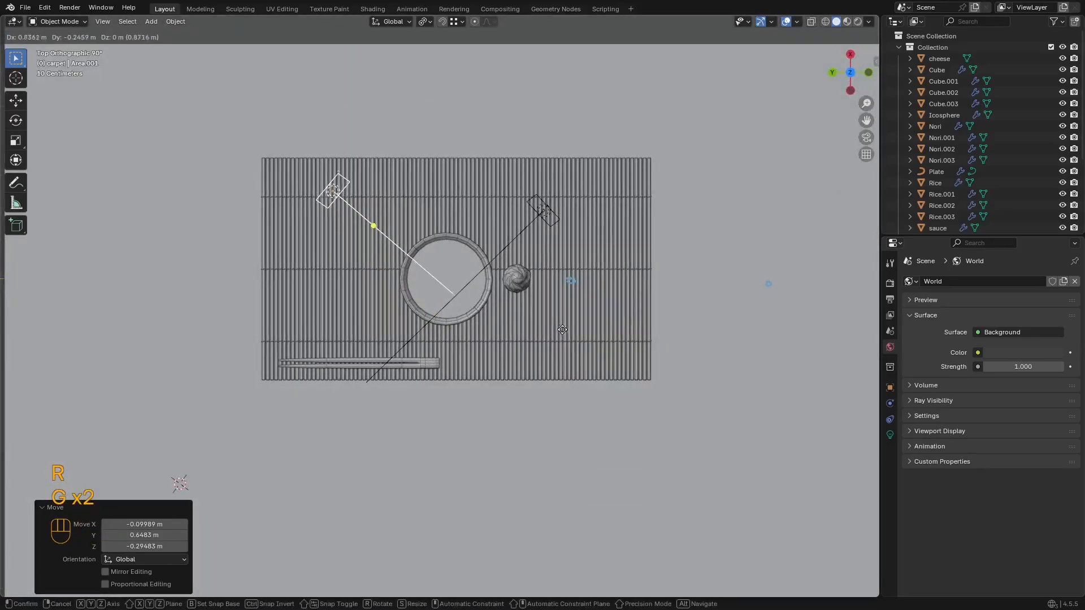
pyautogui.click(552, 320)
# Step: Move the original area light about 0.49 m in X and -0.20 m in Y, and lower it about 0.60 m
pyautogui.moveTo(551, 320); pyautogui.dragTo(564, 245, button='middle')
pyautogui.click(646, 177)
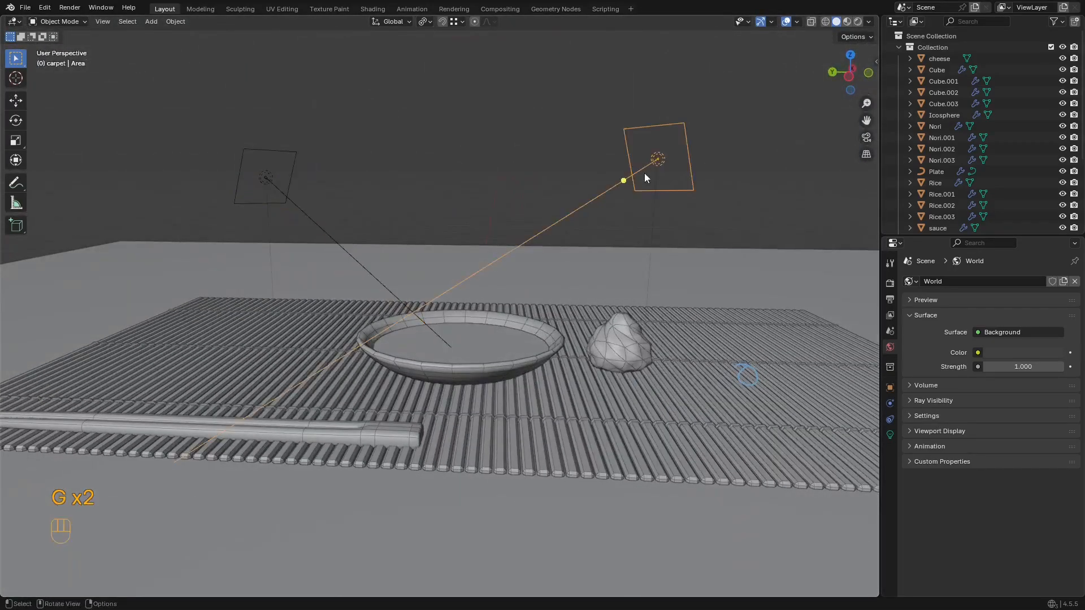
pyautogui.moveTo(644, 173)
pyautogui.mouseDown(button='middle')
pyautogui.moveTo(631, 232)
pyautogui.moveTo(665, 168)
pyautogui.mouseUp(button='middle')
pyautogui.press('g')
pyautogui.click(643, 203)
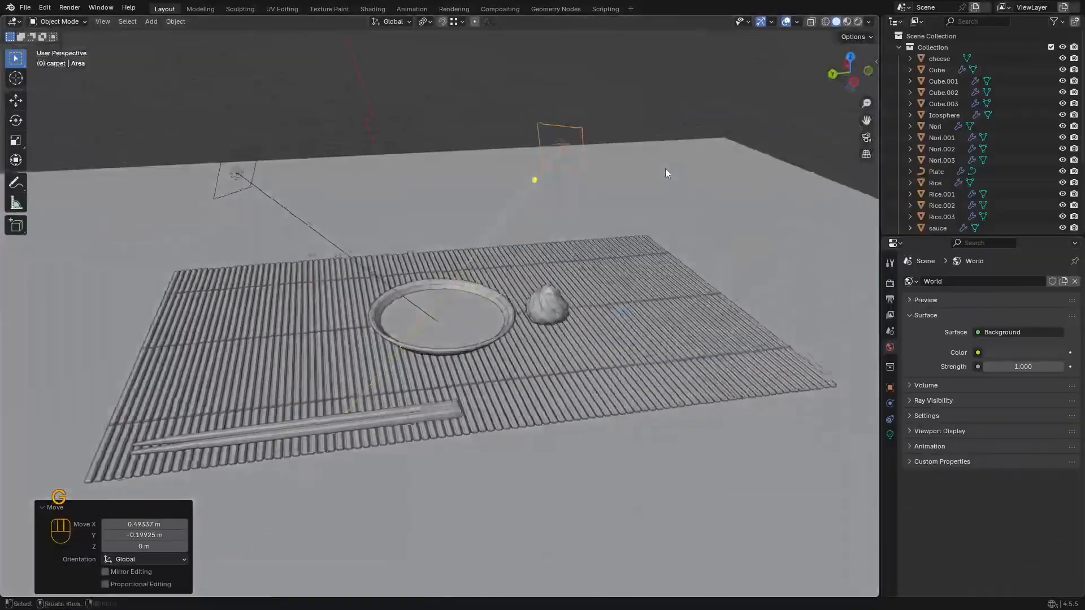
pyautogui.press('g')
pyautogui.click(641, 237)
# Step: Set the original area light's power to 32.9 and enlarge its size while previewing in rendered view
pyautogui.scroll(4, 601, 249)
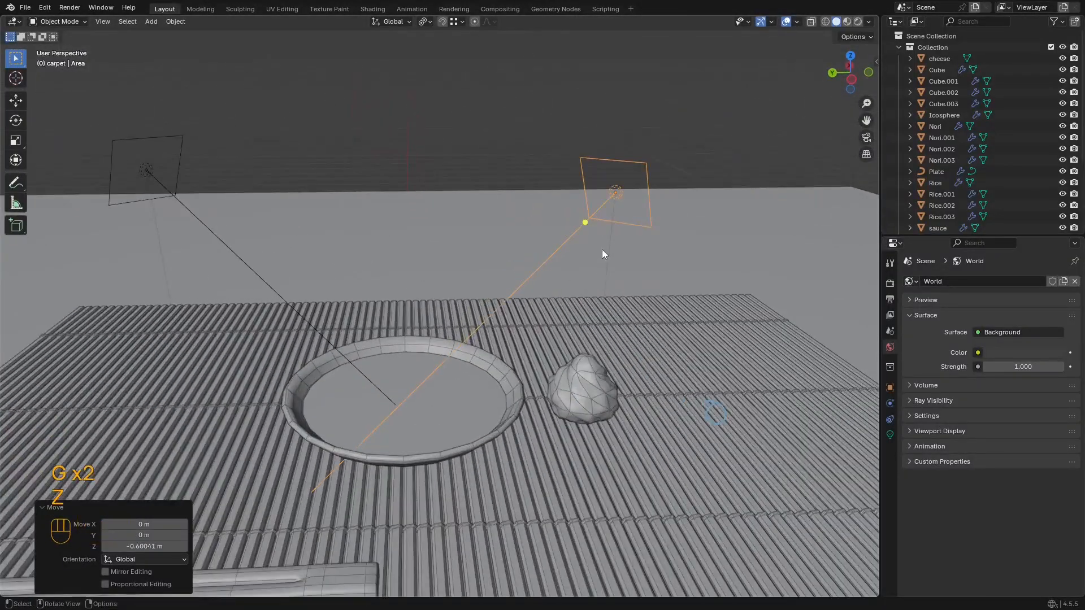
pyautogui.click(891, 435)
pyautogui.press('z')
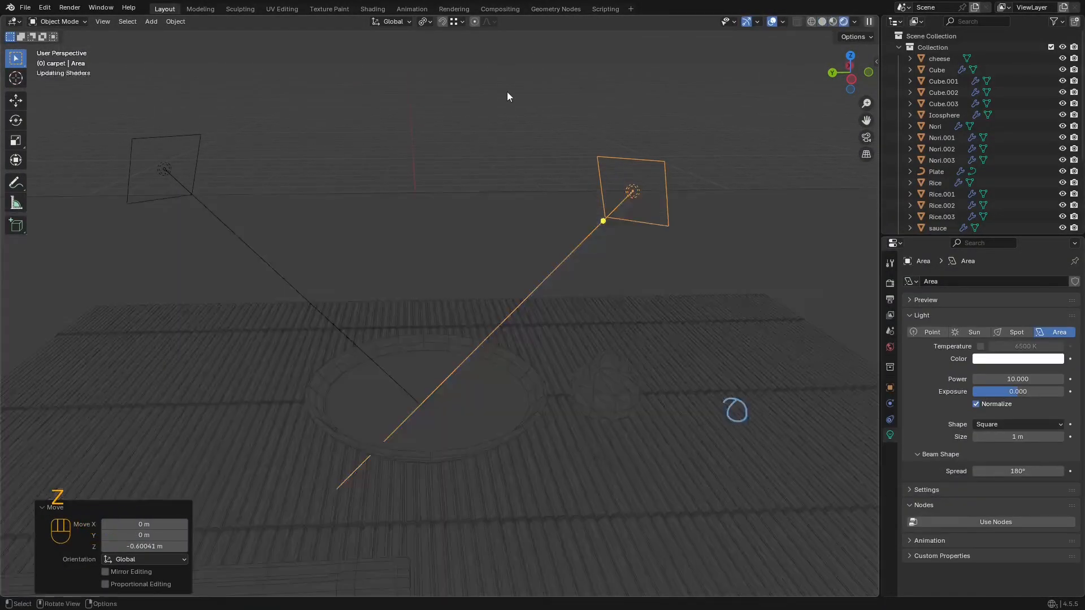
pyautogui.hotkey('shift', 'alt', 'z')
pyautogui.hotkey('shift', 'alt', 'z')
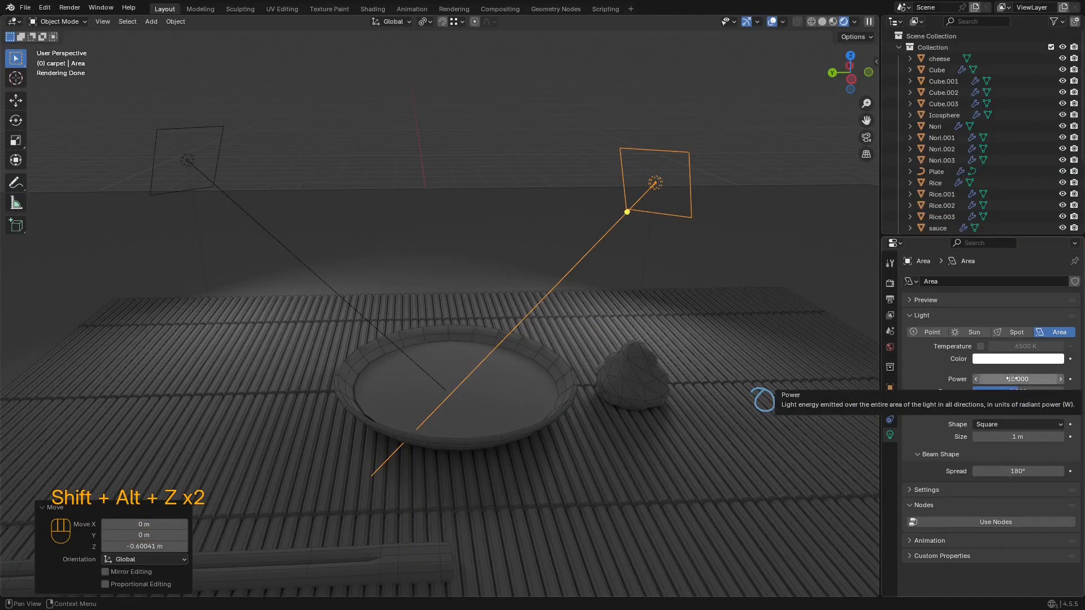
pyautogui.moveTo(1011, 379); pyautogui.dragTo(1050, 378)
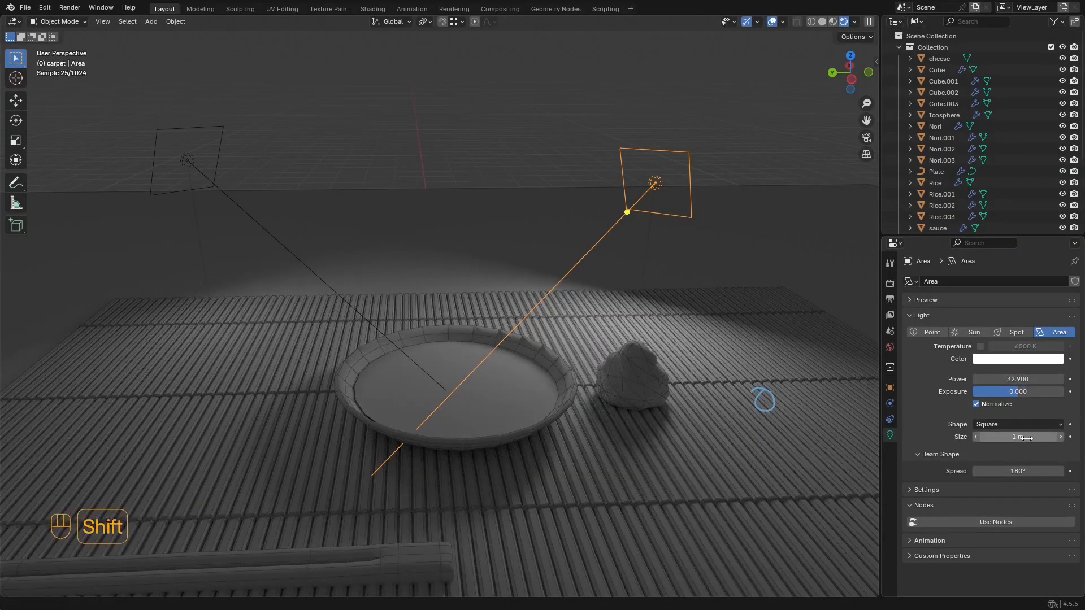
pyautogui.keyDown('shift'); pyautogui.moveTo(1017, 437); pyautogui.dragTo(1048, 436); pyautogui.keyUp('shift')
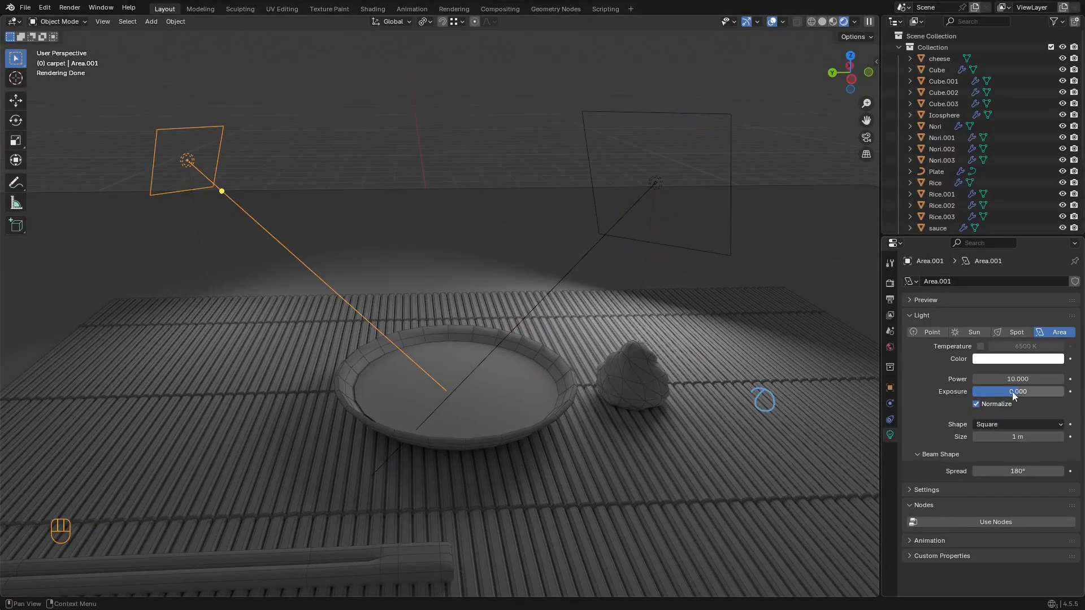
# Step: Set the duplicated area light's power to 116.6
pyautogui.moveTo(1017, 378); pyautogui.dragTo(1045, 378)
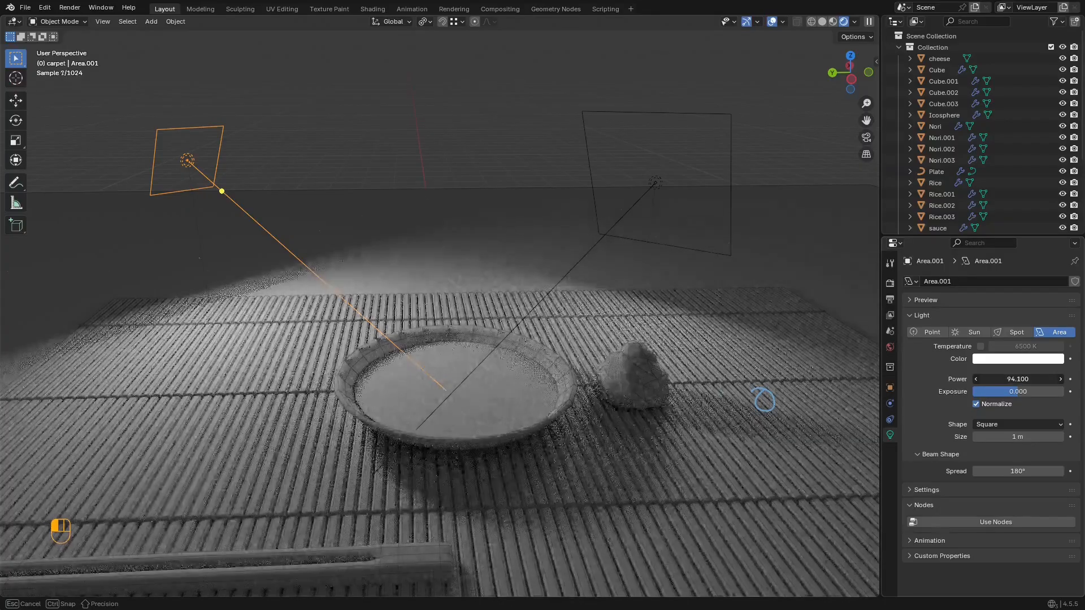
pyautogui.hotkey('shift', 'alt', 'z')
pyautogui.hotkey('shift', 'alt', 'z')
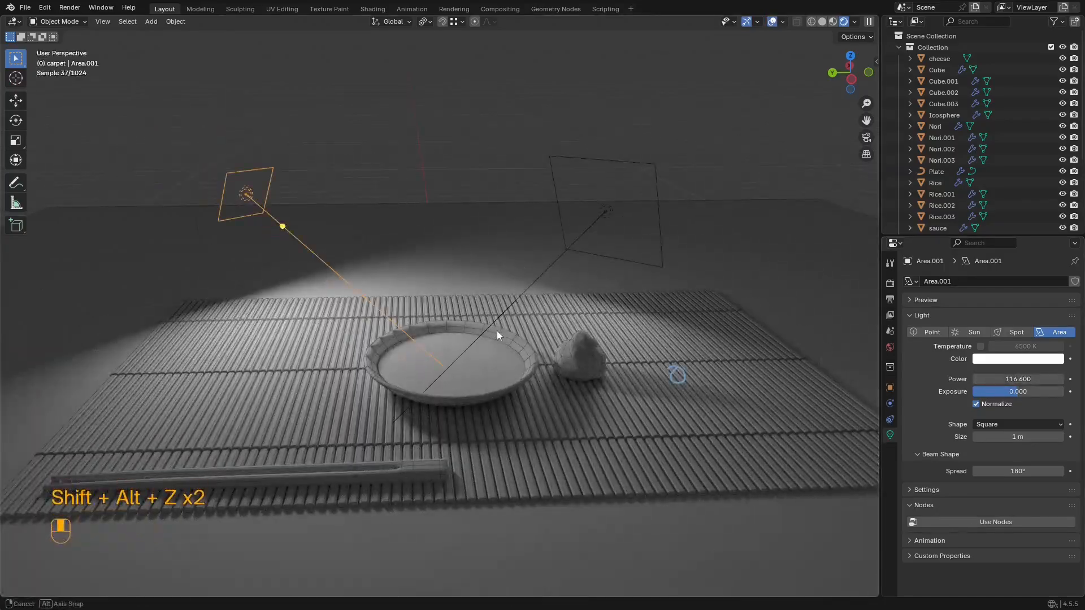
# Step: Move the duplicated light about 1.72 m in Y, away from the plate, and rotate it 15.3° about the global Z axis
pyautogui.press('g')
pyautogui.click(464, 400)
pyautogui.press('r')
pyautogui.press('z')
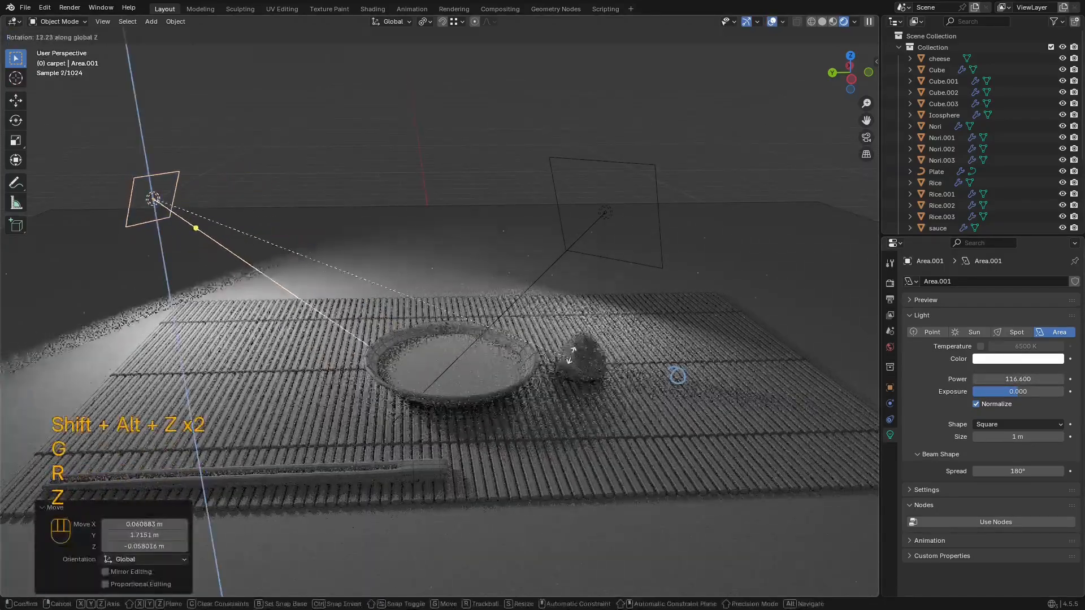
pyautogui.click(575, 335)
pyautogui.hotkey('shift', 'alt', 'z')
pyautogui.hotkey('shift', 'alt', 'z')
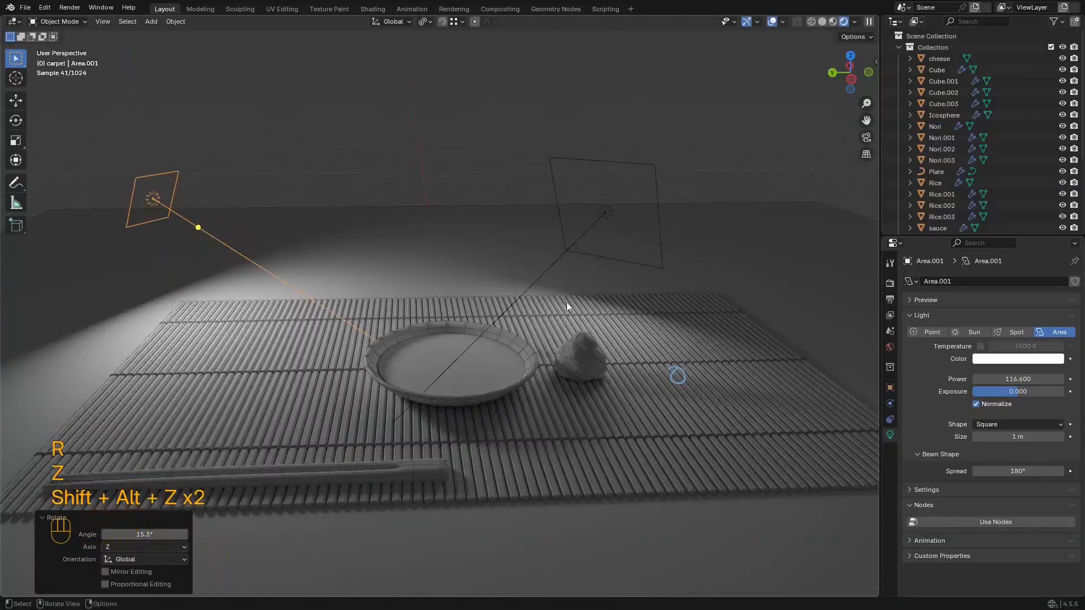
# Step: Apply Shade Smooth to the plate
pyautogui.hotkey('shift', 'alt', 'z')
pyautogui.scroll(3, 456, 352)
pyautogui.click(474, 339)
pyautogui.keyDown('shift'); pyautogui.moveTo(495, 308); pyautogui.dragTo(539, 263, button='middle'); pyautogui.keyUp('shift')
pyautogui.hotkey('shift', 'alt', 'z')
pyautogui.scroll(4, 449, 290)
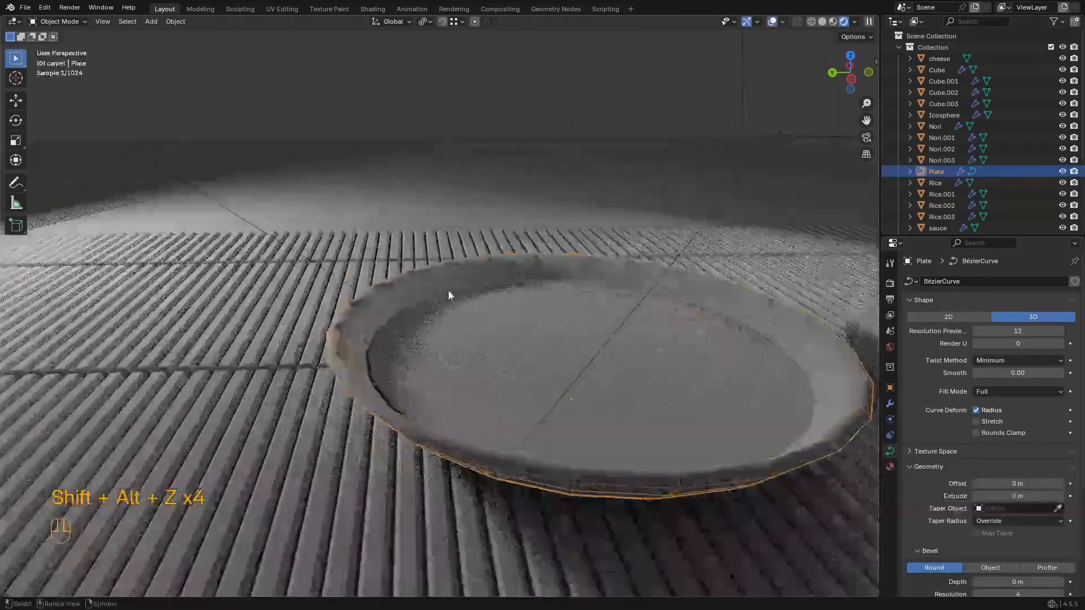
pyautogui.hotkey('shift', 'alt', 'z')
pyautogui.hotkey('shift', 'alt', 'z')
pyautogui.rightClick(658, 274)
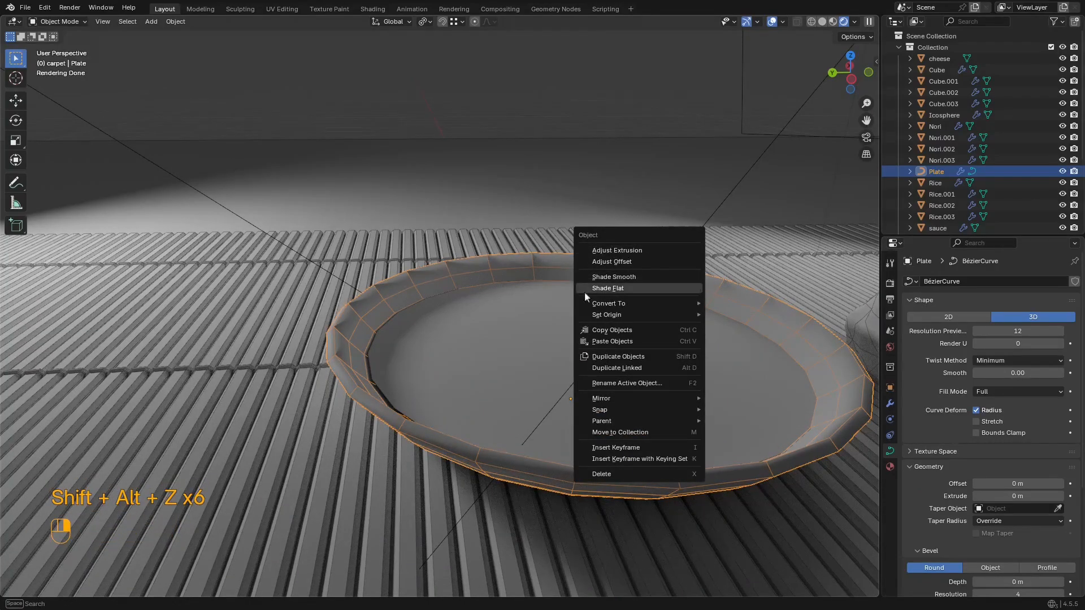
pyautogui.click(433, 266)
pyautogui.click(436, 268)
pyautogui.rightClick(436, 268)
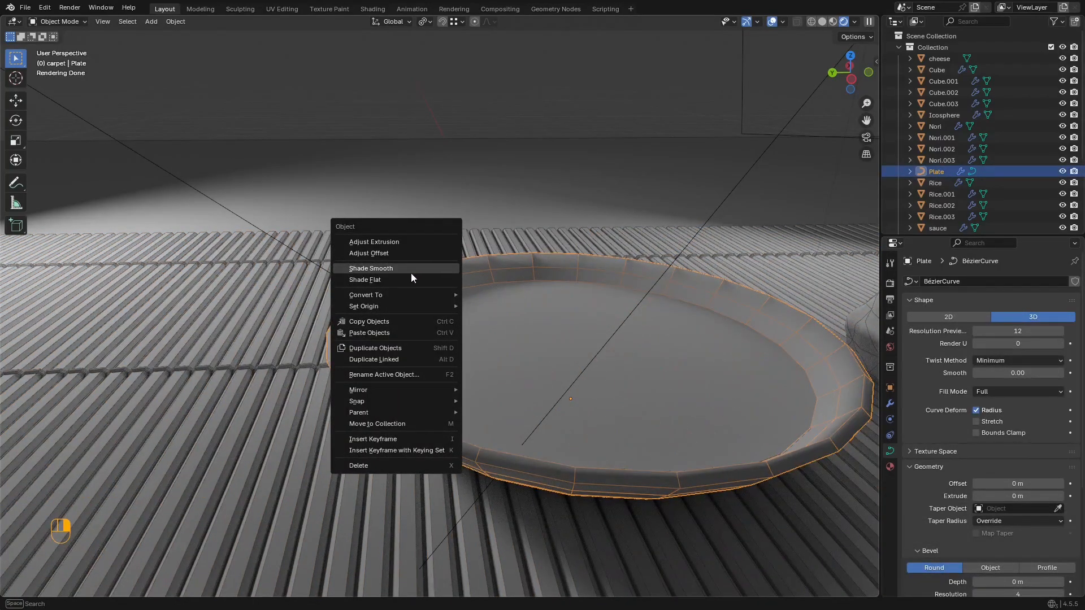
pyautogui.click(418, 268)
pyautogui.hotkey('shift', 'alt', 'z')
pyautogui.hotkey('shift', 'alt', 'z')
# Step: Try the Even Thickness option on the plate's Solidify modifier
pyautogui.click(890, 403)
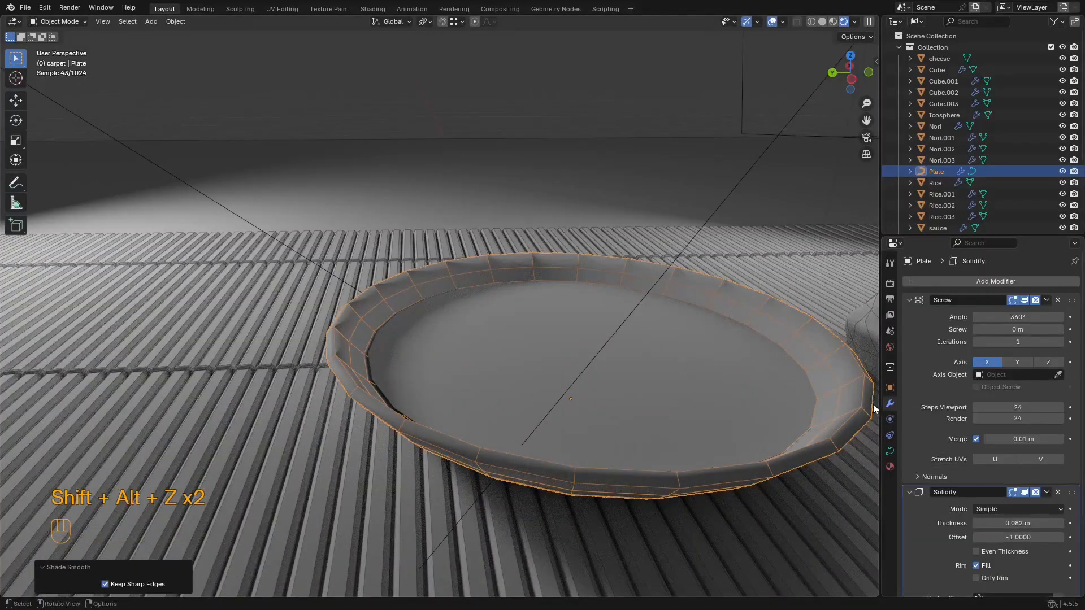
pyautogui.click(907, 300)
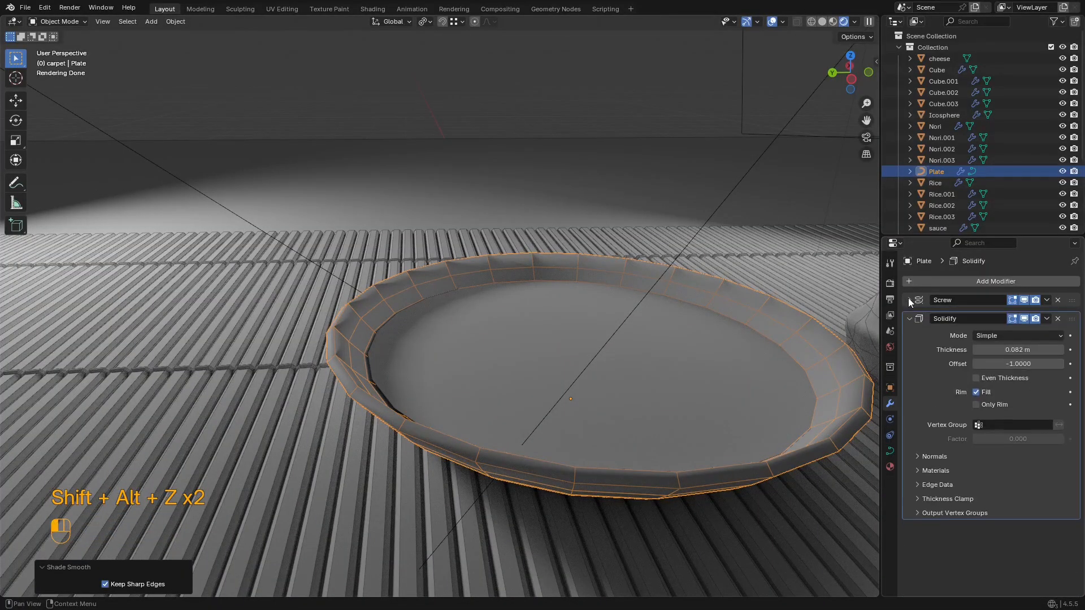
pyautogui.keyDown('shift'); pyautogui.moveTo(748, 350); pyautogui.dragTo(956, 346, button='middle'); pyautogui.keyUp('shift')
pyautogui.click(976, 389)
pyautogui.click(984, 389)
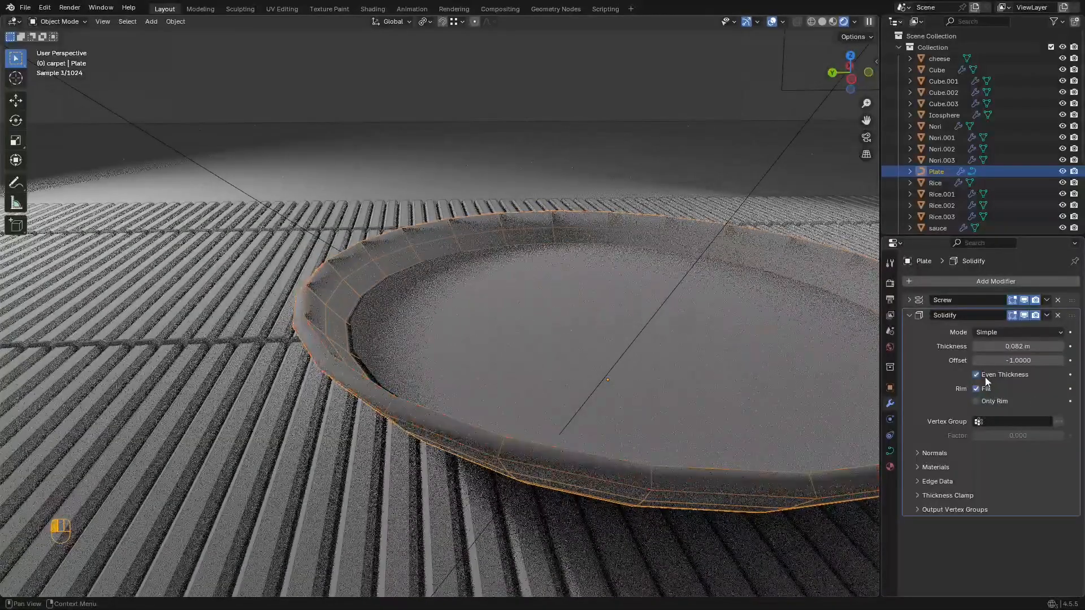
# Step: Convert the plate to a mesh and apply Shade Auto Smooth at 30°
pyautogui.rightClick(793, 249)
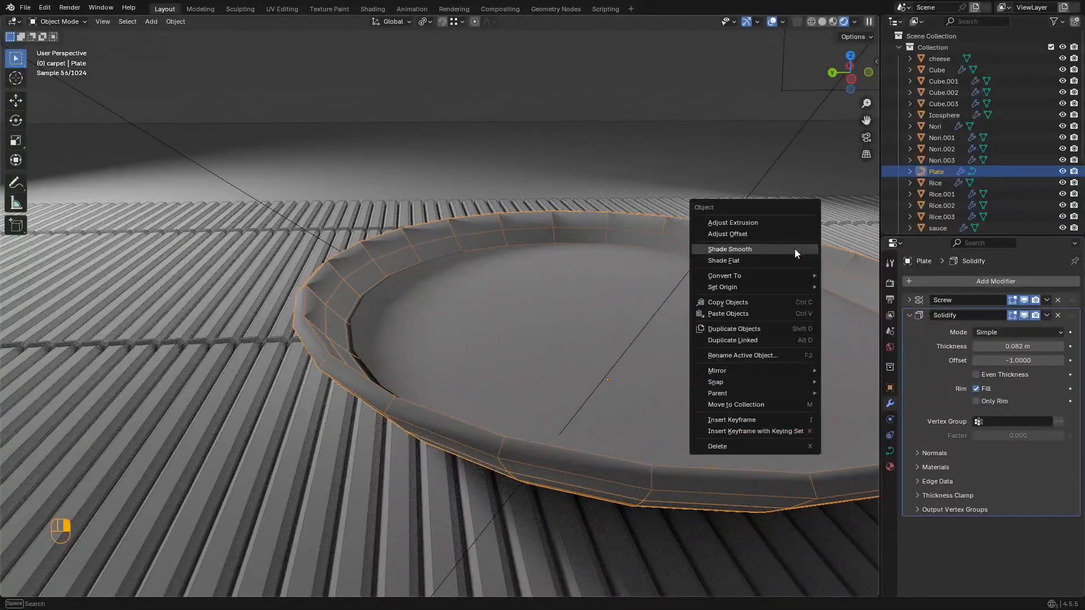
pyautogui.moveTo(766, 277)
pyautogui.click(846, 275)
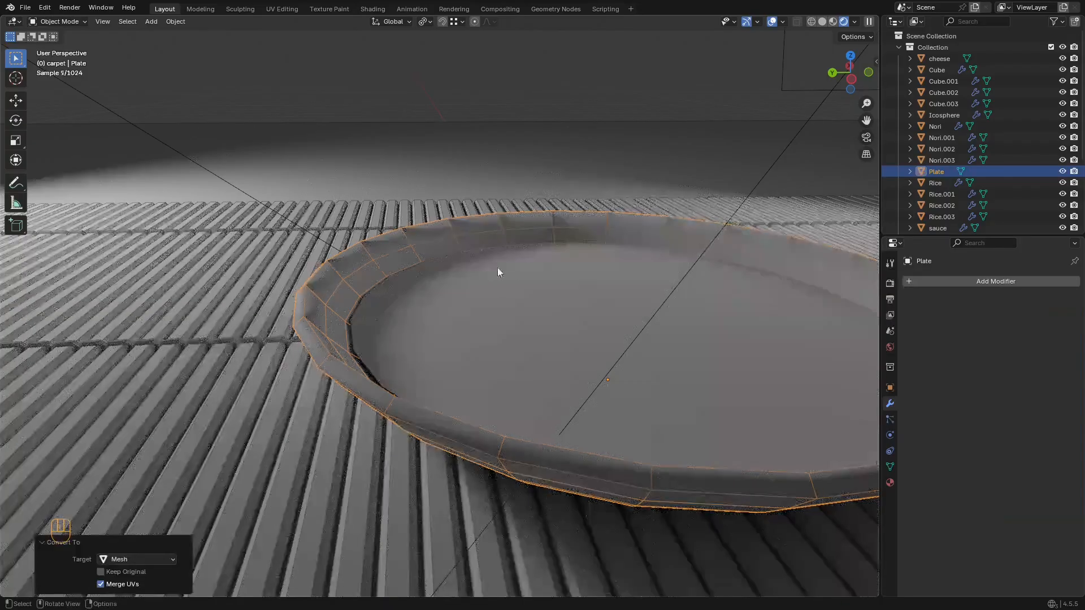
pyautogui.rightClick(470, 211)
pyautogui.click(408, 186)
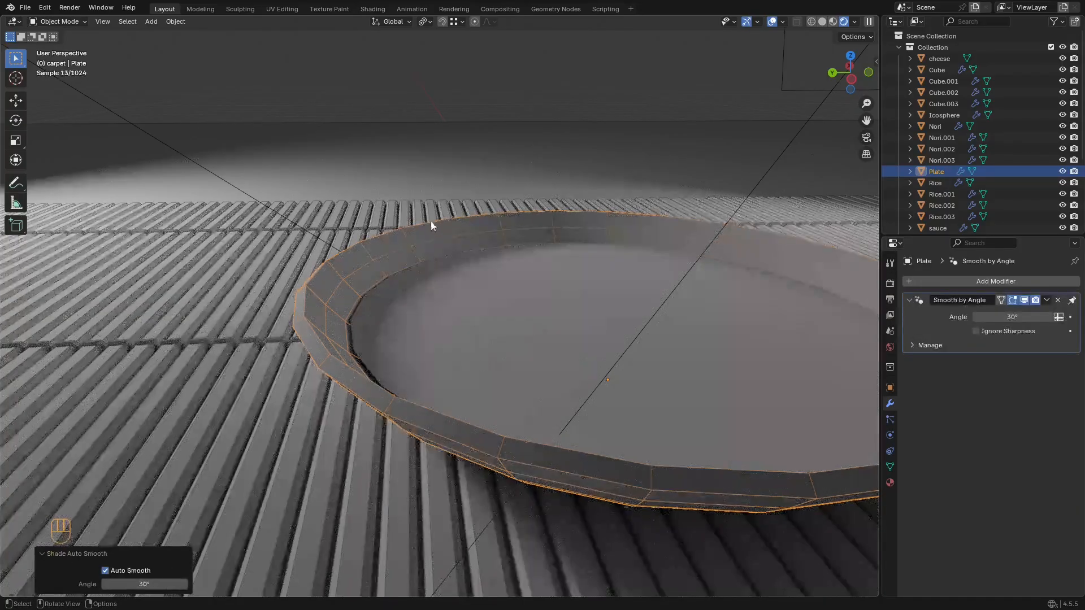
pyautogui.hotkey('shift', 'alt', 'z')
pyautogui.hotkey('shift', 'alt', 'z')
pyautogui.hotkey('shift', 'alt', 'z')
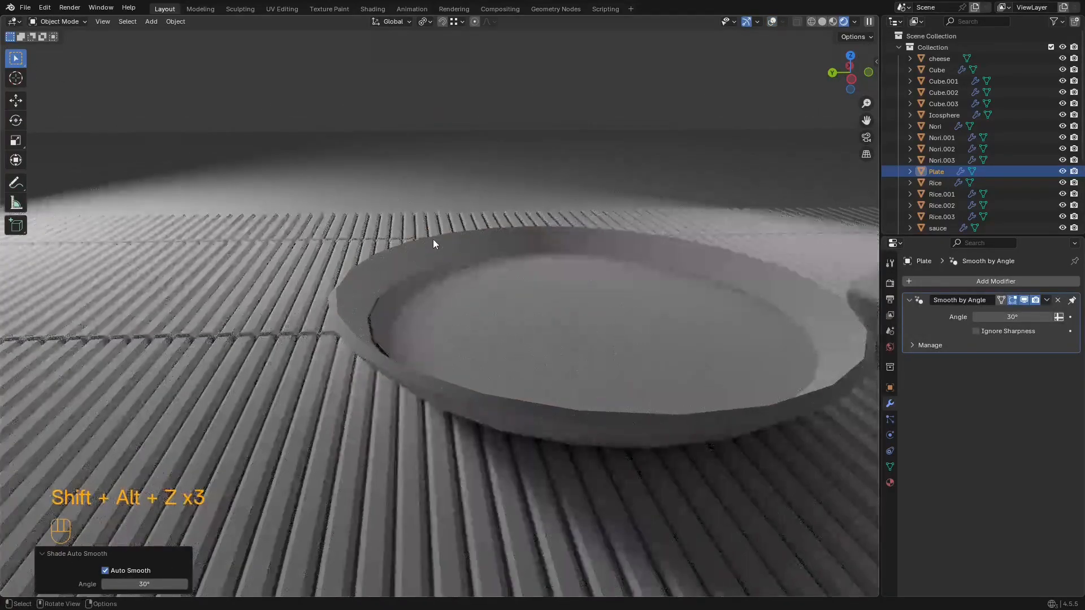
# Step: View the whole scene in solid shading with overlays shown, checking both area lights around the plate
pyautogui.scroll(-3, 433, 239)
pyautogui.moveTo(432, 239); pyautogui.dragTo(402, 259, button='middle')
pyautogui.scroll(-4, 402, 259)
pyautogui.press('z')
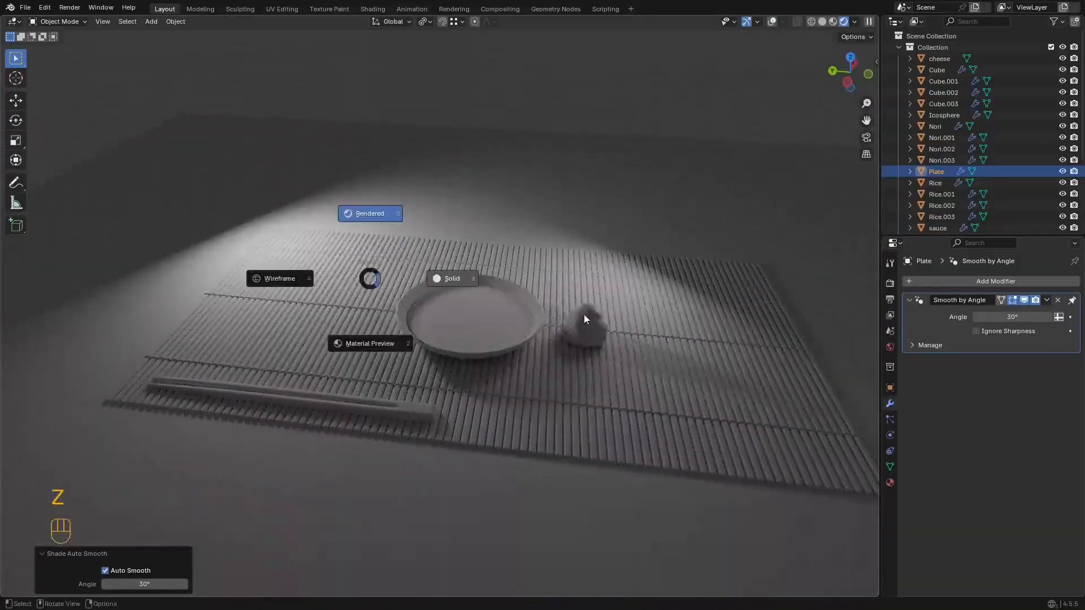
pyautogui.click(584, 314)
pyautogui.hotkey('shift', 'alt', 'z')
pyautogui.moveTo(555, 310); pyautogui.dragTo(573, 288, button='middle')
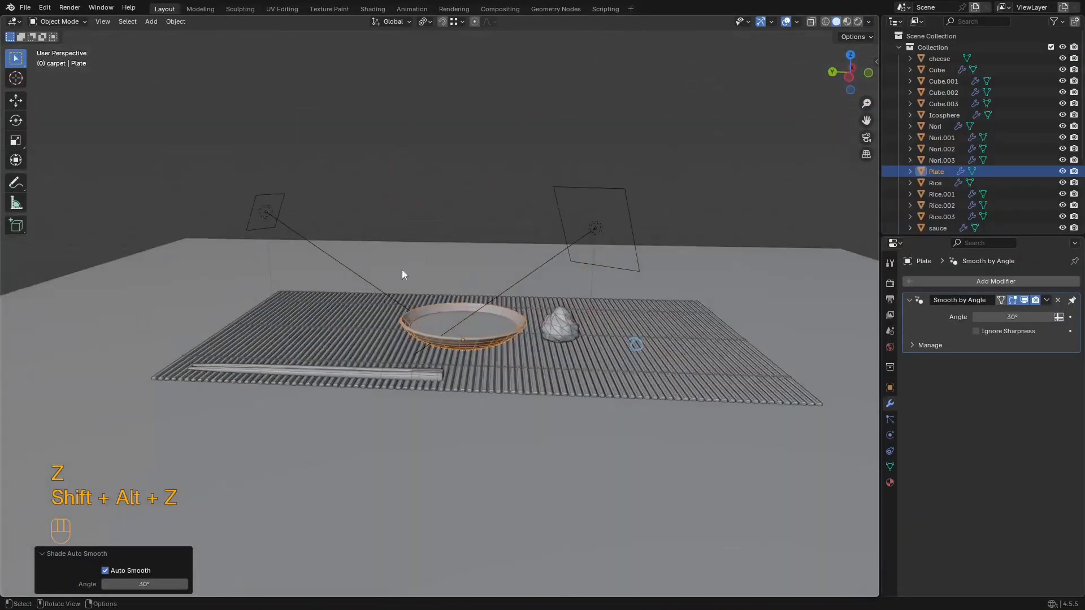
# Step: Select the duplicated area light and examine the lighting on the mat and plate in rendered view with overlays hidden
pyautogui.click(263, 206)
pyautogui.press('z')
pyautogui.click(365, 220)
pyautogui.scroll(3, 493, 319)
pyautogui.hotkey('shift', 'alt', 'z')
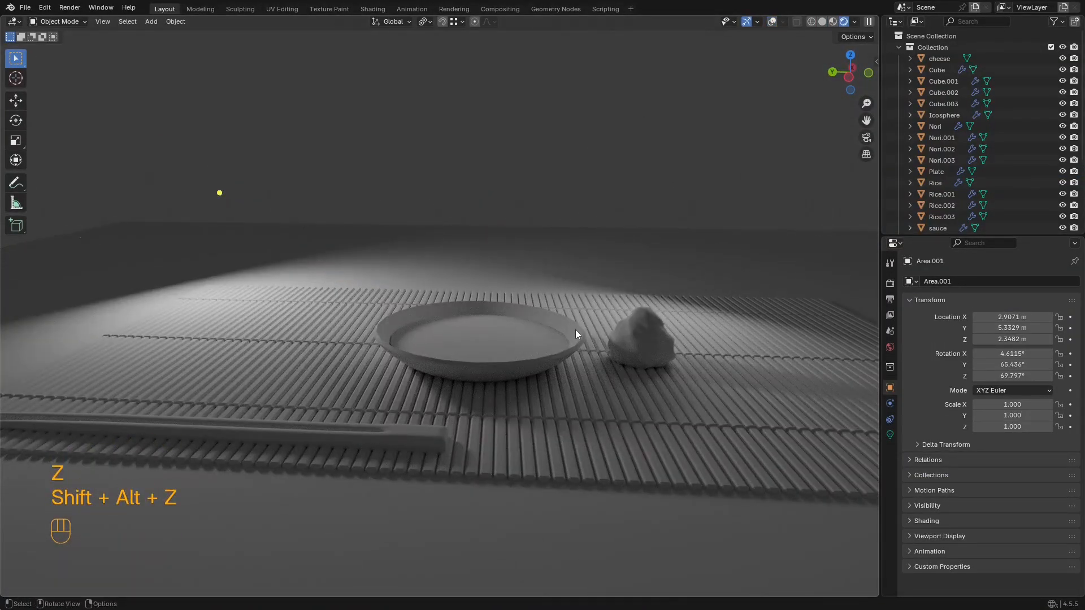
pyautogui.scroll(-3, 583, 326)
pyautogui.moveTo(630, 315); pyautogui.dragTo(482, 315, button='middle')
pyautogui.scroll(-1, 551, 326)
pyautogui.scroll(3, 561, 315)
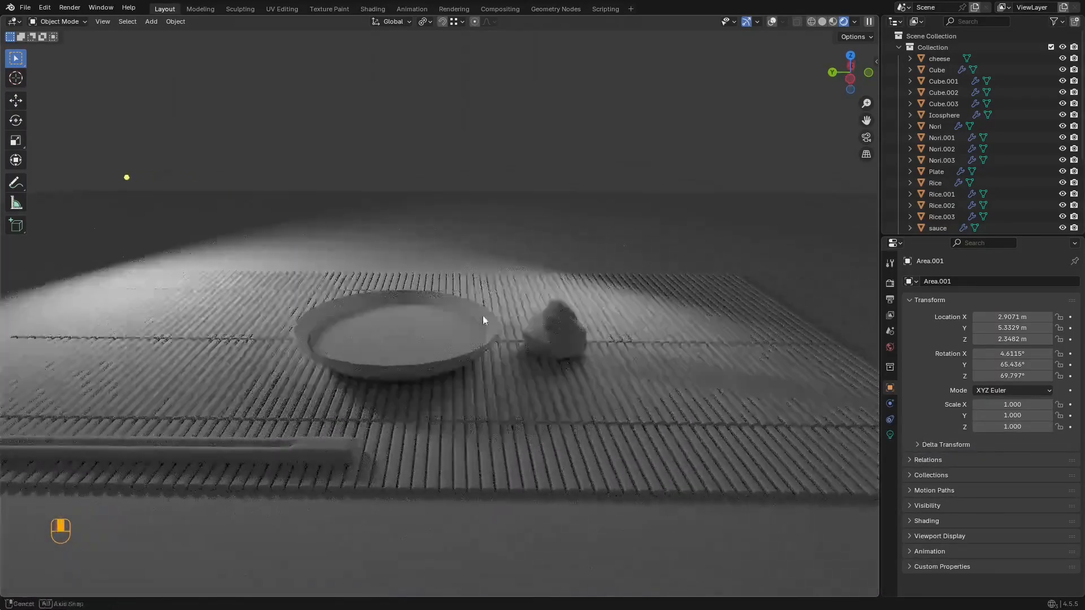
# Step: Switch to BeeRef, examine the circular sushi platter reference, and minimize the reference window
pyautogui.press('super')
pyautogui.click(647, 600)
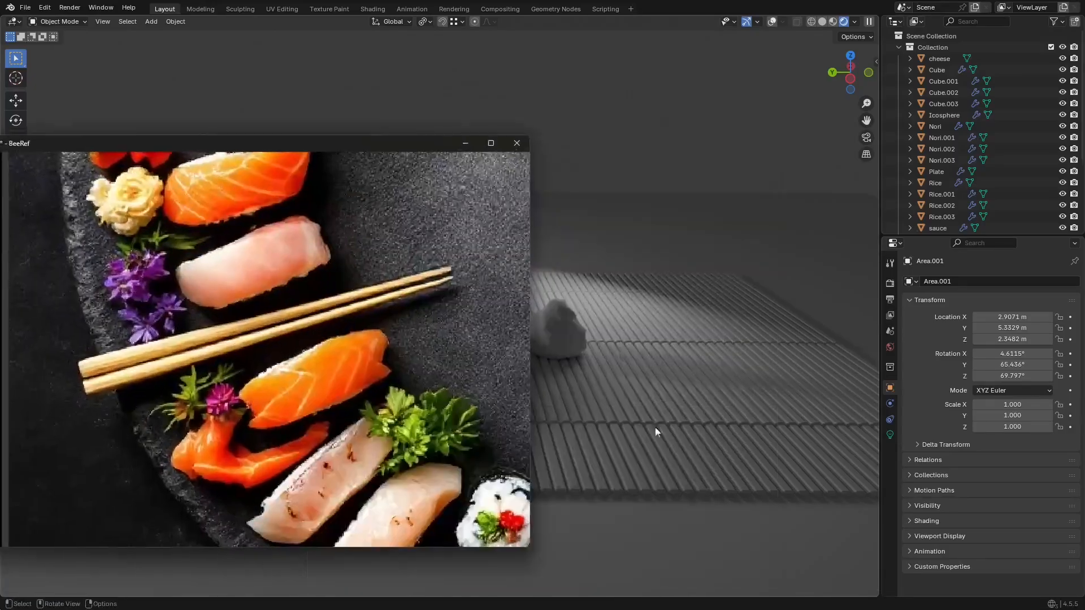
pyautogui.scroll(-15, 356, 283)
pyautogui.moveTo(372, 288); pyautogui.dragTo(193, 301, button='middle')
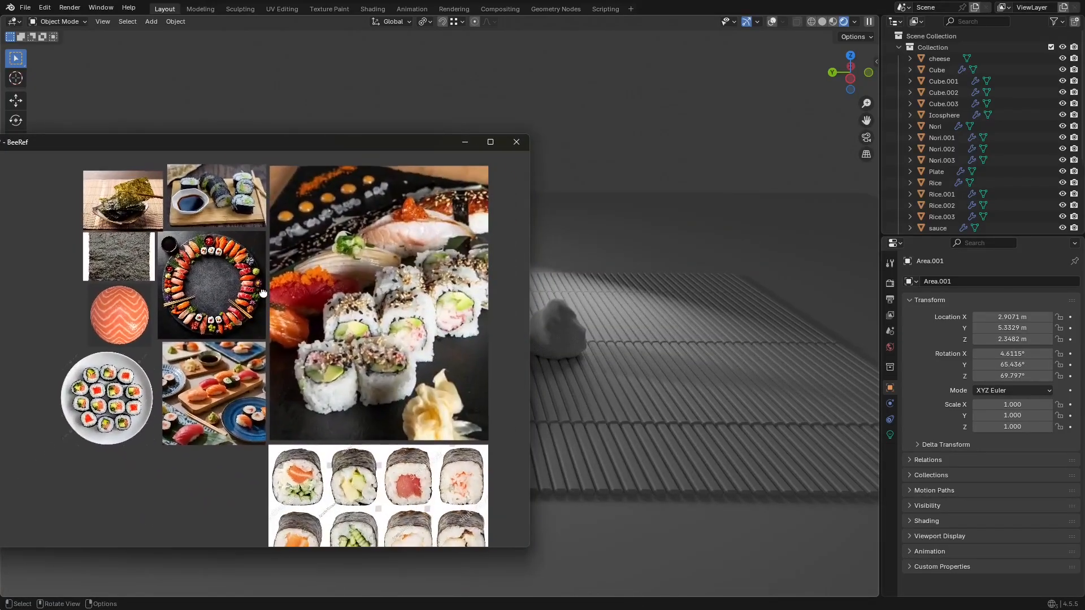
pyautogui.moveTo(359, 283); pyautogui.dragTo(339, 287, button='middle')
pyautogui.moveTo(385, 409); pyautogui.dragTo(427, 362, button='middle')
pyautogui.scroll(8, 300, 355)
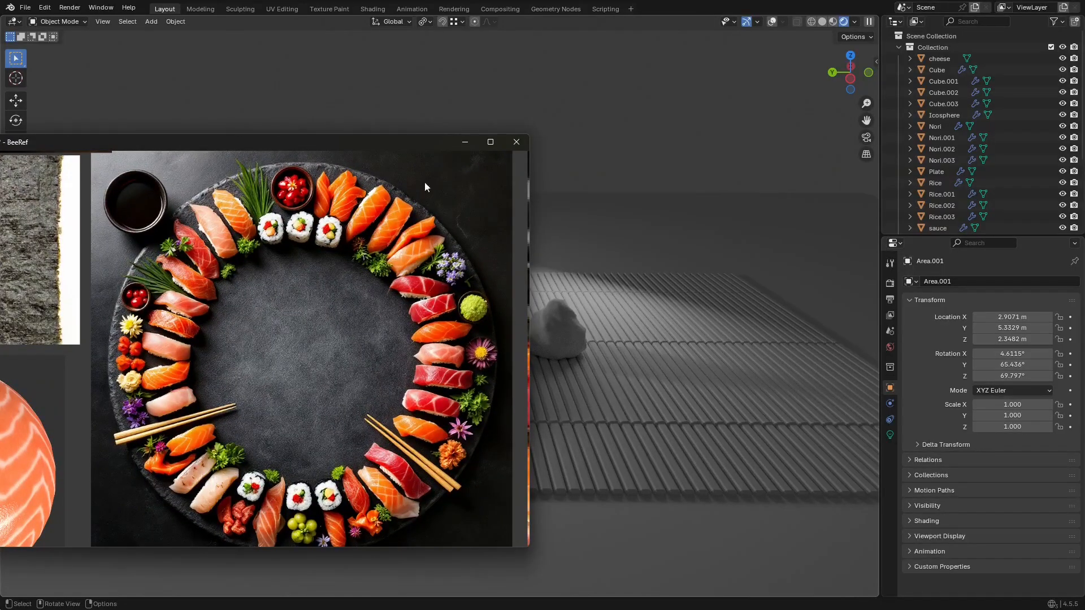
pyautogui.click(465, 144)
# Step: Set the duplicated area light's power to 154.7, save the file and hide the overlays
pyautogui.keyDown('shift'); pyautogui.moveTo(625, 359); pyautogui.dragTo(672, 373, button='middle'); pyautogui.keyUp('shift')
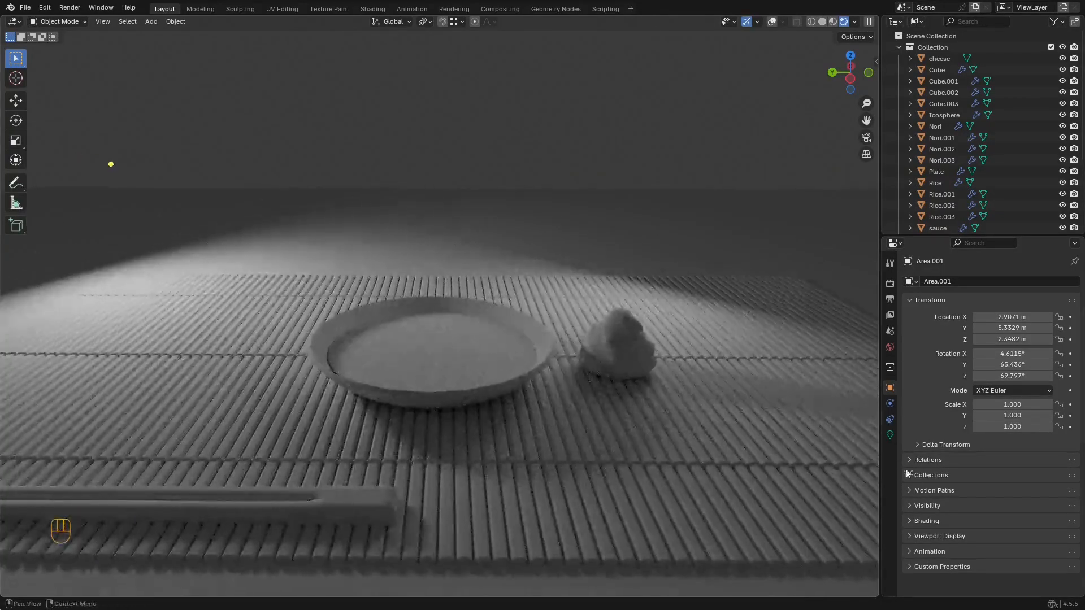
pyautogui.click(890, 434)
pyautogui.hotkey('shift', 'alt', 'z')
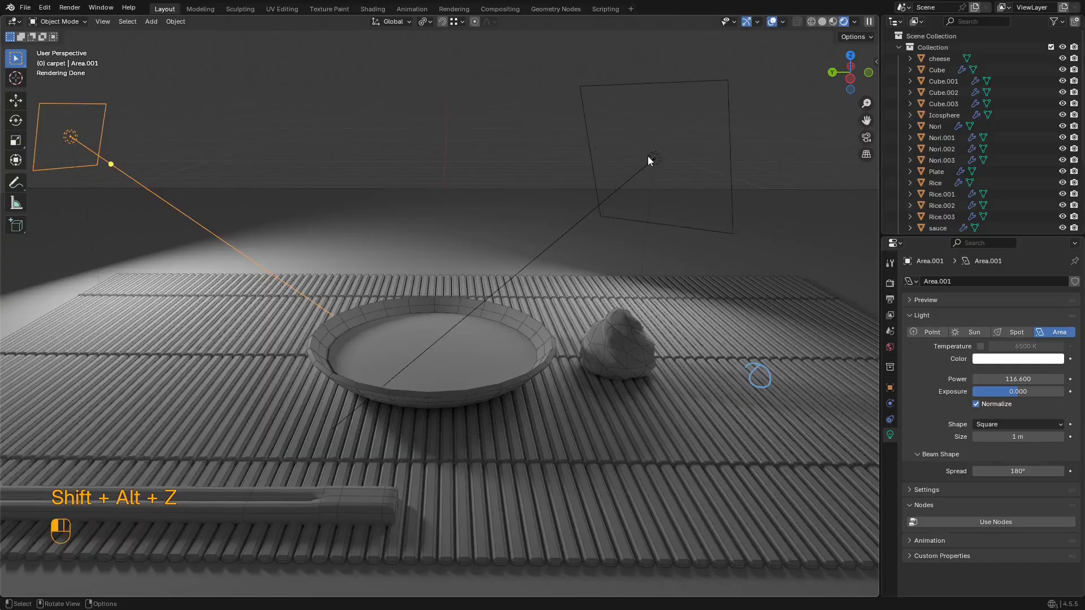
pyautogui.keyDown('shift'); pyautogui.moveTo(1022, 377); pyautogui.dragTo(1050, 379); pyautogui.keyUp('shift')
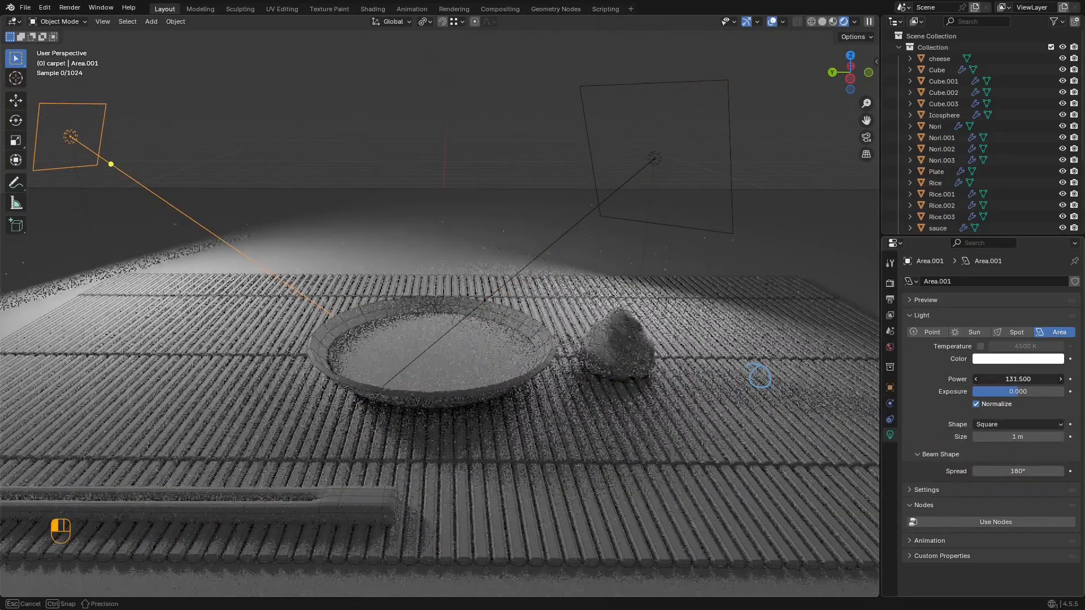
pyautogui.hotkey('ctrl', 's')
pyautogui.hotkey('shift', 'alt', 'z')
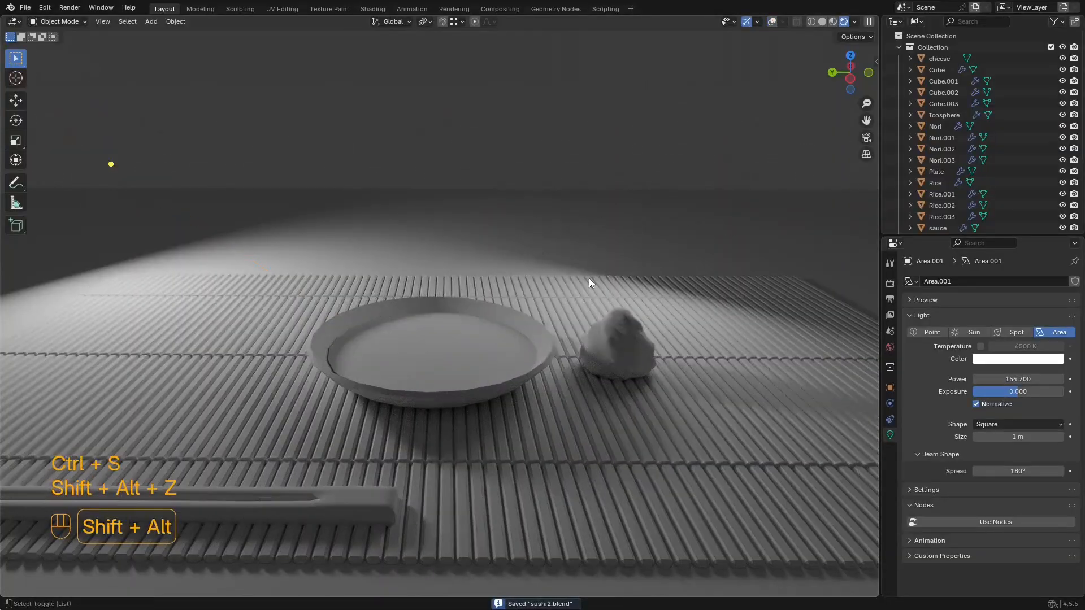
# Step: Set the world background colour to dark grey #424242FF with a value of 0.055, and save the file
pyautogui.moveTo(589, 279); pyautogui.dragTo(589, 279, button='middle')
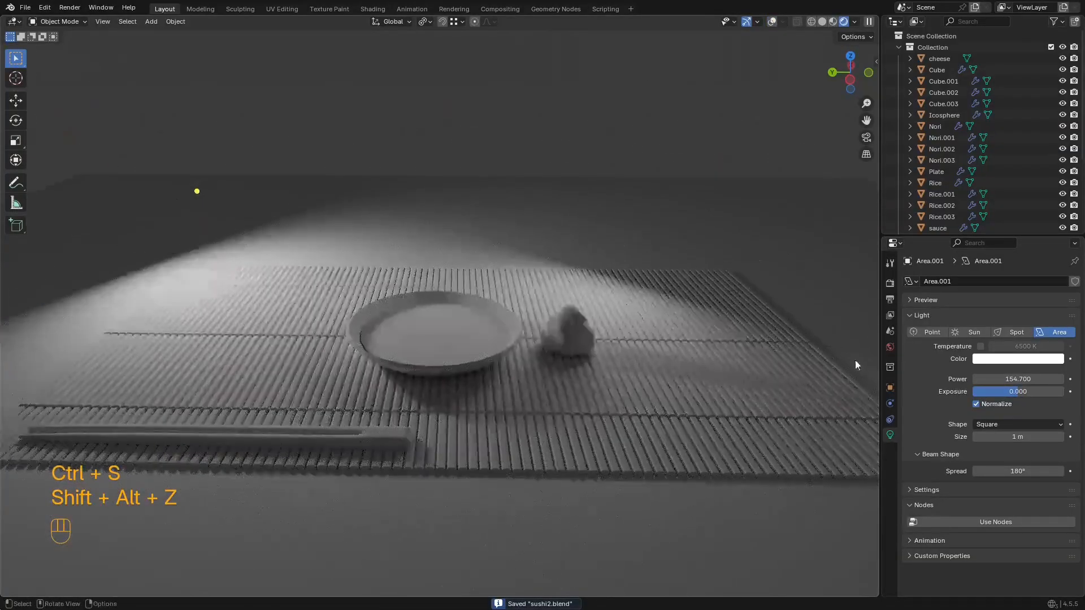
pyautogui.click(889, 346)
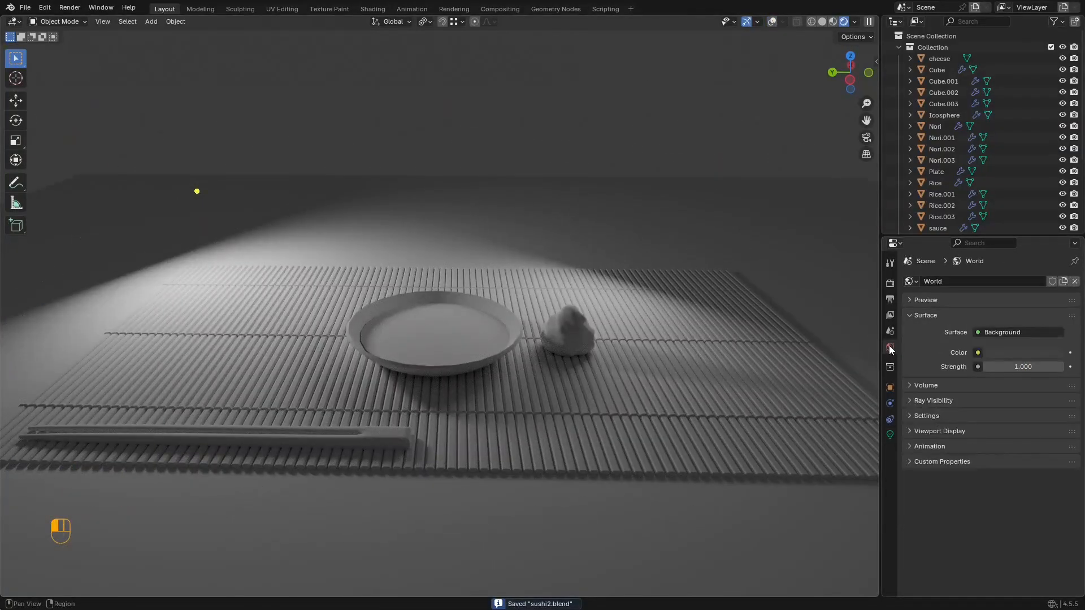
pyautogui.click(1026, 353)
pyautogui.moveTo(1055, 236)
pyautogui.mouseDown()
pyautogui.moveTo(1054, 214)
pyautogui.moveTo(1054, 233)
pyautogui.mouseUp()
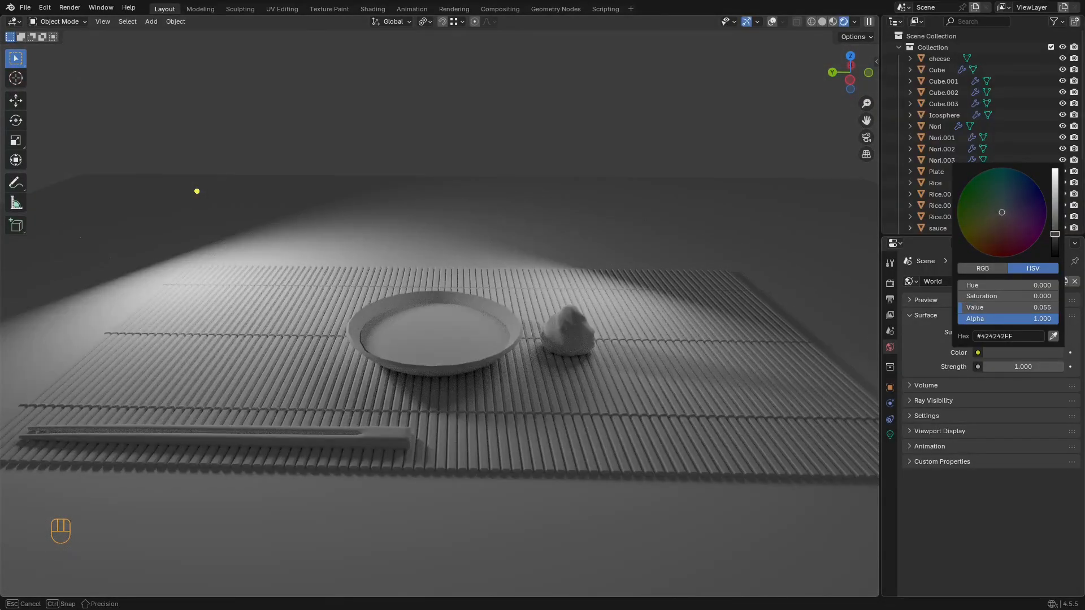
pyautogui.hotkey('ctrl', 's')
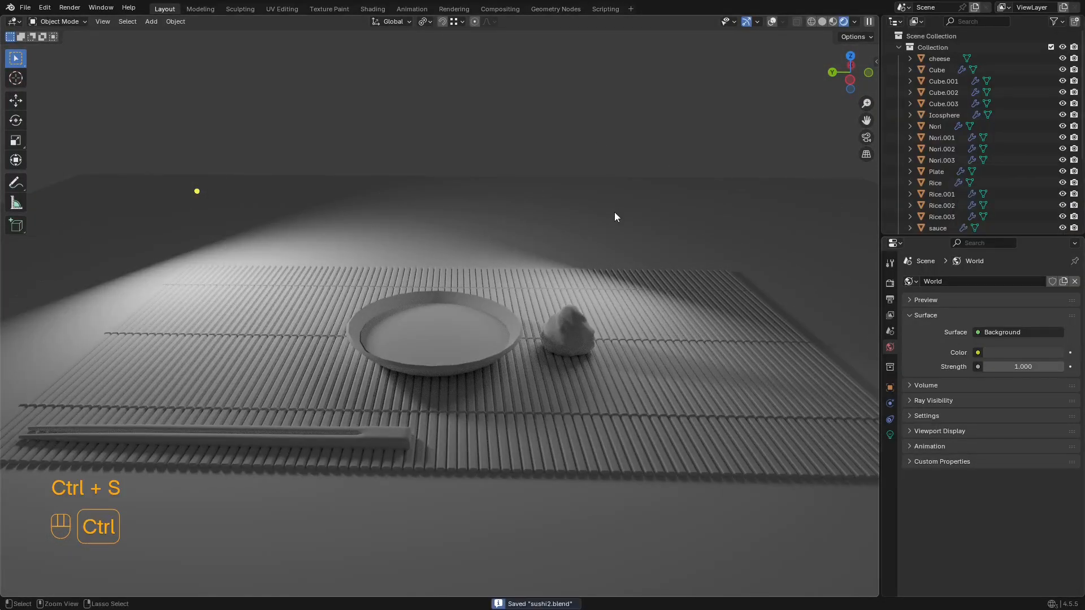
# Step: Add a camera to the scene, show the overlays and look through the new camera
pyautogui.keyDown('shift'); pyautogui.moveTo(615, 211); pyautogui.dragTo(567, 211, button='middle'); pyautogui.keyUp('shift')
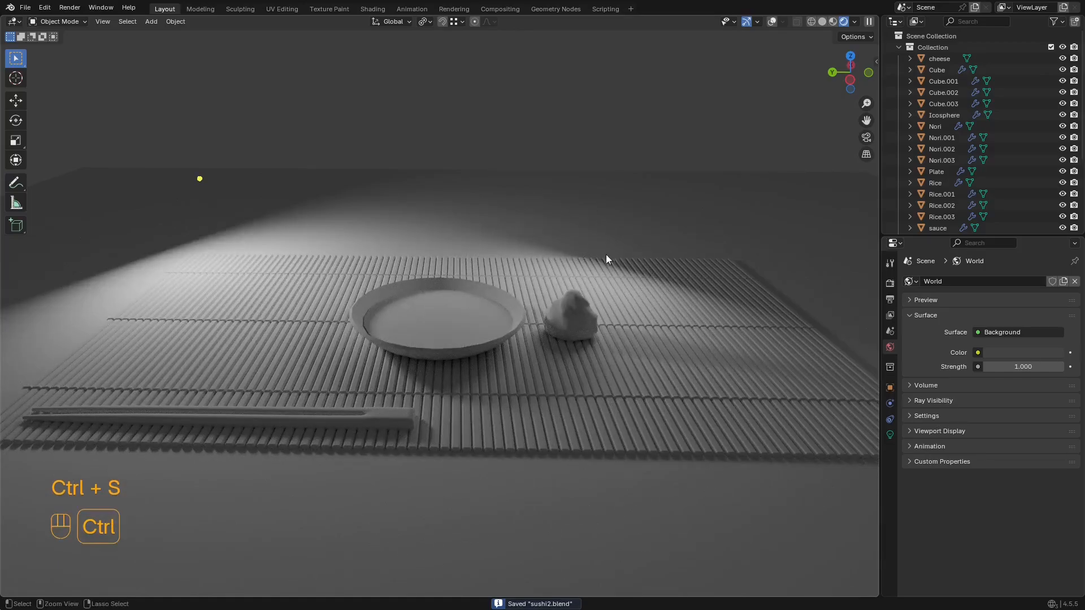
pyautogui.moveTo(605, 255)
pyautogui.keyDown('ctrl'); pyautogui.mouseDown(button='middle')
pyautogui.moveTo(602, 245)
pyautogui.moveTo(593, 257)
pyautogui.mouseUp(button='middle'); pyautogui.keyUp('ctrl')
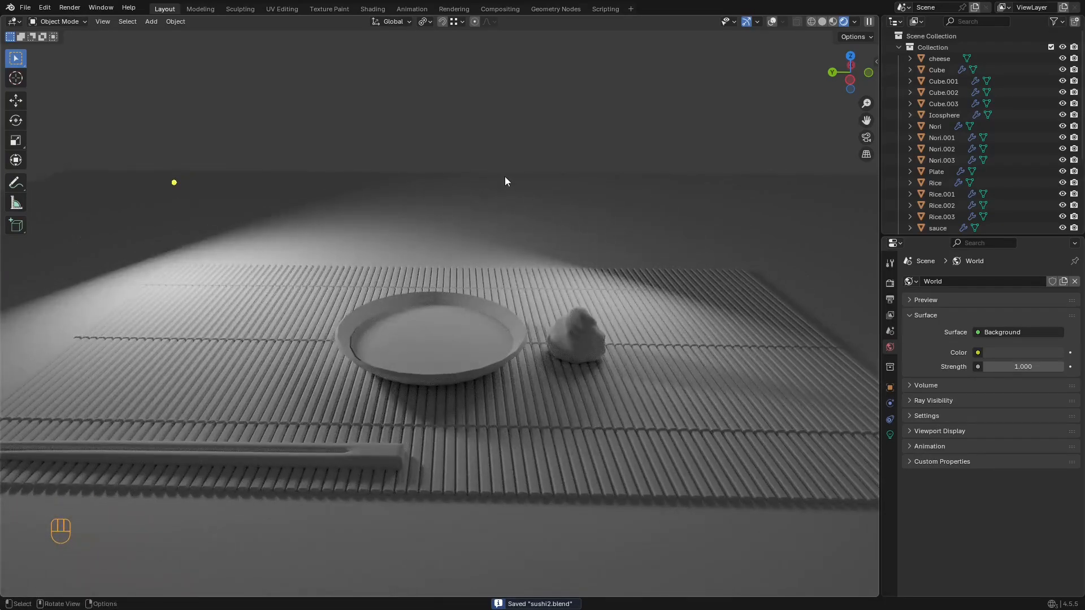
pyautogui.hotkey('shift', 'a')
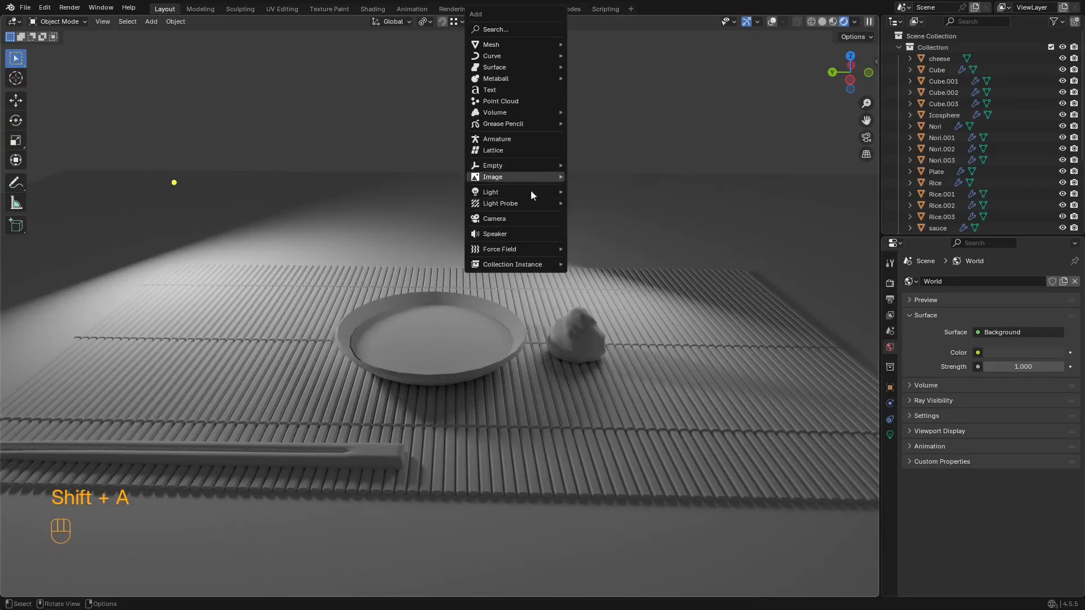
pyautogui.click(512, 219)
pyautogui.hotkey('shift', 'alt', 'z')
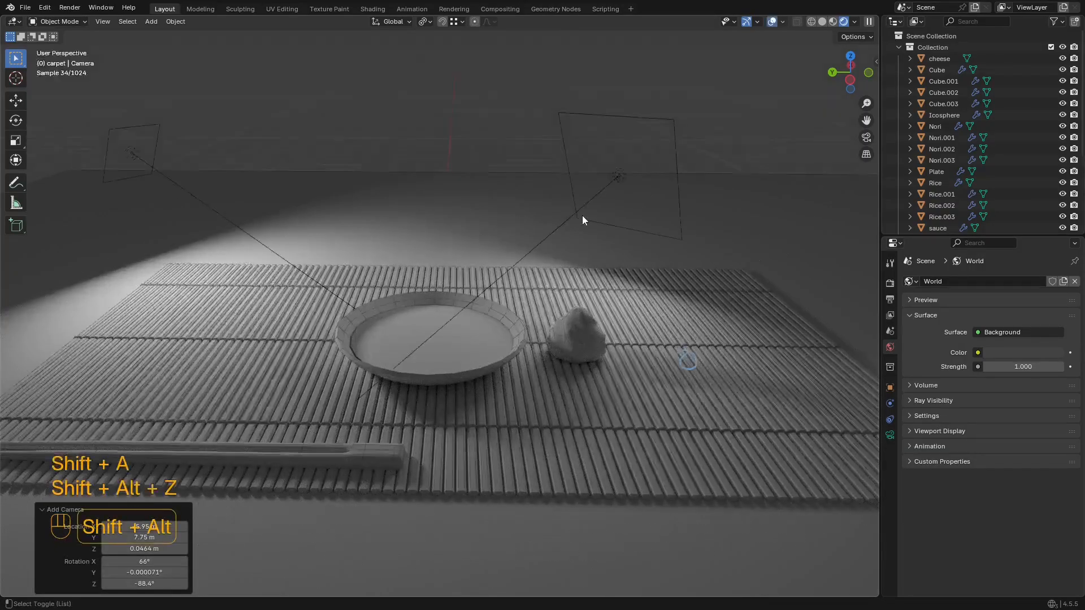
pyautogui.press('KP_0')
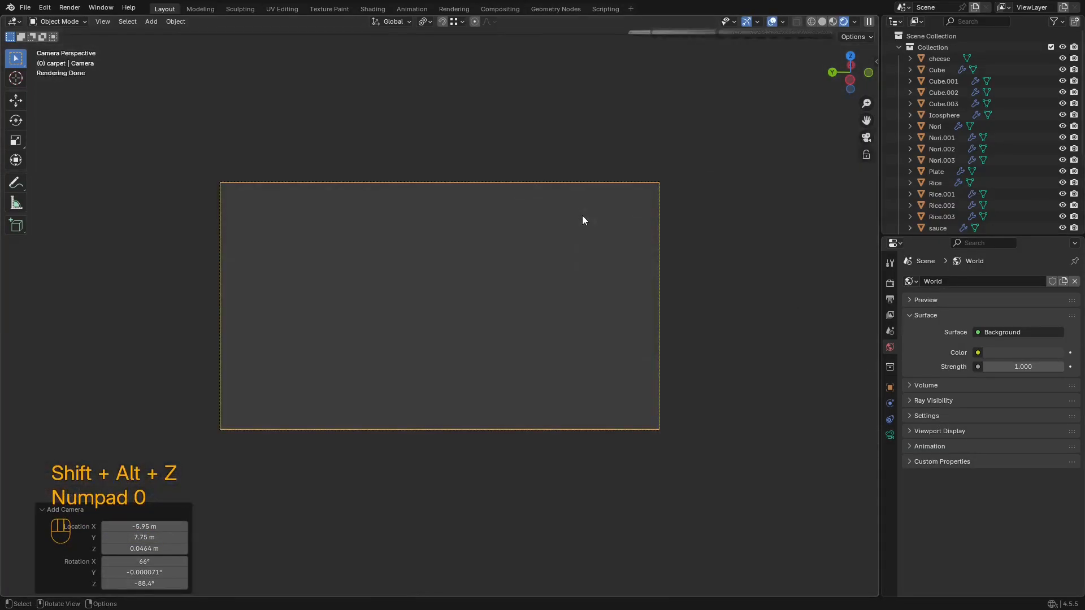
# Step: Leave the camera view and examine the camera's placement relative to the mat in wireframe shading from above
pyautogui.click(533, 271)
pyautogui.moveTo(620, 235); pyautogui.dragTo(572, 276, button='middle')
pyautogui.hotkey('shift', 'alt', 'z')
pyautogui.scroll(-7, 531, 285)
pyautogui.press('z')
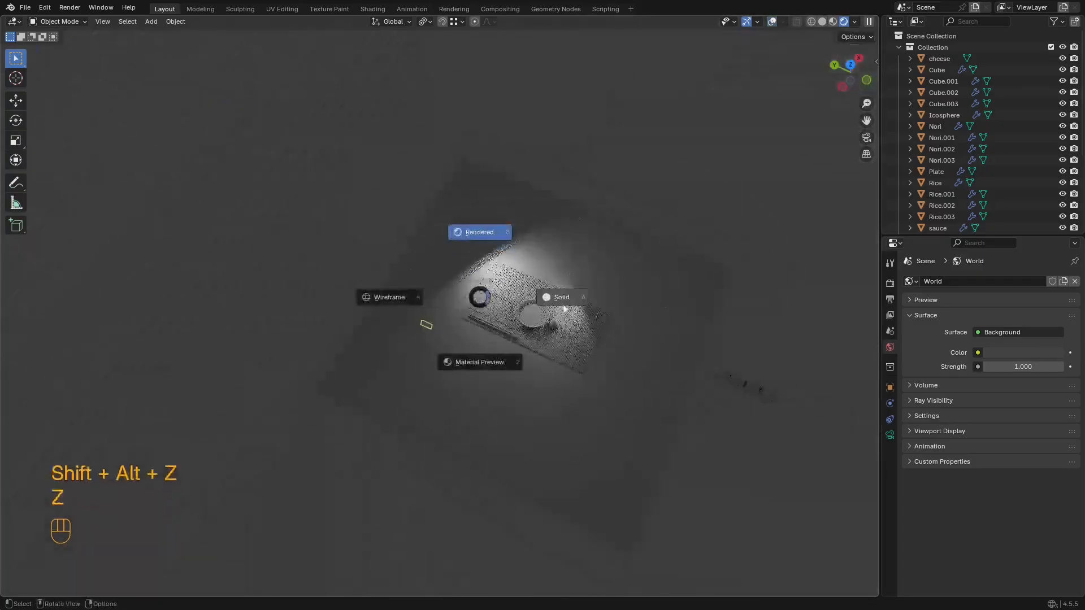
pyautogui.click(563, 297)
pyautogui.press('z')
pyautogui.click(411, 317)
pyautogui.moveTo(453, 327); pyautogui.dragTo(441, 384, button='middle')
pyautogui.click(536, 331)
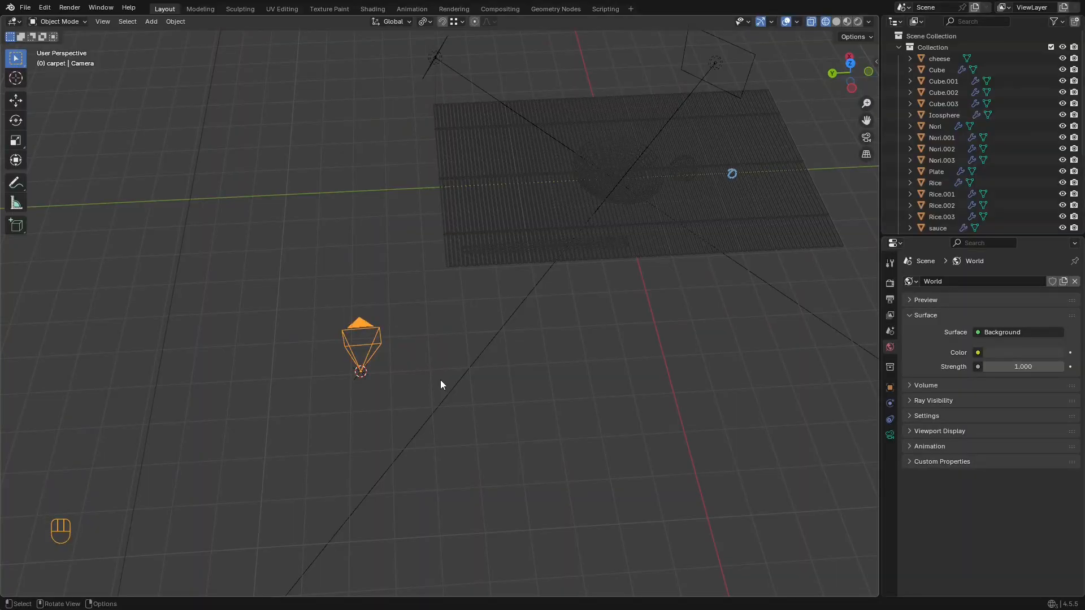
# Step: Look through the camera and fly it with walk navigation until it faces the plate, then switch to solid shading
pyautogui.press('KP_0')
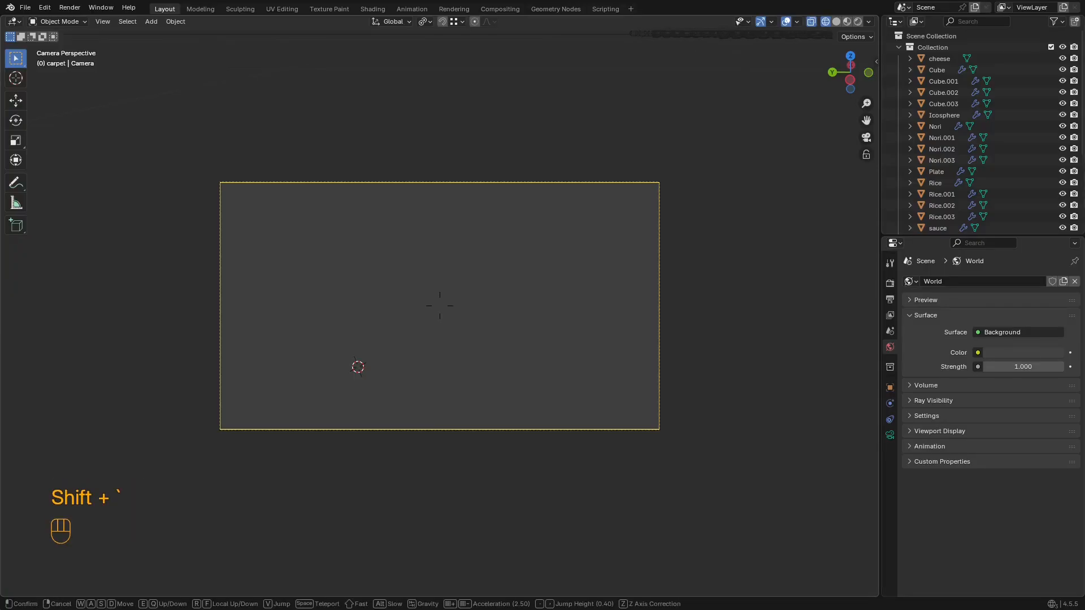
pyautogui.press('d')
pyautogui.press('w')
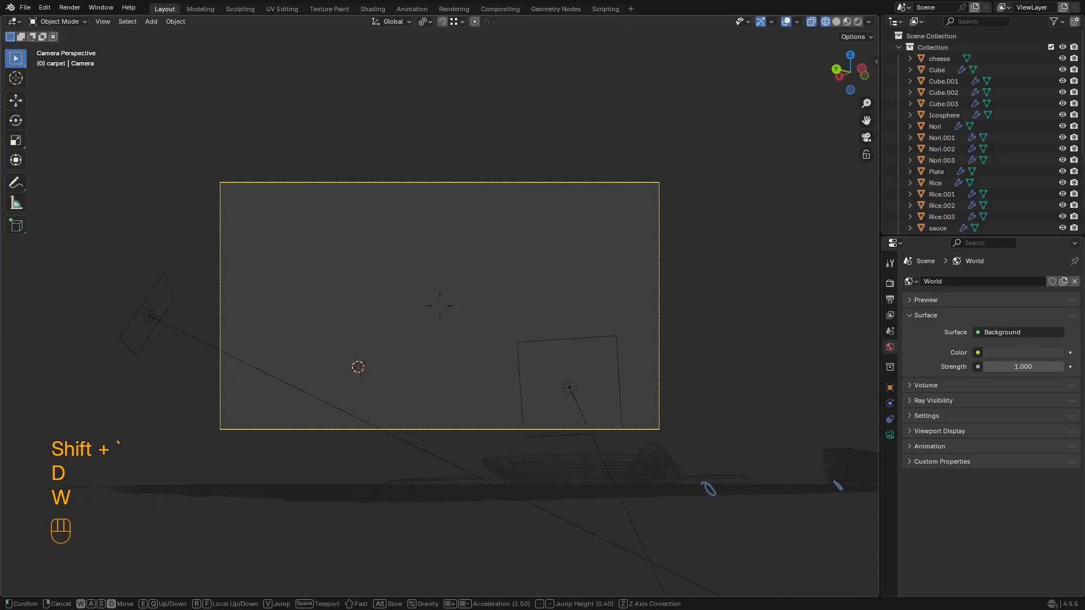
pyautogui.press('w')
pyautogui.press('w')
pyautogui.press('w')
pyautogui.press('w')
pyautogui.press('d')
pyautogui.press('s')
pyautogui.press('d')
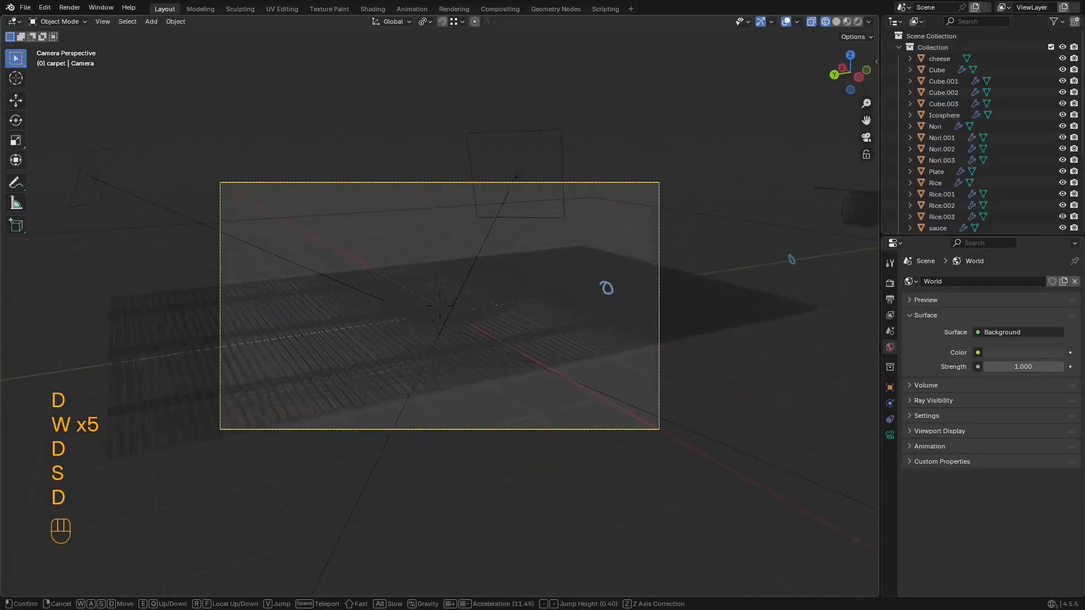
pyautogui.press('w')
pyautogui.press('s')
pyautogui.press('a')
pyautogui.press('d')
pyautogui.press('w')
pyautogui.press('s')
pyautogui.press('a')
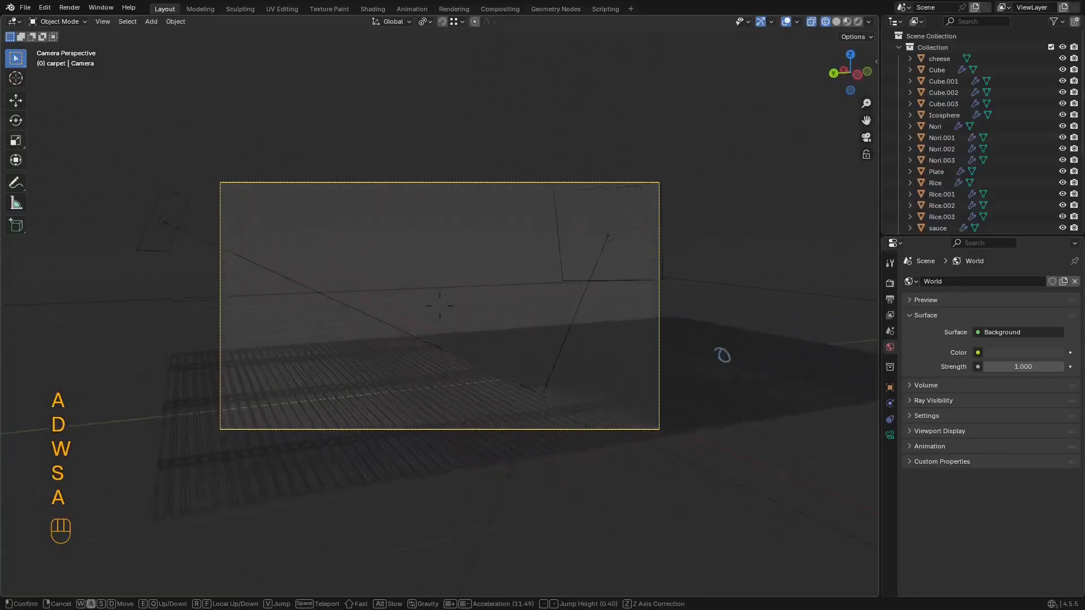
pyautogui.press('w')
pyautogui.press('d')
pyautogui.press('s')
pyautogui.press('a')
pyautogui.press('w')
pyautogui.press('d')
pyautogui.press('s')
pyautogui.press('a')
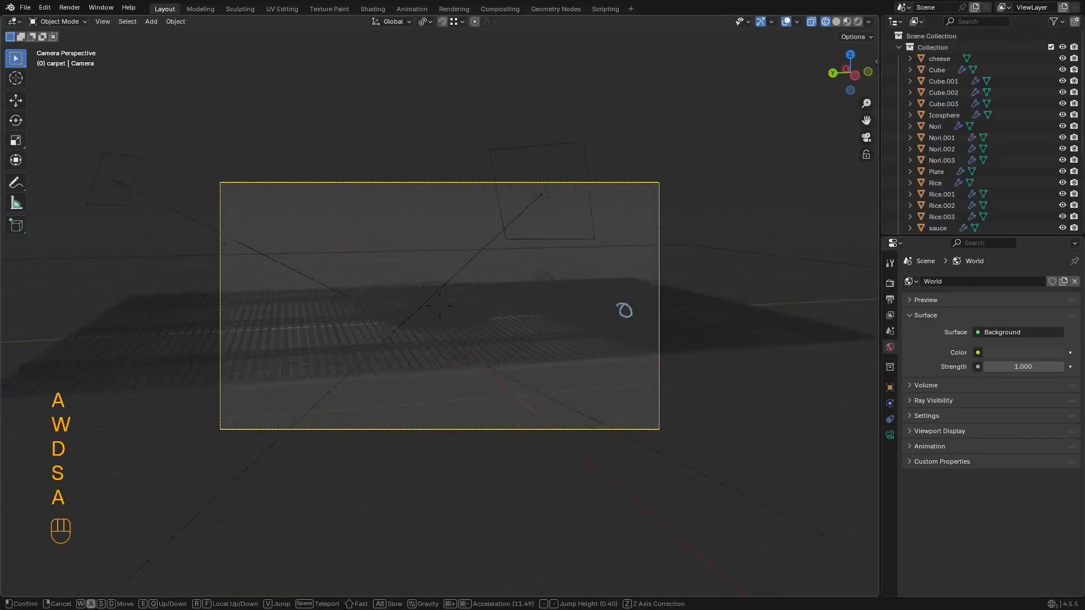
pyautogui.press('w')
pyautogui.press('d')
pyautogui.press('w')
pyautogui.press('d')
pyautogui.press('s')
pyautogui.press('a')
pyautogui.press('d')
pyautogui.press('w')
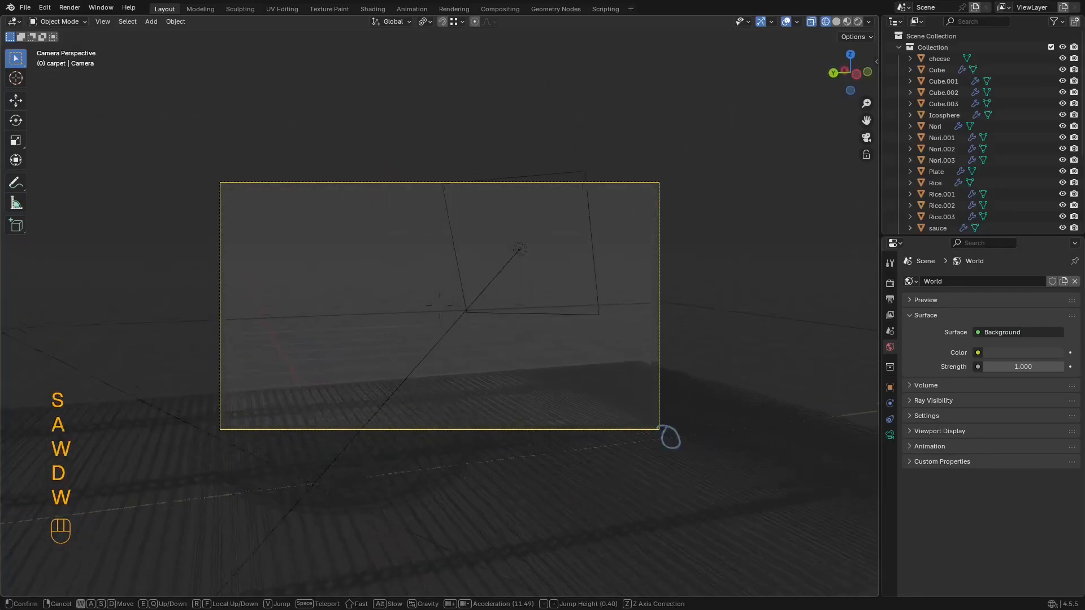
pyautogui.press('a')
pyautogui.press('s')
pyautogui.press('d')
pyautogui.press('w')
pyautogui.press('s')
pyautogui.press('z')
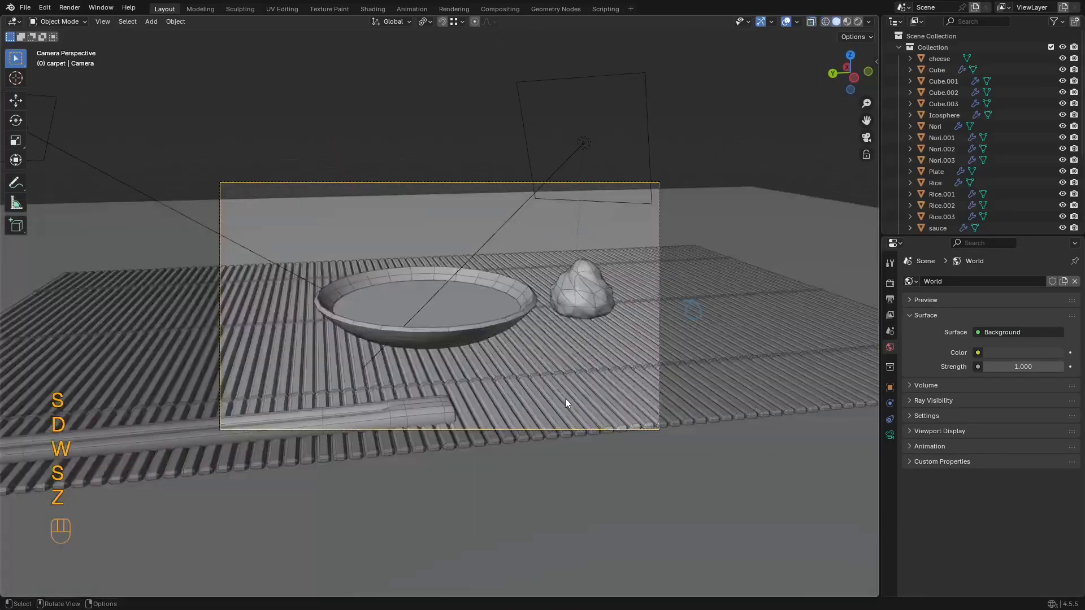
# Step: Fly the camera back and higher to frame the plate, cone-shaped piece and chopsticks on the mat from the front
pyautogui.hotkey('shift', '`')
pyautogui.press('s')
pyautogui.press('w')
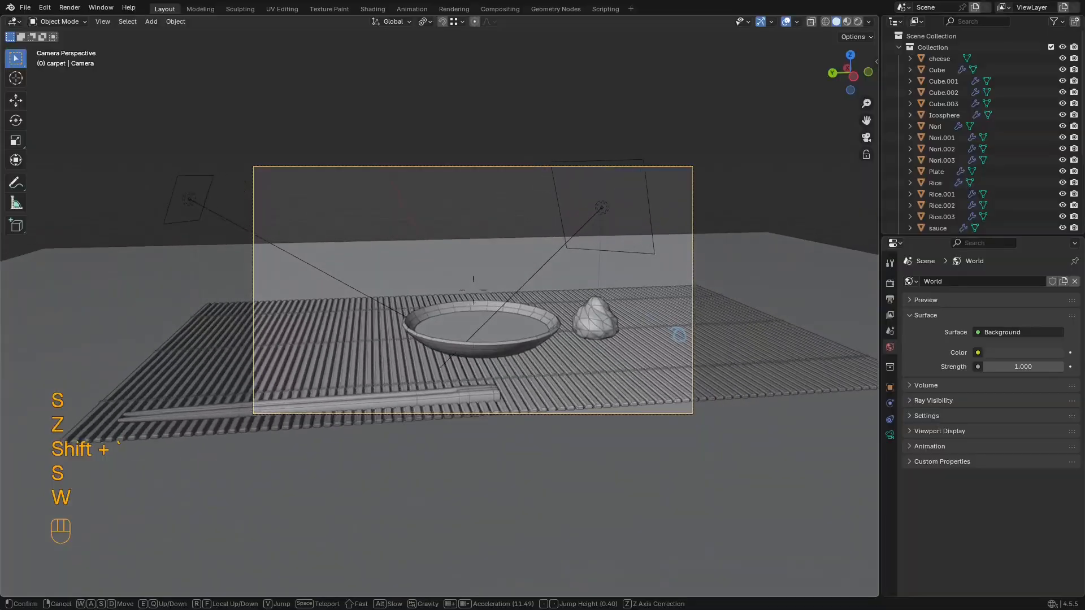
pyautogui.press('d')
pyautogui.press('w')
pyautogui.press('w')
pyautogui.press('d')
pyautogui.press('s')
pyautogui.press('w')
pyautogui.press('s')
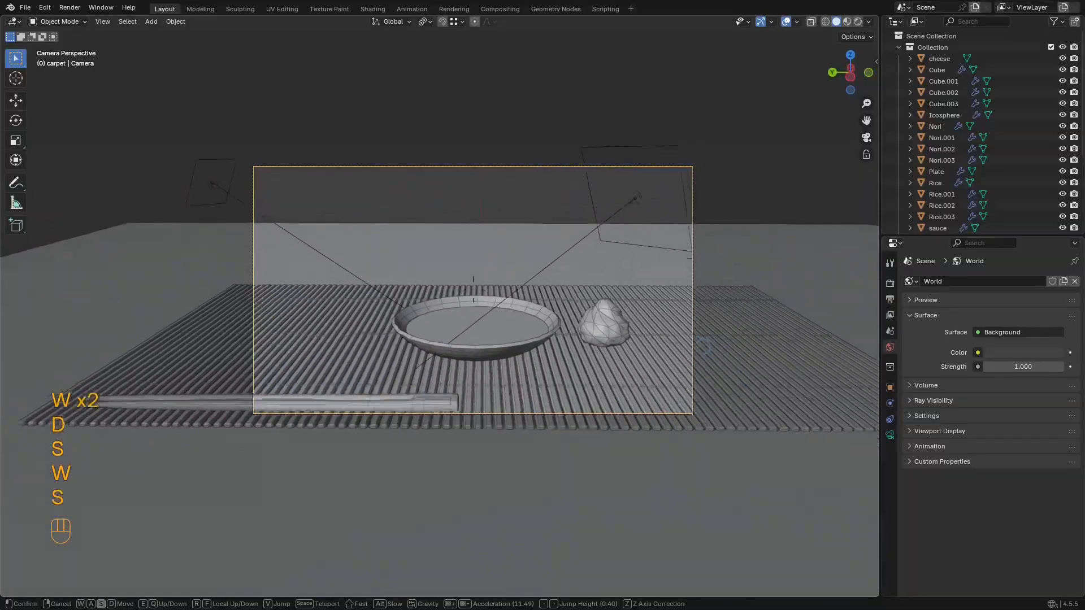
pyautogui.press('s')
pyautogui.press('w')
pyautogui.press('w')
pyautogui.press('s')
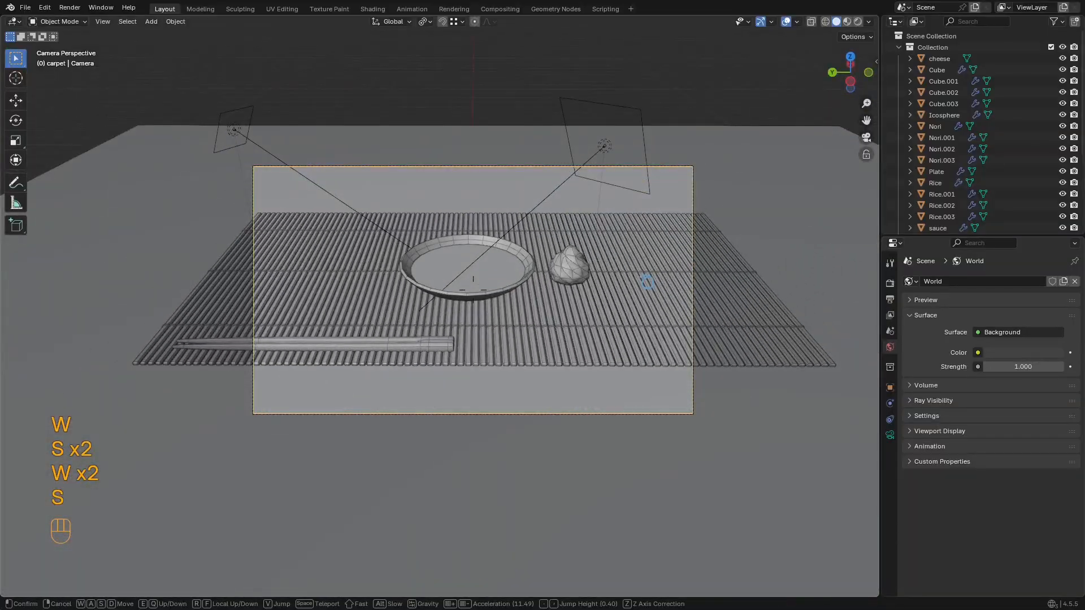
pyautogui.press('s')
pyautogui.press('w')
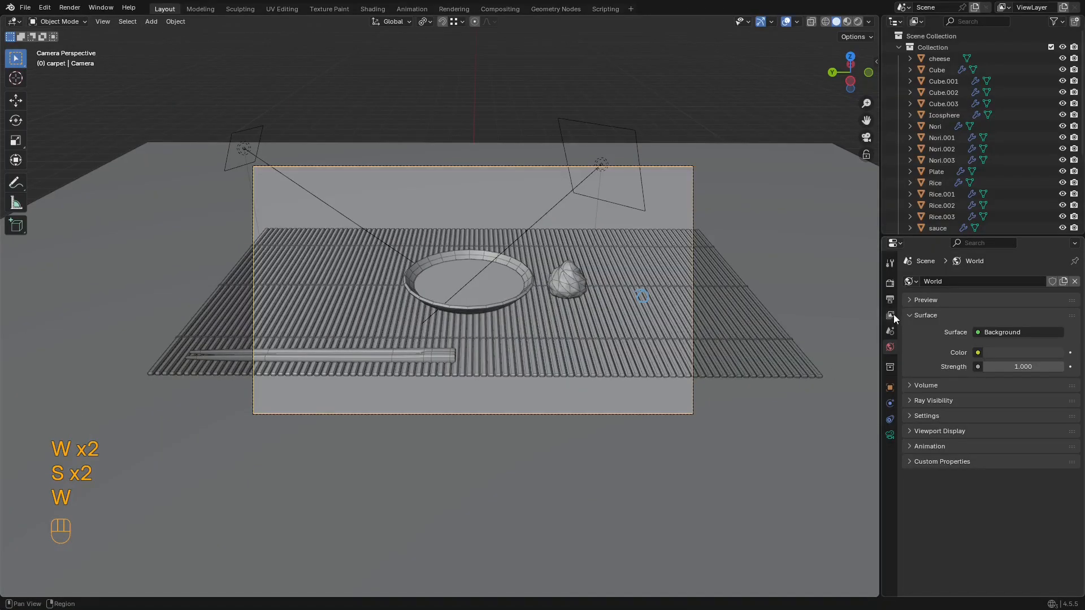
# Step: Set the render output resolution to 1080 px in X and 1920 px in Y for a portrait frame
pyautogui.click(889, 300)
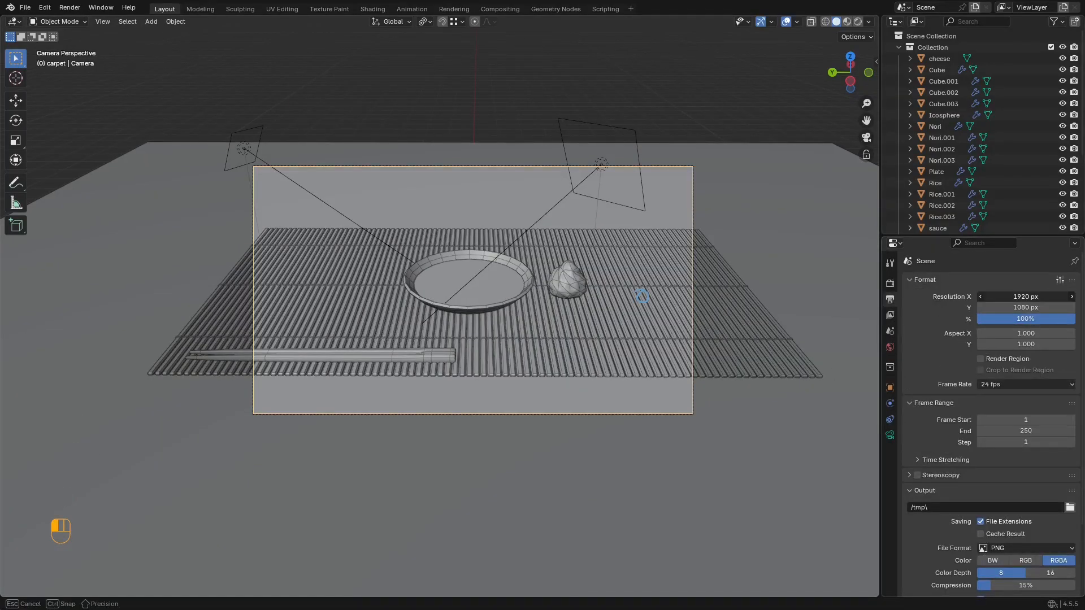
pyautogui.click(1028, 297)
pyautogui.write('1080')
pyautogui.press('Return')
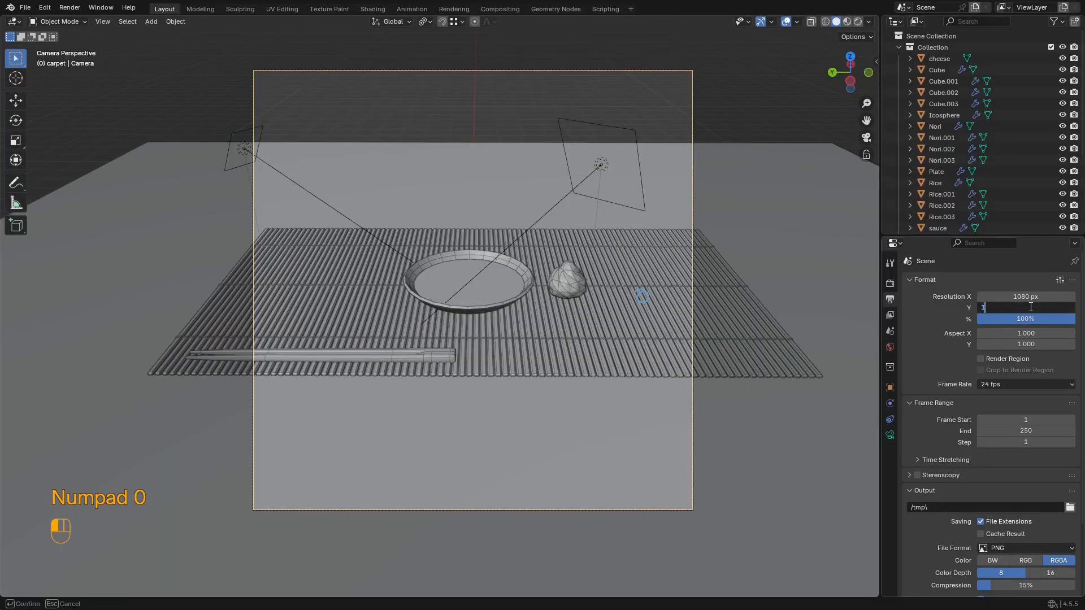
pyautogui.click(1030, 306)
pyautogui.write('1920')
pyautogui.press('Return')
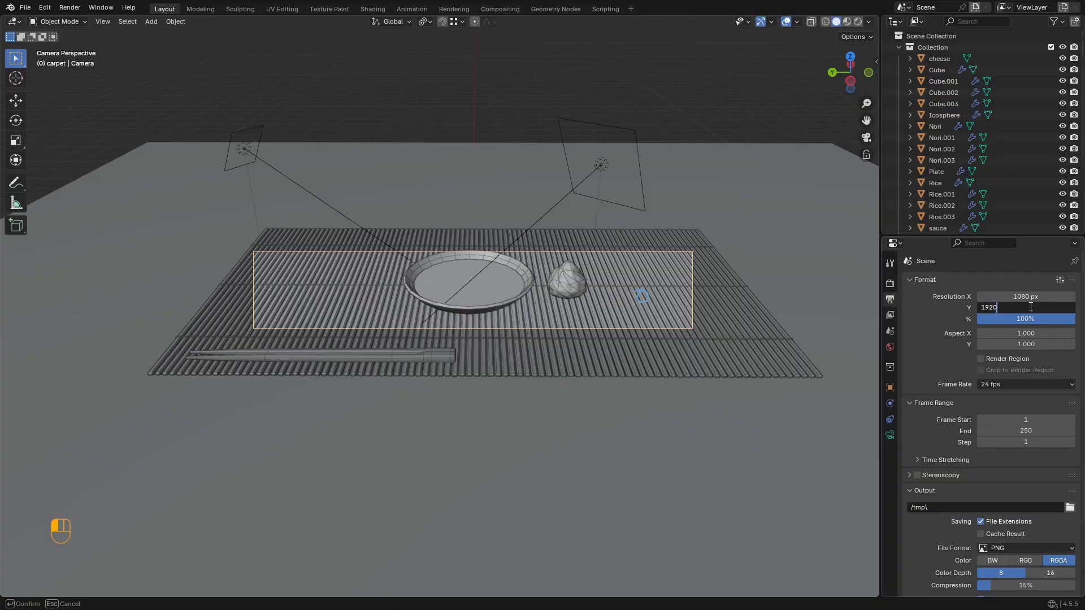
pyautogui.press('Return')
# Step: Fly the camera around the mat to frame the plate and cone-shaped piece from the front in the portrait format
pyautogui.hotkey('shift', '`')
pyautogui.press('d')
pyautogui.press('a')
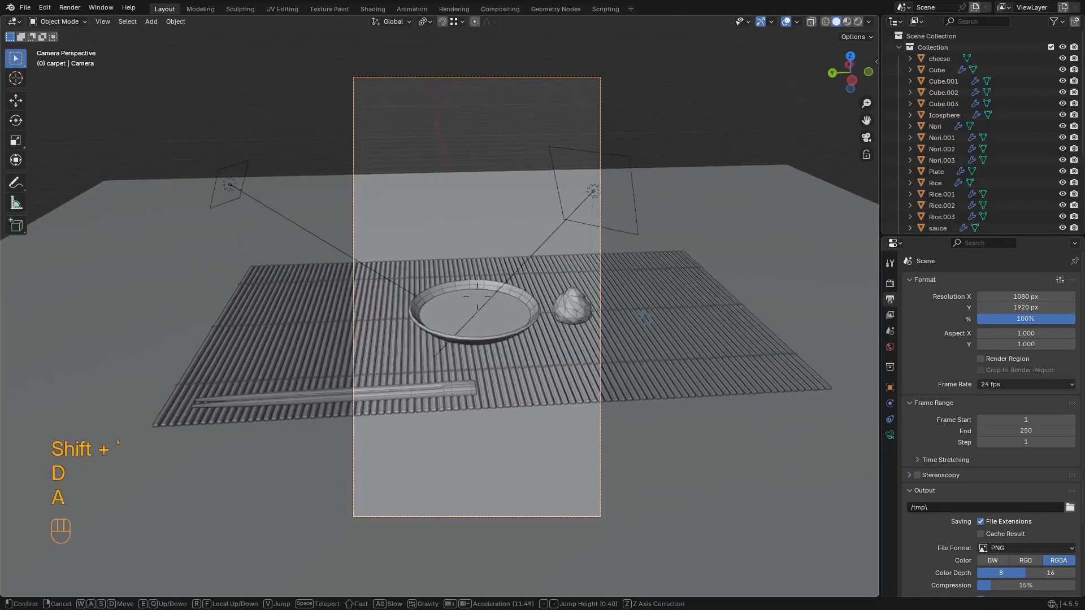
pyautogui.press('s')
pyautogui.press('d')
pyautogui.press('a')
pyautogui.press('w')
pyautogui.press('a')
pyautogui.press('s')
pyautogui.press('d')
pyautogui.press('w')
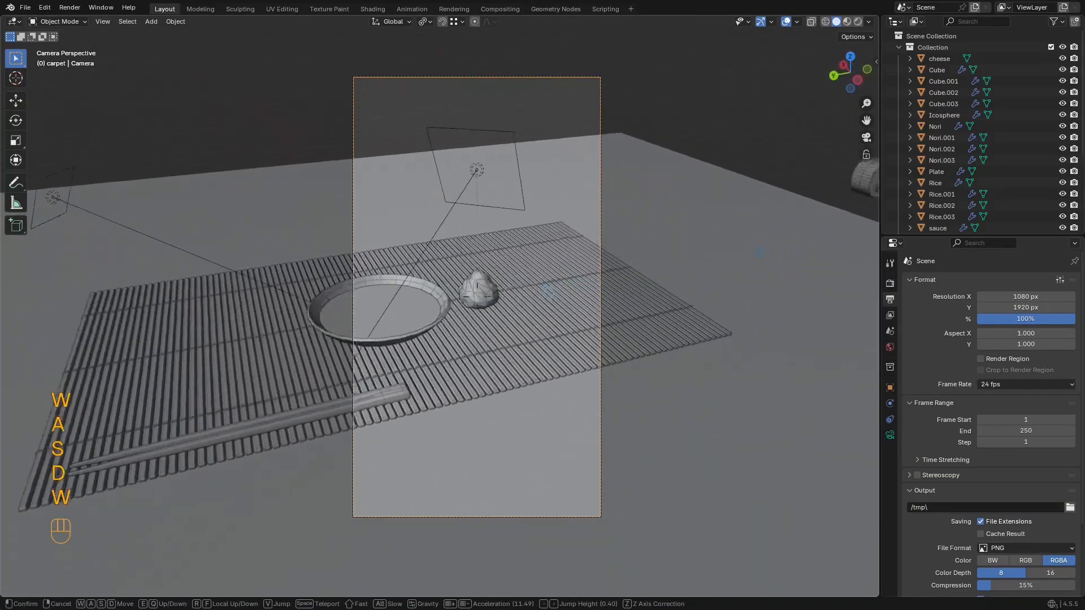
pyautogui.press('a')
pyautogui.press('d')
pyautogui.press('w')
pyautogui.press('d')
pyautogui.press('s')
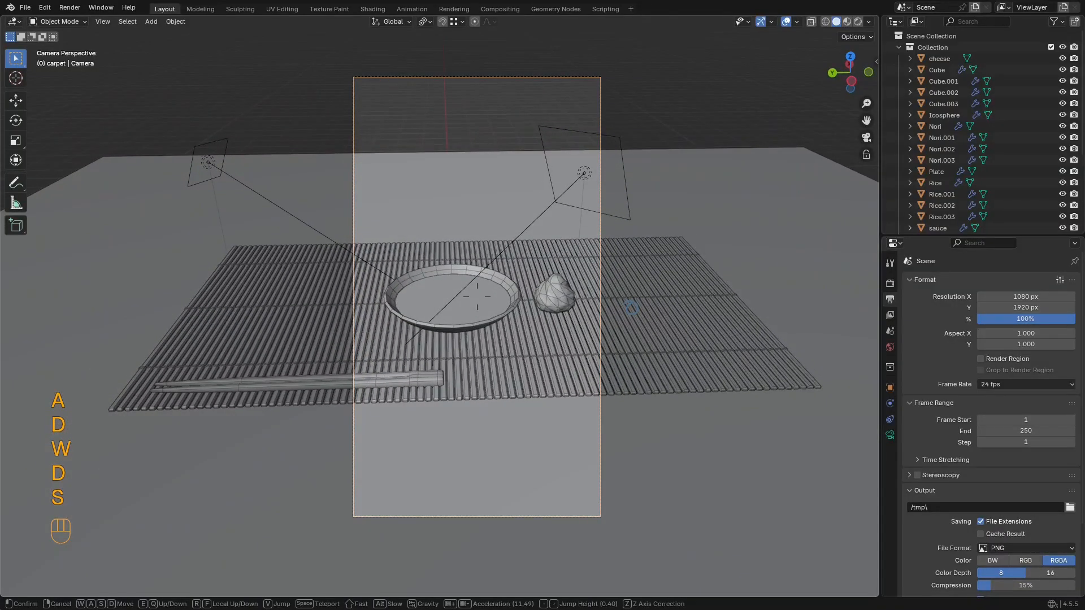
pyautogui.click(562, 367)
# Step: Select the sauce and the plate, and fly the camera overhead for a top-down portrait view along the mat's length
pyautogui.click(479, 321)
pyautogui.keyDown('shift'); pyautogui.click(513, 287); pyautogui.keyUp('shift')
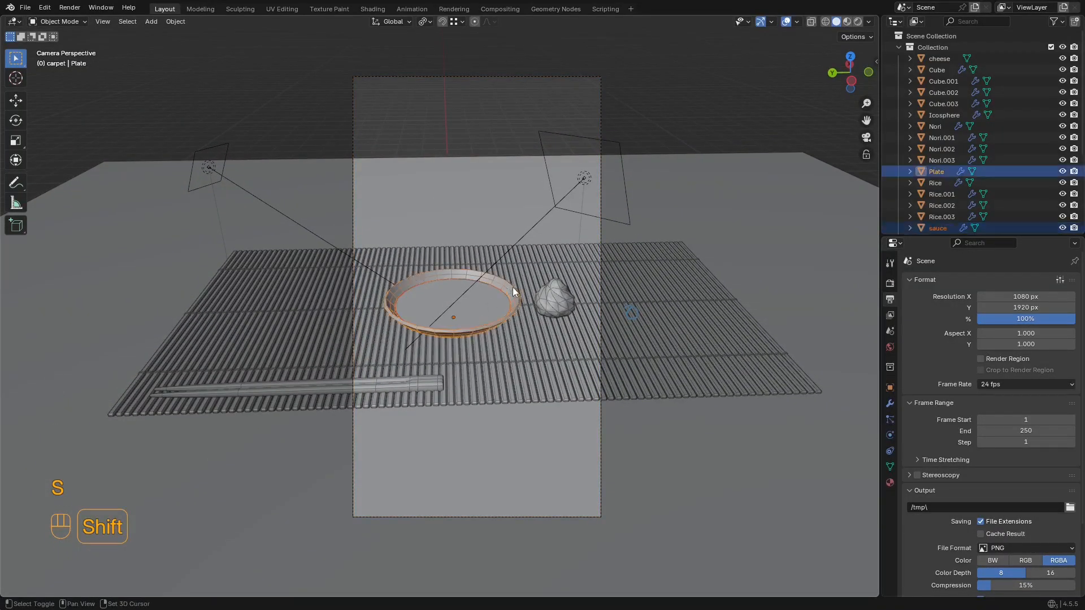
pyautogui.hotkey('shift', '`')
pyautogui.press('s')
pyautogui.press('w')
pyautogui.press('w')
pyautogui.press('w')
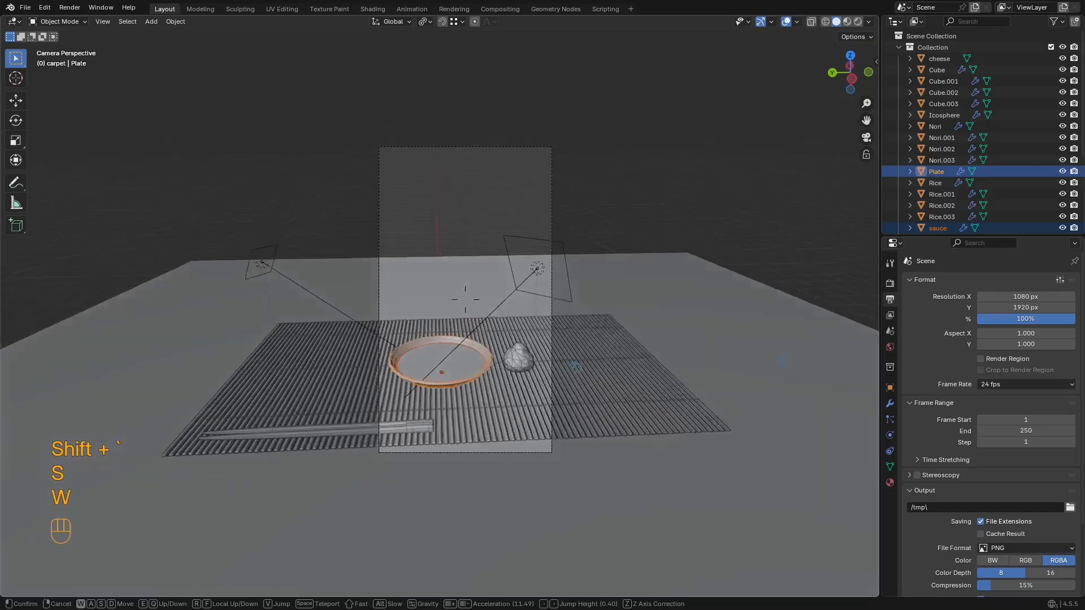
pyautogui.press('d')
pyautogui.press('s')
pyautogui.press('w')
pyautogui.press('d')
pyautogui.press('s')
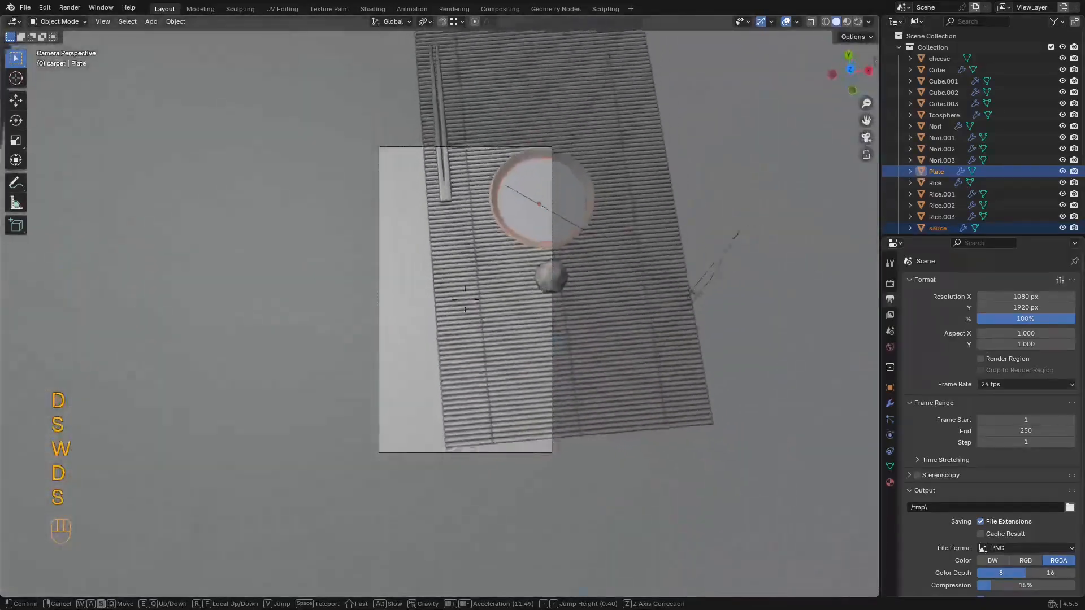
pyautogui.press('w')
pyautogui.press('d')
pyautogui.press('s')
pyautogui.press('a')
pyautogui.press('a')
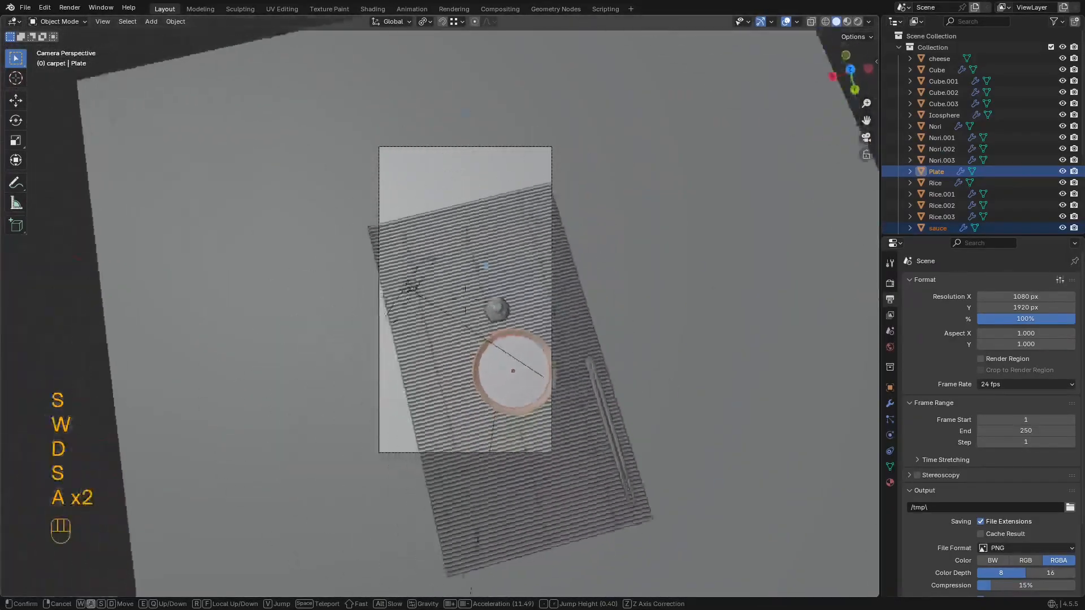
pyautogui.press('w')
pyautogui.press('d')
# Step: Try to shift the overhead camera along the X axis
pyautogui.hotkey('shift', '`')
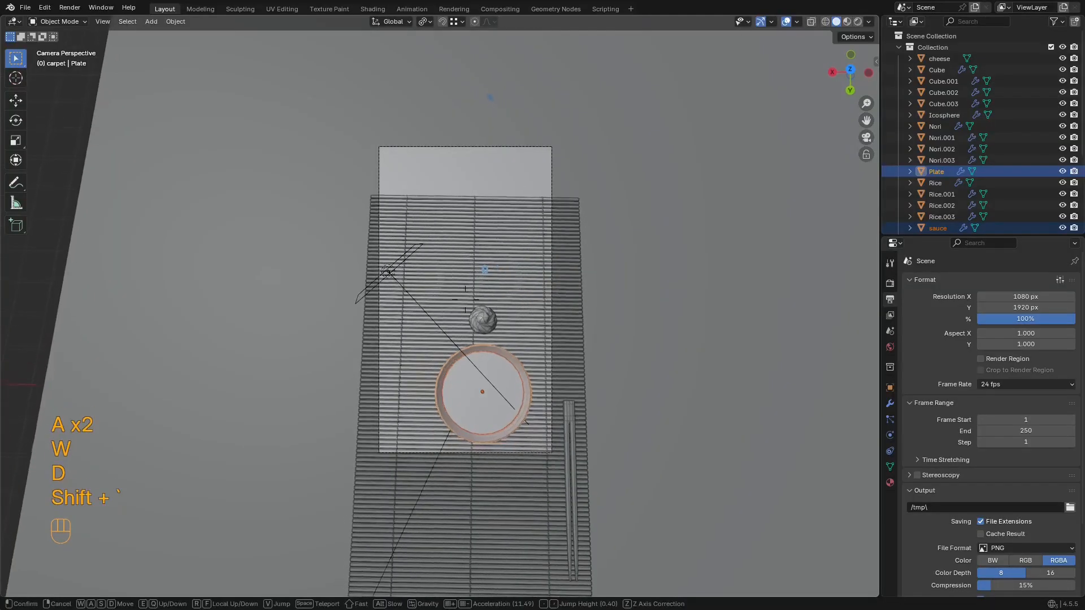
pyautogui.press('g')
pyautogui.press('x')
pyautogui.click(531, 180)
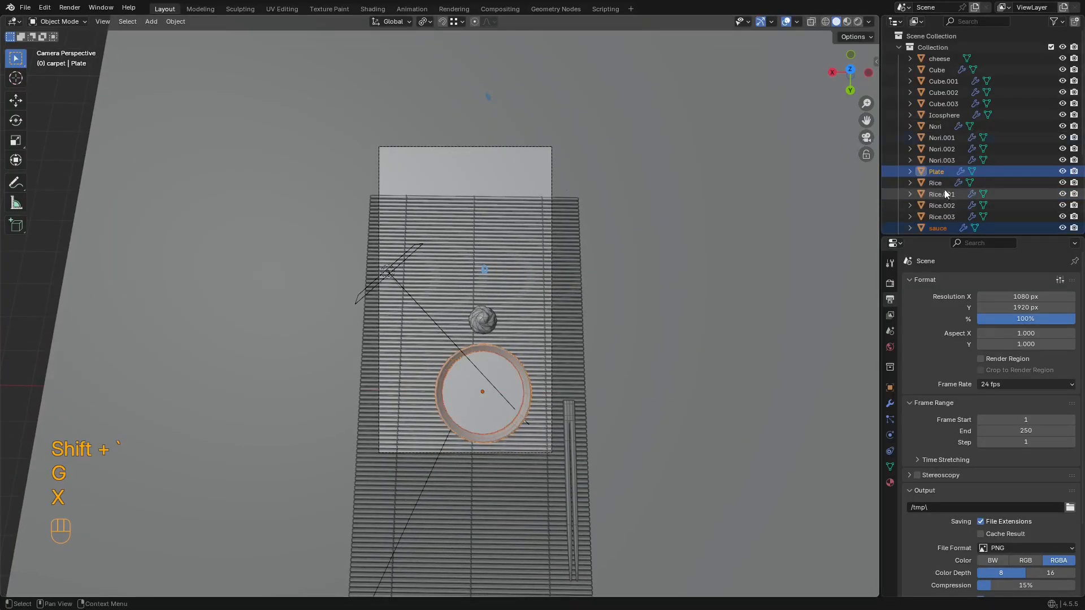
# Step: Select the camera and move it about 2.51 m along the Y axis
pyautogui.scroll(-5, 944, 188)
pyautogui.click(940, 166)
pyautogui.press('g')
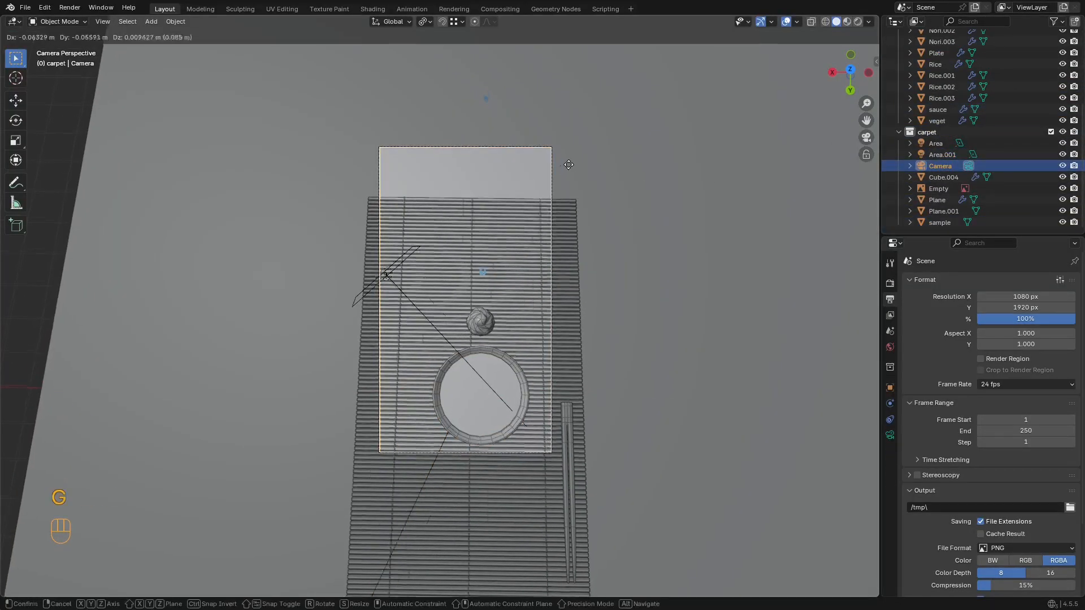
pyautogui.press('x')
pyautogui.press('y')
pyautogui.click(594, 334)
# Step: From the left orthographic view, rotate the camera by about 8.5° so it points nearly straight down
pyautogui.keyDown('alt'); pyautogui.moveTo(594, 334); pyautogui.dragTo(486, 189, button='middle'); pyautogui.keyUp('alt')
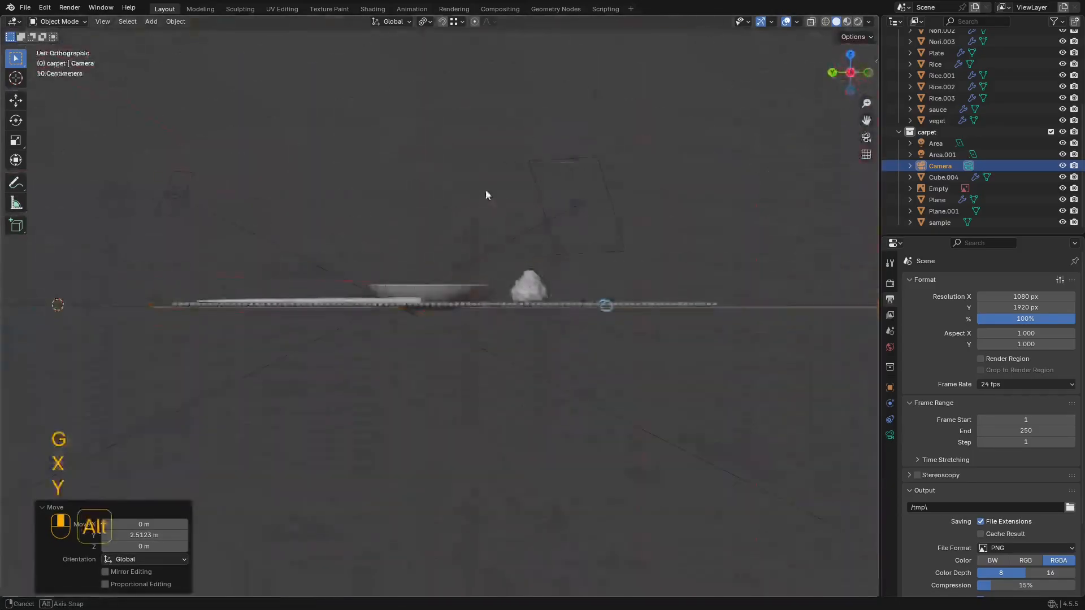
pyautogui.hotkey('shift', 'alt', 'z')
pyautogui.hotkey('shift', 'alt', 'z')
pyautogui.scroll(-5, 525, 316)
pyautogui.press('r')
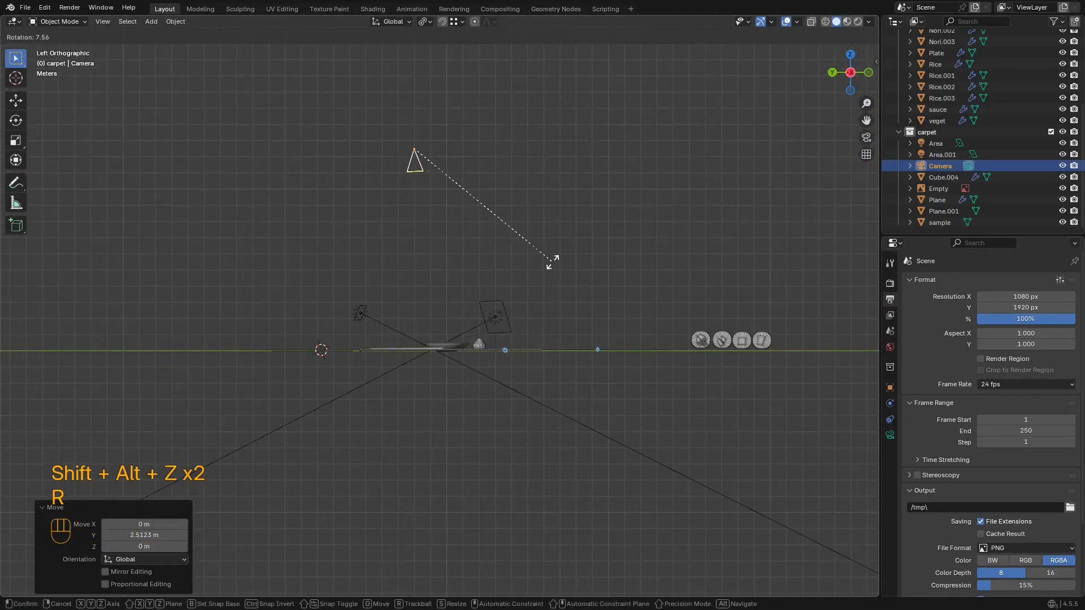
pyautogui.click(551, 266)
# Step: Set the camera's rotation to 0° in X and Y and -180° in Z
pyautogui.keyDown('shift'); pyautogui.moveTo(567, 303); pyautogui.dragTo(597, 365, button='middle'); pyautogui.keyUp('shift')
pyautogui.scroll(4, 595, 363)
pyautogui.press('n')
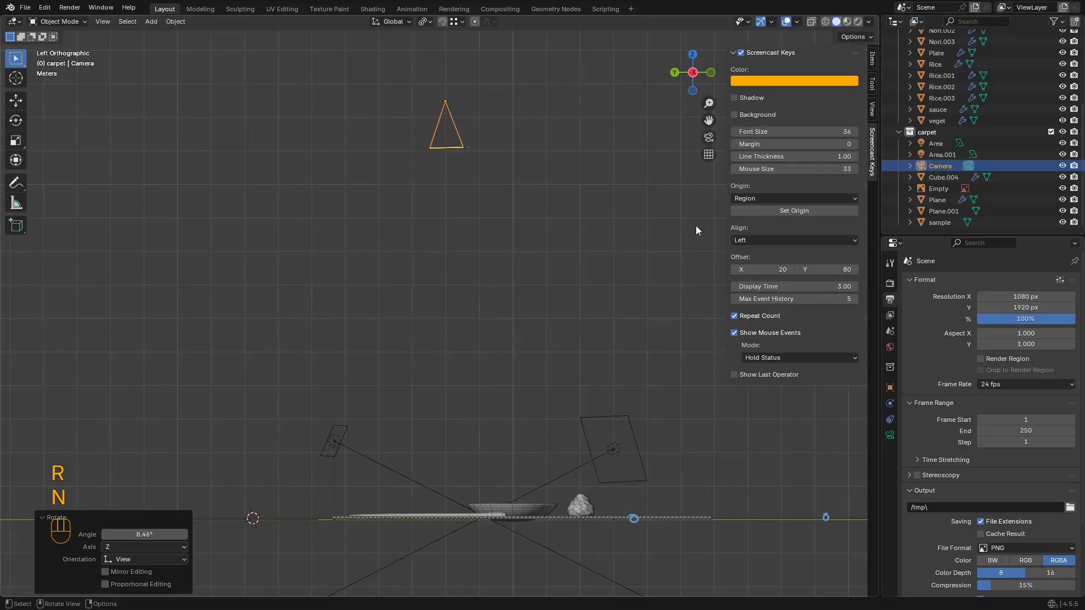
pyautogui.click(872, 58)
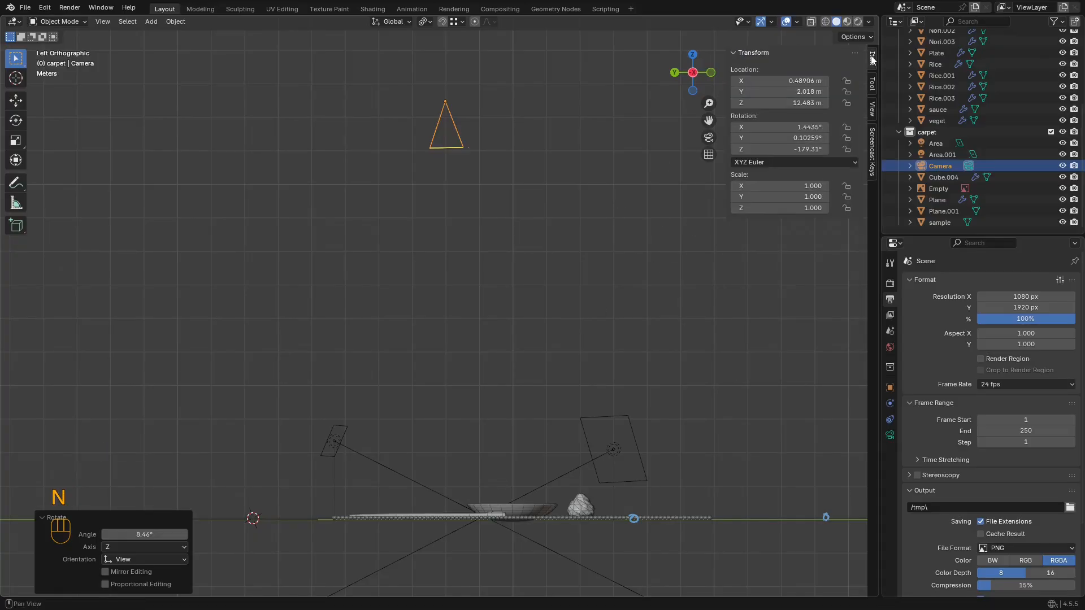
pyautogui.click(810, 148)
pyautogui.write('-180')
pyautogui.press('Return')
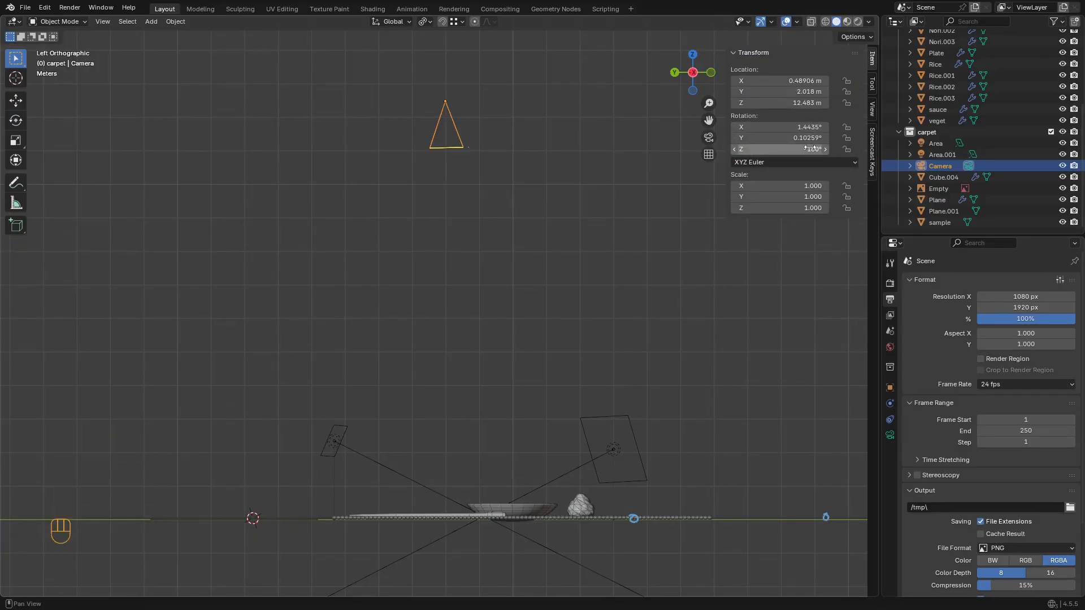
pyautogui.moveTo(797, 137); pyautogui.dragTo(803, 123)
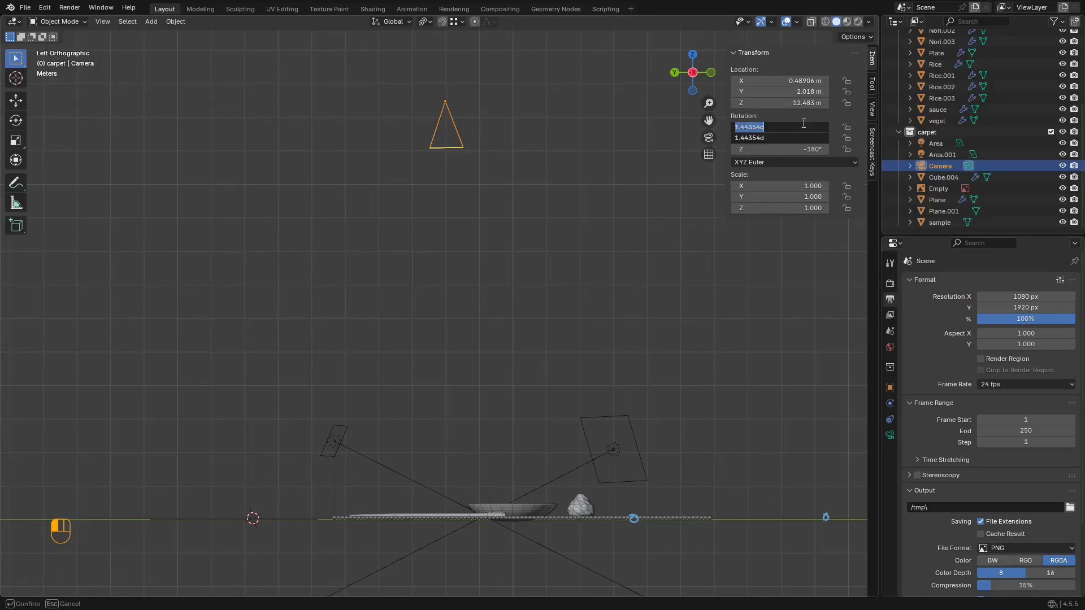
pyautogui.write('0')
pyautogui.press('Return')
pyautogui.keyDown('shift'); pyautogui.moveTo(549, 213); pyautogui.dragTo(543, 230, button='middle'); pyautogui.keyUp('shift')
pyautogui.press('n')
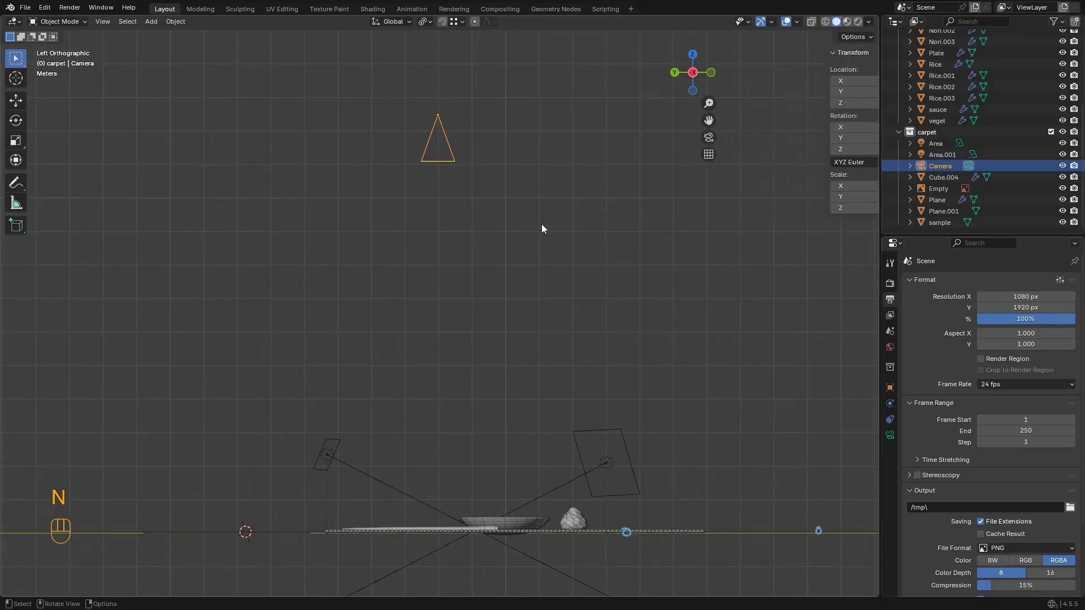
# Step: Move the camera about -2.51 m in Y and -4.97 m in Z, and look through it
pyautogui.press('g')
pyautogui.click(621, 389)
pyautogui.moveTo(621, 388); pyautogui.dragTo(587, 401, button='middle')
pyautogui.press('KP_0')
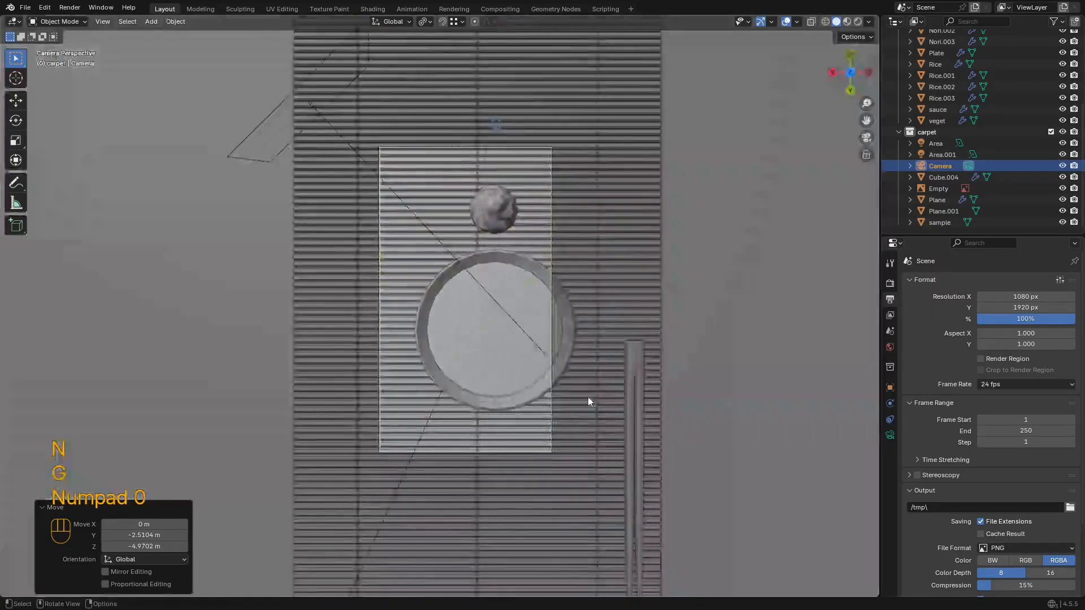
# Step: Pull the camera back along its local Z axis by about 8.5 m and a further 1.35 m, shifting it slightly sideways in between
pyautogui.press('g')
pyautogui.press('z')
pyautogui.press('z')
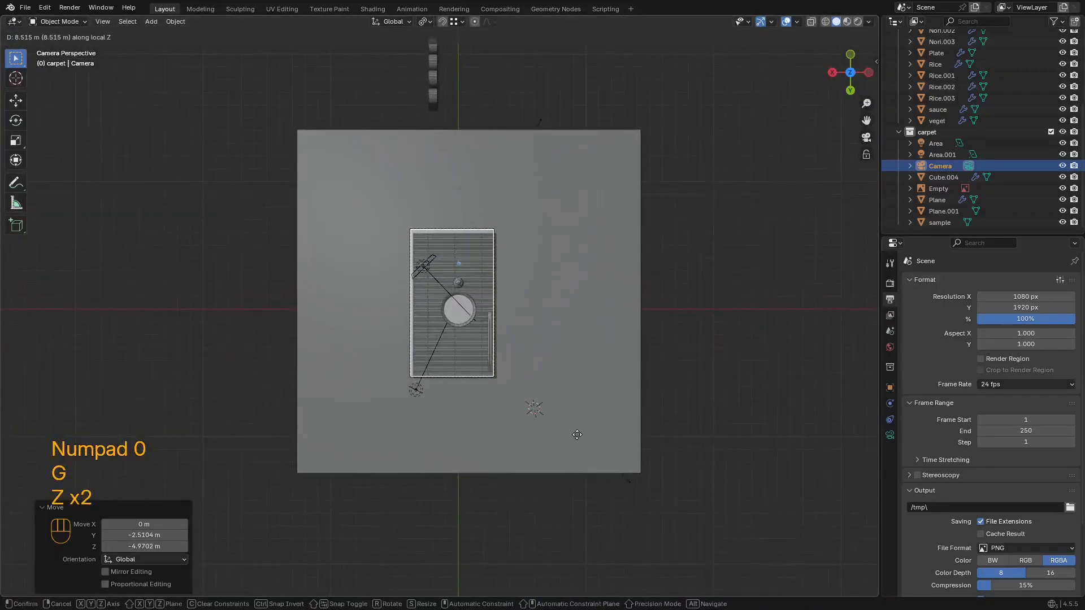
pyautogui.click(577, 436)
pyautogui.press('g')
pyautogui.click(588, 439)
pyautogui.press('z')
pyautogui.press('z')
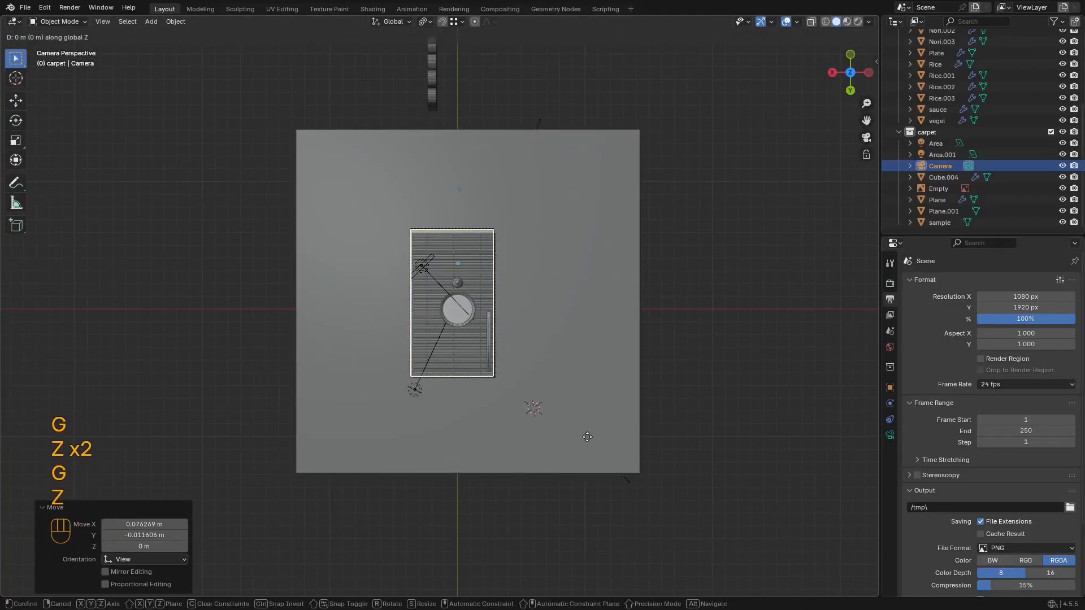
pyautogui.click(537, 417)
# Step: Shift the camera to center the bamboo mat in the frame and pull it back about 1.88 m along local Z
pyautogui.press('g')
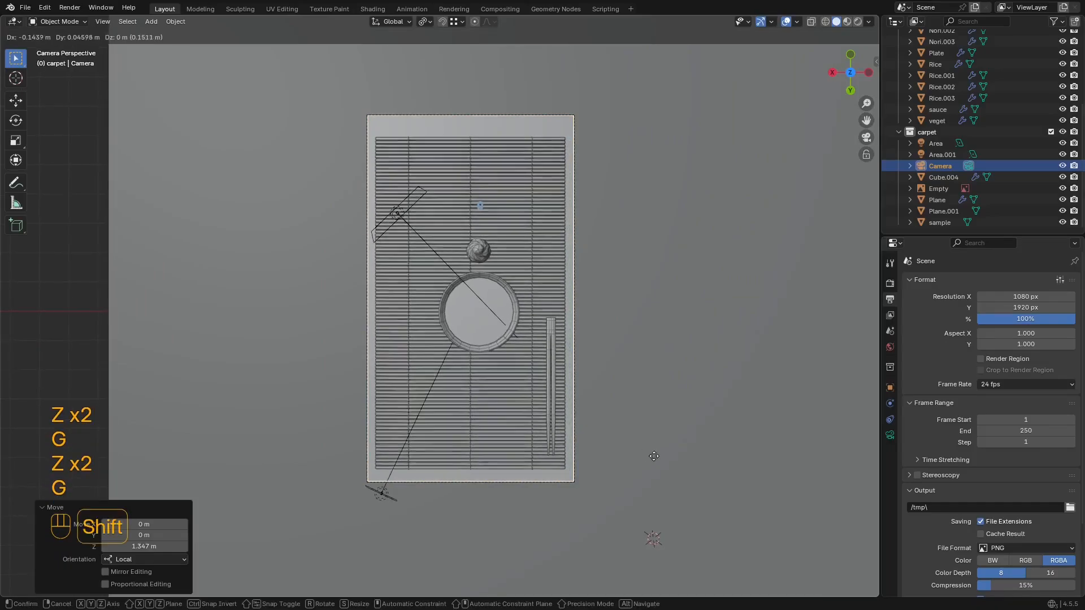
pyautogui.click(654, 503)
pyautogui.press('g')
pyautogui.press('z')
pyautogui.press('z')
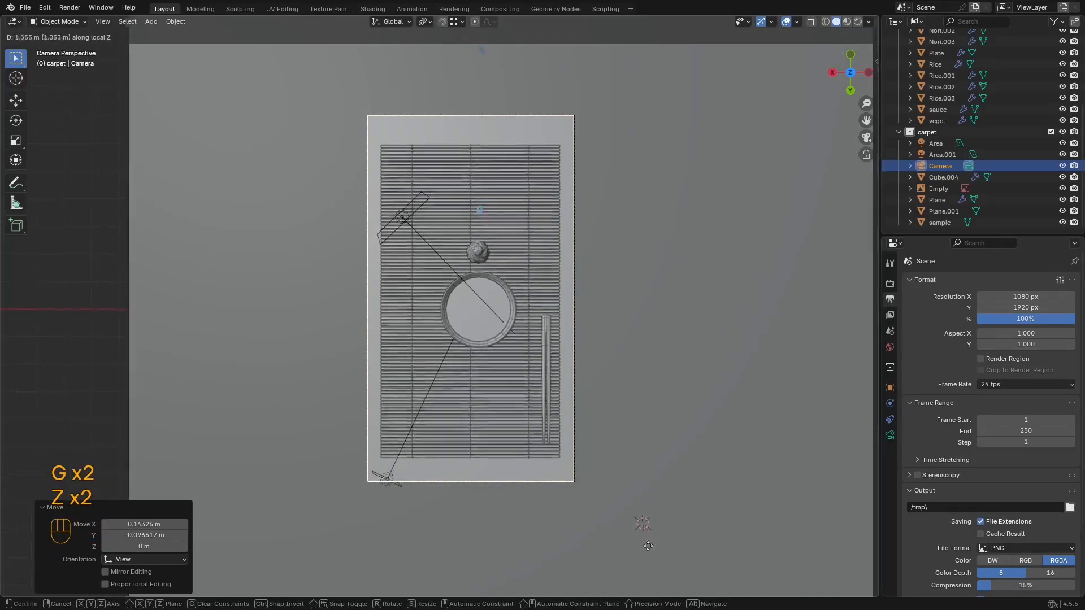
pyautogui.click(647, 557)
# Step: Preview the scene through the camera in rendered shading, toggling the viewport overlays off and on
pyautogui.moveTo(646, 557); pyautogui.dragTo(552, 416, button='middle')
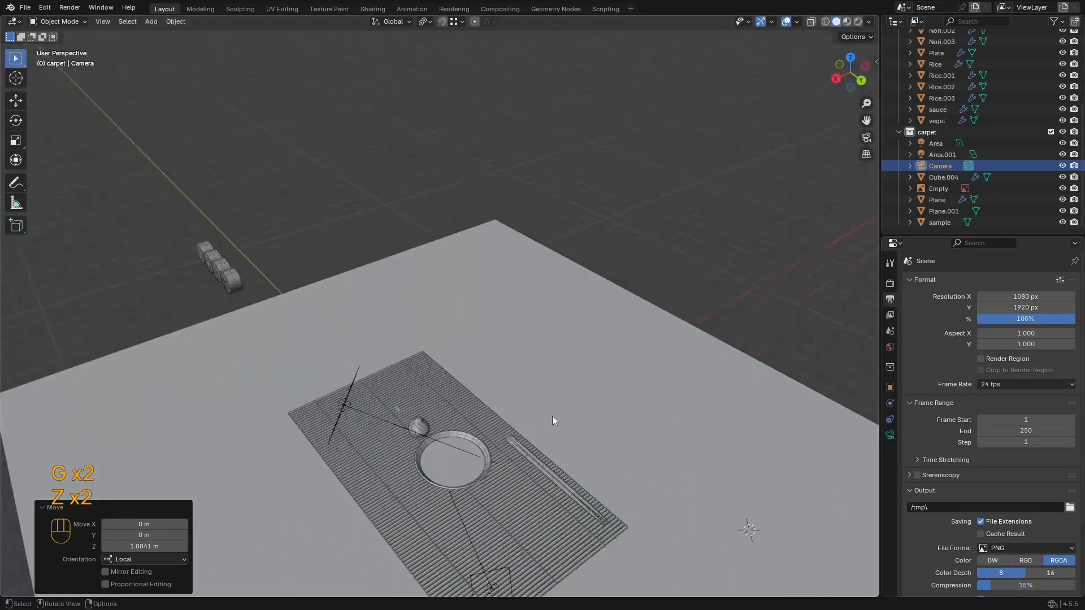
pyautogui.press('KP_0')
pyautogui.hotkey('shift', 'alt', 'z')
pyautogui.press('z')
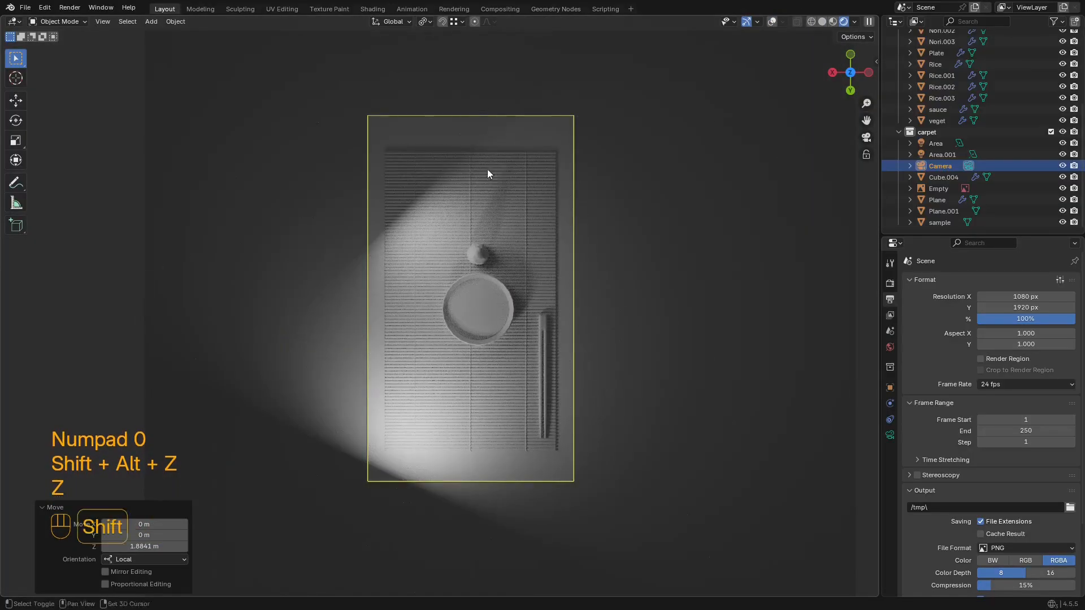
pyautogui.hotkey('shift', 'alt', 'z')
# Step: Move the area light near the mat's upper-left part outside the camera frame and scale it up to about 1.51
pyautogui.click(403, 217)
pyautogui.press('g')
pyautogui.click(352, 106)
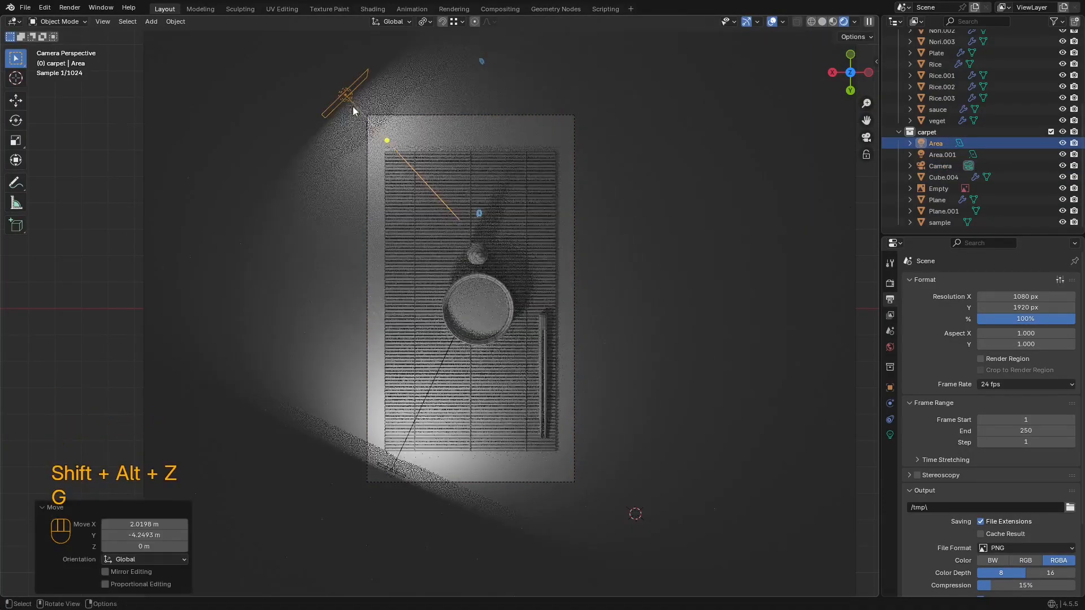
pyautogui.press('s')
pyautogui.click(507, 296)
pyautogui.press('g')
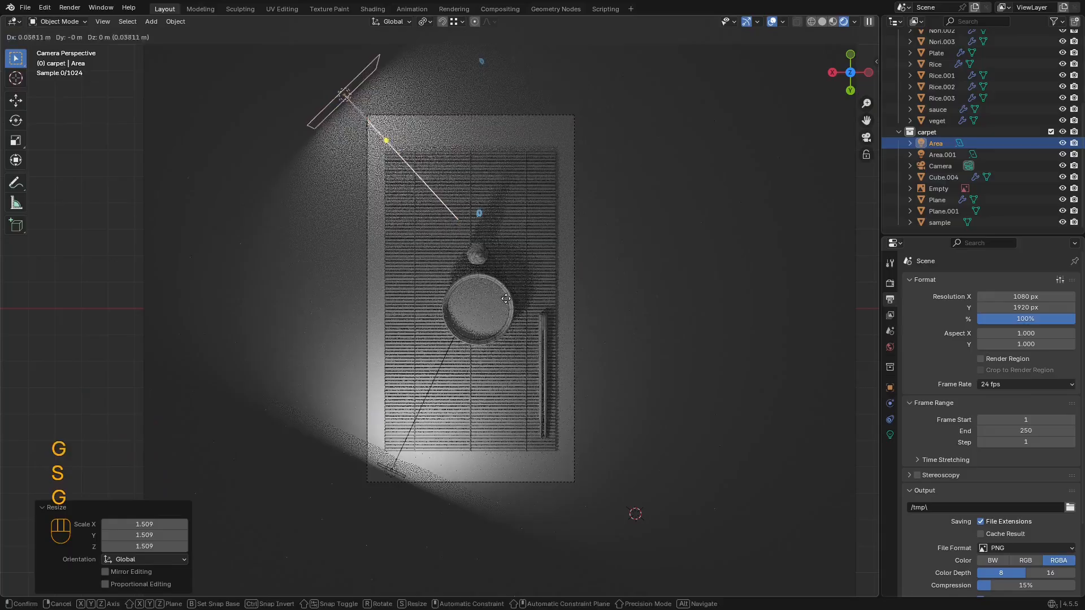
pyautogui.click(494, 299)
# Step: Move the Area.001 light about 1.22 m in X and 1.69 m in Y, outside the frame's lower-left corner
pyautogui.click(398, 470)
pyautogui.press('g')
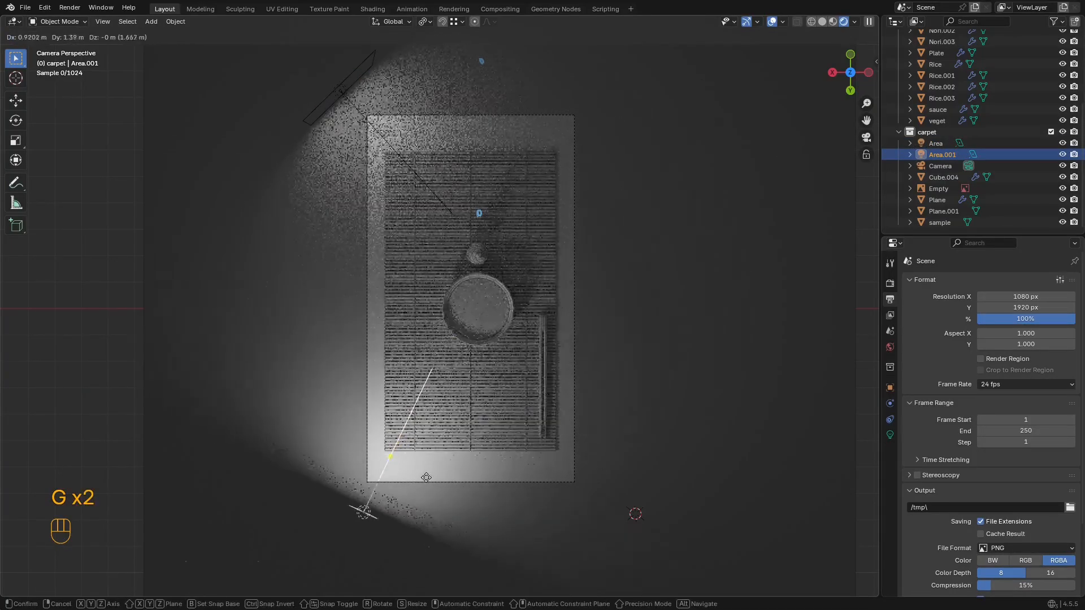
pyautogui.click(362, 519)
# Step: Switch to BeeRef to examine the circular sushi platter reference, and minimize it again
pyautogui.press('super')
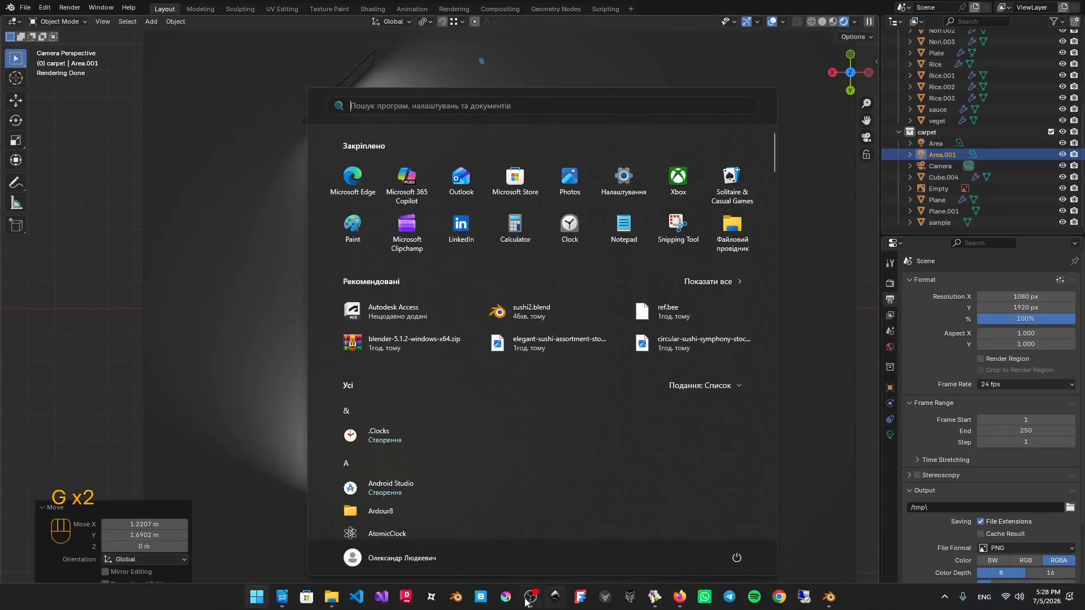
pyautogui.click(653, 597)
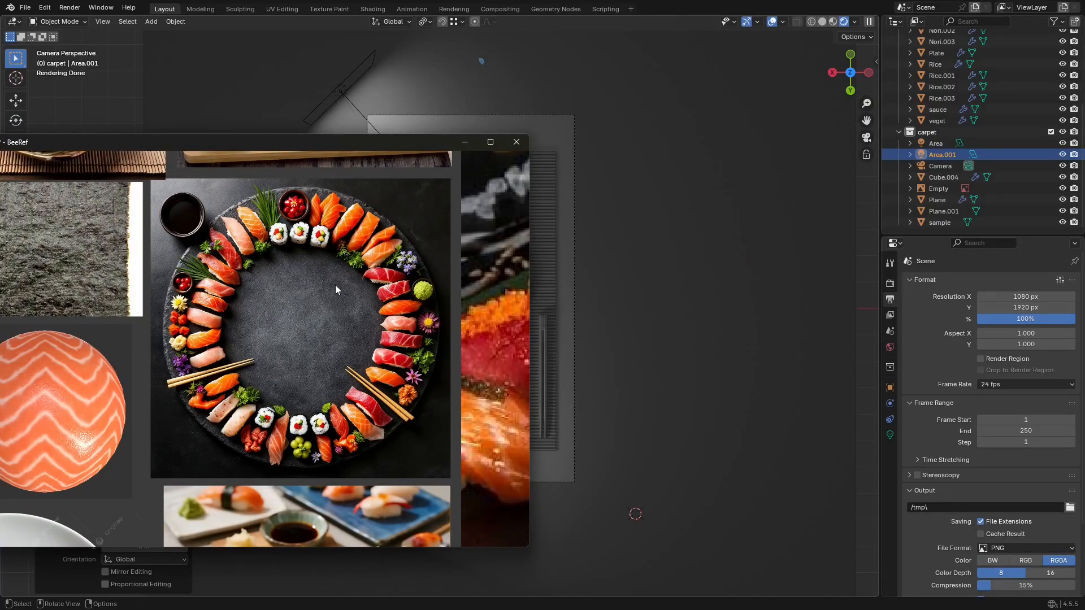
pyautogui.middleClick(622, 144)
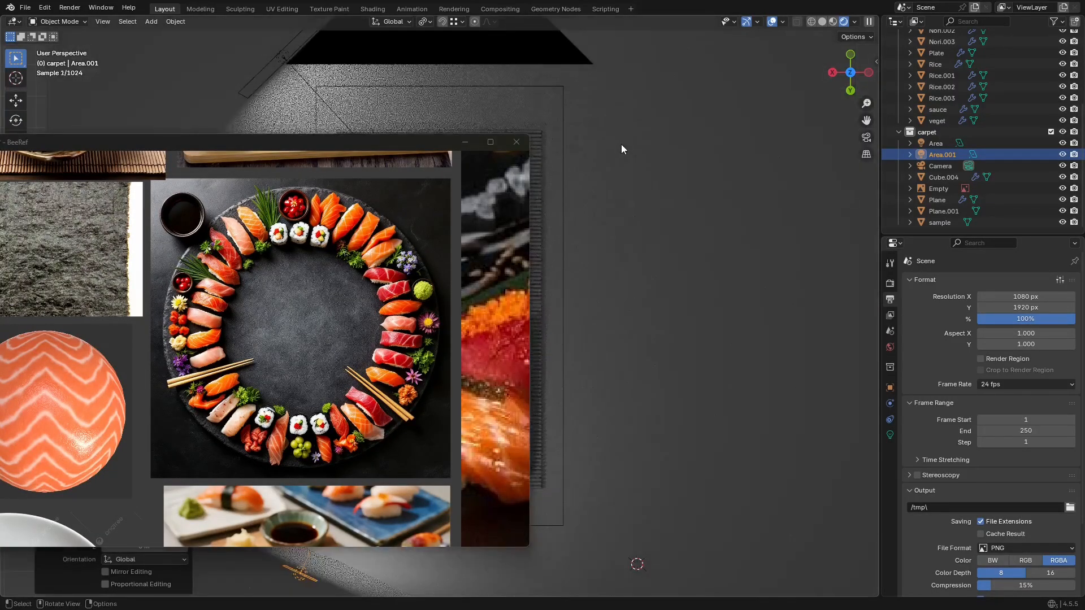
pyautogui.click(465, 143)
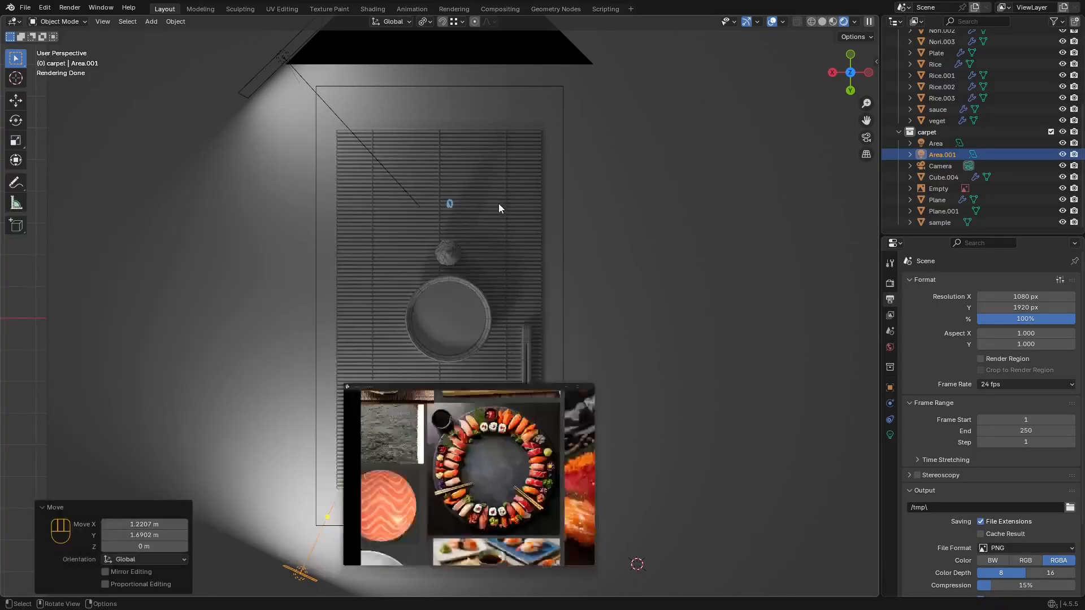
# Step: In top view, move the Area.001 light outside the mat's upper-left corner and rotate it about 82° to face the mat
pyautogui.keyDown('shift'); pyautogui.moveTo(484, 225); pyautogui.dragTo(494, 215, button='middle'); pyautogui.keyUp('shift')
pyautogui.keyDown('alt'); pyautogui.moveTo(494, 216); pyautogui.dragTo(496, 212, button='middle'); pyautogui.keyUp('alt')
pyautogui.scroll(-4, 489, 301)
pyautogui.hotkey('shift', 'alt', 'z')
pyautogui.hotkey('shift', 'alt', 'z')
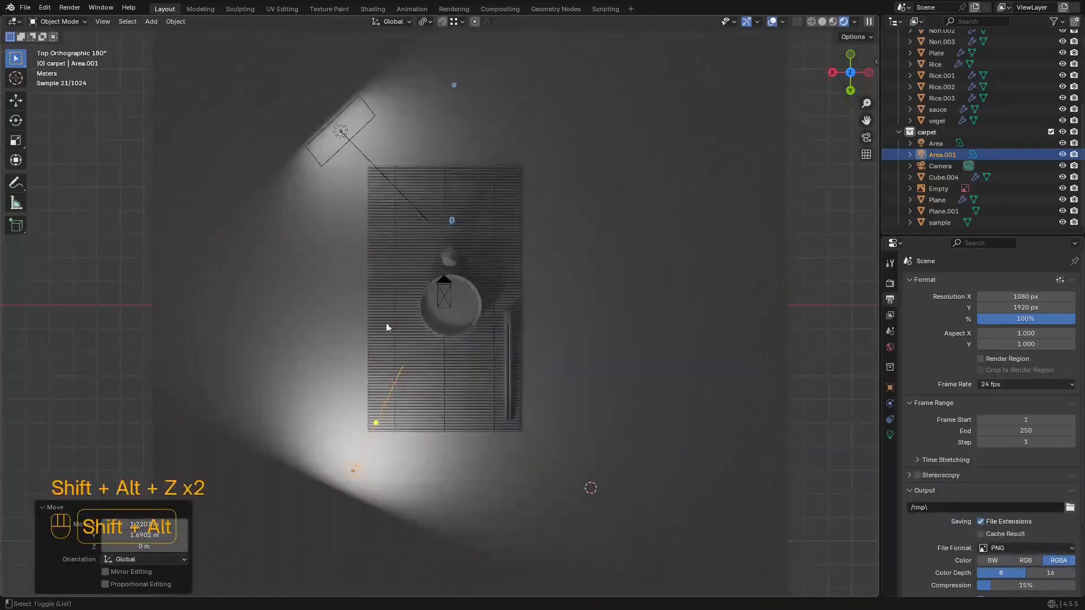
pyautogui.click(340, 132)
pyautogui.click(352, 469)
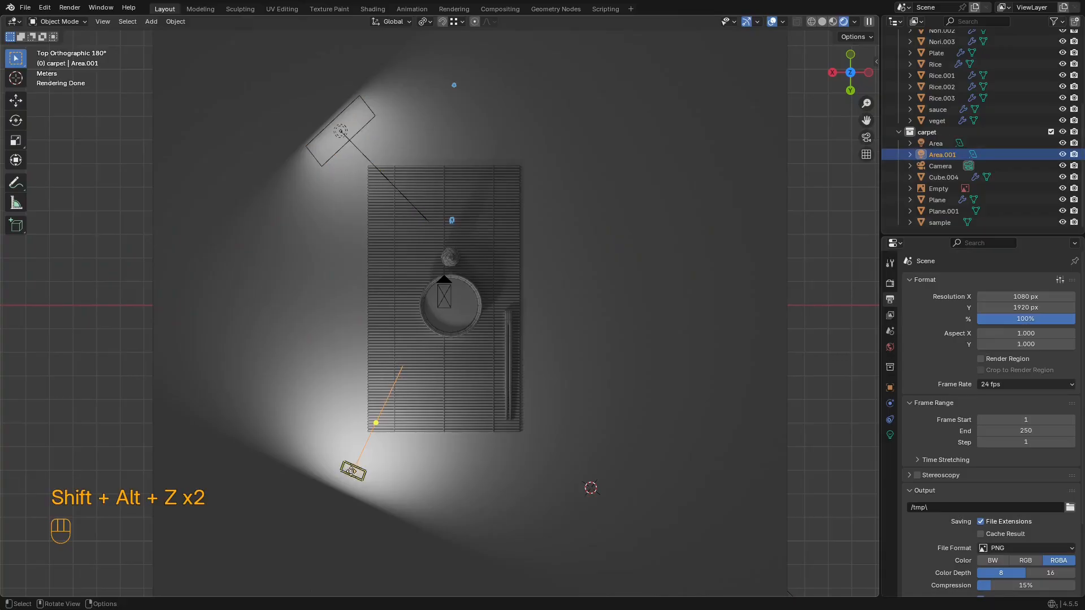
pyautogui.press('g')
pyautogui.click(323, 222)
pyautogui.press('r')
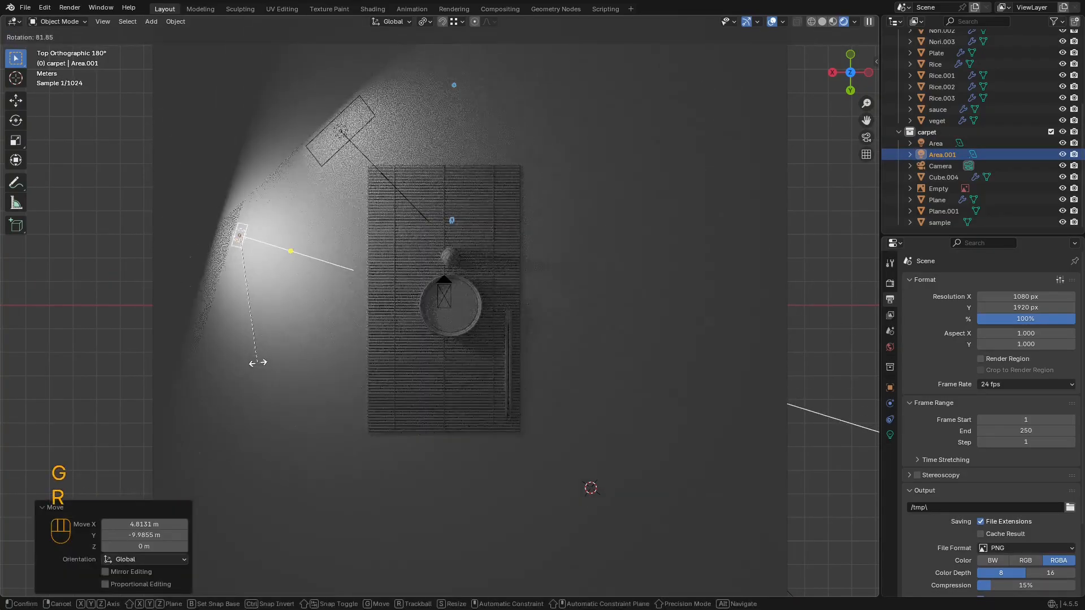
pyautogui.click(254, 361)
pyautogui.press('g')
pyautogui.click(315, 310)
# Step: Move the larger area light beyond the mat's upper edge and rotate it to point down over the mat
pyautogui.click(348, 126)
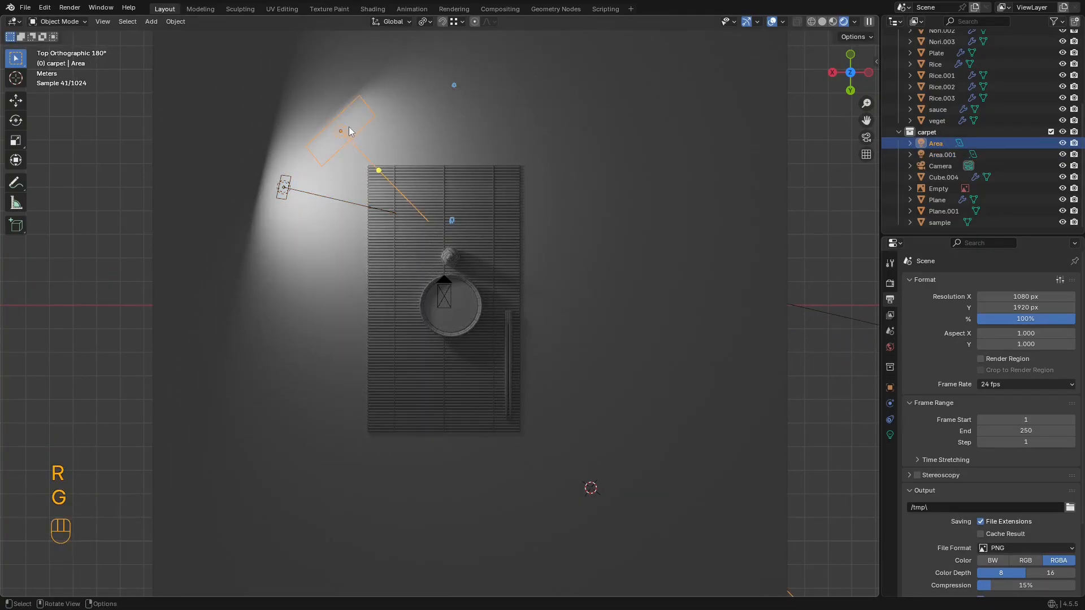
pyautogui.press('g')
pyautogui.click(477, 141)
pyautogui.press('r')
pyautogui.click(444, 227)
pyautogui.press('g')
pyautogui.click(476, 225)
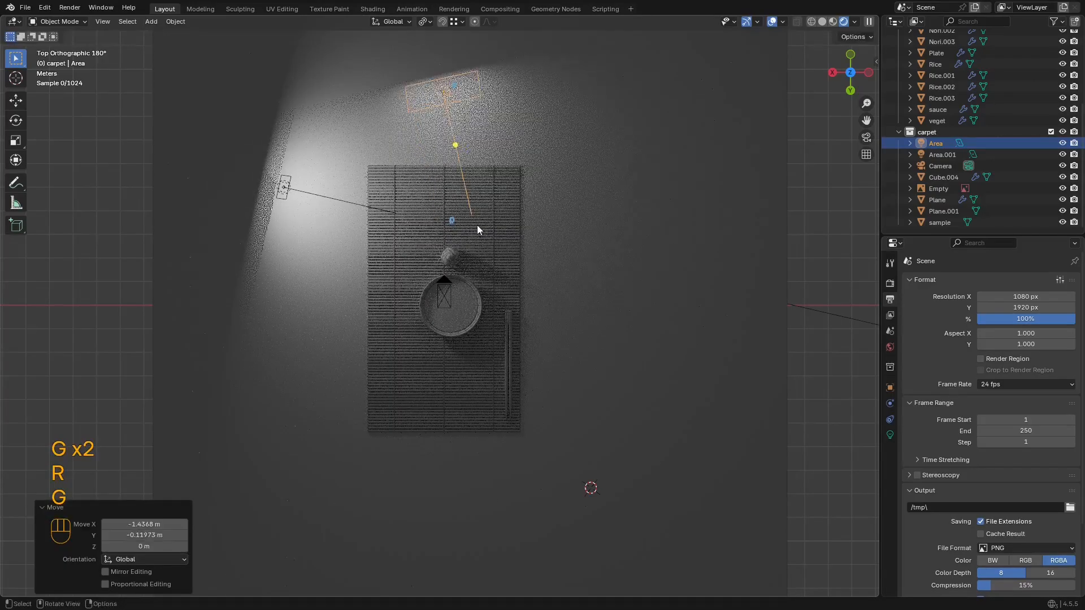
# Step: Shift the Area.001 light about -0.55 m in X and -1.32 m in Y, check the camera view without overlays, and save the file
pyautogui.click(283, 187)
pyautogui.press('g')
pyautogui.click(296, 156)
pyautogui.hotkey('shift', 'alt', 'z')
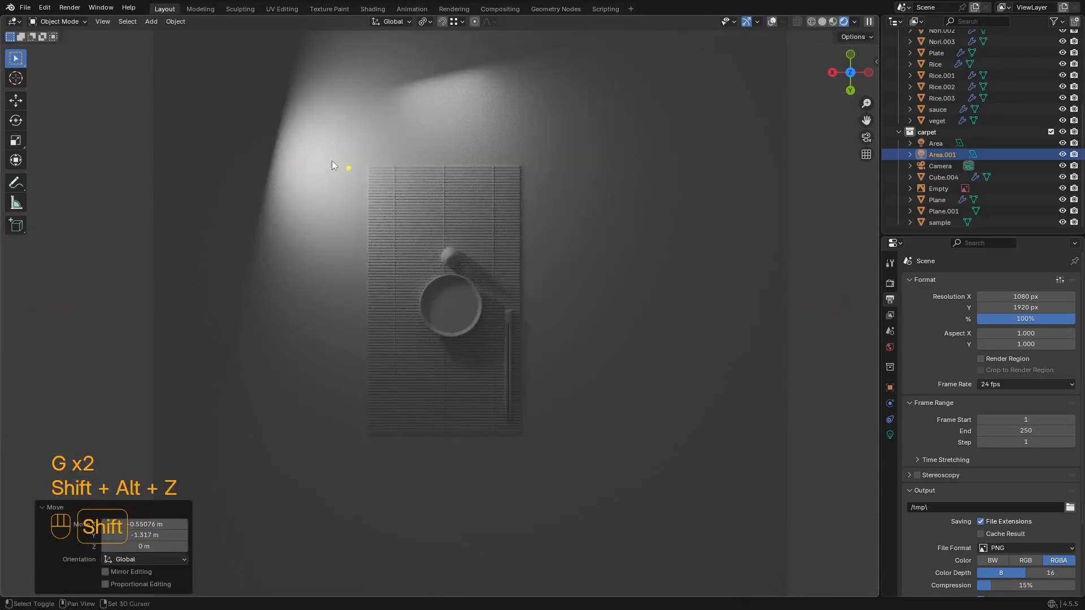
pyautogui.hotkey('shift', 'alt', 'z')
pyautogui.press('KP_0')
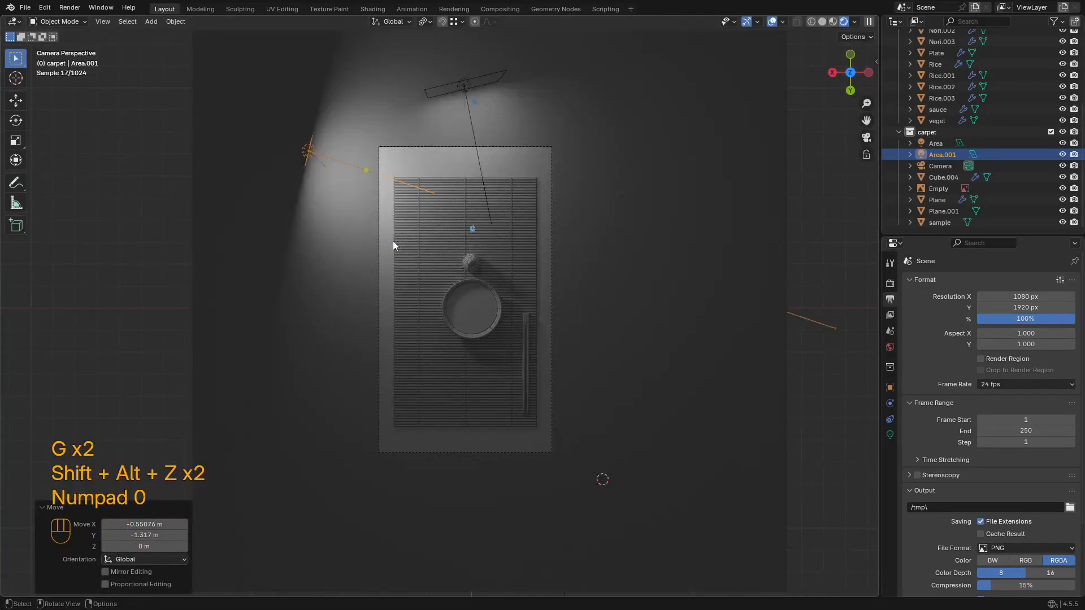
pyautogui.hotkey('shift', 'alt', 'z')
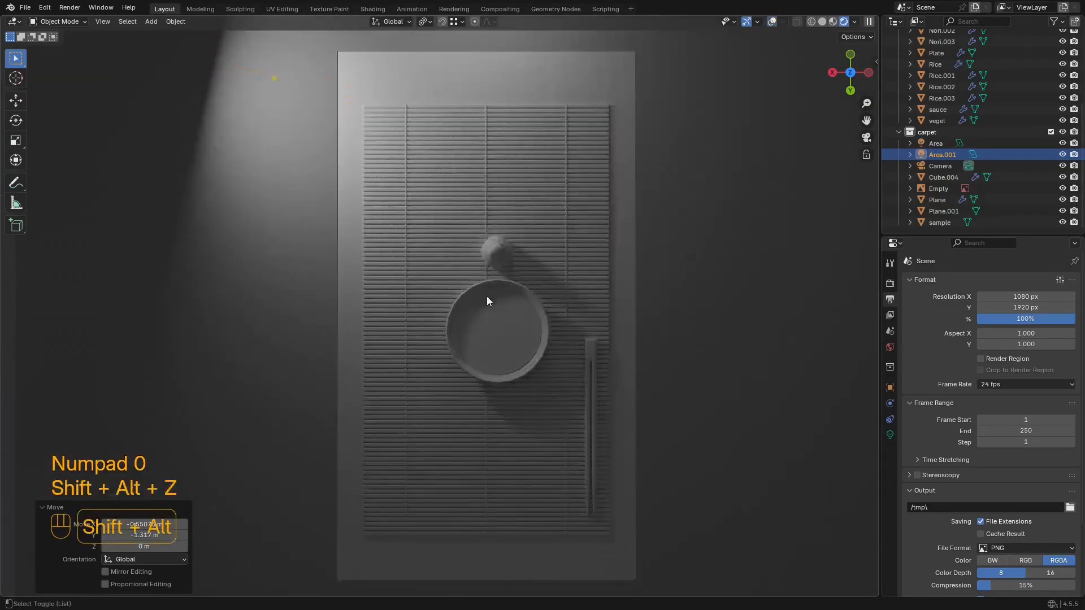
pyautogui.hotkey('ctrl', 's')
# Step: Add a Subdivision modifier to the Plate and check its rounded rim in the rendered view
pyautogui.scroll(10, 572, 356)
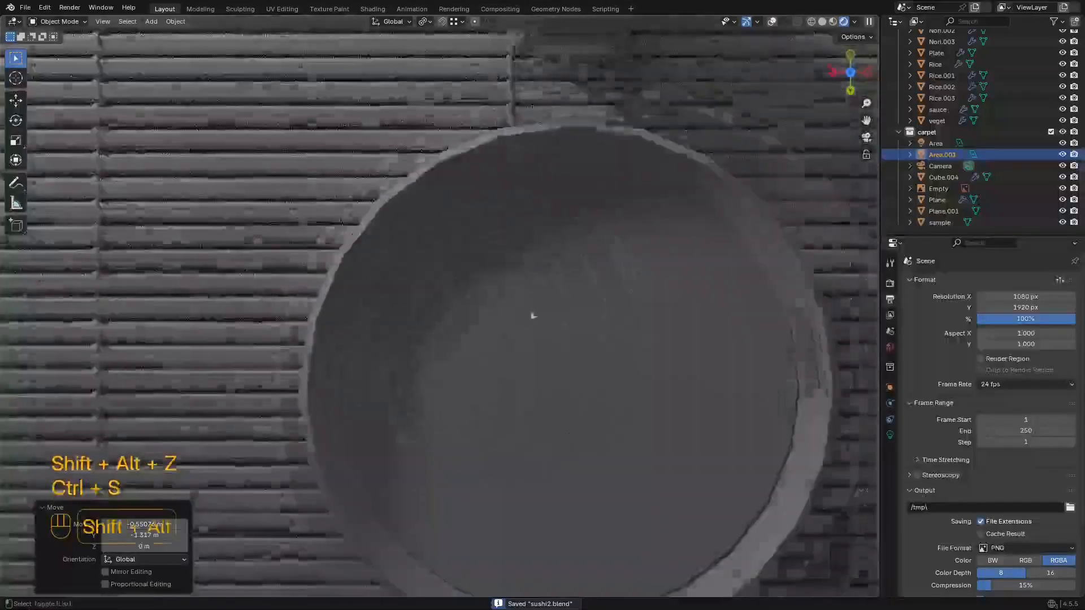
pyautogui.hotkey('shift', 'alt', 'z')
pyautogui.keyDown('shift'); pyautogui.moveTo(801, 206); pyautogui.dragTo(645, 188, button='middle'); pyautogui.keyUp('shift')
pyautogui.click(645, 187)
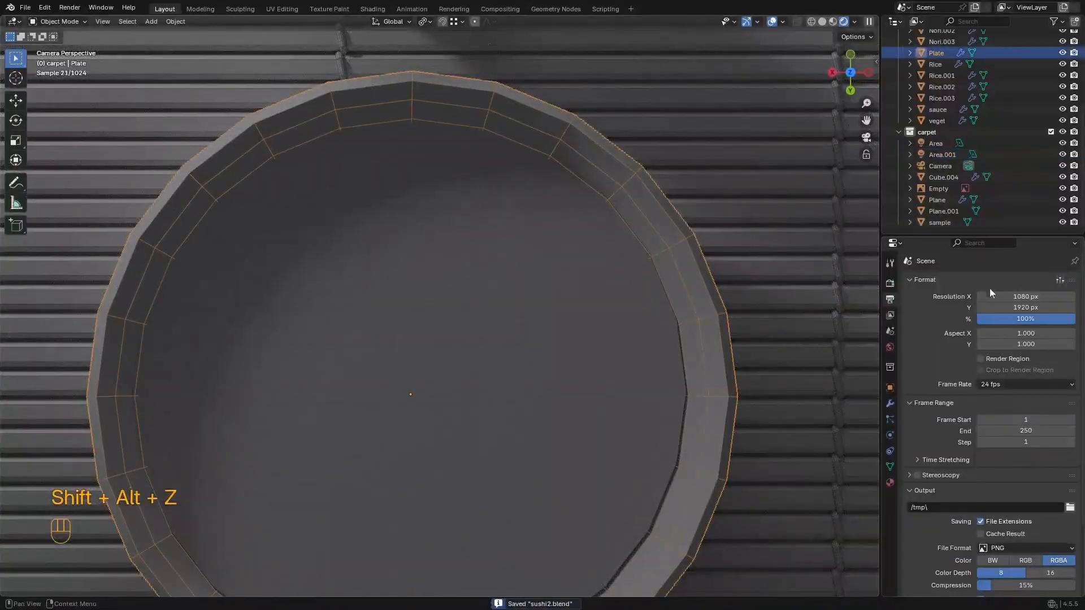
pyautogui.click(890, 402)
pyautogui.click(996, 281)
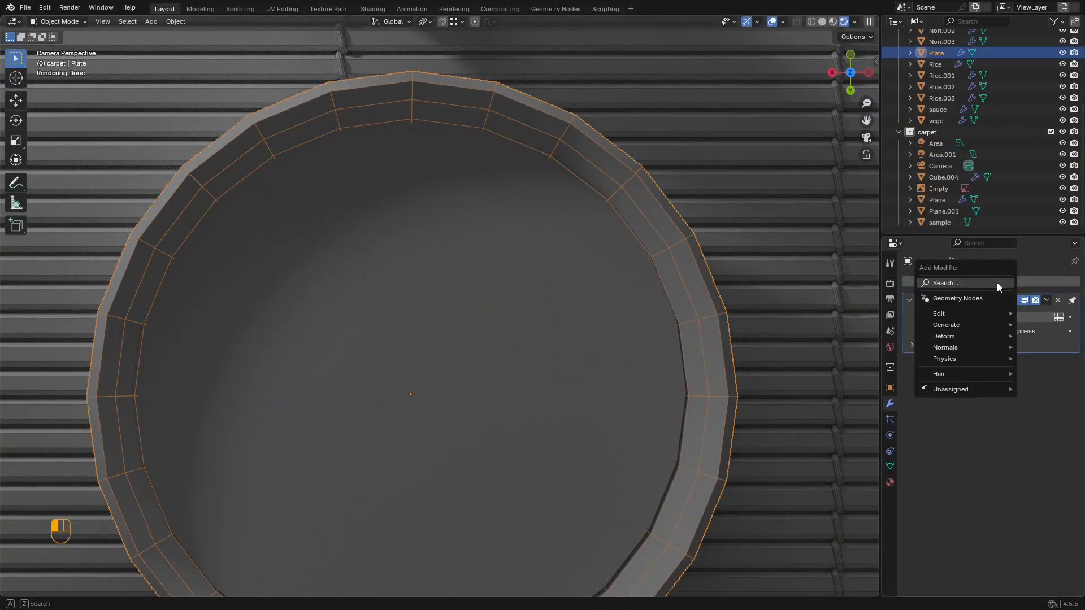
pyautogui.write('s')
pyautogui.click(906, 307)
pyautogui.hotkey('shift', 'alt', 'z')
pyautogui.scroll(-5, 489, 265)
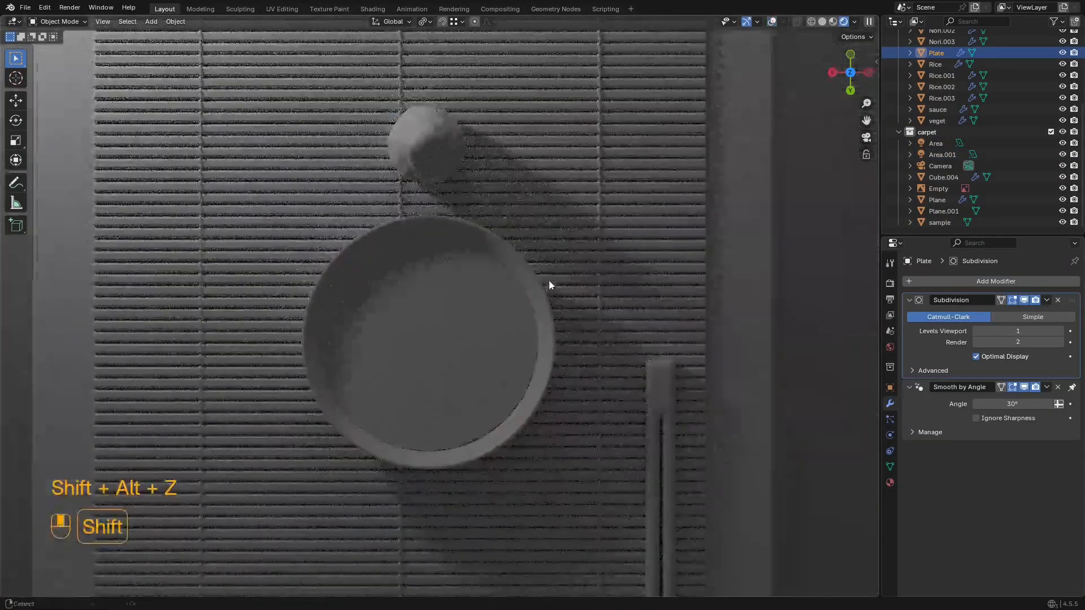
pyautogui.scroll(4, 548, 280)
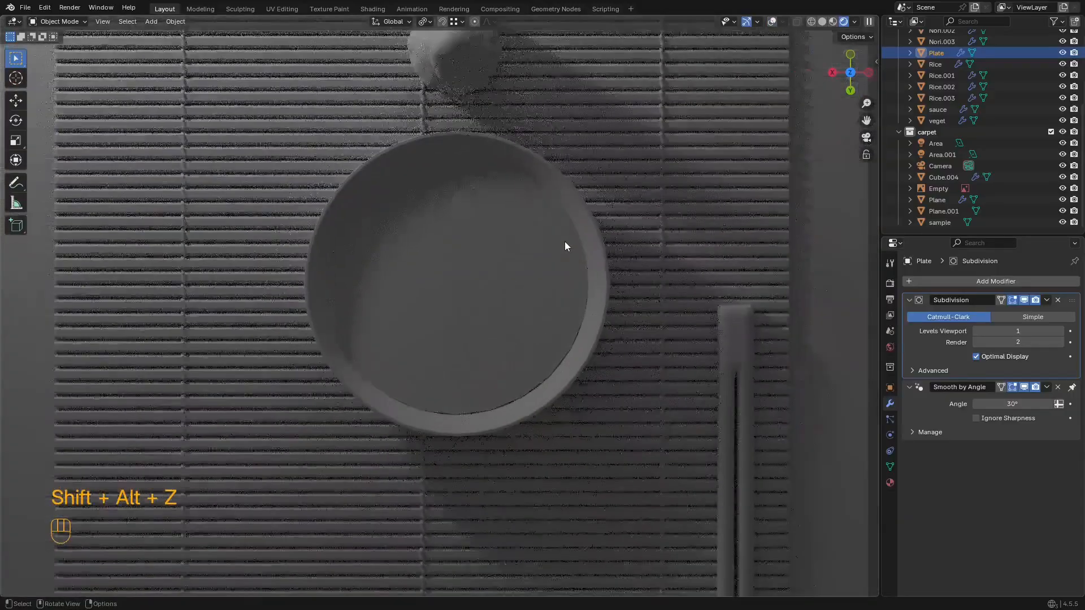
pyautogui.hotkey('shift', 'alt', 'z')
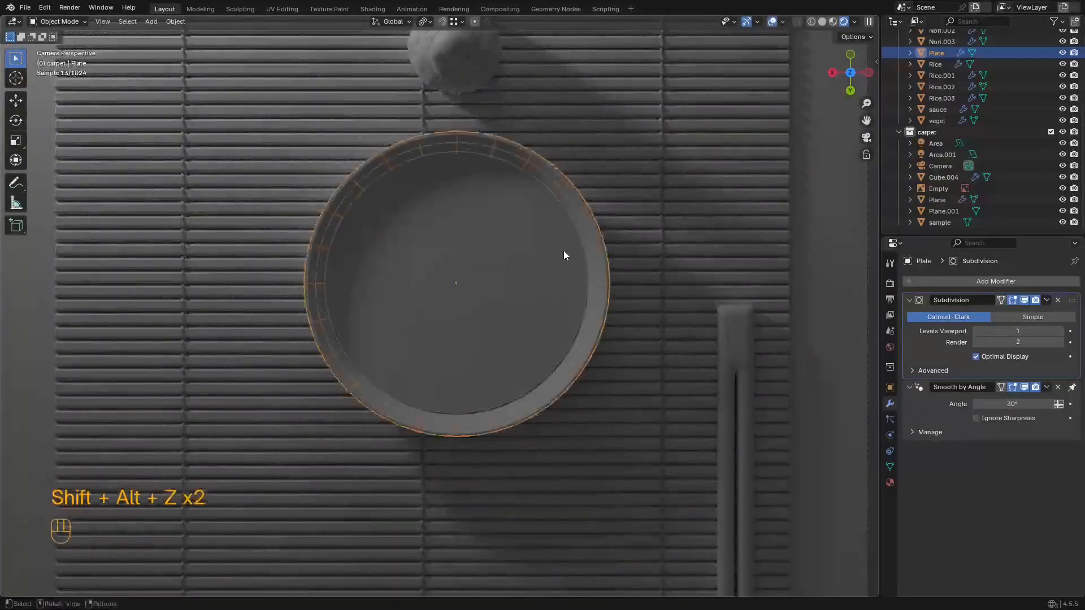
# Step: Scale the sauce disc up by 1.005 and by 1.021 to close the gap inside the plate, and save the file
pyautogui.scroll(2, 564, 250)
pyautogui.click(582, 225)
pyautogui.press('s')
pyautogui.keyDown('shift'); pyautogui.click(771, 203); pyautogui.keyUp('shift')
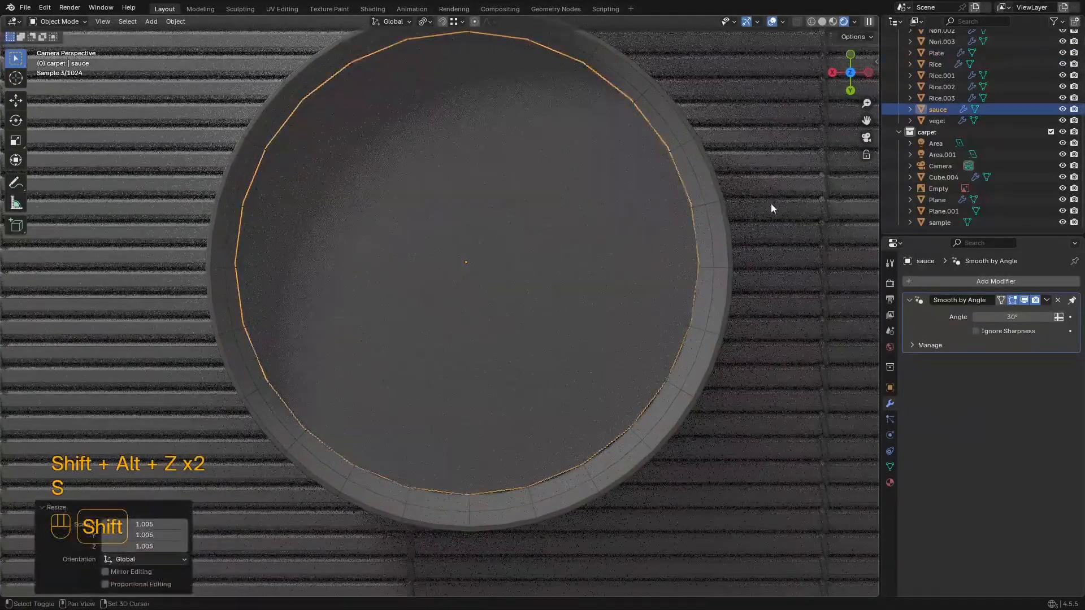
pyautogui.hotkey('shift', 'alt', 'z')
pyautogui.press('s')
pyautogui.click(770, 206)
pyautogui.scroll(-6, 747, 207)
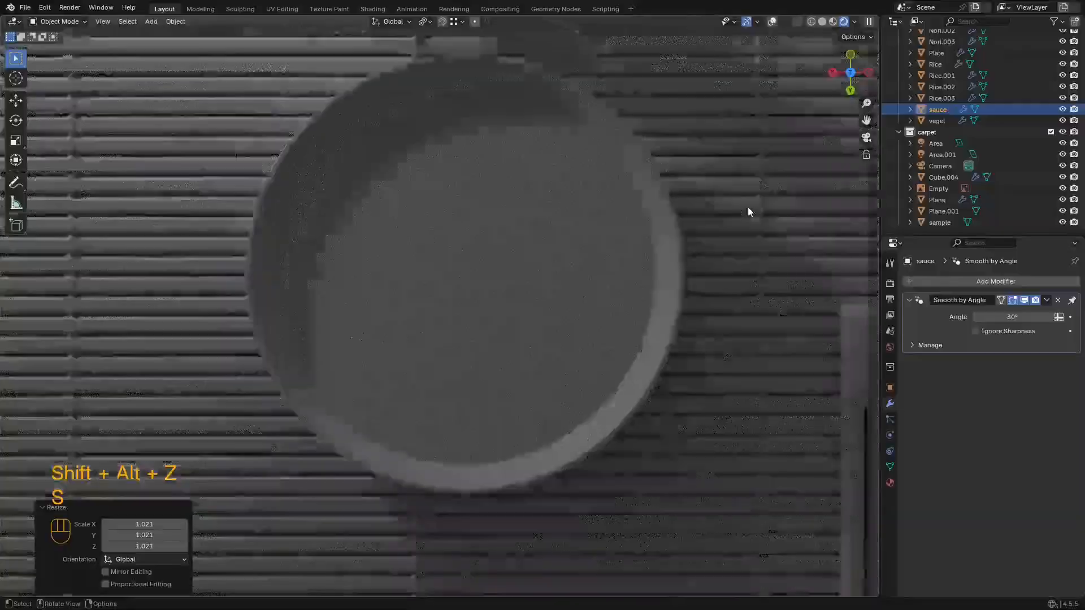
pyautogui.hotkey('ctrl', 's')
# Step: Nudge the camera about 0.015 m in view X and -0.009 m in view Y to refine the framing
pyautogui.scroll(-4, 591, 269)
pyautogui.keyDown('shift'); pyautogui.moveTo(583, 248); pyautogui.dragTo(587, 201, button='middle'); pyautogui.keyUp('shift')
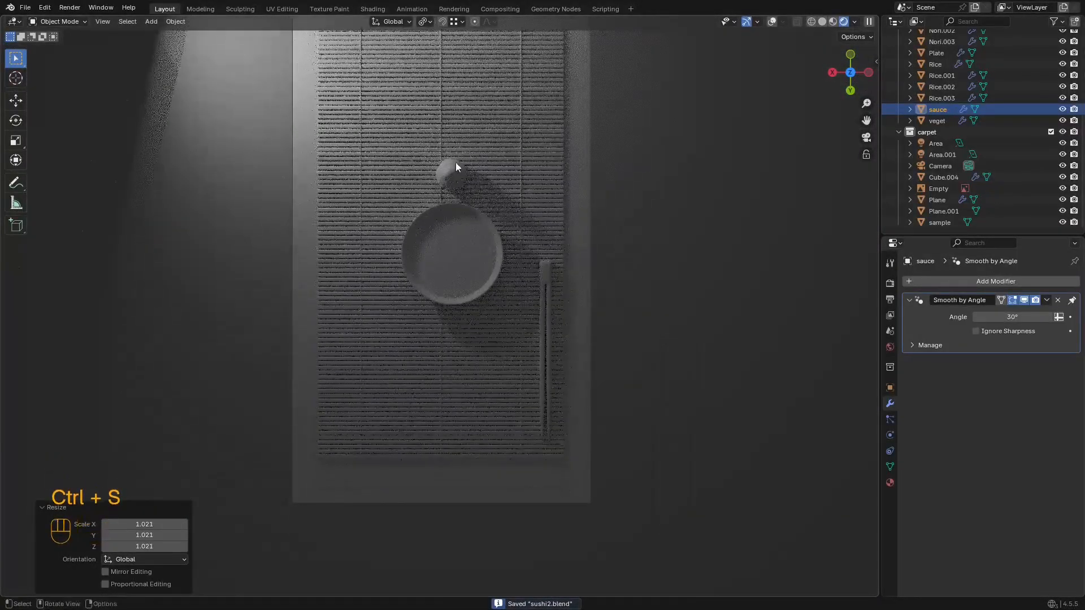
pyautogui.keyDown('shift'); pyautogui.moveTo(462, 182); pyautogui.dragTo(480, 269, button='middle'); pyautogui.keyUp('shift')
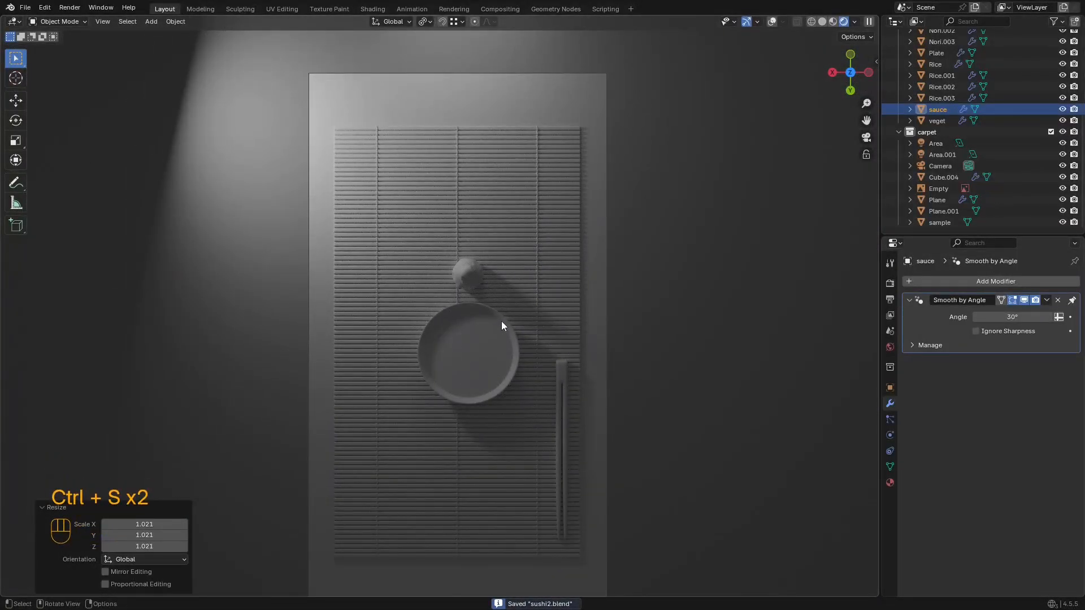
pyautogui.scroll(-2, 536, 339)
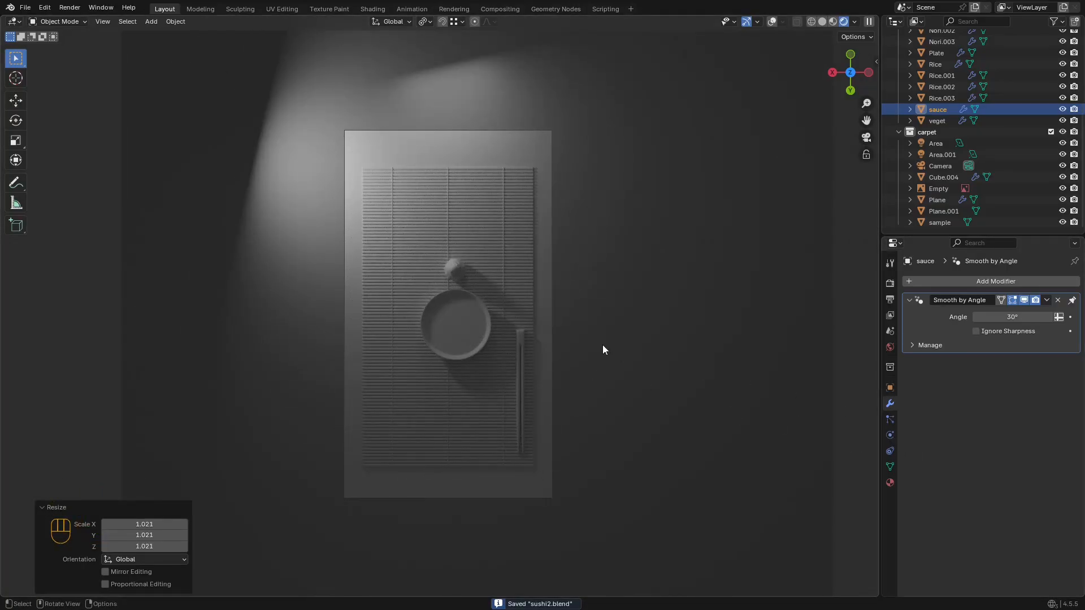
pyautogui.scroll(-2, 601, 382)
pyautogui.scroll(4, 541, 366)
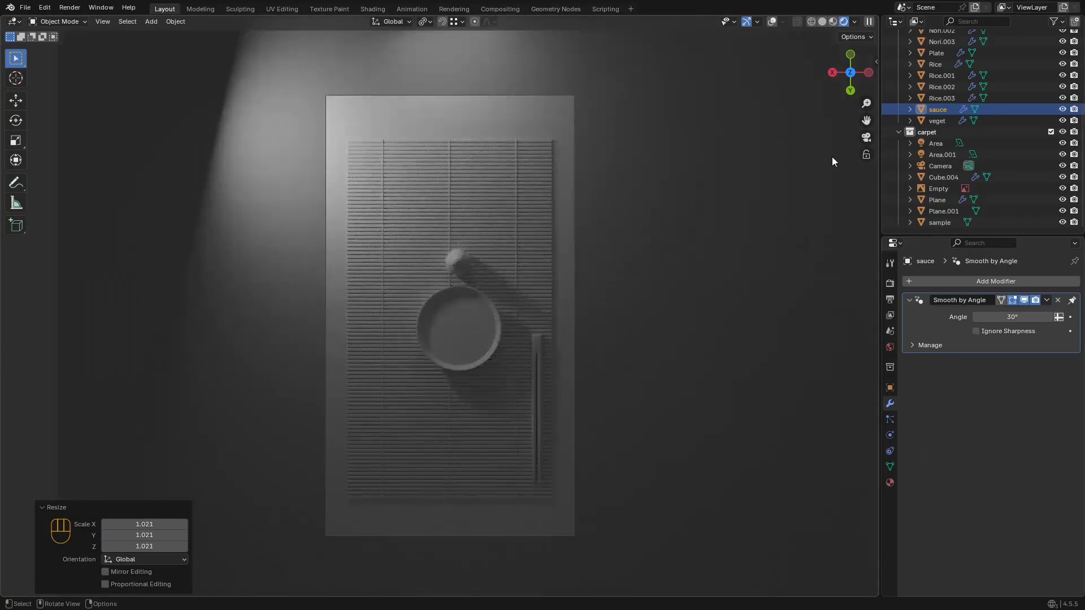
pyautogui.click(947, 167)
pyautogui.press('g')
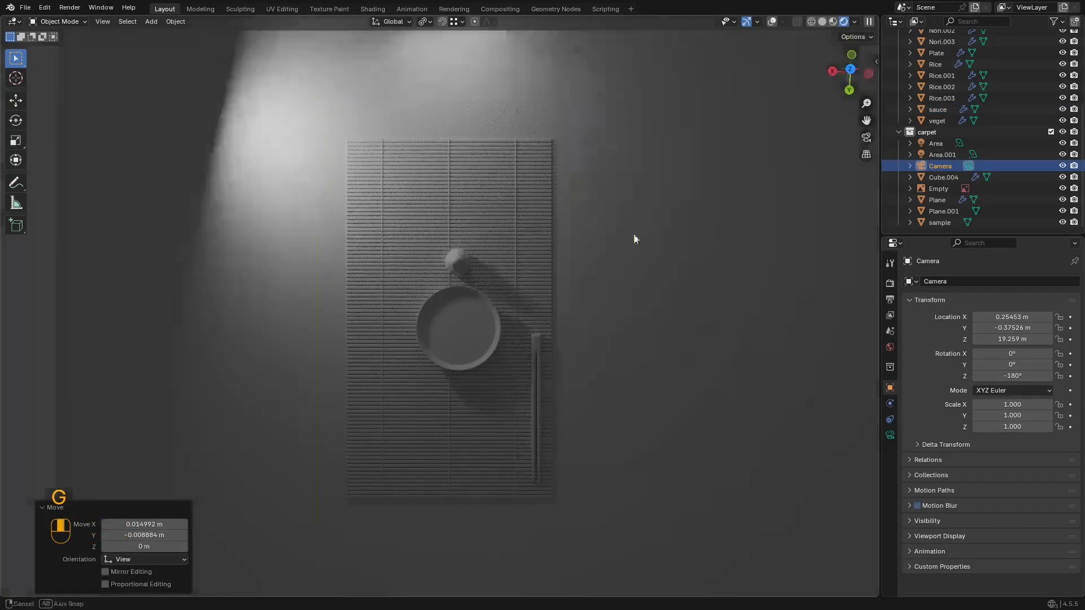
# Step: Return to solid shading with overlays shown, save the file, and bring the row of sushi rolls beside the backdrop into view
pyautogui.moveTo(634, 239); pyautogui.dragTo(661, 197, button='middle')
pyautogui.press('z')
pyautogui.hotkey('ctrl', 's')
pyautogui.moveTo(711, 230); pyautogui.dragTo(541, 205, button='middle')
pyautogui.keyDown('shift'); pyautogui.moveTo(639, 325); pyautogui.dragTo(443, 255, button='middle'); pyautogui.keyUp('shift')
pyautogui.hotkey('shift', 'alt', 'z')
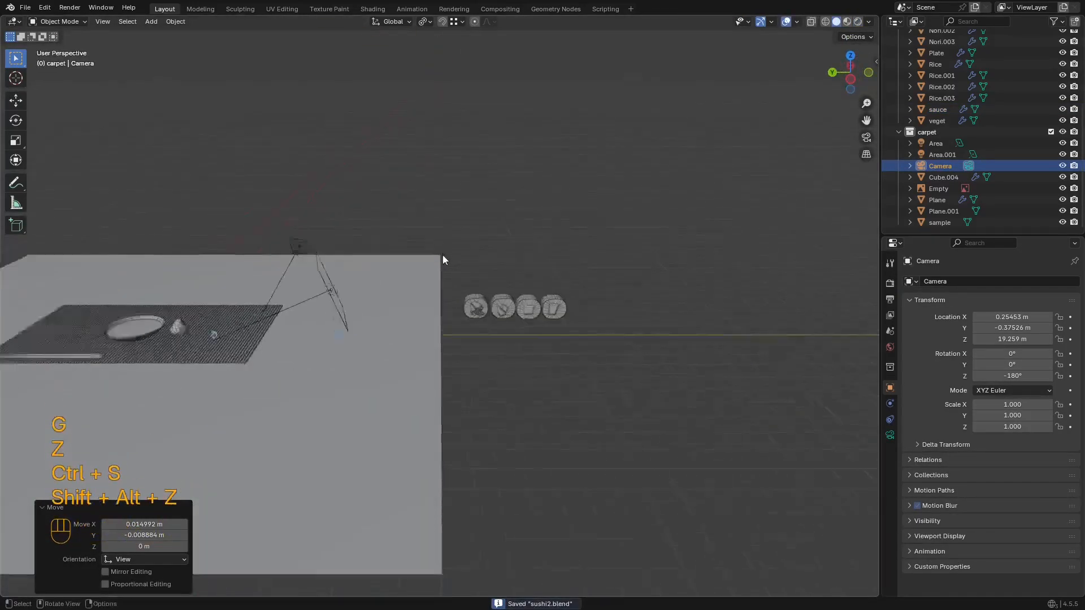
# Step: Focus the view on the rice of the first sushi roll and examine all four rolls with overlays off and on
pyautogui.scroll(4, 442, 256)
pyautogui.keyDown('shift'); pyautogui.moveTo(608, 333); pyautogui.dragTo(473, 326, button='middle'); pyautogui.keyUp('shift')
pyautogui.scroll(4, 473, 322)
pyautogui.keyDown('shift'); pyautogui.moveTo(213, 255); pyautogui.dragTo(395, 297, button='middle'); pyautogui.keyUp('shift')
pyautogui.scroll(-9, 495, 351)
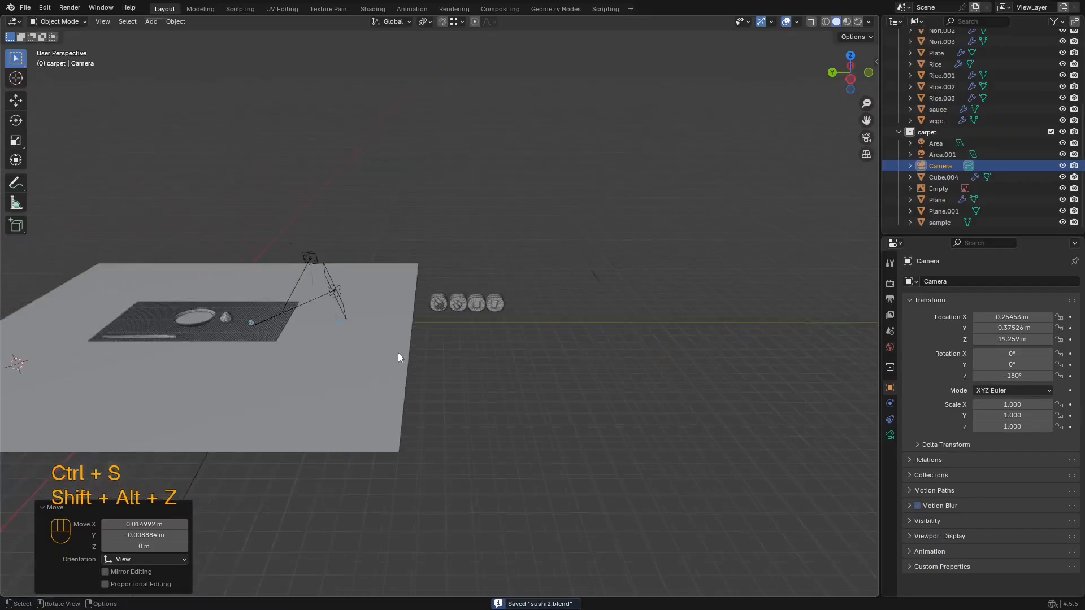
pyautogui.scroll(5, 463, 294)
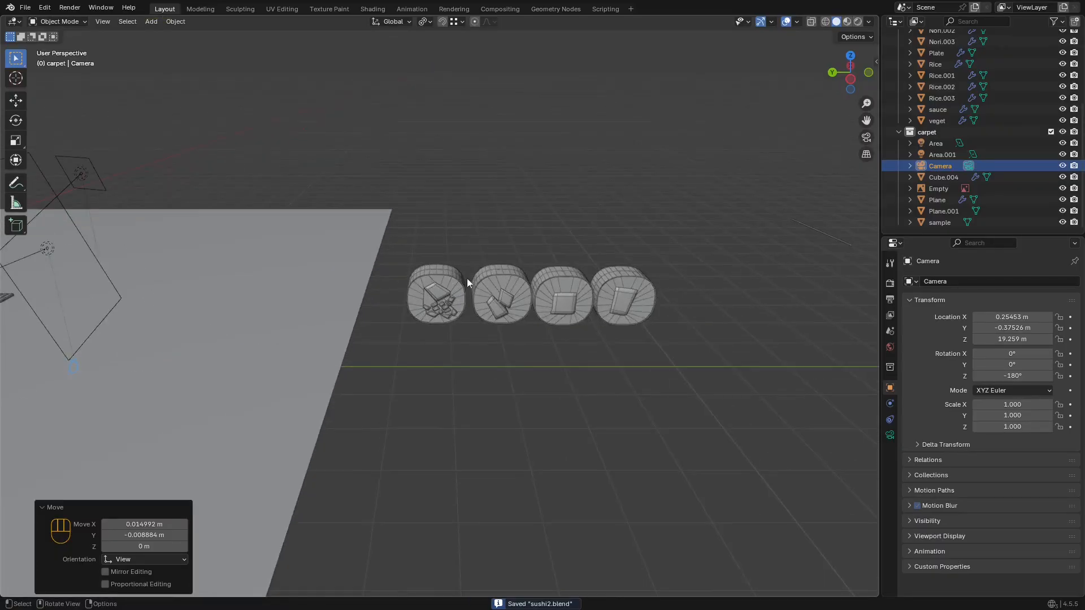
pyautogui.click(449, 264)
pyautogui.press('KP_Decimal')
pyautogui.scroll(-5, 412, 266)
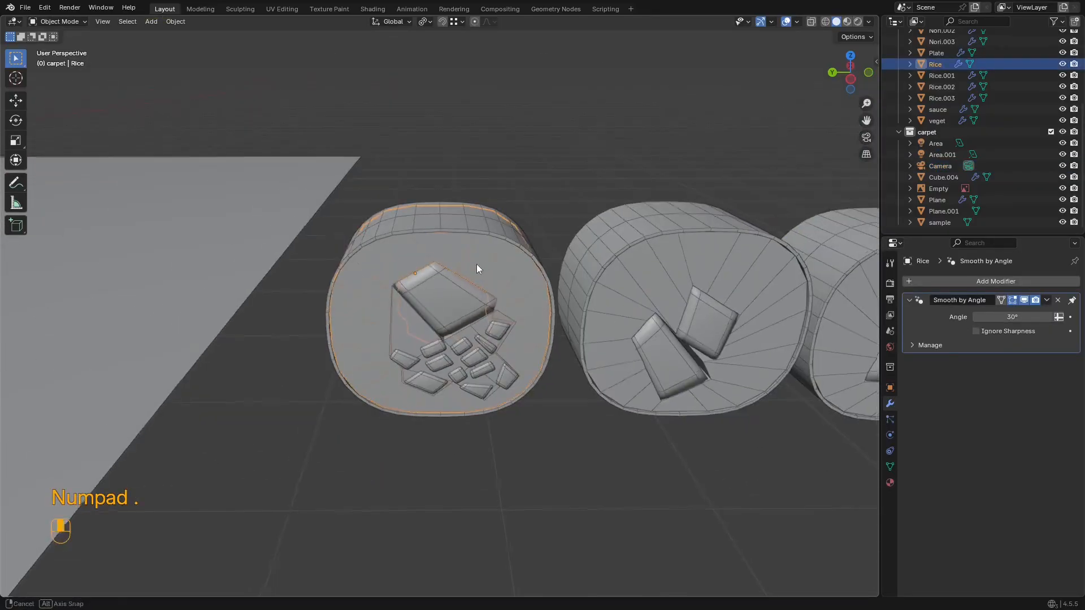
pyautogui.moveTo(476, 264); pyautogui.dragTo(362, 294, button='middle')
pyautogui.keyDown('shift'); pyautogui.moveTo(446, 272); pyautogui.dragTo(616, 273, button='middle'); pyautogui.keyUp('shift')
pyautogui.hotkey('shift', 'alt', 'z')
pyautogui.moveTo(414, 264); pyautogui.dragTo(422, 290, button='middle')
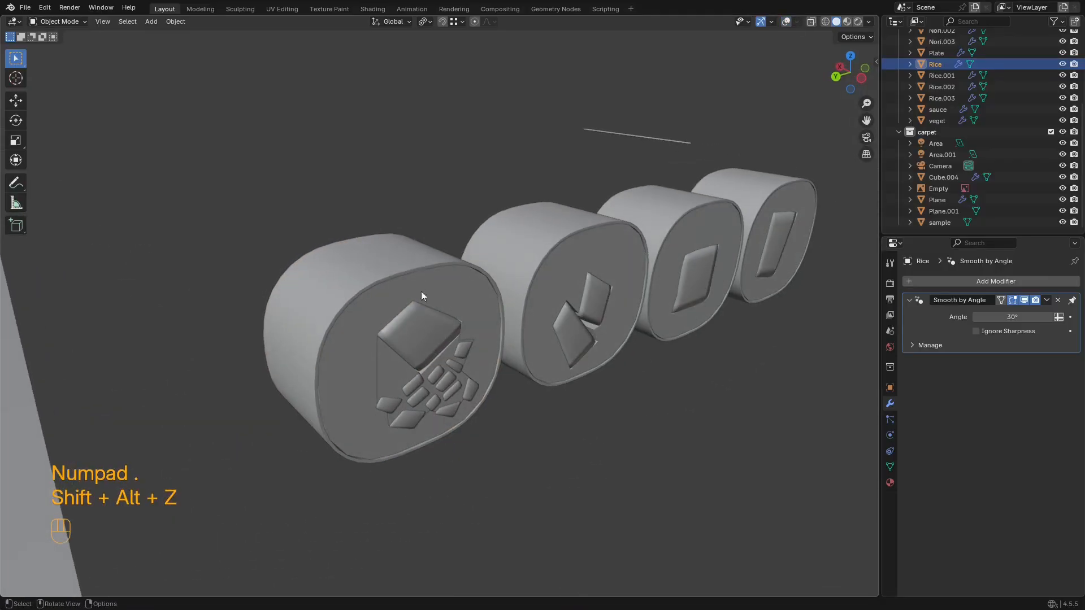
pyautogui.hotkey('shift', 'alt', 'z')
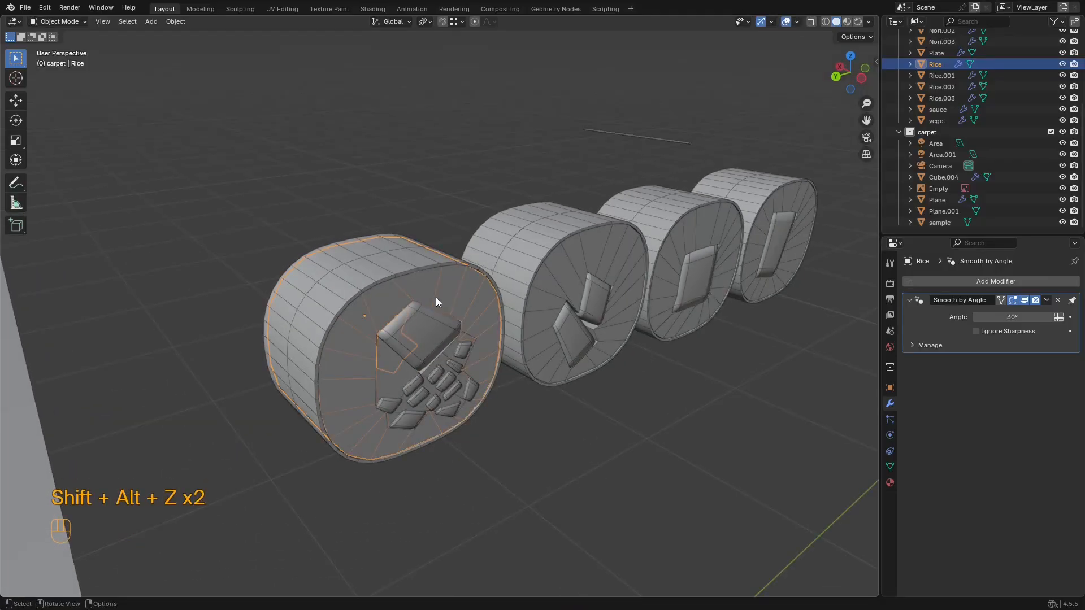
# Step: Check which material is assigned to the nori and rice of each sushi roll
pyautogui.click(890, 482)
pyautogui.click(496, 272)
pyautogui.click(575, 253)
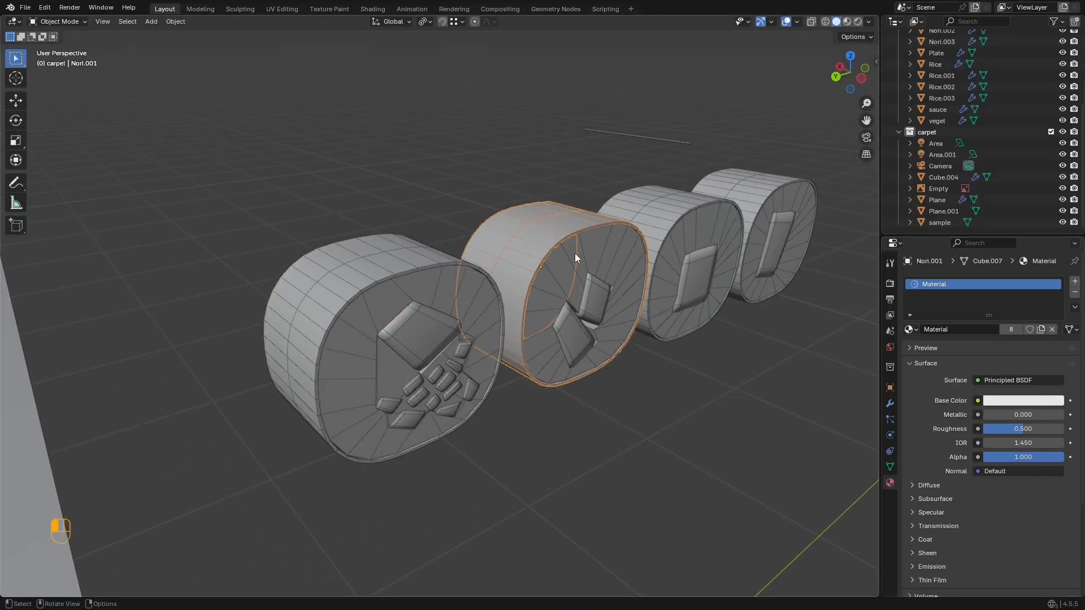
pyautogui.click(398, 293)
pyautogui.click(565, 262)
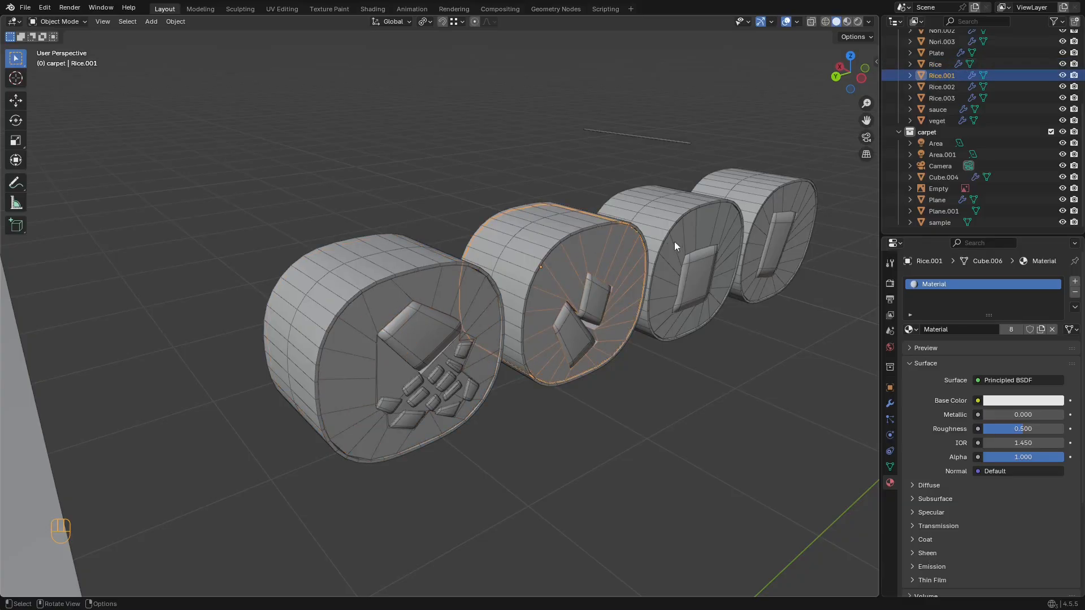
pyautogui.click(678, 240)
pyautogui.click(802, 199)
# Step: Unlink the shared material from the first roll's rice and create a new material for it
pyautogui.click(454, 297)
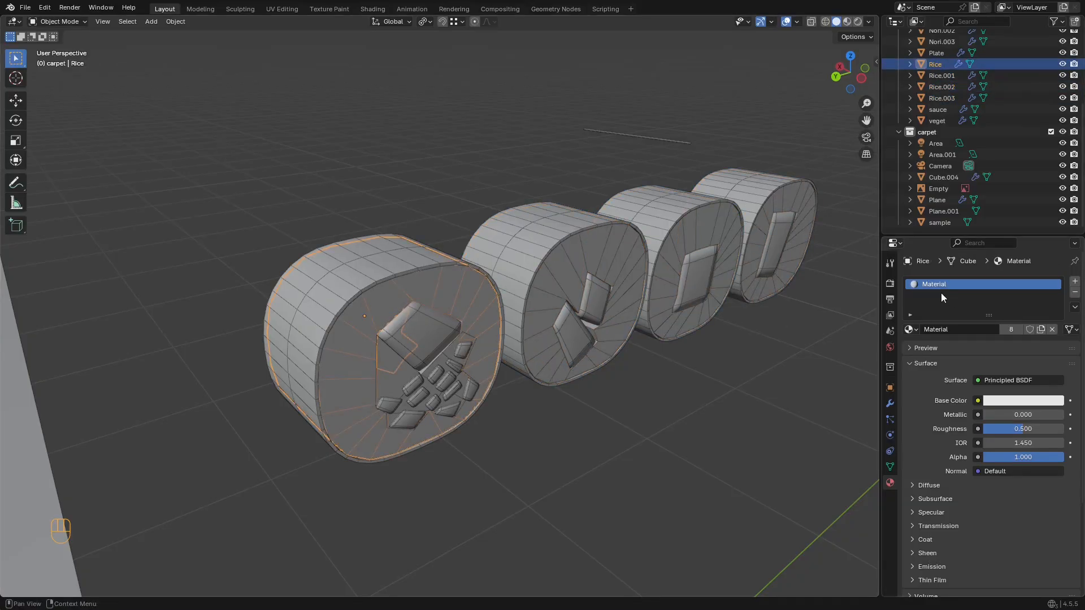
pyautogui.click(1052, 329)
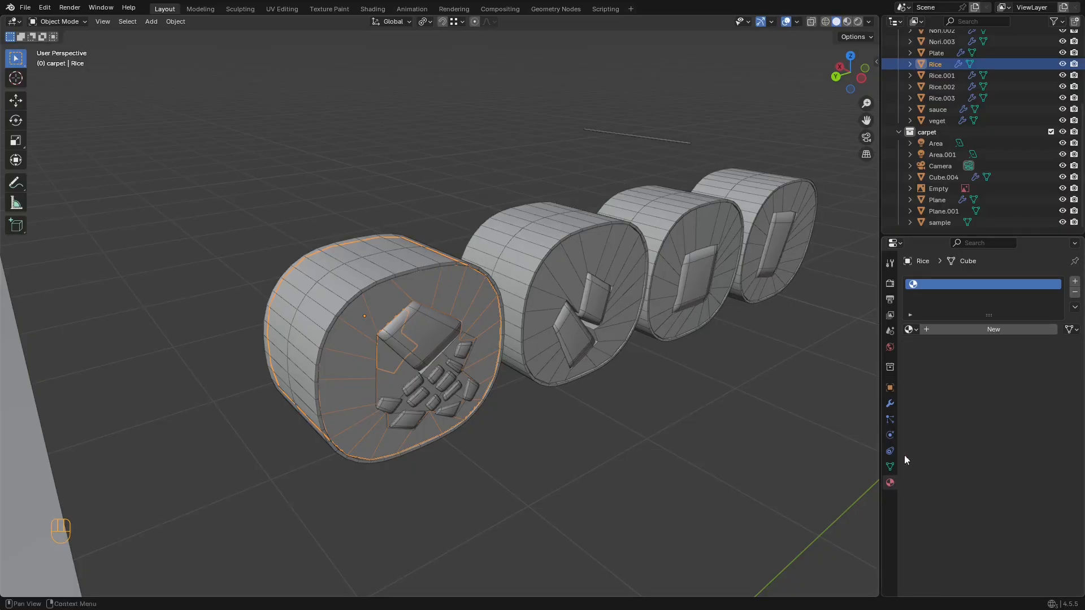
pyautogui.click(1014, 330)
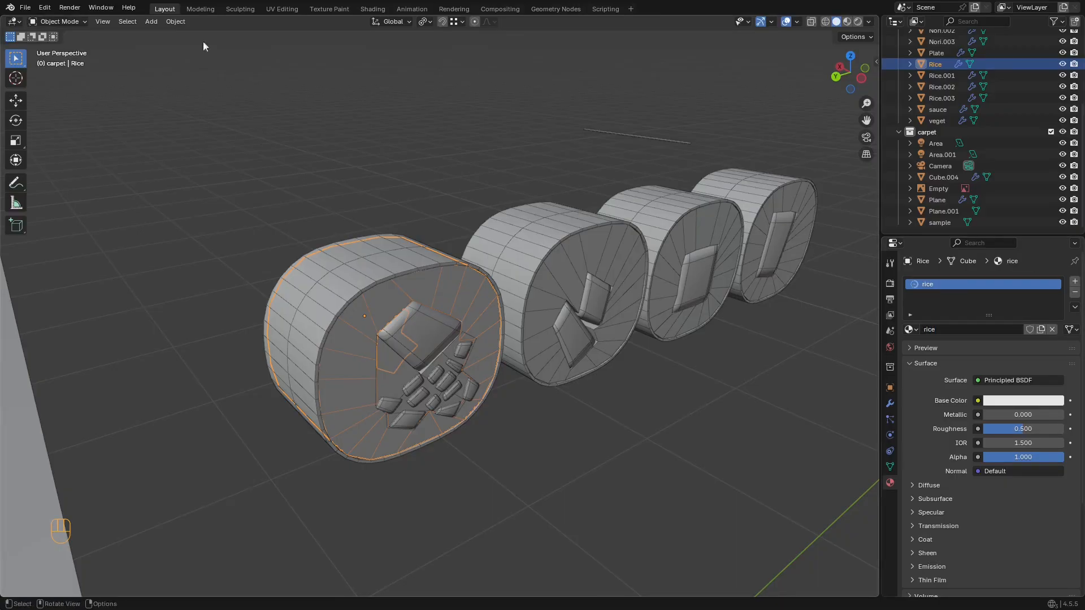
pyautogui.moveTo(3, 12); pyautogui.dragTo(3, 81)
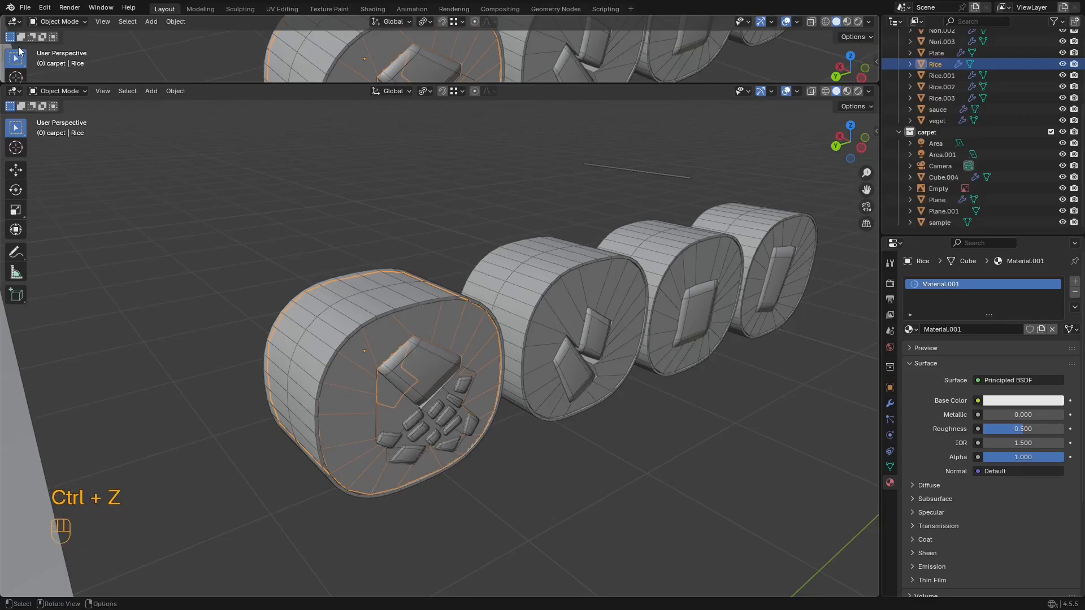
pyautogui.rightClick(274, 83)
pyautogui.click(246, 120)
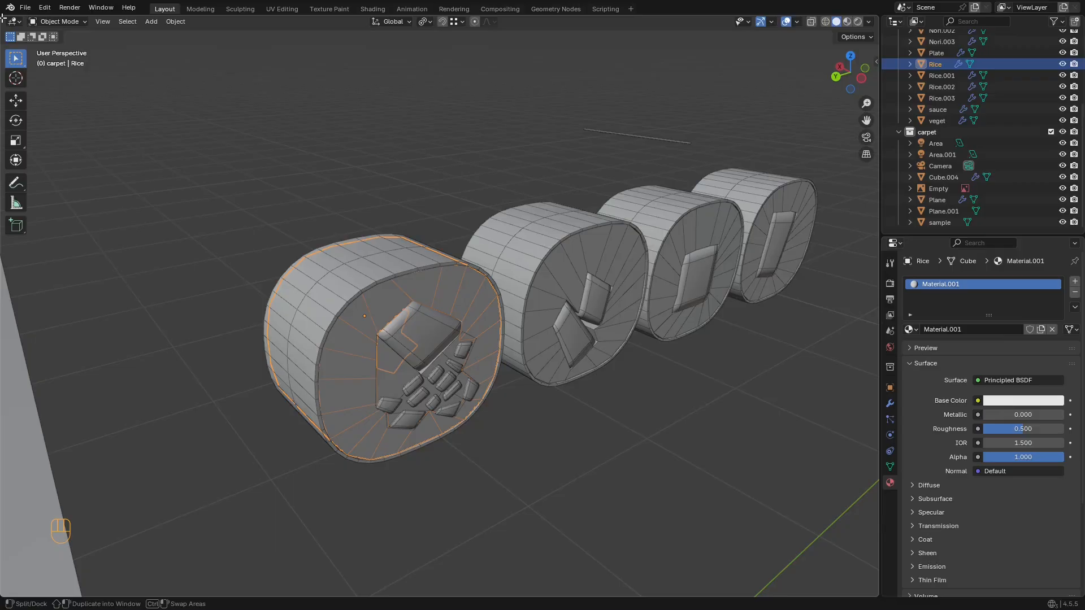
# Step: Split the viewport into two side-by-side areas and turn the new one into a Shader Editor without its sidebar
pyautogui.moveTo(3, 18); pyautogui.dragTo(398, 45)
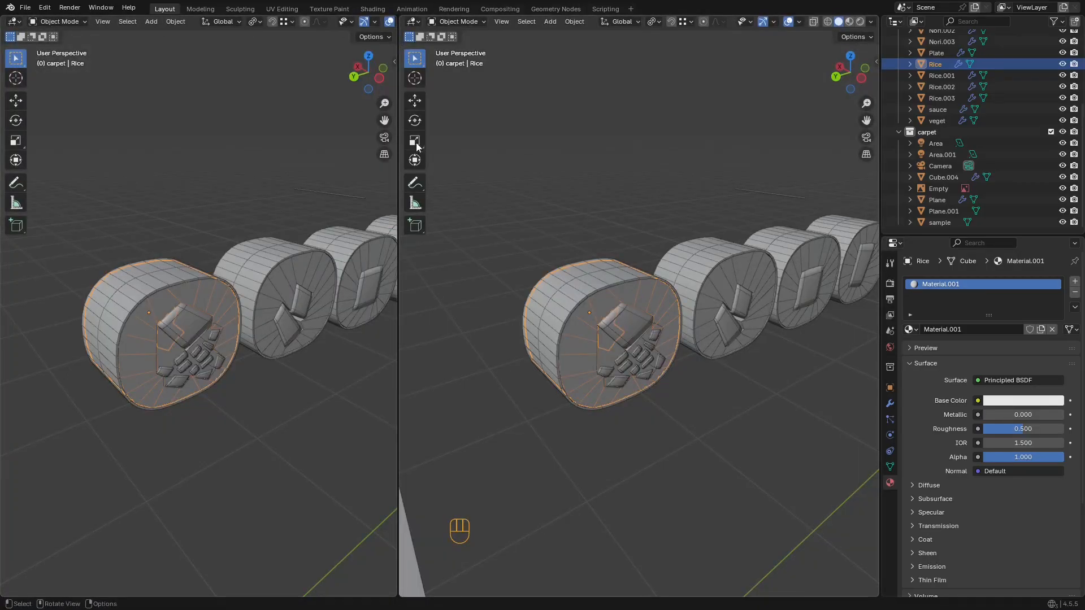
pyautogui.moveTo(399, 114); pyautogui.dragTo(443, 110)
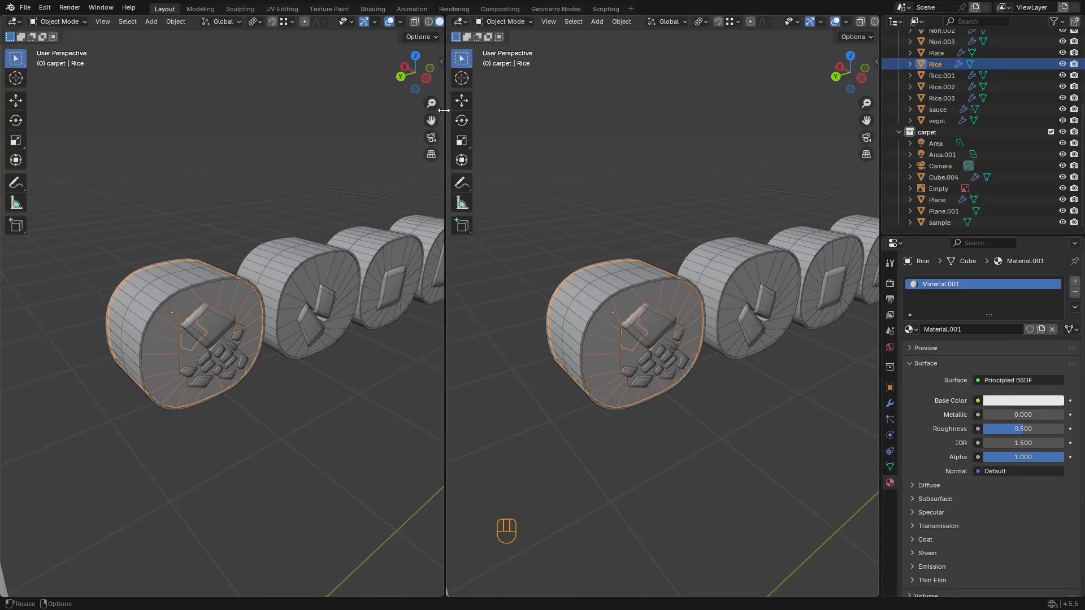
pyautogui.click(440, 242)
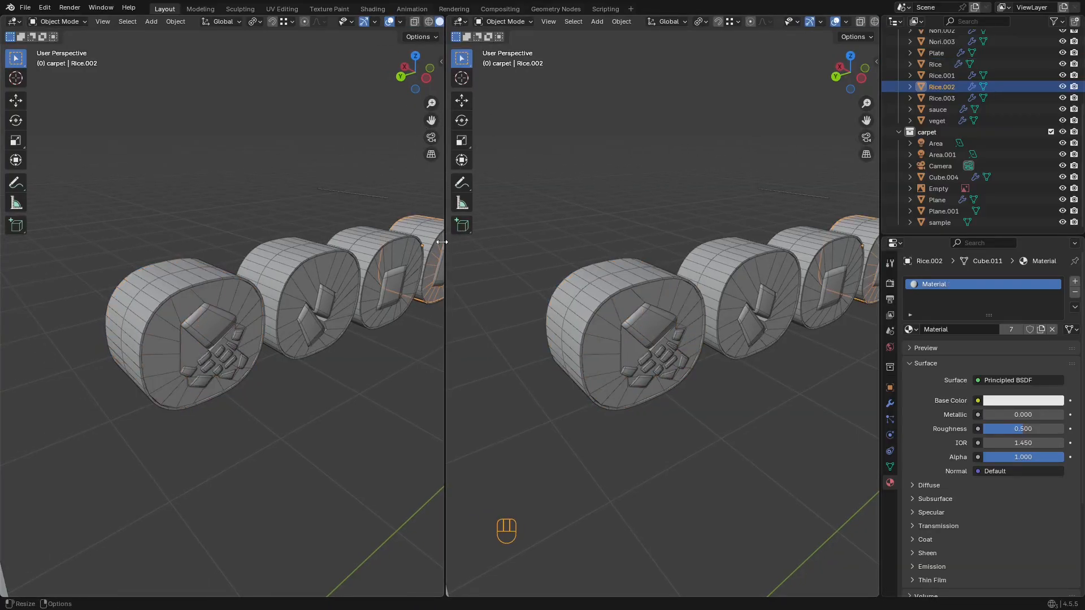
pyautogui.click(14, 21)
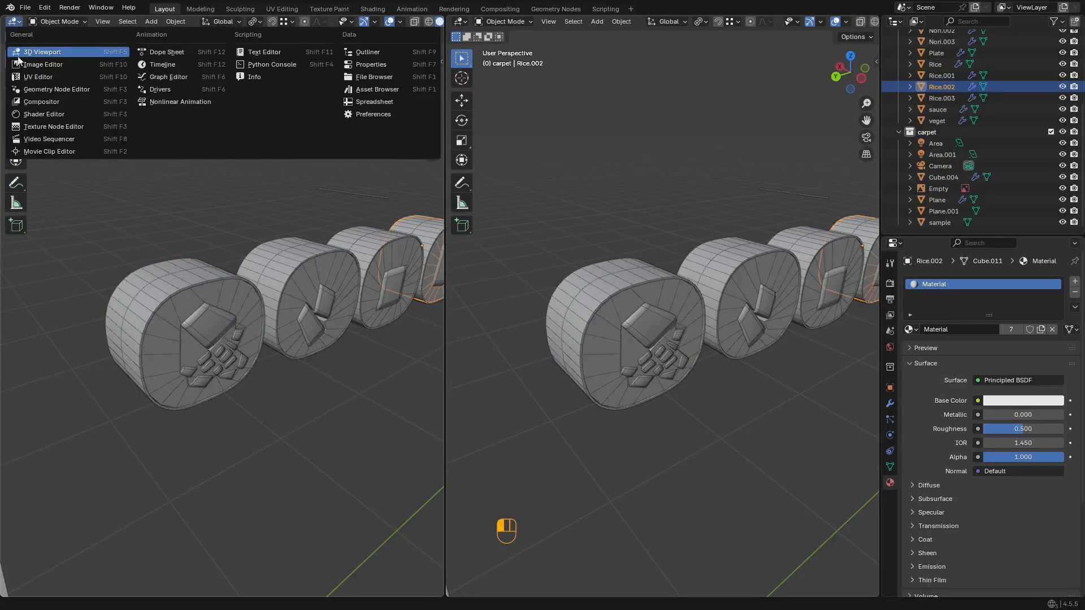
pyautogui.click(59, 115)
pyautogui.moveTo(149, 165); pyautogui.dragTo(229, 77, button='middle')
pyautogui.press('n')
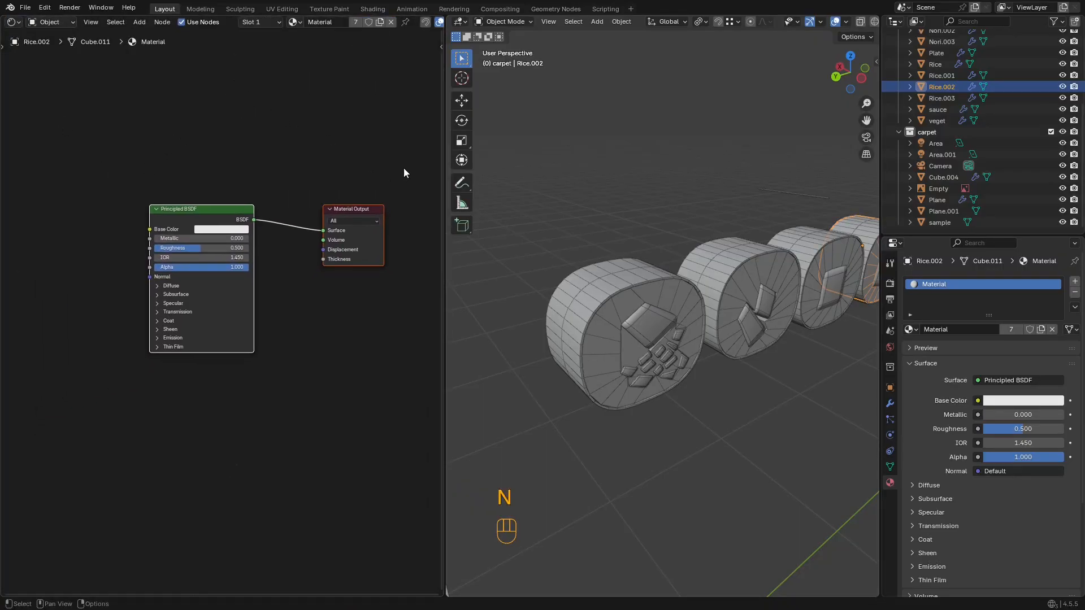
# Step: Examine the shader nodes of the nori and rice objects across the four sushi rolls
pyautogui.keyDown('shift'); pyautogui.moveTo(744, 218); pyautogui.dragTo(698, 223, button='middle'); pyautogui.keyUp('shift')
pyautogui.click(637, 299)
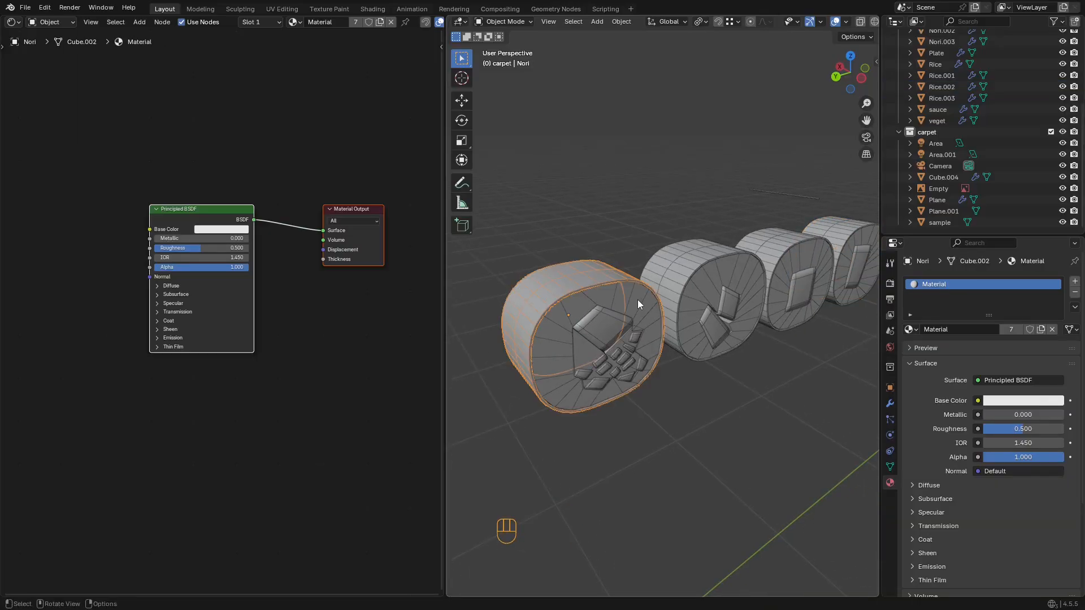
pyautogui.click(636, 299)
pyautogui.keyDown('shift'); pyautogui.moveTo(621, 269); pyautogui.dragTo(671, 260, button='middle'); pyautogui.keyUp('shift')
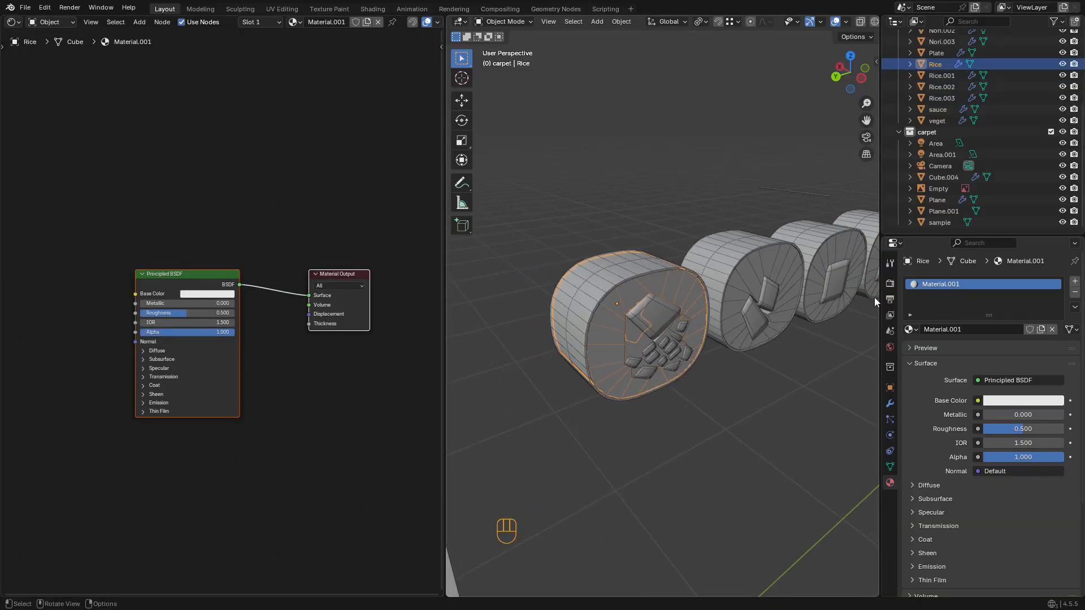
pyautogui.click(780, 269)
pyautogui.click(834, 256)
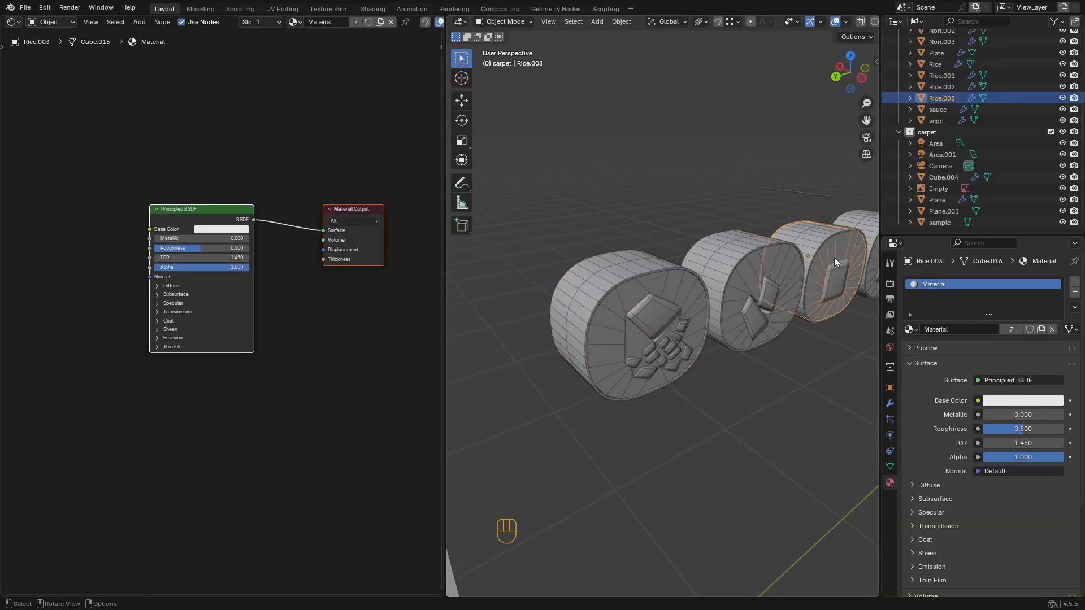
pyautogui.keyDown('shift'); pyautogui.moveTo(834, 256); pyautogui.dragTo(755, 274, button='middle'); pyautogui.keyUp('shift')
pyautogui.click(862, 235)
# Step: Rename the material of the first roll's rice to Rice and pin its node tree in the Shader Editor
pyautogui.click(618, 309)
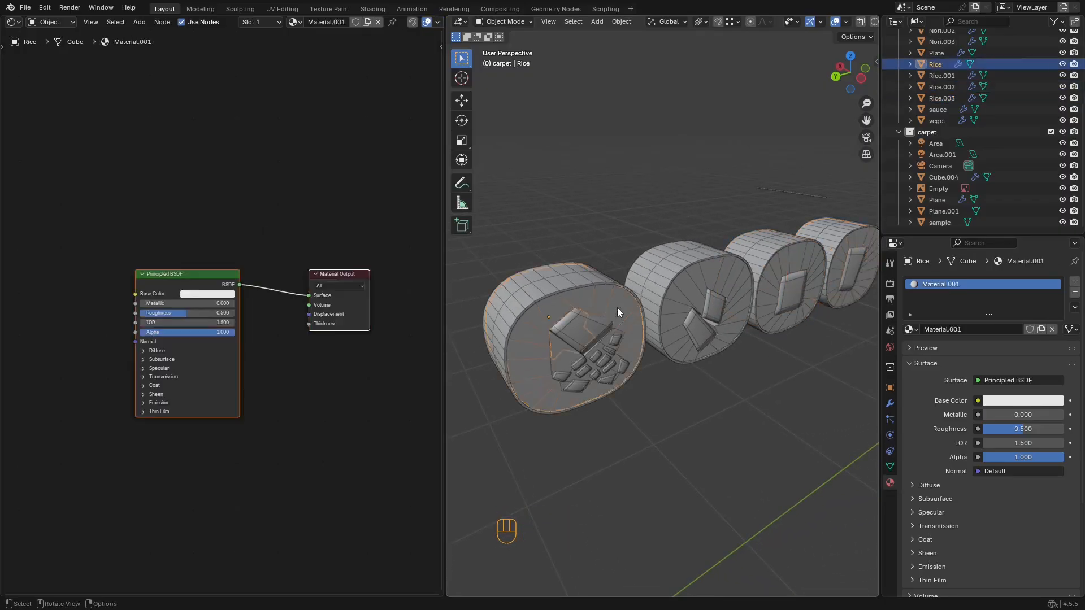
pyautogui.click(950, 329)
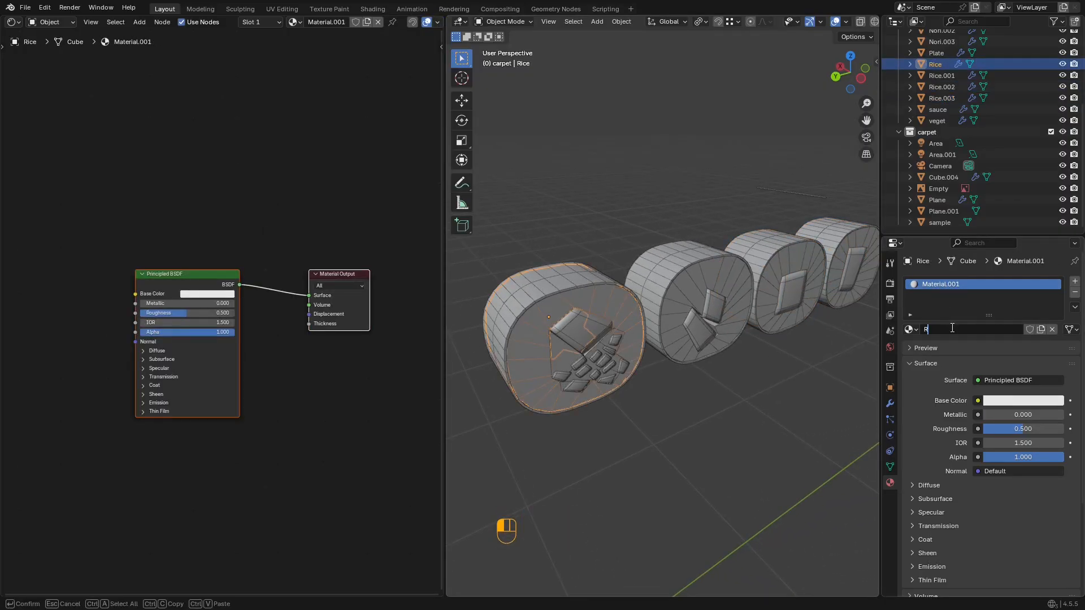
pyautogui.press('Return')
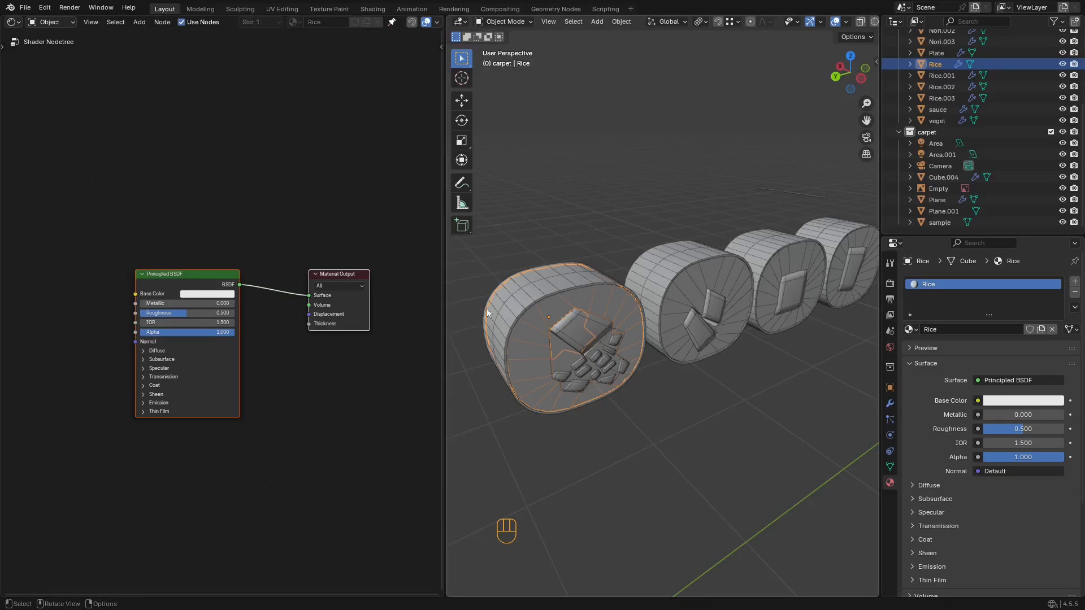
pyautogui.moveTo(192, 218); pyautogui.dragTo(222, 193, button='middle')
# Step: Select all four sushi rolls in wireframe and move them onto the mat, about -0.418 m in X and 14.654 m in Y
pyautogui.moveTo(565, 260); pyautogui.dragTo(672, 261, button='middle')
pyautogui.scroll(1, 581, 270)
pyautogui.moveTo(672, 261); pyautogui.dragTo(649, 260, button='middle')
pyautogui.scroll(-7, 672, 257)
pyautogui.scroll(-3, 648, 260)
pyautogui.press('z')
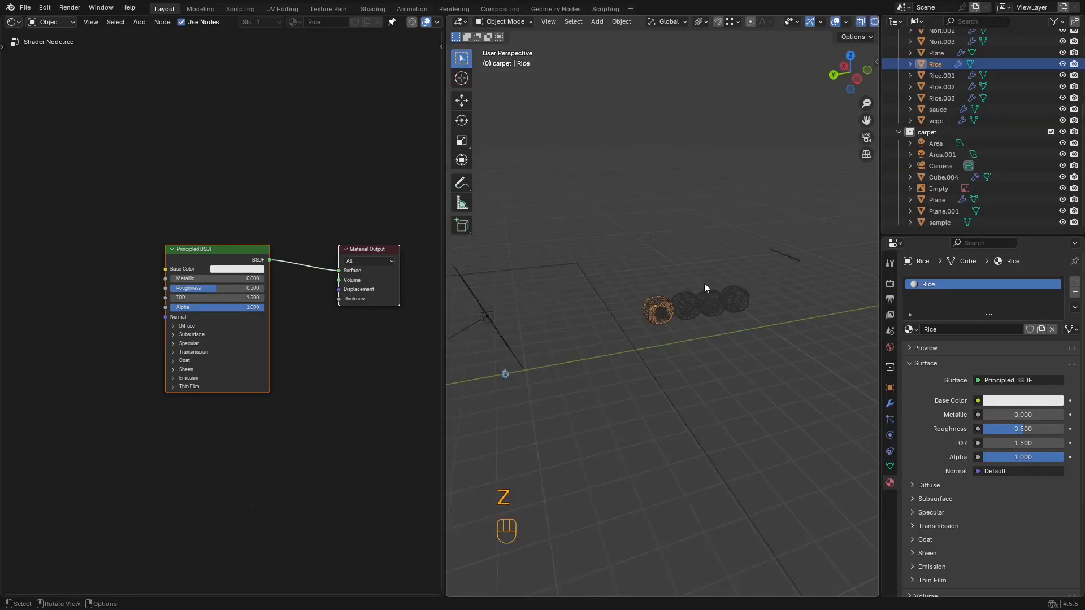
pyautogui.moveTo(777, 264); pyautogui.dragTo(629, 335)
pyautogui.moveTo(655, 319); pyautogui.dragTo(675, 368, button='middle')
pyautogui.keyDown('shift'); pyautogui.moveTo(676, 368); pyautogui.dragTo(788, 357, button='middle'); pyautogui.keyUp('shift')
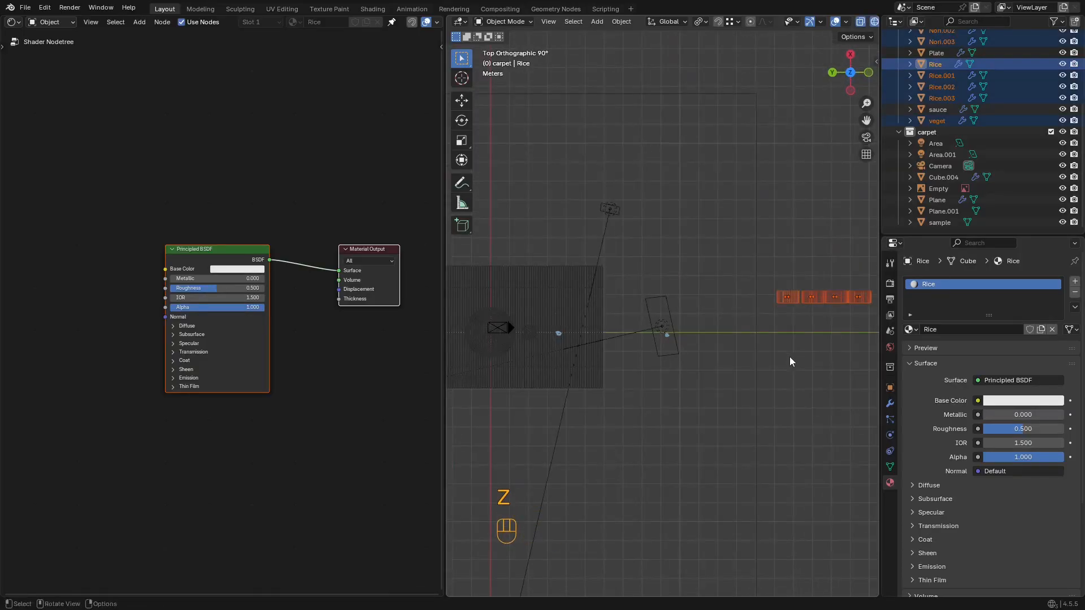
pyautogui.press('g')
pyautogui.click(510, 367)
# Step: Change the transform pivot point and rotate the sushi rolls 90° in front view so their filled faces point upward
pyautogui.moveTo(632, 345); pyautogui.dragTo(554, 316, button='middle')
pyautogui.keyDown('alt'); pyautogui.moveTo(695, 314); pyautogui.dragTo(699, 276, button='middle'); pyautogui.keyUp('alt')
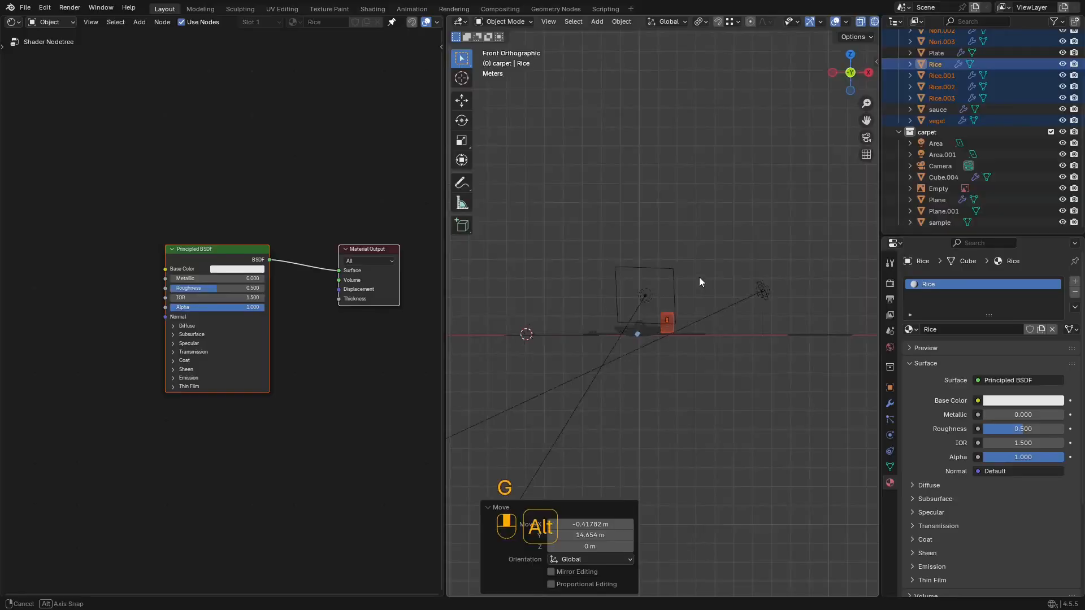
pyautogui.scroll(9, 687, 269)
pyautogui.scroll(1, 687, 270)
pyautogui.press('r')
pyautogui.rightClick(819, 386)
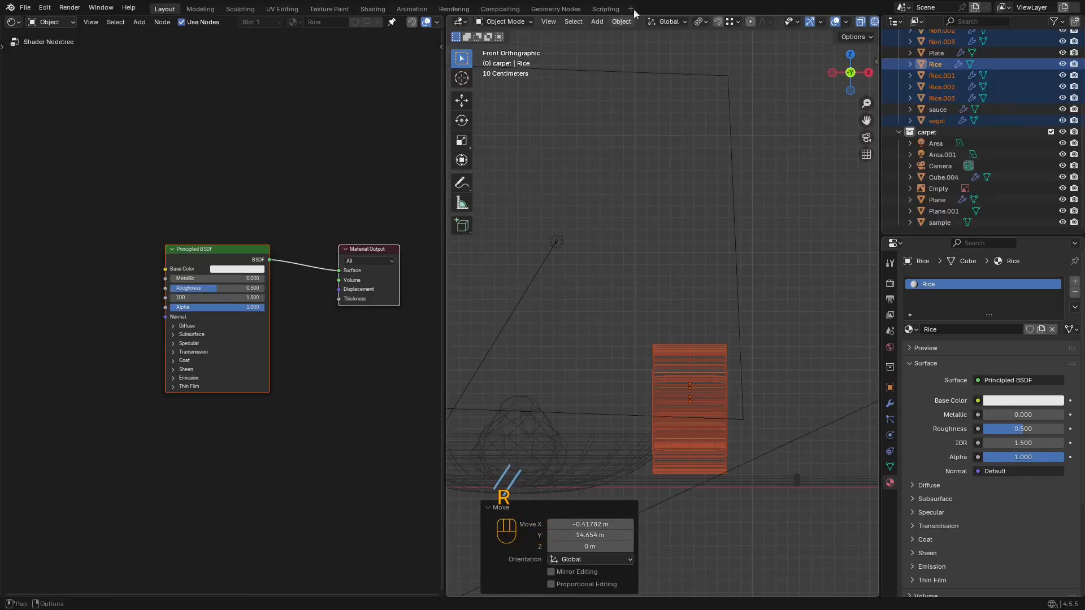
pyautogui.click(699, 26)
pyautogui.click(728, 73)
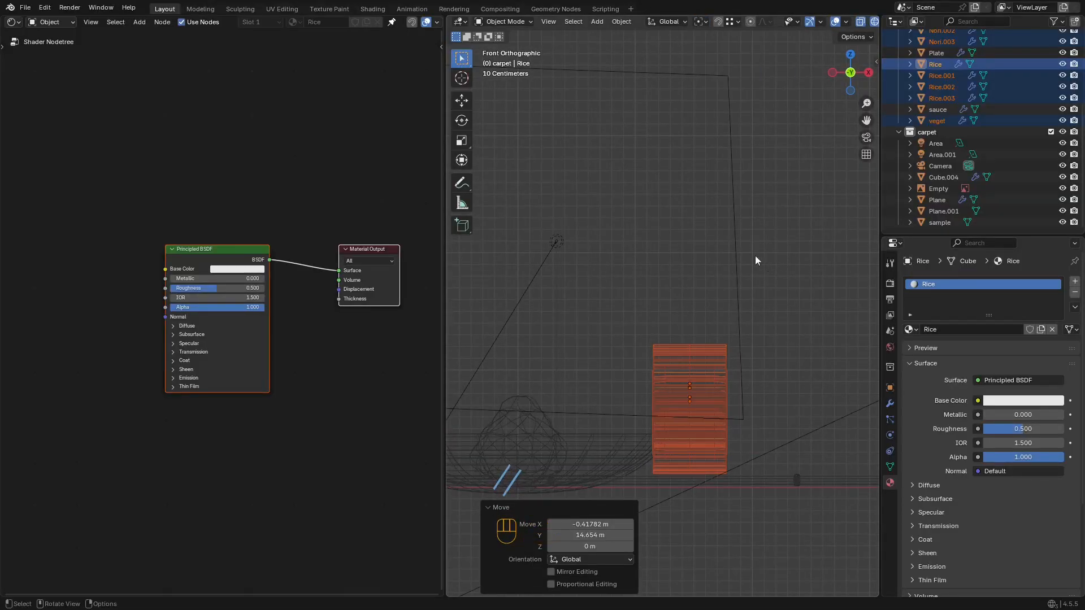
pyautogui.press('r')
pyautogui.keyDown('ctrl'); pyautogui.click(831, 443); pyautogui.keyUp('ctrl')
# Step: Lower the sushi rolls along Z by about 0.382 m and a further 0.0008 m so they rest on the mat
pyautogui.moveTo(831, 442); pyautogui.dragTo(801, 252, button='middle')
pyautogui.scroll(4, 801, 252)
pyautogui.press('g')
pyautogui.press('z')
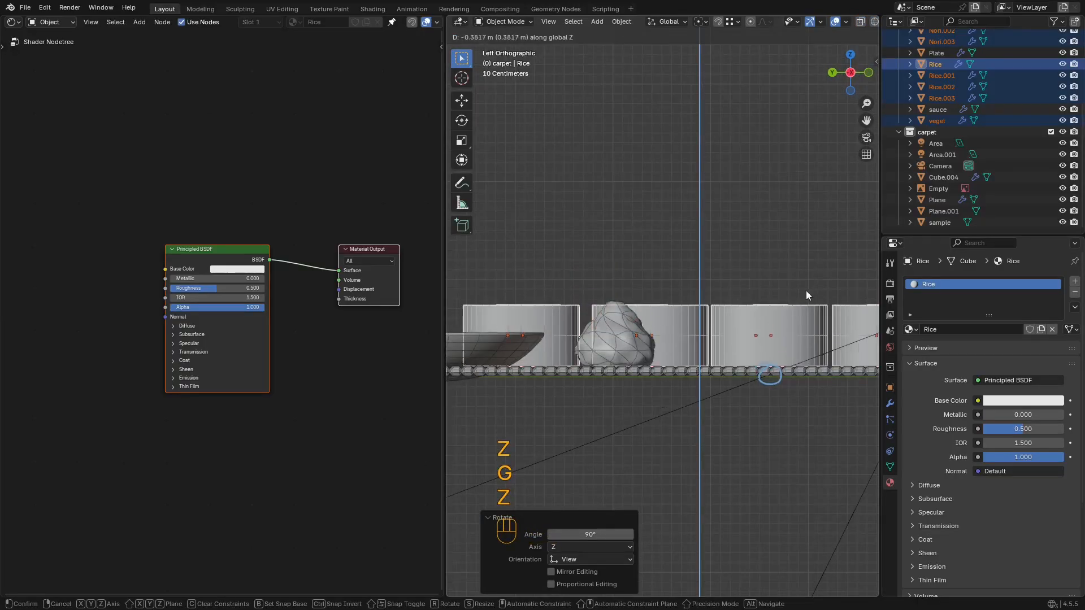
pyautogui.click(806, 290)
pyautogui.keyDown('shift'); pyautogui.moveTo(806, 290); pyautogui.dragTo(778, 258, button='middle'); pyautogui.keyUp('shift')
pyautogui.scroll(6, 703, 229)
pyautogui.scroll(1, 704, 229)
pyautogui.press('g')
pyautogui.press('z')
pyautogui.keyDown('shift'); pyautogui.click(794, 392); pyautogui.keyUp('shift')
pyautogui.scroll(-4, 795, 392)
# Step: Place the row of rolls along the mat's side edge from above, finishing with about -0.043 m in X and -0.029 m in Y
pyautogui.moveTo(594, 266); pyautogui.dragTo(662, 340, button='middle')
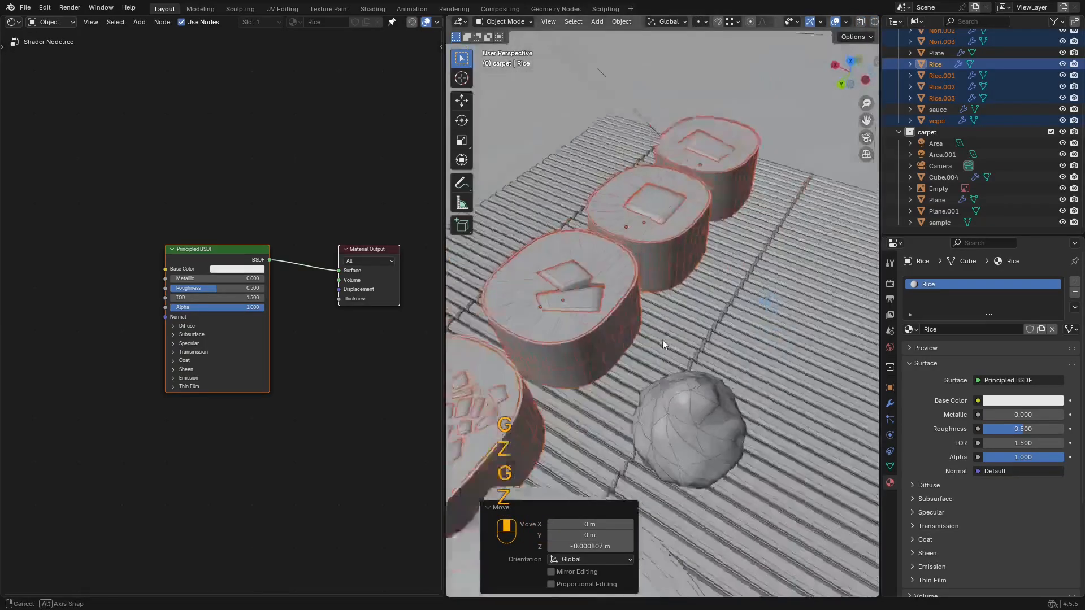
pyautogui.scroll(-4, 662, 340)
pyautogui.moveTo(655, 294); pyautogui.dragTo(717, 358, button='middle')
pyautogui.press('g')
pyautogui.scroll(-2, 634, 352)
pyautogui.moveTo(640, 352)
pyautogui.keyDown('shift'); pyautogui.mouseDown(button='middle')
pyautogui.moveTo(675, 341)
pyautogui.moveTo(676, 329)
pyautogui.moveTo(723, 380)
pyautogui.mouseUp(button='middle'); pyautogui.keyUp('shift')
pyautogui.press('g')
pyautogui.click(677, 340)
pyautogui.scroll(-3, 677, 340)
pyautogui.scroll(6, 680, 334)
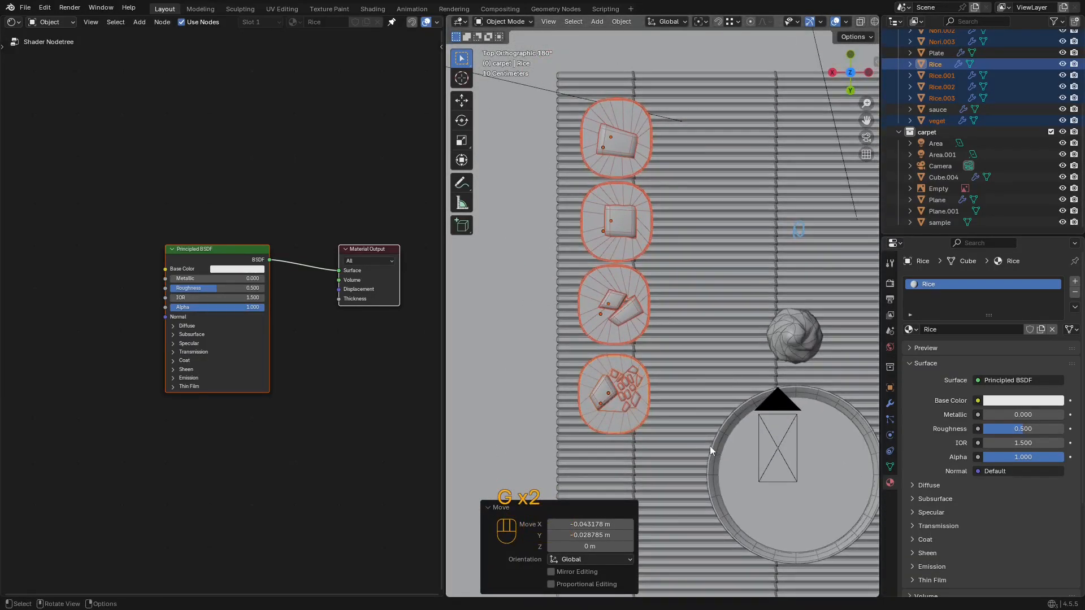
# Step: Examine the row of sushi rolls on the mat in rendered shading with overlays hidden
pyautogui.press('z')
pyautogui.hotkey('shift', 'alt', 'z')
pyautogui.keyDown('shift'); pyautogui.moveTo(702, 264); pyautogui.dragTo(733, 315, button='middle'); pyautogui.keyUp('shift')
pyautogui.keyDown('shift'); pyautogui.moveTo(668, 224); pyautogui.dragTo(677, 328, button='middle'); pyautogui.keyUp('shift')
pyautogui.scroll(3, 673, 291)
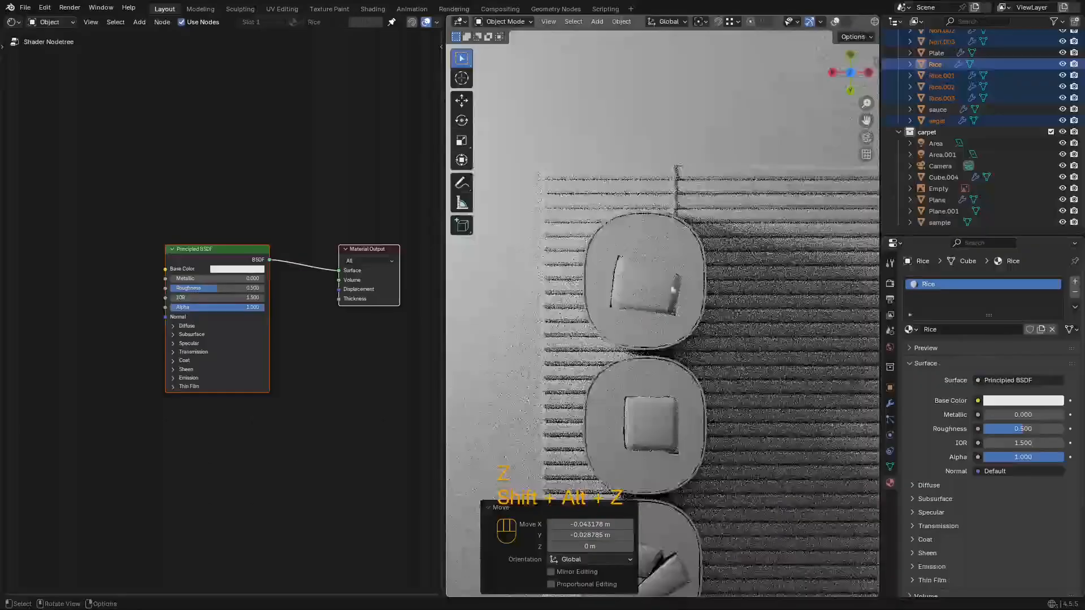
pyautogui.click(658, 252)
pyautogui.scroll(-5, 658, 252)
pyautogui.keyDown('shift'); pyautogui.moveTo(743, 378); pyautogui.dragTo(714, 308, button='middle'); pyautogui.keyUp('shift')
pyautogui.scroll(4, 687, 356)
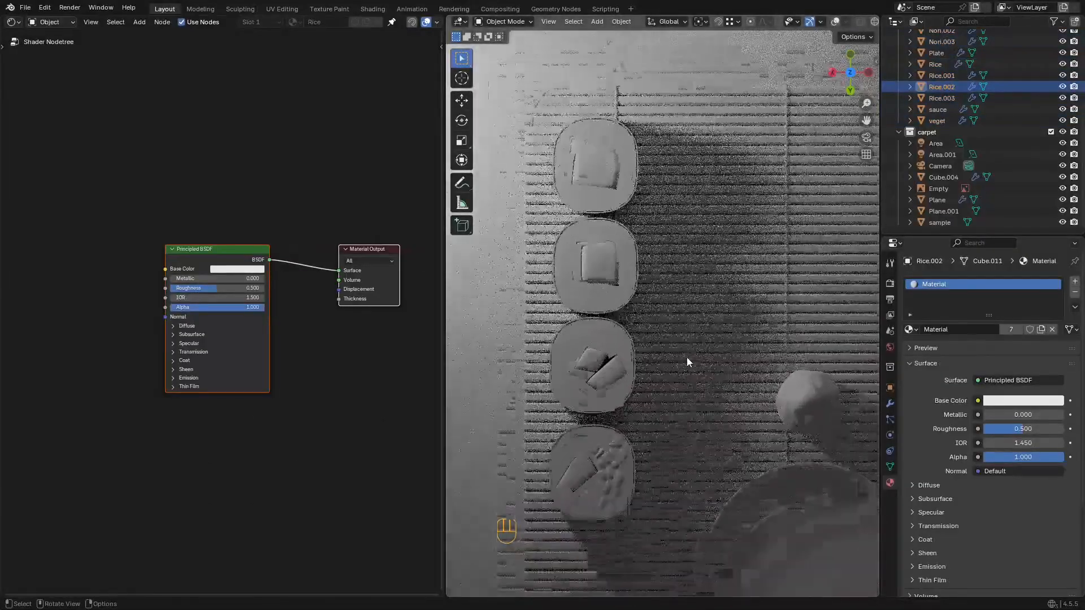
pyautogui.keyDown('shift'); pyautogui.moveTo(678, 266); pyautogui.dragTo(761, 354, button='middle'); pyautogui.keyUp('shift')
pyautogui.scroll(2, 761, 353)
pyautogui.keyDown('shift'); pyautogui.moveTo(717, 255); pyautogui.dragTo(717, 318, button='middle'); pyautogui.keyUp('shift')
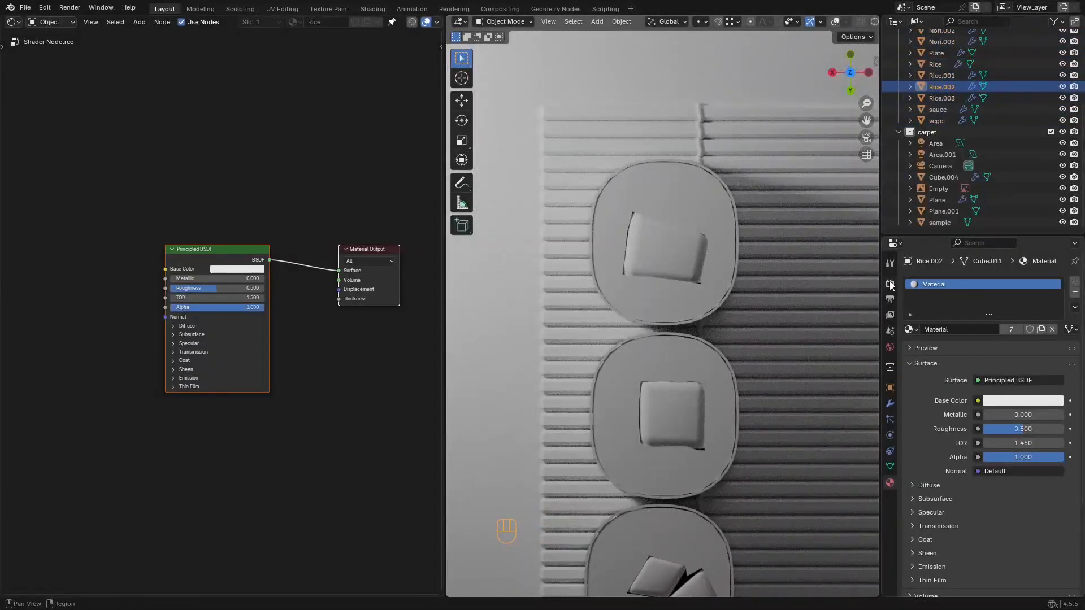
# Step: Enable viewport denoising in the Cycles render settings and set the denoiser to OptiX
pyautogui.click(889, 284)
pyautogui.click(954, 340)
pyautogui.click(937, 418)
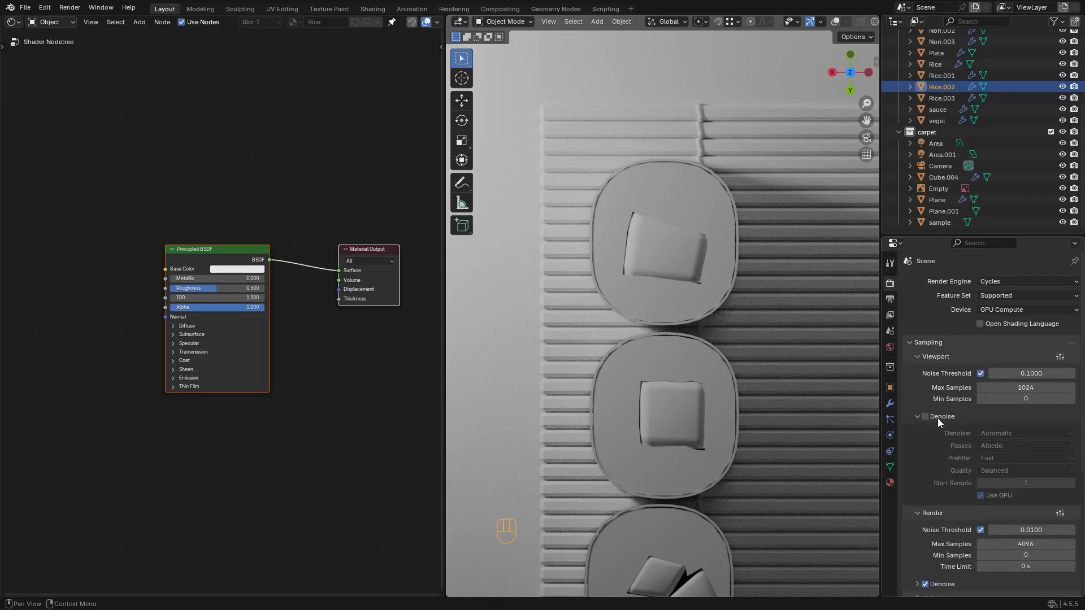
pyautogui.click(925, 417)
pyautogui.keyDown('shift'); pyautogui.moveTo(731, 279); pyautogui.dragTo(734, 322, button='middle'); pyautogui.keyUp('shift')
pyautogui.scroll(3, 734, 322)
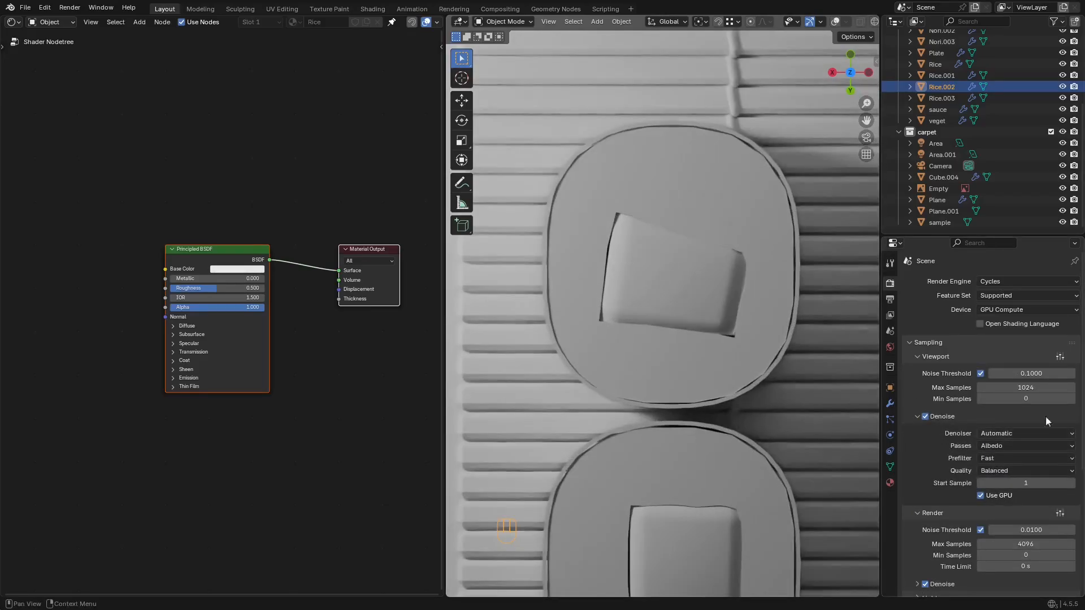
pyautogui.click(993, 433)
pyautogui.click(1005, 459)
pyautogui.scroll(-3, 778, 320)
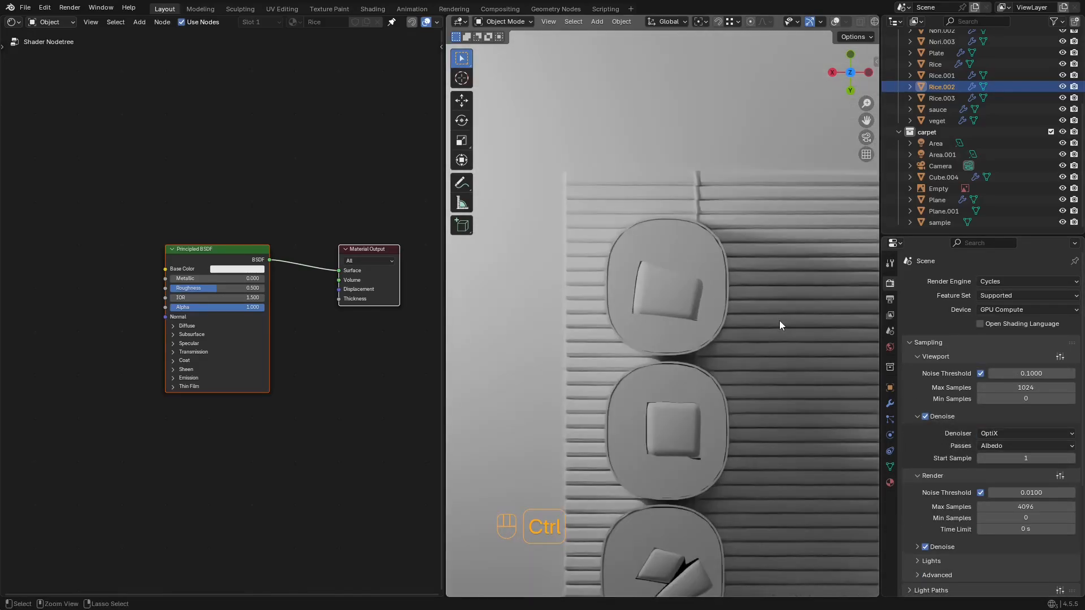
pyautogui.click(1008, 434)
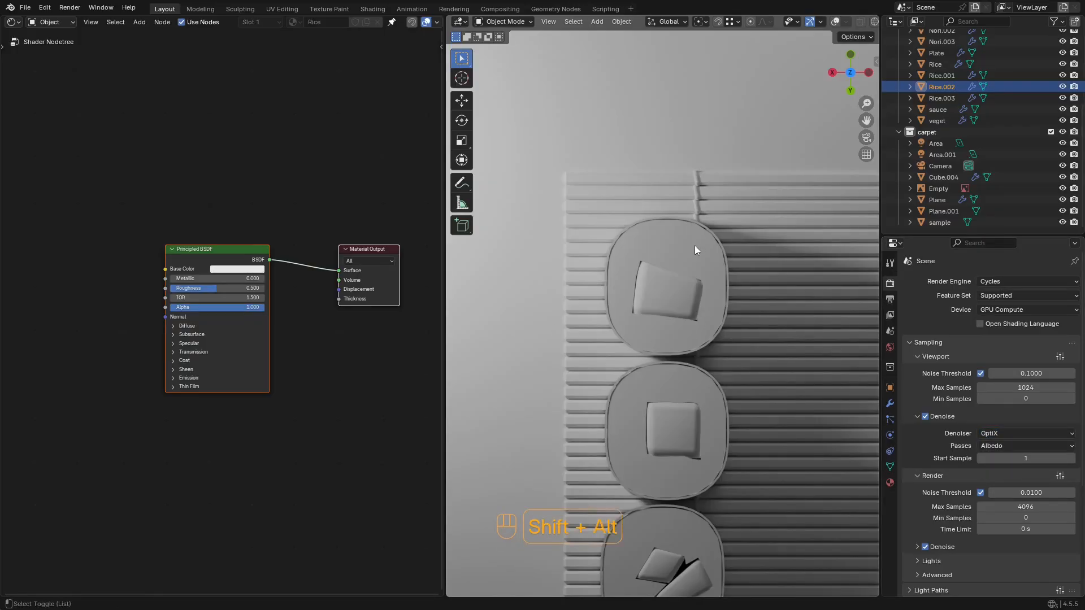
pyautogui.hotkey('shift', 'alt', 'z')
pyautogui.hotkey('shift', 'alt', 'z')
pyautogui.keyDown('ctrl'); pyautogui.moveTo(693, 245); pyautogui.dragTo(713, 290, button='middle'); pyautogui.keyUp('ctrl')
pyautogui.moveTo(148, 274); pyautogui.dragTo(229, 280, button='middle')
pyautogui.scroll(3, 229, 280)
pyautogui.moveTo(132, 250); pyautogui.dragTo(255, 216, button='middle')
pyautogui.scroll(-1, 256, 216)
pyautogui.hotkey('shift', 'a')
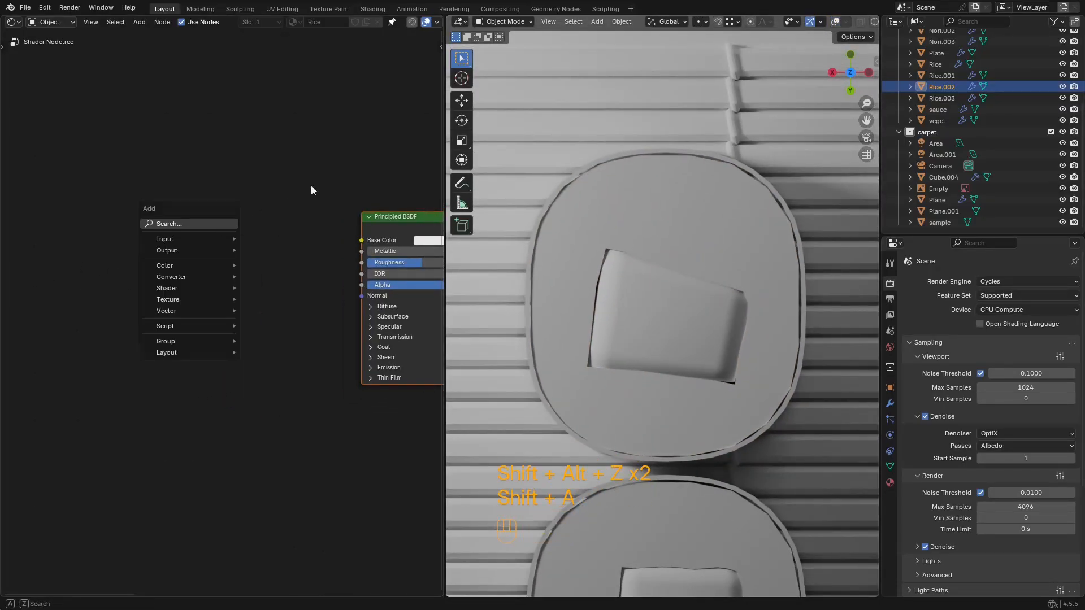
pyautogui.moveTo(334, 170); pyautogui.dragTo(157, 154, button='middle')
# Step: Reposition the Principled BSDF node beside the Material Output node in the Rice material's node tree
pyautogui.scroll(-1, 288, 172)
pyautogui.moveTo(291, 172); pyautogui.dragTo(269, 179, button='middle')
pyautogui.moveTo(268, 177); pyautogui.dragTo(201, 232)
pyautogui.press('g')
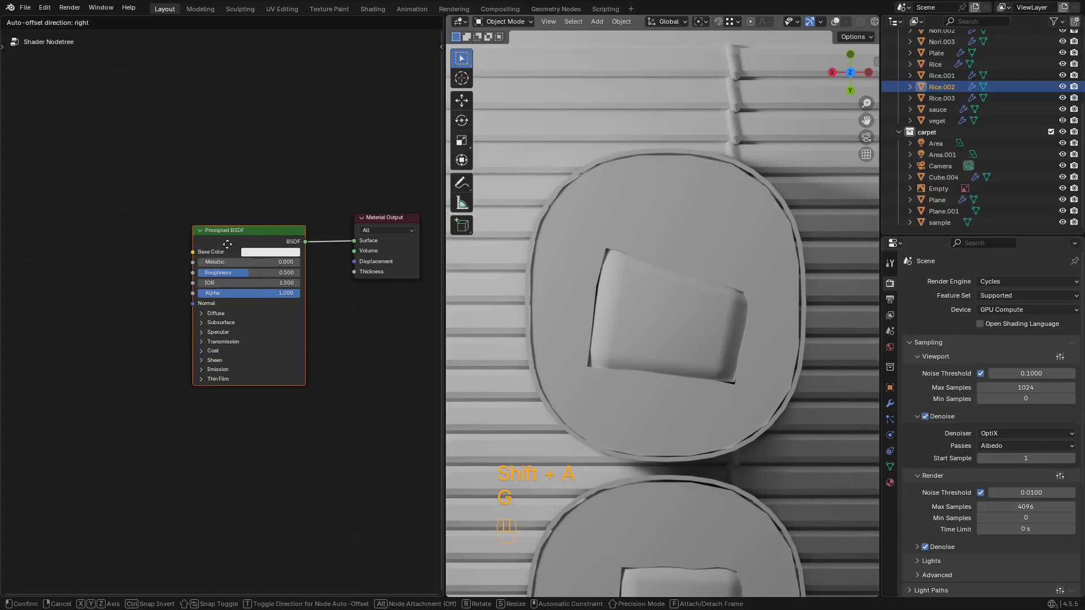
pyautogui.click(236, 235)
pyautogui.press('g')
pyautogui.click(237, 233)
pyautogui.moveTo(245, 178); pyautogui.dragTo(248, 174, button='middle')
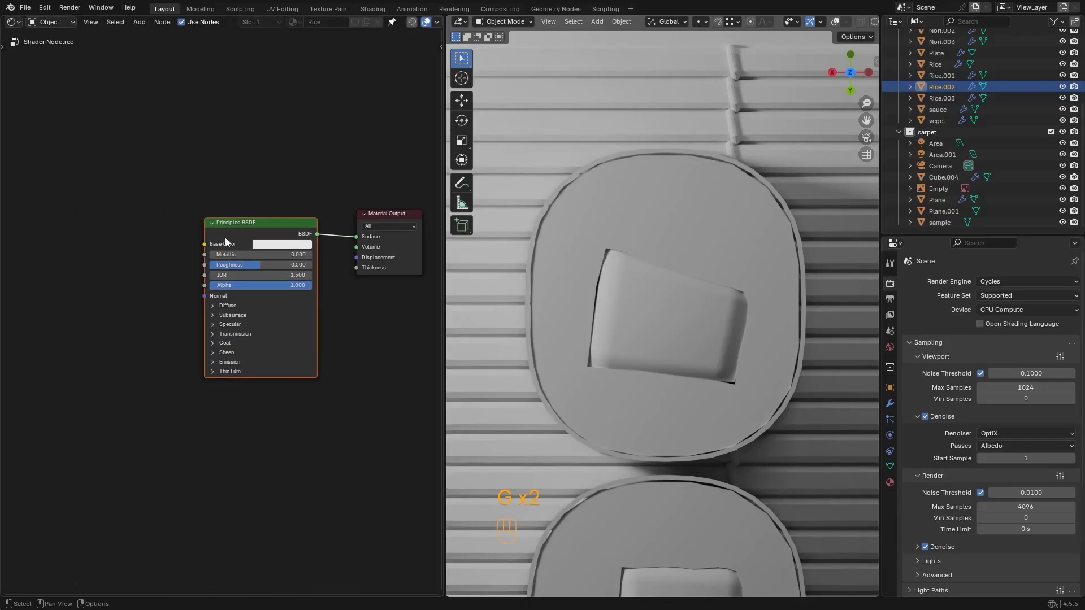
pyautogui.scroll(2, 289, 247)
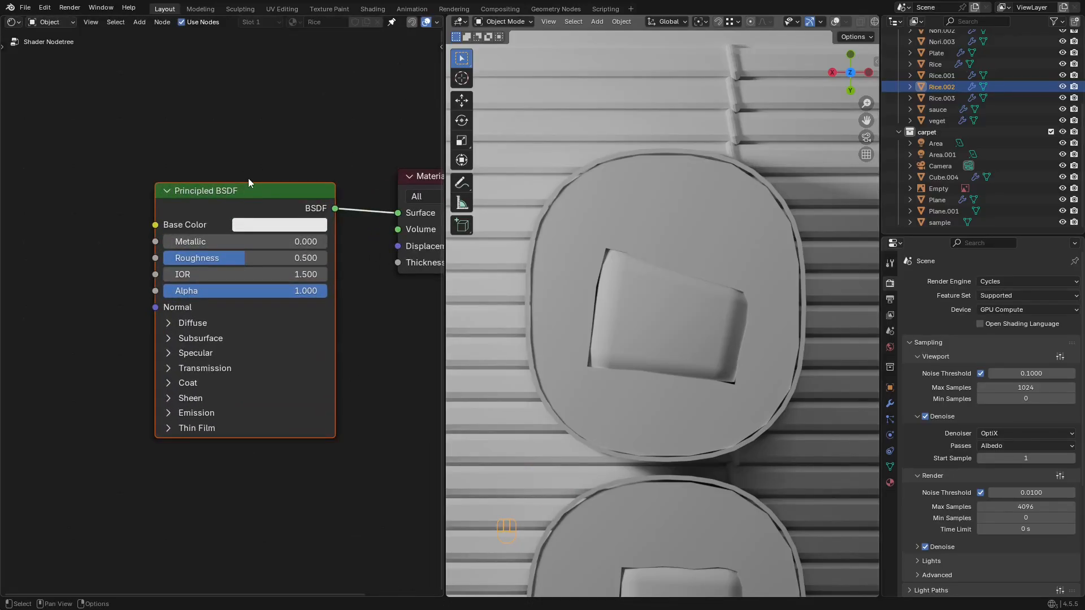
pyautogui.scroll(-3, 248, 179)
# Step: Add a Bump node and connect its Normal output to the Normal input of the Principled BSDF
pyautogui.hotkey('shift', 'a')
pyautogui.hotkey('shift', 'a')
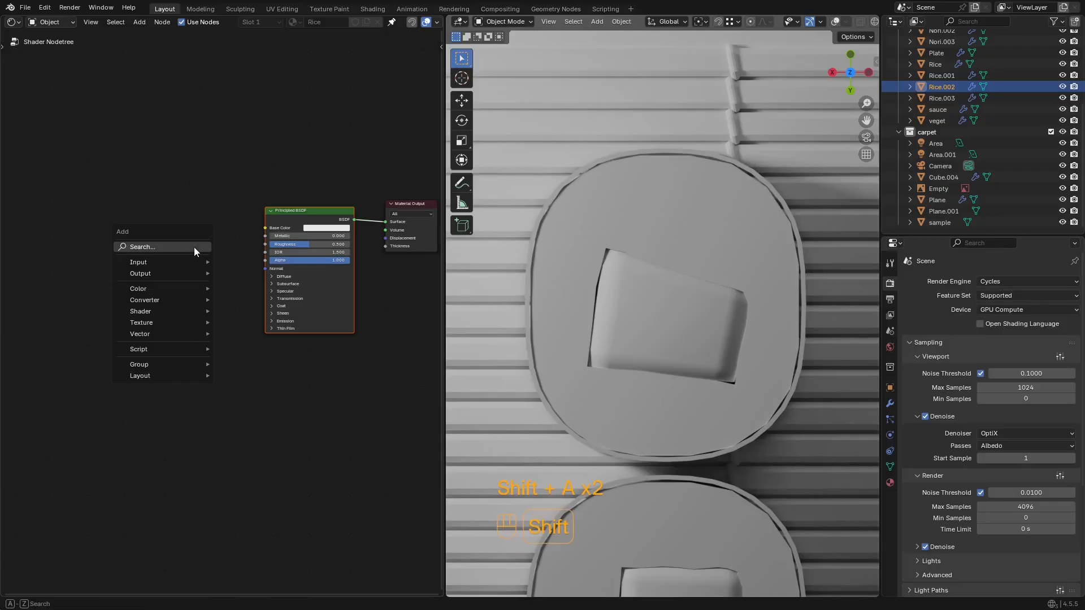
pyautogui.write('bump')
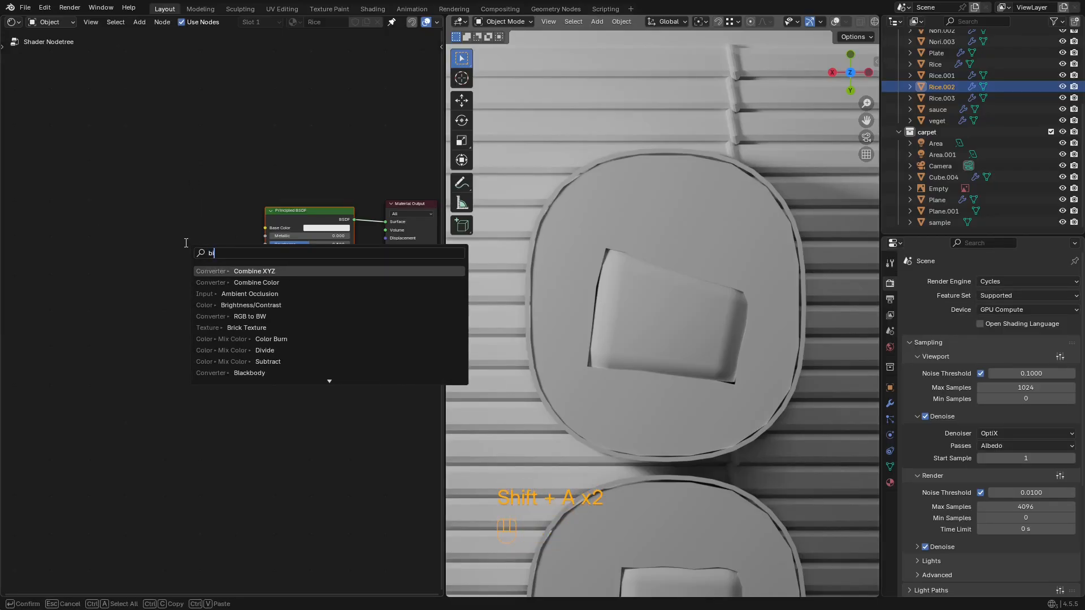
pyautogui.press('Return')
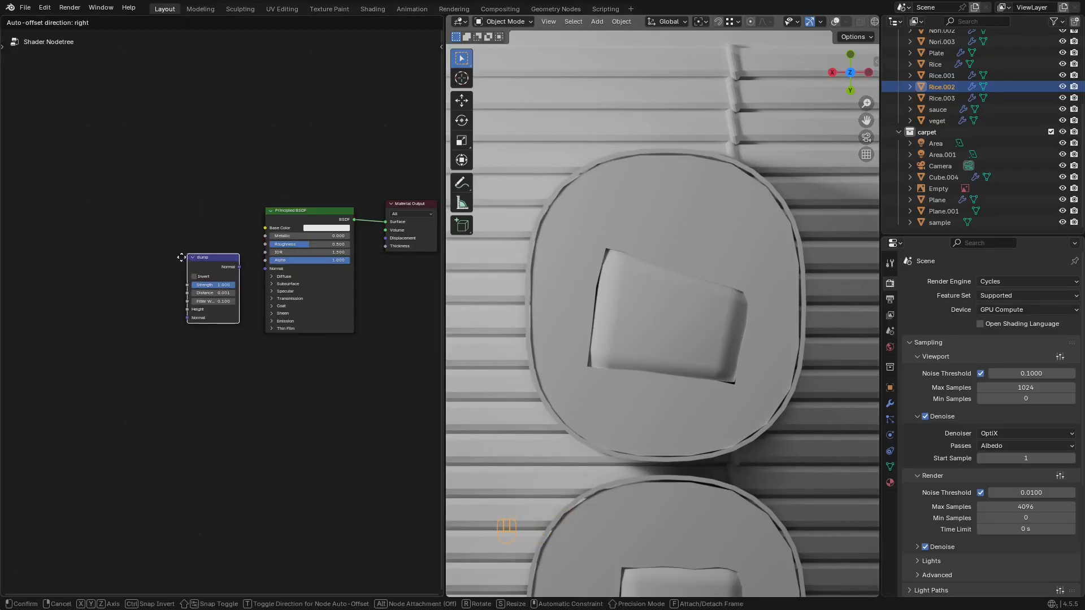
pyautogui.click(202, 270)
pyautogui.scroll(2, 233, 253)
pyautogui.moveTo(284, 244); pyautogui.dragTo(284, 244)
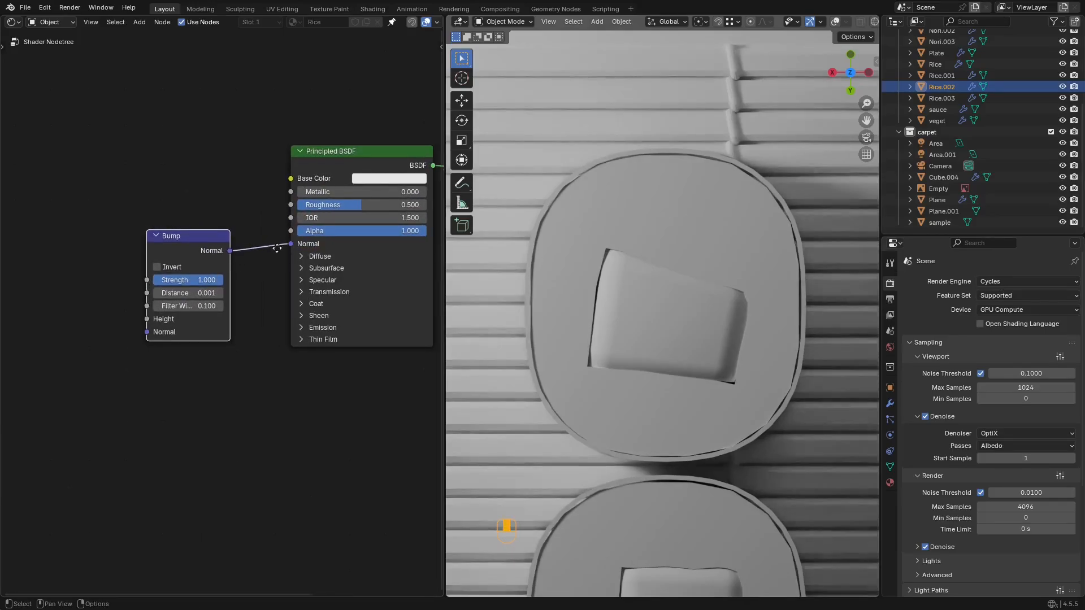
pyautogui.moveTo(184, 220); pyautogui.dragTo(288, 207, button='middle')
pyautogui.moveTo(283, 231); pyautogui.dragTo(279, 256)
pyautogui.moveTo(279, 256); pyautogui.dragTo(294, 250, button='middle')
# Step: Add a Voronoi Texture node and place it before the Bump node
pyautogui.hotkey('shift', 'a')
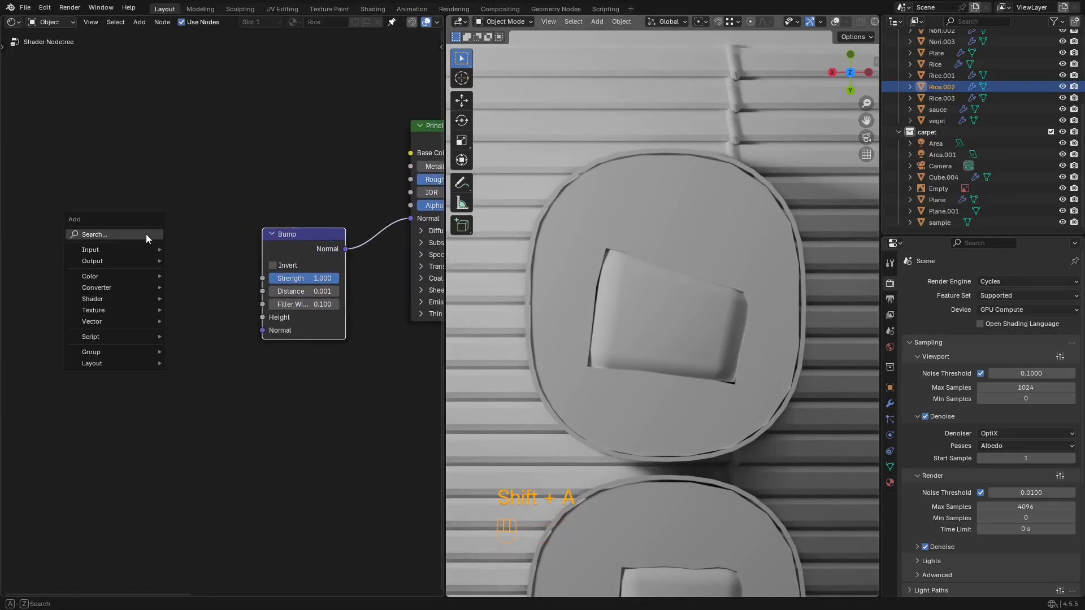
pyautogui.write('vor')
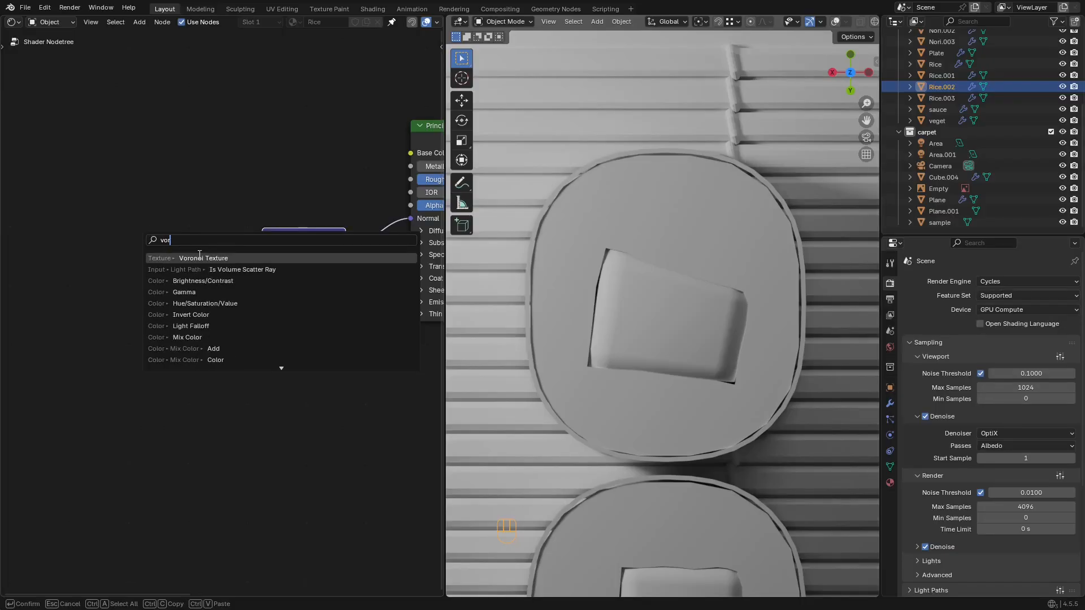
pyautogui.click(200, 258)
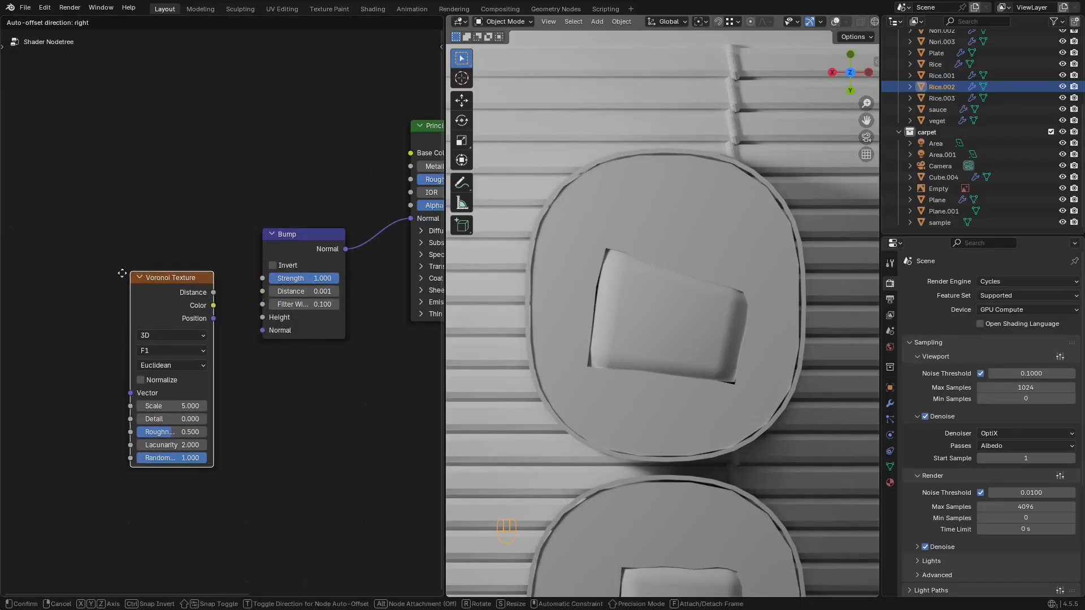
pyautogui.click(153, 254)
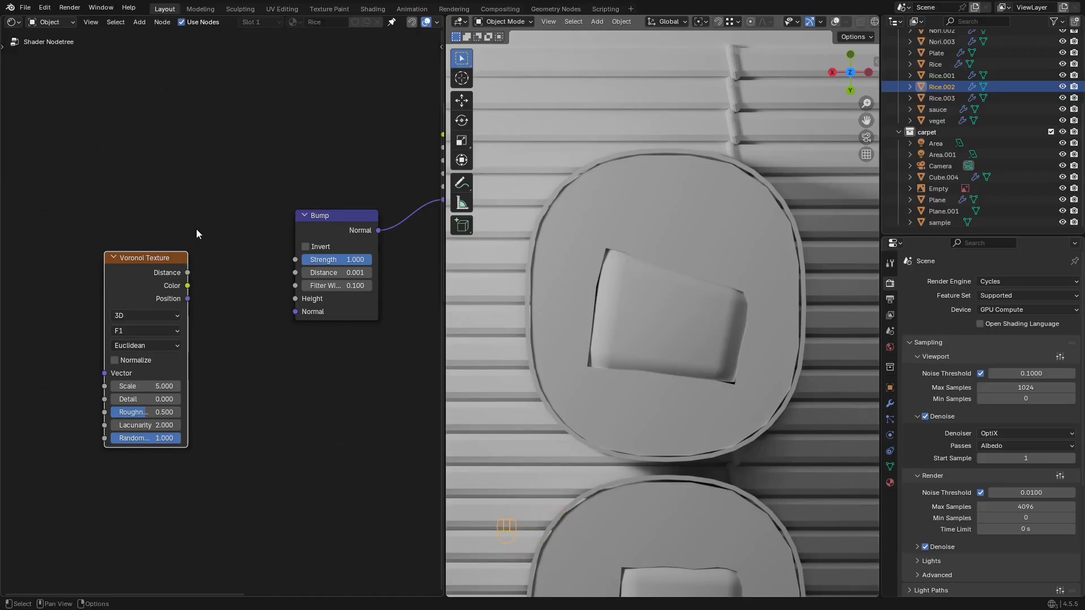
# Step: Preview the Voronoi Texture's Distance output on the material and display the scene in Material Preview shading
pyautogui.press('z')
pyautogui.click(523, 226)
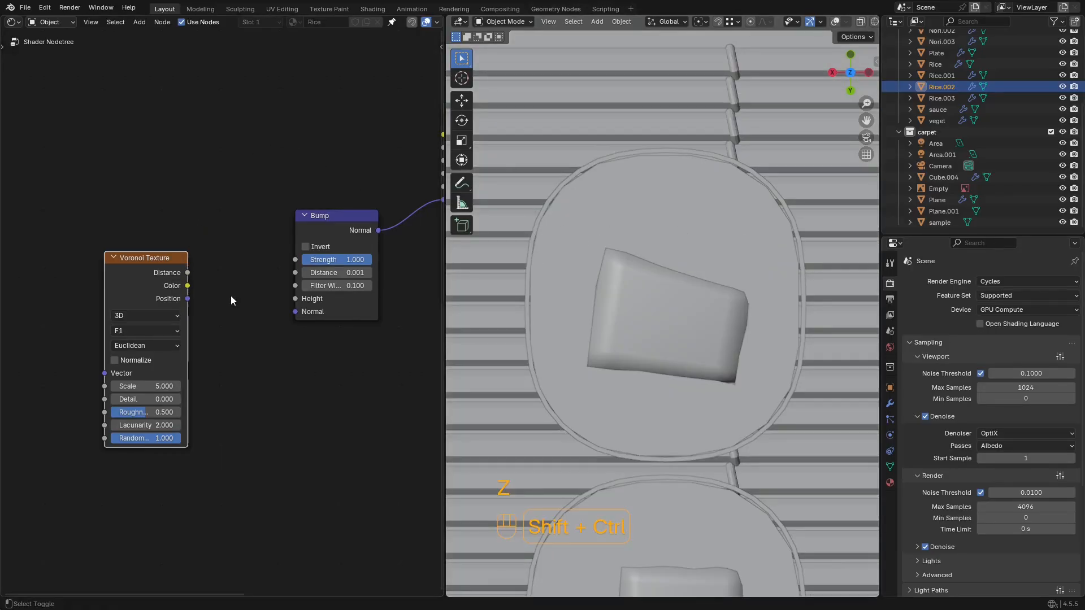
pyautogui.keyDown('ctrl'); pyautogui.keyDown('shift'); pyautogui.click(195, 273); pyautogui.keyUp('shift'); pyautogui.keyUp('ctrl')
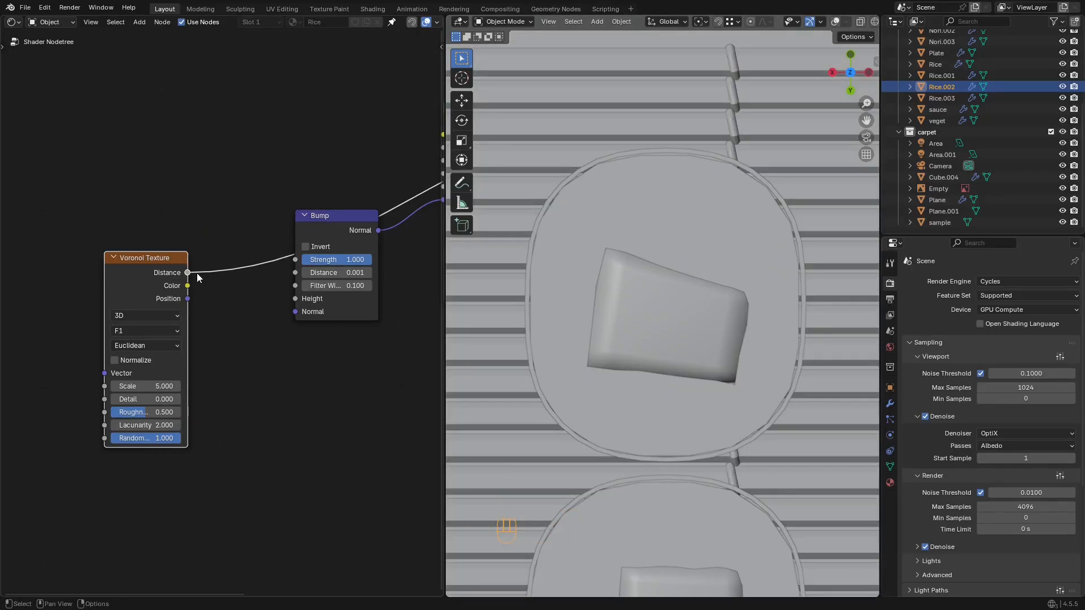
pyautogui.press('z')
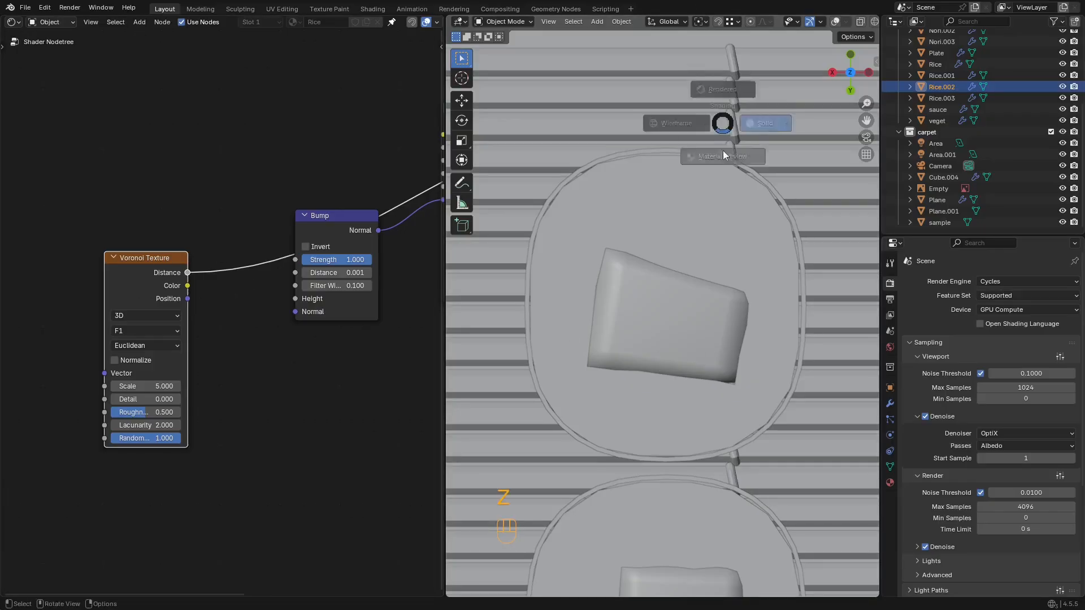
pyautogui.click(723, 150)
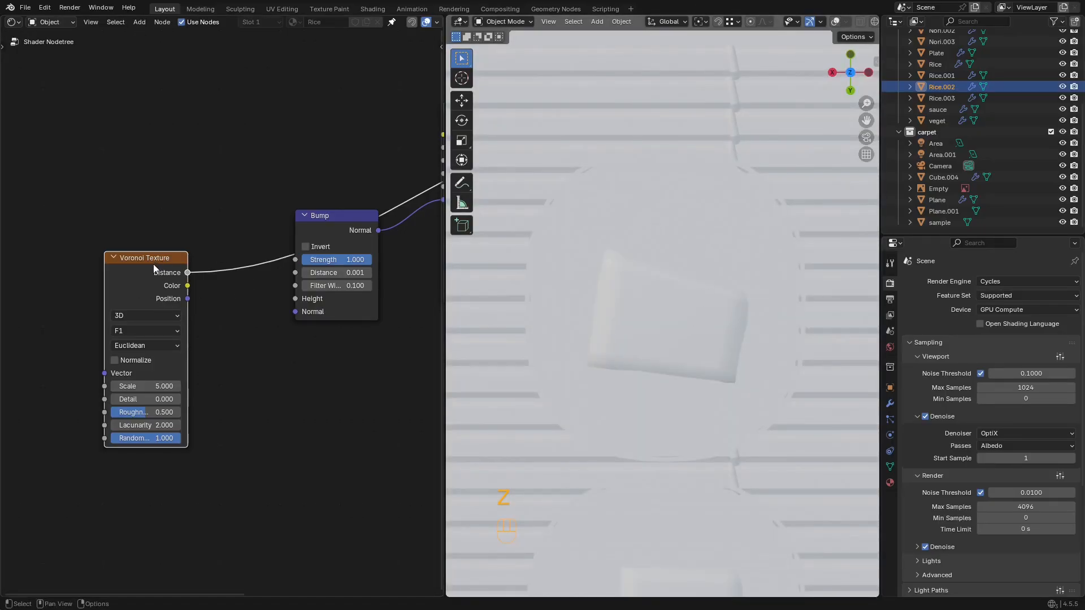
pyautogui.moveTo(153, 264); pyautogui.dragTo(155, 242, button='middle')
pyautogui.scroll(-1, 79, 241)
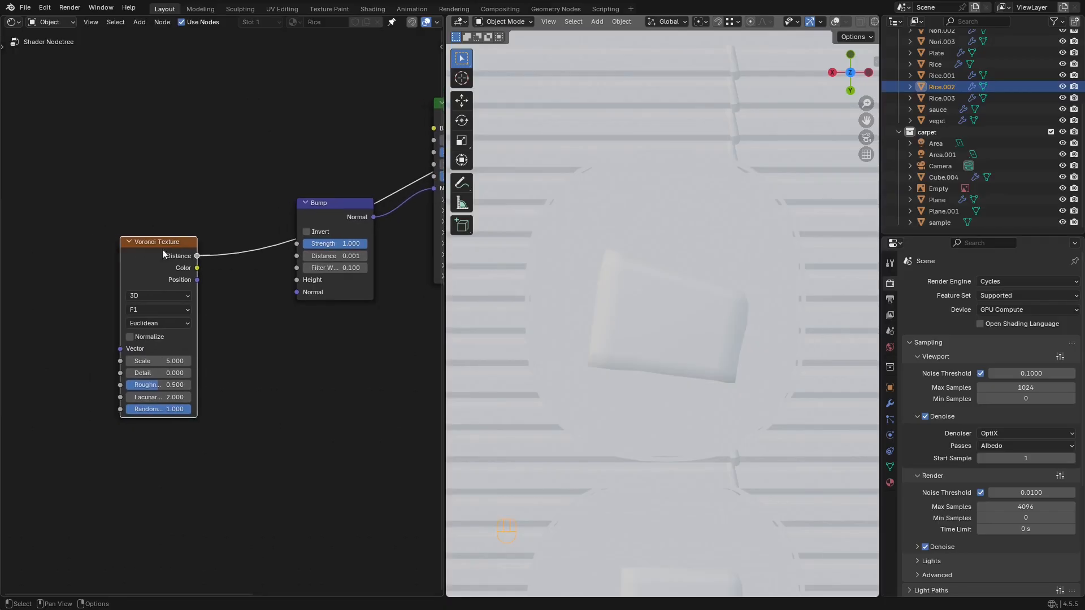
pyautogui.moveTo(666, 222); pyautogui.dragTo(686, 276, button='middle')
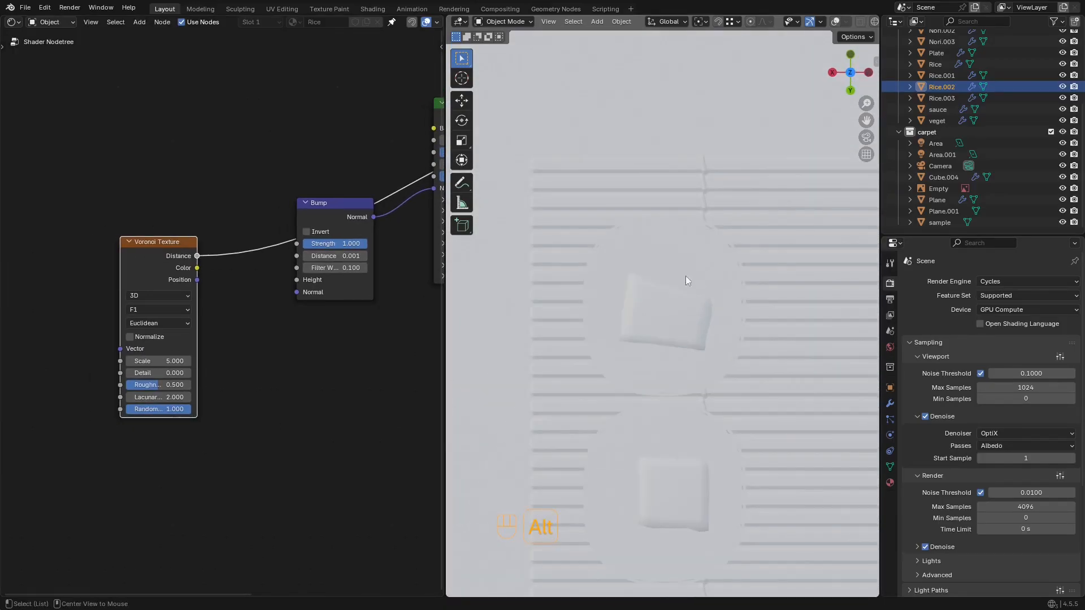
pyautogui.scroll(-4, 286, 230)
# Step: Move the Principled BSDF and Bump nodes up, clear of the preview link between the Voronoi Texture and Material Output
pyautogui.moveTo(388, 201); pyautogui.dragTo(128, 199, button='middle')
pyautogui.moveTo(175, 169); pyautogui.dragTo(120, 75)
pyautogui.click(889, 484)
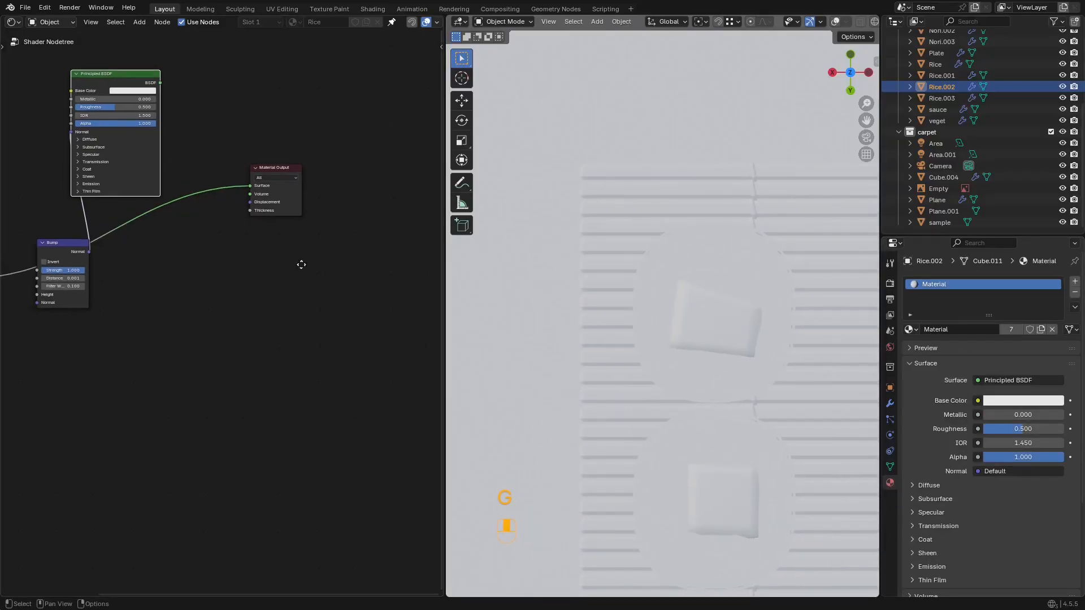
pyautogui.scroll(2, 92, 294)
pyautogui.press('g')
pyautogui.click(134, 170)
pyautogui.moveTo(148, 269); pyautogui.dragTo(235, 228, button='middle')
pyautogui.scroll(4, 235, 228)
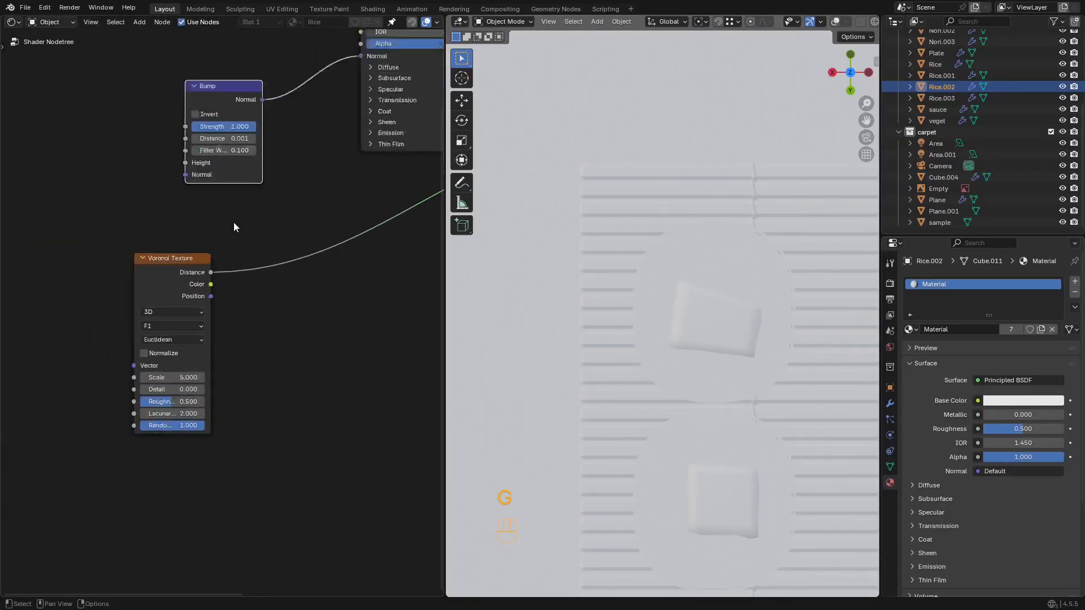
# Step: Compare the sushi rolls from above in Material Preview with overlays shown to find which one displays the Voronoi pattern
pyautogui.scroll(4, 684, 292)
pyautogui.scroll(1, 684, 293)
pyautogui.press('z')
pyautogui.hotkey('shift', 'alt', 'z')
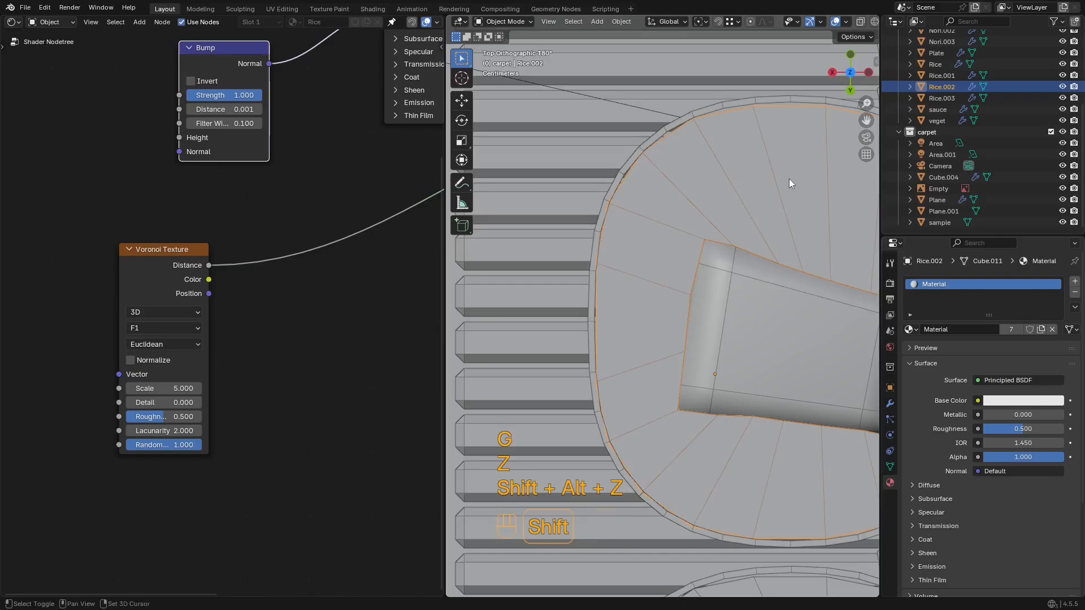
pyautogui.keyDown('shift'); pyautogui.click(789, 179); pyautogui.keyUp('shift')
pyautogui.keyDown('shift'); pyautogui.moveTo(789, 178); pyautogui.dragTo(691, 187, button='middle'); pyautogui.keyUp('shift')
pyautogui.click(692, 187)
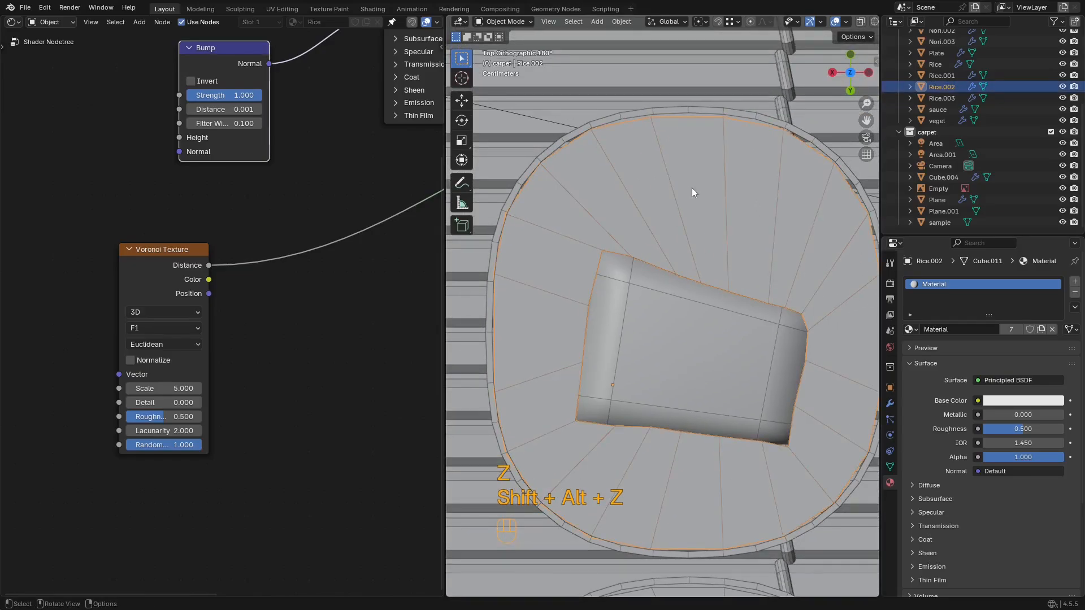
pyautogui.press('z')
pyautogui.press('z')
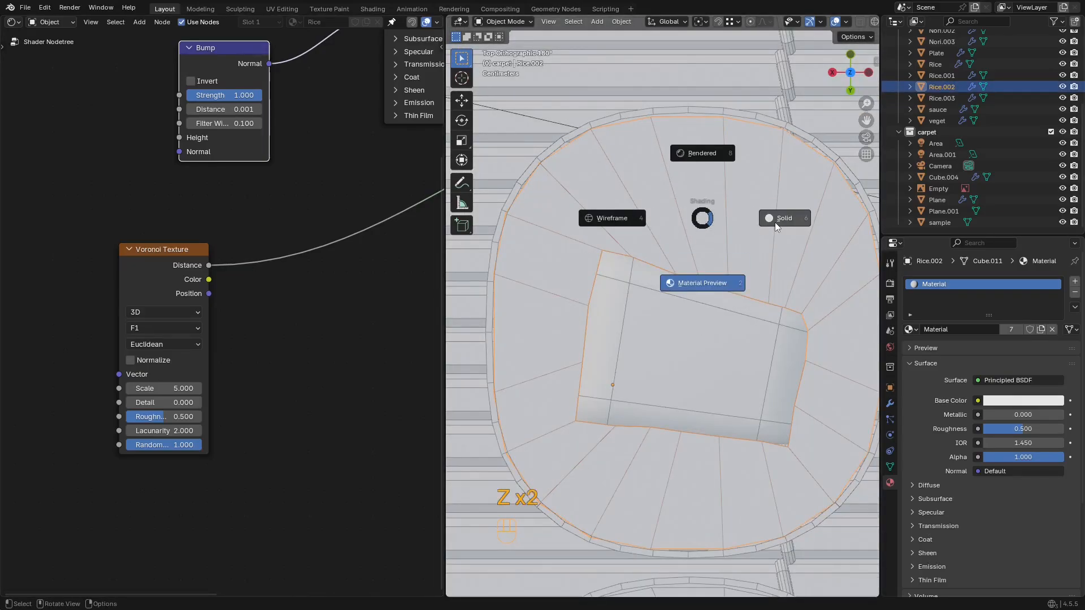
pyautogui.click(714, 283)
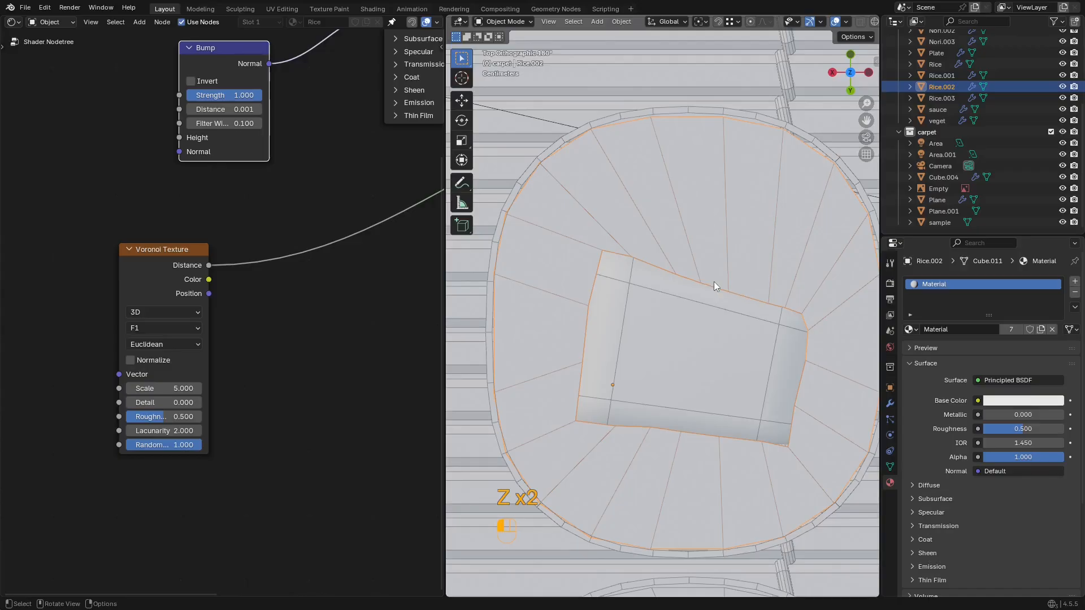
pyautogui.scroll(-4, 730, 235)
pyautogui.hotkey('shift', 'alt', 'z')
pyautogui.scroll(-9, 700, 276)
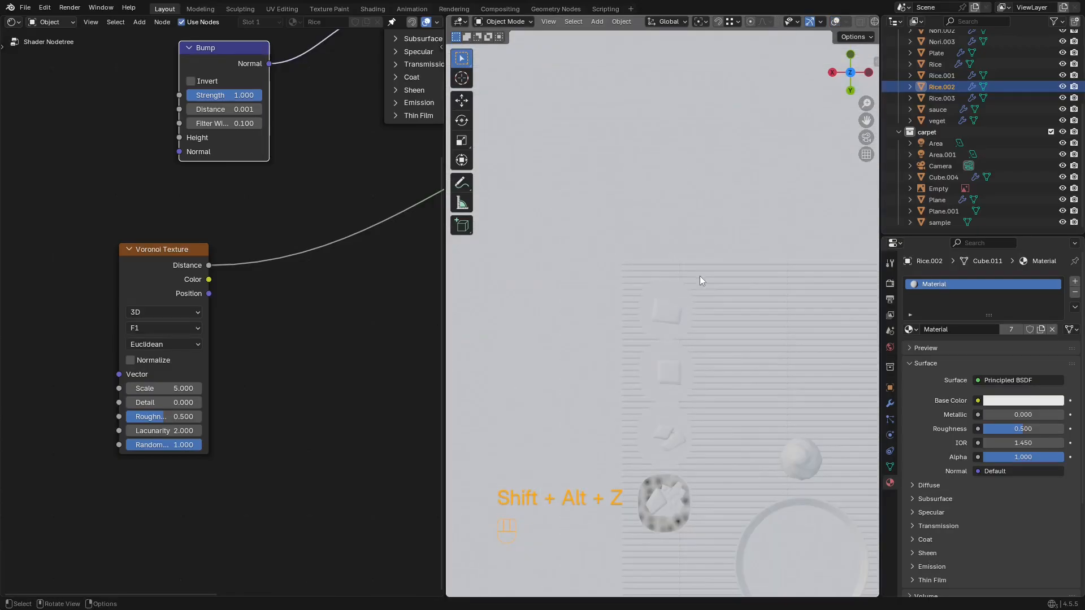
pyautogui.scroll(3, 693, 328)
pyautogui.keyDown('shift'); pyautogui.moveTo(687, 487); pyautogui.dragTo(680, 302, button='middle'); pyautogui.keyUp('shift')
pyautogui.scroll(4, 679, 303)
pyautogui.hotkey('shift', 'alt', 'z')
pyautogui.scroll(6, 724, 402)
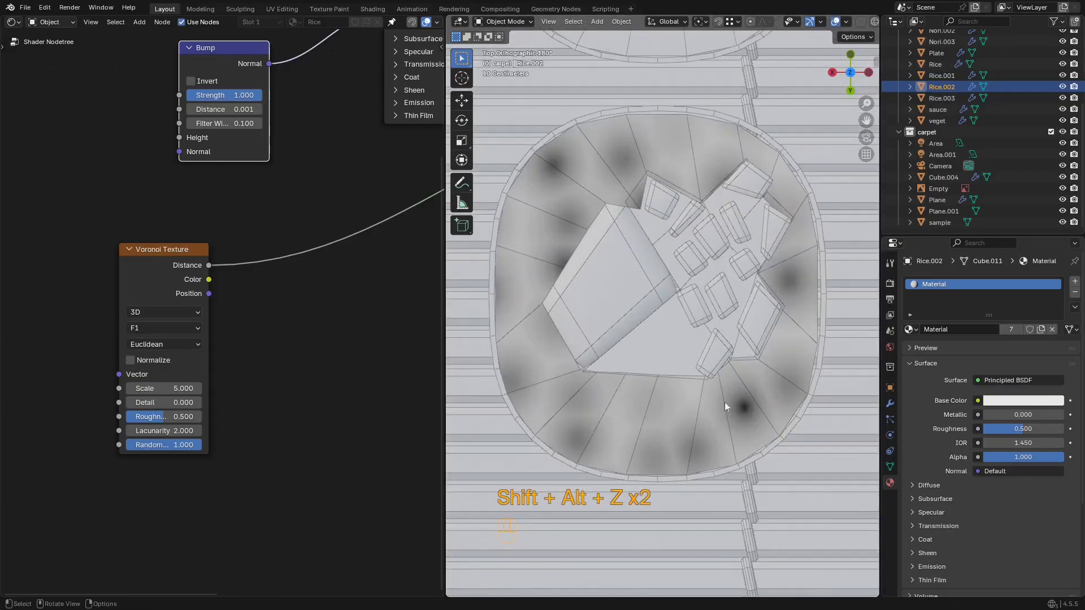
# Step: Check the material on the Rice object, and assign the same Rice material to Rice.001
pyautogui.click(724, 402)
pyautogui.scroll(-4, 730, 331)
pyautogui.scroll(-4, 707, 341)
pyautogui.scroll(4, 670, 270)
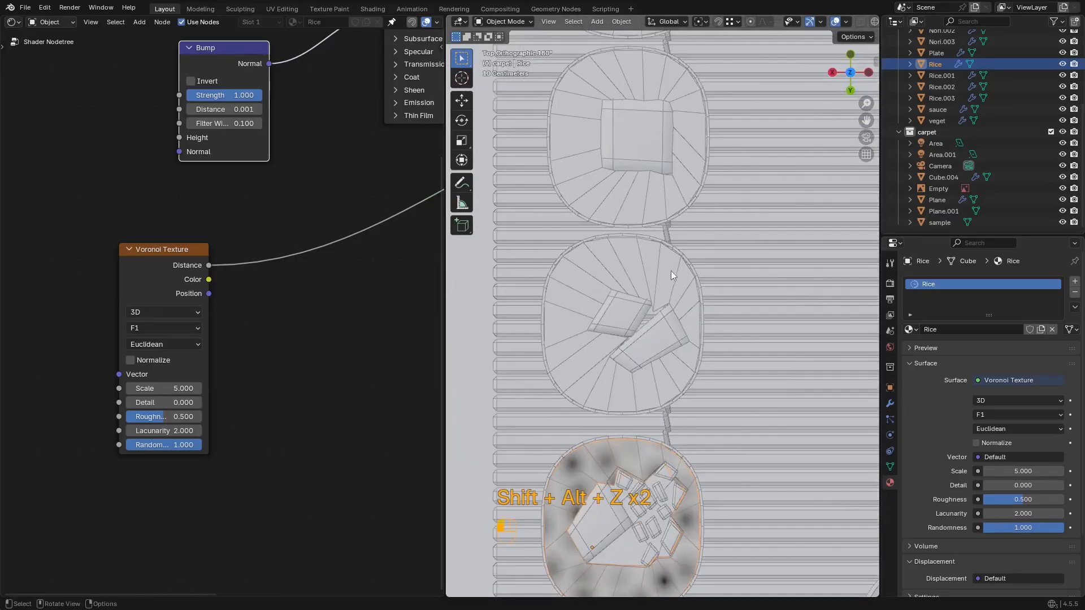
pyautogui.click(670, 270)
pyautogui.click(910, 329)
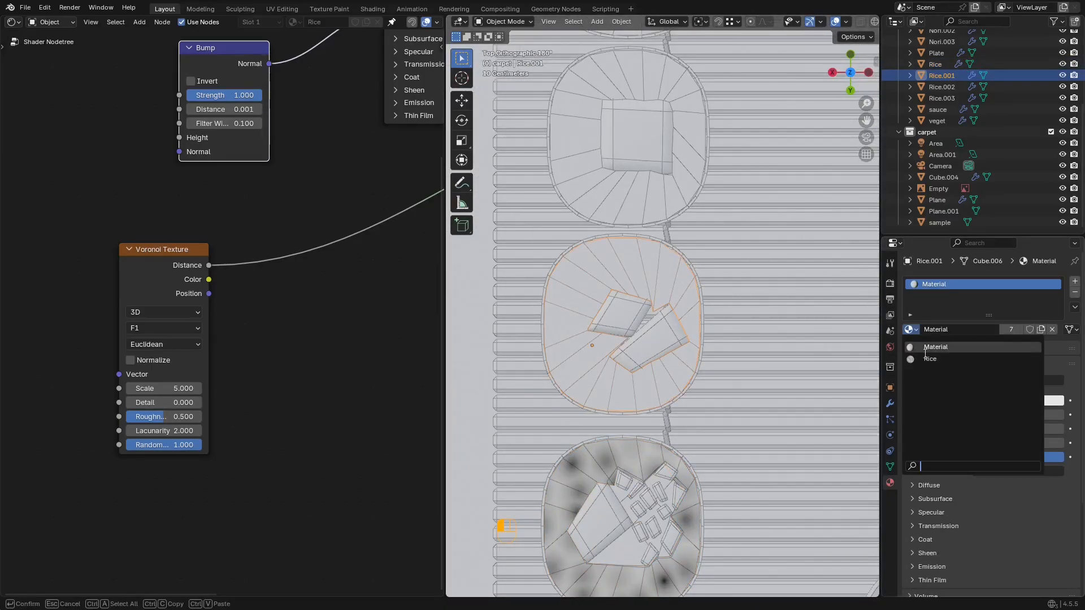
pyautogui.click(926, 356)
# Step: Assign the existing Rice material to the two remaining rice pieces, Rice.003 and Rice.002
pyautogui.click(689, 140)
pyautogui.keyDown('shift'); pyautogui.moveTo(689, 140); pyautogui.dragTo(687, 280, button='middle'); pyautogui.keyUp('shift')
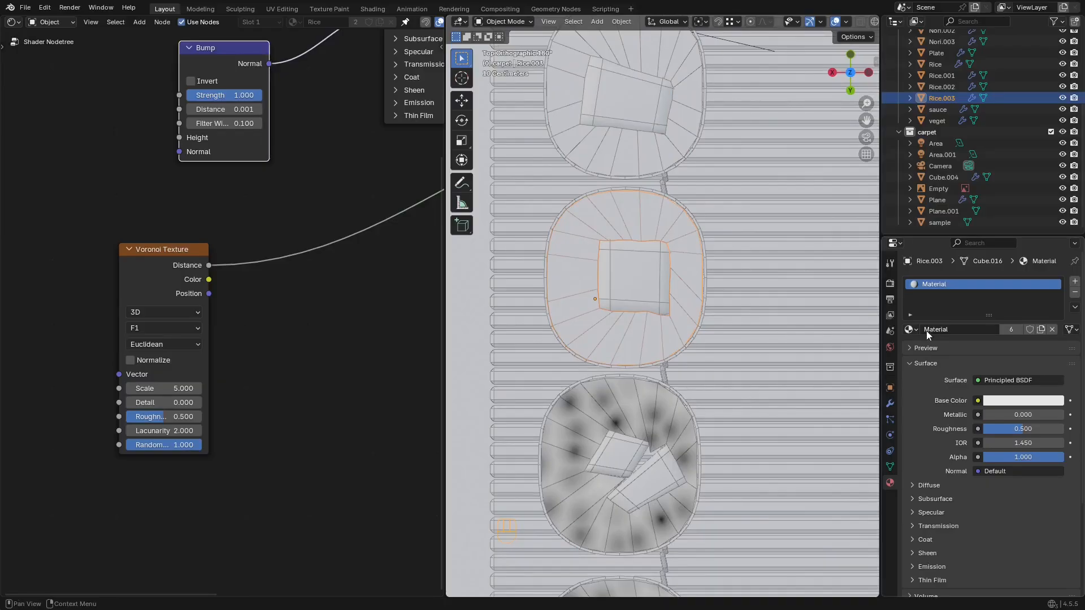
pyautogui.click(910, 330)
pyautogui.click(924, 358)
pyautogui.keyDown('shift'); pyautogui.moveTo(686, 90); pyautogui.dragTo(686, 201, button='middle'); pyautogui.keyUp('shift')
pyautogui.click(686, 201)
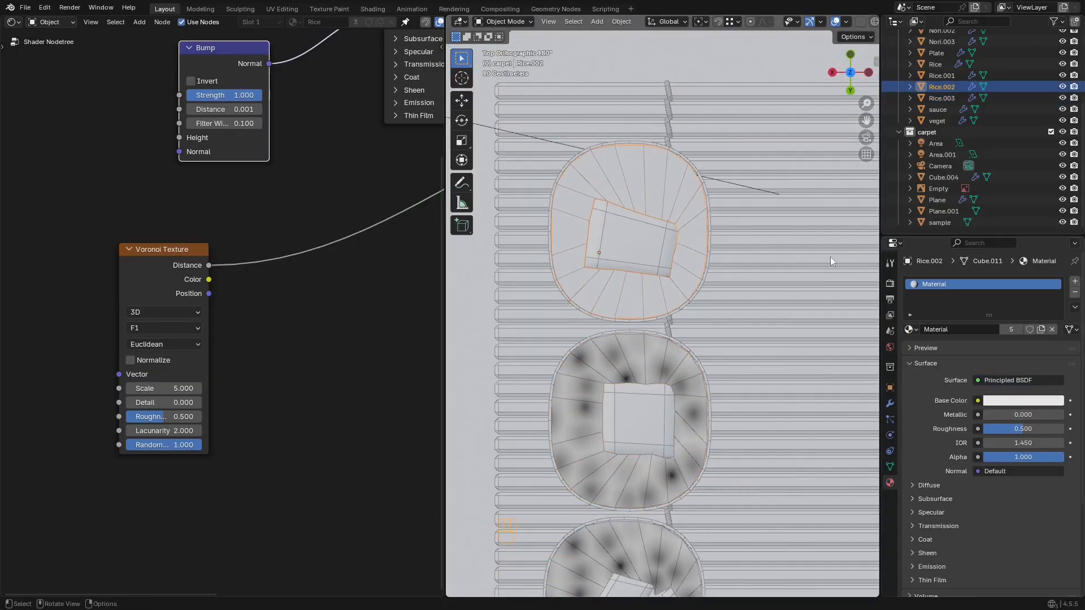
pyautogui.click(908, 329)
pyautogui.click(926, 357)
pyautogui.keyDown('shift'); pyautogui.moveTo(692, 543); pyautogui.dragTo(722, 256, button='middle'); pyautogui.keyUp('shift')
pyautogui.scroll(3, 685, 343)
pyautogui.scroll(-2, 268, 240)
pyautogui.moveTo(268, 240); pyautogui.dragTo(106, 314, button='middle')
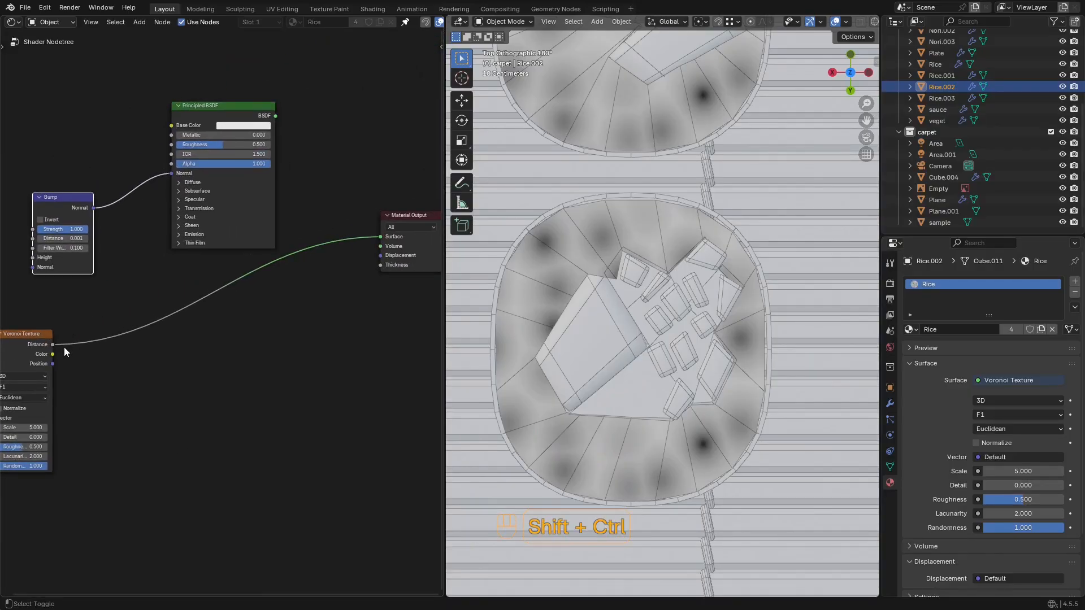
# Step: Preview the Principled BSDF, give it a light red Base Color, and return the preview to the Voronoi Texture's Distance output
pyautogui.moveTo(424, 242); pyautogui.dragTo(310, 253, button='middle')
pyautogui.scroll(6, 309, 253)
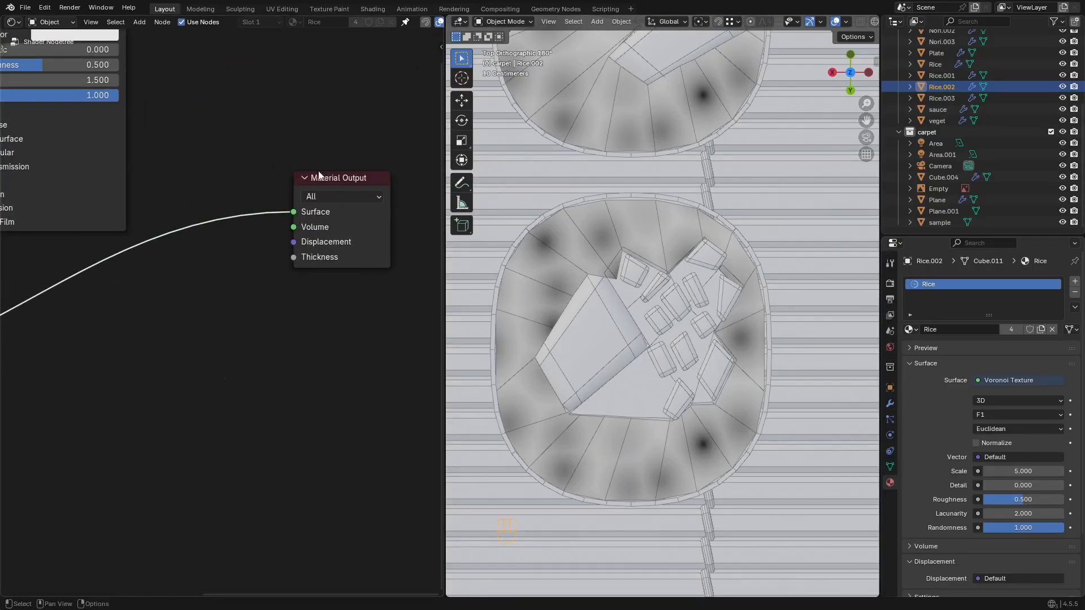
pyautogui.scroll(-3, 341, 179)
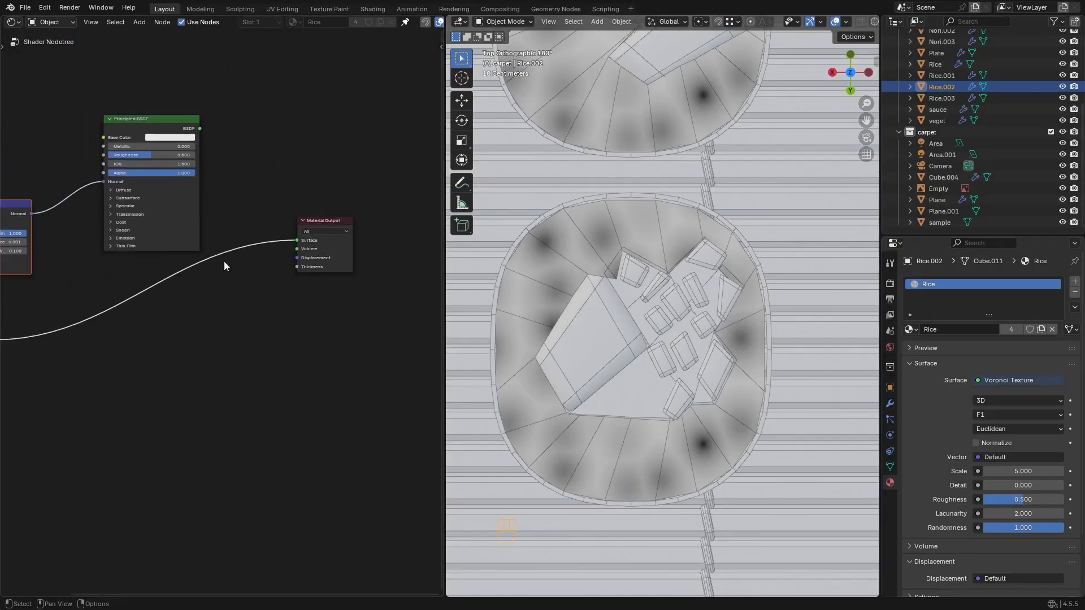
pyautogui.scroll(5, 341, 224)
pyautogui.scroll(-3, 135, 297)
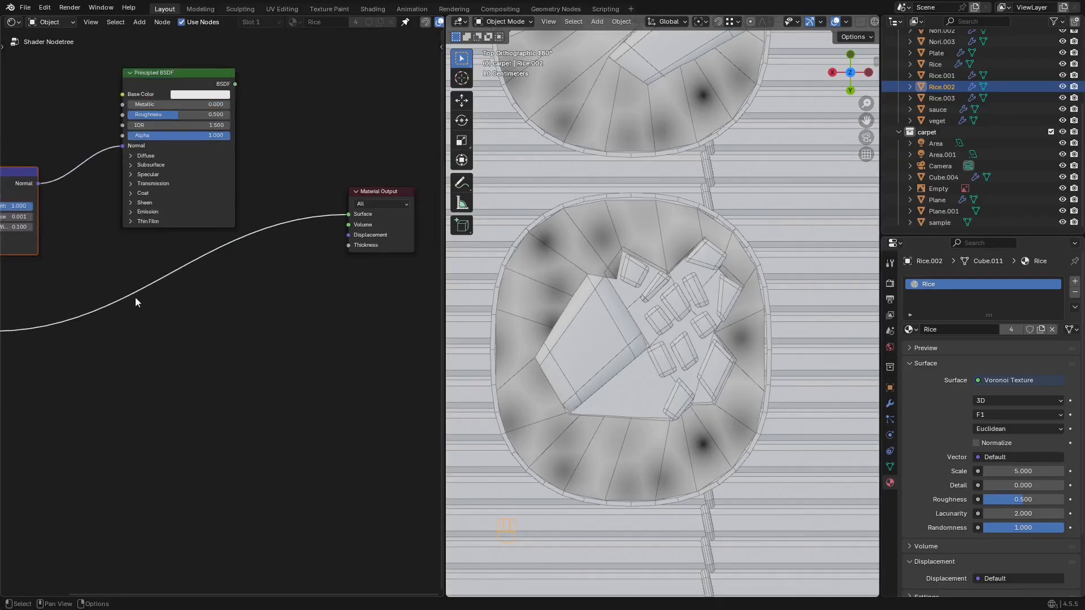
pyautogui.moveTo(134, 297); pyautogui.dragTo(229, 295, button='middle')
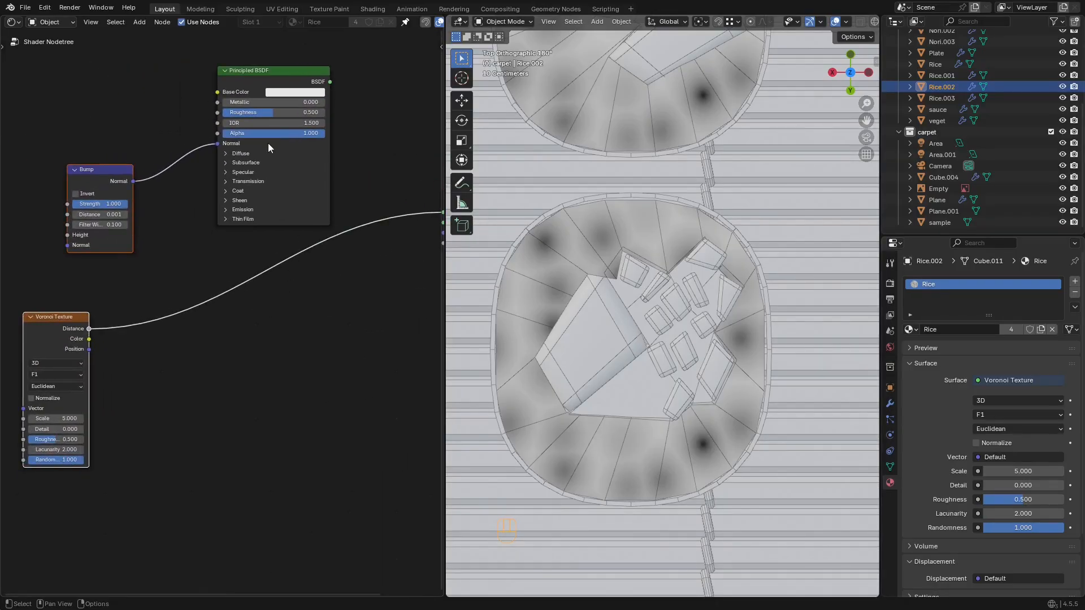
pyautogui.keyDown('ctrl'); pyautogui.keyDown('shift'); pyautogui.click(327, 79); pyautogui.keyUp('shift'); pyautogui.keyUp('ctrl')
pyautogui.moveTo(341, 117)
pyautogui.mouseDown(button='middle')
pyautogui.moveTo(290, 158)
pyautogui.moveTo(307, 193)
pyautogui.mouseUp(button='middle')
pyautogui.moveTo(283, 92); pyautogui.dragTo(57, 278)
pyautogui.press('g')
pyautogui.click(75, 271)
pyautogui.click(304, 157)
pyautogui.moveTo(294, 197); pyautogui.dragTo(367, 196)
pyautogui.keyDown('ctrl'); pyautogui.keyDown('shift'); pyautogui.click(59, 396); pyautogui.keyUp('shift'); pyautogui.keyUp('ctrl')
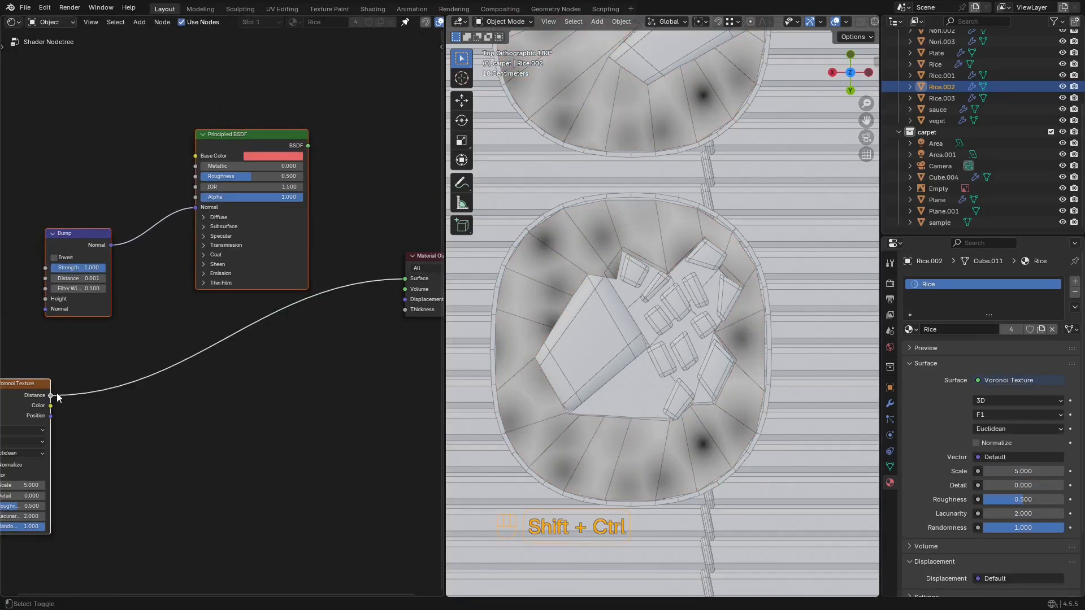
# Step: Move the Voronoi Texture node directly below the Bump node and keep its Distance output previewed on the material
pyautogui.moveTo(27, 391); pyautogui.dragTo(118, 319)
pyautogui.click(97, 318)
pyautogui.moveTo(146, 243); pyautogui.dragTo(147, 243, button='middle')
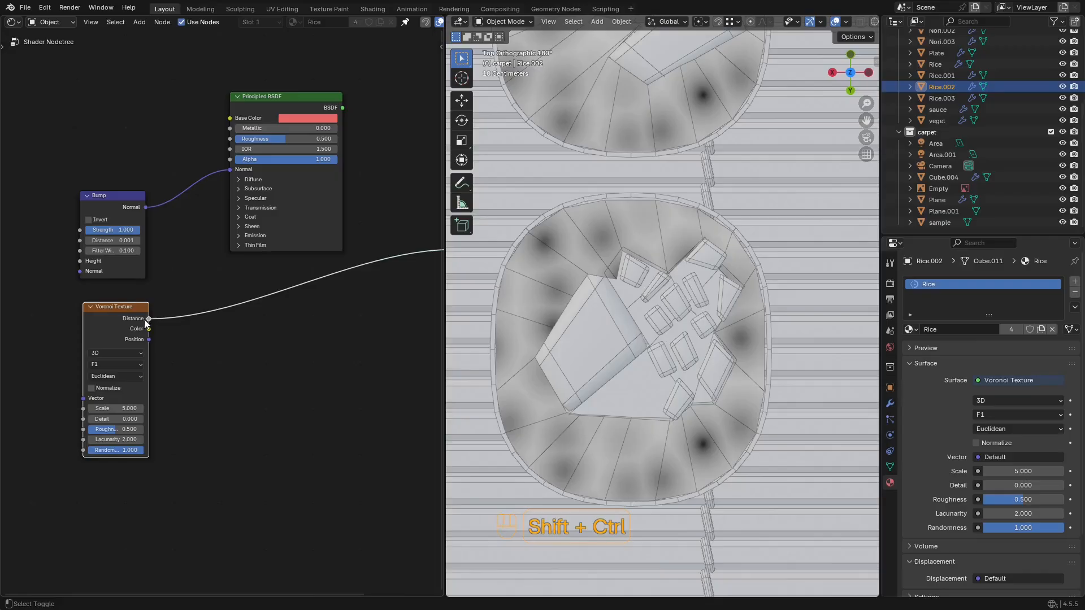
pyautogui.moveTo(203, 316); pyautogui.dragTo(198, 266, button='middle')
pyautogui.scroll(4, 327, 296)
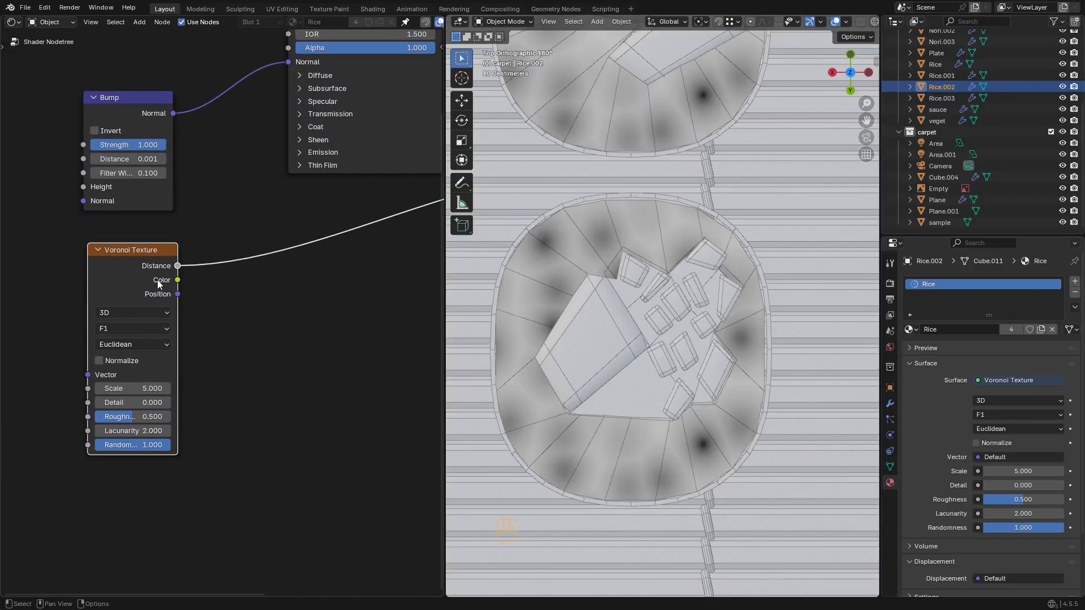
pyautogui.moveTo(261, 277); pyautogui.dragTo(255, 274, button='middle')
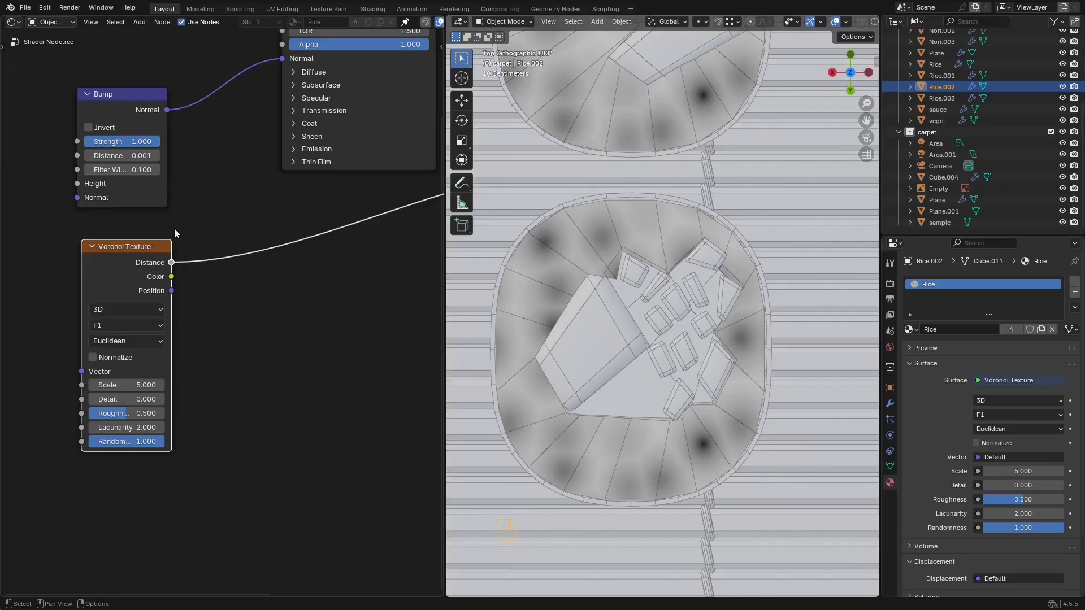
pyautogui.moveTo(174, 228); pyautogui.dragTo(252, 175, button='middle')
pyautogui.scroll(2, 266, 337)
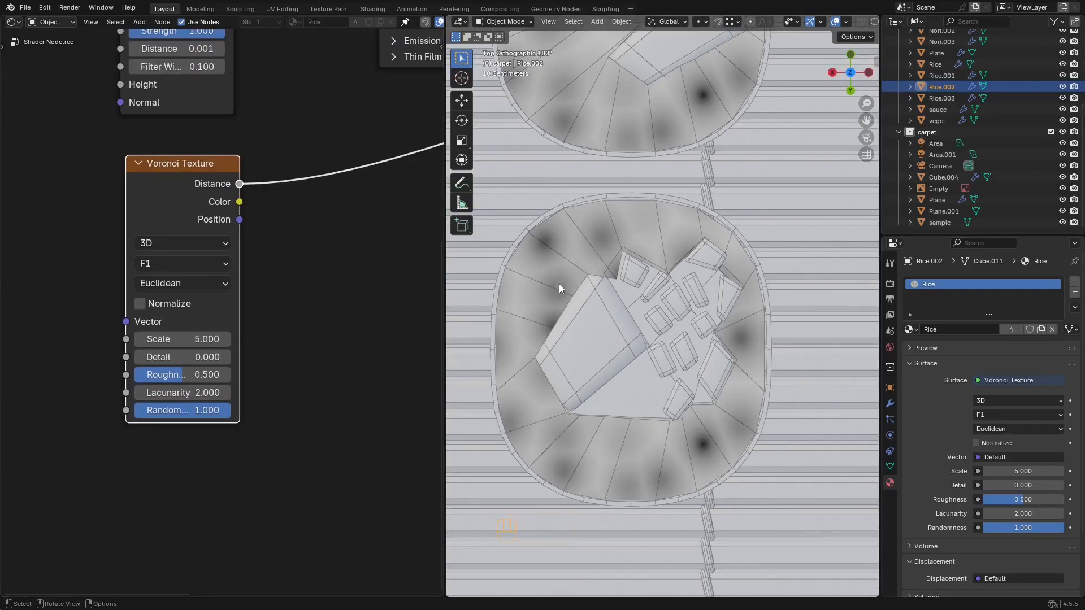
pyautogui.keyDown('shift'); pyautogui.moveTo(558, 283); pyautogui.dragTo(595, 264, button='middle'); pyautogui.keyUp('shift')
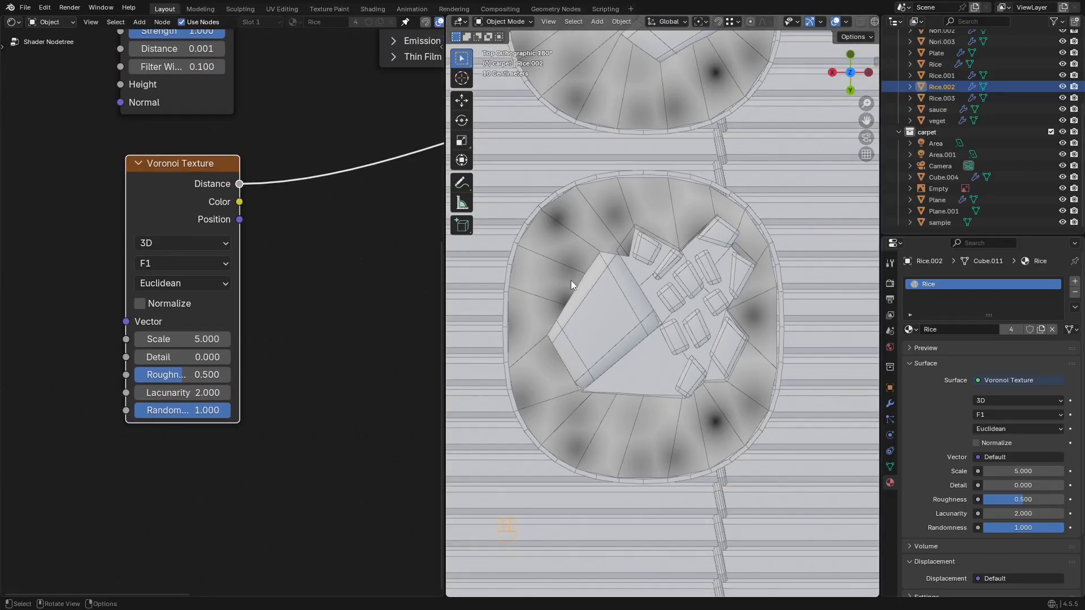
# Step: Switch to the BeeRef reference board, examine the rice surface on the photographed sushi rolls, and minimize the board
pyautogui.press('super')
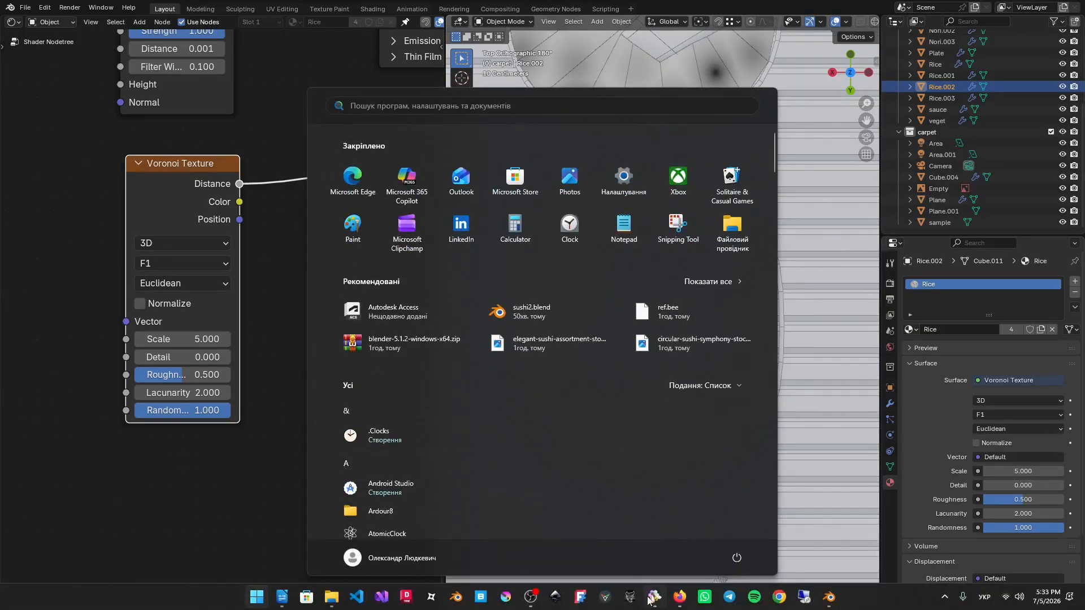
pyautogui.click(651, 595)
pyautogui.moveTo(290, 262); pyautogui.dragTo(312, 239, button='middle')
pyautogui.scroll(-7, 350, 288)
pyautogui.moveTo(496, 414); pyautogui.dragTo(307, 201, button='middle')
pyautogui.scroll(7, 307, 270)
pyautogui.moveTo(374, 299); pyautogui.dragTo(260, 454, button='middle')
pyautogui.scroll(1, 256, 350)
pyautogui.moveTo(197, 384); pyautogui.dragTo(147, 419, button='middle')
pyautogui.scroll(1, 184, 361)
pyautogui.scroll(-3, 184, 360)
pyautogui.scroll(2, 290, 255)
pyautogui.moveTo(277, 279); pyautogui.dragTo(381, 254, button='middle')
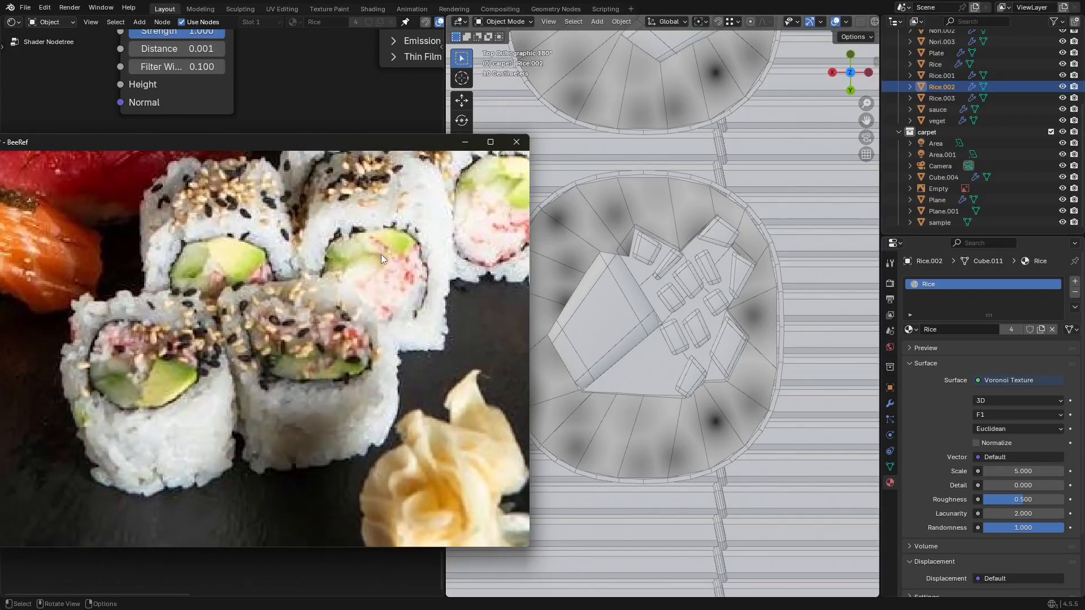
pyautogui.click(463, 141)
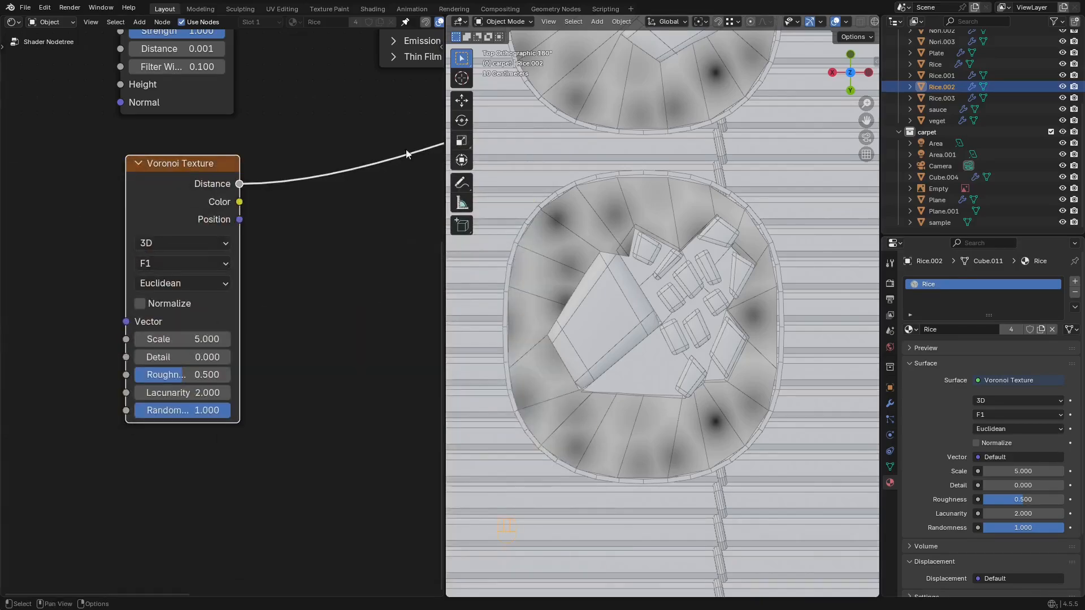
pyautogui.click(163, 269)
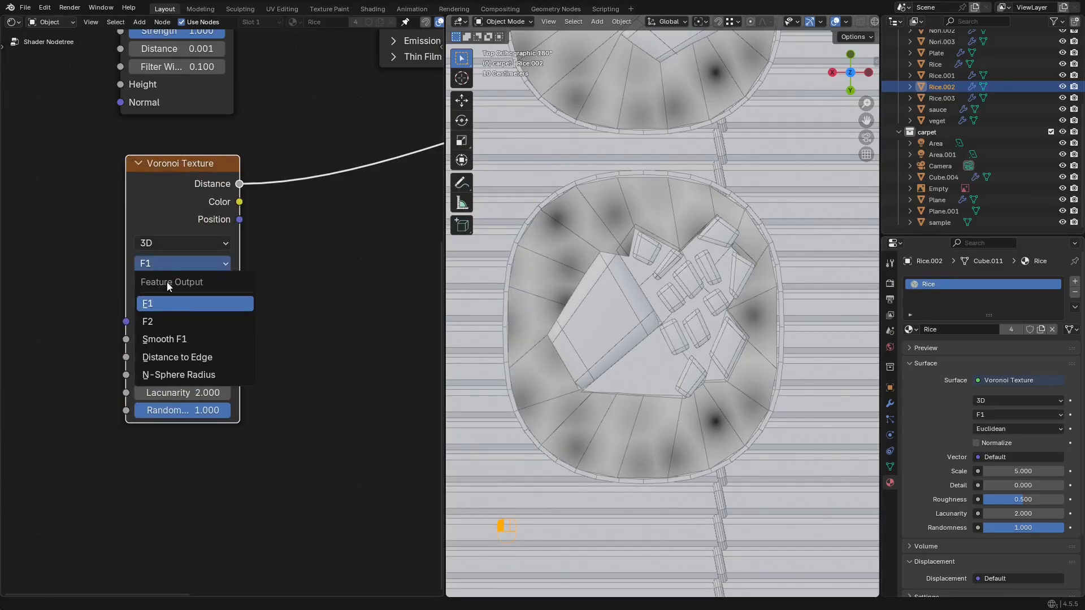
pyautogui.moveTo(214, 304); pyautogui.dragTo(138, 345, button='middle')
pyautogui.scroll(-1, 217, 311)
pyautogui.hotkey('shift', 'a')
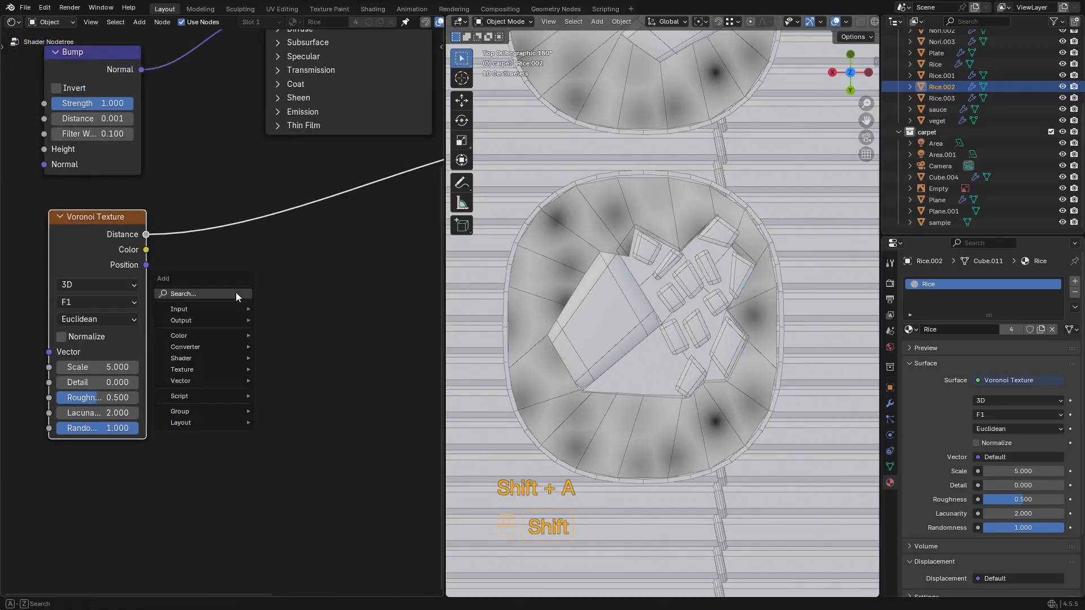
pyautogui.write('c')
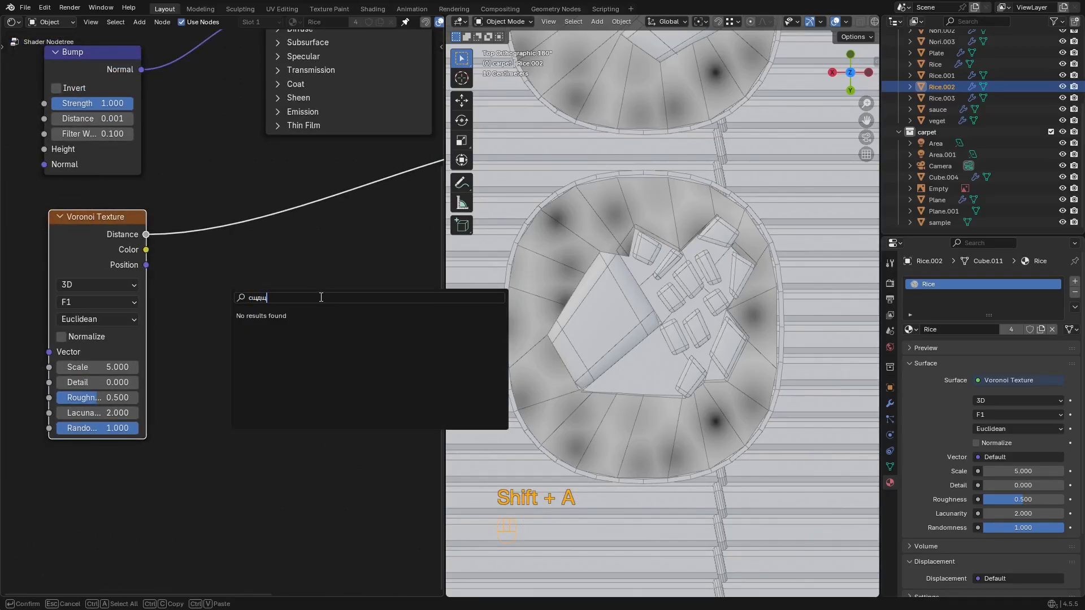
pyautogui.moveTo(321, 298); pyautogui.dragTo(120, 308)
pyautogui.press('super+space')
pyautogui.press('super+space')
pyautogui.press('super+space')
pyautogui.press('super+space')
pyautogui.press('super+space')
pyautogui.write('c')
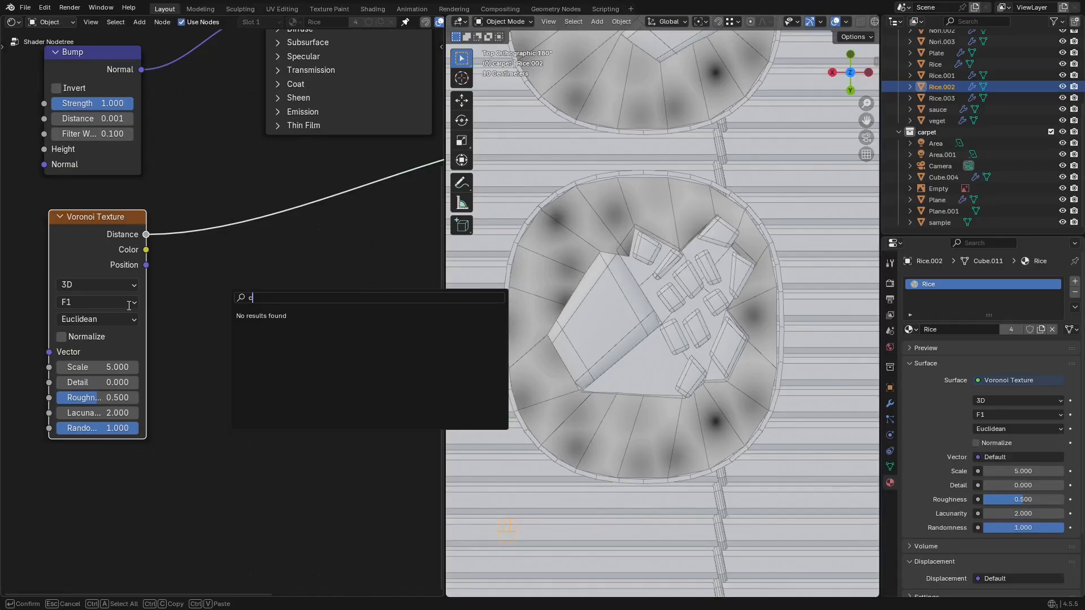
pyautogui.write('olor ra')
pyautogui.press('Escape')
# Step: Add a Color Ramp node on the link between the Voronoi Texture's Distance output and the Material Output
pyautogui.hotkey('shift', 'a')
pyautogui.write('c')
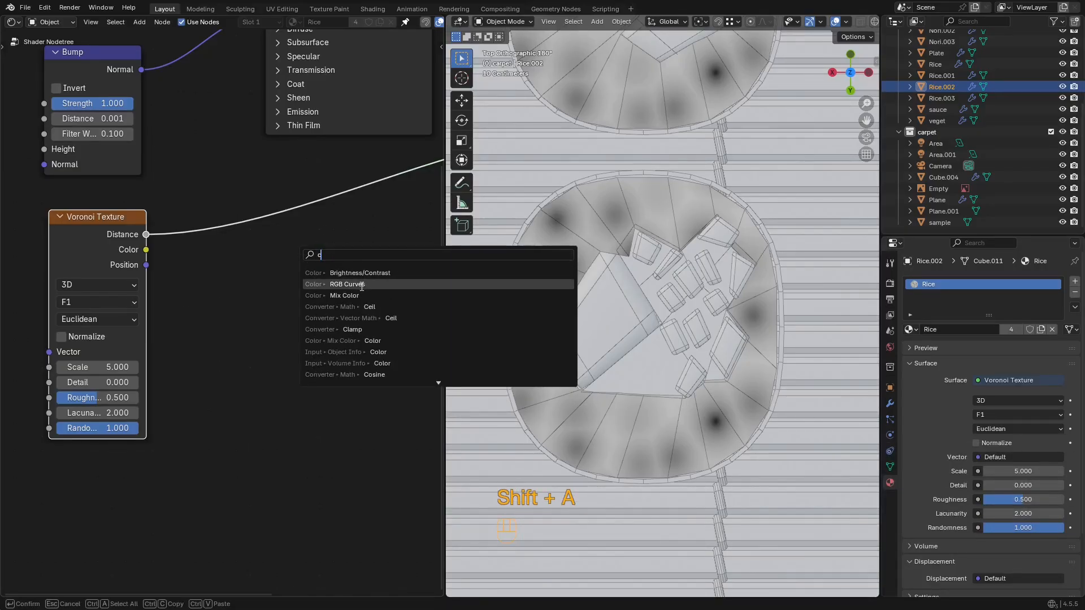
pyautogui.write('olor')
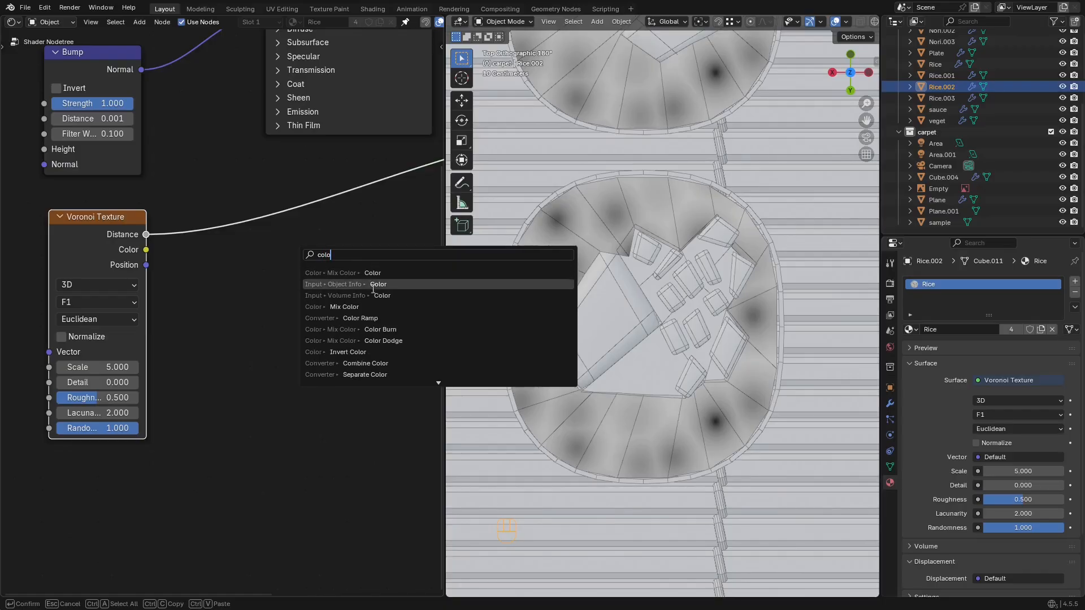
pyautogui.click(378, 318)
pyautogui.click(307, 220)
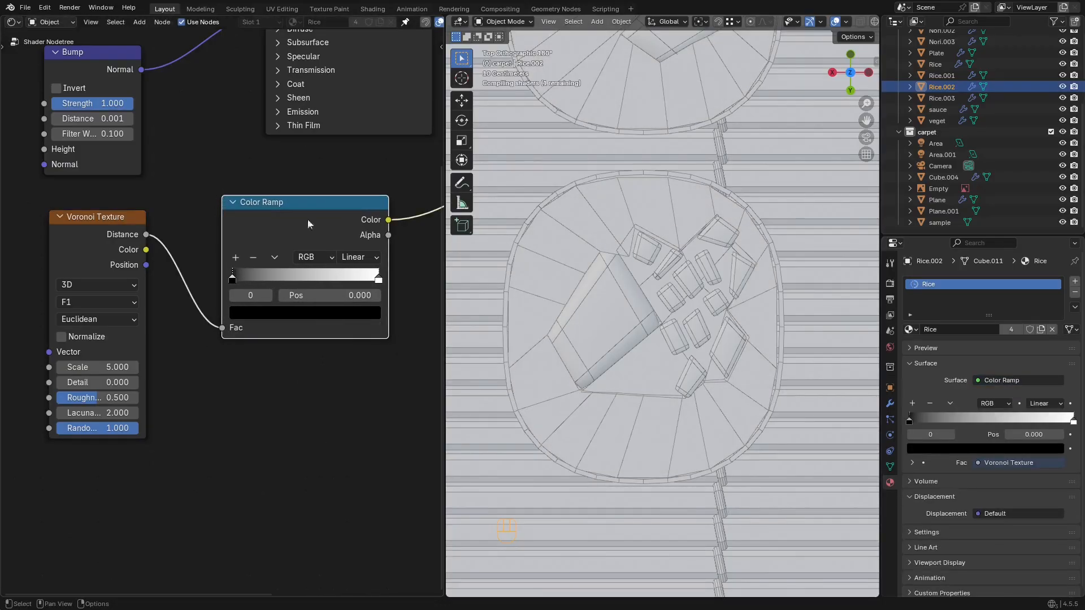
# Step: Set the Voronoi Texture's Scale to 15.300
pyautogui.moveTo(371, 229); pyautogui.dragTo(360, 196, button='middle')
pyautogui.scroll(2, 148, 254)
pyautogui.moveTo(148, 254); pyautogui.dragTo(276, 202, button='middle')
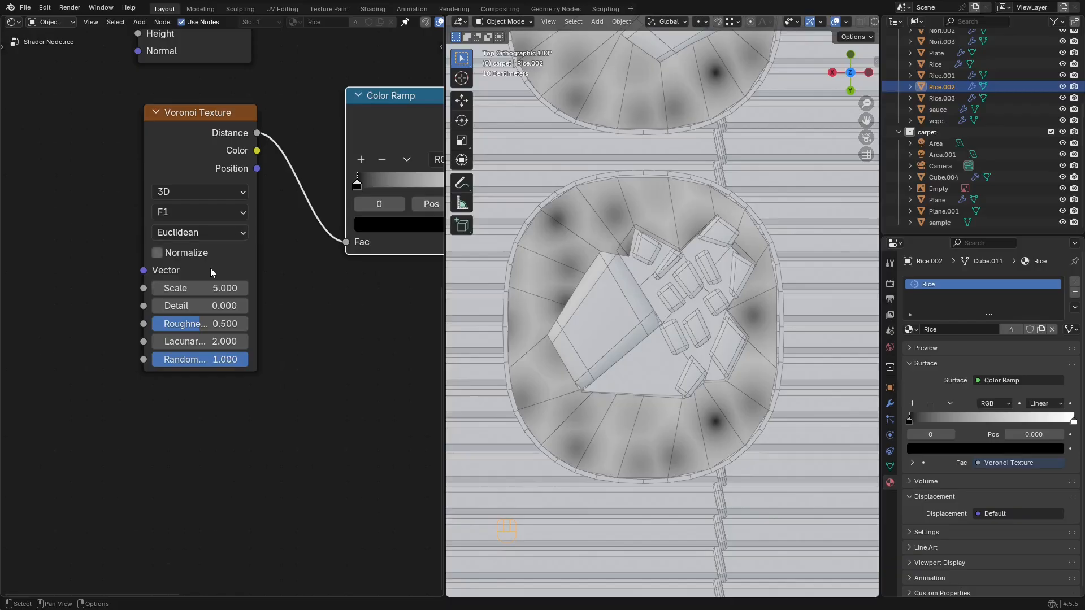
pyautogui.moveTo(200, 288); pyautogui.dragTo(228, 288)
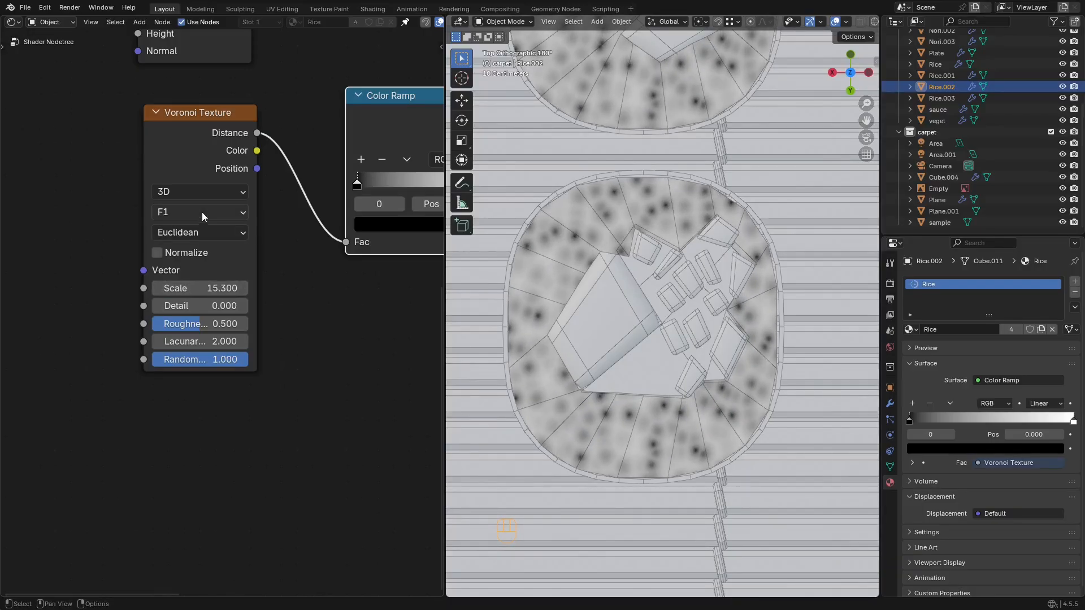
# Step: Try the Minkowski and Manhattan distance metrics on the Voronoi Texture, and set its feature output to Distance to Edge
pyautogui.click(203, 228)
pyautogui.click(226, 330)
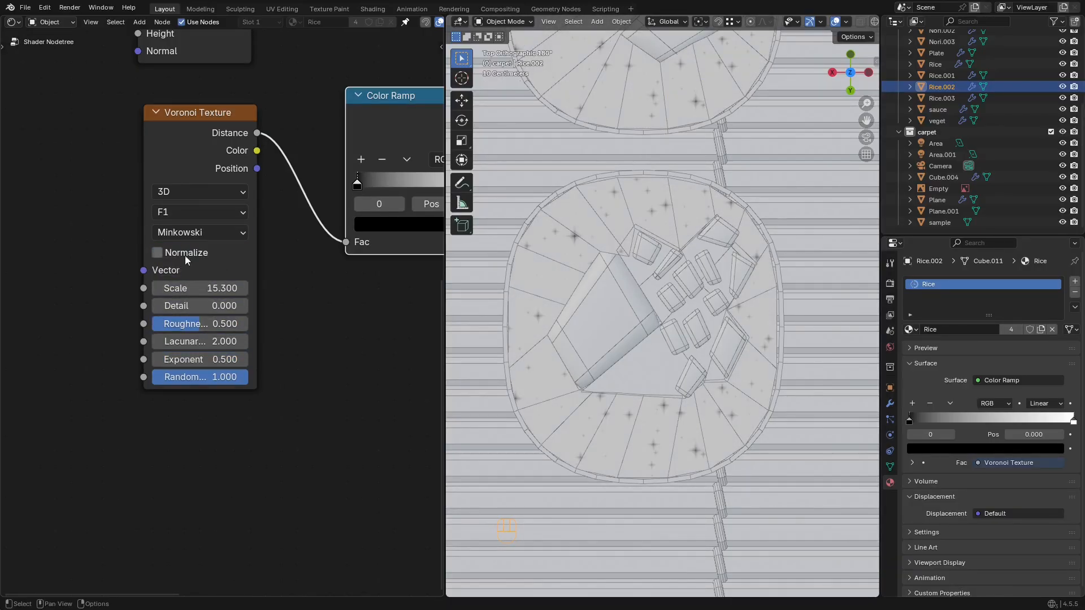
pyautogui.click(201, 232)
pyautogui.click(194, 294)
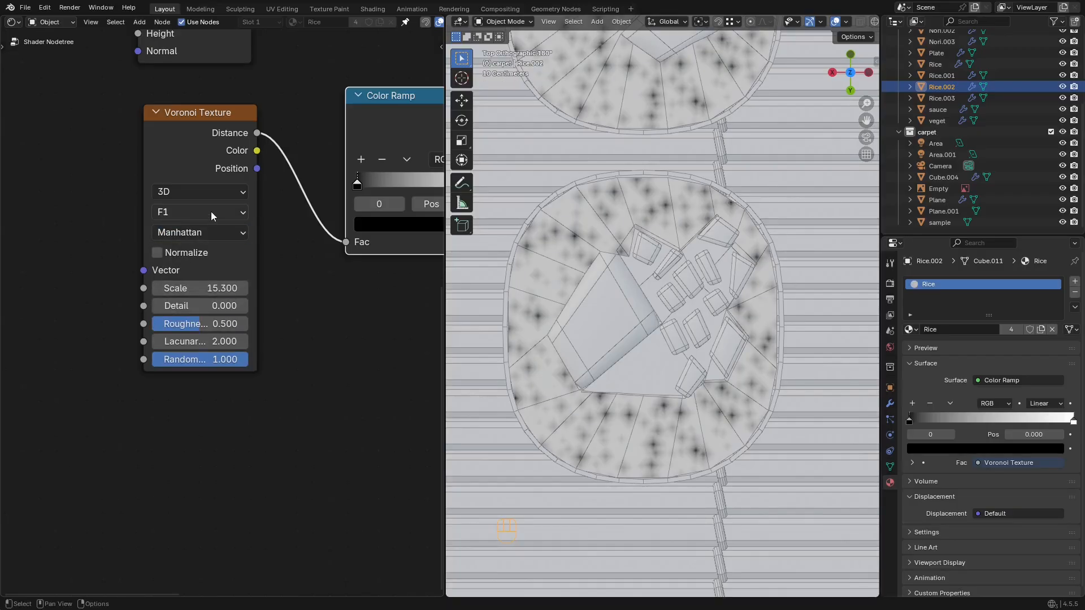
pyautogui.click(211, 211)
pyautogui.click(195, 306)
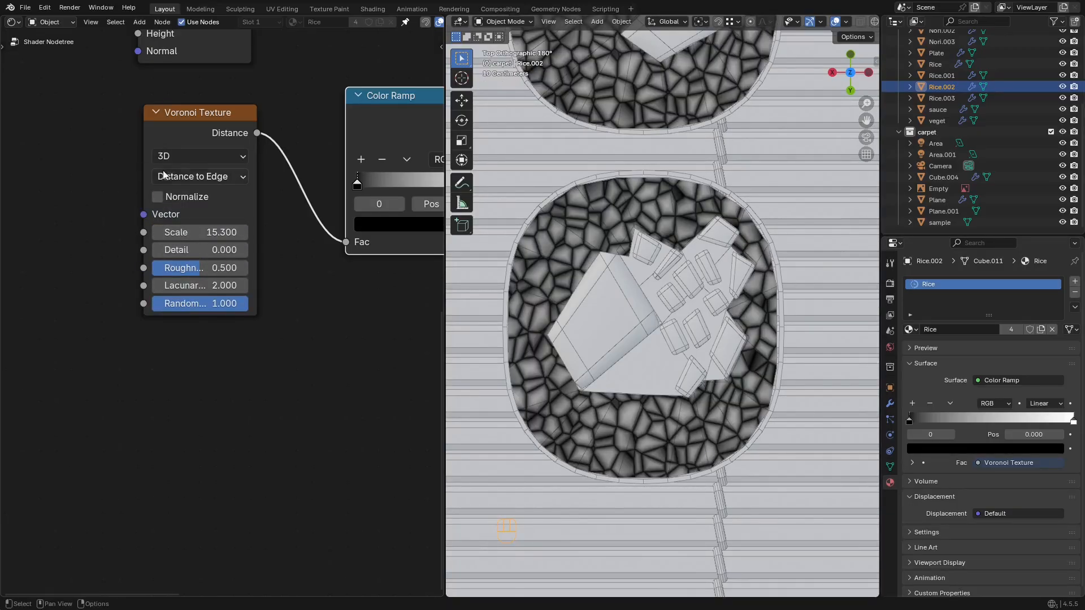
# Step: Adjust the Voronoi Texture to Scale 14.200, Detail 0.430, Roughness 0.742, Lacunarity 0.000 and Randomness 0.783
pyautogui.moveTo(210, 231)
pyautogui.mouseDown()
pyautogui.moveTo(187, 231)
pyautogui.moveTo(266, 249)
pyautogui.moveTo(229, 248)
pyautogui.mouseUp()
pyautogui.moveTo(229, 248); pyautogui.dragTo(229, 230, button='middle')
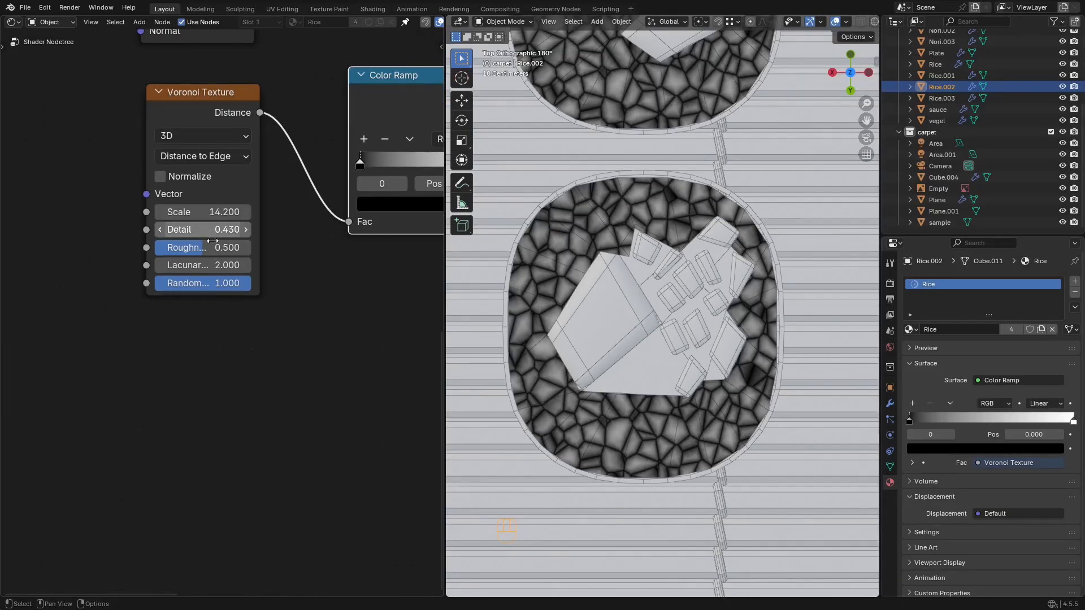
pyautogui.moveTo(237, 283); pyautogui.dragTo(215, 265)
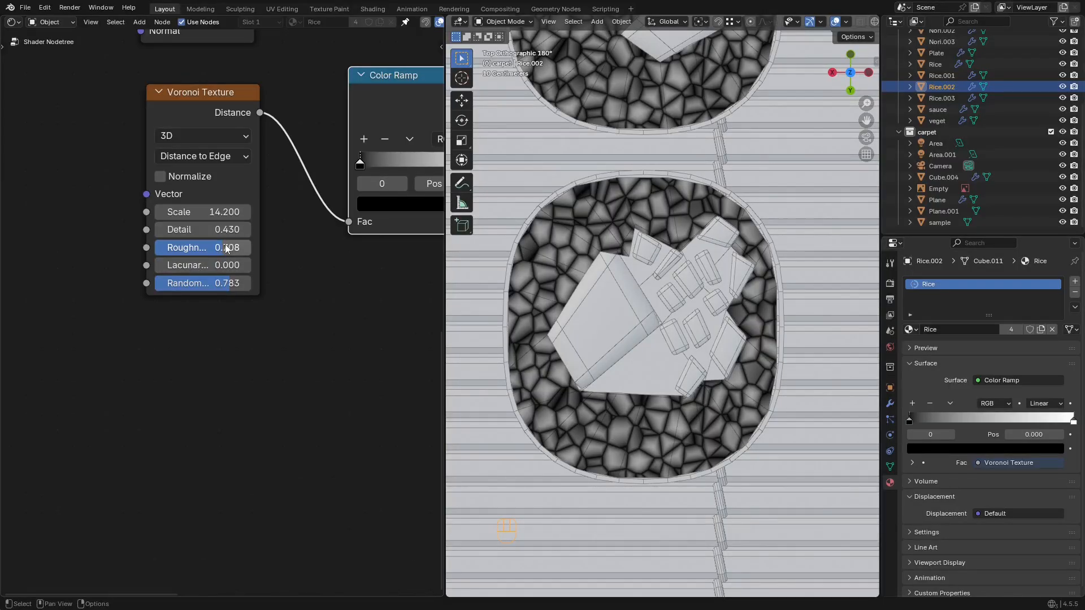
pyautogui.scroll(-3, 226, 249)
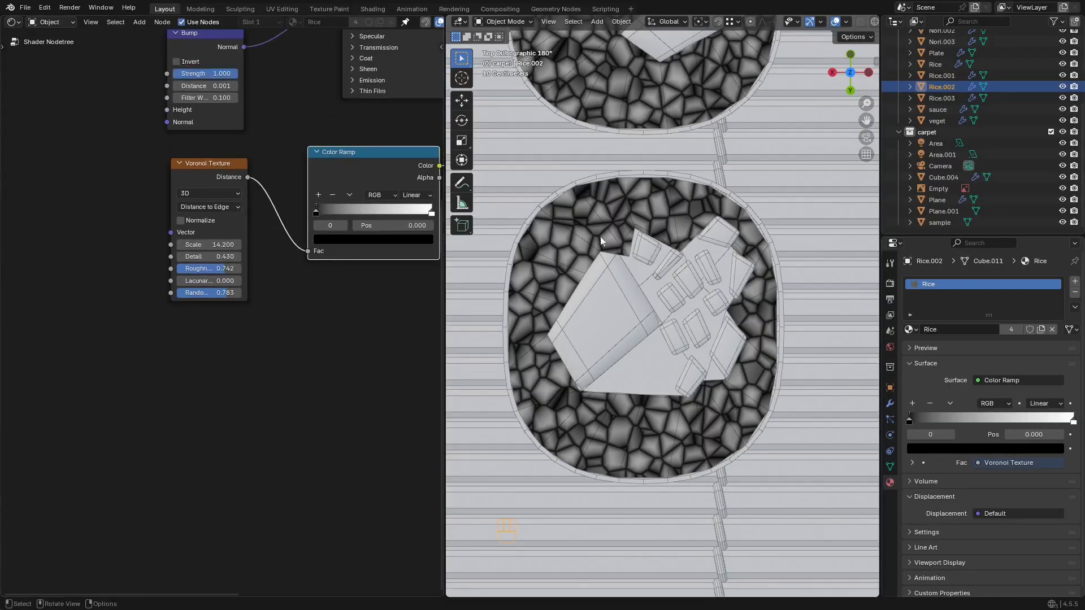
pyautogui.scroll(-4, 727, 249)
pyautogui.moveTo(240, 149); pyautogui.dragTo(225, 234, button='middle')
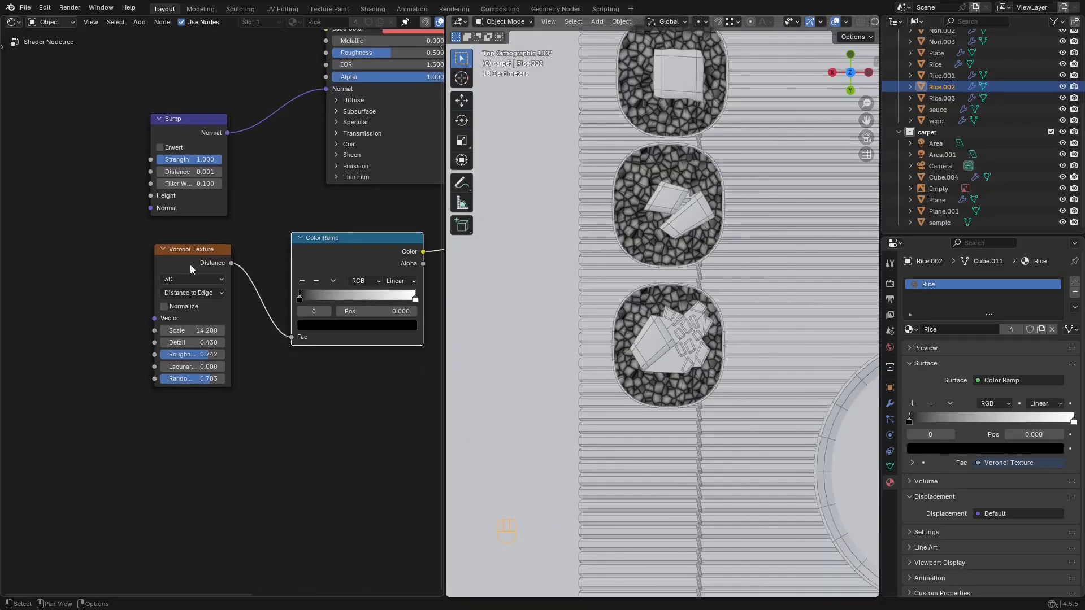
# Step: Try the Normalize option on the Voronoi Texture, compare its effect on the rice, and turn it back off
pyautogui.moveTo(190, 264); pyautogui.dragTo(175, 281)
pyautogui.moveTo(242, 314); pyautogui.dragTo(147, 255, button='middle')
pyautogui.scroll(3, 147, 255)
pyautogui.click(48, 270)
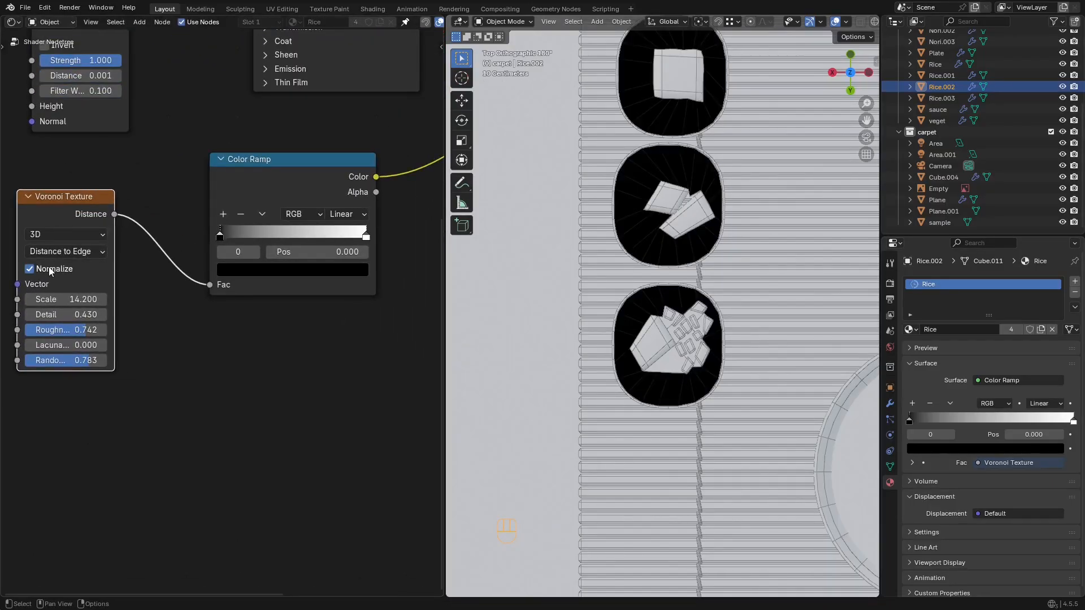
pyautogui.click(48, 270)
pyautogui.click(49, 269)
pyautogui.scroll(5, 619, 348)
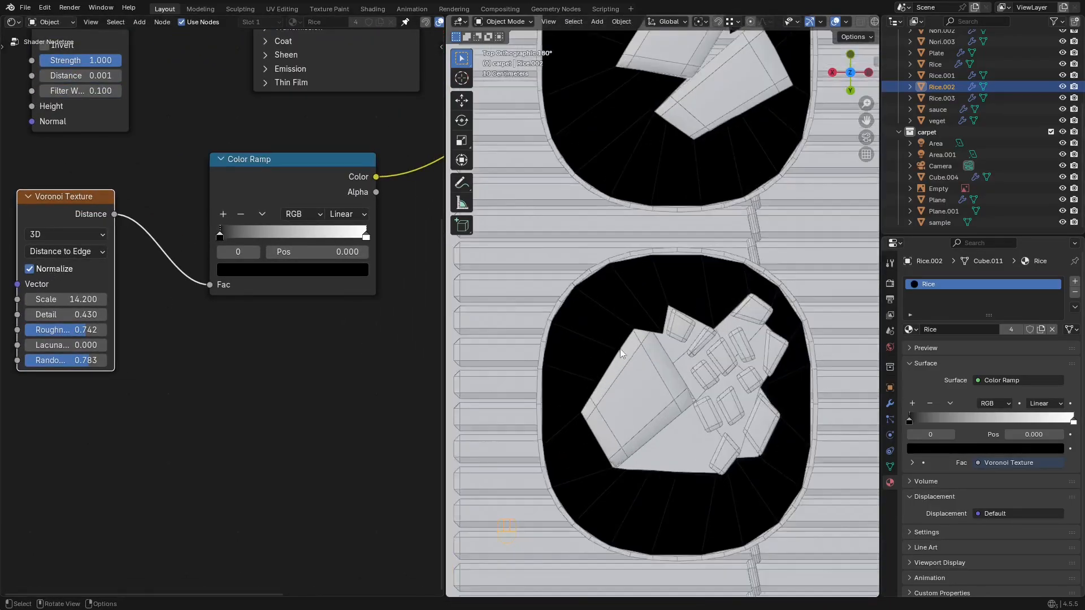
pyautogui.click(634, 294)
pyautogui.click(49, 270)
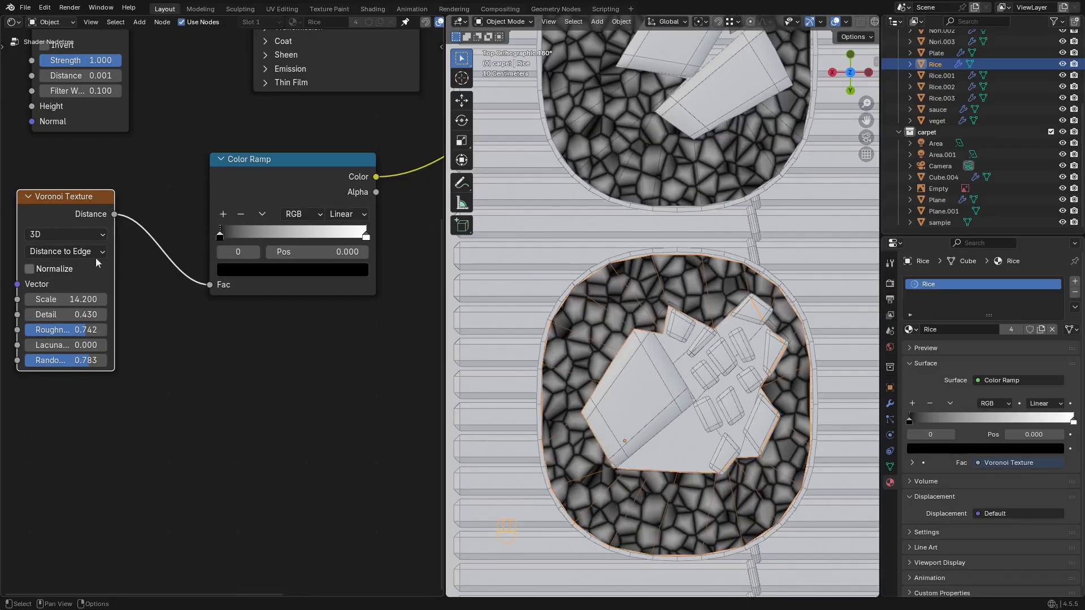
# Step: Set the Color Ramp's interpolation to B-Spline and place its white stop at position 1.000
pyautogui.moveTo(240, 241); pyautogui.dragTo(215, 213, button='middle')
pyautogui.moveTo(602, 285); pyautogui.dragTo(542, 260, button='middle')
pyautogui.scroll(3, 541, 260)
pyautogui.moveTo(323, 215); pyautogui.dragTo(282, 214)
pyautogui.click(309, 190)
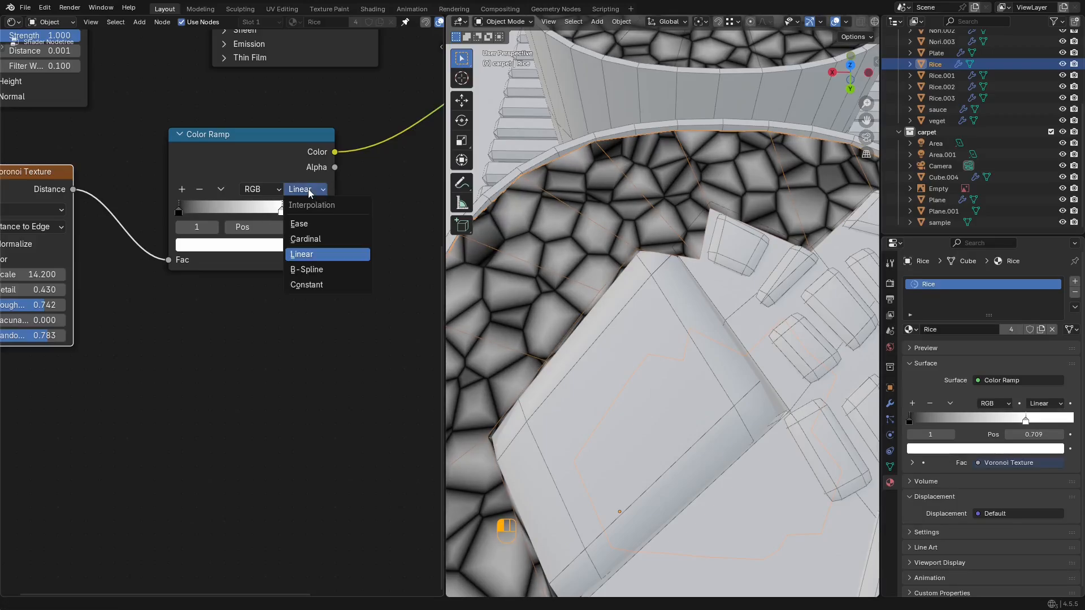
pyautogui.click(306, 269)
pyautogui.moveTo(281, 210); pyautogui.dragTo(319, 214)
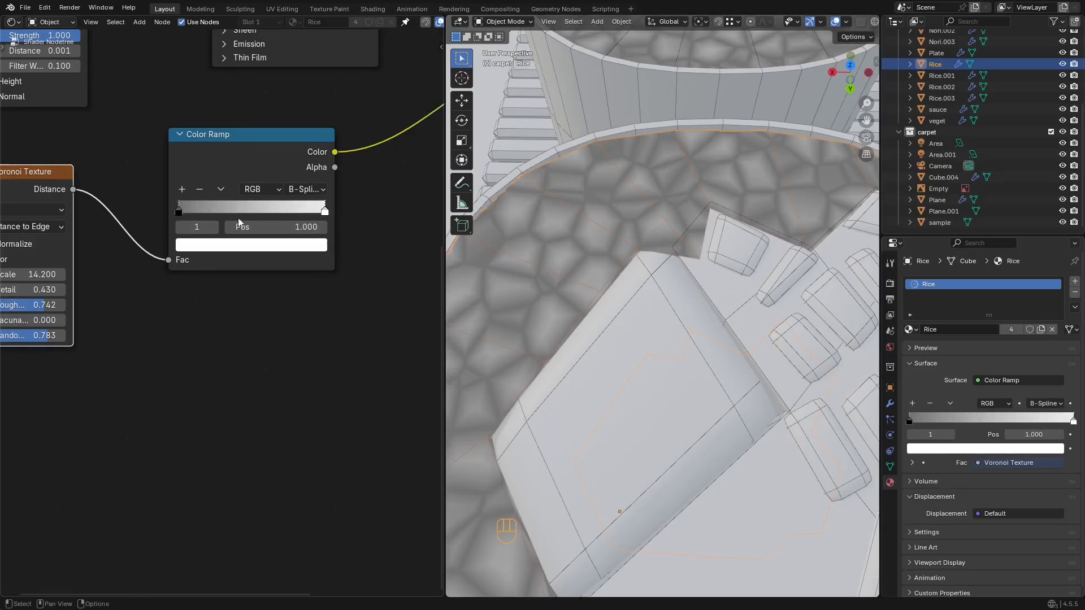
# Step: Move the Color Ramp's black stop to position 0.405 and check the rice pattern from above
pyautogui.moveTo(177, 210); pyautogui.dragTo(237, 224)
pyautogui.scroll(-5, 609, 257)
pyautogui.keyDown('alt'); pyautogui.moveTo(609, 258); pyautogui.dragTo(411, 291, button='middle'); pyautogui.keyUp('alt')
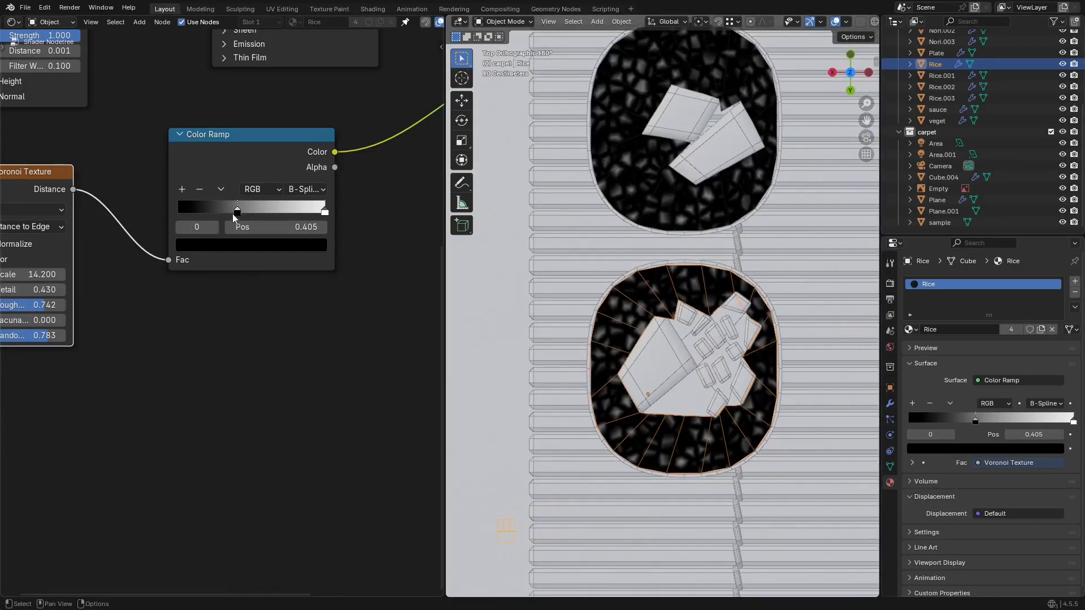
# Step: Set the Color Ramp's black stop to position 0.141, shift the white stop slightly inward, and view the rolls from above
pyautogui.moveTo(233, 218)
pyautogui.mouseDown()
pyautogui.moveTo(204, 219)
pyautogui.moveTo(217, 220)
pyautogui.mouseUp()
pyautogui.moveTo(323, 213)
pyautogui.mouseDown()
pyautogui.moveTo(229, 215)
pyautogui.moveTo(321, 215)
pyautogui.mouseUp()
pyautogui.moveTo(217, 214); pyautogui.dragTo(198, 216)
pyautogui.scroll(-4, 663, 306)
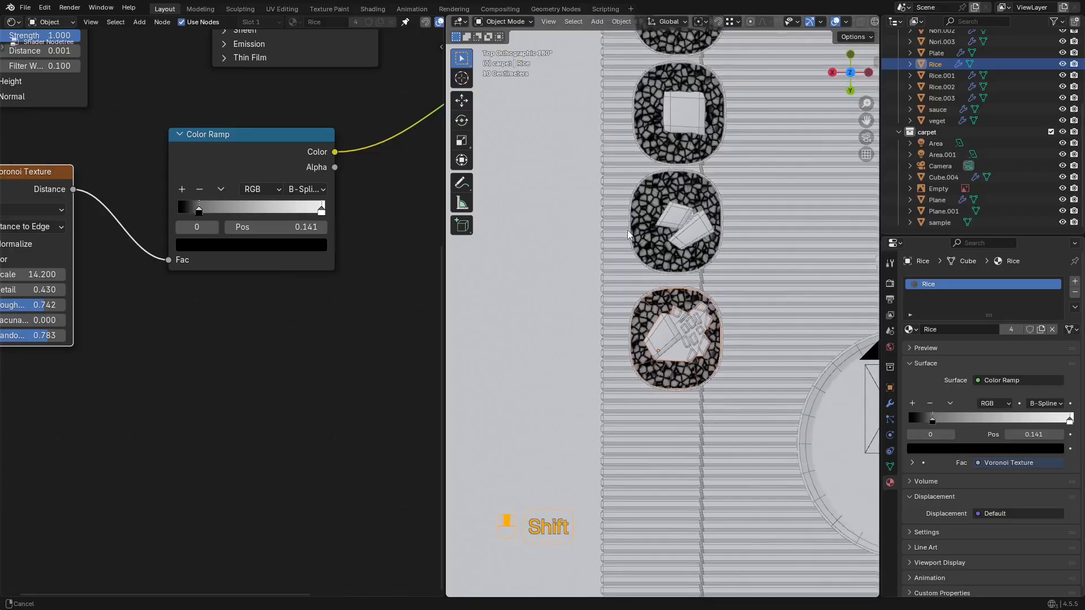
pyautogui.keyDown('shift'); pyautogui.moveTo(662, 307); pyautogui.dragTo(666, 309, button='middle'); pyautogui.keyUp('shift')
pyautogui.scroll(-6, 273, 160)
# Step: Connect the Color Ramp's Color output to the Bump node's Height input and space out the Voronoi Texture and Color Ramp nodes
pyautogui.moveTo(238, 160); pyautogui.dragTo(296, 260, button='middle')
pyautogui.moveTo(367, 395); pyautogui.dragTo(181, 332)
pyautogui.press('g')
pyautogui.click(99, 352)
pyautogui.press('g')
pyautogui.click(142, 311)
pyautogui.click(218, 324)
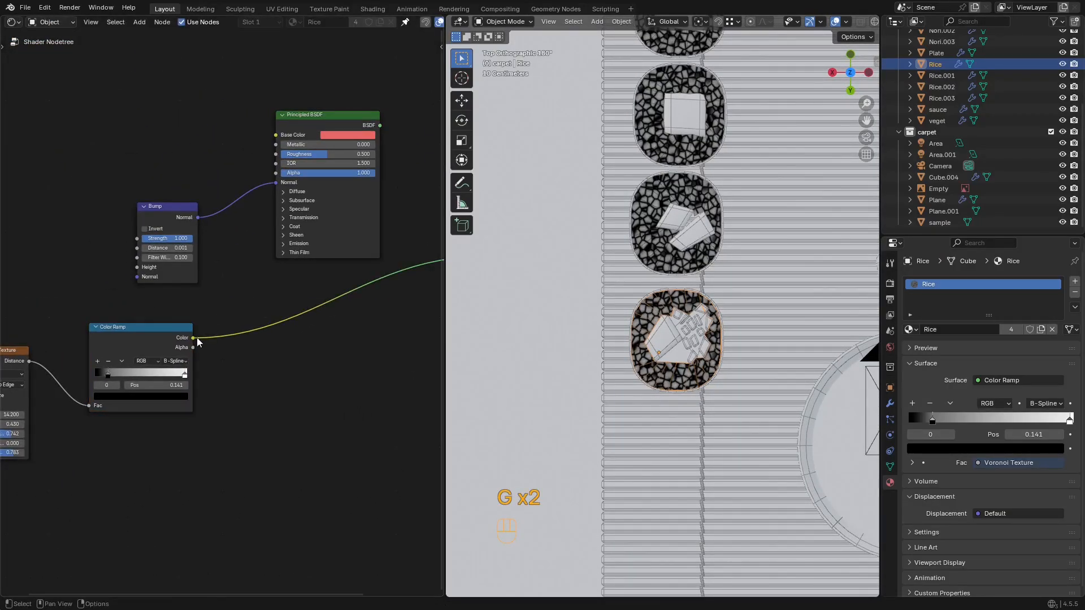
pyautogui.moveTo(130, 271); pyautogui.dragTo(137, 268)
pyautogui.moveTo(174, 304); pyautogui.dragTo(327, 262, button='middle')
pyautogui.moveTo(335, 393); pyautogui.dragTo(148, 309)
pyautogui.press('g')
pyautogui.click(33, 281)
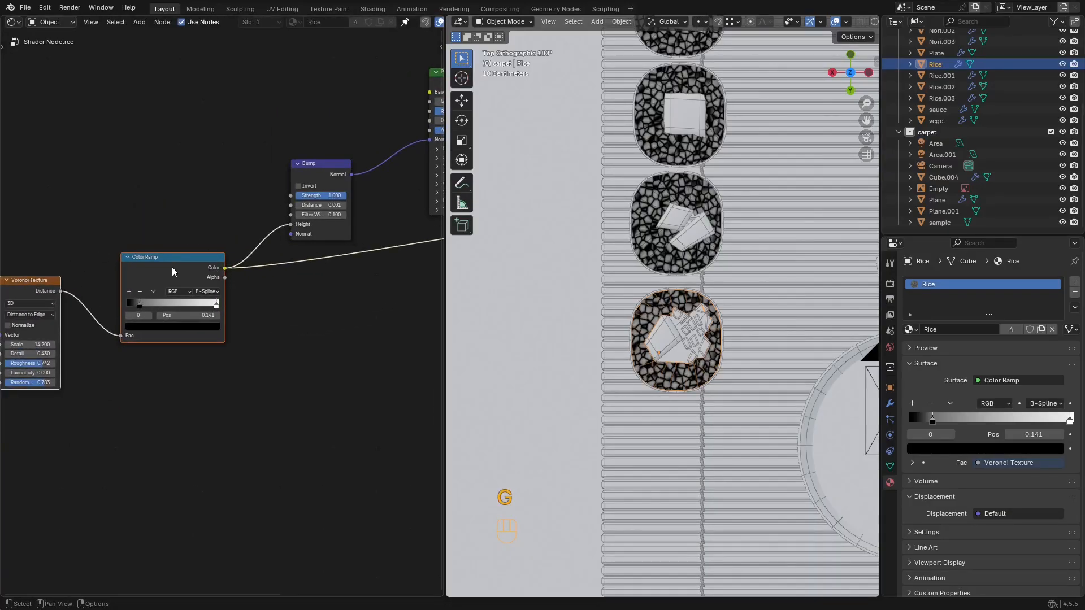
# Step: Link the Principled BSDF to the Material Output's Surface so the rice displays the full shader
pyautogui.moveTo(326, 164); pyautogui.dragTo(190, 217, button='middle')
pyautogui.moveTo(415, 145); pyautogui.dragTo(298, 175, button='middle')
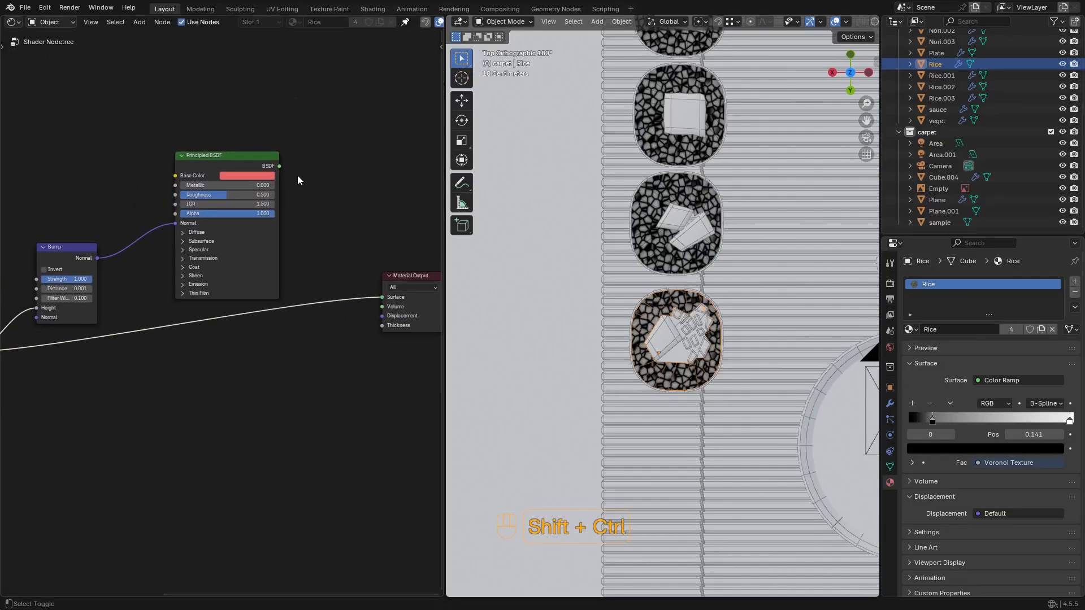
pyautogui.keyDown('ctrl'); pyautogui.keyDown('shift'); pyautogui.click(281, 165); pyautogui.keyUp('shift'); pyautogui.keyUp('ctrl')
pyautogui.scroll(5, 653, 316)
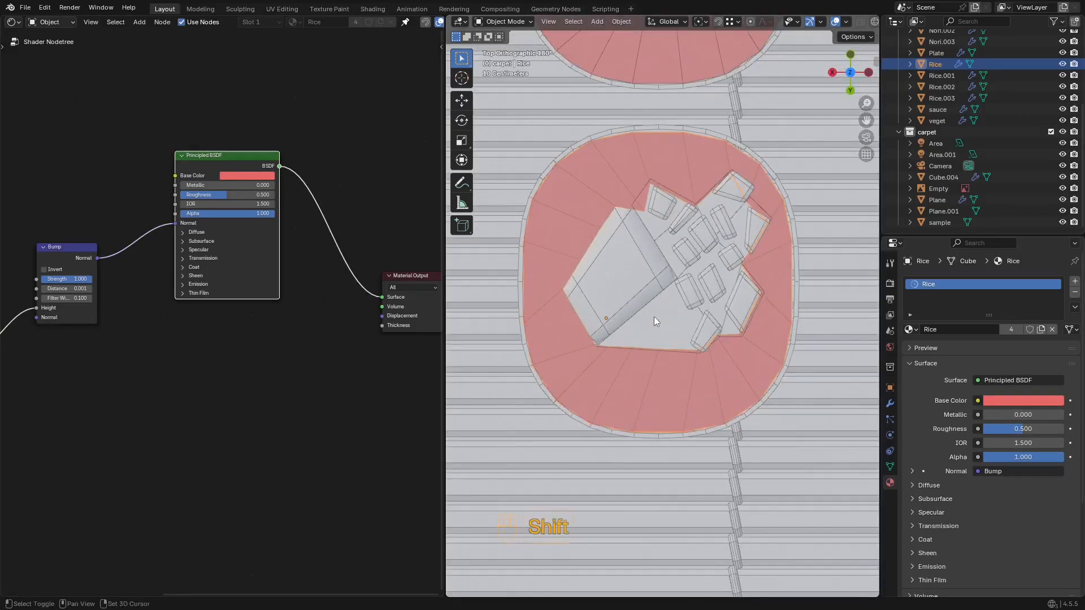
# Step: Set the Principled BSDF's Base Color saturation to 0.000 for near-white rice and hide the viewport overlays
pyautogui.hotkey('shift', 'alt', 'z')
pyautogui.hotkey('shift', 'alt', 'z')
pyautogui.click(239, 176)
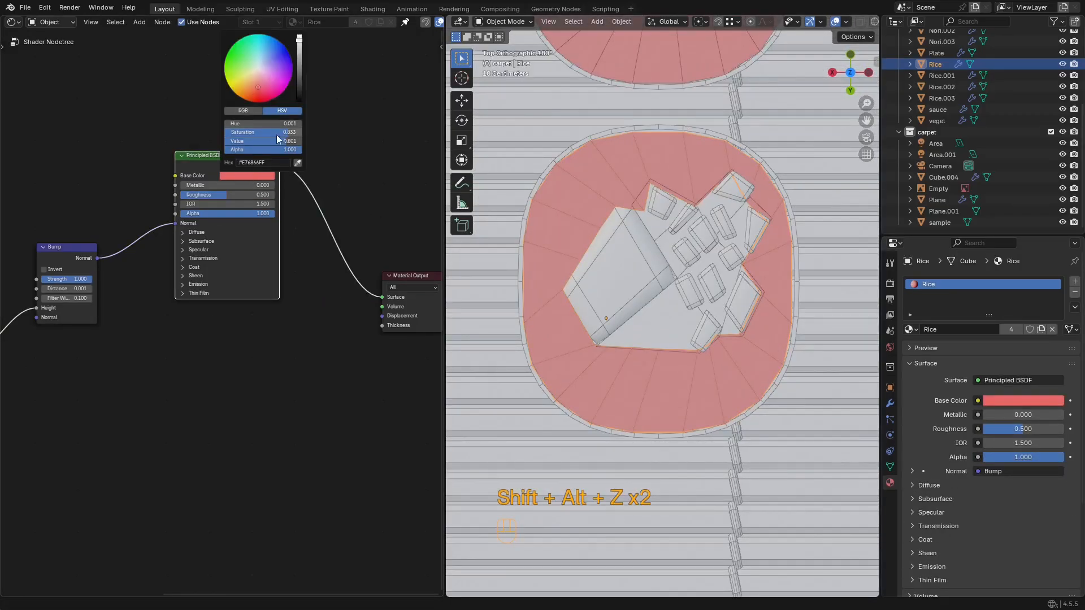
pyautogui.moveTo(288, 132); pyautogui.dragTo(224, 133)
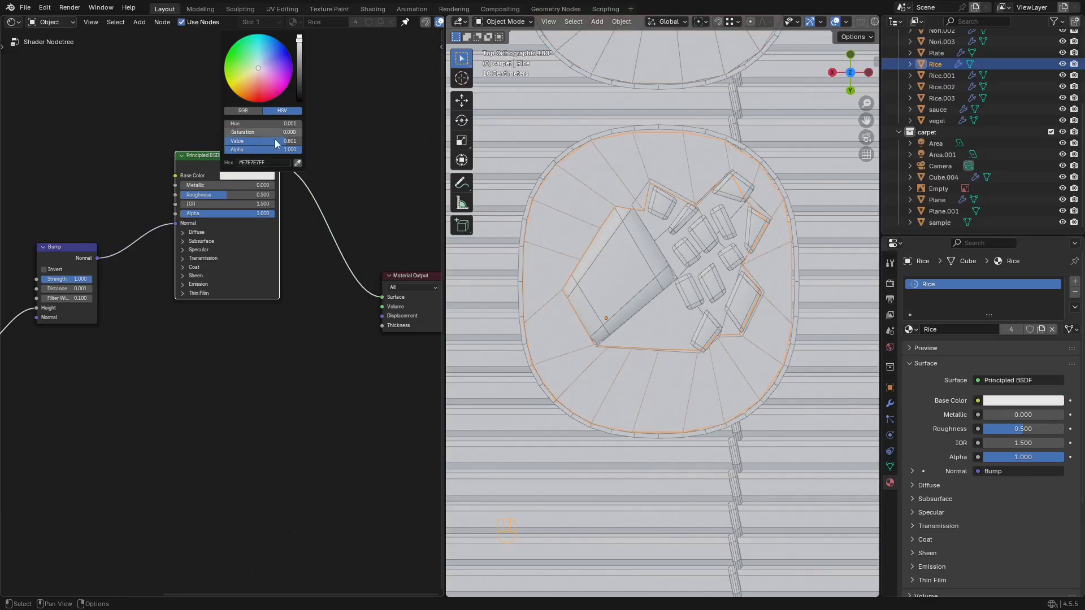
pyautogui.moveTo(627, 177); pyautogui.dragTo(749, 249, button='middle')
pyautogui.hotkey('shift', 'alt', 'z')
# Step: Raise the Bump node's Distance to 0.391 and check the rice relief up close
pyautogui.scroll(-1, 165, 253)
pyautogui.moveTo(164, 252); pyautogui.dragTo(280, 203, button='middle')
pyautogui.scroll(3, 111, 270)
pyautogui.scroll(3, 231, 315)
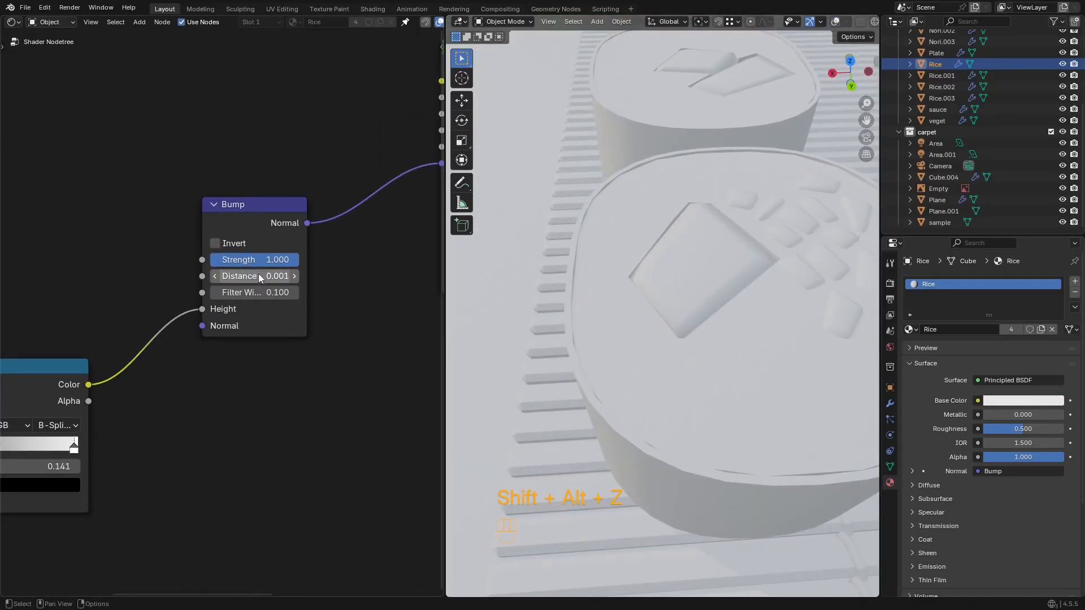
pyautogui.keyDown('shift'); pyautogui.moveTo(257, 266); pyautogui.dragTo(283, 266); pyautogui.keyUp('shift')
pyautogui.scroll(5, 629, 343)
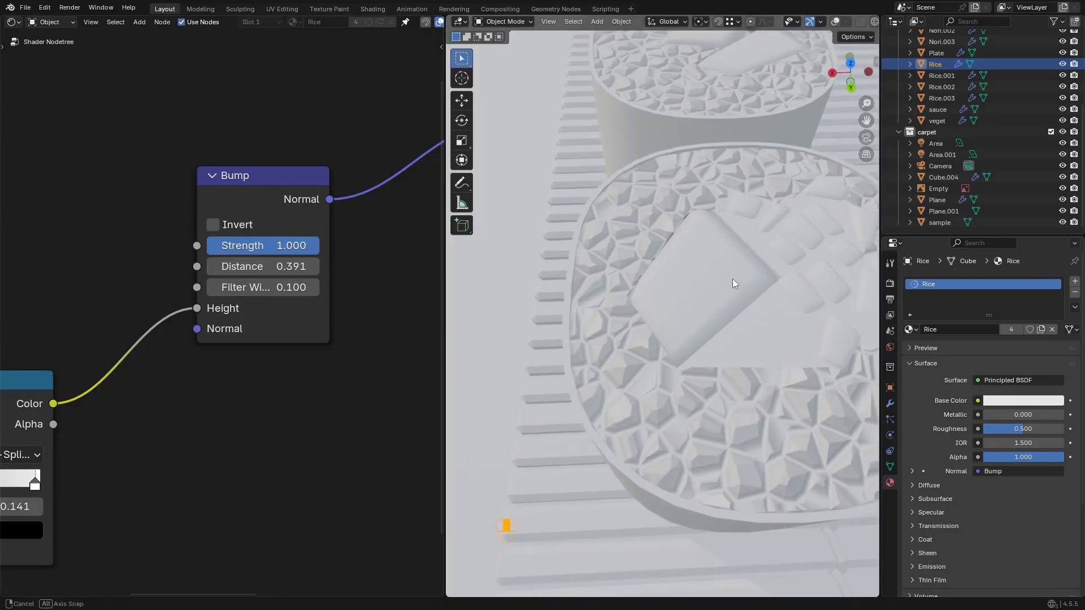
# Step: Adjust the Voronoi Texture to Detail 0.000, Roughness 0.658, Lacunarity 103.200 and Randomness 0.800, keeping Distance to Edge, and check all rolls
pyautogui.scroll(-3, 629, 344)
pyautogui.moveTo(77, 390); pyautogui.dragTo(257, 239, button='middle')
pyautogui.scroll(-3, 257, 240)
pyautogui.moveTo(91, 285); pyautogui.dragTo(187, 259, button='middle')
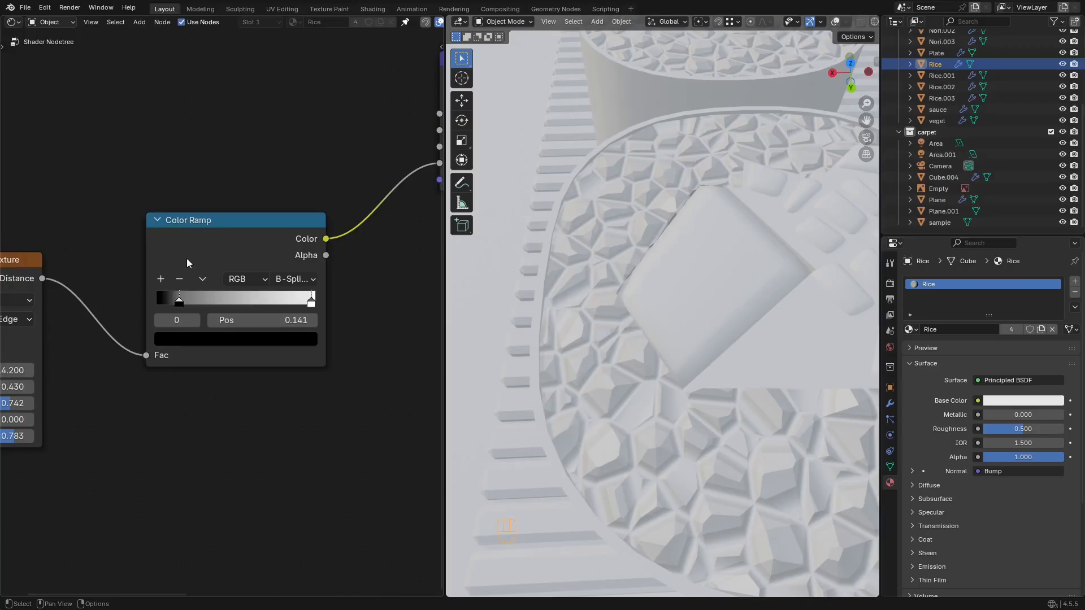
pyautogui.scroll(-1, 186, 259)
pyautogui.moveTo(7, 325); pyautogui.dragTo(189, 279, button='middle')
pyautogui.scroll(1, 189, 282)
pyautogui.click(183, 267)
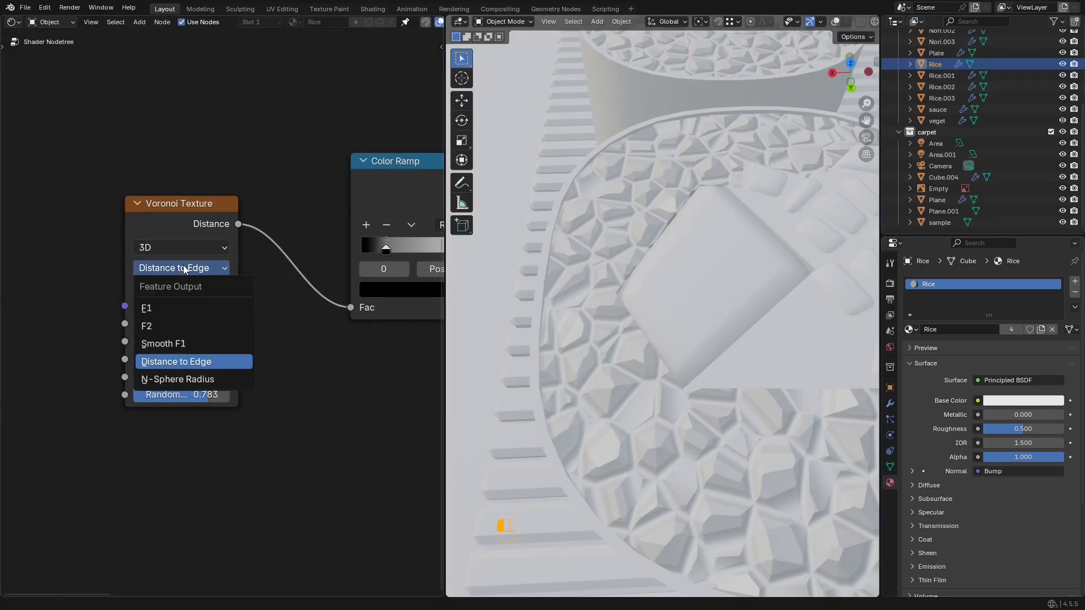
pyautogui.click(184, 267)
pyautogui.moveTo(220, 394); pyautogui.dragTo(170, 341)
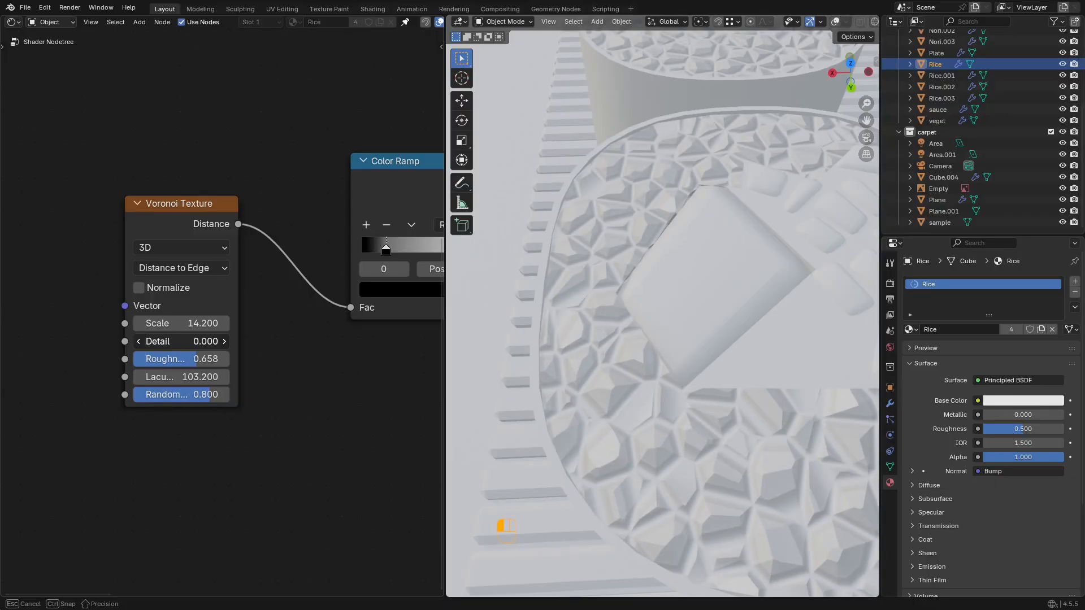
pyautogui.scroll(-4, 679, 284)
pyautogui.scroll(-4, 595, 297)
pyautogui.keyDown('shift'); pyautogui.moveTo(679, 283); pyautogui.dragTo(728, 384, button='middle'); pyautogui.keyUp('shift')
pyautogui.scroll(-2, 699, 362)
# Step: Try Linear and Constant interpolation on the Color Ramp, compare the rice surface, and return it to B-Spline
pyautogui.moveTo(387, 293); pyautogui.dragTo(244, 311, button='middle')
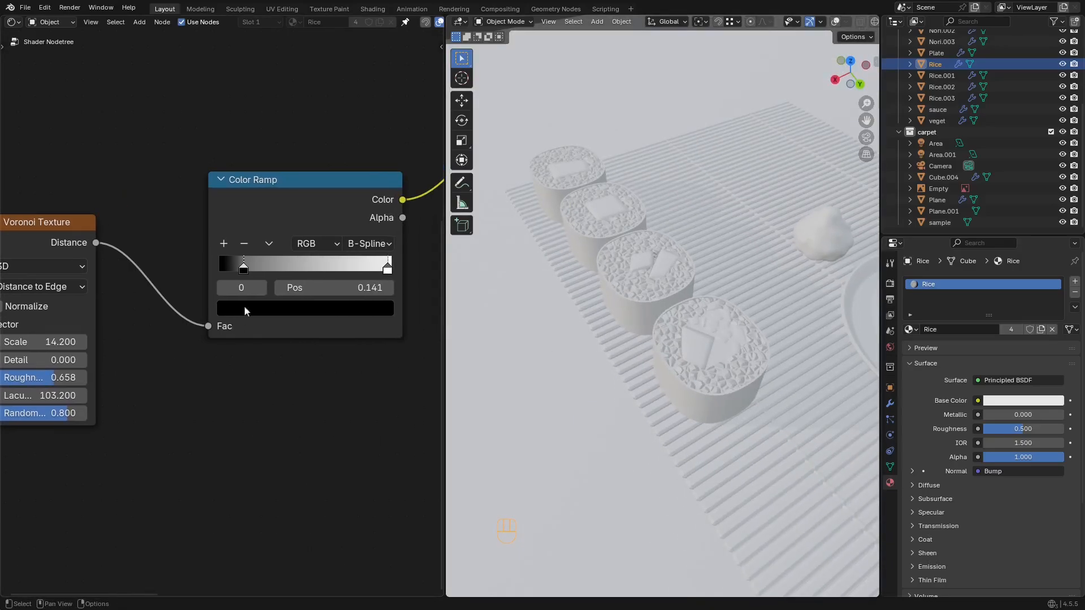
pyautogui.click(377, 244)
pyautogui.click(358, 317)
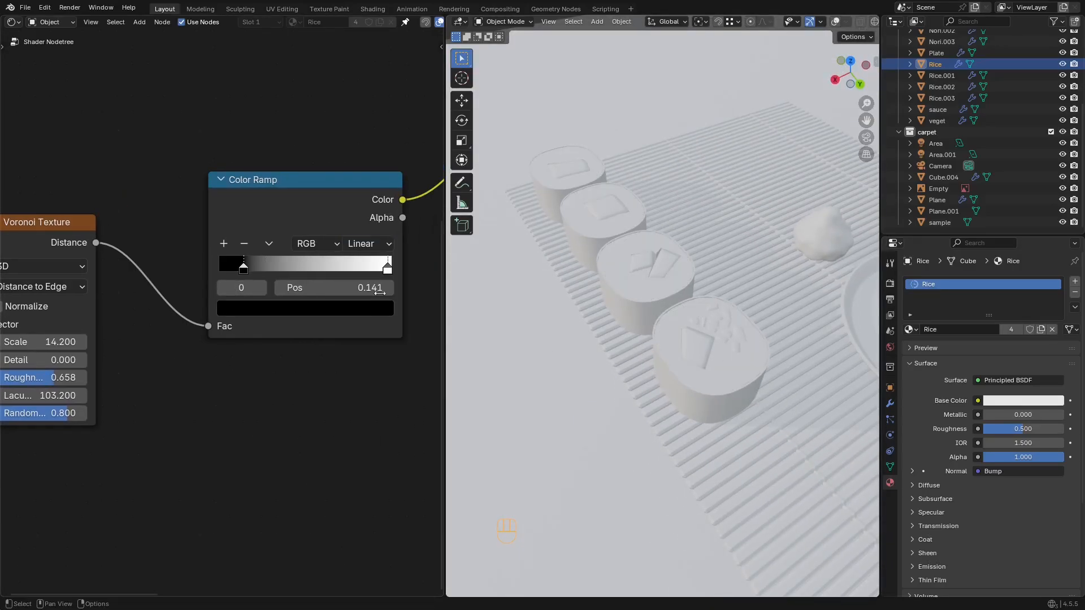
pyautogui.scroll(1, 660, 262)
pyautogui.scroll(5, 670, 338)
pyautogui.keyDown('shift'); pyautogui.moveTo(670, 338); pyautogui.dragTo(630, 273, button='middle'); pyautogui.keyUp('shift')
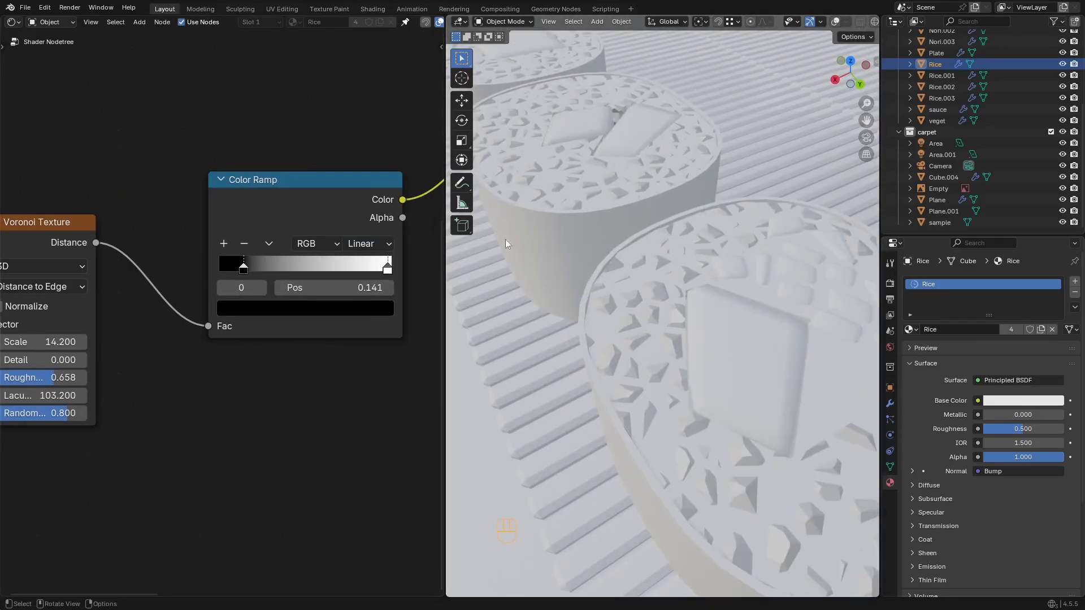
pyautogui.click(369, 244)
pyautogui.click(369, 355)
pyautogui.click(378, 246)
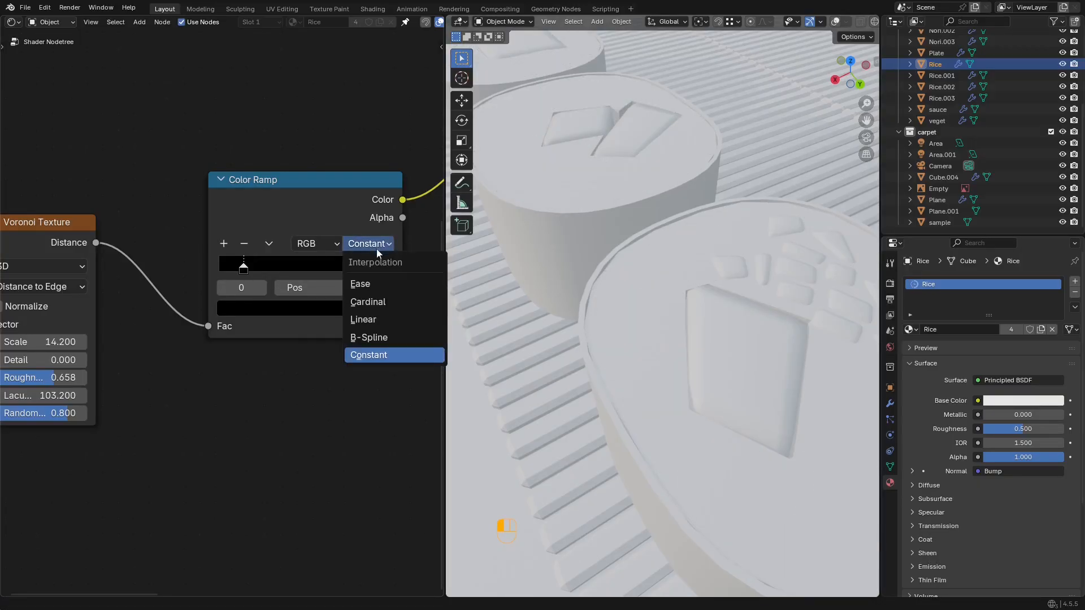
pyautogui.click(387, 338)
pyautogui.scroll(-3, 619, 279)
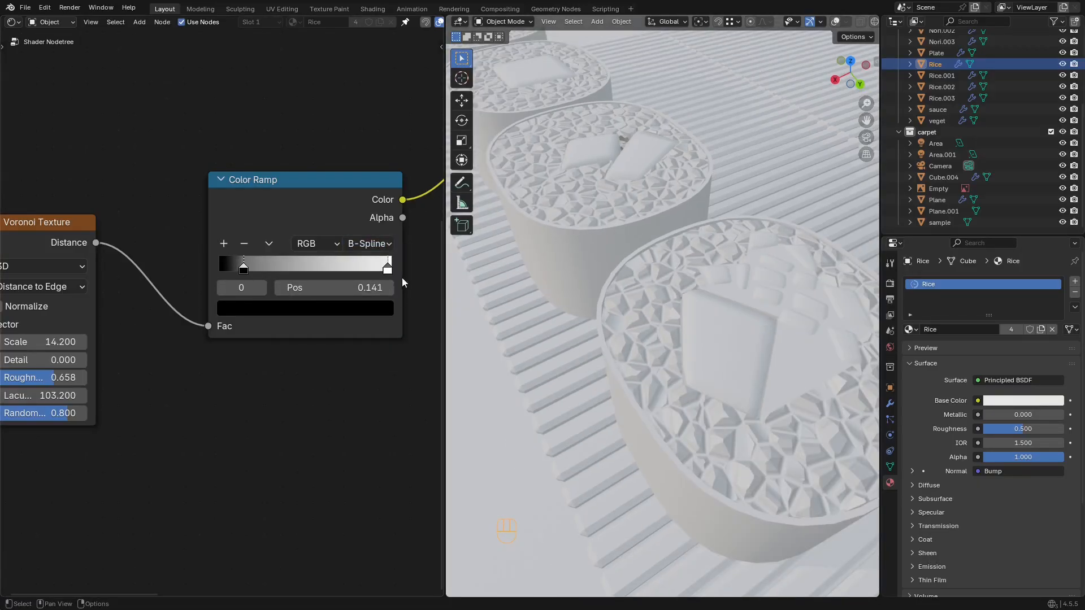
# Step: Move the Color Ramp's white stop inward and set its black stop to position 0.055
pyautogui.moveTo(388, 273)
pyautogui.mouseDown()
pyautogui.moveTo(233, 275)
pyautogui.moveTo(257, 274)
pyautogui.moveTo(225, 271)
pyautogui.moveTo(246, 258)
pyautogui.moveTo(204, 256)
pyautogui.moveTo(376, 257)
pyautogui.mouseUp()
pyautogui.scroll(1, 223, 271)
pyautogui.moveTo(225, 257)
pyautogui.mouseDown()
pyautogui.moveTo(306, 258)
pyautogui.moveTo(212, 259)
pyautogui.mouseUp()
pyautogui.scroll(-5, 644, 232)
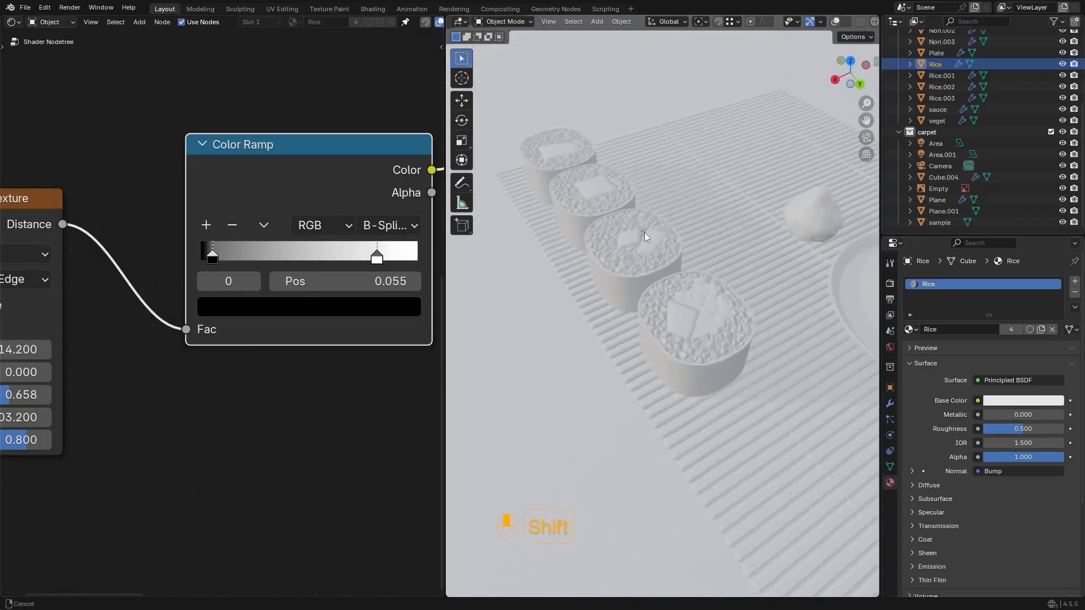
# Step: Switch the viewport to rendered shading and inspect the lit rice surface from above on the farthest roll
pyautogui.moveTo(644, 232); pyautogui.dragTo(629, 292, button='middle')
pyautogui.press('z')
pyautogui.press('z')
pyautogui.scroll(4, 709, 283)
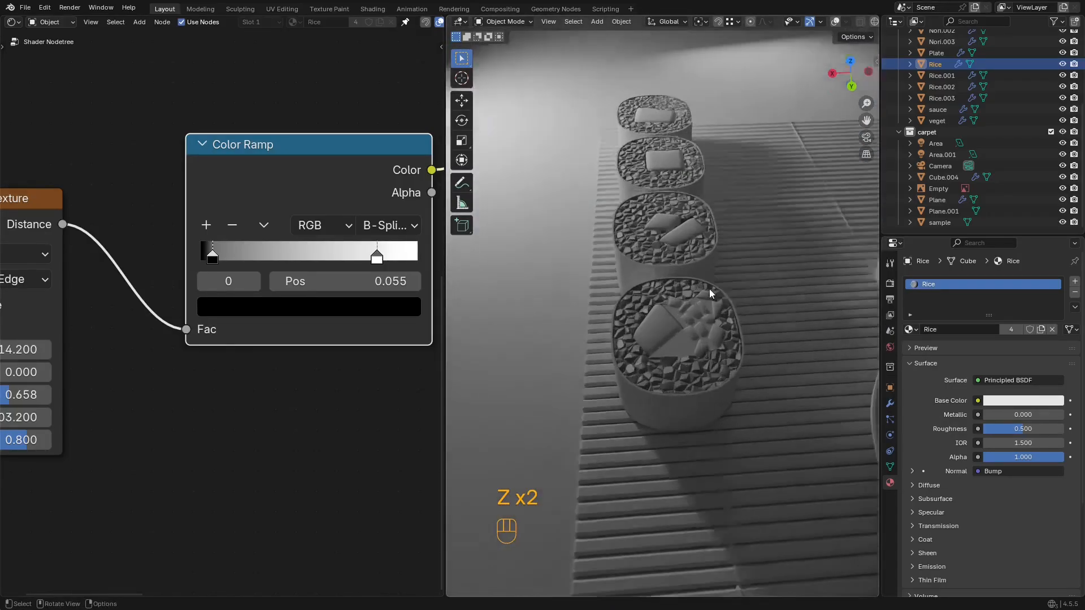
pyautogui.scroll(-5, 681, 209)
pyautogui.moveTo(684, 216); pyautogui.dragTo(698, 339, button='middle')
pyautogui.keyDown('shift'); pyautogui.moveTo(701, 172); pyautogui.dragTo(703, 354, button='middle'); pyautogui.keyUp('shift')
pyautogui.scroll(4, 702, 355)
pyautogui.scroll(3, 703, 352)
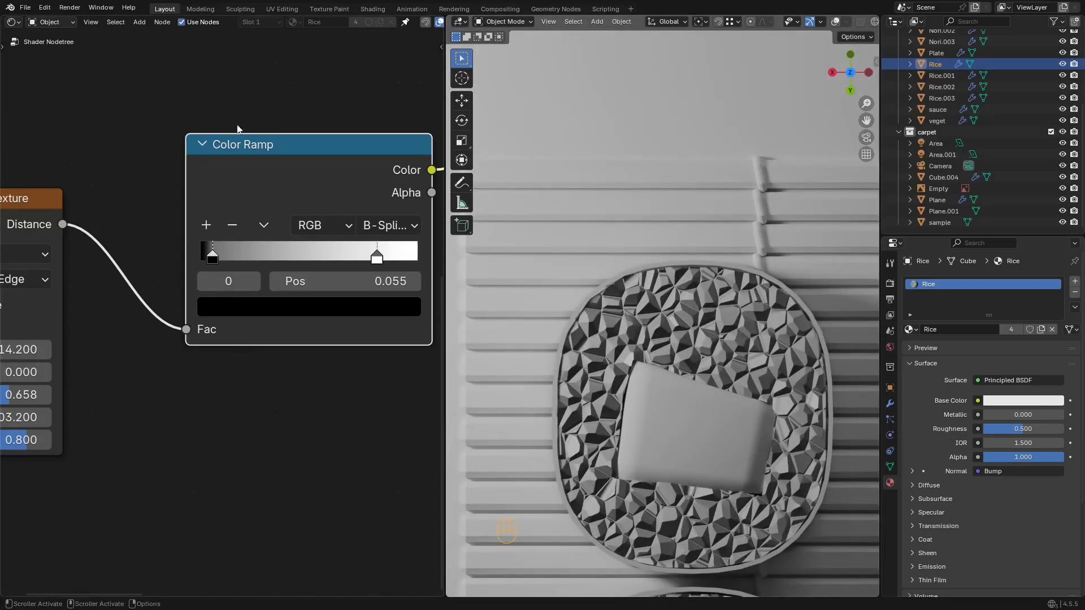
# Step: Turn on Normalize for the Voronoi Texture, keeping it 3D, and inspect the rice grains up close
pyautogui.scroll(-4, 237, 129)
pyautogui.moveTo(160, 158); pyautogui.dragTo(266, 126, button='middle')
pyautogui.scroll(2, 267, 126)
pyautogui.click(173, 225)
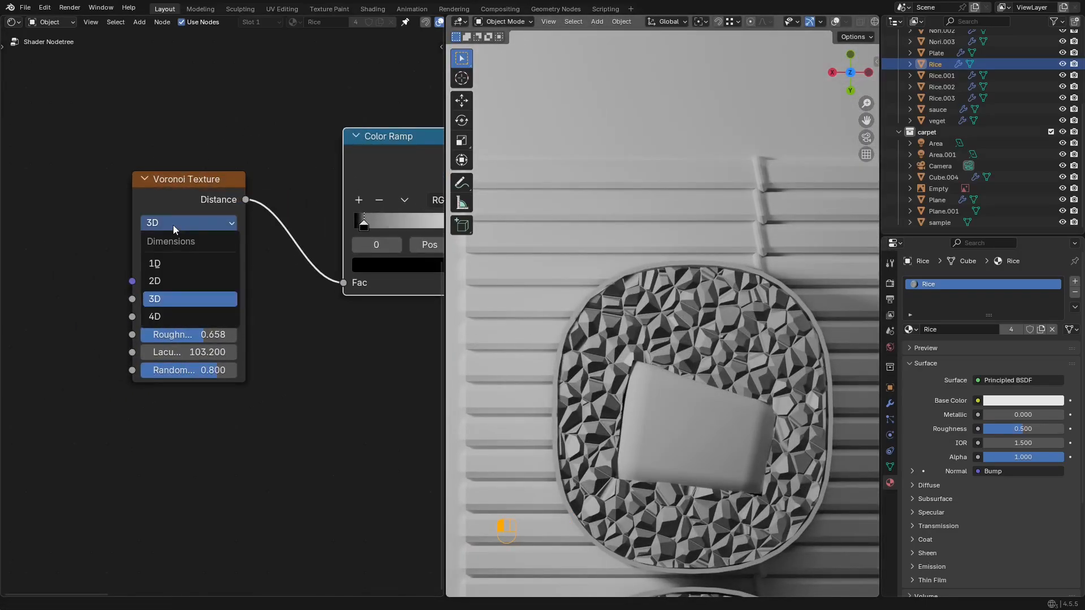
pyautogui.click(170, 265)
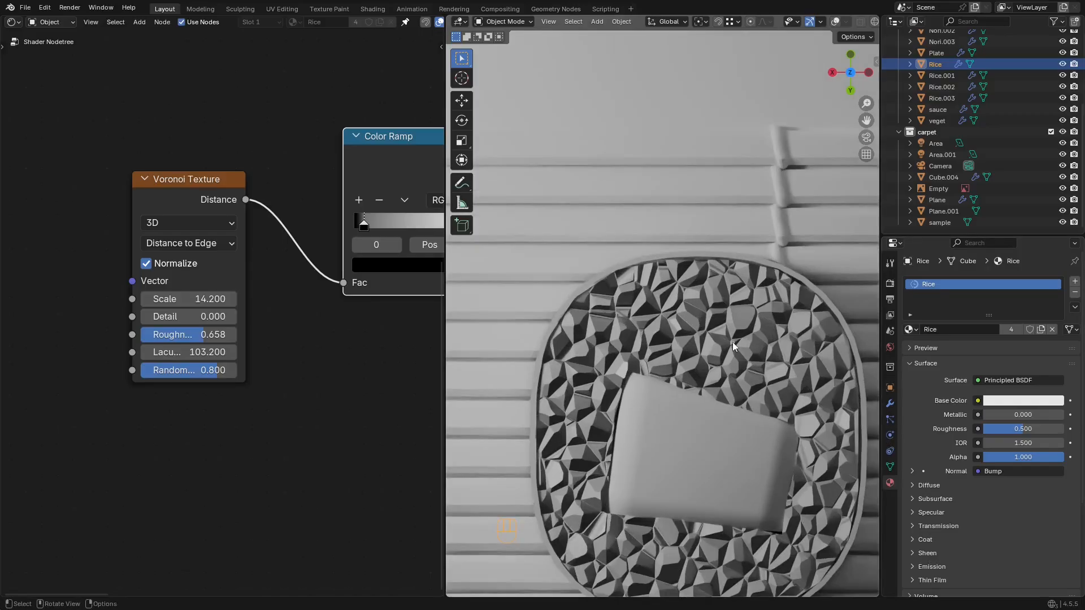
pyautogui.scroll(4, 732, 342)
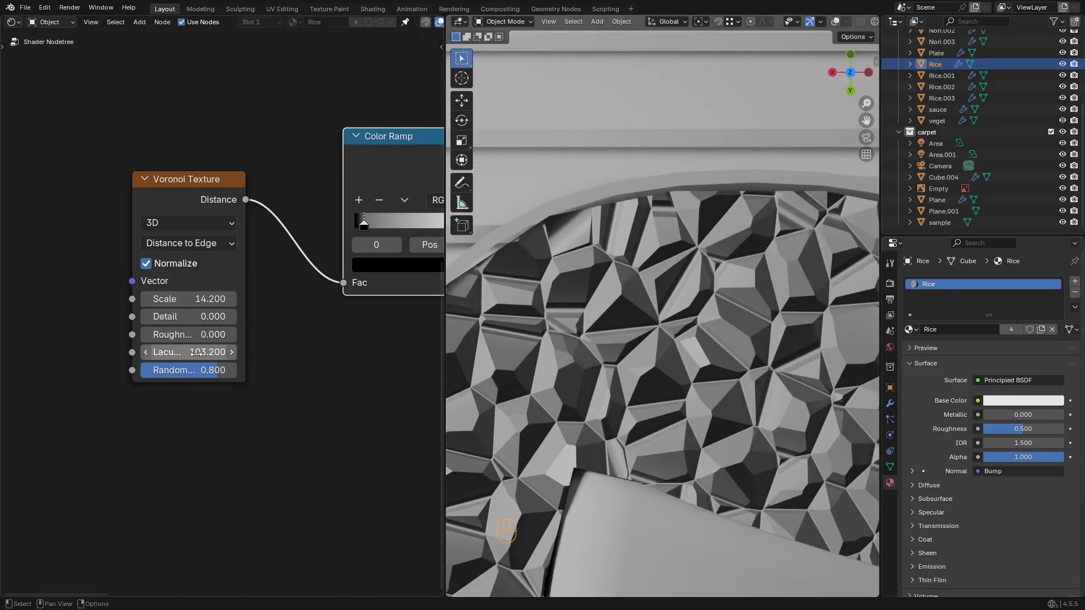
# Step: Set the Voronoi Texture's Roughness, Lacunarity and Detail to 0.000
pyautogui.moveTo(213, 353)
pyautogui.mouseDown()
pyautogui.moveTo(148, 353)
pyautogui.moveTo(200, 353)
pyautogui.mouseUp()
pyautogui.click(200, 353)
pyautogui.write('0')
pyautogui.press('Return')
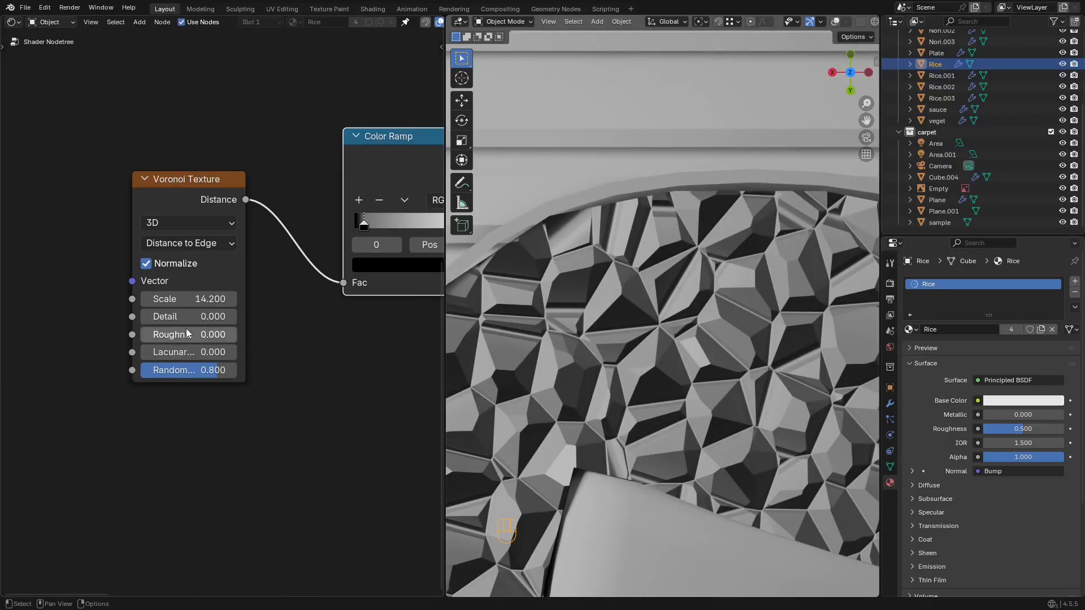
pyautogui.moveTo(189, 317); pyautogui.dragTo(189, 317)
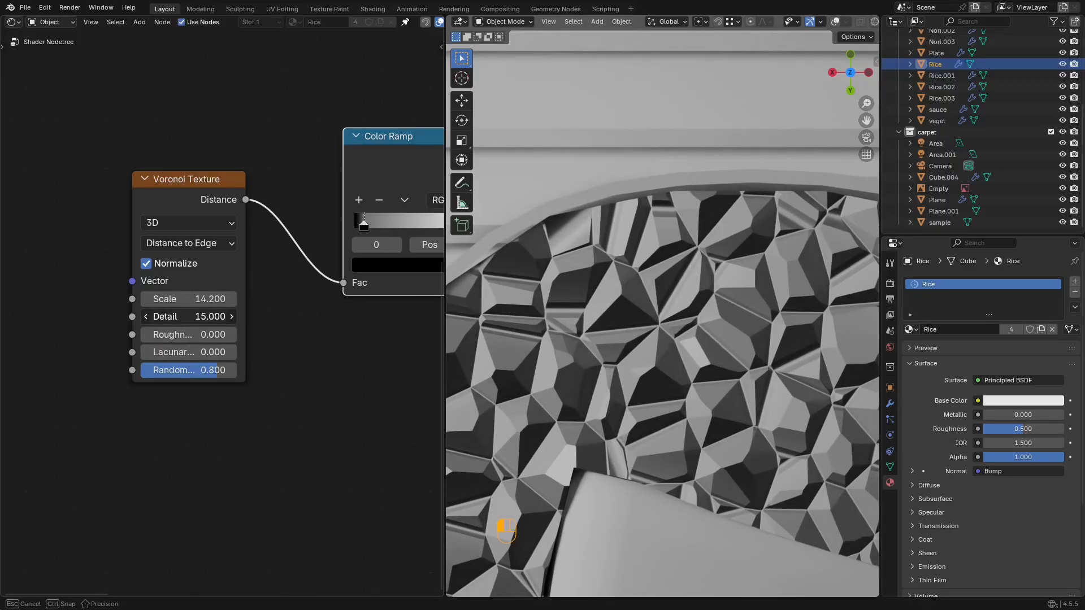
pyautogui.write('0')
pyautogui.press('Return')
# Step: Reduce the Bump node's Filter Width to 0.001
pyautogui.scroll(-4, 292, 241)
pyautogui.keyDown('shift'); pyautogui.moveTo(293, 241); pyautogui.dragTo(148, 256, button='middle'); pyautogui.keyUp('shift')
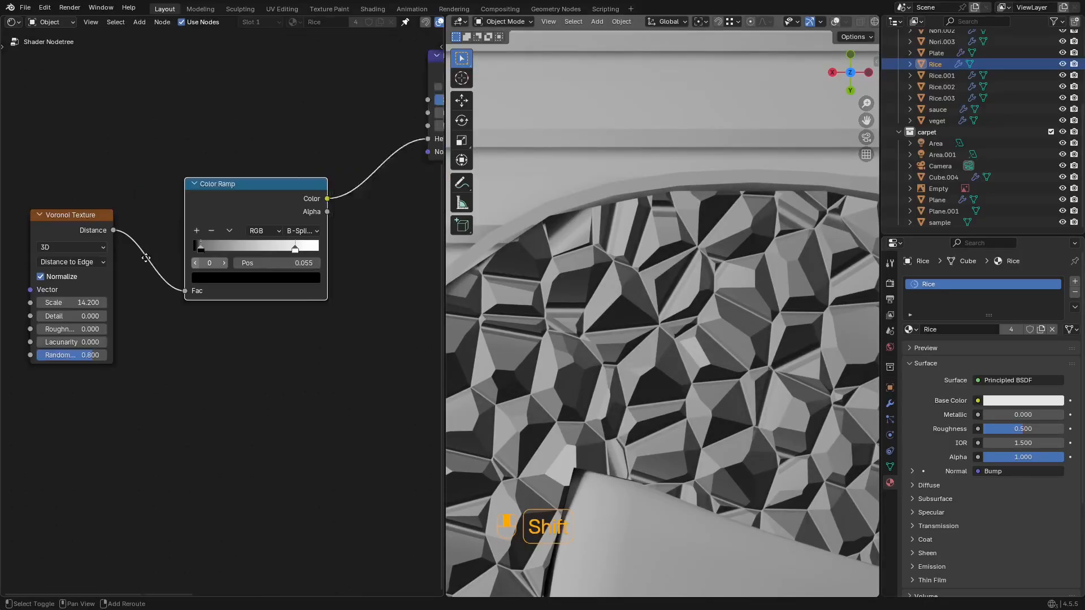
pyautogui.moveTo(329, 208); pyautogui.dragTo(170, 281, button='middle')
pyautogui.scroll(-3, 219, 232)
pyautogui.moveTo(219, 232); pyautogui.dragTo(166, 271, button='middle')
pyautogui.scroll(2, 166, 271)
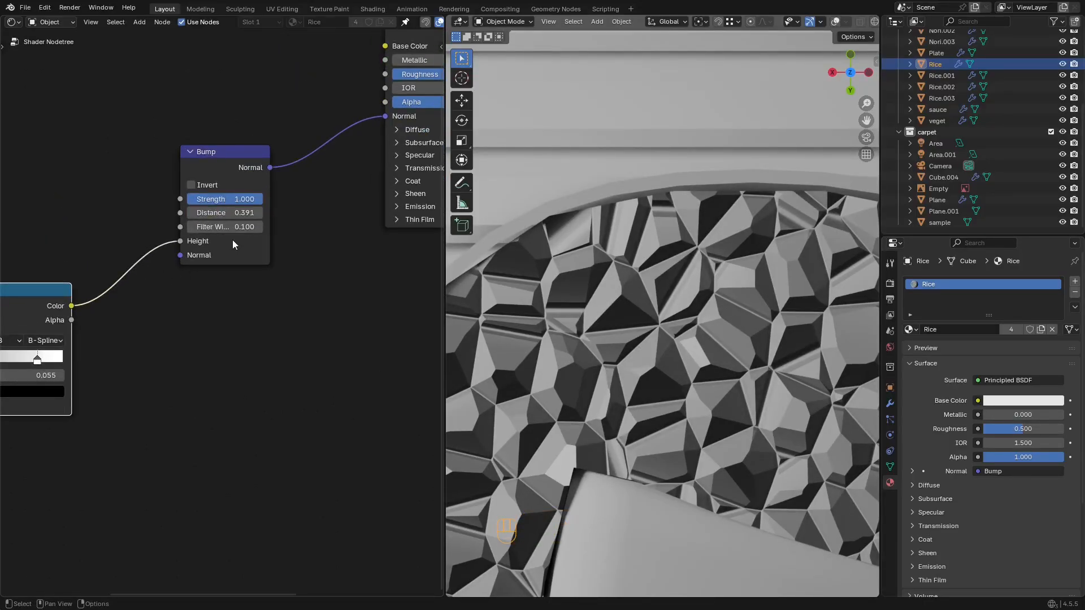
pyautogui.moveTo(235, 227)
pyautogui.mouseDown()
pyautogui.moveTo(282, 226)
pyautogui.moveTo(231, 227)
pyautogui.mouseUp()
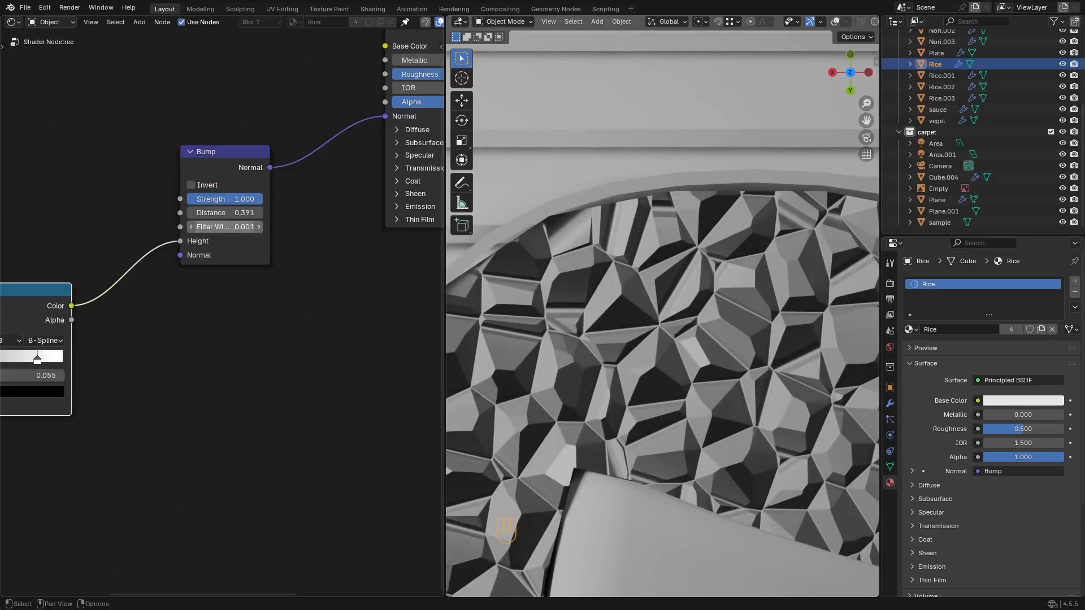
pyautogui.click(230, 227)
pyautogui.write('0')
pyautogui.press('Return')
pyautogui.scroll(-1, 344, 258)
pyautogui.hotkey('ctrl', 'z')
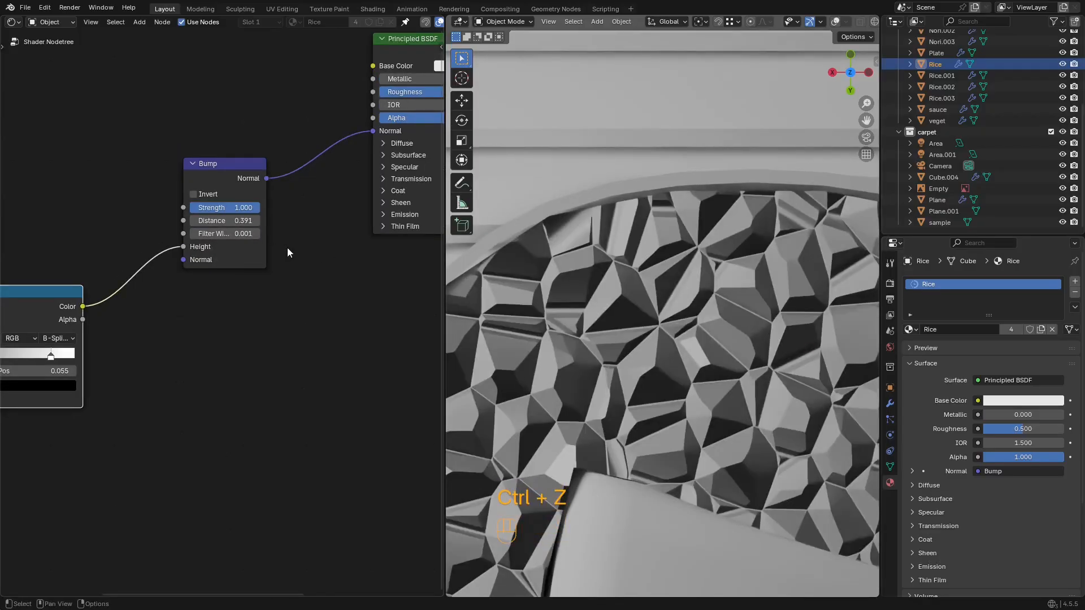
# Step: Inspect the row of rice rolls at an angle and save the file
pyautogui.scroll(-2, 334, 269)
pyautogui.scroll(-3, 627, 251)
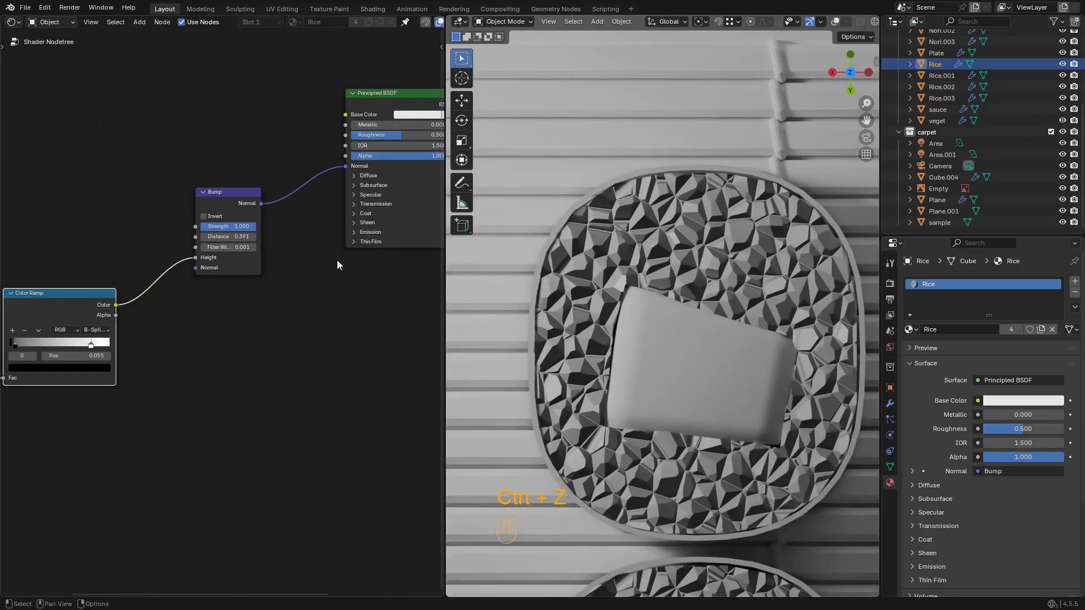
pyautogui.moveTo(337, 260); pyautogui.dragTo(343, 200, button='middle')
pyautogui.moveTo(727, 305); pyautogui.dragTo(755, 220, button='middle')
pyautogui.scroll(-3, 714, 287)
pyautogui.keyDown('shift'); pyautogui.moveTo(755, 418); pyautogui.dragTo(724, 300, button='middle'); pyautogui.keyUp('shift')
pyautogui.hotkey('ctrl', 's')
pyautogui.scroll(-2, 741, 303)
pyautogui.moveTo(368, 125); pyautogui.dragTo(188, 315, button='middle')
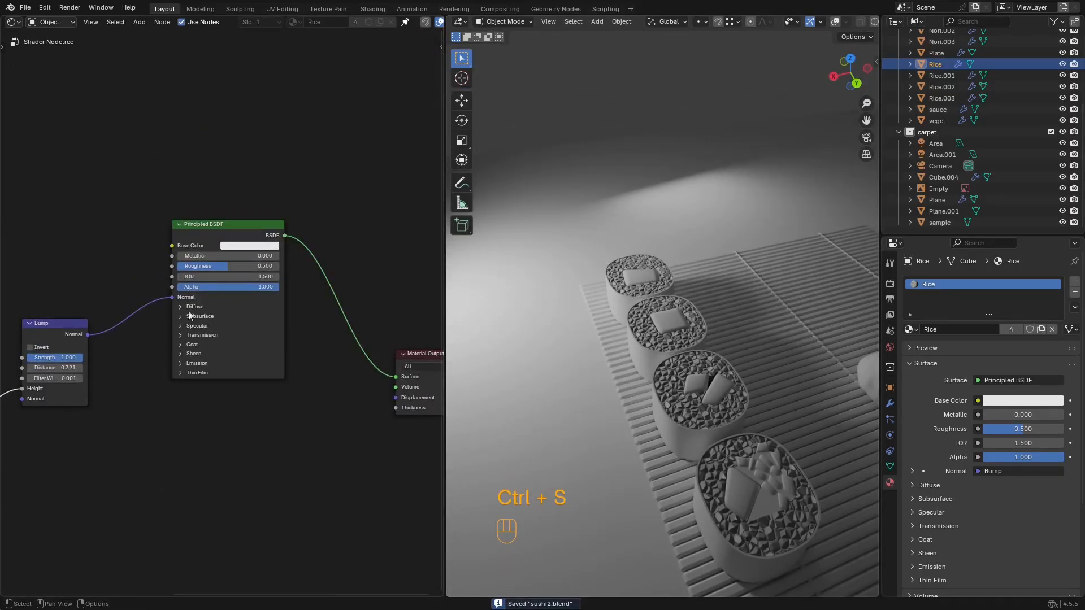
pyautogui.moveTo(696, 352); pyautogui.dragTo(650, 293, button='middle')
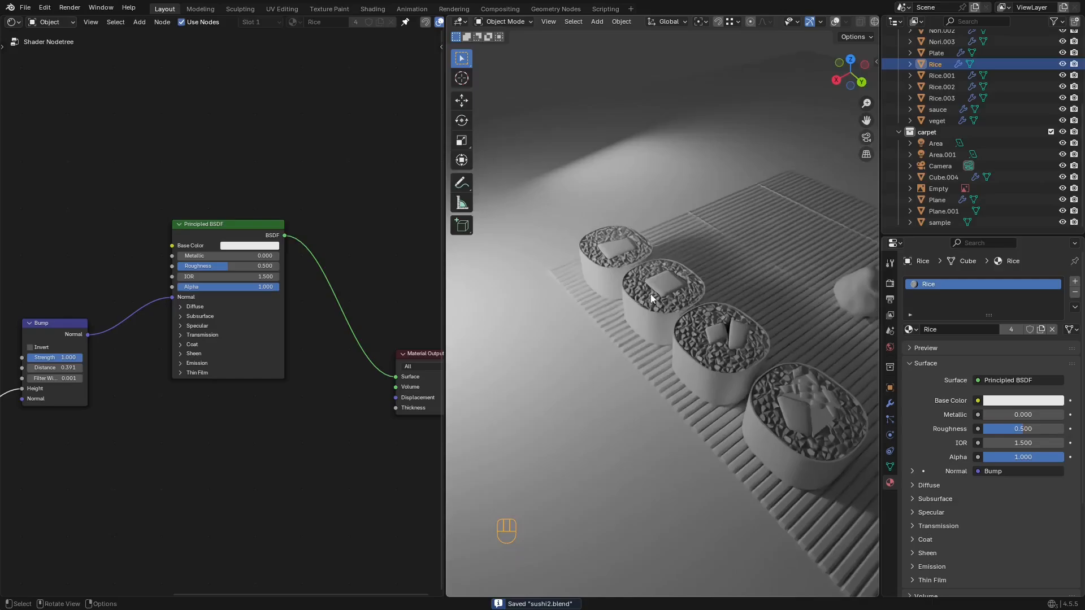
pyautogui.scroll(3, 649, 293)
pyautogui.scroll(-5, 141, 239)
# Step: Reposition the nodes feeding the Bump node and lower the Bump's Strength for softer rice relief
pyautogui.moveTo(141, 239); pyautogui.dragTo(235, 216, button='middle')
pyautogui.moveTo(237, 246); pyautogui.dragTo(3, 395)
pyautogui.press('g')
pyautogui.click(43, 361)
pyautogui.moveTo(161, 270); pyautogui.dragTo(95, 300, button='middle')
pyautogui.scroll(3, 260, 254)
pyautogui.scroll(1, 223, 314)
pyautogui.moveTo(316, 262)
pyautogui.mouseDown()
pyautogui.moveTo(267, 262)
pyautogui.moveTo(289, 264)
pyautogui.mouseUp()
# Step: Set the Voronoi Texture's Randomness to 0.848, save the file, and frame the whole row of rolls
pyautogui.moveTo(60, 440); pyautogui.dragTo(417, 248, button='middle')
pyautogui.scroll(2, 184, 375)
pyautogui.keyDown('shift'); pyautogui.moveTo(185, 377); pyautogui.dragTo(186, 378); pyautogui.keyUp('shift')
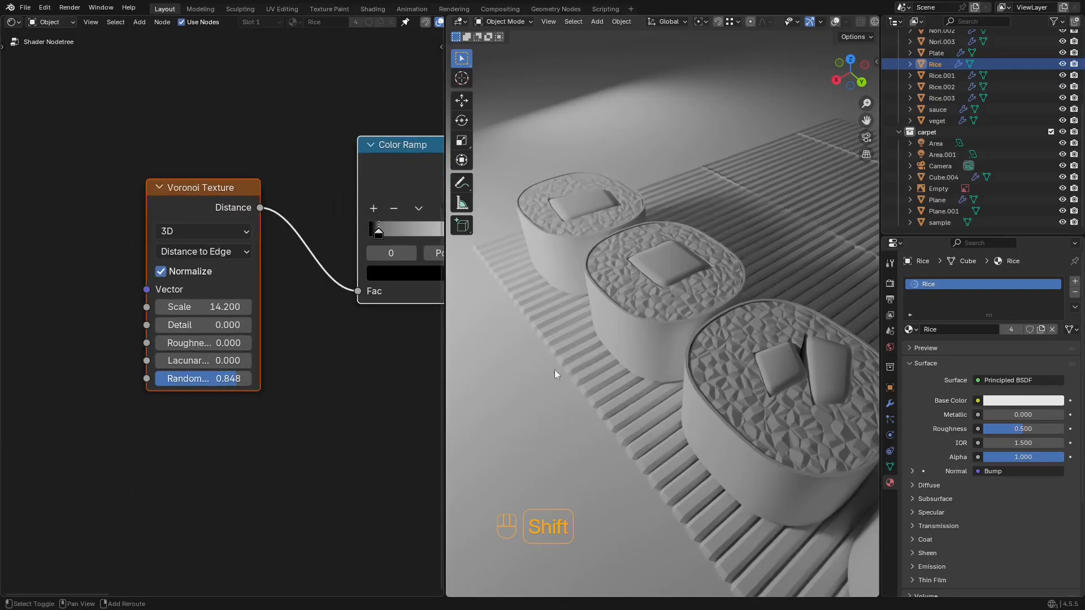
pyautogui.scroll(-5, 683, 334)
pyautogui.hotkey('ctrl', 's')
pyautogui.keyDown('shift'); pyautogui.moveTo(717, 297); pyautogui.dragTo(662, 305, button='middle'); pyautogui.keyUp('shift')
# Step: Set the Bump node's Strength to 0.282 and check the relief on the row of rice rolls
pyautogui.moveTo(280, 210); pyautogui.dragTo(91, 275, button='middle')
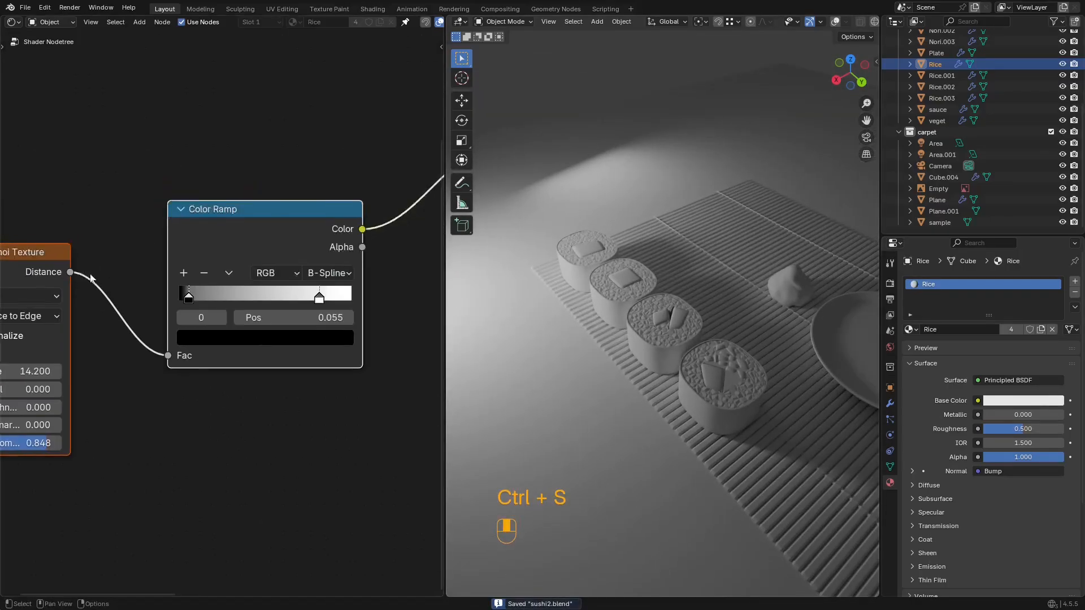
pyautogui.moveTo(433, 211); pyautogui.dragTo(193, 236, button='middle')
pyautogui.moveTo(316, 140); pyautogui.dragTo(171, 267, button='middle')
pyautogui.scroll(3, 171, 268)
pyautogui.keyDown('shift'); pyautogui.moveTo(169, 244); pyautogui.dragTo(170, 244); pyautogui.keyUp('shift')
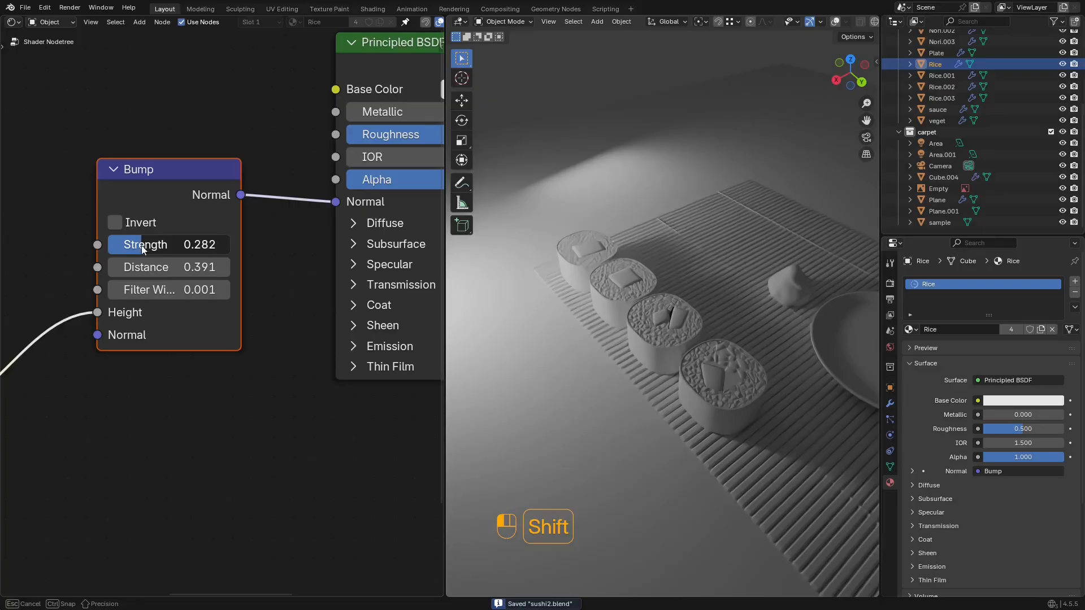
pyautogui.scroll(-5, 710, 340)
pyautogui.scroll(7, 727, 348)
pyautogui.moveTo(726, 348); pyautogui.dragTo(719, 314, button='middle')
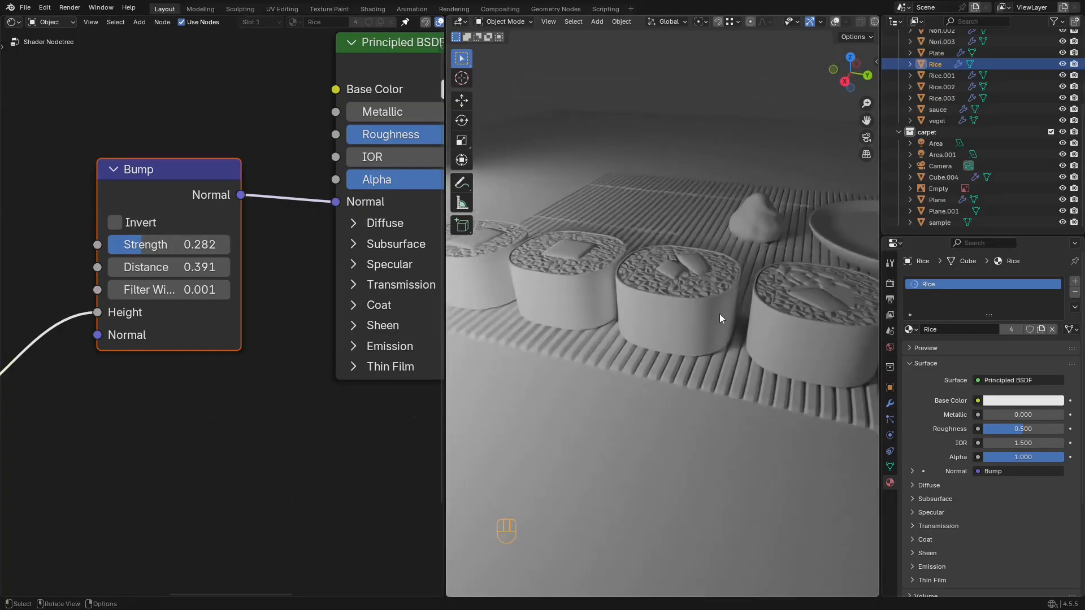
# Step: Expand the Subsurface settings of the rice material's Principled BSDF and raise the Subsurface Weight
pyautogui.moveTo(295, 234); pyautogui.dragTo(150, 339, button='middle')
pyautogui.scroll(-1, 151, 339)
pyautogui.moveTo(389, 287); pyautogui.dragTo(336, 273, button='middle')
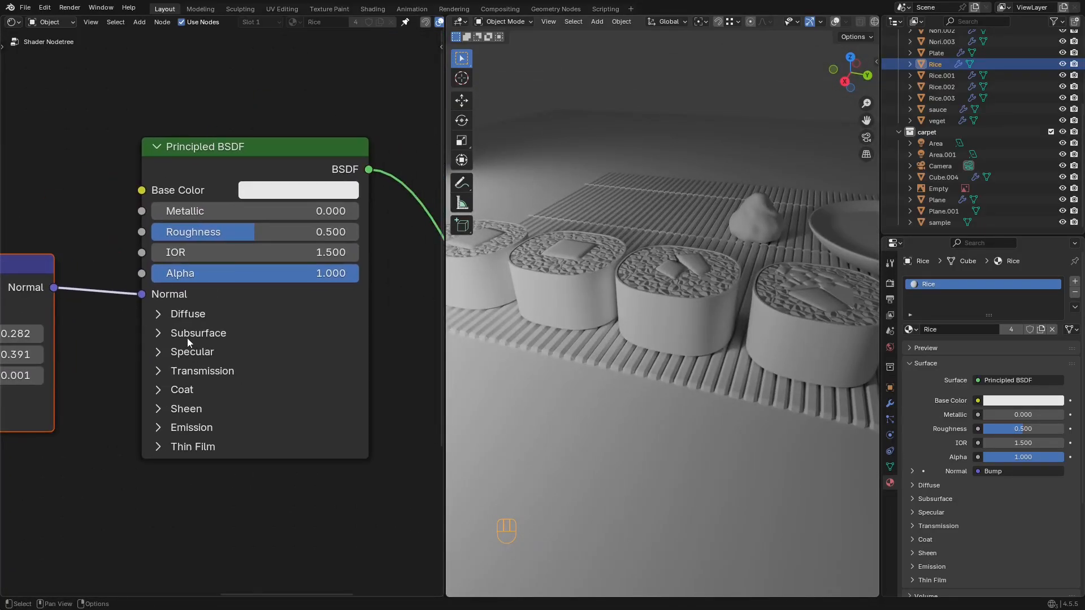
pyautogui.click(187, 336)
pyautogui.moveTo(281, 356); pyautogui.dragTo(121, 279, button='middle')
pyautogui.moveTo(120, 280)
pyautogui.mouseDown()
pyautogui.moveTo(298, 287)
pyautogui.moveTo(285, 288)
pyautogui.mouseUp()
# Step: Duplicate the selected Rice object, move the copy up along Z above its roll as a test piece, and frame it
pyautogui.moveTo(705, 268); pyautogui.dragTo(615, 233, button='middle')
pyautogui.hotkey('shift', 'd')
pyautogui.press('z')
pyautogui.click(697, 199)
pyautogui.moveTo(696, 198); pyautogui.dragTo(491, 317, button='middle')
pyautogui.scroll(3, 492, 318)
pyautogui.keyDown('shift'); pyautogui.moveTo(556, 288); pyautogui.dragTo(496, 271, button='middle'); pyautogui.keyUp('shift')
# Step: Reset the Subsurface Weight to 0, compare intermediate amounts, and settle on Weight 1.000 with a Scale of 1.1 m
pyautogui.click(267, 291)
pyautogui.write('0')
pyautogui.press('Return')
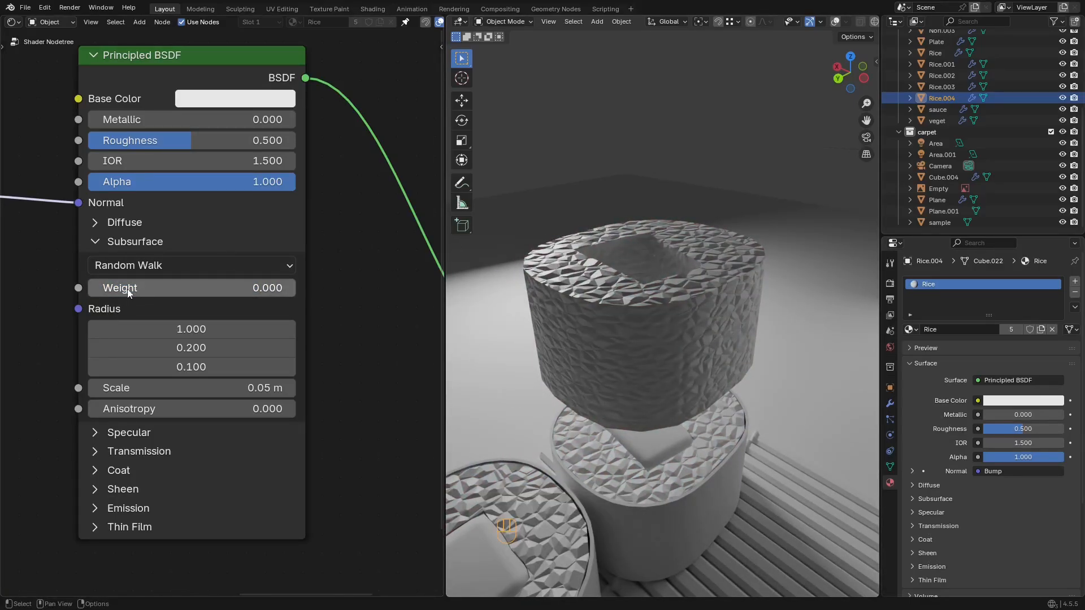
pyautogui.moveTo(126, 288); pyautogui.dragTo(261, 288)
pyautogui.moveTo(265, 388)
pyautogui.keyDown('shift'); pyautogui.mouseDown()
pyautogui.moveTo(362, 387)
pyautogui.moveTo(267, 369)
pyautogui.mouseUp(); pyautogui.keyUp('shift')
pyautogui.moveTo(667, 259)
pyautogui.mouseDown(button='middle')
pyautogui.moveTo(662, 273)
pyautogui.moveTo(704, 252)
pyautogui.moveTo(686, 227)
pyautogui.moveTo(672, 247)
pyautogui.moveTo(648, 238)
pyautogui.moveTo(680, 182)
pyautogui.moveTo(652, 249)
pyautogui.mouseUp(button='middle')
pyautogui.scroll(1, 662, 273)
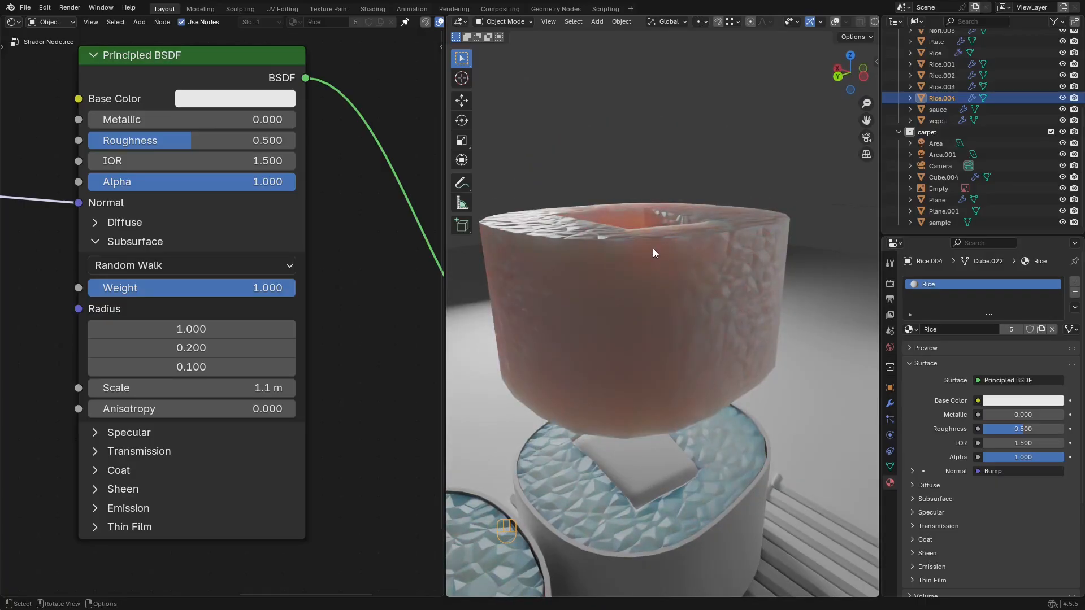
pyautogui.scroll(2, 660, 256)
pyautogui.moveTo(252, 288); pyautogui.dragTo(143, 289)
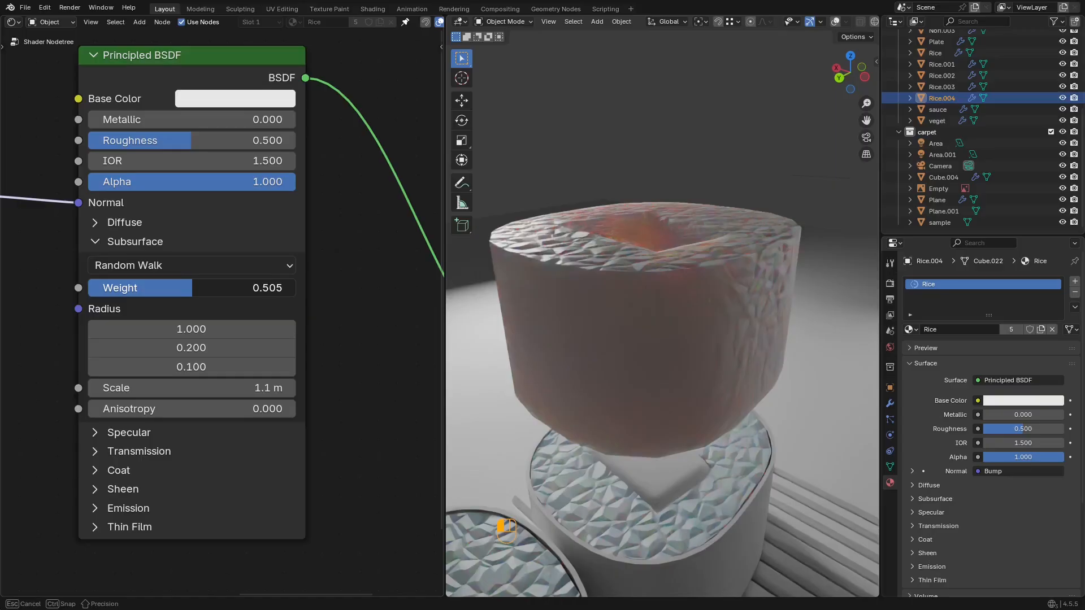
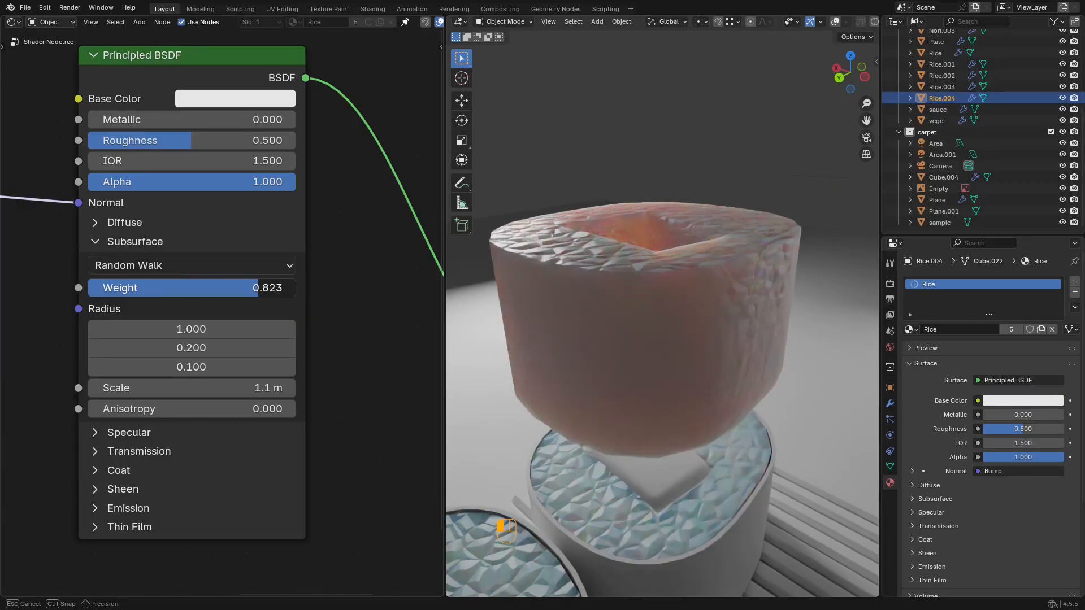
pyautogui.moveTo(271, 288); pyautogui.dragTo(295, 288)
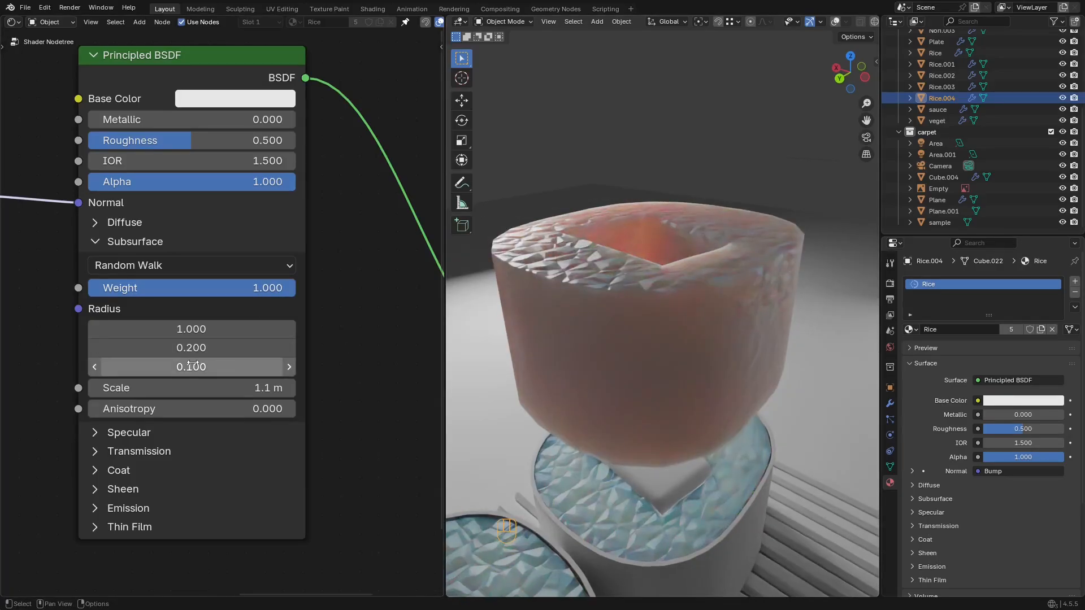
# Step: Set the second and third Subsurface Radius values to 1 so all three channels scatter equally
pyautogui.click(221, 341)
pyautogui.write('1')
pyautogui.press('Return')
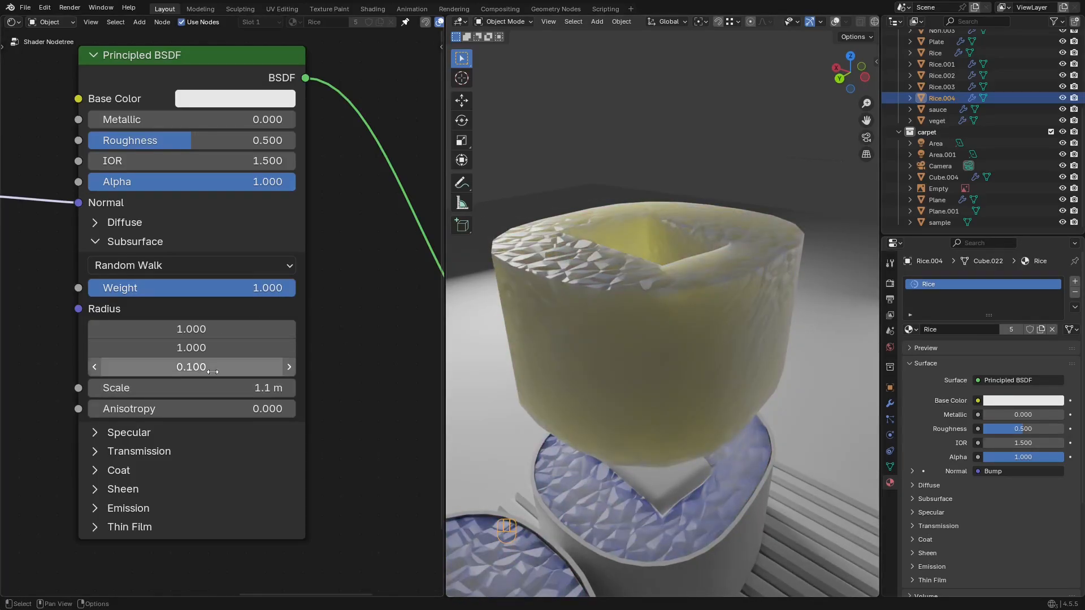
pyautogui.click(209, 367)
pyautogui.write('1')
pyautogui.press('Return')
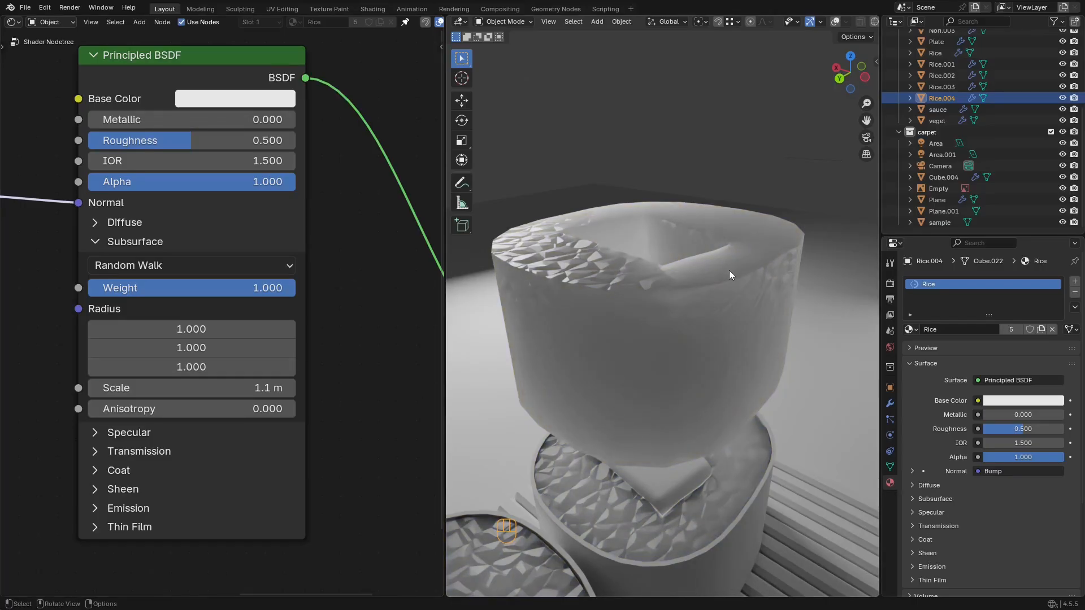
pyautogui.moveTo(729, 270); pyautogui.dragTo(682, 232, button='middle')
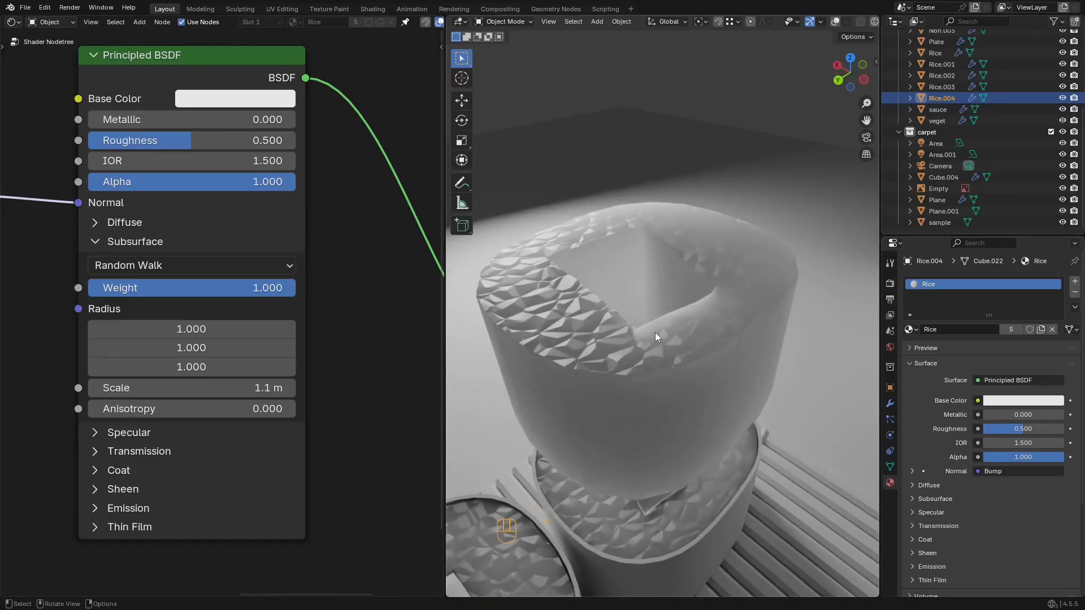
# Step: Switch to the BeeRef board, examine the rice in the sushi reference photos up close, and return to Blender
pyautogui.press('super')
pyautogui.click(654, 596)
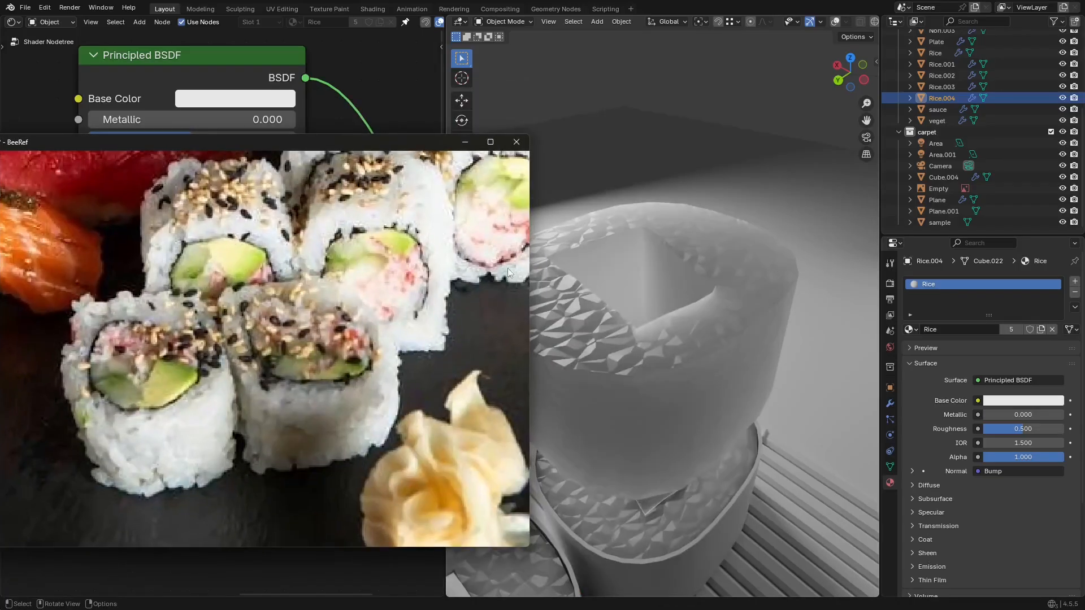
pyautogui.scroll(-3, 436, 235)
pyautogui.scroll(5, 331, 260)
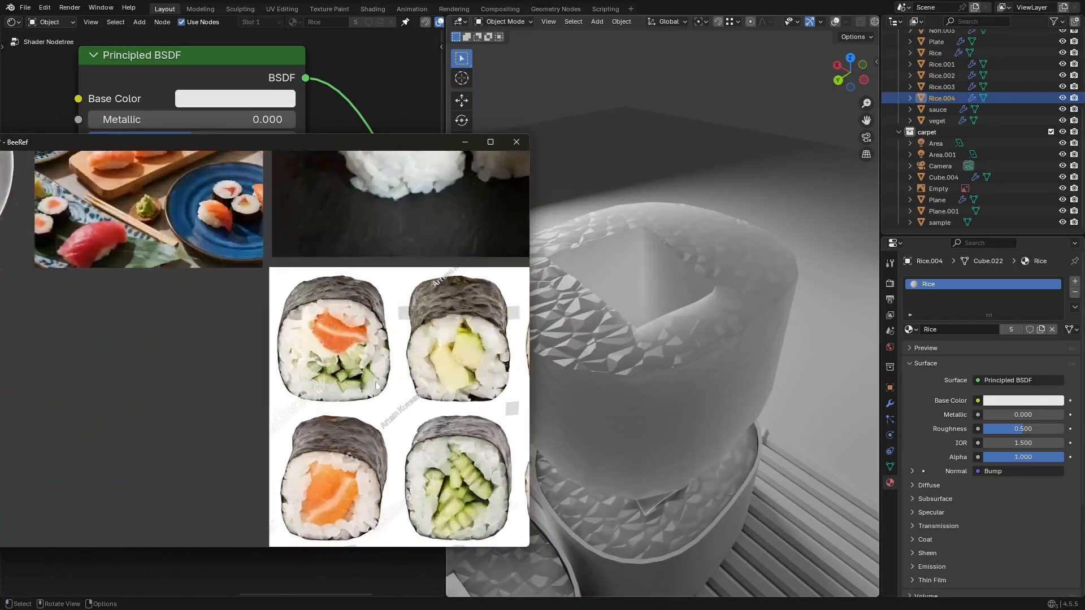
pyautogui.scroll(-3, 87, 228)
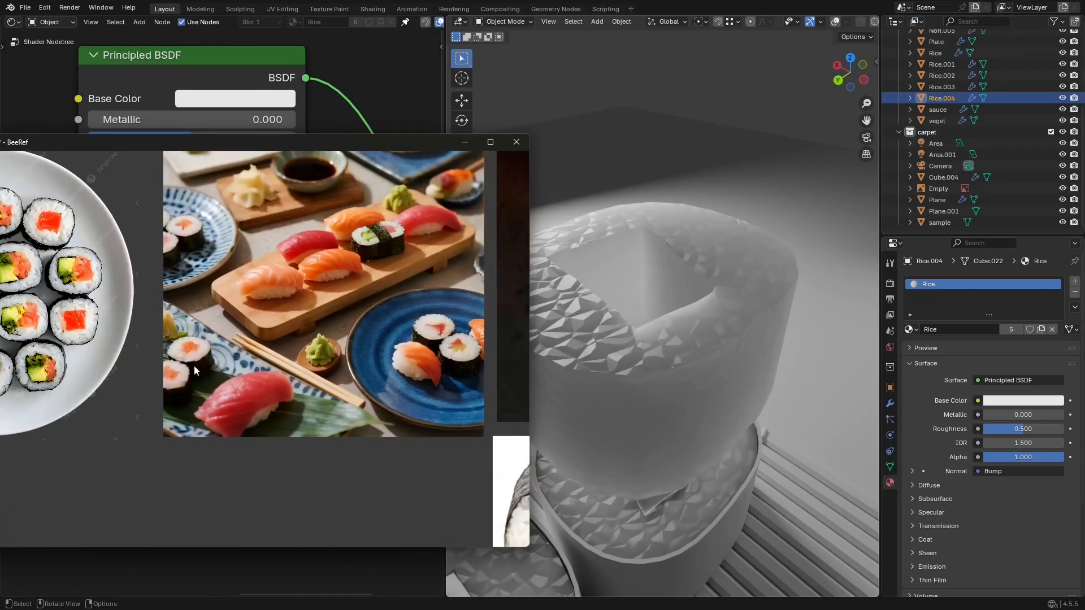
pyautogui.scroll(6, 194, 365)
pyautogui.scroll(2, 341, 267)
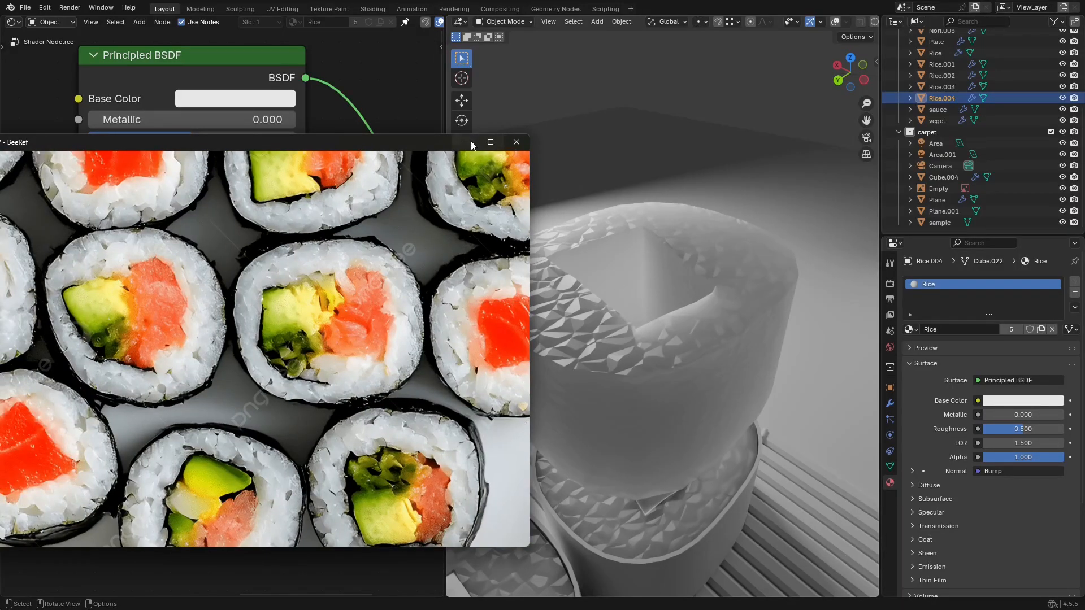
pyautogui.click(471, 145)
# Step: Keep the Subsurface Weight at 1.000, set the Subsurface Scale to 0.48 m, and save the file
pyautogui.moveTo(262, 288); pyautogui.dragTo(289, 288)
pyautogui.keyDown('shift'); pyautogui.moveTo(270, 388); pyautogui.dragTo(247, 389); pyautogui.keyUp('shift')
pyautogui.moveTo(667, 265); pyautogui.dragTo(727, 314, button='middle')
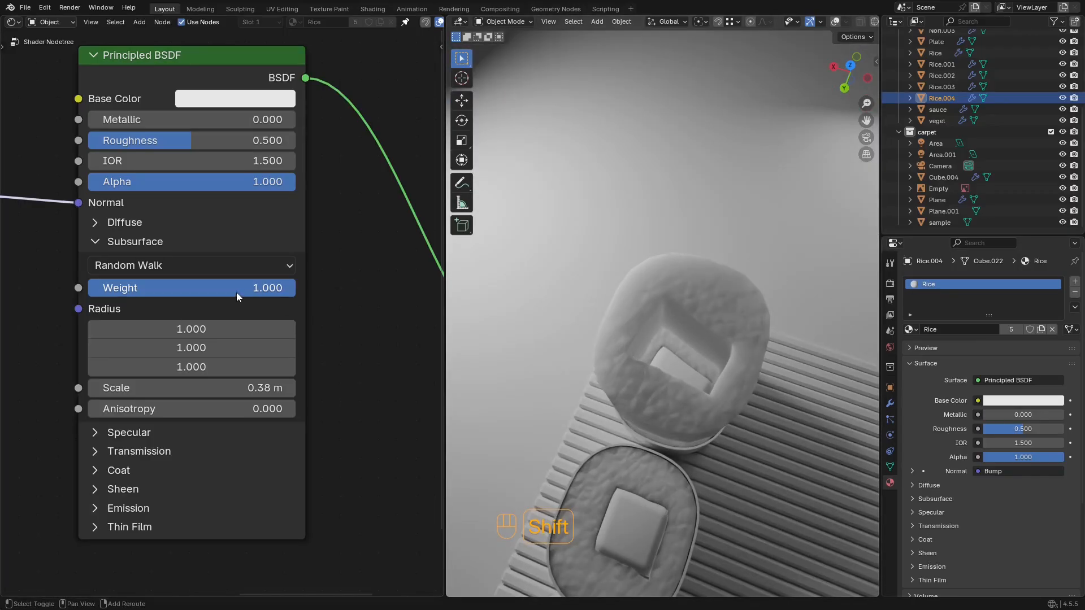
pyautogui.keyDown('shift'); pyautogui.moveTo(249, 389); pyautogui.dragTo(257, 389); pyautogui.keyUp('shift')
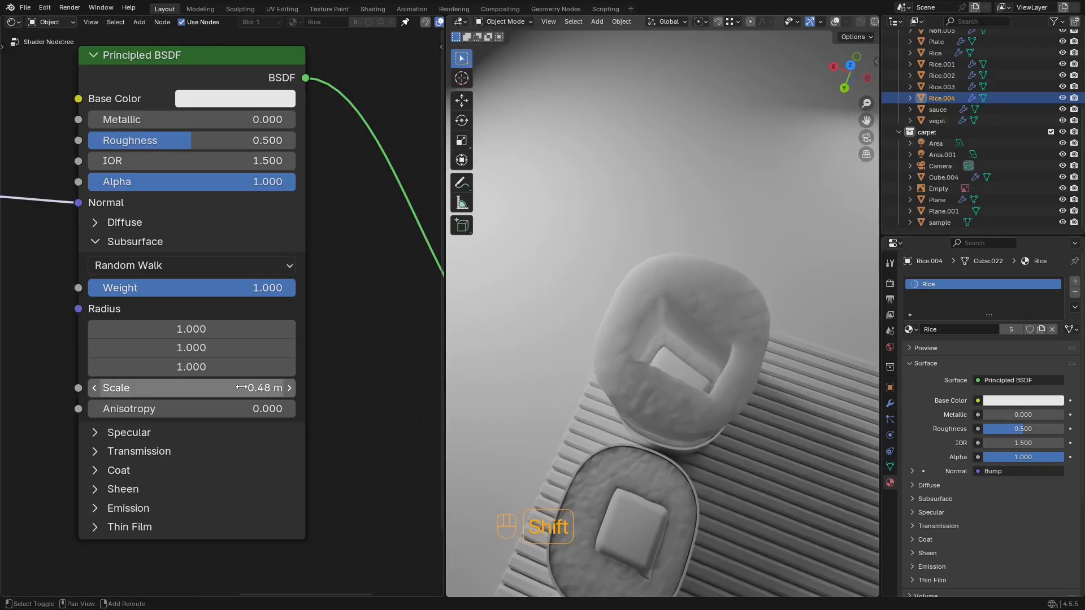
pyautogui.moveTo(696, 334); pyautogui.dragTo(684, 308, button='middle')
pyautogui.scroll(-3, 685, 309)
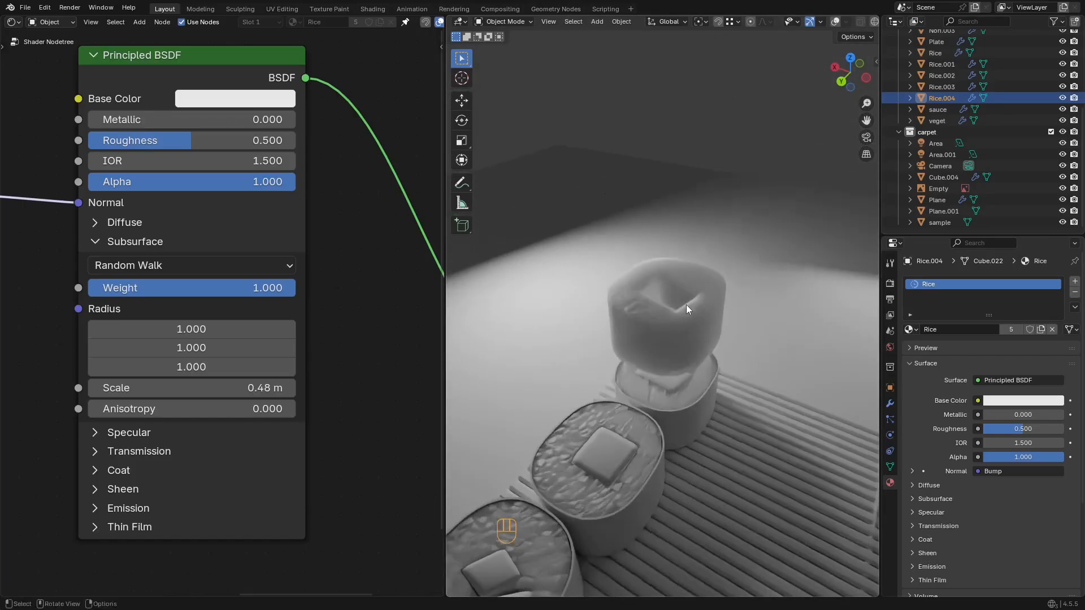
pyautogui.hotkey('ctrl', 's')
# Step: Expand the Principled BSDF's Transmission settings and set the Transmission Weight to 0.477
pyautogui.moveTo(190, 225); pyautogui.dragTo(220, 179, button='middle')
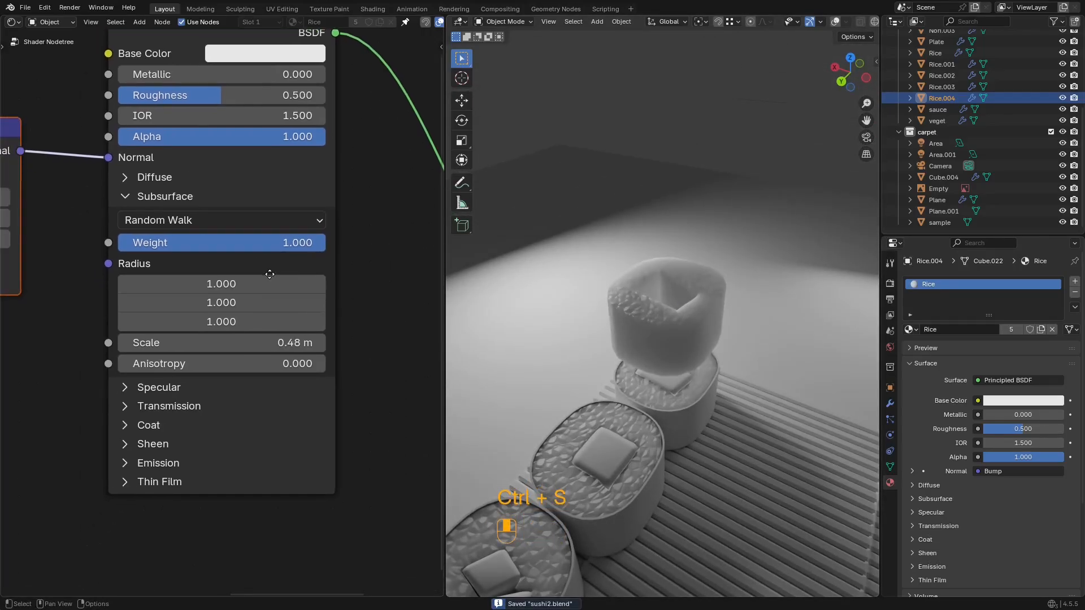
pyautogui.click(198, 406)
pyautogui.moveTo(195, 425); pyautogui.dragTo(292, 425)
pyautogui.moveTo(680, 277); pyautogui.dragTo(646, 289, button='middle')
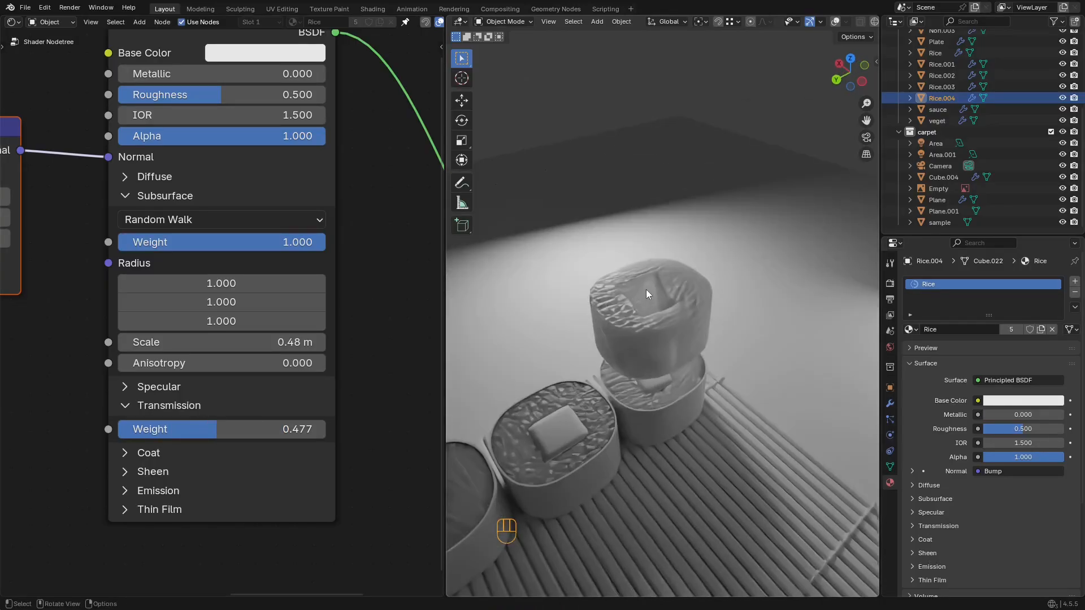
pyautogui.scroll(4, 643, 296)
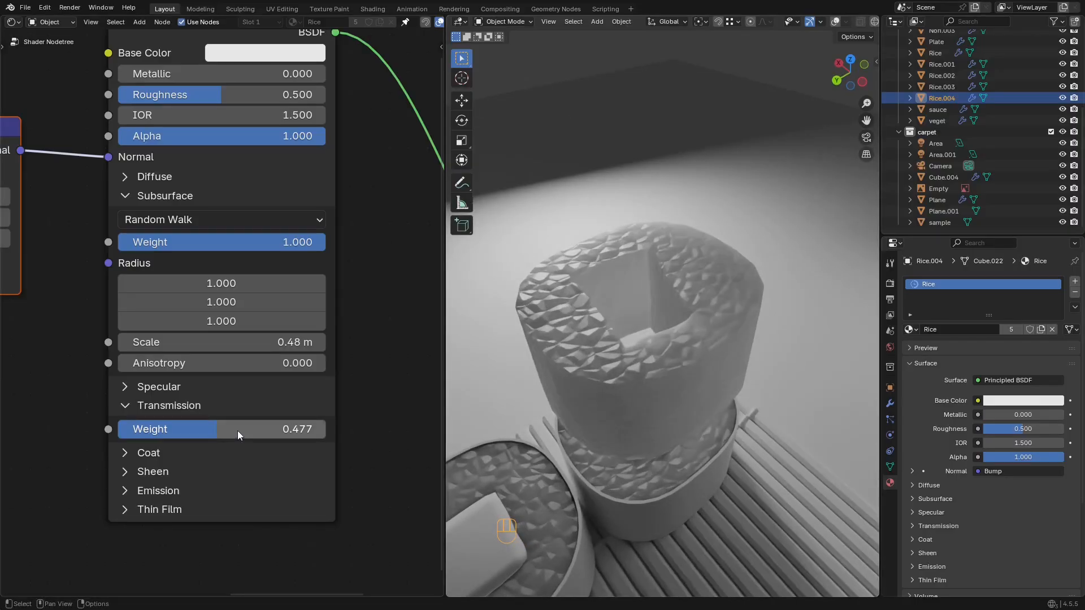
# Step: Compare higher and lower Transmission Weights, settle on 0.086, and save the file
pyautogui.moveTo(238, 431); pyautogui.dragTo(347, 431)
pyautogui.moveTo(646, 344); pyautogui.dragTo(615, 339, button='middle')
pyautogui.moveTo(322, 428); pyautogui.dragTo(238, 429)
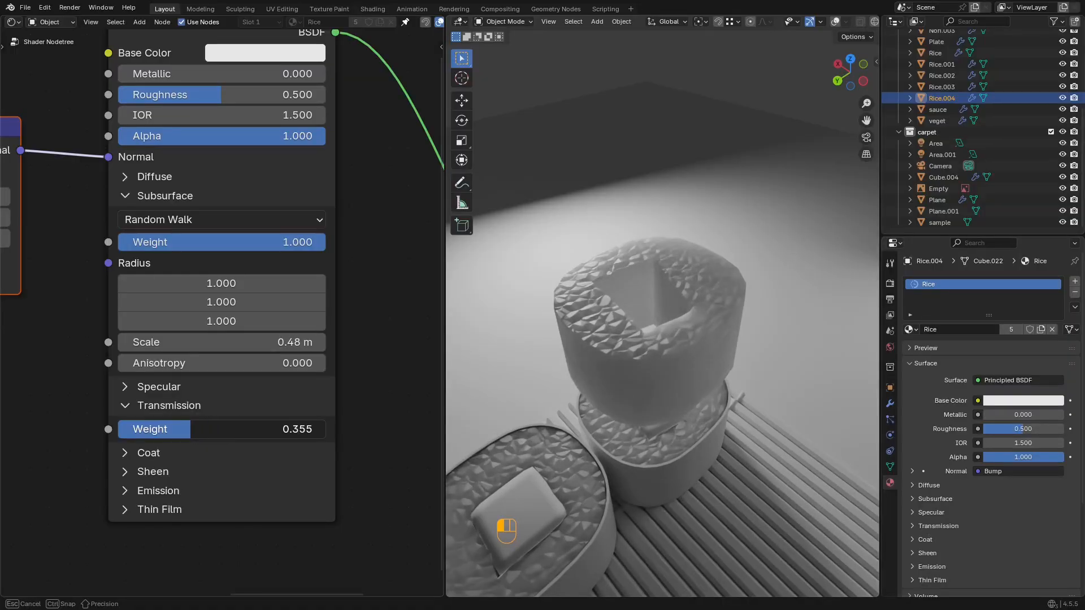
pyautogui.moveTo(190, 429); pyautogui.dragTo(180, 428)
pyautogui.keyDown('ctrl'); pyautogui.moveTo(656, 311); pyautogui.dragTo(470, 357, button='middle'); pyautogui.keyUp('ctrl')
pyautogui.hotkey('ctrl', 's')
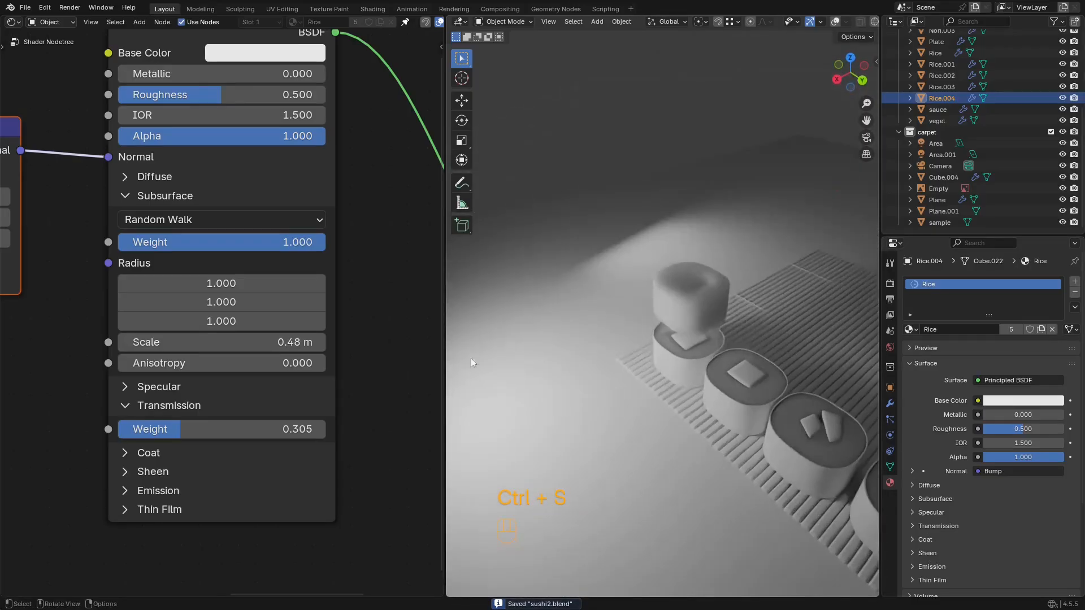
pyautogui.moveTo(208, 429); pyautogui.dragTo(135, 429)
pyautogui.moveTo(692, 312); pyautogui.dragTo(650, 321, button='middle')
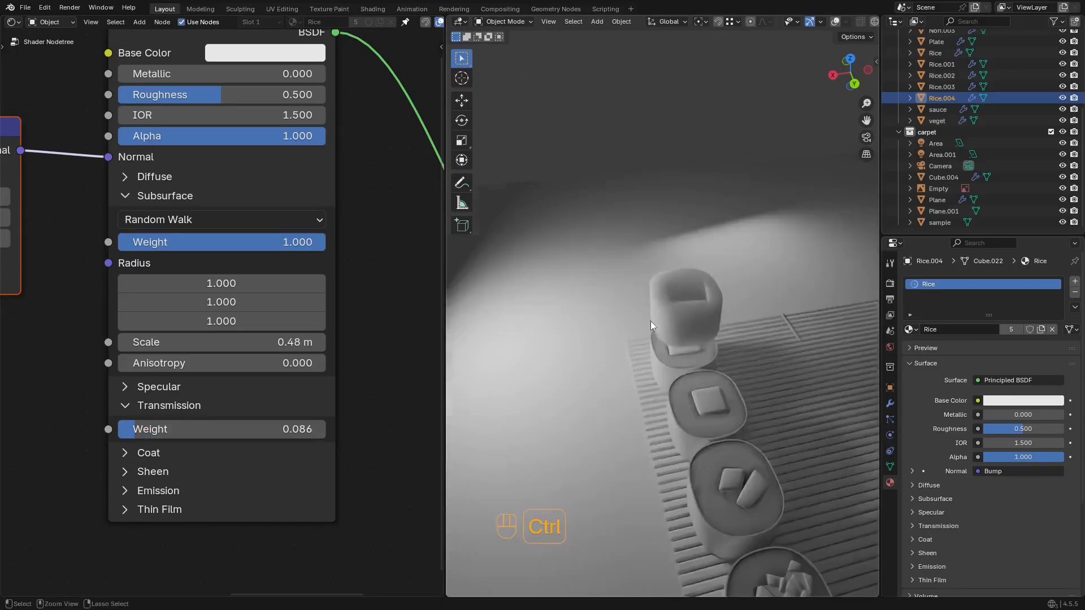
pyautogui.hotkey('ctrl', 's')
# Step: Turn on the viewport overlays, delete the floating rice test copy, and hide the overlays again
pyautogui.scroll(3, 747, 314)
pyautogui.hotkey('shift', 'alt', 'z')
pyautogui.press('x')
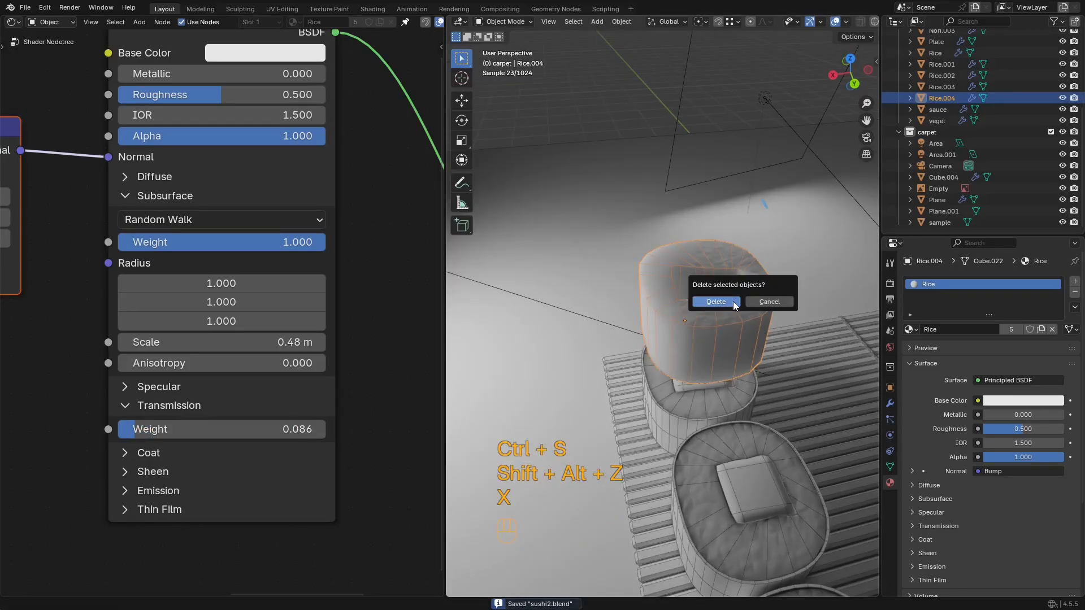
pyautogui.click(730, 303)
pyautogui.keyDown('shift'); pyautogui.moveTo(731, 303); pyautogui.dragTo(684, 293, button='middle'); pyautogui.keyUp('shift')
pyautogui.scroll(3, 683, 292)
pyautogui.hotkey('shift', 'alt', 'z')
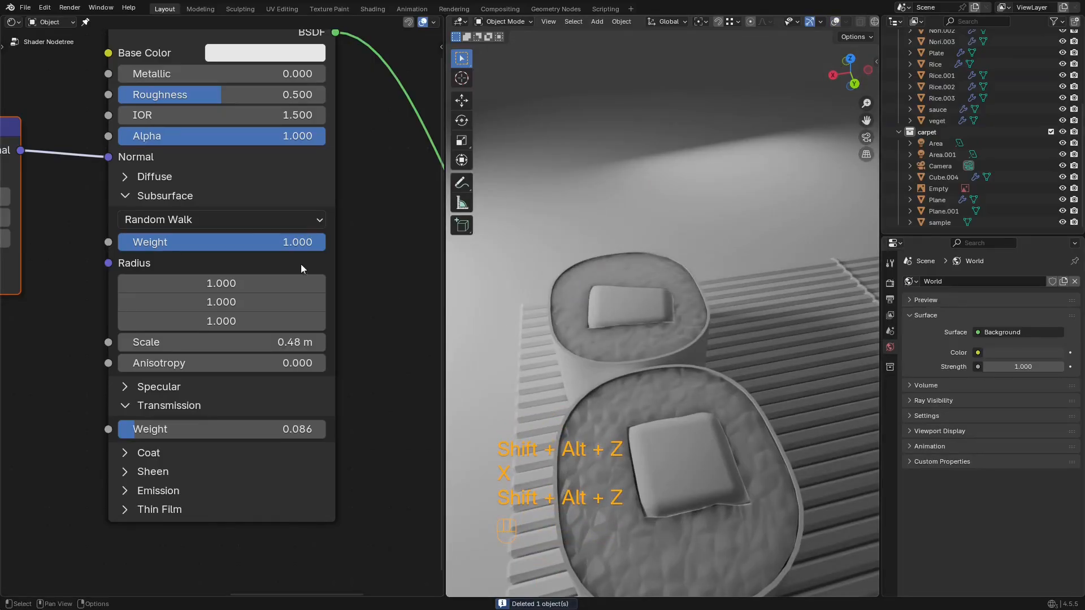
# Step: Raise the Bump node's Strength to 0.482
pyautogui.moveTo(219, 152); pyautogui.dragTo(283, 263, button='middle')
pyautogui.scroll(-2, 283, 263)
pyautogui.scroll(2, 283, 263)
pyautogui.moveTo(307, 274); pyautogui.dragTo(244, 274)
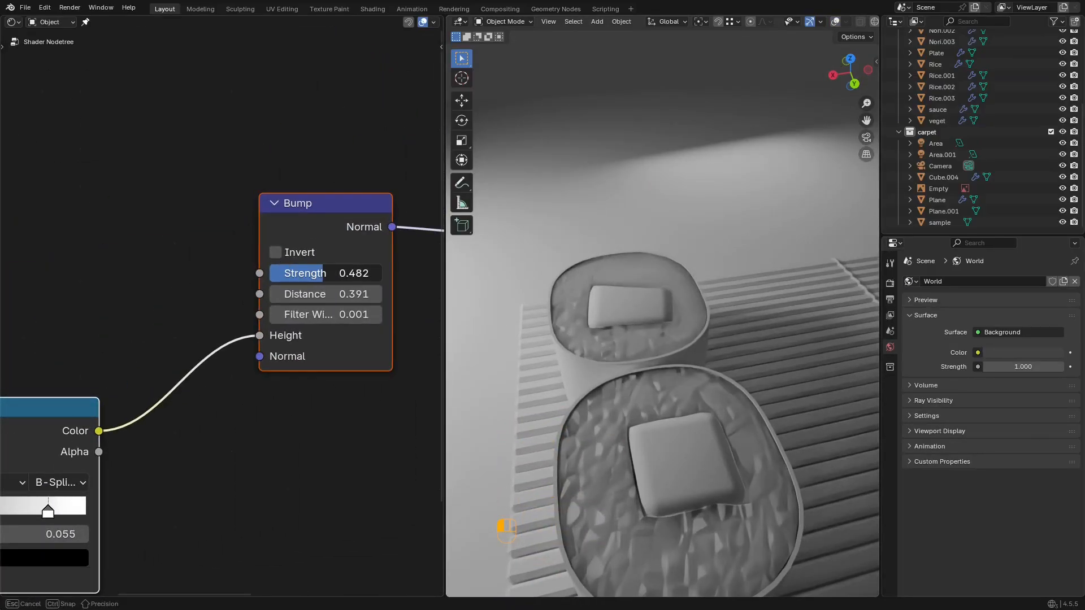
# Step: Look through the camera, examine the rice on the first rolls up close, and save the file
pyautogui.scroll(-3, 724, 256)
pyautogui.press('KP_0')
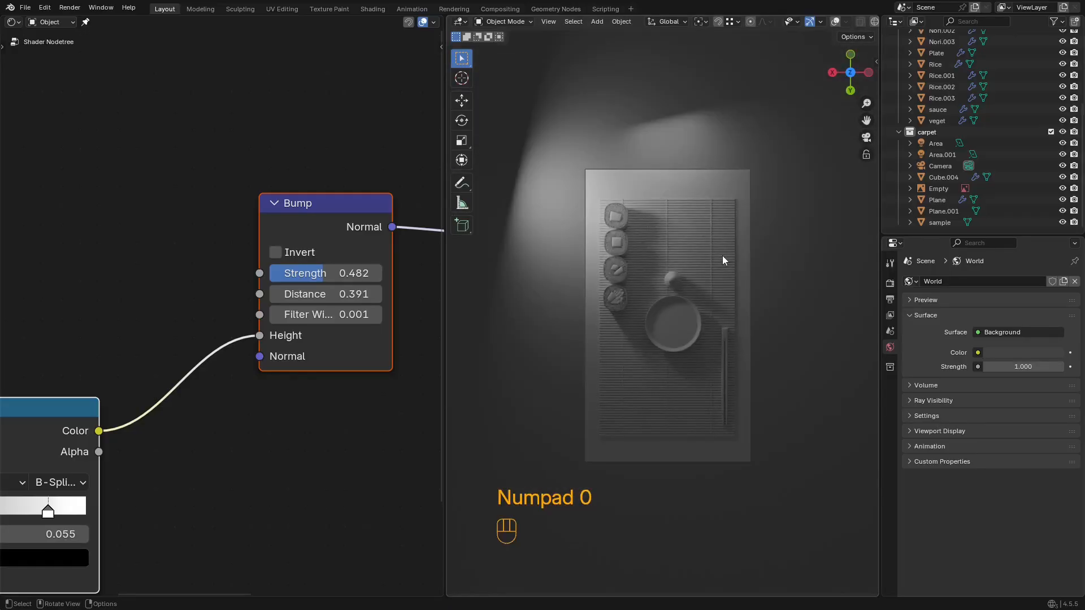
pyautogui.scroll(4, 584, 184)
pyautogui.keyDown('shift'); pyautogui.moveTo(584, 184); pyautogui.dragTo(747, 357, button='middle'); pyautogui.keyUp('shift')
pyautogui.scroll(3, 748, 357)
pyautogui.keyDown('shift'); pyautogui.moveTo(686, 285); pyautogui.dragTo(643, 282, button='middle'); pyautogui.keyUp('shift')
pyautogui.keyDown('shift'); pyautogui.moveTo(746, 282); pyautogui.dragTo(695, 281, button='middle'); pyautogui.keyUp('shift')
pyautogui.scroll(4, 695, 282)
pyautogui.hotkey('ctrl', 's')
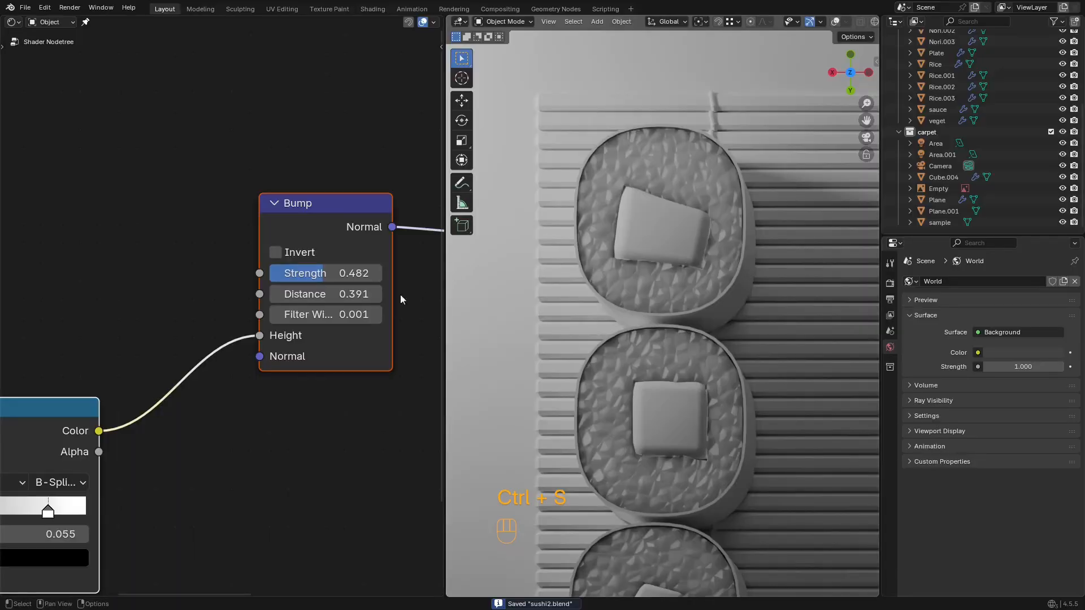
# Step: Raise the Bump node's Strength to 0.582 for more pronounced rice grains
pyautogui.scroll(-2, 192, 204)
pyautogui.moveTo(400, 294); pyautogui.dragTo(122, 239, button='middle')
pyautogui.moveTo(245, 231)
pyautogui.mouseDown(button='middle')
pyautogui.moveTo(168, 208)
pyautogui.moveTo(249, 220)
pyautogui.mouseUp(button='middle')
pyautogui.scroll(-2, 250, 219)
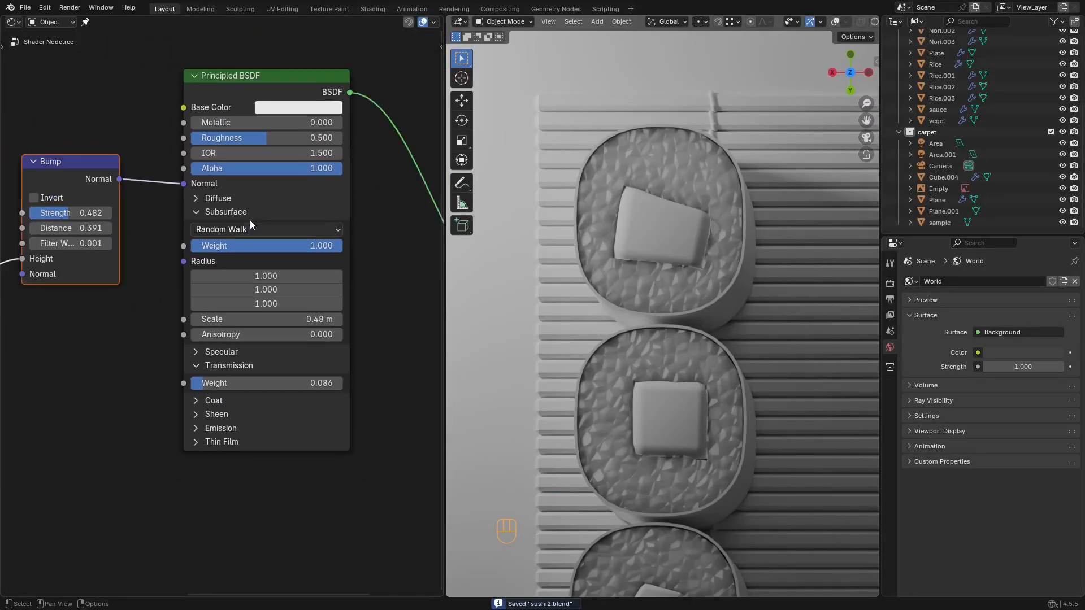
pyautogui.moveTo(194, 241); pyautogui.dragTo(302, 284, button='middle')
pyautogui.scroll(6, 302, 284)
pyautogui.moveTo(104, 271); pyautogui.dragTo(356, 214, button='middle')
pyautogui.moveTo(354, 191); pyautogui.dragTo(371, 191)
# Step: Select the block filling in the first roll, turn the viewport overlays back on, and show the whole rice node tree
pyautogui.scroll(-3, 691, 341)
pyautogui.keyDown('shift'); pyautogui.moveTo(691, 341); pyautogui.dragTo(714, 281, button='middle'); pyautogui.keyUp('shift')
pyautogui.click(665, 196)
pyautogui.scroll(5, 658, 303)
pyautogui.keyDown('shift'); pyautogui.moveTo(666, 195); pyautogui.dragTo(676, 293, button='middle'); pyautogui.keyUp('shift')
pyautogui.scroll(3, 672, 291)
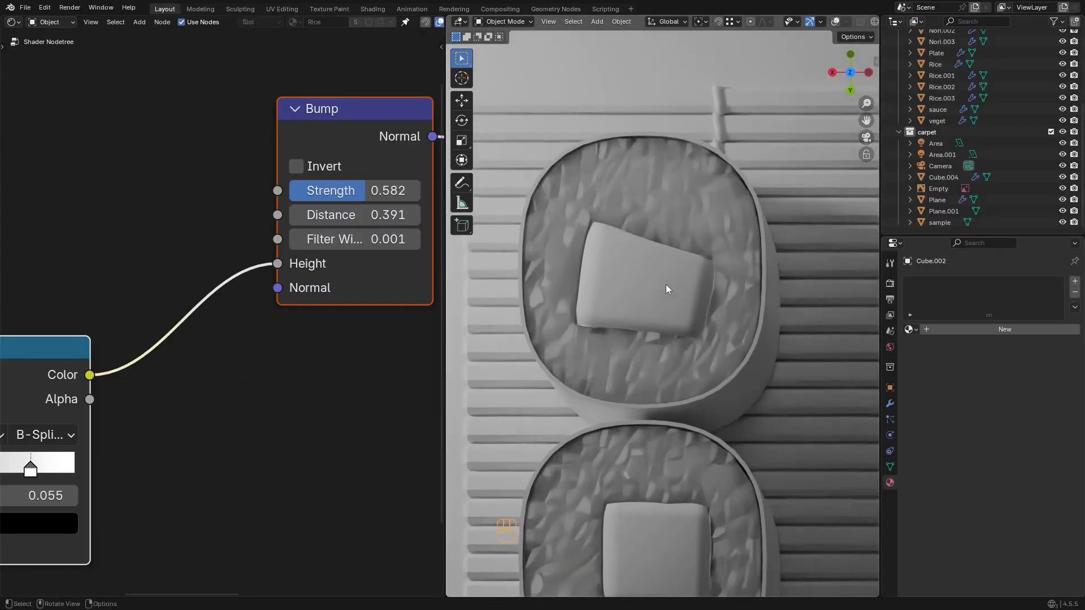
pyautogui.hotkey('shift', 'alt', 'z')
pyautogui.scroll(-5, 665, 284)
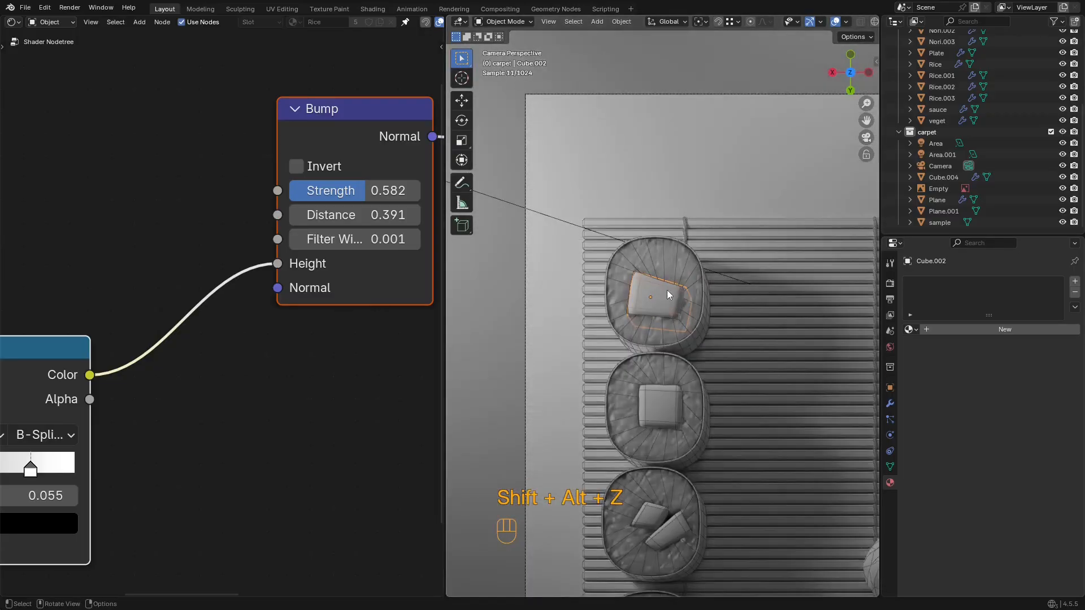
pyautogui.scroll(5, 662, 290)
pyautogui.scroll(-3, 204, 237)
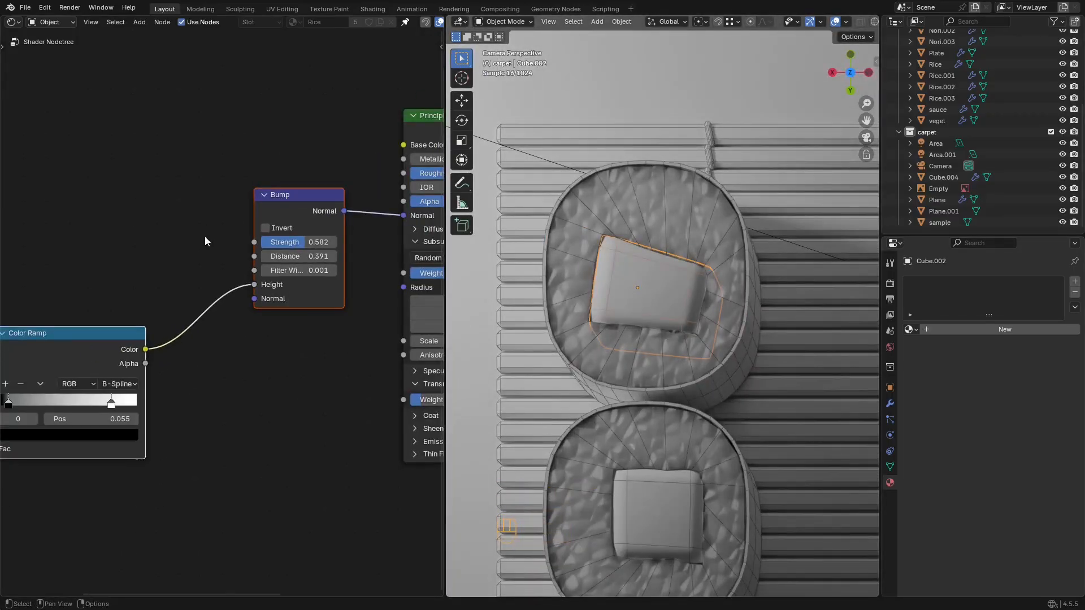
pyautogui.scroll(-3, 205, 236)
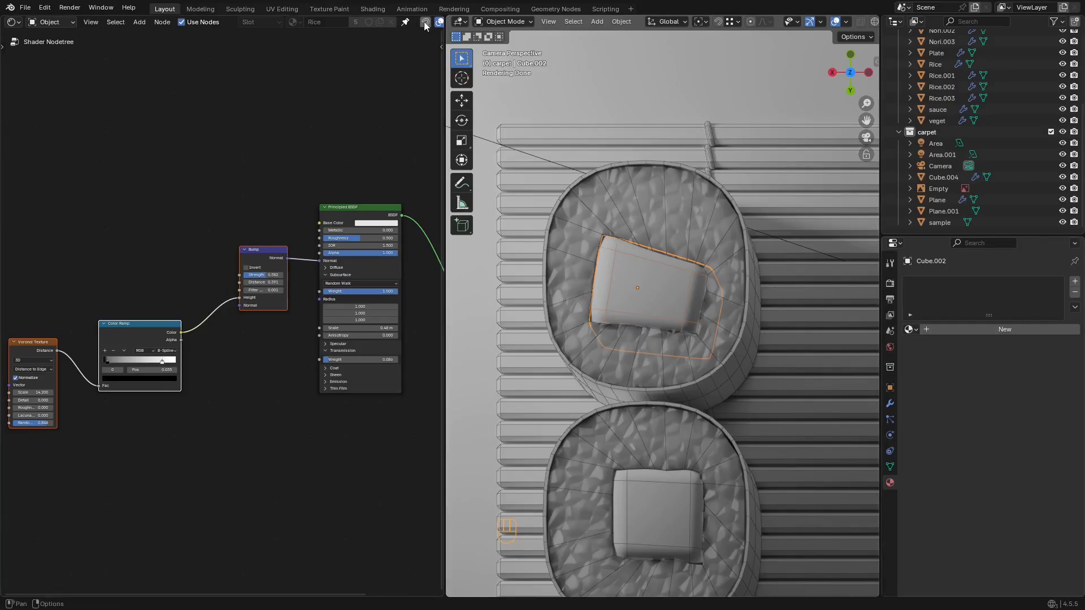
# Step: Unpin the rice node tree and give the selected block filling a new material named Salmon
pyautogui.click(405, 21)
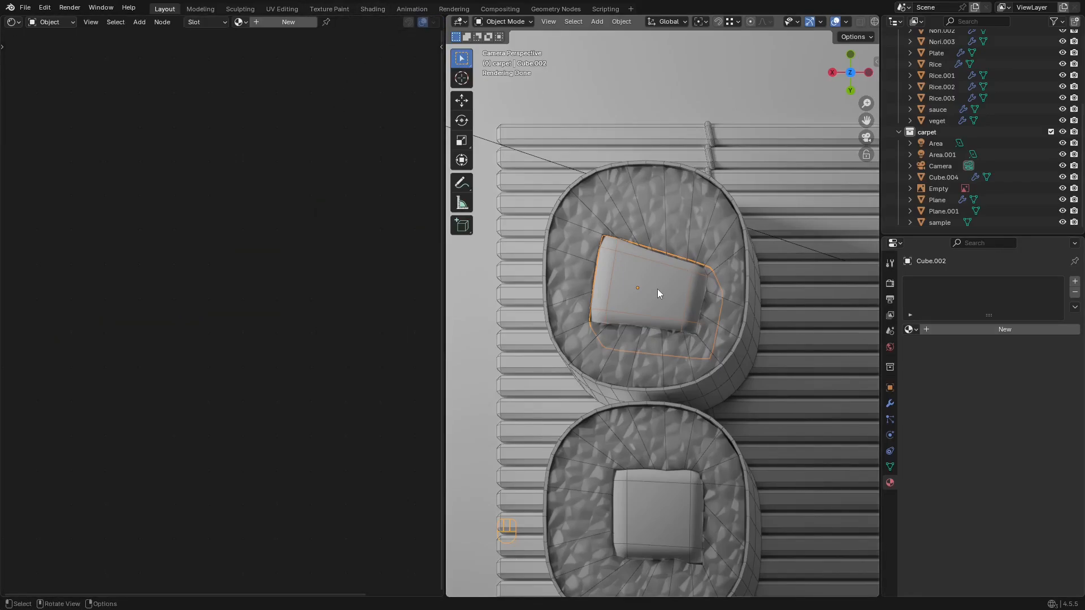
pyautogui.click(1030, 330)
pyautogui.doubleClick(1008, 329)
pyautogui.write('Salmon')
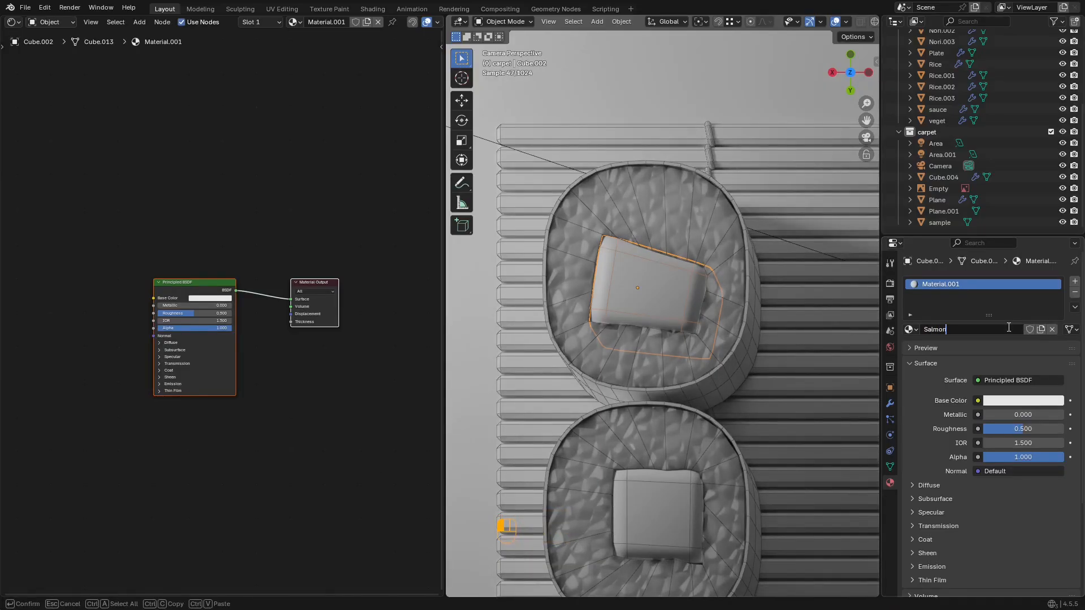
pyautogui.press('Return')
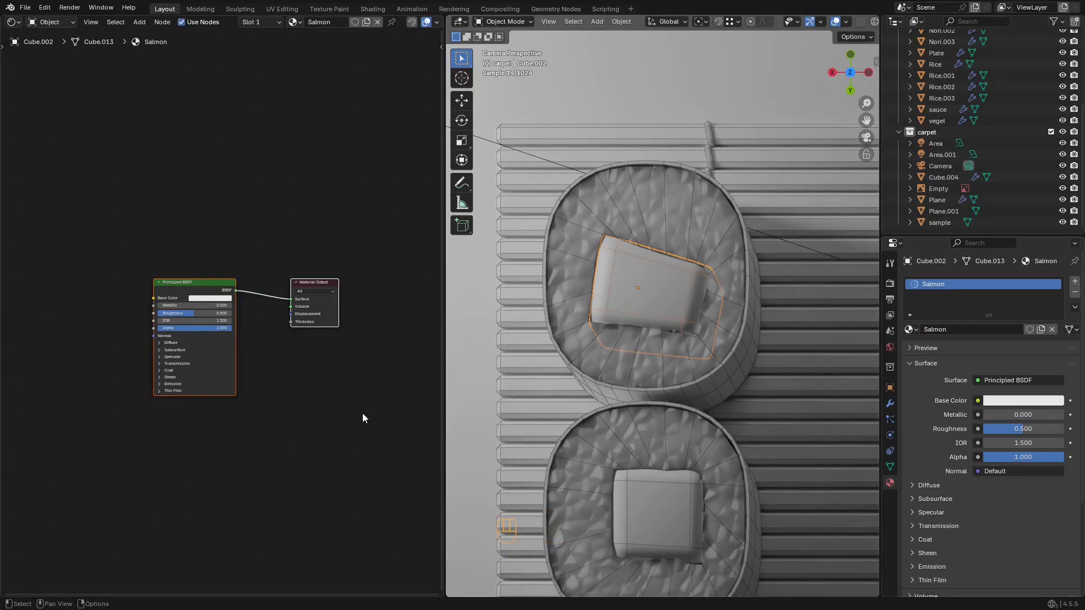
# Step: Switch to the BeeRef reference board, shrink its window, and bring the striped salmon image into view
pyautogui.press('super')
pyautogui.click(656, 599)
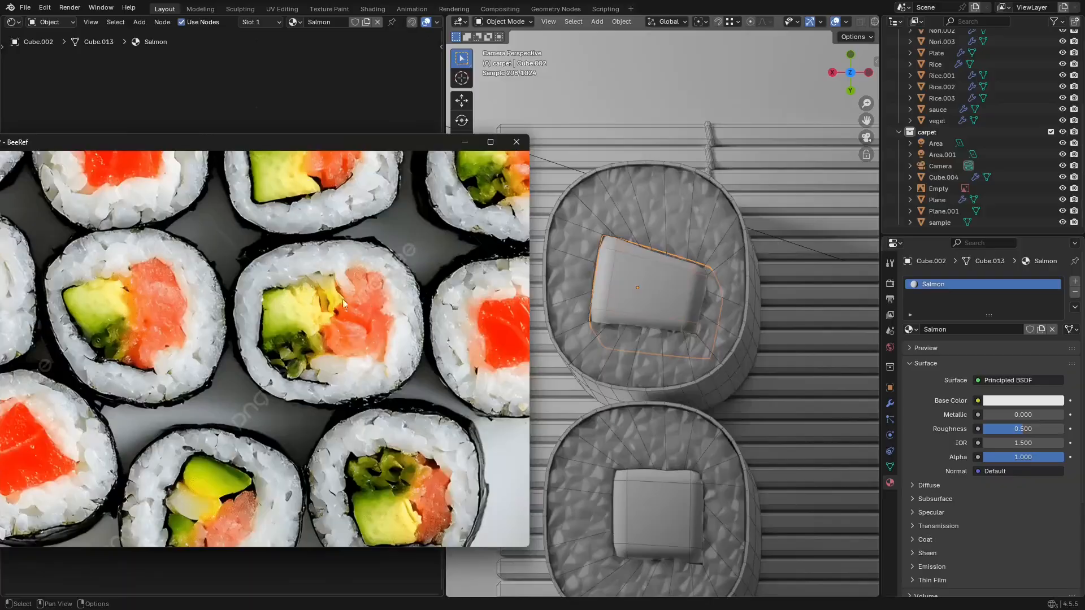
pyautogui.scroll(-10, 342, 299)
pyautogui.moveTo(216, 296); pyautogui.dragTo(264, 380, button='middle')
pyautogui.scroll(3, 264, 383)
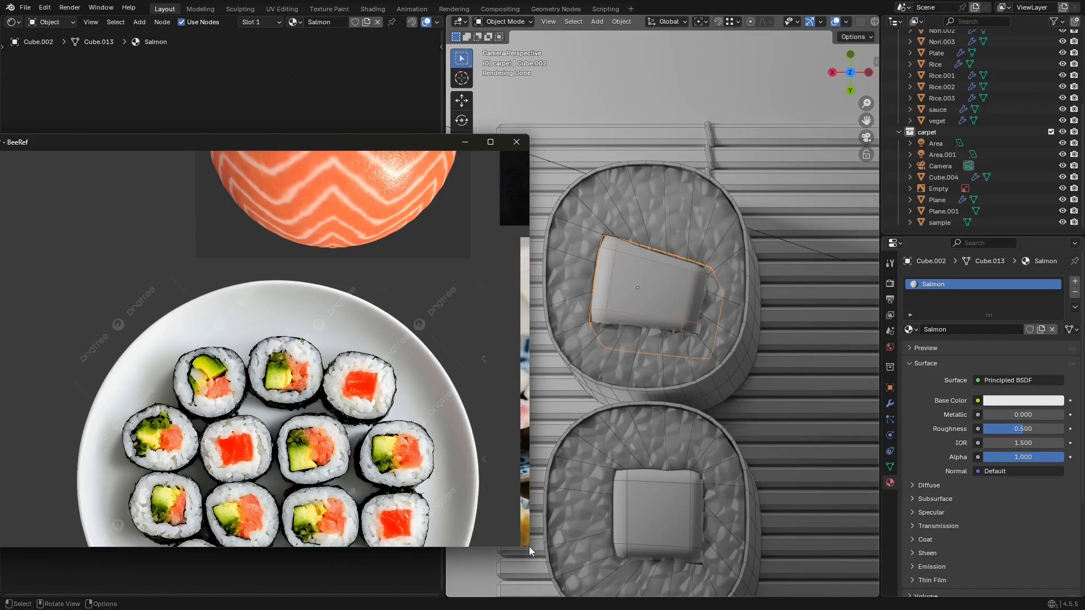
pyautogui.moveTo(528, 547); pyautogui.dragTo(377, 445)
pyautogui.moveTo(293, 317); pyautogui.dragTo(198, 350, button='middle')
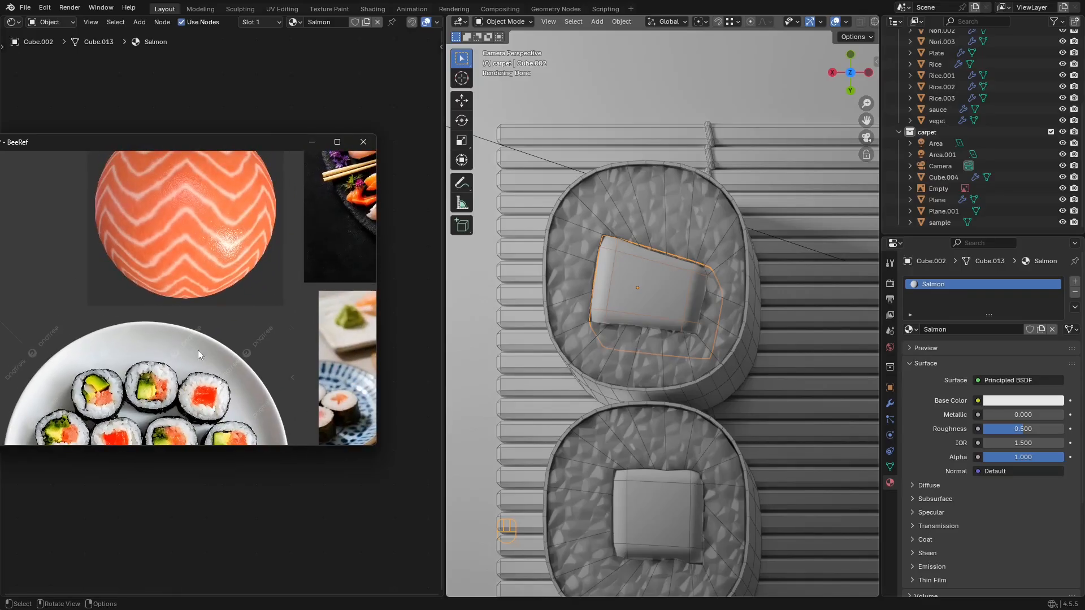
# Step: Resize and reposition the reference window so the salmon image stays visible over empty node editor space beside the Salmon nodes
pyautogui.moveTo(248, 144); pyautogui.dragTo(938, 39)
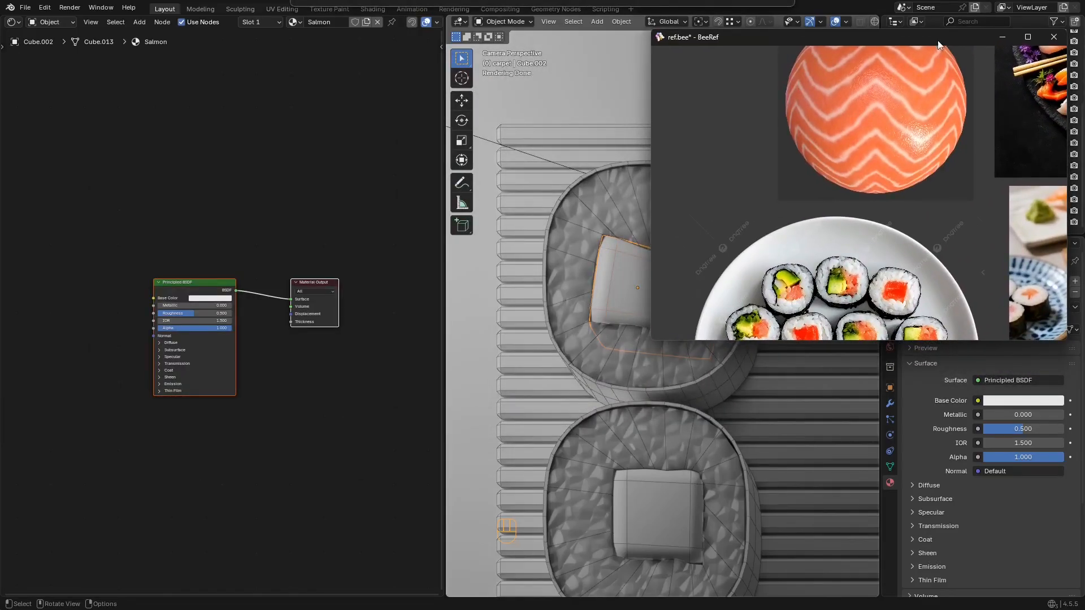
pyautogui.moveTo(652, 101); pyautogui.dragTo(806, 107)
pyautogui.moveTo(888, 38); pyautogui.dragTo(124, 50)
pyautogui.moveTo(246, 357); pyautogui.dragTo(348, 473, button='middle')
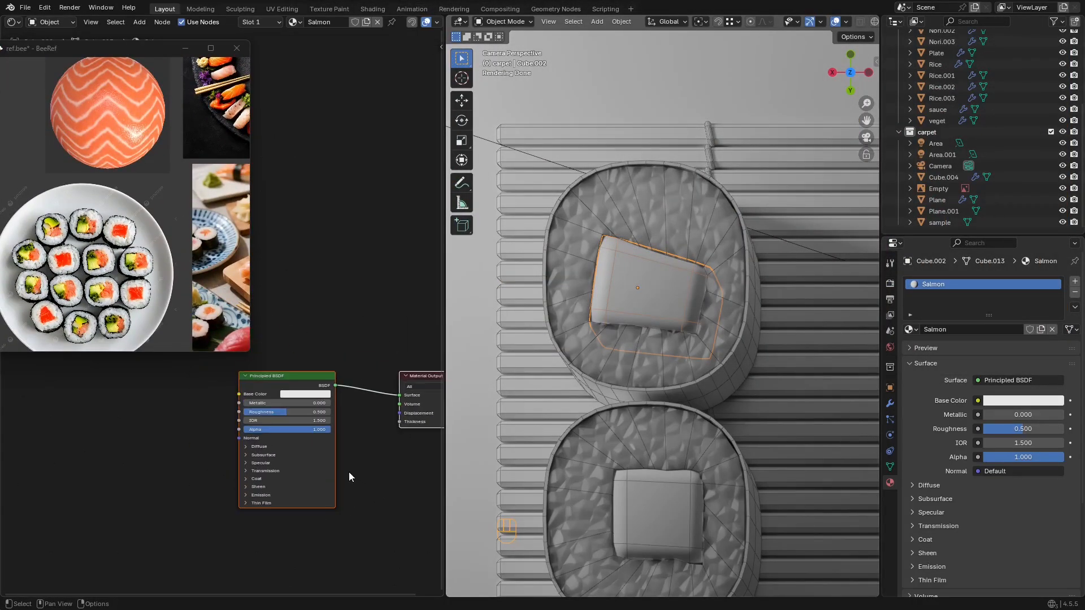
pyautogui.moveTo(236, 350); pyautogui.dragTo(289, 257)
pyautogui.scroll(-3, 162, 158)
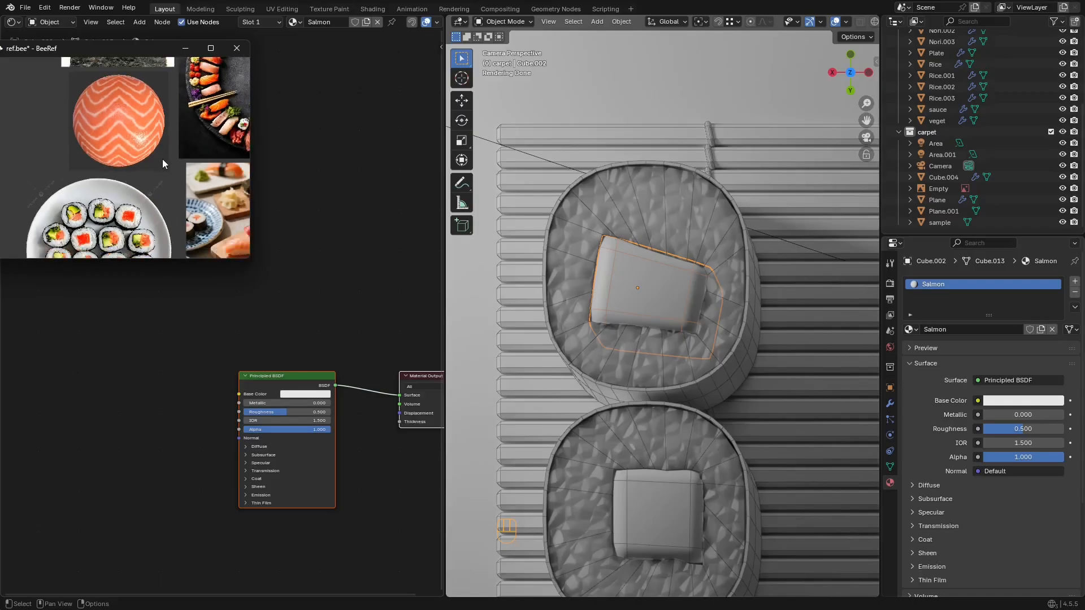
pyautogui.scroll(4, 291, 347)
pyautogui.moveTo(242, 361); pyautogui.dragTo(356, 303, button='middle')
pyautogui.scroll(-1, 212, 327)
# Step: Examine the stripe pattern and surface of the salmon reference image up close
pyautogui.hotkey('shift', 'a')
pyautogui.click(144, 277)
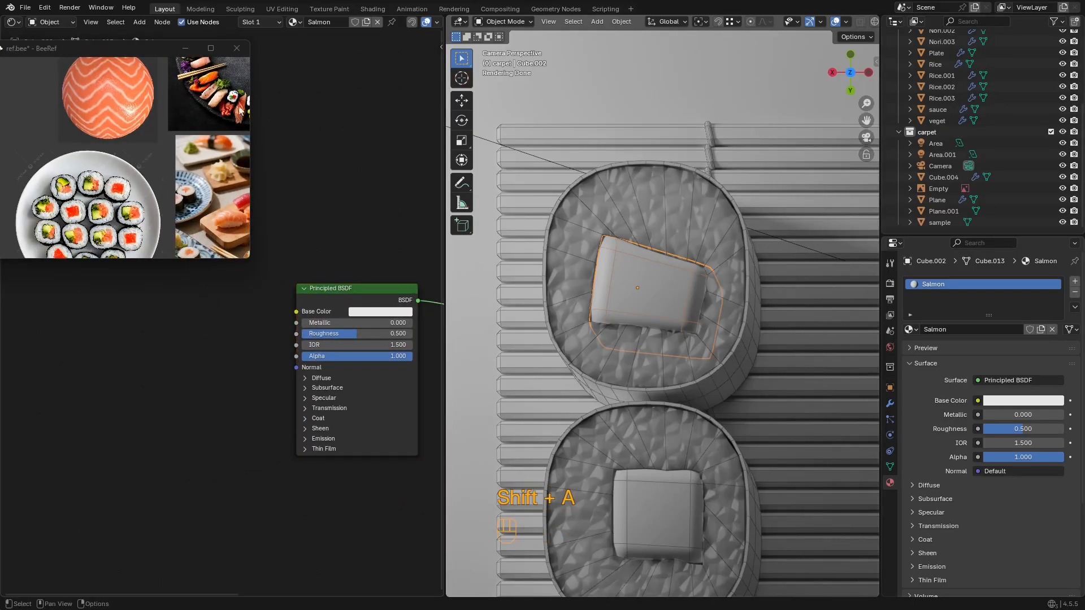
pyautogui.moveTo(94, 95); pyautogui.dragTo(117, 137, button='middle')
pyautogui.scroll(5, 116, 137)
pyautogui.scroll(5, 117, 137)
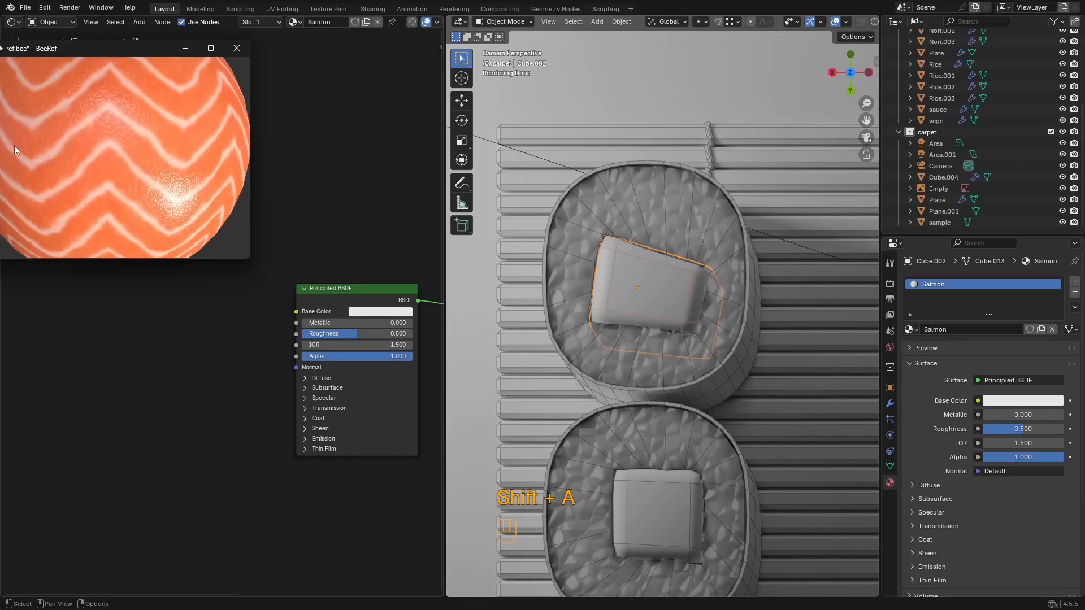
pyautogui.moveTo(56, 163); pyautogui.dragTo(107, 125, button='middle')
pyautogui.scroll(-2, 161, 151)
pyautogui.moveTo(161, 152); pyautogui.dragTo(116, 157, button='middle')
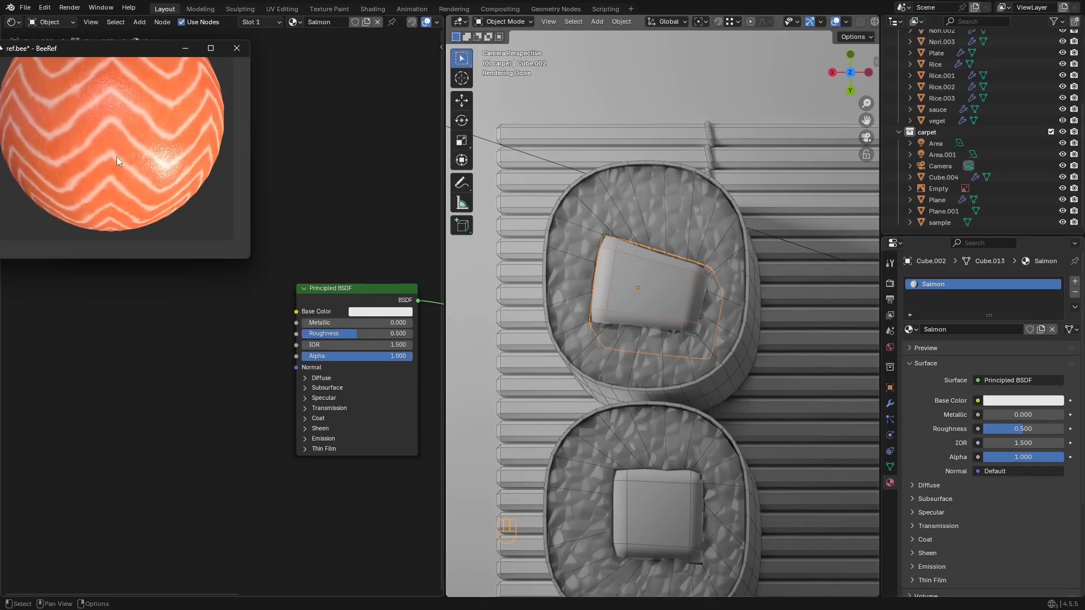
pyautogui.scroll(-3, 117, 158)
# Step: Add a Wave Texture node to the Salmon material, placed before the Principled BSDF
pyautogui.moveTo(176, 368); pyautogui.dragTo(183, 360, button='middle')
pyautogui.hotkey('shift', 'a')
pyautogui.hotkey('shift', 'a')
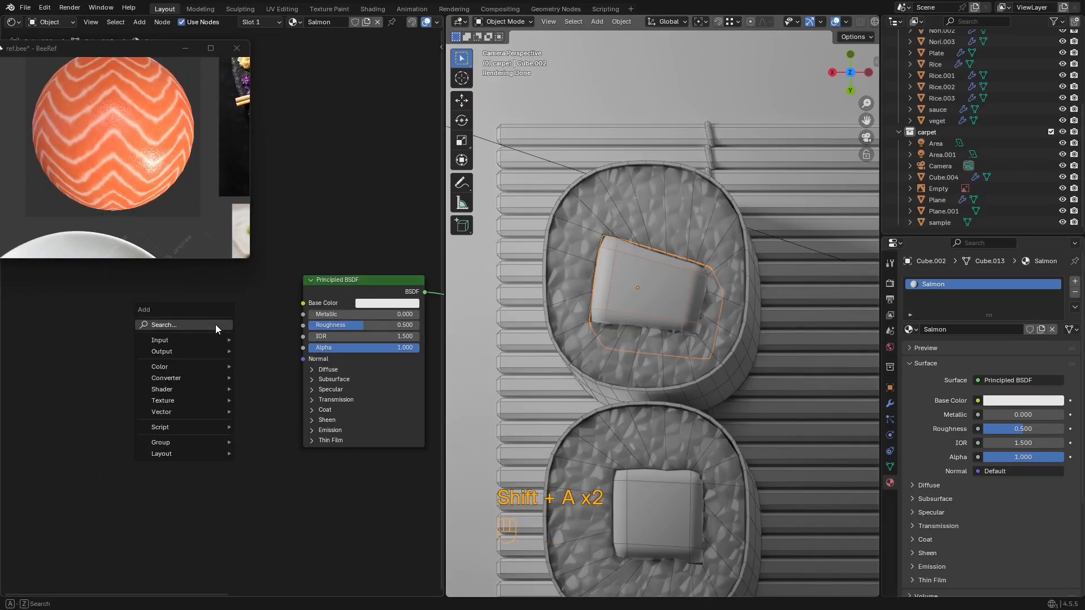
pyautogui.click(212, 325)
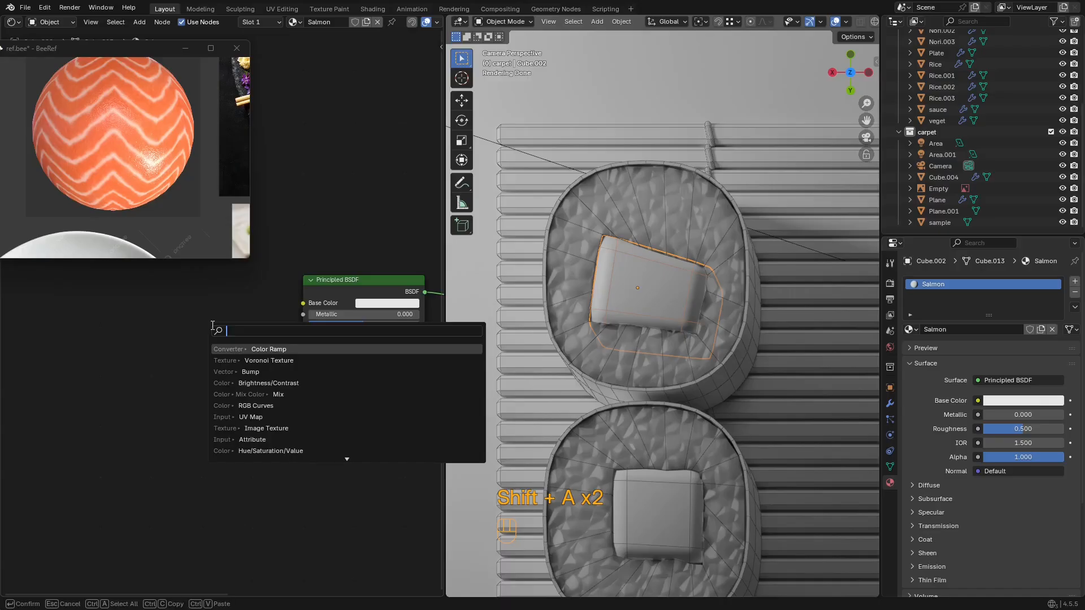
pyautogui.write('wa')
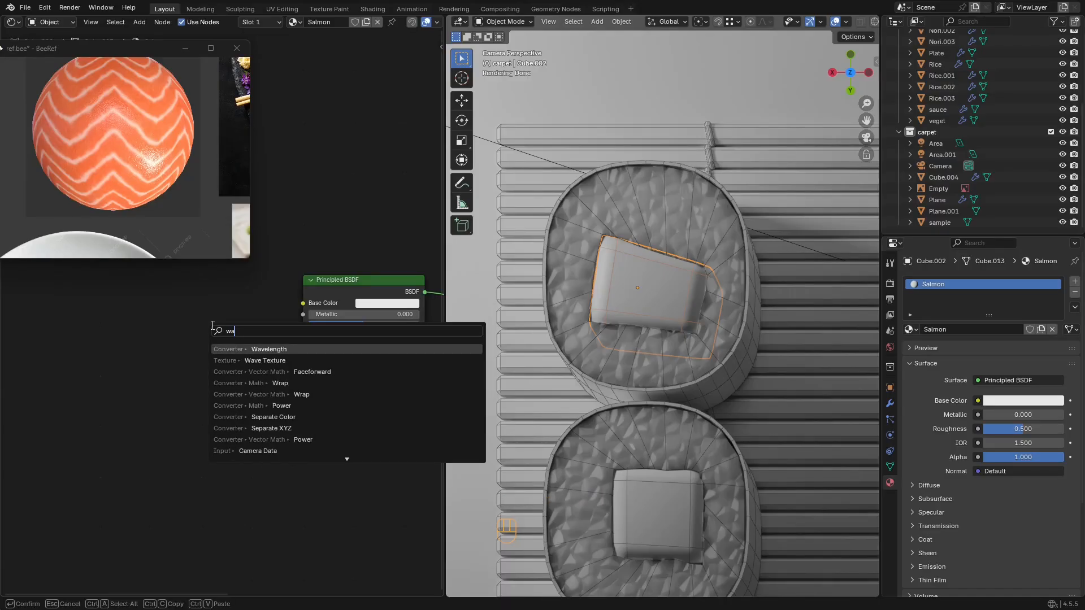
pyautogui.click(265, 361)
pyautogui.click(151, 340)
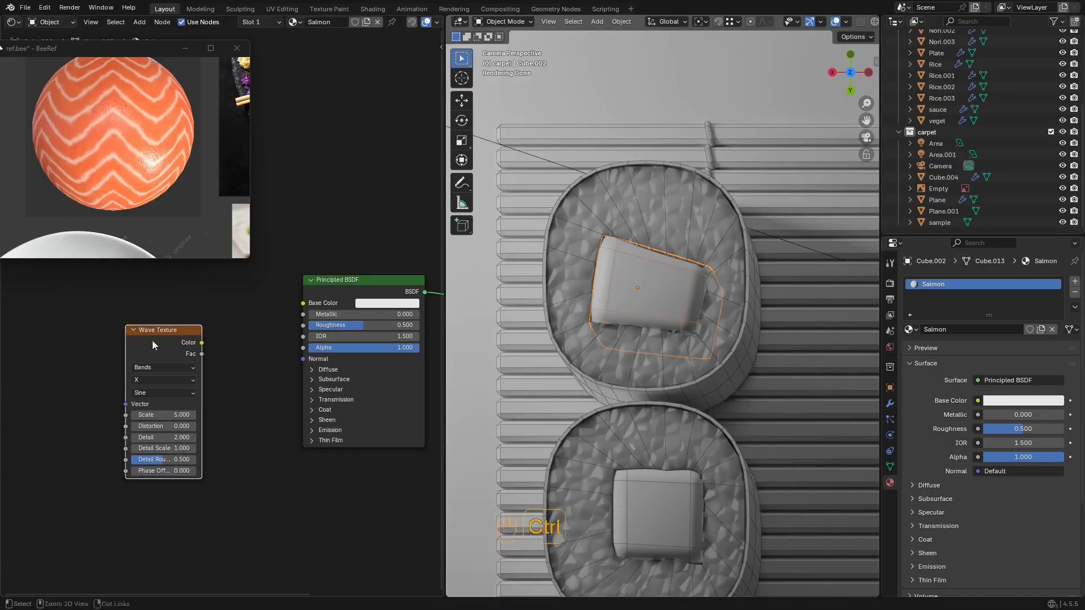
# Step: Preview the Wave Texture's Color on the block filling, set its Scale to 20.5, and frame the filling in the viewport
pyautogui.keyDown('ctrl'); pyautogui.keyDown('shift'); pyautogui.click(202, 343); pyautogui.keyUp('shift'); pyautogui.keyUp('ctrl')
pyautogui.scroll(5, 635, 281)
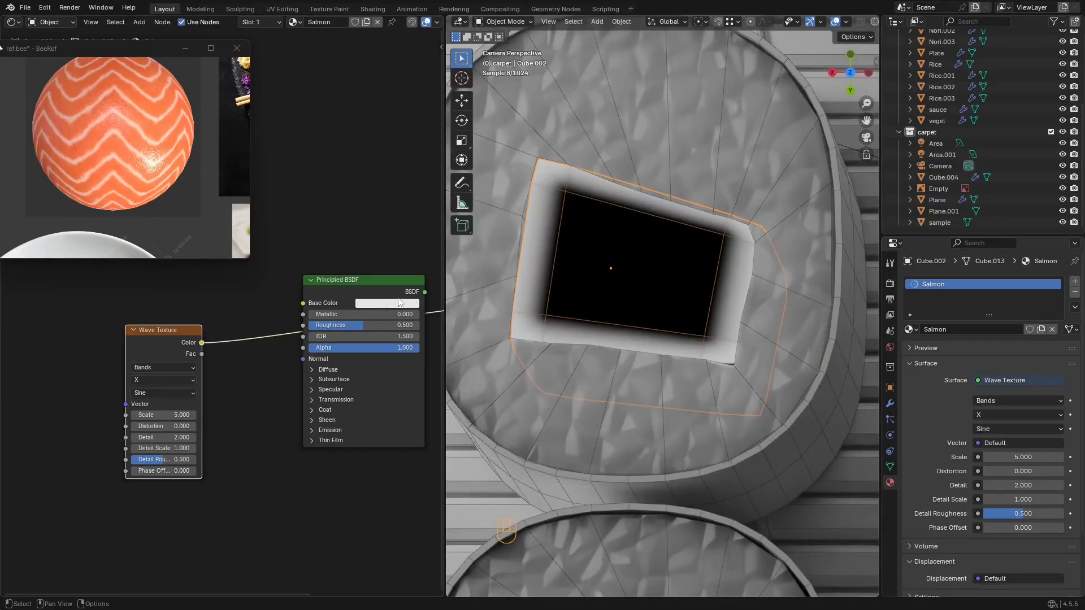
pyautogui.moveTo(232, 318); pyautogui.dragTo(272, 257, button='middle')
pyautogui.moveTo(204, 355); pyautogui.dragTo(230, 339)
pyautogui.moveTo(230, 336); pyautogui.dragTo(254, 345, button='middle')
pyautogui.scroll(-1, 255, 345)
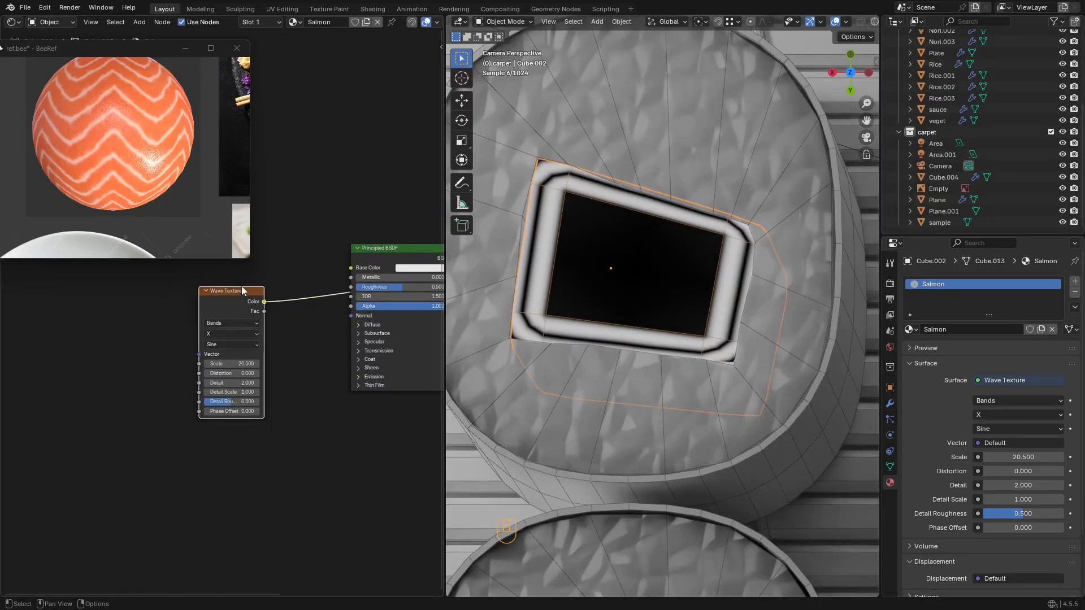
pyautogui.moveTo(242, 287); pyautogui.dragTo(235, 340)
pyautogui.moveTo(589, 247); pyautogui.dragTo(589, 227, button='middle')
pyautogui.press('KP_0')
pyautogui.press('KP_Decimal')
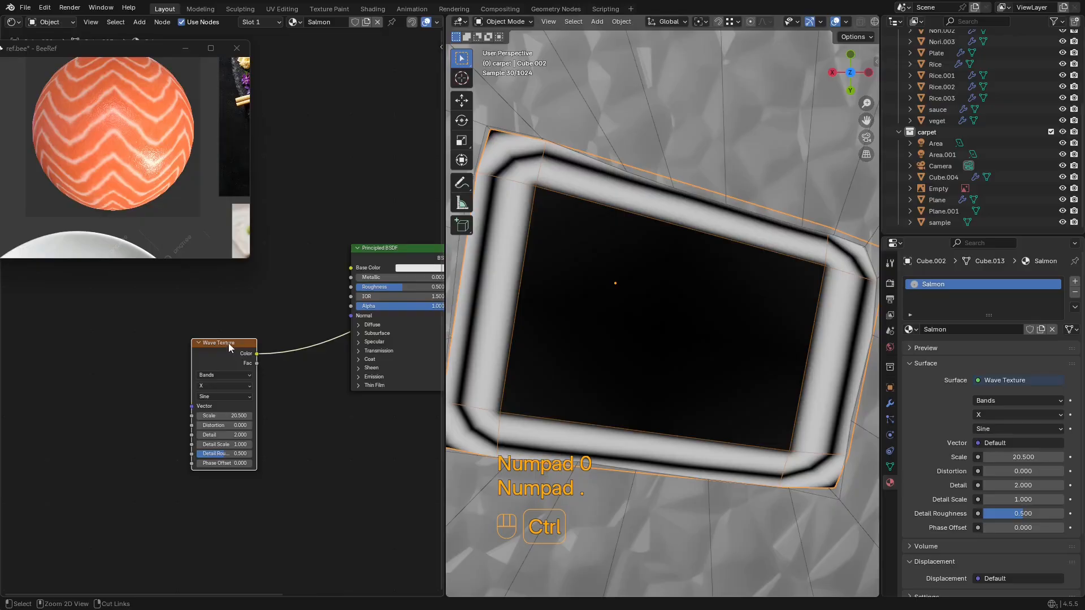
# Step: Try to add Texture Coordinate and Mapping nodes to the Wave Texture with the Node Wrangler texture setup
pyautogui.hotkey('ctrl', 't')
pyautogui.hotkey('ctrl', 't')
pyautogui.moveTo(239, 349); pyautogui.dragTo(282, 309, button='middle')
pyautogui.hotkey('ctrl', 't')
pyautogui.click(239, 350)
pyautogui.scroll(-1, 244, 321)
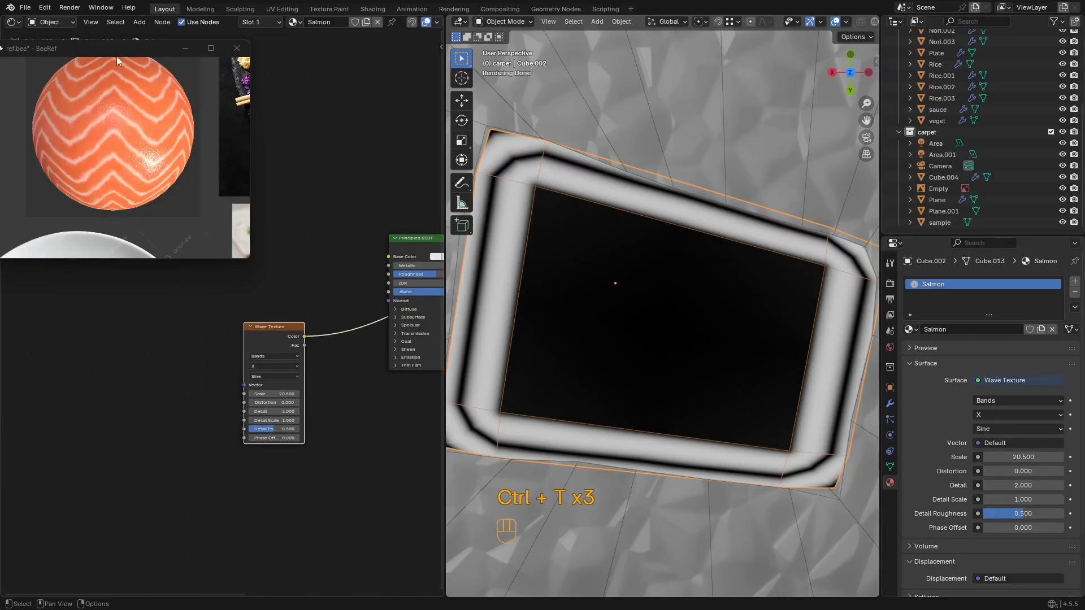
# Step: Minimize the reference board window and save the file
pyautogui.moveTo(116, 56); pyautogui.dragTo(147, 59)
pyautogui.click(45, 7)
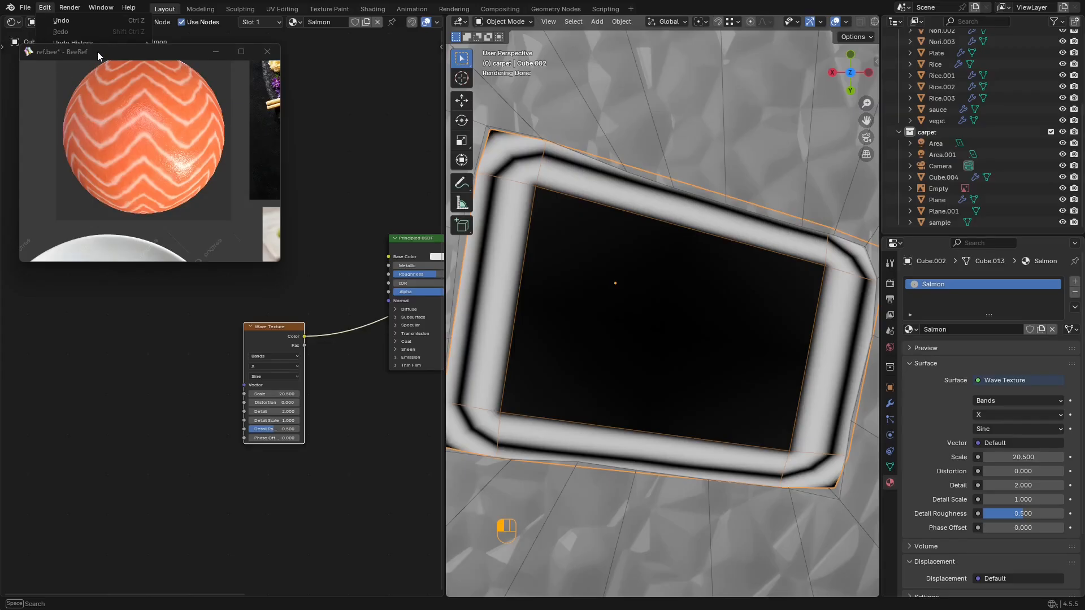
pyautogui.click(215, 53)
pyautogui.click(45, 7)
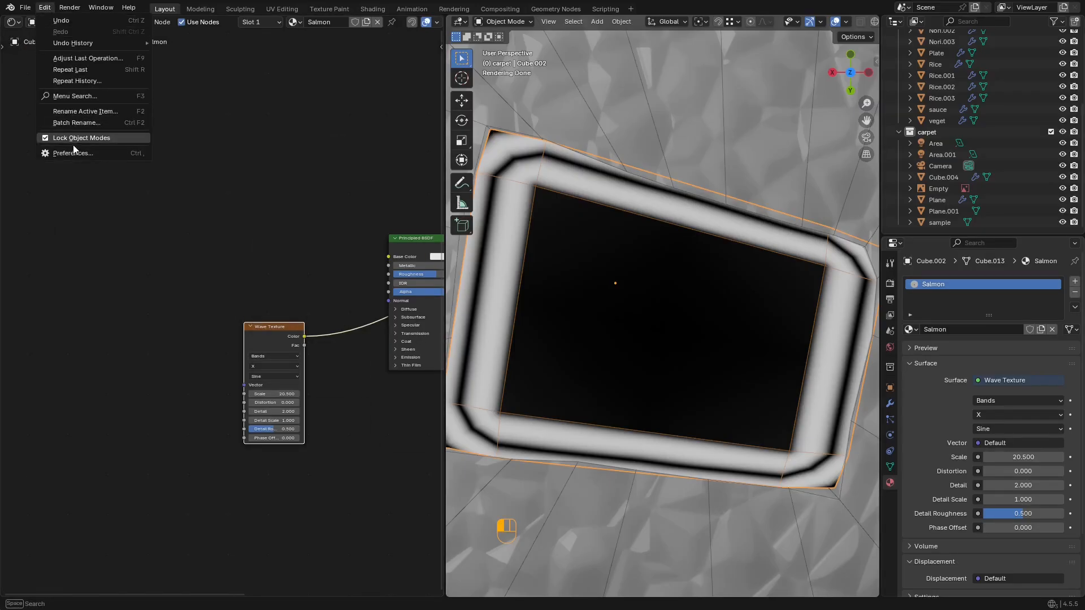
pyautogui.click(230, 162)
pyautogui.hotkey('ctrl', 's')
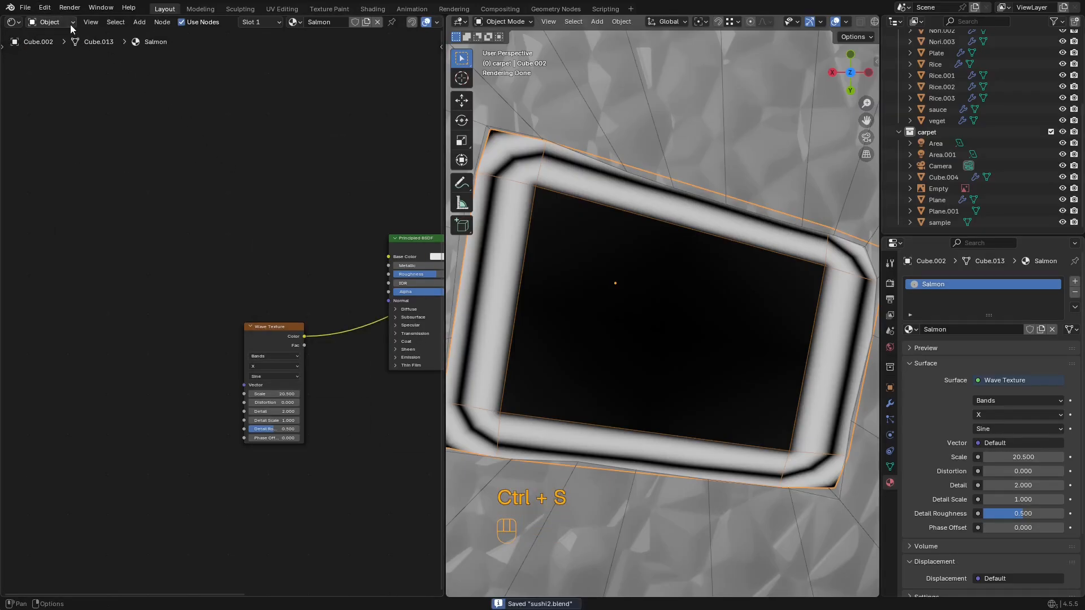
# Step: Open the Preferences and search the extensions for "node"
pyautogui.click(44, 8)
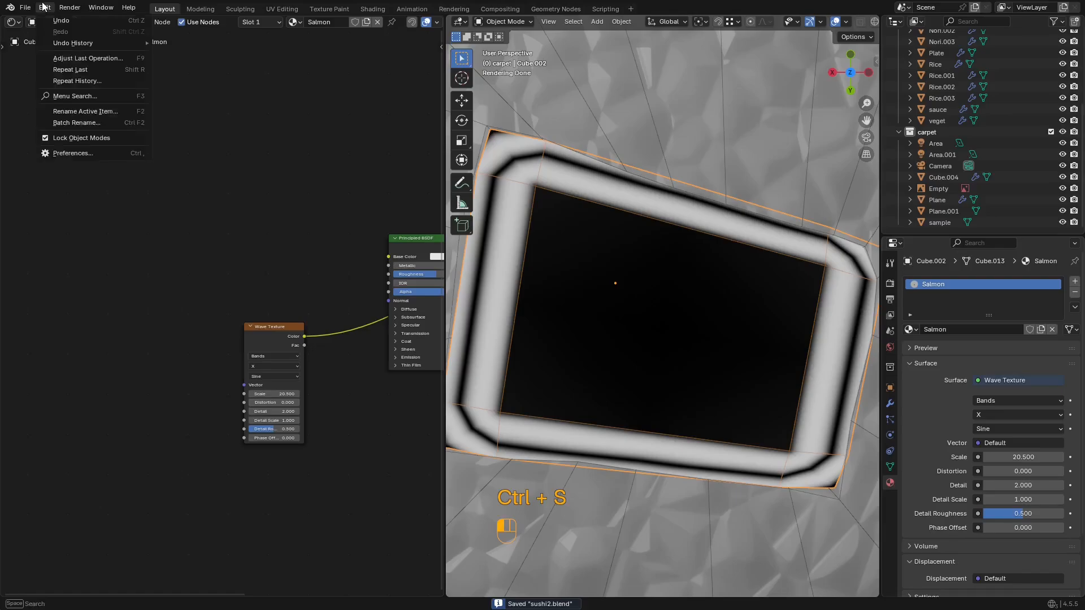
pyautogui.click(86, 156)
pyautogui.click(37, 125)
pyautogui.click(168, 26)
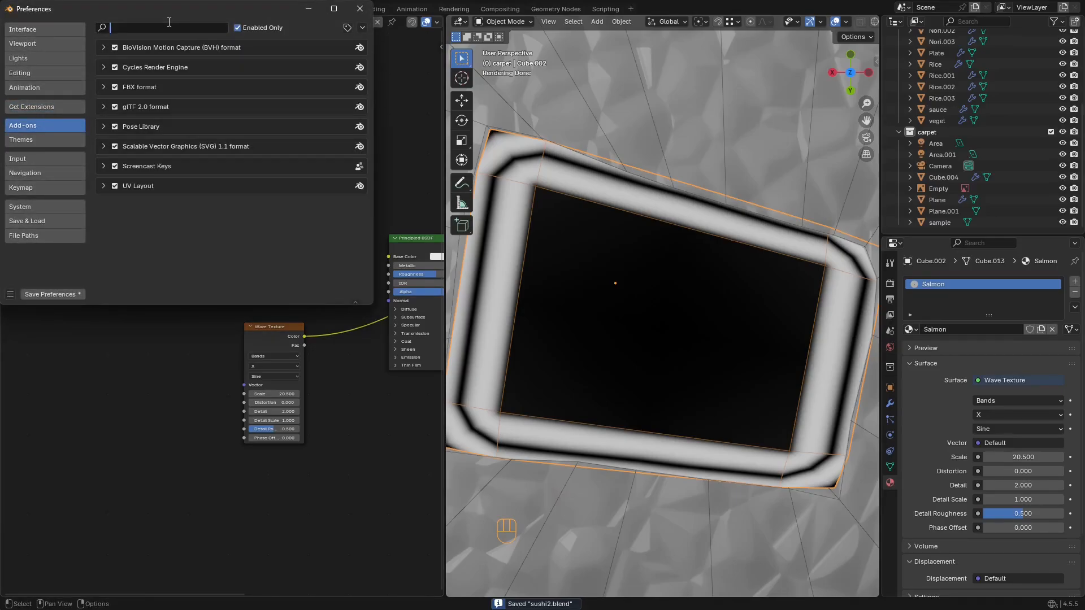
pyautogui.click(67, 101)
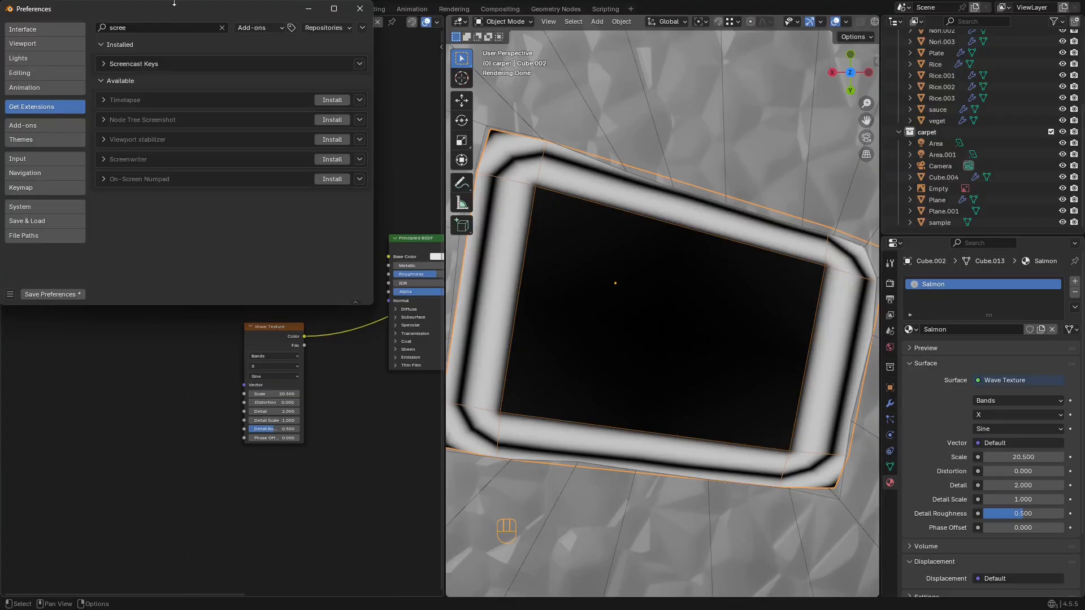
pyautogui.click(168, 28)
pyautogui.write('no')
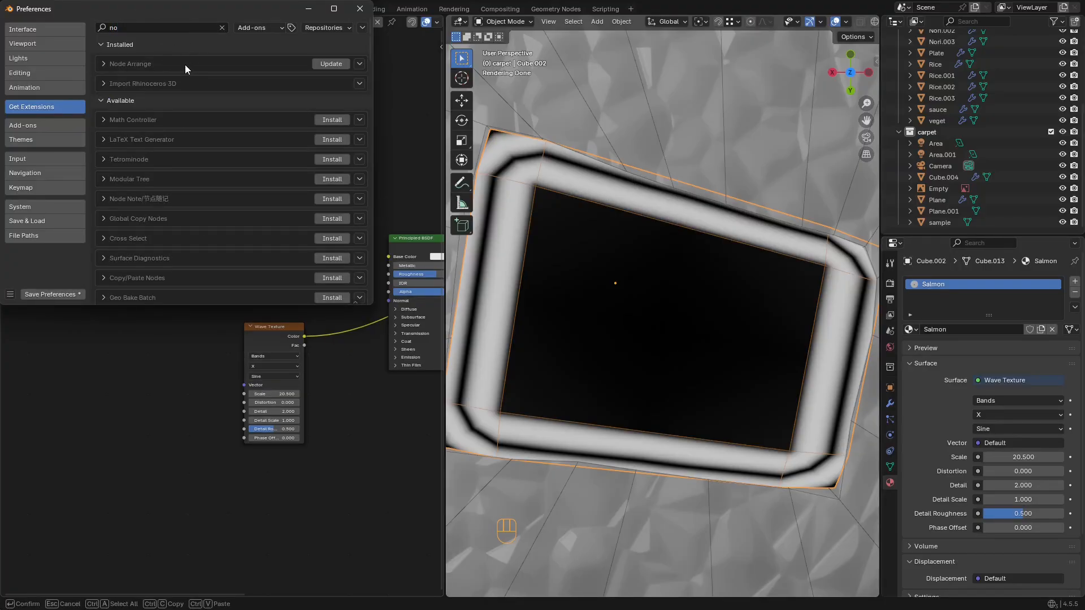
pyautogui.write('de')
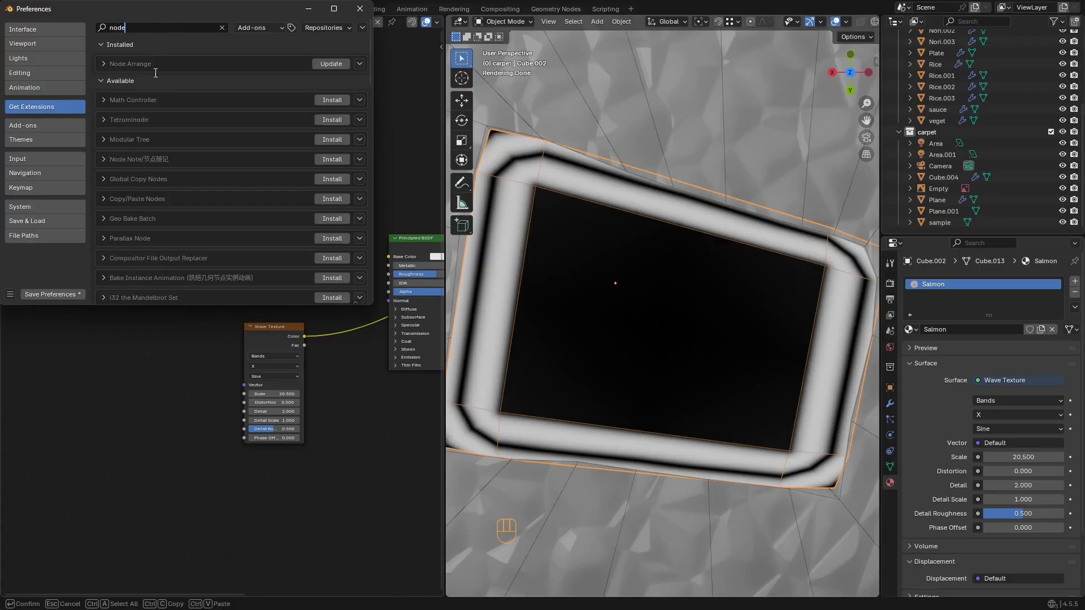
# Step: Include disabled add-ons in the installed list, enable Node Wrangler, and close the Preferences
pyautogui.click(49, 125)
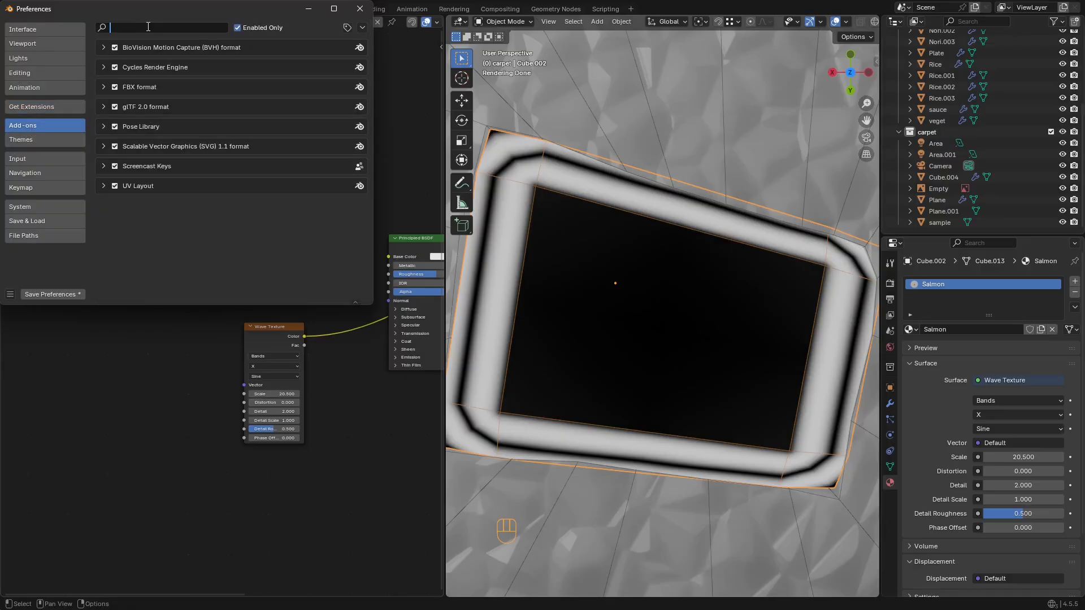
pyautogui.click(236, 28)
pyautogui.click(179, 28)
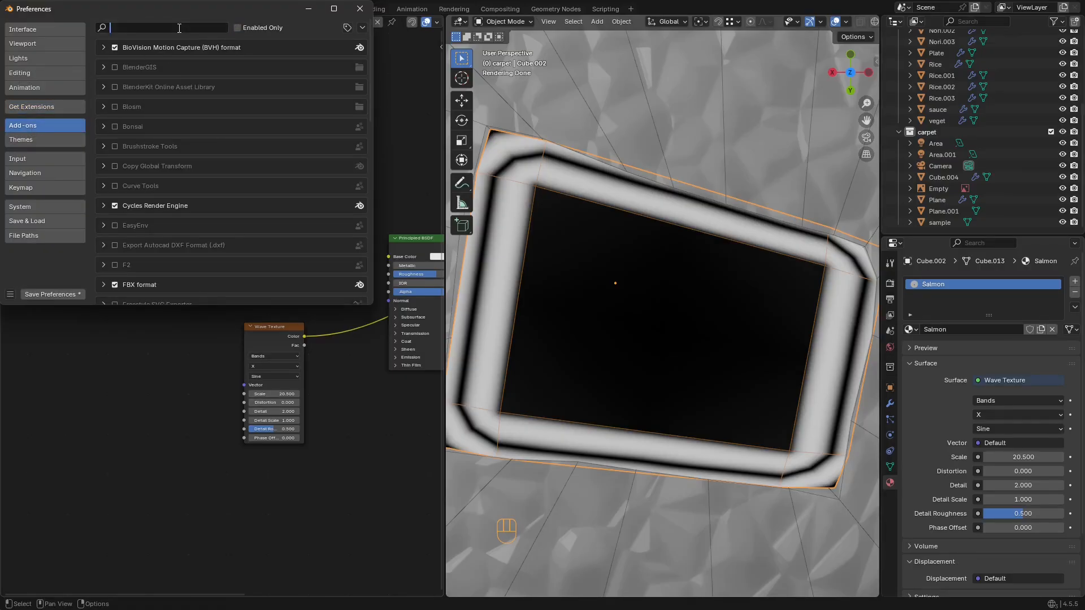
pyautogui.write('nod')
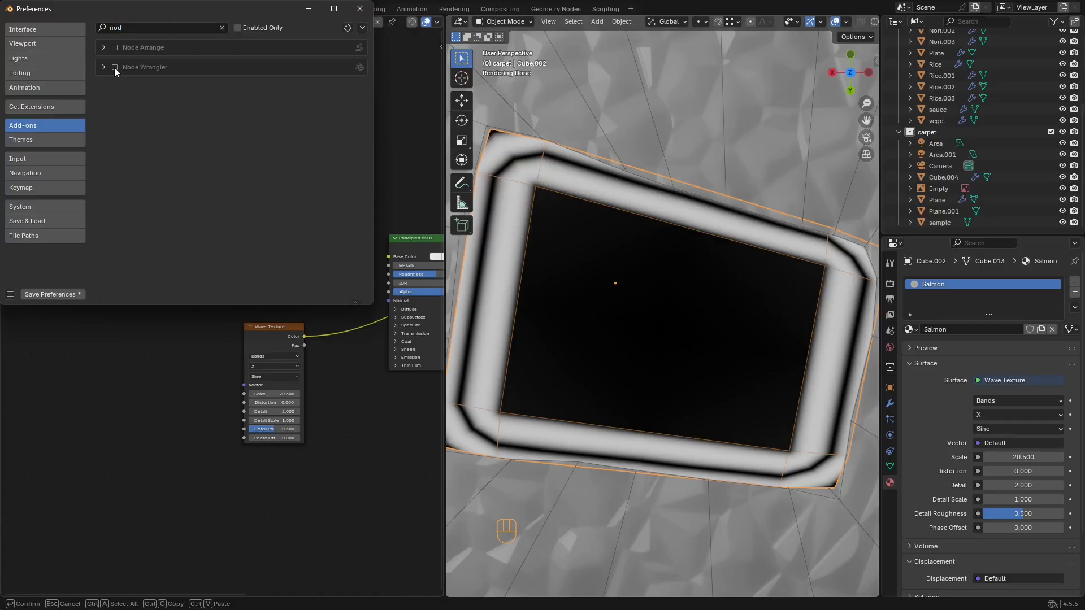
pyautogui.click(114, 67)
pyautogui.click(24, 292)
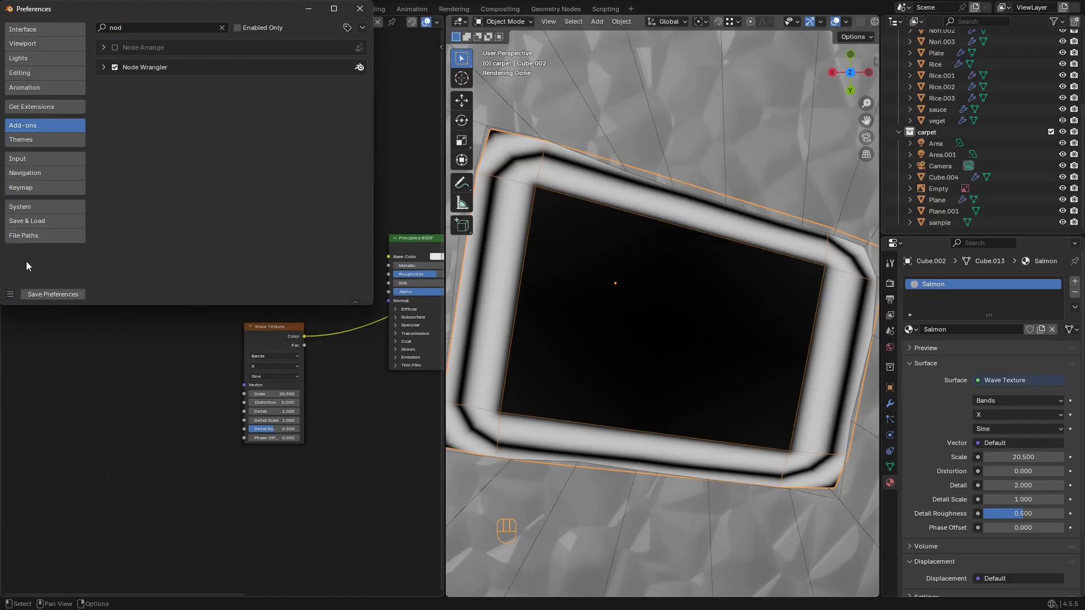
pyautogui.click(359, 9)
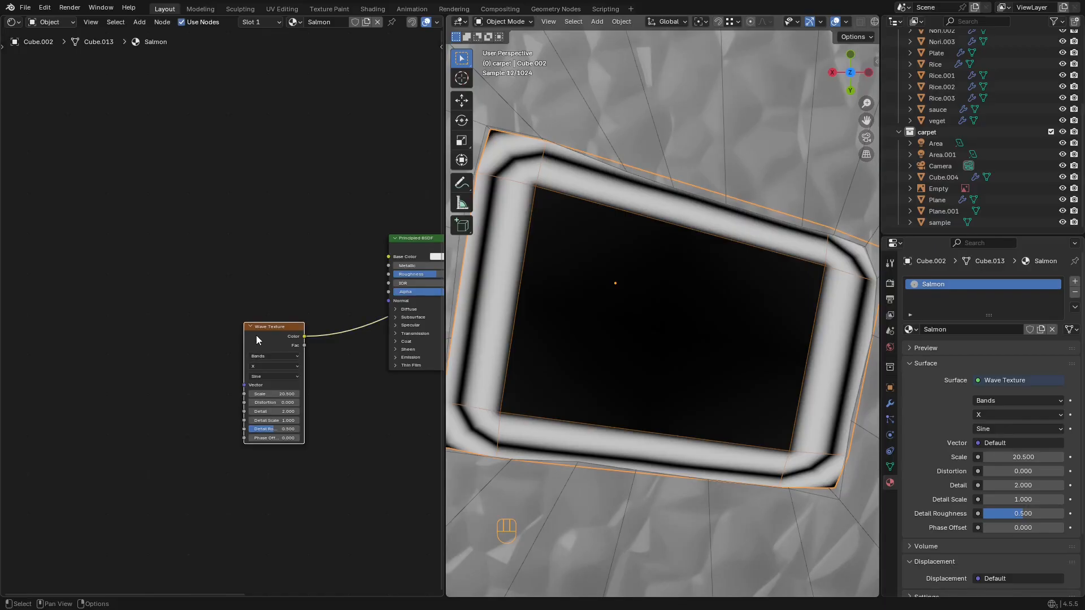
# Step: Add linked Texture Coordinate and Mapping nodes to the Wave Texture using Node Wrangler
pyautogui.click(270, 330)
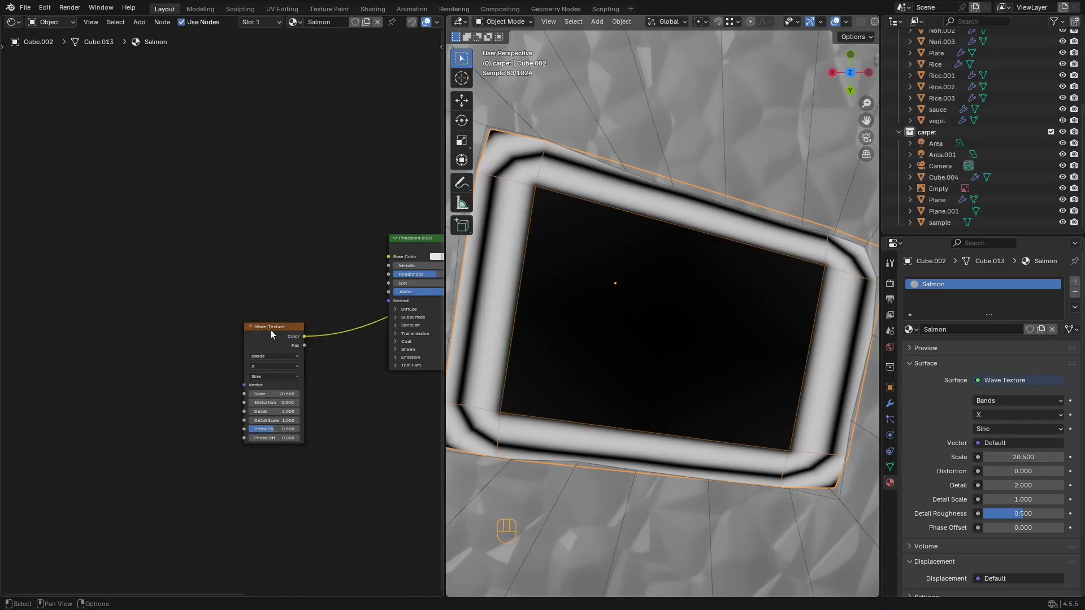
pyautogui.hotkey('ctrl', 't')
pyautogui.moveTo(258, 314); pyautogui.dragTo(324, 226, button='middle')
pyautogui.scroll(5, 303, 237)
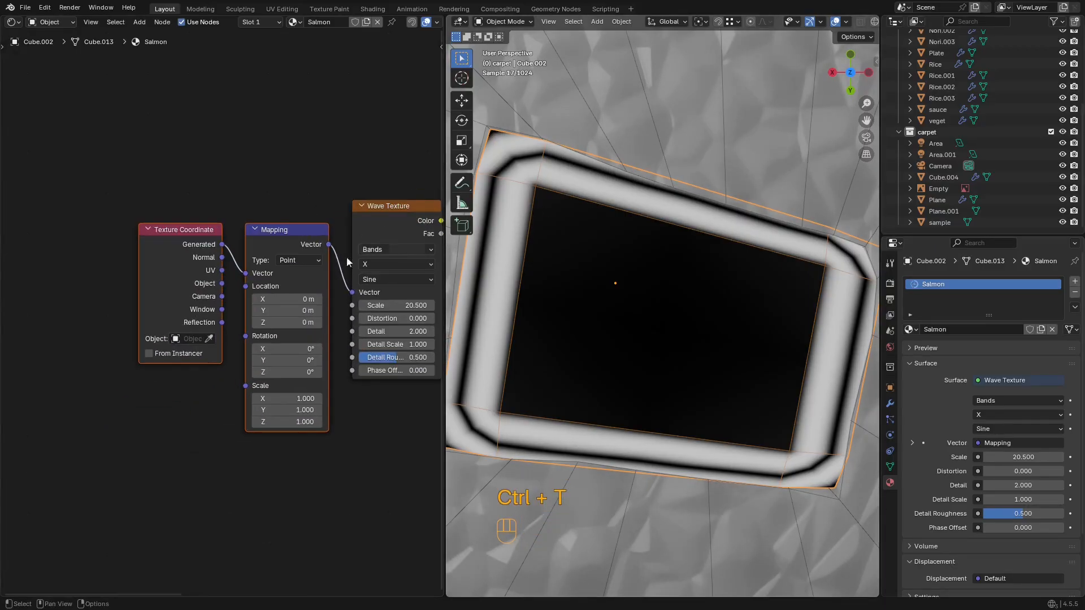
# Step: Move the Texture Coordinate node away from the Mapping node and set the Mapping's Y rotation to 90°
pyautogui.moveTo(255, 282); pyautogui.dragTo(243, 273, button='middle')
pyautogui.moveTo(180, 238); pyautogui.dragTo(72, 244)
pyautogui.click(134, 244)
pyautogui.scroll(-4, 621, 285)
pyautogui.moveTo(622, 284); pyautogui.dragTo(580, 243, button='middle')
pyautogui.moveTo(265, 350); pyautogui.dragTo(267, 350)
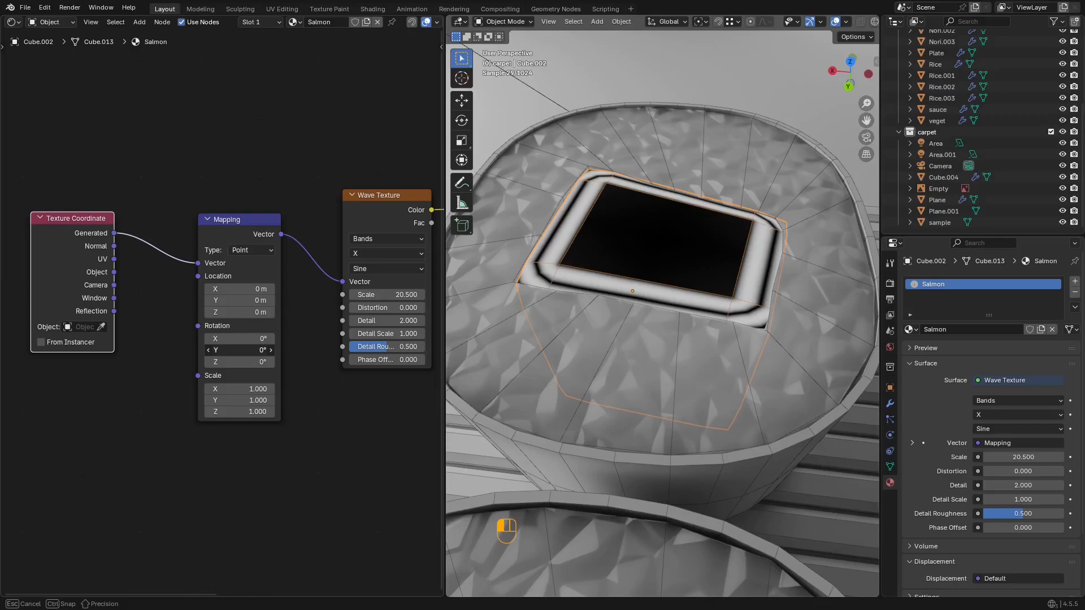
pyautogui.write('90')
pyautogui.press('Return')
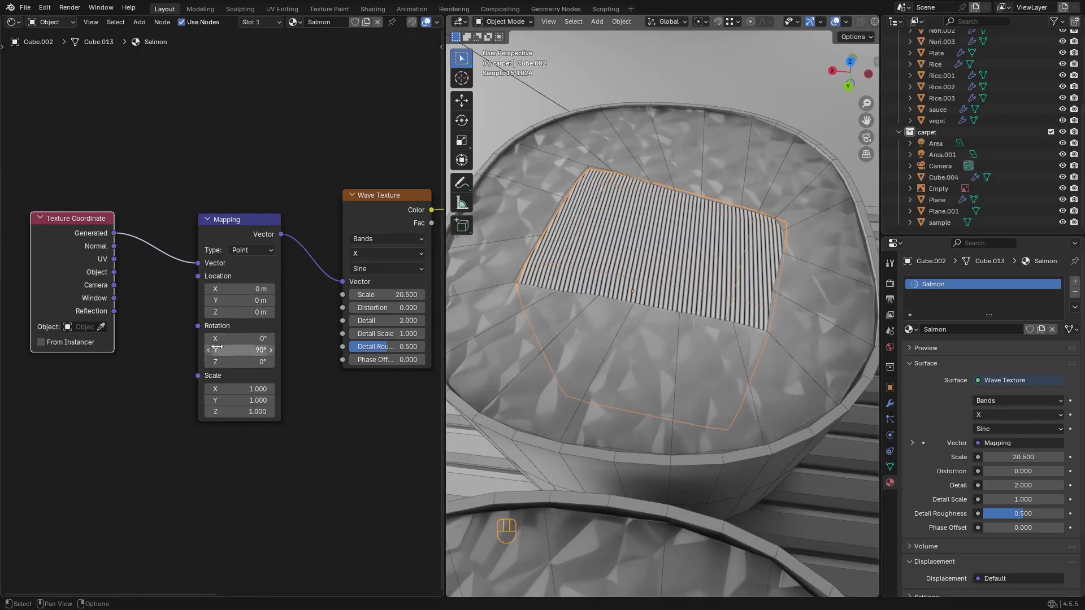
# Step: Try a Scale of 0.7 on all axes in the Mapping node
pyautogui.moveTo(683, 207); pyautogui.dragTo(681, 219, button='middle')
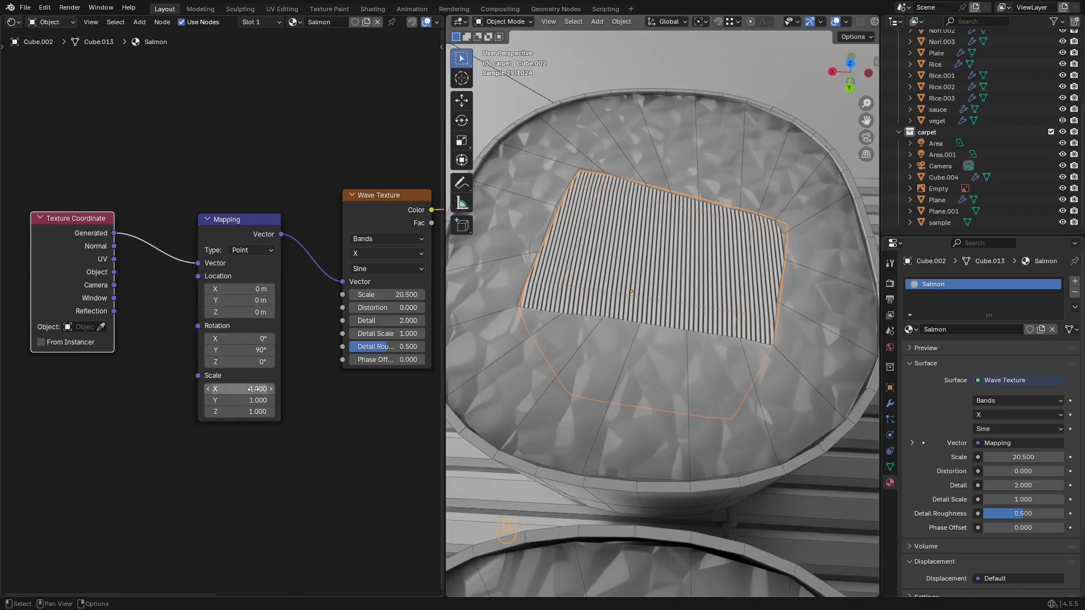
pyautogui.moveTo(253, 388); pyautogui.dragTo(293, 389)
pyautogui.hotkey('ctrl', 'z')
# Step: Add a Value node below the Texture Coordinate node, link it to the Mapping's Scale, and set it to 0.12
pyautogui.hotkey('shift', 'a')
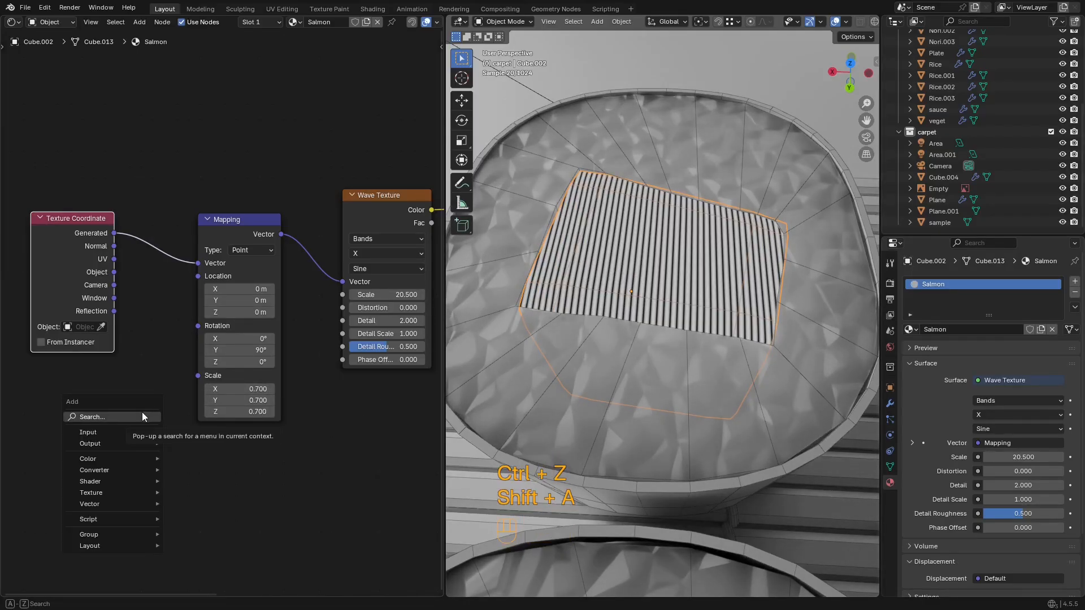
pyautogui.write('value')
pyautogui.press('Return')
pyautogui.click(92, 415)
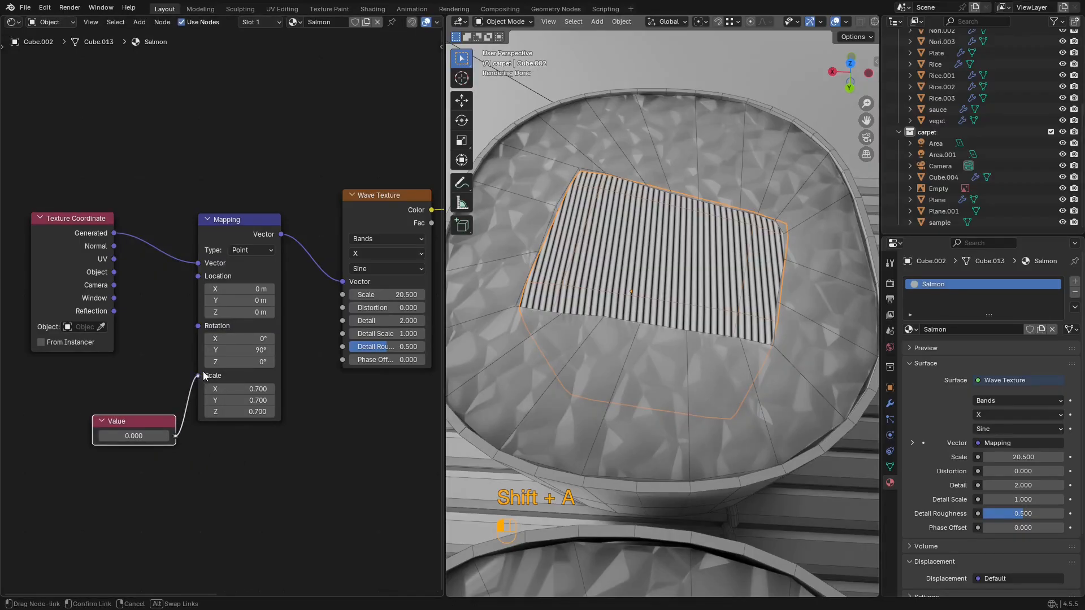
pyautogui.moveTo(202, 371); pyautogui.dragTo(199, 375)
pyautogui.moveTo(149, 420); pyautogui.dragTo(105, 415)
pyautogui.moveTo(90, 430)
pyautogui.mouseDown()
pyautogui.moveTo(151, 430)
pyautogui.moveTo(89, 431)
pyautogui.mouseUp()
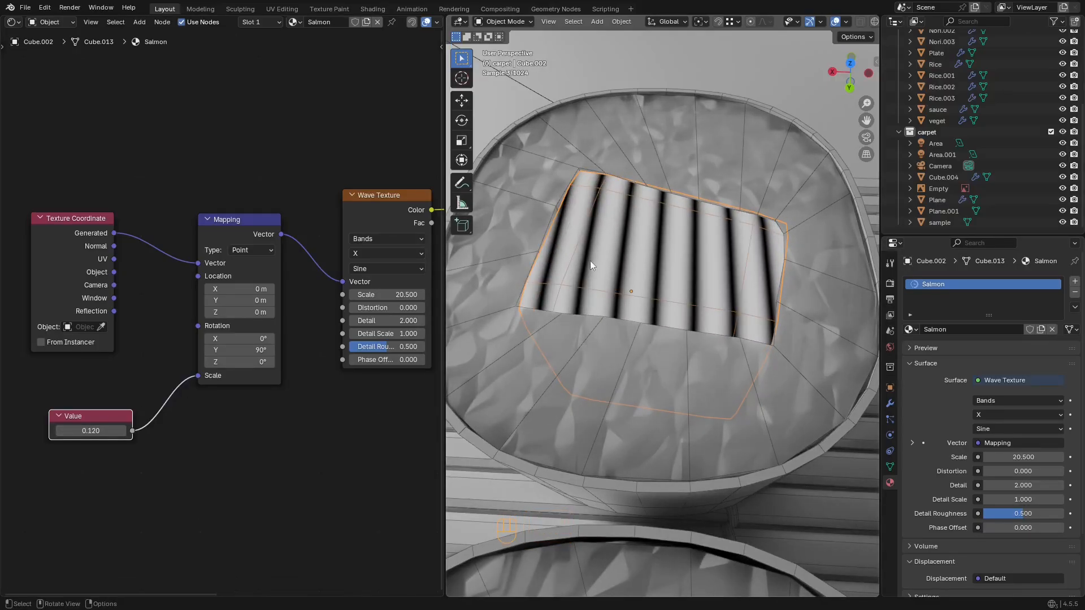
# Step: Set the Value node to 1 and the Wave Texture's Scale to -2.9
pyautogui.scroll(-3, 595, 264)
pyautogui.keyDown('shift'); pyautogui.moveTo(259, 348); pyautogui.dragTo(194, 329, button='middle'); pyautogui.keyUp('shift')
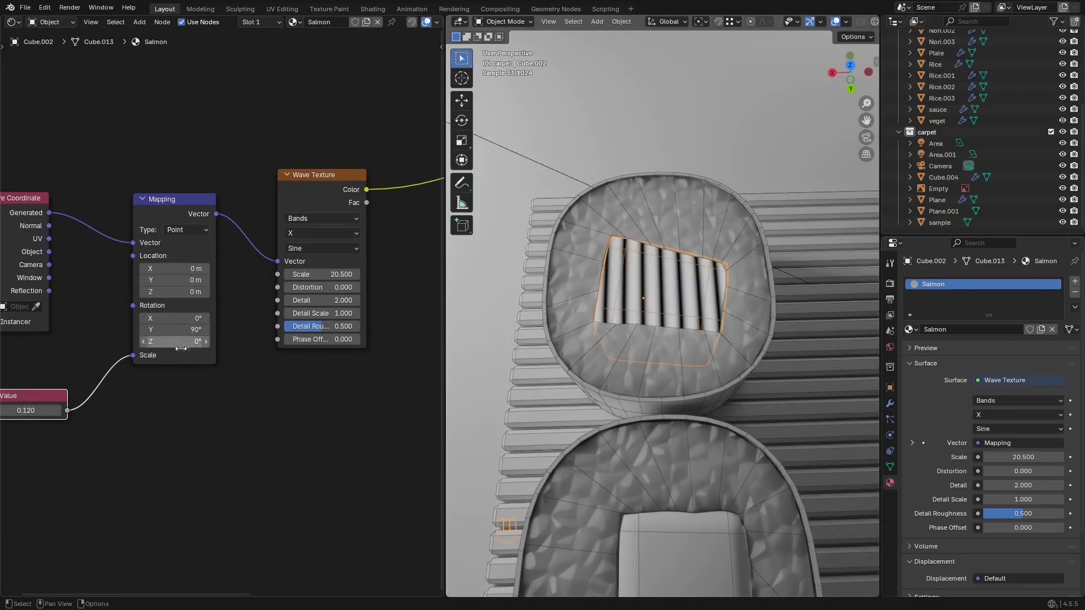
pyautogui.write('1')
pyautogui.press('Return')
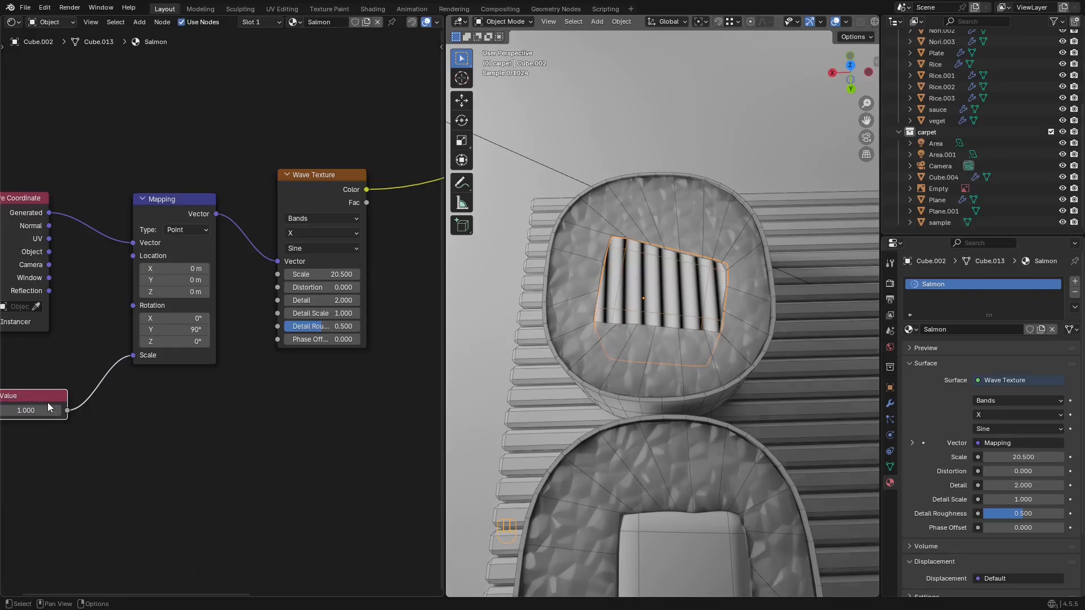
pyautogui.scroll(1, 102, 333)
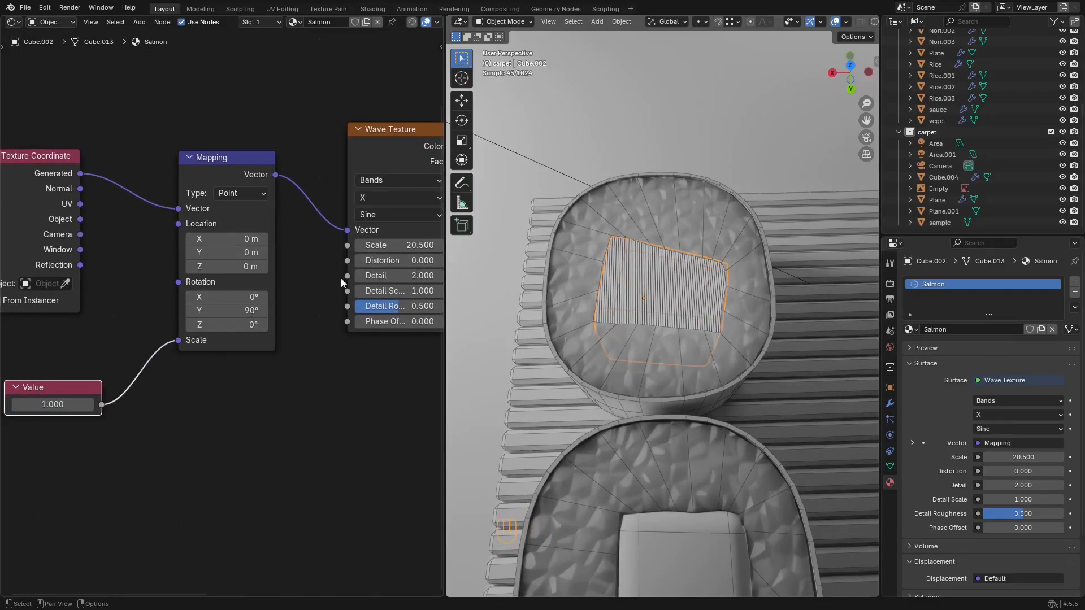
pyautogui.scroll(-1, 400, 201)
pyautogui.moveTo(400, 201); pyautogui.dragTo(218, 253, button='middle')
pyautogui.scroll(5, 622, 266)
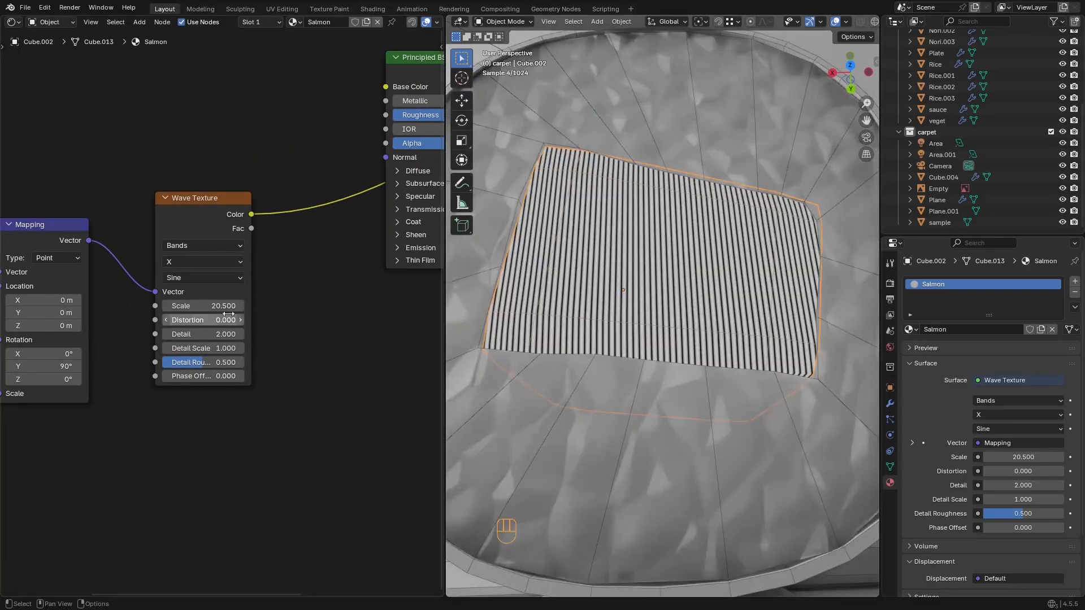
pyautogui.moveTo(203, 305); pyautogui.dragTo(181, 306)
pyautogui.scroll(-4, 714, 269)
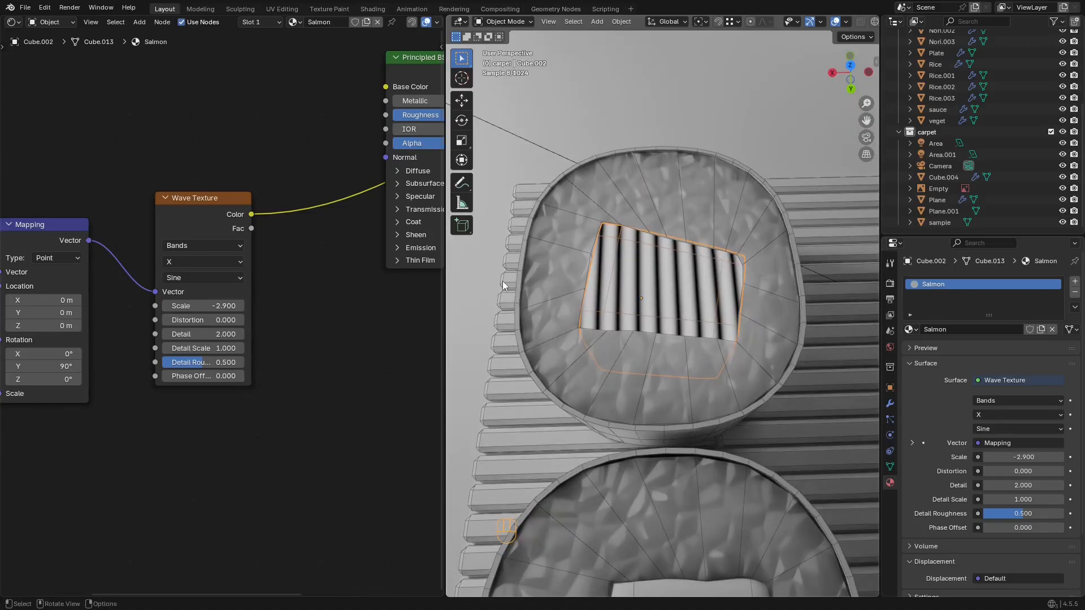
# Step: Bring up the BeeRef reference board and set the Wave Texture's Scale to 3.1, Distortion to 8.62 and Detail to 0.76
pyautogui.press('super')
pyautogui.click(655, 597)
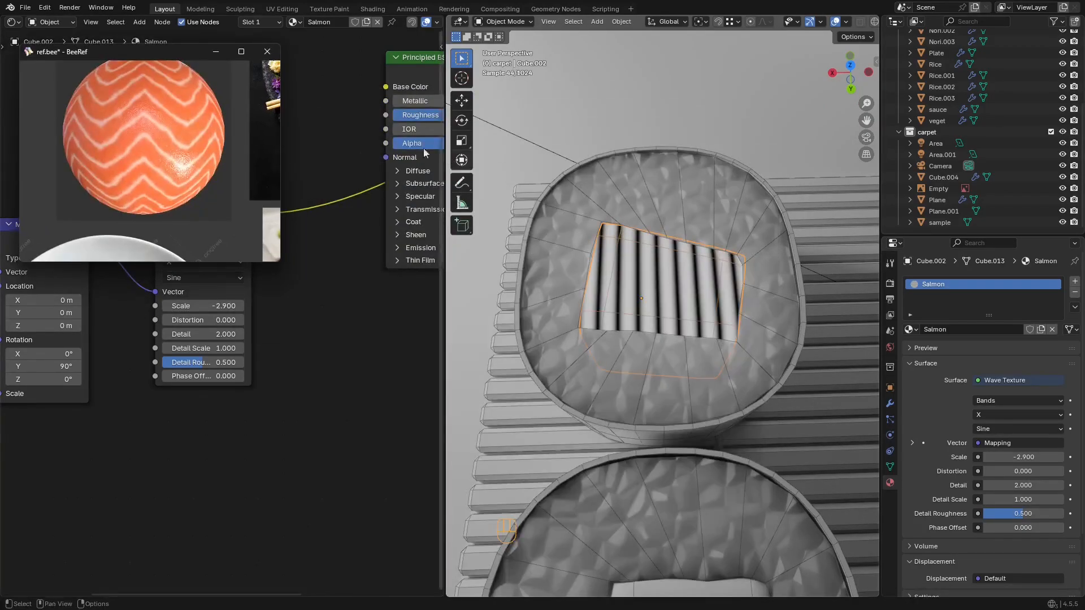
pyautogui.moveTo(340, 346); pyautogui.dragTo(345, 420, button='middle')
pyautogui.scroll(1, 312, 392)
pyautogui.scroll(-3, 312, 392)
pyautogui.moveTo(309, 373); pyautogui.dragTo(276, 356, button='middle')
pyautogui.scroll(4, 310, 400)
pyautogui.scroll(1, 276, 356)
pyautogui.keyDown('shift'); pyautogui.moveTo(273, 411); pyautogui.dragTo(506, 410); pyautogui.keyUp('shift')
pyautogui.moveTo(260, 394); pyautogui.dragTo(284, 395)
pyautogui.keyDown('shift'); pyautogui.moveTo(265, 439); pyautogui.dragTo(243, 440); pyautogui.keyUp('shift')
pyautogui.scroll(3, 167, 150)
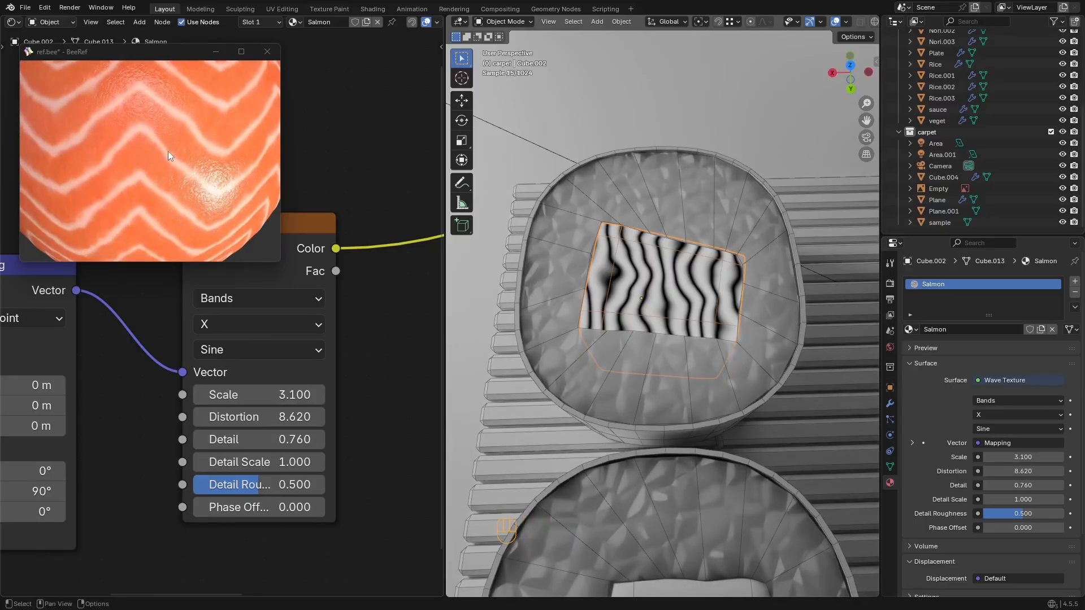
pyautogui.click(263, 348)
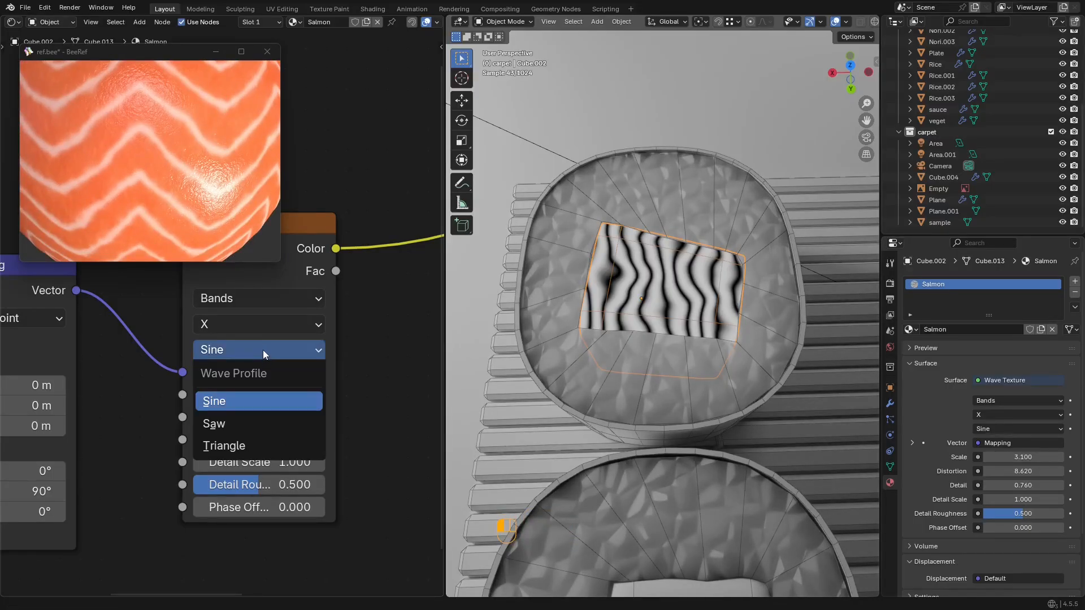
pyautogui.click(258, 422)
pyautogui.scroll(4, 623, 297)
pyautogui.scroll(-3, 662, 310)
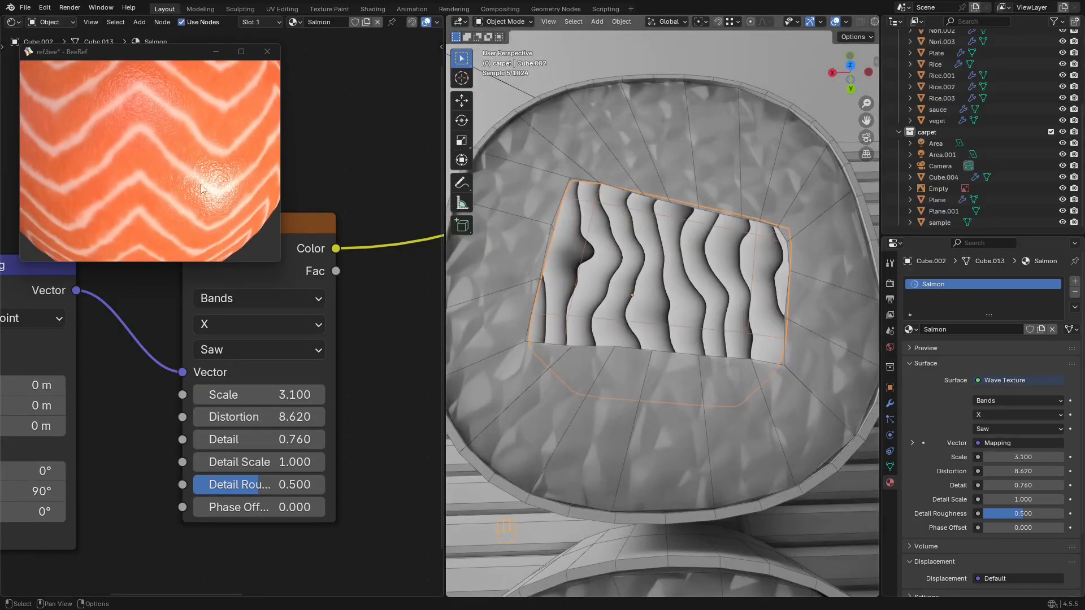
# Step: Check the salmon nigiri reference photo and set the Wave Texture's Scale to 1.54 for wider stripes
pyautogui.scroll(-3, 175, 161)
pyautogui.scroll(-4, 169, 169)
pyautogui.scroll(5, 148, 113)
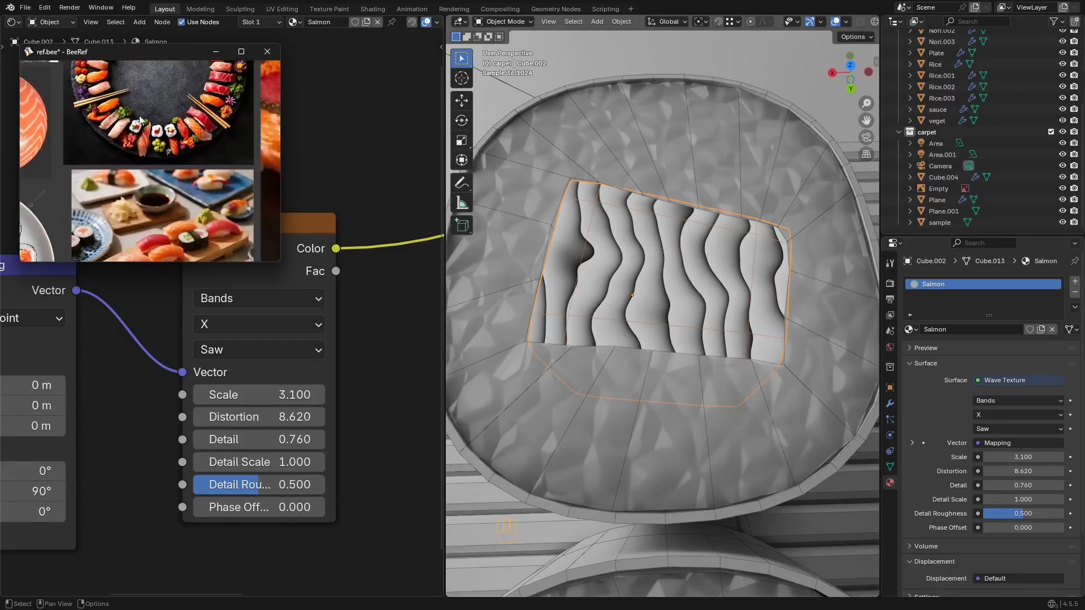
pyautogui.scroll(5, 148, 113)
pyautogui.scroll(2, 179, 142)
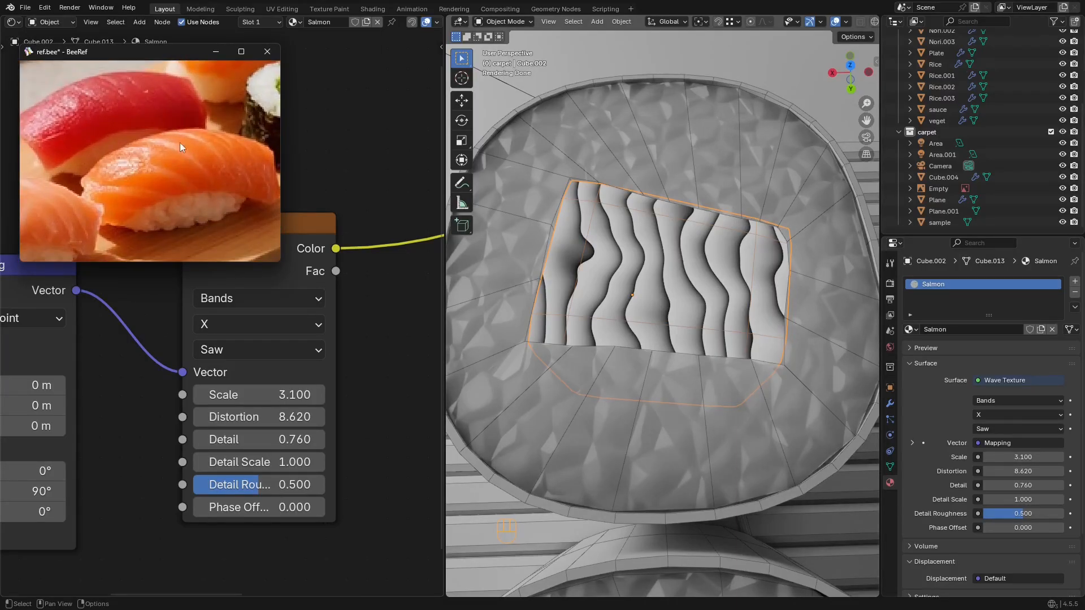
pyautogui.scroll(-2, 215, 157)
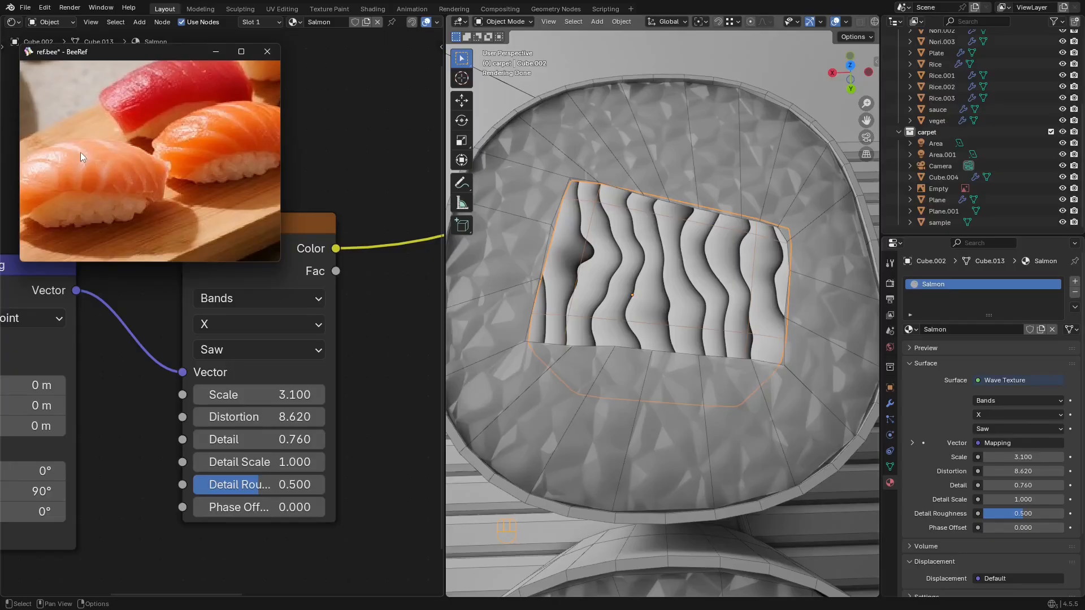
pyautogui.scroll(-2, 143, 174)
pyautogui.moveTo(224, 324); pyautogui.dragTo(229, 339, button='middle')
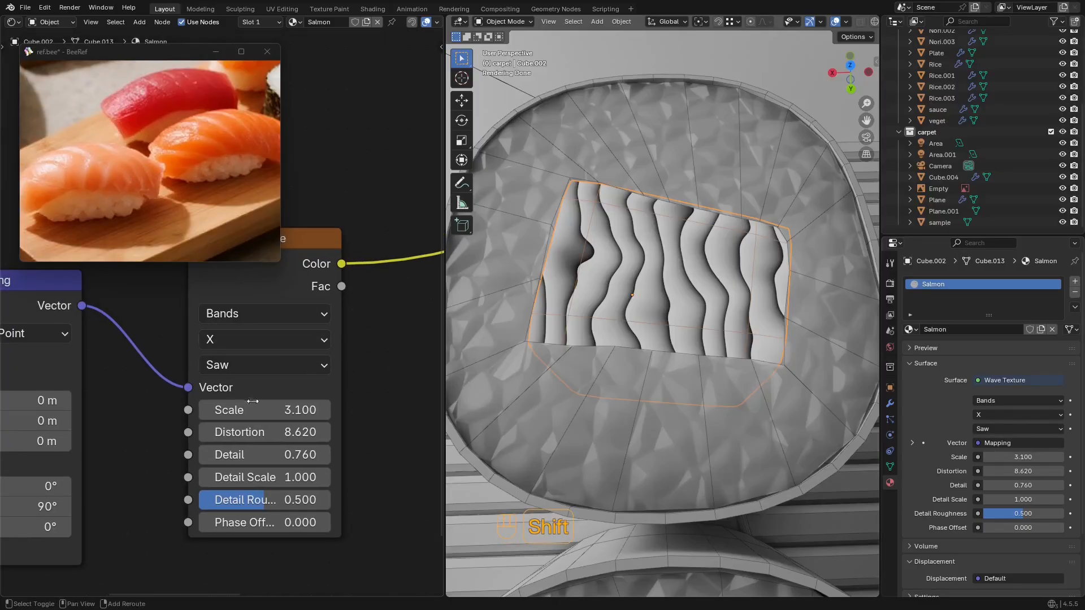
pyautogui.moveTo(265, 410); pyautogui.dragTo(215, 409)
pyautogui.scroll(-4, 683, 304)
pyautogui.scroll(2, 684, 305)
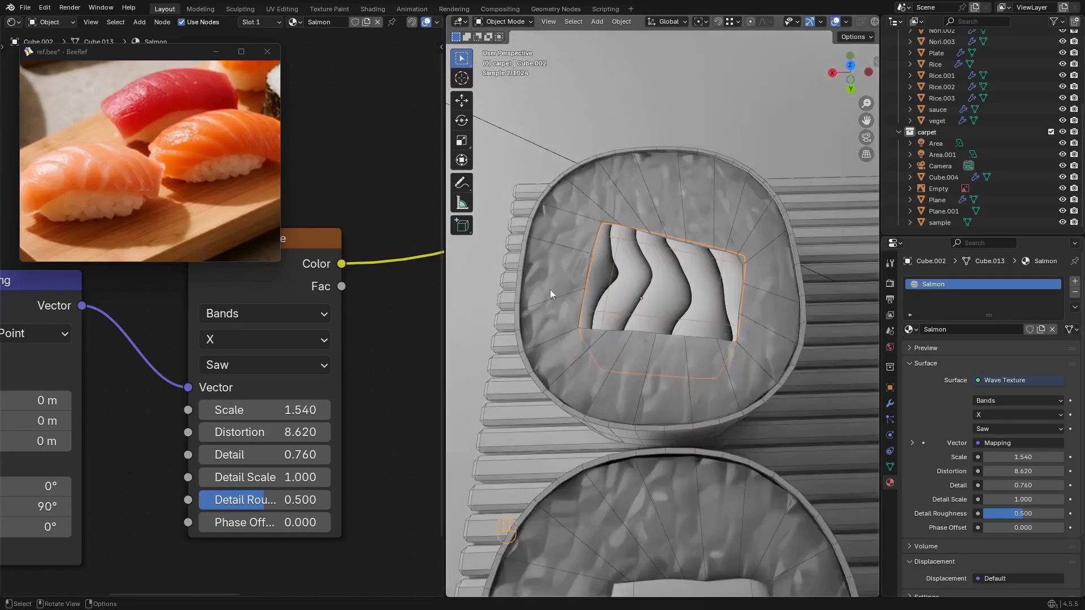
# Step: Examine the nigiri and maki roll photos on the reference board for the colour of the salmon fillings
pyautogui.moveTo(327, 343); pyautogui.dragTo(313, 397, button='middle')
pyautogui.scroll(-10, 294, 344)
pyautogui.moveTo(278, 303); pyautogui.dragTo(333, 296, button='middle')
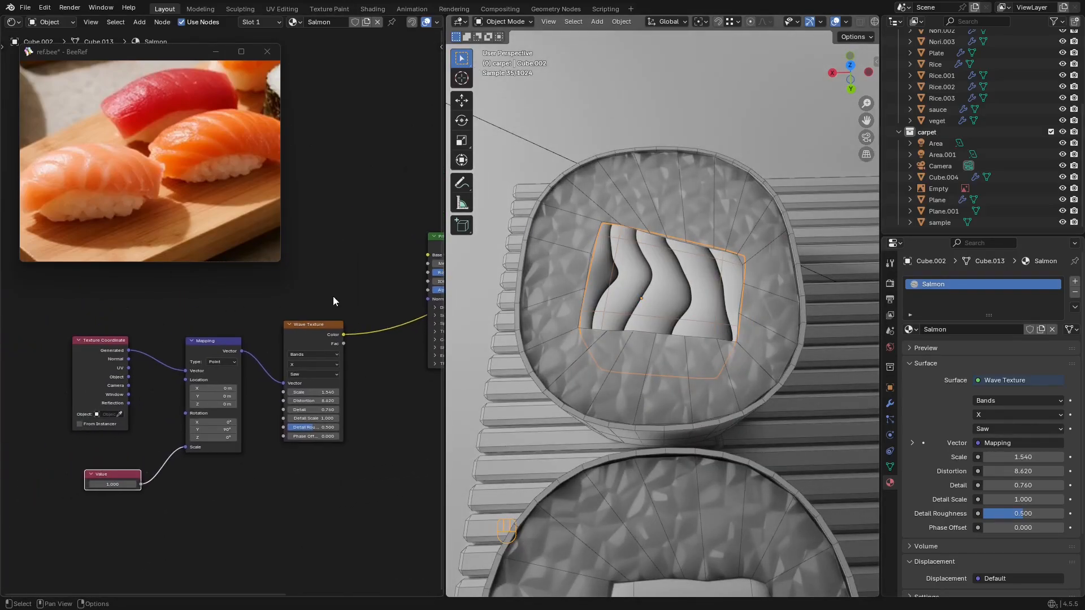
pyautogui.scroll(-3, 209, 161)
pyautogui.scroll(3, 220, 226)
pyautogui.moveTo(242, 245); pyautogui.dragTo(227, 321, button='middle')
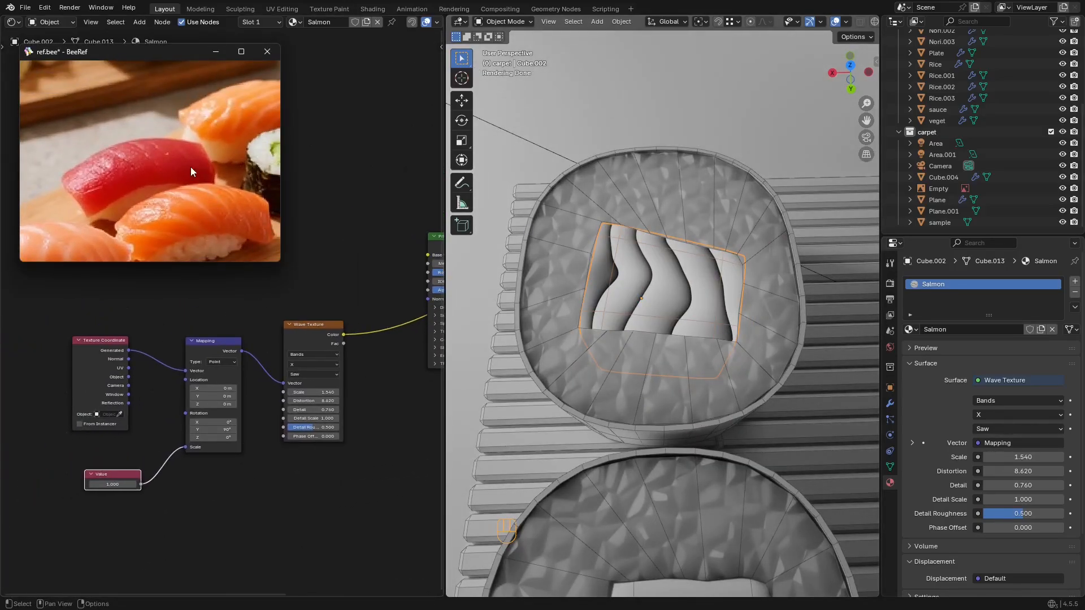
pyautogui.moveTo(191, 168); pyautogui.dragTo(241, 126, button='middle')
pyautogui.scroll(-8, 205, 153)
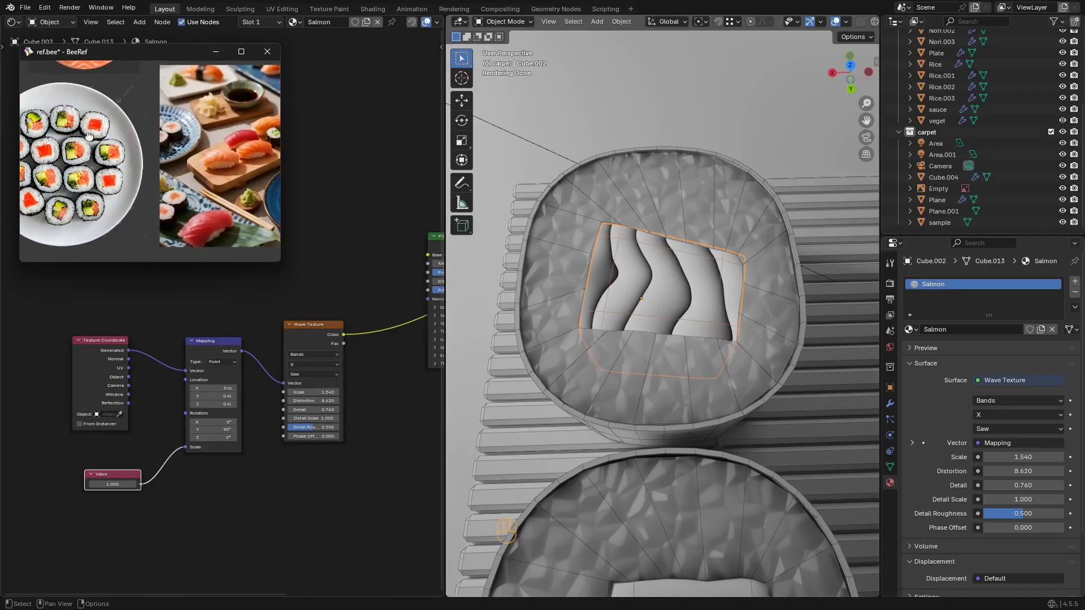
pyautogui.scroll(6, 177, 150)
pyautogui.moveTo(88, 139); pyautogui.dragTo(185, 102, button='middle')
pyautogui.scroll(5, 177, 154)
pyautogui.moveTo(356, 332); pyautogui.dragTo(295, 415, button='middle')
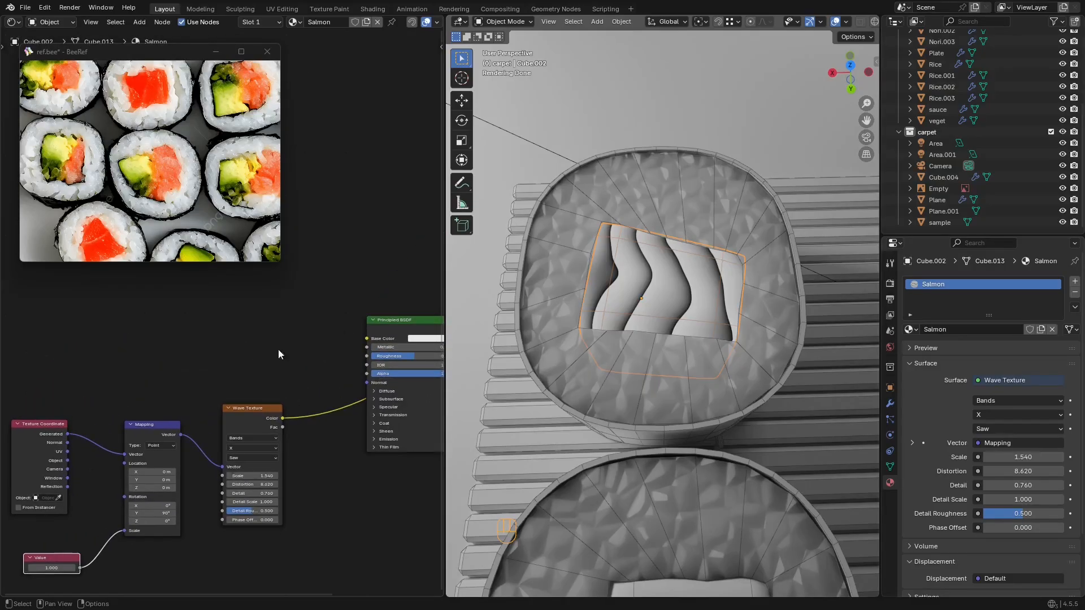
# Step: Add a Color Ramp node above the Wave Texture and link its Color output to the Principled BSDF's Base Color
pyautogui.hotkey('shift', 'a')
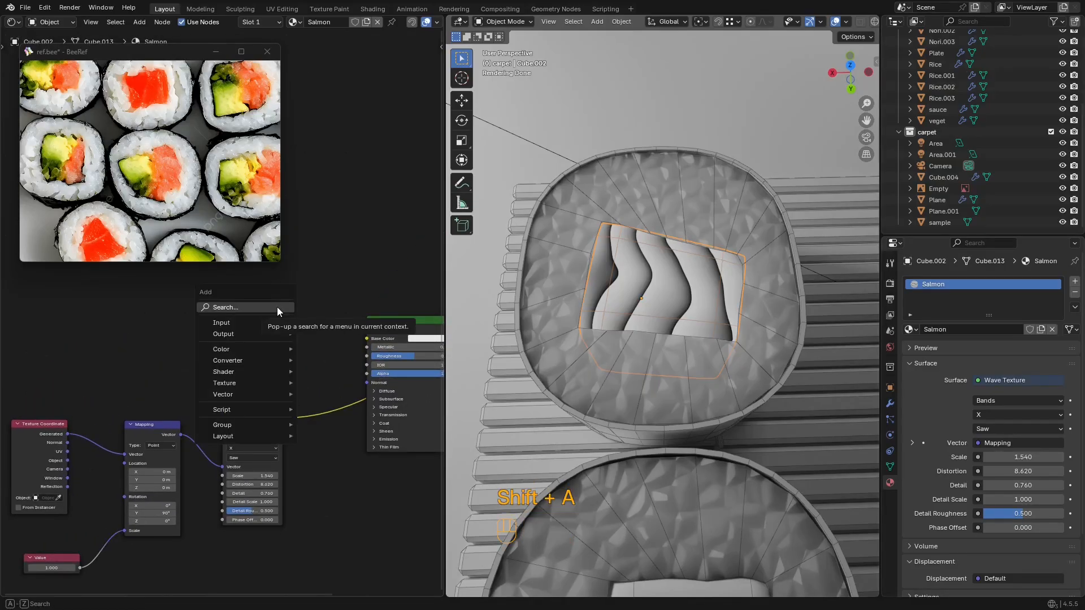
pyautogui.click(276, 309)
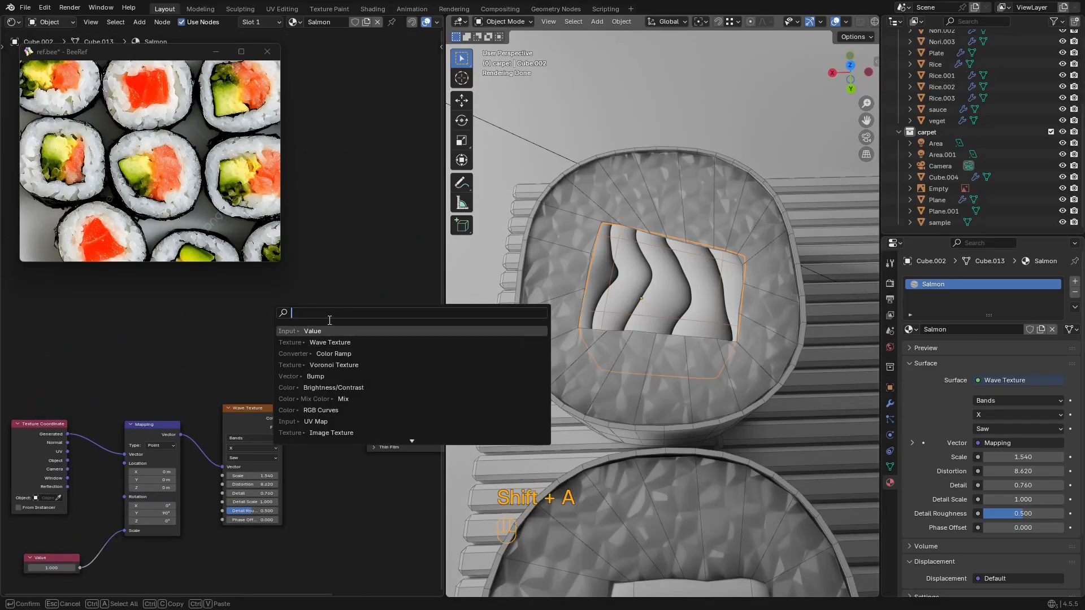
pyautogui.write('colo')
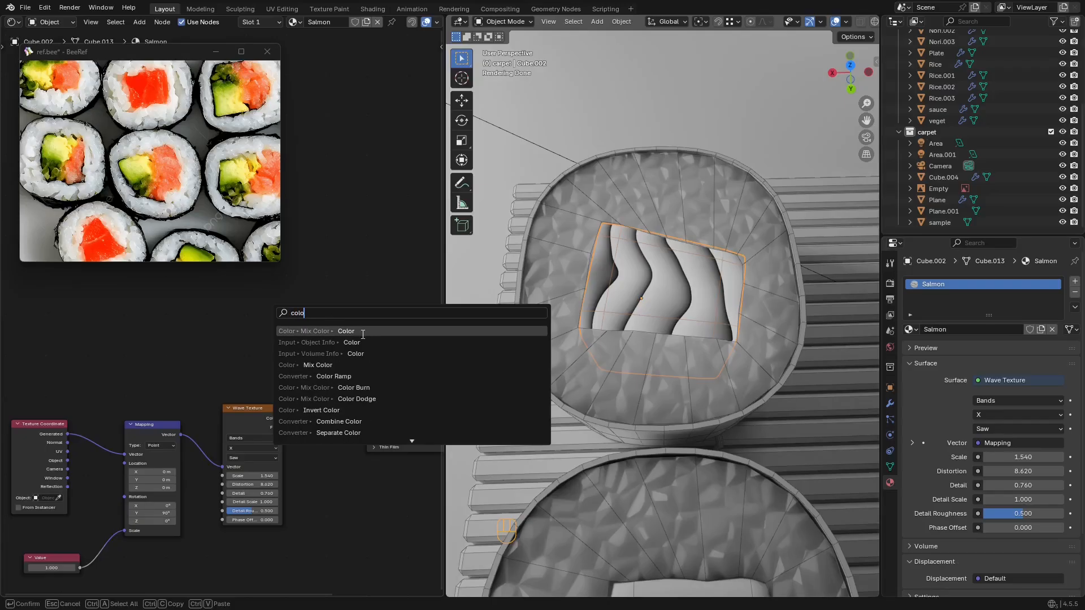
pyautogui.click(357, 376)
pyautogui.click(273, 316)
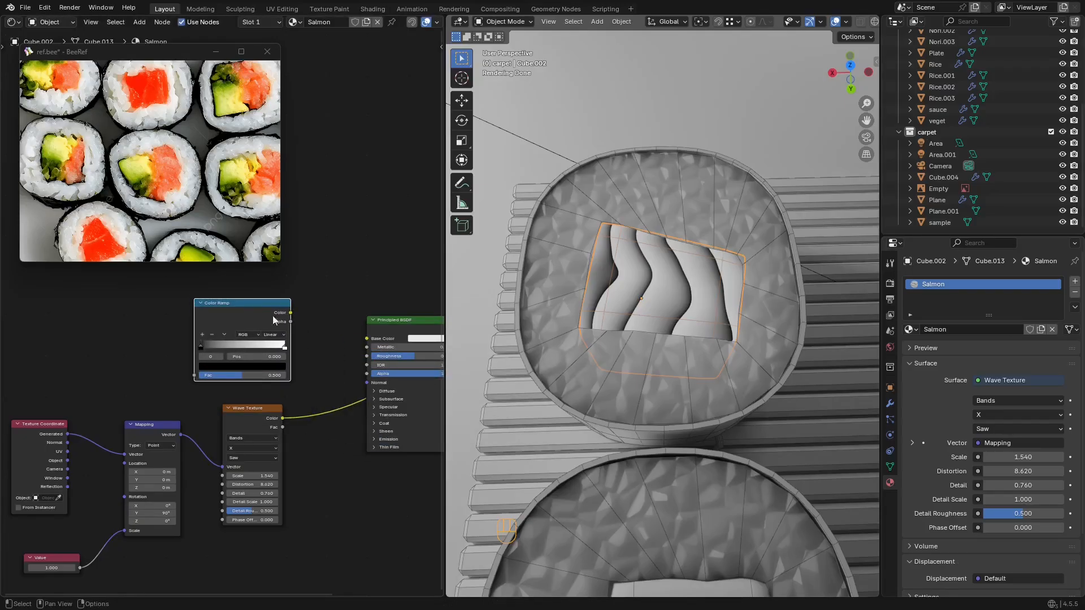
pyautogui.moveTo(370, 337); pyautogui.dragTo(371, 338)
pyautogui.scroll(3, 279, 353)
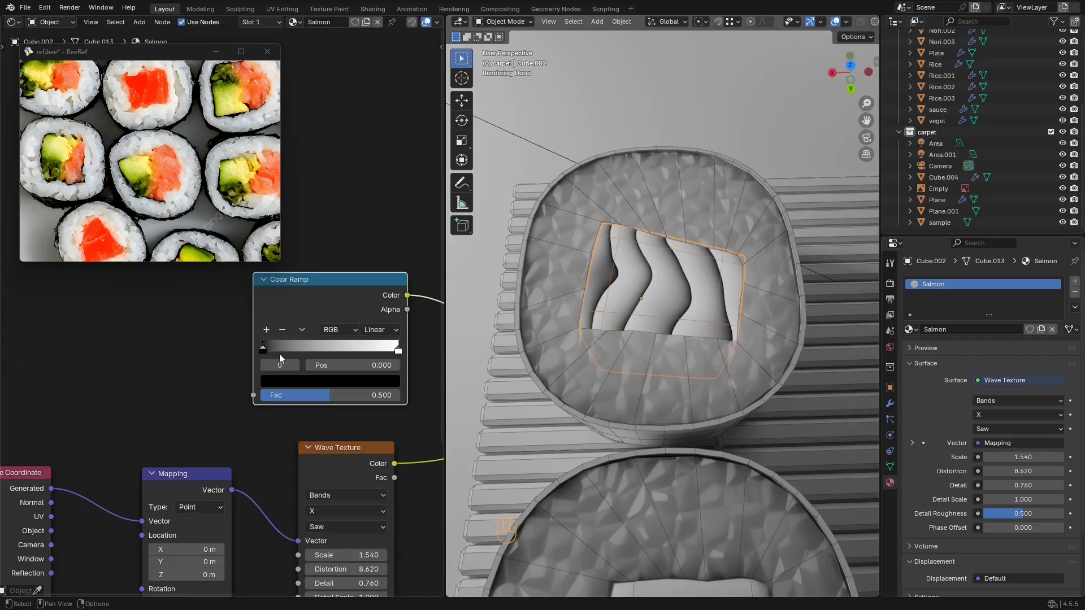
pyautogui.moveTo(262, 353); pyautogui.dragTo(257, 350)
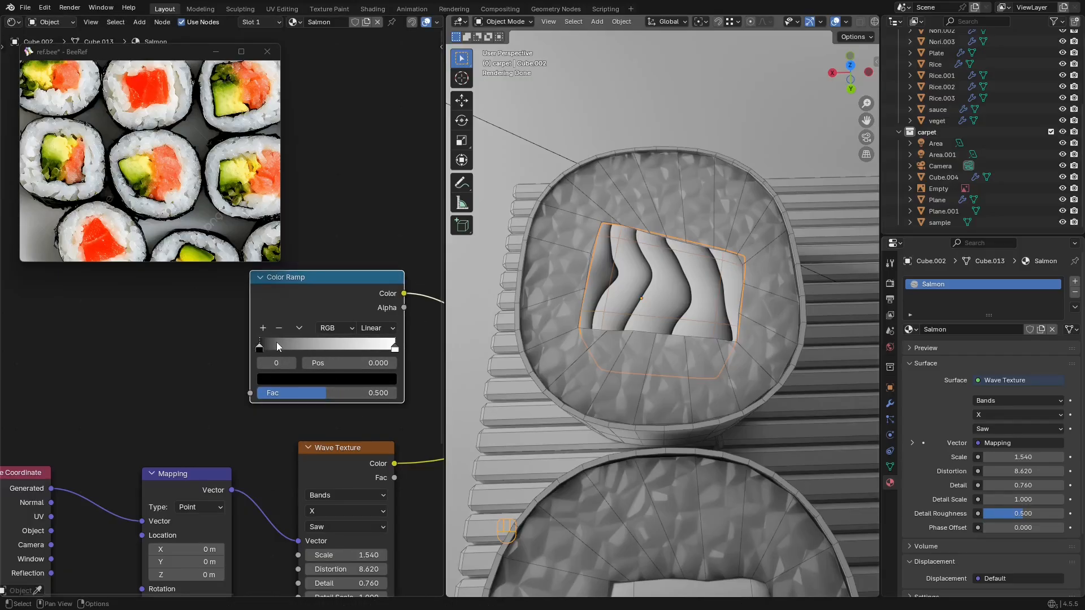
# Step: Sample the Color Ramp's first stop from the pale salmon filling in the maki reference photo
pyautogui.click(285, 380)
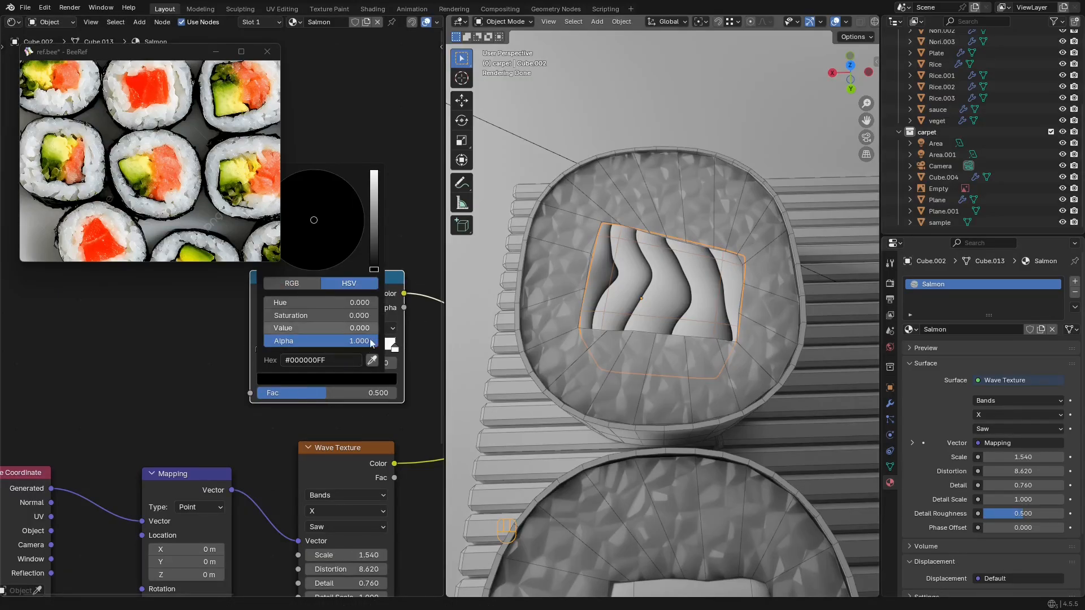
pyautogui.click(377, 357)
pyautogui.click(269, 174)
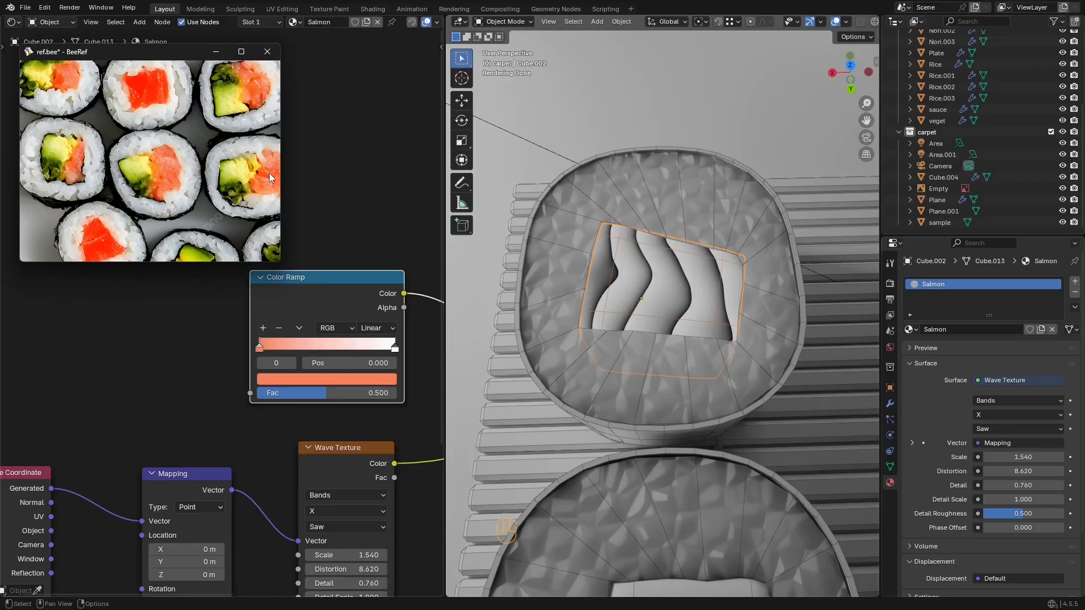
# Step: Resample the Color Ramp's first stop from the red filling in the maki photo and adjust it to #FF4B0F
pyautogui.click(346, 380)
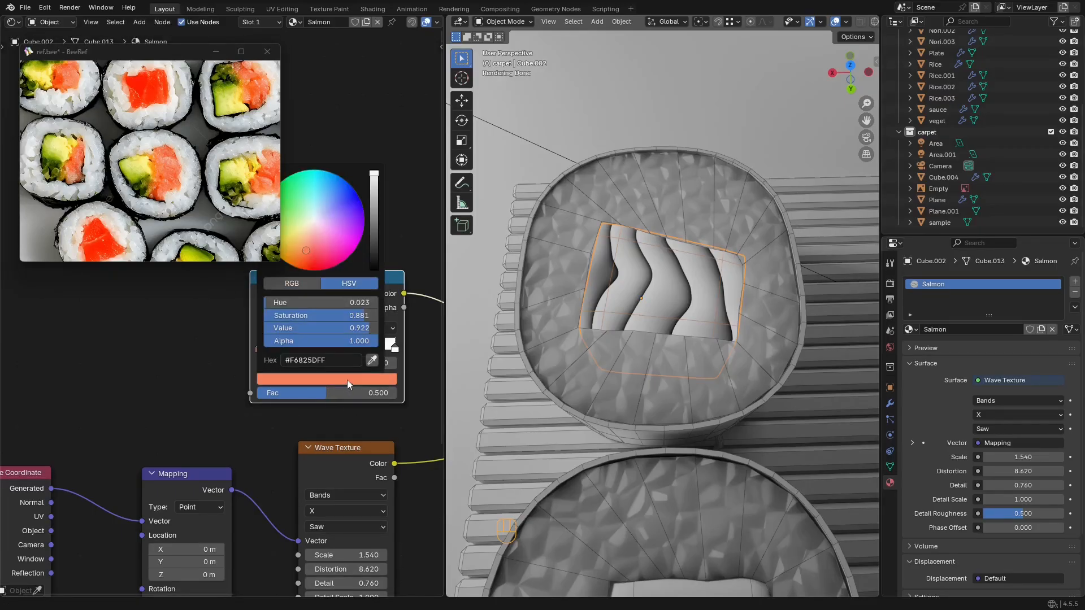
pyautogui.click(372, 361)
pyautogui.click(141, 88)
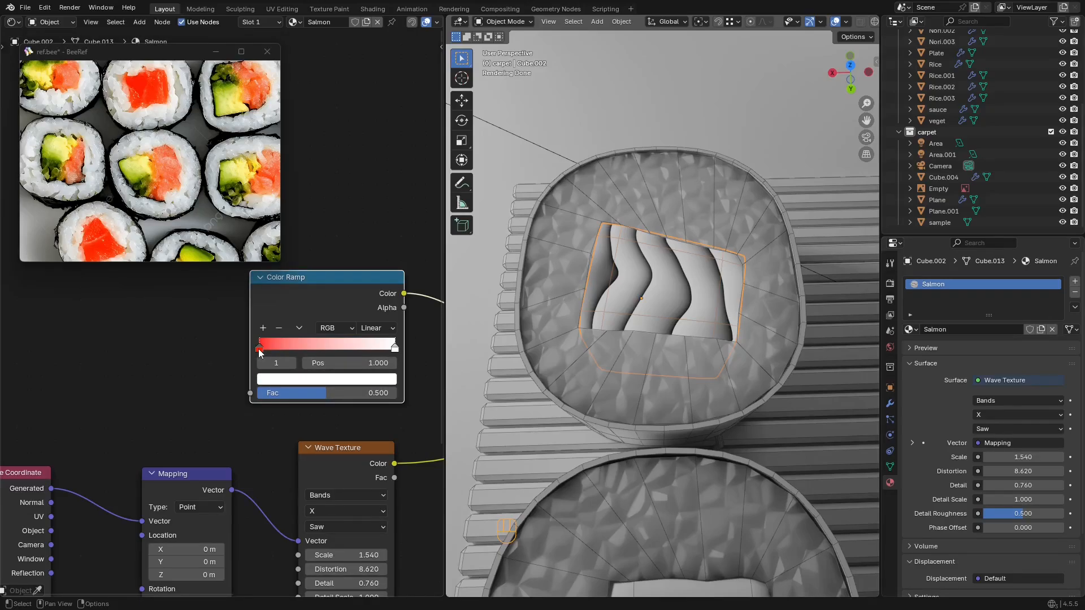
pyautogui.click(298, 382)
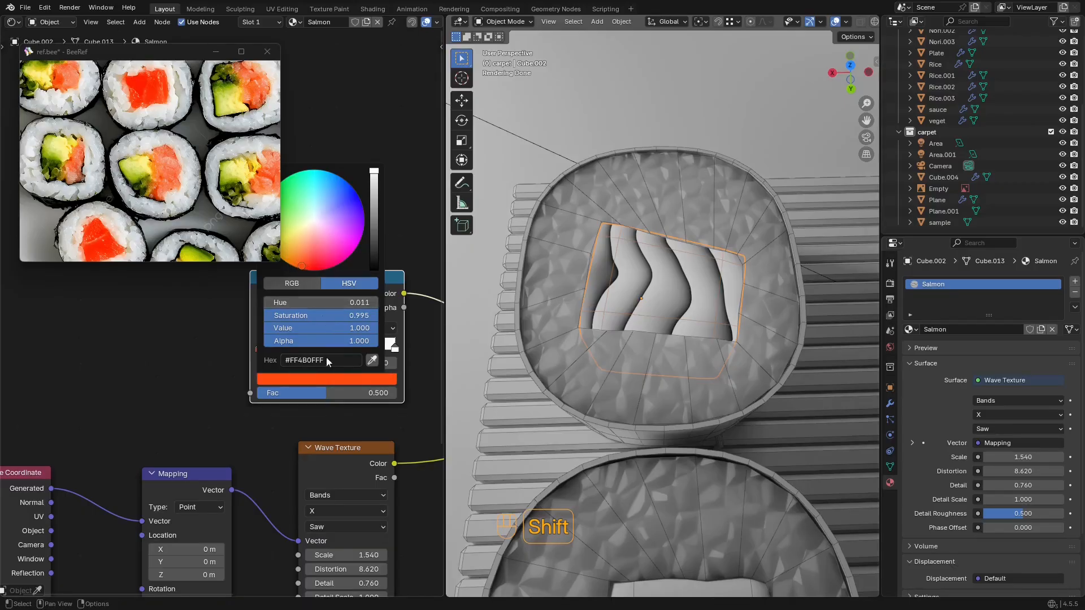
# Step: Sample the Color Ramp's last stop from a pale stripe in the close-up salmon texture reference
pyautogui.scroll(-4, 150, 161)
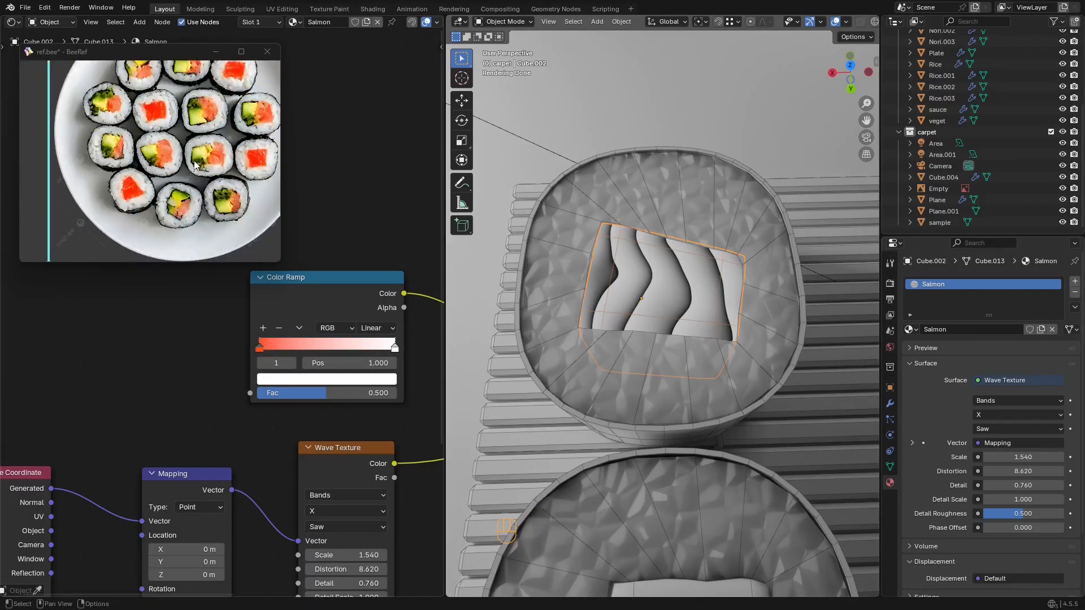
pyautogui.scroll(8, 179, 164)
pyautogui.scroll(4, 172, 151)
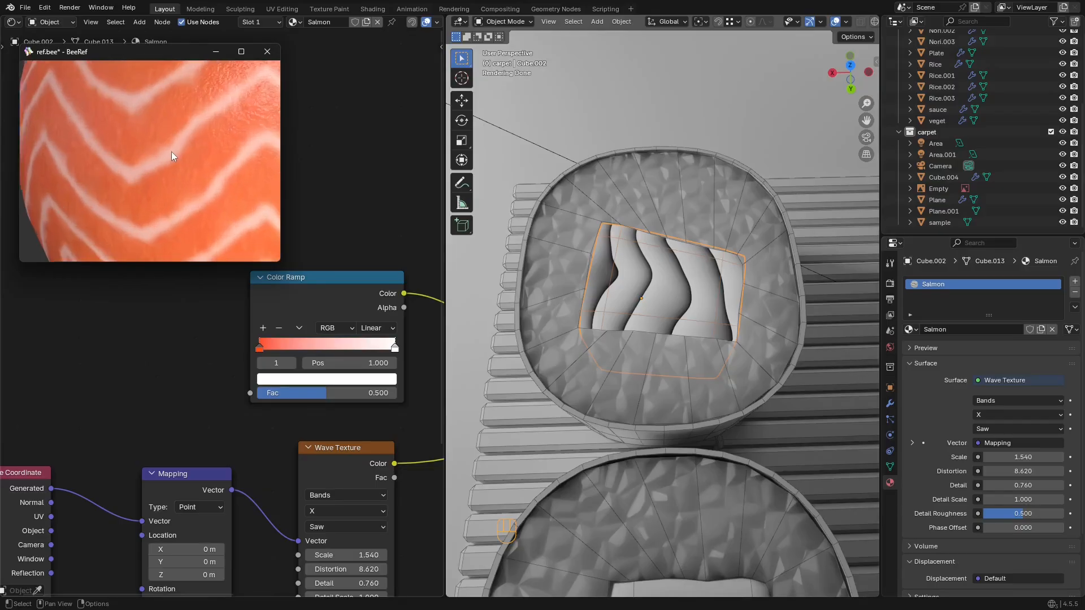
pyautogui.click(362, 379)
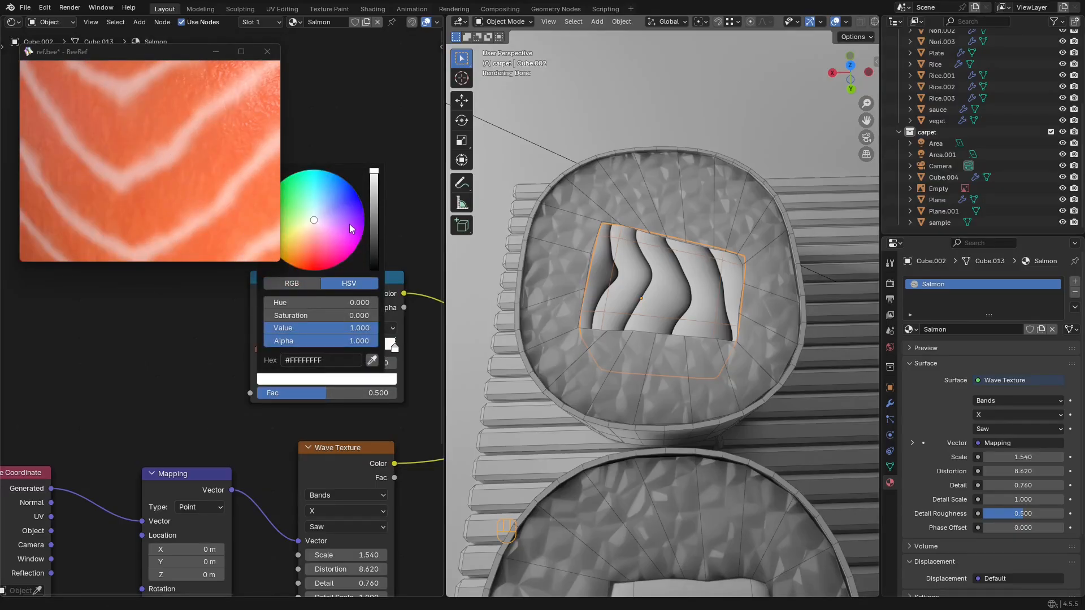
pyautogui.moveTo(305, 247); pyautogui.dragTo(305, 239)
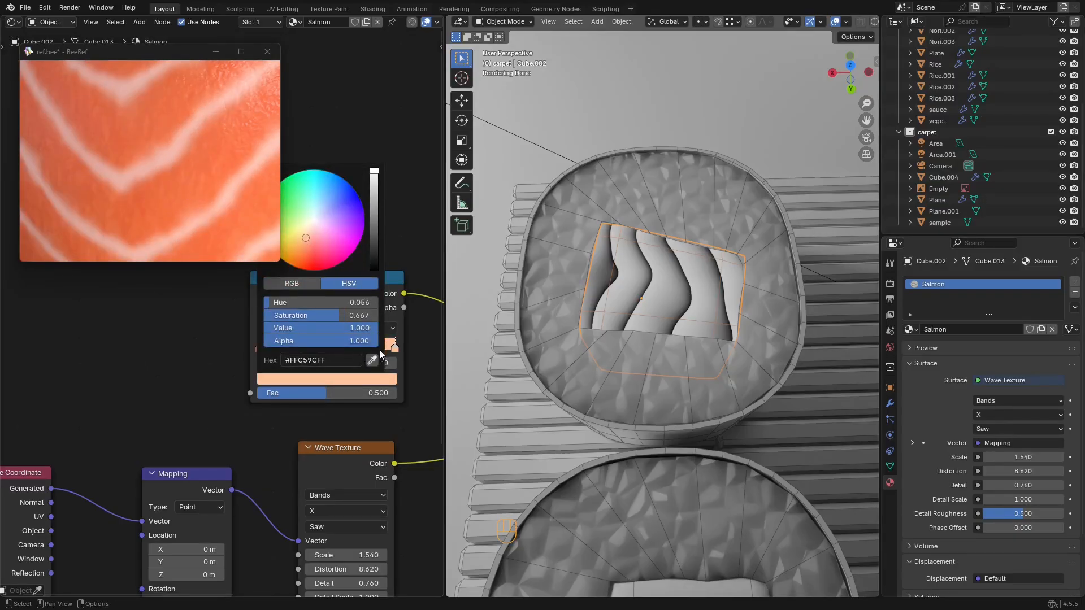
pyautogui.click(372, 360)
pyautogui.click(232, 192)
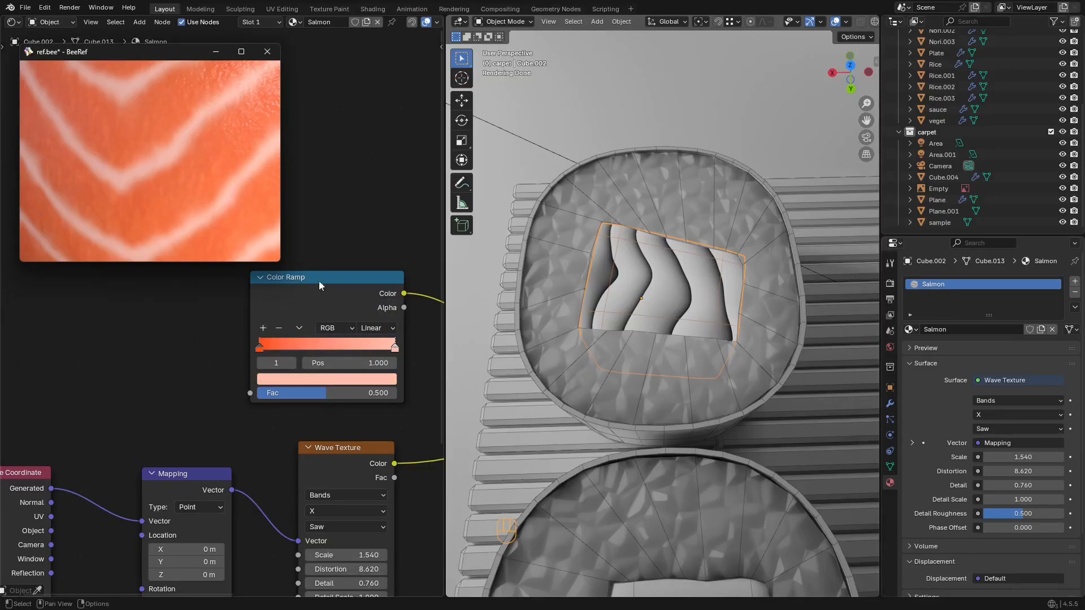
# Step: Move the texture nodes away from the Color Ramp and link the Wave Texture's Fac output to the ramp's Fac
pyautogui.scroll(-6, 370, 225)
pyautogui.moveTo(355, 258); pyautogui.dragTo(346, 219, button='middle')
pyautogui.scroll(7, 364, 250)
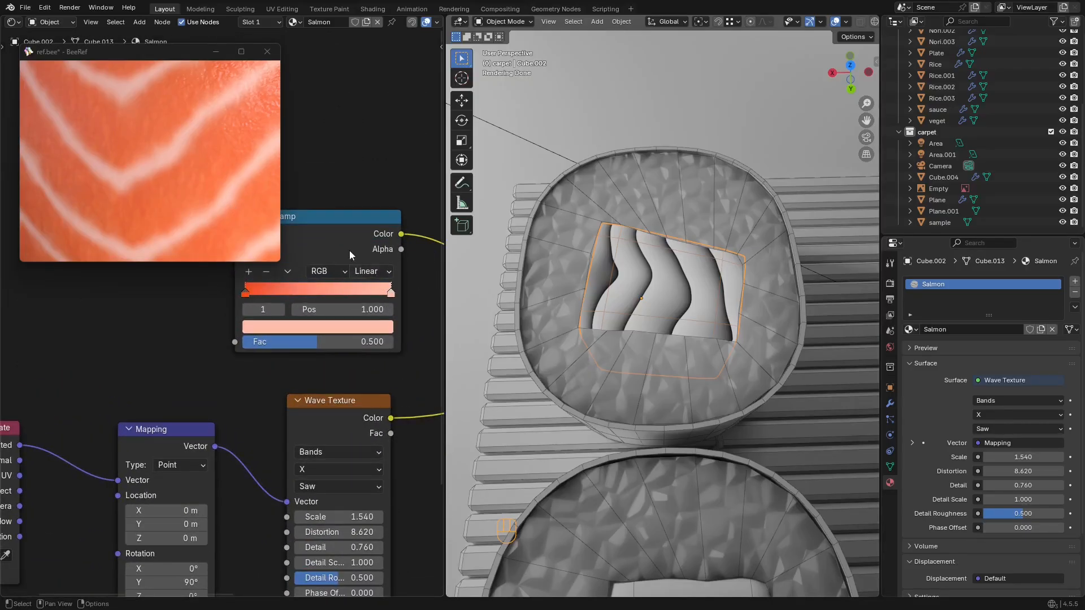
pyautogui.moveTo(335, 355)
pyautogui.mouseDown(button='middle')
pyautogui.moveTo(289, 339)
pyautogui.moveTo(335, 337)
pyautogui.mouseUp(button='middle')
pyautogui.scroll(-7, 289, 339)
pyautogui.moveTo(339, 506); pyautogui.dragTo(64, 389)
pyautogui.moveTo(132, 383); pyautogui.dragTo(201, 383, button='middle')
pyautogui.press('g')
pyautogui.click(98, 384)
pyautogui.click(236, 311)
pyautogui.moveTo(228, 333); pyautogui.dragTo(218, 368, button='middle')
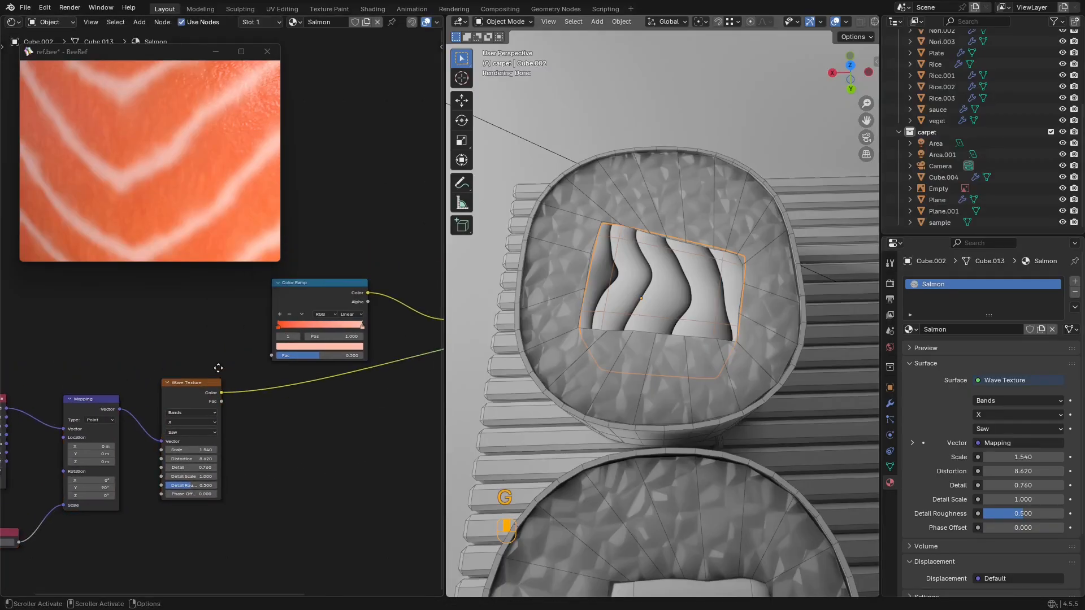
pyautogui.scroll(4, 218, 368)
pyautogui.moveTo(221, 421); pyautogui.dragTo(289, 371)
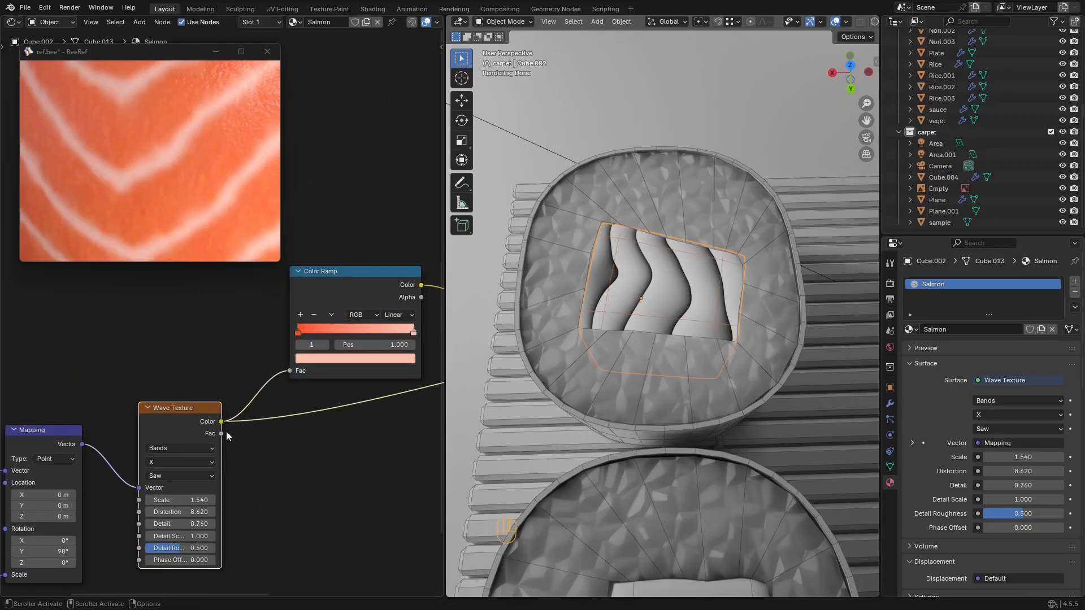
pyautogui.moveTo(221, 434); pyautogui.dragTo(224, 436)
pyautogui.press('Escape')
# Step: Reconnect the Principled BSDF to the Material Output's Surface and hide the 3D viewport overlays
pyautogui.moveTo(391, 296); pyautogui.dragTo(165, 324, button='middle')
pyautogui.moveTo(335, 314); pyautogui.dragTo(214, 304, button='middle')
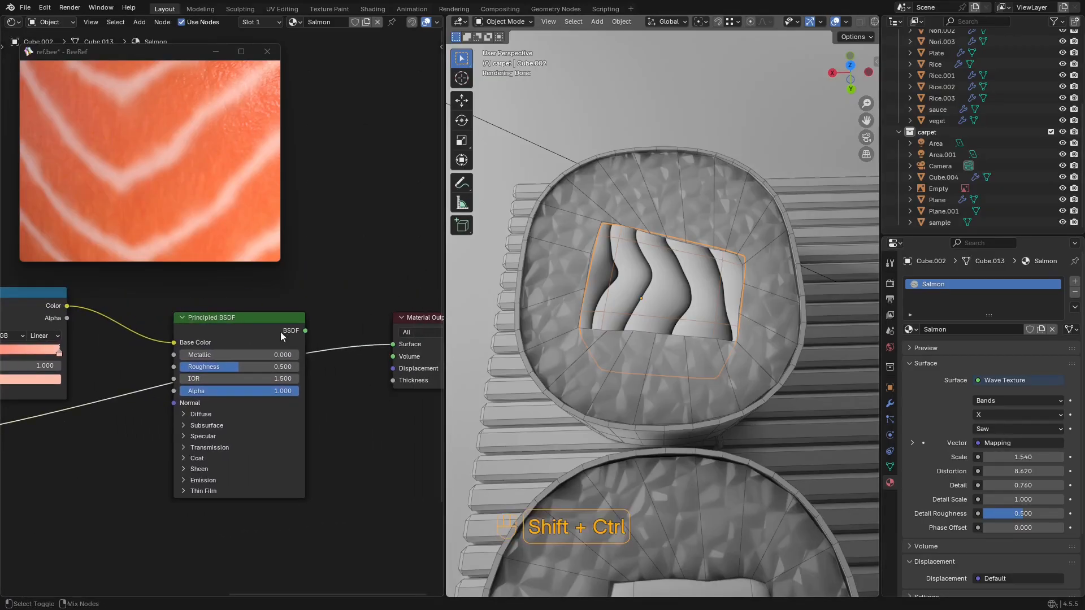
pyautogui.keyDown('ctrl'); pyautogui.keyDown('shift'); pyautogui.click(301, 331); pyautogui.keyUp('shift'); pyautogui.keyUp('ctrl')
pyautogui.scroll(3, 661, 291)
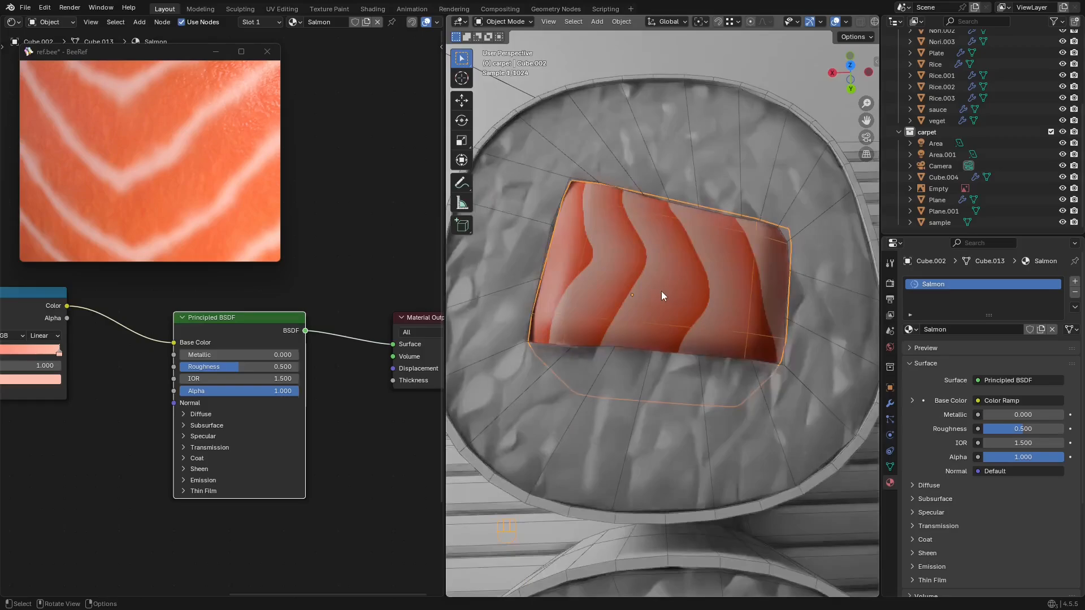
pyautogui.hotkey('shift', 'alt', 'z')
pyautogui.scroll(-3, 671, 279)
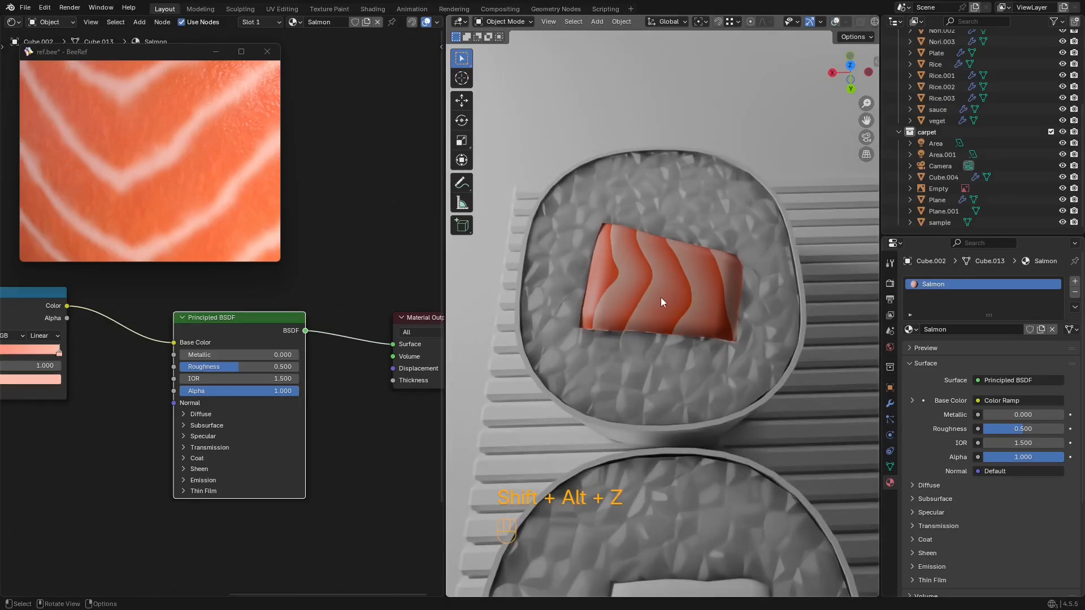
# Step: Swap the Color Ramp's stops so the pale one is at the start and set the orange stop's position to 0.450
pyautogui.scroll(-2, 660, 298)
pyautogui.moveTo(179, 332); pyautogui.dragTo(283, 360, button='middle')
pyautogui.scroll(-4, 283, 361)
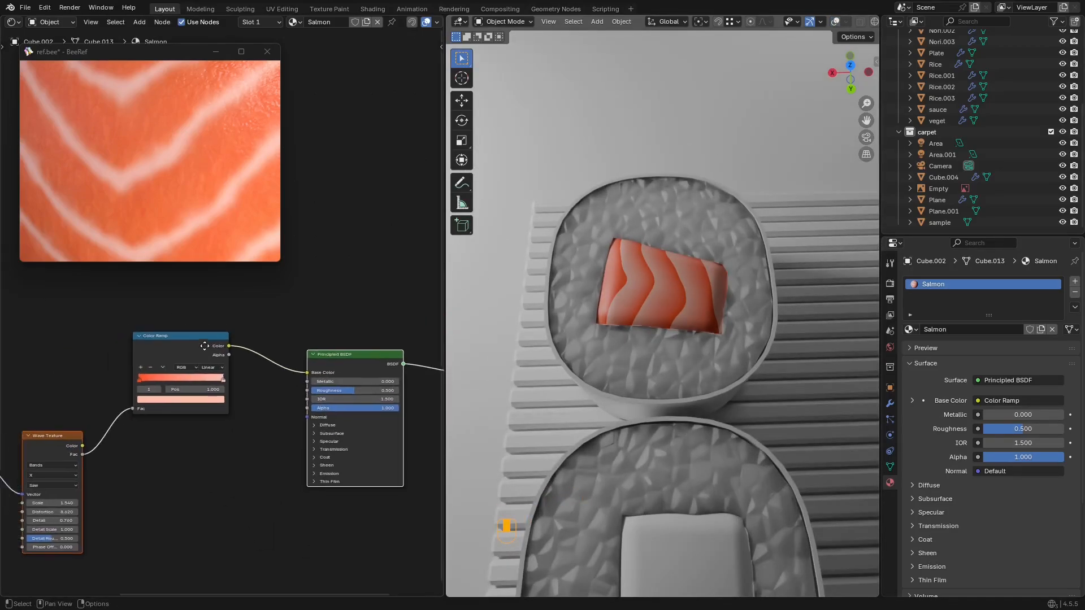
pyautogui.scroll(5, 127, 384)
pyautogui.moveTo(265, 384)
pyautogui.mouseDown()
pyautogui.moveTo(184, 383)
pyautogui.moveTo(294, 382)
pyautogui.mouseUp()
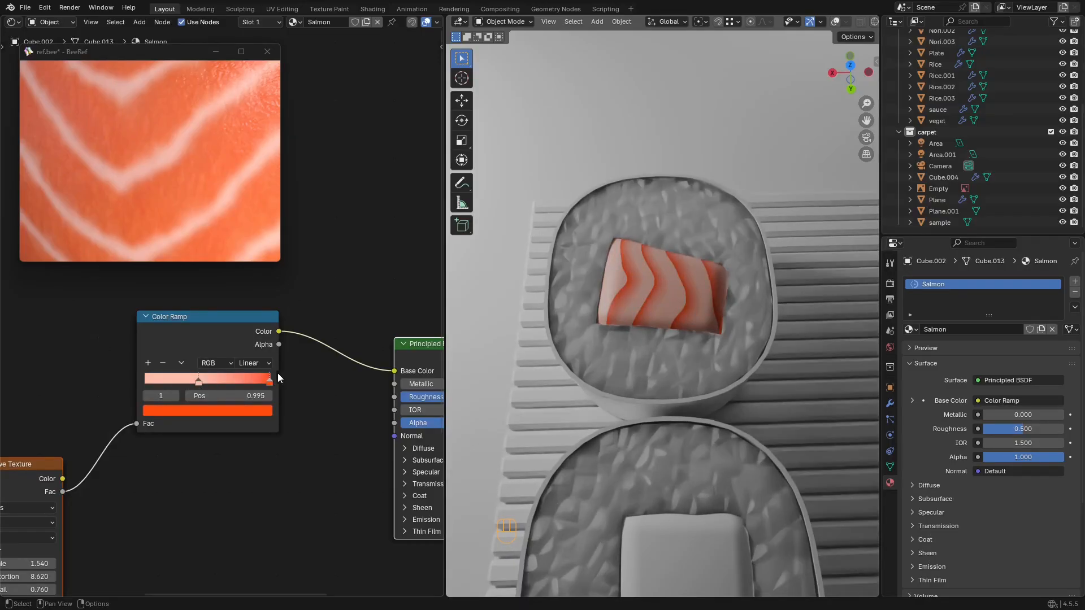
pyautogui.scroll(2, 277, 373)
pyautogui.moveTo(190, 406)
pyautogui.mouseDown()
pyautogui.moveTo(249, 408)
pyautogui.moveTo(159, 411)
pyautogui.mouseUp()
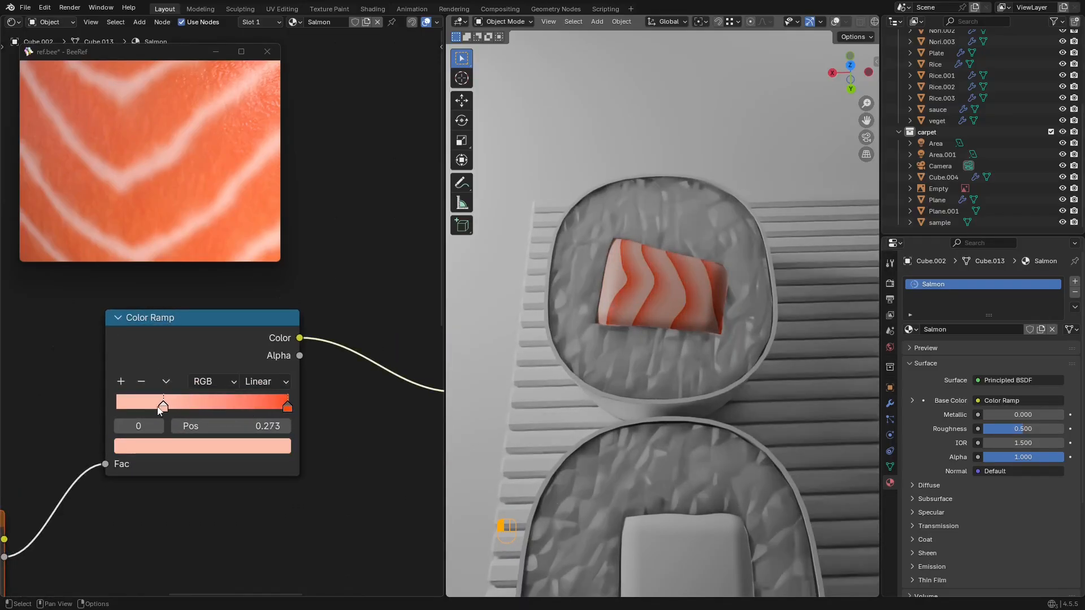
pyautogui.moveTo(263, 406); pyautogui.dragTo(179, 411)
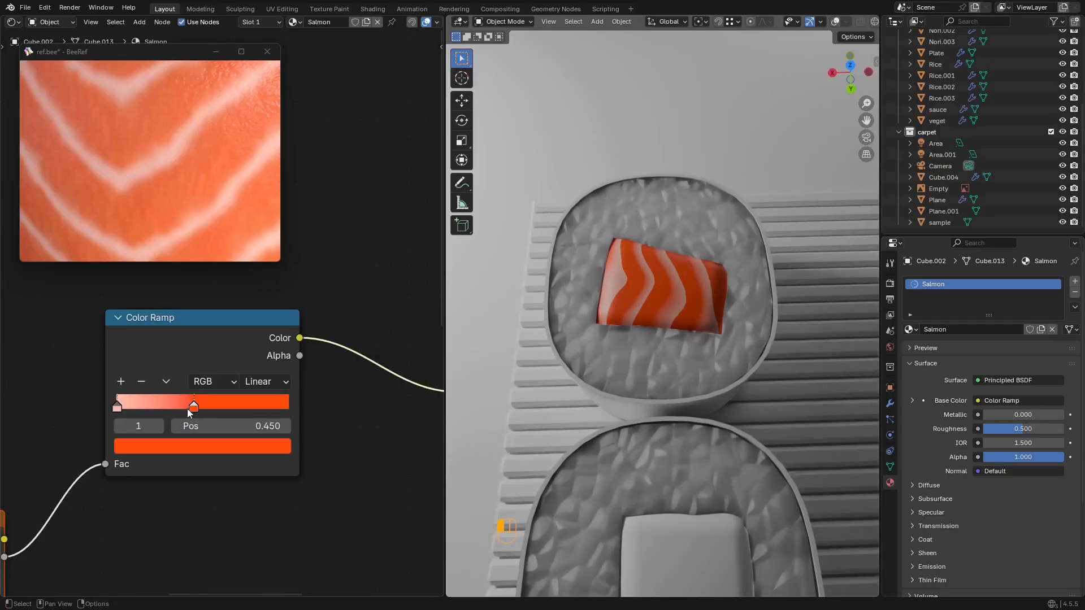
# Step: Compare the salmon block's sheen with the texture reference and set the Principled BSDF's Roughness to 0.305
pyautogui.scroll(-3, 695, 280)
pyautogui.scroll(5, 692, 281)
pyautogui.moveTo(692, 281); pyautogui.dragTo(621, 244, button='middle')
pyautogui.scroll(1, 636, 248)
pyautogui.scroll(-3, 219, 401)
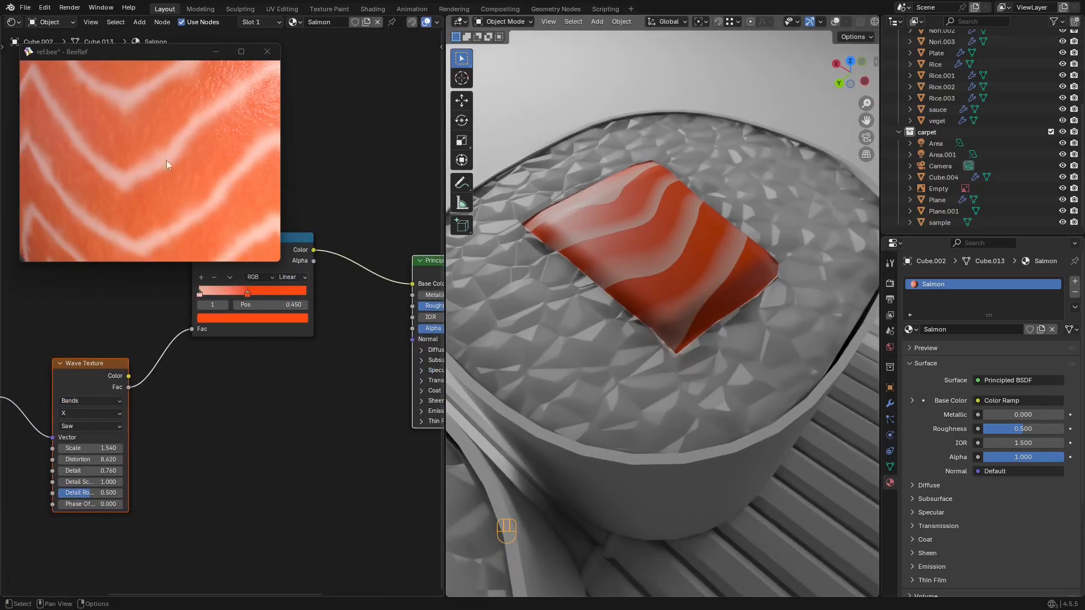
pyautogui.scroll(2, 183, 134)
pyautogui.scroll(2, 182, 100)
pyautogui.moveTo(182, 100); pyautogui.dragTo(131, 147, button='middle')
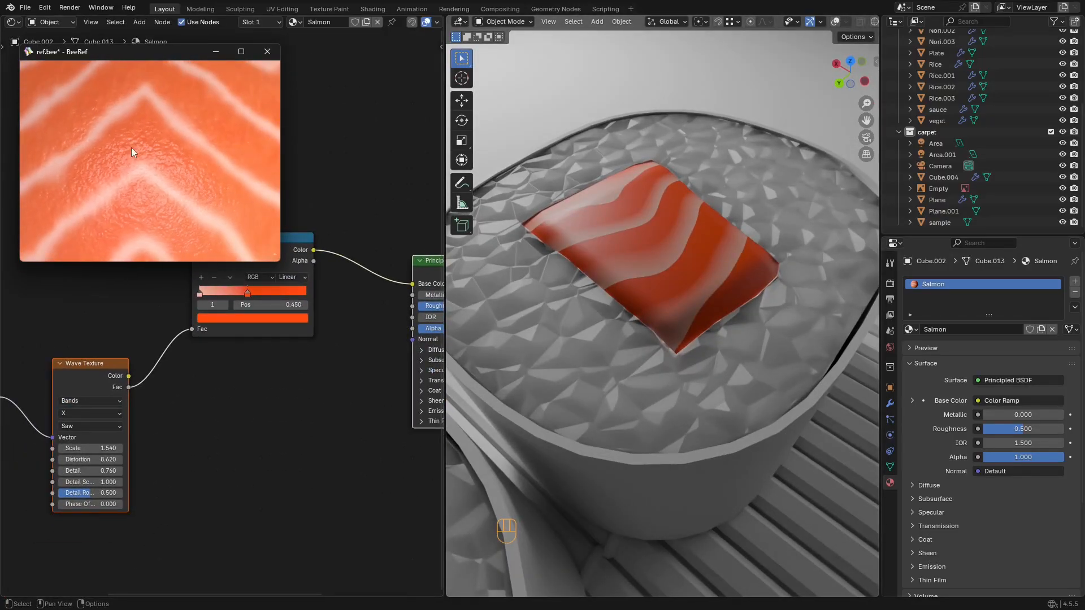
pyautogui.scroll(-1, 133, 149)
pyautogui.scroll(1, 270, 302)
pyautogui.moveTo(270, 301); pyautogui.dragTo(88, 355, button='middle')
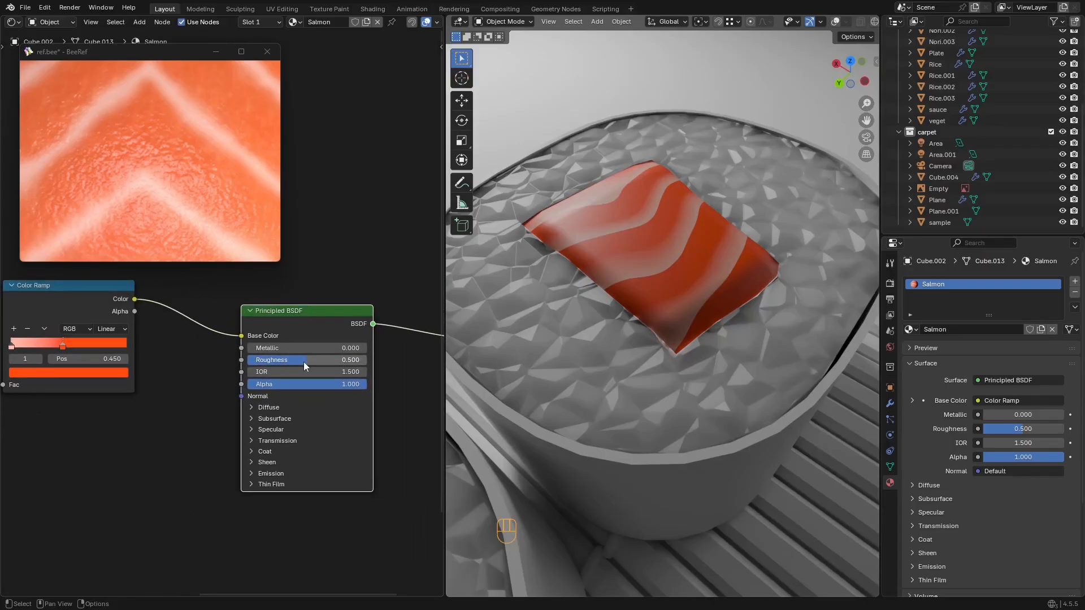
pyautogui.moveTo(303, 361); pyautogui.dragTo(284, 361)
pyautogui.scroll(-2, 172, 418)
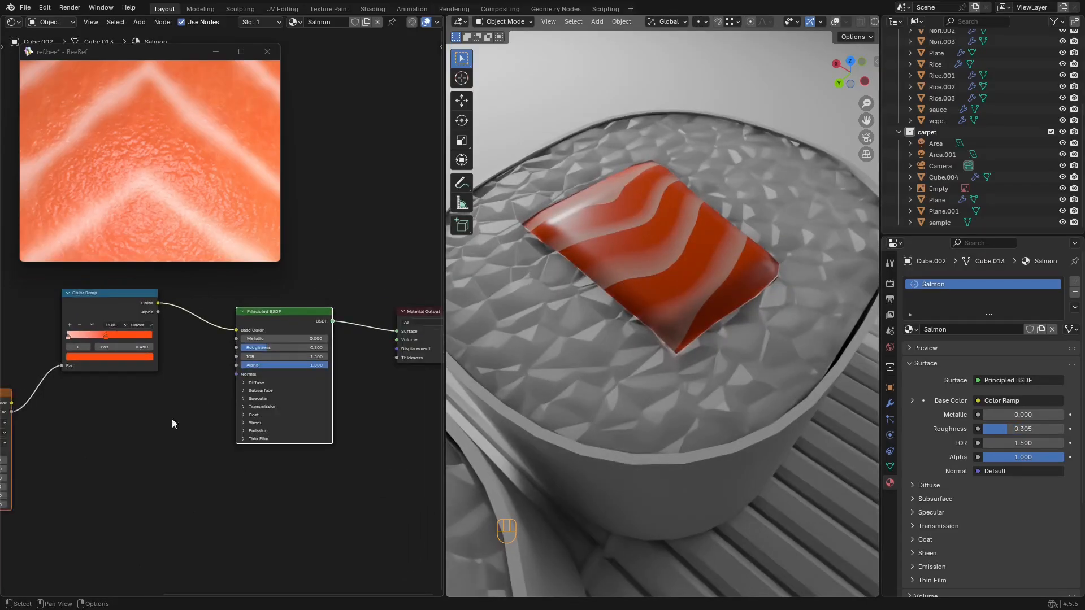
# Step: Shrink the BeeRef reference window and move it off the node editor onto the upper part of the 3D viewport
pyautogui.moveTo(172, 419); pyautogui.dragTo(220, 326, button='middle')
pyautogui.moveTo(276, 262); pyautogui.dragTo(214, 213)
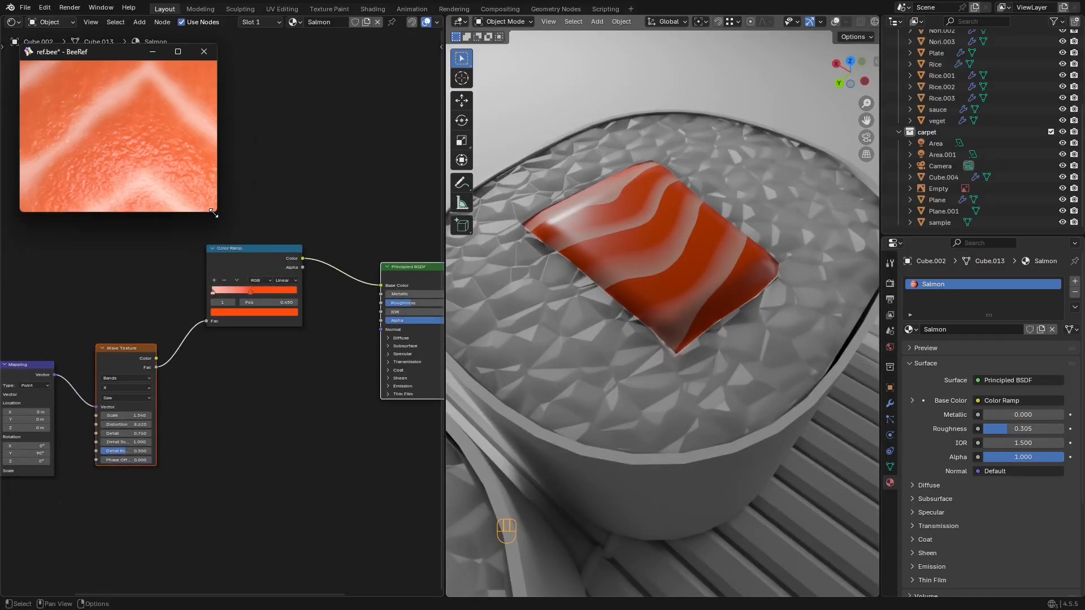
pyautogui.moveTo(135, 53); pyautogui.dragTo(553, 50)
pyautogui.keyDown('shift'); pyautogui.moveTo(683, 295); pyautogui.dragTo(741, 362, button='middle'); pyautogui.keyUp('shift')
# Step: Add a Noise Texture node below the Wave Texture
pyautogui.moveTo(184, 387); pyautogui.dragTo(210, 359, button='middle')
pyautogui.hotkey('shift', 'a')
pyautogui.write('n')
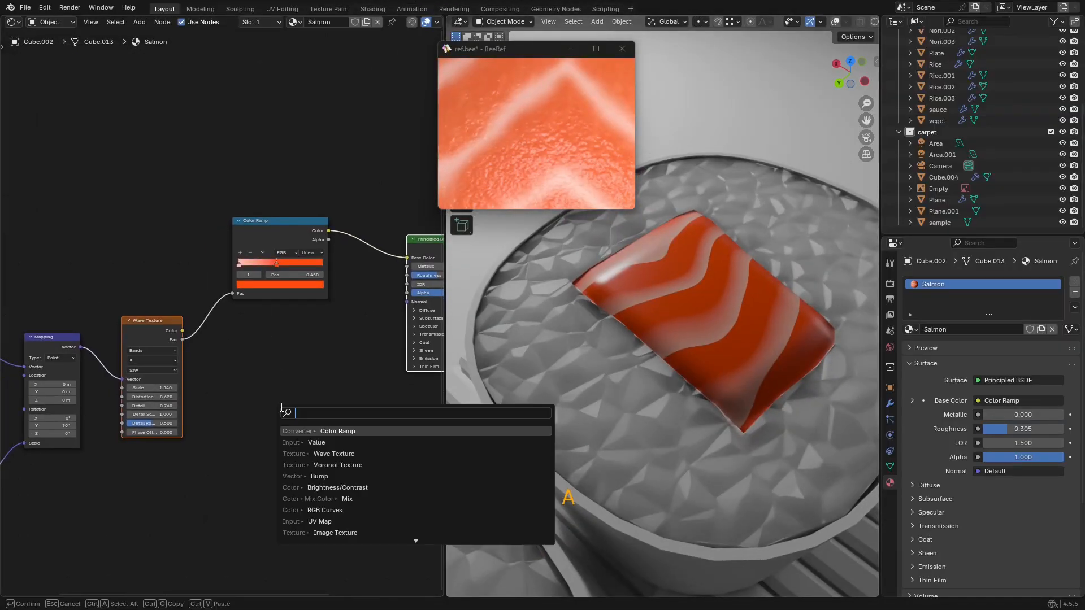
pyautogui.write('oi')
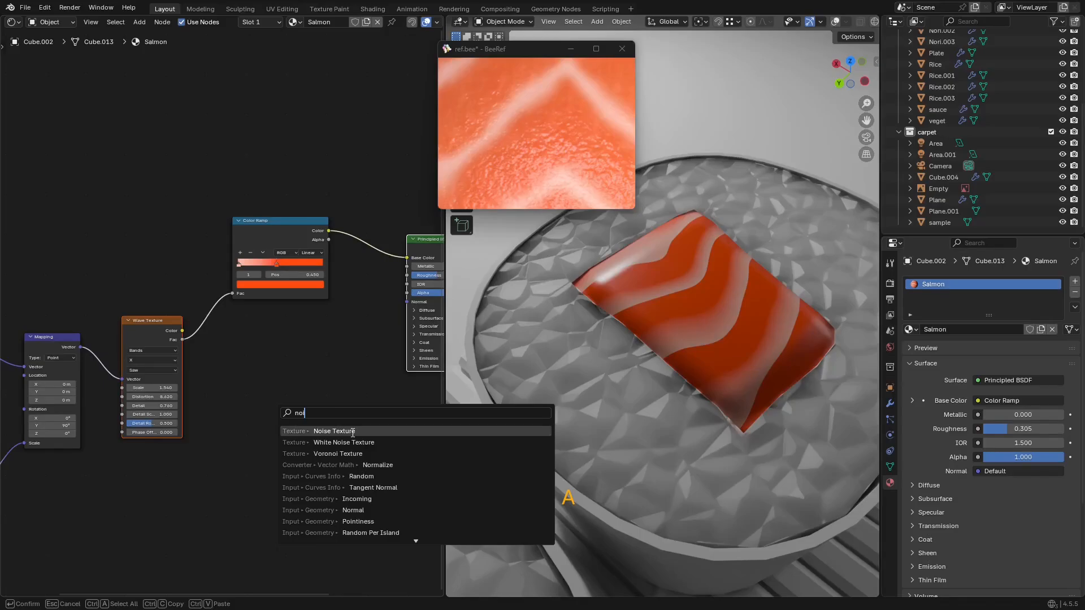
pyautogui.click(353, 433)
pyautogui.click(139, 454)
# Step: Add a Bump node between the Noise Texture and the Principled BSDF
pyautogui.moveTo(210, 377); pyautogui.dragTo(207, 375, button='middle')
pyautogui.hotkey('shift', 'a')
pyautogui.click(315, 387)
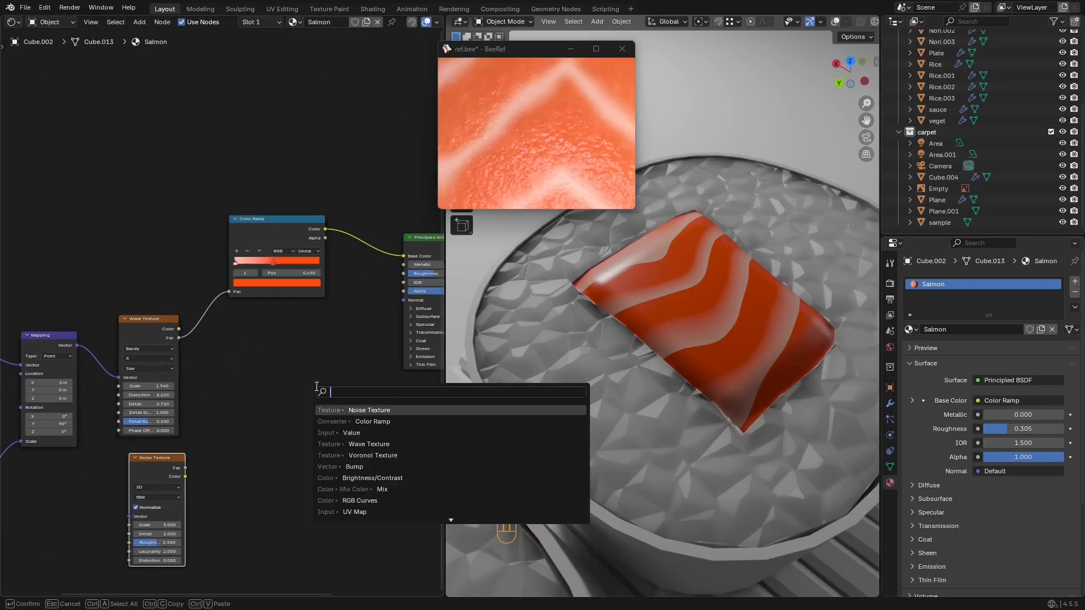
pyautogui.write('bump')
pyautogui.click(327, 408)
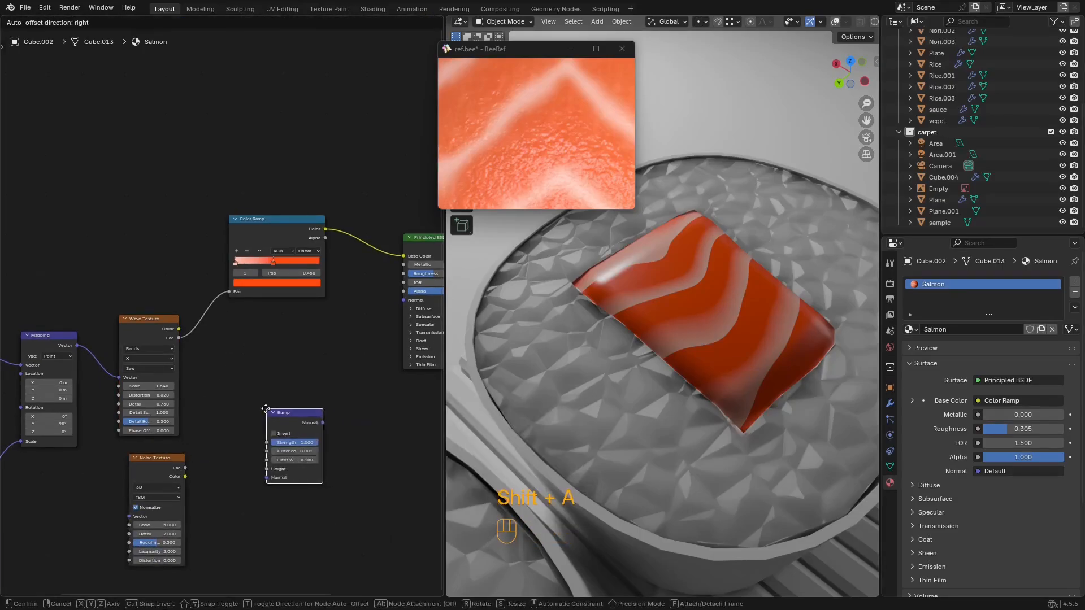
pyautogui.click(265, 406)
# Step: Link the Noise Texture's Fac to the Bump's Height and the Bump's Normal to the Principled BSDF's Normal
pyautogui.moveTo(267, 401); pyautogui.dragTo(239, 276, button='middle')
pyautogui.scroll(5, 228, 312)
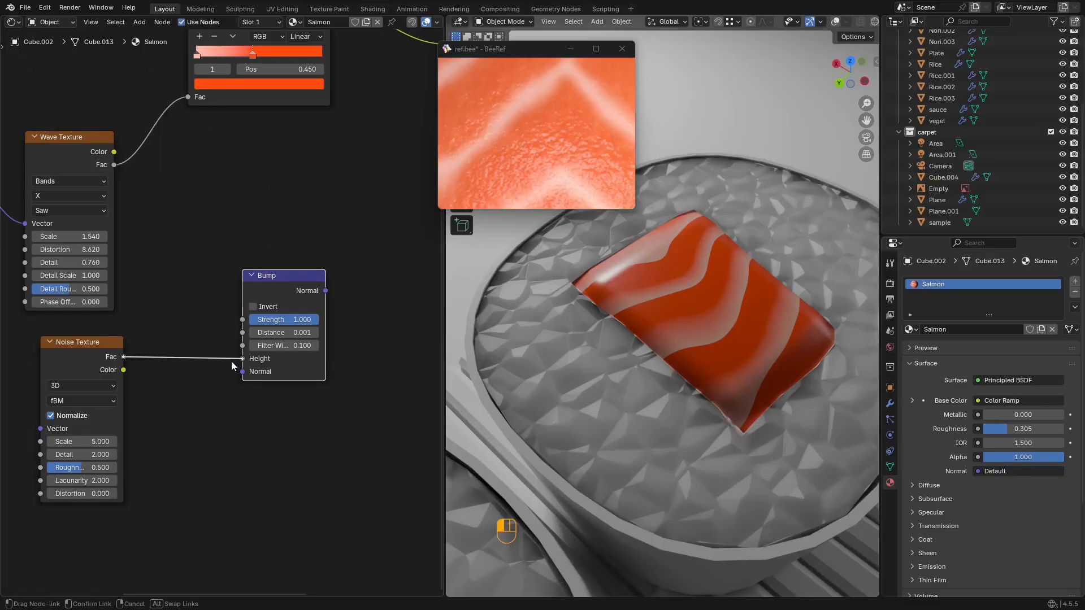
pyautogui.moveTo(236, 366); pyautogui.dragTo(237, 366)
pyautogui.moveTo(301, 288); pyautogui.dragTo(183, 353, button='middle')
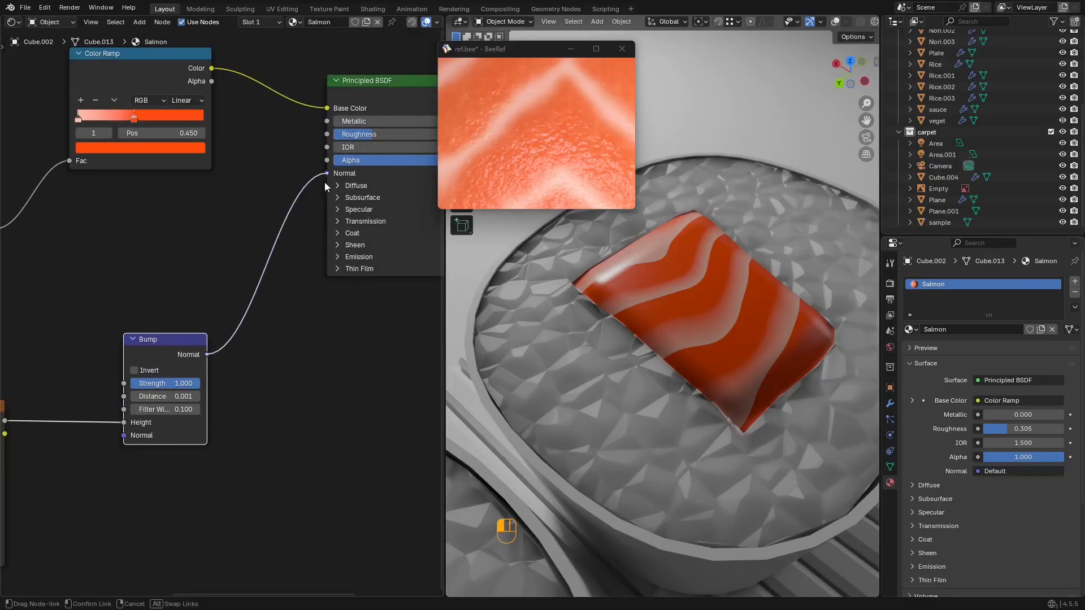
pyautogui.moveTo(324, 181); pyautogui.dragTo(326, 178)
pyautogui.moveTo(656, 279); pyautogui.dragTo(630, 270, button='middle')
pyautogui.moveTo(199, 352); pyautogui.dragTo(367, 281, button='middle')
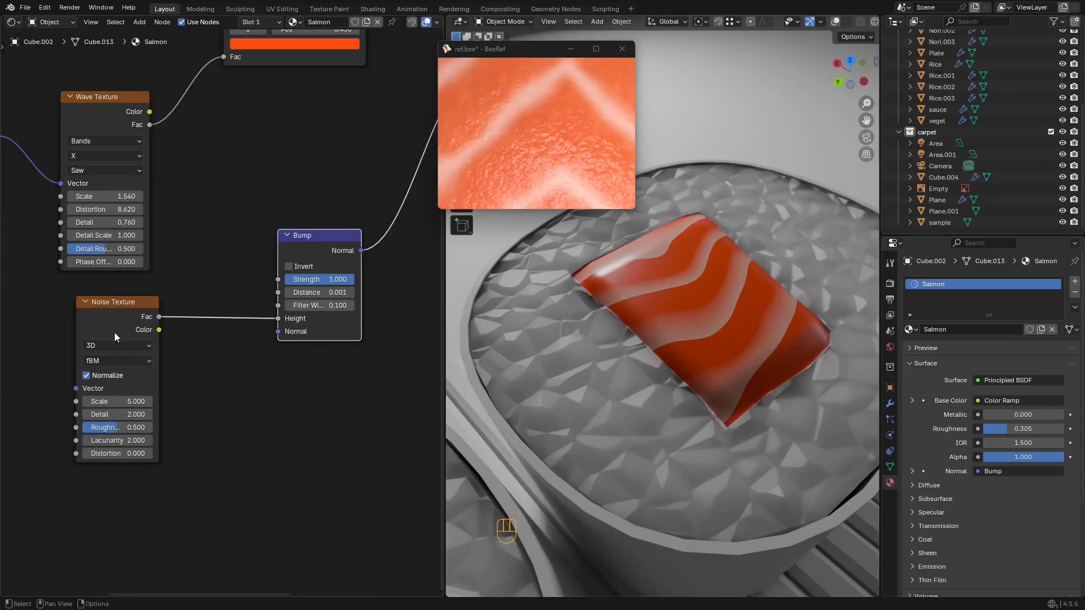
# Step: Set the Noise Texture's Scale to 17.98 and the Bump's Distance to 0.021
pyautogui.scroll(3, 114, 337)
pyautogui.moveTo(114, 337); pyautogui.dragTo(134, 311, button='middle')
pyautogui.keyDown('shift'); pyautogui.moveTo(149, 394); pyautogui.dragTo(121, 395); pyautogui.keyUp('shift')
pyautogui.moveTo(320, 334); pyautogui.dragTo(207, 358, button='middle')
pyautogui.moveTo(277, 385); pyautogui.dragTo(279, 386)
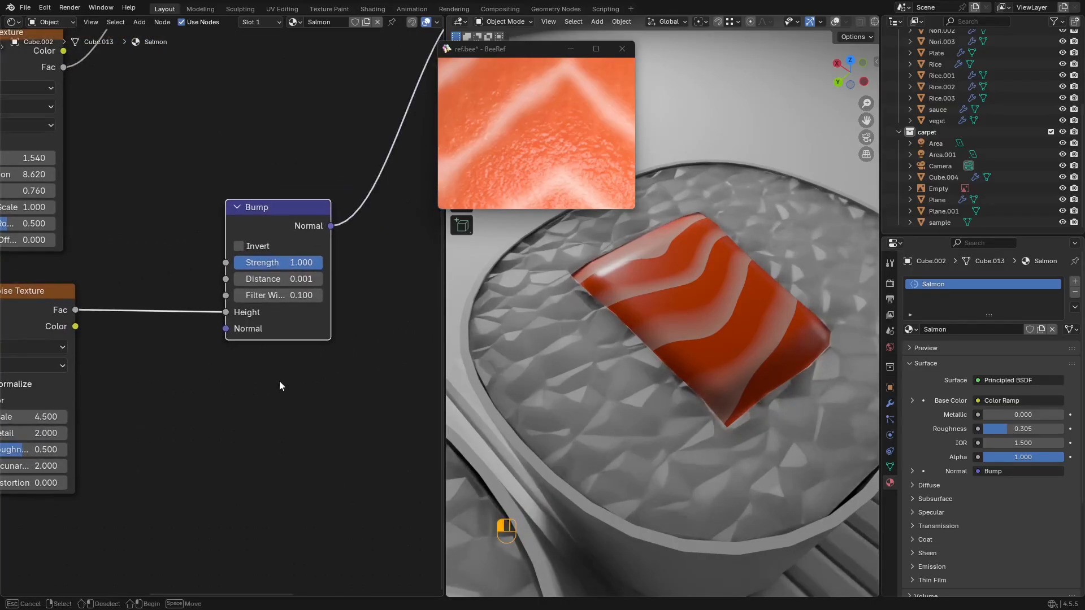
pyautogui.moveTo(271, 279)
pyautogui.keyDown('shift'); pyautogui.mouseDown()
pyautogui.moveTo(316, 278)
pyautogui.moveTo(294, 278)
pyautogui.mouseUp(); pyautogui.keyUp('shift')
pyautogui.moveTo(146, 378); pyautogui.dragTo(275, 321, button='middle')
pyautogui.keyDown('shift'); pyautogui.moveTo(153, 360); pyautogui.dragTo(229, 360); pyautogui.keyUp('shift')
# Step: Set the Bump node's Strength to 0.308
pyautogui.scroll(1, 261, 253)
pyautogui.moveTo(261, 253); pyautogui.dragTo(106, 297, button='middle')
pyautogui.keyDown('shift'); pyautogui.moveTo(298, 243); pyautogui.dragTo(174, 243); pyautogui.keyUp('shift')
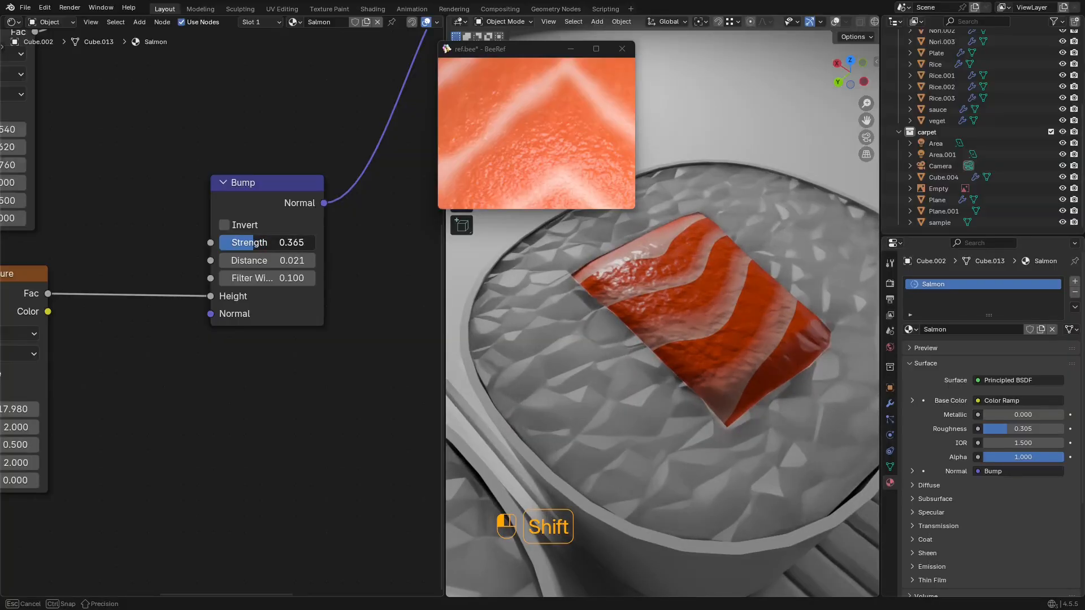
pyautogui.keyDown('shift'); pyautogui.moveTo(269, 242); pyautogui.dragTo(268, 243); pyautogui.keyUp('shift')
# Step: Examine the finished salmon block in the roll from near and far and compare it with the striped salmon reference
pyautogui.moveTo(622, 252); pyautogui.dragTo(711, 283, button='middle')
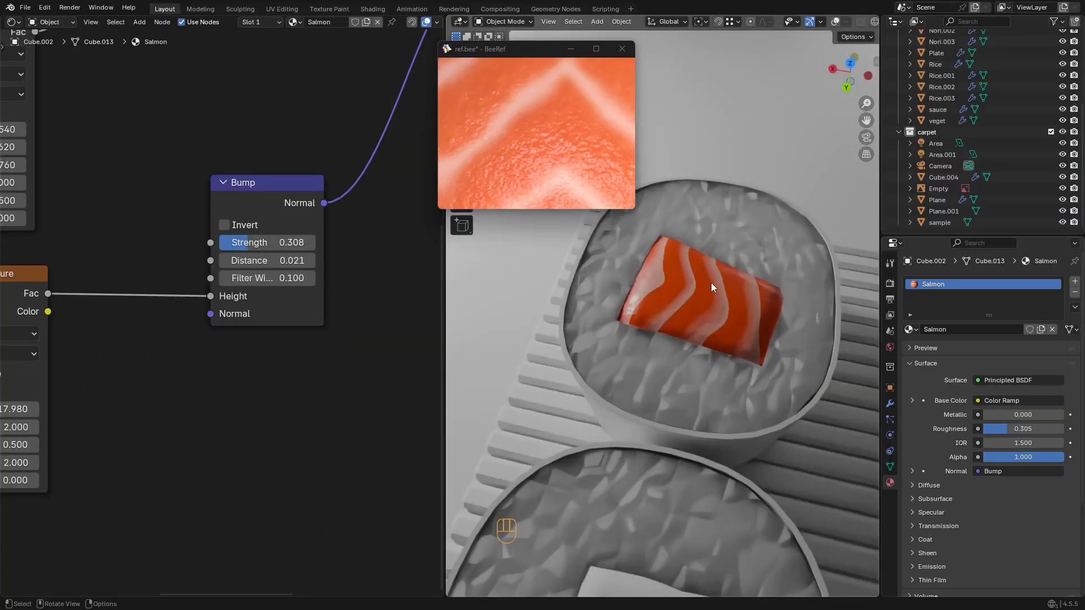
pyautogui.scroll(-2, 719, 280)
pyautogui.scroll(-4, 655, 293)
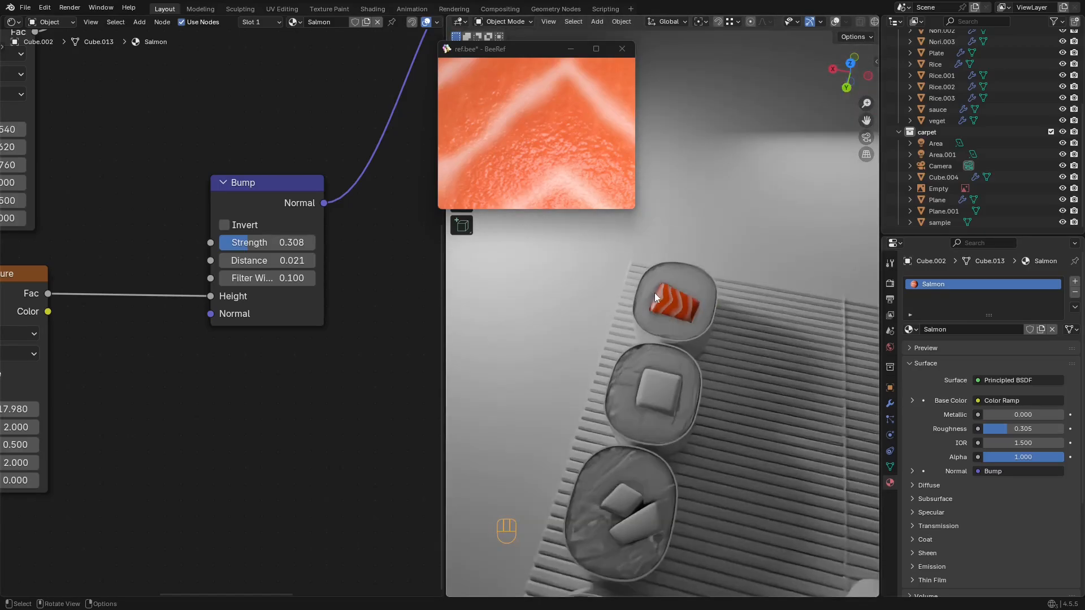
pyautogui.scroll(3, 659, 306)
pyautogui.scroll(3, 660, 306)
pyautogui.scroll(-5, 504, 164)
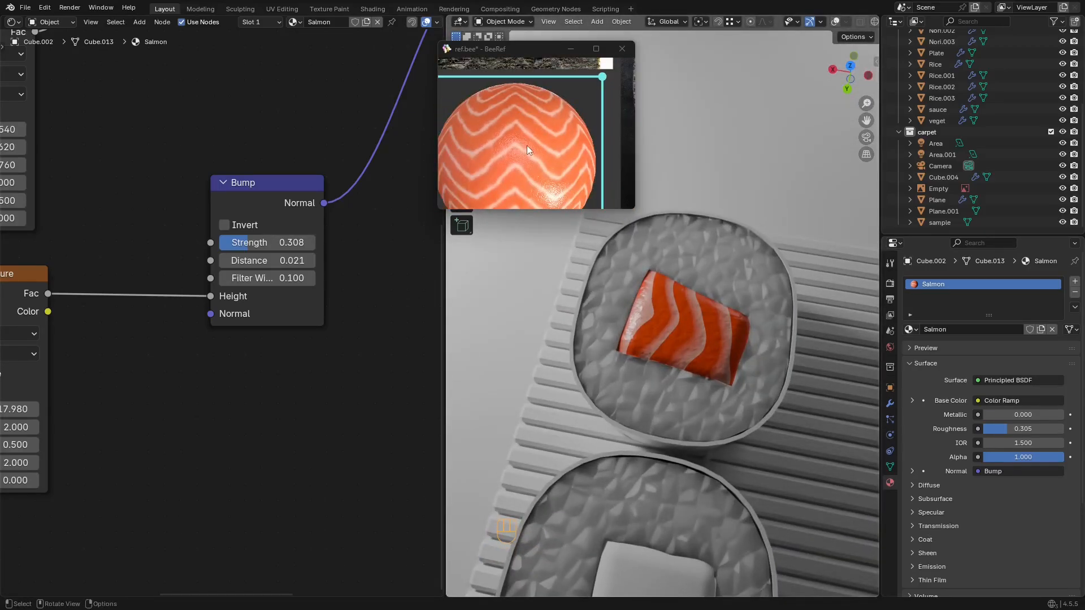
# Step: Duplicate the striped salmon block from the roll and raise the copy about 1.04 m straight up in Z
pyautogui.moveTo(651, 235); pyautogui.dragTo(704, 305, button='middle')
pyautogui.hotkey('shift', 'd')
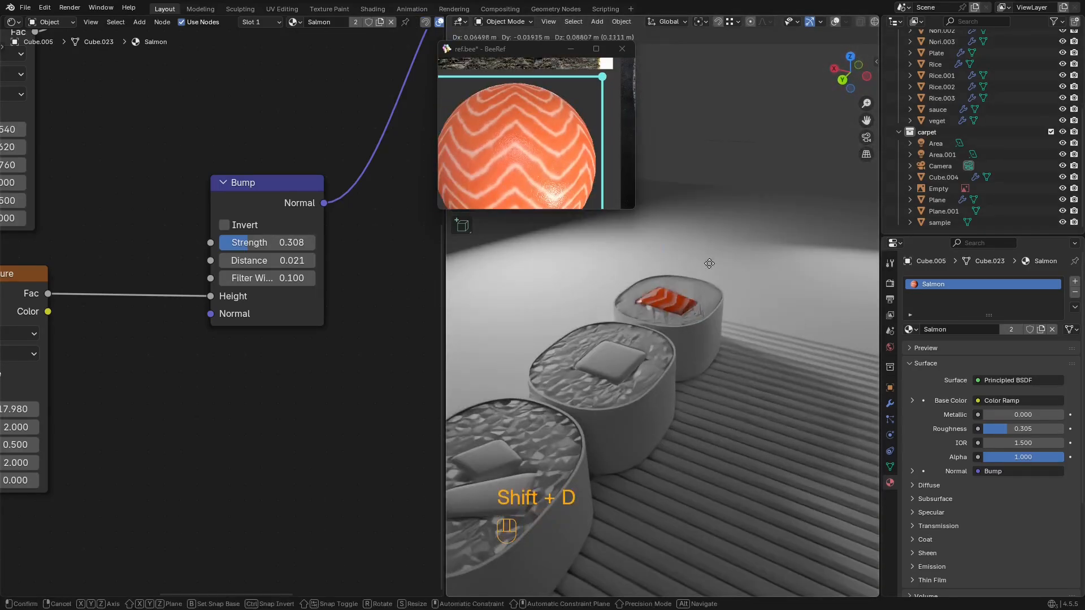
pyautogui.press('z')
pyautogui.click(721, 187)
pyautogui.keyDown('shift'); pyautogui.moveTo(720, 187); pyautogui.dragTo(725, 348, button='middle'); pyautogui.keyUp('shift')
pyautogui.scroll(5, 700, 250)
pyautogui.scroll(-1, 722, 286)
pyautogui.scroll(-8, 351, 233)
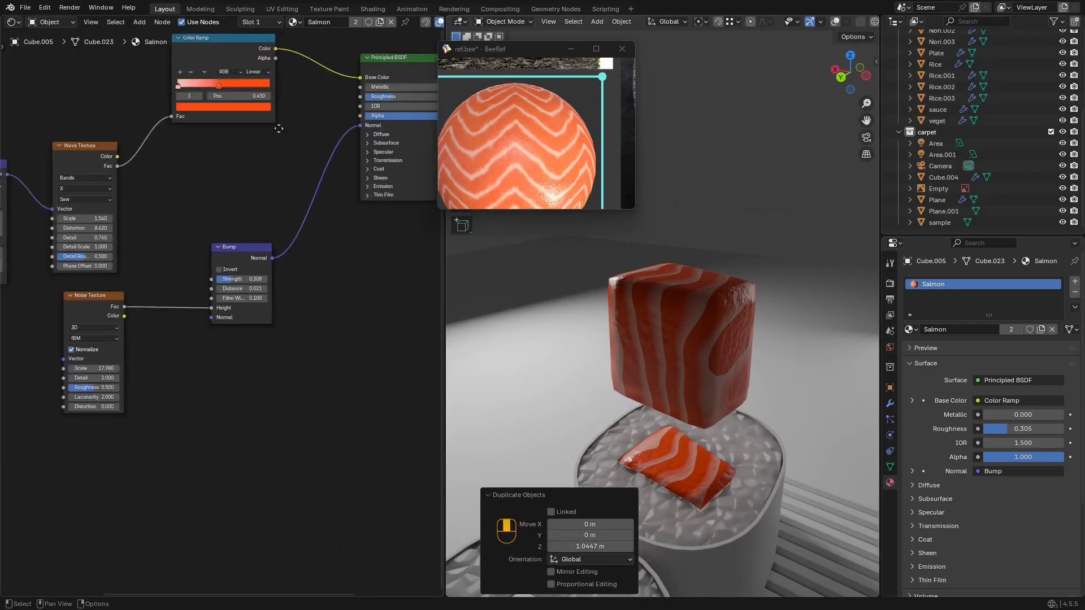
# Step: Expand the Principled BSDF's Subsurface settings and disconnect the Color Ramp from its Base Color
pyautogui.moveTo(278, 127); pyautogui.dragTo(159, 327, button='middle')
pyautogui.scroll(5, 177, 265)
pyautogui.scroll(2, 239, 280)
pyautogui.click(316, 332)
pyautogui.moveTo(310, 304); pyautogui.dragTo(221, 260, button='middle')
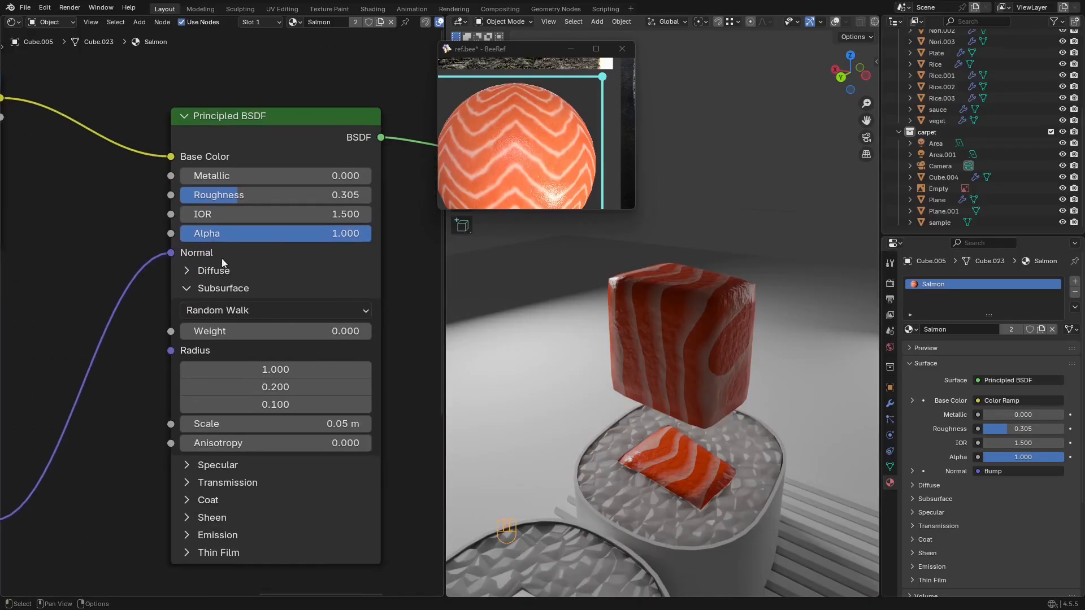
pyautogui.moveTo(175, 162); pyautogui.dragTo(135, 194)
pyautogui.click(294, 161)
# Step: Set the Principled BSDF's Subsurface Weight to 1.000 and Scale to 0.86 m
pyautogui.moveTo(395, 242); pyautogui.dragTo(382, 186, button='middle')
pyautogui.keyDown('ctrl'); pyautogui.moveTo(429, 206); pyautogui.dragTo(438, 185, button='middle'); pyautogui.keyUp('ctrl')
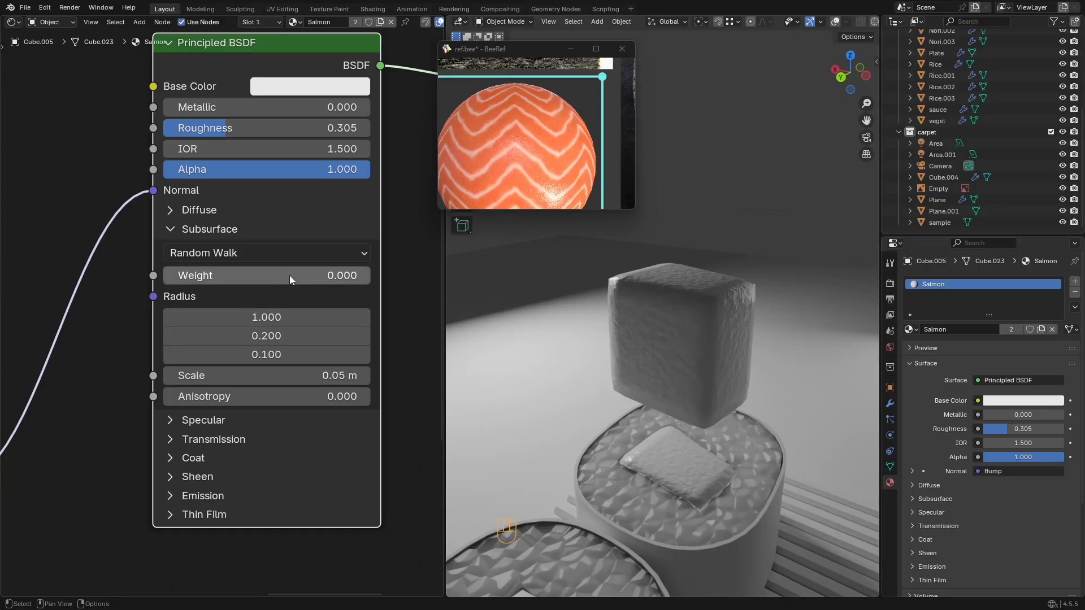
pyautogui.moveTo(289, 275); pyautogui.dragTo(361, 276)
pyautogui.keyDown('shift'); pyautogui.moveTo(333, 375); pyautogui.dragTo(383, 375); pyautogui.keyUp('shift')
pyautogui.moveTo(290, 330)
pyautogui.keyDown('shift'); pyautogui.mouseDown()
pyautogui.moveTo(314, 330)
pyautogui.moveTo(290, 317)
pyautogui.mouseUp(); pyautogui.keyUp('shift')
pyautogui.hotkey('ctrl', 'z')
pyautogui.hotkey('ctrl', 'z')
pyautogui.moveTo(290, 354)
pyautogui.keyDown('shift'); pyautogui.mouseDown()
pyautogui.moveTo(313, 355)
pyautogui.moveTo(290, 375)
pyautogui.moveTo(304, 375)
pyautogui.moveTo(286, 375)
pyautogui.mouseUp(); pyautogui.keyUp('shift')
pyautogui.hotkey('ctrl', 'z')
# Step: Link the Color Ramp's Color back to the Principled BSDF's Base Color and set the Subsurface Scale to 1.14 m
pyautogui.scroll(-3, 222, 314)
pyautogui.moveTo(40, 107); pyautogui.dragTo(125, 182, button='middle')
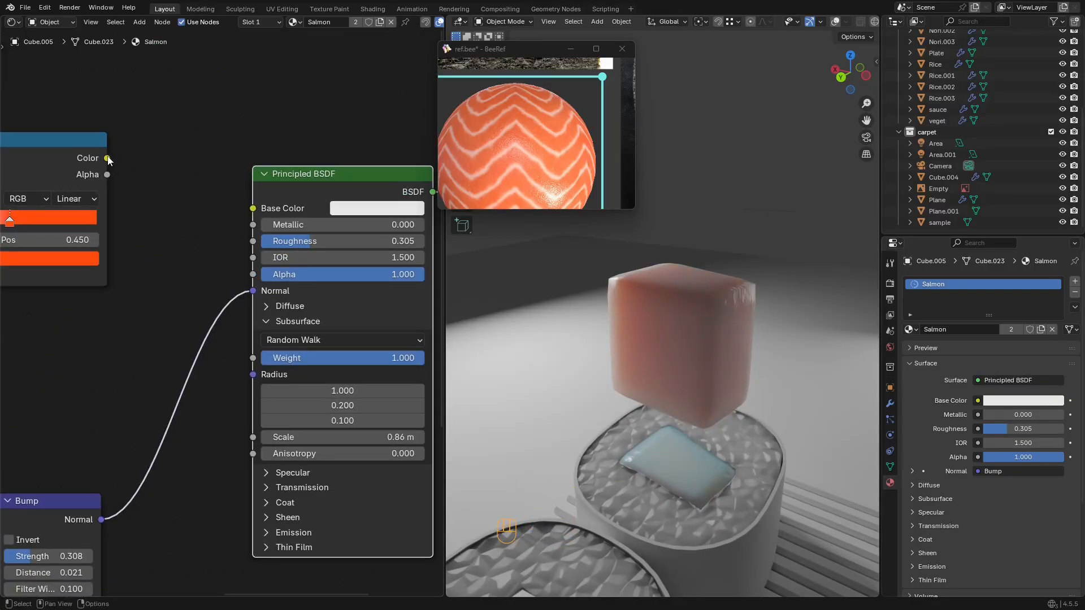
pyautogui.moveTo(242, 213); pyautogui.dragTo(249, 209)
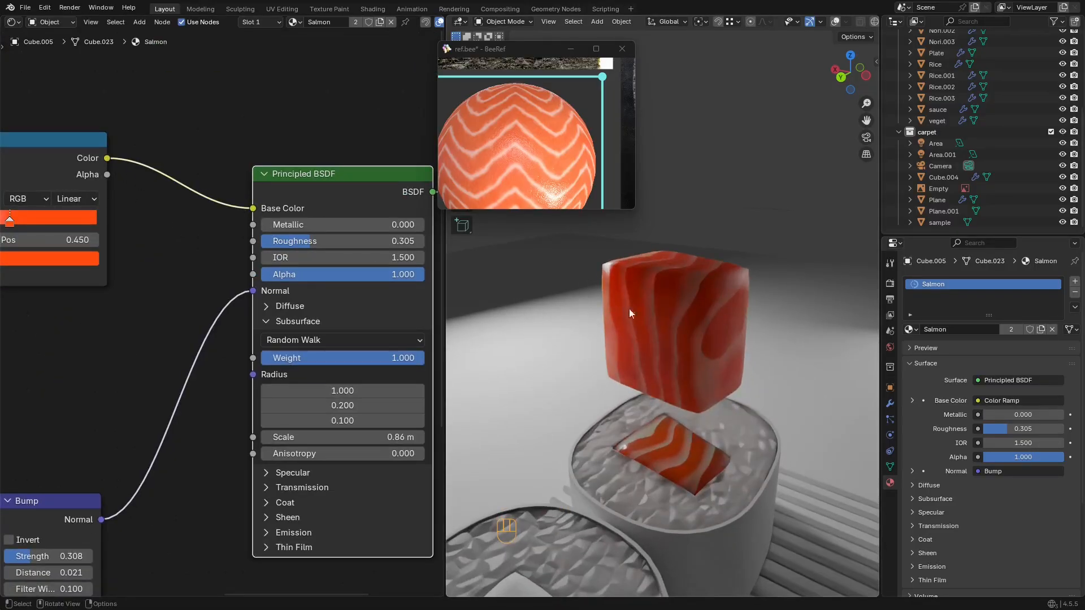
pyautogui.keyDown('shift'); pyautogui.moveTo(339, 437); pyautogui.dragTo(352, 436); pyautogui.keyUp('shift')
pyautogui.scroll(-5, 717, 282)
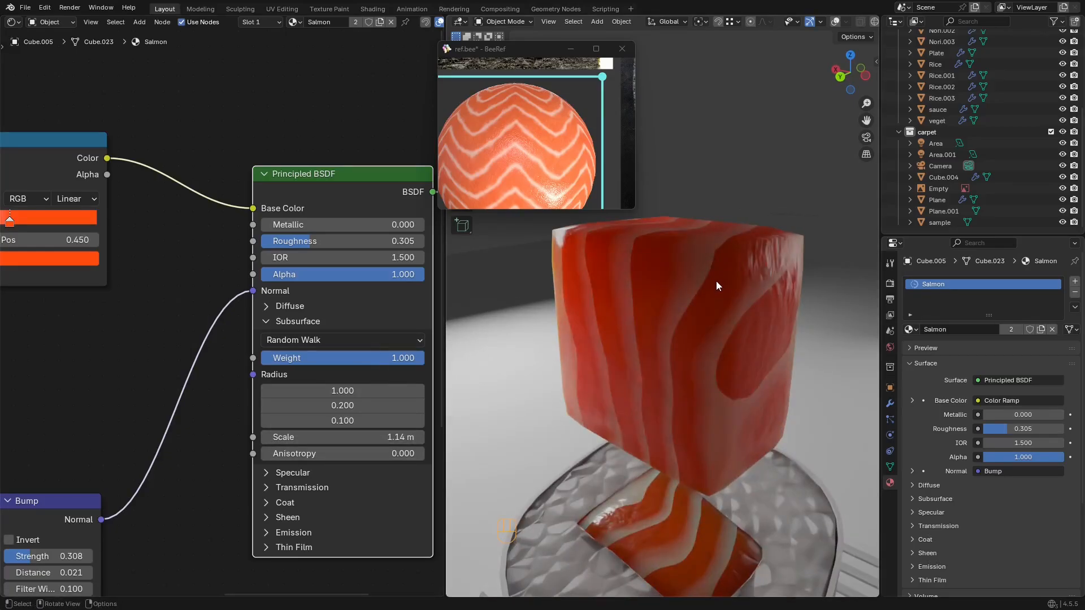
# Step: Delete the raised salmon copy, select the original salmon block in the roll and save the file
pyautogui.press('x')
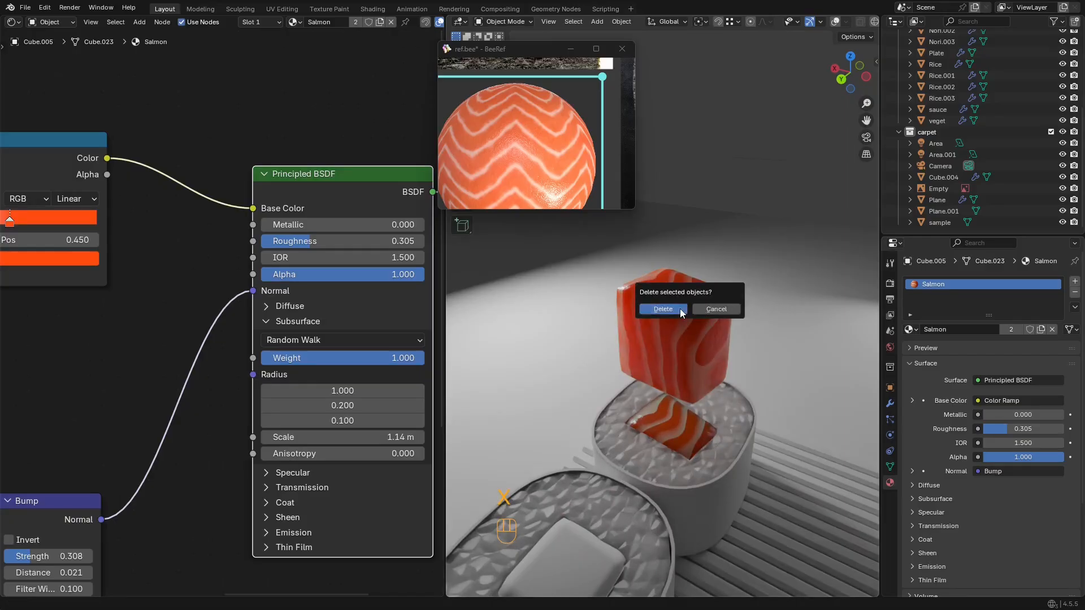
pyautogui.click(680, 309)
pyautogui.scroll(-4, 687, 336)
pyautogui.scroll(3, 687, 337)
pyautogui.moveTo(687, 337)
pyautogui.mouseDown(button='middle')
pyautogui.moveTo(716, 409)
pyautogui.moveTo(694, 351)
pyautogui.mouseUp(button='middle')
pyautogui.scroll(2, 689, 347)
pyautogui.click(694, 346)
pyautogui.hotkey('ctrl', 's')
# Step: Darken the Color Ramp's first, pale pink stop to a Value of about 0.66
pyautogui.scroll(-3, 203, 283)
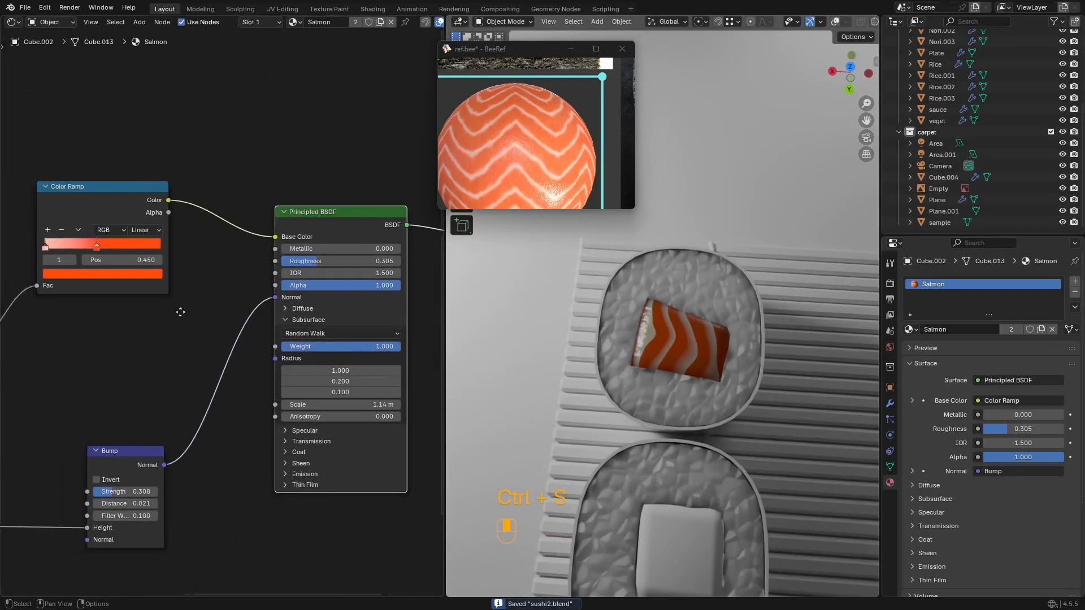
pyautogui.scroll(7, 682, 334)
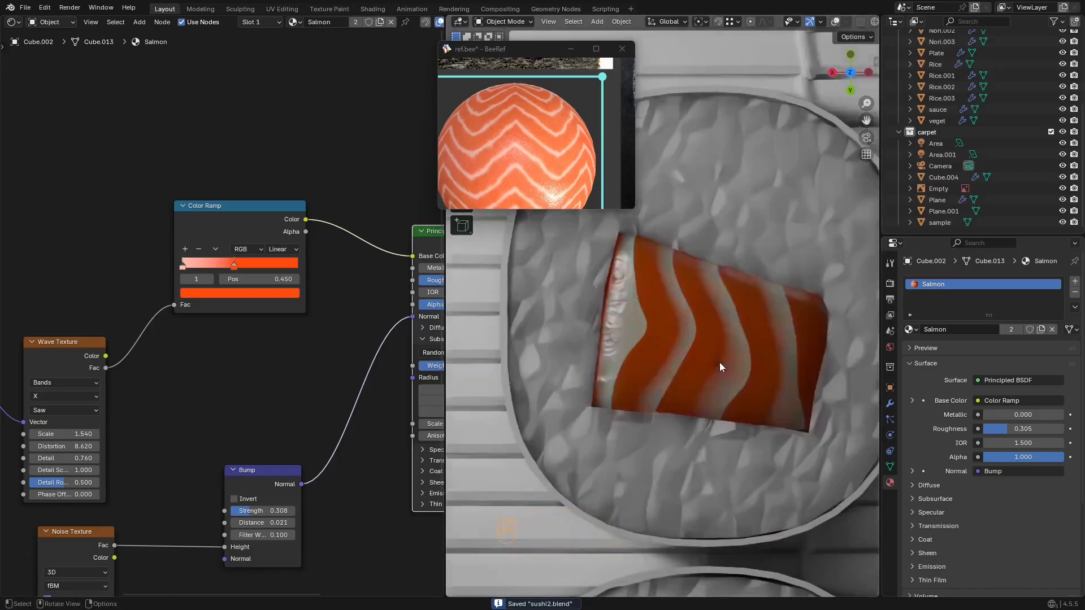
pyautogui.hotkey('shift', 'alt', 'z')
pyautogui.hotkey('shift', 'alt', 'z')
pyautogui.keyDown('alt'); pyautogui.moveTo(676, 325); pyautogui.dragTo(640, 320, button='middle'); pyautogui.keyUp('alt')
pyautogui.scroll(-5, 587, 323)
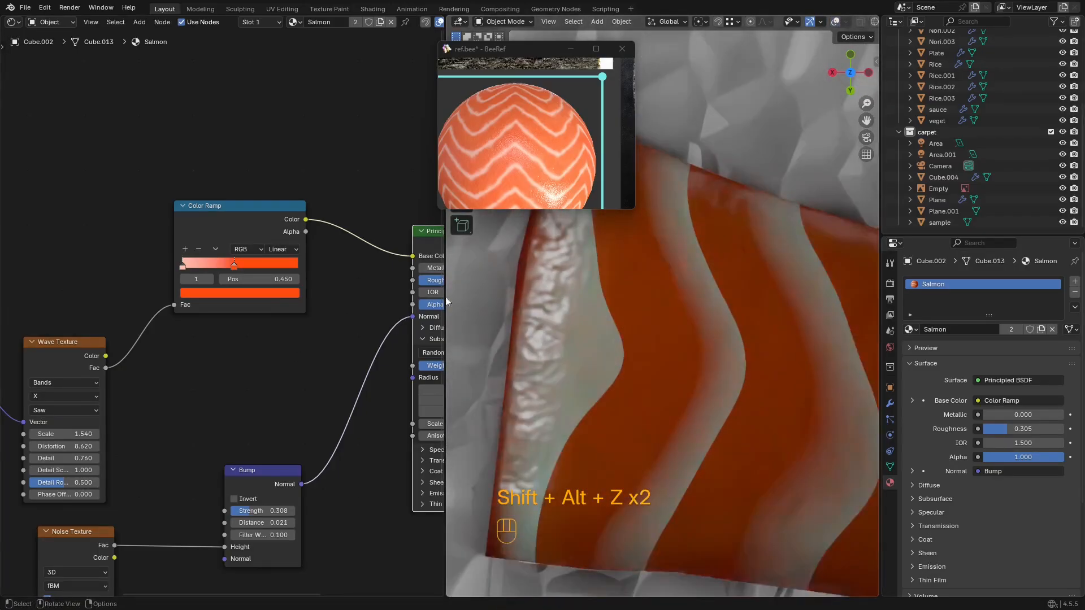
pyautogui.scroll(2, 300, 371)
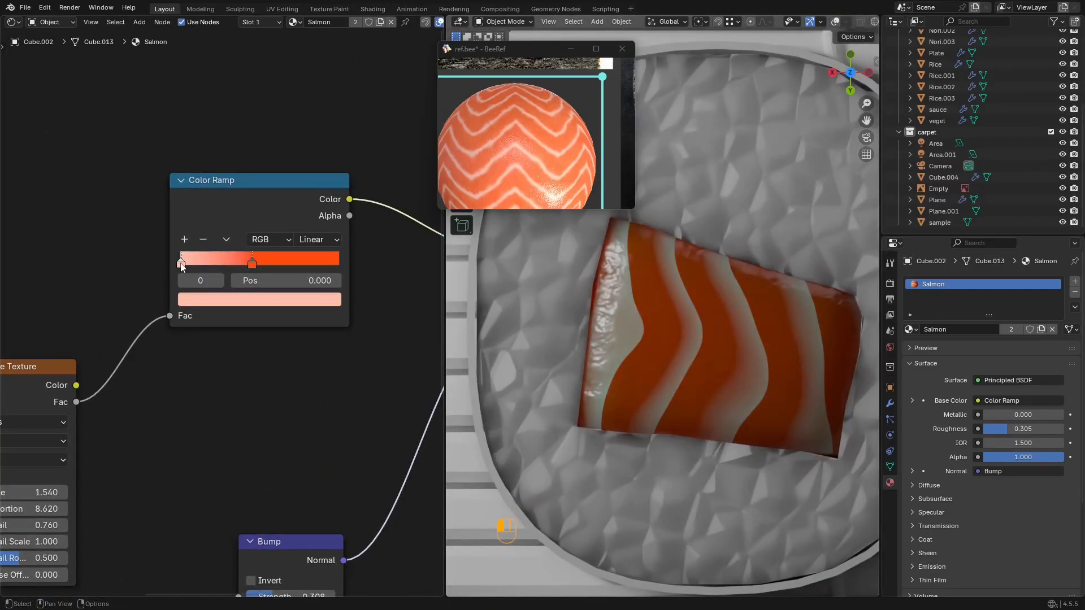
pyautogui.click(204, 299)
pyautogui.moveTo(318, 65)
pyautogui.mouseDown()
pyautogui.moveTo(316, 108)
pyautogui.moveTo(316, 75)
pyautogui.mouseUp()
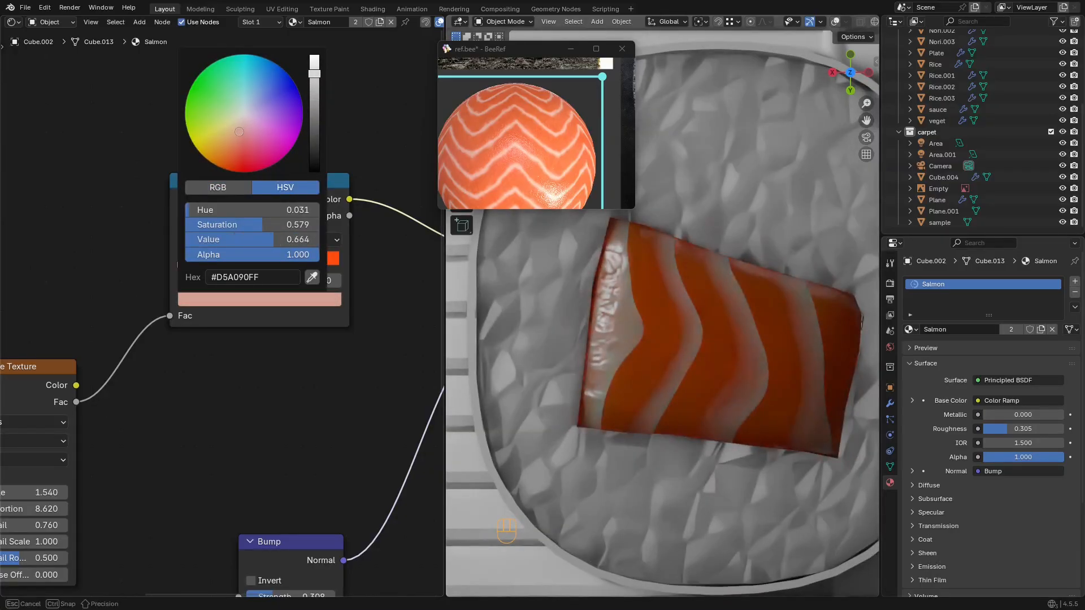
# Step: Set the Principled BSDF's Subsurface Scale to 0.9 m and check the salmon block within the whole scene
pyautogui.scroll(-3, 199, 344)
pyautogui.moveTo(395, 405); pyautogui.dragTo(117, 332, button='middle')
pyautogui.scroll(3, 278, 399)
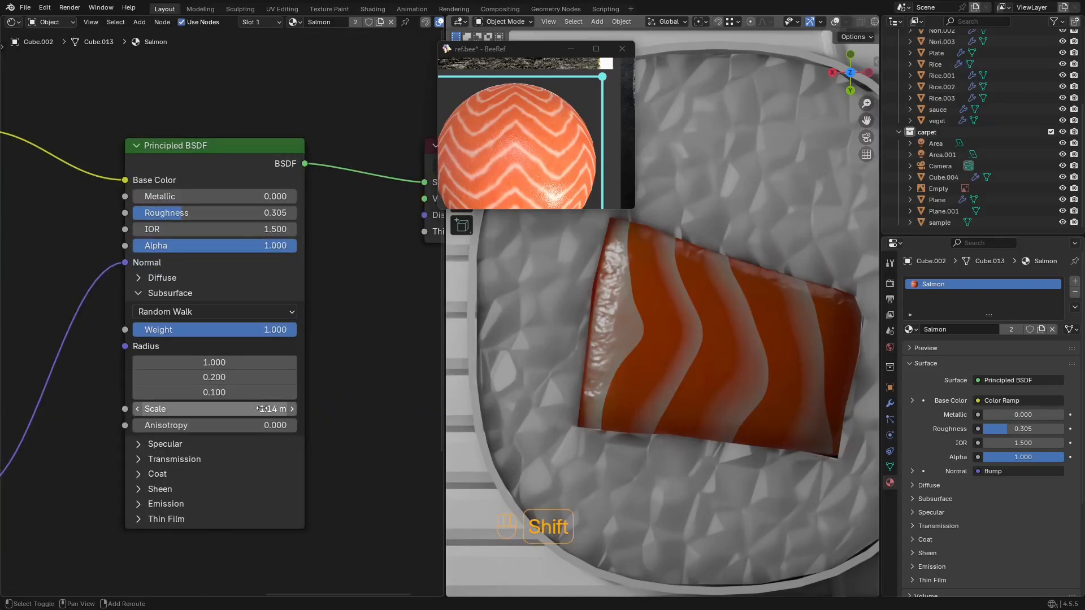
pyautogui.moveTo(261, 408)
pyautogui.keyDown('shift'); pyautogui.mouseDown()
pyautogui.moveTo(277, 408)
pyautogui.moveTo(252, 408)
pyautogui.mouseUp(); pyautogui.keyUp('shift')
pyautogui.scroll(-10, 693, 340)
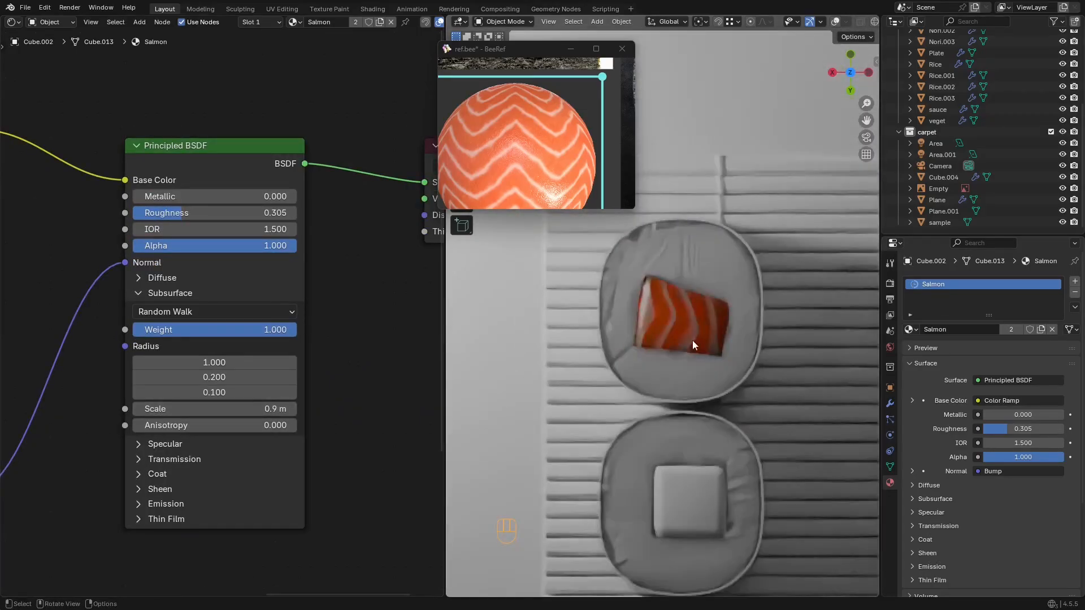
pyautogui.keyDown('shift'); pyautogui.moveTo(695, 341); pyautogui.dragTo(665, 285, button='middle'); pyautogui.keyUp('shift')
pyautogui.scroll(1, 691, 336)
pyautogui.scroll(-5, 696, 341)
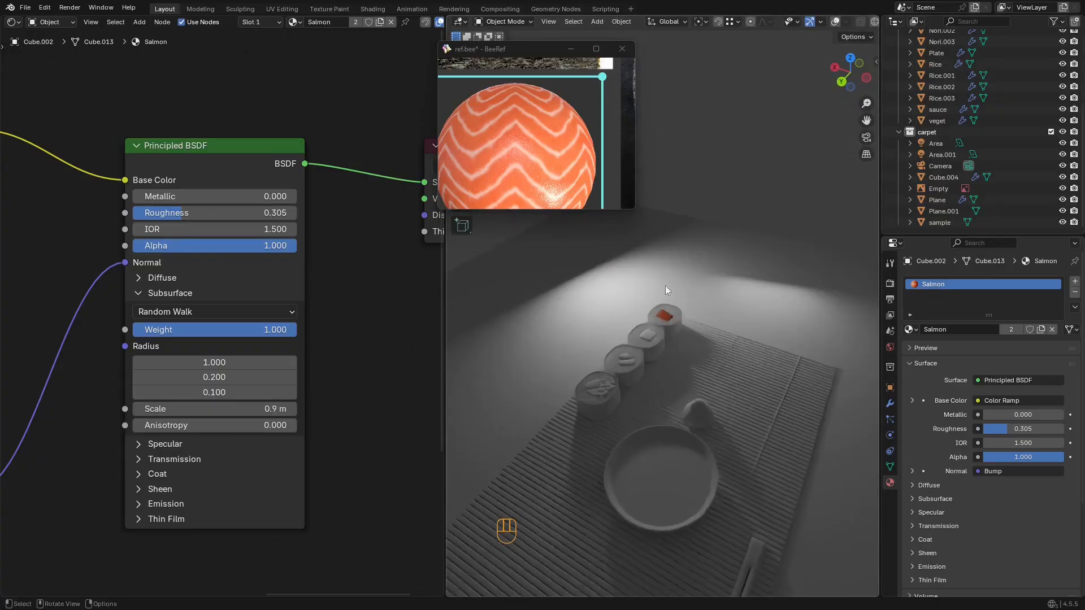
# Step: Link the Salmon material from the finished block to the block fillings in the other three rolls and save the file
pyautogui.scroll(10, 692, 318)
pyautogui.scroll(-4, 632, 416)
pyautogui.hotkey('shift', 'alt', 'z')
pyautogui.click(638, 382)
pyautogui.keyDown('shift'); pyautogui.moveTo(609, 415); pyautogui.dragTo(752, 301, button='middle'); pyautogui.keyUp('shift')
pyautogui.keyDown('shift'); pyautogui.click(646, 385); pyautogui.keyUp('shift')
pyautogui.keyDown('shift'); pyautogui.moveTo(646, 385); pyautogui.dragTo(700, 323, button='middle'); pyautogui.keyUp('shift')
pyautogui.keyDown('shift'); pyautogui.click(546, 452); pyautogui.keyUp('shift')
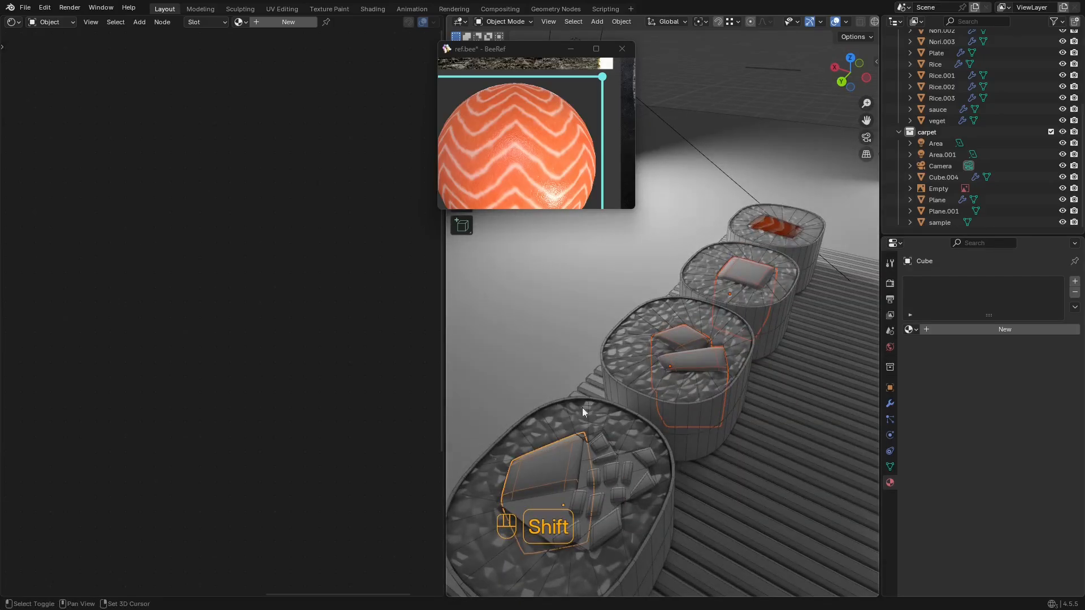
pyautogui.keyDown('shift'); pyautogui.click(774, 222); pyautogui.keyUp('shift')
pyautogui.hotkey('ctrl', 'l')
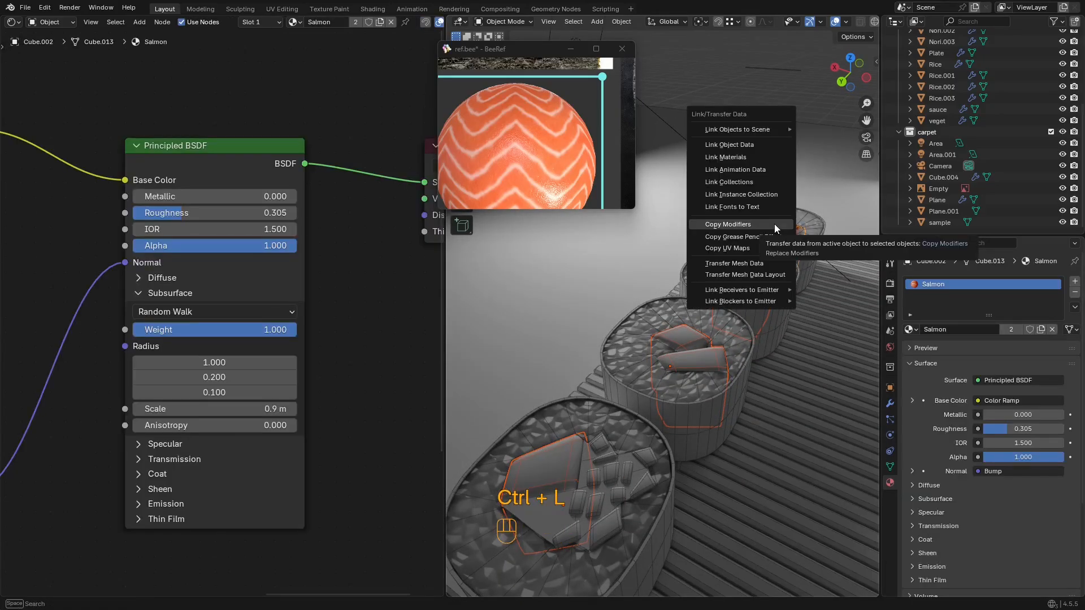
pyautogui.click(757, 157)
pyautogui.moveTo(757, 157); pyautogui.dragTo(722, 313, button='middle')
pyautogui.hotkey('shift', 'alt', 'z')
pyautogui.hotkey('ctrl', 's')
# Step: Examine how the scene lights illuminate the four salmon rolls, from a free view and through the camera
pyautogui.moveTo(715, 273); pyautogui.dragTo(682, 289, button='middle')
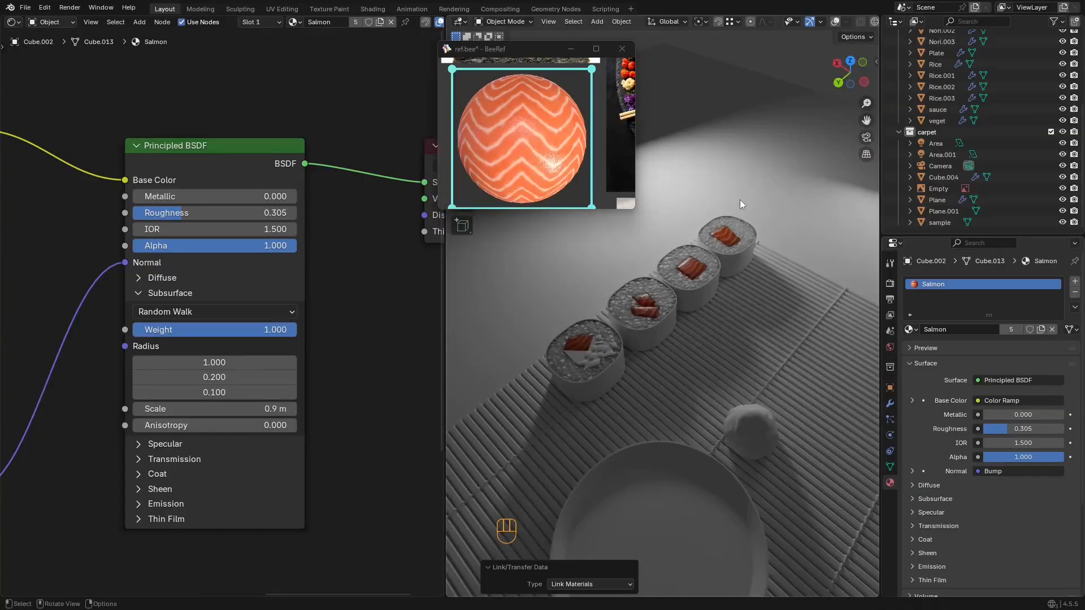
pyautogui.moveTo(740, 199); pyautogui.dragTo(835, 263, button='middle')
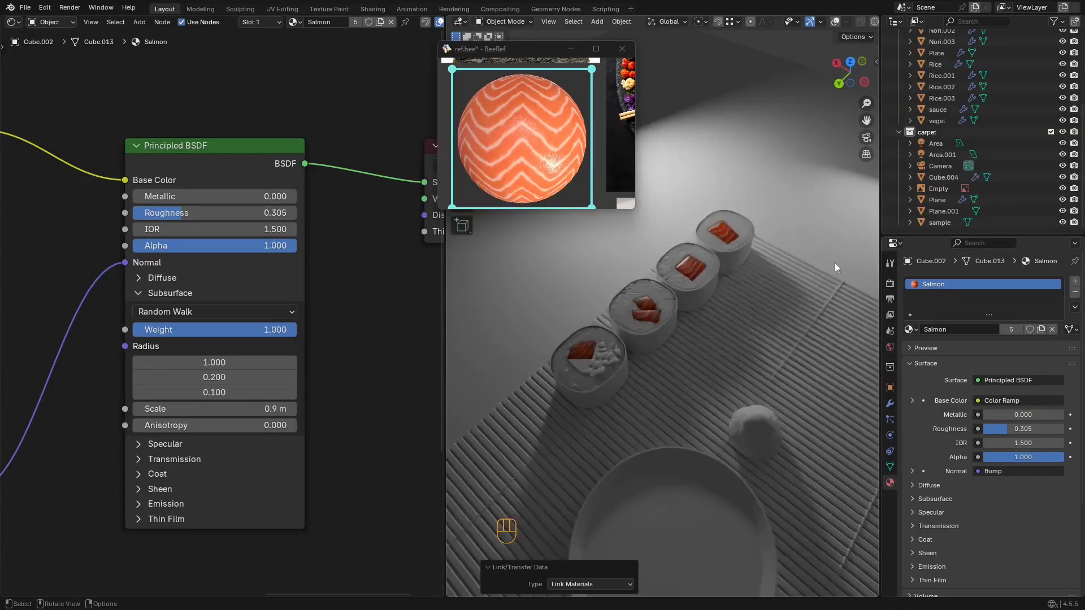
pyautogui.click(890, 284)
pyautogui.hotkey('shift', 'alt', 'z')
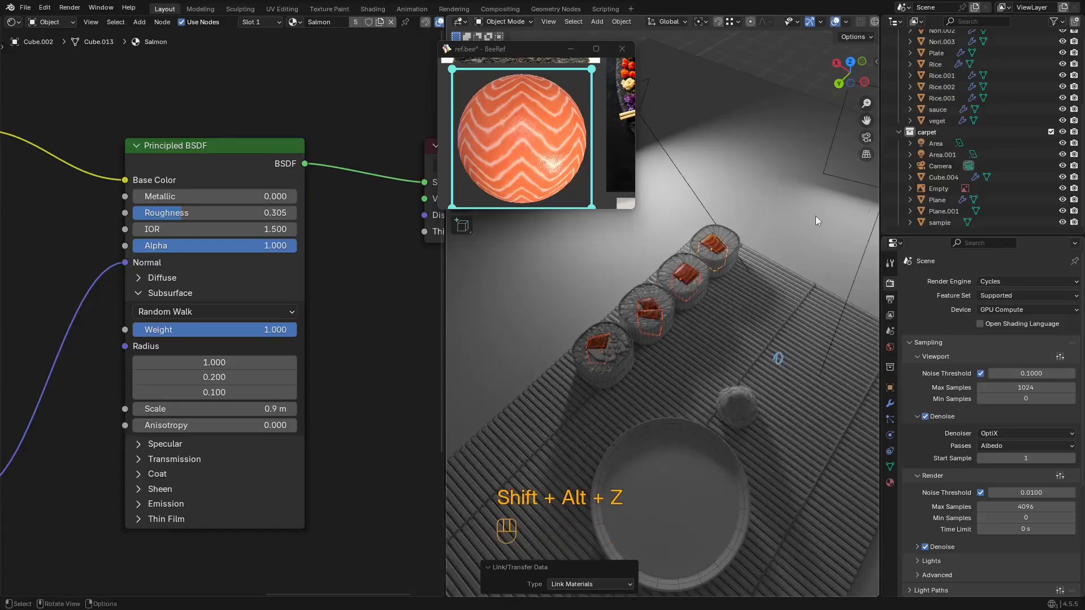
pyautogui.doubleClick(938, 144)
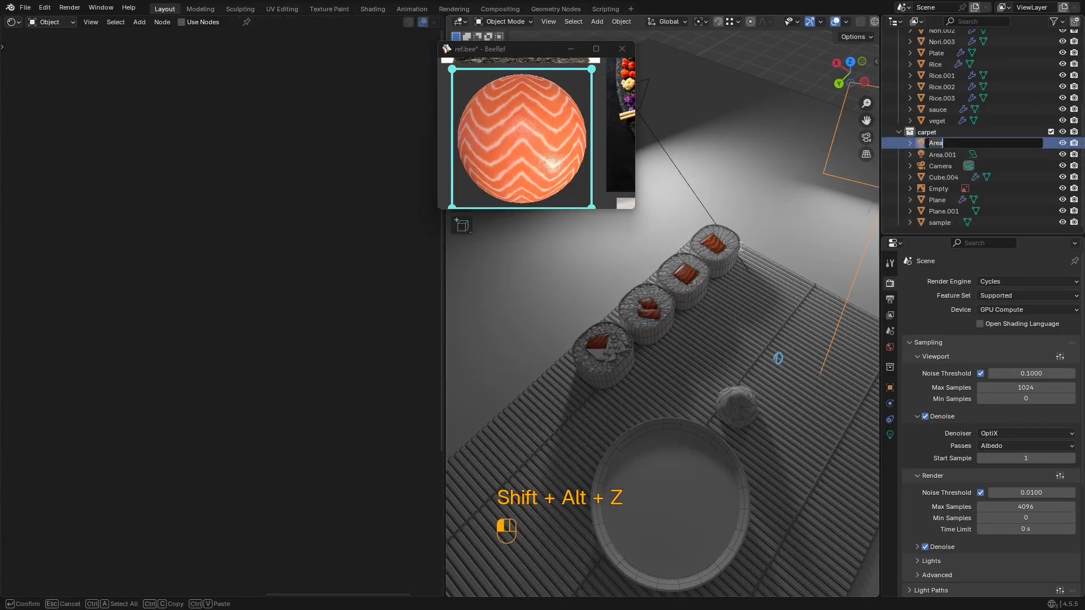
pyautogui.press('Escape')
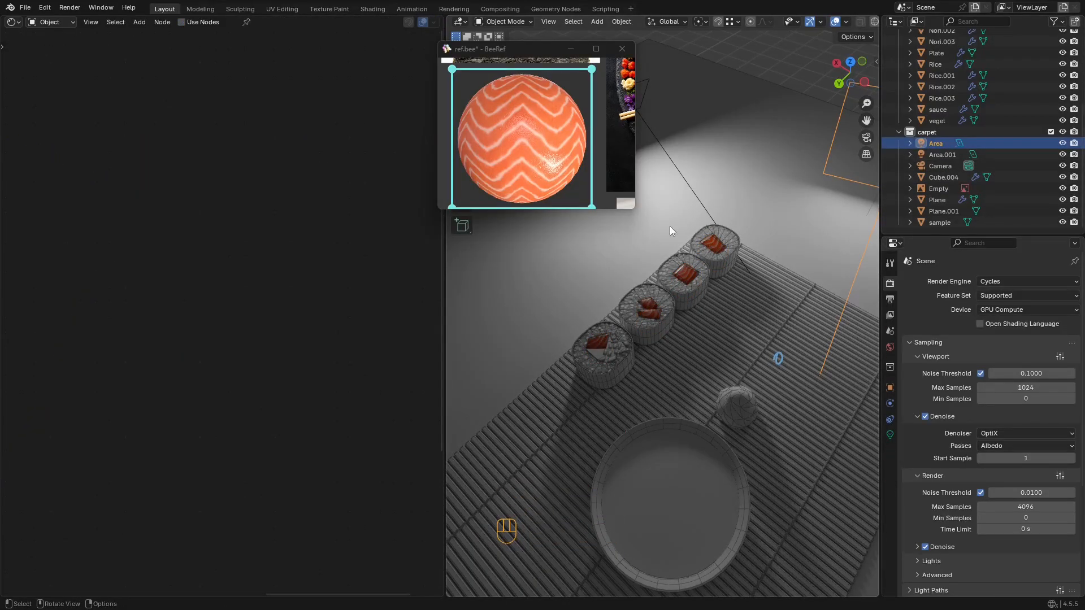
pyautogui.press('KP_0')
pyautogui.scroll(-6, 727, 316)
pyautogui.keyDown('shift'); pyautogui.moveTo(727, 316); pyautogui.dragTo(762, 207, button='middle'); pyautogui.keyUp('shift')
pyautogui.scroll(3, 744, 288)
pyautogui.hotkey('shift', 'alt', 'z')
pyautogui.keyDown('shift'); pyautogui.moveTo(761, 276); pyautogui.dragTo(735, 293, button='middle'); pyautogui.keyUp('shift')
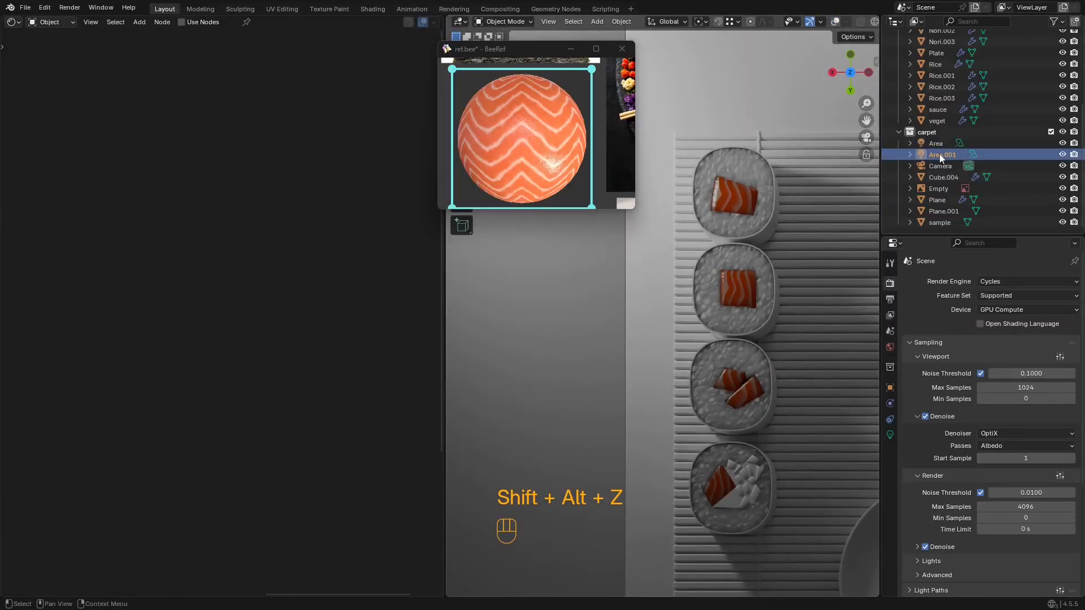
# Step: Undo a trial Power change on the Area light and set the Area.001 light's Power to 565.3
pyautogui.click(943, 144)
pyautogui.click(890, 435)
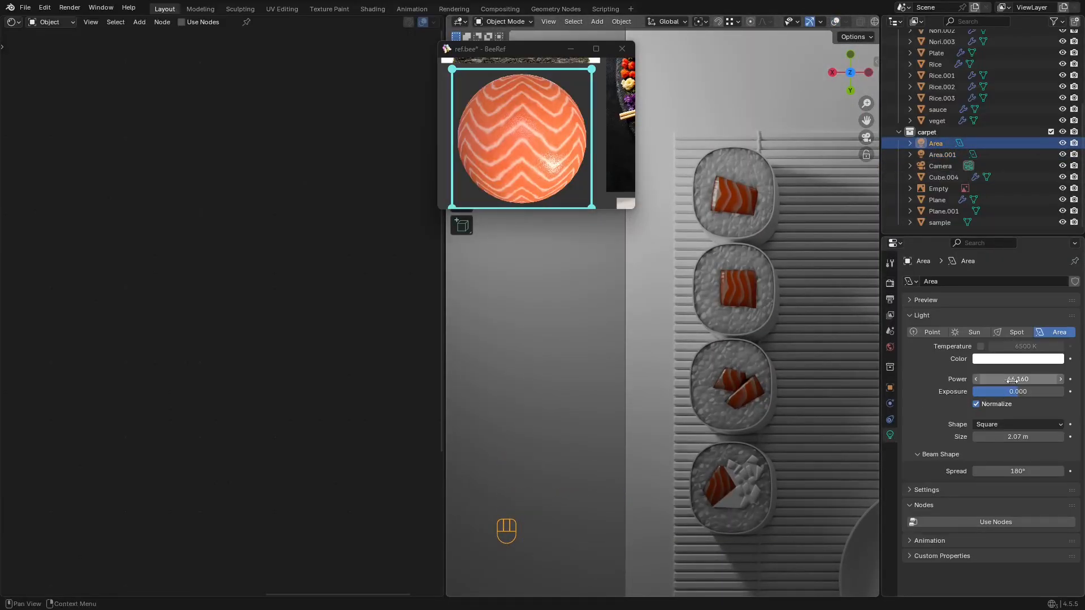
pyautogui.moveTo(1017, 378); pyautogui.dragTo(1051, 380)
pyautogui.hotkey('ctrl', 'z')
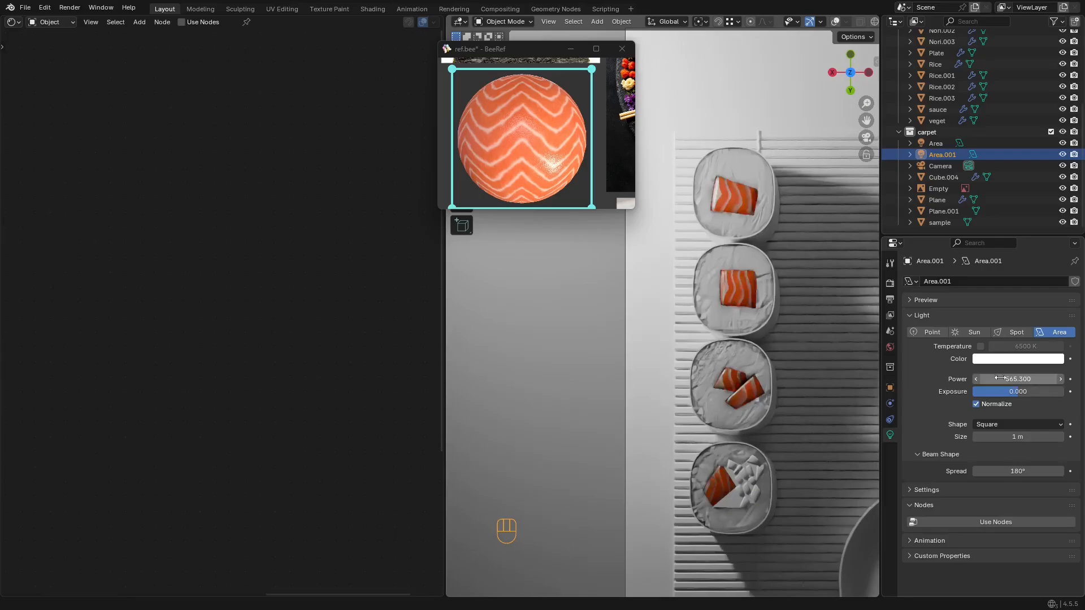
# Step: Enlarge the square Area.001 light to a Size of 4.92 m
pyautogui.scroll(-6, 716, 239)
pyautogui.keyDown('shift'); pyautogui.moveTo(736, 270); pyautogui.dragTo(794, 335, button='middle'); pyautogui.keyUp('shift')
pyautogui.hotkey('shift', 'alt', 'z')
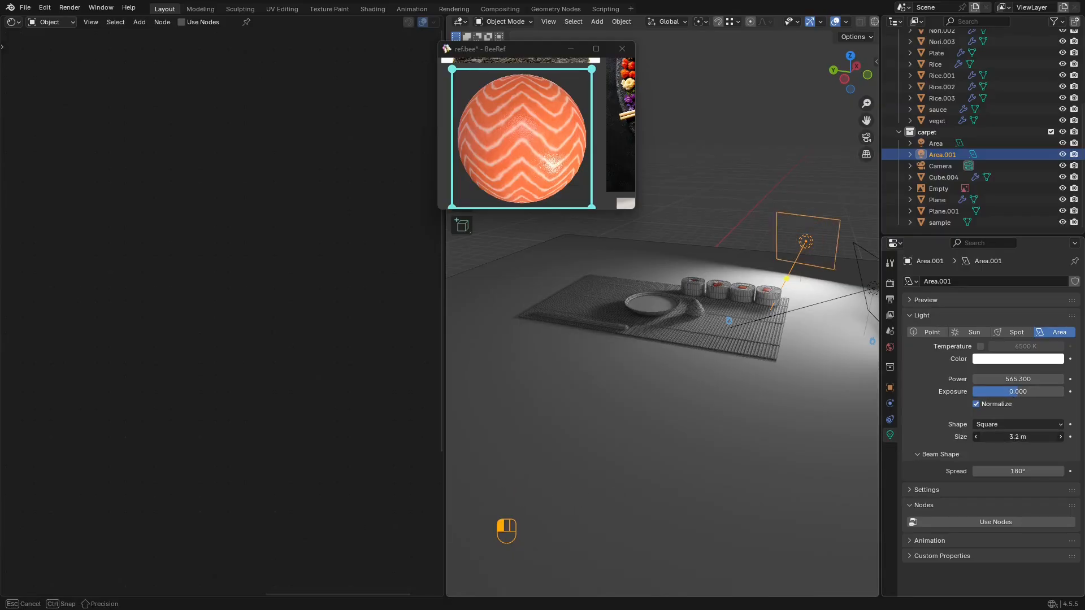
pyautogui.moveTo(1017, 437); pyautogui.dragTo(1036, 437)
# Step: Rotate the Area.001 light from the top view and shift it about -0.69 m in X and -2.88 m in Y
pyautogui.moveTo(690, 261); pyautogui.dragTo(662, 389, button='middle')
pyautogui.press('g')
pyautogui.click(737, 238)
pyautogui.press('r')
pyautogui.click(644, 334)
pyautogui.press('g')
pyautogui.click(710, 349)
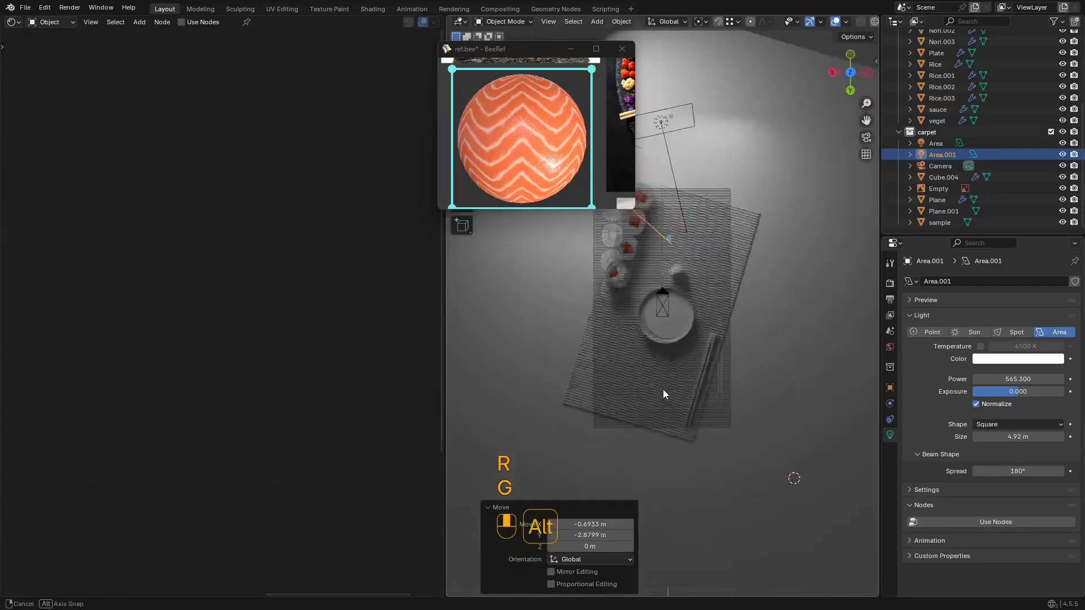
# Step: Move the Area.001 light about -1.12 m in X and 1.81 m in Y, and save the file
pyautogui.keyDown('shift'); pyautogui.moveTo(666, 337); pyautogui.dragTo(776, 438, button='middle'); pyautogui.keyUp('shift')
pyautogui.press('g')
pyautogui.click(726, 402)
pyautogui.hotkey('shift', 'alt', 'z')
pyautogui.moveTo(727, 398); pyautogui.dragTo(747, 234, button='middle')
pyautogui.hotkey('ctrl', 's')
# Step: Compare the relit salmon fillings in the camera view with the striped salmon reference and save the file
pyautogui.press('KP_0')
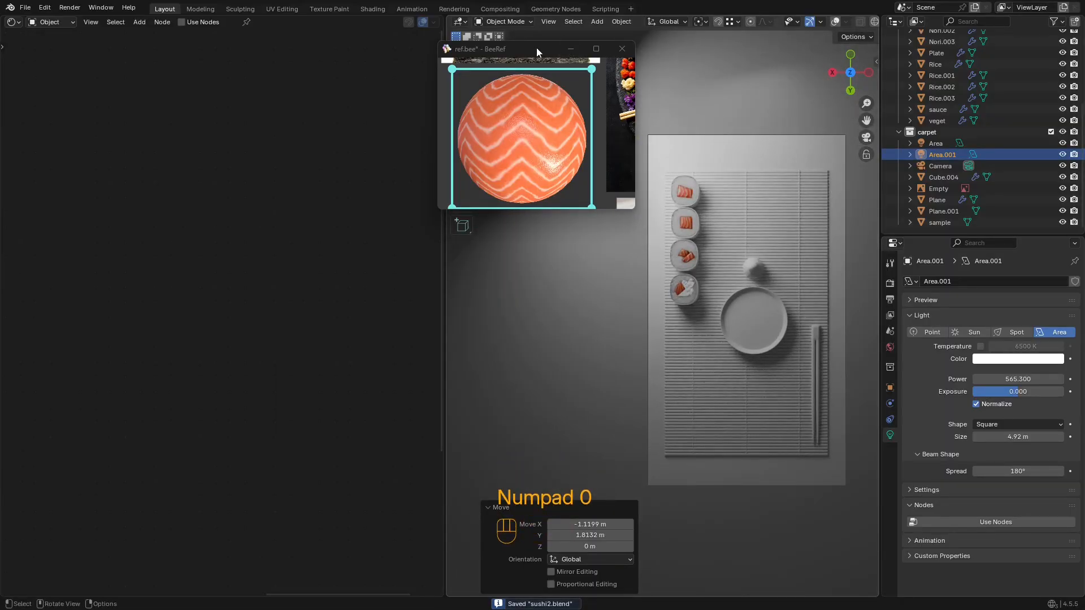
pyautogui.moveTo(536, 52); pyautogui.dragTo(522, 54)
pyautogui.scroll(4, 789, 270)
pyautogui.keyDown('shift'); pyautogui.moveTo(746, 279); pyautogui.dragTo(761, 369, button='middle'); pyautogui.keyUp('shift')
pyautogui.scroll(3, 761, 369)
pyautogui.hotkey('ctrl', 's')
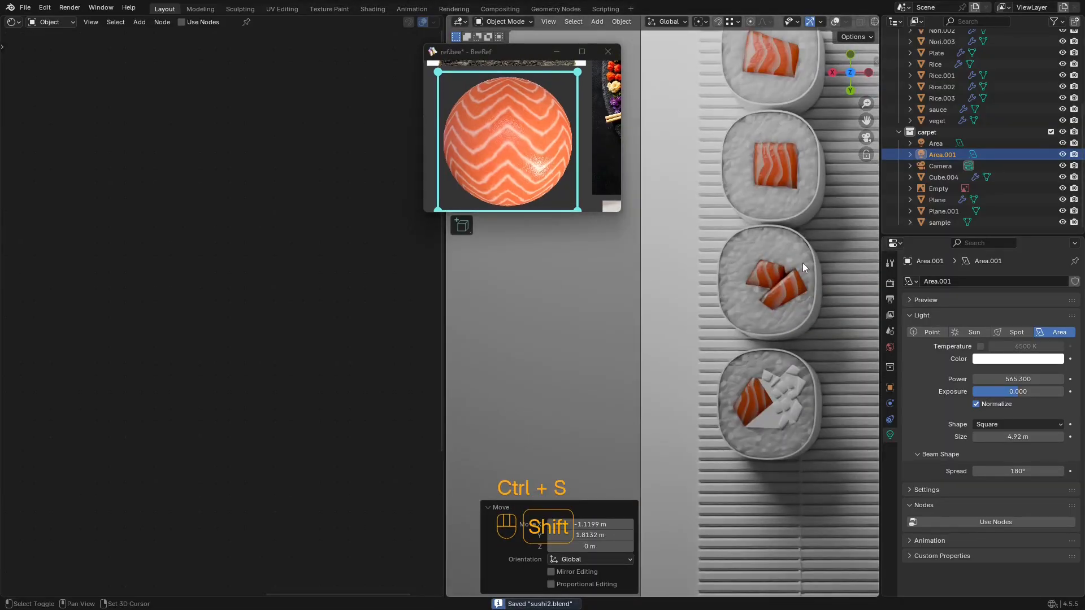
pyautogui.keyDown('shift'); pyautogui.moveTo(802, 263); pyautogui.dragTo(704, 303, button='middle'); pyautogui.keyUp('shift')
pyautogui.scroll(3, 703, 303)
pyautogui.keyDown('shift'); pyautogui.moveTo(694, 202); pyautogui.dragTo(675, 255, button='middle'); pyautogui.keyUp('shift')
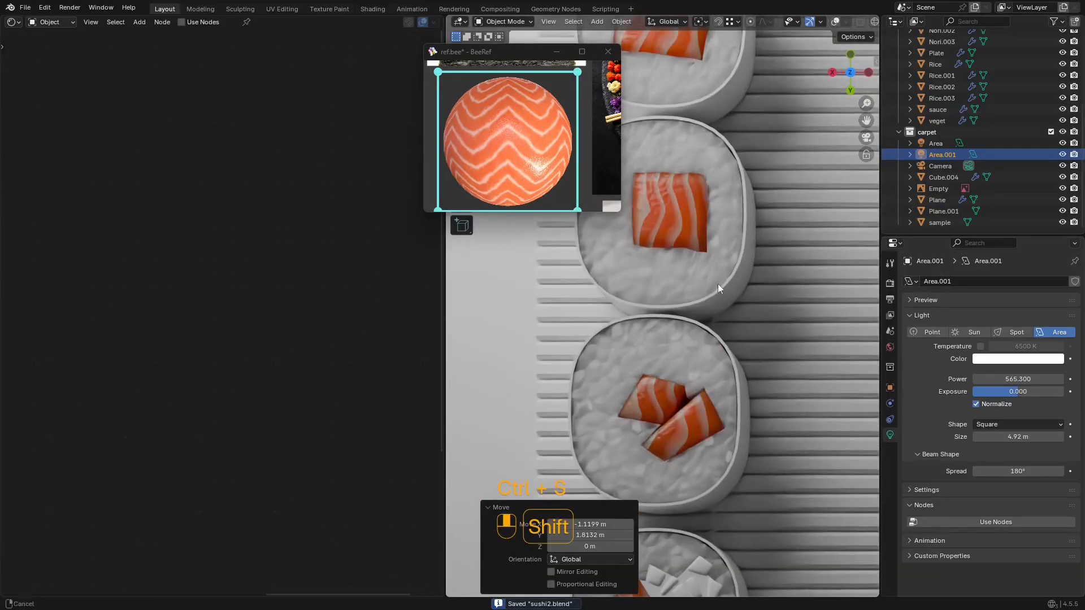
pyautogui.keyDown('shift'); pyautogui.moveTo(717, 283); pyautogui.dragTo(733, 336, button='middle'); pyautogui.keyUp('shift')
pyautogui.scroll(2, 700, 290)
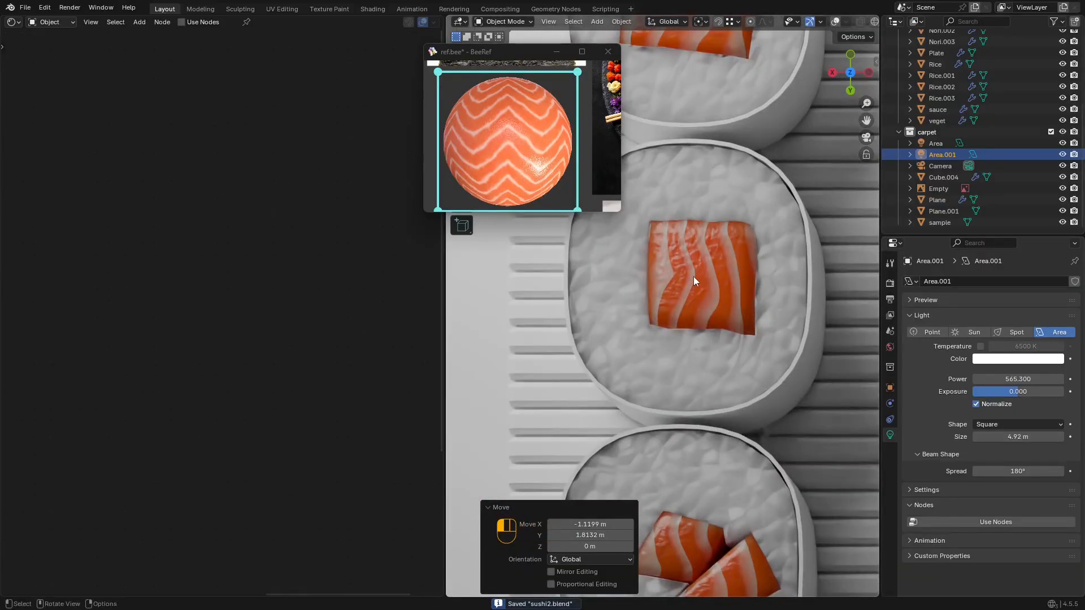
# Step: Select the square salmon block in the second roll and set the Salmon material's Bump Strength to 0.221
pyautogui.click(693, 277)
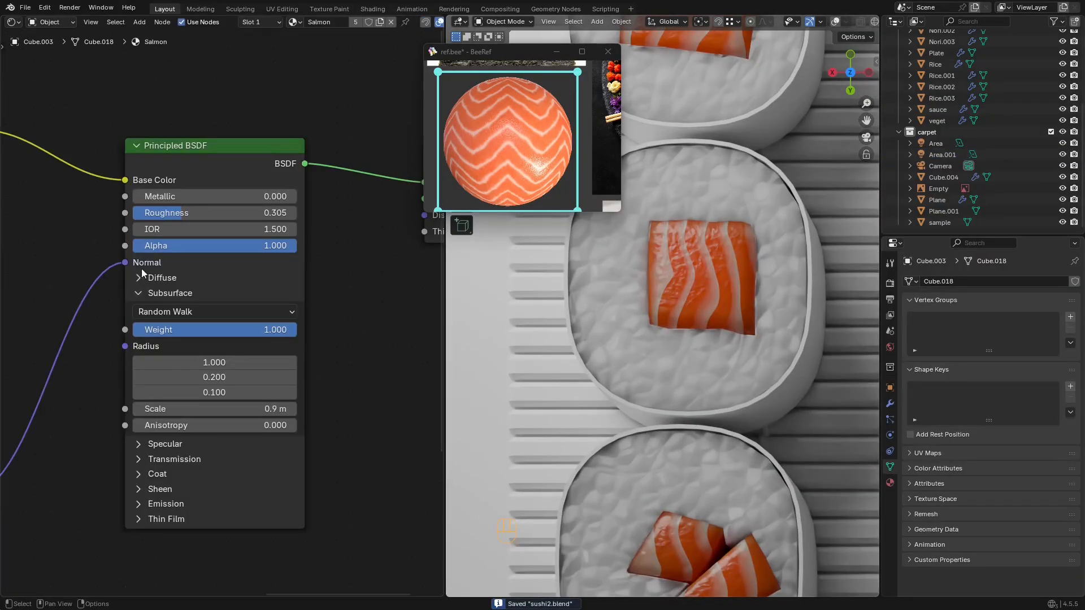
pyautogui.moveTo(254, 261); pyautogui.dragTo(317, 254, button='middle')
pyautogui.scroll(3, 237, 274)
pyautogui.moveTo(90, 339); pyautogui.dragTo(277, 230, button='middle')
pyautogui.moveTo(67, 459); pyautogui.dragTo(272, 314, button='middle')
pyautogui.scroll(2, 272, 314)
pyautogui.scroll(1, 274, 318)
pyautogui.moveTo(297, 335); pyautogui.dragTo(286, 335)
pyautogui.moveTo(729, 187)
pyautogui.mouseDown(button='middle')
pyautogui.moveTo(763, 225)
pyautogui.moveTo(758, 199)
pyautogui.moveTo(719, 172)
pyautogui.mouseUp(button='middle')
pyautogui.keyDown('shift'); pyautogui.moveTo(713, 248); pyautogui.dragTo(791, 286, button='middle'); pyautogui.keyUp('shift')
pyautogui.scroll(8, 713, 299)
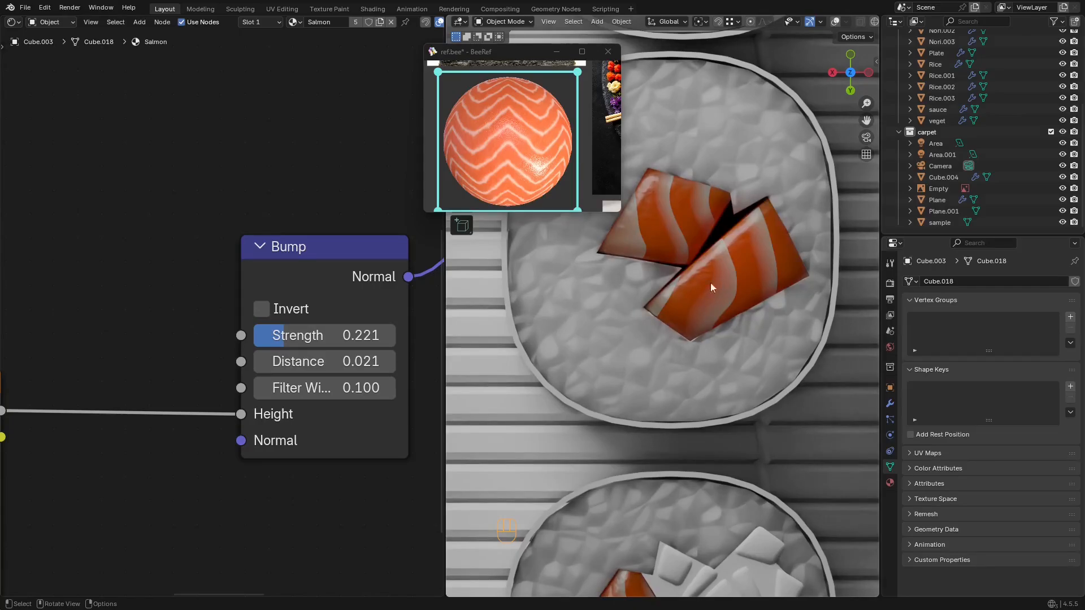
pyautogui.moveTo(296, 322); pyautogui.dragTo(101, 374, button='middle')
pyautogui.scroll(-8, 211, 244)
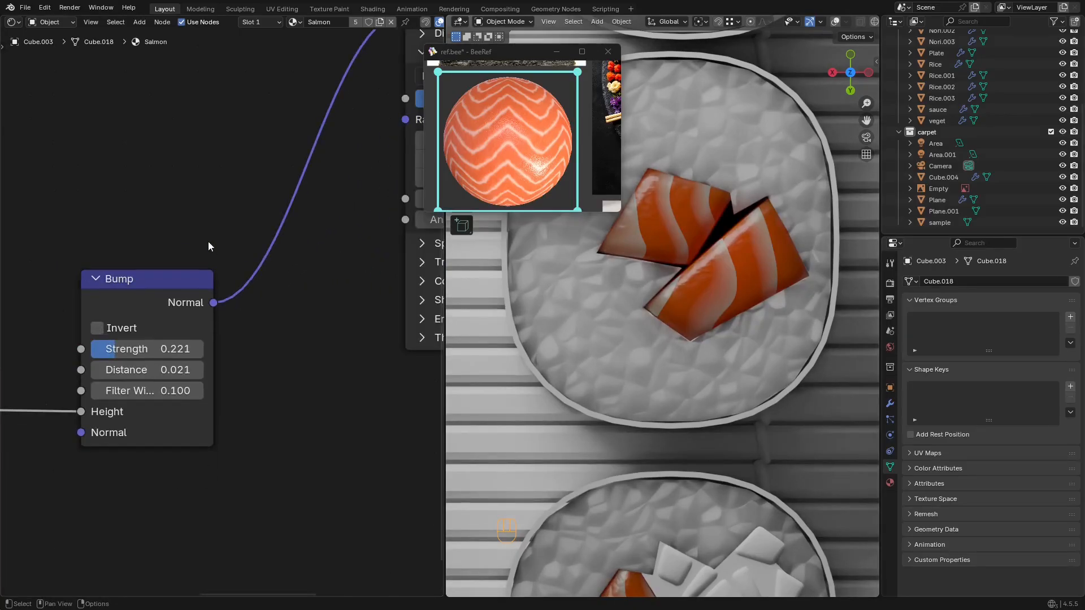
# Step: Move the orange stop of the Salmon material's Color Ramp to position 0.282
pyautogui.moveTo(212, 148); pyautogui.dragTo(339, 379, button='middle')
pyautogui.scroll(8, 266, 347)
pyautogui.moveTo(286, 312); pyautogui.dragTo(249, 308)
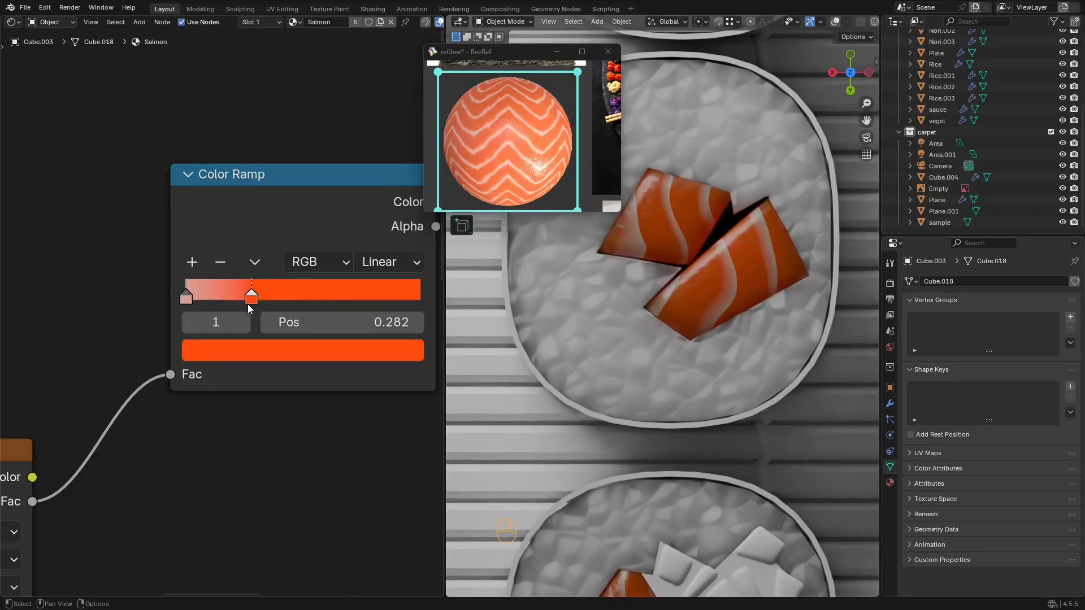
pyautogui.moveTo(254, 346); pyautogui.dragTo(241, 368, button='middle')
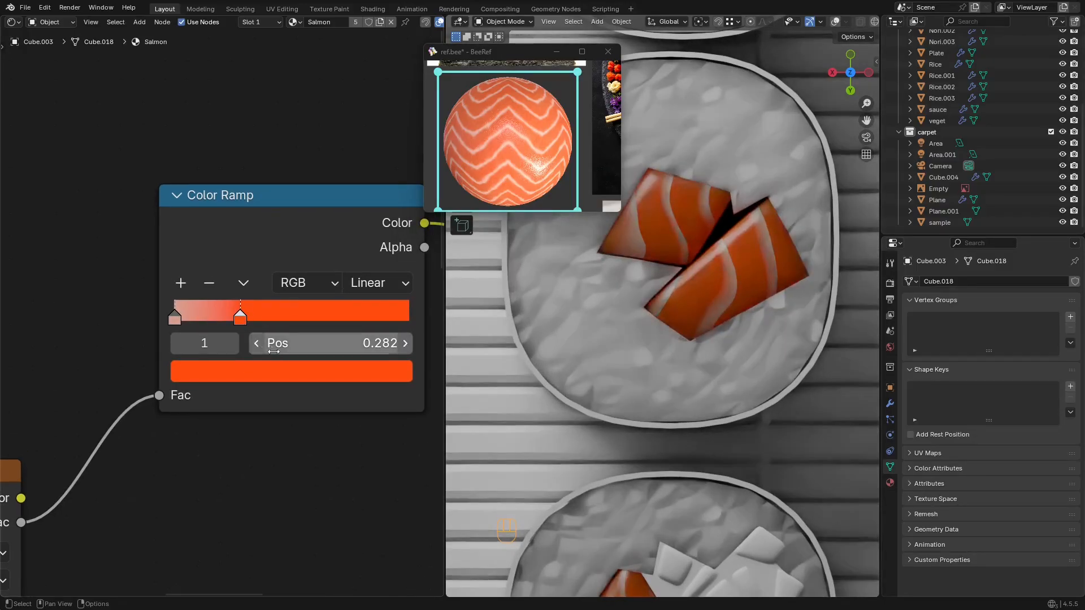
# Step: Set the Salmon Color Ramp's orange stop to #FF541AFF and save the file
pyautogui.click(282, 372)
pyautogui.keyDown('shift'); pyautogui.moveTo(246, 183); pyautogui.dragTo(248, 181); pyautogui.keyUp('shift')
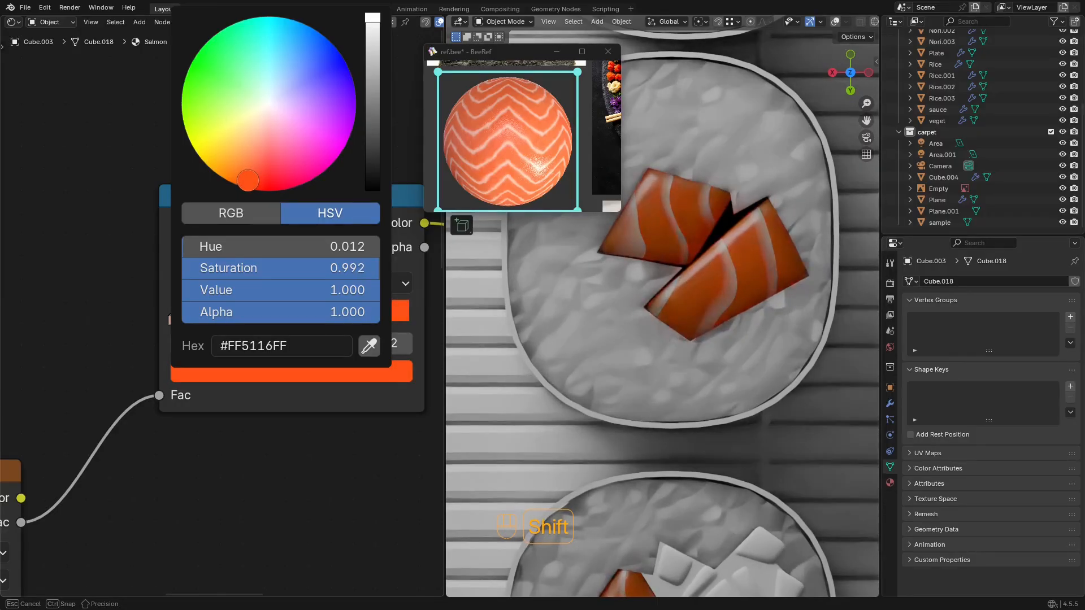
pyautogui.moveTo(303, 290); pyautogui.dragTo(380, 289)
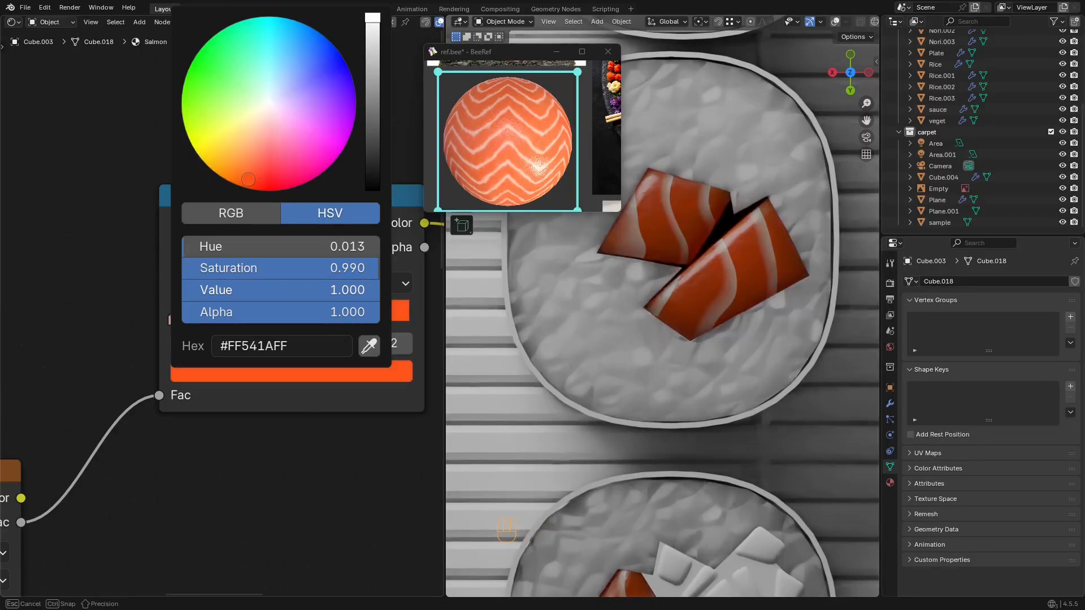
pyautogui.scroll(-3, 283, 455)
pyautogui.scroll(-6, 735, 299)
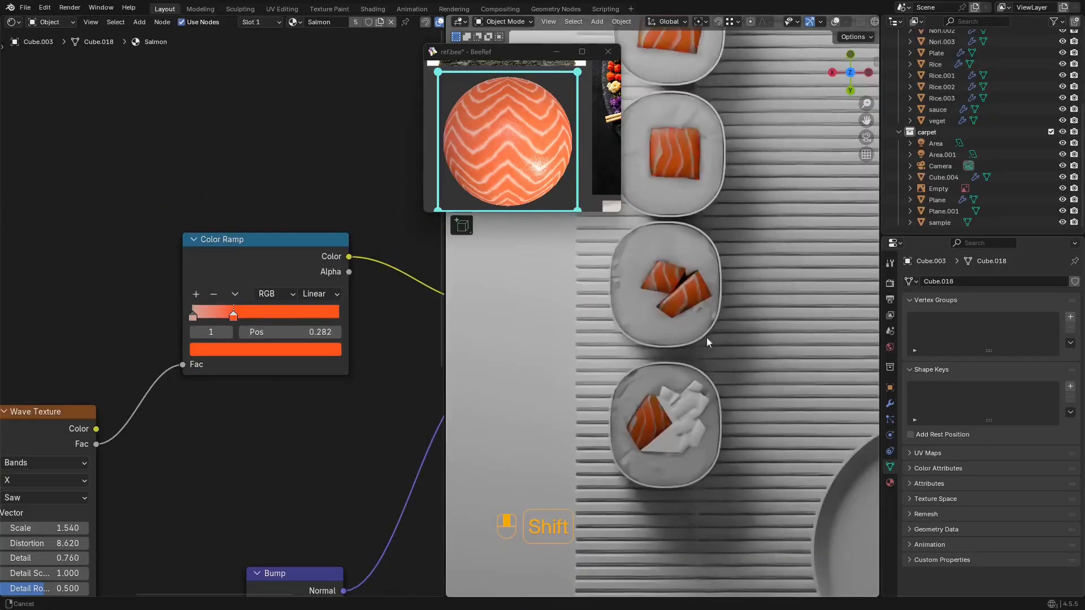
pyautogui.hotkey('ctrl', 's')
pyautogui.scroll(-3, 718, 198)
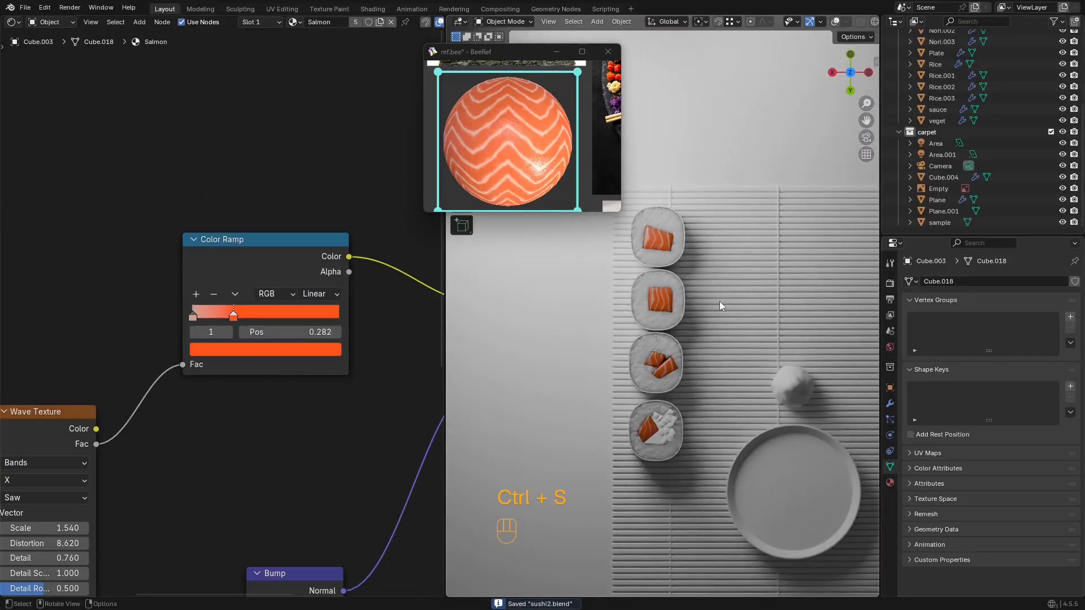
# Step: Select the nori wrap of the end roll and zoom the reference board onto the dry seaweed sheet
pyautogui.scroll(4, 675, 243)
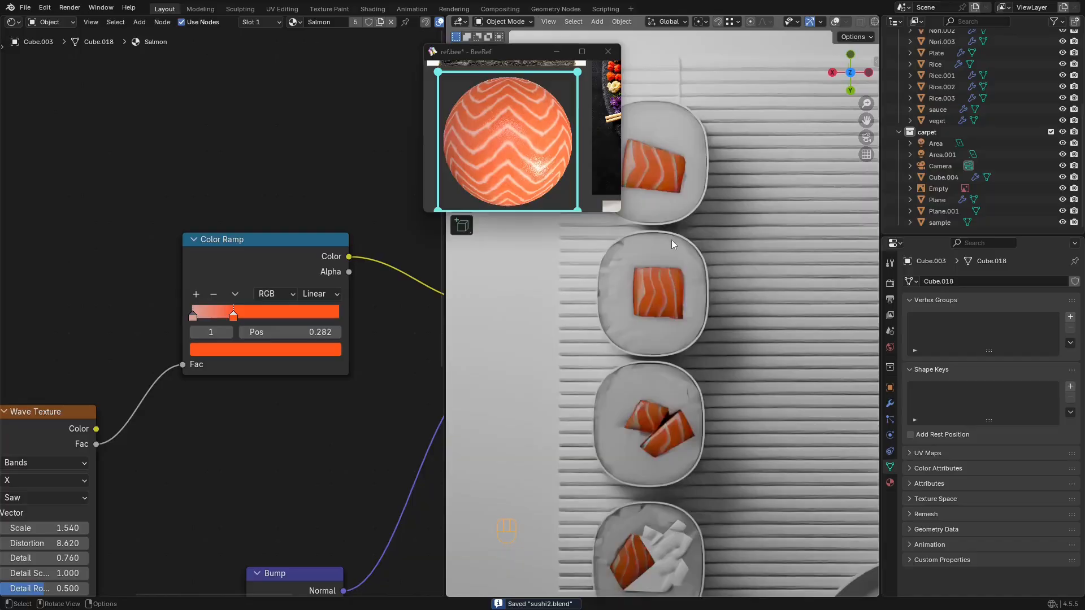
pyautogui.moveTo(671, 240); pyautogui.dragTo(637, 452, button='middle')
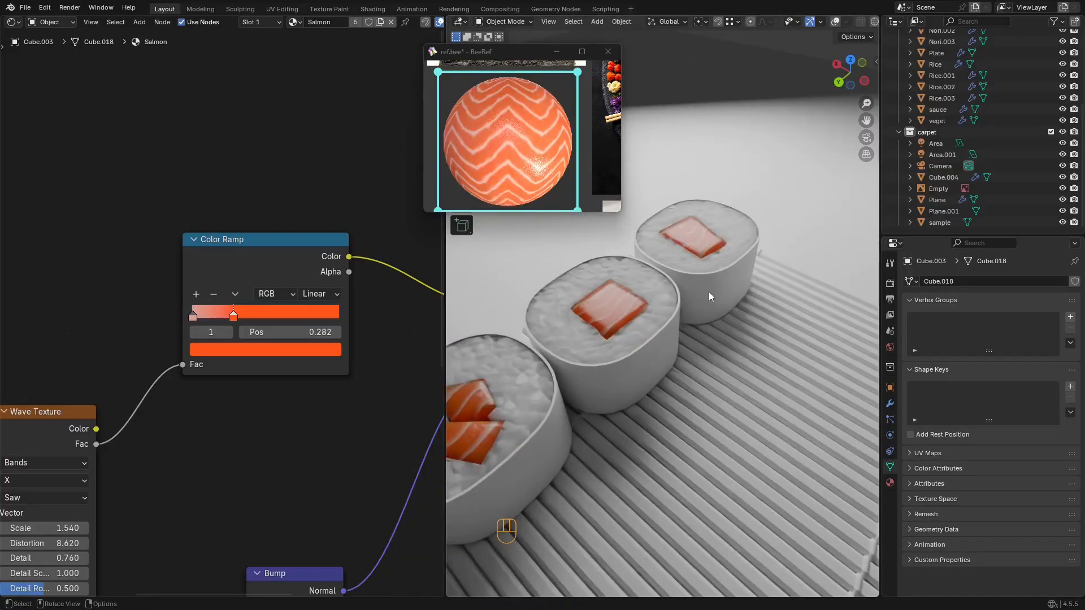
pyautogui.click(709, 292)
pyautogui.keyDown('shift'); pyautogui.moveTo(709, 292); pyautogui.dragTo(691, 354, button='middle'); pyautogui.keyUp('shift')
pyautogui.scroll(3, 674, 329)
pyautogui.hotkey('shift', 'alt', 'z')
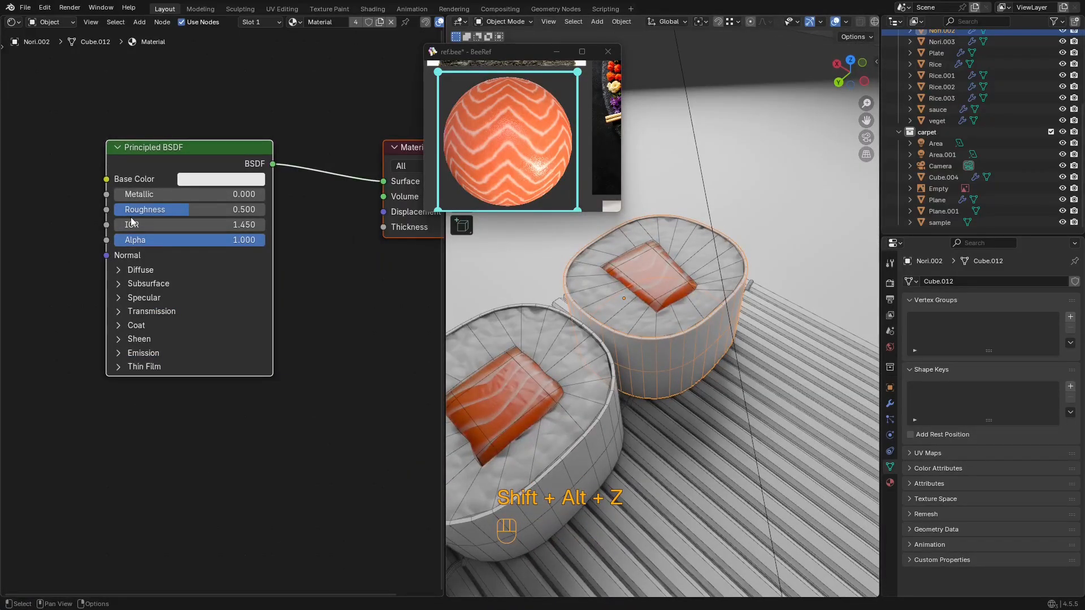
pyautogui.scroll(-3, 153, 170)
pyautogui.scroll(-4, 525, 178)
pyautogui.scroll(6, 525, 177)
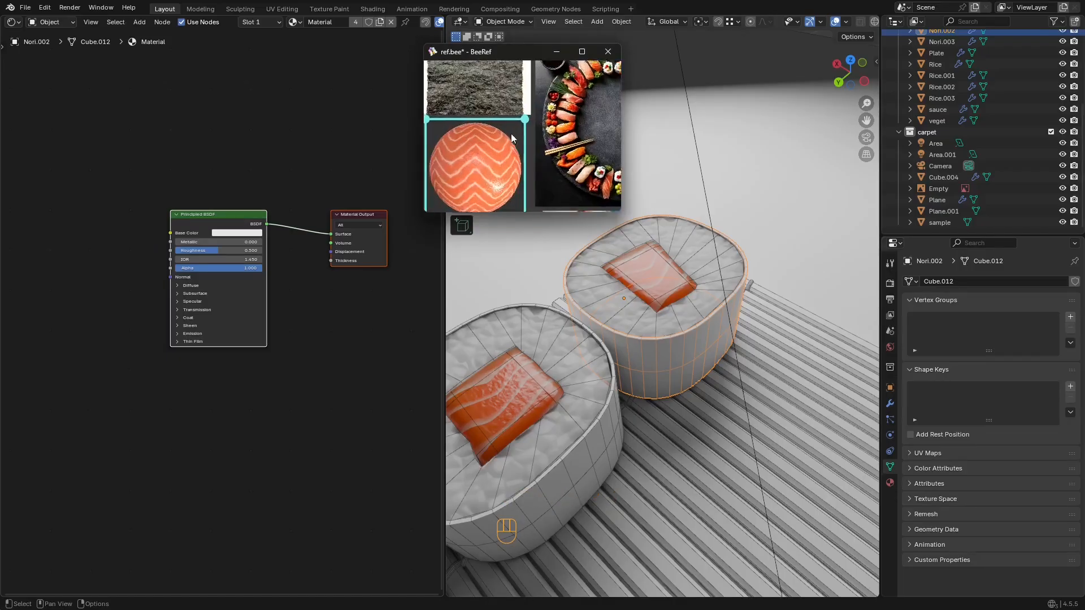
pyautogui.moveTo(546, 142); pyautogui.dragTo(529, 157, button='middle')
pyautogui.scroll(-2, 594, 330)
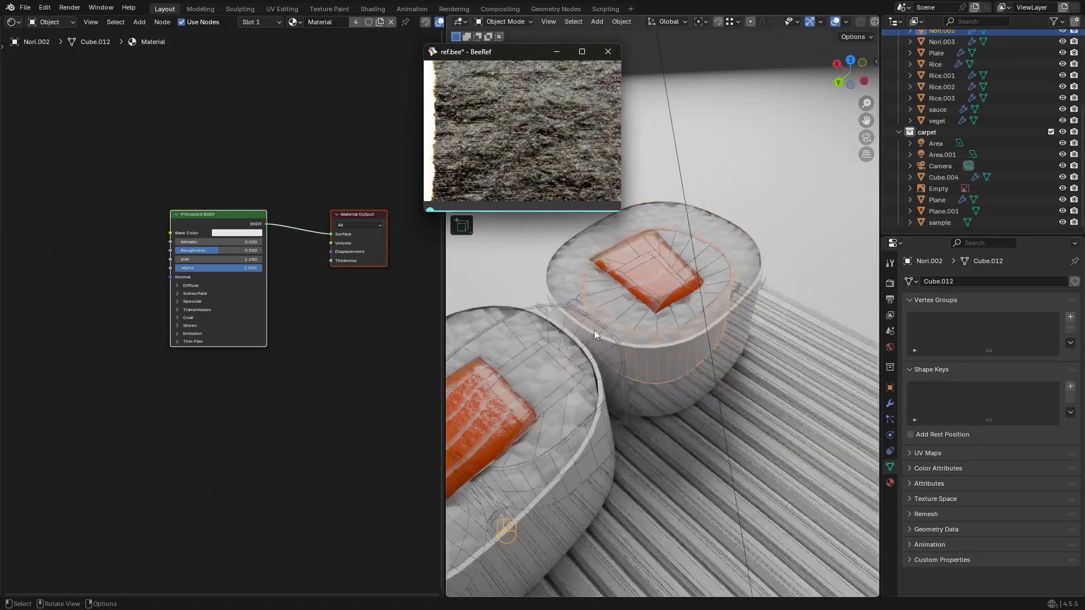
# Step: Save the file and examine the salmon fillings from above and up close without viewport overlays
pyautogui.hotkey('shift', 'alt', 'z')
pyautogui.moveTo(628, 329); pyautogui.dragTo(672, 348, button='middle')
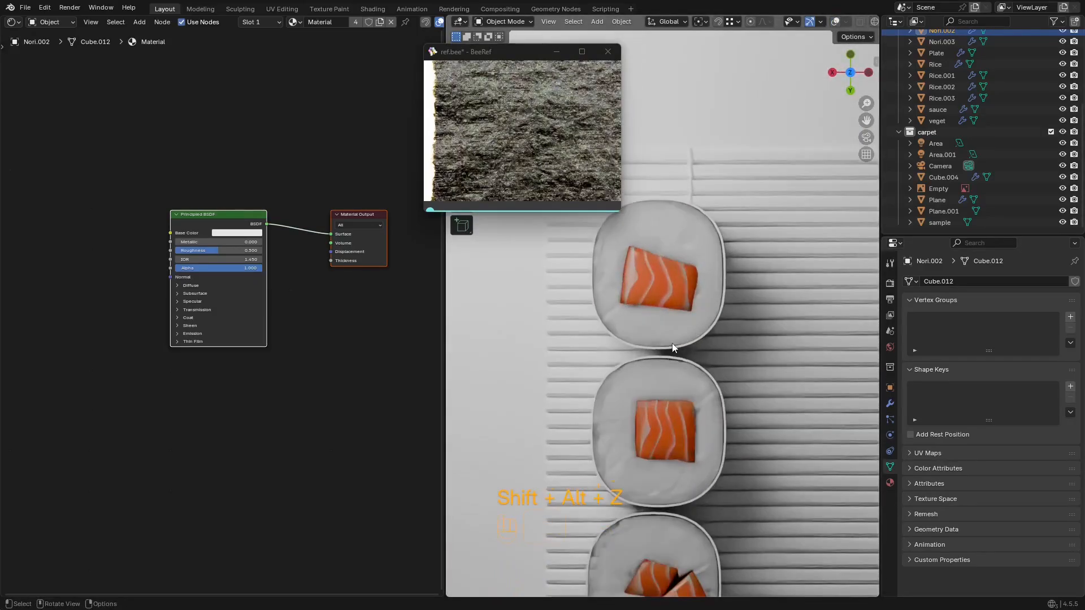
pyautogui.hotkey('ctrl', 's')
pyautogui.click(652, 299)
pyautogui.moveTo(652, 300); pyautogui.dragTo(667, 341, button='middle')
pyautogui.scroll(7, 668, 341)
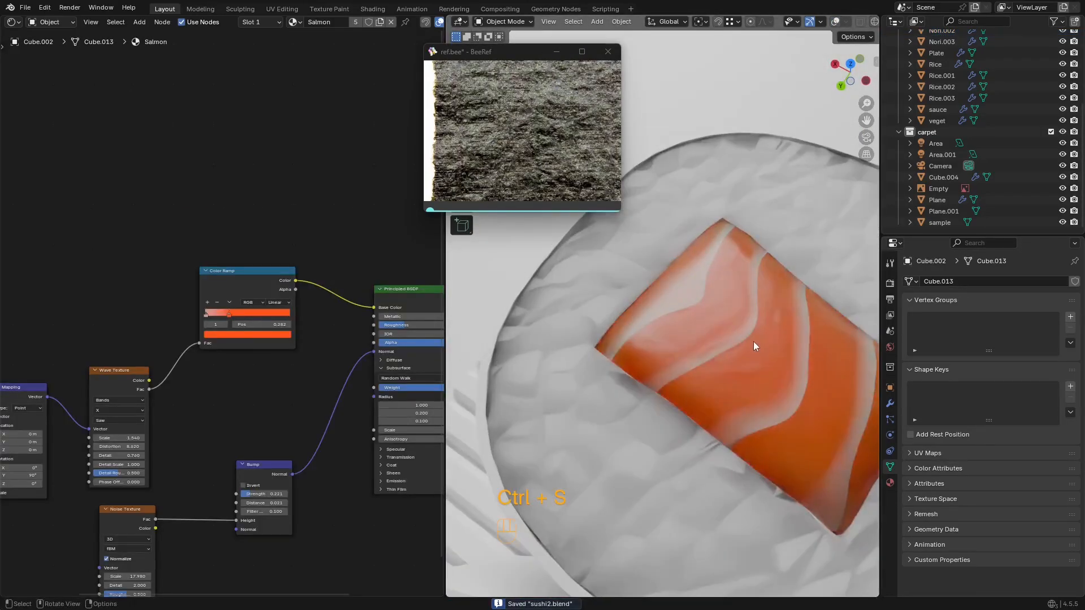
pyautogui.moveTo(754, 341); pyautogui.dragTo(736, 324, button='middle')
pyautogui.scroll(-7, 737, 324)
pyautogui.moveTo(670, 317); pyautogui.dragTo(808, 304, button='middle')
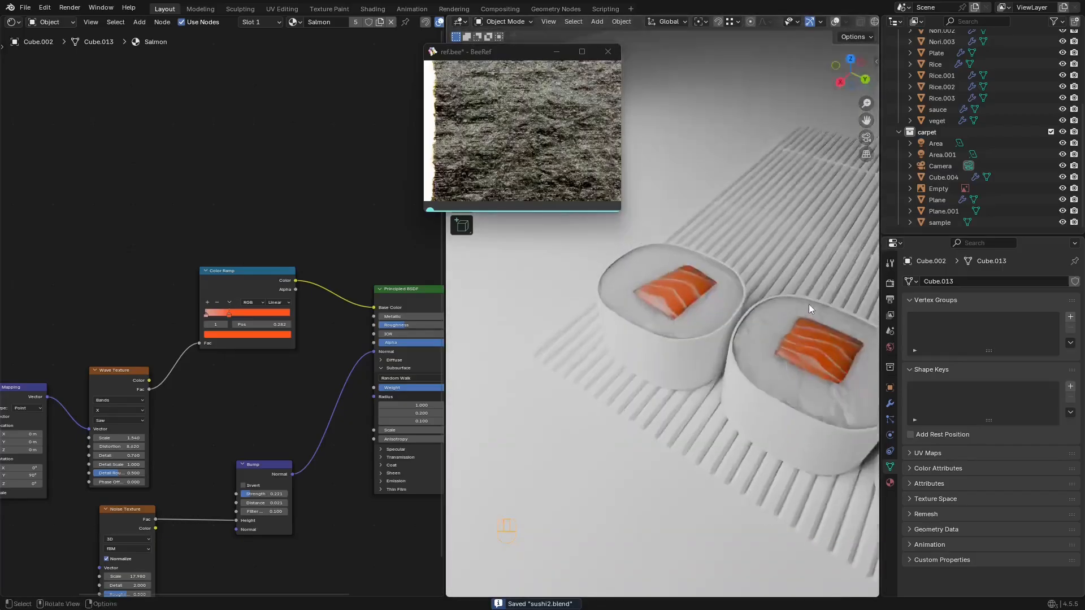
# Step: Select the end roll's nori wrap with overlays shown, save the file, and rename its material to Nori
pyautogui.click(684, 381)
pyautogui.hotkey('shift', 'alt', 'z')
pyautogui.hotkey('ctrl', 's')
pyautogui.scroll(1, 709, 370)
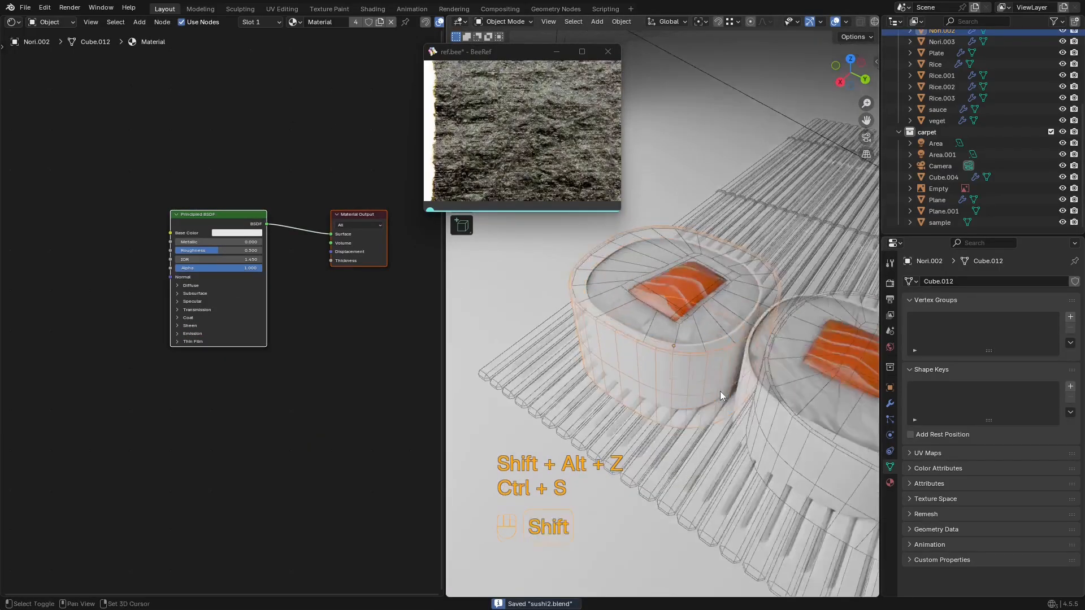
pyautogui.keyDown('shift'); pyautogui.moveTo(719, 390); pyautogui.dragTo(733, 409, button='middle'); pyautogui.keyUp('shift')
pyautogui.scroll(1, 746, 398)
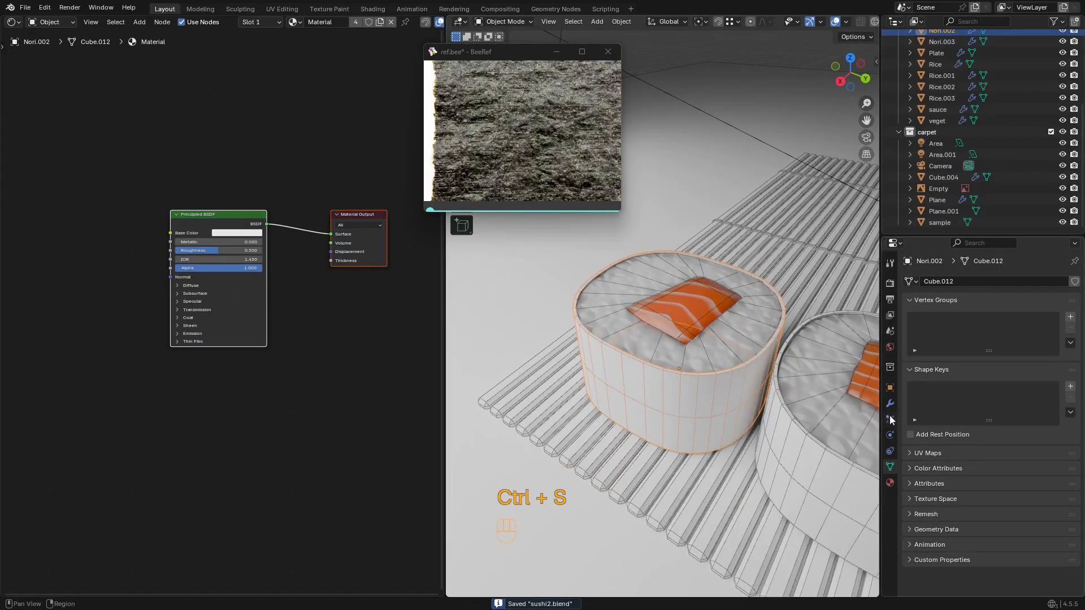
pyautogui.click(890, 482)
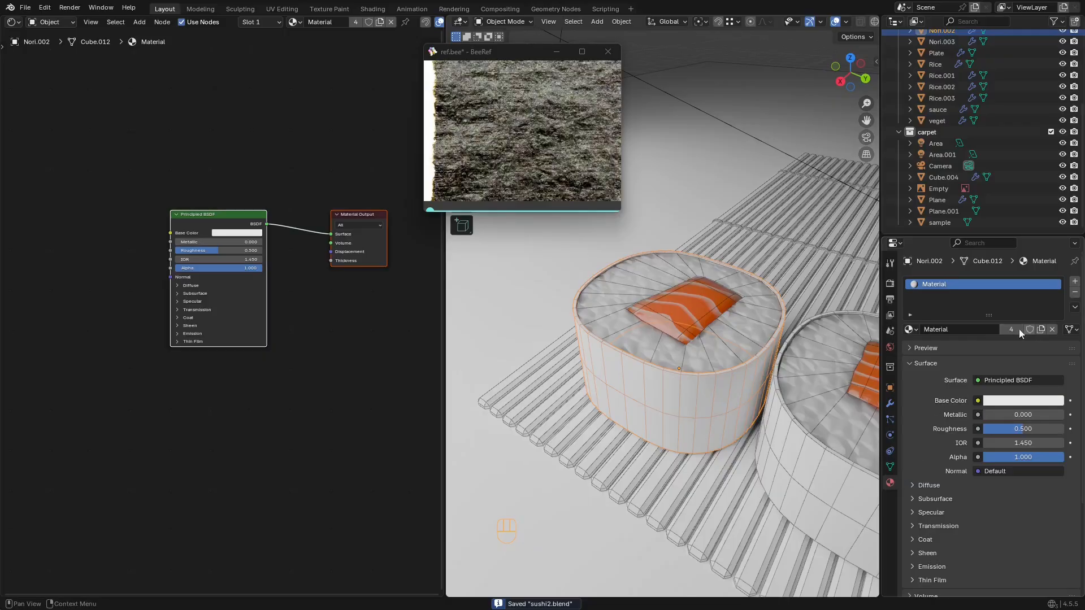
pyautogui.click(963, 332)
pyautogui.write('Nori')
pyautogui.press('Return')
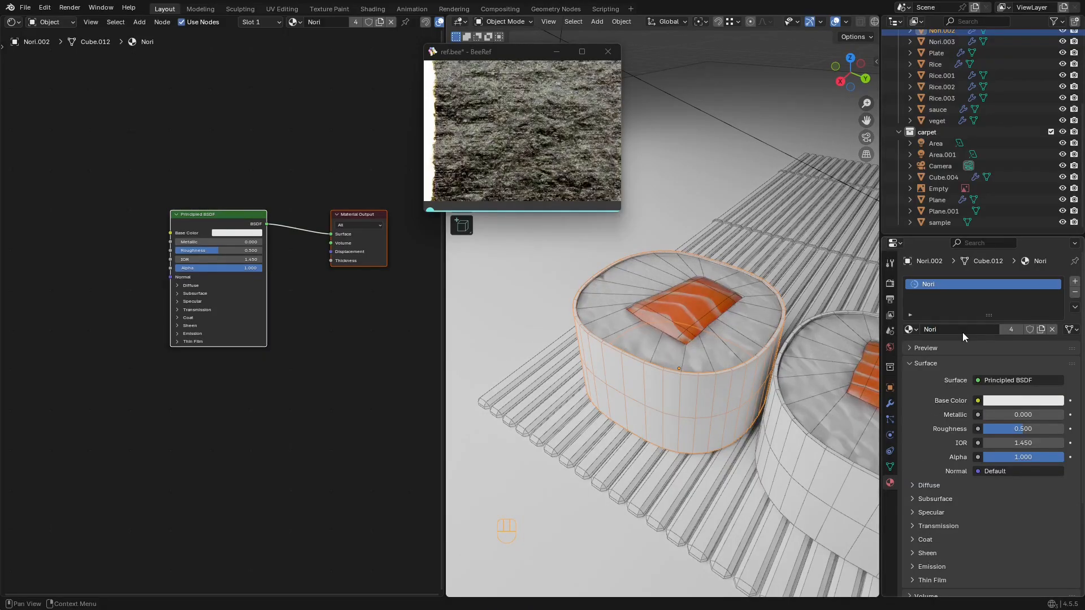
# Step: Check the material assigned to the other rolls' seaweed wraps, ending with the end roll's wrap selected
pyautogui.scroll(-2, 540, 344)
pyautogui.click(759, 426)
pyautogui.keyDown('shift'); pyautogui.moveTo(760, 426); pyautogui.dragTo(624, 361, button='middle'); pyautogui.keyUp('shift')
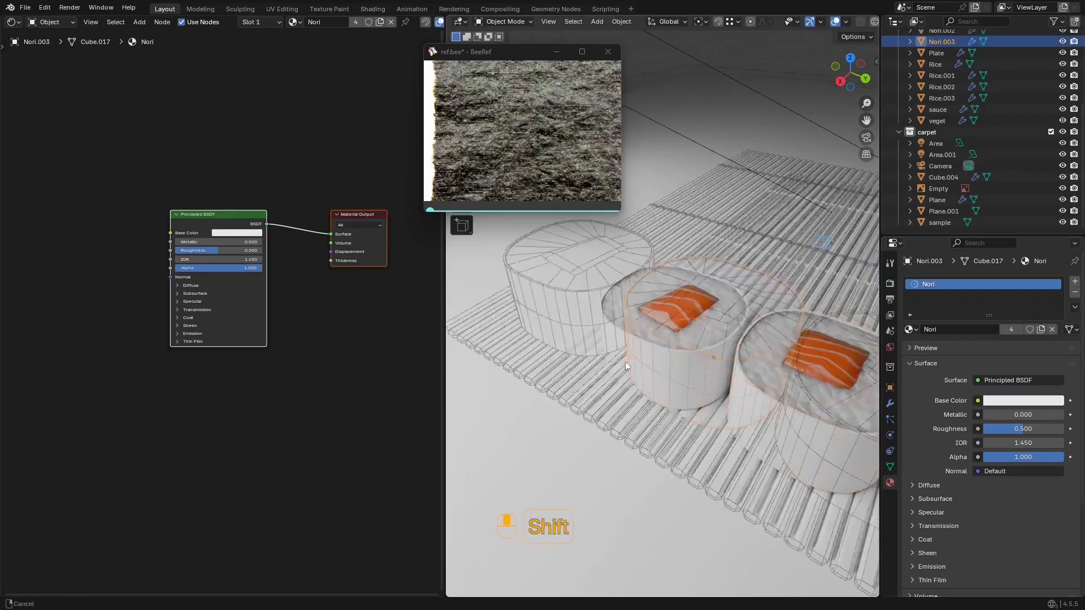
pyautogui.scroll(-2, 625, 361)
pyautogui.click(753, 386)
pyautogui.click(845, 427)
pyautogui.keyDown('shift'); pyautogui.moveTo(785, 402); pyautogui.dragTo(845, 440, button='middle'); pyautogui.keyUp('shift')
pyautogui.scroll(3, 756, 374)
pyautogui.keyDown('shift'); pyautogui.moveTo(745, 367); pyautogui.dragTo(740, 430, button='middle'); pyautogui.keyUp('shift')
pyautogui.click(723, 383)
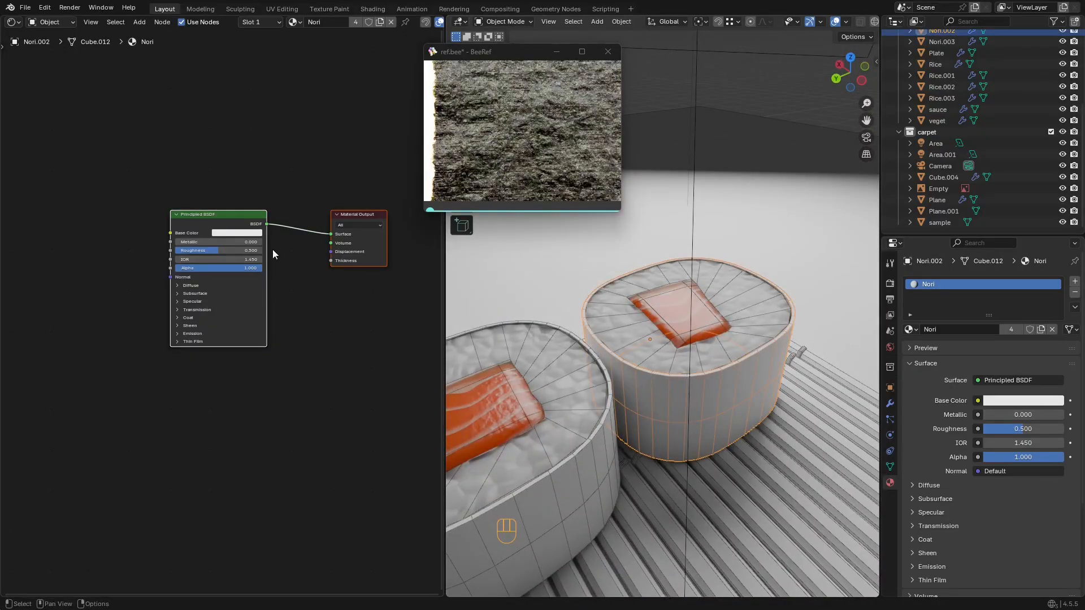
pyautogui.moveTo(148, 221); pyautogui.dragTo(272, 257, button='middle')
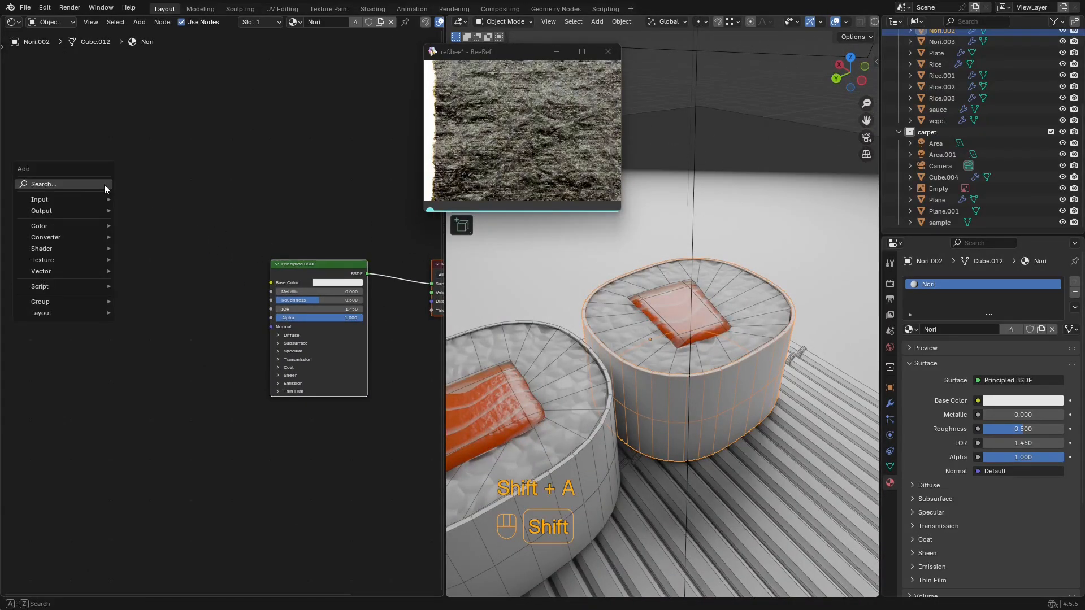
pyautogui.write('colro ra')
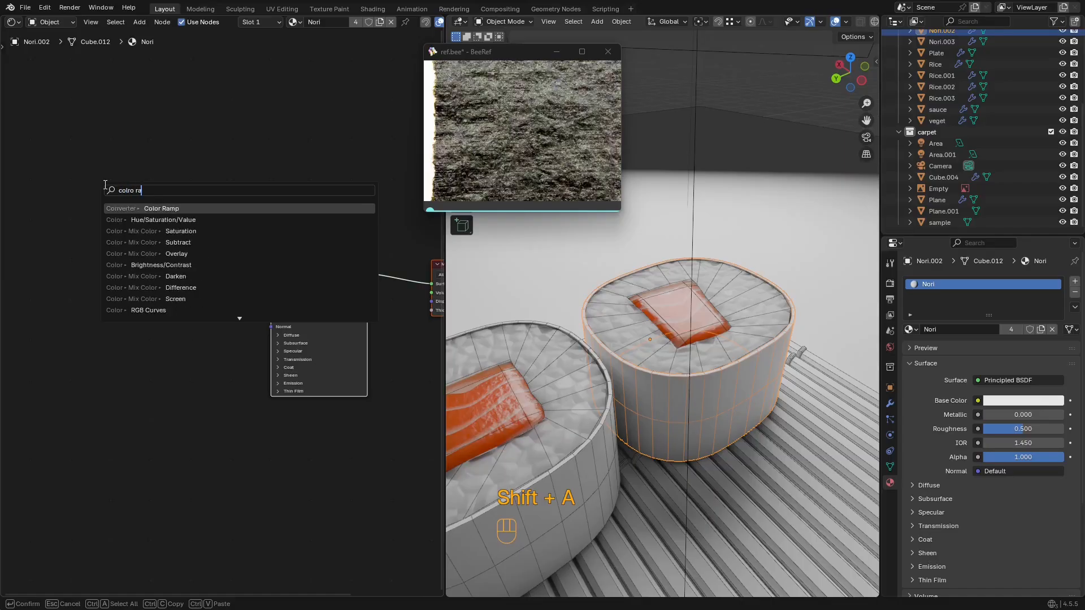
pyautogui.press('BackSpace')
pyautogui.press('BackSpace')
pyautogui.press('BackSpace')
pyautogui.press('BackSpace')
pyautogui.press('BackSpace')
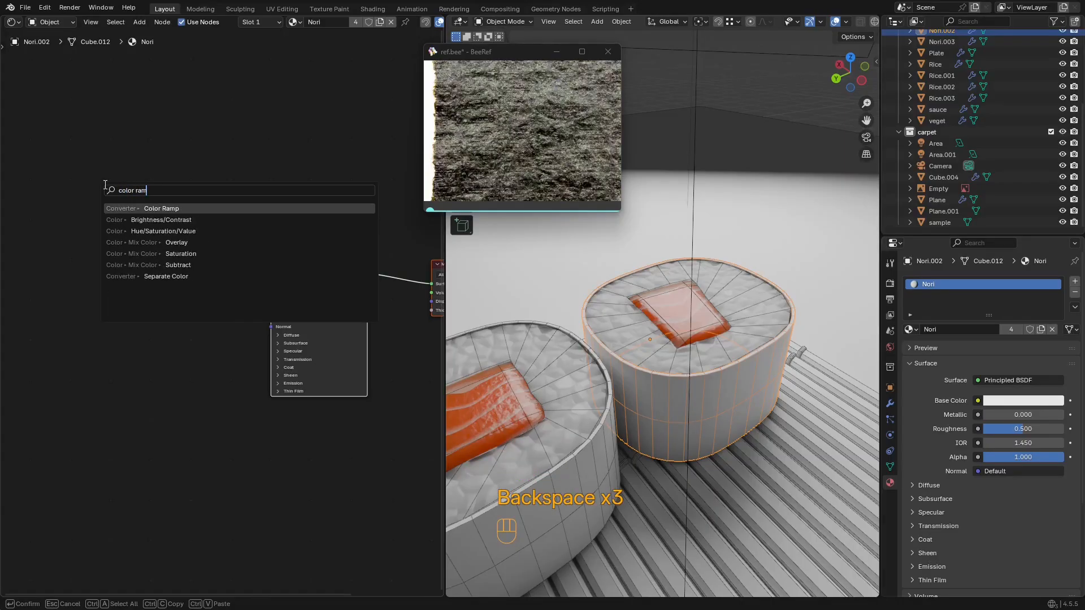
pyautogui.press('Return')
pyautogui.rightClick(102, 183)
pyautogui.hotkey('ctrl', 'z')
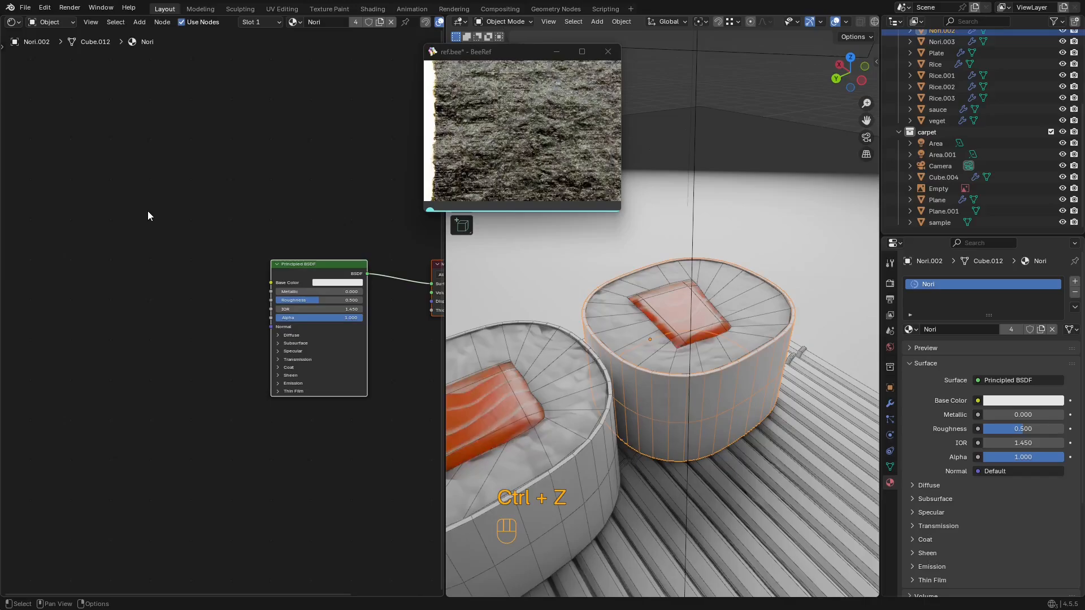
# Step: Add a Color Ramp node beside the Principled BSDF in the Nori material
pyautogui.hotkey('shift', 'a')
pyautogui.click(154, 212)
pyautogui.click(227, 237)
pyautogui.click(126, 242)
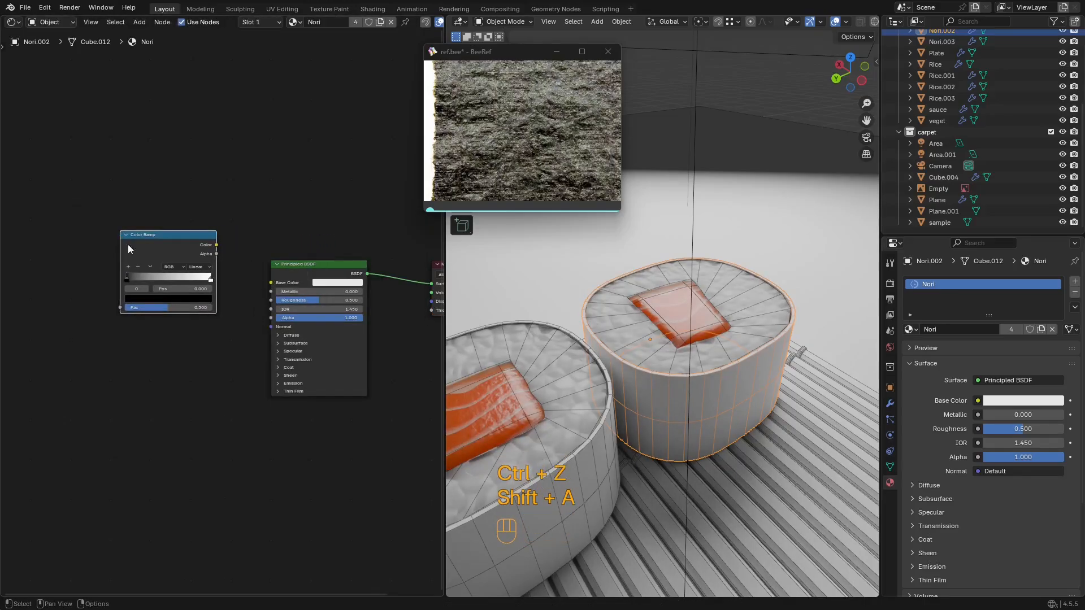
# Step: Examine the toasted nori sheets photo on the reference board up close
pyautogui.scroll(2, 127, 243)
pyautogui.scroll(-3, 551, 132)
pyautogui.scroll(6, 578, 93)
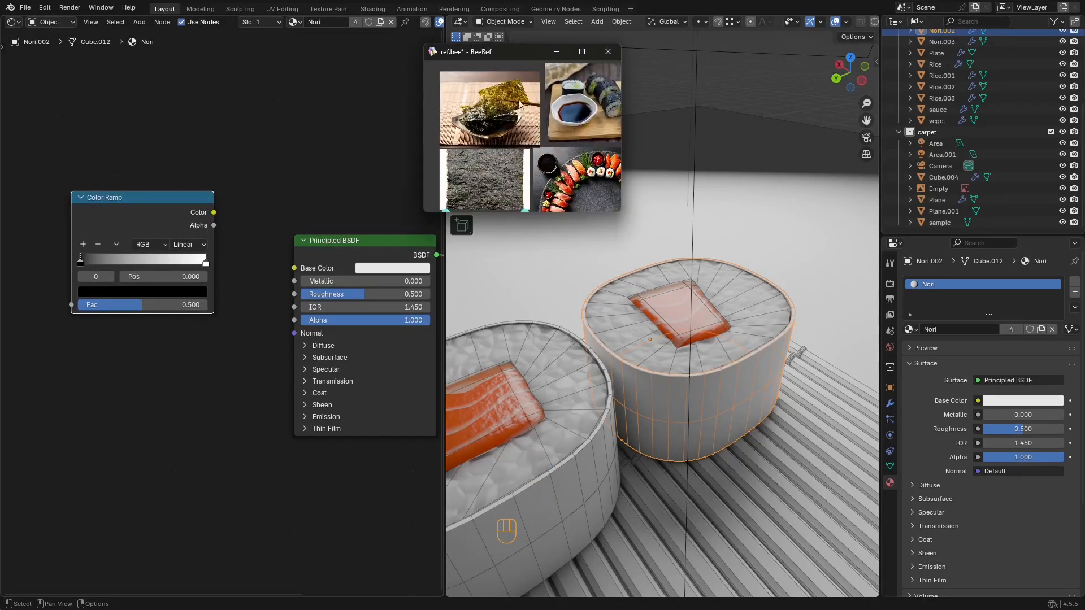
pyautogui.scroll(-2, 554, 148)
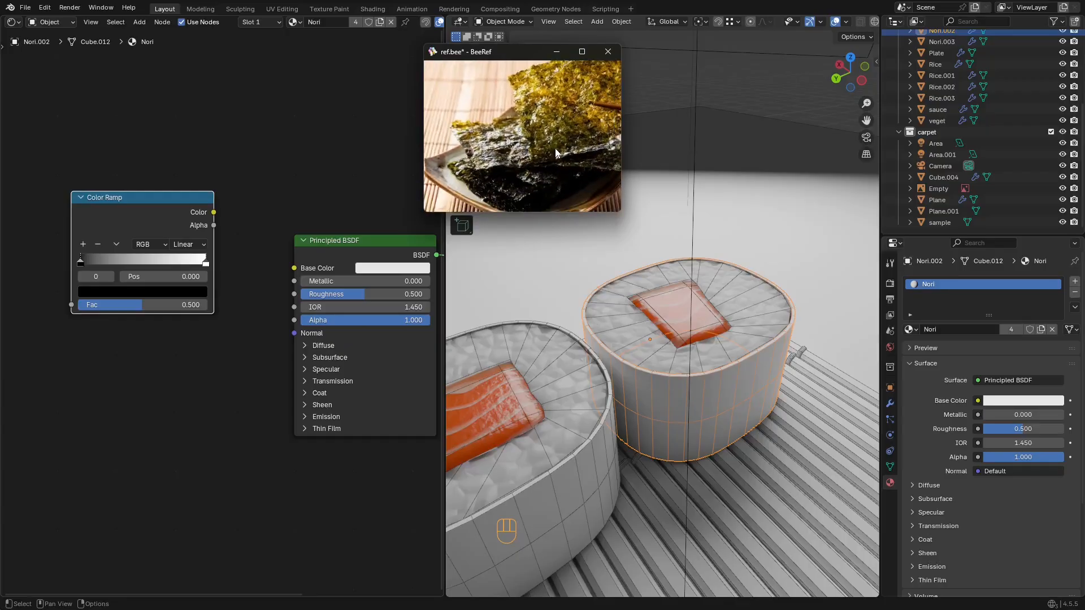
pyautogui.moveTo(555, 151); pyautogui.dragTo(544, 149, button='middle')
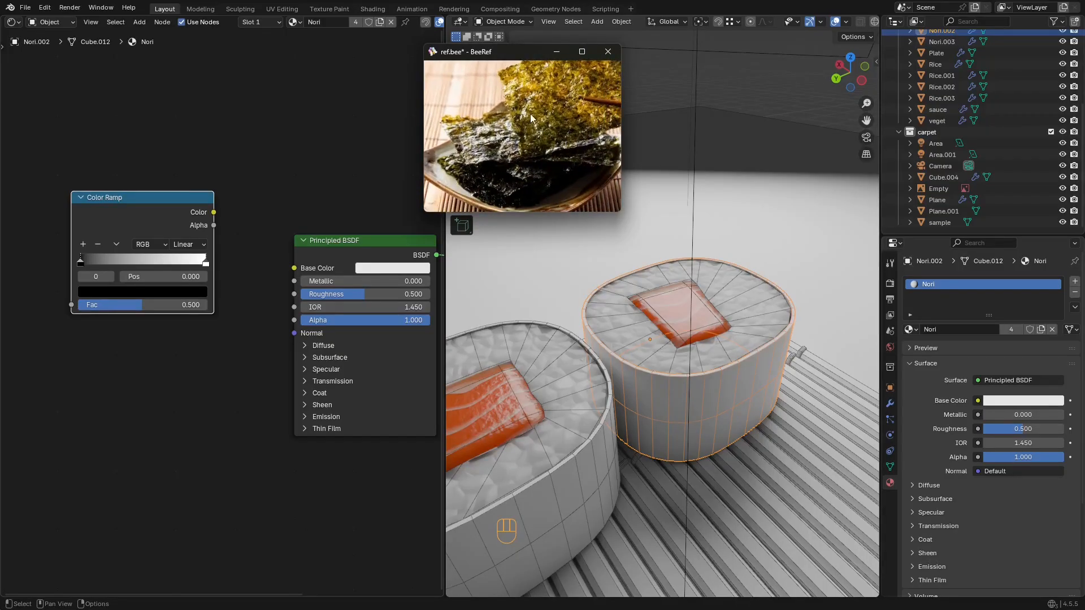
pyautogui.moveTo(530, 114); pyautogui.dragTo(526, 140, button='middle')
pyautogui.scroll(3, 205, 202)
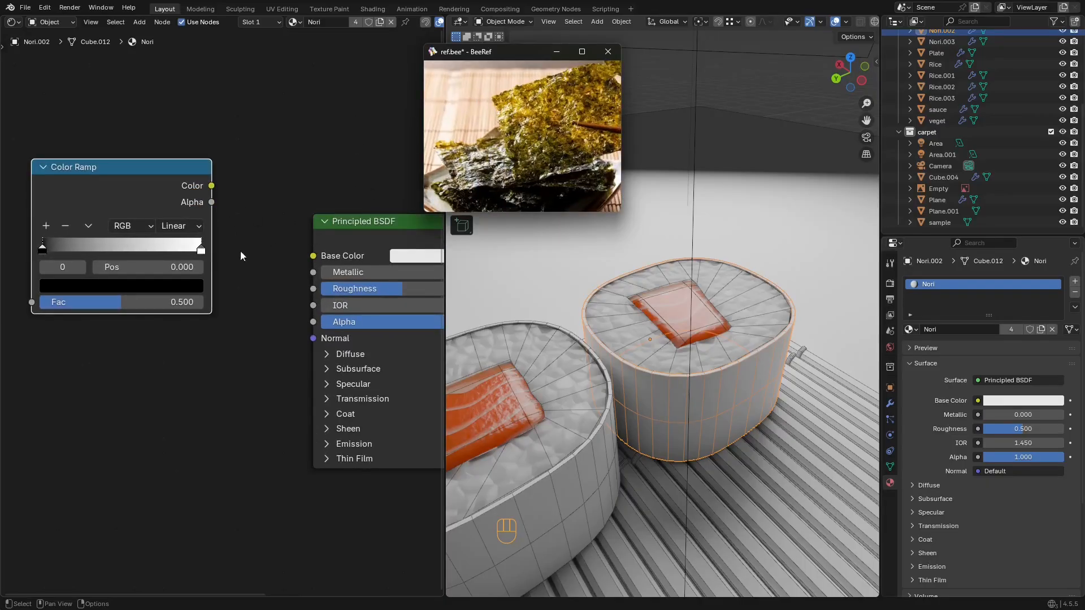
# Step: Sample the Color Ramp's white stop from the nori photo, shift it towards olive, and move the black stop to position 0.495
pyautogui.click(41, 253)
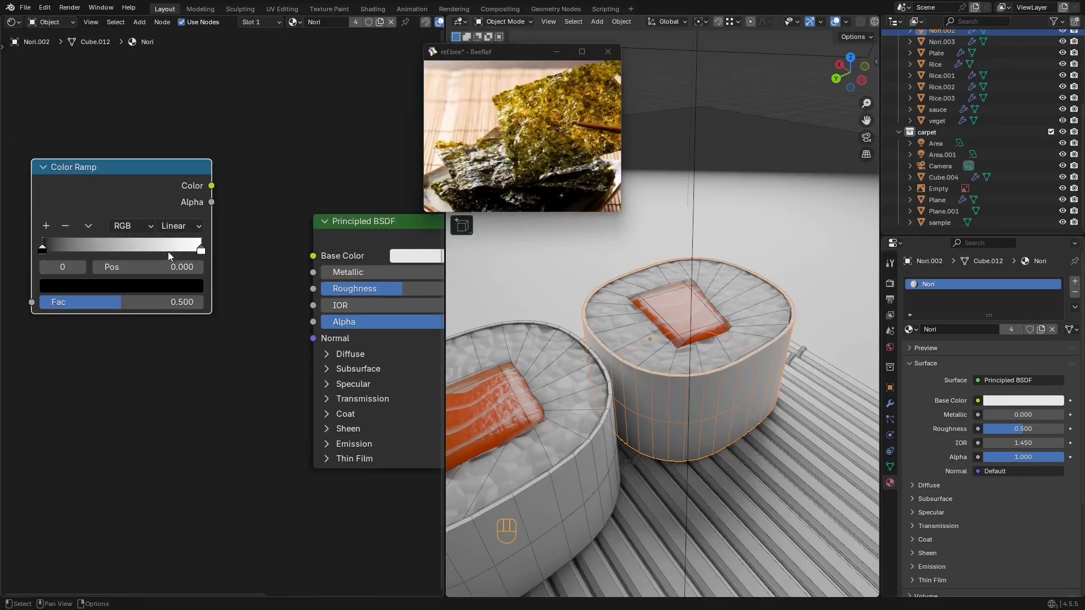
pyautogui.click(188, 287)
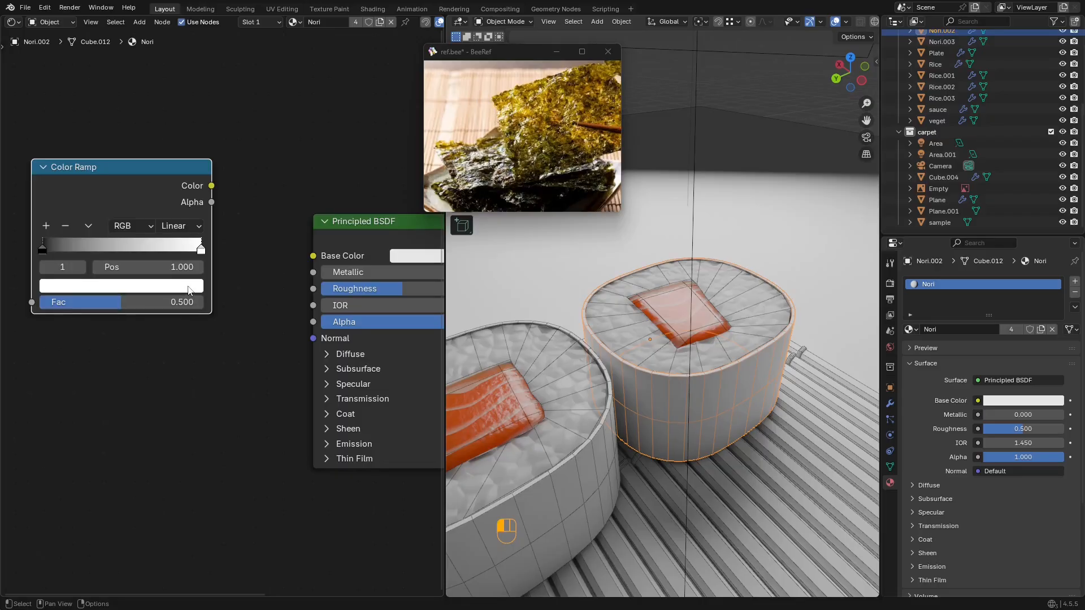
pyautogui.click(190, 286)
pyautogui.click(194, 242)
pyautogui.click(538, 123)
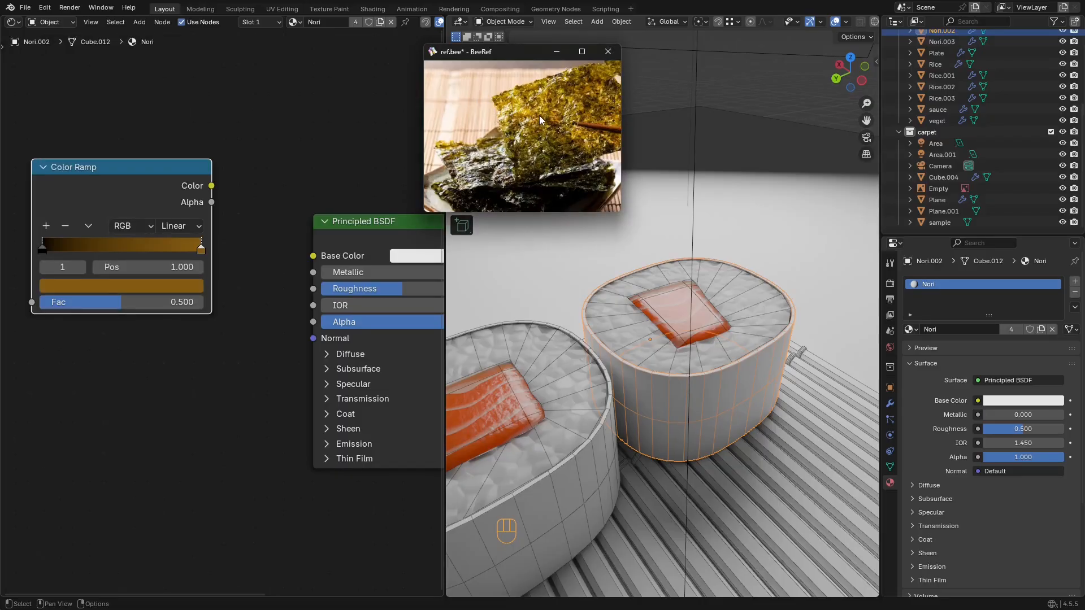
pyautogui.click(179, 287)
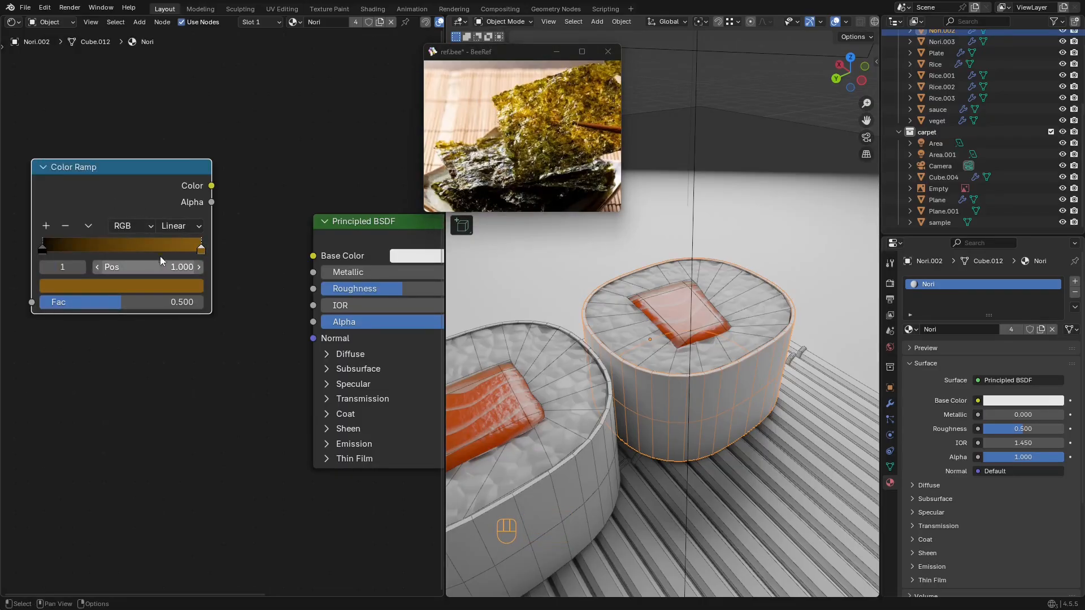
pyautogui.click(168, 284)
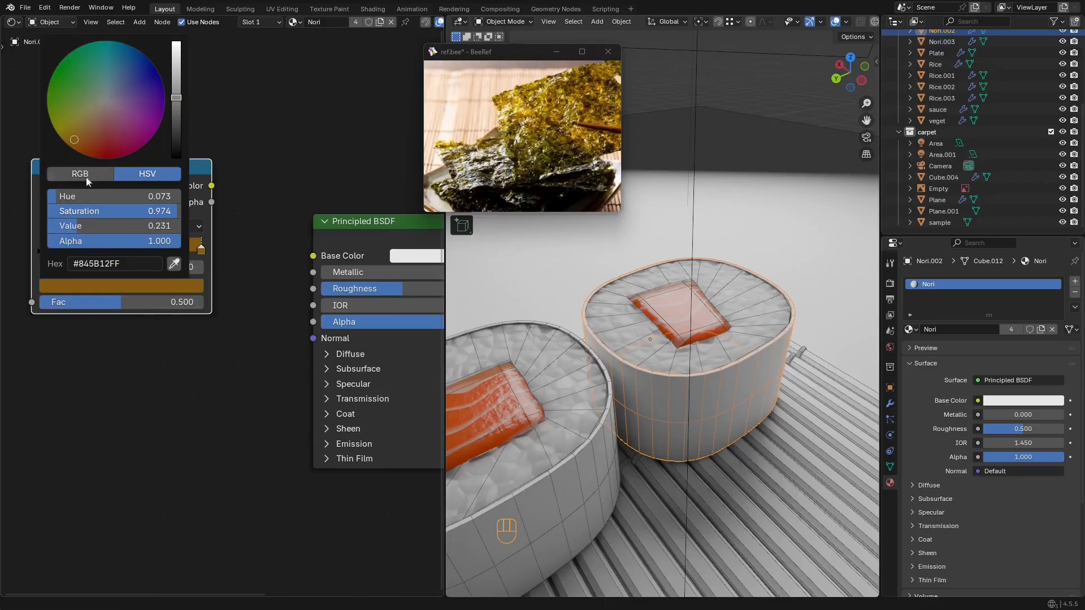
pyautogui.keyDown('shift'); pyautogui.moveTo(76, 133); pyautogui.dragTo(70, 136); pyautogui.keyUp('shift')
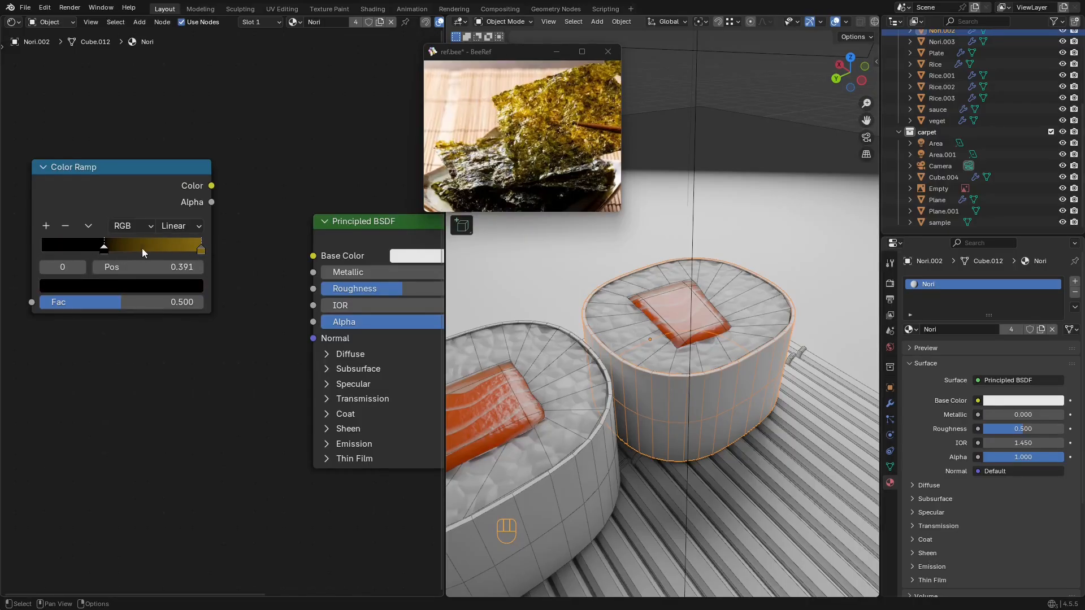
pyautogui.moveTo(123, 248); pyautogui.dragTo(123, 249)
pyautogui.moveTo(238, 347); pyautogui.dragTo(204, 343, button='middle')
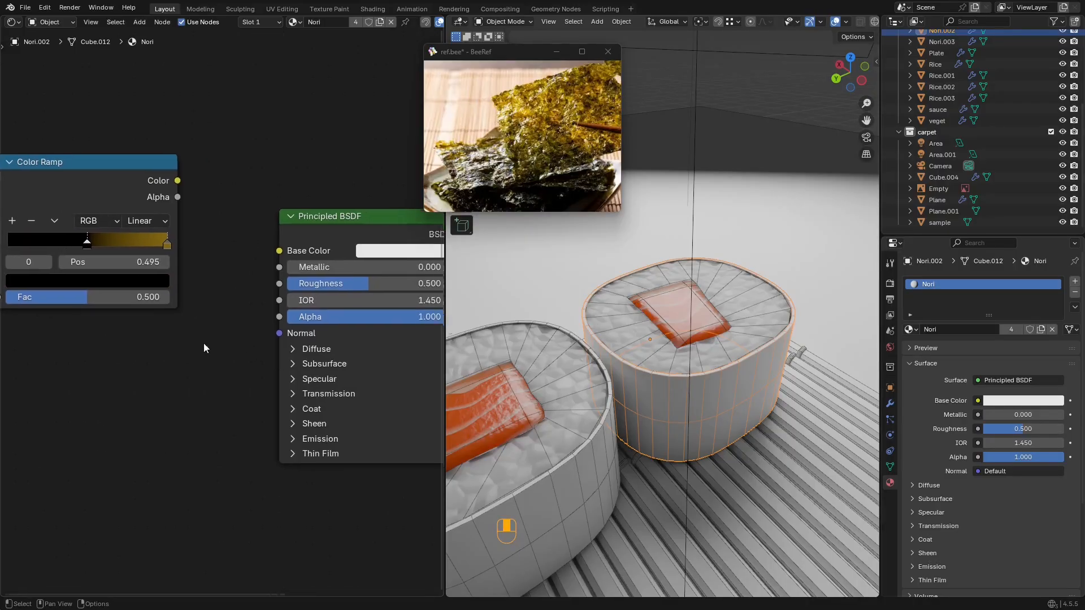
# Step: Add a Noise Texture node below and before the Color Ramp in the Nori material
pyautogui.scroll(-6, 212, 311)
pyautogui.moveTo(173, 304); pyautogui.dragTo(243, 279, button='middle')
pyautogui.hotkey('shift', 'a')
pyautogui.click(158, 366)
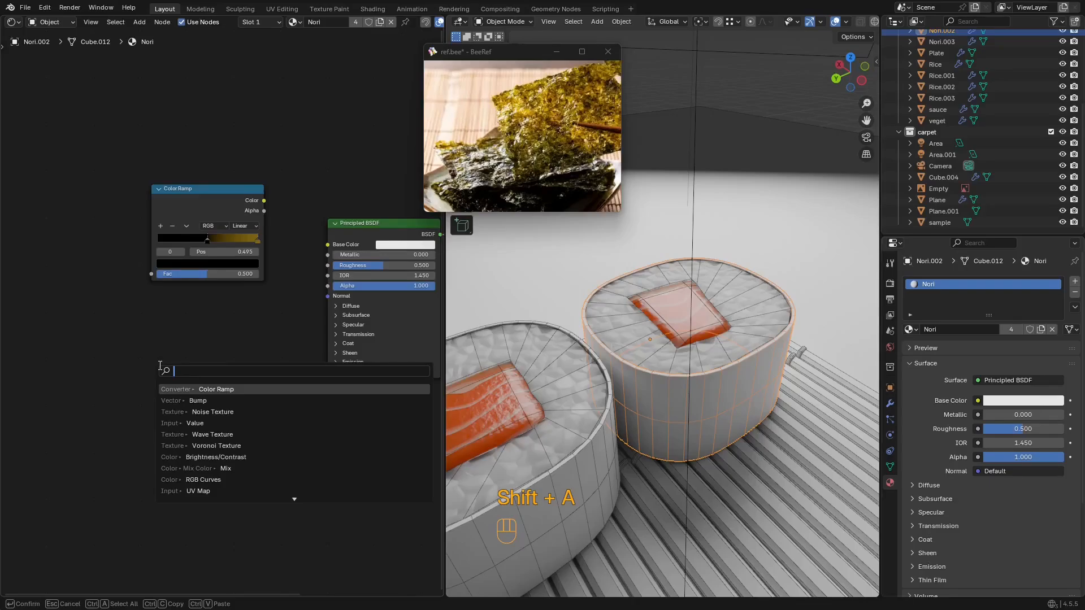
pyautogui.write('noise')
pyautogui.press('Return')
pyautogui.click(50, 316)
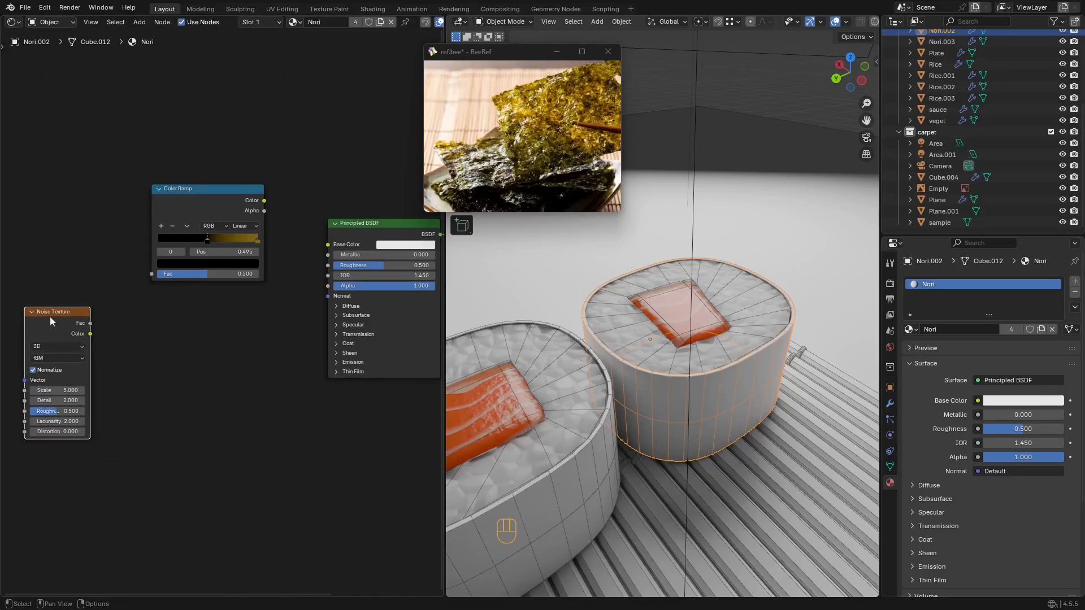
# Step: Link the Noise Texture's Fac through the Color Ramp into the Principled BSDF's Base Color and hide the viewport overlays
pyautogui.moveTo(171, 224); pyautogui.dragTo(170, 228)
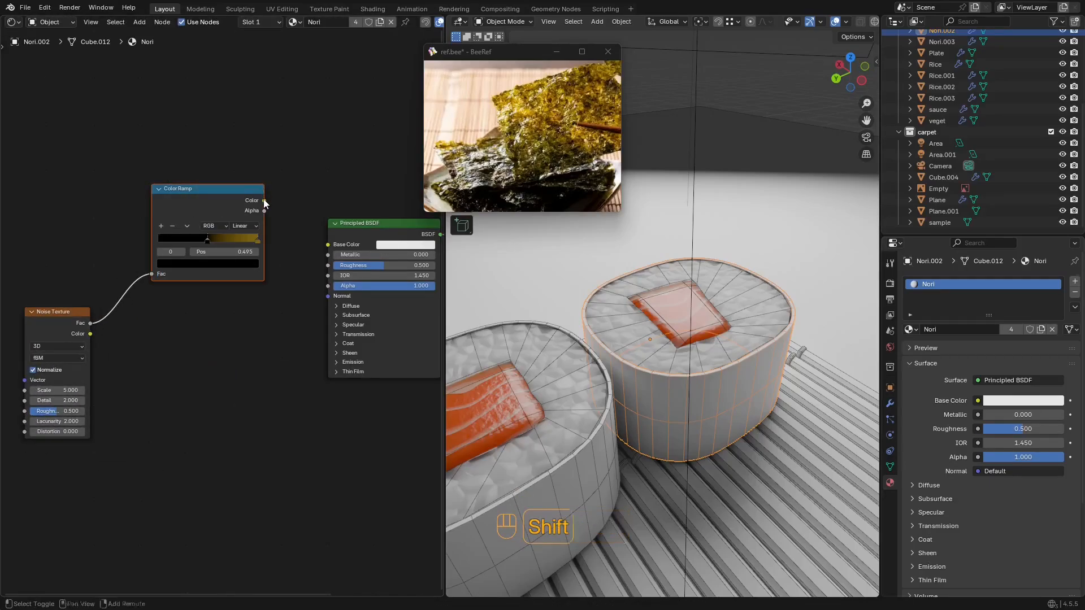
pyautogui.moveTo(263, 200); pyautogui.dragTo(330, 245)
pyautogui.keyDown('shift'); pyautogui.moveTo(692, 345); pyautogui.dragTo(666, 308, button='middle'); pyautogui.keyUp('shift')
pyautogui.hotkey('shift', 'alt', 'z')
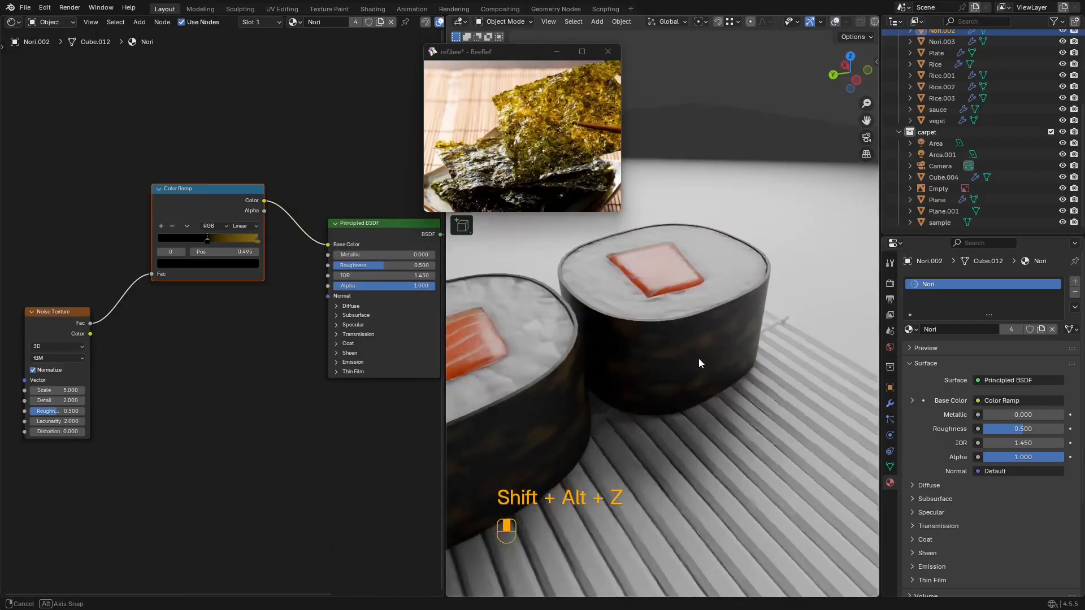
# Step: Set the Noise Texture's scale to 18.700 for a finer brown mottling on the nori
pyautogui.scroll(3, 698, 358)
pyautogui.moveTo(695, 354); pyautogui.dragTo(579, 353, button='middle')
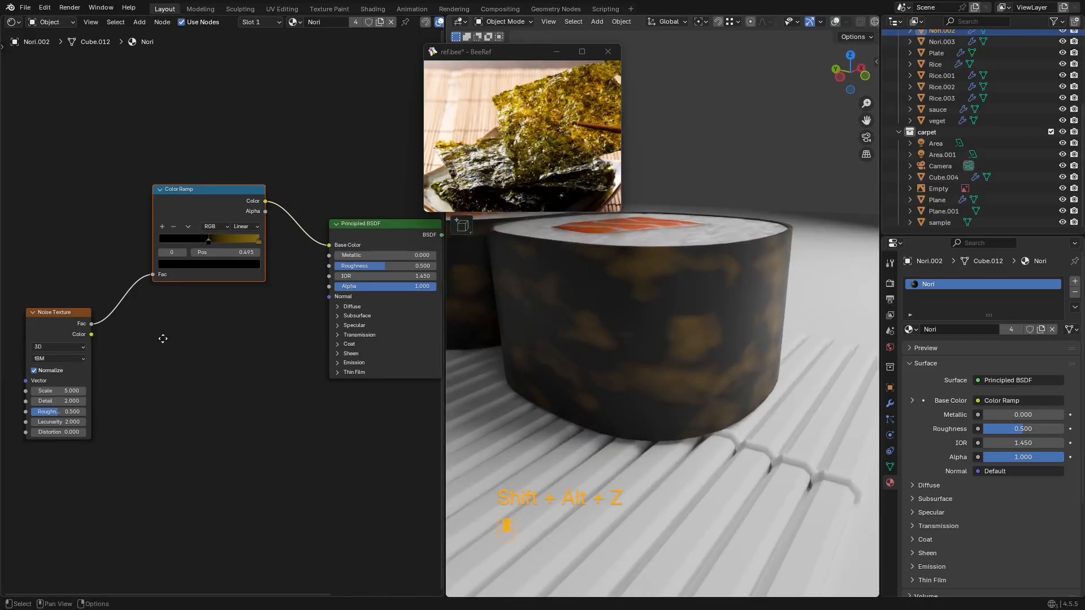
pyautogui.moveTo(162, 337); pyautogui.dragTo(196, 330, button='middle')
pyautogui.moveTo(92, 383)
pyautogui.mouseDown()
pyautogui.moveTo(130, 383)
pyautogui.moveTo(108, 383)
pyautogui.mouseUp()
pyautogui.scroll(-4, 624, 354)
pyautogui.moveTo(657, 333)
pyautogui.mouseDown(button='middle')
pyautogui.moveTo(679, 331)
pyautogui.moveTo(651, 331)
pyautogui.mouseUp(button='middle')
pyautogui.moveTo(698, 323); pyautogui.dragTo(697, 327, button='middle')
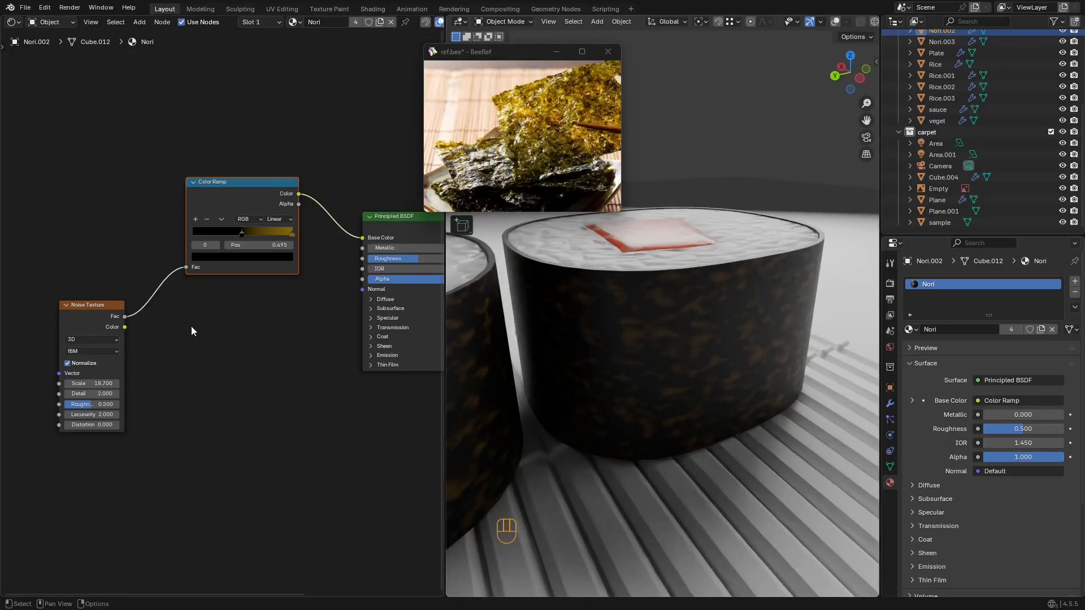
# Step: Reposition the Noise Texture node beside the Color Ramp, roughly level with its Fac input
pyautogui.moveTo(191, 326); pyautogui.dragTo(192, 320, button='middle')
pyautogui.press('g')
pyautogui.click(189, 209)
pyautogui.moveTo(85, 252); pyautogui.dragTo(50, 339)
pyautogui.press('g')
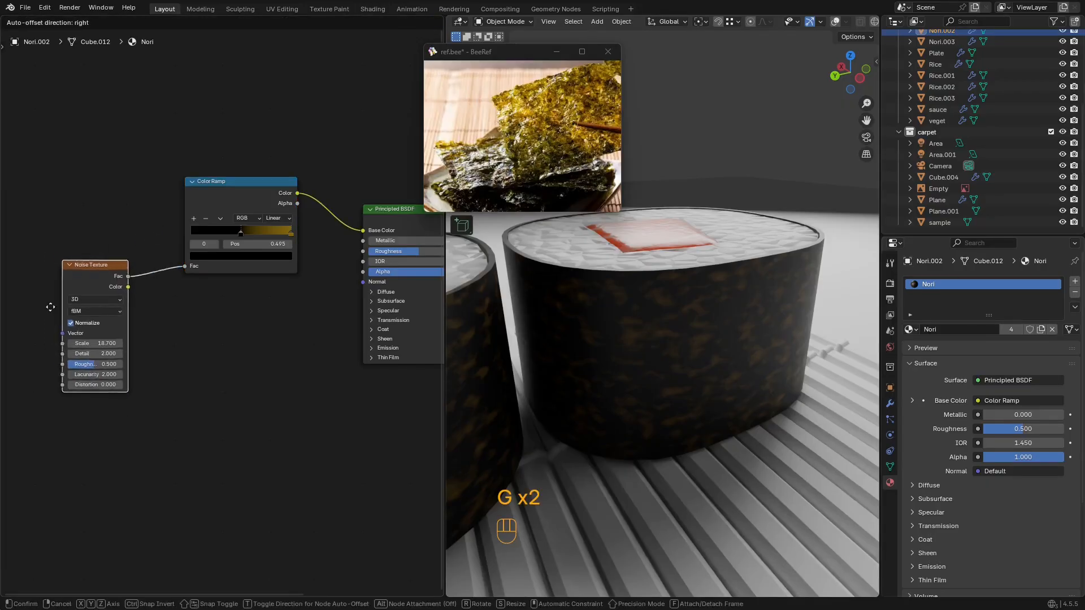
pyautogui.click(36, 301)
pyautogui.moveTo(405, 231); pyautogui.dragTo(253, 260, button='middle')
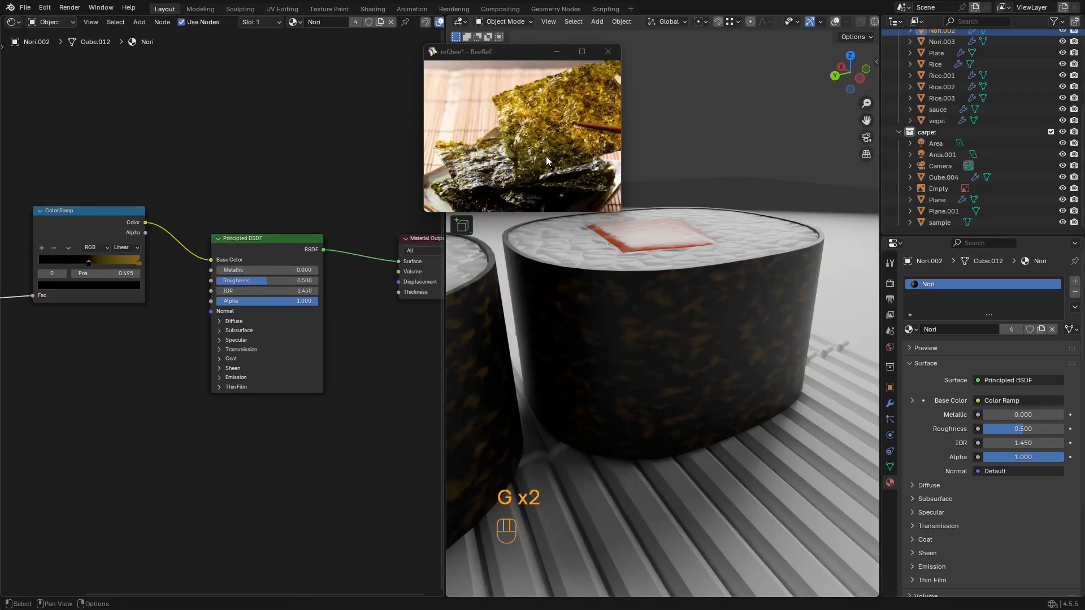
# Step: Duplicate the Noise Texture node and place the copy below the original
pyautogui.moveTo(50, 322); pyautogui.dragTo(184, 251, button='middle')
pyautogui.scroll(-2, 177, 254)
pyautogui.click(79, 237)
pyautogui.hotkey('shift', 'd')
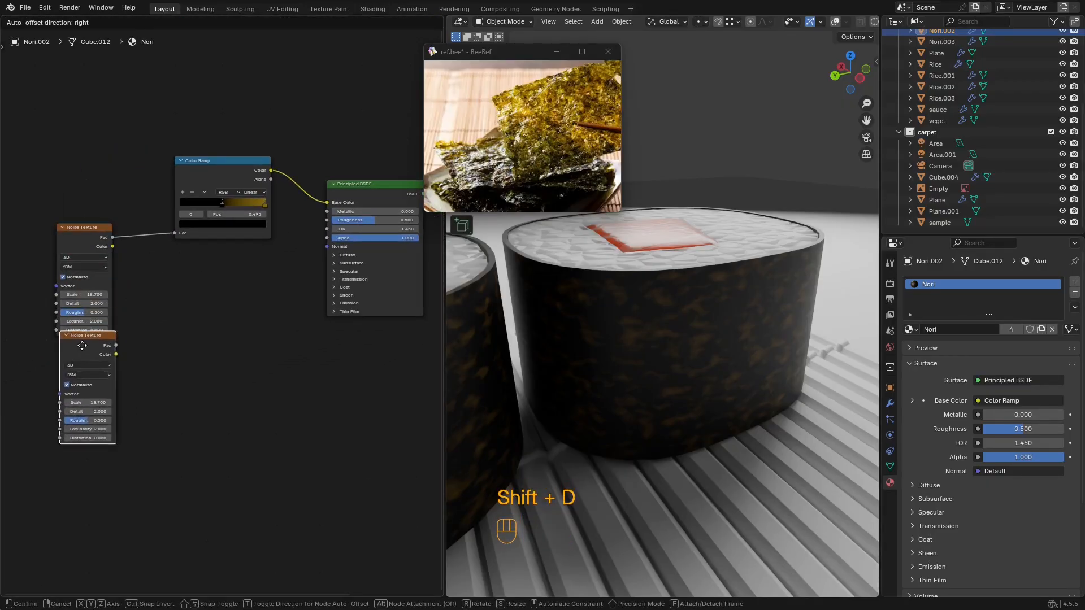
pyautogui.moveTo(82, 345); pyautogui.dragTo(82, 367)
pyautogui.click(82, 368)
pyautogui.scroll(1, 167, 354)
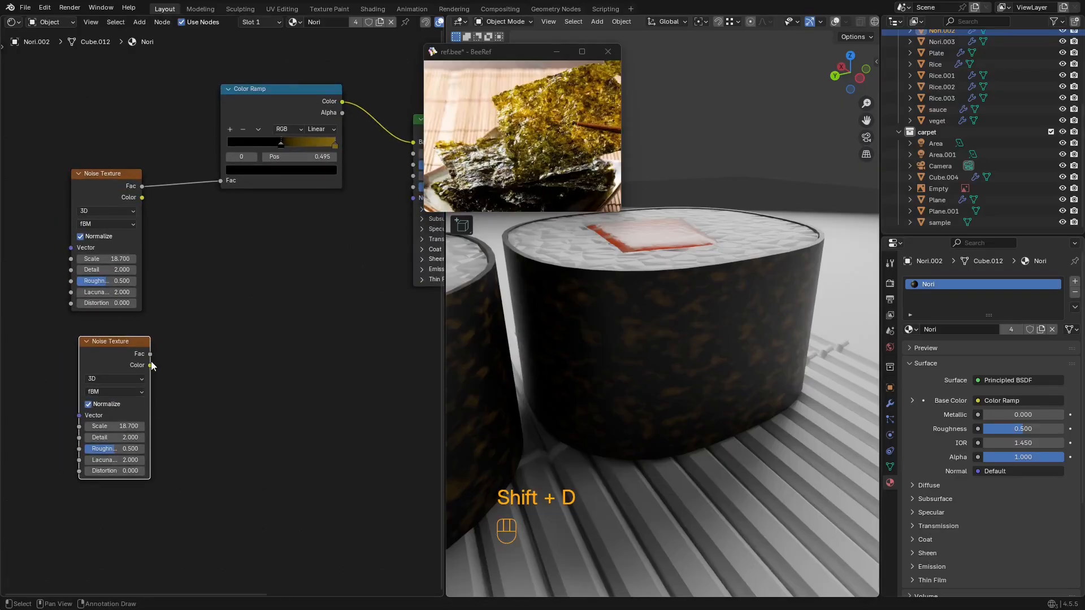
# Step: Add a Bump node with the duplicated noise's Fac feeding Height, and connect its Normal output to the Principled BSDF's Normal
pyautogui.moveTo(279, 287); pyautogui.dragTo(280, 287)
pyautogui.write('bum')
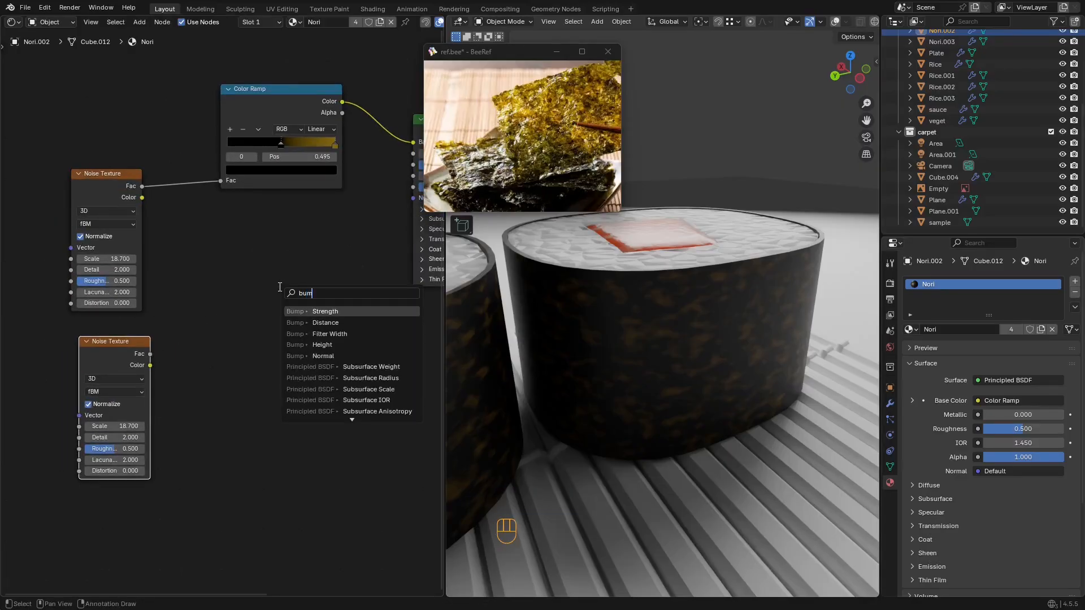
pyautogui.write('p')
pyautogui.click(322, 345)
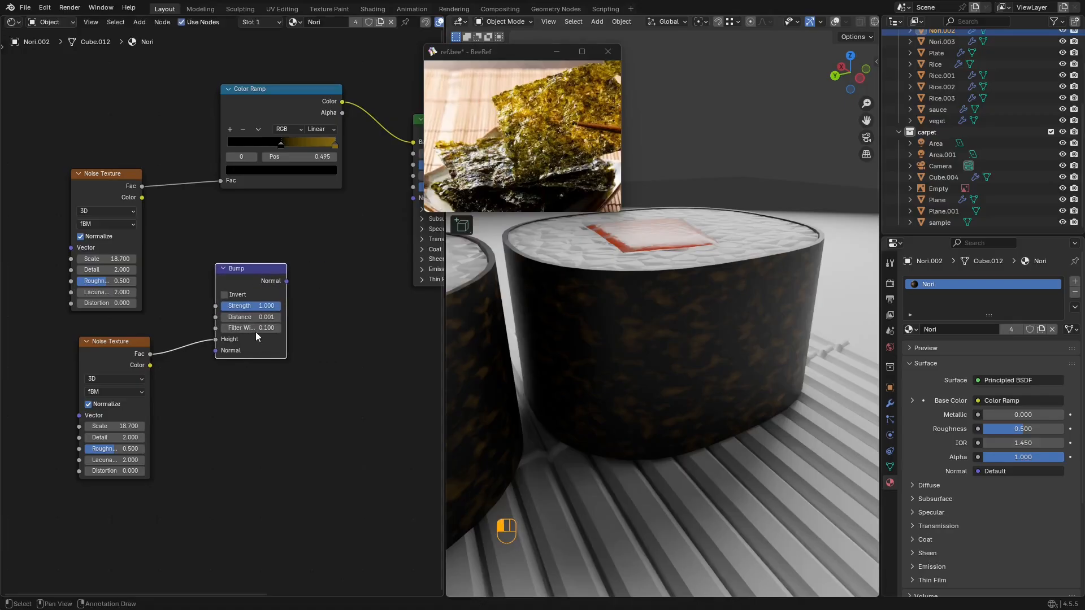
pyautogui.moveTo(241, 233); pyautogui.dragTo(248, 223)
pyautogui.press('Home')
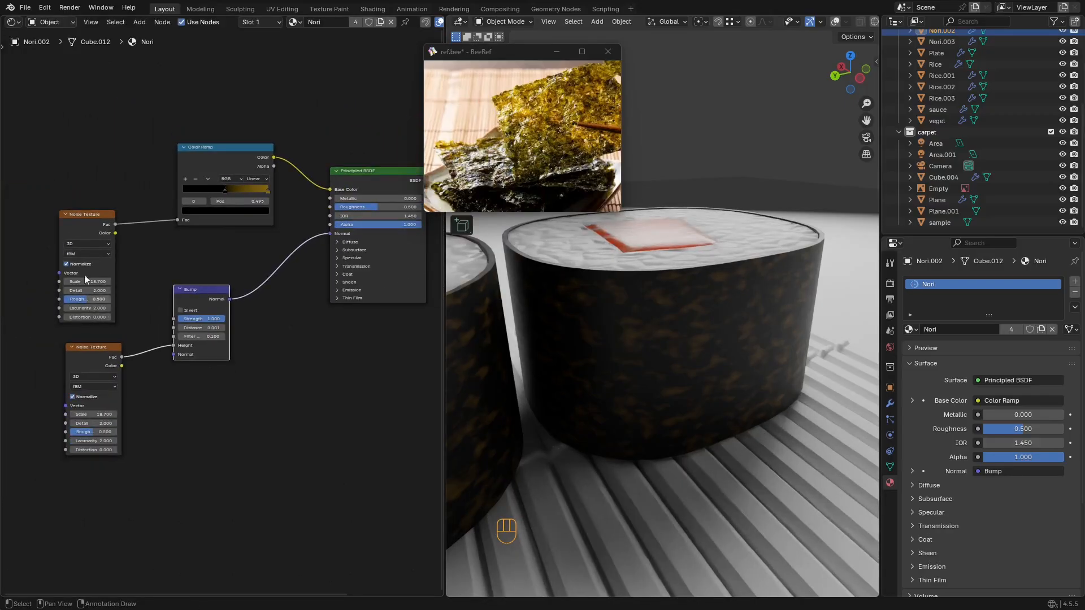
# Step: Move the original Noise Texture level with the Color Ramp, and space the lower Noise Texture and Bump nodes below it
pyautogui.press('g')
pyautogui.click(72, 193)
pyautogui.moveTo(241, 316); pyautogui.dragTo(72, 413)
pyautogui.press('g')
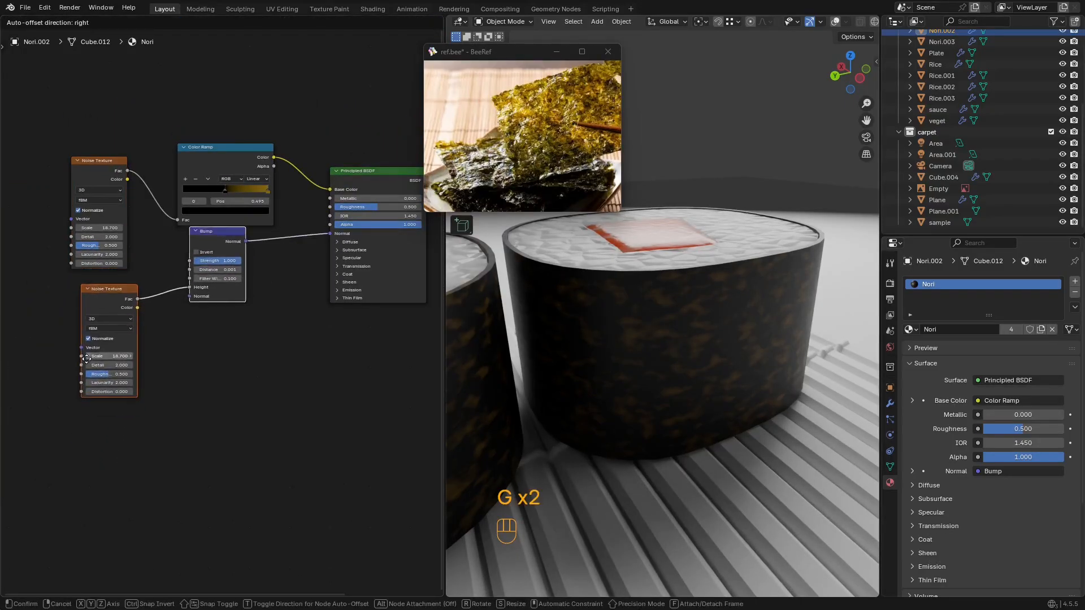
pyautogui.click(84, 365)
pyautogui.keyDown('shift'); pyautogui.scroll(2, 118, 342); pyautogui.keyUp('shift')
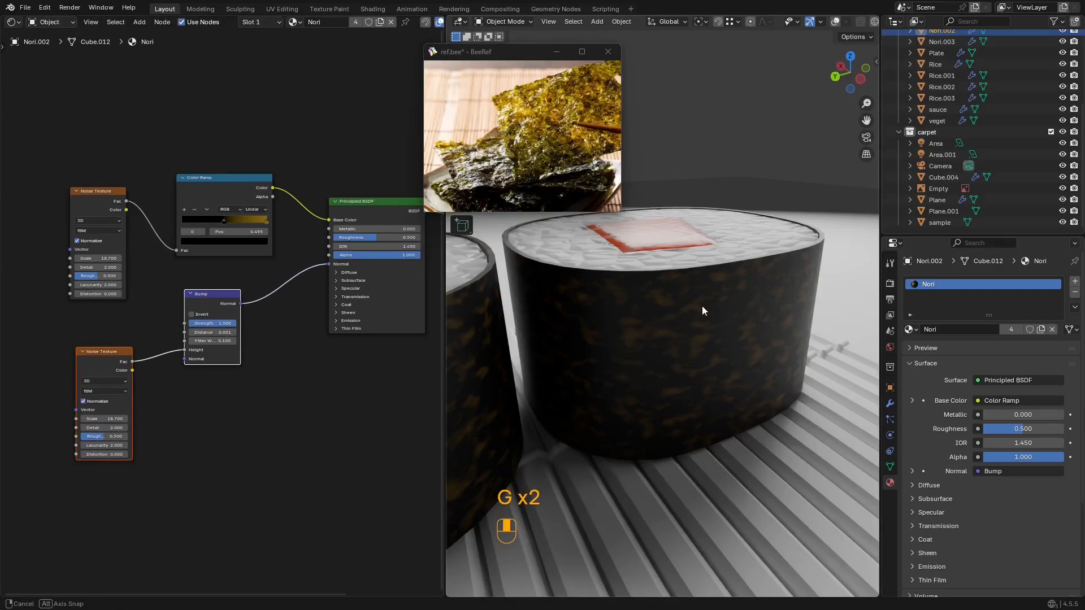
# Step: Set the Principled BSDF's roughness to 0.277
pyautogui.moveTo(702, 307); pyautogui.dragTo(615, 342, button='middle')
pyautogui.scroll(2, 398, 293)
pyautogui.moveTo(355, 280); pyautogui.dragTo(332, 281)
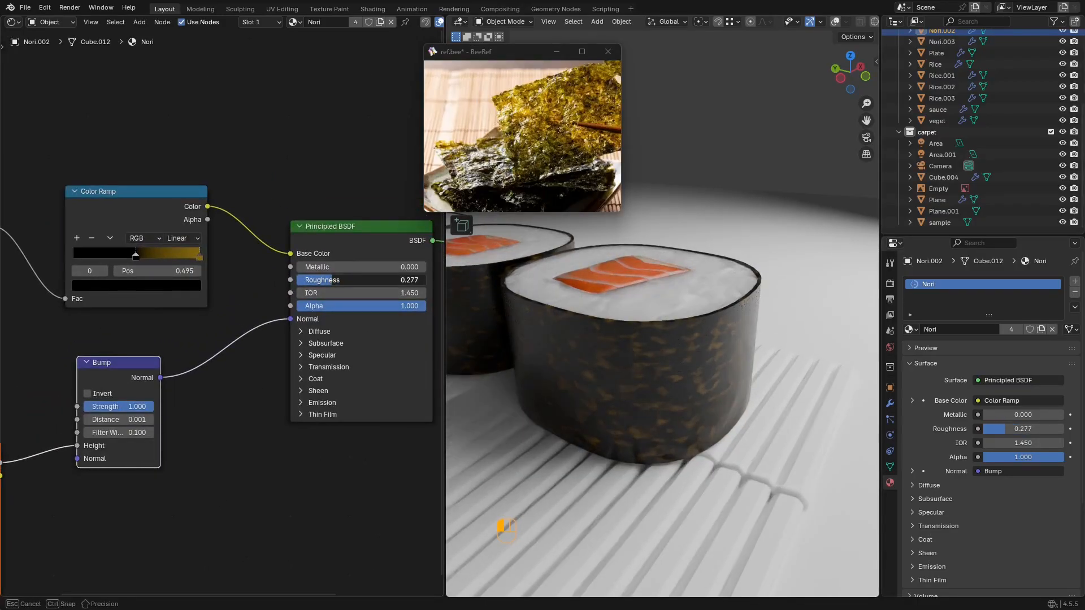
# Step: Set the Bump node's distance to 0.211
pyautogui.moveTo(238, 332); pyautogui.dragTo(378, 226, button='middle')
pyautogui.scroll(3, 262, 322)
pyautogui.moveTo(265, 312)
pyautogui.keyDown('shift'); pyautogui.mouseDown()
pyautogui.moveTo(288, 312)
pyautogui.moveTo(265, 312)
pyautogui.mouseUp(); pyautogui.keyUp('shift')
pyautogui.moveTo(208, 374); pyautogui.dragTo(317, 294, button='middle')
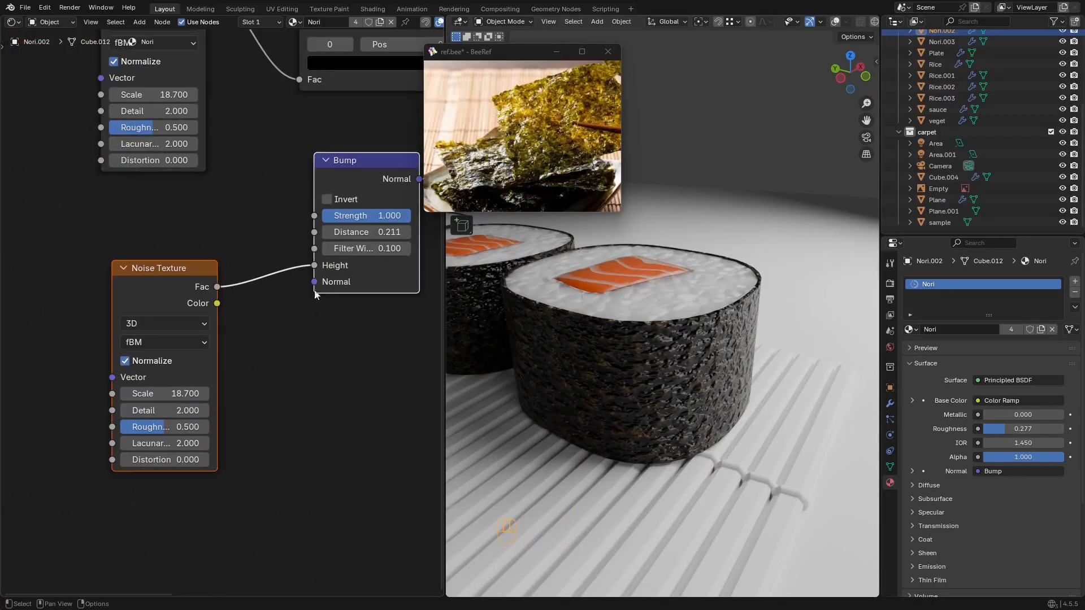
# Step: Set the scale of the Noise Texture feeding the Bump node to 8.570
pyautogui.scroll(1, 282, 294)
pyautogui.moveTo(235, 317); pyautogui.dragTo(238, 313, button='middle')
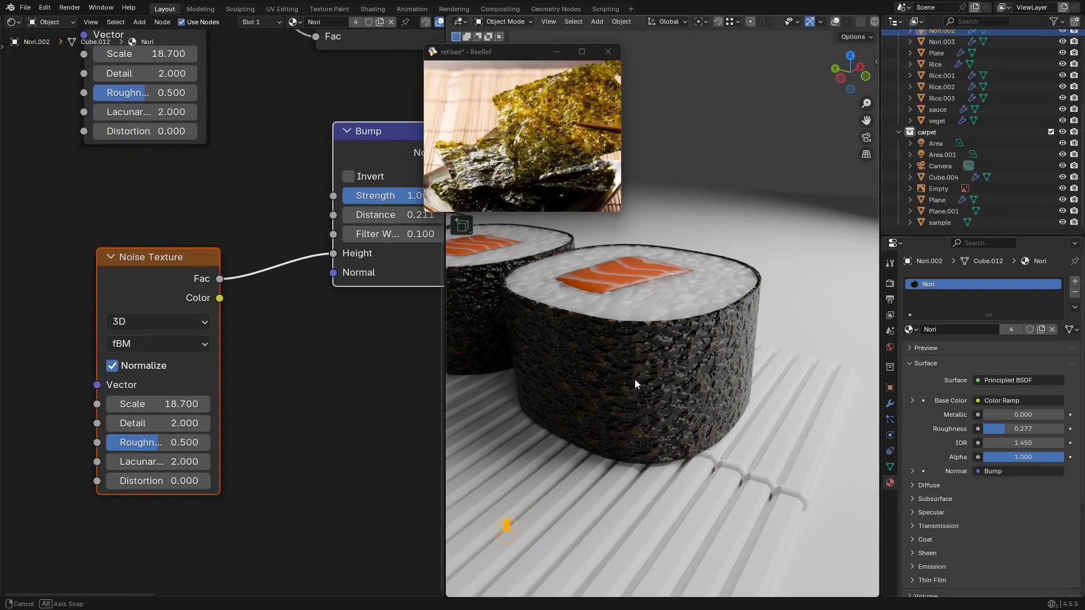
pyautogui.keyDown('shift'); pyautogui.moveTo(170, 404); pyautogui.dragTo(192, 404); pyautogui.keyUp('shift')
# Step: Set the Bump strength to 0.672 and the scale of the Noise Texture feeding it to 11.790
pyautogui.moveTo(394, 220); pyautogui.dragTo(213, 283, button='middle')
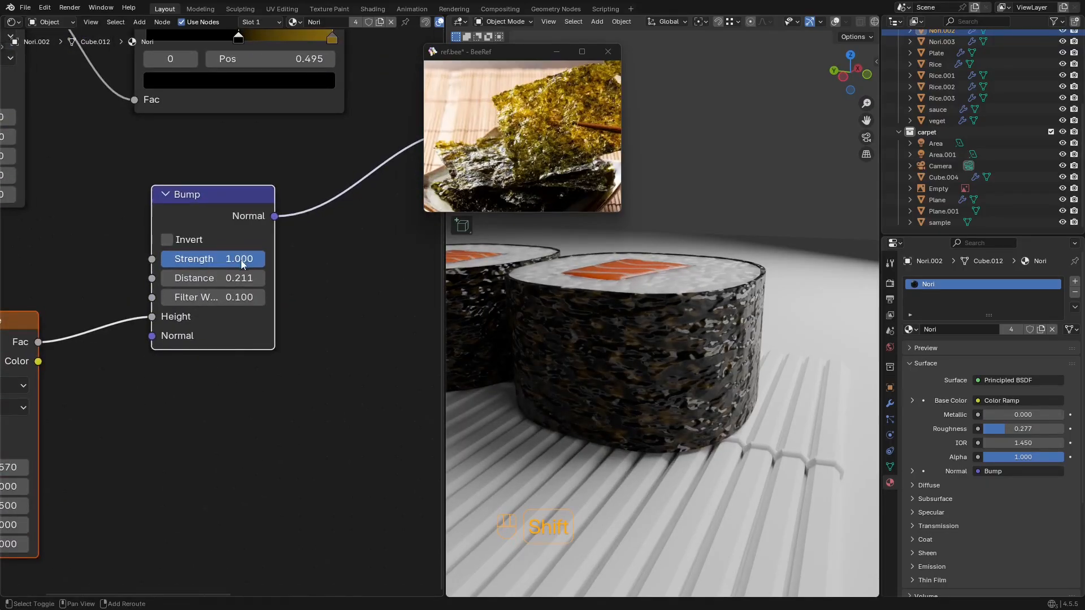
pyautogui.keyDown('shift'); pyautogui.moveTo(241, 260); pyautogui.dragTo(230, 260); pyautogui.keyUp('shift')
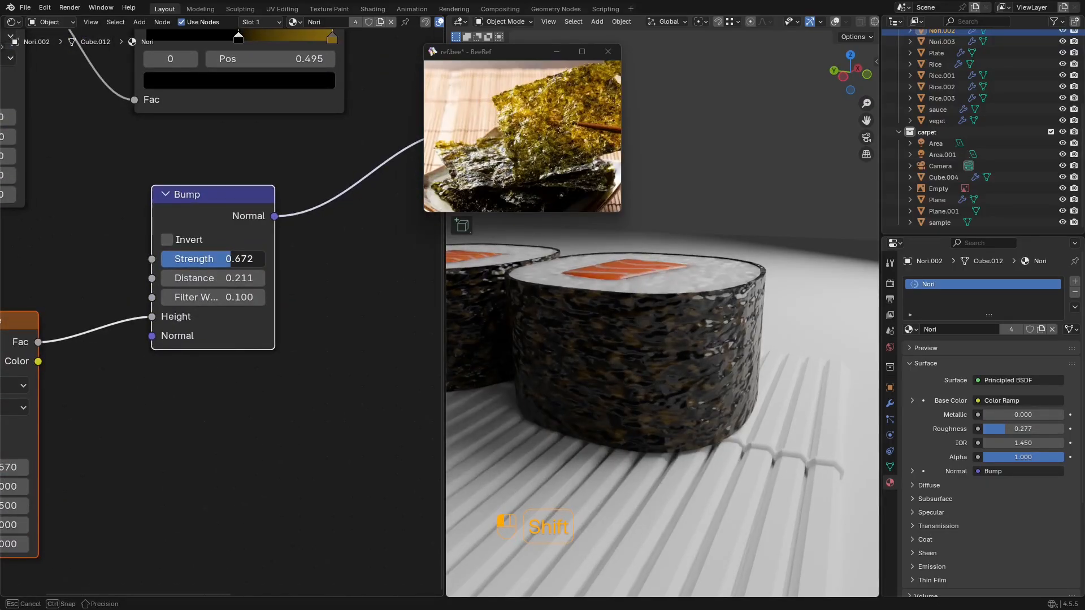
pyautogui.moveTo(27, 344); pyautogui.dragTo(176, 273, button='middle')
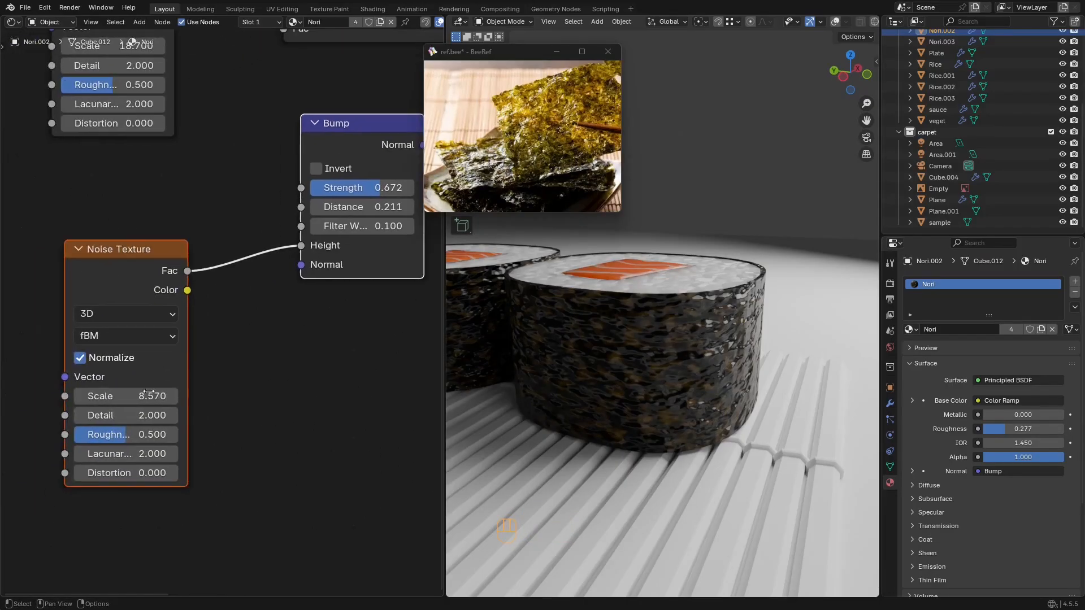
pyautogui.keyDown('shift'); pyautogui.moveTo(126, 396); pyautogui.dragTo(143, 396); pyautogui.keyUp('shift')
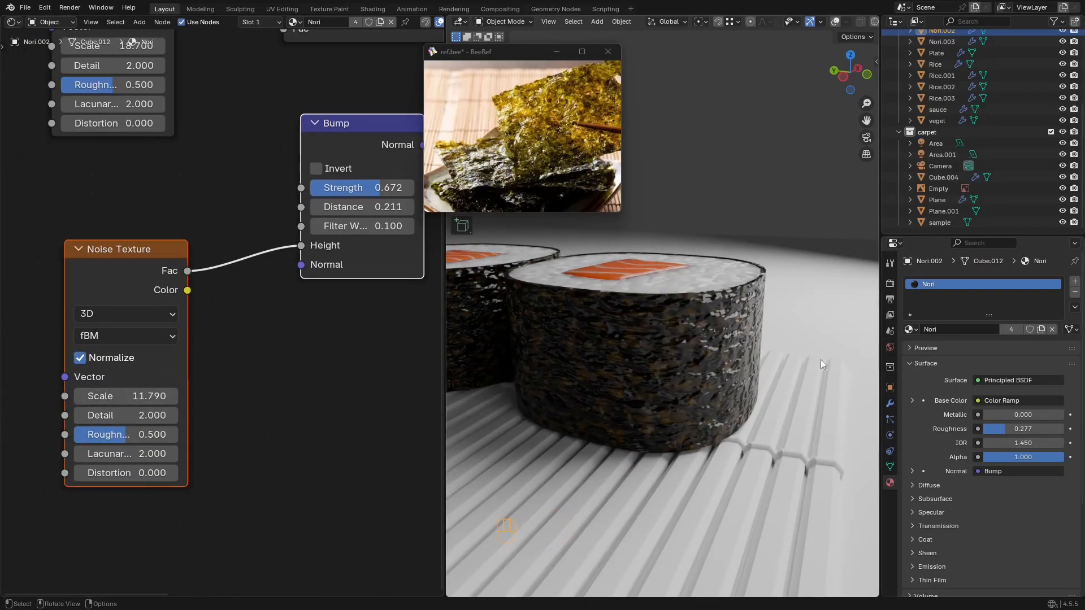
pyautogui.scroll(-4, 656, 330)
pyautogui.scroll(4, 657, 330)
# Step: Set the Principled BSDF's roughness to 0.451
pyautogui.moveTo(257, 206); pyautogui.dragTo(0, 410, button='middle')
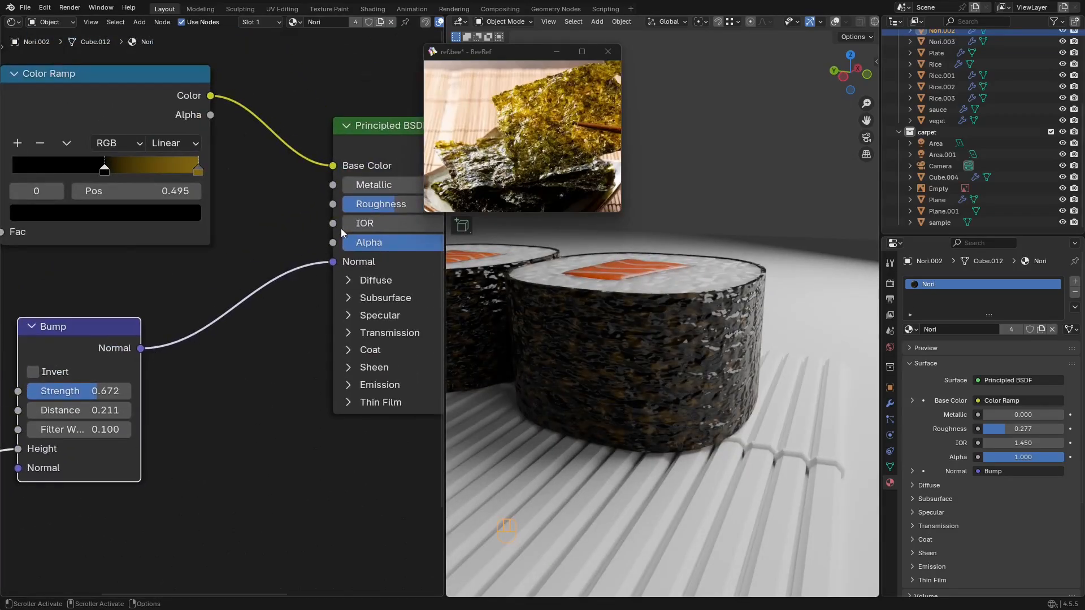
pyautogui.moveTo(341, 228); pyautogui.dragTo(245, 248, button='middle')
pyautogui.moveTo(245, 247)
pyautogui.keyDown('shift'); pyautogui.mouseDown()
pyautogui.moveTo(283, 247)
pyautogui.moveTo(265, 247)
pyautogui.mouseUp(); pyautogui.keyUp('shift')
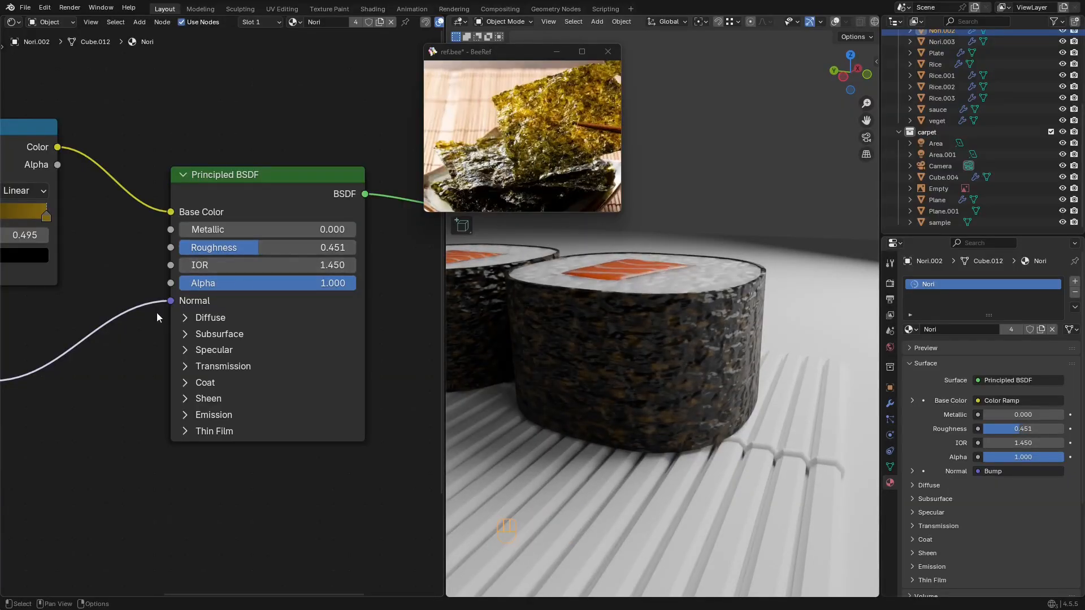
# Step: Lower the Bump node's distance to 0.101 and check the nori surface from a low angle
pyautogui.moveTo(157, 313); pyautogui.dragTo(421, 212, button='middle')
pyautogui.scroll(-2, 308, 235)
pyautogui.moveTo(308, 235); pyautogui.dragTo(326, 210, button='middle')
pyautogui.scroll(3, 249, 294)
pyautogui.keyDown('shift'); pyautogui.moveTo(242, 296); pyautogui.dragTo(179, 296); pyautogui.keyUp('shift')
pyautogui.moveTo(686, 340); pyautogui.dragTo(696, 303, button='middle')
pyautogui.moveTo(236, 368); pyautogui.dragTo(314, 333, button='middle')
pyautogui.moveTo(588, 297); pyautogui.dragTo(627, 289, button='middle')
pyautogui.scroll(-3, 283, 279)
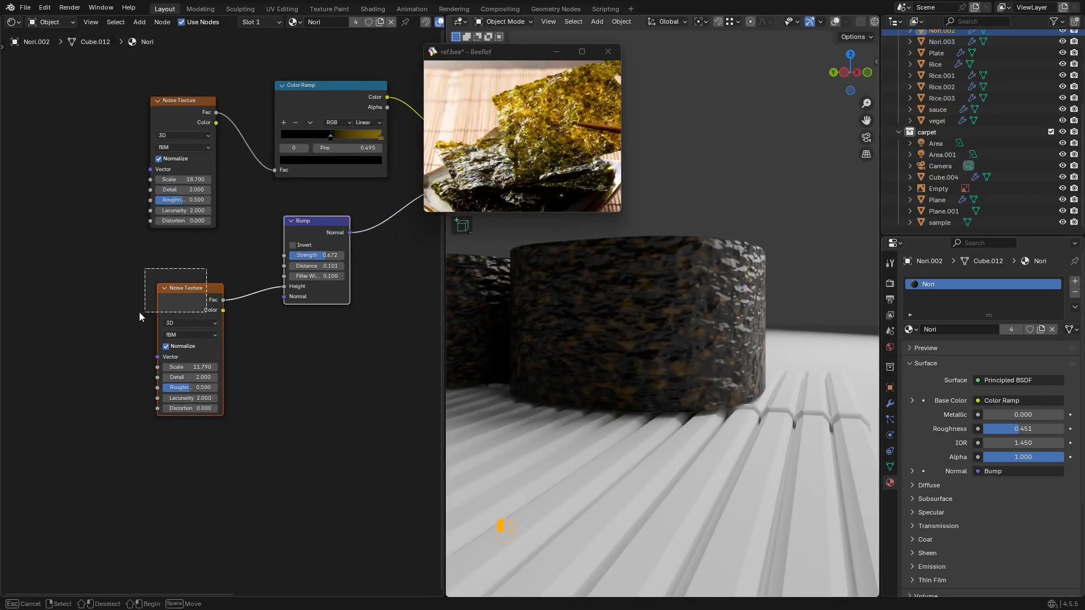
# Step: Move the lower Noise Texture node farther away from the Bump node and save the file
pyautogui.moveTo(139, 313); pyautogui.dragTo(143, 308)
pyautogui.press('g')
pyautogui.click(116, 312)
pyautogui.moveTo(292, 310); pyautogui.dragTo(286, 316, button='middle')
pyautogui.hotkey('ctrl', 's')
pyautogui.moveTo(677, 317); pyautogui.dragTo(641, 378, button='middle')
pyautogui.hotkey('shift', 'a')
pyautogui.click(324, 364)
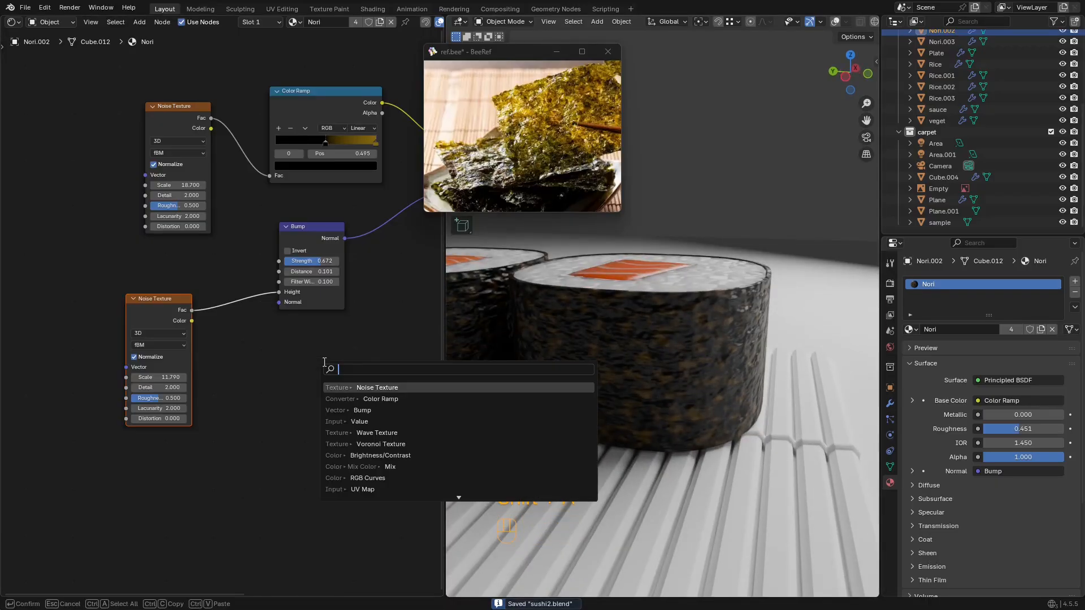
pyautogui.write('wa')
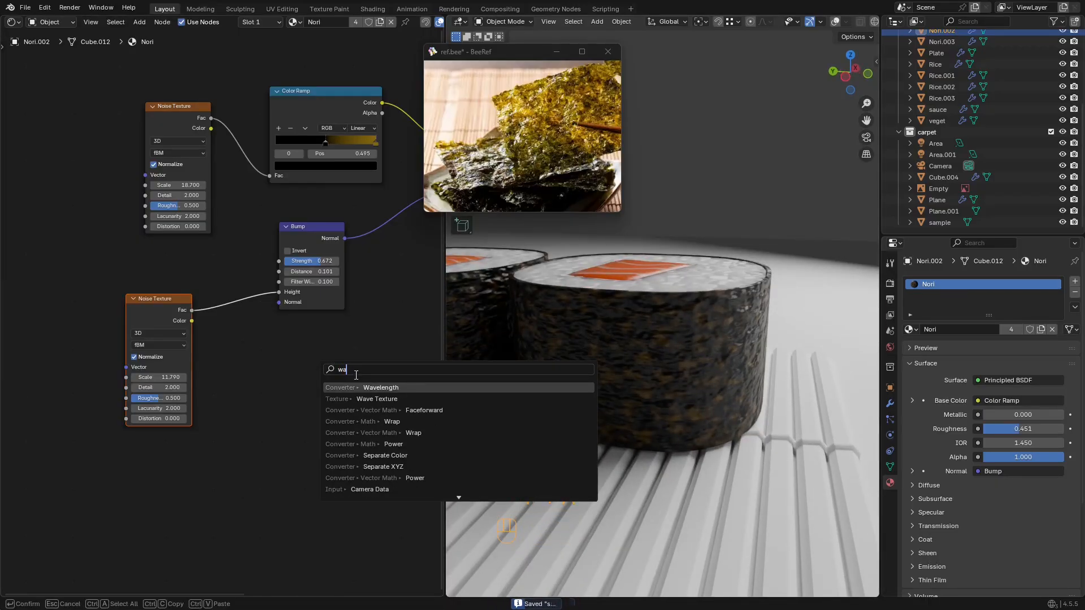
pyautogui.click(359, 390)
pyautogui.click(284, 376)
pyautogui.hotkey('ctrl', 'z')
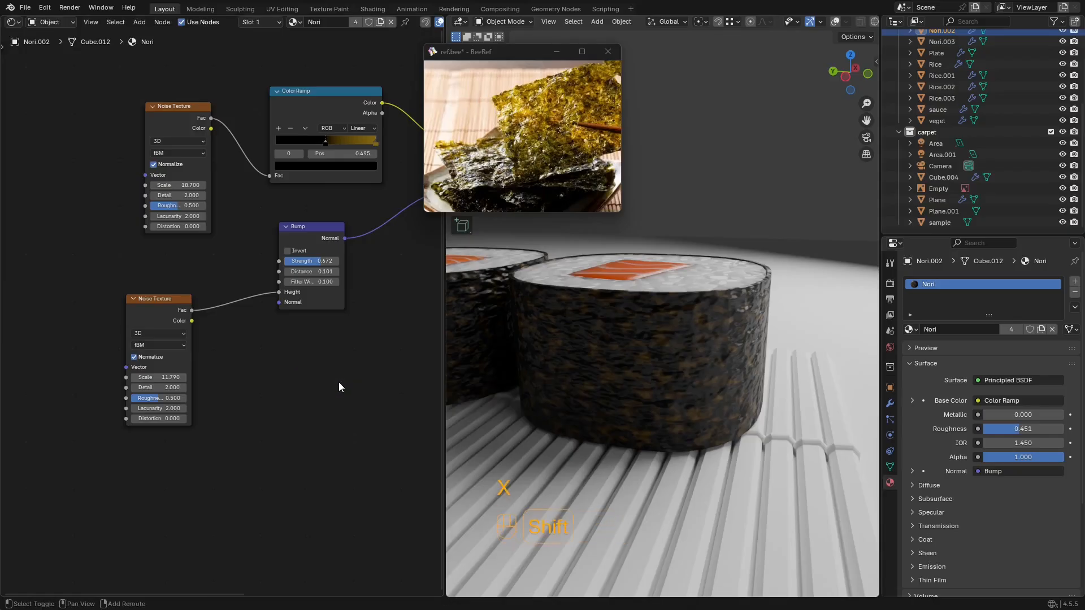
# Step: Add a Wave Texture node below the Bump node and preview its output directly on the nori
pyautogui.hotkey('shift', 'a')
pyautogui.write('wa')
pyautogui.click(377, 414)
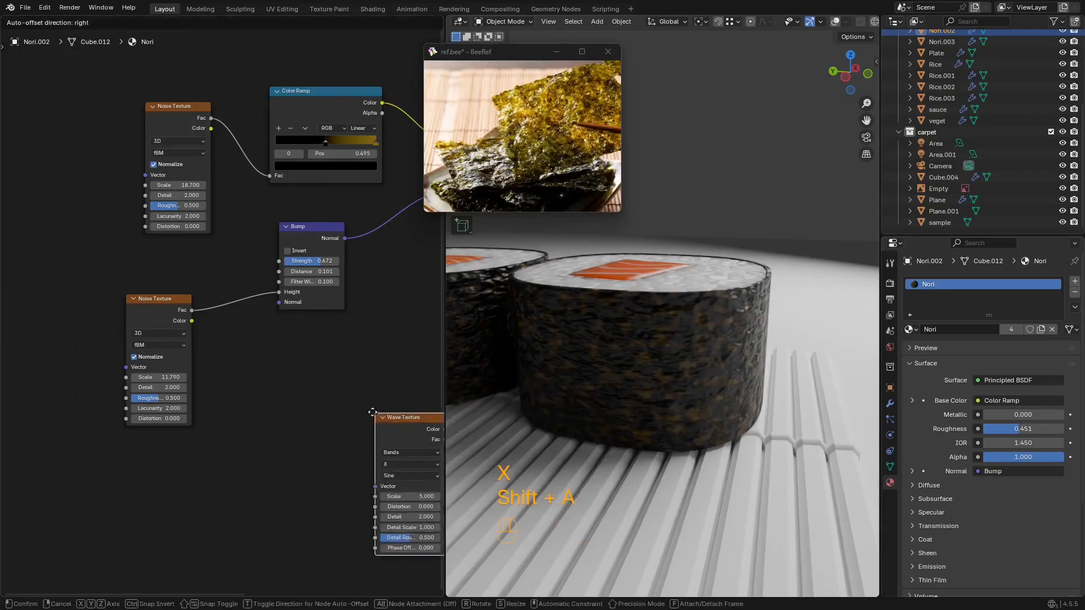
pyautogui.click(261, 389)
pyautogui.keyDown('ctrl'); pyautogui.keyDown('shift'); pyautogui.click(311, 403); pyautogui.keyUp('shift'); pyautogui.keyUp('ctrl')
# Step: Inspect the wave bands on the roll and move the Wave Texture node directly under the lower Noise Texture
pyautogui.moveTo(250, 356); pyautogui.dragTo(283, 300, button='middle')
pyautogui.moveTo(302, 342); pyautogui.dragTo(301, 426)
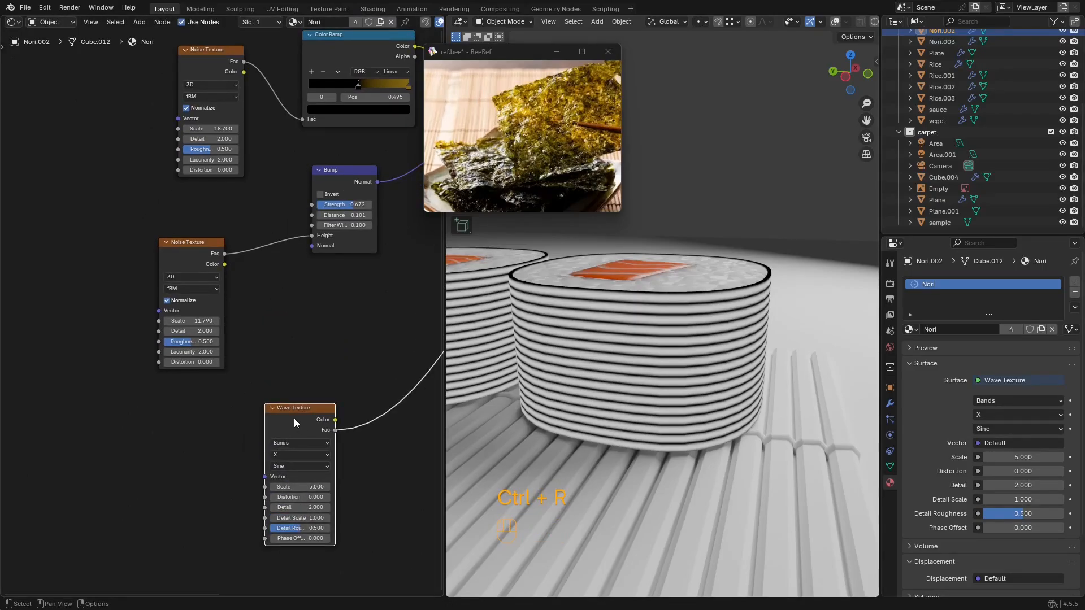
pyautogui.moveTo(303, 411); pyautogui.dragTo(306, 357, button='middle')
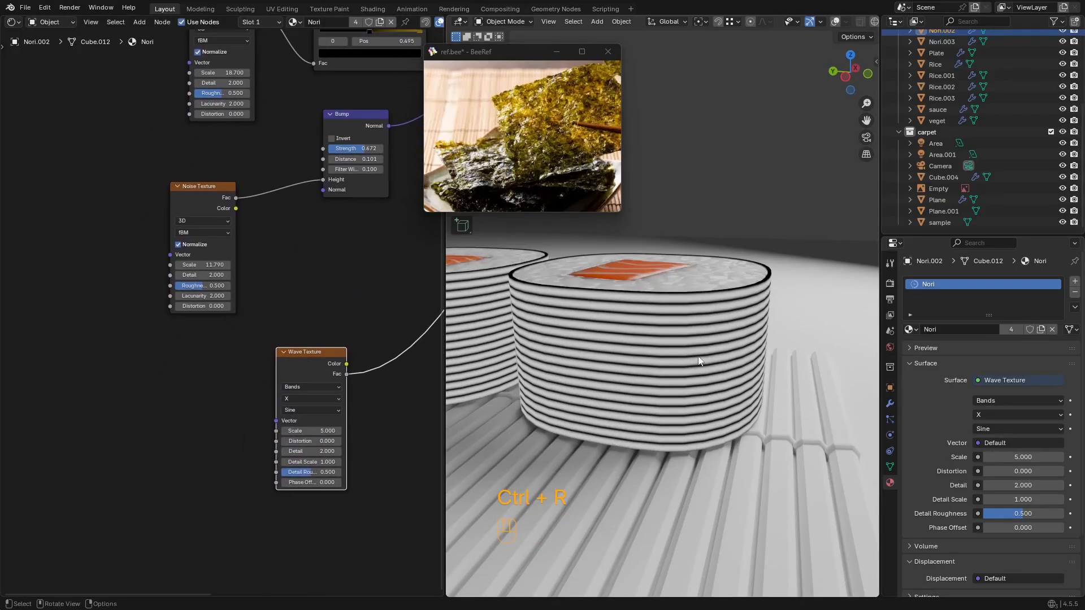
pyautogui.moveTo(698, 361); pyautogui.dragTo(672, 354, button='middle')
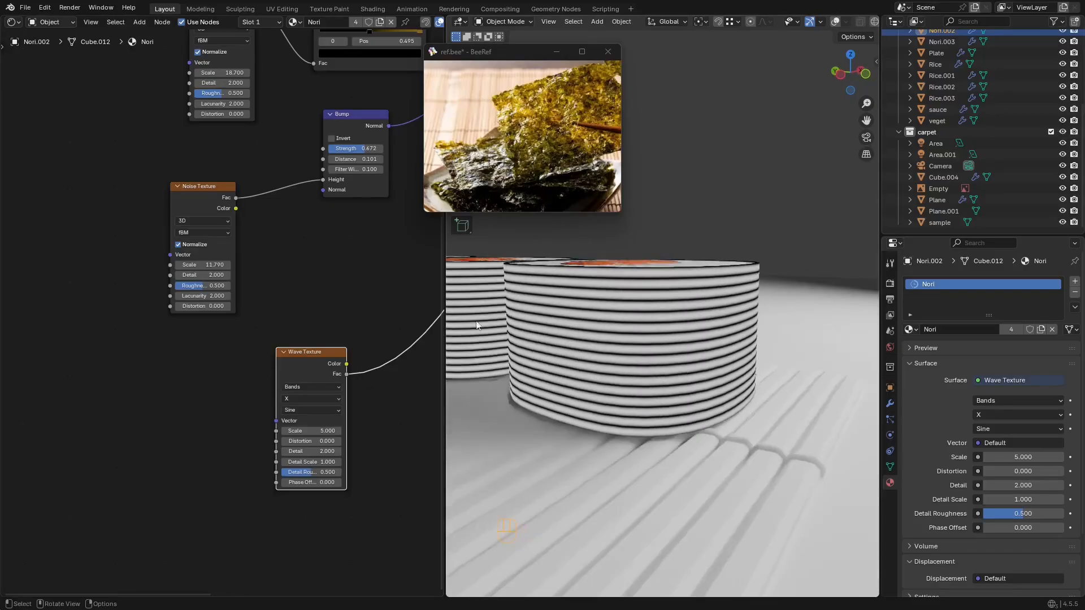
pyautogui.moveTo(316, 369); pyautogui.dragTo(220, 352)
pyautogui.moveTo(299, 295); pyautogui.dragTo(229, 297, button='middle')
# Step: Insert a Mix Color node in Mix mode on the Wave Texture's output link
pyautogui.hotkey('shift', 'a')
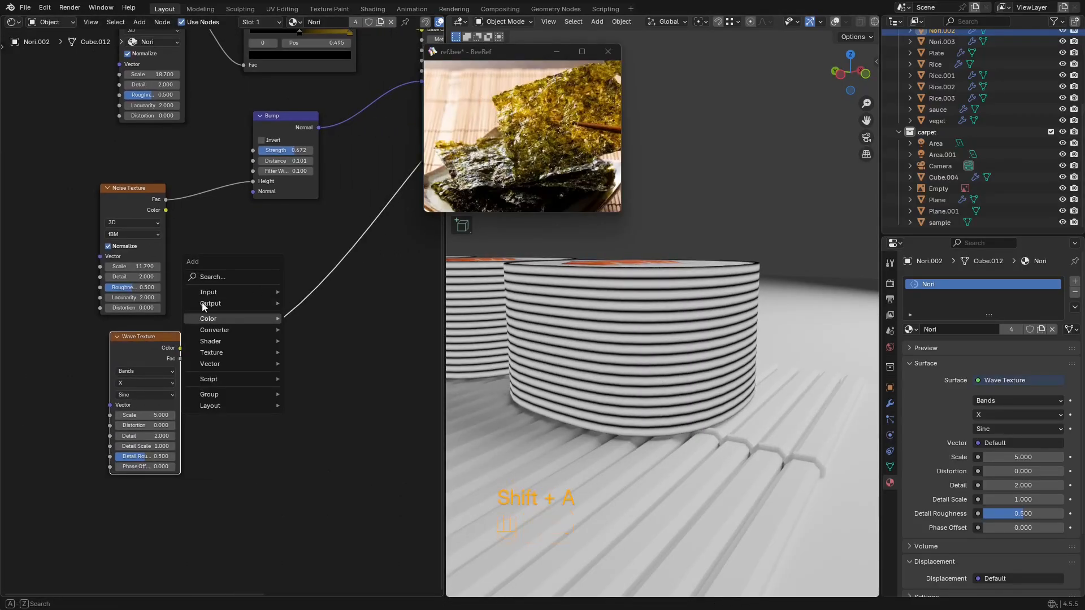
pyautogui.click(237, 276)
pyautogui.write('mi')
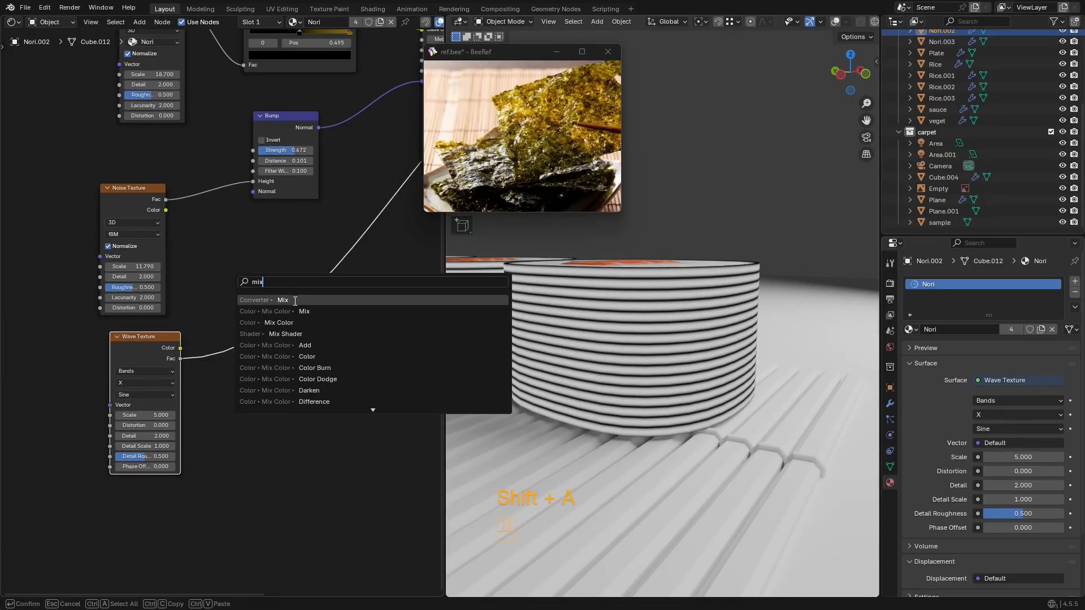
pyautogui.write('x')
pyautogui.click(298, 311)
pyautogui.click(283, 330)
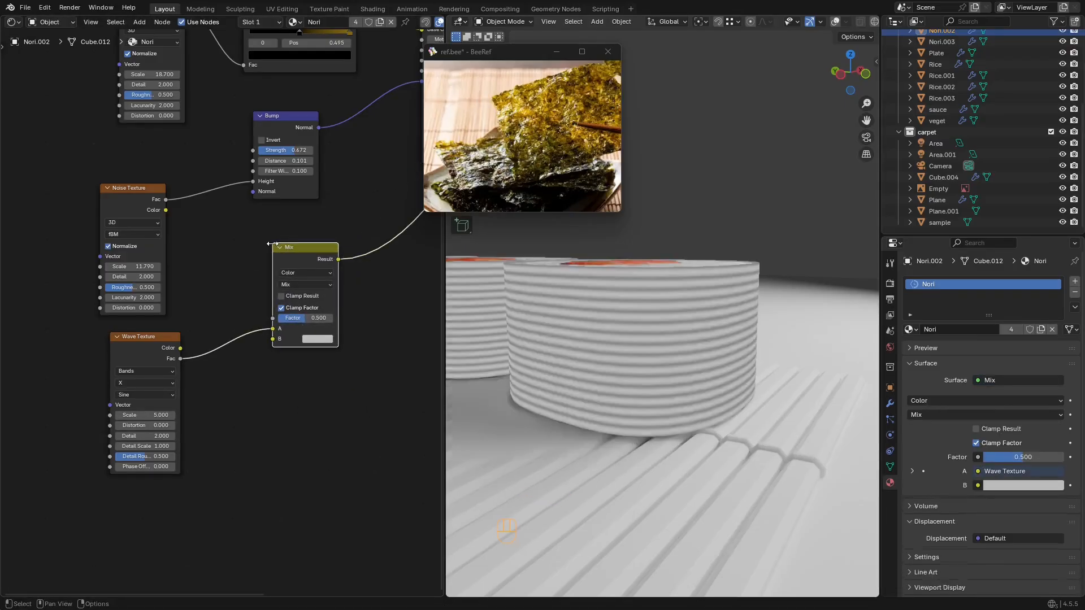
# Step: Wire the lower noise's Fac into Mix input A, the wave's Fac into B, and the Mix result into the Bump's Height
pyautogui.moveTo(275, 345); pyautogui.dragTo(283, 337)
pyautogui.moveTo(288, 317); pyautogui.dragTo(254, 423, button='middle')
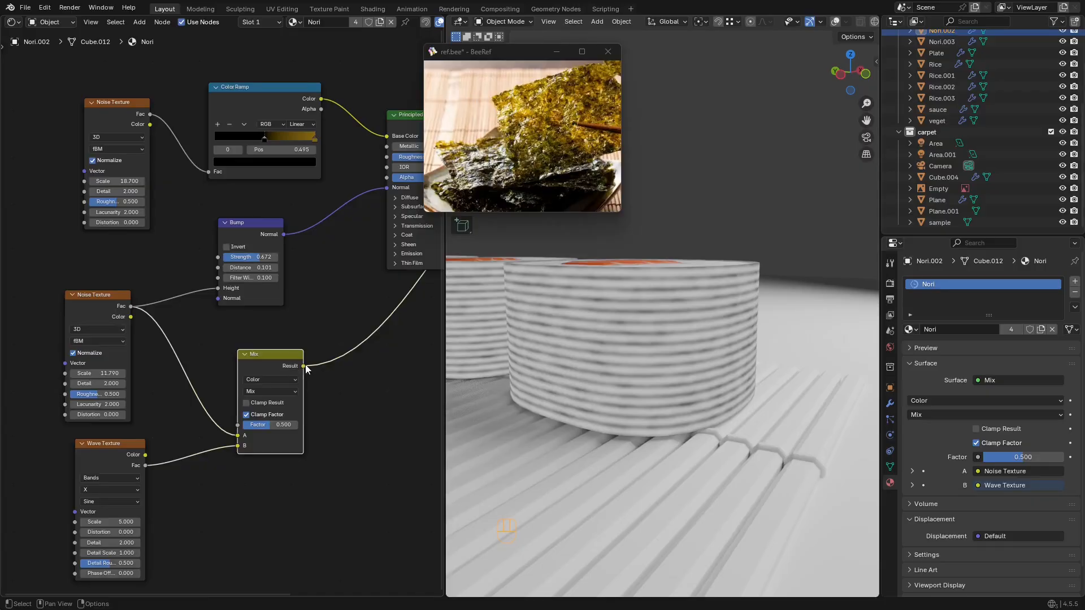
pyautogui.scroll(3, 616, 374)
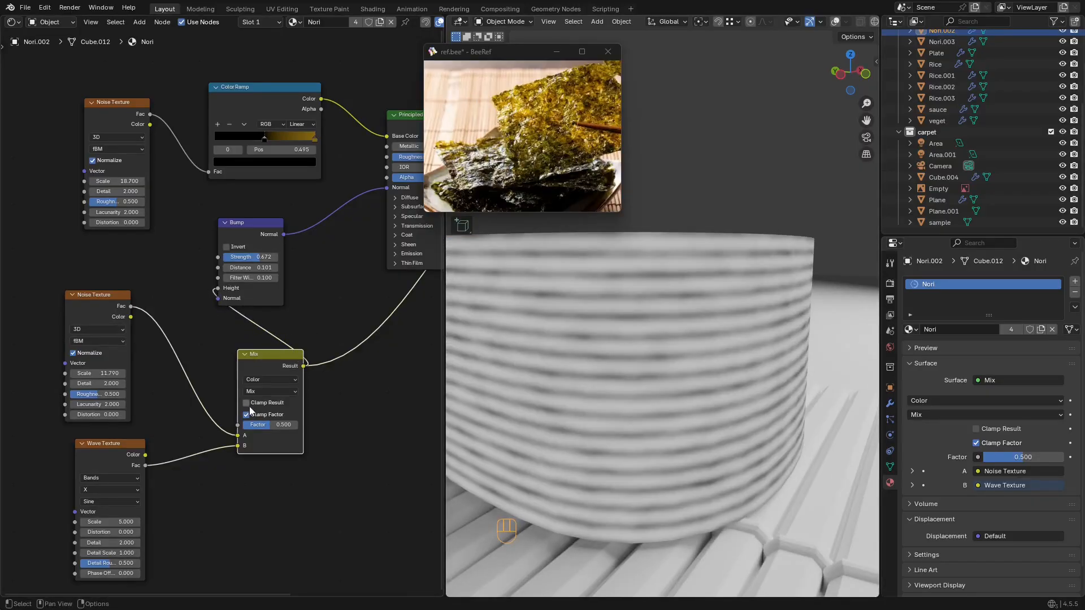
# Step: Switch the material preview back to the Principled BSDF
pyautogui.moveTo(276, 328); pyautogui.dragTo(33, 380, button='middle')
pyautogui.scroll(-1, 113, 310)
pyautogui.keyDown('ctrl'); pyautogui.keyDown('shift'); pyautogui.click(240, 196); pyautogui.keyUp('shift'); pyautogui.keyUp('ctrl')
# Step: Select the lower Noise Texture, Wave Texture and Mix nodes and reposition them in front of the Bump node
pyautogui.moveTo(126, 460); pyautogui.dragTo(355, 311, button='middle')
pyautogui.moveTo(371, 286); pyautogui.dragTo(110, 414)
pyautogui.moveTo(131, 413); pyautogui.dragTo(177, 395, button='middle')
pyautogui.press('g')
pyautogui.click(71, 357)
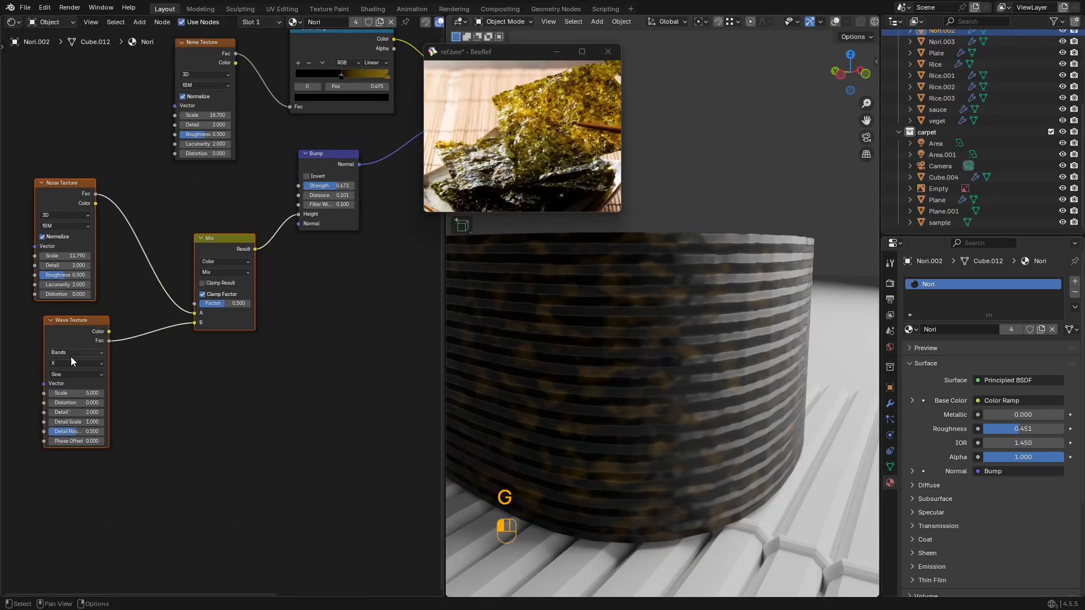
pyautogui.press('g')
pyautogui.click(93, 345)
pyautogui.scroll(1, 213, 368)
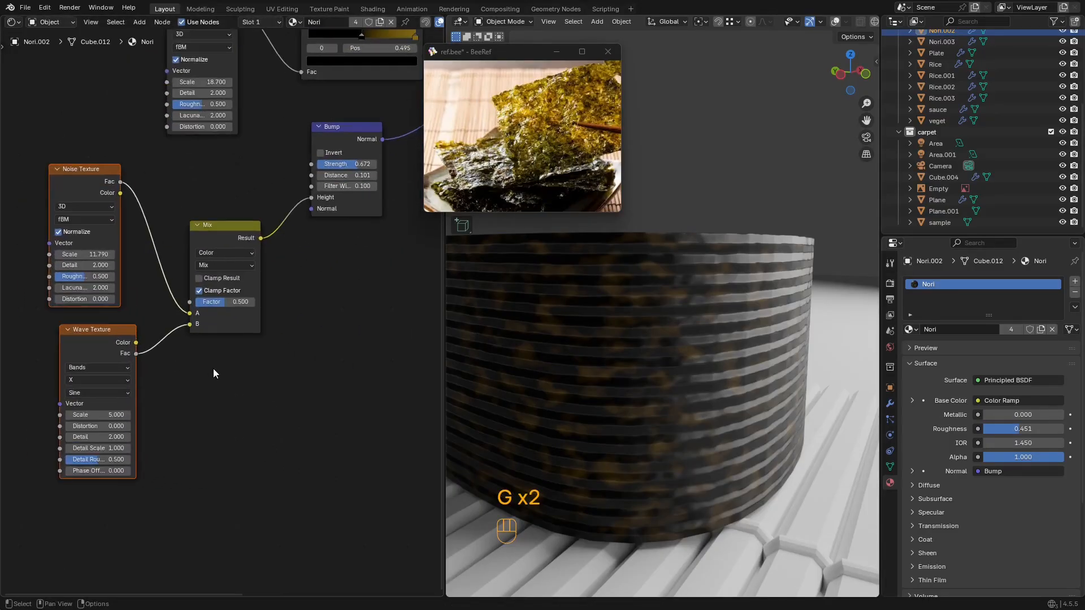
# Step: Lower the Mix node's Factor close to zero and change its blend mode to Multiply
pyautogui.scroll(2, 220, 372)
pyautogui.moveTo(221, 301); pyautogui.dragTo(257, 301)
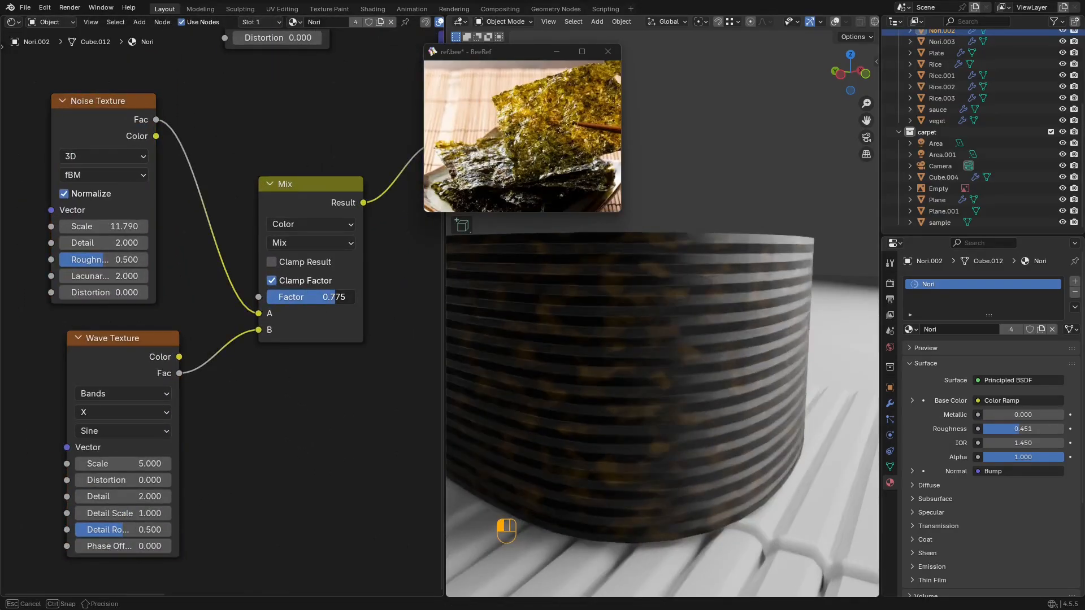
pyautogui.moveTo(331, 296); pyautogui.dragTo(277, 296)
pyautogui.scroll(3, 316, 327)
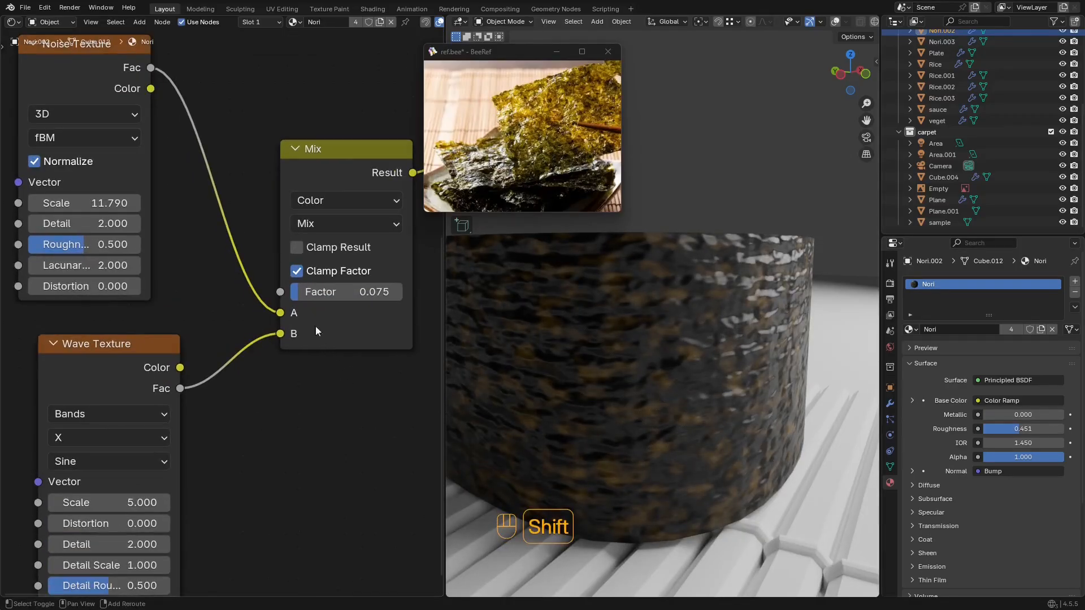
pyautogui.press('shift')
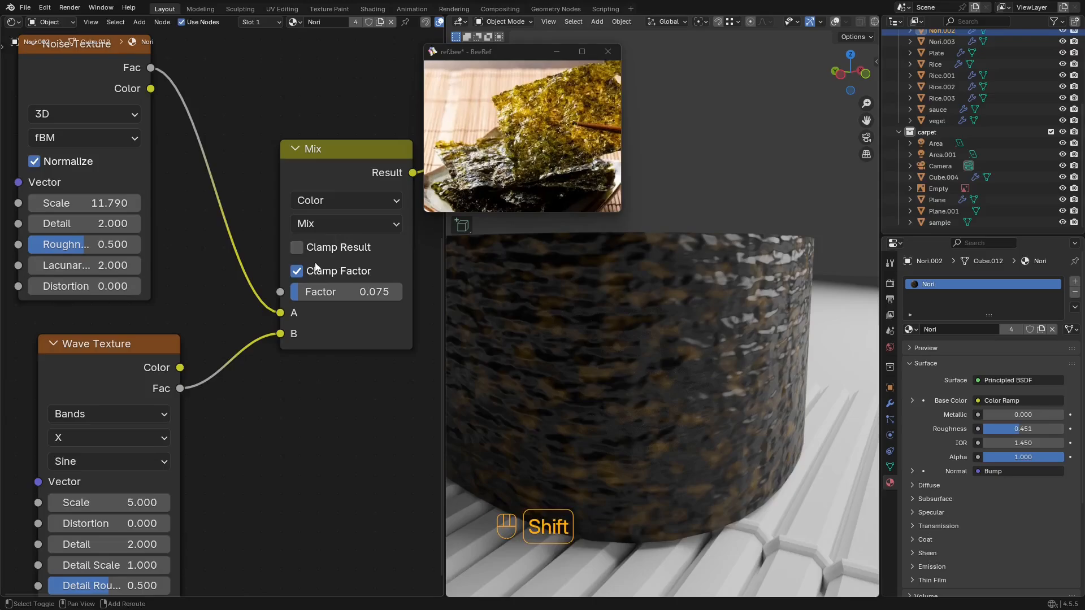
pyautogui.click(339, 226)
pyautogui.click(323, 323)
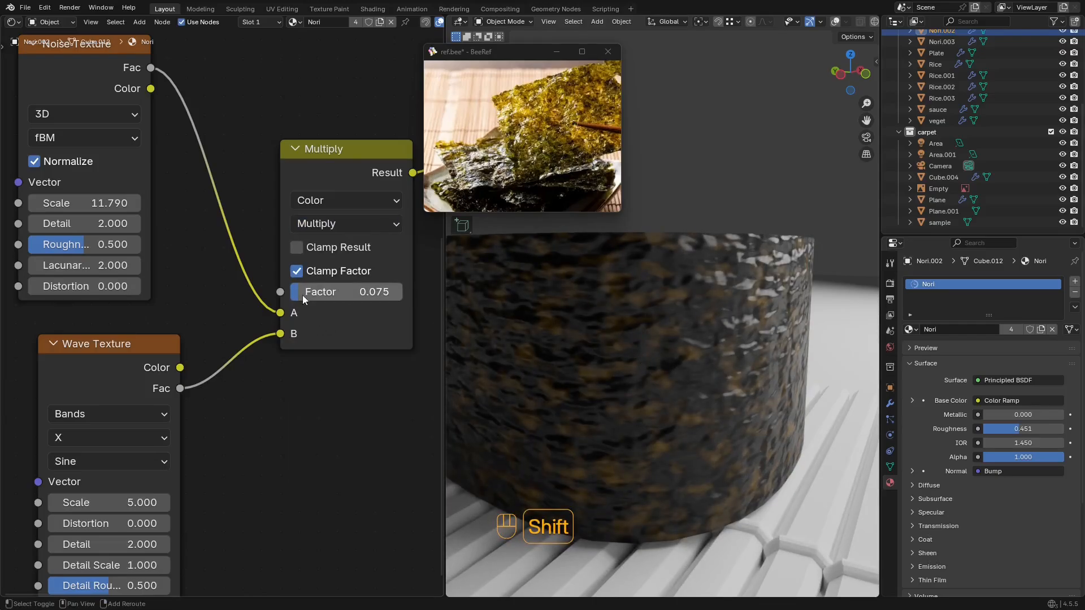
pyautogui.keyDown('shift'); pyautogui.moveTo(344, 291); pyautogui.dragTo(307, 294); pyautogui.keyUp('shift')
pyautogui.click(296, 271)
# Step: Fine-tune the Wave Texture's Scale to about 4.58 and save the file
pyautogui.moveTo(176, 447); pyautogui.dragTo(225, 356, button='middle')
pyautogui.keyDown('shift'); pyautogui.moveTo(158, 410); pyautogui.dragTo(109, 411); pyautogui.keyUp('shift')
pyautogui.scroll(-5, 616, 352)
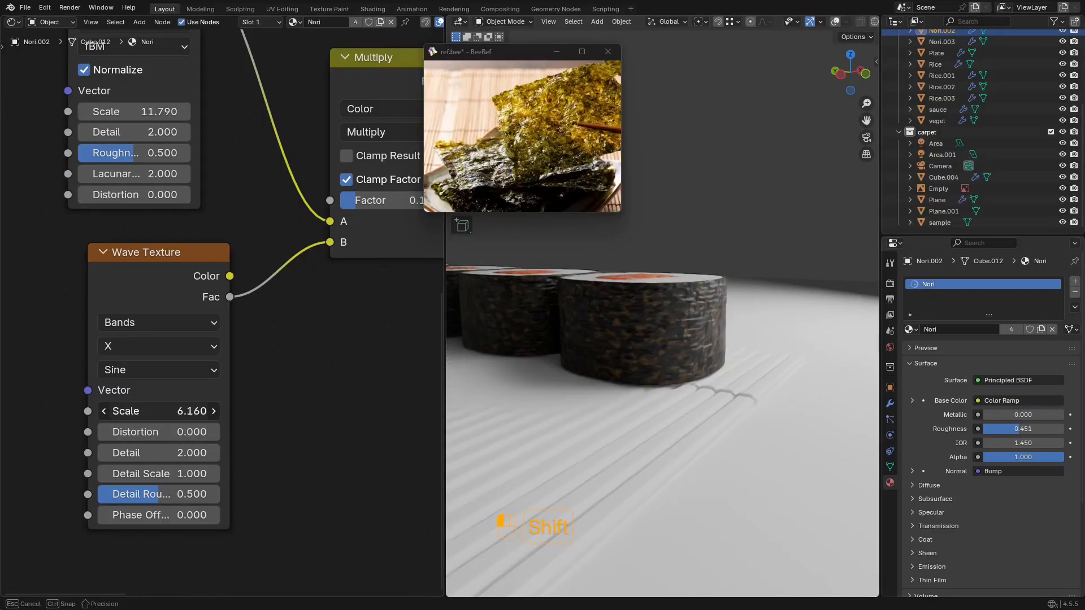
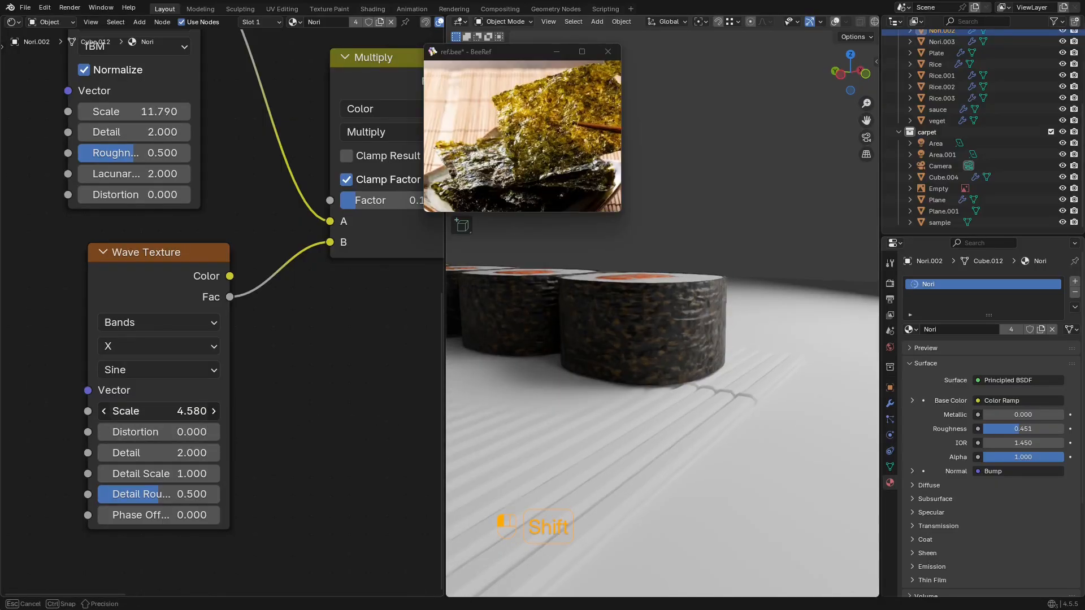
pyautogui.keyDown('shift'); pyautogui.moveTo(124, 411); pyautogui.dragTo(124, 411); pyautogui.keyUp('shift')
pyautogui.hotkey('ctrl', 's')
# Step: Set the Subsurface Weight of the nori's Principled BSDF to 1.000
pyautogui.moveTo(627, 331); pyautogui.dragTo(819, 354, button='middle')
pyautogui.moveTo(669, 335); pyautogui.dragTo(711, 365, button='middle')
pyautogui.scroll(2, 704, 385)
pyautogui.scroll(-12, 320, 350)
pyautogui.moveTo(421, 202); pyautogui.dragTo(141, 422, button='middle')
pyautogui.scroll(11, 216, 381)
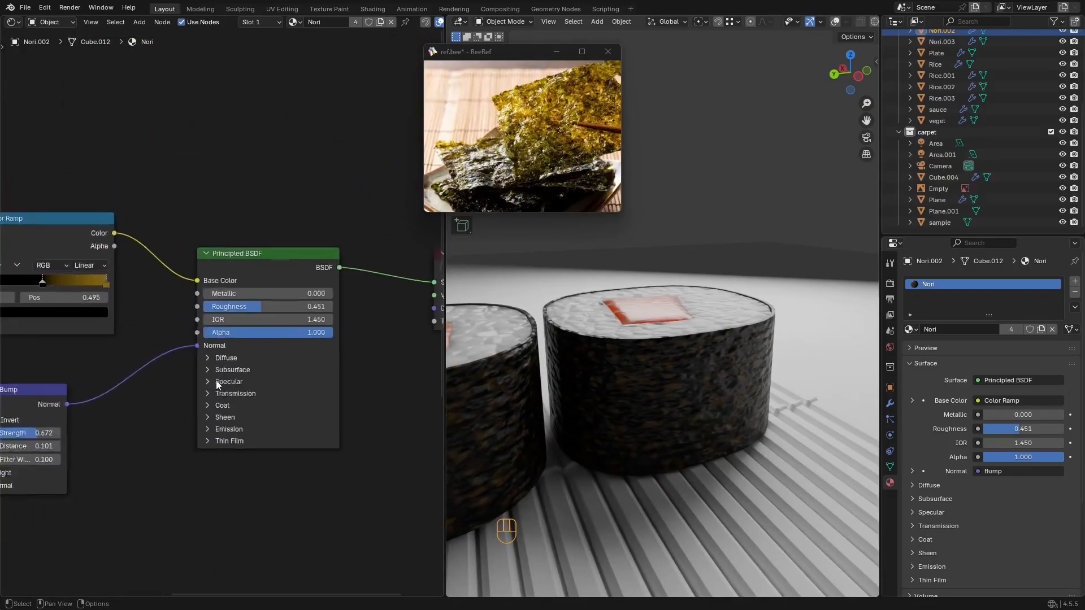
pyautogui.moveTo(243, 389); pyautogui.dragTo(248, 311, button='middle')
pyautogui.click(249, 309)
pyautogui.moveTo(300, 354); pyautogui.dragTo(384, 353)
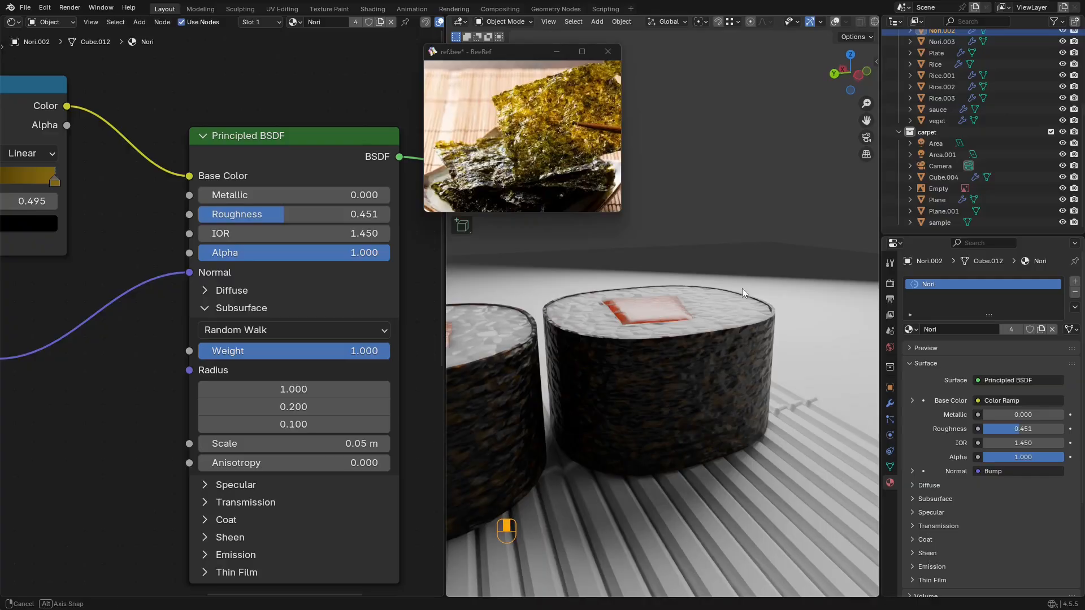
# Step: Set the second and third Subsurface Radius values to 1.000 so all three channels are equal
pyautogui.moveTo(741, 292); pyautogui.dragTo(740, 274, button='middle')
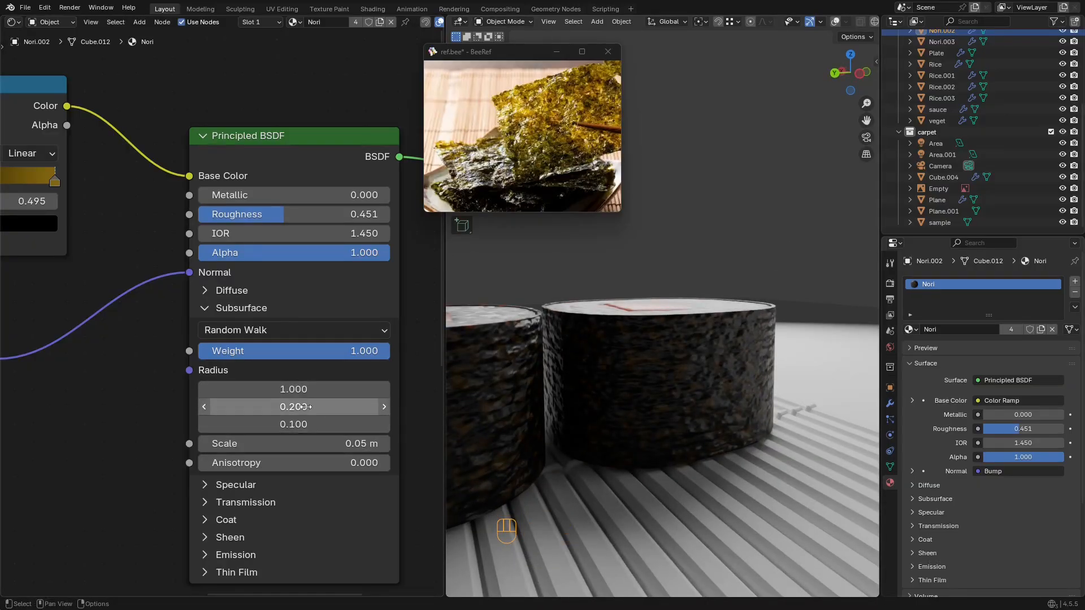
pyautogui.moveTo(305, 406); pyautogui.dragTo(305, 407)
pyautogui.press('Return')
pyautogui.click(308, 423)
pyautogui.write('1')
pyautogui.press('Return')
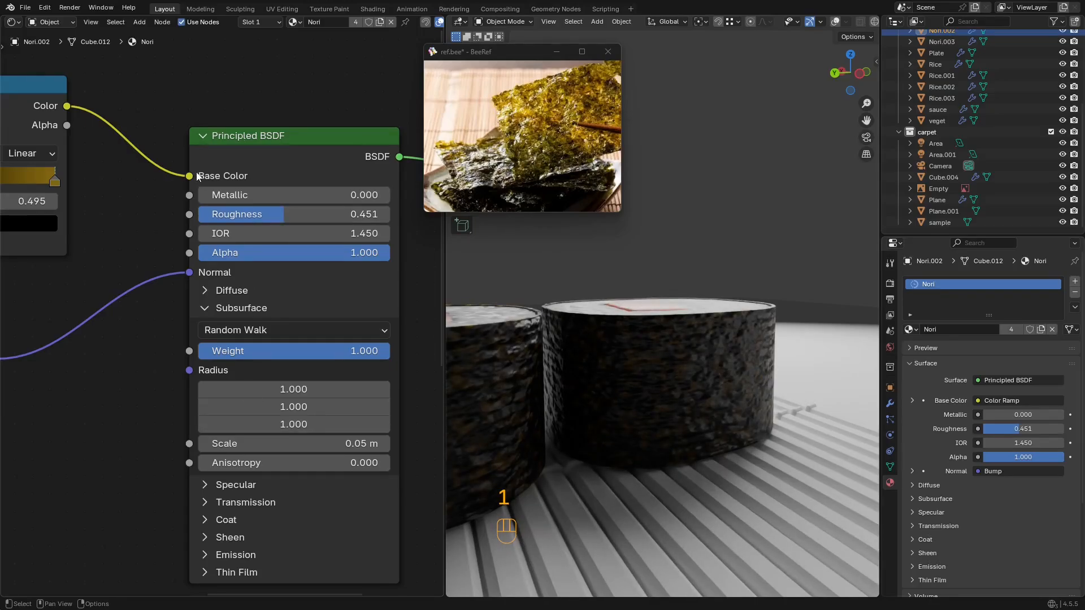
# Step: Disconnect the Color Ramp from the Principled BSDF's Base Color
pyautogui.moveTo(191, 175); pyautogui.dragTo(173, 198)
pyautogui.keyDown('shift'); pyautogui.moveTo(314, 395); pyautogui.dragTo(300, 350, button='middle'); pyautogui.keyUp('shift')
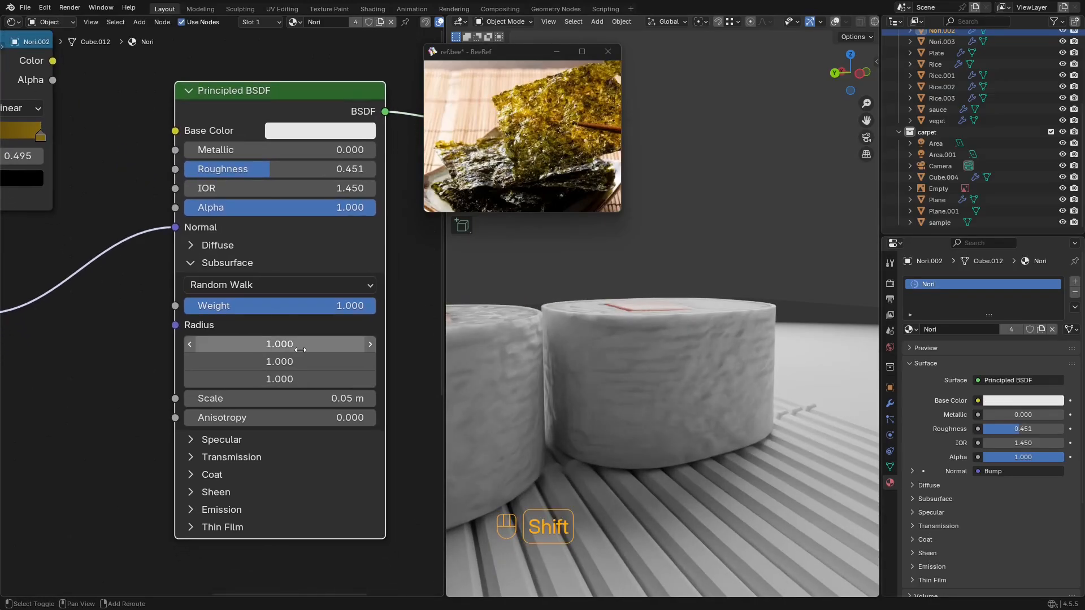
pyautogui.scroll(-3, 687, 360)
# Step: Duplicate the nori wrap and raise the copy about 1.137 m along Z above its roll
pyautogui.hotkey('shift', 'd')
pyautogui.press('z')
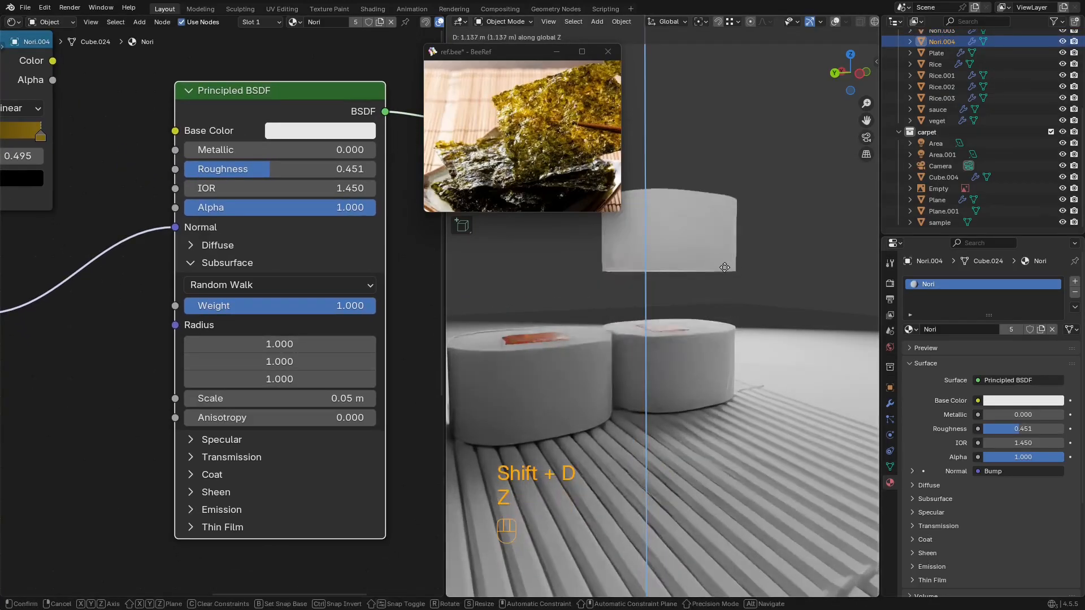
pyautogui.click(724, 267)
pyautogui.scroll(4, 757, 361)
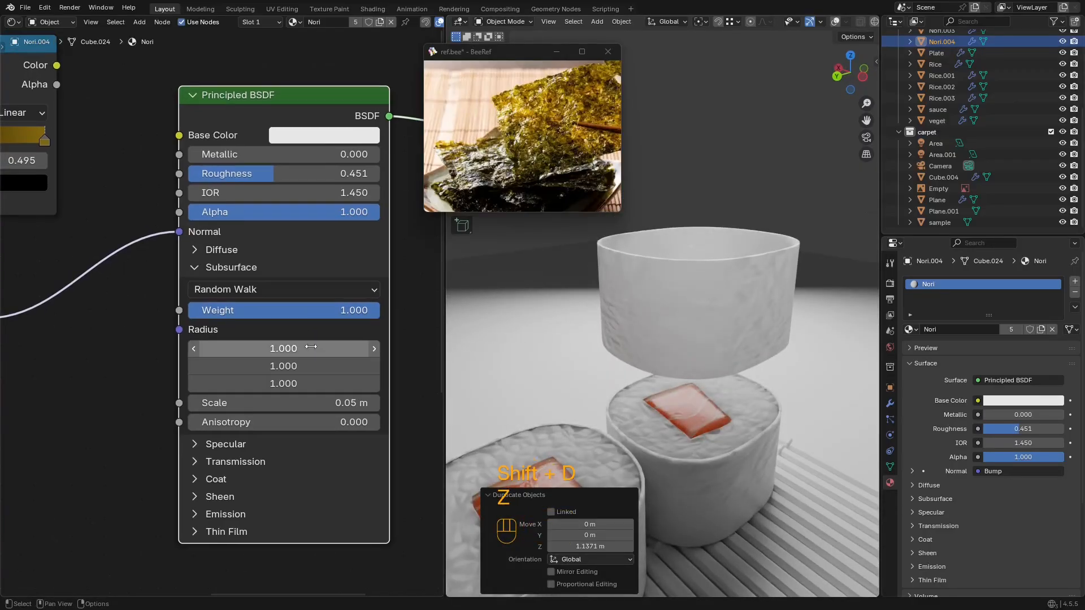
# Step: Set the Subsurface Radius values to 0.820, 1.000 and 0.350 for a yellow-green scattering tint
pyautogui.moveTo(311, 366); pyautogui.dragTo(281, 348)
pyautogui.hotkey('ctrl', 'z')
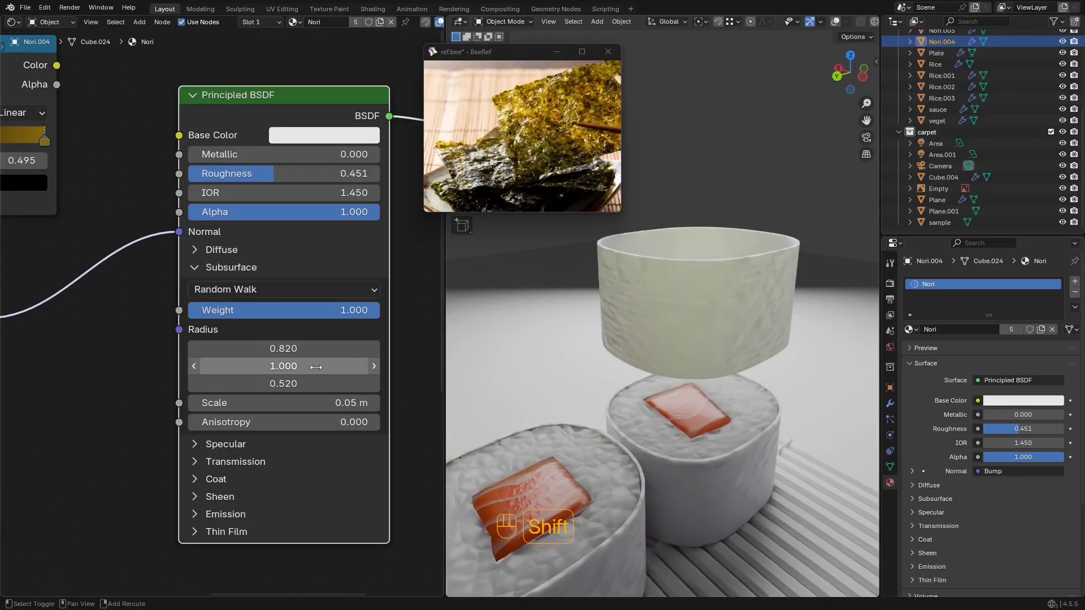
pyautogui.keyDown('shift'); pyautogui.moveTo(305, 384); pyautogui.dragTo(274, 383); pyautogui.keyUp('shift')
pyautogui.moveTo(331, 327); pyautogui.dragTo(300, 329, button='middle')
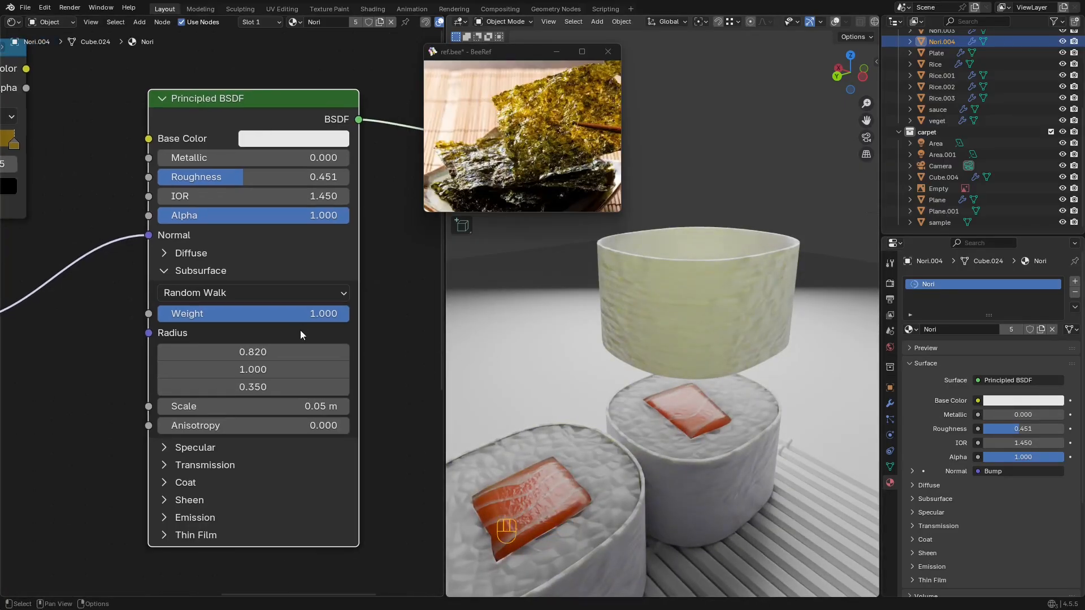
# Step: Reconnect the Color Ramp's Color output to the Principled BSDF's Base Color
pyautogui.moveTo(137, 265); pyautogui.dragTo(177, 266, button='middle')
pyautogui.scroll(-1, 176, 266)
pyautogui.moveTo(117, 115); pyautogui.dragTo(233, 175)
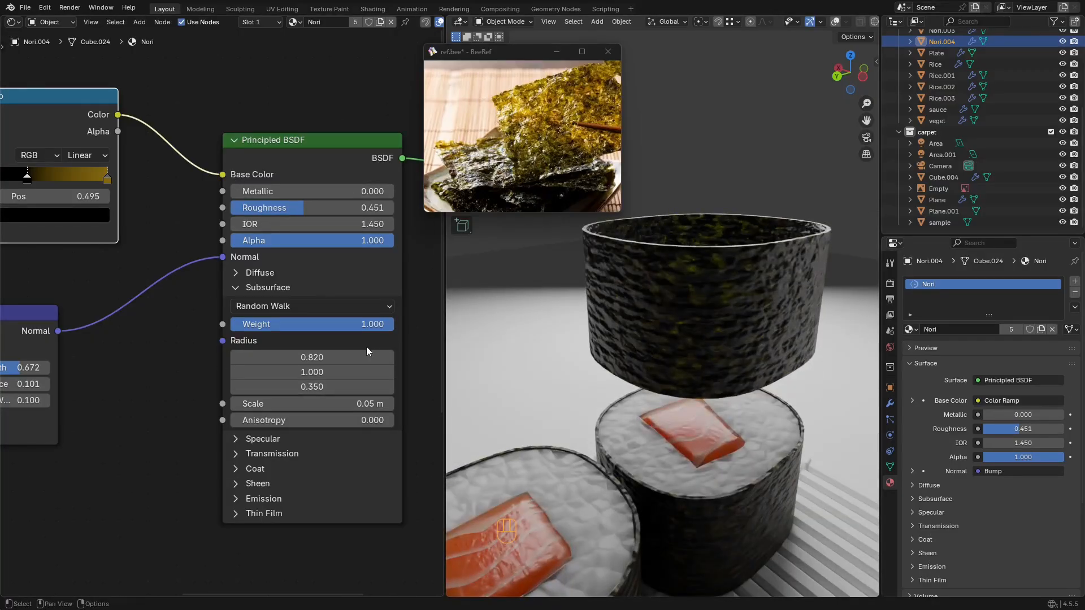
# Step: Set the Subsurface Scale to 0.1 m and the first Radius value to 1.030
pyautogui.moveTo(348, 404)
pyautogui.keyDown('shift'); pyautogui.mouseDown()
pyautogui.moveTo(373, 403)
pyautogui.moveTo(351, 403)
pyautogui.mouseUp(); pyautogui.keyUp('shift')
pyautogui.scroll(1, 497, 345)
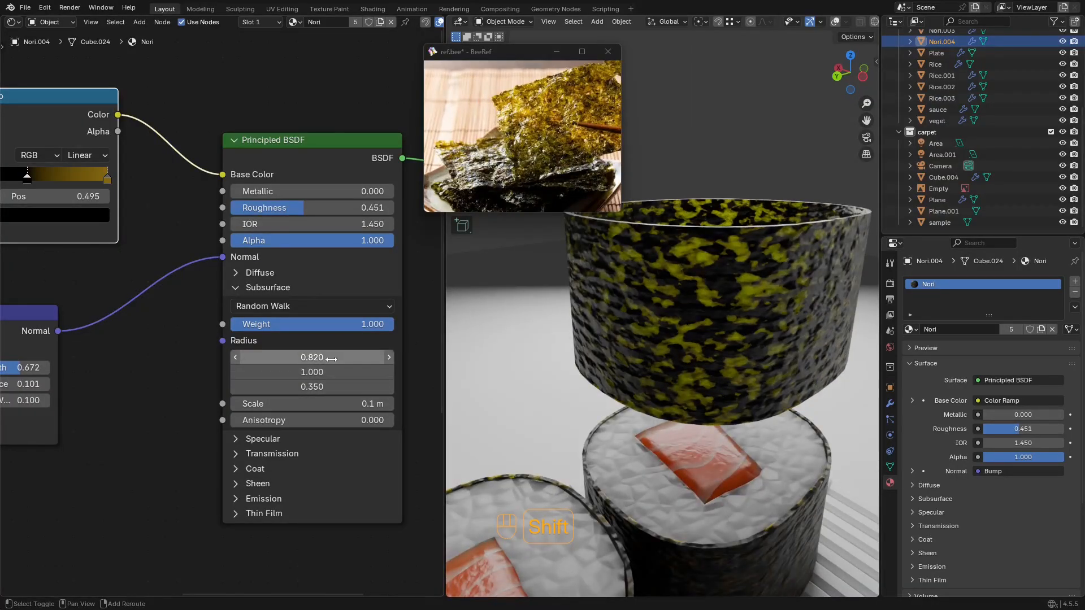
pyautogui.keyDown('shift'); pyautogui.moveTo(331, 358); pyautogui.dragTo(342, 359); pyautogui.keyUp('shift')
pyautogui.moveTo(715, 320); pyautogui.dragTo(625, 296, button='middle')
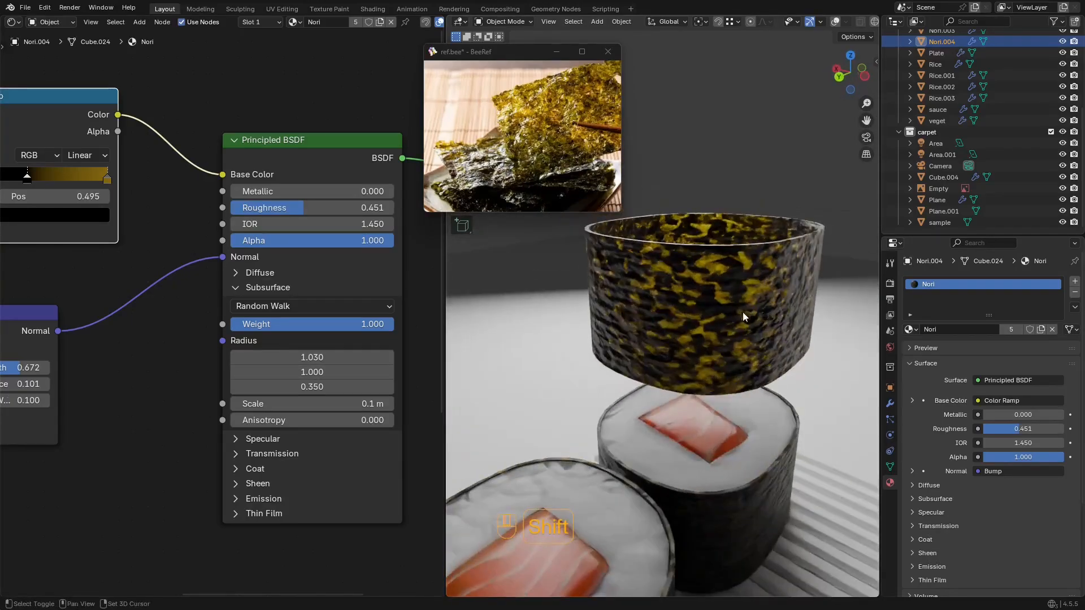
# Step: Compare the raised nori wrap's mottled surface closely with the seaweed reference photo
pyautogui.scroll(4, 705, 355)
pyautogui.keyDown('shift'); pyautogui.moveTo(743, 313); pyautogui.dragTo(698, 339, button='middle'); pyautogui.keyUp('shift')
pyautogui.scroll(5, 713, 332)
pyautogui.scroll(-7, 714, 322)
pyautogui.click(543, 141)
pyautogui.scroll(-4, 544, 141)
pyautogui.scroll(5, 543, 141)
pyautogui.scroll(-1, 698, 339)
# Step: Move the Color Ramp's black stop to position 0.382
pyautogui.scroll(-5, 218, 303)
pyautogui.moveTo(137, 234); pyautogui.dragTo(317, 274, button='middle')
pyautogui.scroll(5, 316, 271)
pyautogui.moveTo(298, 268); pyautogui.dragTo(280, 268)
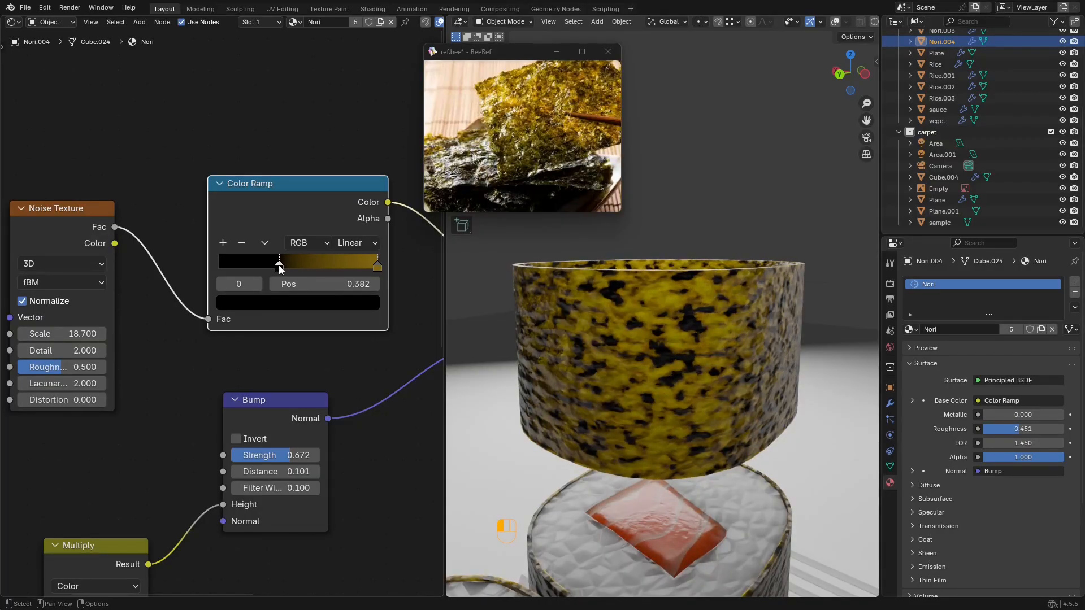
# Step: Fine-tune the Subsurface Weight of the nori's Principled BSDF
pyautogui.hscroll(8, 313, 267)
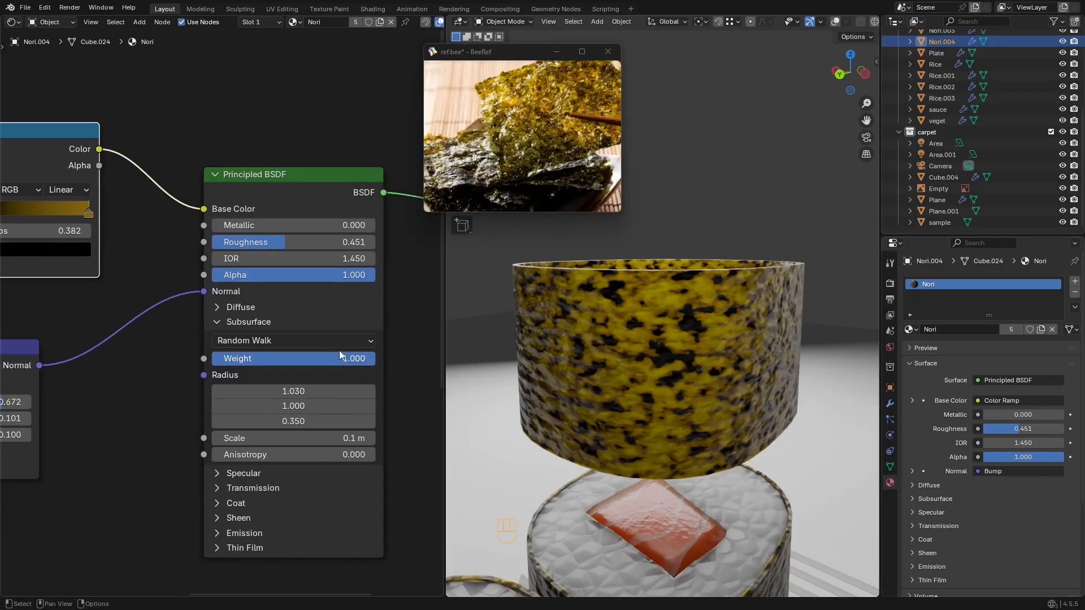
pyautogui.click(346, 356)
pyautogui.moveTo(350, 358)
pyautogui.mouseDown()
pyautogui.moveTo(267, 358)
pyautogui.moveTo(341, 359)
pyautogui.mouseUp()
# Step: Move the Color Ramp's black stop to position 0.477
pyautogui.moveTo(98, 270); pyautogui.dragTo(234, 312, button='middle')
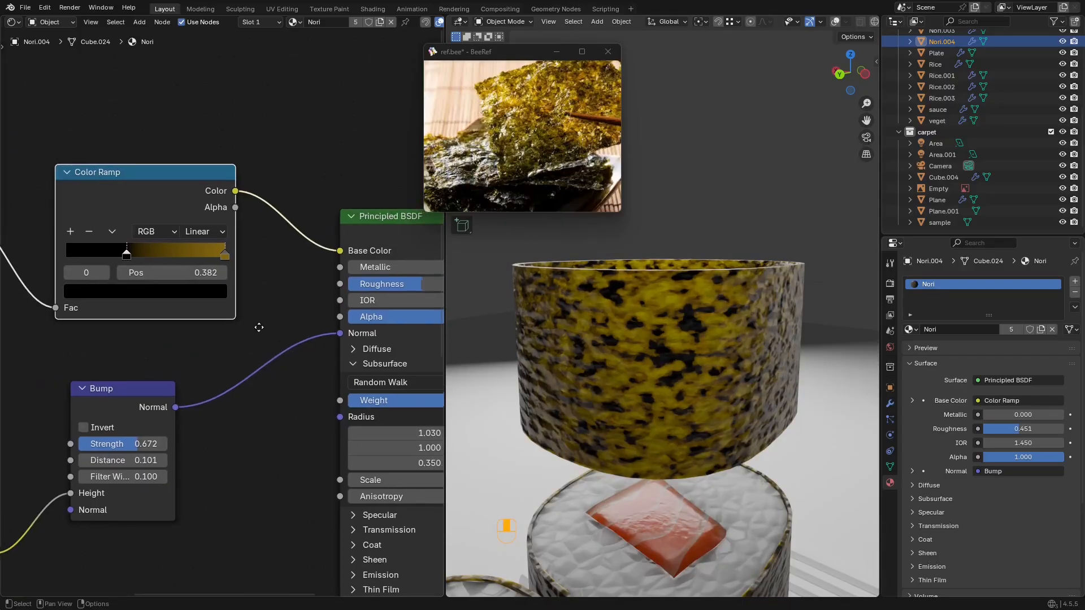
pyautogui.moveTo(134, 257); pyautogui.dragTo(147, 263)
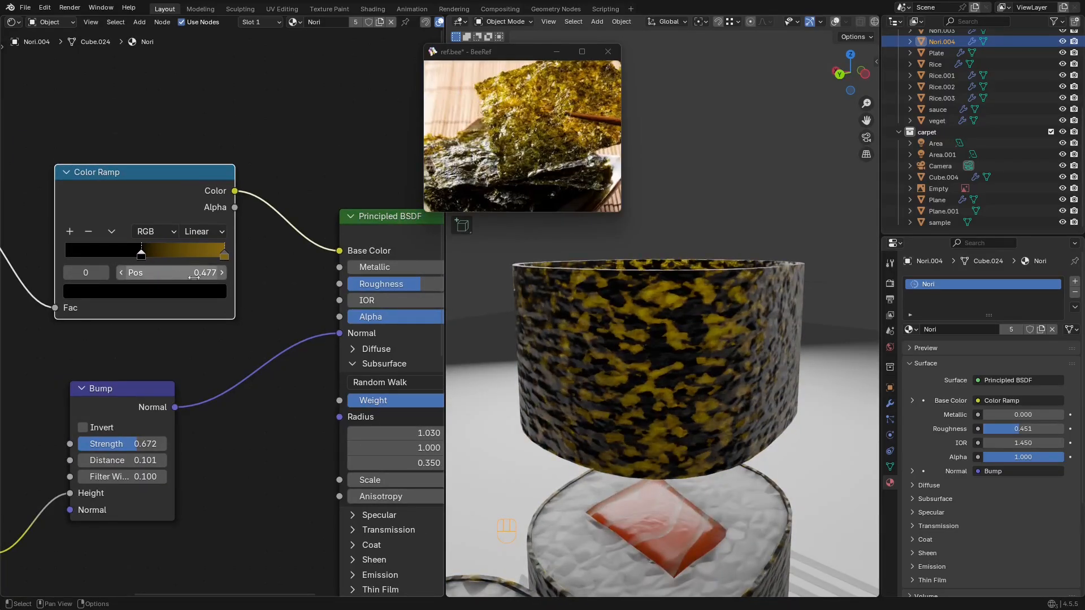
pyautogui.scroll(-2, 605, 336)
pyautogui.moveTo(605, 337); pyautogui.dragTo(677, 359, button='middle')
# Step: Delete the raised duplicate of the nori wrap, return to the rendered view without overlays, and save the file
pyautogui.press('z')
pyautogui.hotkey('ctrl', 's')
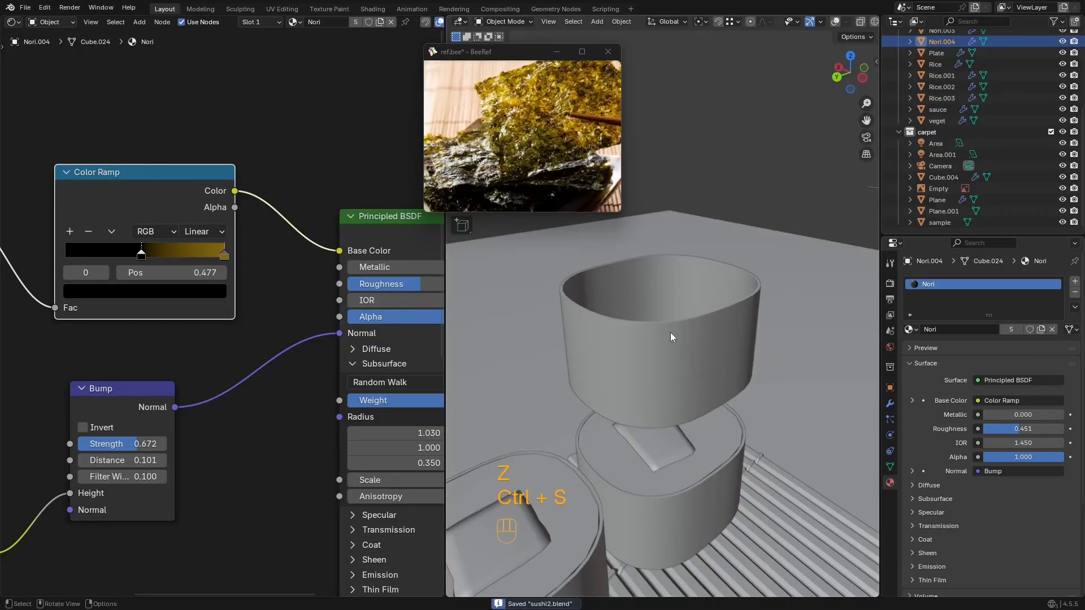
pyautogui.hotkey('shift', 'alt', 'z')
pyautogui.click(670, 333)
pyautogui.press('x')
pyautogui.press('z')
pyautogui.hotkey('shift', 'alt', 'z')
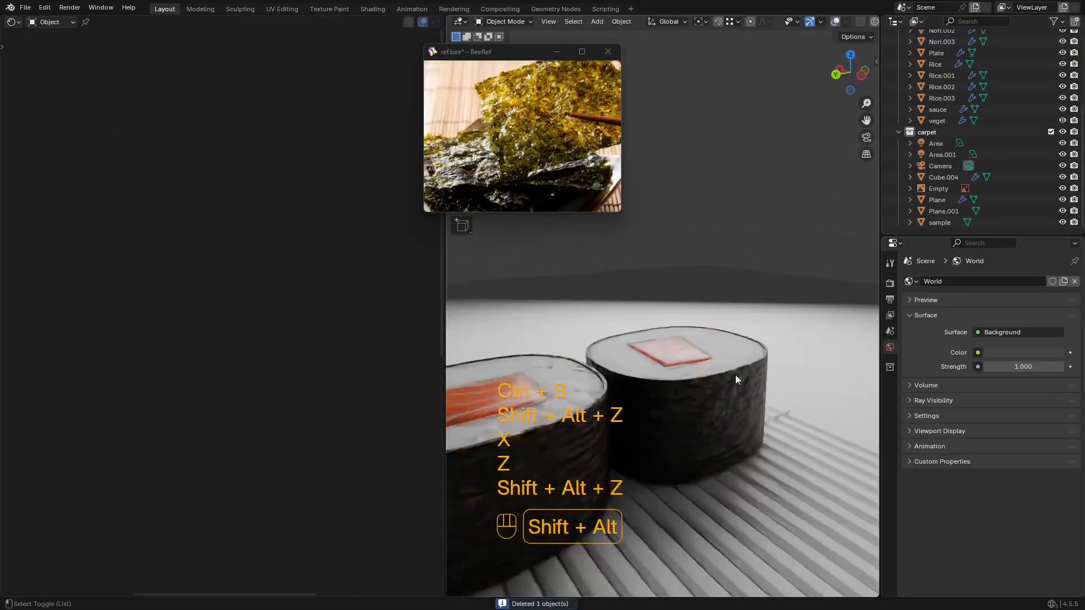
pyautogui.moveTo(734, 374)
pyautogui.mouseDown(button='middle')
pyautogui.moveTo(692, 364)
pyautogui.moveTo(763, 376)
pyautogui.moveTo(741, 381)
pyautogui.moveTo(754, 377)
pyautogui.moveTo(767, 398)
pyautogui.moveTo(703, 337)
pyautogui.moveTo(819, 376)
pyautogui.moveTo(733, 374)
pyautogui.mouseUp(button='middle')
pyautogui.hotkey('ctrl', 's')
# Step: Select the cheese piece beside the salmon in the nearest roll and show the viewport overlays
pyautogui.scroll(-3, 587, 192)
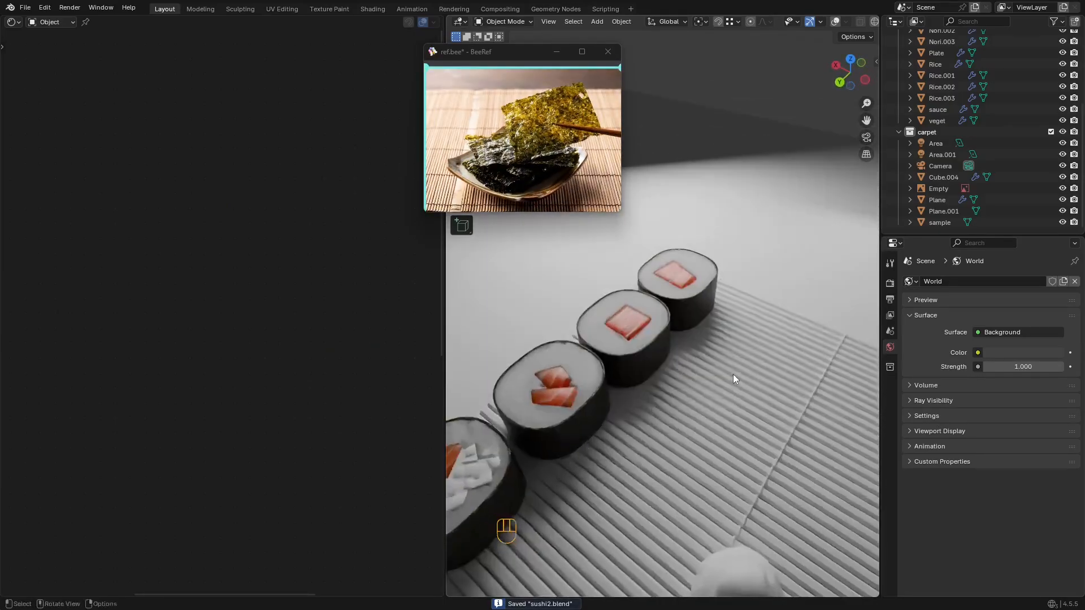
pyautogui.keyDown('shift'); pyautogui.moveTo(610, 378); pyautogui.dragTo(802, 289, button='middle'); pyautogui.keyUp('shift')
pyautogui.scroll(5, 705, 350)
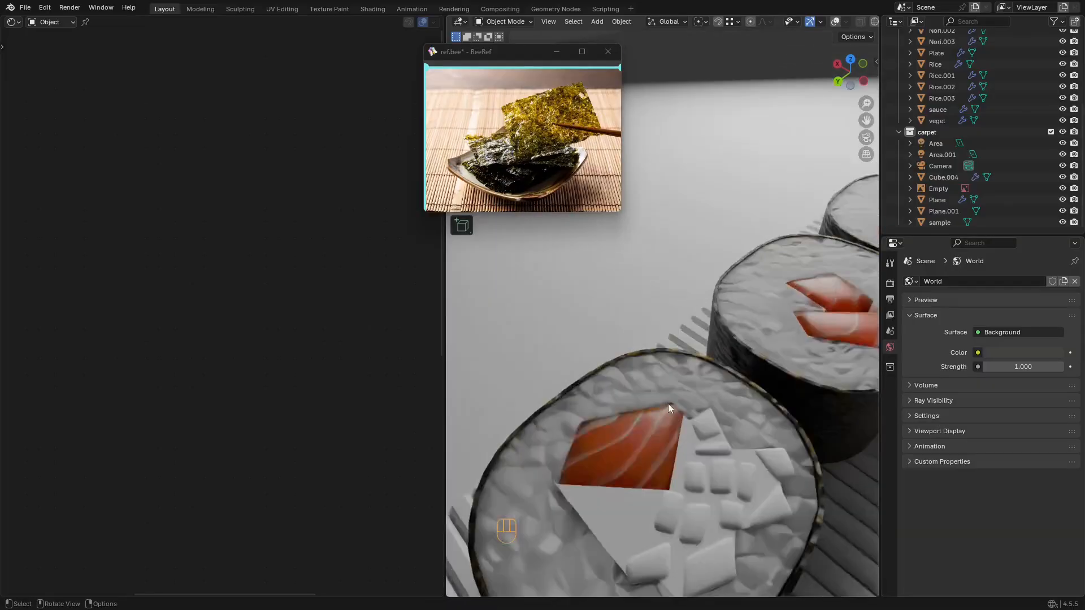
pyautogui.click(624, 511)
pyautogui.hotkey('shift', 'alt', 'z')
pyautogui.scroll(-2, 700, 415)
pyautogui.keyDown('shift'); pyautogui.moveTo(699, 415); pyautogui.dragTo(682, 386, button='middle'); pyautogui.keyUp('shift')
pyautogui.moveTo(681, 385); pyautogui.dragTo(670, 367, button='middle')
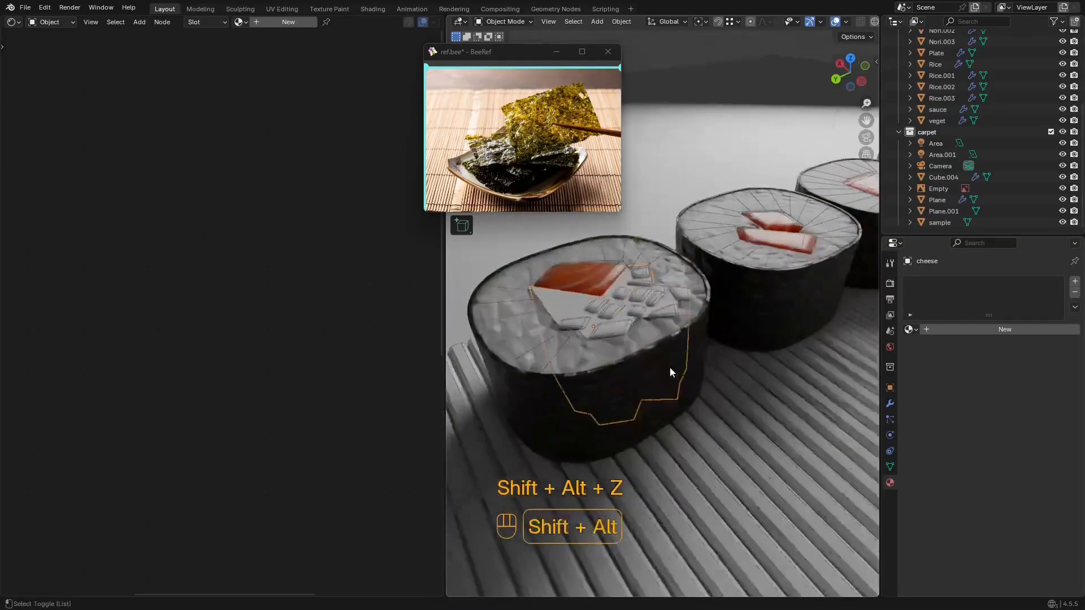
# Step: Switch the viewport to solid shading with overlays shown and frame the row of rolls
pyautogui.hotkey('shift', 'alt', 'z')
pyautogui.hotkey('shift', 'z')
pyautogui.press('z')
pyautogui.hotkey('shift', 'alt', 'z')
pyautogui.scroll(-3, 704, 301)
pyautogui.moveTo(705, 301); pyautogui.dragTo(711, 304, button='middle')
pyautogui.scroll(-1, 734, 305)
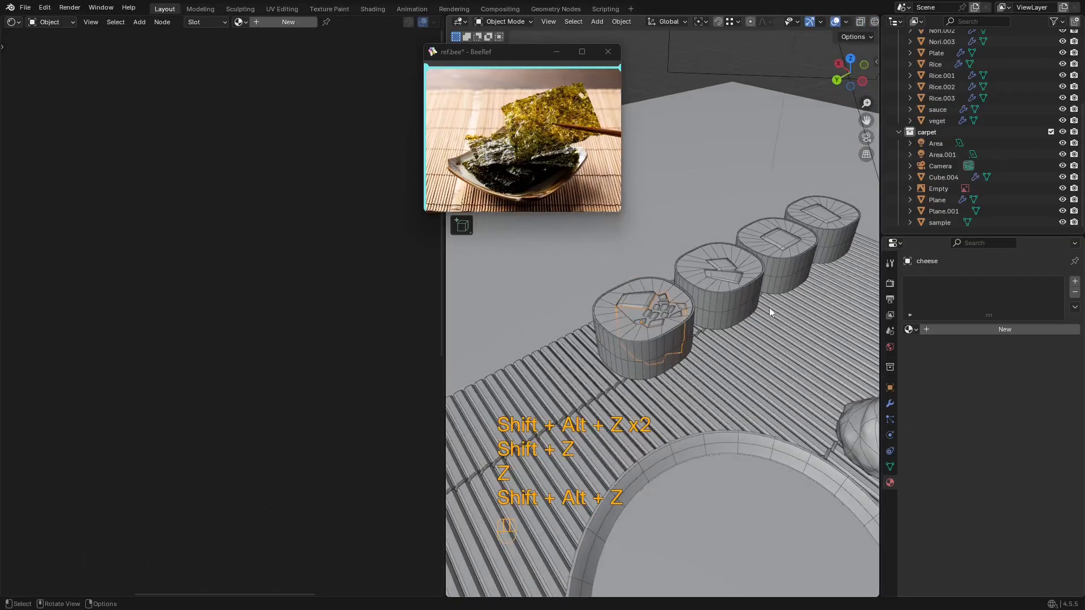
pyautogui.scroll(1, 768, 309)
# Step: Create a new material on the cheese object and name it cheese
pyautogui.click(996, 328)
pyautogui.click(996, 328)
pyautogui.write('c')
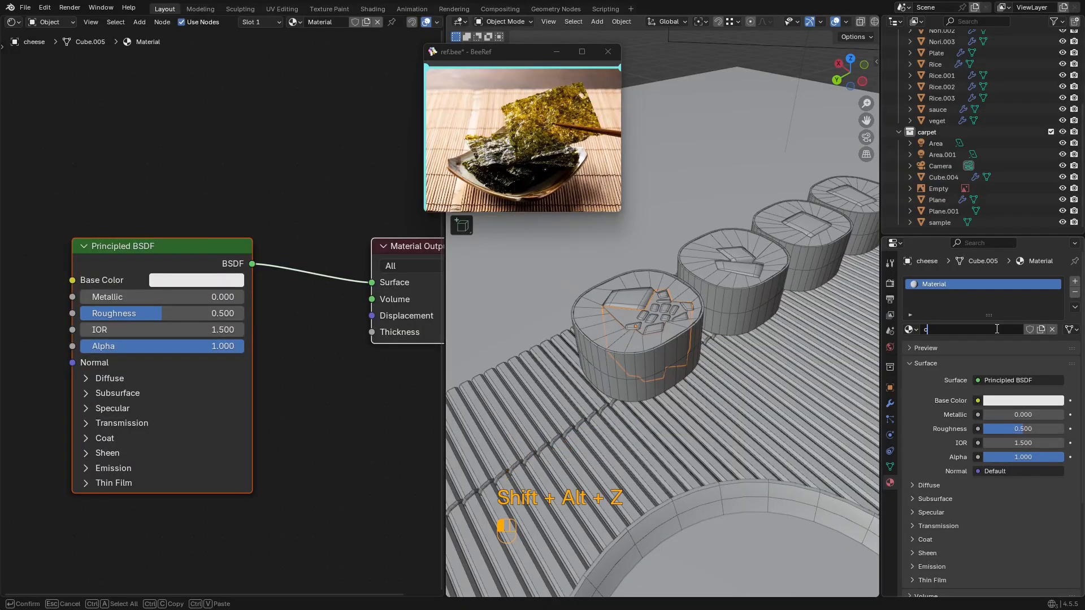
pyautogui.write('hees')
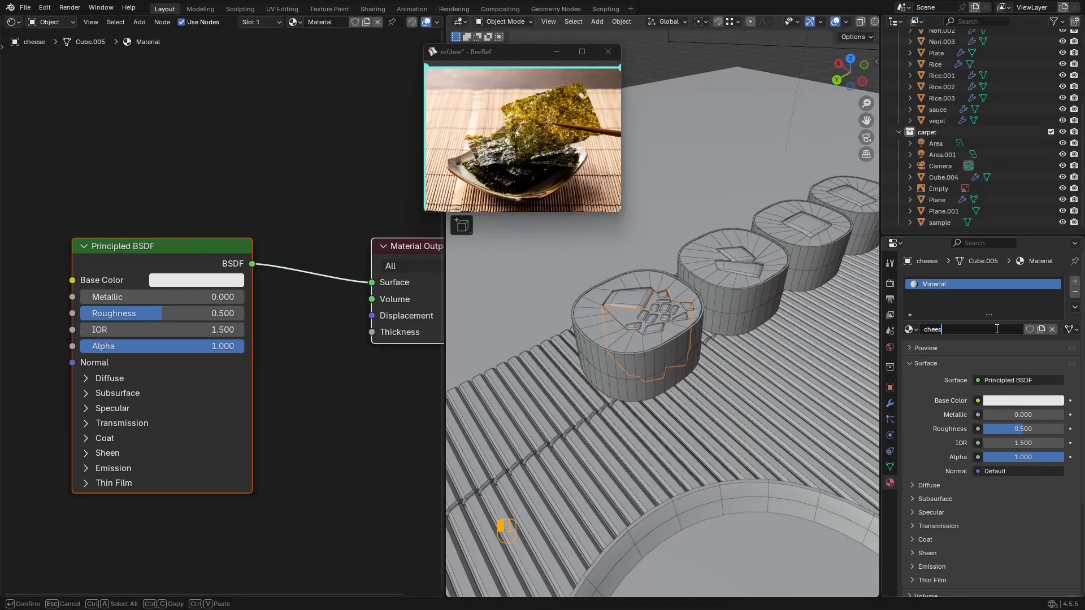
pyautogui.write('e')
pyautogui.press('Return')
# Step: Switch the viewport back to rendered shading with overlays hidden and frame the roll containing the cheese
pyautogui.keyDown('shift'); pyautogui.moveTo(145, 222); pyautogui.dragTo(207, 192, button='middle'); pyautogui.keyUp('shift')
pyautogui.scroll(-2, 207, 192)
pyautogui.moveTo(638, 295); pyautogui.dragTo(632, 335, button='middle')
pyautogui.press('z')
pyautogui.hotkey('shift', 'alt', 'z')
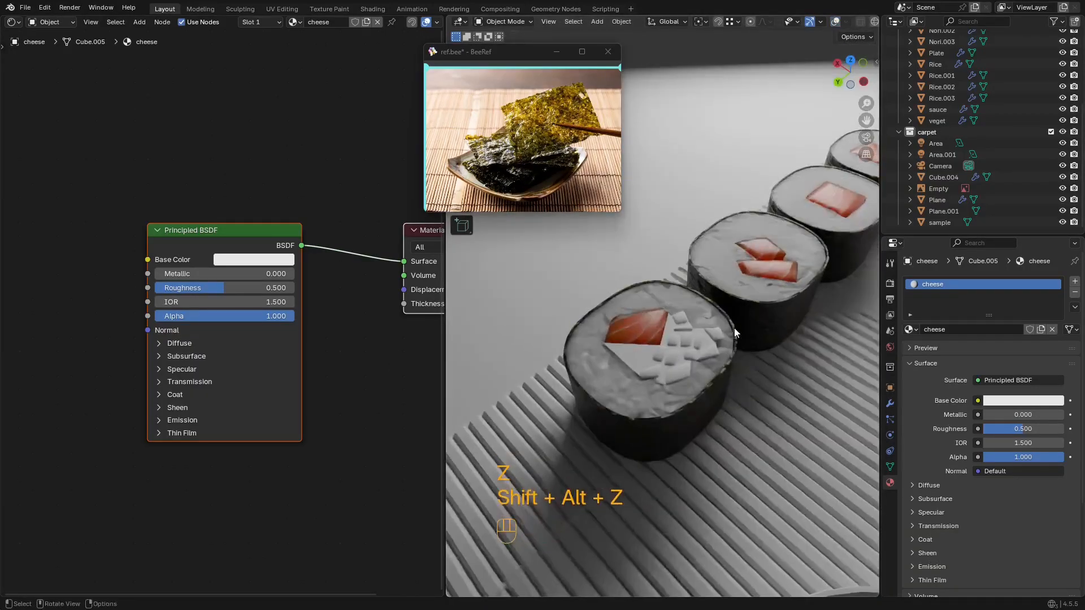
pyautogui.scroll(3, 706, 339)
pyautogui.scroll(-1, 233, 259)
# Step: Set the cheese material's Subsurface Weight to 1
pyautogui.moveTo(234, 261); pyautogui.dragTo(260, 235, button='middle')
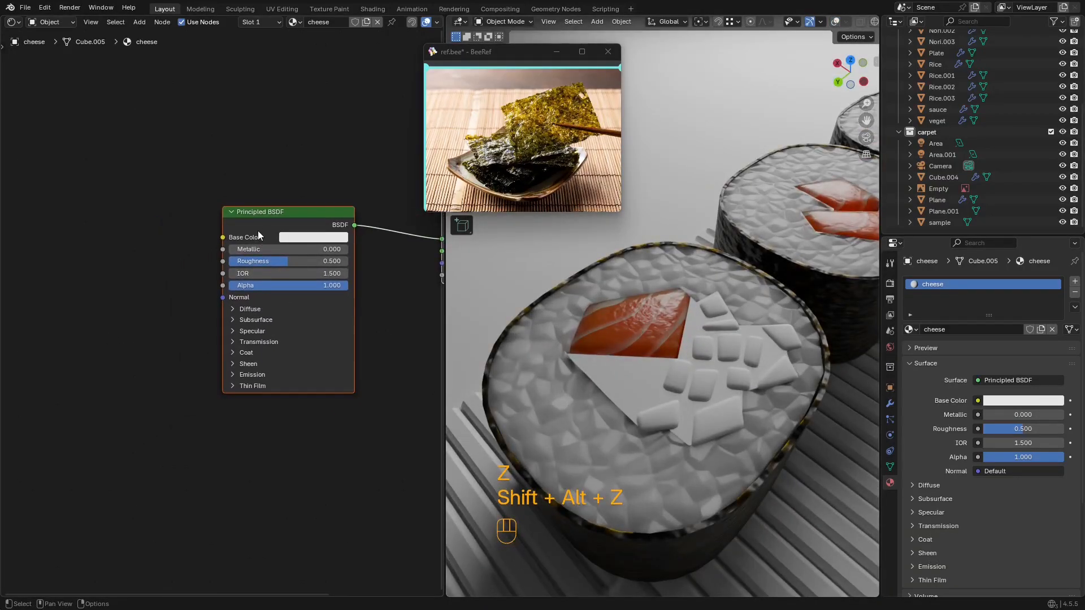
pyautogui.click(253, 320)
pyautogui.moveTo(231, 348); pyautogui.dragTo(237, 349)
pyautogui.press('1')
pyautogui.press('KP_Enter')
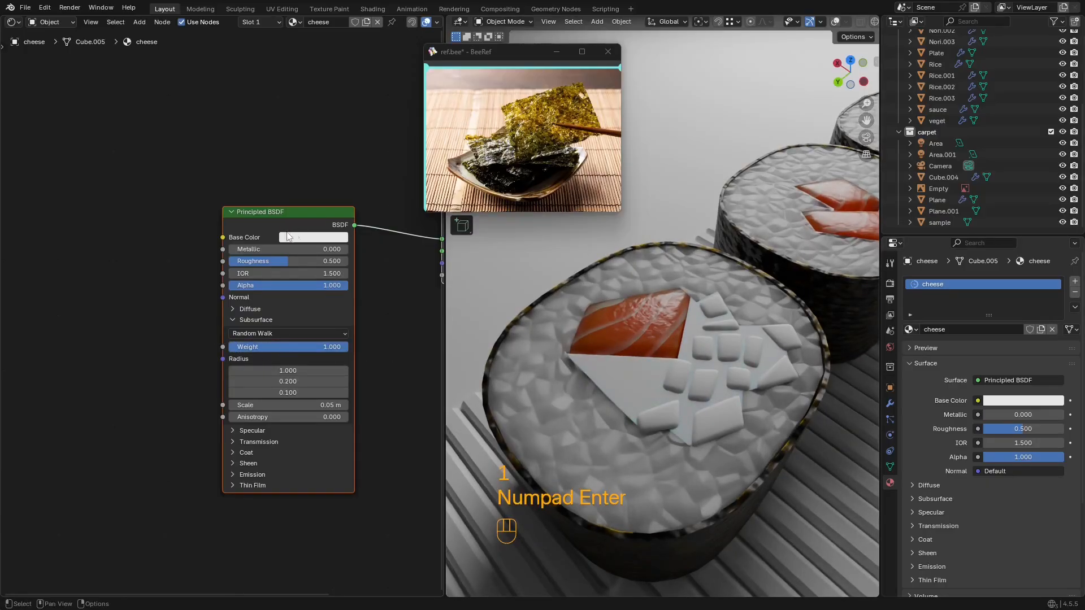
# Step: Set the cheese material's Base Color to a pale warm cream
pyautogui.hotkey('shift', 'a')
pyautogui.press('Escape')
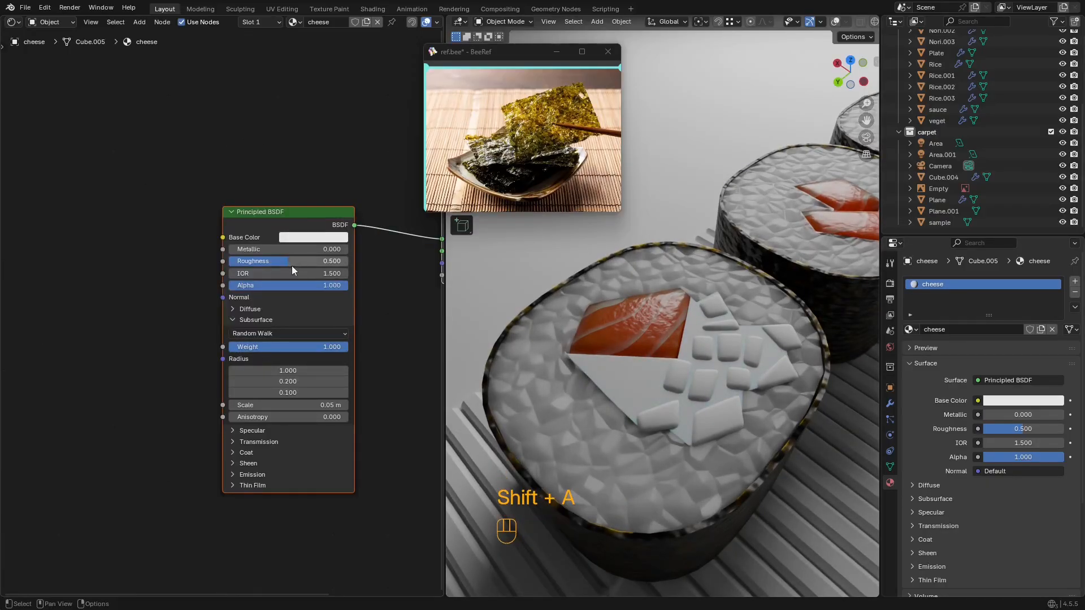
pyautogui.click(302, 238)
pyautogui.moveTo(313, 106); pyautogui.dragTo(327, 101)
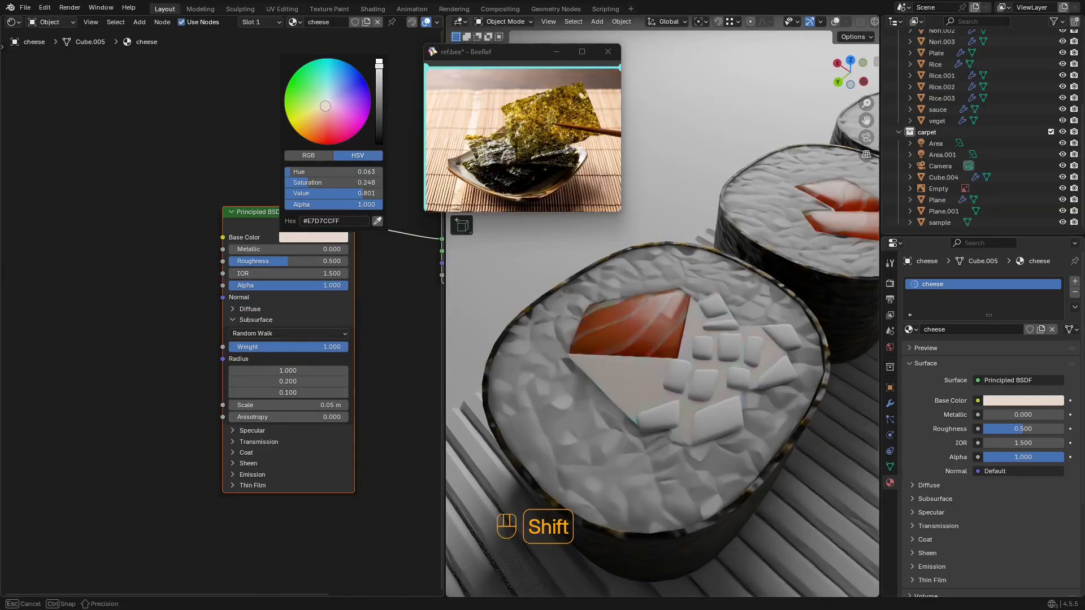
pyautogui.click(83, 120)
pyautogui.scroll(3, 282, 361)
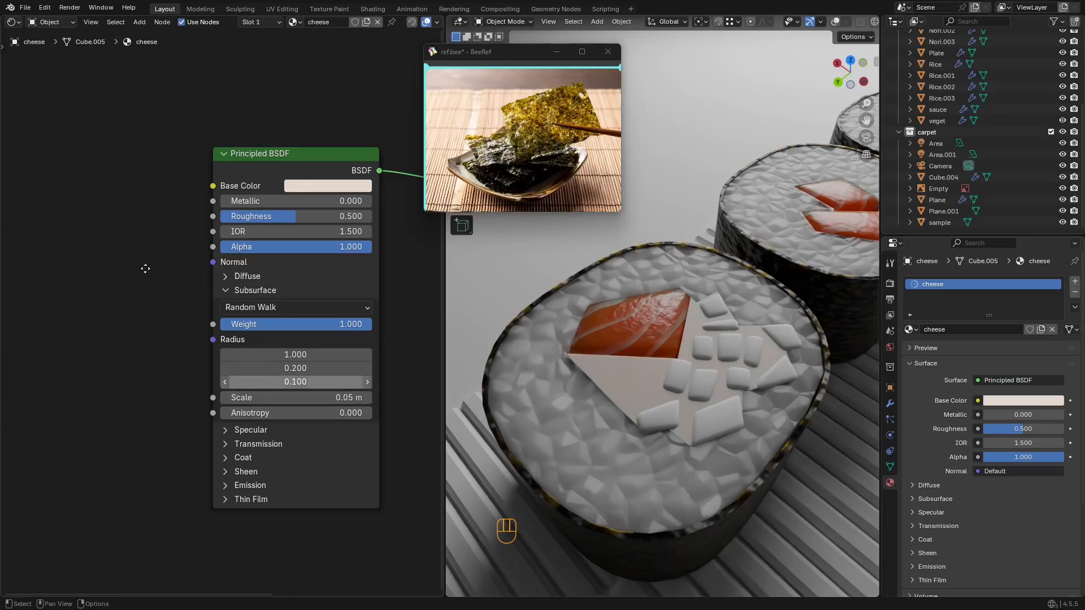
pyautogui.moveTo(145, 268); pyautogui.dragTo(184, 246, button='middle')
pyautogui.hotkey('shift', 'a')
pyautogui.write('bum')
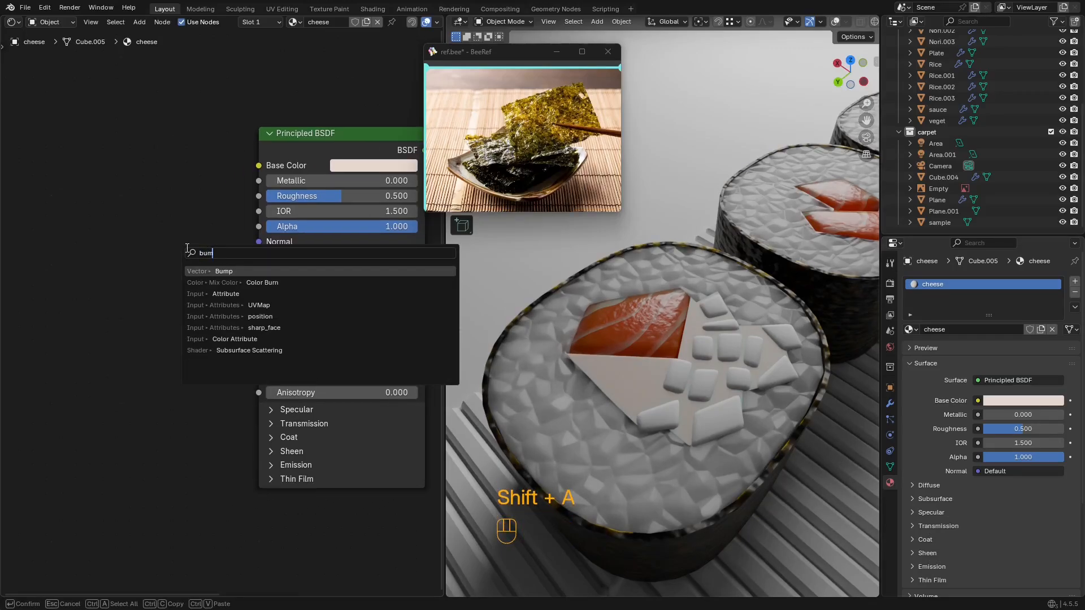
pyautogui.press('Return')
pyautogui.press('x')
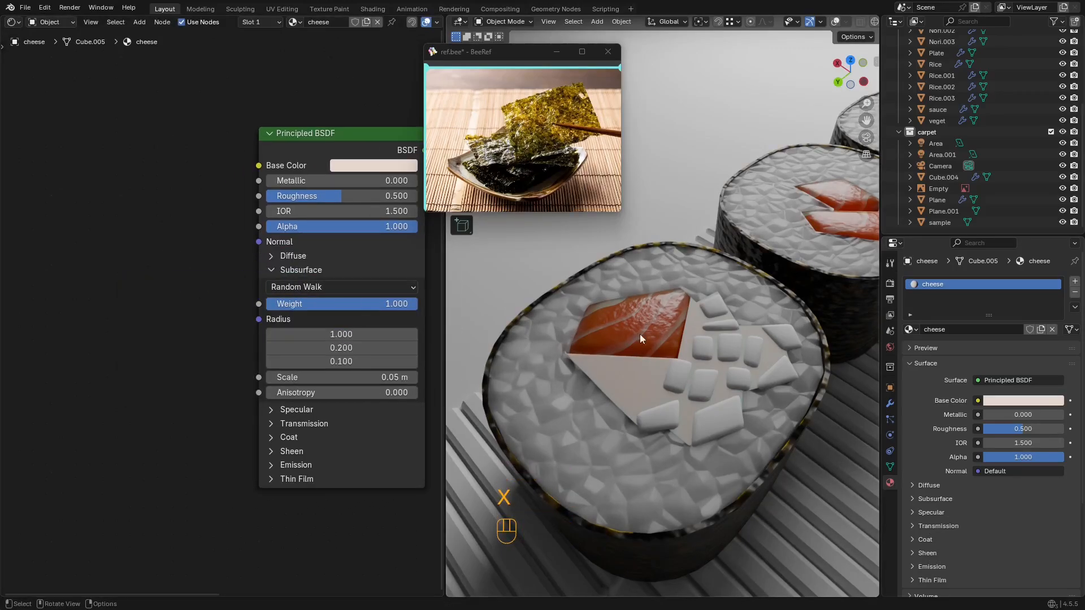
# Step: Copy the Noise Texture and Bump nodes from the Nori material
pyautogui.click(729, 285)
pyautogui.scroll(-8, 724, 238)
pyautogui.click(713, 300)
pyautogui.scroll(-3, 113, 361)
pyautogui.moveTo(38, 408); pyautogui.dragTo(244, 246, button='middle')
pyautogui.scroll(-4, 70, 364)
pyautogui.moveTo(337, 412); pyautogui.dragTo(276, 346)
pyautogui.moveTo(331, 317); pyautogui.dragTo(321, 348)
pyautogui.keyDown('shift'); pyautogui.click(106, 260); pyautogui.keyUp('shift')
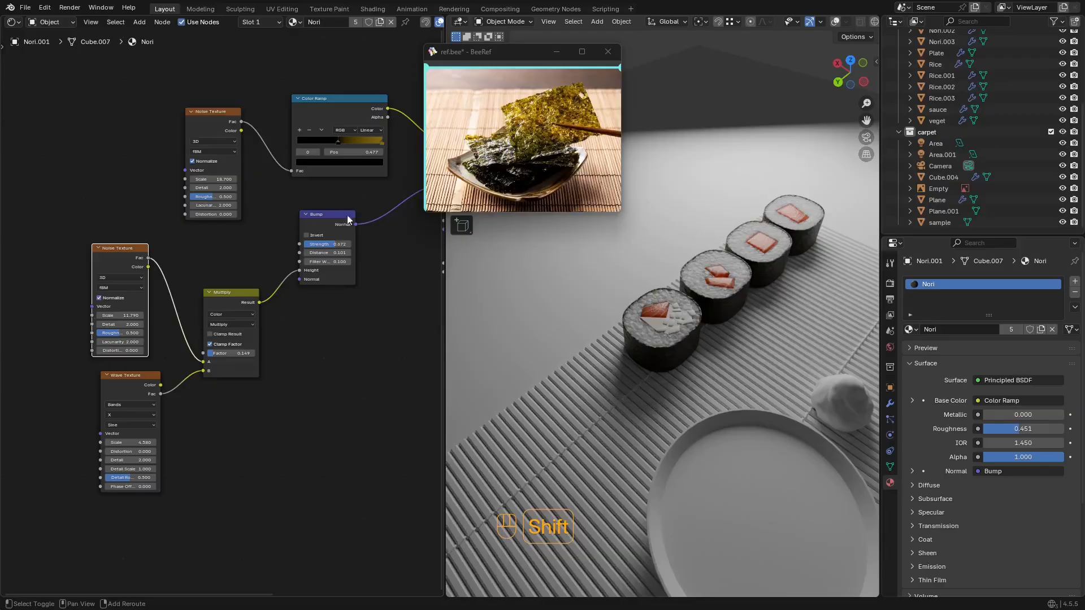
pyautogui.scroll(5, 670, 301)
# Step: Paste the copied Noise Texture and Bump nodes into the cheese material and place them before the Principled BSDF
pyautogui.click(646, 358)
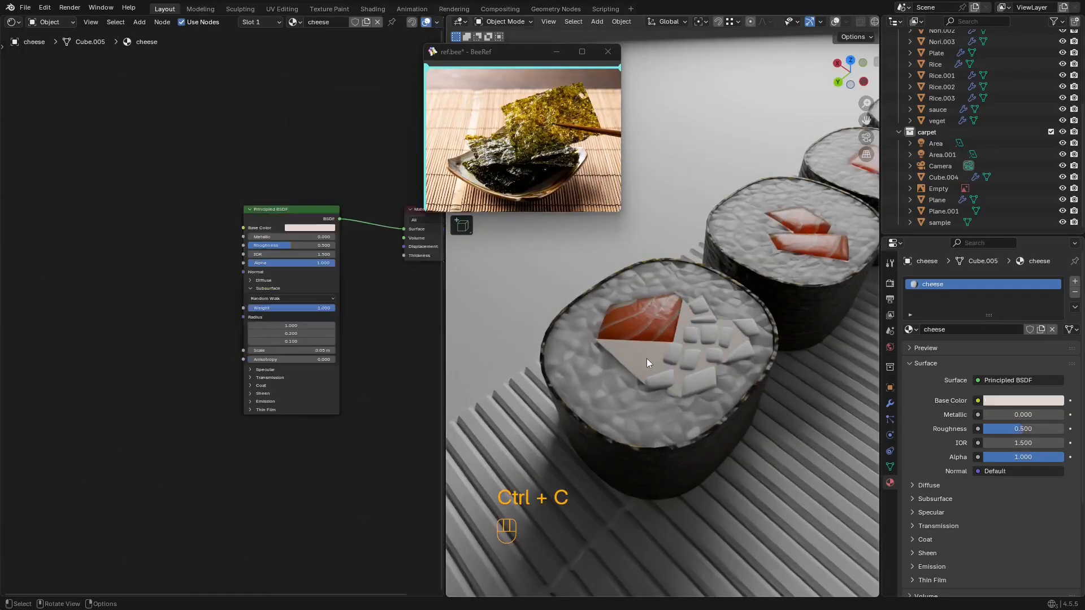
pyautogui.hotkey('ctrl', 'v')
pyautogui.press('g')
pyautogui.click(124, 285)
pyautogui.moveTo(104, 197); pyautogui.dragTo(32, 293)
pyautogui.press('g')
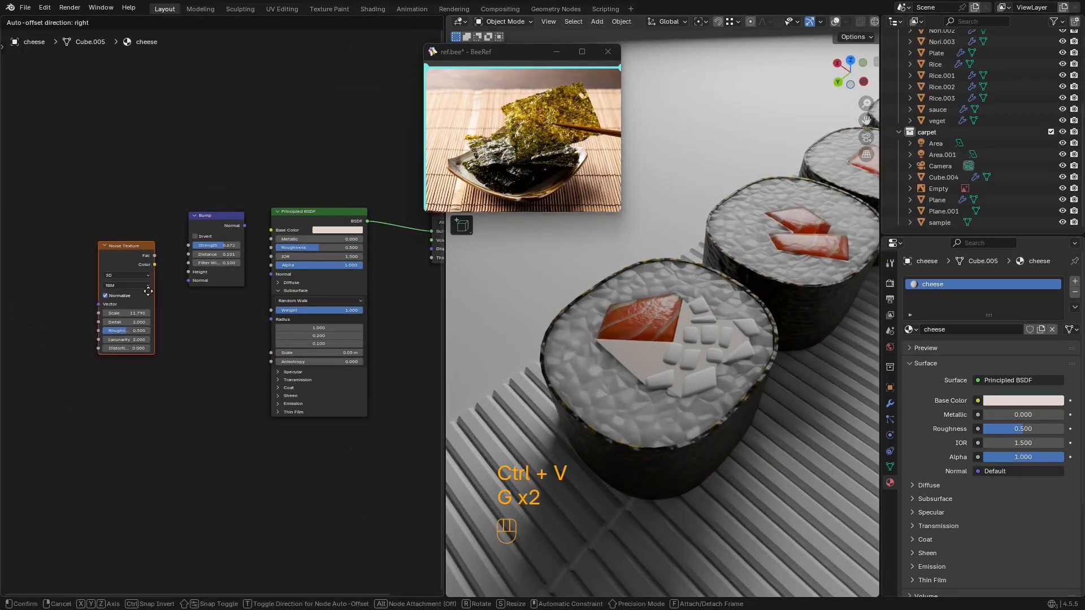
pyautogui.click(151, 293)
# Step: Connect the noise Fac to the Bump Height and the Bump Normal to the Principled BSDF Normal, then tidy both nodes' positions
pyautogui.scroll(4, 150, 248)
pyautogui.moveTo(181, 260); pyautogui.dragTo(178, 257)
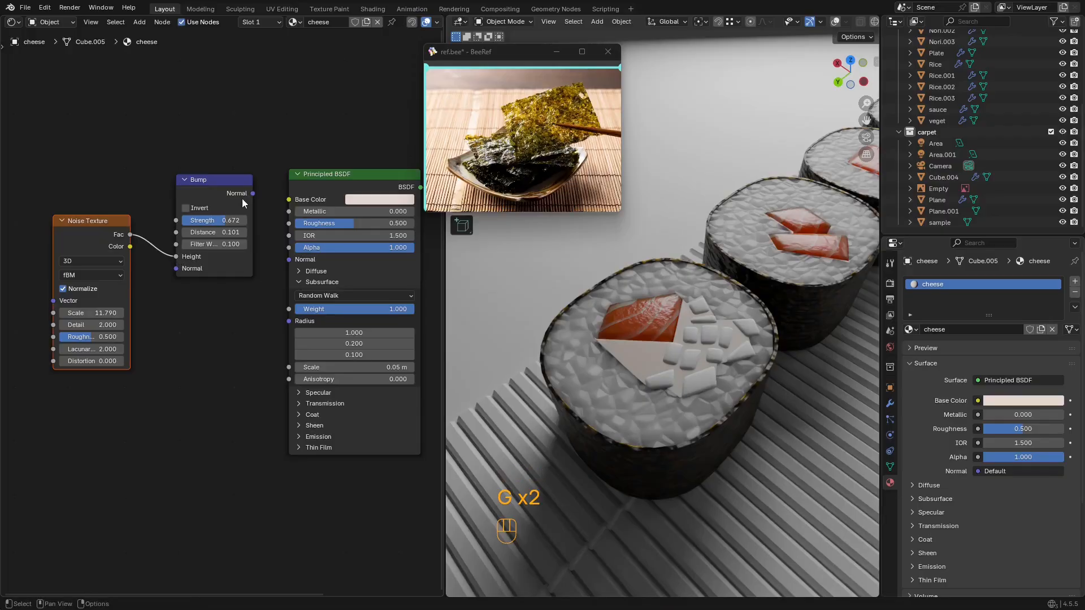
pyautogui.moveTo(284, 268); pyautogui.dragTo(287, 261)
pyautogui.moveTo(220, 135); pyautogui.dragTo(71, 274)
pyautogui.press('g')
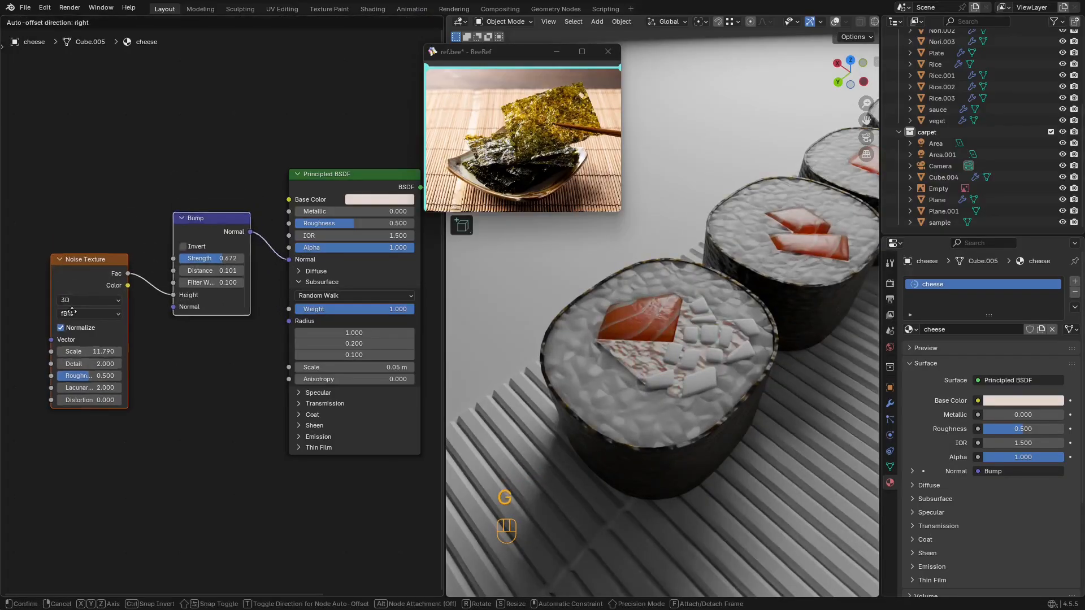
pyautogui.click(62, 352)
# Step: Lower the cheese Bump Distance to 0.021 and the Noise Texture Scale to 8.030
pyautogui.scroll(6, 595, 324)
pyautogui.scroll(-4, 624, 360)
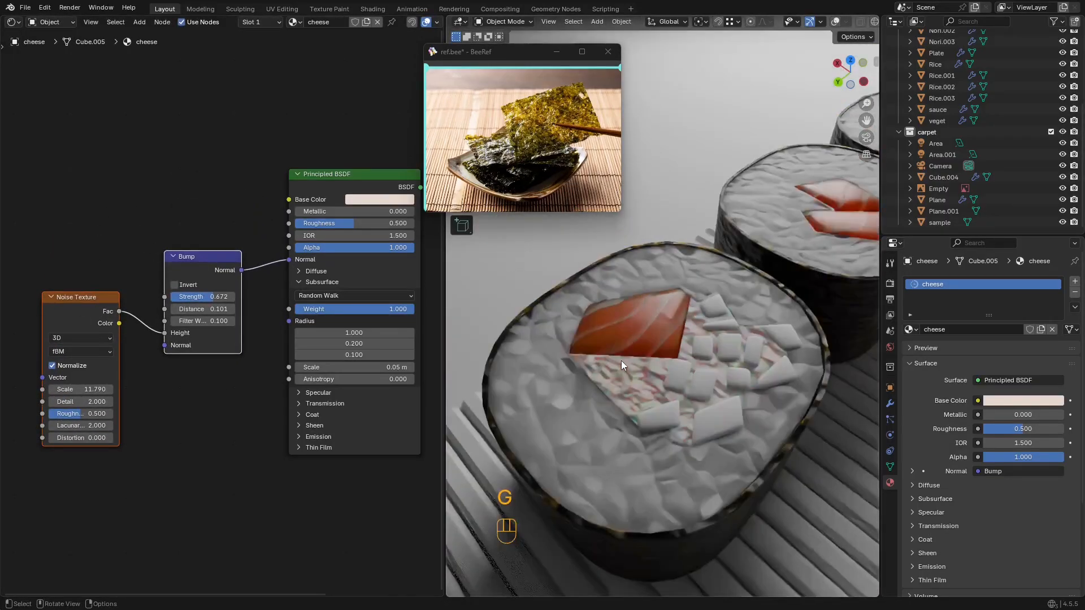
pyautogui.scroll(2, 221, 318)
pyautogui.keyDown('shift'); pyautogui.moveTo(220, 307); pyautogui.dragTo(158, 307); pyautogui.keyUp('shift')
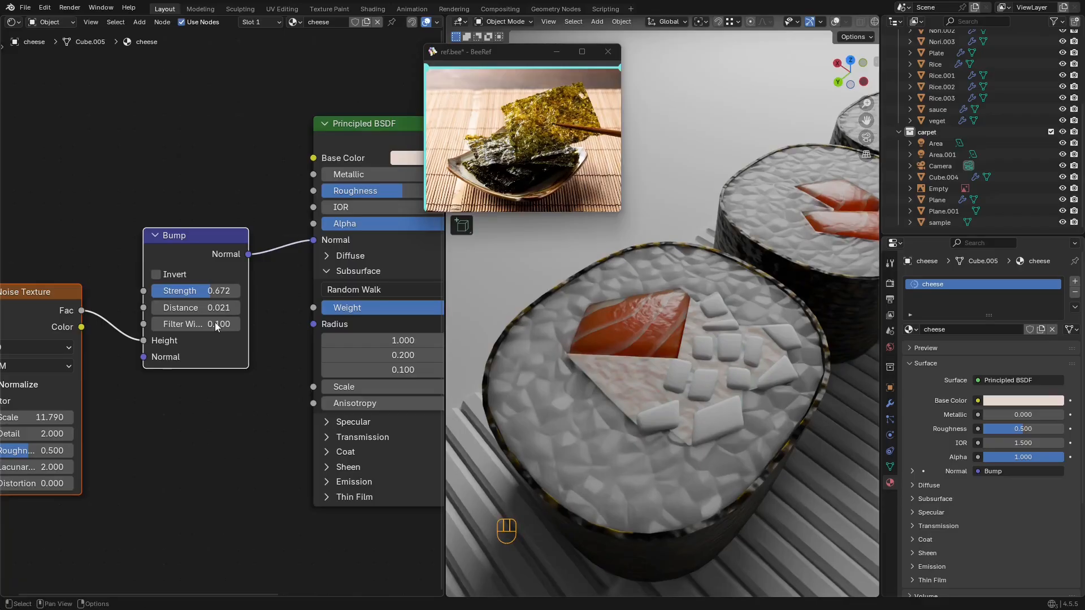
pyautogui.moveTo(215, 322); pyautogui.dragTo(255, 261, button='middle')
pyautogui.moveTo(110, 354); pyautogui.dragTo(87, 351)
pyautogui.click(86, 354)
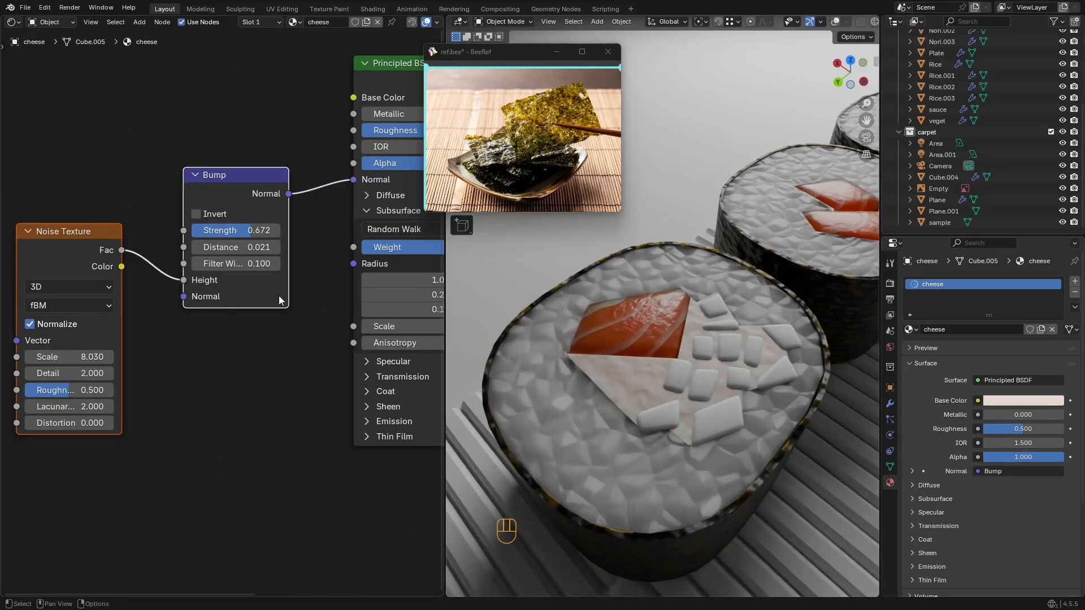
# Step: Set the cheese Subsurface Scale to 0.24 m and the second and third Radius values to 1
pyautogui.moveTo(279, 296); pyautogui.dragTo(77, 322, button='middle')
pyautogui.moveTo(291, 351)
pyautogui.keyDown('shift'); pyautogui.mouseDown()
pyautogui.moveTo(316, 351)
pyautogui.moveTo(283, 352)
pyautogui.mouseUp(); pyautogui.keyUp('shift')
pyautogui.click(267, 318)
pyautogui.write('1')
pyautogui.press('Return')
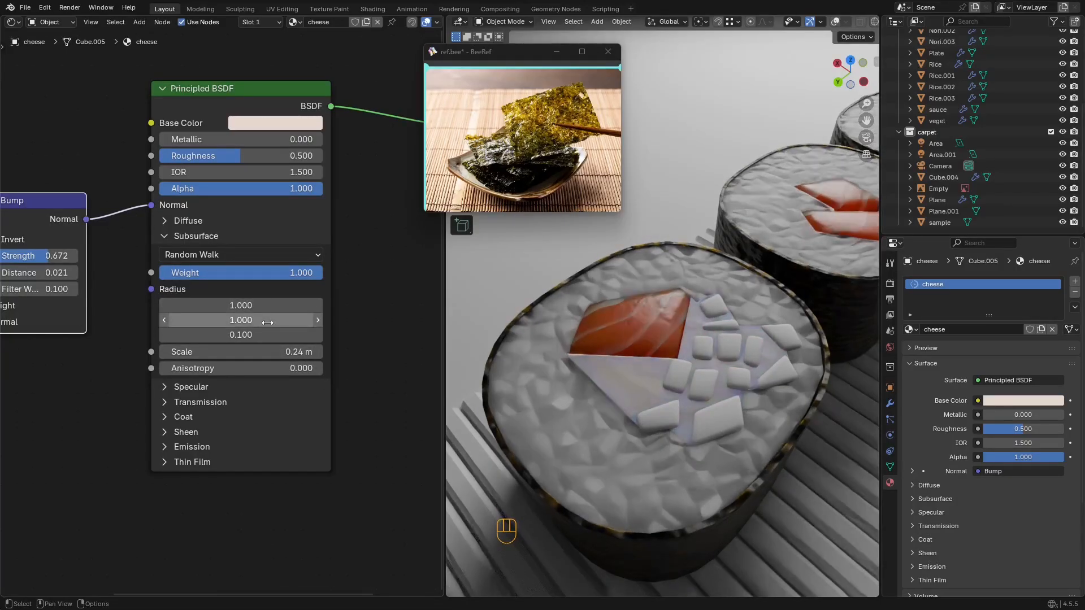
pyautogui.click(266, 343)
pyautogui.click(265, 341)
pyautogui.write('1')
pyautogui.press('Return')
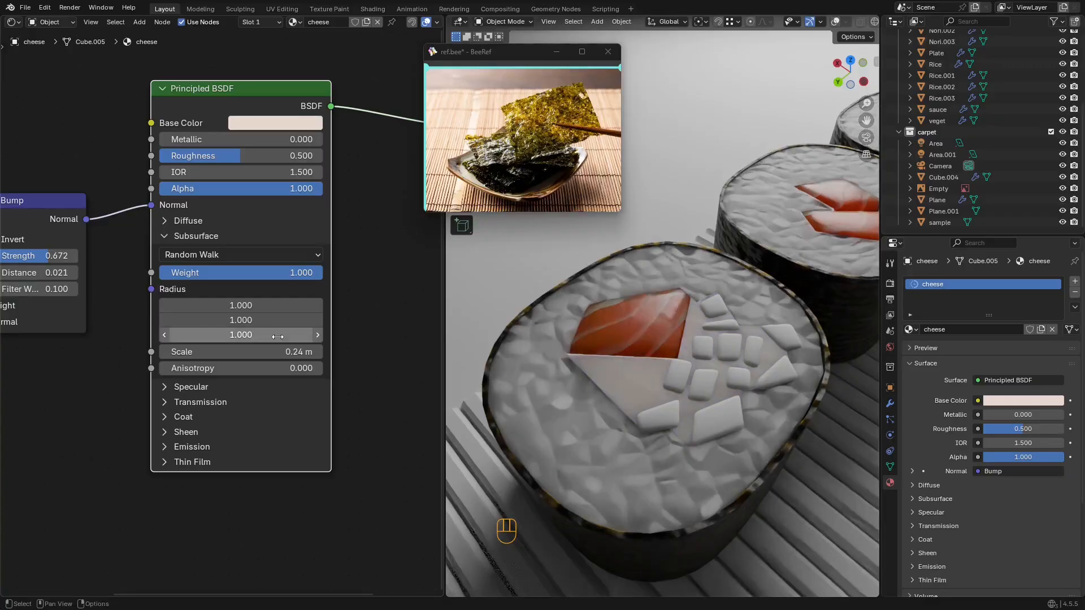
# Step: Duplicate the cheese piece and raise the copy vertically above its roll
pyautogui.moveTo(673, 362); pyautogui.dragTo(662, 341, button='middle')
pyautogui.scroll(-4, 662, 340)
pyautogui.hotkey('shift', 'd')
pyautogui.press('z')
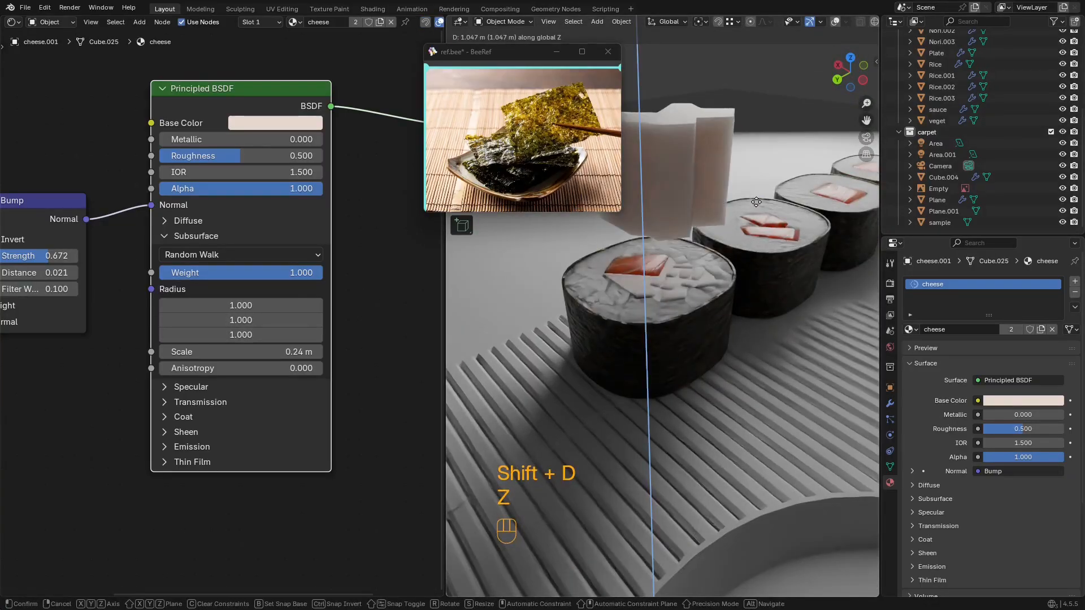
pyautogui.click(763, 232)
pyautogui.keyDown('shift'); pyautogui.moveTo(766, 237); pyautogui.dragTo(790, 306, button='middle'); pyautogui.keyUp('shift')
# Step: Set the cheese material's Subsurface Scale to 0.12 m and its Weight to 0.818
pyautogui.moveTo(290, 352)
pyautogui.keyDown('shift'); pyautogui.mouseDown()
pyautogui.moveTo(258, 351)
pyautogui.moveTo(301, 351)
pyautogui.mouseUp(); pyautogui.keyUp('shift')
pyautogui.moveTo(303, 274); pyautogui.dragTo(252, 275)
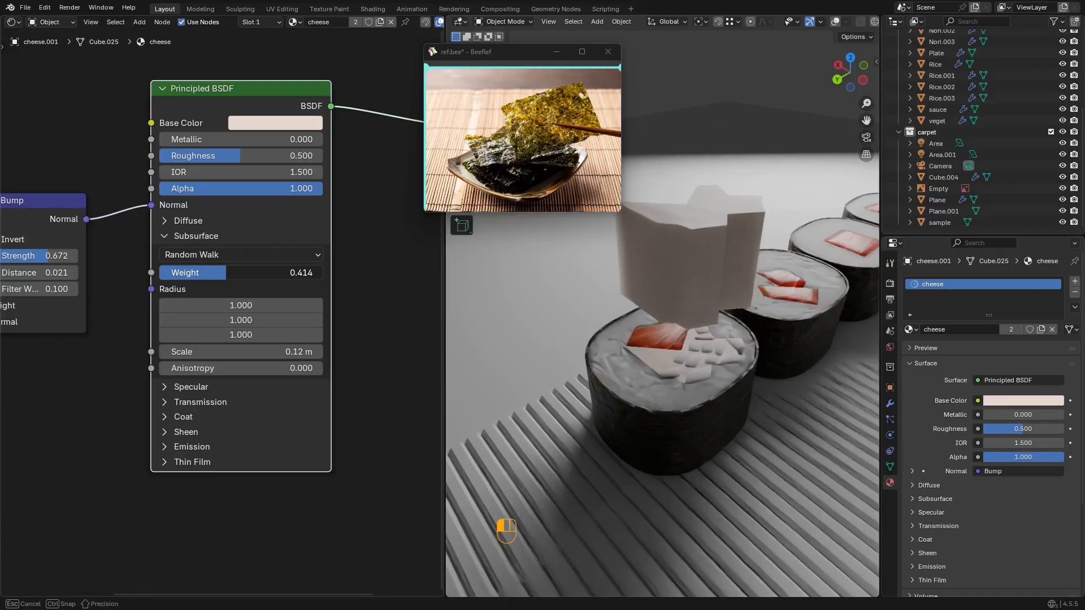
pyautogui.keyDown('shift'); pyautogui.scroll(3, 337, 265); pyautogui.keyUp('shift')
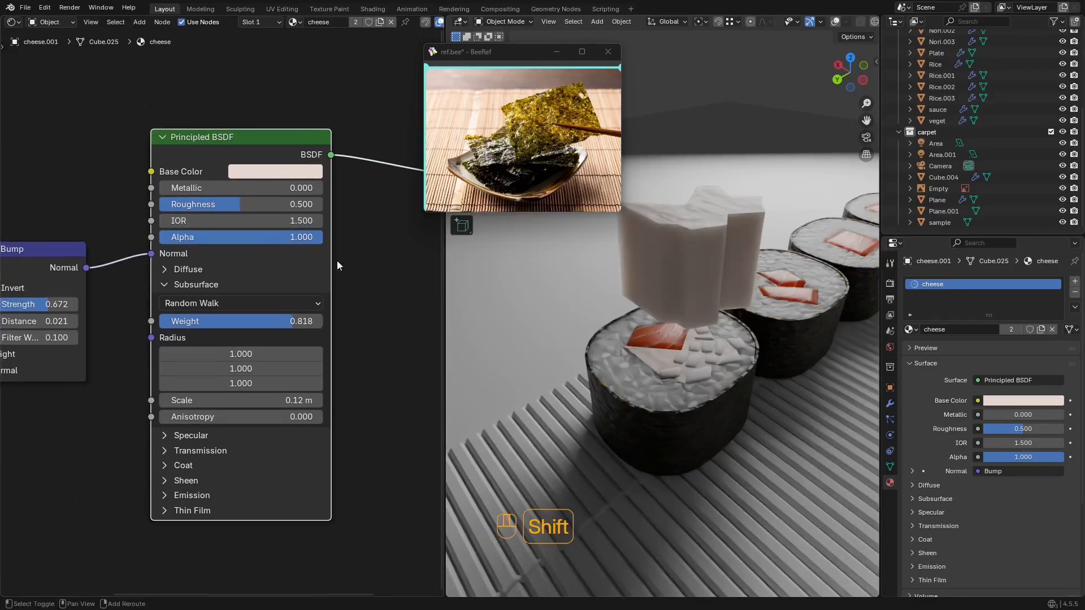
# Step: Reduce the cheese material's Bump Strength to 0.401
pyautogui.keyDown('shift'); pyautogui.moveTo(722, 278); pyautogui.dragTo(721, 291, button='middle'); pyautogui.keyUp('shift')
pyautogui.scroll(2, 722, 291)
pyautogui.moveTo(127, 299); pyautogui.dragTo(346, 282, button='middle')
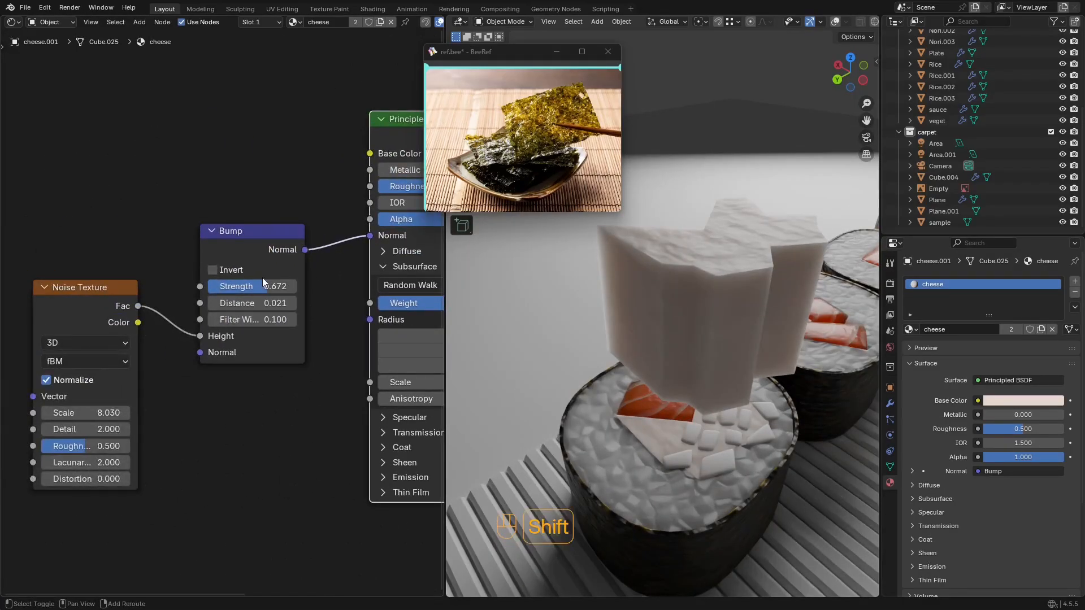
pyautogui.keyDown('shift'); pyautogui.moveTo(263, 286); pyautogui.dragTo(243, 287); pyautogui.keyUp('shift')
pyautogui.moveTo(135, 383); pyautogui.dragTo(138, 380, button='middle')
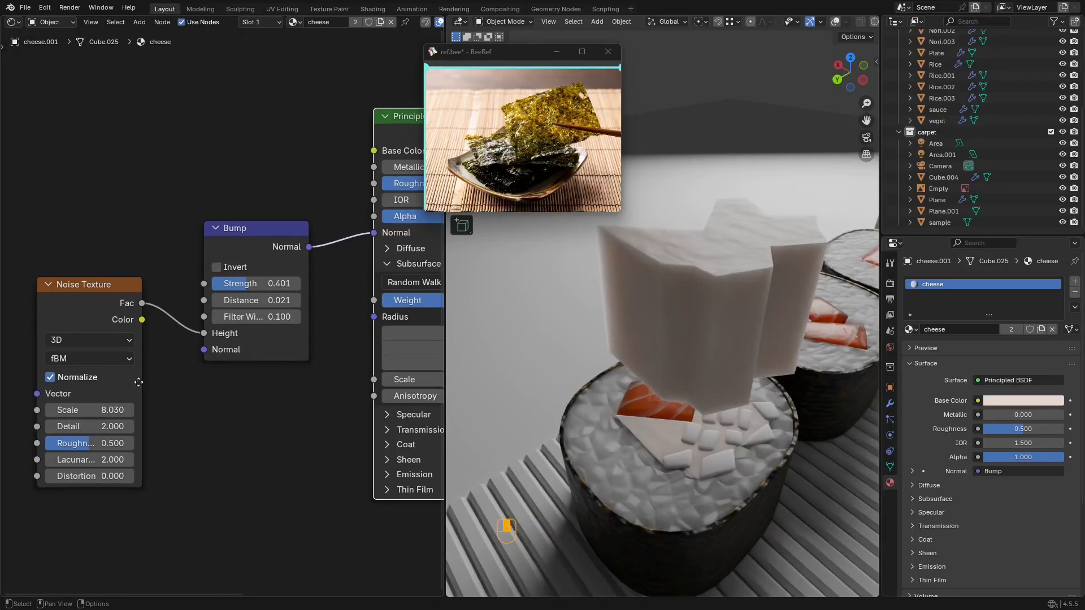
# Step: Set the Noise Texture Detail to 1 and the cheese Roughness to 0.168
pyautogui.moveTo(102, 426); pyautogui.dragTo(104, 427)
pyautogui.press('Return')
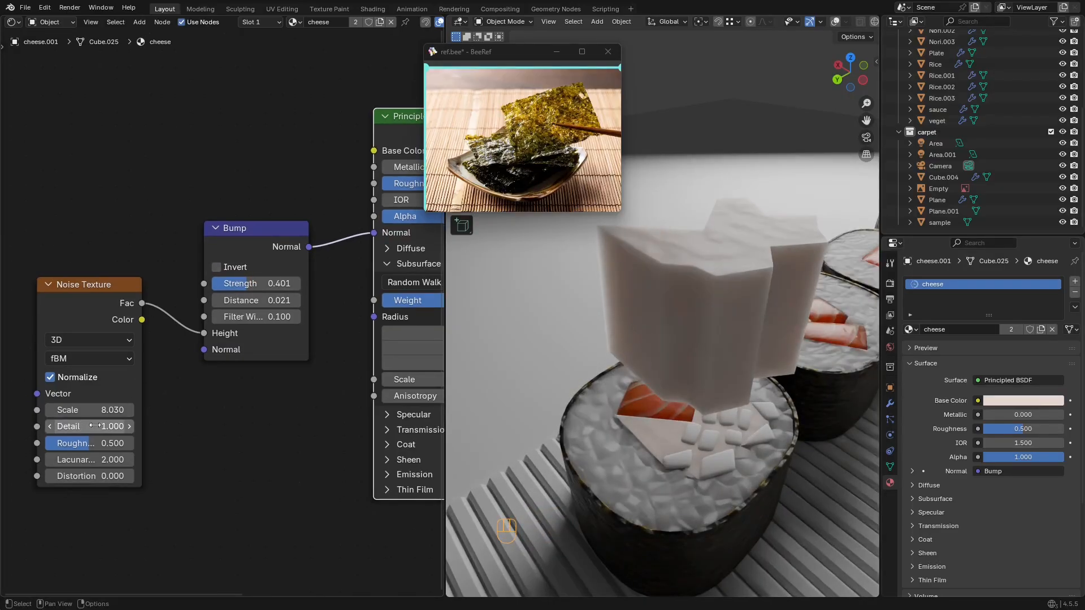
pyautogui.moveTo(383, 248); pyautogui.dragTo(206, 225, button='middle')
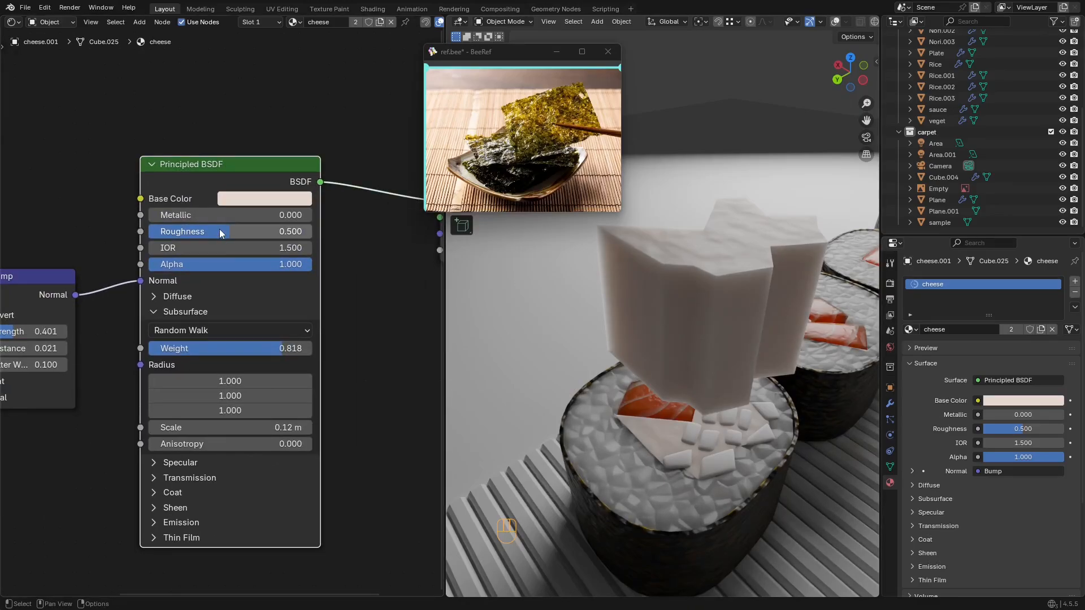
pyautogui.moveTo(219, 231); pyautogui.dragTo(166, 232)
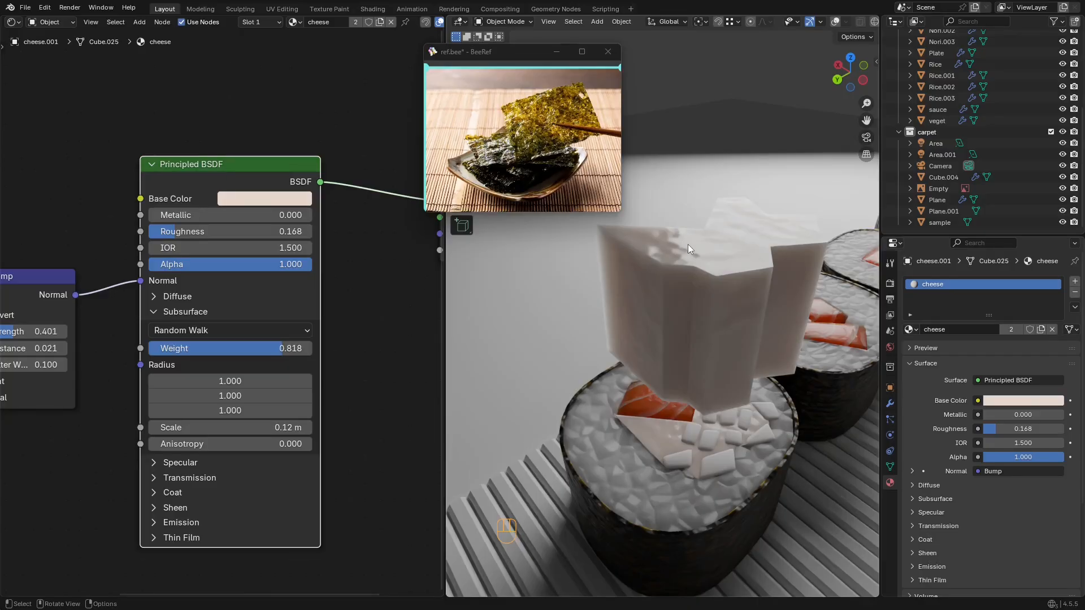
# Step: Delete the raised duplicate of the cheese piece and save the file
pyautogui.press('x')
pyautogui.click(686, 283)
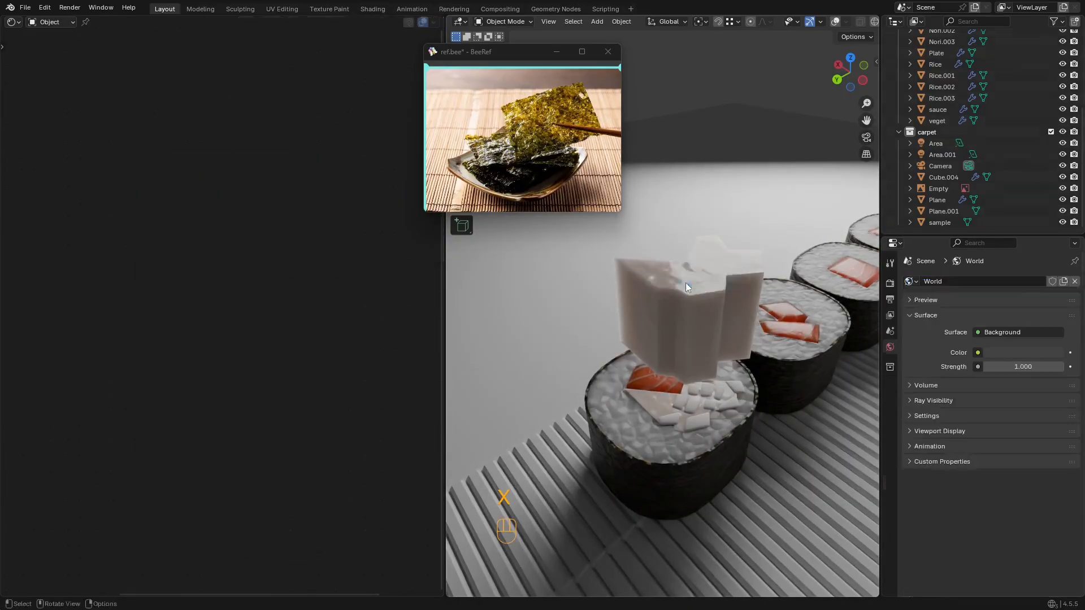
pyautogui.scroll(2, 717, 339)
pyautogui.hotkey('ctrl', 's')
pyautogui.scroll(-2, 720, 313)
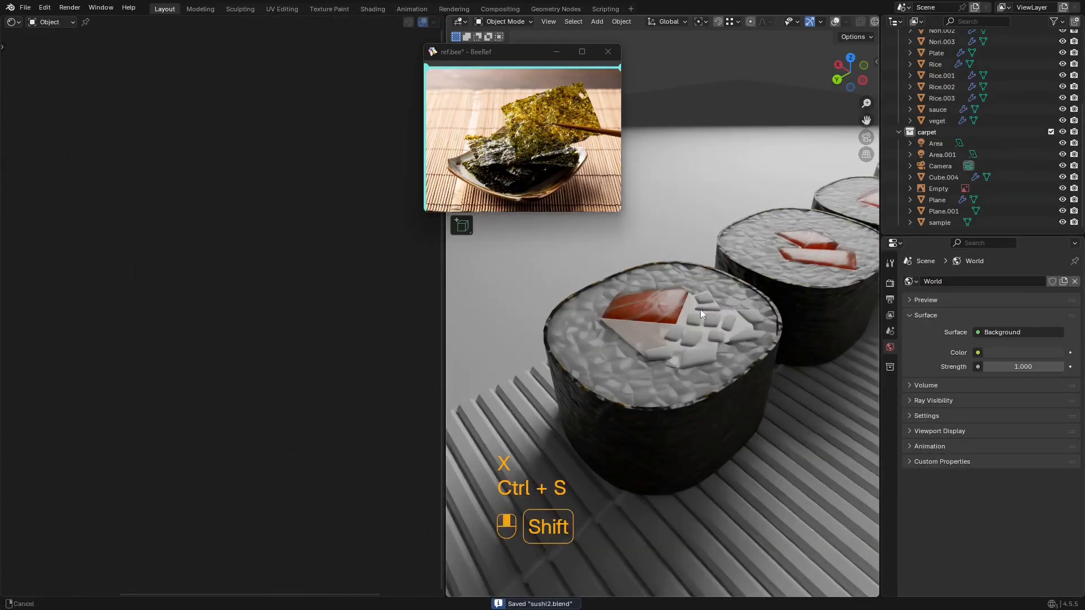
# Step: Turn the viewport overlays back on and select the vegetable pieces in the front roll
pyautogui.keyDown('shift'); pyautogui.moveTo(699, 309); pyautogui.dragTo(690, 311, button='middle'); pyautogui.keyUp('shift')
pyautogui.moveTo(690, 310); pyautogui.dragTo(726, 299, button='middle')
pyautogui.scroll(4, 725, 299)
pyautogui.hotkey('shift', 'alt', 'z')
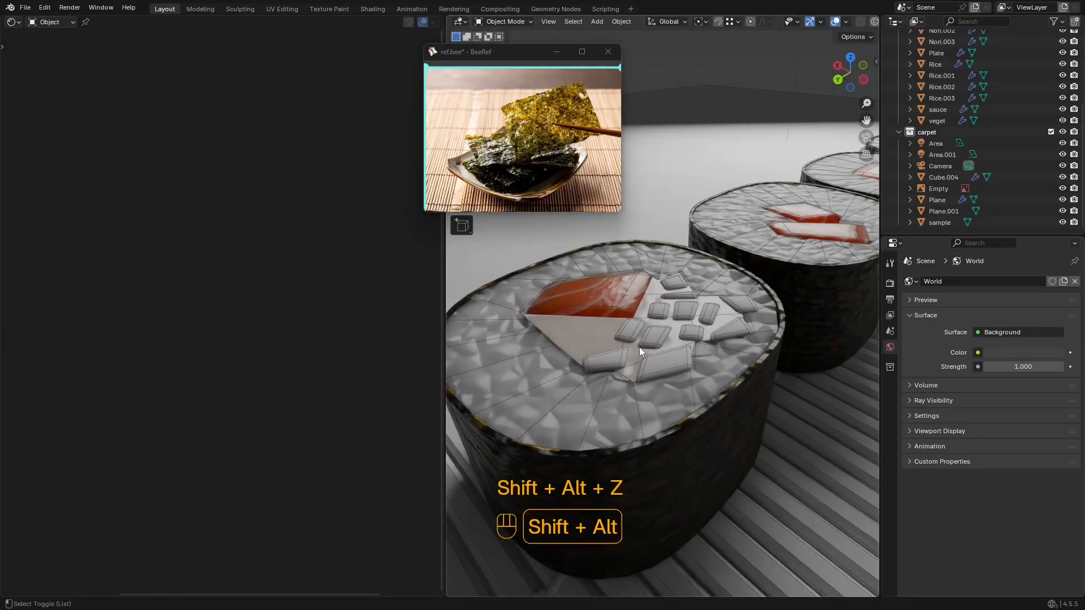
pyautogui.click(663, 361)
pyautogui.scroll(-3, 663, 361)
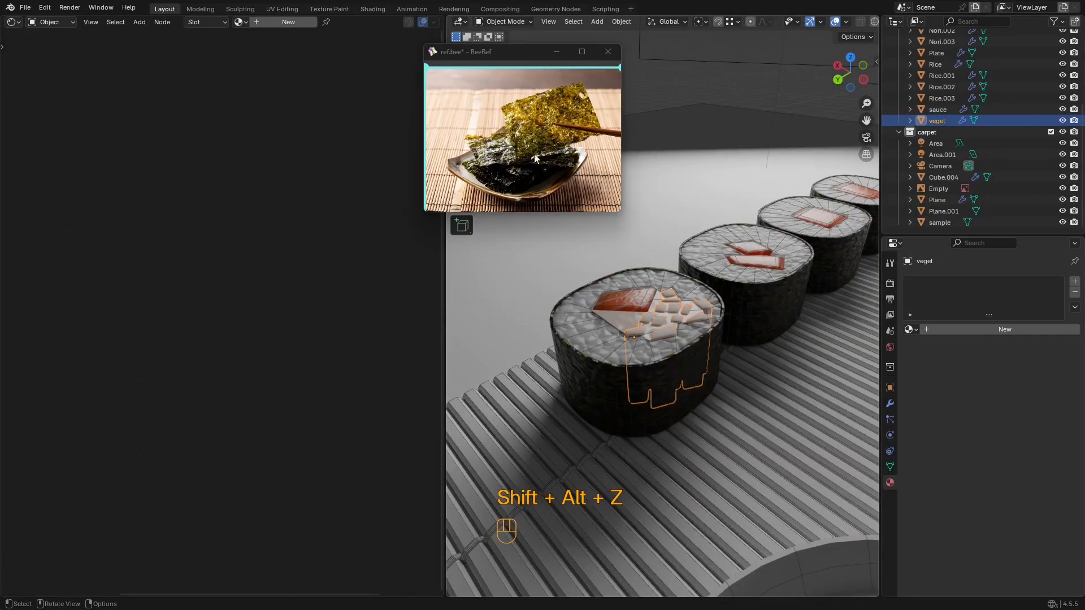
# Step: Bring up the reference photo of avocado and salmon rolls and examine the filling's colors against the modelled roll
pyautogui.scroll(-8, 534, 158)
pyautogui.moveTo(568, 161); pyautogui.dragTo(515, 118, button='middle')
pyautogui.scroll(6, 516, 118)
pyautogui.moveTo(534, 192); pyautogui.dragTo(582, 160, button='middle')
pyautogui.scroll(8, 498, 98)
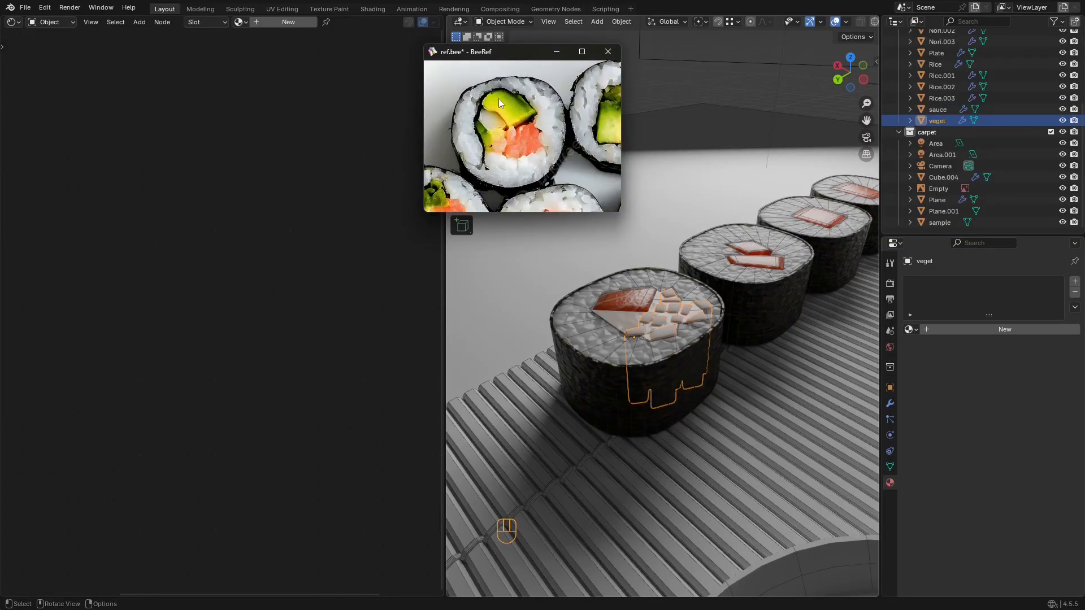
pyautogui.scroll(6, 701, 313)
pyautogui.scroll(-5, 697, 326)
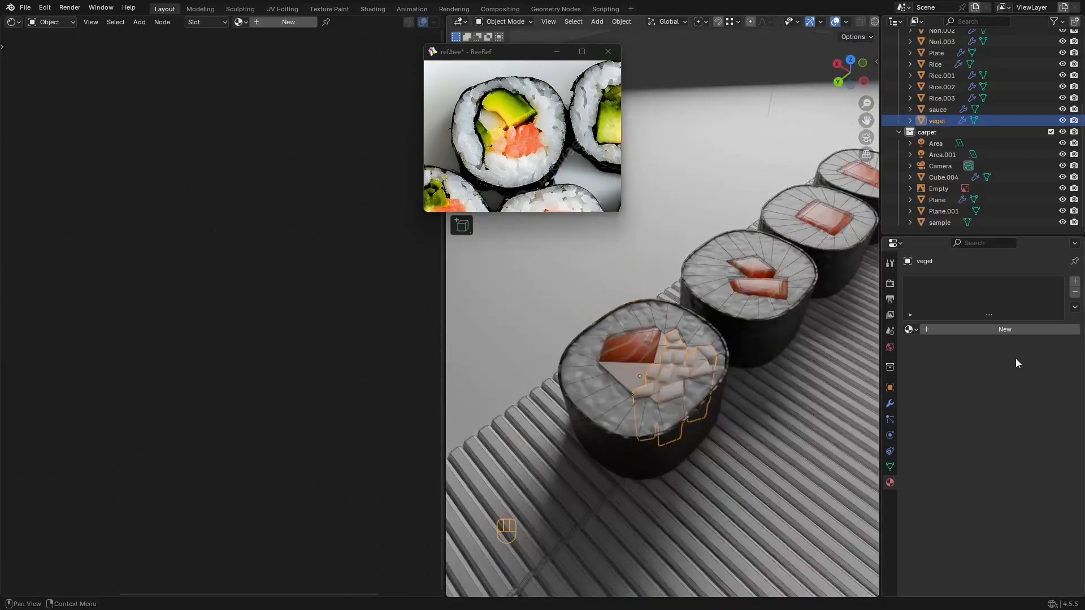
# Step: Create a new material on the vegetable object and name it vegetables
pyautogui.click(1008, 328)
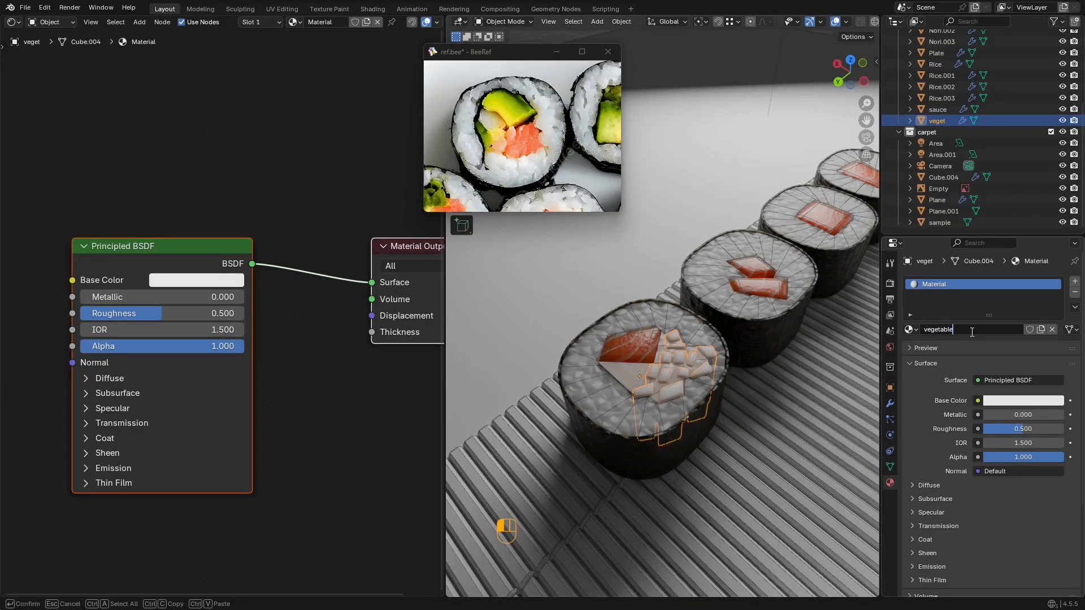
pyautogui.write('s')
pyautogui.press('Return')
# Step: Add a Gradient Texture node and place it before the vegetables material's Principled BSDF
pyautogui.scroll(-2, 248, 269)
pyautogui.hotkey('shift', 'a')
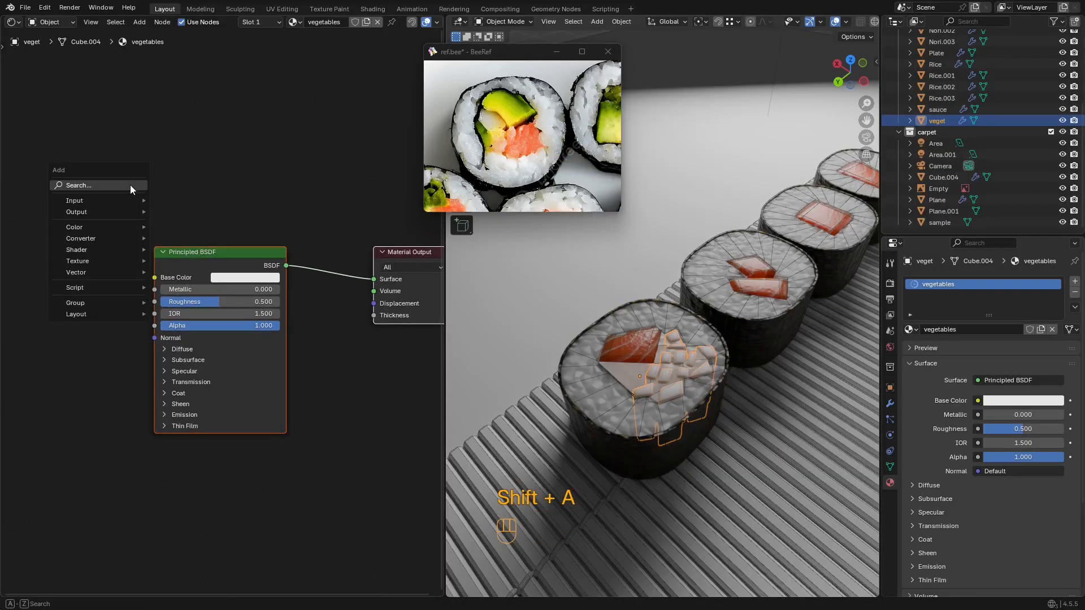
pyautogui.click(129, 185)
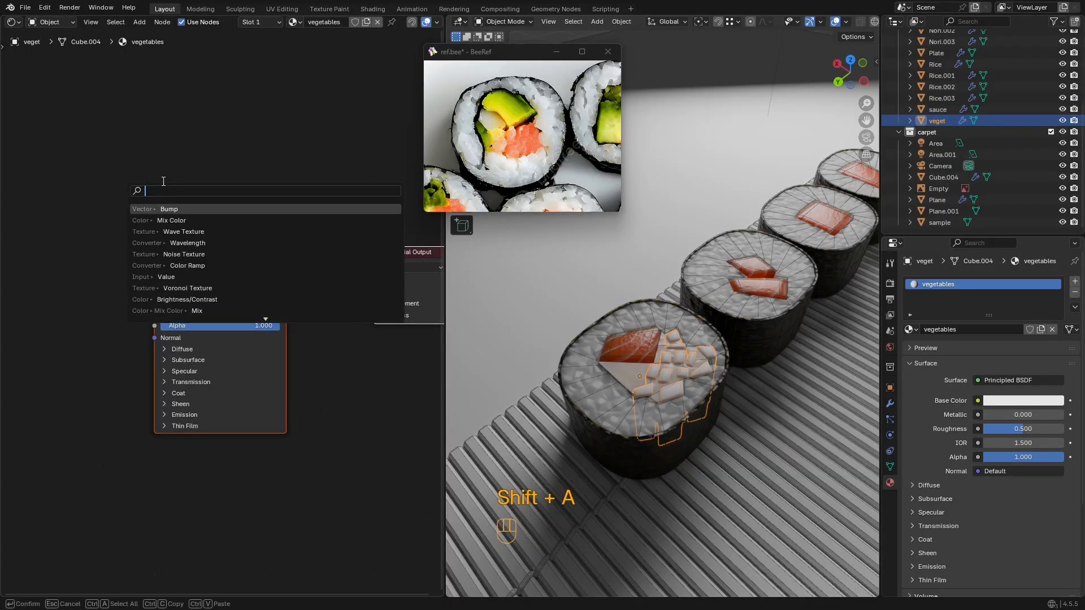
pyautogui.write('gra')
pyautogui.click(183, 208)
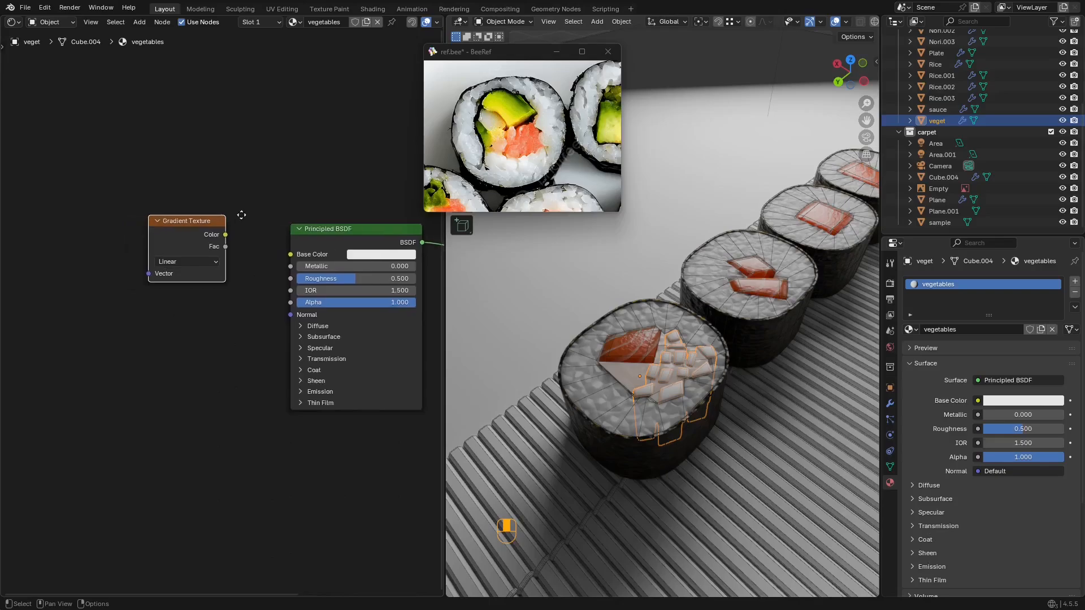
pyautogui.click(87, 236)
# Step: Add a Color Ramp fed by the Gradient Texture's Fac and connect its Color output to the Principled BSDF's Base Color
pyautogui.moveTo(125, 234); pyautogui.dragTo(216, 201)
pyautogui.write('c')
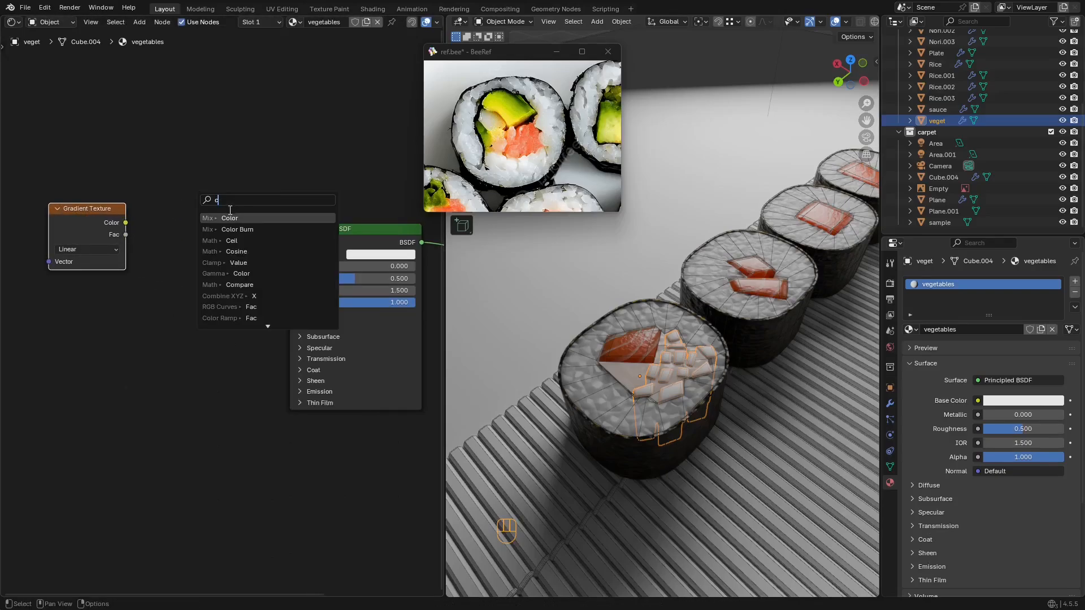
pyautogui.write('olor ra')
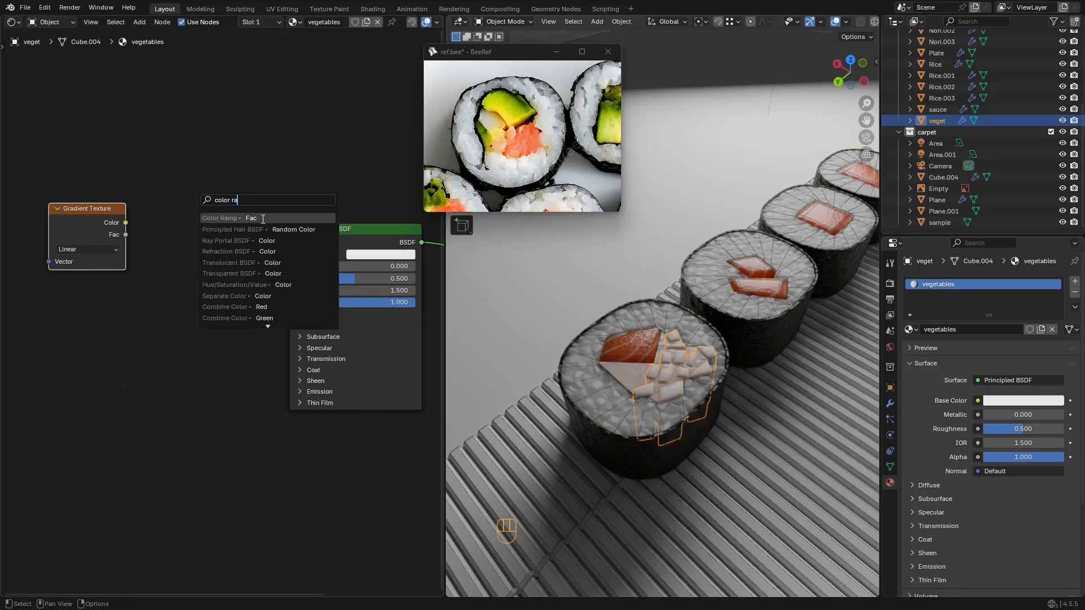
pyautogui.click(263, 218)
pyautogui.click(288, 133)
pyautogui.moveTo(290, 240); pyautogui.dragTo(290, 255)
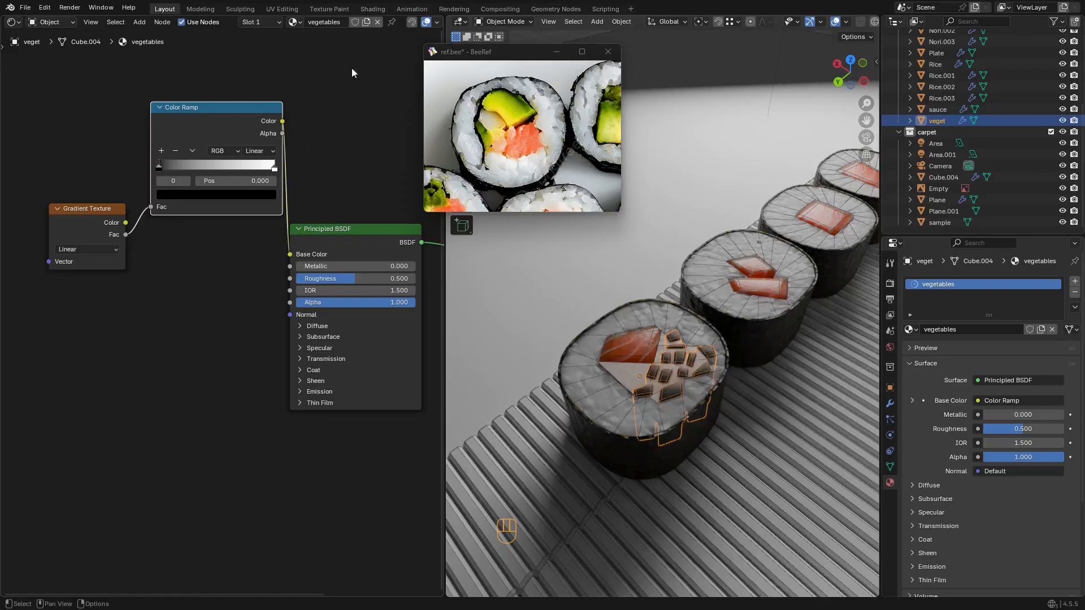
# Step: Arrange the Gradient Texture and Color Ramp nodes with clear spacing ahead of the Principled BSDF
pyautogui.moveTo(350, 66); pyautogui.dragTo(150, 163)
pyautogui.press('g')
pyautogui.click(141, 209)
pyautogui.moveTo(212, 101); pyautogui.dragTo(56, 270)
pyautogui.scroll(-1, 222, 270)
pyautogui.press('g')
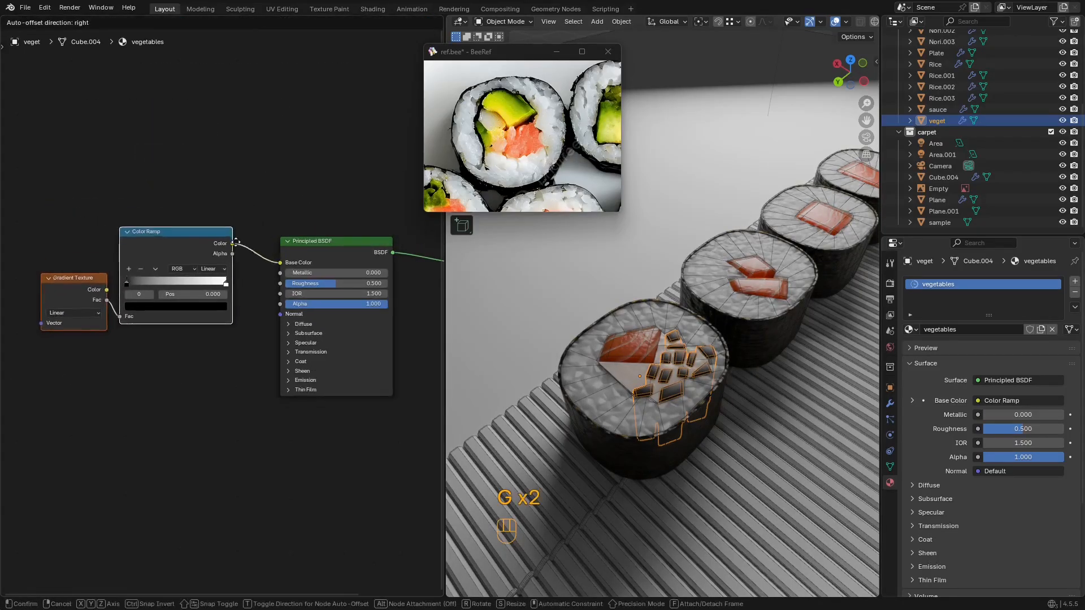
pyautogui.click(266, 180)
pyautogui.scroll(1, 269, 181)
pyautogui.press('g')
pyautogui.click(263, 189)
pyautogui.scroll(1, 248, 178)
pyautogui.scroll(1, 235, 173)
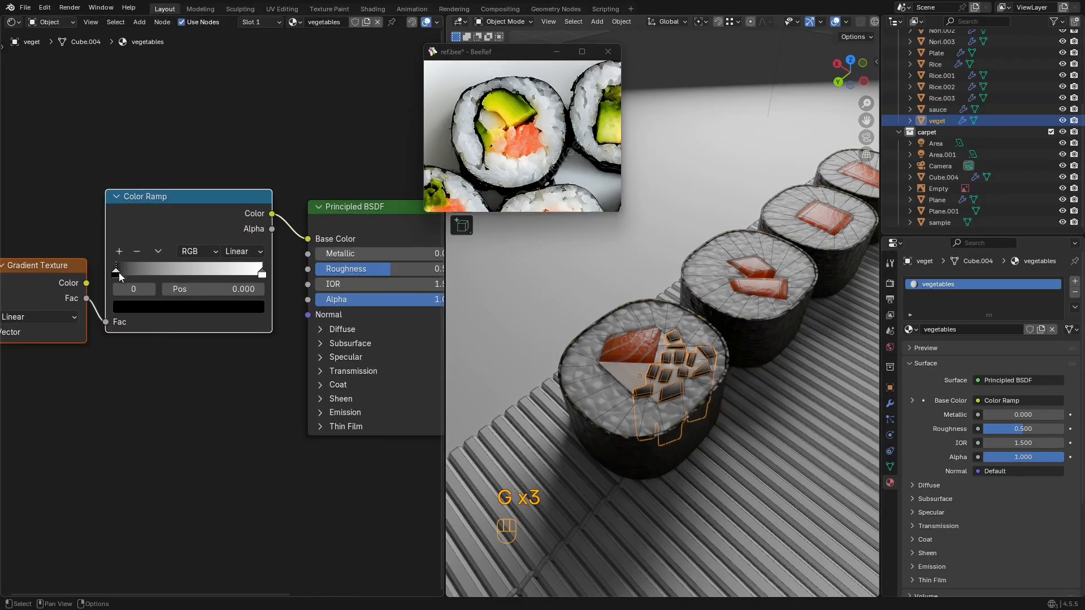
# Step: Color the ramp's first stop dark green and its last stop yellow by sampling the avocado in the reference photo
pyautogui.click(164, 307)
pyautogui.click(237, 286)
pyautogui.click(518, 101)
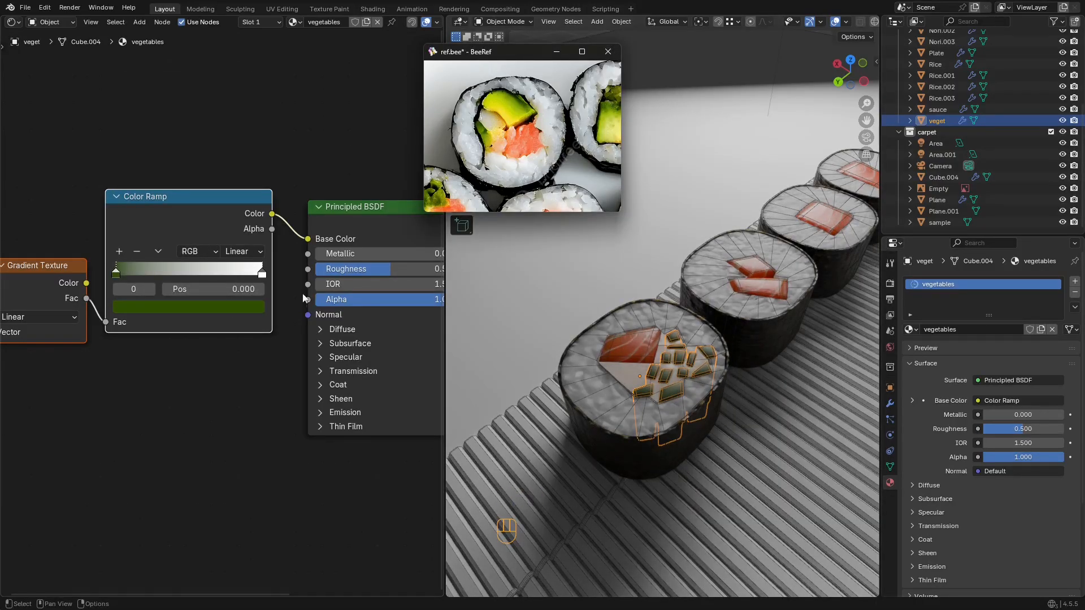
pyautogui.click(262, 274)
pyautogui.click(253, 311)
pyautogui.click(239, 287)
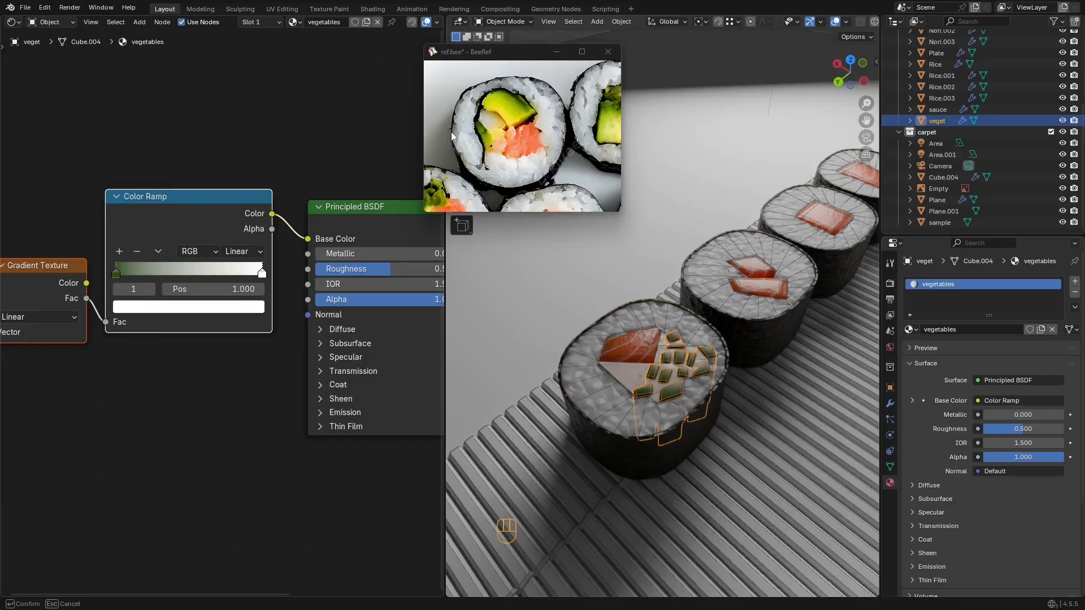
pyautogui.click(503, 121)
pyautogui.scroll(-3, 254, 282)
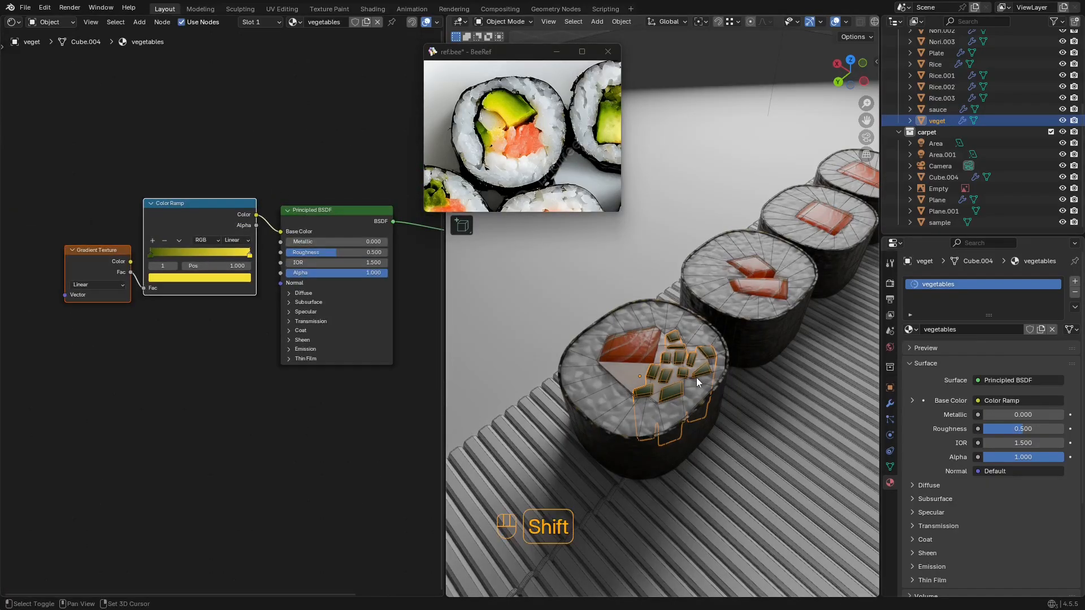
# Step: Hide the viewport overlays and add Texture Coordinate and Mapping nodes before the Gradient Texture, using Object coordinates
pyautogui.hotkey('shift', 'alt', 'z')
pyautogui.scroll(2, 693, 379)
pyautogui.moveTo(74, 255); pyautogui.dragTo(110, 242, button='middle')
pyautogui.click(111, 242)
pyautogui.hotkey('ctrl', 't')
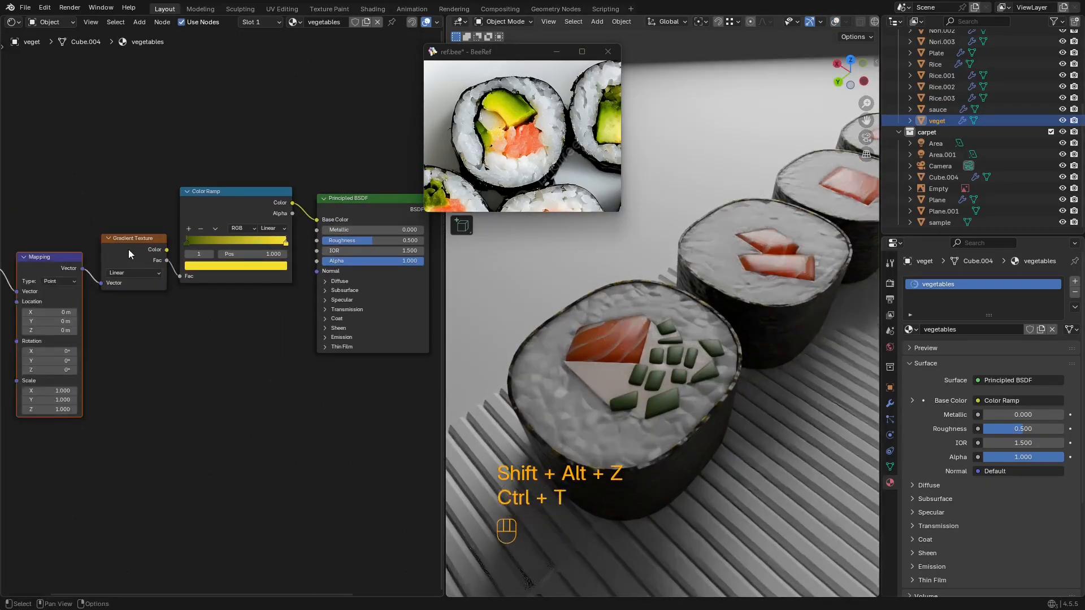
pyautogui.moveTo(67, 296); pyautogui.dragTo(255, 271, button='middle')
pyautogui.scroll(1, 255, 271)
pyautogui.scroll(2, 256, 271)
pyautogui.moveTo(162, 252); pyautogui.dragTo(192, 240)
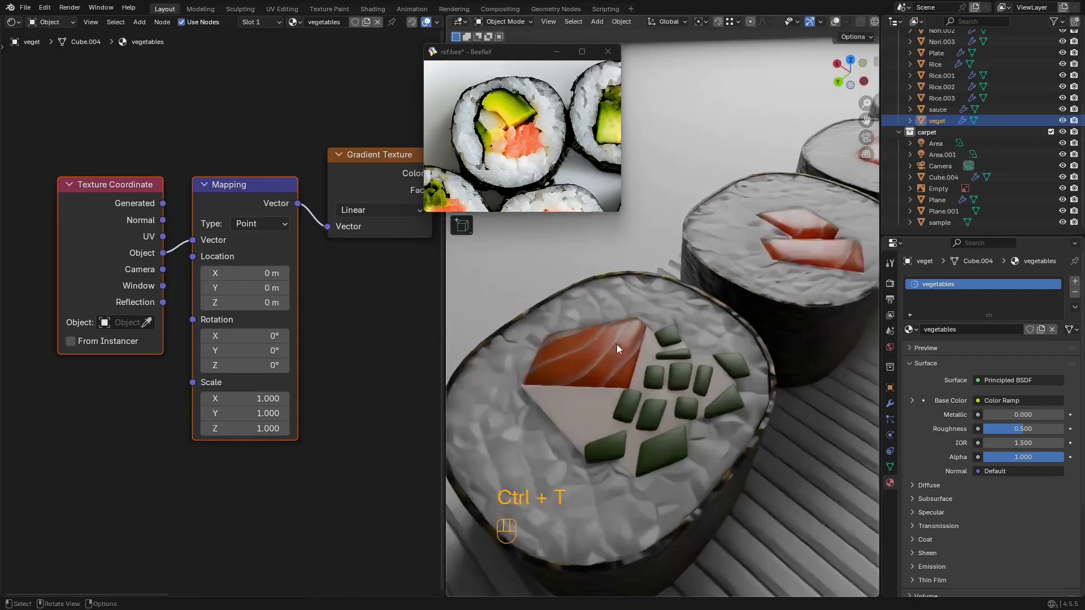
# Step: Inspect the vegetable pieces with overlays shown and examine how avocado colors vary across the rolls in the reference photo
pyautogui.hotkey('shift', 'alt', 'z')
pyautogui.scroll(2, 633, 336)
pyautogui.hotkey('shift', 'alt', 'z')
pyautogui.hotkey('shift', 'alt', 'z')
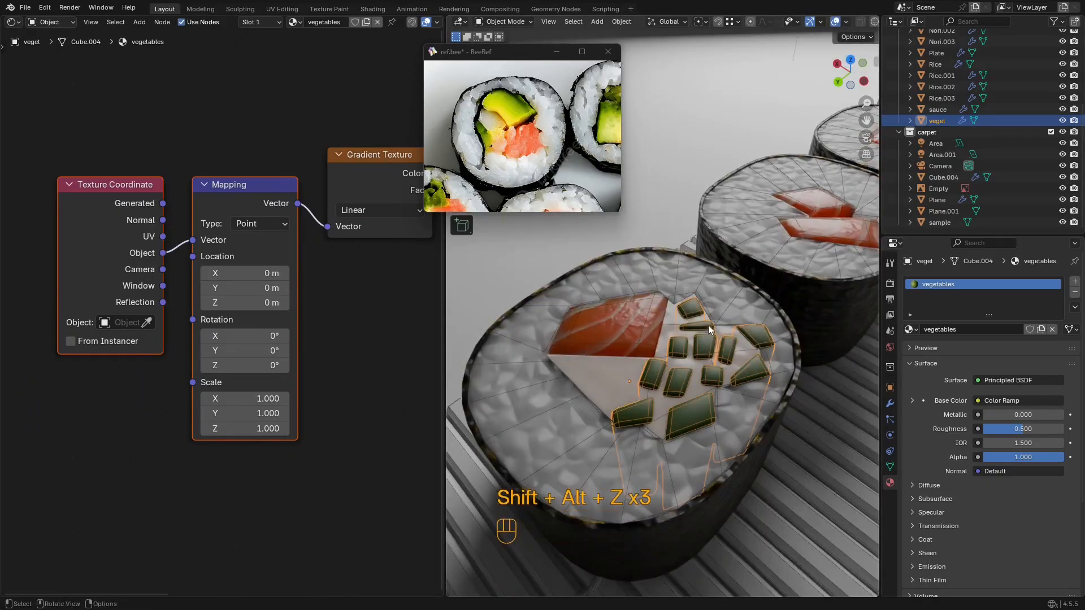
pyautogui.press('Tab')
pyautogui.press('3')
pyautogui.press('Tab')
pyautogui.keyDown('shift'); pyautogui.moveTo(724, 320); pyautogui.dragTo(696, 313, button='middle'); pyautogui.keyUp('shift')
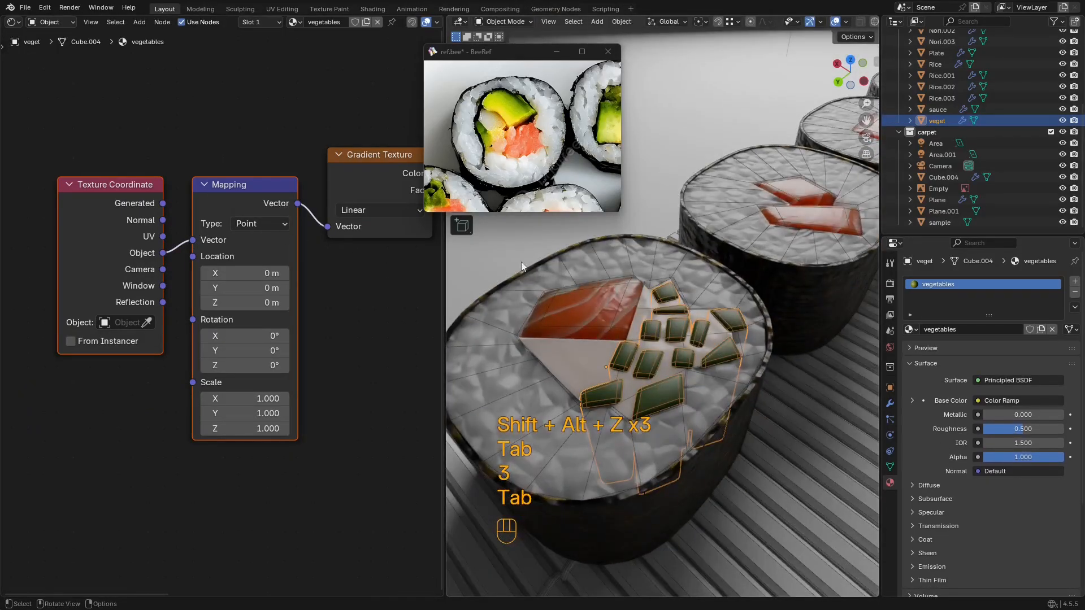
pyautogui.scroll(-3, 536, 143)
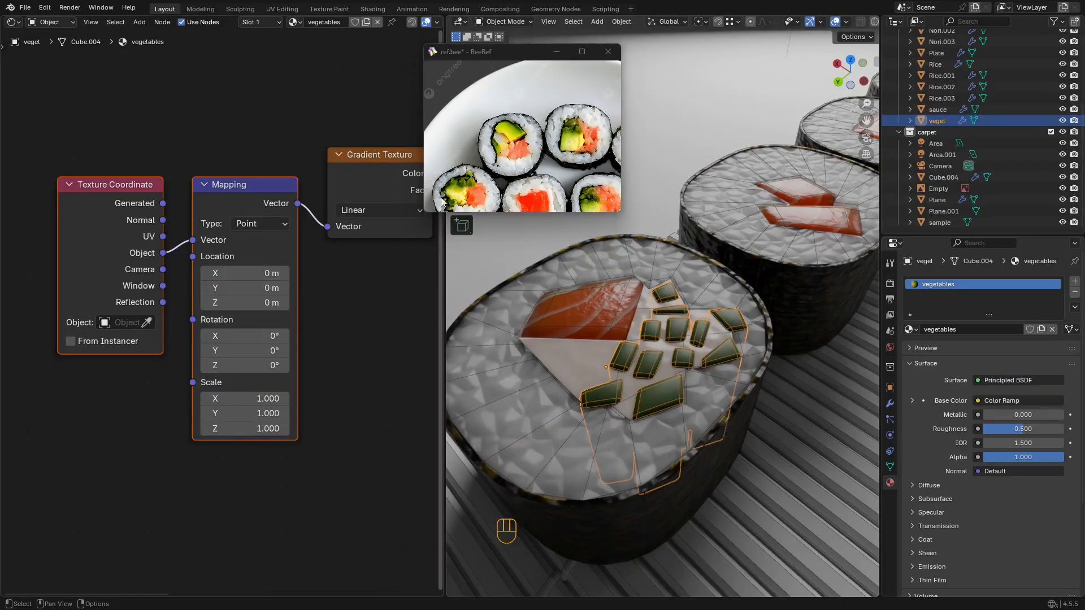
pyautogui.moveTo(562, 146); pyautogui.dragTo(563, 99, button='middle')
pyautogui.moveTo(526, 137)
pyautogui.mouseDown(button='middle')
pyautogui.moveTo(512, 113)
pyautogui.moveTo(533, 134)
pyautogui.mouseUp(button='middle')
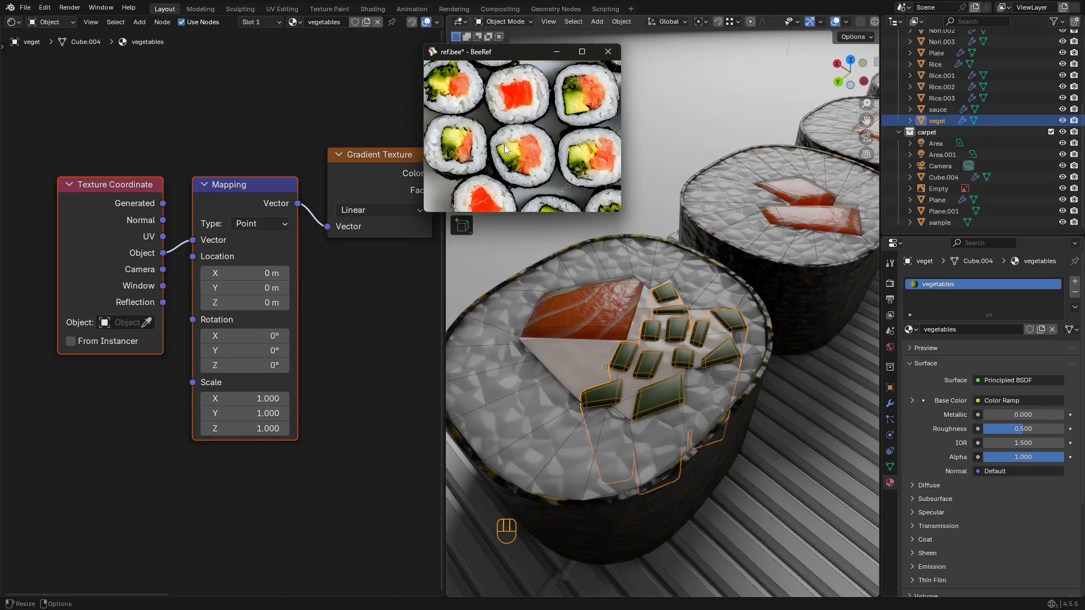
# Step: Delete the Gradient Texture node from the vegetables material
pyautogui.moveTo(188, 201); pyautogui.dragTo(144, 178, button='middle')
pyautogui.scroll(-3, 226, 164)
pyautogui.moveTo(249, 150); pyautogui.dragTo(177, 182, button='middle')
pyautogui.moveTo(265, 134); pyautogui.dragTo(214, 190)
pyautogui.press('x')
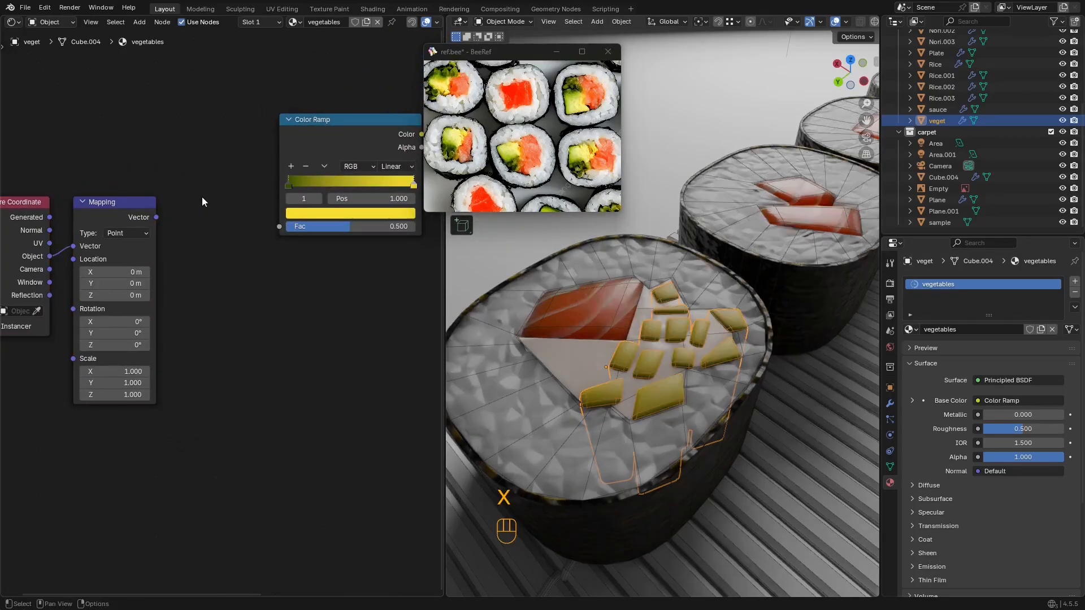
# Step: Add a Noise Texture, linking the Mapping node to its Vector and its Fac output to the Color Ramp
pyautogui.hotkey('shift', 'a')
pyautogui.write('noi')
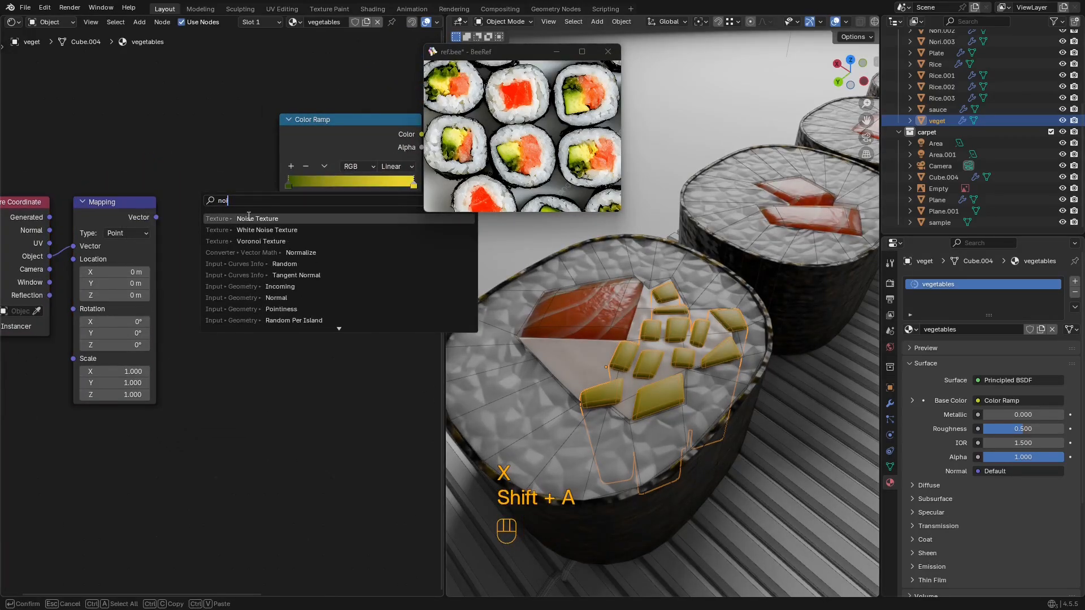
pyautogui.click(248, 218)
pyautogui.click(251, 268)
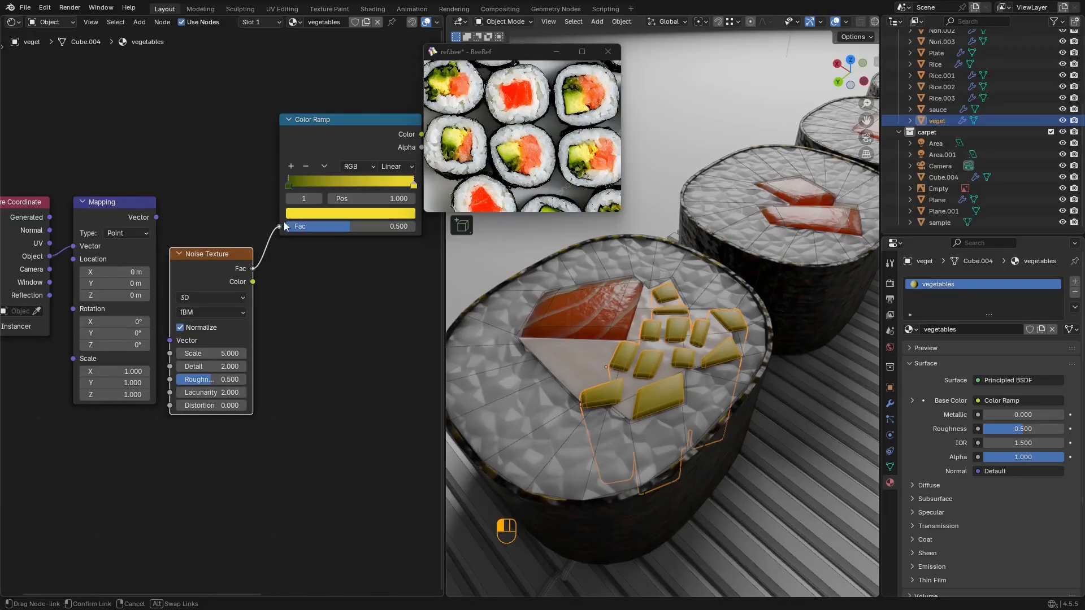
pyautogui.moveTo(284, 222); pyautogui.dragTo(284, 223)
pyautogui.click(157, 218)
pyautogui.moveTo(171, 337); pyautogui.dragTo(170, 340)
pyautogui.scroll(-1, 219, 293)
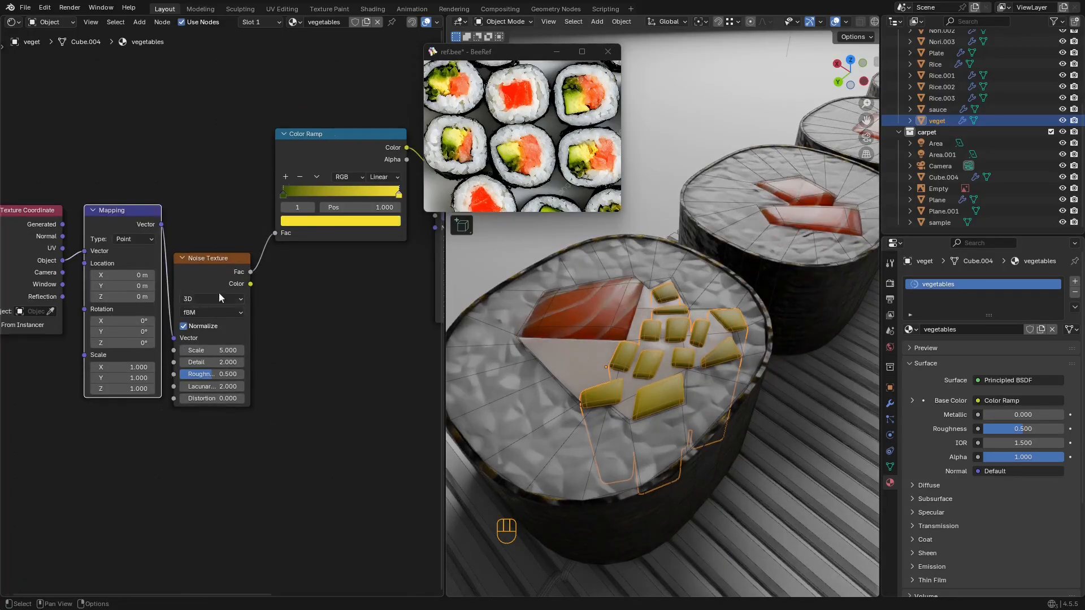
# Step: With the viewport overlays hidden, line up the Noise Texture beside the Mapping node and set its Scale to 0.790
pyautogui.moveTo(219, 293); pyautogui.dragTo(277, 282, button='middle')
pyautogui.moveTo(597, 348); pyautogui.dragTo(586, 356, button='middle')
pyautogui.hotkey('shift', 'alt', 'z')
pyautogui.click(267, 288)
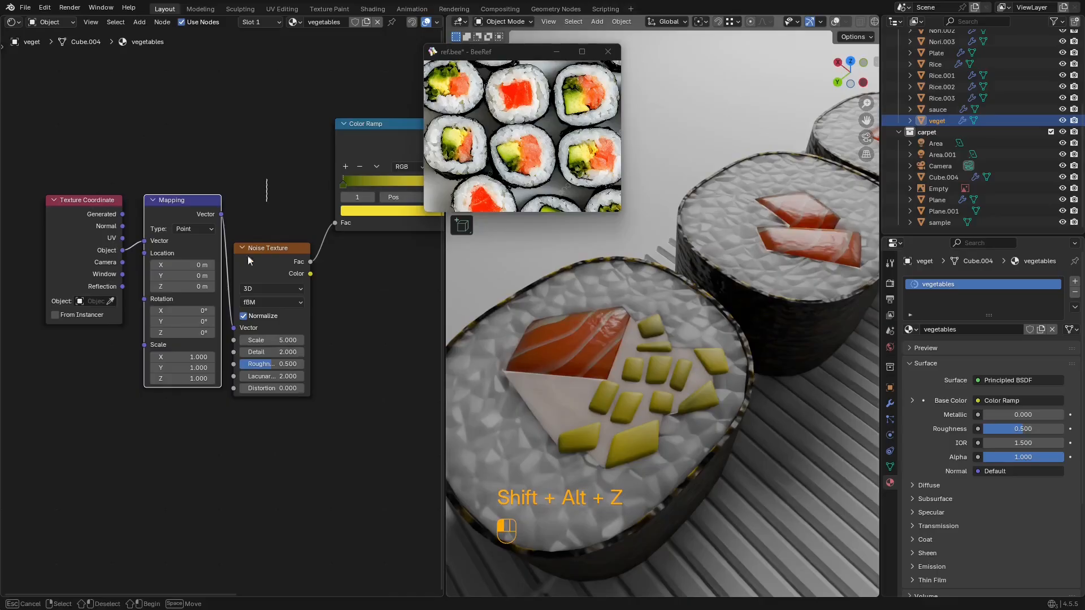
pyautogui.press('g')
pyautogui.click(272, 267)
pyautogui.keyDown('shift'); pyautogui.moveTo(272, 274); pyautogui.dragTo(250, 274); pyautogui.keyUp('shift')
pyautogui.scroll(-4, 569, 331)
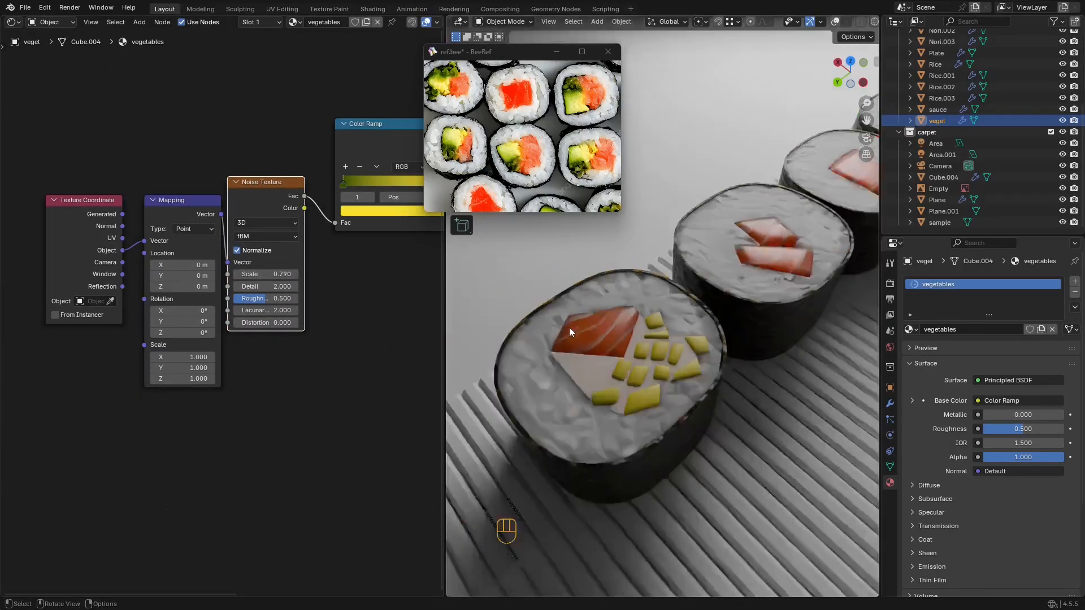
# Step: Tighten the Color Ramp by moving the dark green stop inward and the yellow stop to position 0.755
pyautogui.moveTo(329, 242); pyautogui.dragTo(151, 273, button='middle')
pyautogui.scroll(3, 212, 226)
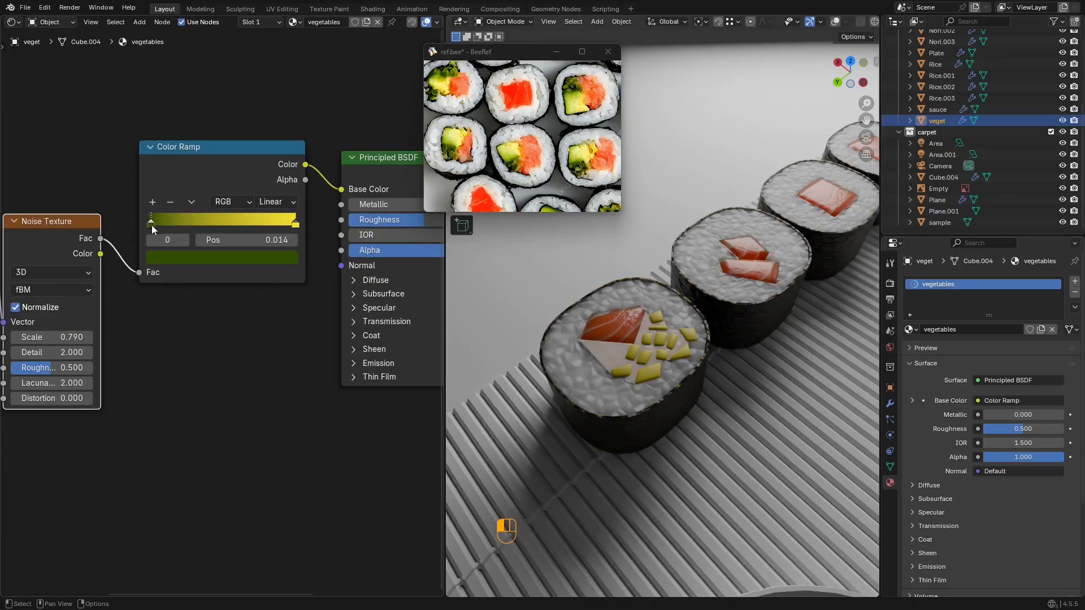
pyautogui.moveTo(151, 225); pyautogui.dragTo(191, 229)
pyautogui.moveTo(283, 224); pyautogui.dragTo(219, 229)
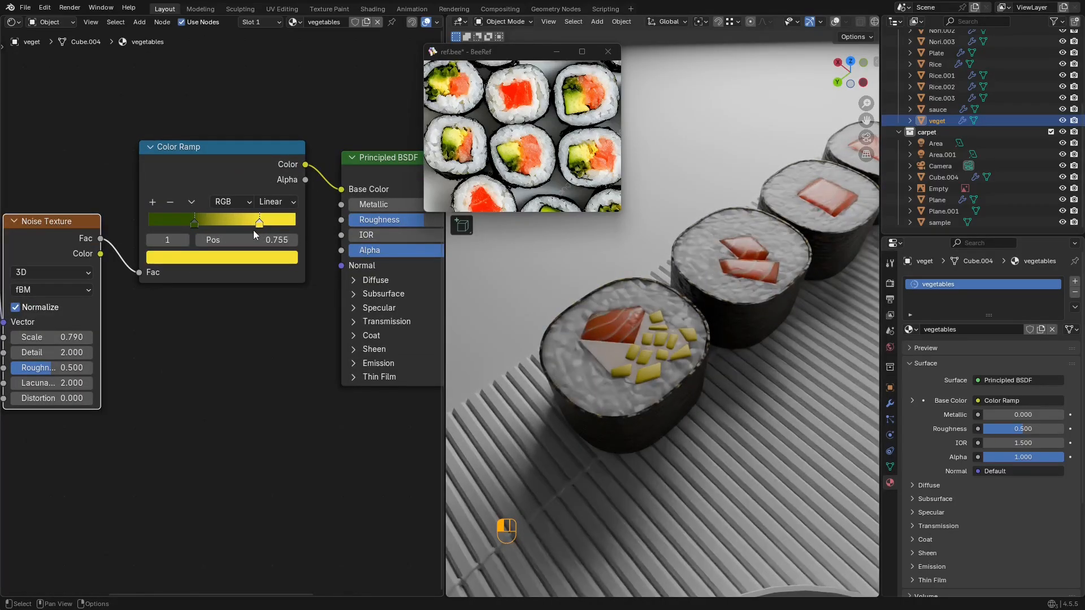
# Step: Feed the Mapping node with Generated coordinates and set the Noise Texture's Scale to 3.590
pyautogui.scroll(-2, 378, 218)
pyautogui.moveTo(379, 218); pyautogui.dragTo(134, 202, button='middle')
pyautogui.scroll(1, 177, 230)
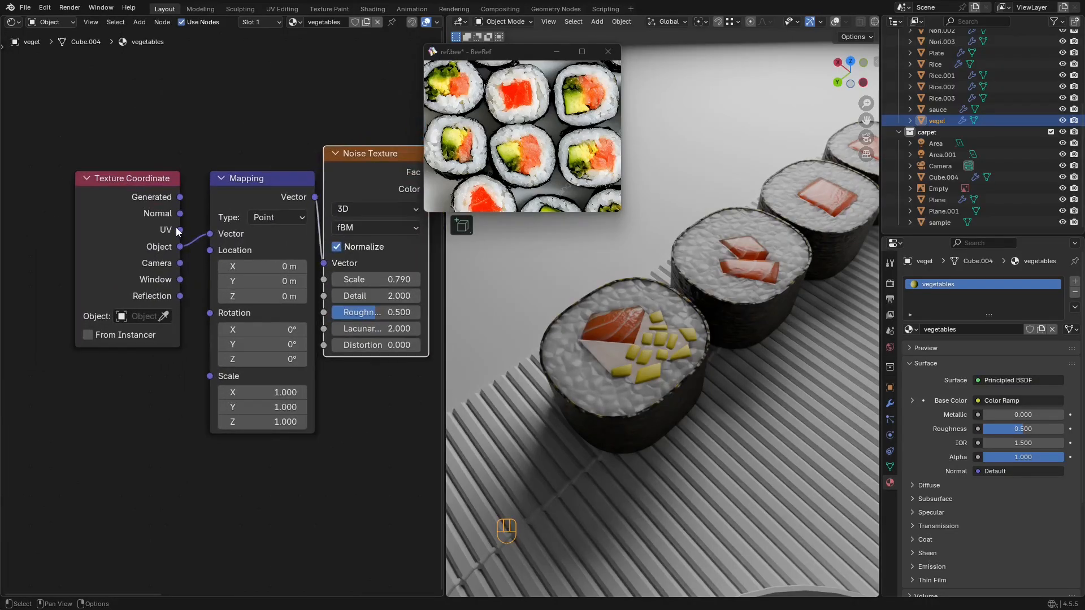
pyautogui.moveTo(218, 234); pyautogui.dragTo(214, 234)
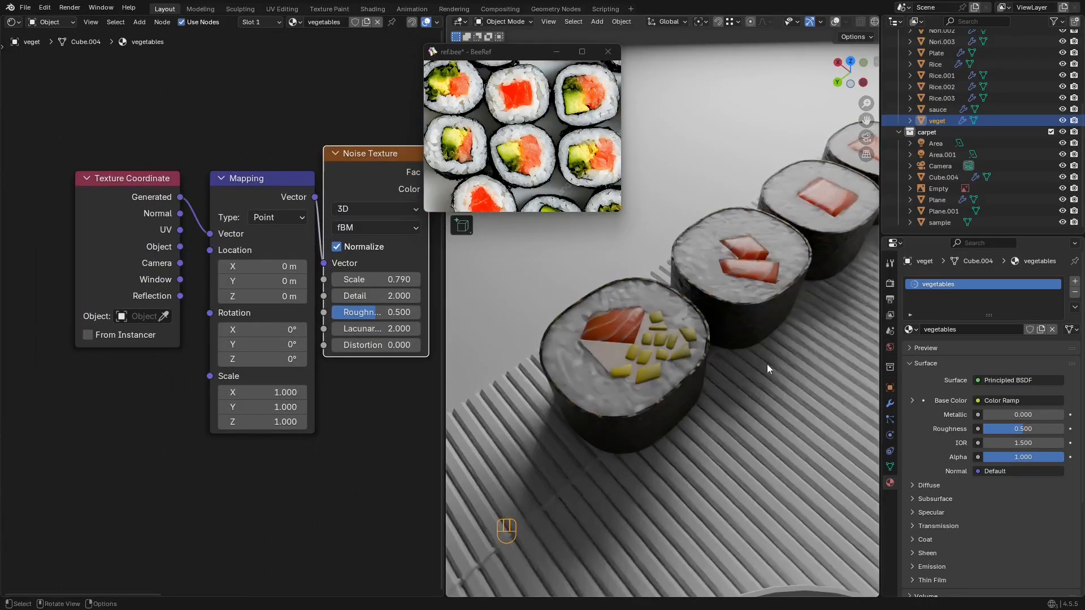
pyautogui.scroll(3, 767, 364)
pyautogui.moveTo(327, 298); pyautogui.dragTo(249, 294, button='middle')
pyautogui.moveTo(316, 277)
pyautogui.keyDown('shift'); pyautogui.mouseDown()
pyautogui.moveTo(295, 277)
pyautogui.moveTo(339, 276)
pyautogui.moveTo(320, 277)
pyautogui.mouseUp(); pyautogui.keyUp('shift')
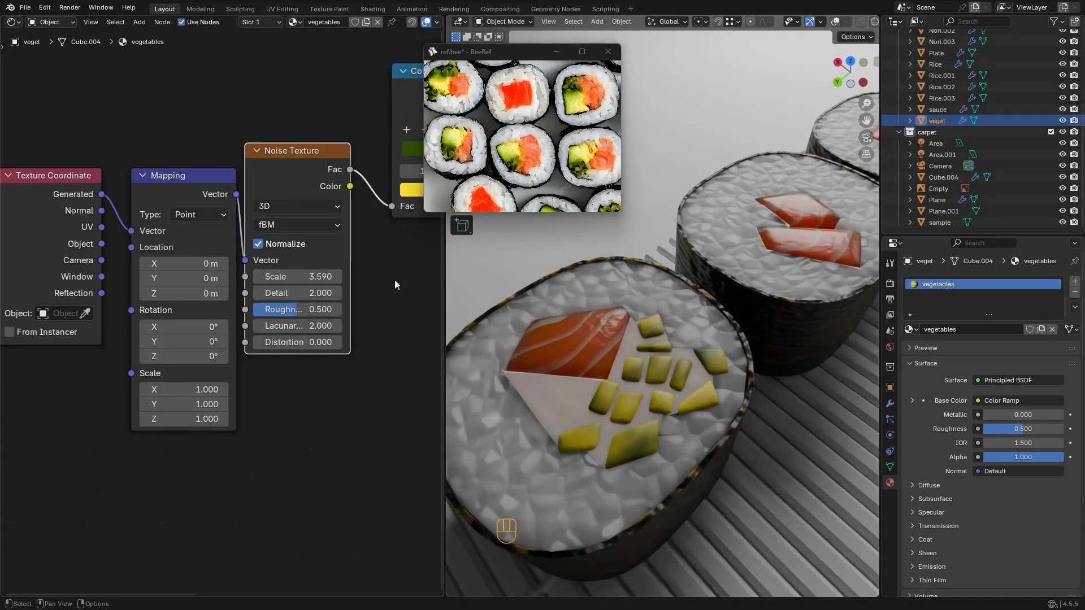
# Step: Set the vegetables material's Roughness to 0.700 and its Subsurface Weight to 1
pyautogui.moveTo(394, 280); pyautogui.dragTo(139, 277, button='middle')
pyautogui.moveTo(251, 226); pyautogui.dragTo(287, 226)
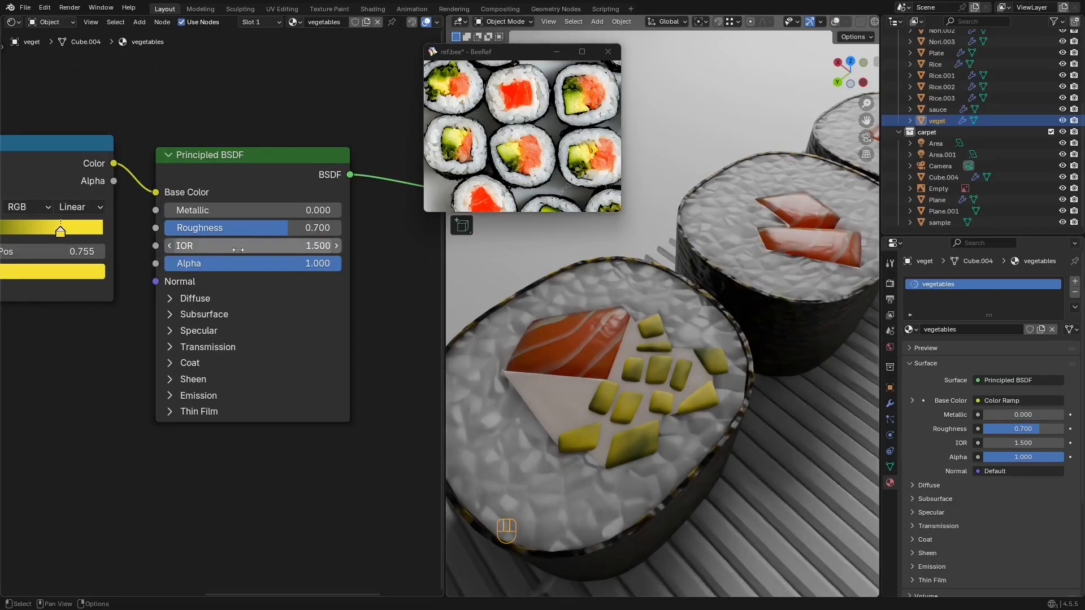
pyautogui.moveTo(131, 265); pyautogui.dragTo(214, 256, button='middle')
pyautogui.scroll(-1, 248, 291)
pyautogui.moveTo(260, 303); pyautogui.dragTo(136, 306, button='middle')
pyautogui.click(220, 289)
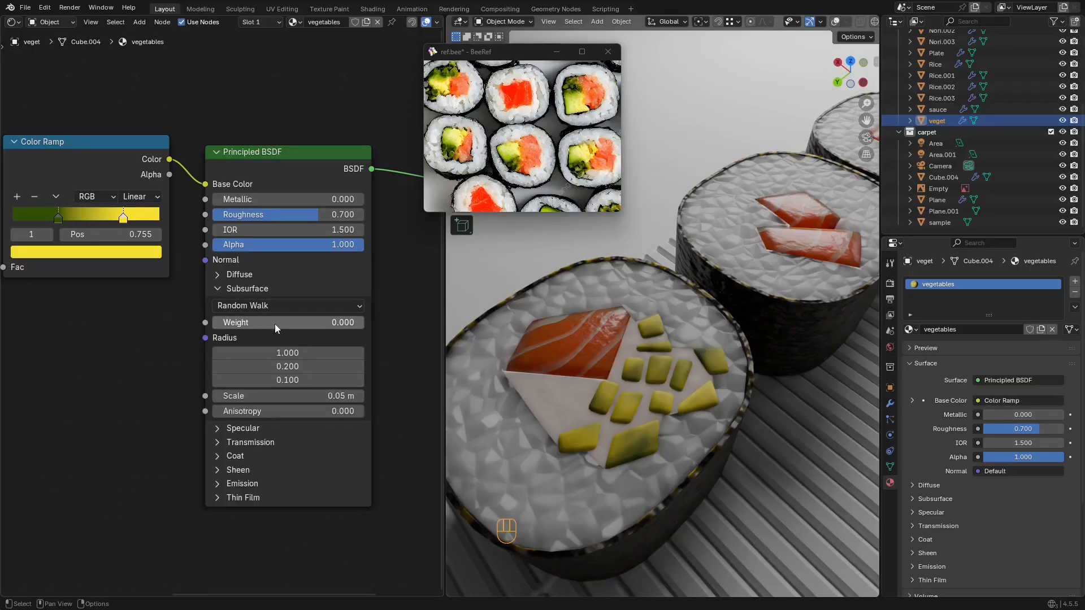
pyautogui.doubleClick(275, 328)
pyautogui.write('1')
pyautogui.press('Return')
# Step: View the front roll's filling from above and save the file
pyautogui.keyDown('ctrl'); pyautogui.moveTo(752, 412); pyautogui.dragTo(718, 302, button='middle'); pyautogui.keyUp('ctrl')
pyautogui.hotkey('ctrl', 's')
pyautogui.scroll(4, 731, 339)
pyautogui.scroll(3, 718, 302)
# Step: Try B-Spline interpolation on the vegetables Color Ramp and return it to Linear
pyautogui.moveTo(87, 345); pyautogui.dragTo(287, 330, button='middle')
pyautogui.moveTo(217, 324); pyautogui.dragTo(248, 341, button='middle')
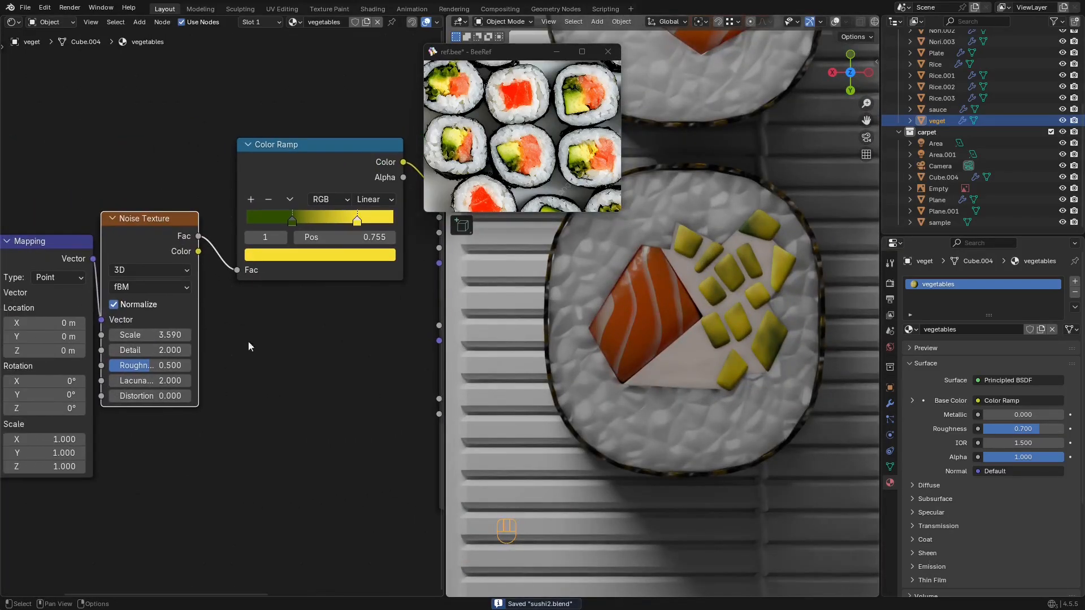
pyautogui.click(376, 202)
pyautogui.click(384, 285)
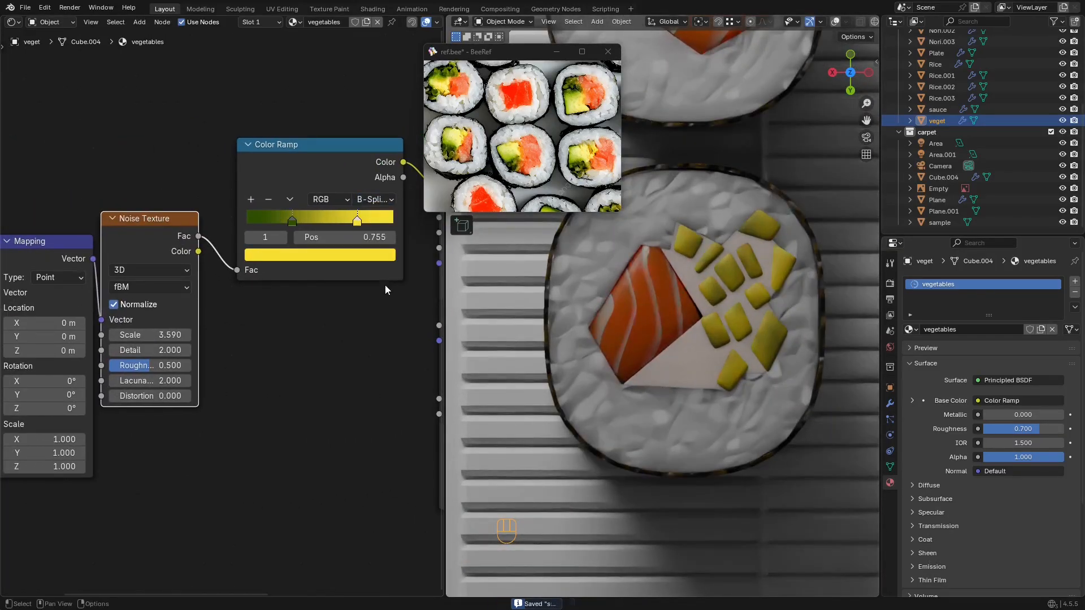
pyautogui.click(376, 200)
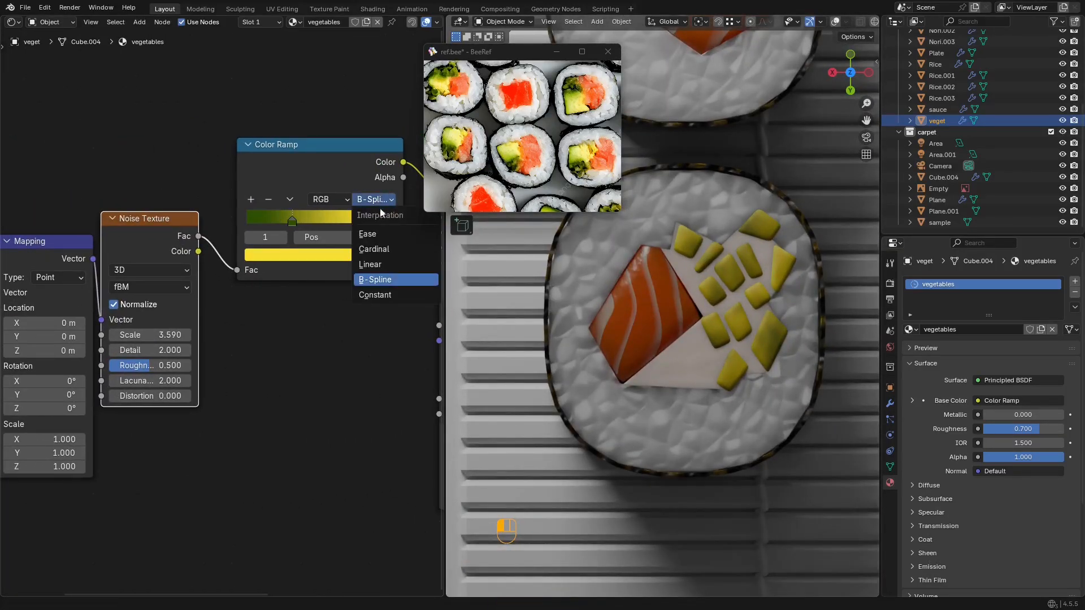
pyautogui.click(374, 267)
# Step: Set the Noise Texture's Detail to 3.760 and save the file
pyautogui.moveTo(212, 350); pyautogui.dragTo(318, 319, button='middle')
pyautogui.scroll(2, 317, 320)
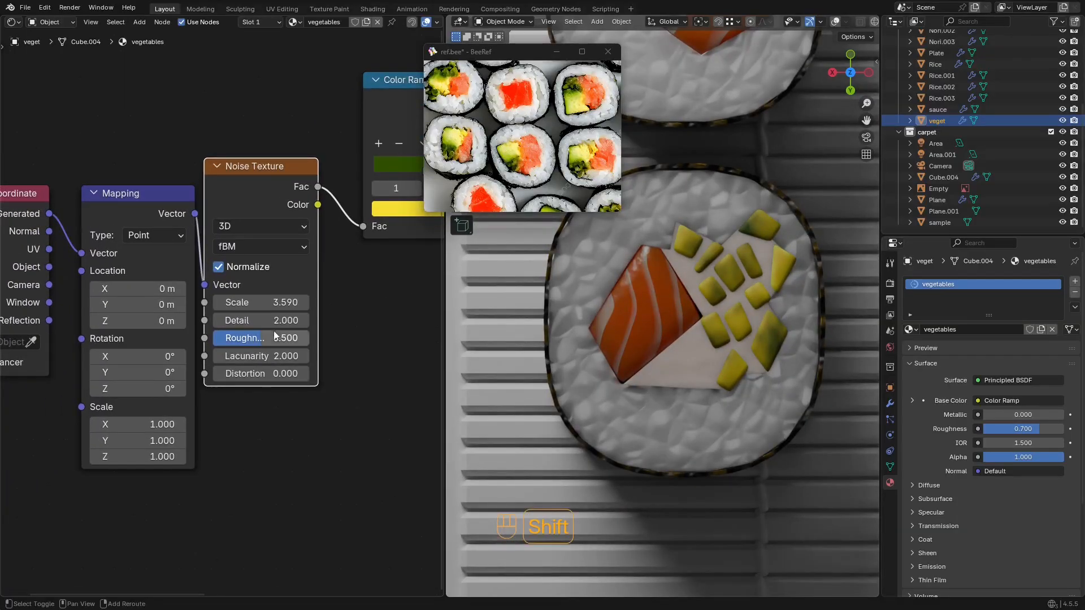
pyautogui.moveTo(275, 321); pyautogui.dragTo(309, 321)
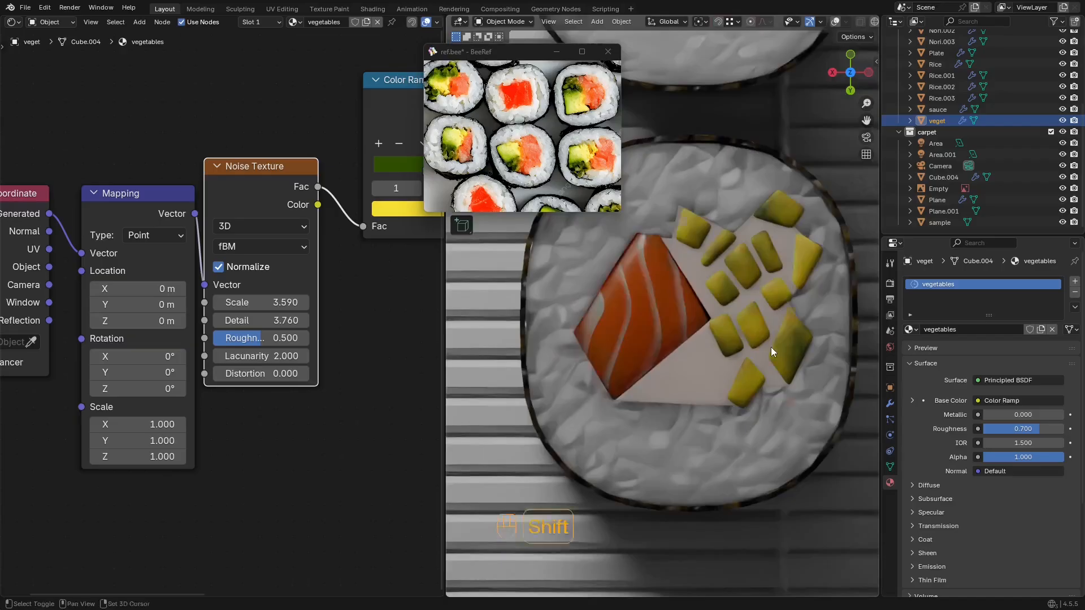
pyautogui.keyDown('shift'); pyautogui.moveTo(771, 347); pyautogui.dragTo(737, 335, button='middle'); pyautogui.keyUp('shift')
pyautogui.scroll(2, 727, 325)
pyautogui.hotkey('ctrl', 's')
pyautogui.scroll(-2, 682, 322)
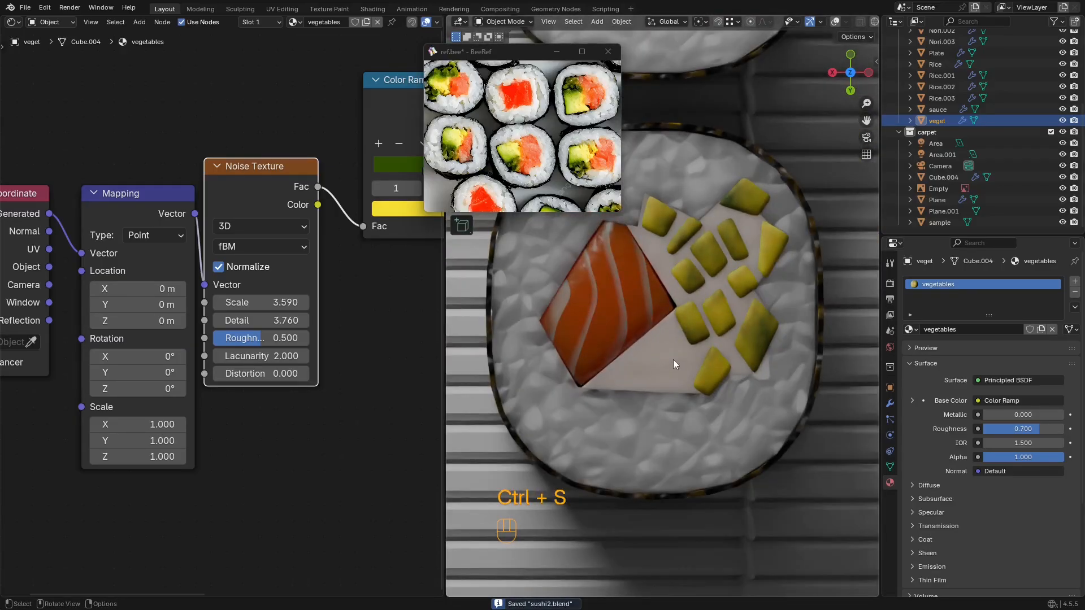
# Step: Connect the Texture Coordinate's UV output to the Mapping node's Vector input
pyautogui.keyDown('shift'); pyautogui.moveTo(673, 360); pyautogui.dragTo(641, 380, button='middle'); pyautogui.keyUp('shift')
pyautogui.scroll(-4, 346, 269)
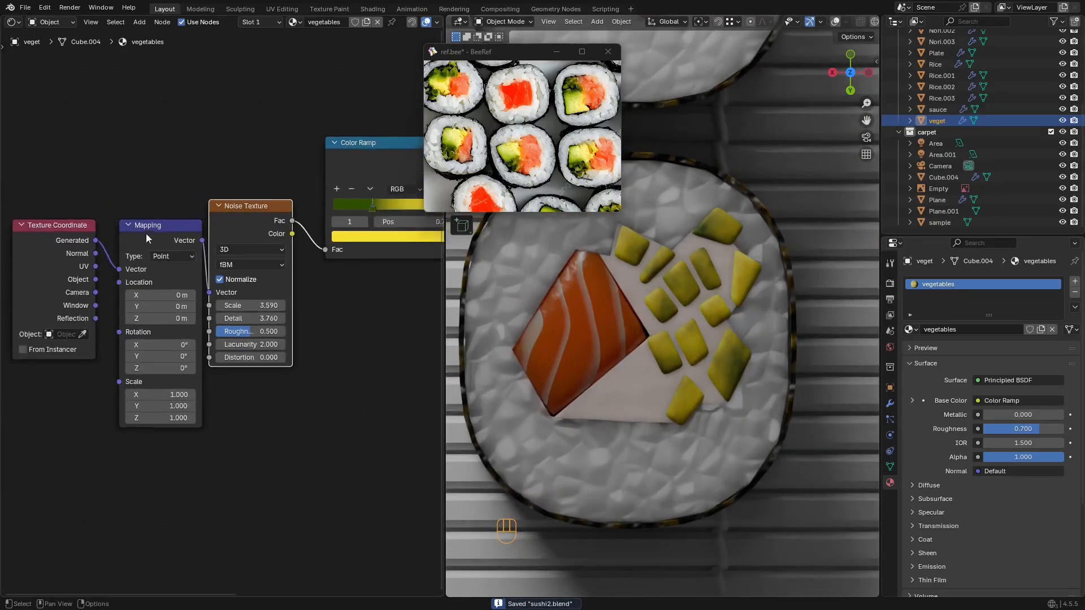
pyautogui.moveTo(90, 245); pyautogui.dragTo(129, 249, button='middle')
pyautogui.scroll(2, 129, 249)
pyautogui.moveTo(121, 262); pyautogui.dragTo(147, 265)
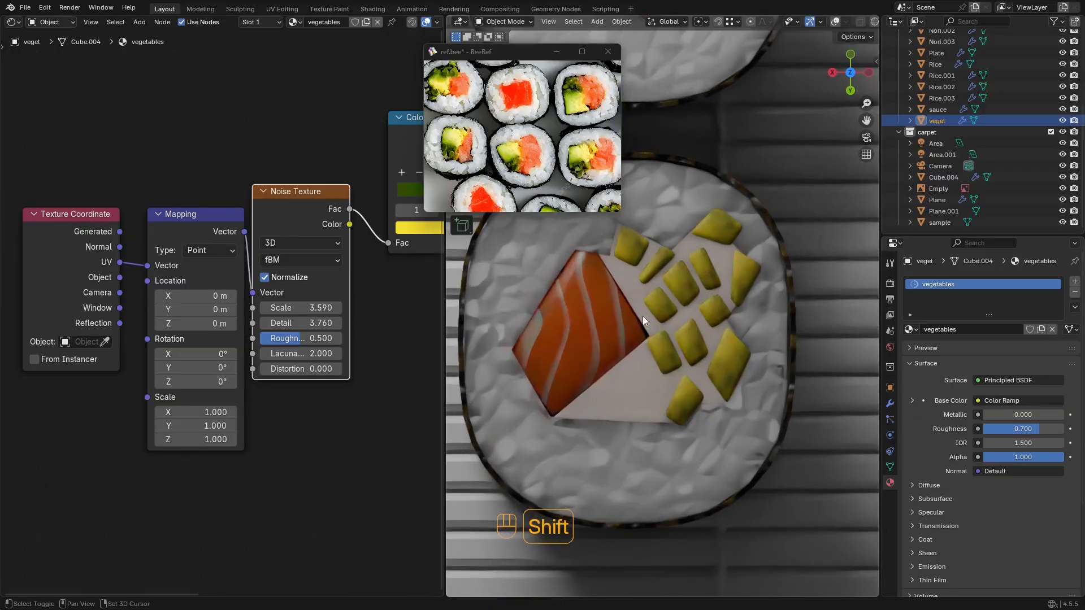
# Step: Replace the Noise Texture with a Gradient Texture, linking the Mapping vector into it and its Fac output into the Color Ramp
pyautogui.keyDown('shift'); pyautogui.moveTo(152, 259); pyautogui.dragTo(125, 265, button='middle'); pyautogui.keyUp('shift')
pyautogui.press('x')
pyautogui.hotkey('shift', 'a')
pyautogui.write('gra')
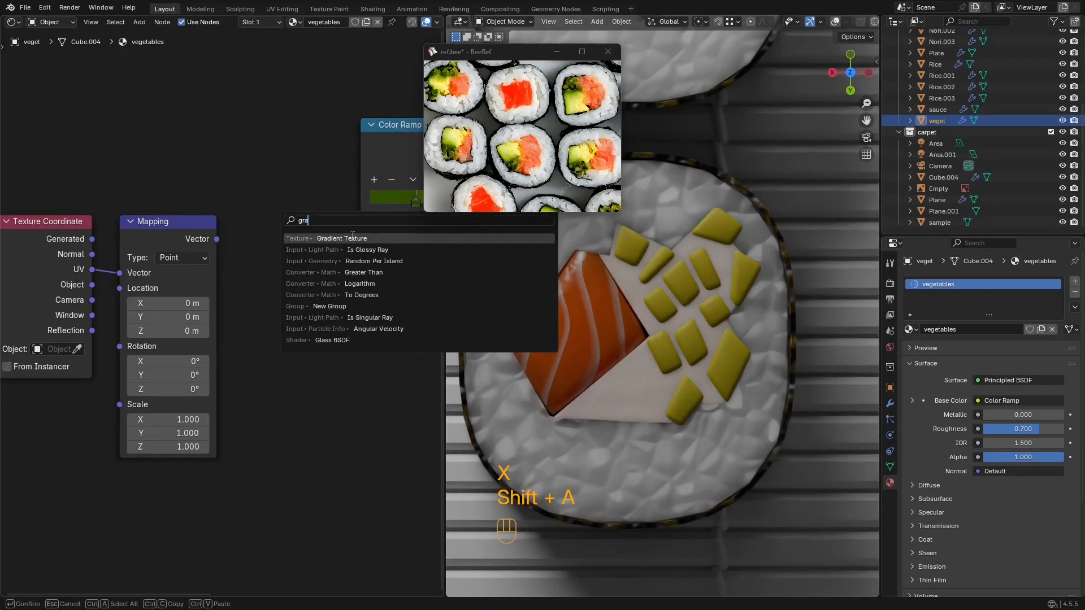
pyautogui.press('Return')
pyautogui.click(228, 181)
pyautogui.moveTo(217, 239); pyautogui.dragTo(241, 257)
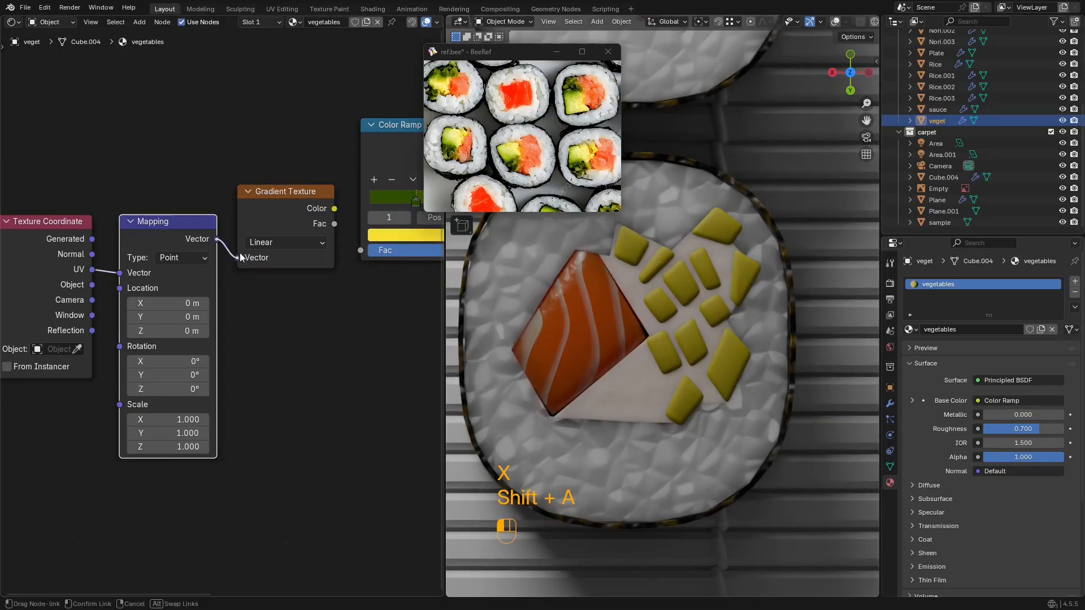
pyautogui.moveTo(348, 221); pyautogui.dragTo(362, 250)
# Step: Unwrap all faces of the vegetable pieces with Smart UV Project at the default 66° angle limit
pyautogui.hotkey('shift', 'alt', 'z')
pyautogui.press('Tab')
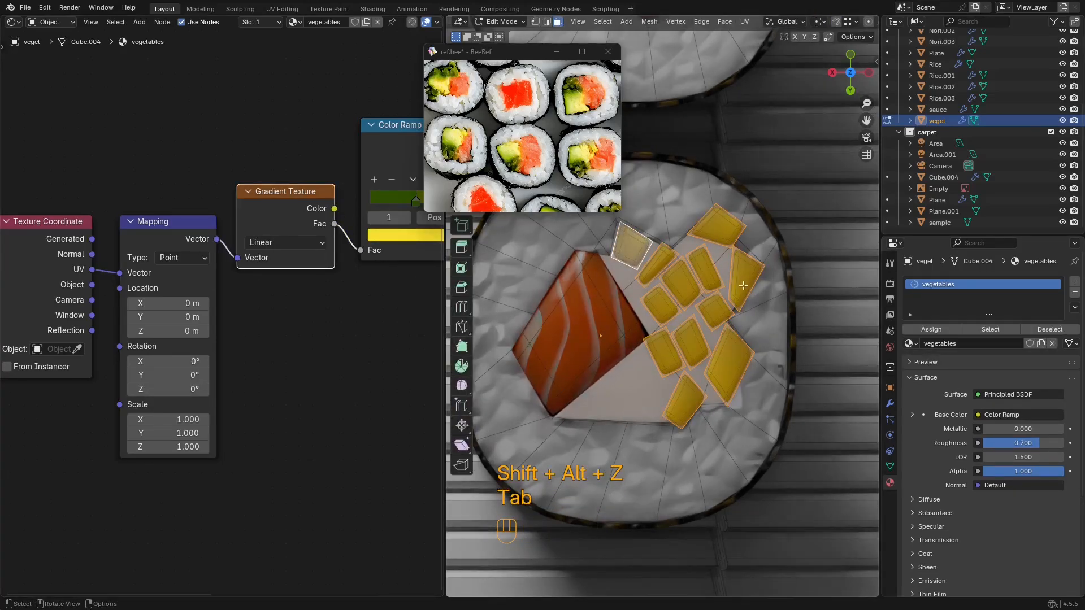
pyautogui.press('a')
pyautogui.rightClick(729, 269)
pyautogui.moveTo(769, 225); pyautogui.dragTo(758, 231, button='middle')
pyautogui.press('u')
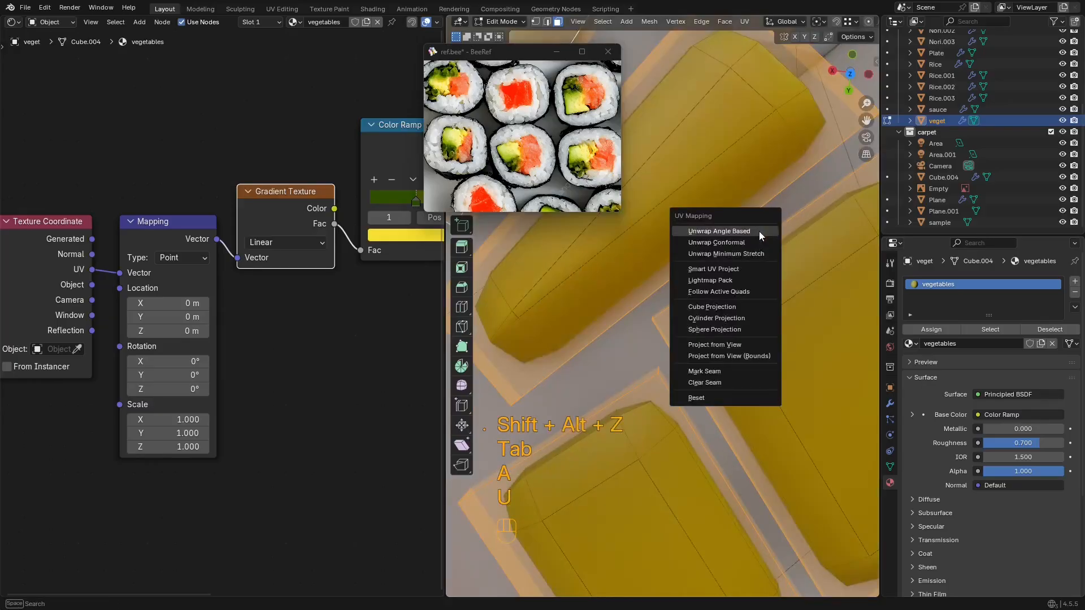
pyautogui.click(733, 270)
pyautogui.click(681, 377)
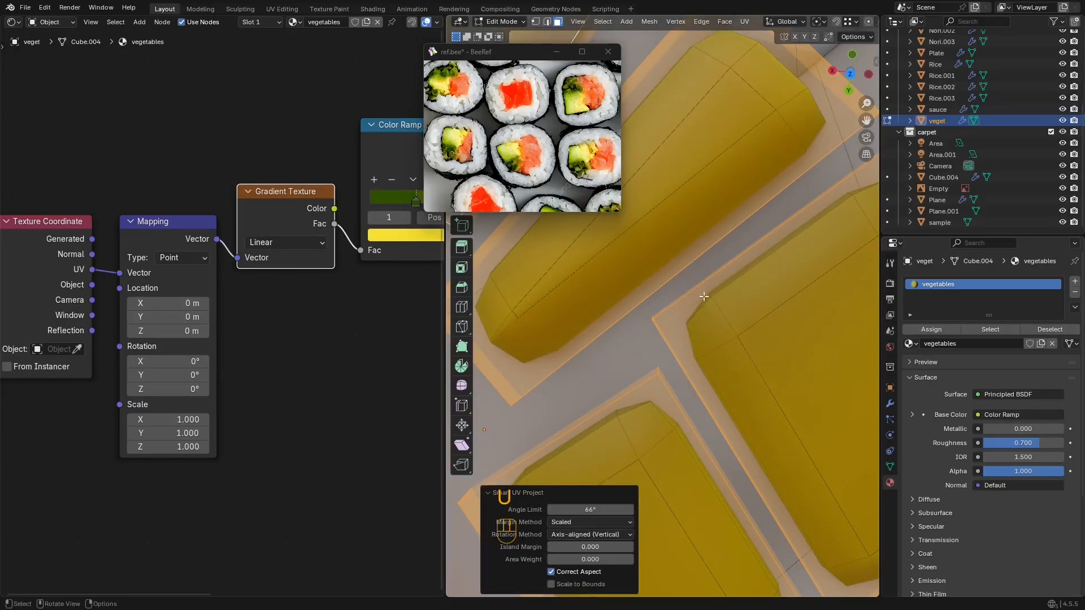
pyautogui.press('Tab')
pyautogui.hotkey('shift', 'alt', 'z')
pyautogui.scroll(5, 712, 291)
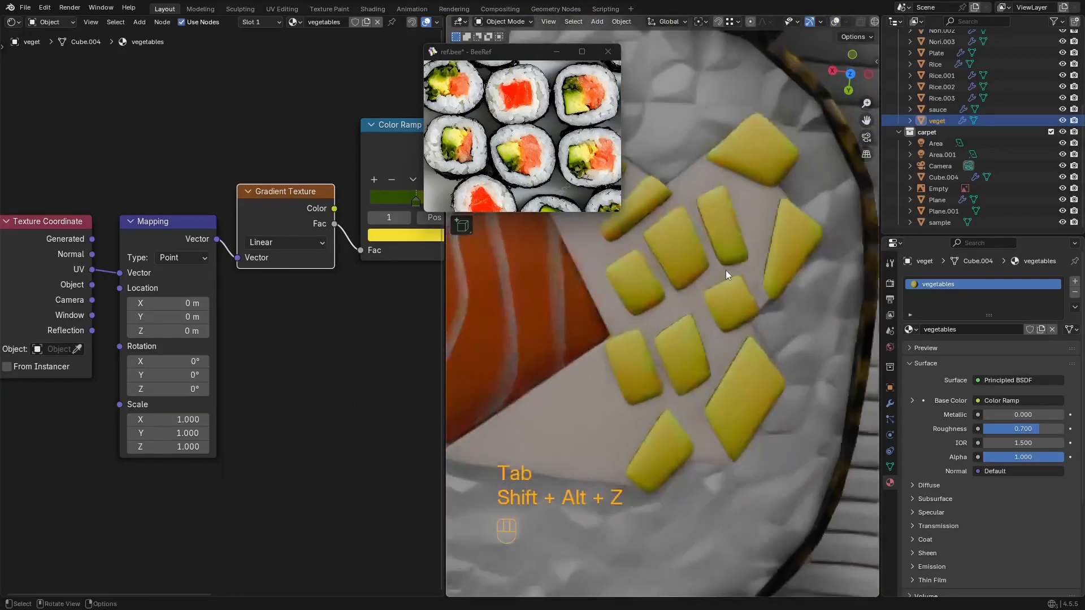
# Step: Show the UV layout of all vegetable faces in the UV Editor and select every UV island
pyautogui.hotkey('shift', 'alt', 'z')
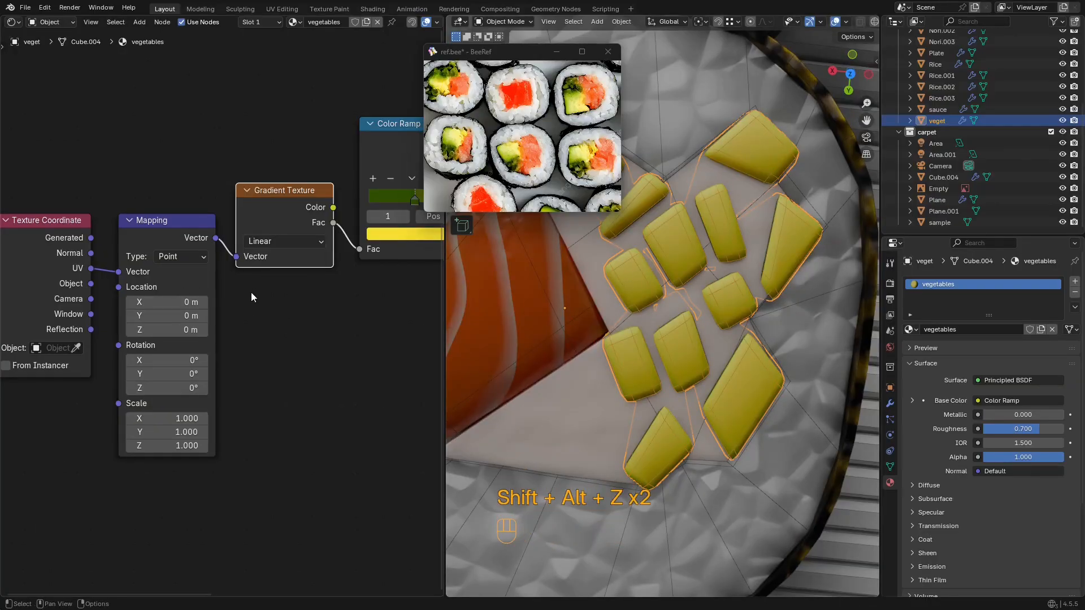
pyautogui.press('Tab')
pyautogui.press('a')
pyautogui.click(13, 22)
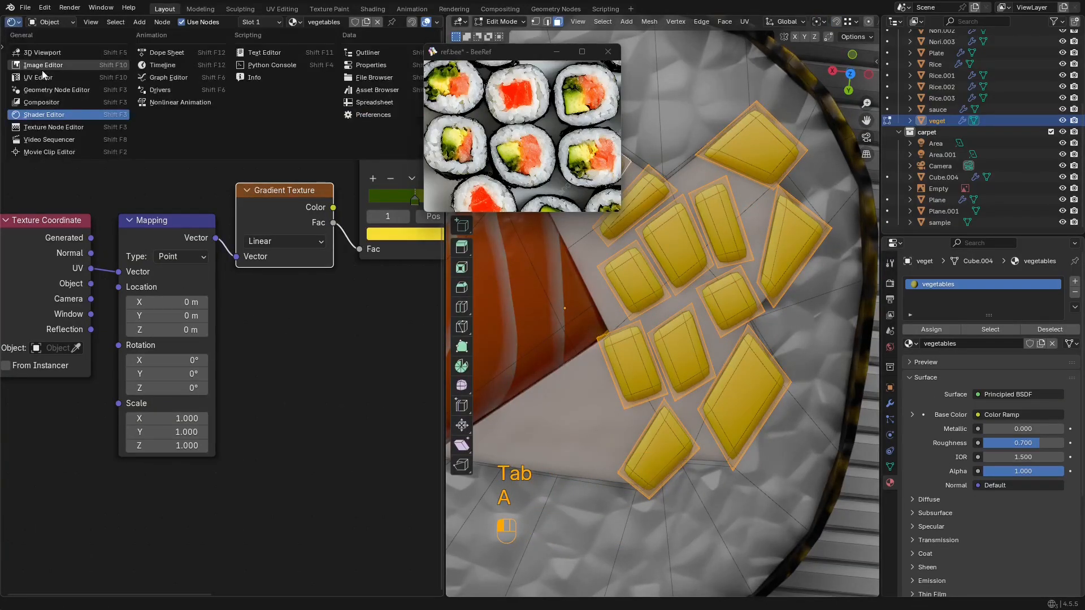
pyautogui.click(84, 77)
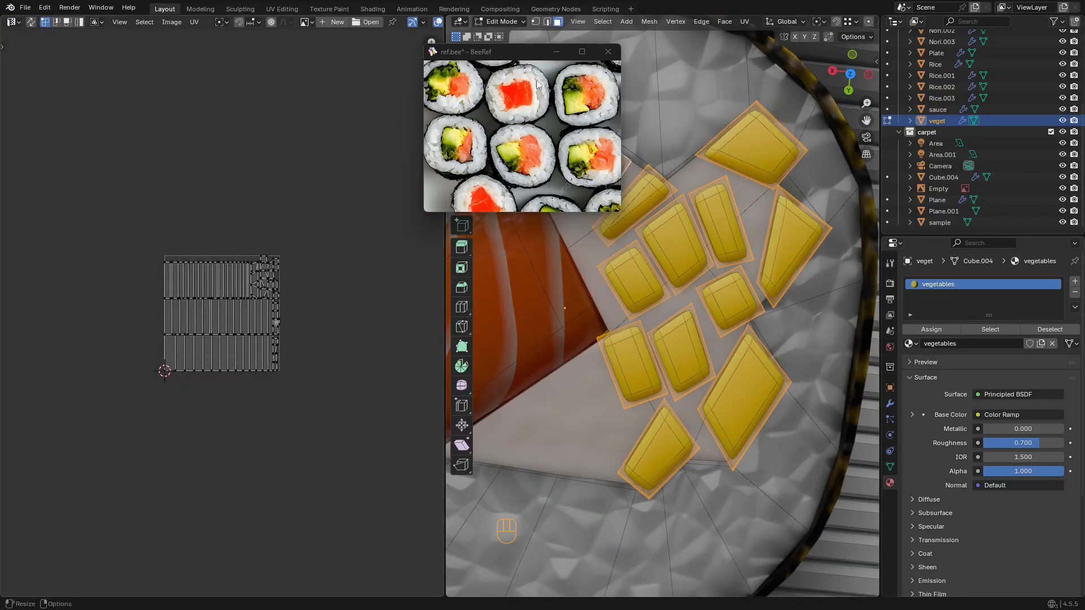
pyautogui.scroll(6, 277, 295)
pyautogui.press('a')
pyautogui.scroll(-3, 283, 243)
pyautogui.scroll(3, 264, 247)
pyautogui.scroll(-3, 263, 250)
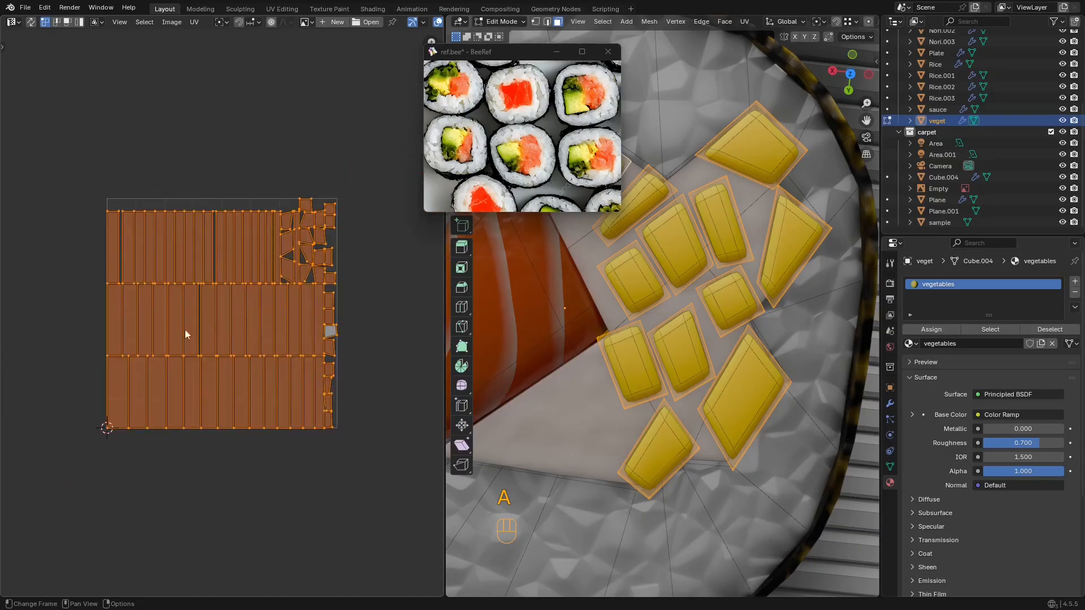
# Step: Switch to UV face selection and scale all the vegetable UV islands up well beyond the unit square
pyautogui.press('3')
pyautogui.click(119, 384)
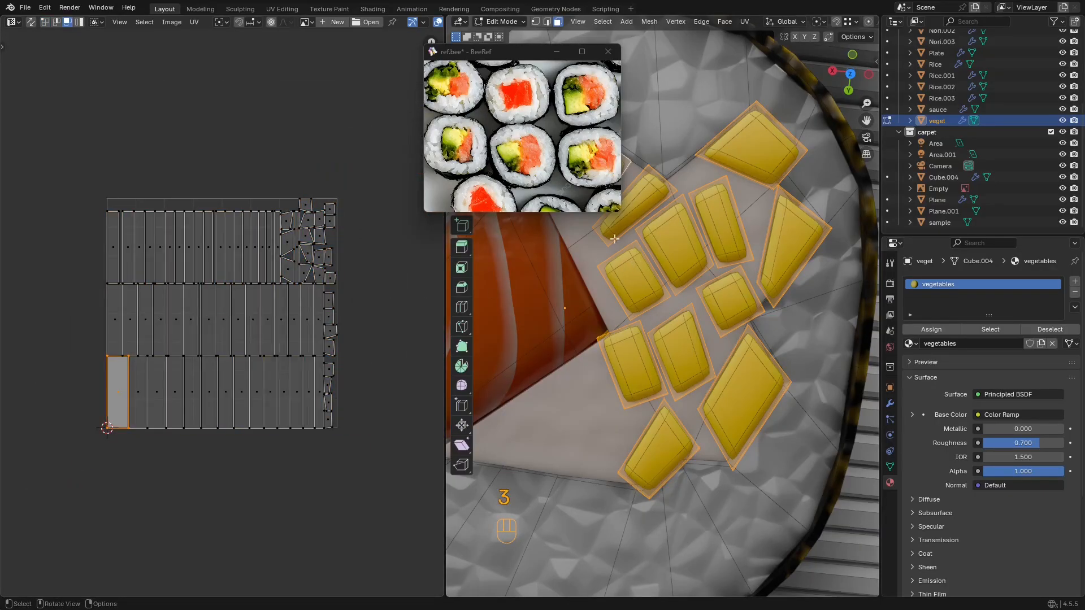
pyautogui.scroll(-3, 226, 305)
pyautogui.press('a')
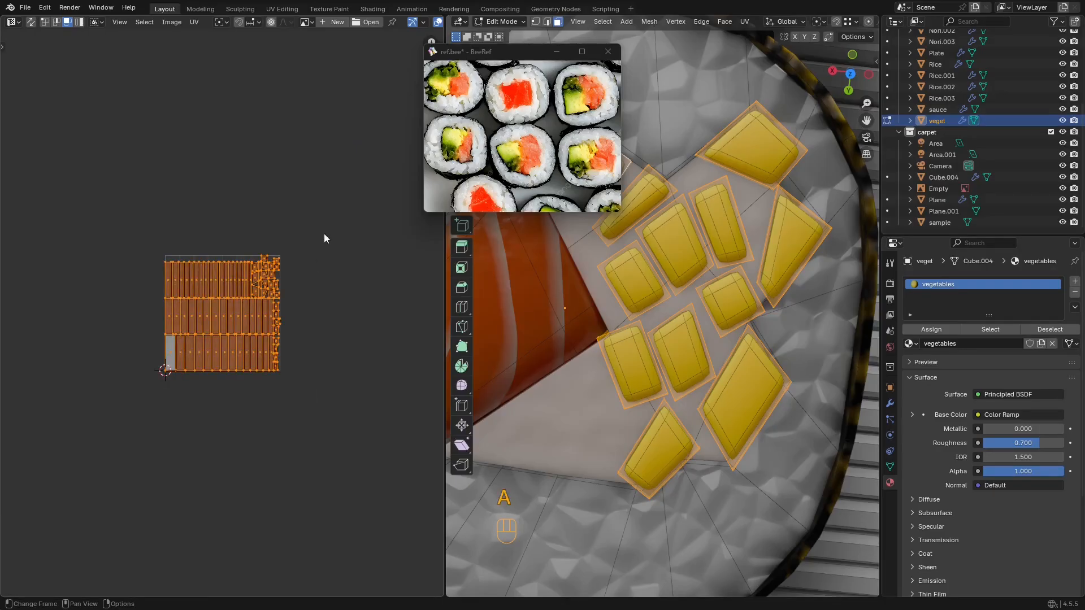
pyautogui.press('s')
pyautogui.click(350, 136)
pyautogui.scroll(-5, 222, 206)
pyautogui.press('s')
pyautogui.click(272, 131)
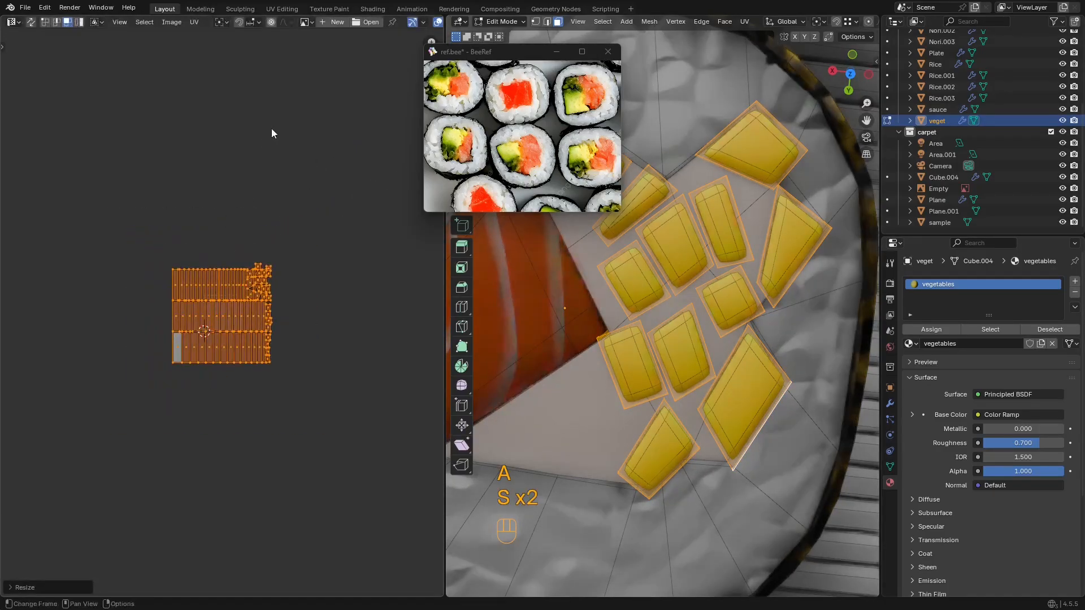
pyautogui.scroll(3, 242, 153)
pyautogui.press('g')
pyautogui.click(244, 148)
pyautogui.press('s')
pyautogui.click(265, 111)
pyautogui.press('s')
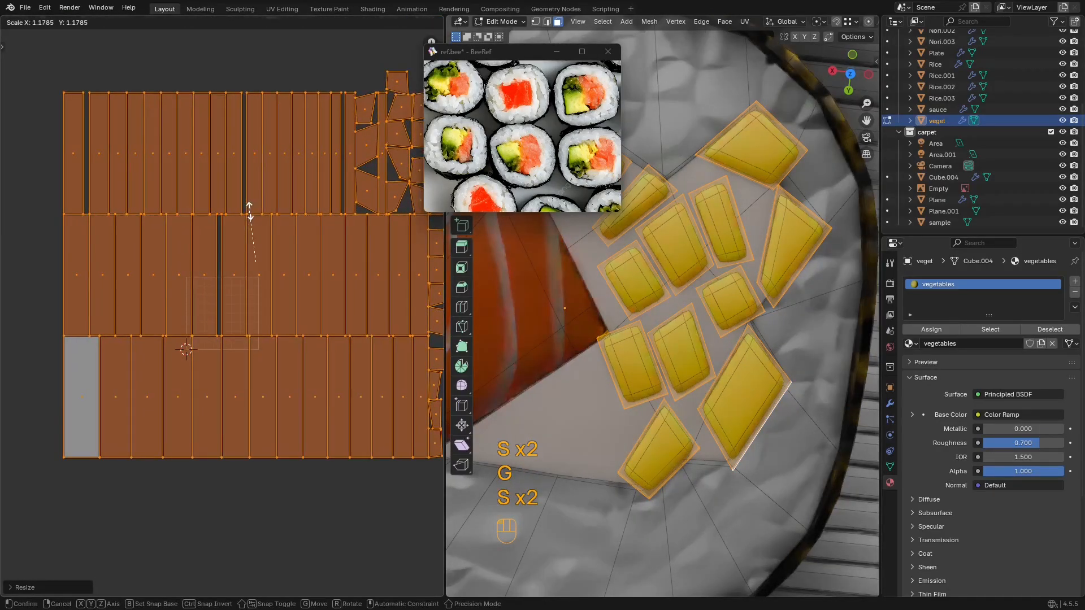
pyautogui.click(249, 211)
# Step: Move the enlarged vegetable UV islands over the unit square and scale them up slightly once more
pyautogui.press('g')
pyautogui.click(252, 235)
pyautogui.press('g')
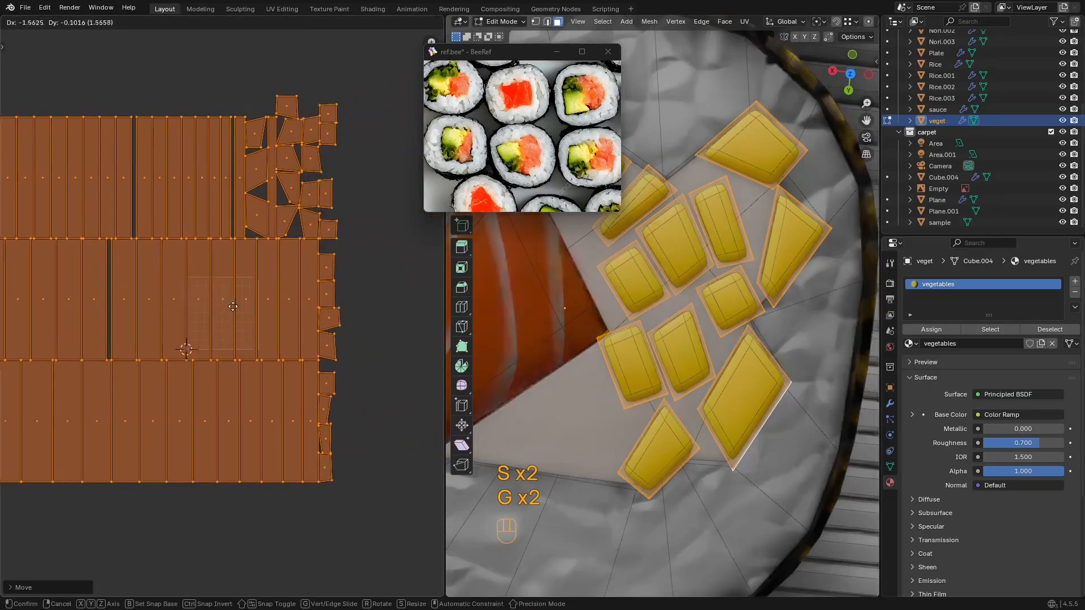
pyautogui.click(208, 325)
pyautogui.hotkey('ctrl', 'space')
pyautogui.hotkey('ctrl', 'space')
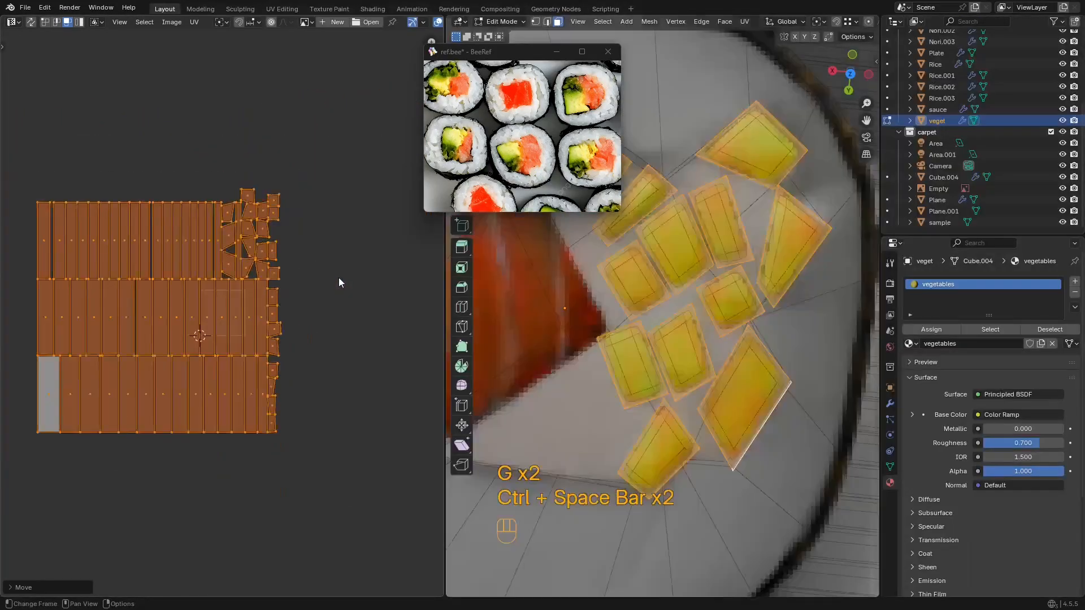
pyautogui.press('s')
pyautogui.click(440, 186)
pyautogui.hotkey('shift', 'alt', 'z')
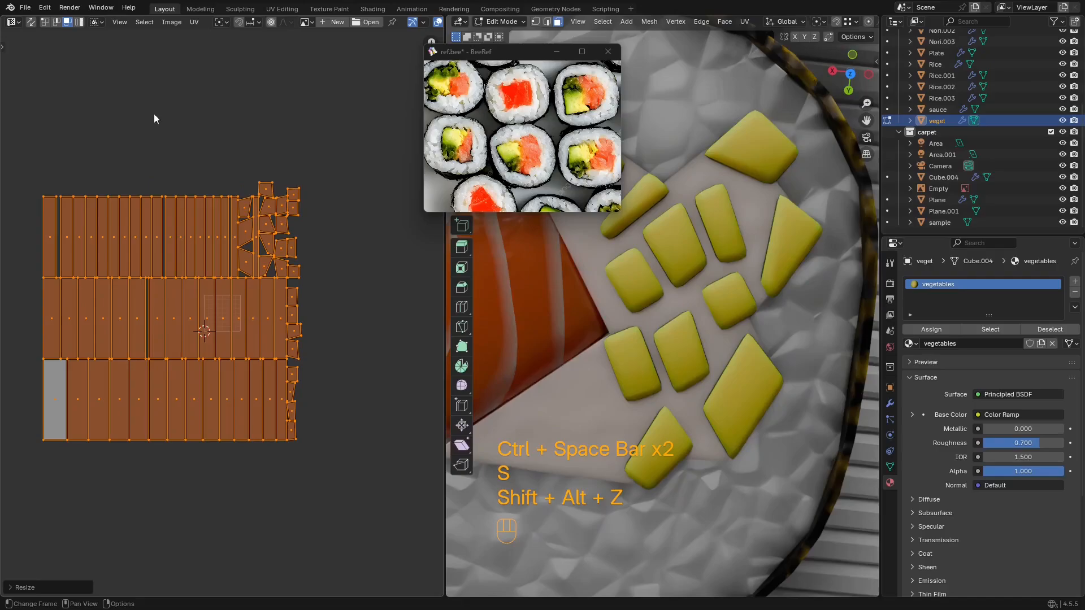
# Step: Leave Edit Mode and bring back the vegetables material's nodes in the Shader Editor
pyautogui.press('Tab')
pyautogui.click(12, 22)
pyautogui.click(52, 119)
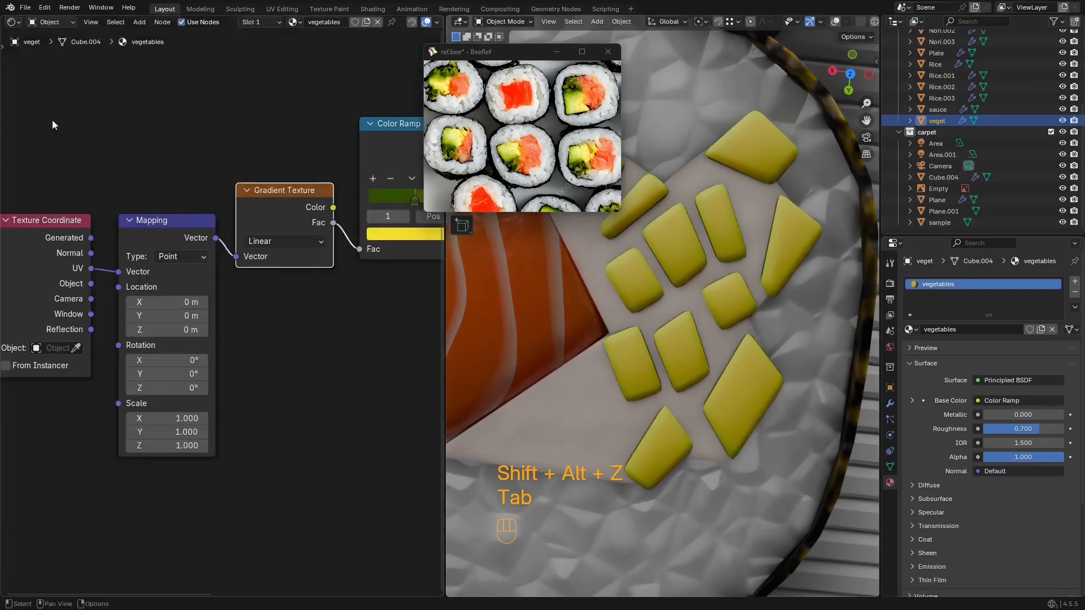
pyautogui.moveTo(251, 303); pyautogui.dragTo(211, 276, button='middle')
pyautogui.scroll(-2, 237, 261)
pyautogui.moveTo(322, 225); pyautogui.dragTo(188, 246, button='middle')
pyautogui.moveTo(193, 220); pyautogui.dragTo(197, 221)
pyautogui.moveTo(197, 221); pyautogui.dragTo(253, 221, button='middle')
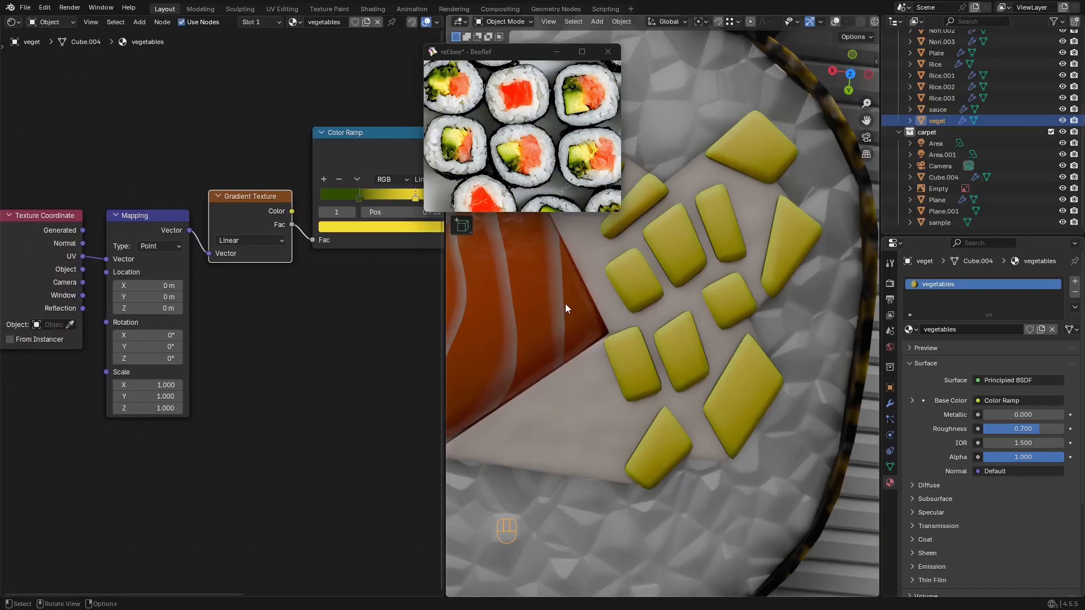
# Step: Try the Texture Coordinate's Object output as the Mapping node's vector source
pyautogui.scroll(-6, 655, 307)
pyautogui.scroll(2, 67, 292)
pyautogui.moveTo(66, 292); pyautogui.dragTo(182, 289, button='middle')
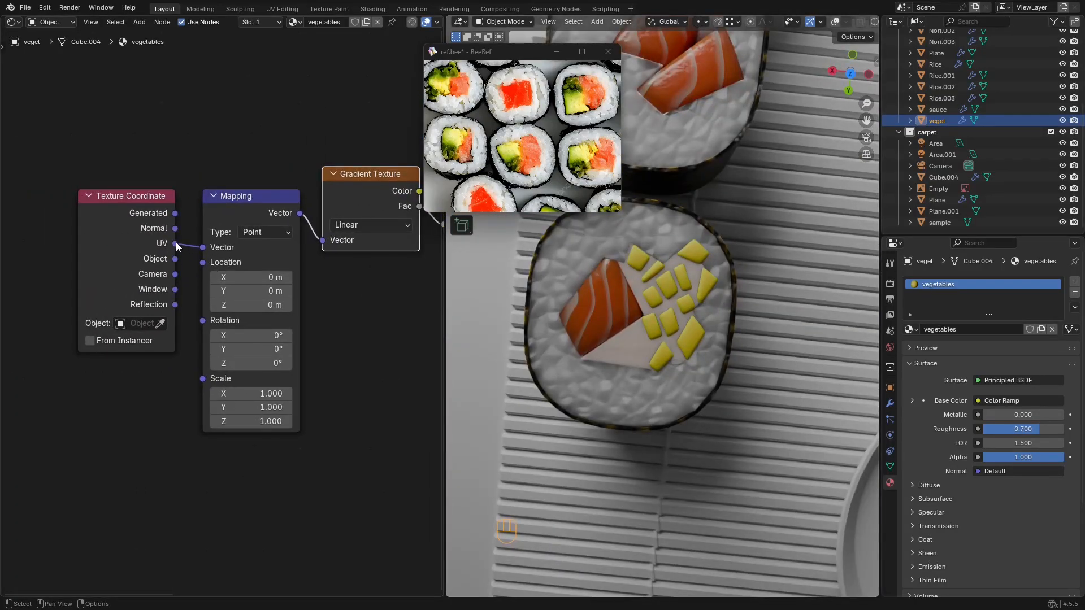
pyautogui.moveTo(175, 228); pyautogui.dragTo(197, 233)
pyautogui.scroll(2, 154, 188)
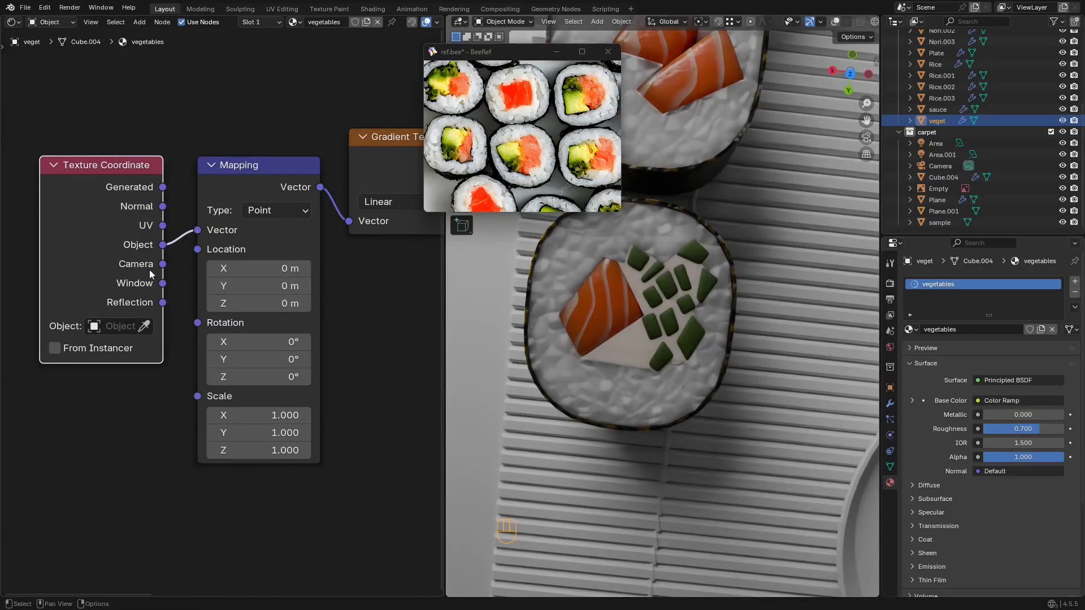
# Step: Move the Color Ramp's green stop to the start of the ramp and the yellow stop to position 1.000
pyautogui.scroll(-3, 81, 305)
pyautogui.moveTo(280, 229); pyautogui.dragTo(243, 242, button='middle')
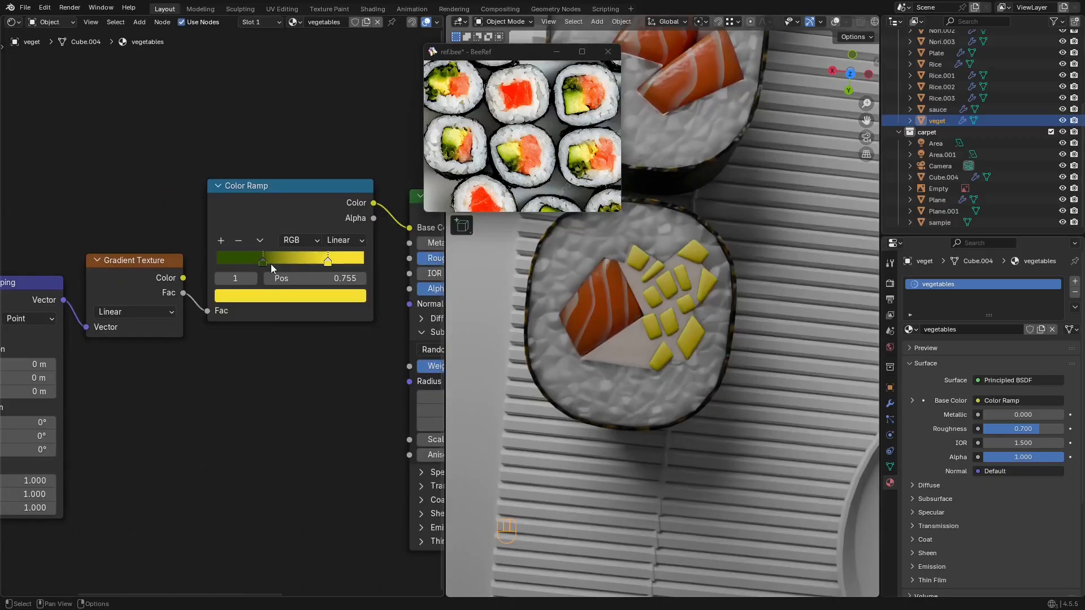
pyautogui.moveTo(270, 262); pyautogui.dragTo(192, 262)
pyautogui.moveTo(327, 263); pyautogui.dragTo(375, 273)
# Step: Inspect the mesh of the vegetable pieces in Edit Mode from an angle and return to the top view
pyautogui.hotkey('shift', 'alt', 'z')
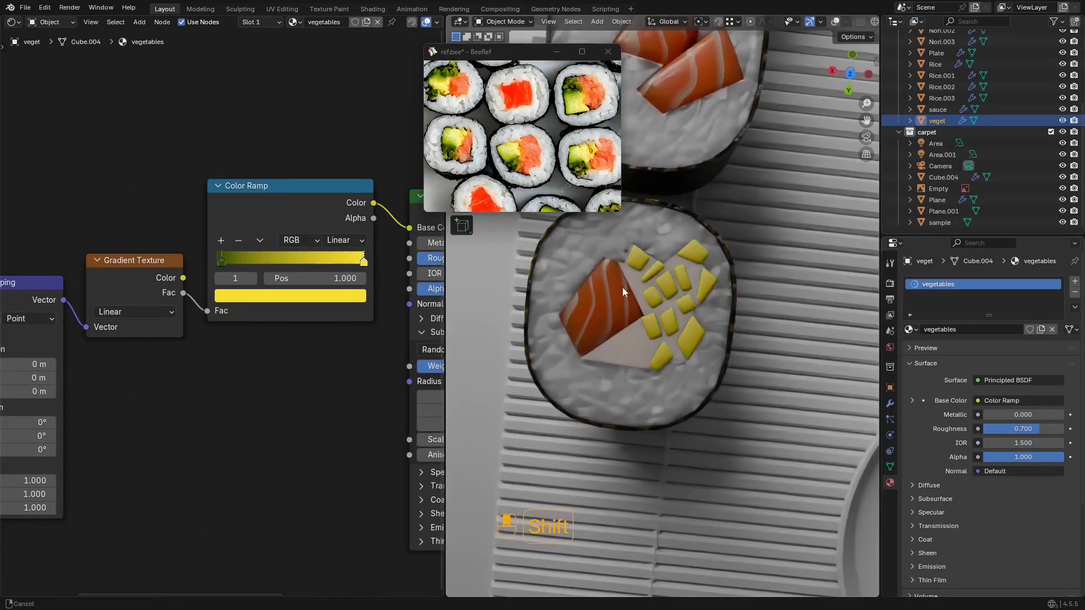
pyautogui.press('Tab')
pyautogui.scroll(6, 663, 307)
pyautogui.press('3')
pyautogui.press('a')
pyautogui.scroll(-5, 740, 323)
pyautogui.moveTo(741, 323); pyautogui.dragTo(724, 299, button='middle')
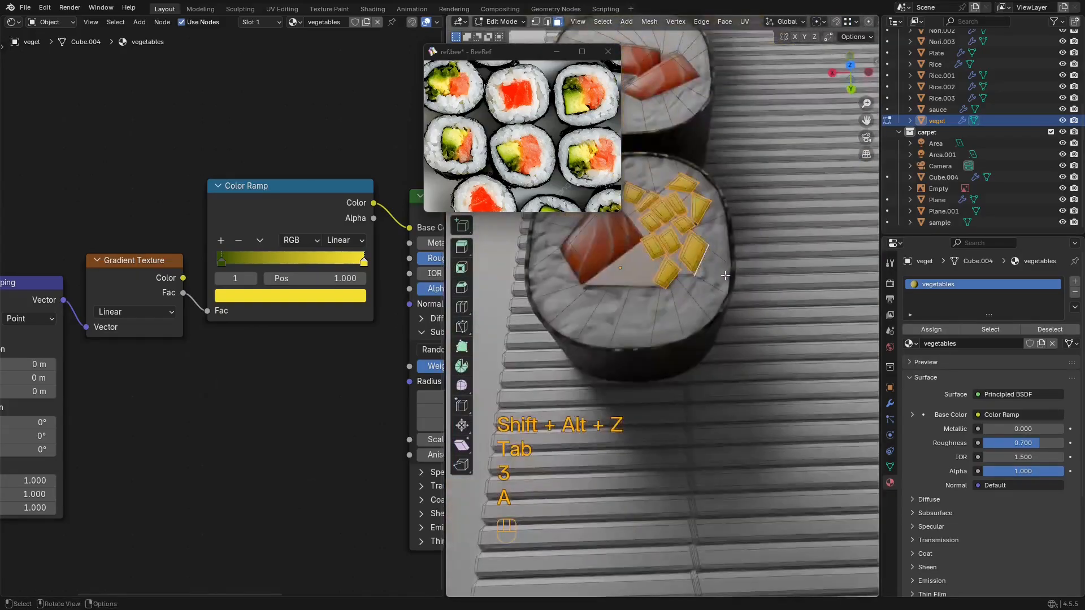
pyautogui.press('Tab')
pyautogui.keyDown('alt'); pyautogui.moveTo(616, 285); pyautogui.dragTo(615, 322, button='middle'); pyautogui.keyUp('alt')
# Step: Try the Vector type on the Mapping node and check the vegetable colours up close without overlays
pyautogui.scroll(-2, 171, 317)
pyautogui.moveTo(47, 325); pyautogui.dragTo(215, 273, button='middle')
pyautogui.scroll(1, 215, 275)
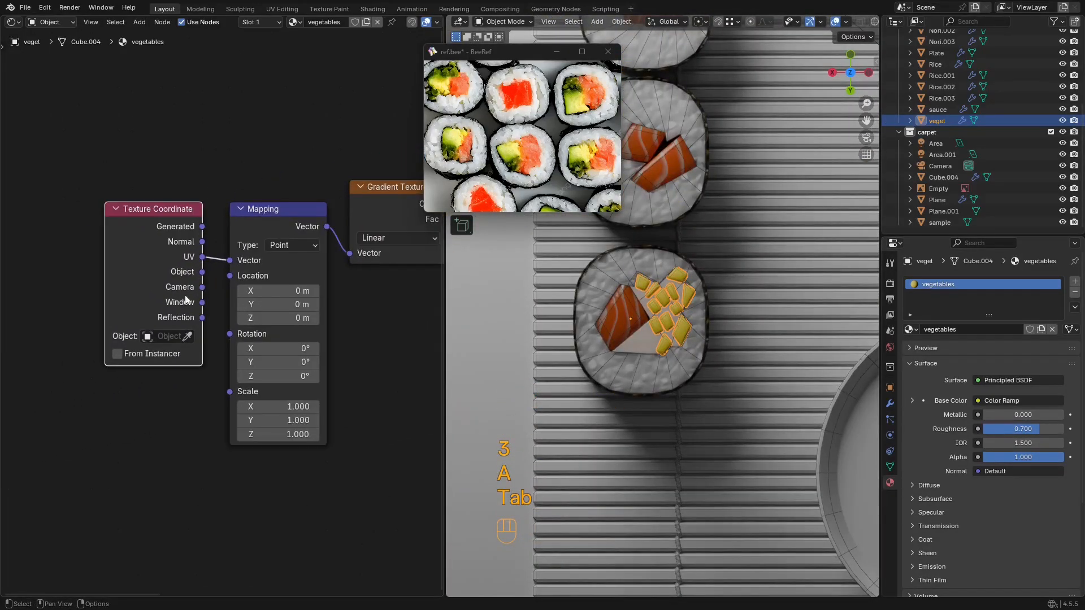
pyautogui.scroll(1, 223, 311)
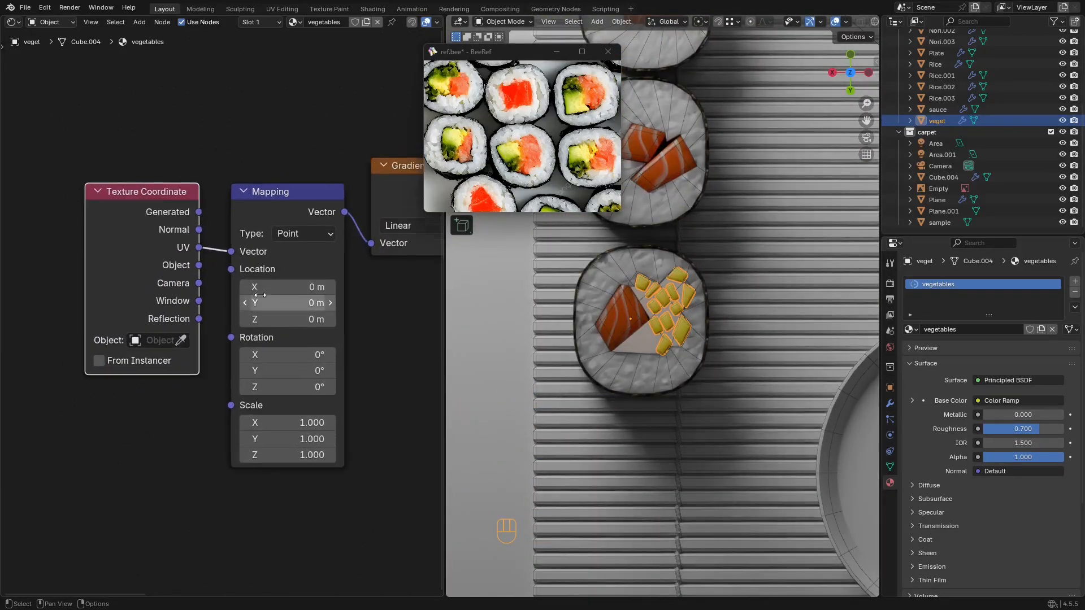
pyautogui.click(305, 231)
pyautogui.click(294, 287)
pyautogui.scroll(5, 595, 348)
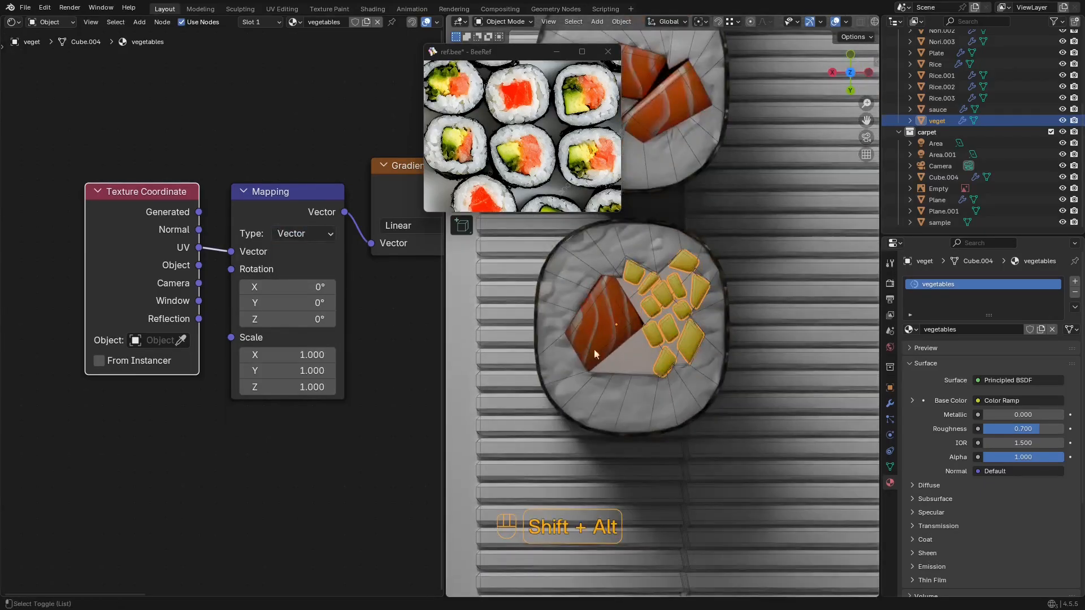
pyautogui.hotkey('shift', 'alt', 'z')
pyautogui.scroll(-1, 253, 310)
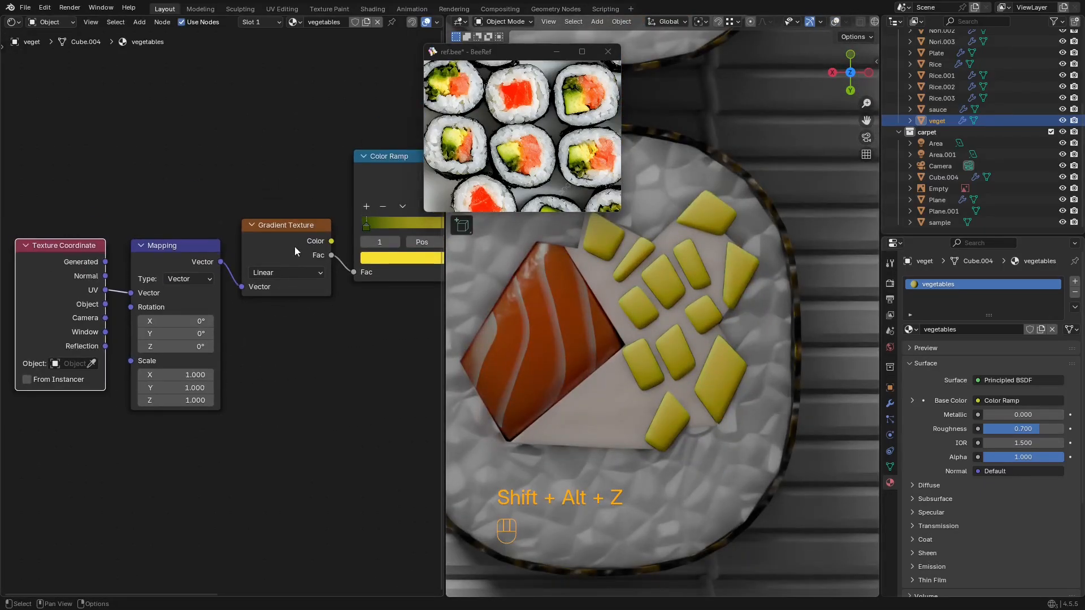
# Step: Preview the Gradient Texture's Fac and Color outputs directly on the vegetables
pyautogui.keyDown('ctrl'); pyautogui.keyDown('shift'); pyautogui.click(312, 246); pyautogui.keyUp('shift'); pyautogui.keyUp('ctrl')
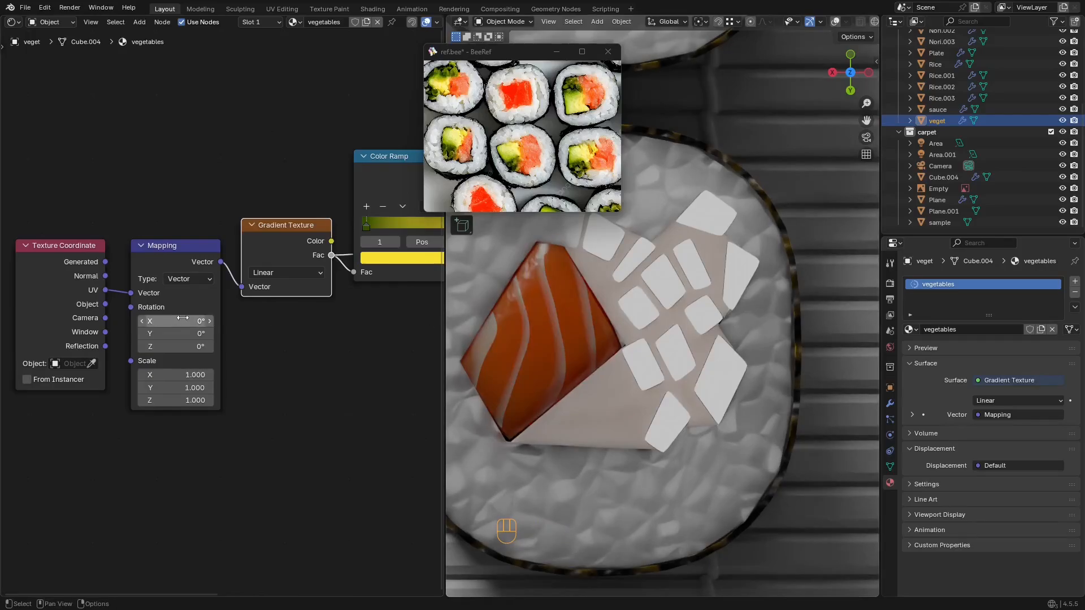
pyautogui.moveTo(183, 317); pyautogui.dragTo(188, 316, button='middle')
pyautogui.keyDown('ctrl'); pyautogui.keyDown('shift'); pyautogui.click(340, 242); pyautogui.keyUp('shift'); pyautogui.keyUp('ctrl')
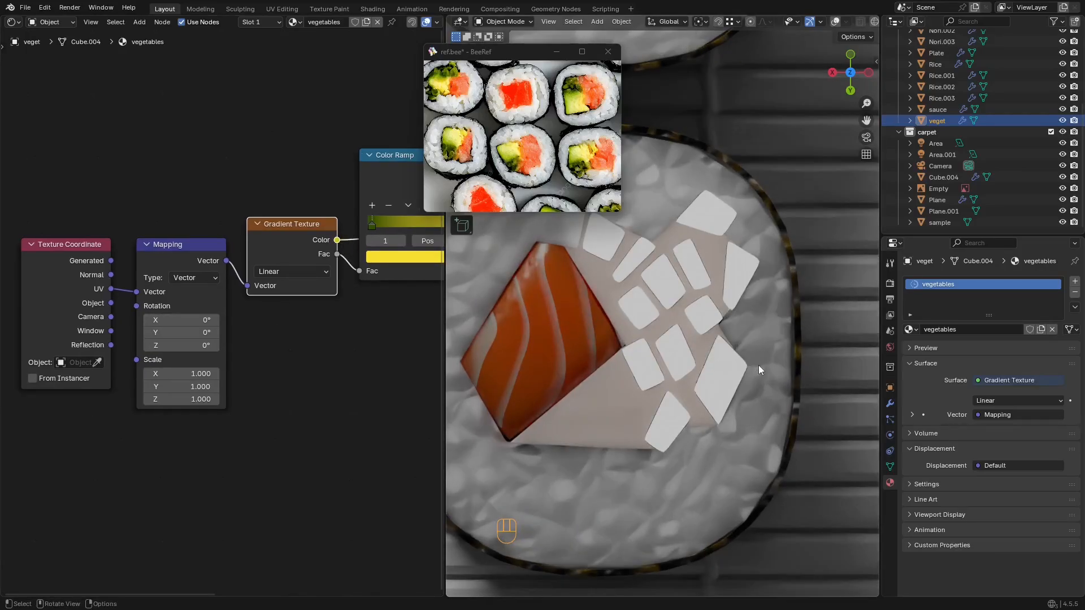
# Step: Isolate the vegetable pieces in Local View and display them in Material Preview shading
pyautogui.press('z')
pyautogui.moveTo(802, 367); pyautogui.dragTo(761, 335, button='middle')
pyautogui.press('KP_Divide')
pyautogui.press('z')
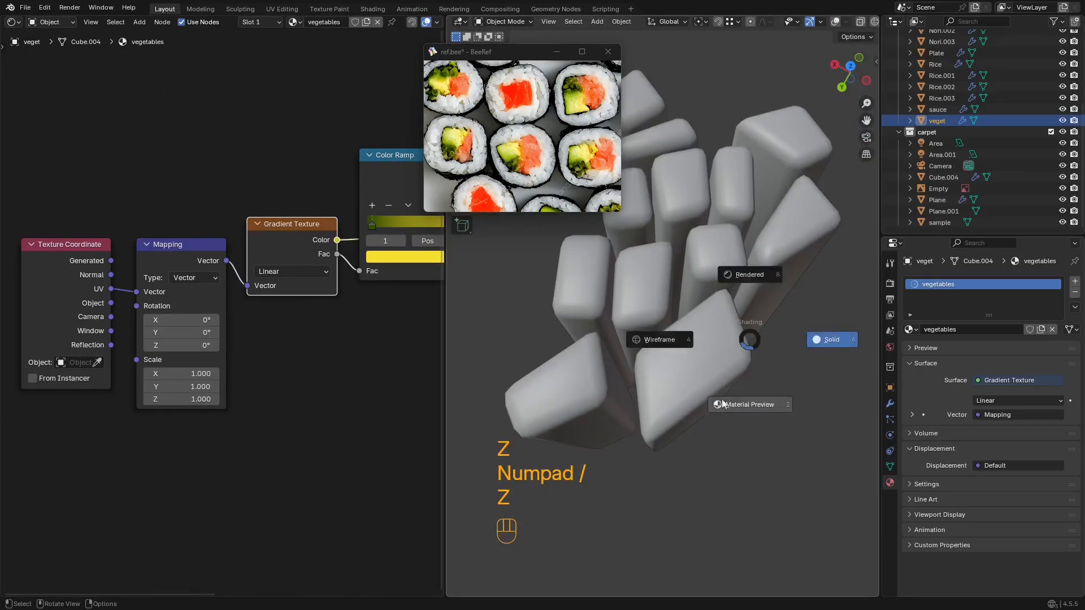
pyautogui.click(717, 405)
pyautogui.moveTo(716, 405); pyautogui.dragTo(698, 318, button='middle')
pyautogui.hotkey('shift', 'alt', 'z')
pyautogui.hotkey('shift', 'alt', 'z')
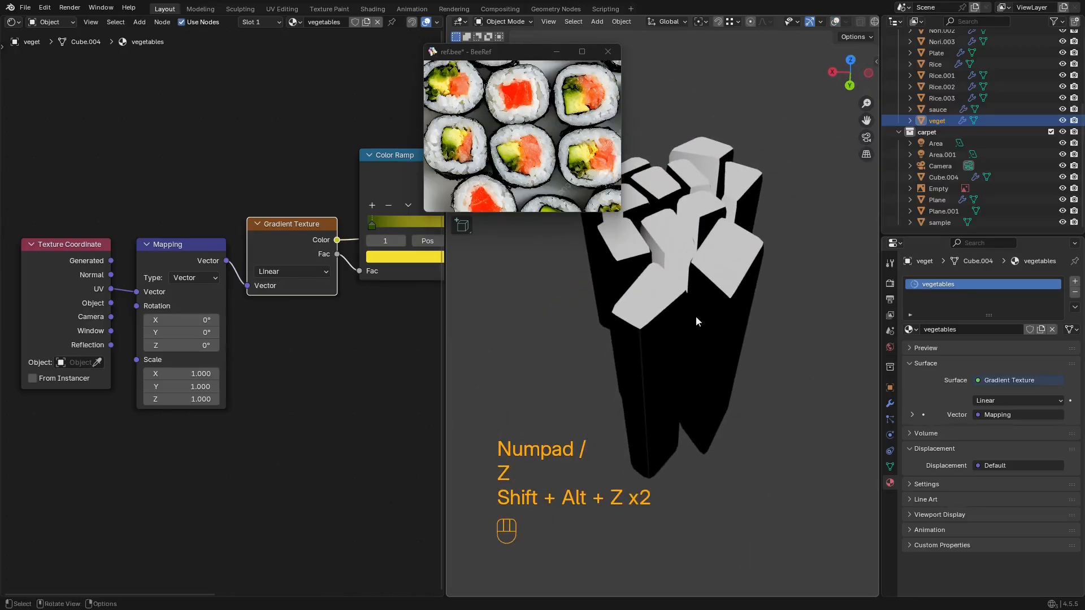
# Step: Reposition the Texture Coordinate and Mapping nodes and set the Mapping type to Point
pyautogui.moveTo(292, 272); pyautogui.dragTo(239, 266, button='middle')
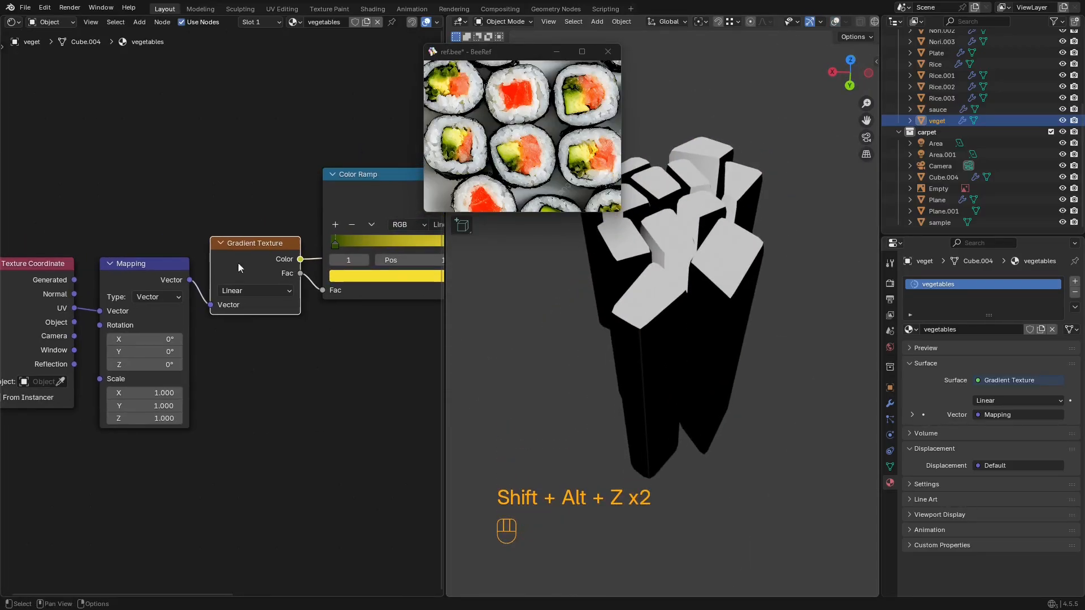
pyautogui.moveTo(266, 220); pyautogui.dragTo(69, 339)
pyautogui.scroll(-2, 206, 318)
pyautogui.press('g')
pyautogui.click(184, 315)
pyautogui.click(156, 299)
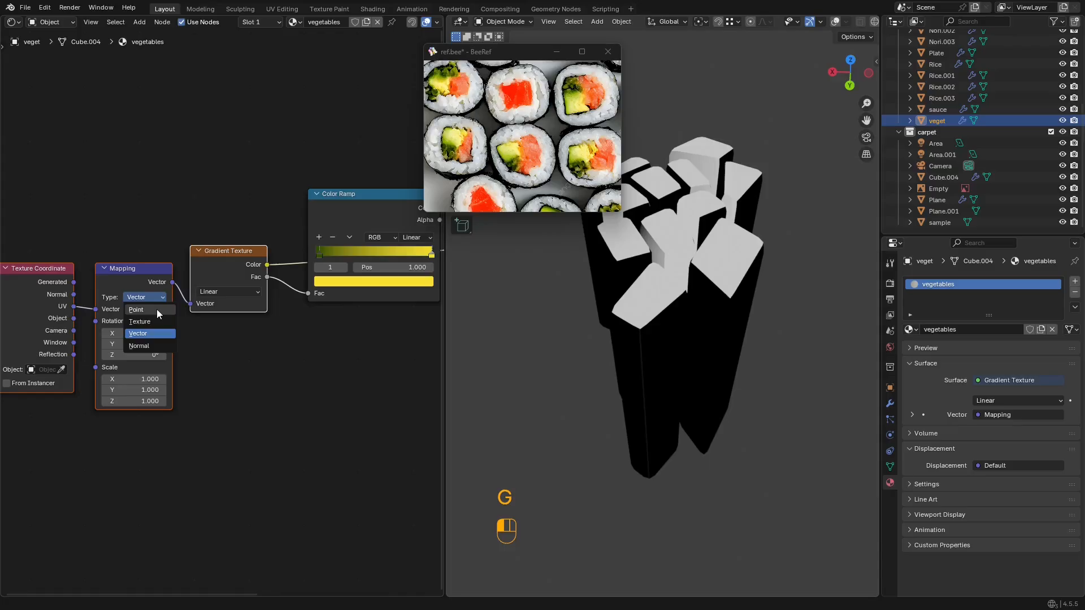
pyautogui.click(157, 309)
pyautogui.moveTo(571, 340); pyautogui.dragTo(639, 331, button='middle')
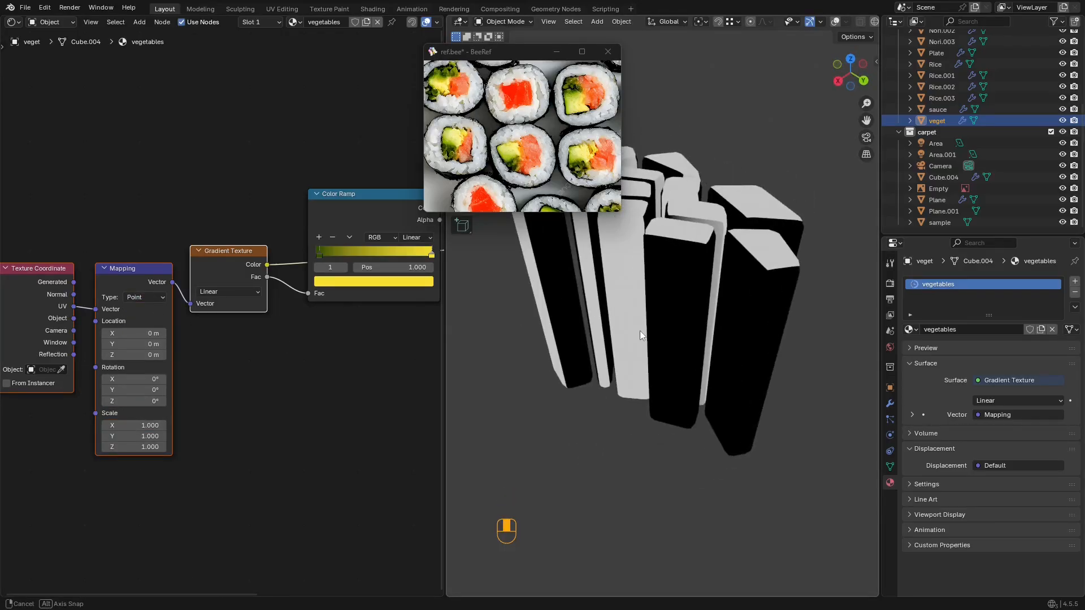
# Step: Preview the Color Ramp's colour output on the vegetables and set the Mapping node's type to Texture
pyautogui.moveTo(182, 357); pyautogui.dragTo(424, 363, button='middle')
pyautogui.scroll(2, 384, 346)
pyautogui.moveTo(429, 273); pyautogui.dragTo(201, 302, button='middle')
pyautogui.scroll(-1, 201, 302)
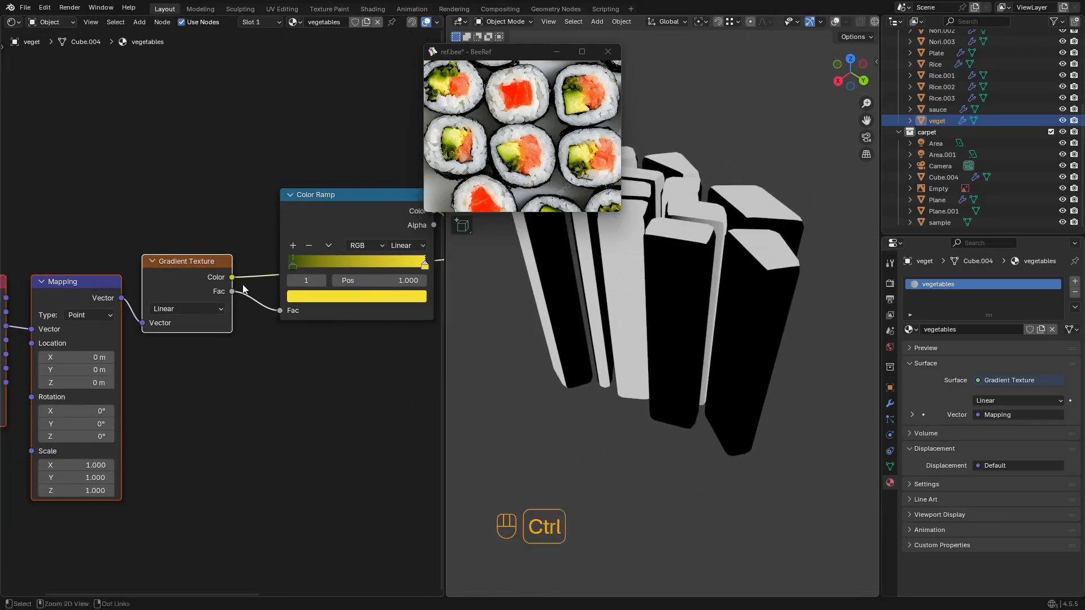
pyautogui.moveTo(383, 262); pyautogui.dragTo(279, 280, button='middle')
pyautogui.keyDown('ctrl'); pyautogui.keyDown('shift'); pyautogui.click(331, 246); pyautogui.keyUp('shift'); pyautogui.keyUp('ctrl')
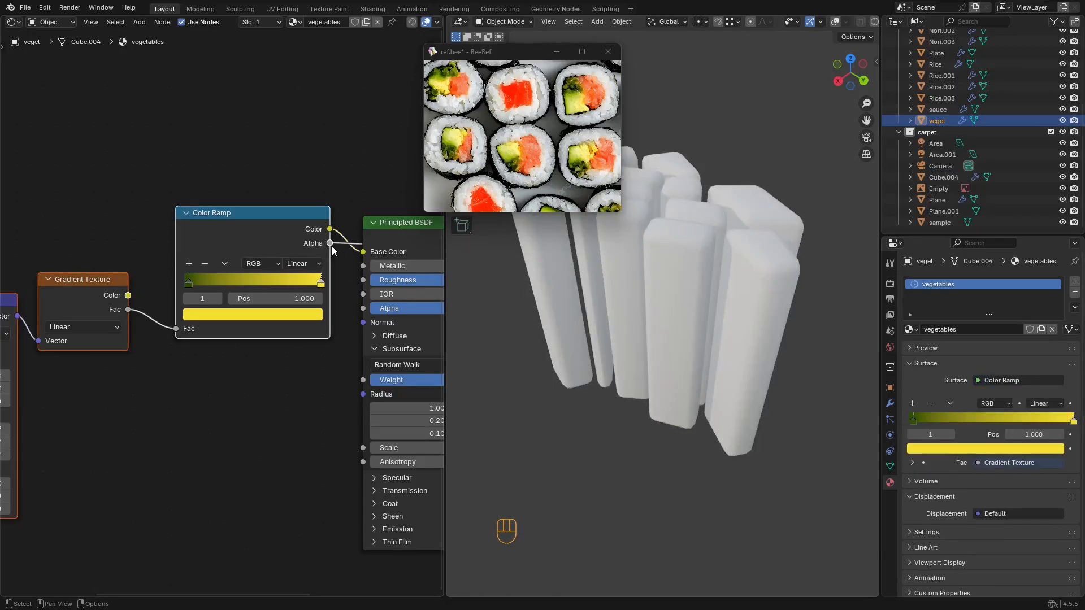
pyautogui.moveTo(165, 349); pyautogui.dragTo(222, 290, button='middle')
pyautogui.click(221, 278)
pyautogui.click(228, 310)
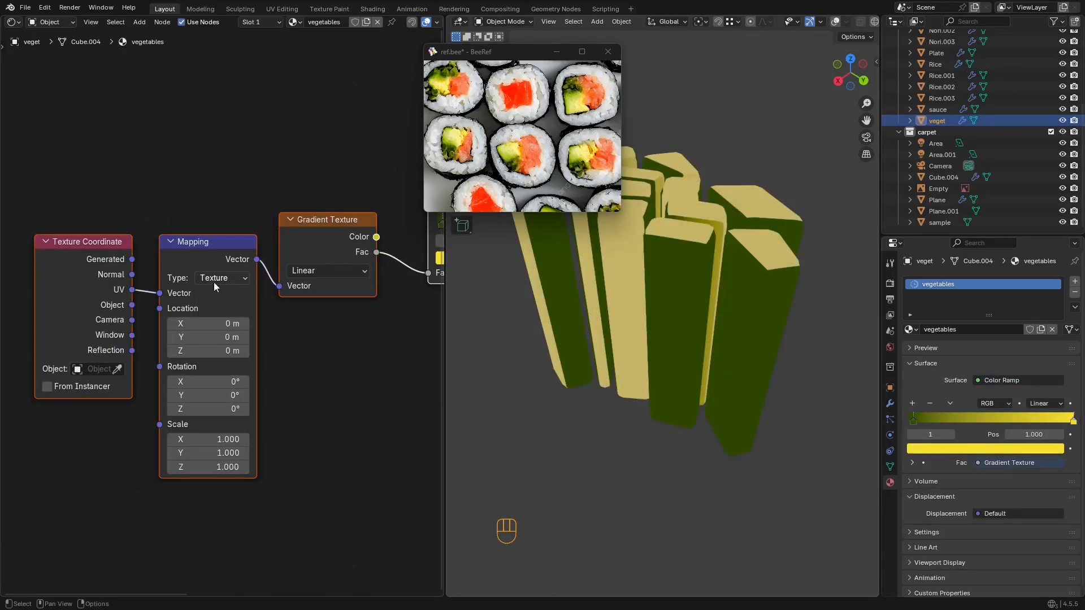
# Step: Select the top faces of all the vegetable sticks in Edit Mode with face selection
pyautogui.moveTo(550, 274); pyautogui.dragTo(714, 365, button='middle')
pyautogui.hotkey('shift', 'alt', 'z')
pyautogui.hotkey('shift', 'alt', 'z')
pyautogui.hotkey('shift', 'alt', 'z')
pyautogui.hotkey('shift', 'alt', 'z')
pyautogui.hotkey('shift', 'alt', 'z')
pyautogui.press('Tab')
pyautogui.press('3')
pyautogui.click(654, 311)
pyautogui.press('z')
pyautogui.moveTo(852, 235); pyautogui.dragTo(536, 333)
pyautogui.press('z')
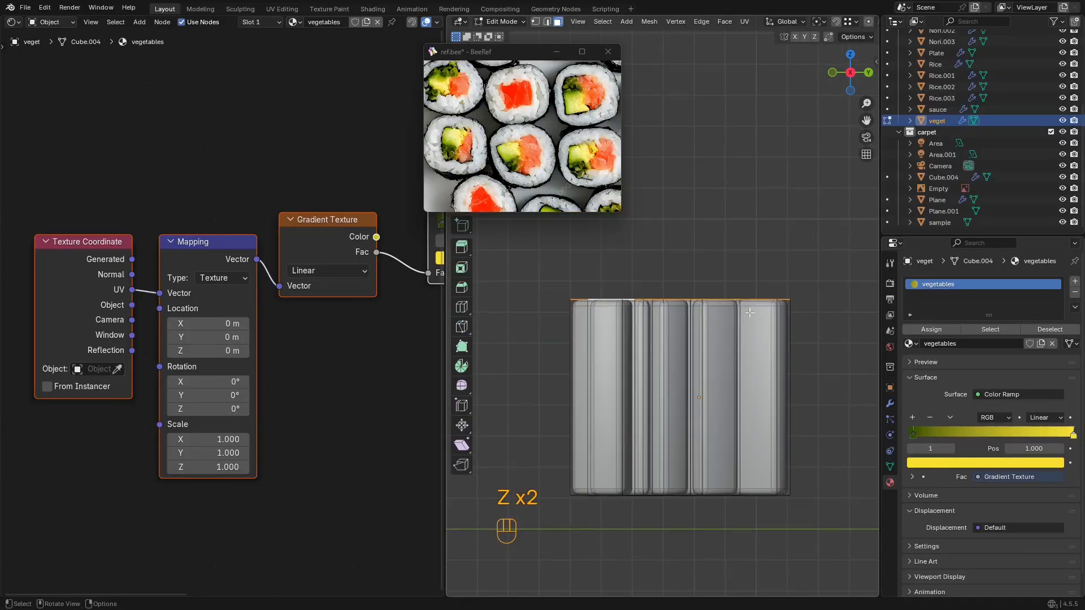
pyautogui.moveTo(672, 302); pyautogui.dragTo(717, 344, button='middle')
pyautogui.keyDown('shift'); pyautogui.moveTo(717, 343); pyautogui.dragTo(752, 350, button='middle'); pyautogui.keyUp('shift')
pyautogui.scroll(2, 752, 350)
# Step: Switch the shader area to the UV Editor and move the first slanted top-face island onto the UV square, enlarging it to fill the square
pyautogui.click(14, 23)
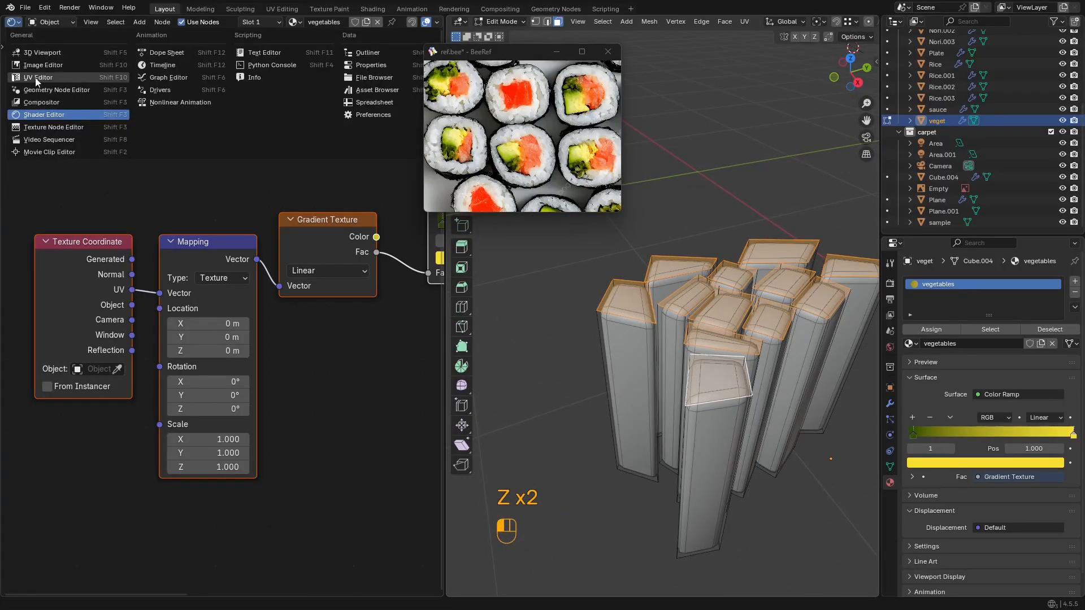
pyautogui.click(34, 78)
pyautogui.click(288, 202)
pyautogui.press('g')
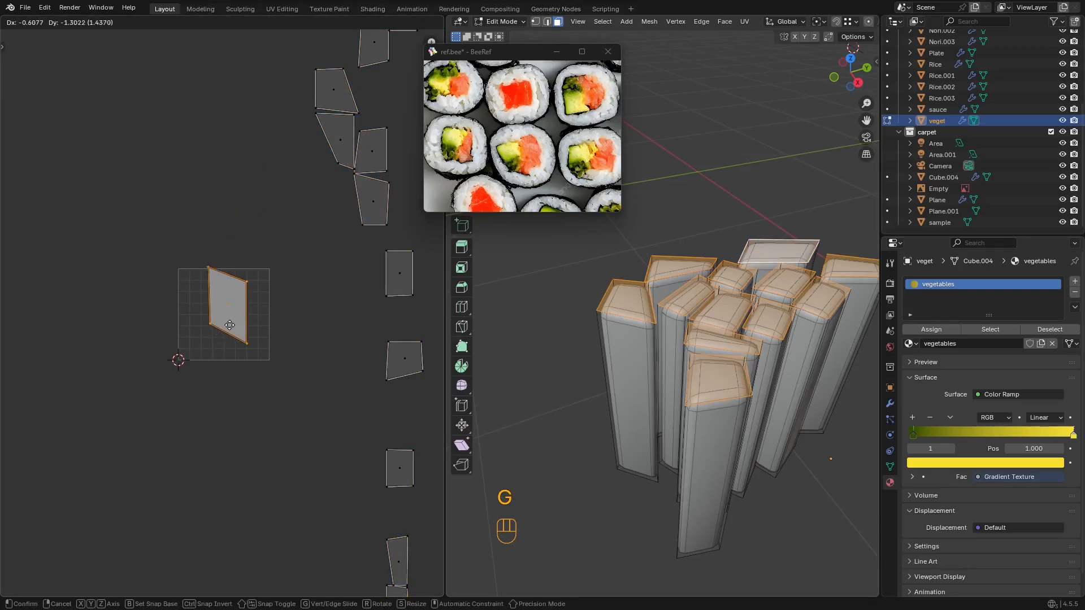
pyautogui.click(233, 322)
pyautogui.press('s')
pyautogui.click(426, 253)
# Step: Move the rectangular top-face island onto the UV square and enlarge it to match the square's height
pyautogui.click(402, 271)
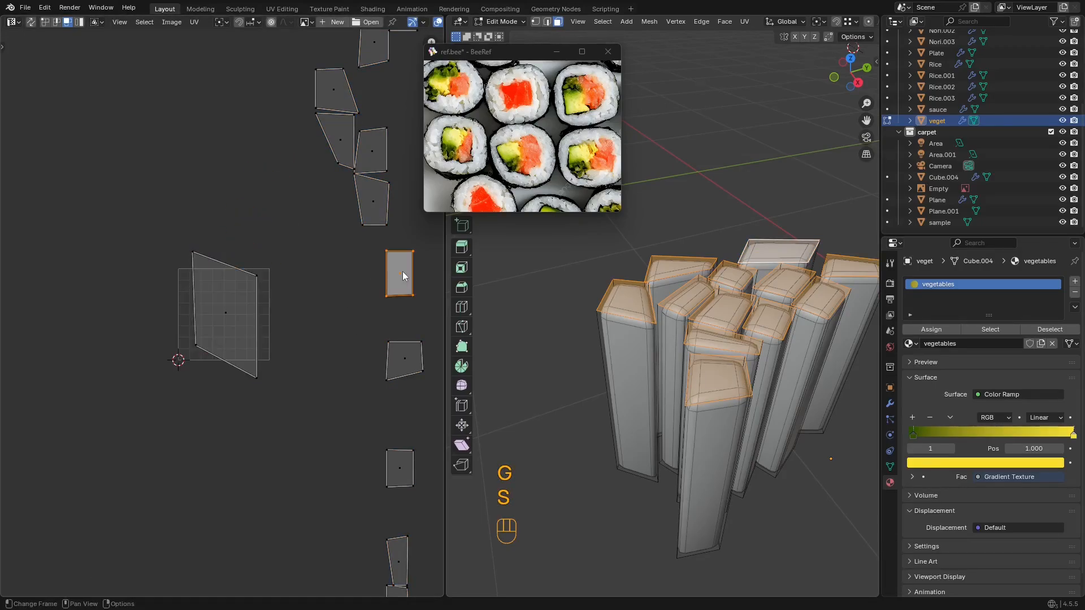
pyautogui.press('g')
pyautogui.click(229, 312)
pyautogui.press('s')
pyautogui.click(315, 330)
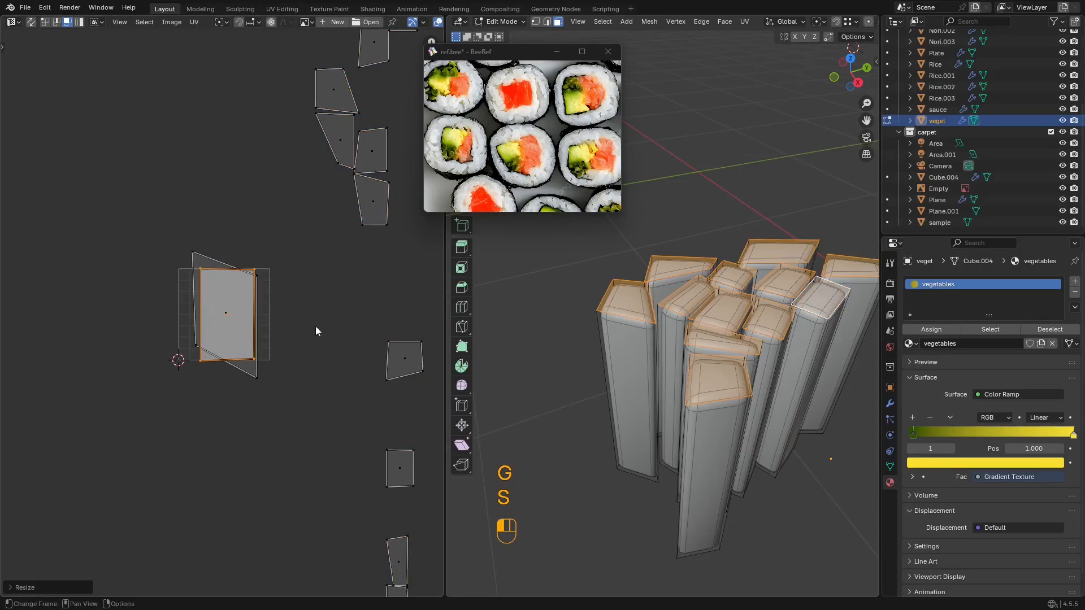
# Step: Move the four-sided tapered island to the UV square's edge and display the vegetables in Material Preview without overlays
pyautogui.moveTo(389, 360); pyautogui.dragTo(379, 384)
pyautogui.press('g')
pyautogui.click(261, 336)
pyautogui.press('z')
pyautogui.click(687, 335)
pyautogui.hotkey('shift', 'alt', 'z')
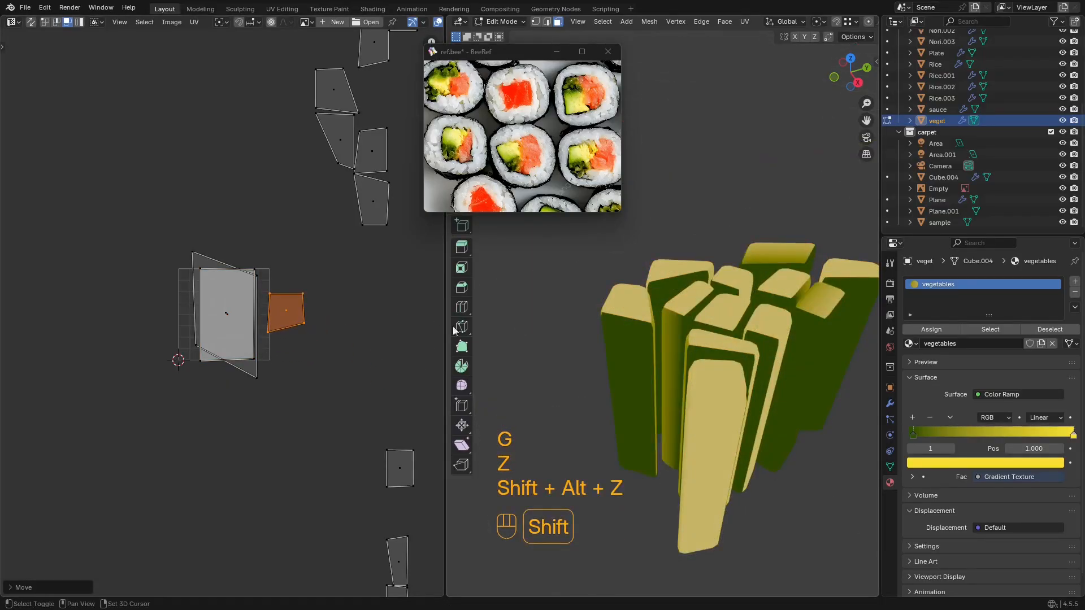
# Step: Place the tapered island over the UV square and scale it up about 2.2 times
pyautogui.moveTo(314, 340); pyautogui.dragTo(314, 340, button='middle')
pyautogui.press('g')
pyautogui.click(249, 333)
pyautogui.press('s')
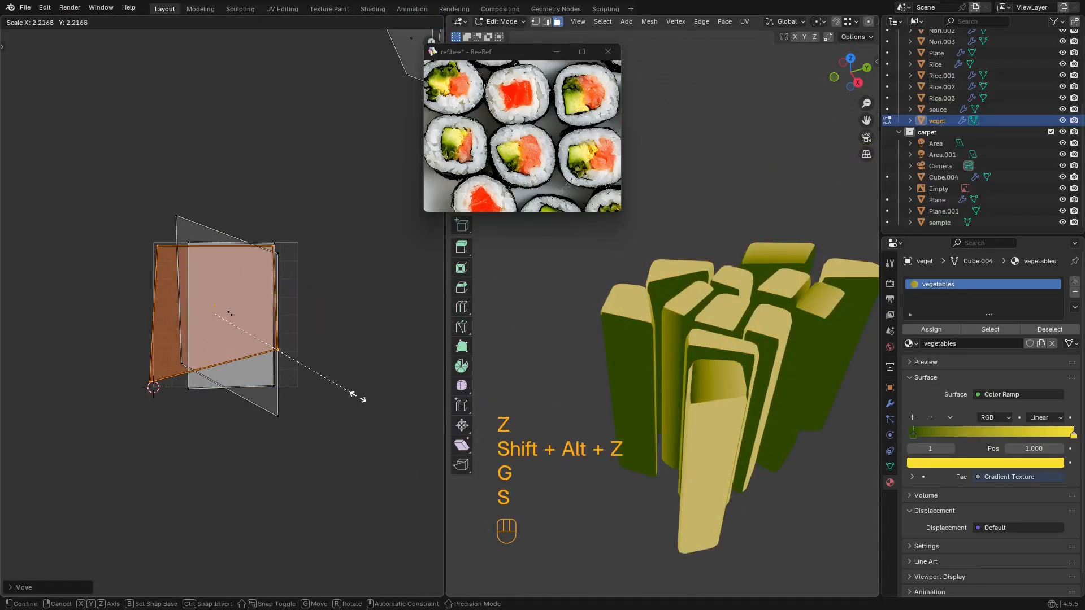
pyautogui.click(366, 398)
pyautogui.press('g')
pyautogui.click(373, 401)
# Step: Move the small rectangular island below the UV square's level onto the square and enlarge it to fit
pyautogui.scroll(-3, 401, 405)
pyautogui.moveTo(411, 375); pyautogui.dragTo(346, 455)
pyautogui.press('g')
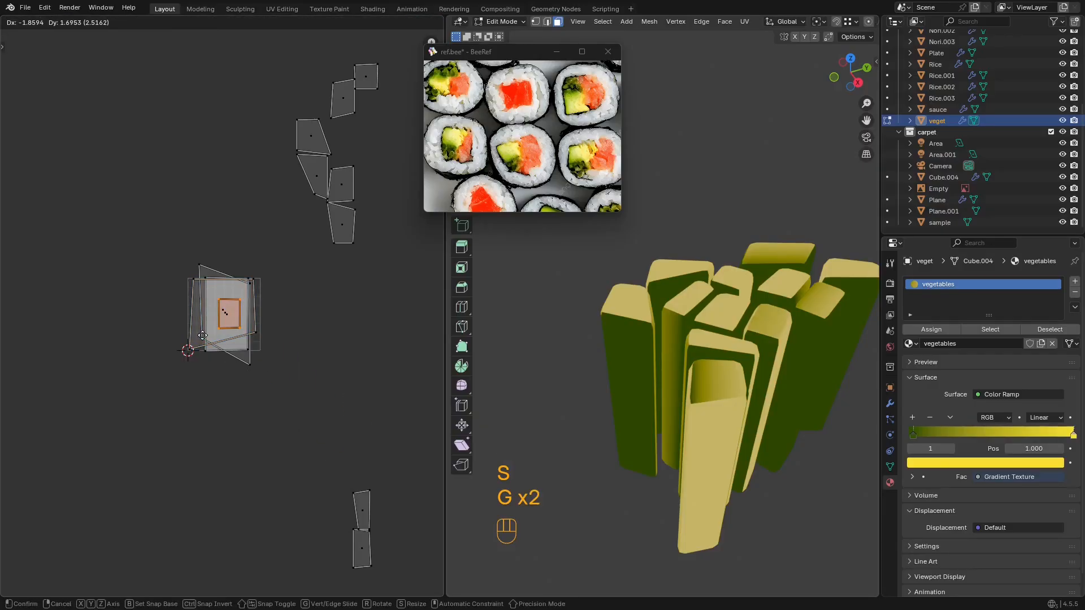
pyautogui.click(216, 329)
pyautogui.scroll(3, 283, 367)
pyautogui.press('s')
pyautogui.click(400, 439)
# Step: Move the lowest island of the upper cluster onto the UV square, scale it up about 1.7 times and adjust its position
pyautogui.scroll(-3, 417, 429)
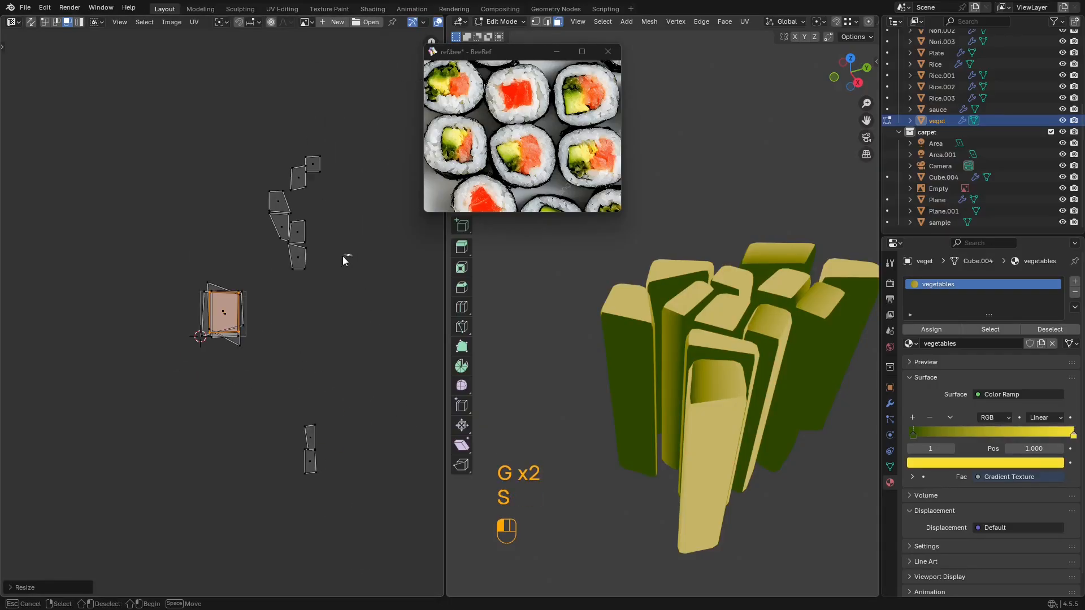
pyautogui.press('g')
pyautogui.click(204, 343)
pyautogui.scroll(3, 252, 381)
pyautogui.press('s')
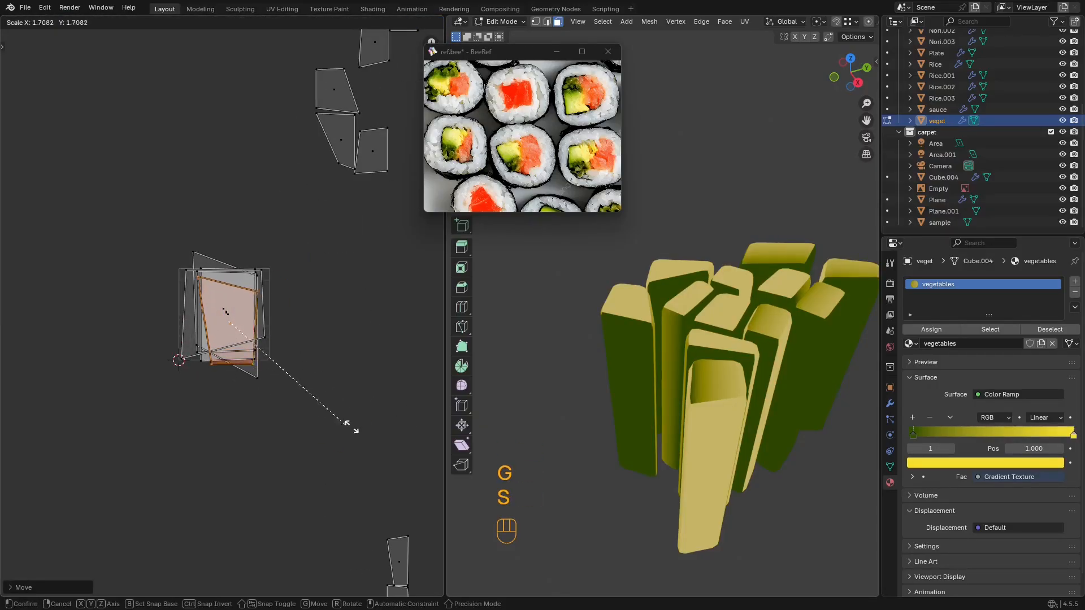
pyautogui.click(351, 428)
pyautogui.press('g')
pyautogui.click(353, 420)
# Step: Move the next nearly rectangular island of the upper cluster onto the UV square, scaling it about 1.8 times and centring it
pyautogui.scroll(-3, 348, 224)
pyautogui.moveTo(292, 253); pyautogui.dragTo(292, 254)
pyautogui.scroll(4, 300, 302)
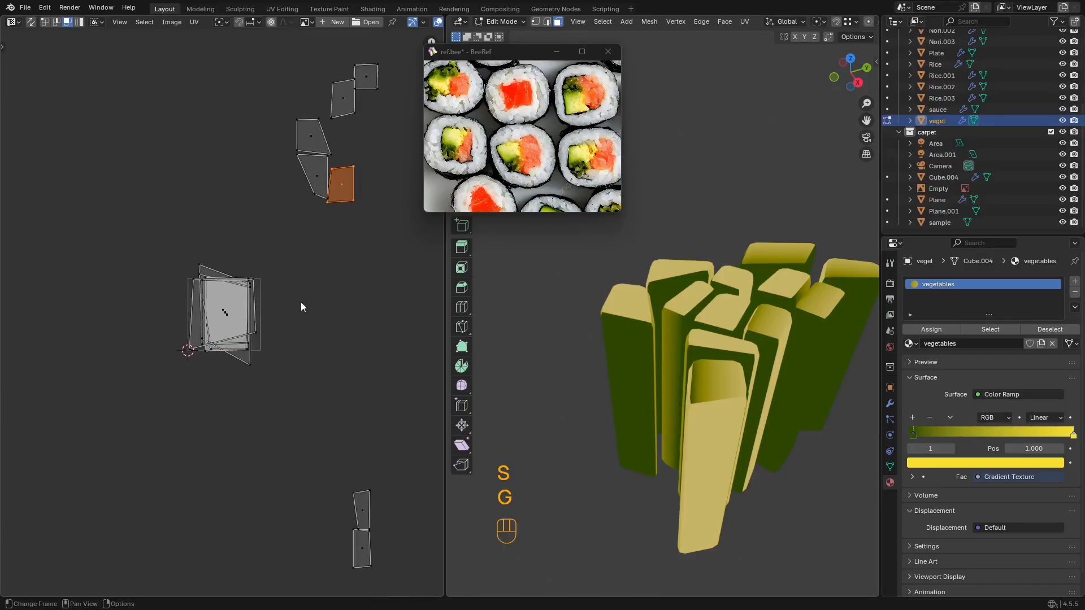
pyautogui.press('g')
pyautogui.click(97, 550)
pyautogui.press('s')
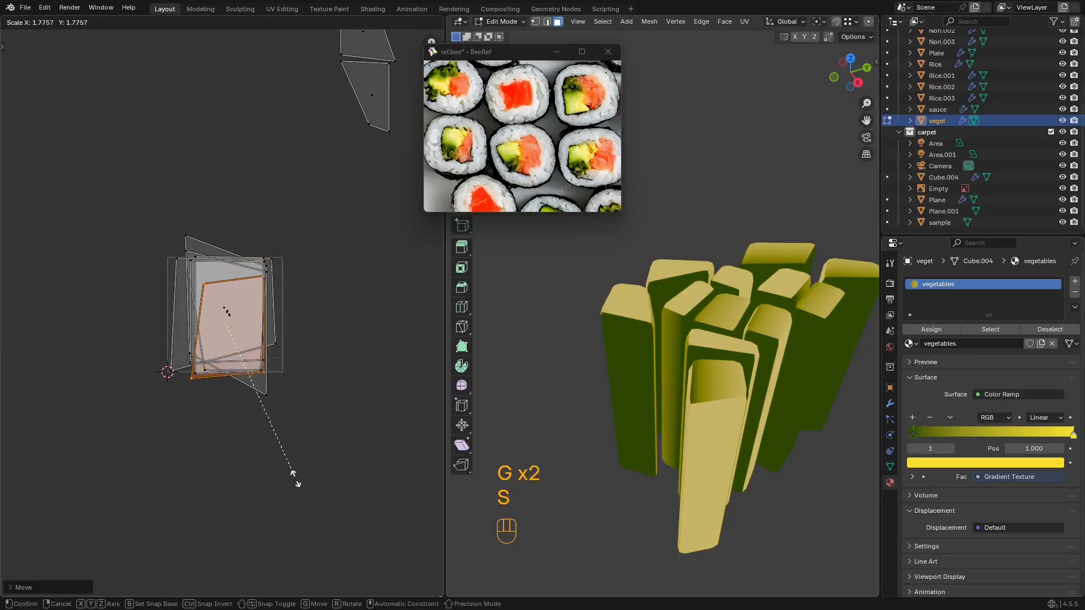
pyautogui.click(298, 480)
pyautogui.press('g')
pyautogui.click(292, 465)
# Step: Bring the small topmost island onto the UV square, enlarge it and fine-tune its position
pyautogui.scroll(-4, 361, 333)
pyautogui.keyDown('shift'); pyautogui.moveTo(362, 333); pyautogui.dragTo(333, 348, button='middle'); pyautogui.keyUp('shift')
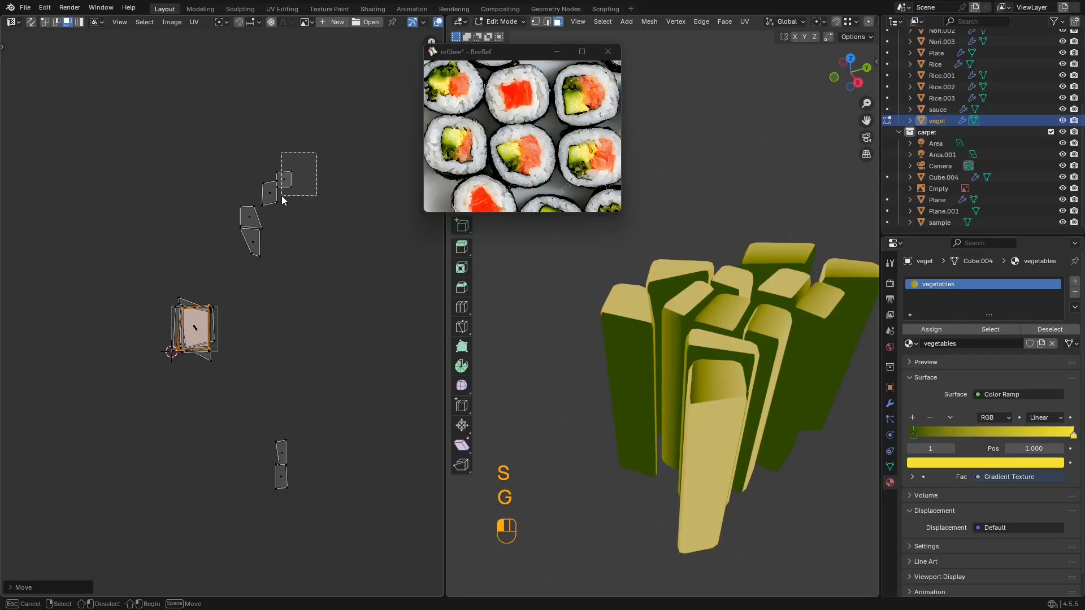
pyautogui.moveTo(284, 201); pyautogui.dragTo(285, 201)
pyautogui.press('g')
pyautogui.press('g')
pyautogui.click(215, 361)
pyautogui.press('s')
pyautogui.click(254, 417)
pyautogui.press('g')
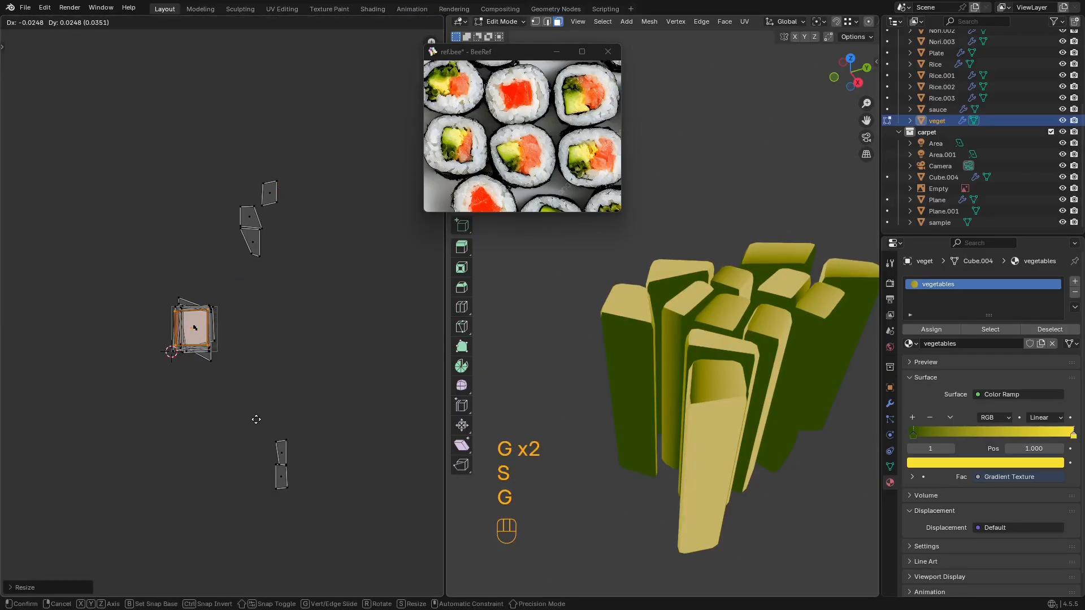
pyautogui.click(256, 419)
# Step: Move the two narrow lower islands beside the UV square and the three remaining upper islands onto it
pyautogui.scroll(4, 300, 449)
pyautogui.scroll(-3, 300, 449)
pyautogui.moveTo(362, 412); pyautogui.dragTo(268, 550)
pyautogui.press('g')
pyautogui.click(205, 370)
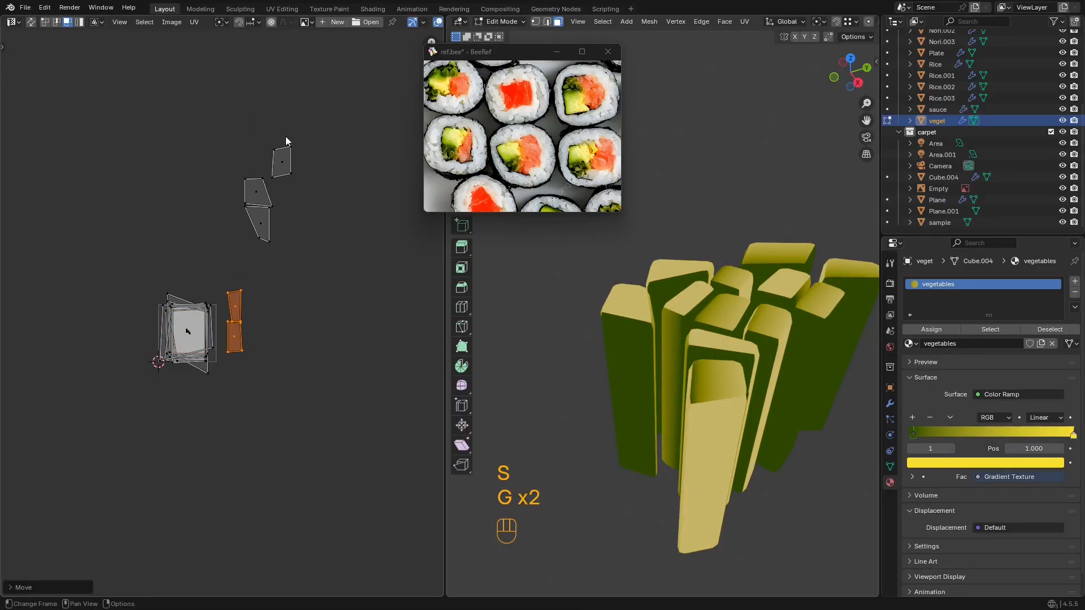
pyautogui.moveTo(292, 139); pyautogui.dragTo(220, 242)
pyautogui.press('g')
pyautogui.click(149, 377)
# Step: Reposition the uppermost of the newly moved islands inside the UV square and scale it up about 1.6 times
pyautogui.scroll(8, 222, 314)
pyautogui.moveTo(219, 153); pyautogui.dragTo(74, 234)
pyautogui.moveTo(115, 224); pyautogui.dragTo(269, 184, button='middle')
pyautogui.press('g')
pyautogui.click(126, 404)
pyautogui.scroll(-3, 222, 395)
pyautogui.press('s')
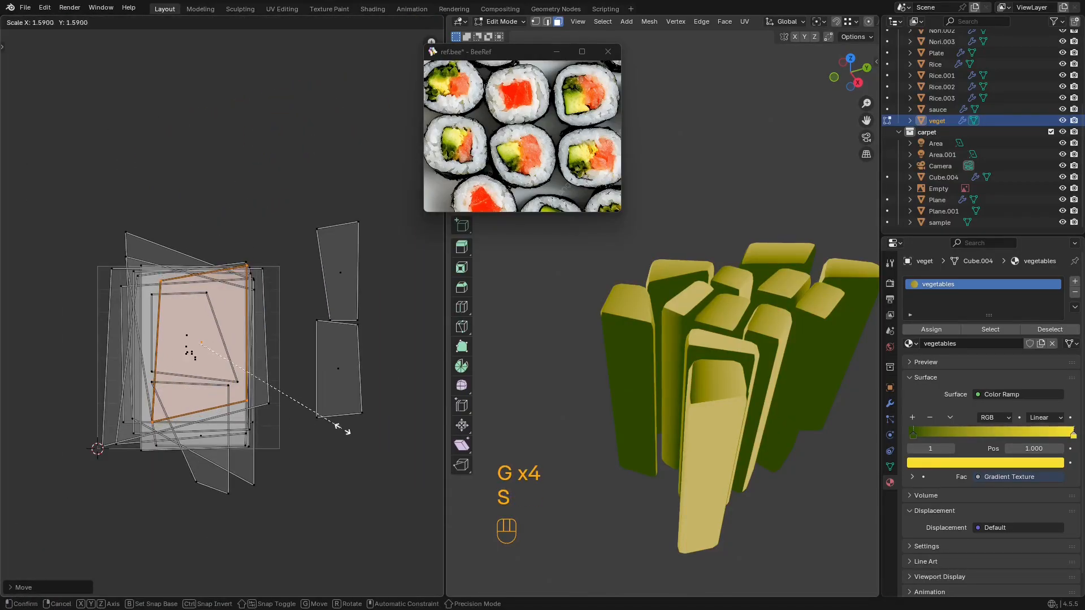
pyautogui.click(341, 429)
pyautogui.press('g')
pyautogui.click(348, 277)
# Step: Move the narrow tapered island beside the UV square onto it, then enlarge and centre it
pyautogui.press('g')
pyautogui.click(243, 396)
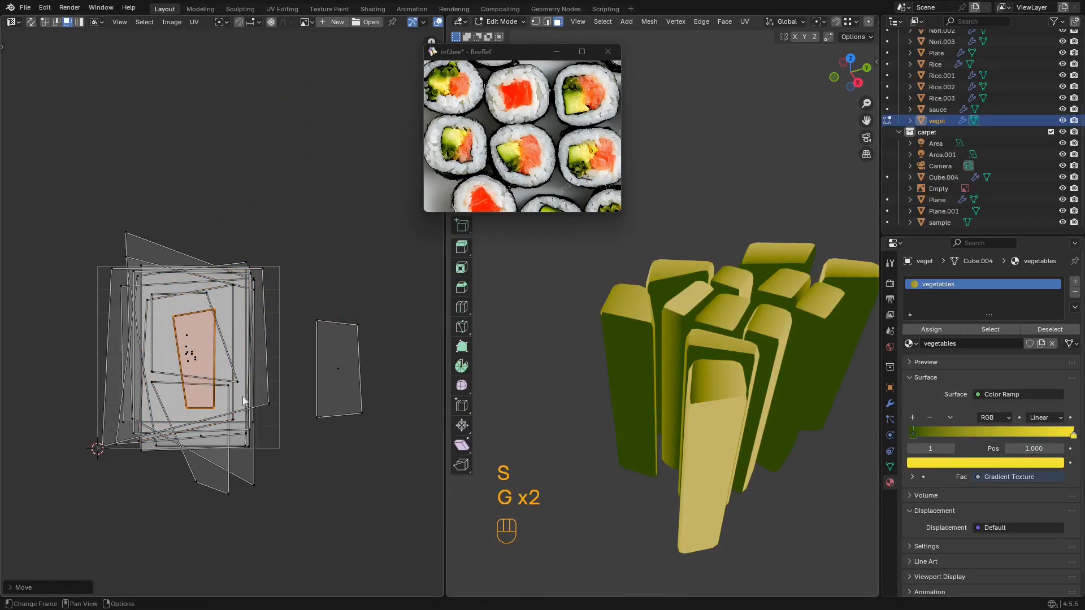
pyautogui.press('s')
pyautogui.click(265, 438)
pyautogui.press('g')
pyautogui.click(257, 439)
# Step: Move the last narrow island onto the UV square and enlarge it
pyautogui.moveTo(392, 291); pyautogui.dragTo(306, 428)
pyautogui.press('g')
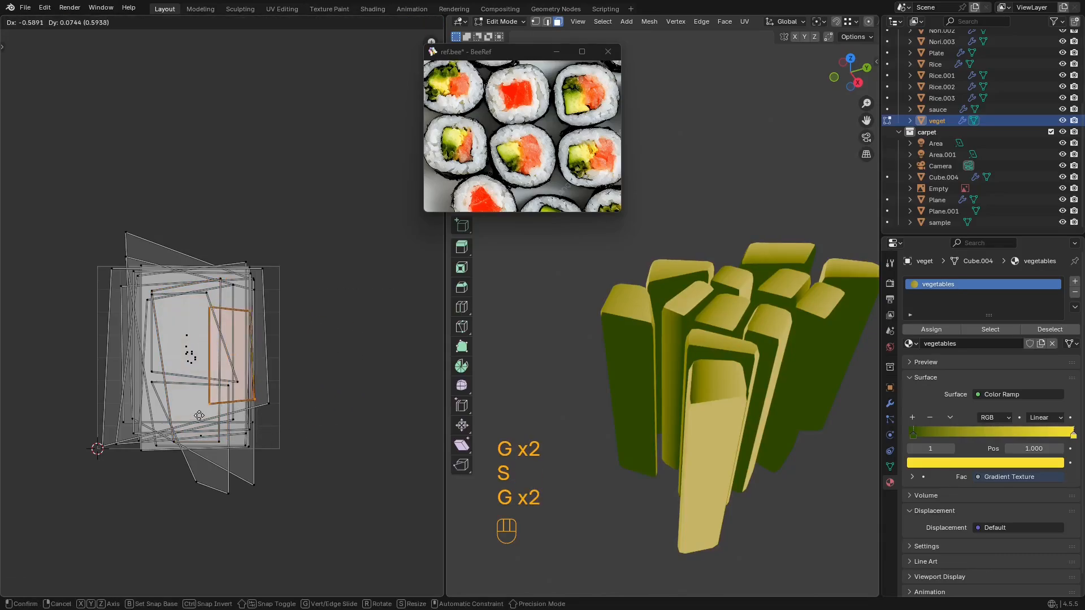
pyautogui.click(156, 411)
pyautogui.press('s')
pyautogui.click(420, 464)
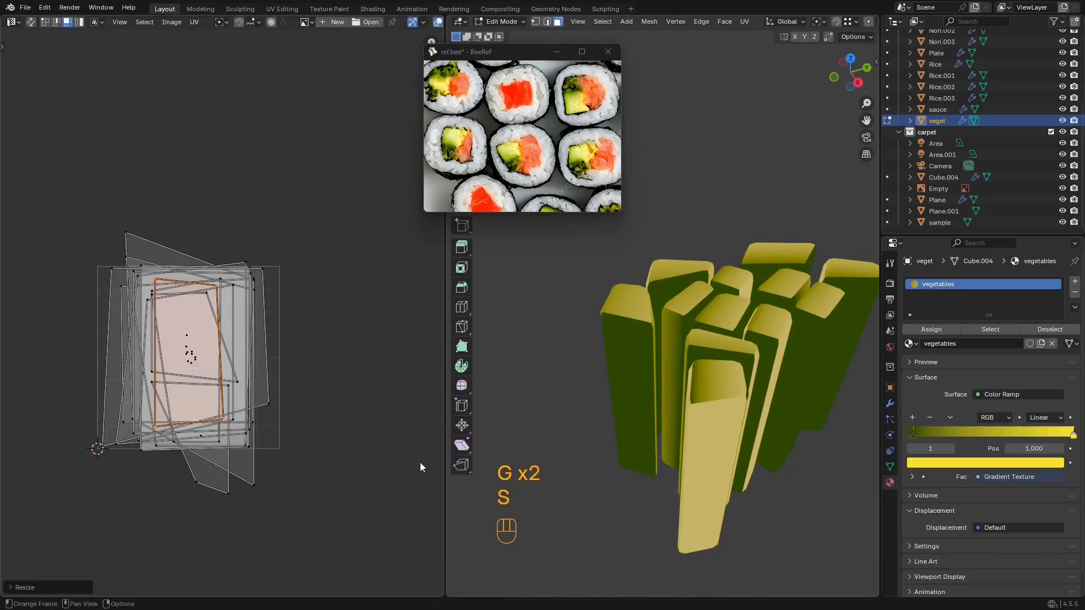
# Step: Swap the UV Editor for a 3D Viewport and check the gradient on the vegetable tops
pyautogui.click(14, 21)
pyautogui.click(46, 51)
pyautogui.moveTo(564, 302); pyautogui.dragTo(593, 300, button='middle')
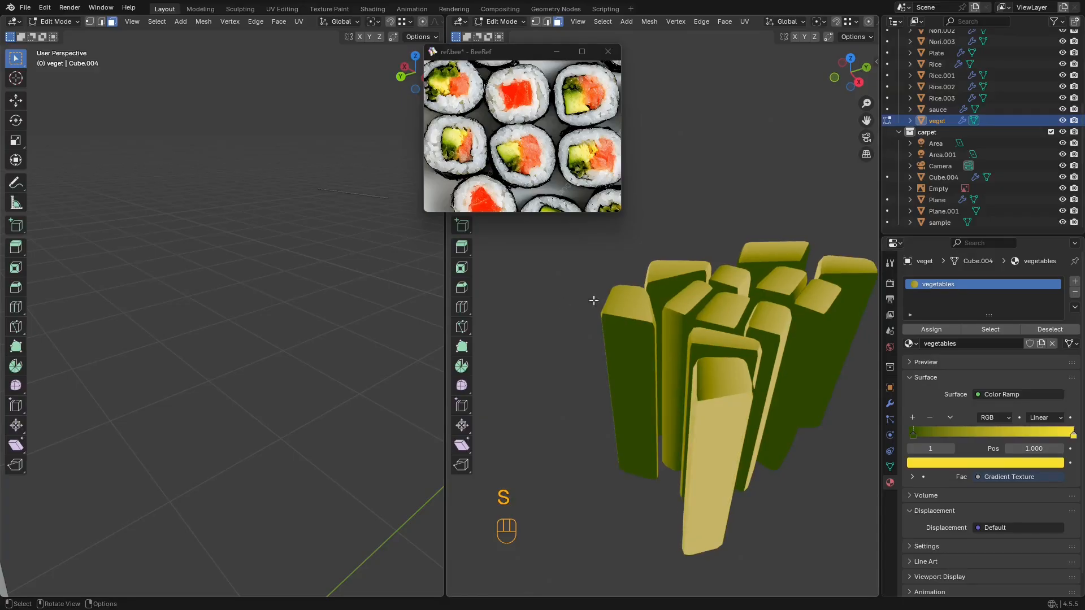
pyautogui.press('Tab')
pyautogui.moveTo(678, 301); pyautogui.dragTo(720, 302, button='middle')
# Step: Show the overlays and select all the side faces of the vegetable sticks in Edit Mode
pyautogui.hotkey('shift', 'alt', 'z')
pyautogui.scroll(2, 717, 326)
pyautogui.press('Tab')
pyautogui.press('3')
pyautogui.scroll(-2, 711, 328)
pyautogui.click(620, 349)
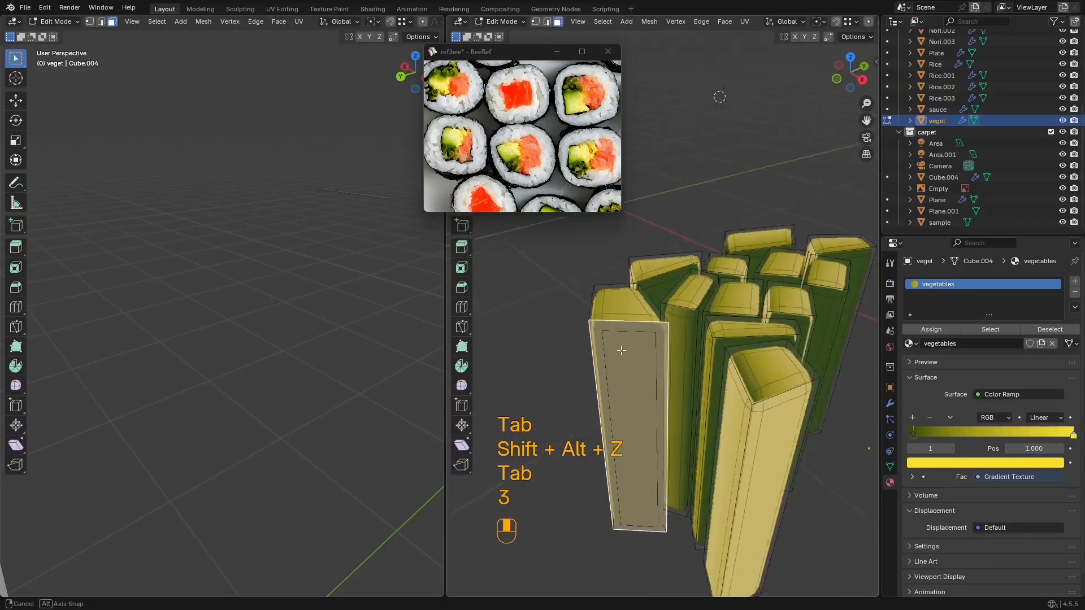
pyautogui.keyDown('alt'); pyautogui.moveTo(620, 348); pyautogui.dragTo(553, 303, button='middle'); pyautogui.keyUp('alt')
pyautogui.press('z')
pyautogui.scroll(-4, 652, 382)
pyautogui.press('3')
pyautogui.moveTo(839, 350); pyautogui.dragTo(621, 387)
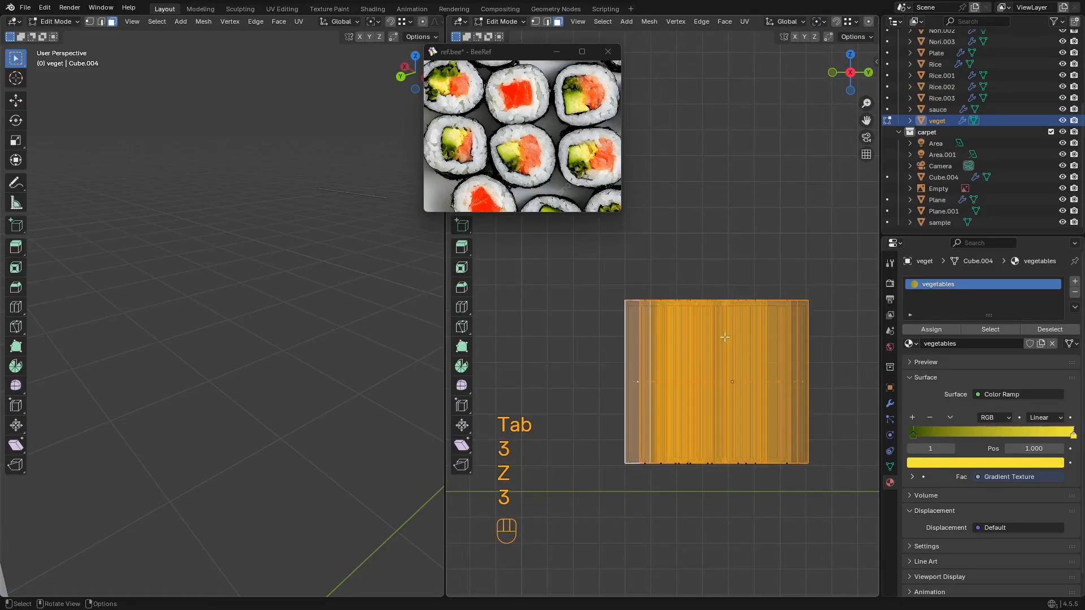
pyautogui.press('z')
pyautogui.moveTo(752, 344); pyautogui.dragTo(734, 351, button='middle')
pyautogui.press('z')
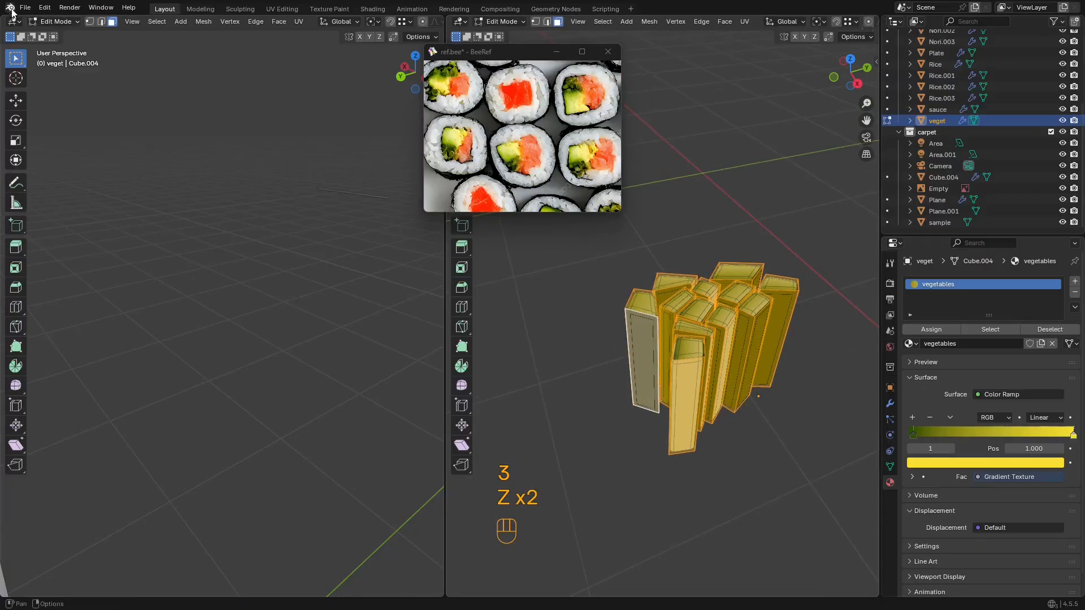
# Step: Open the side faces in the UV Editor, shrink their islands together and move them within the UV square
pyautogui.click(14, 21)
pyautogui.click(44, 65)
pyautogui.scroll(-8, 245, 283)
pyautogui.press('s')
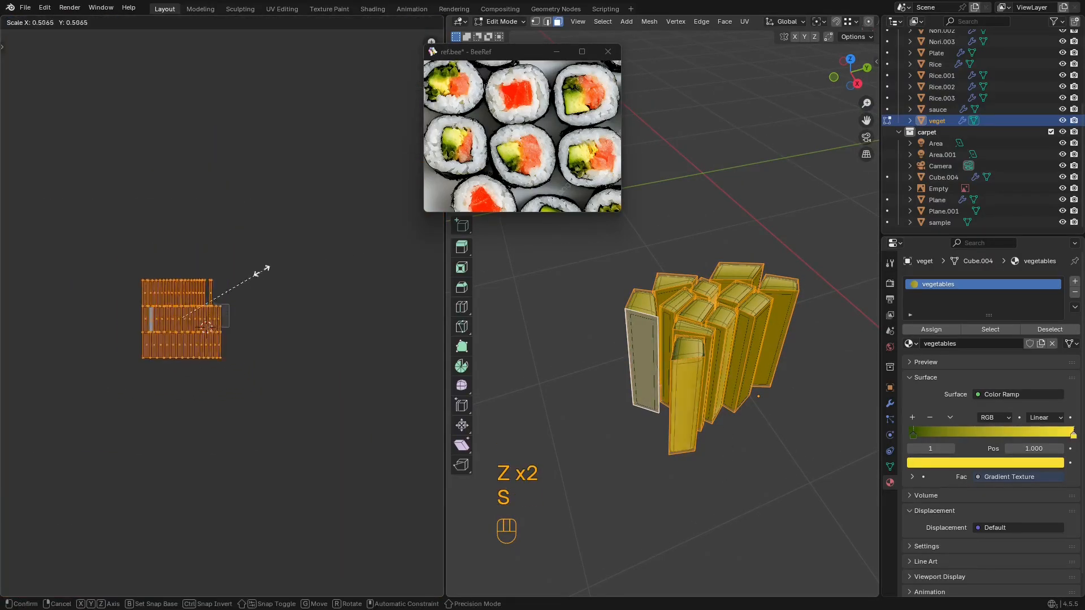
pyautogui.click(289, 260)
pyautogui.press('s')
pyautogui.click(182, 295)
pyautogui.scroll(5, 184, 299)
pyautogui.press('g')
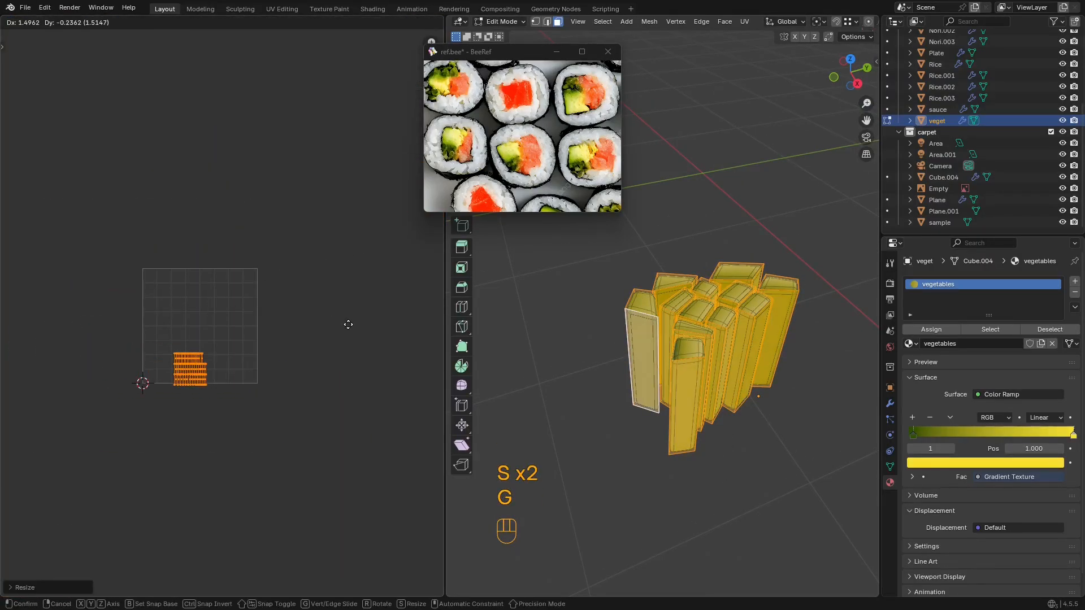
pyautogui.click(348, 325)
# Step: Hide the overlays and shift the side-face islands across the UV square to try different gradient colours
pyautogui.hotkey('shift', 'alt', 'z')
pyautogui.hotkey('shift', 'alt', 'z')
pyautogui.press('g')
pyautogui.click(298, 242)
pyautogui.scroll(3, 334, 280)
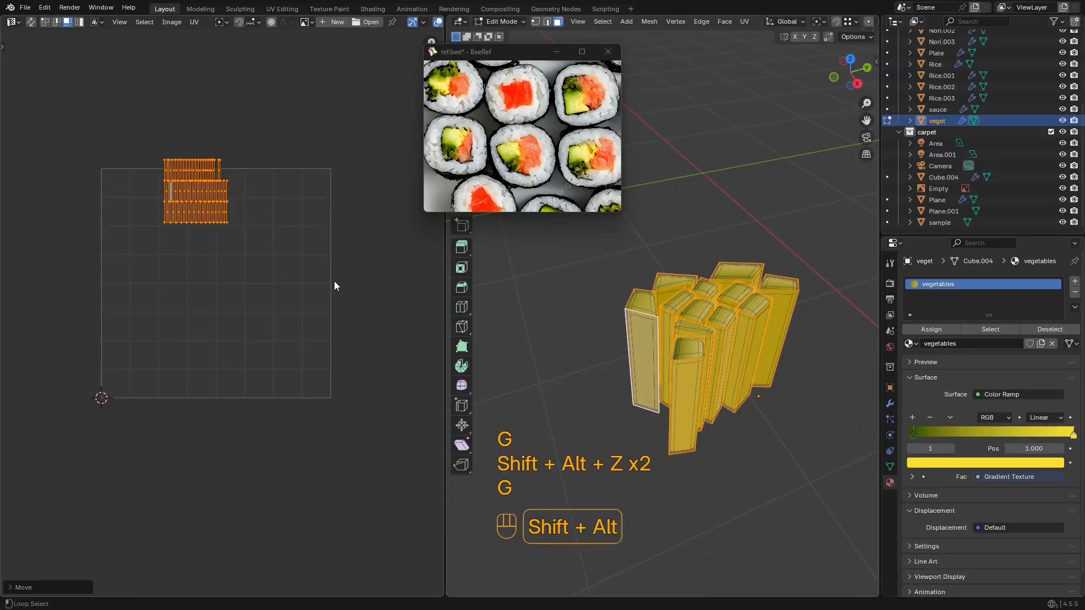
pyautogui.hotkey('shift', 'alt', 'z')
pyautogui.hotkey('shift', 'alt', 'z')
pyautogui.hotkey('shift', 'alt', 'z')
pyautogui.press('g')
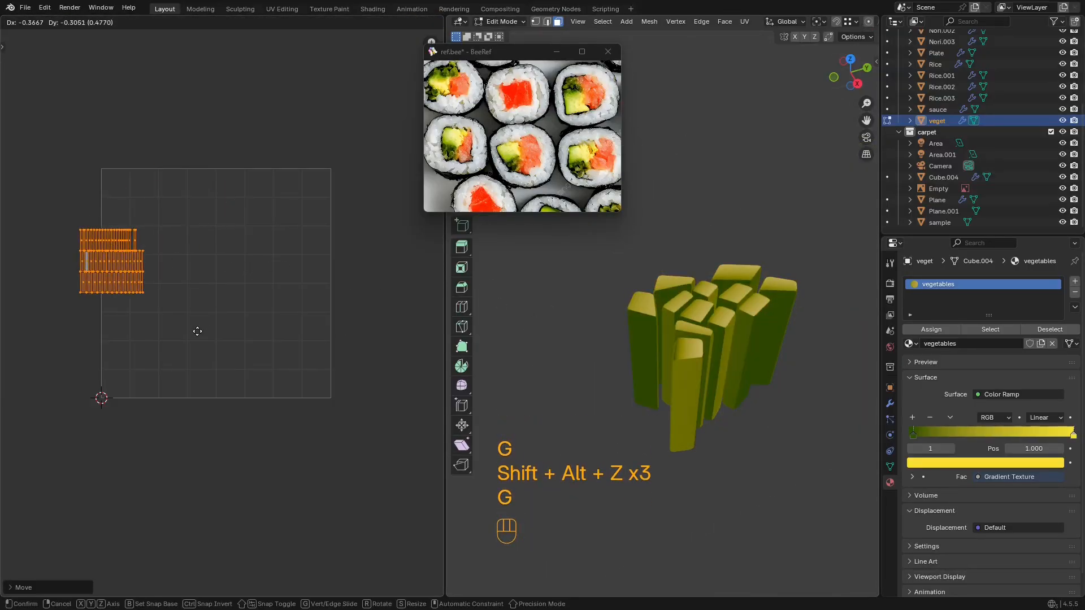
pyautogui.click(210, 340)
# Step: Shrink the side-face islands further, place them on the dark green edge of the UV square and leave Edit Mode
pyautogui.press('s')
pyautogui.click(192, 325)
pyautogui.press('g')
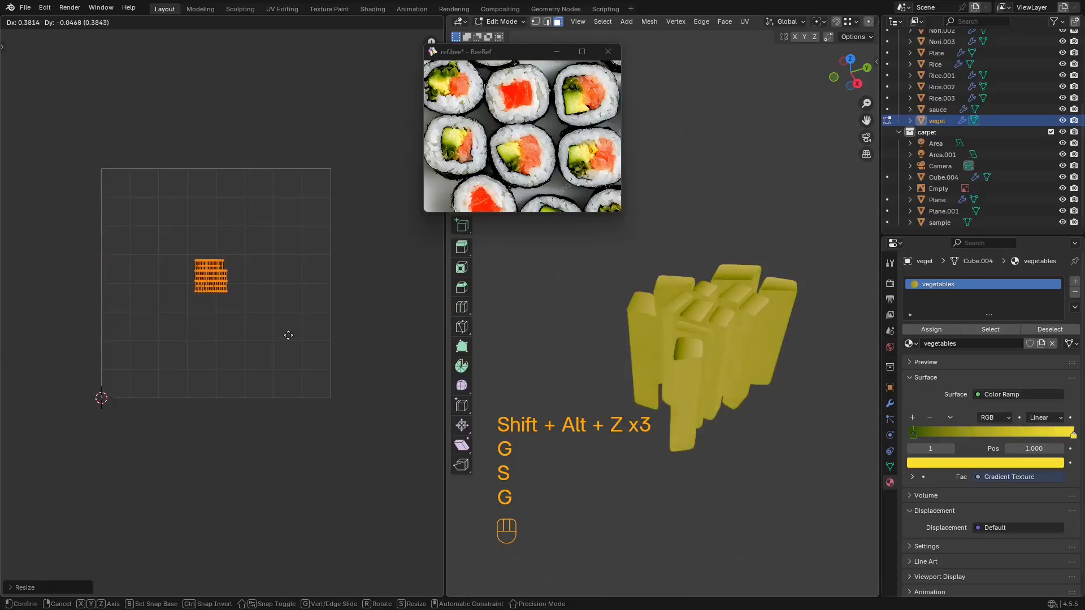
pyautogui.click(147, 342)
pyautogui.scroll(3, 171, 314)
pyautogui.keyDown('shift'); pyautogui.moveTo(185, 314); pyautogui.dragTo(361, 333, button='middle'); pyautogui.keyUp('shift')
pyautogui.scroll(2, 317, 336)
pyautogui.press('s')
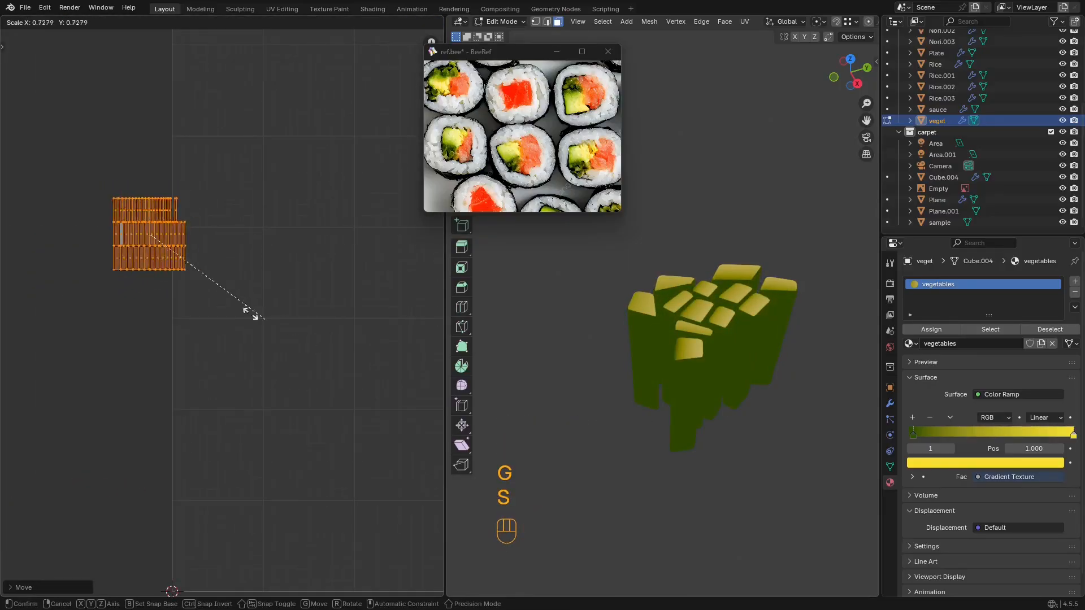
pyautogui.click(156, 284)
pyautogui.press('g')
pyautogui.click(185, 290)
pyautogui.press('Tab')
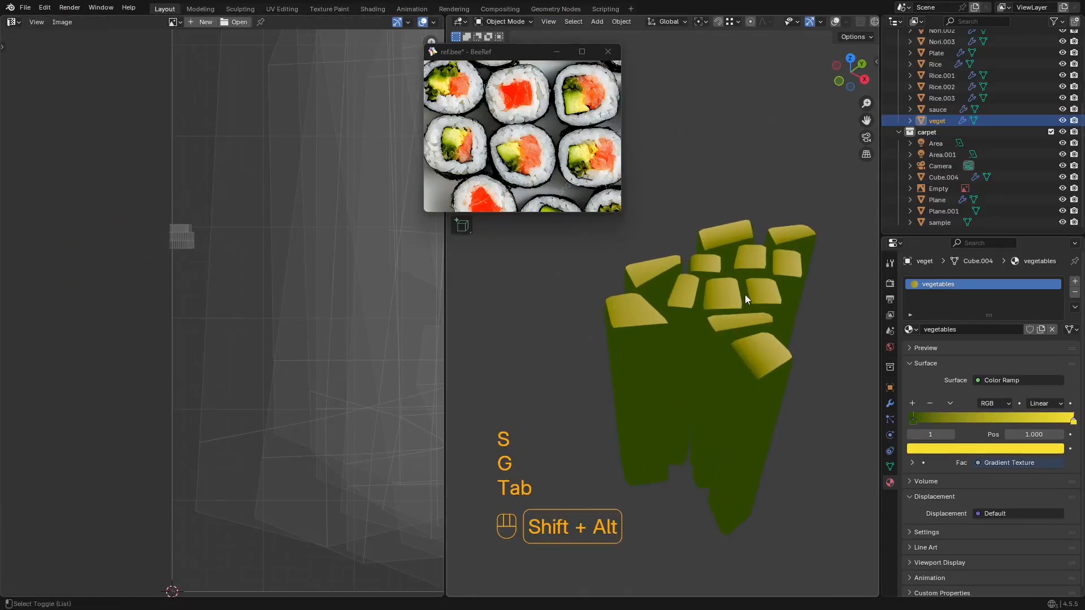
# Step: Leave local view, preview the sushi rolls with shaded materials and hidden overlays, and save the file
pyautogui.hotkey('shift', 'alt', 'z')
pyautogui.press('z')
pyautogui.press('KP_Divide')
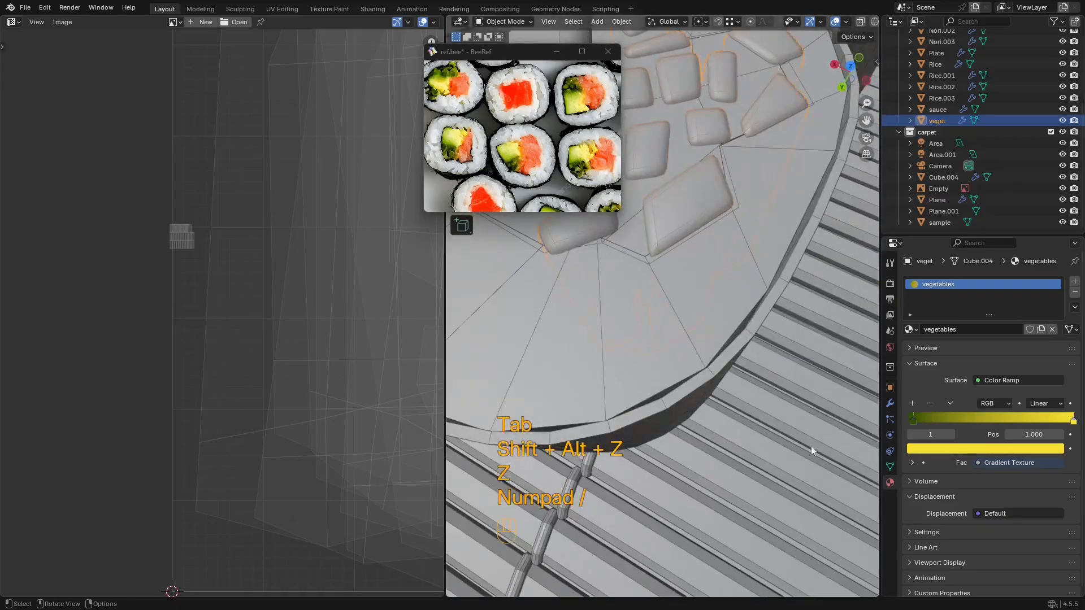
pyautogui.press('KP_Divide')
pyautogui.press('z')
pyautogui.click(723, 334)
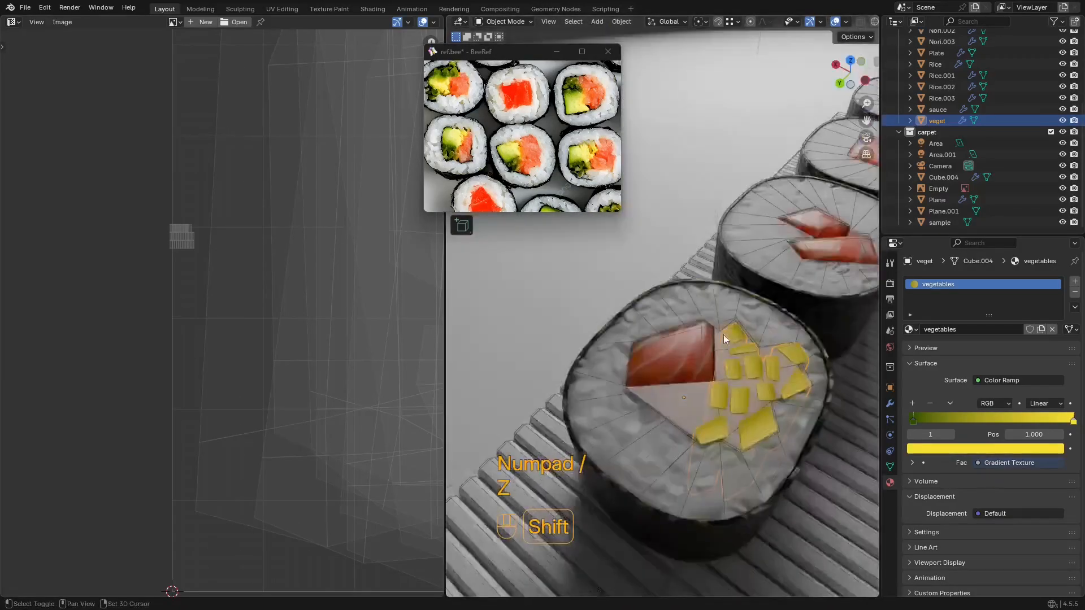
pyautogui.hotkey('shift', 'alt', 'z')
pyautogui.hotkey('ctrl', 's')
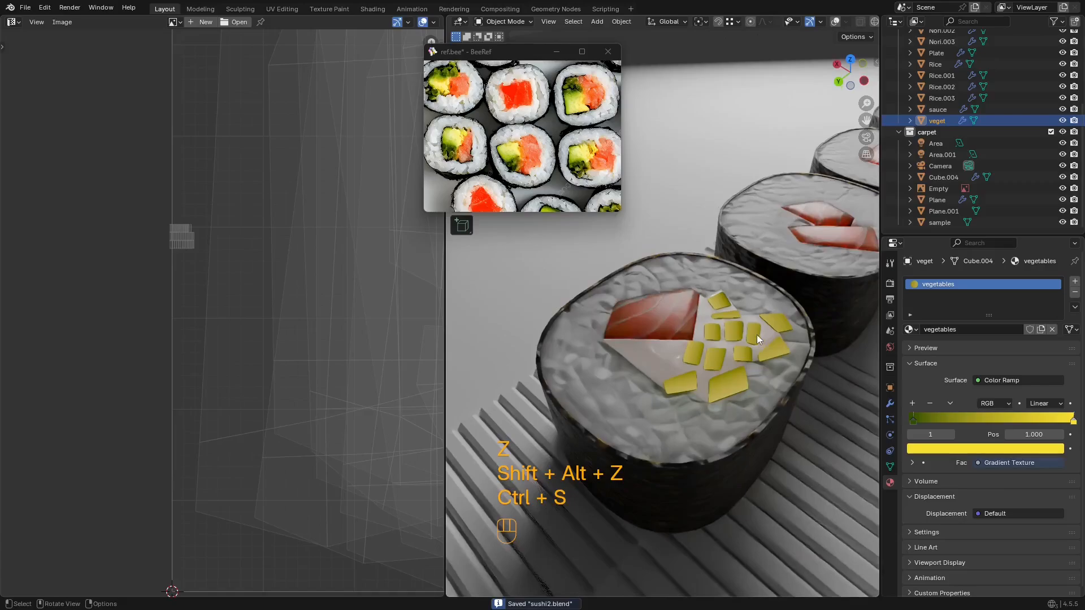
pyautogui.scroll(-6, 731, 327)
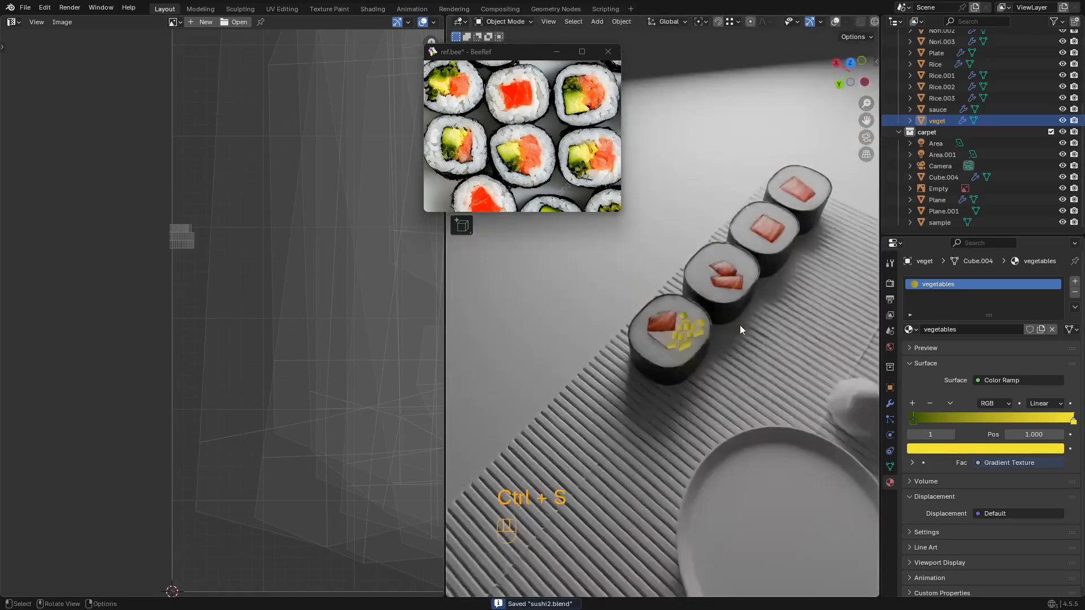
pyautogui.scroll(2, 736, 319)
pyautogui.moveTo(740, 322)
pyautogui.keyDown('shift'); pyautogui.mouseDown(button='middle')
pyautogui.moveTo(747, 310)
pyautogui.moveTo(732, 311)
pyautogui.mouseUp(button='middle'); pyautogui.keyUp('shift')
pyautogui.scroll(2, 723, 308)
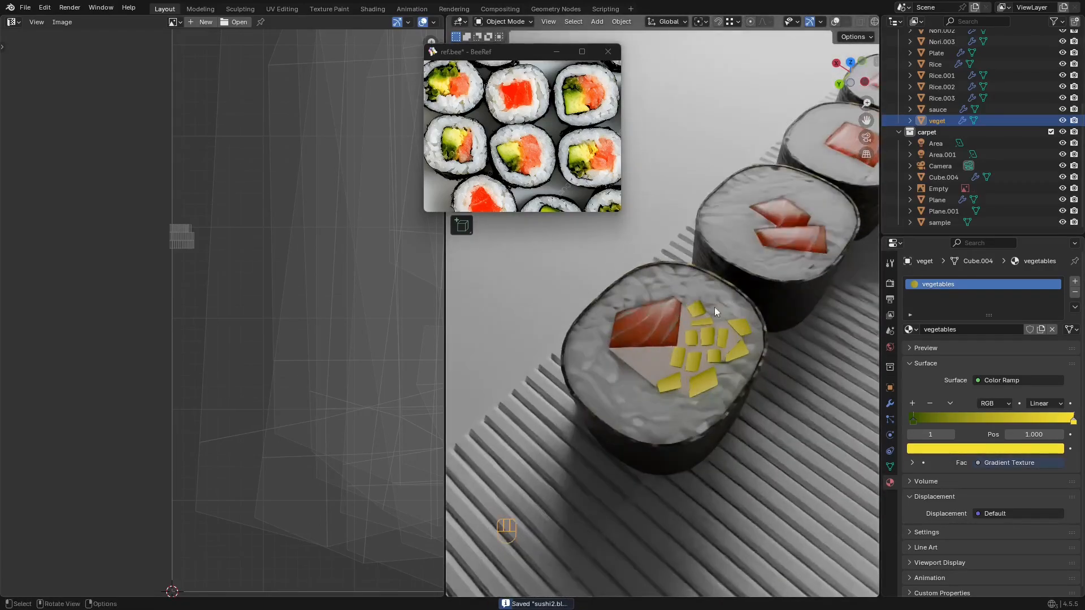
# Step: Replace the UV Editor with the Shader Editor and move the dark green Color Ramp stop to position 0.323
pyautogui.hotkey('shift', 'alt', 'z')
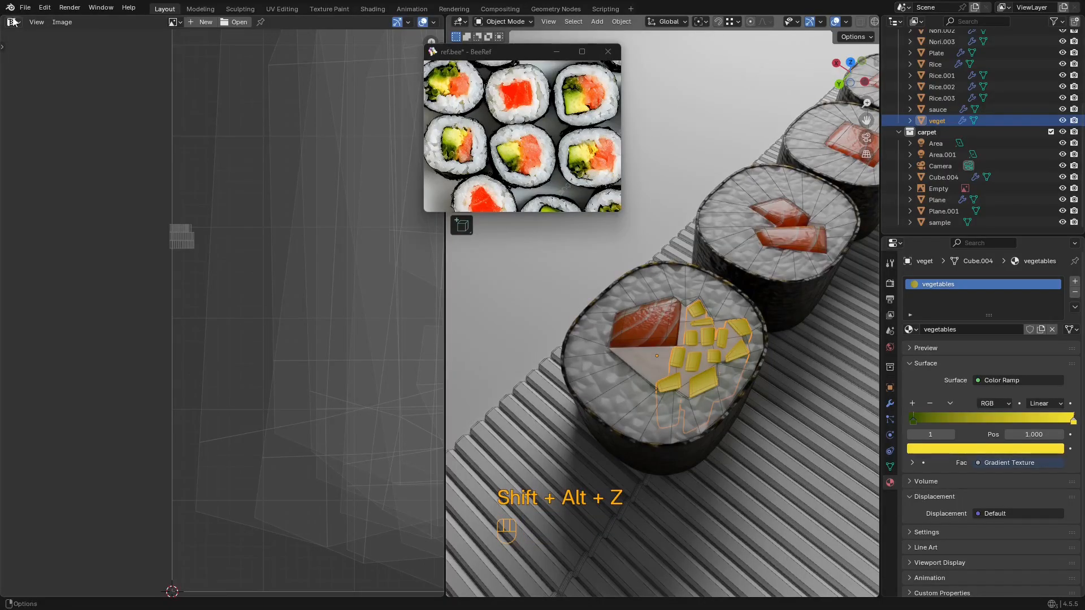
pyautogui.click(13, 21)
pyautogui.click(41, 102)
pyautogui.scroll(4, 263, 212)
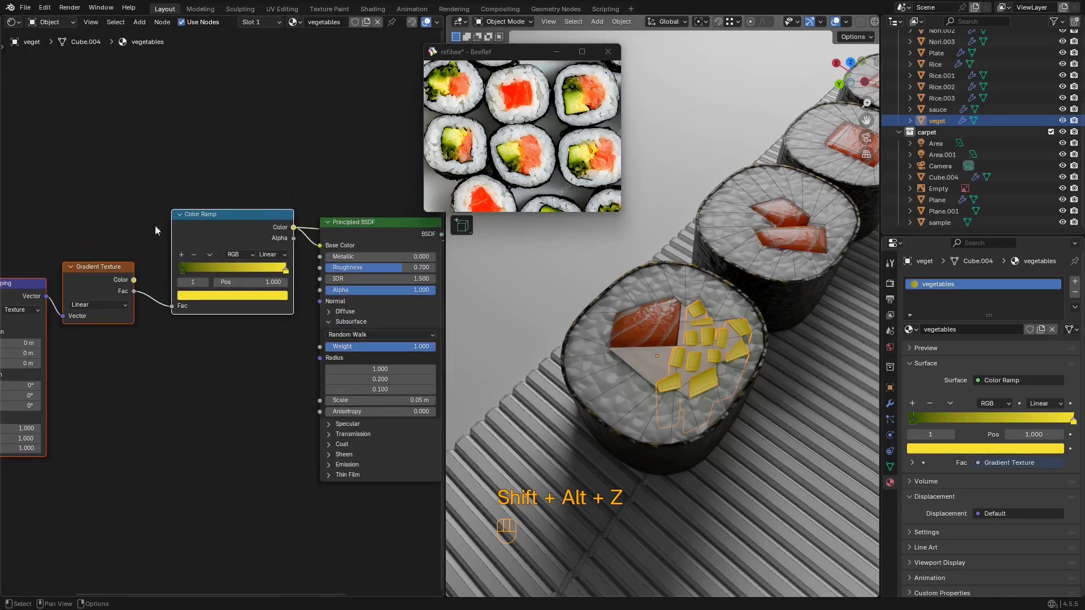
pyautogui.scroll(2, 155, 225)
pyautogui.moveTo(158, 246); pyautogui.dragTo(212, 252)
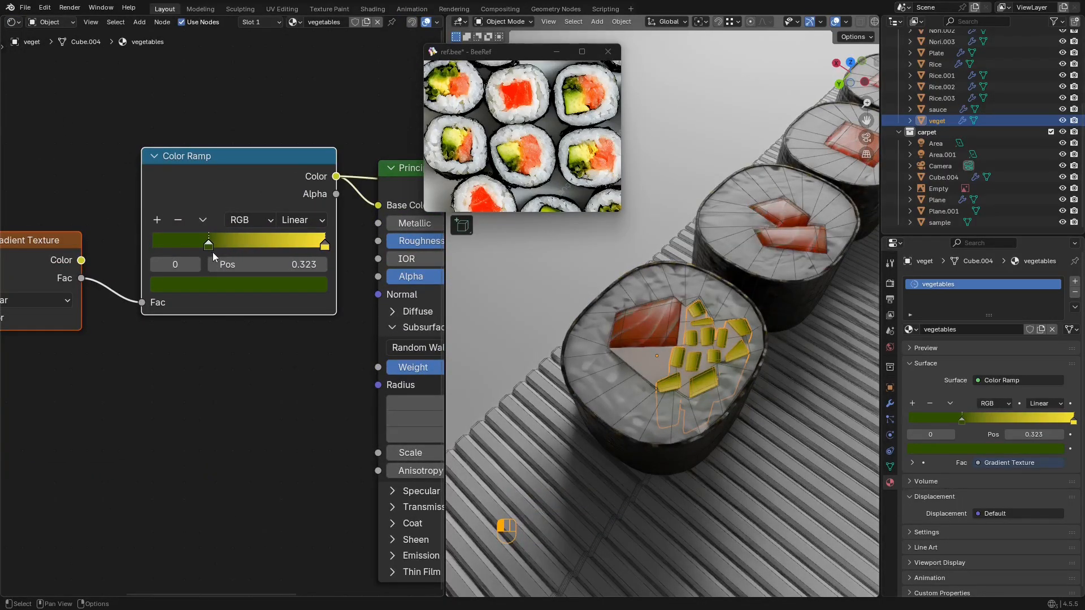
pyautogui.hotkey('shift', 'alt', 'z')
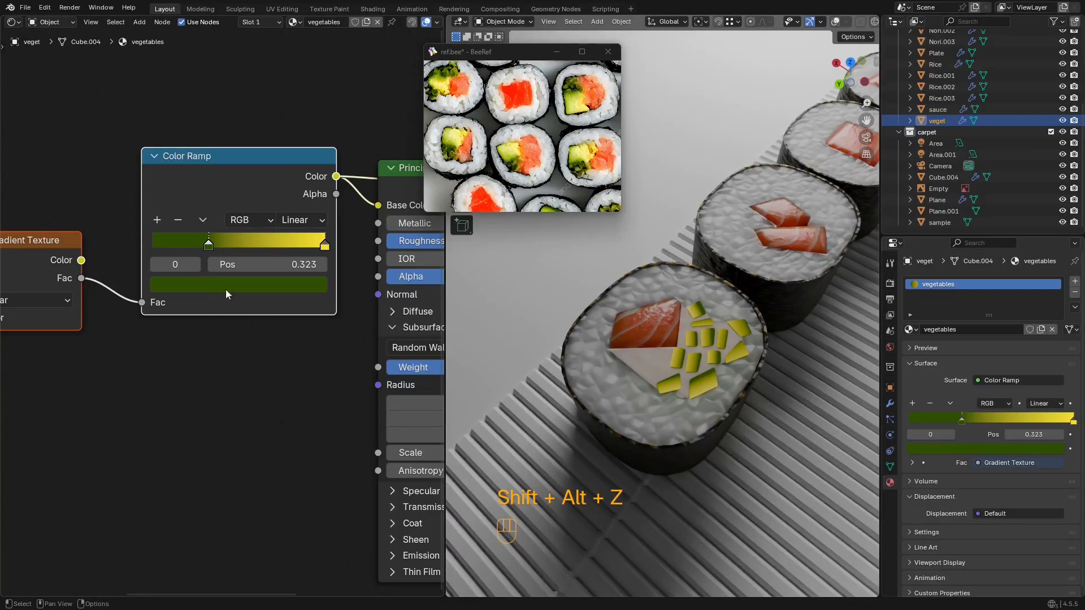
pyautogui.scroll(-3, 683, 339)
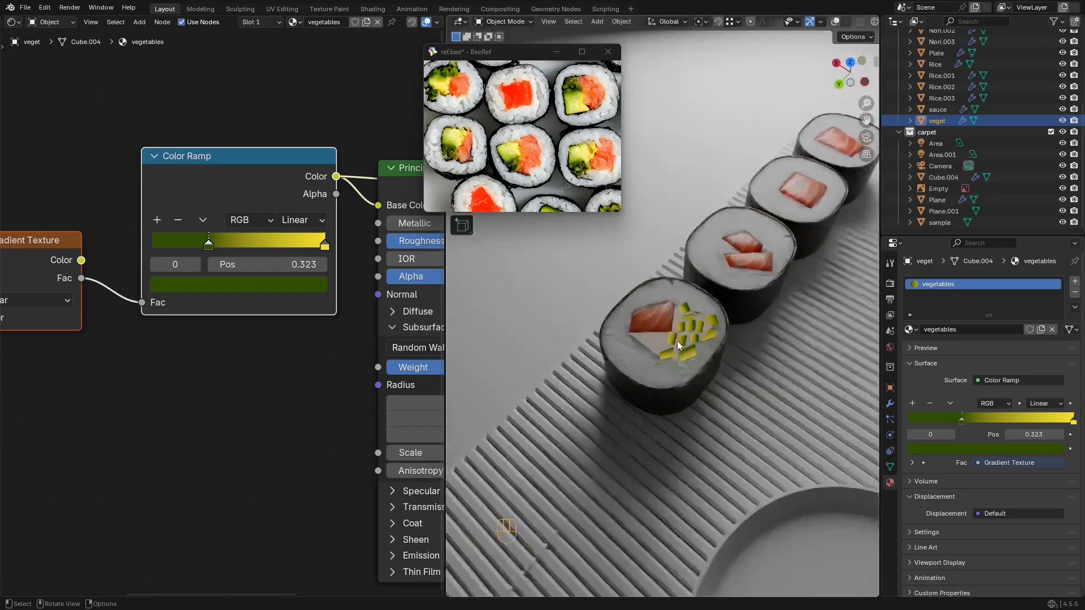
pyautogui.scroll(2, 682, 333)
# Step: Connect the vegetables material's Principled BSDF to the Material Output surface in place of the Color Ramp preview
pyautogui.moveTo(236, 205); pyautogui.dragTo(236, 206, button='middle')
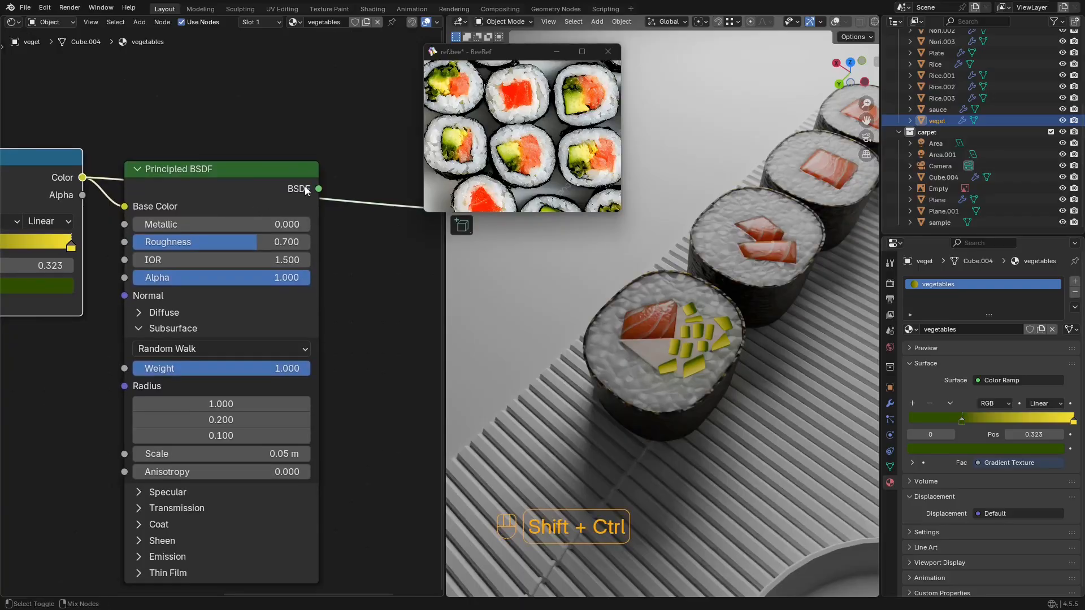
pyautogui.keyDown('ctrl'); pyautogui.keyDown('shift'); pyautogui.click(305, 187); pyautogui.keyUp('shift'); pyautogui.keyUp('ctrl')
pyautogui.moveTo(137, 326); pyautogui.dragTo(206, 296, button='middle')
pyautogui.scroll(-2, 215, 289)
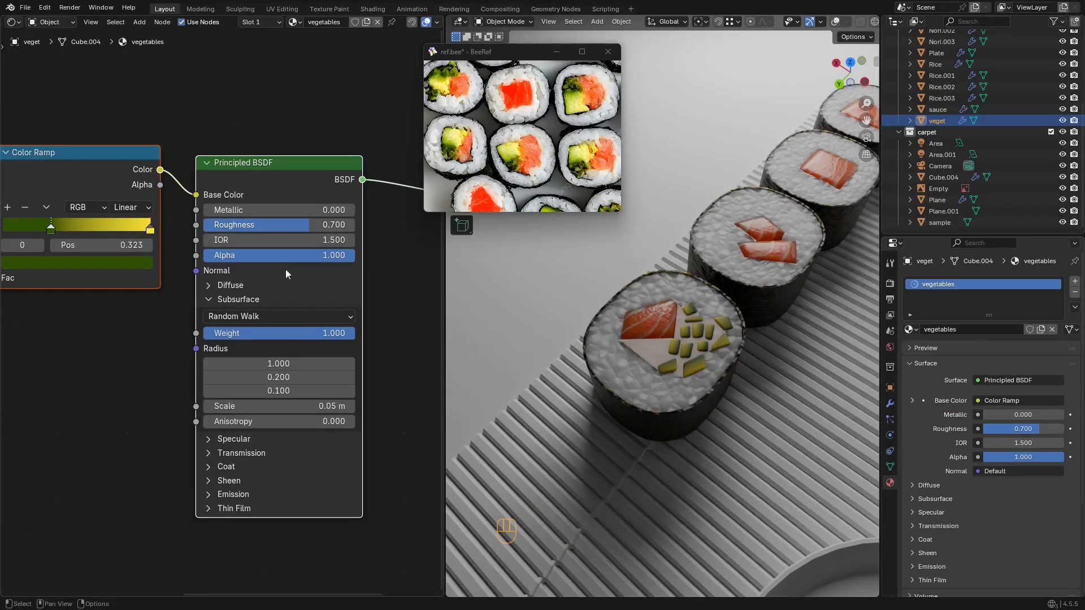
# Step: Set the vegetables' subsurface radius to 0.350, 1.000 and 0.520
pyautogui.scroll(2, 208, 382)
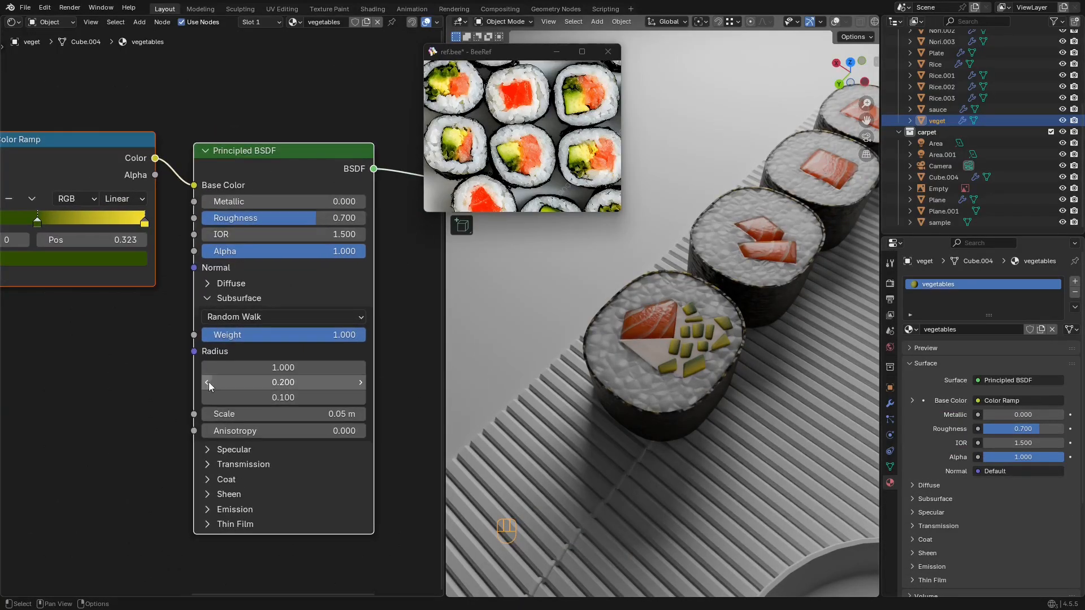
pyautogui.click(294, 394)
pyautogui.write('1')
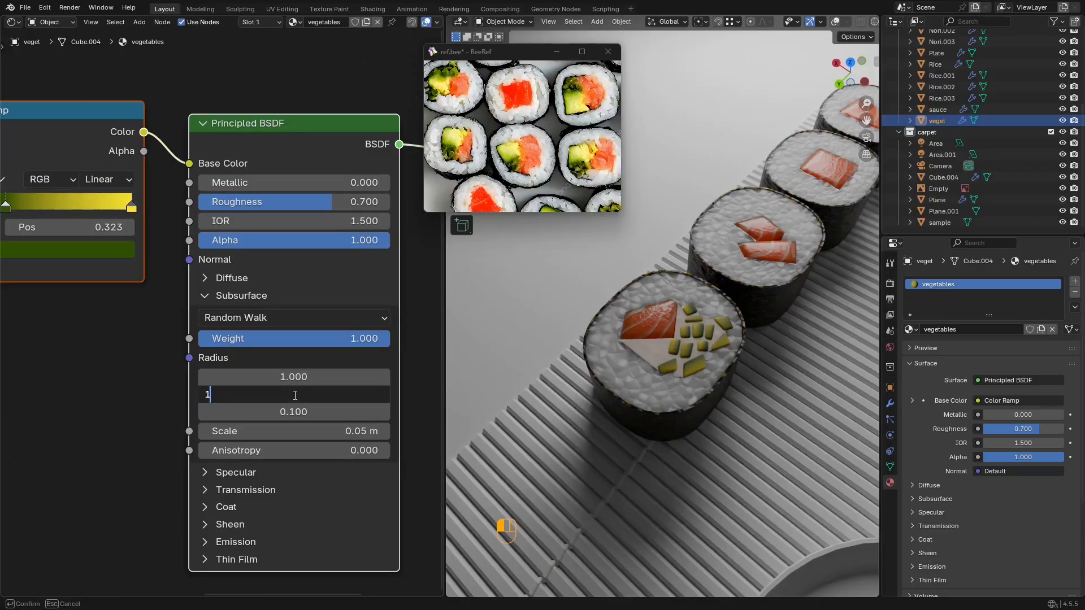
pyautogui.press('Return')
pyautogui.keyDown('shift'); pyautogui.moveTo(293, 412); pyautogui.dragTo(367, 411); pyautogui.keyUp('shift')
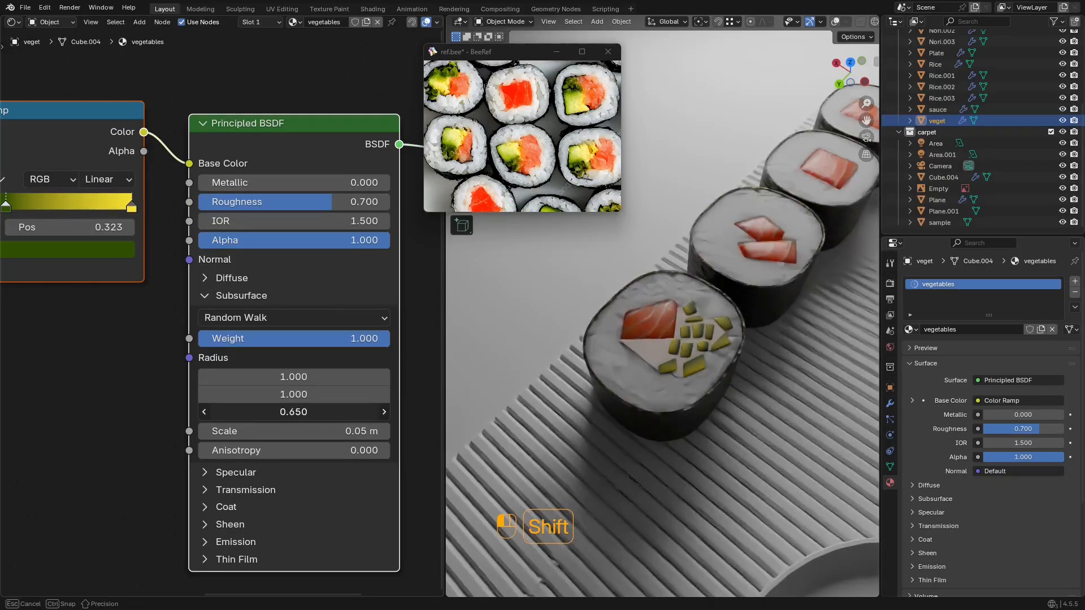
pyautogui.keyDown('shift'); pyautogui.moveTo(293, 411); pyautogui.dragTo(295, 411); pyautogui.keyUp('shift')
pyautogui.keyDown('shift'); pyautogui.moveTo(293, 376); pyautogui.dragTo(187, 377); pyautogui.keyUp('shift')
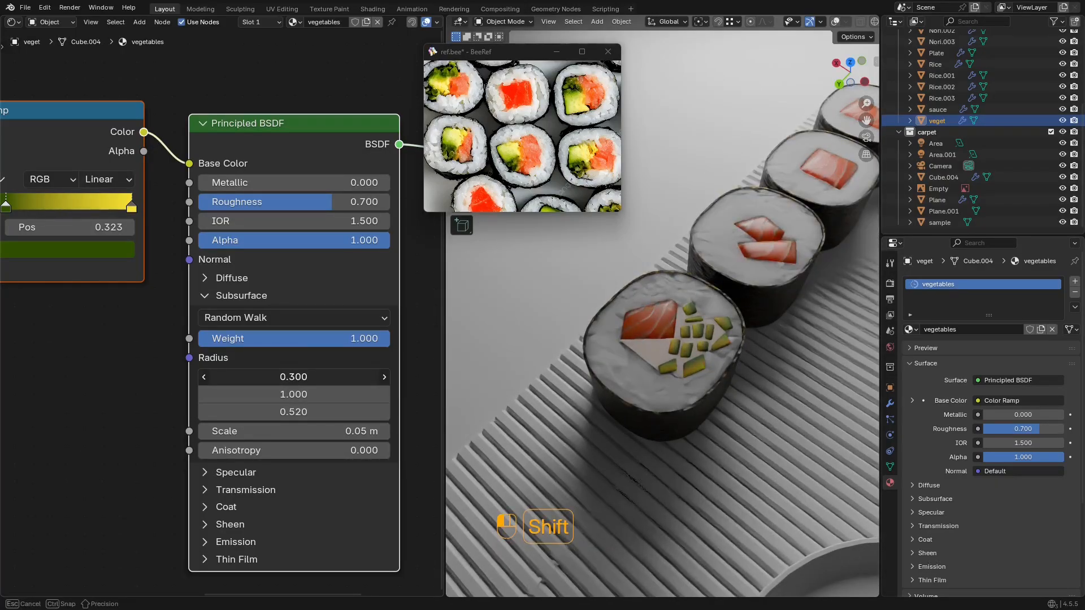
pyautogui.keyDown('shift'); pyautogui.moveTo(293, 377); pyautogui.dragTo(295, 377); pyautogui.keyUp('shift')
pyautogui.hotkey('shift', 'alt', 'z')
pyautogui.hotkey('shift', 'alt', 'z')
# Step: Set the vegetables' subsurface scale to 0.92 m, subsurface weight to 0 and roughness to 0.586
pyautogui.moveTo(356, 339); pyautogui.dragTo(390, 338)
pyautogui.keyDown('shift'); pyautogui.moveTo(294, 431); pyautogui.dragTo(316, 431); pyautogui.keyUp('shift')
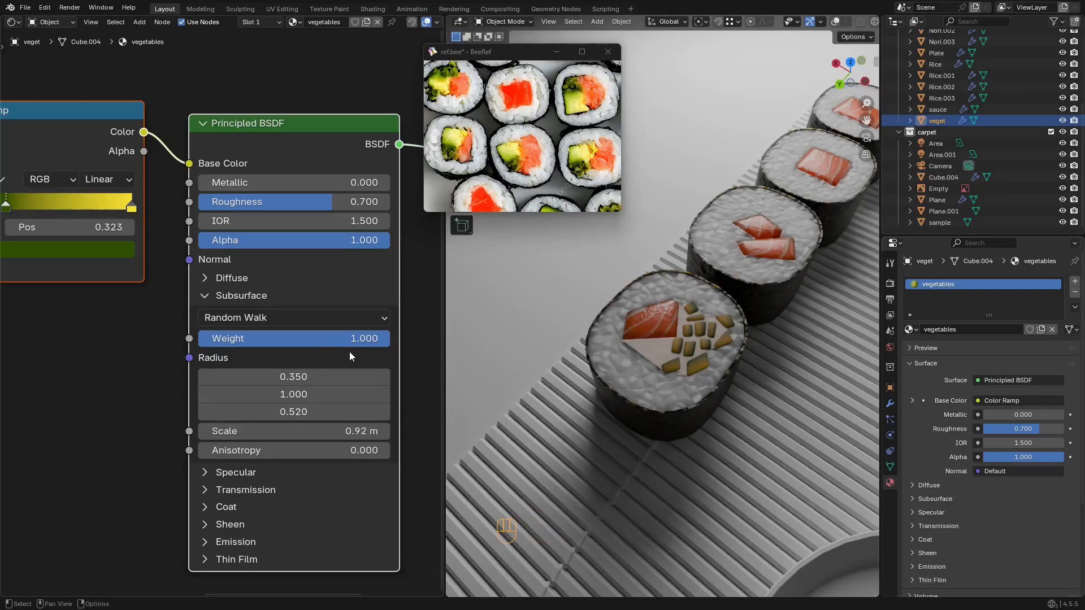
pyautogui.moveTo(349, 339); pyautogui.dragTo(209, 339)
pyautogui.scroll(4, 704, 308)
pyautogui.moveTo(699, 305); pyautogui.dragTo(669, 305, button='middle')
pyautogui.scroll(-2, 187, 285)
pyautogui.moveTo(222, 256); pyautogui.dragTo(245, 271, button='middle')
pyautogui.moveTo(316, 234)
pyautogui.mouseDown()
pyautogui.moveTo(266, 234)
pyautogui.moveTo(313, 229)
pyautogui.mouseUp()
pyautogui.moveTo(267, 263); pyautogui.dragTo(329, 239, button='middle')
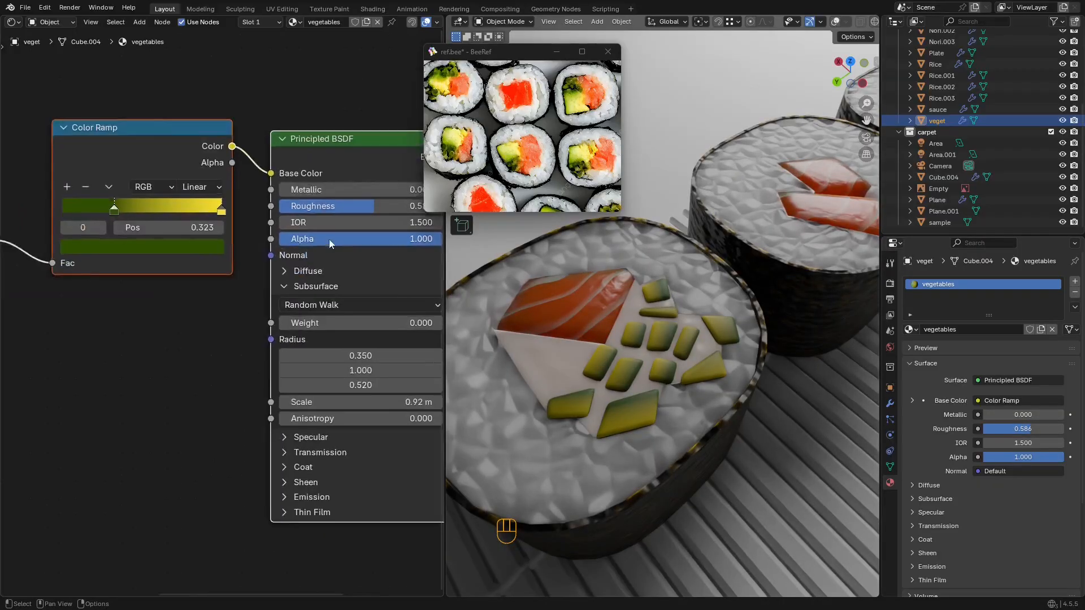
# Step: Check the vegetables' shading on the sushi roll from a lower angle and save the file
pyautogui.scroll(-9, 248, 243)
pyautogui.moveTo(161, 244); pyautogui.dragTo(356, 215, button='middle')
pyautogui.moveTo(349, 260); pyautogui.dragTo(198, 265, button='middle')
pyautogui.scroll(1, 198, 264)
pyautogui.moveTo(686, 339); pyautogui.dragTo(688, 382, button='middle')
pyautogui.scroll(-8, 681, 318)
pyautogui.keyDown('shift'); pyautogui.moveTo(712, 299); pyautogui.dragTo(687, 306, button='middle'); pyautogui.keyUp('shift')
pyautogui.scroll(4, 685, 330)
pyautogui.hotkey('ctrl', 's')
pyautogui.scroll(2, 687, 306)
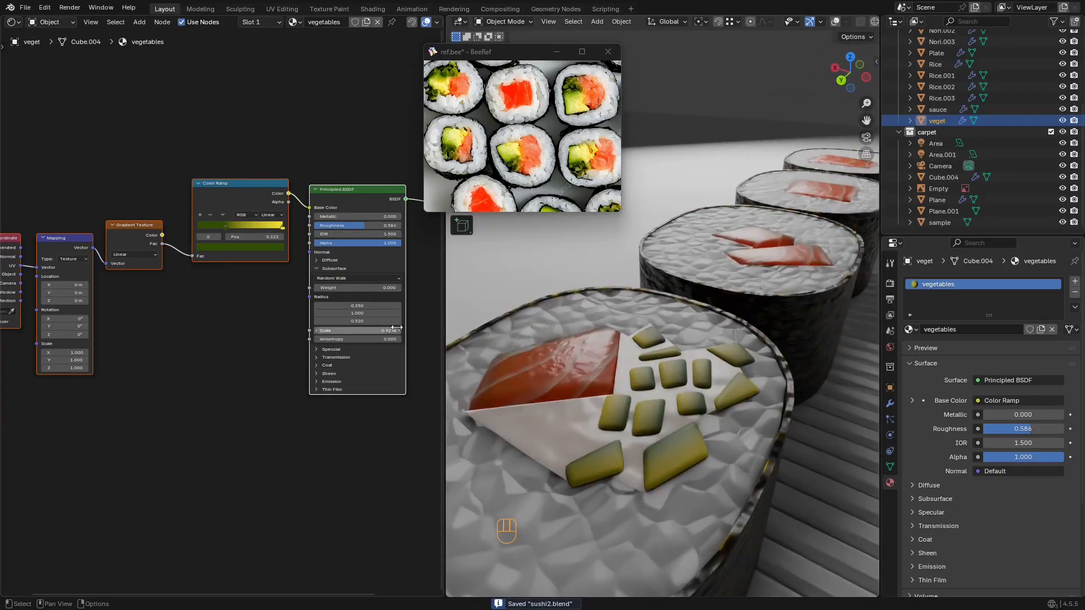
# Step: Restore the subsurface weight to 1.000, set the first subsurface radius value to 0.920 and save the file
pyautogui.moveTo(321, 300); pyautogui.dragTo(129, 303, button='middle')
pyautogui.scroll(4, 129, 303)
pyautogui.moveTo(157, 284); pyautogui.dragTo(202, 286)
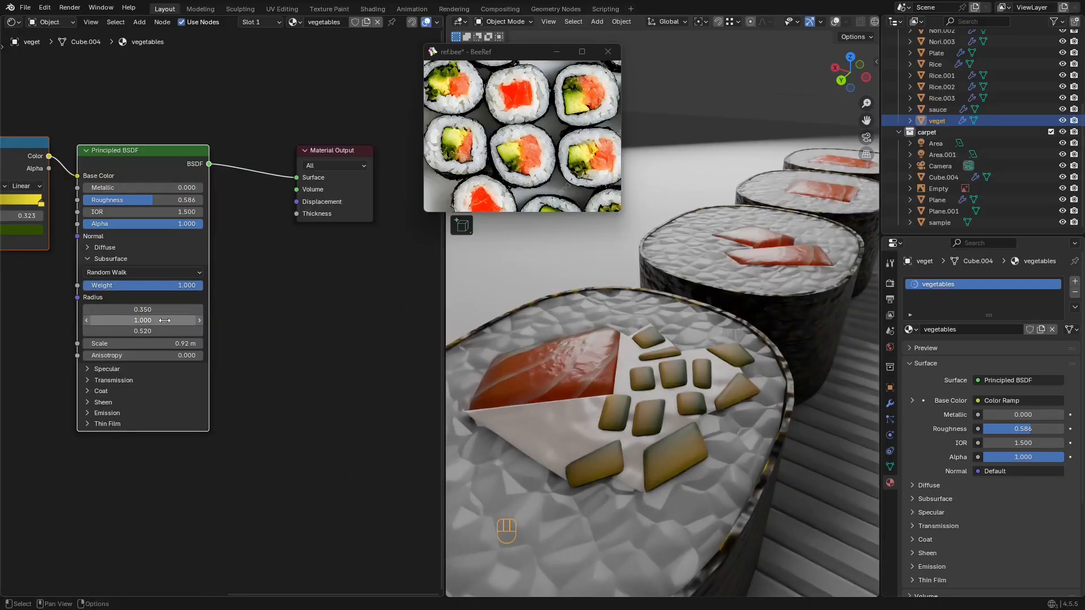
pyautogui.moveTo(165, 320); pyautogui.dragTo(203, 296, button='middle')
pyautogui.scroll(1, 202, 296)
pyautogui.keyDown('shift'); pyautogui.moveTo(193, 284); pyautogui.dragTo(238, 284); pyautogui.keyUp('shift')
pyautogui.hotkey('ctrl', 's')
# Step: Move the dark green Color Ramp stop to position 0.255 and save the file
pyautogui.moveTo(687, 350); pyautogui.dragTo(647, 380, button='middle')
pyautogui.scroll(-5, 659, 380)
pyautogui.moveTo(3, 188); pyautogui.dragTo(220, 248, button='middle')
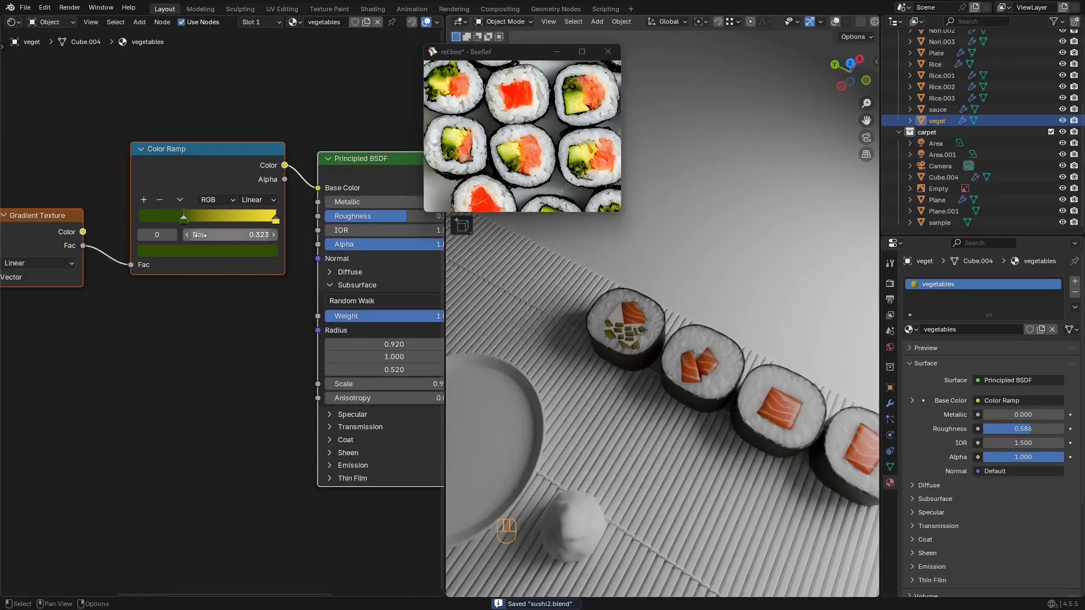
pyautogui.scroll(2, 200, 235)
pyautogui.moveTo(258, 259); pyautogui.dragTo(241, 263)
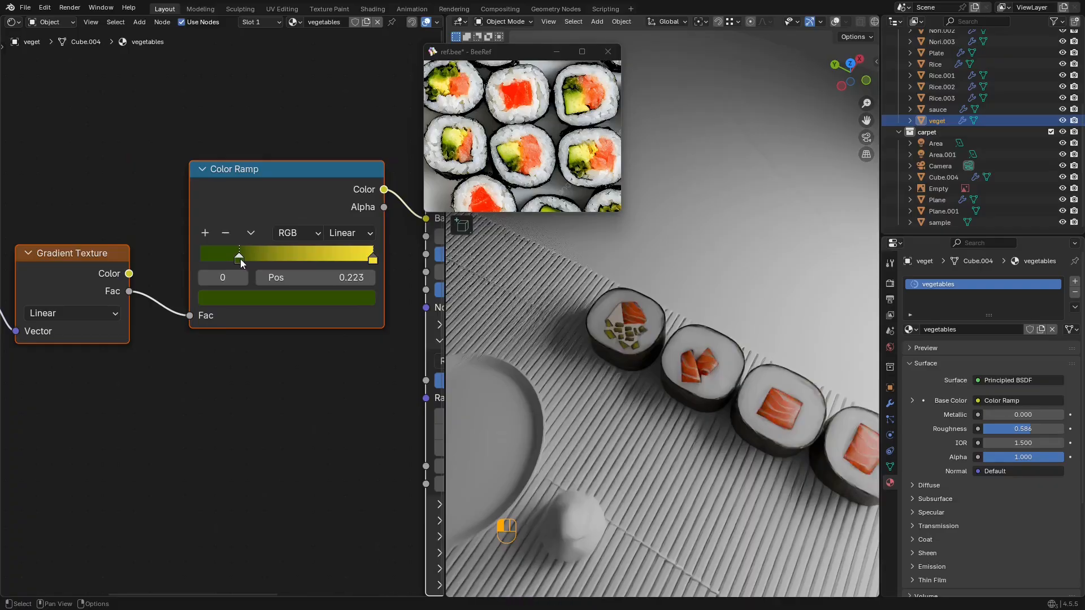
pyautogui.moveTo(271, 372); pyautogui.dragTo(356, 332, button='middle')
pyautogui.scroll(-8, 356, 331)
pyautogui.moveTo(292, 341); pyautogui.dragTo(184, 338, button='middle')
pyautogui.hotkey('ctrl', 's')
# Step: Reduce the vegetables' subsurface scale to about 0.07 m, check the sushi rolls and save the file
pyautogui.scroll(4, 282, 337)
pyautogui.scroll(2, 184, 338)
pyautogui.keyDown('shift'); pyautogui.moveTo(355, 384); pyautogui.dragTo(259, 385); pyautogui.keyUp('shift')
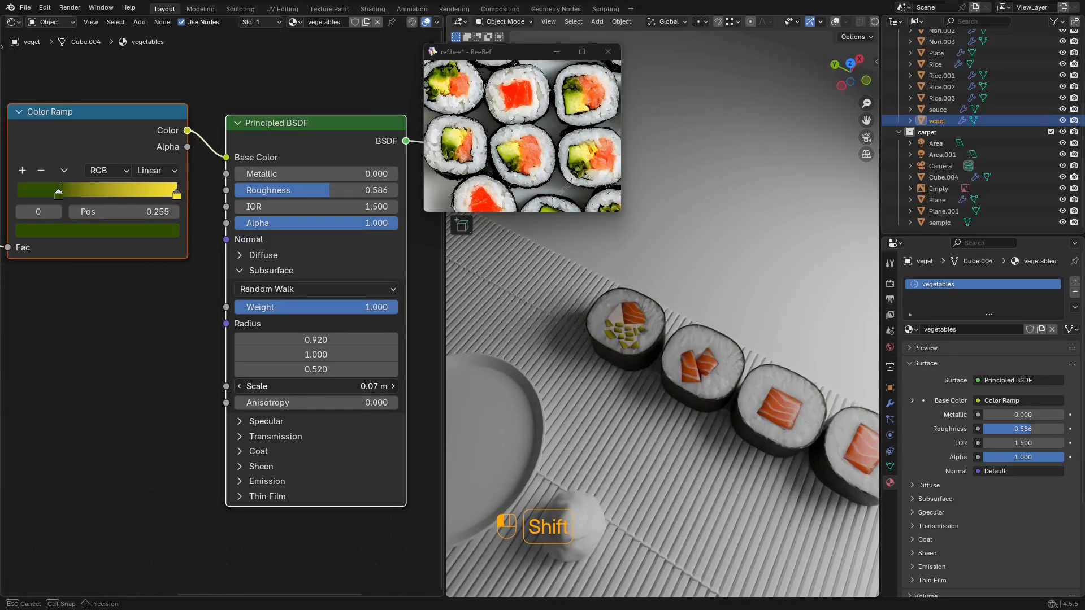
pyautogui.keyDown('shift'); pyautogui.moveTo(258, 385); pyautogui.dragTo(265, 386); pyautogui.keyUp('shift')
pyautogui.scroll(-3, 615, 368)
pyautogui.hotkey('shift', 'alt', 'z')
pyautogui.moveTo(615, 368); pyautogui.dragTo(701, 326, button='middle')
pyautogui.hotkey('shift', 'alt', 'z')
pyautogui.hotkey('ctrl', 's')
# Step: Select the wasabi mound beside the plate and bring up a close view of the wasabi photo in BeeRef
pyautogui.click(699, 398)
pyautogui.press('KP_Decimal')
pyautogui.scroll(-4, 700, 359)
pyautogui.scroll(-3, 700, 326)
pyautogui.scroll(-6, 542, 144)
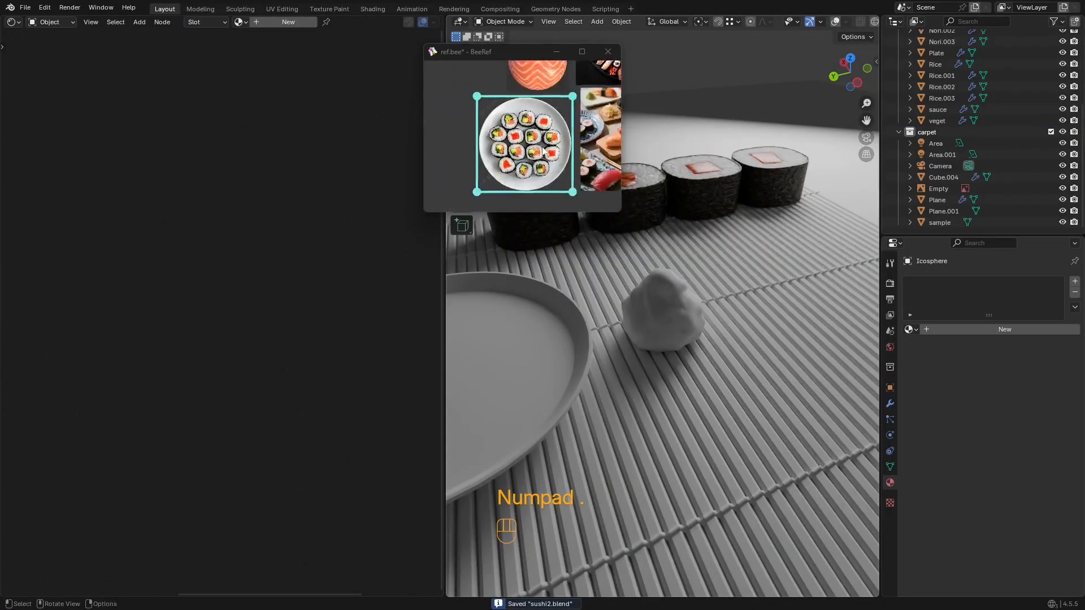
pyautogui.moveTo(617, 162); pyautogui.dragTo(489, 122, button='middle')
pyautogui.scroll(8, 487, 124)
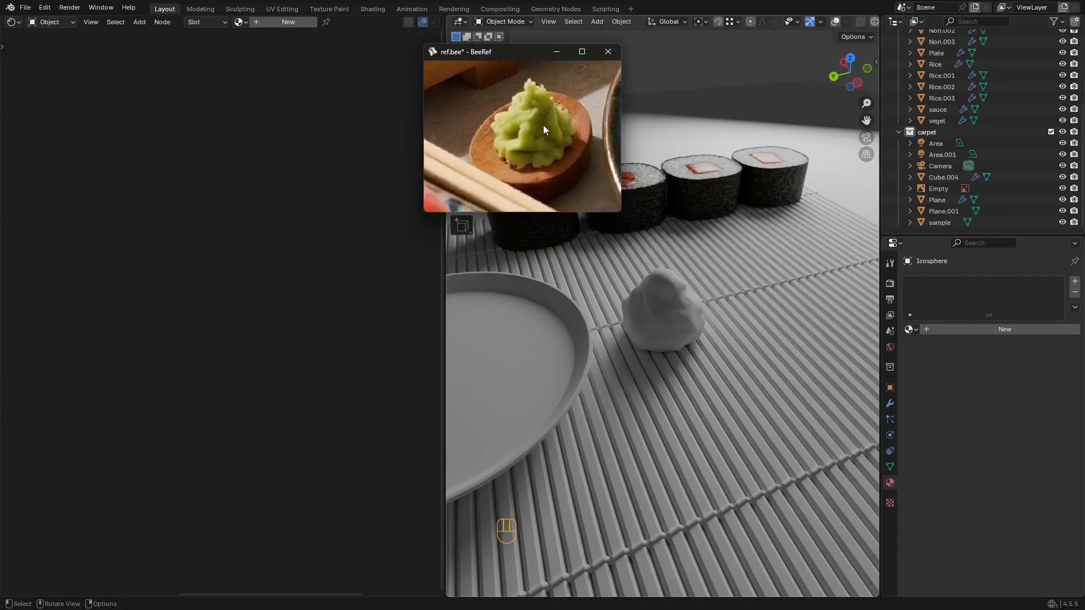
pyautogui.keyDown('shift'); pyautogui.moveTo(672, 299); pyautogui.dragTo(685, 326, button='middle'); pyautogui.keyUp('shift')
pyautogui.scroll(1, 699, 318)
pyautogui.scroll(2, 686, 327)
# Step: Create a new material for the wasabi mound and name it wasabi
pyautogui.click(279, 23)
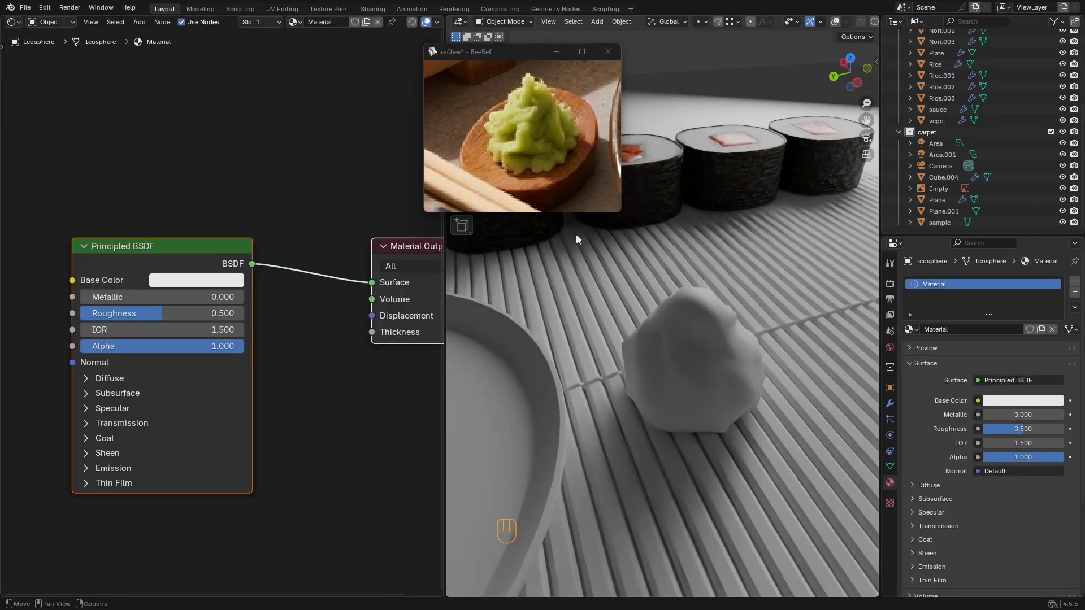
pyautogui.click(952, 329)
pyautogui.write('V')
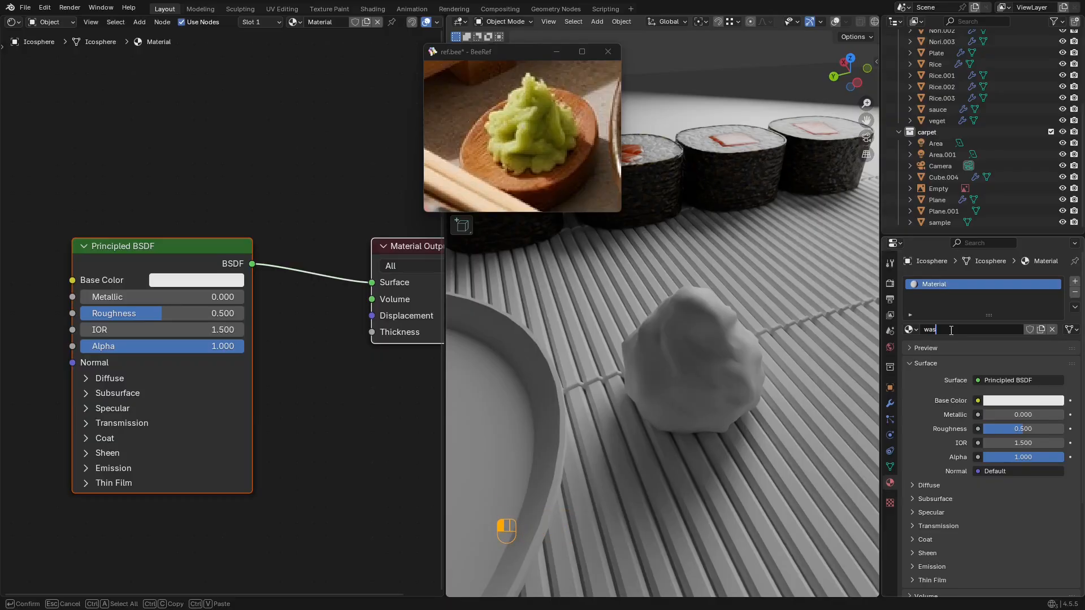
pyautogui.write('asabi')
pyautogui.press('Return')
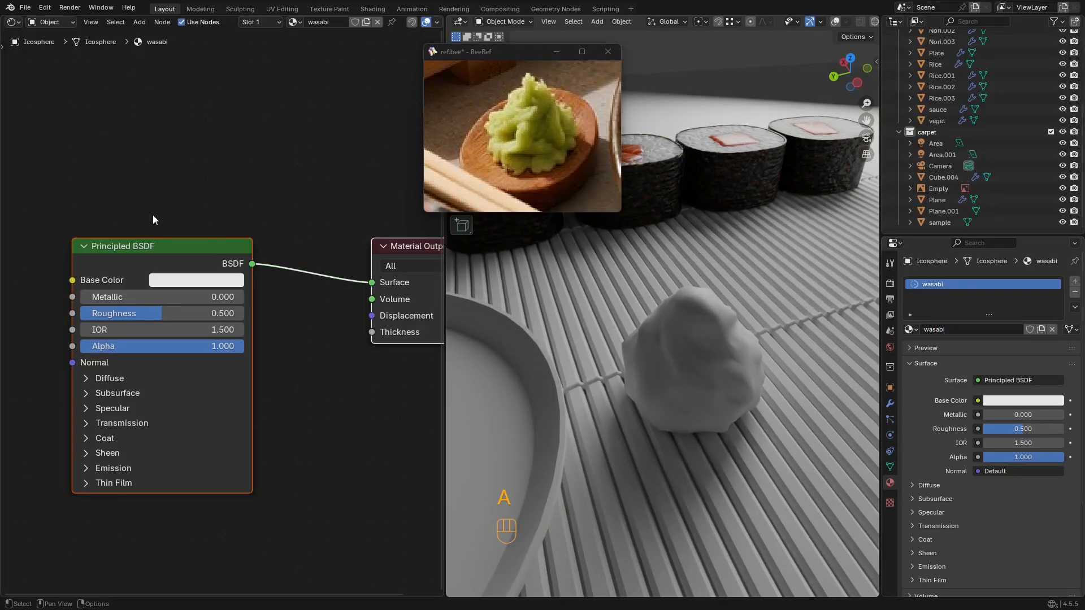
pyautogui.moveTo(173, 202); pyautogui.dragTo(286, 176, button='middle')
pyautogui.scroll(-8, 122, 197)
pyautogui.moveTo(122, 196); pyautogui.dragTo(199, 195, button='middle')
pyautogui.scroll(3, 201, 202)
pyautogui.hotkey('shift', 'a')
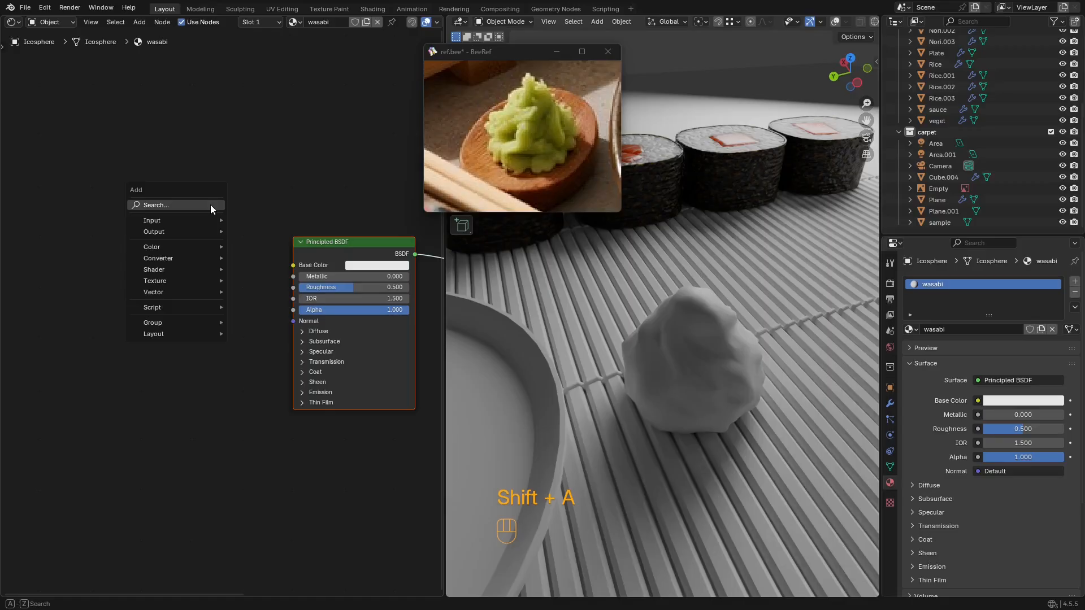
pyautogui.write('color')
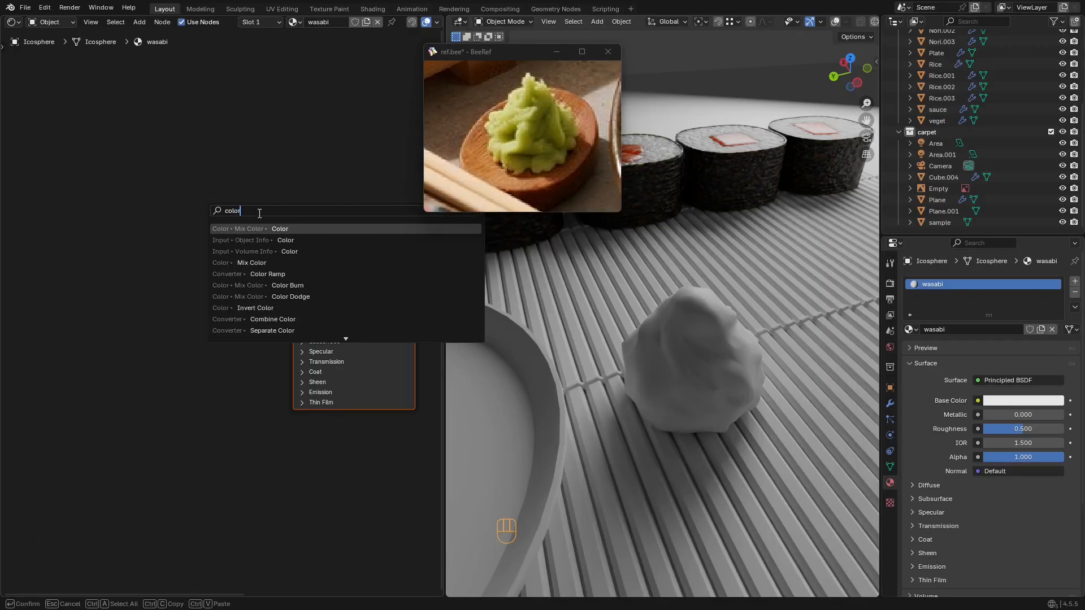
pyautogui.press('Escape')
# Step: Sample the wasabi's green from the reference photo as the Principled BSDF base color and shift it to a greener #81951C
pyautogui.click(383, 268)
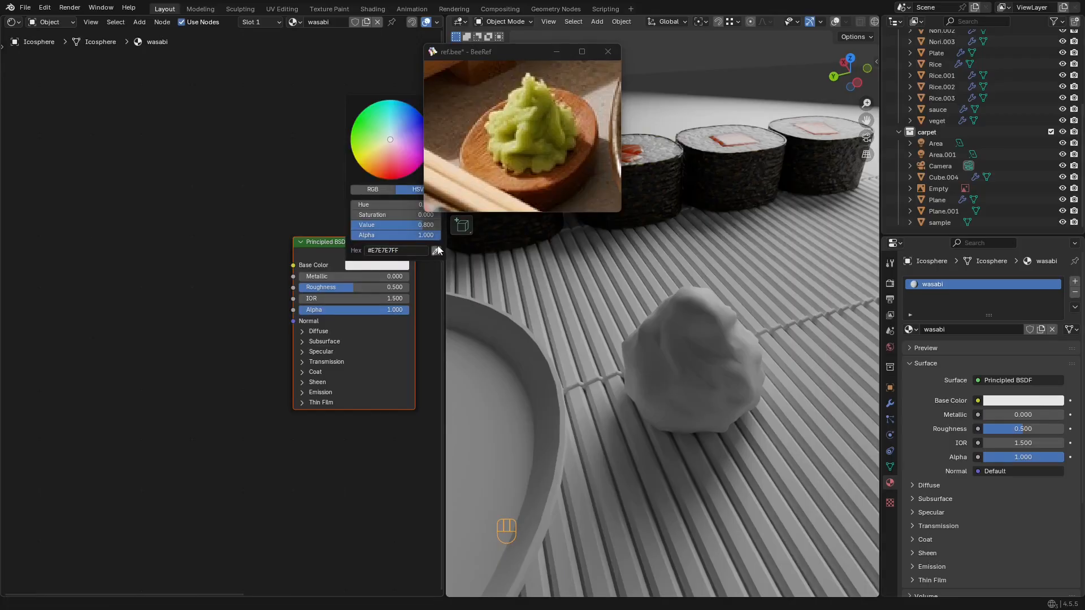
pyautogui.click(393, 267)
pyautogui.click(444, 243)
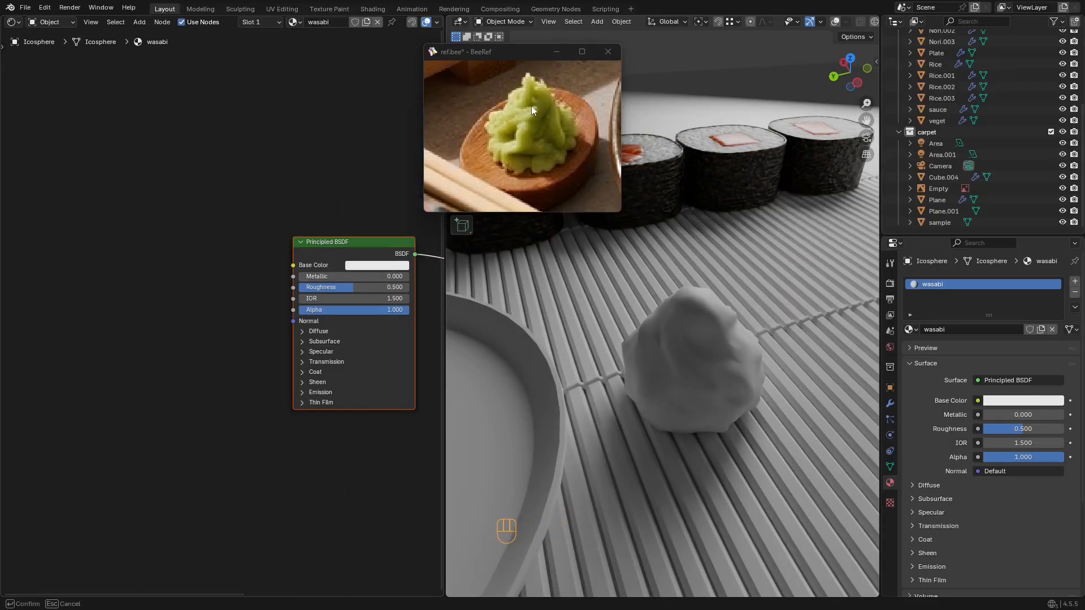
pyautogui.click(522, 138)
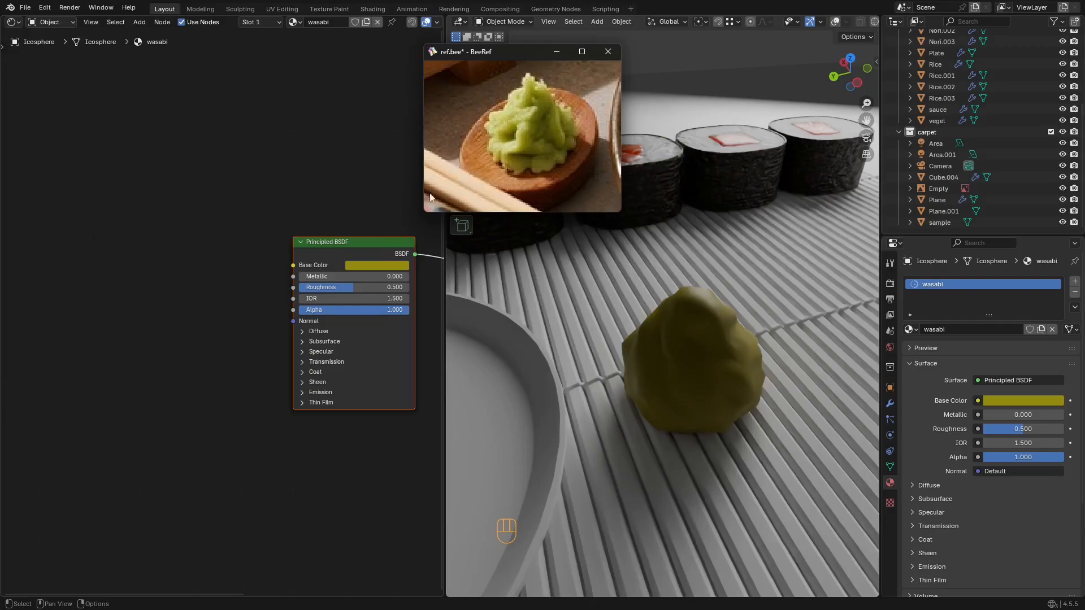
pyautogui.click(389, 269)
pyautogui.keyDown('shift'); pyautogui.moveTo(363, 160); pyautogui.dragTo(354, 164); pyautogui.keyUp('shift')
pyautogui.moveTo(610, 347); pyautogui.dragTo(638, 333, button='middle')
# Step: Add a Noise Texture node to the wasabi material and place it ahead of the Principled BSDF with room for another node
pyautogui.moveTo(265, 276); pyautogui.dragTo(277, 228, button='middle')
pyautogui.scroll(2, 209, 324)
pyautogui.hotkey('shift', 'a')
pyautogui.write('noi')
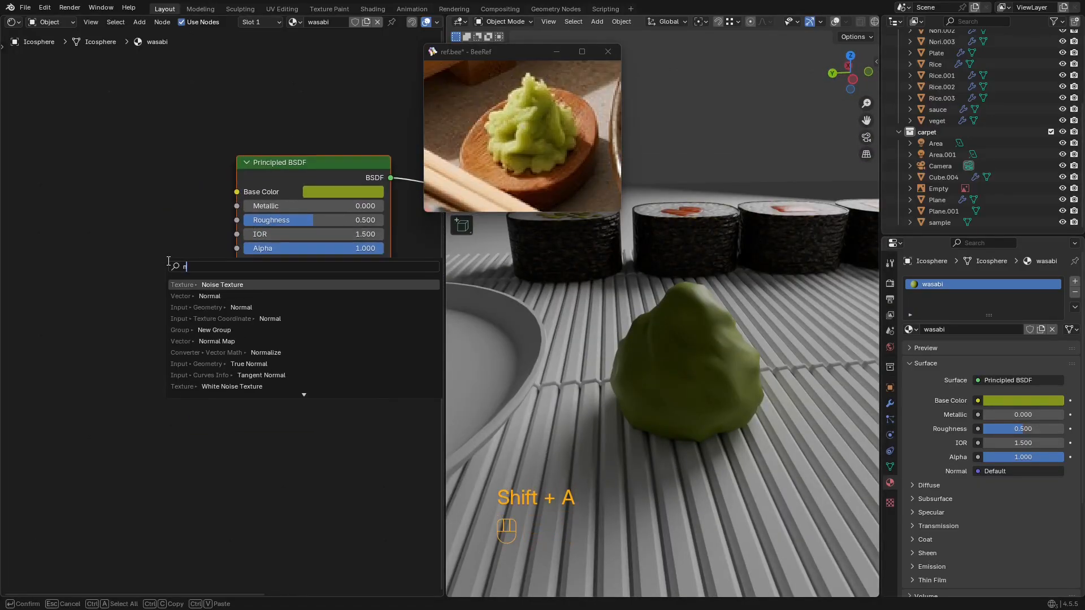
pyautogui.click(238, 287)
pyautogui.click(131, 293)
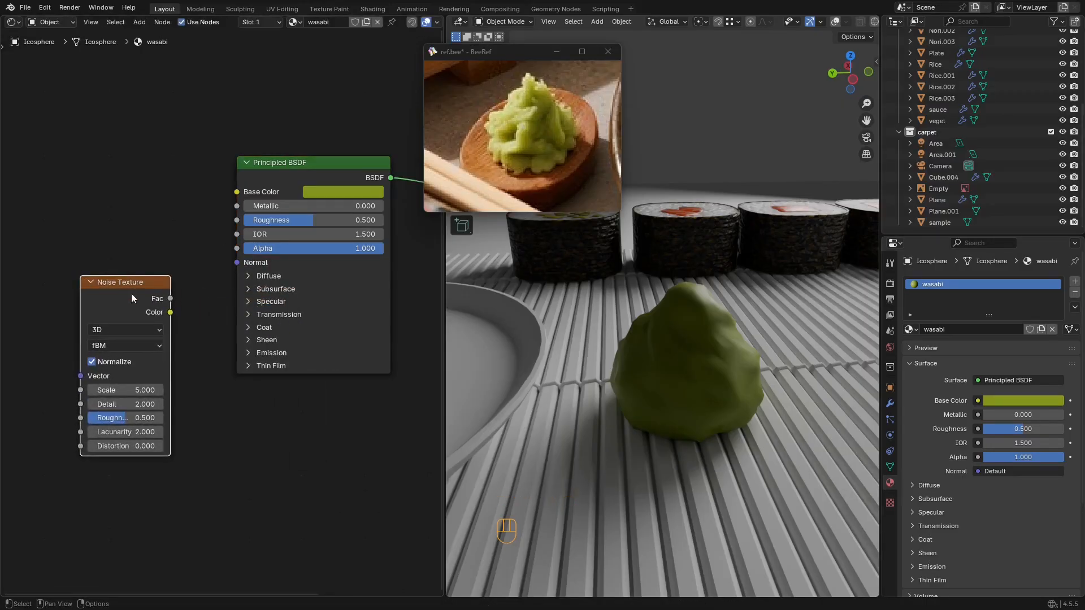
pyautogui.scroll(-3, 131, 294)
pyautogui.press('g')
pyautogui.click(35, 297)
# Step: Feed the noise Fac into the Height of a new Bump node and connect the bump to the Principled BSDF's Normal
pyautogui.moveTo(99, 312); pyautogui.dragTo(135, 328)
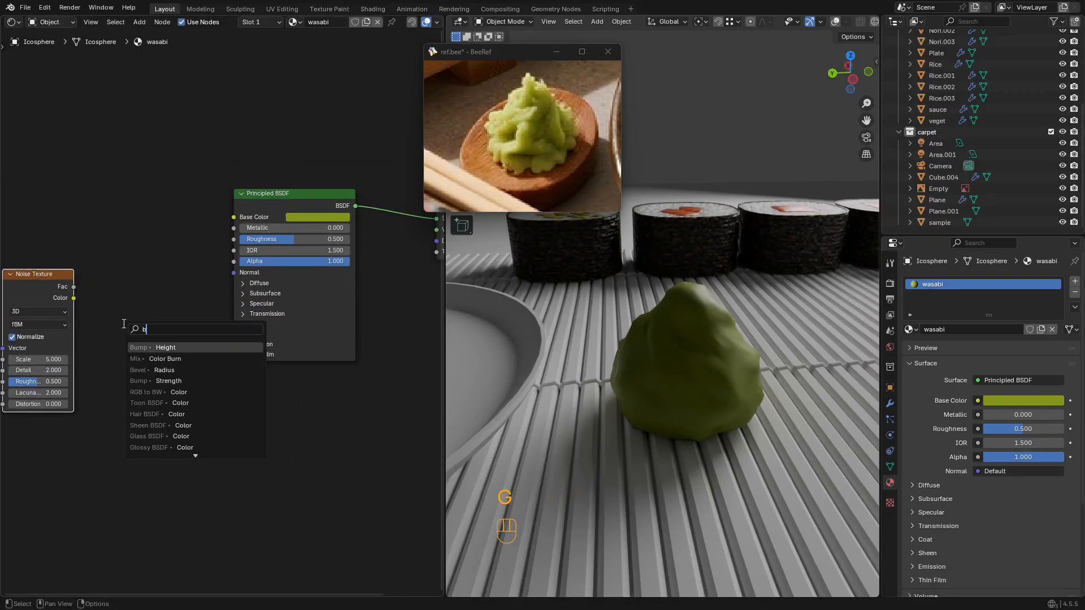
pyautogui.write('bum')
pyautogui.click(187, 380)
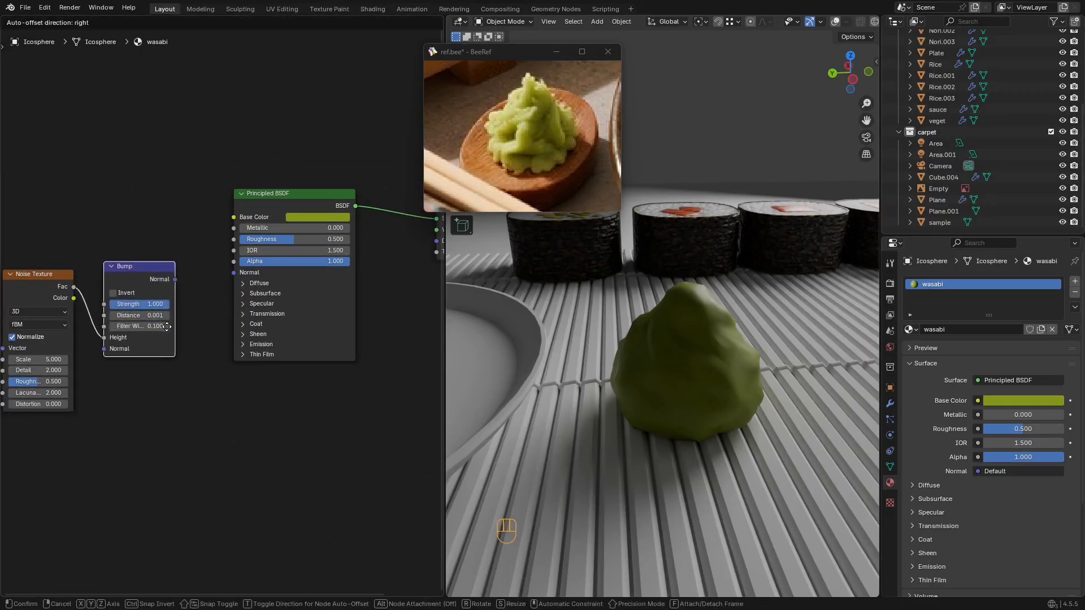
pyautogui.moveTo(237, 275); pyautogui.dragTo(235, 273)
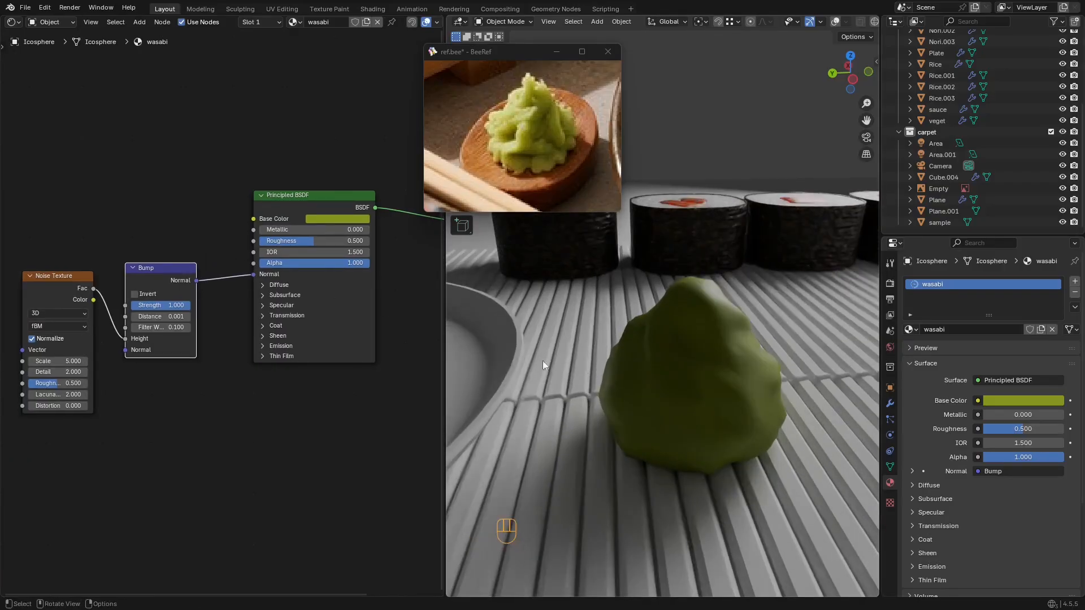
# Step: Set the wasabi's Bump distance to 0.321 and strength to 0.160, with the noise scale at 17.2
pyautogui.scroll(2, 92, 328)
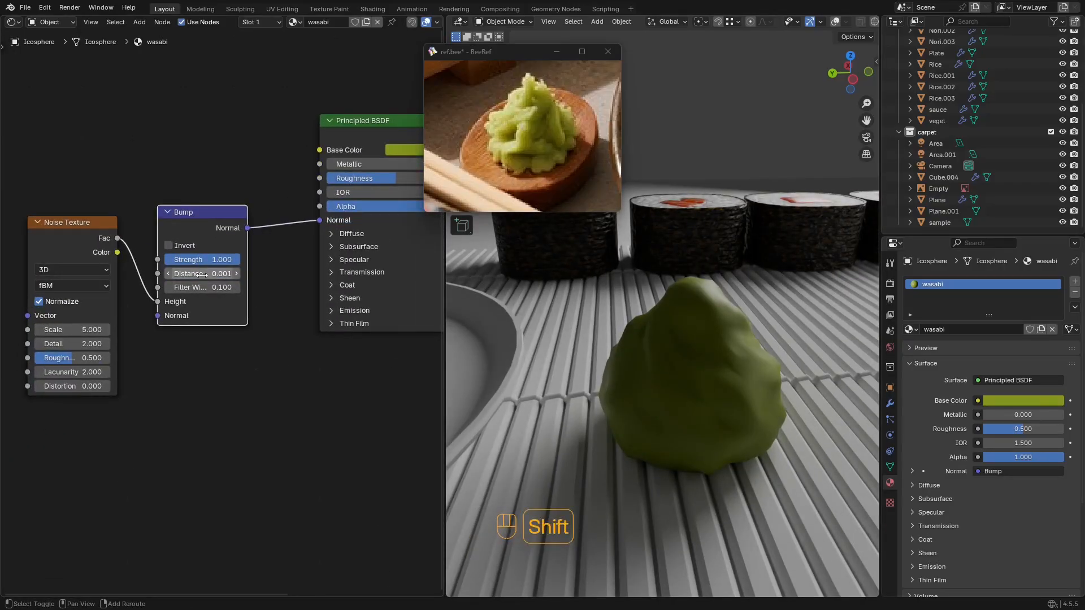
pyautogui.keyDown('shift'); pyautogui.moveTo(202, 274); pyautogui.dragTo(226, 274); pyautogui.keyUp('shift')
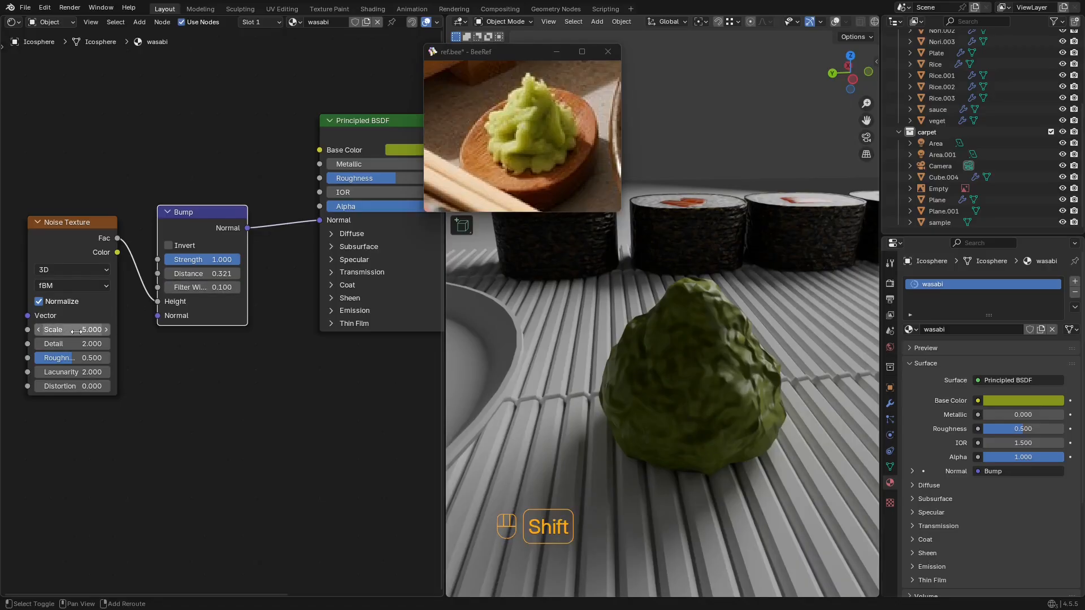
pyautogui.keyDown('shift'); pyautogui.moveTo(73, 329); pyautogui.dragTo(95, 329); pyautogui.keyUp('shift')
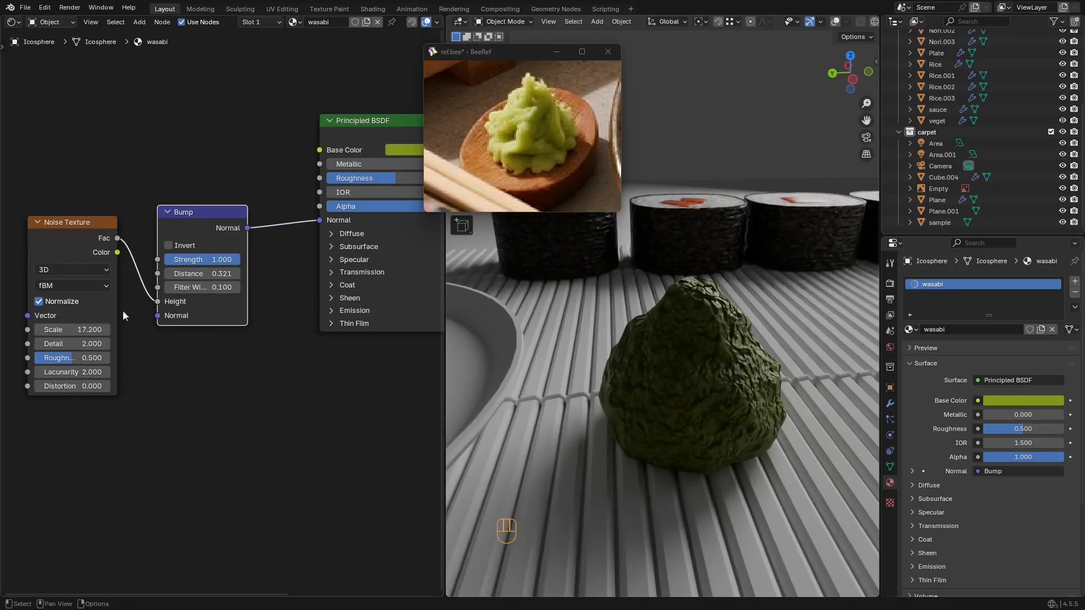
pyautogui.keyDown('shift'); pyautogui.moveTo(213, 261); pyautogui.dragTo(191, 260); pyautogui.keyUp('shift')
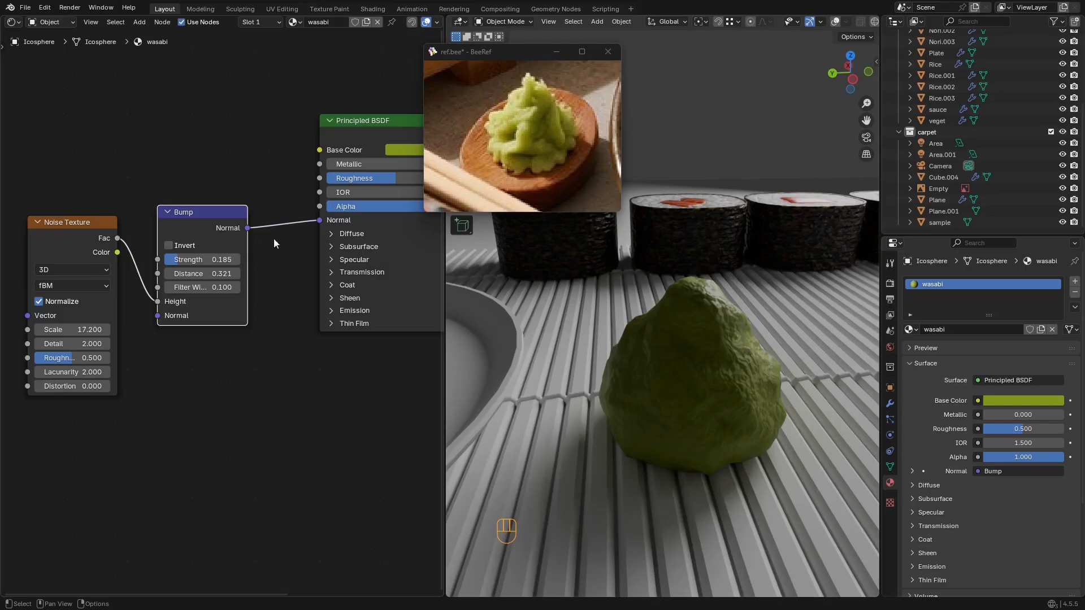
pyautogui.moveTo(296, 237); pyautogui.dragTo(155, 256, button='middle')
pyautogui.keyDown('shift'); pyautogui.moveTo(73, 279); pyautogui.dragTo(55, 279); pyautogui.keyUp('shift')
# Step: Set the wasabi's roughness to 0.659, its subsurface weight to 1 and its second subsurface radius value to 1
pyautogui.moveTo(237, 198); pyautogui.dragTo(244, 198)
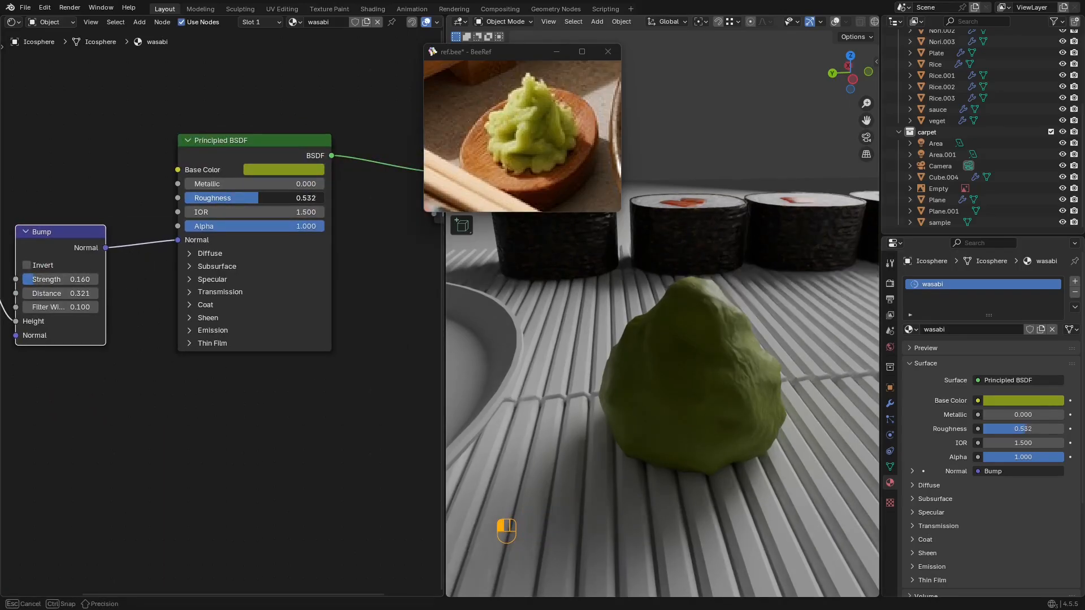
pyautogui.moveTo(305, 269); pyautogui.dragTo(319, 256, button='middle')
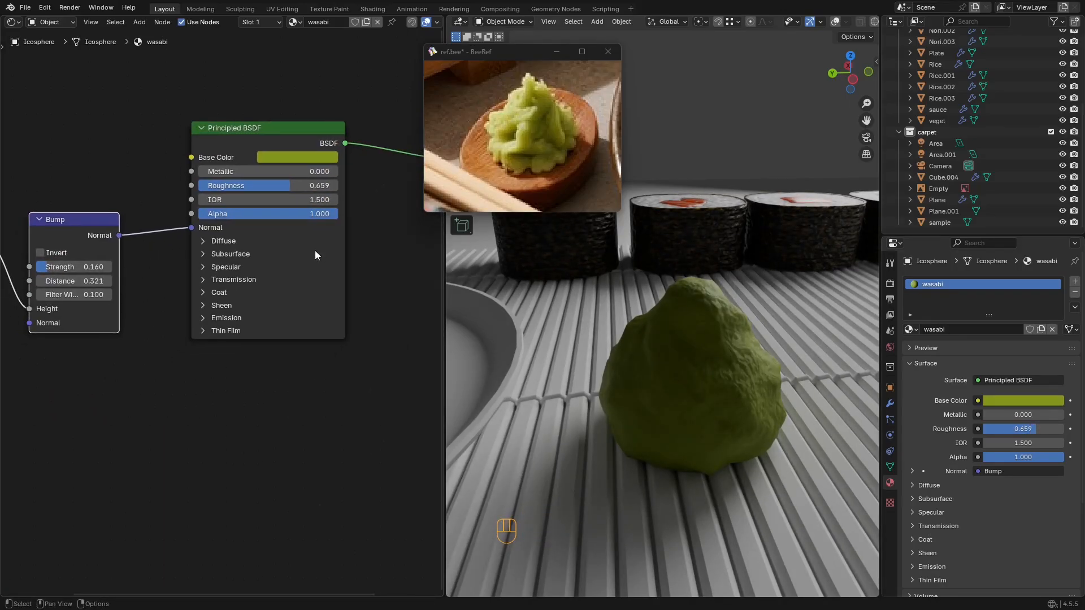
pyautogui.click(225, 253)
pyautogui.moveTo(248, 290); pyautogui.dragTo(320, 299)
pyautogui.click(273, 325)
pyautogui.write('1')
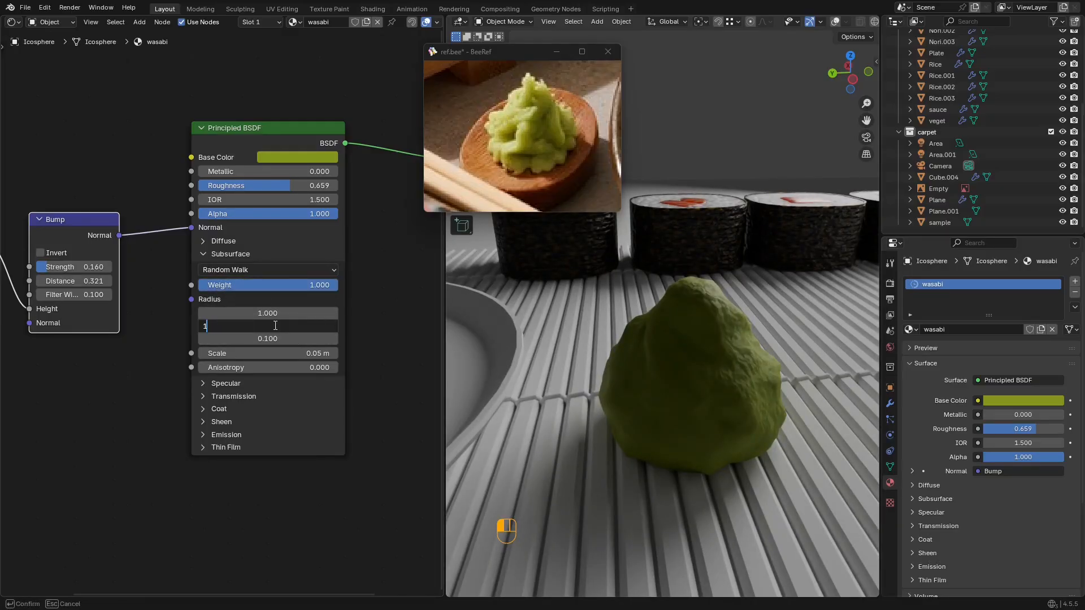
pyautogui.press('Return')
# Step: Desaturate the wasabi's base color to grey and tune the subsurface radius to 0.690, 1.000, 0.260 with a scale of 0.83 m
pyautogui.click(296, 158)
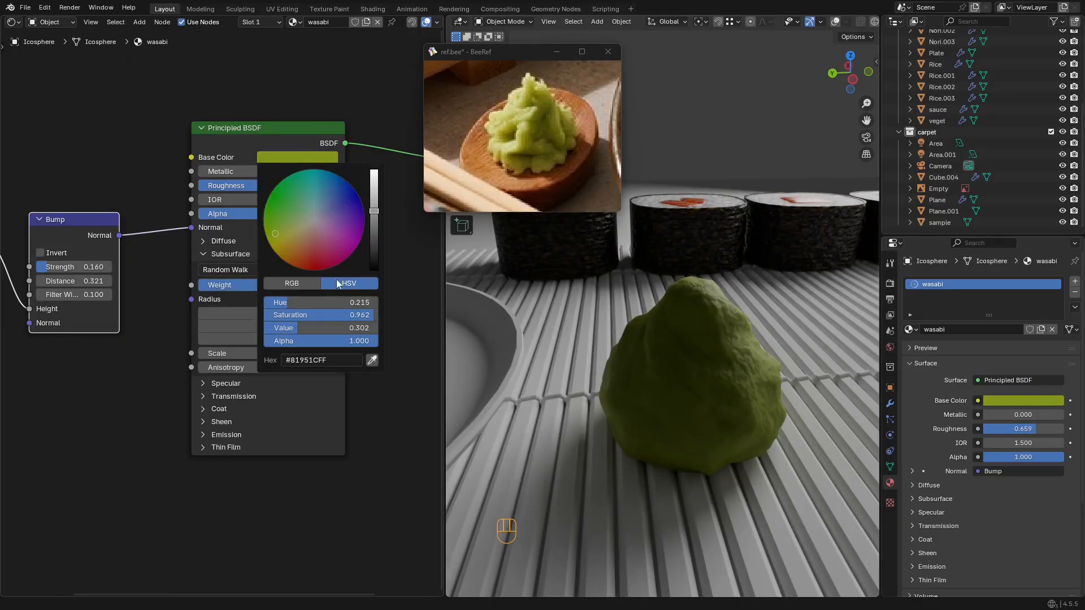
pyautogui.moveTo(338, 314); pyautogui.dragTo(262, 314)
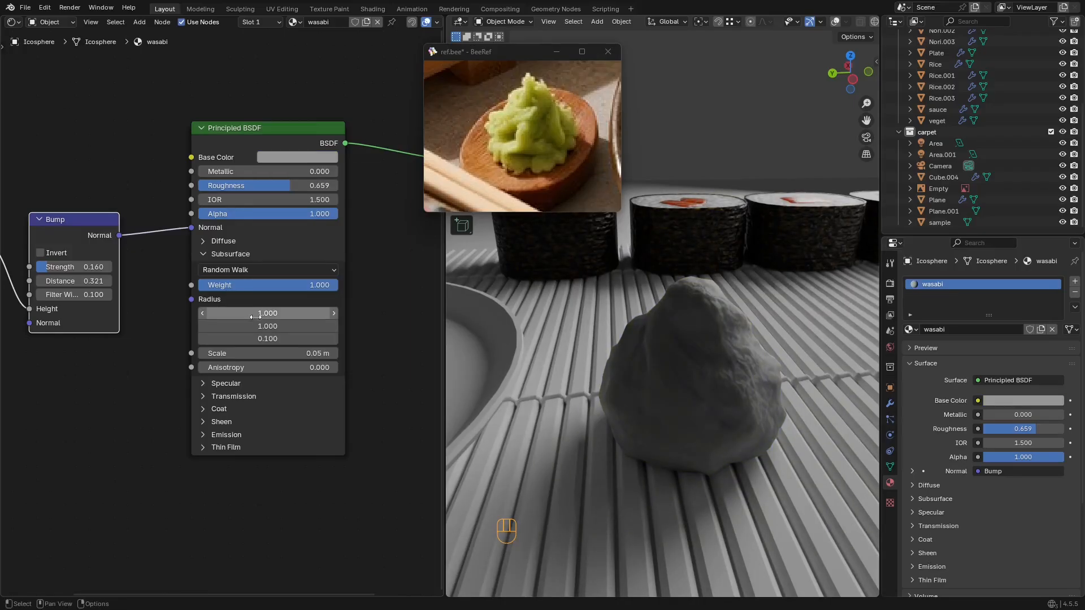
pyautogui.click(279, 340)
pyautogui.write('1')
pyautogui.press('Return')
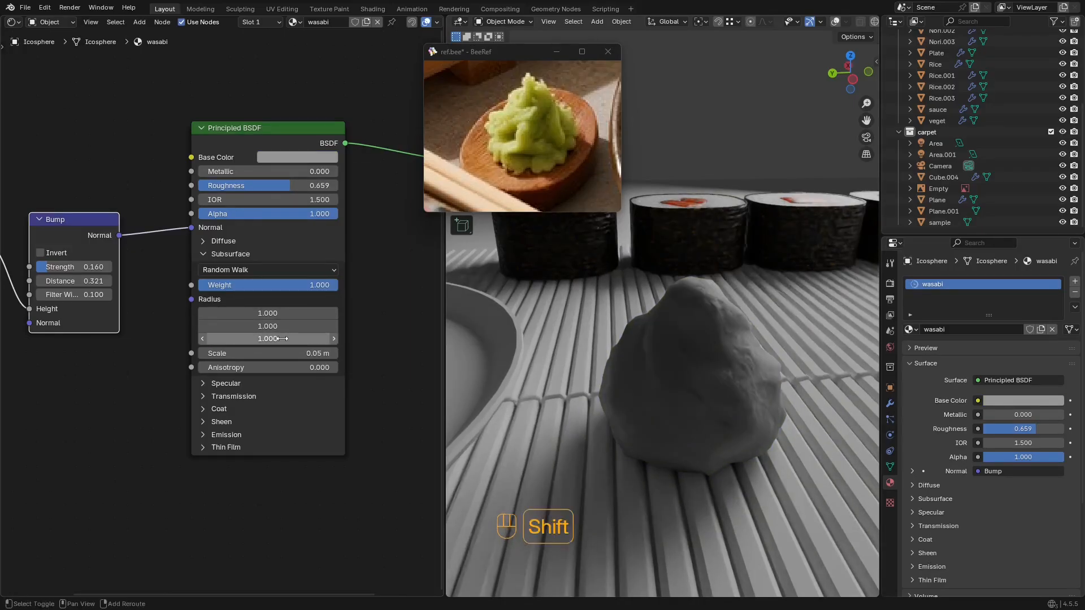
pyautogui.keyDown('shift'); pyautogui.moveTo(268, 314); pyautogui.dragTo(418, 314); pyautogui.keyUp('shift')
pyautogui.click(124, 384)
# Step: Recolor the wasabi base to a yellowish green with hue 0.197 and saturation 0.838, and raise its brightness
pyautogui.click(293, 157)
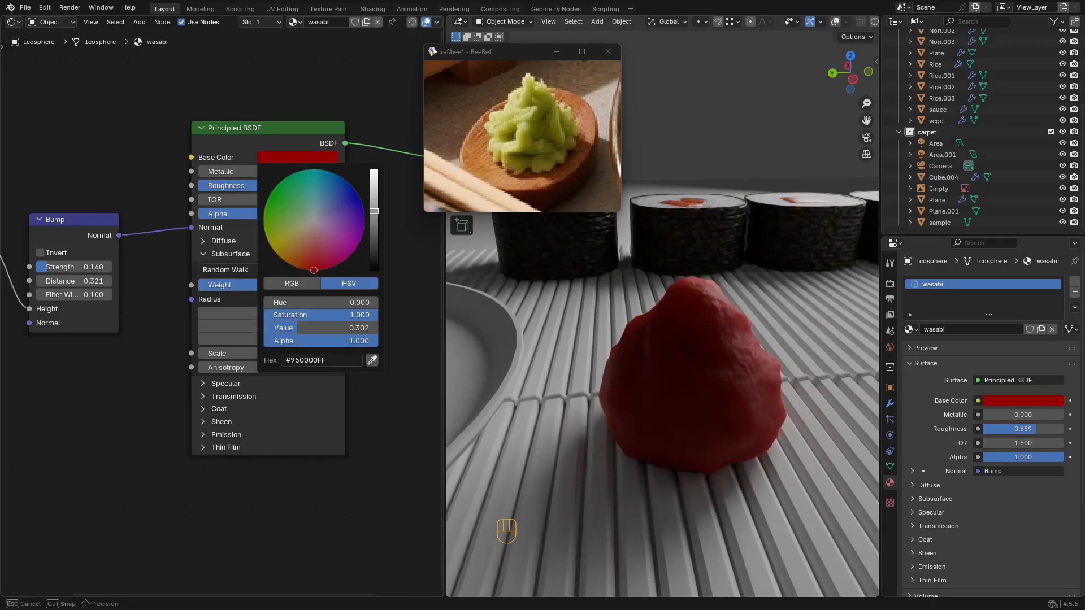
pyautogui.moveTo(313, 270); pyautogui.dragTo(277, 235)
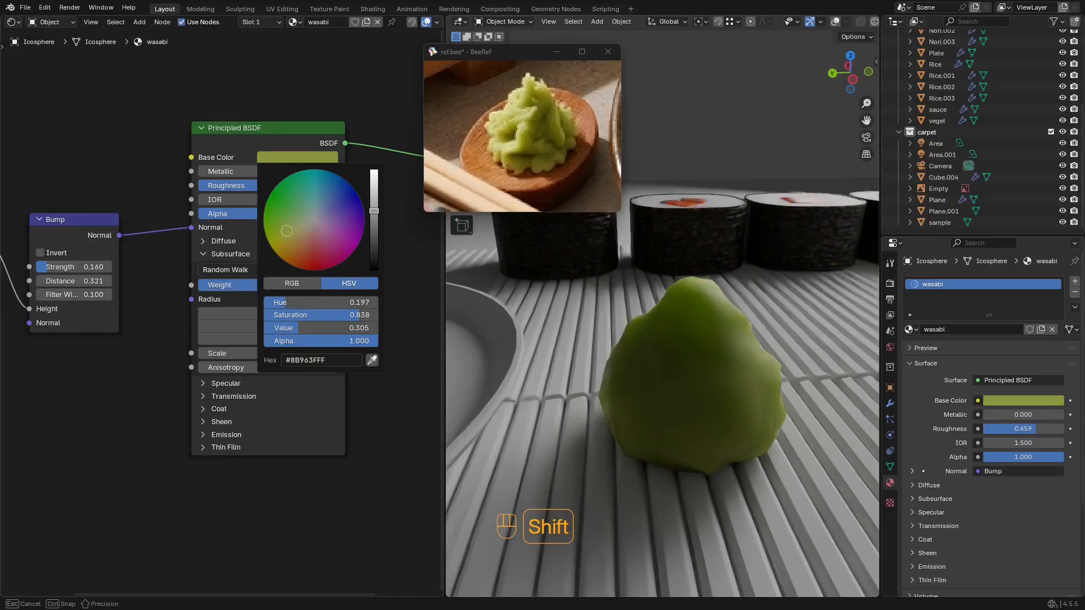
pyautogui.keyDown('shift'); pyautogui.moveTo(286, 230); pyautogui.dragTo(286, 231); pyautogui.keyUp('shift')
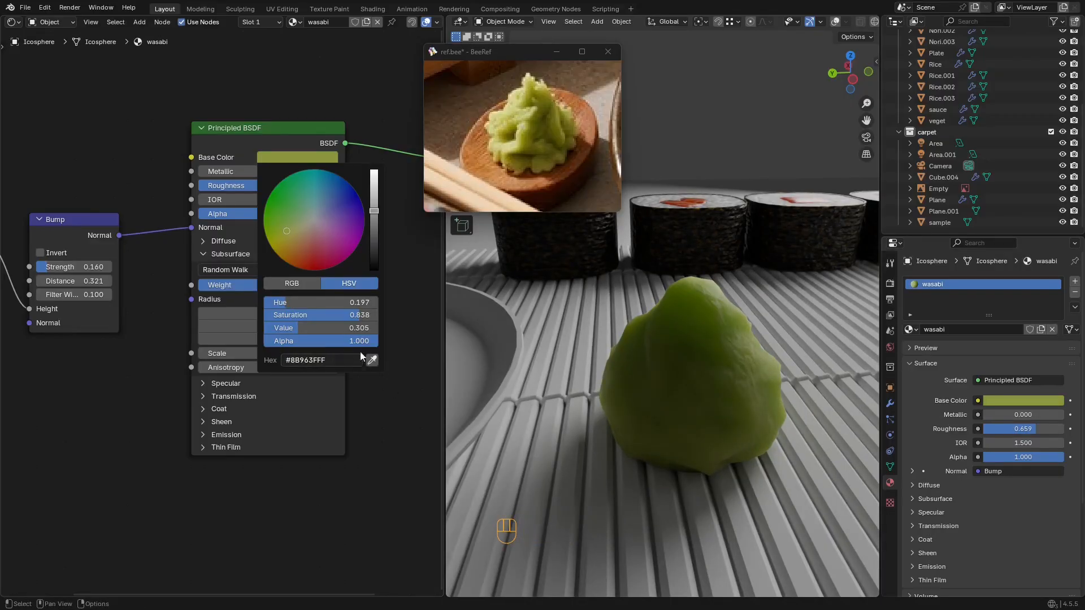
pyautogui.click(310, 158)
pyautogui.moveTo(374, 211); pyautogui.dragTo(374, 198)
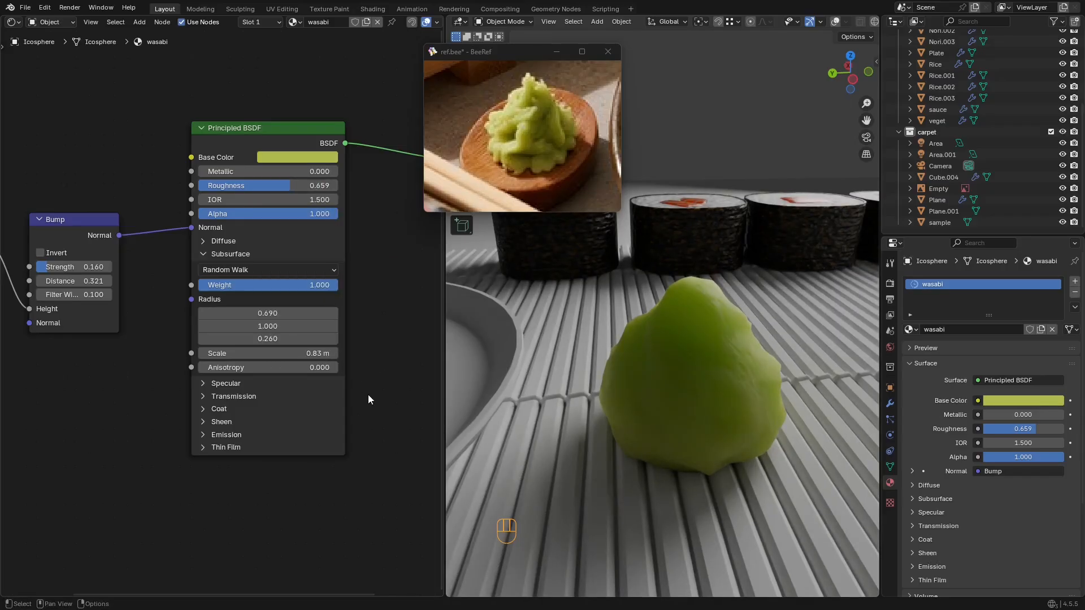
# Step: Set the wasabi's subsurface scale to 0.7 m, save the file and inspect the mound from another angle
pyautogui.keyDown('shift'); pyautogui.moveTo(316, 354); pyautogui.dragTo(313, 354); pyautogui.keyUp('shift')
pyautogui.moveTo(568, 392); pyautogui.dragTo(656, 312, button='middle')
pyautogui.hotkey('ctrl', 's')
pyautogui.scroll(-1, 746, 347)
pyautogui.scroll(5, 655, 311)
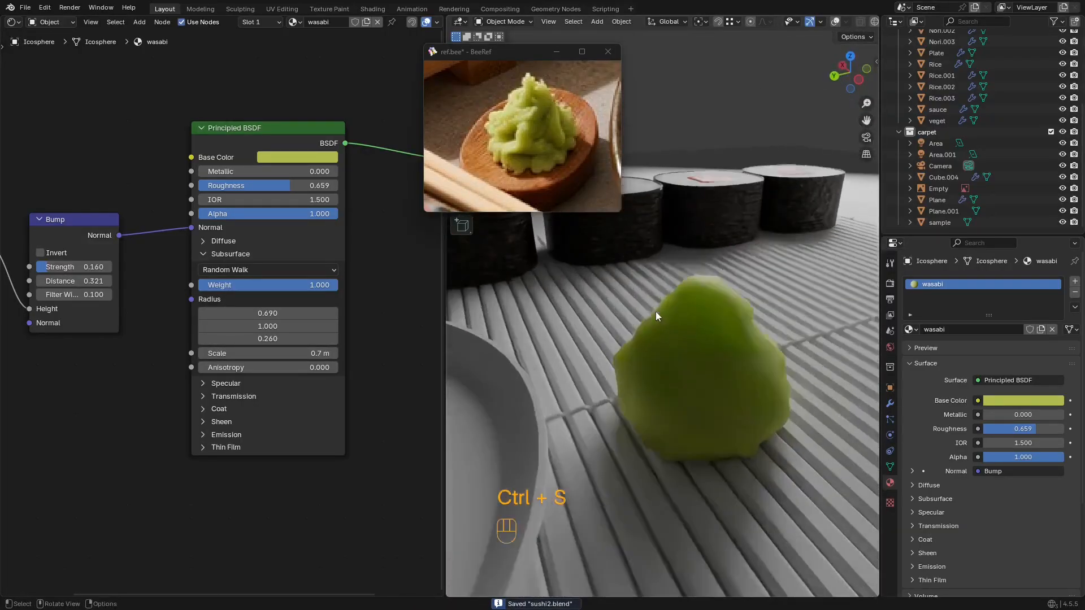
# Step: Increase the wasabi's Bump strength to 0.283 and its roughness to 0.800
pyautogui.moveTo(92, 312); pyautogui.dragTo(182, 302, button='middle')
pyautogui.scroll(2, 182, 301)
pyautogui.moveTo(151, 257)
pyautogui.keyDown('shift'); pyautogui.mouseDown()
pyautogui.moveTo(180, 257)
pyautogui.moveTo(135, 258)
pyautogui.mouseUp(); pyautogui.keyUp('shift')
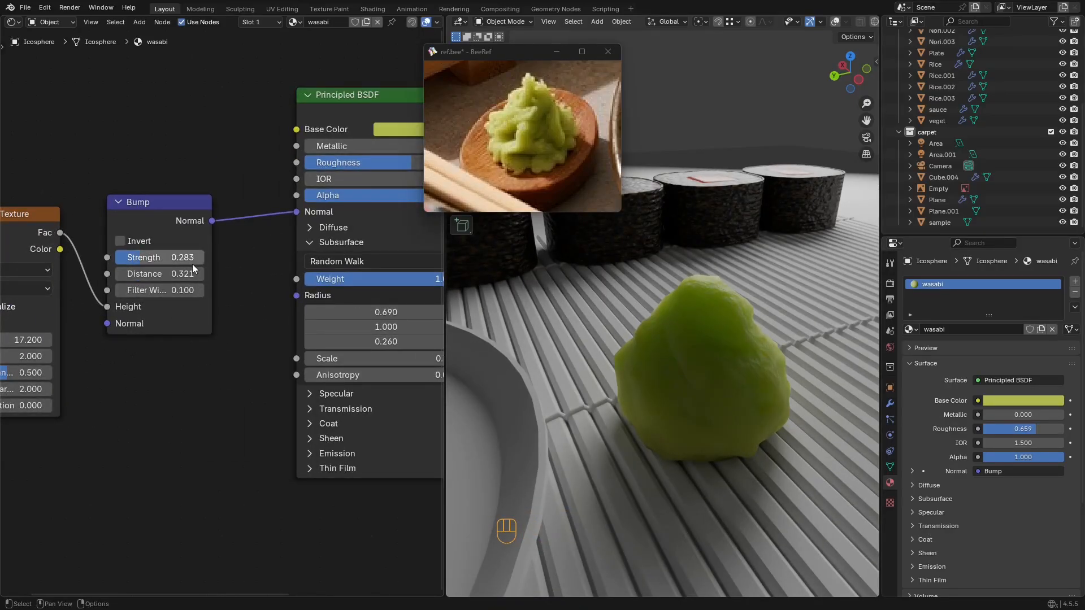
pyautogui.moveTo(406, 162); pyautogui.dragTo(297, 166, button='middle')
pyautogui.moveTo(297, 166); pyautogui.dragTo(324, 166)
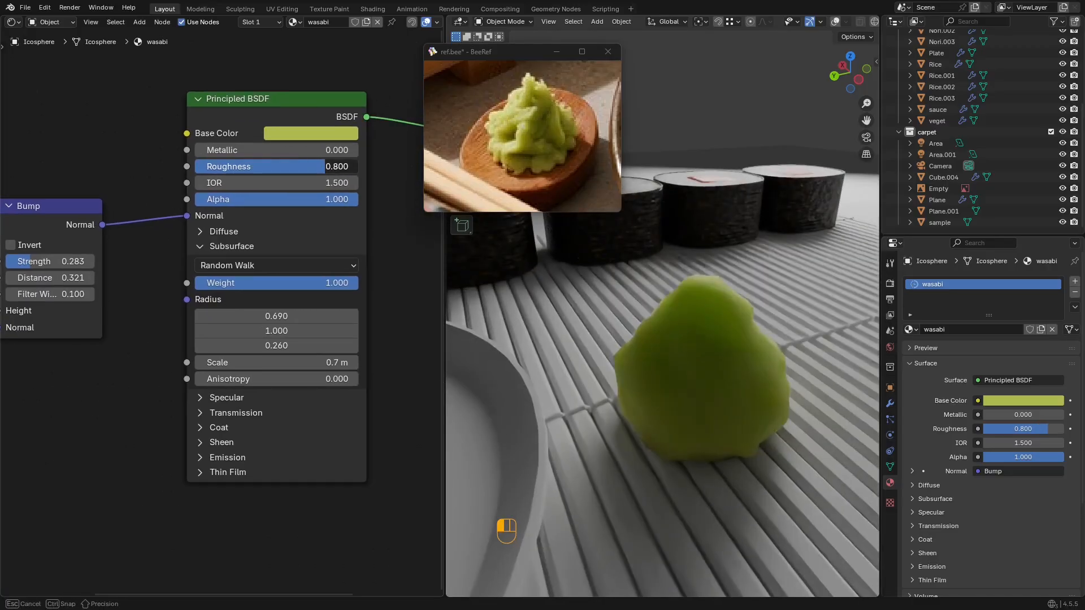
# Step: Set the wasabi's Bump strength to 0.366, check the mound within the whole scene and save the file
pyautogui.moveTo(126, 241); pyautogui.dragTo(232, 195, button='middle')
pyautogui.scroll(-1, 232, 195)
pyautogui.moveTo(158, 229); pyautogui.dragTo(239, 228, button='middle')
pyautogui.scroll(2, 239, 228)
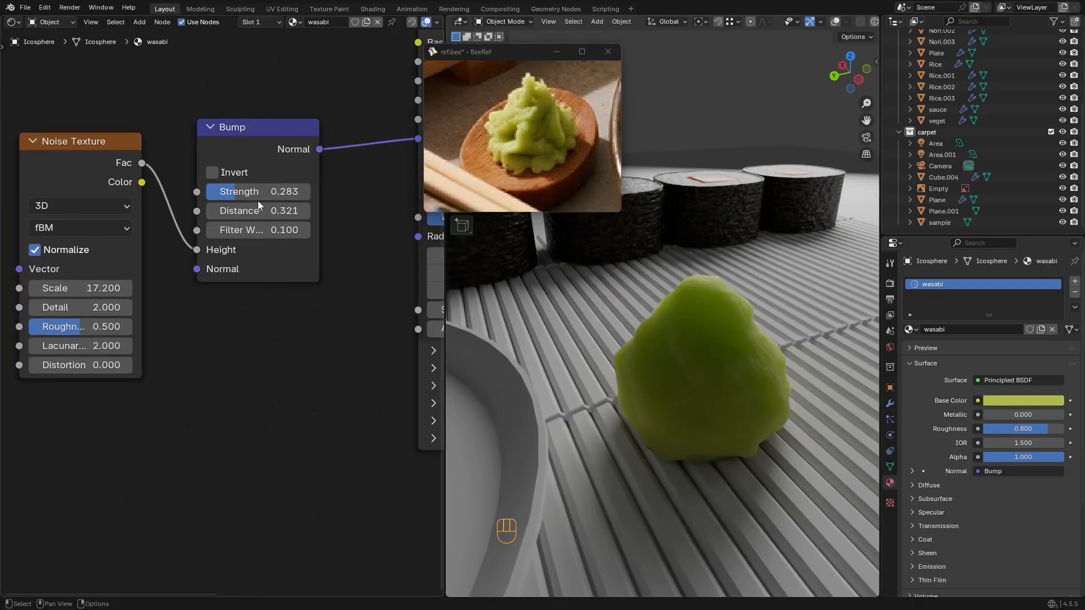
pyautogui.keyDown('shift'); pyautogui.moveTo(246, 193); pyautogui.dragTo(265, 192); pyautogui.keyUp('shift')
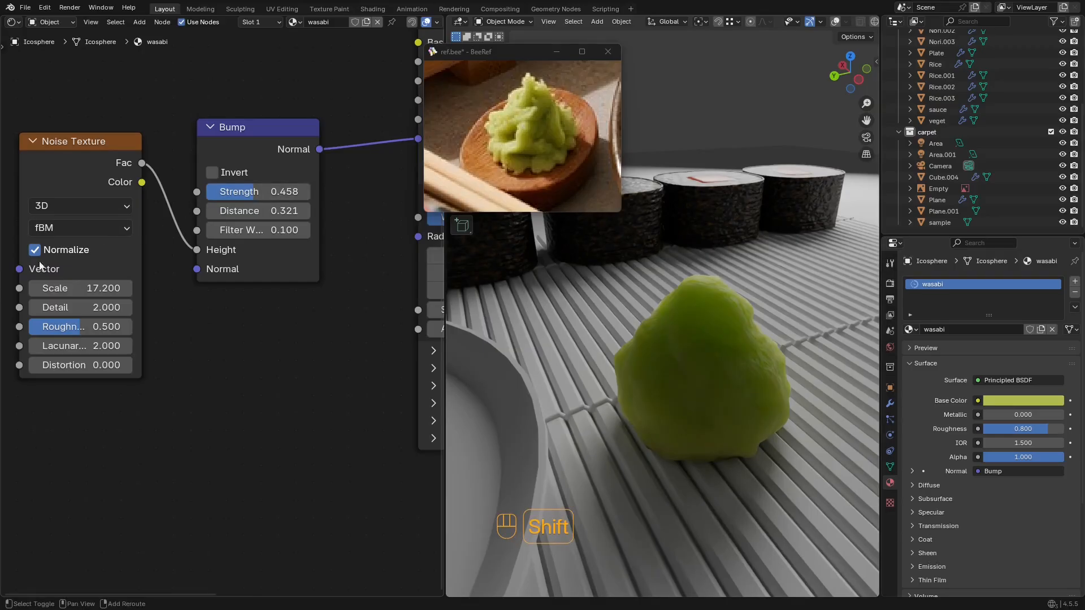
pyautogui.moveTo(747, 267); pyautogui.dragTo(716, 302, button='middle')
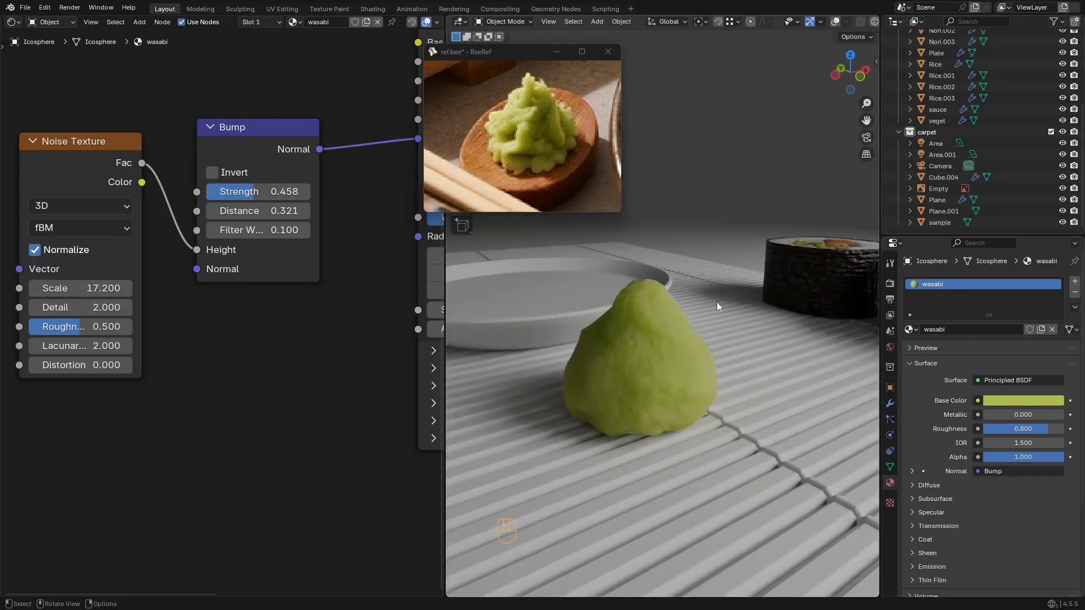
pyautogui.keyDown('shift'); pyautogui.moveTo(266, 196); pyautogui.dragTo(249, 196); pyautogui.keyUp('shift')
pyautogui.hotkey('ctrl', 's')
pyautogui.moveTo(660, 301); pyautogui.dragTo(718, 205, button='middle')
pyautogui.scroll(-4, 746, 313)
pyautogui.scroll(3, 611, 293)
pyautogui.scroll(-3, 718, 206)
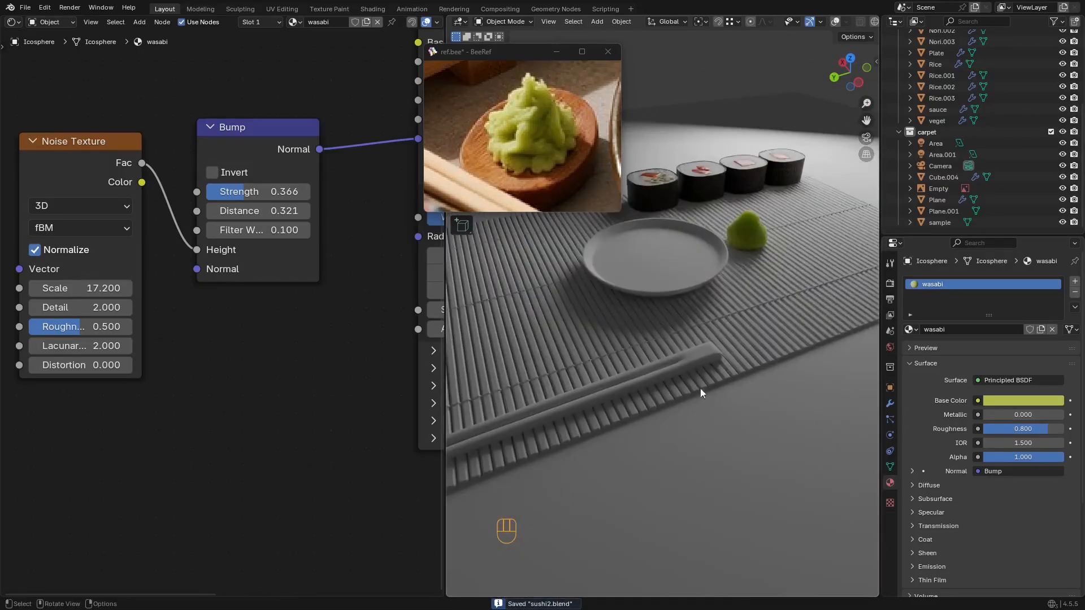
pyautogui.moveTo(691, 329); pyautogui.dragTo(700, 273, button='middle')
pyautogui.hotkey('ctrl', 's')
# Step: Show the viewport overlays, select the plate and create a new material for it named plate
pyautogui.scroll(3, 697, 316)
pyautogui.hotkey('shift', 'alt', 'z')
pyautogui.keyDown('shift'); pyautogui.moveTo(697, 383); pyautogui.dragTo(711, 301, button='middle'); pyautogui.keyUp('shift')
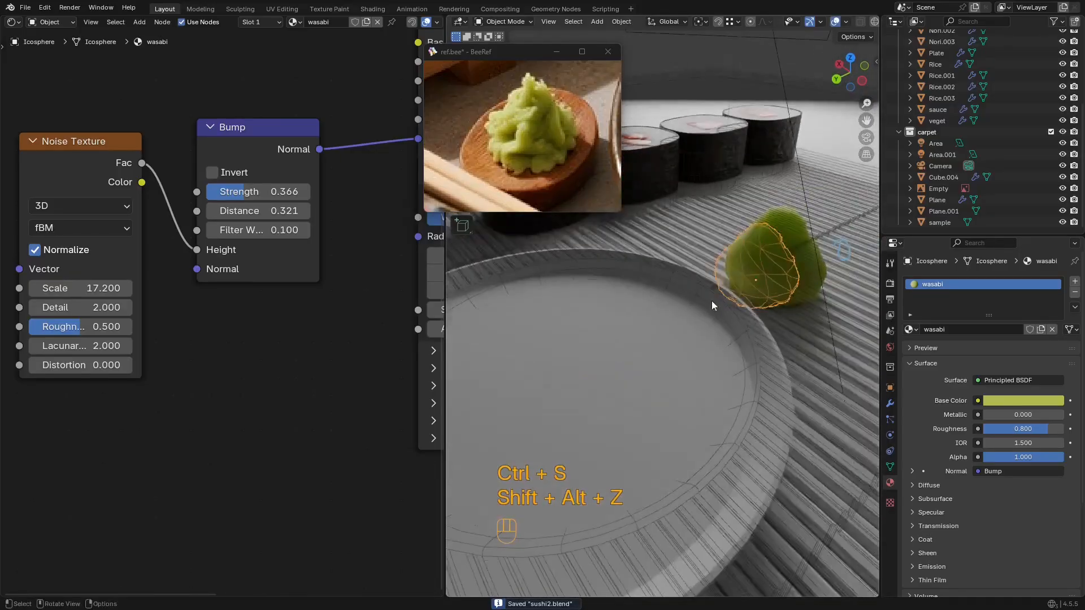
pyautogui.scroll(-1, 710, 301)
pyautogui.moveTo(712, 301); pyautogui.dragTo(717, 303)
pyautogui.click(717, 302)
pyautogui.click(984, 327)
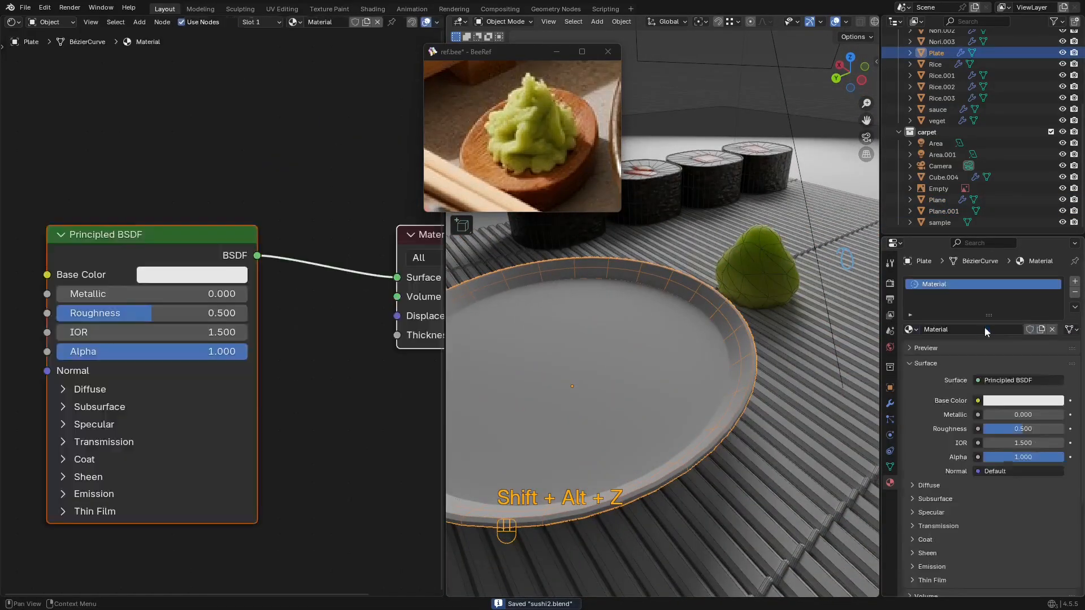
pyautogui.doubleClick(965, 328)
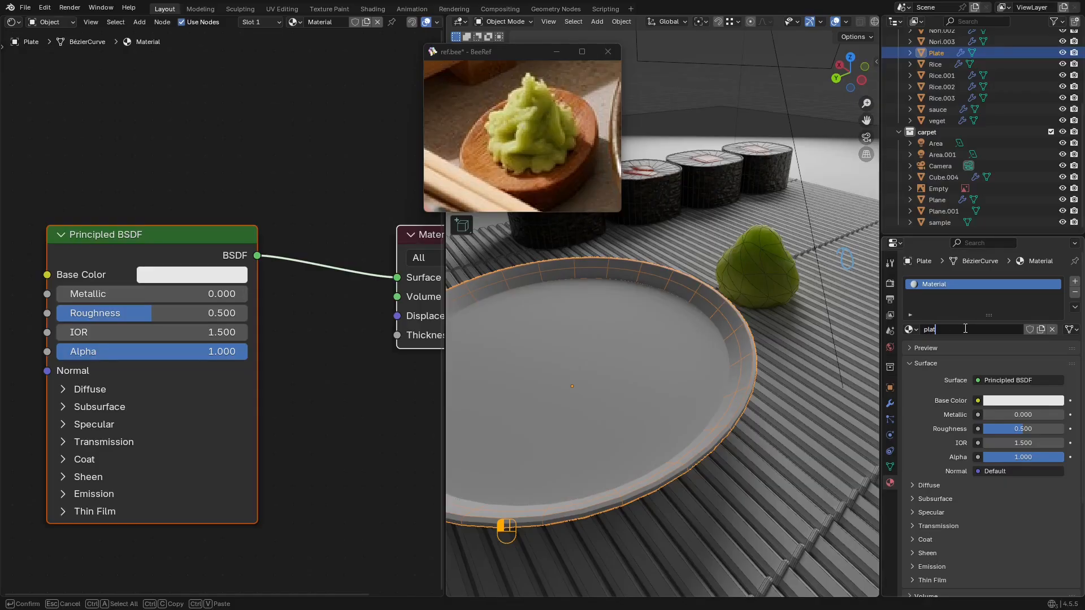
# Step: Lower the plate material's roughness for a glossier surface, check it in the scene without overlays and save the file
pyautogui.moveTo(135, 319); pyautogui.dragTo(60, 318)
pyautogui.hotkey('shift', 'alt', 'z')
pyautogui.moveTo(676, 338); pyautogui.dragTo(780, 305, button='middle')
pyautogui.moveTo(100, 316); pyautogui.dragTo(195, 293, button='middle')
pyautogui.moveTo(192, 295); pyautogui.dragTo(172, 292)
pyautogui.keyDown('shift'); pyautogui.moveTo(630, 279); pyautogui.dragTo(725, 306, button='middle'); pyautogui.keyUp('shift')
pyautogui.scroll(-3, 712, 274)
pyautogui.hotkey('shift', 'alt', 'z')
pyautogui.hotkey('shift', 'alt', 'z')
pyautogui.hotkey('ctrl', 's')
# Step: Select the chopsticks beside the plate, view the scene with and without overlays and save the file
pyautogui.scroll(-3, 718, 288)
pyautogui.scroll(3, 751, 357)
pyautogui.keyDown('shift'); pyautogui.moveTo(744, 348); pyautogui.dragTo(768, 357, button='middle'); pyautogui.keyUp('shift')
pyautogui.click(770, 368)
pyautogui.hotkey('shift', 'alt', 'z')
pyautogui.scroll(-1, 714, 310)
pyautogui.hotkey('shift', 'alt', 'z')
pyautogui.scroll(-3, 690, 322)
pyautogui.hotkey('ctrl', 's')
pyautogui.hotkey('shift', 'alt', 'z')
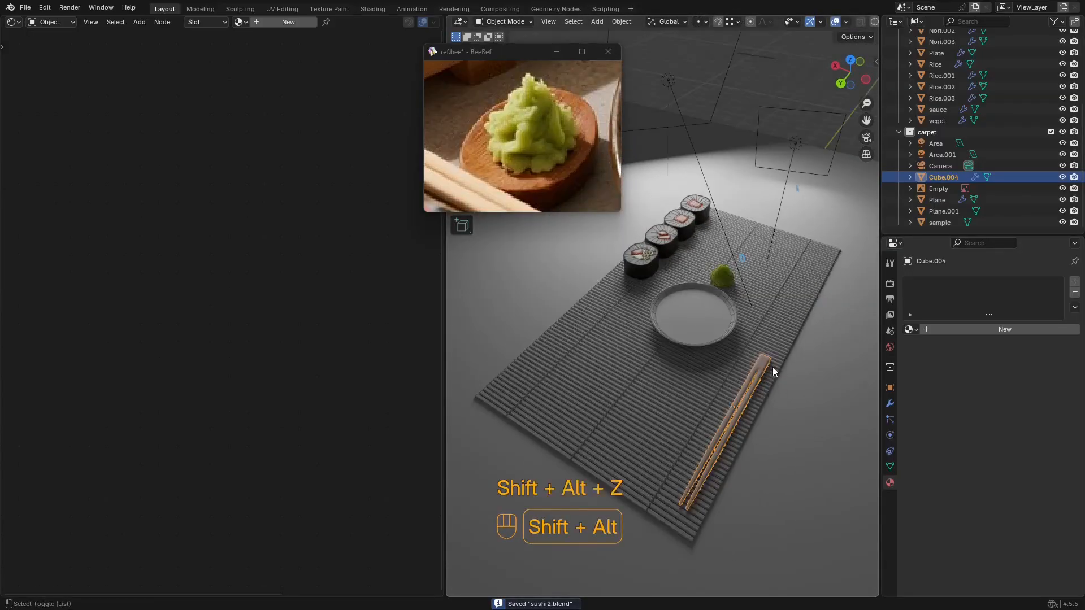
# Step: Create a new material for the chopsticks, name it wood and save the file
pyautogui.click(981, 331)
pyautogui.click(982, 330)
pyautogui.write('wood')
pyautogui.press('Return')
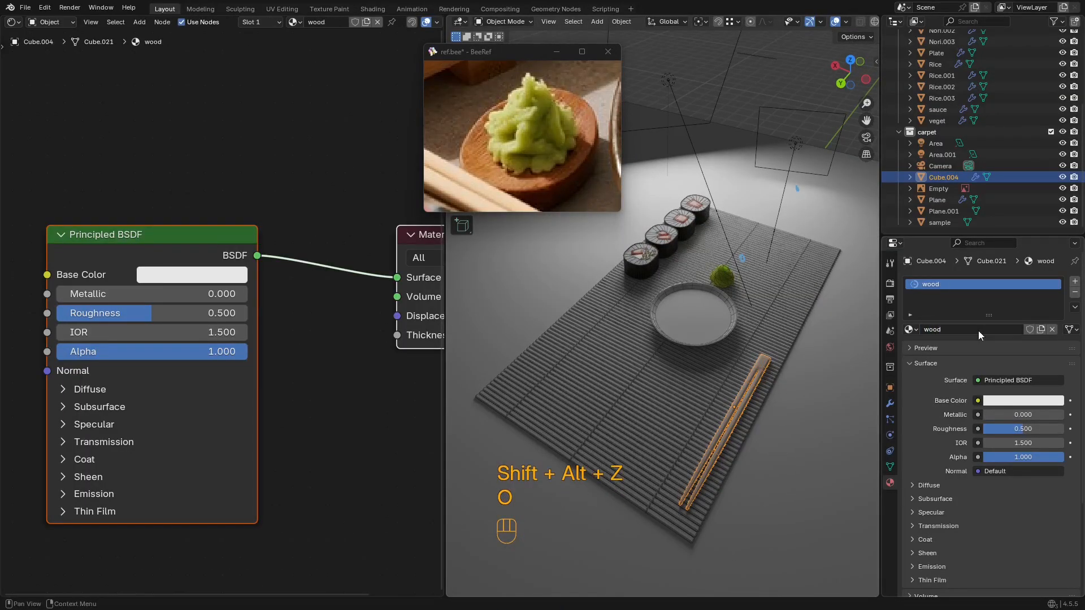
pyautogui.scroll(-2, 114, 208)
pyautogui.moveTo(115, 207); pyautogui.dragTo(154, 200, button='middle')
pyautogui.hotkey('ctrl', 's')
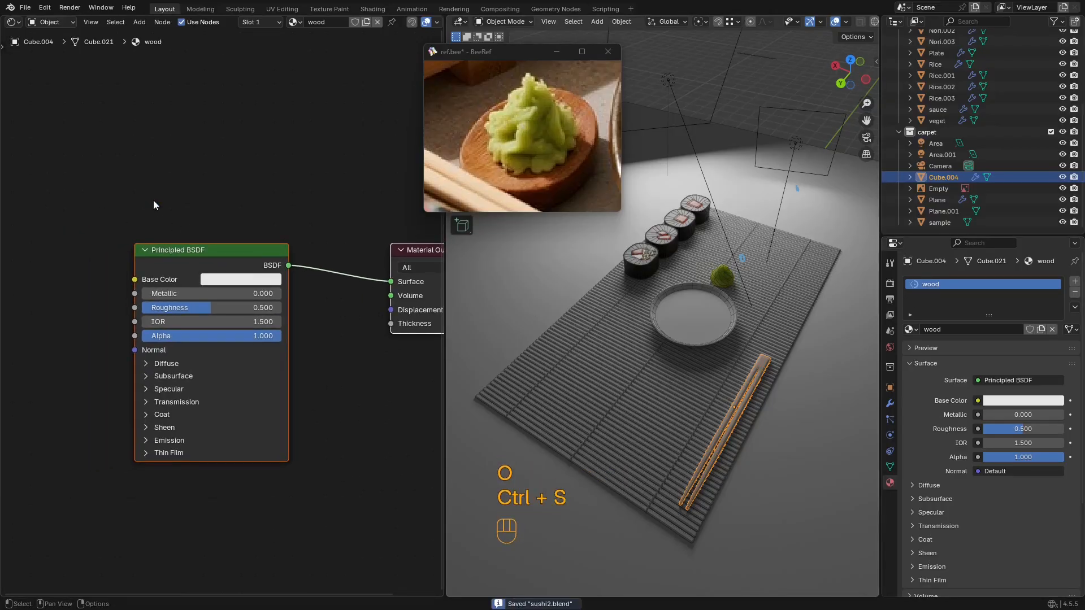
# Step: Add a Wave Texture to the wood material, connect its Color to Base Color and view the chopsticks up close without overlays
pyautogui.hotkey('shift', 'a')
pyautogui.write('wa')
pyautogui.click(226, 219)
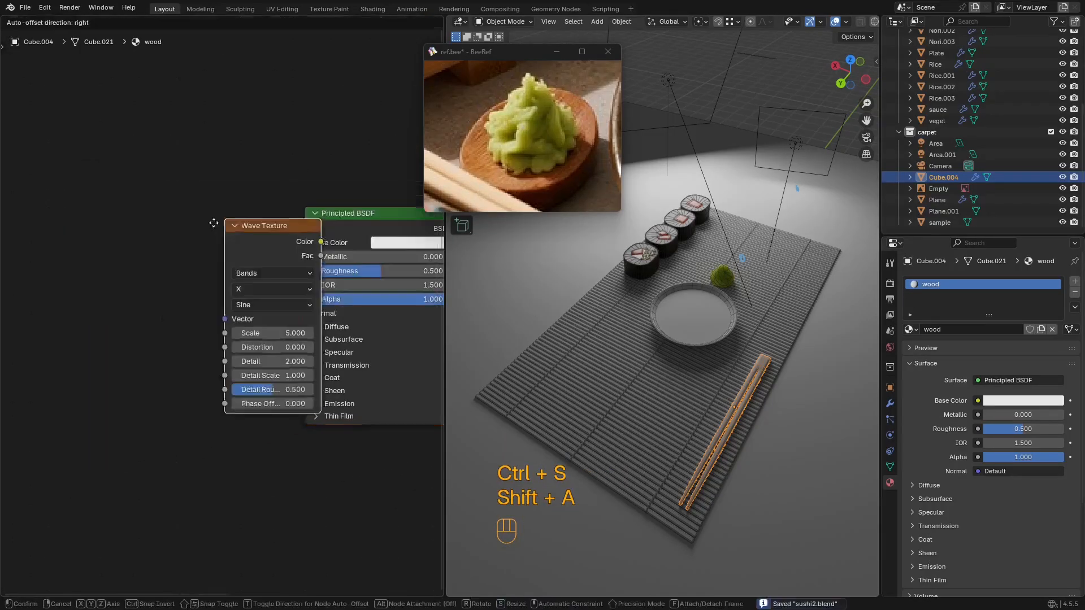
pyautogui.click(216, 255)
pyautogui.moveTo(299, 245); pyautogui.dragTo(304, 242)
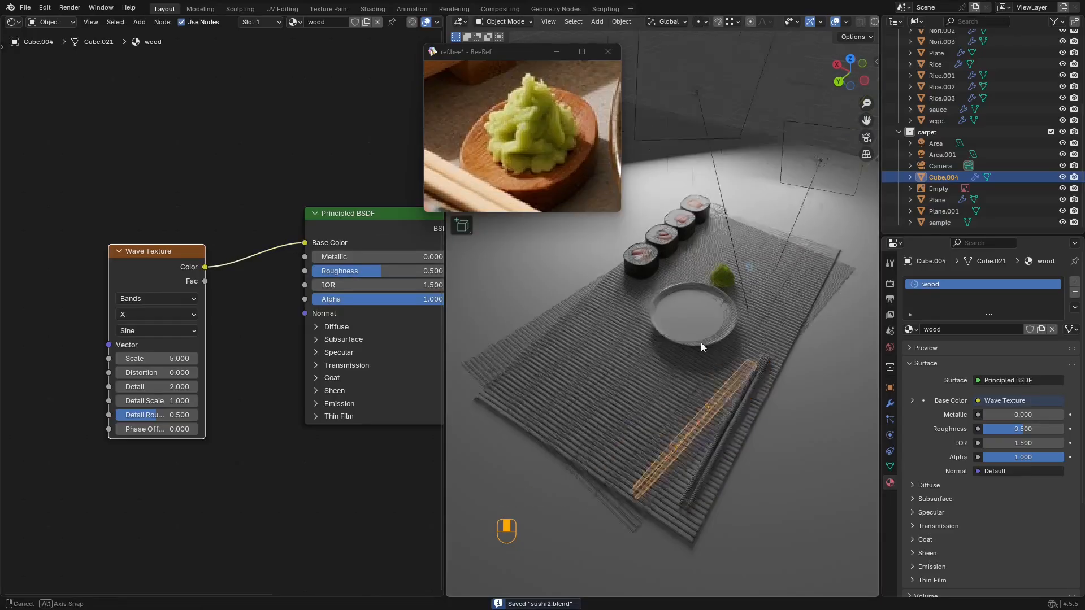
pyautogui.scroll(6, 700, 342)
pyautogui.hotkey('shift', 'alt', 'z')
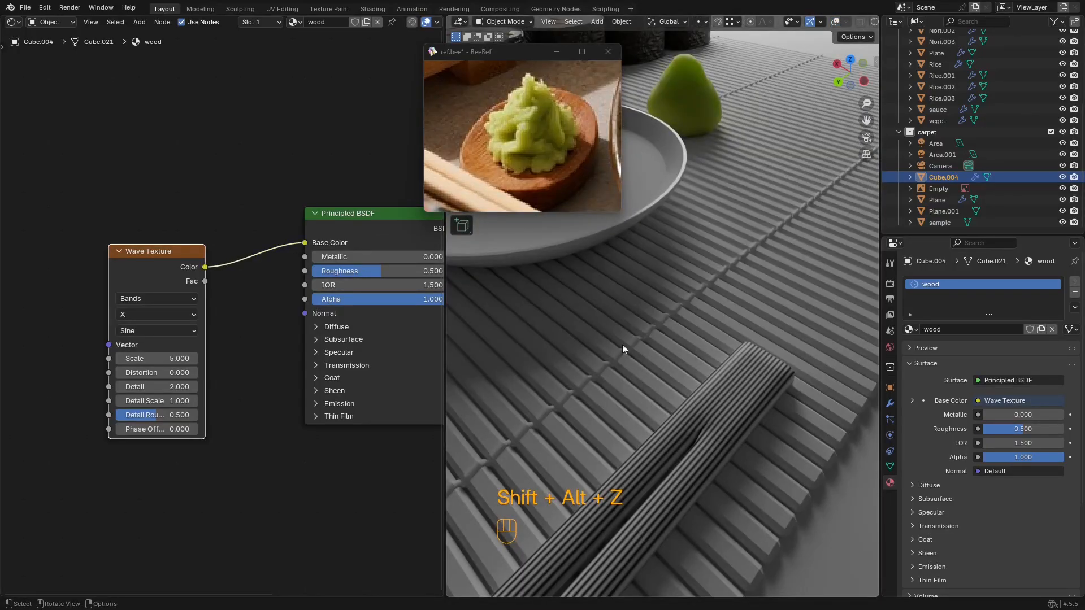
# Step: Set the Wave Texture's distortion to 28.4 and its wave type to Rings, checking the grain along the chopsticks
pyautogui.moveTo(151, 372); pyautogui.dragTo(181, 339, button='middle')
pyautogui.moveTo(181, 339)
pyautogui.mouseDown()
pyautogui.moveTo(248, 339)
pyautogui.moveTo(199, 338)
pyautogui.mouseUp()
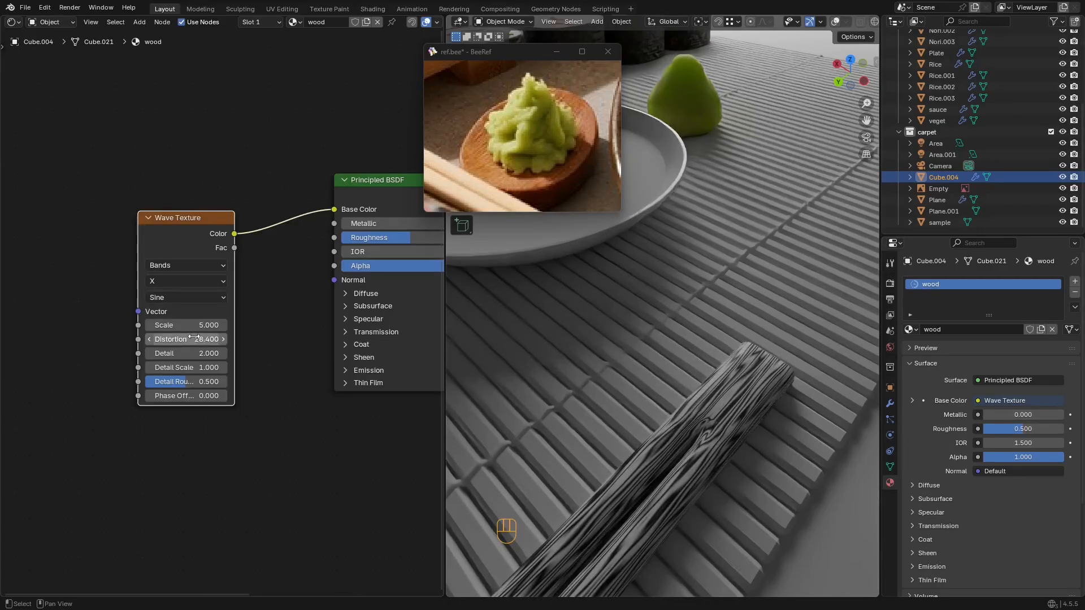
pyautogui.click(175, 265)
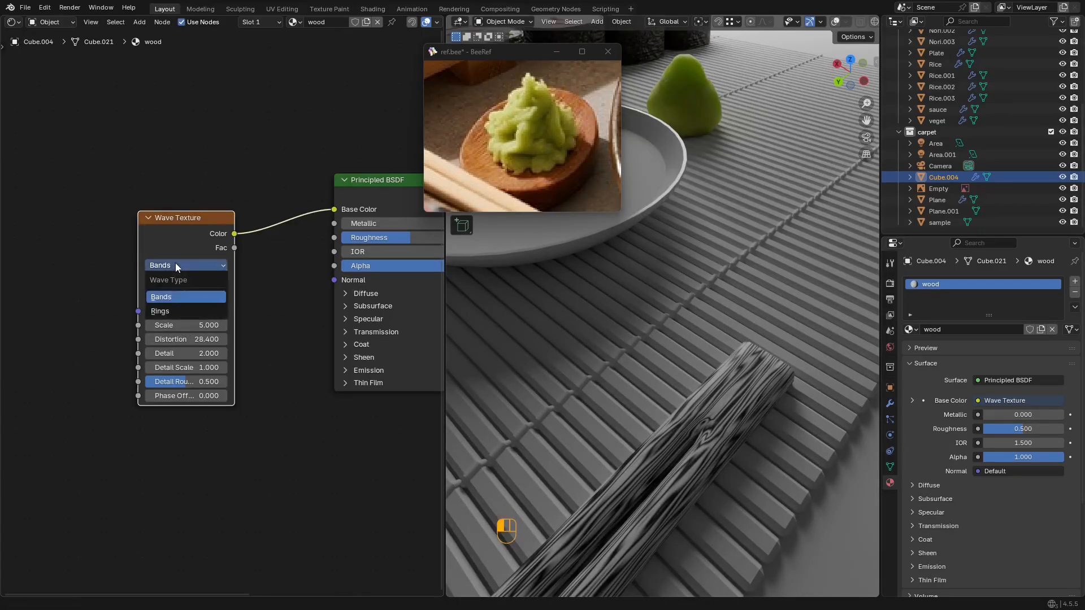
pyautogui.click(171, 311)
pyautogui.keyDown('shift'); pyautogui.moveTo(761, 436); pyautogui.dragTo(660, 356, button='middle'); pyautogui.keyUp('shift')
pyautogui.scroll(-3, 821, 322)
pyautogui.scroll(-1, 677, 359)
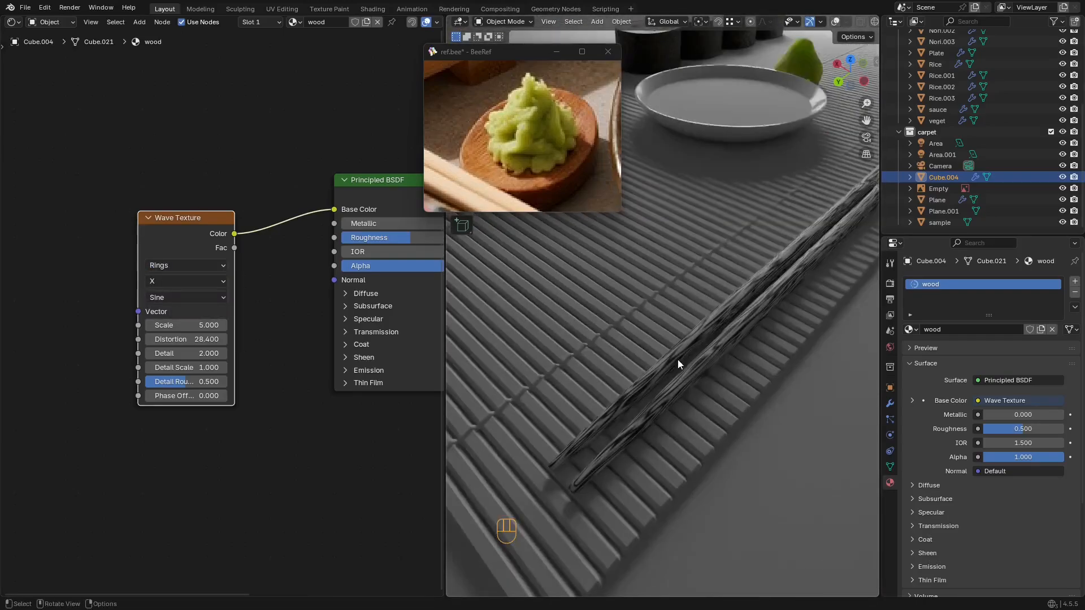
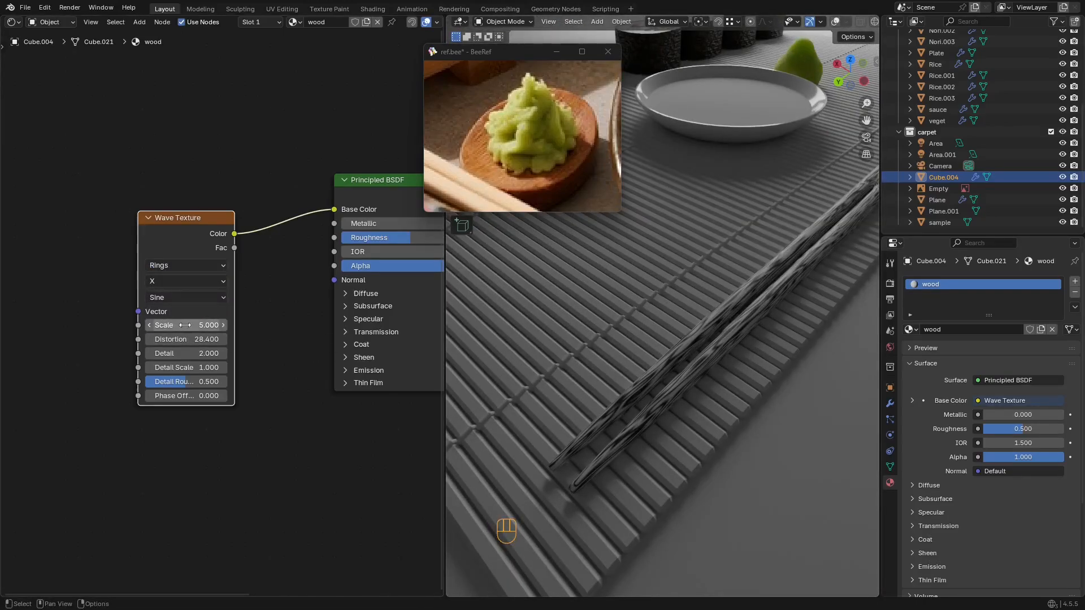
# Step: Lower the Wave Texture's scale and settle on a value of 1
pyautogui.moveTo(184, 325); pyautogui.dragTo(175, 325)
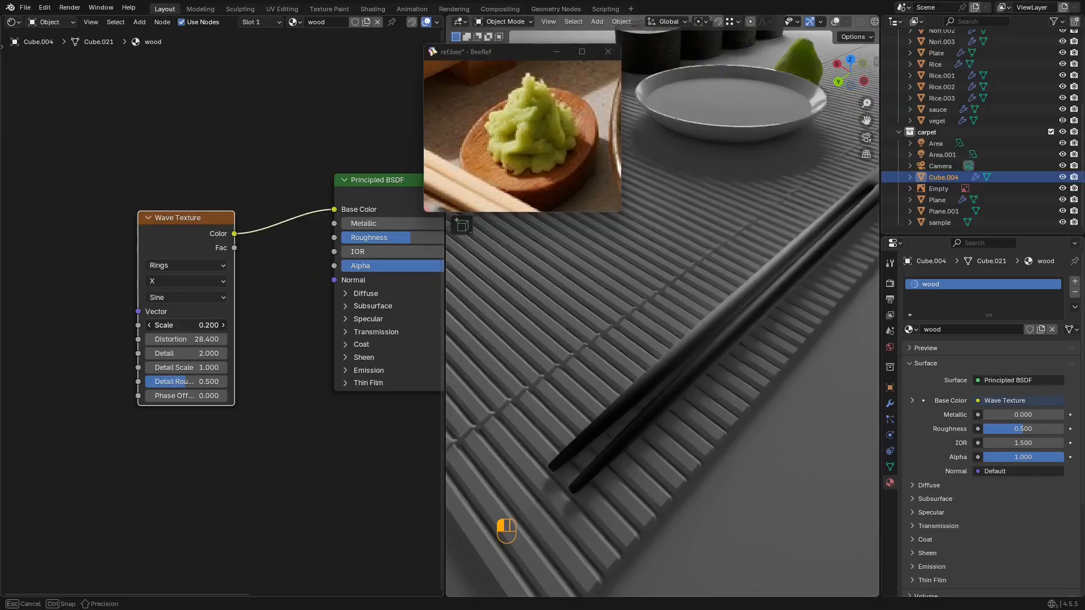
pyautogui.scroll(-2, 628, 306)
pyautogui.moveTo(629, 307); pyautogui.dragTo(585, 310, button='middle')
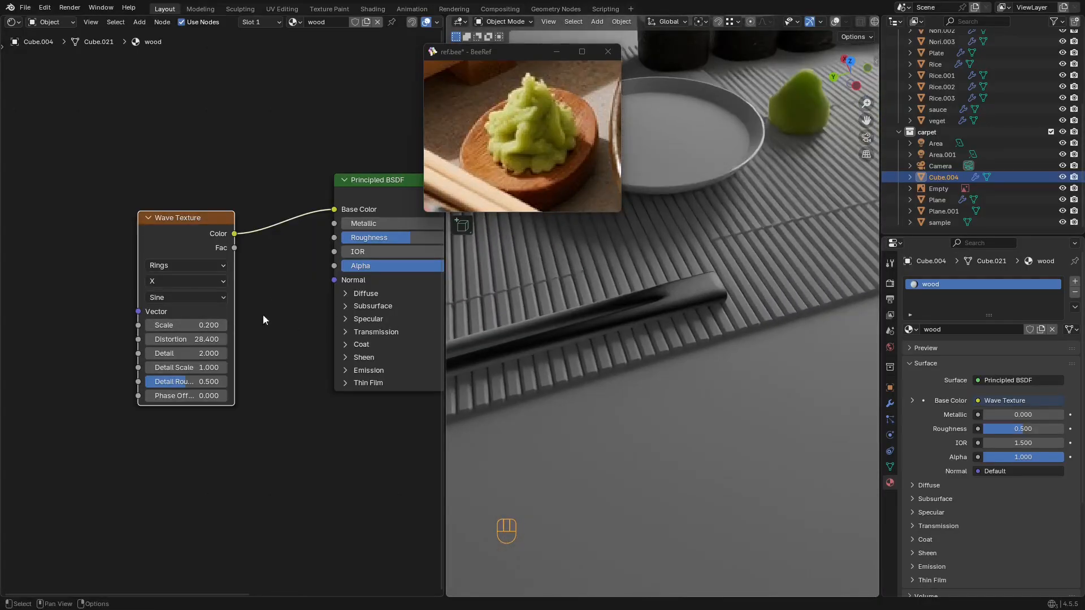
pyautogui.click(202, 320)
pyautogui.write('1')
pyautogui.press('Return')
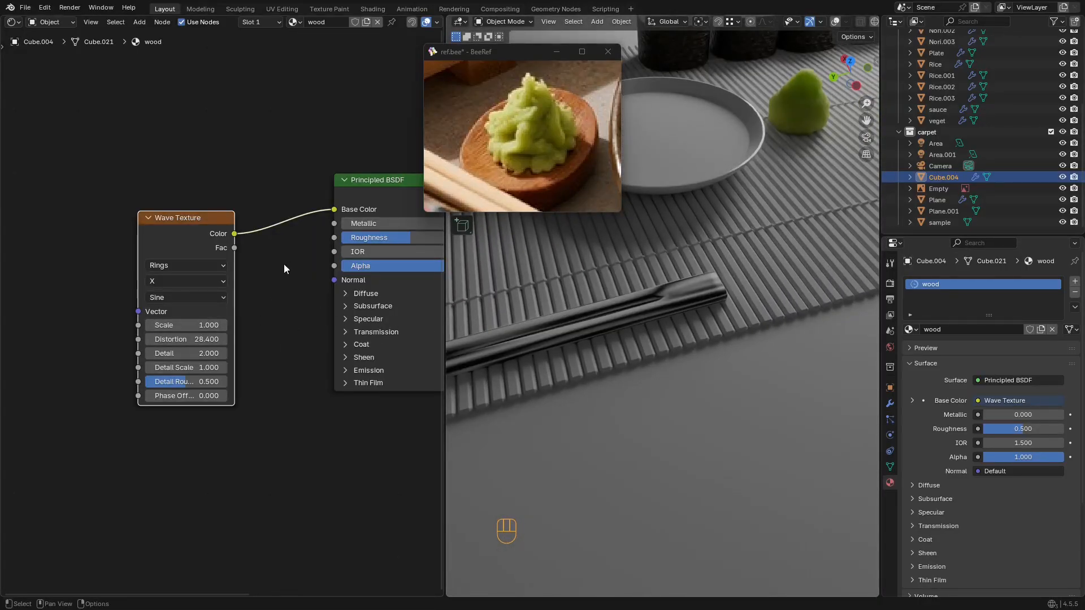
# Step: Preview the Wave Texture's Fac output on the chopsticks and add Mapping and Texture Coordinate nodes to the texture
pyautogui.keyDown('ctrl'); pyautogui.keyDown('shift'); pyautogui.click(226, 251); pyautogui.keyUp('shift'); pyautogui.keyUp('ctrl')
pyautogui.scroll(1, 659, 324)
pyautogui.keyDown('shift'); pyautogui.moveTo(570, 319); pyautogui.dragTo(710, 318, button='middle'); pyautogui.keyUp('shift')
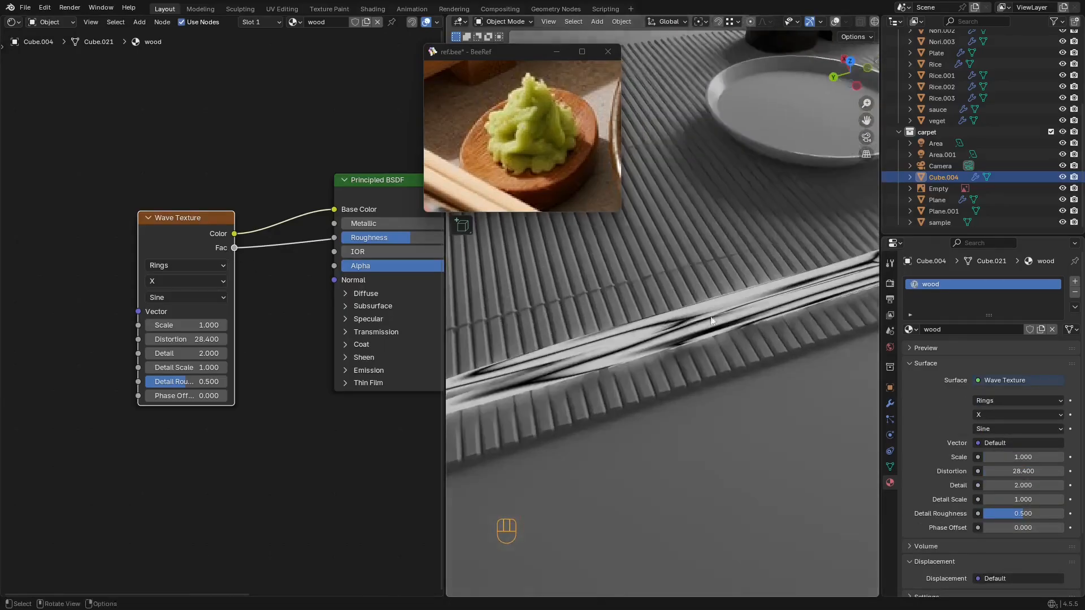
pyautogui.moveTo(204, 293); pyautogui.dragTo(216, 273, button='middle')
pyautogui.scroll(-1, 211, 287)
pyautogui.click(170, 218)
pyautogui.hotkey('ctrl', 't')
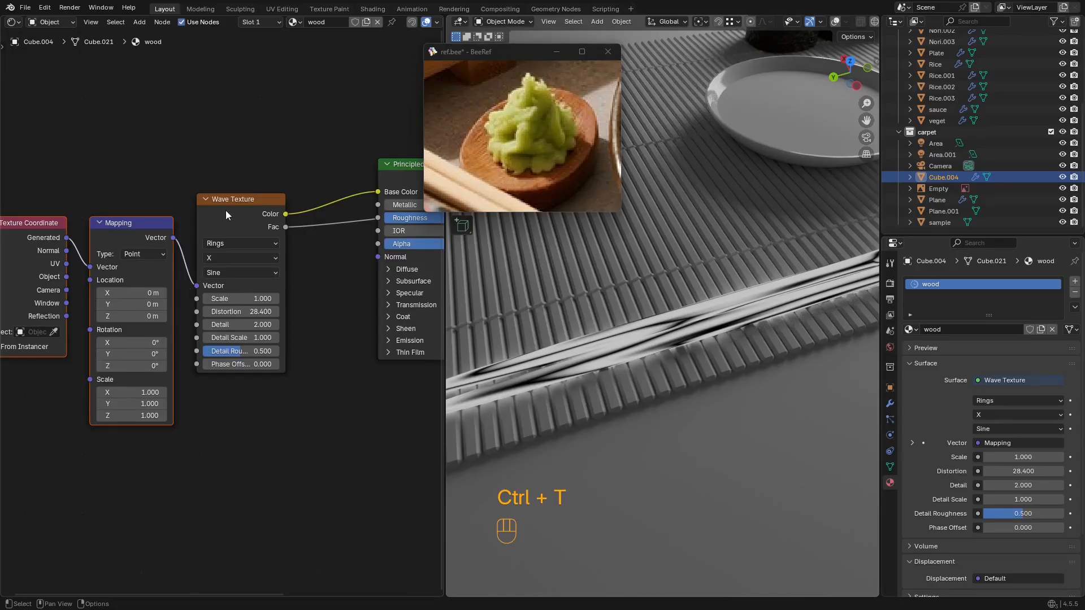
# Step: Set the Mapping node's X scale to 3 and inspect the wave pattern along the chopsticks
pyautogui.moveTo(159, 301); pyautogui.dragTo(214, 296, button='middle')
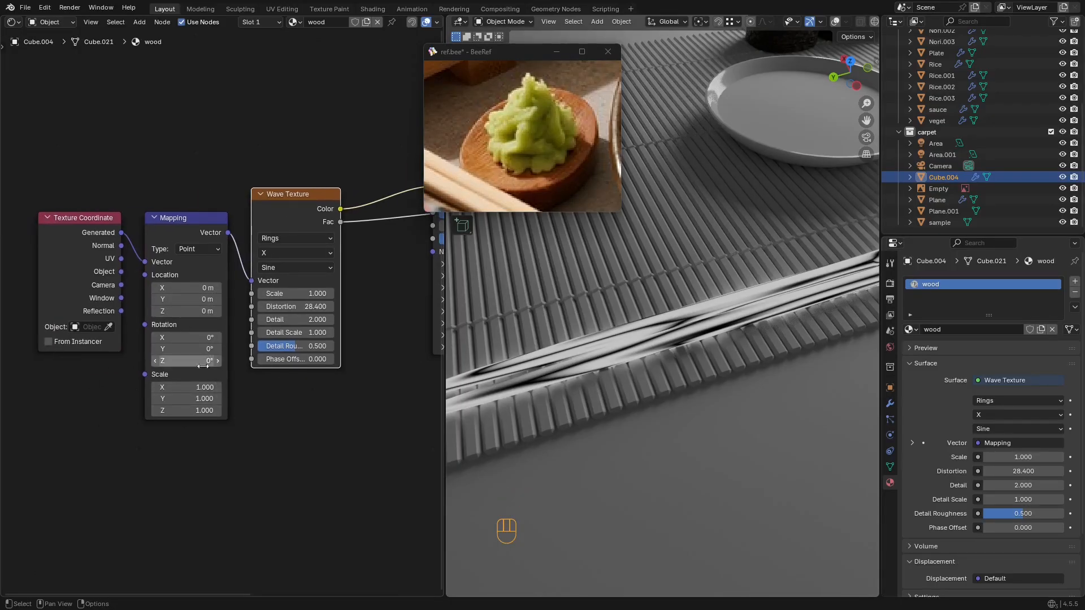
pyautogui.moveTo(187, 398); pyautogui.dragTo(237, 370)
pyautogui.hotkey('ctrl', 'z')
pyautogui.scroll(-2, 724, 246)
pyautogui.scroll(2, 724, 249)
pyautogui.keyDown('shift'); pyautogui.moveTo(724, 248); pyautogui.dragTo(728, 267, button='middle'); pyautogui.keyUp('shift')
pyautogui.moveTo(661, 271); pyautogui.dragTo(554, 301, button='middle')
pyautogui.scroll(5, 686, 341)
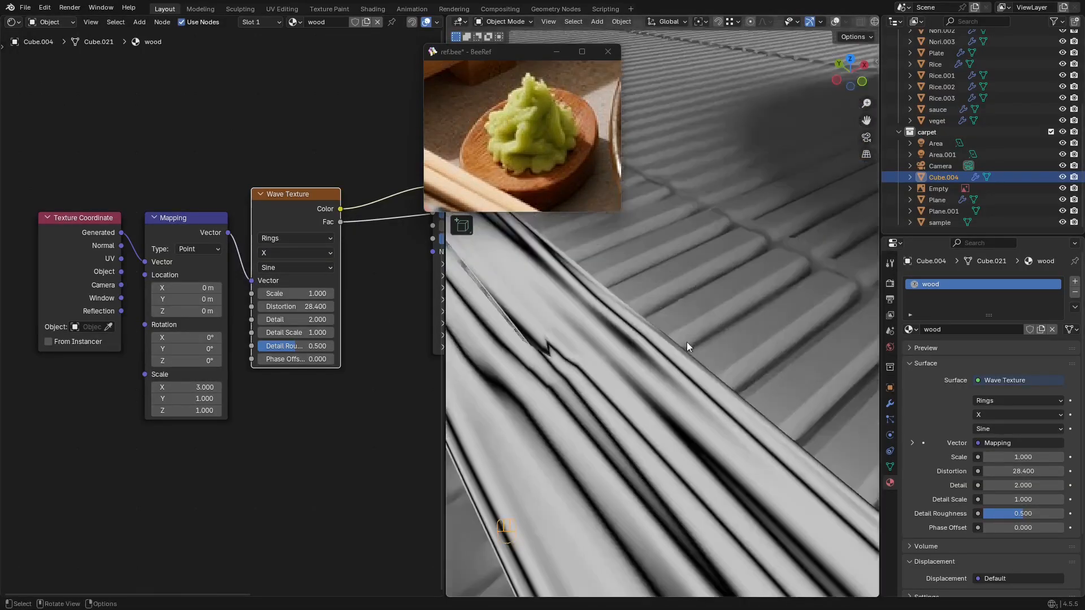
pyautogui.scroll(-5, 686, 341)
pyautogui.scroll(-3, 531, 120)
pyautogui.moveTo(658, 331); pyautogui.dragTo(747, 294, button='middle')
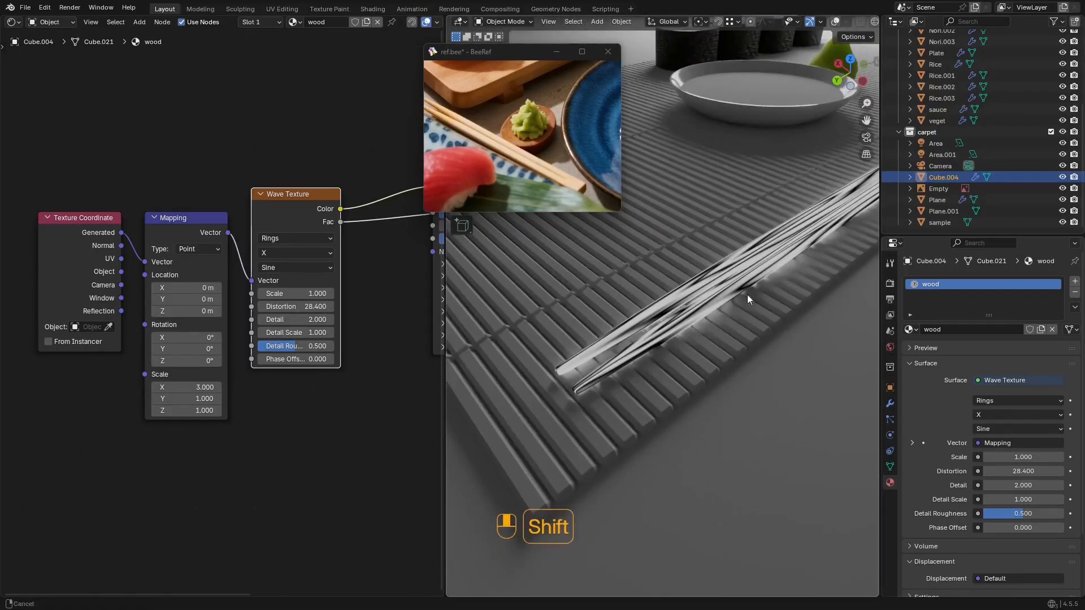
pyautogui.scroll(-3, 744, 299)
# Step: Raise the Wave Texture's scale to 2.16 for finer grain lines on the chopsticks
pyautogui.moveTo(254, 338); pyautogui.dragTo(233, 339, button='middle')
pyautogui.keyDown('shift'); pyautogui.moveTo(274, 294); pyautogui.dragTo(343, 294); pyautogui.keyUp('shift')
pyautogui.moveTo(585, 309); pyautogui.dragTo(711, 280, button='middle')
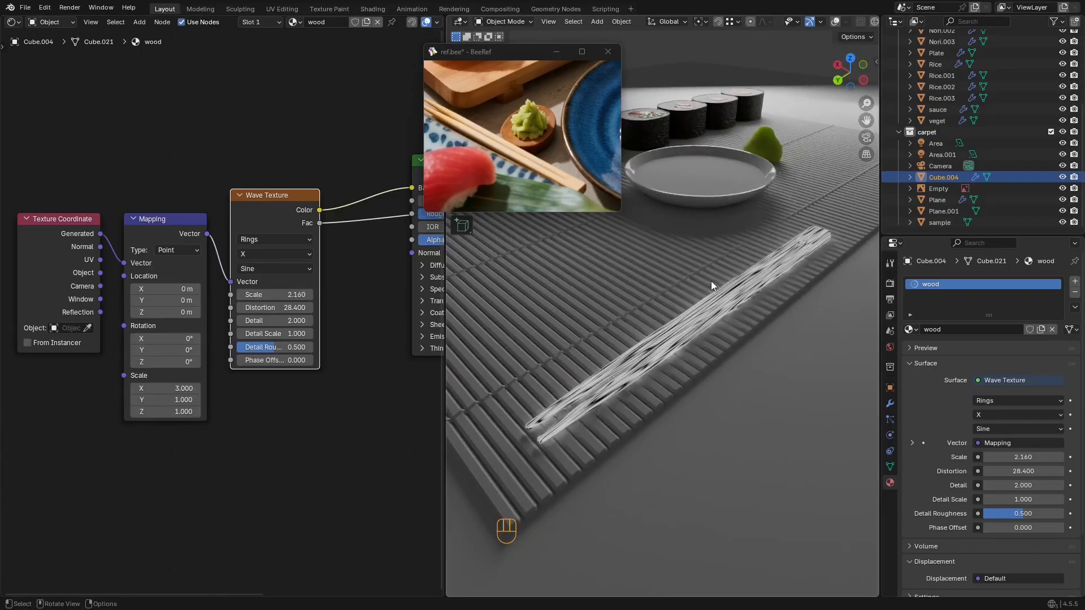
# Step: Add a Color Ramp node above the Wave Texture and connect its Color to the Principled BSDF's Base Color
pyautogui.scroll(-2, 184, 252)
pyautogui.hotkey('shift', 'a')
pyautogui.write('c')
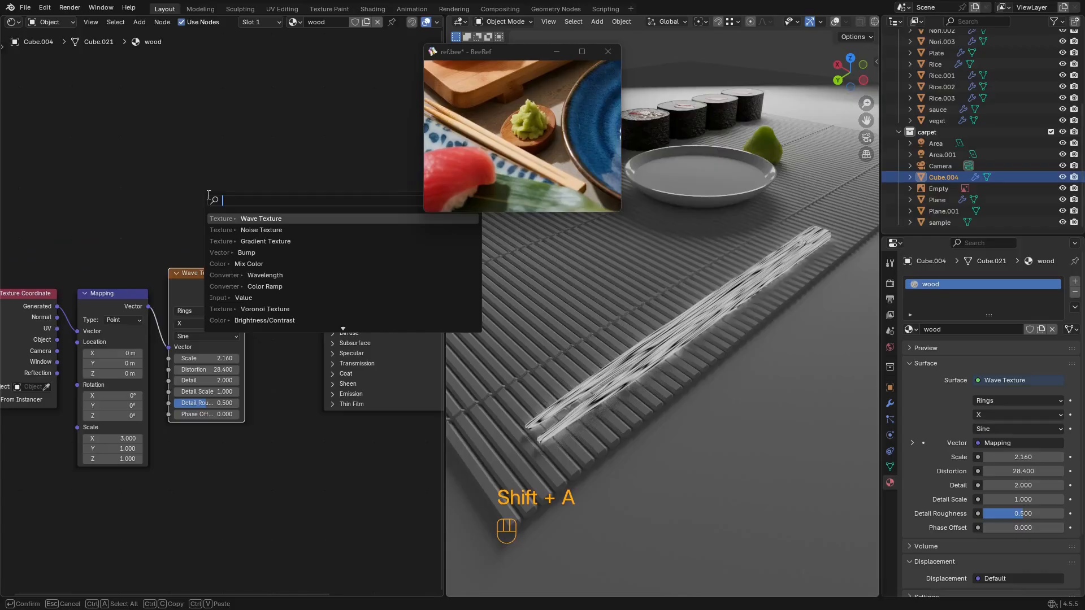
pyautogui.click(264, 231)
pyautogui.click(247, 172)
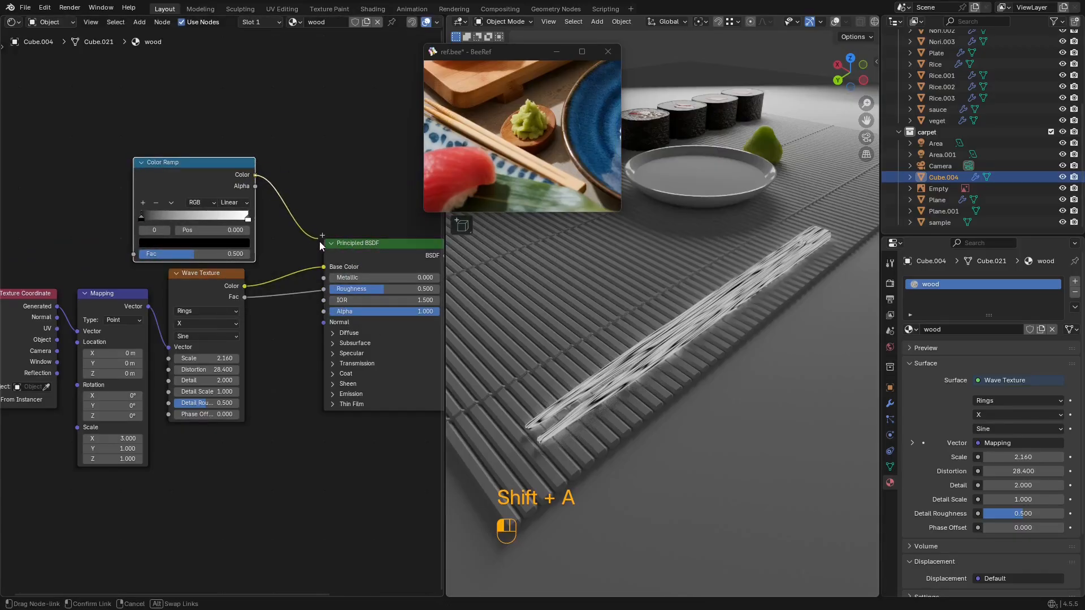
pyautogui.press('g')
pyautogui.click(256, 145)
# Step: Move the texture nodes away from the Color Ramp and feed the Wave Texture's Fac output into the ramp
pyautogui.moveTo(231, 210); pyautogui.dragTo(297, 205, button='middle')
pyautogui.scroll(-2, 297, 205)
pyautogui.moveTo(325, 248); pyautogui.dragTo(39, 325)
pyautogui.press('g')
pyautogui.click(144, 293)
pyautogui.moveTo(239, 220); pyautogui.dragTo(237, 220)
pyautogui.moveTo(250, 227); pyautogui.dragTo(205, 286, button='middle')
pyautogui.scroll(2, 205, 286)
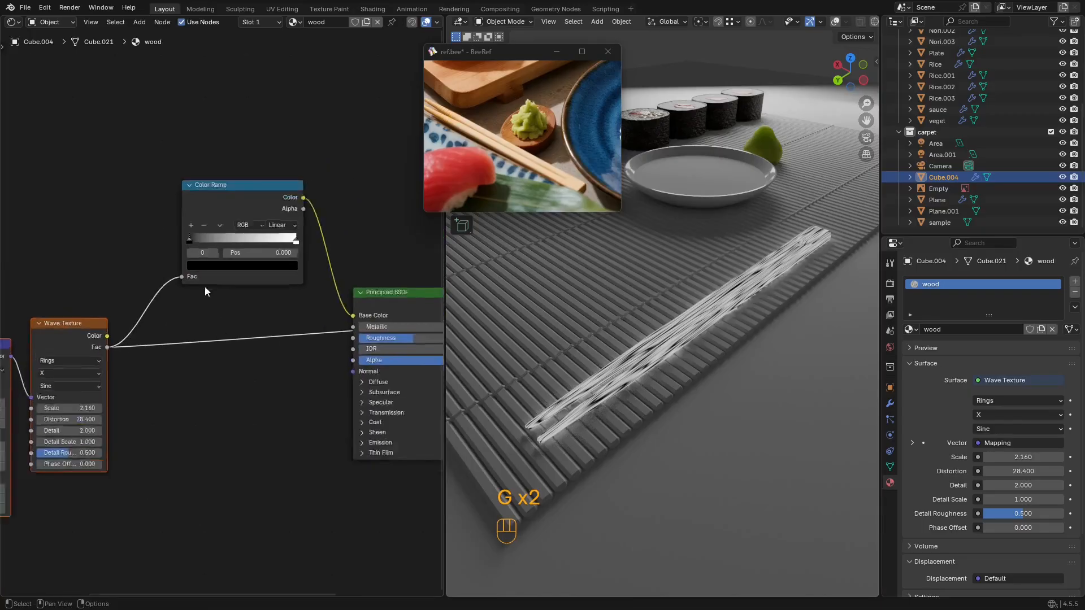
# Step: Reconnect the Principled BSDF to the material output in place of the wave preview
pyautogui.moveTo(384, 237); pyautogui.dragTo(214, 229, button='middle')
pyautogui.keyDown('ctrl'); pyautogui.keyDown('shift'); pyautogui.click(377, 284); pyautogui.keyUp('shift'); pyautogui.keyUp('ctrl')
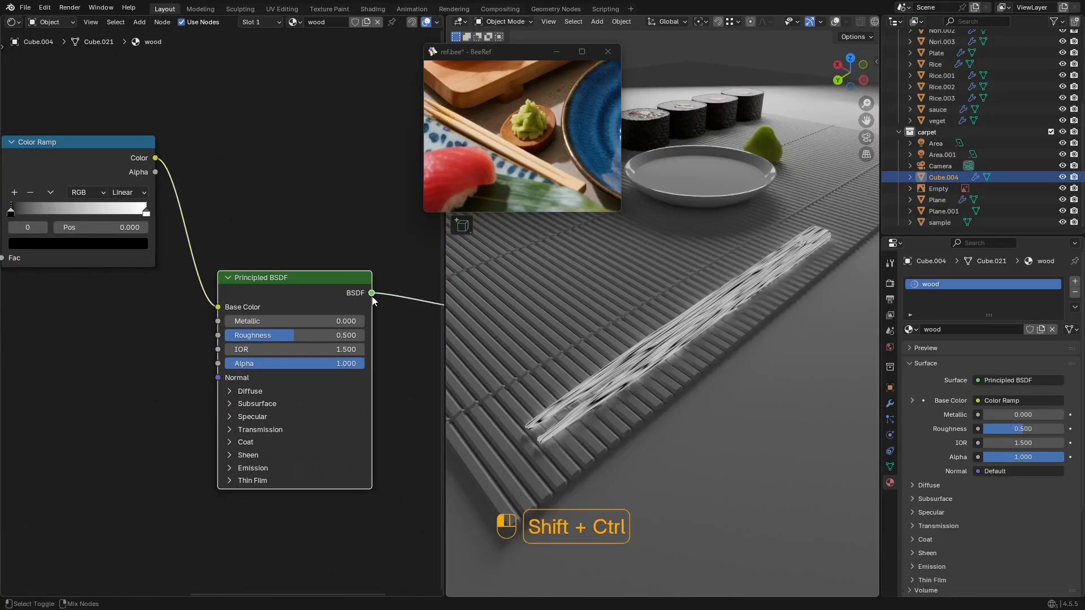
pyautogui.moveTo(109, 248); pyautogui.dragTo(285, 279, button='middle')
pyautogui.scroll(2, 221, 310)
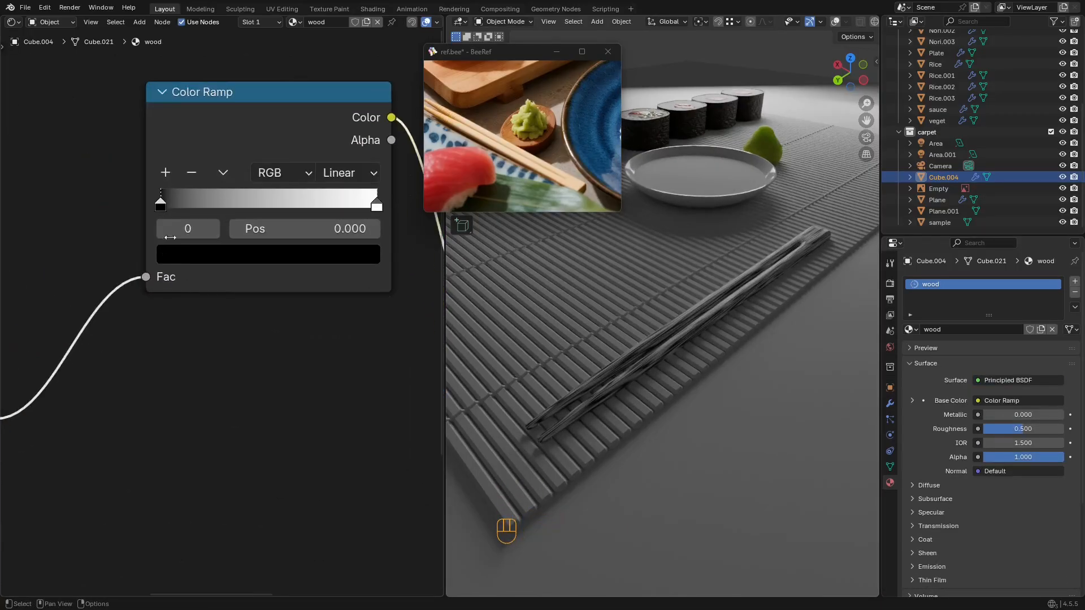
# Step: Sample a brown from the reference image for the Color Ramp's first stop
pyautogui.click(205, 255)
pyautogui.click(340, 578)
pyautogui.click(542, 174)
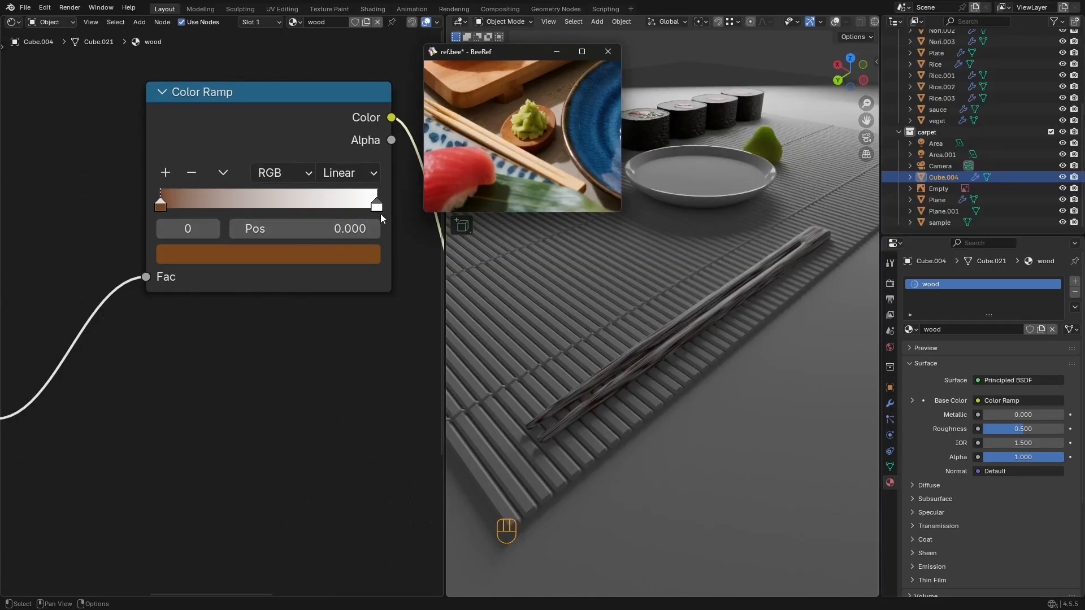
# Step: Sample the light beige of the reference chopsticks for the Color Ramp's first stop and inspect the grain up close
pyautogui.click(371, 255)
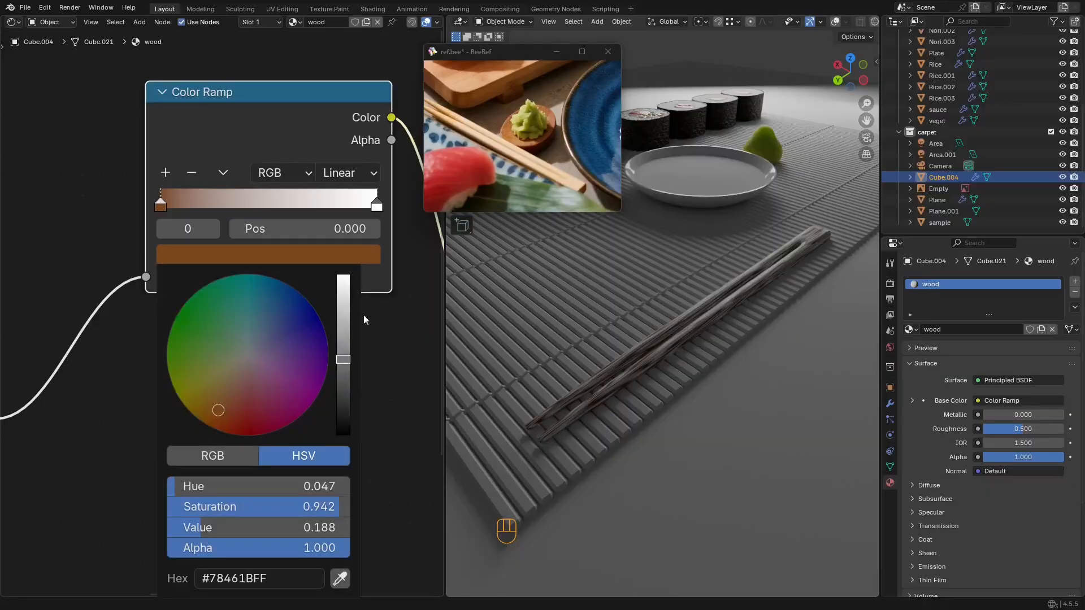
pyautogui.click(340, 579)
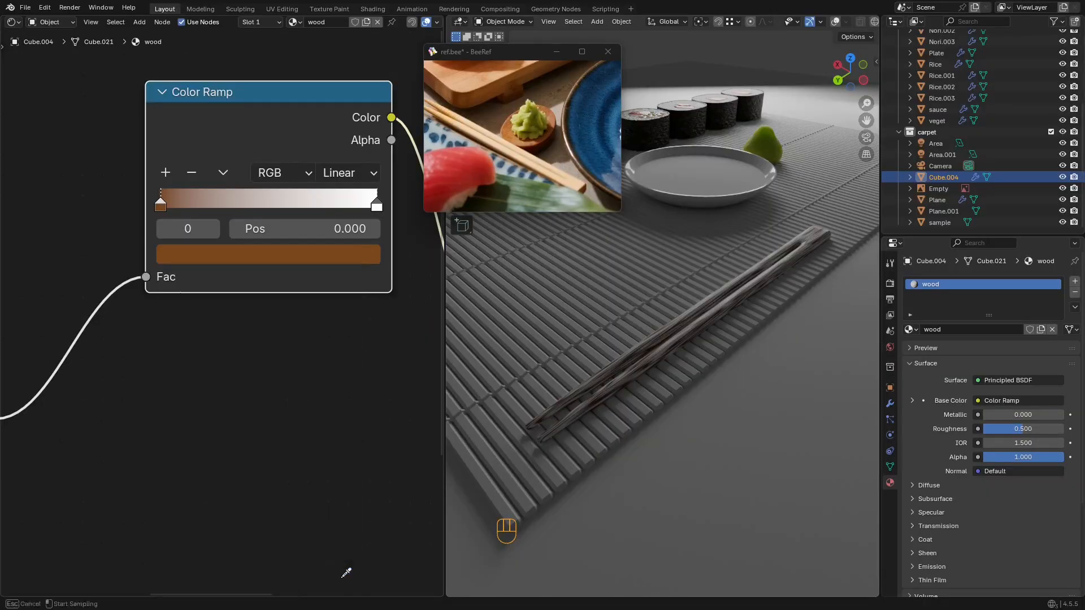
pyautogui.click(456, 117)
pyautogui.moveTo(782, 289); pyautogui.dragTo(729, 297, button='middle')
pyautogui.moveTo(730, 370); pyautogui.dragTo(670, 361, button='middle')
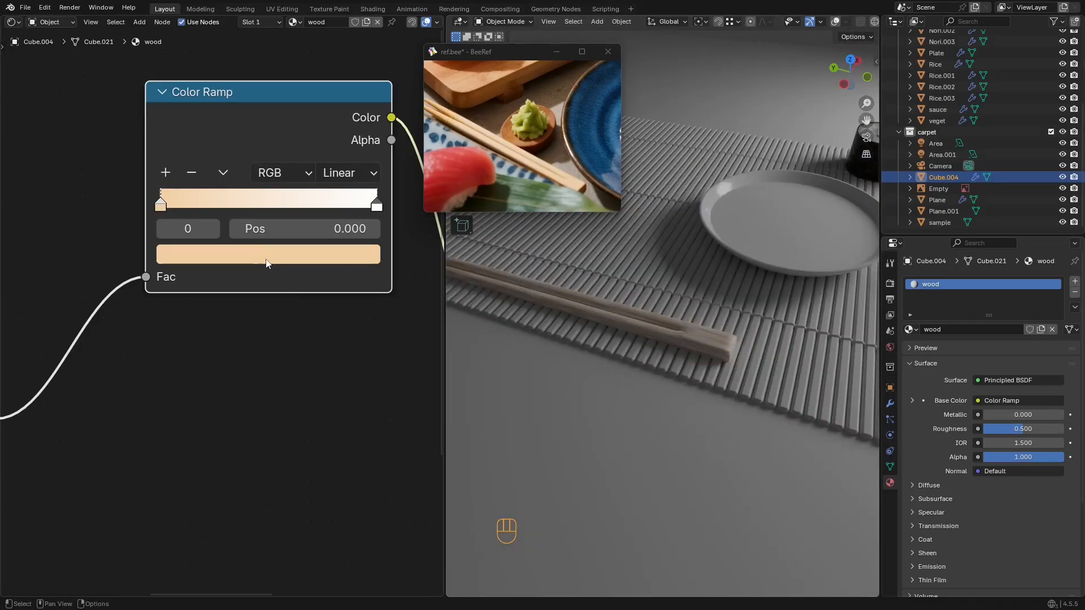
pyautogui.scroll(6, 663, 357)
# Step: Move the Color Ramp's beige first stop to position 0.836 and check the grain along the chopsticks
pyautogui.moveTo(331, 272); pyautogui.dragTo(324, 278, button='middle')
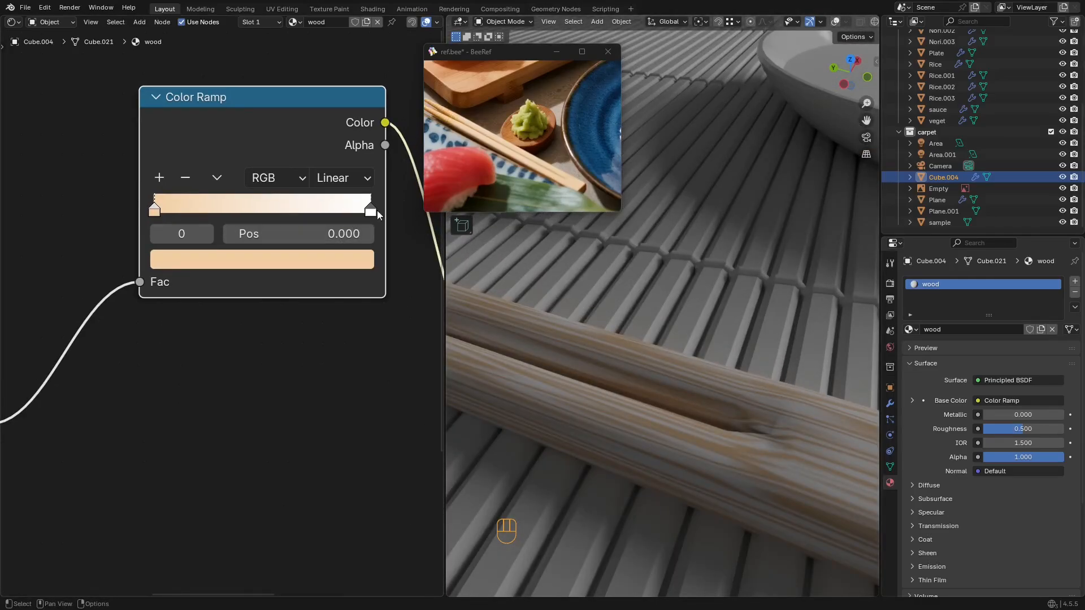
pyautogui.moveTo(327, 232); pyautogui.dragTo(351, 234)
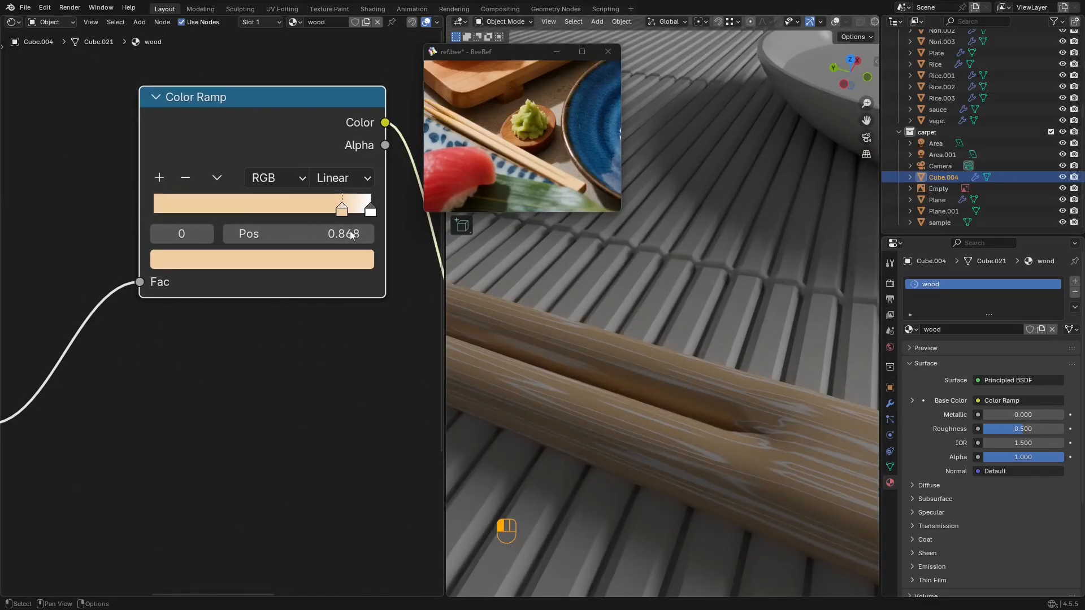
pyautogui.scroll(-7, 563, 351)
pyautogui.moveTo(643, 348); pyautogui.dragTo(759, 356, button='middle')
pyautogui.keyDown('shift'); pyautogui.moveTo(712, 350); pyautogui.dragTo(668, 294, button='middle'); pyautogui.keyUp('shift')
pyautogui.scroll(7, 669, 341)
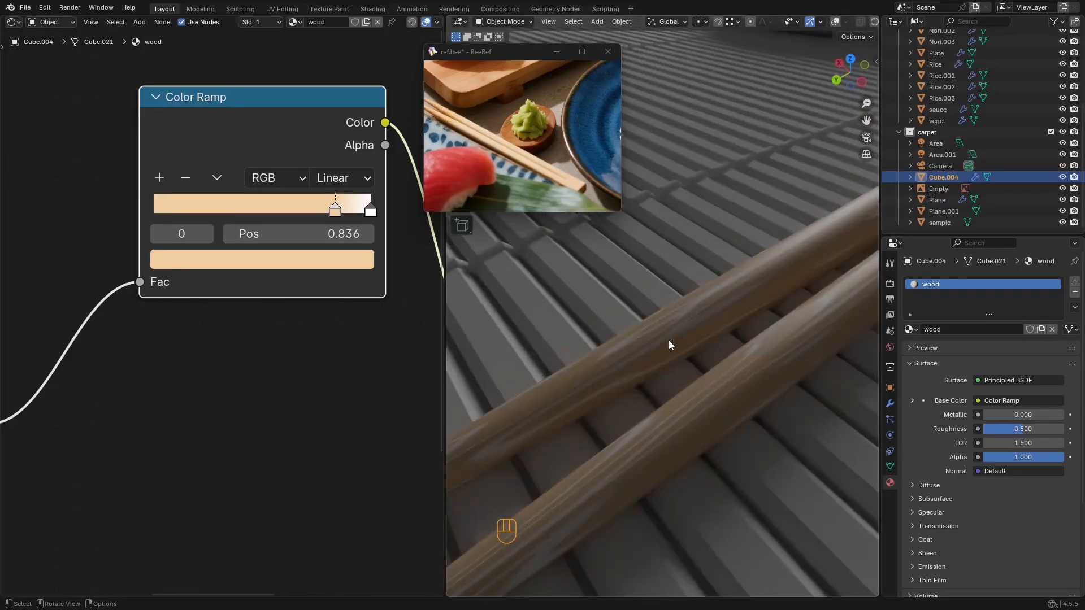
# Step: Try a darker grey for the Color Ramp's last stop, then replace it with the beige sampled from the ramp
pyautogui.click(370, 211)
pyautogui.click(358, 261)
pyautogui.click(361, 257)
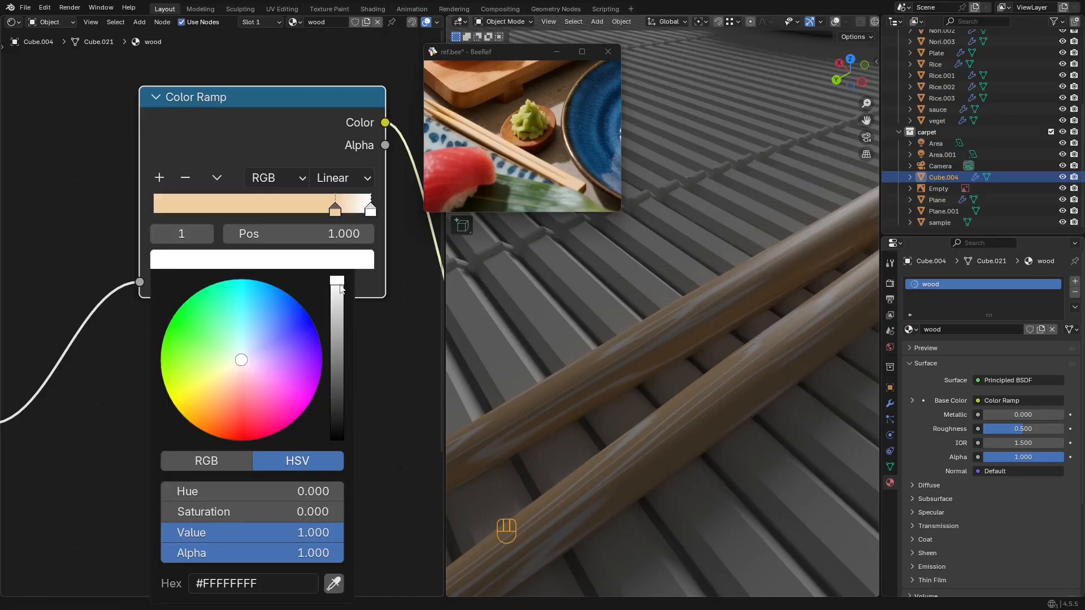
pyautogui.moveTo(341, 290); pyautogui.dragTo(342, 318)
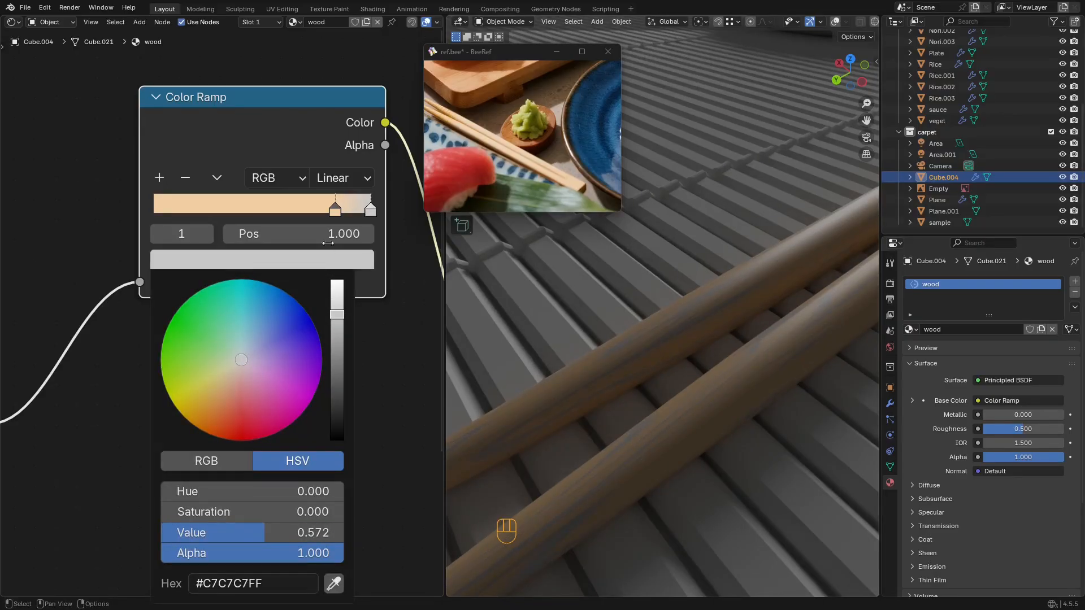
pyautogui.click(346, 261)
pyautogui.click(333, 585)
pyautogui.click(300, 200)
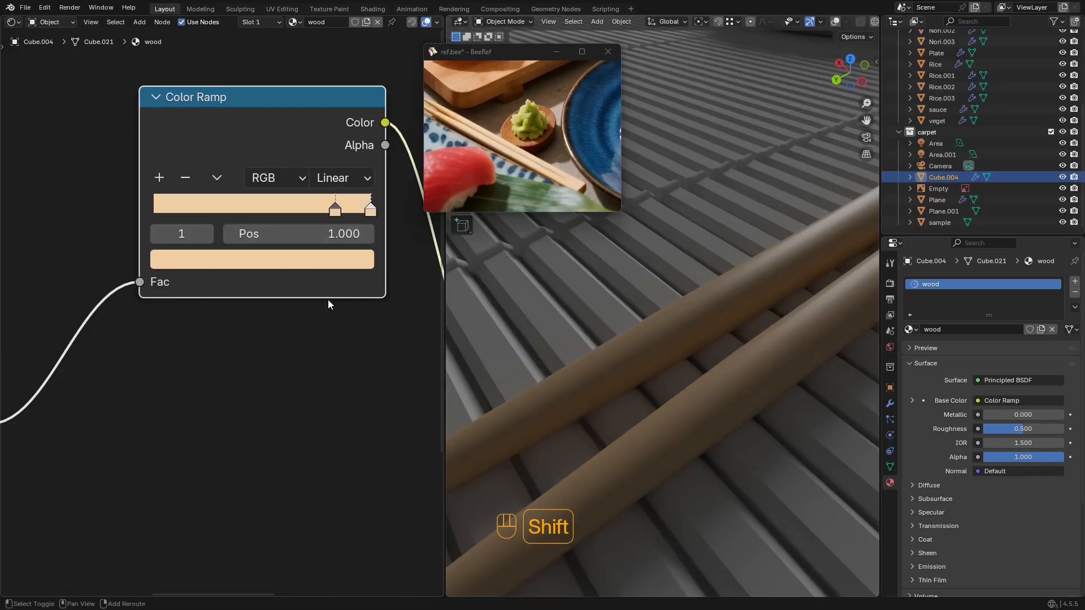
# Step: Brighten the last stop's beige to a value of 1, lower its saturation and check the subtle grain on the chopsticks
pyautogui.click(365, 261)
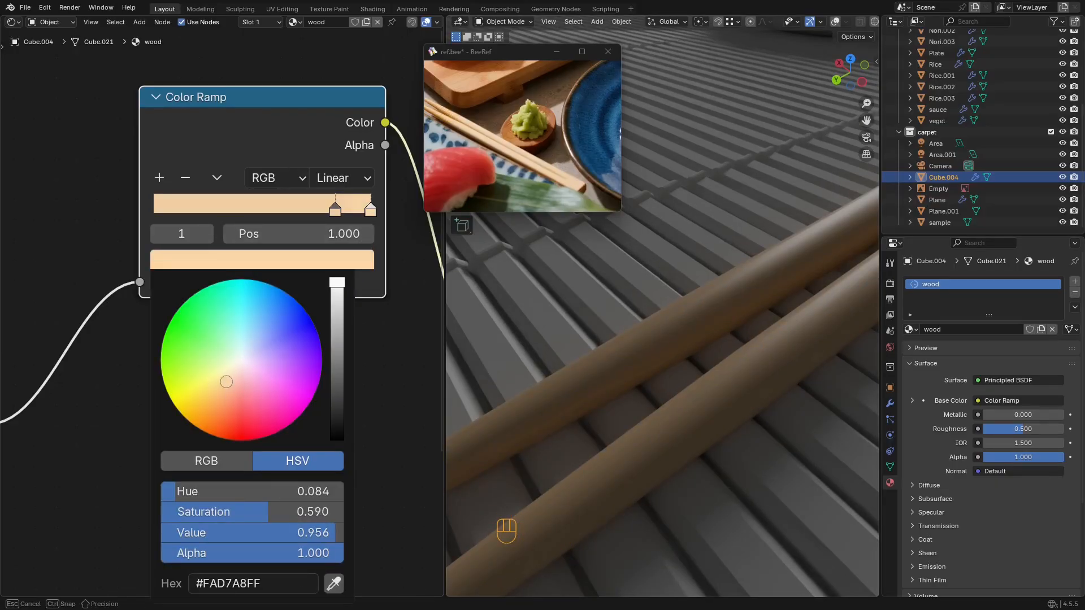
pyautogui.click(350, 259)
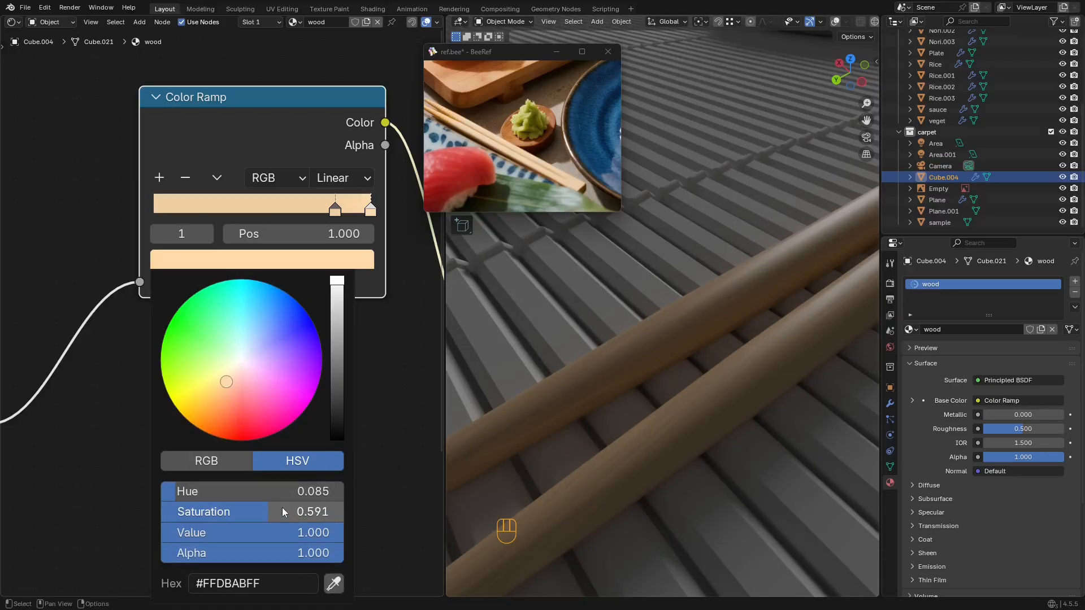
pyautogui.moveTo(282, 507); pyautogui.dragTo(228, 508)
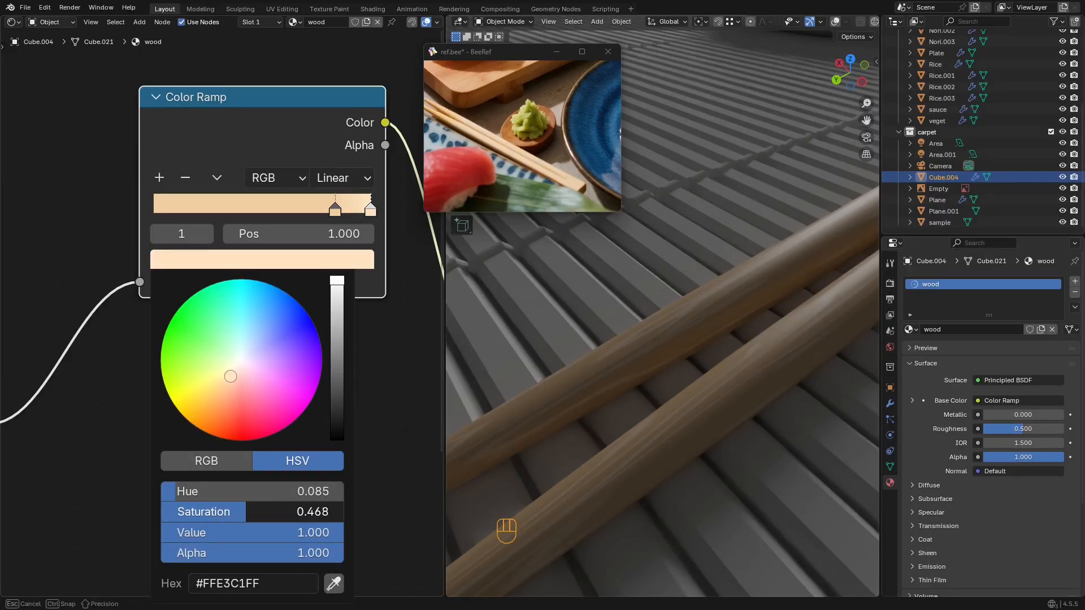
pyautogui.scroll(-3, 649, 293)
pyautogui.moveTo(649, 293); pyautogui.dragTo(611, 346, button='middle')
pyautogui.scroll(3, 705, 307)
pyautogui.scroll(-3, 612, 346)
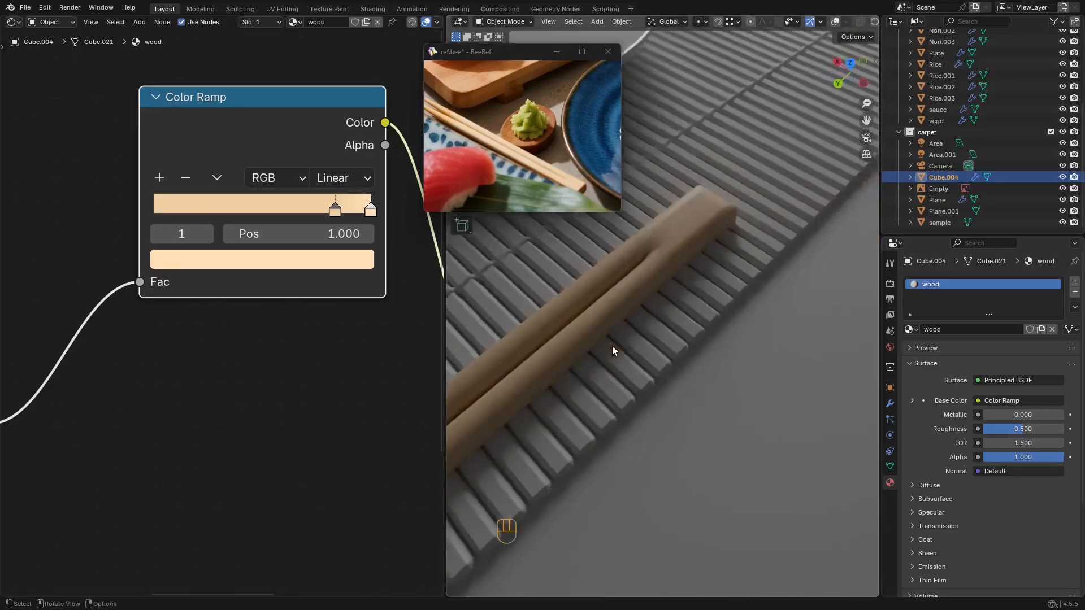
# Step: Reposition the Color Ramp's stops, placing the first beige stop at 0.077 and the last stop at 0.736
pyautogui.scroll(7, 612, 346)
pyautogui.scroll(-4, 607, 339)
pyautogui.moveTo(335, 211); pyautogui.dragTo(177, 215)
pyautogui.press('Return')
pyautogui.moveTo(271, 212); pyautogui.dragTo(172, 215)
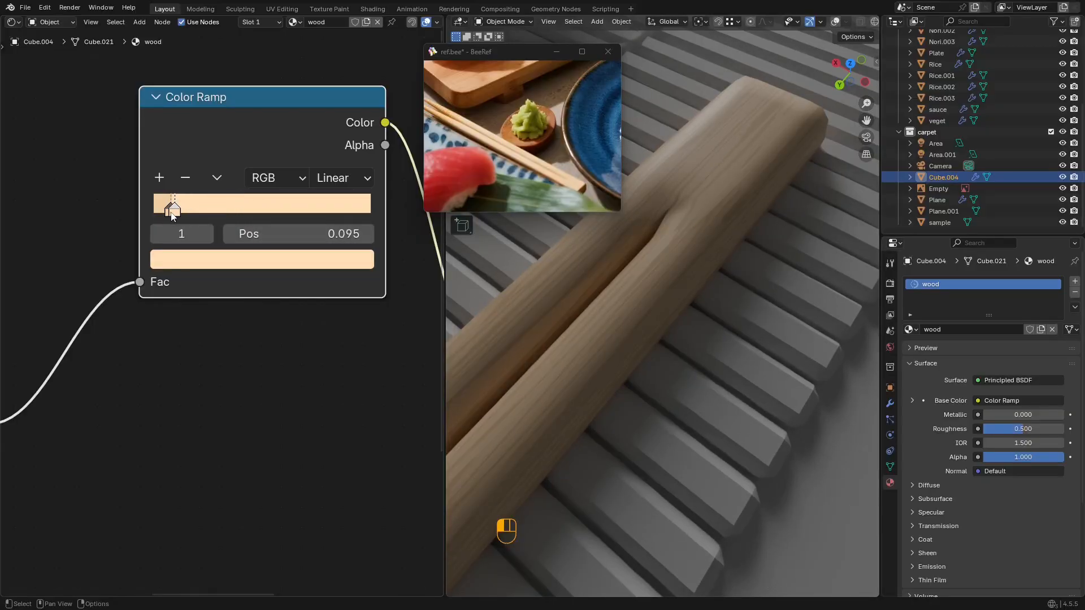
pyautogui.scroll(-4, 447, 299)
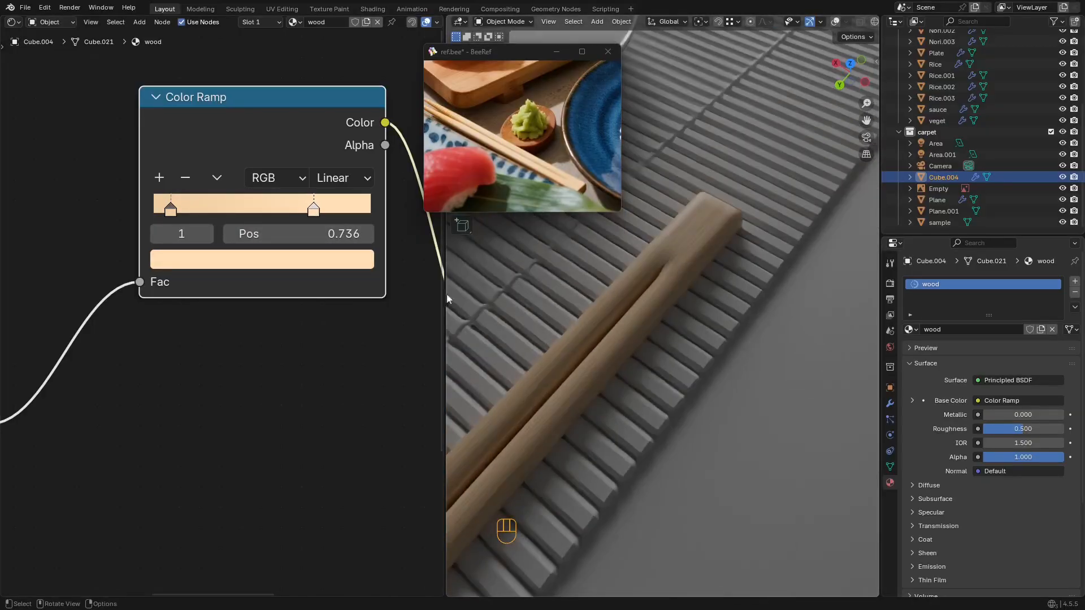
# Step: Darken the beige of the Color Ramp's first stop, save the file and check the chopsticks in the maximized viewport
pyautogui.click(174, 214)
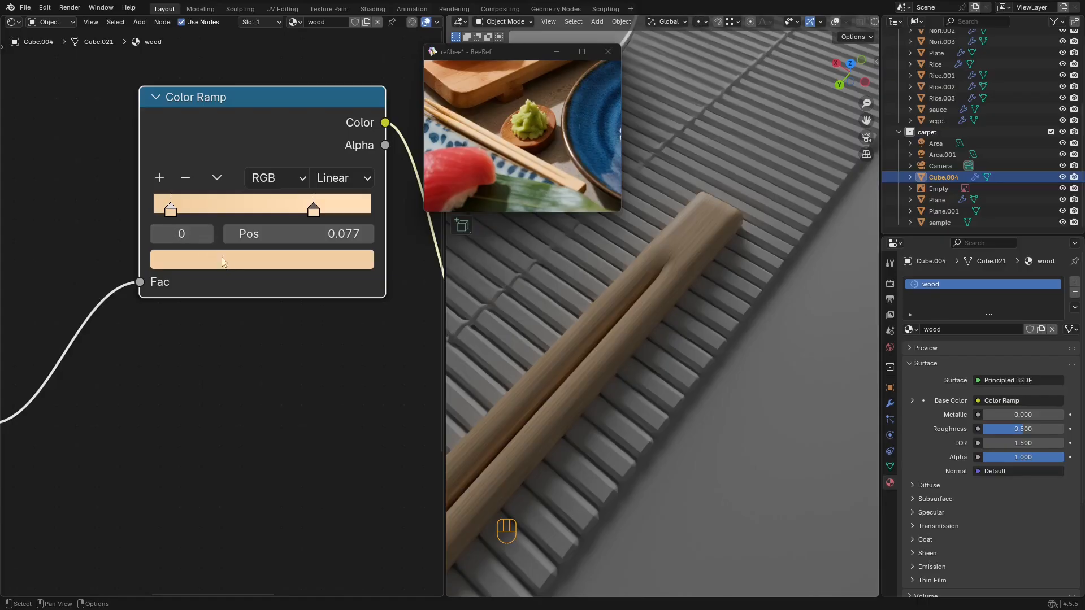
pyautogui.click(328, 257)
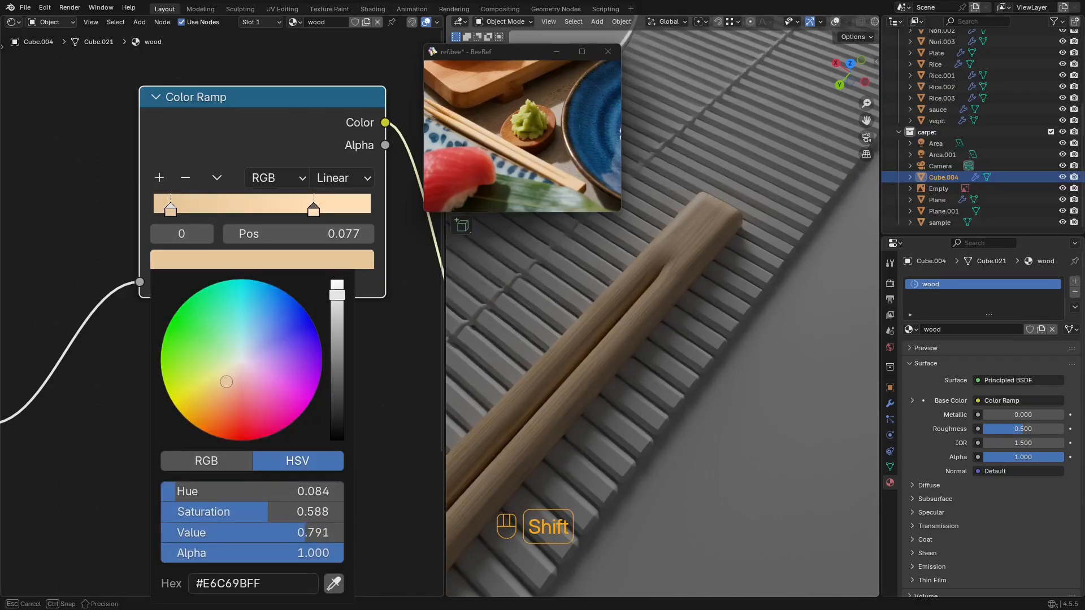
pyautogui.keyDown('shift'); pyautogui.moveTo(337, 299); pyautogui.dragTo(337, 310); pyautogui.keyUp('shift')
pyautogui.scroll(-3, 757, 289)
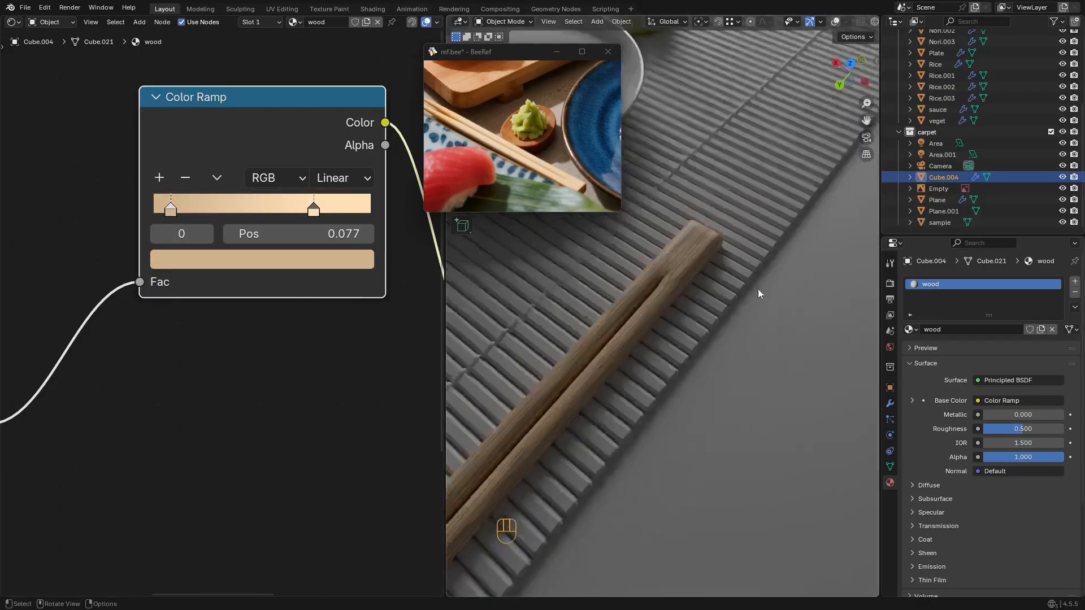
pyautogui.keyDown('shift'); pyautogui.moveTo(758, 289); pyautogui.dragTo(777, 210, button='middle'); pyautogui.keyUp('shift')
pyautogui.scroll(2, 767, 287)
pyautogui.hotkey('ctrl', 's')
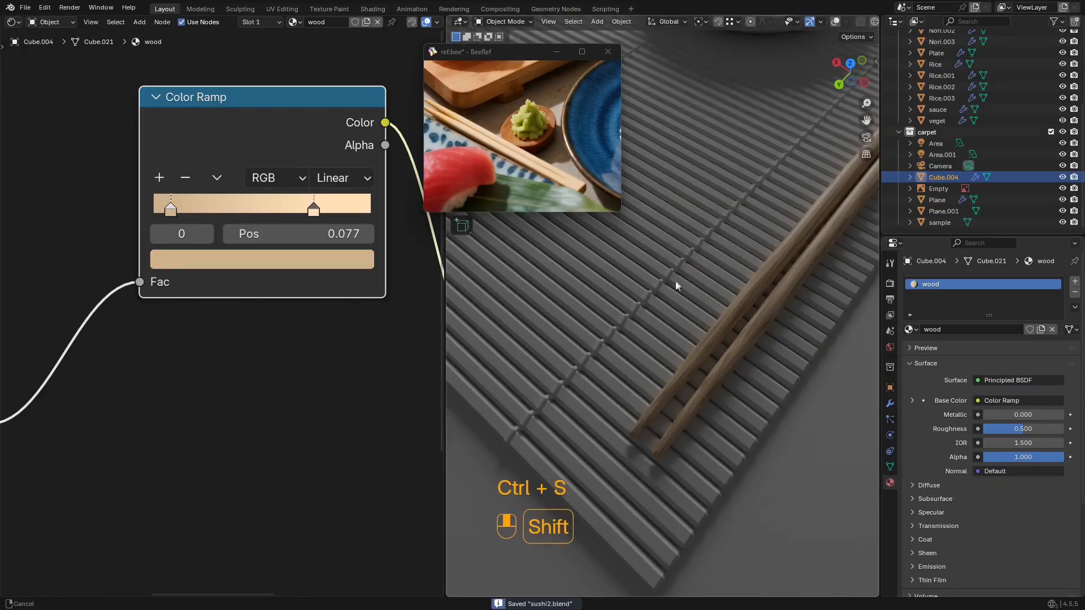
pyautogui.keyDown('shift'); pyautogui.moveTo(768, 283); pyautogui.dragTo(649, 317, button='middle'); pyautogui.keyUp('shift')
pyautogui.hotkey('ctrl', 'space')
pyautogui.scroll(-5, 551, 330)
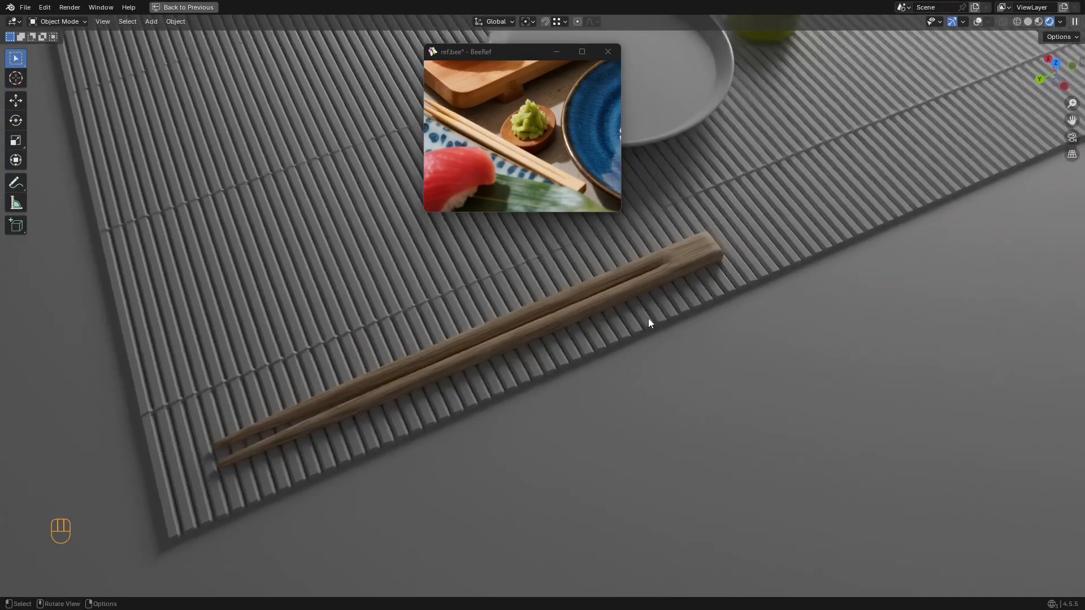
pyautogui.hotkey('ctrl', 'space')
# Step: Move the Color Ramp node to tidy its place between the Wave Texture and the Principled BSDF
pyautogui.moveTo(251, 201); pyautogui.dragTo(277, 183, button='middle')
pyautogui.scroll(-6, 254, 243)
pyautogui.moveTo(295, 112); pyautogui.dragTo(213, 200)
pyautogui.press('g')
pyautogui.click(190, 264)
pyautogui.scroll(-6, 223, 315)
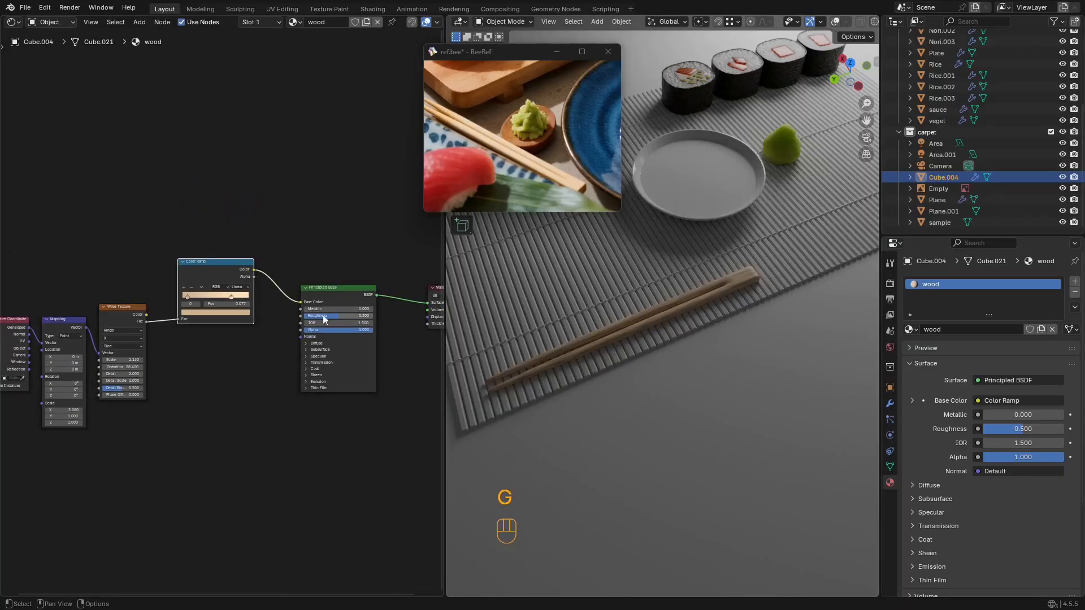
# Step: Add a Bump node, feeding the Wave Texture's Fac into its Height and its Normal into the Principled BSDF's Normal
pyautogui.scroll(2, 311, 318)
pyautogui.hotkey('shift', 'a')
pyautogui.write('b')
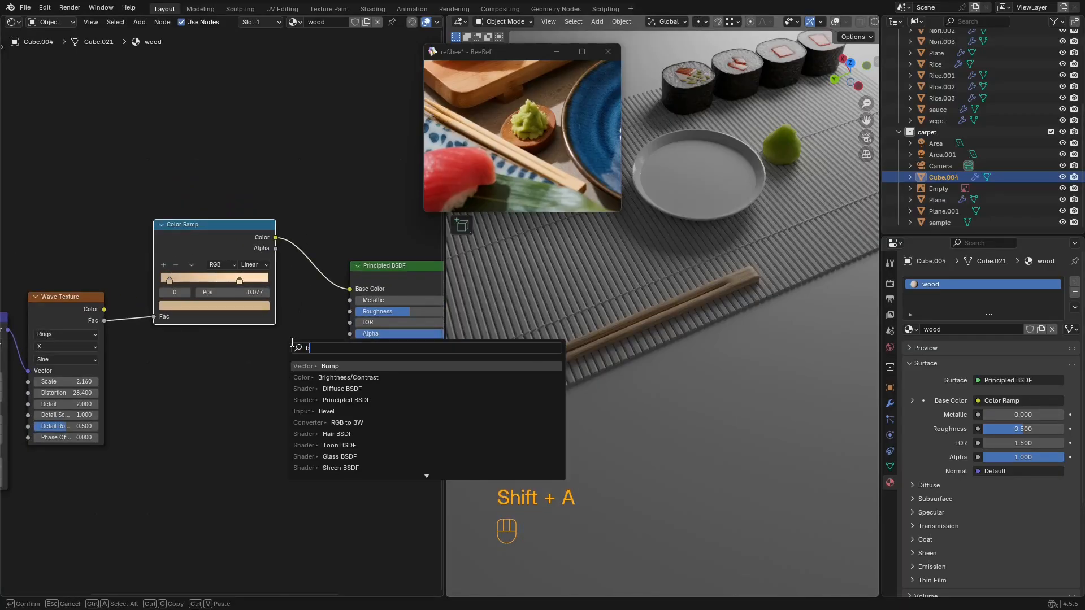
pyautogui.write('u')
pyautogui.click(349, 366)
pyautogui.click(307, 370)
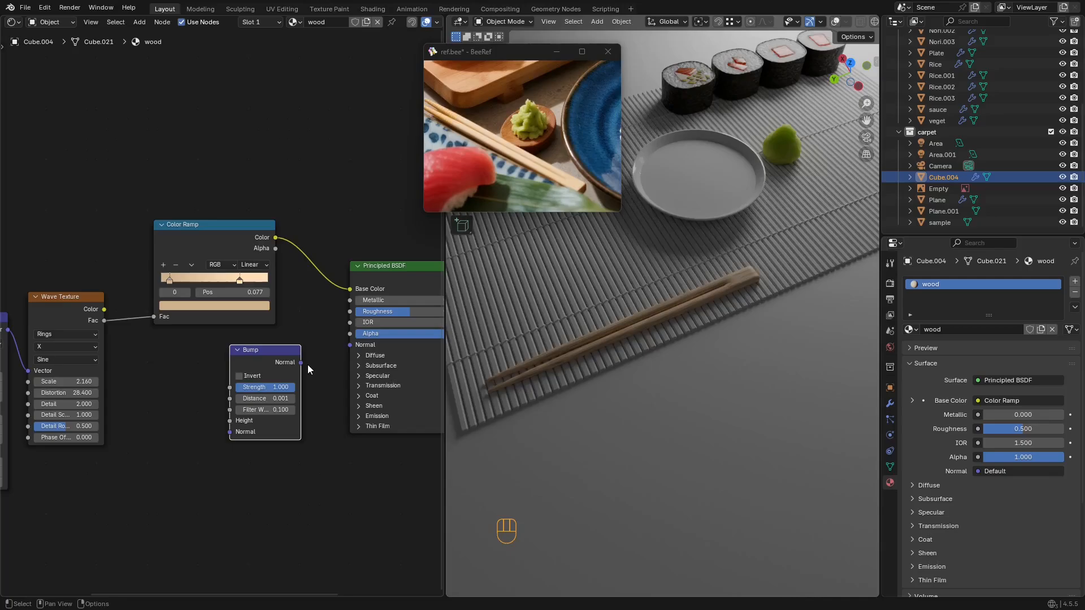
pyautogui.moveTo(341, 353); pyautogui.dragTo(343, 350)
pyautogui.moveTo(246, 426); pyautogui.dragTo(246, 424)
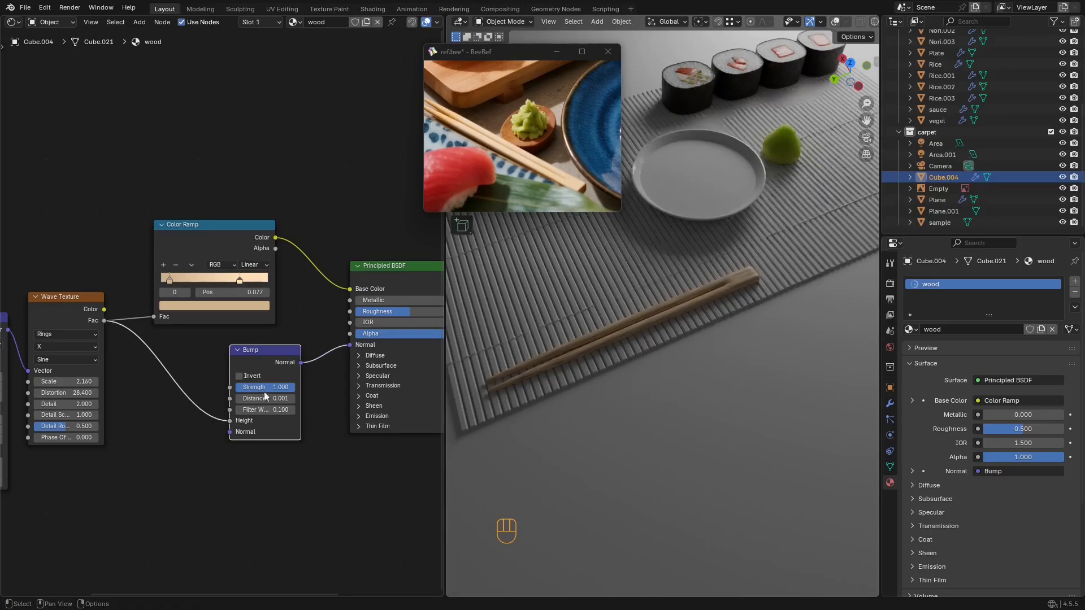
# Step: Set the Bump node's Distance to 0.002 while checking the grain relief up close on the chopsticks
pyautogui.scroll(5, 687, 320)
pyautogui.keyDown('shift'); pyautogui.moveTo(692, 312); pyautogui.dragTo(722, 311, button='middle'); pyautogui.keyUp('shift')
pyautogui.scroll(4, 721, 311)
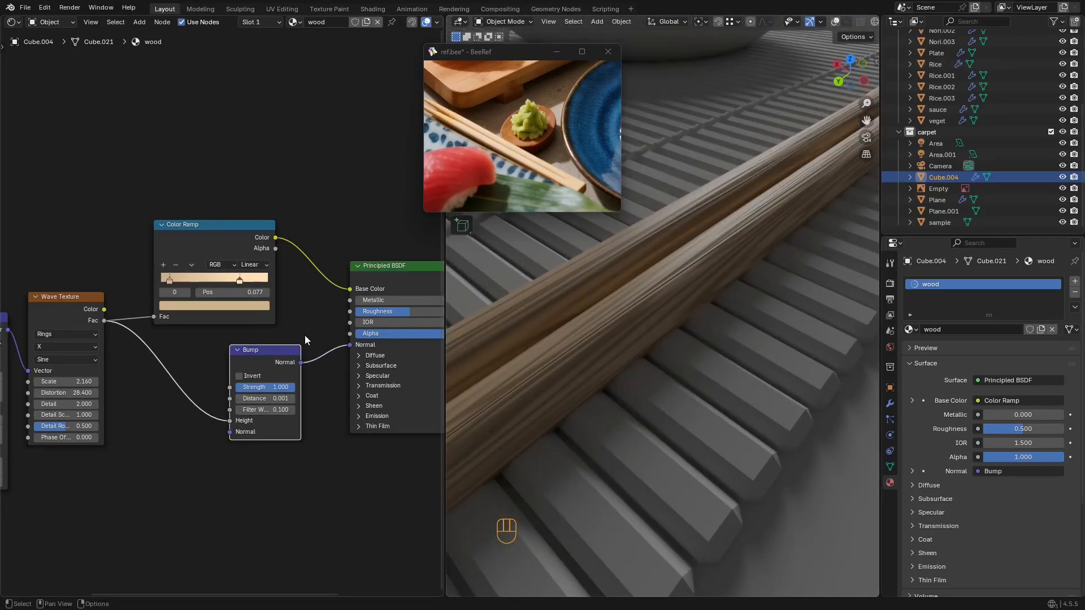
pyautogui.moveTo(266, 399)
pyautogui.keyDown('shift'); pyautogui.mouseDown()
pyautogui.moveTo(288, 399)
pyautogui.moveTo(262, 398)
pyautogui.mouseUp(); pyautogui.keyUp('shift')
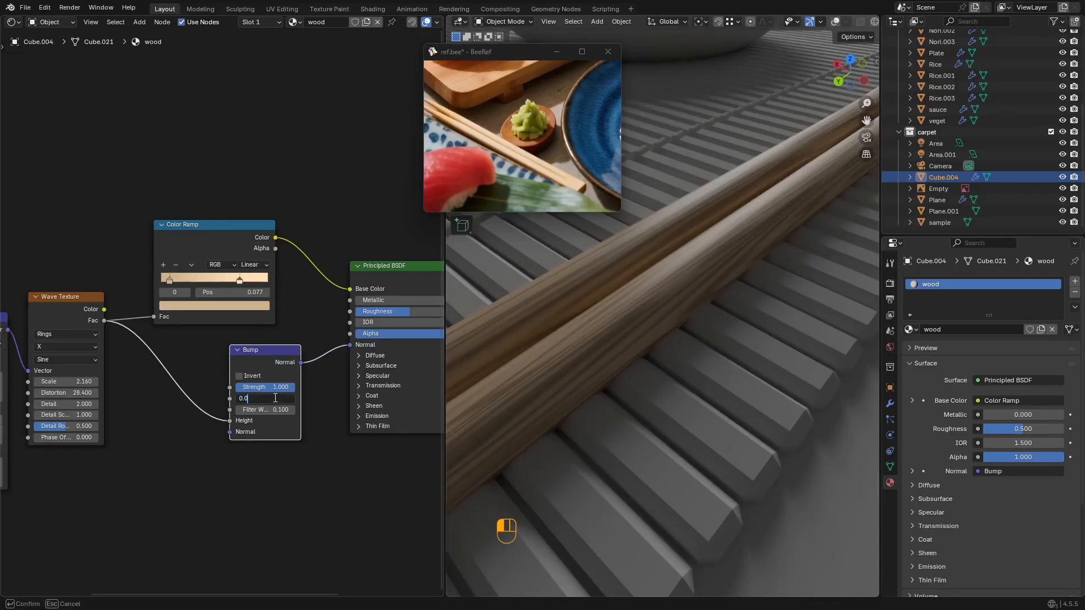
pyautogui.press('Return')
pyautogui.moveTo(569, 365); pyautogui.dragTo(605, 364, button='middle')
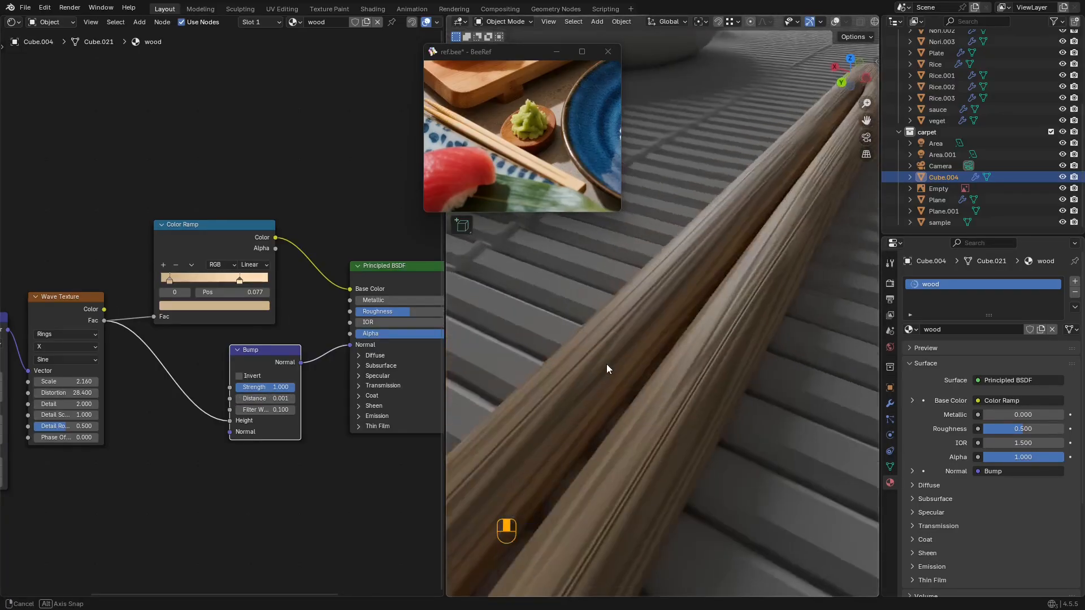
pyautogui.hotkey('ctrl', 's')
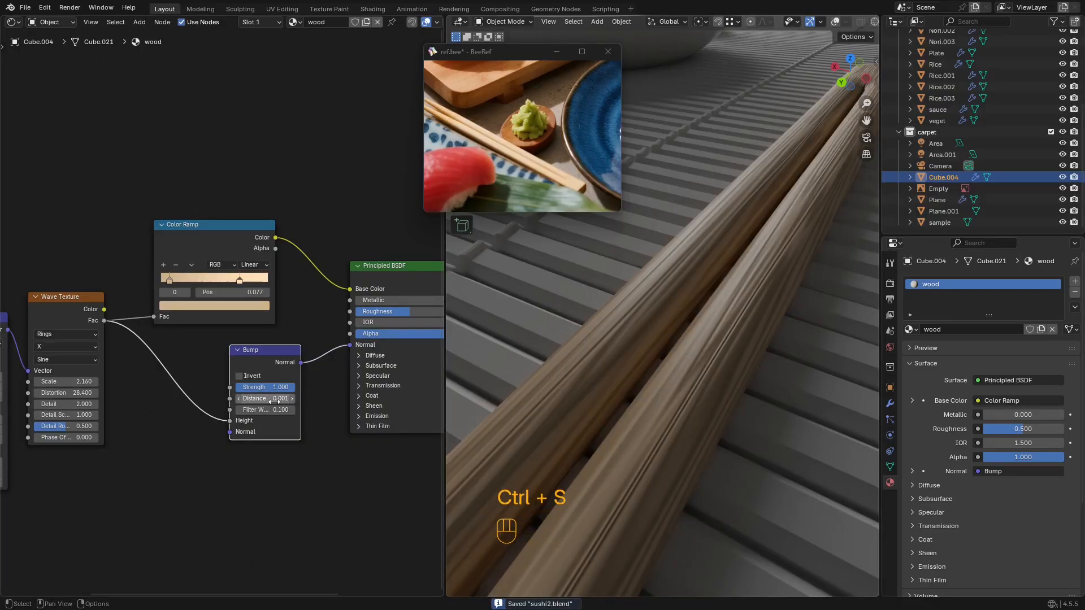
pyautogui.press('Return')
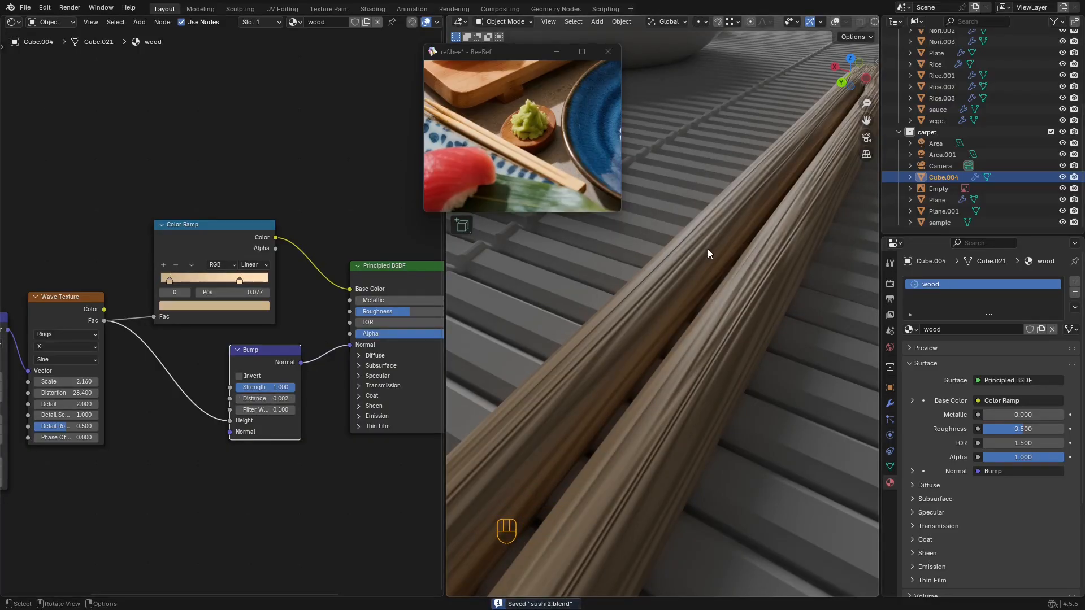
pyautogui.moveTo(707, 248); pyautogui.dragTo(690, 267, button='middle')
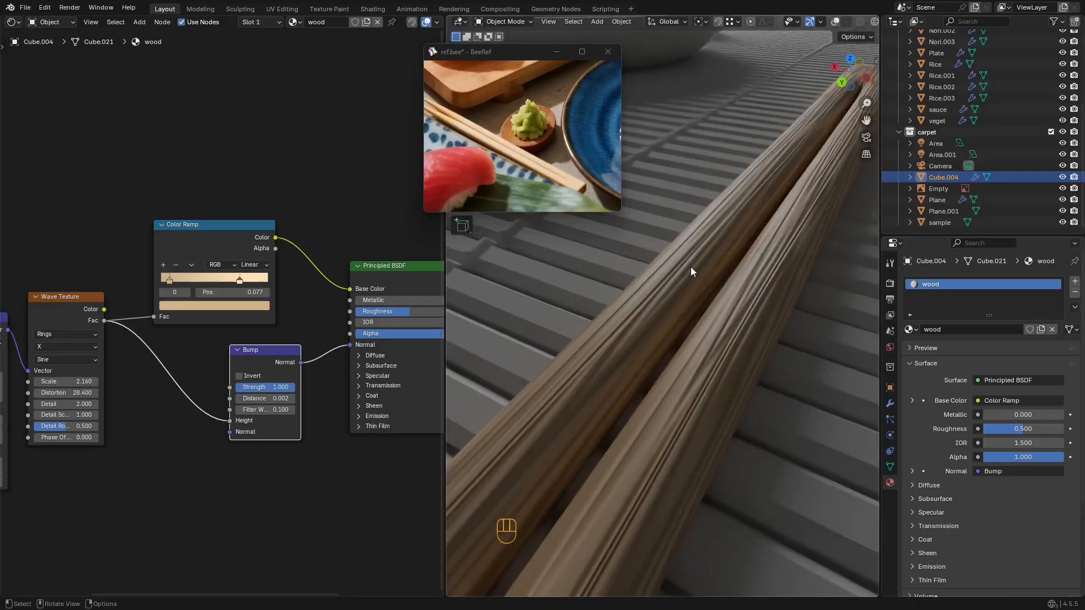
# Step: Lower the Bump node's Strength to 0.408 and save the file
pyautogui.moveTo(286, 391); pyautogui.dragTo(243, 391)
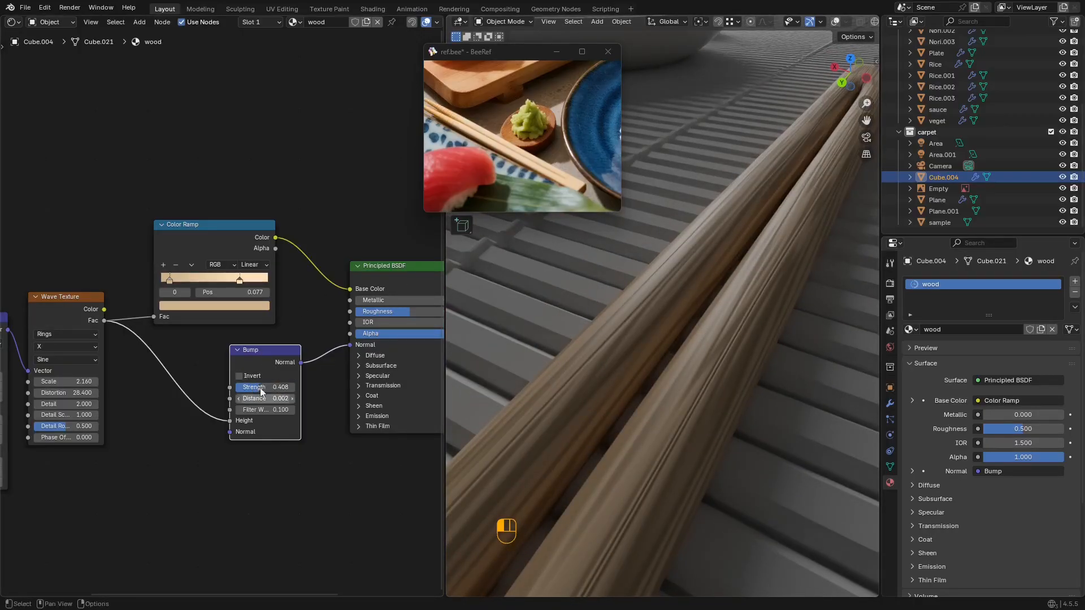
pyautogui.scroll(-5, 730, 260)
pyautogui.moveTo(730, 260); pyautogui.dragTo(710, 266, button='middle')
pyautogui.hotkey('ctrl', 's')
pyautogui.scroll(-3, 713, 271)
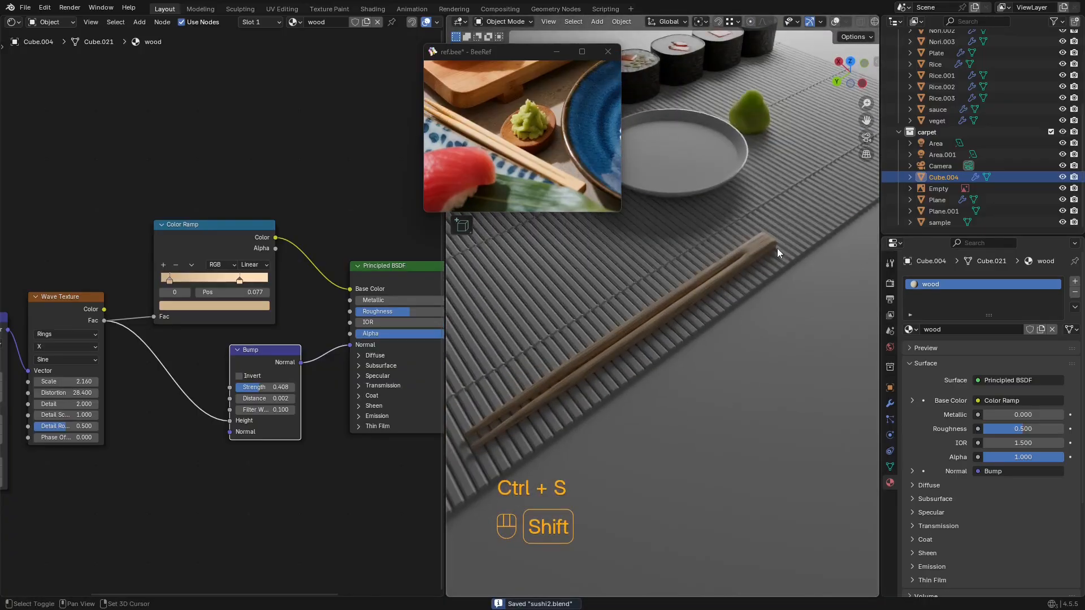
# Step: Check the thick end of the chopsticks and minimize the reference image window
pyautogui.scroll(3, 665, 294)
pyautogui.keyDown('shift'); pyautogui.moveTo(777, 249); pyautogui.dragTo(794, 311, button='middle'); pyautogui.keyUp('shift')
pyautogui.scroll(3, 795, 311)
pyautogui.scroll(-3, 795, 310)
pyautogui.click(556, 51)
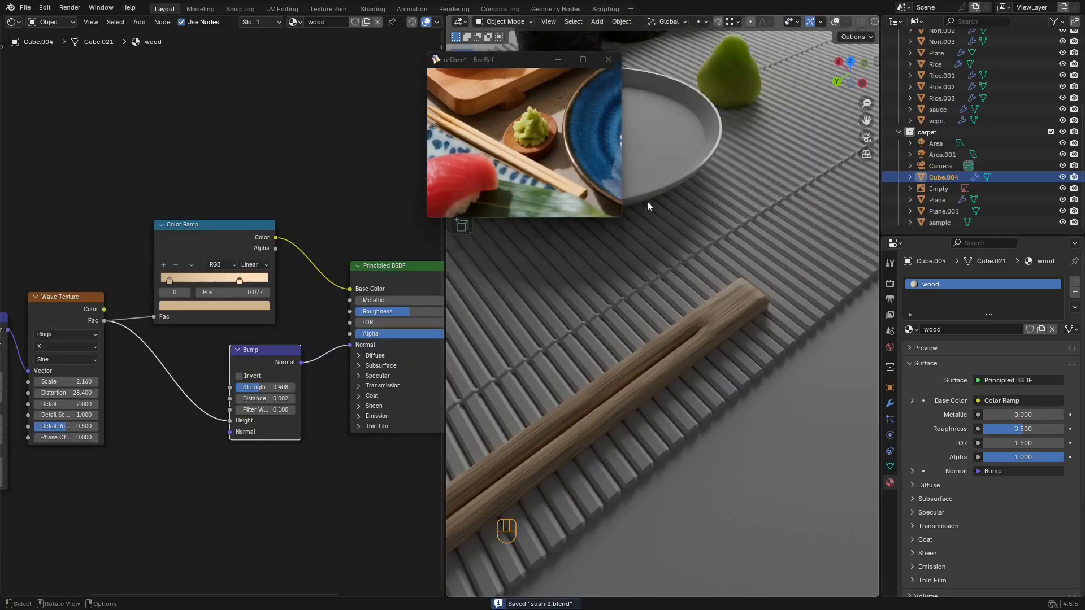
# Step: Show the viewport overlays and look across the bamboo mat and the area beside it for its source slat
pyautogui.scroll(-3, 647, 206)
pyautogui.keyDown('shift'); pyautogui.moveTo(672, 237); pyautogui.dragTo(696, 304, button='middle'); pyautogui.keyUp('shift')
pyautogui.moveTo(763, 362); pyautogui.dragTo(642, 323, button='middle')
pyautogui.keyDown('shift'); pyautogui.moveTo(650, 322); pyautogui.dragTo(717, 295, button='middle'); pyautogui.keyUp('shift')
pyautogui.scroll(-1, 767, 348)
pyautogui.scroll(2, 766, 348)
pyautogui.keyDown('shift'); pyautogui.moveTo(766, 347); pyautogui.dragTo(562, 286, button='middle'); pyautogui.keyUp('shift')
pyautogui.hotkey('shift', 'alt', 'z')
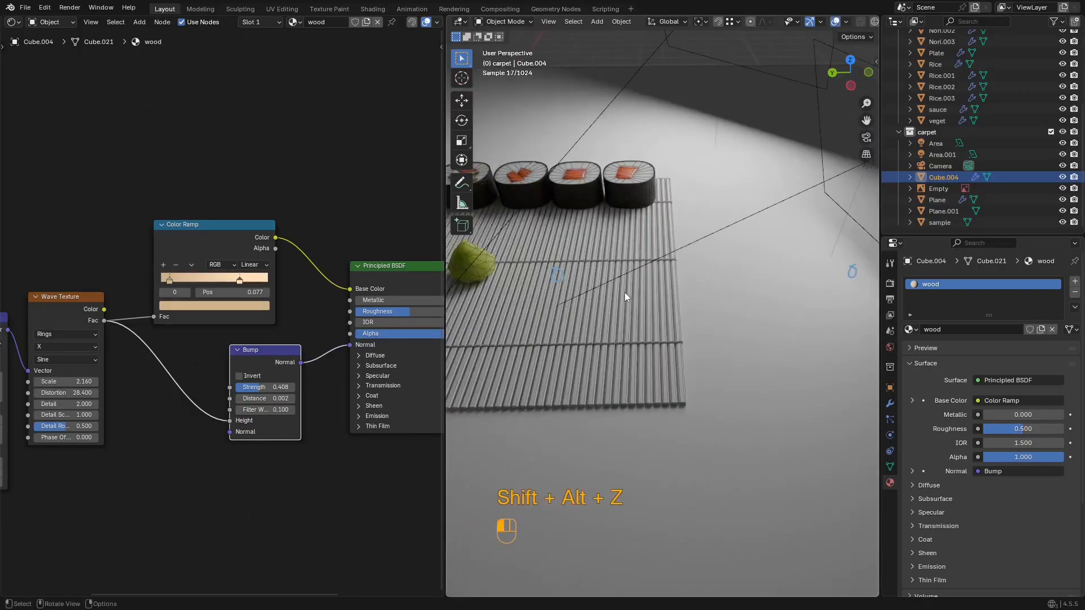
pyautogui.click(625, 293)
pyautogui.scroll(-3, 672, 289)
pyautogui.keyDown('shift'); pyautogui.moveTo(673, 288); pyautogui.dragTo(531, 283, button='middle'); pyautogui.keyUp('shift')
# Step: Select the sample slat object, frame it and assign the existing wood material to it
pyautogui.click(949, 224)
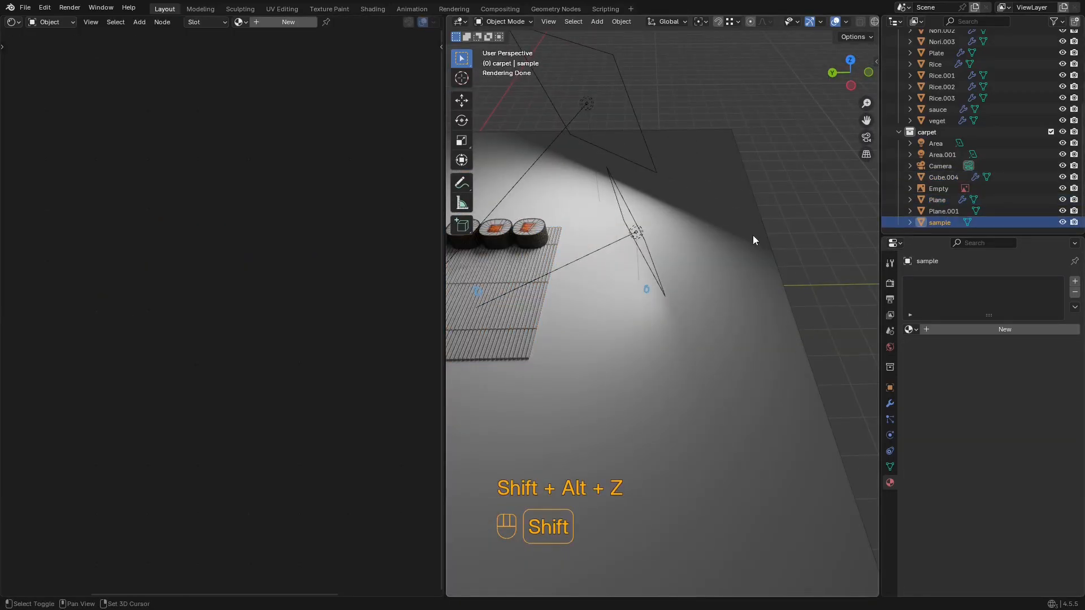
pyautogui.press('KP_Decimal')
pyautogui.moveTo(768, 249); pyautogui.dragTo(793, 311, button='middle')
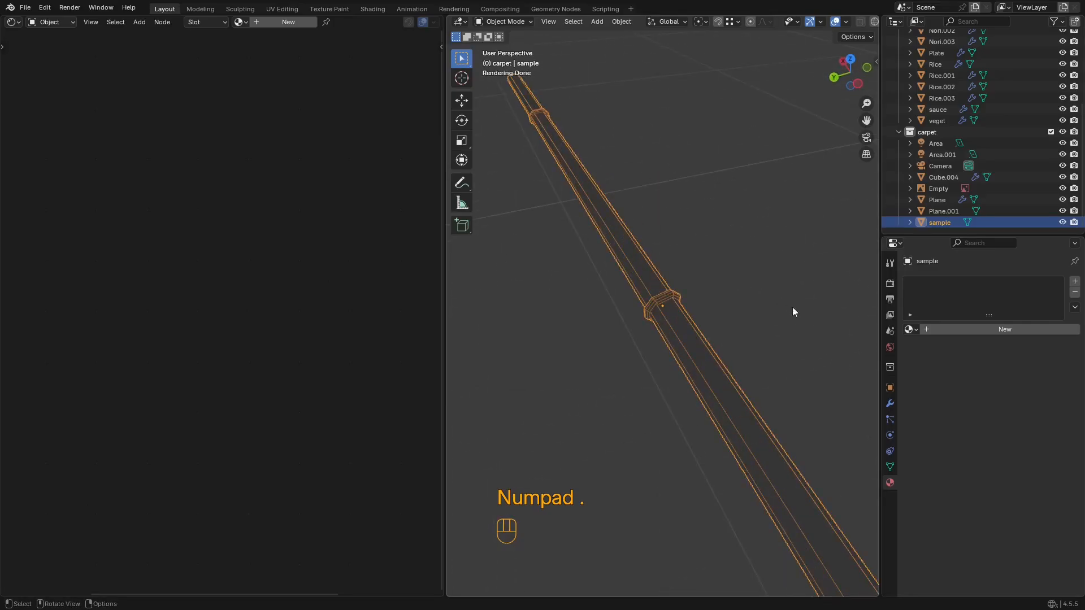
pyautogui.scroll(1, 792, 307)
pyautogui.click(908, 329)
pyautogui.click(928, 356)
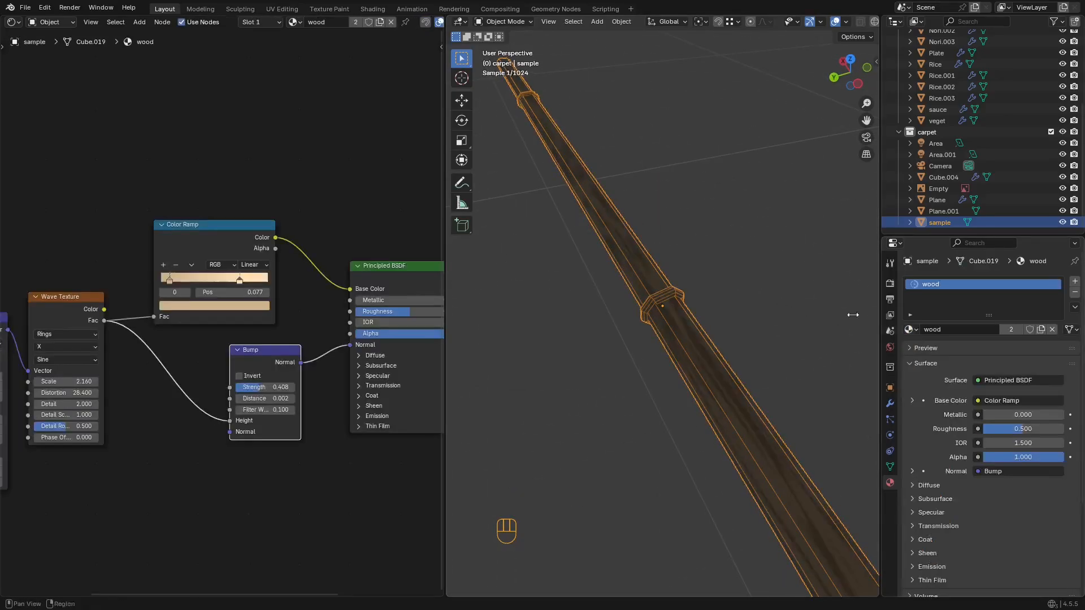
pyautogui.hotkey('shift', 'alt', 'z')
# Step: Examine the wood material on the bamboo mat with the viewport overlays hidden
pyautogui.scroll(-7, 680, 270)
pyautogui.keyDown('shift'); pyautogui.moveTo(656, 225); pyautogui.dragTo(585, 251, button='middle'); pyautogui.keyUp('shift')
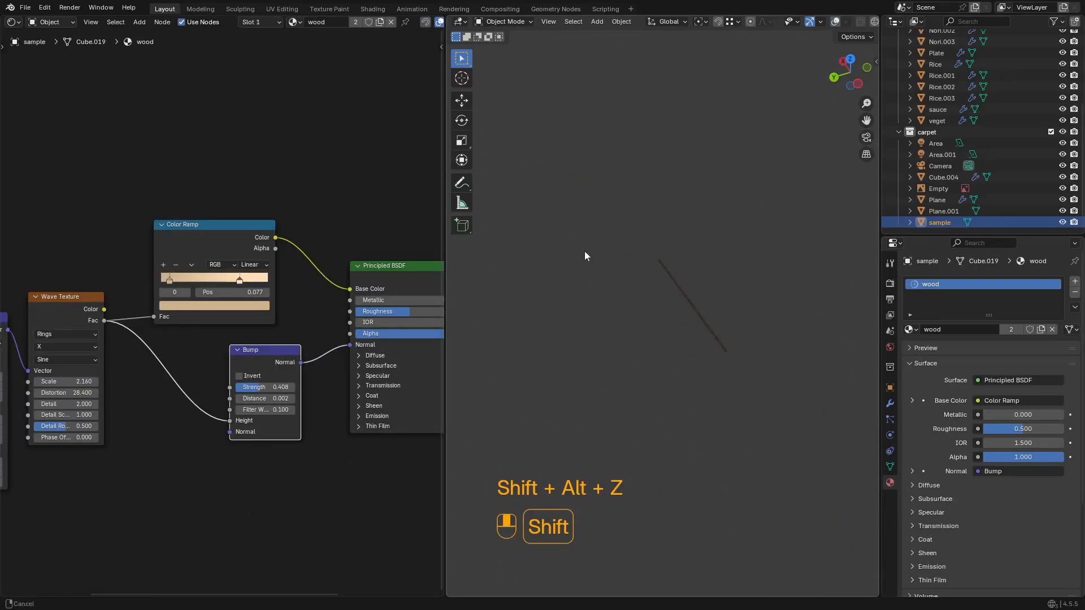
pyautogui.scroll(-3, 706, 260)
pyautogui.hotkey('shift', 'alt', 'z')
pyautogui.scroll(-12, 601, 239)
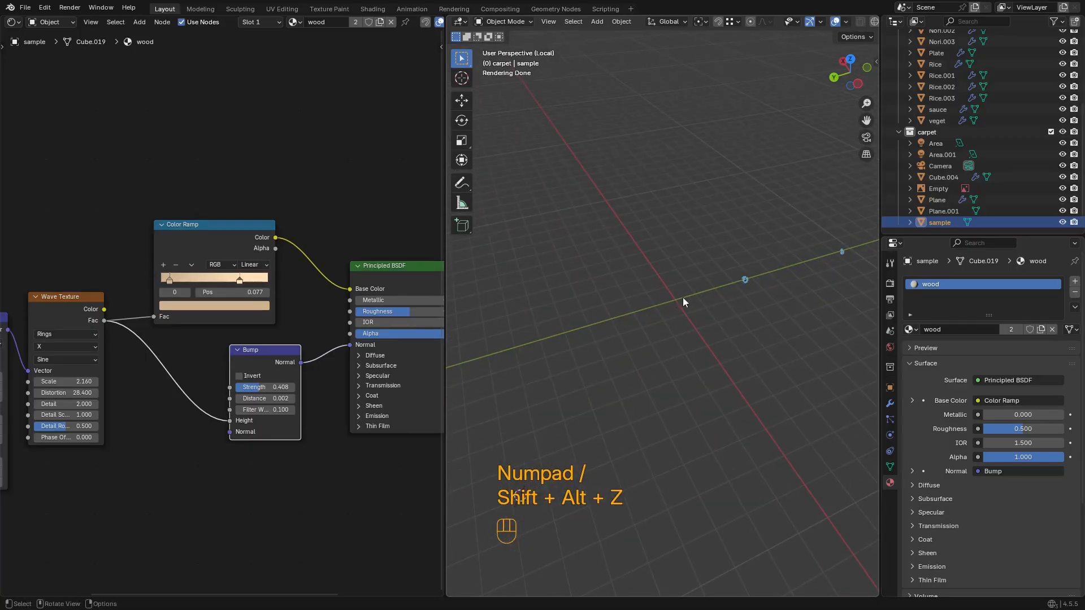
pyautogui.press('KP_Divide')
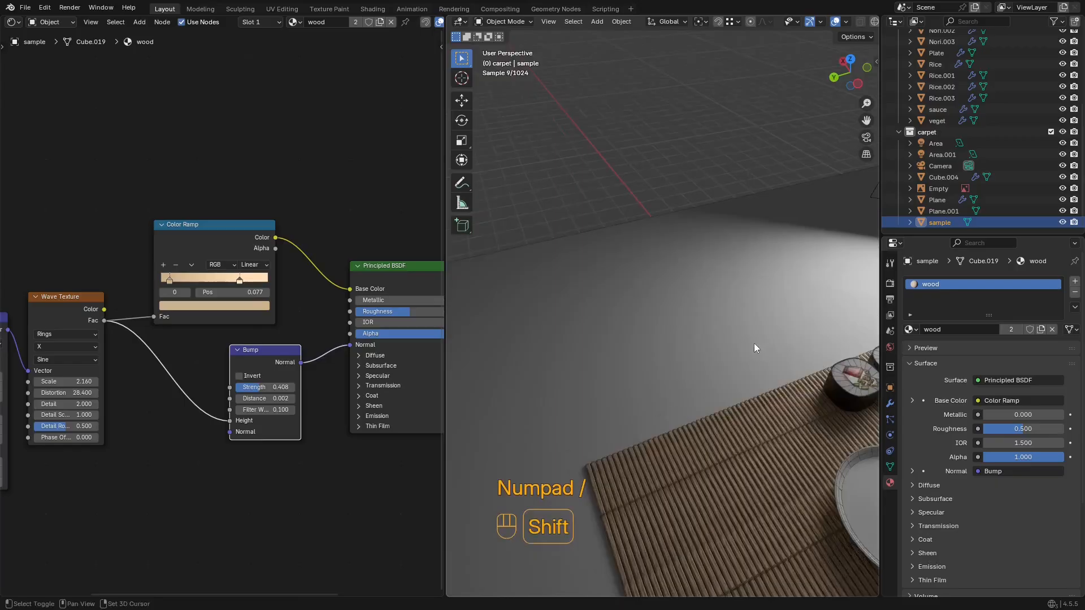
pyautogui.keyDown('shift'); pyautogui.moveTo(753, 343); pyautogui.dragTo(619, 269, button='middle'); pyautogui.keyUp('shift')
pyautogui.scroll(-4, 639, 314)
pyautogui.hotkey('shift', 'alt', 'z')
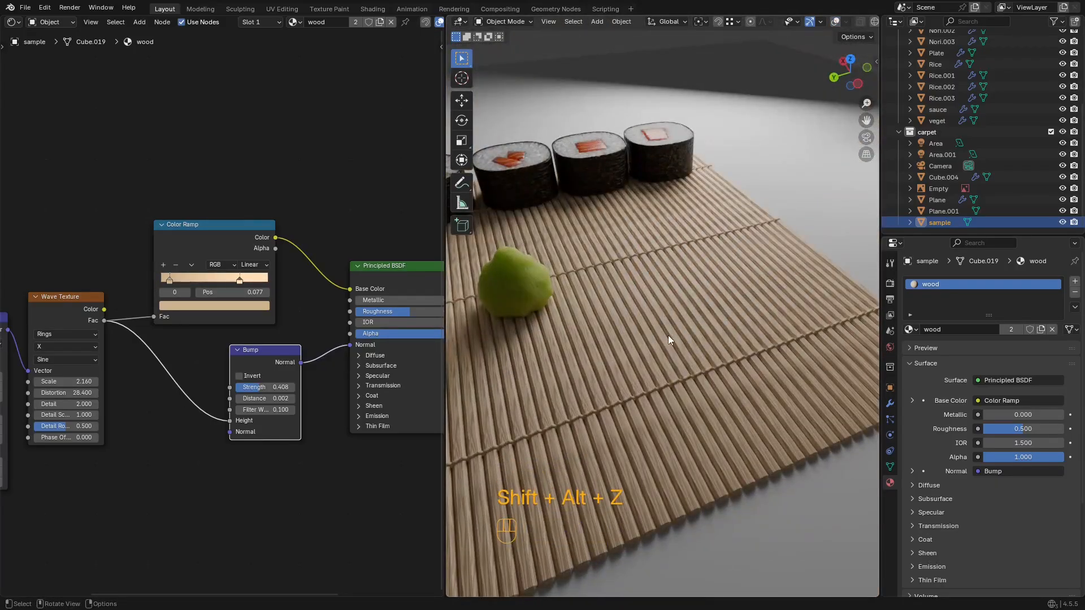
# Step: Select the bamboo mat's Plane object and assign the existing wood material to it as well
pyautogui.hotkey('shift', 'alt', 'z')
pyautogui.keyDown('alt'); pyautogui.keyDown('shift'); pyautogui.click(667, 334); pyautogui.keyUp('shift'); pyautogui.keyUp('alt')
pyautogui.hotkey('shift', 'alt', 'z')
pyautogui.hotkey('shift', 'alt', 'z')
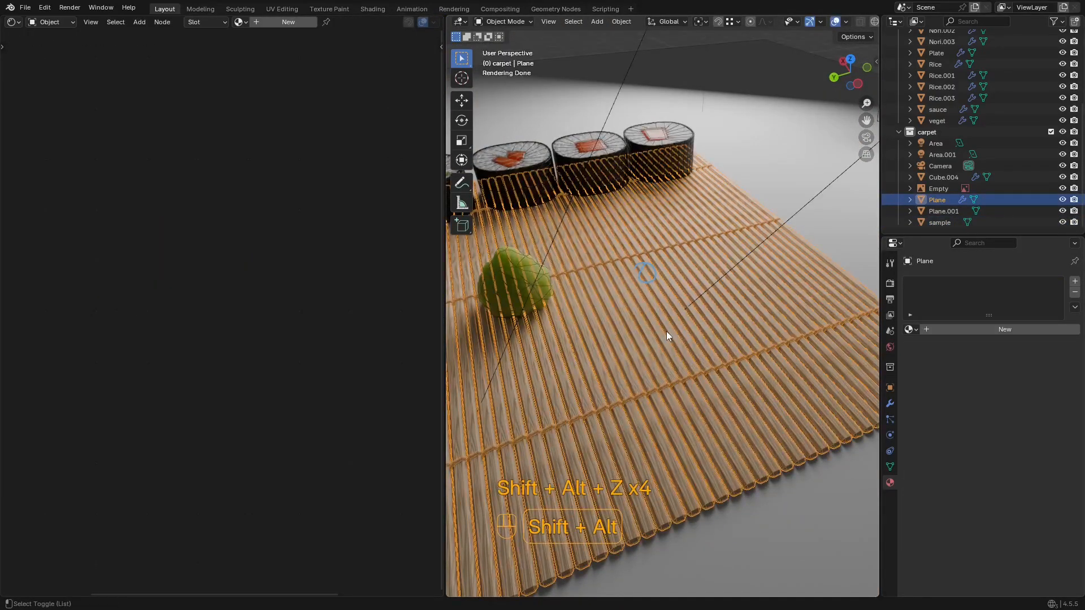
pyautogui.hotkey('shift', 'alt', 'z')
pyautogui.moveTo(666, 331); pyautogui.dragTo(709, 321, button='middle')
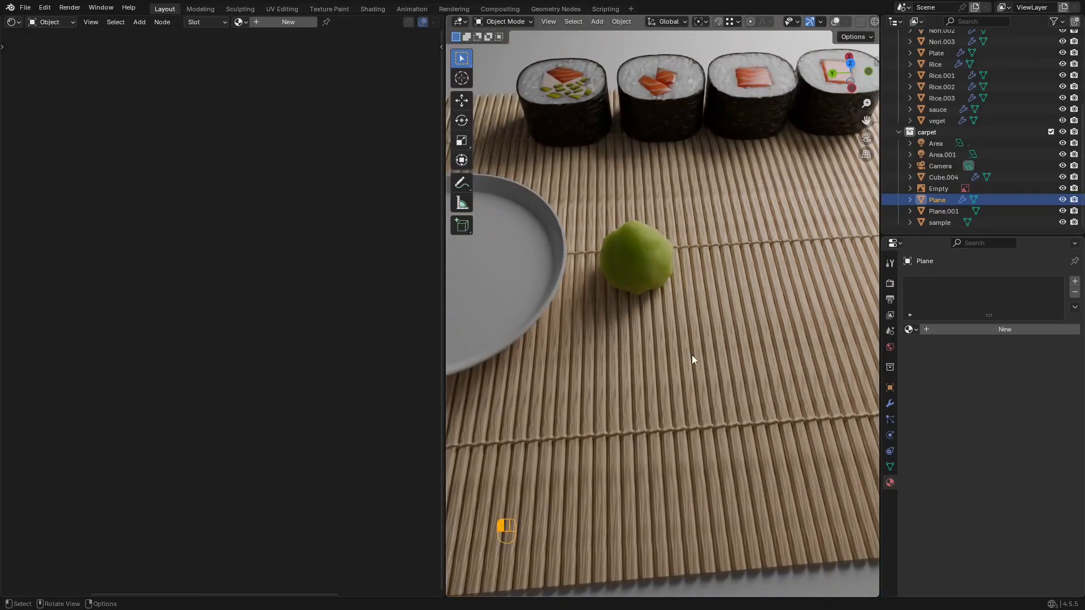
pyautogui.hotkey('shift', 'alt', 'z')
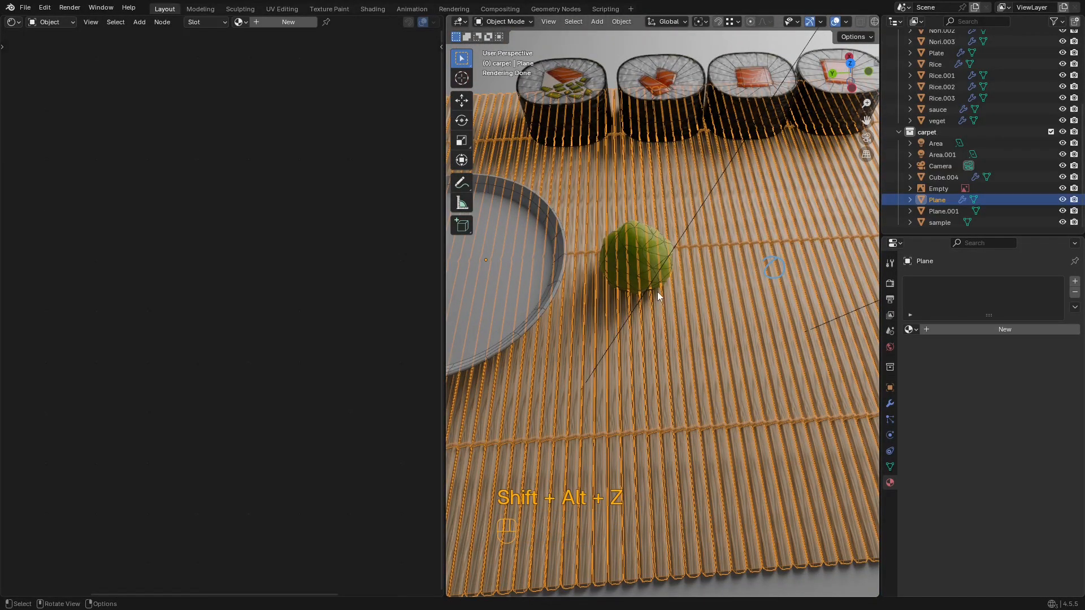
pyautogui.click(909, 329)
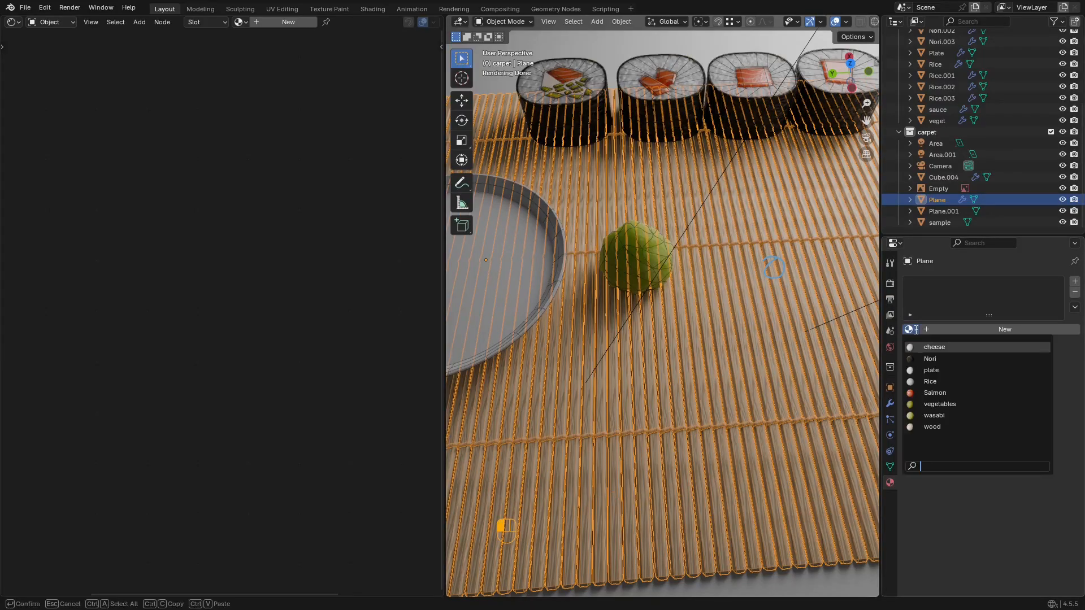
pyautogui.click(952, 428)
# Step: Hide the viewport overlays and try a different texture coordinate output for the wood material's mapping on the mat
pyautogui.moveTo(183, 166); pyautogui.dragTo(261, 150, button='middle')
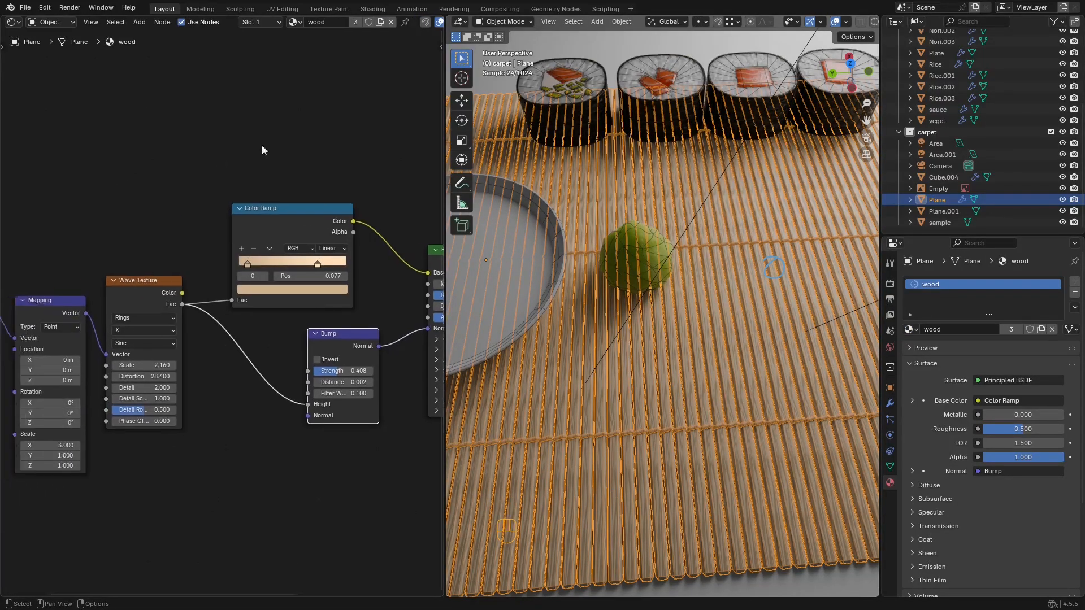
pyautogui.scroll(-2, 178, 200)
pyautogui.moveTo(96, 251); pyautogui.dragTo(261, 182, button='middle')
pyautogui.scroll(3, 212, 224)
pyautogui.scroll(3, 687, 267)
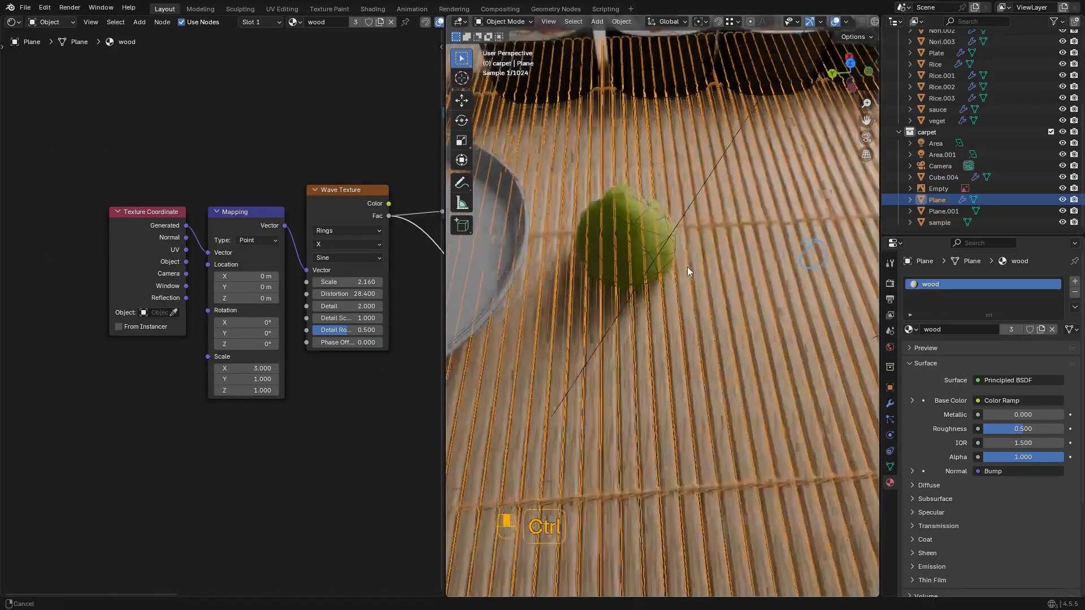
pyautogui.hotkey('shift', 'alt', 'z')
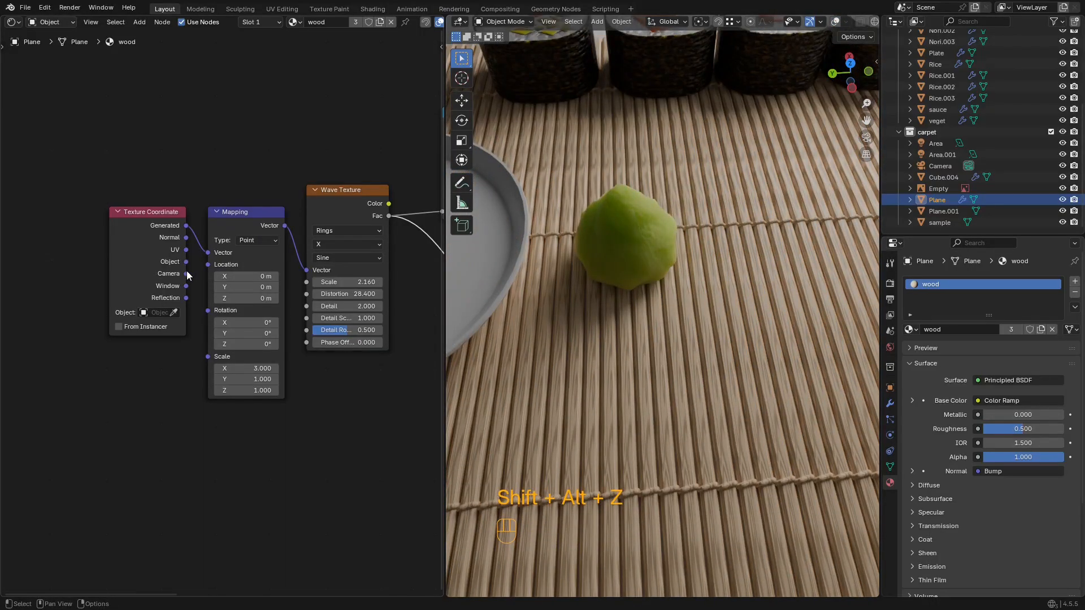
pyautogui.moveTo(213, 252); pyautogui.dragTo(211, 253)
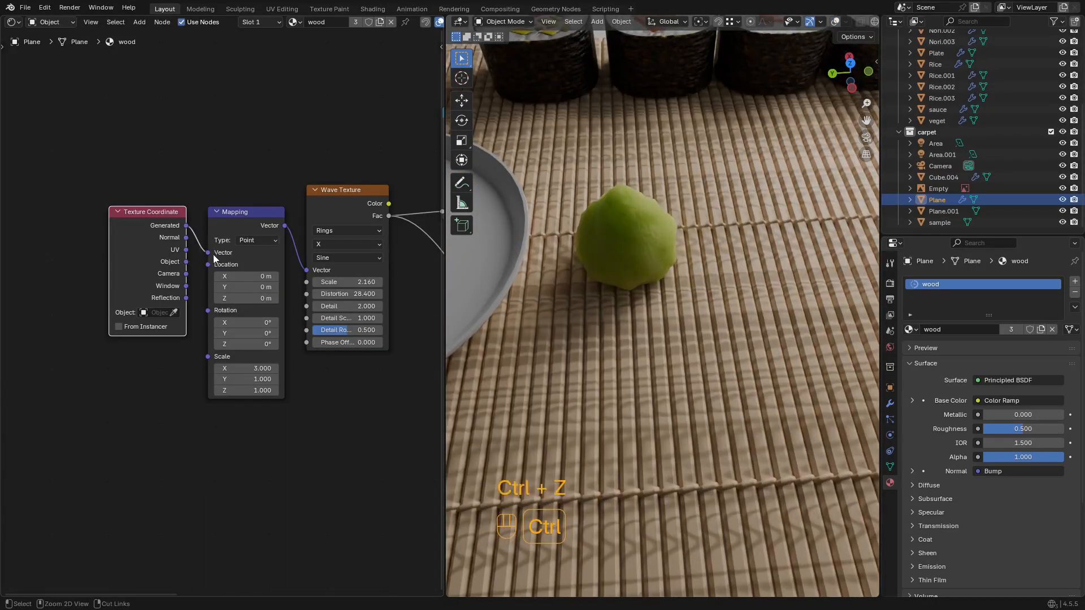
pyautogui.scroll(-4, 650, 238)
# Step: Insert a Realize Instances node between Instance on Points and Group Output in the mat's geometry nodes
pyautogui.click(14, 22)
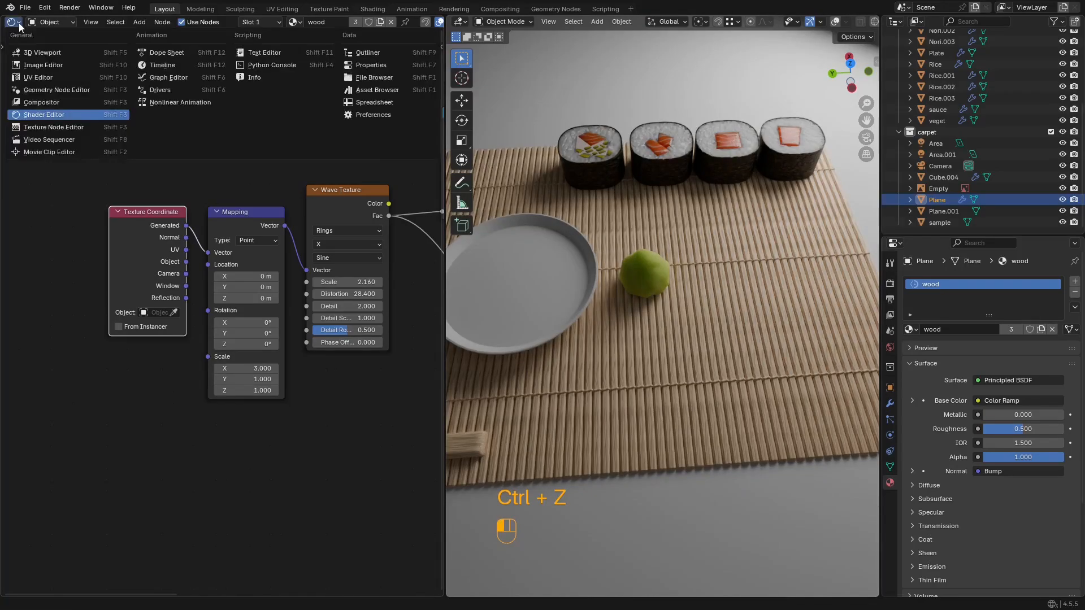
pyautogui.click(43, 91)
pyautogui.moveTo(333, 178); pyautogui.dragTo(279, 203, button='middle')
pyautogui.scroll(-1, 278, 203)
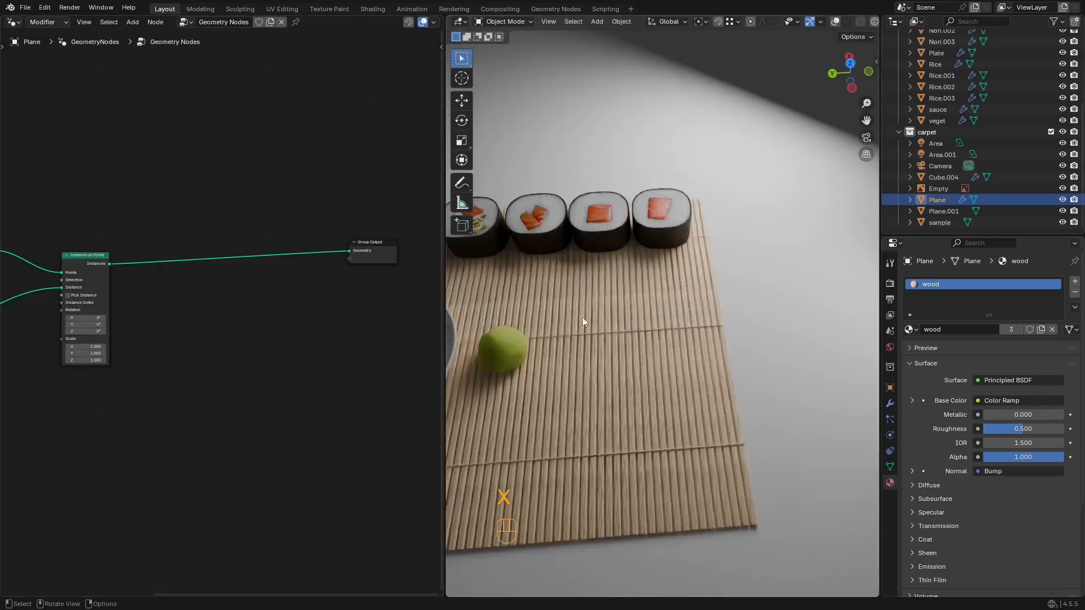
pyautogui.scroll(6, 582, 317)
pyautogui.keyDown('shift'); pyautogui.moveTo(641, 305); pyautogui.dragTo(655, 301, button='middle'); pyautogui.keyUp('shift')
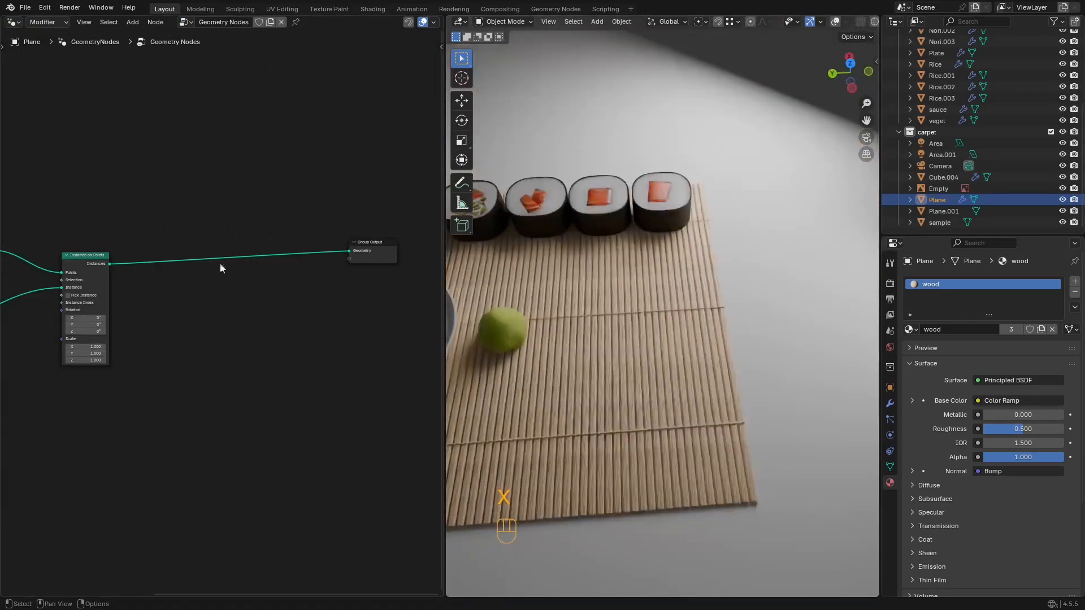
pyautogui.hotkey('shift', 'a')
pyautogui.write('rea')
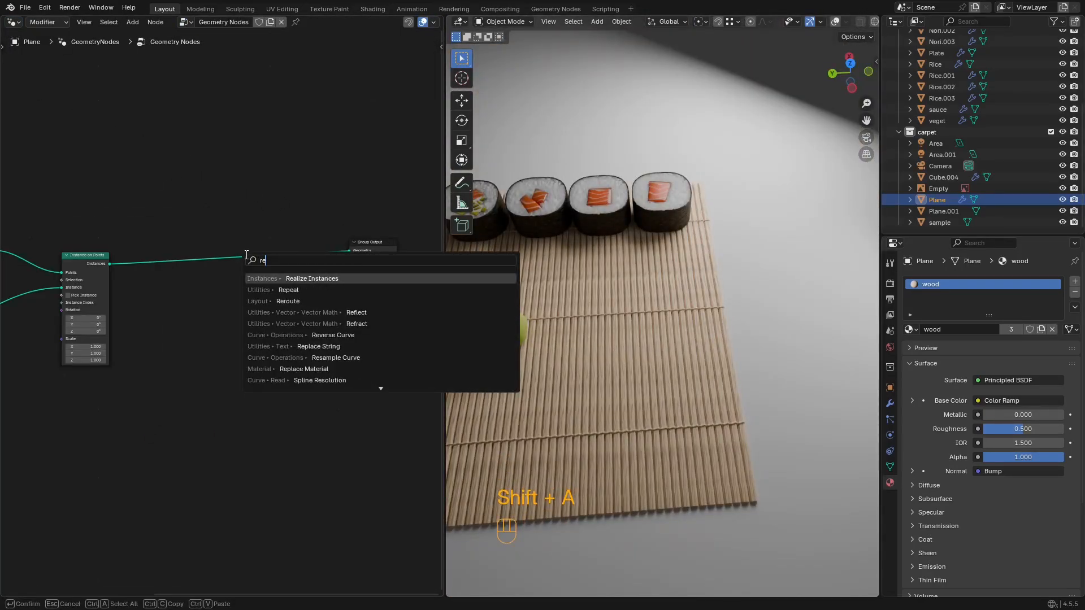
pyautogui.click(304, 279)
pyautogui.click(146, 246)
# Step: Inspect the wood grain across the mat's slats, save the file and hide the viewport's toolbar
pyautogui.keyDown('shift'); pyautogui.moveTo(580, 337); pyautogui.dragTo(650, 291, button='middle'); pyautogui.keyUp('shift')
pyautogui.keyDown('ctrl'); pyautogui.moveTo(626, 345); pyautogui.dragTo(636, 304, button='middle'); pyautogui.keyUp('ctrl')
pyautogui.keyDown('shift'); pyautogui.moveTo(676, 334); pyautogui.dragTo(677, 328, button='middle'); pyautogui.keyUp('shift')
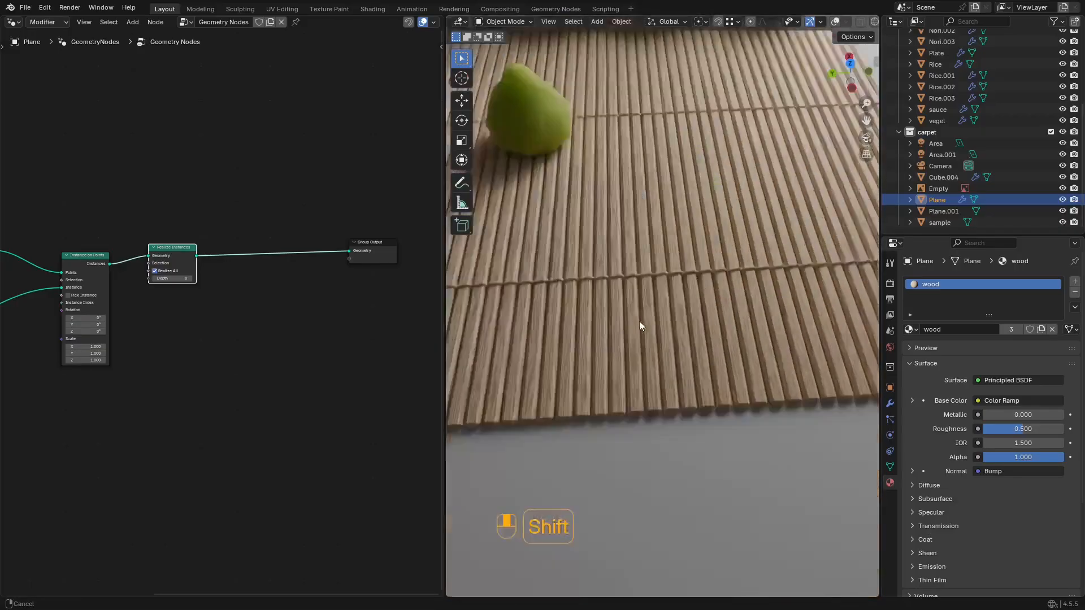
pyautogui.keyDown('shift'); pyautogui.moveTo(638, 321); pyautogui.dragTo(660, 309, button='middle'); pyautogui.keyUp('shift')
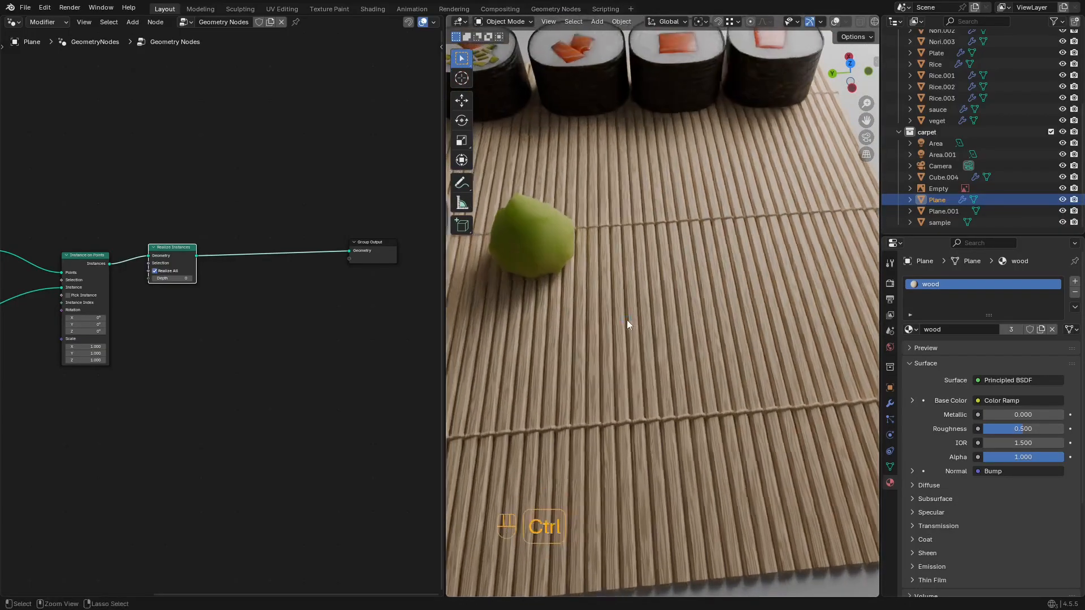
pyautogui.hotkey('ctrl', 's')
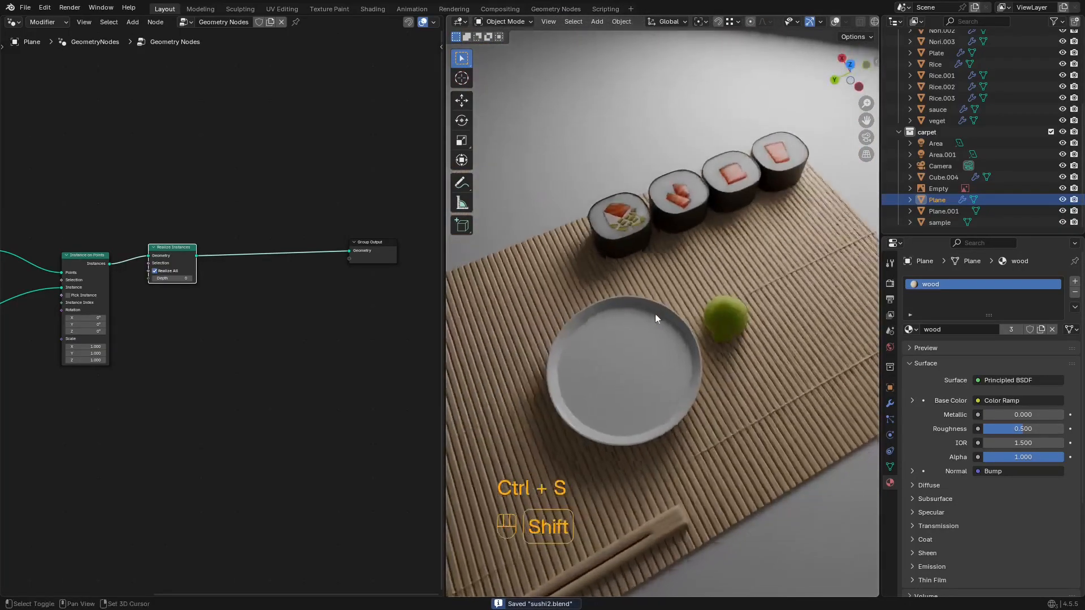
pyautogui.press('t')
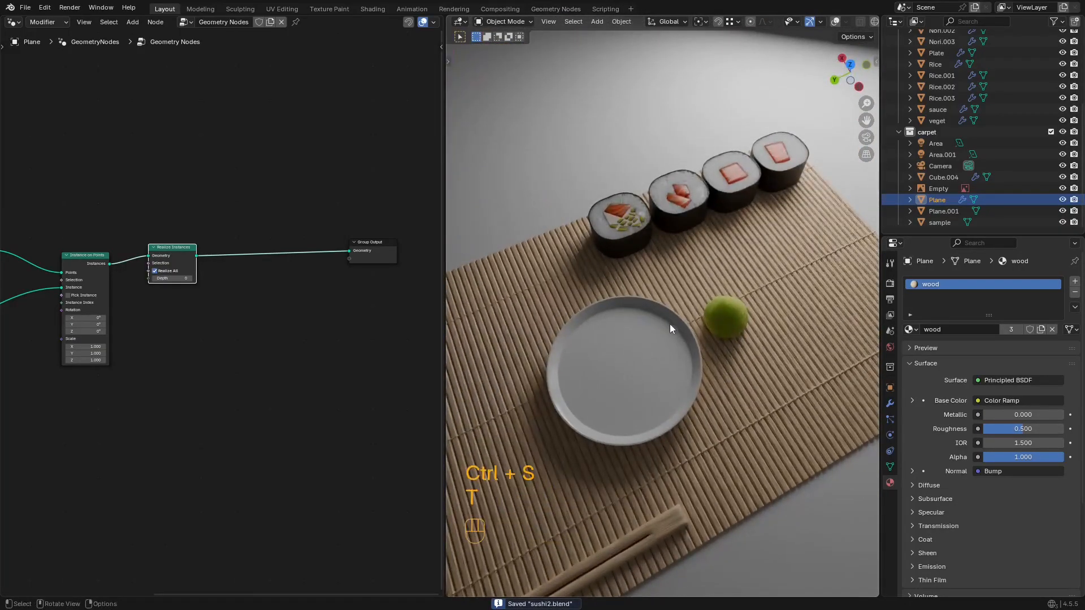
pyautogui.keyDown('shift'); pyautogui.moveTo(669, 324); pyautogui.dragTo(679, 313, button='middle'); pyautogui.keyUp('shift')
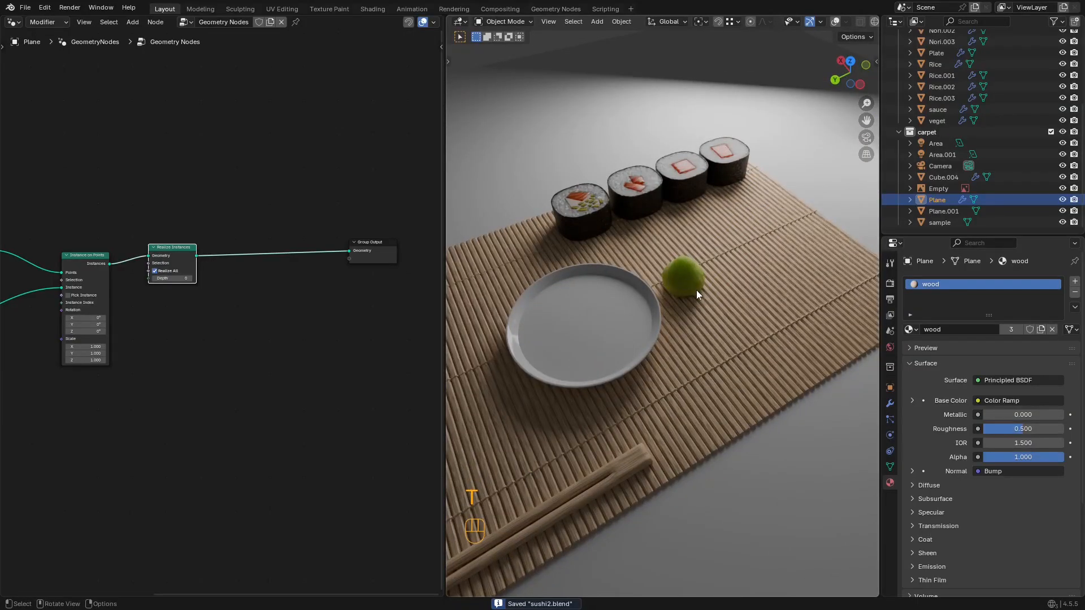
# Step: Select the wasabi, set its material's subsurface scale to 0.2 m in the Shader Editor, and save the file
pyautogui.click(692, 276)
pyautogui.click(13, 22)
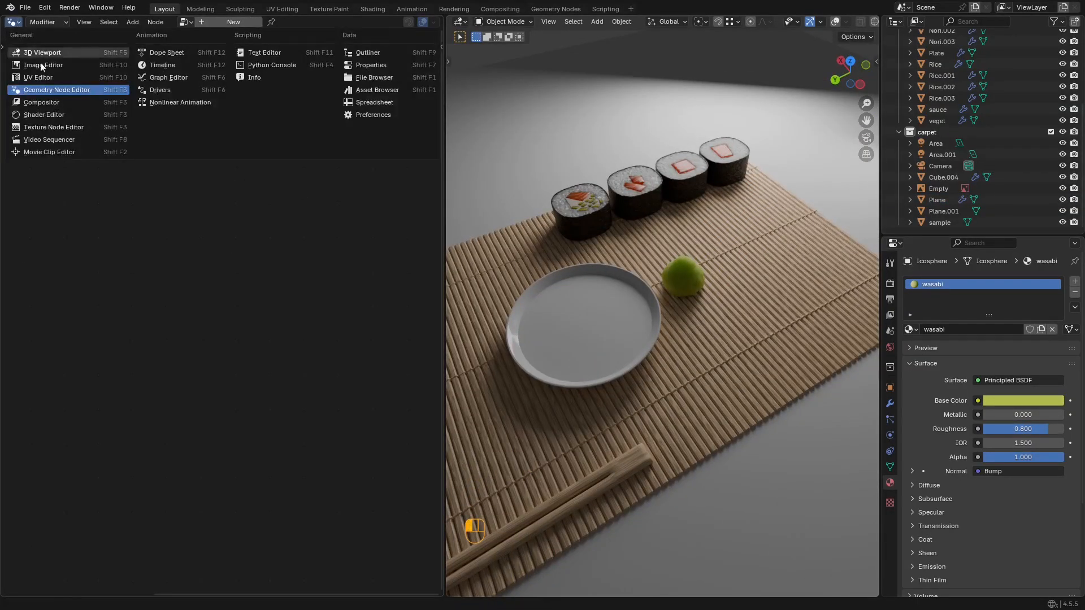
pyautogui.click(55, 115)
pyautogui.moveTo(246, 228); pyautogui.dragTo(200, 238, button='middle')
pyautogui.scroll(6, 114, 242)
pyautogui.scroll(3, 205, 249)
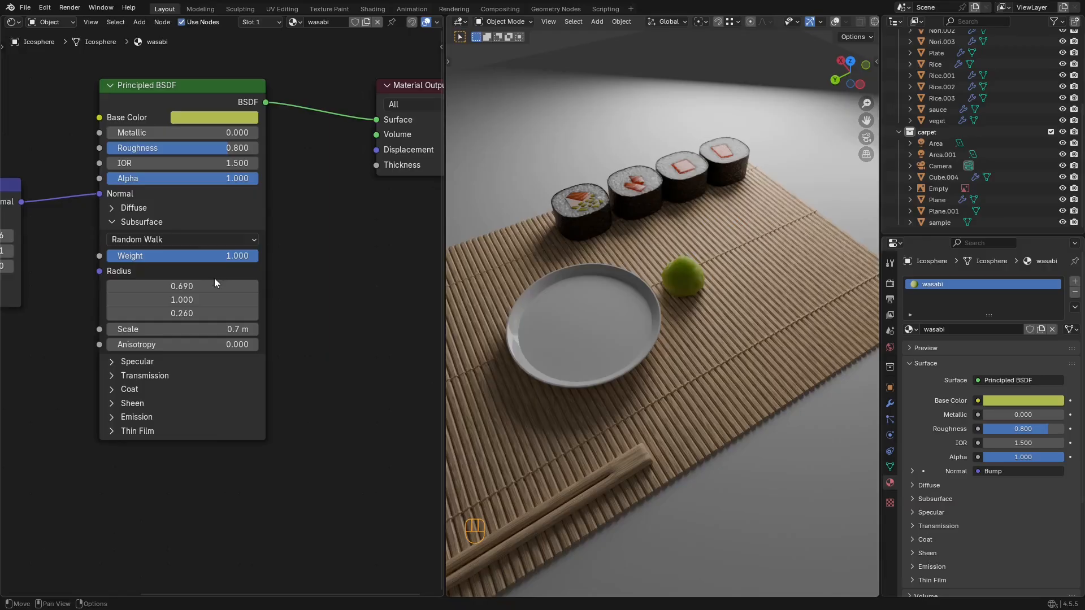
pyautogui.keyDown('shift'); pyautogui.moveTo(237, 329); pyautogui.dragTo(213, 328); pyautogui.keyUp('shift')
pyautogui.hotkey('ctrl', 's')
pyautogui.scroll(8, 731, 248)
pyautogui.scroll(-8, 727, 252)
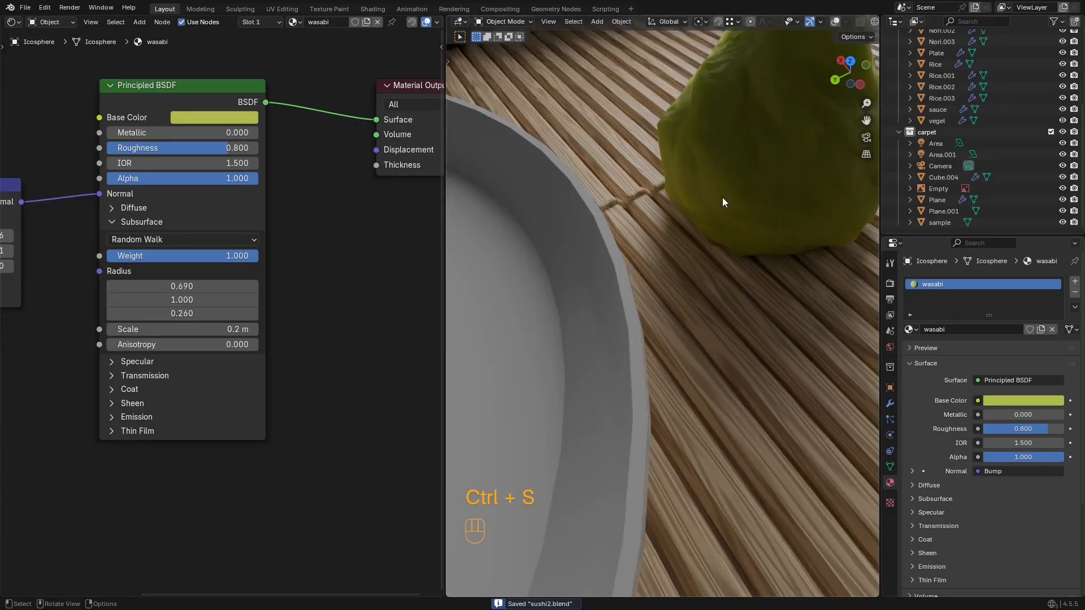
# Step: Set the strength of the wasabi's Displace modifier to 0.1 and save the file
pyautogui.moveTo(171, 206); pyautogui.dragTo(229, 226, button='middle')
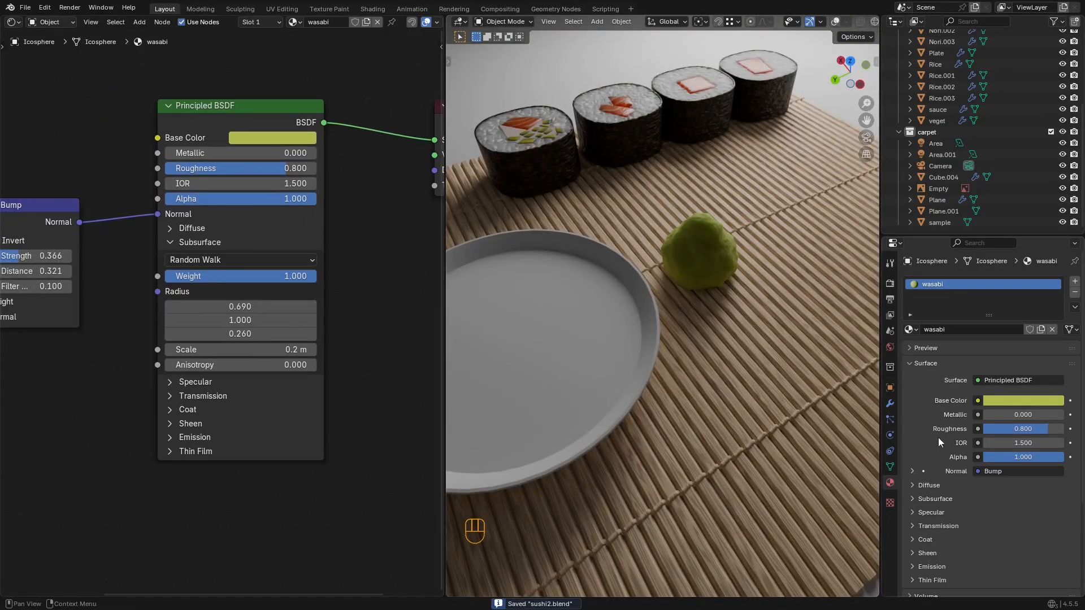
pyautogui.click(890, 403)
pyautogui.doubleClick(1034, 459)
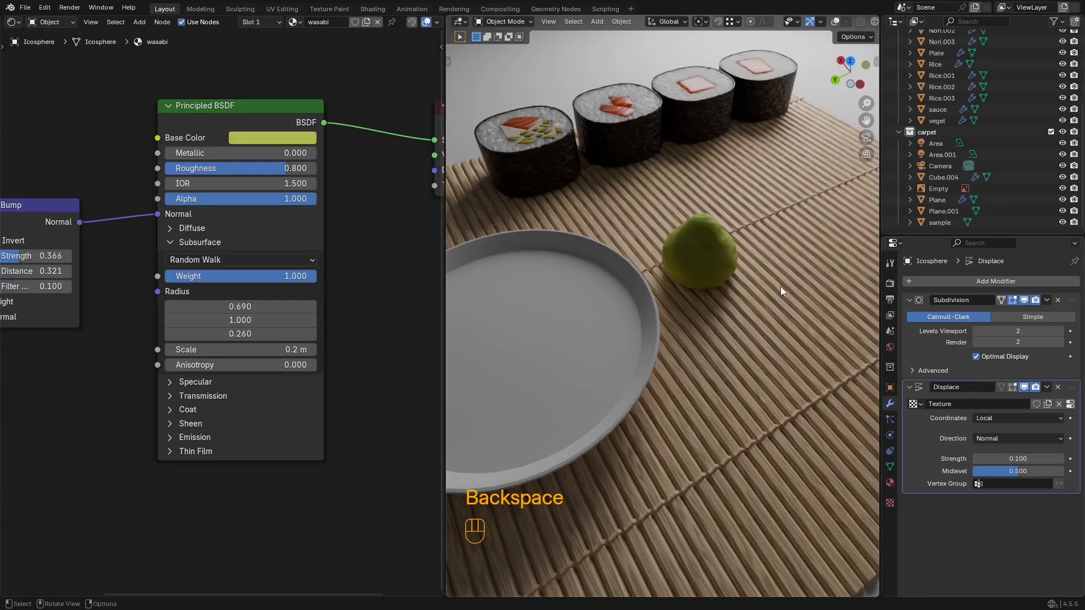
pyautogui.hotkey('ctrl', 's')
pyautogui.scroll(-5, 723, 254)
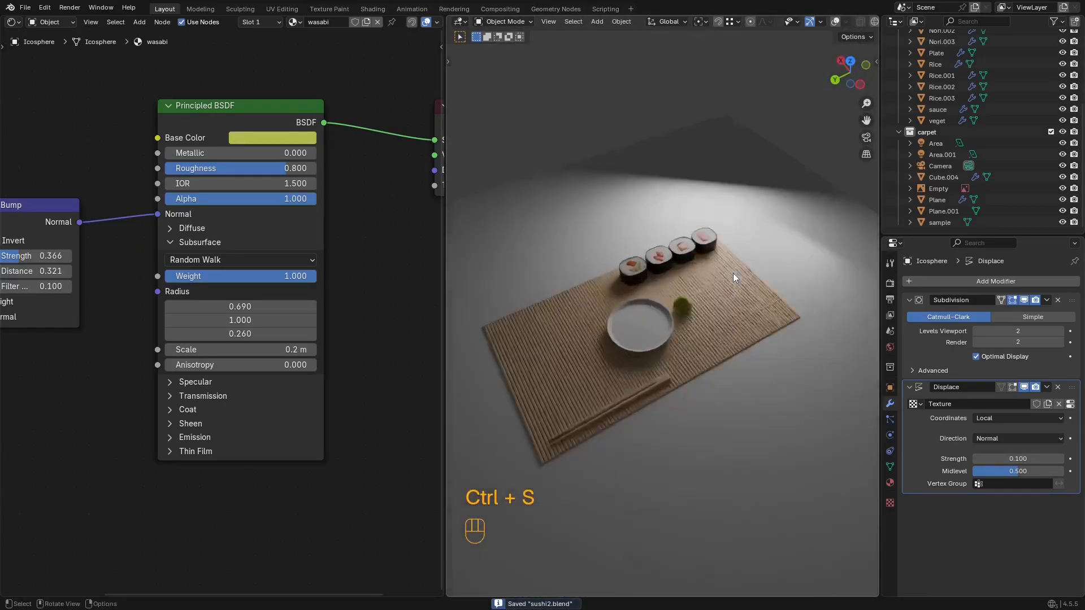
pyautogui.scroll(2, 733, 273)
pyautogui.scroll(3, 729, 298)
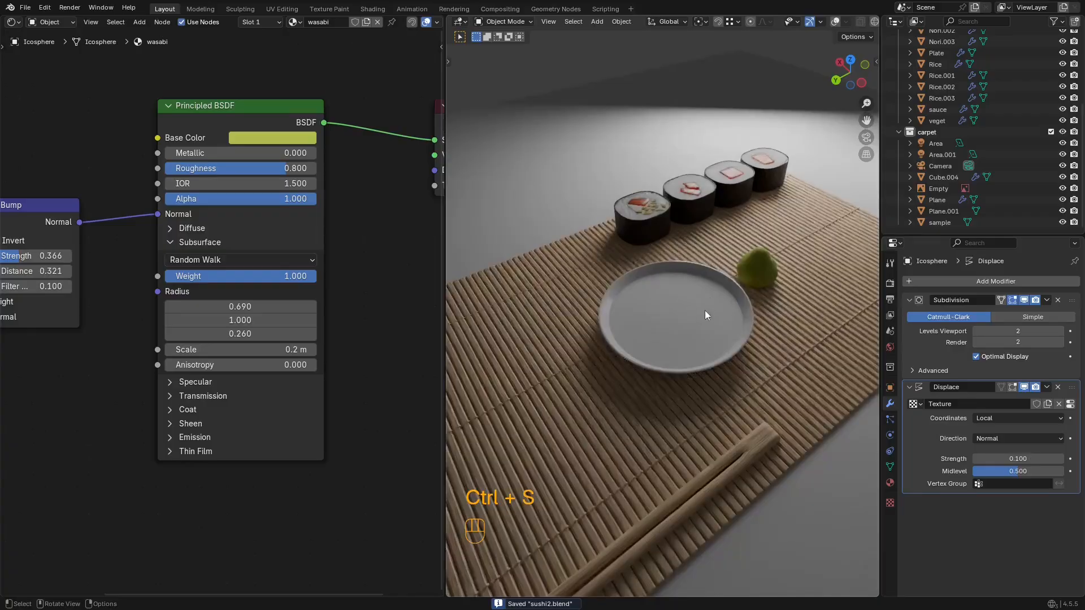
# Step: Select the sauce object inside the plate, save the file and widen the 3D viewport around it
pyautogui.click(708, 312)
pyautogui.hotkey('ctrl', 's')
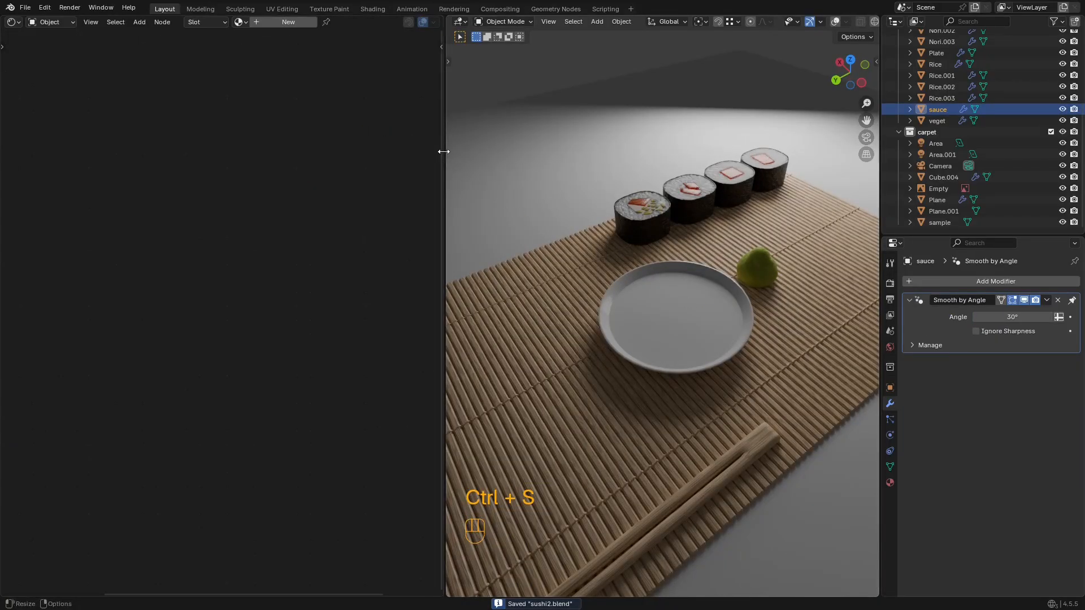
pyautogui.moveTo(440, 152); pyautogui.dragTo(356, 164)
pyautogui.scroll(4, 551, 228)
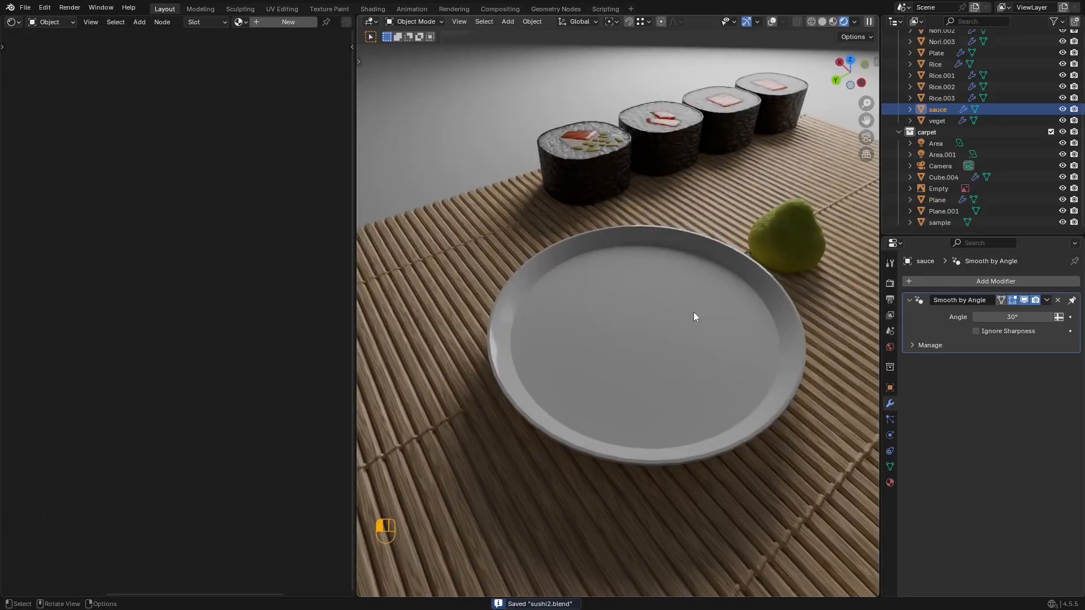
pyautogui.click(14, 22)
pyautogui.click(68, 115)
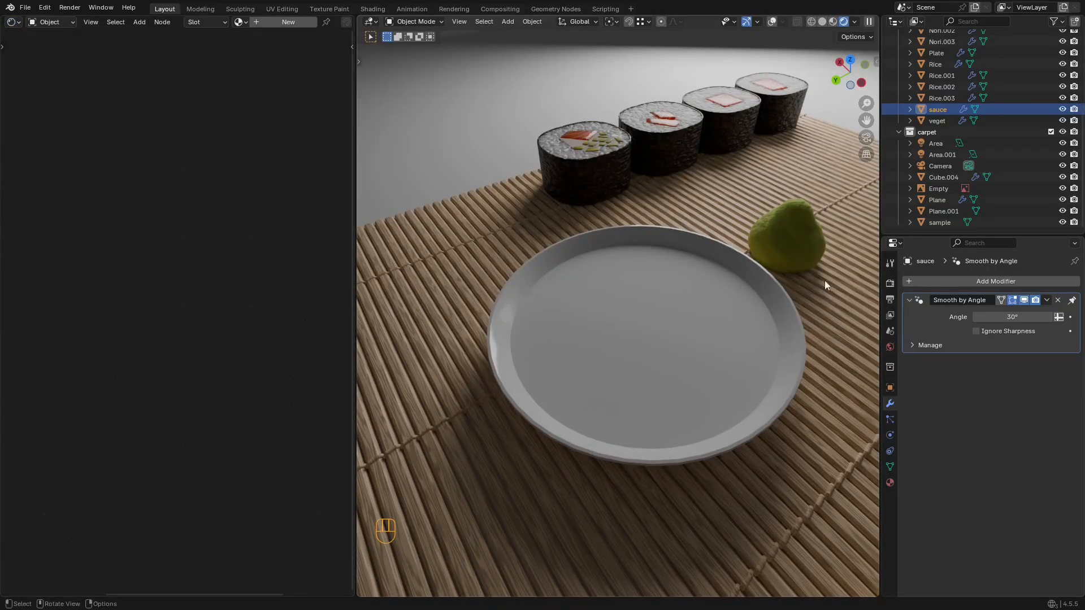
# Step: Create a new material for the sauce object and name it sauce
pyautogui.click(890, 481)
pyautogui.click(973, 328)
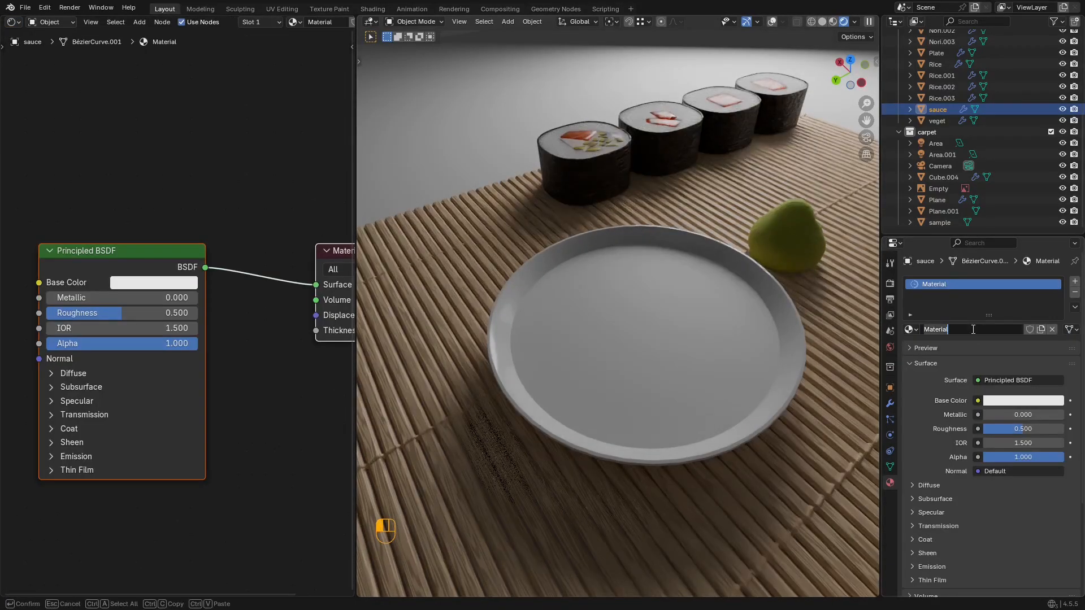
pyautogui.doubleClick(973, 328)
pyautogui.write('sauce')
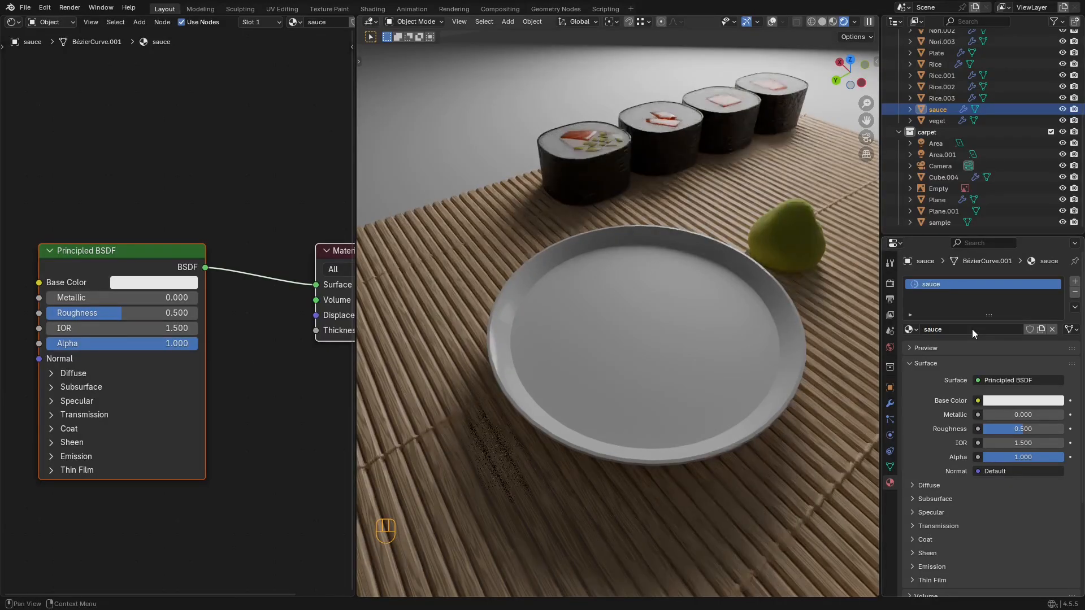
pyautogui.press('Return')
# Step: Replace the sauce material's Principled BSDF with a Glass BSDF connected to the Material Output's surface
pyautogui.press('Home')
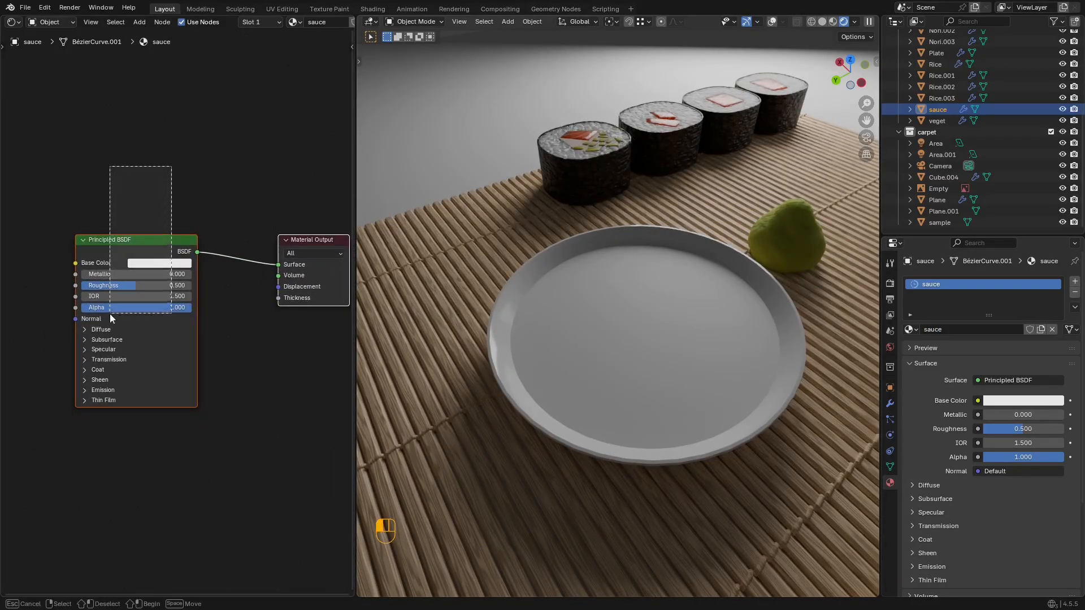
pyautogui.press('x')
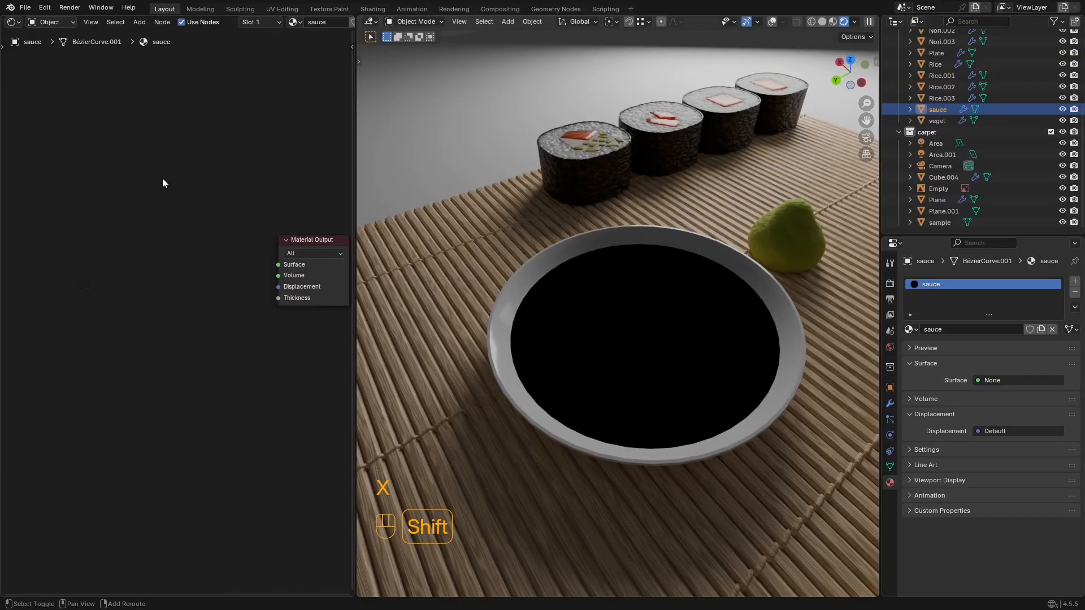
pyautogui.hotkey('shift', 'a')
pyautogui.click(156, 178)
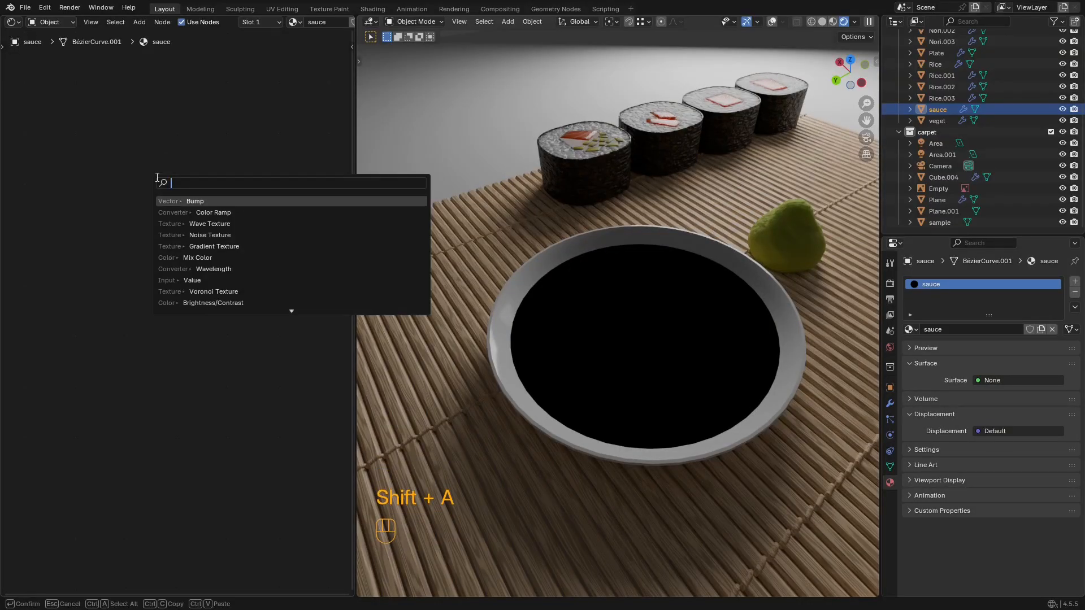
pyautogui.write('glass')
pyautogui.press('Return')
pyautogui.click(186, 228)
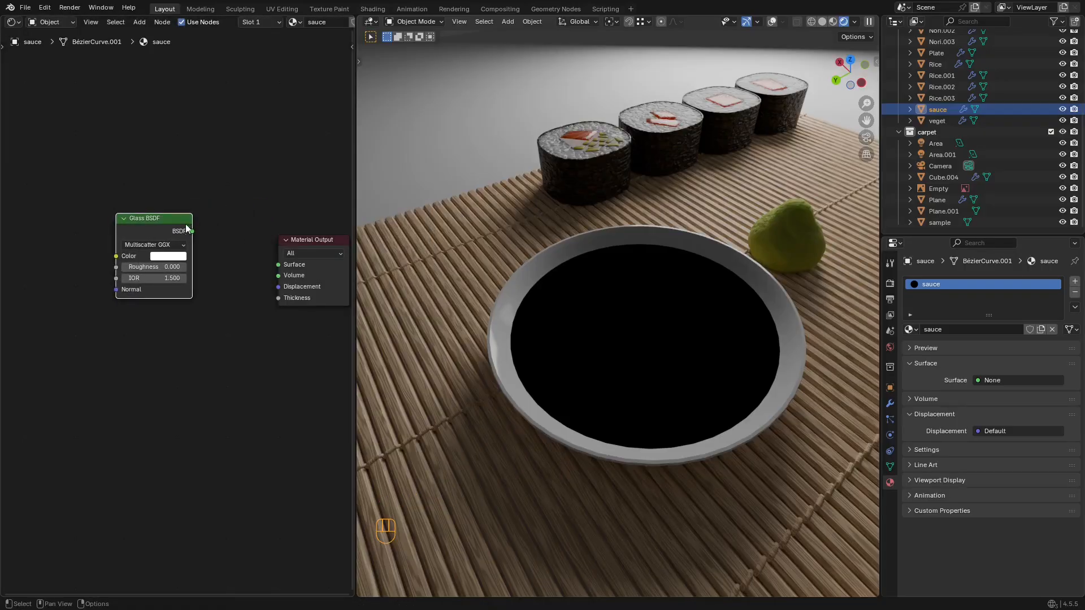
pyautogui.moveTo(279, 272); pyautogui.dragTo(279, 266)
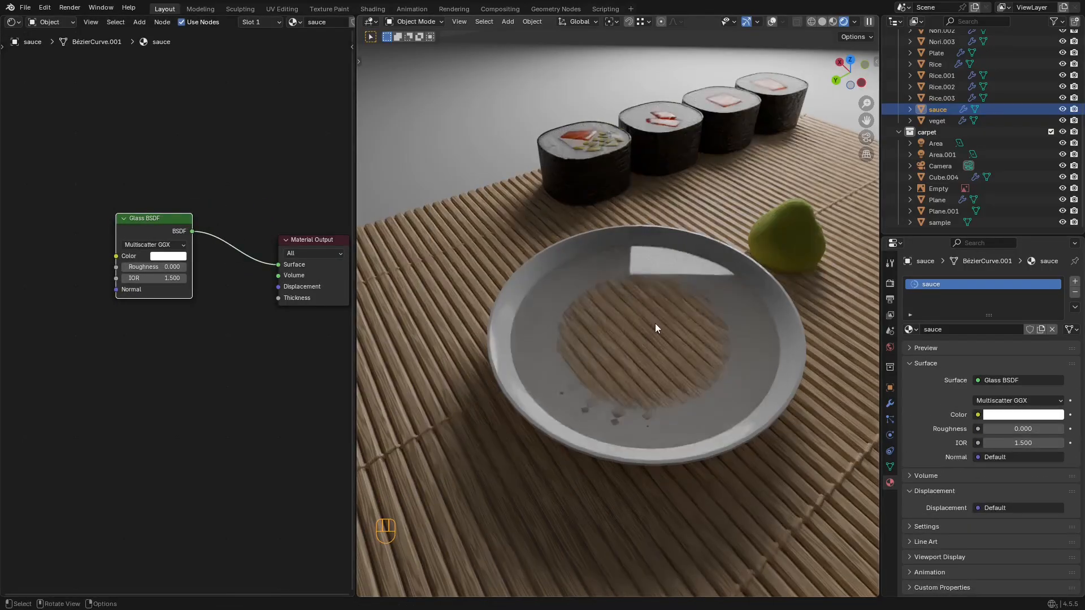
pyautogui.scroll(5, 646, 328)
pyautogui.scroll(-5, 715, 303)
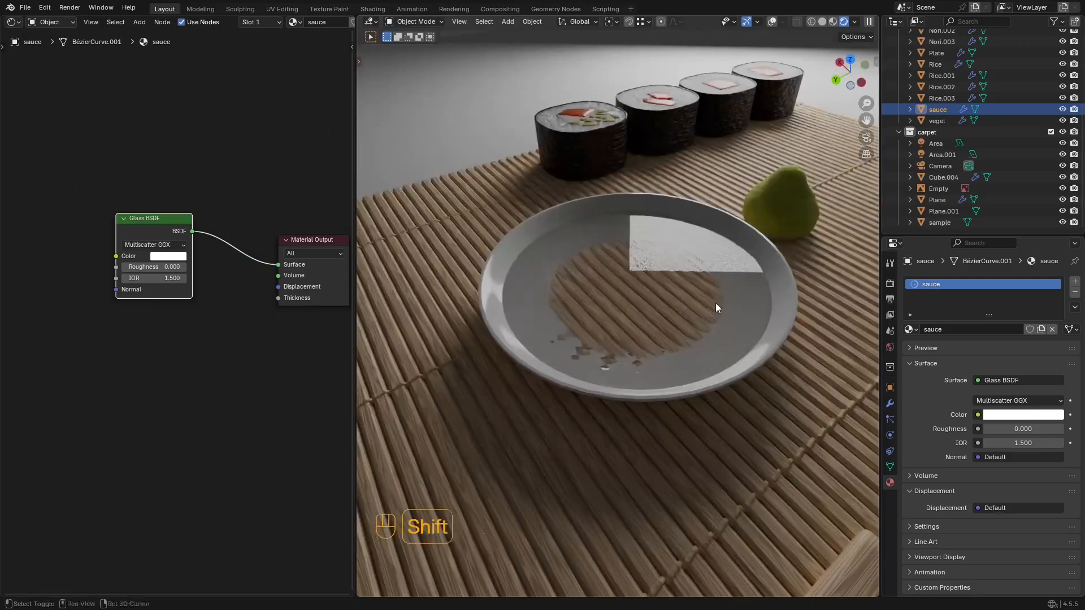
# Step: Show the overlays, add the plate to the sauce selection and raise both about 0.103 m along Z
pyautogui.hotkey('shift', 'alt', 'z')
pyautogui.keyDown('shift'); pyautogui.click(768, 287); pyautogui.keyUp('shift')
pyautogui.press('g')
pyautogui.press('z')
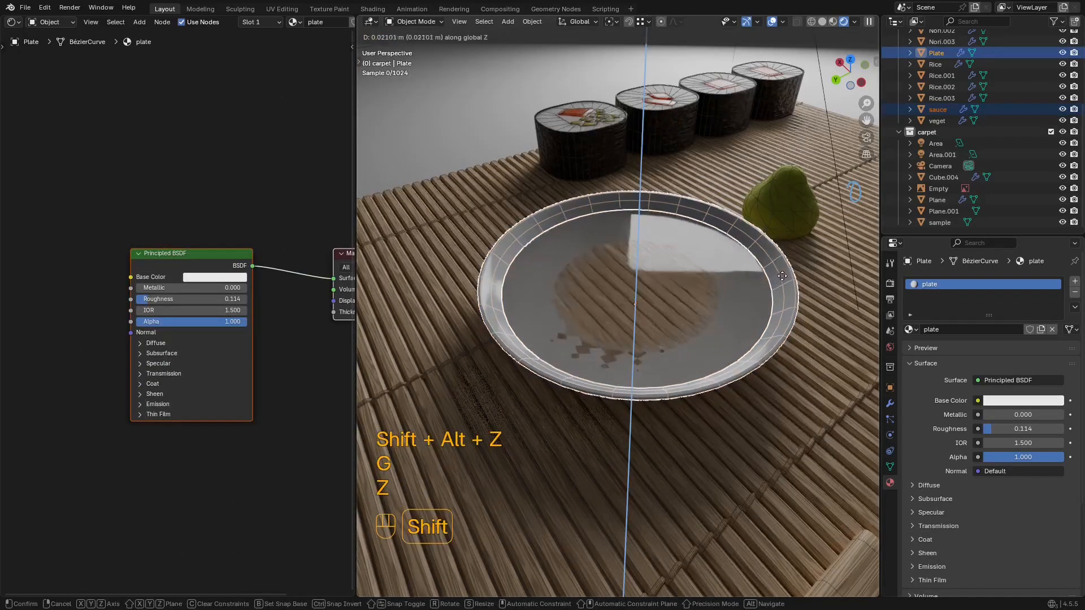
pyautogui.click(794, 218)
# Step: Raise the plate and sauce another 0.065 m or so along Z, working in a wireframe side view, so they clear the mat
pyautogui.press('z')
pyautogui.click(800, 277)
pyautogui.moveTo(800, 277)
pyautogui.keyDown('alt'); pyautogui.mouseDown(button='middle')
pyautogui.moveTo(779, 252)
pyautogui.moveTo(729, 398)
pyautogui.moveTo(721, 374)
pyautogui.mouseUp(button='middle'); pyautogui.keyUp('alt')
pyautogui.scroll(-4, 729, 398)
pyautogui.press('z')
pyautogui.click(470, 370)
pyautogui.keyDown('alt'); pyautogui.moveTo(599, 370); pyautogui.dragTo(632, 371, button='middle'); pyautogui.keyUp('alt')
pyautogui.scroll(5, 676, 284)
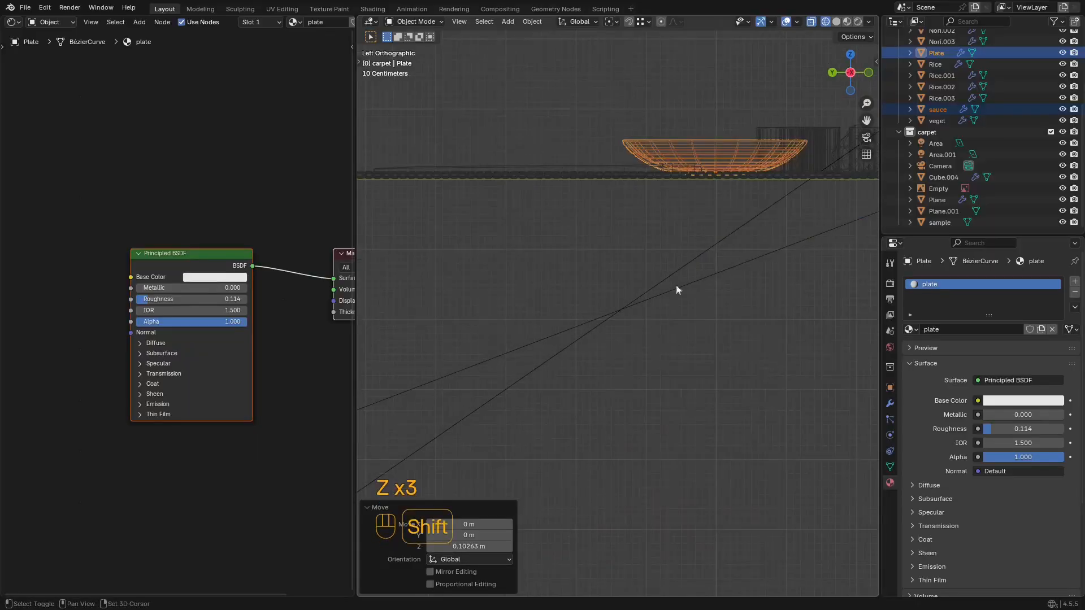
pyautogui.keyDown('shift'); pyautogui.moveTo(676, 285); pyautogui.dragTo(591, 409, button='middle'); pyautogui.keyUp('shift')
pyautogui.scroll(5, 591, 409)
pyautogui.scroll(2, 591, 409)
pyautogui.press('g')
pyautogui.press('z')
pyautogui.click(619, 340)
pyautogui.scroll(-4, 619, 343)
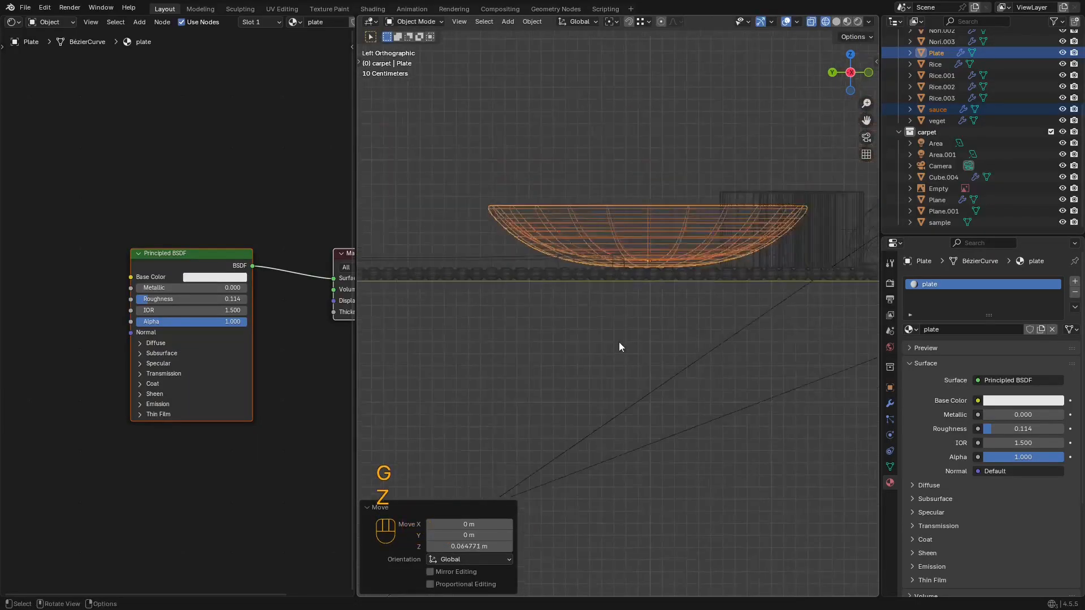
# Step: Switch the viewport to solid shading and frame the plate and sauce in a perspective view
pyautogui.press('z')
pyautogui.click(729, 346)
pyautogui.moveTo(741, 350); pyautogui.dragTo(775, 408, button='middle')
pyautogui.press('KP_Decimal')
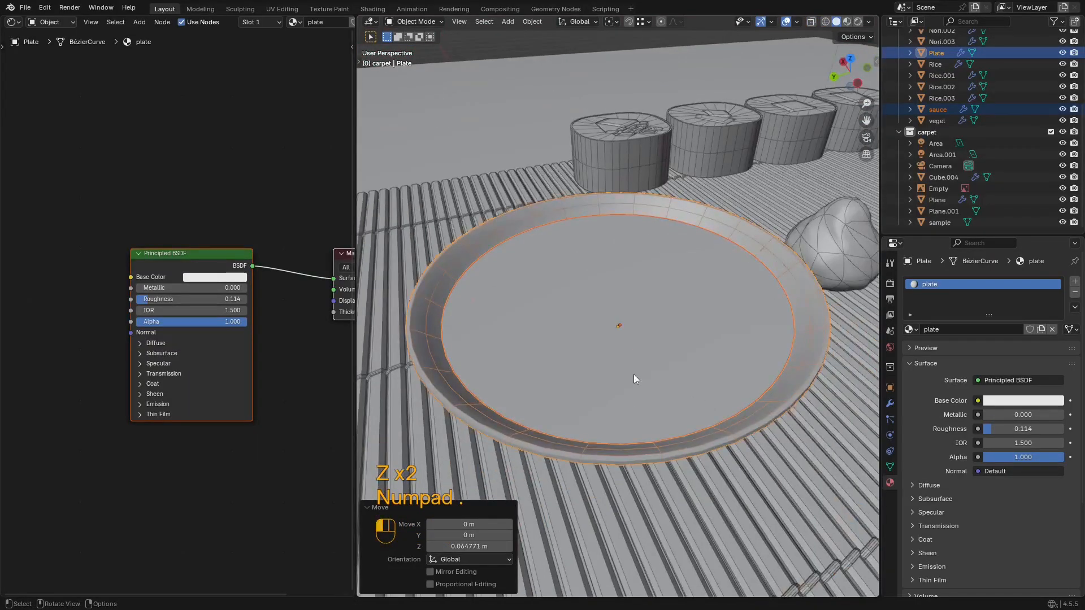
# Step: Select the sauce surface and raise it along Z in rendered shading, finishing with a move of about 0.046 m
pyautogui.click(633, 374)
pyautogui.press('z')
pyautogui.click(650, 233)
pyautogui.press('g')
pyautogui.press('z')
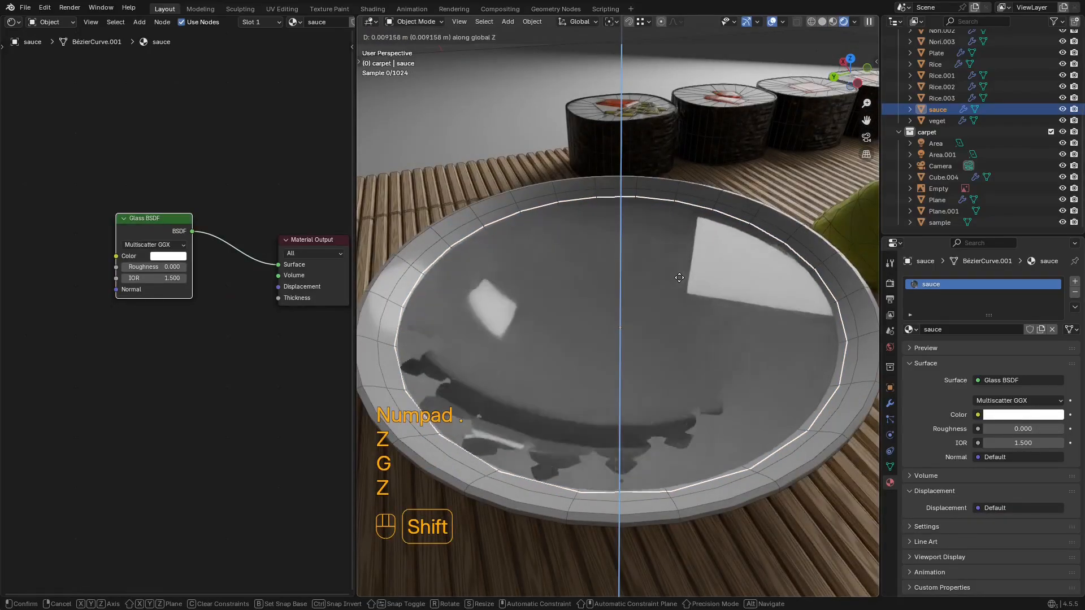
pyautogui.click(679, 277)
pyautogui.press('g')
pyautogui.press('z')
pyautogui.press('shift')
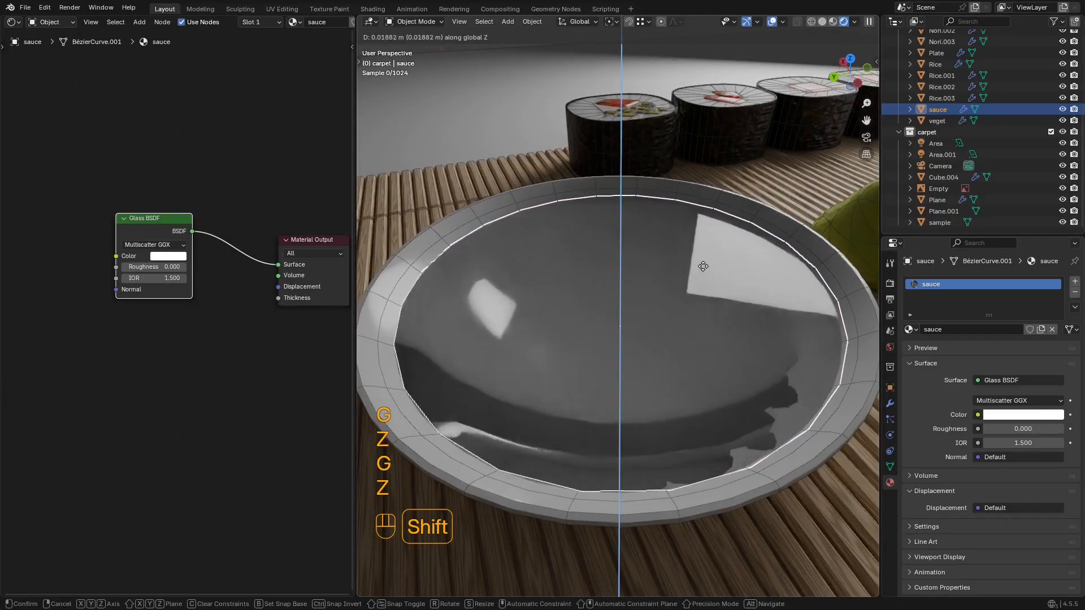
pyautogui.click(722, 232)
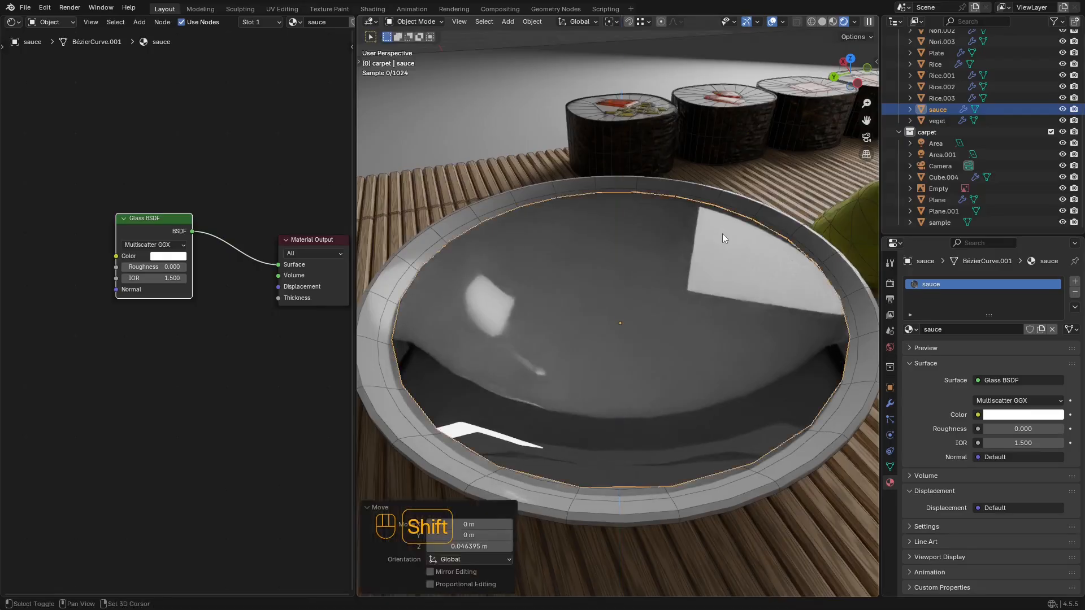
# Step: Return the viewport to solid shading and delete the sauce object from the plate
pyautogui.hotkey('shift', 'alt', 'z')
pyautogui.hotkey('shift', 'alt', 'z')
pyautogui.press('z')
pyautogui.moveTo(713, 250)
pyautogui.mouseDown(button='middle')
pyautogui.moveTo(741, 211)
pyautogui.moveTo(730, 271)
pyautogui.moveTo(706, 264)
pyautogui.mouseUp(button='middle')
pyautogui.scroll(3, 742, 225)
pyautogui.press('x')
pyautogui.click(730, 274)
# Step: Convert the plate object to a mesh so that its modifiers become real geometry
pyautogui.click(706, 277)
pyautogui.press('Tab')
pyautogui.press('Tab')
pyautogui.rightClick(708, 262)
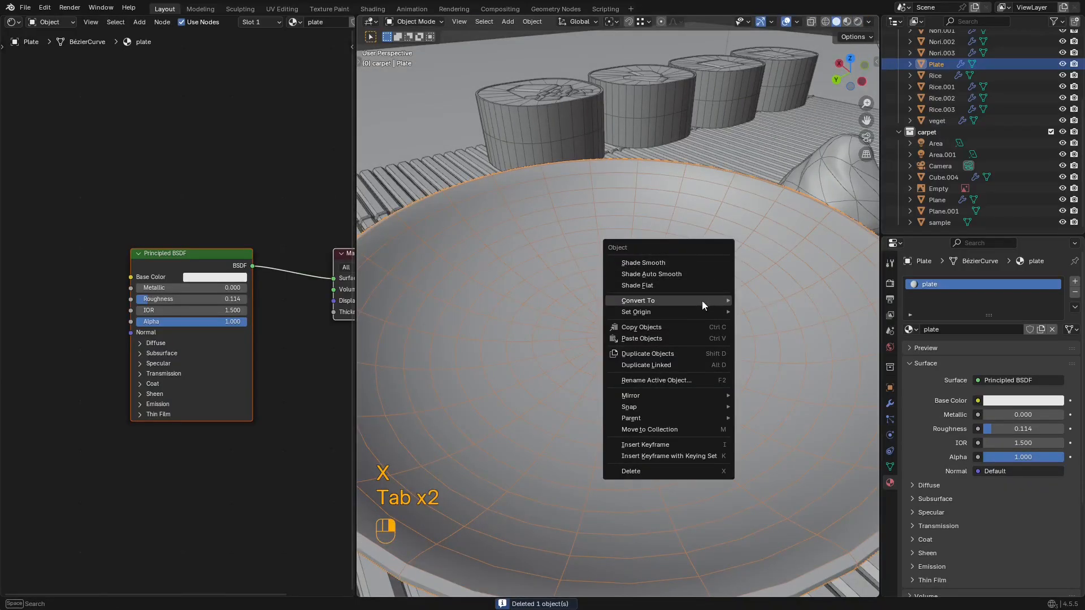
pyautogui.moveTo(701, 300)
pyautogui.click(757, 303)
# Step: Select the plate's inner faces by growing the face selection 18 times from the centre to partway up the sloped wall
pyautogui.press('Tab')
pyautogui.press('KP_7')
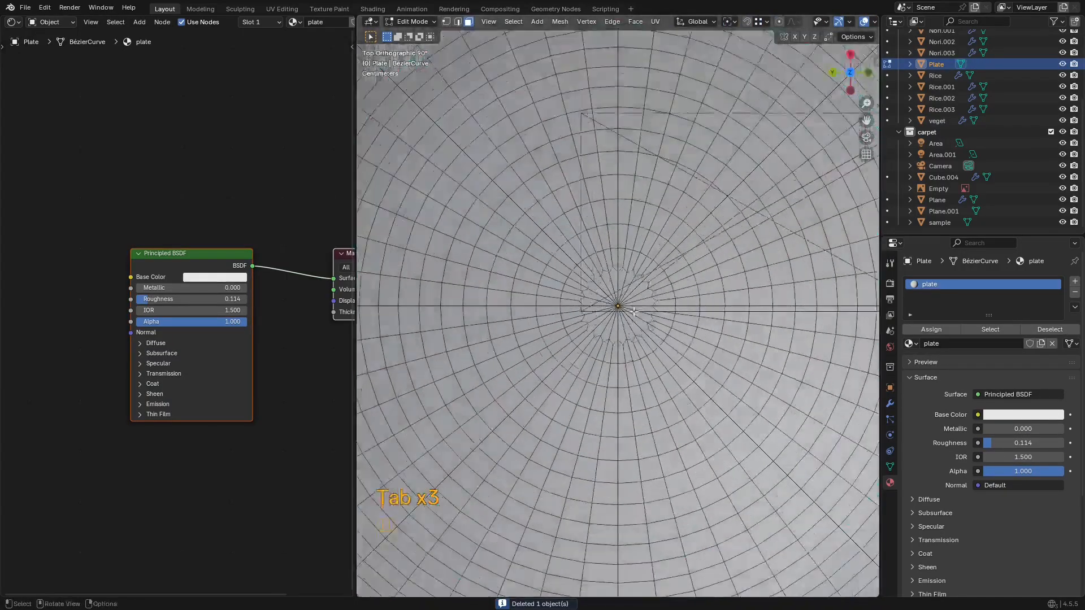
pyautogui.press('3')
pyautogui.press('ctrl+KP_Add')
pyautogui.moveTo(634, 312); pyautogui.dragTo(615, 284, button='middle')
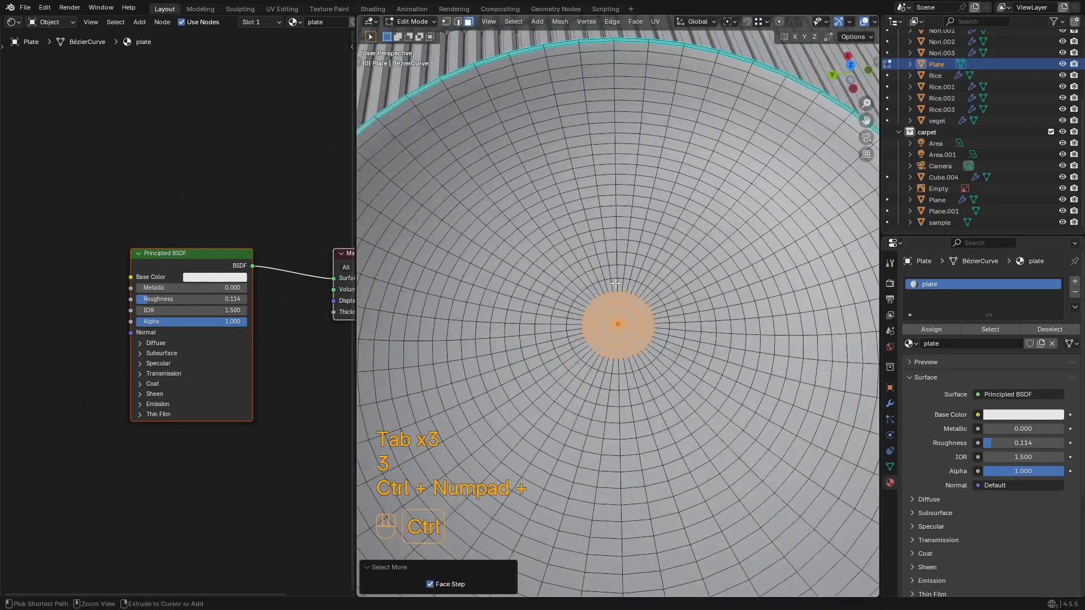
pyautogui.press('ctrl+KP_Add')
pyautogui.press('ctrl+KP_Add')
pyautogui.press('ctrl+KP_Add')
pyautogui.press('ctrl+KP_Add')
pyautogui.press('ctrl+KP_Add')
pyautogui.press('ctrl+KP_Add')
pyautogui.press('ctrl+KP_Add')
pyautogui.press('ctrl+KP_Add')
pyautogui.press('ctrl+KP_Add')
pyautogui.press('ctrl+KP_Add')
pyautogui.press('ctrl+KP_Add')
pyautogui.press('ctrl+KP_Add')
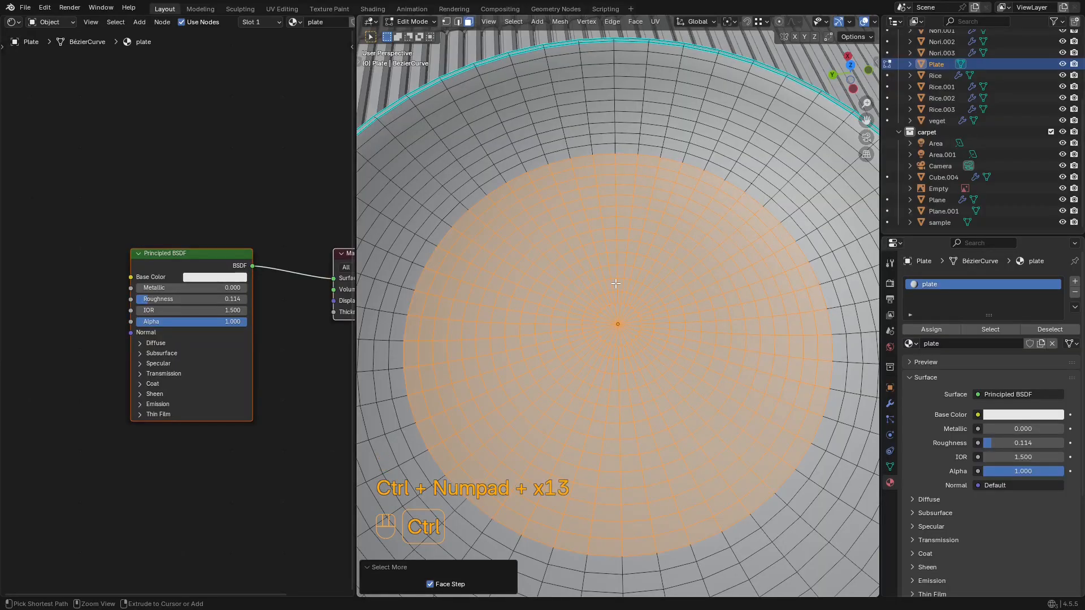
pyautogui.press('ctrl+KP_Add')
pyautogui.press('ctrl+KP_Add')
pyautogui.press('ctrl+KP_Add')
pyautogui.press('ctrl+KP_Add')
pyautogui.scroll(-5, 363, 259)
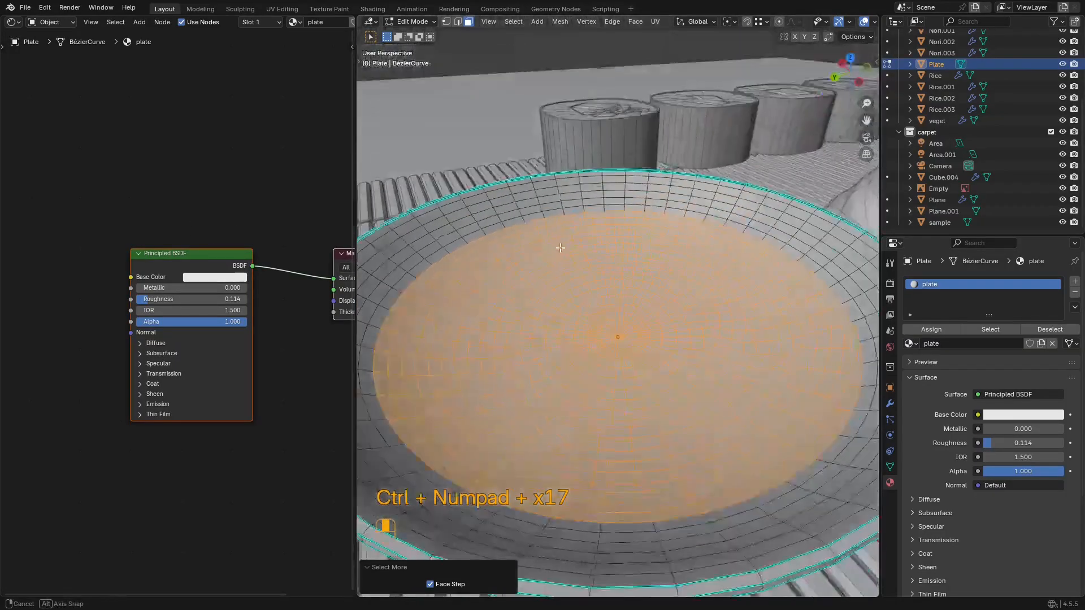
pyautogui.press('ctrl+KP_Add')
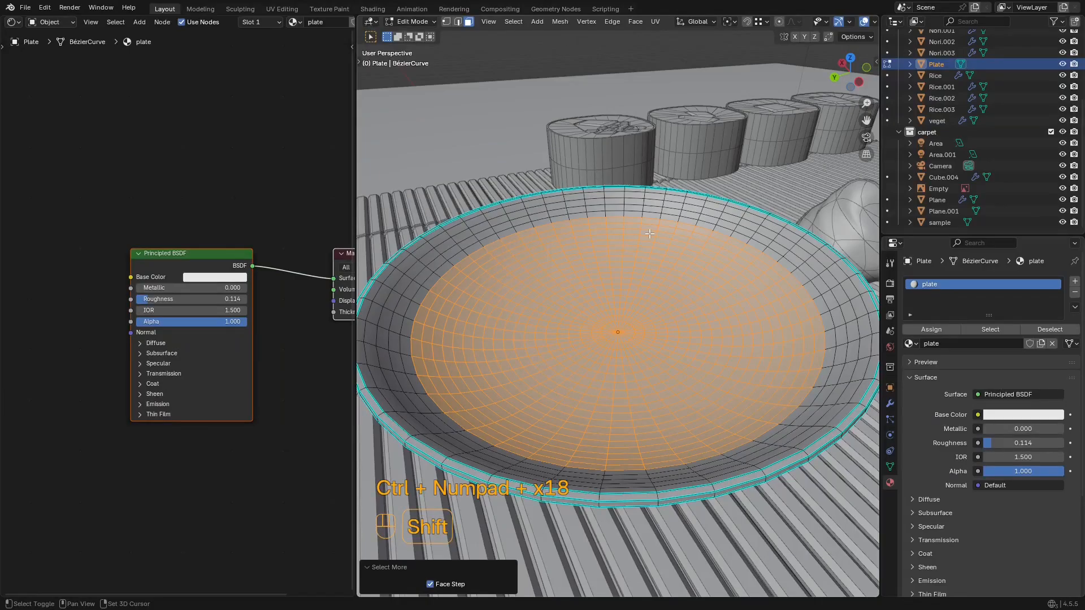
# Step: Duplicate the selected plate faces in place and separate the copy into its own object
pyautogui.hotkey('shift', 'd')
pyautogui.rightClick(661, 209)
pyautogui.press('p')
pyautogui.click(665, 203)
pyautogui.press('Tab')
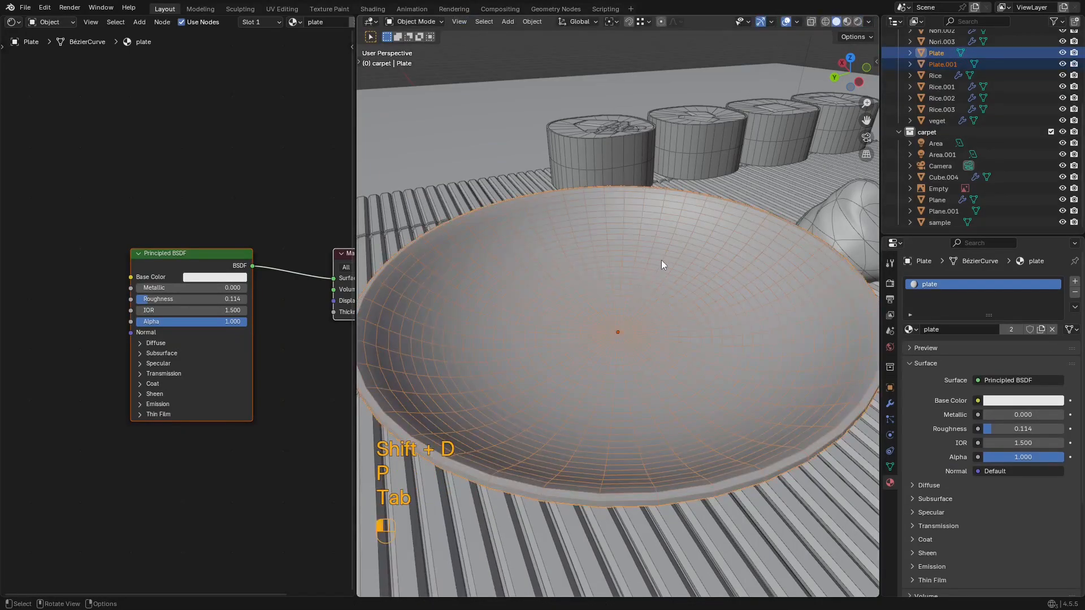
# Step: Fill the outer edge loop of the separated inner piece with a face and apply Shade Auto Smooth to the object
pyautogui.click(661, 260)
pyautogui.press('Tab')
pyautogui.keyDown('alt'); pyautogui.click(685, 213); pyautogui.keyUp('alt')
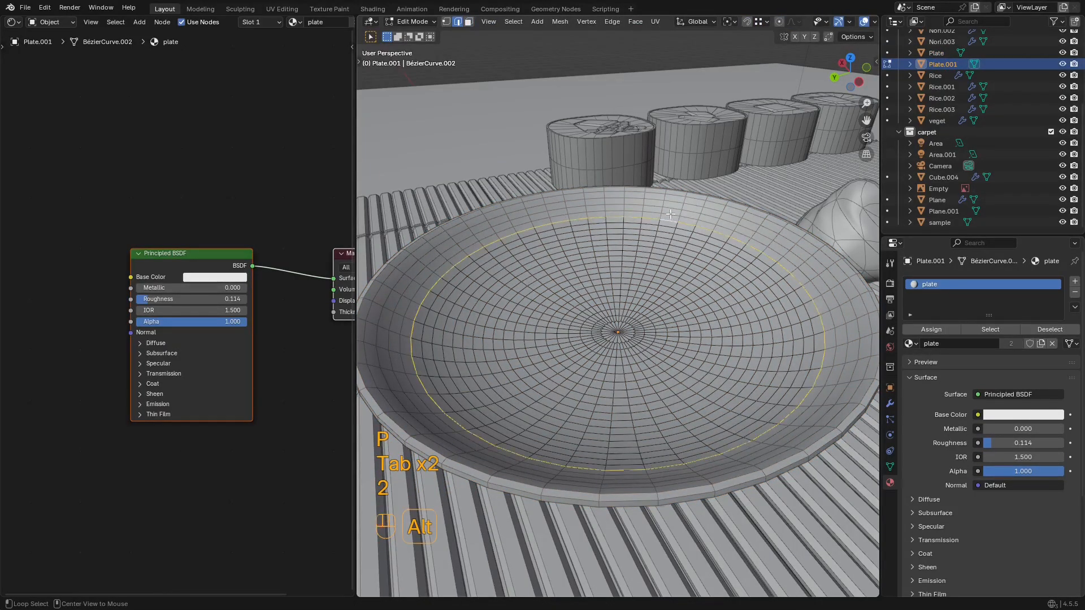
pyautogui.press('f')
pyautogui.press('Tab')
pyautogui.rightClick(656, 269)
pyautogui.click(644, 242)
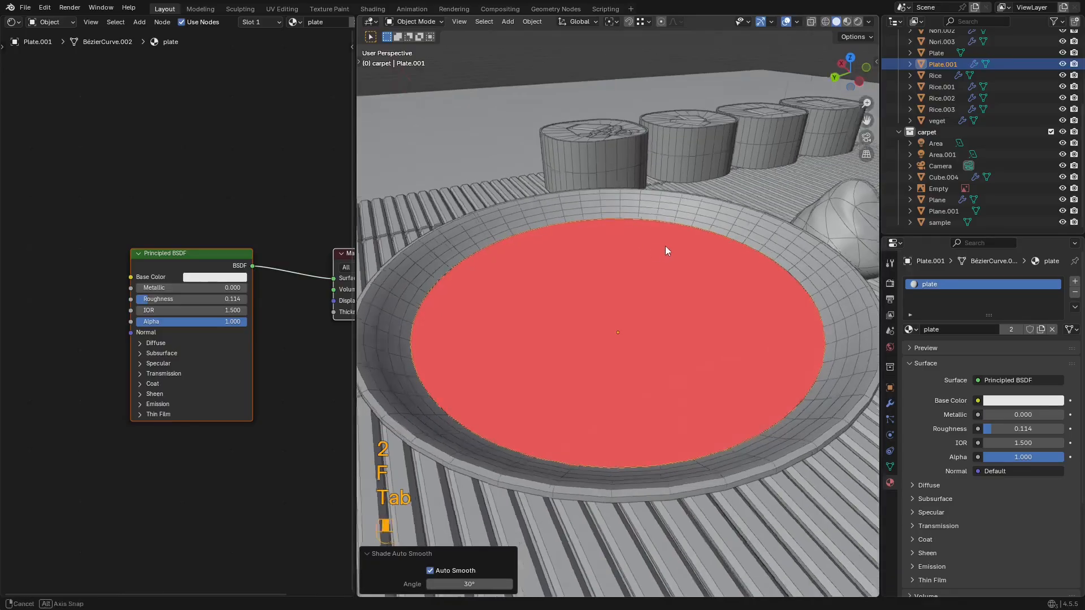
# Step: Recalculate the normals of all faces of the flat disc inside the plate to point outside
pyautogui.moveTo(666, 245); pyautogui.dragTo(685, 242, button='middle')
pyautogui.press('Tab')
pyautogui.press('3')
pyautogui.press('a')
pyautogui.hotkey('alt', 'n')
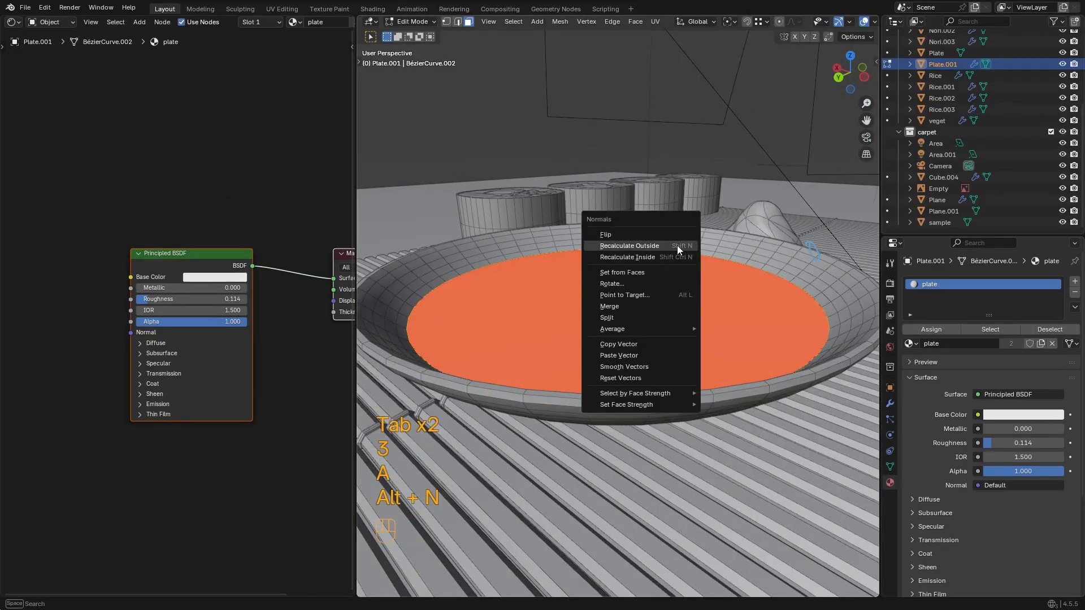
pyautogui.click(677, 246)
pyautogui.press('Tab')
pyautogui.scroll(2, 670, 275)
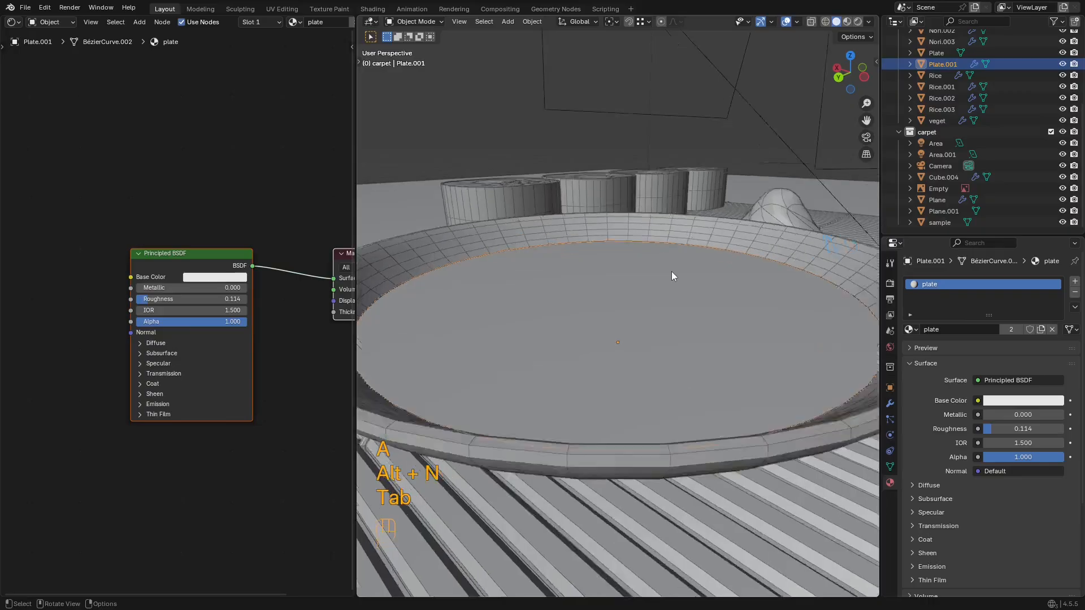
# Step: Show the scene in rendered shading without overlays and assign the existing sauce material to the disc inside the plate
pyautogui.hotkey('shift', 'alt', 'z')
pyautogui.scroll(-3, 693, 290)
pyautogui.moveTo(693, 290); pyautogui.dragTo(687, 300, button='middle')
pyautogui.hotkey('shift', 'alt', 'z')
pyautogui.press('z')
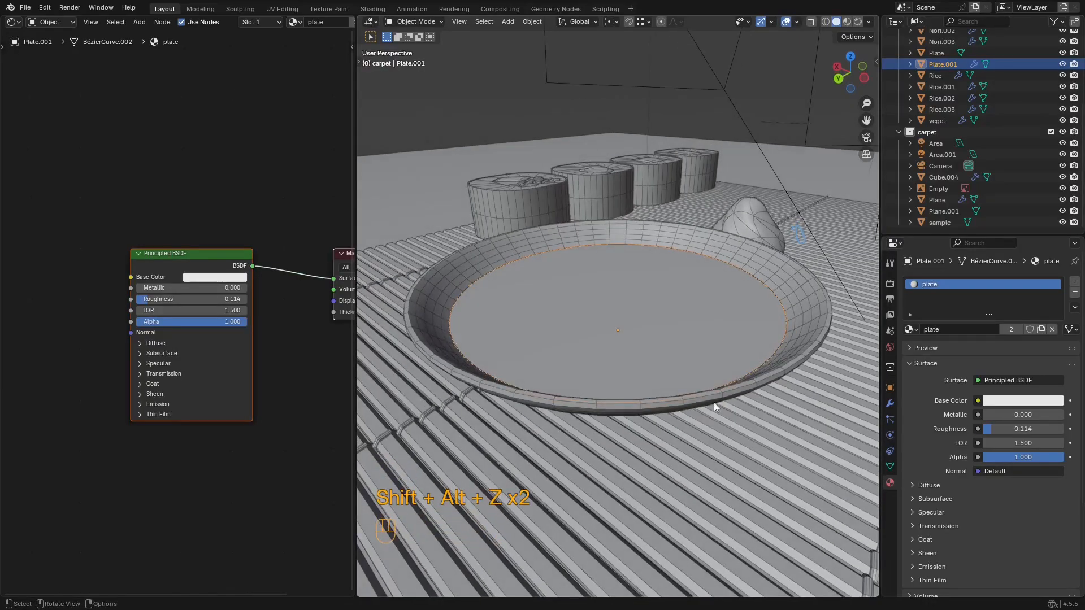
pyautogui.click(680, 209)
pyautogui.hotkey('shift', 'alt', 'z')
pyautogui.click(916, 328)
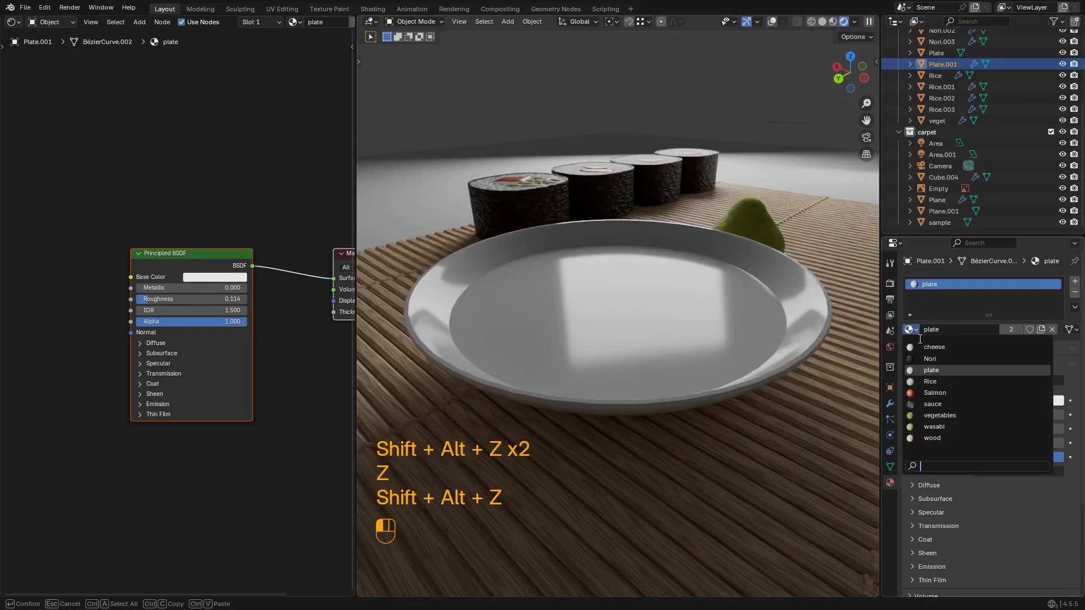
pyautogui.click(940, 405)
pyautogui.scroll(4, 648, 279)
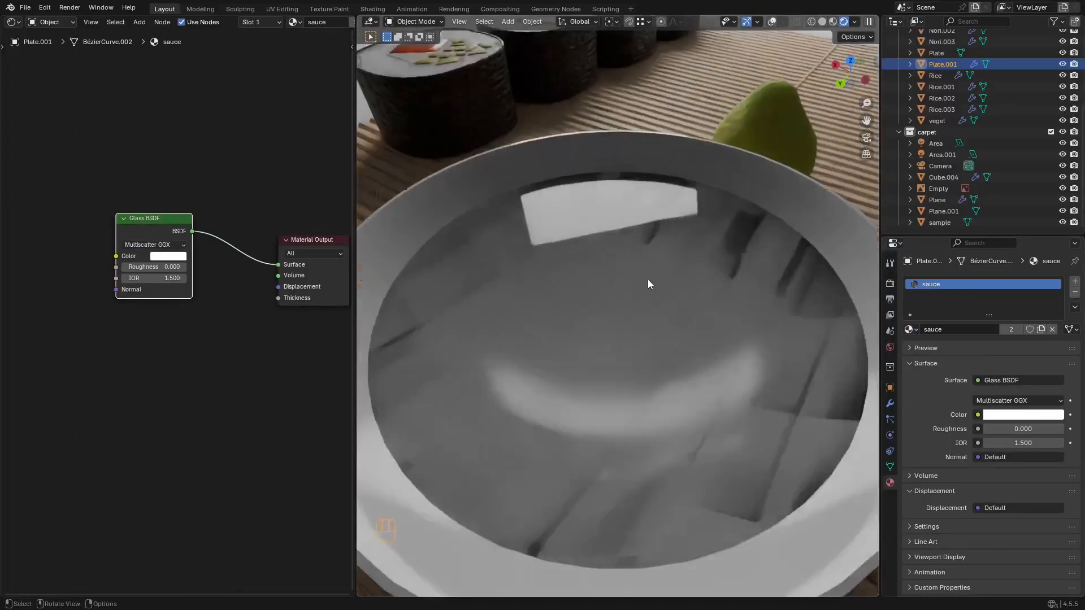
pyautogui.scroll(-1, 655, 264)
pyautogui.press('g')
pyautogui.press('z')
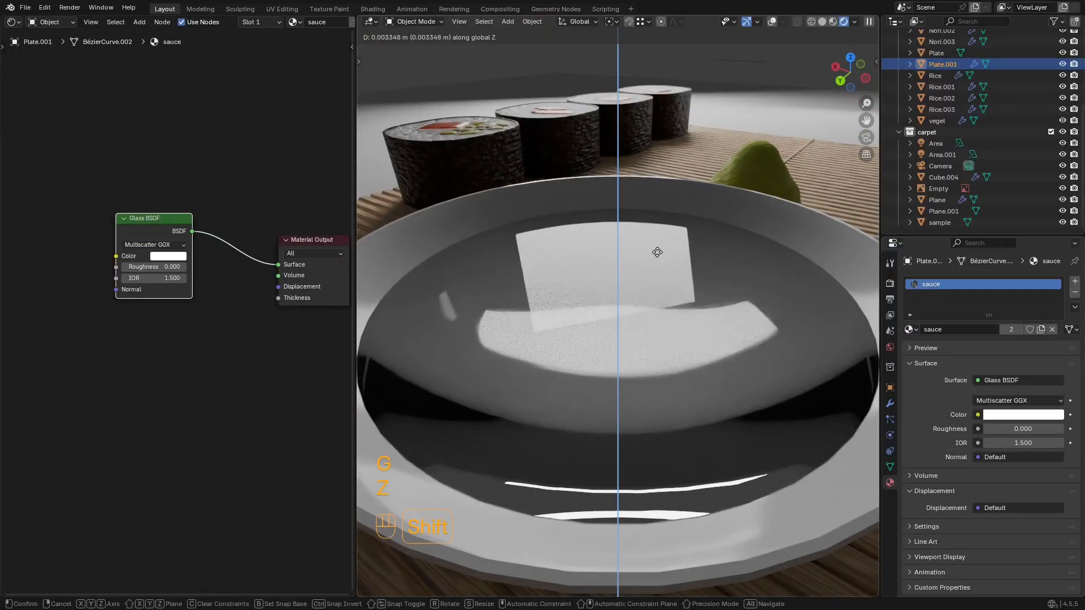
pyautogui.rightClick(660, 254)
# Step: Raise the sauce surface about 0.001 m along the global Z axis and save the file
pyautogui.press('g')
pyautogui.moveTo(662, 256); pyautogui.dragTo(666, 287, button='middle')
pyautogui.press('z')
pyautogui.click(667, 241)
pyautogui.scroll(-1, 645, 260)
pyautogui.hotkey('ctrl', 's')
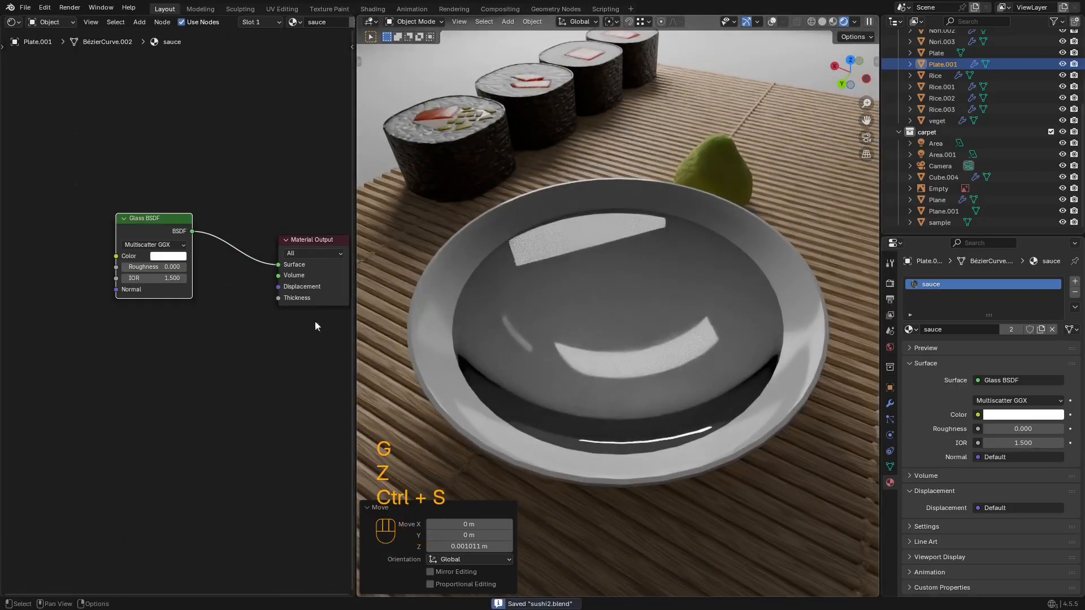
# Step: Set the IOR of the sauce material's Glass BSDF to 1.333
pyautogui.scroll(3, 206, 314)
pyautogui.moveTo(167, 238); pyautogui.dragTo(199, 250, button='middle')
pyautogui.scroll(1, 180, 313)
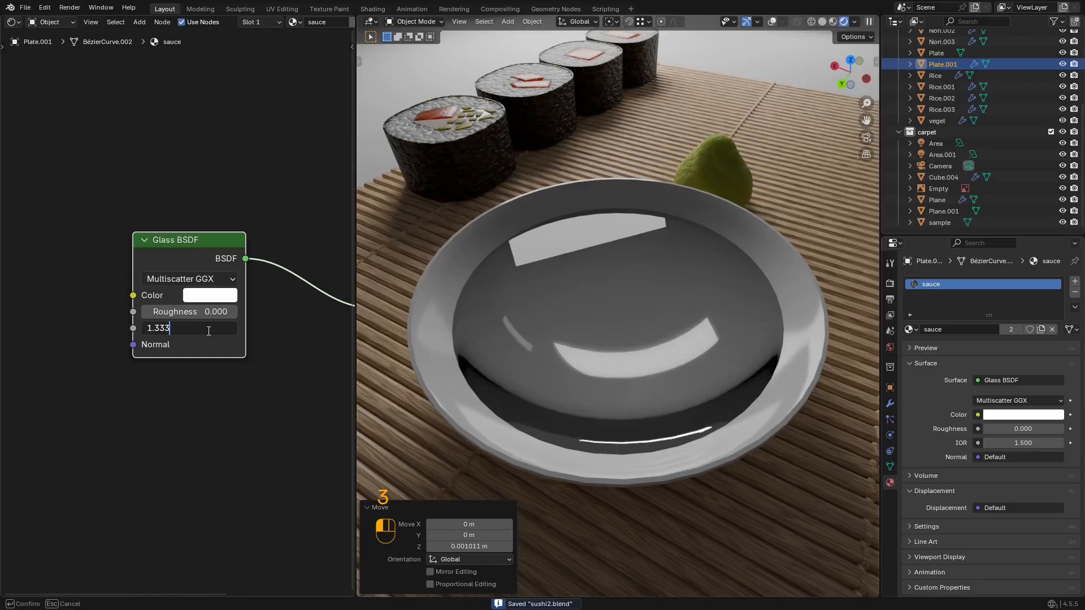
pyautogui.press('Return')
pyautogui.moveTo(646, 337); pyautogui.dragTo(585, 341, button='middle')
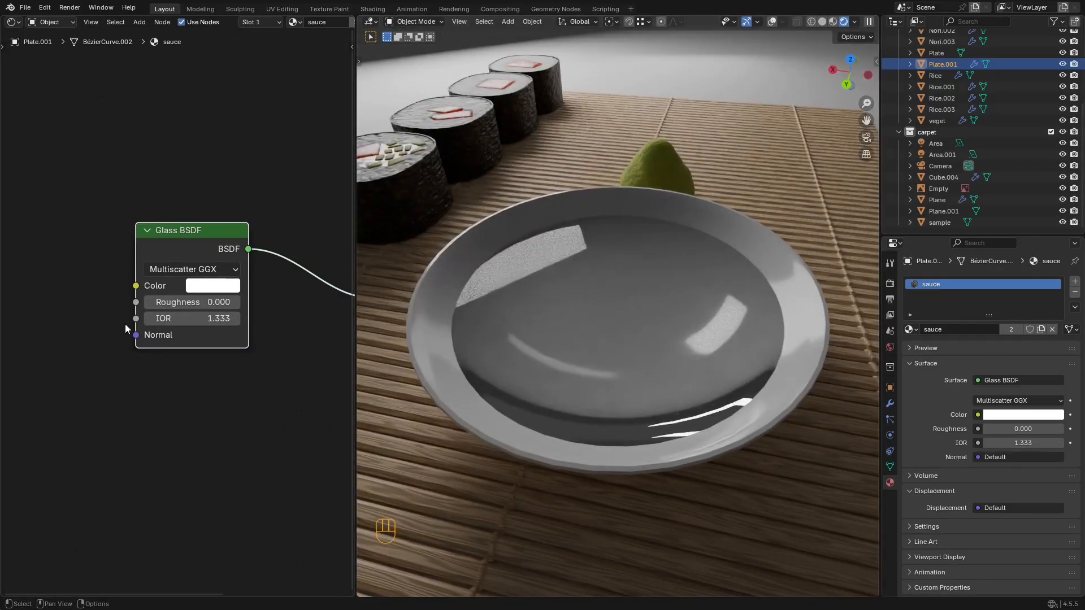
# Step: Add a Volume Absorption node to the sauce material and connect it to the Material Output's Volume input
pyautogui.scroll(-3, 130, 319)
pyautogui.hotkey('shift', 'a')
pyautogui.click(171, 345)
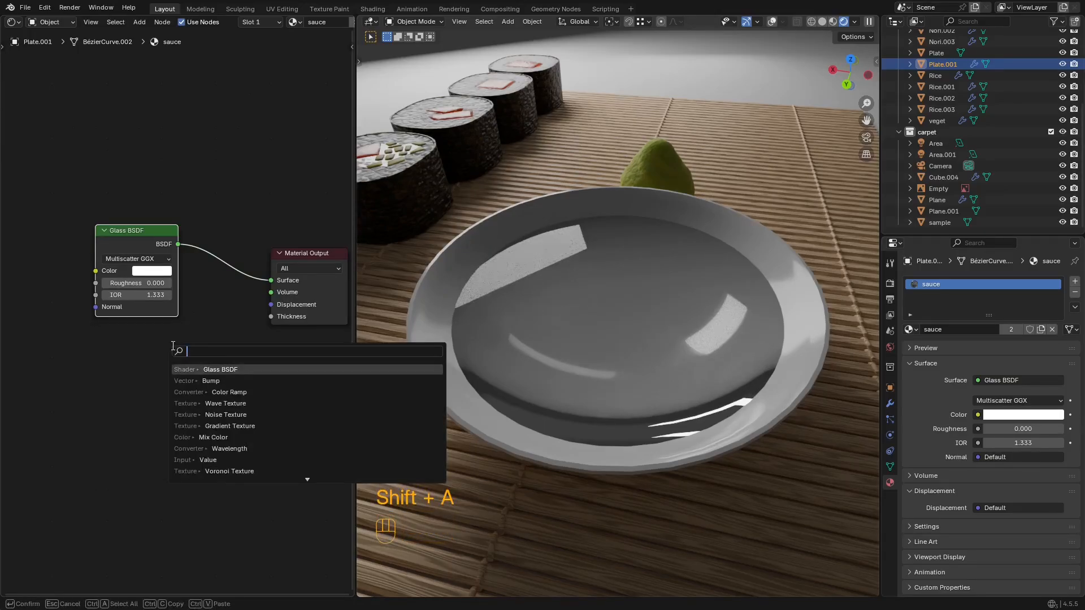
pyautogui.write('M')
pyautogui.press('BackSpace')
pyautogui.write('v')
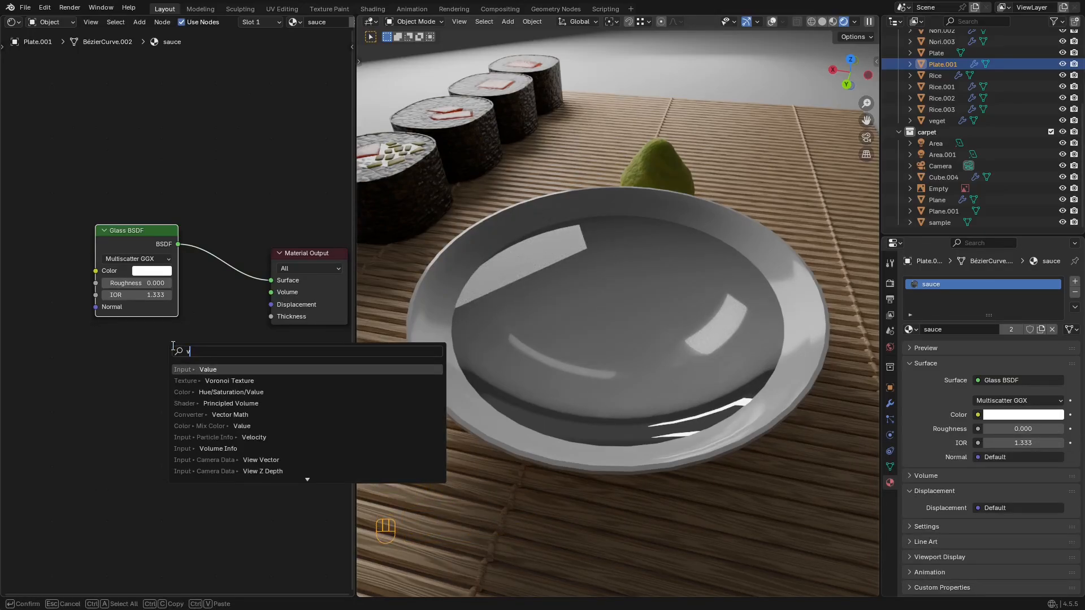
pyautogui.write('olume a')
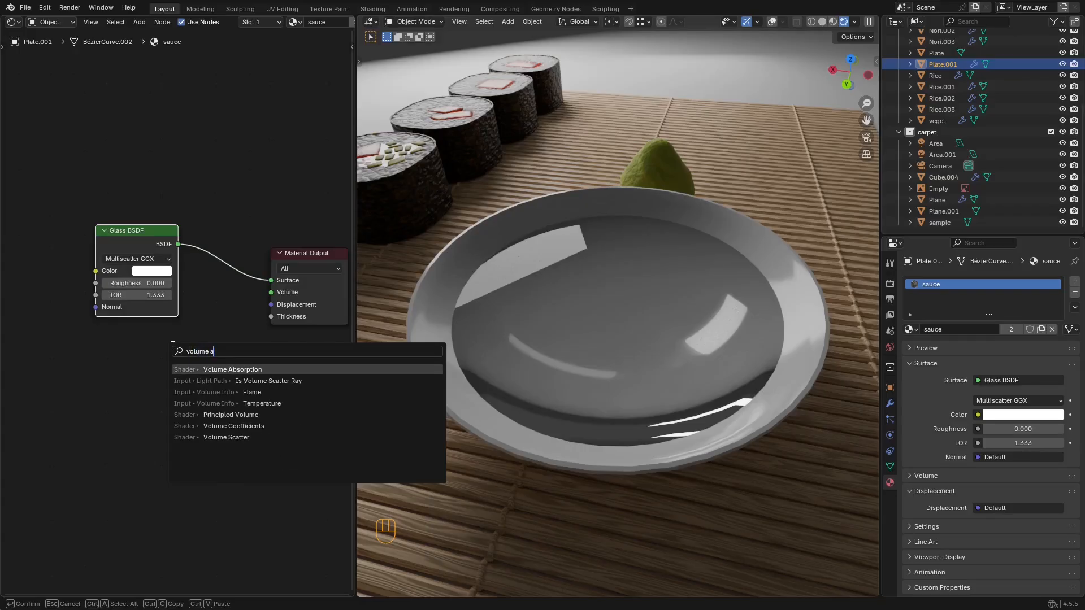
pyautogui.click(196, 369)
pyautogui.click(194, 382)
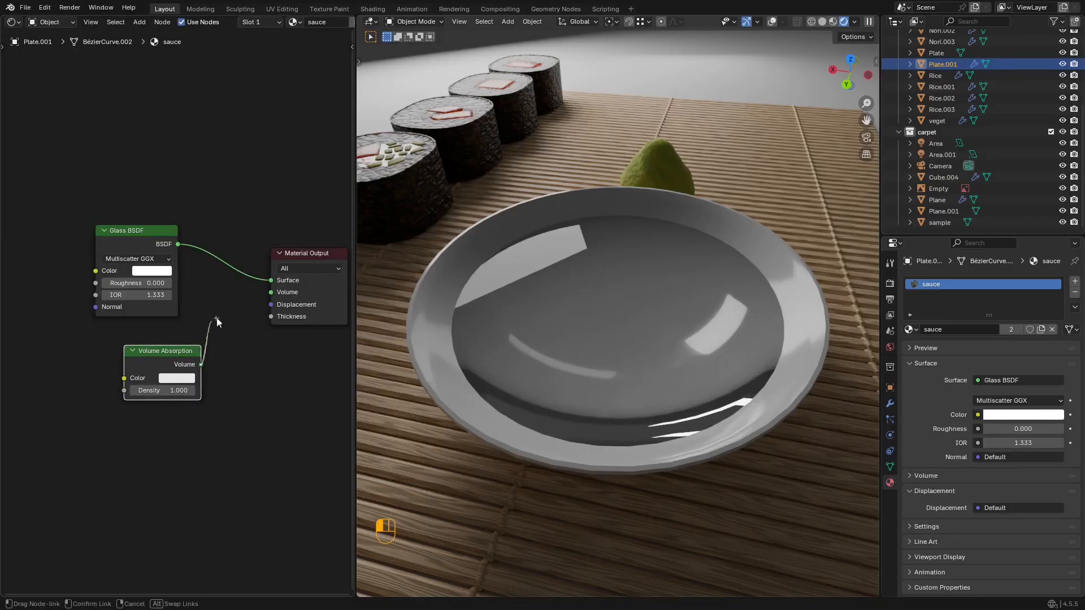
pyautogui.moveTo(265, 293); pyautogui.dragTo(268, 293)
# Step: Tint the Volume Absorption colour orange
pyautogui.moveTo(243, 390); pyautogui.dragTo(289, 327, button='middle')
pyautogui.scroll(4, 290, 328)
pyautogui.click(236, 319)
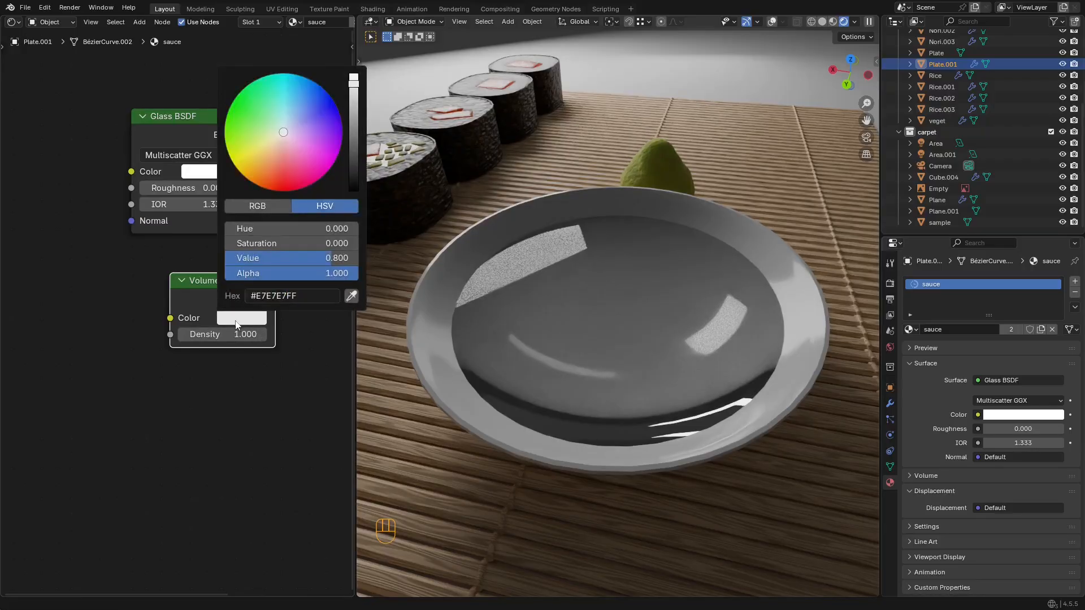
pyautogui.moveTo(283, 133); pyautogui.dragTo(269, 171)
# Step: Switch to the BeeRef reference board and examine the soy sauce bowl's colour up close
pyautogui.press('super')
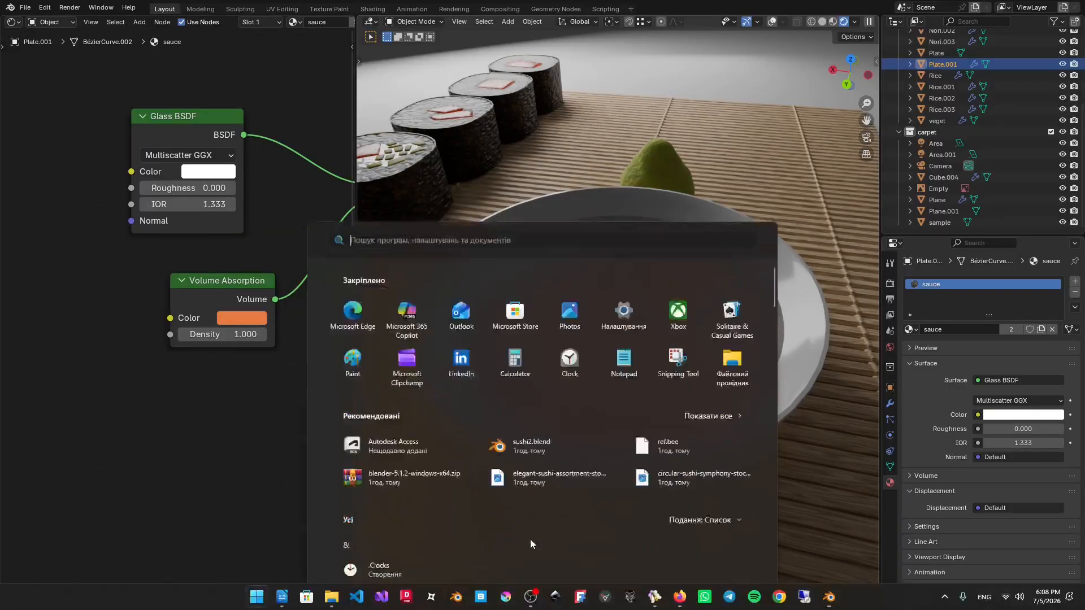
pyautogui.click(656, 596)
pyautogui.scroll(-5, 525, 131)
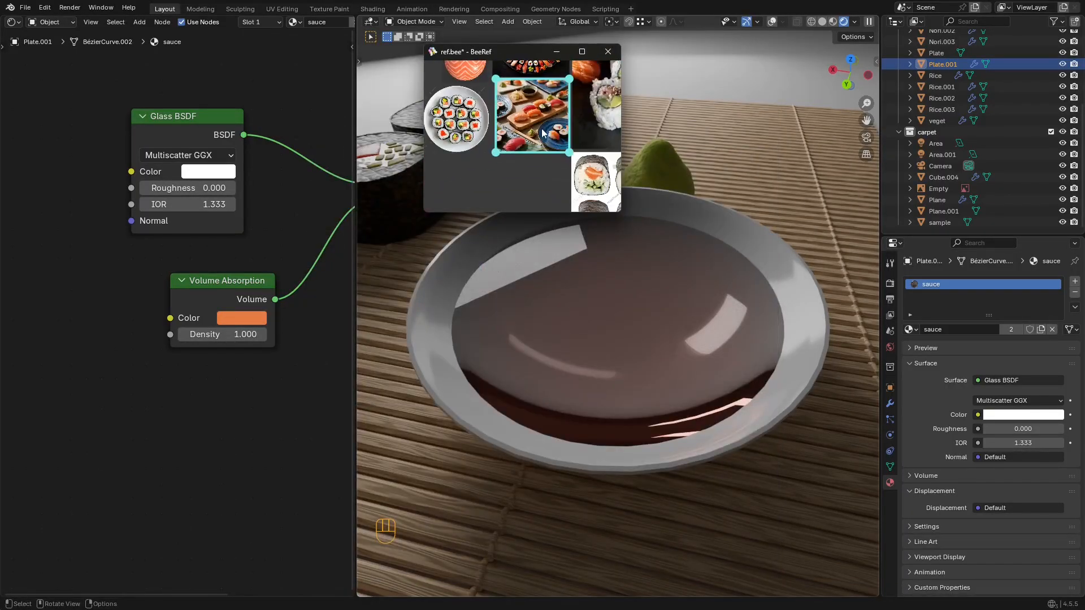
pyautogui.scroll(5, 526, 132)
pyautogui.moveTo(561, 159); pyautogui.dragTo(543, 191, button='middle')
pyautogui.scroll(-5, 568, 102)
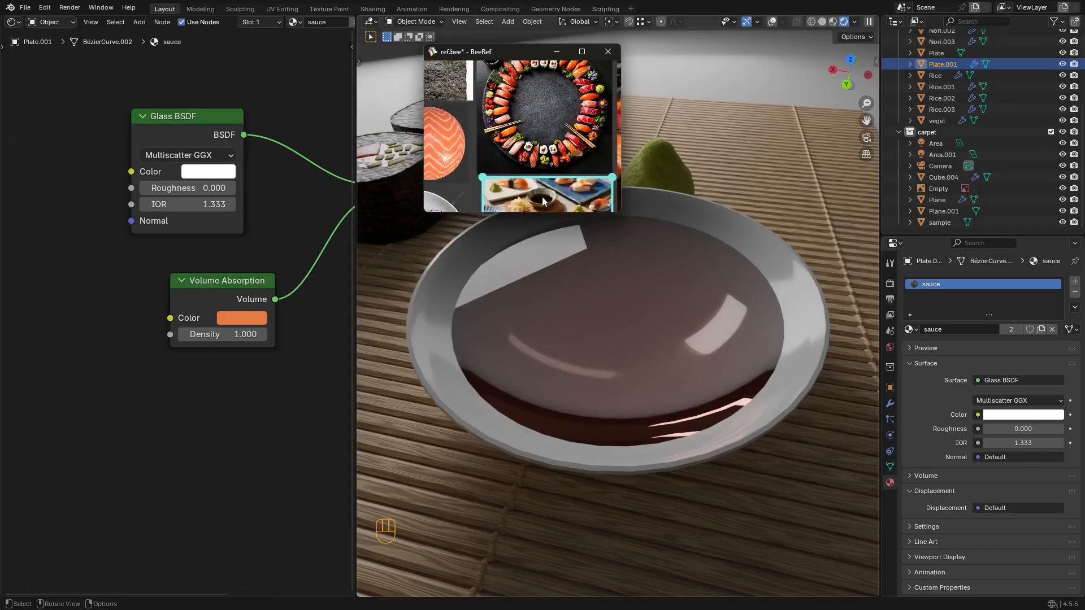
pyautogui.scroll(-4, 540, 193)
pyautogui.scroll(4, 550, 178)
pyautogui.scroll(6, 533, 85)
pyautogui.moveTo(534, 85); pyautogui.dragTo(557, 113, button='middle')
pyautogui.scroll(6, 552, 109)
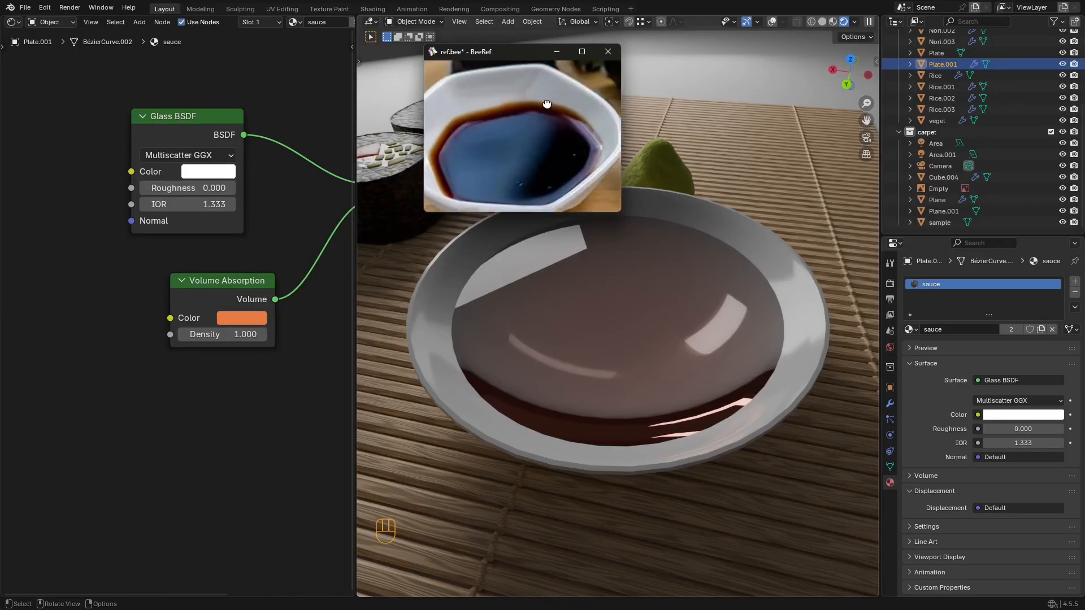
pyautogui.moveTo(512, 54); pyautogui.dragTo(463, 48)
# Step: Set the Volume Absorption colour to yellow-orange #E7B657 and its density to 42.2, and save the file
pyautogui.keyDown('shift'); pyautogui.moveTo(641, 320); pyautogui.dragTo(673, 381, button='middle'); pyautogui.keyUp('shift')
pyautogui.moveTo(261, 335); pyautogui.dragTo(205, 308, button='middle')
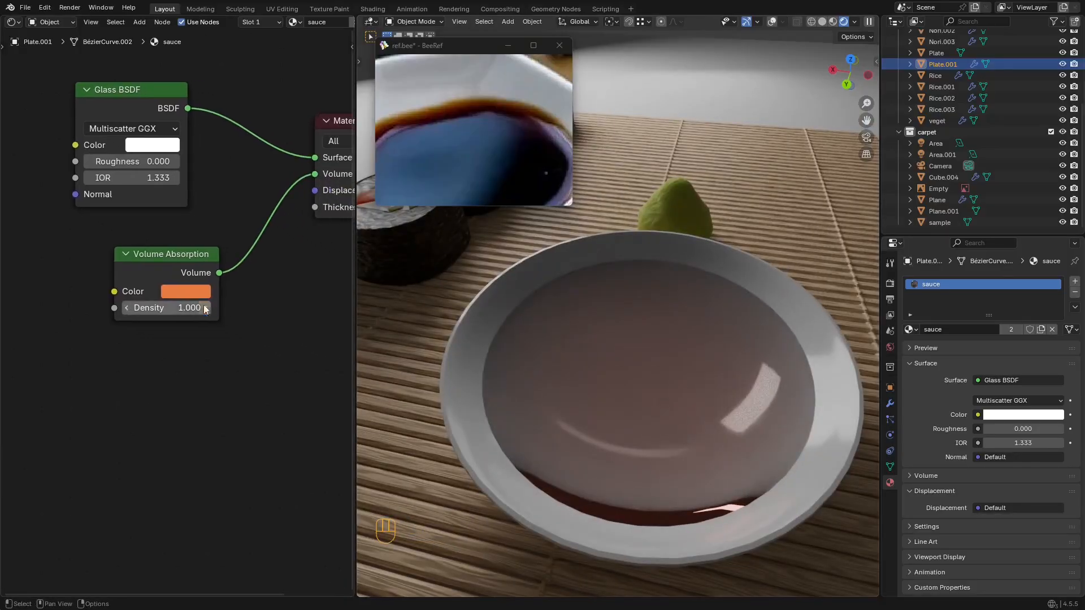
pyautogui.moveTo(170, 308); pyautogui.dragTo(285, 307)
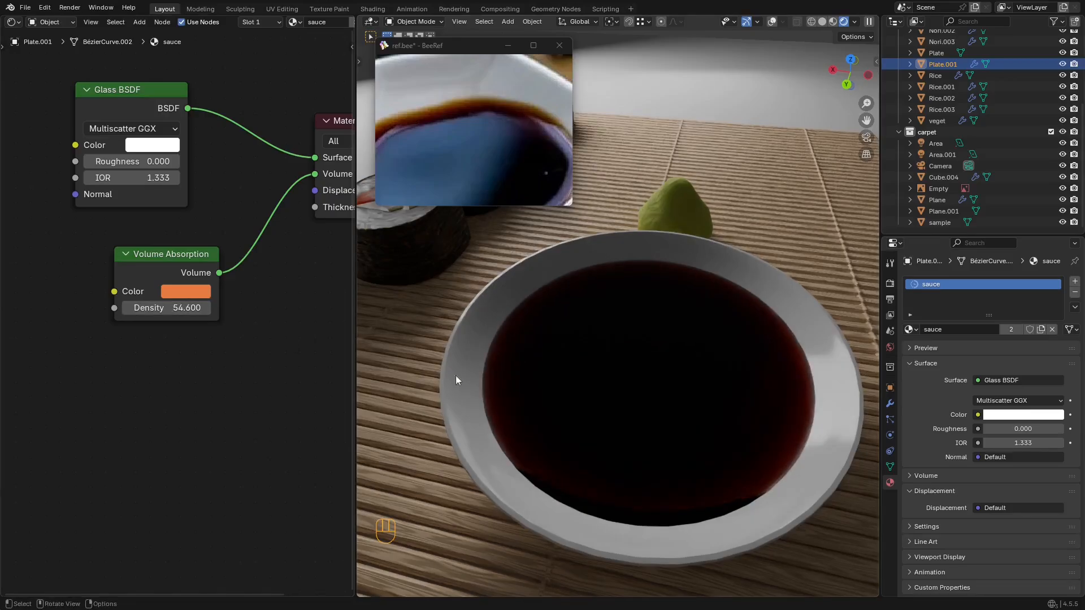
pyautogui.click(199, 289)
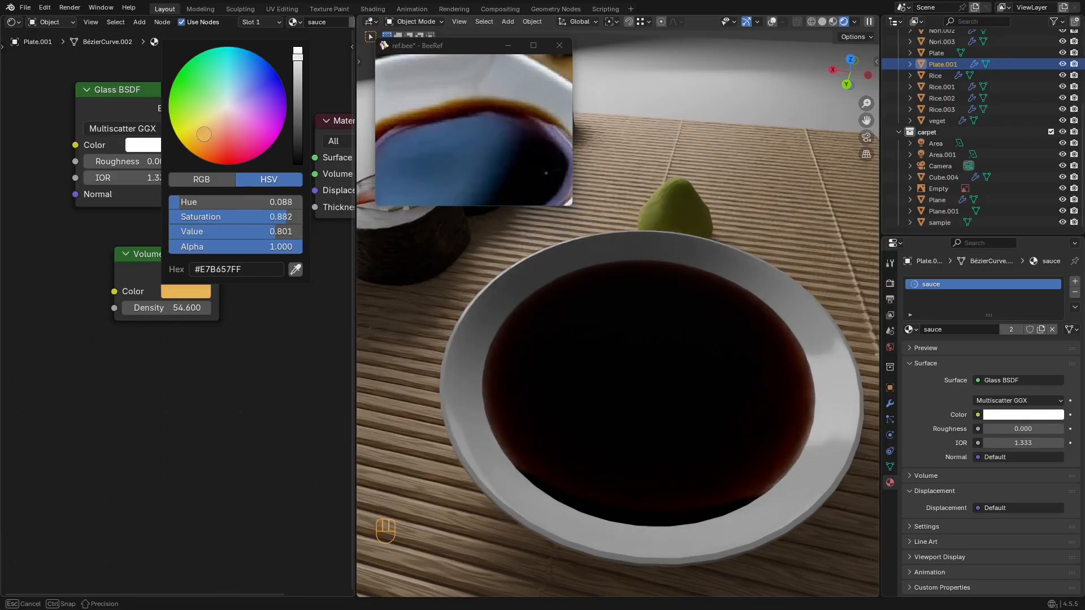
pyautogui.moveTo(169, 308); pyautogui.dragTo(192, 307)
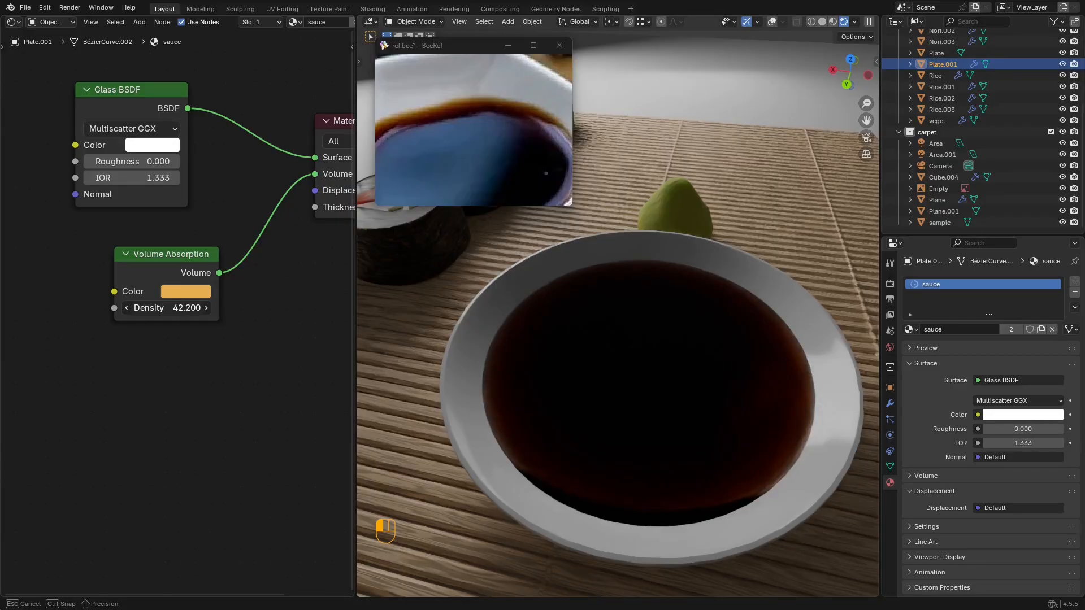
pyautogui.moveTo(587, 461); pyautogui.dragTo(706, 438, button='middle')
pyautogui.hotkey('ctrl', 's')
# Step: Compare the rendered sauce with the reference bowl from several angles and minimize the reference board
pyautogui.scroll(-4, 494, 106)
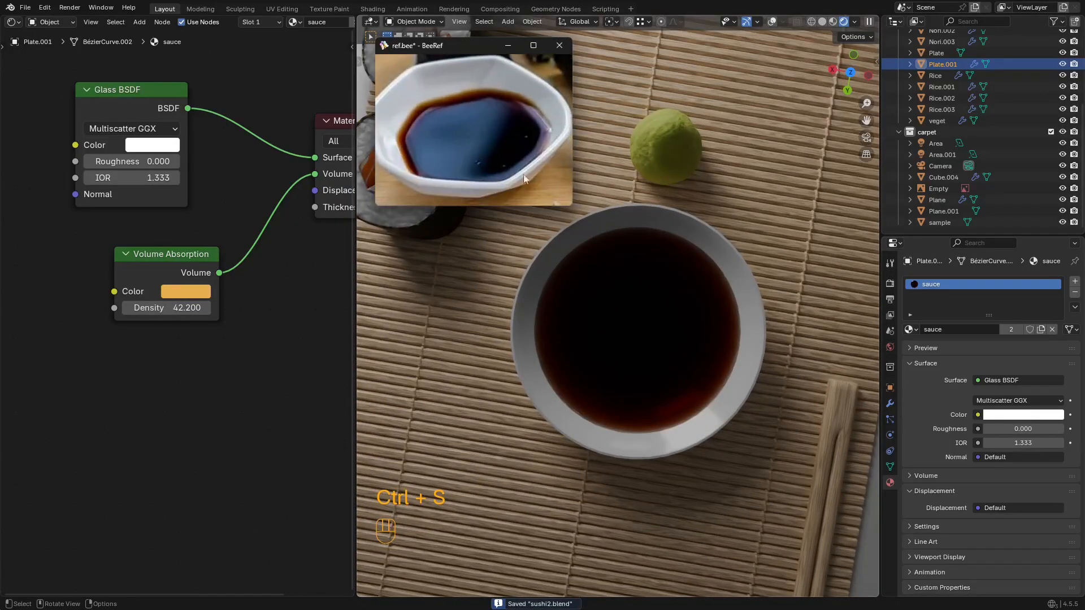
pyautogui.moveTo(374, 273); pyautogui.dragTo(654, 354, button='middle')
pyautogui.keyDown('shift'); pyautogui.moveTo(614, 337); pyautogui.dragTo(639, 361, button='middle'); pyautogui.keyUp('shift')
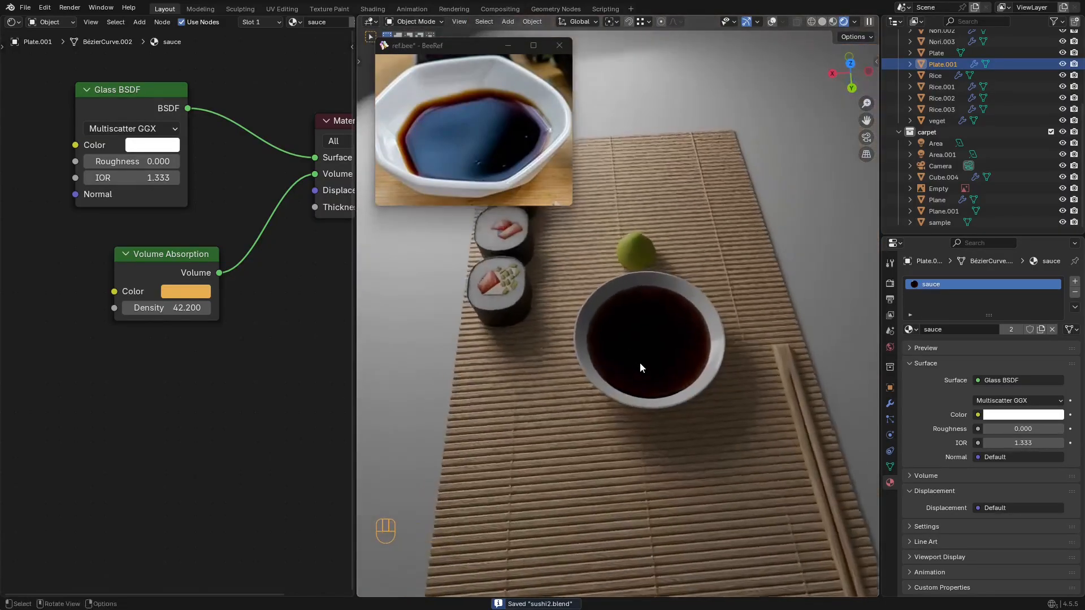
pyautogui.click(509, 46)
pyautogui.moveTo(700, 262); pyautogui.dragTo(642, 252, button='middle')
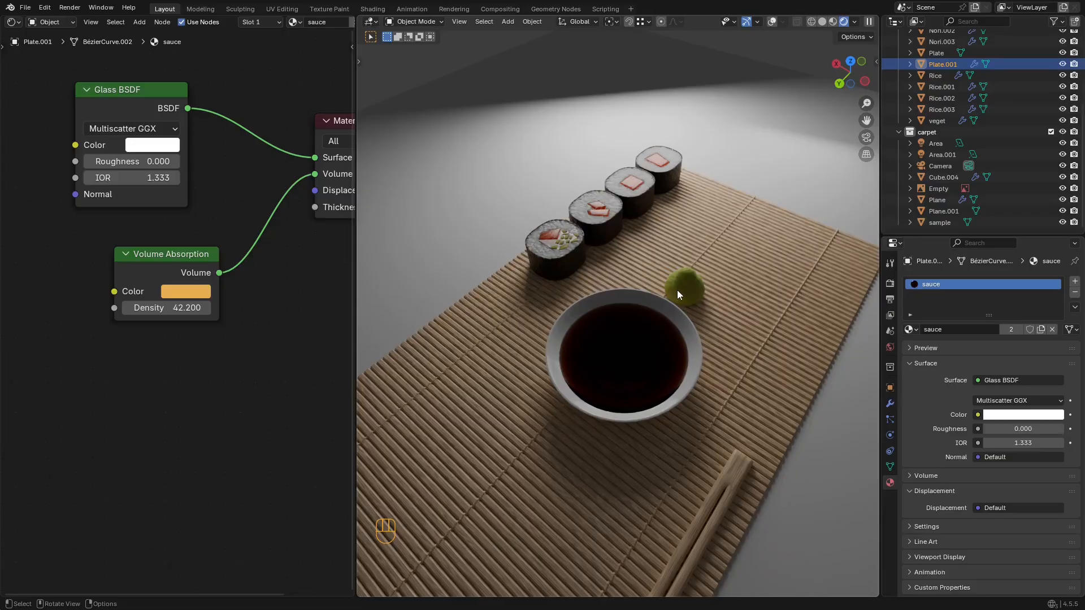
# Step: Select the bamboo mat in the scene
pyautogui.moveTo(702, 263); pyautogui.dragTo(658, 326, button='middle')
pyautogui.scroll(-4, 701, 316)
pyautogui.hotkey('shift', 'alt', 'z')
pyautogui.hotkey('shift', 'alt', 'z')
pyautogui.click(688, 322)
pyautogui.hotkey('shift', 'alt', 'z')
pyautogui.hotkey('shift', 'alt', 'z')
pyautogui.scroll(1, 716, 349)
pyautogui.scroll(2, 716, 349)
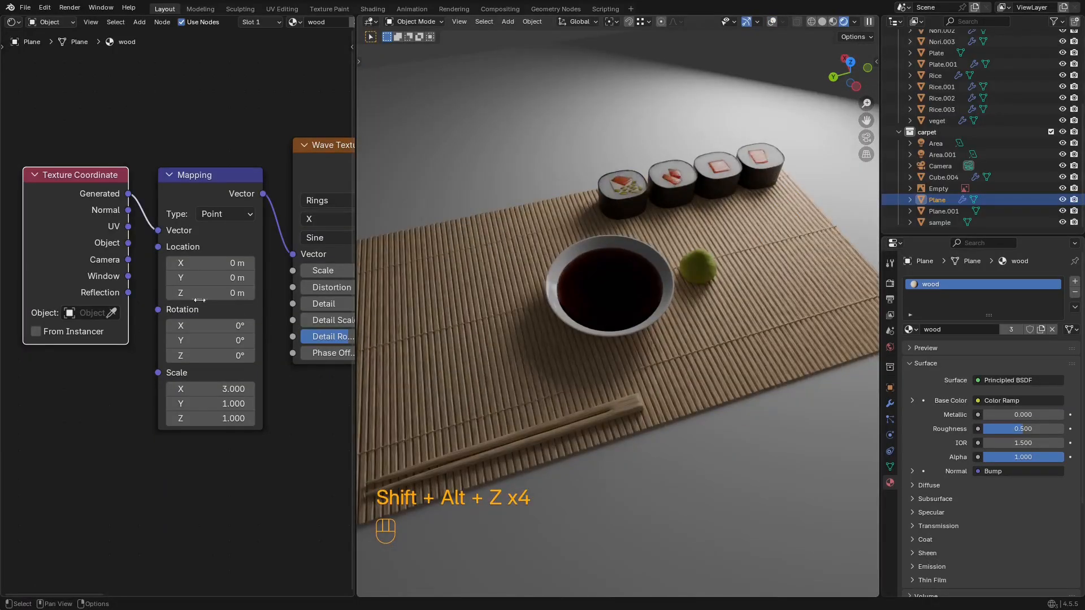
pyautogui.scroll(-3, 169, 283)
pyautogui.click(12, 21)
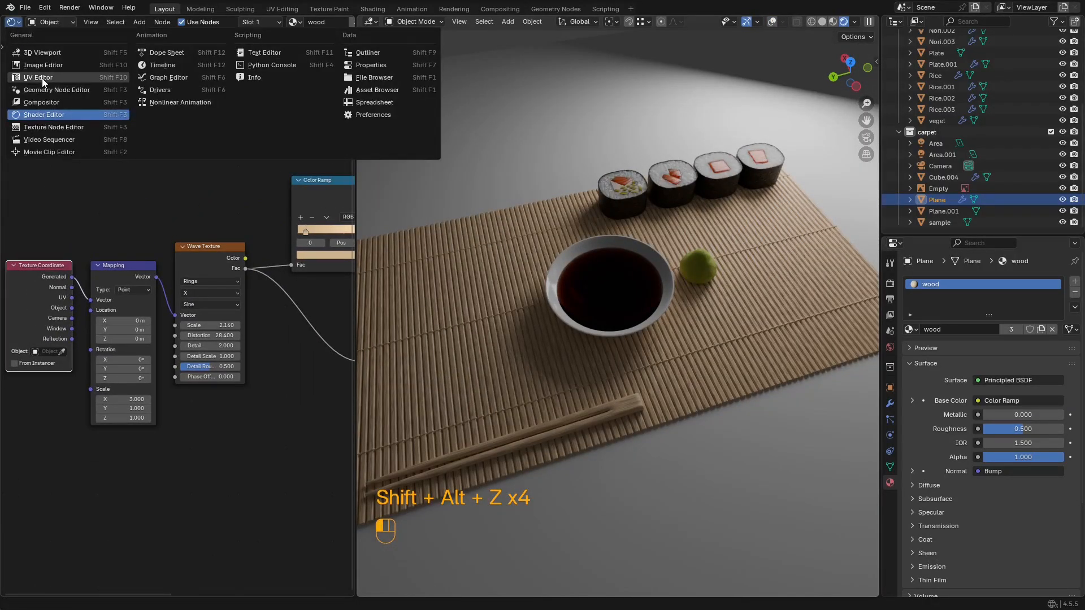
pyautogui.click(42, 78)
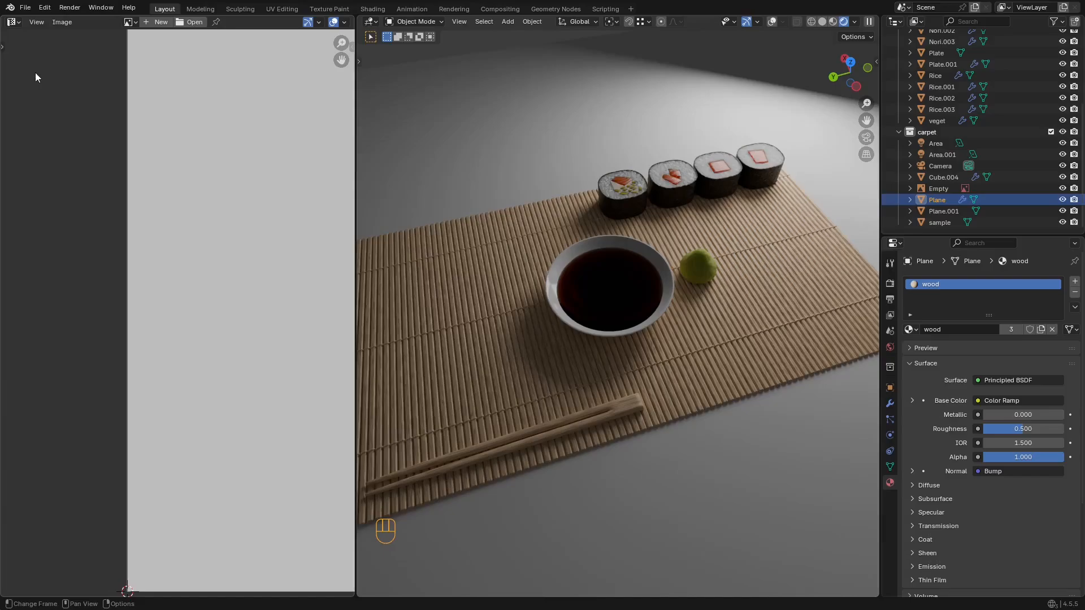
pyautogui.click(17, 22)
pyautogui.click(42, 115)
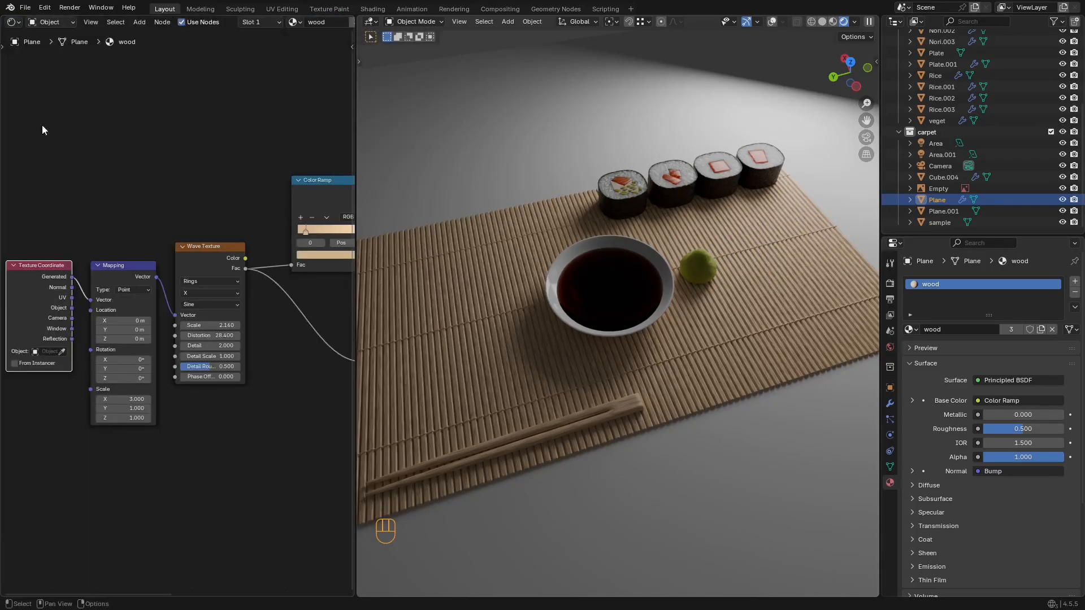
# Step: Add a Hue/Saturation/Value node to the mat's wood material
pyautogui.scroll(-5, 192, 226)
pyautogui.moveTo(201, 228); pyautogui.dragTo(68, 246, button='middle')
pyautogui.hotkey('shift', 'a')
pyautogui.click(192, 193)
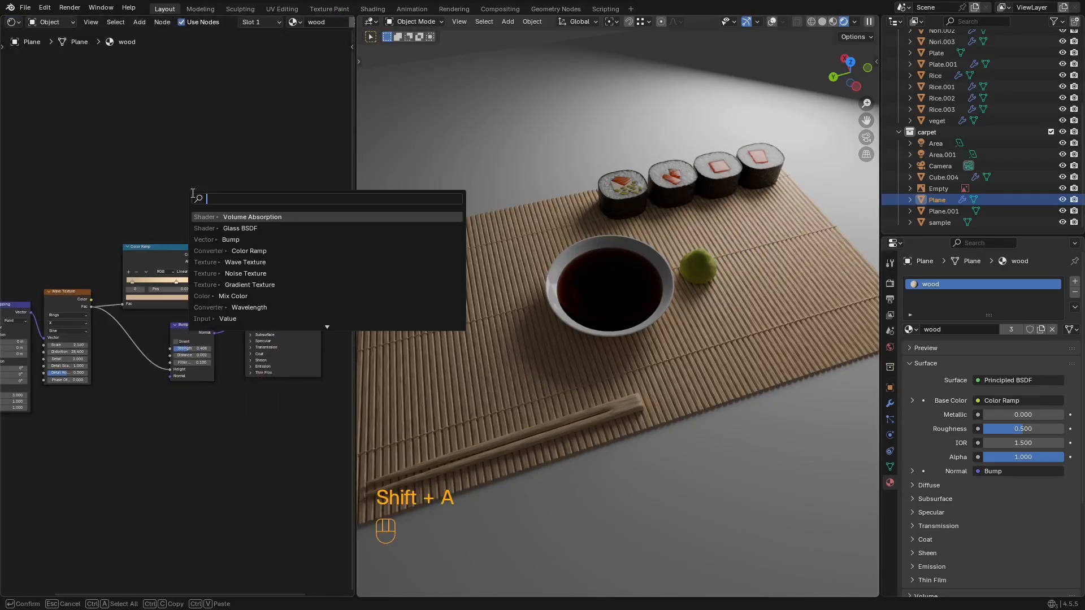
pyautogui.write('hue')
pyautogui.press('Return')
pyautogui.click(70, 208)
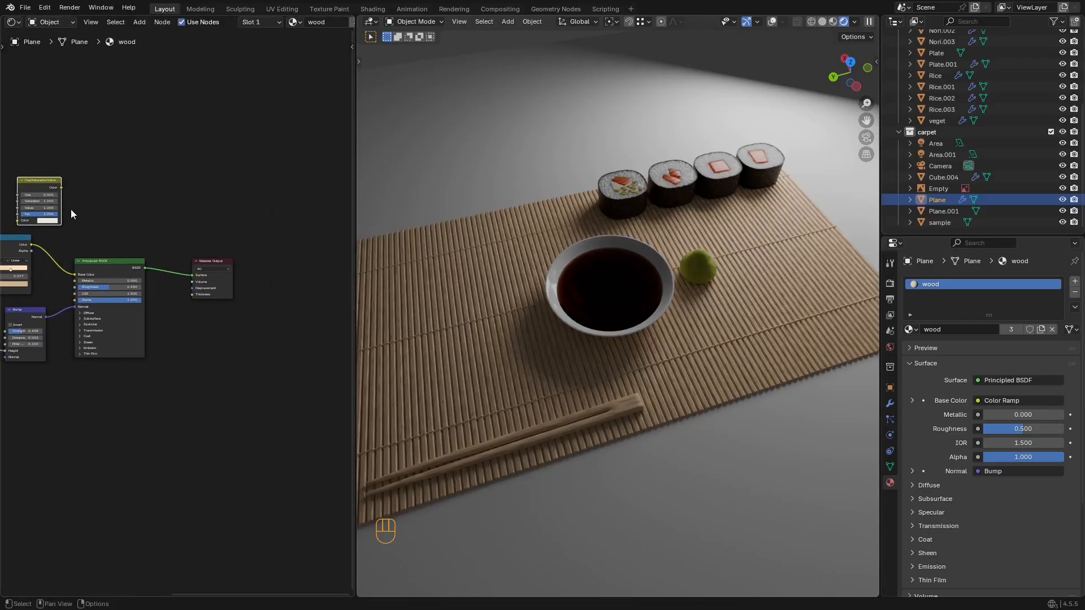
# Step: Make room in the wood node graph and insert the Hue/Saturation/Value node between the Color Ramp and the Principled BSDF's Base Color
pyautogui.scroll(-1, 146, 214)
pyautogui.moveTo(226, 219); pyautogui.dragTo(129, 306)
pyautogui.press('g')
pyautogui.click(209, 316)
pyautogui.scroll(7, 187, 245)
pyautogui.moveTo(79, 220); pyautogui.dragTo(235, 258, button='middle')
pyautogui.click(99, 148)
pyautogui.press('g')
pyautogui.click(188, 237)
pyautogui.press('g')
pyautogui.click(210, 213)
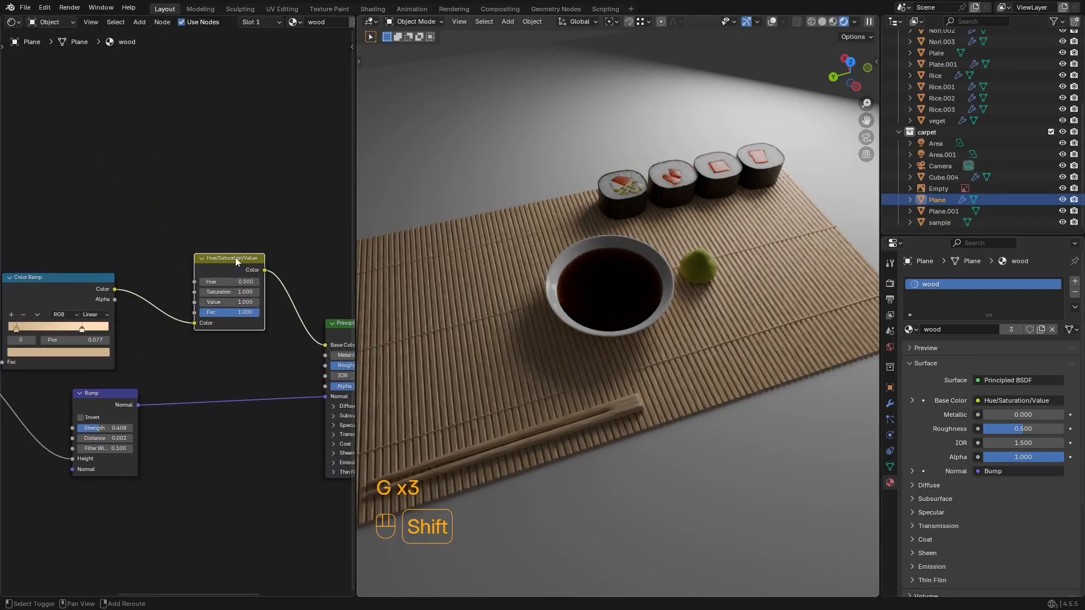
# Step: Add a Geometry node providing the Random Per Island output to the wood material, placed above the Color Ramp
pyautogui.hotkey('shift', 'a')
pyautogui.click(155, 178)
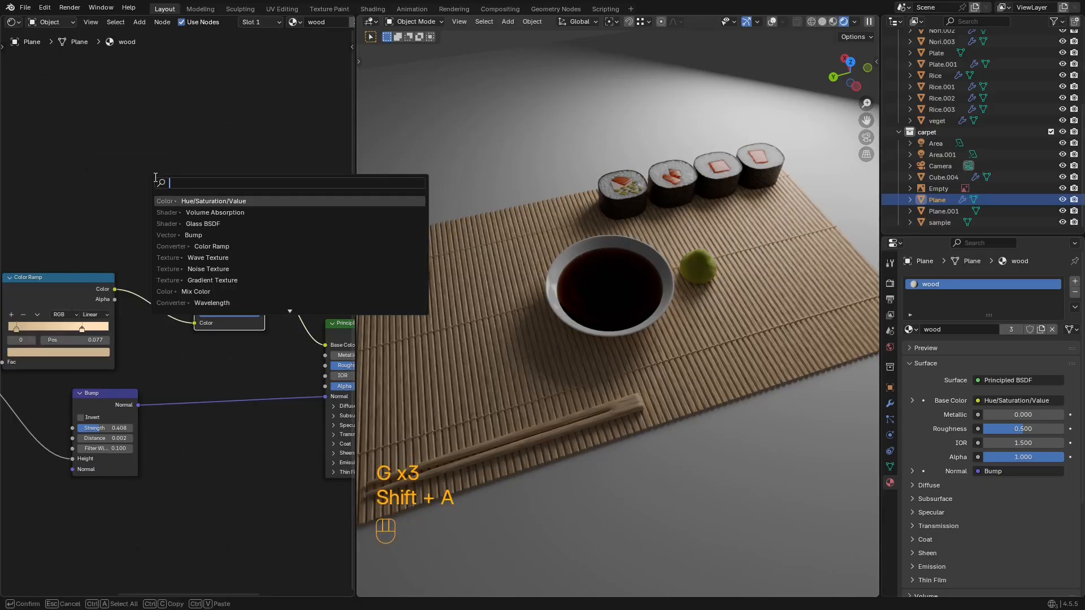
pyautogui.write('rand')
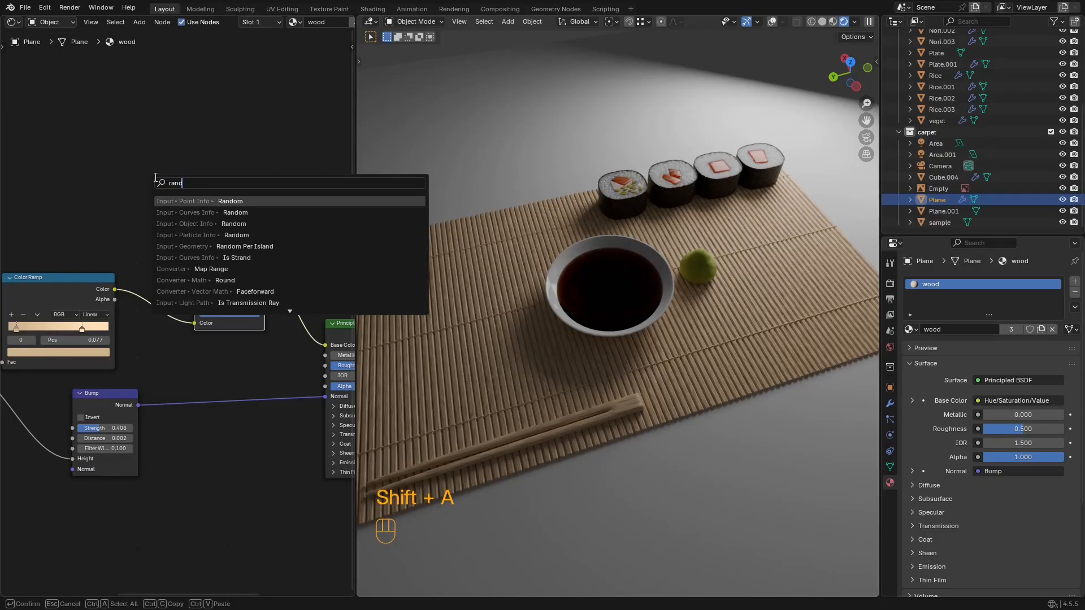
pyautogui.write(' per')
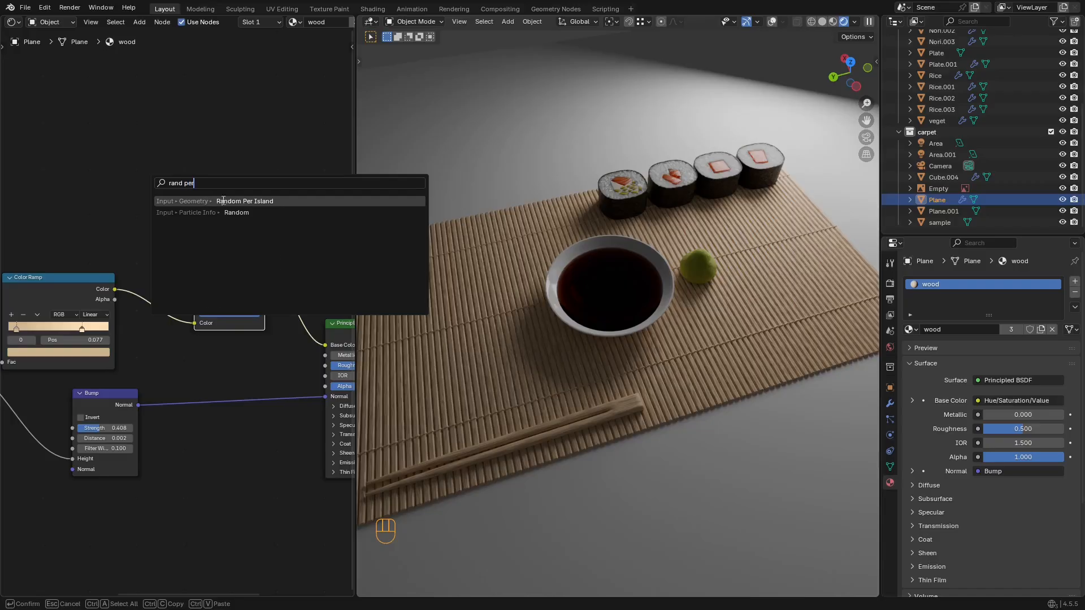
pyautogui.click(230, 201)
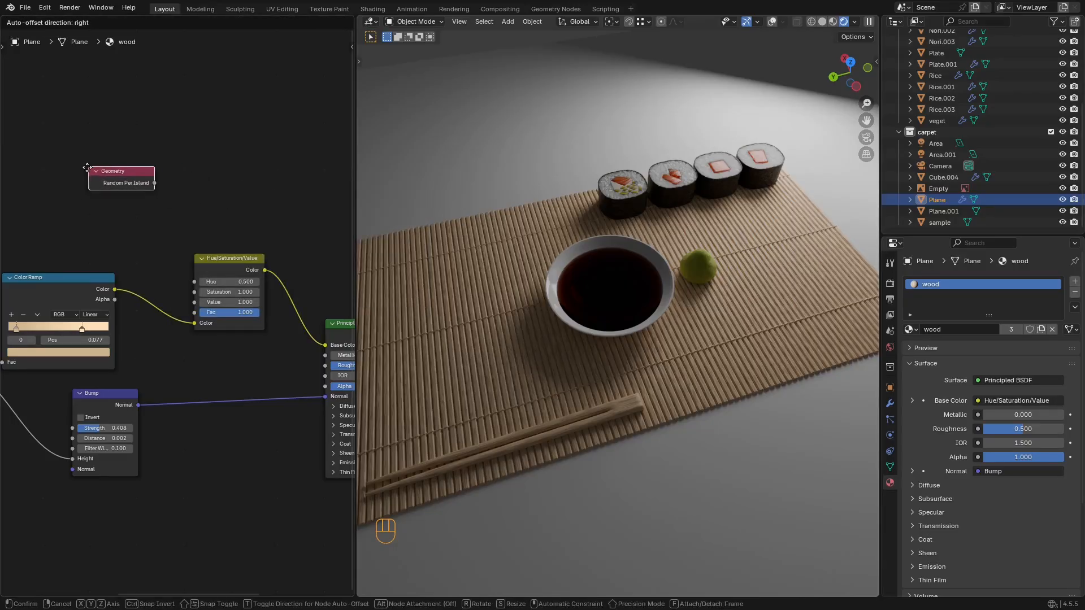
pyautogui.click(77, 183)
# Step: Try feeding Random Per Island into the Hue input of the Hue/Saturation/Value node and view the mat up close
pyautogui.scroll(3, 108, 188)
pyautogui.moveTo(201, 273); pyautogui.dragTo(200, 273)
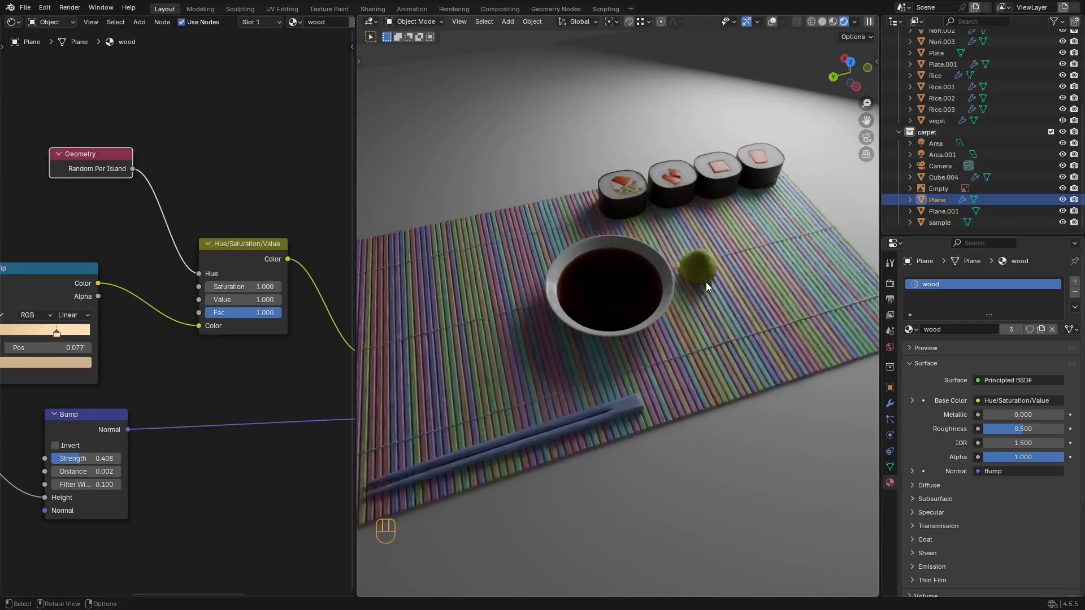
pyautogui.scroll(1, 185, 202)
pyautogui.moveTo(102, 146); pyautogui.dragTo(78, 179)
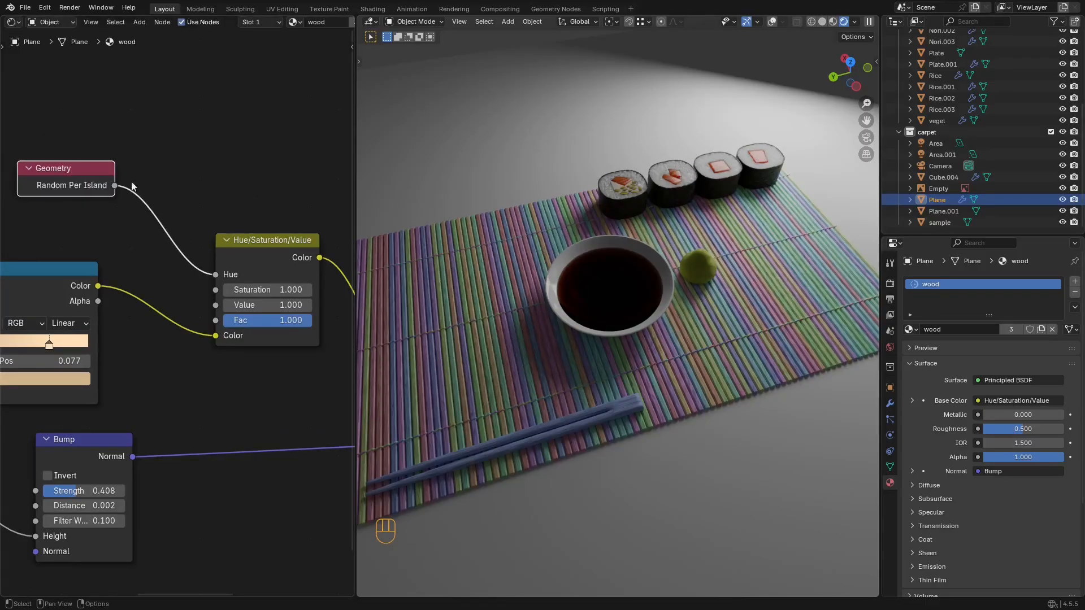
pyautogui.moveTo(767, 282); pyautogui.dragTo(721, 289, button='middle')
pyautogui.scroll(2, 720, 288)
pyautogui.moveTo(595, 318); pyautogui.dragTo(609, 318, button='middle')
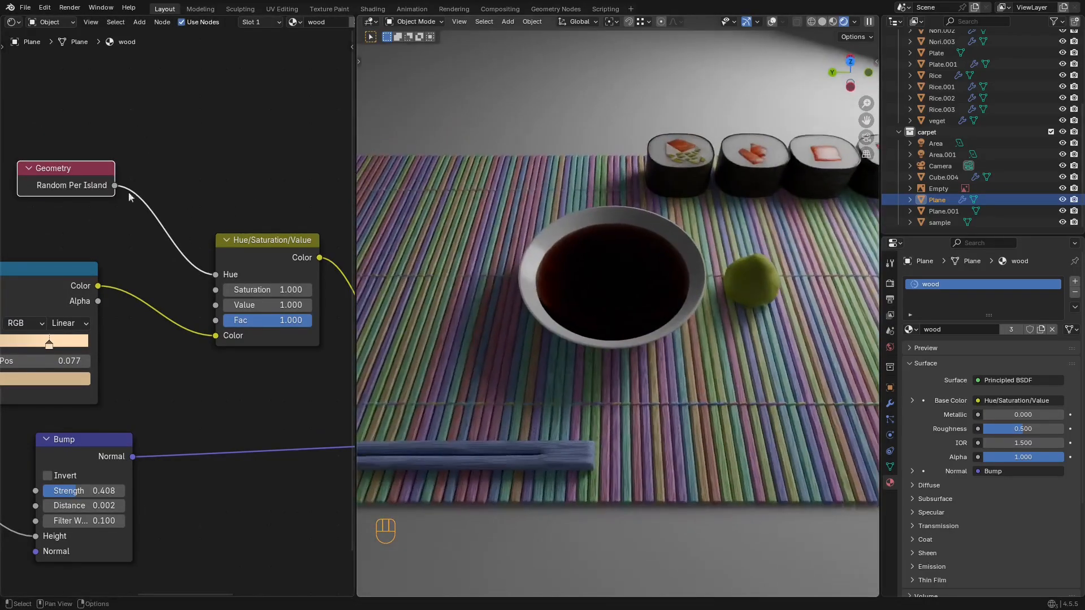
# Step: Disconnect Random Per Island from the Hue input
pyautogui.moveTo(128, 194); pyautogui.dragTo(166, 186, button='middle')
pyautogui.moveTo(113, 164); pyautogui.dragTo(77, 165)
pyautogui.moveTo(266, 268); pyautogui.dragTo(260, 305)
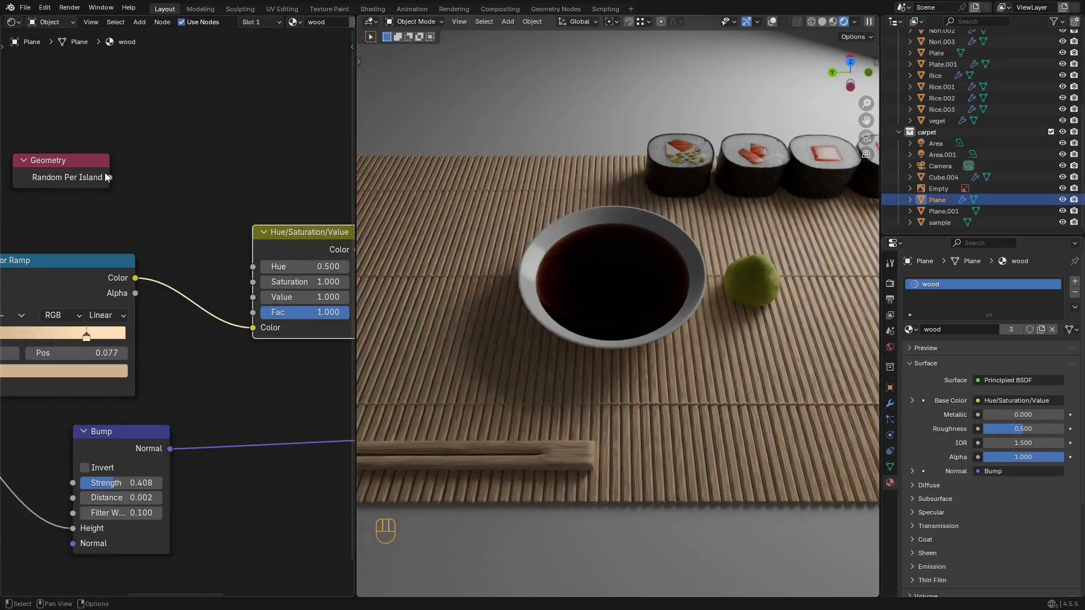
# Step: Feed Random Per Island into a new Math node set to Multiply and arrange it above the Color Ramp
pyautogui.moveTo(110, 178); pyautogui.dragTo(186, 138)
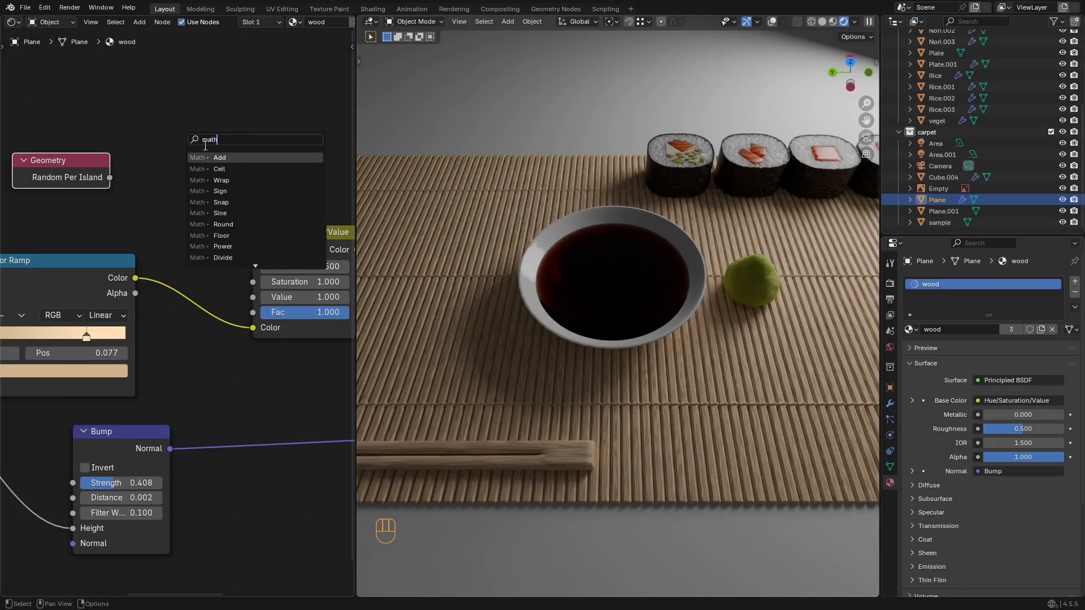
pyautogui.press('Return')
pyautogui.click(183, 127)
pyautogui.click(205, 131)
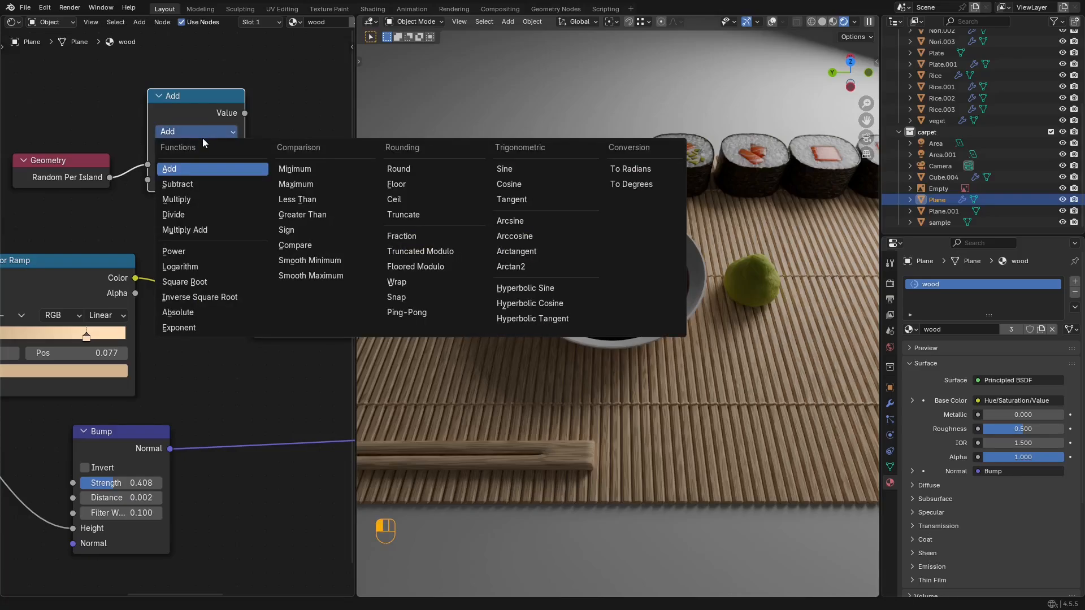
pyautogui.click(204, 199)
pyautogui.scroll(-3, 175, 59)
pyautogui.moveTo(219, 90); pyautogui.dragTo(101, 213)
pyautogui.press('g')
pyautogui.click(161, 160)
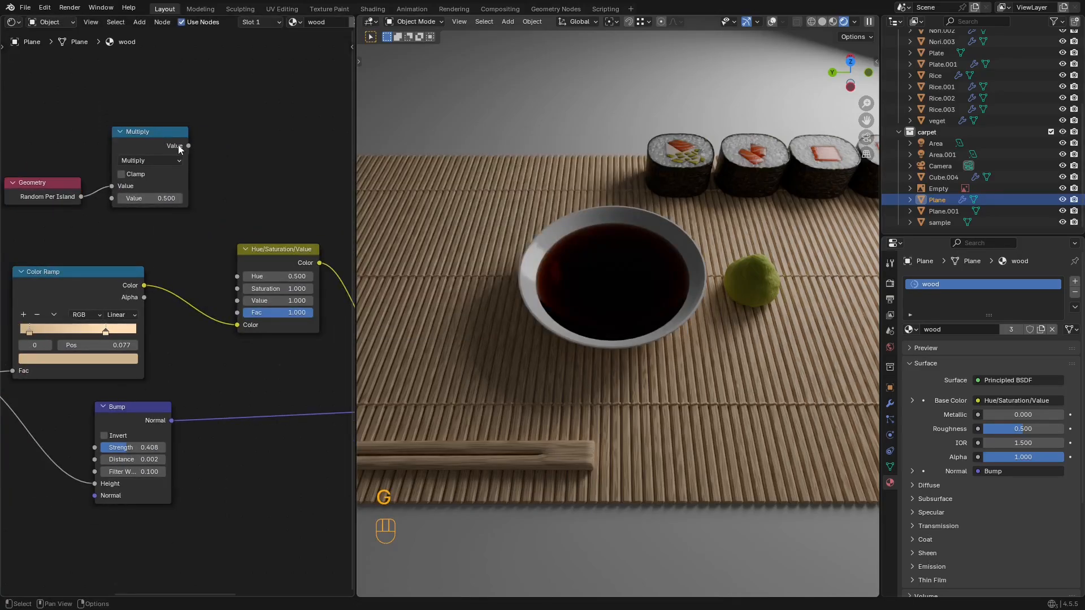
# Step: Connect the Multiply result to the Value input of the Hue/Saturation/Value node and set the multiplier to 1.190
pyautogui.moveTo(237, 303); pyautogui.dragTo(236, 301)
pyautogui.scroll(2, 186, 181)
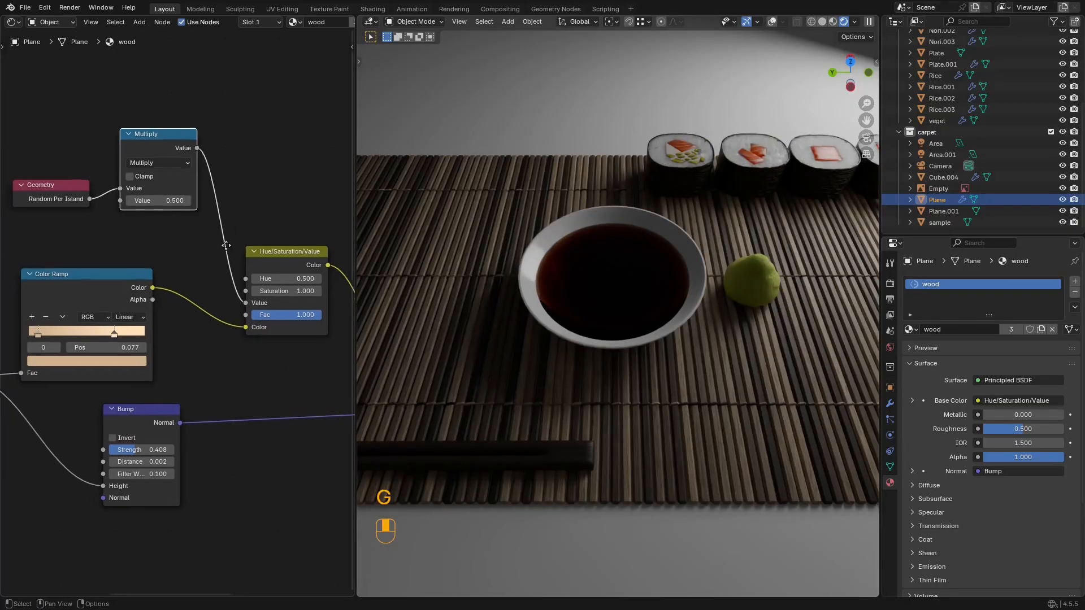
pyautogui.keyDown('shift'); pyautogui.moveTo(164, 170); pyautogui.dragTo(190, 170); pyautogui.keyUp('shift')
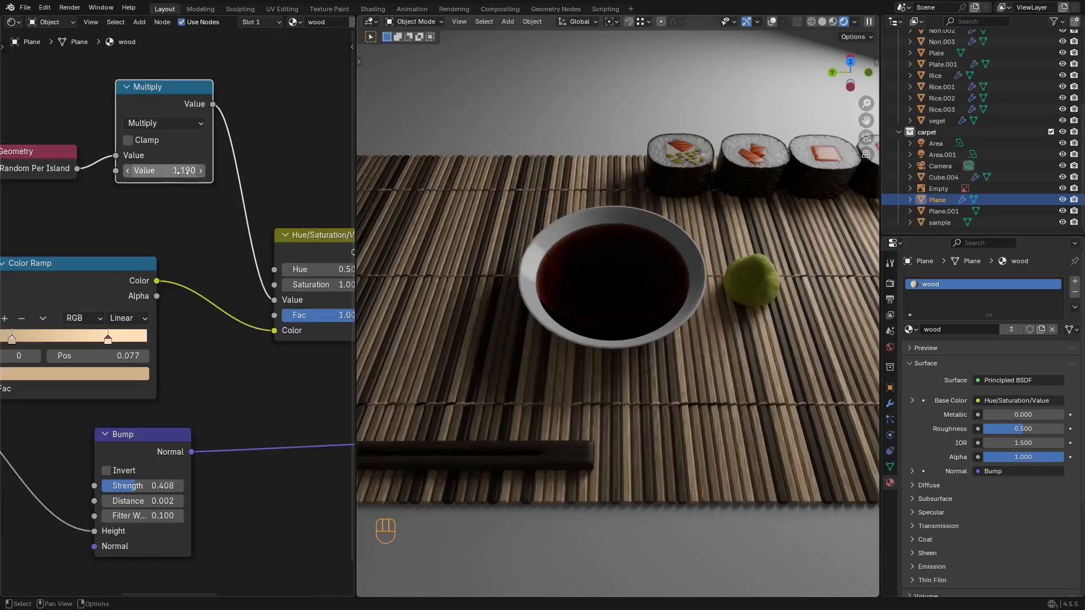
# Step: Insert an Add math node between Multiply and the Hue/Saturation/Value node's Value input, spacing the nodes out
pyautogui.scroll(-2, 203, 174)
pyautogui.hotkey('shift', 'a')
pyautogui.write('add')
pyautogui.click(283, 176)
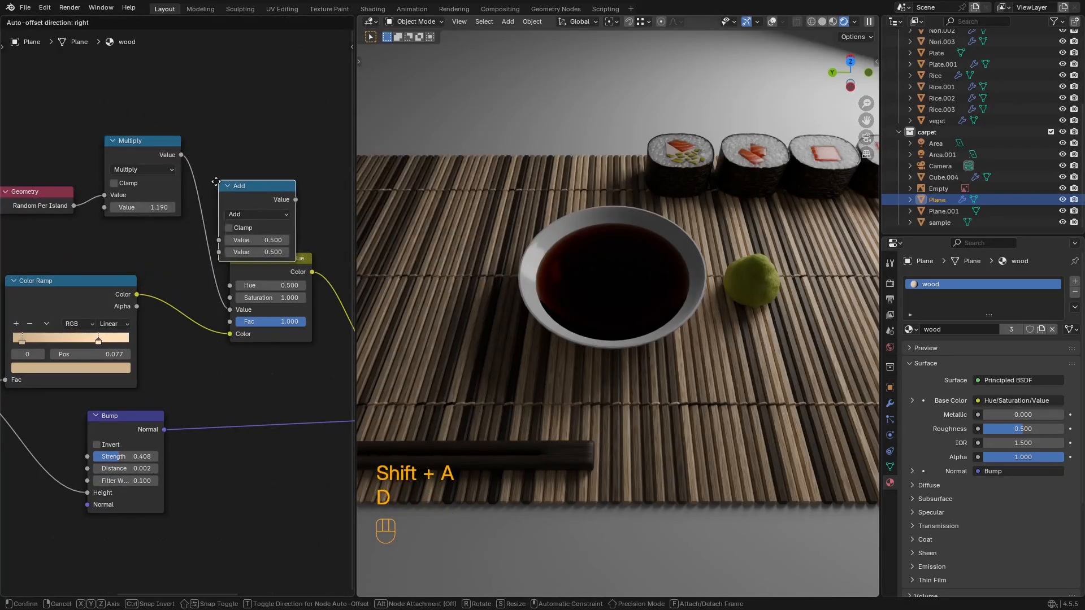
pyautogui.click(248, 169)
pyautogui.scroll(-1, 251, 151)
pyautogui.moveTo(160, 193); pyautogui.dragTo(159, 194)
pyautogui.press('g')
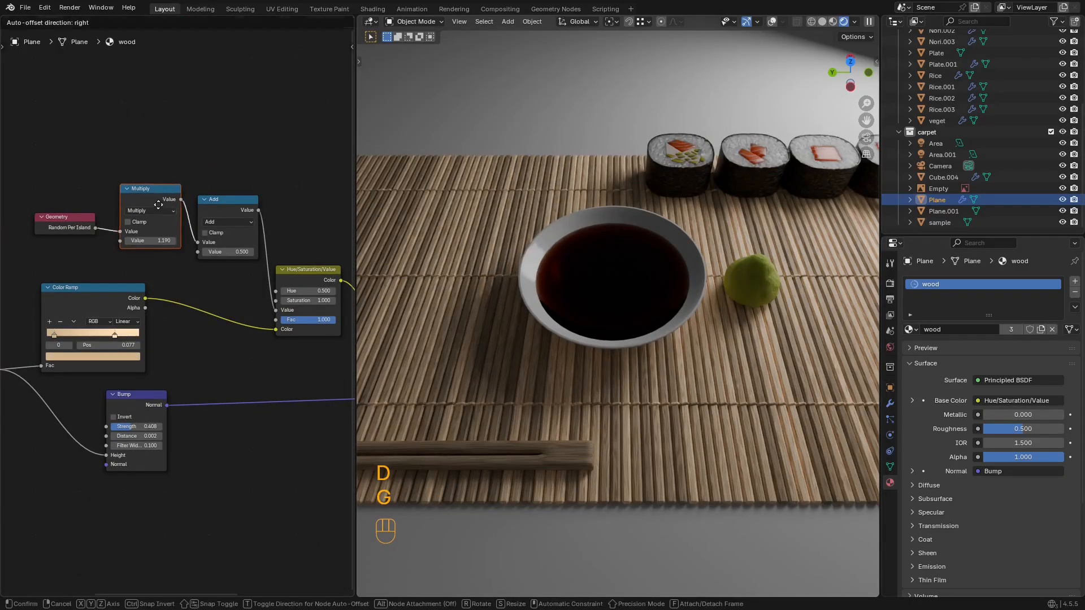
pyautogui.click(159, 205)
# Step: Adjust the slat brightness variation by setting the Add value to 0.830 and the Multiply value to 1.170
pyautogui.scroll(3, 216, 234)
pyautogui.keyDown('shift'); pyautogui.moveTo(243, 235); pyautogui.dragTo(224, 235); pyautogui.keyUp('shift')
pyautogui.moveTo(142, 219)
pyautogui.keyDown('shift'); pyautogui.mouseDown()
pyautogui.moveTo(157, 220)
pyautogui.moveTo(120, 220)
pyautogui.moveTo(132, 221)
pyautogui.mouseUp(); pyautogui.keyUp('shift')
pyautogui.moveTo(238, 235)
pyautogui.keyDown('shift'); pyautogui.mouseDown()
pyautogui.moveTo(263, 235)
pyautogui.moveTo(236, 236)
pyautogui.mouseUp(); pyautogui.keyUp('shift')
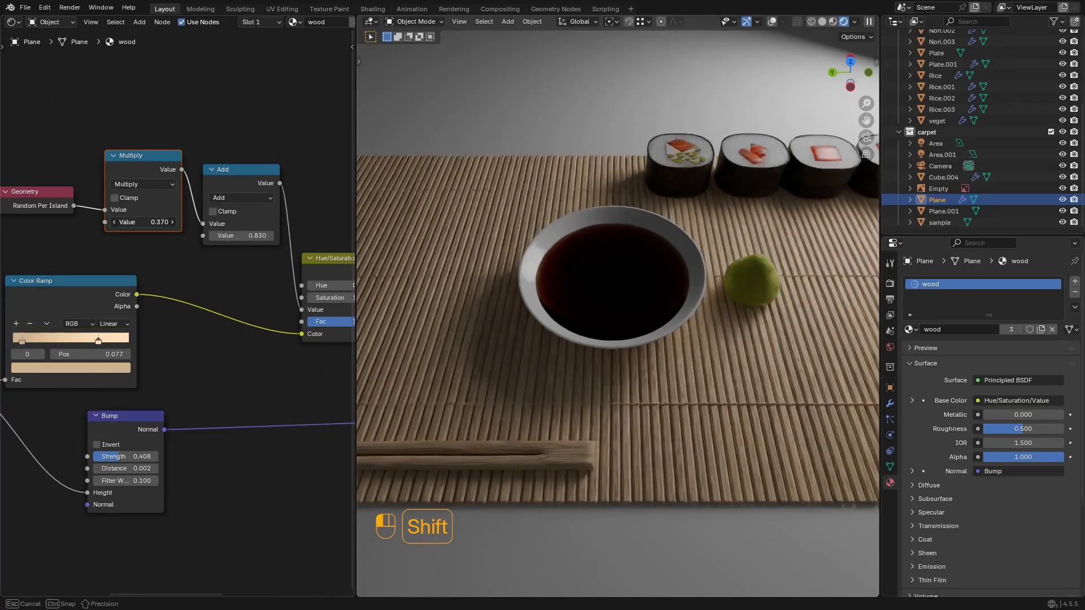
pyautogui.keyDown('shift'); pyautogui.moveTo(136, 221); pyautogui.dragTo(148, 221); pyautogui.keyUp('shift')
# Step: Inspect the mat's slats, set the Multiply value to 1.410 and save the file
pyautogui.scroll(-3, 659, 286)
pyautogui.moveTo(660, 286); pyautogui.dragTo(703, 277, button='middle')
pyautogui.scroll(4, 575, 309)
pyautogui.moveTo(576, 310); pyautogui.dragTo(606, 338, button='middle')
pyautogui.moveTo(748, 313); pyautogui.dragTo(701, 319, button='middle')
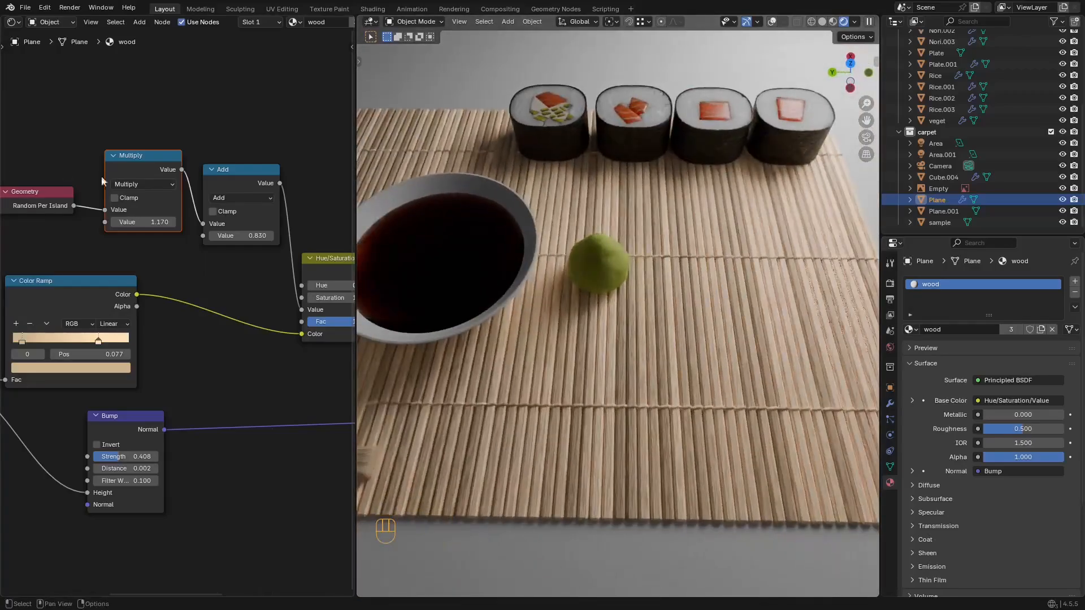
pyautogui.moveTo(102, 181); pyautogui.dragTo(72, 187, button='middle')
pyautogui.keyDown('shift'); pyautogui.moveTo(113, 226); pyautogui.dragTo(130, 227); pyautogui.keyUp('shift')
pyautogui.scroll(-4, 598, 239)
pyautogui.hotkey('ctrl', 's')
# Step: Try moving the bamboo mat's mesh along the global Y axis in Edit Mode with overlays hidden
pyautogui.moveTo(598, 238); pyautogui.dragTo(679, 250, button='middle')
pyautogui.hotkey('shift', 'alt', 'z')
pyautogui.press('Tab')
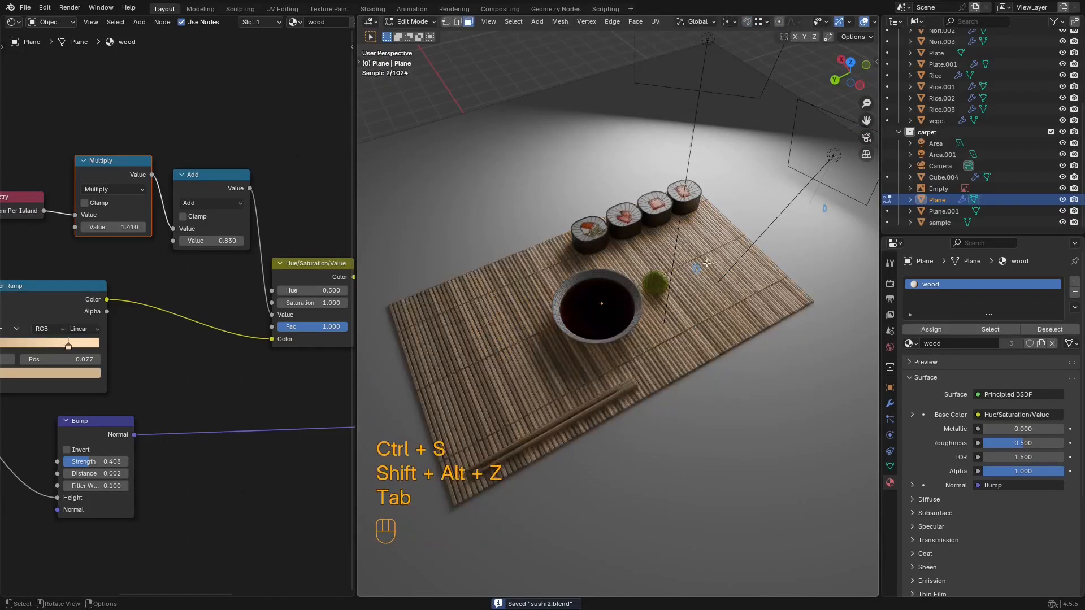
pyautogui.press('g')
pyautogui.press('y')
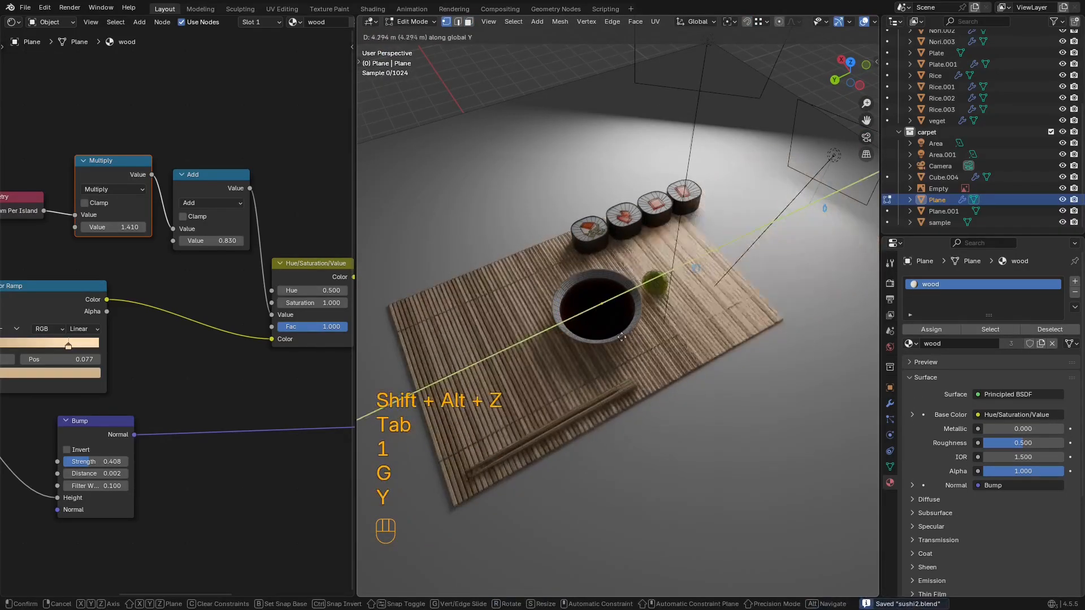
pyautogui.hotkey('shift', 'alt', 'z')
pyautogui.hotkey('shift', 'alt', 'z')
pyautogui.press('g')
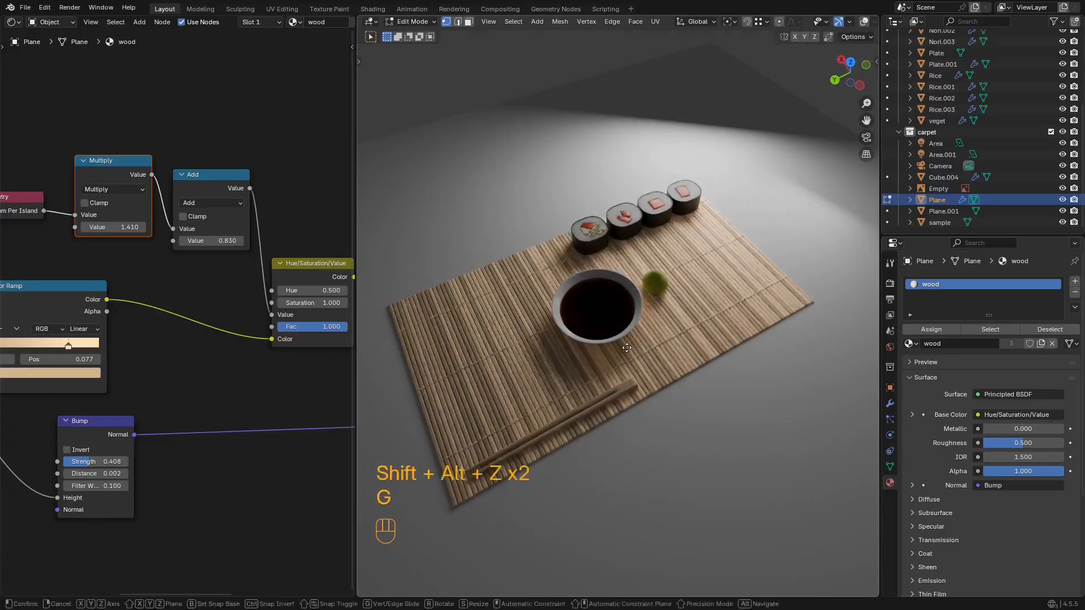
pyautogui.press('y')
pyautogui.click(565, 386)
pyautogui.hotkey('shift', 'alt', 'z')
pyautogui.press('Tab')
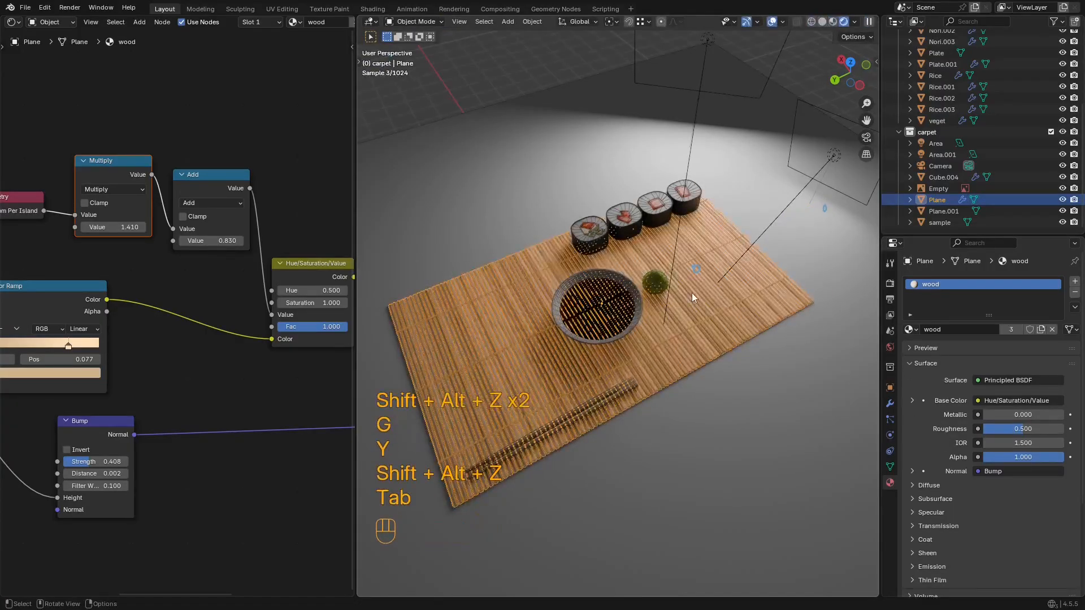
pyautogui.hotkey('shift', 'alt', 'z')
# Step: Save the file, and select and frame the separate sample slat in solid shading with overlays shown
pyautogui.hotkey('ctrl', 's')
pyautogui.moveTo(731, 270); pyautogui.dragTo(598, 292, button='middle')
pyautogui.scroll(4, 598, 291)
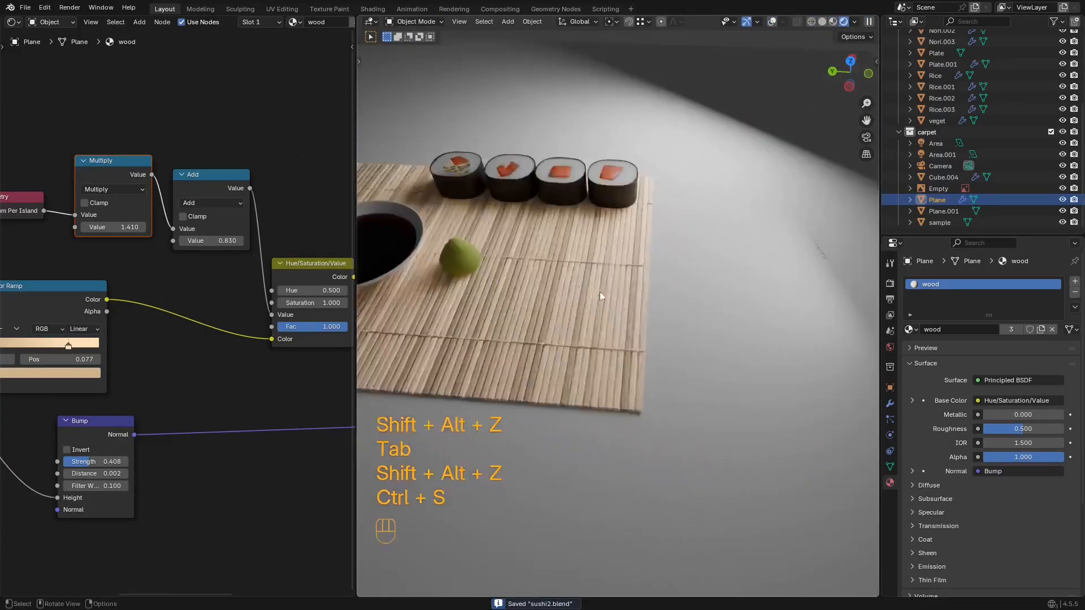
pyautogui.scroll(-5, 622, 282)
pyautogui.press('z')
pyautogui.hotkey('shift', 'alt', 'z')
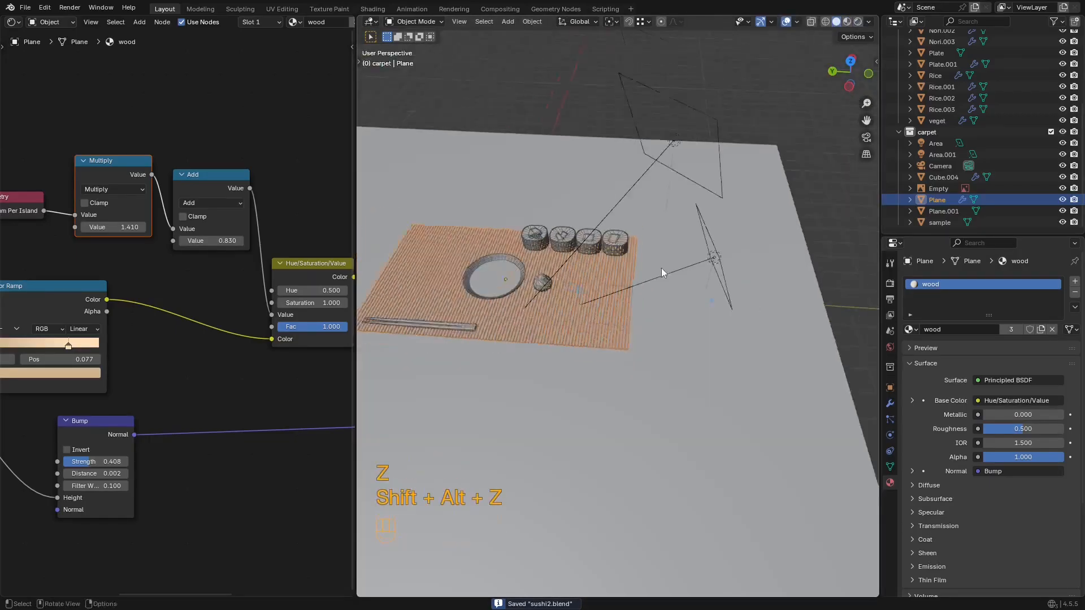
pyautogui.scroll(-4, 622, 266)
pyautogui.click(673, 255)
pyautogui.press('KP_Decimal')
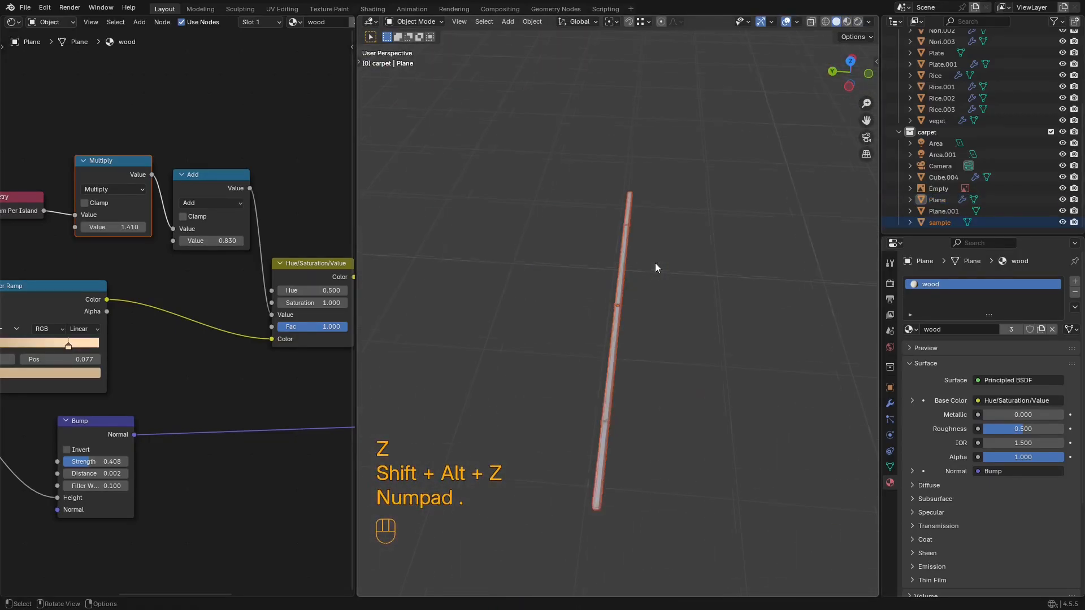
# Step: Make the sample slat the active object and give it a second material slot with a new material named rope
pyautogui.moveTo(656, 296); pyautogui.dragTo(585, 203, button='middle')
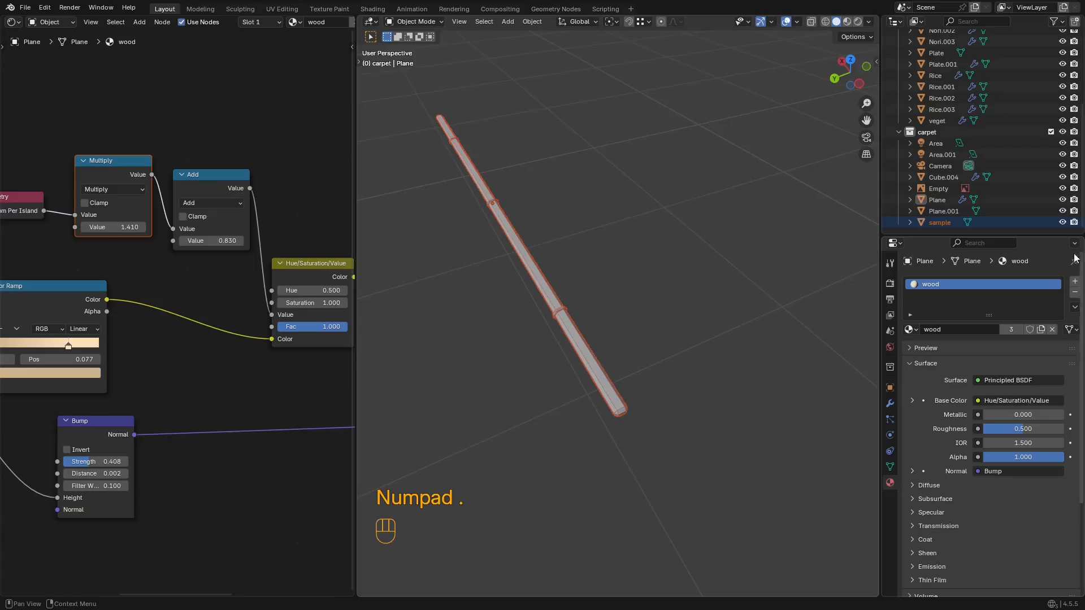
pyautogui.click(1075, 283)
pyautogui.click(560, 322)
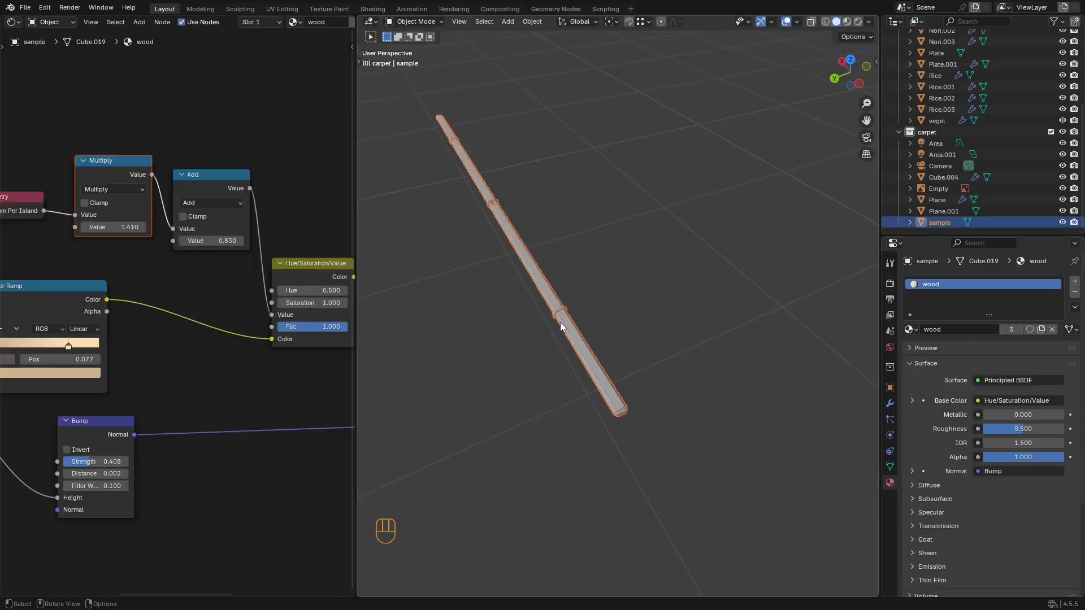
pyautogui.keyDown('shift'); pyautogui.moveTo(560, 322); pyautogui.dragTo(643, 318, button='middle'); pyautogui.keyUp('shift')
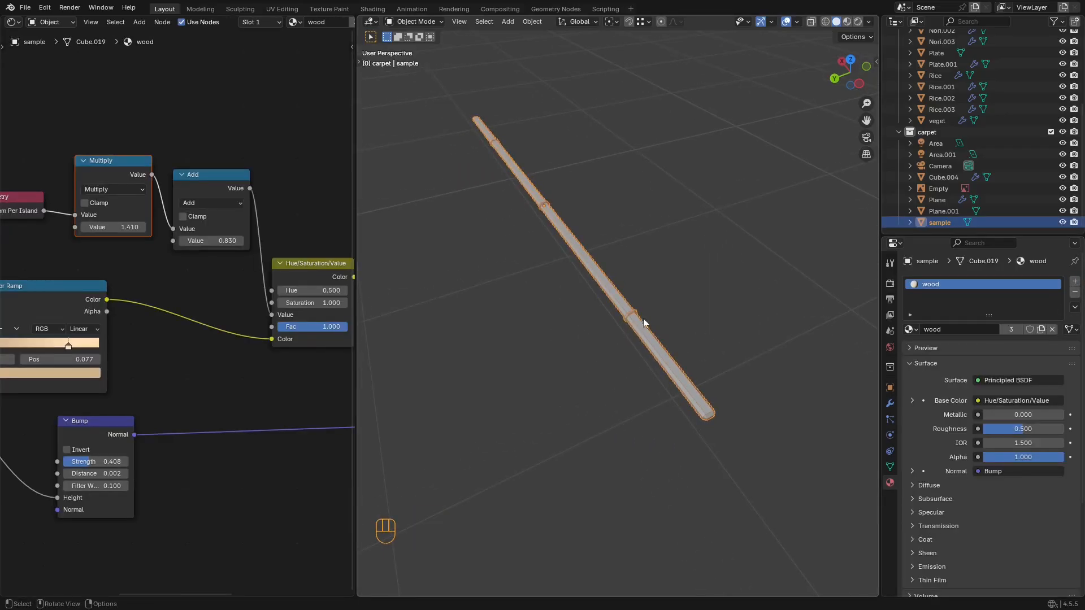
pyautogui.click(1075, 282)
pyautogui.click(982, 346)
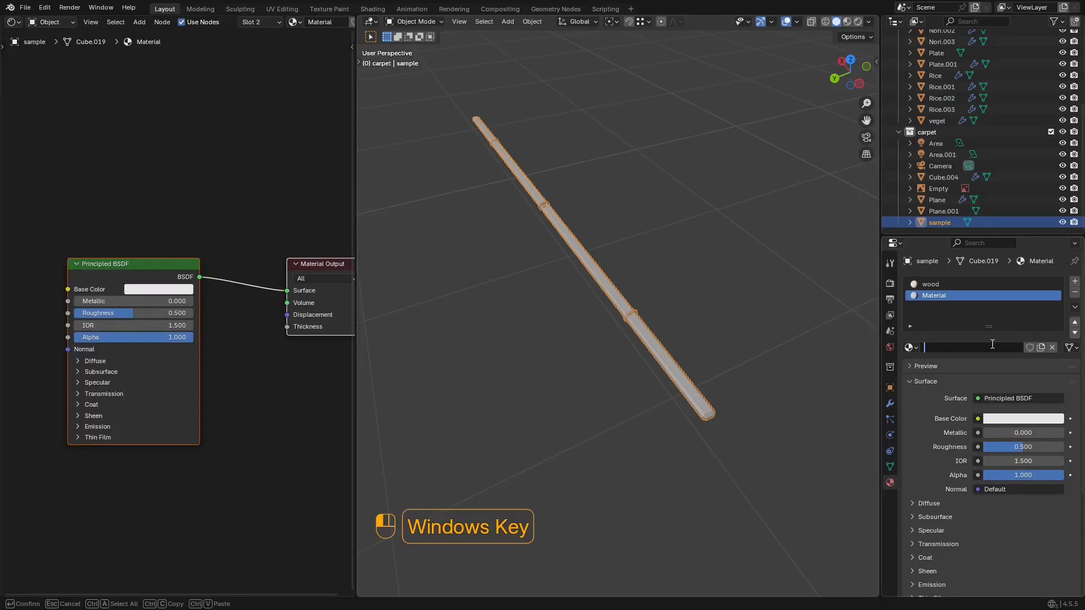
pyautogui.press('super+space')
pyautogui.press('super+space')
pyautogui.press('super+space')
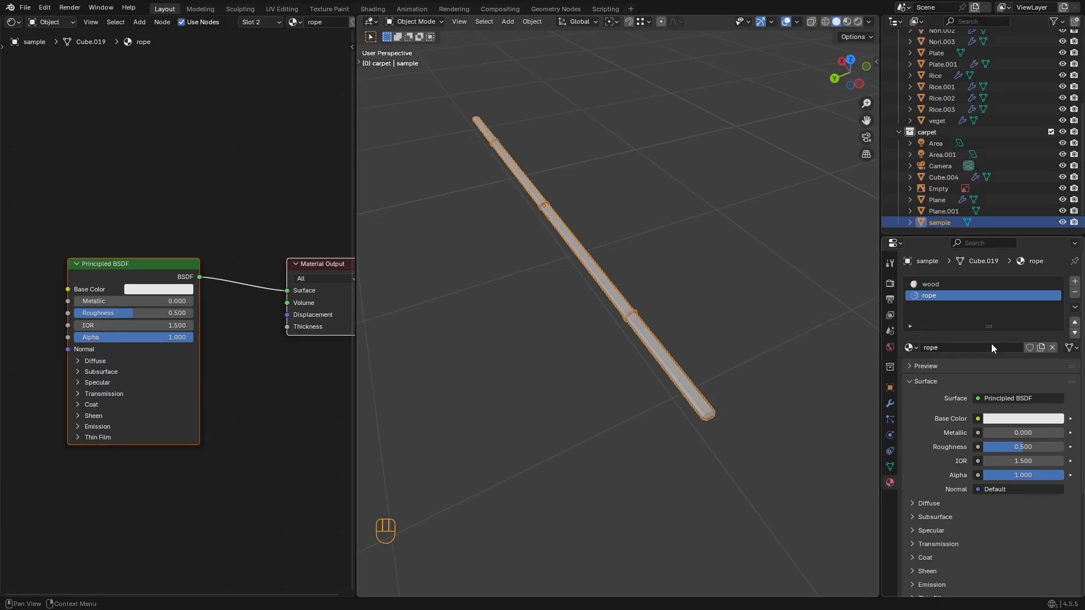
# Step: Select all the rope rings around the sample slat as linked faces in Edit Mode
pyautogui.keyDown('shift'); pyautogui.moveTo(544, 304); pyautogui.dragTo(548, 300, button='middle'); pyautogui.keyUp('shift')
pyautogui.scroll(3, 548, 300)
pyautogui.press('Tab')
pyautogui.press('3')
pyautogui.click(663, 309)
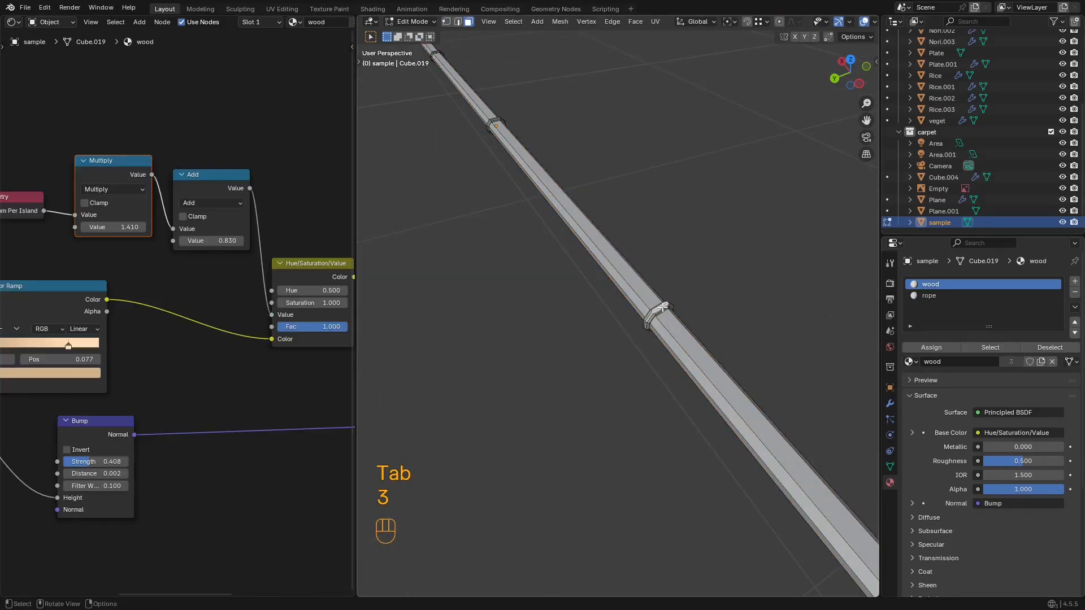
pyautogui.press('l')
pyautogui.scroll(-3, 663, 309)
pyautogui.moveTo(601, 272); pyautogui.dragTo(564, 312, button='middle')
pyautogui.scroll(3, 563, 311)
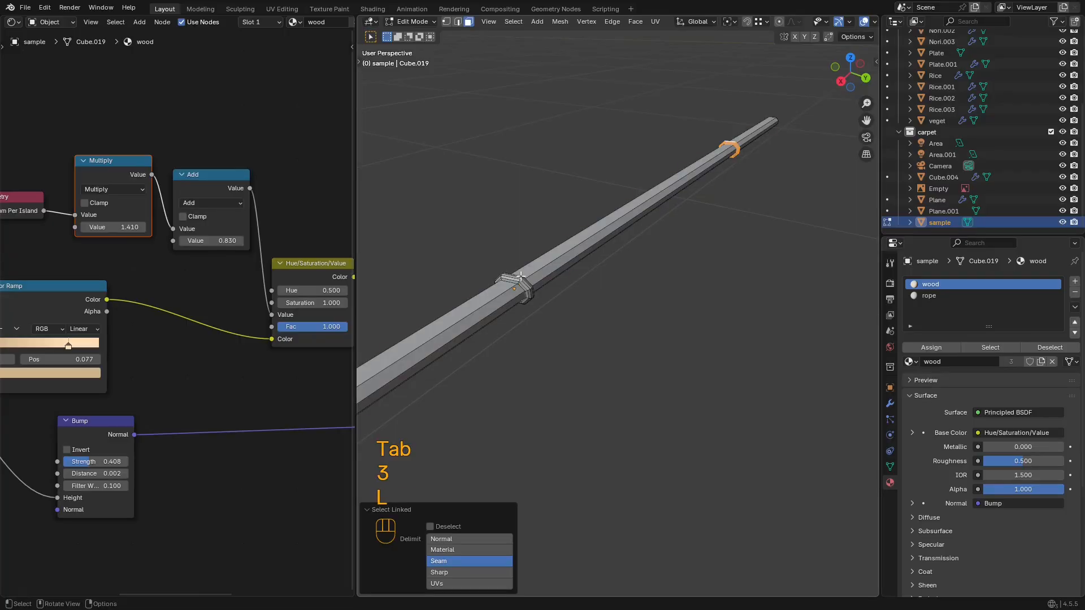
pyautogui.press('l')
pyautogui.press('l')
pyautogui.moveTo(521, 276); pyautogui.dragTo(510, 345, button='middle')
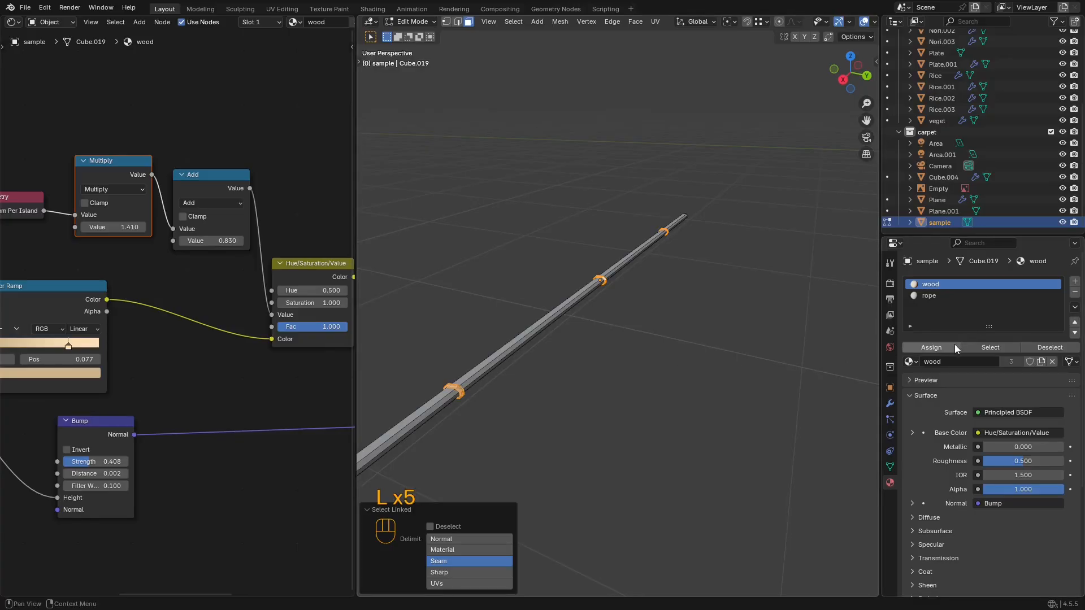
# Step: Assign the rope material to the selected rings and return to Object Mode
pyautogui.click(939, 297)
pyautogui.click(936, 347)
pyautogui.moveTo(673, 264); pyautogui.dragTo(563, 300, button='middle')
pyautogui.press('Tab')
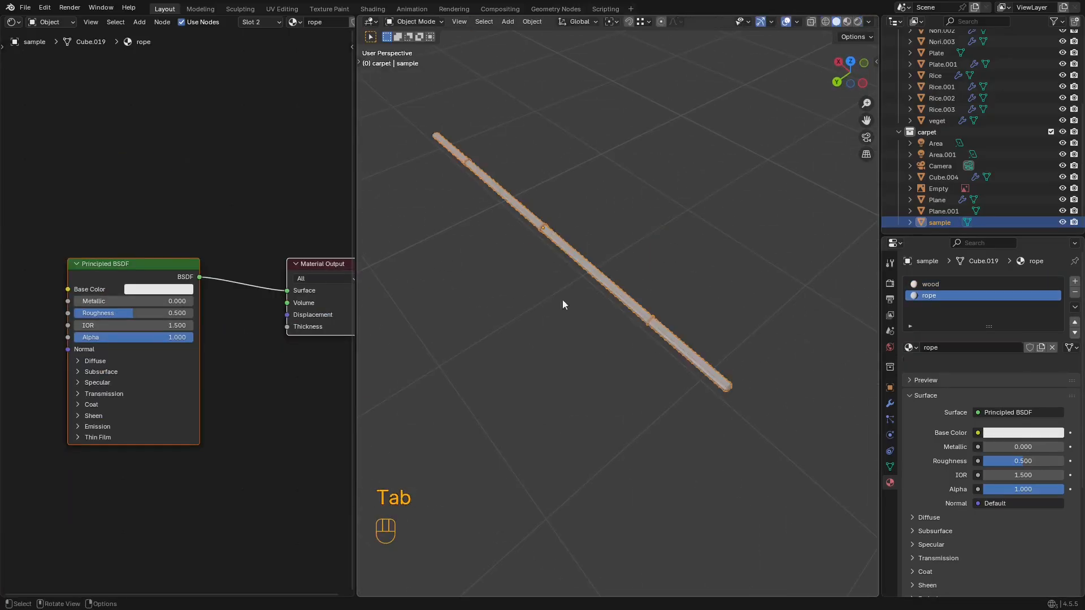
pyautogui.scroll(-2, 647, 321)
pyautogui.press('KP_Divide')
pyautogui.hotkey('shift', 'alt', 'z')
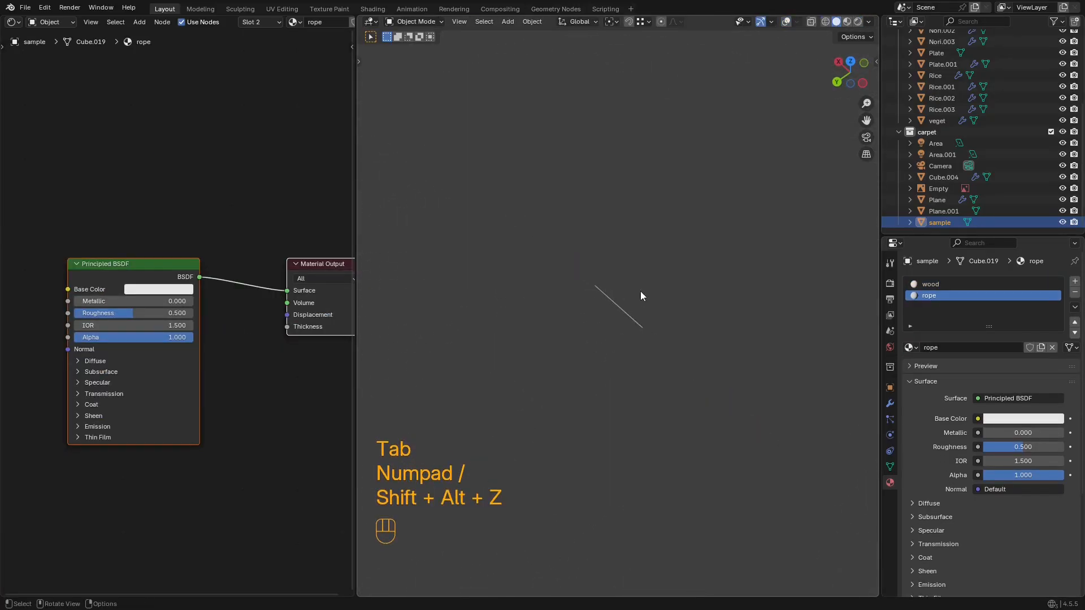
pyautogui.hotkey('shift', 'alt', 'z')
pyautogui.press('KP_Multiply')
pyautogui.press('KP_Divide')
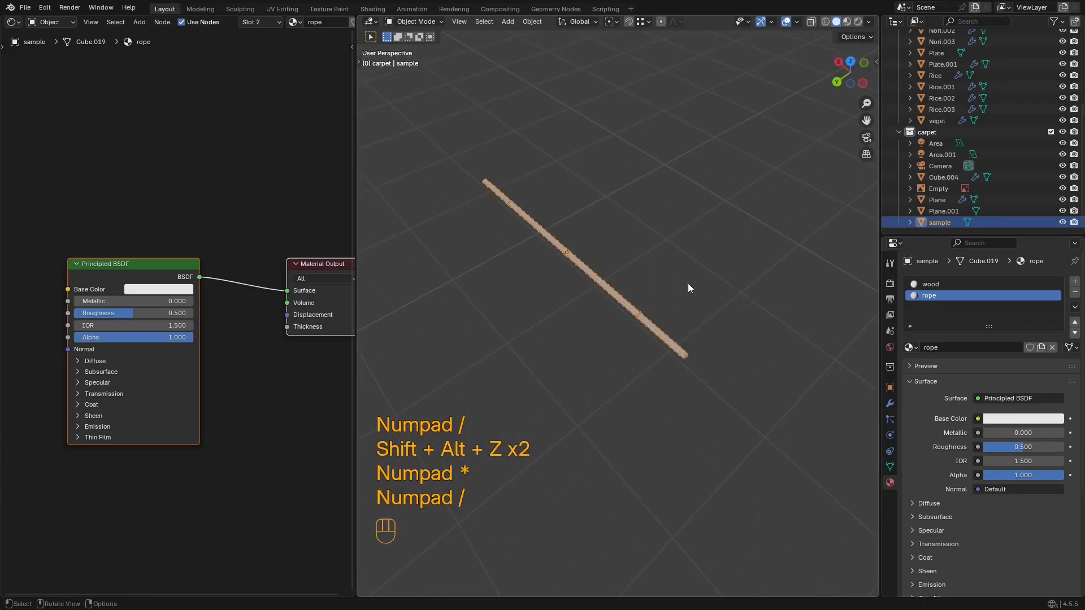
# Step: Show the full scene in a maximized viewport with rendered shading and hidden overlays, and save the file
pyautogui.hotkey('ctrl', 'space')
pyautogui.scroll(-4, 731, 323)
pyautogui.keyDown('shift'); pyautogui.moveTo(731, 323); pyautogui.dragTo(681, 232, button='middle'); pyautogui.keyUp('shift')
pyautogui.keyDown('shift'); pyautogui.moveTo(680, 232); pyautogui.dragTo(659, 277, button='middle'); pyautogui.keyUp('shift')
pyautogui.scroll(4, 659, 276)
pyautogui.click(659, 276)
pyautogui.keyDown('shift'); pyautogui.moveTo(704, 313); pyautogui.dragTo(591, 148, button='middle'); pyautogui.keyUp('shift')
pyautogui.press('z')
pyautogui.click(741, 216)
pyautogui.hotkey('shift', 'alt', 'z')
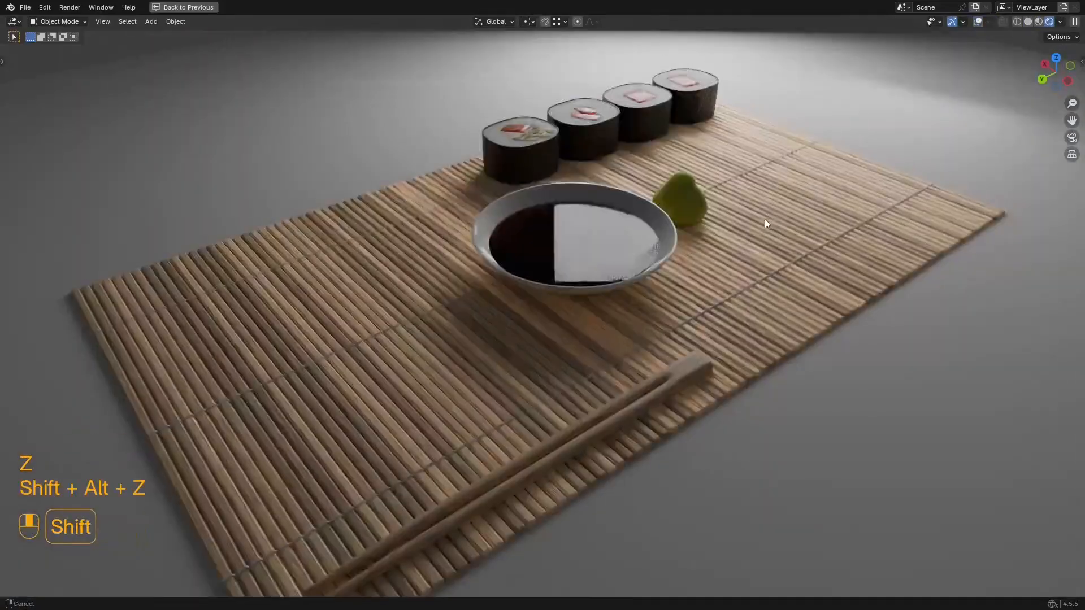
pyautogui.keyDown('shift'); pyautogui.moveTo(764, 218); pyautogui.dragTo(766, 259, button='middle'); pyautogui.keyUp('shift')
pyautogui.hotkey('ctrl', 's')
# Step: Restore the full layout, select the bamboo mat and put the rope material in its empty second material slot
pyautogui.moveTo(766, 356)
pyautogui.mouseDown(button='middle')
pyautogui.moveTo(302, 307)
pyautogui.moveTo(616, 334)
pyautogui.moveTo(746, 291)
pyautogui.moveTo(618, 362)
pyautogui.mouseUp(button='middle')
pyautogui.scroll(3, 617, 354)
pyautogui.scroll(4, 618, 362)
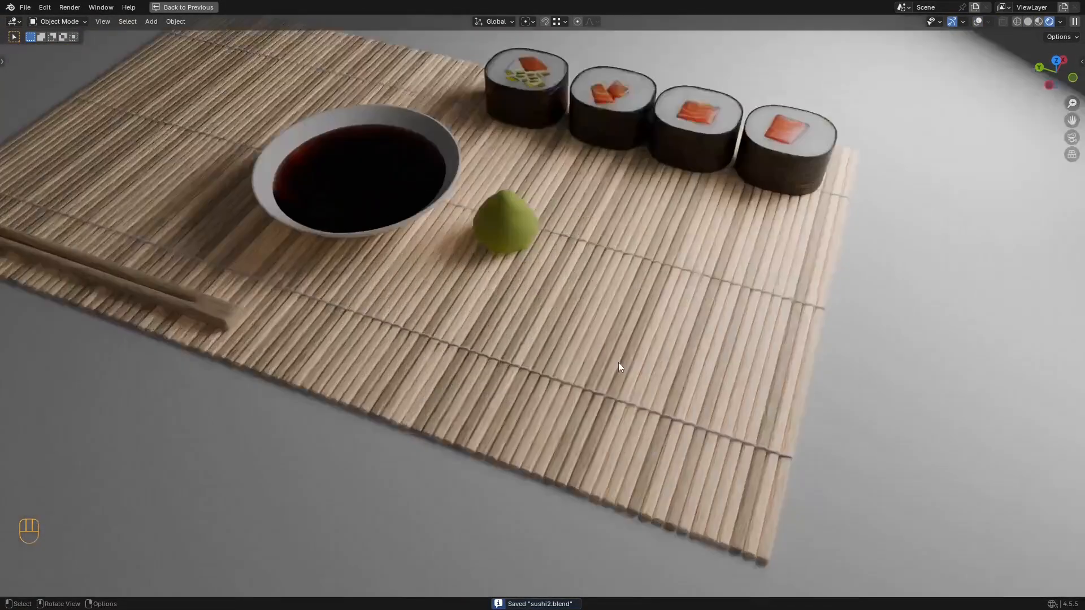
pyautogui.scroll(-3, 582, 311)
pyautogui.hotkey('ctrl', 'space')
pyautogui.keyDown('shift'); pyautogui.moveTo(685, 317); pyautogui.dragTo(639, 340, button='middle'); pyautogui.keyUp('shift')
pyautogui.scroll(3, 593, 354)
pyautogui.moveTo(171, 232); pyautogui.dragTo(192, 227, button='middle')
pyautogui.scroll(-2, 242, 300)
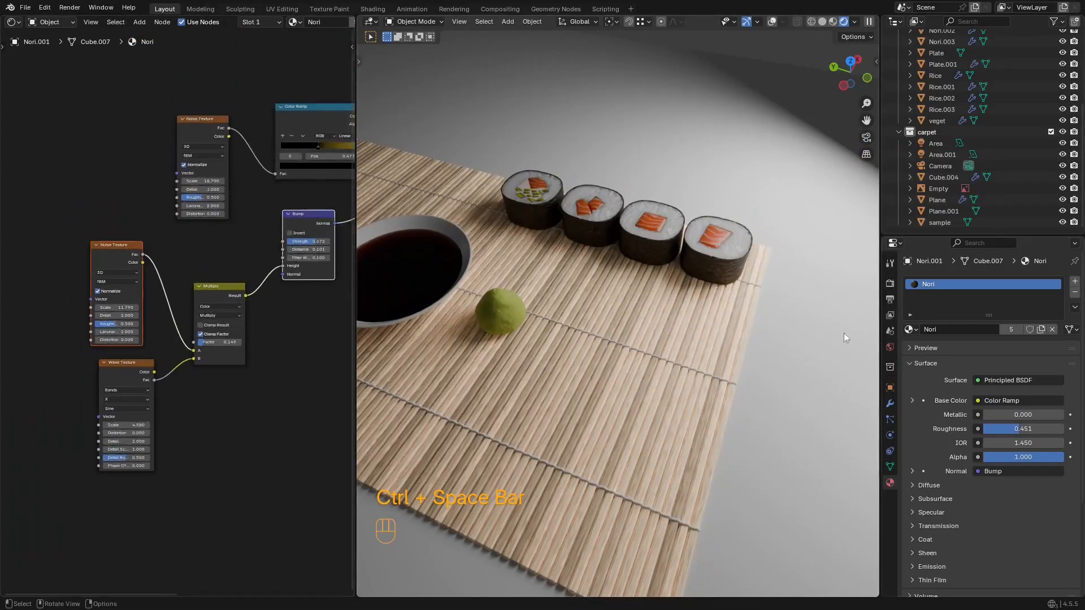
pyautogui.click(634, 331)
pyautogui.click(910, 348)
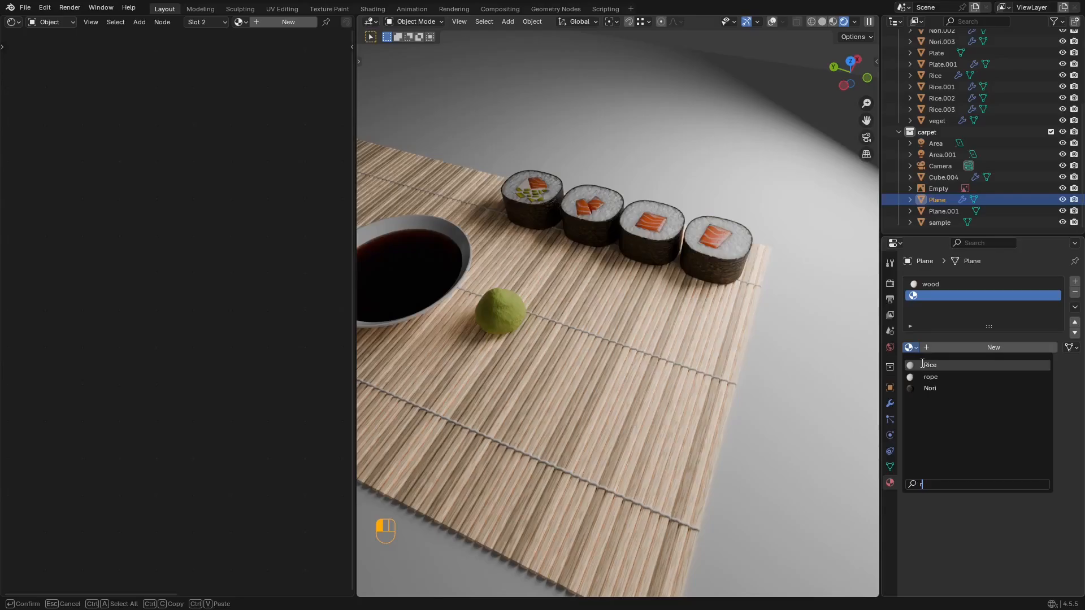
pyautogui.click(922, 377)
# Step: Darken the rope material's base color to a mid grey and save the file
pyautogui.scroll(5, 295, 237)
pyautogui.moveTo(148, 257); pyautogui.dragTo(202, 229, button='middle')
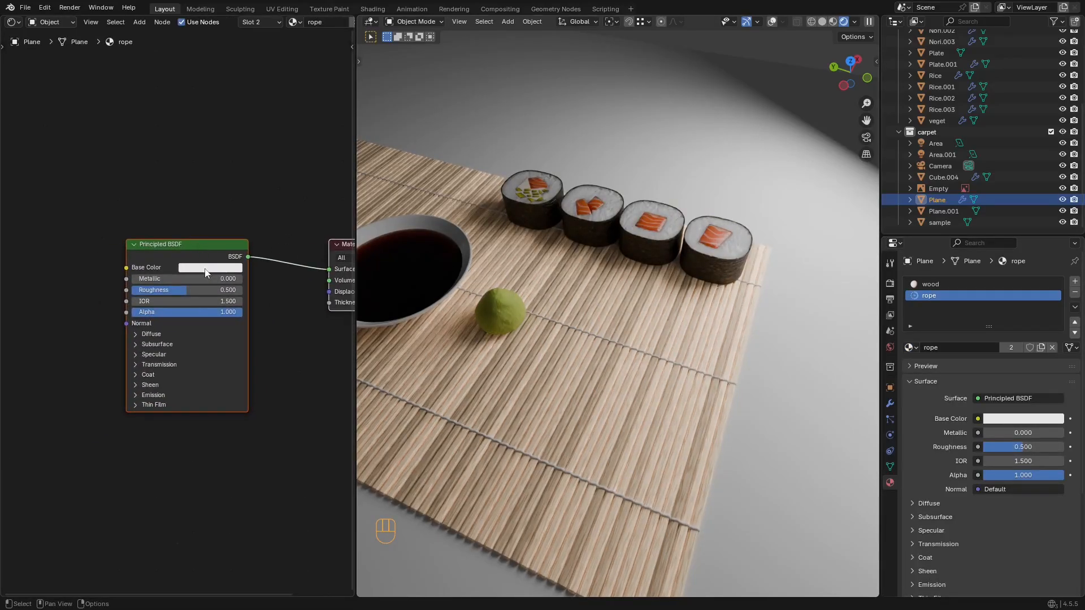
pyautogui.click(206, 269)
pyautogui.moveTo(272, 130)
pyautogui.mouseDown()
pyautogui.moveTo(272, 155)
pyautogui.moveTo(272, 136)
pyautogui.mouseUp()
pyautogui.scroll(-3, 648, 244)
# Step: Examine the mat's slats and rope bindings from several angles in the maximized rendered view
pyautogui.hotkey('ctrl', 'space')
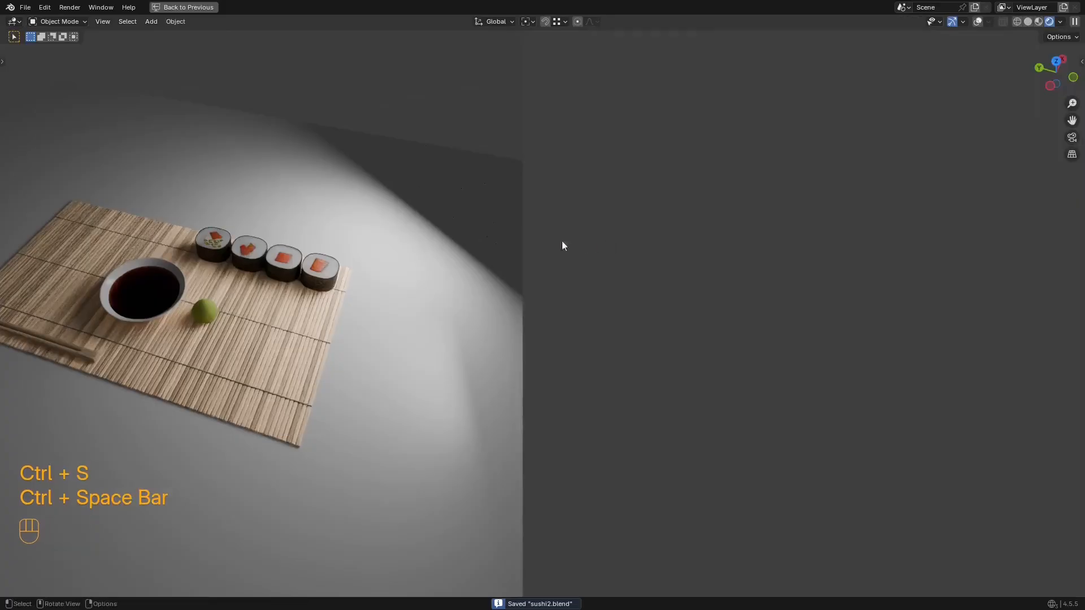
pyautogui.moveTo(562, 242); pyautogui.dragTo(636, 294, button='middle')
pyautogui.scroll(-4, 536, 250)
pyautogui.scroll(4, 544, 277)
pyautogui.hotkey('shift', 'alt', 'z')
pyautogui.hotkey('shift', 'alt', 'z')
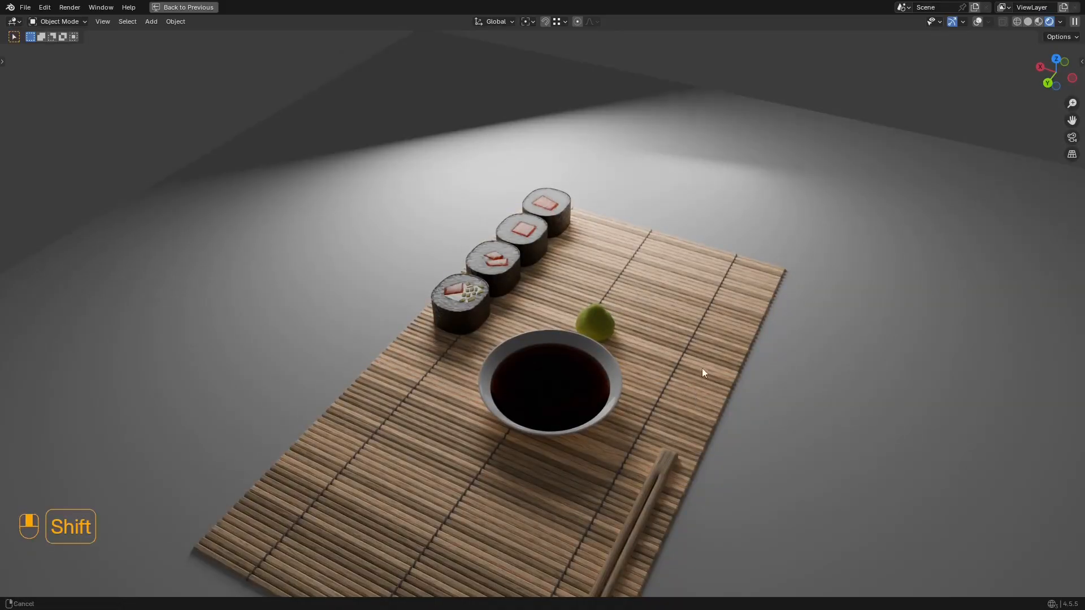
pyautogui.moveTo(703, 372); pyautogui.dragTo(675, 333, button='middle')
pyautogui.scroll(1, 668, 339)
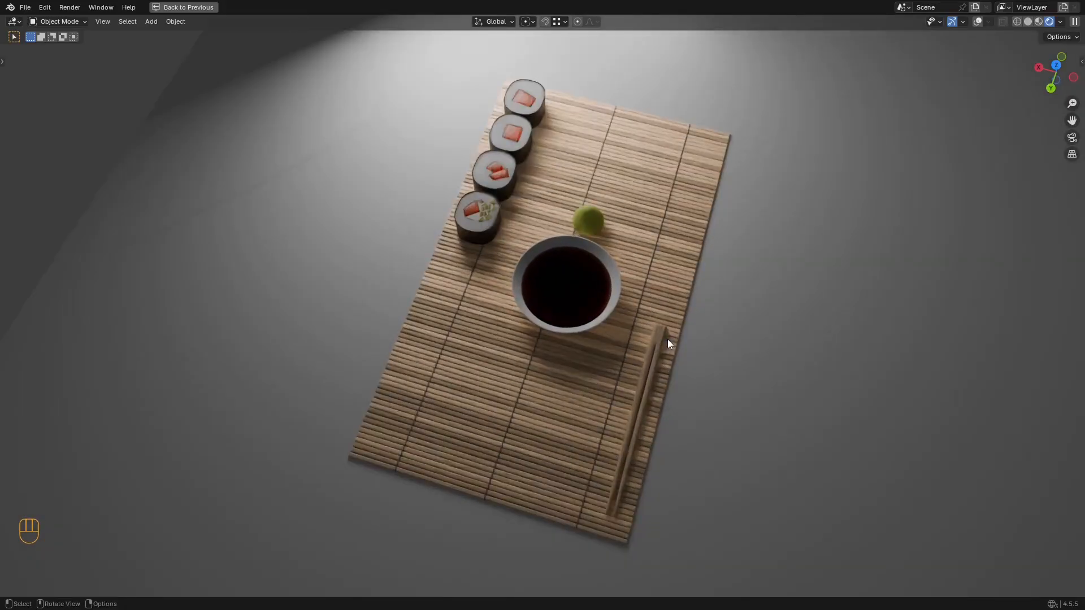
pyautogui.press('z')
pyautogui.moveTo(758, 366); pyautogui.dragTo(662, 341, button='middle')
pyautogui.press('z')
pyautogui.keyDown('shift'); pyautogui.moveTo(670, 253); pyautogui.dragTo(630, 292, button='middle'); pyautogui.keyUp('shift')
pyautogui.scroll(4, 629, 320)
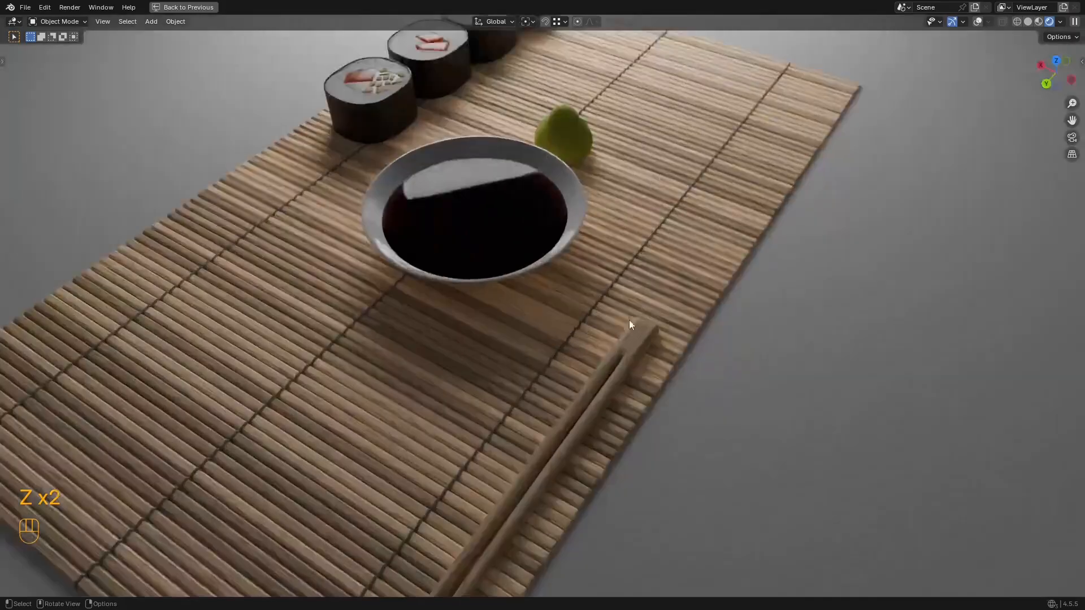
# Step: Give the chopsticks their own copy of the wood material and disconnect the Add node from its Hue/Saturation/Value node
pyautogui.hotkey('ctrl', 'space')
pyautogui.keyDown('shift'); pyautogui.moveTo(749, 354); pyautogui.dragTo(701, 329, button='middle'); pyautogui.keyUp('shift')
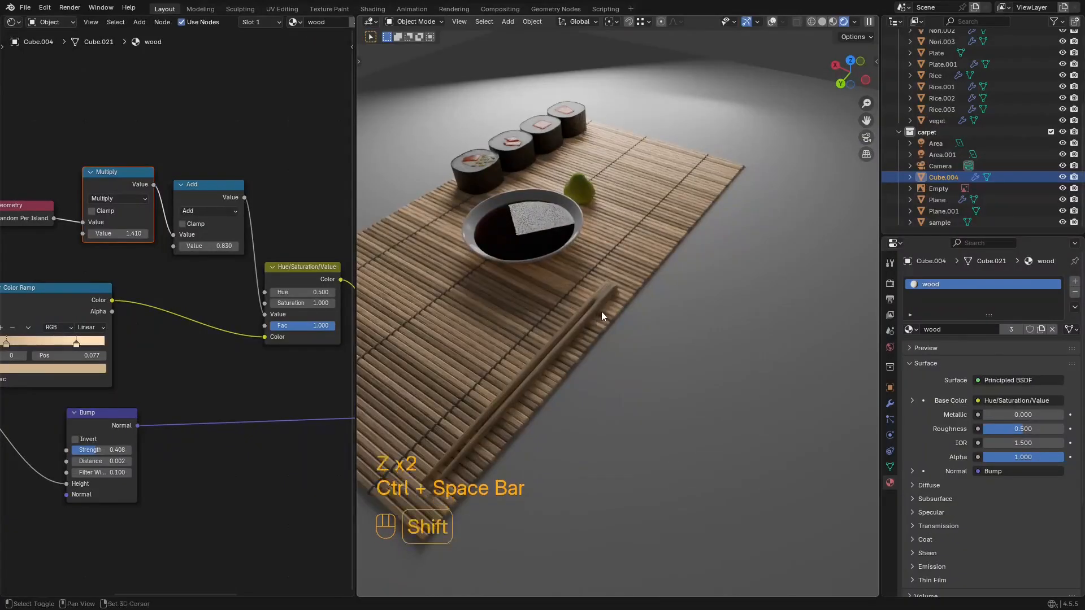
pyautogui.keyDown('shift'); pyautogui.moveTo(601, 311); pyautogui.dragTo(635, 314, button='middle'); pyautogui.keyUp('shift')
pyautogui.scroll(-3, 175, 245)
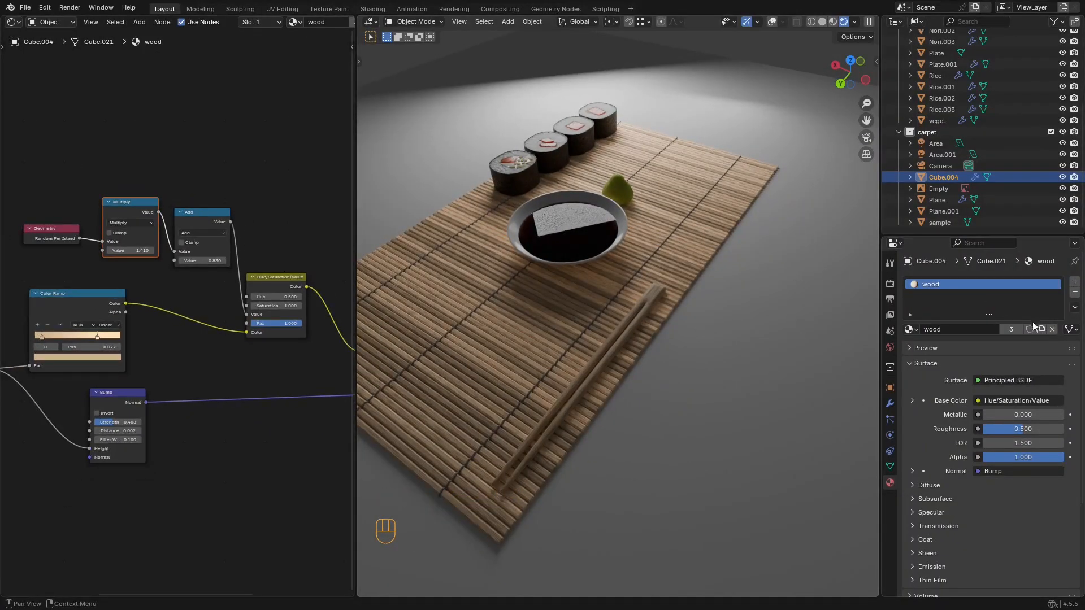
pyautogui.moveTo(240, 299); pyautogui.dragTo(161, 299, button='middle')
pyautogui.scroll(2, 165, 305)
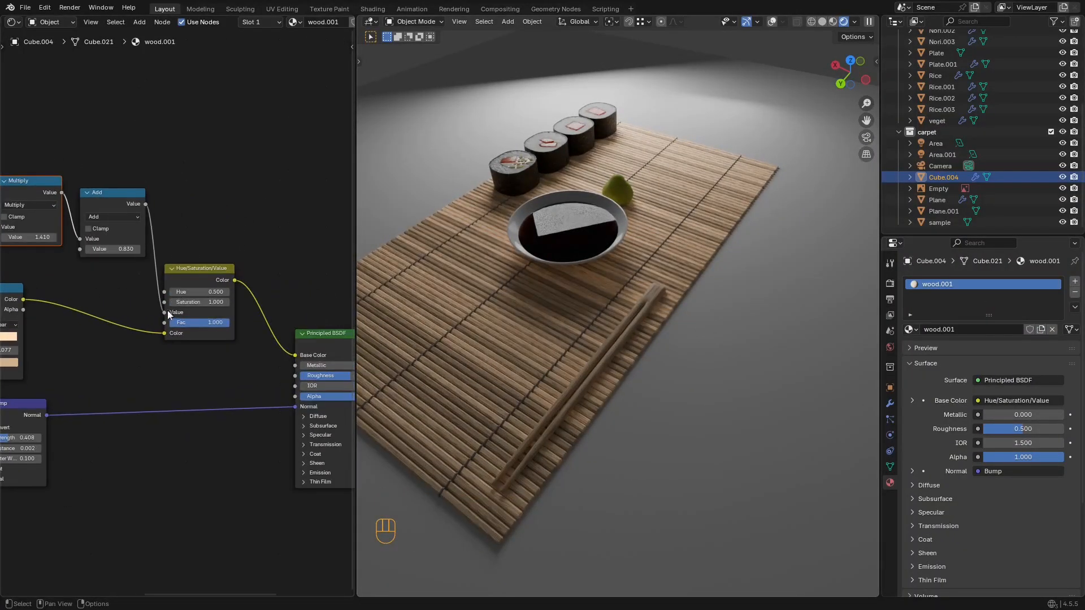
pyautogui.moveTo(164, 312); pyautogui.dragTo(129, 291)
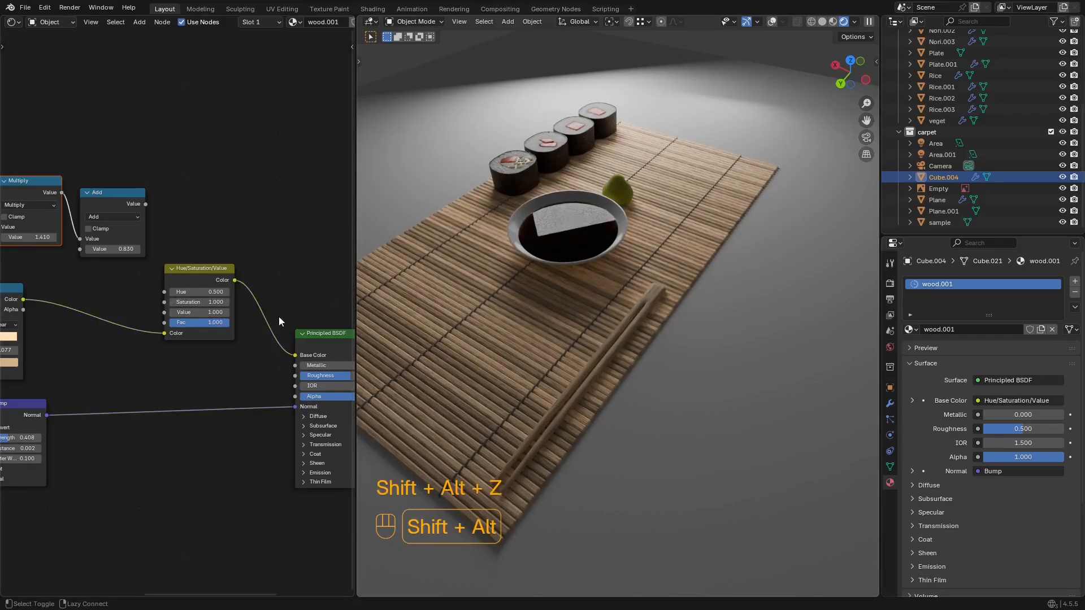
# Step: Set the Value of the Hue/Saturation/Value node in the chopsticks' wood material to 1.06
pyautogui.hotkey('shift', 'alt', 'z')
pyautogui.hotkey('shift', 'alt', 'z')
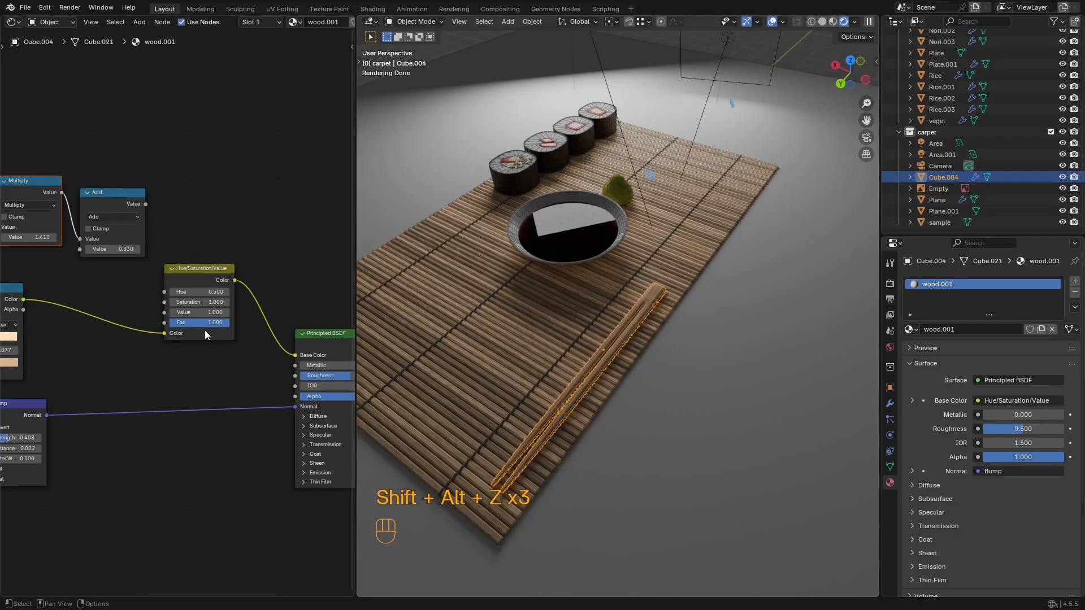
pyautogui.hotkey('shift', 'alt', 'z')
pyautogui.scroll(3, 238, 294)
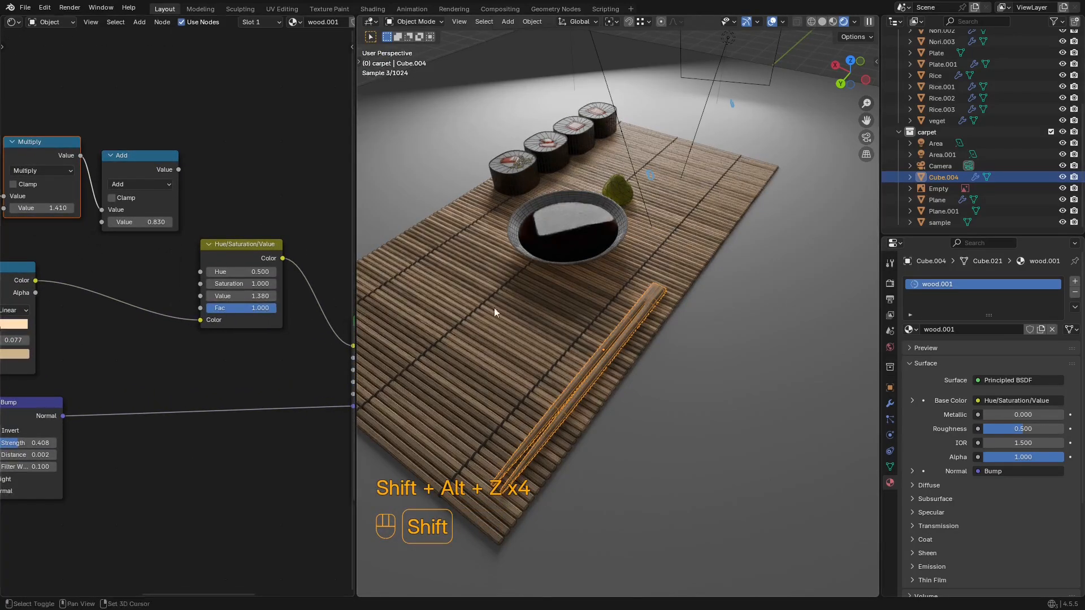
pyautogui.hotkey('shift', 'alt', 'z')
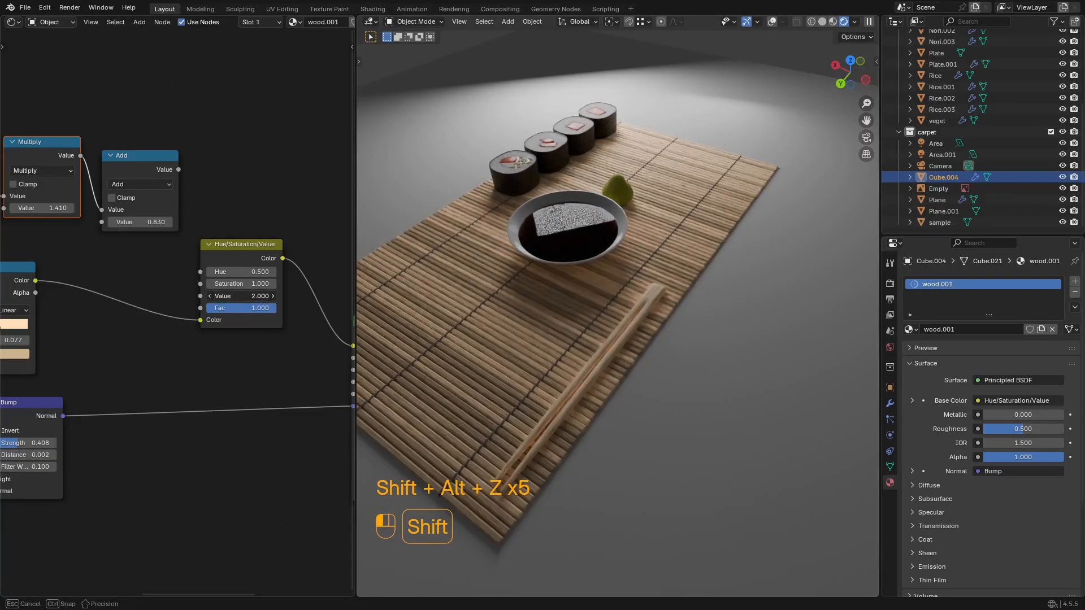
pyautogui.keyDown('shift'); pyautogui.moveTo(240, 296); pyautogui.dragTo(218, 296); pyautogui.keyUp('shift')
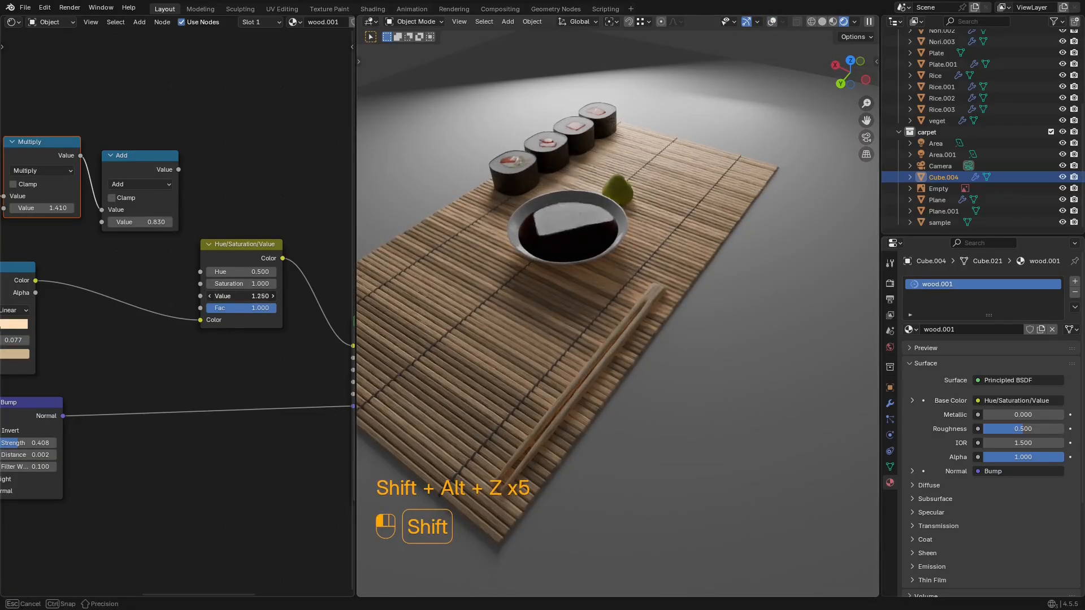
# Step: In the mat's wood material, set the Multiply node's value to 0.7 and the Add node's value to 0.92
pyautogui.click(660, 227)
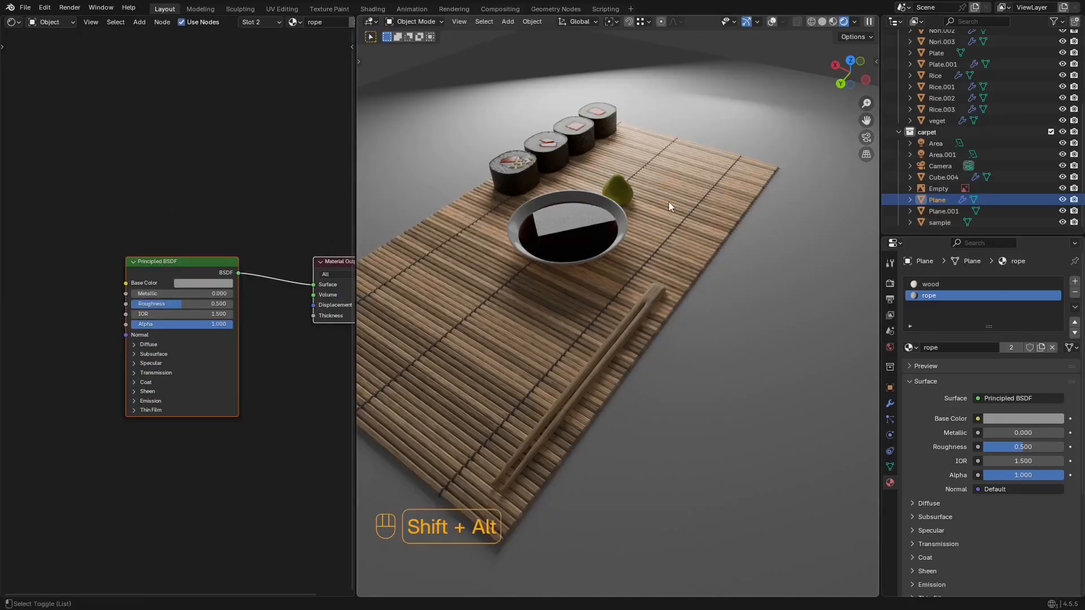
pyautogui.hotkey('shift', 'alt', 'z')
pyautogui.click(960, 284)
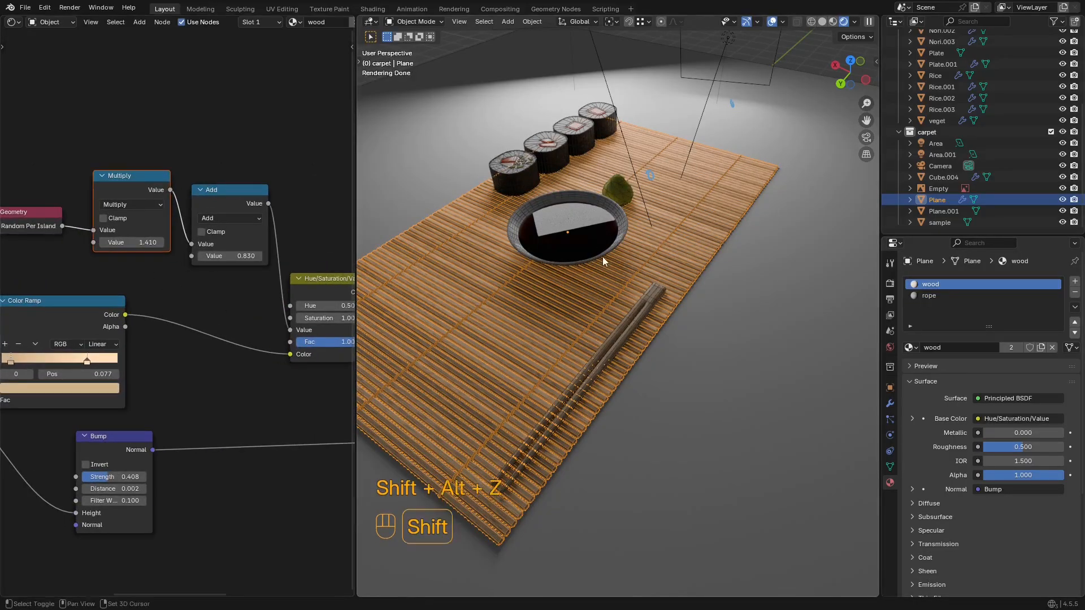
pyautogui.hotkey('shift', 'alt', 'z')
pyautogui.scroll(2, 136, 239)
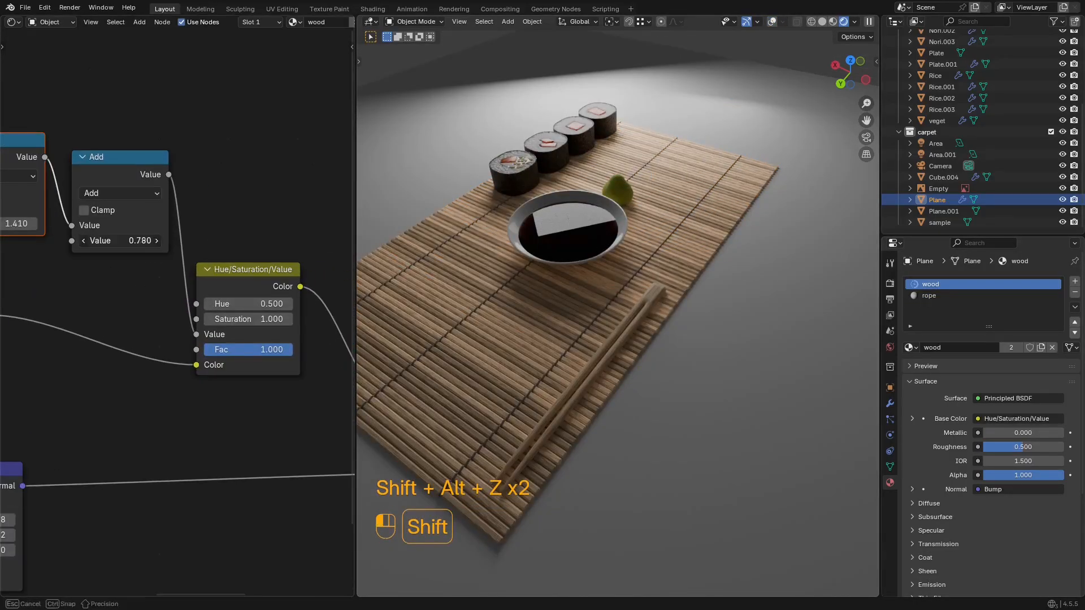
pyautogui.keyDown('shift'); pyautogui.moveTo(120, 240); pyautogui.dragTo(93, 240); pyautogui.keyUp('shift')
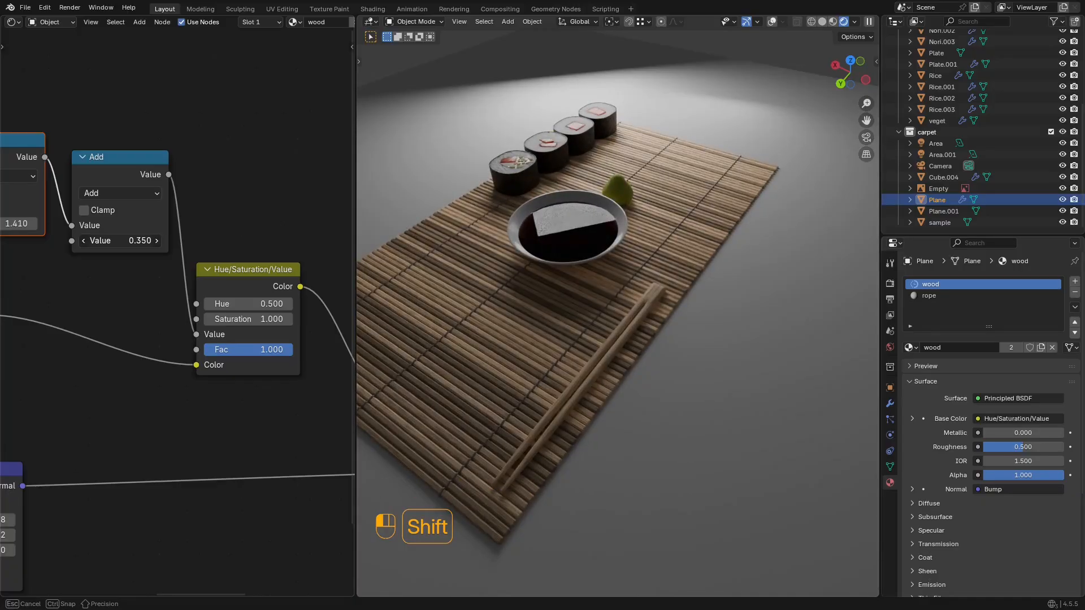
pyautogui.keyDown('shift'); pyautogui.moveTo(120, 241); pyautogui.dragTo(205, 243, button='middle'); pyautogui.keyUp('shift')
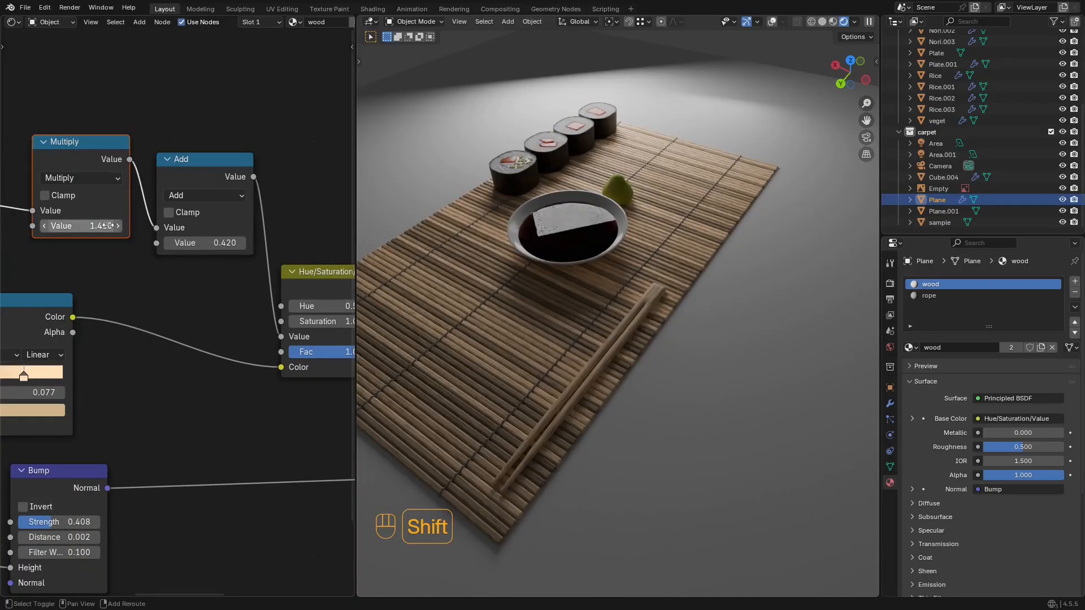
pyautogui.keyDown('shift'); pyautogui.moveTo(108, 226); pyautogui.dragTo(73, 225); pyautogui.keyUp('shift')
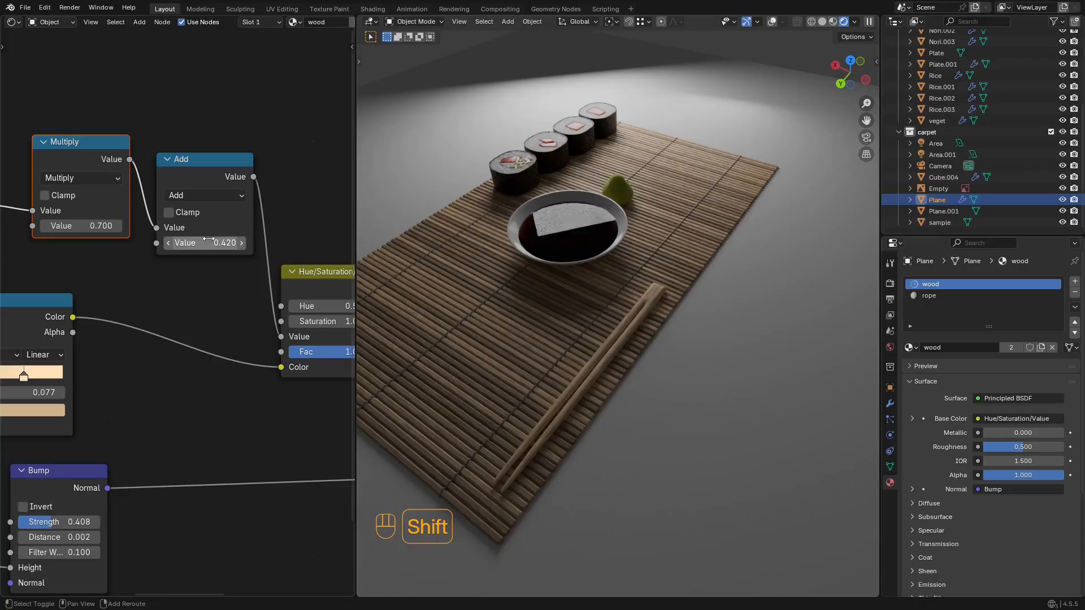
pyautogui.keyDown('shift'); pyautogui.moveTo(208, 239); pyautogui.dragTo(240, 240); pyautogui.keyUp('shift')
# Step: Brighten the chopsticks' wood by setting the Hue/Saturation/Value node's Value to 1.38, and save the file
pyautogui.moveTo(644, 245); pyautogui.dragTo(608, 303, button='middle')
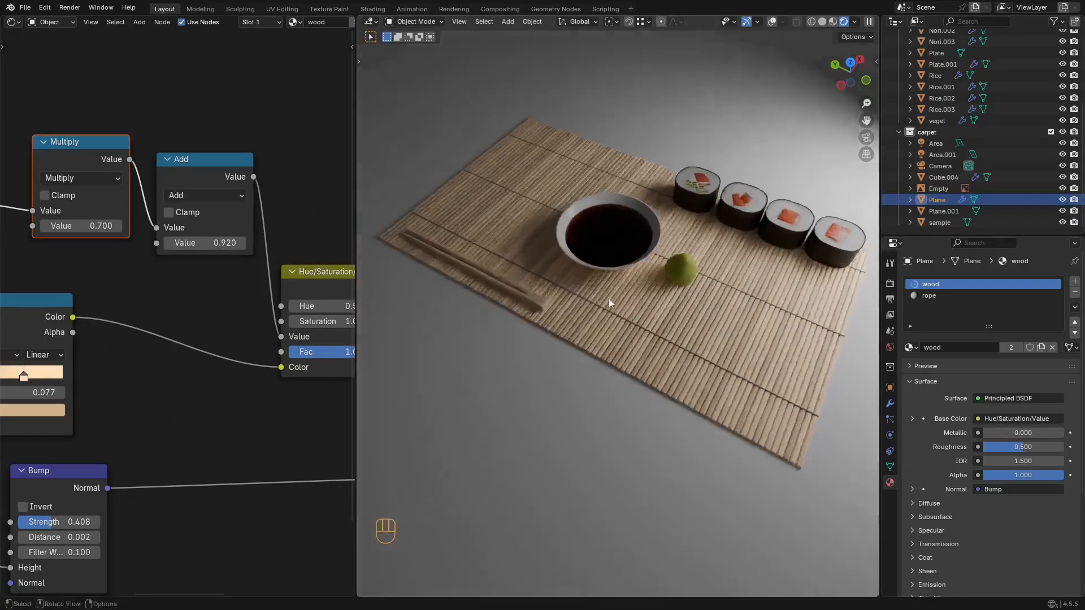
pyautogui.scroll(1, 605, 316)
pyautogui.click(546, 314)
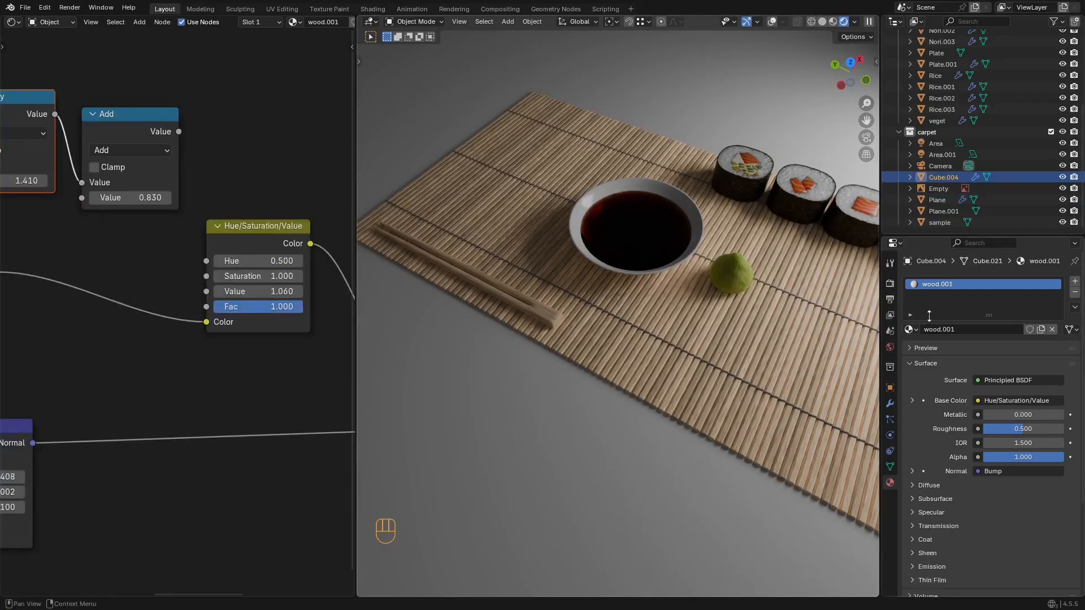
pyautogui.moveTo(206, 203); pyautogui.dragTo(214, 233, button='middle')
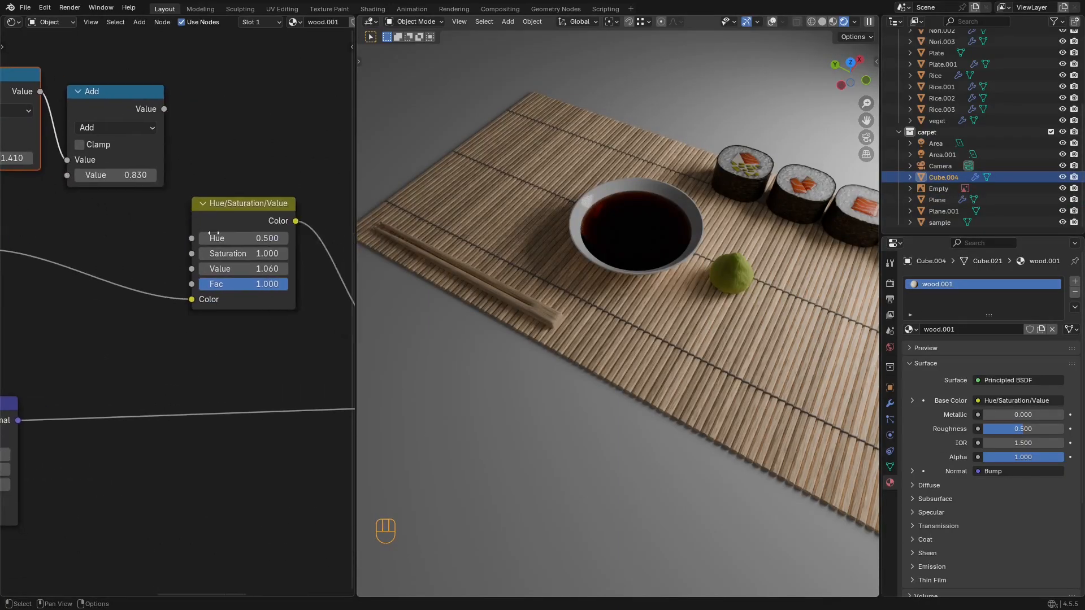
pyautogui.moveTo(243, 268); pyautogui.dragTo(277, 269)
pyautogui.hotkey('ctrl', 's')
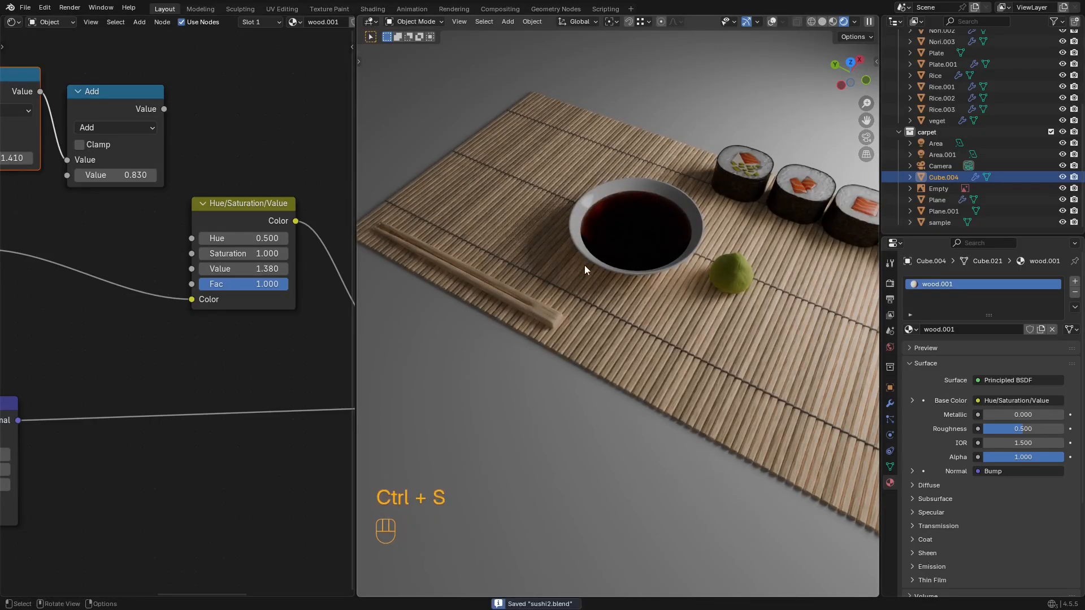
# Step: Maximize the viewport in solid shading with overlays shown, and save the file
pyautogui.scroll(-5, 584, 265)
pyautogui.hotkey('ctrl', 'space')
pyautogui.moveTo(645, 291); pyautogui.dragTo(672, 325, button='middle')
pyautogui.scroll(4, 650, 286)
pyautogui.hotkey('shift', 'alt', 'z')
pyautogui.keyDown('shift'); pyautogui.moveTo(692, 288); pyautogui.dragTo(664, 326, button='middle'); pyautogui.keyUp('shift')
pyautogui.press('z')
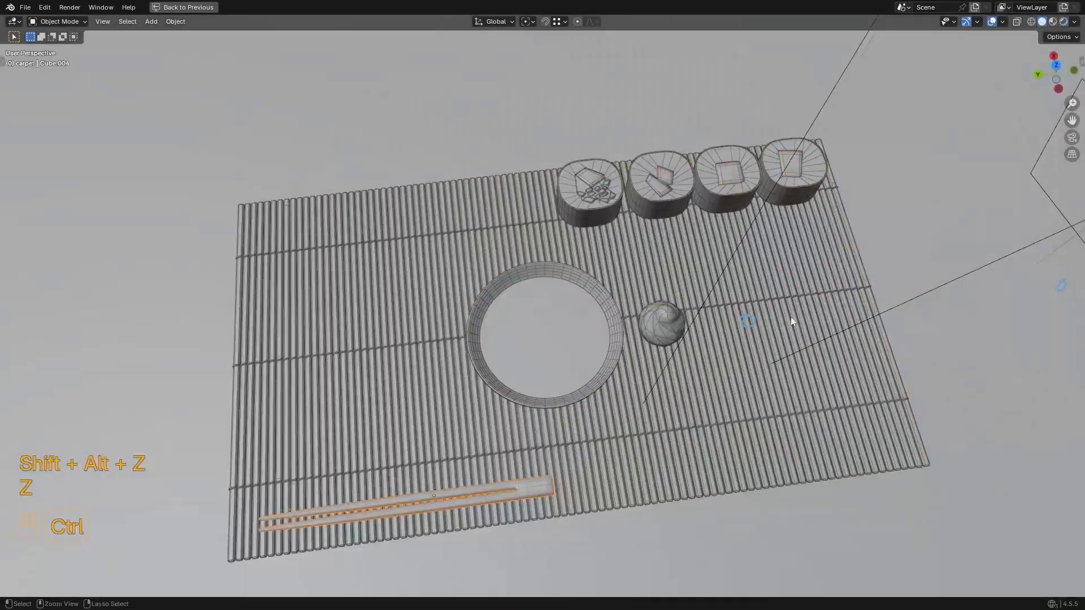
pyautogui.hotkey('ctrl', 's')
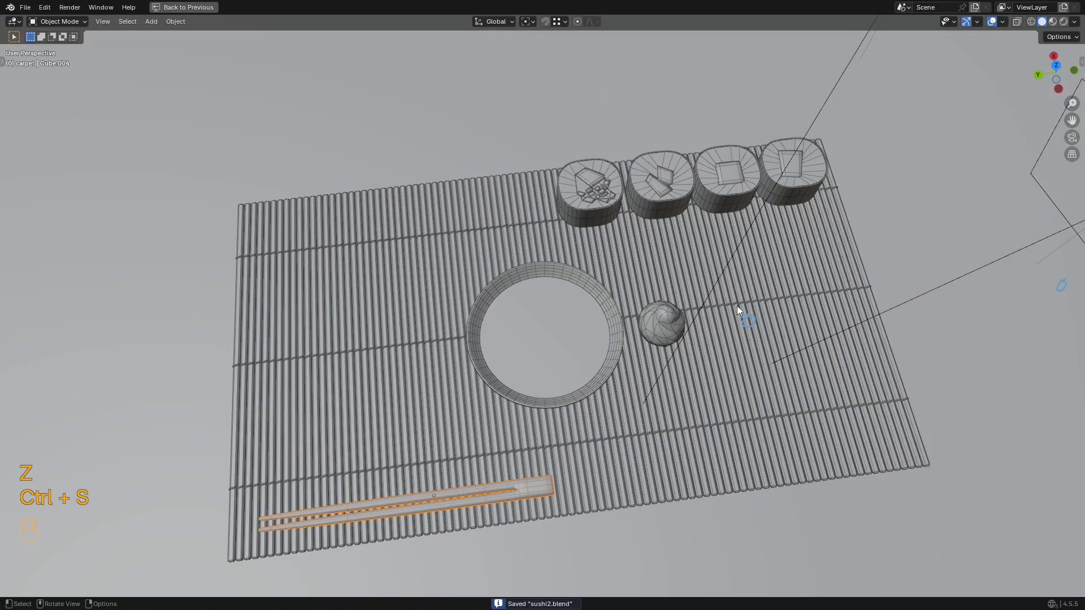
# Step: Convert the filling, vegetable, rice and nori parts of the roll with vegetables to mesh and join them into one object
pyautogui.scroll(-4, 706, 310)
pyautogui.moveTo(644, 289); pyautogui.dragTo(604, 215, button='middle')
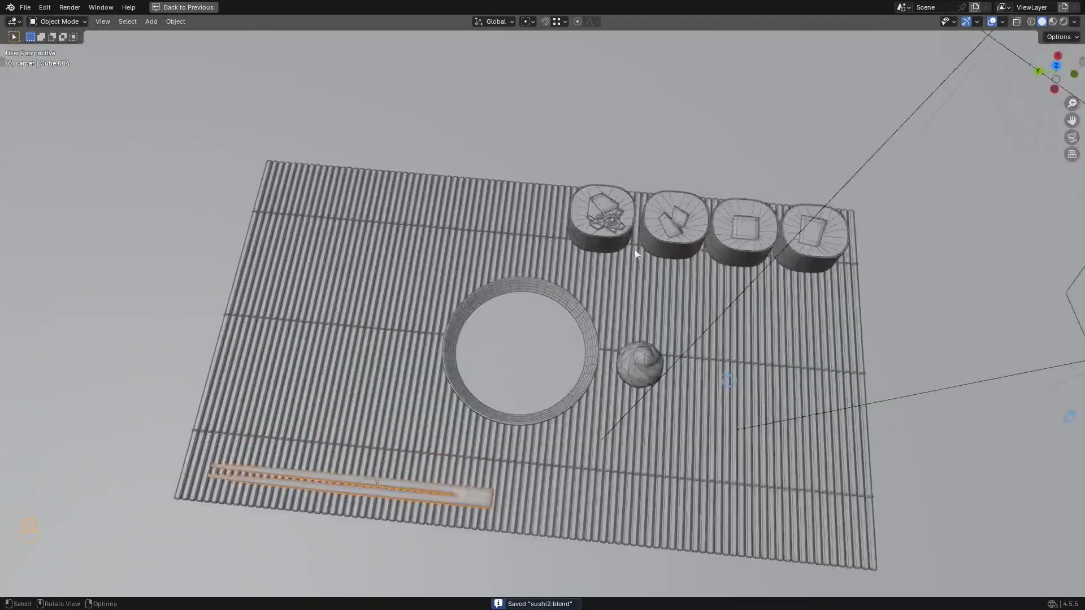
pyautogui.click(605, 214)
pyautogui.press('KP_Decimal')
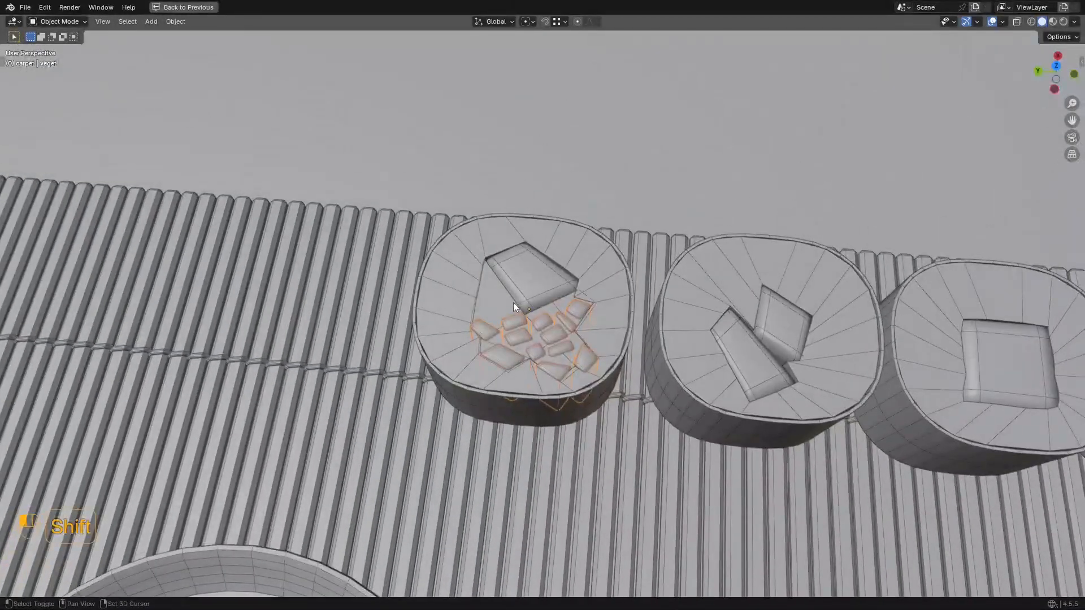
pyautogui.click(510, 283)
pyautogui.moveTo(575, 262)
pyautogui.mouseDown(button='middle')
pyautogui.moveTo(609, 236)
pyautogui.moveTo(594, 301)
pyautogui.moveTo(562, 253)
pyautogui.mouseUp(button='middle')
pyautogui.keyDown('shift'); pyautogui.click(632, 375); pyautogui.keyUp('shift')
pyautogui.keyDown('shift'); pyautogui.click(602, 395); pyautogui.keyUp('shift')
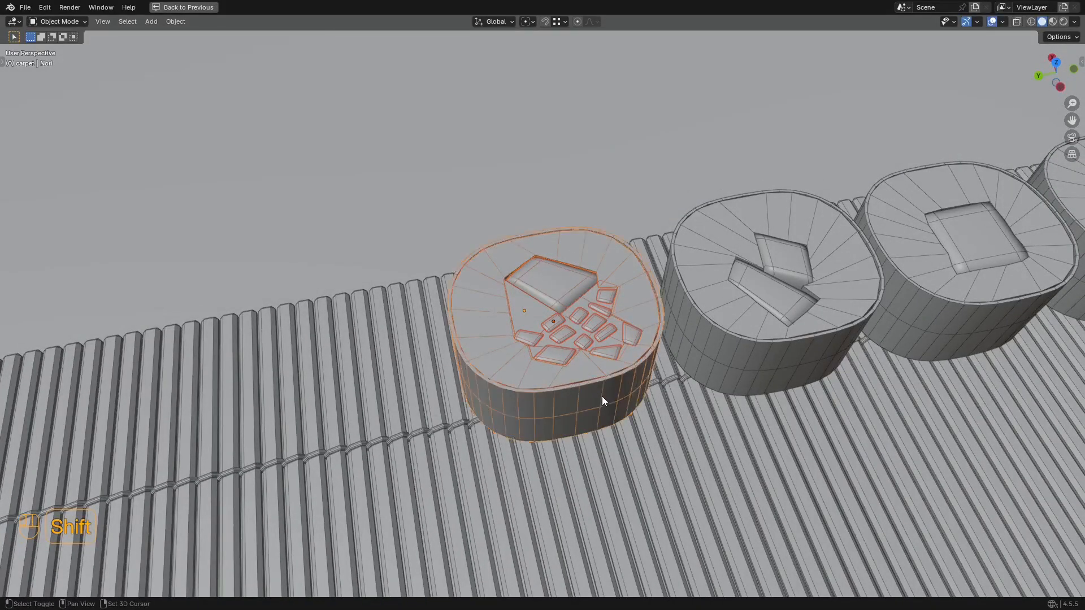
pyautogui.moveTo(602, 395); pyautogui.dragTo(803, 238, button='middle')
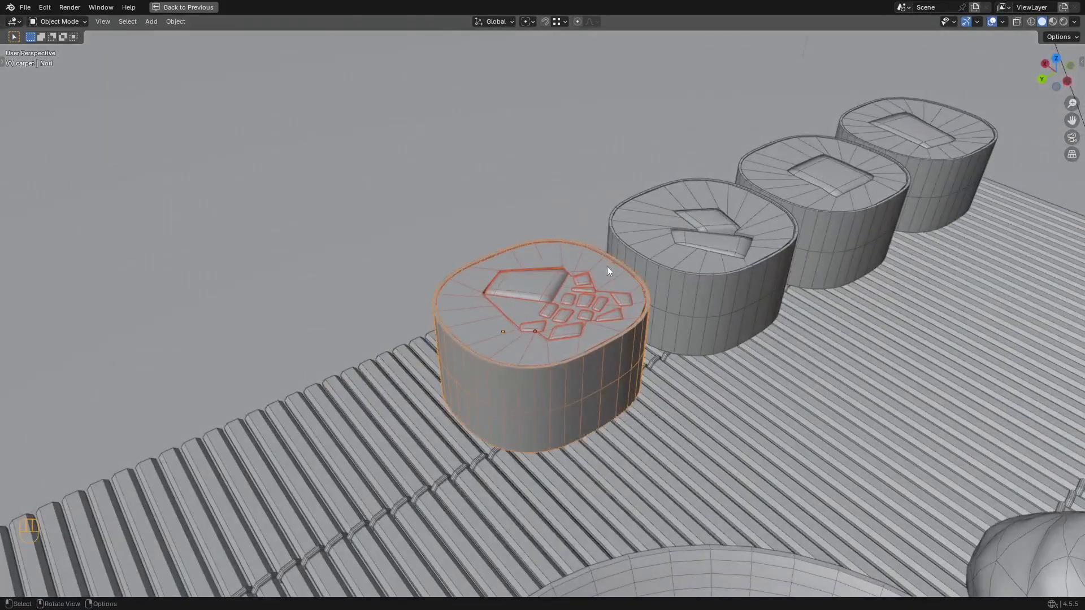
pyautogui.scroll(-10, 779, 303)
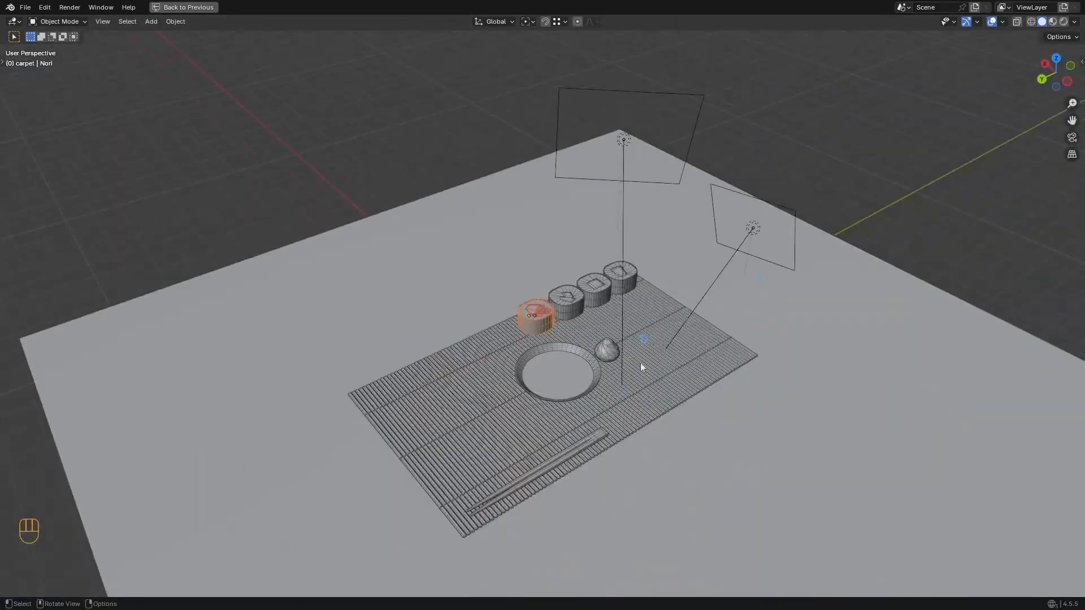
pyautogui.scroll(10, 641, 367)
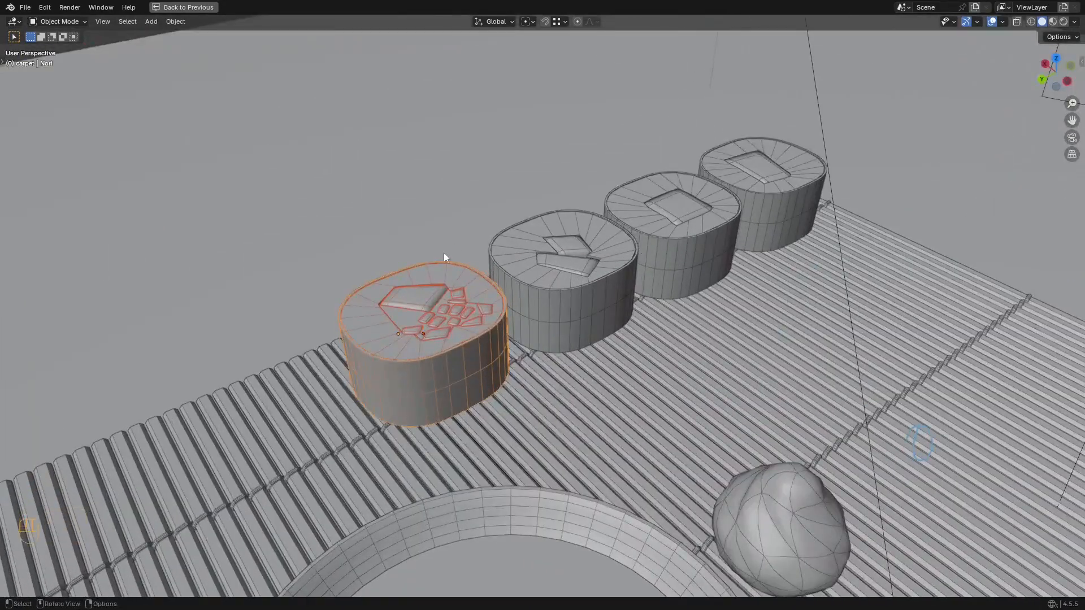
pyautogui.rightClick(487, 301)
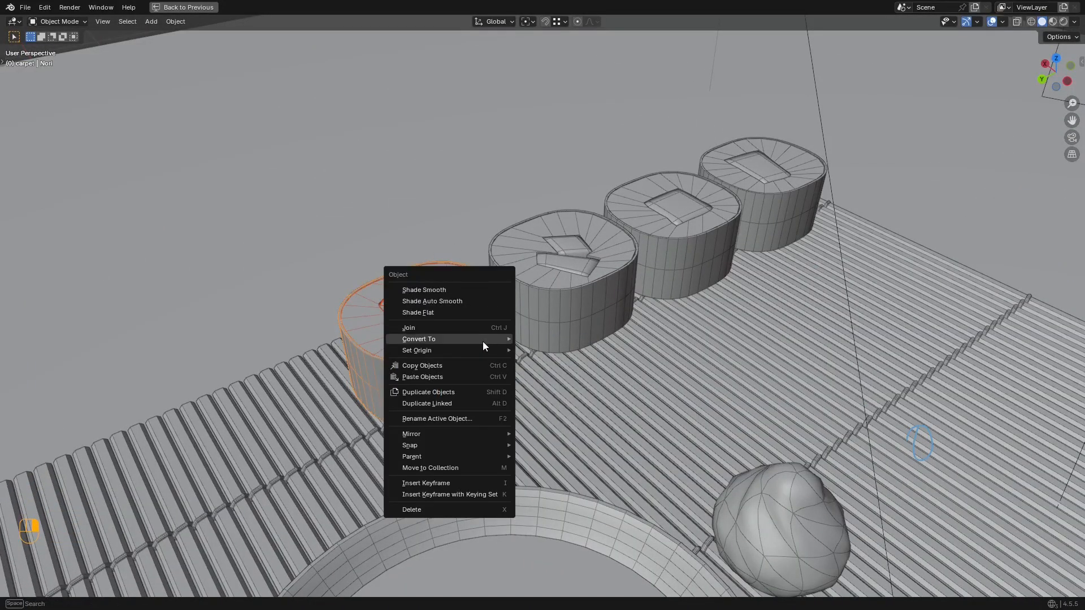
pyautogui.hotkey('ctrl', 'j')
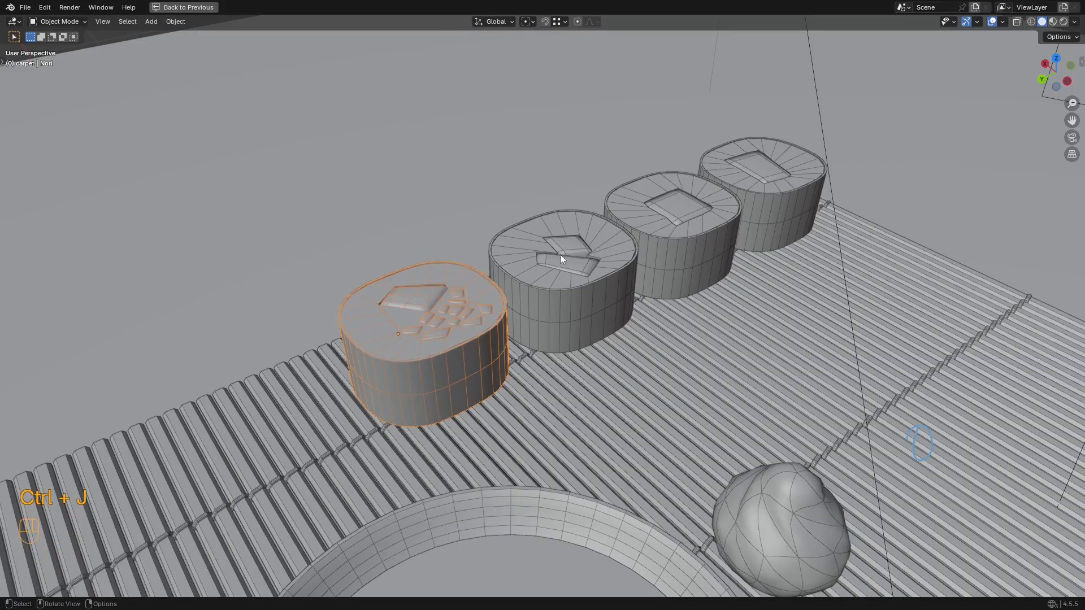
# Step: Convert the parts of the roll with two filling pieces to mesh and join them into one object
pyautogui.keyDown('shift'); pyautogui.click(574, 254); pyautogui.keyUp('shift')
pyautogui.keyDown('shift'); pyautogui.click(620, 295); pyautogui.keyUp('shift')
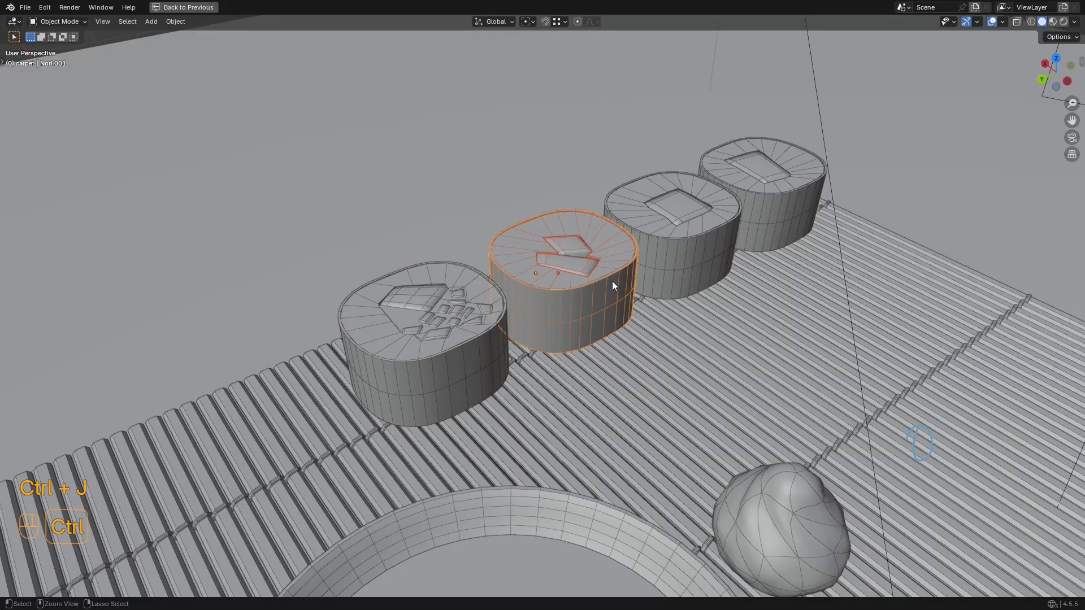
pyautogui.rightClick(600, 266)
pyautogui.moveTo(600, 266)
pyautogui.click(654, 267)
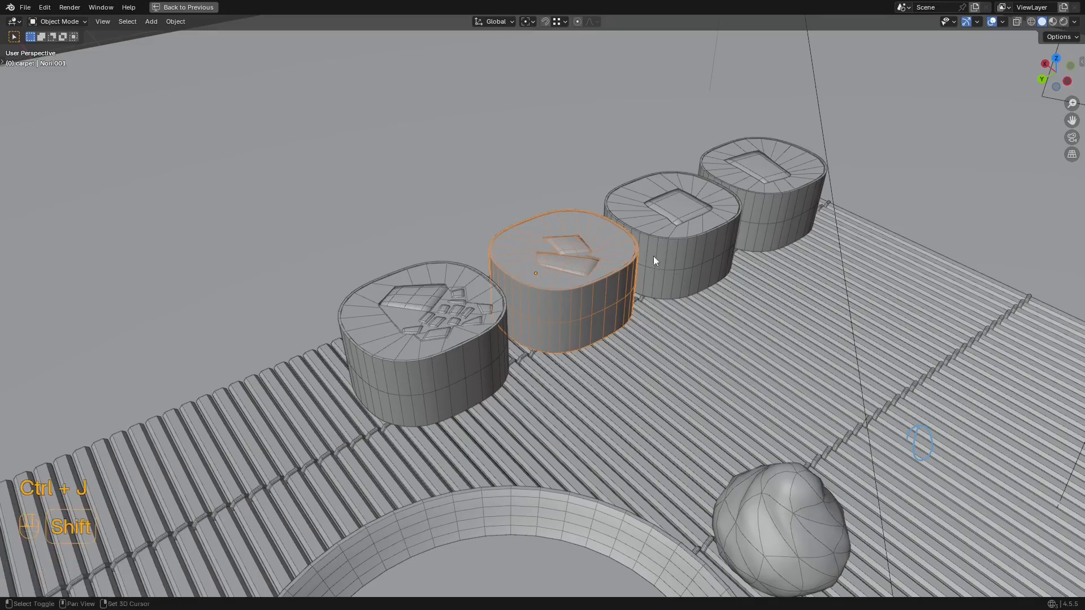
# Step: Convert the filling and wrapper of the third roll in the row to mesh and join them into one object
pyautogui.keyDown('shift'); pyautogui.moveTo(653, 260); pyautogui.dragTo(605, 289, button='middle'); pyautogui.keyUp('shift')
pyautogui.click(606, 289)
pyautogui.keyDown('shift'); pyautogui.click(641, 320); pyautogui.keyUp('shift')
pyautogui.rightClick(641, 320)
pyautogui.moveTo(655, 319)
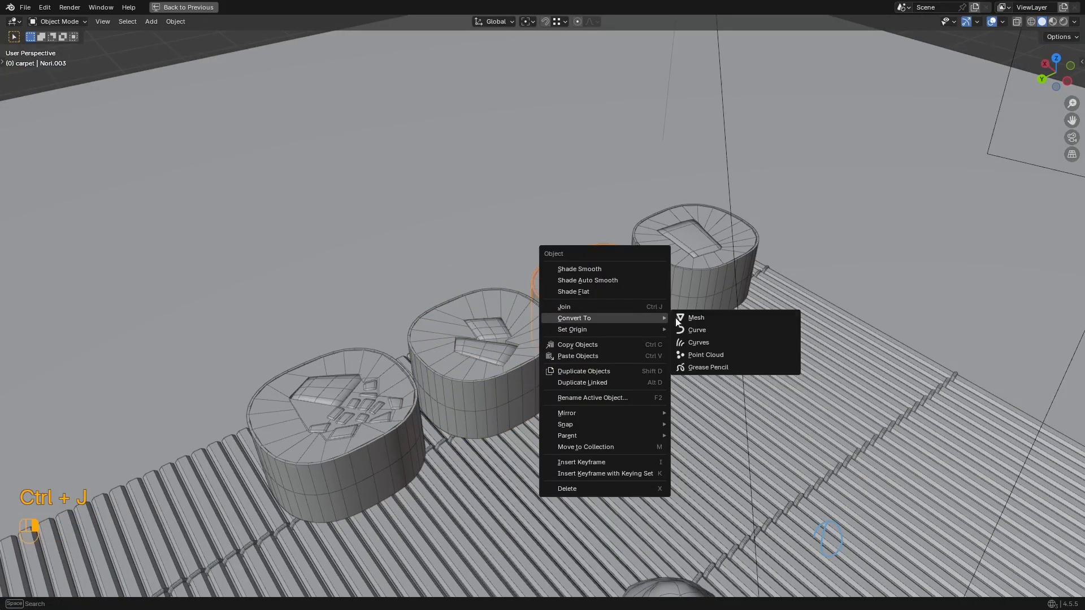
pyautogui.click(690, 316)
pyautogui.hotkey('ctrl', 'j')
# Step: Convert the filling and wrapper of the last roll in the row to mesh and join them into one object
pyautogui.keyDown('shift'); pyautogui.moveTo(622, 283); pyautogui.dragTo(543, 330, button='middle'); pyautogui.keyUp('shift')
pyautogui.scroll(3, 544, 330)
pyautogui.click(682, 278)
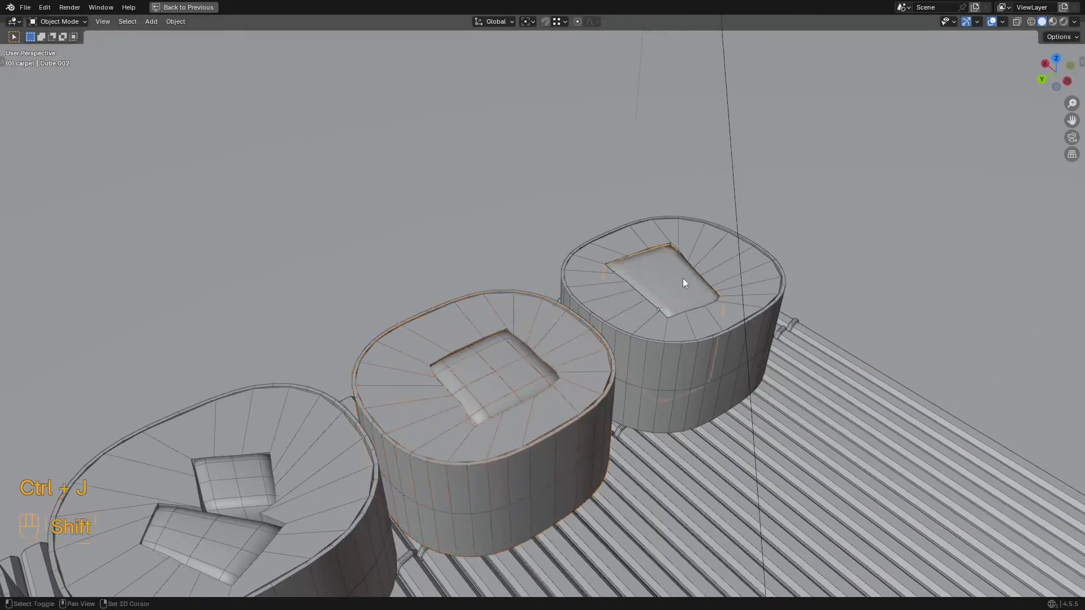
pyautogui.keyDown('shift'); pyautogui.click(761, 327); pyautogui.keyUp('shift')
pyautogui.rightClick(760, 337)
pyautogui.moveTo(768, 334)
pyautogui.click(834, 334)
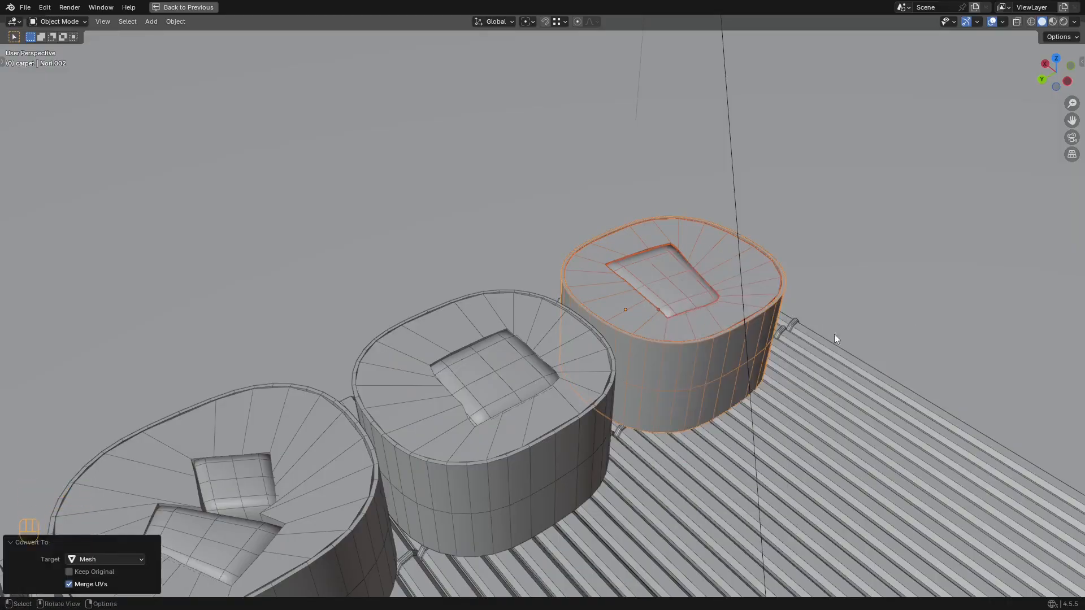
pyautogui.hotkey('ctrl', 'j')
# Step: Check the joined rolls with overlays toggled and save the file
pyautogui.scroll(-5, 710, 337)
pyautogui.hotkey('shift', 'alt', 'z')
pyautogui.hotkey('shift', 'alt', 'z')
pyautogui.moveTo(560, 384); pyautogui.dragTo(637, 403, button='middle')
pyautogui.scroll(-1, 595, 279)
pyautogui.hotkey('ctrl', 's')
# Step: Set the origin of the roll with vegetables to its geometry, viewing it in wireframe from the side
pyautogui.scroll(4, 523, 317)
pyautogui.click(523, 318)
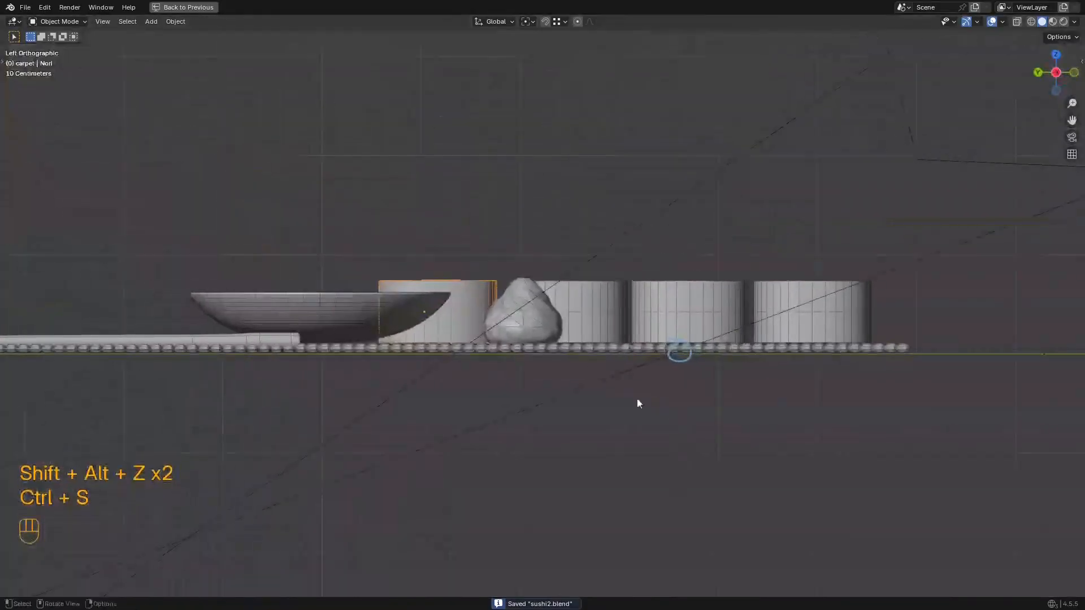
pyautogui.press('z')
pyautogui.scroll(4, 442, 369)
pyautogui.click(175, 21)
pyautogui.moveTo(212, 42)
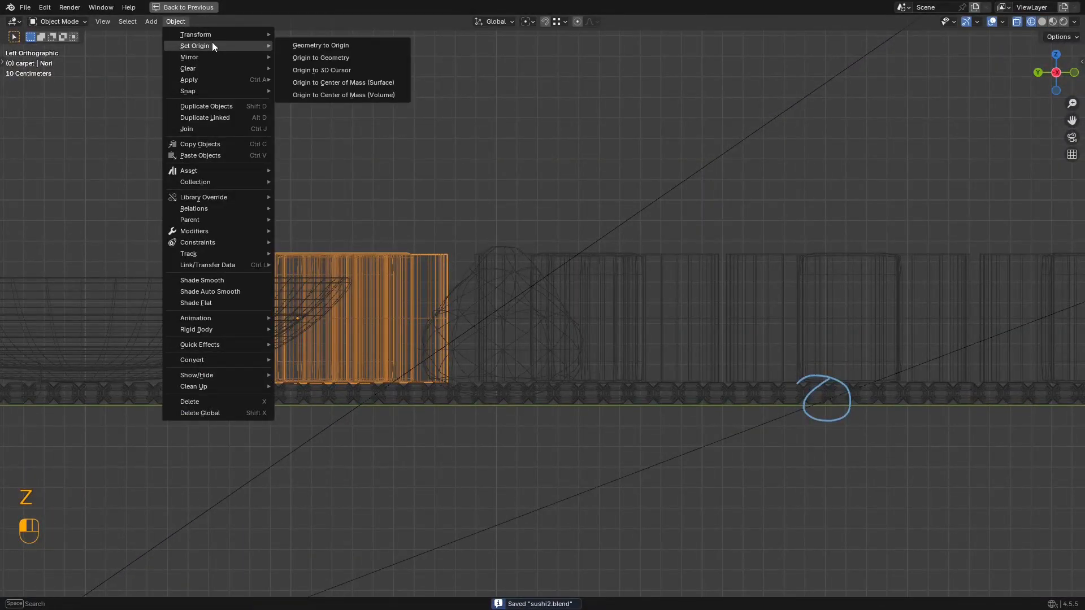
pyautogui.click(359, 56)
# Step: Return to solid shading, select all four sushi rolls and set their origins to geometry
pyautogui.moveTo(615, 283); pyautogui.dragTo(605, 324, button='middle')
pyautogui.press('z')
pyautogui.scroll(-3, 651, 325)
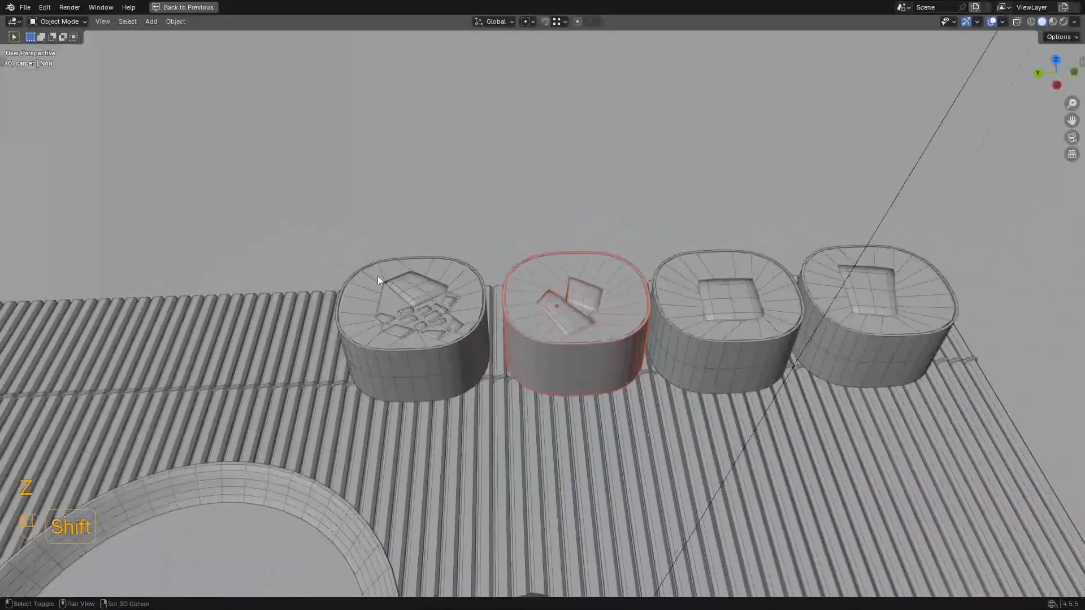
pyautogui.keyDown('shift'); pyautogui.click(377, 276); pyautogui.keyUp('shift')
pyautogui.keyDown('shift'); pyautogui.click(739, 274); pyautogui.keyUp('shift')
pyautogui.keyDown('shift'); pyautogui.click(895, 281); pyautogui.keyUp('shift')
pyautogui.click(175, 22)
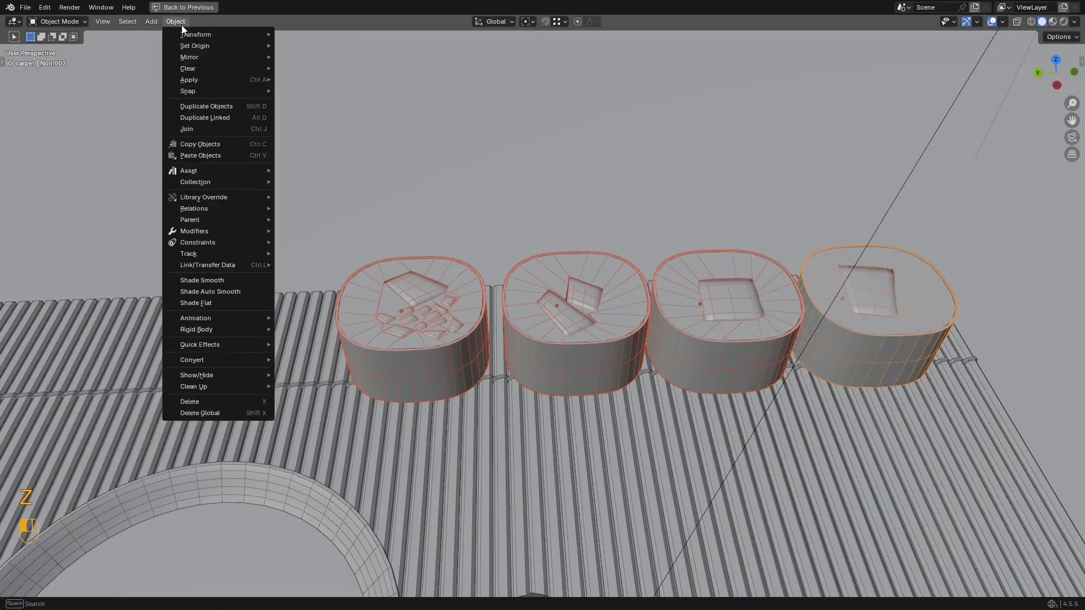
pyautogui.moveTo(230, 46)
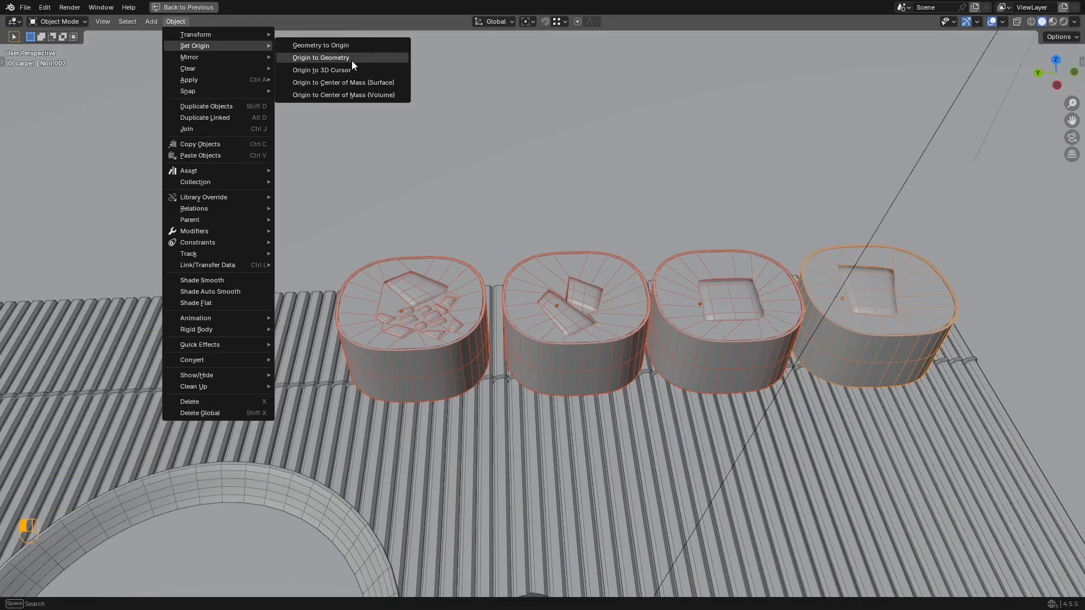
pyautogui.click(351, 59)
# Step: Isolate the four rolls in local view, view them from the top, and set transforms to affect only origins
pyautogui.press('KP_Divide')
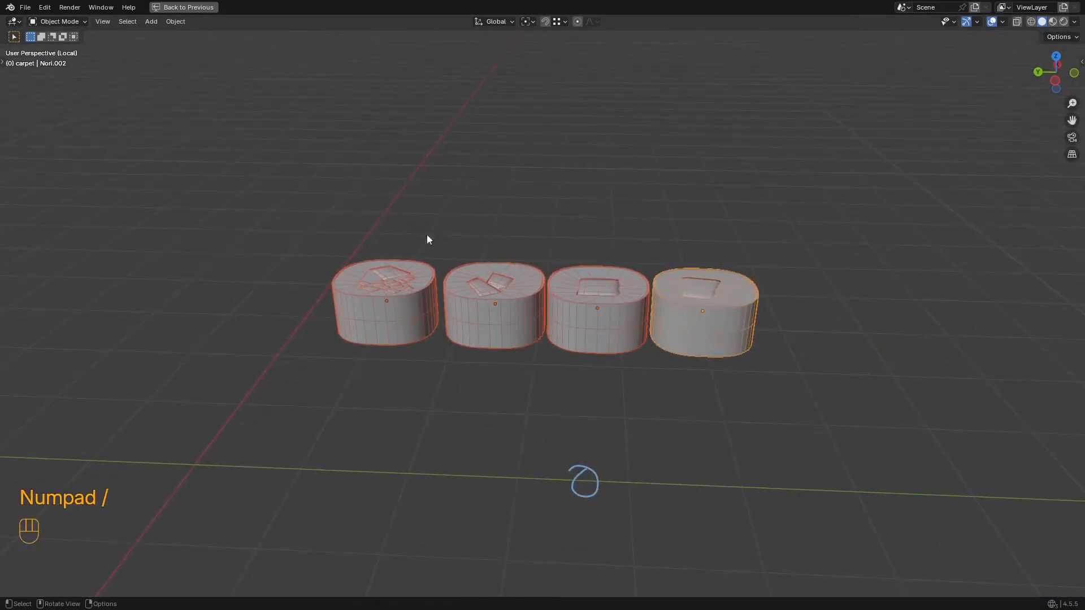
pyautogui.keyDown('alt'); pyautogui.moveTo(426, 235); pyautogui.dragTo(574, 286, button='middle'); pyautogui.keyUp('alt')
pyautogui.scroll(4, 542, 256)
pyautogui.scroll(-1, 574, 286)
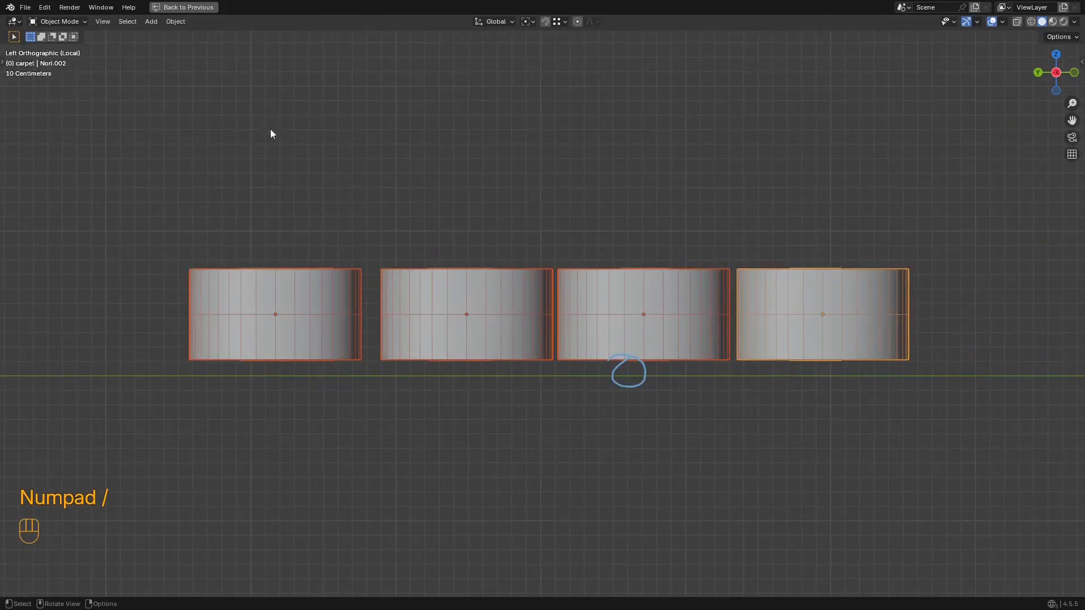
pyautogui.moveTo(982, 48); pyautogui.dragTo(687, 171, button='middle')
pyautogui.click(1058, 41)
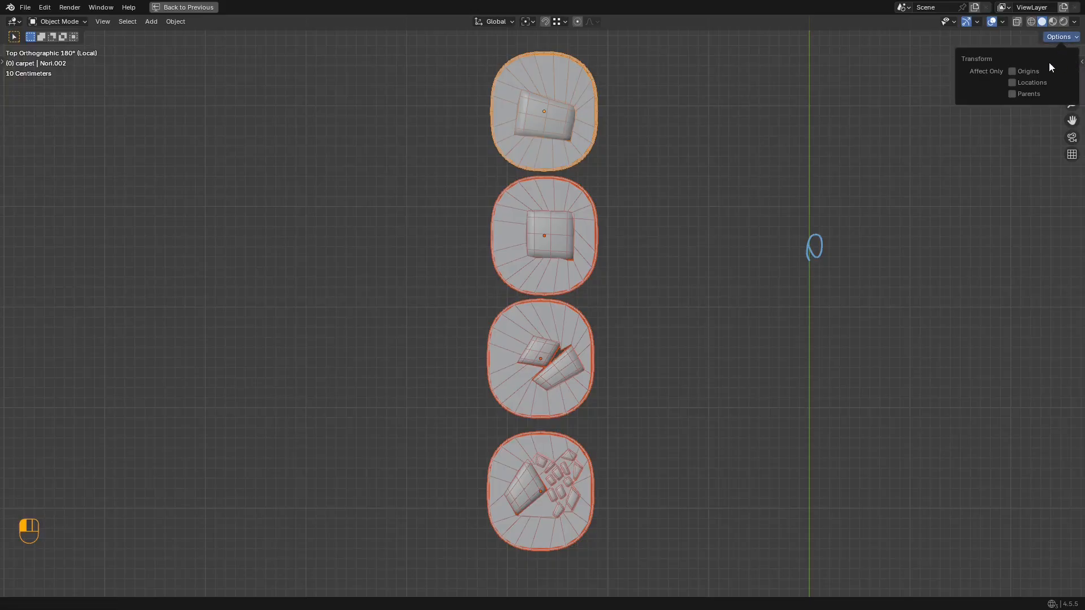
pyautogui.click(1044, 67)
# Step: Move the rolls' origins along X to their outer edge, stop affecting only origins, and leave local view
pyautogui.scroll(2, 606, 182)
pyautogui.press('g')
pyautogui.press('y')
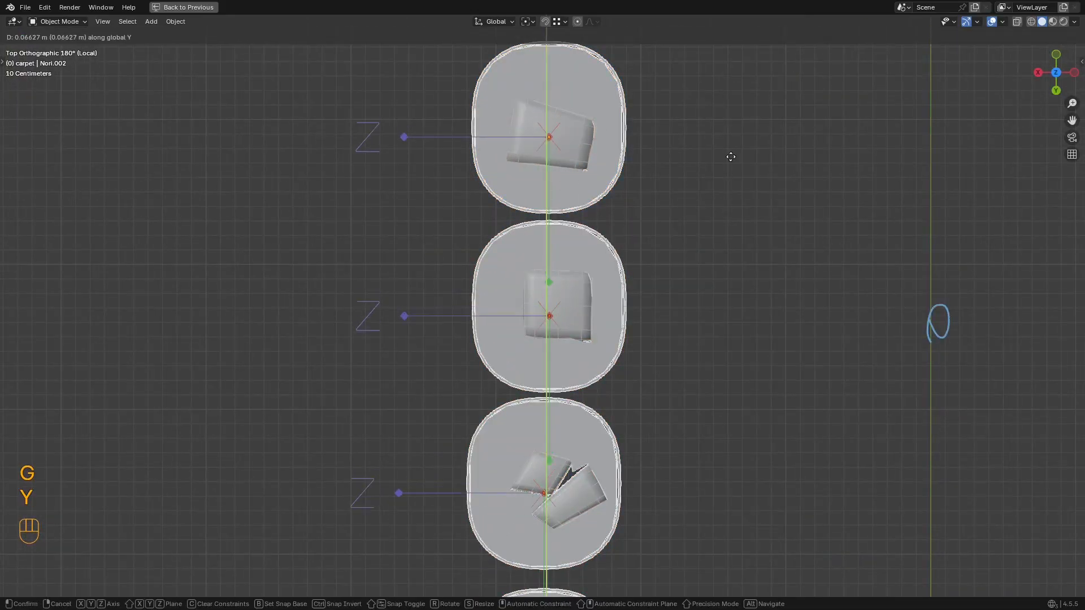
pyautogui.press('x')
pyautogui.click(717, 152)
pyautogui.keyDown('shift'); pyautogui.moveTo(695, 303); pyautogui.dragTo(689, 148, button='middle'); pyautogui.keyUp('shift')
pyautogui.moveTo(654, 272); pyautogui.dragTo(617, 351)
pyautogui.moveTo(646, 375); pyautogui.dragTo(666, 222, button='middle')
pyautogui.click(1054, 40)
pyautogui.press('KP_Divide')
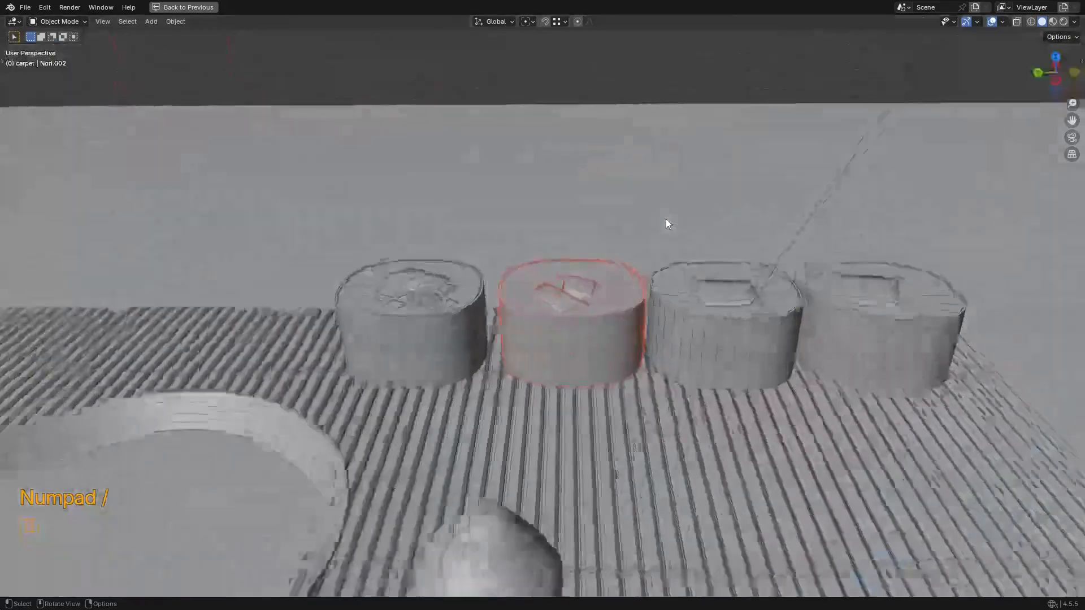
# Step: Select all four rolls and move them -18.943 m along Y, off the ground plane
pyautogui.scroll(-5, 646, 229)
pyautogui.keyDown('shift'); pyautogui.click(662, 306); pyautogui.keyUp('shift')
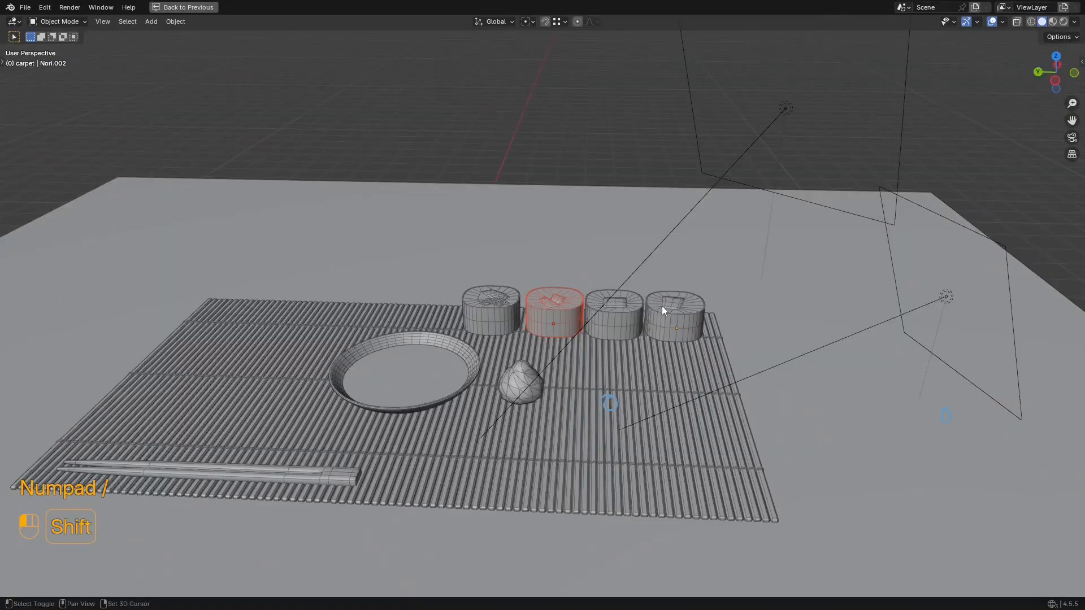
pyautogui.keyDown('shift'); pyautogui.click(496, 304); pyautogui.keyUp('shift')
pyautogui.scroll(-4, 496, 304)
pyautogui.press('g')
pyautogui.press('y')
pyautogui.click(894, 337)
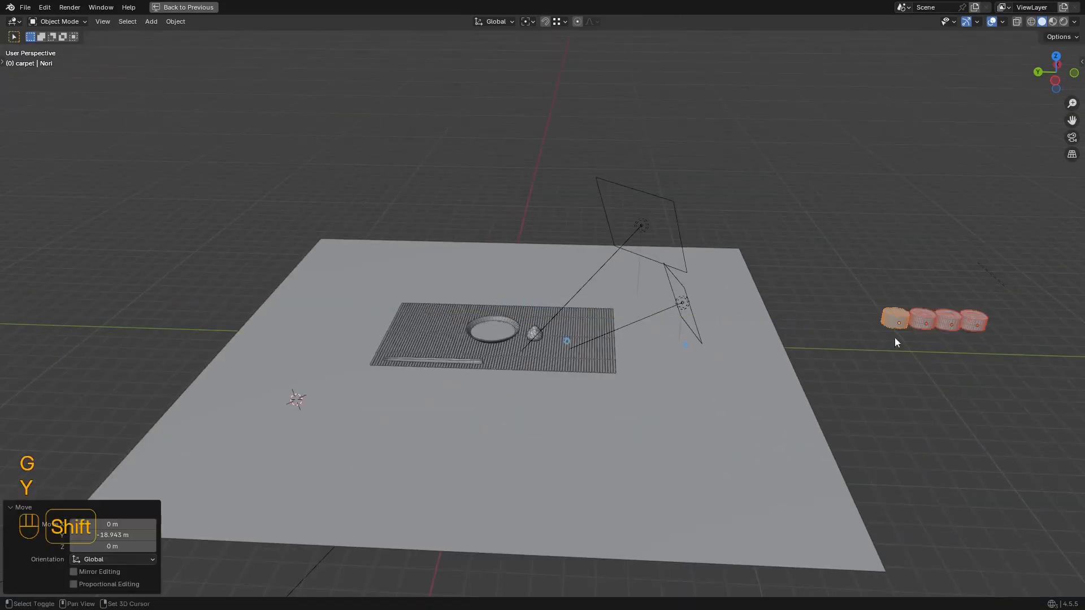
pyautogui.keyDown('shift'); pyautogui.moveTo(894, 337); pyautogui.dragTo(712, 319, button='middle'); pyautogui.keyUp('shift')
# Step: Restore the full editor layout, enlarge the outliner and rename the Nori object as roll
pyautogui.hotkey('ctrl', 'space')
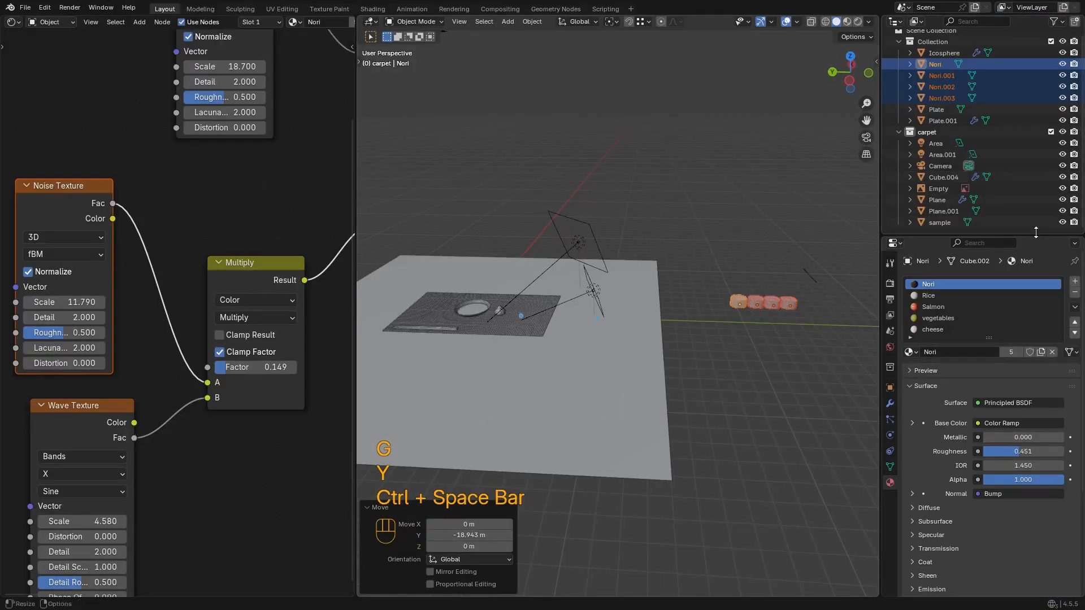
pyautogui.moveTo(1036, 234); pyautogui.dragTo(1009, 379)
pyautogui.doubleClick(945, 71)
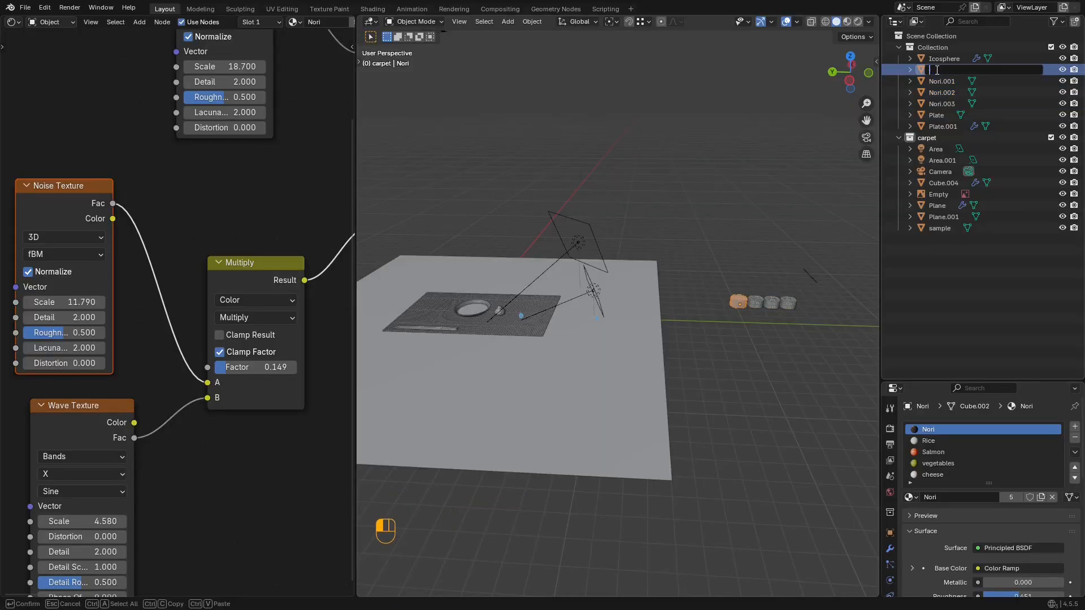
pyautogui.write('roll')
pyautogui.press('Return')
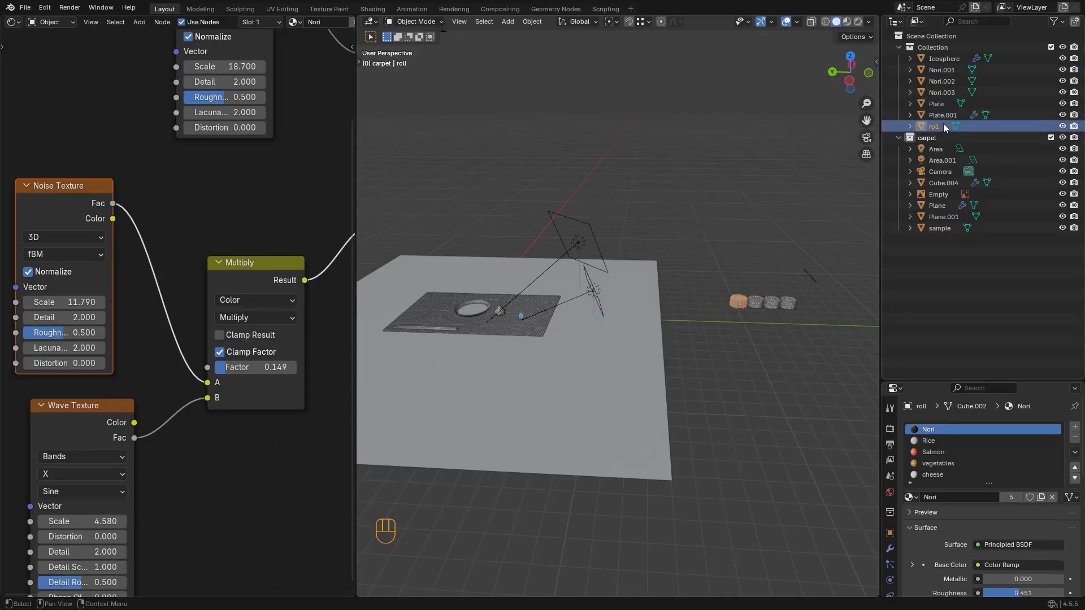
# Step: Select the second roll in the row and rename its Nori.001 object with the base name roll
pyautogui.keyDown('ctrl'); pyautogui.moveTo(766, 196); pyautogui.dragTo(635, 247, button='middle'); pyautogui.keyUp('ctrl')
pyautogui.scroll(5, 635, 248)
pyautogui.click(559, 326)
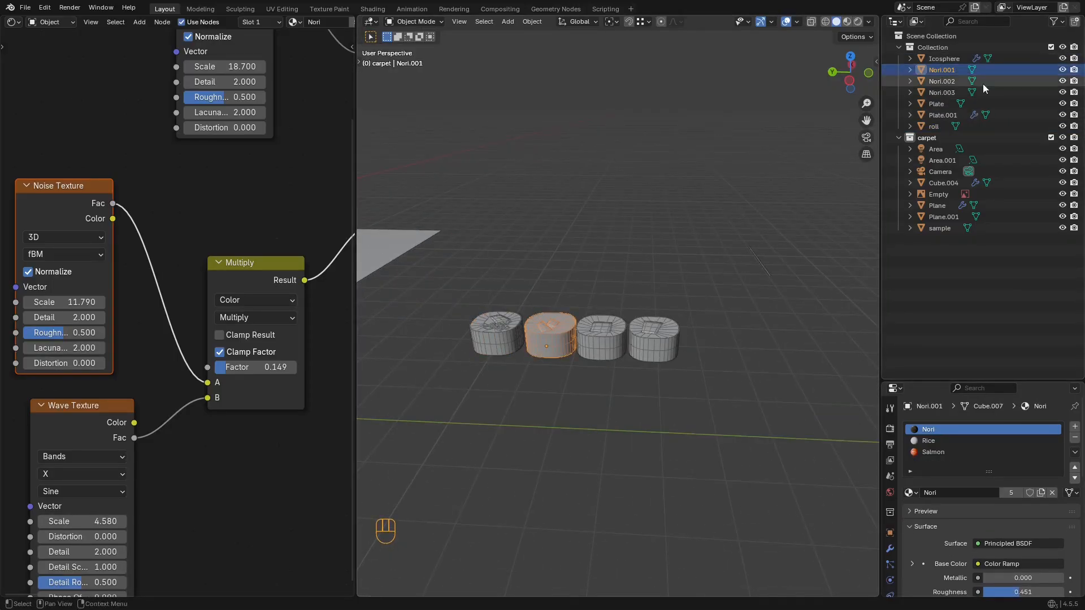
pyautogui.doubleClick(949, 71)
pyautogui.write('roll')
pyautogui.press('Return')
# Step: Undo the accidental paste and rename the remaining two objects, Nori.003 and Nori.002, with the base name roll
pyautogui.click(617, 327)
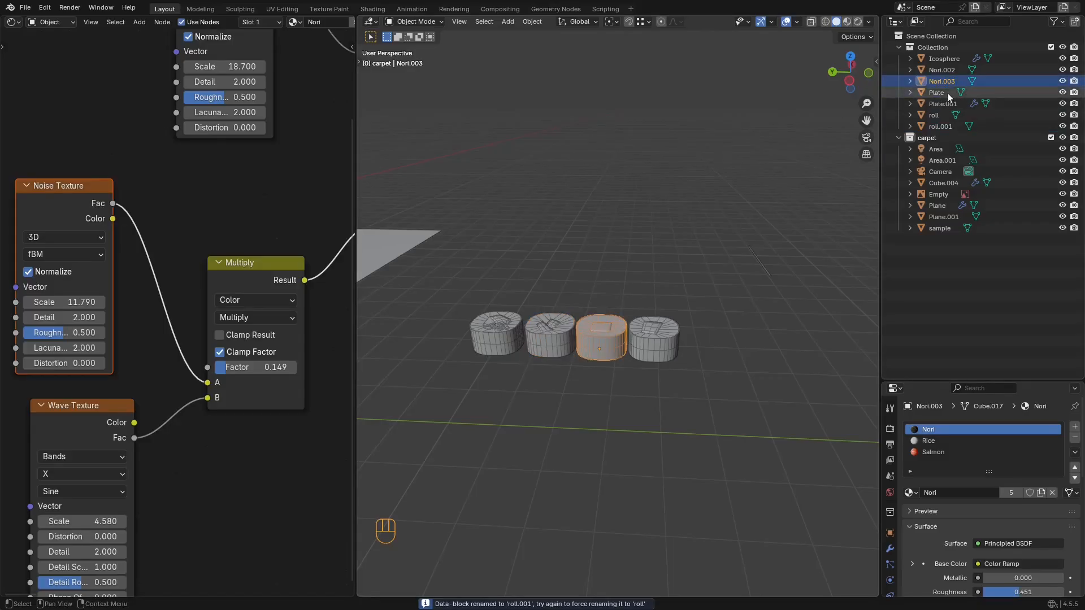
pyautogui.hotkey('ctrl', 'v')
pyautogui.hotkey('ctrl', 'z')
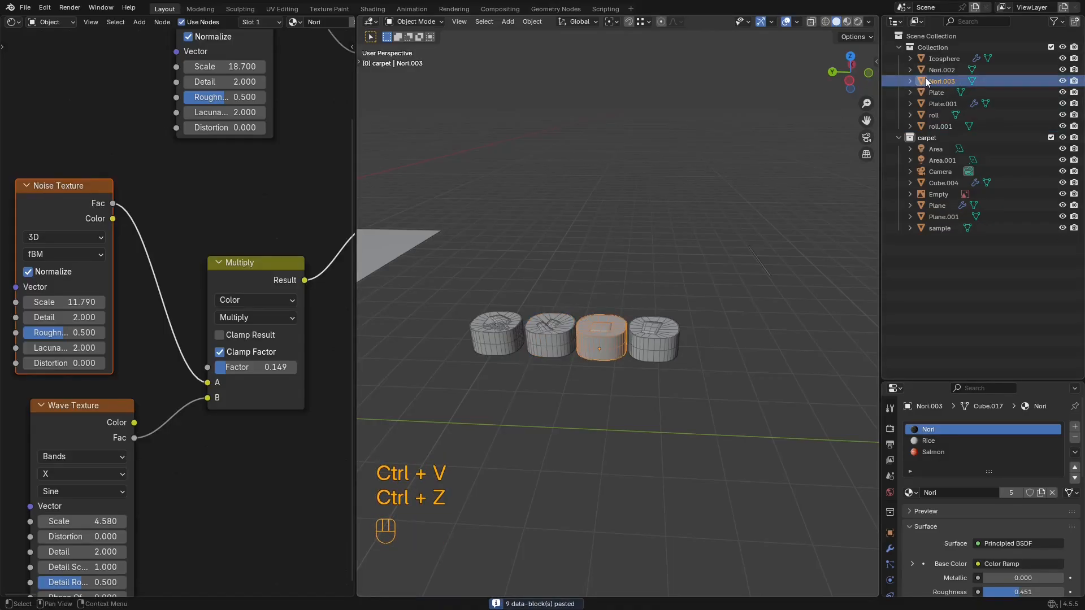
pyautogui.doubleClick(938, 80)
pyautogui.write('roll')
pyautogui.press('Return')
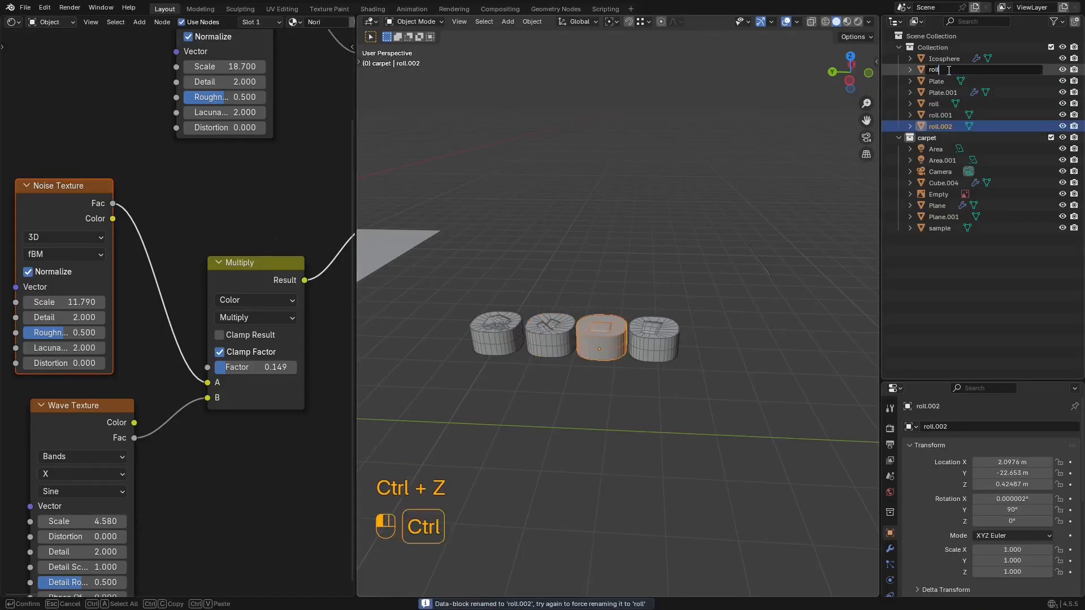
pyautogui.scroll(-2, 715, 169)
pyautogui.moveTo(711, 244); pyautogui.dragTo(536, 361)
pyautogui.press('m')
pyautogui.click(696, 190)
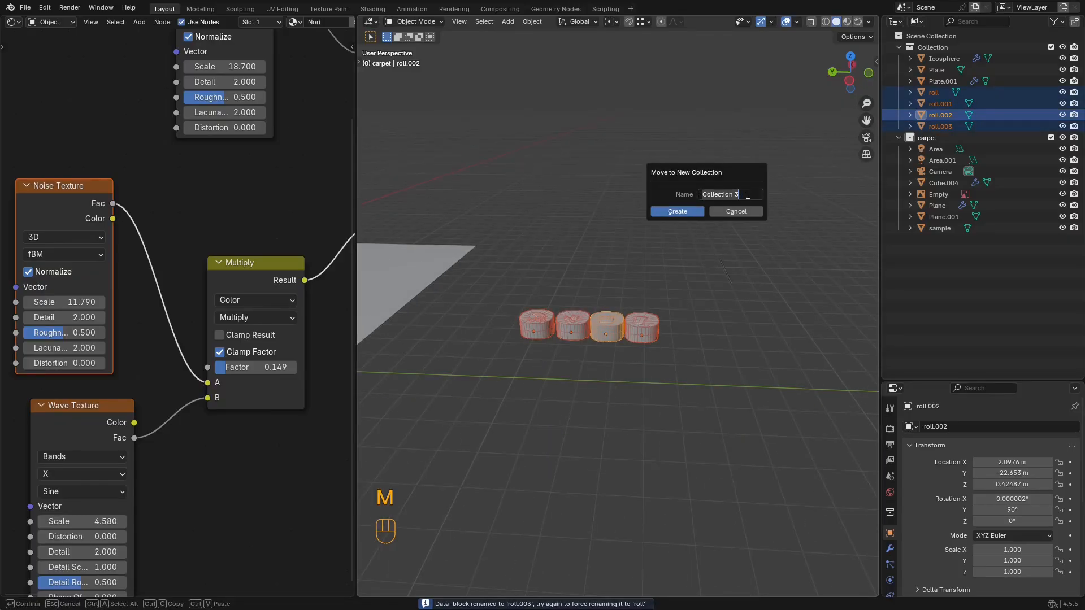
# Step: Create a new collection in the outliner and rename it as Rolls
pyautogui.rightClick(991, 282)
pyautogui.click(991, 283)
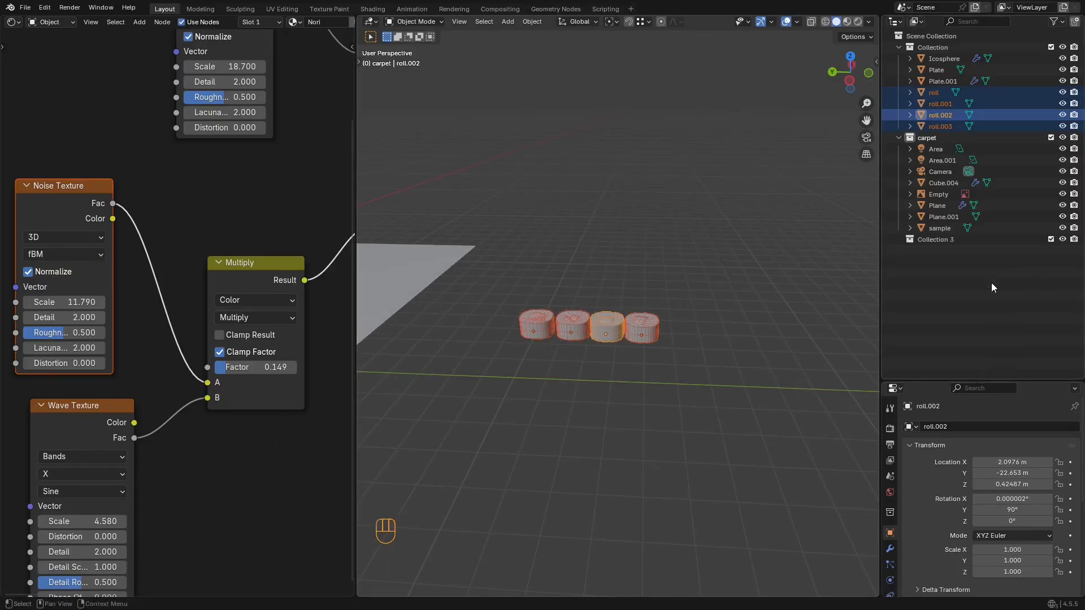
pyautogui.doubleClick(935, 241)
pyautogui.write('Rolls')
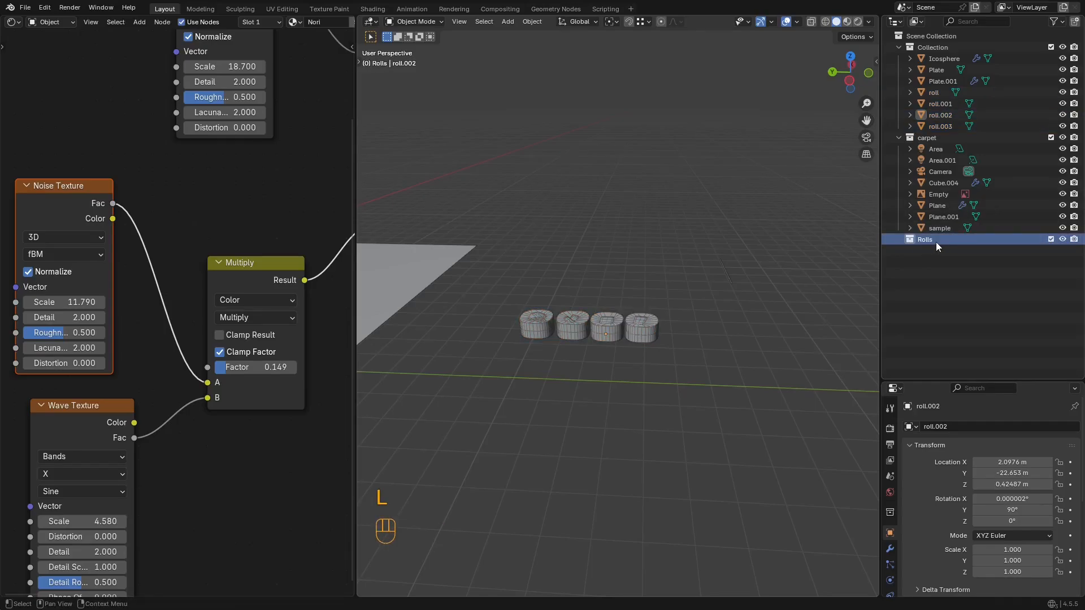
# Step: Move the four roll objects into the Rolls collection and save the file
pyautogui.press('Return')
pyautogui.moveTo(688, 275); pyautogui.dragTo(485, 343)
pyautogui.press('m')
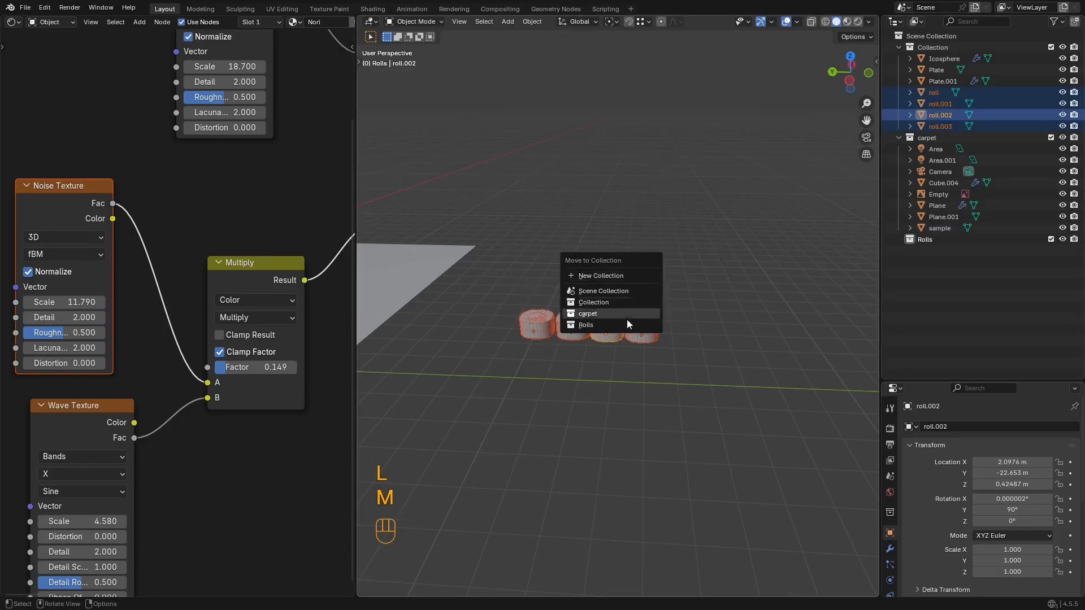
pyautogui.click(613, 320)
pyautogui.hotkey('shift', 'alt', 'z')
pyautogui.hotkey('shift', 'alt', 'z')
pyautogui.hotkey('ctrl', 's')
# Step: Hide the Rolls collection and add a Bézier curve from the top view
pyautogui.scroll(-5, 701, 296)
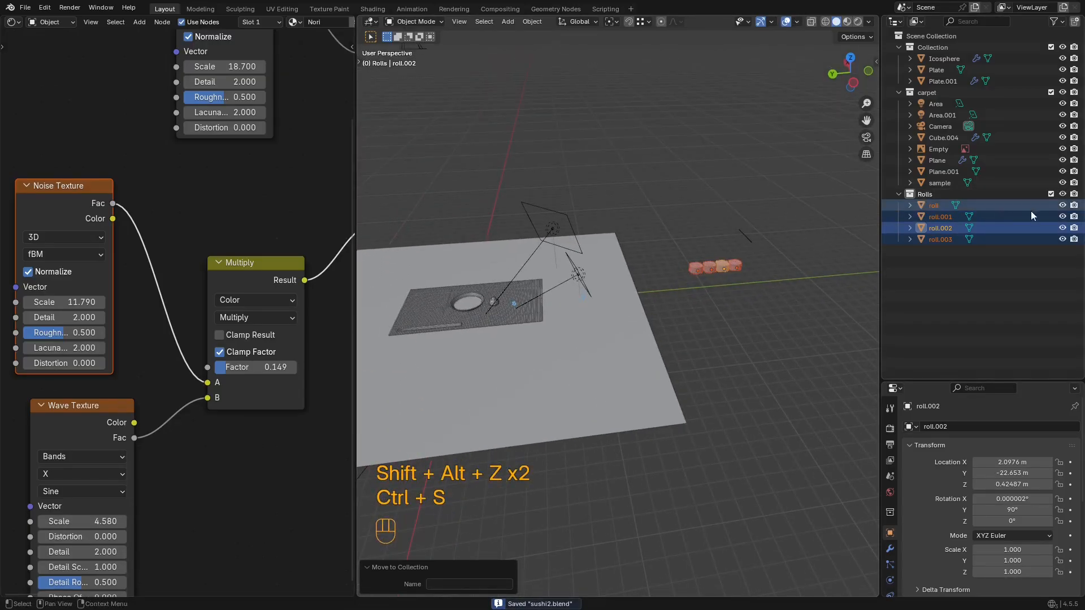
pyautogui.click(1062, 193)
pyautogui.keyDown('shift'); pyautogui.moveTo(723, 233); pyautogui.dragTo(637, 261, button='middle'); pyautogui.keyUp('shift')
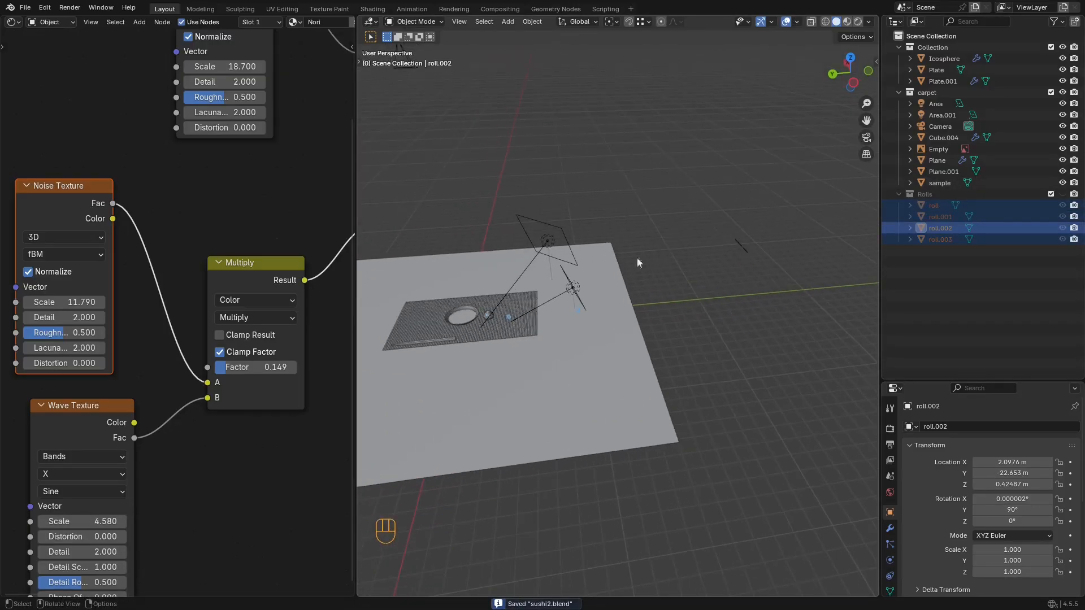
pyautogui.keyDown('alt'); pyautogui.moveTo(521, 253); pyautogui.dragTo(612, 313, button='middle'); pyautogui.keyUp('alt')
pyautogui.scroll(3, 656, 264)
pyautogui.hotkey('shift', 'a')
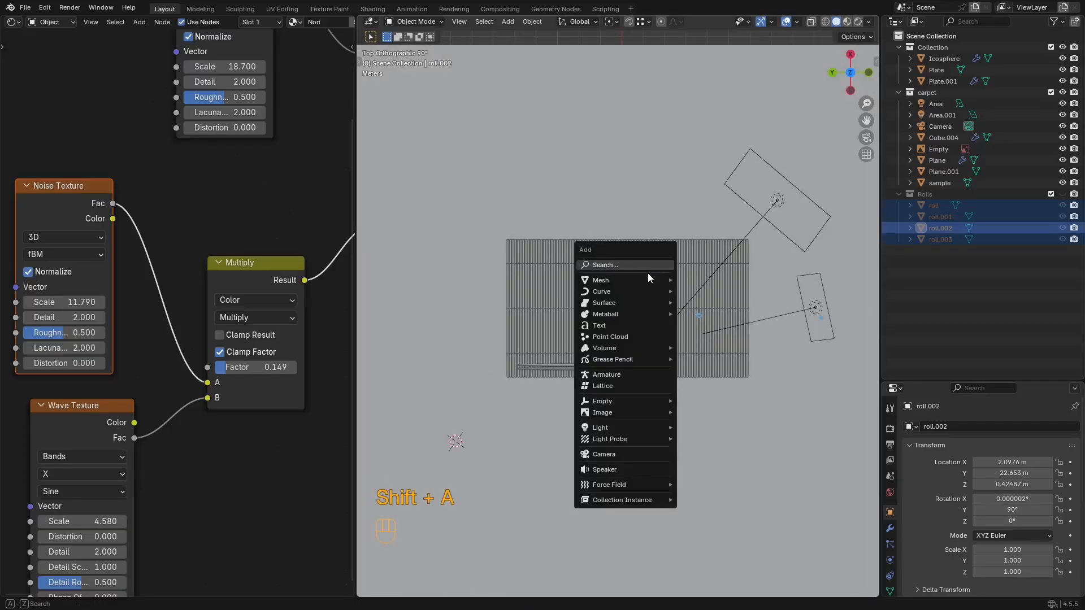
pyautogui.moveTo(638, 292)
pyautogui.click(731, 292)
# Step: Switch the viewport to wireframe shading and move the new curve onto the mat beside the plate
pyautogui.scroll(-3, 686, 287)
pyautogui.press('z')
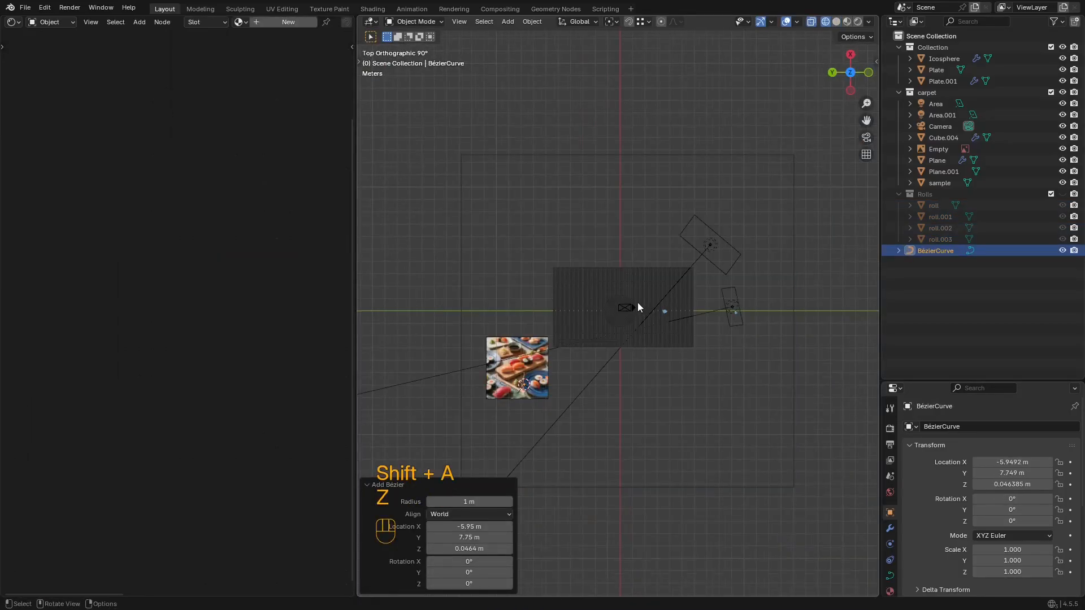
pyautogui.keyDown('alt'); pyautogui.moveTo(635, 300); pyautogui.dragTo(637, 303, button='middle'); pyautogui.keyUp('alt')
pyautogui.scroll(3, 638, 302)
pyautogui.press('g')
pyautogui.click(724, 328)
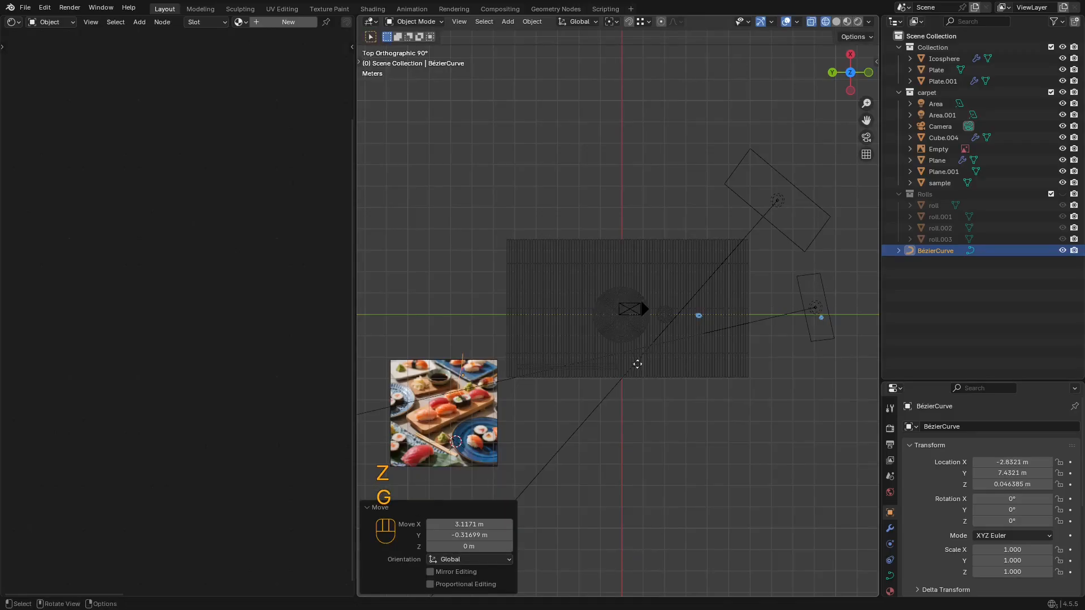
pyautogui.press('g')
pyautogui.click(718, 297)
# Step: Scale all of the curve's control points by about 2 and move the curve off the mat, above the reference image
pyautogui.press('Tab')
pyautogui.press('a')
pyautogui.press('s')
pyautogui.click(706, 162)
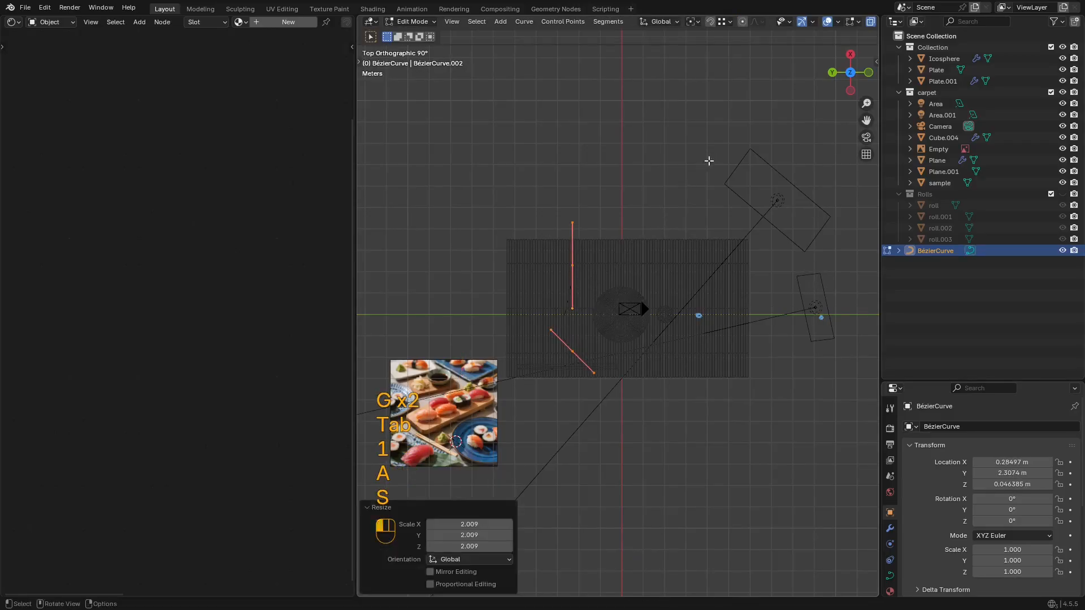
pyautogui.press('Tab')
pyautogui.press('g')
pyautogui.click(509, 210)
pyautogui.scroll(1, 687, 267)
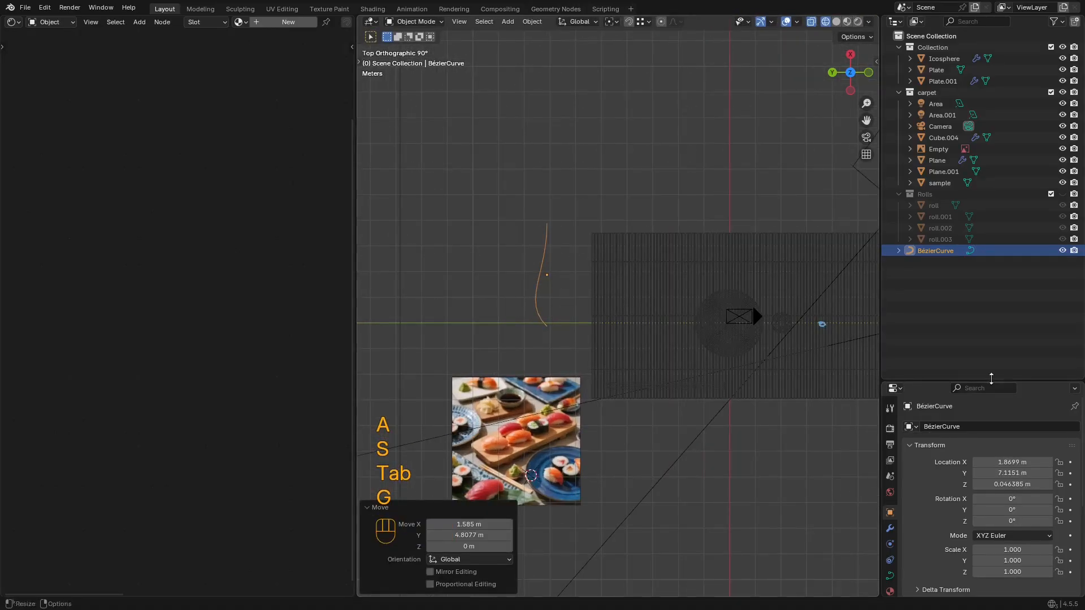
# Step: Add a Geometry Nodes modifier to the Bézier curve with a new node group named rolls
pyautogui.moveTo(977, 378); pyautogui.dragTo(978, 270)
pyautogui.click(890, 415)
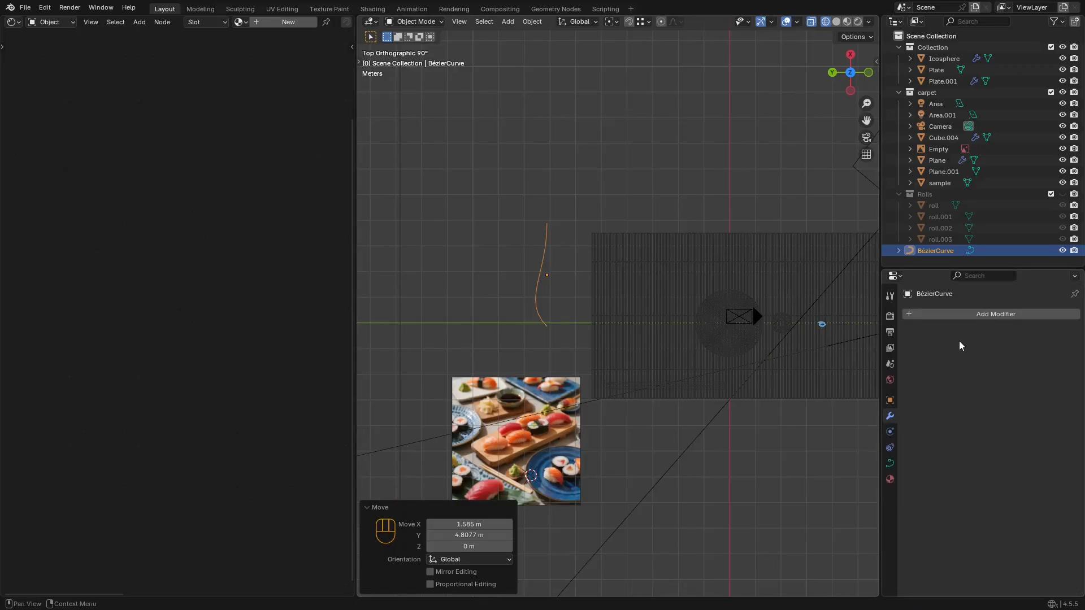
pyautogui.click(976, 314)
pyautogui.click(958, 325)
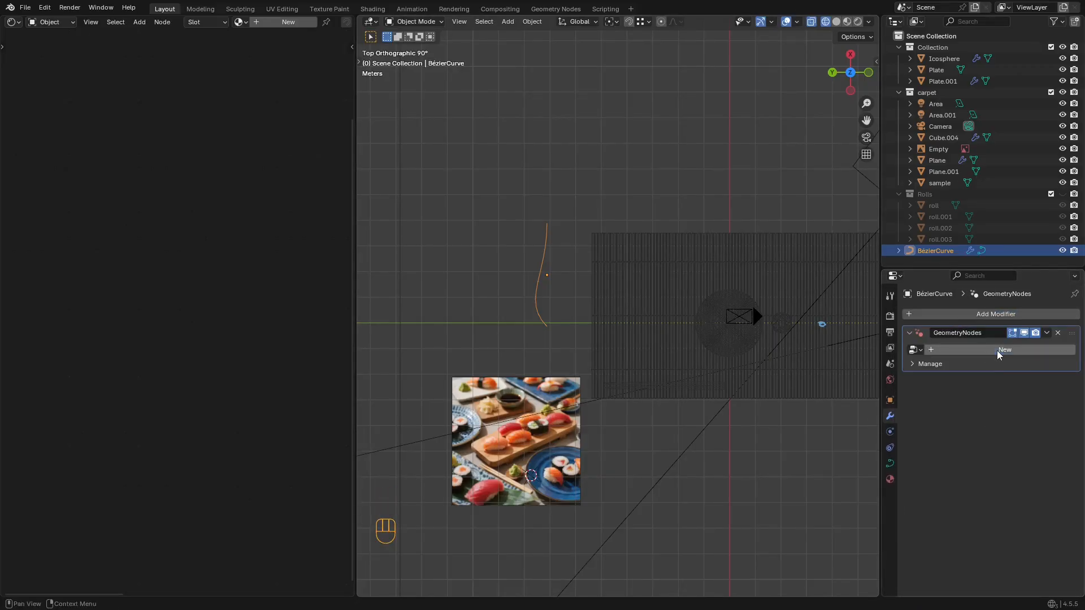
pyautogui.doubleClick(997, 351)
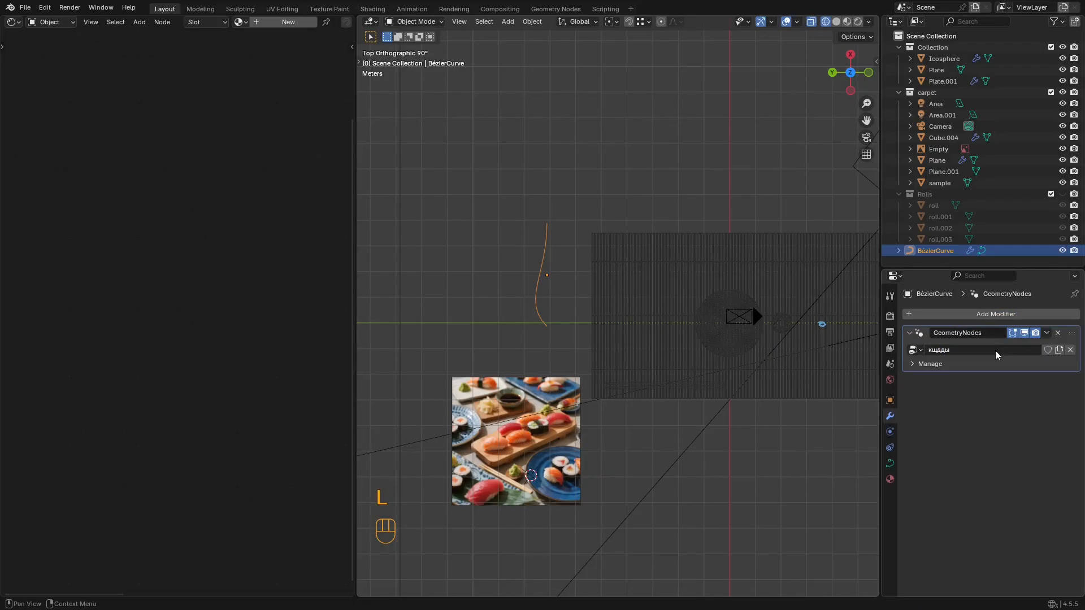
pyautogui.write('кщдды')
pyautogui.press('super+space')
# Step: Turn the shader editor into a wider Geometry Node Editor showing the rolls node group, and save the file
pyautogui.click(13, 21)
pyautogui.click(50, 114)
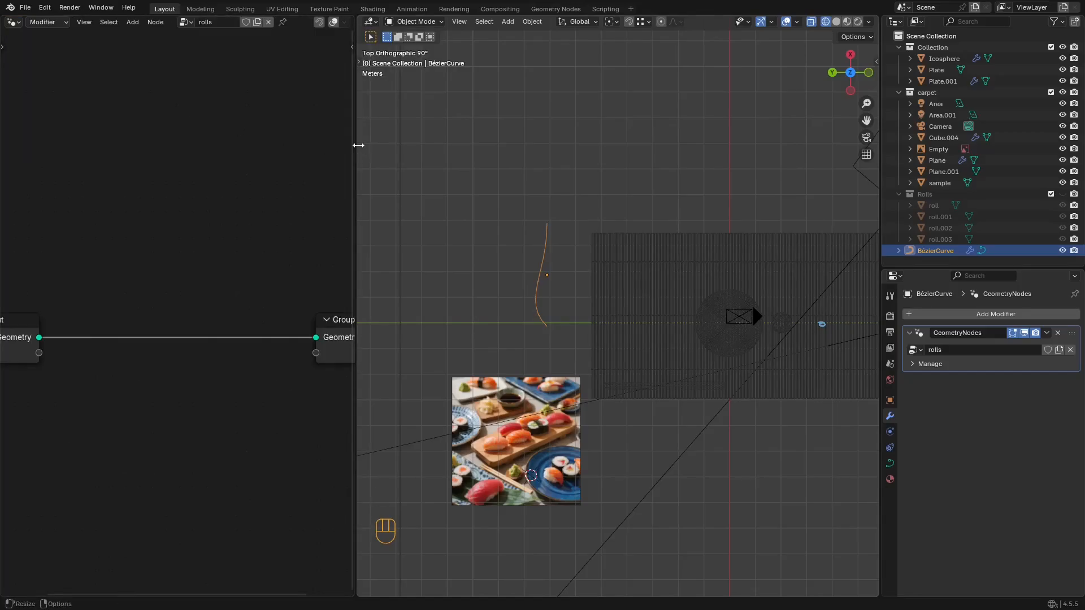
pyautogui.moveTo(354, 159); pyautogui.dragTo(497, 160)
pyautogui.hotkey('ctrl', 's')
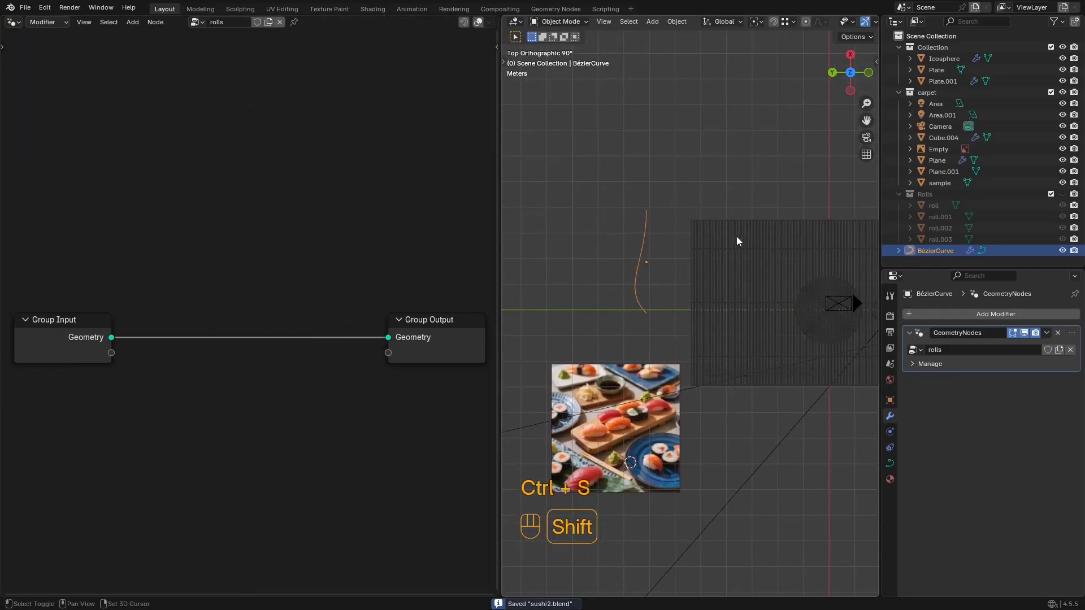
pyautogui.keyDown('shift'); pyautogui.moveTo(312, 161); pyautogui.dragTo(351, 110, button='middle'); pyautogui.keyUp('shift')
pyautogui.keyDown('shift'); pyautogui.moveTo(764, 193); pyautogui.dragTo(622, 179, button='middle'); pyautogui.keyUp('shift')
pyautogui.scroll(-5, 667, 192)
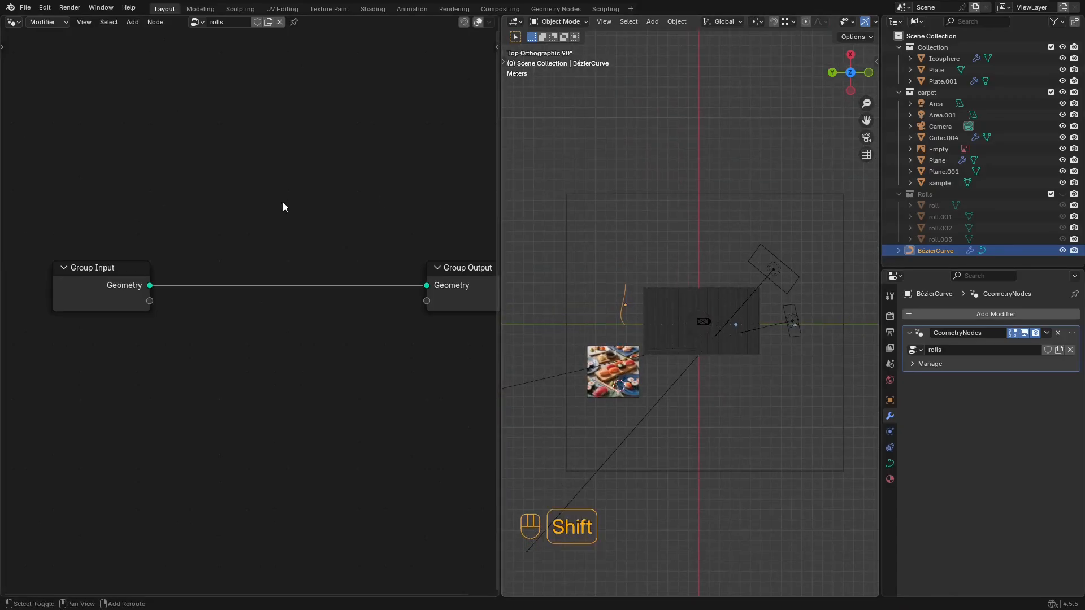
# Step: Insert a Resample Curve node between Group Input and Group Output
pyautogui.hotkey('shift', 's')
pyautogui.hotkey('shift', 'a')
pyautogui.click(290, 148)
pyautogui.write('resa')
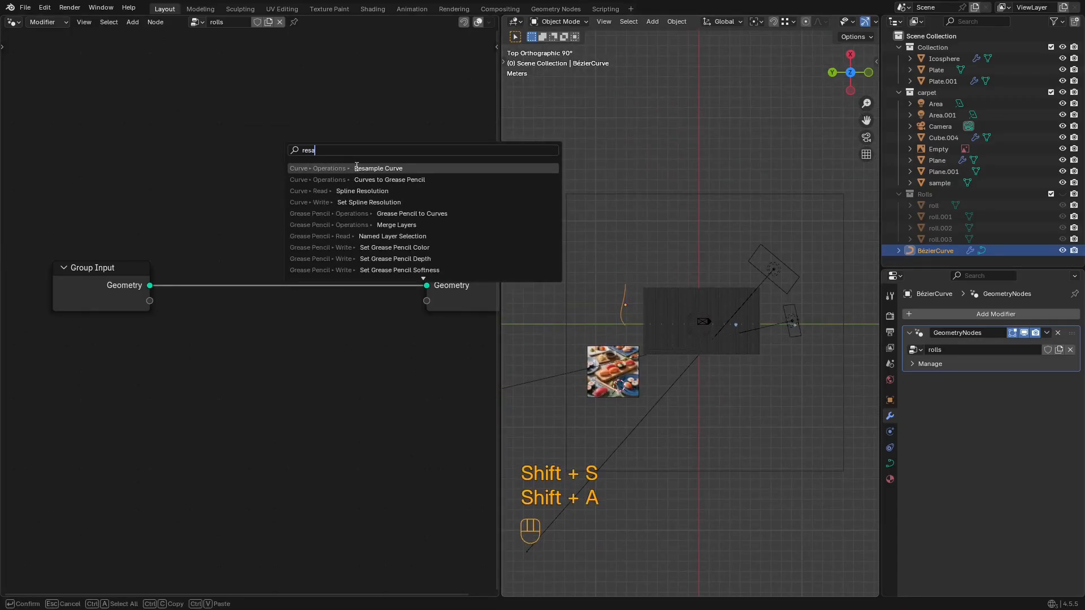
pyautogui.click(357, 167)
pyautogui.click(165, 242)
pyautogui.scroll(-4, 230, 233)
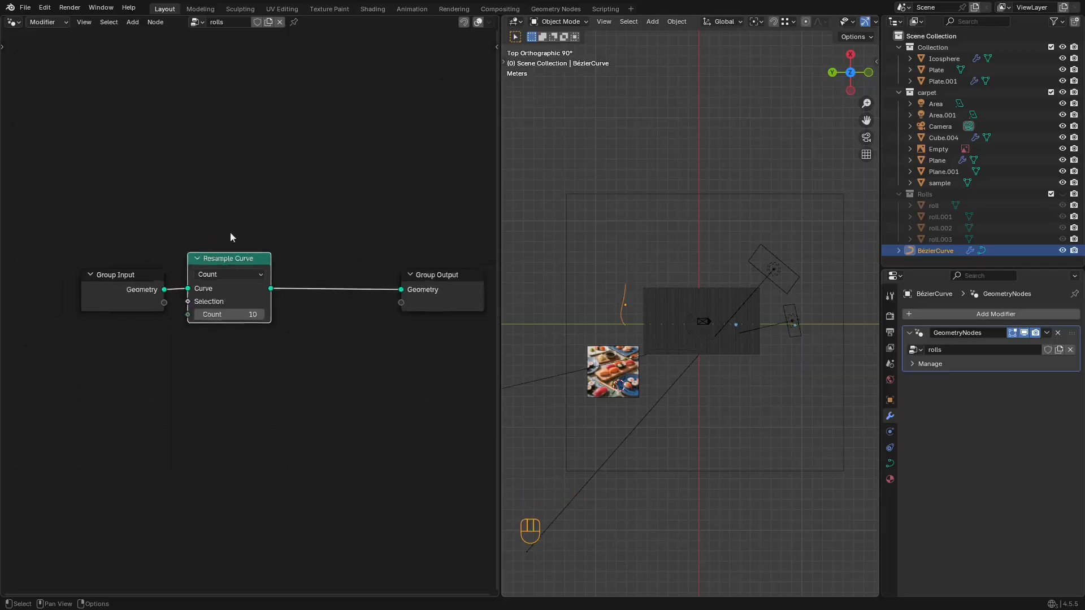
pyautogui.moveTo(229, 232); pyautogui.dragTo(105, 213, button='middle')
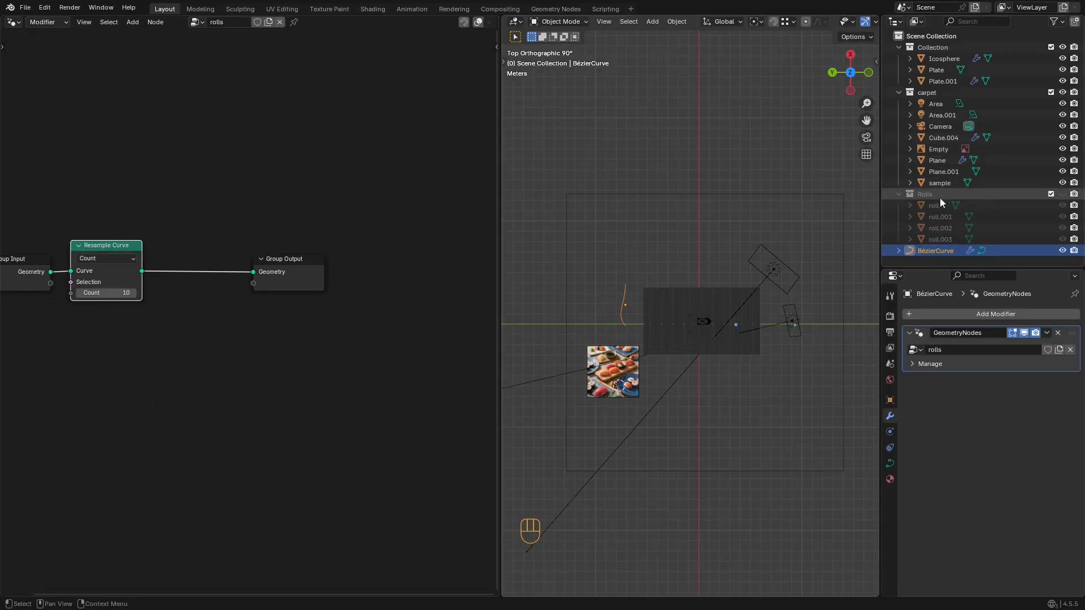
# Step: Bring the Rolls collection into the node tree as a Collection Info node with Separate Children and Reset Children enabled
pyautogui.moveTo(940, 197); pyautogui.dragTo(589, 363)
pyautogui.moveTo(120, 376); pyautogui.dragTo(120, 378)
pyautogui.moveTo(141, 429); pyautogui.dragTo(261, 361, button='middle')
pyautogui.scroll(3, 262, 367)
pyautogui.press('g')
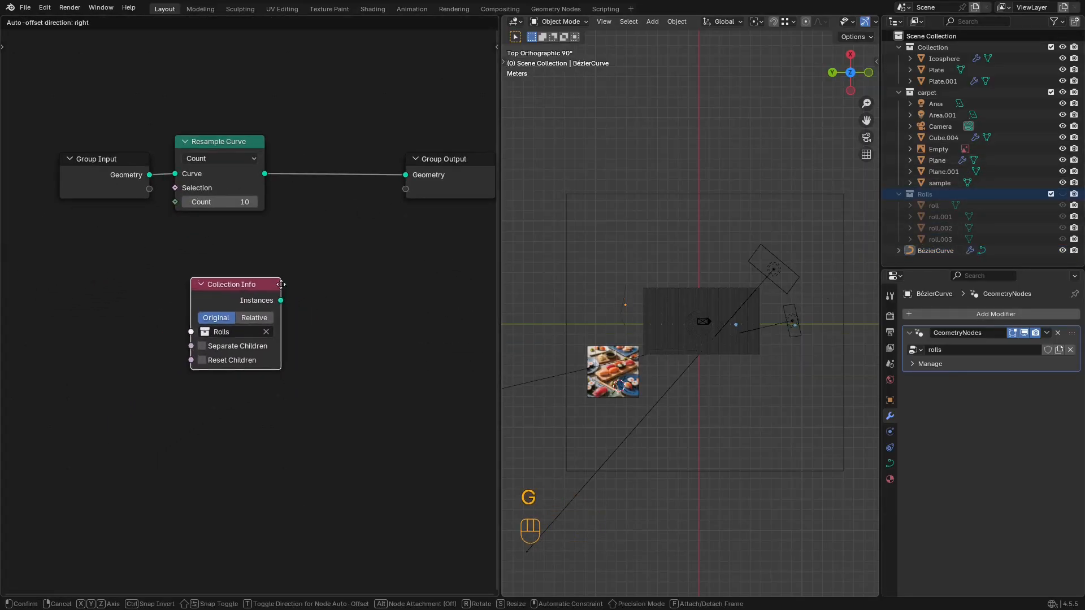
pyautogui.click(250, 338)
pyautogui.click(242, 343)
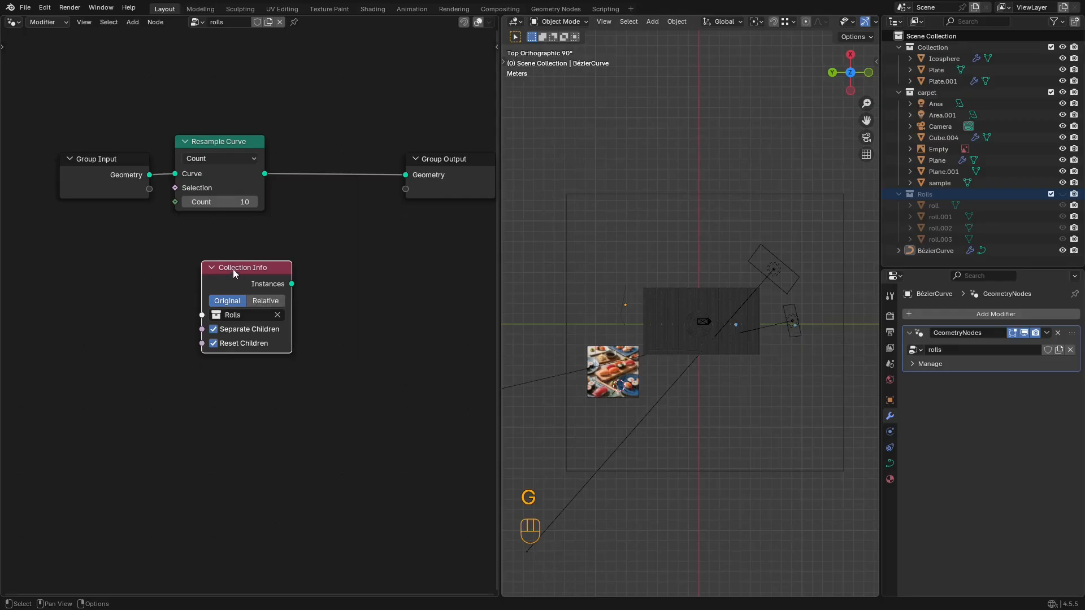
pyautogui.press('g')
pyautogui.scroll(-1, 381, 249)
# Step: Add an Instance on Points node and position it between the Collection Info and Group Output nodes
pyautogui.moveTo(381, 249); pyautogui.dragTo(278, 263, button='middle')
pyautogui.hotkey('shift', 'a')
pyautogui.click(276, 260)
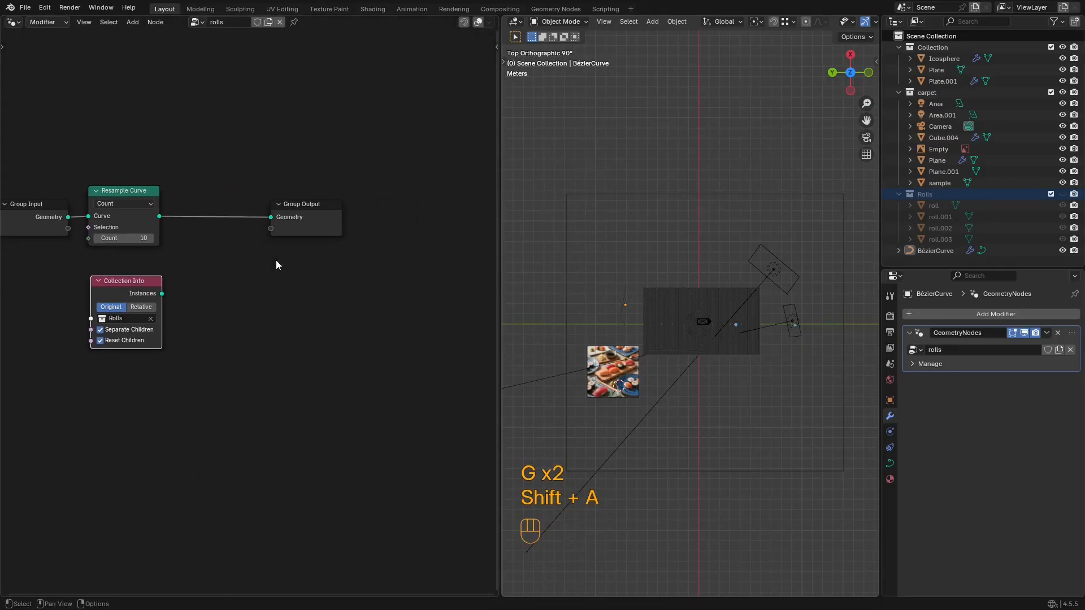
pyautogui.hotkey('shift', 'a')
pyautogui.click(281, 262)
pyautogui.write('inst')
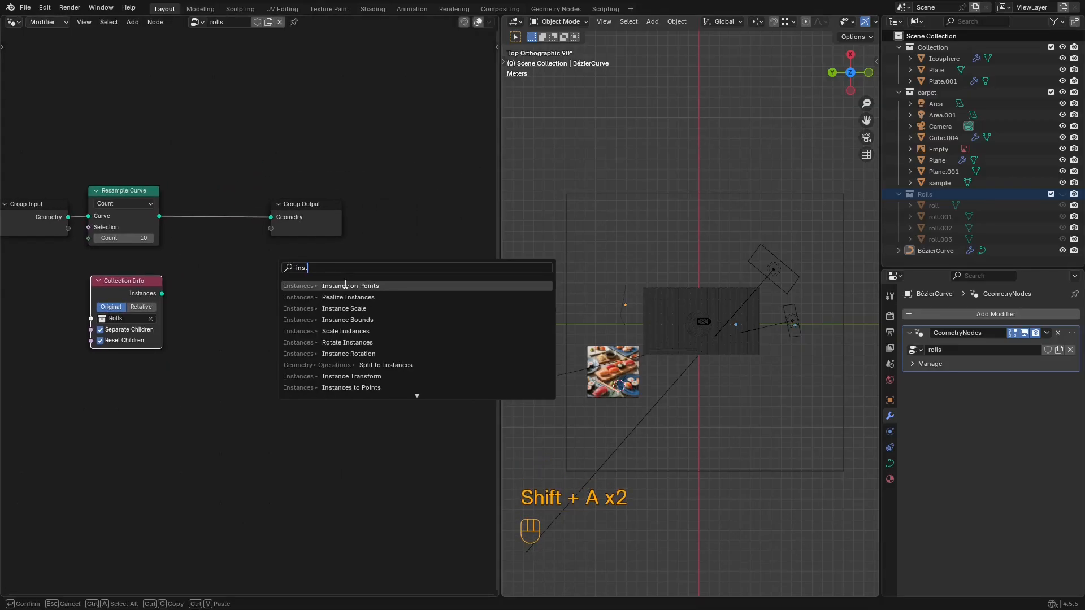
pyautogui.click(344, 285)
pyautogui.click(243, 257)
pyautogui.moveTo(365, 173); pyautogui.dragTo(264, 261)
pyautogui.press('g')
pyautogui.click(344, 248)
pyautogui.click(246, 150)
# Step: Set Resample Curve to Length mode and expose its Length value through the Group Input node
pyautogui.moveTo(246, 150); pyautogui.dragTo(397, 136, button='middle')
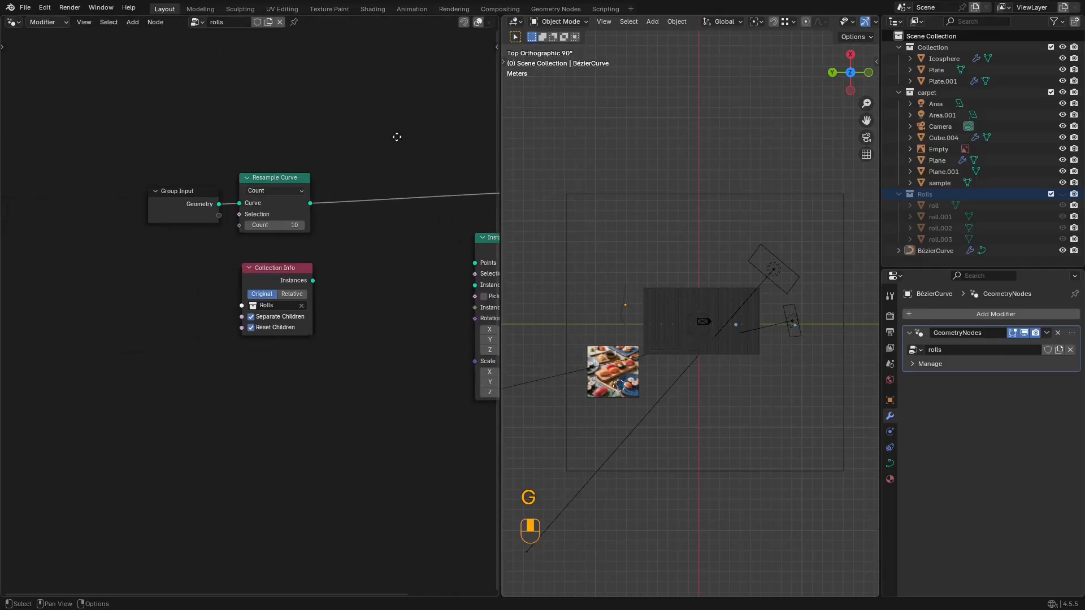
pyautogui.moveTo(199, 209); pyautogui.dragTo(90, 189)
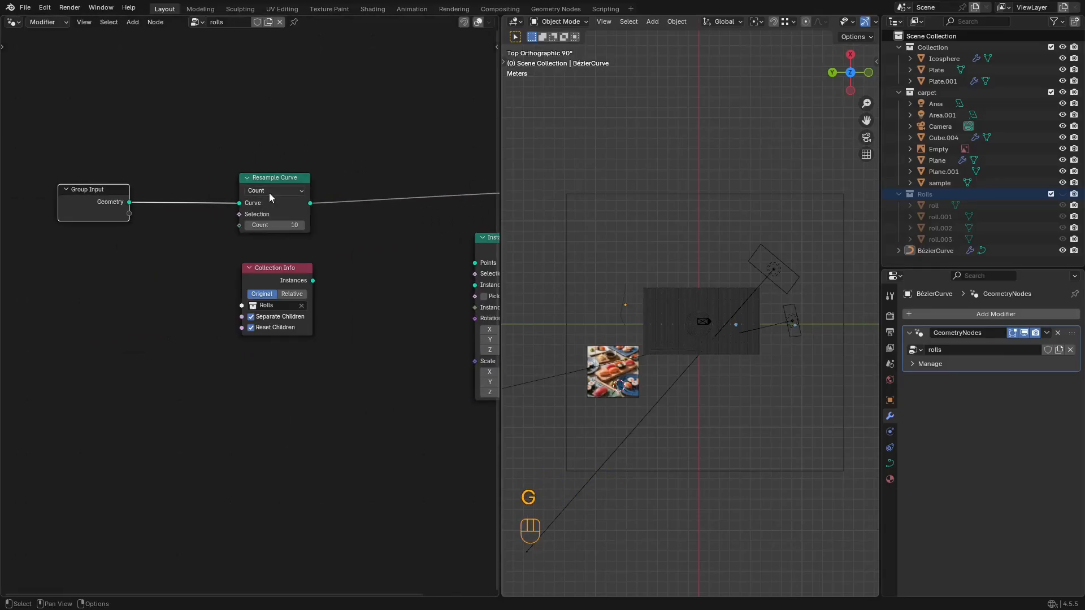
pyautogui.click(263, 237)
pyautogui.moveTo(232, 228); pyautogui.dragTo(239, 225)
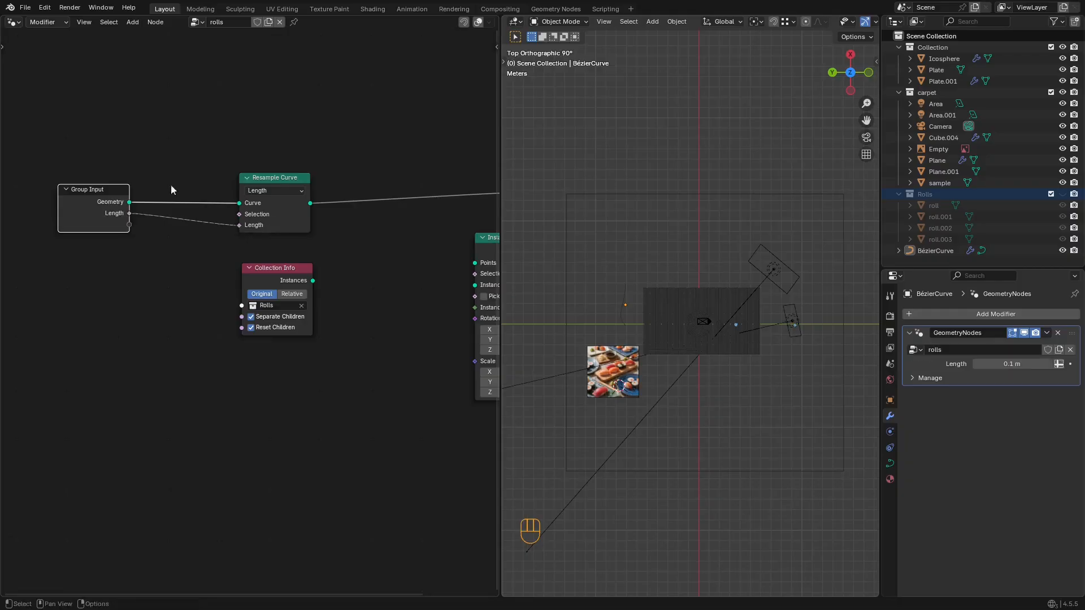
pyautogui.press('g')
pyautogui.click(126, 206)
# Step: Link the Collection Info instances to Instance and the resampled curve to Points on the Instance on Points node
pyautogui.moveTo(400, 249); pyautogui.dragTo(342, 242, button='middle')
pyautogui.moveTo(280, 256); pyautogui.dragTo(220, 256, button='middle')
pyautogui.moveTo(194, 274); pyautogui.dragTo(237, 281)
pyautogui.moveTo(356, 288); pyautogui.dragTo(356, 277)
pyautogui.moveTo(333, 276); pyautogui.dragTo(94, 315, button='middle')
pyautogui.moveTo(314, 142); pyautogui.dragTo(183, 239)
pyautogui.press('g')
pyautogui.click(390, 242)
pyautogui.moveTo(74, 244); pyautogui.dragTo(158, 209, button='middle')
pyautogui.moveTo(35, 198); pyautogui.dragTo(199, 259)
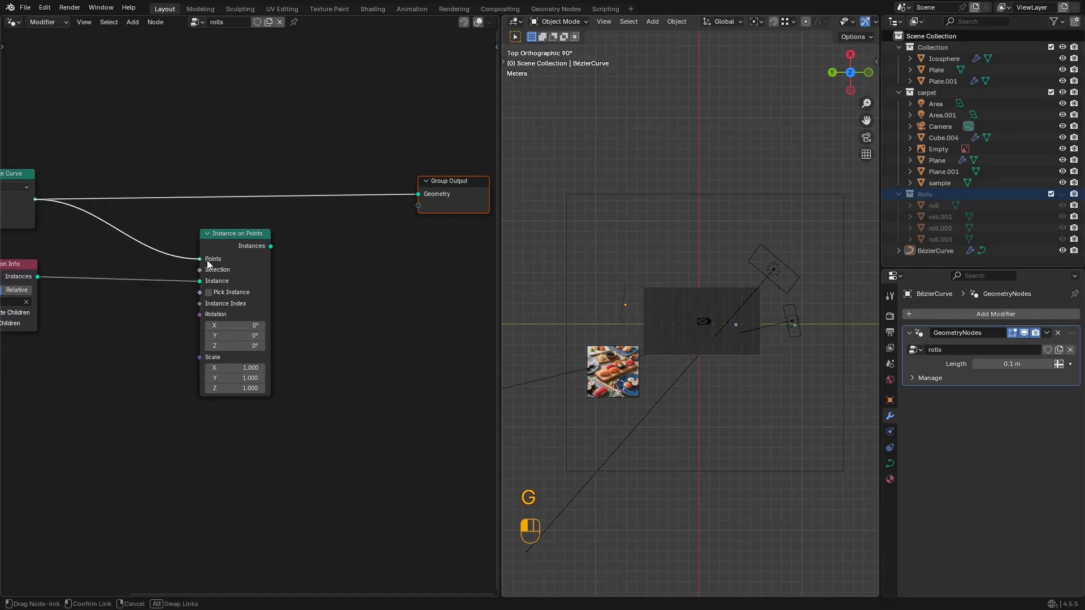
# Step: Add an Align Rotation to Vector node feeding the Rotation input of Instance on Points
pyautogui.moveTo(199, 259); pyautogui.dragTo(349, 223, button='middle')
pyautogui.click(347, 283)
pyautogui.write('a')
# Step: Add a Curve Tangent node connected to the Vector input of Align Rotation to Vector
pyautogui.moveTo(347, 282); pyautogui.dragTo(161, 387)
pyautogui.click(179, 387)
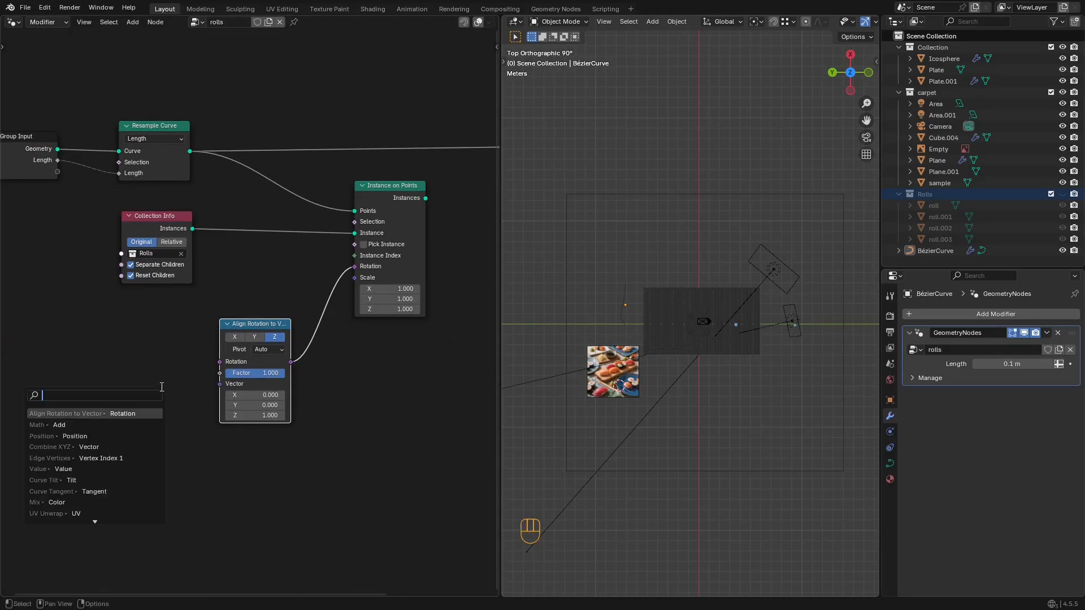
pyautogui.write('curv')
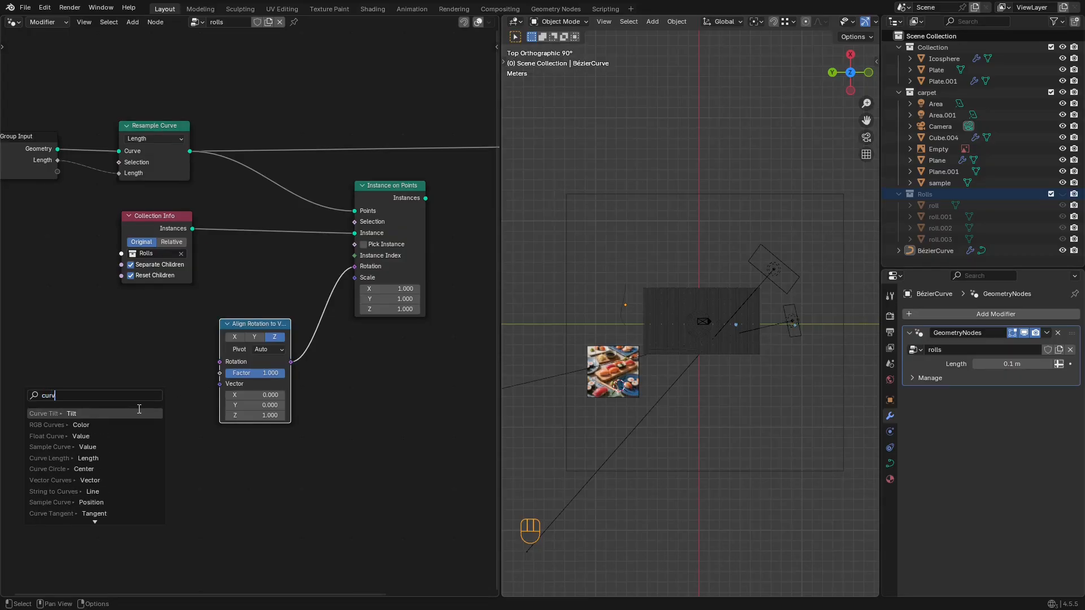
pyautogui.write('ea')
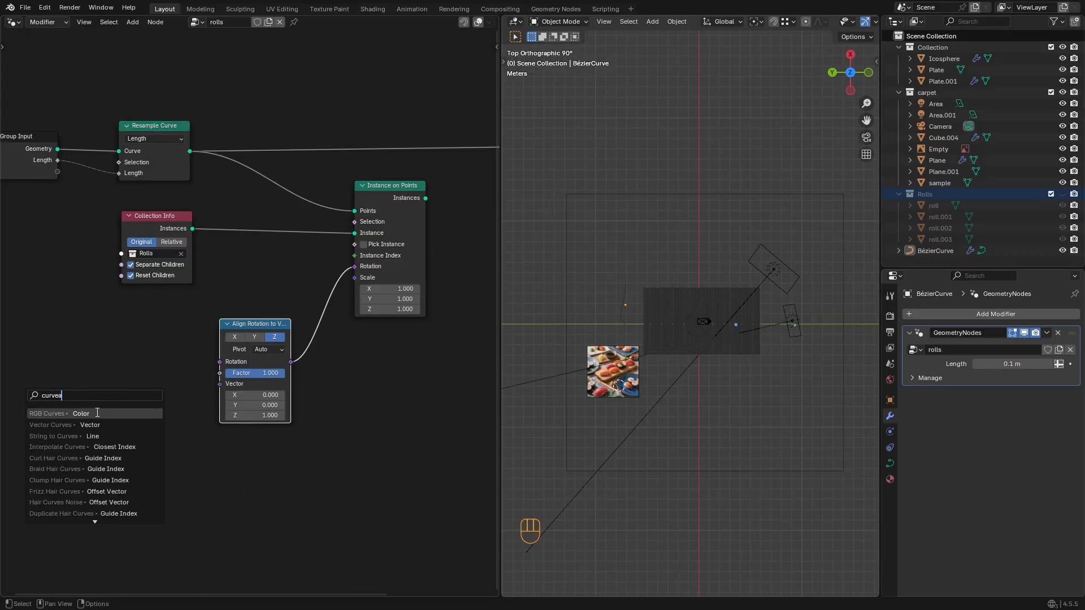
pyautogui.press('BackSpace')
pyautogui.write('ta')
pyautogui.click(78, 413)
pyautogui.click(104, 398)
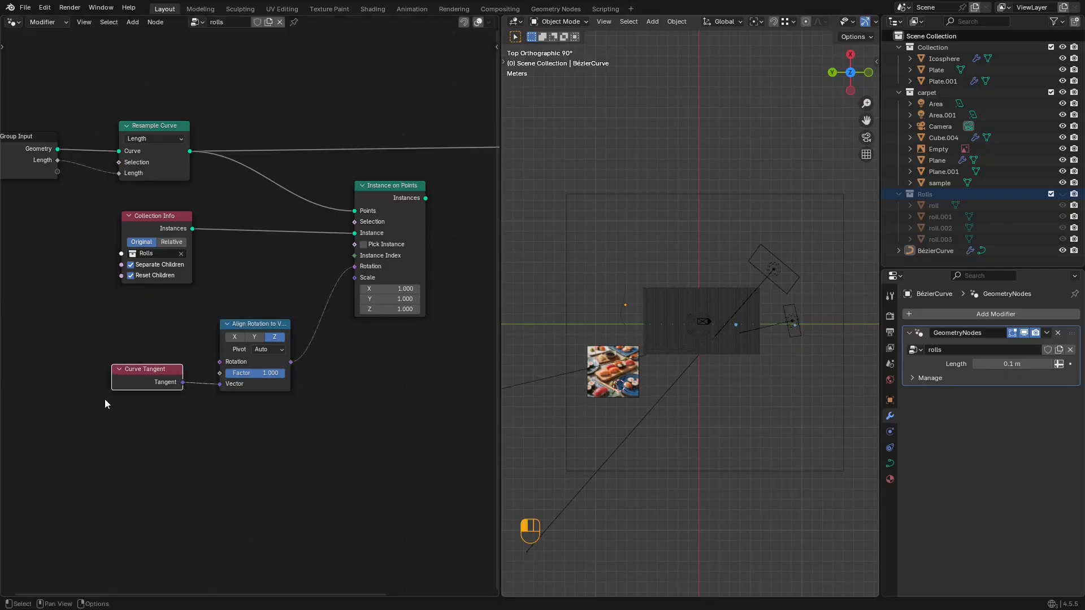
pyautogui.moveTo(289, 310); pyautogui.dragTo(306, 317, button='middle')
pyautogui.moveTo(187, 385); pyautogui.dragTo(170, 439)
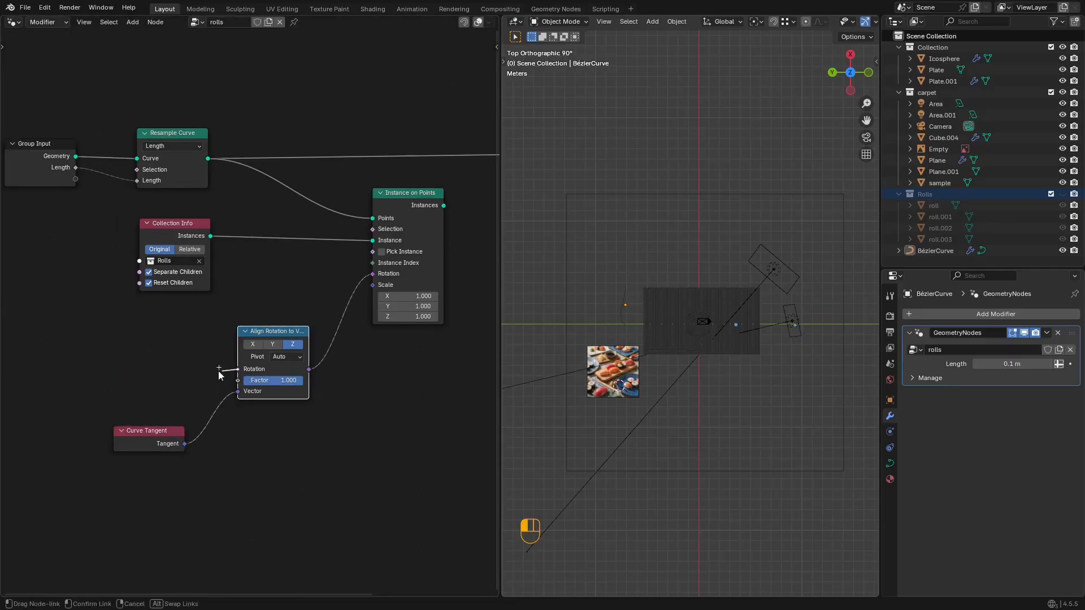
# Step: Add a Curve Tilt node connected to the Rotation input of Align Rotation to Vector and tidy the two curve nodes
pyautogui.moveTo(219, 374); pyautogui.dragTo(165, 354)
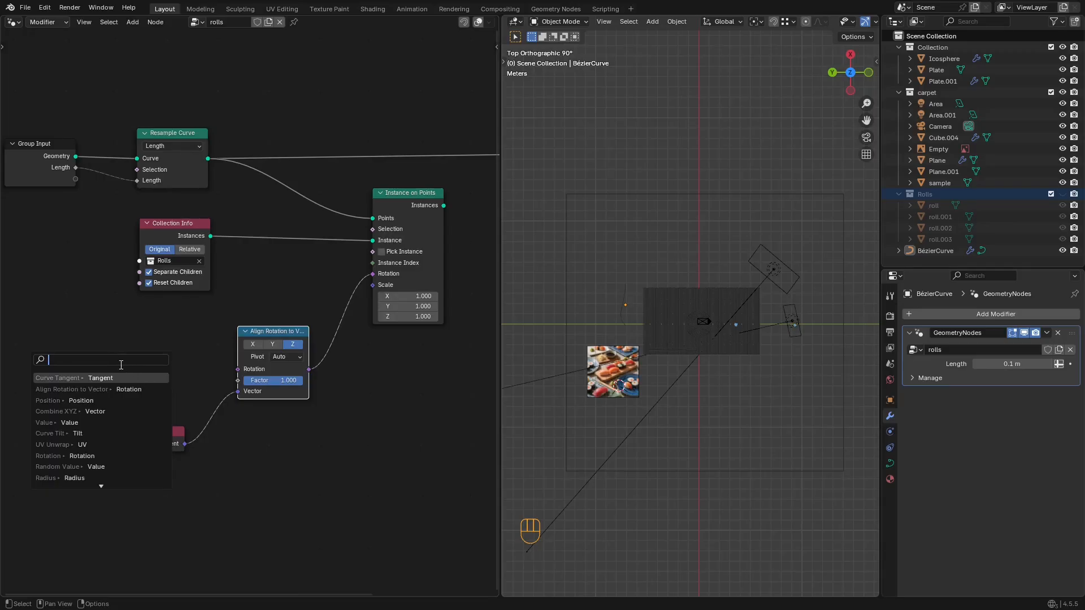
pyautogui.write('til')
pyautogui.press('Return')
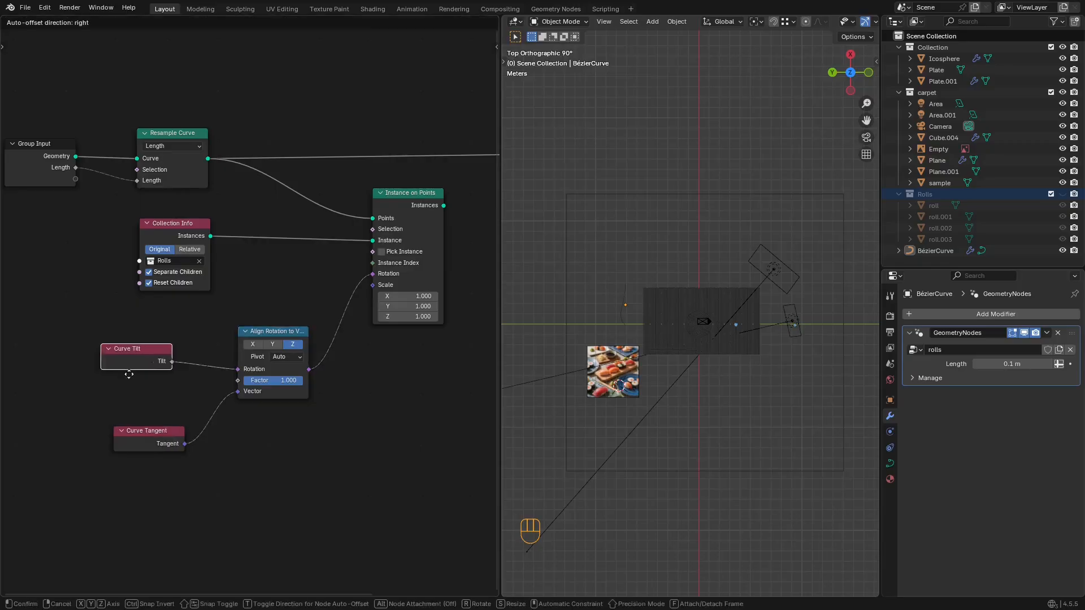
pyautogui.click(136, 434)
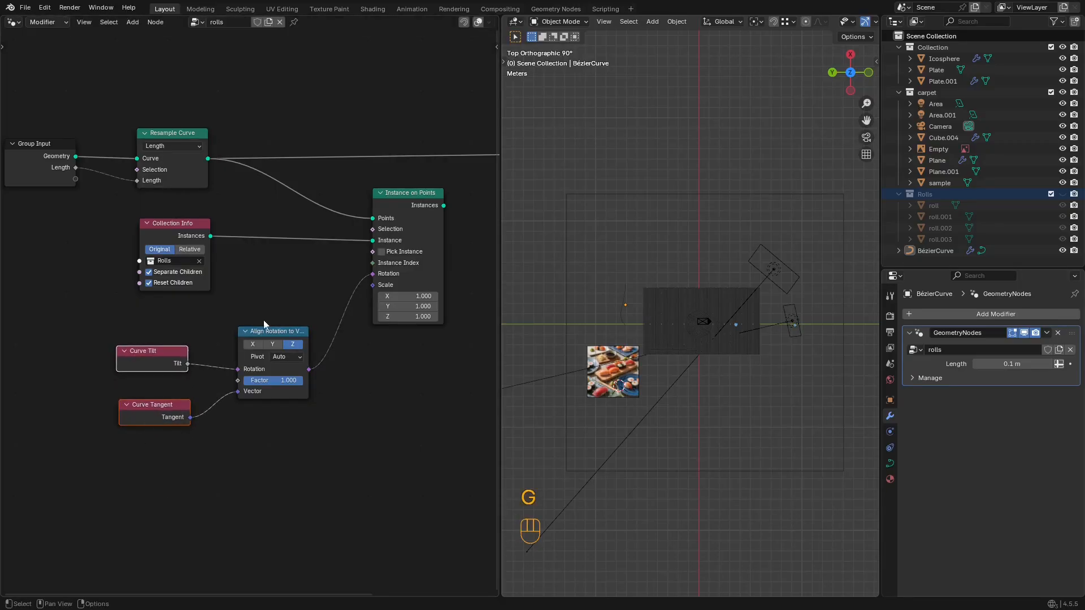
# Step: Connect the Instances output to the Group Output geometry and view the instanced rolls in solid shading
pyautogui.moveTo(454, 220); pyautogui.dragTo(282, 262, button='middle')
pyautogui.moveTo(272, 247); pyautogui.dragTo(420, 195)
pyautogui.keyDown('shift'); pyautogui.moveTo(670, 251); pyautogui.dragTo(721, 246, button='middle'); pyautogui.keyUp('shift')
pyautogui.scroll(5, 666, 240)
pyautogui.press('z')
pyautogui.moveTo(665, 221); pyautogui.dragTo(728, 169, button='middle')
pyautogui.click(646, 294)
pyautogui.moveTo(646, 295); pyautogui.dragTo(655, 299)
pyautogui.scroll(3, 734, 272)
pyautogui.keyDown('shift'); pyautogui.moveTo(649, 297); pyautogui.dragTo(679, 226, button='middle'); pyautogui.keyUp('shift')
# Step: Enable Pick Instance on the Instance on Points node and put the Bézier curve into Edit Mode
pyautogui.moveTo(262, 329); pyautogui.dragTo(274, 336, button='middle')
pyautogui.click(231, 300)
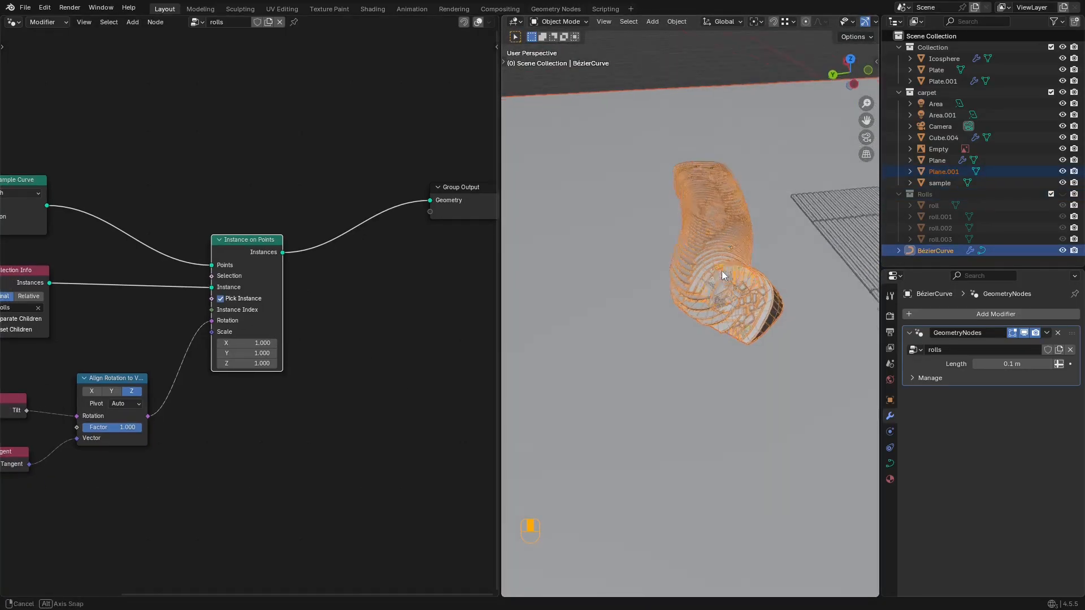
pyautogui.press('Tab')
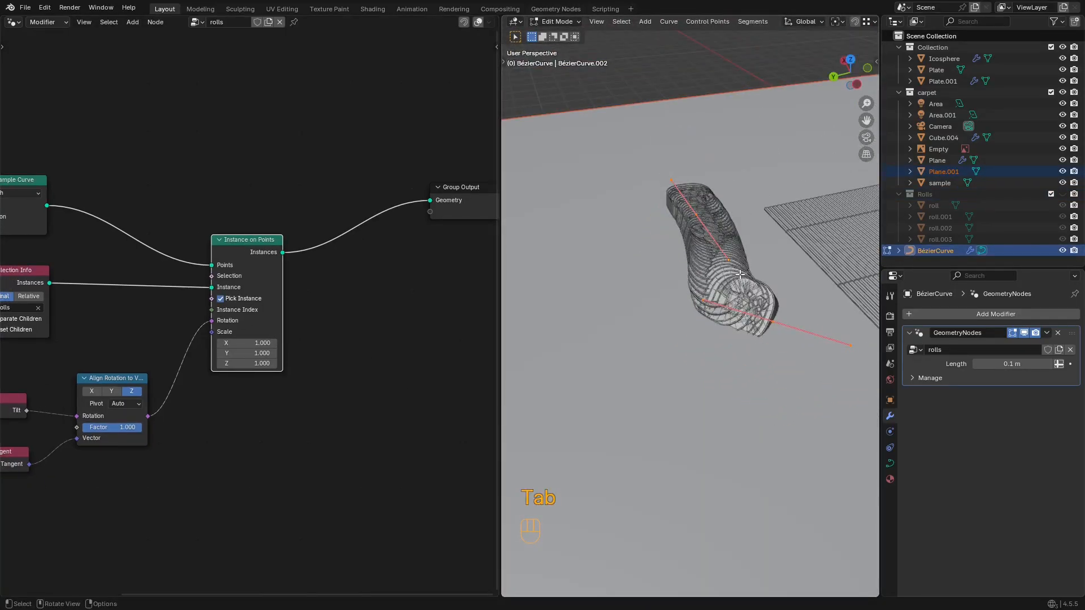
# Step: Return the Bézier curve to Object Mode and set the rolls modifier's Length to 1.04 m
pyautogui.moveTo(740, 274)
pyautogui.keyDown('shift'); pyautogui.mouseDown(button='middle')
pyautogui.moveTo(707, 315)
pyautogui.moveTo(766, 280)
pyautogui.moveTo(741, 290)
pyautogui.mouseUp(button='middle'); pyautogui.keyUp('shift')
pyautogui.press('Tab')
pyautogui.scroll(1, 741, 290)
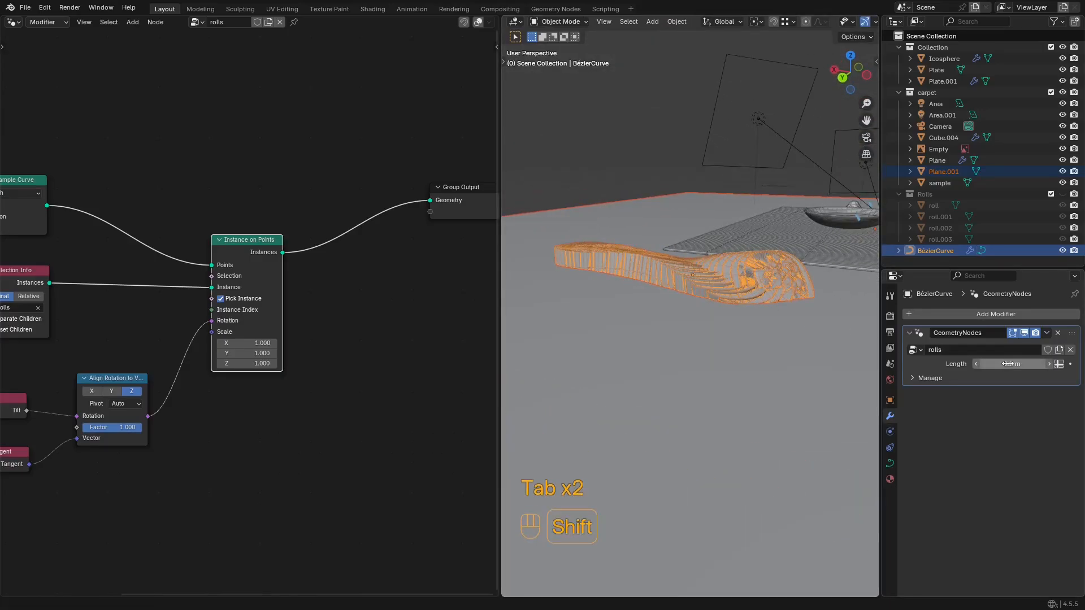
pyautogui.keyDown('shift'); pyautogui.moveTo(1011, 364); pyautogui.dragTo(1034, 364); pyautogui.keyUp('shift')
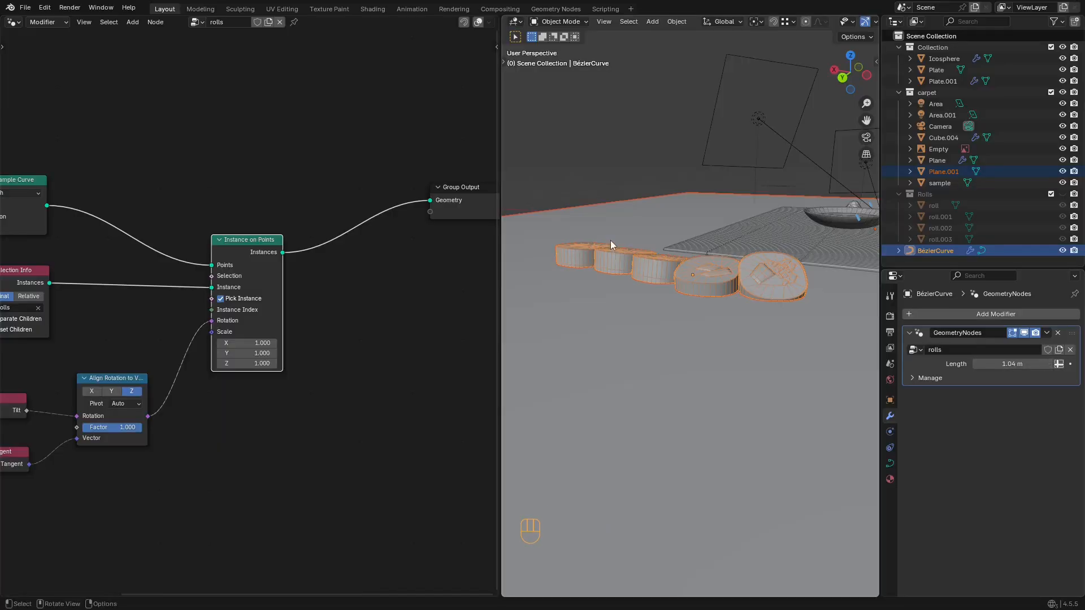
# Step: Examine the instanced rolls along the curve from several angles and in different viewport shading modes
pyautogui.press('Tab')
pyautogui.moveTo(611, 245)
pyautogui.mouseDown(button='middle')
pyautogui.moveTo(649, 291)
pyautogui.moveTo(690, 254)
pyautogui.mouseUp(button='middle')
pyautogui.moveTo(782, 257); pyautogui.dragTo(792, 264, button='middle')
pyautogui.press('z')
pyautogui.moveTo(672, 273); pyautogui.dragTo(627, 282, button='middle')
pyautogui.press('z')
pyautogui.moveTo(728, 296); pyautogui.dragTo(714, 269, button='middle')
pyautogui.moveTo(723, 304)
pyautogui.mouseDown(button='middle')
pyautogui.moveTo(757, 292)
pyautogui.moveTo(670, 332)
pyautogui.moveTo(707, 310)
pyautogui.mouseUp(button='middle')
pyautogui.scroll(2, 749, 305)
# Step: Set all Bézier curve handles to Automatic and try moving the curve's end point in the top view
pyautogui.press('Tab')
pyautogui.press('Tab')
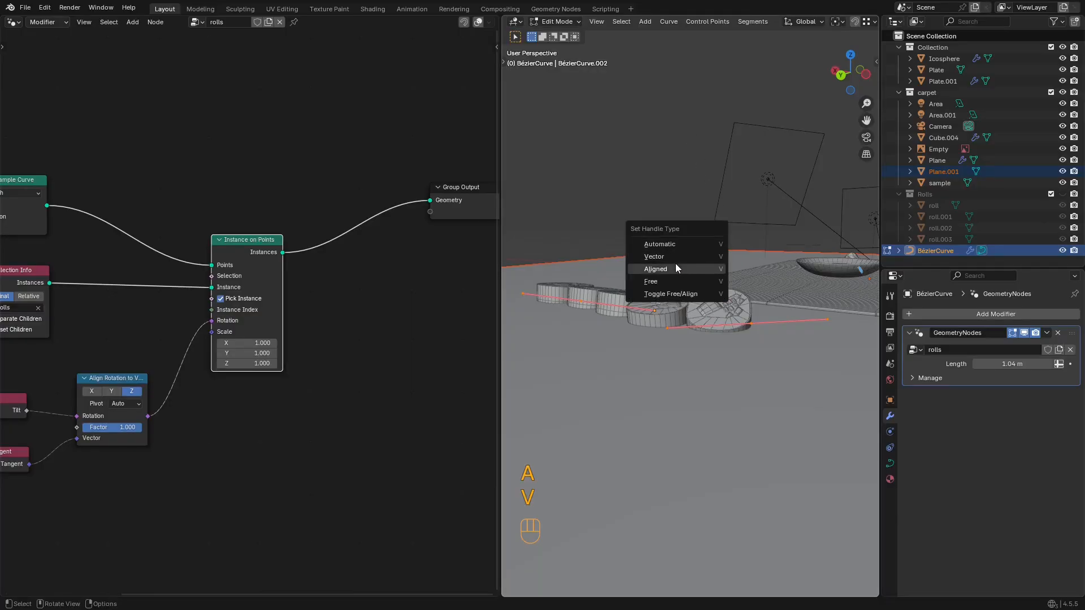
pyautogui.click(678, 244)
pyautogui.moveTo(678, 244); pyautogui.dragTo(764, 337, button='middle')
pyautogui.press('g')
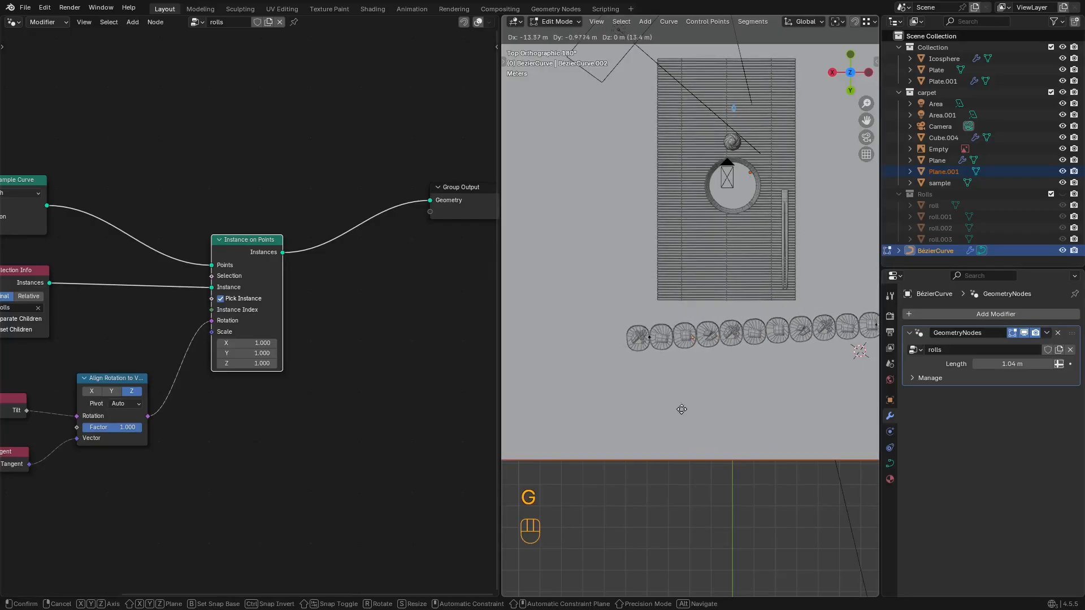
pyautogui.rightClick(745, 489)
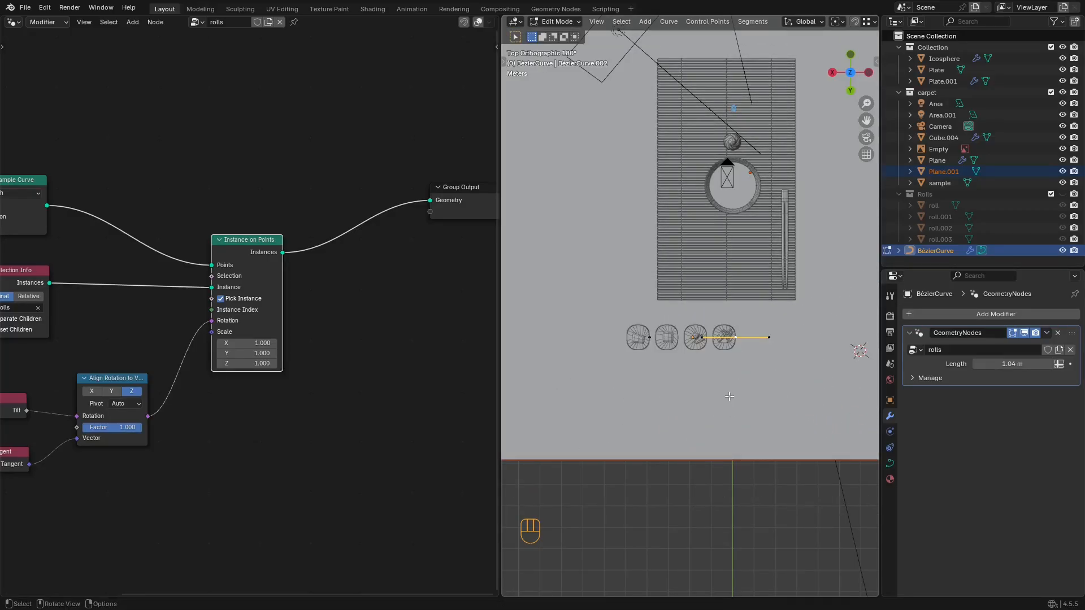
pyautogui.moveTo(730, 395); pyautogui.dragTo(687, 337, button='middle')
pyautogui.press('Tab')
# Step: Set the Align Rotation to Vector node's axis to Y
pyautogui.moveTo(125, 351); pyautogui.dragTo(191, 320, button='middle')
pyautogui.scroll(4, 190, 329)
pyautogui.moveTo(189, 368); pyautogui.dragTo(188, 321, button='middle')
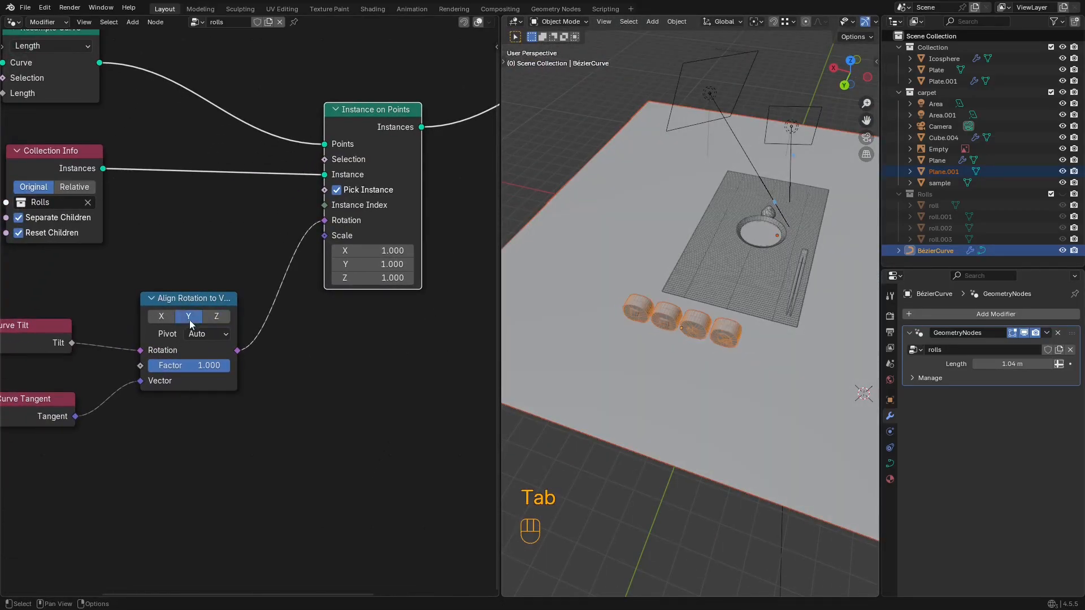
pyautogui.moveTo(720, 341); pyautogui.dragTo(733, 327, button='middle')
pyautogui.moveTo(681, 366); pyautogui.dragTo(760, 446, button='middle')
# Step: Extrude the Bézier curve's end point by about -0.95 m in X and -3.94 m in Y in the top view
pyautogui.press('Tab')
pyautogui.scroll(-3, 760, 447)
pyautogui.press('g')
pyautogui.rightClick(785, 441)
pyautogui.press('e')
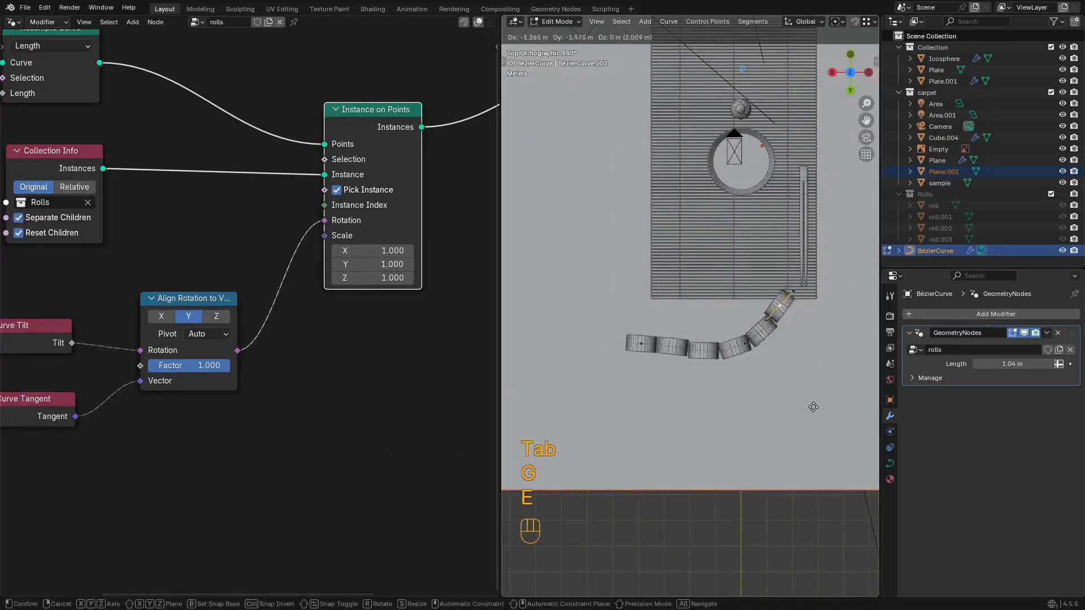
pyautogui.click(795, 351)
# Step: Move the curve's new end point in the horizontal plane by about -2.33 m in X and -0.68 m in Y
pyautogui.moveTo(796, 351); pyautogui.dragTo(737, 271, button='middle')
pyautogui.hotkey('ctrl', 'space')
pyautogui.moveTo(739, 339); pyautogui.dragTo(749, 366, button='middle')
pyautogui.press('g')
pyautogui.hotkey('shift', 'z')
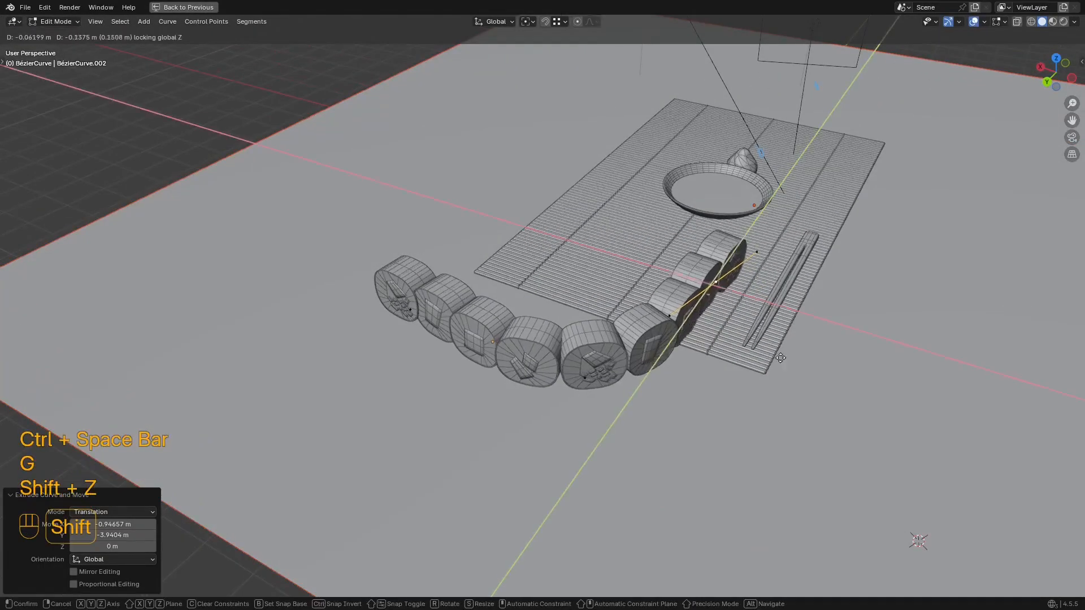
pyautogui.click(903, 370)
pyautogui.hotkey('ctrl', 'space')
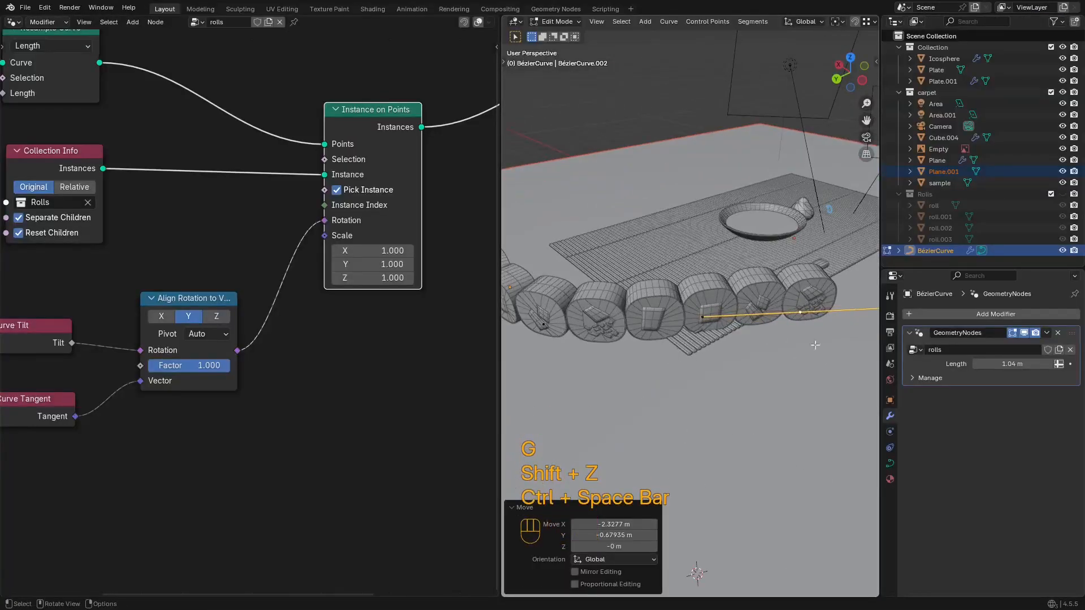
# Step: Set the rolls modifier's Length to 1.2 m and return the curve to Object Mode
pyautogui.keyDown('shift'); pyautogui.moveTo(1011, 364); pyautogui.dragTo(1028, 364); pyautogui.keyUp('shift')
pyautogui.hotkey('ctrl', 'space')
pyautogui.press('Tab')
pyautogui.moveTo(746, 307); pyautogui.dragTo(725, 367, button='middle')
pyautogui.hotkey('ctrl', 'space')
# Step: Move the Curve Tilt, Curve Tangent and Align Rotation to Vector nodes away from Instance on Points to make room between them
pyautogui.scroll(-2, 255, 307)
pyautogui.moveTo(150, 274); pyautogui.dragTo(264, 255, button='middle')
pyautogui.moveTo(352, 428); pyautogui.dragTo(159, 307)
pyautogui.press('g')
pyautogui.click(305, 406)
pyautogui.moveTo(350, 282); pyautogui.dragTo(328, 314, button='middle')
pyautogui.moveTo(316, 328); pyautogui.dragTo(101, 493)
pyautogui.press('g')
pyautogui.click(73, 460)
pyautogui.scroll(-2, 210, 279)
pyautogui.moveTo(210, 278); pyautogui.dragTo(267, 307, button='middle')
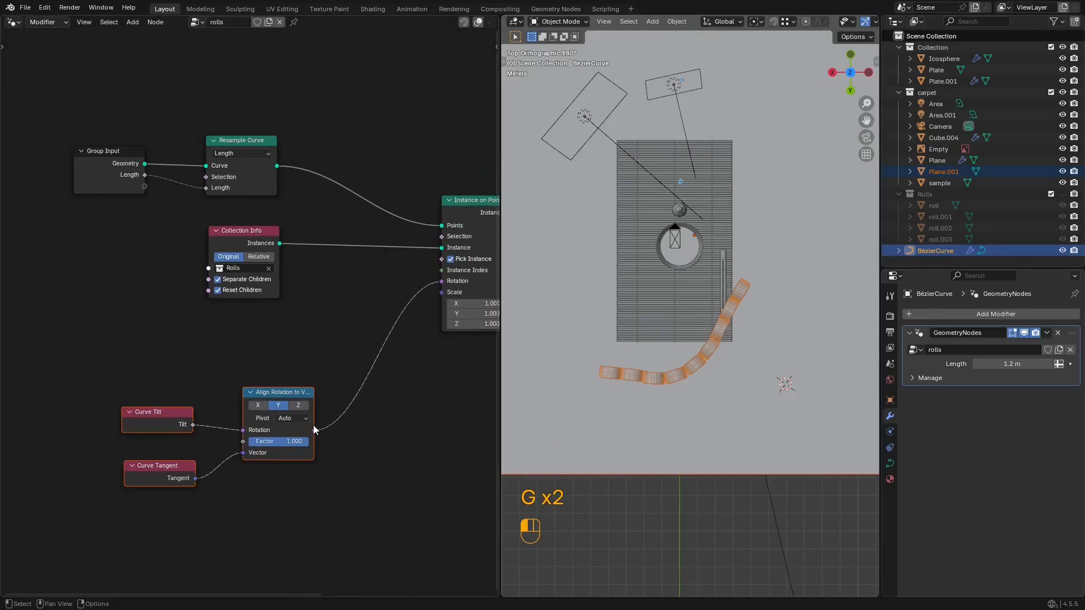
# Step: Insert a Rotate Rotation node between Align Rotation to Vector and the Rotation input of Instance on Points
pyautogui.moveTo(314, 430); pyautogui.dragTo(348, 313)
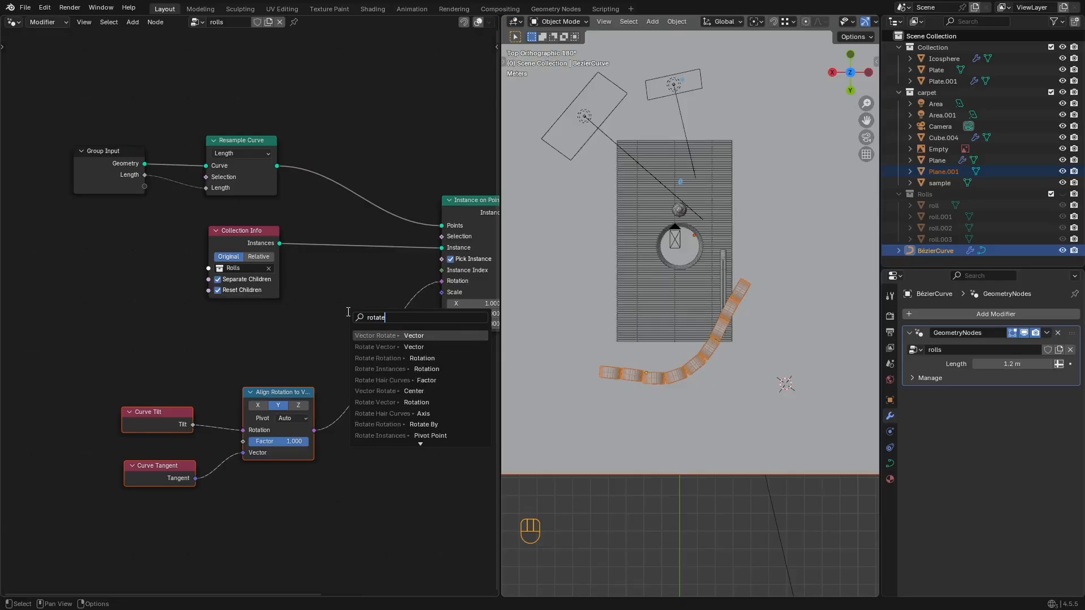
pyautogui.click(407, 358)
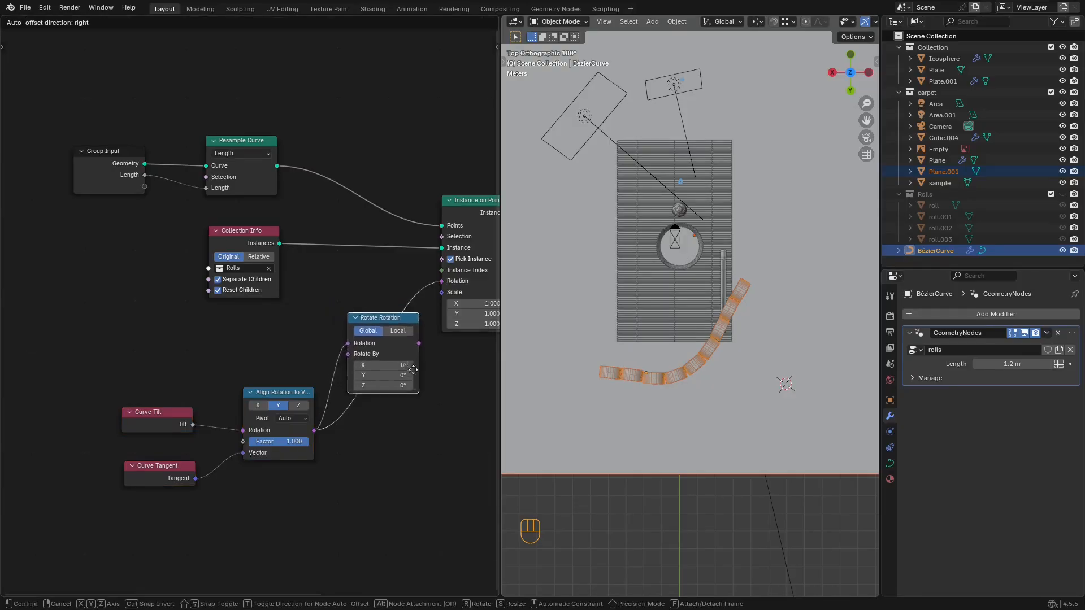
pyautogui.click(411, 390)
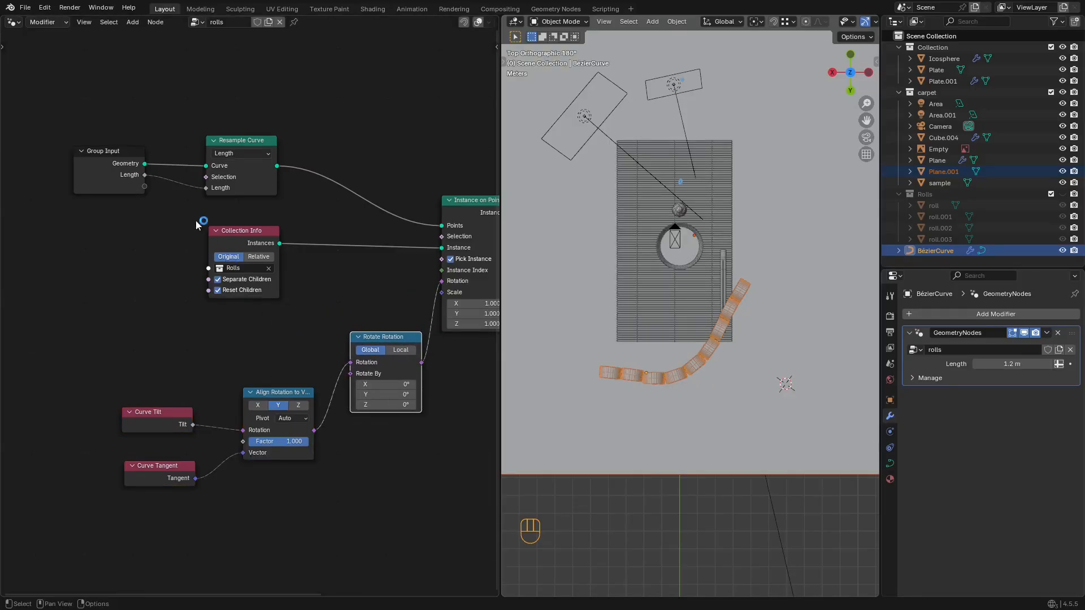
# Step: Expose the Rotate Rotation node's Rotate By input on the Group Input node and undo a trial X rotation
pyautogui.moveTo(364, 380); pyautogui.dragTo(365, 382)
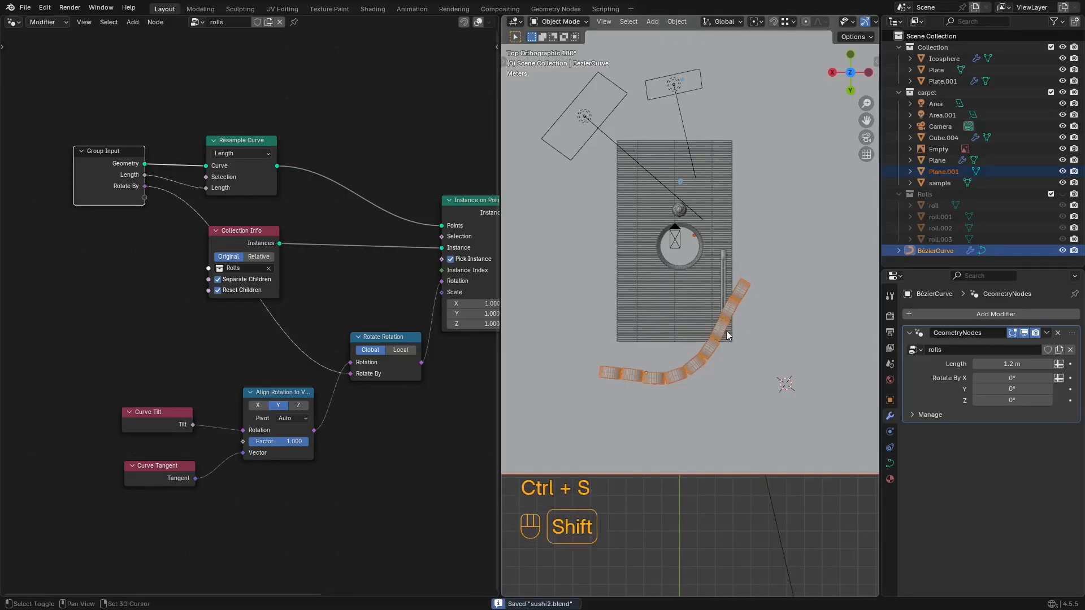
pyautogui.scroll(3, 794, 393)
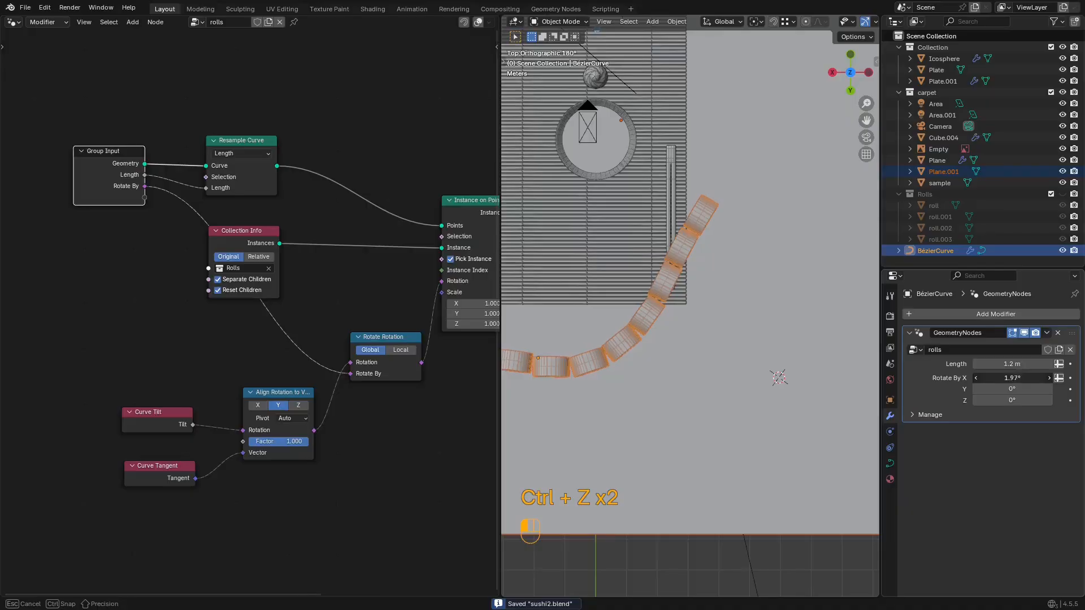
pyautogui.hotkey('ctrl', 'z')
# Step: Tidy the node layout by repositioning the curve rotation nodes, Rotate Rotation and Collection Info
pyautogui.moveTo(273, 398); pyautogui.dragTo(274, 382, button='middle')
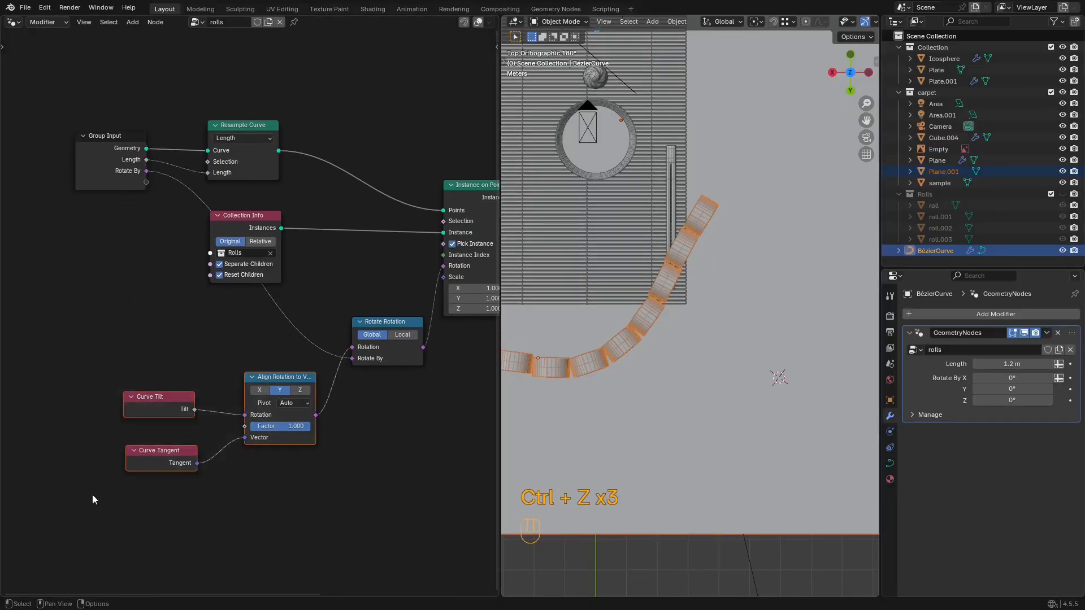
pyautogui.press('g')
pyautogui.moveTo(352, 329); pyautogui.dragTo(339, 343)
pyautogui.press('g')
pyautogui.click(308, 338)
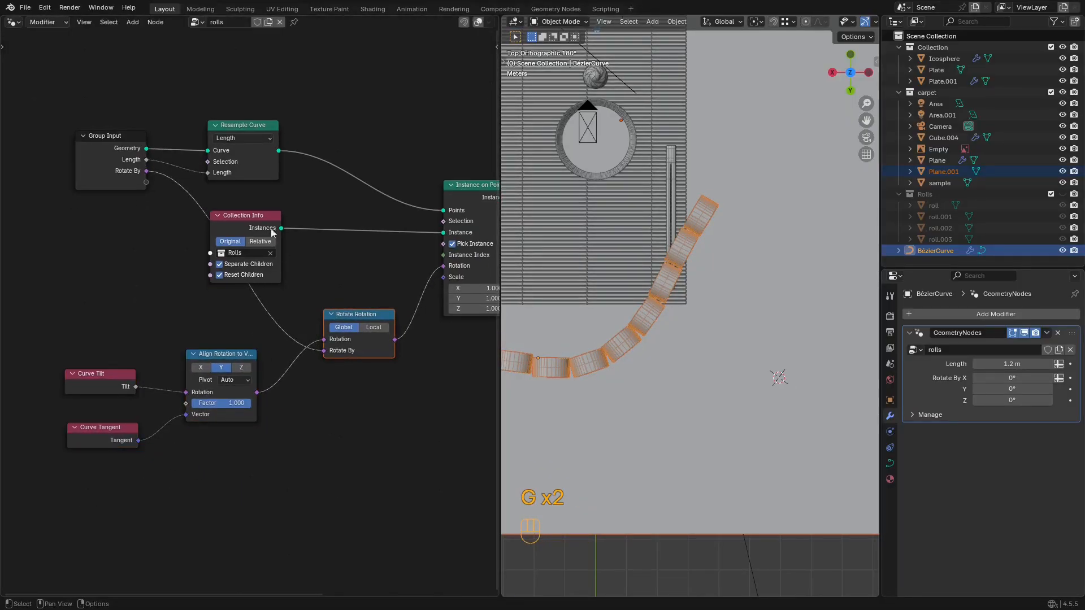
pyautogui.moveTo(252, 219); pyautogui.dragTo(342, 212)
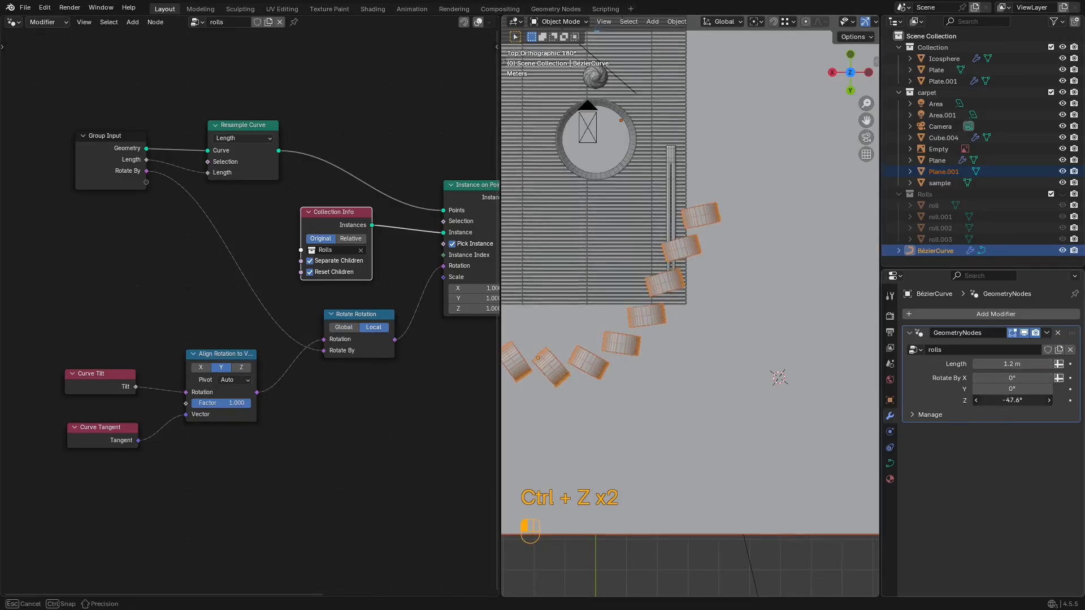
# Step: Switch Rotate Rotation to Local, set the modifier's Rotate By Z to -33.9° and save the file
pyautogui.moveTo(1012, 400); pyautogui.dragTo(1013, 400)
pyautogui.moveTo(667, 333)
pyautogui.mouseDown(button='middle')
pyautogui.moveTo(626, 250)
pyautogui.moveTo(751, 323)
pyautogui.moveTo(696, 297)
pyautogui.moveTo(710, 297)
pyautogui.moveTo(645, 303)
pyautogui.moveTo(668, 297)
pyautogui.moveTo(633, 334)
pyautogui.mouseUp(button='middle')
pyautogui.scroll(4, 751, 323)
pyautogui.hotkey('shift', 'alt', 'z')
pyautogui.scroll(-4, 751, 318)
pyautogui.press('z')
pyautogui.press('z')
pyautogui.hotkey('shift', 'alt', 'z')
pyautogui.moveTo(709, 319); pyautogui.dragTo(703, 354, button='middle')
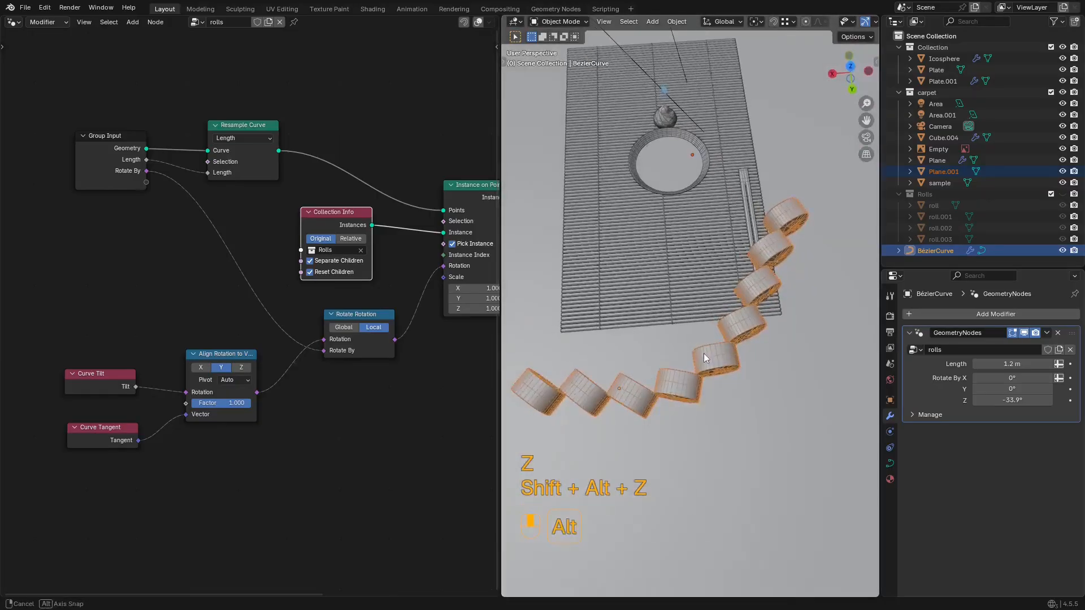
pyautogui.scroll(-3, 702, 359)
pyautogui.hotkey('ctrl', 's')
pyautogui.moveTo(740, 312); pyautogui.dragTo(693, 332, button='middle')
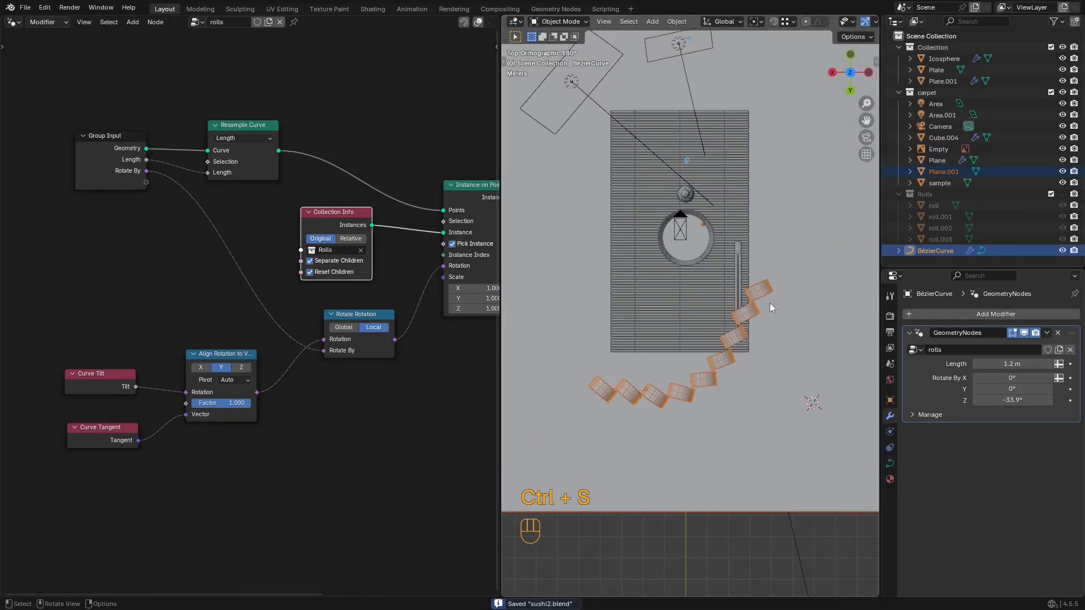
pyautogui.press('Tab')
pyautogui.hotkey('shift', 'd')
pyautogui.hotkey('ctrl', 'z')
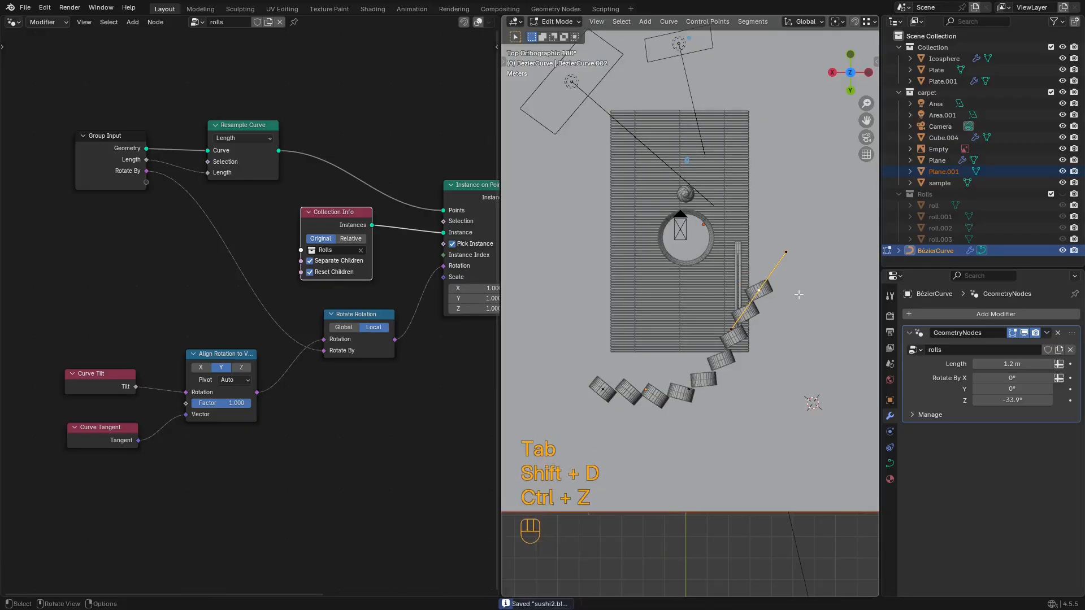
pyautogui.press('Tab')
# Step: Select only the Bézier curve and move all its points so the row of rolls lies across the mat's chopstick end
pyautogui.keyDown('shift'); pyautogui.moveTo(789, 306); pyautogui.dragTo(787, 365, button='middle'); pyautogui.keyUp('shift')
pyautogui.press('g')
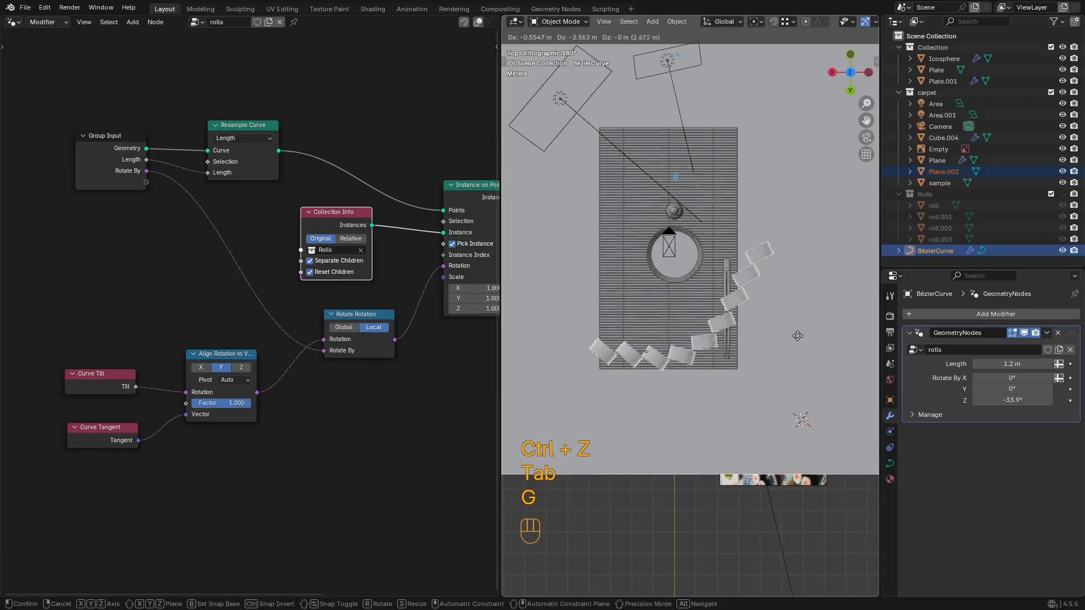
pyautogui.click(761, 314)
pyautogui.scroll(2, 734, 353)
pyautogui.press('Tab')
pyautogui.scroll(-1, 735, 361)
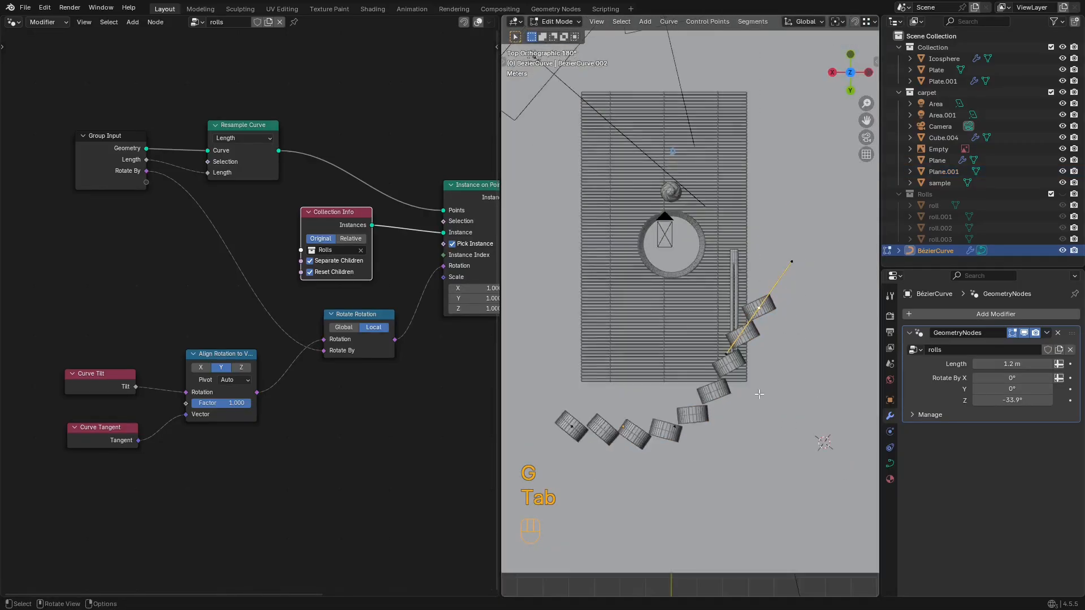
pyautogui.press('a')
pyautogui.press('g')
pyautogui.click(770, 339)
pyautogui.keyDown('shift'); pyautogui.moveTo(750, 359); pyautogui.dragTo(753, 365, button='middle'); pyautogui.keyUp('shift')
pyautogui.press('Tab')
# Step: Examine the placement of the rolls on the mat in a maximized viewport, using the camera view and rendered shading
pyautogui.press('KP_0')
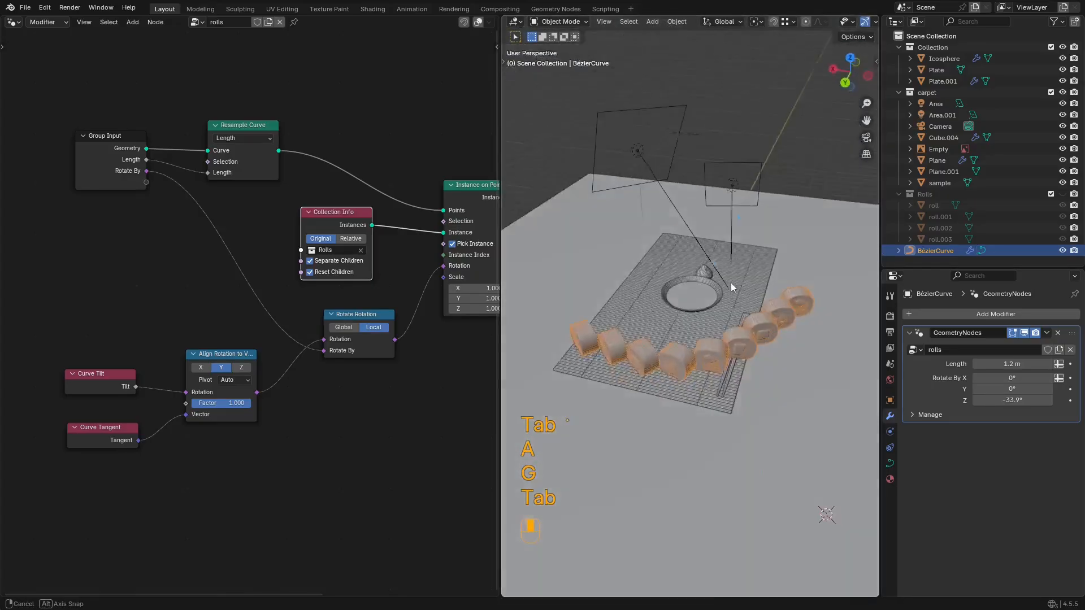
pyautogui.hotkey('shift', 'alt', 'z')
pyautogui.hotkey('shift', 'alt', 'z')
pyautogui.hotkey('ctrl', 'space')
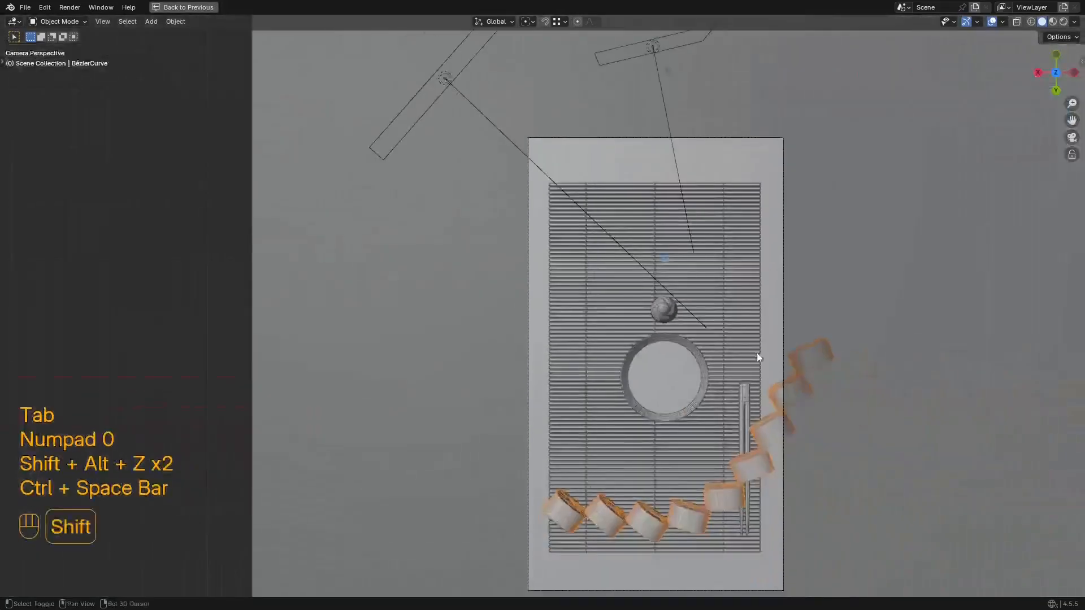
pyautogui.keyDown('shift'); pyautogui.moveTo(659, 272); pyautogui.dragTo(653, 311, button='middle'); pyautogui.keyUp('shift')
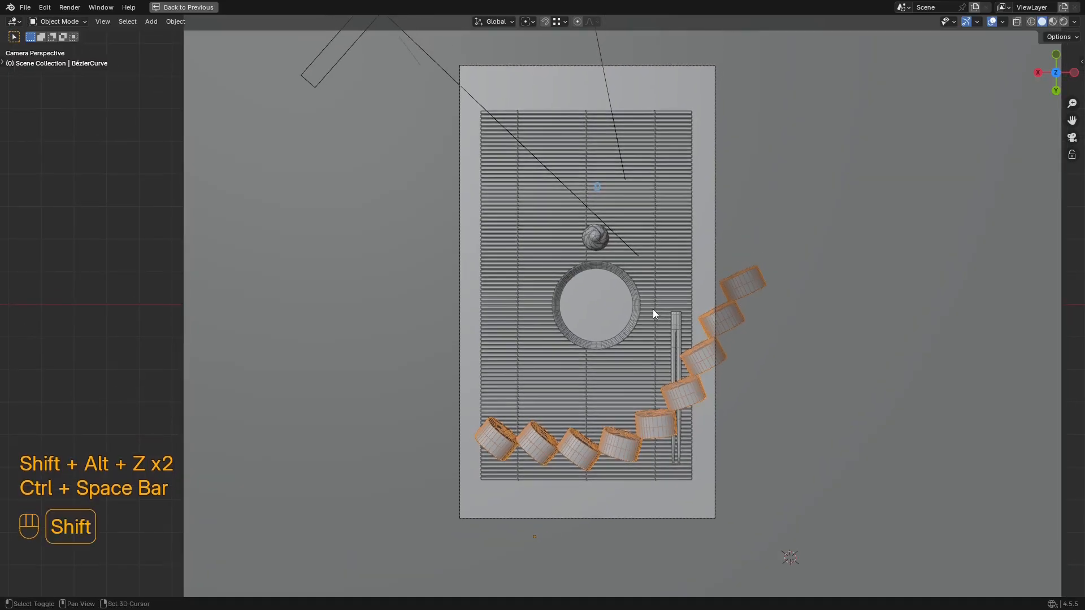
pyautogui.moveTo(660, 218)
pyautogui.mouseDown(button='middle')
pyautogui.moveTo(694, 266)
pyautogui.moveTo(734, 290)
pyautogui.moveTo(717, 365)
pyautogui.mouseUp(button='middle')
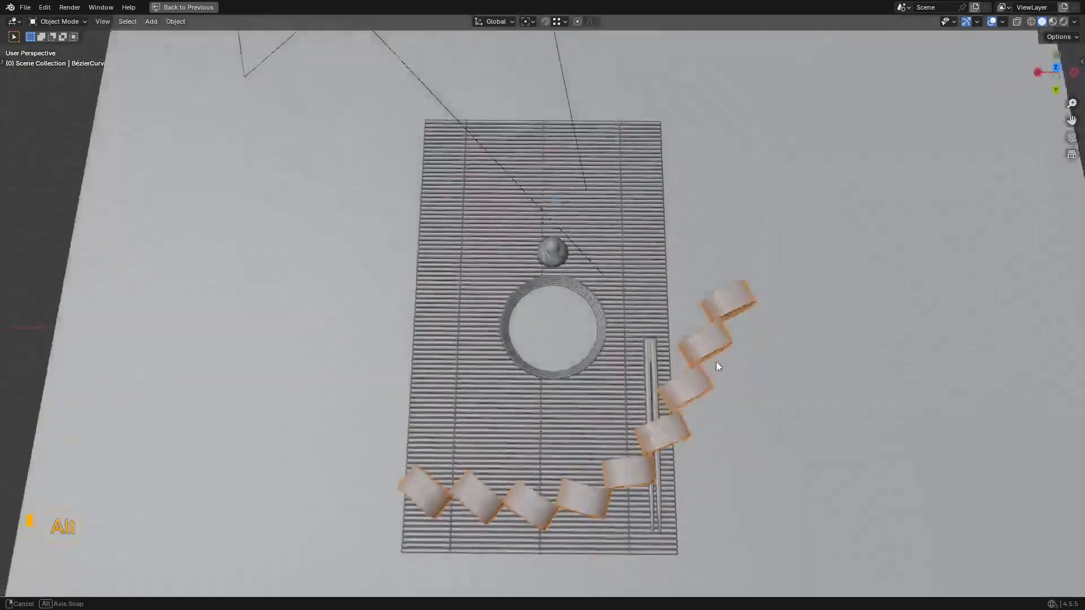
pyautogui.press('z')
pyautogui.hotkey('shift', 'alt', 'z')
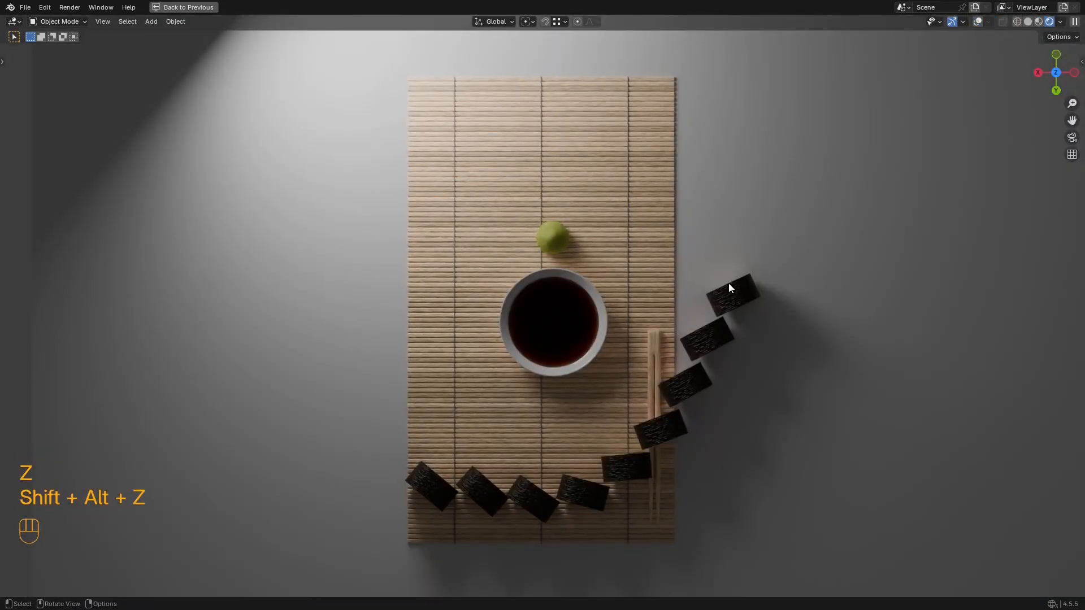
pyautogui.hotkey('shift', '`')
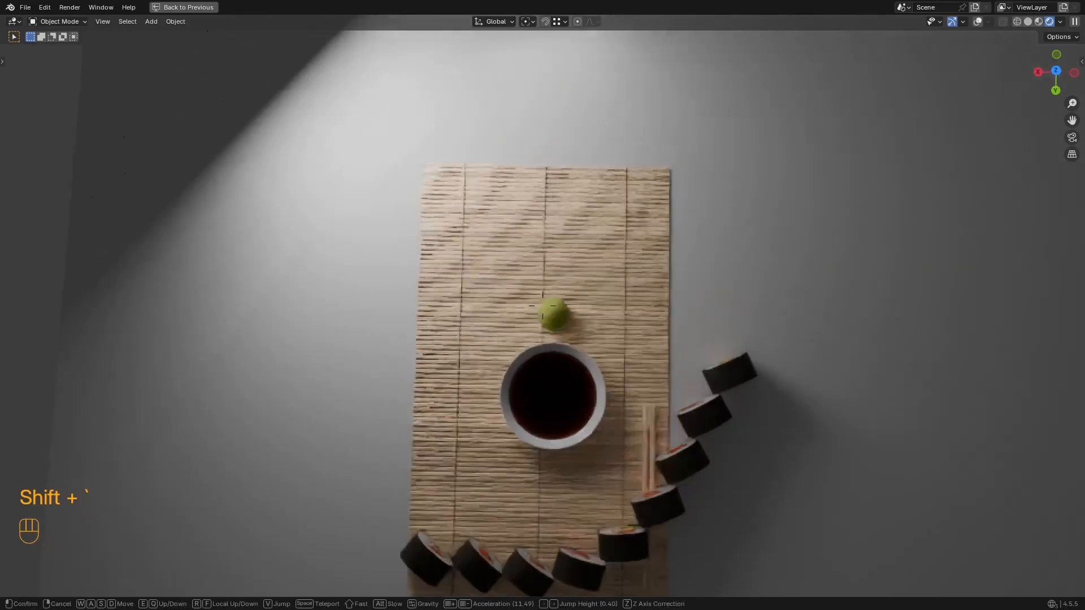
pyautogui.press('Escape')
pyautogui.hotkey('shift', 'alt', 'z')
pyautogui.press('KP_0')
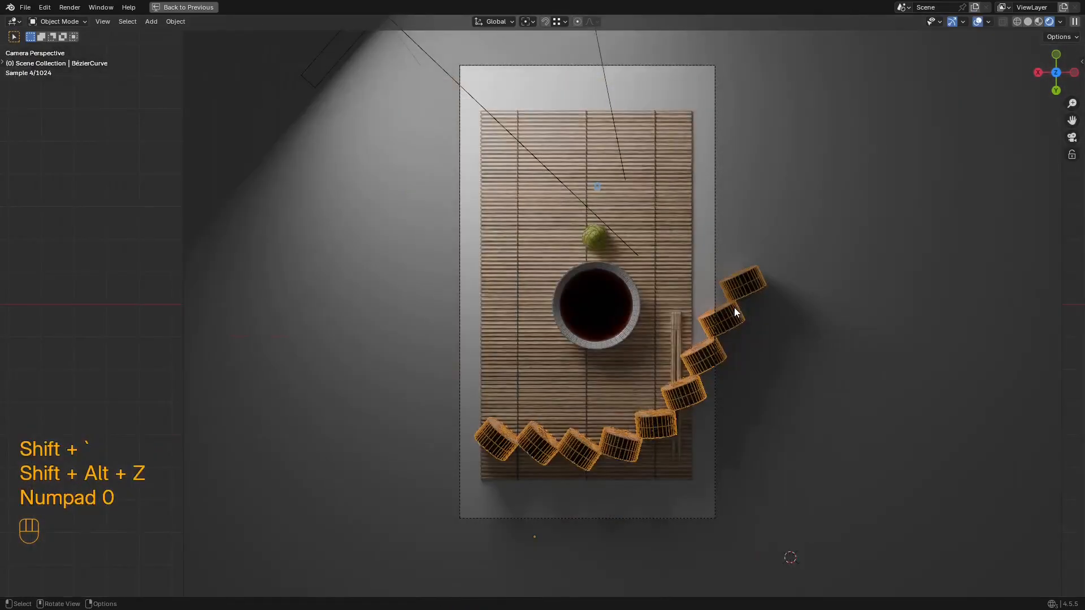
# Step: Try other camera angles around the mat and rolls with walk navigation
pyautogui.hotkey('shift', '`')
pyautogui.press('w')
pyautogui.press('s')
pyautogui.press('s')
pyautogui.press('s')
pyautogui.press('s')
pyautogui.press('d')
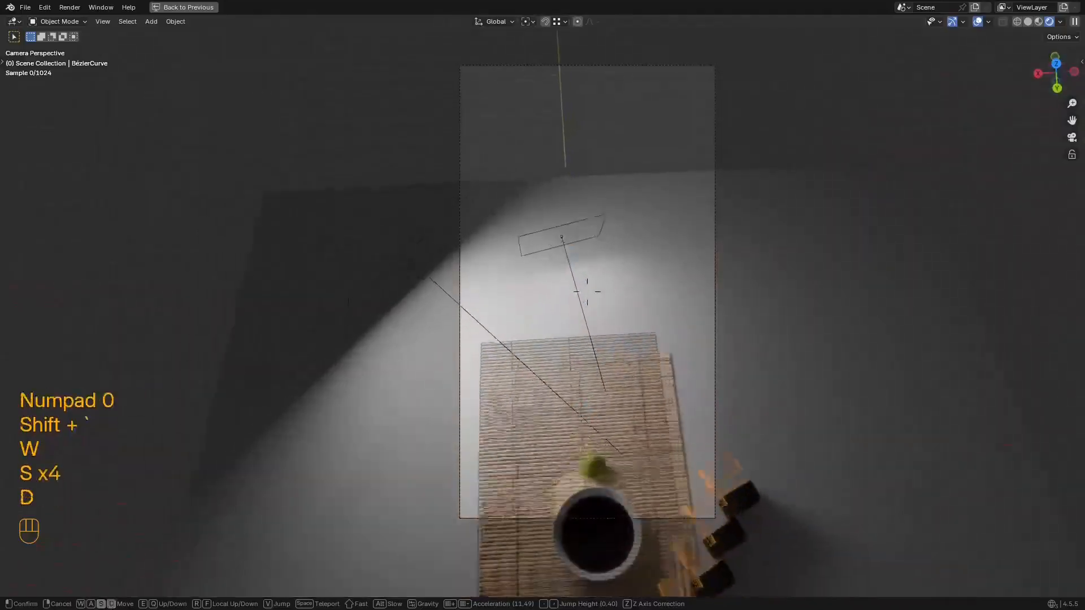
pyautogui.press('w')
pyautogui.press('d')
pyautogui.press('d')
pyautogui.press('s')
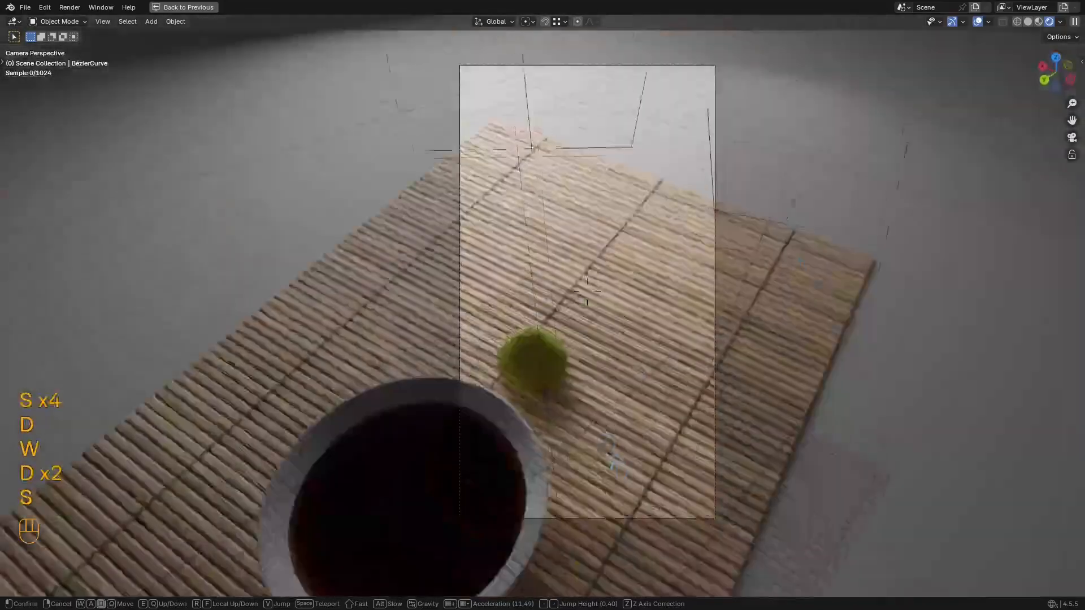
pyautogui.press('d')
pyautogui.press('w')
pyautogui.press('a')
pyautogui.press('s')
pyautogui.press('d')
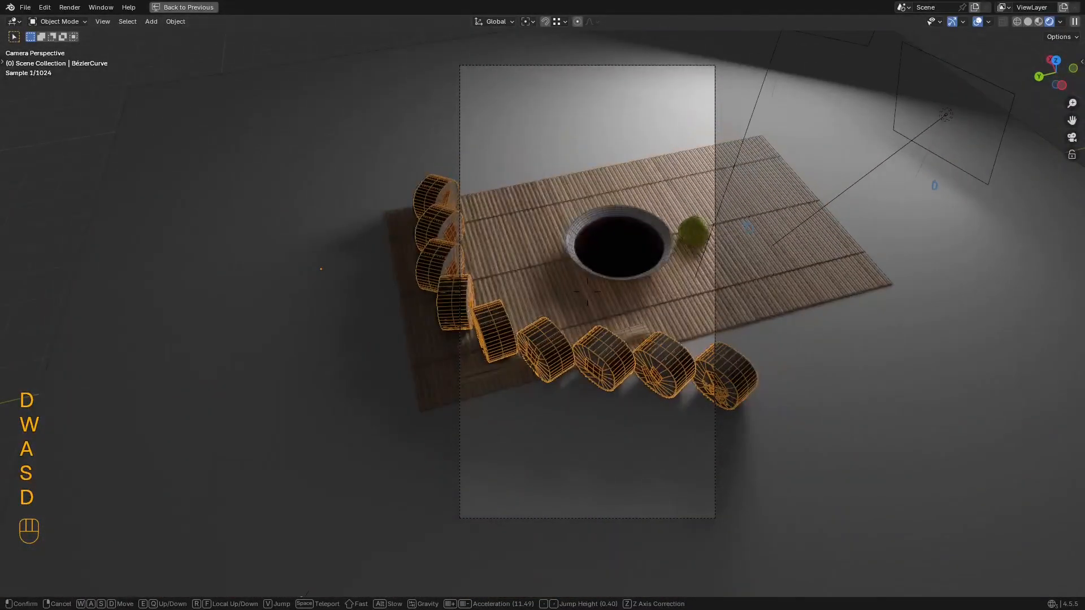
pyautogui.press('w')
pyautogui.rightClick(734, 307)
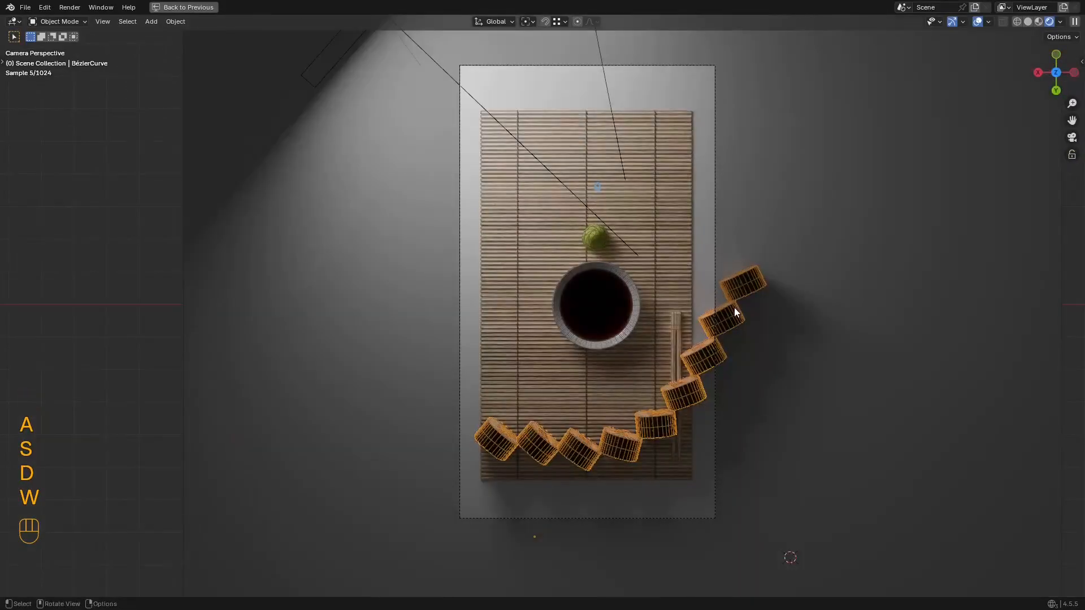
# Step: Hide the overlays and examine the rendered rolls within the camera frame
pyautogui.hotkey('shift', 'alt', 'z')
pyautogui.scroll(1, 731, 368)
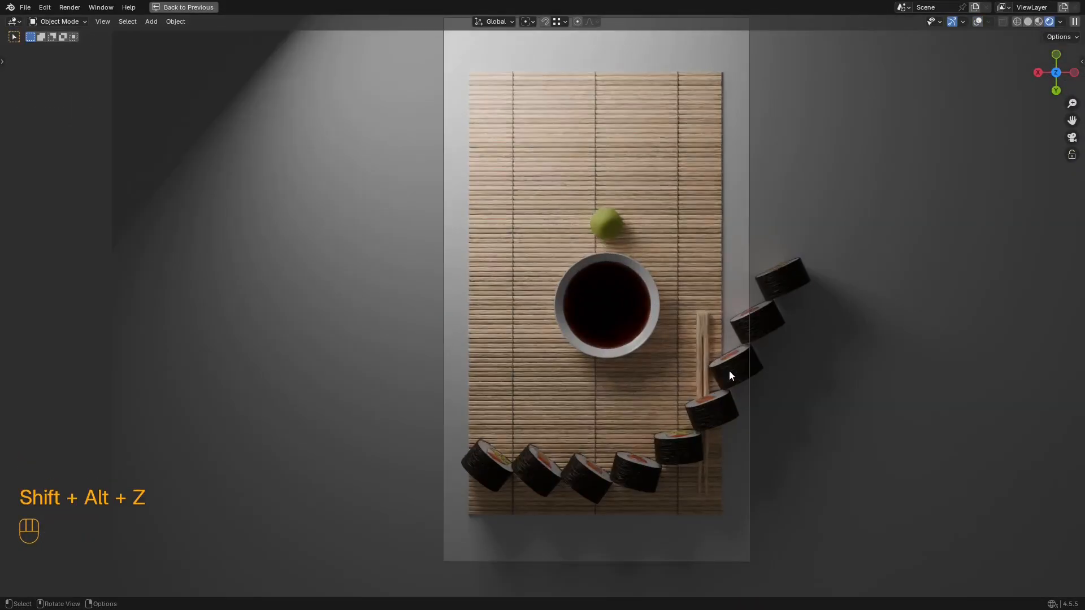
# Step: Move the end point of the roll curve onto the mat beside the chopsticks
pyautogui.keyDown('shift'); pyautogui.moveTo(648, 315); pyautogui.dragTo(653, 333, button='middle'); pyautogui.keyUp('shift')
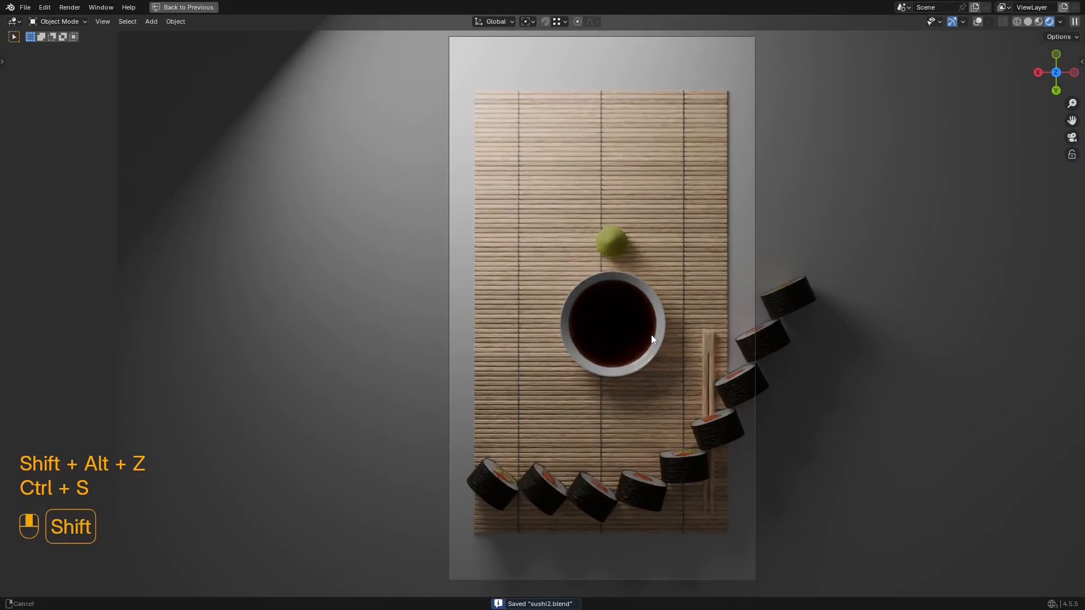
pyautogui.hotkey('shift', 'alt', 'z')
pyautogui.press('Tab')
pyautogui.moveTo(831, 260); pyautogui.dragTo(519, 521)
pyautogui.press('x')
pyautogui.click(744, 332)
pyautogui.press('g')
pyautogui.click(699, 477)
pyautogui.press('g')
pyautogui.click(729, 407)
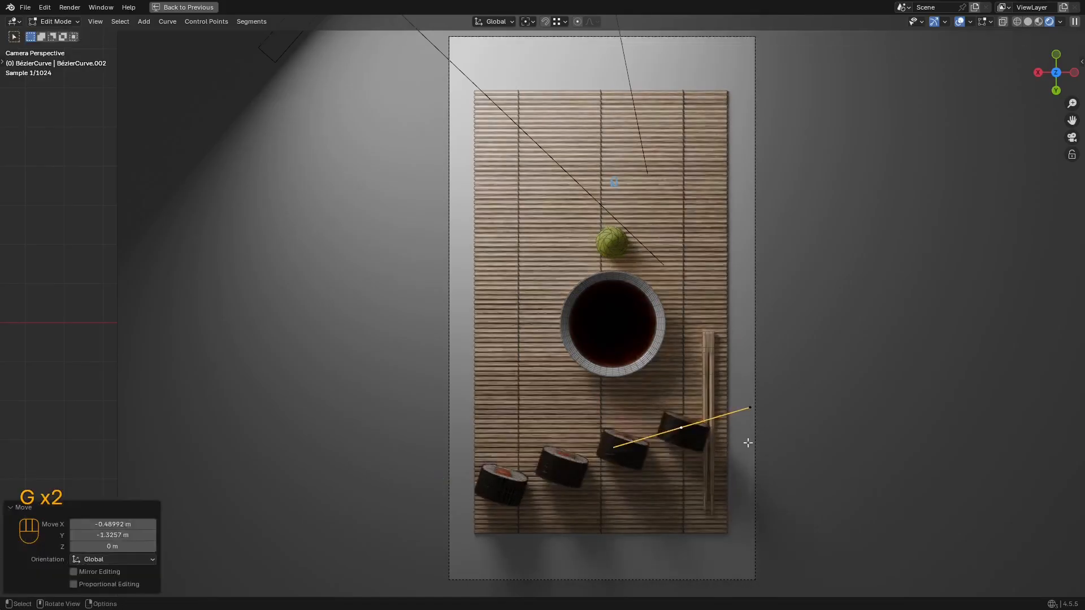
# Step: Rotate the curve's end point to a steeper angle and move it between the soy sauce bowl and the chopsticks
pyautogui.press('r')
pyautogui.click(797, 403)
pyautogui.press('g')
pyautogui.click(786, 355)
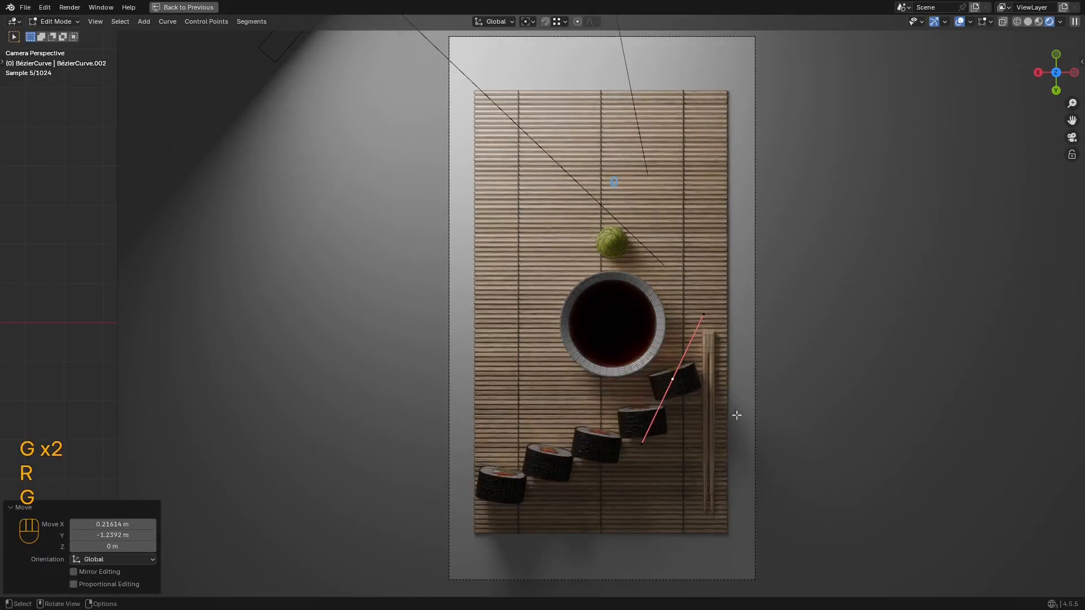
pyautogui.moveTo(587, 423); pyautogui.dragTo(425, 533)
pyautogui.press('r')
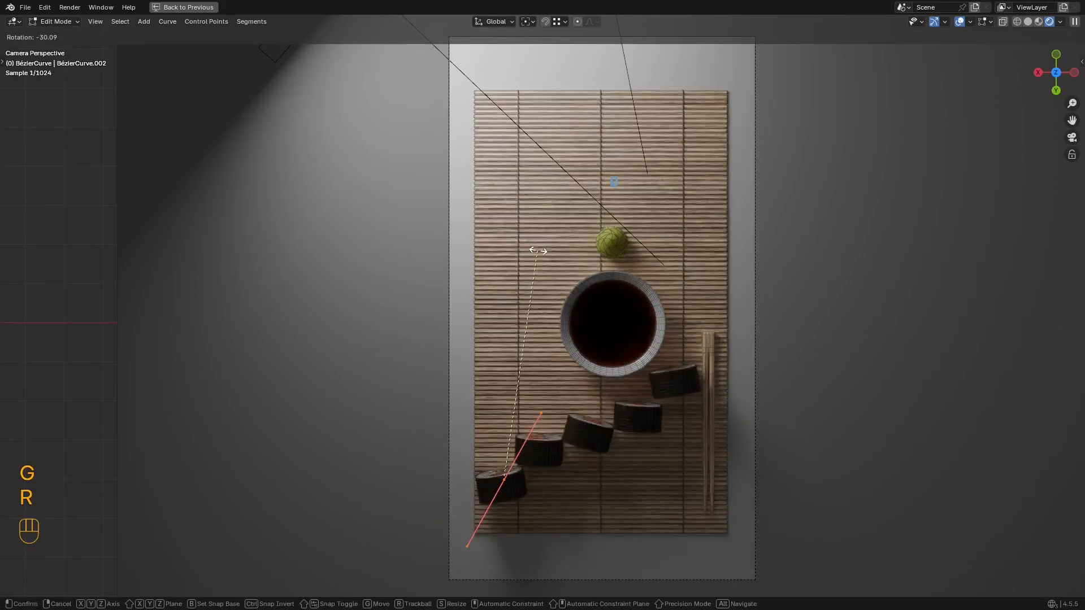
pyautogui.rightClick(565, 265)
pyautogui.scroll(-2, 656, 324)
pyautogui.scroll(2, 656, 325)
pyautogui.press('r')
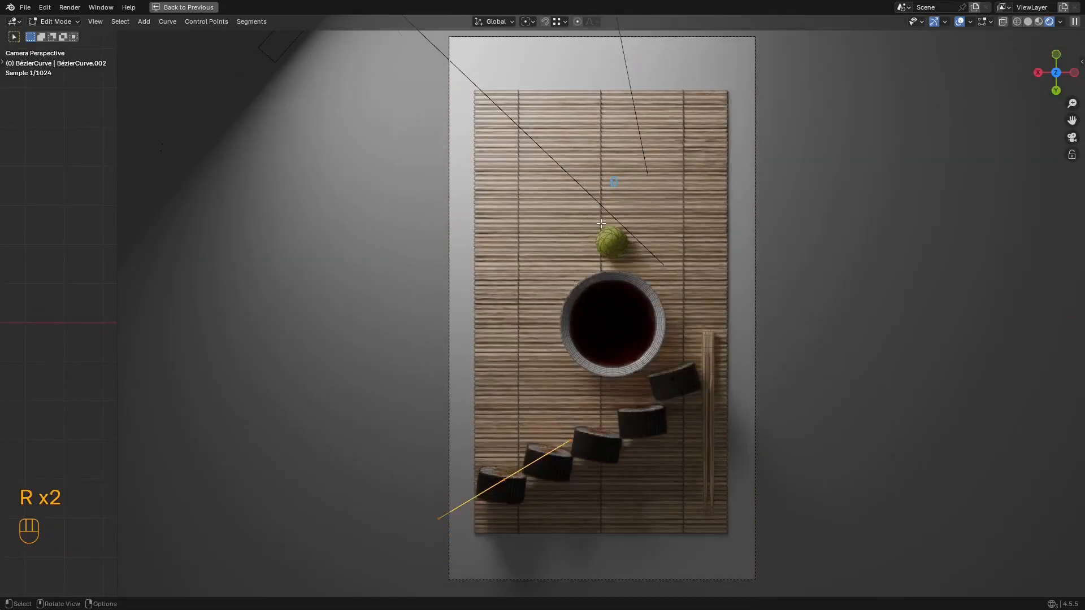
pyautogui.press('a')
pyautogui.press('x')
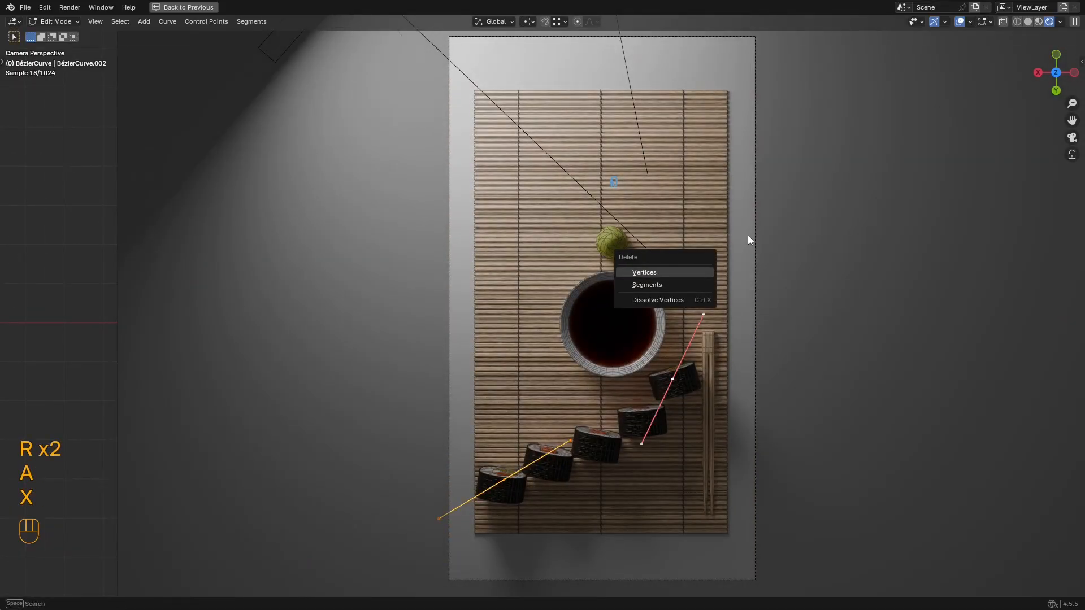
# Step: Add a Bézier circle with a 1 m radius inside the roll curve object and enlarge it around the soy sauce bowl
pyautogui.hotkey('shift', 'a')
pyautogui.click(736, 245)
pyautogui.scroll(-3, 726, 248)
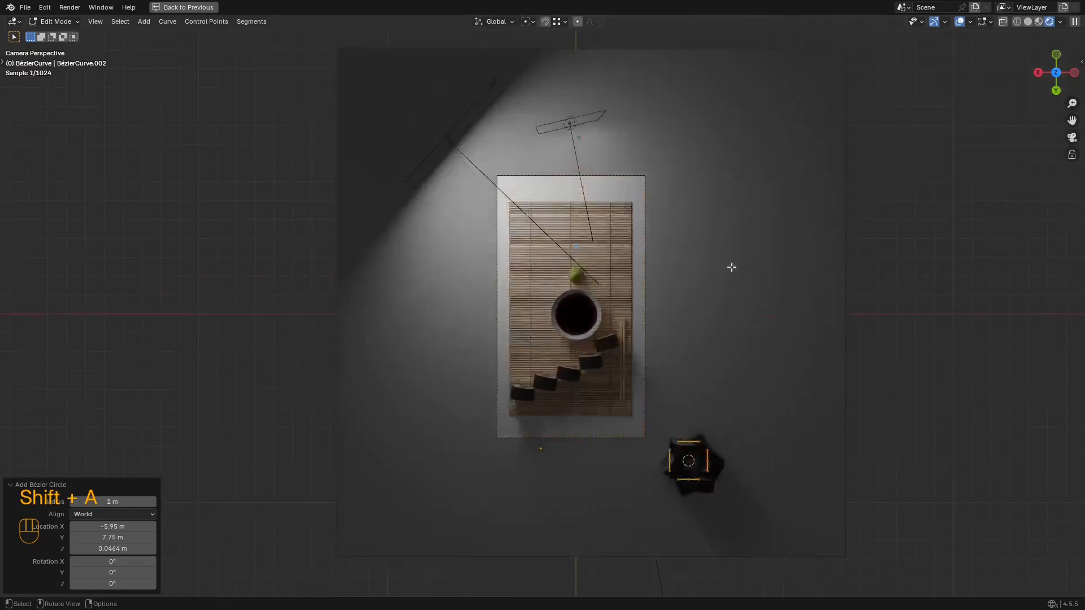
pyautogui.press('g')
pyautogui.click(769, 289)
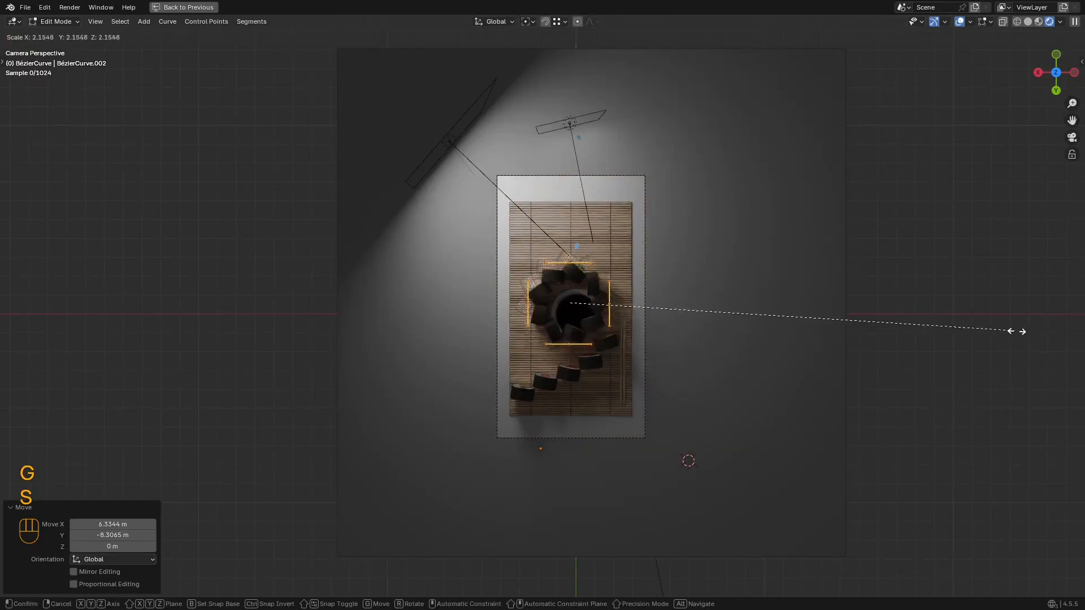
pyautogui.click(59, 332)
# Step: Refine the circle's scale and position so the ring of rolls surrounds the soy sauce bowl across the mat's width
pyautogui.scroll(3, 787, 312)
pyautogui.press('g')
pyautogui.click(789, 320)
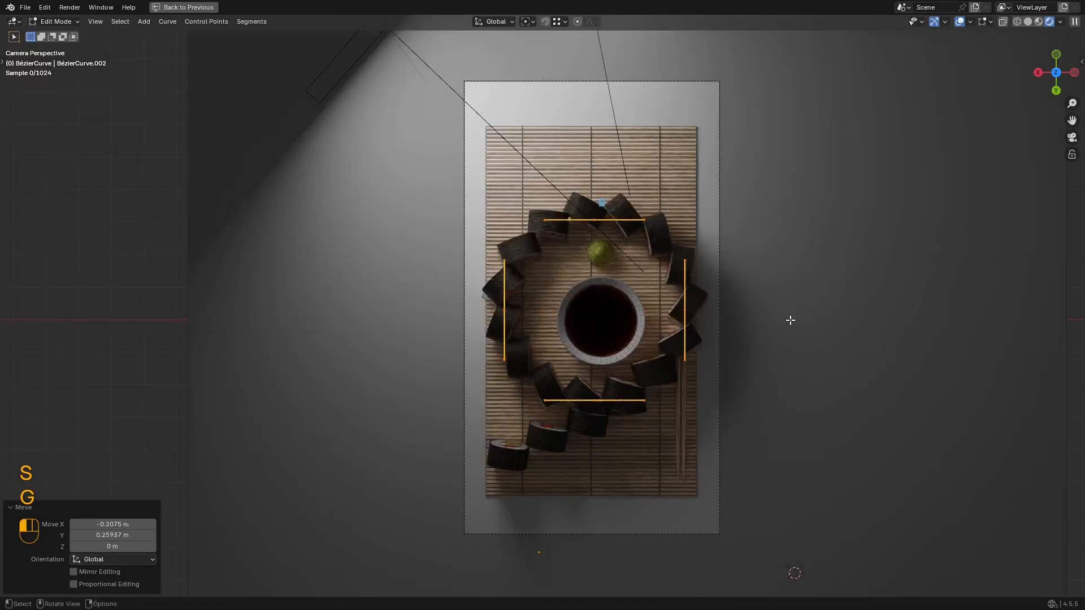
pyautogui.press('s')
pyautogui.click(814, 323)
pyautogui.press('g')
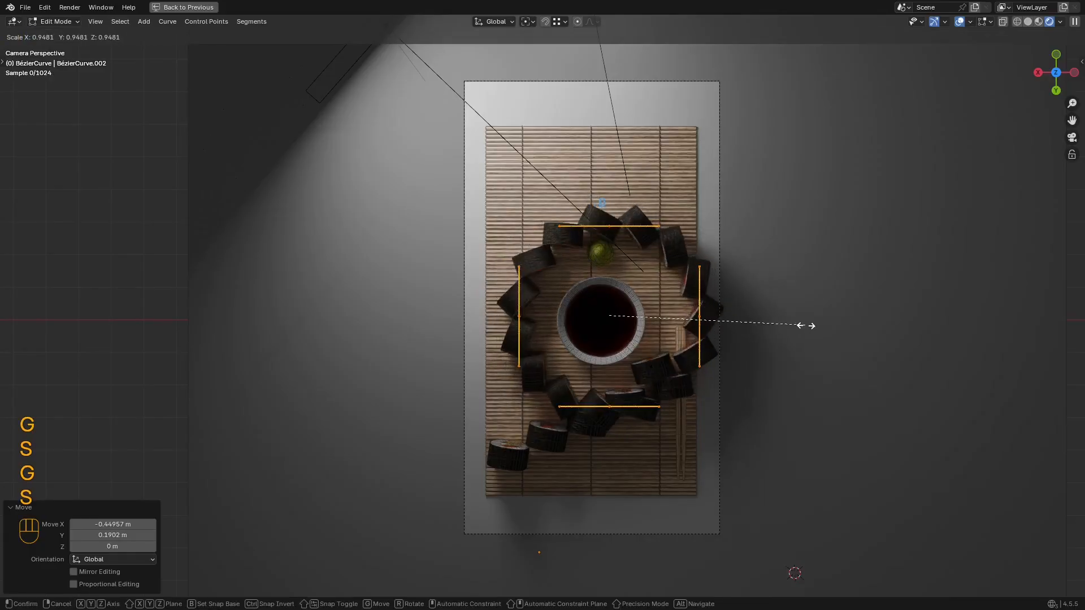
pyautogui.click(800, 323)
pyautogui.scroll(2, 798, 319)
pyautogui.press('g')
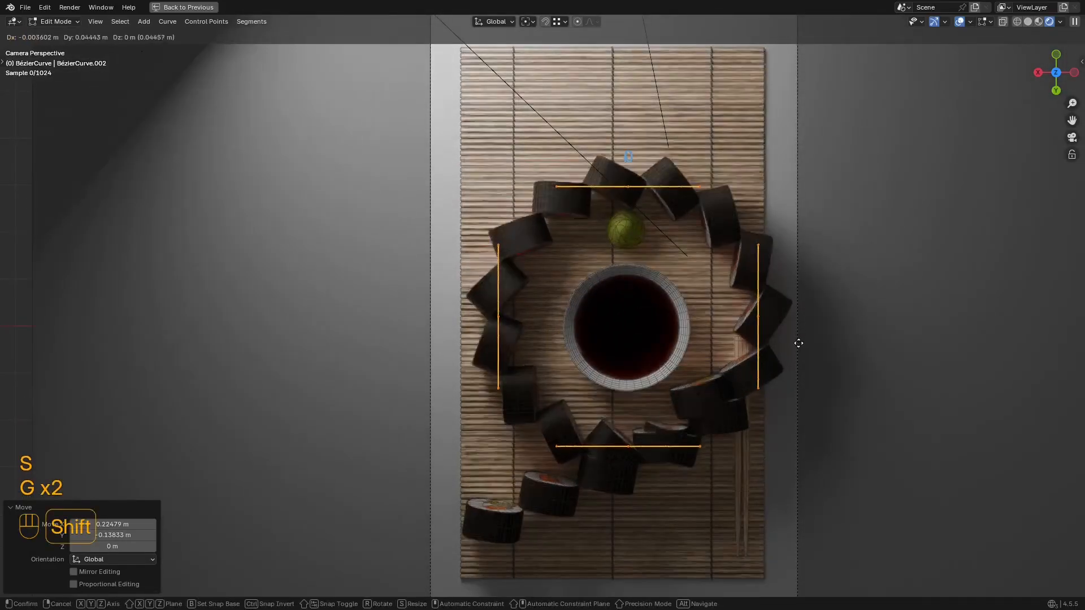
pyautogui.click(747, 403)
pyautogui.press('Tab')
pyautogui.click(707, 442)
pyautogui.press('Tab')
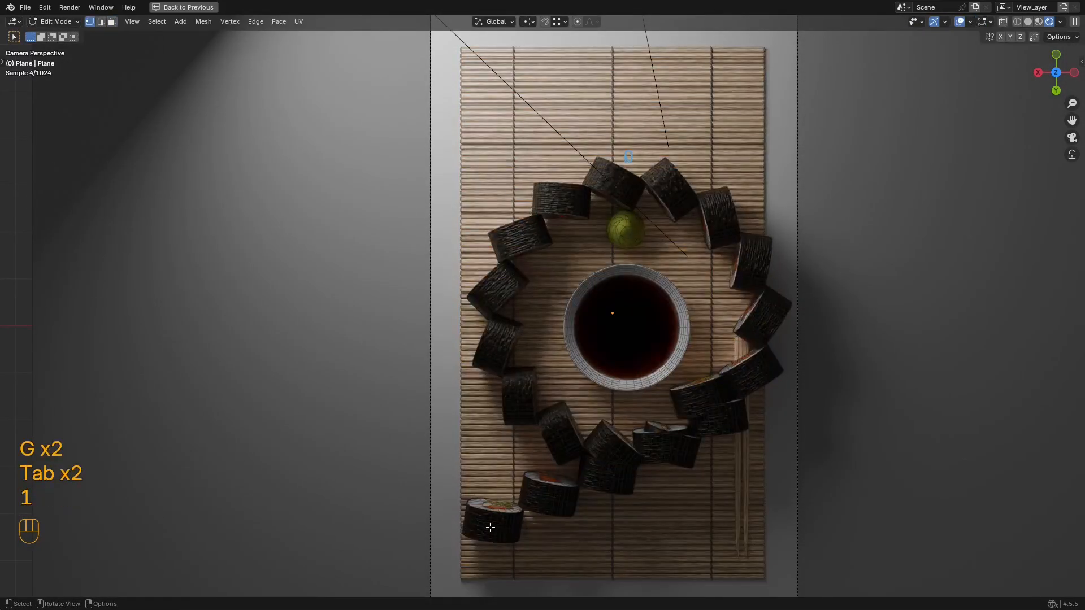
pyautogui.press('Tab')
pyautogui.press('Tab')
pyautogui.click(489, 515)
pyautogui.press('Tab')
pyautogui.click(490, 514)
pyautogui.press('Tab')
pyautogui.press('Tab')
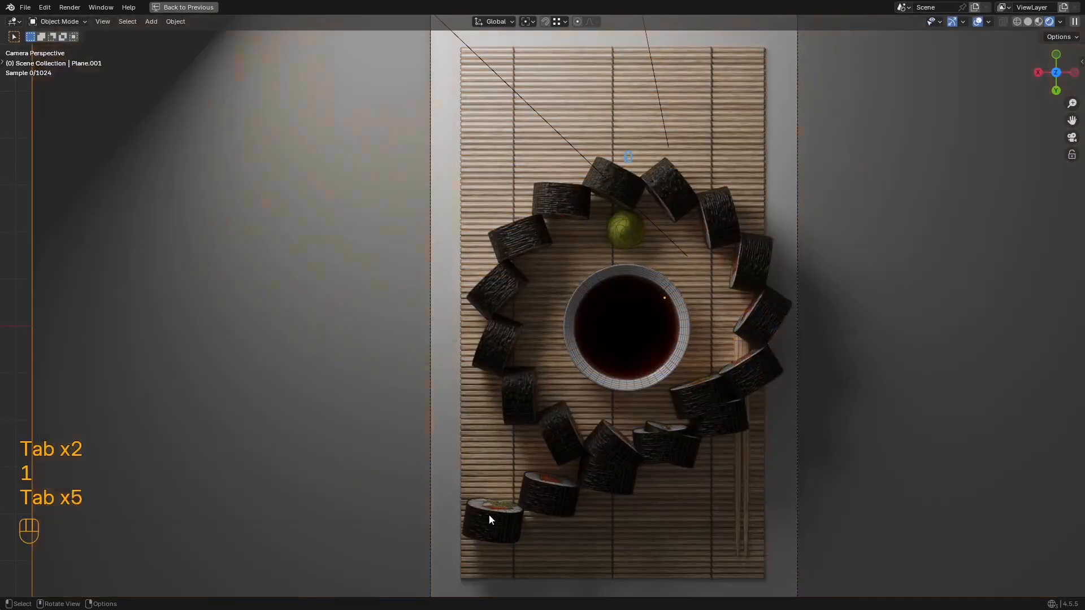
# Step: Delete the old open spline from the roll curve in wireframe shading, keeping only the Bézier circle
pyautogui.click(489, 515)
pyautogui.press('Tab')
pyautogui.scroll(-3, 416, 456)
pyautogui.press('z')
pyautogui.click(417, 452)
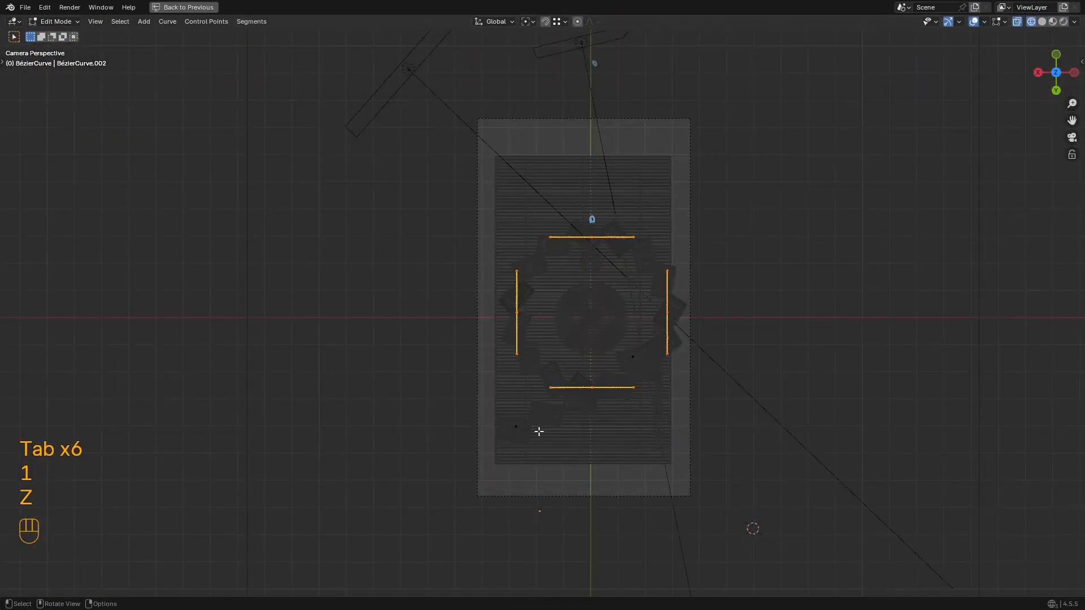
pyautogui.click(521, 427)
pyautogui.press('z')
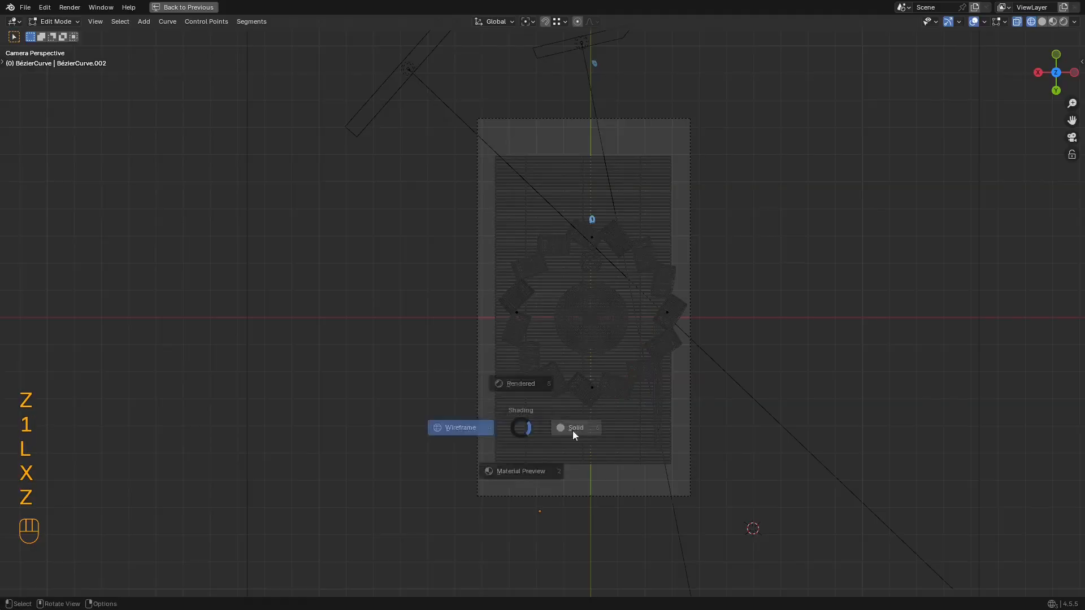
pyautogui.click(573, 431)
# Step: Move the ring of rolls to fit around the soy sauce bowl in rendered shading with the overlays hidden
pyautogui.press('Tab')
pyautogui.scroll(3, 728, 503)
pyautogui.press('z')
pyautogui.click(730, 452)
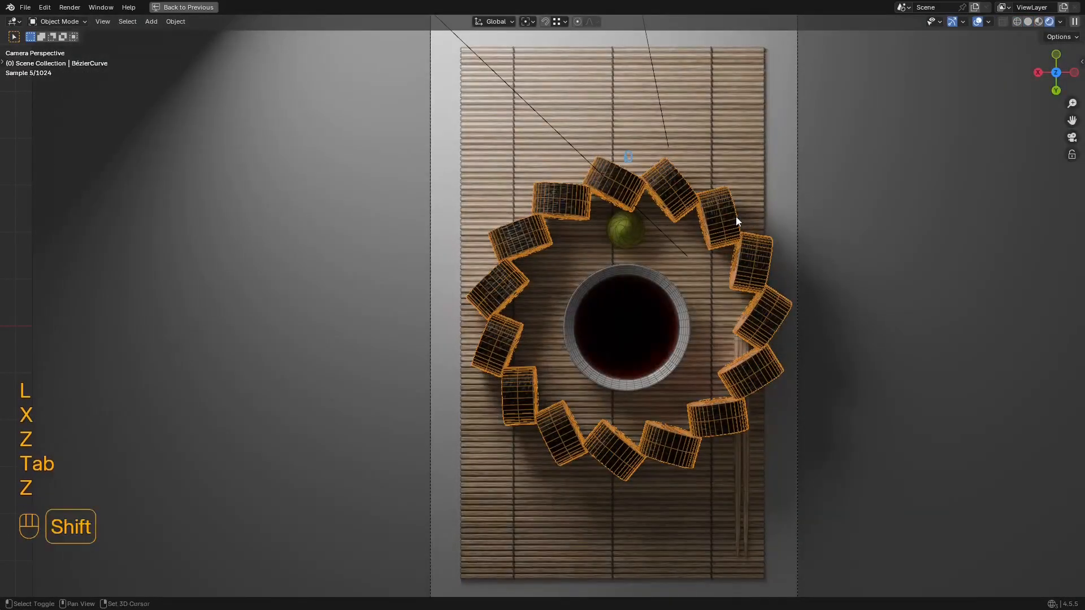
pyautogui.hotkey('shift', 'alt', 'z')
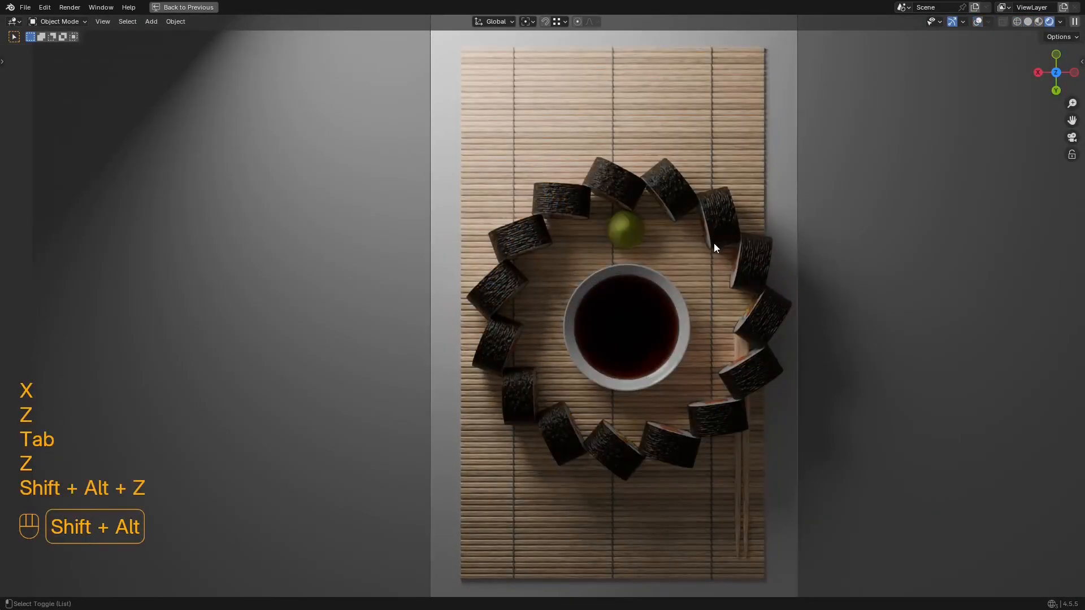
pyautogui.scroll(-1, 709, 257)
pyautogui.press('g')
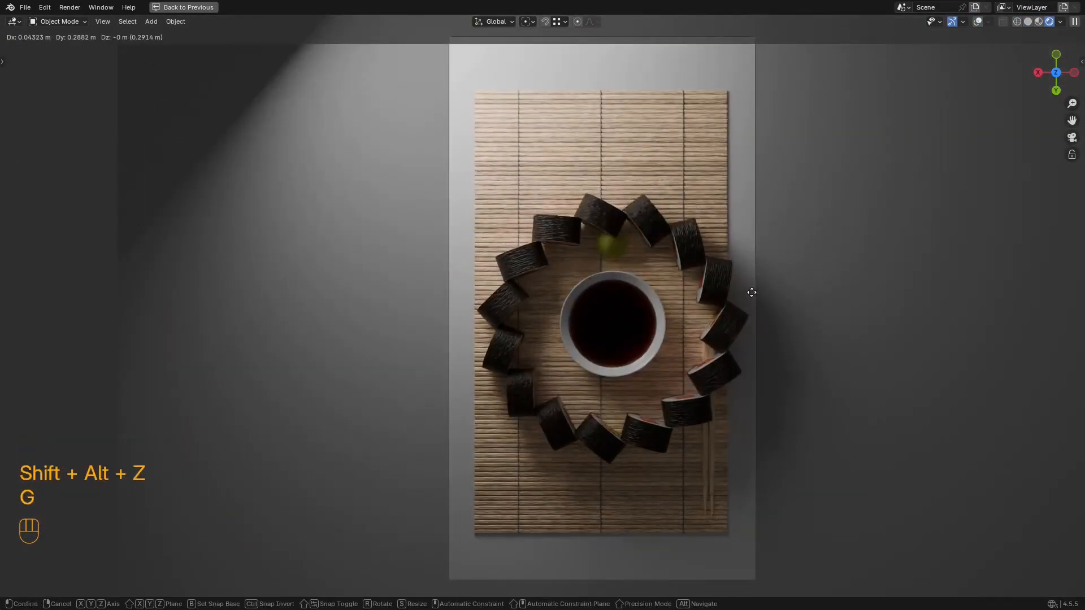
pyautogui.click(749, 281)
pyautogui.scroll(-2, 666, 203)
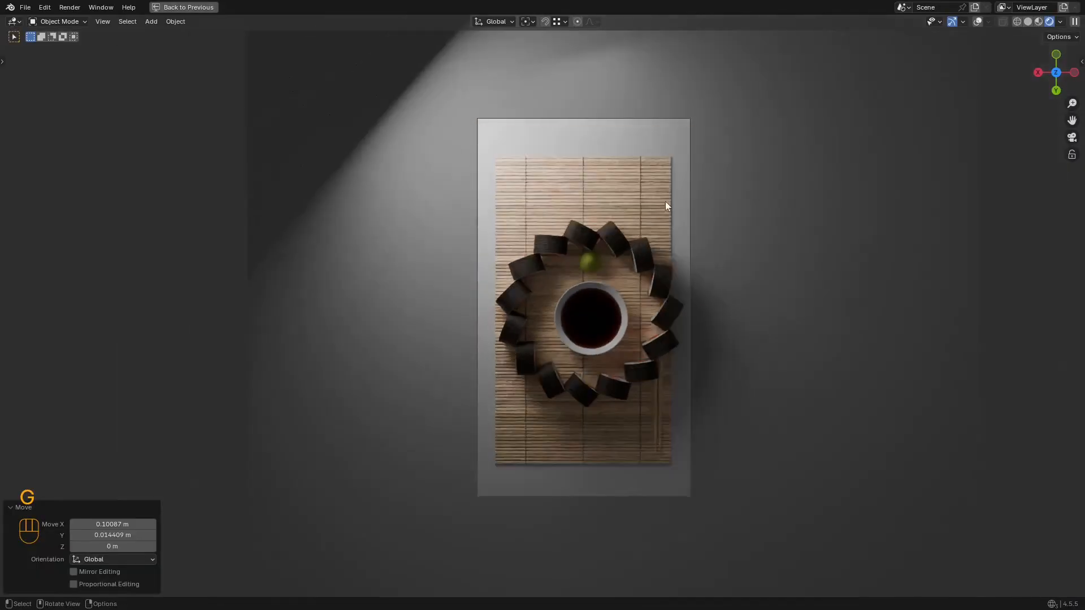
pyautogui.scroll(1, 678, 222)
pyautogui.press('g')
pyautogui.click(767, 248)
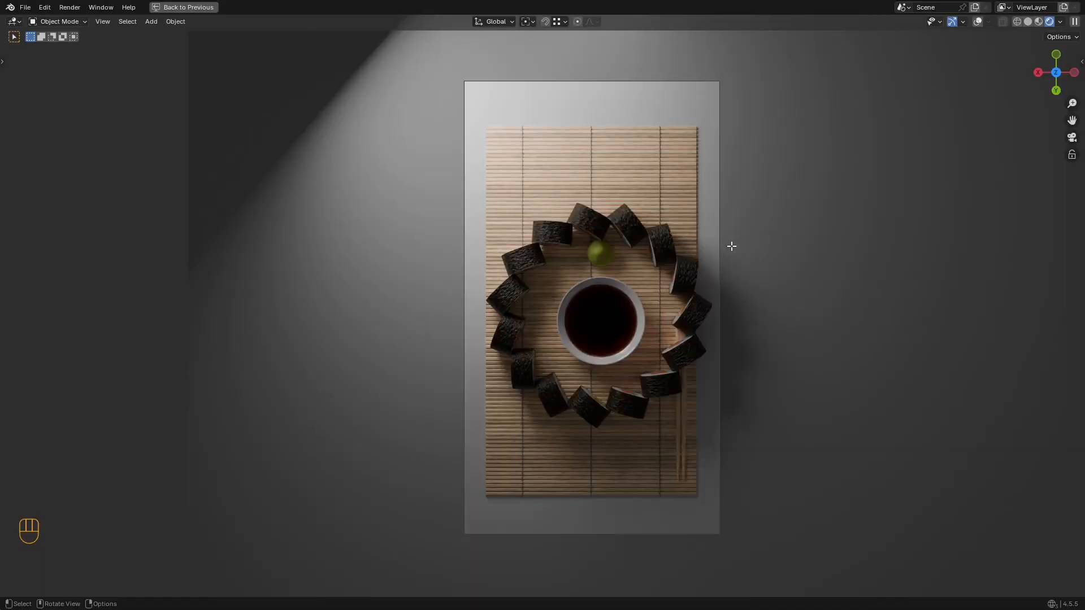
# Step: Widen the bamboo mat along the X axis and move it about -0.24 m along X to fit under the ring
pyautogui.press('Tab')
pyautogui.hotkey('shift', 'alt', 'z')
pyautogui.press('Tab')
pyautogui.press('s')
pyautogui.press('x')
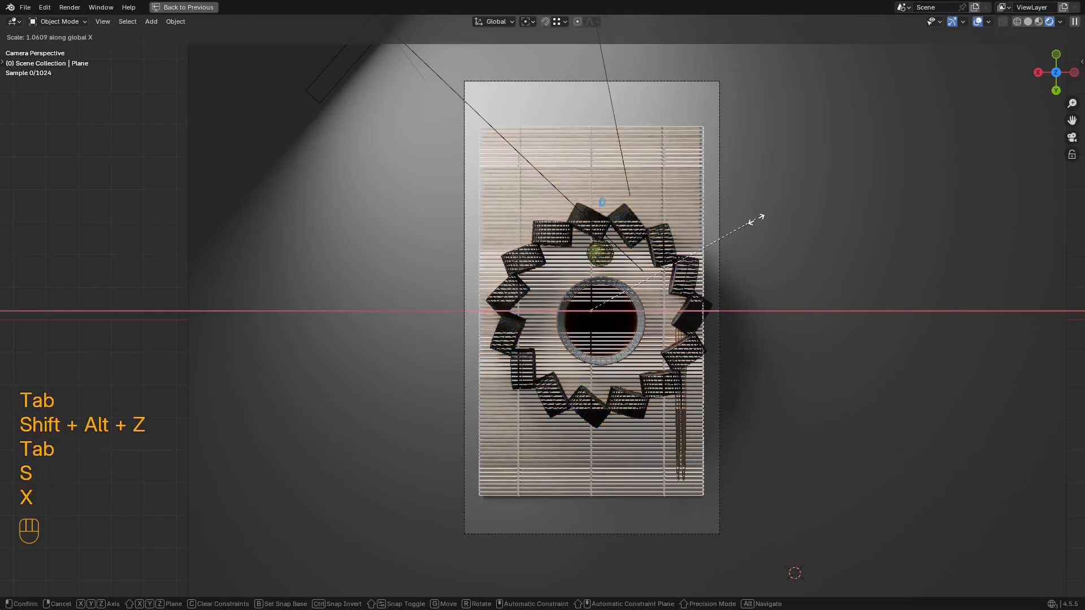
pyautogui.click(763, 222)
pyautogui.press('g')
pyautogui.press('x')
pyautogui.click(733, 273)
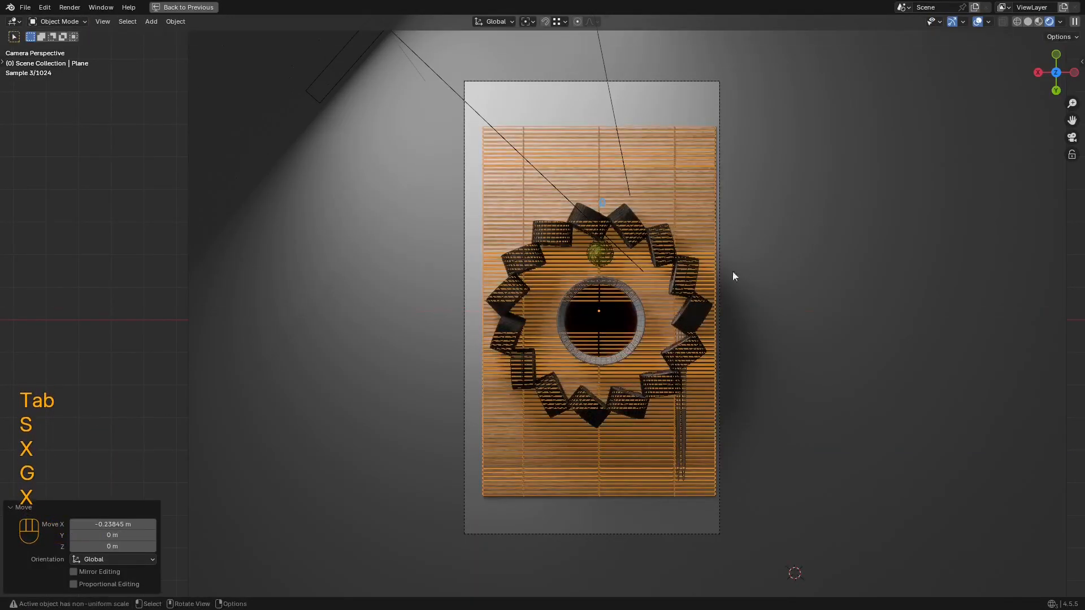
# Step: Select the bowl and its soy sauce together and adjust their position at the centre of the ring
pyautogui.click(684, 270)
pyautogui.scroll(1, 685, 272)
pyautogui.click(634, 298)
pyautogui.keyDown('shift'); pyautogui.click(640, 287); pyautogui.keyUp('shift')
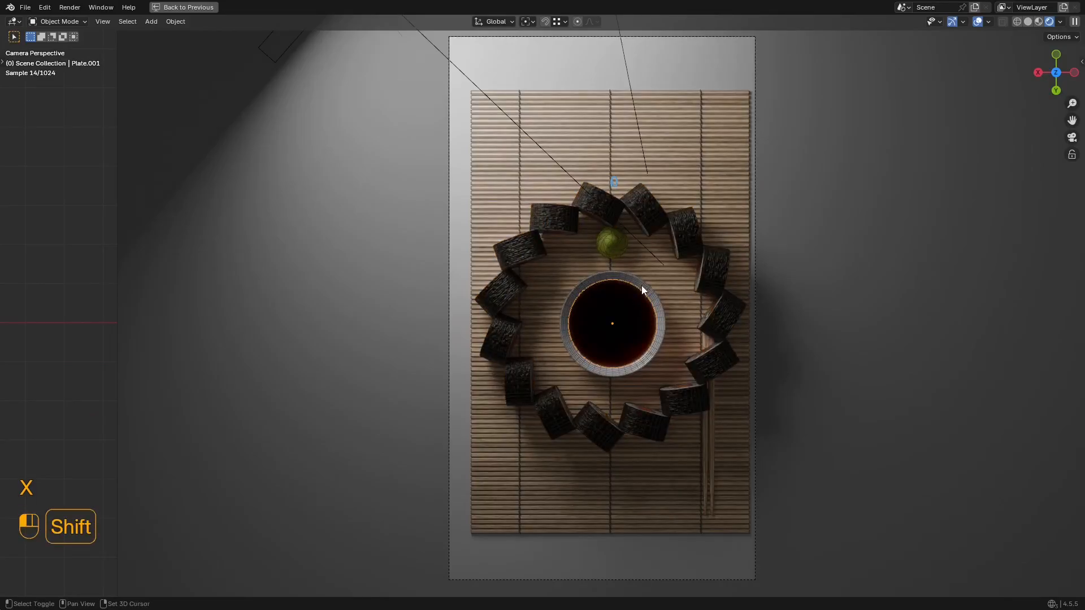
pyautogui.scroll(2, 641, 287)
pyautogui.press('g')
pyautogui.click(686, 289)
# Step: Move the wasabi ball out of the ring by about -0.12 m in X and -1.98 m in Y
pyautogui.scroll(-3, 596, 267)
pyautogui.click(587, 260)
pyautogui.press('g')
pyautogui.press('g')
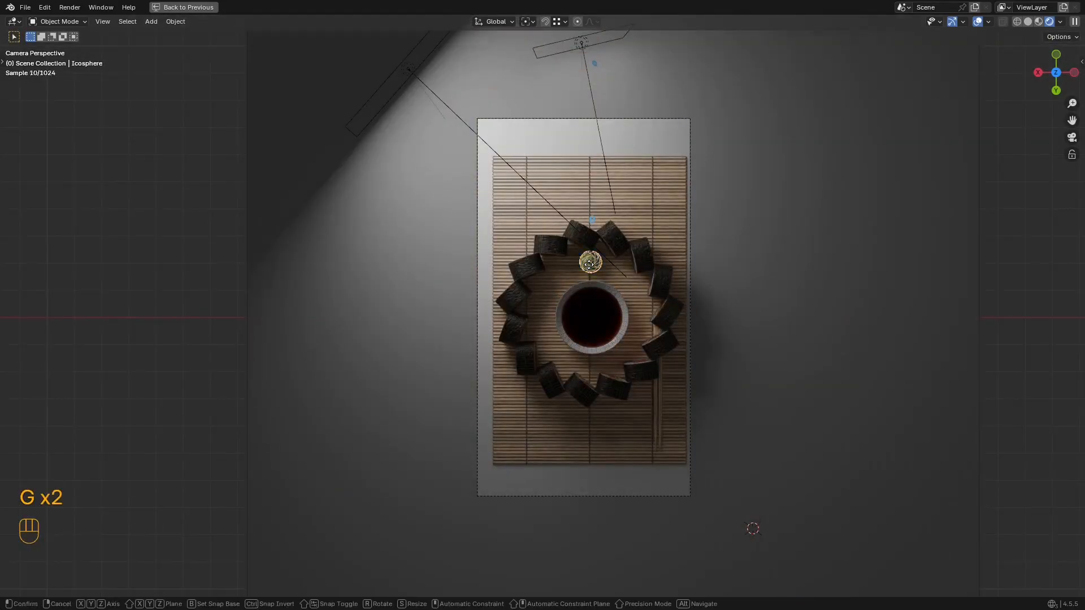
pyautogui.click(592, 209)
pyautogui.hotkey('shift', 'alt', 'z')
pyautogui.scroll(3, 650, 246)
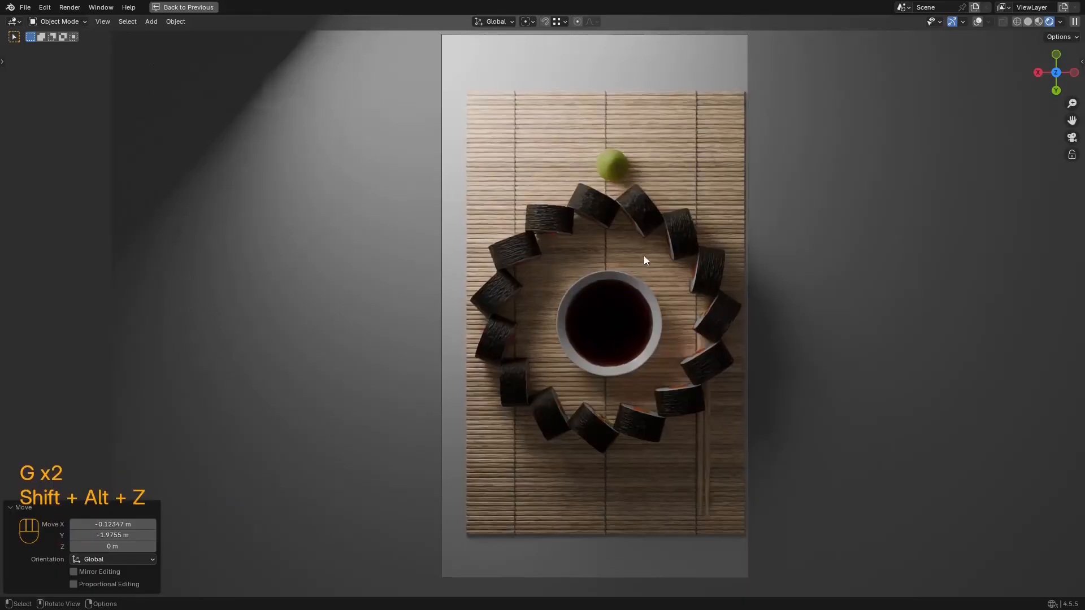
# Step: Move the chopsticks about -0.77 m in X and -5.97 m in Y to the mat's corner on the wasabi side
pyautogui.click(703, 408)
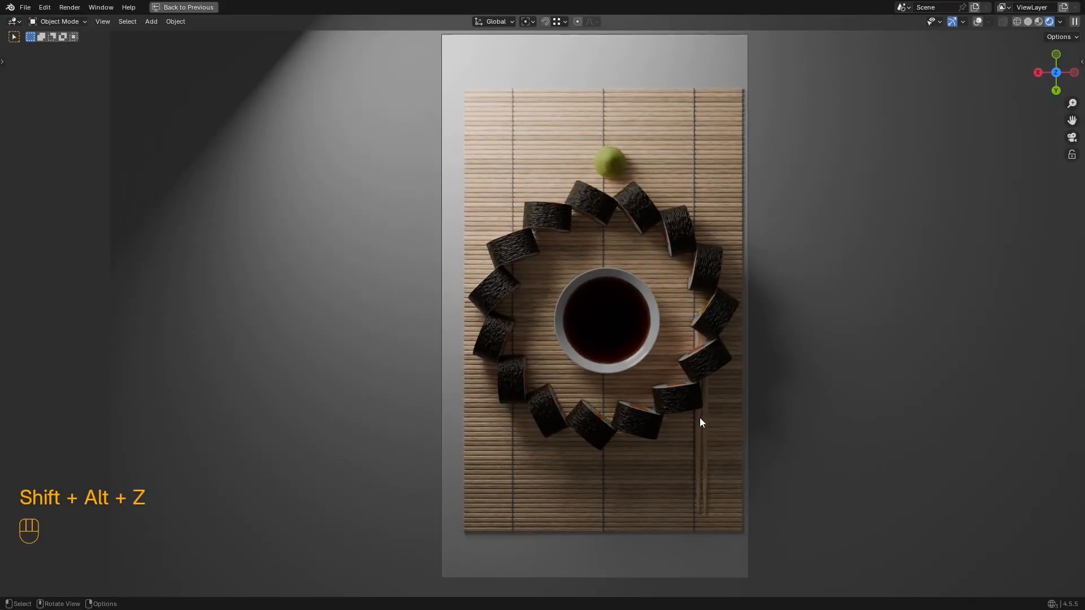
pyautogui.press('g')
pyautogui.click(695, 432)
pyautogui.hotkey('shift', 'alt', 'z')
pyautogui.click(704, 457)
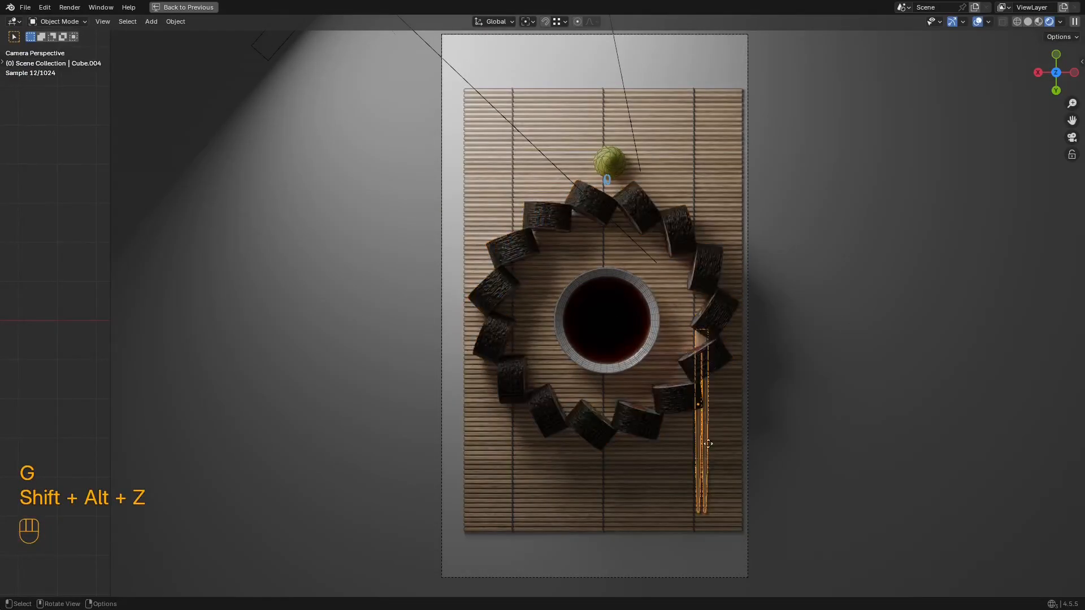
pyautogui.press('g')
pyautogui.click(733, 222)
pyautogui.hotkey('shift', 'alt', 'z')
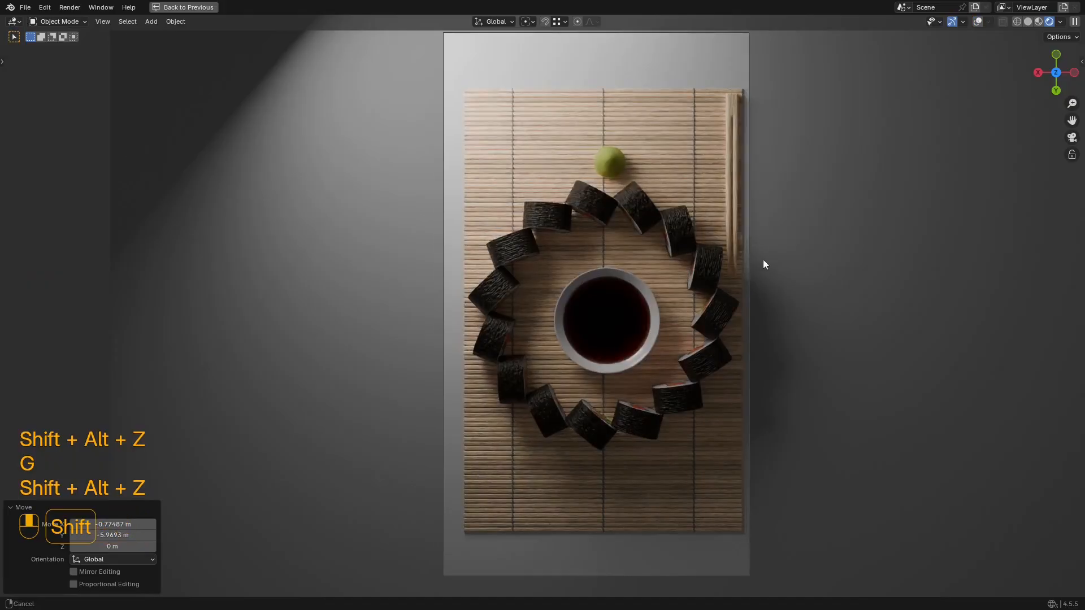
pyautogui.keyDown('shift'); pyautogui.moveTo(763, 260); pyautogui.dragTo(751, 246, button='middle'); pyautogui.keyUp('shift')
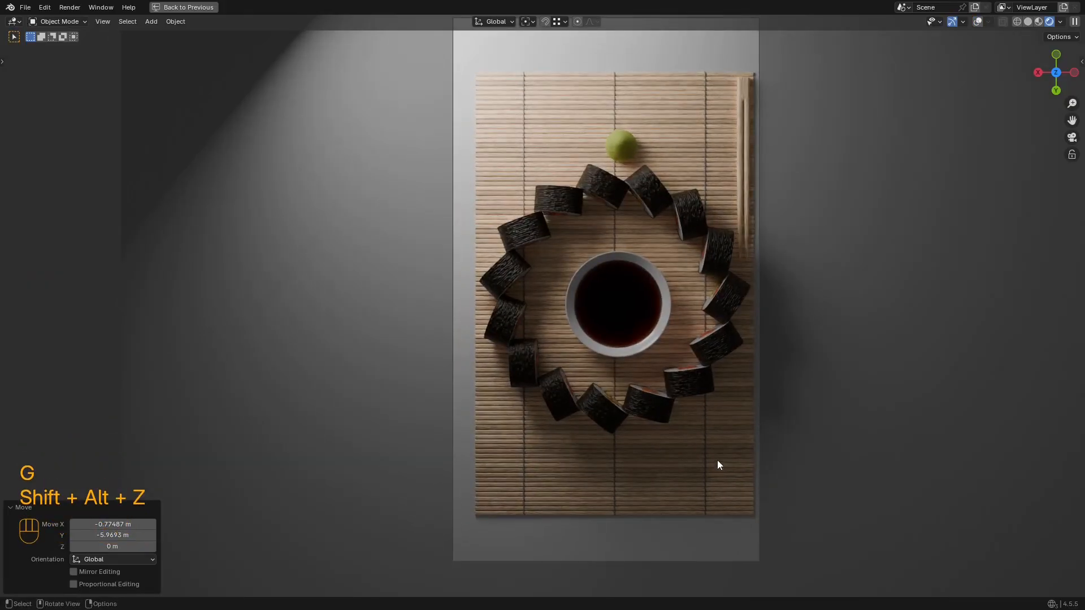
# Step: Scale the bamboo mat up by a factor of 1.068
pyautogui.press('s')
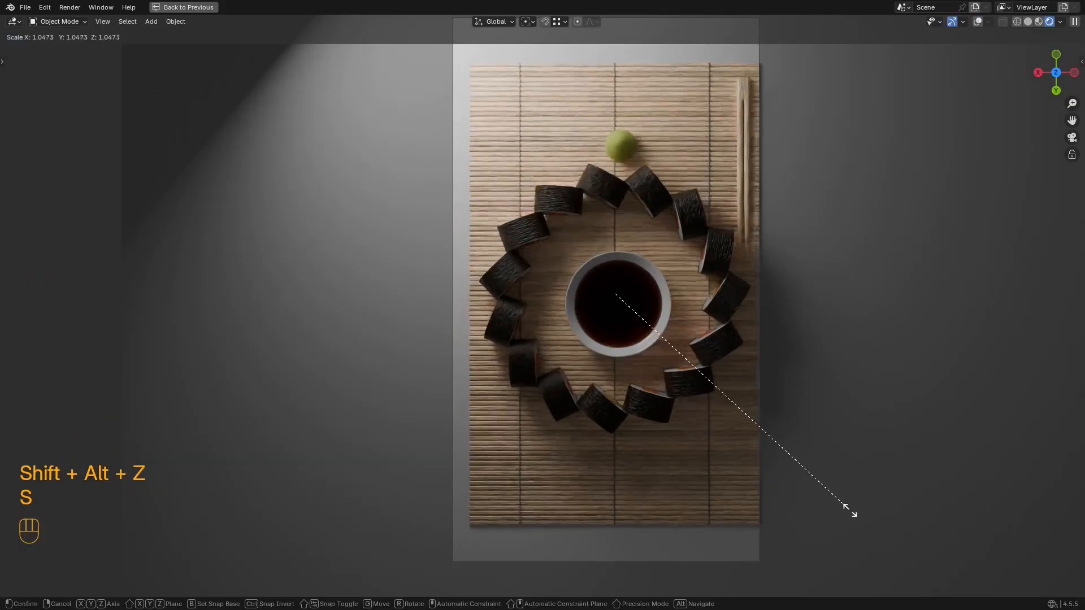
pyautogui.click(845, 508)
pyautogui.scroll(-2, 775, 296)
pyautogui.press('g')
pyautogui.press('z')
pyautogui.press('z')
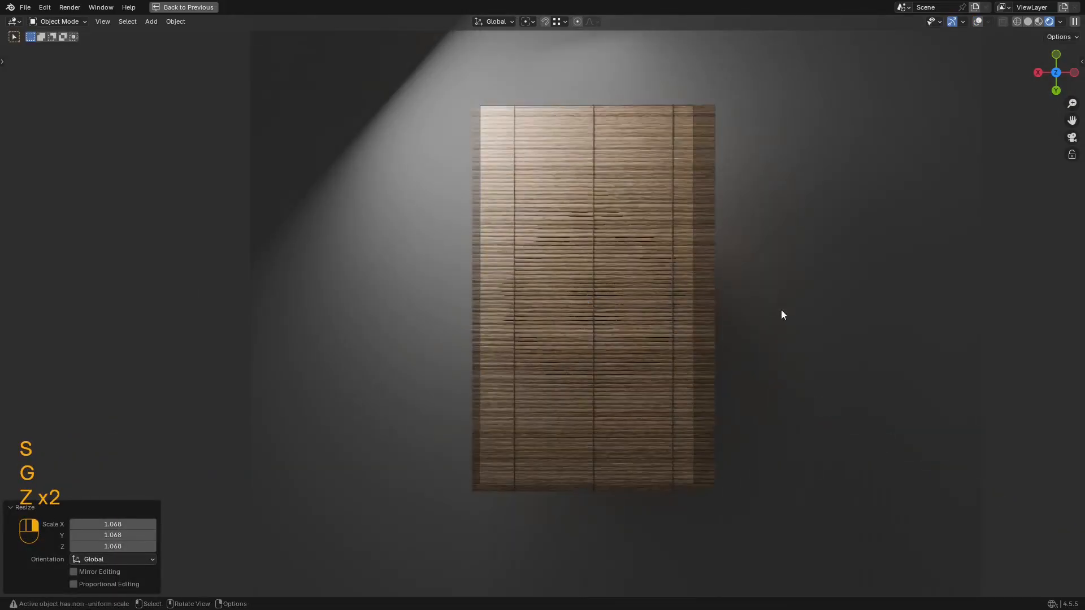
pyautogui.rightClick(779, 299)
# Step: Restore the full workspace layout and save the file sushi2.blend
pyautogui.hotkey('ctrl', 'space')
pyautogui.hotkey('ctrl', 's')
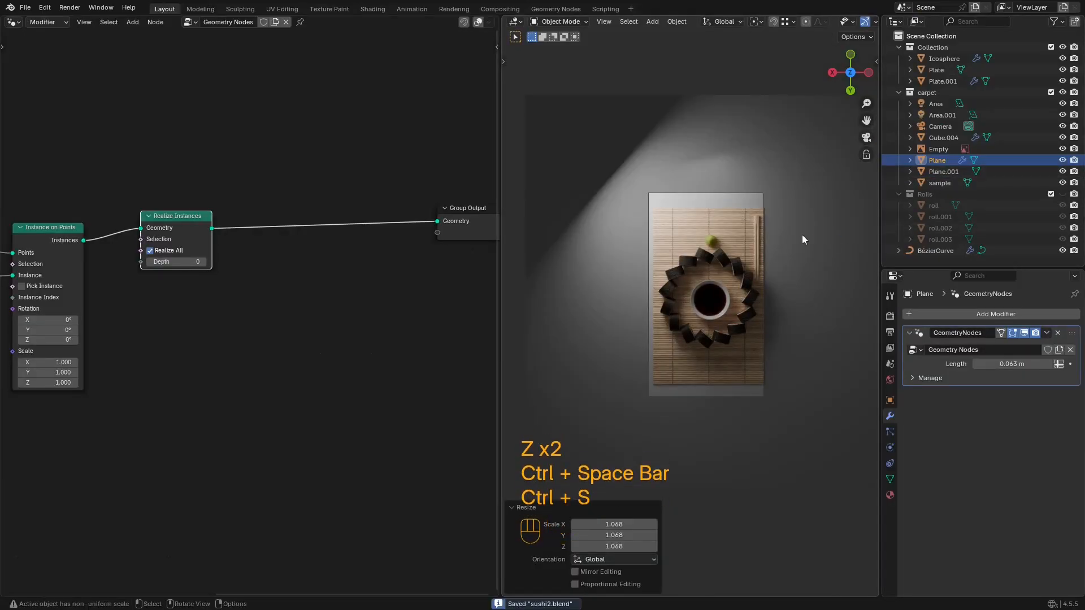
pyautogui.scroll(4, 797, 243)
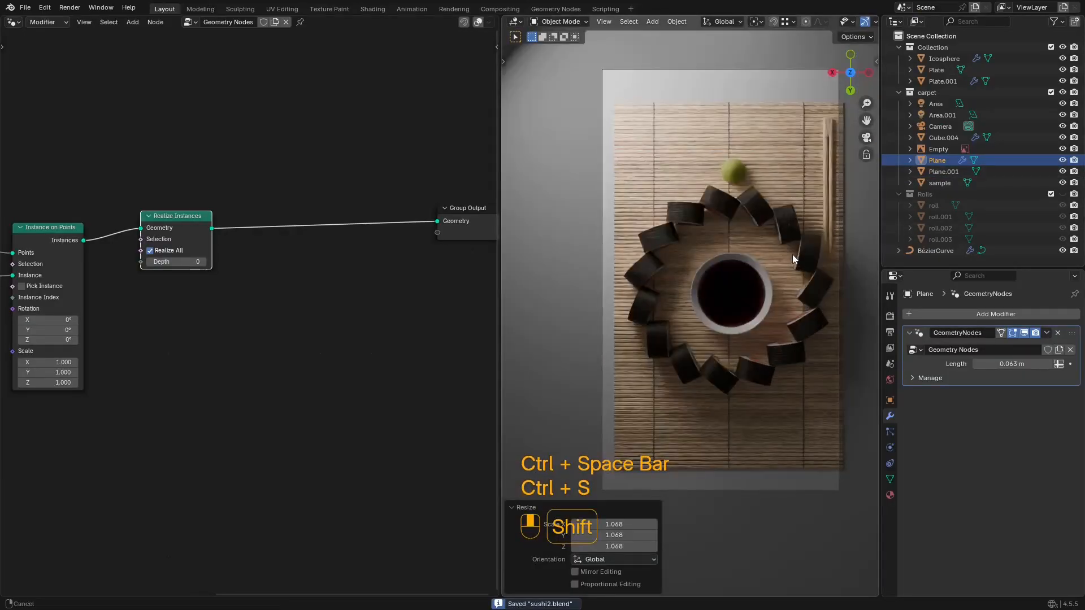
# Step: Move the camera back about 1.92 m along its local Z and shift it about 0.16 m sideways and -0.14 m vertically in view
pyautogui.click(940, 126)
pyautogui.press('g')
pyautogui.press('z')
pyautogui.press('z')
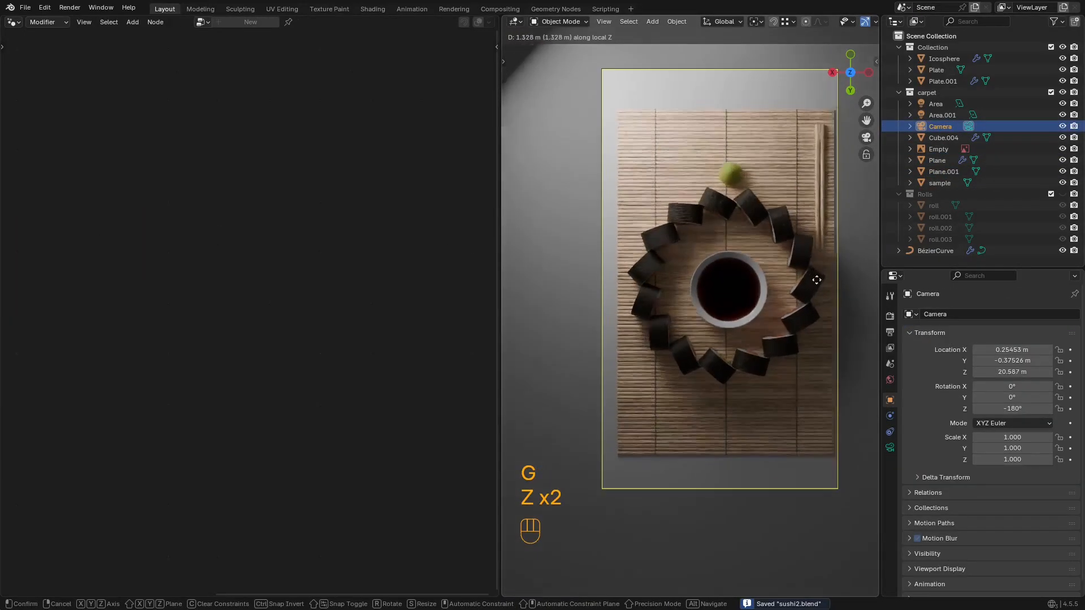
pyautogui.click(821, 293)
pyautogui.press('g')
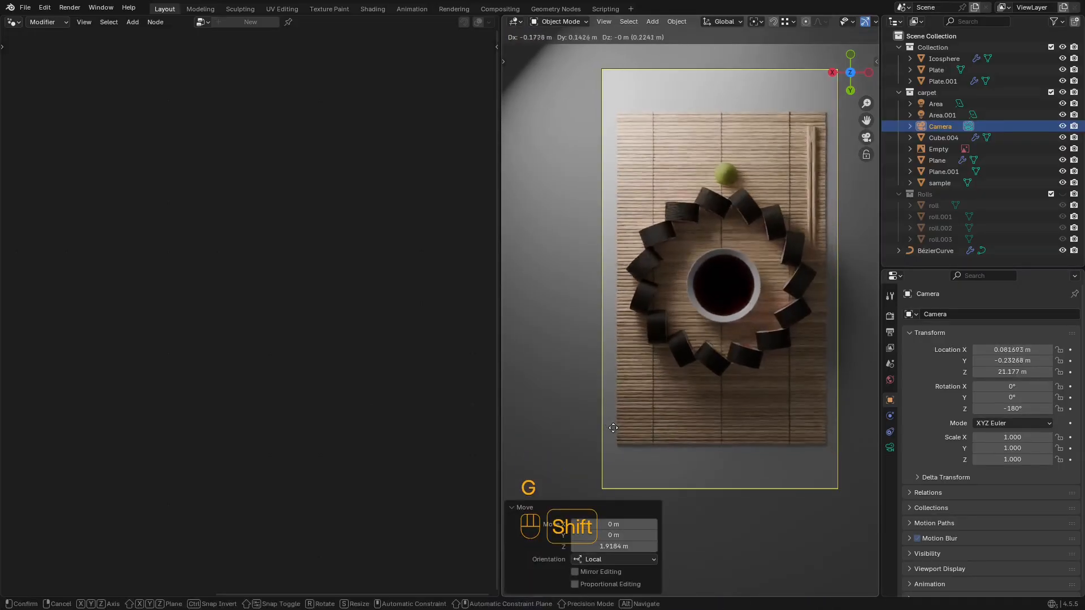
pyautogui.click(604, 424)
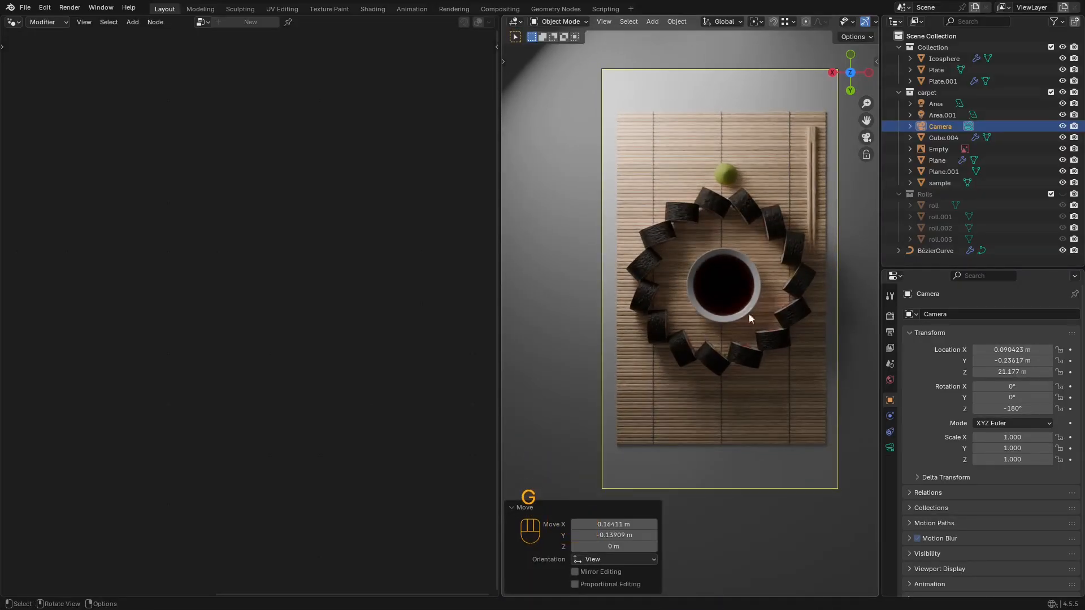
# Step: Duplicate the chopsticks to the mat's diagonally opposite corner, rotate the copy by -180° and align it with the mat's edge
pyautogui.click(815, 189)
pyautogui.hotkey('shift', 'alt', 'z')
pyautogui.hotkey('shift', 'd')
pyautogui.click(649, 415)
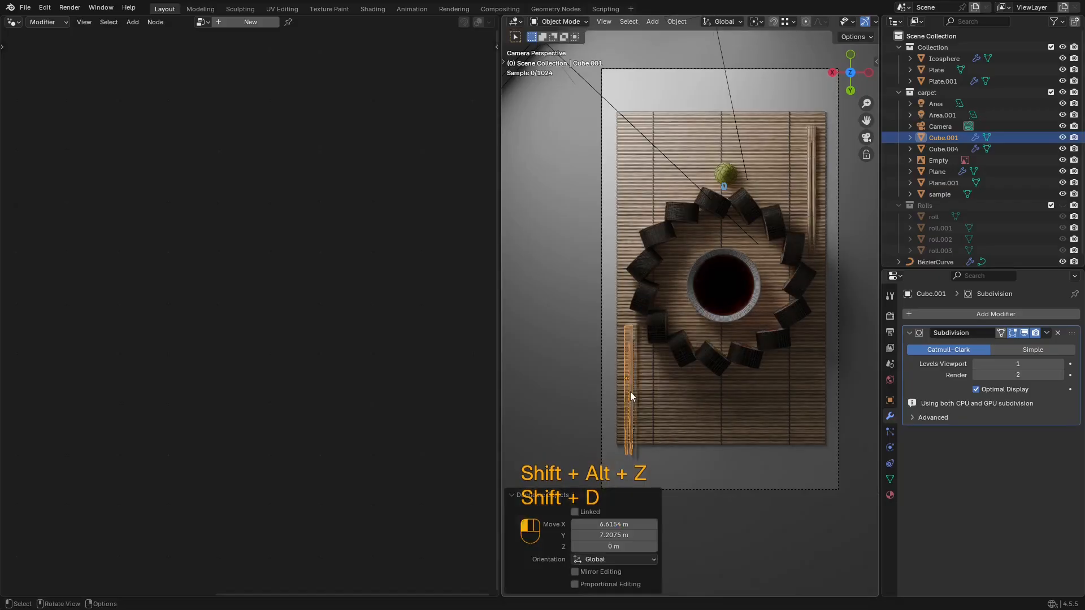
pyautogui.press('r')
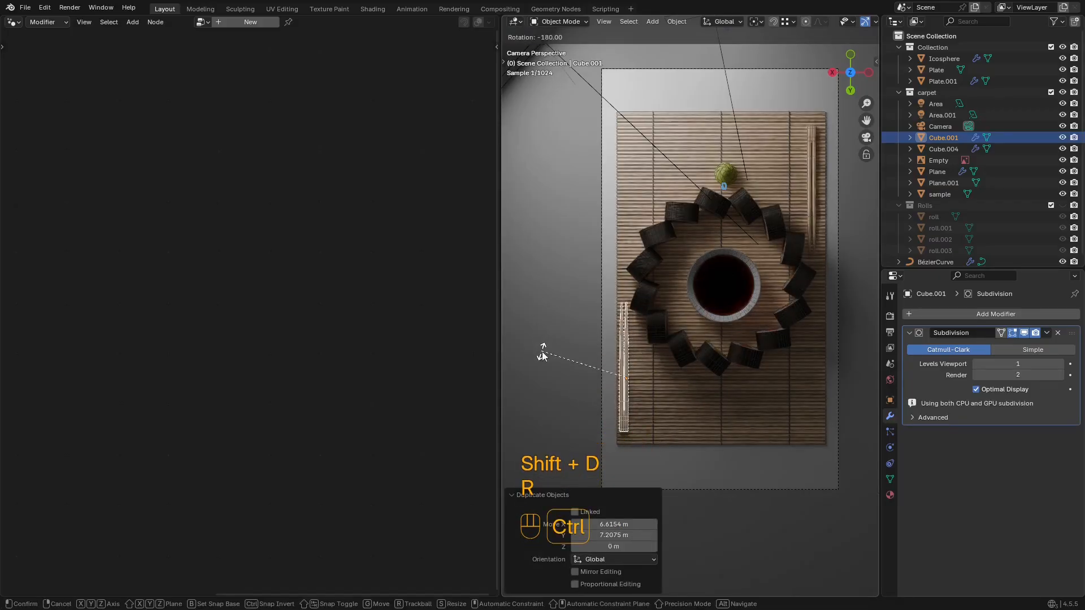
pyautogui.click(543, 354)
pyautogui.press('g')
pyautogui.click(543, 346)
pyautogui.hotkey('shift', 'alt', 'z')
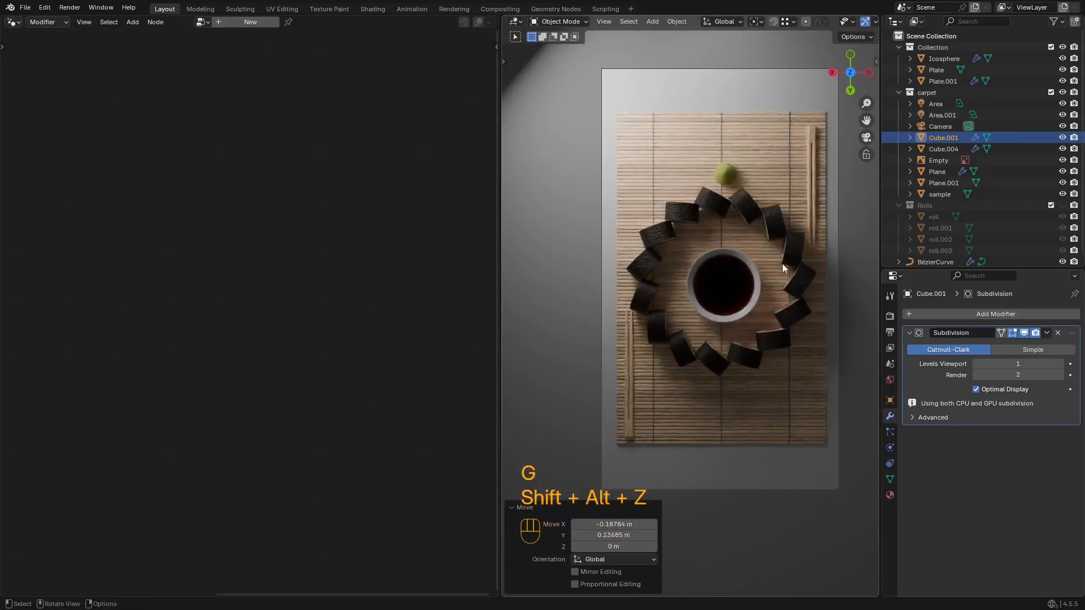
# Step: Move the original chopsticks about -0.12 m in X and -0.10 m in Y
pyautogui.click(809, 176)
pyautogui.press('g')
pyautogui.click(822, 156)
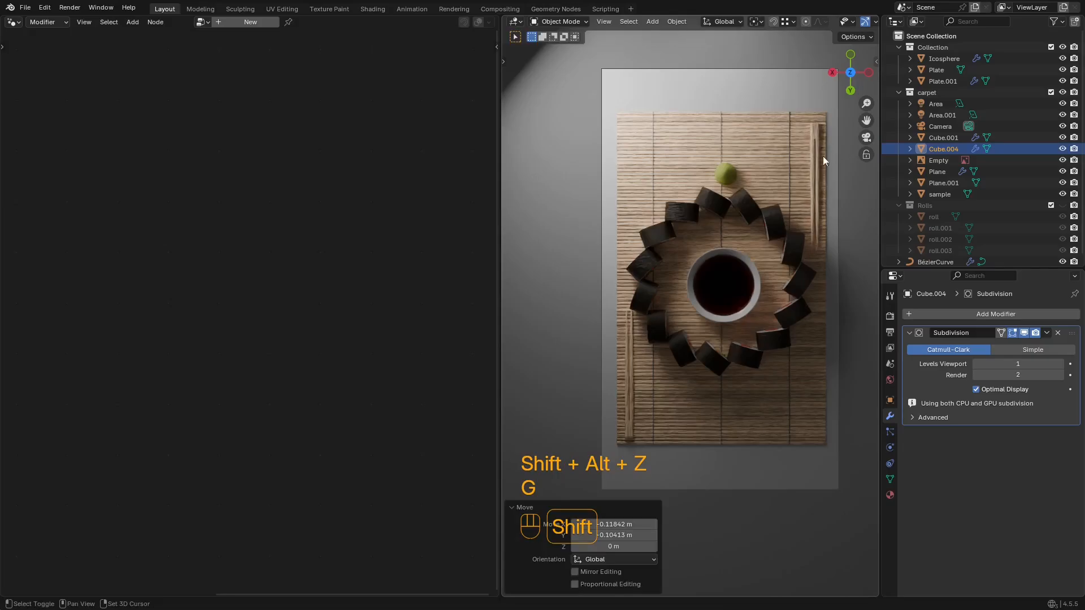
# Step: Create a linked duplicate of the wasabi ball about 7.91 m along Y beyond the ring's opposite side and save the file
pyautogui.click(727, 172)
pyautogui.hotkey('alt', 'd')
pyautogui.press('x')
pyautogui.press('y')
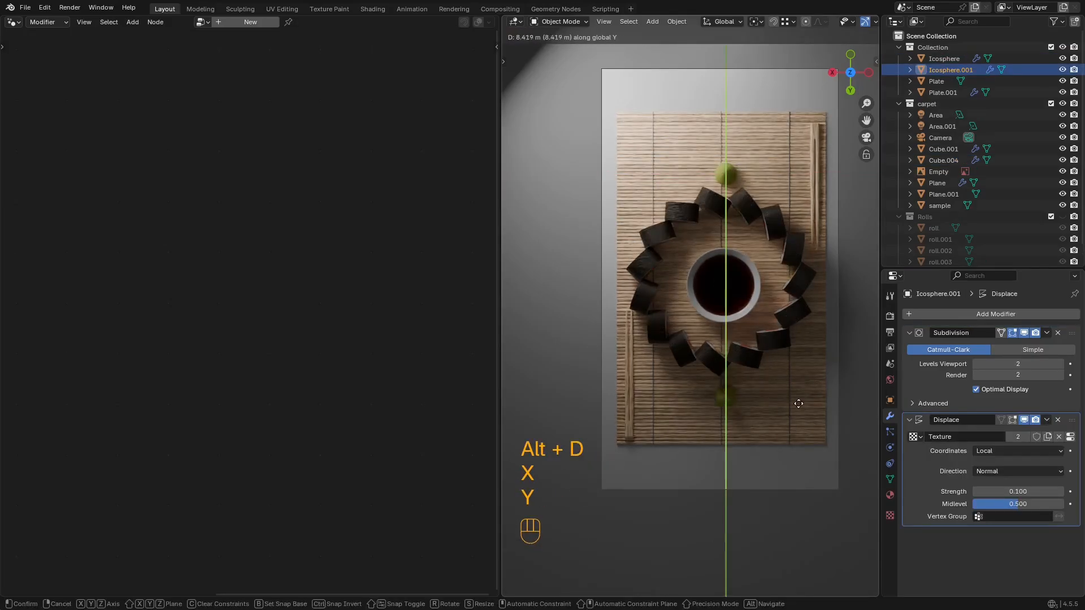
pyautogui.click(800, 387)
pyautogui.scroll(-1, 756, 252)
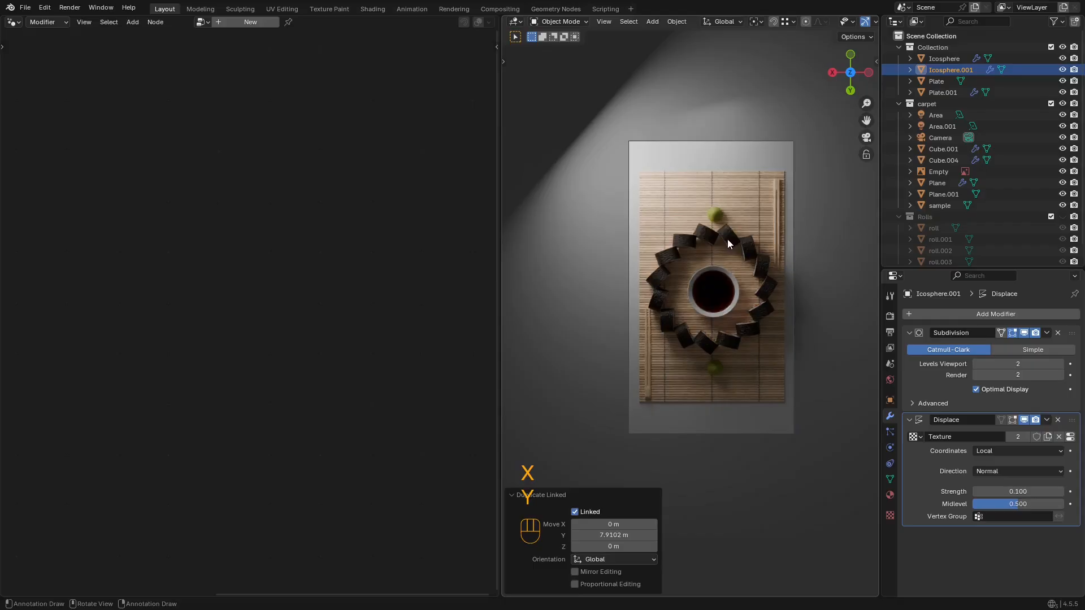
pyautogui.hotkey('shift', 'alt', 'z')
pyautogui.hotkey('shift', 'alt', 'z')
pyautogui.hotkey('ctrl', 's')
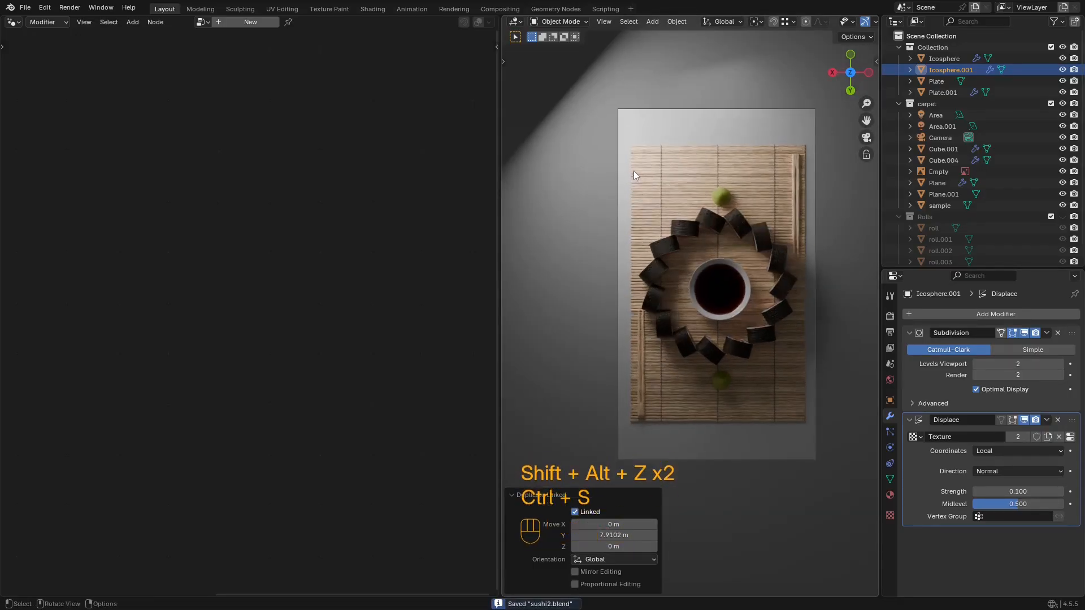
# Step: Select the soy sauce bowl together with its sauce and move both about -0.1 m along Y
pyautogui.scroll(3, 734, 225)
pyautogui.hotkey('shift', 'alt', 'z')
pyautogui.click(748, 266)
pyautogui.keyDown('shift'); pyautogui.click(748, 266); pyautogui.keyUp('shift')
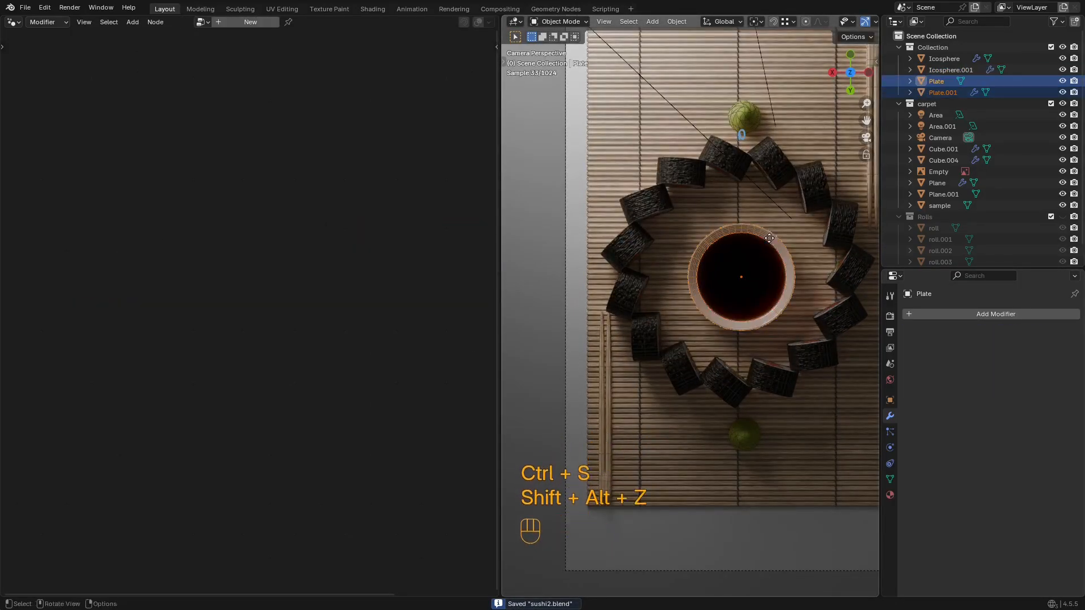
pyautogui.press('g')
pyautogui.press('y')
pyautogui.click(770, 235)
pyautogui.hotkey('shift', 'alt', 'z')
pyautogui.hotkey('shift', 'alt', 'z')
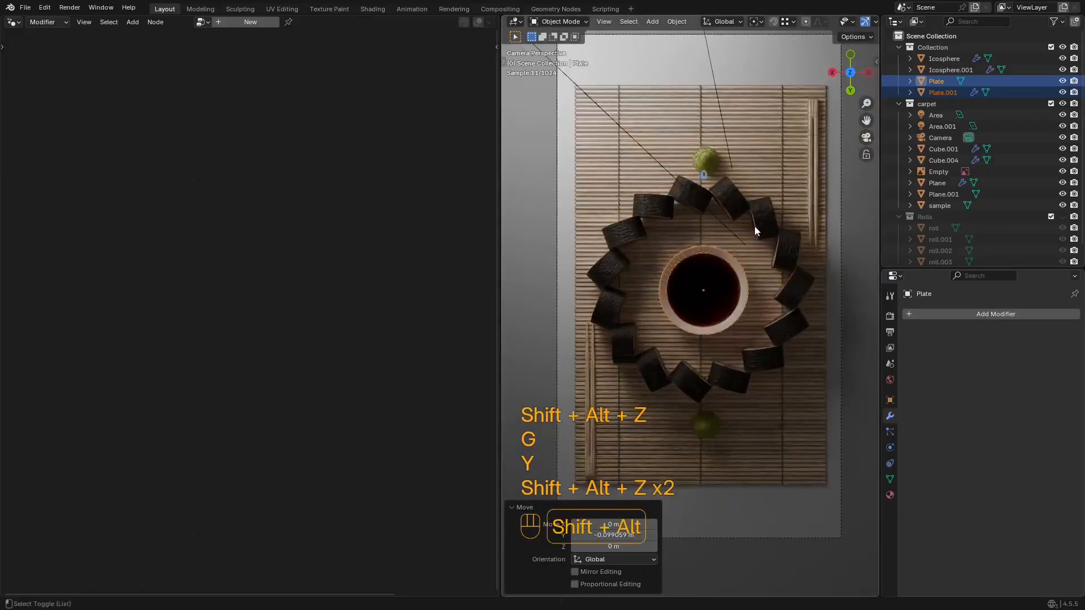
# Step: Select the curve object that carries the ring of sushi rolls
pyautogui.click(755, 226)
pyautogui.hotkey('shift', 'alt', 'z')
pyautogui.scroll(3, 740, 281)
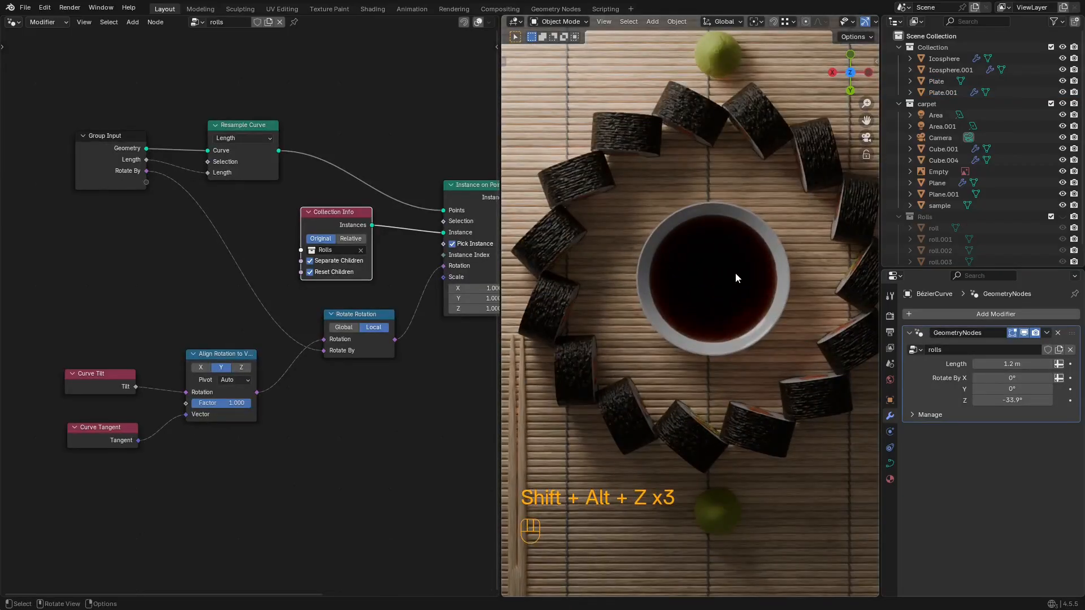
pyautogui.scroll(-4, 660, 232)
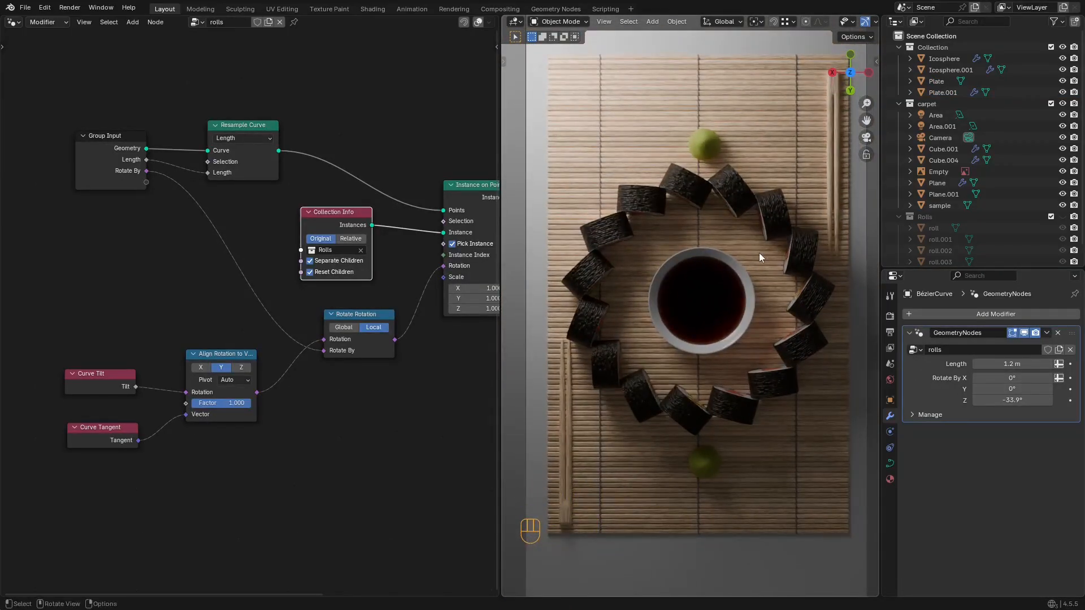
pyautogui.hotkey('shift', 'alt', 'z')
pyautogui.press('Tab')
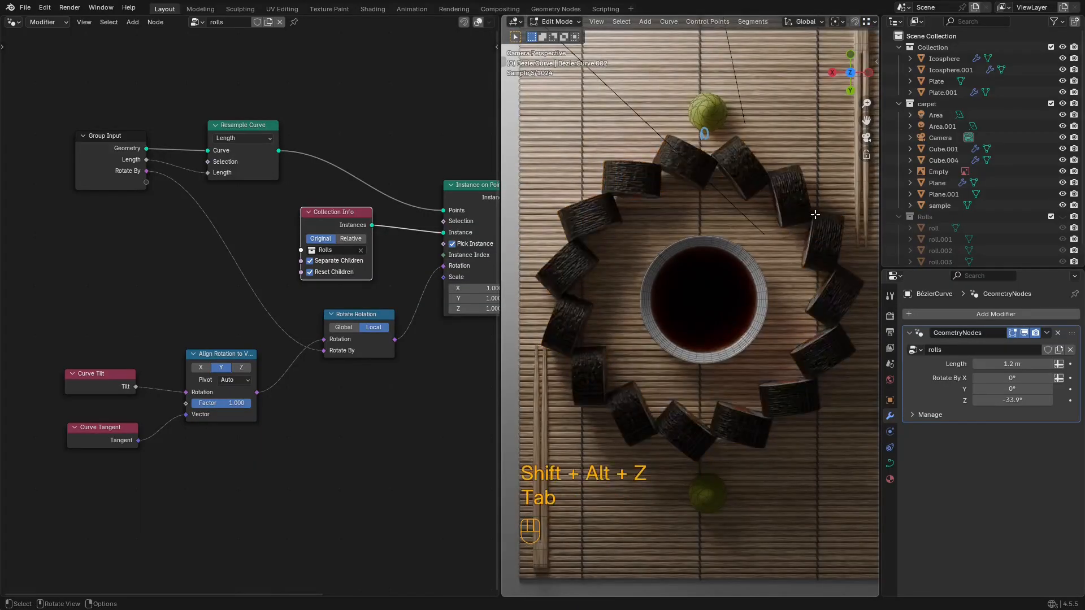
pyautogui.press('a')
pyautogui.hotkey('shift', 'd')
pyautogui.press('x')
pyautogui.click(817, 223)
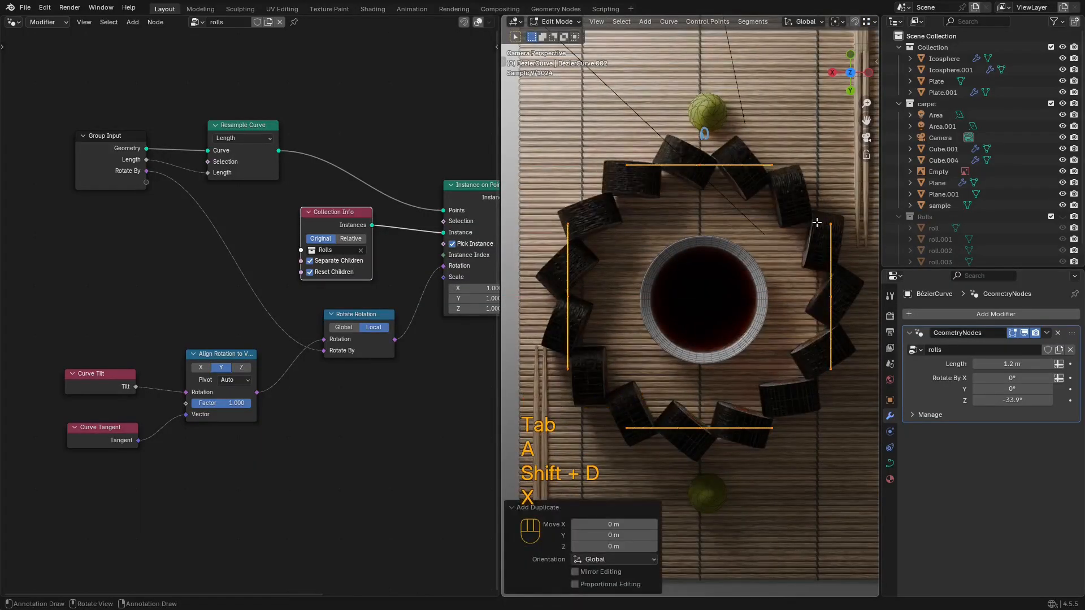
pyautogui.hotkey('ctrl', 'z')
pyautogui.press('Tab')
pyautogui.rightClick(803, 242)
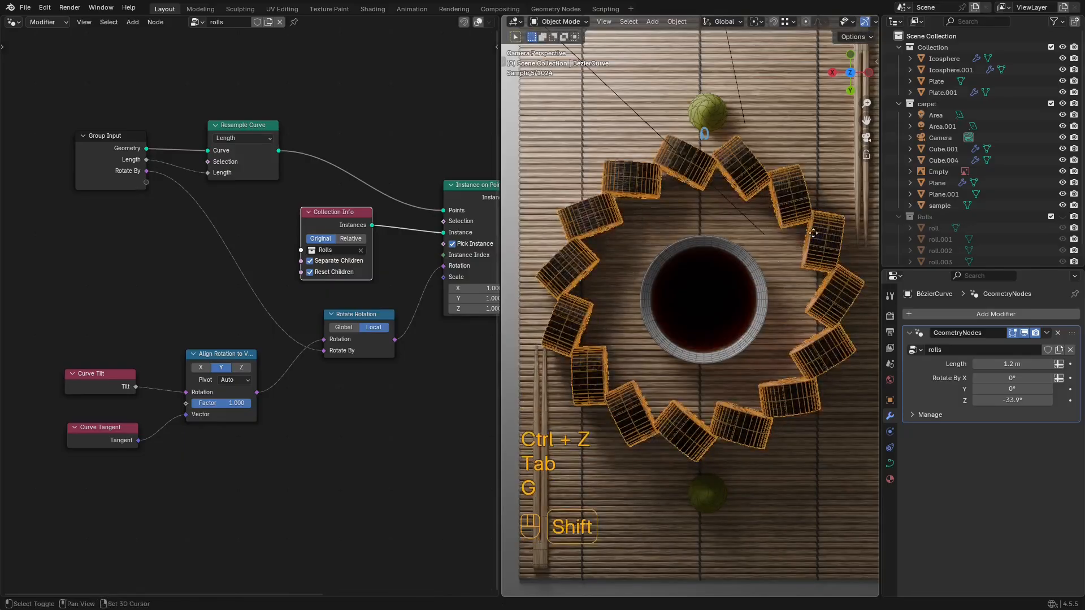
# Step: Duplicate the roll ring's curve object in place and scale all the copy's points by 0.697 for an inner ring
pyautogui.hotkey('shift', 'd')
pyautogui.rightClick(833, 133)
pyautogui.press('Tab')
pyautogui.press('a')
pyautogui.press('s')
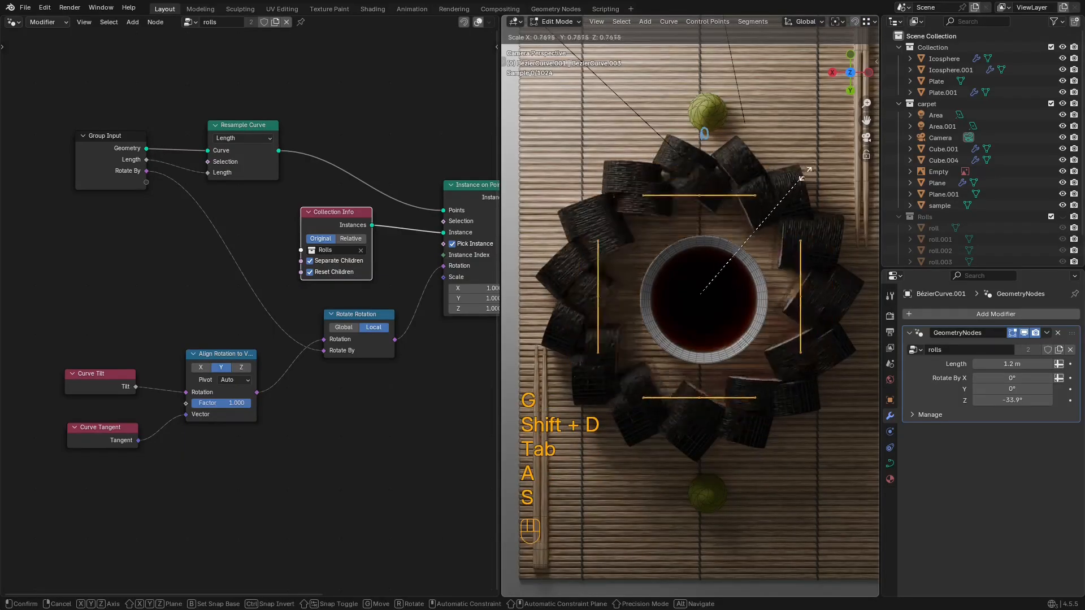
pyautogui.click(793, 195)
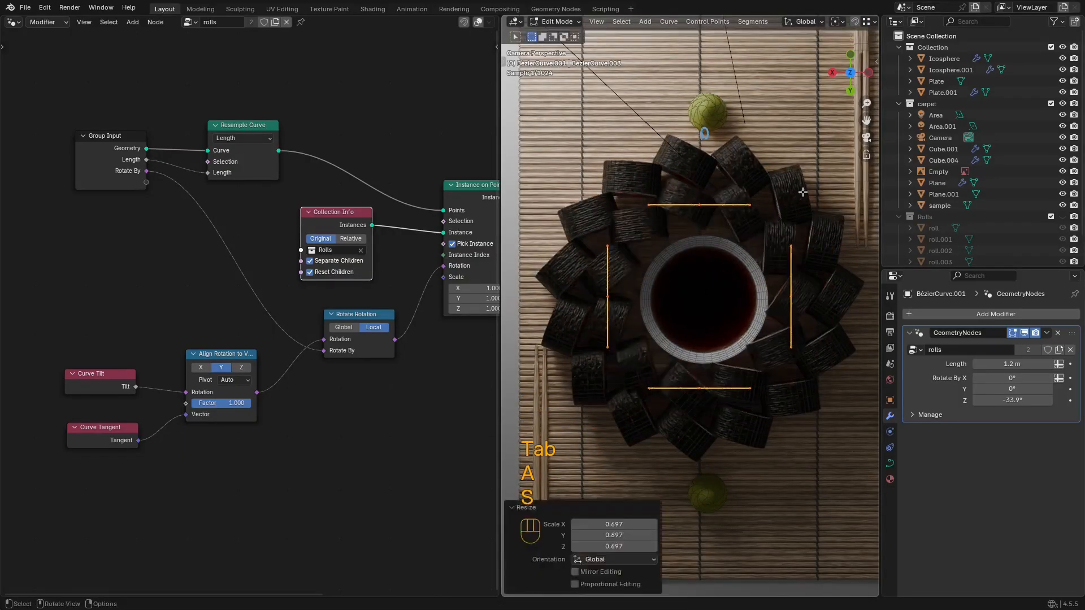
pyautogui.press('Tab')
pyautogui.hotkey('shift', 'alt', 'z')
pyautogui.hotkey('shift', 'alt', 'z')
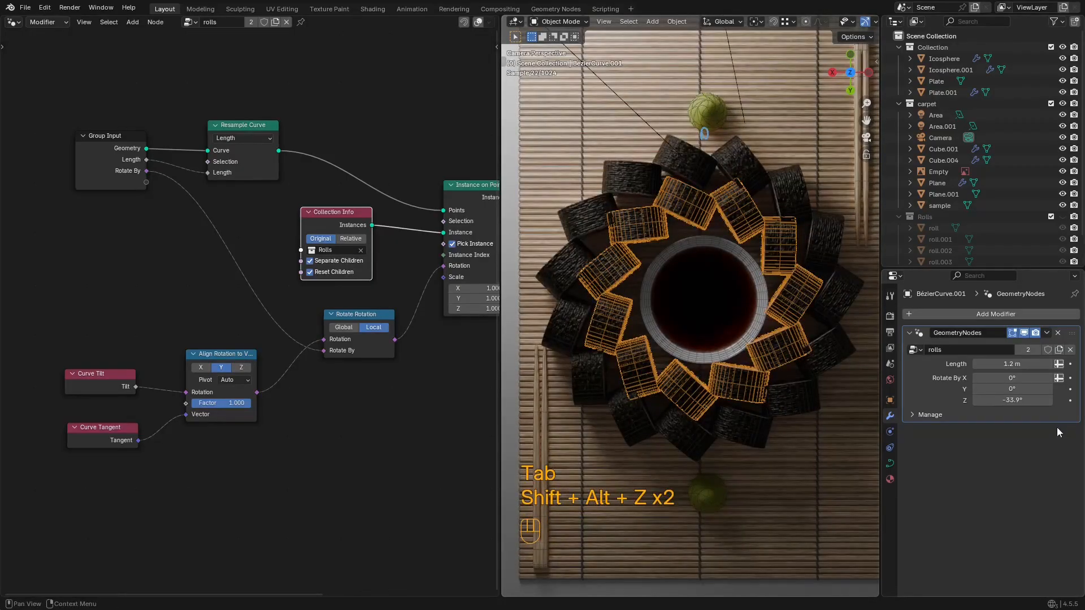
# Step: Set the inner ring's Length to 1.39 m and its Rotate By to 90° in Y and 0° in Z
pyautogui.keyDown('shift'); pyautogui.moveTo(1011, 364); pyautogui.dragTo(1034, 364); pyautogui.keyUp('shift')
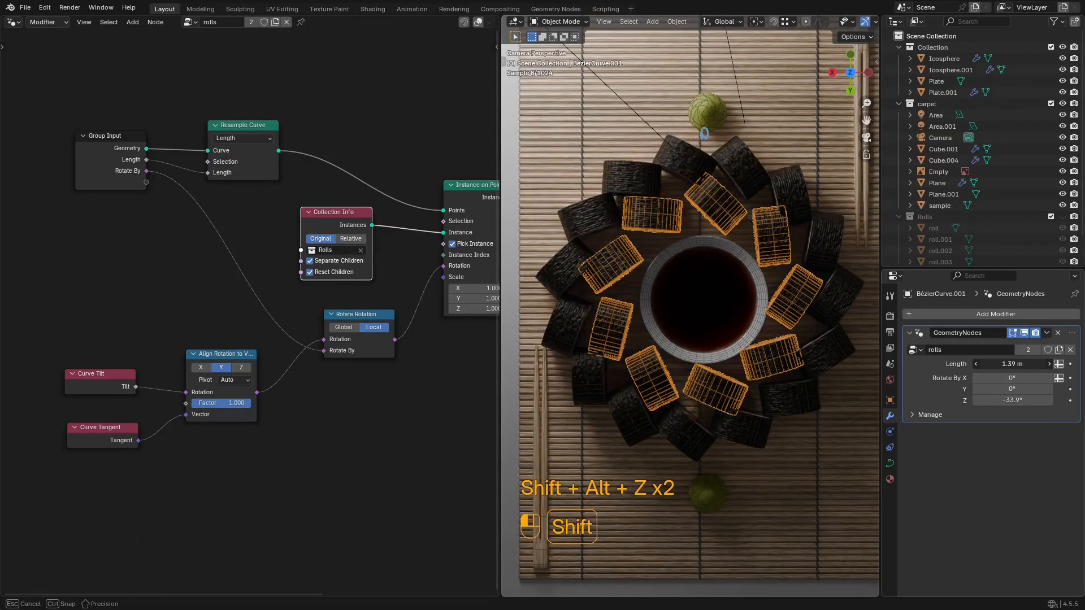
pyautogui.moveTo(1011, 400)
pyautogui.mouseDown()
pyautogui.moveTo(1025, 400)
pyautogui.moveTo(1010, 388)
pyautogui.mouseUp()
pyautogui.write('0')
pyautogui.press('Return')
pyautogui.hotkey('ctrl', 'z')
pyautogui.hotkey('ctrl', 'z')
pyautogui.write('90')
pyautogui.press('Return')
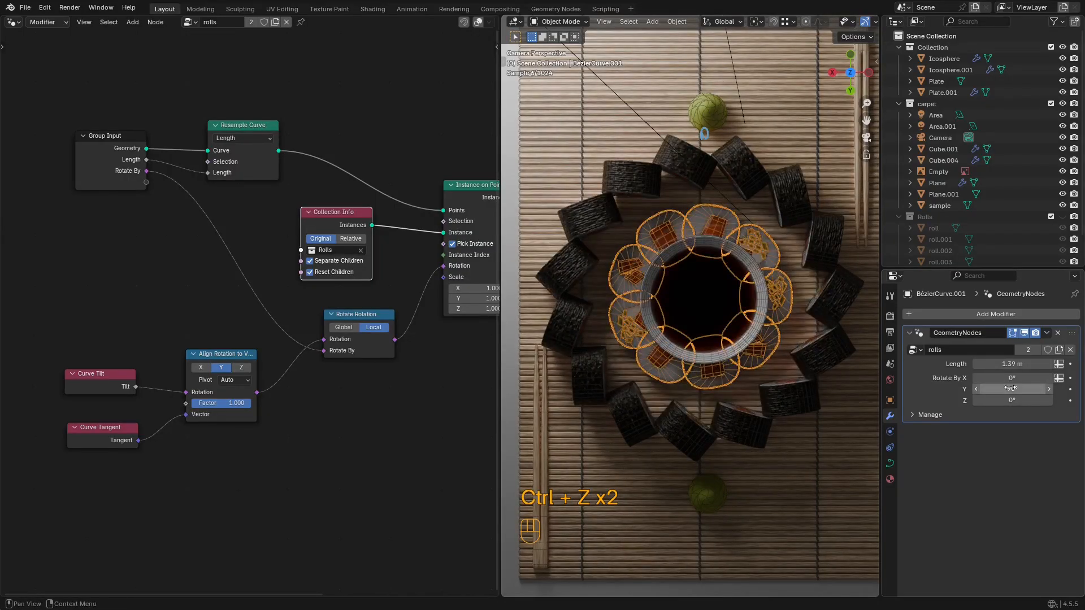
# Step: Scale the inner ring's curve points up by about 1.25 and set its Length to 1.88 m
pyautogui.press('Tab')
pyautogui.press('s')
pyautogui.click(840, 264)
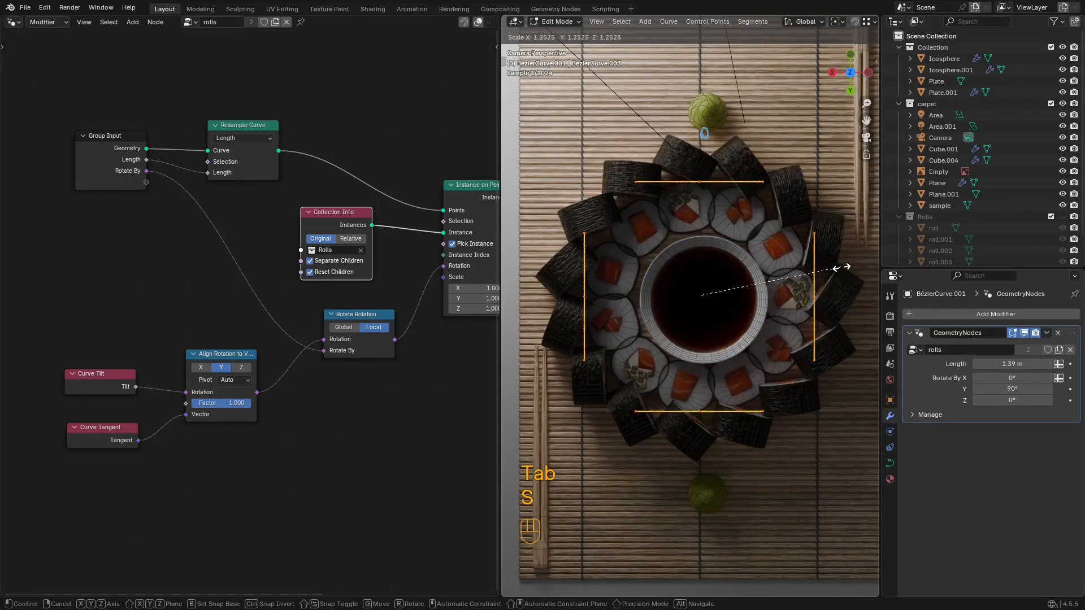
pyautogui.press('Tab')
pyautogui.scroll(1, 834, 283)
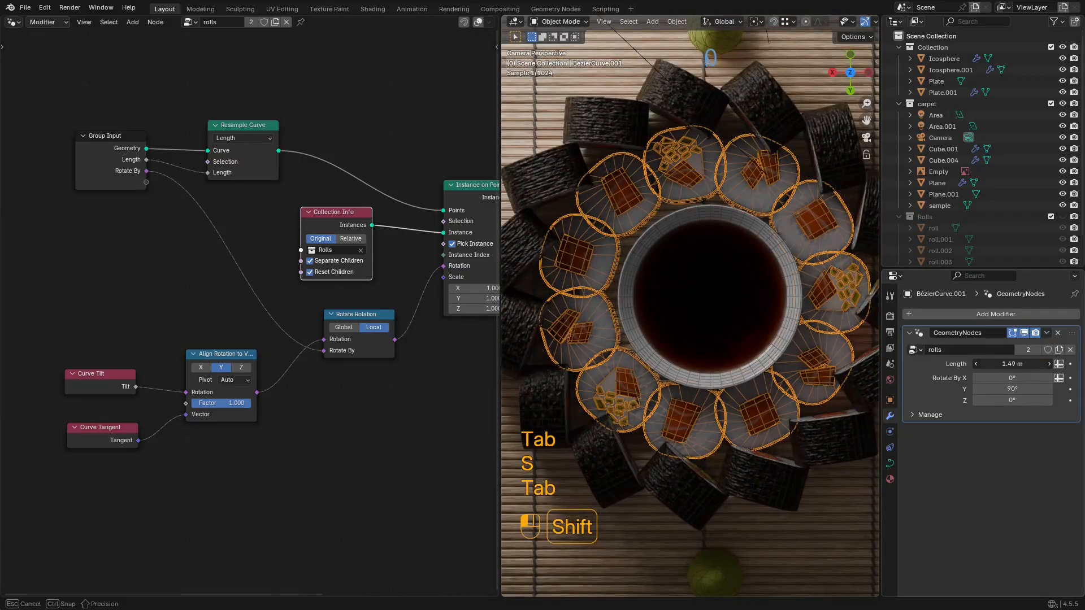
pyautogui.keyDown('shift'); pyautogui.moveTo(1011, 363); pyautogui.dragTo(1062, 363); pyautogui.keyUp('shift')
pyautogui.hotkey('shift', 'alt', 'z')
pyautogui.scroll(-5, 644, 250)
pyautogui.hotkey('shift', 'alt', 'z')
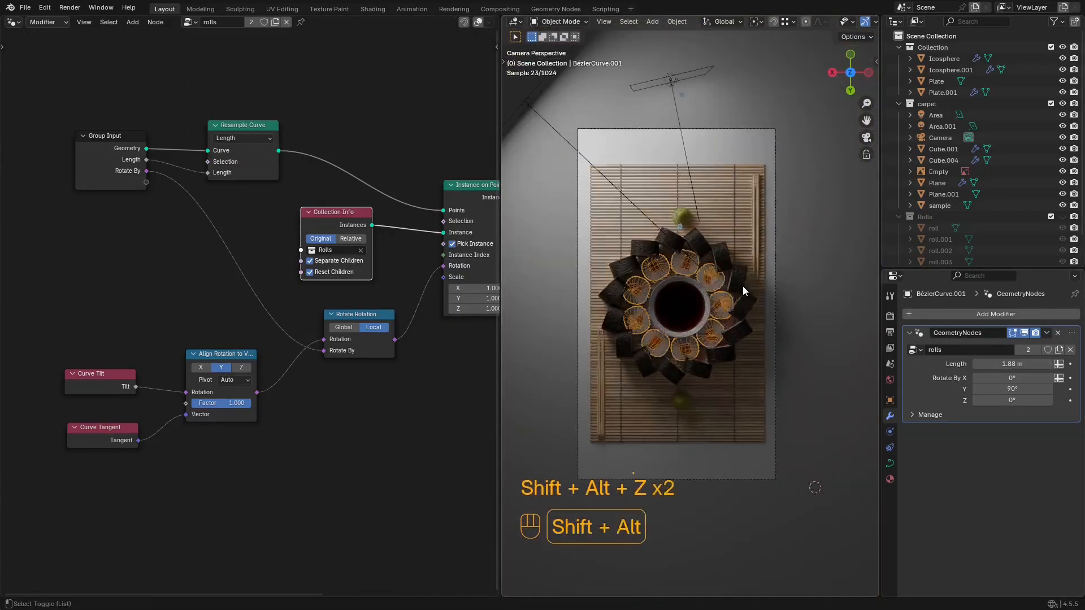
# Step: From the side view, raise and rotate the Area.001 light, shift it about 1.36 m in Y and 1.24 m in Z, and save
pyautogui.moveTo(742, 286); pyautogui.dragTo(815, 222, button='middle')
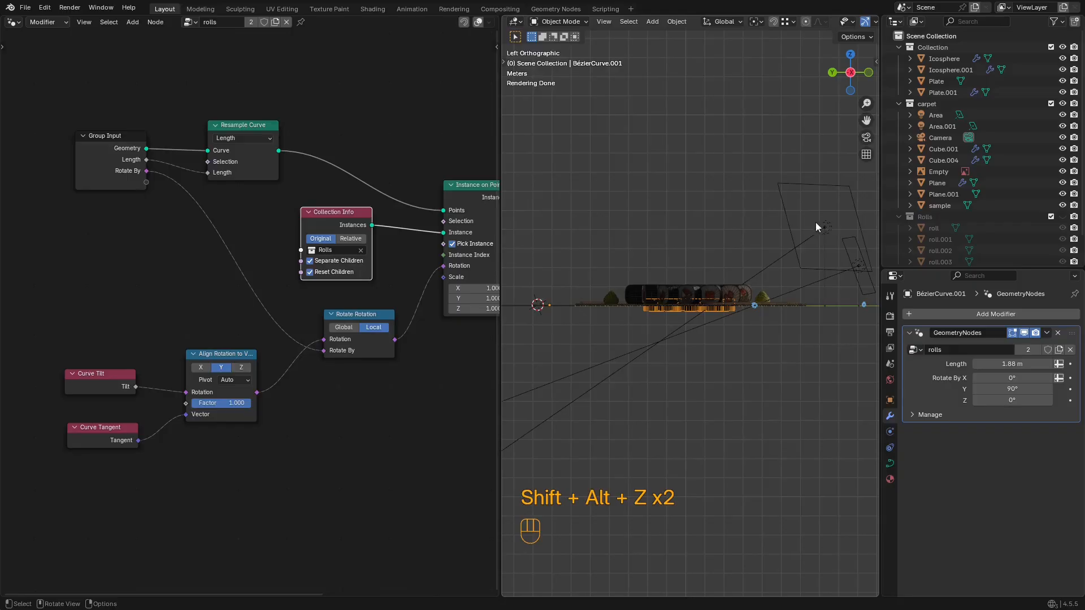
pyautogui.click(820, 225)
pyautogui.press('g')
pyautogui.click(802, 200)
pyautogui.press('r')
pyautogui.click(713, 378)
pyautogui.press('g')
pyautogui.click(682, 351)
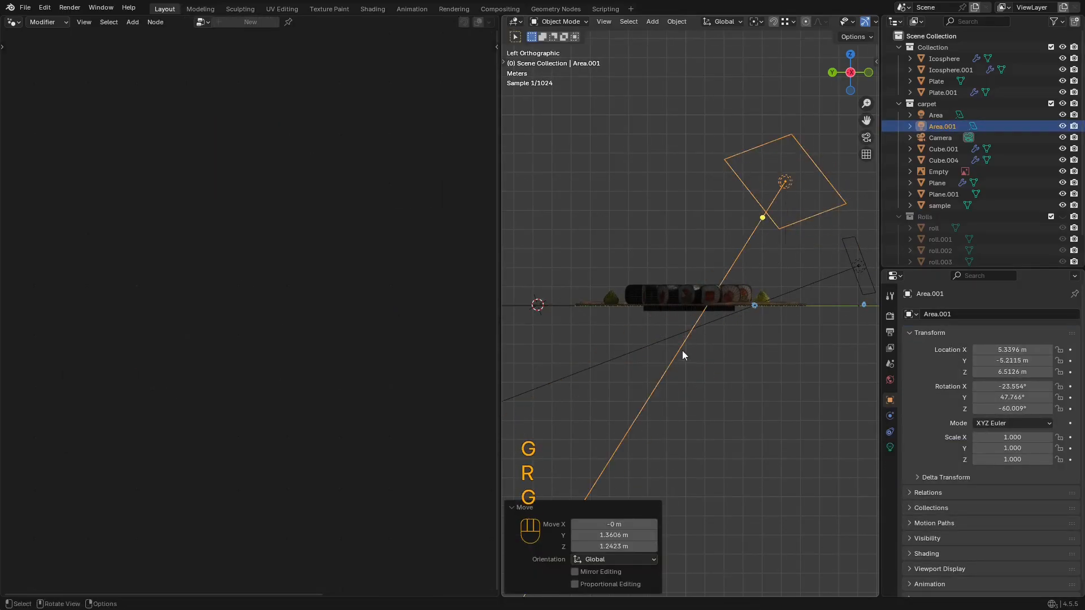
pyautogui.moveTo(682, 350); pyautogui.dragTo(721, 383, button='middle')
pyautogui.hotkey('shift', 'alt', 'z')
pyautogui.hotkey('ctrl', 's')
pyautogui.scroll(-2, 749, 331)
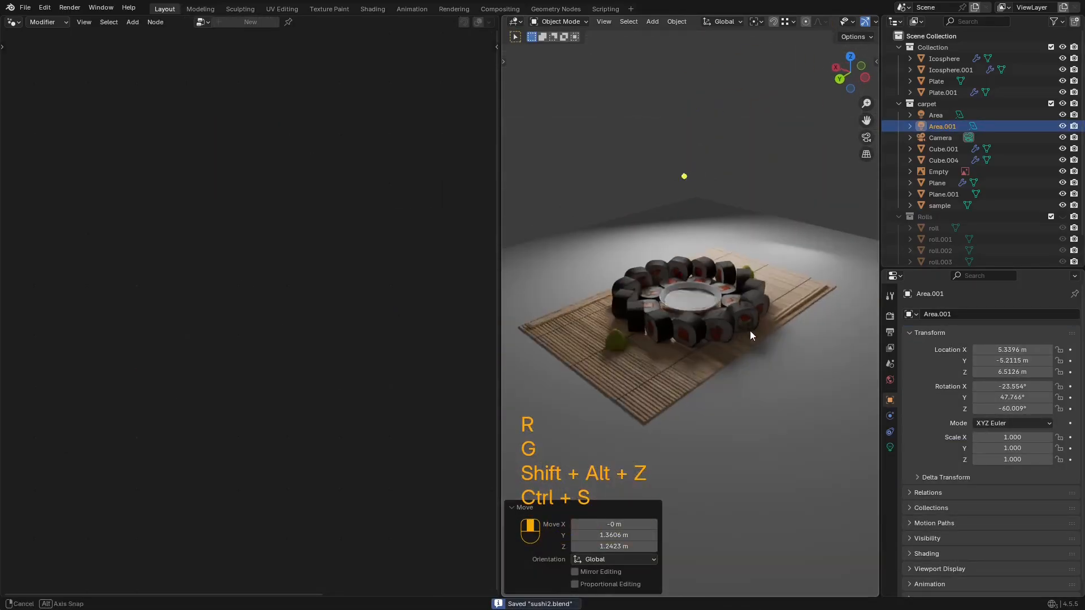
# Step: Select both roll rings and, in a wireframe back view, move them up about 0.35 m in Z
pyautogui.hotkey('shift', 'alt', 'z')
pyautogui.moveTo(750, 331); pyautogui.dragTo(798, 325, button='middle')
pyautogui.scroll(6, 742, 320)
pyautogui.click(742, 319)
pyautogui.keyDown('shift'); pyautogui.click(799, 299); pyautogui.keyUp('shift')
pyautogui.press('z')
pyautogui.scroll(1, 799, 324)
pyautogui.press('g')
pyautogui.press('z')
pyautogui.click(841, 394)
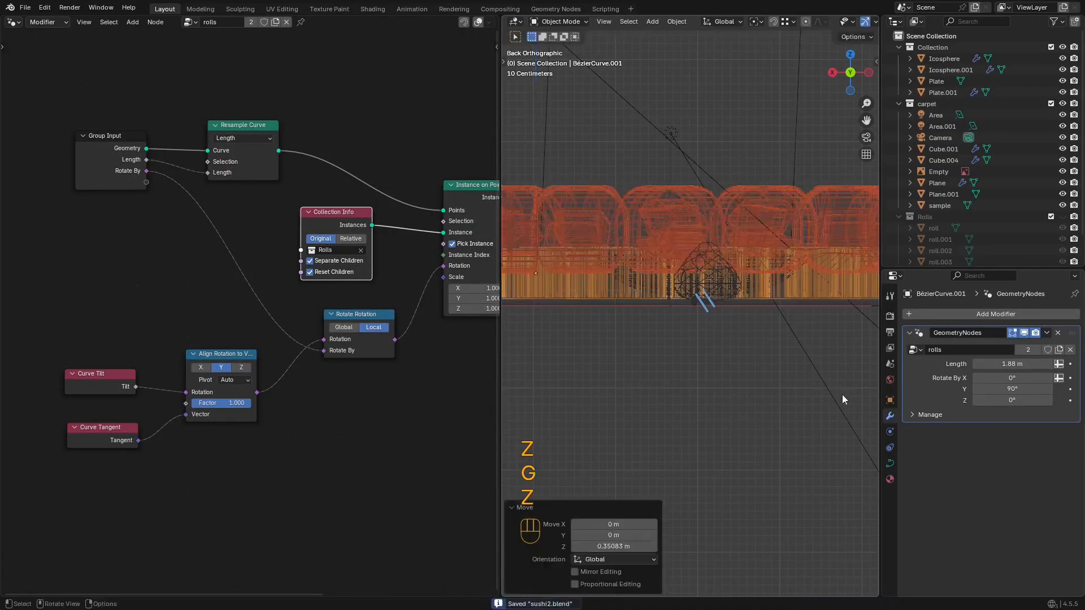
# Step: Nudge both roll rings up about 0.02 m in Z to rest the inner rolls on the mat
pyautogui.keyDown('shift'); pyautogui.moveTo(841, 393); pyautogui.dragTo(625, 363, button='middle'); pyautogui.keyUp('shift')
pyautogui.scroll(5, 579, 344)
pyautogui.press('g')
pyautogui.press('z')
pyautogui.keyDown('shift'); pyautogui.click(620, 426); pyautogui.keyUp('shift')
pyautogui.keyDown('shift'); pyautogui.moveTo(621, 426); pyautogui.dragTo(707, 497, button='middle'); pyautogui.keyUp('shift')
pyautogui.scroll(-3, 726, 266)
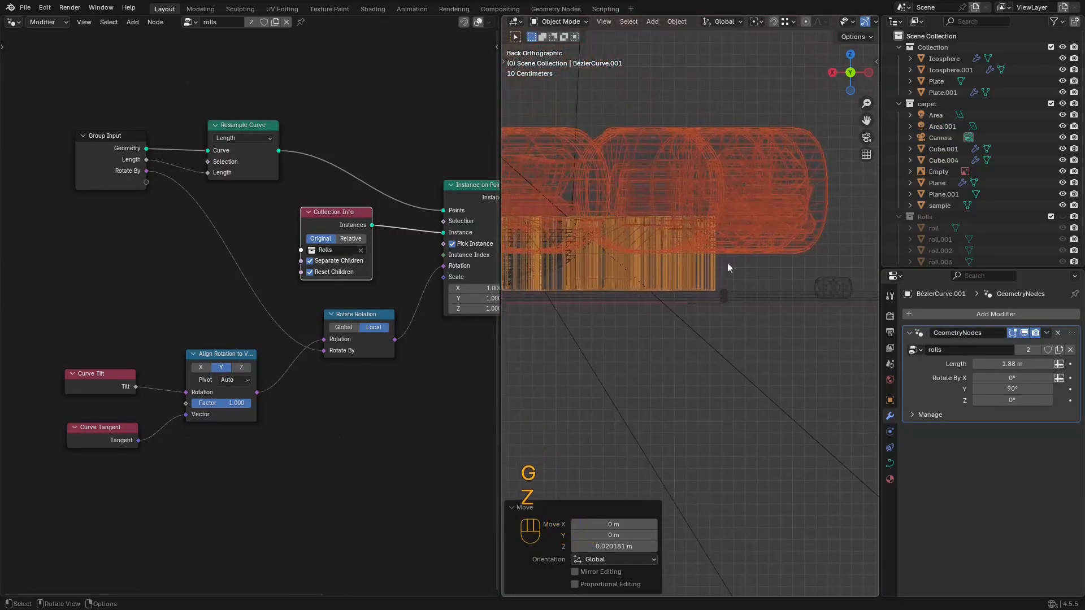
# Step: Lower only the outer roll ring by about 0.31 m in Z onto the mat
pyautogui.click(727, 263)
pyautogui.scroll(3, 740, 294)
pyautogui.press('g')
pyautogui.press('z')
pyautogui.keyDown('shift'); pyautogui.click(749, 481); pyautogui.keyUp('shift')
pyautogui.scroll(-4, 630, 312)
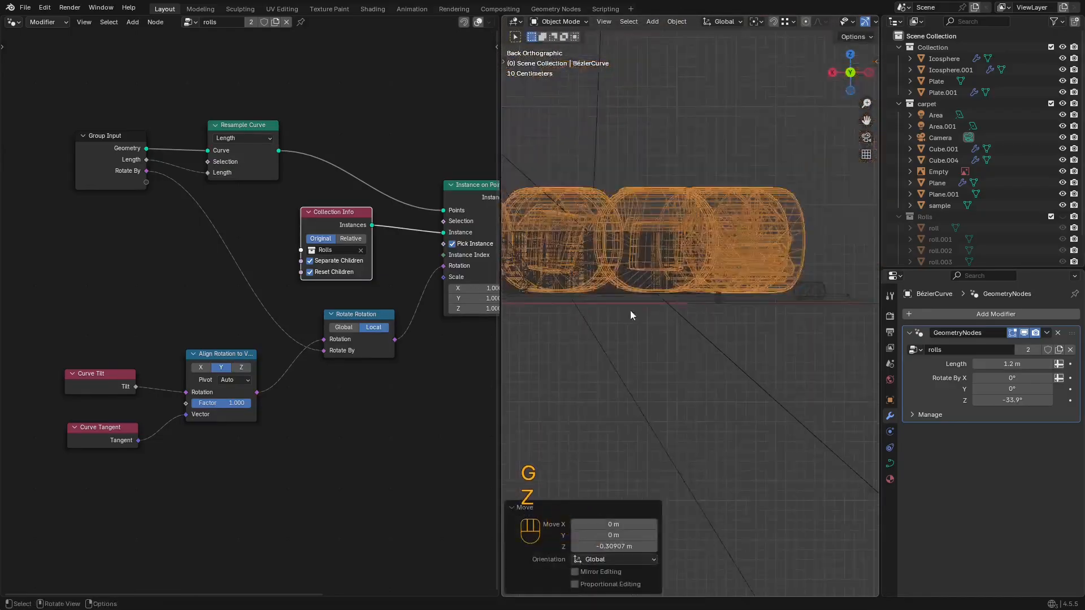
# Step: From the top view in solid shading, enlarge the outer ring's curve by a factor of 1.063 and adjust its scale slightly again
pyautogui.moveTo(629, 312); pyautogui.dragTo(661, 356, button='middle')
pyautogui.press('z')
pyautogui.hotkey('shift', 'alt', 'z')
pyautogui.keyDown('shift'); pyautogui.moveTo(687, 309); pyautogui.dragTo(787, 378, button='middle'); pyautogui.keyUp('shift')
pyautogui.hotkey('shift', 'alt', 'z')
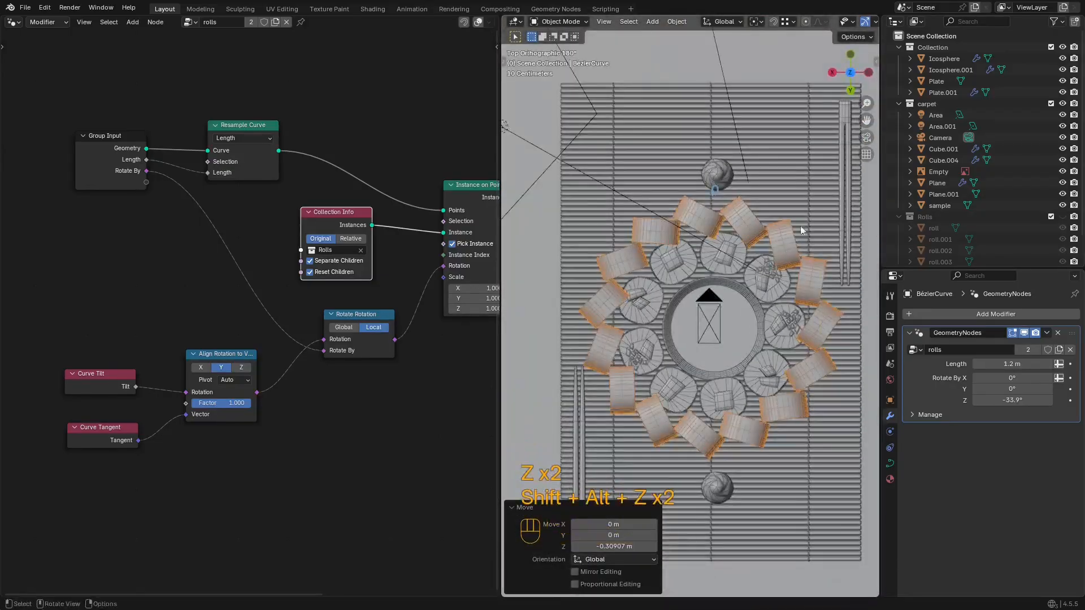
pyautogui.press('Tab')
pyautogui.press('s')
pyautogui.click(813, 215)
pyautogui.press('s')
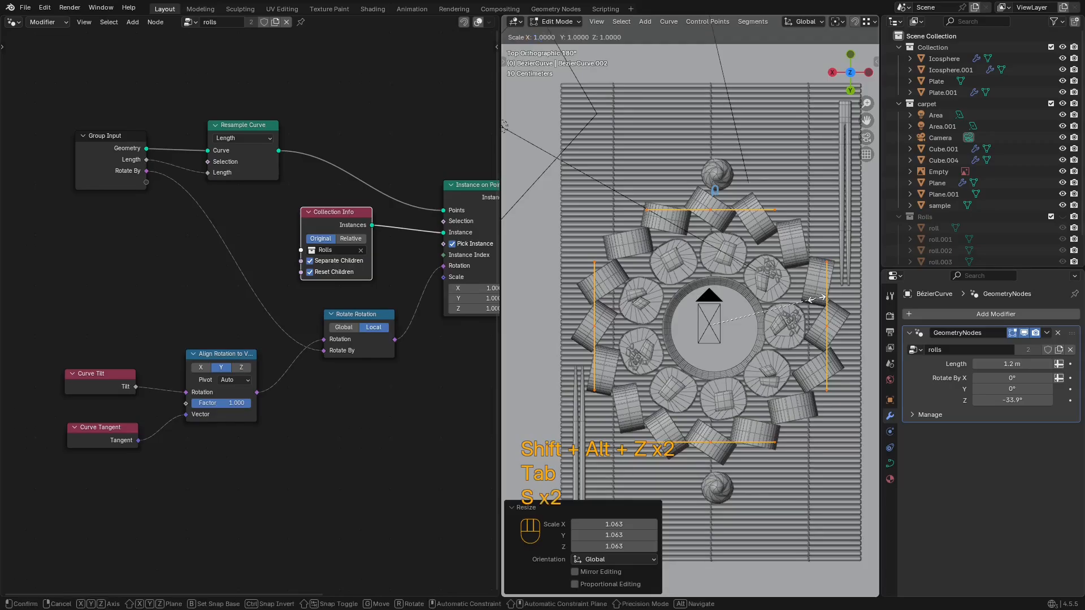
pyautogui.click(797, 367)
pyautogui.press('Tab')
# Step: Switch the viewport to rendered shading without overlays and frame the two roll rings closely
pyautogui.press('z')
pyautogui.click(777, 309)
pyautogui.hotkey('shift', 'alt', 'z')
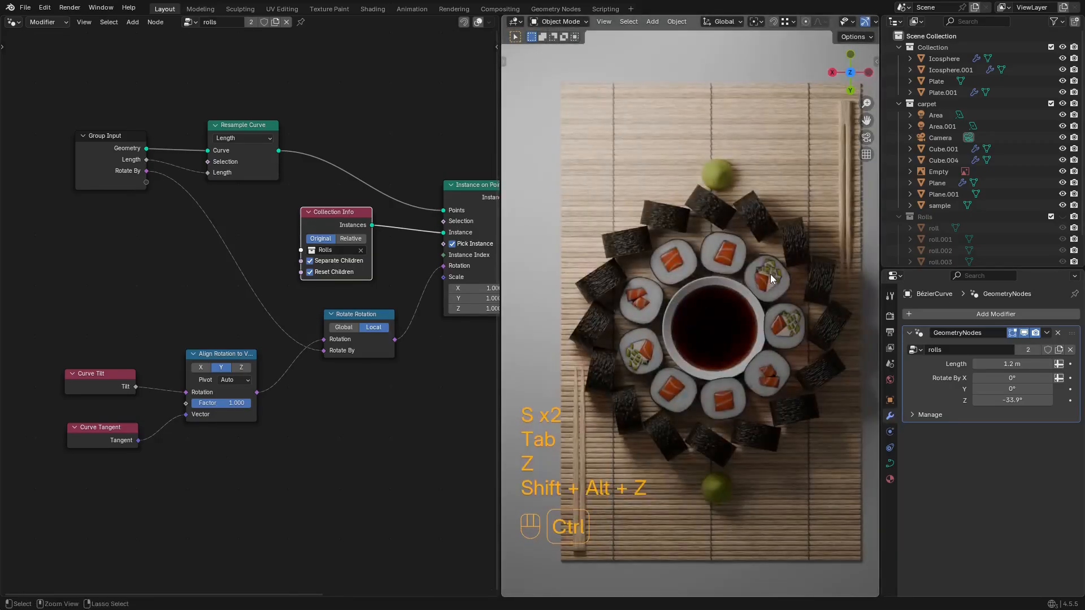
pyautogui.scroll(2, 788, 271)
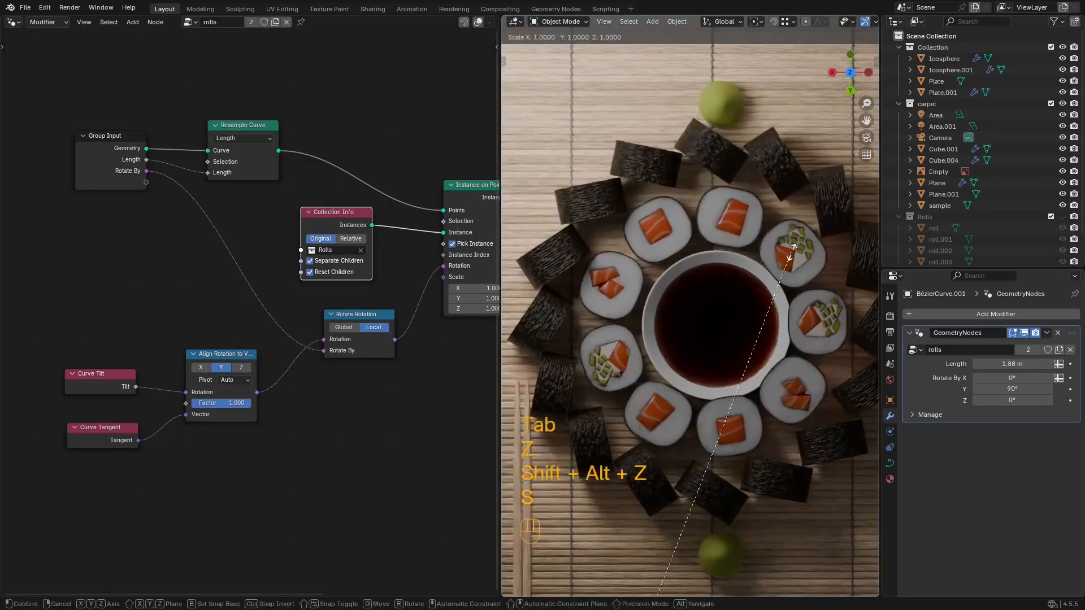
# Step: Enlarge the roll ring's curve by a factor of about 1.01, scaling all of its control points together
pyautogui.press('Tab')
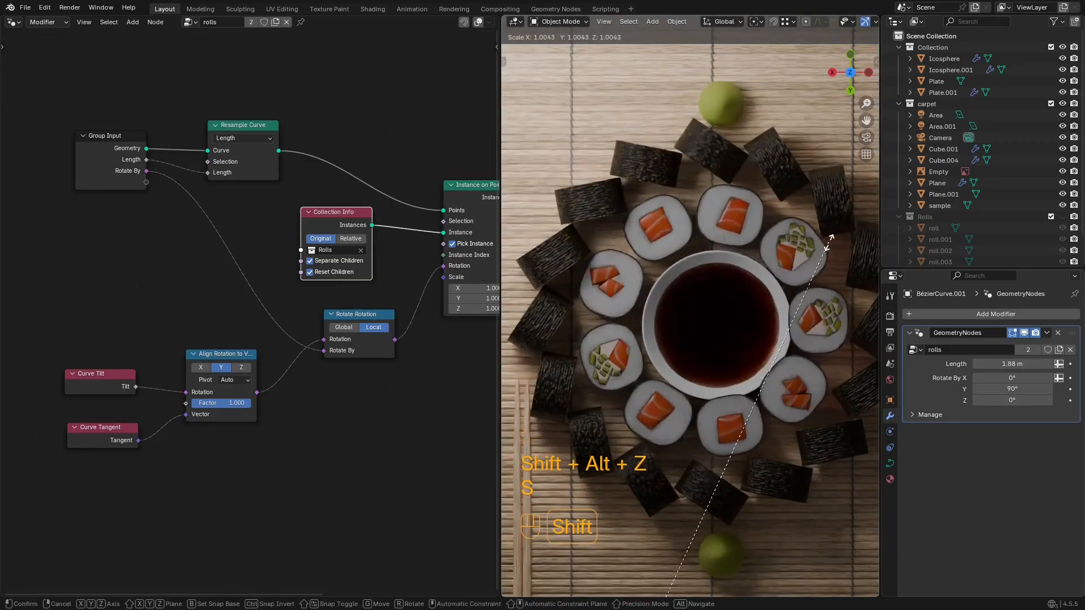
pyautogui.click(677, 21)
pyautogui.press('Tab')
pyautogui.press('a')
pyautogui.press('s')
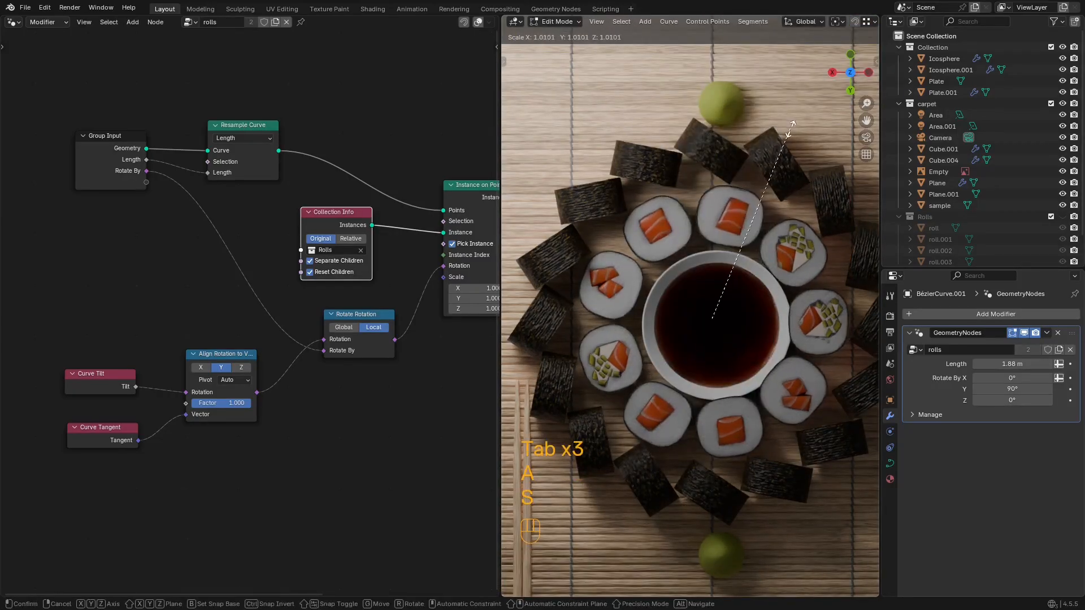
pyautogui.click(790, 129)
pyautogui.press('Tab')
# Step: Nudge the soy sauce bowl slightly to centre it within the roll rings, and save the file
pyautogui.click(751, 265)
pyautogui.keyDown('shift'); pyautogui.click(751, 266); pyautogui.keyUp('shift')
pyautogui.press('g')
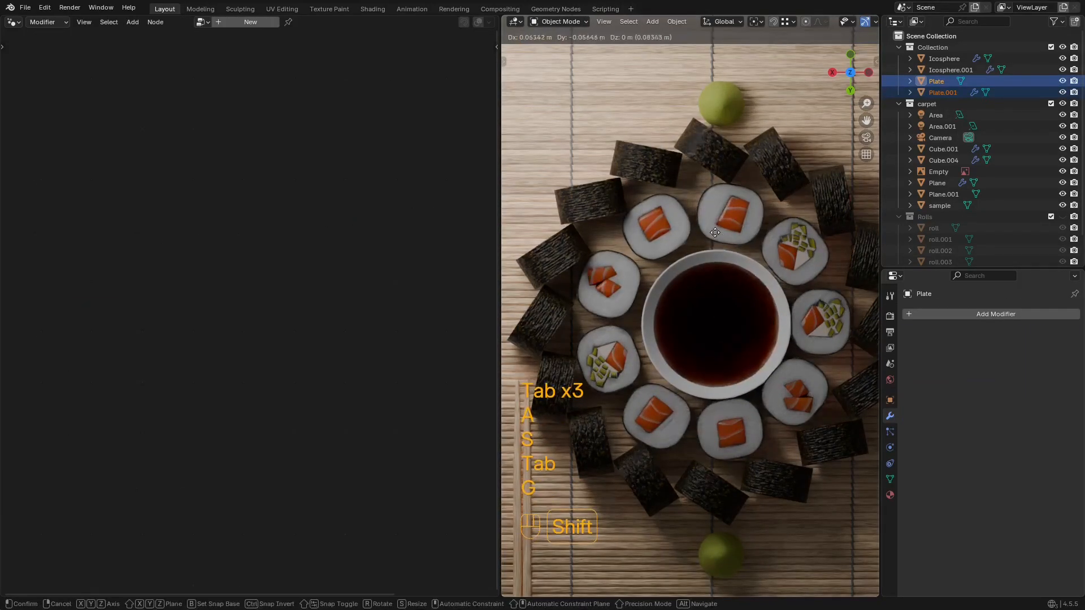
pyautogui.click(694, 223)
pyautogui.scroll(-4, 713, 243)
pyautogui.hotkey('shift', 'alt', 'z')
pyautogui.hotkey('shift', 'alt', 'z')
pyautogui.click(758, 249)
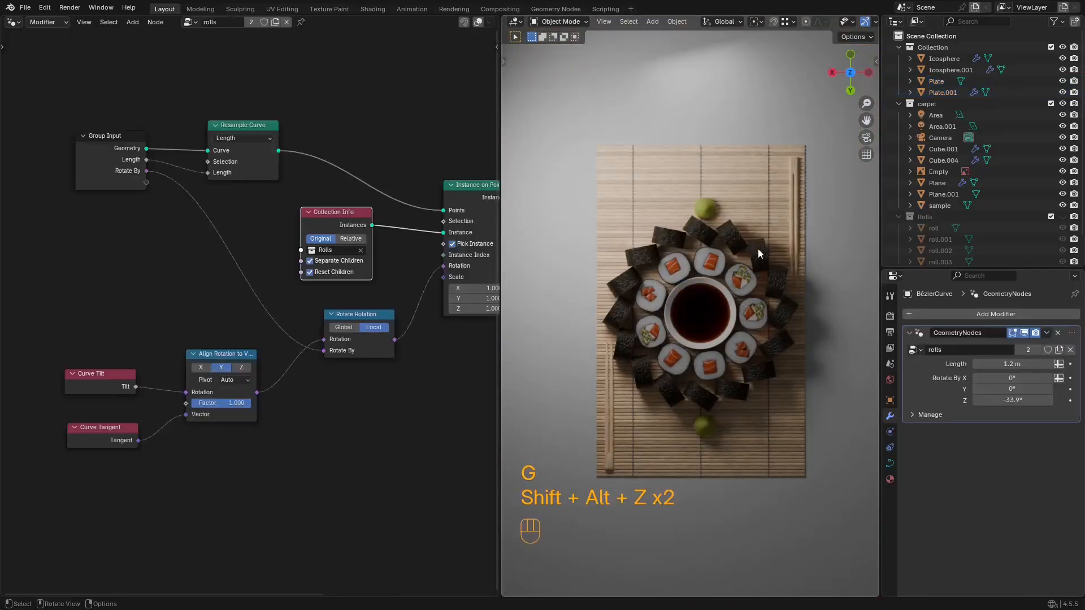
pyautogui.scroll(1, 759, 252)
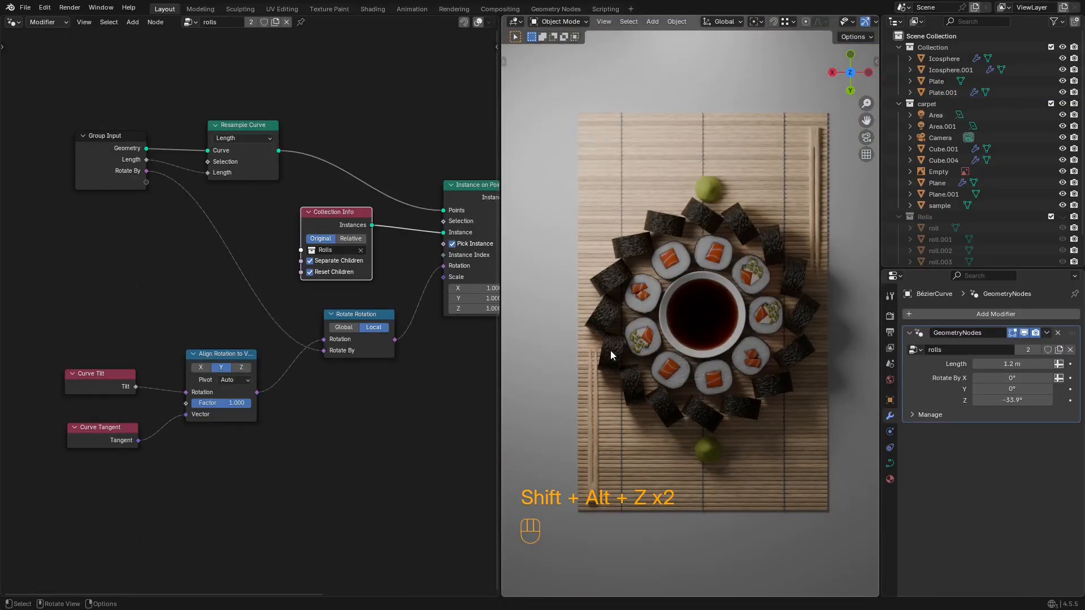
pyautogui.hotkey('ctrl', 's')
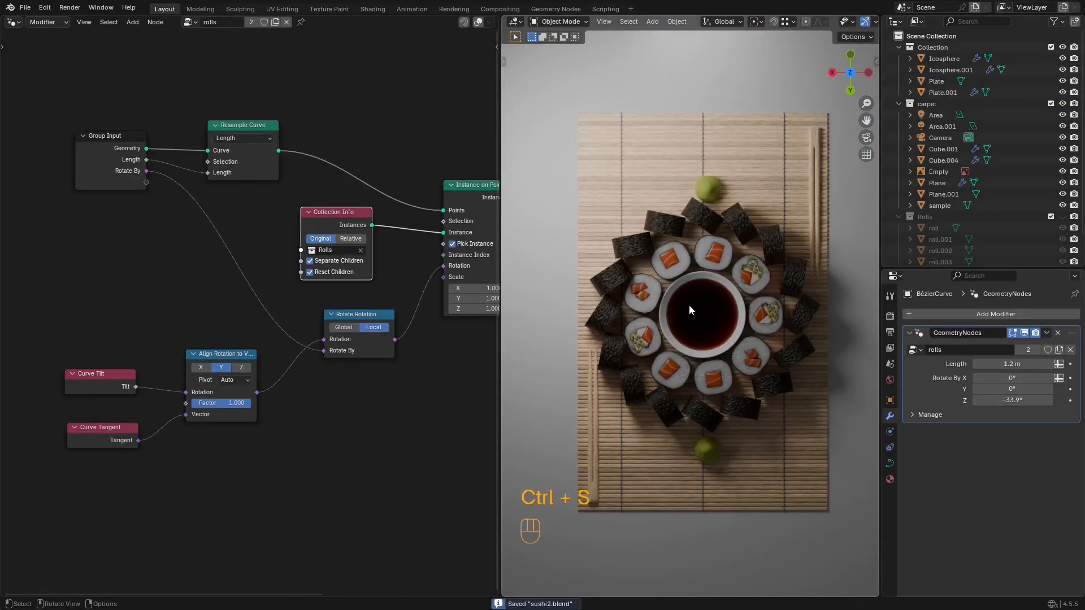
# Step: Move the mat and chopsticks together by about 0.026 m in X and 0.031 m in Y, and save the file
pyautogui.hotkey('shift', 'alt', 'z')
pyautogui.click(595, 428)
pyautogui.keyDown('shift'); pyautogui.click(625, 425); pyautogui.keyUp('shift')
pyautogui.press('g')
pyautogui.click(622, 432)
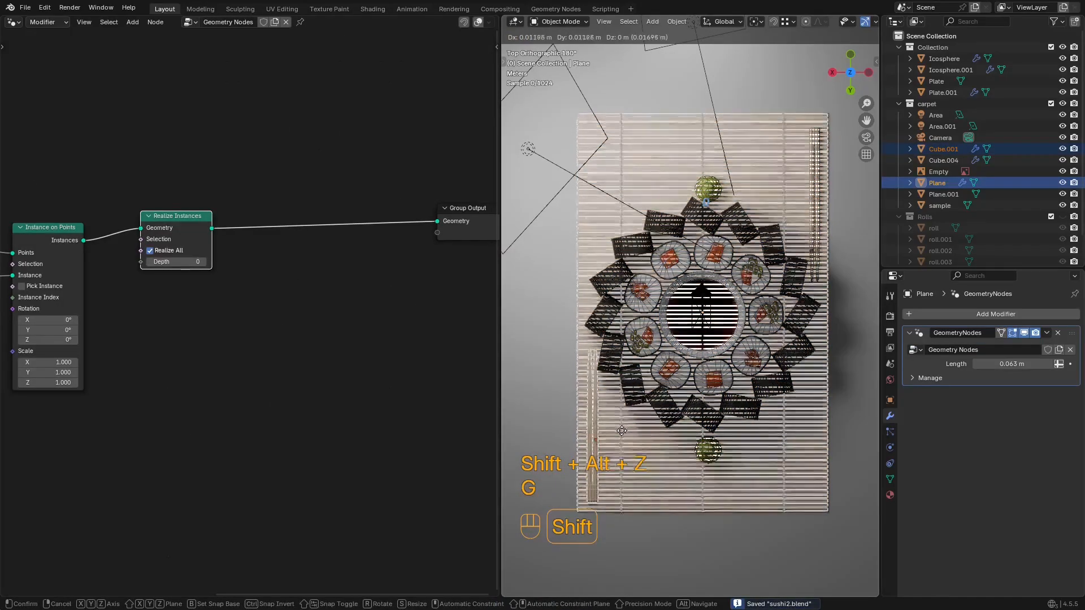
pyautogui.hotkey('shift', 'alt', 'z')
pyautogui.scroll(1, 707, 359)
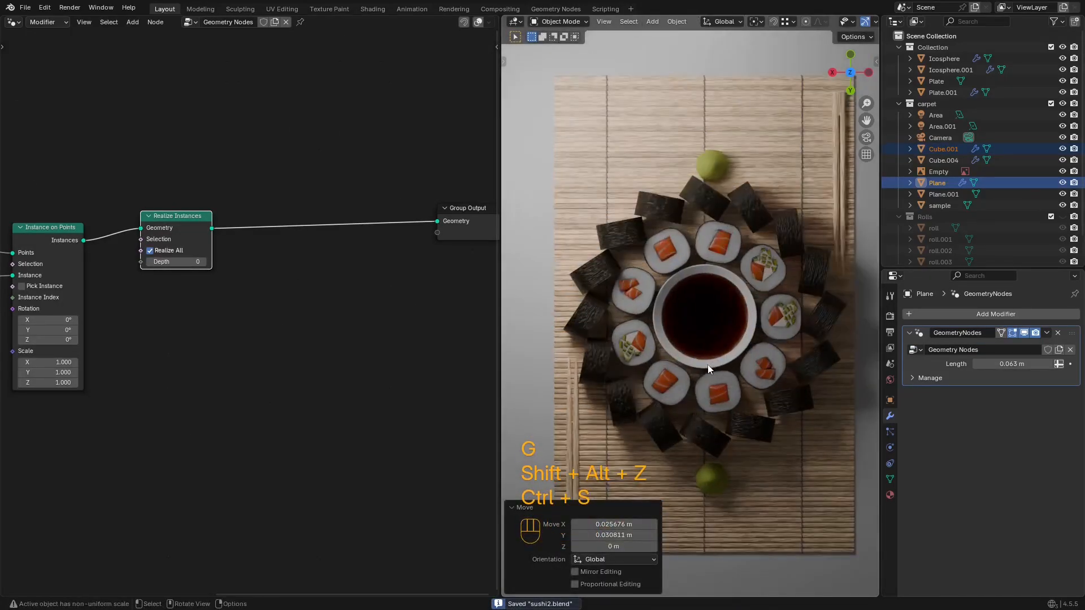
pyautogui.scroll(2, 751, 250)
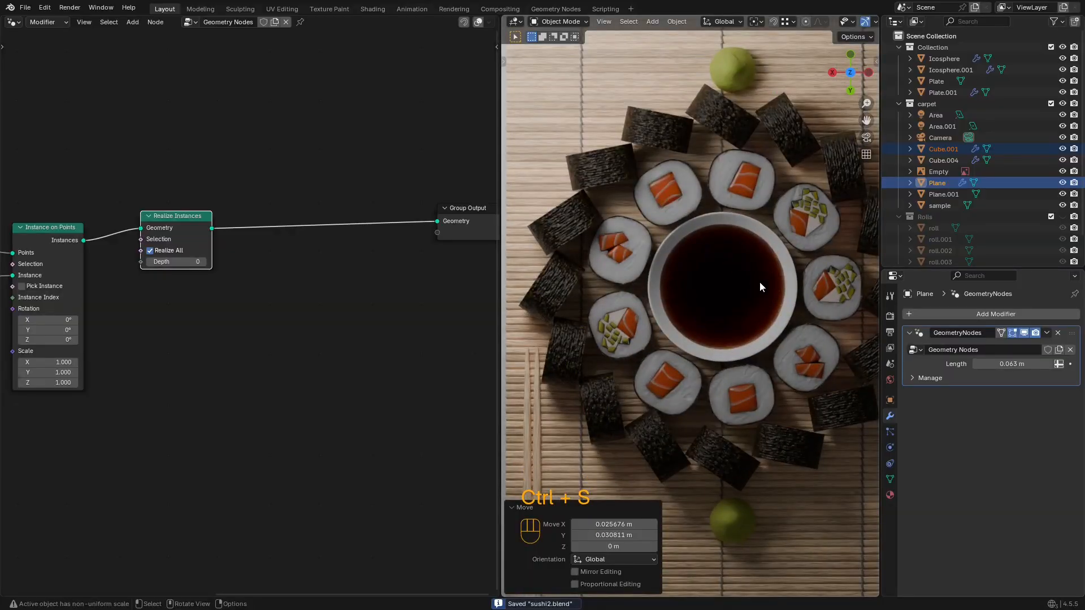
pyautogui.scroll(-2, 757, 290)
pyautogui.scroll(-3, 768, 242)
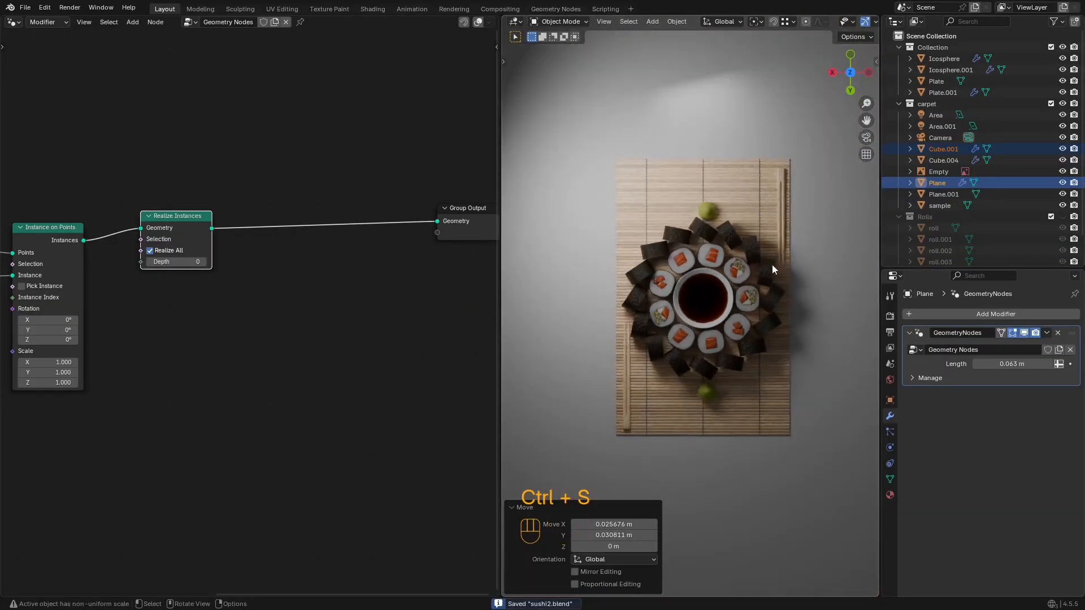
pyautogui.scroll(1, 789, 355)
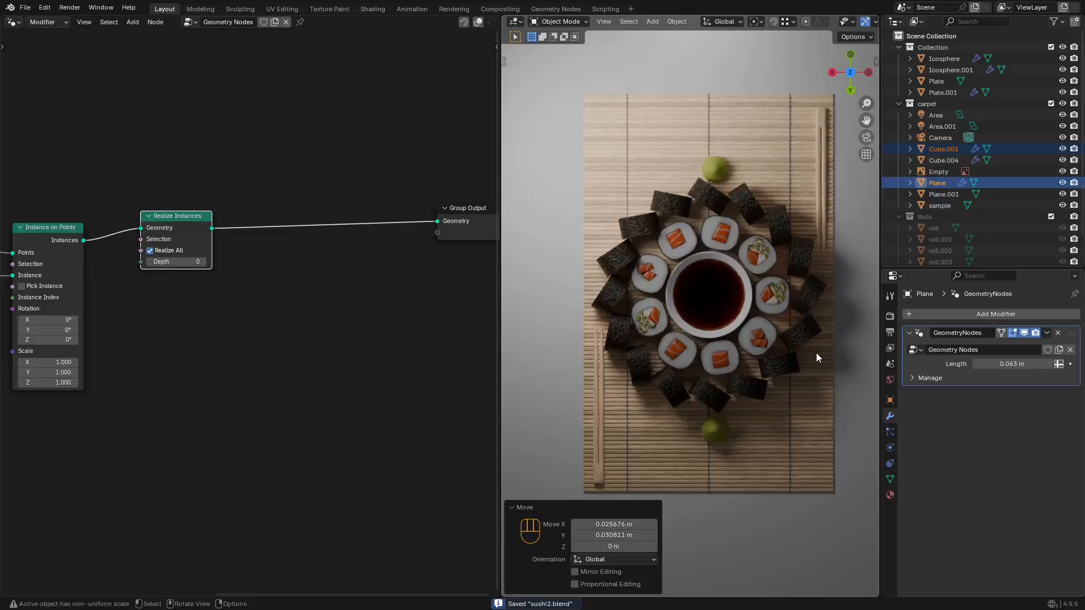
pyautogui.hotkey('shift', 'alt', 'z')
pyautogui.hotkey('shift', 'alt', 'z')
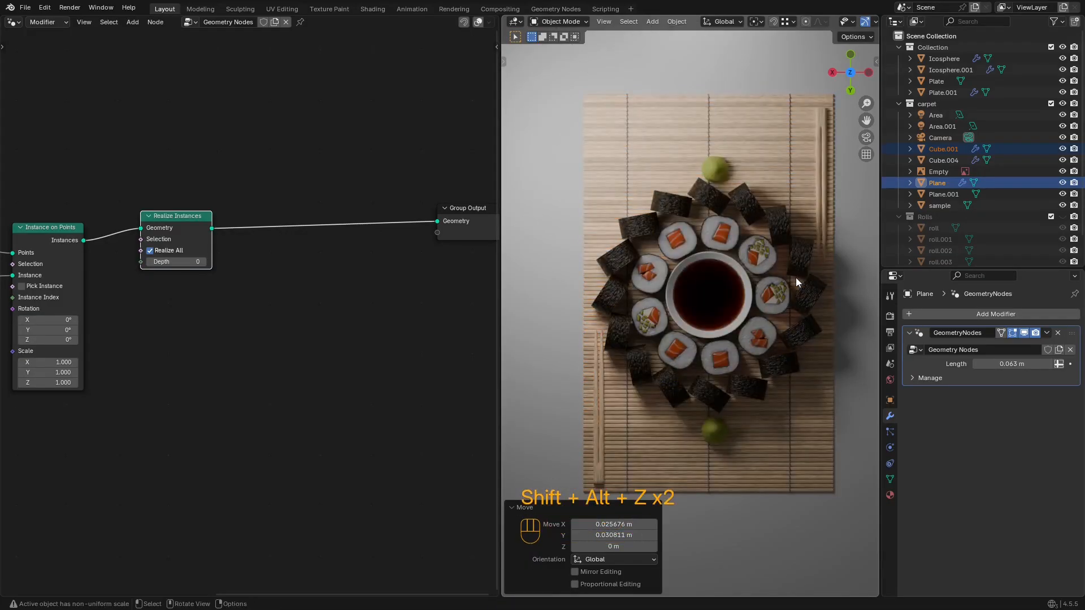
pyautogui.hotkey('shift', 'alt', 'z')
pyautogui.click(643, 229)
pyautogui.hotkey('shift', 'alt', 'z')
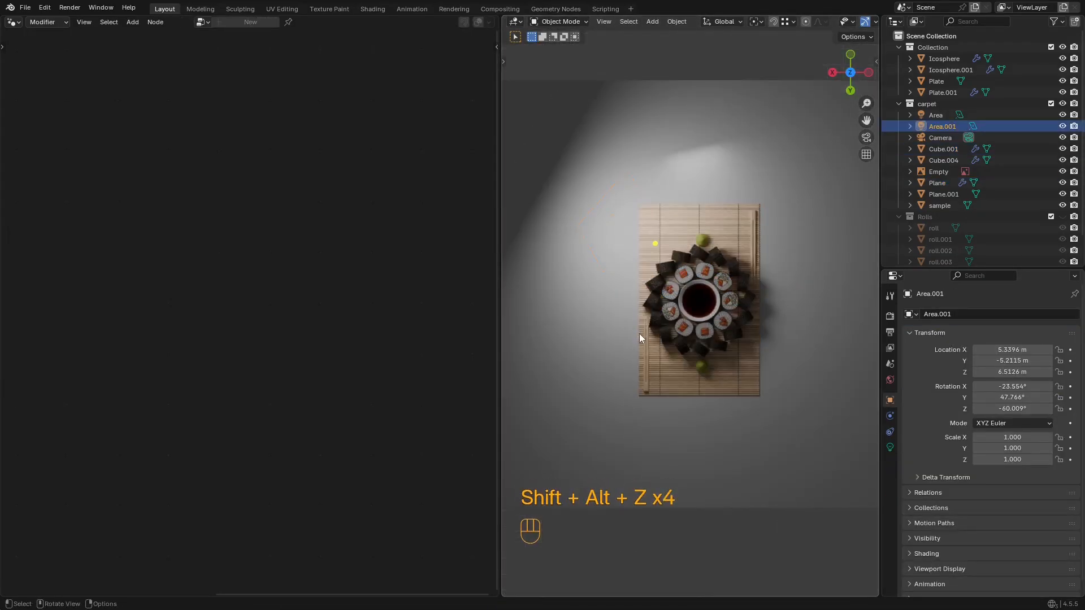
pyautogui.press('g')
pyautogui.click(653, 340)
pyautogui.hotkey('shift', 'alt', 'z')
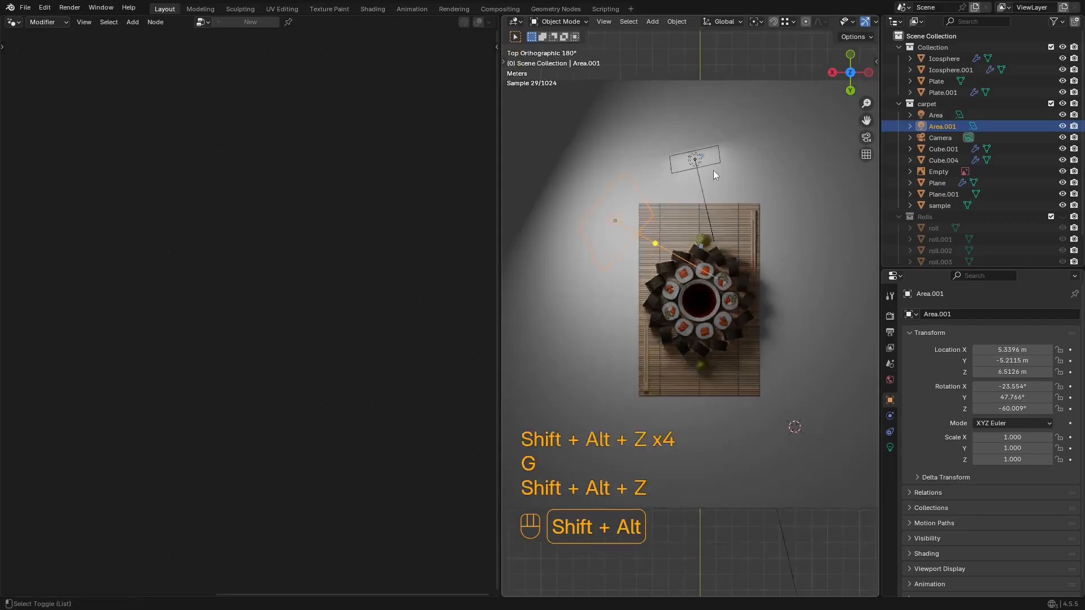
# Step: Move the Area light to about X -6.20 m, Y -2.46 m beside the mat and turn it to -157.7° in Z toward the rolls
pyautogui.click(714, 154)
pyautogui.click(716, 152)
pyautogui.press('g')
pyautogui.press('r')
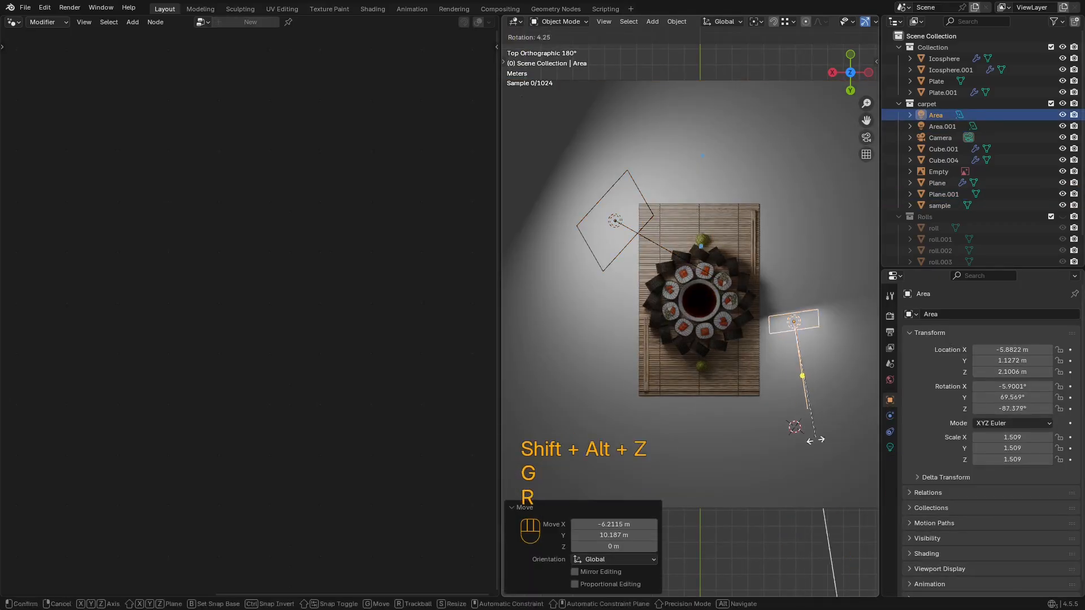
pyautogui.click(665, 399)
pyautogui.press('g')
pyautogui.click(671, 343)
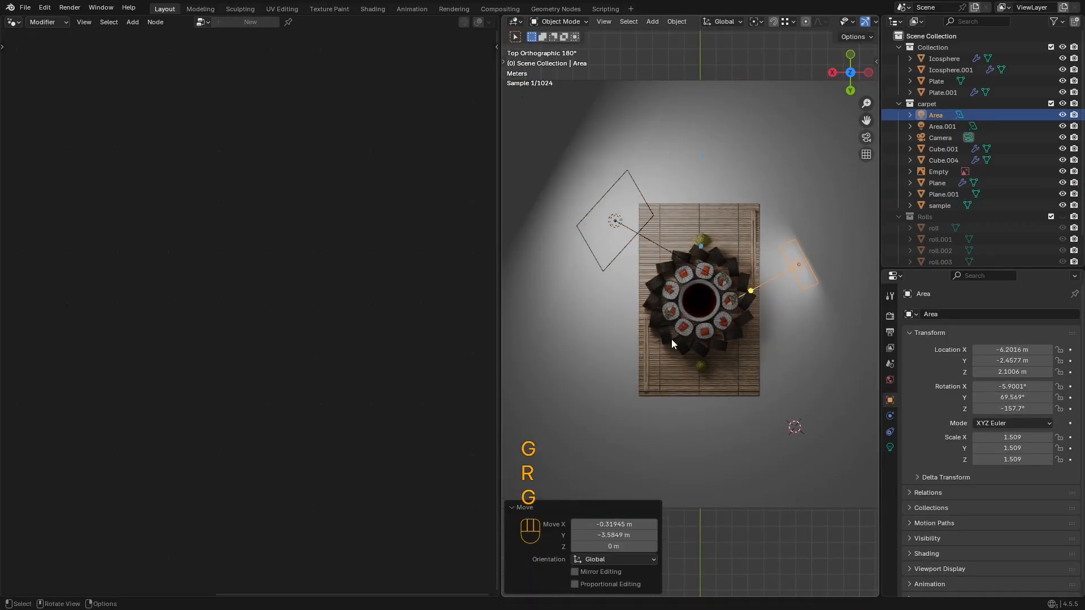
# Step: Scale the Area light by 1.667, and raise it to about 5.27 m in Z while tilting it down at the rolls
pyautogui.press('s')
pyautogui.click(794, 481)
pyautogui.moveTo(794, 477); pyautogui.dragTo(772, 337, button='middle')
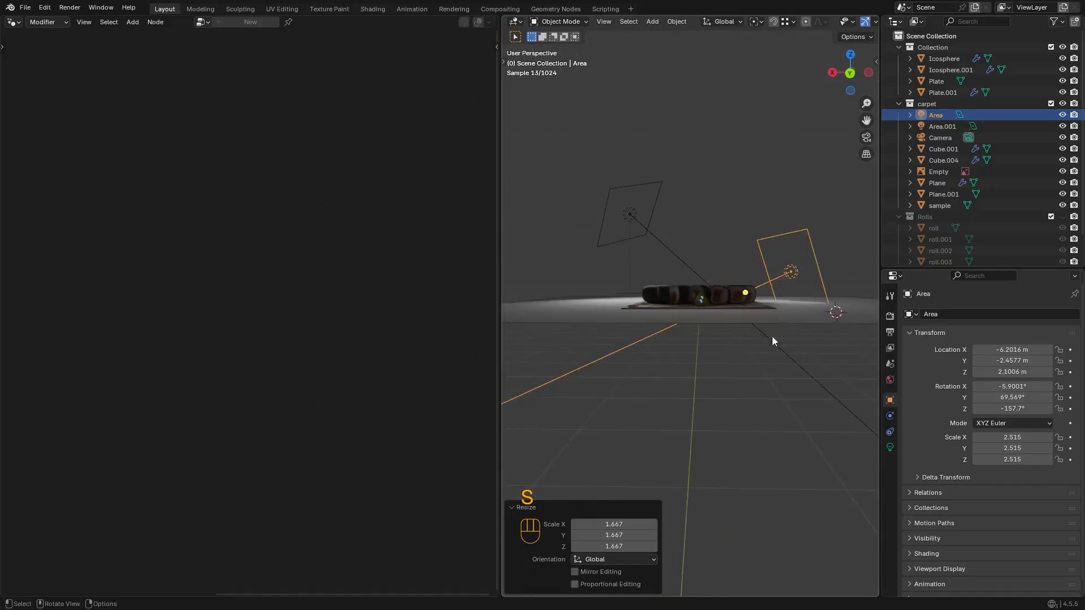
pyautogui.press('g')
pyautogui.click(772, 306)
pyautogui.press('r')
pyautogui.click(685, 387)
pyautogui.press('g')
pyautogui.click(685, 344)
# Step: Save the file from the camera view without overlays, and widen the 3D viewport to frame the whole composition
pyautogui.moveTo(685, 345); pyautogui.dragTo(697, 395, button='middle')
pyautogui.hotkey('shift', 'alt', 'z')
pyautogui.press('KP_0')
pyautogui.hotkey('ctrl', 's')
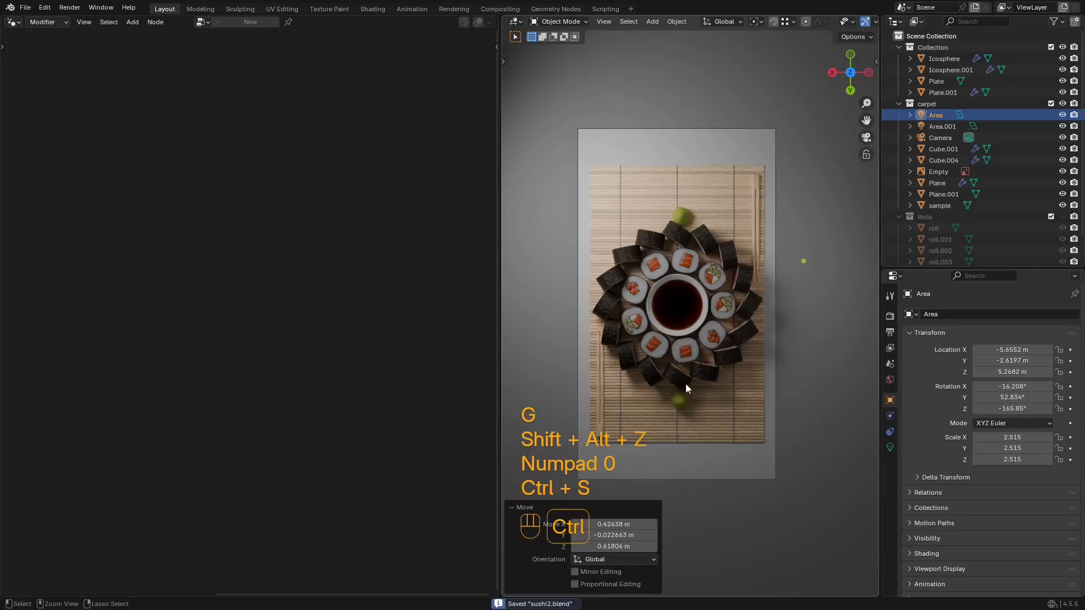
pyautogui.scroll(1, 723, 371)
pyautogui.click(516, 507)
pyautogui.keyDown('shift'); pyautogui.moveTo(692, 366); pyautogui.dragTo(699, 344, button='middle'); pyautogui.keyUp('shift')
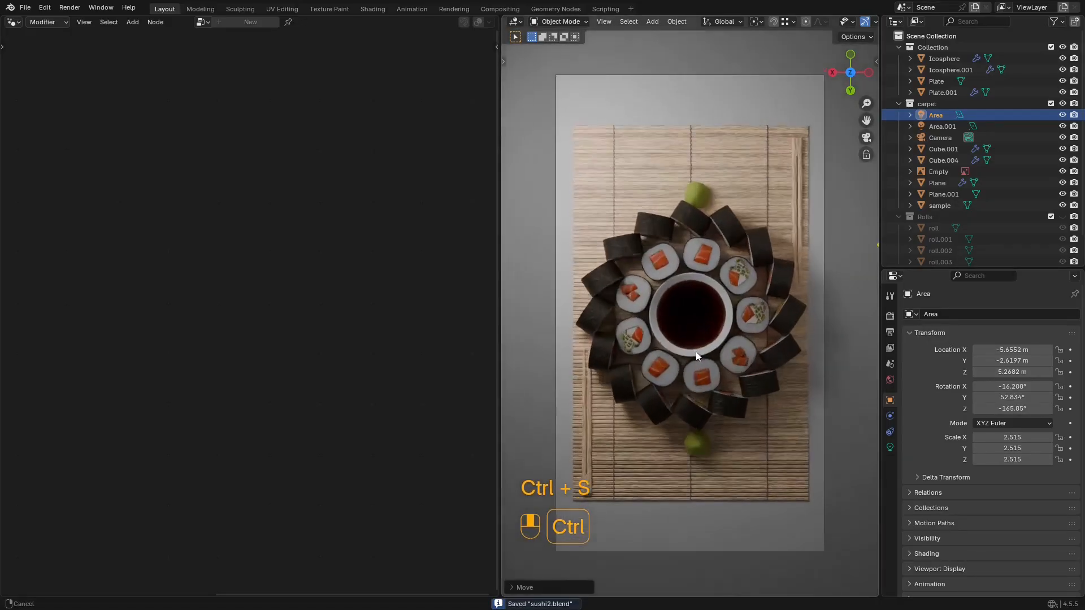
pyautogui.keyDown('shift'); pyautogui.moveTo(698, 344); pyautogui.dragTo(701, 353, button='middle'); pyautogui.keyUp('shift')
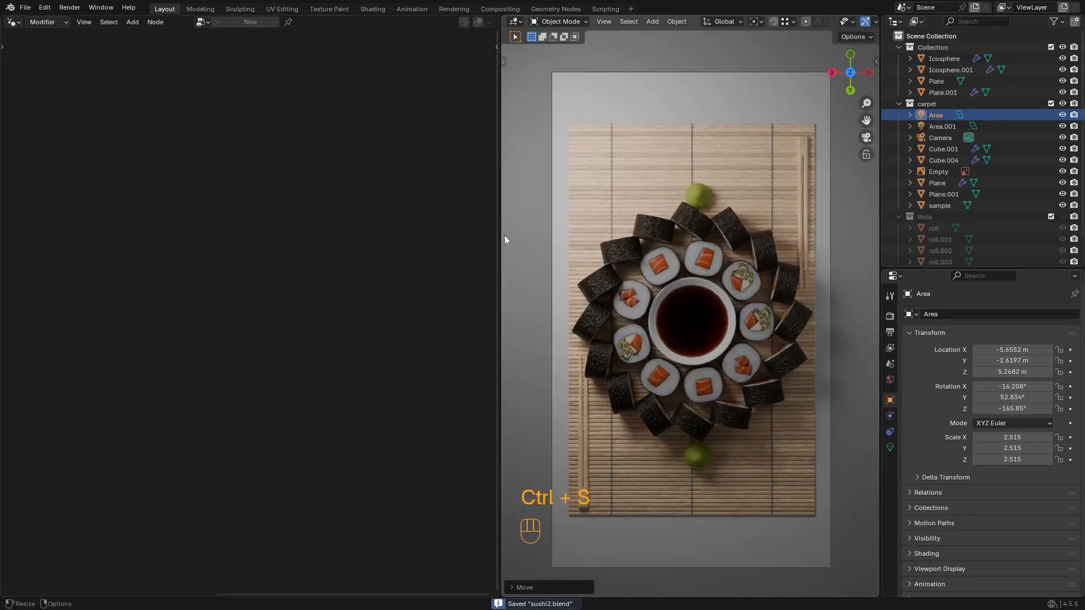
pyautogui.moveTo(505, 240); pyautogui.dragTo(371, 239)
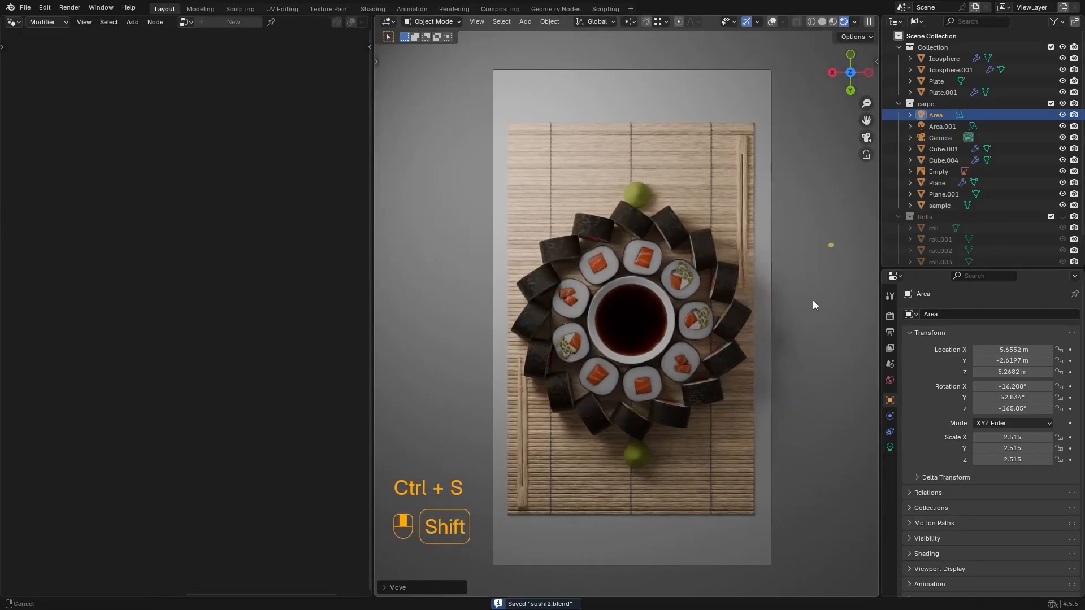
pyautogui.keyDown('ctrl'); pyautogui.moveTo(812, 305); pyautogui.dragTo(817, 289, button='middle'); pyautogui.keyUp('ctrl')
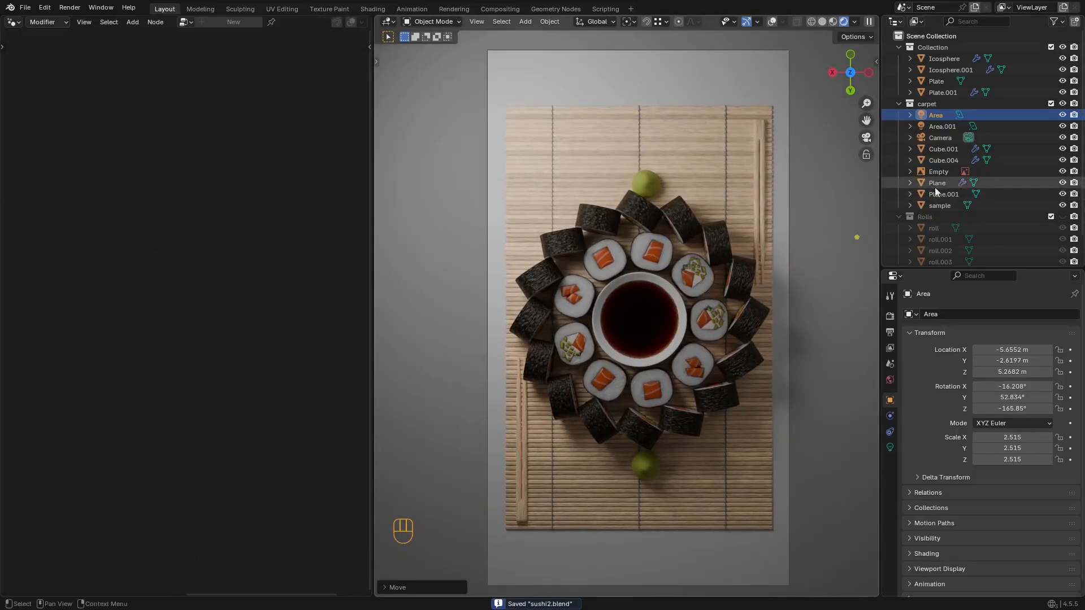
# Step: Compare the lighting with the Area light hidden and shown, and set its power to 13.150
pyautogui.click(1062, 115)
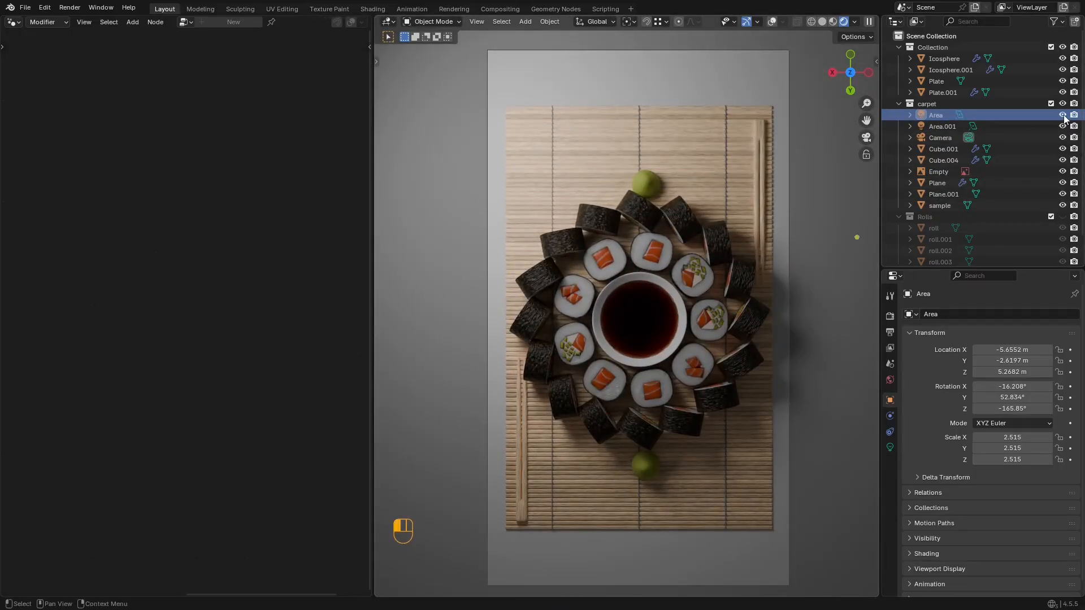
pyautogui.click(1063, 115)
pyautogui.click(890, 447)
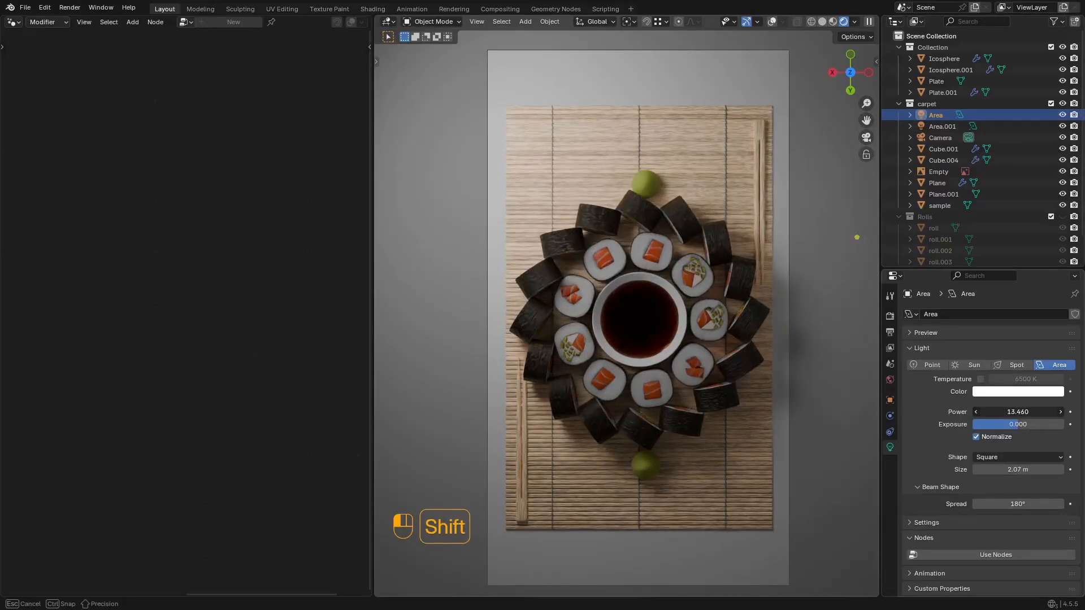
pyautogui.keyDown('shift'); pyautogui.moveTo(1017, 412); pyautogui.dragTo(1006, 412); pyautogui.keyUp('shift')
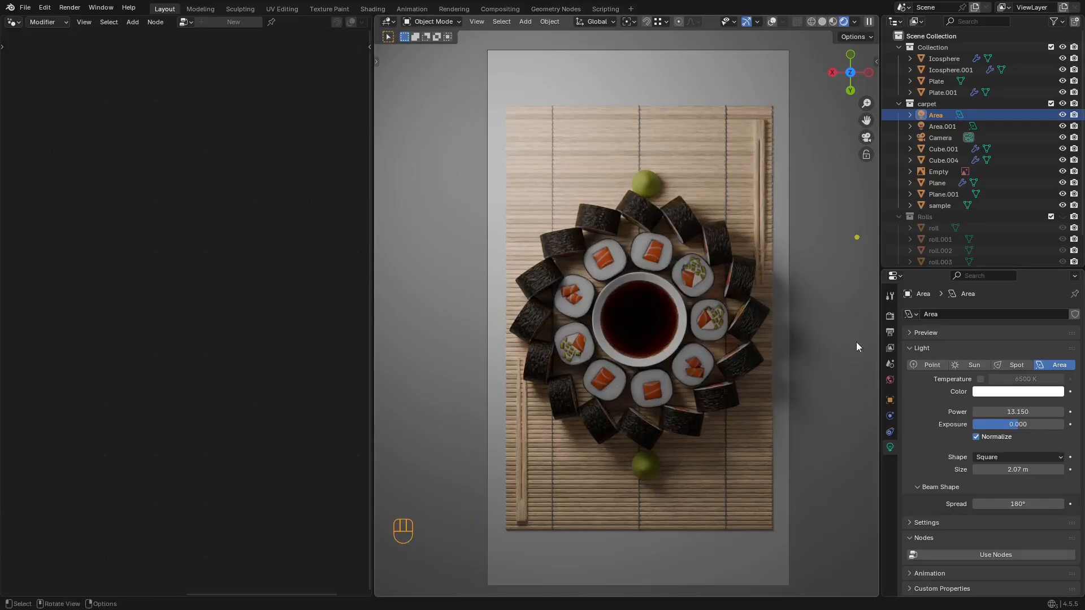
# Step: Save the file and duplicate one control point of the outer ring's curve, placing the copy near the mat's upper corner
pyautogui.scroll(3, 642, 303)
pyautogui.scroll(-4, 588, 295)
pyautogui.hotkey('shift', 'alt', 'z')
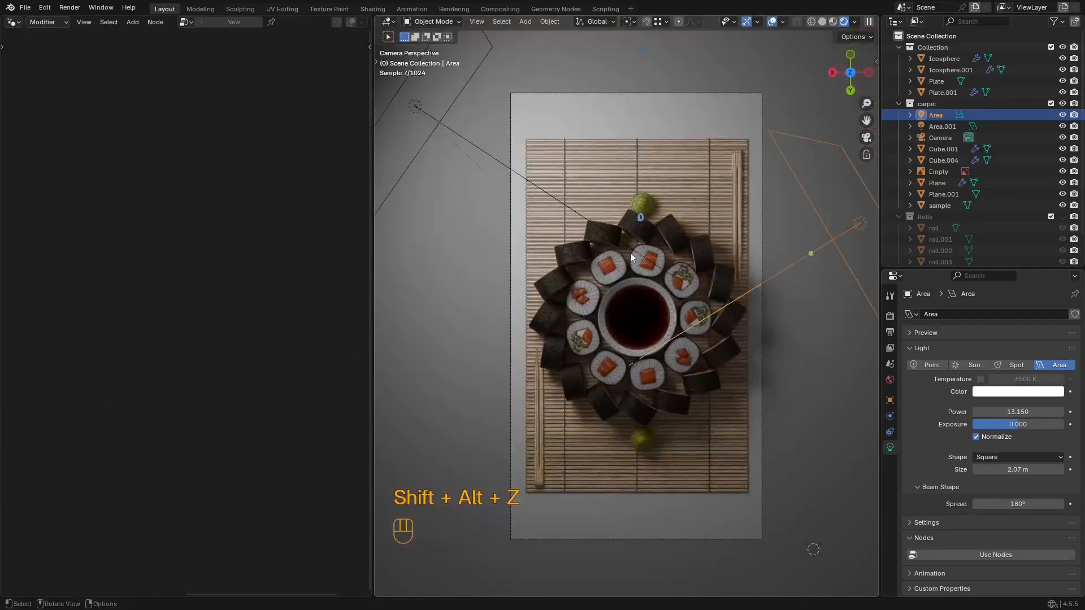
pyautogui.click(642, 260)
pyautogui.press('Tab')
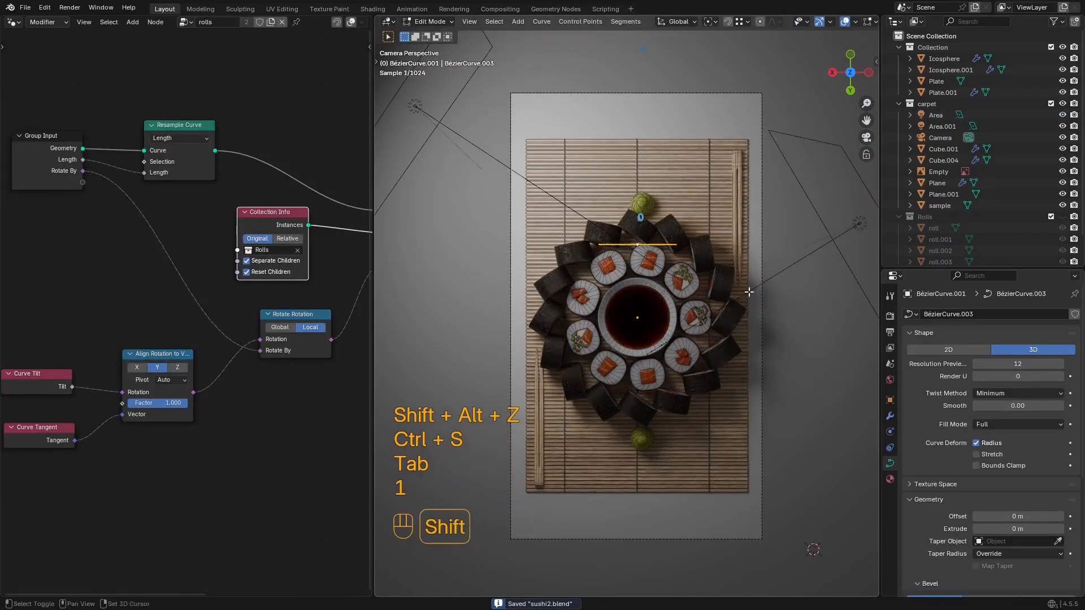
pyautogui.hotkey('shift', 'd')
pyautogui.hotkey('shift', 'f')
pyautogui.click(719, 275)
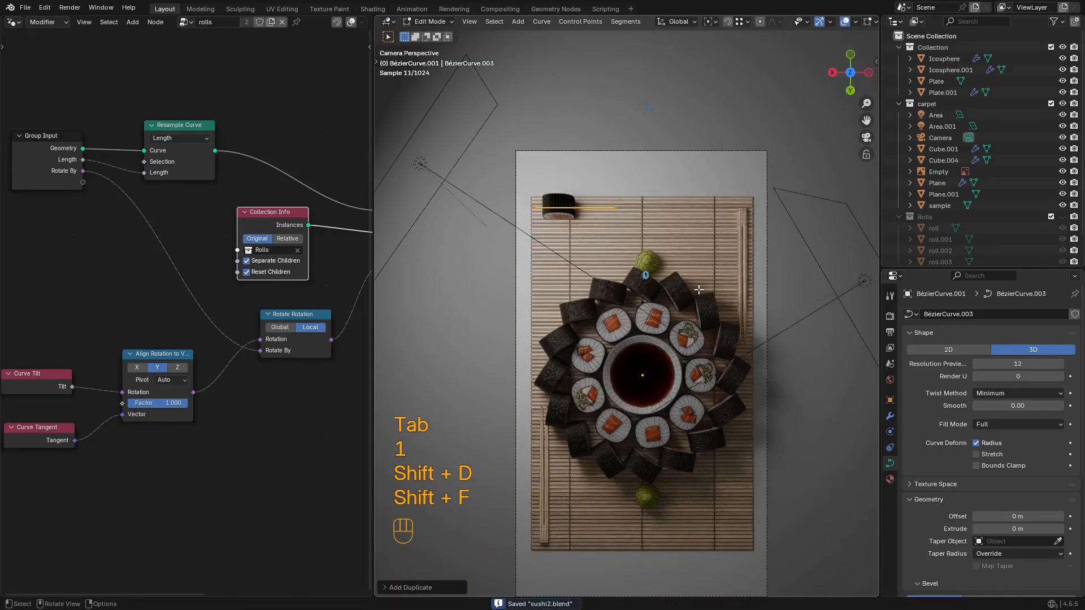
# Step: Adjust the copied control point's height in Z so its single roll rests on the mat
pyautogui.press('KP_Decimal')
pyautogui.moveTo(700, 288); pyautogui.dragTo(668, 356, button='middle')
pyautogui.press('g')
pyautogui.press('z')
pyautogui.press('g')
pyautogui.press('z')
pyautogui.scroll(-7, 668, 356)
pyautogui.moveTo(604, 390); pyautogui.dragTo(726, 232, button='middle')
# Step: Try turning the single roll by changing its control point's tilt to -120°
pyautogui.press('r')
pyautogui.rightClick(721, 252)
pyautogui.scroll(4, 723, 271)
pyautogui.press('n')
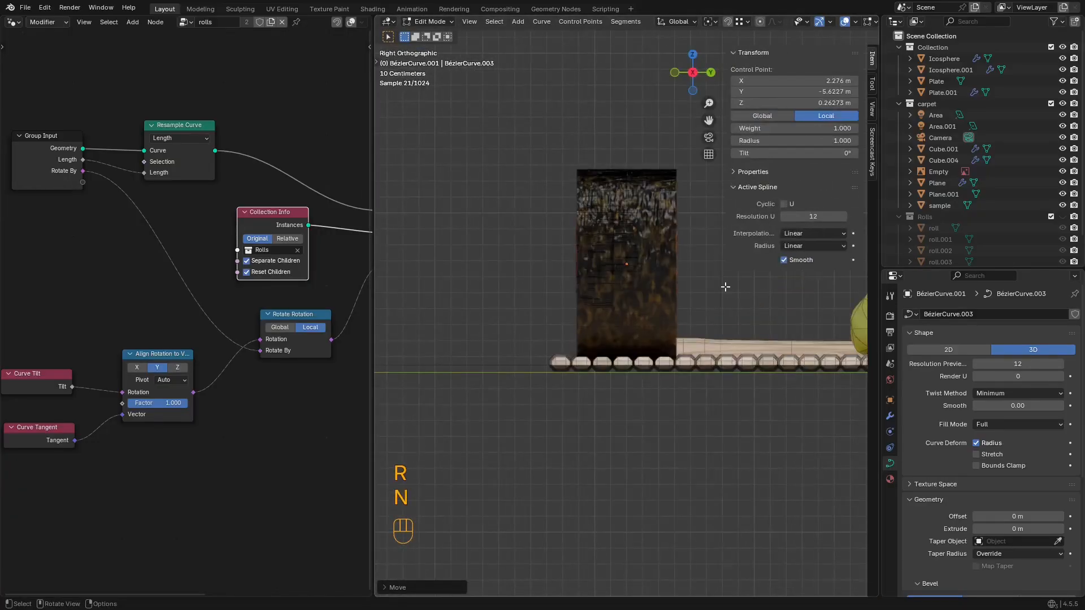
pyautogui.moveTo(813, 153); pyautogui.dragTo(850, 153)
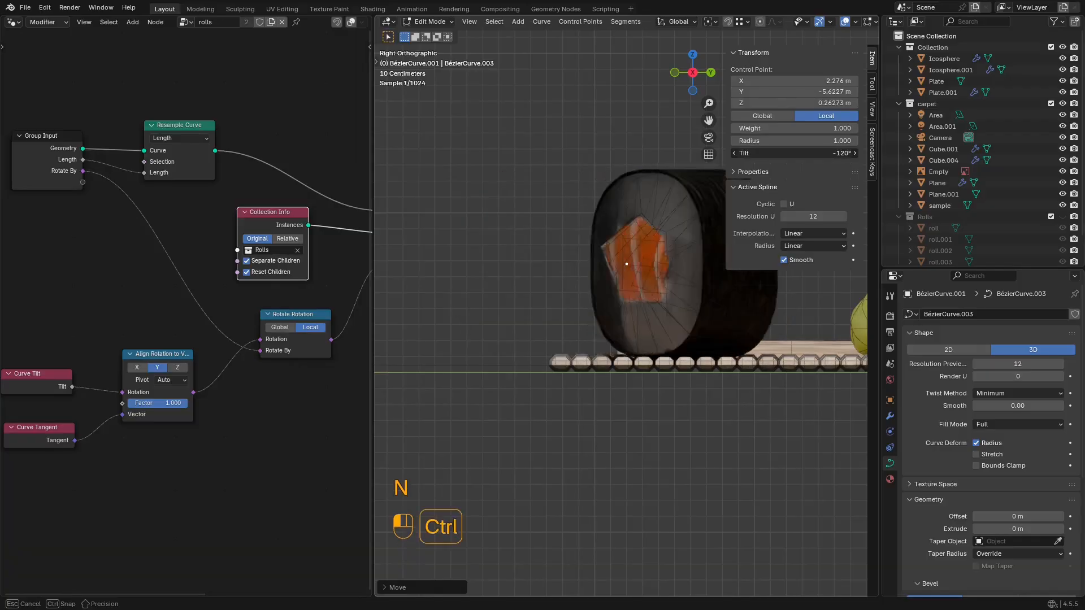
pyautogui.hotkey('ctrl', 'z')
# Step: Separate the copied control point from the ring into its own curve object and open that curve for point editing
pyautogui.keyDown('shift'); pyautogui.moveTo(691, 288); pyautogui.dragTo(593, 323, button='middle'); pyautogui.keyUp('shift')
pyautogui.press('Tab')
pyautogui.scroll(3, 592, 322)
pyautogui.press('Tab')
pyautogui.press('p')
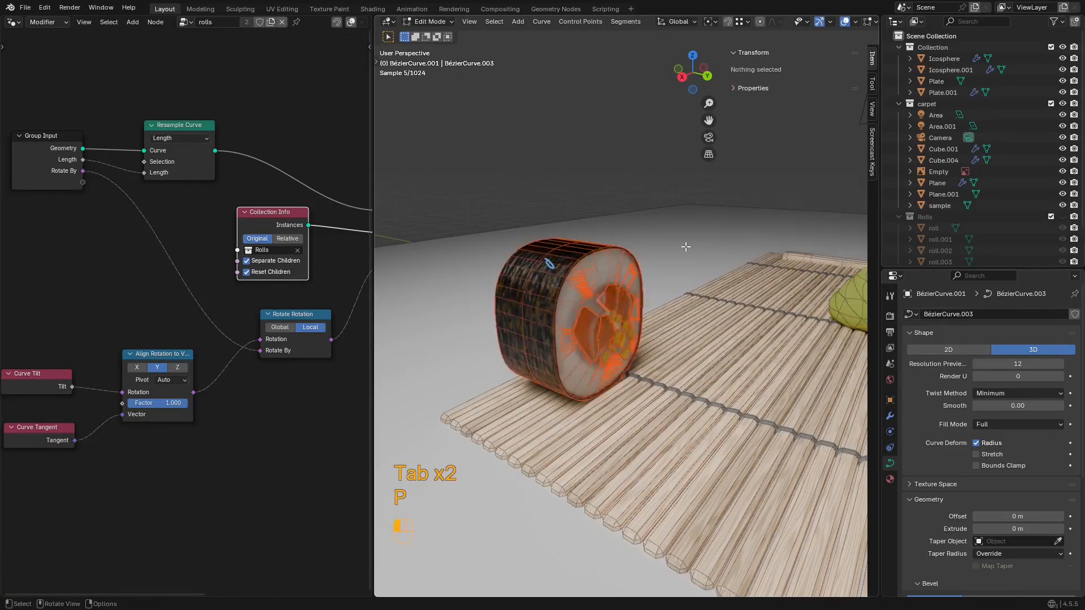
pyautogui.press('Tab')
pyautogui.press('g')
pyautogui.press('Tab')
pyautogui.rightClick(601, 279)
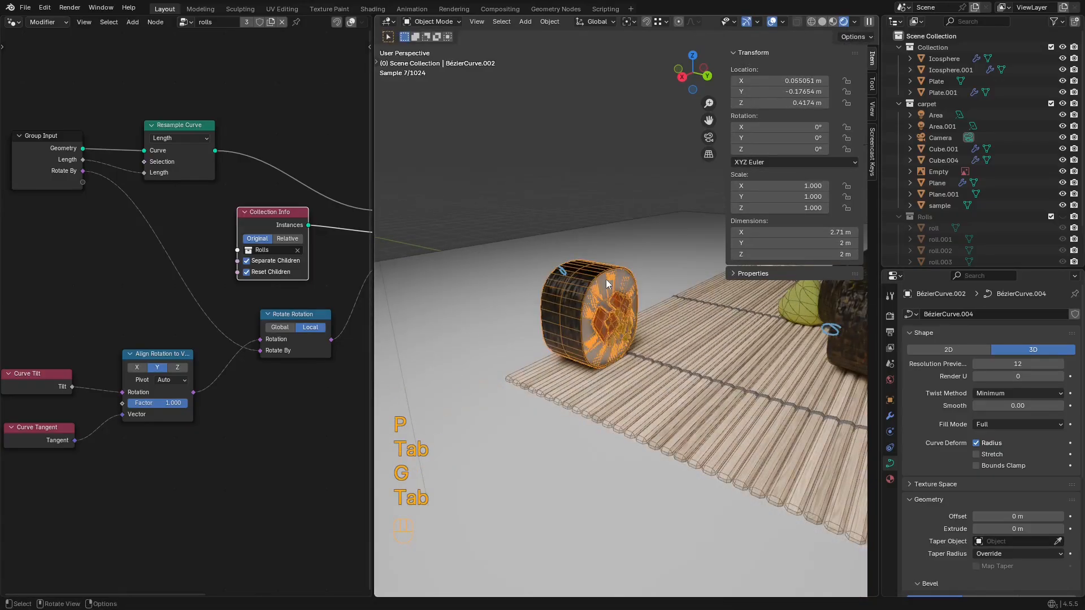
pyautogui.press('Tab')
pyautogui.moveTo(606, 218); pyautogui.dragTo(558, 263, button='middle')
pyautogui.press('g')
pyautogui.press('x')
pyautogui.rightClick(735, 307)
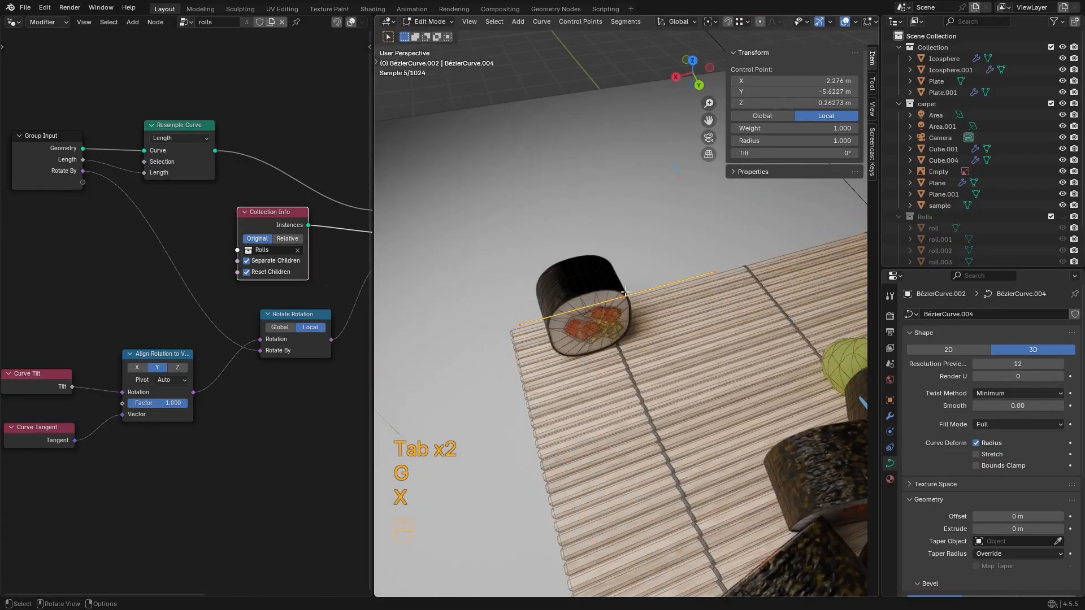
pyautogui.click(627, 299)
pyautogui.click(624, 298)
pyautogui.press('g')
pyautogui.press('y')
pyautogui.click(674, 315)
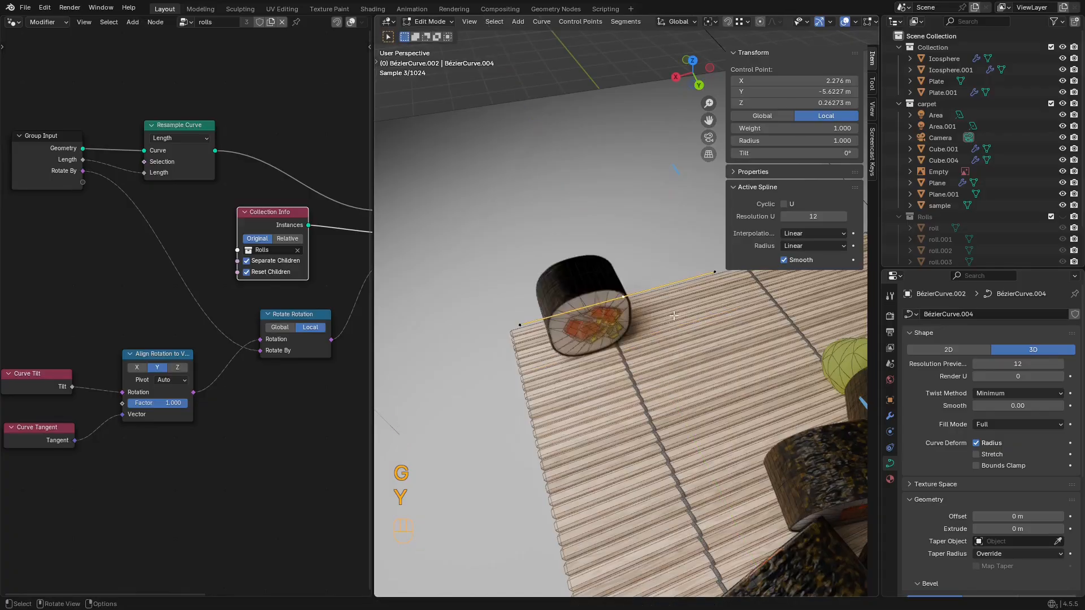
# Step: Extrude the separated control point along X to about 0.059 m to form a straight row across the mat's end
pyautogui.press('e')
pyautogui.press('x')
pyautogui.click(706, 360)
pyautogui.scroll(-4, 706, 360)
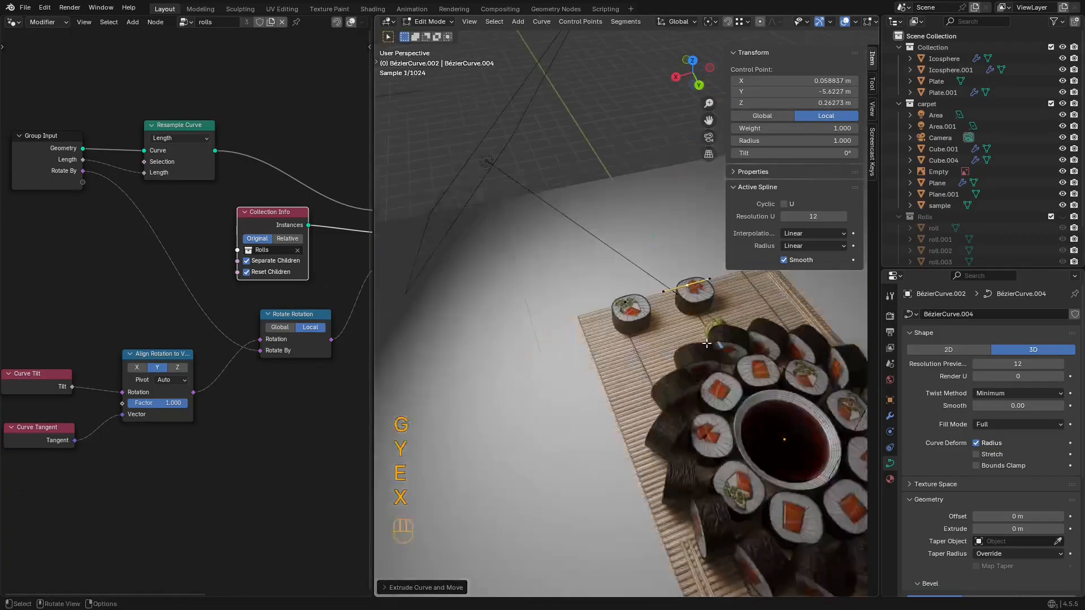
# Step: Lengthen the straight roll row across the mat's end by moving its extruded control point about -2.2 m along X
pyautogui.press('n')
pyautogui.moveTo(700, 358); pyautogui.dragTo(729, 372, button='middle')
pyautogui.keyDown('shift'); pyautogui.moveTo(751, 370); pyautogui.dragTo(686, 367, button='middle'); pyautogui.keyUp('shift')
pyautogui.scroll(2, 686, 367)
pyautogui.press('g')
pyautogui.press('x')
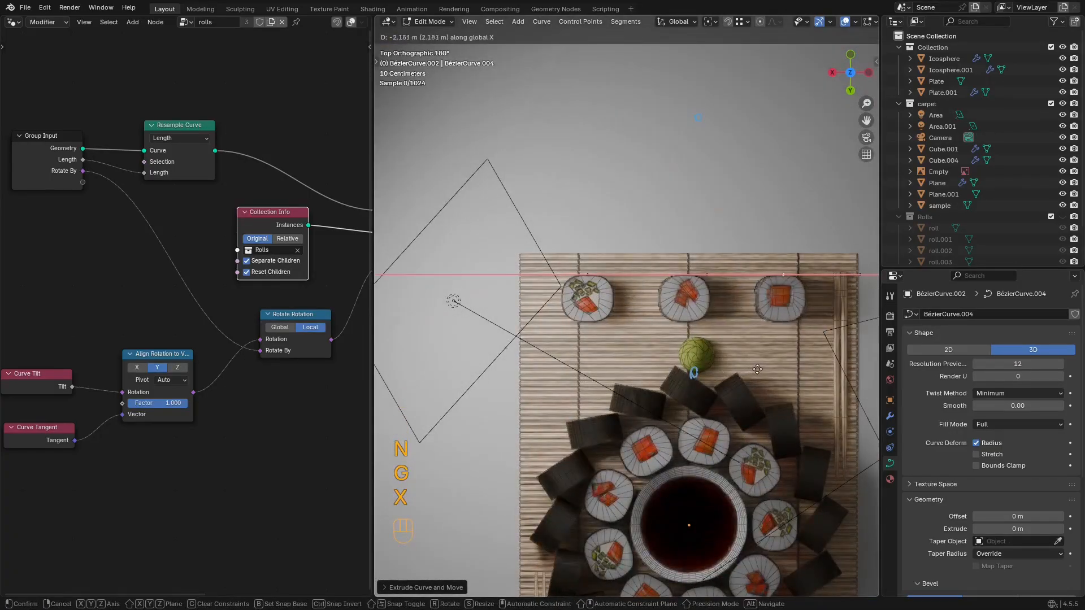
pyautogui.click(767, 370)
pyautogui.press('Tab')
pyautogui.keyDown('shift'); pyautogui.moveTo(843, 381); pyautogui.dragTo(786, 296, button='middle'); pyautogui.keyUp('shift')
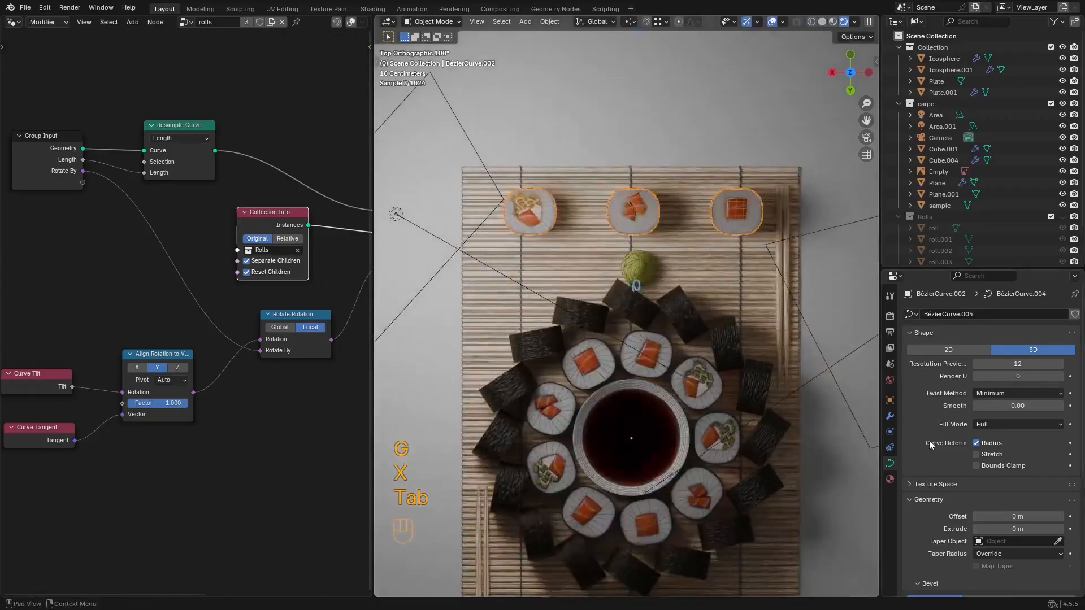
# Step: Set the row's roll spacing Length to 0.987 m in its Geometry Nodes modifier
pyautogui.click(890, 416)
pyautogui.keyDown('shift'); pyautogui.moveTo(1011, 364); pyautogui.dragTo(986, 363); pyautogui.keyUp('shift')
pyautogui.hotkey('shift', 'alt', 'z')
pyautogui.hotkey('shift', 'alt', 'z')
# Step: Adjust the position of the row's end control point and move the whole row into the mat's corner
pyautogui.press('Tab')
pyautogui.press('g')
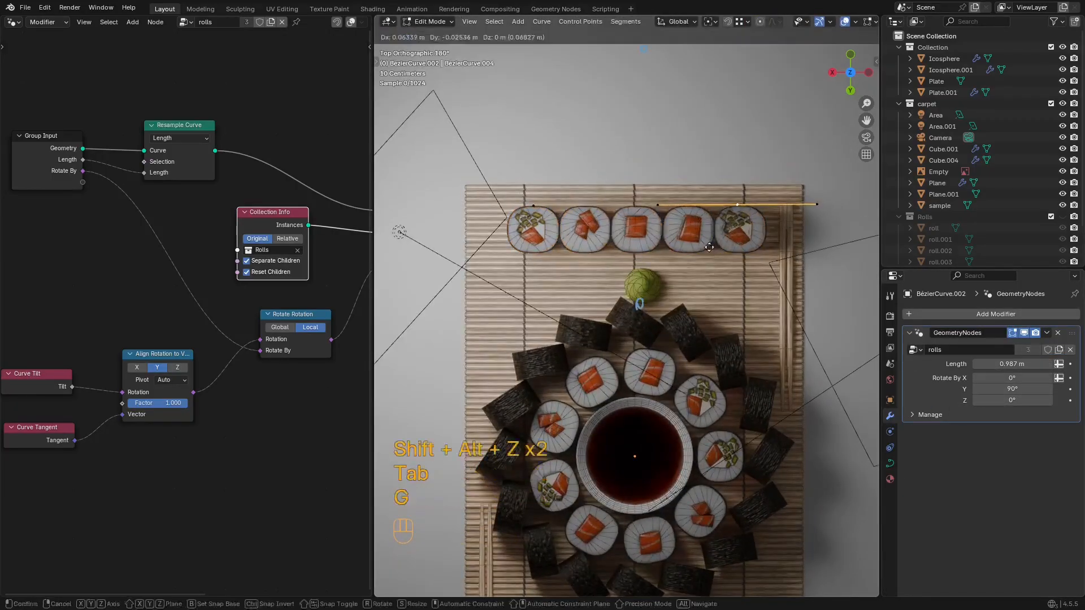
pyautogui.click(709, 247)
pyautogui.press('Tab')
pyautogui.press('g')
pyautogui.click(672, 234)
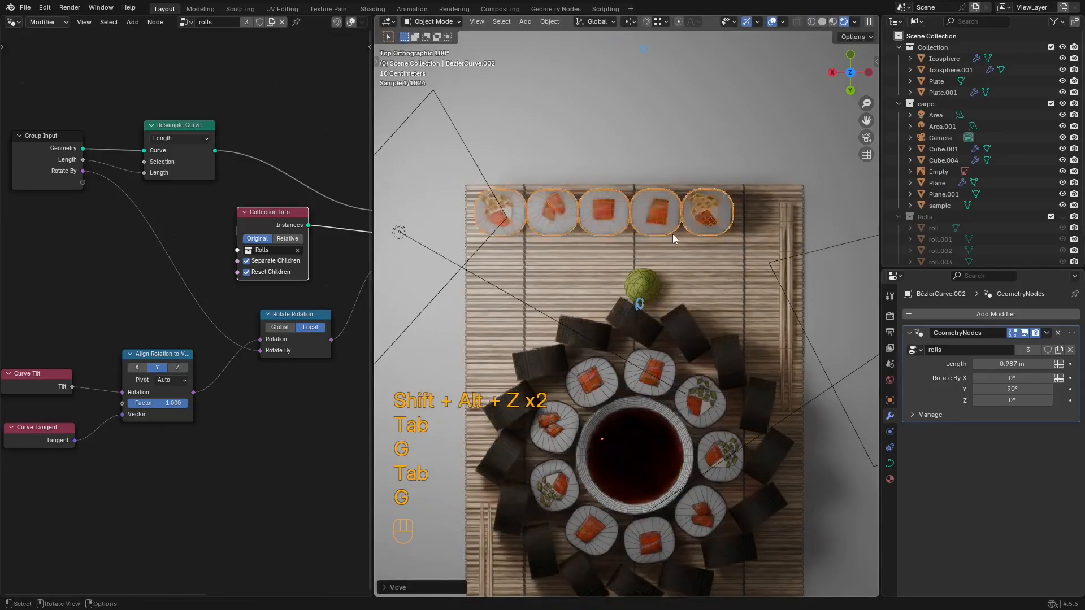
# Step: Shorten the row along X to three closely spaced rolls by moving its end control point
pyautogui.press('Tab')
pyautogui.press('g')
pyautogui.press('x')
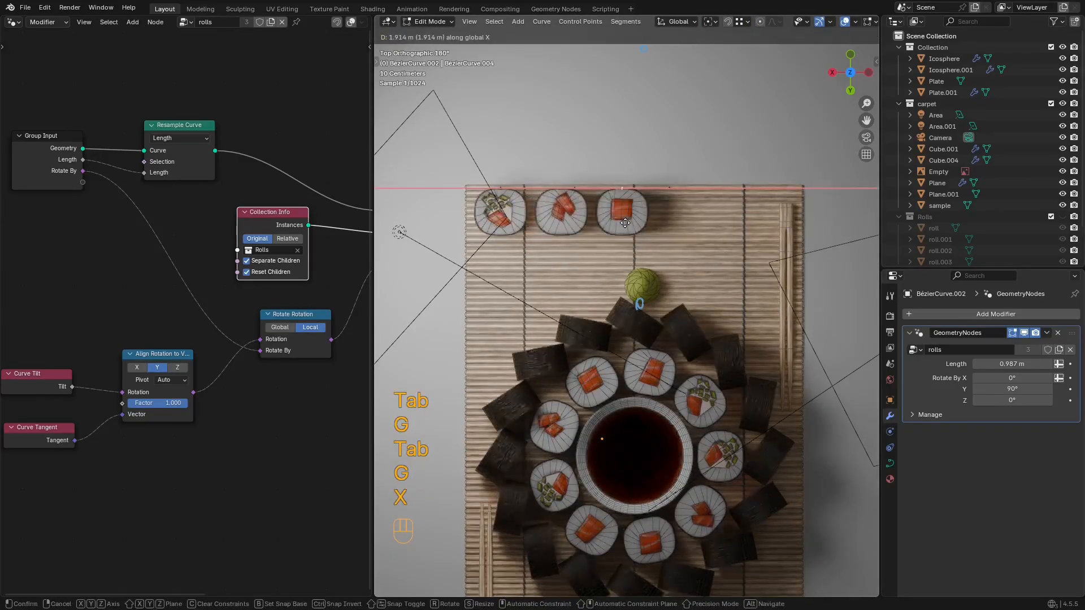
pyautogui.click(625, 237)
pyautogui.hotkey('shift', 'alt', 'z')
pyautogui.keyDown('shift'); pyautogui.moveTo(625, 237); pyautogui.dragTo(705, 276, button='middle'); pyautogui.keyUp('shift')
pyautogui.scroll(3, 705, 276)
pyautogui.press('g')
pyautogui.press('x')
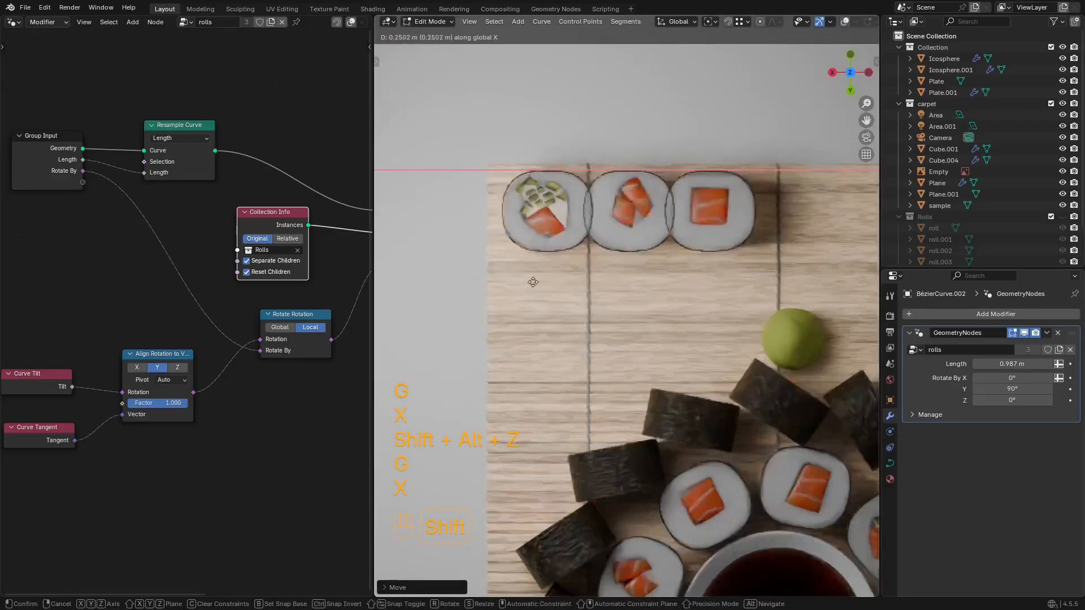
pyautogui.press('shift')
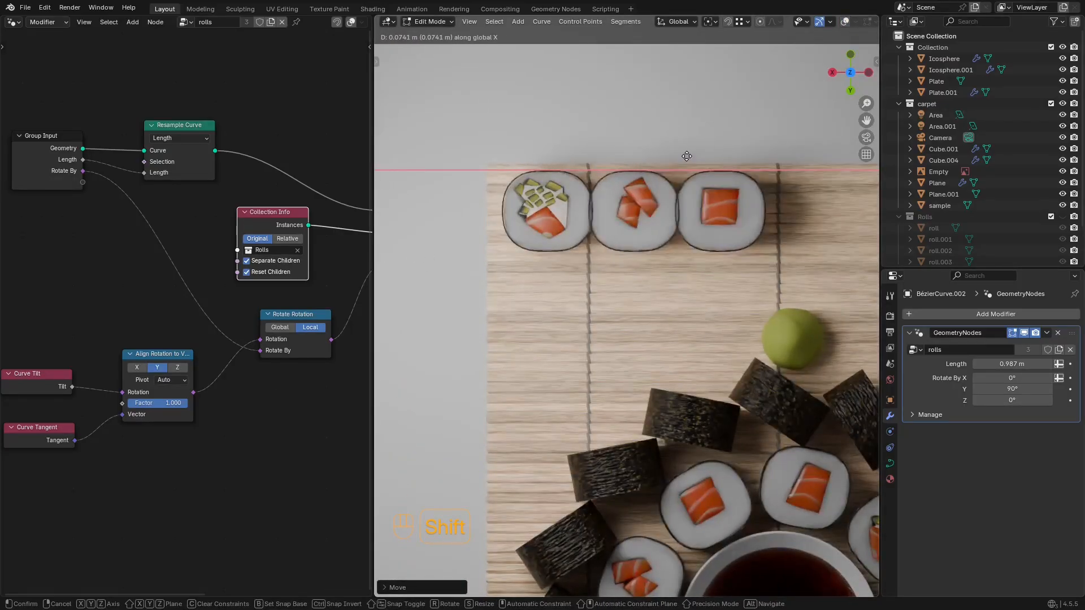
pyautogui.click(757, 181)
pyautogui.scroll(-4, 757, 182)
pyautogui.hotkey('shift', 'd')
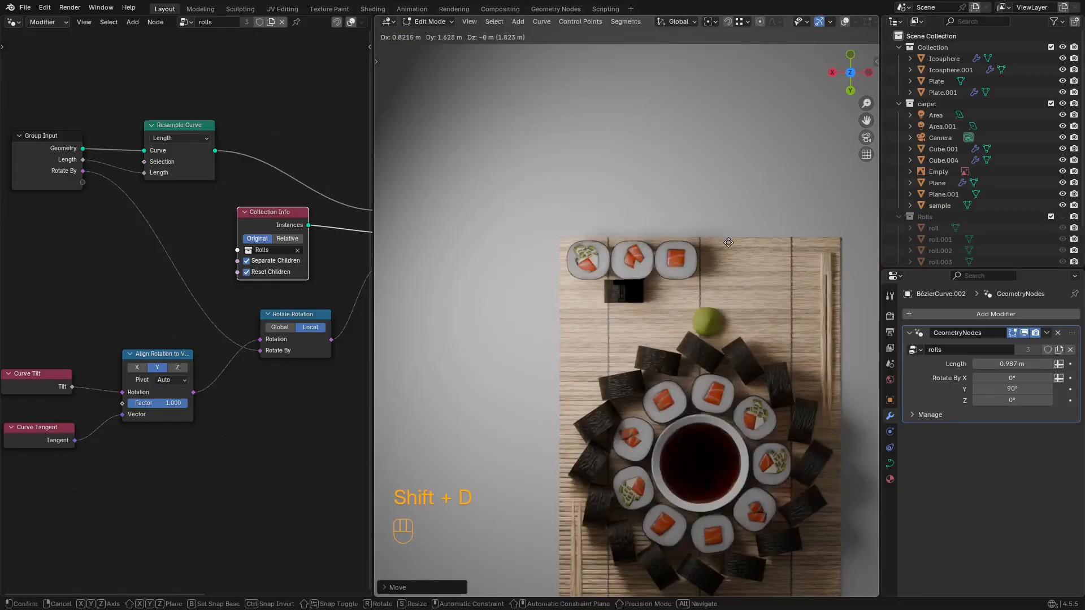
pyautogui.click(693, 249)
pyautogui.hotkey('shift', 'alt', 'z')
pyautogui.hotkey('ctrl', 'z')
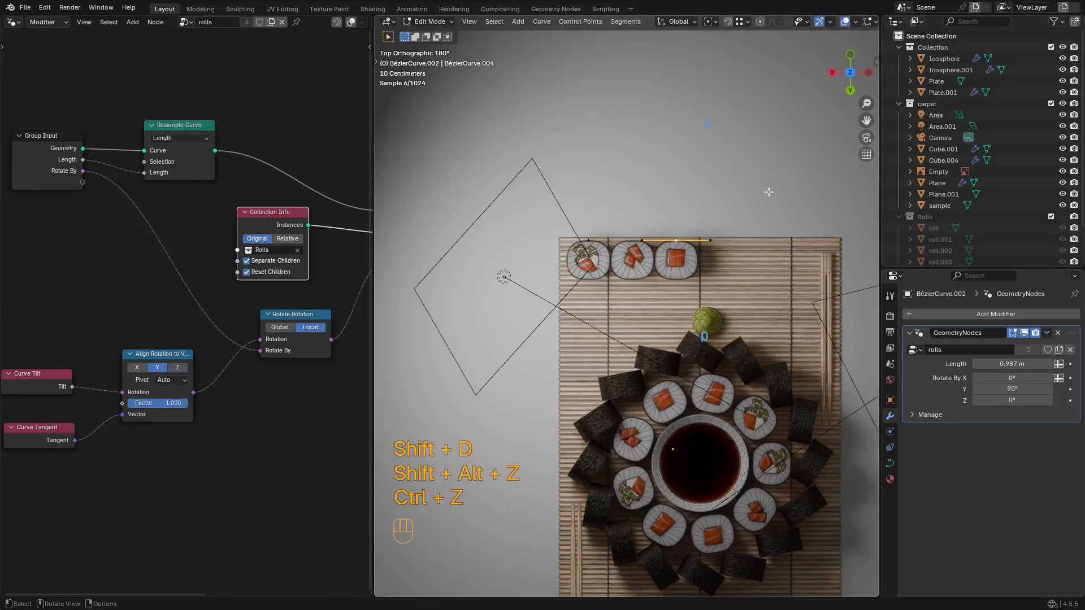
# Step: Duplicate the three-roll row directly beneath the first and shorten the copy along X to two rolls
pyautogui.hotkey('shift', 'd')
pyautogui.click(535, 315)
pyautogui.scroll(3, 536, 314)
pyautogui.press('g')
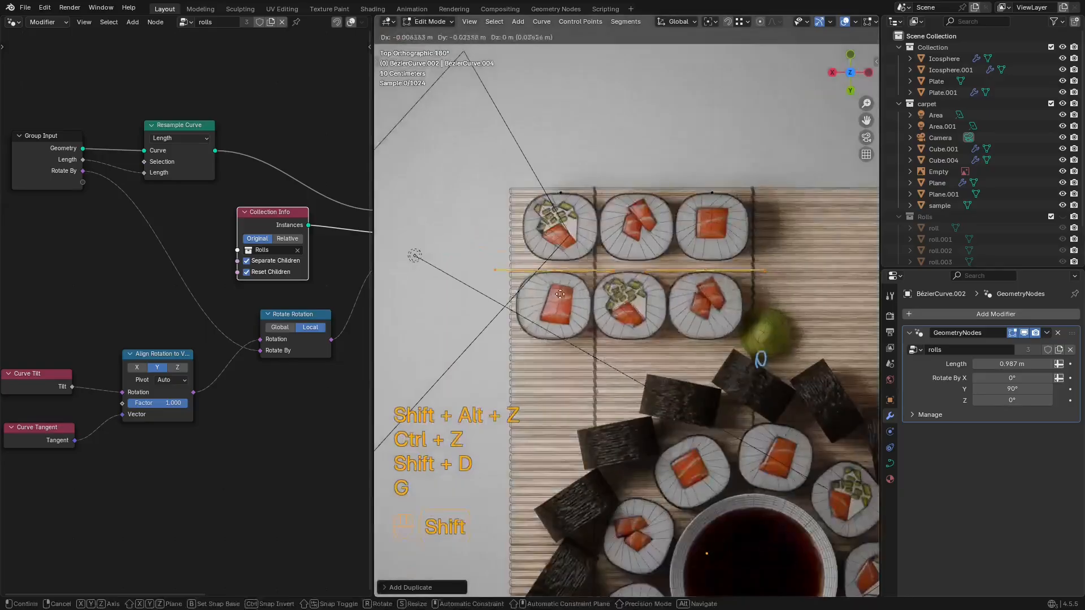
pyautogui.click(542, 238)
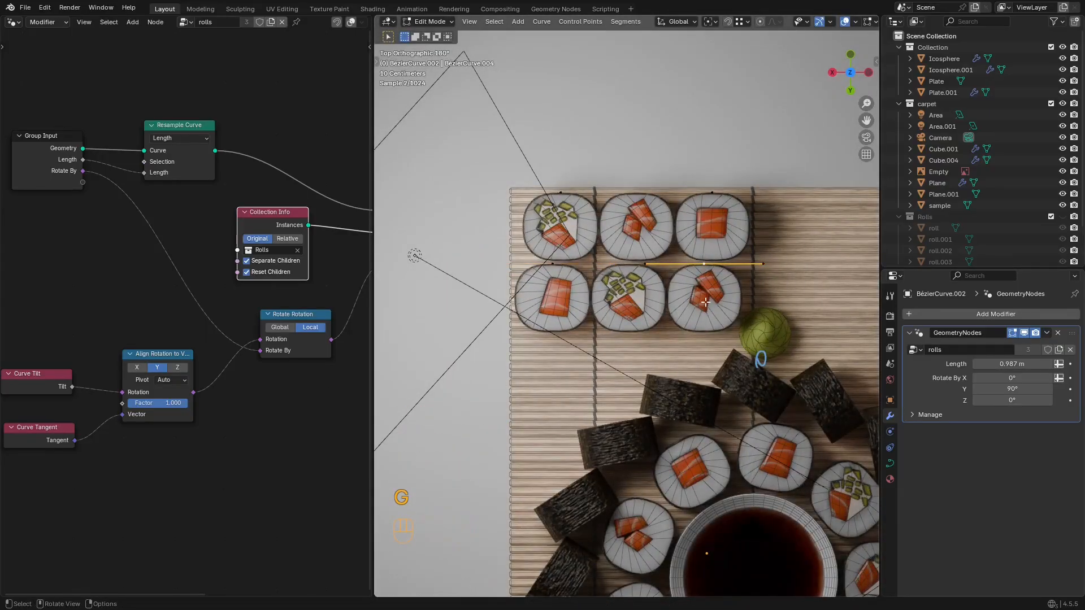
pyautogui.press('g')
pyautogui.press('x')
pyautogui.click(638, 297)
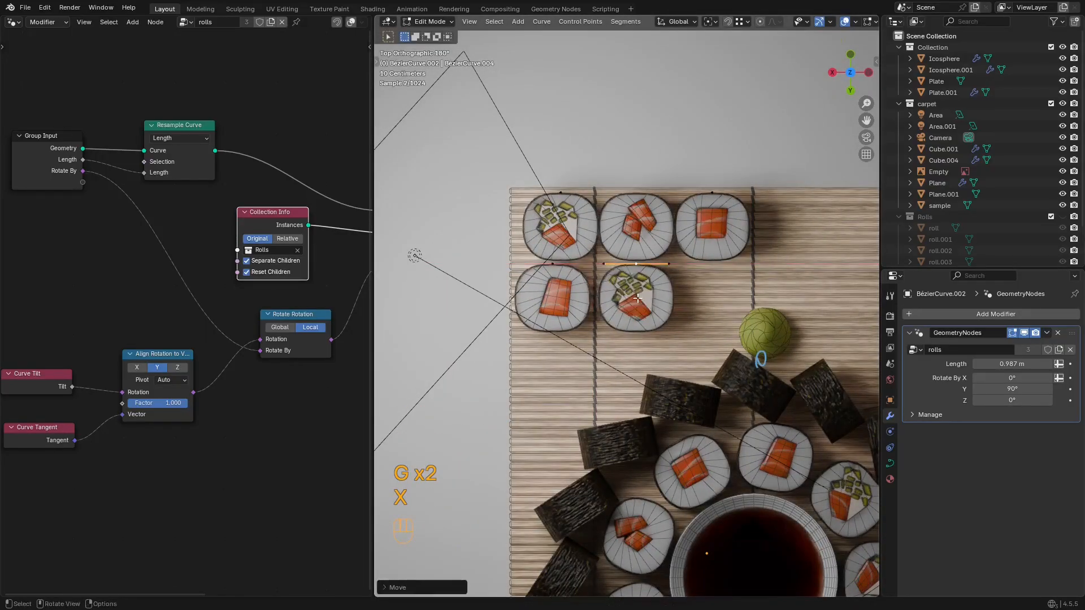
# Step: Duplicate the two-roll row's end control point beneath it to add a single roll
pyautogui.hotkey('shift', 'd')
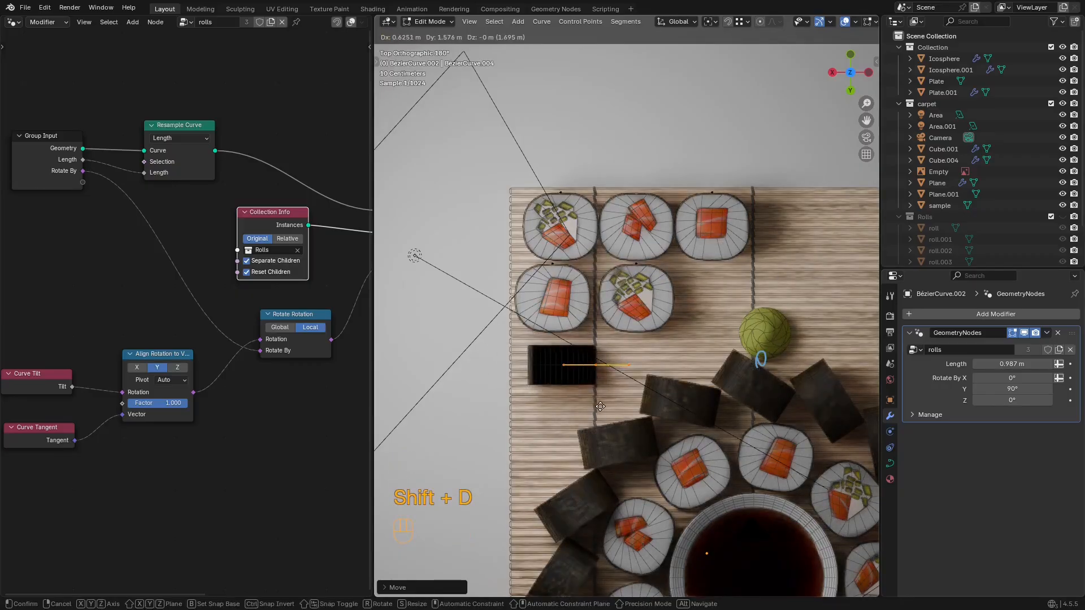
pyautogui.click(600, 407)
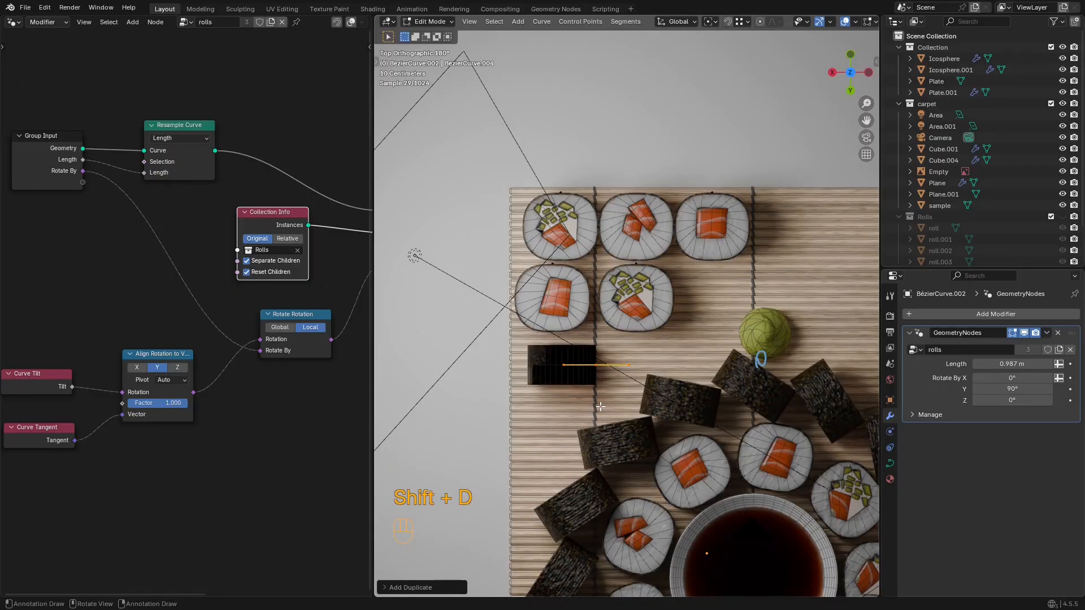
# Step: Try to extrude the single roll's control point along X and delete the extruded point
pyautogui.press('e')
pyautogui.press('x')
pyautogui.click(606, 406)
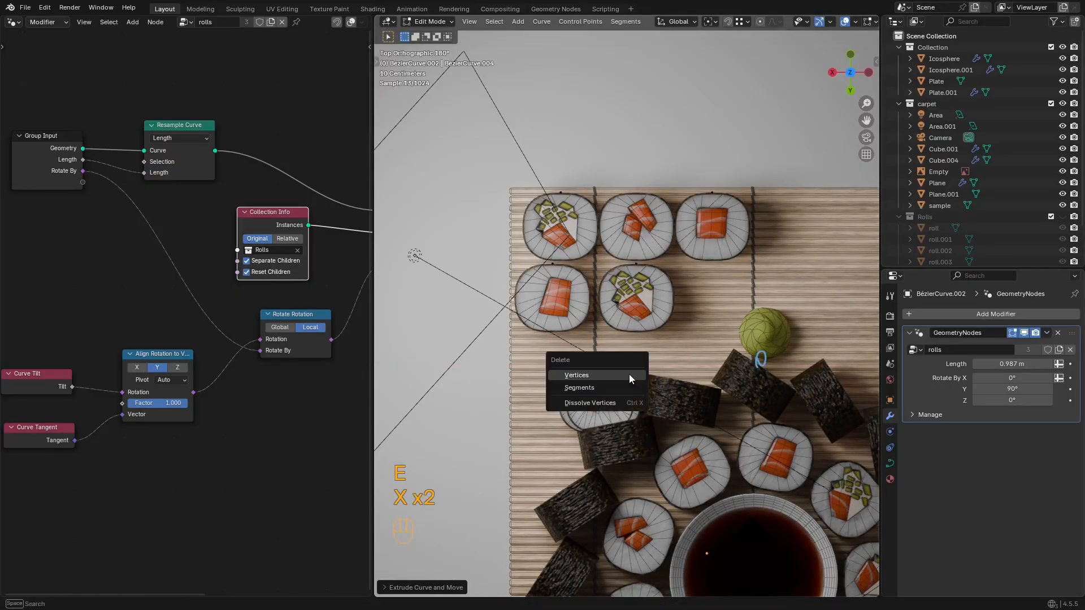
pyautogui.click(576, 375)
pyautogui.press('Tab')
pyautogui.press('Tab')
# Step: Duplicate all the corner rows and the single roll along X to the mat's other side
pyautogui.scroll(-3, 632, 336)
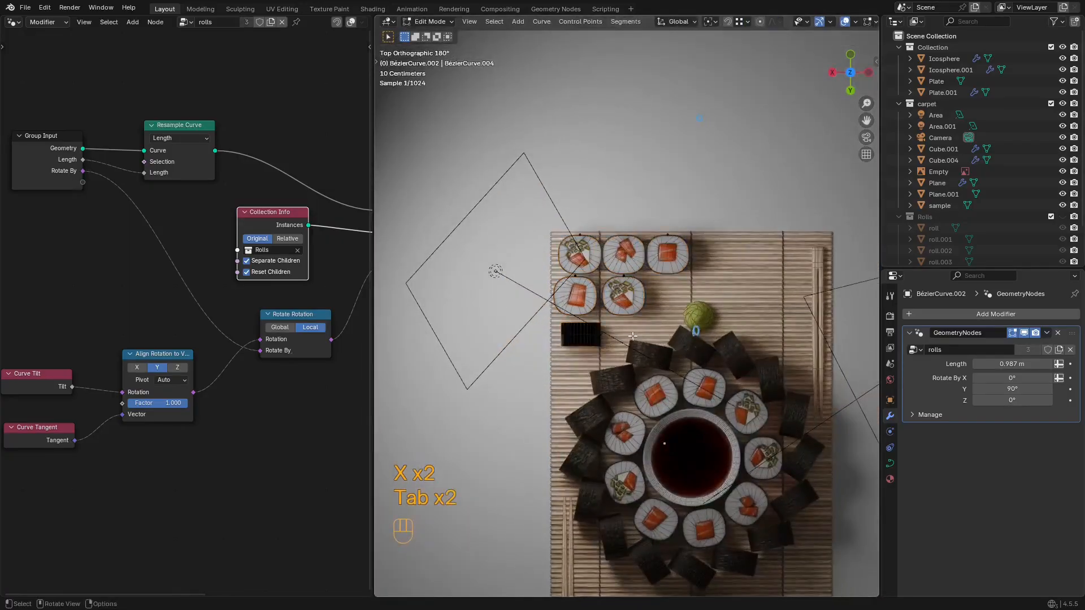
pyautogui.moveTo(496, 359); pyautogui.dragTo(496, 360)
pyautogui.hotkey('shift', 'd')
pyautogui.press('x')
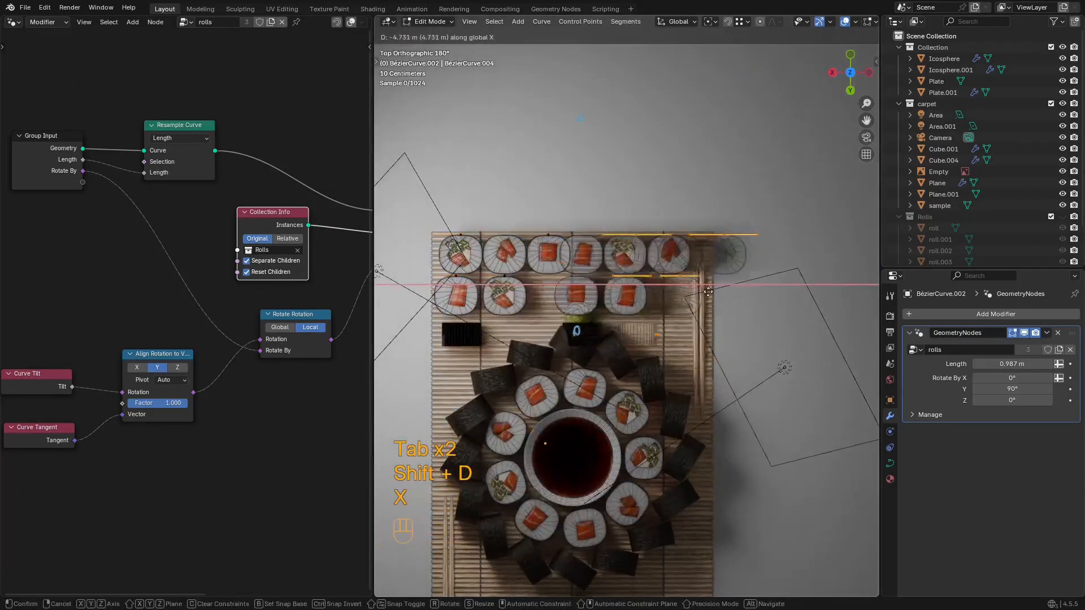
pyautogui.click(520, 66)
# Step: Try mirroring the duplicated roll group across the global X axis and across the global Y axis
pyautogui.click(549, 22)
pyautogui.moveTo(559, 45)
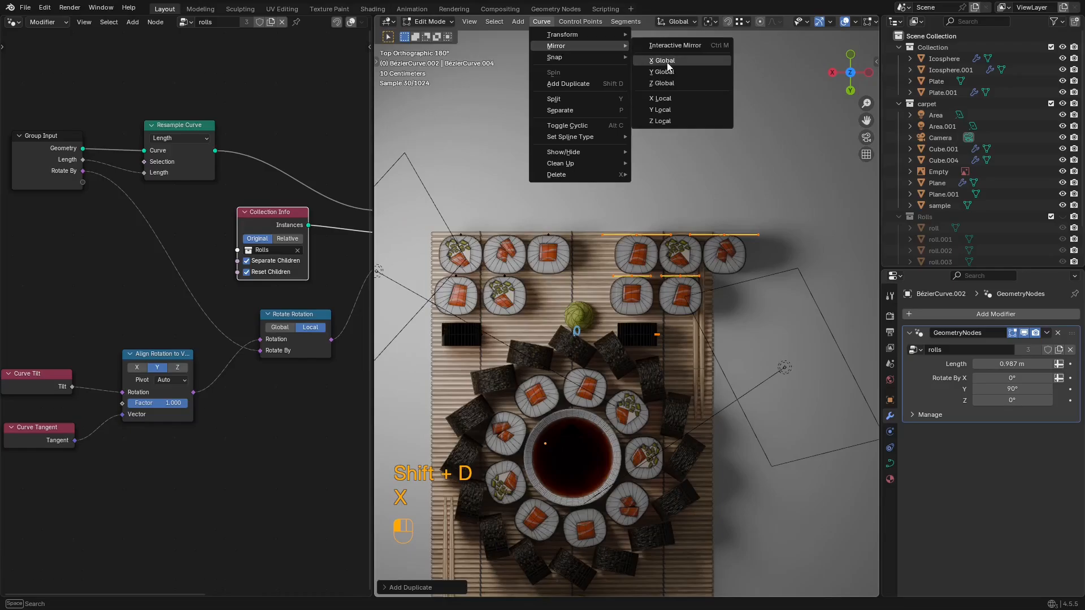
pyautogui.click(664, 62)
pyautogui.scroll(1, 714, 164)
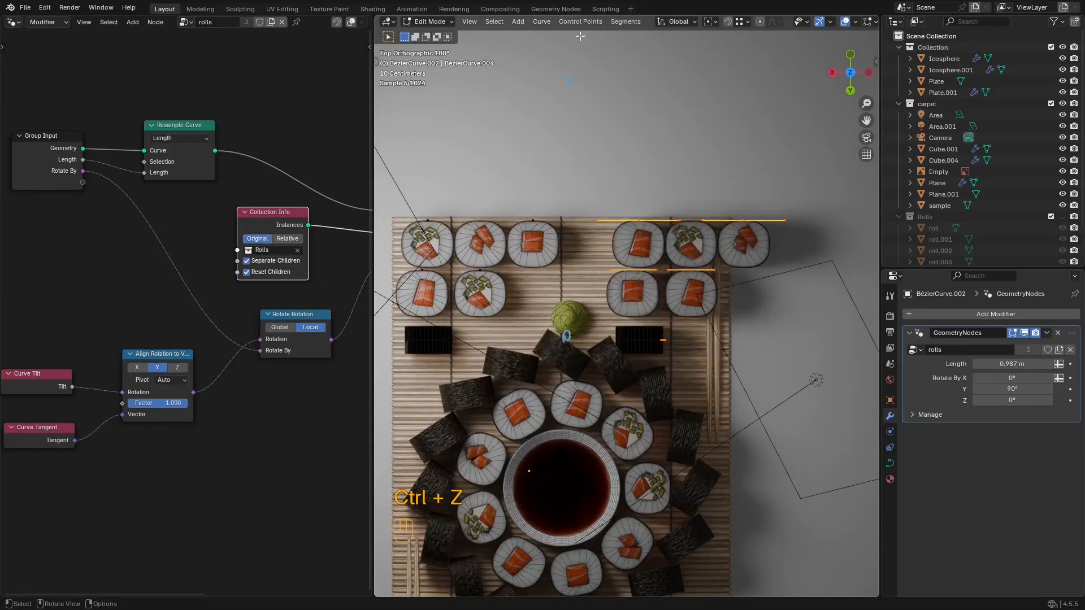
pyautogui.click(542, 23)
pyautogui.click(709, 77)
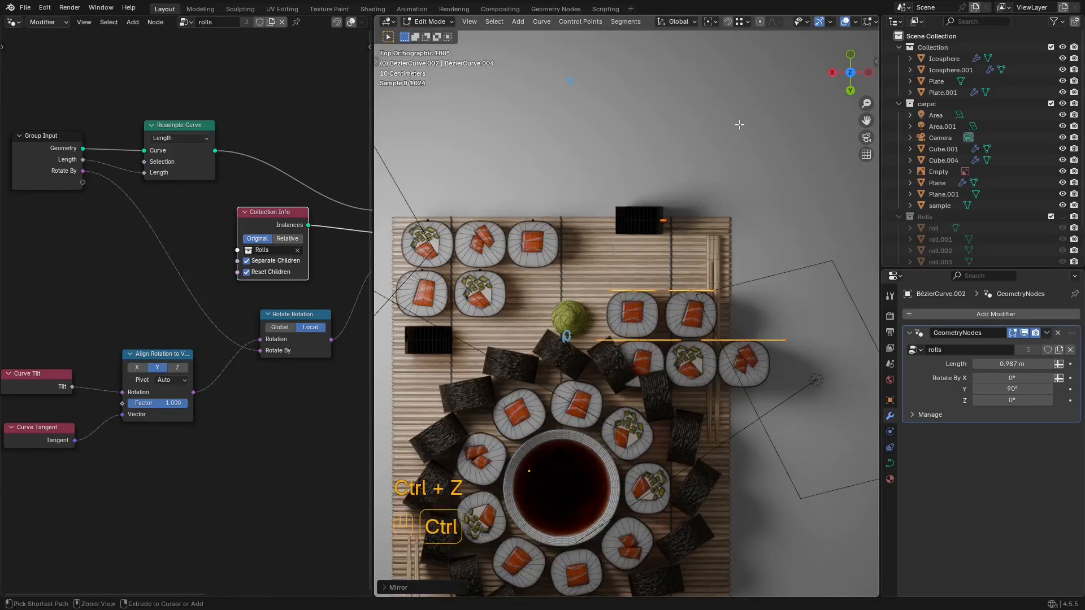
pyautogui.hotkey('ctrl', 'z')
# Step: Move the duplicated roll group toward the mat's diagonally opposite corner and rotate it half a turn
pyautogui.scroll(-3, 742, 195)
pyautogui.keyDown('shift'); pyautogui.moveTo(741, 231); pyautogui.dragTo(748, 138, button='middle'); pyautogui.keyUp('shift')
pyautogui.press('g')
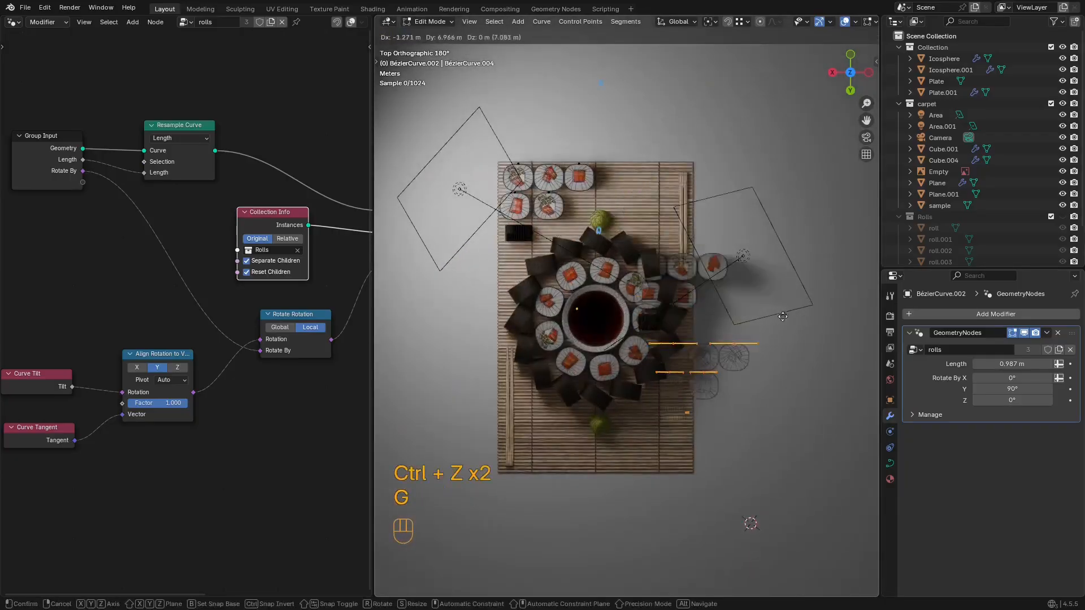
pyautogui.click(778, 320)
pyautogui.press('r')
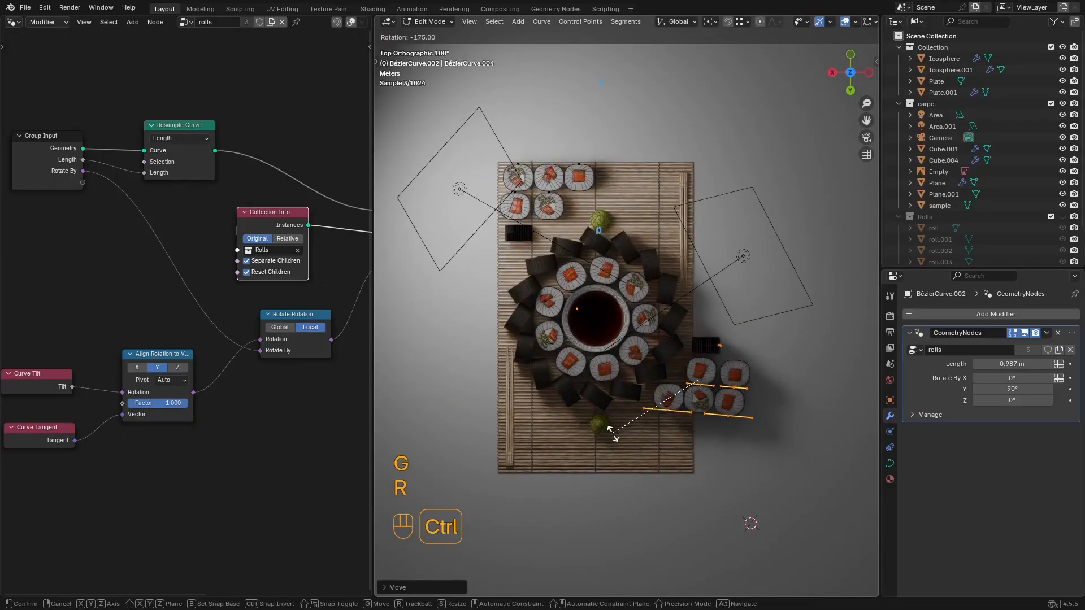
pyautogui.click(621, 440)
pyautogui.press('g')
pyautogui.click(578, 482)
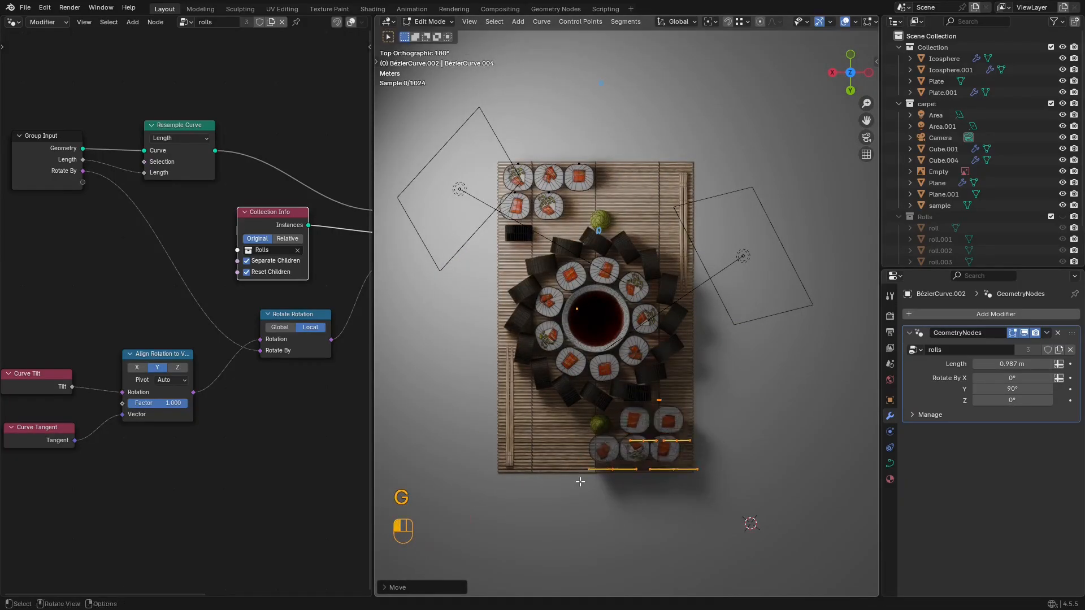
# Step: Align the rotated rows with the mat's opposite corner and reposition the single roll's control point beside the two-roll row
pyautogui.scroll(3, 577, 362)
pyautogui.keyDown('shift'); pyautogui.moveTo(606, 462); pyautogui.dragTo(582, 396, button='middle'); pyautogui.keyUp('shift')
pyautogui.press('g')
pyautogui.click(577, 341)
pyautogui.moveTo(672, 341); pyautogui.dragTo(621, 363)
pyautogui.press('g')
pyautogui.click(677, 361)
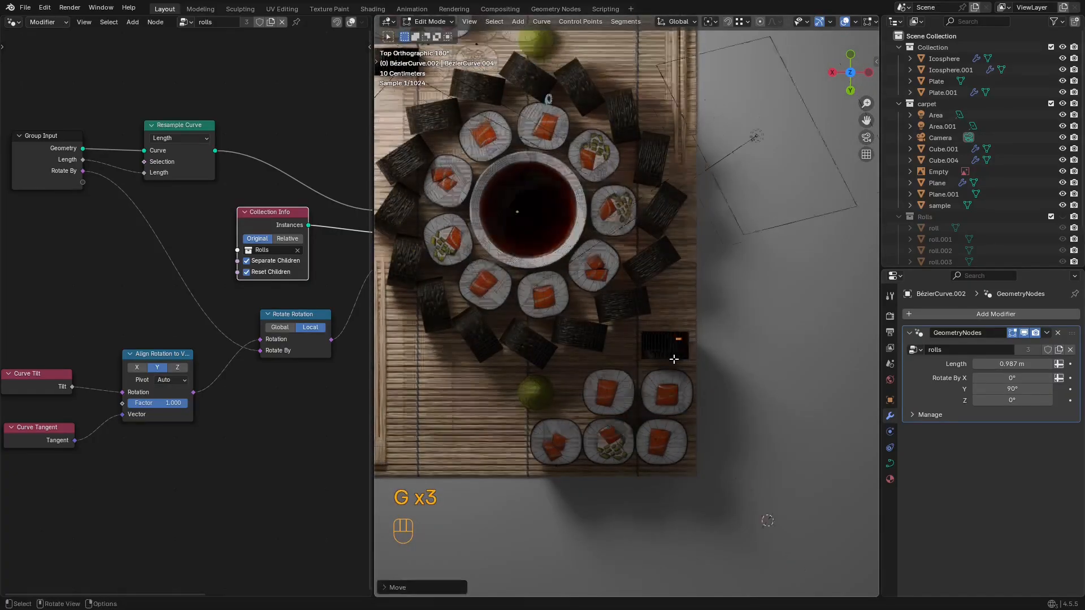
# Step: Examine the full roll arrangement from above and in perspective with the overlays hidden
pyautogui.scroll(-7, 746, 373)
pyautogui.hotkey('shift', 'alt', 'z')
pyautogui.keyDown('ctrl'); pyautogui.moveTo(702, 351); pyautogui.dragTo(732, 296, button='middle'); pyautogui.keyUp('ctrl')
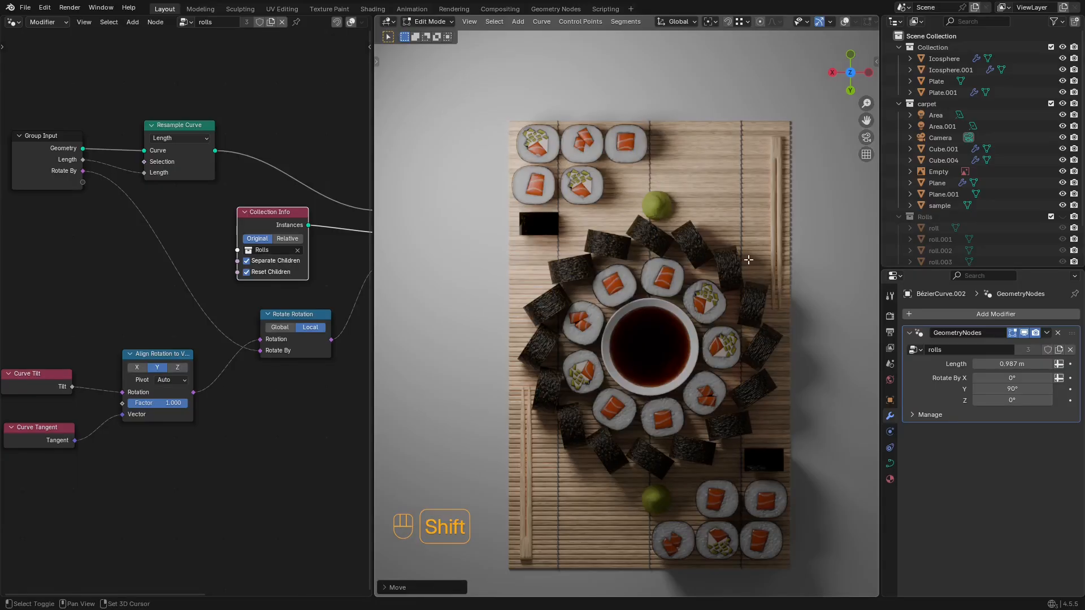
pyautogui.keyDown('shift'); pyautogui.moveTo(748, 260); pyautogui.dragTo(745, 148, button='middle'); pyautogui.keyUp('shift')
pyautogui.moveTo(686, 244); pyautogui.dragTo(759, 111, button='middle')
pyautogui.scroll(2, 756, 246)
pyautogui.press('Tab')
pyautogui.hotkey('shift', 'alt', 'z')
pyautogui.moveTo(758, 289); pyautogui.dragTo(745, 283, button='middle')
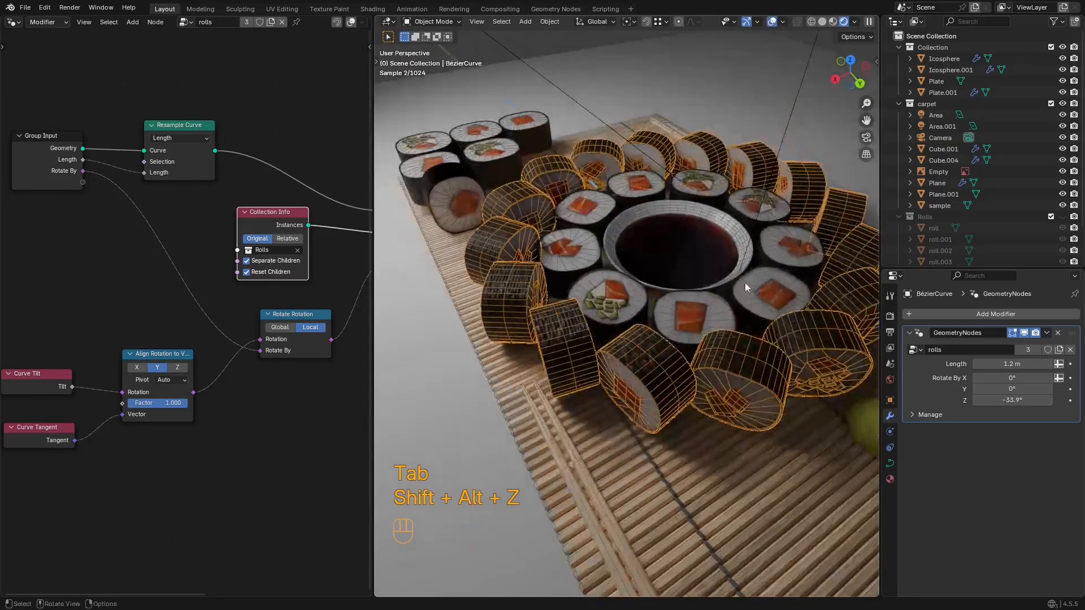
pyautogui.hotkey('shift', 'alt', 'z')
pyautogui.scroll(-2, 734, 274)
pyautogui.scroll(-3, 1035, 155)
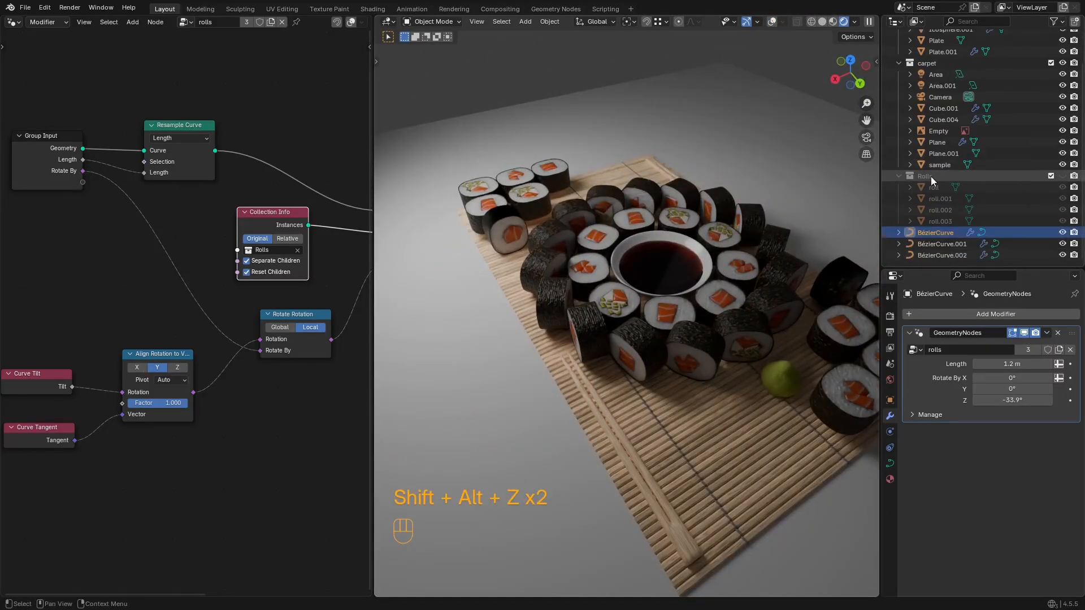
pyautogui.scroll(2, 619, 330)
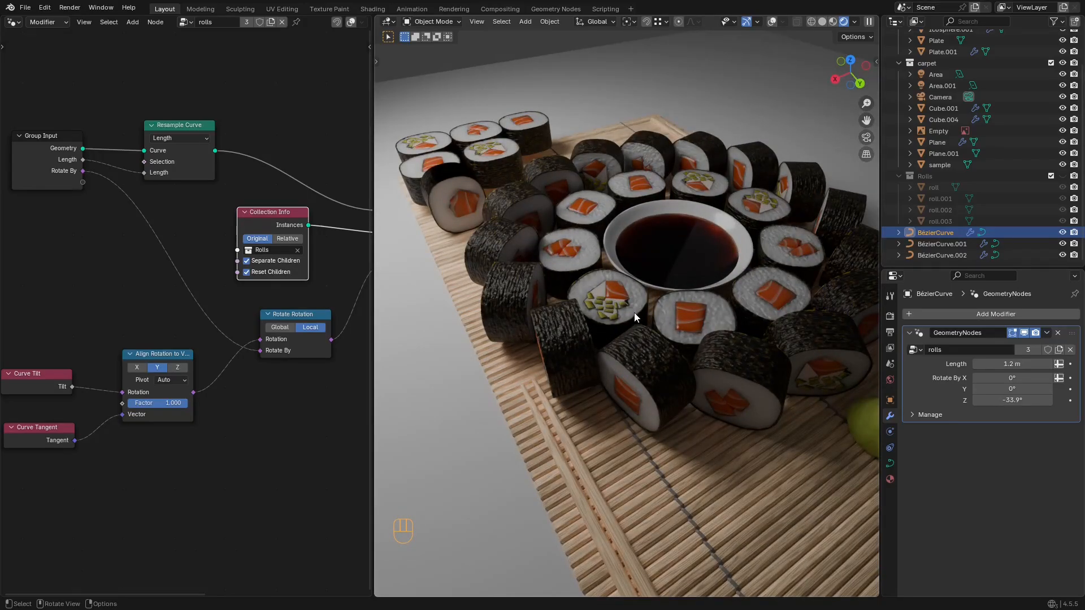
pyautogui.moveTo(643, 282); pyautogui.dragTo(716, 257, button='middle')
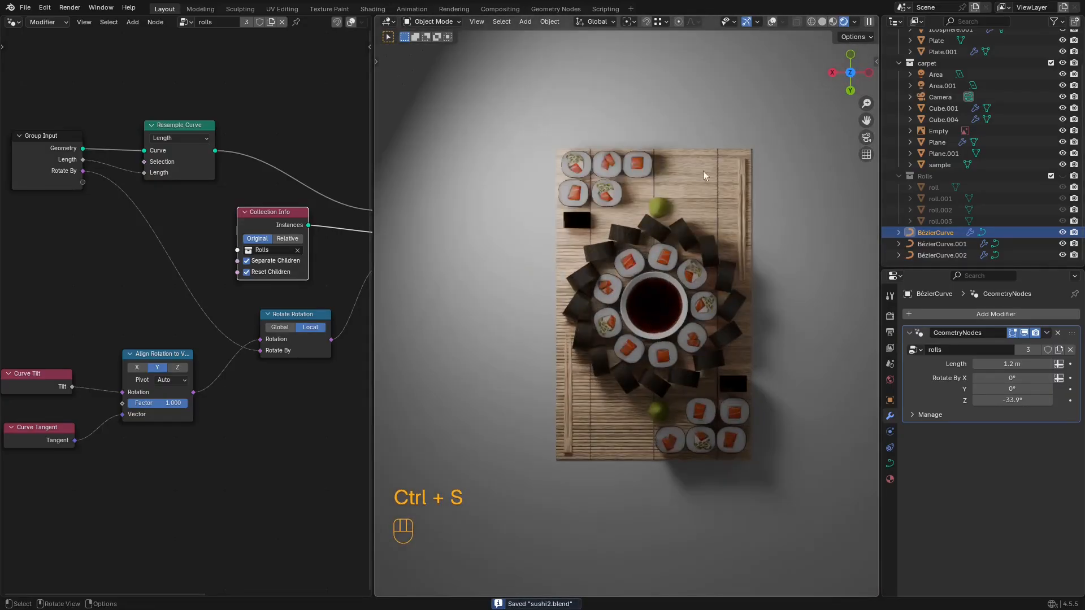
# Step: Scale up the bamboo mat so it leaves a wider margin around the roll arrangement
pyautogui.click(718, 161)
pyautogui.press('s')
pyautogui.click(761, 126)
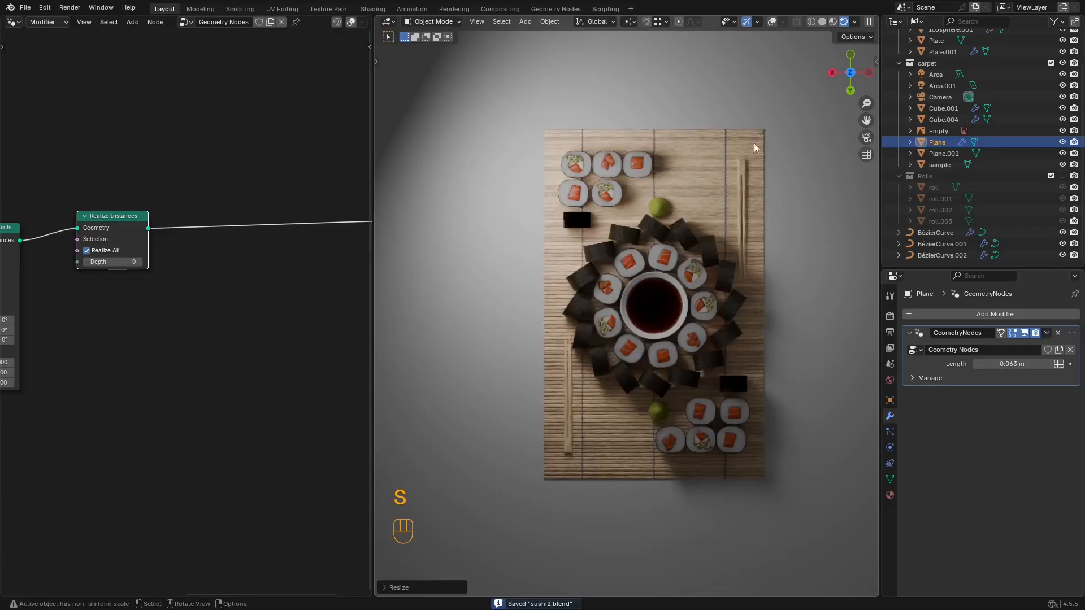
# Step: Select everything resting on the mat in a wireframe side view and raise it about 0.07 m in Z
pyautogui.moveTo(762, 147)
pyautogui.mouseDown(button='middle')
pyautogui.moveTo(766, 239)
pyautogui.moveTo(763, 226)
pyautogui.mouseUp(button='middle')
pyautogui.press('z')
pyautogui.hotkey('shift', 'alt', 'z')
pyautogui.hotkey('shift', 'alt', 'z')
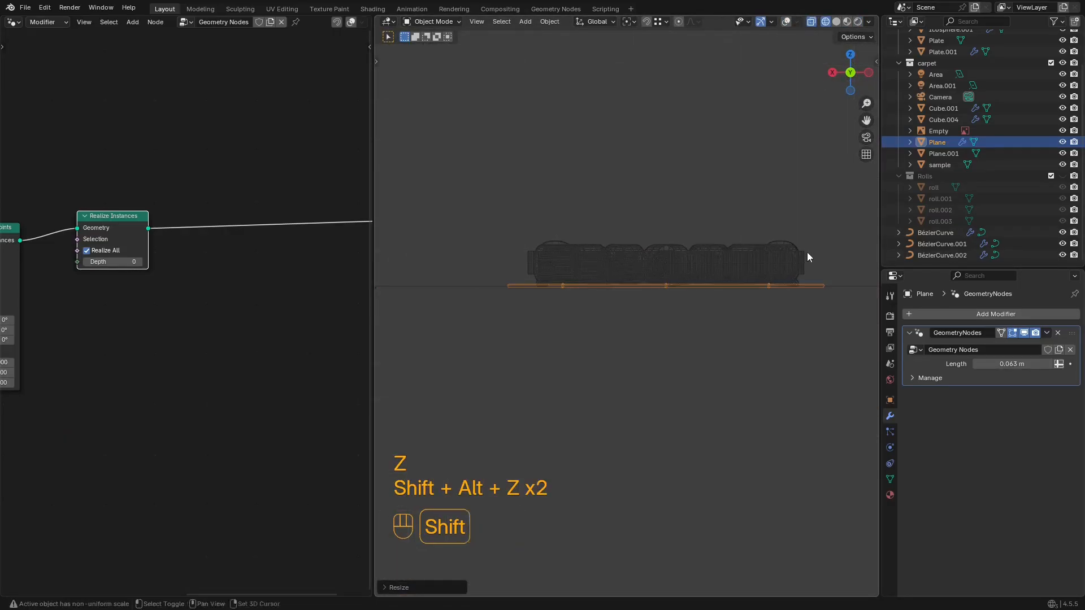
pyautogui.moveTo(807, 236); pyautogui.dragTo(493, 280)
pyautogui.scroll(4, 492, 280)
pyautogui.press('g')
pyautogui.press('z')
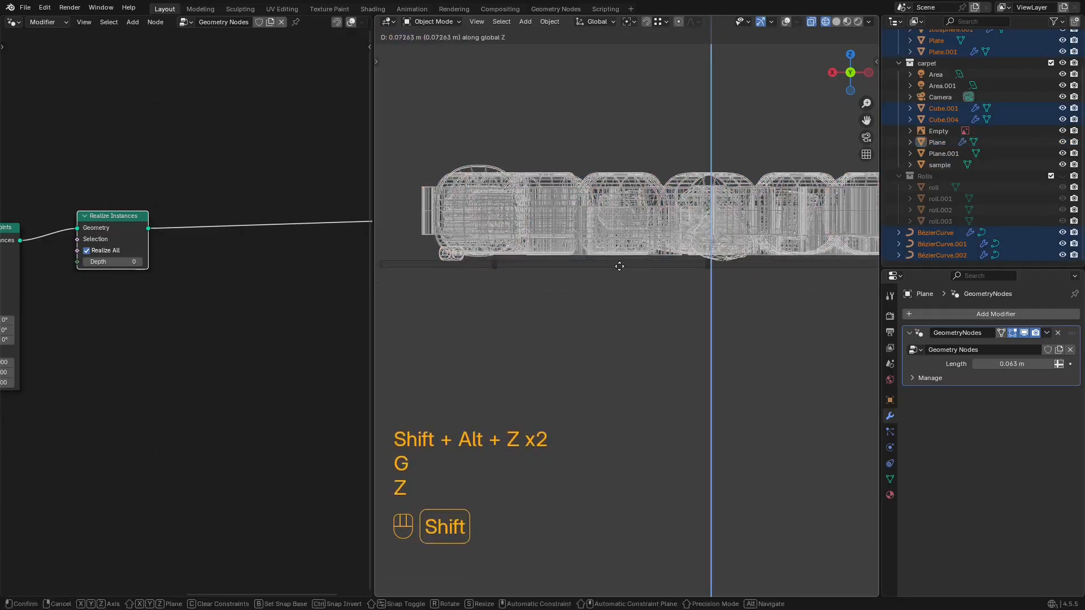
pyautogui.click(605, 264)
# Step: Fine-tune the selected objects' height in Z so they rest on the mat's surface
pyautogui.scroll(1, 593, 267)
pyautogui.press('g')
pyautogui.press('z')
pyautogui.keyDown('shift'); pyautogui.click(508, 261); pyautogui.keyUp('shift')
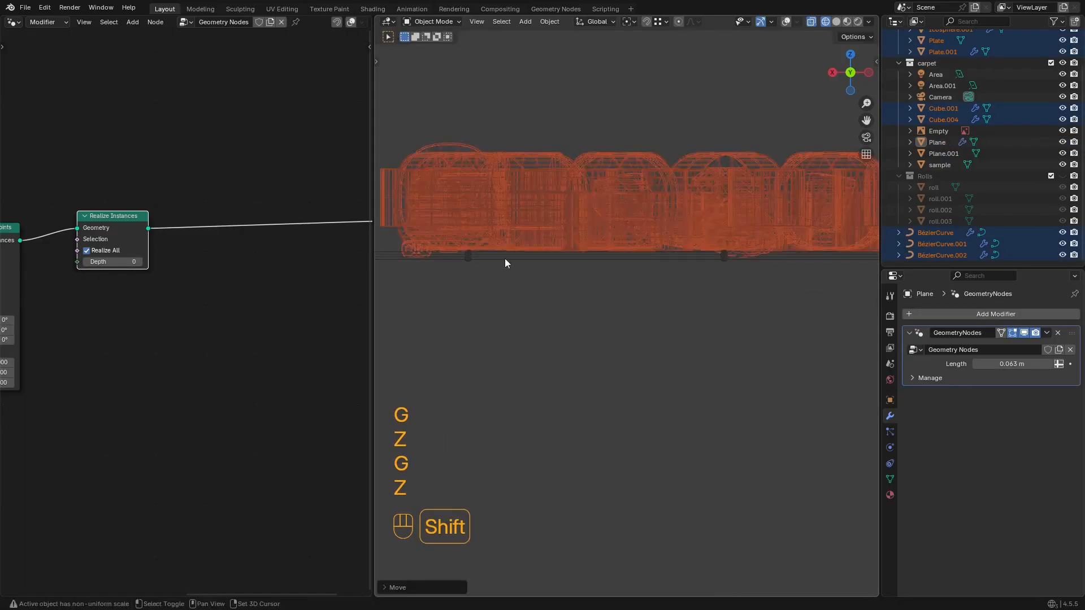
# Step: Raise both pairs of chopsticks in Z in the wireframe side view so they rest on top of the mat
pyautogui.scroll(4, 673, 270)
pyautogui.keyDown('shift'); pyautogui.moveTo(411, 268); pyautogui.dragTo(241, 296, button='middle'); pyautogui.keyUp('shift')
pyautogui.click(663, 224)
pyautogui.keyDown('shift'); pyautogui.moveTo(744, 296); pyautogui.dragTo(442, 296, button='middle'); pyautogui.keyUp('shift')
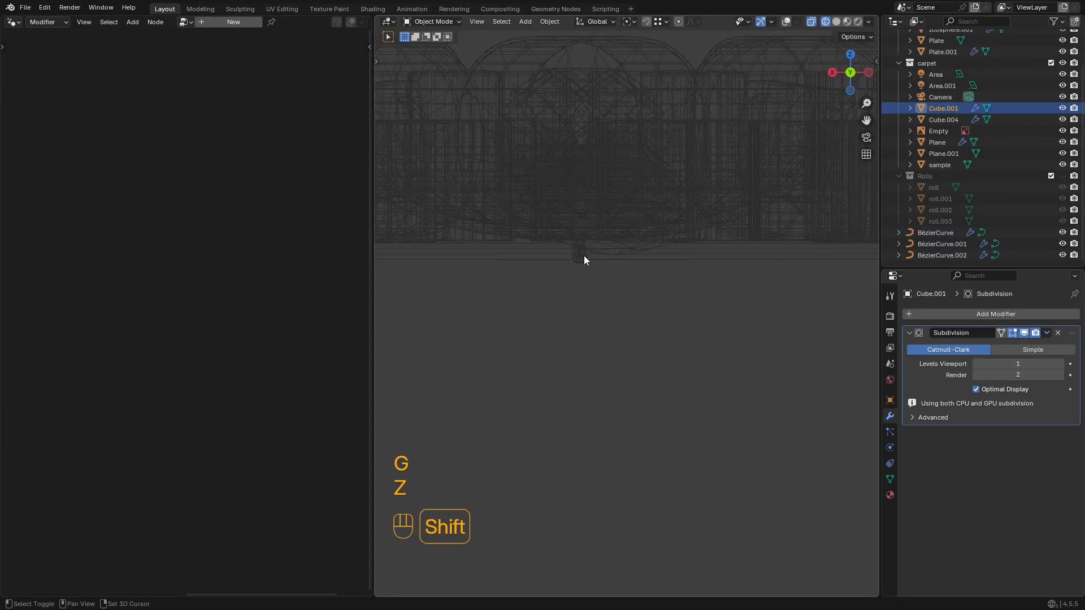
pyautogui.keyDown('shift'); pyautogui.moveTo(735, 255); pyautogui.dragTo(452, 285, button='middle'); pyautogui.keyUp('shift')
pyautogui.keyDown('shift'); pyautogui.moveTo(791, 274); pyautogui.dragTo(593, 277, button='middle'); pyautogui.keyUp('shift')
pyautogui.keyDown('shift'); pyautogui.moveTo(731, 271); pyautogui.dragTo(609, 294, button='middle'); pyautogui.keyUp('shift')
pyautogui.scroll(2, 609, 294)
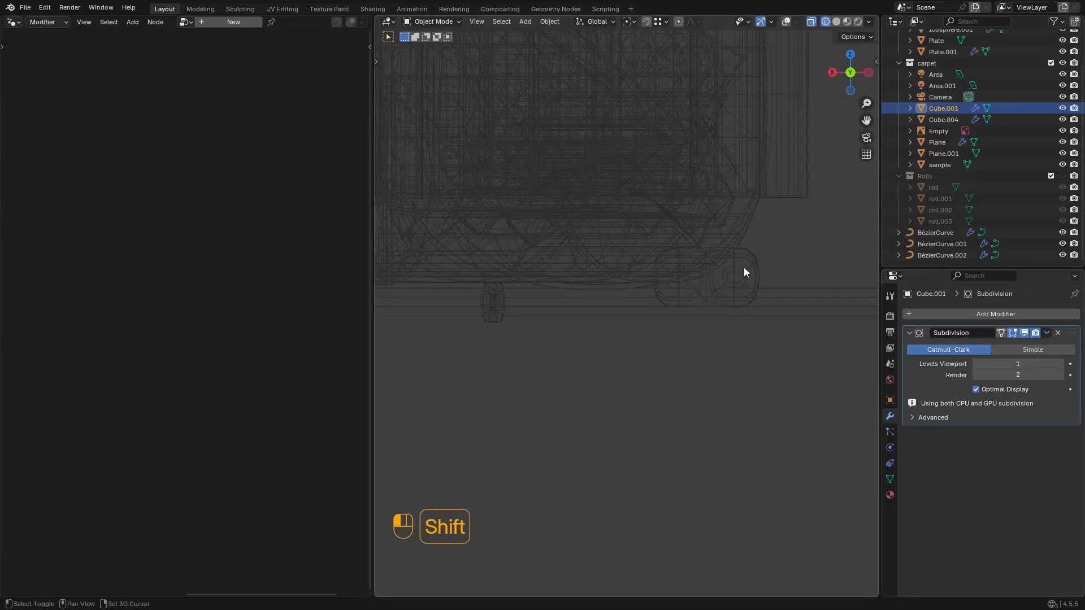
pyautogui.keyDown('shift'); pyautogui.click(744, 267); pyautogui.keyUp('shift')
pyautogui.press('g')
pyautogui.press('z')
pyautogui.click(791, 266)
pyautogui.press('z')
pyautogui.click(858, 266)
pyautogui.hotkey('shift', 'alt', 'z')
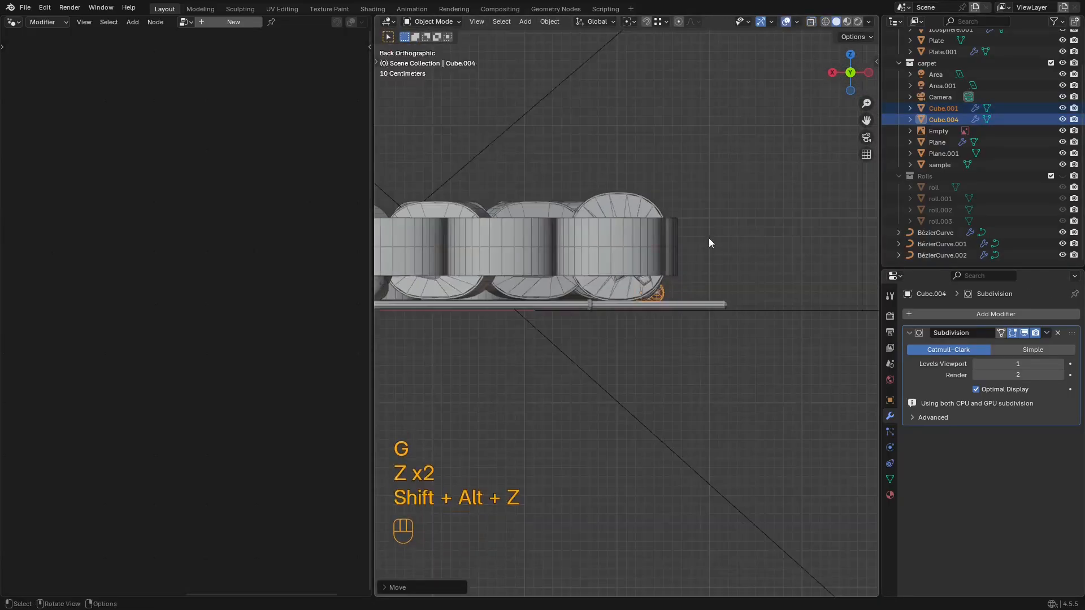
# Step: Select the curve points of both corner roll groups and adjust their height in Z so the rolls sit on the mat
pyautogui.moveTo(708, 239)
pyautogui.mouseDown(button='middle')
pyautogui.moveTo(625, 306)
pyautogui.moveTo(642, 272)
pyautogui.mouseUp(button='middle')
pyautogui.click(648, 304)
pyautogui.moveTo(713, 339)
pyautogui.mouseDown(button='middle')
pyautogui.moveTo(731, 364)
pyautogui.moveTo(693, 319)
pyautogui.moveTo(725, 342)
pyautogui.mouseUp(button='middle')
pyautogui.scroll(3, 734, 348)
pyautogui.press('Tab')
pyautogui.scroll(-3, 678, 346)
pyautogui.moveTo(654, 345); pyautogui.dragTo(650, 396, button='middle')
pyautogui.press('z')
pyautogui.keyDown('alt'); pyautogui.moveTo(649, 395); pyautogui.dragTo(686, 404, button='middle'); pyautogui.keyUp('alt')
pyautogui.moveTo(702, 387); pyautogui.dragTo(529, 485)
pyautogui.keyDown('shift'); pyautogui.moveTo(619, 329); pyautogui.dragTo(696, 488, button='middle'); pyautogui.keyUp('shift')
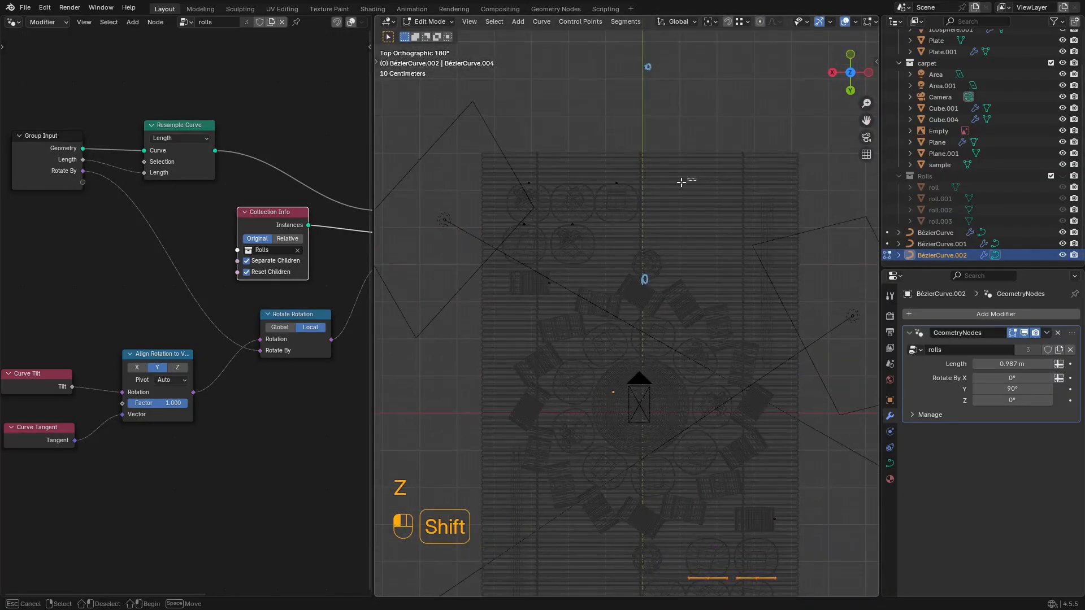
pyautogui.keyDown('shift'); pyautogui.moveTo(695, 178); pyautogui.dragTo(479, 238); pyautogui.keyUp('shift')
pyautogui.moveTo(740, 411); pyautogui.dragTo(758, 288, button='middle')
pyautogui.scroll(7, 764, 339)
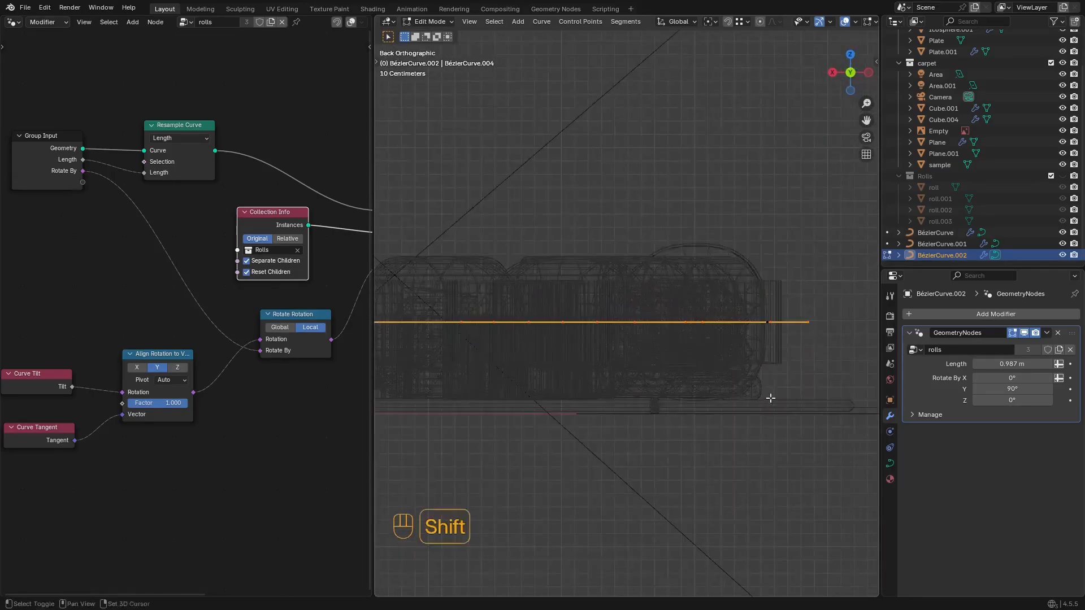
pyautogui.scroll(3, 724, 353)
pyautogui.press('g')
pyautogui.press('z')
pyautogui.moveTo(770, 397)
pyautogui.keyDown('shift'); pyautogui.mouseDown(button='middle')
pyautogui.moveTo(724, 347)
pyautogui.moveTo(726, 387)
pyautogui.mouseUp(button='middle'); pyautogui.keyUp('shift')
pyautogui.click(733, 511)
# Step: Check the rendered arrangement from above at full size with and without overlays, and save the file
pyautogui.hotkey('shift', 'z')
pyautogui.hotkey('shift', 'alt', 'z')
pyautogui.moveTo(687, 260)
pyautogui.mouseDown(button='middle')
pyautogui.moveTo(634, 307)
pyautogui.moveTo(642, 263)
pyautogui.moveTo(606, 270)
pyautogui.moveTo(603, 346)
pyautogui.mouseUp(button='middle')
pyautogui.press('Tab')
pyautogui.hotkey('ctrl', 'space')
pyautogui.hotkey('shift', 'alt', 'z')
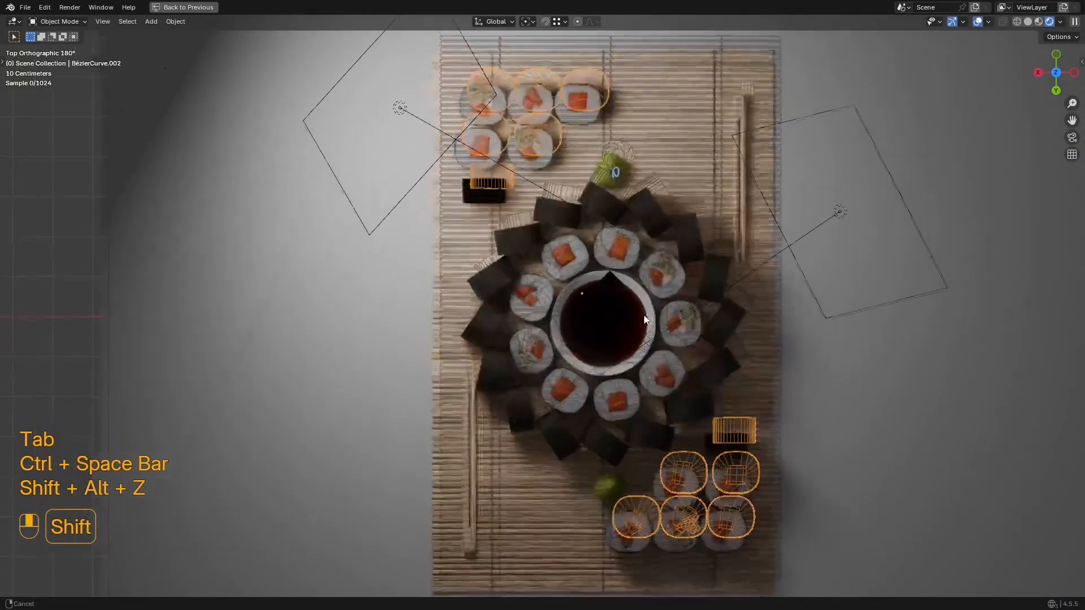
pyautogui.hotkey('shift', 'alt', 'z')
pyautogui.hotkey('ctrl', 'space')
pyautogui.keyDown('ctrl'); pyautogui.moveTo(713, 338); pyautogui.dragTo(772, 262, button='middle'); pyautogui.keyUp('ctrl')
pyautogui.hotkey('ctrl', 's')
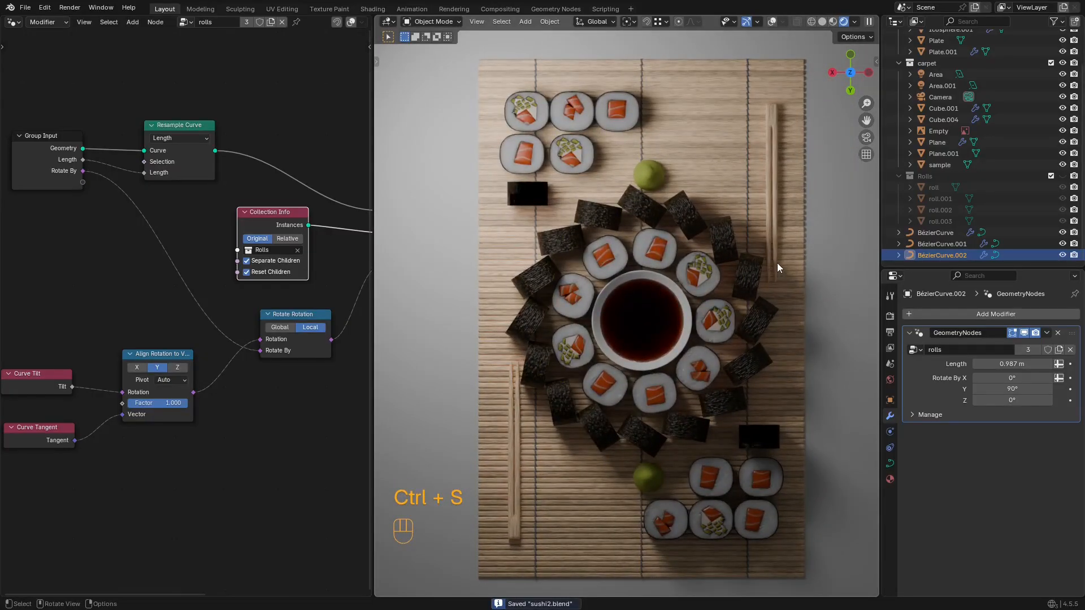
pyautogui.click(639, 318)
pyautogui.scroll(2, 652, 317)
pyautogui.scroll(-1, 650, 308)
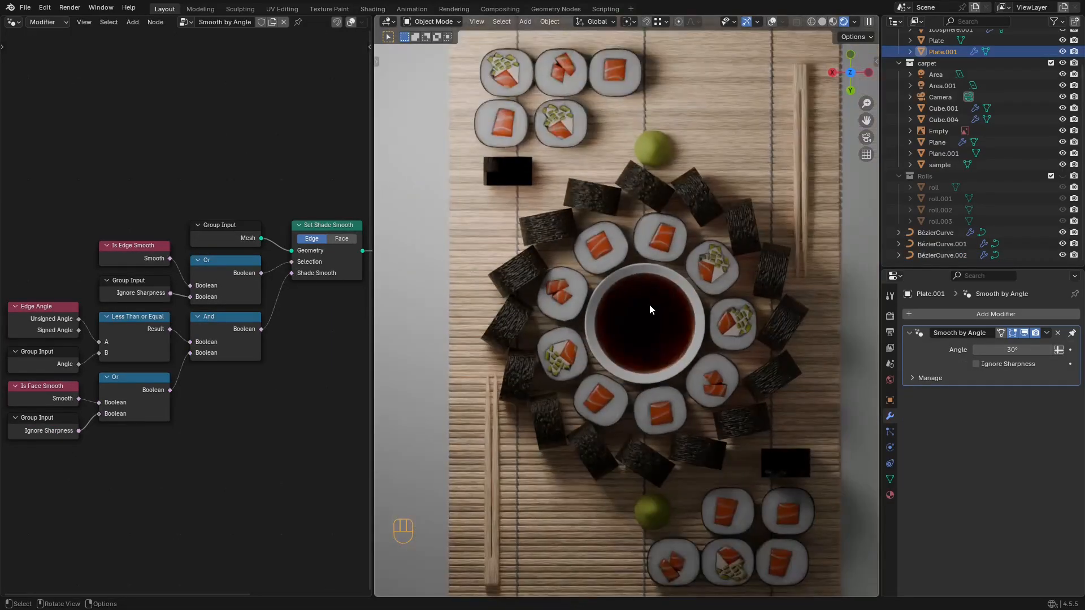
pyautogui.scroll(-2, 649, 304)
pyautogui.scroll(1, 649, 300)
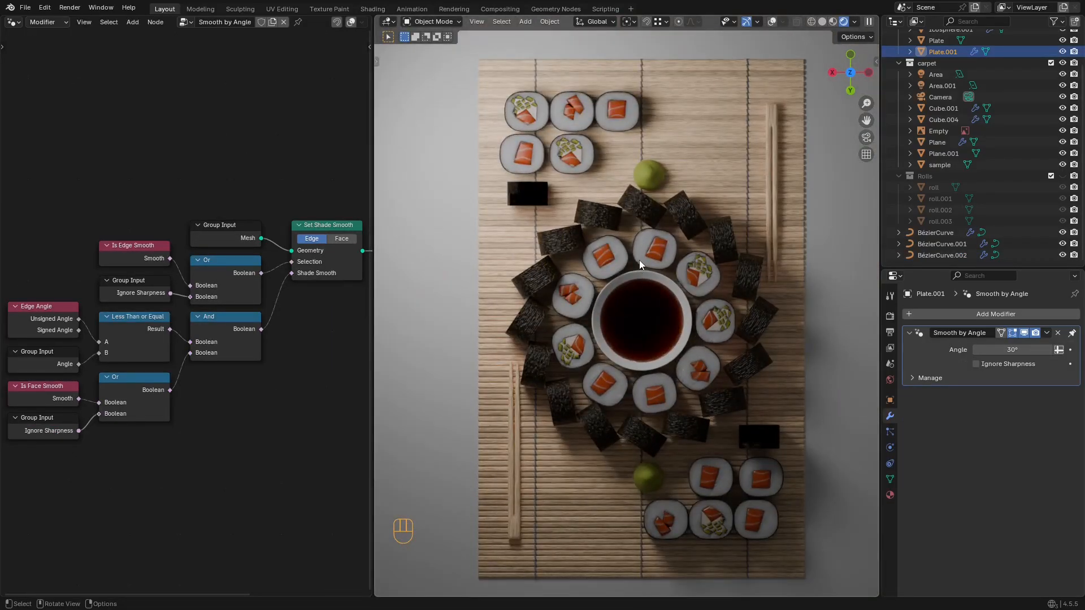
# Step: Move the curve points of the upper corner roll group diagonally about 0.5 m closer to the mat's corner
pyautogui.hotkey('shift', 'alt', 'z')
pyautogui.click(609, 113)
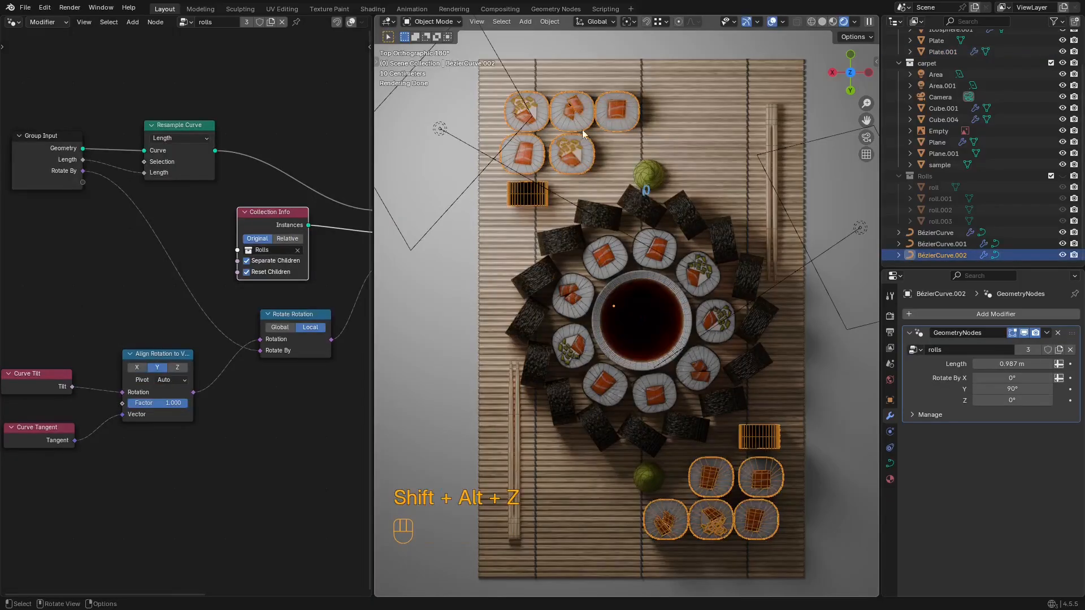
pyautogui.press('Tab')
pyautogui.moveTo(676, 58); pyautogui.dragTo(537, 157)
pyautogui.press('g')
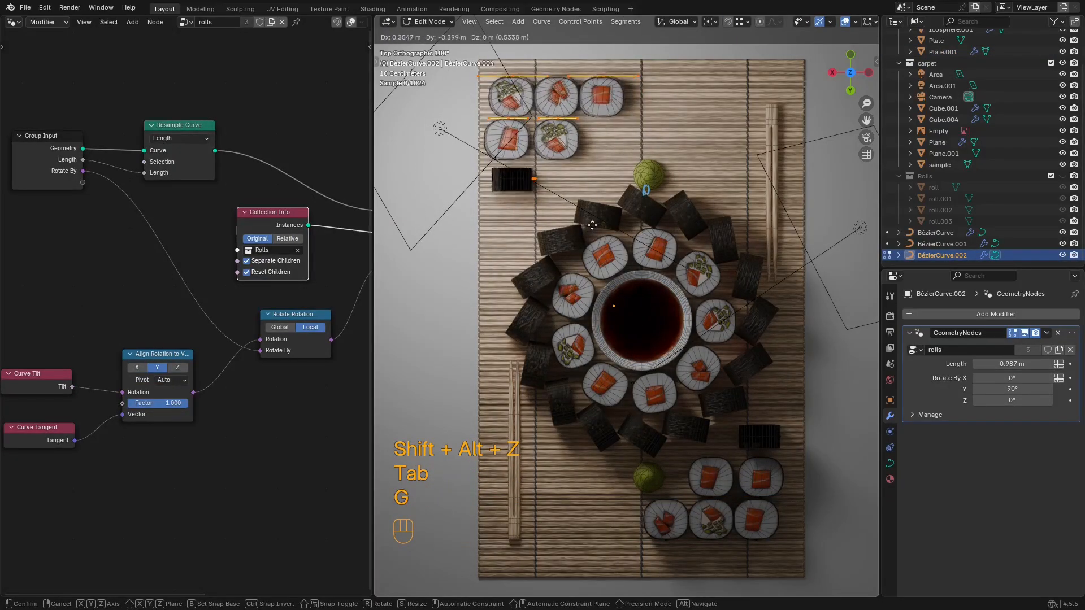
pyautogui.click(592, 225)
pyautogui.press('Tab')
# Step: Move the curve points of the lower corner roll group outward toward the opposite mat corner and save the file
pyautogui.press('Tab')
pyautogui.moveTo(803, 411); pyautogui.dragTo(539, 585)
pyautogui.press('g')
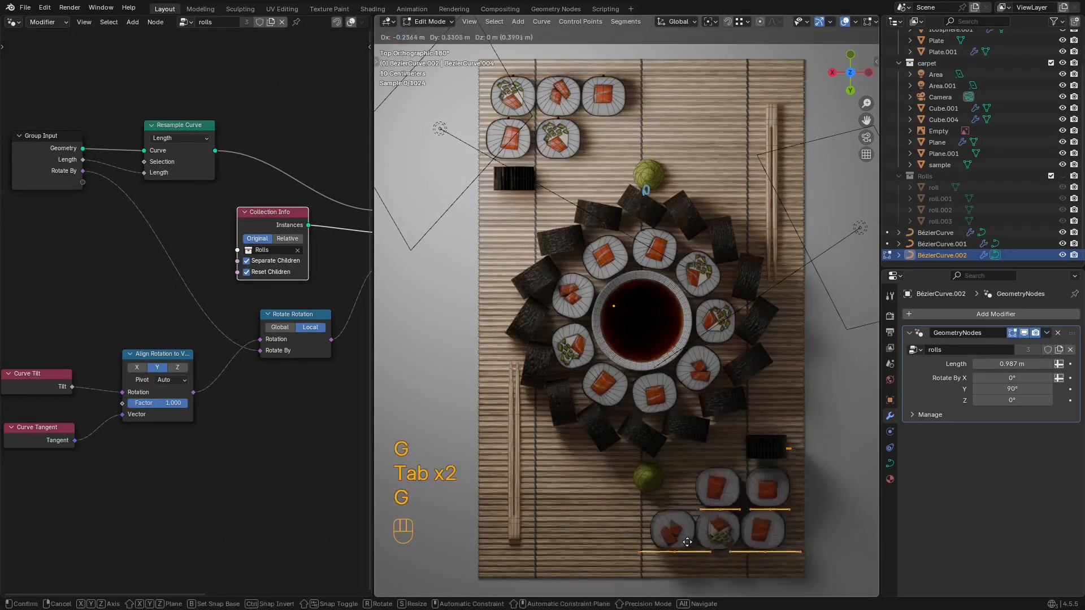
pyautogui.click(690, 448)
pyautogui.press('Tab')
pyautogui.hotkey('shift', 'alt', 'z')
pyautogui.hotkey('ctrl', 's')
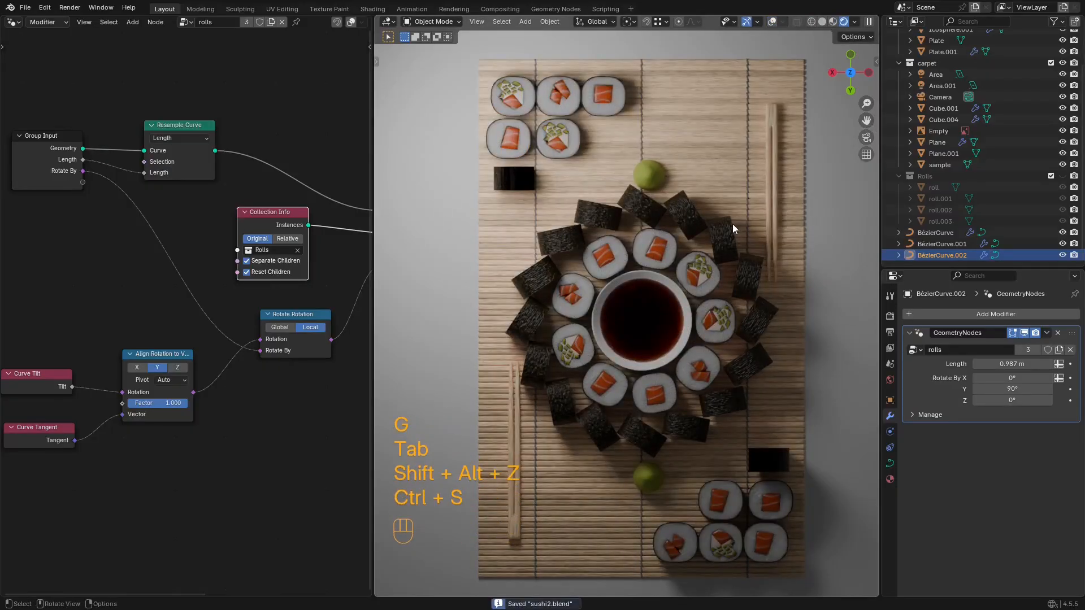
# Step: Scale up the outer roll ring's curve to about 1.05 so the ring spreads outward around the bowl
pyautogui.hotkey('shift', 'alt', 'z')
pyautogui.press('Tab')
pyautogui.press('s')
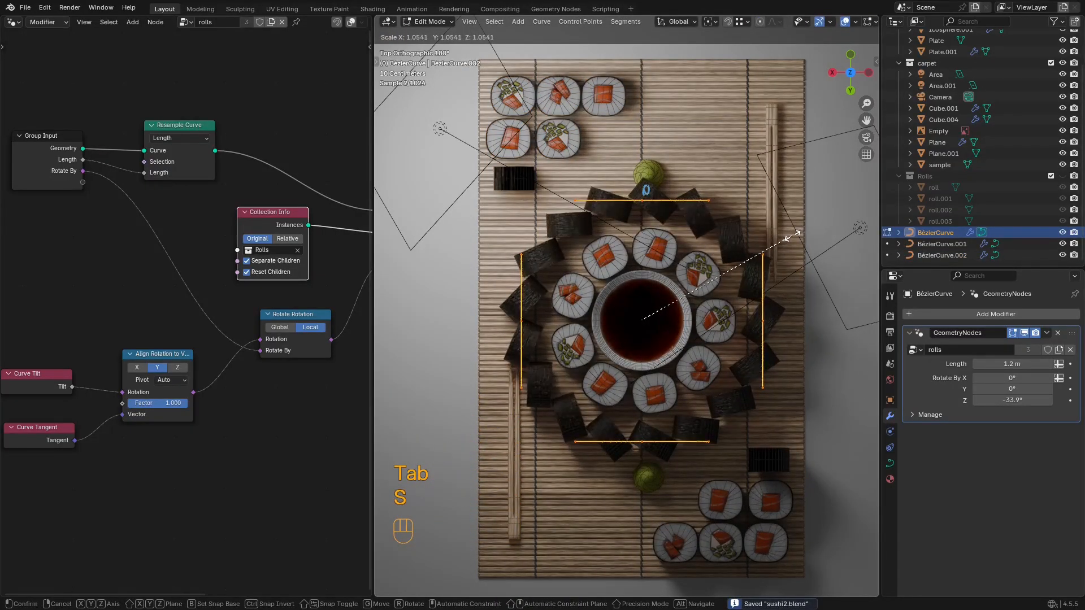
pyautogui.click(793, 236)
pyautogui.press('Tab')
# Step: Move each wasabi ball off the centre line to sit beside its nearest corner roll group
pyautogui.click(647, 167)
pyautogui.press('g')
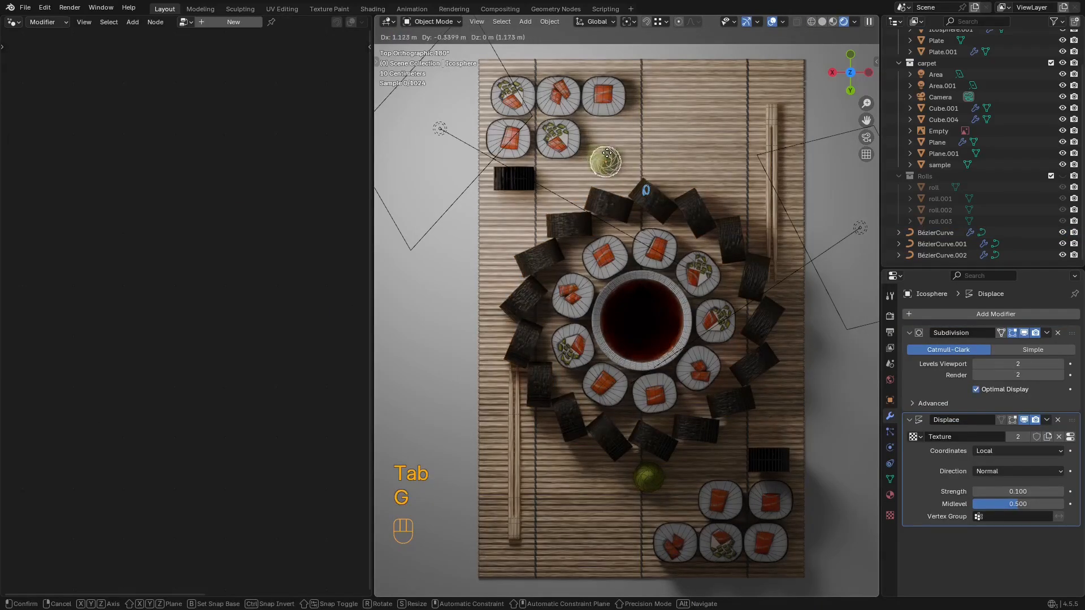
pyautogui.click(610, 158)
pyautogui.click(649, 476)
pyautogui.press('g')
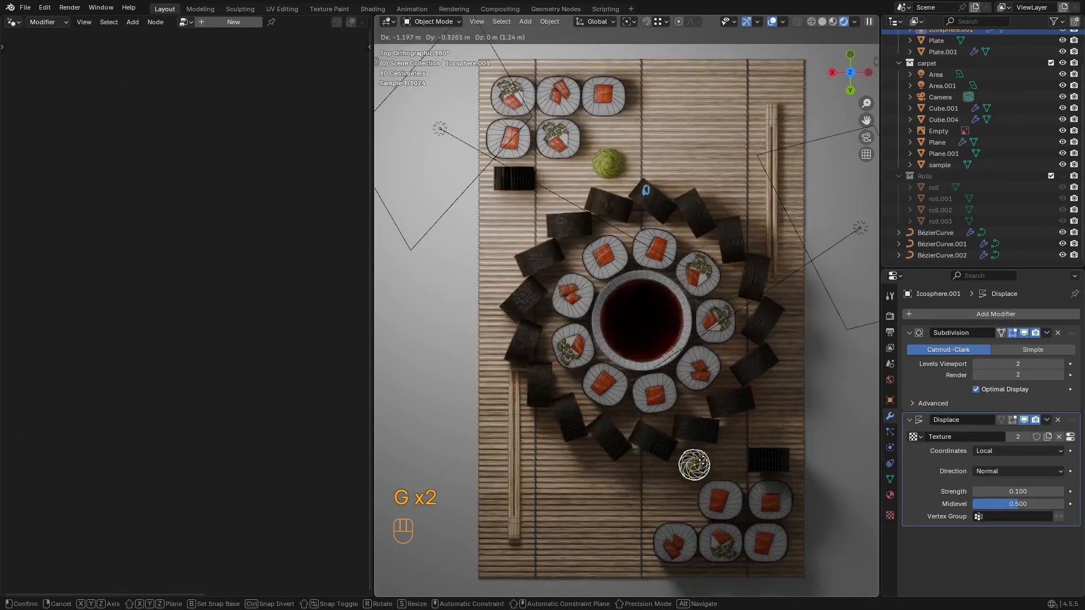
pyautogui.click(696, 463)
pyautogui.hotkey('shift', 'alt', 'z')
pyautogui.click(609, 166)
pyautogui.press('g')
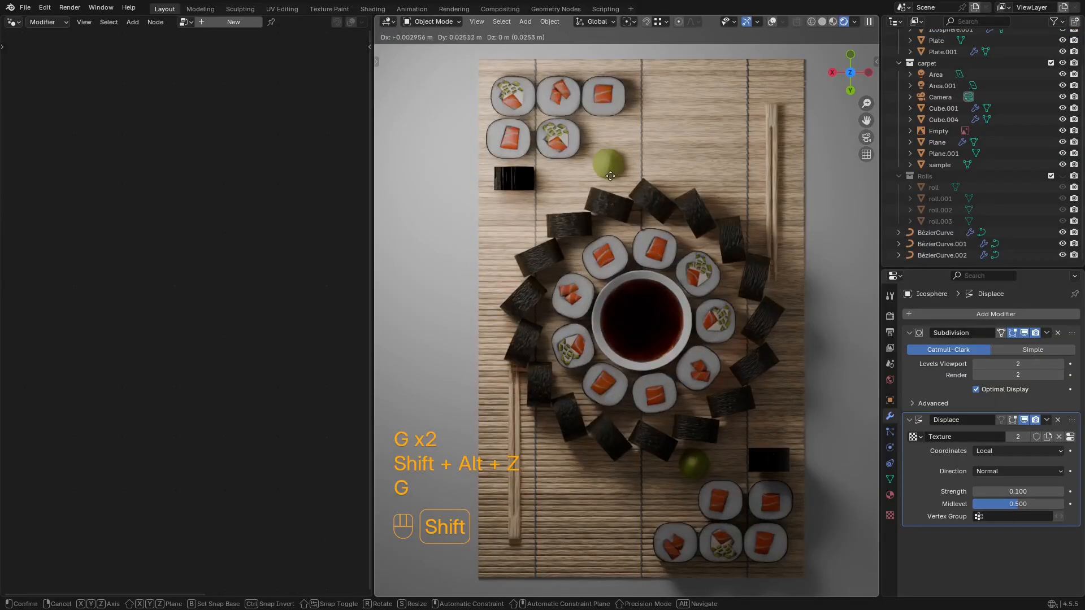
pyautogui.click(605, 164)
# Step: Try to extend the upper single roll's curve by extruding its point about 1.24 m along Y, and undo it
pyautogui.click(513, 177)
pyautogui.press('Tab')
pyautogui.hotkey('shift', 'alt', 'z')
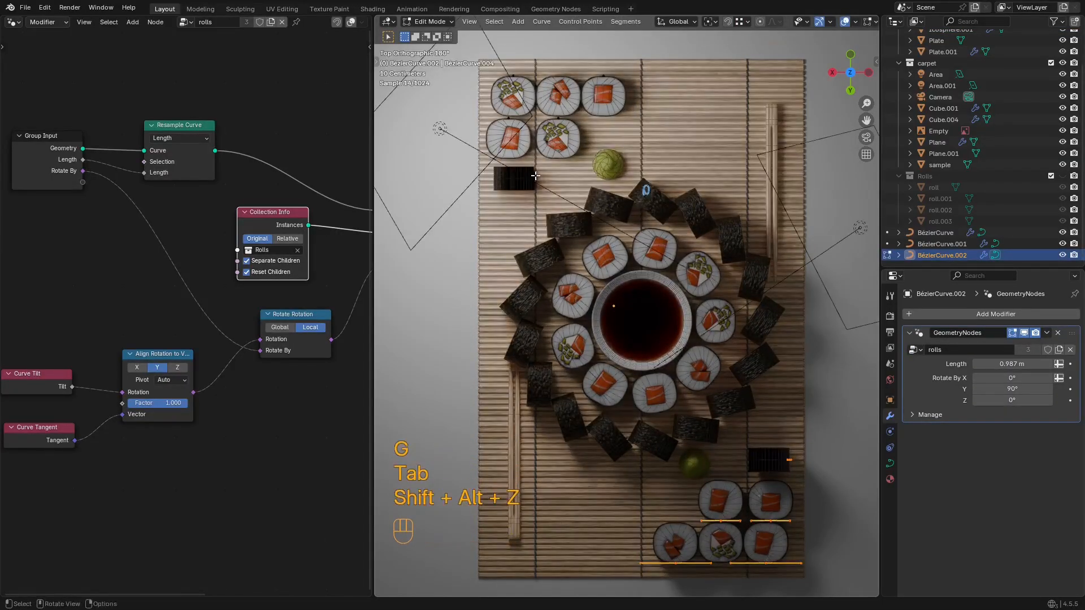
pyautogui.press('Tab')
pyautogui.press('Tab')
pyautogui.press('z')
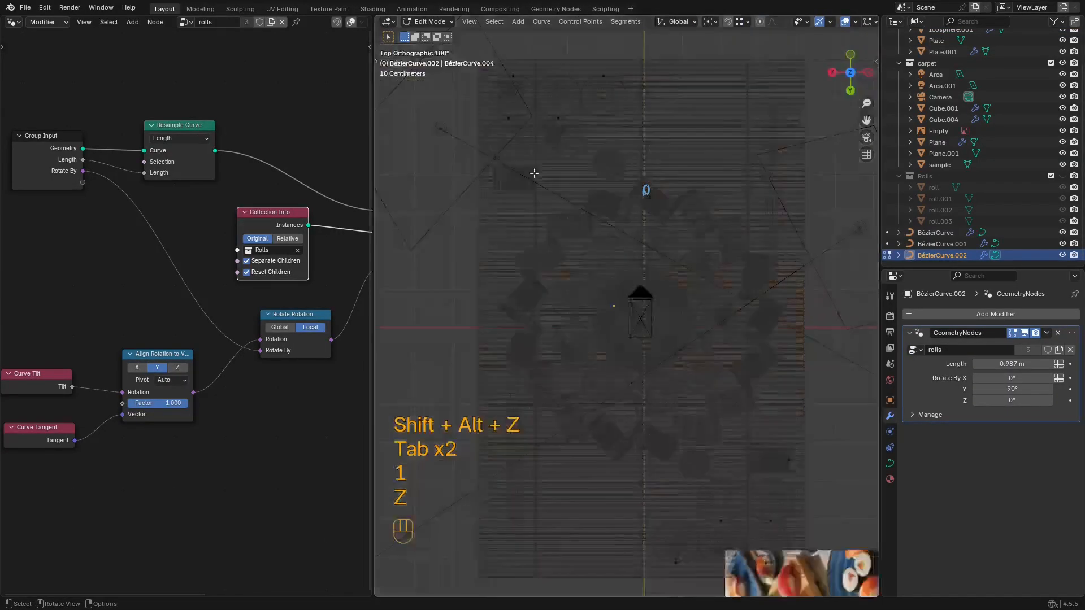
pyautogui.press('e')
pyautogui.press('y')
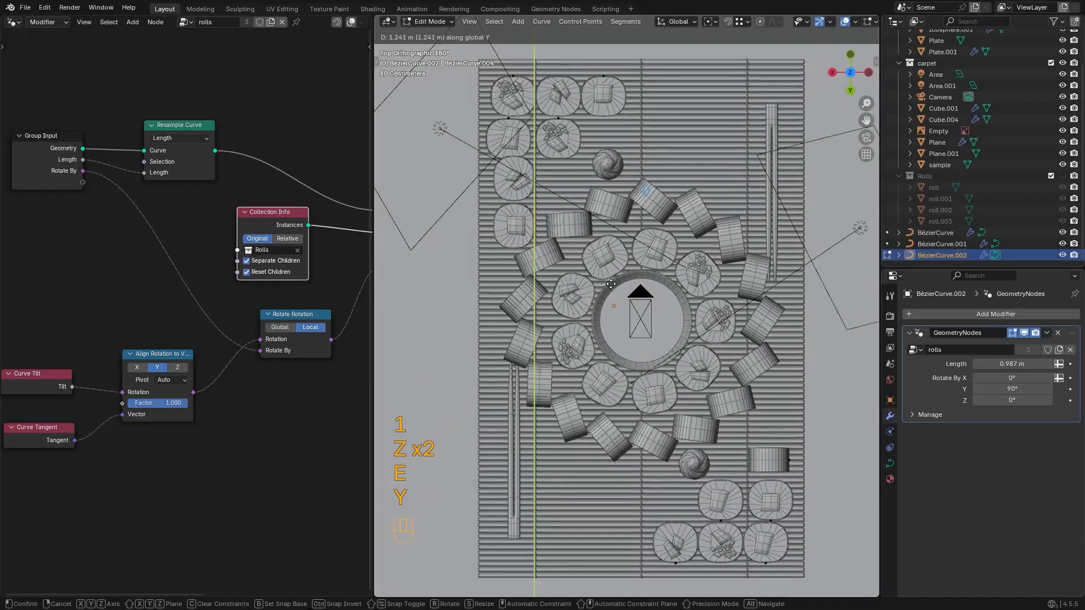
pyautogui.click(610, 284)
pyautogui.hotkey('ctrl', 'z')
pyautogui.press('Tab')
pyautogui.keyDown('shift'); pyautogui.moveTo(716, 256); pyautogui.dragTo(706, 274, button='middle'); pyautogui.keyUp('shift')
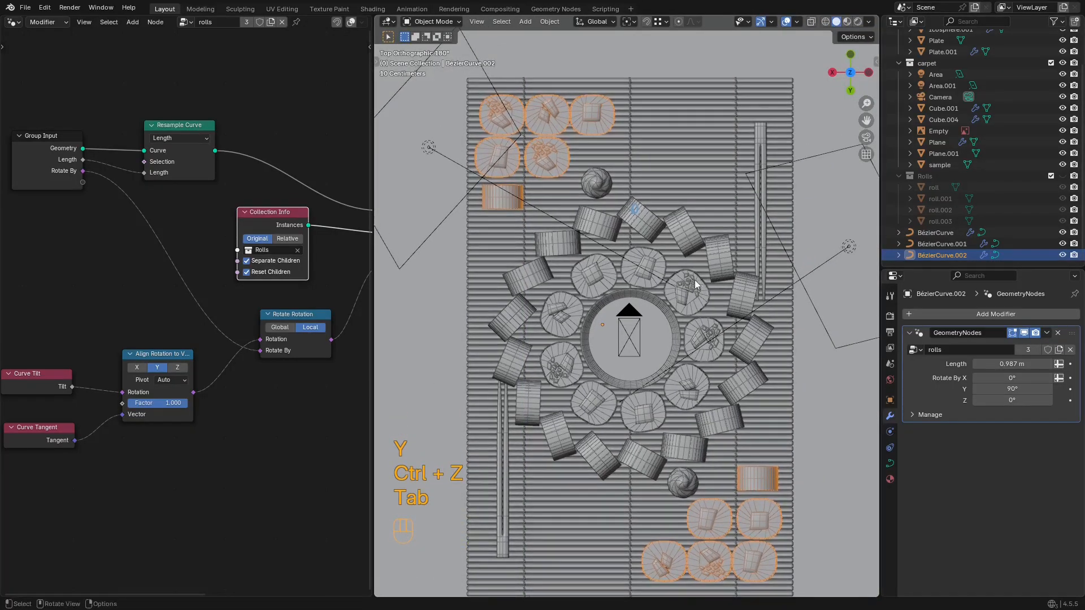
# Step: Try to shift the curve segment of the third roll in the upper row along Y and X, and undo it
pyautogui.press('Tab')
pyautogui.press('z')
pyautogui.moveTo(640, 79); pyautogui.dragTo(441, 159)
pyautogui.press('g')
pyautogui.press('y')
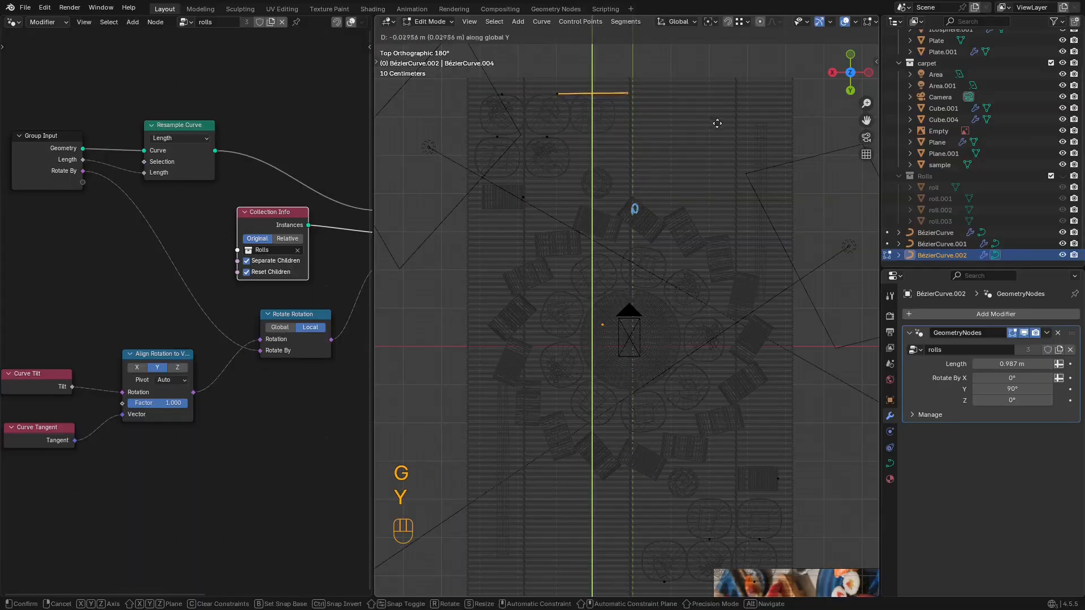
pyautogui.press('x')
pyautogui.hotkey('ctrl', 'z')
pyautogui.press('Tab')
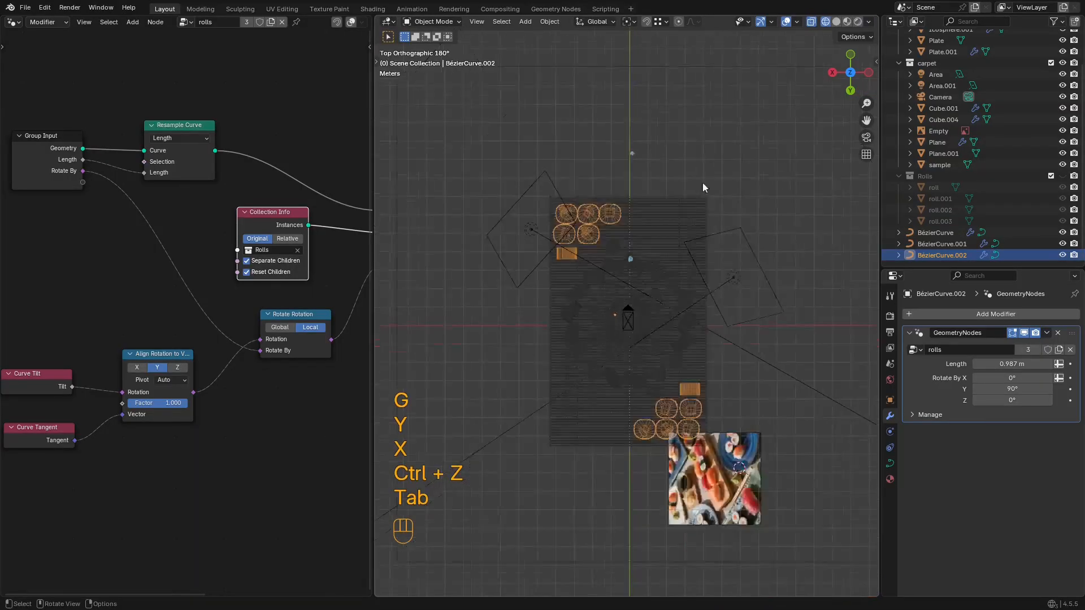
# Step: Return to the rendered preview with the overlays hidden and save the file
pyautogui.press('z')
pyautogui.hotkey('shift', 'alt', 'z')
pyautogui.press('z')
pyautogui.hotkey('ctrl', 's')
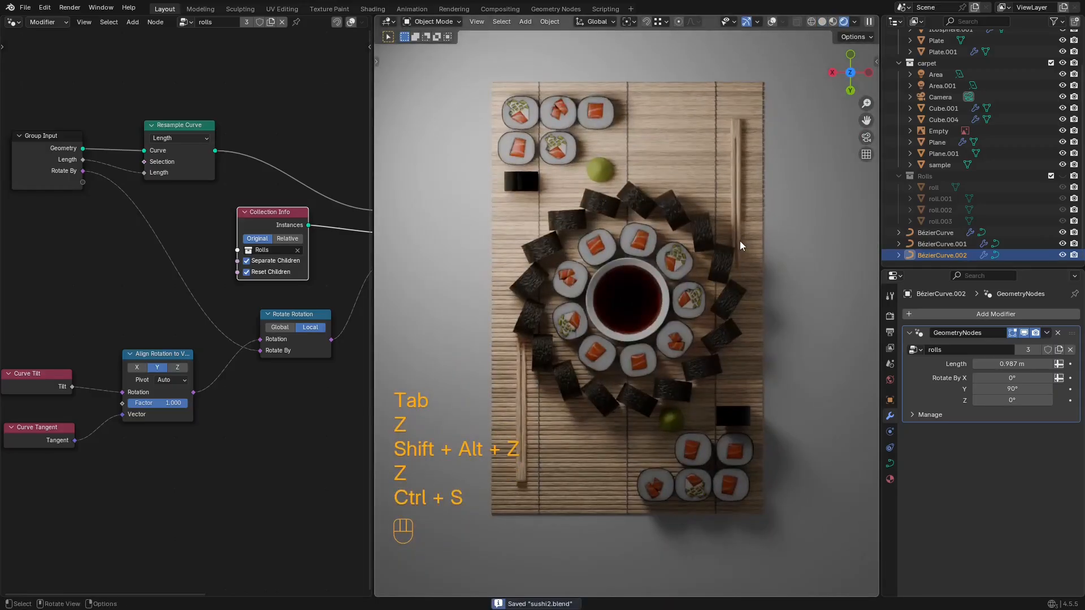
# Step: Rotate the upper chopsticks about 40° and place them diagonally in the empty upper corner of the mat
pyautogui.click(737, 184)
pyautogui.press('g')
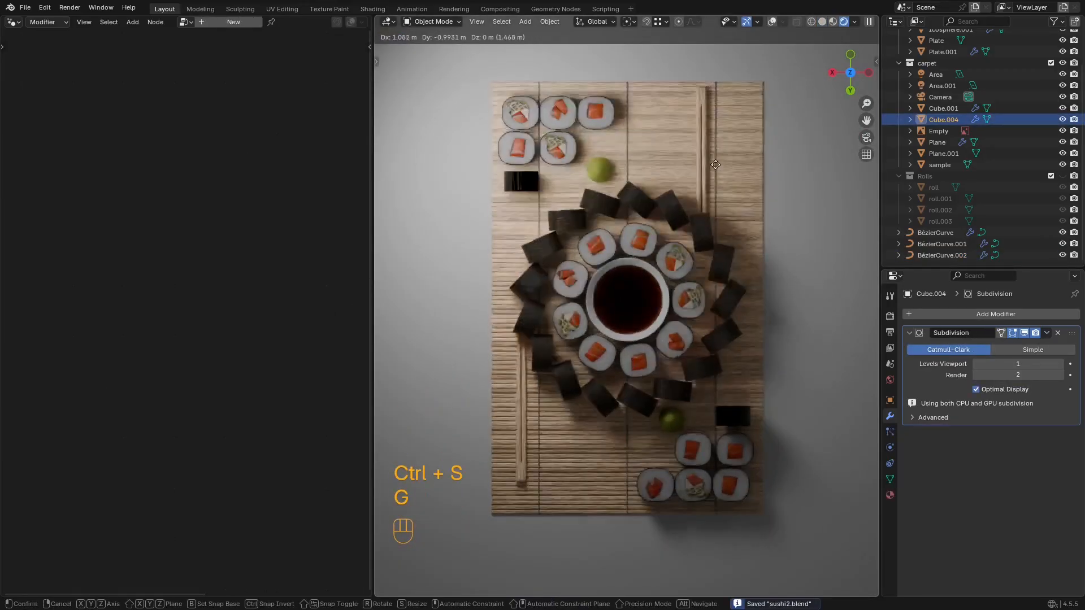
pyautogui.press('r')
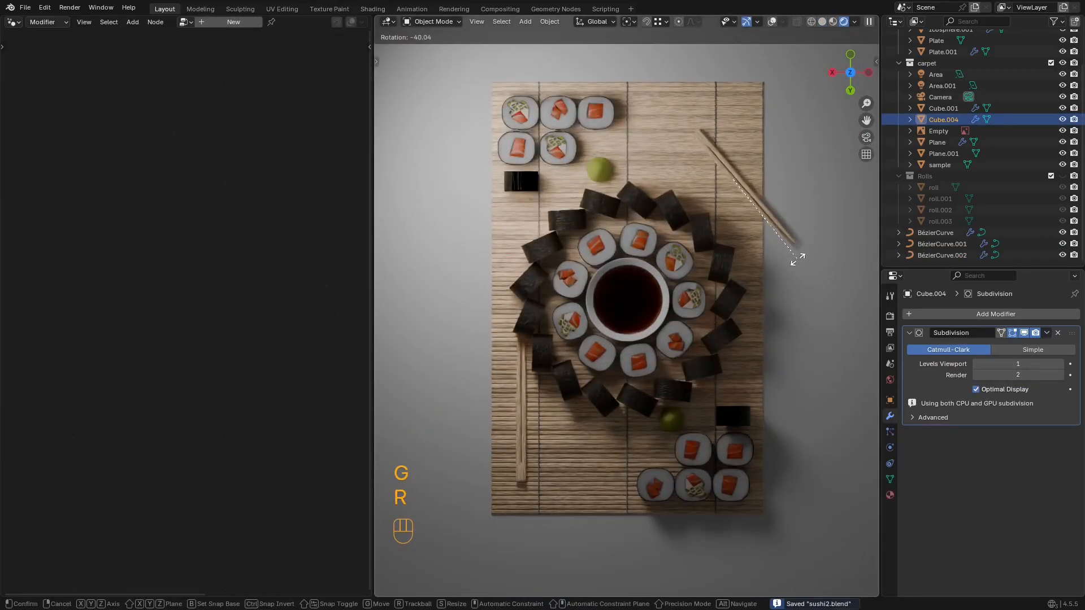
pyautogui.press('g')
pyautogui.click(704, 307)
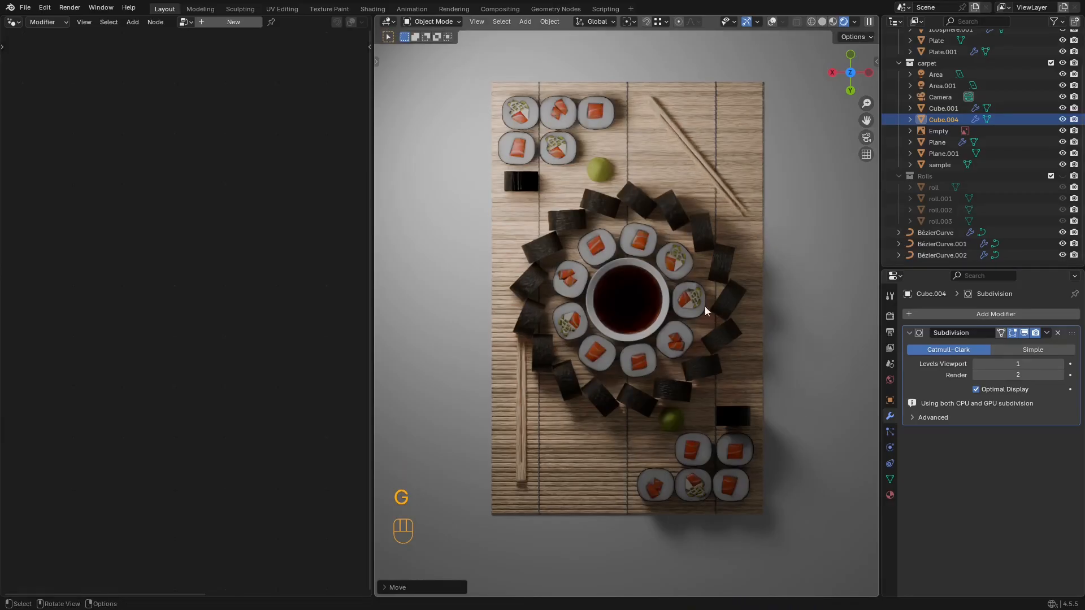
# Step: Rotate the lower chopsticks to a matching diagonal, place them in the empty lower corner of the mat, and save
pyautogui.click(526, 434)
pyautogui.press('r')
pyautogui.press('g')
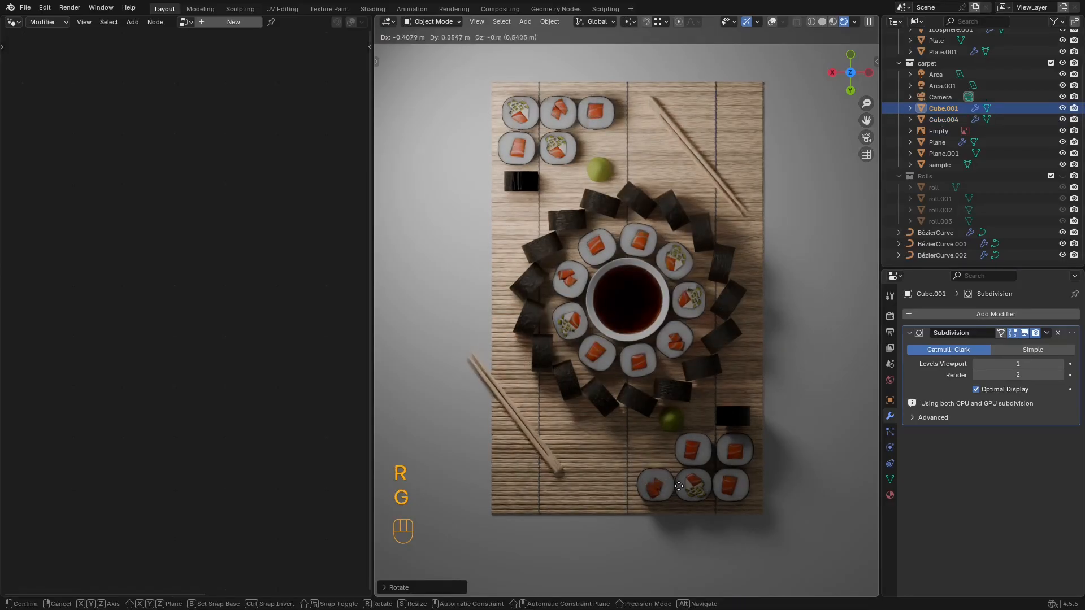
pyautogui.press('r')
pyautogui.press('g')
pyautogui.click(721, 489)
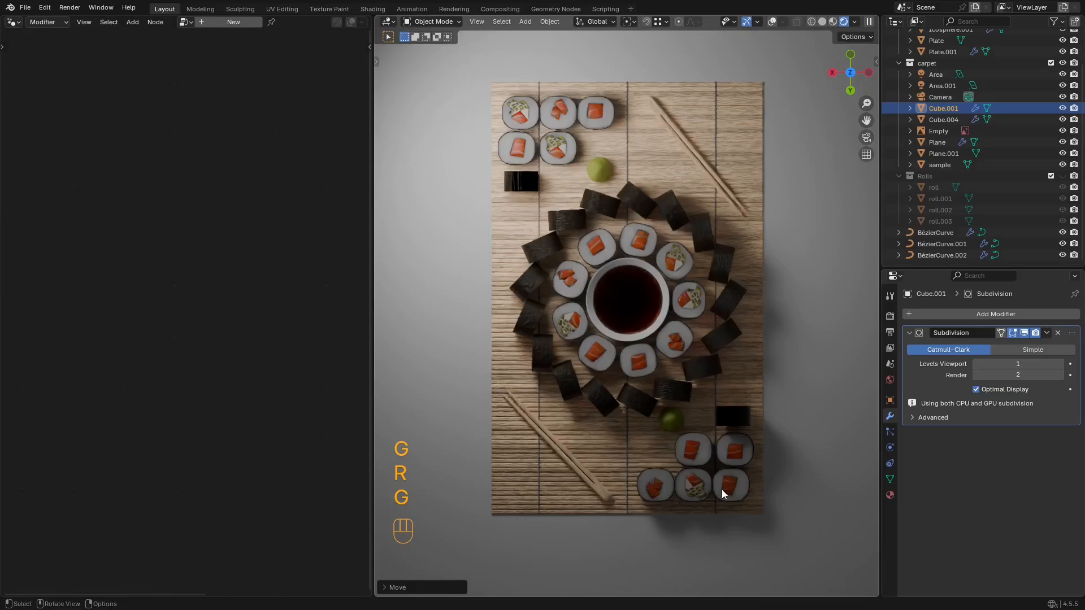
pyautogui.hotkey('ctrl', 's')
# Step: Delete the curve points of the single sideways roll beside the lower corner group, working in a wireframe perspective view
pyautogui.moveTo(729, 310); pyautogui.dragTo(687, 317, button='middle')
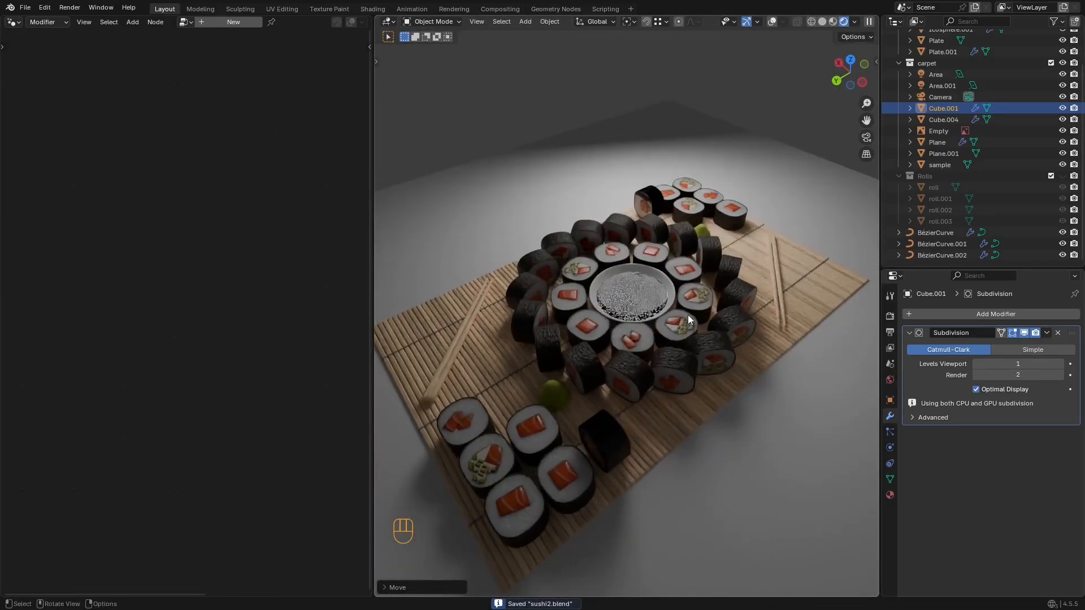
pyautogui.keyDown('shift'); pyautogui.moveTo(642, 204); pyautogui.dragTo(713, 267, button='middle'); pyautogui.keyUp('shift')
pyautogui.scroll(5, 713, 267)
pyautogui.hotkey('shift', 'alt', 'z')
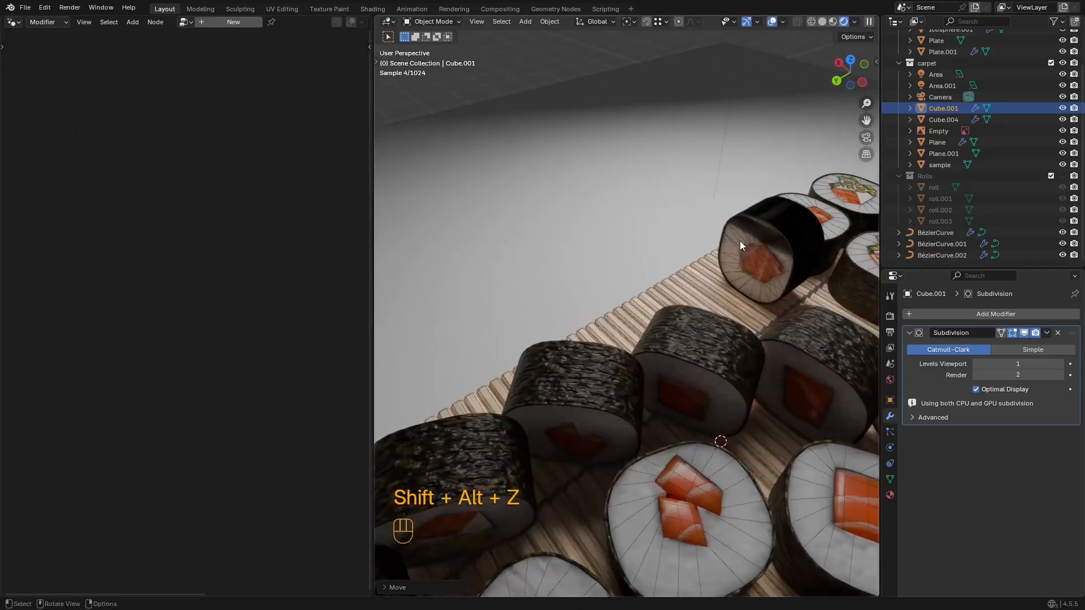
pyautogui.click(740, 241)
pyautogui.press('KP_Decimal')
pyautogui.press('Tab')
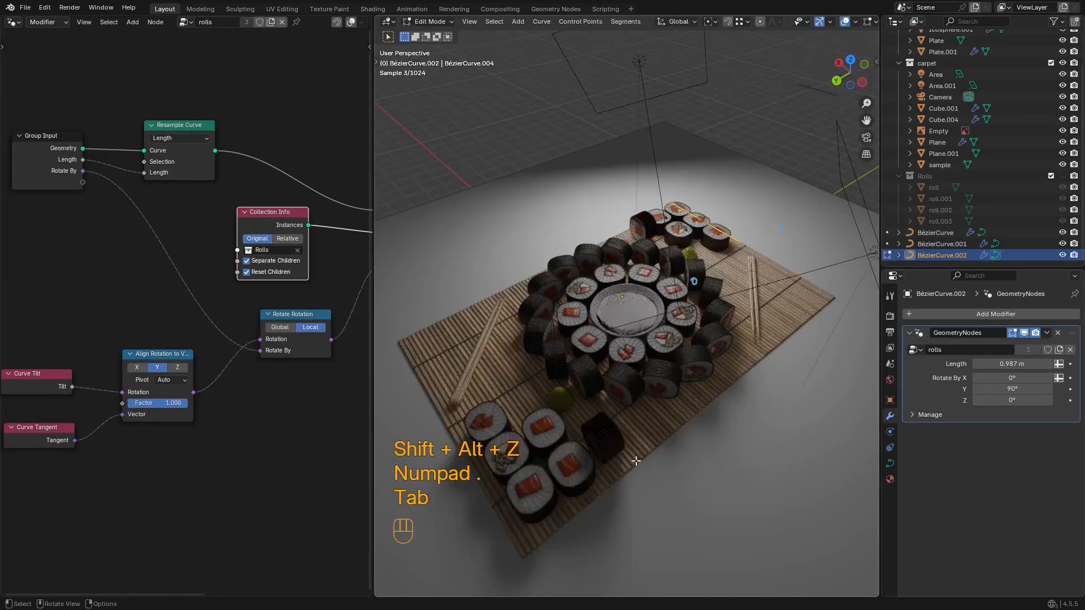
pyautogui.press('1')
pyautogui.press('z')
pyautogui.hotkey('shift', 'alt', 'z')
pyautogui.hotkey('shift', 'alt', 'z')
pyautogui.press('Tab')
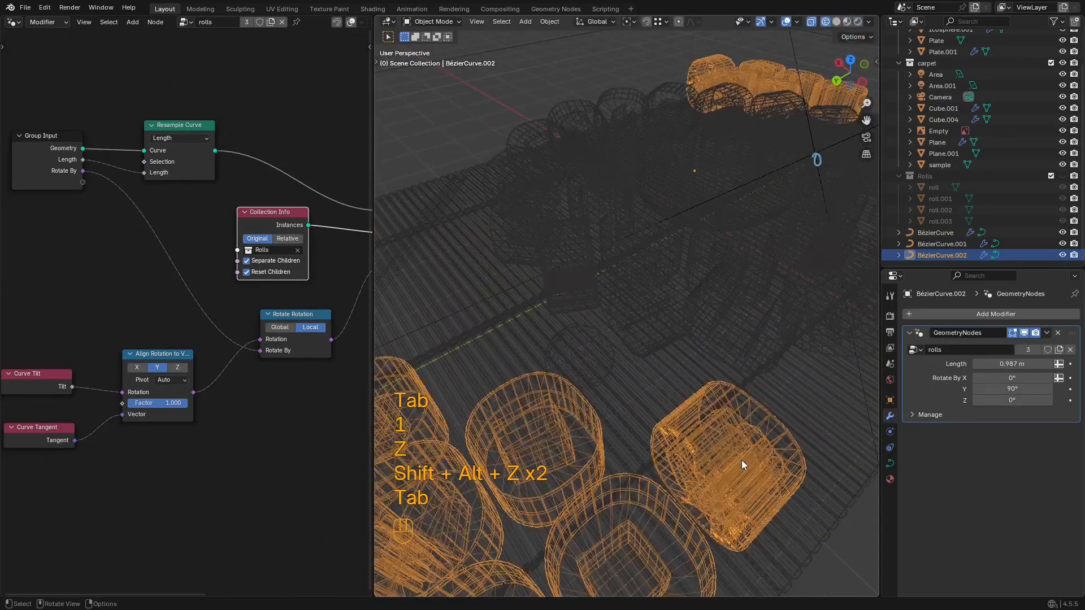
pyautogui.press('Tab')
pyautogui.press('1')
pyautogui.hotkey('shift', 'alt', 'z')
pyautogui.hotkey('shift', 'alt', 'z')
pyautogui.moveTo(722, 393); pyautogui.dragTo(693, 428)
pyautogui.press('x')
pyautogui.click(710, 423)
# Step: Delete the curve points of the single sideways roll beside the upper corner group and return to a solid top view
pyautogui.keyDown('shift'); pyautogui.moveTo(675, 254); pyautogui.dragTo(615, 387, button='middle'); pyautogui.keyUp('shift')
pyautogui.moveTo(642, 295); pyautogui.dragTo(637, 300, button='middle')
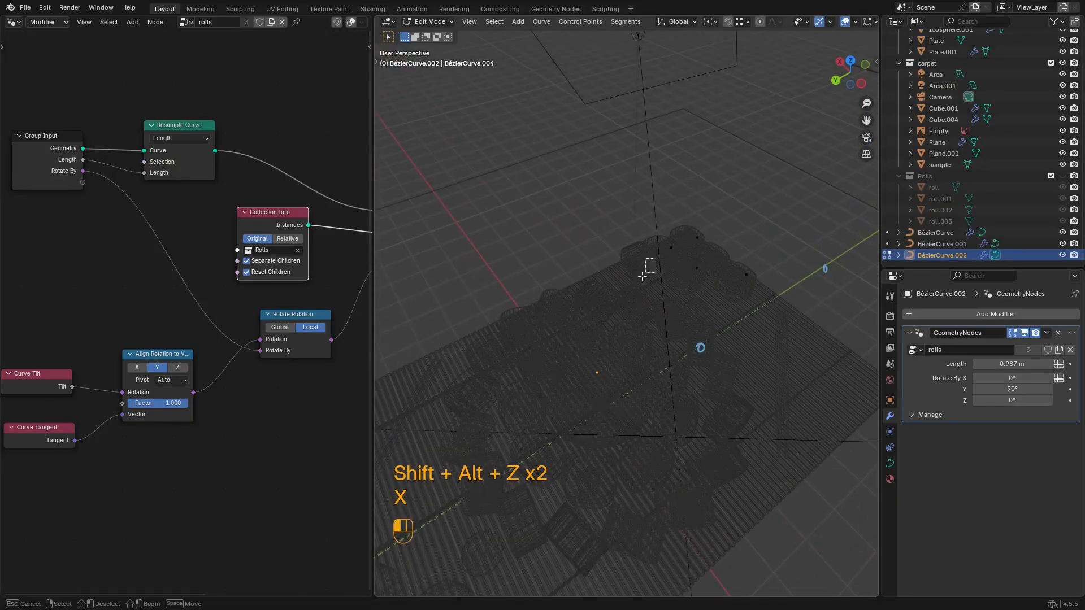
pyautogui.moveTo(643, 277); pyautogui.dragTo(616, 297)
pyautogui.press('x')
pyautogui.click(607, 299)
pyautogui.press('z')
pyautogui.press('Tab')
pyautogui.scroll(-4, 565, 371)
pyautogui.hotkey('shift', 'alt', 'z')
pyautogui.moveTo(565, 370); pyautogui.dragTo(677, 421, button='middle')
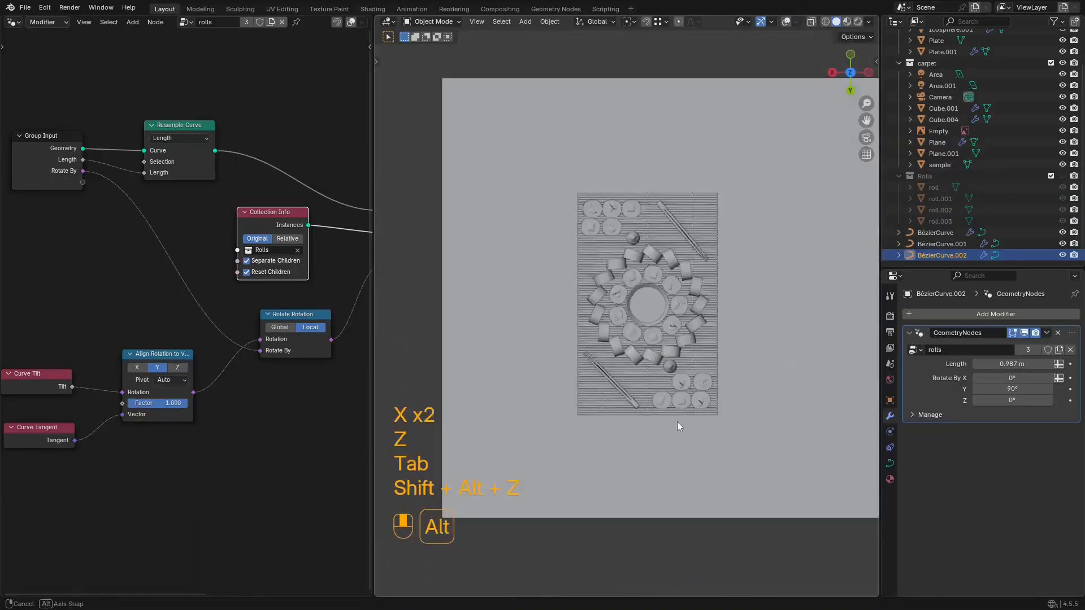
# Step: Preview the sushi composition in rendered shading from the top view and save the file
pyautogui.scroll(3, 676, 422)
pyautogui.press('z')
pyautogui.click(670, 368)
pyautogui.keyDown('shift'); pyautogui.moveTo(688, 286); pyautogui.dragTo(689, 269, button='middle'); pyautogui.keyUp('shift')
pyautogui.hotkey('ctrl', 's')
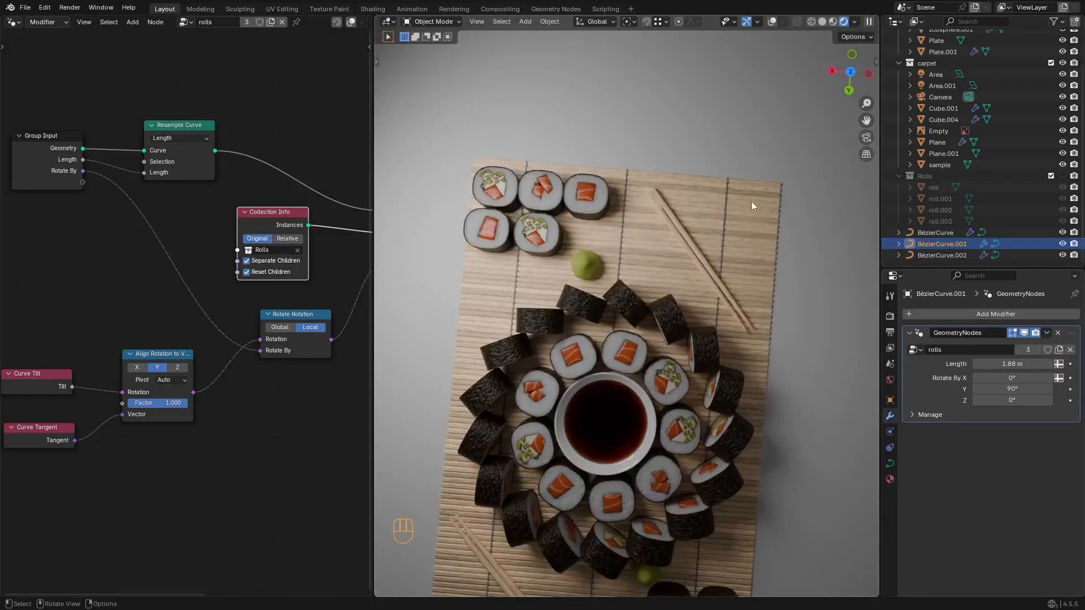
pyautogui.keyDown('shift'); pyautogui.moveTo(659, 165); pyautogui.dragTo(670, 185, button='middle'); pyautogui.keyUp('shift')
pyautogui.scroll(3, 697, 307)
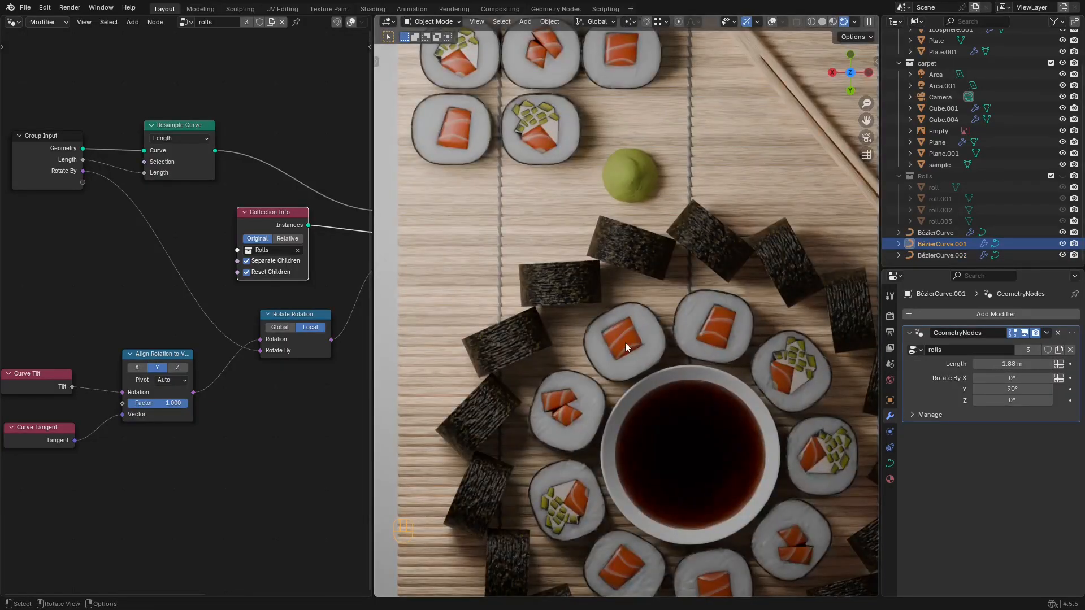
# Step: Switch the geometry node editor area to the Shader Editor
pyautogui.scroll(-4, 153, 236)
pyautogui.scroll(1, 152, 236)
pyautogui.moveTo(226, 187); pyautogui.dragTo(114, 223, button='middle')
pyautogui.scroll(-6, 172, 199)
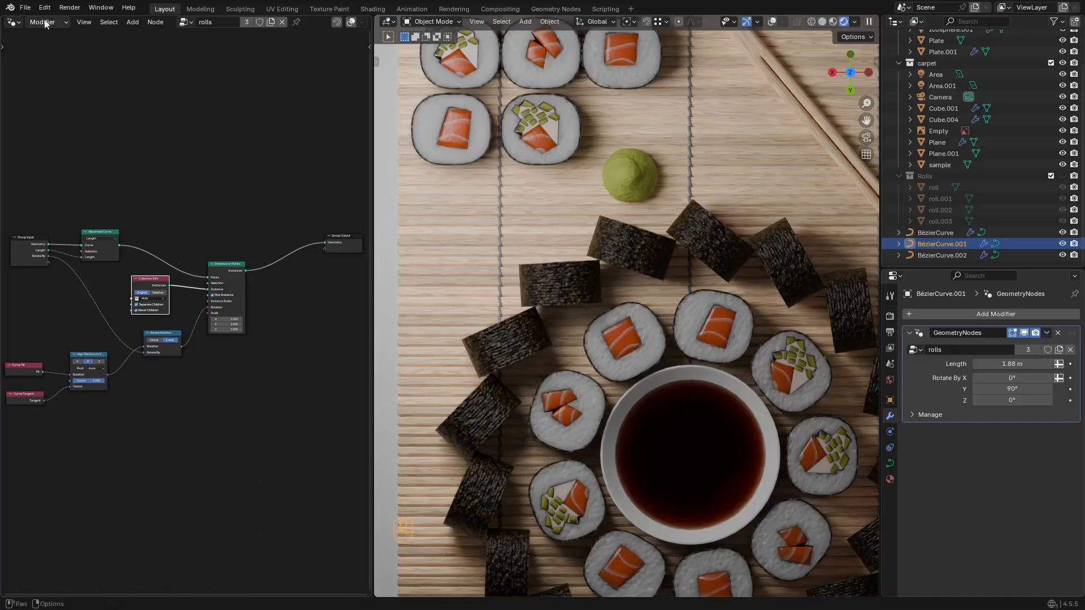
pyautogui.click(13, 22)
pyautogui.click(48, 114)
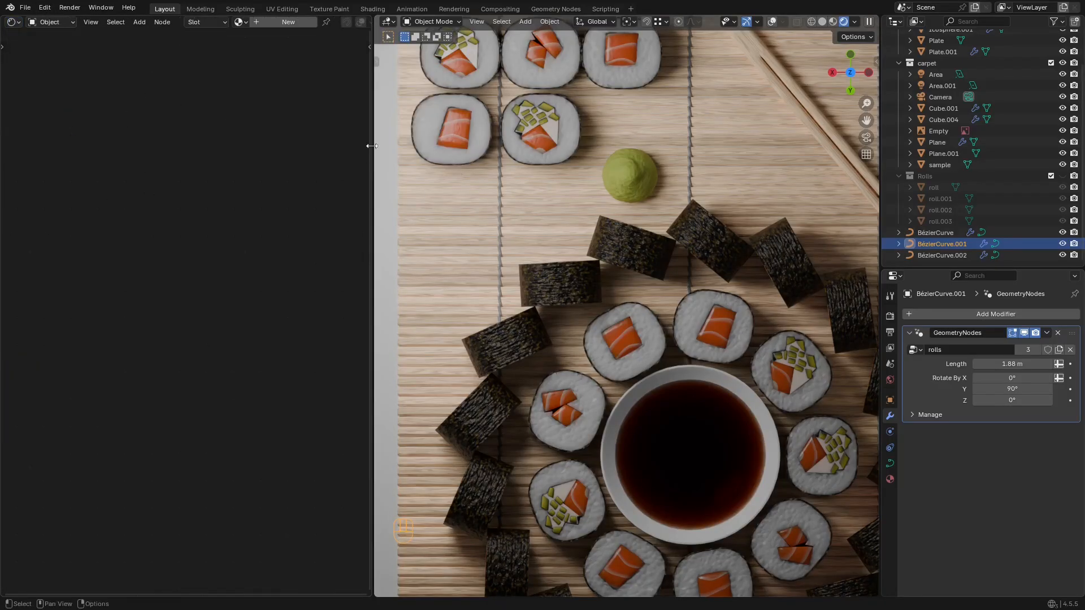
# Step: Show the viewport overlays again and select the roll.001 object in the Rolls collection
pyautogui.hotkey('shift', 'alt', 'z')
pyautogui.scroll(-10, 744, 216)
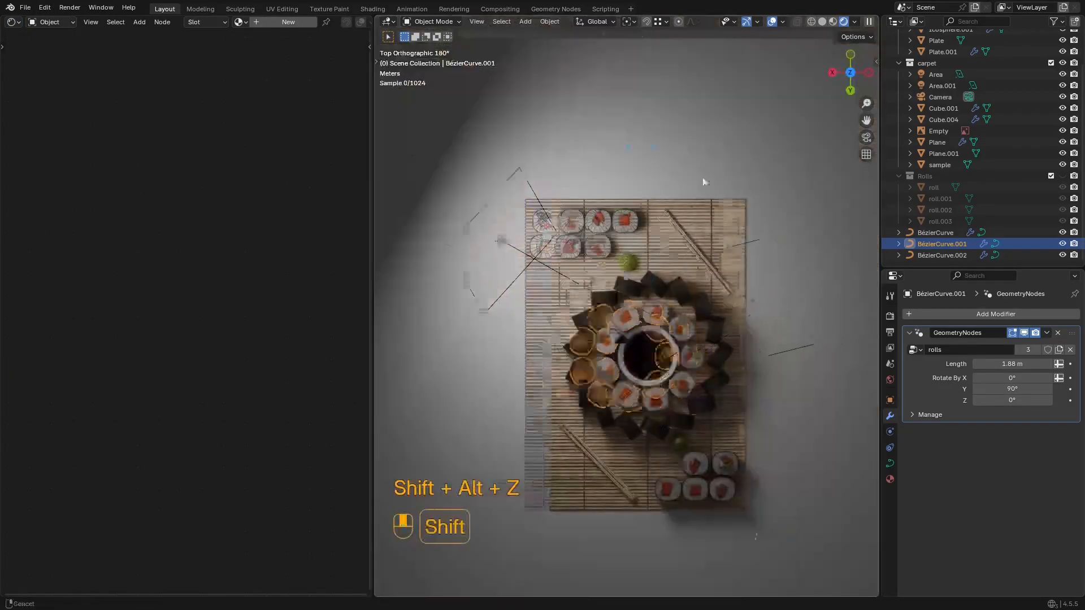
pyautogui.moveTo(686, 247); pyautogui.dragTo(670, 170, button='middle')
pyautogui.scroll(-3, 670, 170)
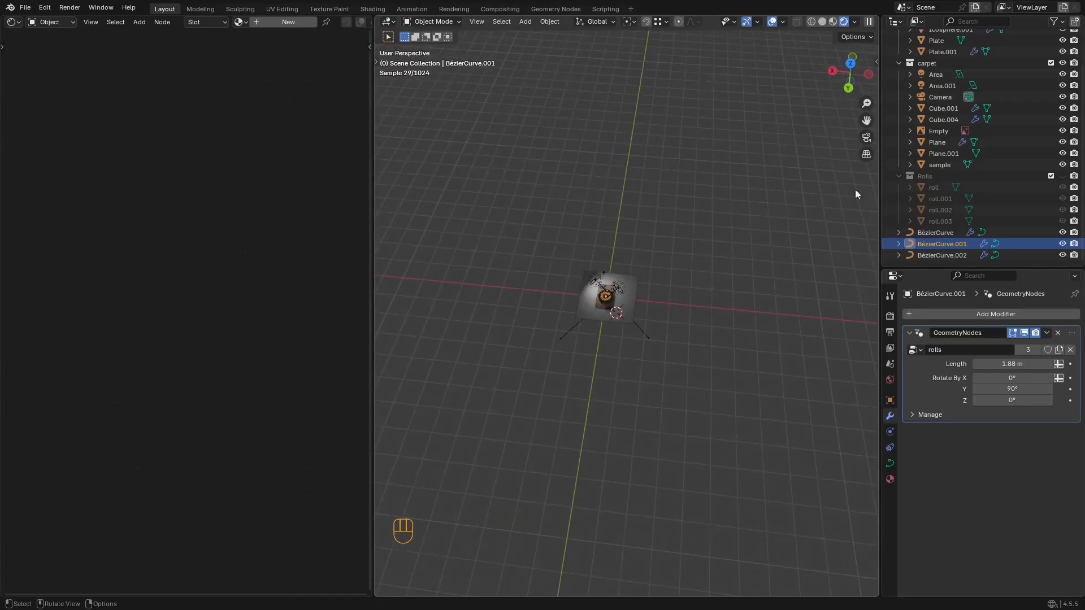
pyautogui.click(939, 202)
pyautogui.keyDown('alt'); pyautogui.moveTo(497, 209); pyautogui.dragTo(503, 265, button='middle'); pyautogui.keyUp('alt')
pyautogui.scroll(4, 698, 272)
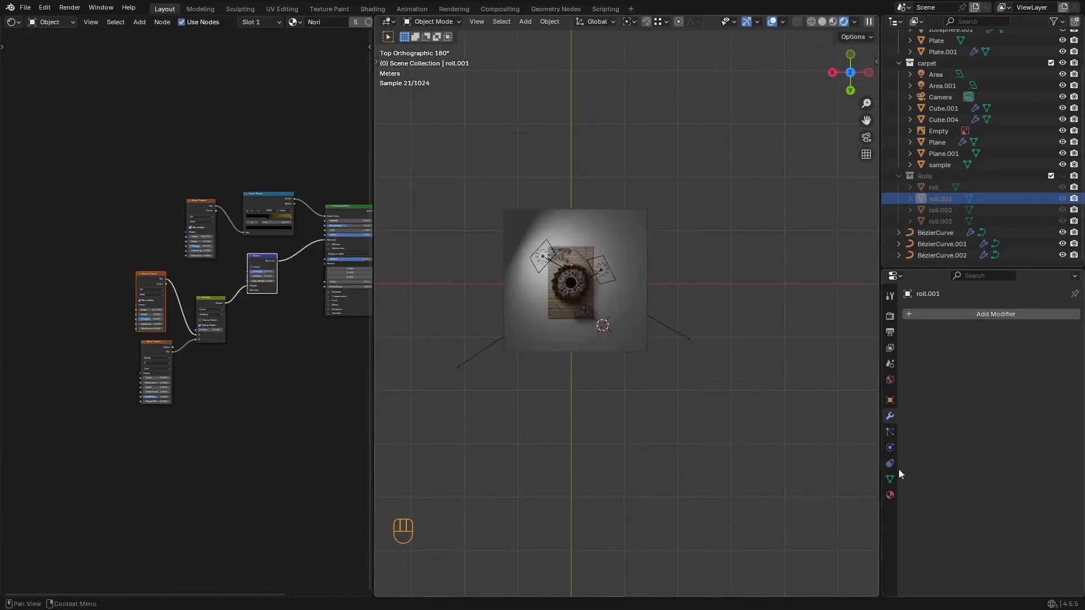
# Step: Make Salmon the active material slot of roll.001 and frame its Color Ramp and Principled BSDF nodes beside a close view of the sushi
pyautogui.click(890, 495)
pyautogui.click(940, 342)
pyautogui.keyDown('shift'); pyautogui.moveTo(236, 236); pyautogui.dragTo(274, 178, button='middle'); pyautogui.keyUp('shift')
pyautogui.scroll(10, 273, 178)
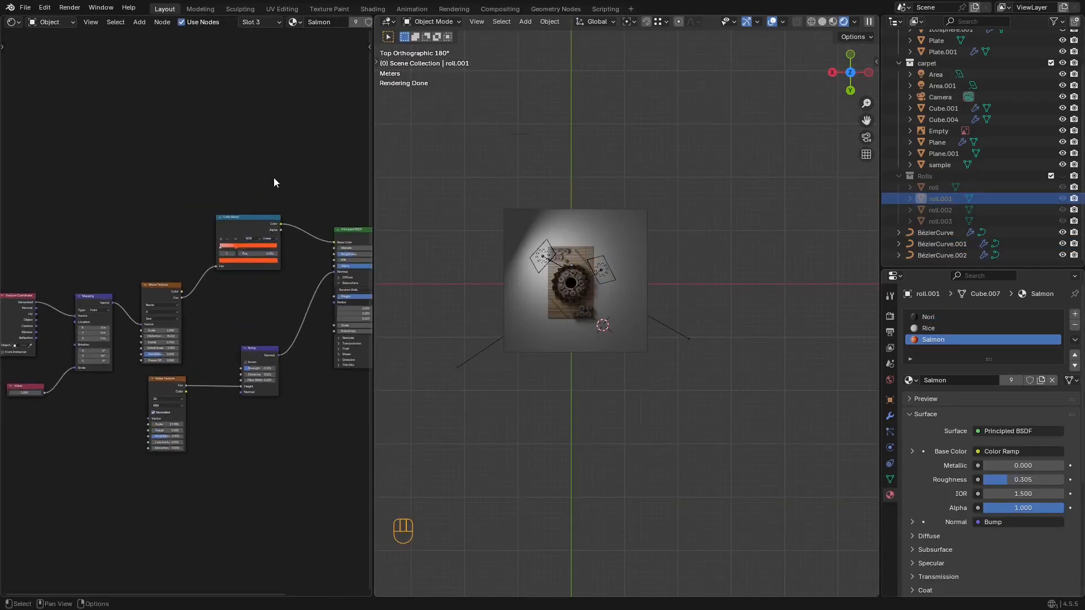
pyautogui.moveTo(198, 240); pyautogui.dragTo(167, 215, button='middle')
pyautogui.scroll(3, 185, 224)
pyautogui.scroll(7, 524, 259)
pyautogui.keyDown('shift'); pyautogui.moveTo(612, 331); pyautogui.dragTo(839, 479, button='middle'); pyautogui.keyUp('shift')
pyautogui.scroll(5, 648, 288)
pyautogui.moveTo(100, 252); pyautogui.dragTo(52, 305, button='middle')
pyautogui.scroll(-3, 183, 183)
# Step: Search the addable shader nodes for "swit" and clear the search text
pyautogui.hotkey('shift', 'a')
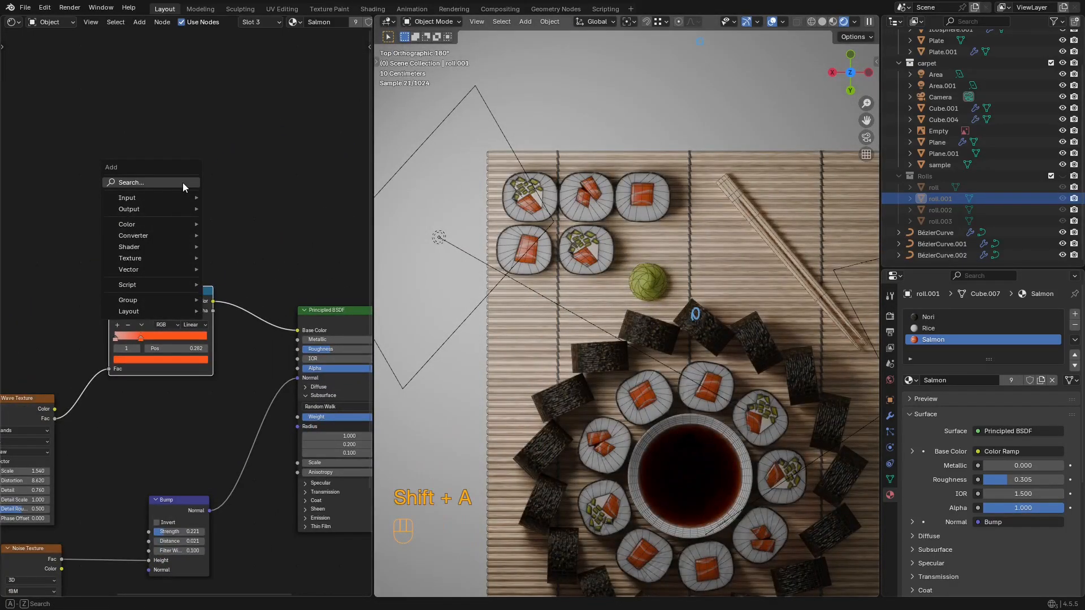
pyautogui.click(183, 184)
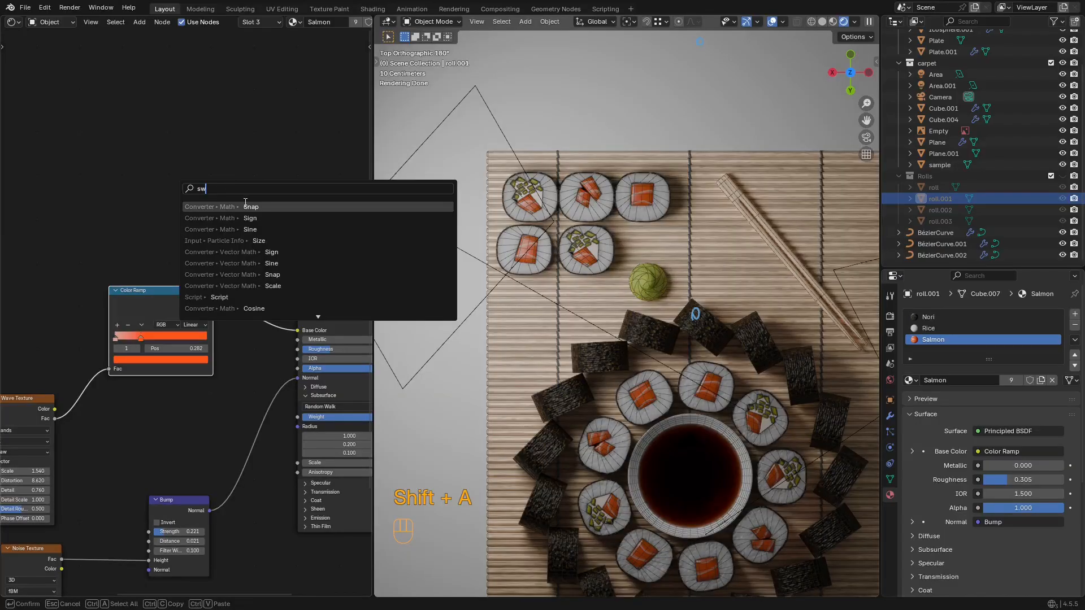
pyautogui.write('swit')
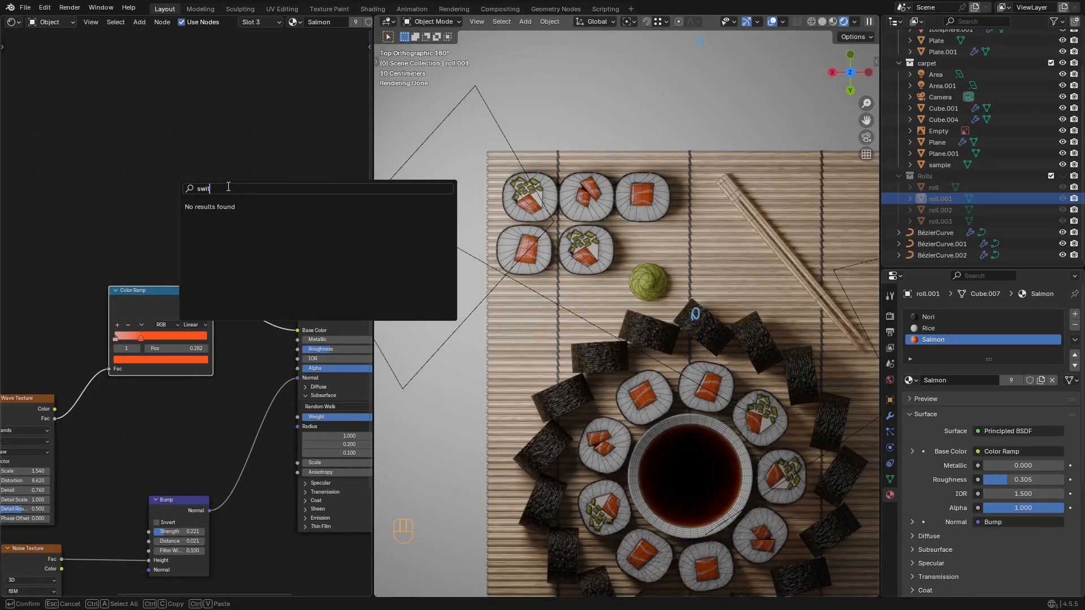
pyautogui.press('BackSpace')
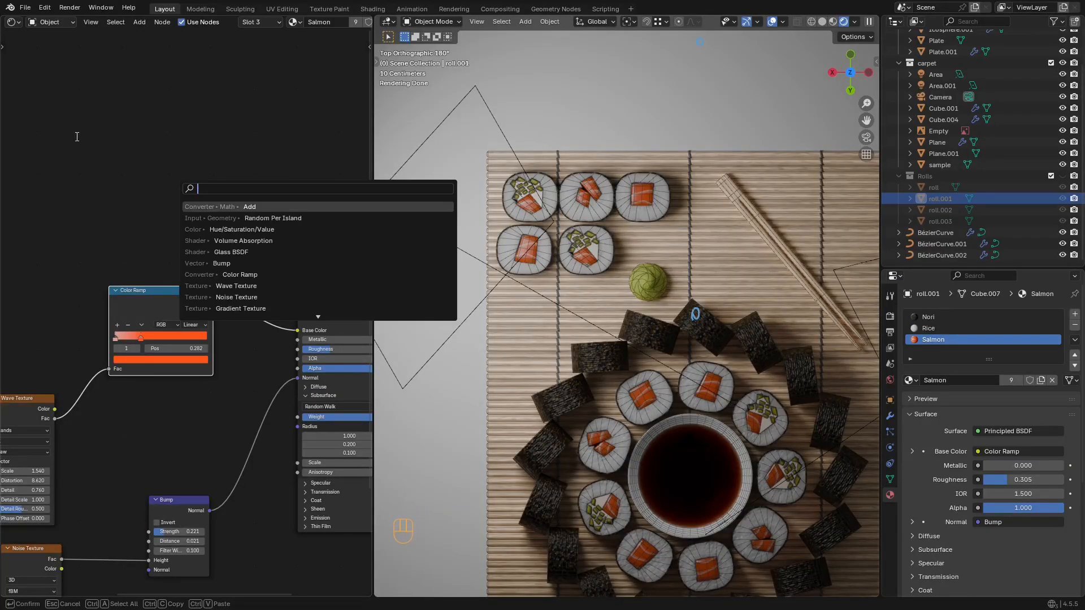
# Step: Add a Mix node in the empty area above the Color Ramp of the Salmon material
pyautogui.press('Escape')
pyautogui.hotkey('shift', 'a')
pyautogui.click(122, 148)
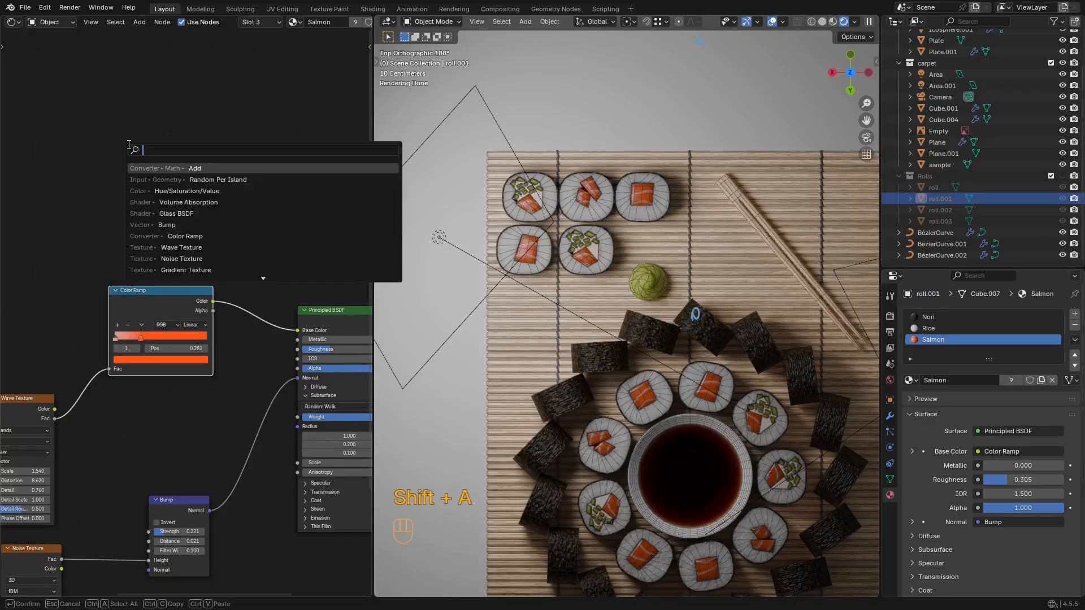
pyautogui.write('mix')
pyautogui.click(169, 168)
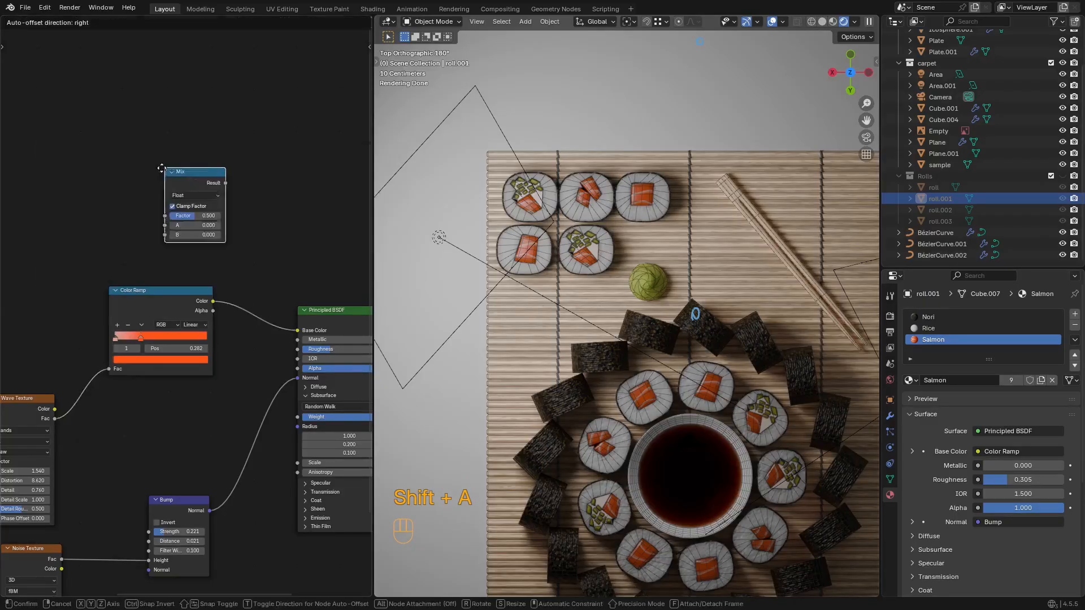
pyautogui.click(192, 177)
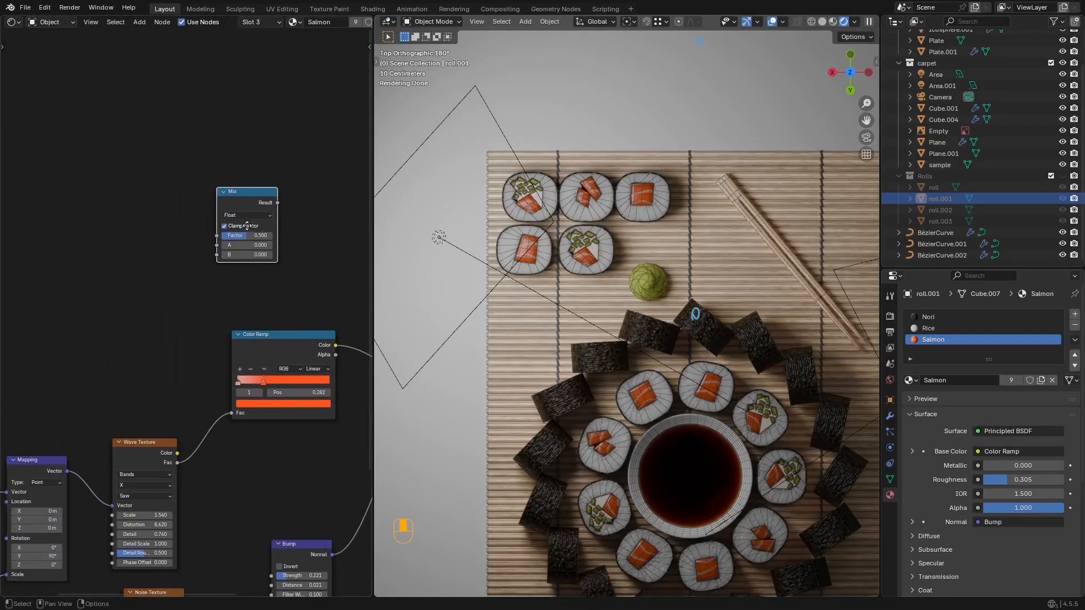
# Step: Add an Object Info node beside the Mix node on its input side
pyautogui.hotkey('shift', 'a')
pyautogui.click(163, 197)
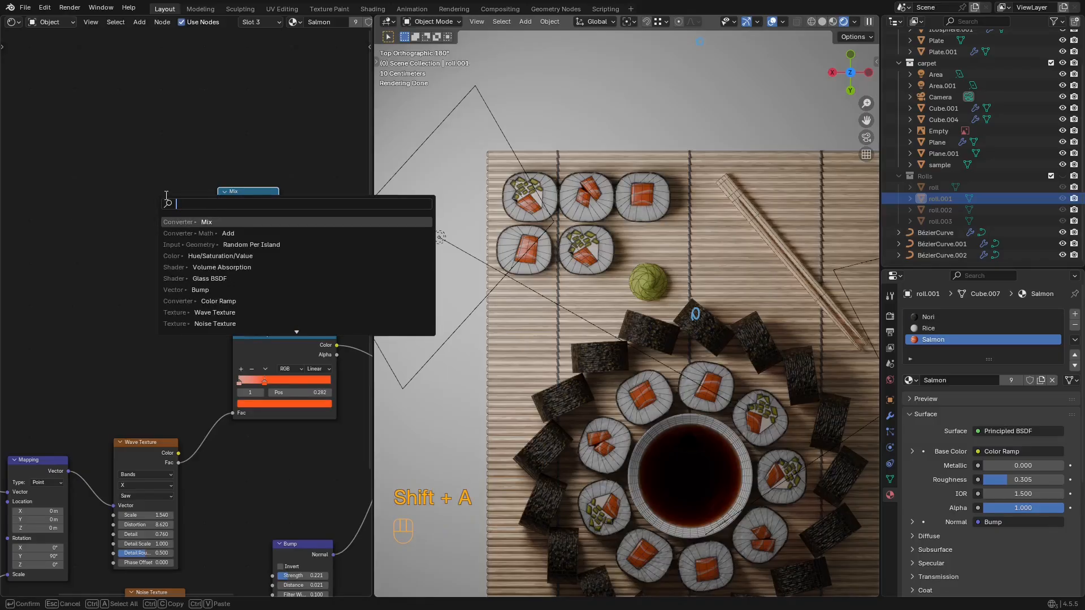
pyautogui.write('oi')
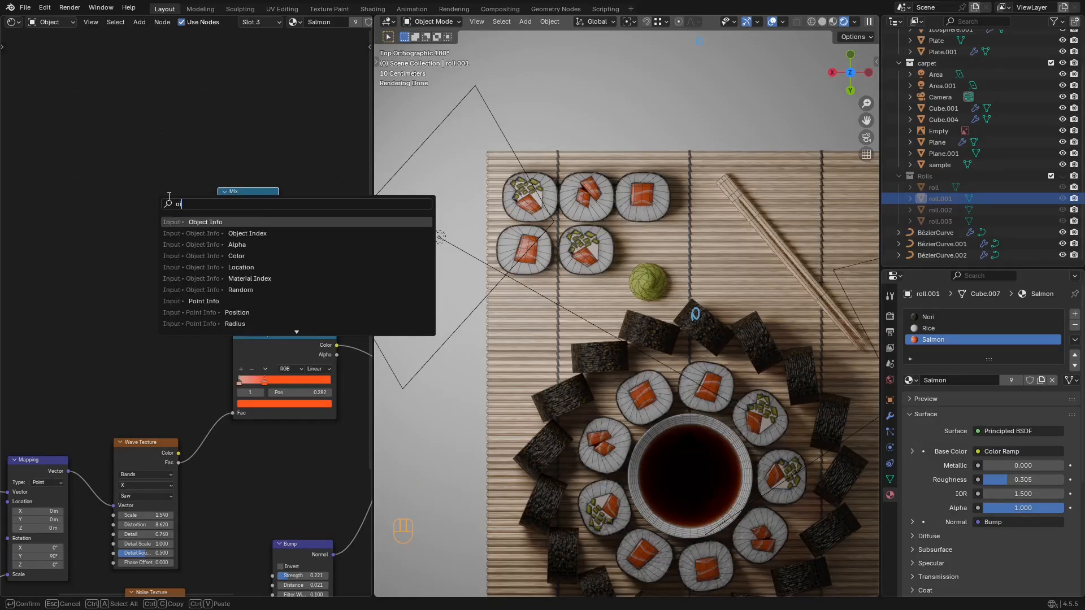
pyautogui.press('BackSpace')
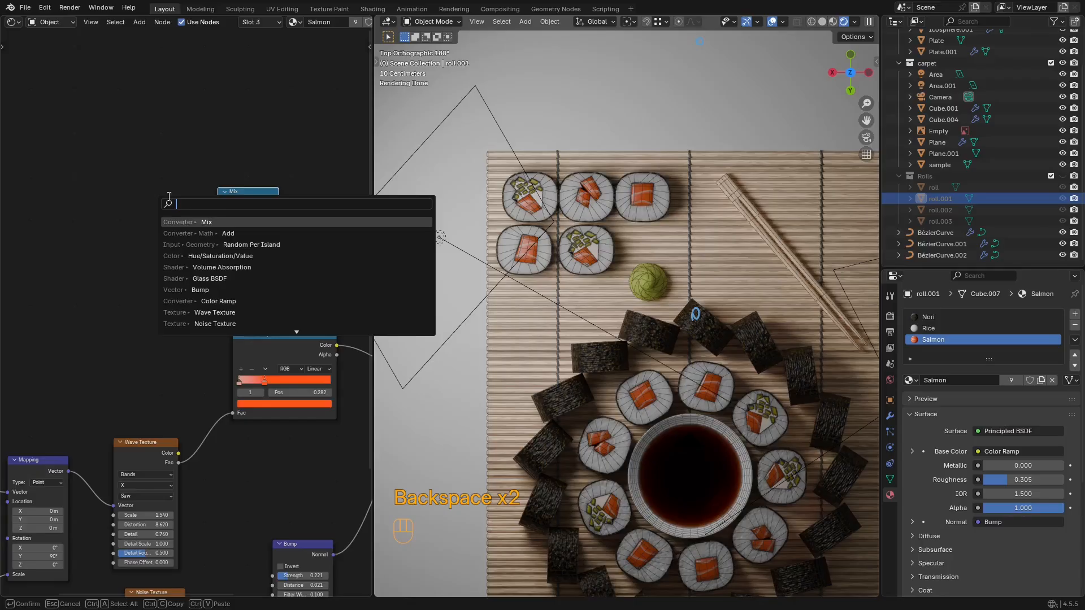
pyautogui.write('objec')
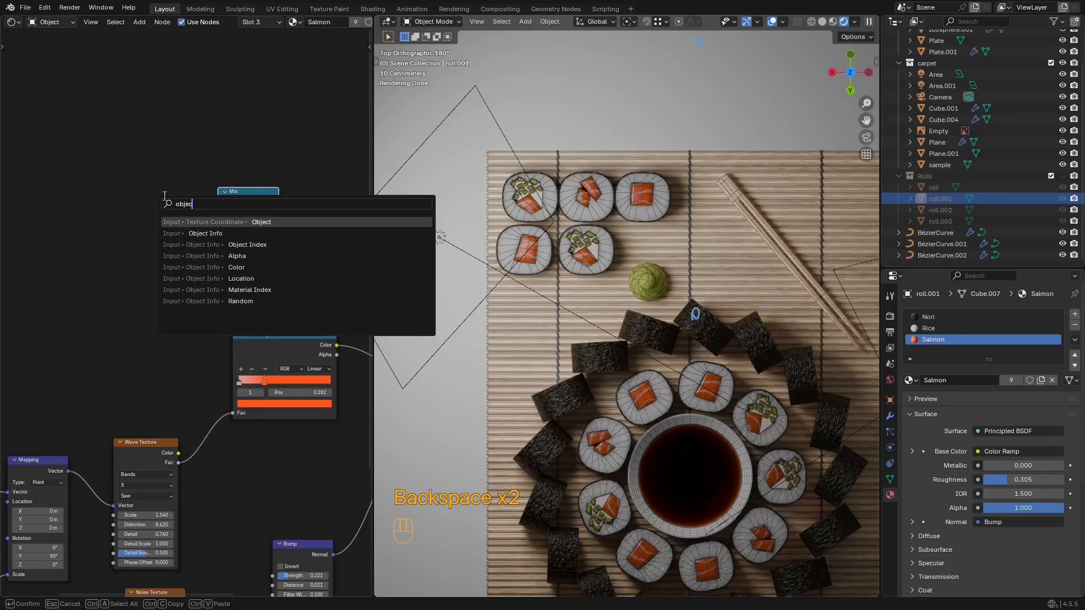
pyautogui.click(232, 228)
pyautogui.click(121, 195)
pyautogui.scroll(3, 188, 311)
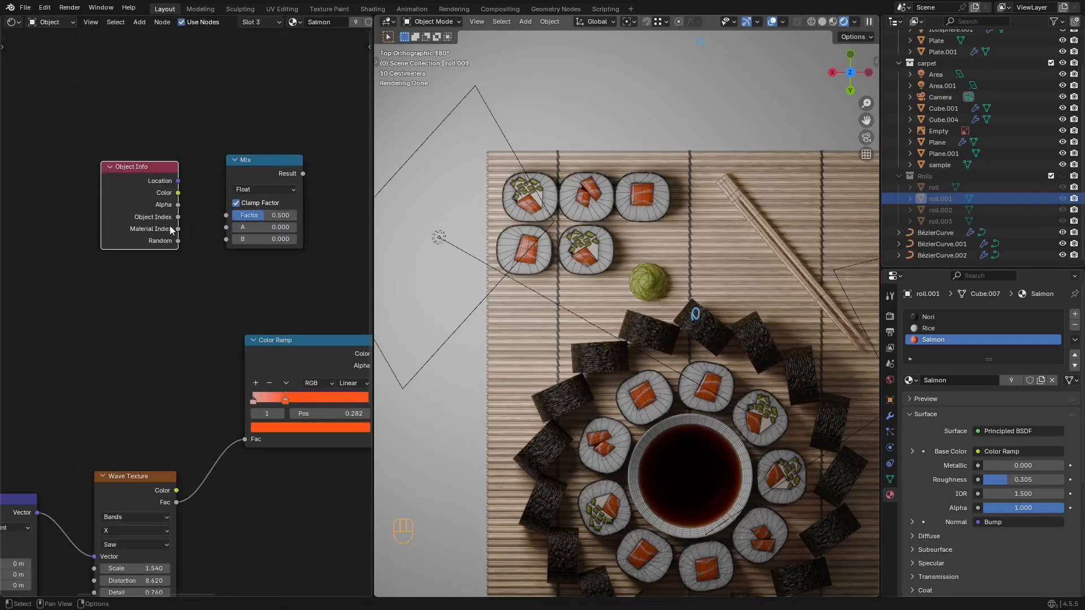
# Step: Link Object Info's Random output to the Mix Factor and the Mix Result to the Principled BSDF's Base Color
pyautogui.moveTo(131, 199); pyautogui.dragTo(96, 190)
pyautogui.moveTo(144, 232); pyautogui.dragTo(228, 215)
pyautogui.moveTo(174, 175); pyautogui.dragTo(59, 177, button='middle')
pyautogui.moveTo(293, 176); pyautogui.dragTo(113, 180, button='middle')
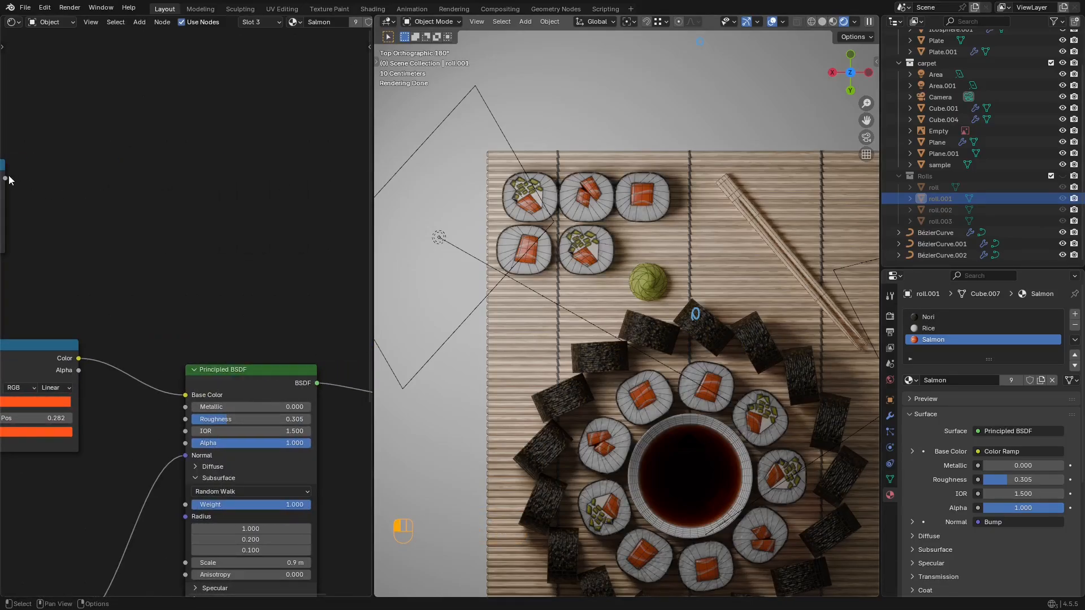
pyautogui.moveTo(189, 375); pyautogui.dragTo(189, 375)
pyautogui.keyDown('shift'); pyautogui.moveTo(667, 226); pyautogui.dragTo(719, 262, button='middle'); pyautogui.keyUp('shift')
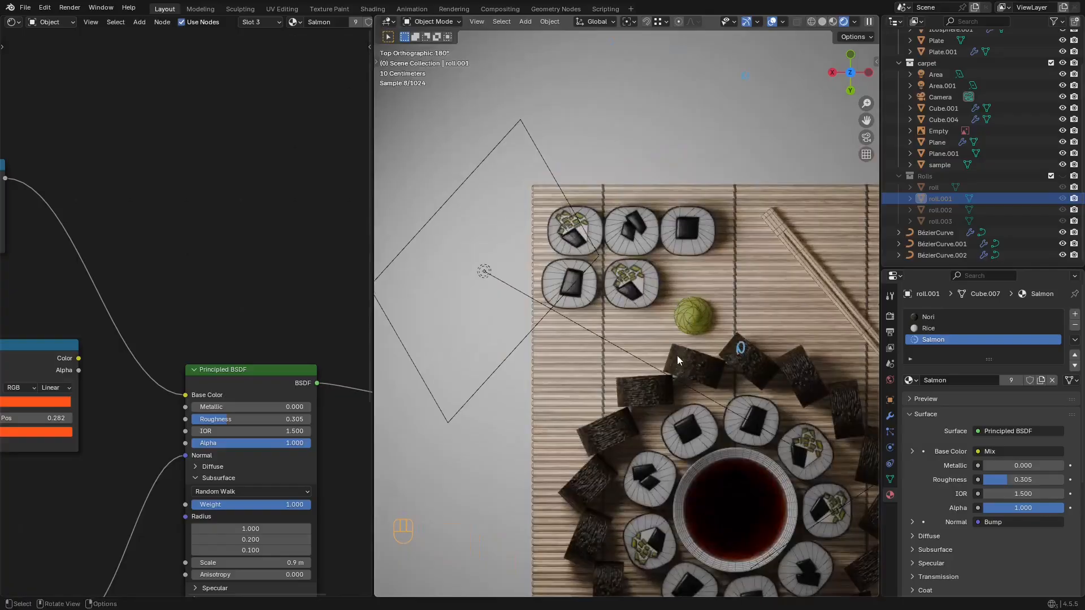
# Step: Hide the overlays in the 3D viewport and frame the sushi arrangement
pyautogui.hotkey('shift', 'alt', 'z')
pyautogui.keyDown('shift'); pyautogui.moveTo(691, 368); pyautogui.dragTo(663, 274, button='middle'); pyautogui.keyUp('shift')
pyautogui.scroll(-3, 195, 258)
# Step: Set the Mix node's A value to 1.000
pyautogui.moveTo(118, 210); pyautogui.dragTo(247, 198, button='middle')
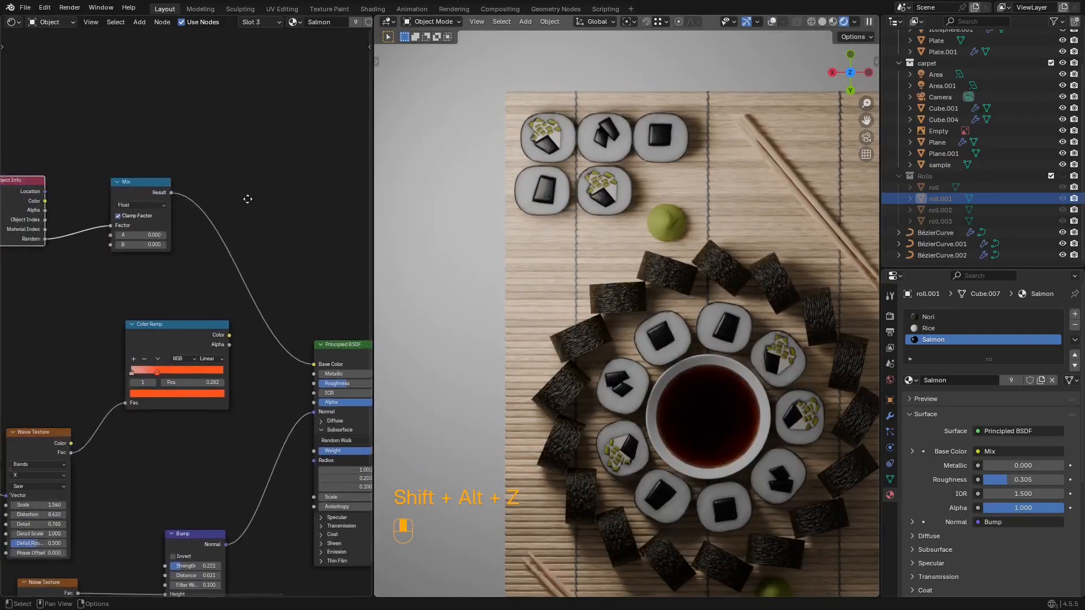
pyautogui.scroll(2, 247, 198)
pyautogui.moveTo(184, 208); pyautogui.dragTo(192, 208, button='middle')
pyautogui.press('Return')
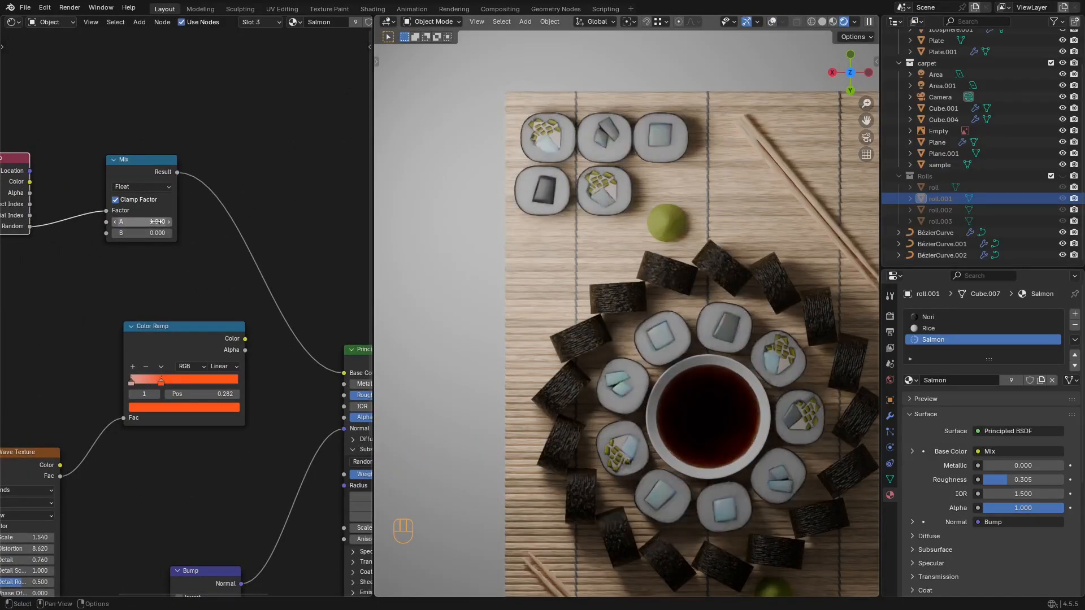
pyautogui.moveTo(135, 264); pyautogui.dragTo(140, 266, button='middle')
pyautogui.moveTo(144, 190); pyautogui.dragTo(214, 201, button='middle')
pyautogui.click(210, 197)
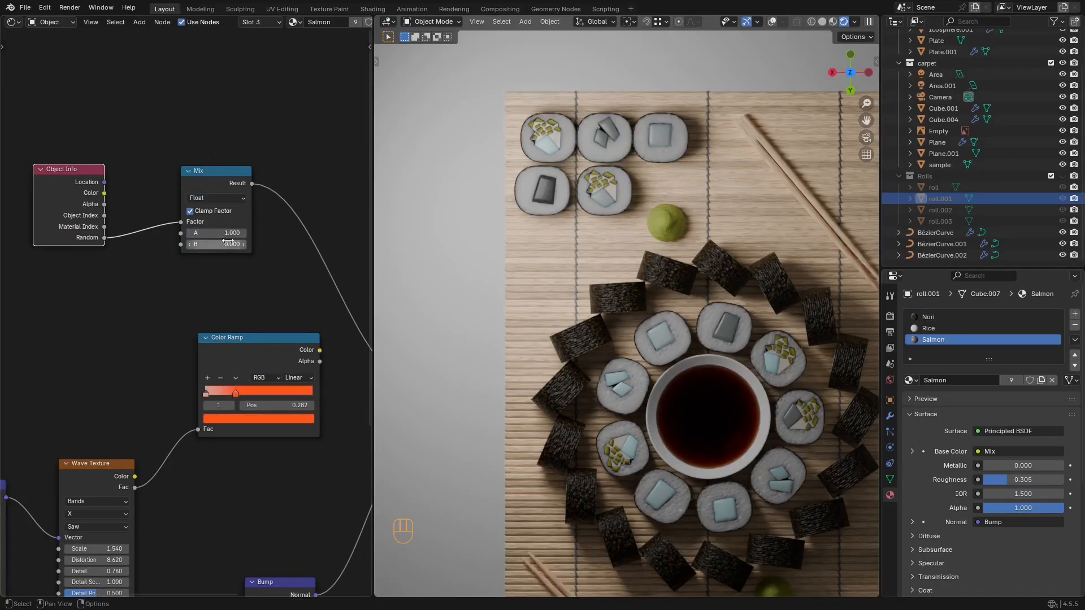
pyautogui.scroll(-2, 518, 240)
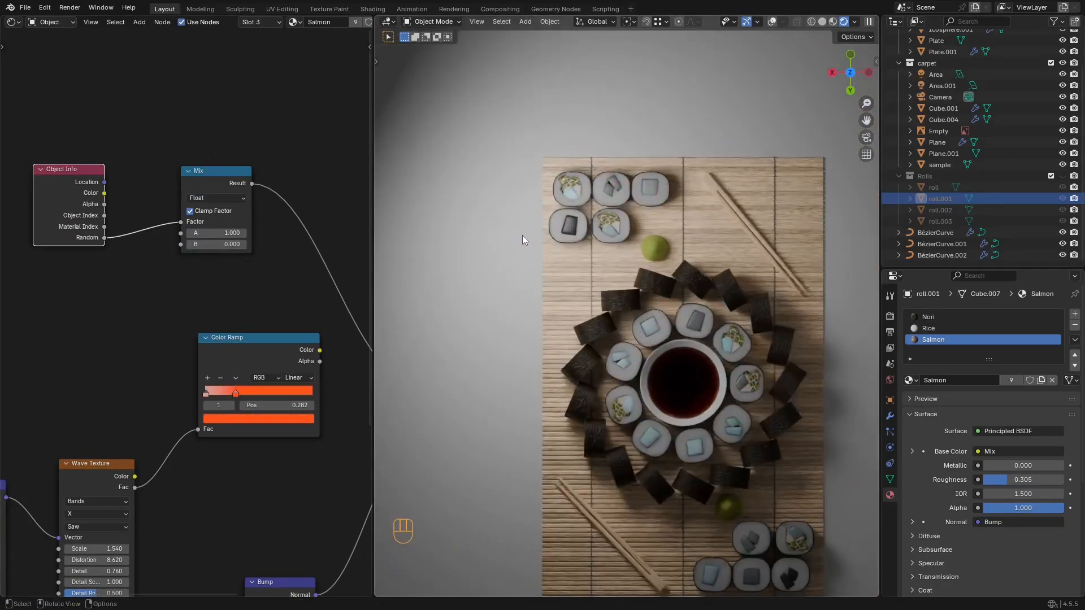
# Step: Move the Object Info and Mix nodes together farther up, making room above the Color Ramp
pyautogui.moveTo(203, 268); pyautogui.dragTo(116, 208, button='middle')
pyautogui.scroll(-4, 241, 256)
pyautogui.scroll(2, 242, 256)
pyautogui.click(192, 310)
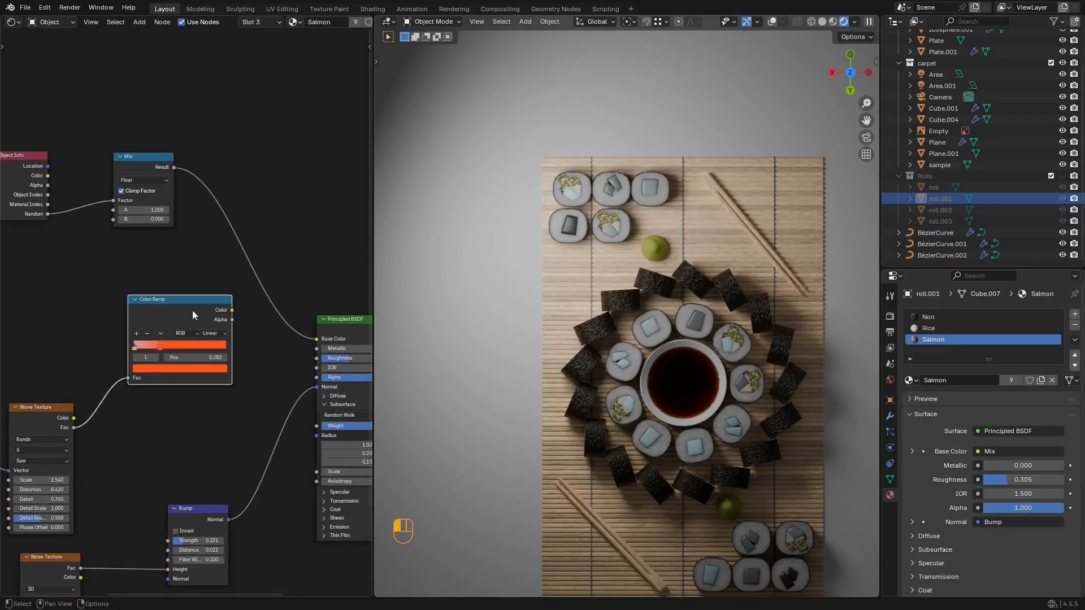
pyautogui.moveTo(192, 300); pyautogui.dragTo(199, 352, button='middle')
pyautogui.scroll(-2, 198, 352)
pyautogui.moveTo(224, 186); pyautogui.dragTo(50, 258)
pyautogui.press('g')
pyautogui.click(55, 216)
pyautogui.scroll(2, 177, 269)
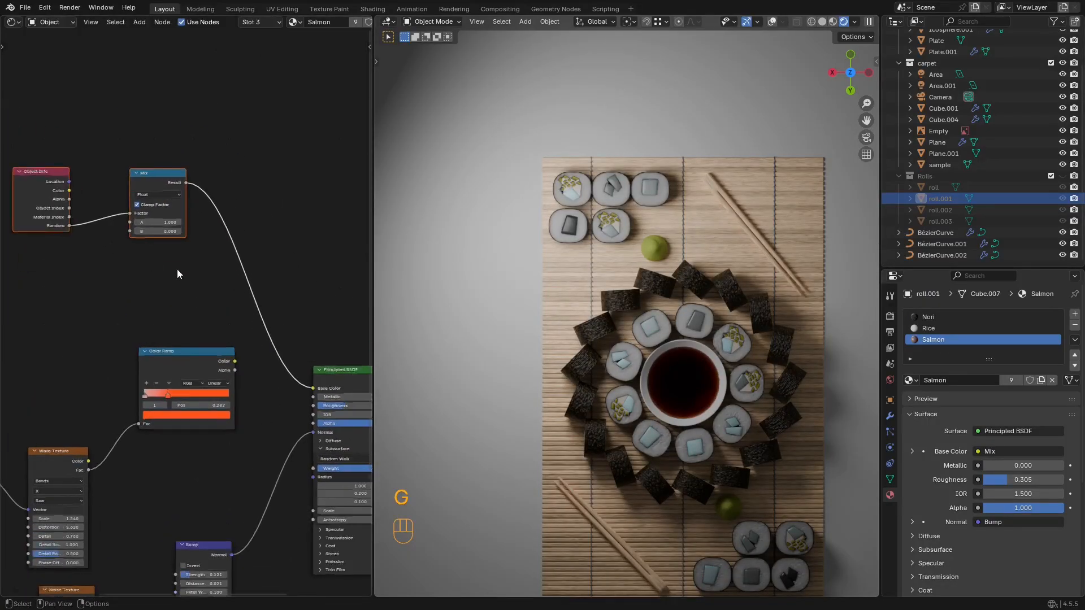
# Step: Duplicate the Color Ramp node and place the copy directly above the original
pyautogui.click(181, 353)
pyautogui.scroll(-1, 182, 355)
pyautogui.hotkey('shift', 'd')
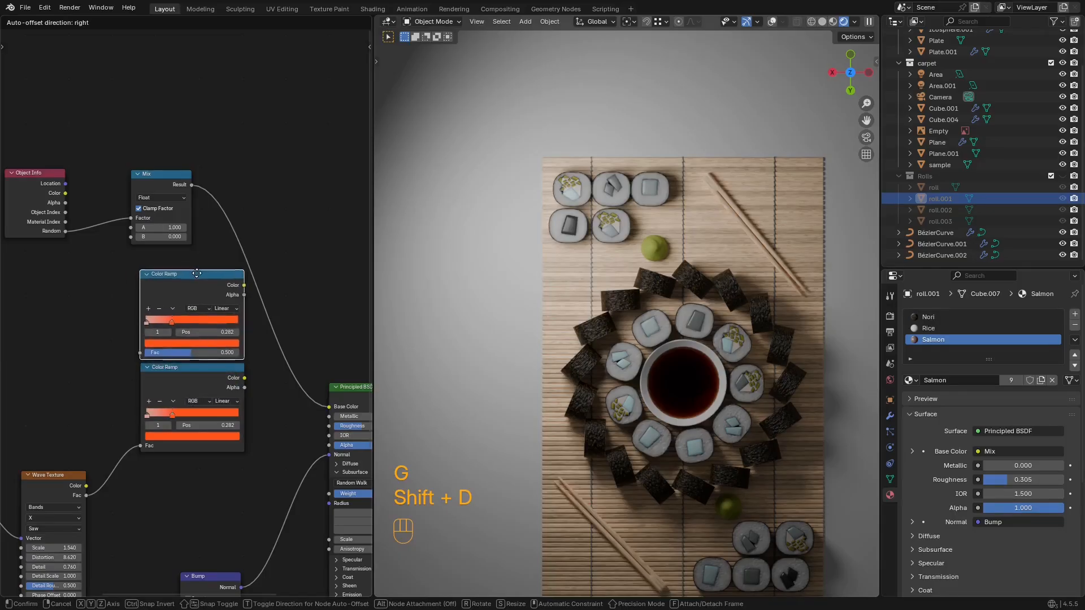
pyautogui.click(202, 264)
pyautogui.moveTo(244, 189); pyautogui.dragTo(178, 216)
pyautogui.moveTo(230, 196); pyautogui.dragTo(198, 196, button='middle')
pyautogui.click(179, 196)
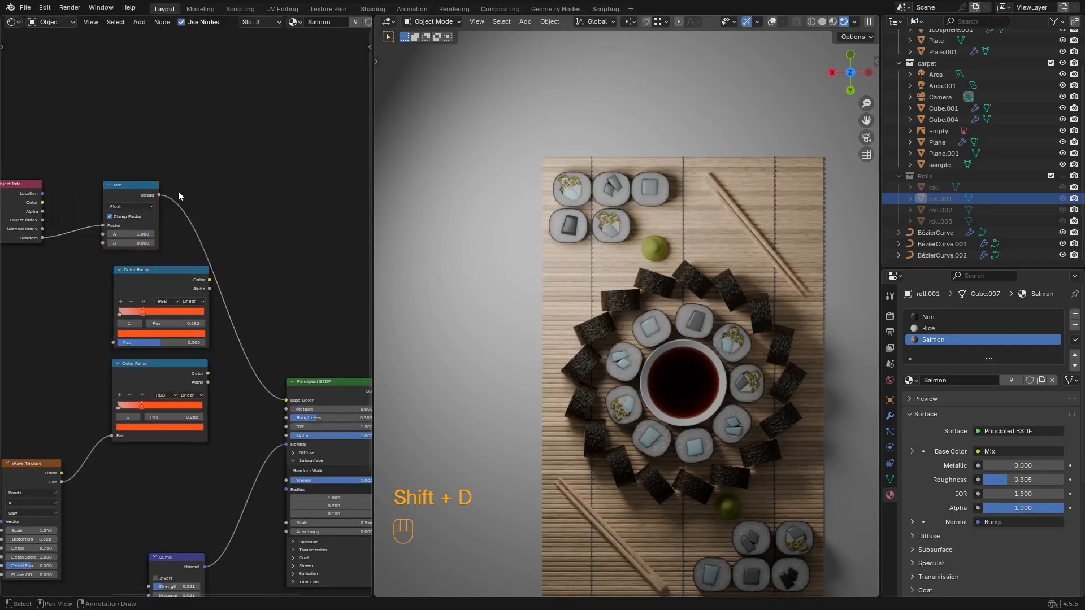
# Step: Add a Color-mode color mix node driven by the Mix Result, feed both Color Ramps into A and B, and link it to Base Color
pyautogui.moveTo(281, 218); pyautogui.dragTo(293, 225)
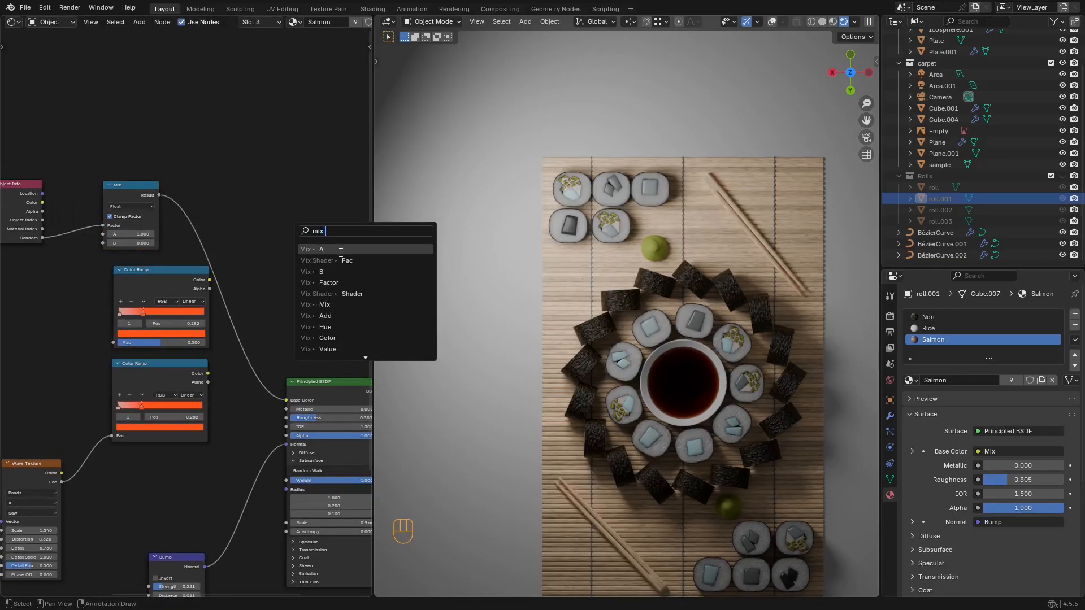
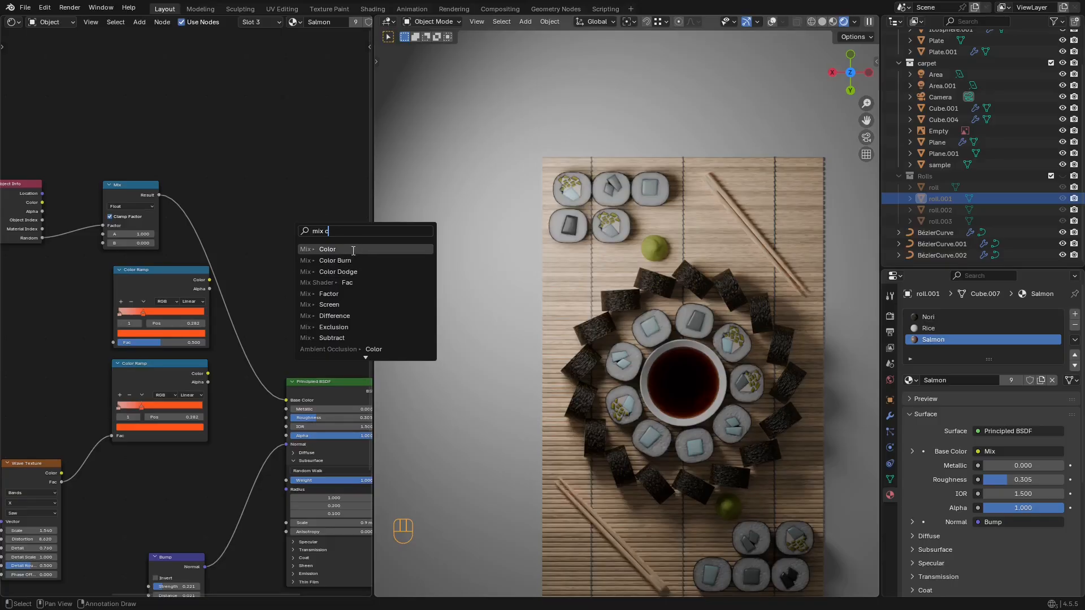
pyautogui.click(353, 251)
pyautogui.click(305, 248)
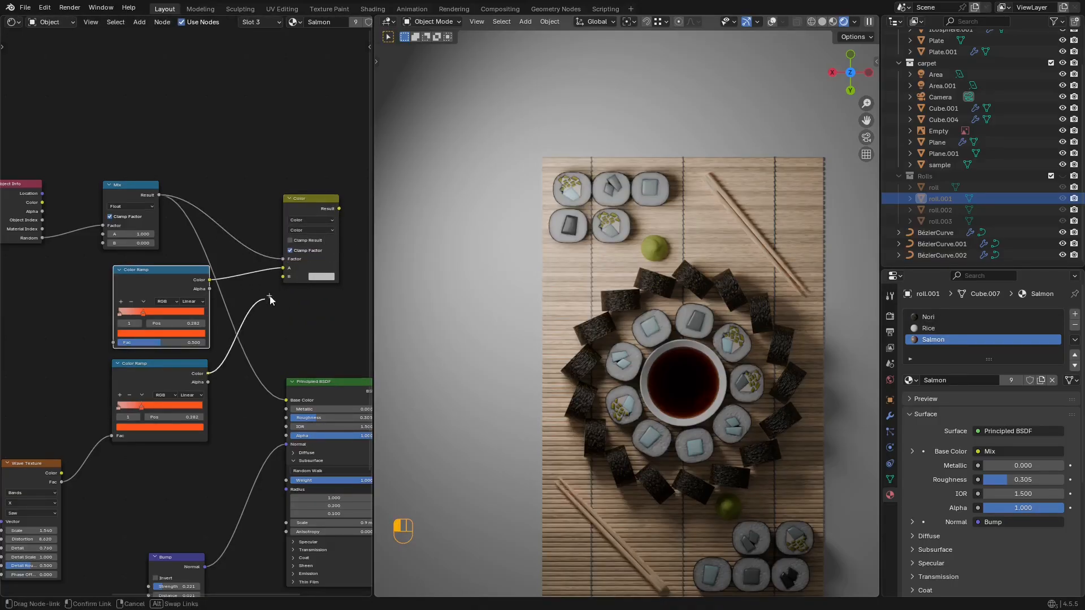
pyautogui.moveTo(270, 300); pyautogui.dragTo(283, 276)
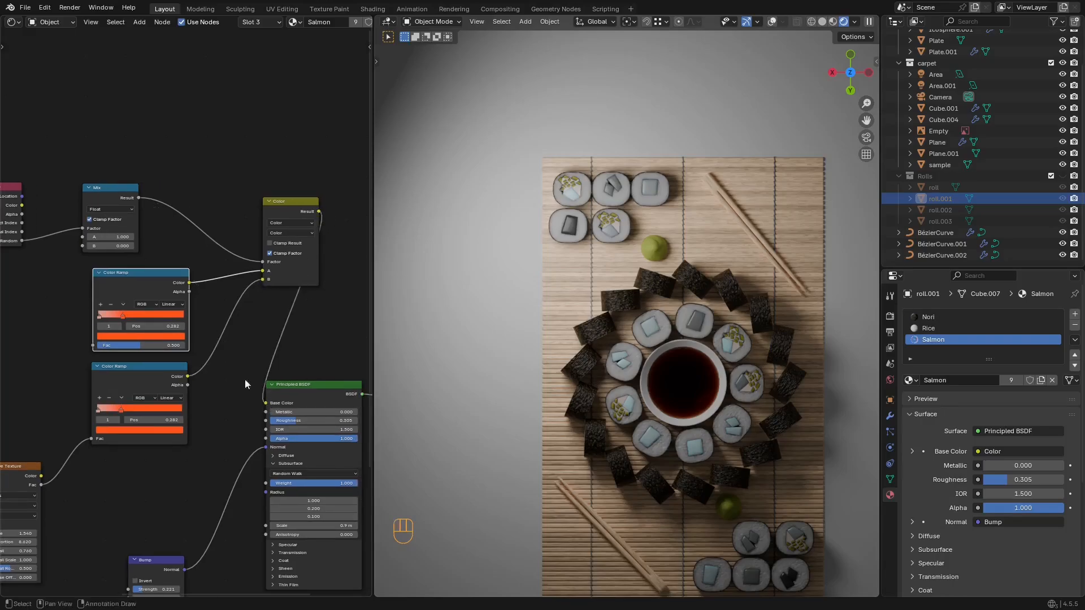
# Step: Move the duplicated Color Ramp farther from the color mix node to free space on its link
pyautogui.scroll(8, 237, 362)
pyautogui.moveTo(223, 332); pyautogui.dragTo(310, 308, button='middle')
pyautogui.scroll(-1, 243, 305)
pyautogui.moveTo(238, 226); pyautogui.dragTo(85, 235)
pyautogui.scroll(-4, 90, 240)
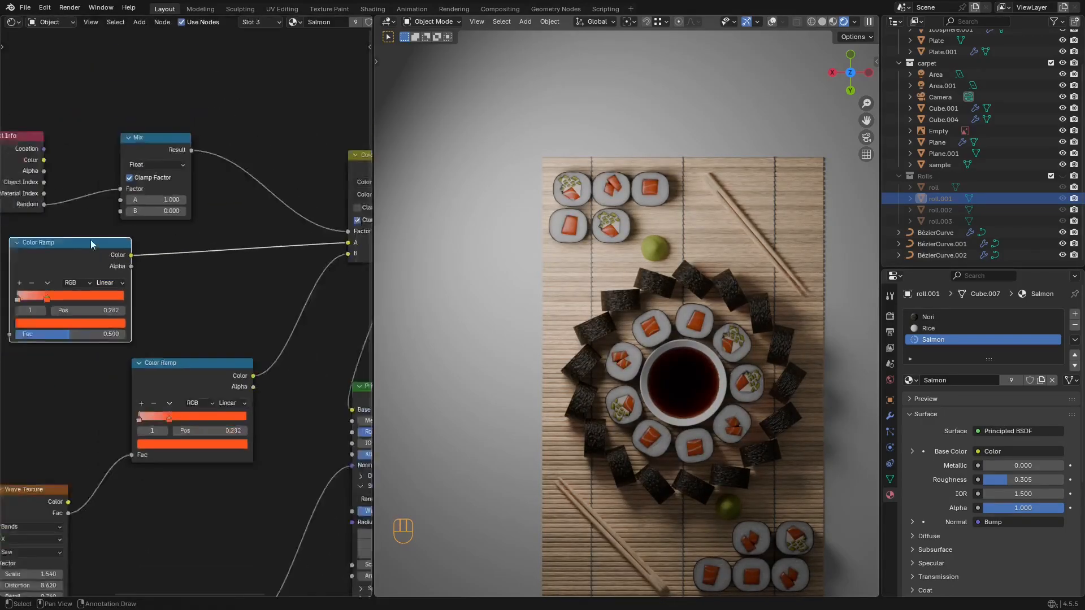
# Step: Insert a Hue/Saturation/Value node between the duplicated Color Ramp and input A of the color mix node
pyautogui.scroll(-1, 90, 239)
pyautogui.hotkey('shift', 'a')
pyautogui.write('hue')
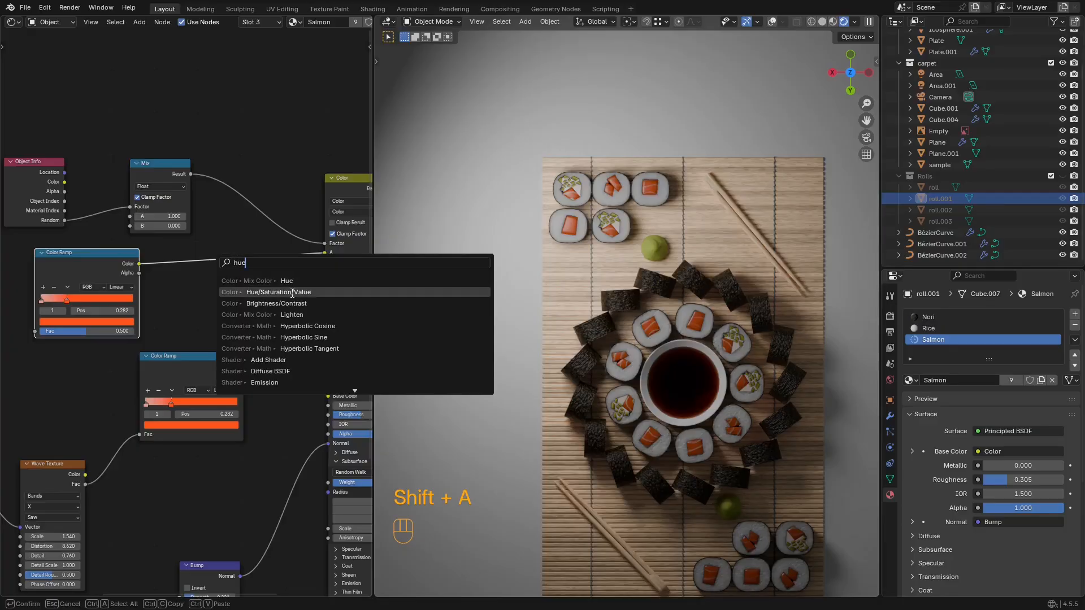
pyautogui.click(292, 293)
pyautogui.click(238, 272)
pyautogui.scroll(1, 249, 269)
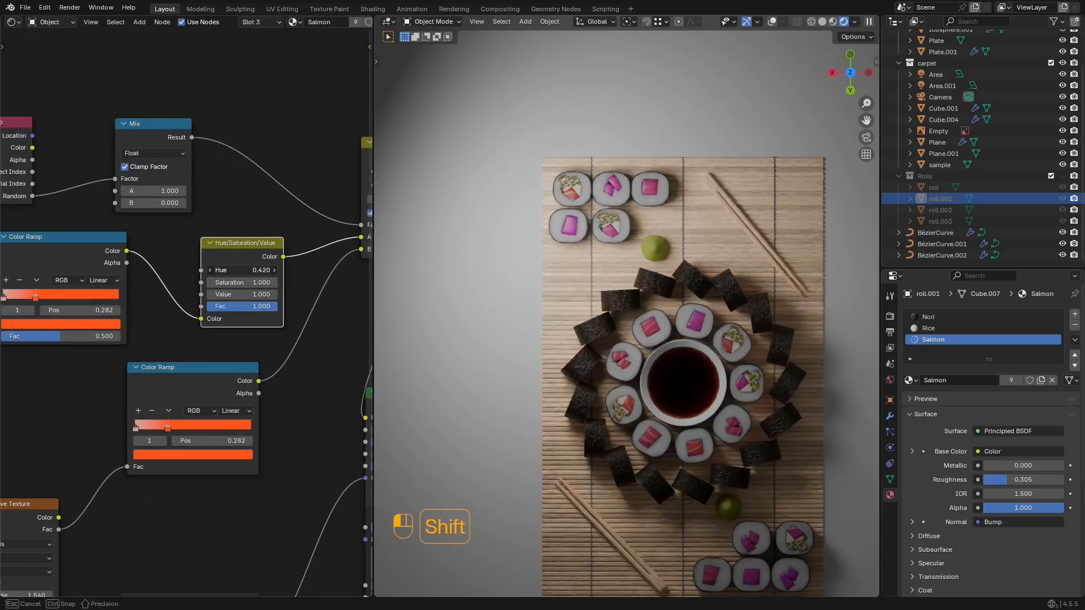
# Step: Set the Hue of the Hue/Saturation/Value node to 0.470
pyautogui.keyDown('shift'); pyautogui.moveTo(241, 270); pyautogui.dragTo(187, 270); pyautogui.keyUp('shift')
pyautogui.scroll(1, 181, 266)
pyautogui.moveTo(153, 281); pyautogui.dragTo(118, 260, button='middle')
pyautogui.scroll(-3, 189, 269)
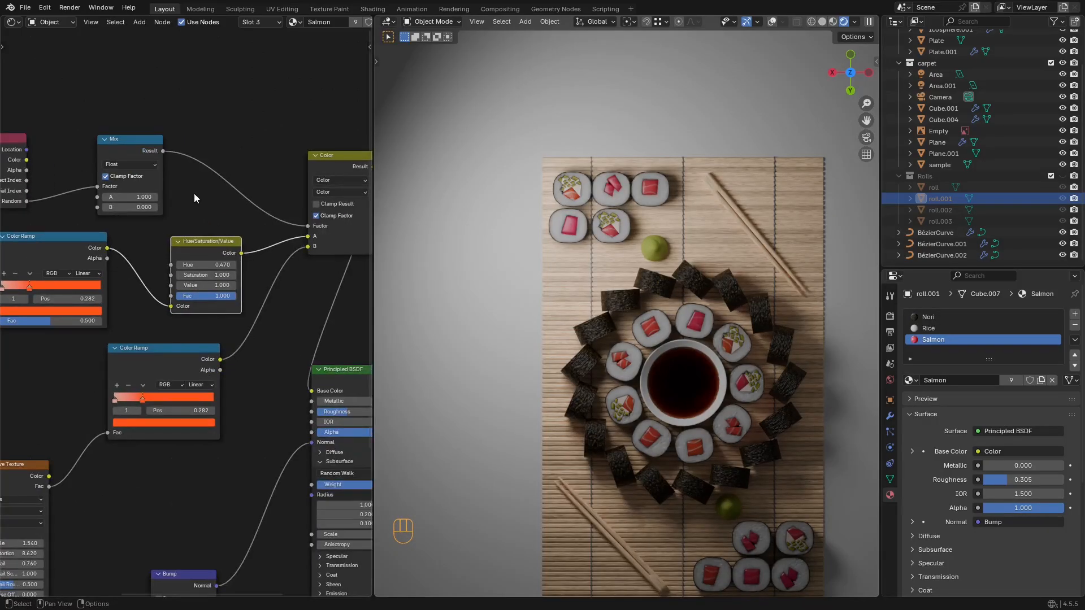
# Step: Keep the Mix node's Clamp Factor enabled and set the Hue/Saturation/Value node's Hue to 0.480
pyautogui.moveTo(194, 198); pyautogui.dragTo(237, 274, button='middle')
pyautogui.scroll(2, 238, 273)
pyautogui.click(152, 185)
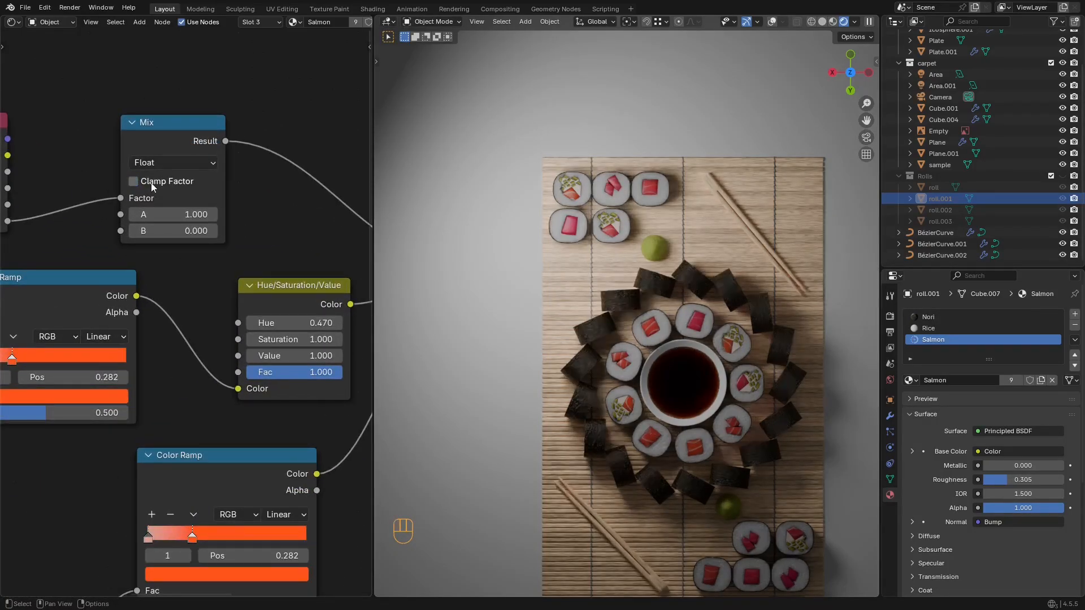
pyautogui.scroll(3, 323, 322)
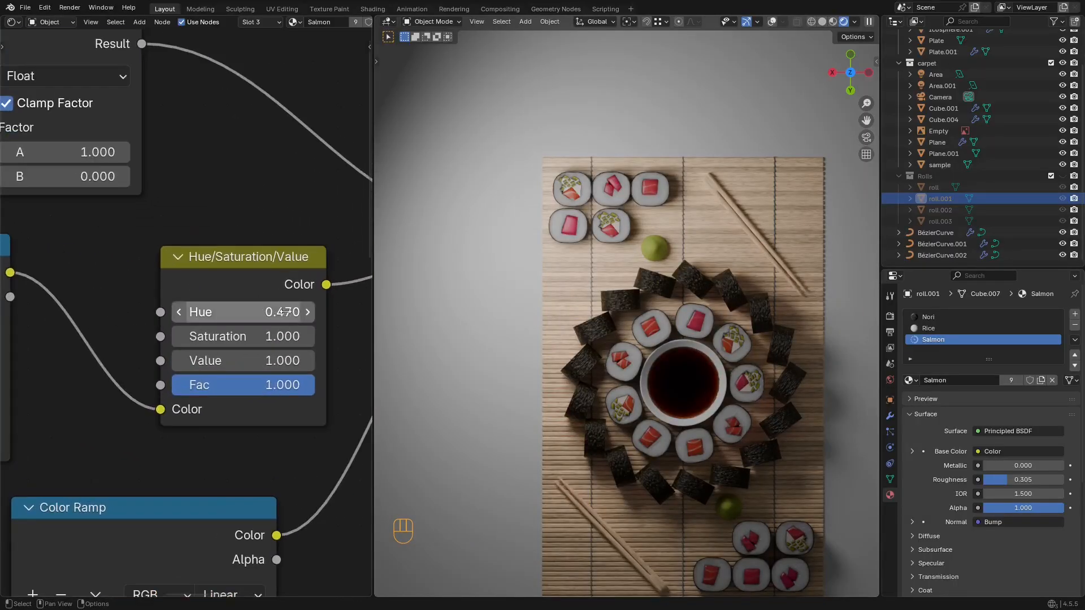
pyautogui.click(323, 323)
pyautogui.press('Return')
pyautogui.scroll(2, 537, 296)
pyautogui.scroll(-5, 263, 236)
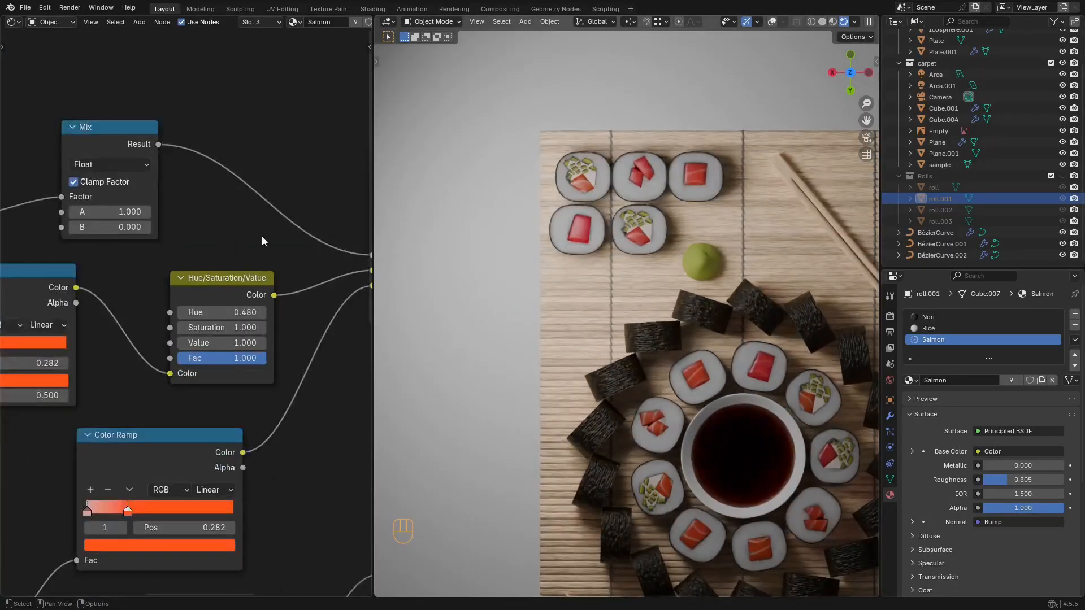
pyautogui.scroll(1, 198, 278)
# Step: Delete the Hue/Saturation/Value, duplicated Color Ramp, Object Info and both mix nodes, and reconnect the original Color Ramp to Base Color
pyautogui.click(198, 278)
pyautogui.press('x')
pyautogui.scroll(-1, 198, 278)
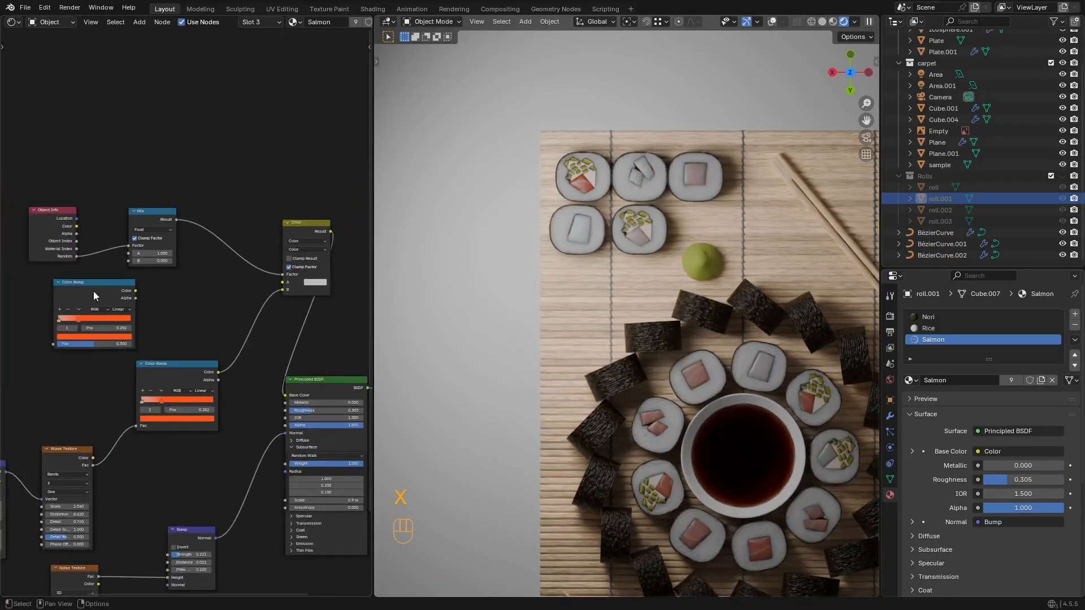
pyautogui.click(93, 290)
pyautogui.press('x')
pyautogui.press('x')
pyautogui.moveTo(210, 192); pyautogui.dragTo(51, 259)
pyautogui.press('x')
pyautogui.moveTo(298, 402); pyautogui.dragTo(289, 396)
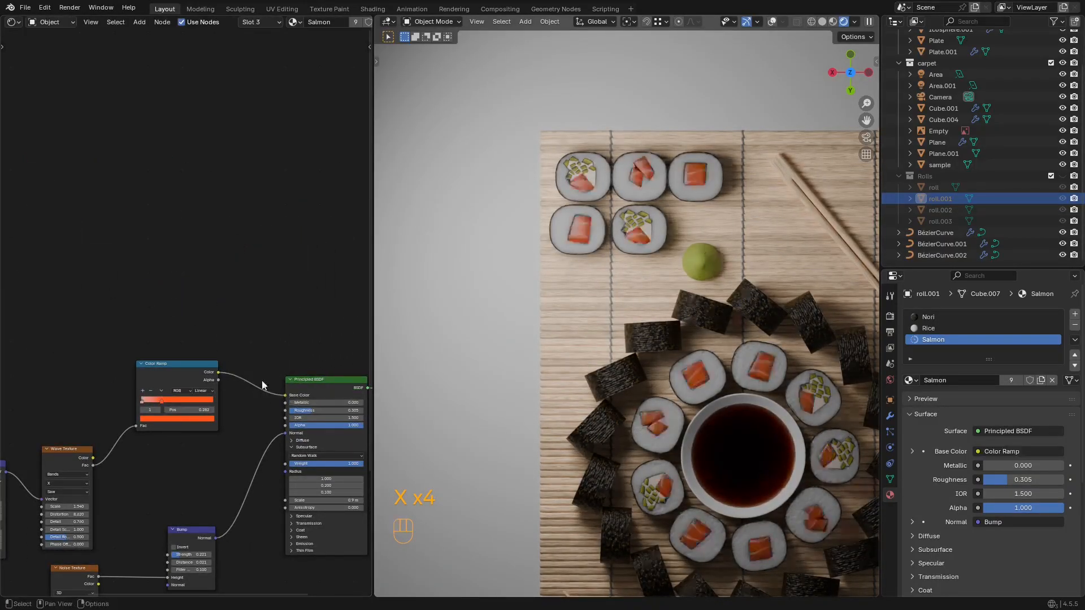
# Step: Duplicate the Color Ramp, place the copy above the original, and link the Wave Texture's Fac output to its Fac input
pyautogui.click(184, 380)
pyautogui.hotkey('shift', 'd')
pyautogui.click(176, 330)
pyautogui.press('g')
pyautogui.click(175, 317)
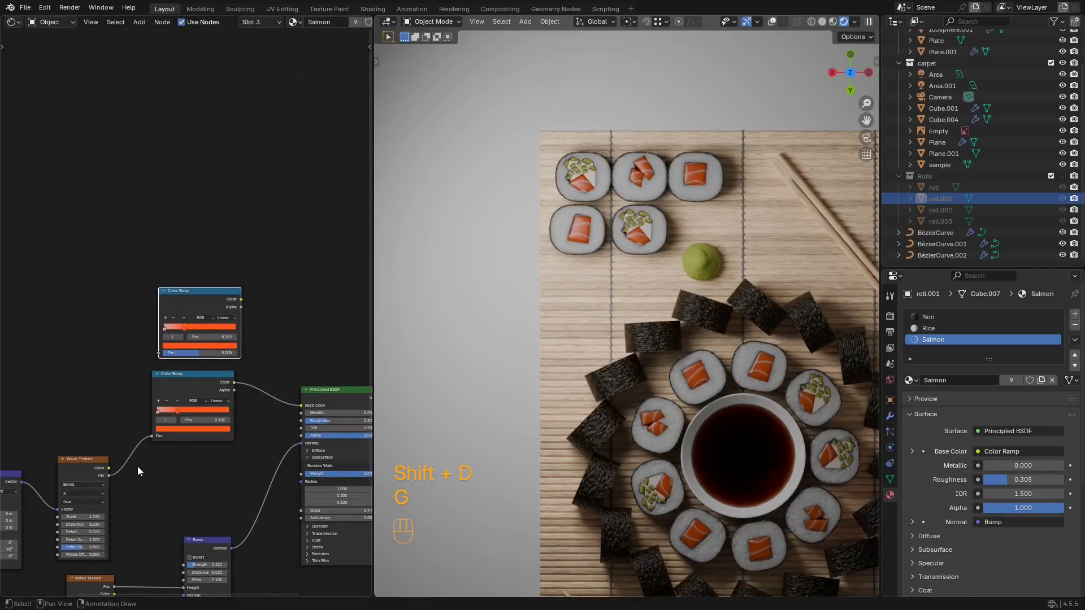
pyautogui.moveTo(109, 475); pyautogui.dragTo(139, 396)
pyautogui.moveTo(160, 354); pyautogui.dragTo(159, 353)
# Step: Switch to BeeRef and examine the salmon and tuna colors in the sushi ring reference image
pyautogui.press('super')
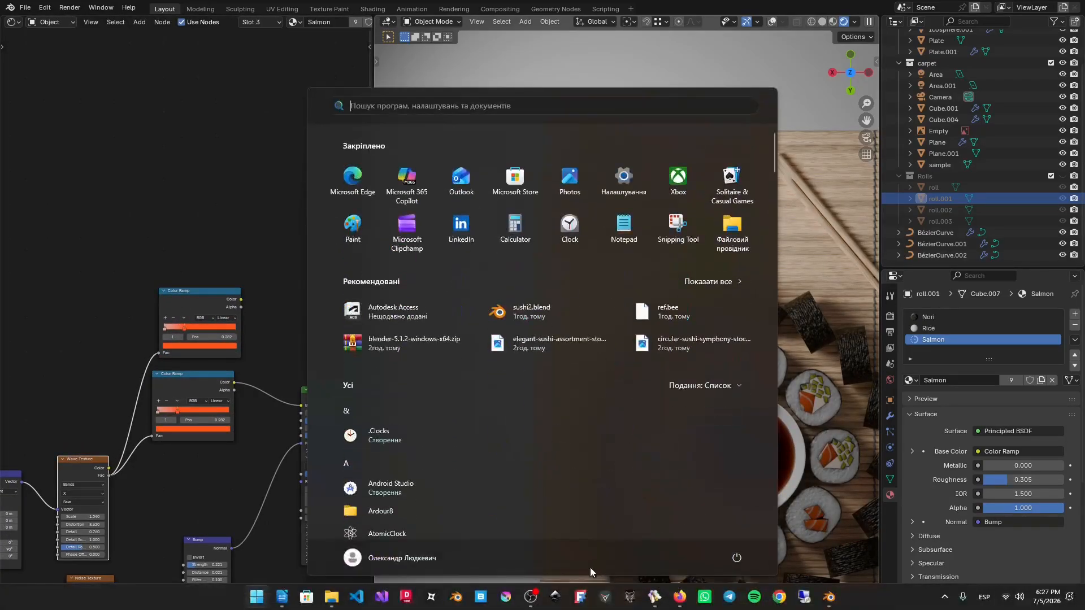
pyautogui.click(653, 596)
pyautogui.scroll(-5, 496, 165)
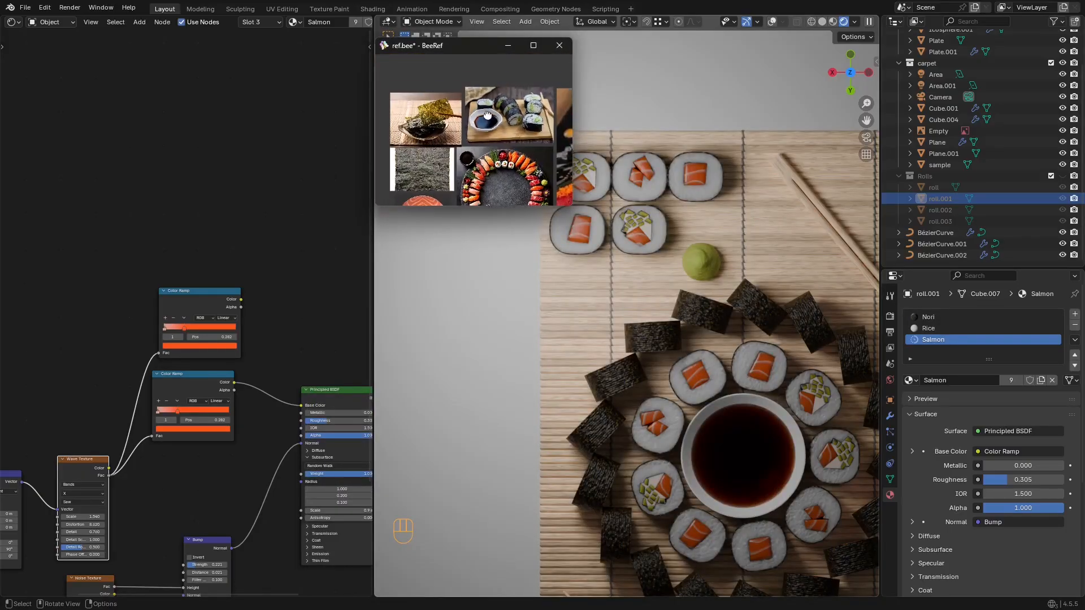
pyautogui.scroll(6, 496, 166)
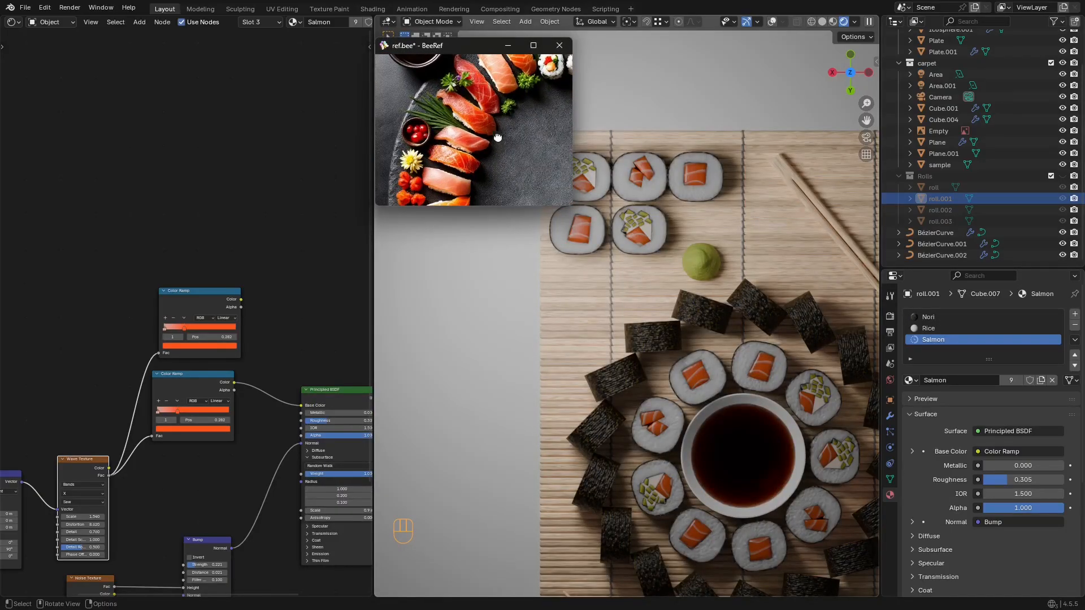
# Step: Bring the nigiri photo with the red tuna piece into close view on the BeeRef board
pyautogui.scroll(-4, 502, 125)
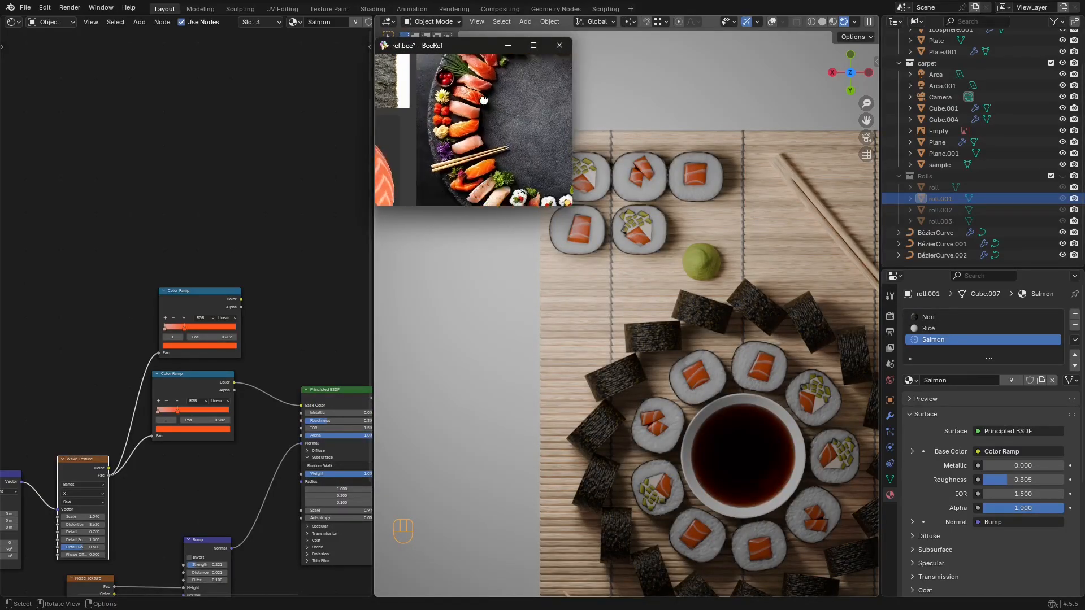
pyautogui.moveTo(497, 140); pyautogui.dragTo(452, 57, button='middle')
pyautogui.moveTo(452, 130); pyautogui.dragTo(460, 74, button='middle')
pyautogui.scroll(5, 487, 146)
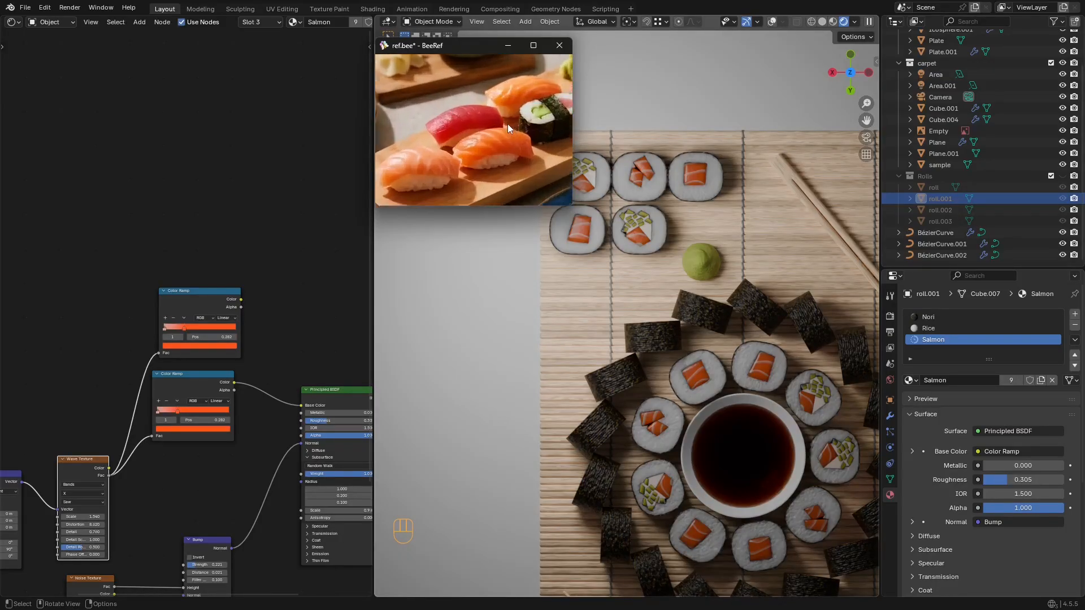
# Step: Link the upper Color Ramp's Color output to Base Color and make its 0.282 stop a vivid pinkish red, #FF0944
pyautogui.moveTo(246, 309); pyautogui.dragTo(237, 294, button='middle')
pyautogui.scroll(3, 237, 294)
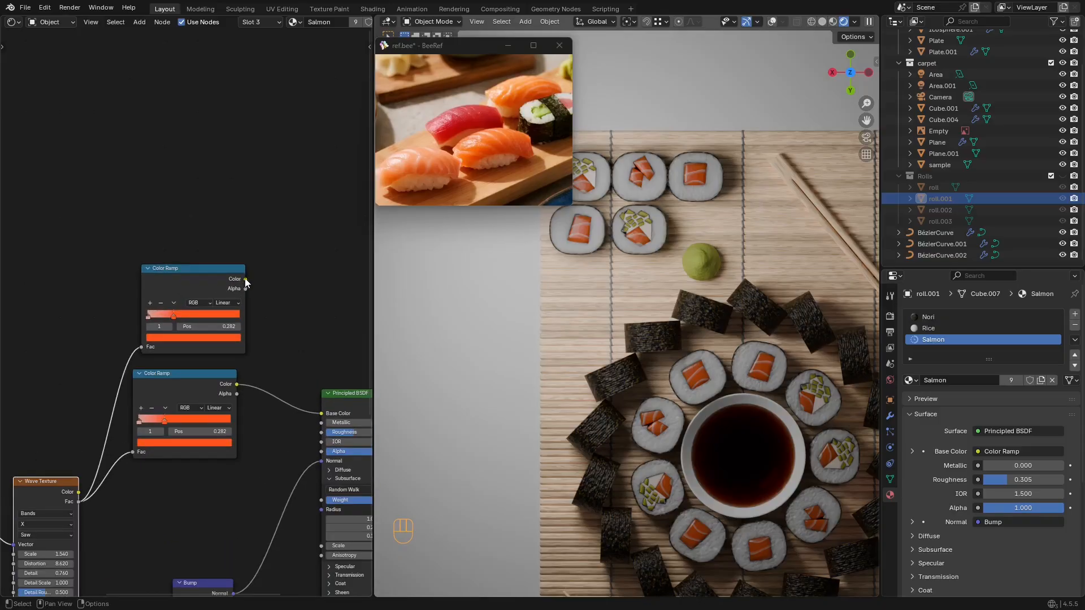
pyautogui.moveTo(245, 279); pyautogui.dragTo(321, 413)
pyautogui.scroll(2, 265, 357)
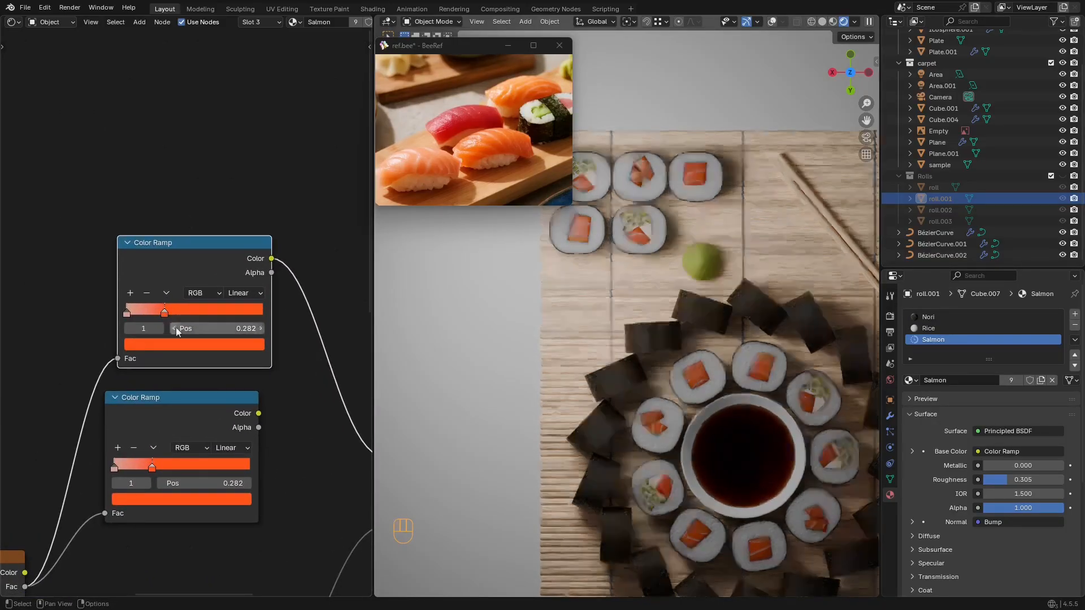
pyautogui.click(200, 345)
pyautogui.moveTo(169, 229); pyautogui.dragTo(193, 232)
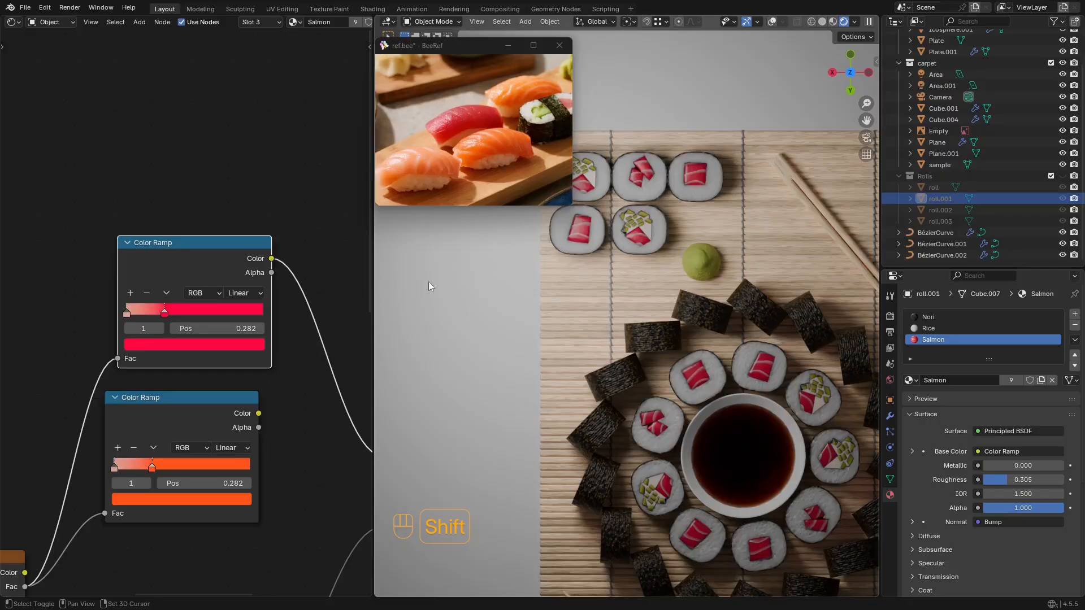
# Step: Recolor the upper Color Ramp's stop at position 0 to a darker terracotta red with Hue 0.013 and Saturation about 0.867
pyautogui.moveTo(120, 319); pyautogui.dragTo(126, 283, button='middle')
pyautogui.scroll(-1, 126, 283)
pyautogui.scroll(4, 128, 265)
pyautogui.click(120, 264)
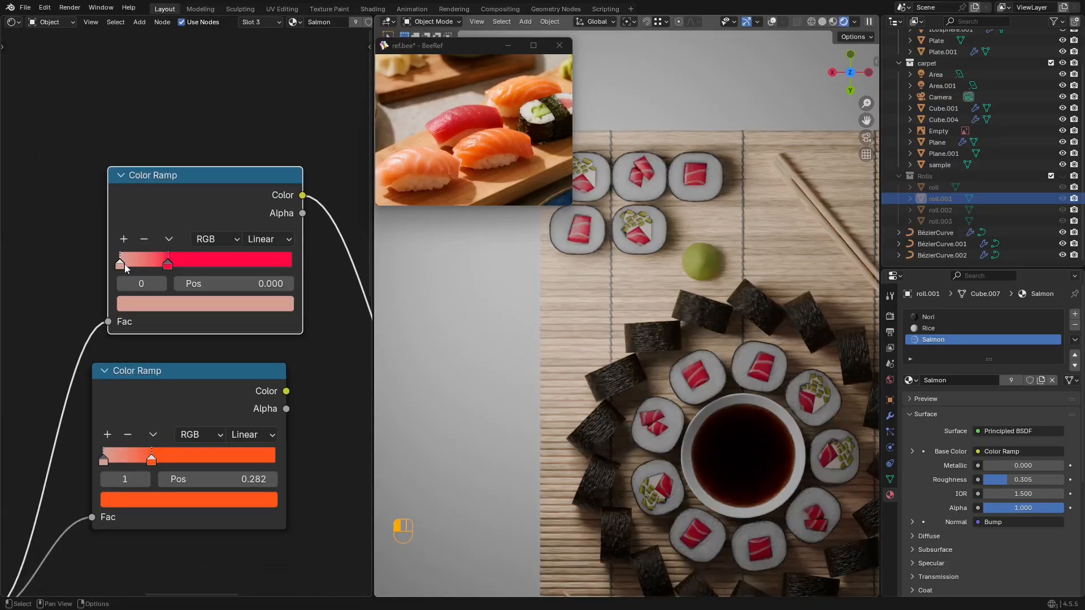
pyautogui.click(158, 309)
pyautogui.moveTo(264, 60); pyautogui.dragTo(264, 105)
pyautogui.scroll(6, 759, 388)
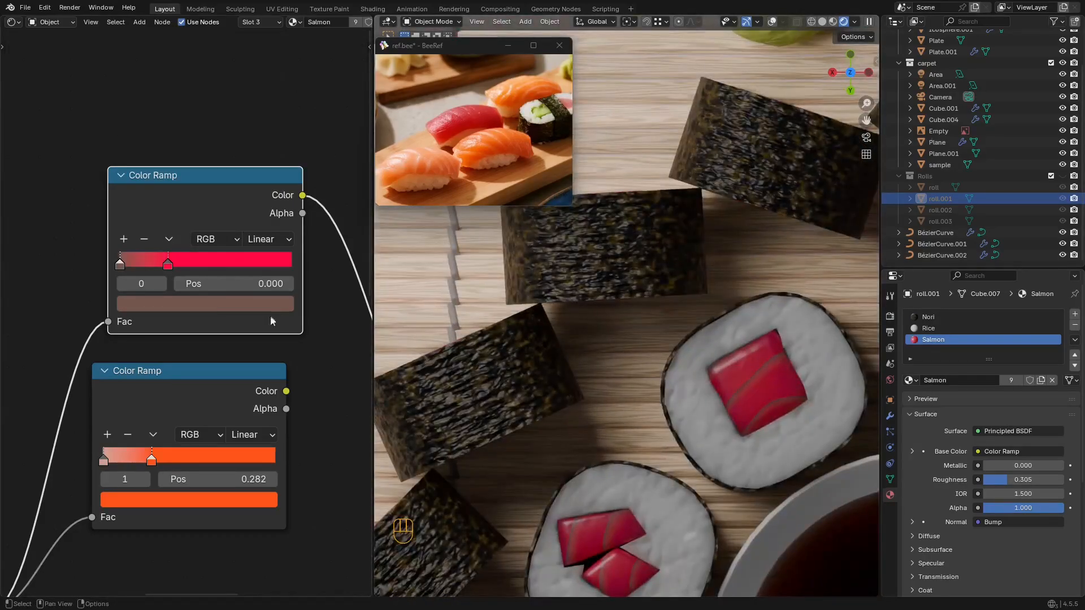
pyautogui.click(158, 303)
pyautogui.moveTo(264, 116); pyautogui.dragTo(264, 89)
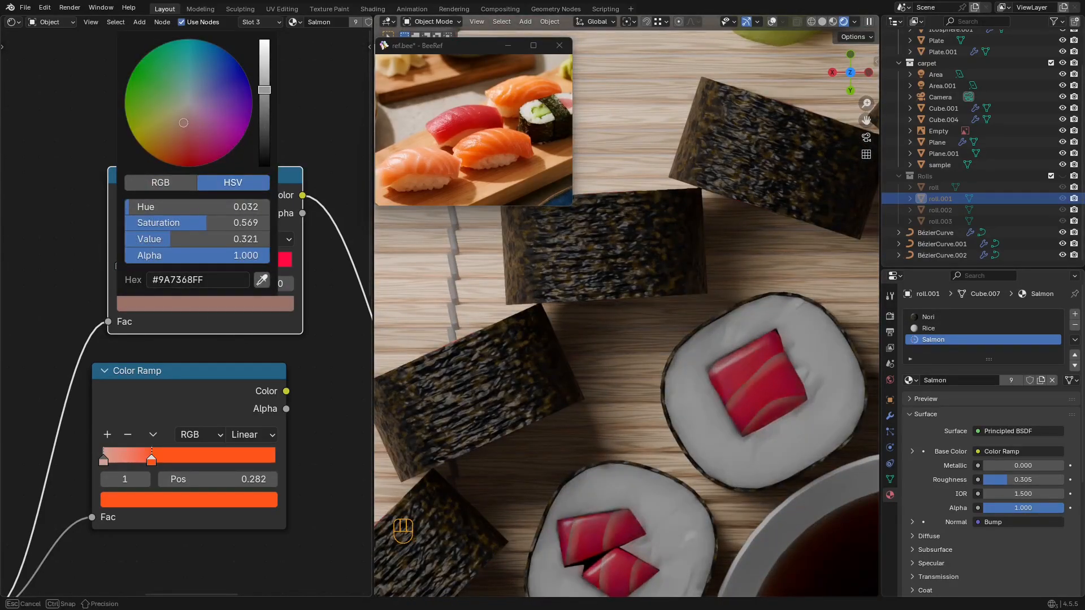
pyautogui.moveTo(192, 141); pyautogui.dragTo(182, 141)
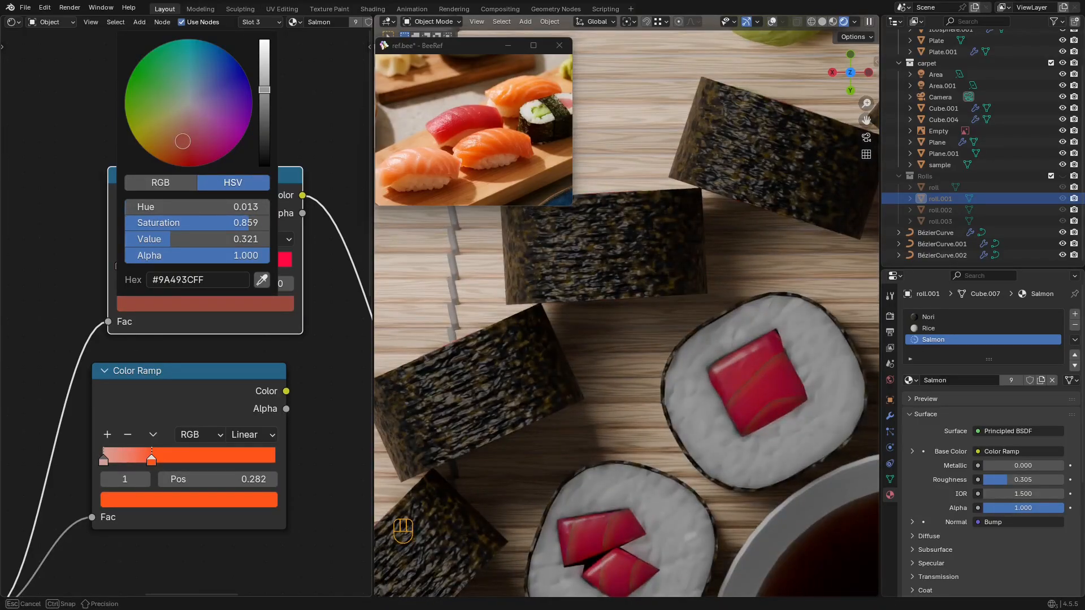
pyautogui.moveTo(264, 102); pyautogui.dragTo(265, 65)
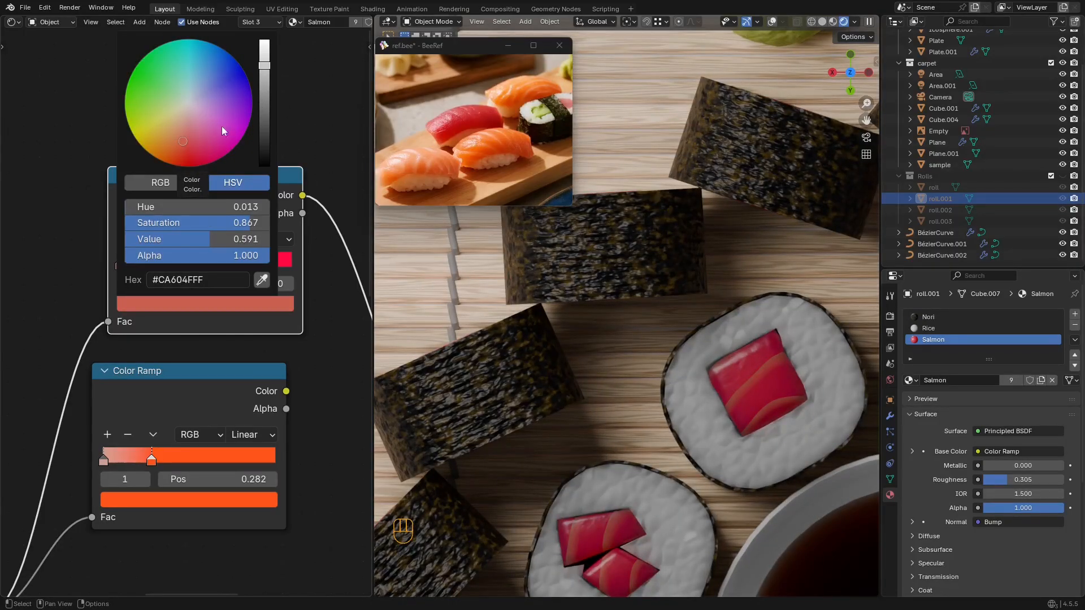
pyautogui.moveTo(260, 66); pyautogui.dragTo(264, 70)
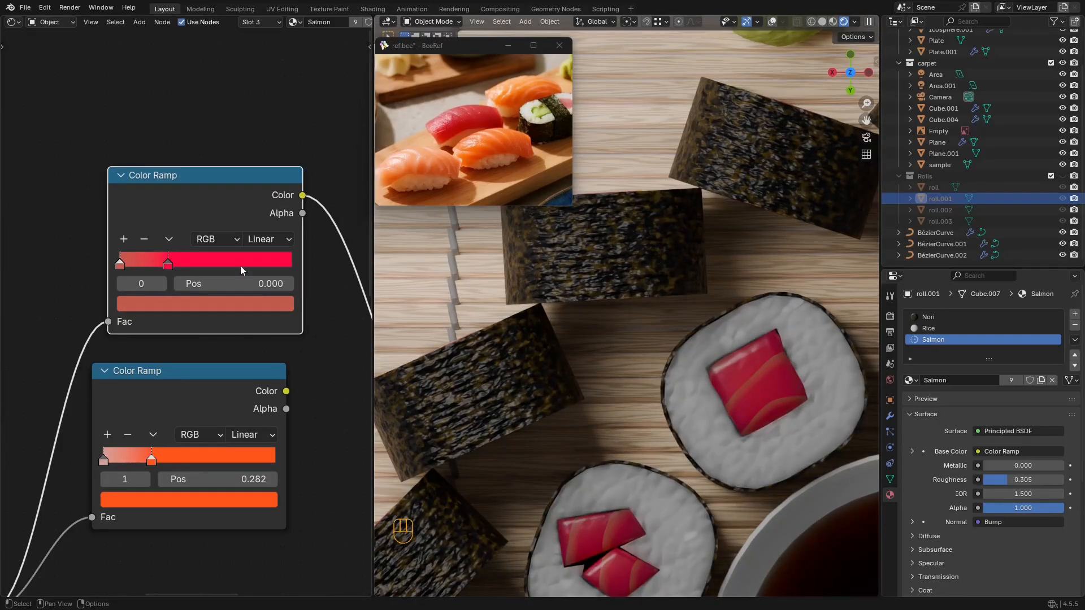
# Step: Set the upper Color Ramp's stop at position 0 to a muted pink, #CC6472, and save the file
pyautogui.click(194, 306)
pyautogui.moveTo(185, 147); pyautogui.dragTo(193, 135)
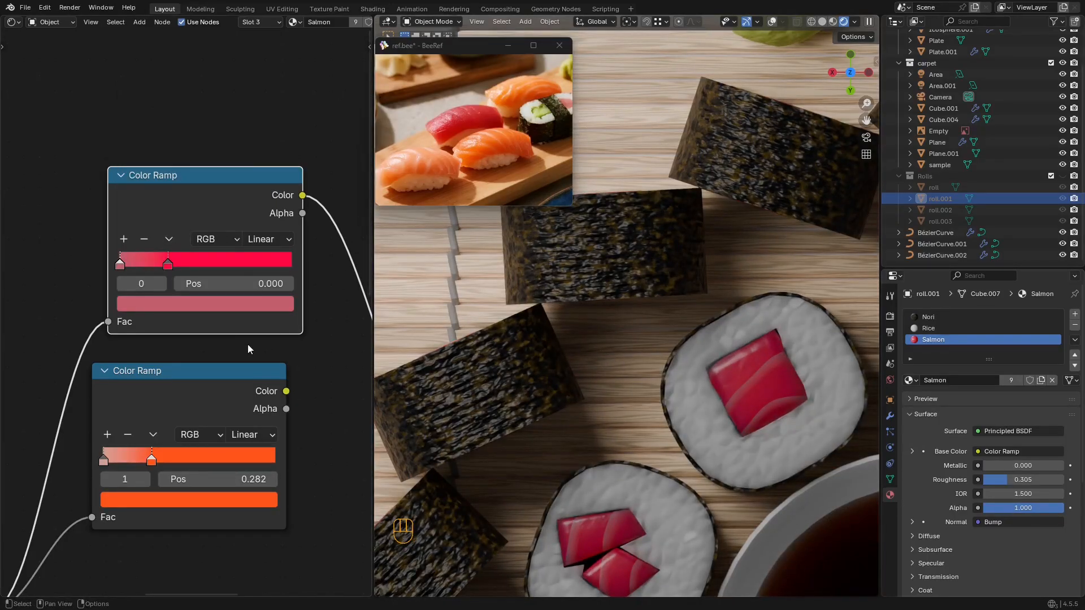
pyautogui.click(172, 303)
pyautogui.moveTo(264, 69); pyautogui.dragTo(264, 63)
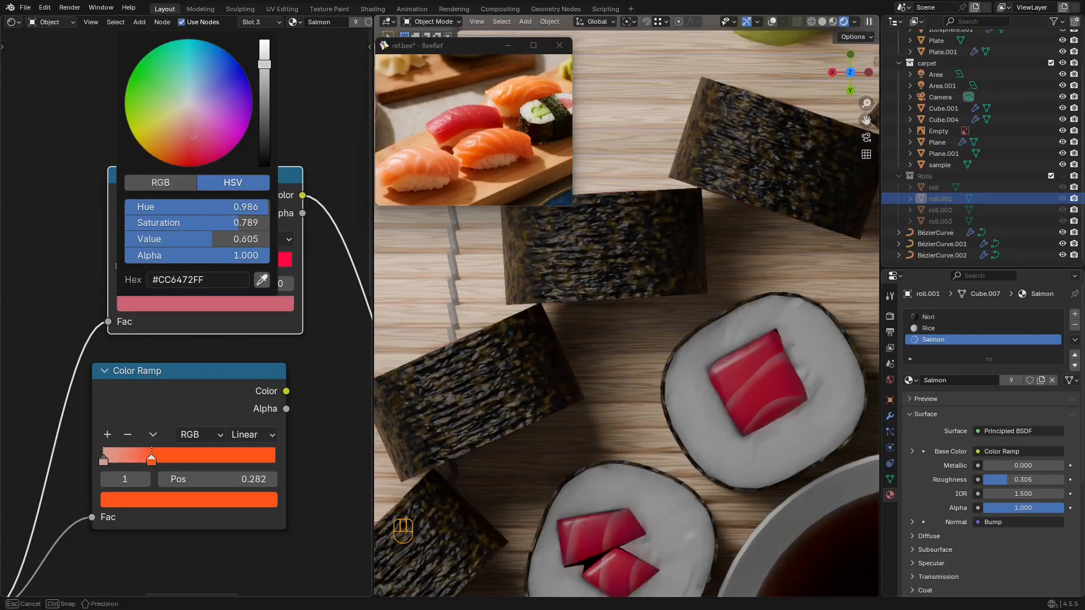
pyautogui.scroll(-8, 659, 246)
pyautogui.hotkey('ctrl', 's')
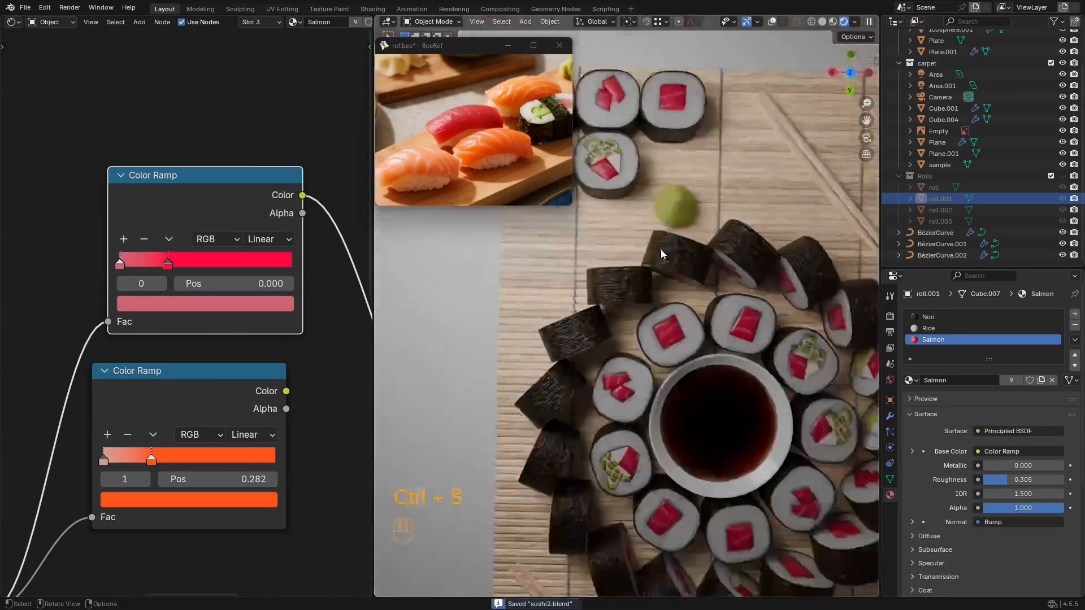
# Step: Soften the upper Color Ramp's 0.282 stop to a slightly less saturated pinkish red
pyautogui.scroll(5, 657, 253)
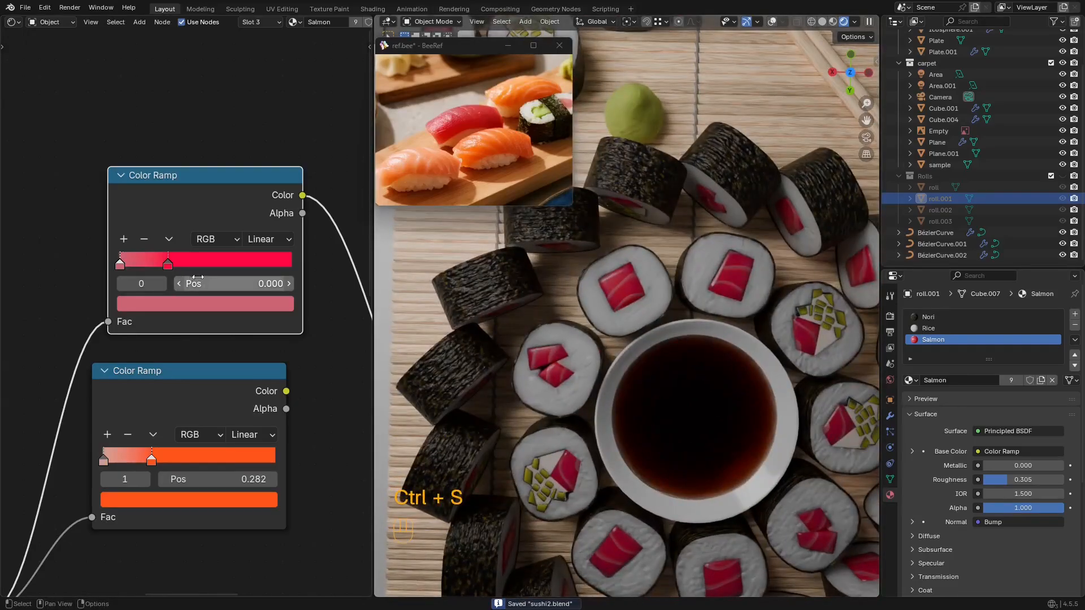
pyautogui.click(169, 265)
pyautogui.click(195, 302)
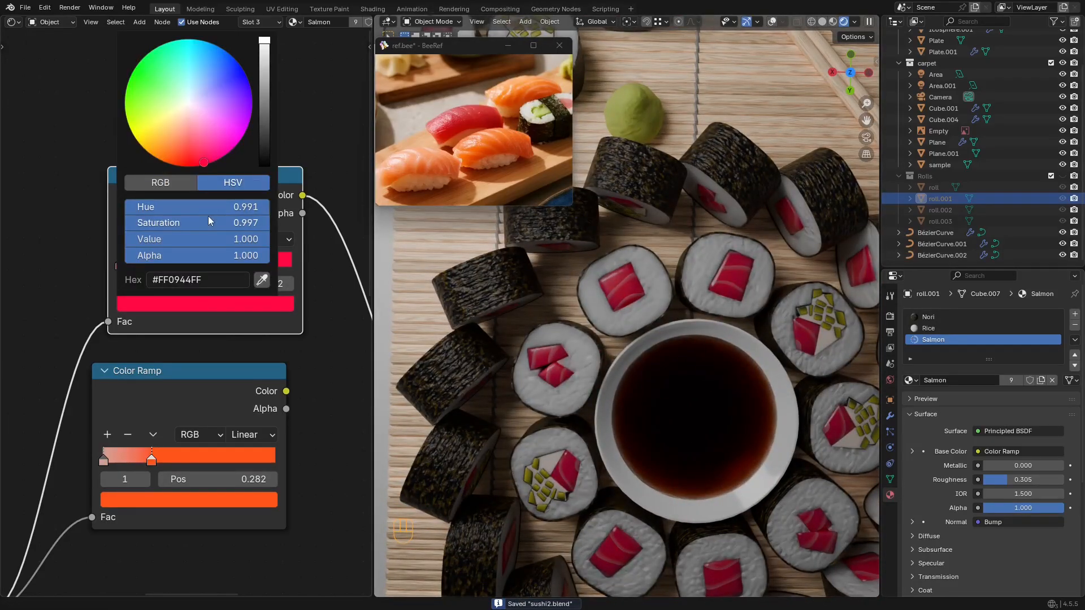
pyautogui.moveTo(208, 217)
pyautogui.mouseDown()
pyautogui.moveTo(196, 216)
pyautogui.moveTo(205, 217)
pyautogui.mouseUp()
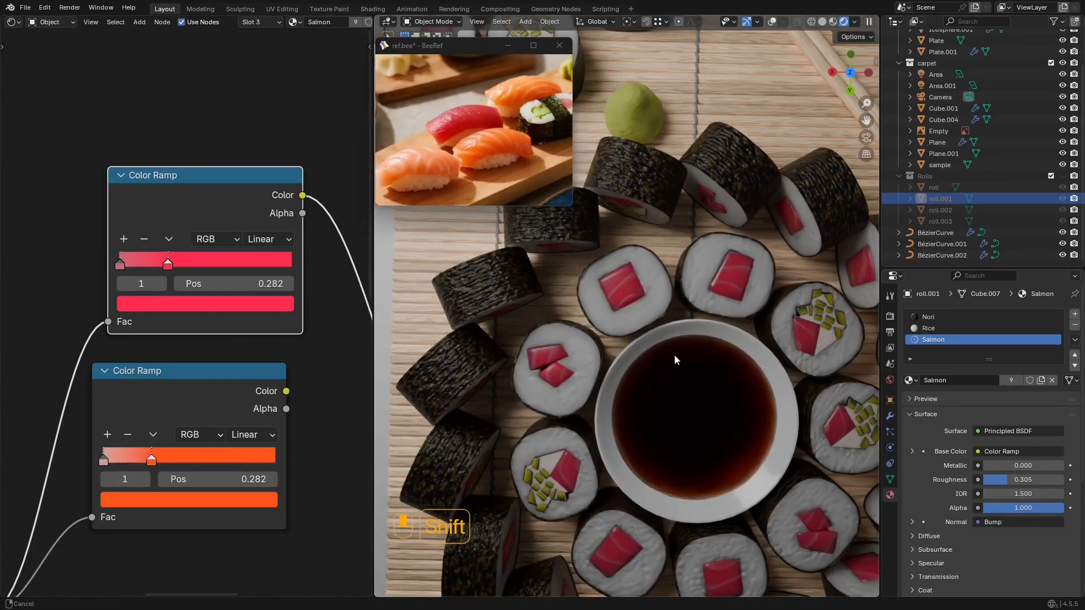
# Step: Examine the recolored fillings across the whole sushi arrangement and save the file
pyautogui.keyDown('shift'); pyautogui.moveTo(553, 254); pyautogui.dragTo(606, 338, button='middle'); pyautogui.keyUp('shift')
pyautogui.scroll(-4, 186, 333)
pyautogui.moveTo(196, 341); pyautogui.dragTo(113, 271, button='middle')
pyautogui.scroll(-5, 305, 386)
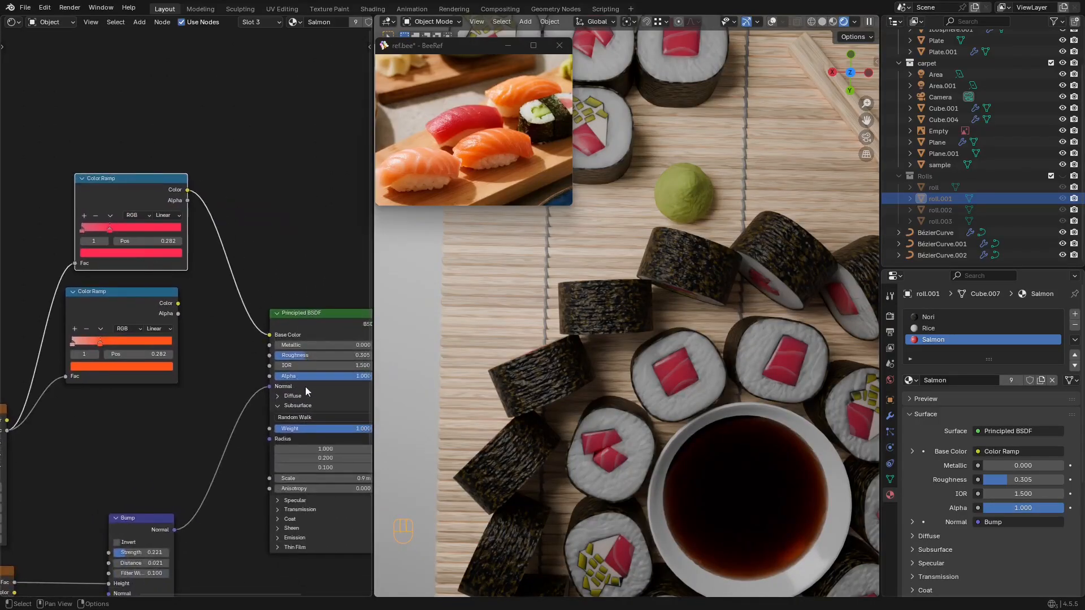
pyautogui.moveTo(305, 372); pyautogui.dragTo(226, 331, button='middle')
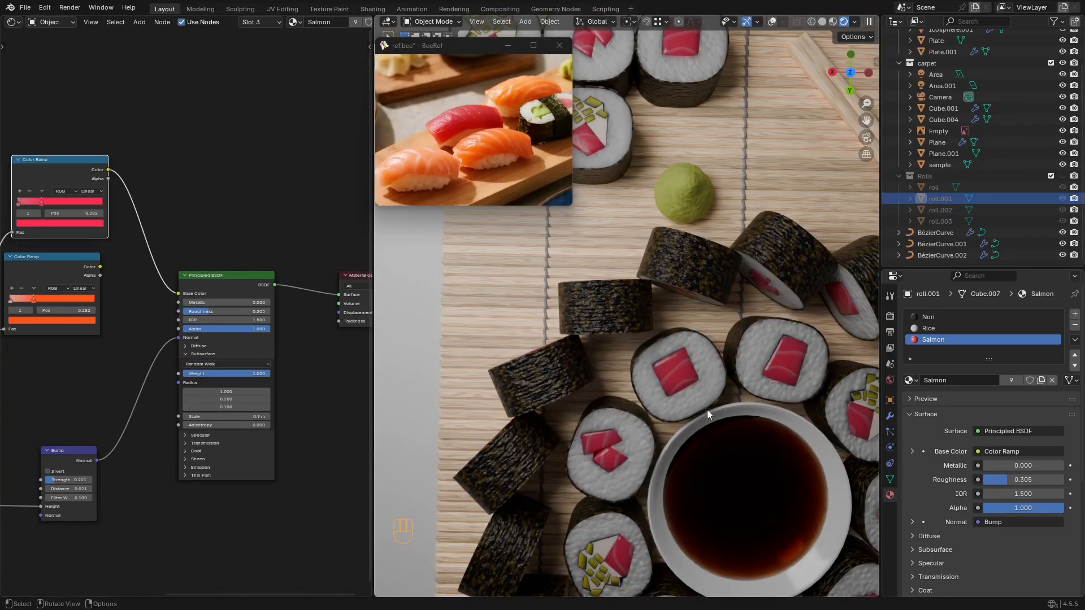
pyautogui.keyDown('shift'); pyautogui.moveTo(616, 323); pyautogui.dragTo(703, 337, button='middle'); pyautogui.keyUp('shift')
pyautogui.scroll(-4, 696, 411)
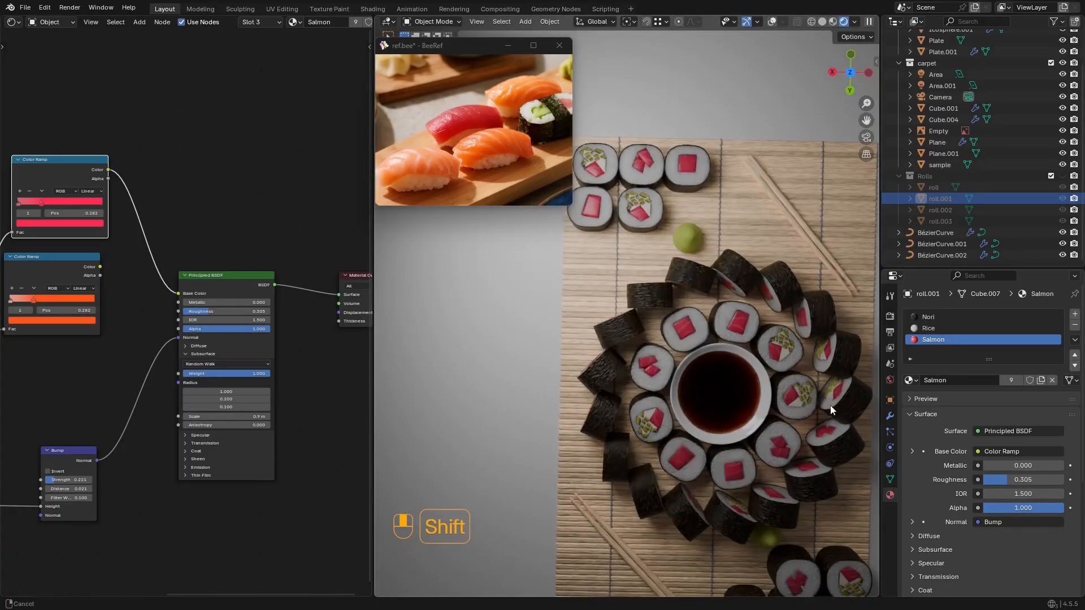
pyautogui.keyDown('shift'); pyautogui.moveTo(844, 409); pyautogui.dragTo(825, 403, button='middle'); pyautogui.keyUp('shift')
pyautogui.hotkey('ctrl', 's')
# Step: Add an Object Info node above the color ramps and preview its Random output on the Salmon material
pyautogui.moveTo(138, 251); pyautogui.dragTo(293, 275, button='middle')
pyautogui.scroll(-2, 293, 275)
pyautogui.scroll(2, 293, 275)
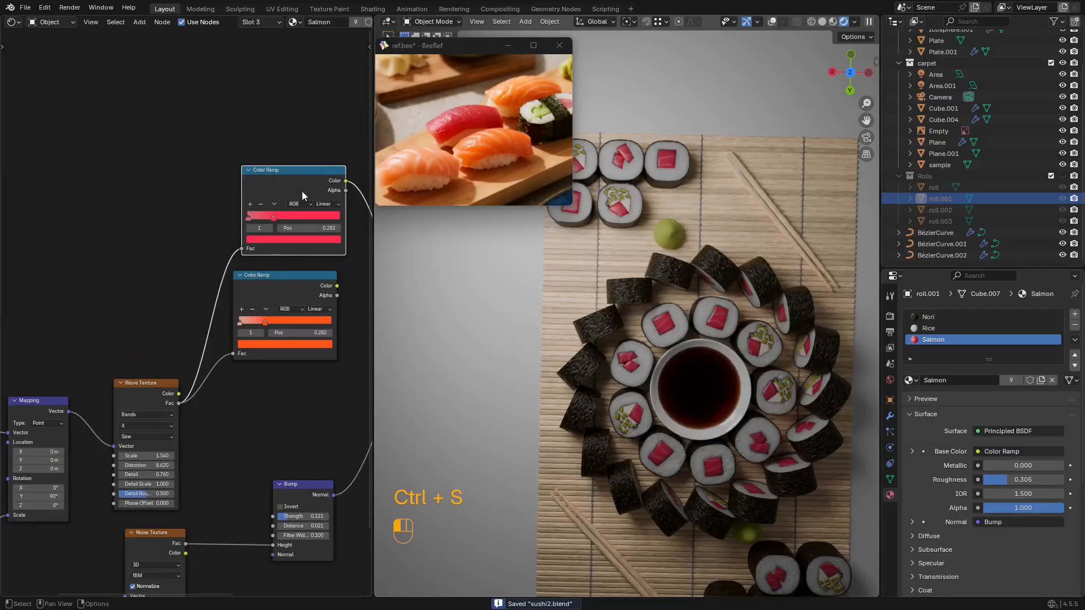
pyautogui.moveTo(294, 191); pyautogui.dragTo(190, 136, button='middle')
pyautogui.hotkey('shift', 'a')
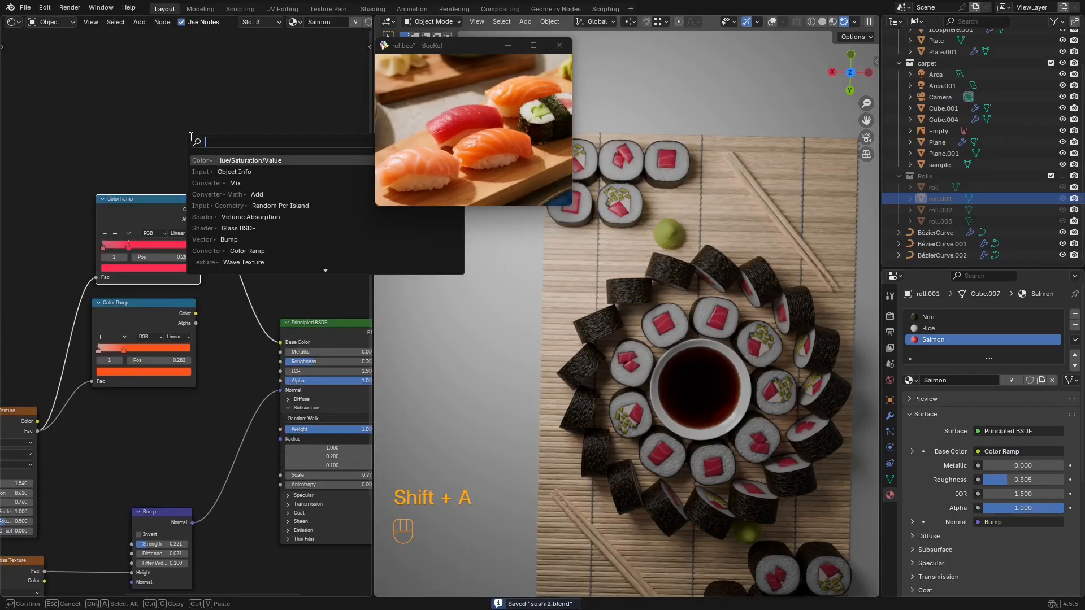
pyautogui.write('objec')
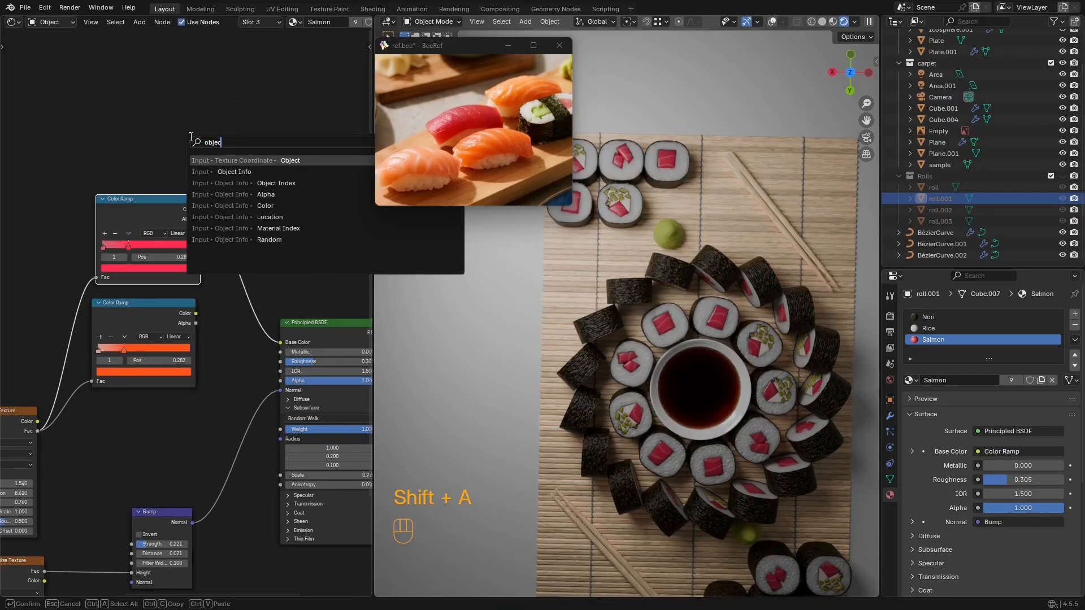
pyautogui.write('t')
pyautogui.press('Return')
pyautogui.click(51, 81)
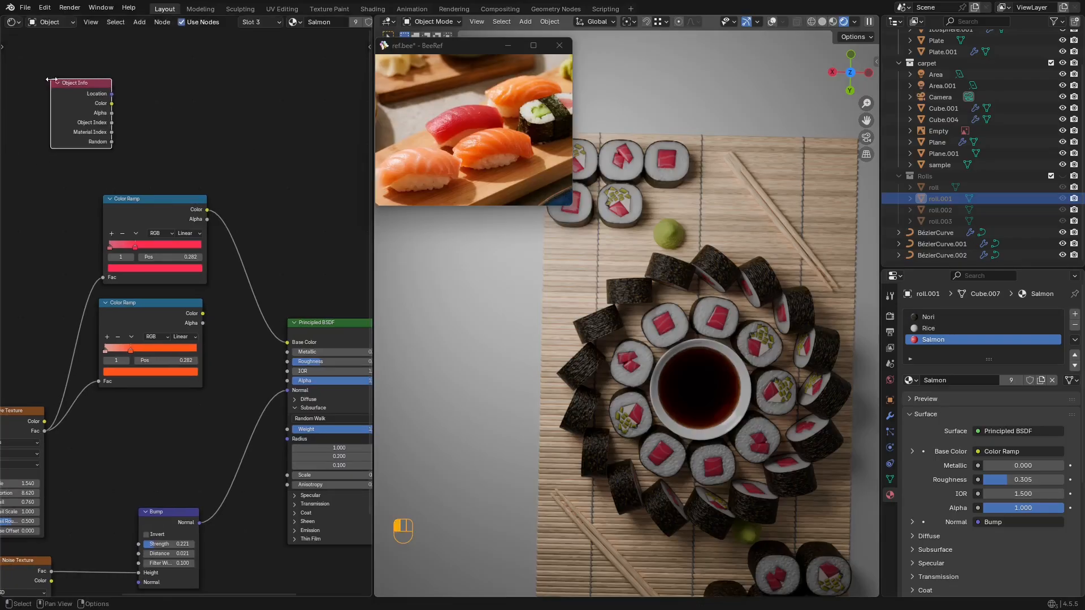
pyautogui.keyDown('ctrl'); pyautogui.keyDown('shift'); pyautogui.click(111, 142); pyautogui.keyUp('shift'); pyautogui.keyUp('ctrl')
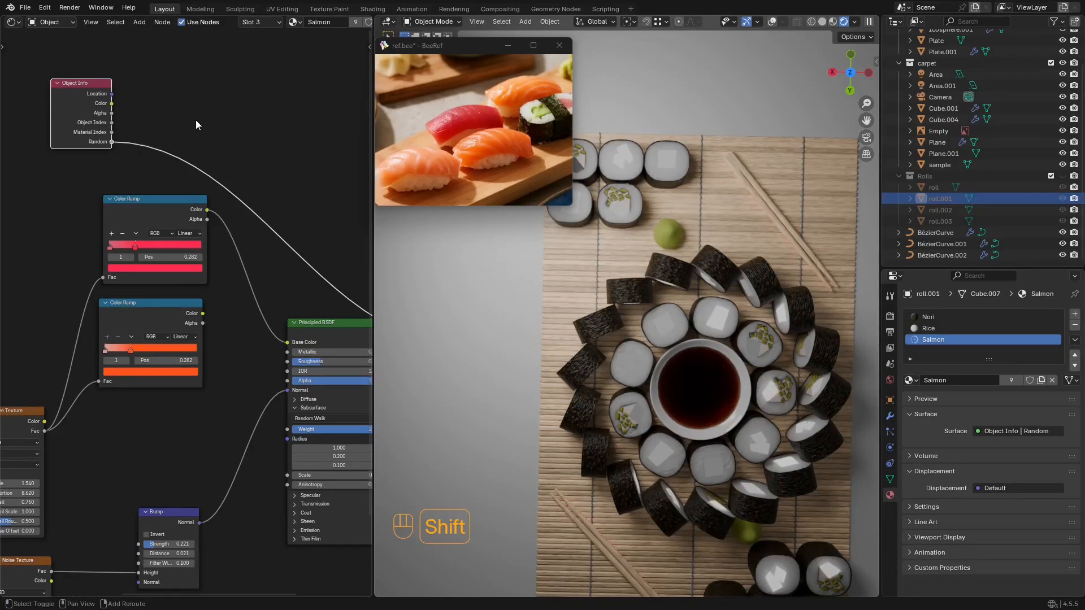
# Step: Add a Color Ramp after the Object Info node and insert it into the Random output's preview link
pyautogui.hotkey('shift', 'a')
pyautogui.write('col')
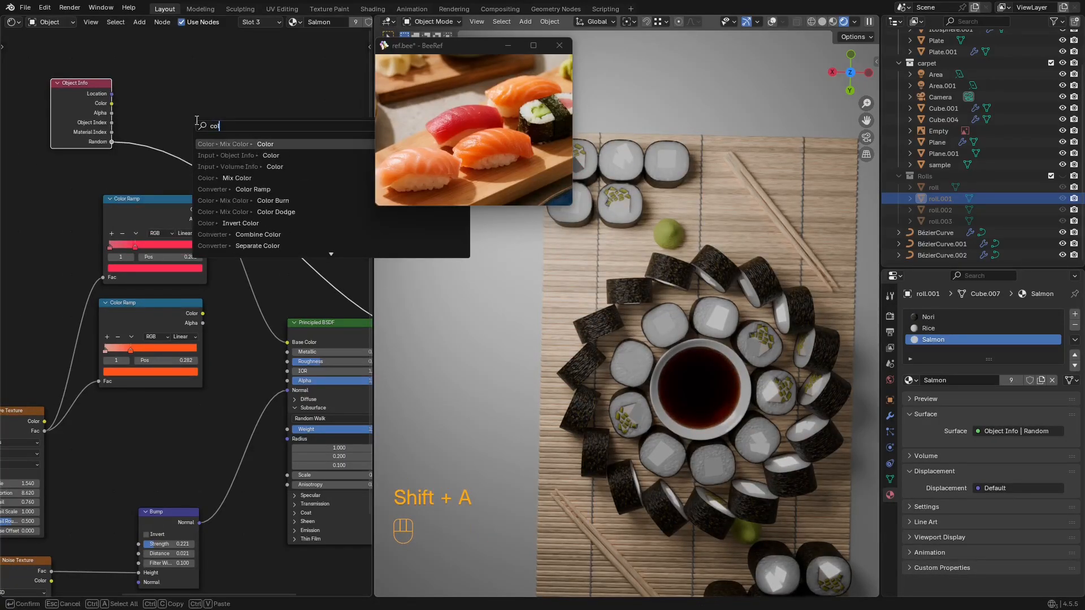
pyautogui.write('o ra')
pyautogui.press('Return')
pyautogui.click(191, 73)
pyautogui.press('g')
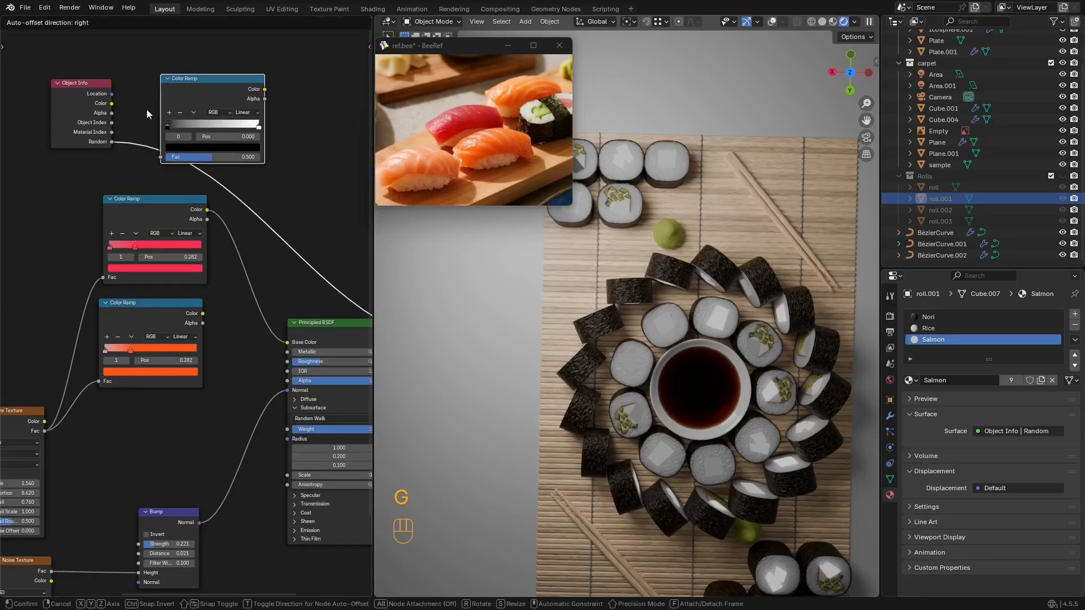
pyautogui.click(146, 109)
# Step: Set the new Color Ramp's interpolation to Constant and move its white stop to 0.495
pyautogui.moveTo(243, 138); pyautogui.dragTo(206, 118, button='middle')
pyautogui.scroll(3, 206, 118)
pyautogui.click(224, 88)
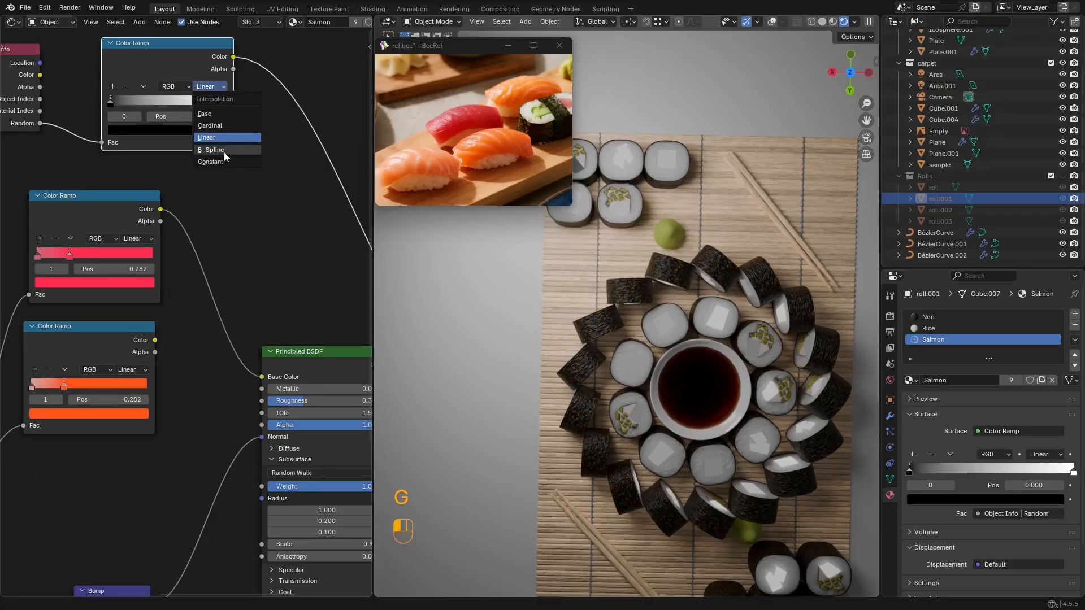
pyautogui.click(223, 159)
pyautogui.moveTo(224, 108); pyautogui.dragTo(162, 109)
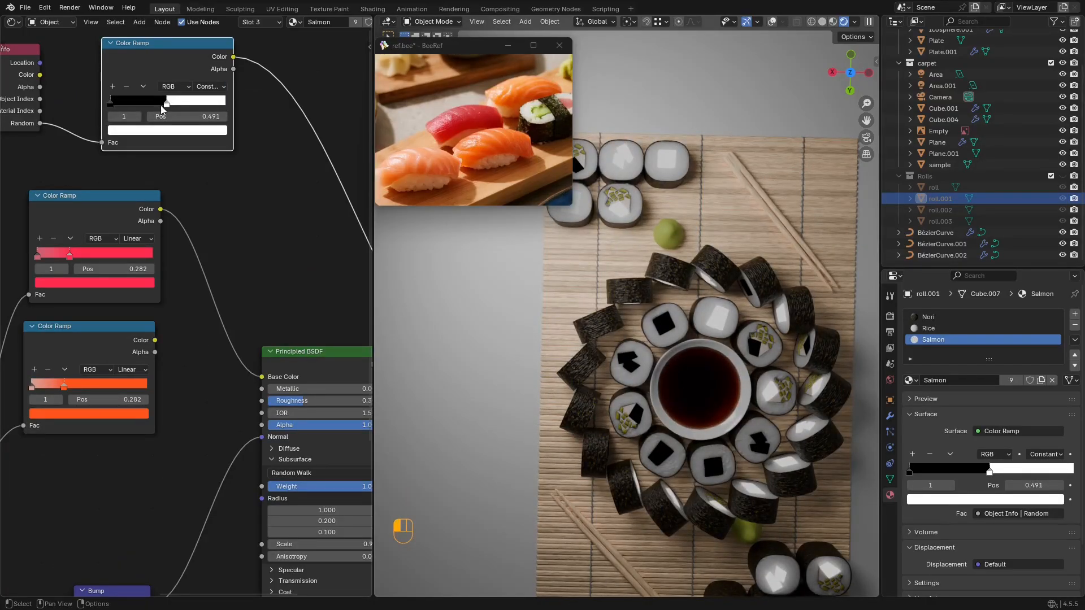
pyautogui.moveTo(557, 424); pyautogui.dragTo(623, 293, button='middle')
pyautogui.moveTo(169, 104); pyautogui.dragTo(73, 175)
# Step: Rearrange the ramp nodes for space and insert a Mix Color node into the black-and-white Color Ramp's output link
pyautogui.scroll(-3, 220, 192)
pyautogui.moveTo(70, 176); pyautogui.dragTo(135, 172, button='middle')
pyautogui.press('g')
pyautogui.click(56, 162)
pyautogui.hotkey('shift', 'a')
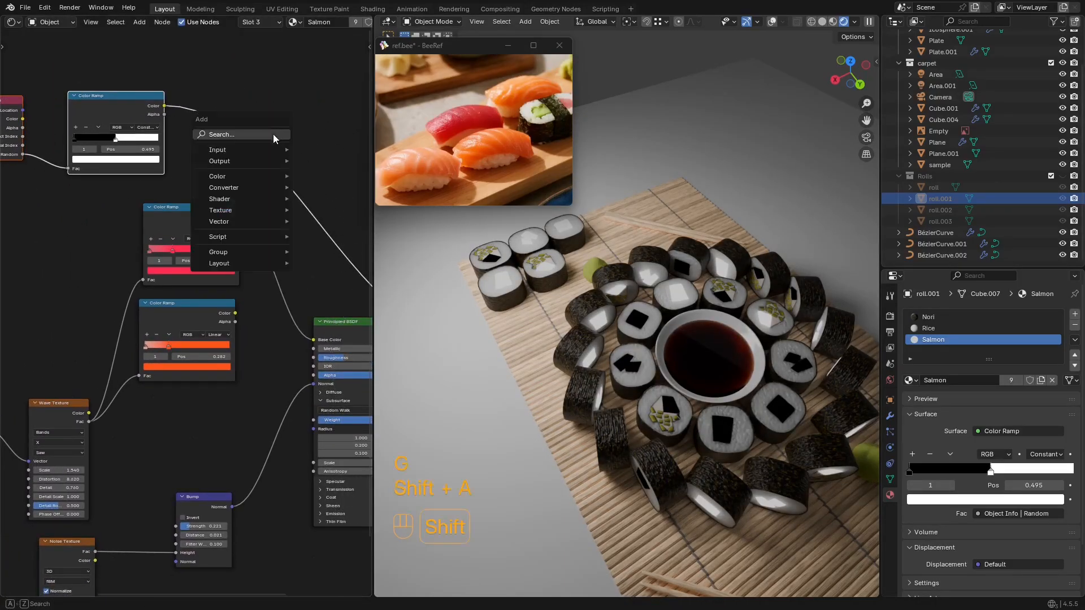
pyautogui.write('mix c')
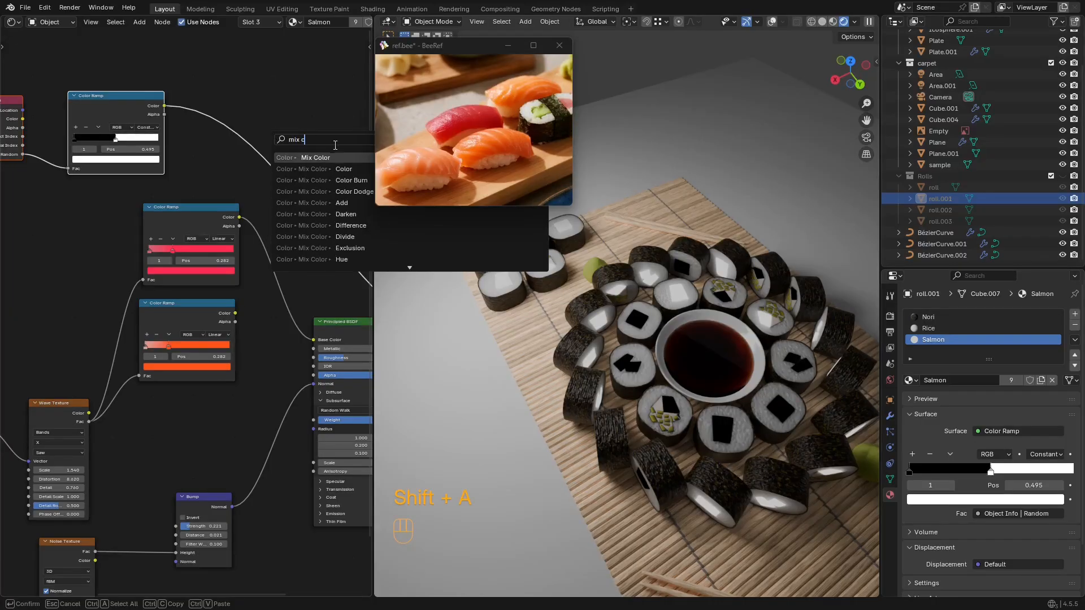
pyautogui.press('Return')
pyautogui.click(250, 107)
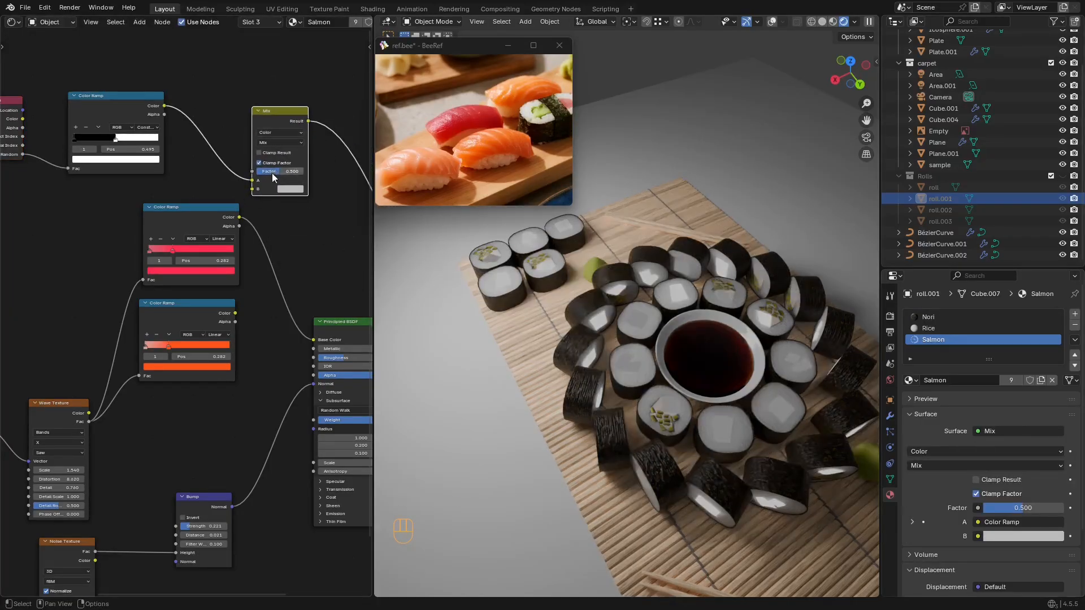
# Step: Wire the Mix node with the black-and-white ramp into Factor, the red ramp into A, the orange ramp into B, and Result into Base Color
pyautogui.moveTo(240, 217); pyautogui.dragTo(252, 180)
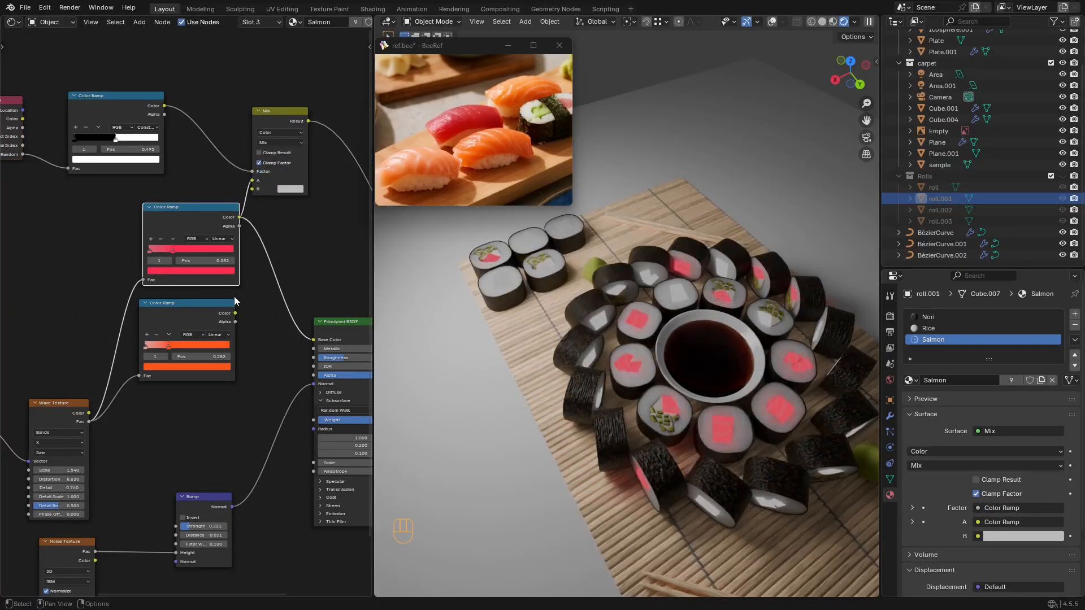
pyautogui.moveTo(235, 313); pyautogui.dragTo(253, 190)
pyautogui.press('g')
pyautogui.click(197, 201)
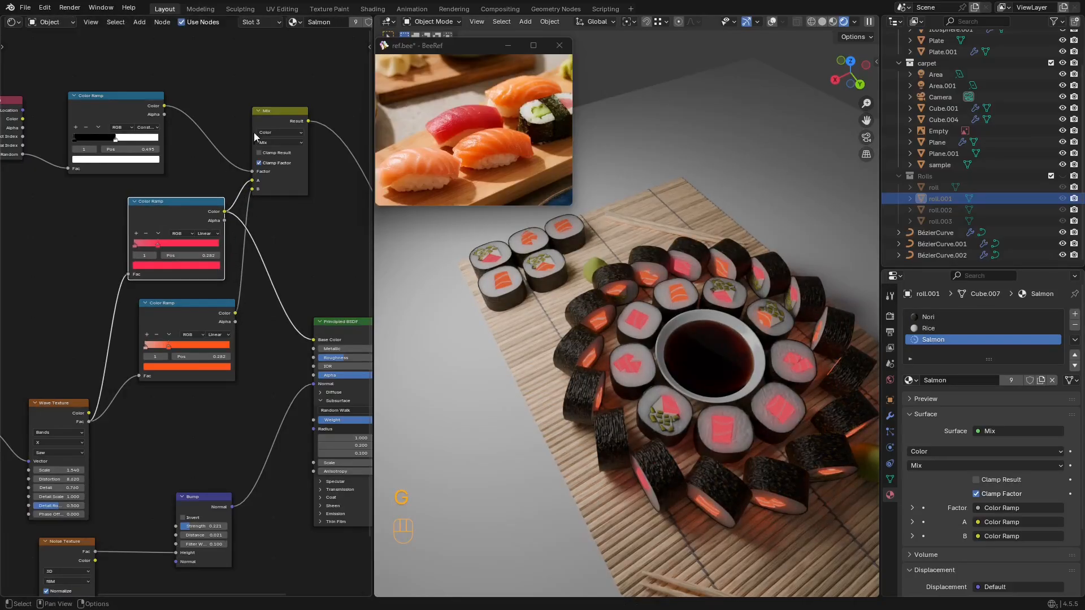
pyautogui.moveTo(307, 121); pyautogui.dragTo(312, 157)
pyautogui.moveTo(313, 331); pyautogui.dragTo(314, 338)
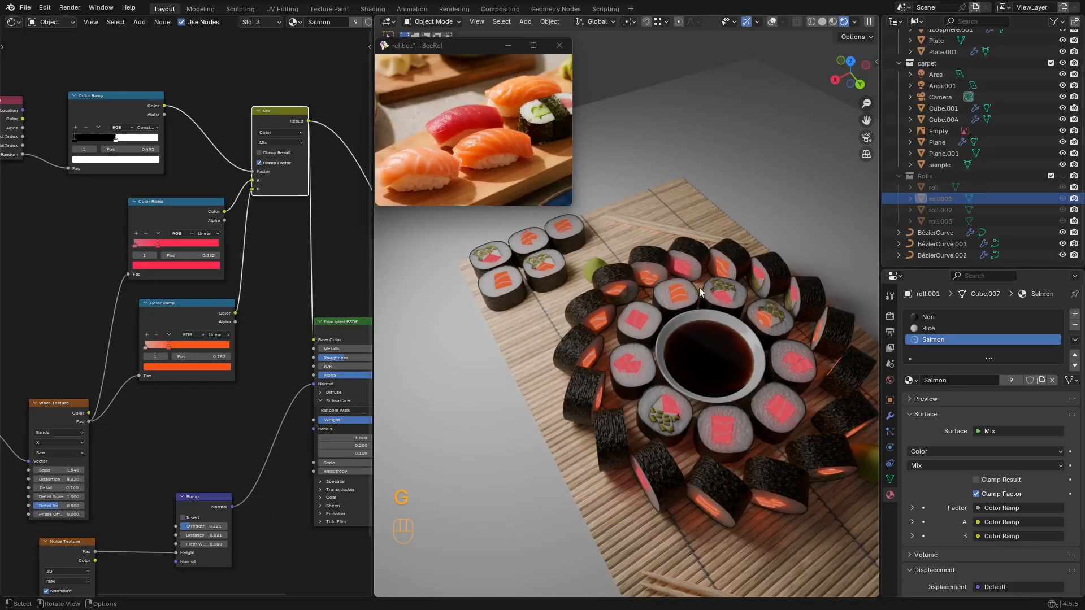
# Step: Route the Salmon material's Principled BSDF back to the Material Output and save the file
pyautogui.scroll(-6, 261, 271)
pyautogui.moveTo(316, 300); pyautogui.dragTo(205, 267, button='middle')
pyautogui.moveTo(324, 264); pyautogui.dragTo(295, 290)
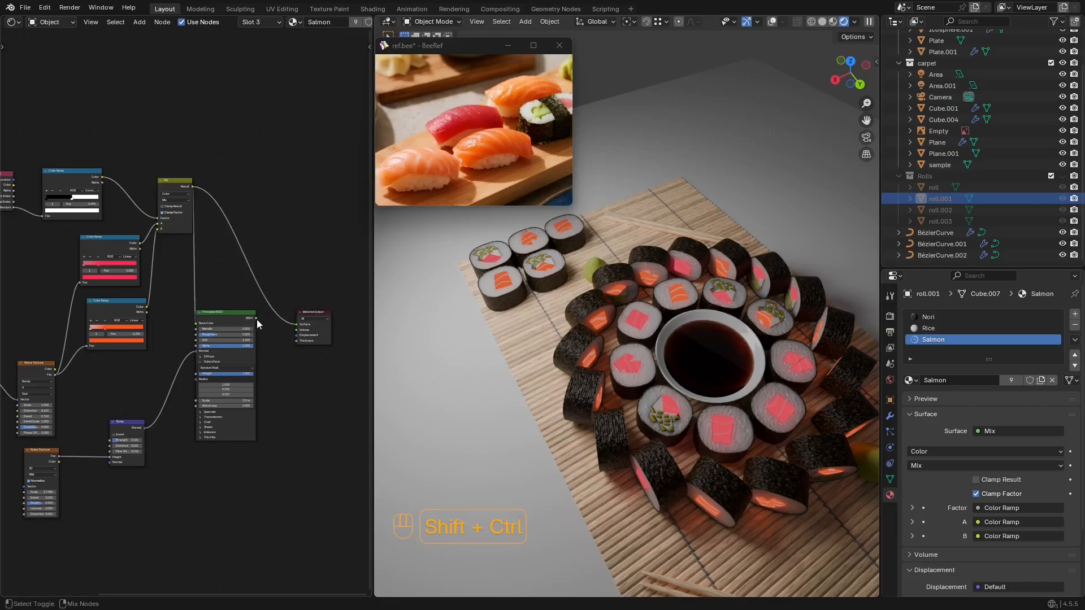
pyautogui.keyDown('ctrl'); pyautogui.keyDown('shift'); pyautogui.click(257, 319); pyautogui.keyUp('shift'); pyautogui.keyUp('ctrl')
pyautogui.moveTo(592, 293); pyautogui.dragTo(627, 335, button='middle')
pyautogui.hotkey('ctrl', 's')
# Step: Move the white stop of the black-and-white Color Ramp to 0.541 and save the file
pyautogui.scroll(5, 133, 225)
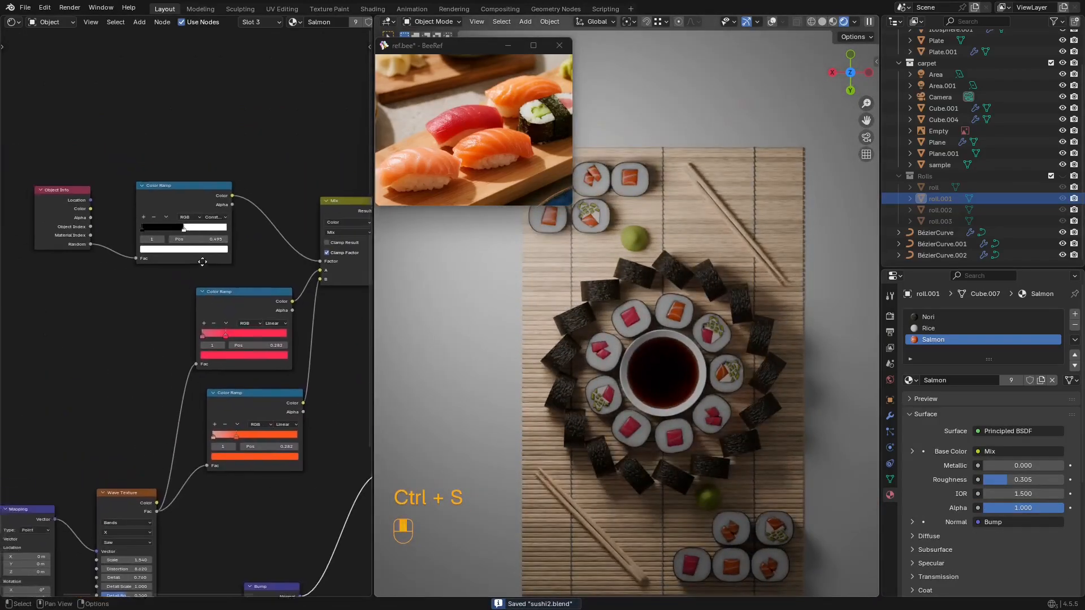
pyautogui.moveTo(188, 210); pyautogui.dragTo(165, 215)
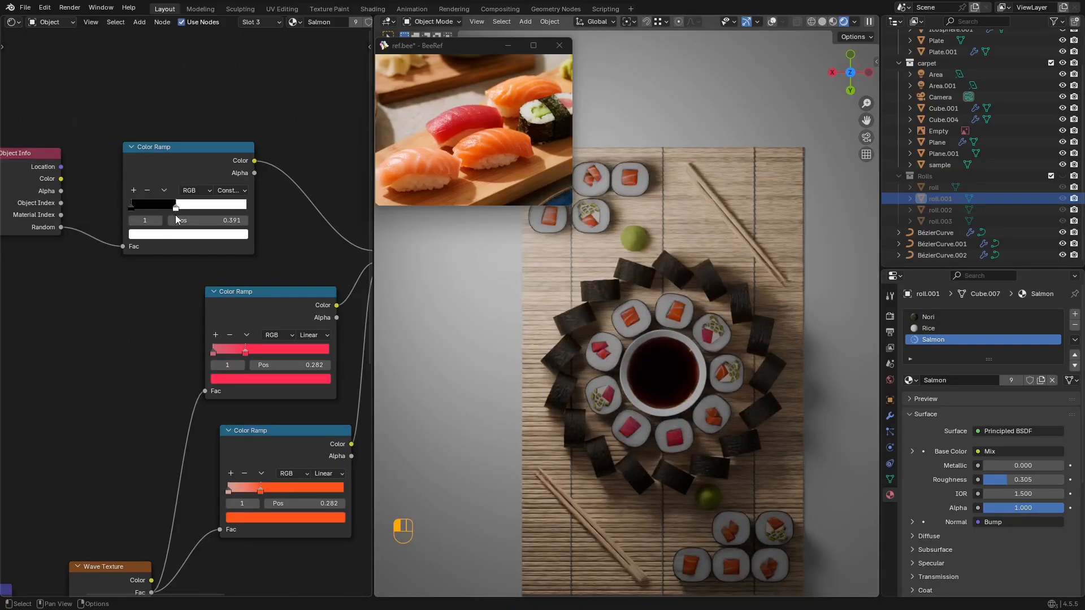
pyautogui.moveTo(195, 219); pyautogui.dragTo(193, 218)
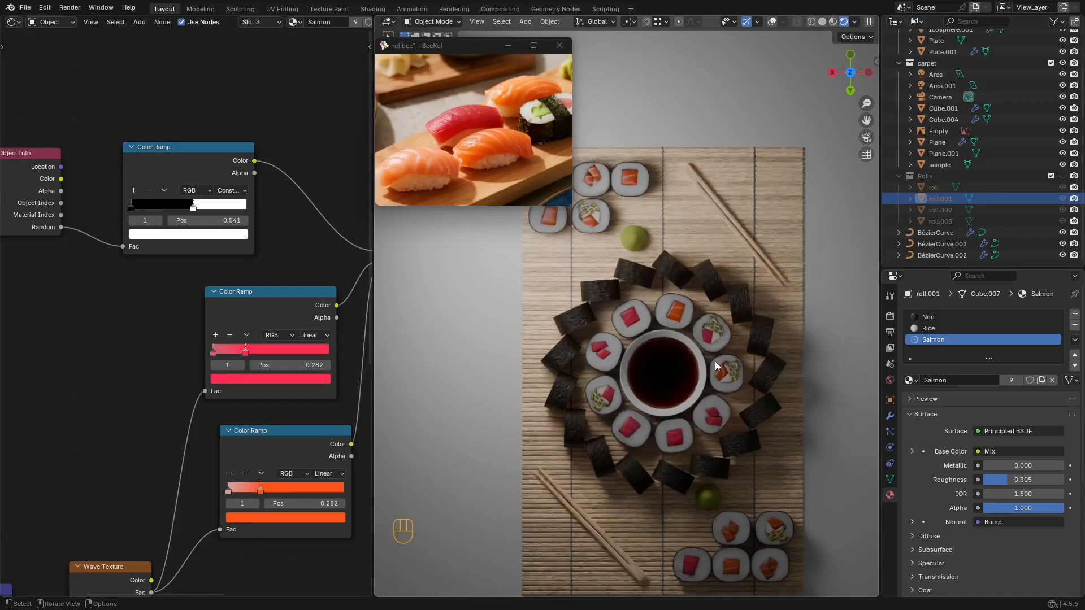
pyautogui.moveTo(714, 361)
pyautogui.mouseDown(button='middle')
pyautogui.moveTo(717, 311)
pyautogui.moveTo(713, 345)
pyautogui.moveTo(723, 353)
pyautogui.mouseUp(button='middle')
pyautogui.hotkey('ctrl', 's')
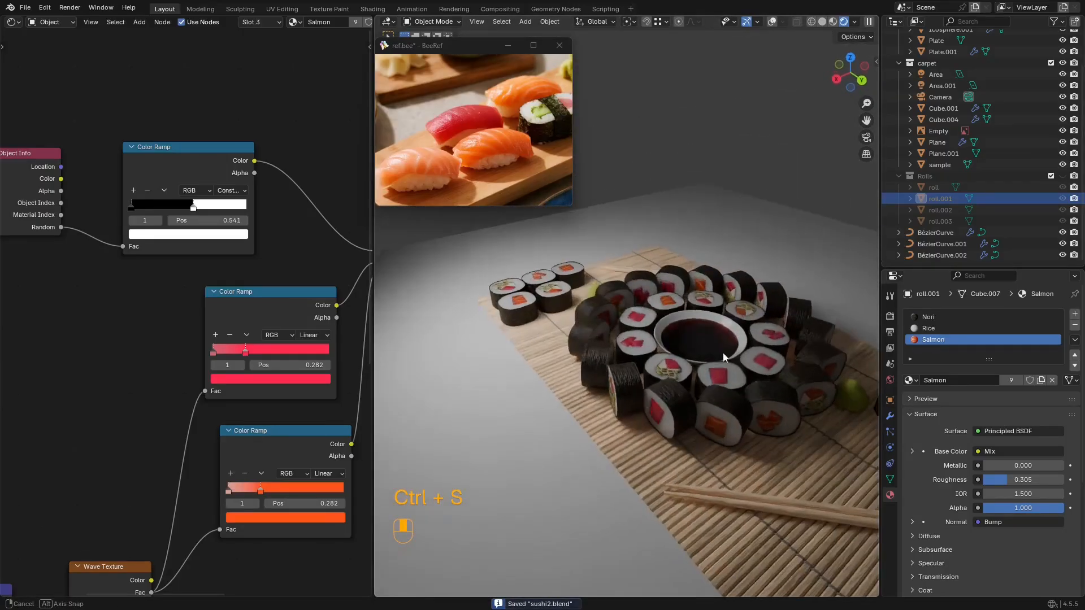
# Step: Select the inner ring of rolls around the soy bowl and show its rolls node tree in the Geometry Node Editor
pyautogui.moveTo(187, 189); pyautogui.dragTo(195, 196, button='middle')
pyautogui.moveTo(621, 303); pyautogui.dragTo(669, 300, button='middle')
pyautogui.click(724, 382)
pyautogui.hotkey('shift', 'alt', 'z')
pyautogui.hotkey('shift', 'alt', 'z')
pyautogui.hotkey('shift', 'alt', 'z')
pyautogui.hotkey('shift', 'alt', 'z')
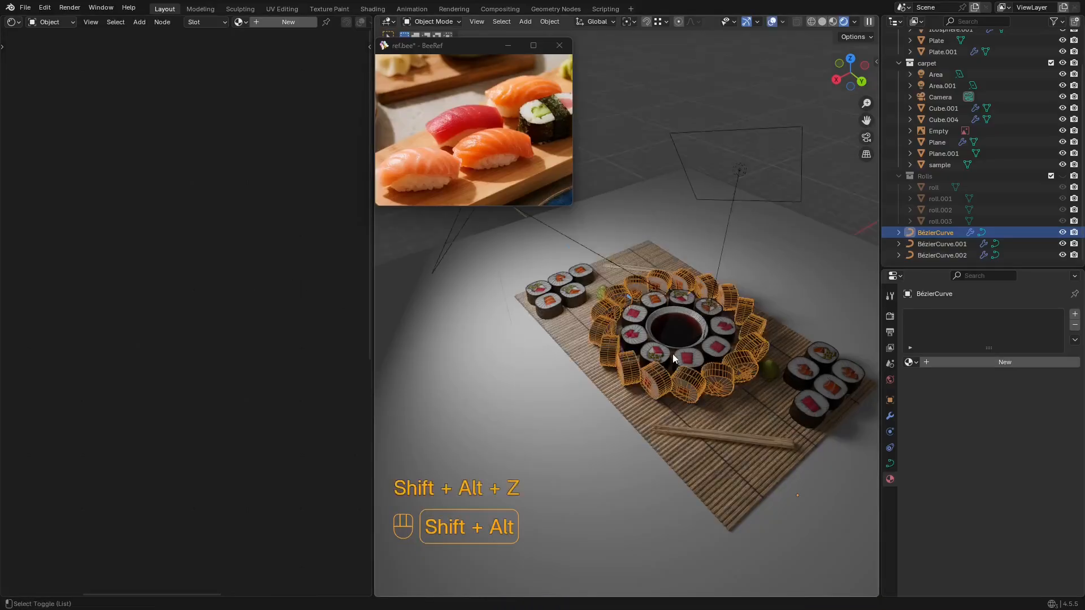
pyautogui.scroll(4, 720, 364)
pyautogui.hotkey('shift', 'alt', 'z')
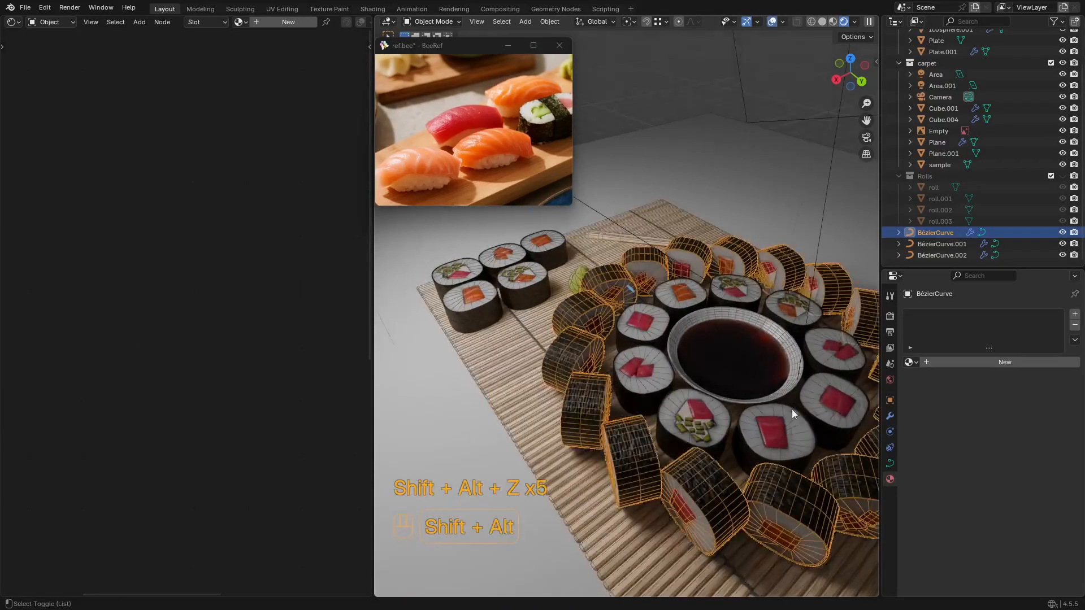
pyautogui.click(791, 416)
pyautogui.click(12, 22)
pyautogui.click(45, 89)
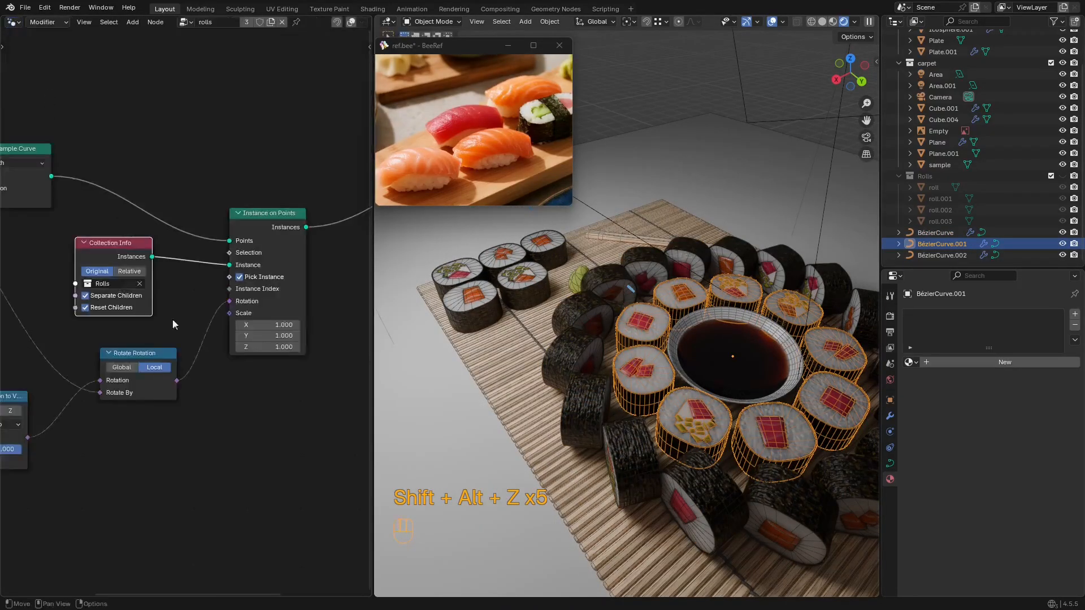
# Step: Reposition the Group Input and Resample Curve nodes to loosen the start of the rolls node tree
pyautogui.scroll(-5, 173, 323)
pyautogui.moveTo(173, 323); pyautogui.dragTo(209, 255, button='middle')
pyautogui.scroll(5, 216, 336)
pyautogui.scroll(-1, 216, 335)
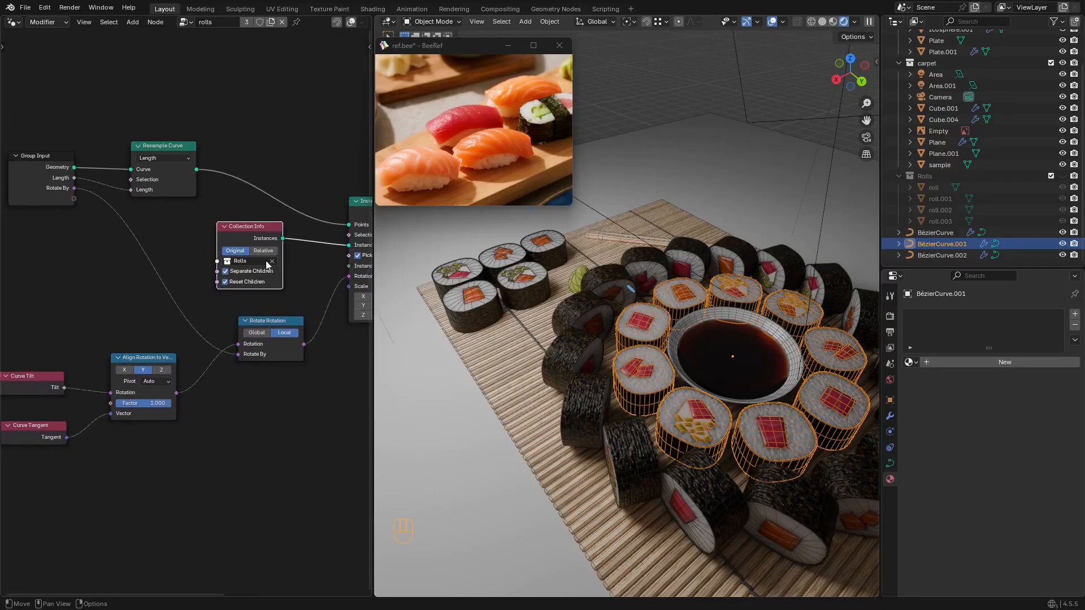
pyautogui.scroll(-3, 265, 260)
pyautogui.moveTo(89, 160); pyautogui.dragTo(42, 203)
pyautogui.press('g')
pyautogui.click(21, 202)
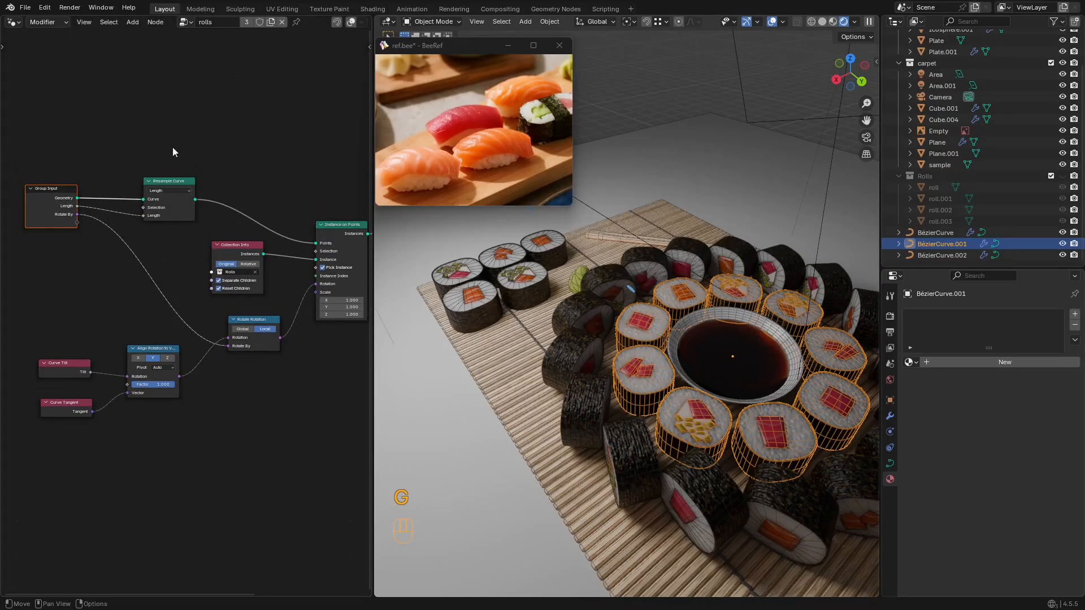
pyautogui.moveTo(197, 173); pyautogui.dragTo(200, 174, button='middle')
pyautogui.click(182, 181)
pyautogui.press('g')
pyautogui.click(182, 171)
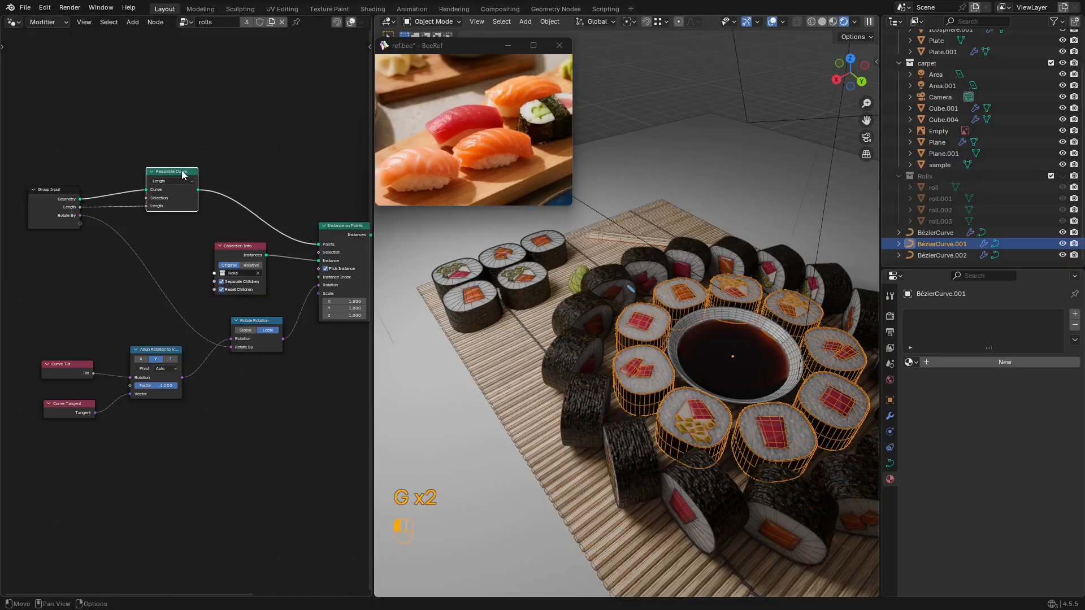
# Step: Reposition the Rotate Rotation and Collection Info nodes beside Instance on Points and save the file
pyautogui.scroll(2, 262, 241)
pyautogui.click(261, 336)
pyautogui.press('g')
pyautogui.click(244, 341)
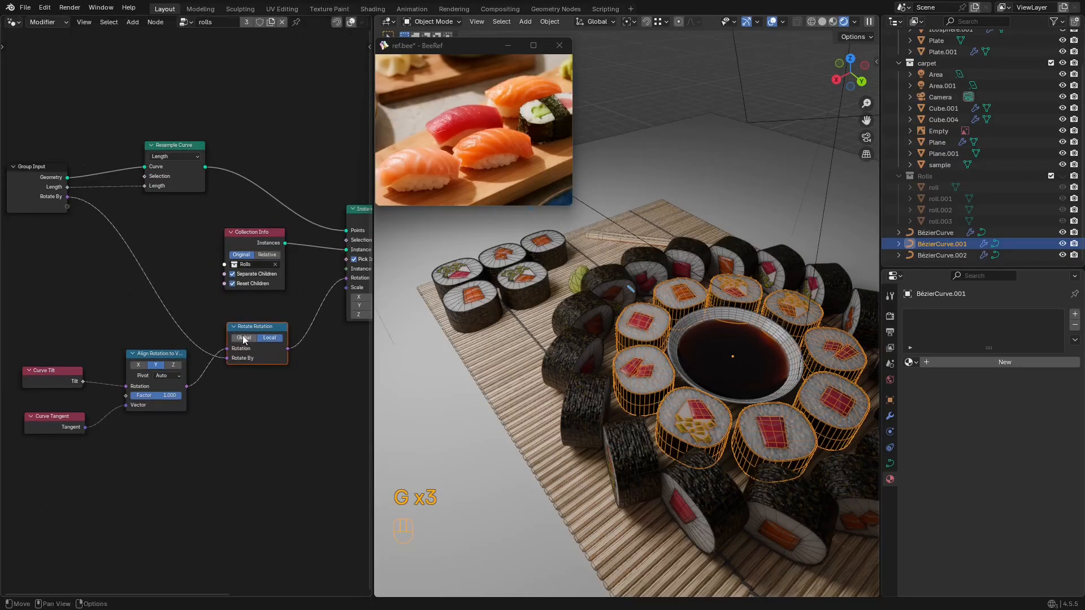
pyautogui.moveTo(243, 339); pyautogui.dragTo(170, 362, button='middle')
pyautogui.click(175, 266)
pyautogui.press('g')
pyautogui.click(148, 299)
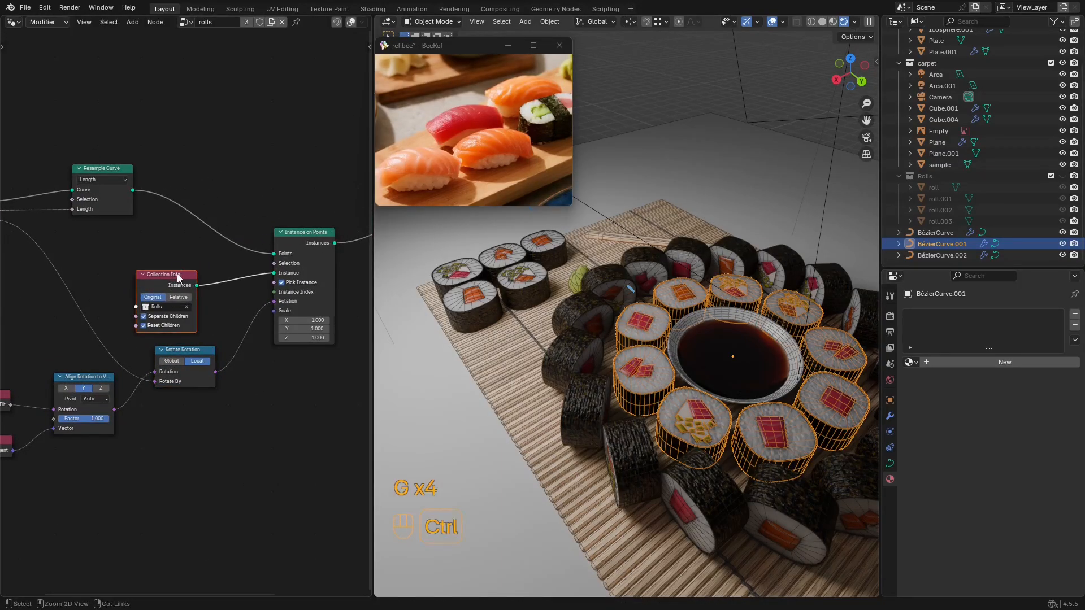
pyautogui.hotkey('ctrl', 's')
pyautogui.moveTo(230, 283); pyautogui.dragTo(253, 287, button='middle')
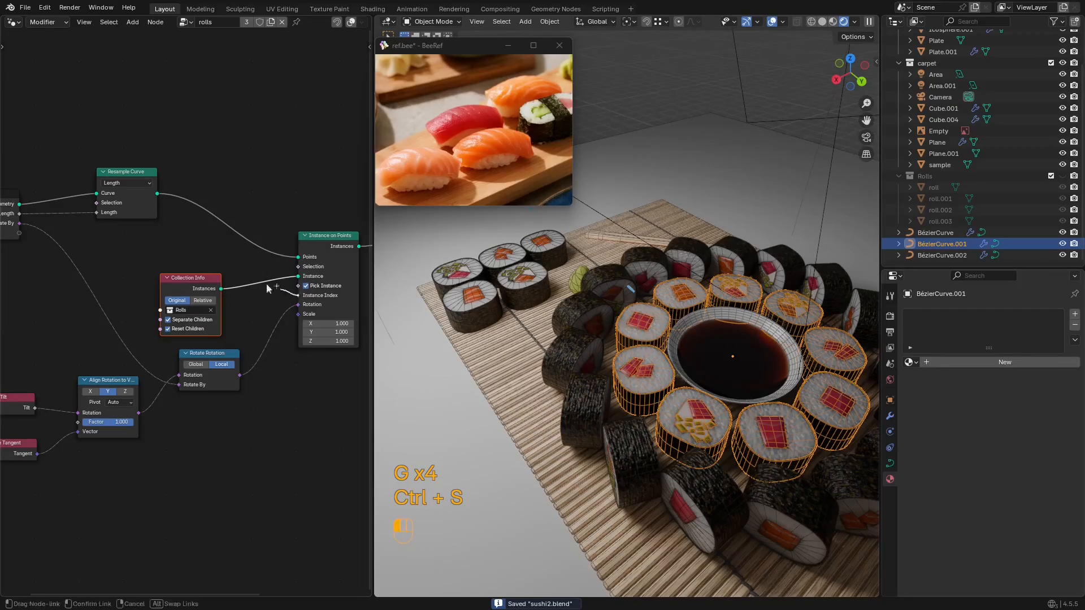
# Step: Try exposing Instance Index of Instance on Points directly as a Group Input value, and undo the link
pyautogui.moveTo(268, 289); pyautogui.dragTo(20, 232)
pyautogui.hotkey('shift', 'alt', 'z')
pyautogui.moveTo(744, 344); pyautogui.dragTo(737, 357, button='middle')
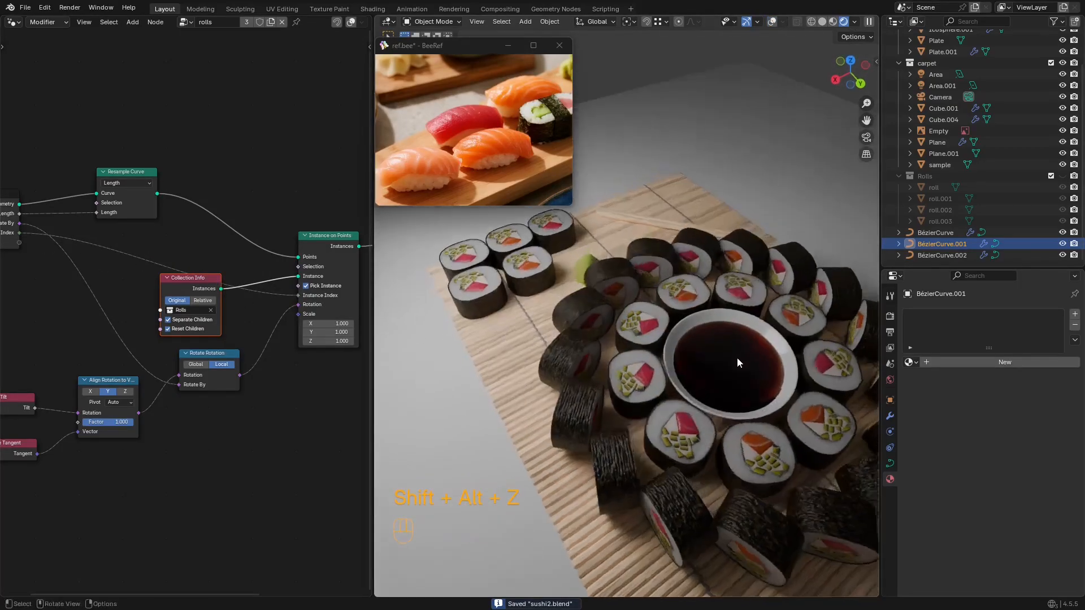
pyautogui.scroll(1, 737, 357)
pyautogui.moveTo(225, 294); pyautogui.dragTo(237, 296, button='middle')
pyautogui.hotkey('ctrl', 'z')
pyautogui.moveTo(321, 270); pyautogui.dragTo(325, 273, button='middle')
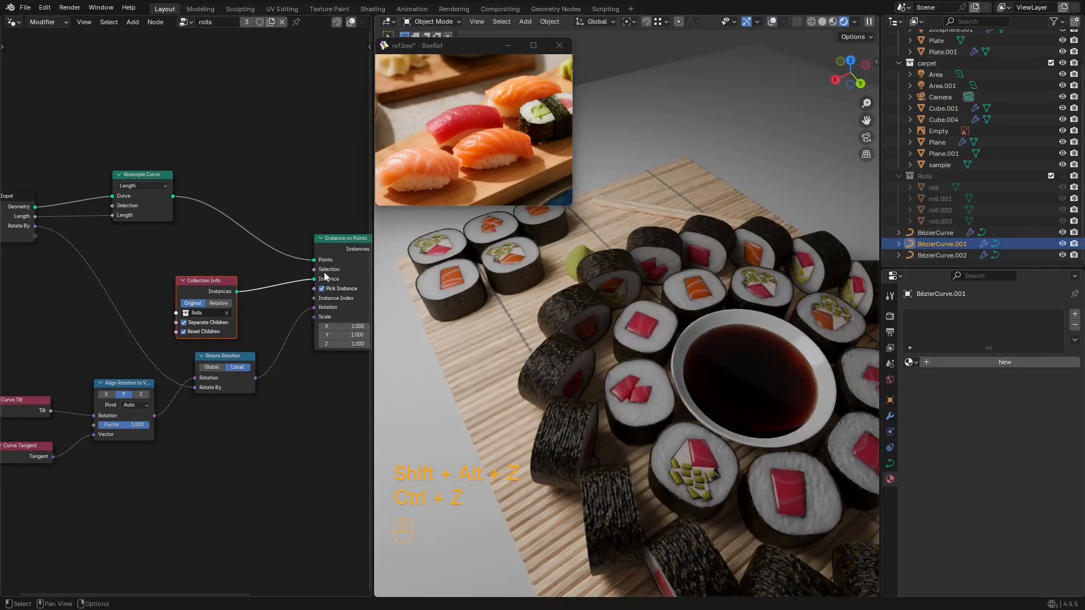
# Step: Move Collection Info up and add an Index node feeding Instance Index of Instance on Points
pyautogui.moveTo(204, 290); pyautogui.dragTo(215, 243)
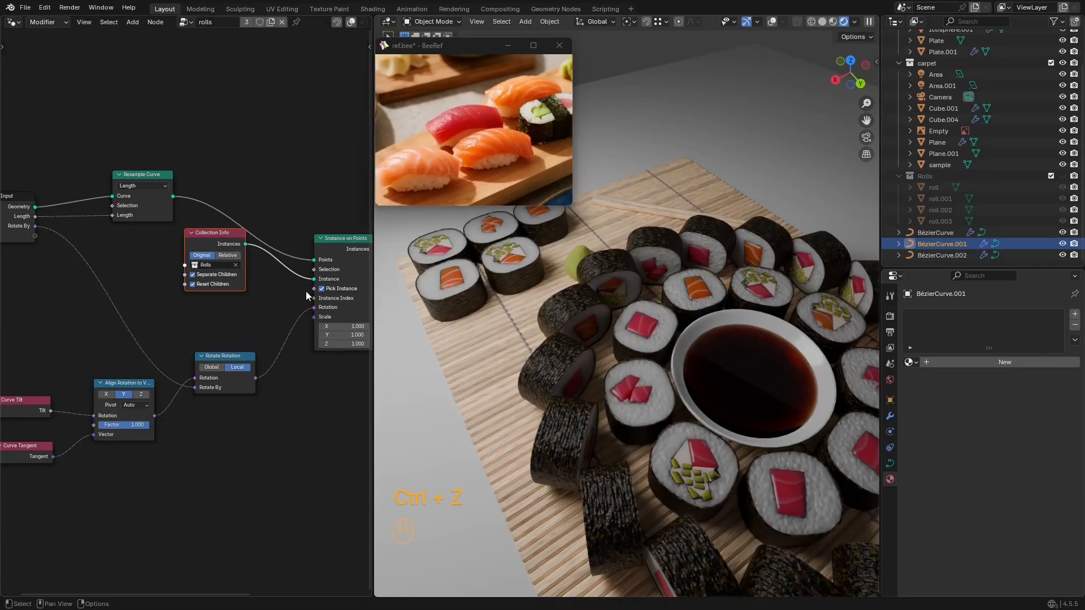
pyautogui.moveTo(314, 297); pyautogui.dragTo(201, 320)
pyautogui.write('index')
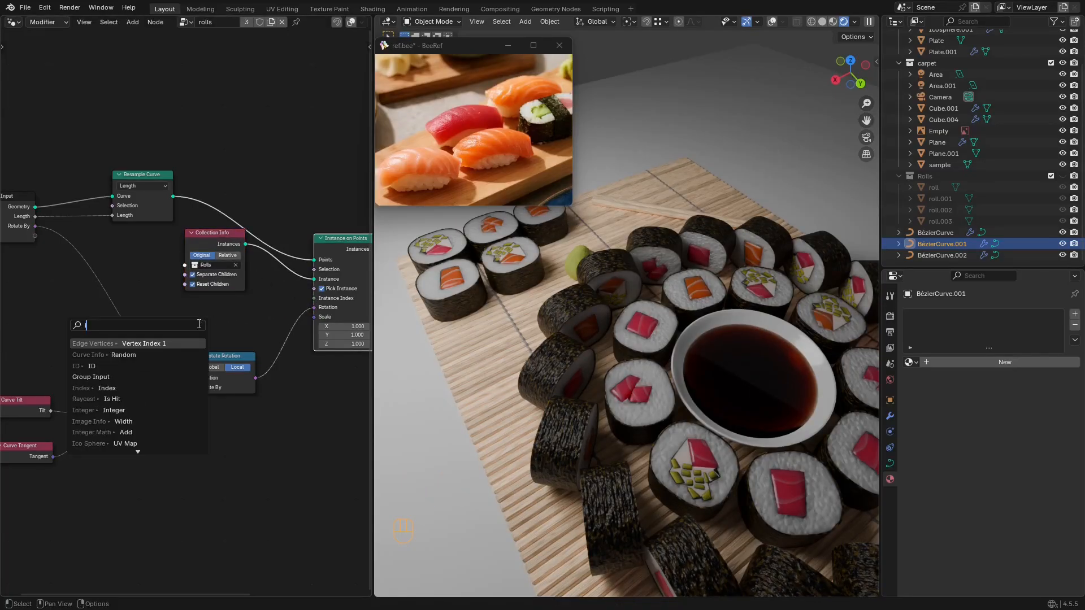
pyautogui.press('Return')
pyautogui.click(161, 334)
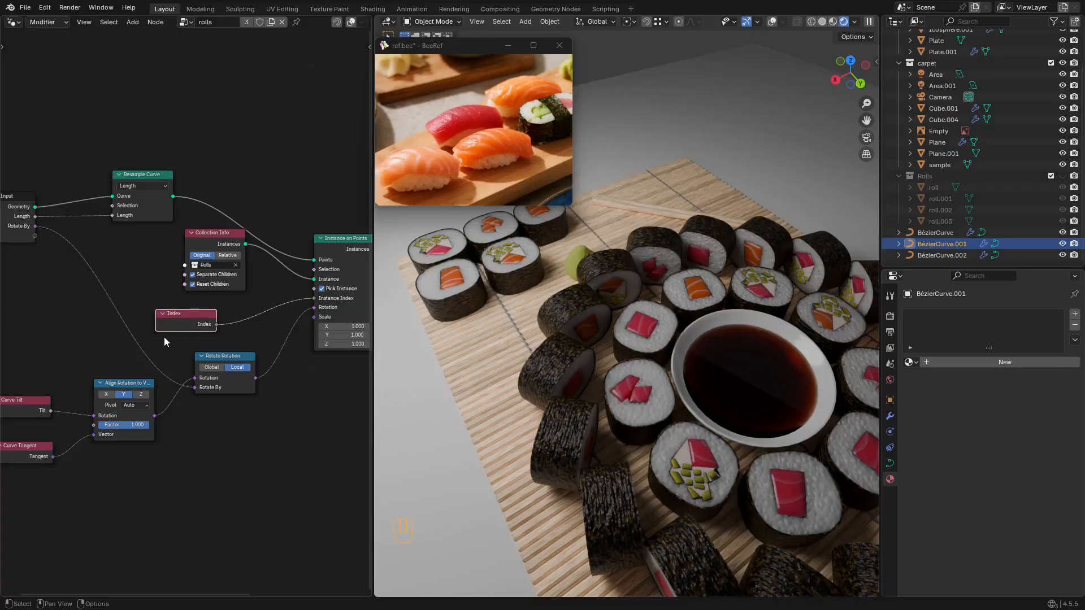
# Step: Insert a Math node set to Add between the Index node and Instance Index
pyautogui.keyDown('shift'); pyautogui.scroll(1, 255, 324); pyautogui.keyUp('shift')
pyautogui.hotkey('shift', 'a')
pyautogui.write('add')
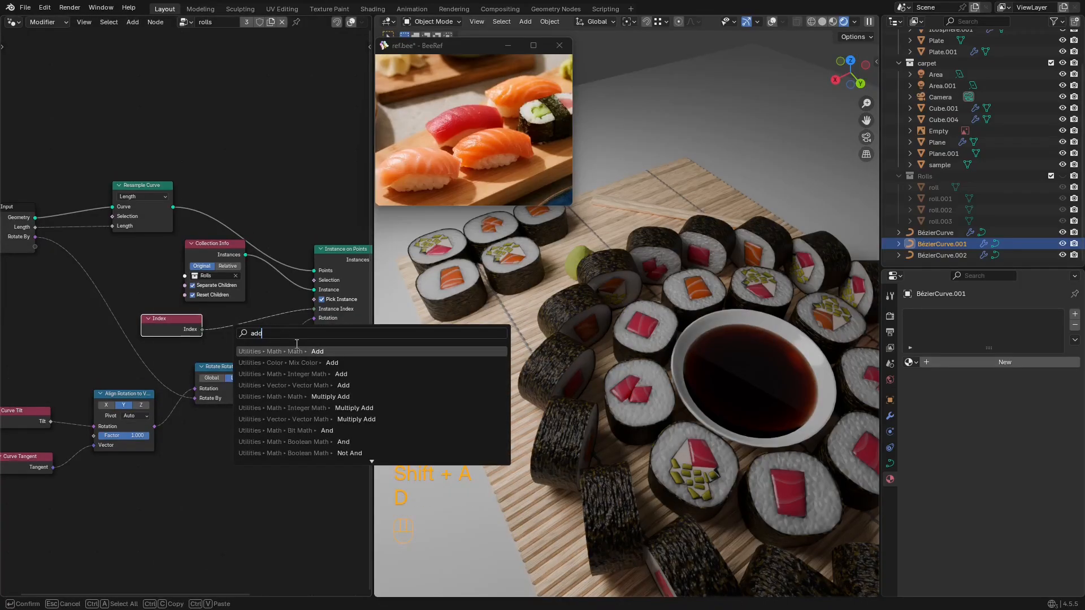
pyautogui.press('Return')
pyautogui.click(225, 307)
# Step: Move the Rotate Rotation, Align Rotation to Vector, Curve Tilt and Curve Tangent nodes down to clear space
pyautogui.scroll(-3, 188, 315)
pyautogui.moveTo(252, 419); pyautogui.dragTo(75, 379)
pyautogui.press('g')
pyautogui.click(77, 413)
pyautogui.press('g')
pyautogui.click(90, 367)
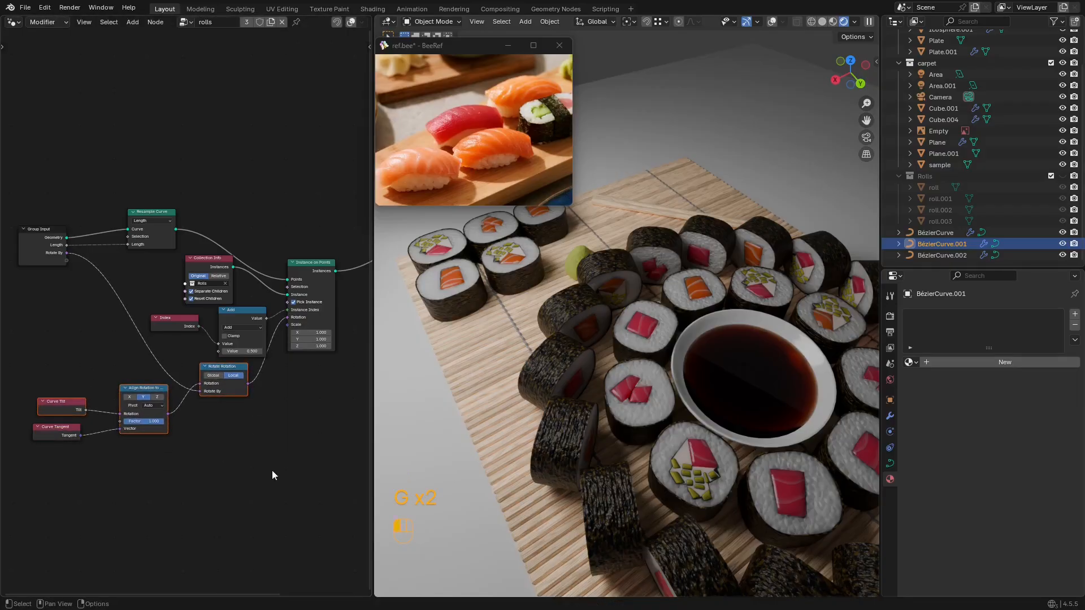
pyautogui.moveTo(272, 470); pyautogui.dragTo(63, 380)
pyautogui.press('g')
pyautogui.click(63, 418)
pyautogui.scroll(3, 161, 357)
# Step: Space out the Index and Add nodes and shift Resample Curve and Collection Info up above them
pyautogui.moveTo(262, 319)
pyautogui.mouseDown()
pyautogui.moveTo(237, 331)
pyautogui.moveTo(250, 325)
pyautogui.mouseUp()
pyautogui.moveTo(263, 398); pyautogui.dragTo(176, 325)
pyautogui.moveTo(215, 330); pyautogui.dragTo(143, 327, button='middle')
pyautogui.press('g')
pyautogui.click(113, 331)
pyautogui.scroll(1, 175, 187)
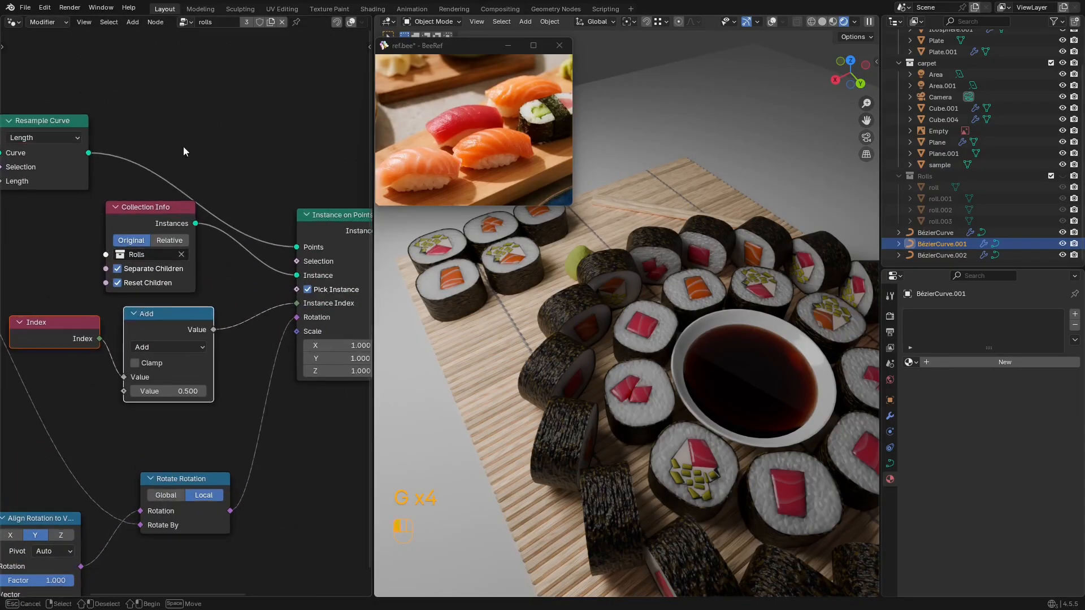
pyautogui.moveTo(188, 139); pyautogui.dragTo(86, 238)
pyautogui.press('g')
pyautogui.click(109, 224)
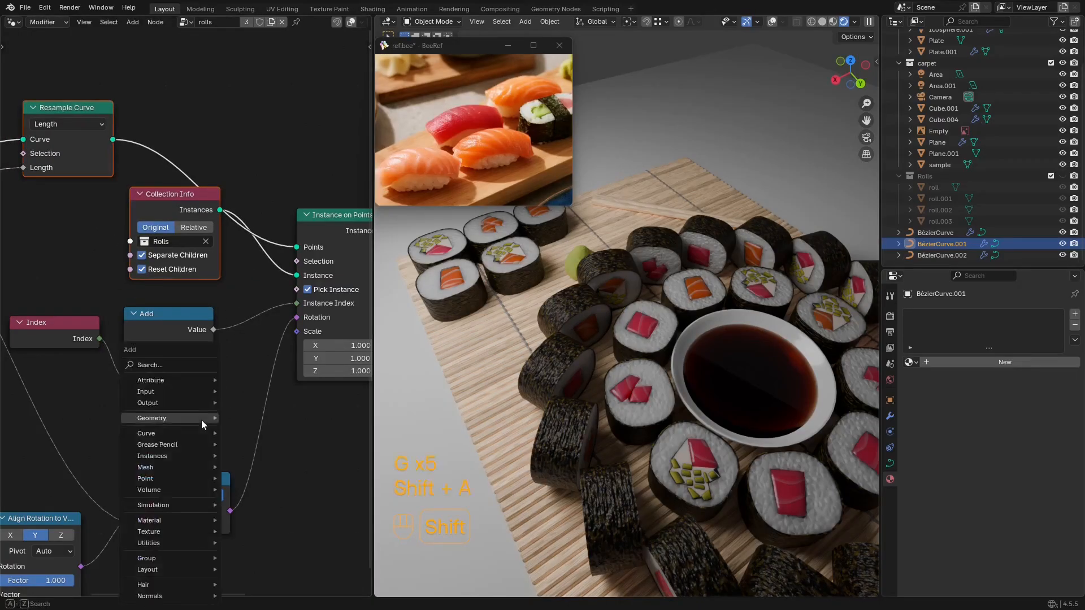
pyautogui.click(187, 365)
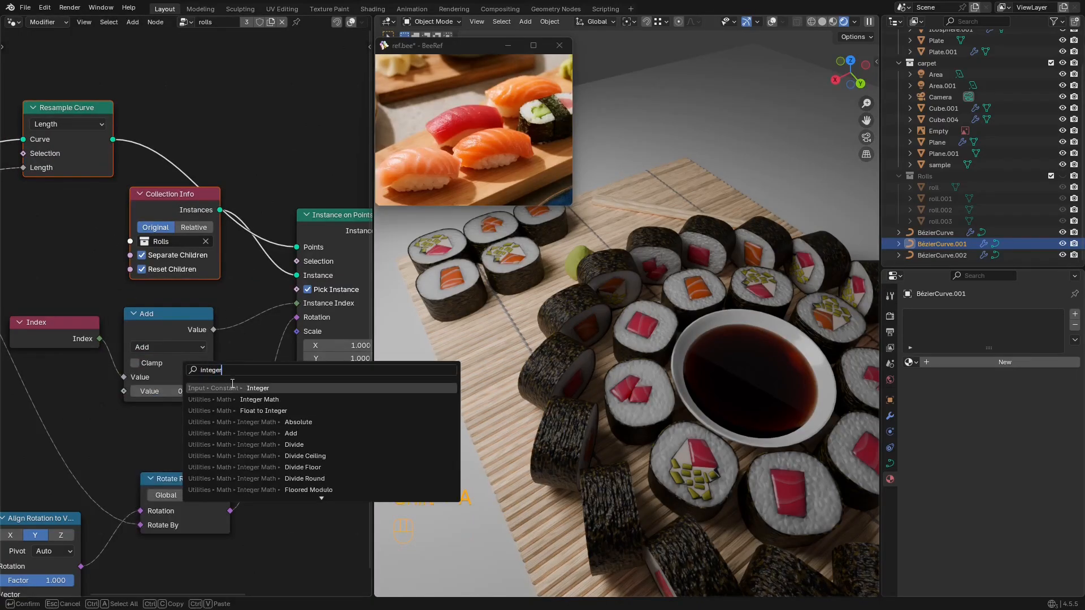
pyautogui.write('integer')
pyautogui.press('Return')
pyautogui.click(122, 411)
pyautogui.press('x')
# Step: Replace the Math Add node with an Integer Math Add node between Index and Instance Index
pyautogui.moveTo(169, 317); pyautogui.dragTo(174, 322)
pyautogui.press('x')
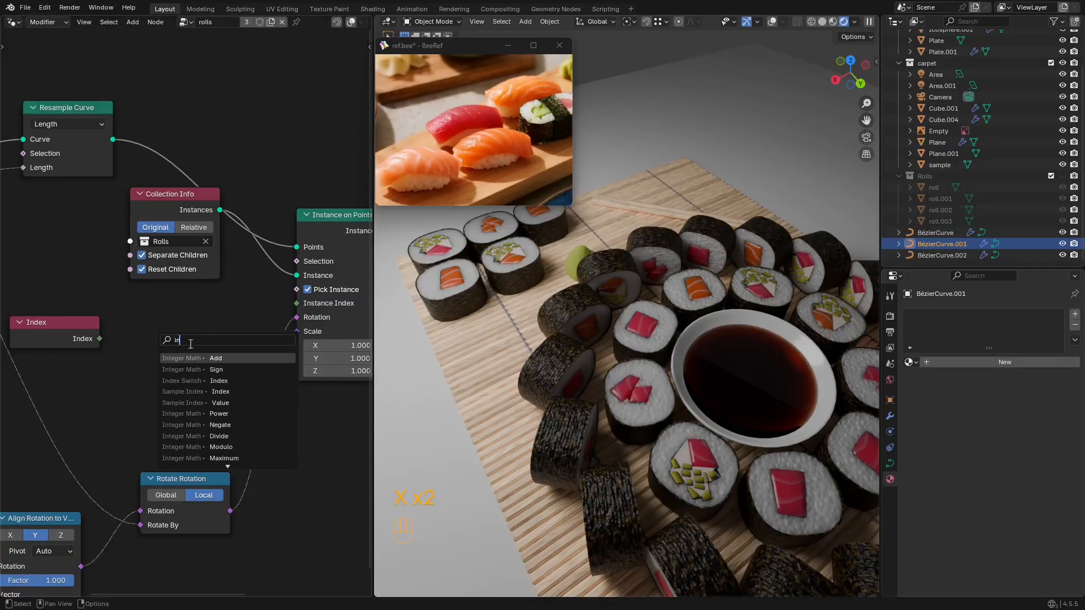
pyautogui.press('Return')
pyautogui.click(210, 326)
pyautogui.moveTo(303, 306); pyautogui.dragTo(304, 305)
# Step: Expose the Integer Math Add node's second value as a Group Input socket and show the curve's modifier settings
pyautogui.scroll(-4, 283, 316)
pyautogui.moveTo(226, 321); pyautogui.dragTo(266, 334, button='middle')
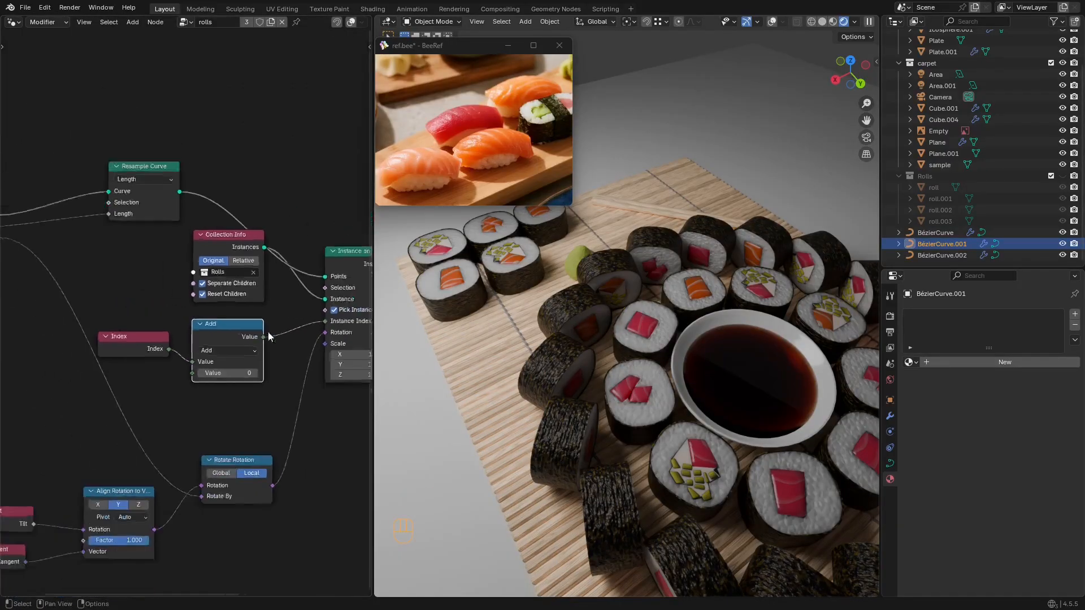
pyautogui.moveTo(39, 247); pyautogui.dragTo(154, 244, button='middle')
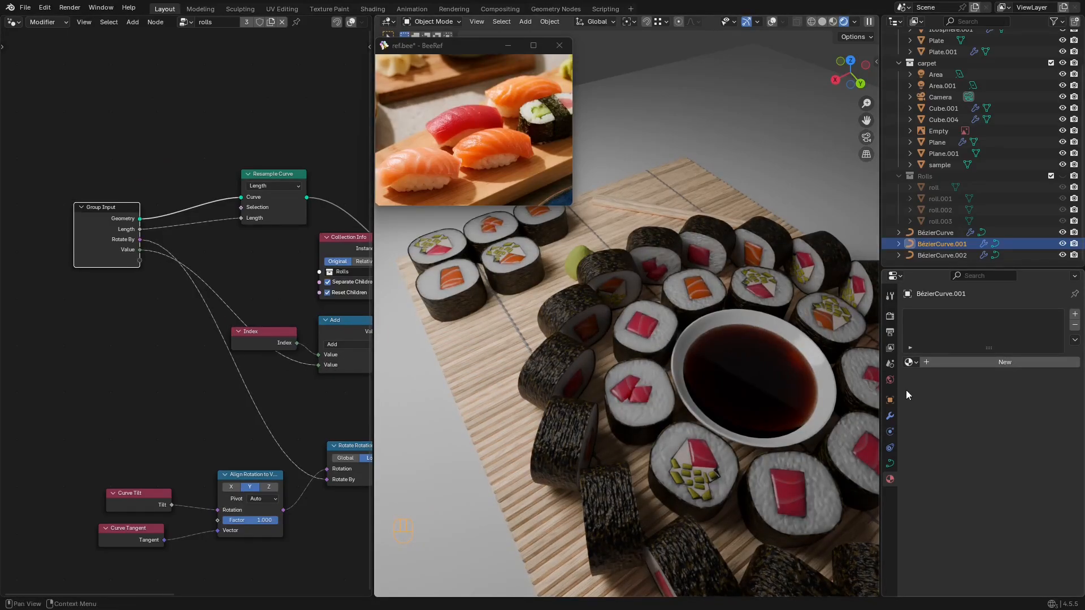
pyautogui.click(890, 416)
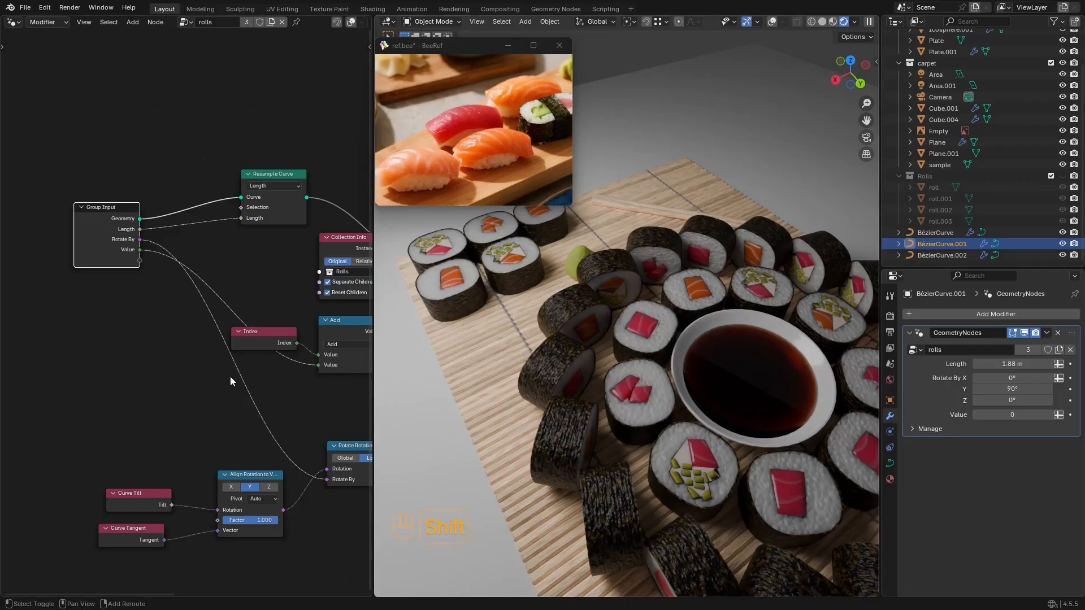
# Step: Hide the viewport overlays and raise the inner ring's modifier Value to vary its sequence of rolls
pyautogui.hotkey('shift', 'alt', 'z')
pyautogui.hotkey('shift', 'alt', 'z')
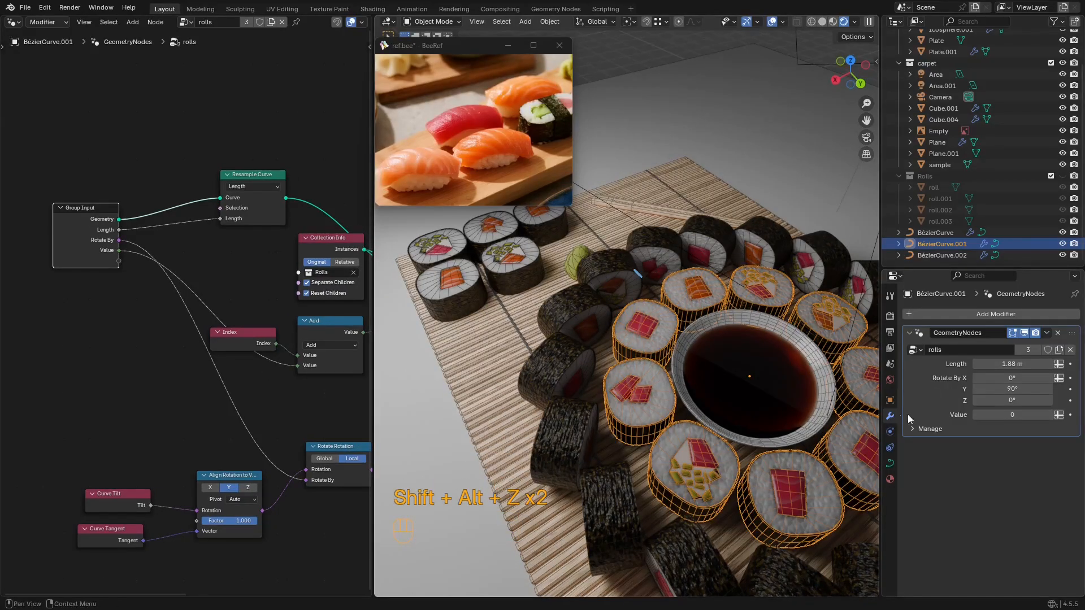
pyautogui.hotkey('shift', 'alt', 'z')
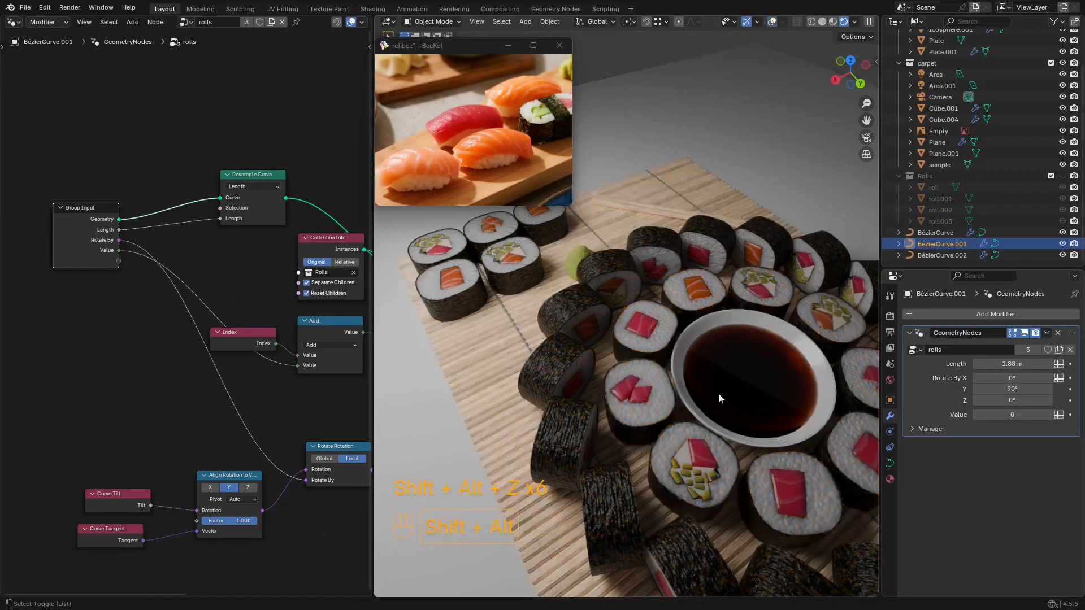
pyautogui.moveTo(988, 415); pyautogui.dragTo(1070, 415)
pyautogui.keyDown('shift'); pyautogui.moveTo(643, 330); pyautogui.dragTo(594, 334, button='middle'); pyautogui.keyUp('shift')
pyautogui.scroll(-2, 594, 333)
# Step: Set the modifier Value to 38 for the outer ring and 8 for the separate roll groups on BézierCurve.002
pyautogui.click(663, 270)
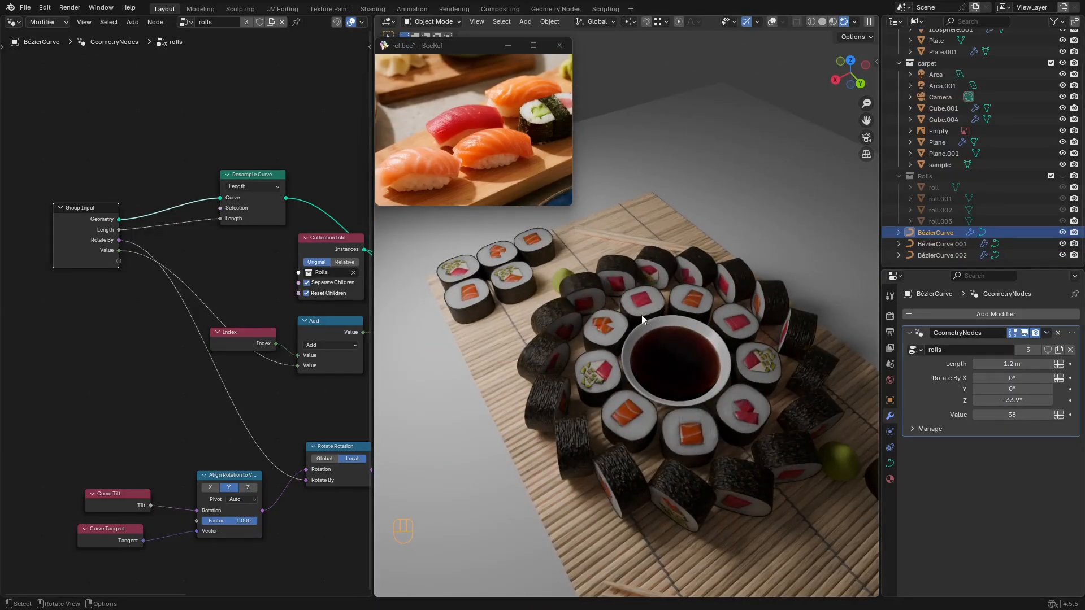
pyautogui.click(524, 286)
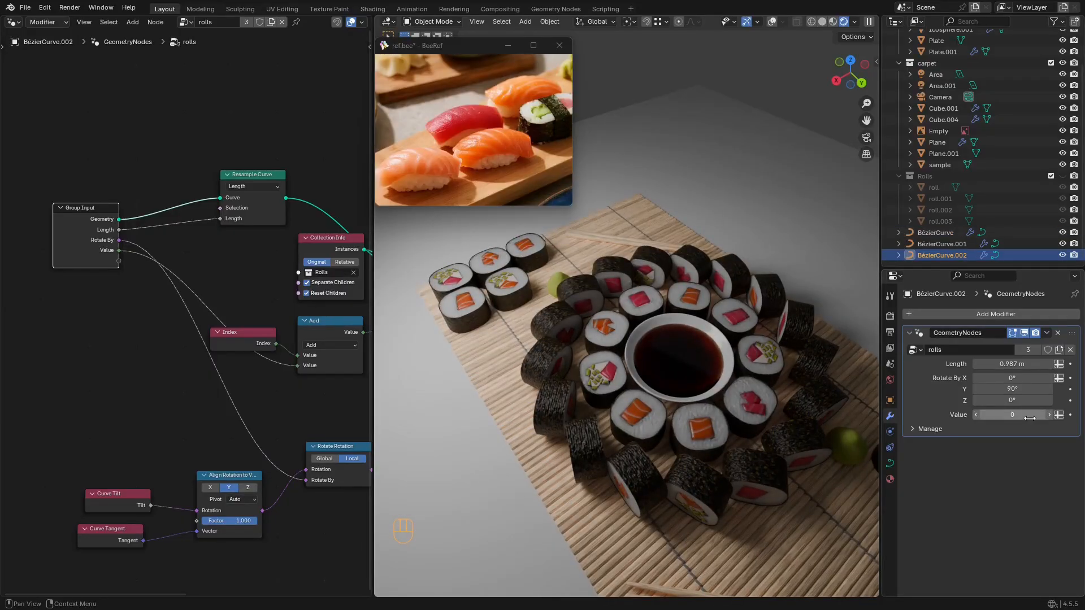
pyautogui.scroll(-3, 626, 351)
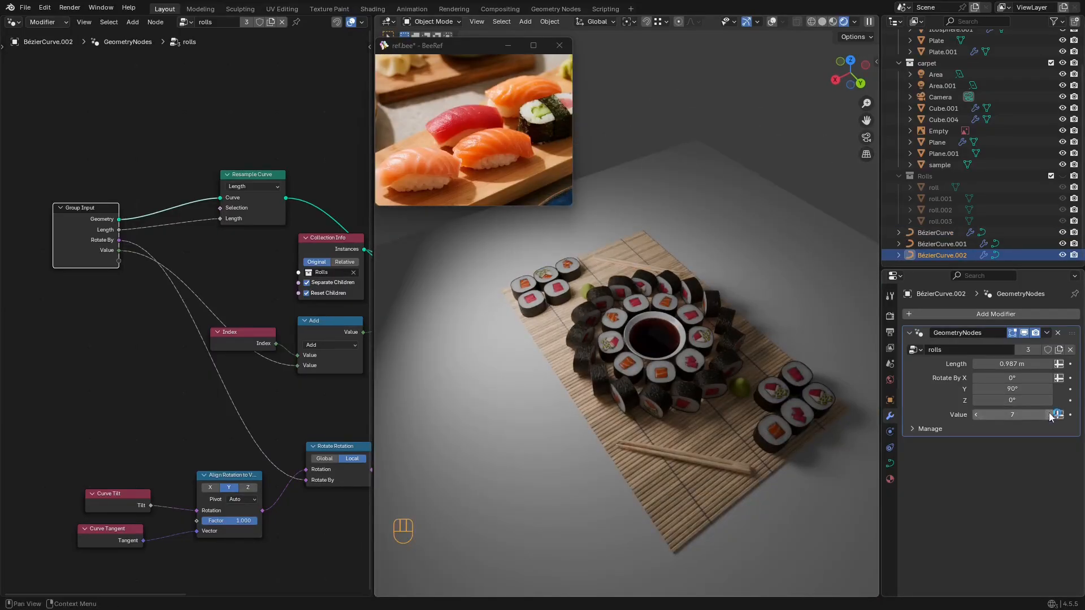
# Step: Save the file, show the viewport overlays and switch the viewport to Solid shading
pyautogui.hotkey('ctrl', 's')
pyautogui.moveTo(745, 325)
pyautogui.mouseDown(button='middle')
pyautogui.moveTo(694, 348)
pyautogui.moveTo(703, 393)
pyautogui.moveTo(705, 341)
pyautogui.moveTo(717, 344)
pyautogui.mouseUp(button='middle')
pyautogui.hotkey('shift', 'alt', 'z')
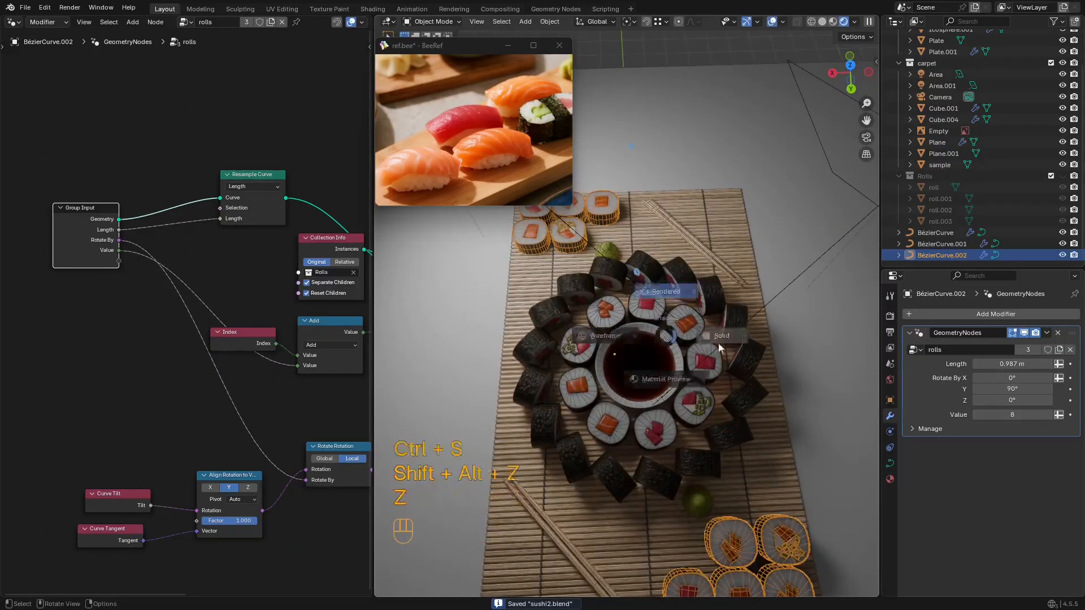
pyautogui.press('z')
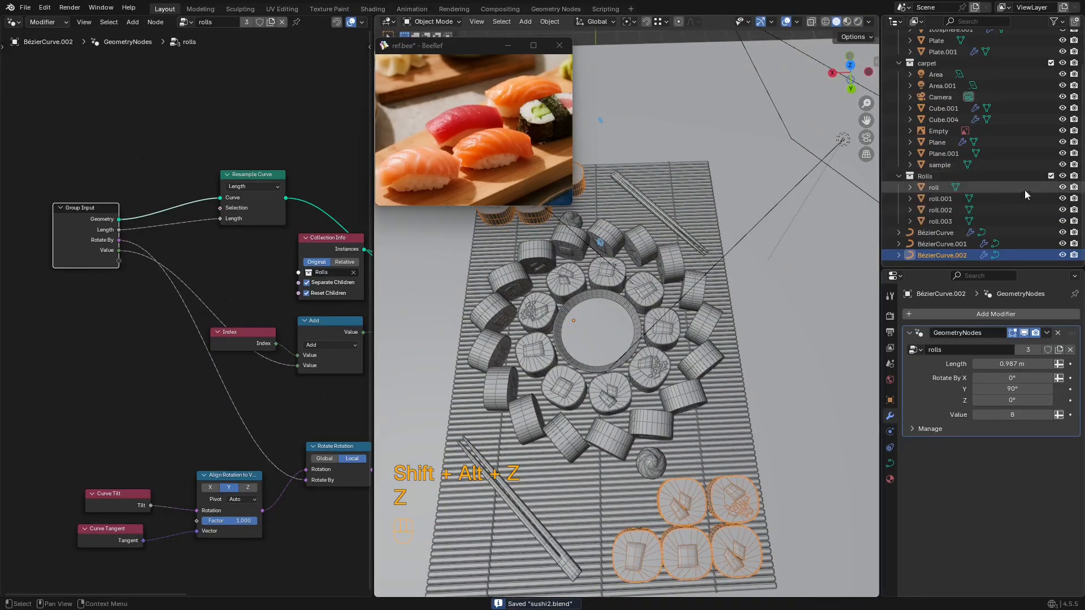
# Step: Select the four rolls in the Rolls collection, frame them in the view and save the file
pyautogui.click(1025, 189)
pyautogui.keyDown('shift'); pyautogui.click(999, 219); pyautogui.keyUp('shift')
pyautogui.press('KP_Decimal')
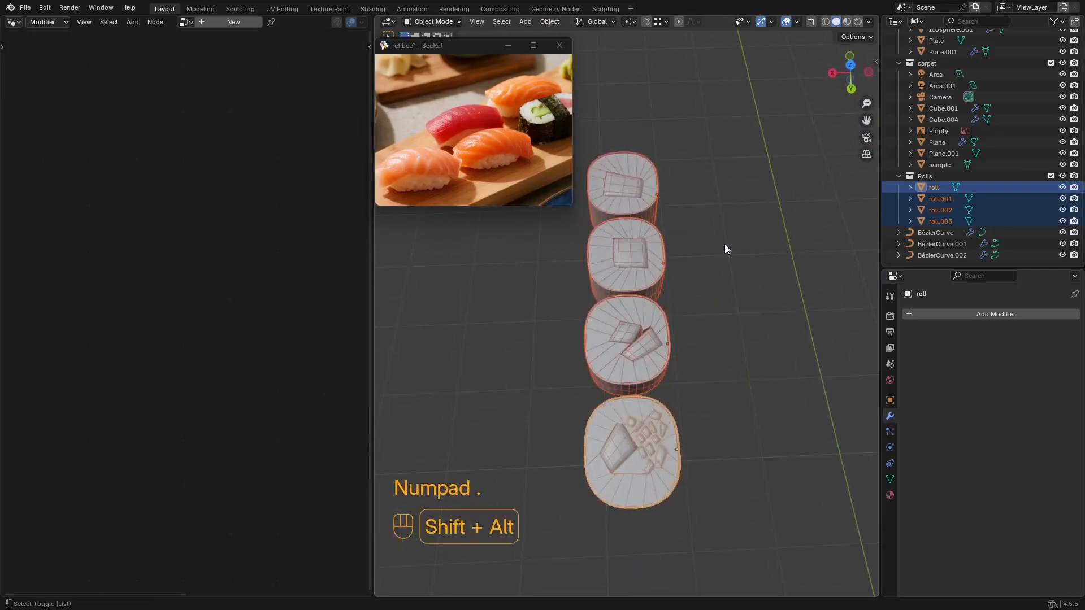
pyautogui.hotkey('shift', 'alt', 'z')
pyautogui.hotkey('shift', 'alt', 'z')
pyautogui.moveTo(686, 264); pyautogui.dragTo(611, 310, button='middle')
pyautogui.hotkey('ctrl', 's')
# Step: Duplicate the four selected rolls and place the copies beside the originals along the X axis
pyautogui.scroll(-3, 689, 266)
pyautogui.scroll(3, 684, 285)
pyautogui.scroll(-2, 612, 311)
pyautogui.hotkey('shift', 'd')
pyautogui.press('x')
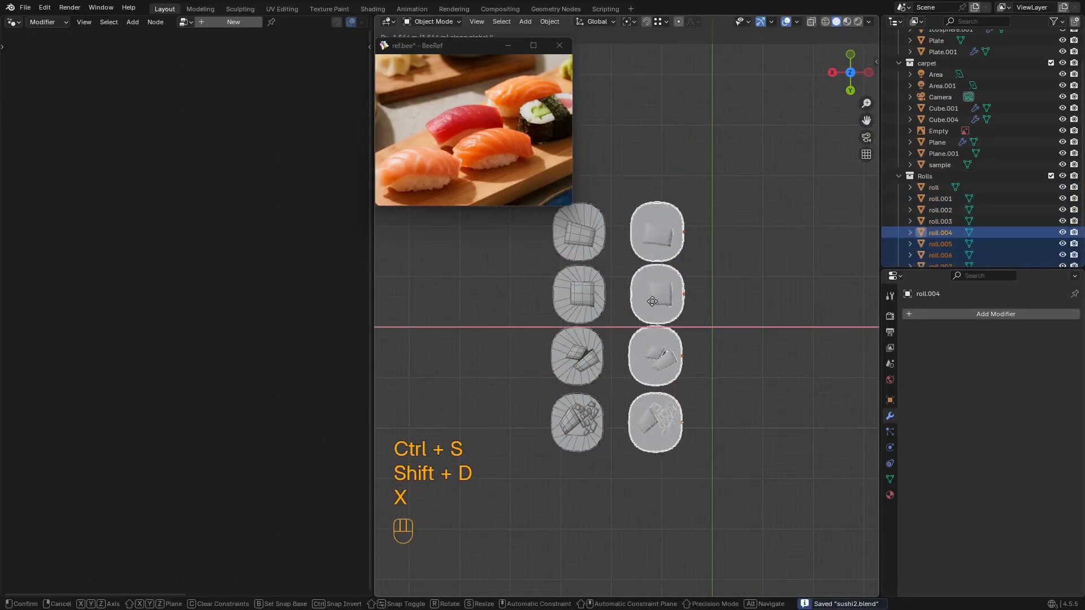
pyautogui.click(662, 301)
pyautogui.scroll(-2, 971, 185)
# Step: Move the duplicated rolls into a new collection named rolls2 and hide the Rolls collection
pyautogui.moveTo(984, 266); pyautogui.dragTo(986, 390)
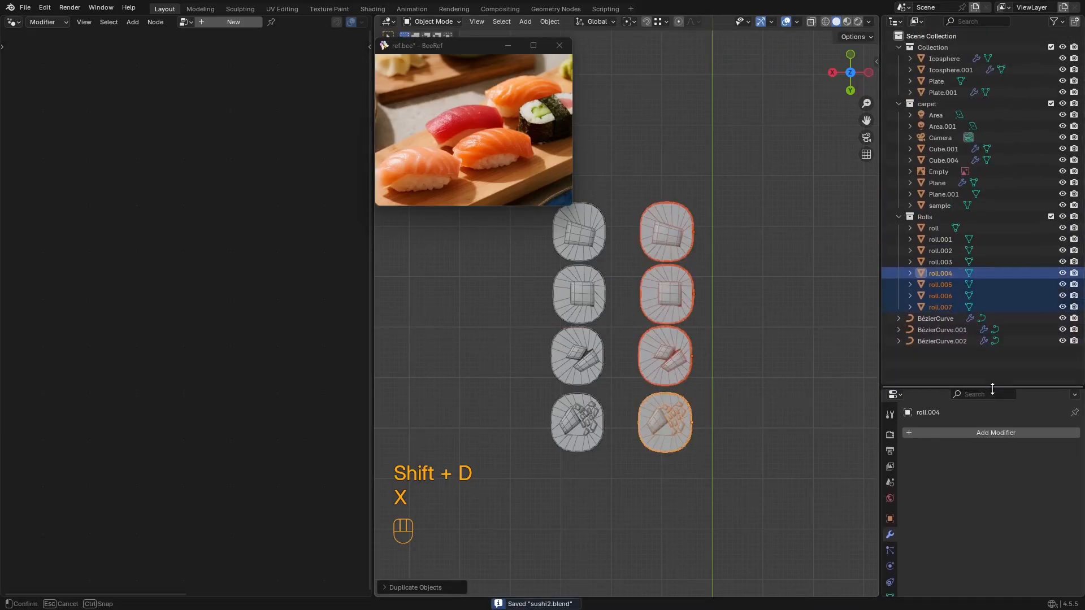
pyautogui.press('m')
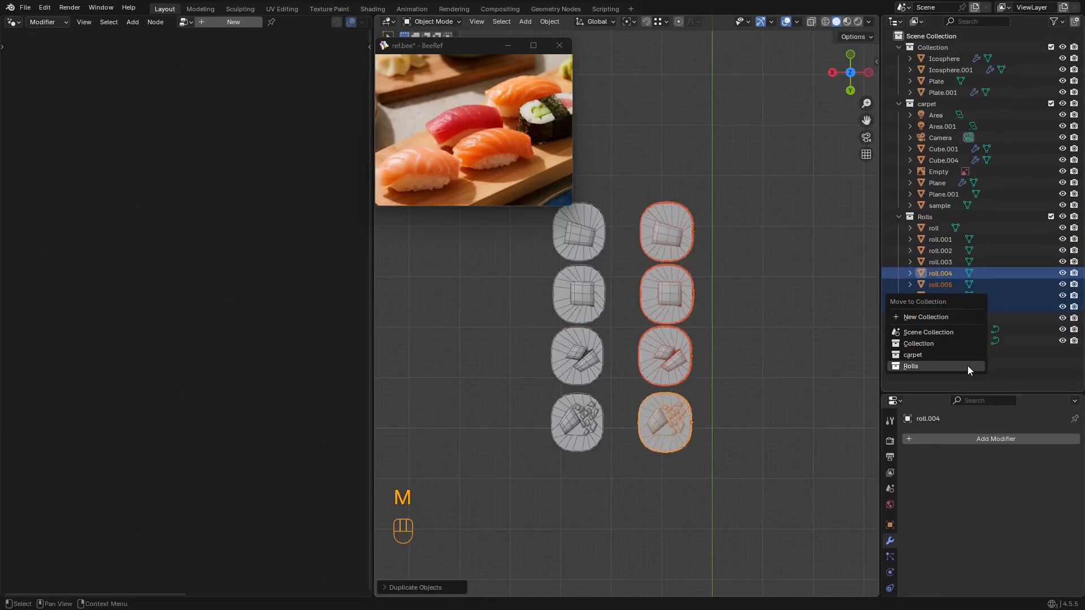
pyautogui.click(945, 317)
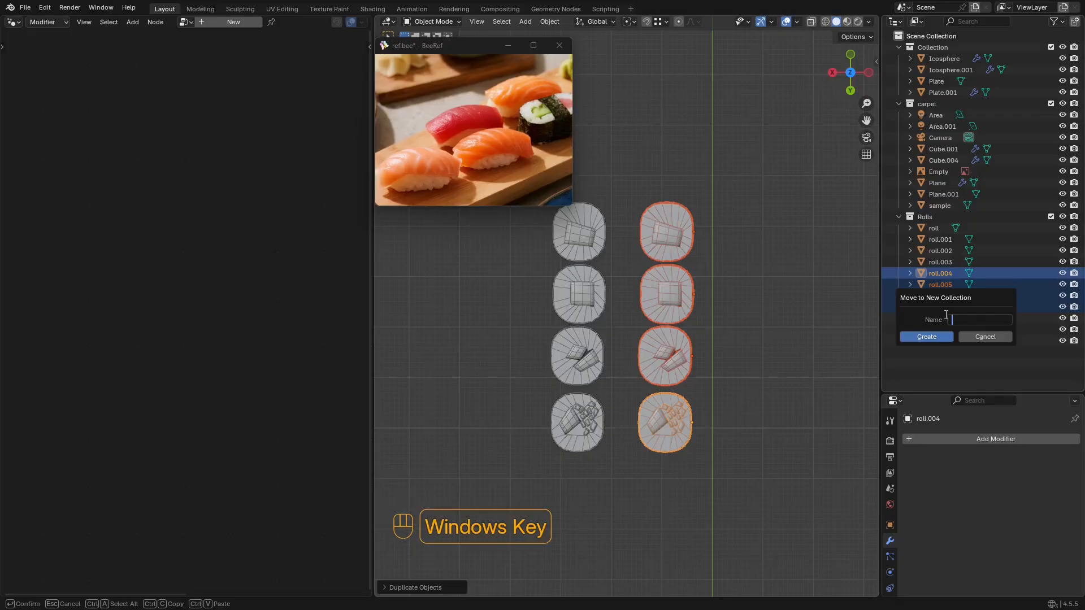
pyautogui.write('rolls2')
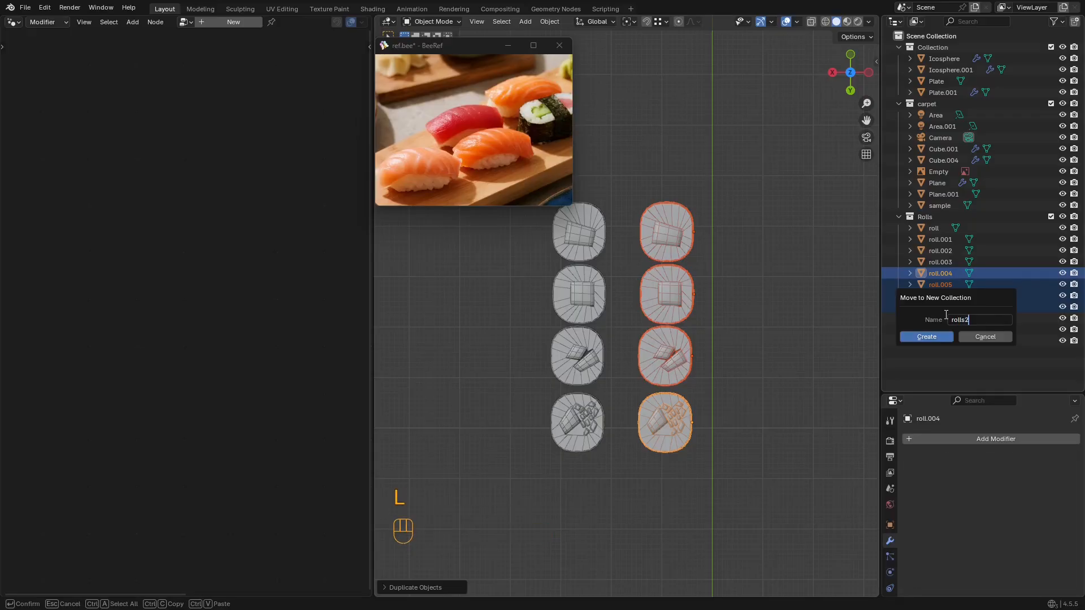
pyautogui.click(925, 337)
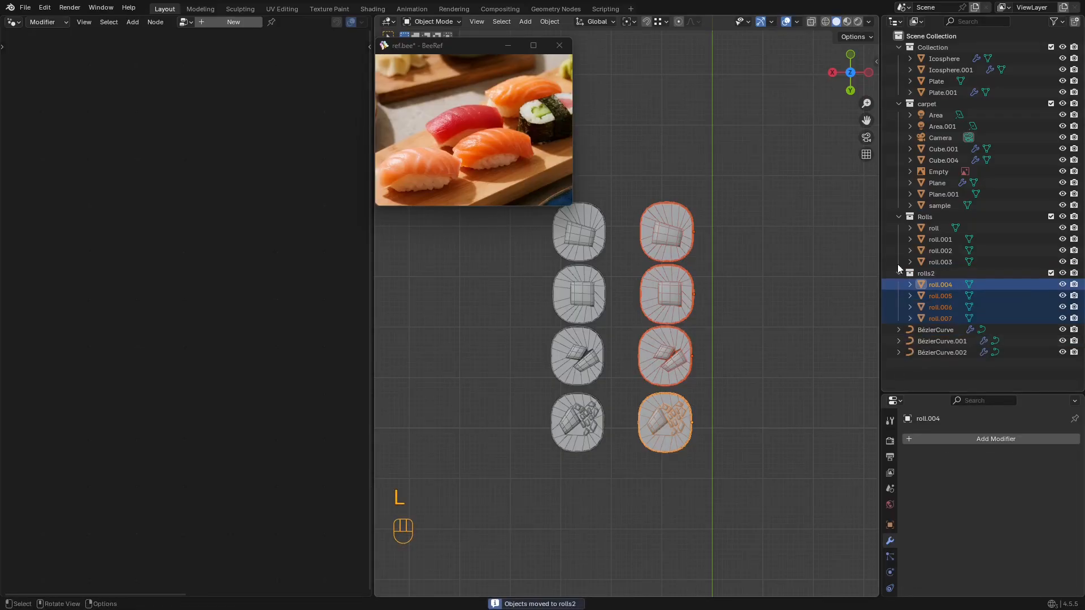
pyautogui.click(1062, 217)
# Step: Shrink the linked seaweed wrap of roll.004 in the XY plane to about 0.6 so it sits inside the rice
pyautogui.moveTo(726, 224); pyautogui.dragTo(690, 315, button='middle')
pyautogui.press('z')
pyautogui.scroll(4, 690, 315)
pyautogui.press('Tab')
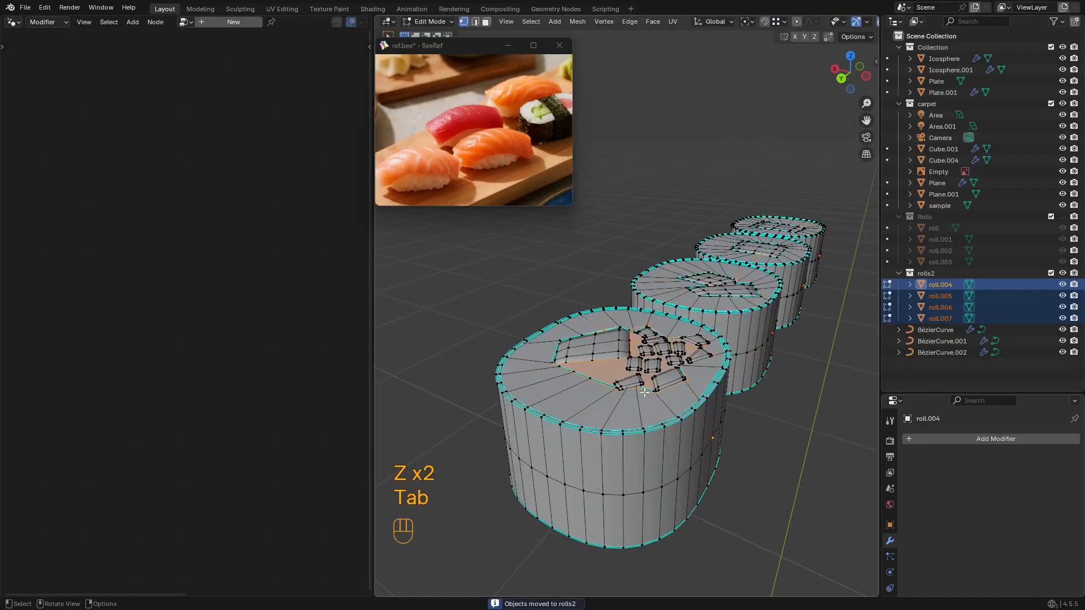
pyautogui.press('l')
pyautogui.moveTo(660, 449); pyautogui.dragTo(889, 553, button='middle')
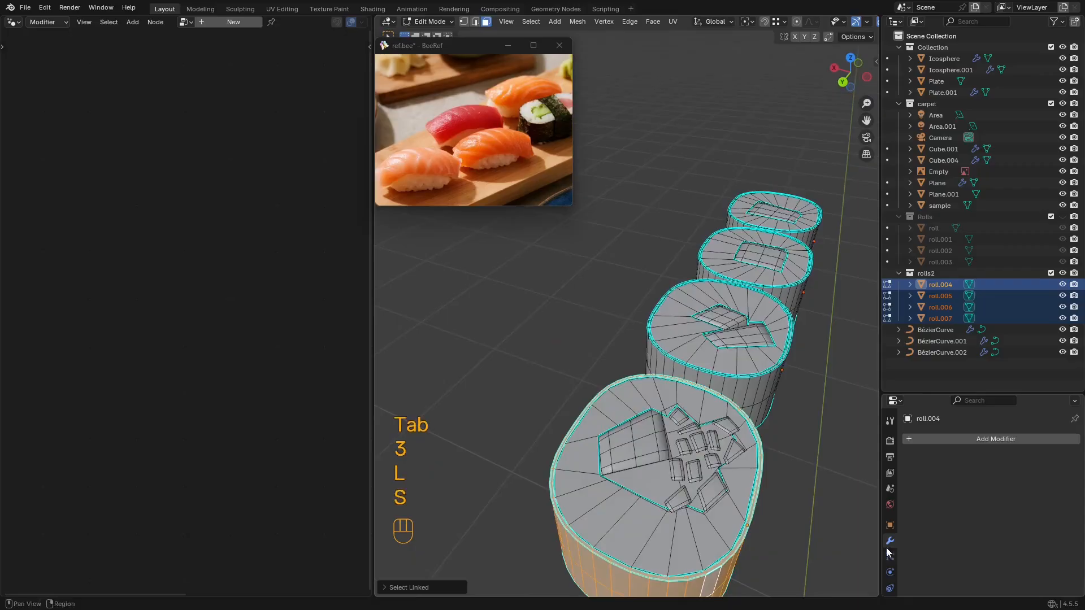
pyautogui.press('s')
pyautogui.hotkey('shift', 'z')
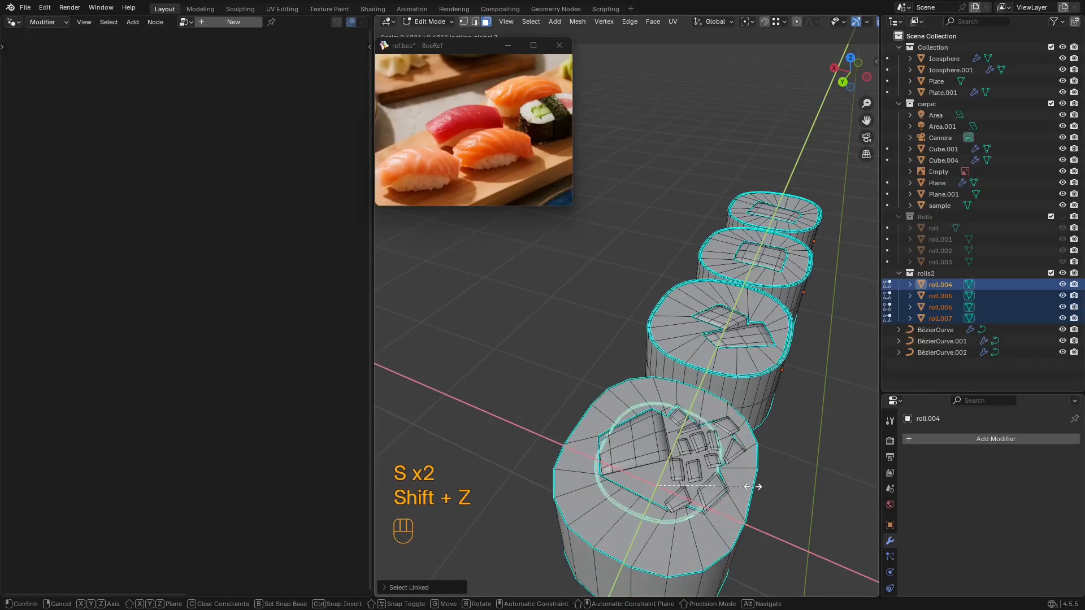
pyautogui.click(754, 493)
pyautogui.press('z')
pyautogui.hotkey('shift', 'alt', 'z')
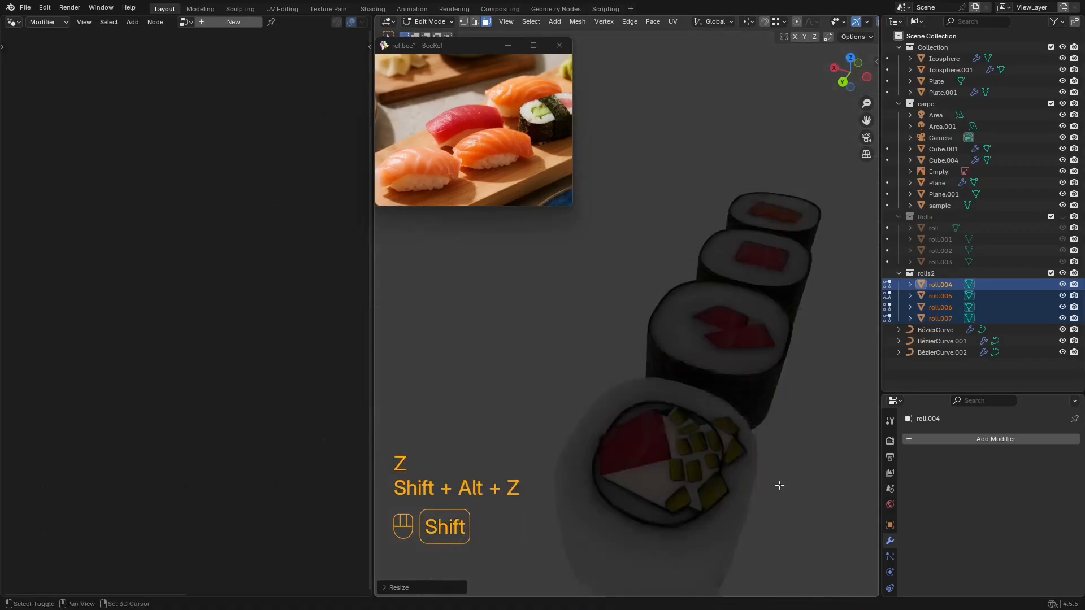
# Step: Fine-tune the scale of roll.004's seaweed wrap in the XY plane and check it without overlays
pyautogui.moveTo(780, 484)
pyautogui.keyDown('shift'); pyautogui.mouseDown(button='middle')
pyautogui.moveTo(780, 451)
pyautogui.moveTo(760, 472)
pyautogui.moveTo(731, 411)
pyautogui.mouseUp(button='middle'); pyautogui.keyUp('shift')
pyautogui.press('s')
pyautogui.hotkey('shift', 'z')
pyautogui.click(770, 479)
pyautogui.hotkey('shift', 'alt', 'z')
pyautogui.hotkey('shift', 'alt', 'z')
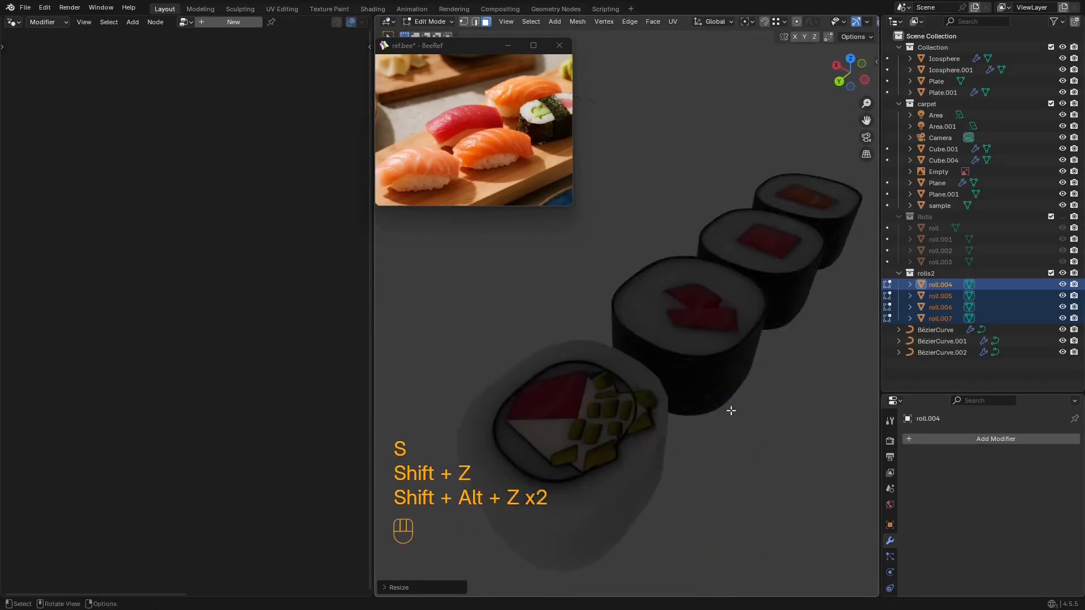
# Step: Shrink the linked seaweed wrap of roll.005 in the XY plane to about 0.55
pyautogui.press('Tab')
pyautogui.hotkey('shift', 'alt', 'z')
pyautogui.press('Tab')
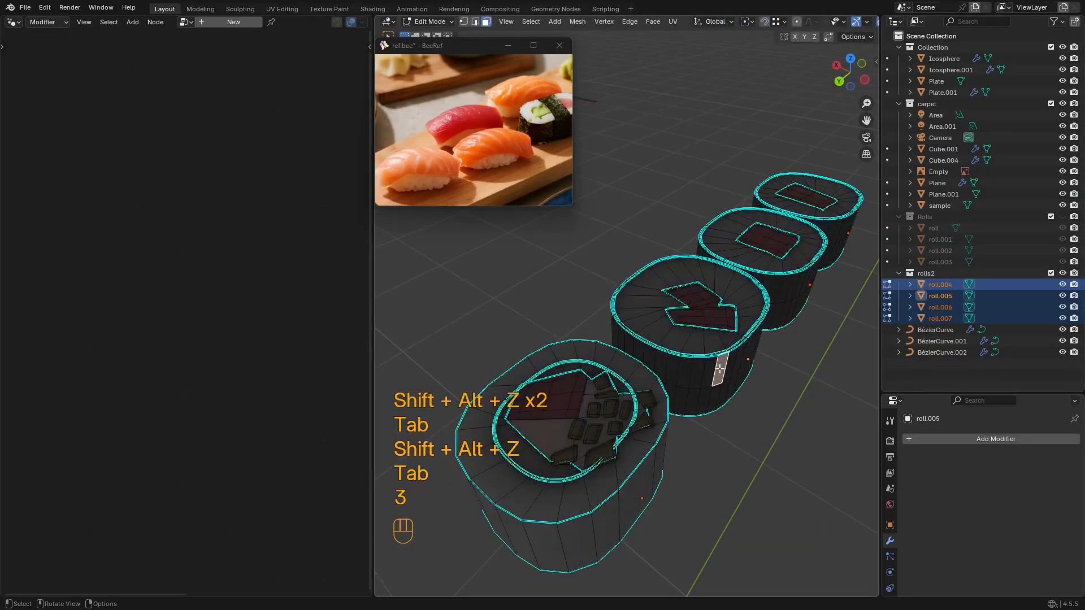
pyautogui.press('l')
pyautogui.scroll(4, 766, 378)
pyautogui.press('s')
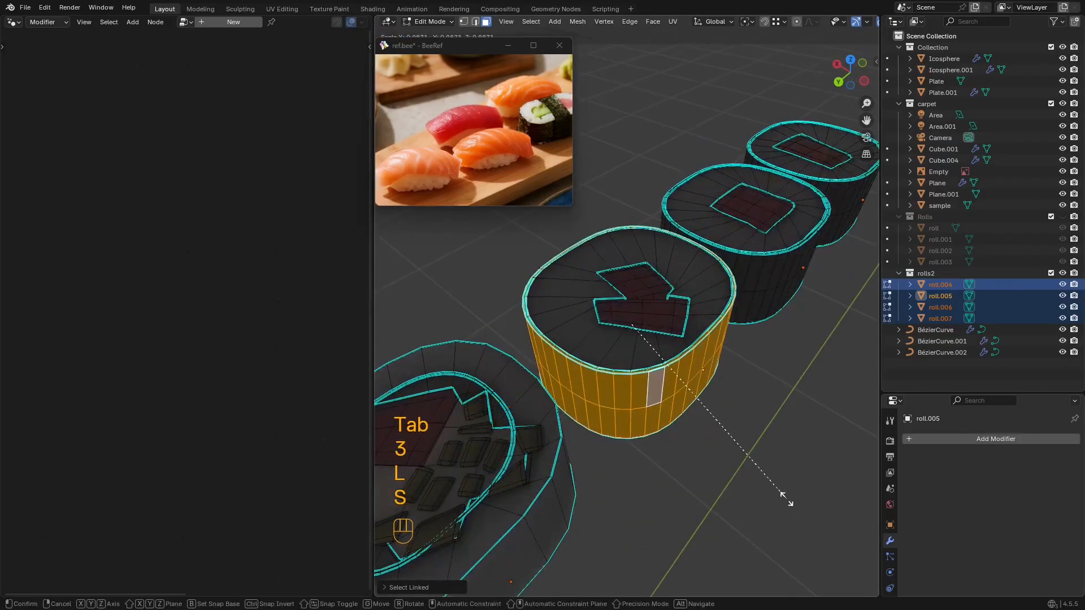
pyautogui.hotkey('shift', 'z')
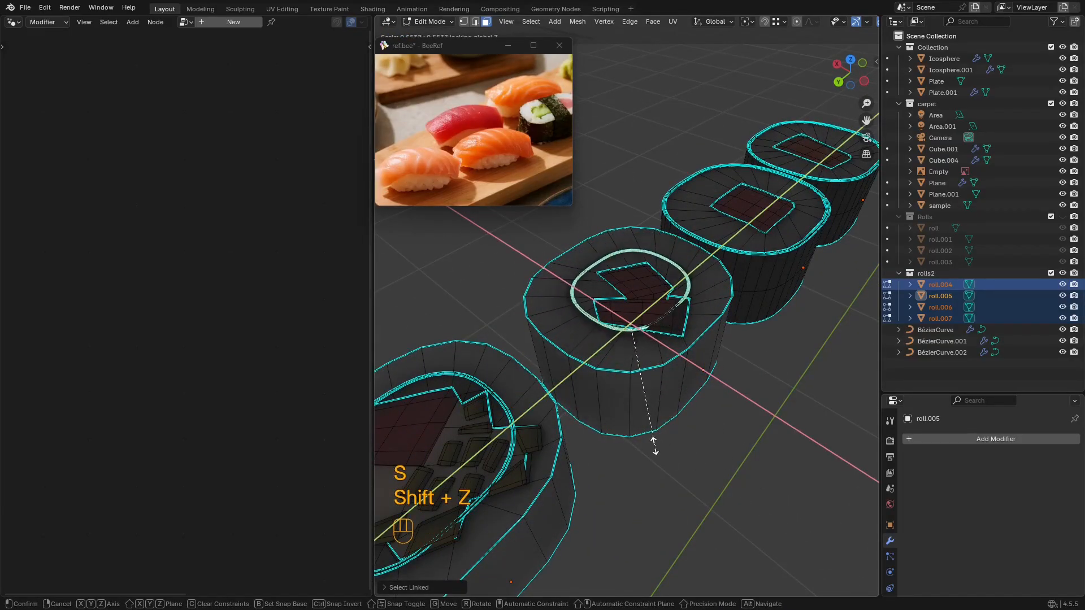
pyautogui.click(654, 444)
# Step: Shift roll.005's seaweed ring in the XY plane to centre it around the filling and adjust its scale along Y
pyautogui.hotkey('shift', 'alt', 'z')
pyautogui.press('g')
pyautogui.hotkey('shift', 'z')
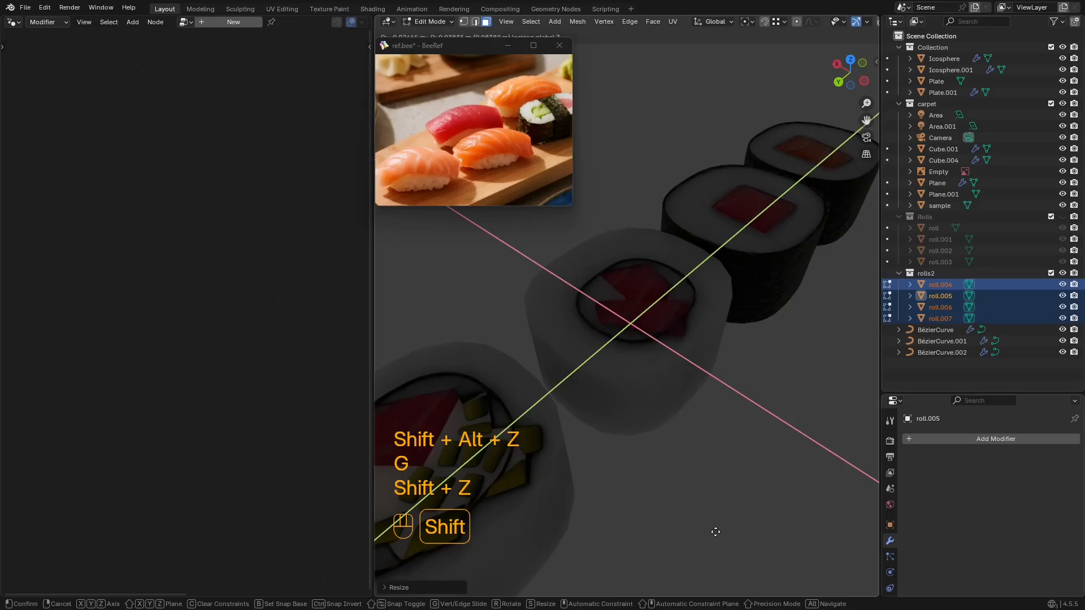
pyautogui.click(706, 484)
pyautogui.scroll(3, 714, 492)
pyautogui.press('s')
pyautogui.press('x')
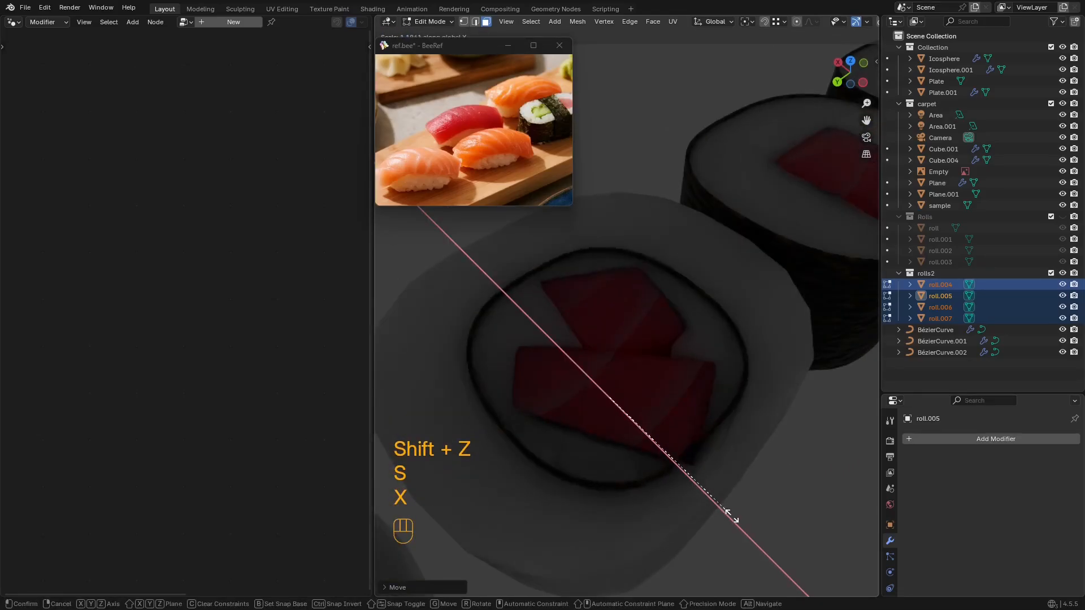
pyautogui.press('y')
pyautogui.click(729, 512)
pyautogui.scroll(-5, 721, 476)
pyautogui.hotkey('shift', 'alt', 'z')
pyautogui.hotkey('shift', 'alt', 'z')
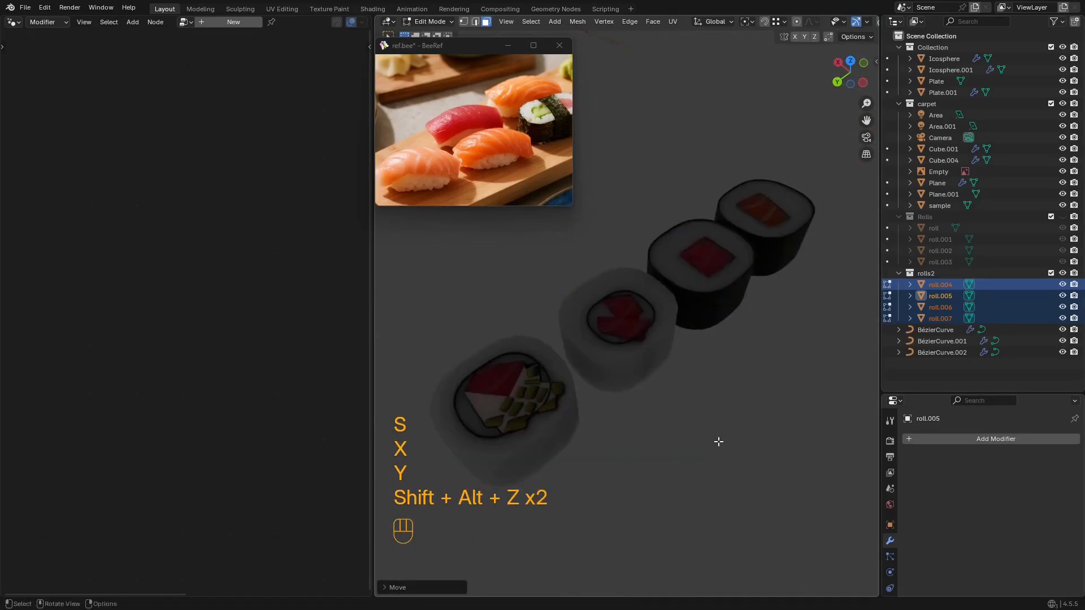
pyautogui.scroll(1, 706, 452)
# Step: Shrink the linked seaweed wrap of roll.007 in the XY plane so it lies inside the rice
pyautogui.press('Tab')
pyautogui.hotkey('shift', 'alt', 'z')
pyautogui.press('Tab')
pyautogui.scroll(4, 734, 344)
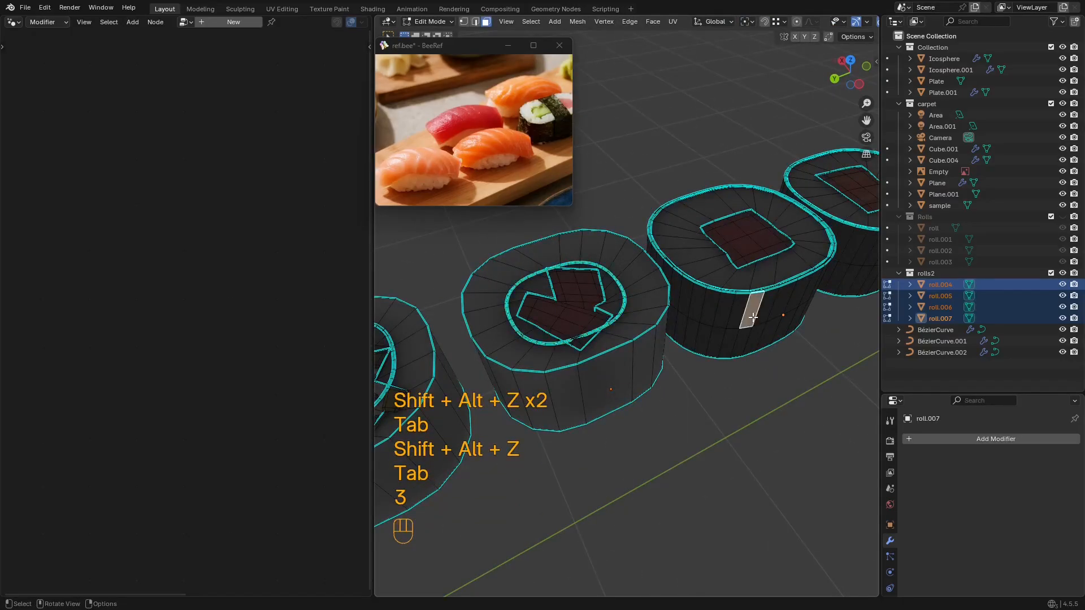
pyautogui.press('l')
pyautogui.moveTo(792, 341); pyautogui.dragTo(730, 492, button='middle')
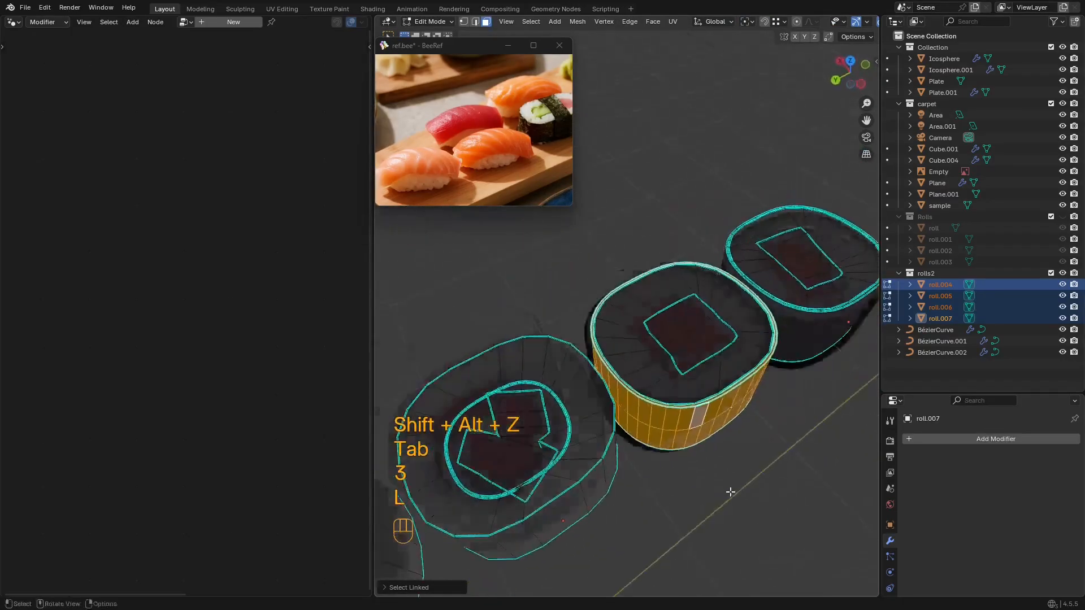
pyautogui.press('s')
pyautogui.hotkey('shift', 'z')
pyautogui.click(717, 421)
pyautogui.hotkey('shift', 'alt', 'z')
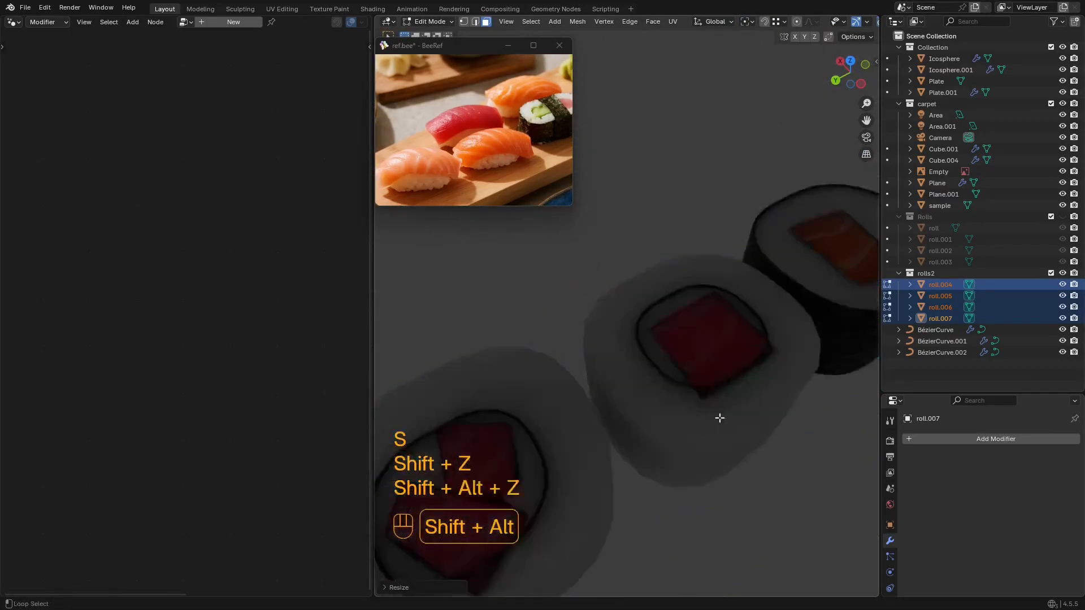
# Step: Centre roll.007's seaweed ring around the tuna filling and enlarge it slightly in the XY plane
pyautogui.moveTo(719, 418); pyautogui.dragTo(654, 431, button='middle')
pyautogui.press('g')
pyautogui.hotkey('shift', 'z')
pyautogui.click(679, 447)
pyautogui.press('s')
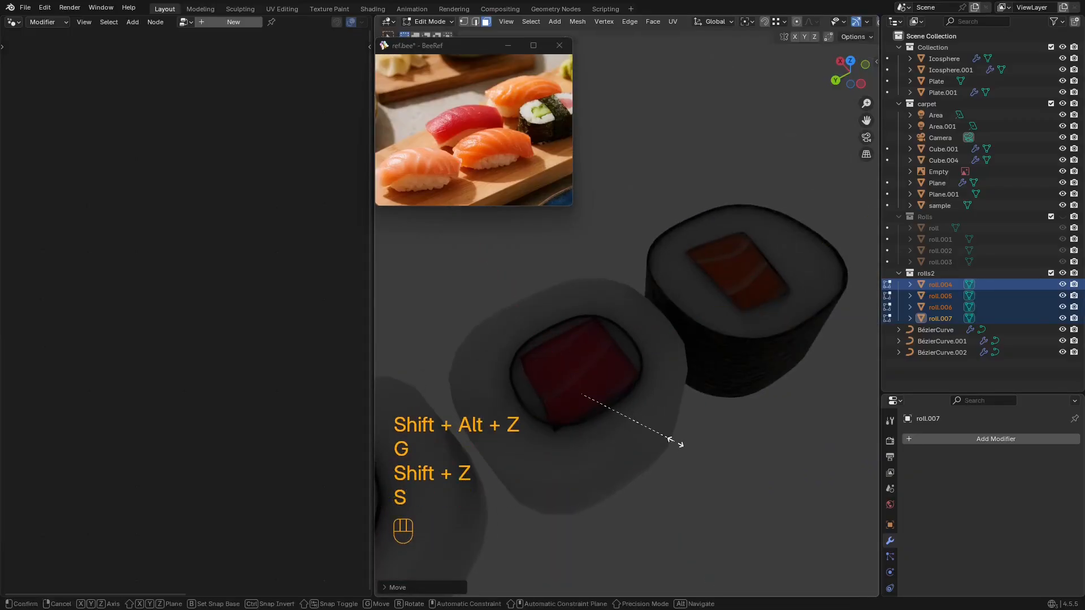
pyautogui.hotkey('shift', 'z')
pyautogui.click(694, 459)
pyautogui.press('g')
pyautogui.hotkey('shift', 'z')
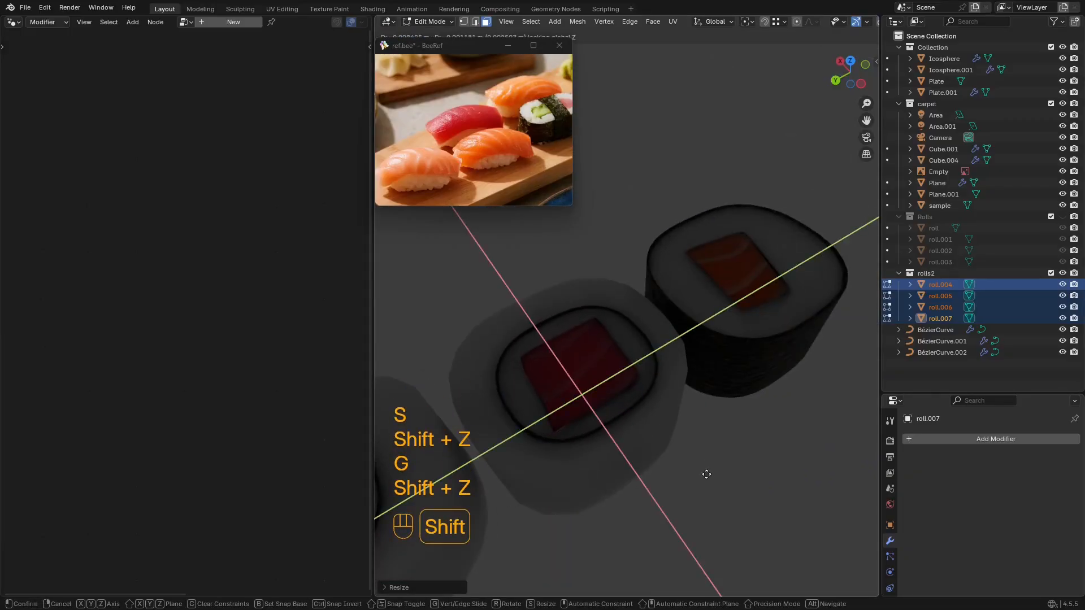
pyautogui.click(705, 474)
# Step: Make a final XY-plane scale adjustment to roll.007's seaweed ring and return to Object Mode
pyautogui.scroll(-4, 702, 472)
pyautogui.keyDown('shift'); pyautogui.moveTo(608, 435); pyautogui.dragTo(703, 411, button='middle'); pyautogui.keyUp('shift')
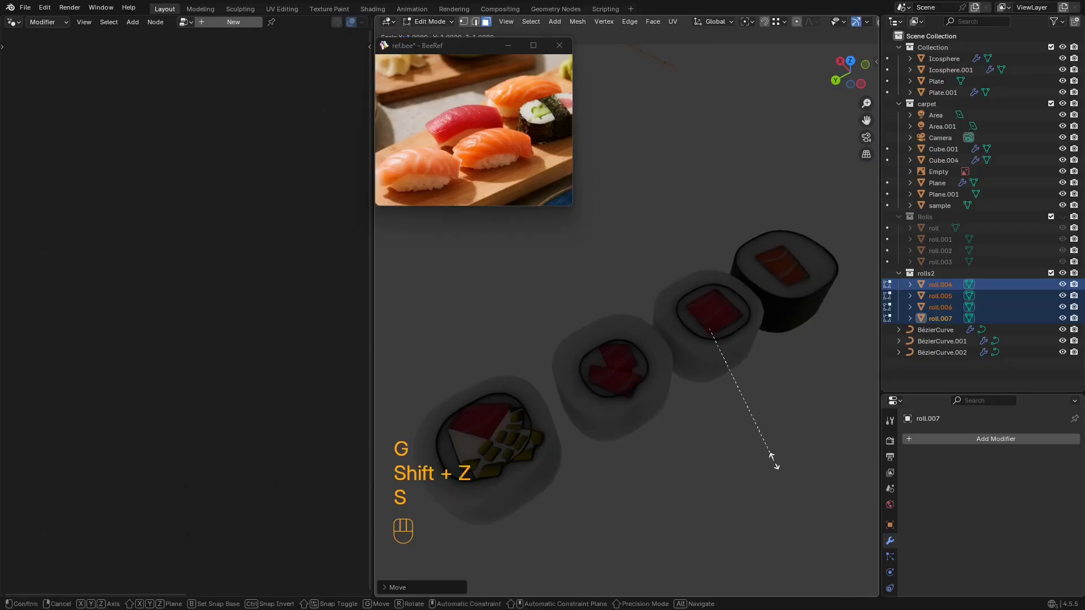
pyautogui.hotkey('shift', 'z')
pyautogui.click(750, 444)
pyautogui.keyDown('shift'); pyautogui.moveTo(744, 443); pyautogui.dragTo(687, 463, button='middle'); pyautogui.keyUp('shift')
pyautogui.press('Tab')
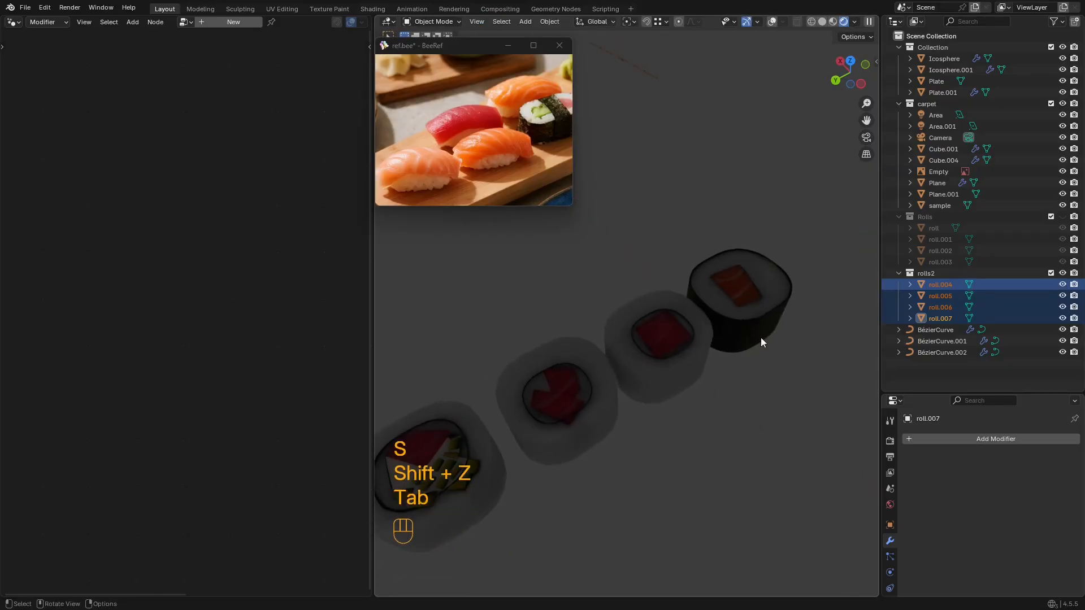
# Step: Shrink the linked seaweed wrap of roll.006 in the XY plane to about 0.7
pyautogui.click(759, 333)
pyautogui.keyDown('shift'); pyautogui.moveTo(759, 334); pyautogui.dragTo(679, 347, button='middle'); pyautogui.keyUp('shift')
pyautogui.hotkey('shift', 'alt', 'z')
pyautogui.press('Tab')
pyautogui.scroll(1, 692, 369)
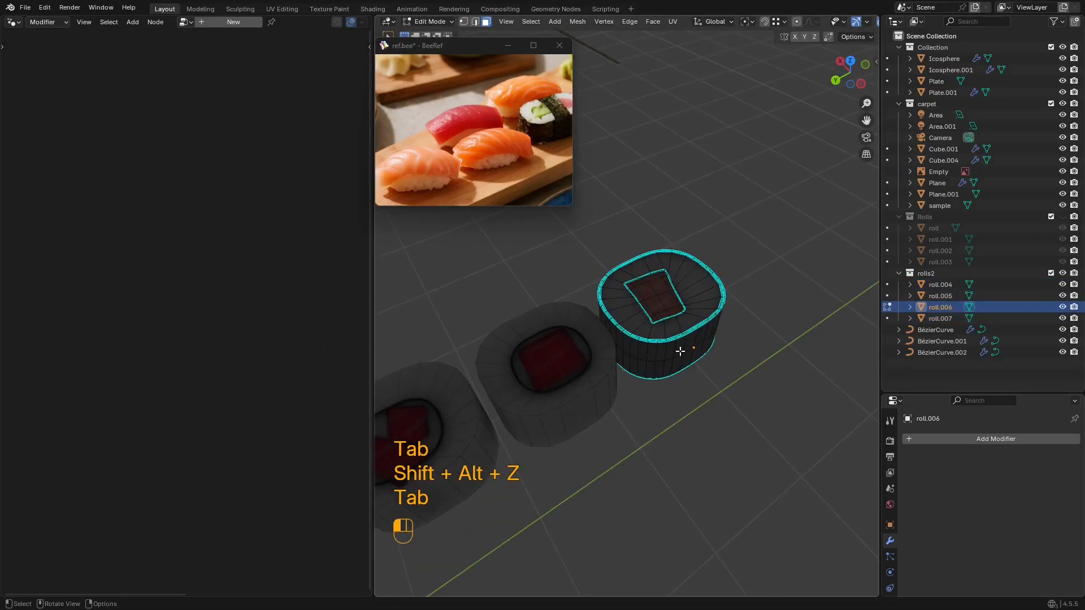
pyautogui.press('l')
pyautogui.press('s')
pyautogui.hotkey('shift', 'z')
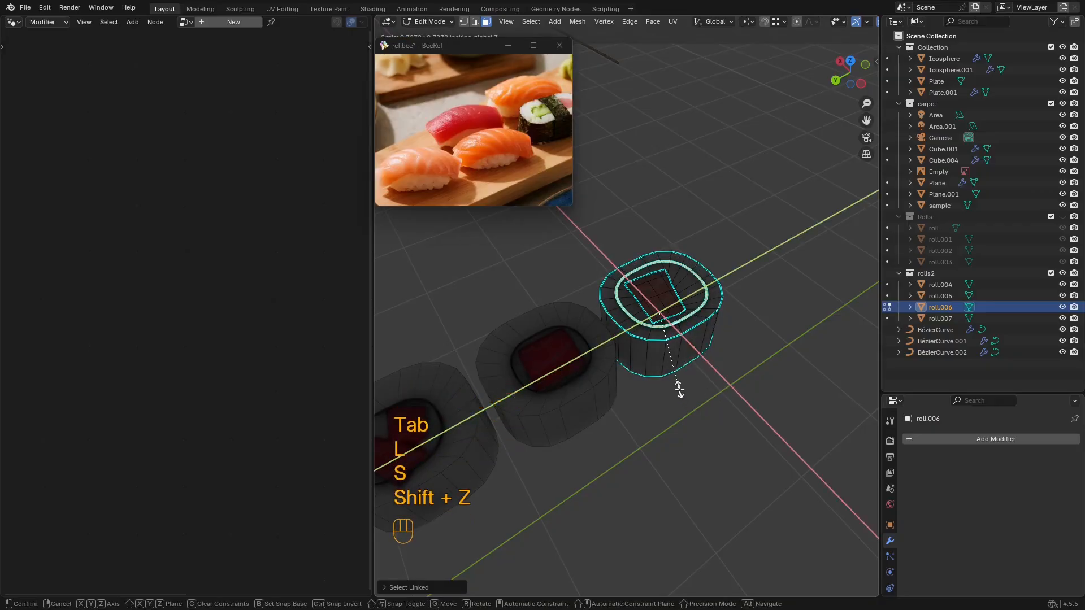
pyautogui.click(679, 390)
# Step: Centre roll.006's seaweed ring around the salmon filling in the XY plane and compare all four rolls
pyautogui.press('g')
pyautogui.hotkey('shift', 'z')
pyautogui.click(672, 400)
pyautogui.hotkey('shift', 'alt', 'z')
pyautogui.scroll(-5, 627, 395)
pyautogui.keyDown('shift'); pyautogui.moveTo(585, 392); pyautogui.dragTo(659, 385, button='middle'); pyautogui.keyUp('shift')
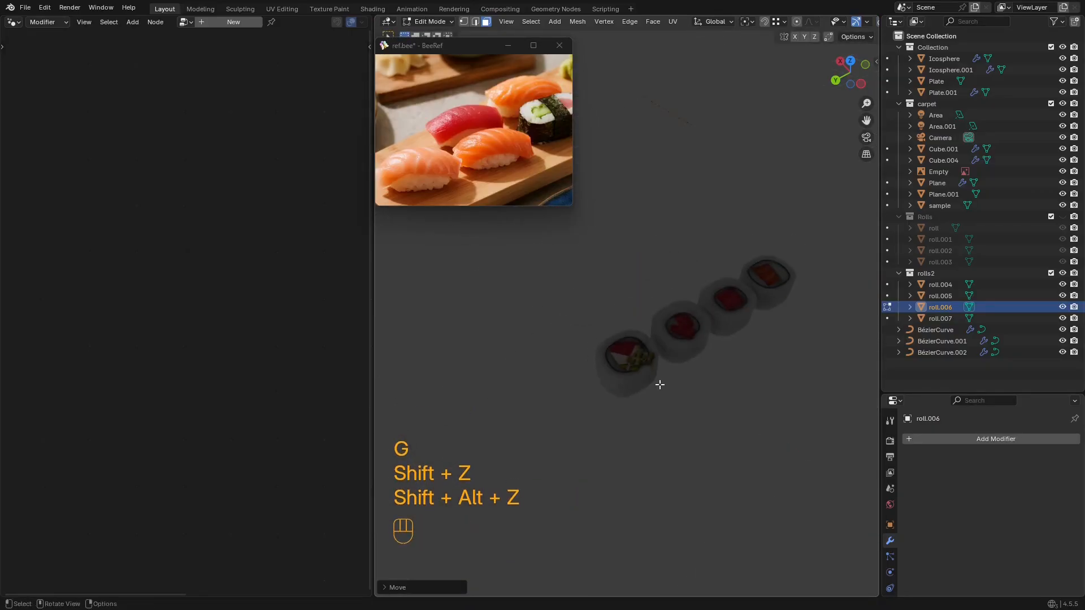
pyautogui.hotkey('shift', 'alt', 'z')
pyautogui.hotkey('shift', 'alt', 'z')
# Step: Enlarge the linked seaweed ring of roll.004 in the XY plane to surround more of the cucumber pieces
pyautogui.keyDown('alt'); pyautogui.keyDown('shift'); pyautogui.scroll(8, 629, 490); pyautogui.keyUp('shift'); pyautogui.keyUp('alt')
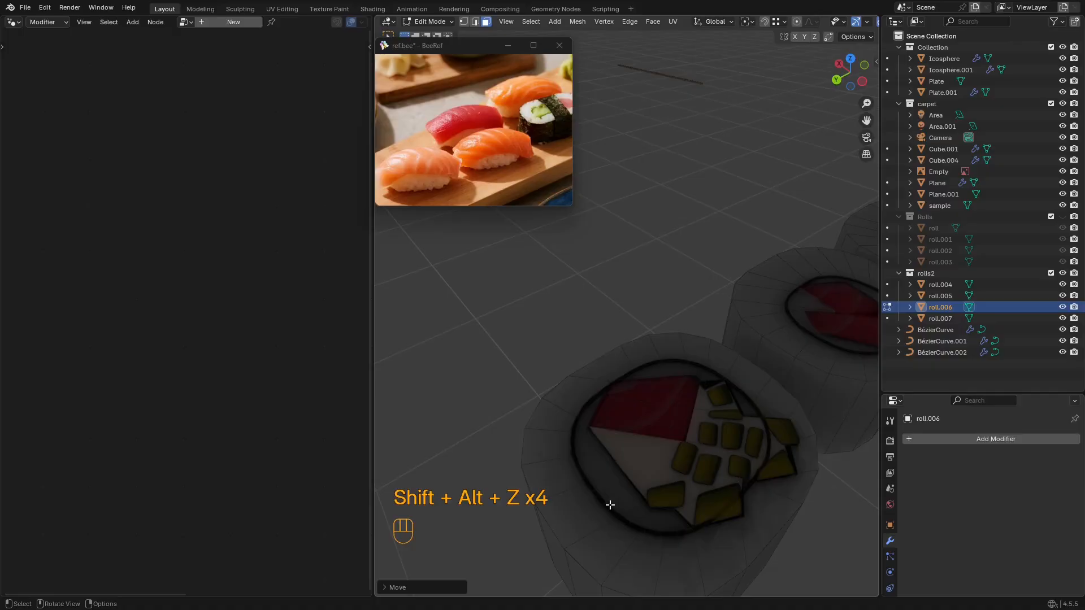
pyautogui.press('z')
pyautogui.moveTo(626, 502)
pyautogui.keyDown('shift'); pyautogui.mouseDown(button='middle')
pyautogui.moveTo(690, 455)
pyautogui.moveTo(655, 425)
pyautogui.mouseUp(button='middle'); pyautogui.keyUp('shift')
pyautogui.press('l')
pyautogui.scroll(2, 669, 424)
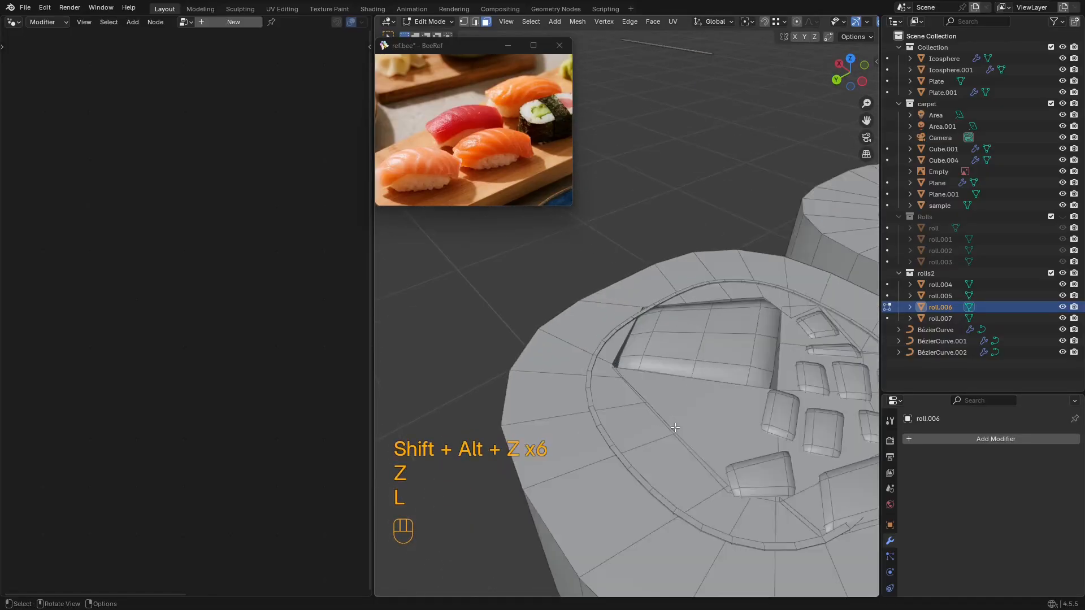
pyautogui.press('Tab')
pyautogui.press('3')
pyautogui.press('l')
pyautogui.scroll(-6, 653, 480)
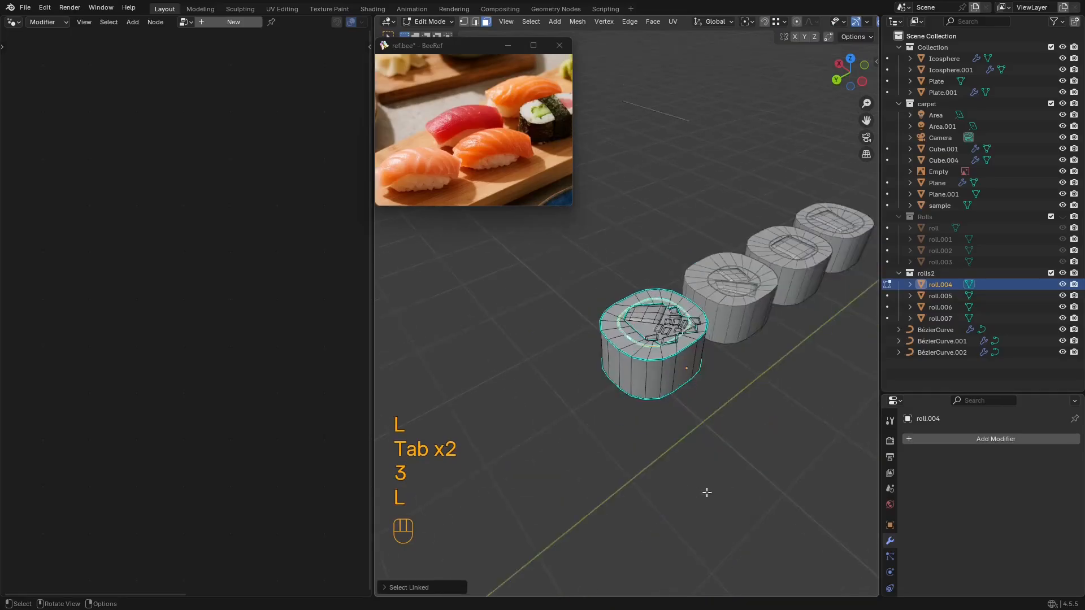
pyautogui.press('s')
pyautogui.hotkey('shift', 'z')
pyautogui.click(738, 474)
# Step: Shift roll.004's seaweed ring in the XY plane to enclose the filling and check it in the rendered view
pyautogui.scroll(6, 738, 474)
pyautogui.press('g')
pyautogui.hotkey('shift', 'z')
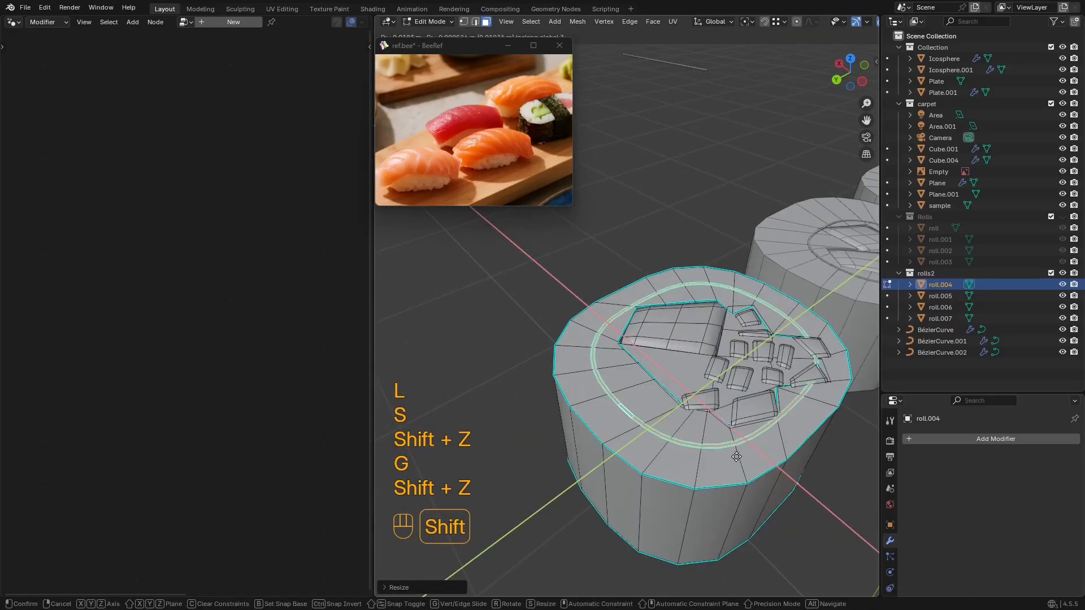
pyautogui.click(791, 434)
pyautogui.moveTo(790, 434)
pyautogui.keyDown('shift'); pyautogui.mouseDown(button='middle')
pyautogui.moveTo(700, 444)
pyautogui.moveTo(677, 475)
pyautogui.mouseUp(button='middle'); pyautogui.keyUp('shift')
pyautogui.press('z')
pyautogui.hotkey('shift', 'alt', 'z')
pyautogui.scroll(-4, 723, 367)
# Step: Enlarge the linked seaweed ring of roll.005 in the XY plane by a factor of about 1.1
pyautogui.press('Tab')
pyautogui.click(741, 364)
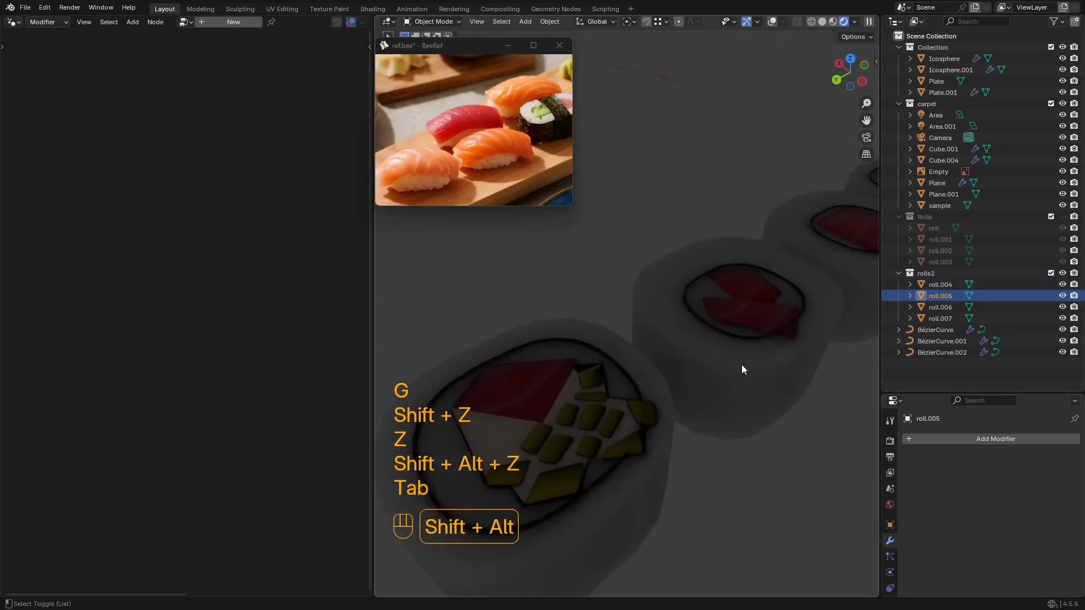
pyautogui.hotkey('shift', 'alt', 'z')
pyautogui.press('Tab')
pyautogui.scroll(4, 742, 335)
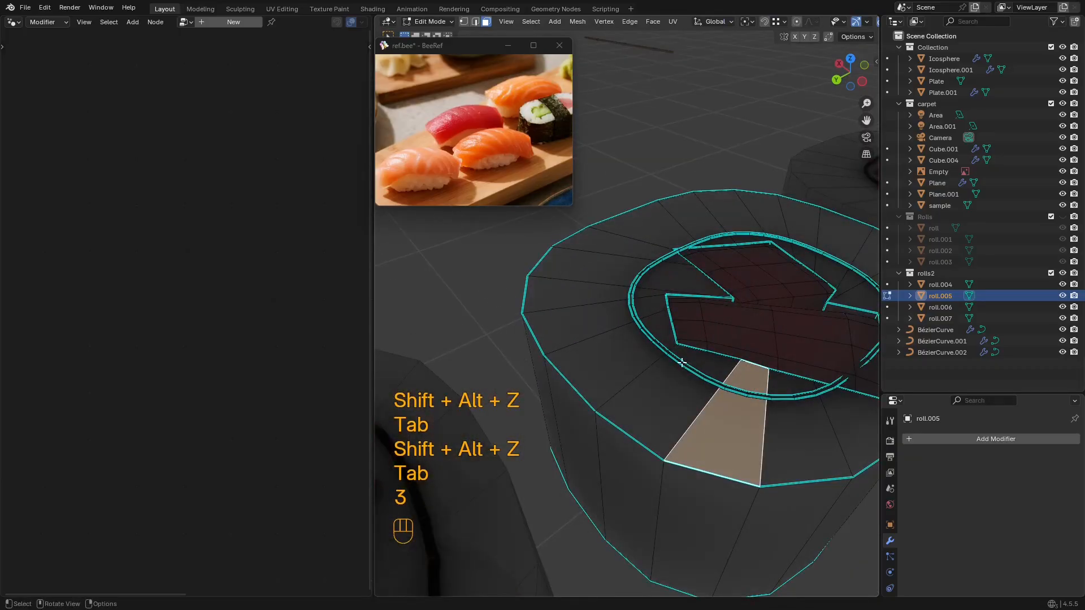
pyautogui.click(681, 362)
pyautogui.scroll(-4, 731, 402)
pyautogui.press('s')
pyautogui.hotkey('shift', 'z')
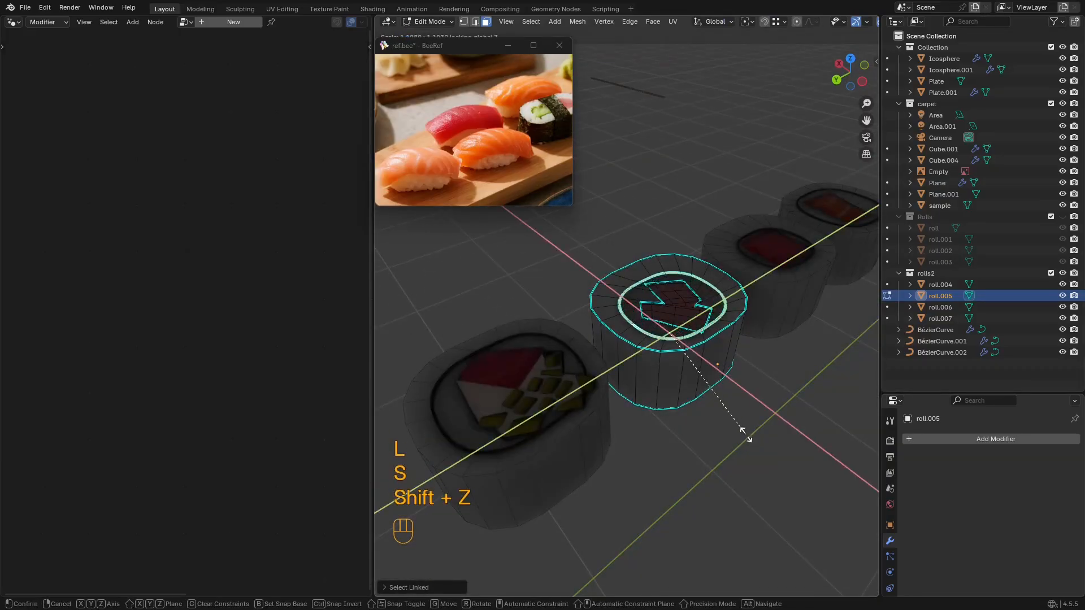
pyautogui.click(751, 441)
# Step: Shift roll.005's seaweed ring in the XY plane to enclose its filling and fine-tune the ring's XY scale
pyautogui.hotkey('shift', 'alt', 'z')
pyautogui.press('g')
pyautogui.press('f')
pyautogui.moveTo(742, 414); pyautogui.dragTo(646, 371, button='middle')
pyautogui.hotkey('shift', 'z')
pyautogui.click(762, 460)
pyautogui.press('s')
pyautogui.hotkey('shift', 'z')
pyautogui.click(764, 467)
pyautogui.press('Tab')
pyautogui.hotkey('shift', 'alt', 'z')
# Step: Enlarge the linked seaweed ring of roll.007 in the XY plane by a factor of about 1.26
pyautogui.click(643, 376)
pyautogui.press('Tab')
pyautogui.press('3')
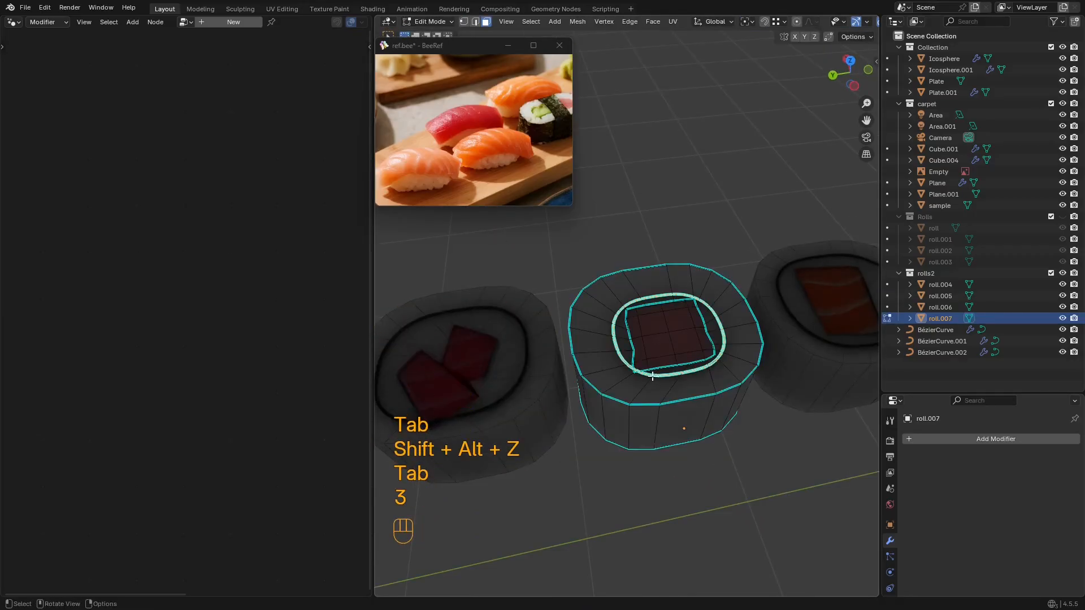
pyautogui.hotkey('shift', 'z')
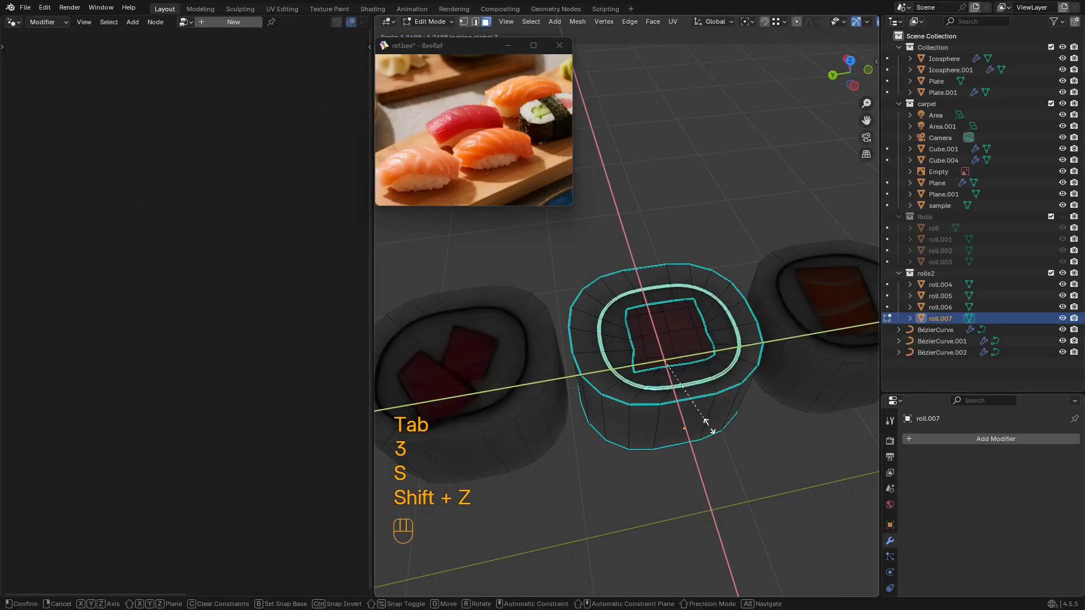
pyautogui.click(709, 426)
# Step: Centre roll.007's seaweed ring around its square filling in the XY plane, and return all rolls to solid shading
pyautogui.hotkey('shift', 'alt', 'z')
pyautogui.scroll(-6, 697, 412)
pyautogui.moveTo(697, 412); pyautogui.dragTo(770, 424, button='middle')
pyautogui.scroll(4, 721, 384)
pyautogui.press('g')
pyautogui.hotkey('shift', 'z')
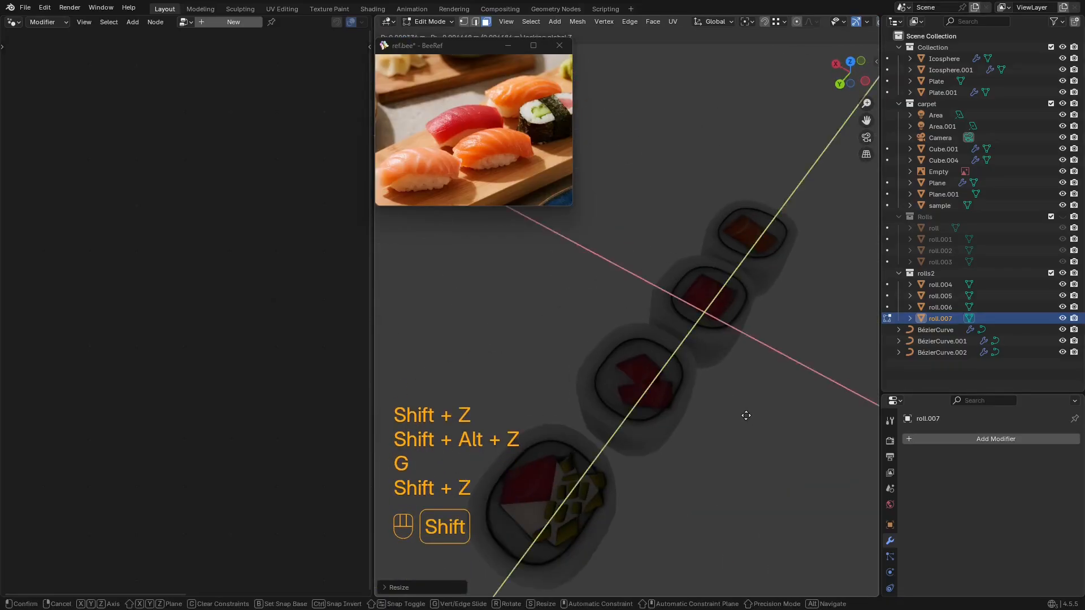
pyautogui.click(746, 415)
pyautogui.press('Tab')
pyautogui.hotkey('shift', 'alt', 'z')
pyautogui.scroll(-5, 718, 389)
pyautogui.press('z')
pyautogui.moveTo(704, 368); pyautogui.dragTo(703, 347, button='middle')
pyautogui.scroll(2, 703, 347)
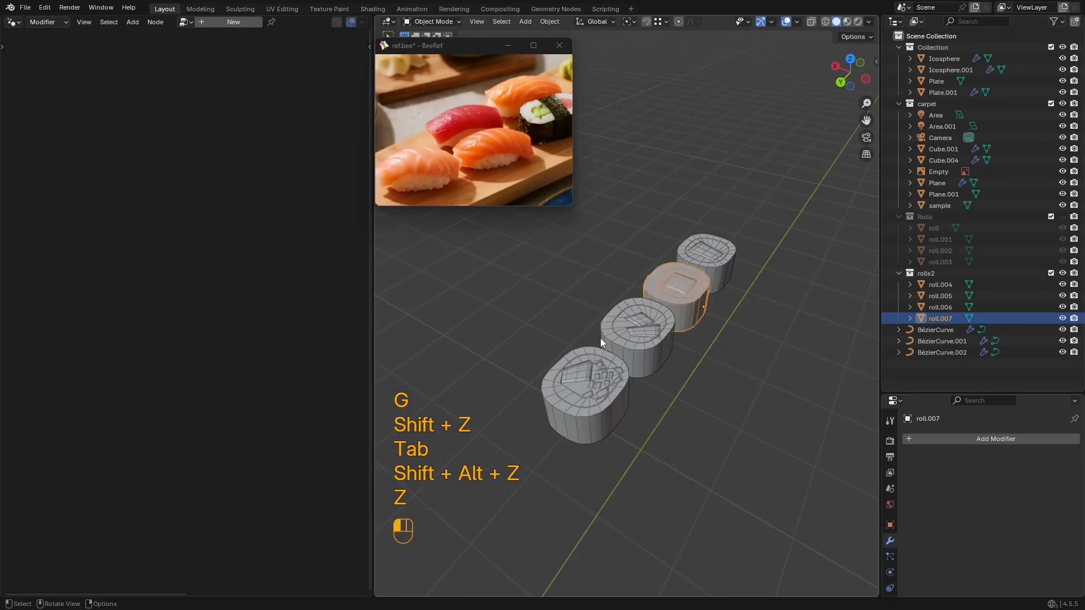
pyautogui.click(627, 343)
pyautogui.moveTo(627, 342); pyautogui.dragTo(662, 310, button='middle')
pyautogui.press('Tab')
pyautogui.scroll(2, 695, 368)
pyautogui.moveTo(695, 368); pyautogui.dragTo(660, 370, button='middle')
pyautogui.scroll(2, 659, 371)
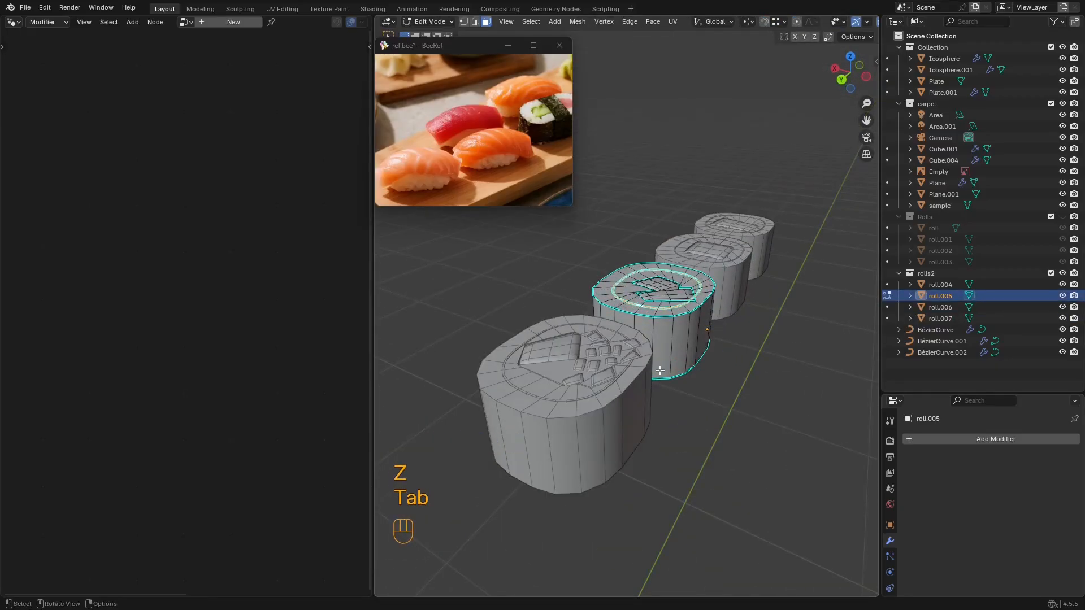
pyautogui.press('Tab')
pyautogui.keyDown('shift'); pyautogui.click(537, 332); pyautogui.keyUp('shift')
pyautogui.click(730, 272)
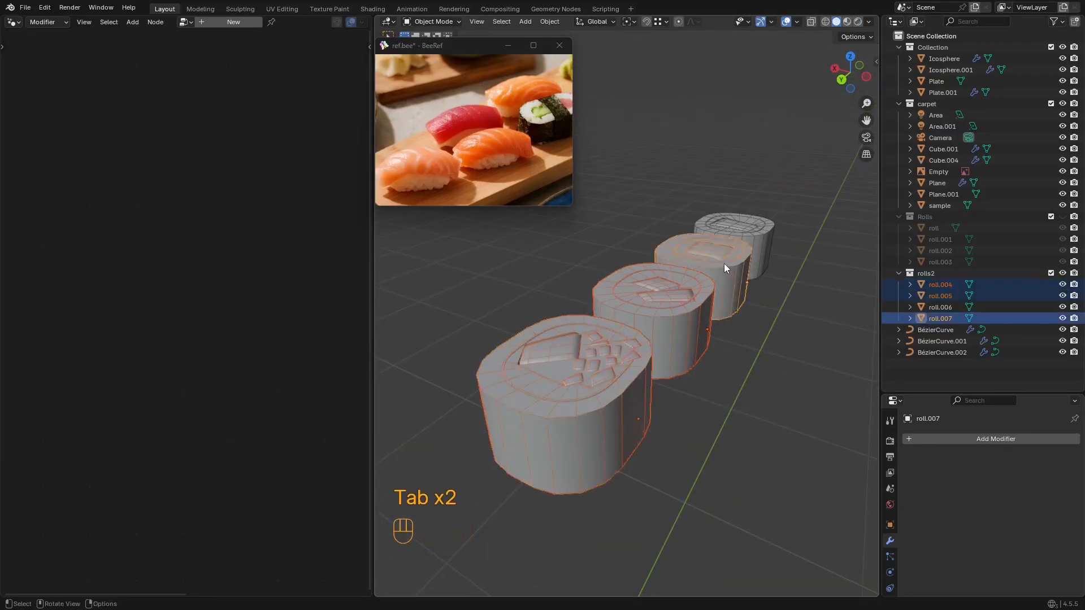
# Step: Apply Shade Smooth to roll.005 and check its surface with the overlays hidden
pyautogui.click(655, 307)
pyautogui.rightClick(654, 305)
pyautogui.click(591, 269)
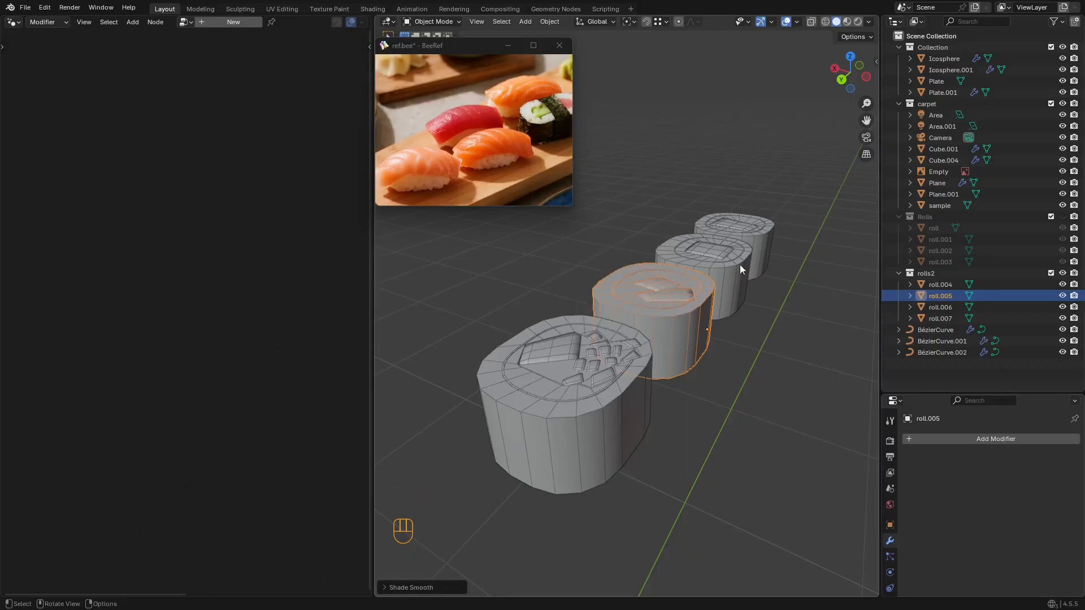
pyautogui.hotkey('shift', 'alt', 'z')
pyautogui.moveTo(731, 270); pyautogui.dragTo(691, 306, button='middle')
pyautogui.hotkey('shift', 'alt', 'z')
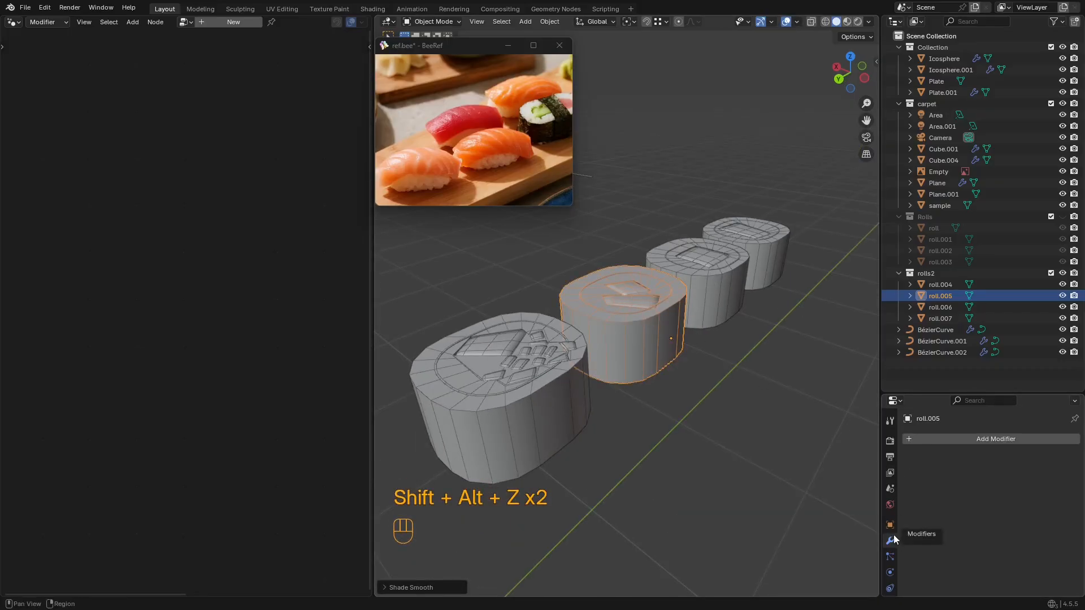
pyautogui.hotkey('shift', 'alt', 'z')
# Step: Try clearing the sharp marks from all of roll.005's edges and check the shading without overlays
pyautogui.press('Tab')
pyautogui.scroll(2, 662, 318)
pyautogui.hotkey('shift', 'alt', 'z')
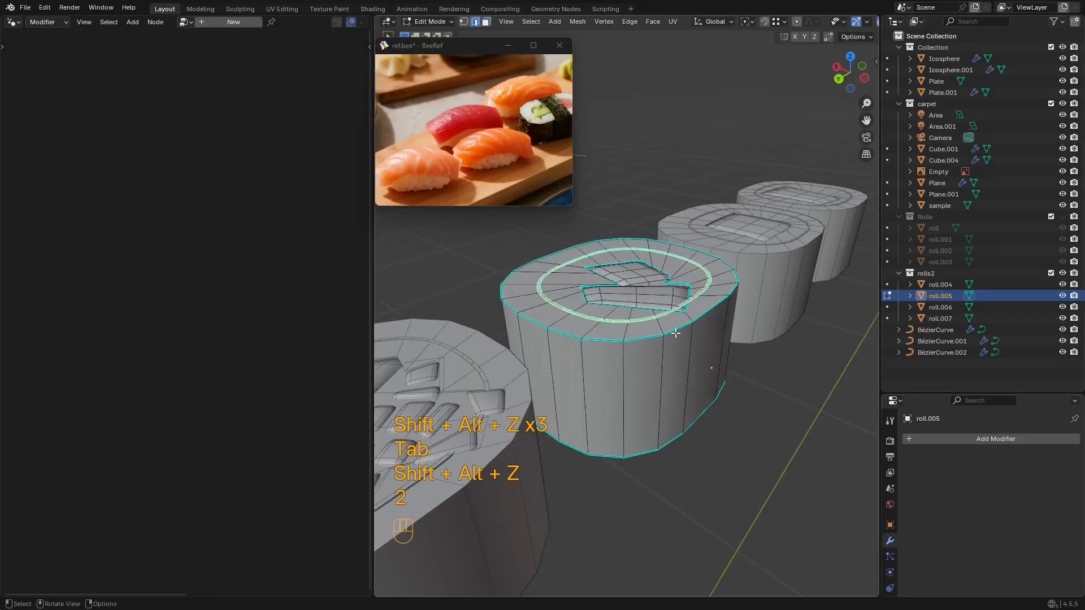
pyautogui.press('2')
pyautogui.press('a')
pyautogui.rightClick(681, 331)
pyautogui.click(639, 508)
pyautogui.press('Tab')
pyautogui.hotkey('shift', 'alt', 'z')
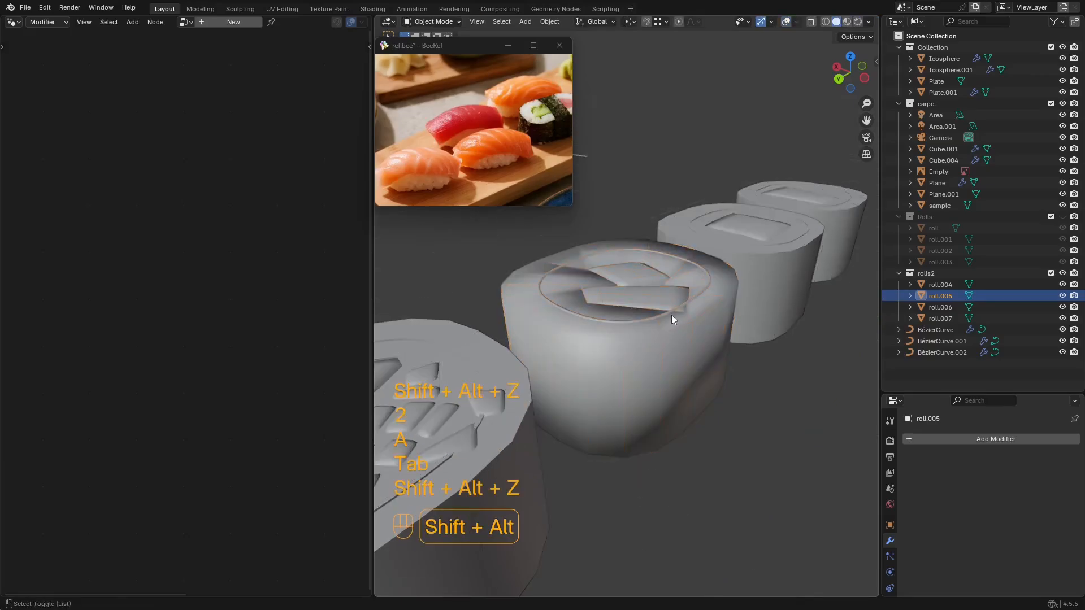
# Step: Apply Shade Smooth to roll.005 again and check the rolls in the rendered view
pyautogui.rightClick(671, 314)
pyautogui.click(671, 314)
pyautogui.press('z')
pyautogui.click(636, 261)
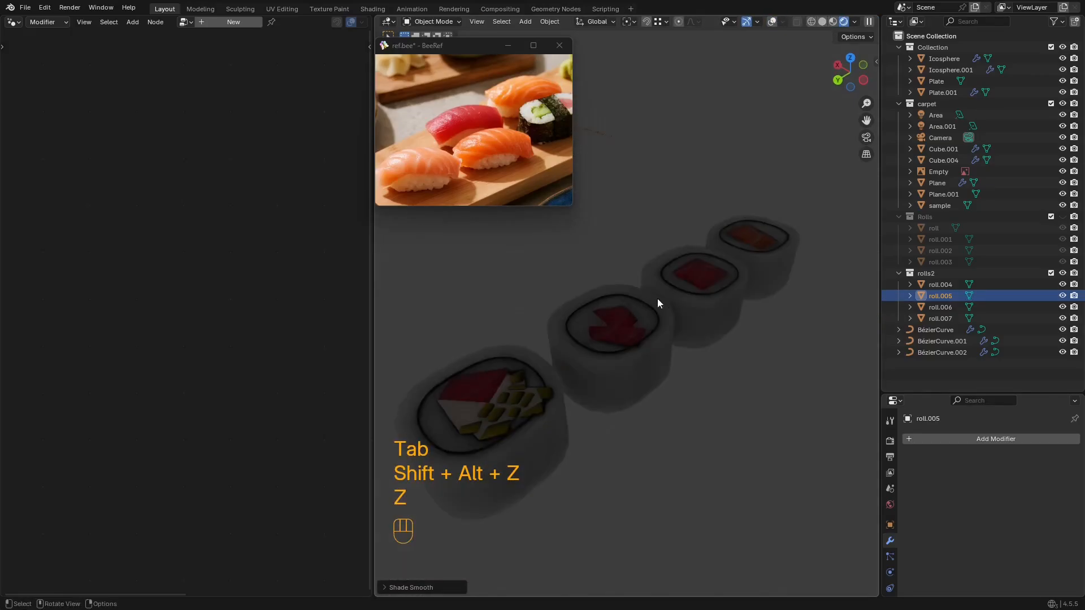
pyautogui.click(681, 302)
pyautogui.hotkey('shift', 'alt', 'z')
pyautogui.press('z')
pyautogui.click(770, 303)
pyautogui.press('Tab')
pyautogui.press('2')
pyautogui.scroll(3, 706, 282)
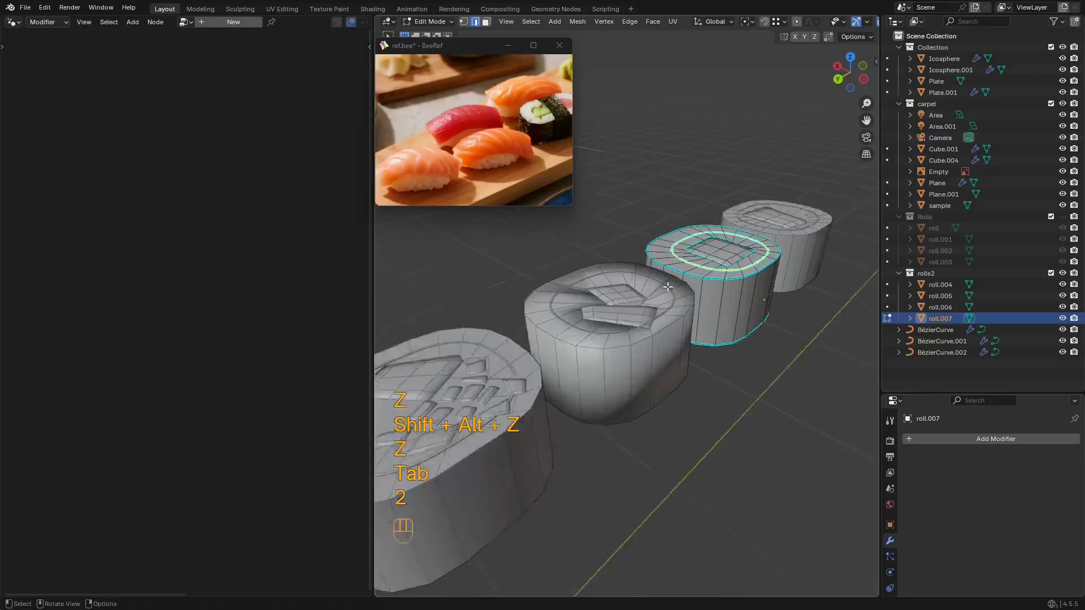
pyautogui.keyDown('alt'); pyautogui.click(742, 270); pyautogui.keyUp('alt')
# Step: Undo the clearing of sharp marks across all of roll.005's edges
pyautogui.hotkey('ctrl', 'z')
pyautogui.hotkey('ctrl', 'z')
pyautogui.hotkey('ctrl', 'z')
pyautogui.hotkey('ctrl', 'z')
pyautogui.hotkey('ctrl', 'z')
pyautogui.hotkey('ctrl', 'z')
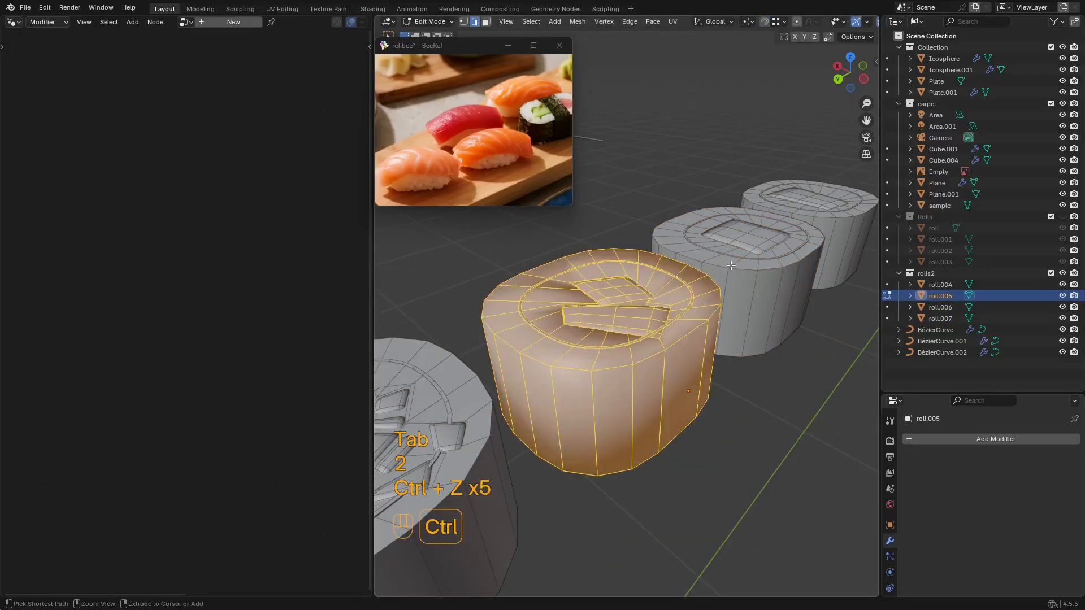
# Step: Clear the sharp marks from only the outer top and bottom edge loops of roll.005
pyautogui.press('Tab')
pyautogui.press('Tab')
pyautogui.press('2')
pyautogui.keyDown('alt'); pyautogui.click(616, 373); pyautogui.keyUp('alt')
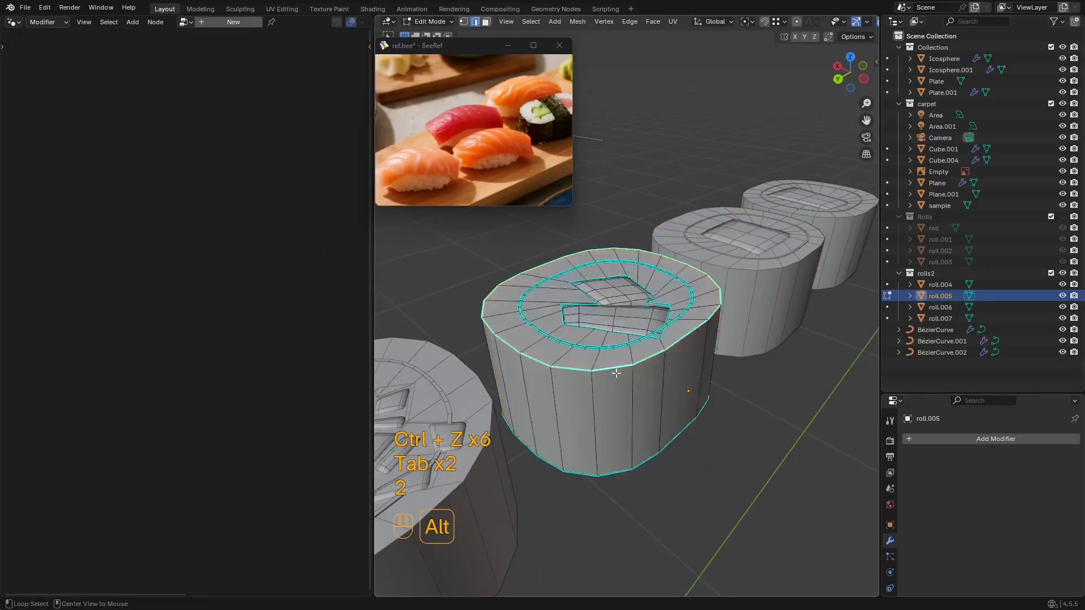
pyautogui.moveTo(615, 476); pyautogui.dragTo(620, 443, button='middle')
pyautogui.rightClick(691, 317)
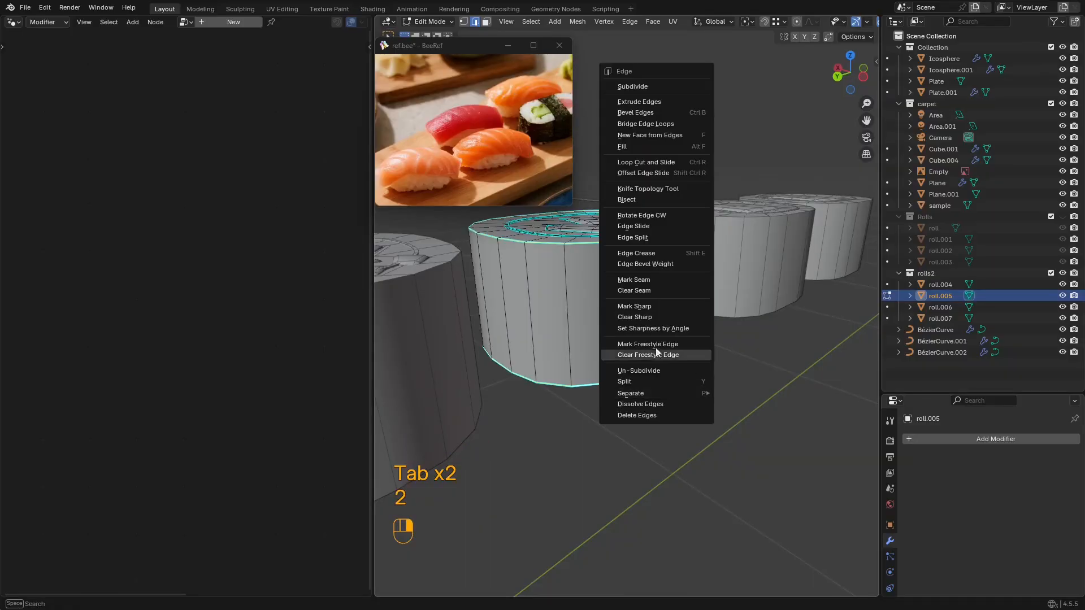
pyautogui.click(662, 316)
pyautogui.press('Tab')
pyautogui.moveTo(541, 275); pyautogui.dragTo(604, 316, button='middle')
pyautogui.hotkey('shift', 'alt', 'z')
pyautogui.hotkey('shift', 'alt', 'z')
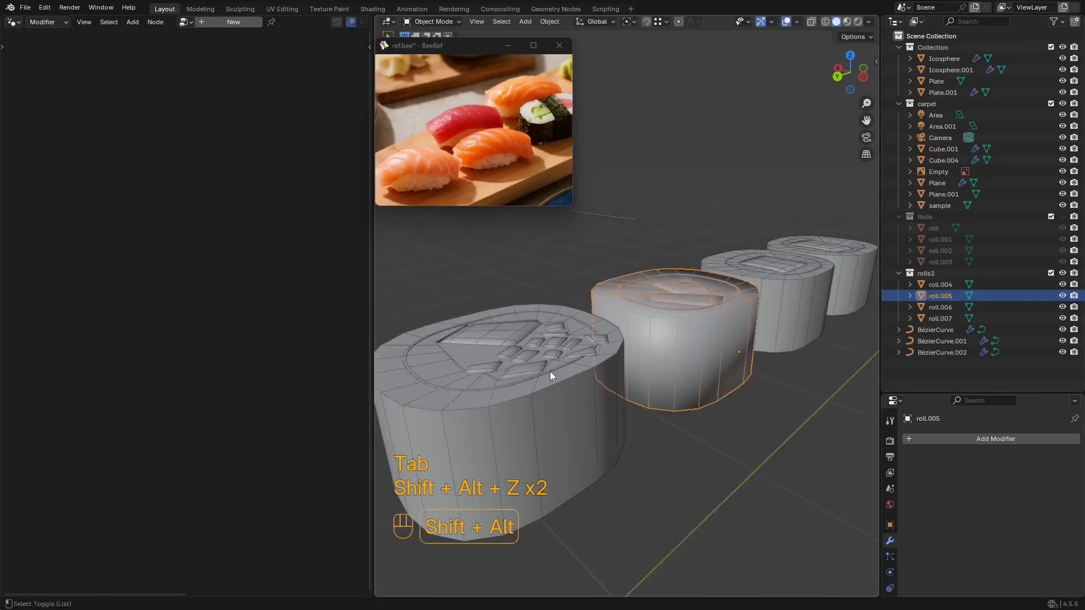
# Step: Clear the sharp marks from the outer top and bottom edge loops of roll.004
pyautogui.press('Tab')
pyautogui.press('2')
pyautogui.press('Tab')
pyautogui.click(569, 378)
pyautogui.press('Tab')
pyautogui.press('2')
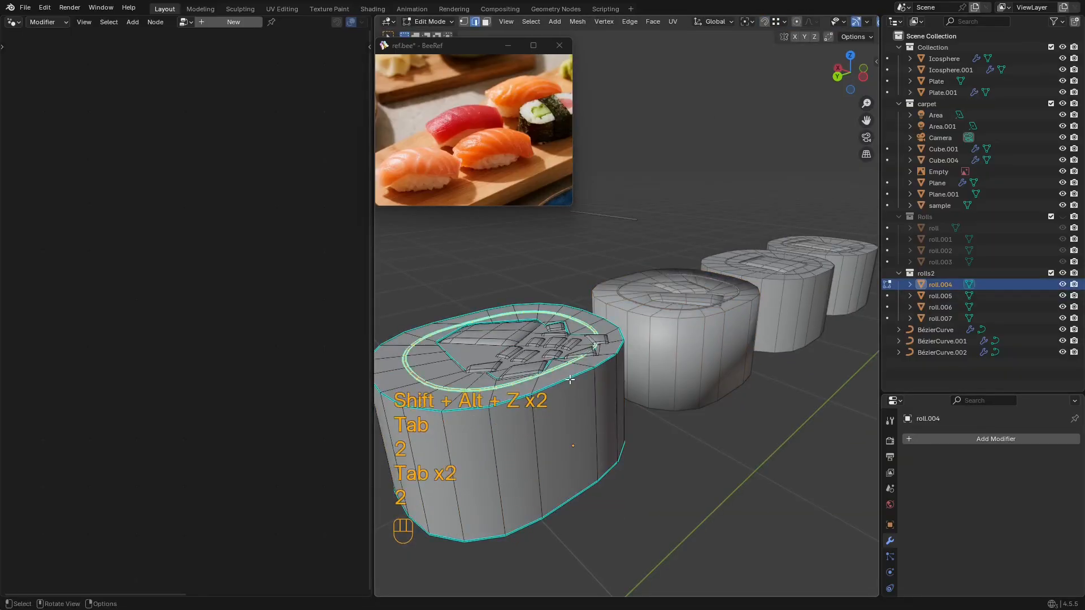
pyautogui.keyDown('alt'); pyautogui.keyDown('shift'); pyautogui.click(587, 487); pyautogui.keyUp('shift'); pyautogui.keyUp('alt')
pyautogui.rightClick(671, 409)
pyautogui.click(679, 401)
pyautogui.moveTo(773, 356); pyautogui.dragTo(755, 363, button='middle')
pyautogui.press('Tab')
# Step: Clear the sharp marks from the outer top and bottom edge loops of roll.007
pyautogui.click(768, 342)
pyautogui.press('Tab')
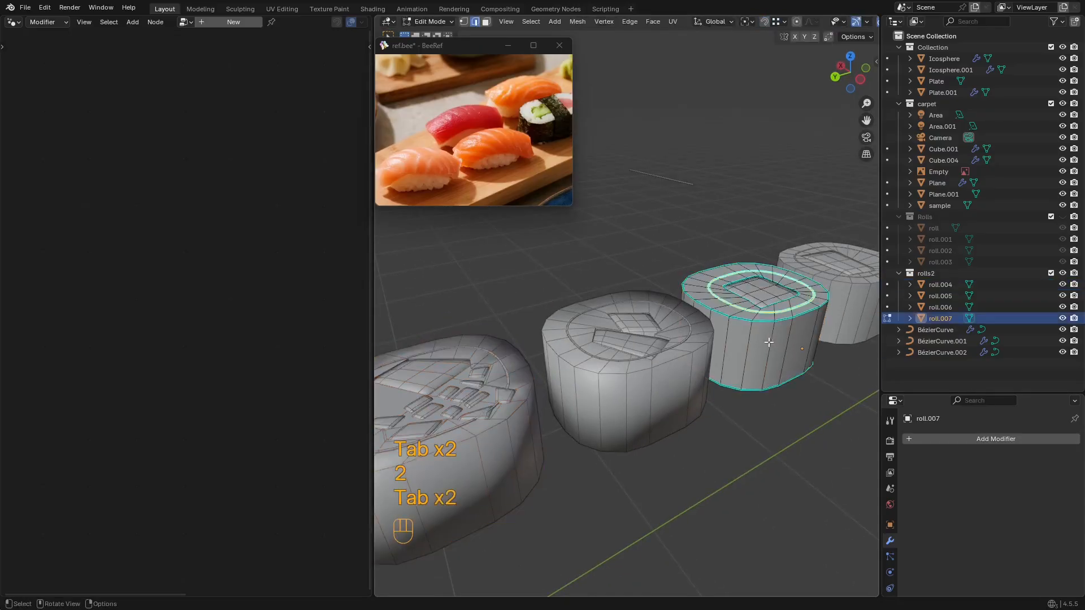
pyautogui.keyDown('alt'); pyautogui.keyDown('shift'); pyautogui.click(752, 386); pyautogui.keyUp('shift'); pyautogui.keyUp('alt')
pyautogui.rightClick(751, 386)
pyautogui.click(751, 385)
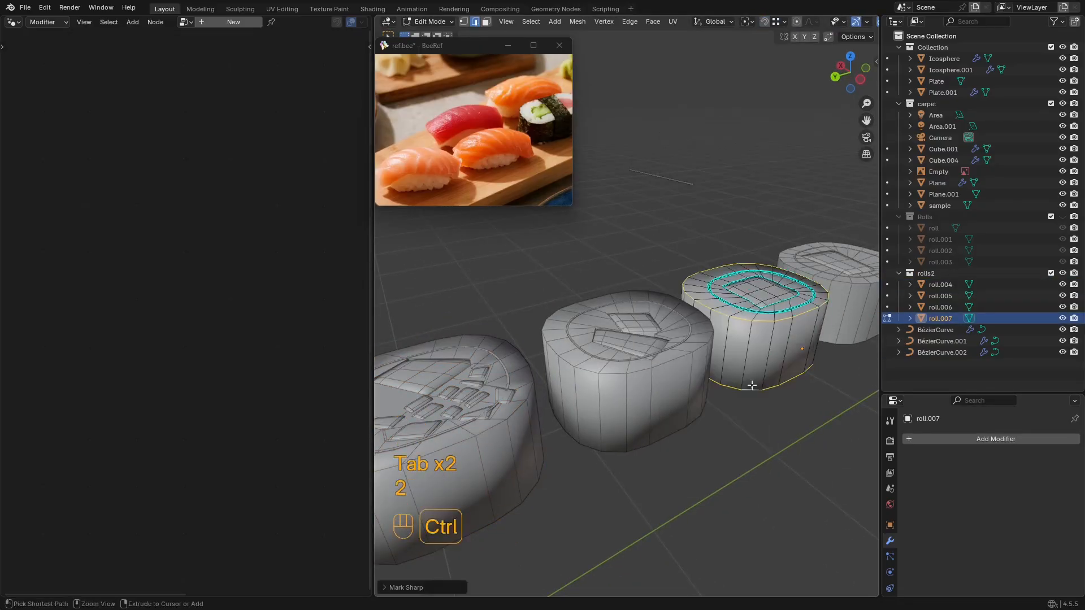
# Step: Maximise the 3D viewport for editing roll.006's edges and close the floating reference image window
pyautogui.hotkey('ctrl', 'space')
pyautogui.scroll(-4, 735, 370)
pyautogui.keyDown('shift'); pyautogui.moveTo(710, 351); pyautogui.dragTo(596, 347, button='middle'); pyautogui.keyUp('shift')
pyautogui.scroll(4, 597, 347)
pyautogui.press('Tab')
pyautogui.click(716, 270)
pyautogui.press('Tab')
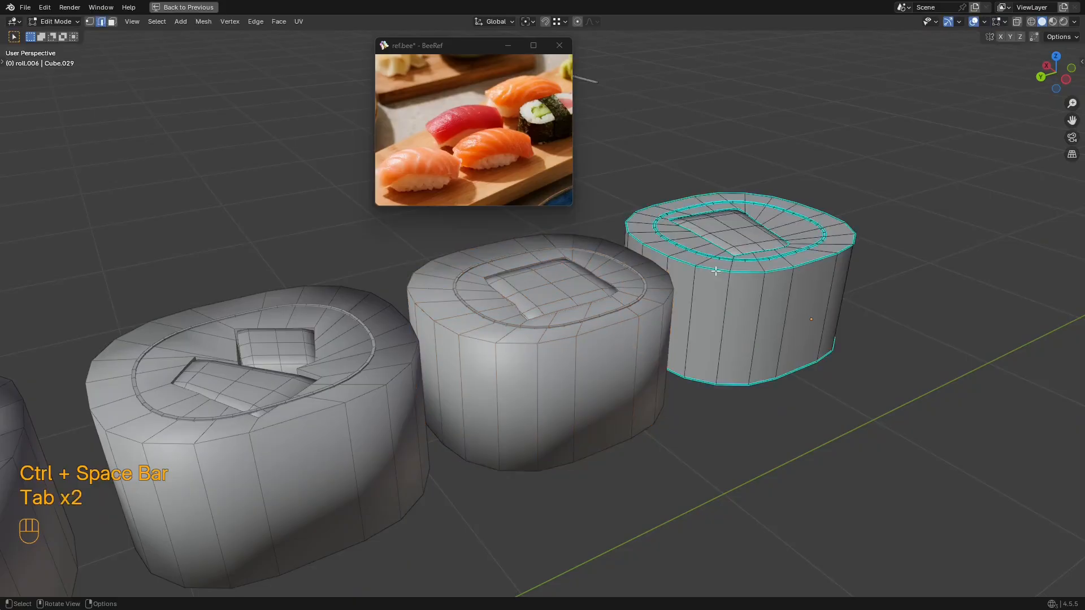
pyautogui.press('2')
pyautogui.click(561, 46)
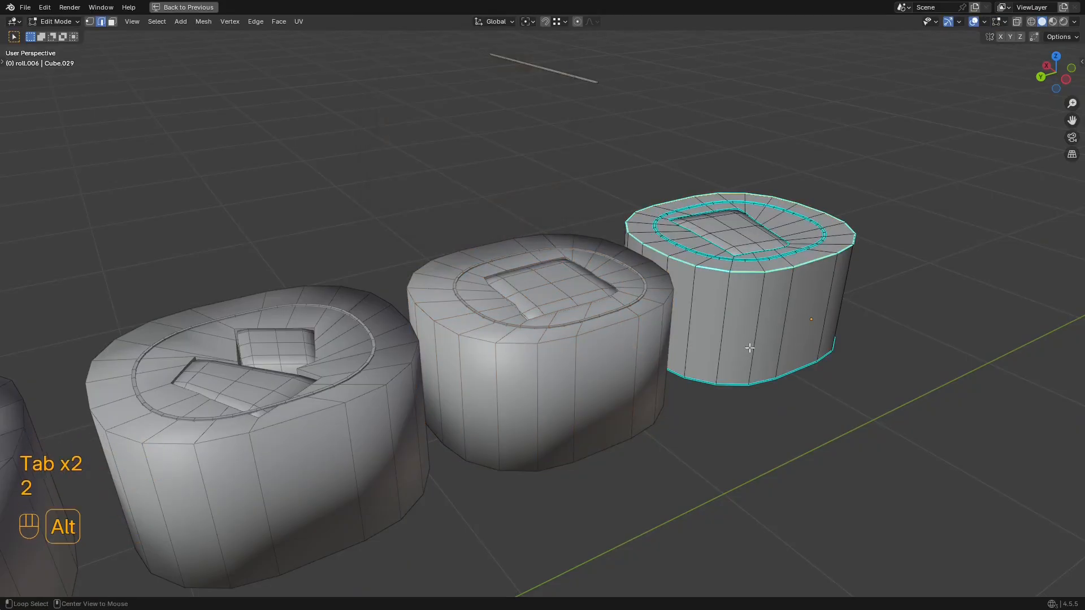
# Step: Clear the sharp marks from the outer top and bottom edge loops of roll.006
pyautogui.keyDown('alt'); pyautogui.keyDown('shift'); pyautogui.click(697, 381); pyautogui.keyUp('shift'); pyautogui.keyUp('alt')
pyautogui.rightClick(758, 287)
pyautogui.click(758, 288)
pyautogui.press('Tab')
pyautogui.scroll(-4, 744, 290)
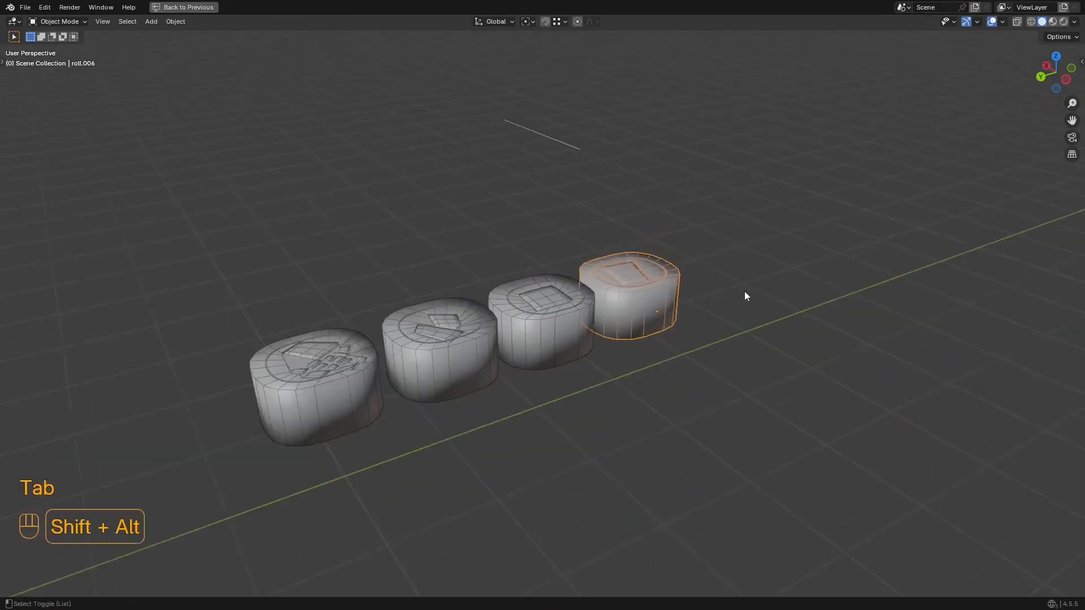
# Step: Inspect roll.006's smooth shading in local view with the overlays hidden, and return to the full scene
pyautogui.hotkey('shift', 'alt', 'z')
pyautogui.moveTo(657, 290)
pyautogui.mouseDown(button='middle')
pyautogui.moveTo(723, 290)
pyautogui.moveTo(750, 254)
pyautogui.moveTo(670, 297)
pyautogui.mouseUp(button='middle')
pyautogui.press('KP_Divide')
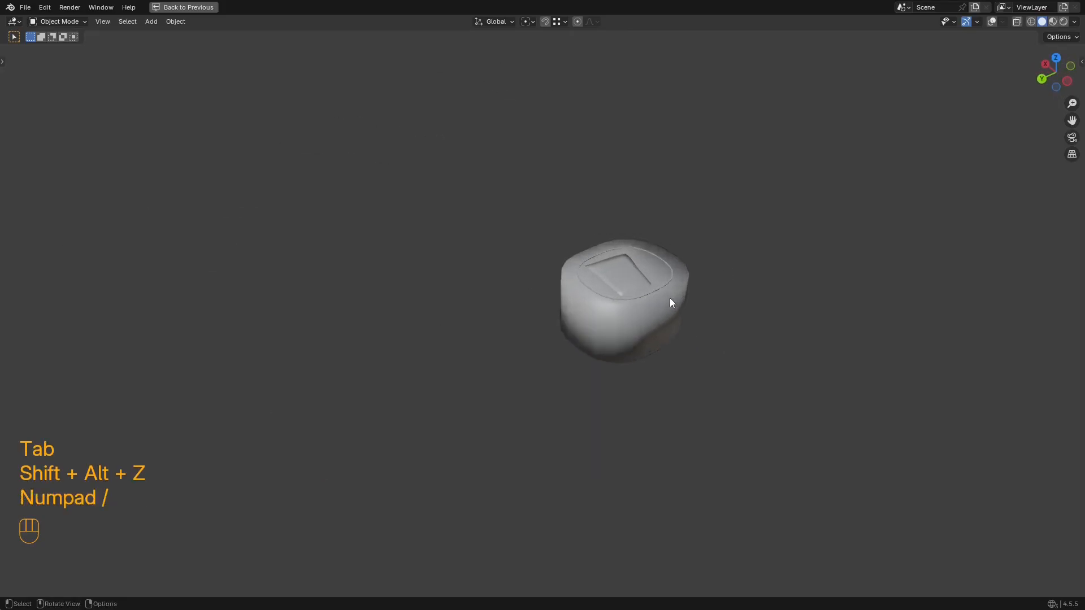
pyautogui.hotkey('shift', 'alt', 'z')
pyautogui.press('KP_Divide')
# Step: Check the four rolls in the rendered view and save the file
pyautogui.press('z')
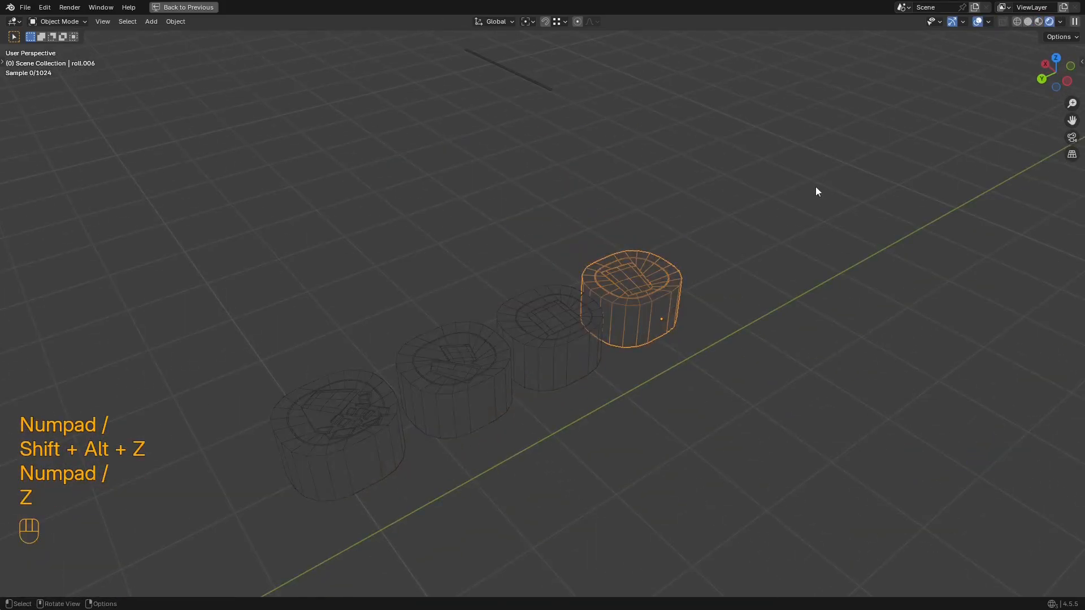
pyautogui.hotkey('shift', 'alt', 'z')
pyautogui.hotkey('shift', 'alt', 'z')
pyautogui.moveTo(668, 273)
pyautogui.mouseDown(button='middle')
pyautogui.moveTo(751, 229)
pyautogui.moveTo(688, 240)
pyautogui.moveTo(624, 377)
pyautogui.moveTo(634, 429)
pyautogui.moveTo(674, 363)
pyautogui.mouseUp(button='middle')
pyautogui.press('z')
pyautogui.press('z')
pyautogui.hotkey('shift', 'alt', 'z')
pyautogui.hotkey('shift', 'alt', 'z')
pyautogui.scroll(3, 681, 339)
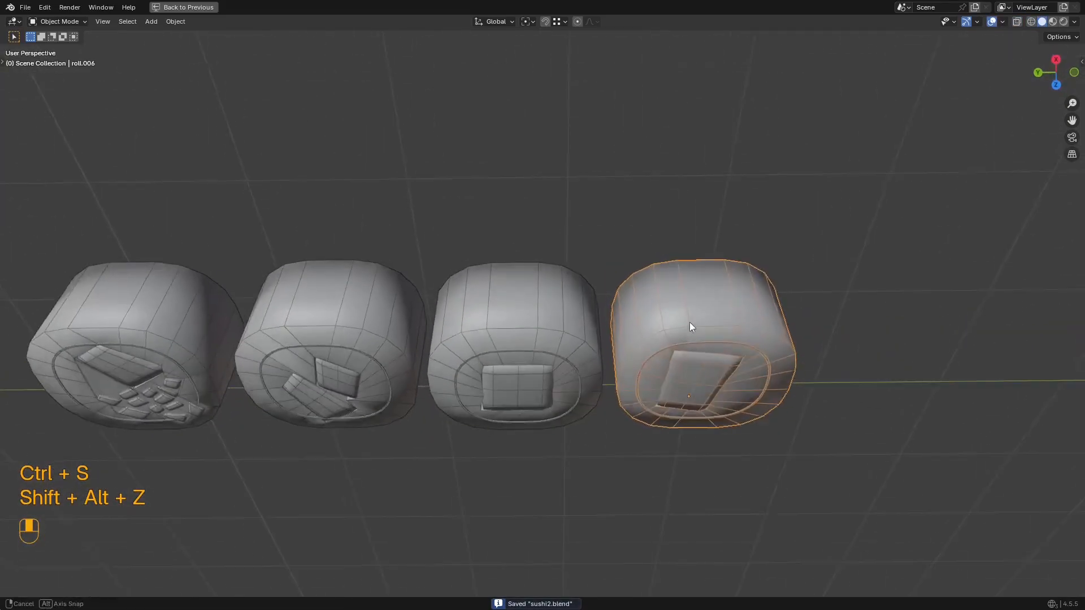
pyautogui.hotkey('shift', 'alt', 'z')
pyautogui.hotkey('shift', 'alt', 'z')
pyautogui.scroll(-4, 685, 308)
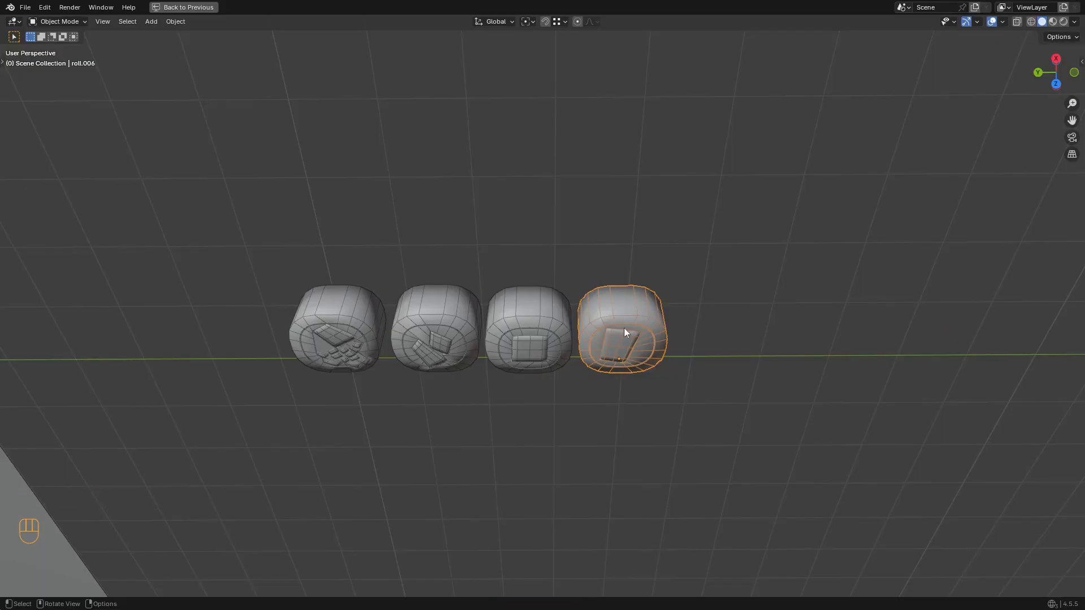
pyautogui.scroll(5, 616, 314)
pyautogui.press('KP_Divide')
pyautogui.press('KP_Divide')
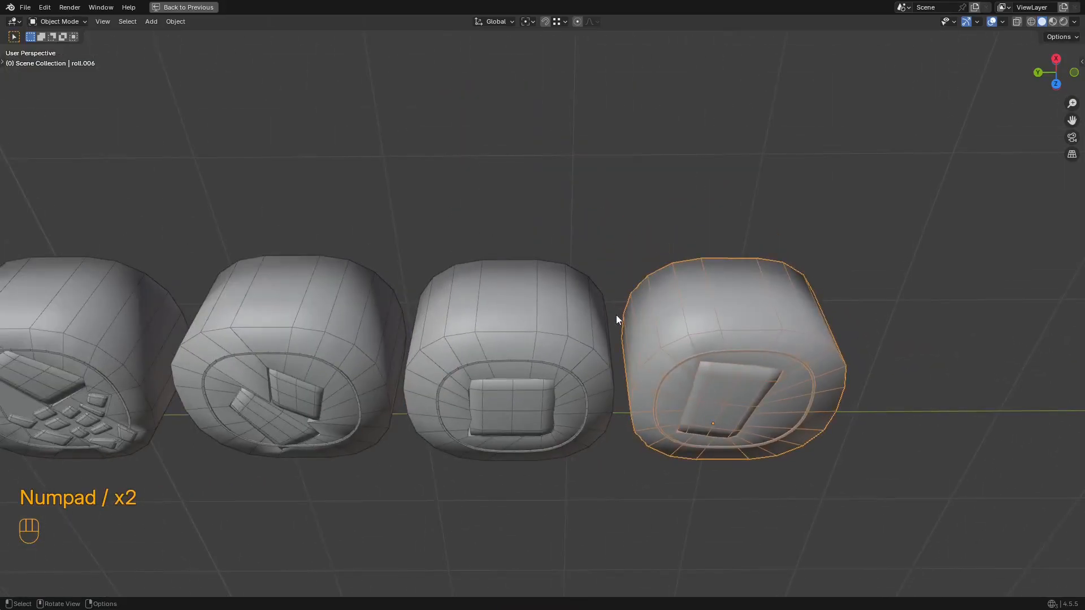
# Step: Rotate the four rolls2 rolls together about the Y axis so they lie on their sides
pyautogui.scroll(-6, 616, 315)
pyautogui.moveTo(543, 310)
pyautogui.mouseDown(button='middle')
pyautogui.moveTo(633, 361)
pyautogui.moveTo(580, 382)
pyautogui.mouseUp(button='middle')
pyautogui.press('z')
pyautogui.moveTo(526, 333)
pyautogui.mouseDown(button='middle')
pyautogui.moveTo(525, 314)
pyautogui.moveTo(541, 327)
pyautogui.mouseUp(button='middle')
pyautogui.moveTo(596, 253); pyautogui.dragTo(444, 340)
pyautogui.moveTo(444, 340); pyautogui.dragTo(550, 355, button='middle')
pyautogui.press('r')
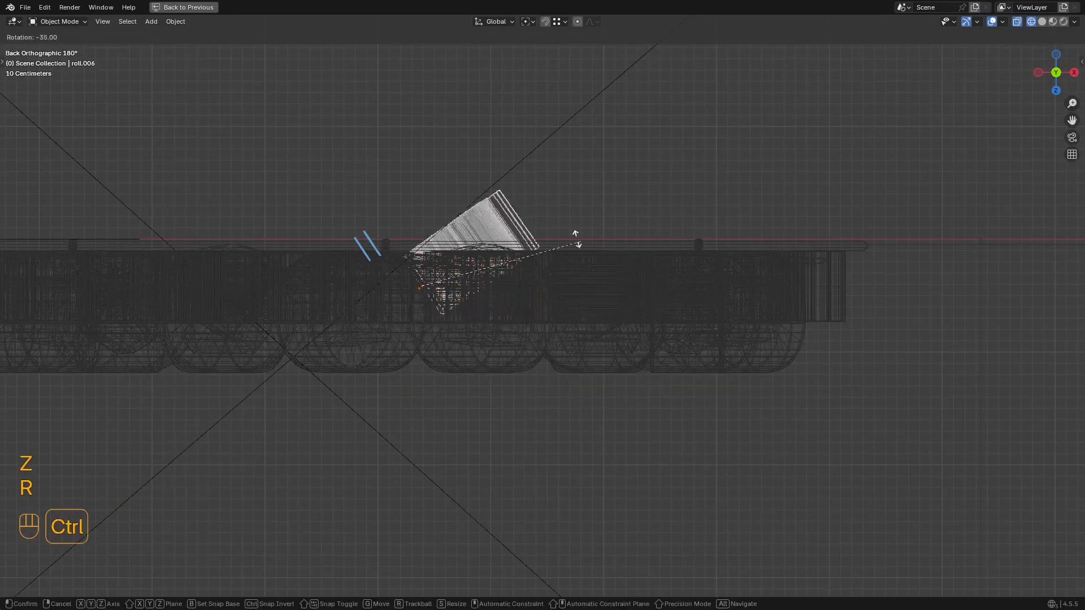
pyautogui.keyDown('ctrl'); pyautogui.click(453, 203); pyautogui.keyUp('ctrl')
# Step: Check the reoriented rolls in solid shading, save the file and restore the full window layout
pyautogui.press('z')
pyautogui.moveTo(453, 204)
pyautogui.mouseDown(button='middle')
pyautogui.moveTo(509, 280)
pyautogui.moveTo(602, 285)
pyautogui.moveTo(693, 346)
pyautogui.mouseUp(button='middle')
pyautogui.hotkey('shift', 'alt', 'z')
pyautogui.hotkey('shift', 'alt', 'z')
pyautogui.moveTo(590, 352); pyautogui.dragTo(679, 349, button='middle')
pyautogui.scroll(2, 632, 337)
pyautogui.hotkey('ctrl', 's')
pyautogui.hotkey('ctrl', 'space')
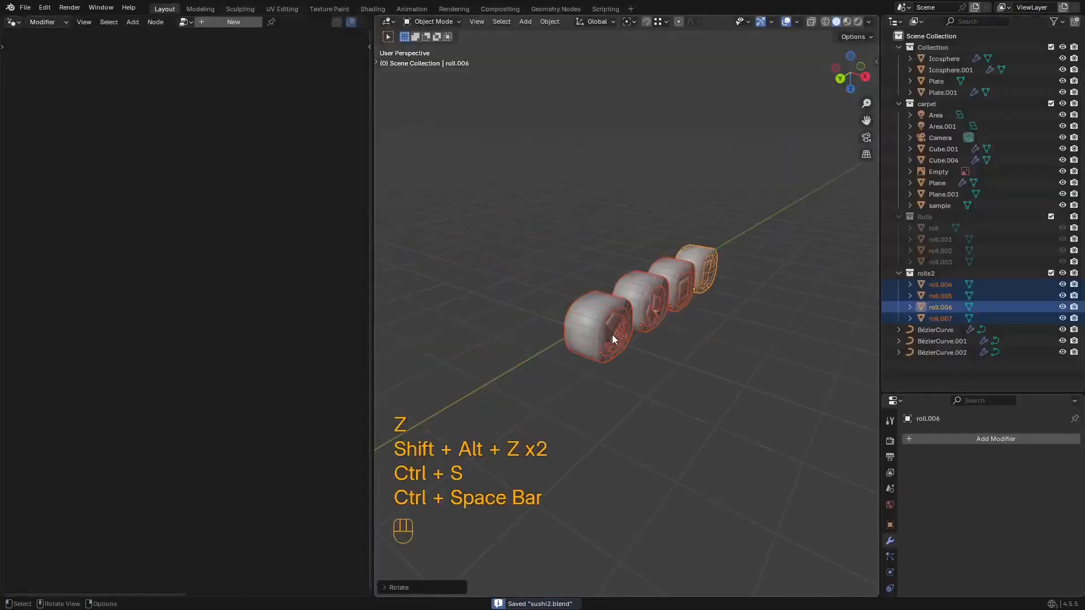
# Step: Select the outer sushi ring's BézierCurve and bring the instancing part of its rolls node tree into reach
pyautogui.scroll(-7, 616, 335)
pyautogui.scroll(5, 629, 334)
pyautogui.scroll(-8, 618, 331)
pyautogui.keyDown('shift'); pyautogui.moveTo(618, 331); pyautogui.dragTo(710, 198, button='middle'); pyautogui.keyUp('shift')
pyautogui.scroll(4, 655, 290)
pyautogui.scroll(-2, 647, 300)
pyautogui.click(673, 200)
pyautogui.moveTo(904, 280); pyautogui.dragTo(906, 313)
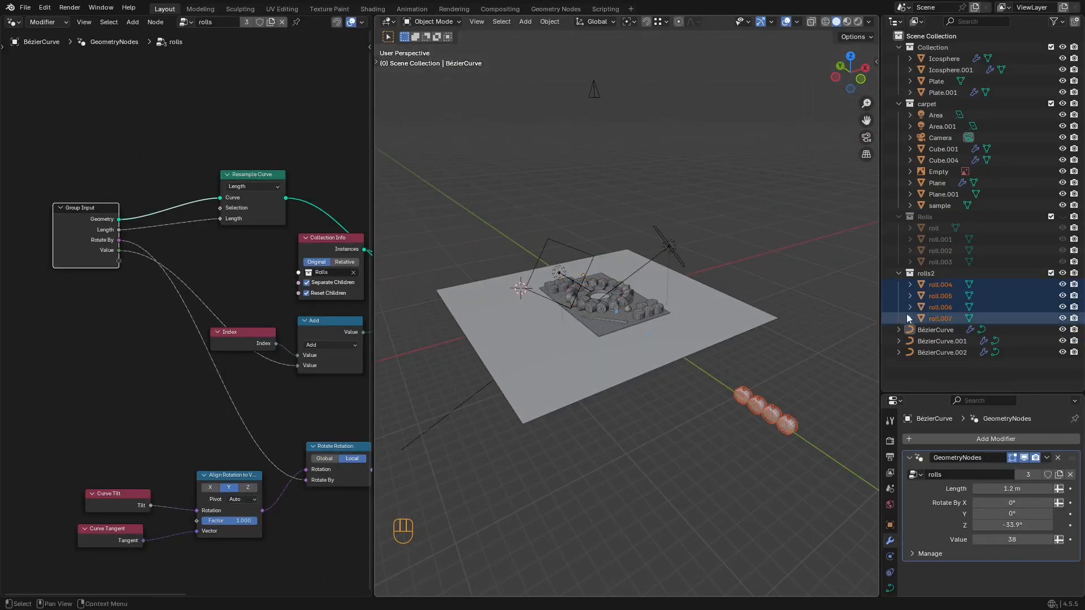
pyautogui.keyDown('shift'); pyautogui.moveTo(214, 435); pyautogui.dragTo(229, 345, button='middle'); pyautogui.keyUp('shift')
pyautogui.scroll(-3, 235, 317)
pyautogui.moveTo(299, 268); pyautogui.dragTo(138, 353, button='middle')
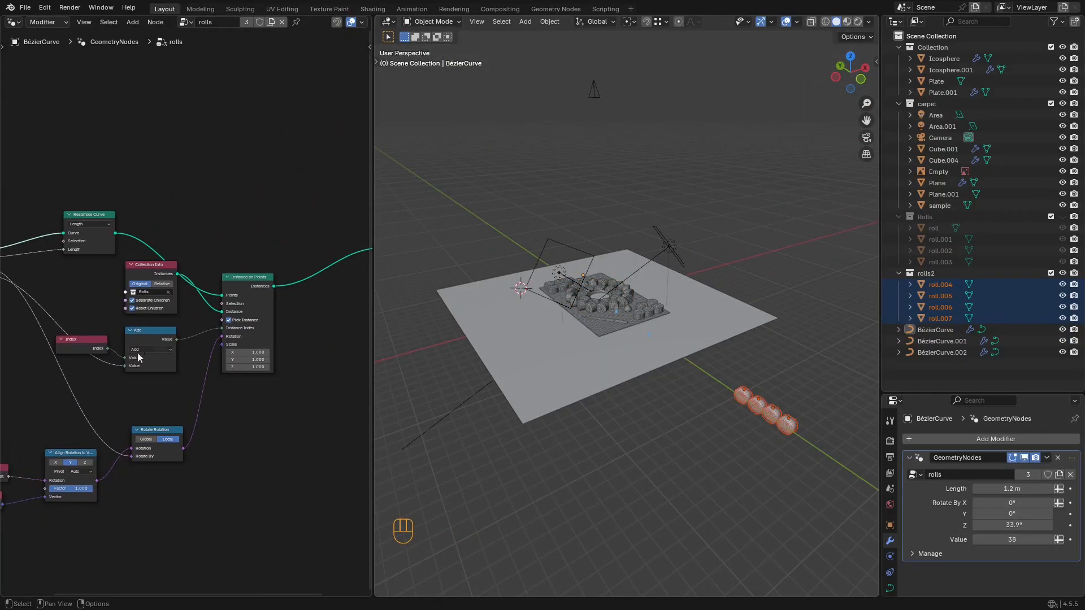
pyautogui.scroll(3, 620, 296)
pyautogui.click(619, 296)
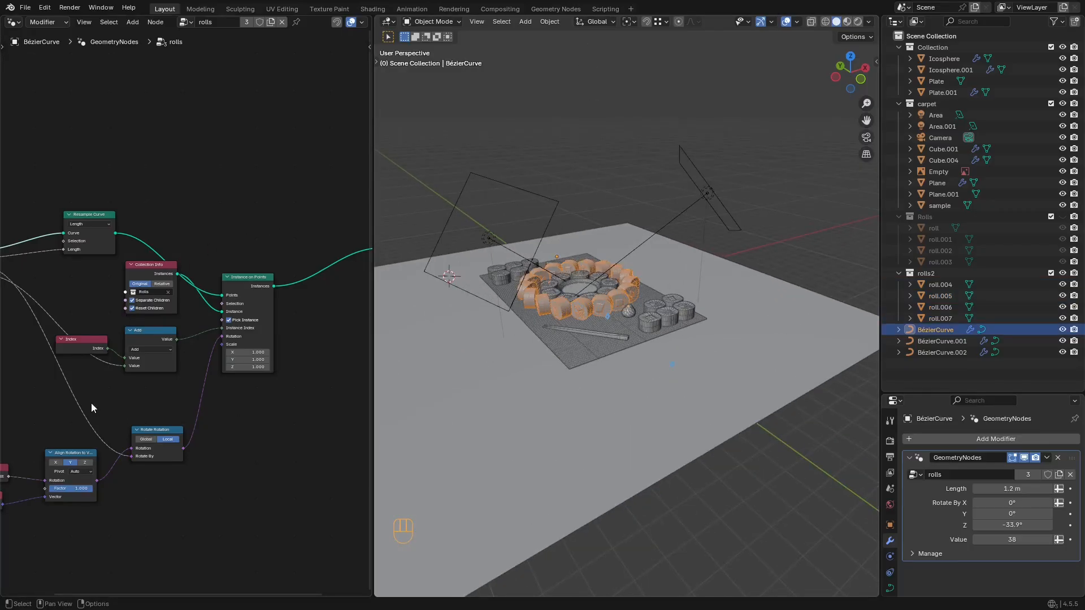
# Step: Move the Curve Tilt, Curve Tangent, Align Rotation and Rotate Rotation nodes down, clear of the other nodes
pyautogui.scroll(-2, 92, 407)
pyautogui.moveTo(92, 407); pyautogui.dragTo(248, 339, button='middle')
pyautogui.moveTo(275, 425); pyautogui.dragTo(133, 317)
pyautogui.press('g')
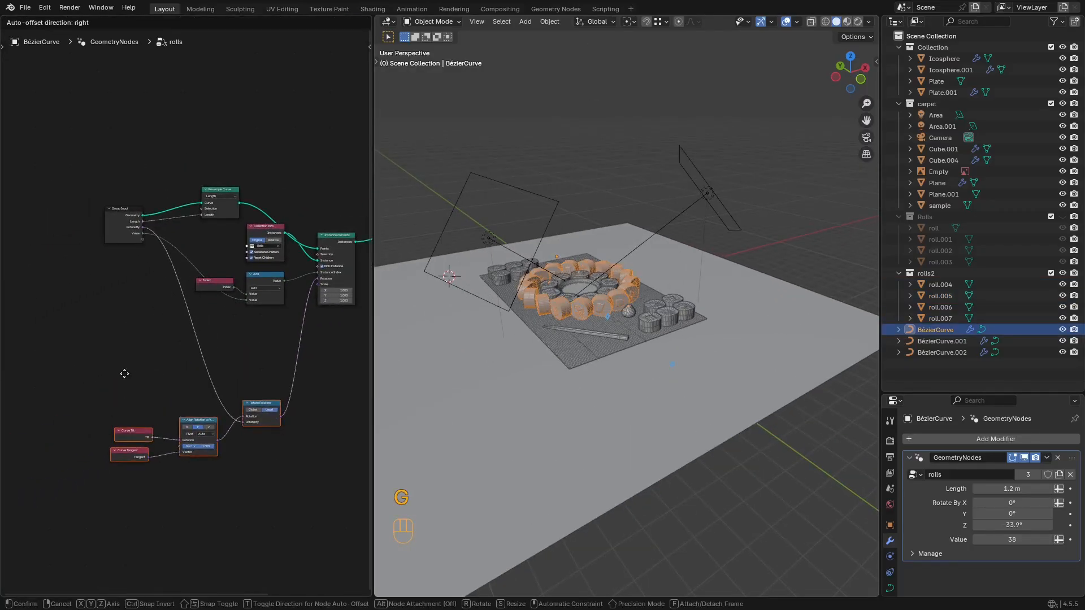
pyautogui.click(123, 372)
# Step: Expose the Collection Info node's collection as a group input and set the outer ring's Collection to rolls2
pyautogui.scroll(3, 186, 246)
pyautogui.moveTo(290, 185); pyautogui.dragTo(249, 191)
pyautogui.keyDown('shift'); pyautogui.moveTo(586, 280); pyautogui.dragTo(590, 304, button='middle'); pyautogui.keyUp('shift')
pyautogui.scroll(2, 618, 331)
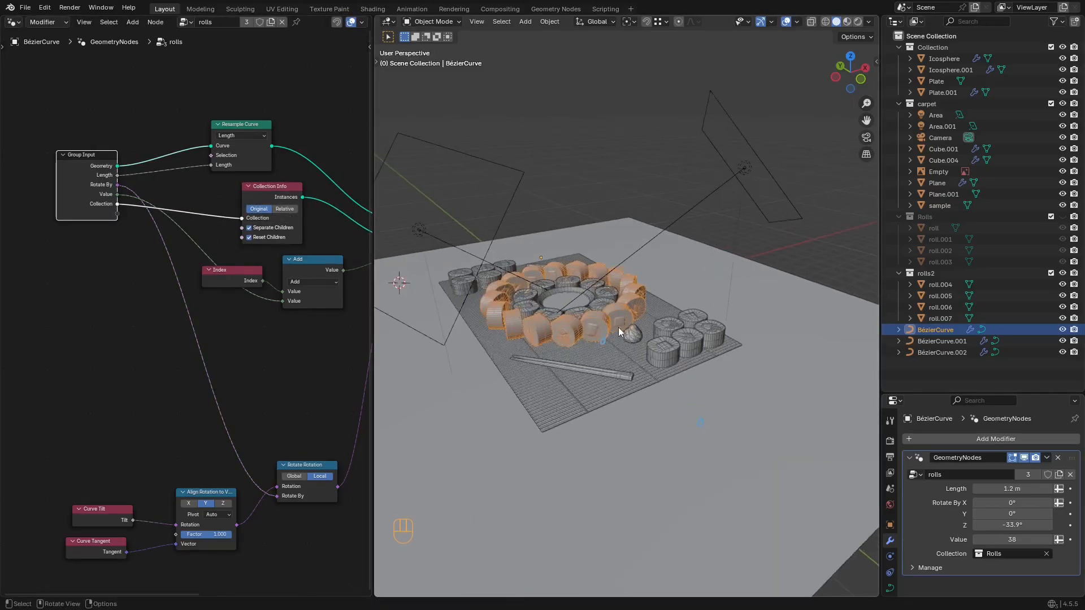
pyautogui.press('KP_Decimal')
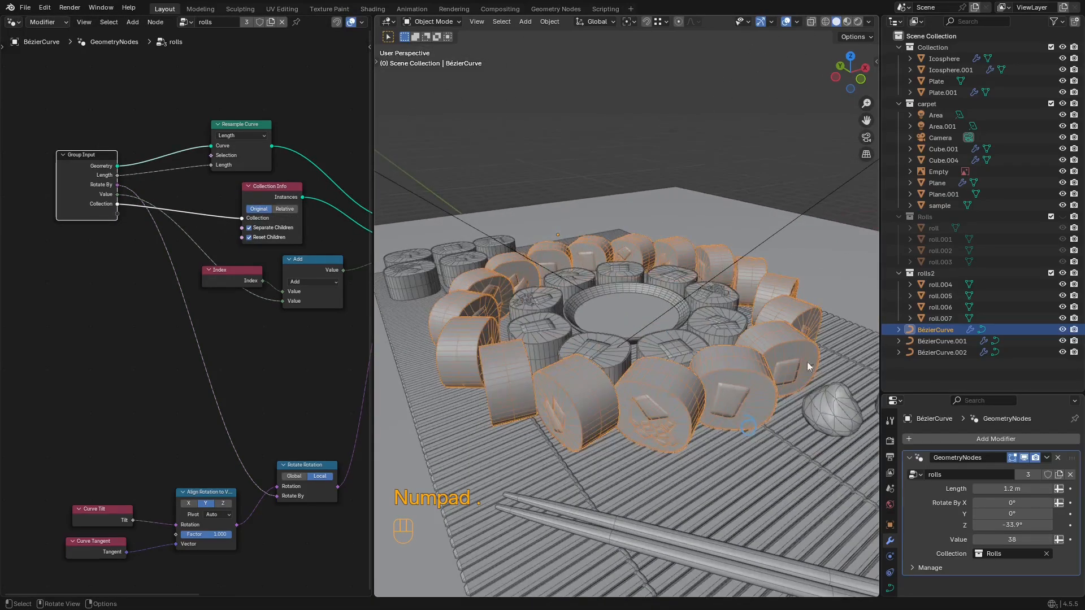
pyautogui.click(1002, 553)
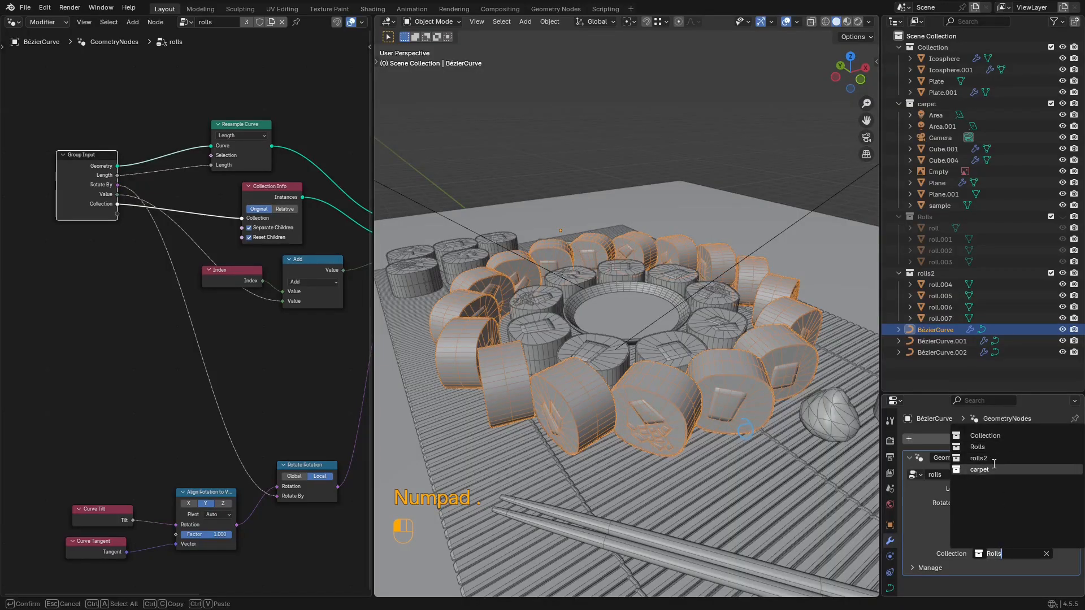
pyautogui.click(992, 459)
# Step: Switch to the rendered view with overlays hidden to check the outer ring, and save the file
pyautogui.press('z')
pyautogui.hotkey('shift', 'alt', 'z')
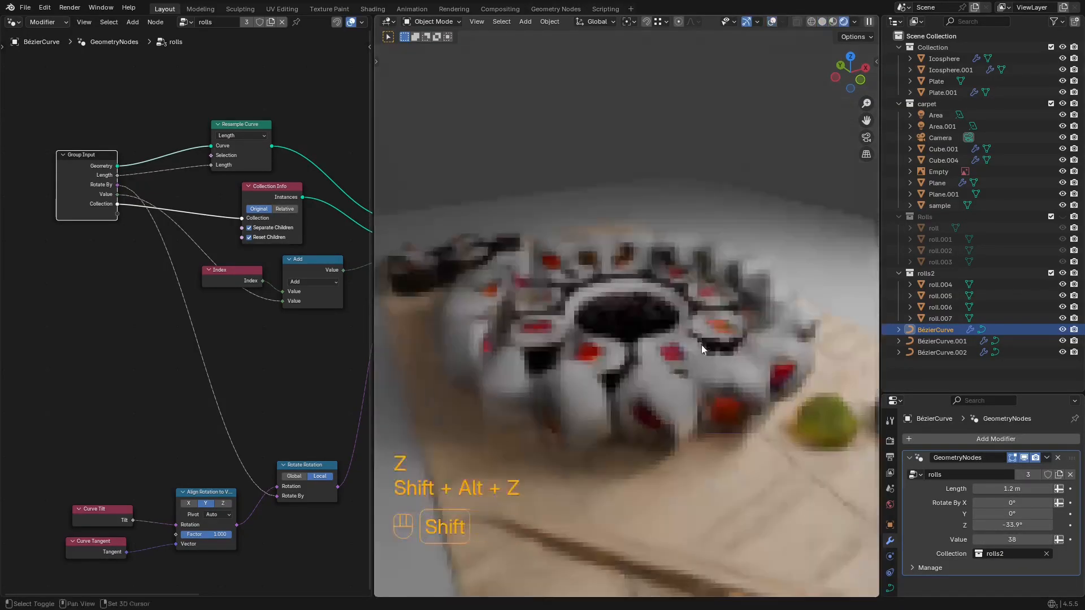
pyautogui.hotkey('ctrl', 's')
pyautogui.moveTo(695, 343); pyautogui.dragTo(704, 331, button='middle')
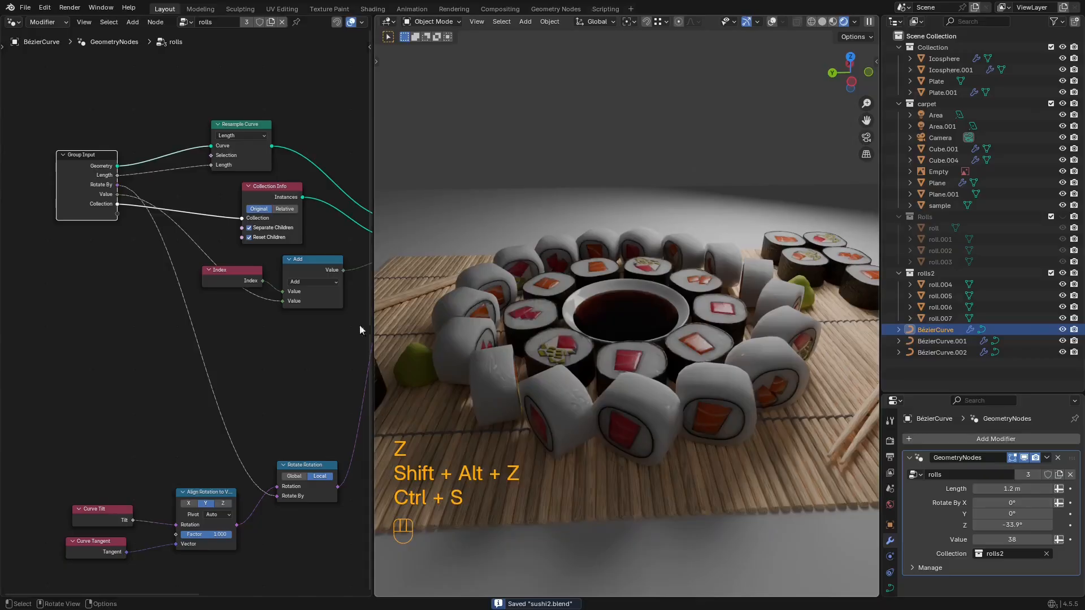
# Step: Move the Group Output node further away from Instance on Points to make room between them
pyautogui.scroll(-5, 262, 297)
pyautogui.moveTo(263, 297); pyautogui.dragTo(89, 367, button='middle')
pyautogui.click(180, 273)
pyautogui.press('g')
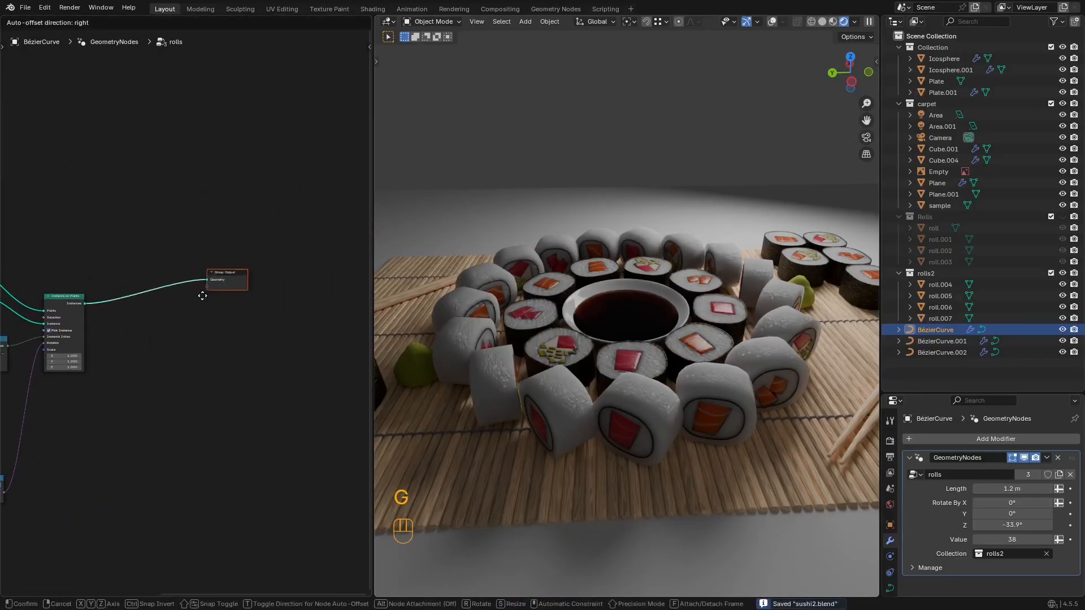
pyautogui.click(243, 303)
# Step: Inspect the rendered sushi arrangement from several distances and angles, and save the file
pyautogui.scroll(-1, 243, 303)
pyautogui.moveTo(599, 299); pyautogui.dragTo(694, 306, button='middle')
pyautogui.hotkey('ctrl', 's')
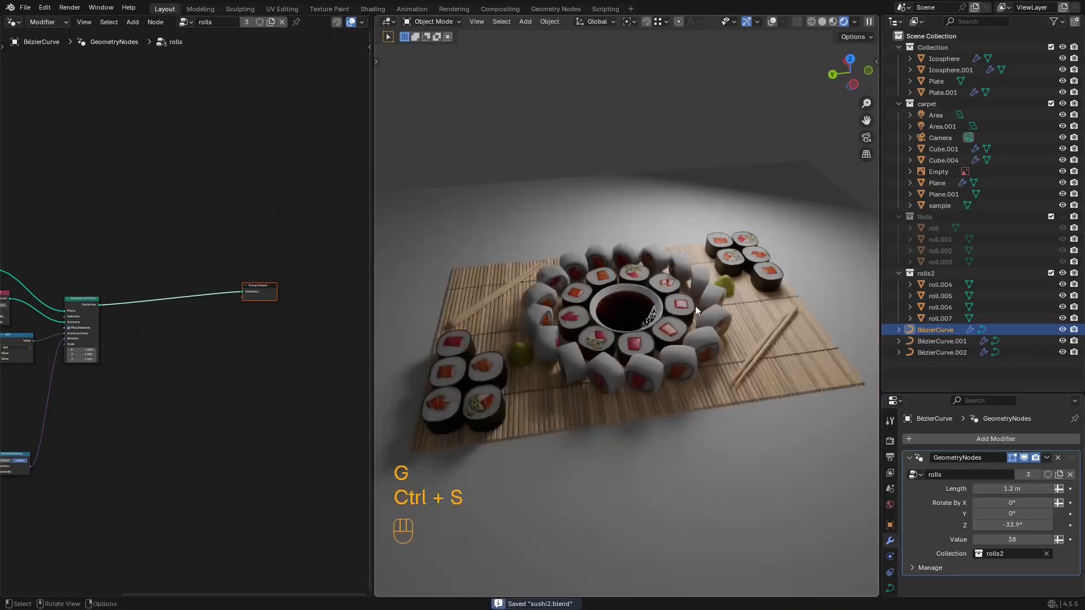
pyautogui.scroll(5, 683, 300)
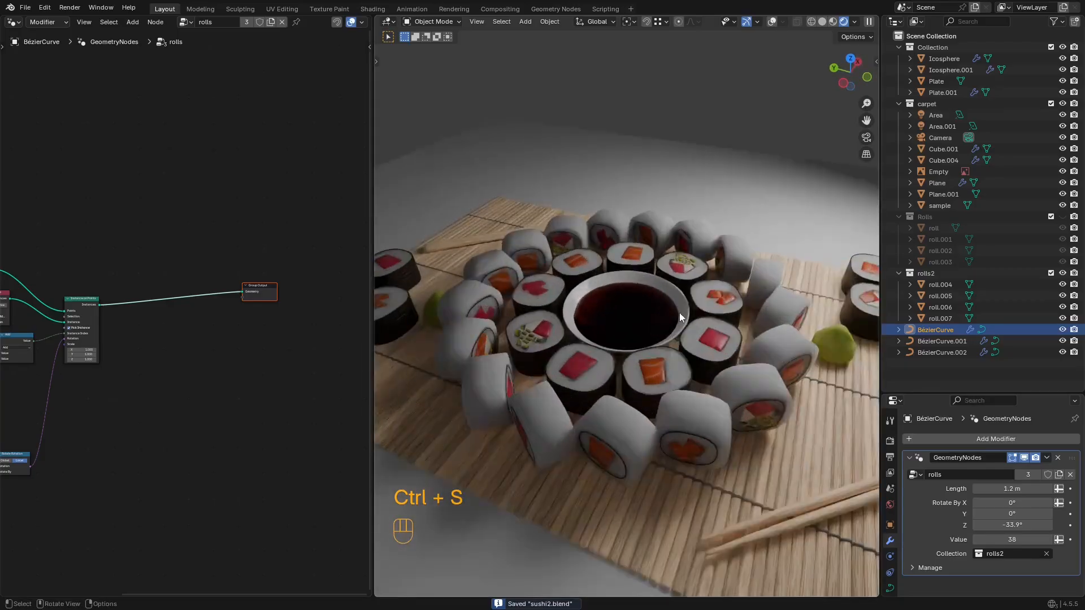
pyautogui.scroll(-2, 684, 317)
pyautogui.moveTo(697, 325); pyautogui.dragTo(624, 239, button='middle')
pyautogui.hotkey('shift', 'alt', 'z')
pyautogui.hotkey('shift', 'alt', 'z')
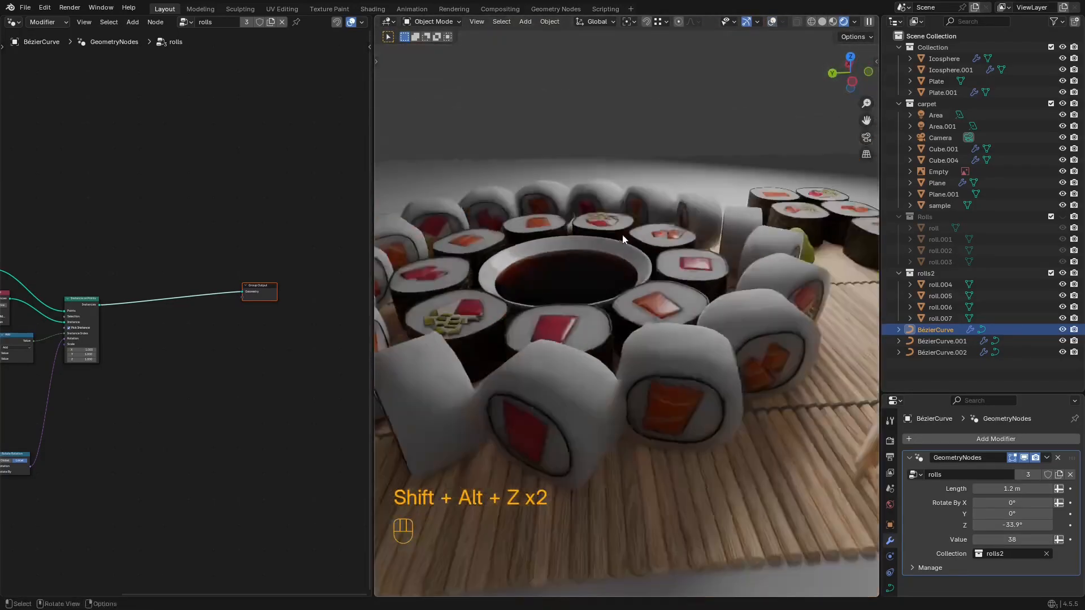
pyautogui.hotkey('ctrl', 's')
pyautogui.scroll(2, 627, 314)
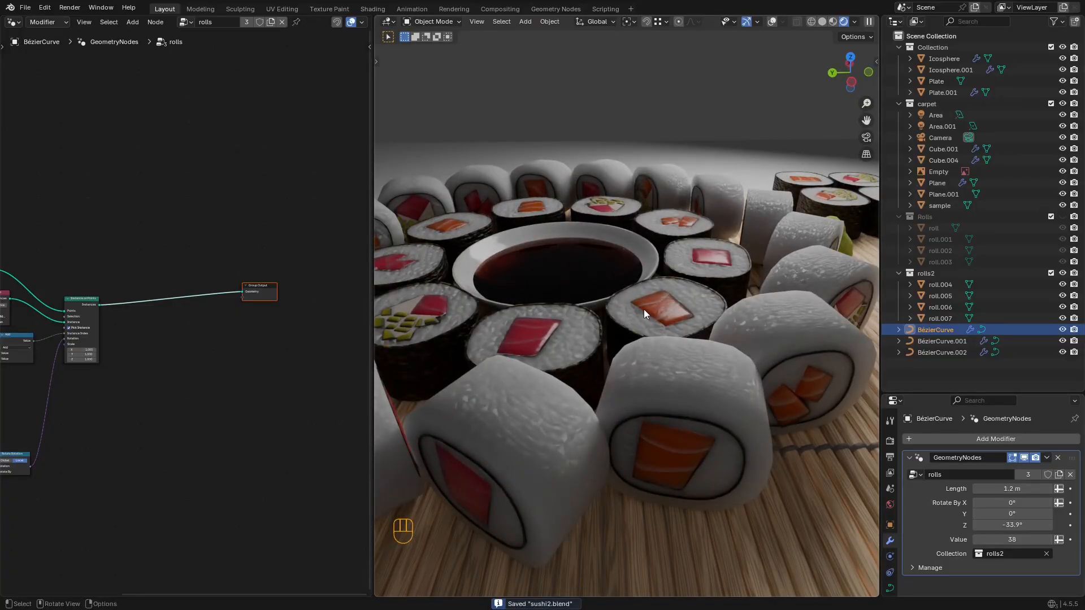
# Step: Check the render in a maximised viewport, save, and return to solid shading with overlays in the full layout
pyautogui.scroll(-4, 643, 309)
pyautogui.moveTo(639, 310)
pyautogui.mouseDown(button='middle')
pyautogui.moveTo(673, 333)
pyautogui.moveTo(628, 352)
pyautogui.moveTo(629, 291)
pyautogui.moveTo(520, 287)
pyautogui.mouseUp(button='middle')
pyautogui.hotkey('ctrl', 'space')
pyautogui.scroll(3, 632, 319)
pyautogui.hotkey('ctrl', 's')
pyautogui.press('z')
pyautogui.hotkey('shift', 'alt', 'z')
pyautogui.hotkey('ctrl', 'space')
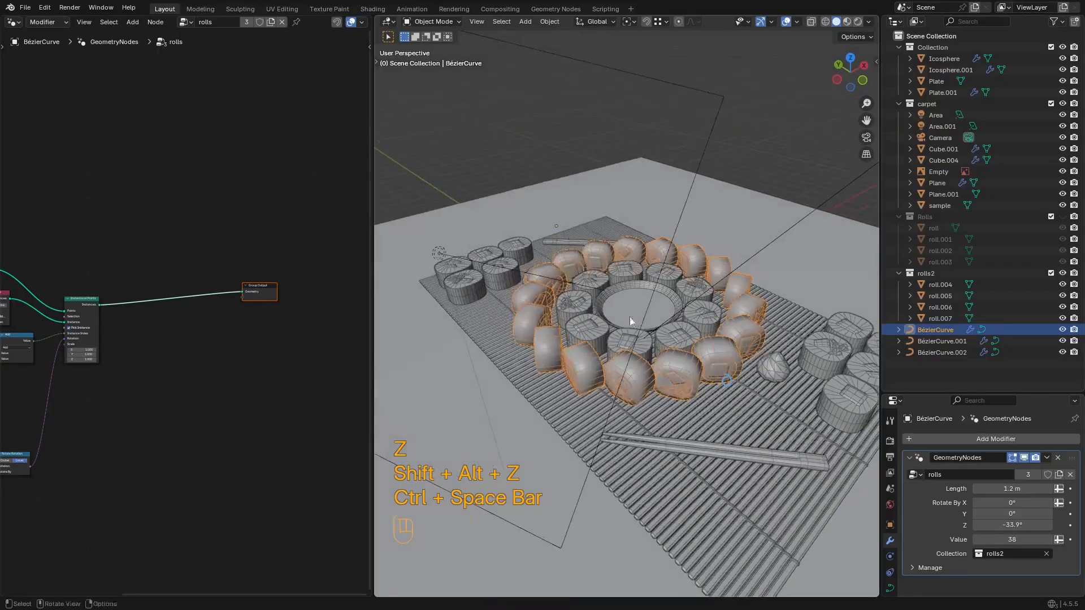
pyautogui.scroll(2, 272, 276)
pyautogui.hotkey('shift', 'a')
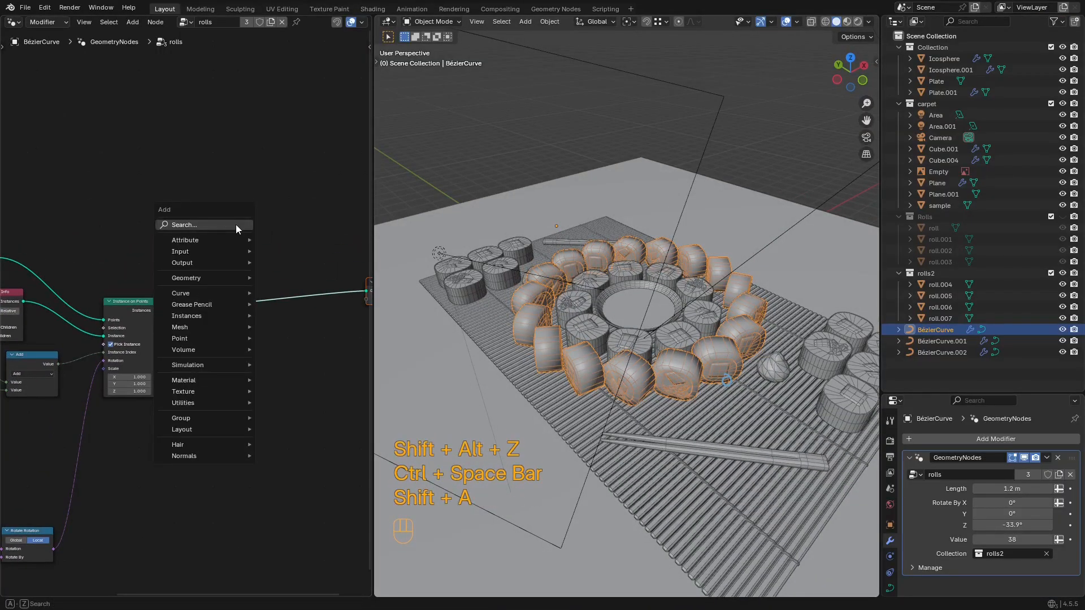
pyautogui.click(237, 225)
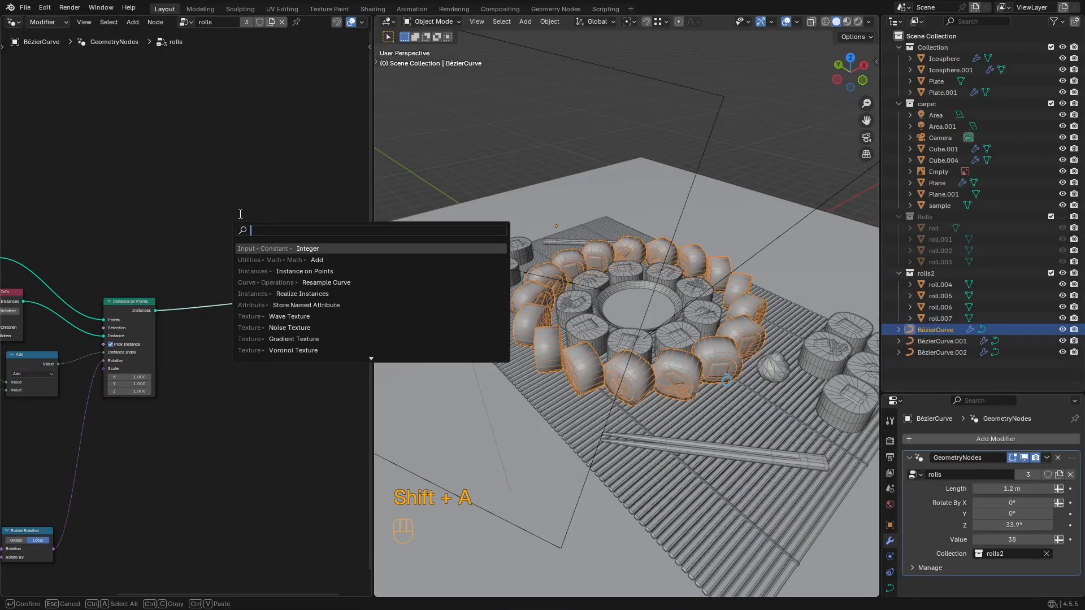
pyautogui.click(246, 181)
pyautogui.scroll(2, 847, 362)
pyautogui.moveTo(834, 360); pyautogui.dragTo(829, 341, button='middle')
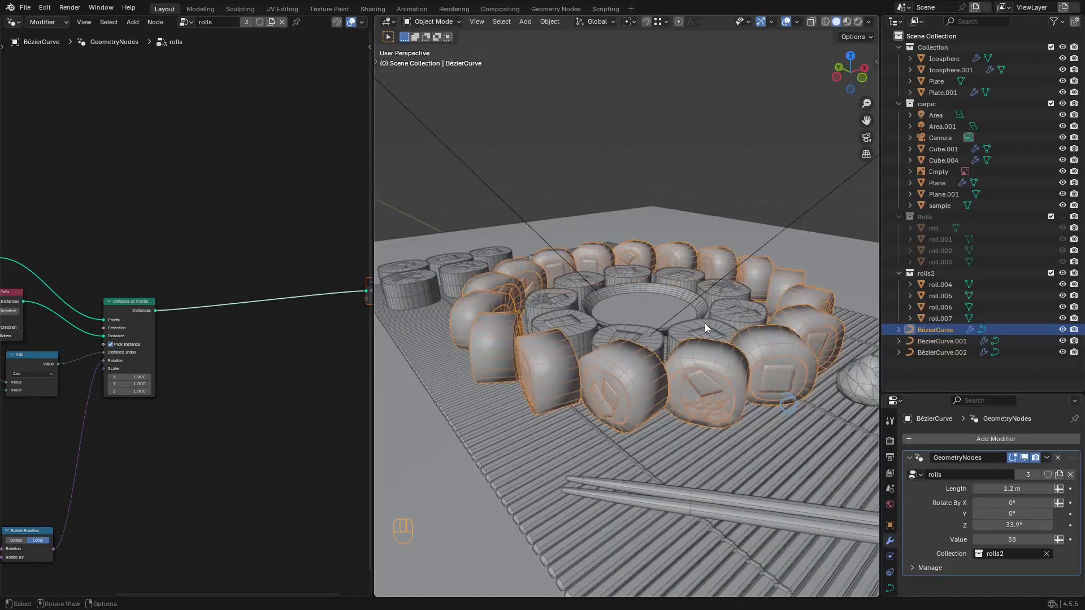
pyautogui.moveTo(641, 354); pyautogui.dragTo(737, 321, button='middle')
pyautogui.press('Tab')
pyautogui.press('Tab')
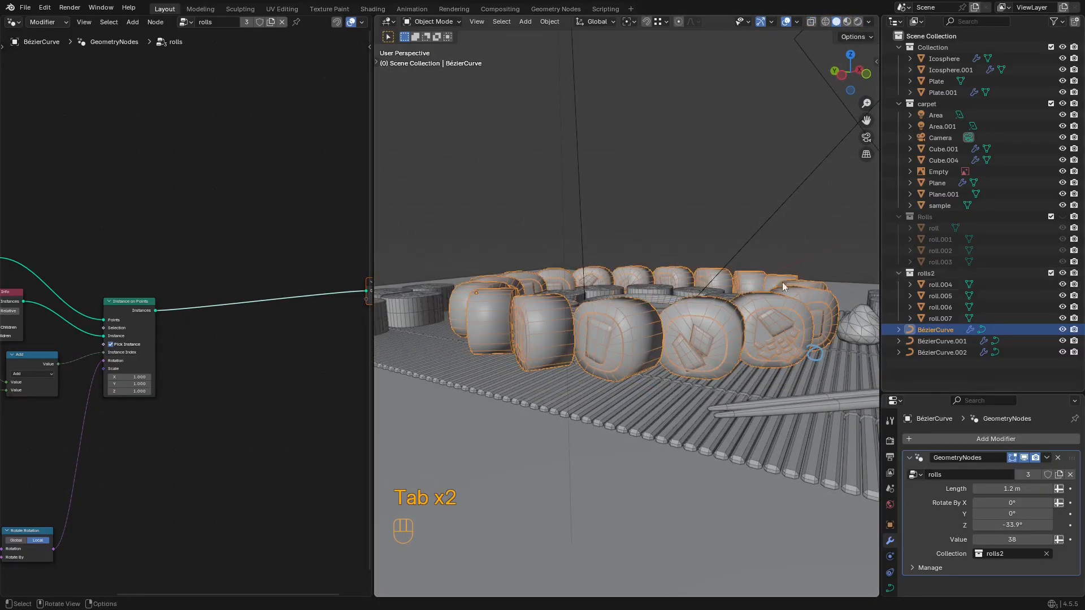
# Step: Select all four source rolls of the rolls2 collection, roll.004 to roll.007, in the top view
pyautogui.scroll(-6, 782, 283)
pyautogui.keyDown('shift'); pyautogui.moveTo(782, 283); pyautogui.dragTo(605, 296, button='middle'); pyautogui.keyUp('shift')
pyautogui.scroll(-4, 606, 296)
pyautogui.scroll(2, 751, 329)
pyautogui.keyDown('shift'); pyautogui.moveTo(750, 329); pyautogui.dragTo(576, 315, button='middle'); pyautogui.keyUp('shift')
pyautogui.scroll(5, 575, 320)
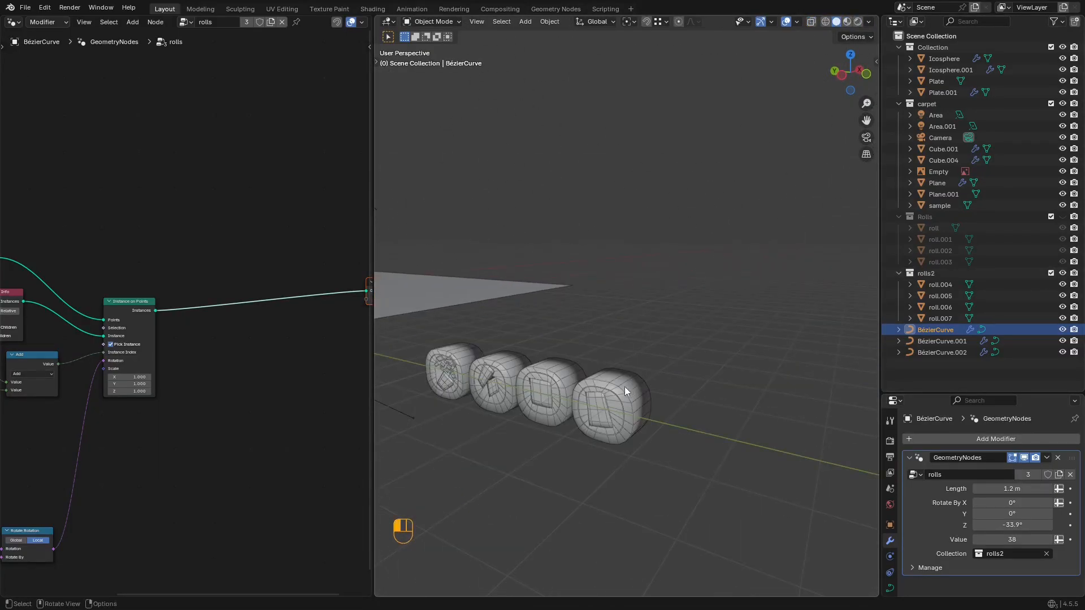
pyautogui.click(625, 387)
pyautogui.moveTo(625, 387); pyautogui.dragTo(581, 254, button='middle')
pyautogui.keyDown('alt'); pyautogui.moveTo(582, 254); pyautogui.dragTo(609, 241, button='middle'); pyautogui.keyUp('alt')
pyautogui.scroll(5, 648, 313)
pyautogui.keyDown('shift'); pyautogui.click(647, 322); pyautogui.keyUp('shift')
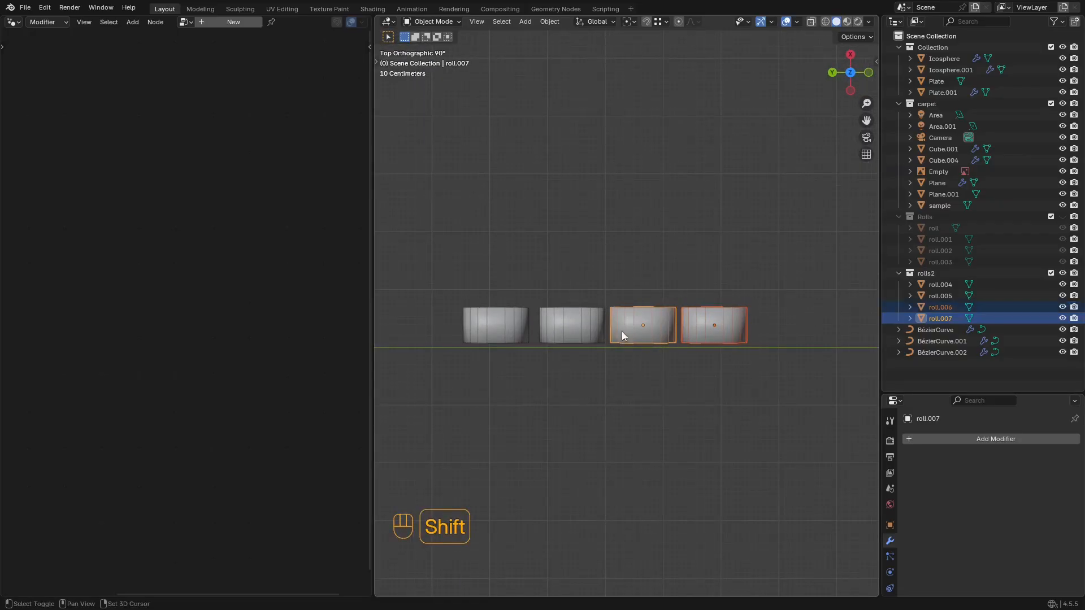
pyautogui.keyDown('shift'); pyautogui.click(542, 329); pyautogui.keyUp('shift')
pyautogui.keyDown('shift'); pyautogui.click(498, 328); pyautogui.keyUp('shift')
# Step: Select the upward-facing outer rice faces of all four rolls in face edit mode
pyautogui.press('Tab')
pyautogui.moveTo(497, 327)
pyautogui.mouseDown(button='middle')
pyautogui.moveTo(549, 285)
pyautogui.moveTo(643, 288)
pyautogui.moveTo(644, 336)
pyautogui.mouseUp(button='middle')
pyautogui.press('3')
pyautogui.press('z')
pyautogui.press('z')
pyautogui.click(866, 389)
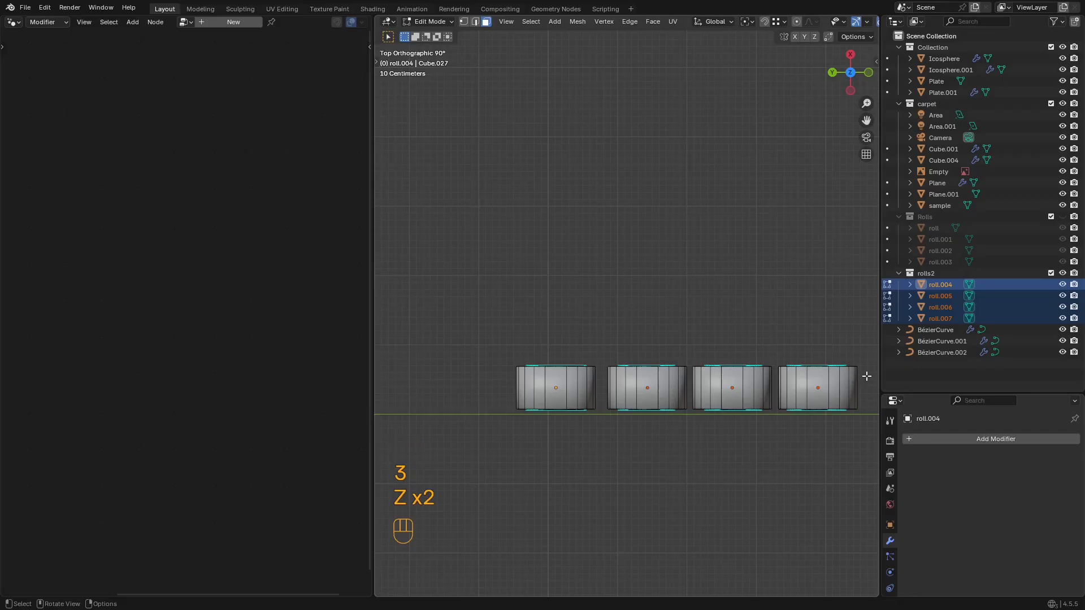
pyautogui.moveTo(500, 393); pyautogui.dragTo(500, 394)
# Step: Edit roll.004 on its own in a maximised viewport and assign its selected upper faces to a new vertex group
pyautogui.moveTo(500, 393); pyautogui.dragTo(559, 333, button='middle')
pyautogui.keyDown('shift'); pyautogui.moveTo(559, 333); pyautogui.dragTo(607, 299, button='middle'); pyautogui.keyUp('shift')
pyautogui.moveTo(607, 299); pyautogui.dragTo(713, 306, button='middle')
pyautogui.hotkey('ctrl', 'space')
pyautogui.scroll(-6, 686, 290)
pyautogui.moveTo(712, 306)
pyautogui.keyDown('shift'); pyautogui.mouseDown(button='middle')
pyautogui.moveTo(695, 325)
pyautogui.moveTo(711, 305)
pyautogui.mouseUp(button='middle'); pyautogui.keyUp('shift')
pyautogui.scroll(2, 700, 322)
pyautogui.moveTo(745, 272); pyautogui.dragTo(729, 277, button='middle')
pyautogui.press('Tab')
pyautogui.press('Tab')
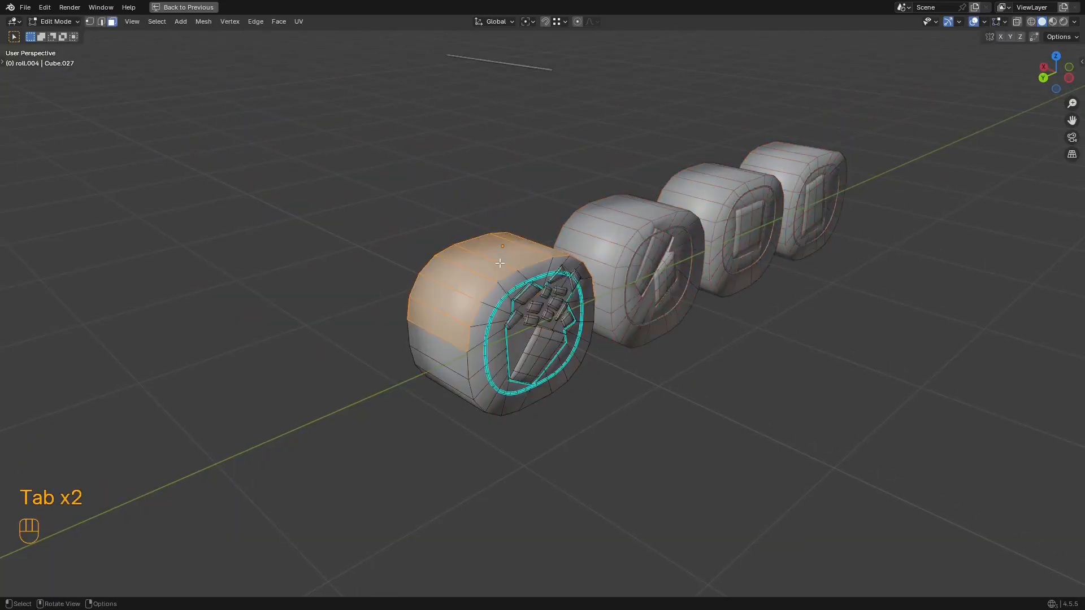
pyautogui.click(511, 261)
pyautogui.press('Tab')
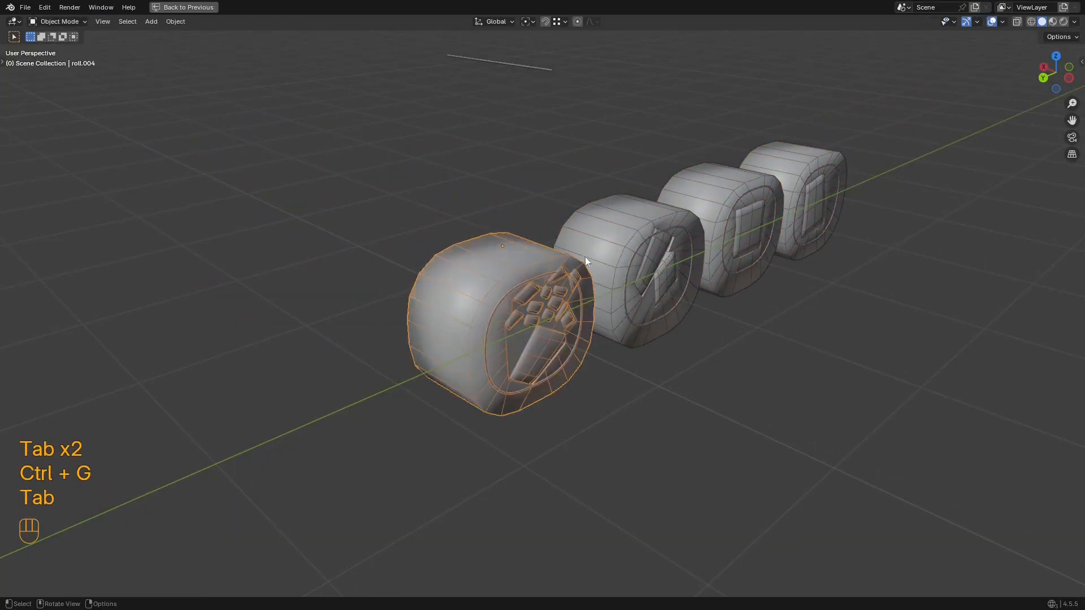
# Step: Assign the selected upper faces of roll.005 to a new vertex group
pyautogui.click(613, 235)
pyautogui.press('Tab')
pyautogui.hotkey('ctrl', 'f')
pyautogui.hotkey('ctrl', 'g')
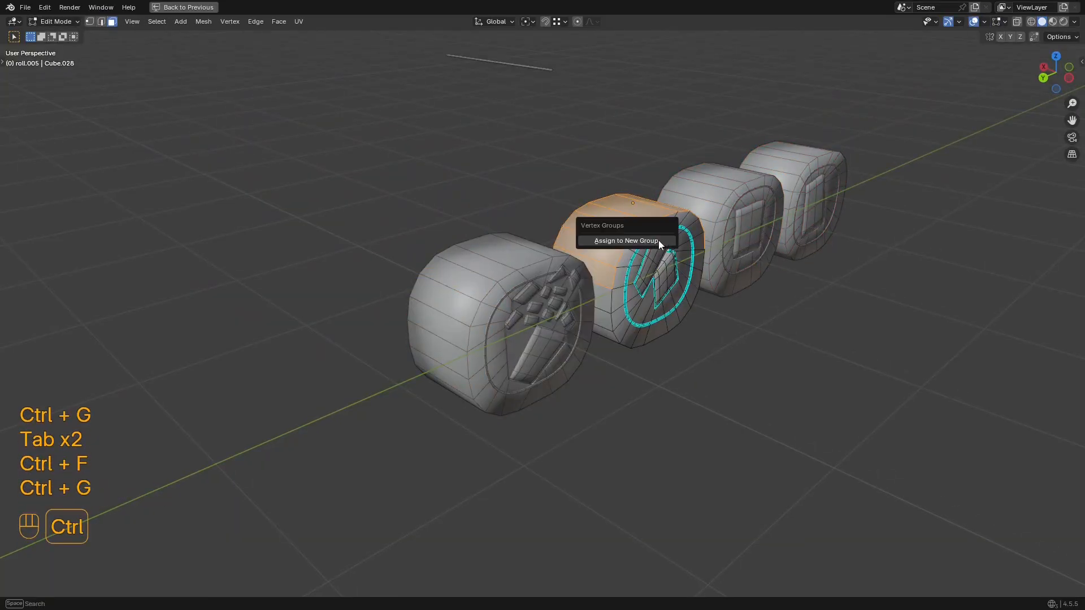
pyautogui.click(658, 240)
pyautogui.keyDown('shift'); pyautogui.moveTo(734, 182); pyautogui.dragTo(602, 269, button='middle'); pyautogui.keyUp('shift')
pyautogui.press('Tab')
# Step: Assign the selected upper faces of roll.007 to a new vertex group
pyautogui.click(602, 269)
pyautogui.press('Tab')
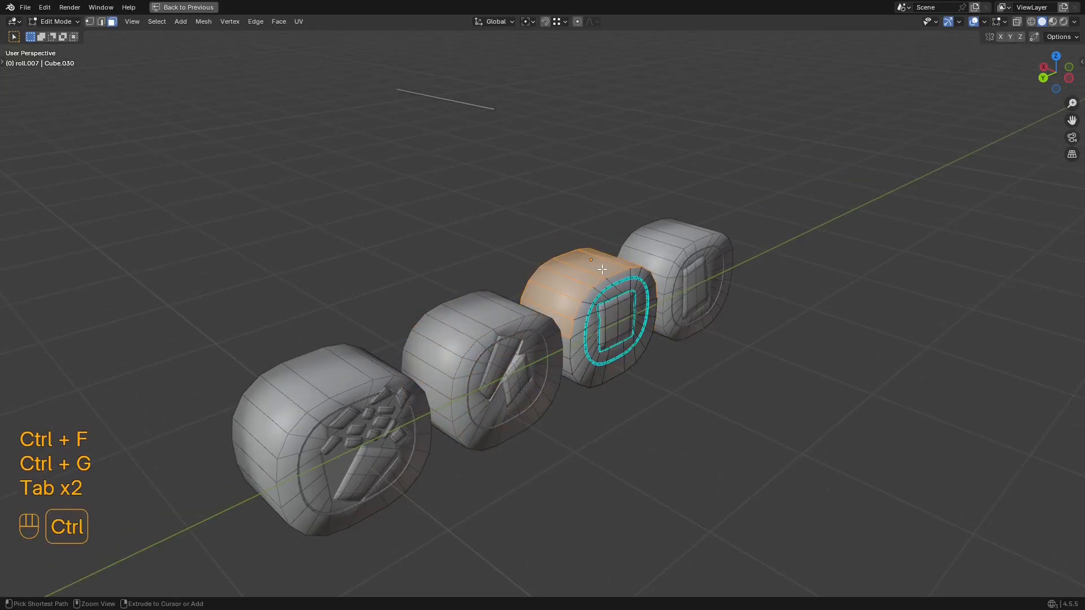
pyautogui.hotkey('ctrl', 'g')
pyautogui.click(602, 269)
pyautogui.press('Tab')
# Step: Assign roll.006's selected upper faces to a new vertex group, restore the full layout and show its mesh data properties
pyautogui.click(678, 245)
pyautogui.press('Tab')
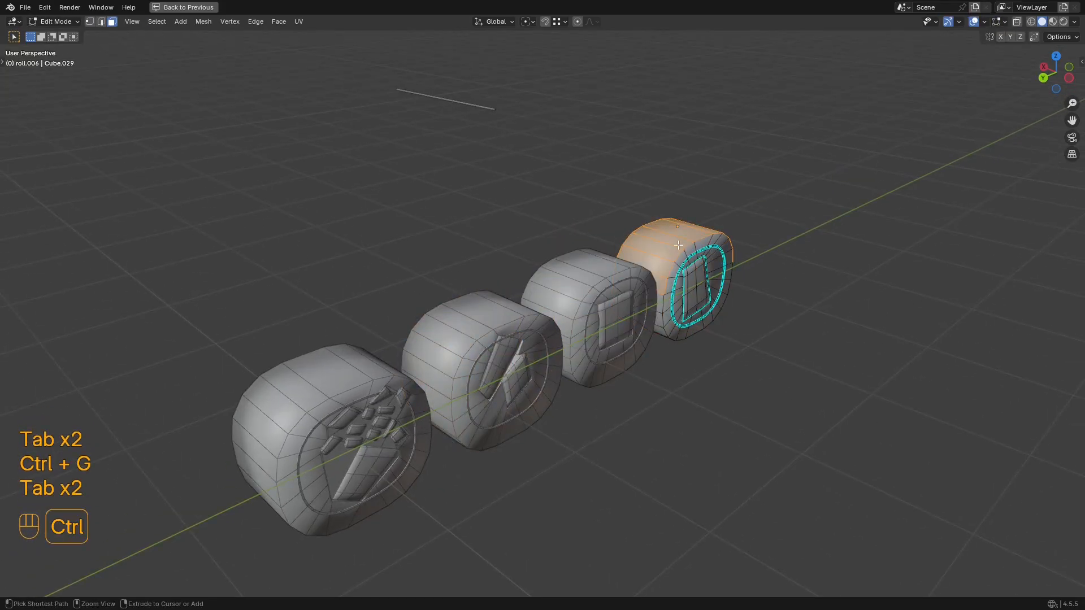
pyautogui.hotkey('ctrl', 'g')
pyautogui.click(677, 245)
pyautogui.press('Tab')
pyautogui.hotkey('ctrl', 'space')
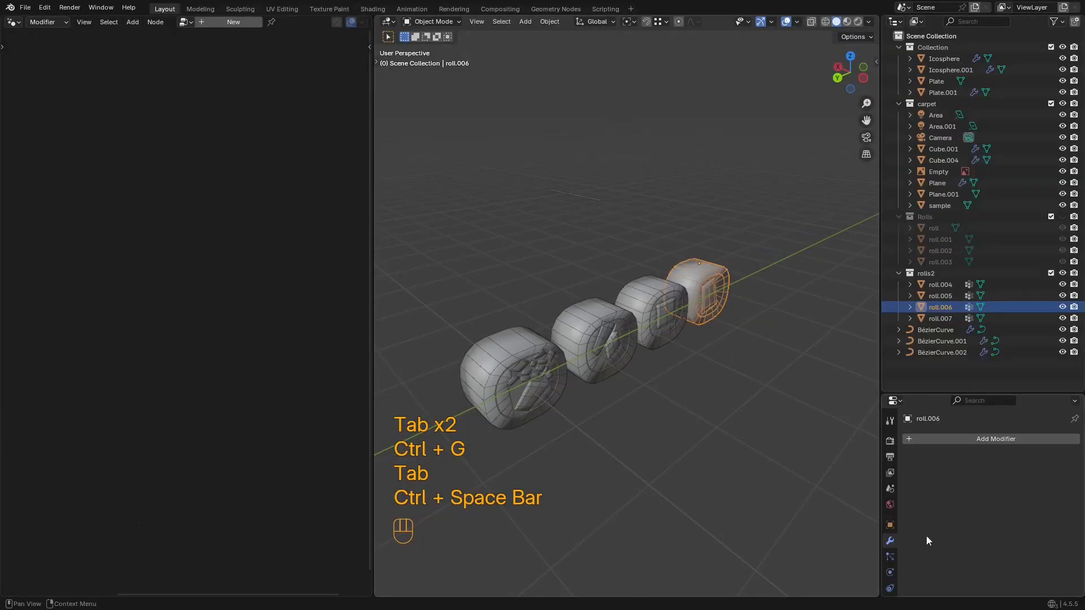
pyautogui.click(890, 569)
# Step: Select the outer sushi ring's BézierCurve again to reopen its rolls node tree
pyautogui.scroll(-5, 721, 391)
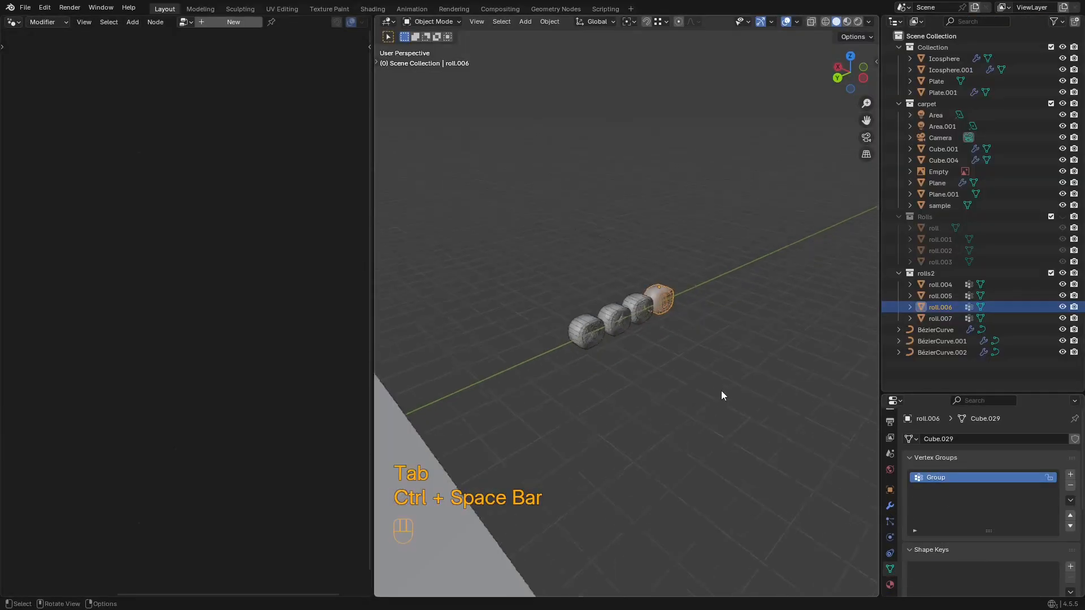
pyautogui.keyDown('shift'); pyautogui.moveTo(512, 368); pyautogui.dragTo(693, 306, button='middle'); pyautogui.keyUp('shift')
pyautogui.scroll(-3, 692, 306)
pyautogui.keyDown('shift'); pyautogui.moveTo(556, 344); pyautogui.dragTo(642, 302, button='middle'); pyautogui.keyUp('shift')
pyautogui.scroll(-2, 642, 303)
pyautogui.scroll(1, 642, 303)
pyautogui.click(641, 355)
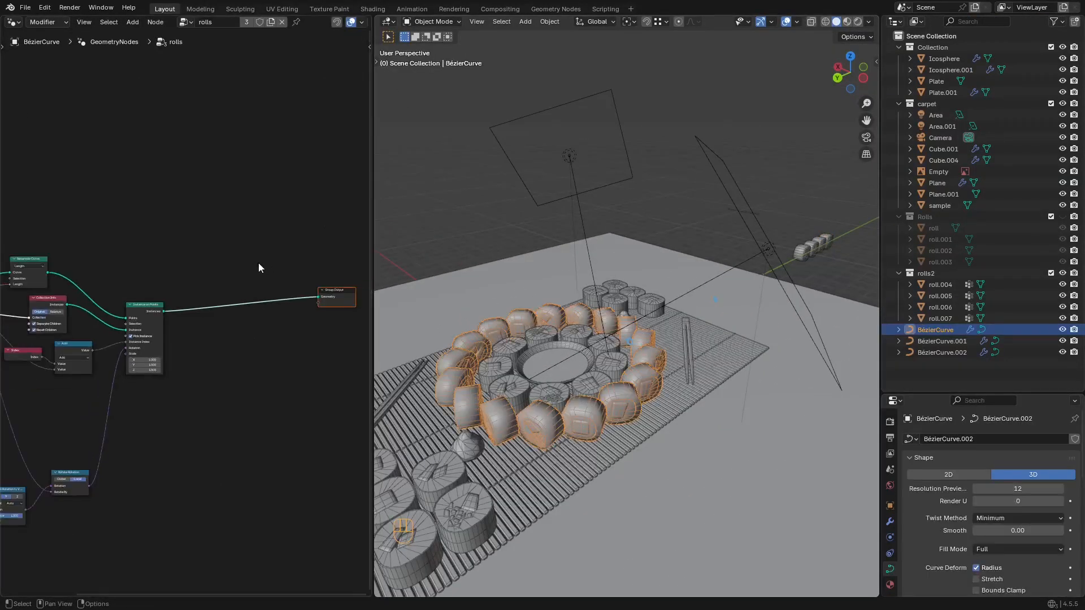
# Step: Add a Distribute Points on Faces node to the rolls node tree, placed above the rolls' instancing output
pyautogui.hotkey('shift', 'a')
pyautogui.click(255, 262)
pyautogui.write('d')
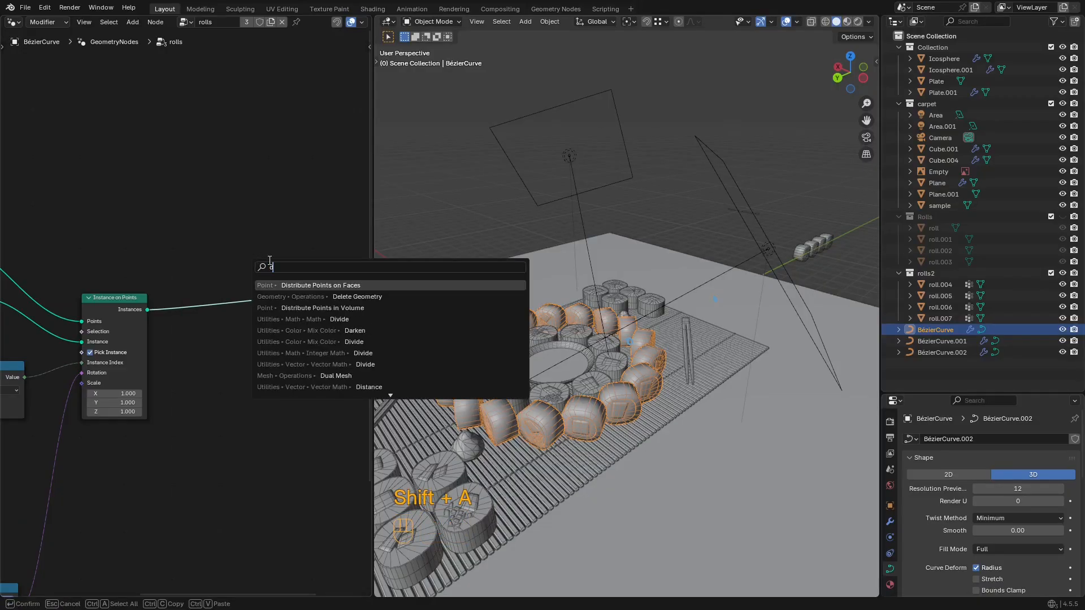
pyautogui.write('istr')
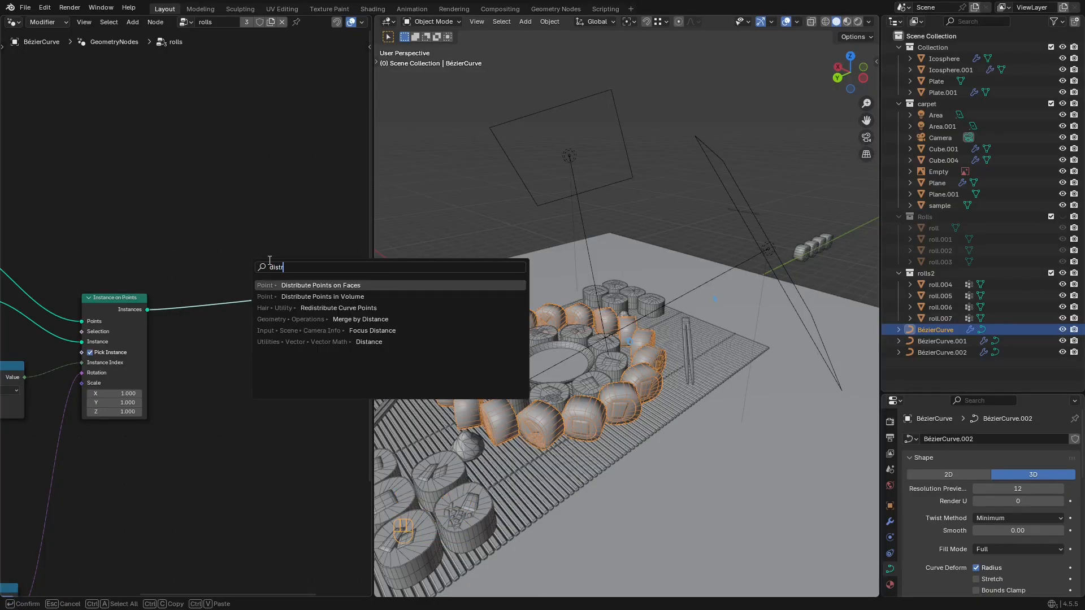
pyautogui.click(312, 285)
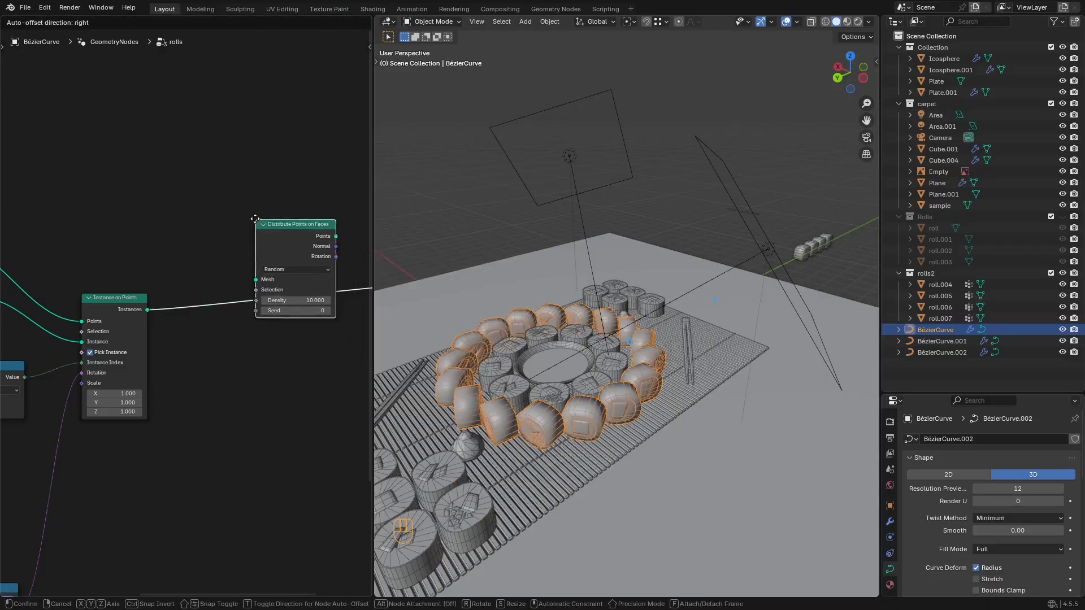
pyautogui.click(160, 170)
pyautogui.moveTo(278, 218); pyautogui.dragTo(153, 218, button='middle')
pyautogui.moveTo(314, 237); pyautogui.dragTo(309, 255)
pyautogui.moveTo(136, 276); pyautogui.dragTo(204, 275, button='middle')
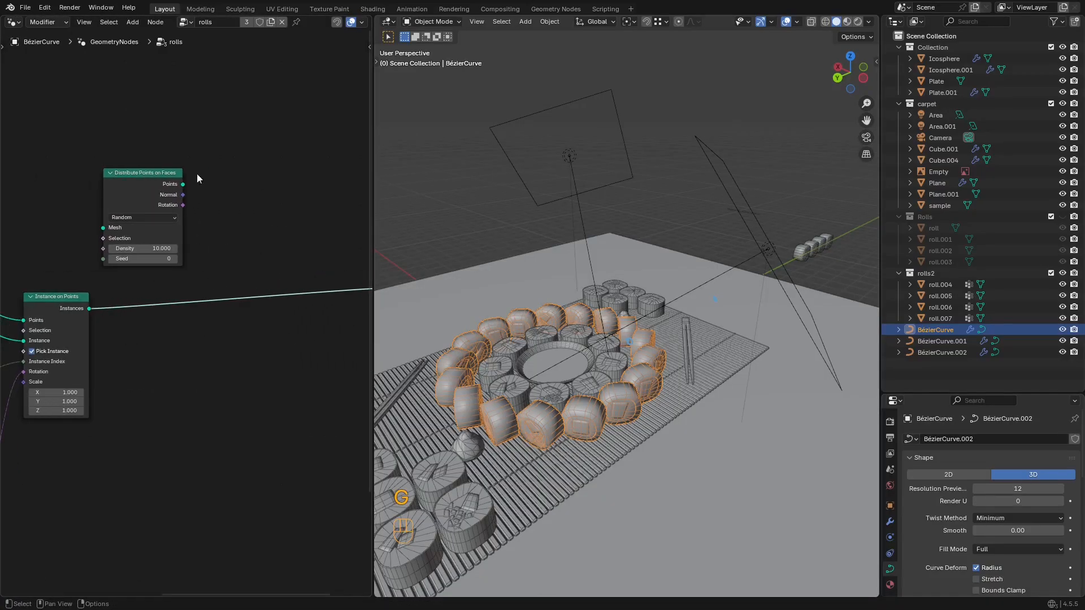
# Step: Link the instanced rolls to the Mesh input of Distribute Points on Faces and move that node clear of the main link
pyautogui.moveTo(238, 130); pyautogui.dragTo(83, 239)
pyautogui.press('g')
pyautogui.click(190, 219)
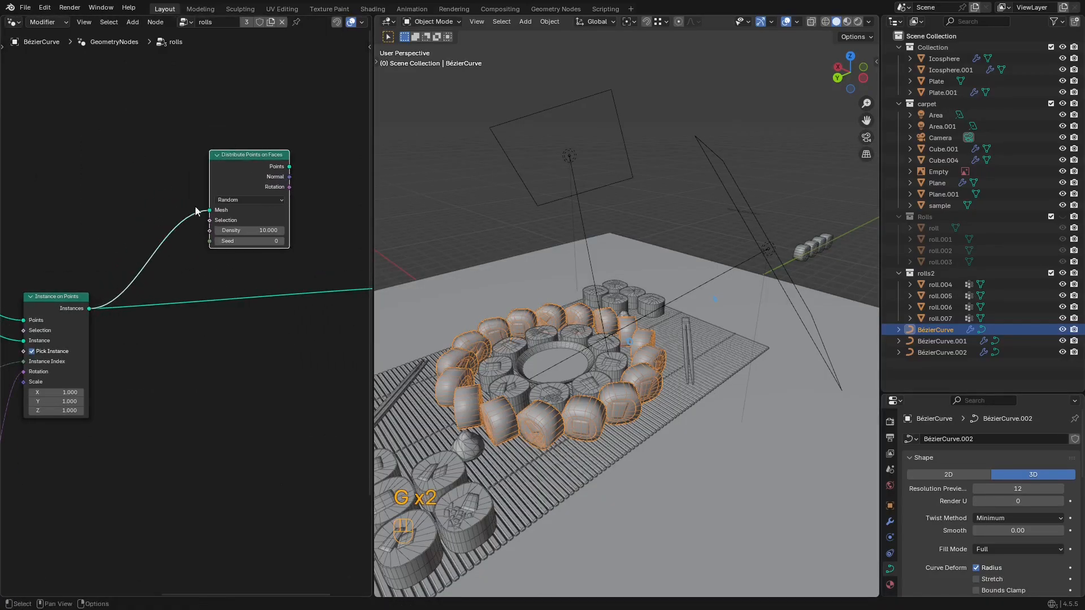
pyautogui.scroll(2, 177, 222)
pyautogui.keyDown('shift'); pyautogui.moveTo(178, 222); pyautogui.dragTo(182, 226, button='middle'); pyautogui.keyUp('shift')
pyautogui.moveTo(254, 128); pyautogui.dragTo(293, 119)
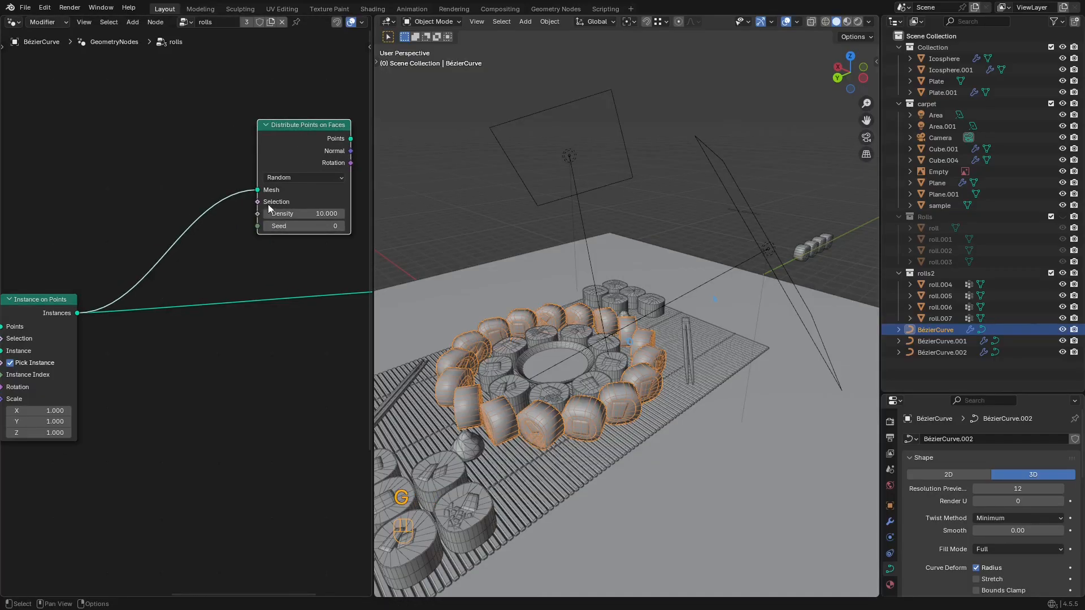
pyautogui.moveTo(182, 150); pyautogui.dragTo(182, 149)
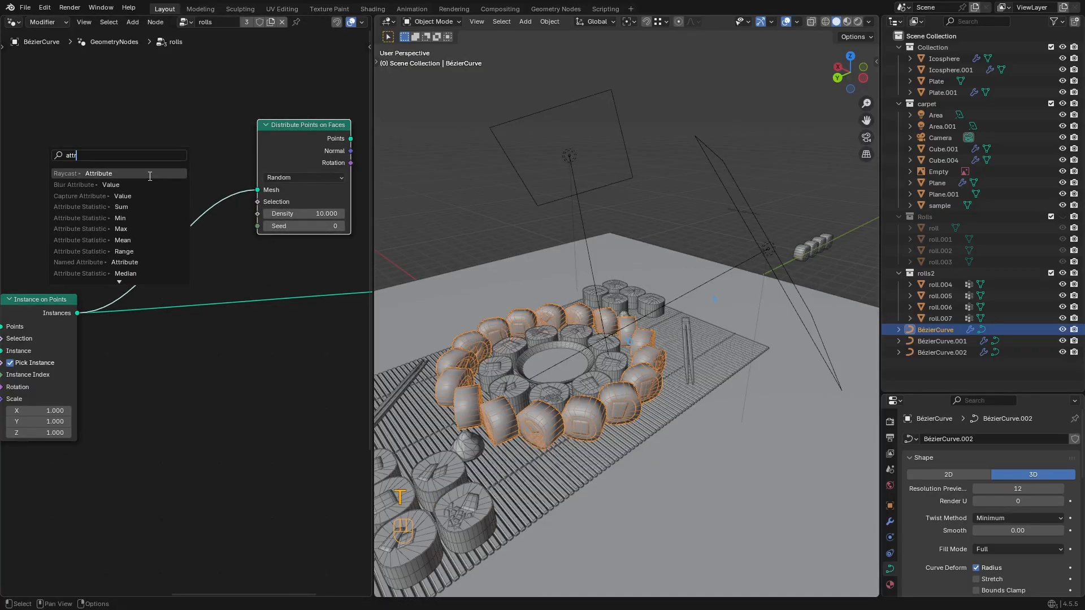
pyautogui.click(149, 175)
pyautogui.click(135, 156)
pyautogui.press('g')
pyautogui.click(120, 96)
pyautogui.scroll(-1, 113, 98)
pyautogui.moveTo(110, 99); pyautogui.dragTo(163, 172, button='middle')
pyautogui.press('g')
pyautogui.click(120, 109)
pyautogui.press('g')
pyautogui.click(167, 168)
pyautogui.scroll(-1, 167, 168)
pyautogui.moveTo(162, 160); pyautogui.dragTo(158, 159)
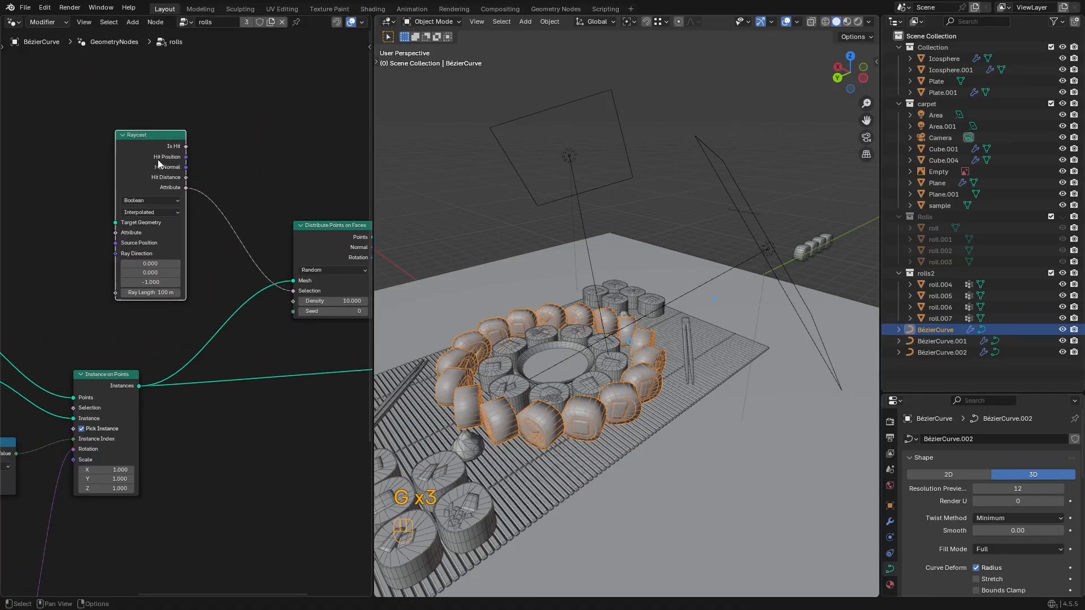
pyautogui.press('x')
# Step: Drive the Selection input of Distribute Points on Faces with a Float Named Attribute node named Group
pyautogui.moveTo(293, 290); pyautogui.dragTo(142, 240)
pyautogui.write('attr')
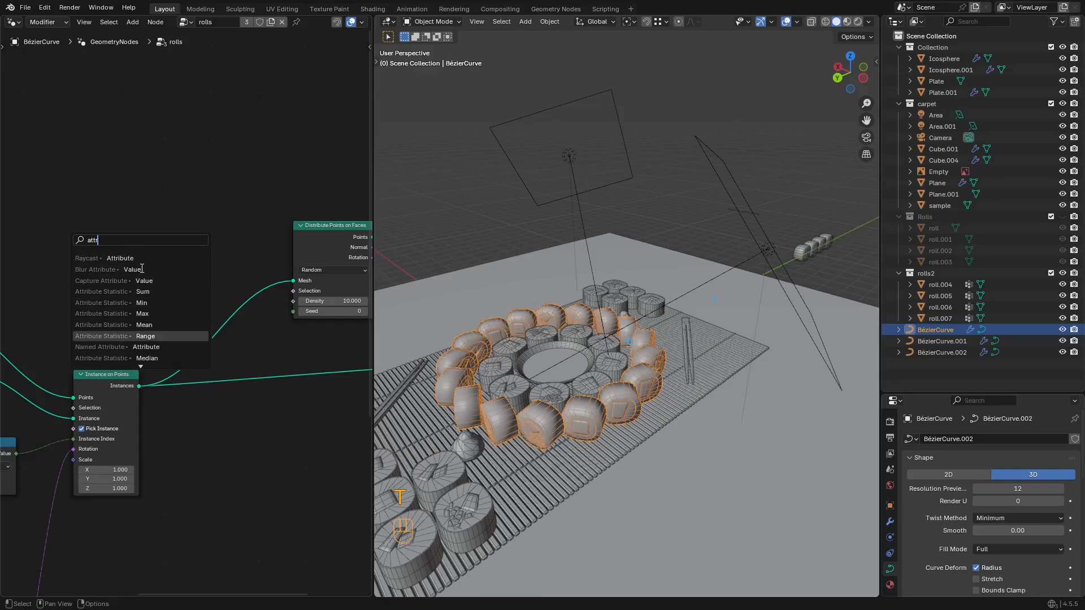
pyautogui.scroll(-7, 141, 269)
pyautogui.click(119, 291)
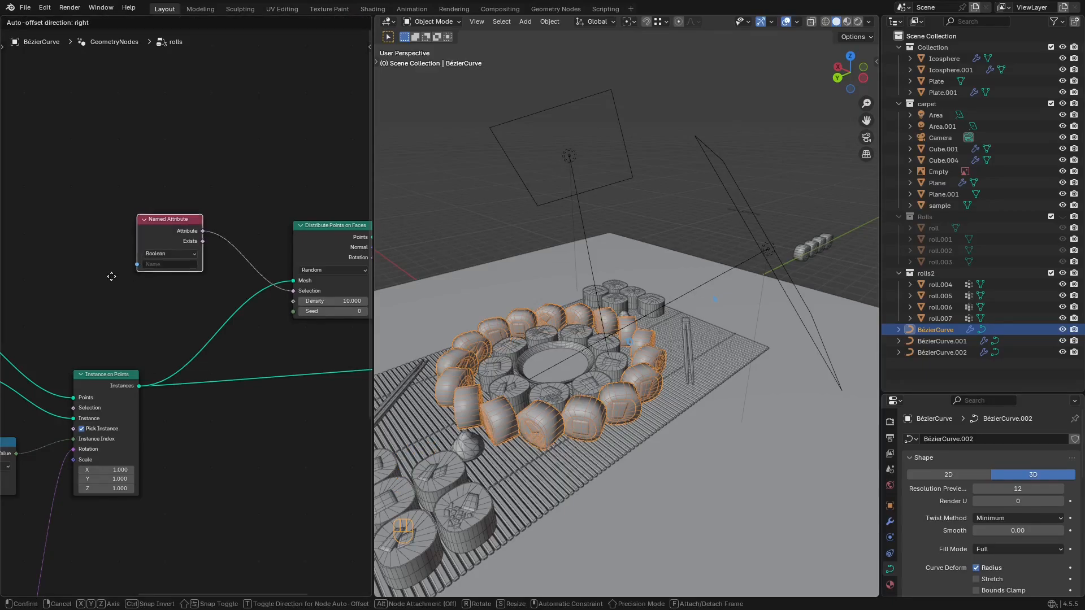
pyautogui.click(178, 271)
pyautogui.moveTo(187, 252); pyautogui.dragTo(79, 245, button='middle')
pyautogui.moveTo(182, 257); pyautogui.dragTo(74, 229, button='middle')
# Step: Preview the distributed points through a Viewer node and spread out the Viewer and Group Output nodes
pyautogui.keyDown('ctrl'); pyautogui.keyDown('shift'); pyautogui.click(156, 205); pyautogui.keyUp('shift'); pyautogui.keyUp('ctrl')
pyautogui.scroll(4, 572, 339)
pyautogui.moveTo(572, 339); pyautogui.dragTo(591, 265, button='middle')
pyautogui.moveTo(200, 161); pyautogui.dragTo(179, 170)
pyautogui.press('g')
pyautogui.click(221, 181)
pyautogui.moveTo(282, 226); pyautogui.dragTo(207, 366)
pyautogui.press('g')
pyautogui.click(237, 370)
pyautogui.scroll(-1, 187, 243)
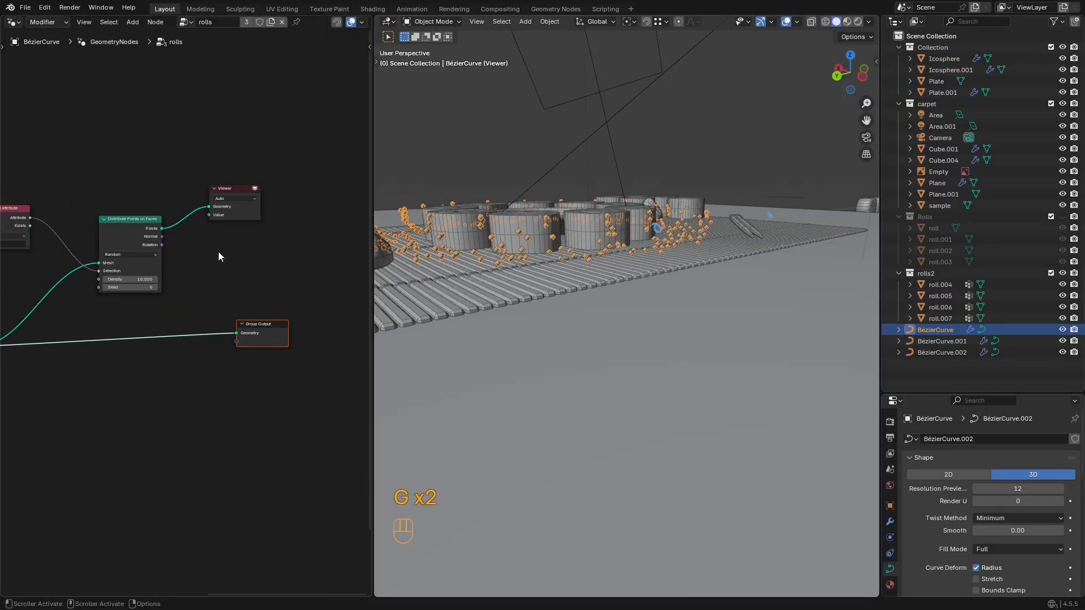
# Step: Examine where the distributed points lie around the outer sushi ring and review the node connections
pyautogui.moveTo(565, 260); pyautogui.dragTo(588, 237, button='middle')
pyautogui.moveTo(470, 257); pyautogui.dragTo(602, 255, button='middle')
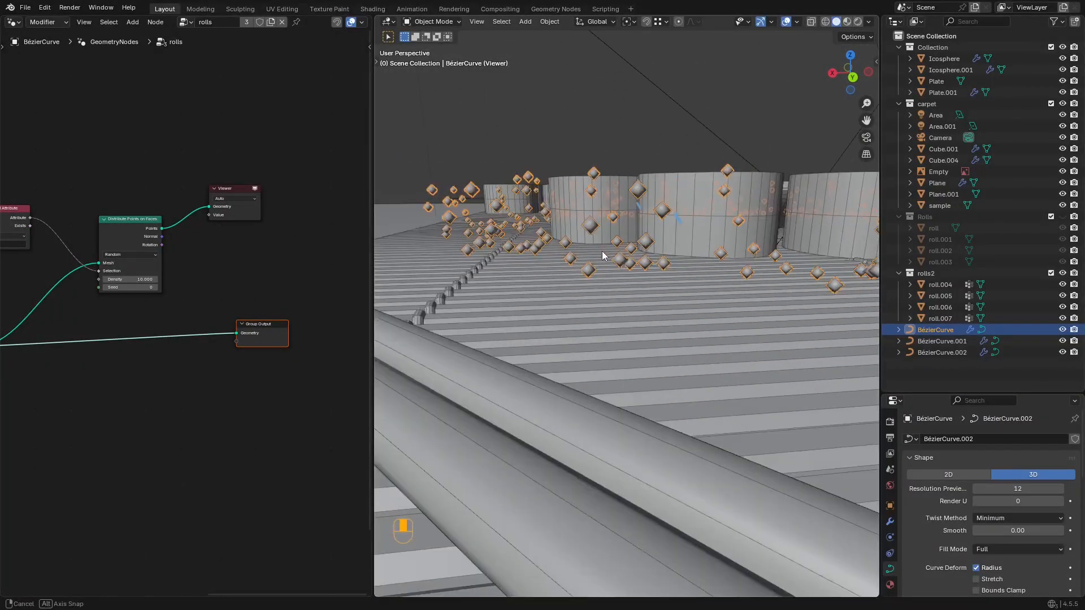
pyautogui.moveTo(206, 224); pyautogui.dragTo(215, 263, button='middle')
pyautogui.moveTo(621, 166); pyautogui.dragTo(613, 171, button='middle')
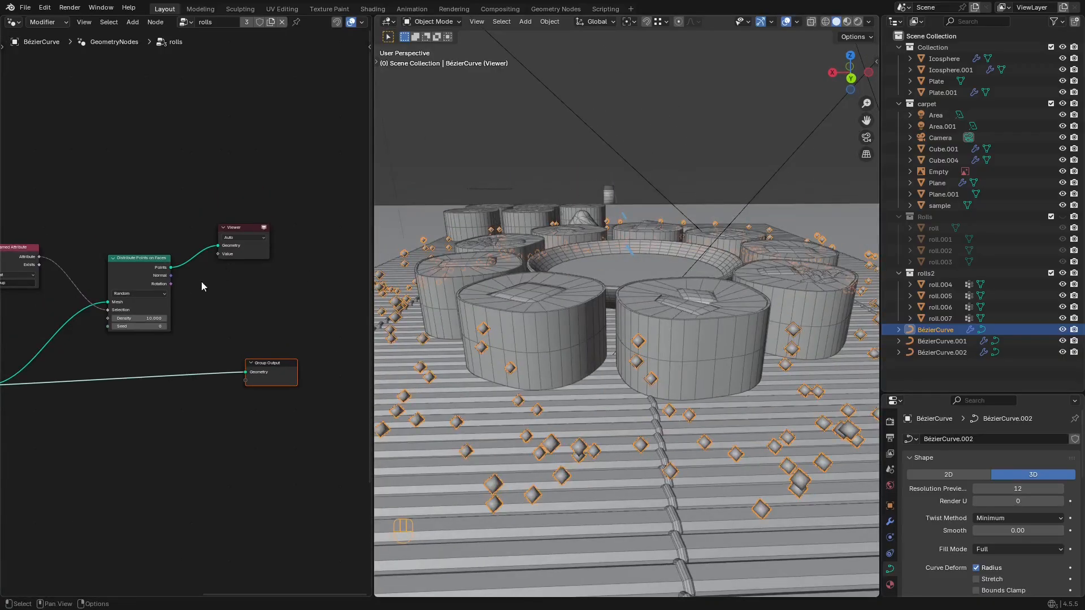
pyautogui.moveTo(202, 281); pyautogui.dragTo(323, 231, button='middle')
pyautogui.moveTo(138, 322); pyautogui.dragTo(281, 213, button='middle')
pyautogui.scroll(2, 171, 342)
pyautogui.moveTo(171, 342); pyautogui.dragTo(17, 328, button='middle')
pyautogui.scroll(-3, 963, 464)
pyautogui.scroll(-3, 17, 328)
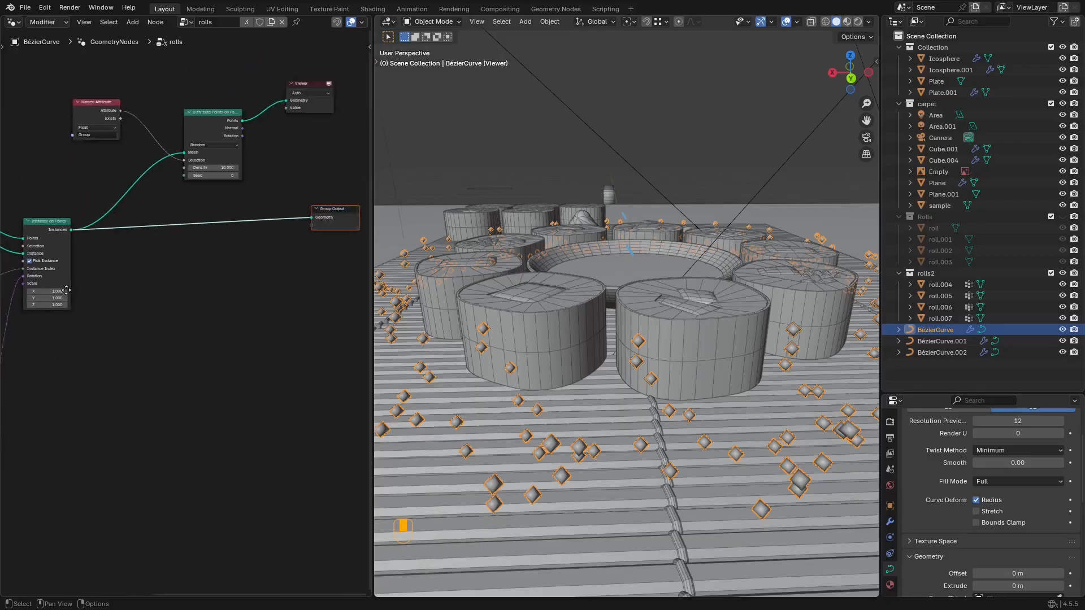
# Step: Add a mesh cube and move it onto the empty area beside the rolls2 rolls
pyautogui.moveTo(293, 199); pyautogui.dragTo(236, 239, button='middle')
pyautogui.hotkey('shift', 'a')
pyautogui.click(626, 135)
pyautogui.scroll(-6, 625, 135)
pyautogui.moveTo(624, 164); pyautogui.dragTo(679, 312, button='middle')
pyautogui.scroll(3, 679, 311)
pyautogui.keyDown('shift'); pyautogui.moveTo(752, 307); pyautogui.dragTo(596, 296, button='middle'); pyautogui.keyUp('shift')
pyautogui.hotkey('shift', 'a')
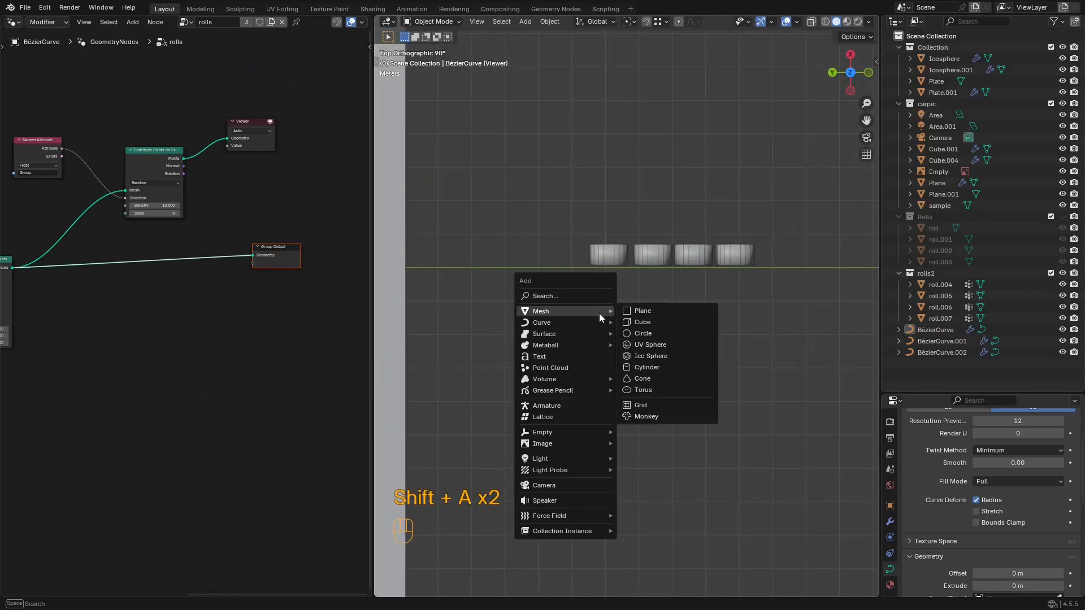
pyautogui.click(627, 323)
pyautogui.scroll(-6, 581, 371)
pyautogui.press('g')
pyautogui.click(393, 339)
pyautogui.scroll(3, 419, 378)
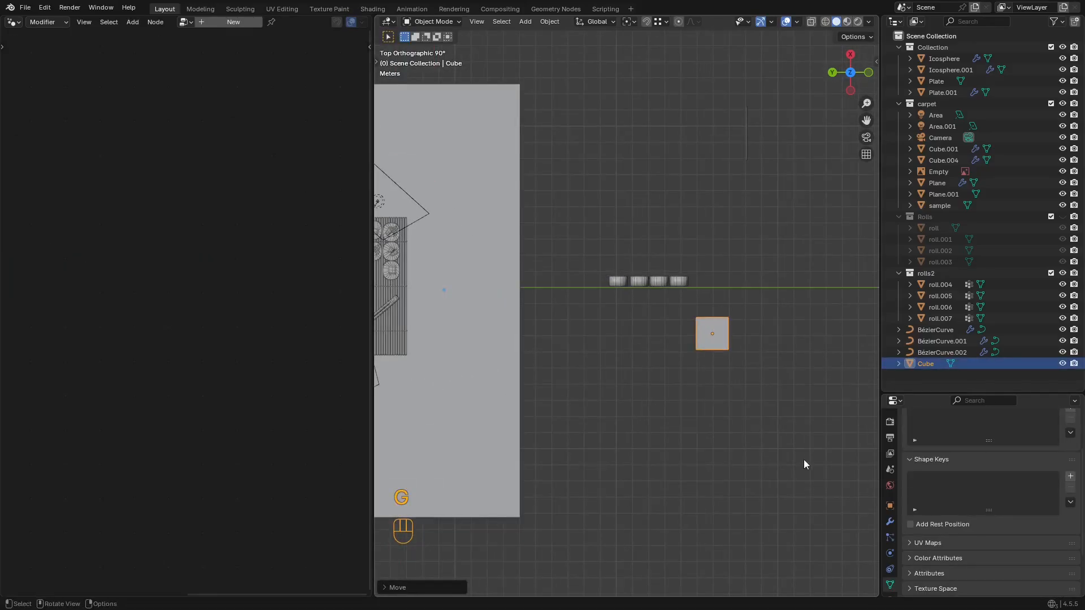
# Step: Scale the cube's mesh down to a very small size in Edit Mode
pyautogui.press('Tab')
pyautogui.press('s')
pyautogui.click(734, 364)
pyautogui.keyDown('shift'); pyautogui.moveTo(761, 397); pyautogui.dragTo(692, 372, button='middle'); pyautogui.keyUp('shift')
pyautogui.scroll(10, 763, 452)
pyautogui.press('s')
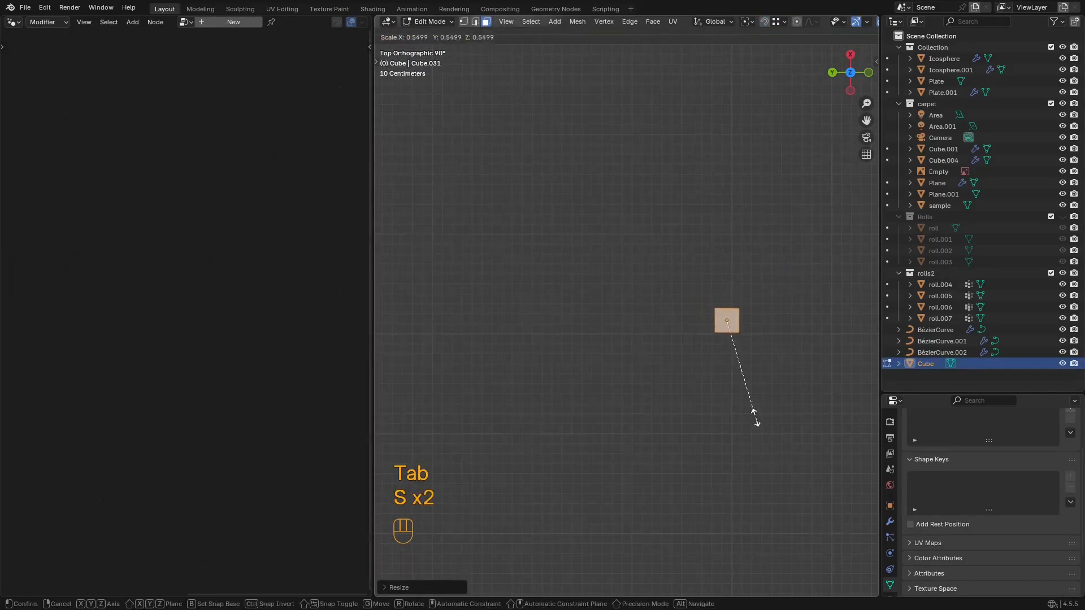
pyautogui.click(720, 358)
pyautogui.press('Tab')
pyautogui.keyDown('shift'); pyautogui.moveTo(761, 354); pyautogui.dragTo(672, 338, button='middle'); pyautogui.keyUp('shift')
# Step: Stretch the small cube's mesh along the X axis and check its elongated shape up close
pyautogui.press('Tab')
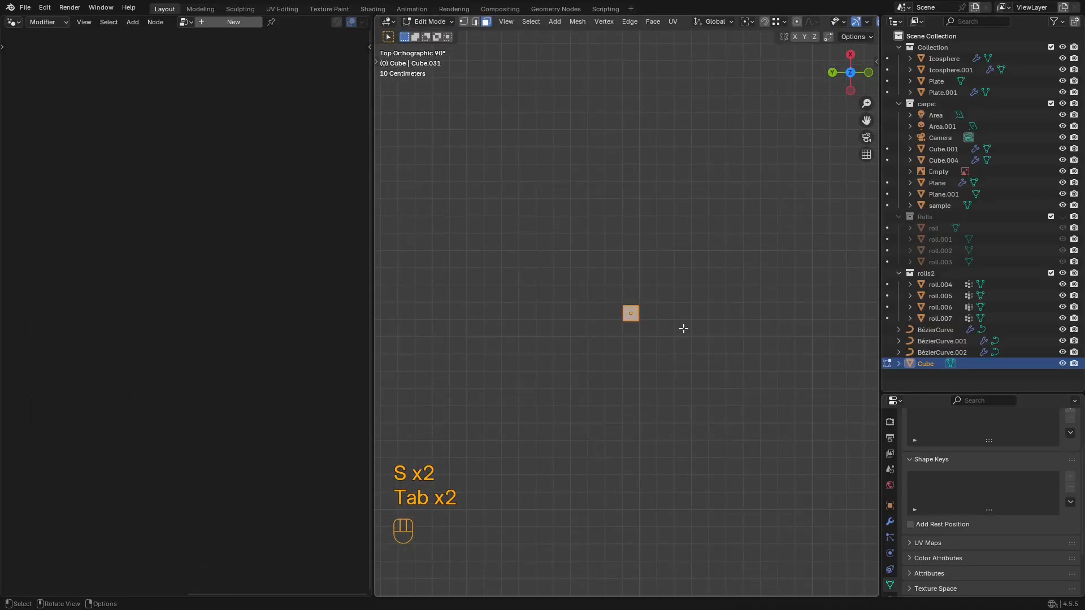
pyautogui.press('s')
pyautogui.press('x')
pyautogui.click(719, 350)
pyautogui.press('Tab')
pyautogui.rightClick(665, 314)
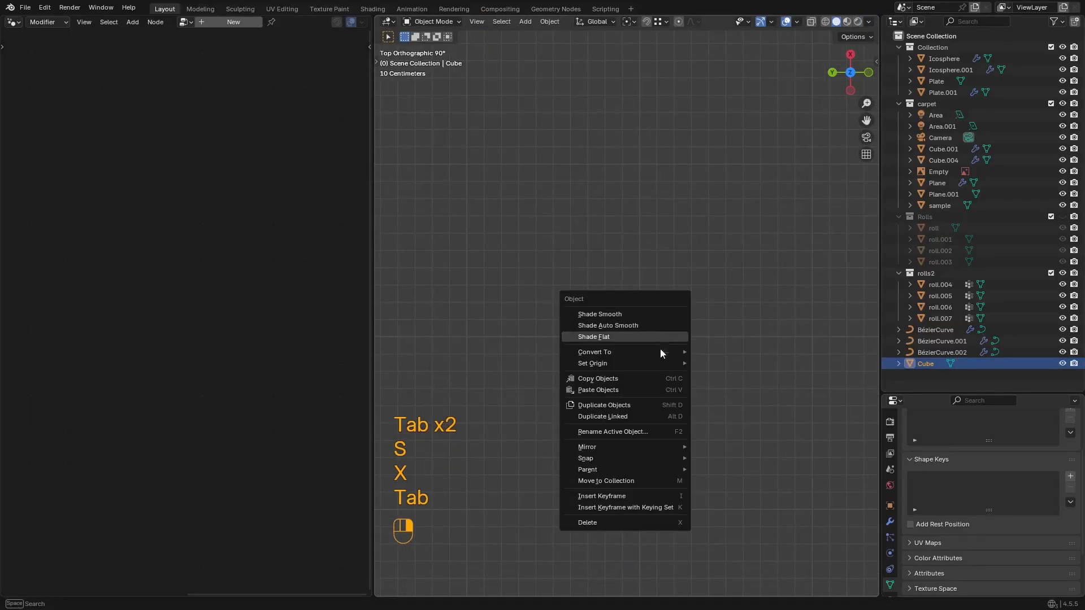
pyautogui.moveTo(727, 269); pyautogui.dragTo(745, 266, button='middle')
pyautogui.press('KP_Decimal')
pyautogui.hotkey('shift', 'alt', 'z')
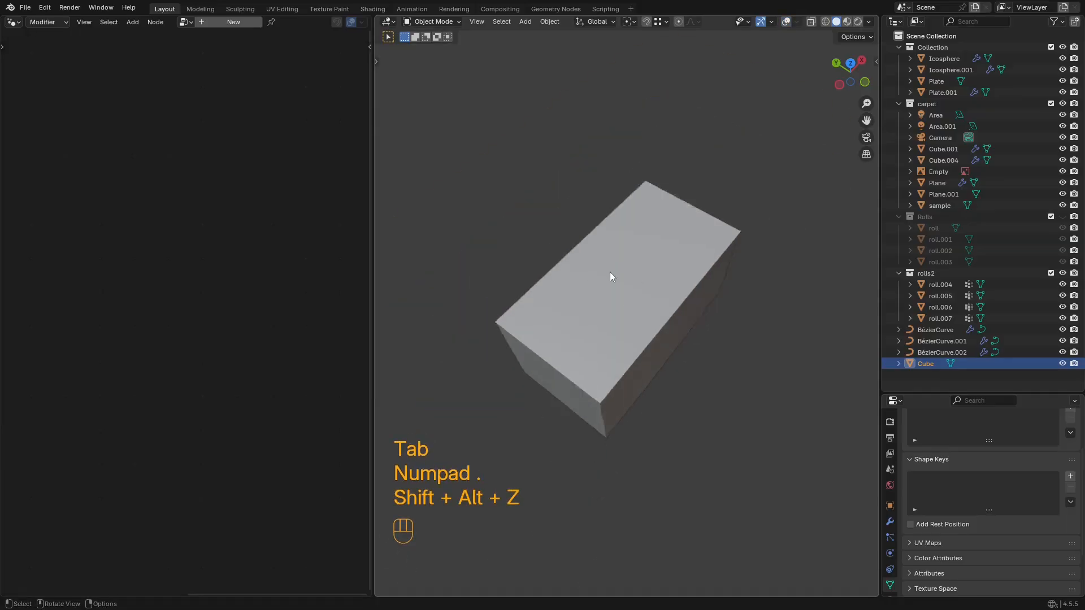
pyautogui.press('Tab')
pyautogui.moveTo(609, 272); pyautogui.dragTo(692, 321, button='middle')
pyautogui.hotkey('shift', 'alt', 'z')
pyautogui.press('Tab')
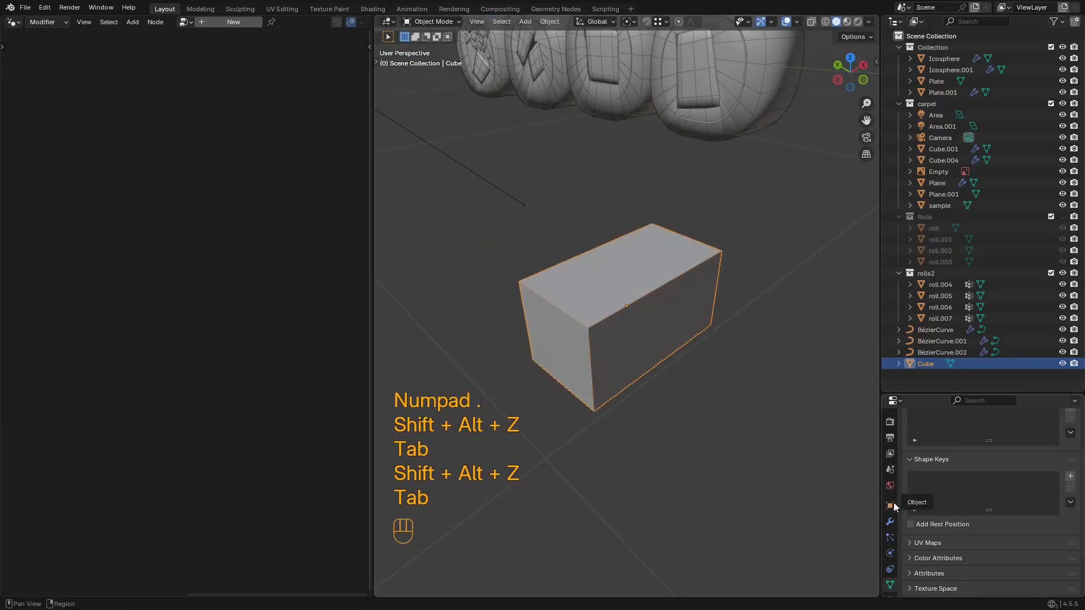
pyautogui.click(891, 522)
pyautogui.click(930, 440)
pyautogui.click(929, 427)
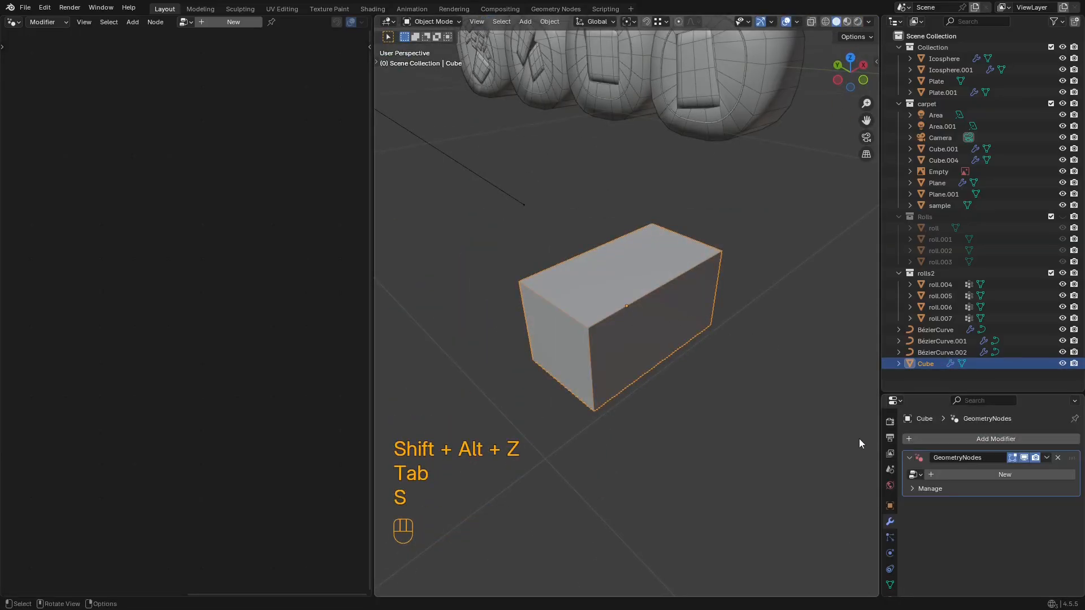
pyautogui.click(1058, 458)
# Step: Add a Subdivision Surface modifier to the elongated cube and shade it smooth
pyautogui.click(1033, 439)
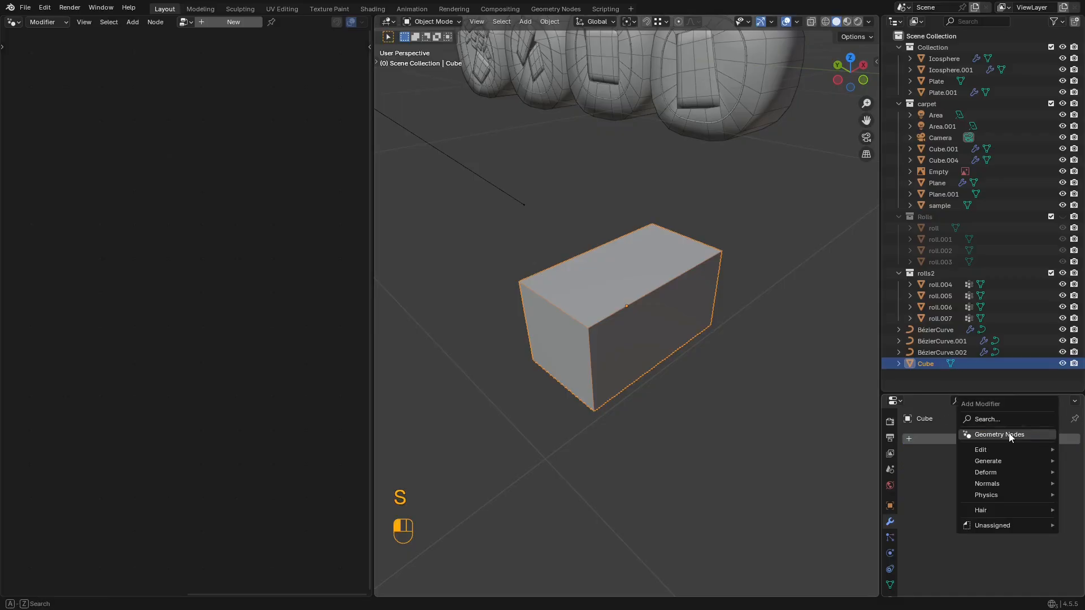
pyautogui.click(1002, 419)
pyautogui.click(918, 445)
pyautogui.moveTo(659, 334); pyautogui.dragTo(649, 384, button='middle')
pyautogui.rightClick(633, 290)
pyautogui.click(630, 303)
# Step: Compare the rounded piece's size with the rolls and save the file
pyautogui.scroll(-3, 629, 303)
pyautogui.scroll(-3, 691, 247)
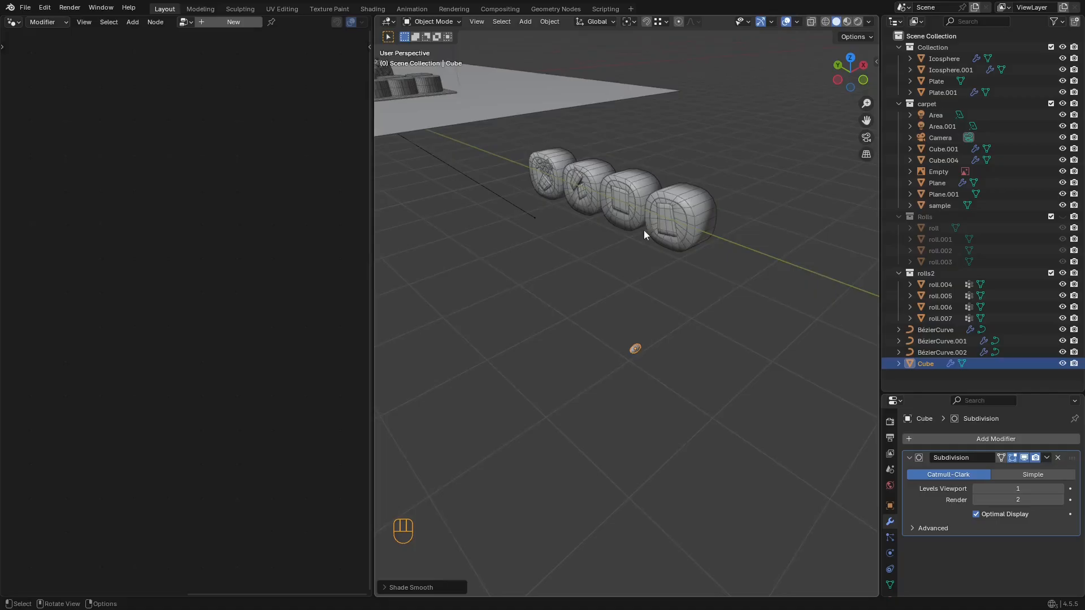
pyautogui.moveTo(643, 230); pyautogui.dragTo(699, 303, button='middle')
pyautogui.hotkey('ctrl', 's')
pyautogui.scroll(-3, 699, 303)
pyautogui.keyDown('shift'); pyautogui.moveTo(618, 308); pyautogui.dragTo(688, 308, button='middle'); pyautogui.keyUp('shift')
pyautogui.moveTo(688, 308); pyautogui.dragTo(703, 333, button='middle')
pyautogui.scroll(1, 703, 333)
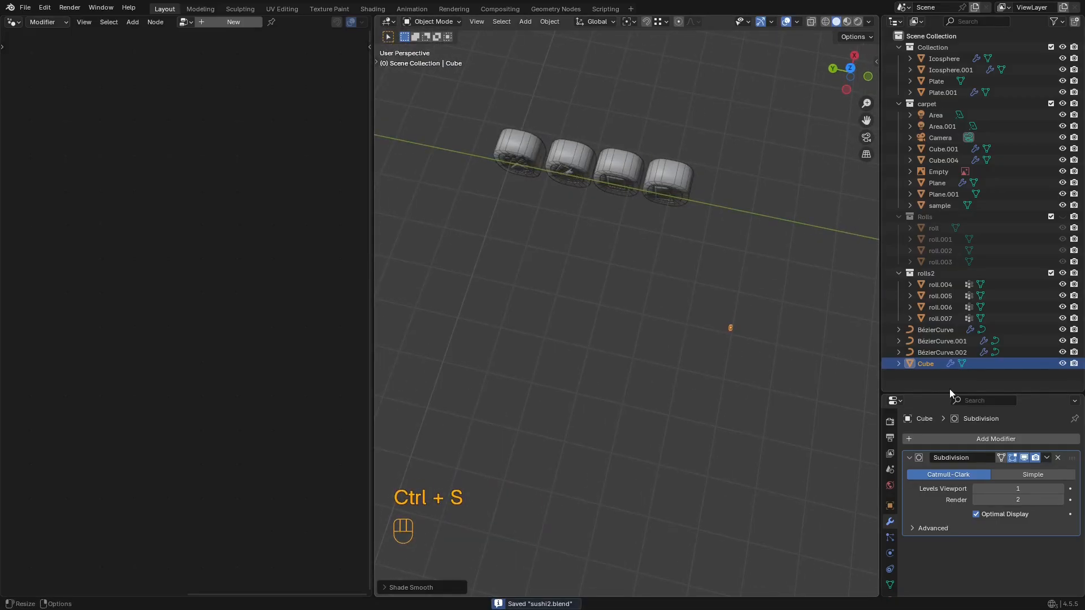
# Step: Rename the Cube object to seed
pyautogui.doubleClick(930, 364)
pyautogui.write('seed')
pyautogui.press('Return')
pyautogui.scroll(-4, 567, 265)
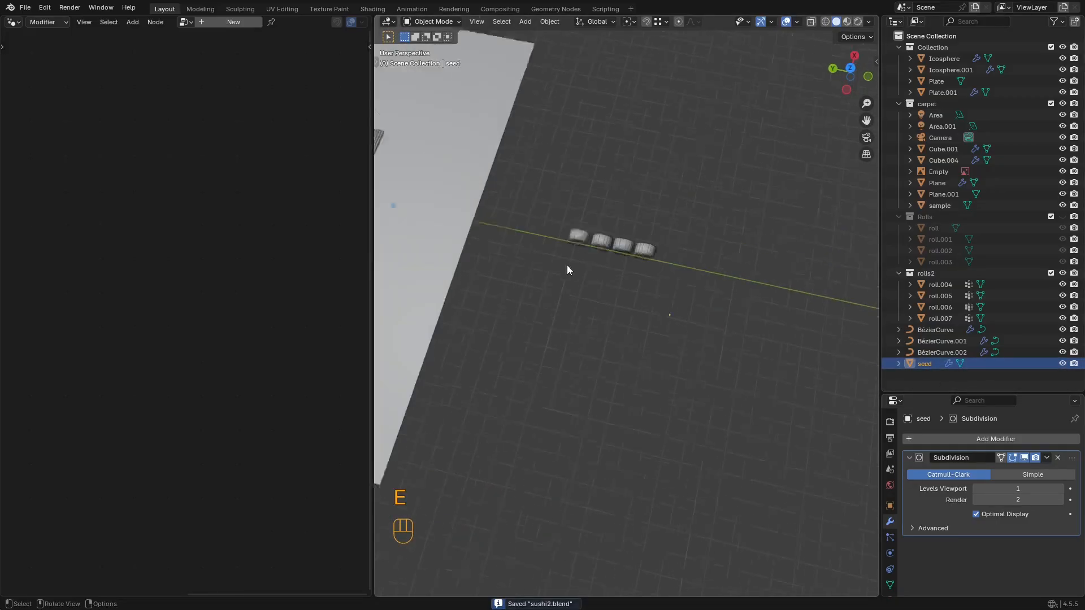
# Step: Select the outer sushi ring's BézierCurve and pin its rolls node tree in the node editor
pyautogui.keyDown('shift'); pyautogui.moveTo(441, 261); pyautogui.dragTo(791, 367, button='middle'); pyautogui.keyUp('shift')
pyautogui.scroll(2, 653, 299)
pyautogui.click(477, 183)
pyautogui.click(296, 22)
pyautogui.scroll(-2, 206, 235)
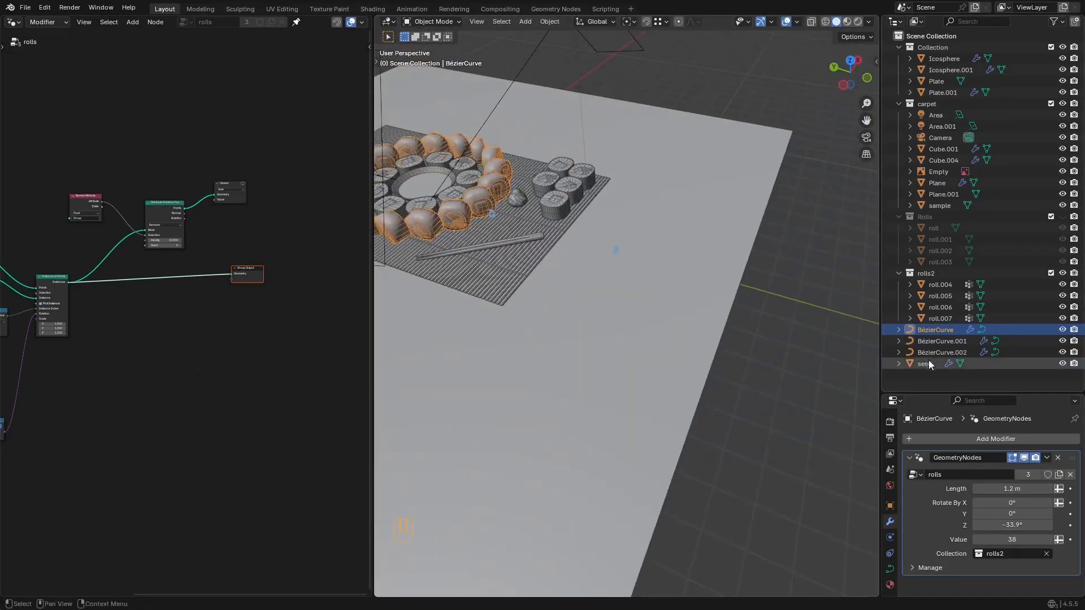
# Step: Bring the seed object into the node tree and link its geometry to the Instance input of a new Instance on Points node
pyautogui.moveTo(927, 364); pyautogui.dragTo(186, 350)
pyautogui.scroll(2, 220, 313)
pyautogui.hotkey('shift', 'a')
pyautogui.moveTo(286, 328)
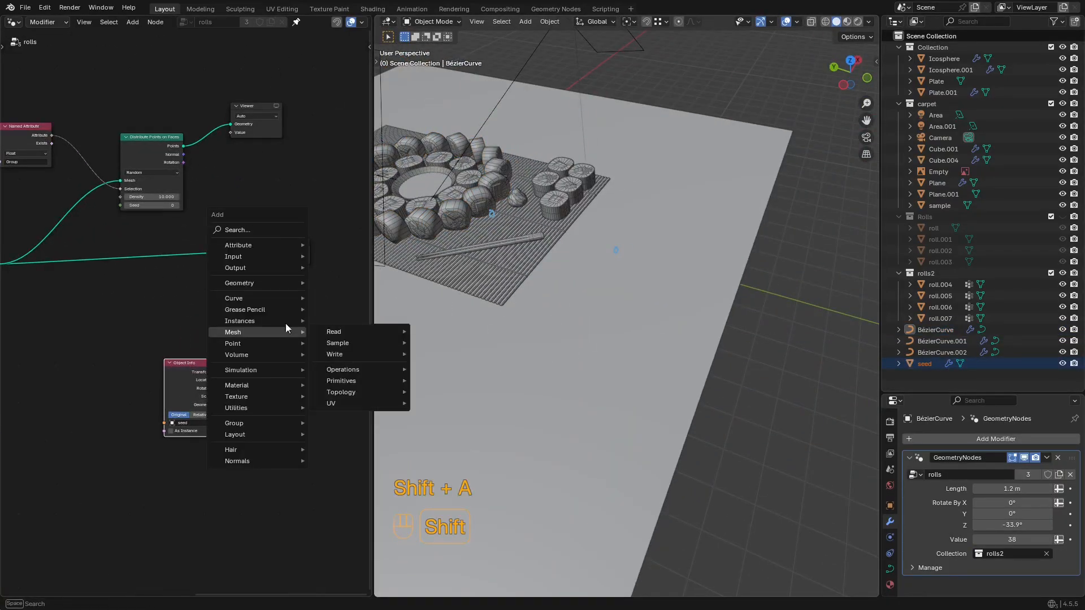
pyautogui.click(270, 228)
pyautogui.write('inst')
pyautogui.click(319, 252)
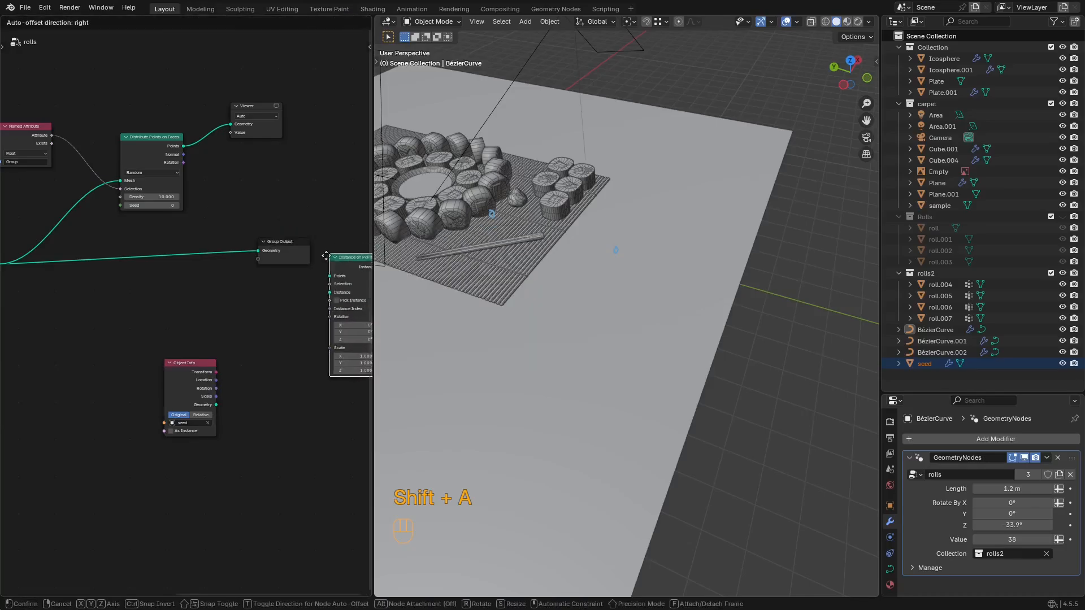
pyautogui.click(243, 313)
pyautogui.scroll(2, 231, 384)
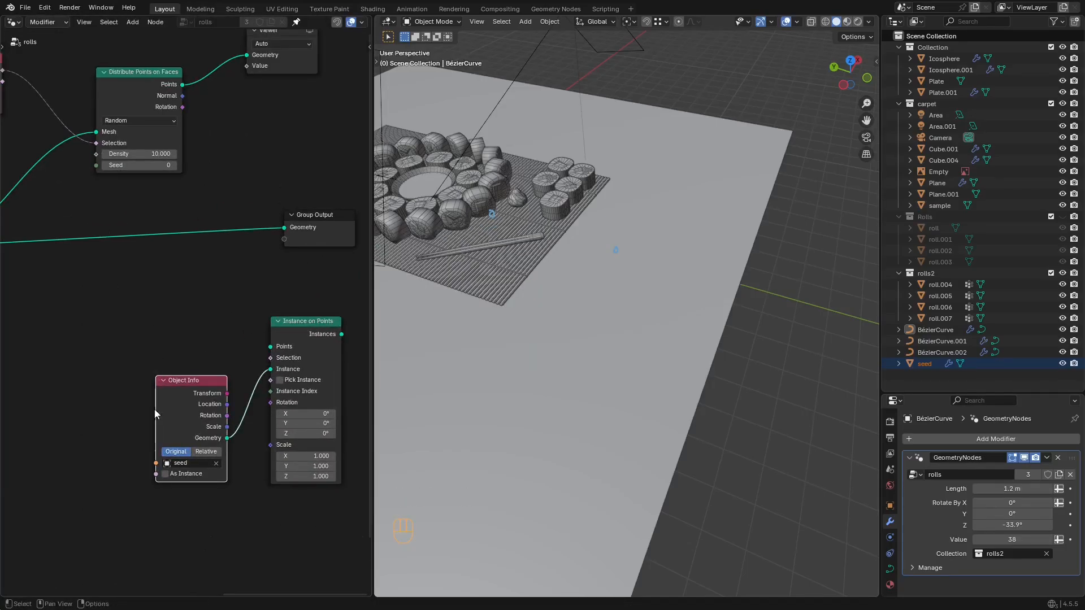
pyautogui.press('g')
pyautogui.click(111, 350)
# Step: Drive the seed instances' Rotation with a vector Random Value node, setting its maximum to 0, 0, 360
pyautogui.moveTo(270, 402); pyautogui.dragTo(194, 470)
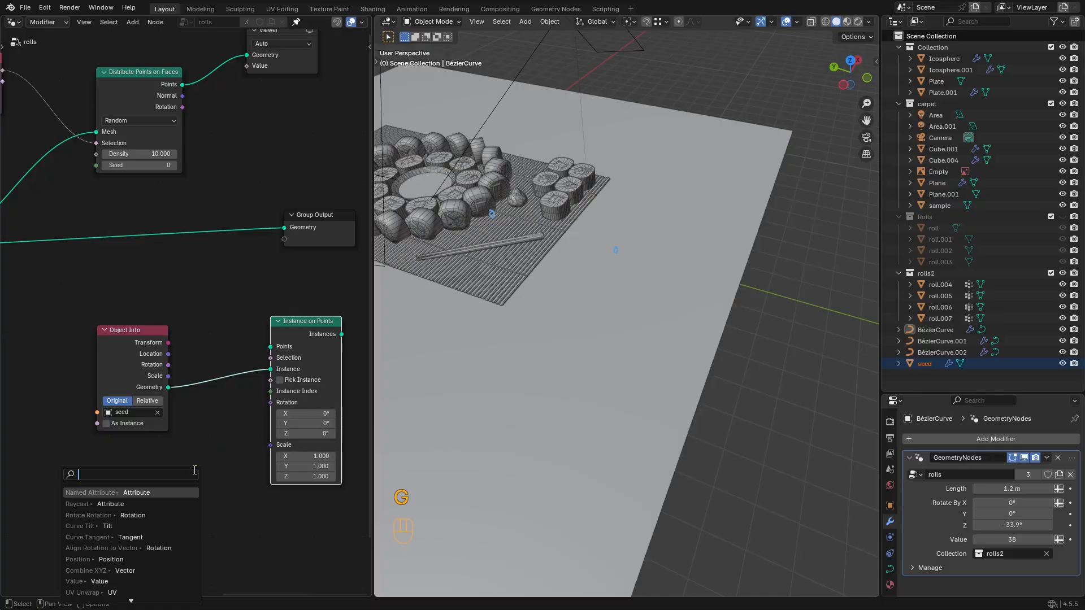
pyautogui.write('rand')
pyautogui.click(177, 491)
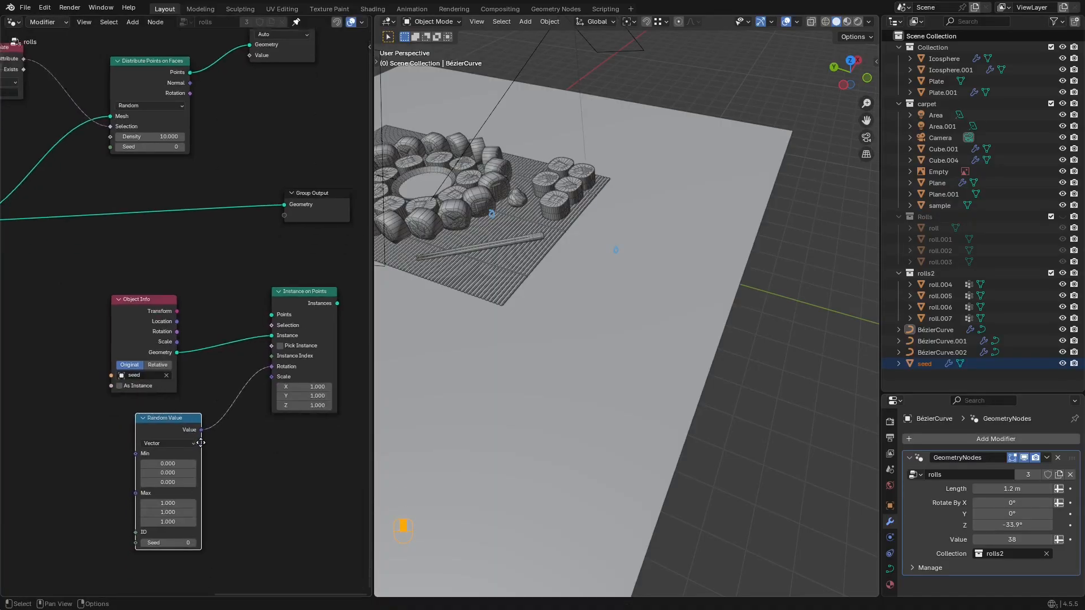
pyautogui.click(179, 474)
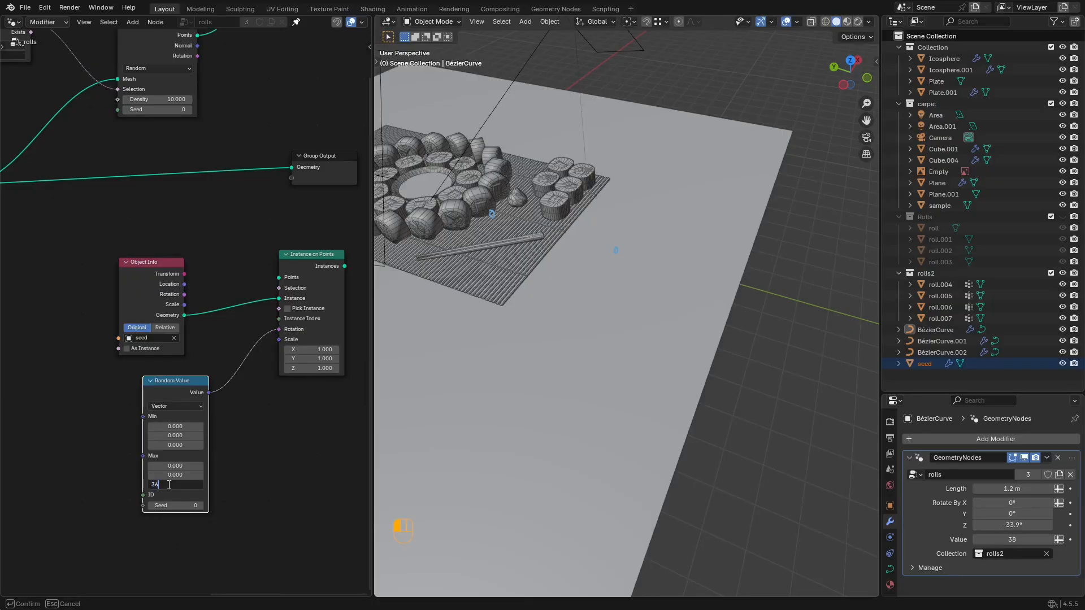
# Step: Make room before the Group Output and combine the seed instances with the rolls through a Join Geometry node
pyautogui.scroll(-3, 221, 381)
pyautogui.moveTo(331, 202); pyautogui.dragTo(237, 276, button='middle')
pyautogui.moveTo(283, 232); pyautogui.dragTo(134, 314)
pyautogui.press('g')
pyautogui.click(329, 302)
pyautogui.moveTo(201, 354); pyautogui.dragTo(257, 311)
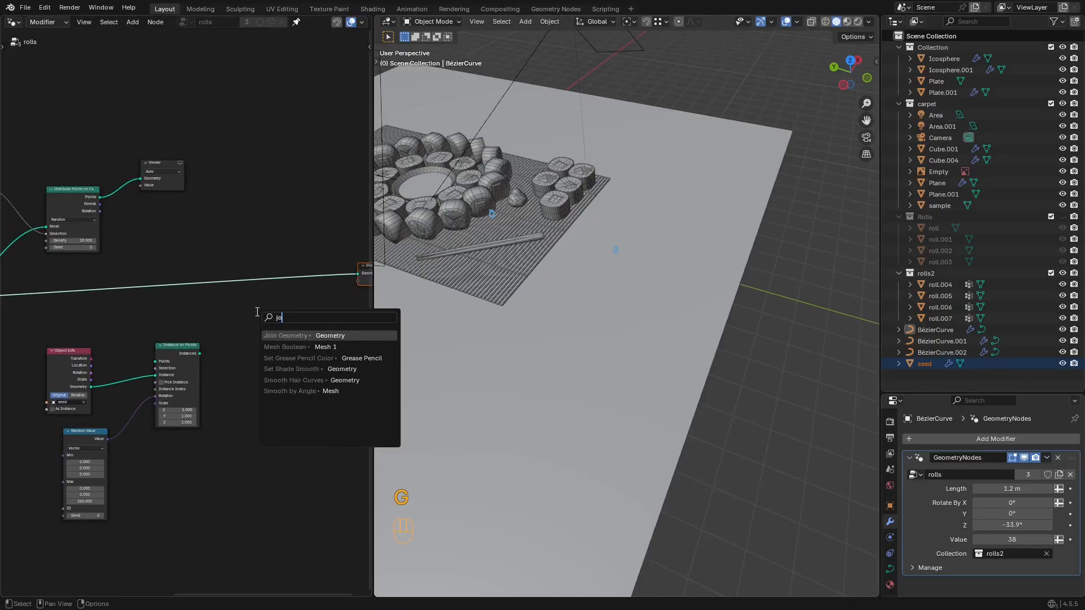
pyautogui.click(303, 337)
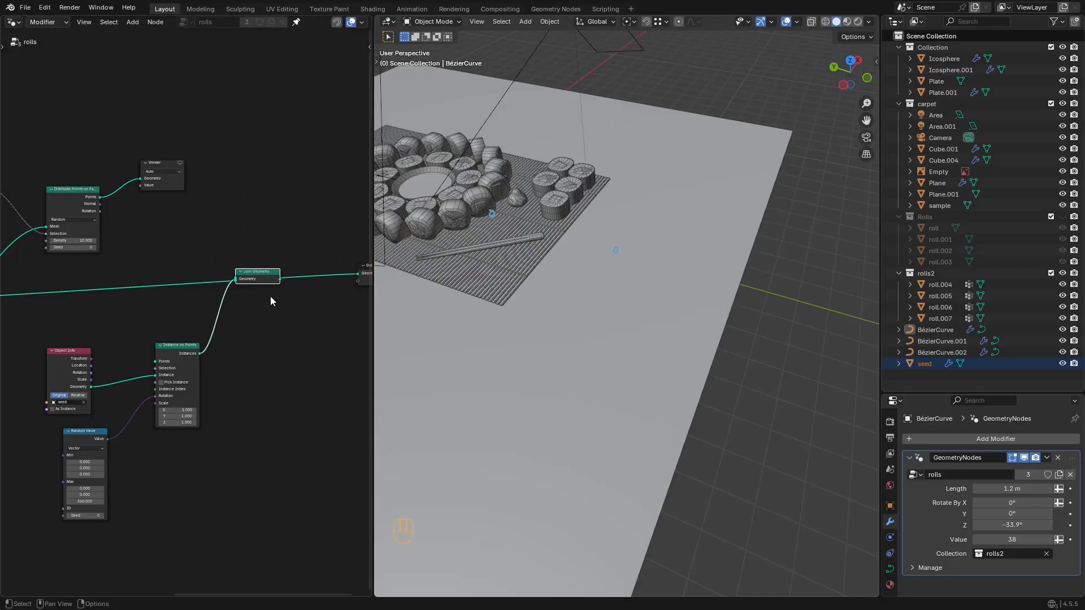
# Step: Reposition the Join Geometry node, link the roll instances into it, and connect the distributed points to the seed Instance on Points node
pyautogui.click(234, 291)
pyautogui.moveTo(233, 292); pyautogui.dragTo(297, 293, button='middle')
pyautogui.press('g')
pyautogui.click(309, 296)
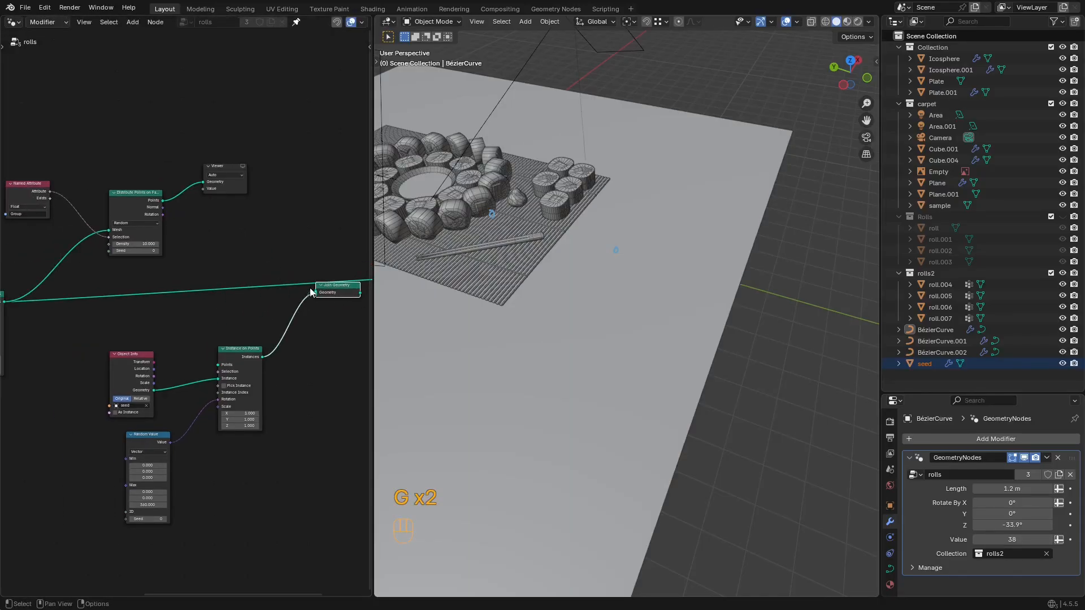
pyautogui.moveTo(55, 286); pyautogui.dragTo(81, 282, button='middle')
pyautogui.scroll(-2, 78, 283)
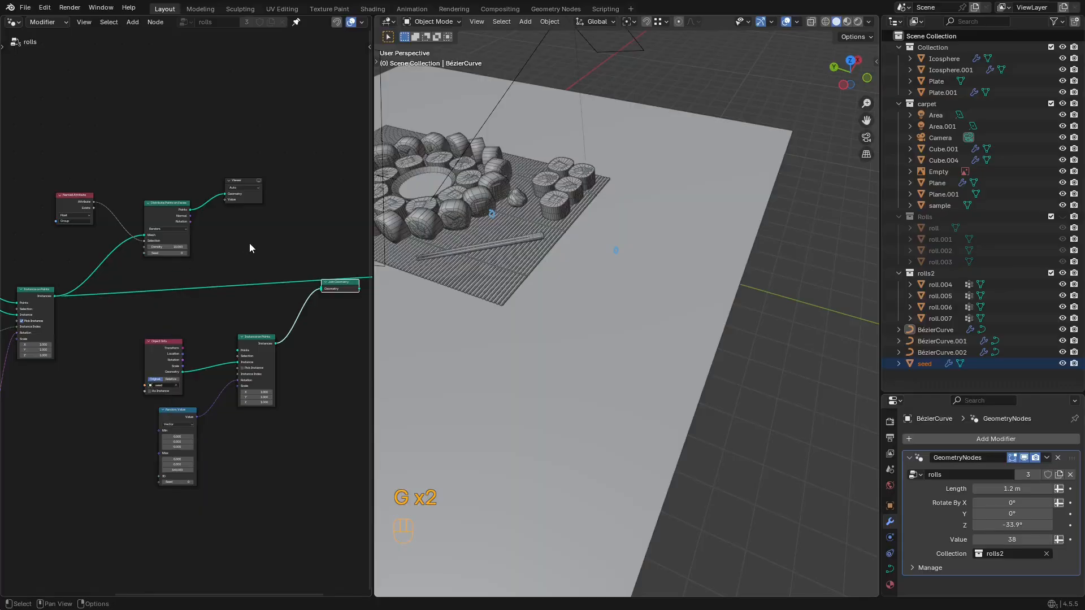
pyautogui.moveTo(370, 293); pyautogui.dragTo(317, 295)
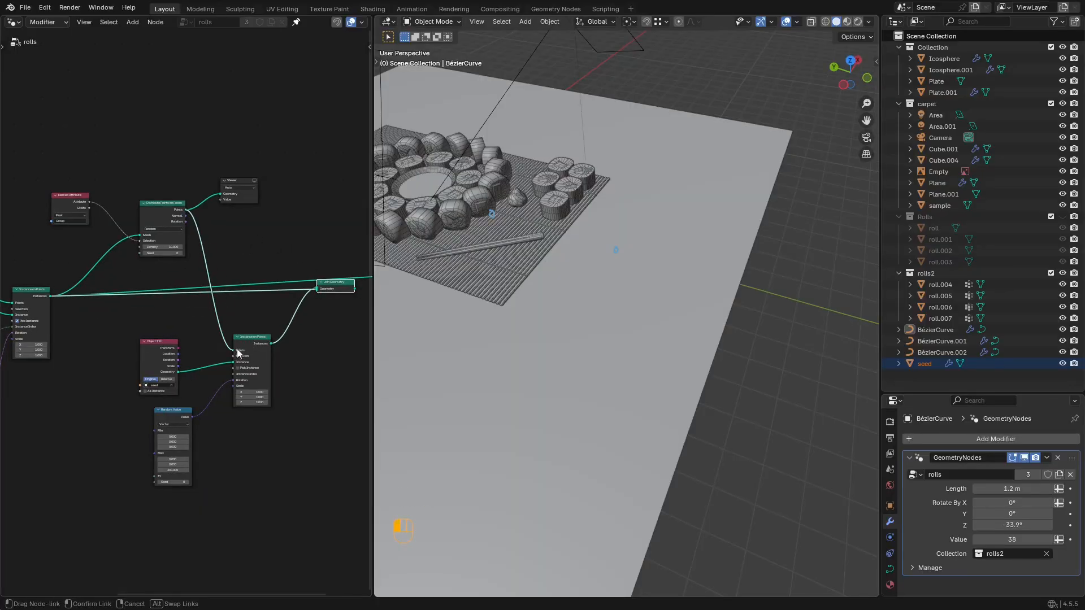
pyautogui.moveTo(236, 348); pyautogui.dragTo(236, 349)
# Step: Preview the Join Geometry node with the Viewer and link its output to the Group Output
pyautogui.moveTo(244, 134); pyautogui.dragTo(183, 146, button='middle')
pyautogui.keyDown('ctrl'); pyautogui.keyDown('shift'); pyautogui.click(295, 301); pyautogui.keyUp('shift'); pyautogui.keyUp('ctrl')
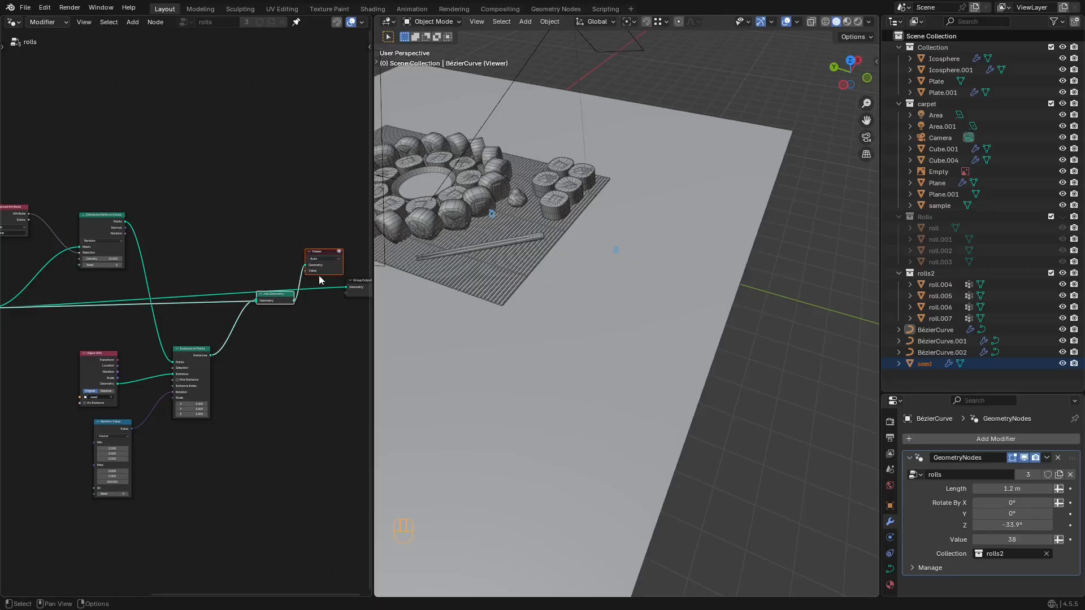
pyautogui.moveTo(291, 296); pyautogui.dragTo(206, 299, button='middle')
pyautogui.moveTo(254, 285); pyautogui.dragTo(256, 284)
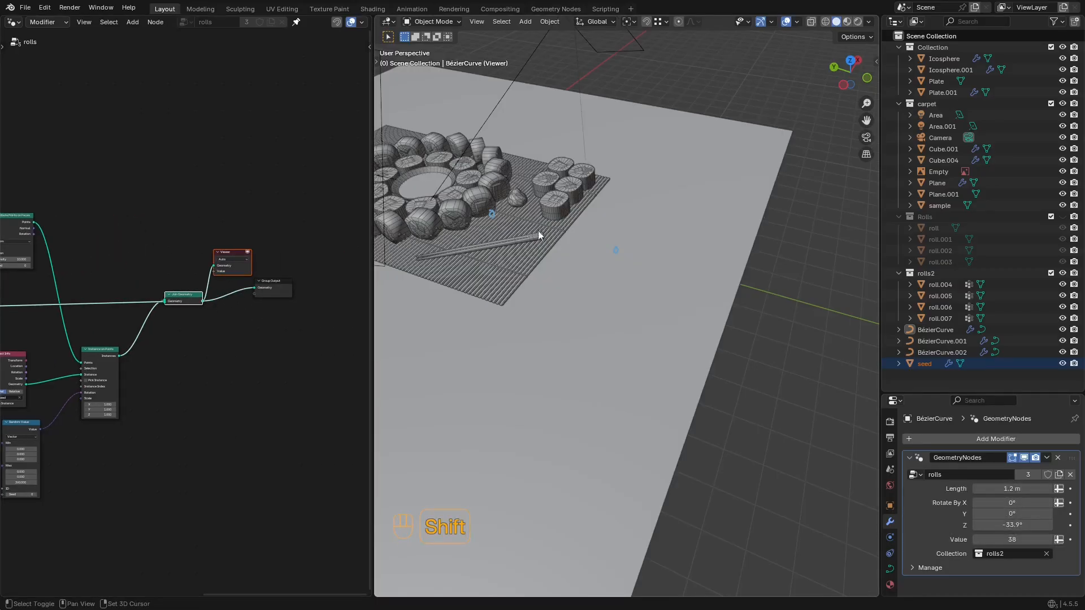
# Step: Select the outer ring's BézierCurve, check its rolls with overlays hidden, and save the file
pyautogui.scroll(2, 540, 233)
pyautogui.hotkey('shift', 'alt', 'z')
pyautogui.keyDown('shift'); pyautogui.moveTo(450, 184); pyautogui.dragTo(714, 323, button='middle'); pyautogui.keyUp('shift')
pyautogui.hotkey('shift', 'alt', 'z')
pyautogui.hotkey('shift', 'alt', 'z')
pyautogui.hotkey('shift', 'alt', 'z')
pyautogui.click(659, 303)
pyautogui.hotkey('ctrl', 's')
pyautogui.scroll(-5, 714, 324)
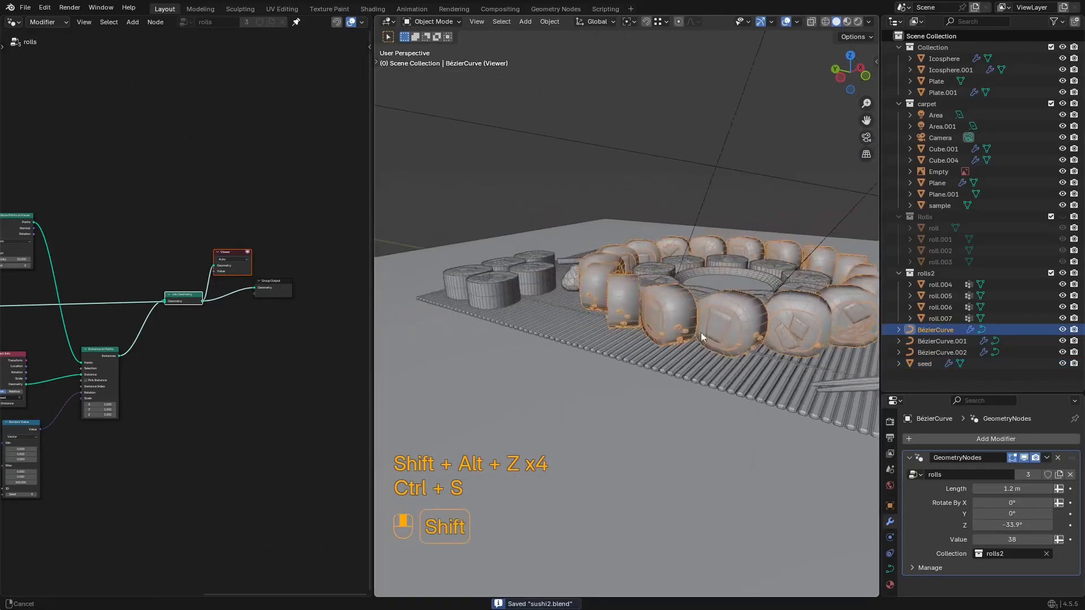
pyautogui.hotkey('shift', 'alt', 'z')
pyautogui.hotkey('shift', 'alt', 'z')
# Step: Make room among the nodes and insert a Realize Instances node between the roll instances and Distribute Points on Faces
pyautogui.moveTo(250, 317); pyautogui.dragTo(232, 302, button='middle')
pyautogui.scroll(-3, 247, 289)
pyautogui.moveTo(250, 213); pyautogui.dragTo(215, 273)
pyautogui.press('g')
pyautogui.click(237, 269)
pyautogui.moveTo(237, 269); pyautogui.dragTo(319, 281, button='middle')
pyautogui.scroll(5, 114, 286)
pyautogui.hotkey('shift', 'a')
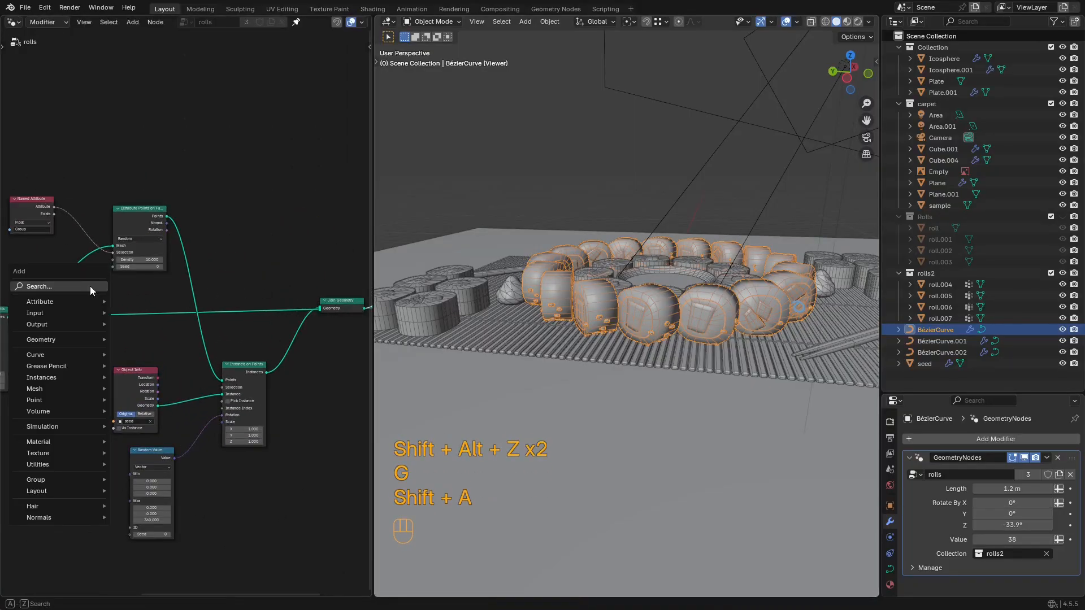
pyautogui.write('realize')
pyautogui.press('Return')
pyautogui.click(64, 274)
pyautogui.scroll(2, 555, 288)
pyautogui.moveTo(555, 288)
pyautogui.mouseDown(button='middle')
pyautogui.moveTo(588, 282)
pyautogui.moveTo(551, 269)
pyautogui.moveTo(570, 303)
pyautogui.mouseUp(button='middle')
pyautogui.hotkey('shift', 'alt', 'z')
pyautogui.keyDown('shift'); pyautogui.moveTo(570, 303); pyautogui.dragTo(632, 331, button='middle'); pyautogui.keyUp('shift')
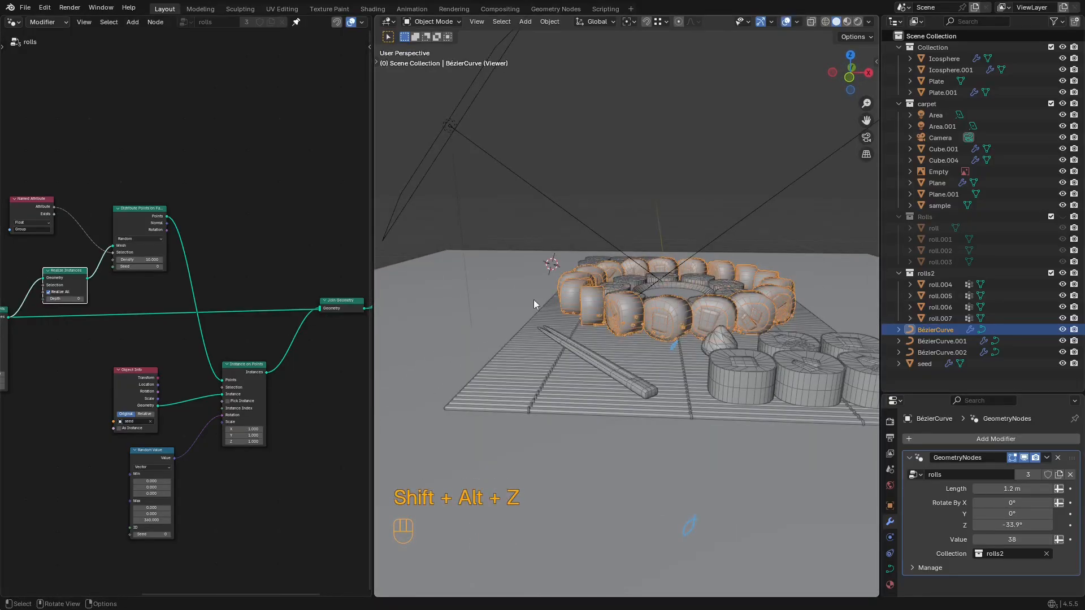
pyautogui.scroll(-9, 594, 327)
pyautogui.moveTo(616, 367); pyautogui.dragTo(640, 420)
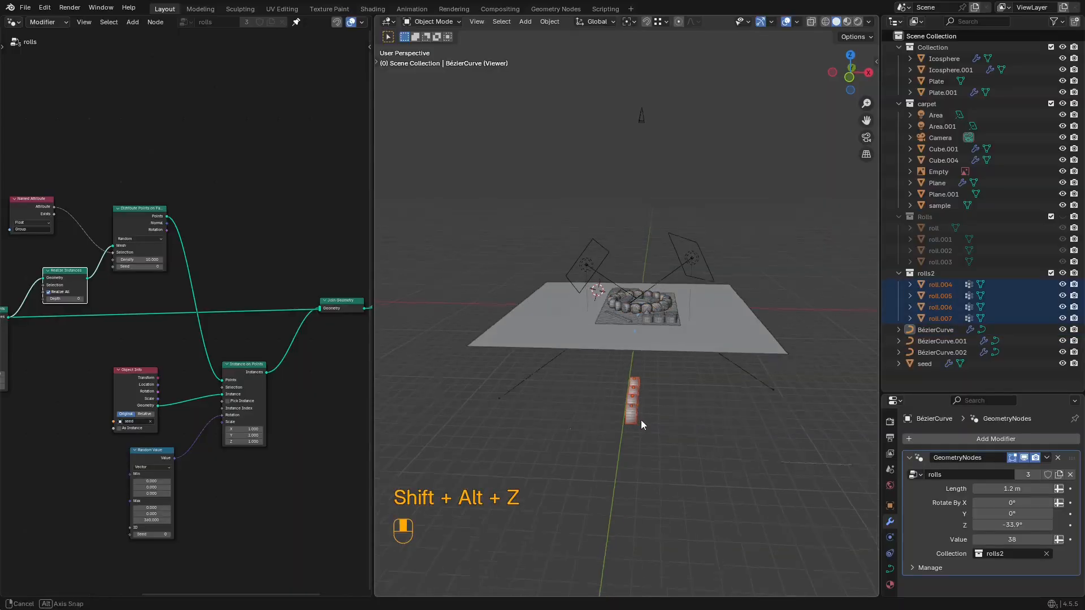
pyautogui.keyDown('alt'); pyautogui.moveTo(640, 419); pyautogui.dragTo(703, 415, button='middle'); pyautogui.keyUp('alt')
pyautogui.keyDown('shift'); pyautogui.moveTo(704, 415); pyautogui.dragTo(626, 341, button='middle'); pyautogui.keyUp('shift')
pyautogui.scroll(-1, 594, 308)
pyautogui.scroll(5, 625, 315)
pyautogui.scroll(2, 625, 319)
pyautogui.press('r')
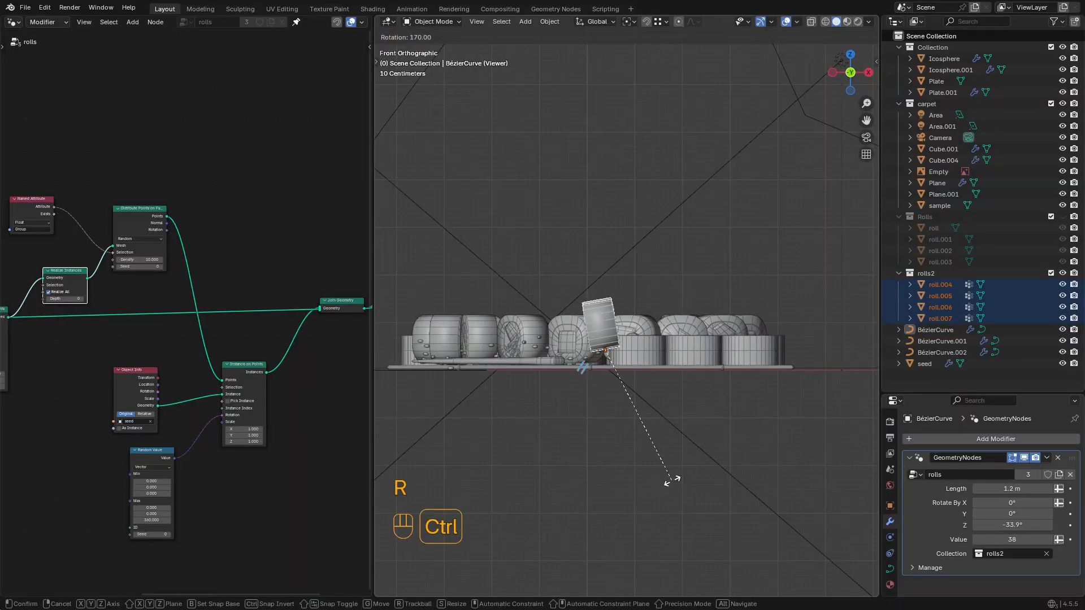
pyautogui.rightClick(672, 480)
pyautogui.moveTo(667, 395); pyautogui.dragTo(603, 313, button='middle')
pyautogui.scroll(-2, 675, 402)
pyautogui.press('Tab')
pyautogui.press('Tab')
# Step: Maximize the viewport and assign the selected faces of roll.004 to its active vertex group
pyautogui.moveTo(630, 373); pyautogui.dragTo(530, 247, button='middle')
pyautogui.scroll(4, 643, 349)
pyautogui.click(529, 247)
pyautogui.hotkey('ctrl', 'space')
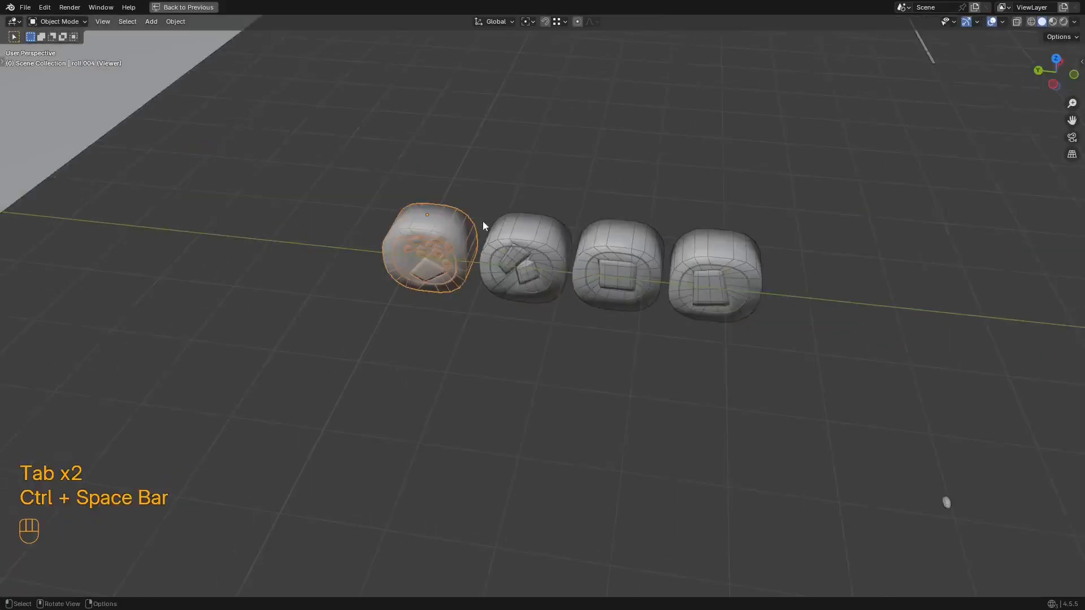
pyautogui.moveTo(411, 271); pyautogui.dragTo(441, 326, button='middle')
pyautogui.press('Tab')
pyautogui.scroll(2, 567, 305)
pyautogui.hotkey('ctrl', 'g')
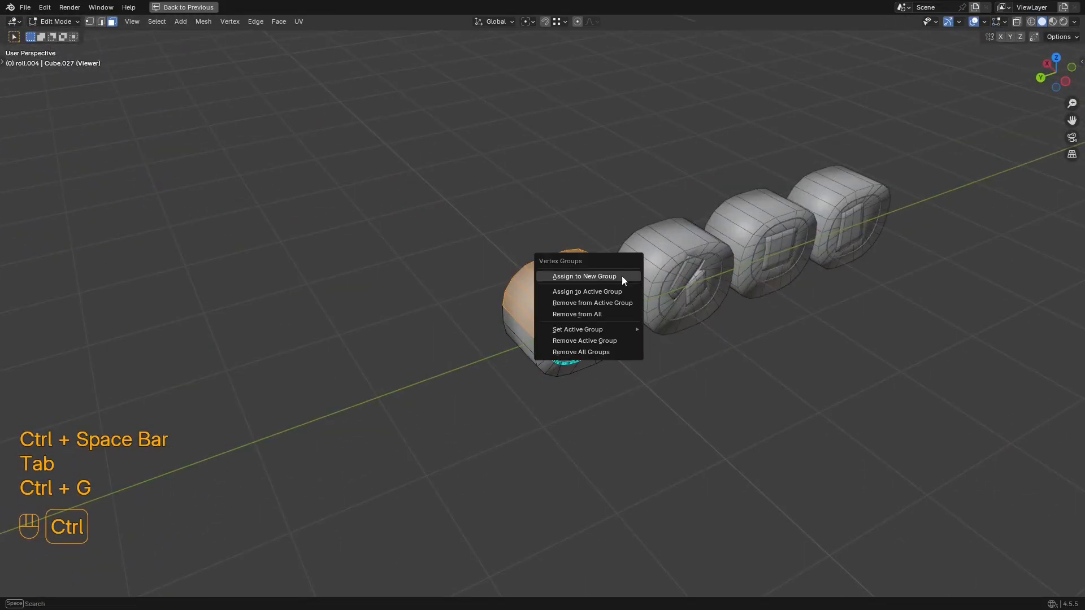
pyautogui.click(603, 295)
pyautogui.press('Tab')
# Step: Assign the selected faces of roll.005 to its active vertex group
pyautogui.click(664, 249)
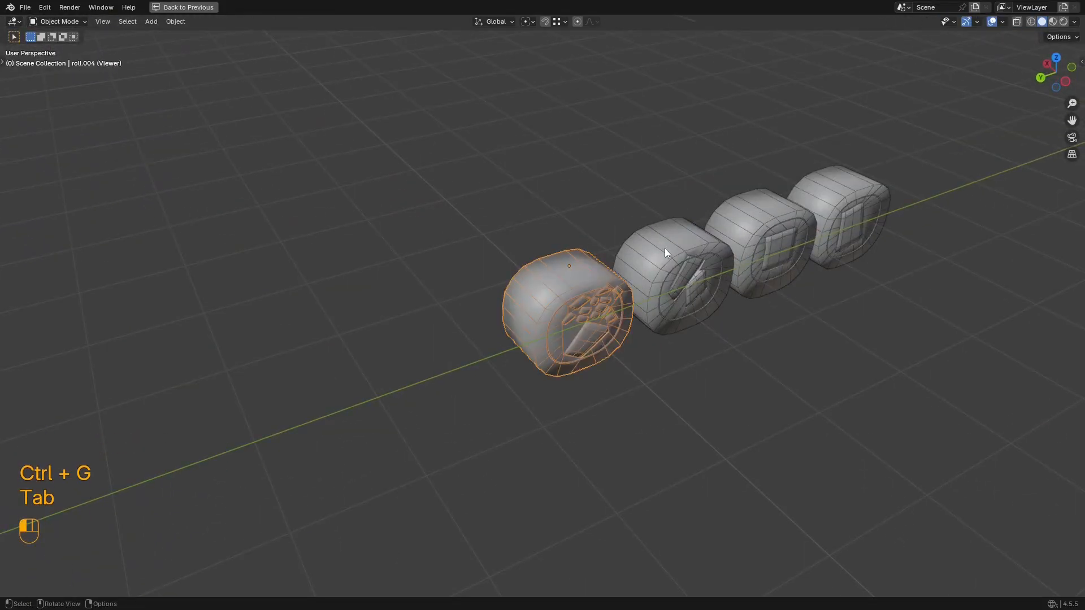
pyautogui.press('Tab')
pyautogui.hotkey('ctrl', 'g')
pyautogui.click(664, 248)
pyautogui.press('Tab')
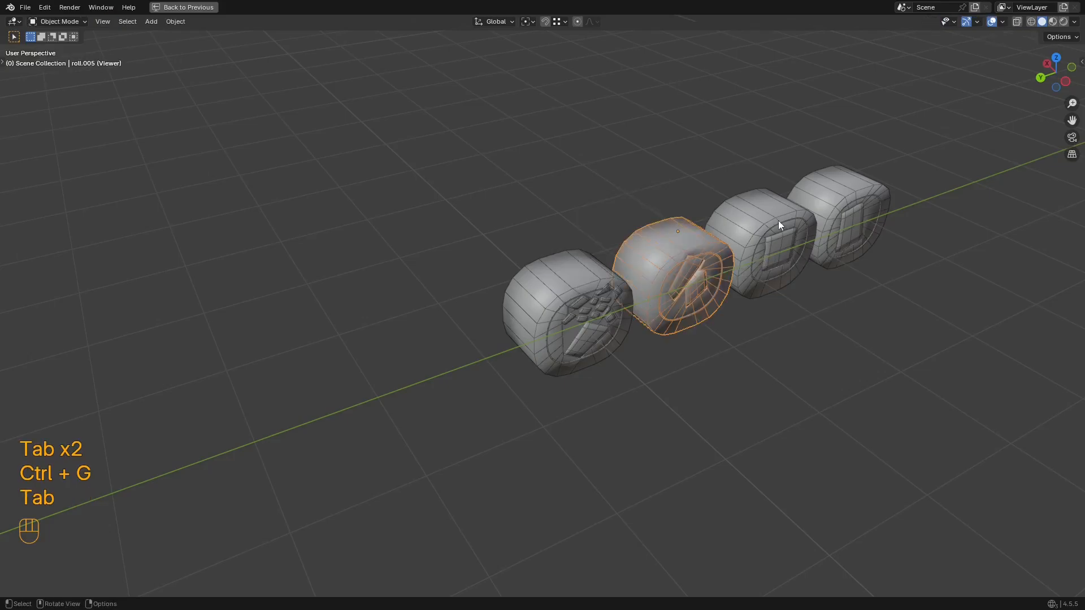
# Step: Assign the selected faces of the two remaining source rolls, roll.007 and roll.006, to their active vertex groups
pyautogui.click(777, 220)
pyautogui.press('Tab')
pyautogui.hotkey('ctrl', 'g')
pyautogui.click(775, 219)
pyautogui.press('Tab')
pyautogui.click(826, 198)
pyautogui.press('Tab')
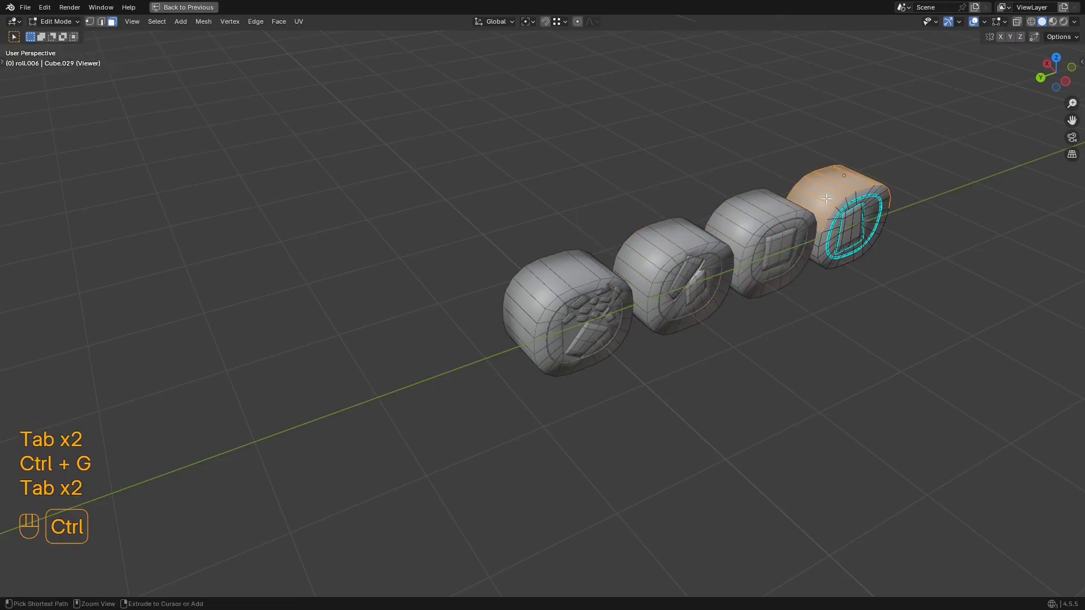
pyautogui.hotkey('ctrl', 'g')
pyautogui.click(793, 215)
pyautogui.press('Tab')
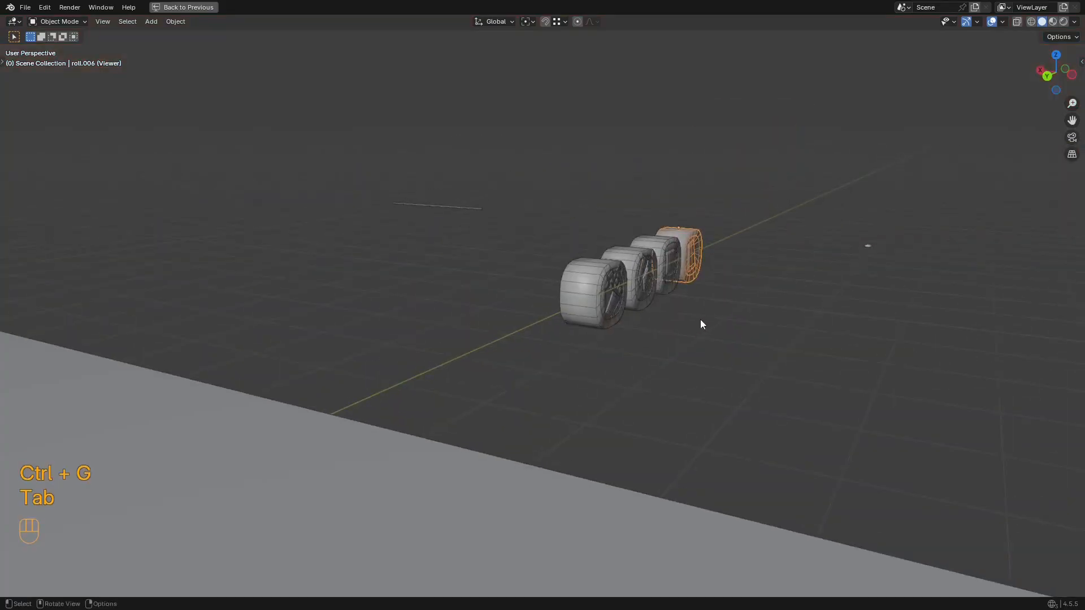
# Step: Select all four source rolls and rotate them upside down in the back orthographic wireframe view
pyautogui.moveTo(780, 190); pyautogui.dragTo(601, 345)
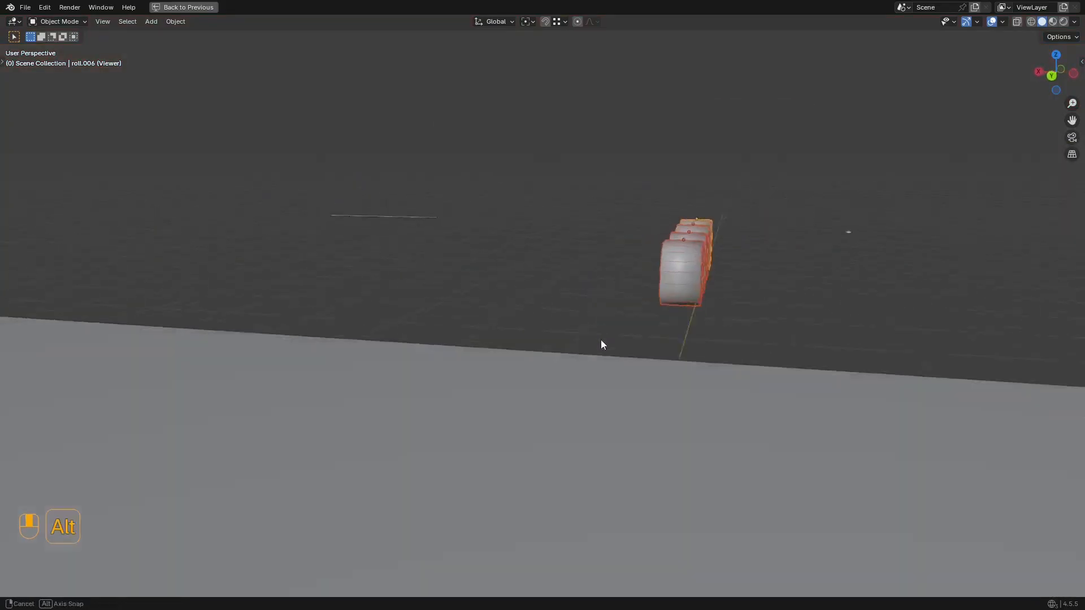
pyautogui.keyDown('alt'); pyautogui.moveTo(601, 340); pyautogui.dragTo(542, 364, button='middle'); pyautogui.keyUp('alt')
pyautogui.press('z')
pyautogui.scroll(3, 610, 363)
pyautogui.press('r')
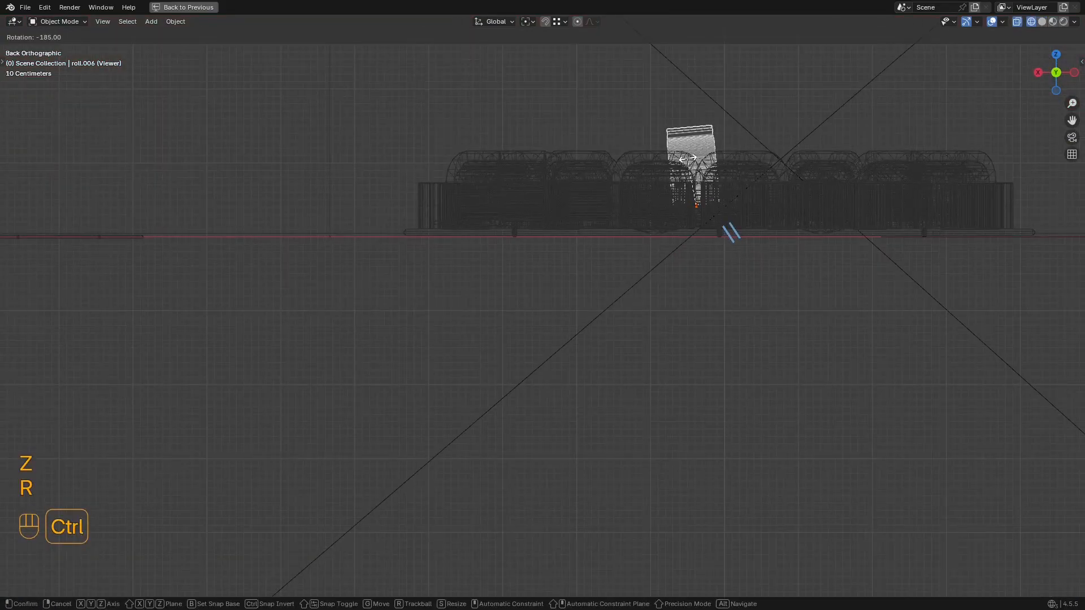
pyautogui.keyDown('ctrl'); pyautogui.click(692, 163); pyautogui.keyUp('ctrl')
pyautogui.press('z')
# Step: Select the upward-facing faces of all four source rolls together in face mode
pyautogui.moveTo(693, 162); pyautogui.dragTo(626, 260, button='middle')
pyautogui.moveTo(367, 323)
pyautogui.keyDown('shift'); pyautogui.mouseDown(button='middle')
pyautogui.moveTo(556, 299)
pyautogui.moveTo(567, 381)
pyautogui.mouseUp(button='middle'); pyautogui.keyUp('shift')
pyautogui.press('Tab')
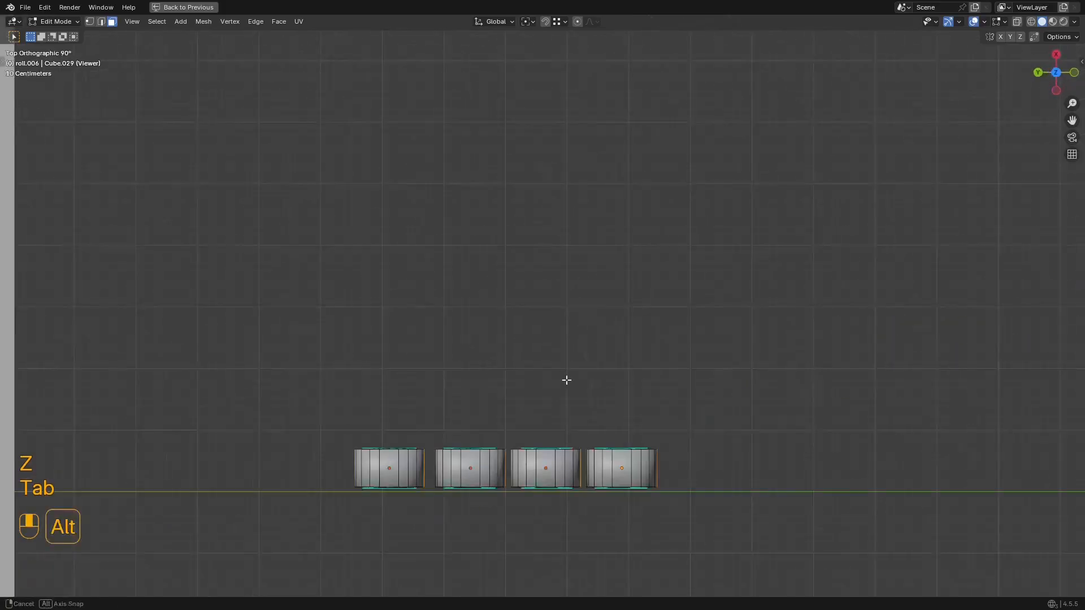
pyautogui.press('z')
pyautogui.press('z')
pyautogui.moveTo(317, 466); pyautogui.dragTo(317, 466)
pyautogui.moveTo(316, 466); pyautogui.dragTo(566, 363, button='middle')
# Step: Assign the new upper-face selections of roll.004 and roll.005 to their active vertex groups
pyautogui.press('Tab')
pyautogui.click(551, 371)
pyautogui.press('Tab')
pyautogui.hotkey('ctrl', 'g')
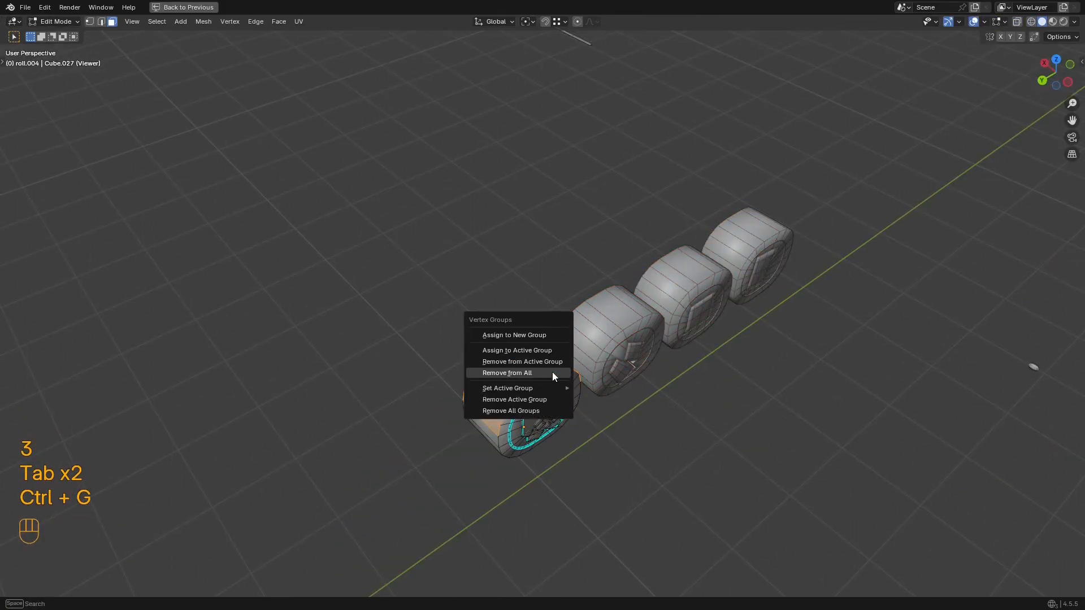
pyautogui.click(541, 348)
pyautogui.press('Tab')
pyautogui.click(608, 322)
pyautogui.press('Tab')
pyautogui.hotkey('ctrl', 'g')
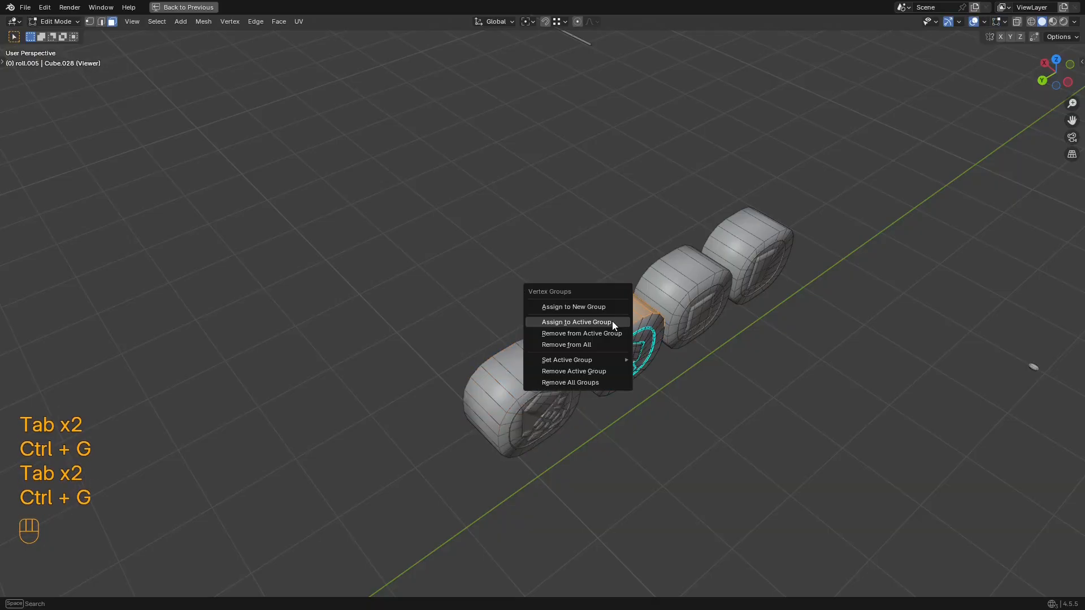
pyautogui.click(612, 321)
pyautogui.press('Tab')
# Step: Assign the new upper-face selections of roll.007 and roll.006 to their active vertex groups
pyautogui.click(679, 263)
pyautogui.press('Tab')
pyautogui.hotkey('ctrl', 'g')
pyautogui.click(679, 263)
pyautogui.press('Tab')
pyautogui.click(739, 235)
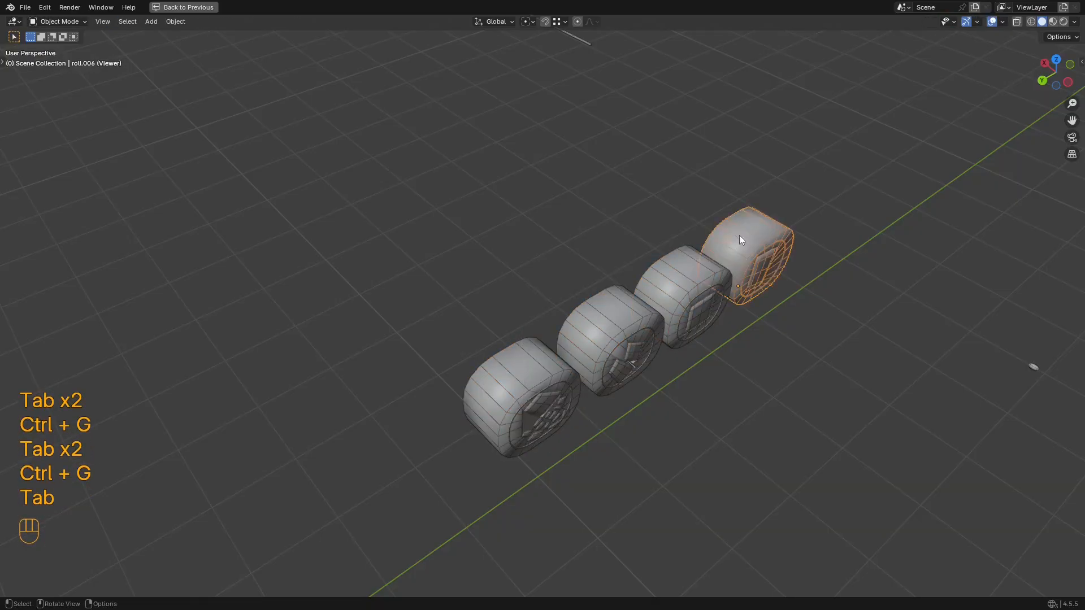
pyautogui.press('Tab')
pyautogui.hotkey('ctrl', 'g')
pyautogui.click(738, 235)
pyautogui.press('Tab')
# Step: Examine the seed distribution across the outer ring with and without overlays, and select the seed object
pyautogui.scroll(-8, 708, 253)
pyautogui.moveTo(652, 195)
pyautogui.mouseDown(button='middle')
pyautogui.moveTo(621, 252)
pyautogui.moveTo(652, 338)
pyautogui.moveTo(677, 344)
pyautogui.moveTo(690, 384)
pyautogui.moveTo(687, 354)
pyautogui.mouseUp(button='middle')
pyautogui.scroll(1, 638, 279)
pyautogui.hotkey('shift', 'alt', 'z')
pyautogui.hotkey('shift', 'alt', 'z')
pyautogui.press('z')
pyautogui.hotkey('shift', 'alt', 'z')
pyautogui.press('z')
pyautogui.click(794, 368)
pyautogui.hotkey('shift', 'alt', 'z')
pyautogui.moveTo(732, 394); pyautogui.dragTo(644, 335, button='middle')
pyautogui.scroll(-3, 797, 324)
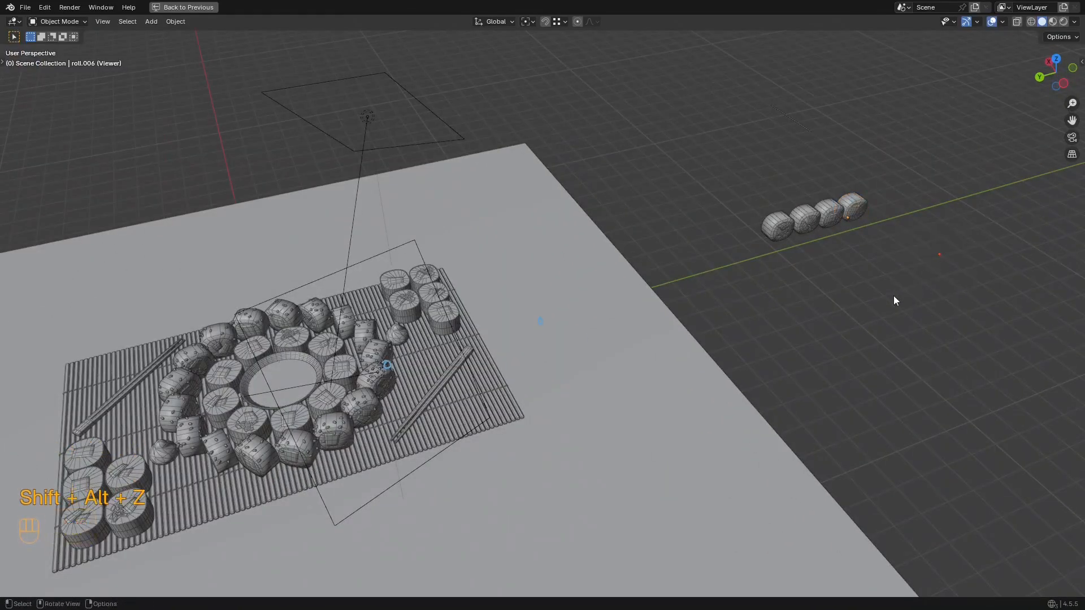
pyautogui.press('g')
pyautogui.hotkey('shift', 'z')
pyautogui.click(565, 408)
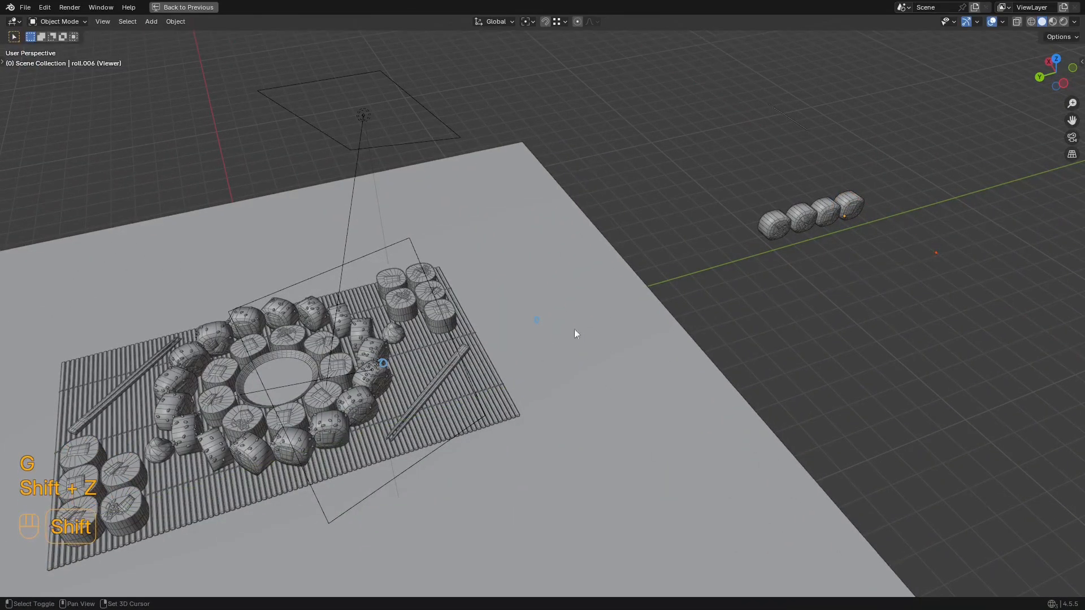
# Step: Examine the seeds on the outer ring's rolls up close without overlays, and restore the multi-editor layout
pyautogui.keyDown('ctrl'); pyautogui.moveTo(574, 329); pyautogui.dragTo(395, 339, button='middle'); pyautogui.keyUp('ctrl')
pyautogui.keyDown('shift'); pyautogui.moveTo(339, 350); pyautogui.dragTo(616, 228, button='middle'); pyautogui.keyUp('shift')
pyautogui.scroll(3, 632, 229)
pyautogui.scroll(3, 615, 227)
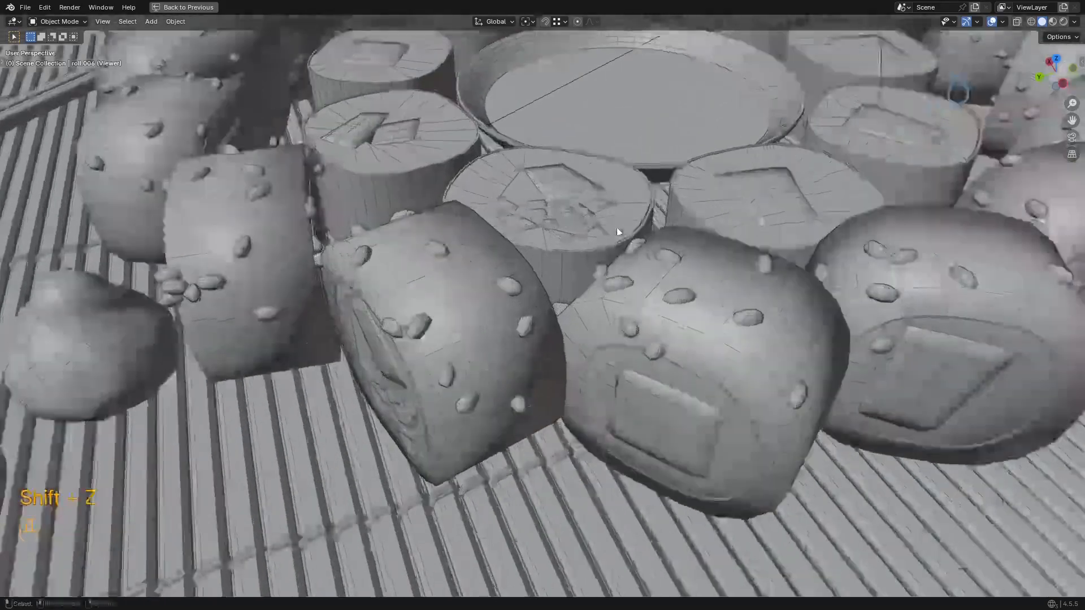
pyautogui.hotkey('shift', 'alt', 'z')
pyautogui.hotkey('shift', 'alt', 'z')
pyautogui.hotkey('ctrl', 'space')
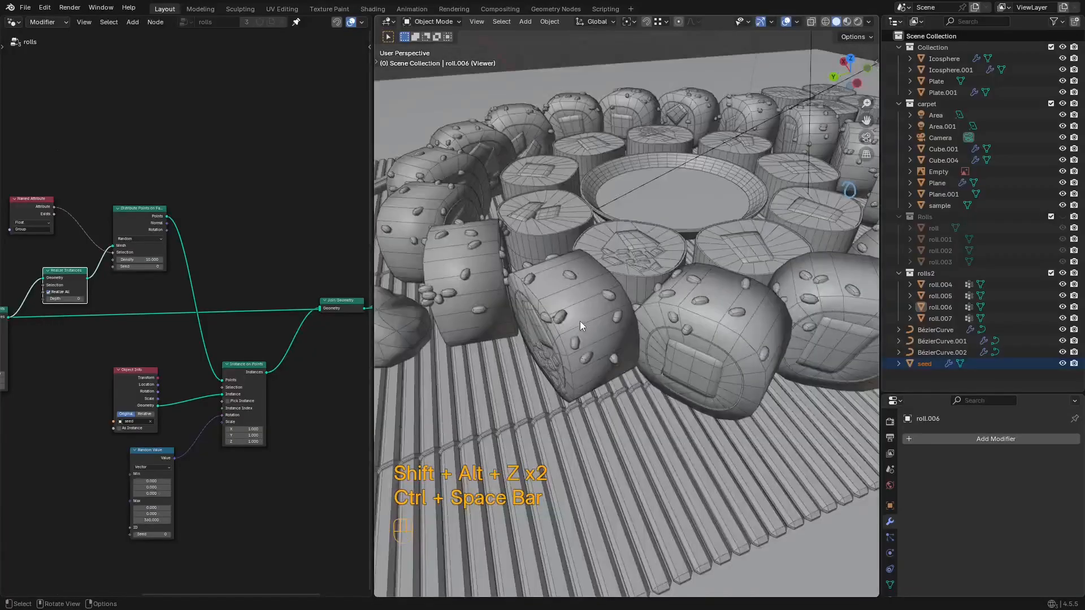
# Step: Move the Random Value node beneath the seed's Object Info node and place a duplicate of it below
pyautogui.moveTo(196, 332); pyautogui.dragTo(318, 170, button='middle')
pyautogui.scroll(5, 187, 317)
pyautogui.scroll(2, 194, 330)
pyautogui.moveTo(194, 330); pyautogui.dragTo(162, 311)
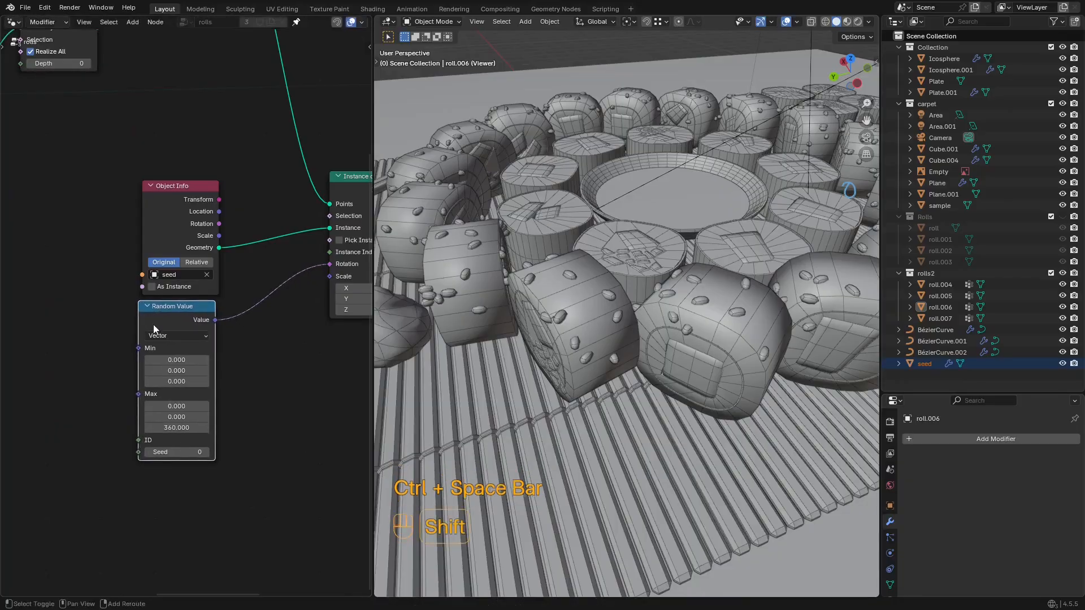
pyautogui.hotkey('shift', 'd')
pyautogui.click(144, 505)
pyautogui.moveTo(226, 455); pyautogui.dragTo(225, 299, button='middle')
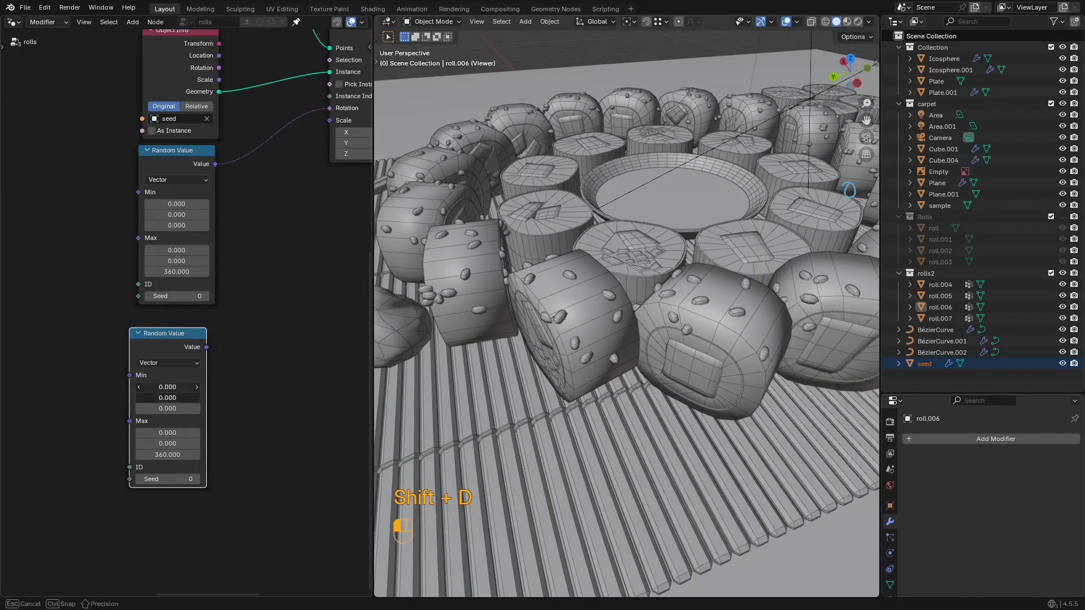
# Step: Set the duplicated Random Value node's minimum and maximum to 1, 1, 1 and link it to the seed instances' Scale
pyautogui.press('Return')
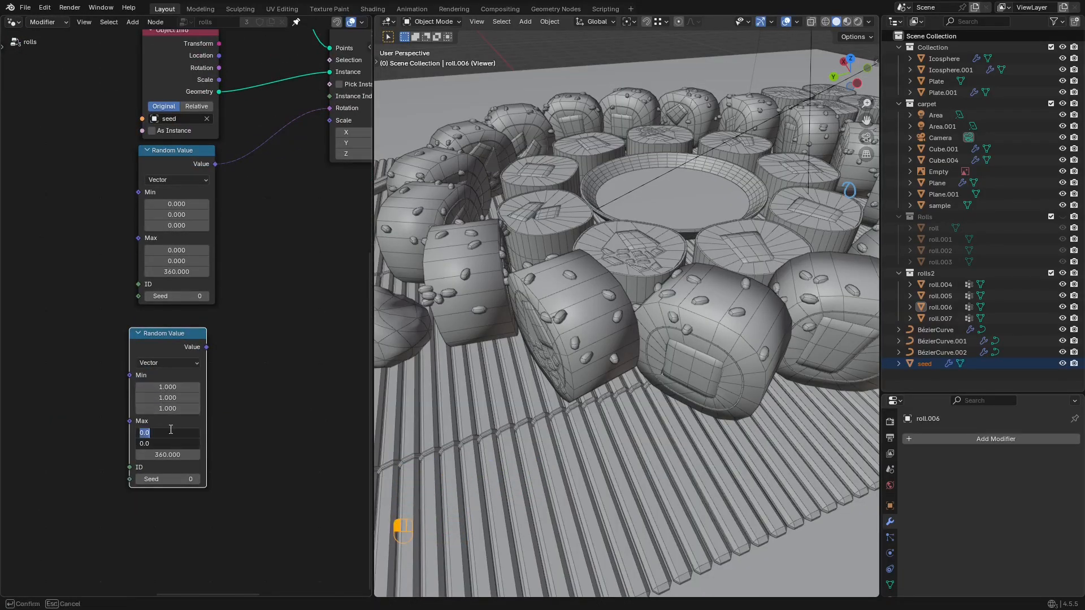
pyautogui.write('1')
pyautogui.press('Return')
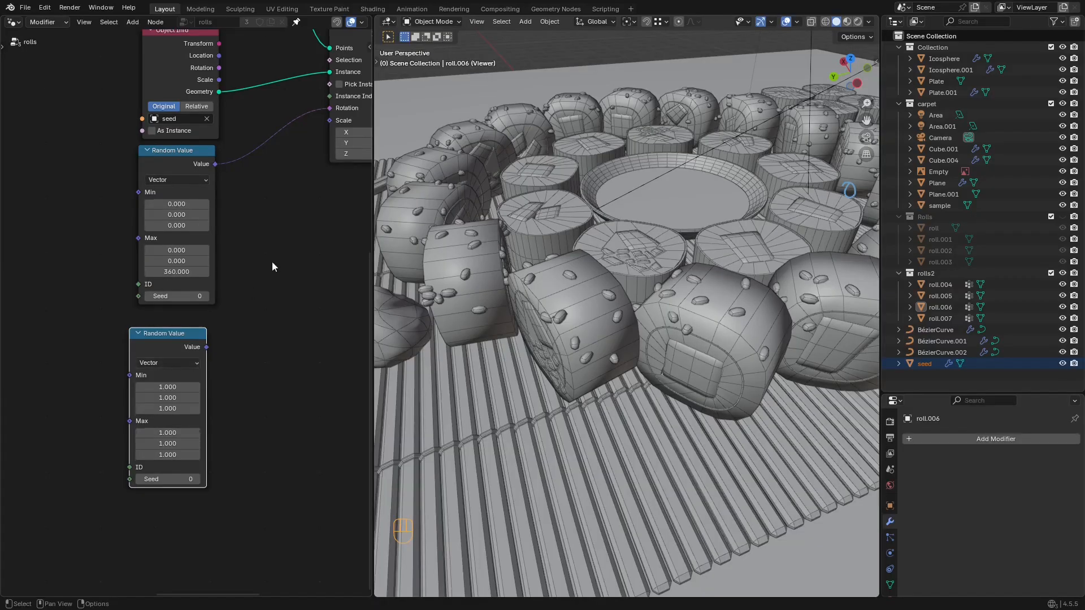
pyautogui.moveTo(272, 266); pyautogui.dragTo(213, 305, button='middle')
pyautogui.moveTo(294, 171); pyautogui.dragTo(270, 159)
pyautogui.moveTo(79, 443); pyautogui.dragTo(167, 372, button='middle')
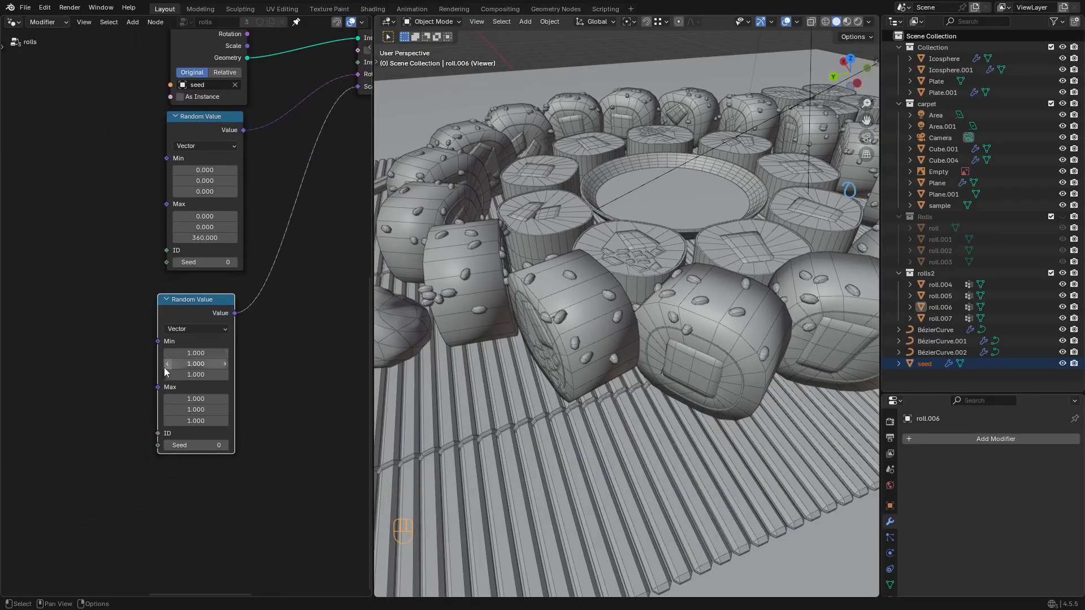
# Step: Add a Value node, link it to the Min input of the scale's Random Value node, and set it to 1
pyautogui.press('a')
pyautogui.rightClick(106, 313)
pyautogui.hotkey('shift', 'a')
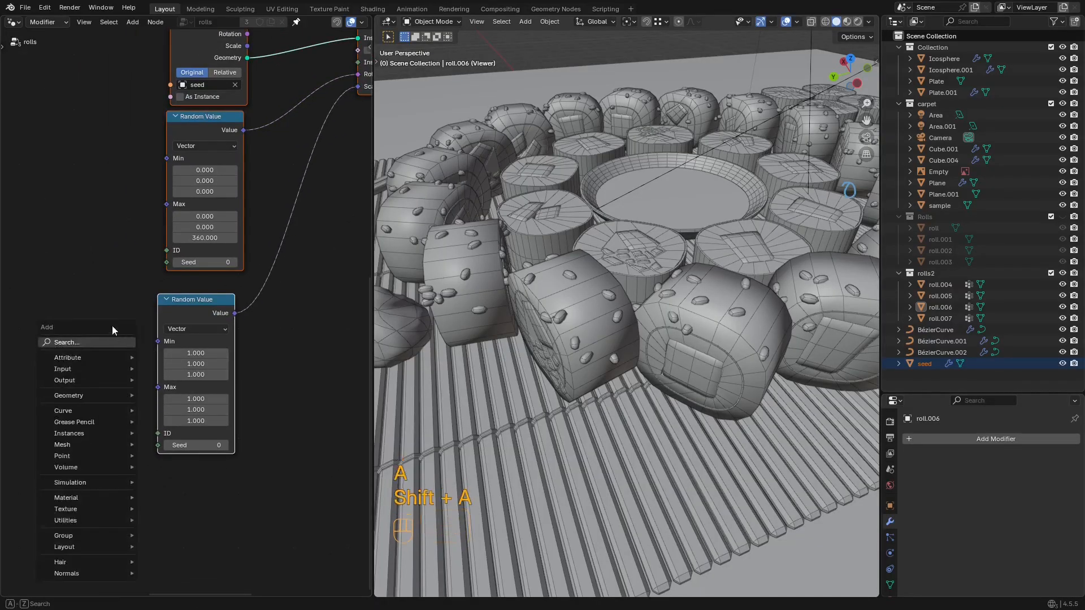
pyautogui.click(109, 341)
pyautogui.write('value')
pyautogui.press('Return')
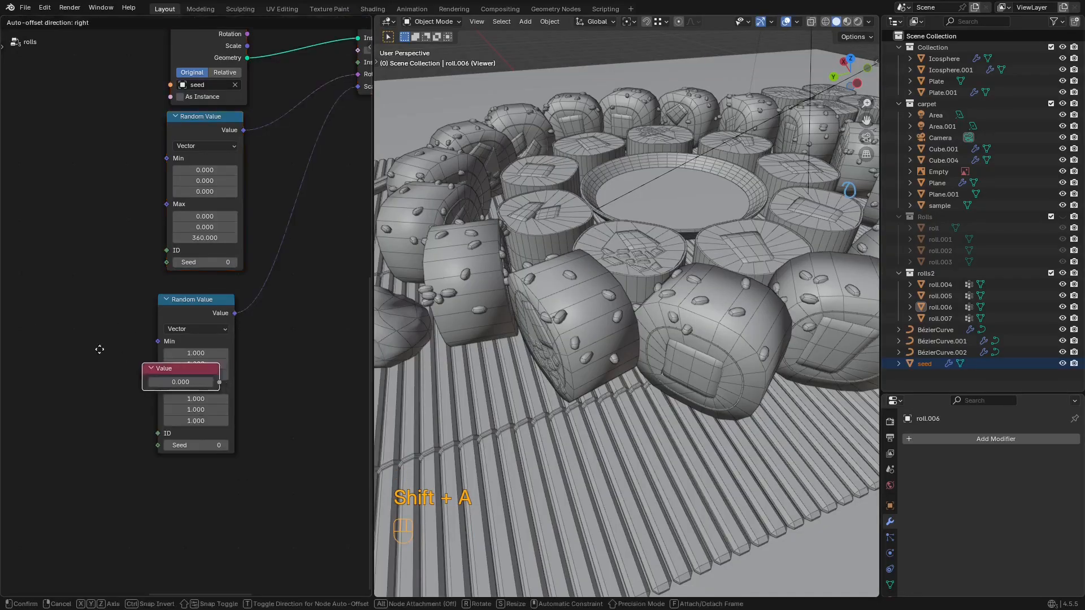
pyautogui.click(121, 356)
pyautogui.moveTo(150, 346); pyautogui.dragTo(157, 341)
pyautogui.moveTo(157, 341); pyautogui.dragTo(196, 332, button='middle')
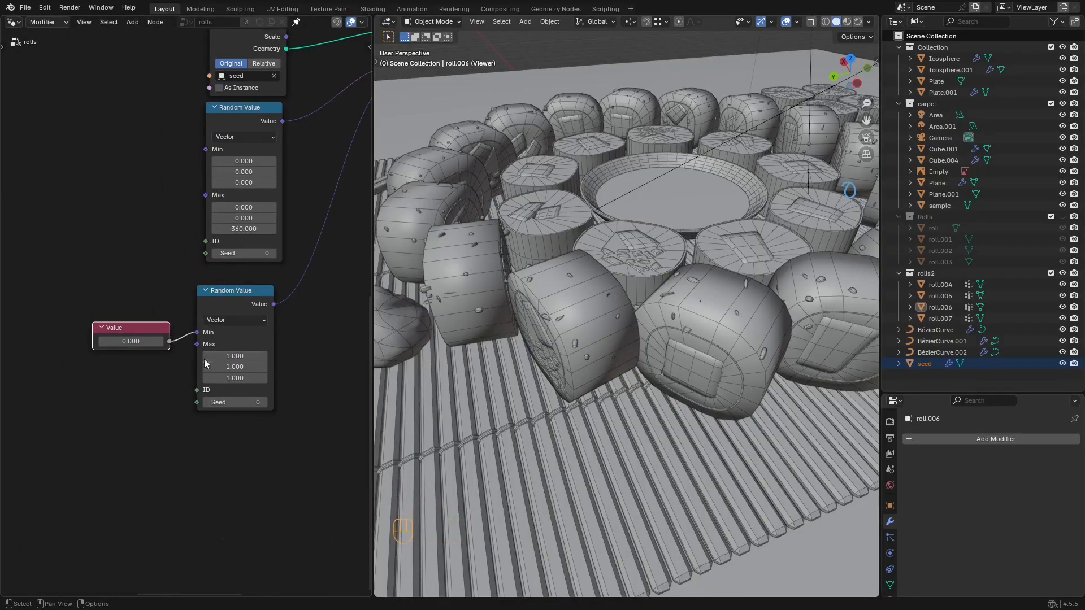
pyautogui.click(146, 343)
pyautogui.write('1')
pyautogui.press('Return')
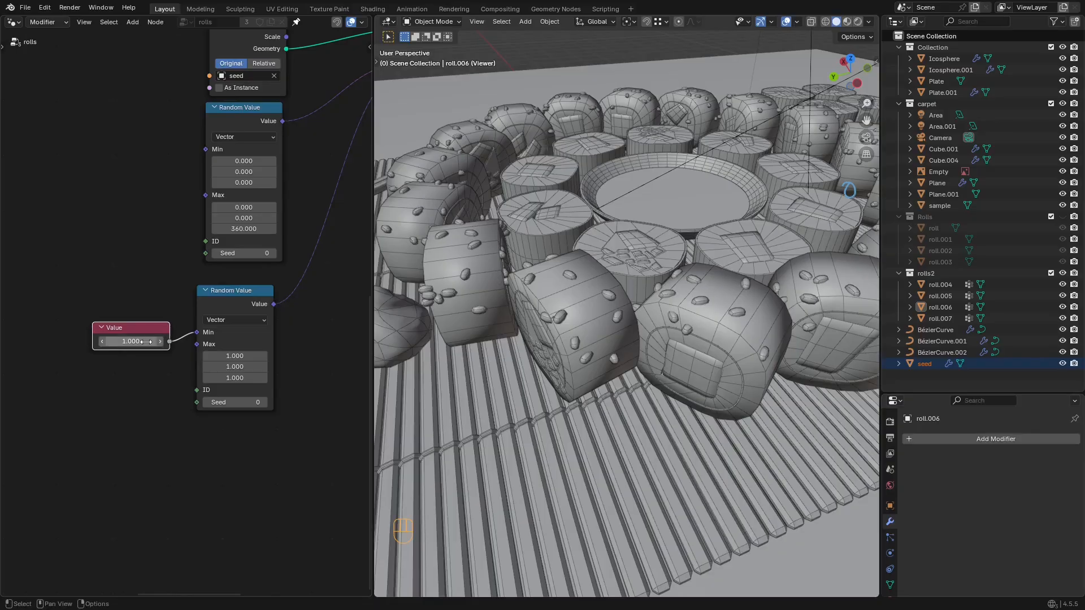
# Step: Duplicate the Value node into the scale Random Value's Max input, and set the minimum to 0.52 and the maximum to 0.71
pyautogui.hotkey('shift', 'd')
pyautogui.moveTo(186, 353); pyautogui.dragTo(195, 344)
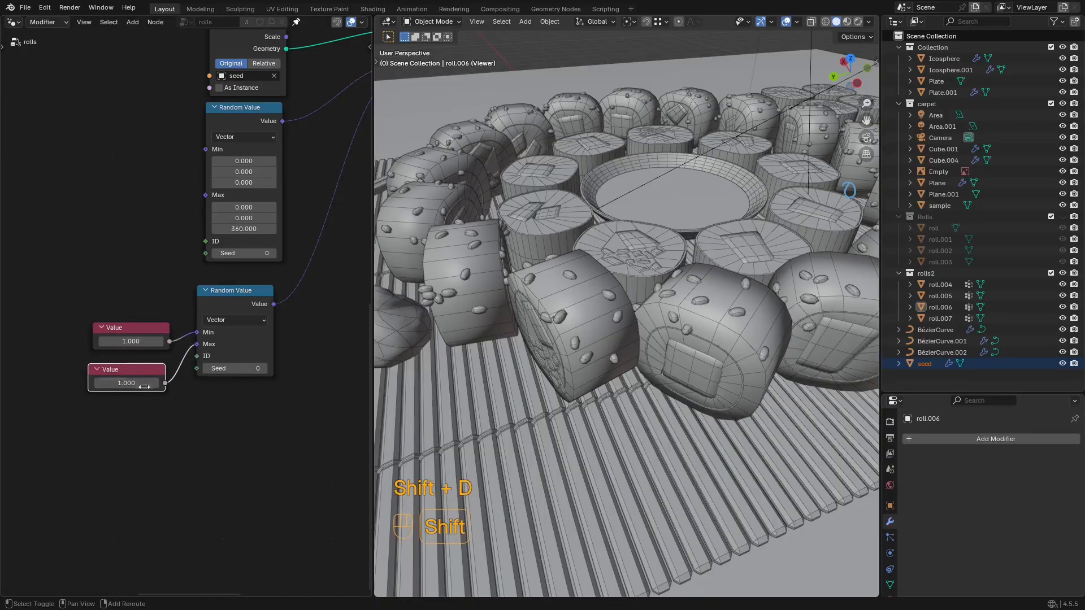
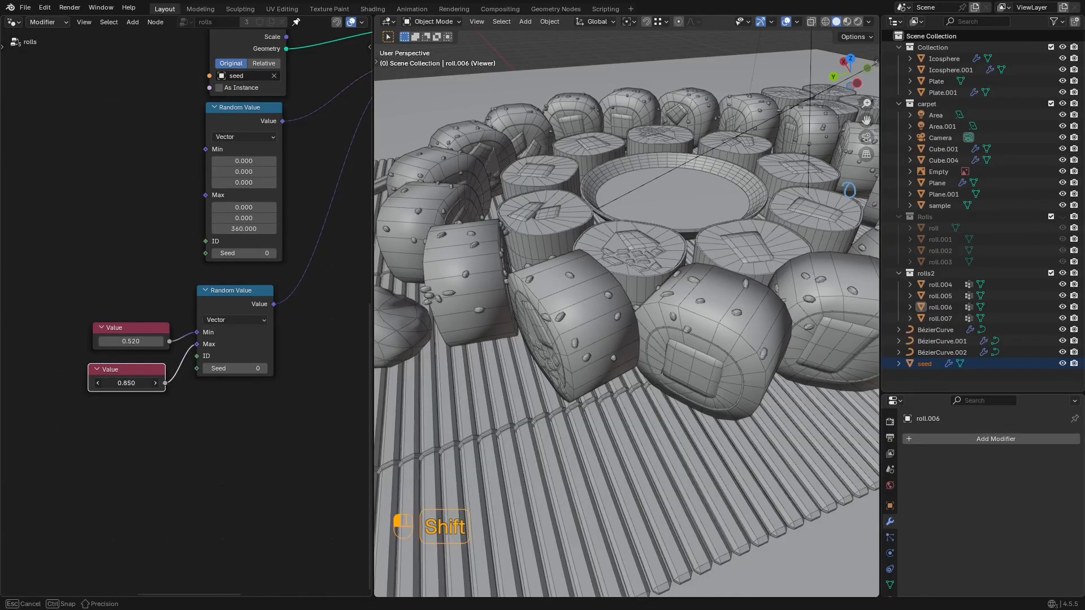
# Step: Raise the Density of the seeds' Distribute Points on Faces node and hide the viewport overlays
pyautogui.moveTo(273, 199); pyautogui.dragTo(224, 322, button='middle')
pyautogui.scroll(-8, 222, 219)
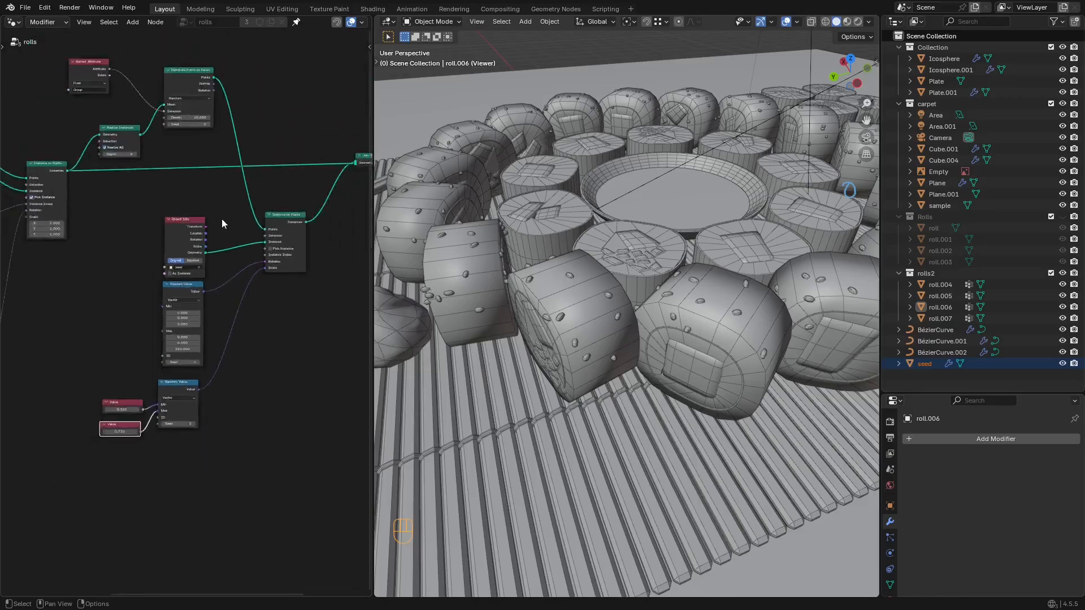
pyautogui.moveTo(221, 218); pyautogui.dragTo(249, 327, button='middle')
pyautogui.scroll(8, 230, 292)
pyautogui.moveTo(229, 292); pyautogui.dragTo(248, 334, button='middle')
pyautogui.scroll(-1, 181, 260)
pyautogui.moveTo(215, 185); pyautogui.dragTo(234, 185)
pyautogui.scroll(1, 200, 261)
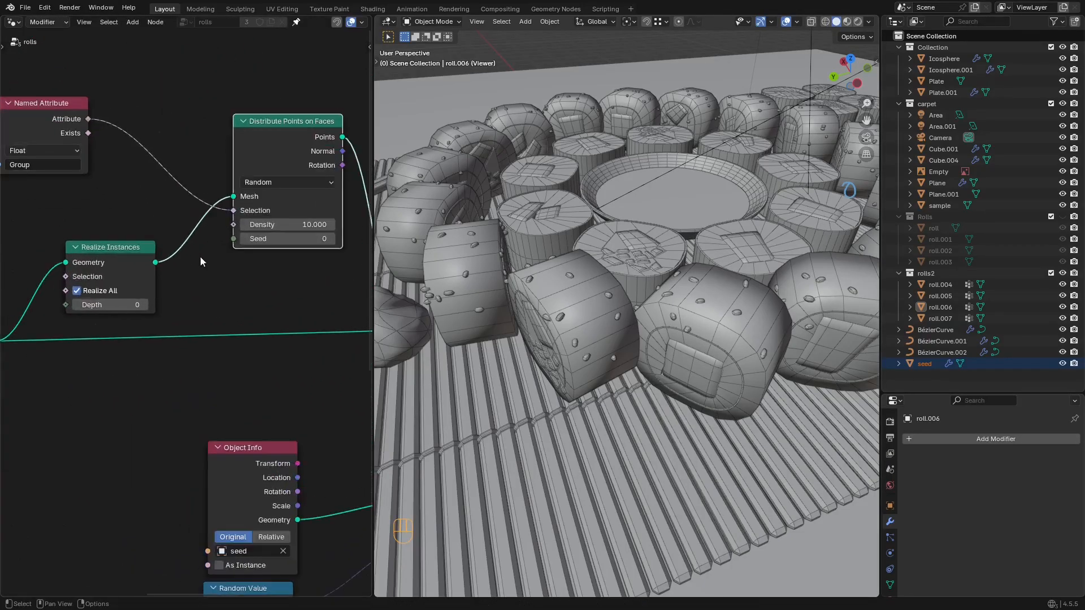
pyautogui.moveTo(161, 287); pyautogui.dragTo(197, 302, button='middle')
pyautogui.moveTo(301, 147); pyautogui.dragTo(300, 163)
pyautogui.scroll(-1, 125, 161)
pyautogui.moveTo(237, 270); pyautogui.dragTo(201, 250, button='middle')
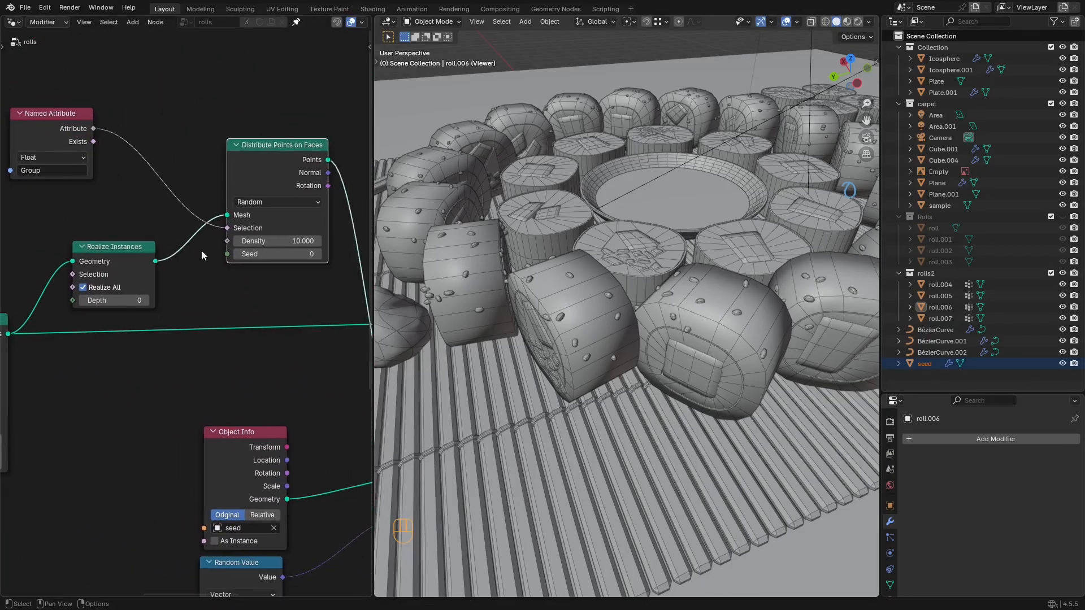
pyautogui.moveTo(271, 241); pyautogui.dragTo(415, 241)
pyautogui.moveTo(508, 237); pyautogui.dragTo(620, 300, button='middle')
pyautogui.hotkey('shift', 'alt', 'z')
# Step: Set the first two Min components and the first two Max components of the seed rotation's Random Value node to 1
pyautogui.scroll(-4, 636, 231)
pyautogui.scroll(4, 619, 300)
pyautogui.moveTo(228, 301); pyautogui.dragTo(171, 128, button='middle')
pyautogui.scroll(-2, 187, 225)
pyautogui.moveTo(269, 446); pyautogui.dragTo(269, 273, button='middle')
pyautogui.scroll(6, 214, 226)
pyautogui.moveTo(214, 226); pyautogui.dragTo(216, 245, button='middle')
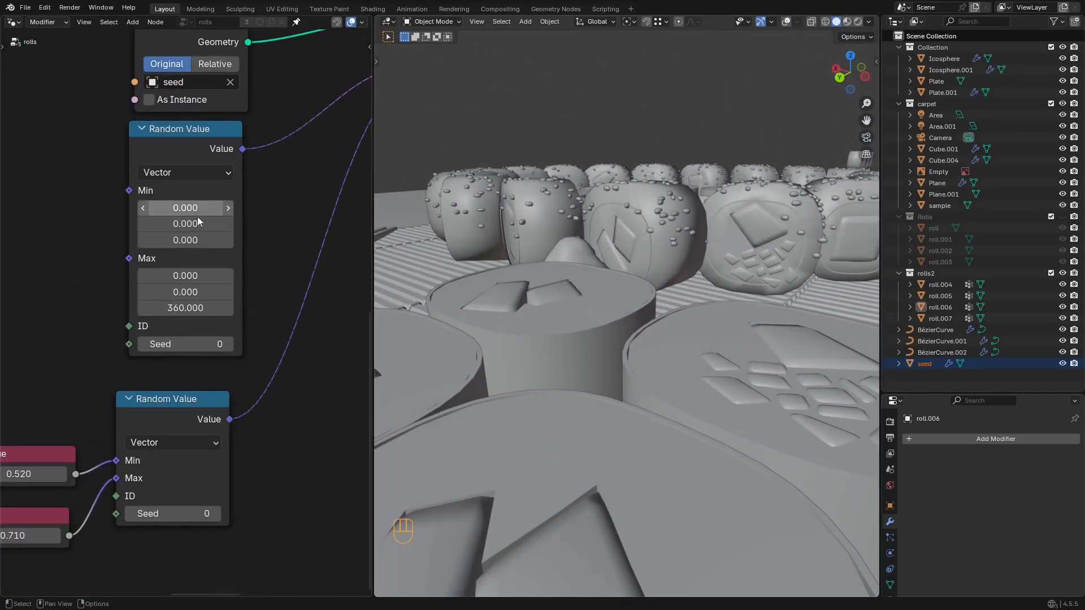
pyautogui.moveTo(198, 240); pyautogui.dragTo(195, 208)
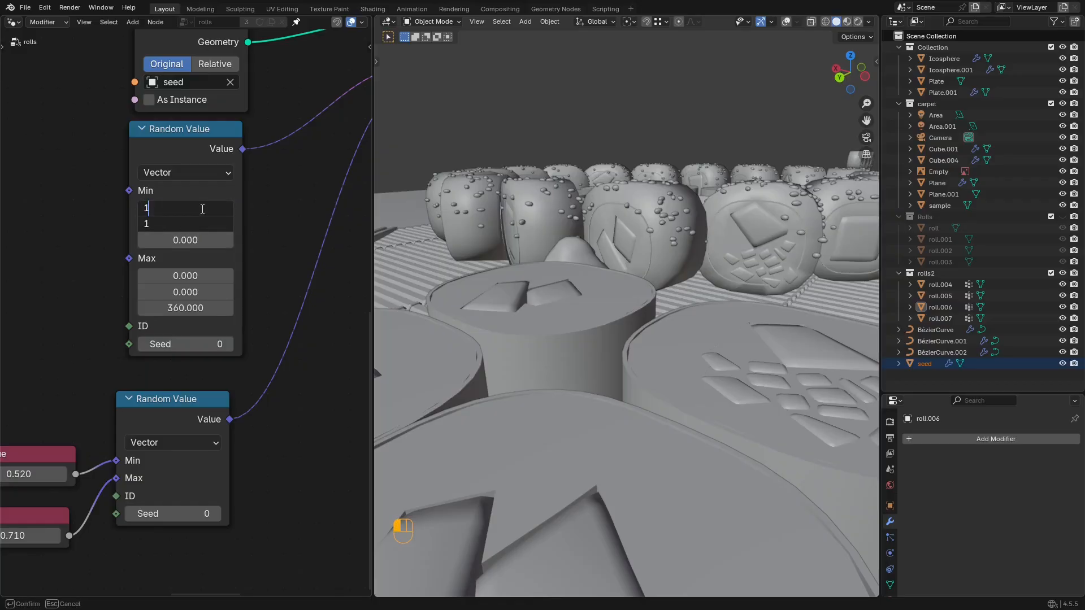
pyautogui.press('Return')
pyautogui.moveTo(216, 275); pyautogui.dragTo(216, 291)
pyautogui.write('1')
pyautogui.press('Return')
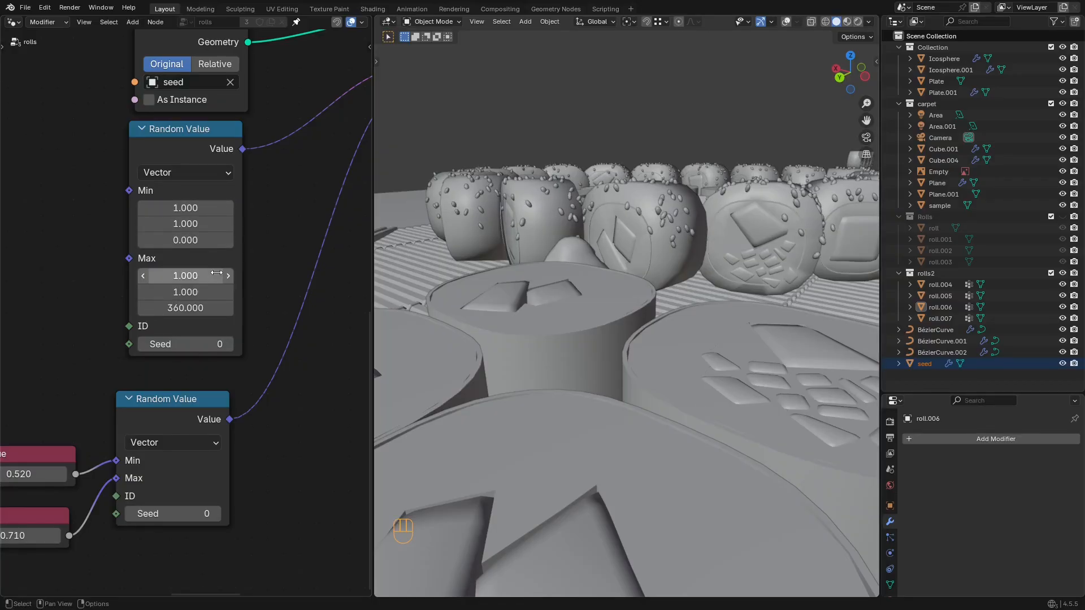
# Step: Set the Max vector of the seed rotation's Random Value node to 0, 0, 1
pyautogui.moveTo(430, 204); pyautogui.dragTo(534, 235, button='middle')
pyautogui.moveTo(204, 278); pyautogui.dragTo(204, 278)
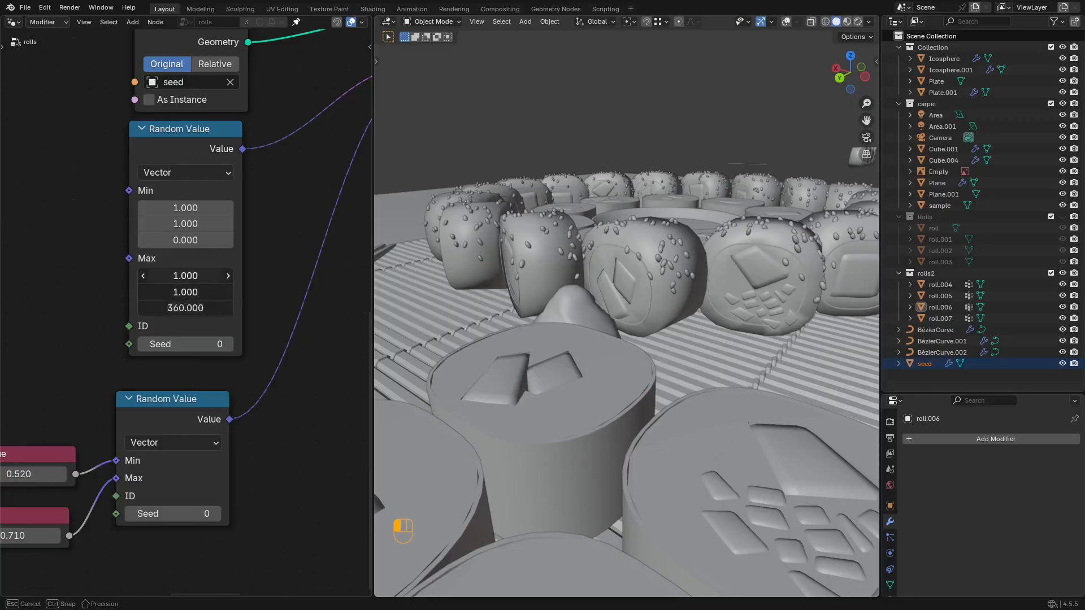
pyautogui.press('Return')
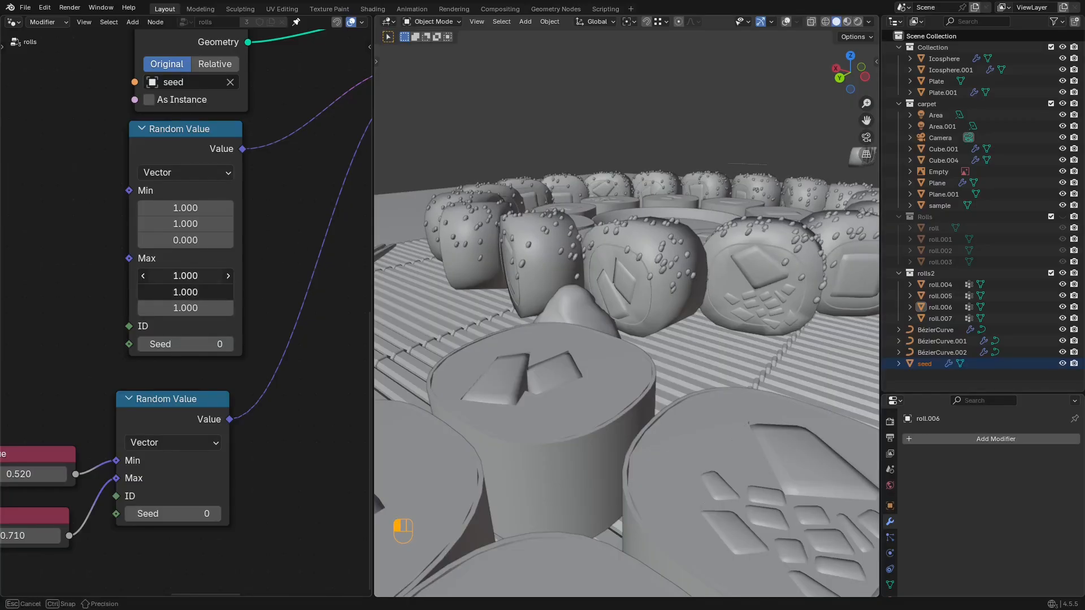
pyautogui.write('0')
pyautogui.press('Return')
# Step: Save the file and switch the 3D viewport to rendered shading
pyautogui.moveTo(407, 238); pyautogui.dragTo(686, 331, button='middle')
pyautogui.hotkey('ctrl', 's')
pyautogui.press('z')
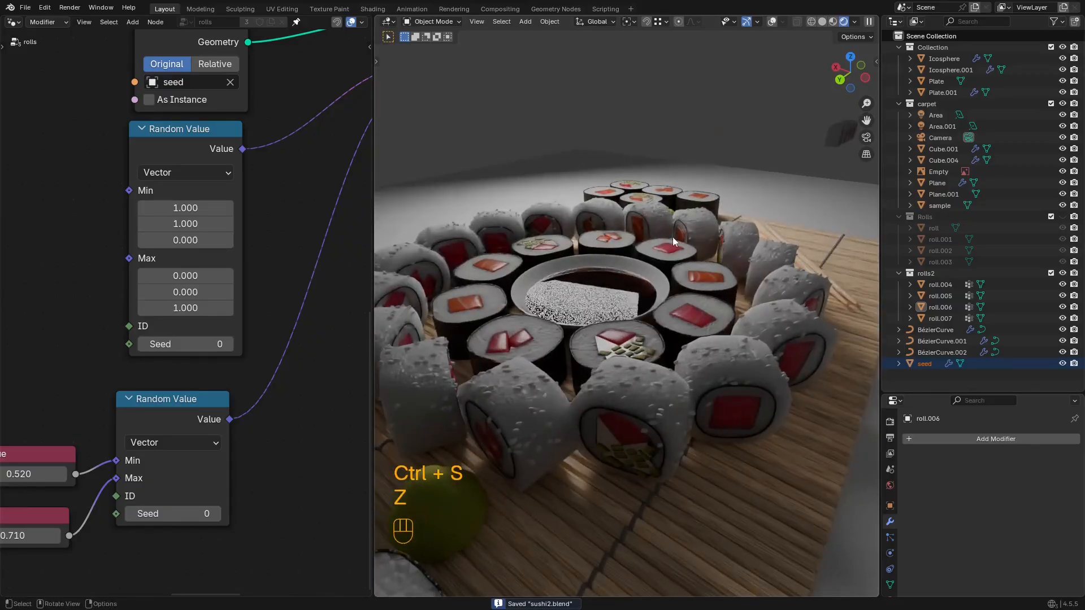
# Step: Examine the seeded rolls and the whole sushi arrangement in the rendered view
pyautogui.moveTo(683, 242); pyautogui.dragTo(672, 256, button='middle')
pyautogui.scroll(4, 709, 269)
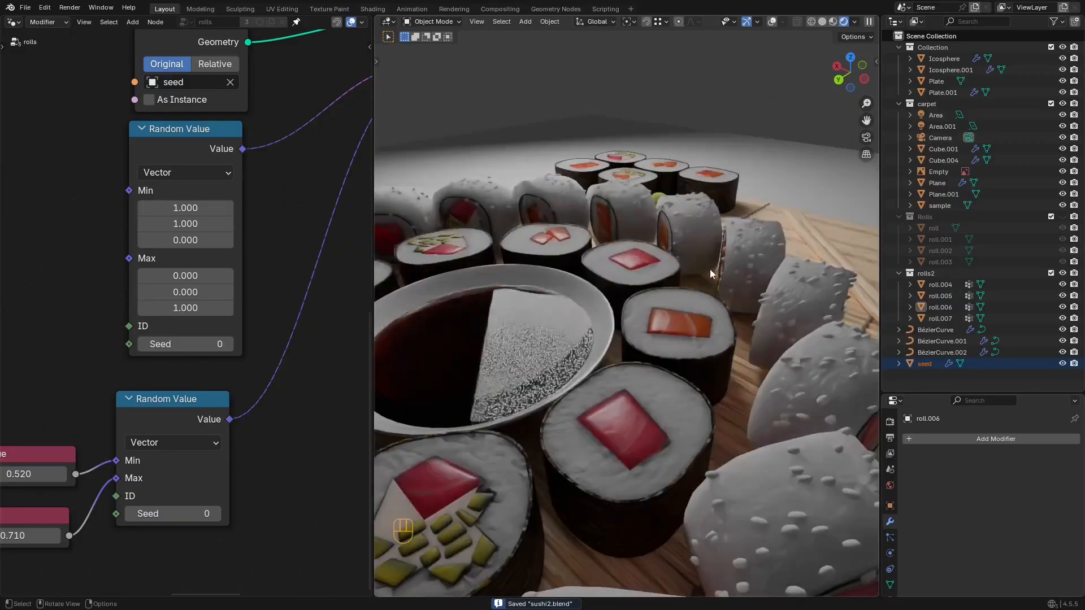
pyautogui.scroll(-2, 710, 270)
pyautogui.scroll(-12, 204, 276)
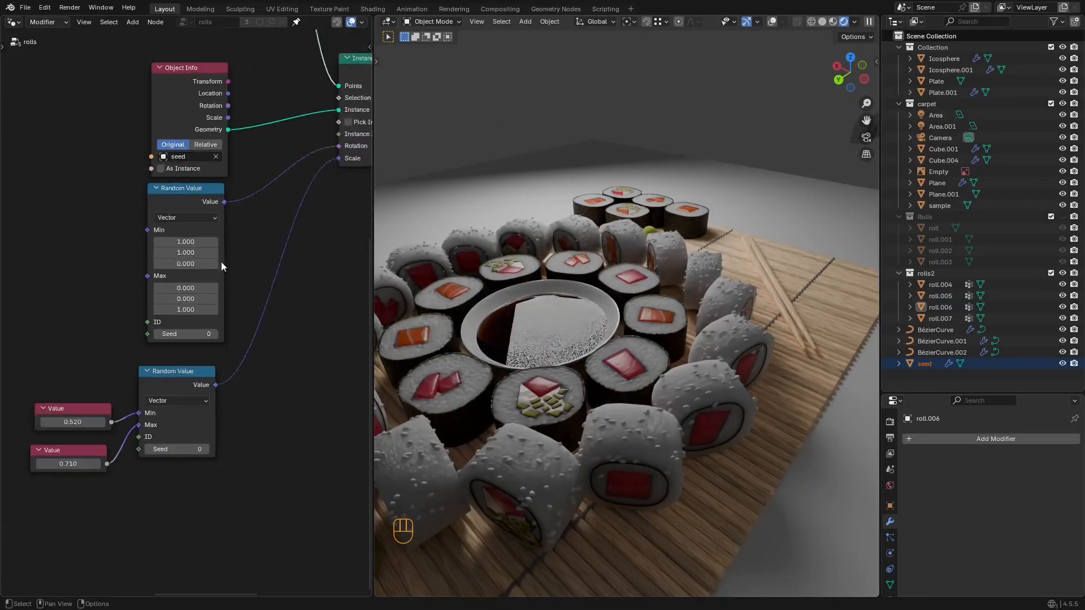
pyautogui.moveTo(263, 220); pyautogui.dragTo(108, 324, button='middle')
pyautogui.scroll(-2, 113, 313)
pyautogui.scroll(-6, 814, 299)
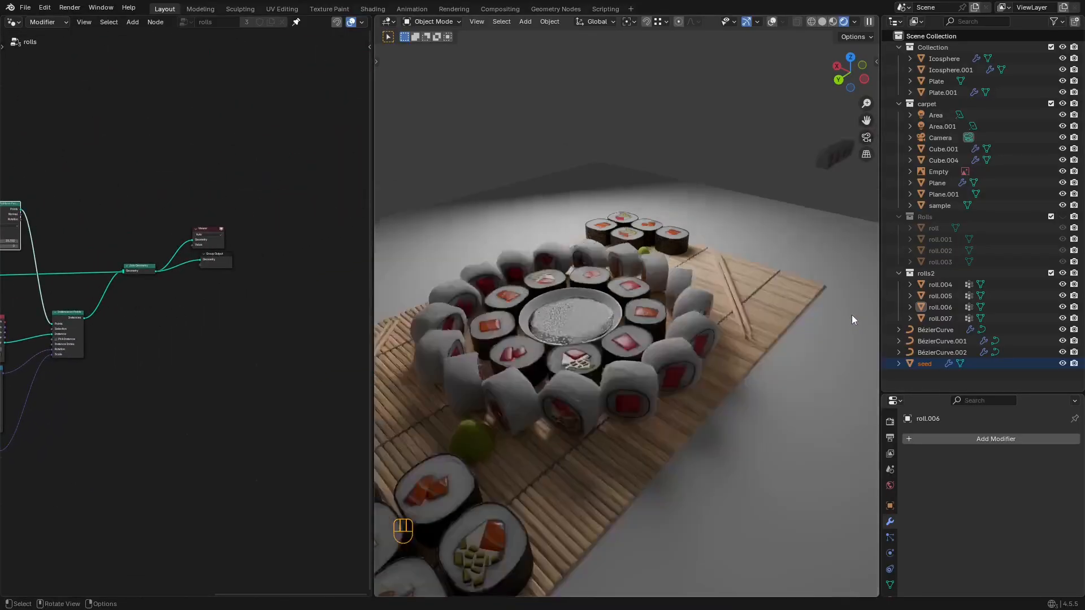
# Step: Select the seed object and switch the node editor area to the Shader Editor
pyautogui.scroll(3, 831, 317)
pyautogui.scroll(4, 714, 351)
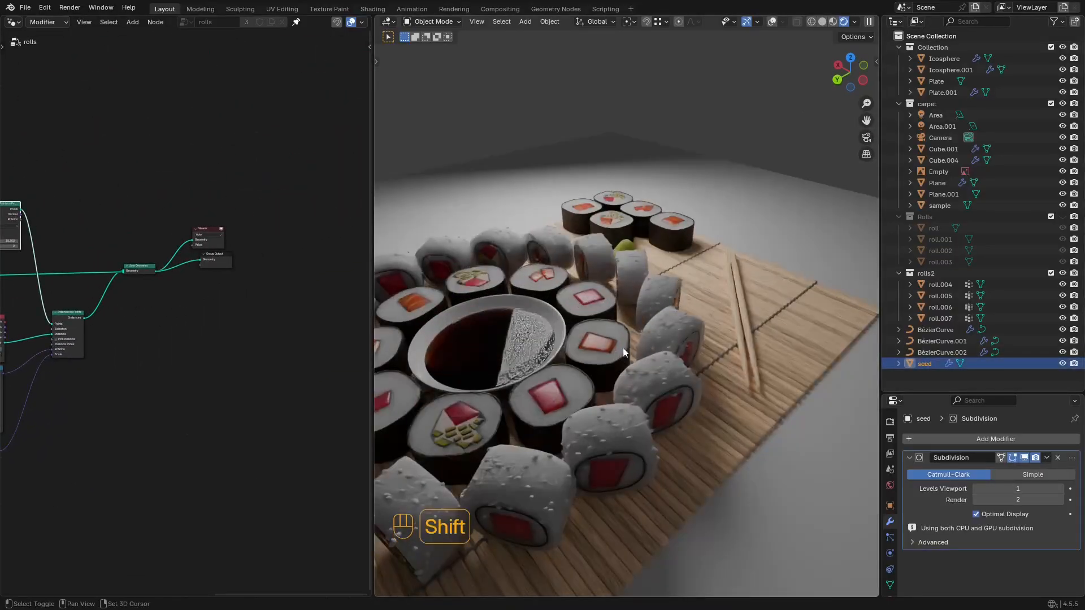
pyautogui.keyDown('shift'); pyautogui.moveTo(622, 347); pyautogui.dragTo(625, 328, button='middle'); pyautogui.keyUp('shift')
pyautogui.click(13, 22)
pyautogui.click(43, 115)
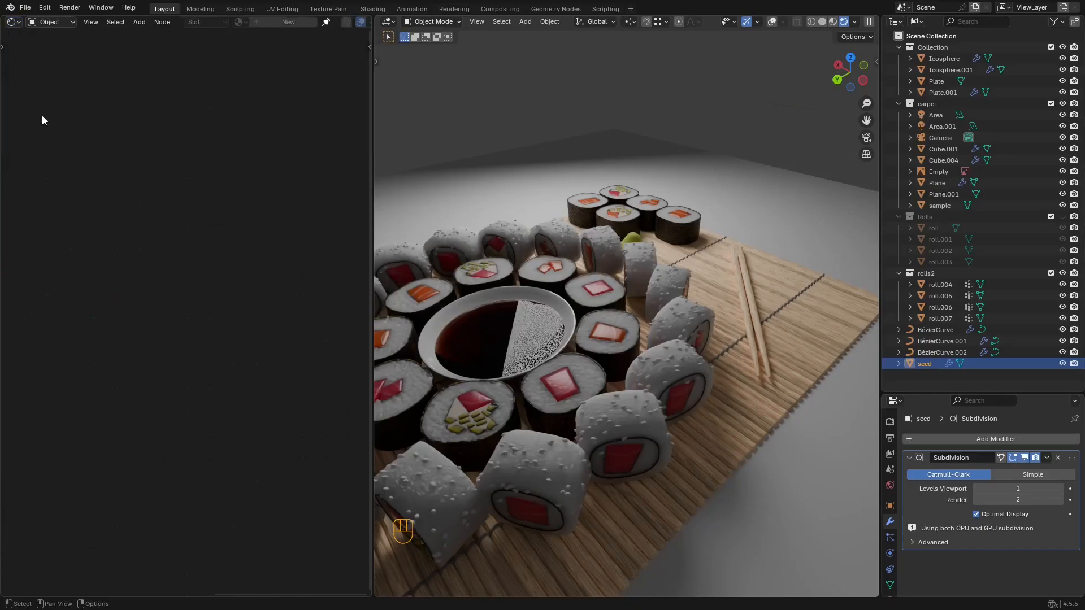
# Step: Collapse the Collection, carpet, Rolls and rolls2 collections in the outliner and save the file
pyautogui.moveTo(945, 392); pyautogui.dragTo(945, 377)
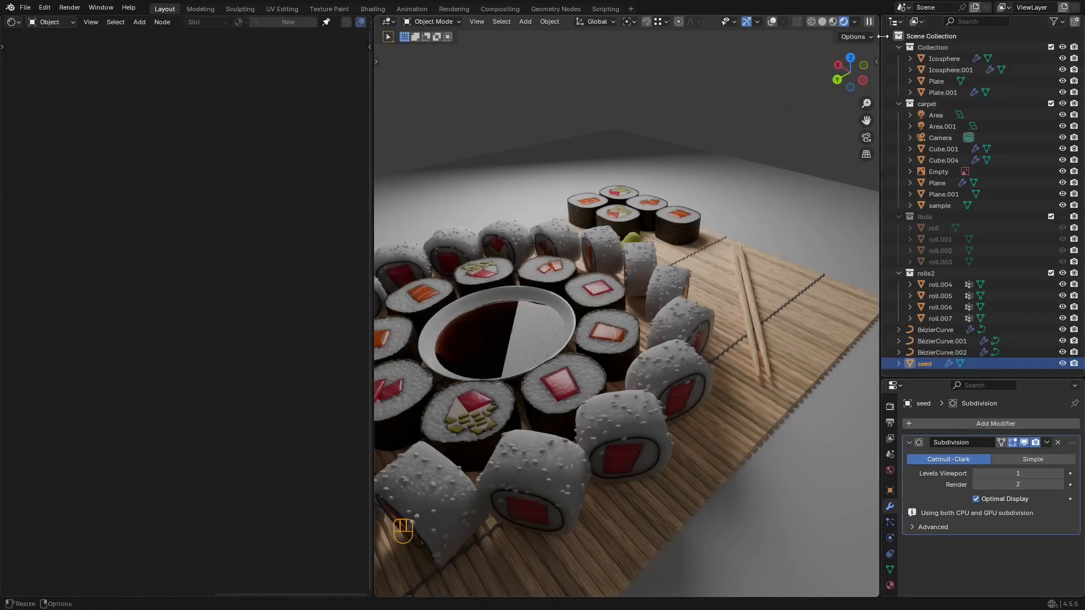
pyautogui.click(899, 47)
pyautogui.click(899, 59)
pyautogui.click(899, 69)
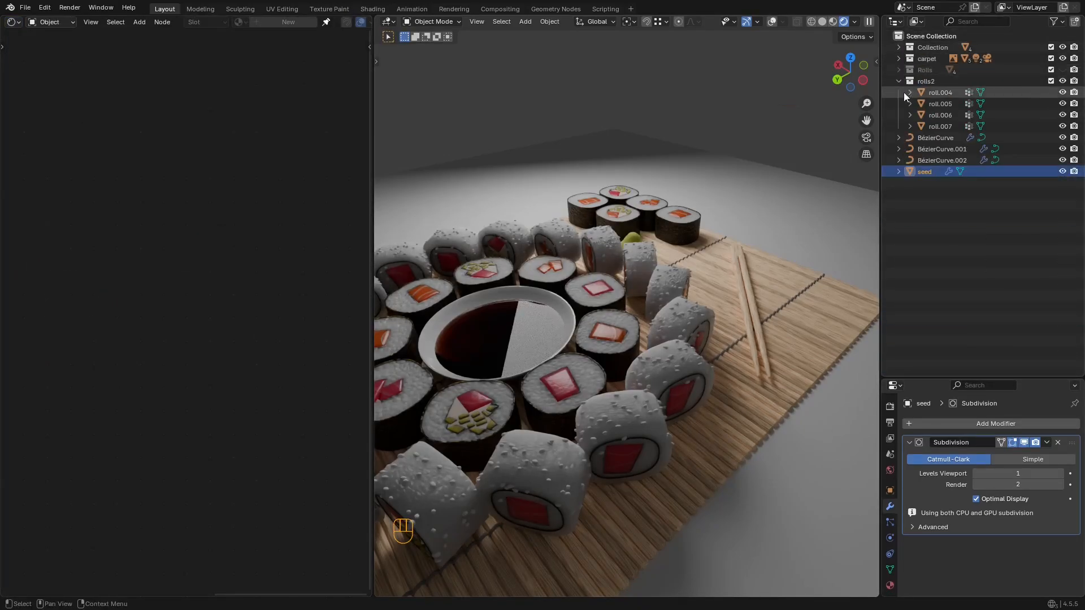
pyautogui.click(899, 81)
pyautogui.hotkey('ctrl', 's')
pyautogui.hotkey('shift', 'alt', 'z')
pyautogui.hotkey('shift', 'alt', 'z')
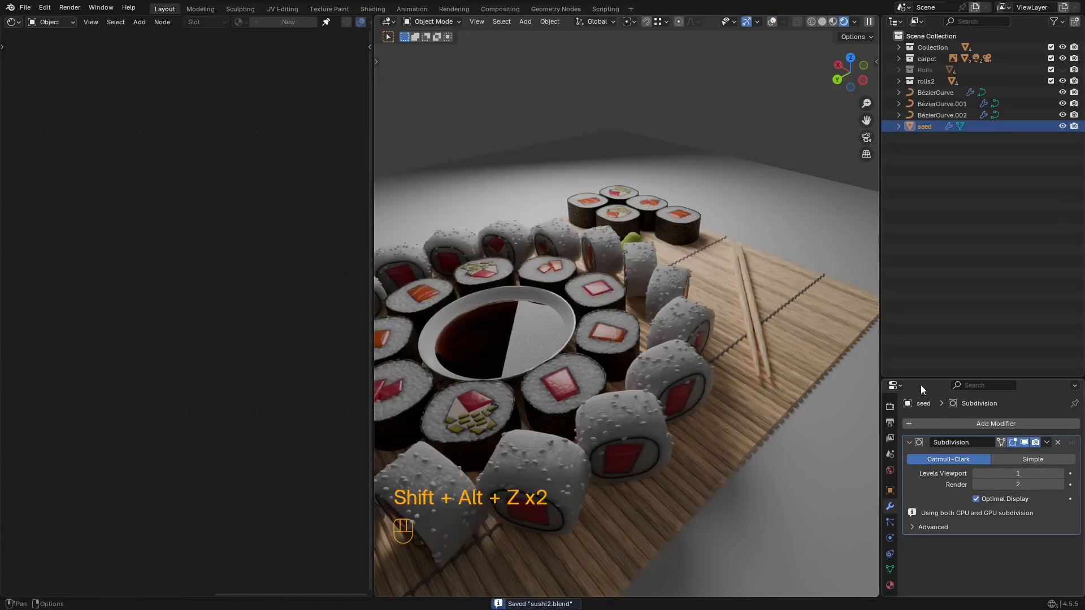
# Step: Add a new material to the seed object and set its Base Color to a pale yellow
pyautogui.moveTo(921, 378); pyautogui.dragTo(920, 182)
pyautogui.click(890, 314)
pyautogui.click(890, 409)
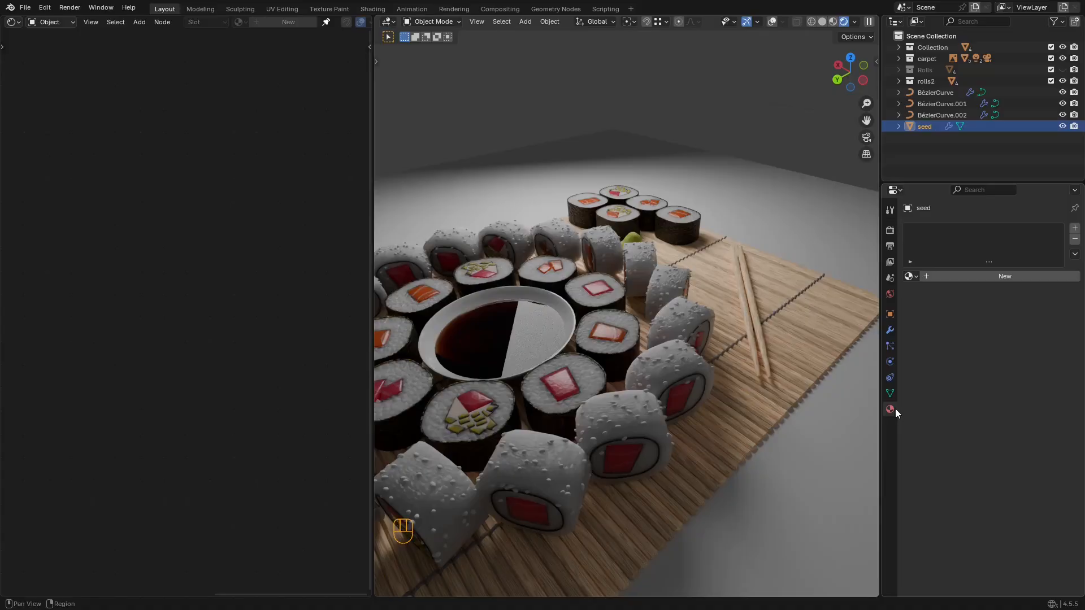
pyautogui.click(998, 277)
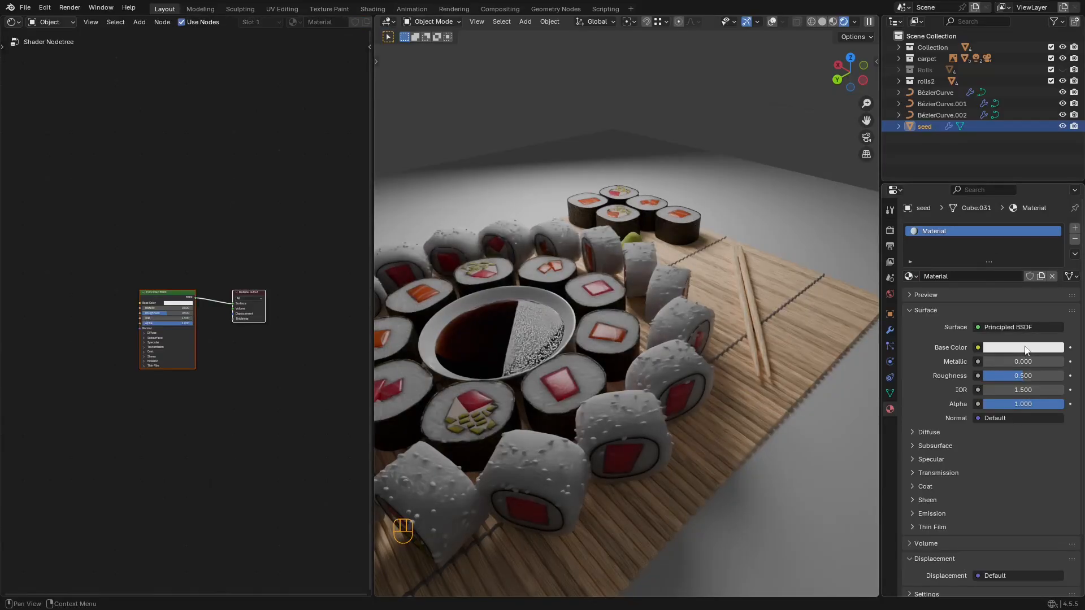
pyautogui.click(1000, 347)
pyautogui.moveTo(986, 221); pyautogui.dragTo(992, 218)
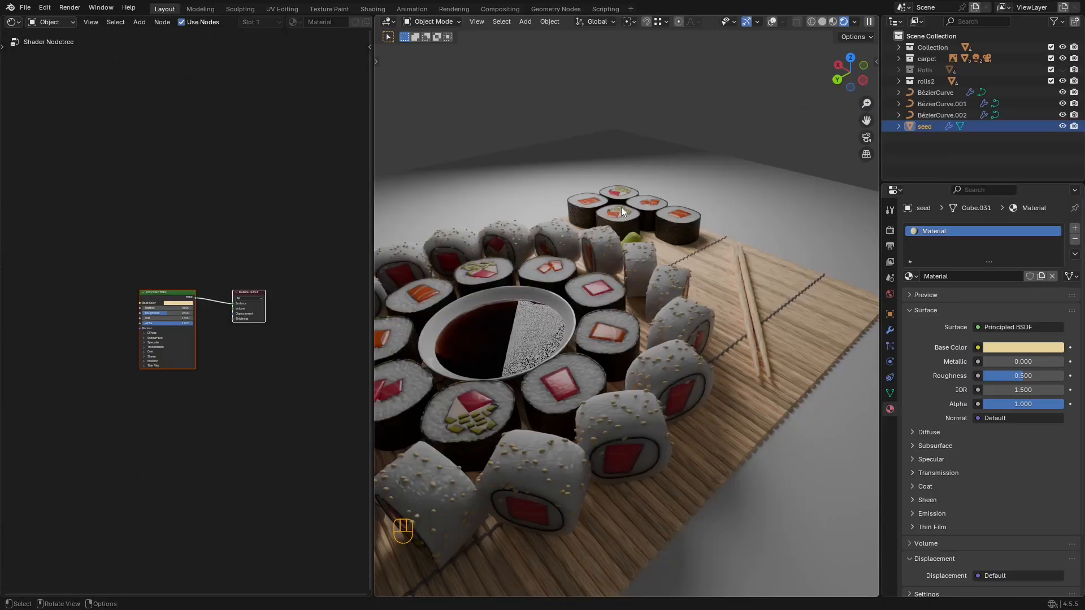
# Step: Add an Object Info Random node to the seed material and link it to the Principled BSDF's Base Color
pyautogui.scroll(3, 190, 220)
pyautogui.moveTo(189, 220); pyautogui.dragTo(247, 198, button='middle')
pyautogui.hotkey('shift', 'a')
pyautogui.write('r')
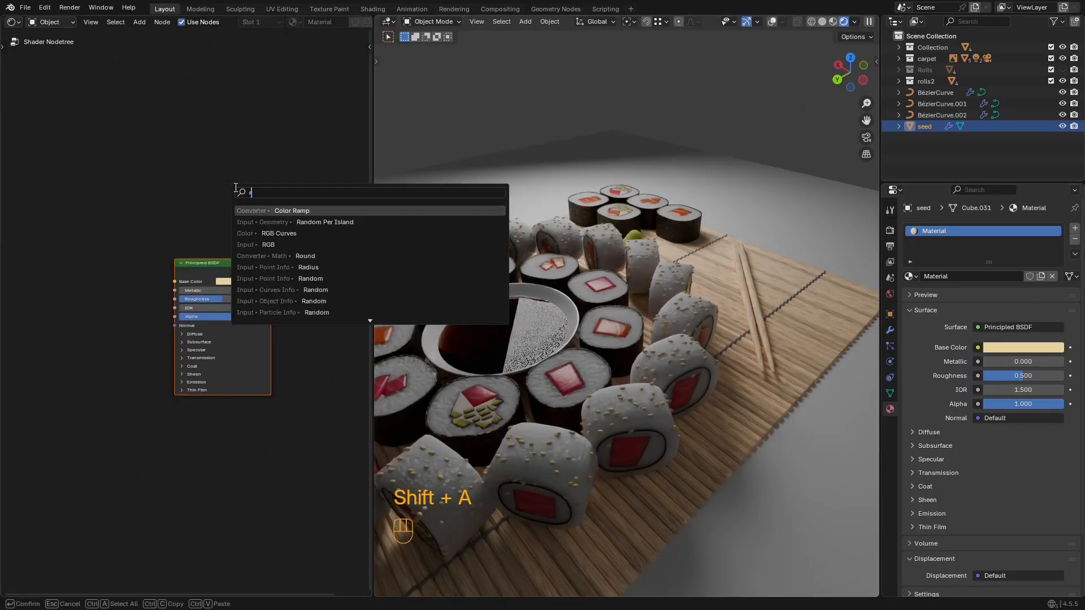
pyautogui.write('and')
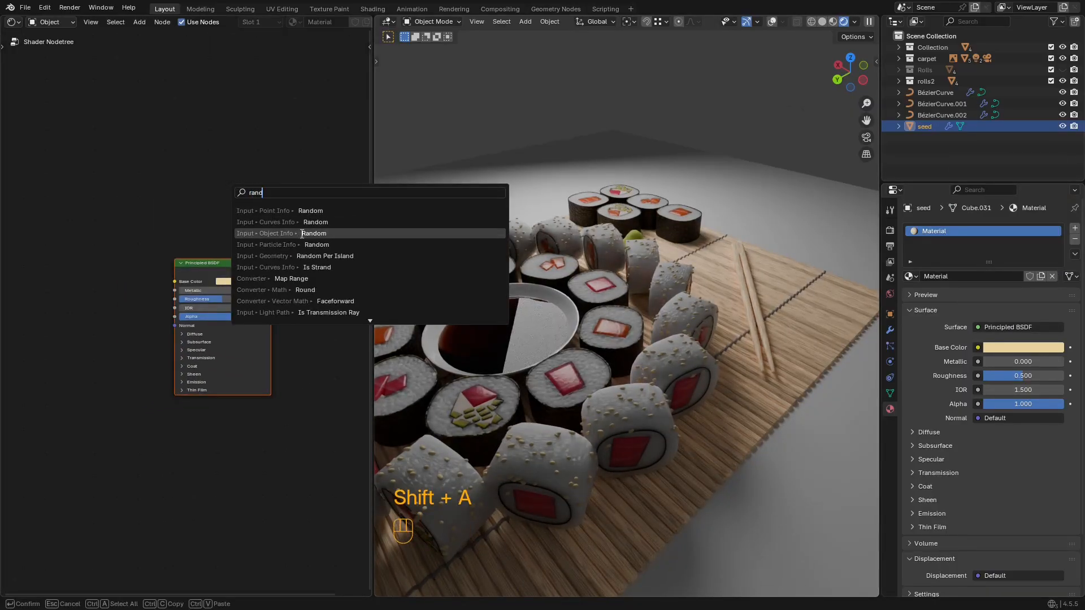
pyautogui.click(302, 233)
pyautogui.click(84, 235)
pyautogui.scroll(2, 79, 226)
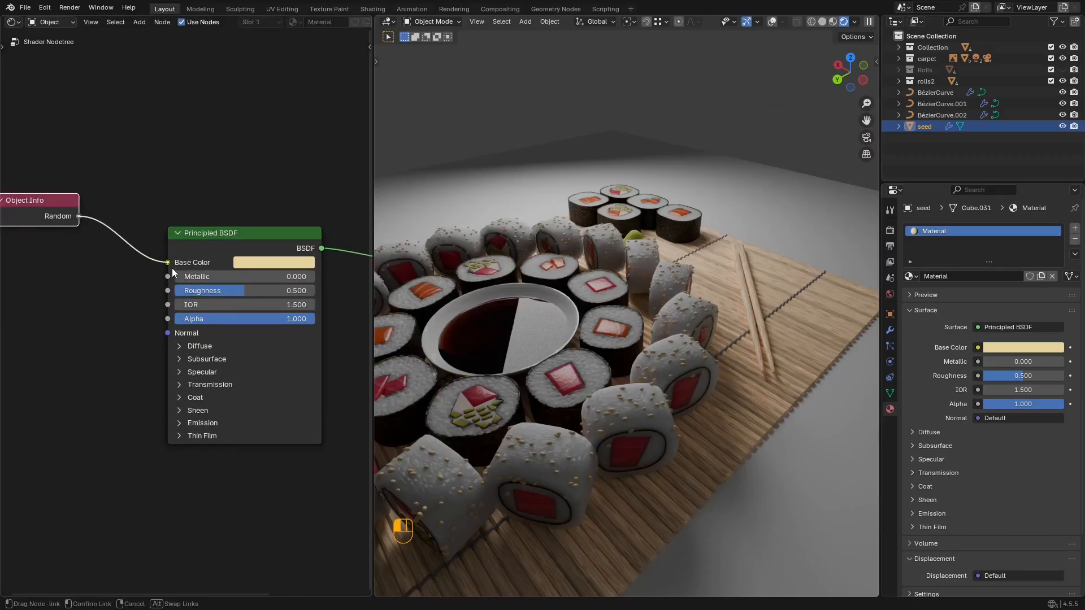
pyautogui.moveTo(172, 272); pyautogui.dragTo(173, 272)
# Step: Insert a Color Ramp node between the Object Info Random output and the Base Color
pyautogui.moveTo(185, 212); pyautogui.dragTo(254, 211, button='middle')
pyautogui.moveTo(140, 219); pyautogui.dragTo(188, 150)
pyautogui.write('cpo')
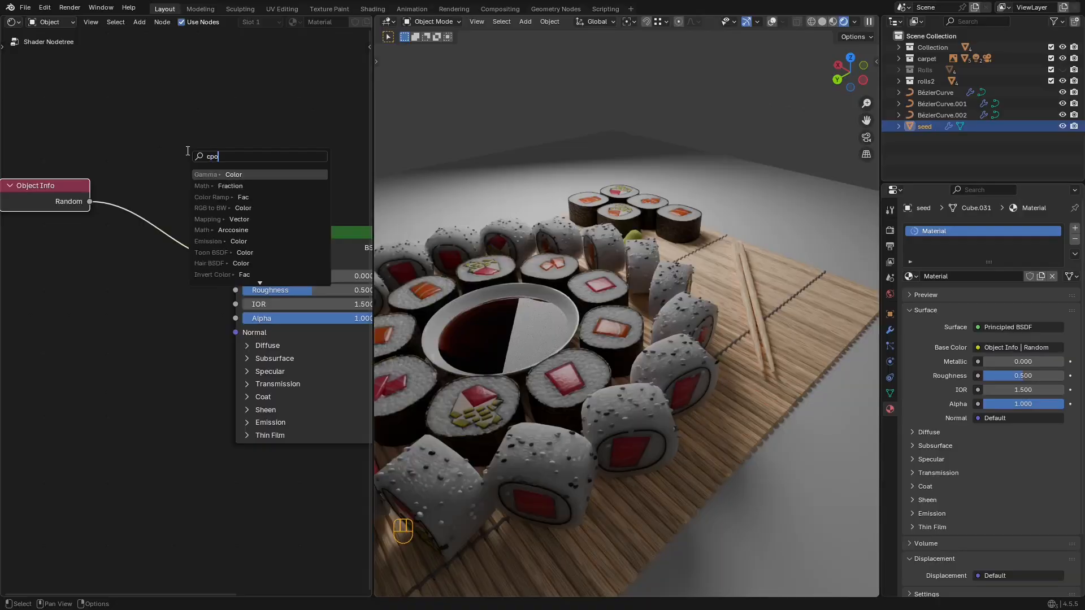
pyautogui.press('BackSpace')
pyautogui.press('BackSpace')
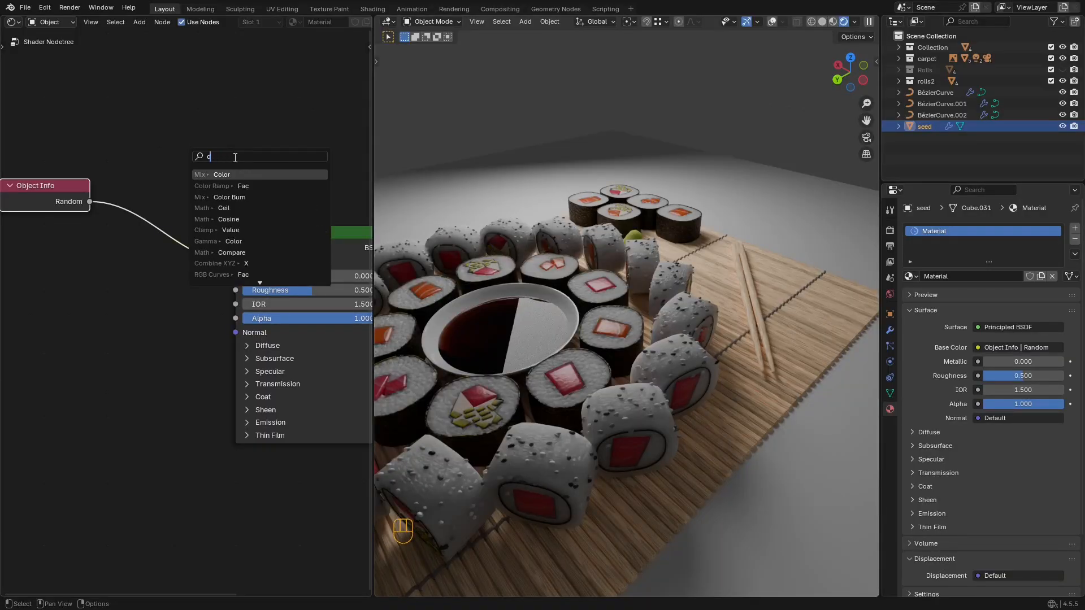
pyautogui.write('olor ramp')
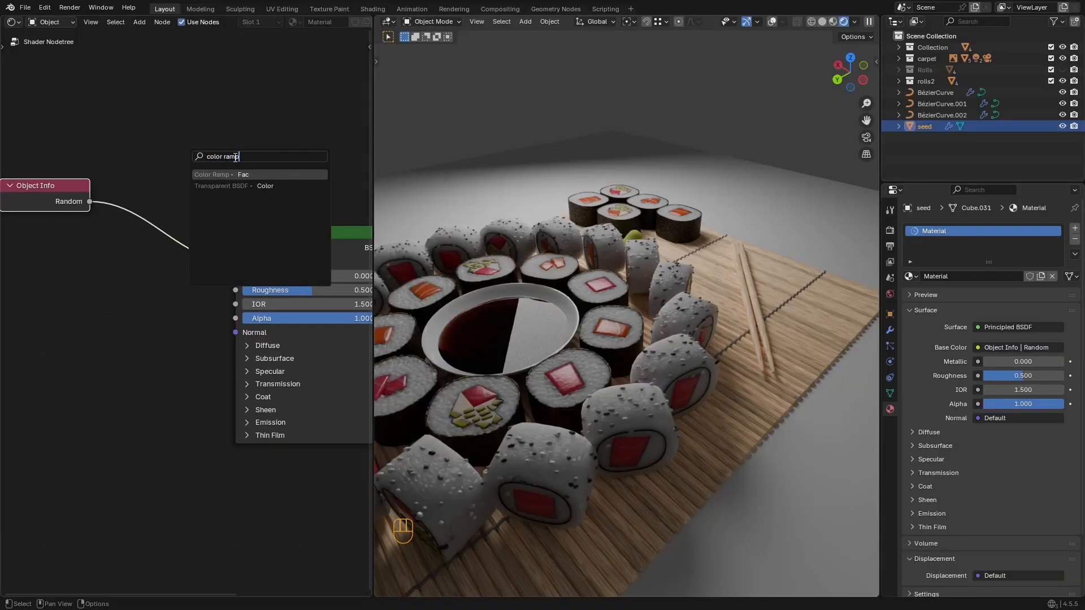
pyautogui.click(258, 172)
pyautogui.click(174, 162)
# Step: Disconnect the Color Ramp from the Principled BSDF's Base Color to reveal its pale yellow swatch
pyautogui.scroll(-5, 237, 111)
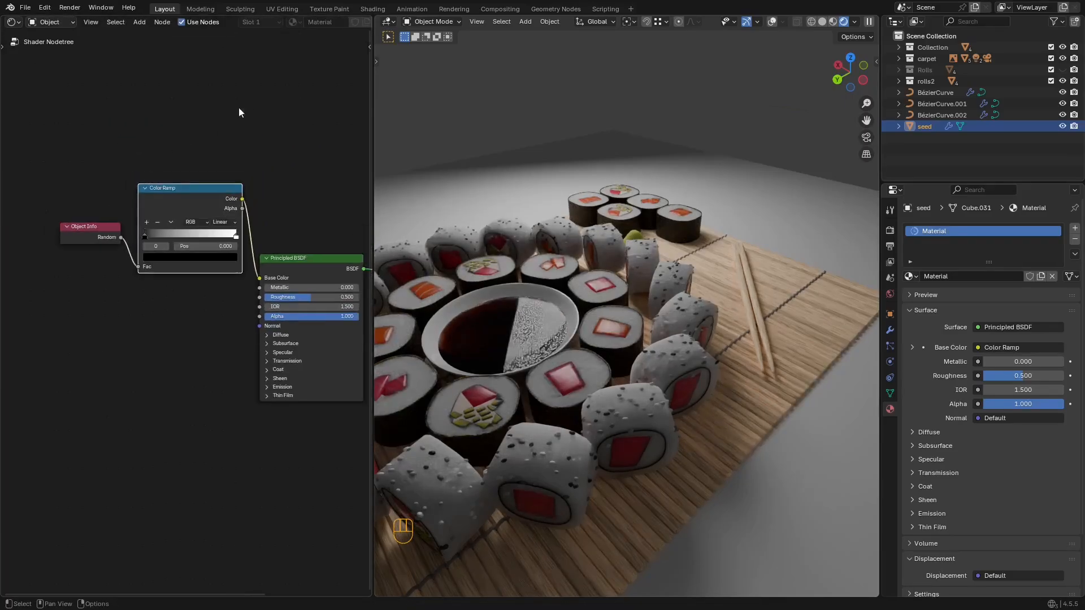
pyautogui.scroll(6, 208, 206)
pyautogui.click(172, 224)
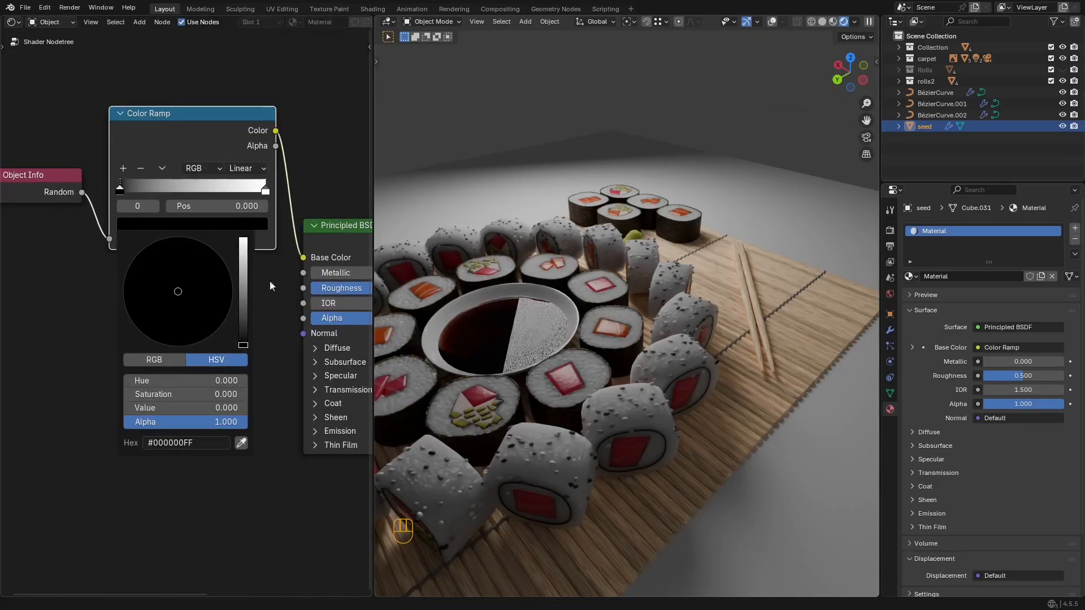
pyautogui.moveTo(302, 258); pyautogui.dragTo(257, 299)
pyautogui.moveTo(293, 282); pyautogui.dragTo(167, 297, button='middle')
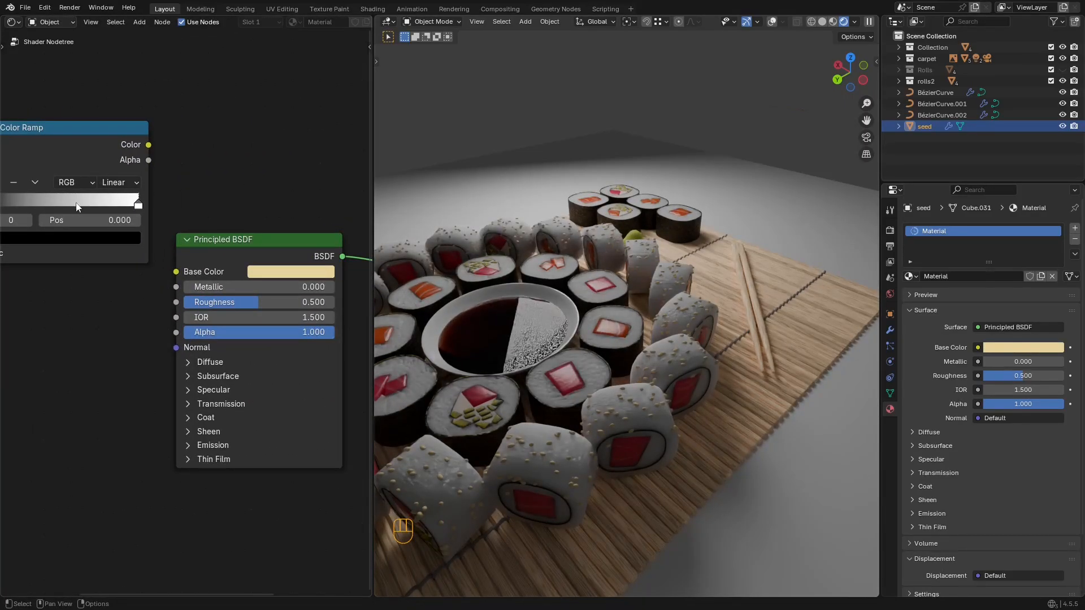
# Step: Set the Color Ramp's stop at position 1 to the pale yellow sampled from the Base Color
pyautogui.click(136, 205)
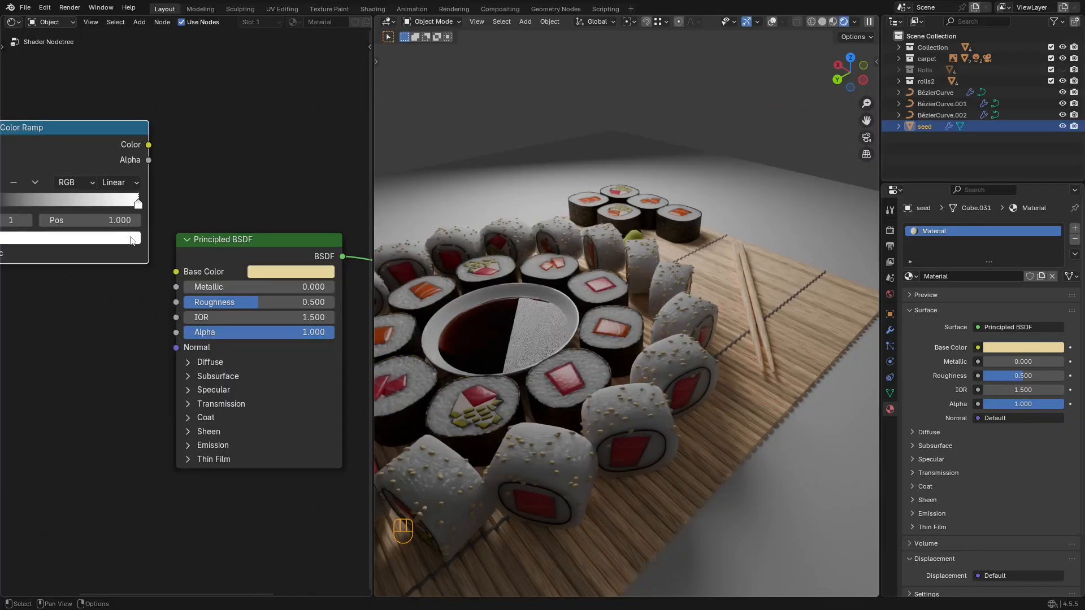
pyautogui.click(132, 250)
pyautogui.click(138, 220)
pyautogui.click(254, 262)
# Step: Set the Color Ramp's stop at position 0 to a darker tan sampled from the middle of the ramp's gradient
pyautogui.moveTo(51, 249); pyautogui.dragTo(150, 244, button='middle')
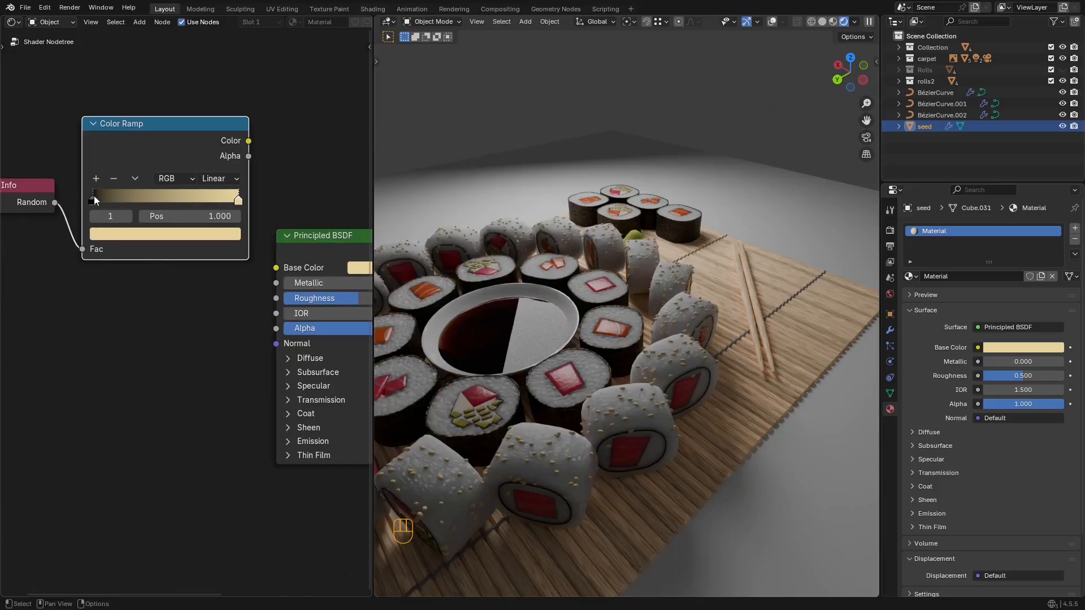
pyautogui.click(145, 234)
pyautogui.click(214, 453)
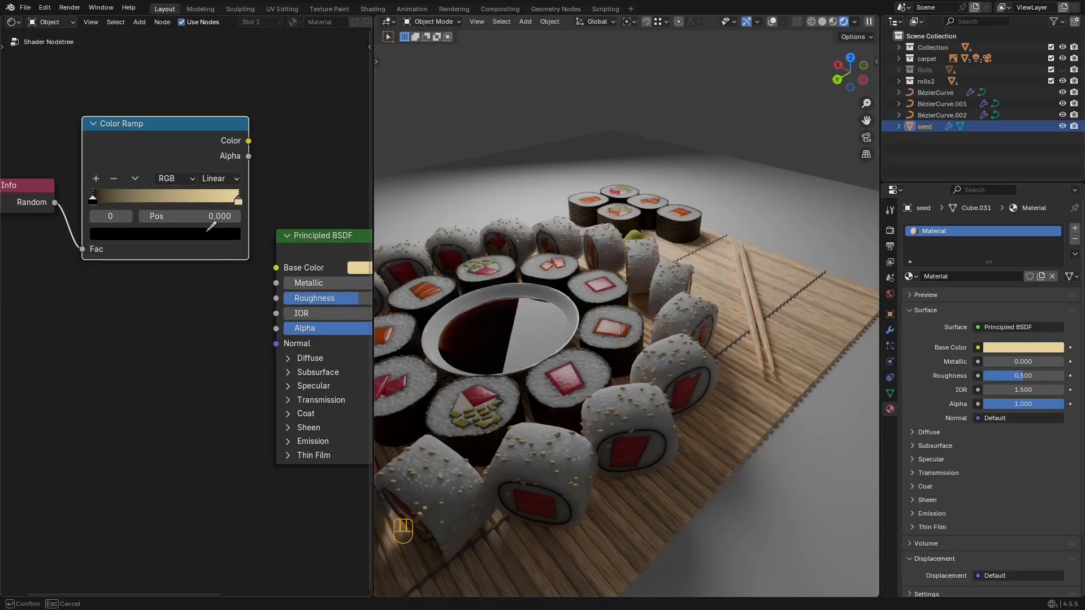
pyautogui.click(159, 194)
pyautogui.moveTo(165, 238); pyautogui.dragTo(113, 224, button='middle')
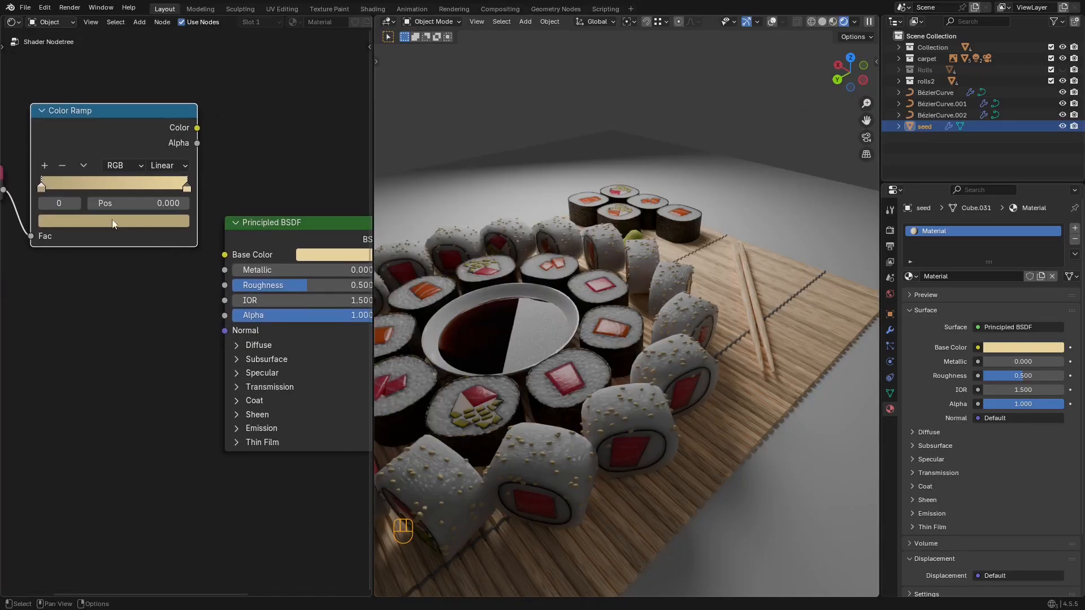
# Step: Darken the Color Ramp's tan stop at position 0 and connect its Color output to the Principled BSDF's Base Color
pyautogui.click(74, 221)
pyautogui.moveTo(168, 273); pyautogui.dragTo(168, 285)
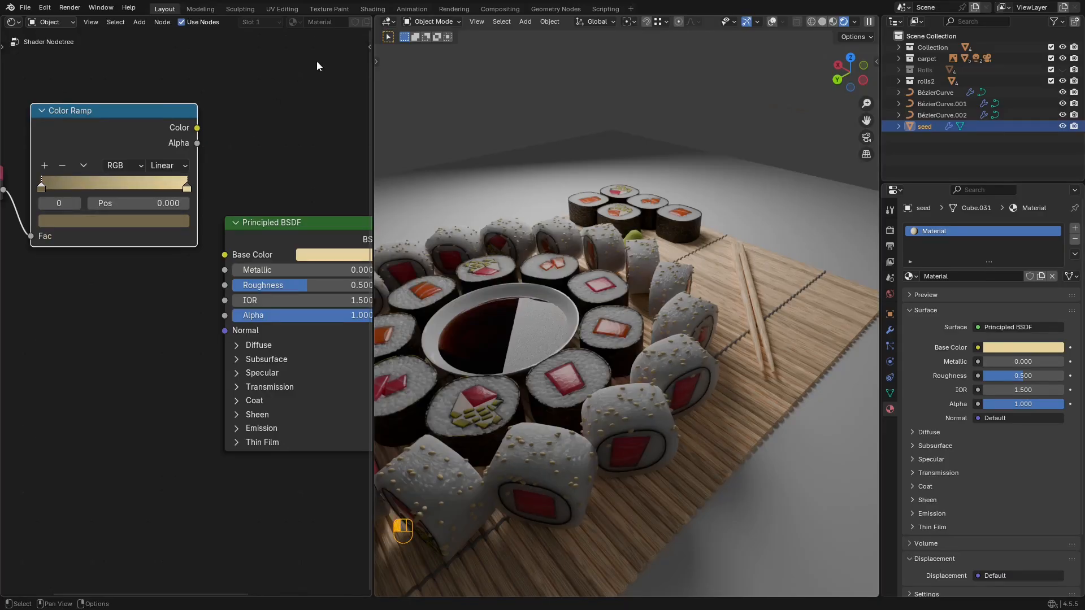
pyautogui.moveTo(215, 141); pyautogui.dragTo(103, 124, button='middle')
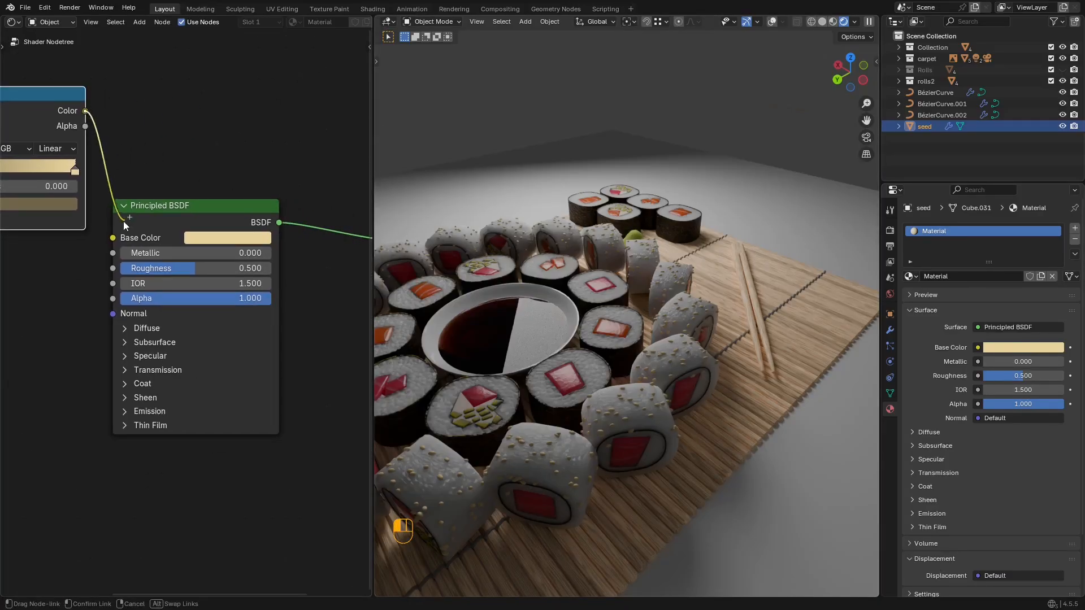
pyautogui.moveTo(124, 222); pyautogui.dragTo(116, 237)
# Step: Reposition the Color Ramp and Object Info nodes, and lighten the ramp's stop at position 0 to a paler tan
pyautogui.scroll(-2, 107, 184)
pyautogui.moveTo(43, 141); pyautogui.dragTo(233, 141, button='middle')
pyautogui.moveTo(247, 97); pyautogui.dragTo(89, 231)
pyautogui.press('g')
pyautogui.click(49, 270)
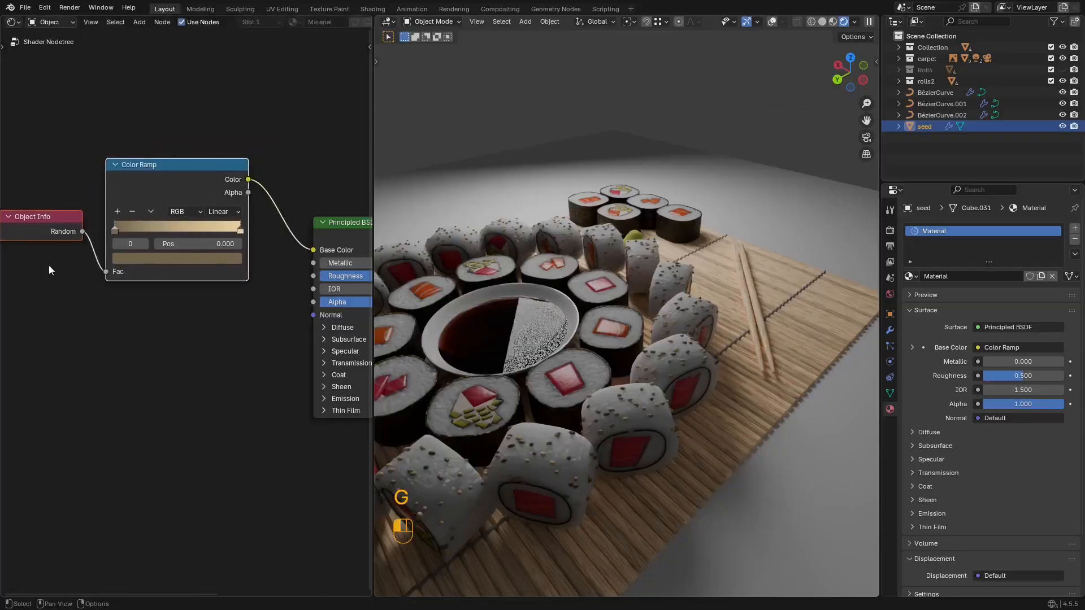
pyautogui.scroll(1, 187, 312)
pyautogui.click(158, 245)
pyautogui.moveTo(229, 327); pyautogui.dragTo(229, 292)
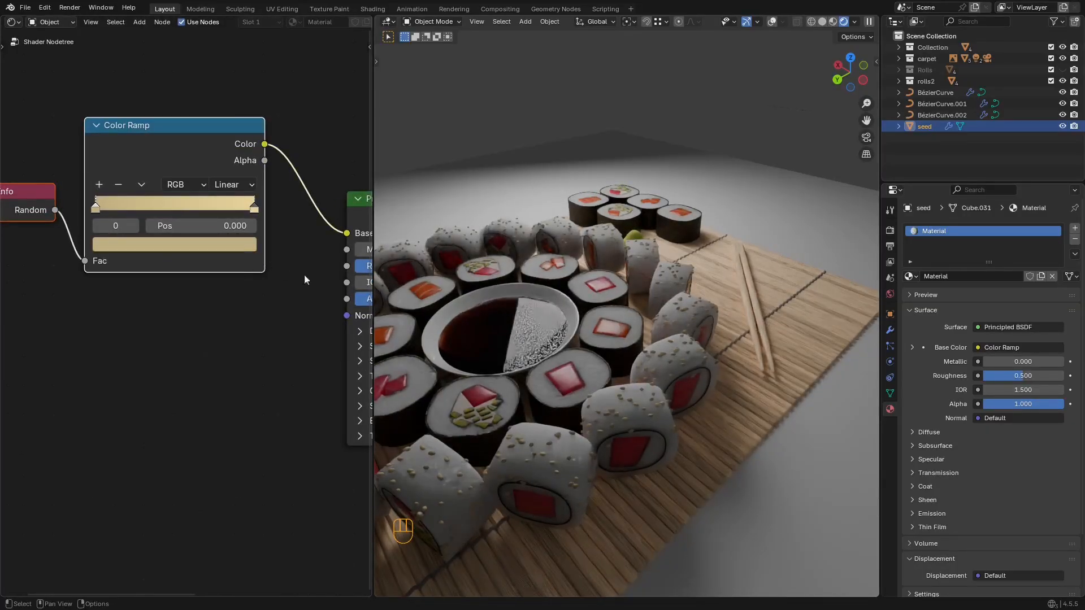
# Step: Lower the seed material's Roughness to 0.405 and save the file
pyautogui.moveTo(235, 242); pyautogui.dragTo(49, 210, button='middle')
pyautogui.moveTo(251, 235); pyautogui.dragTo(207, 236)
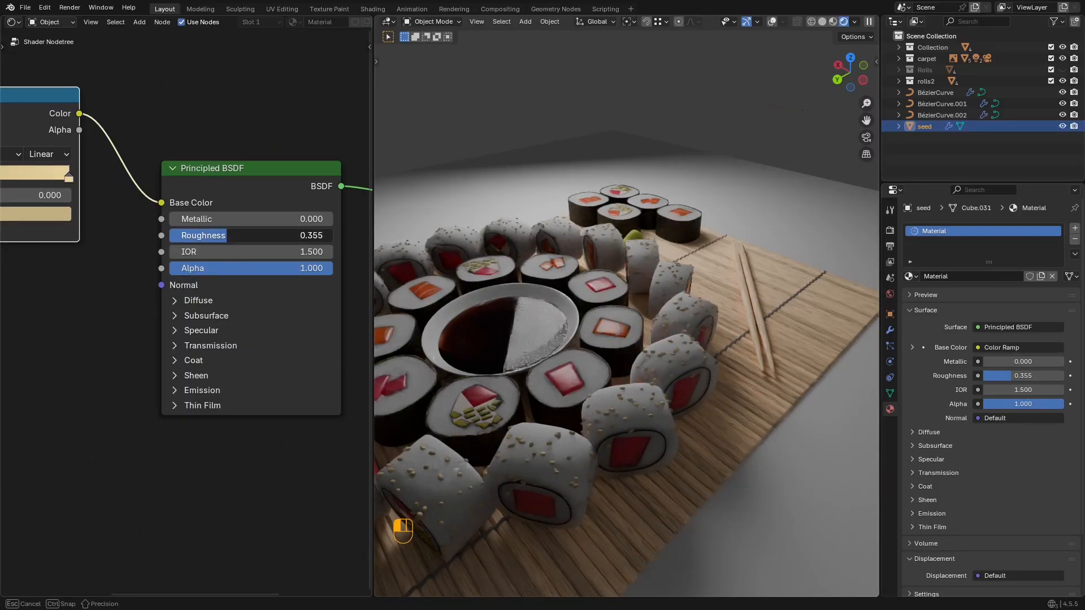
pyautogui.scroll(-3, 666, 289)
pyautogui.hotkey('ctrl', 's')
pyautogui.moveTo(667, 289); pyautogui.dragTo(695, 290, button='middle')
pyautogui.scroll(2, 698, 296)
pyautogui.scroll(-5, 150, 178)
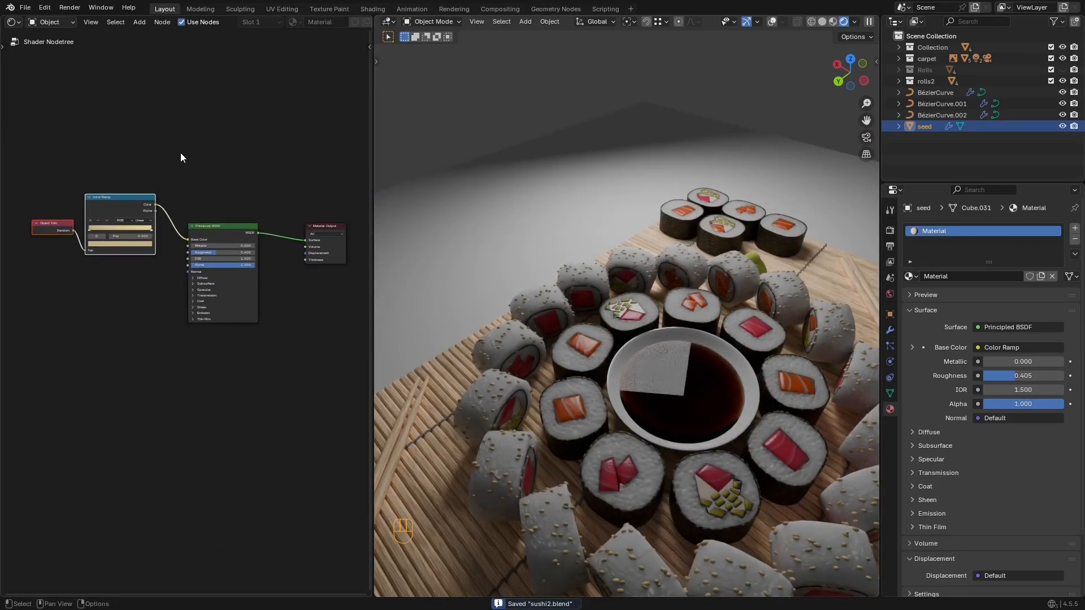
# Step: Switch the shader area to the Geometry Node Editor and show the rolls node tree of the curve carrying the outer rolls
pyautogui.click(14, 21)
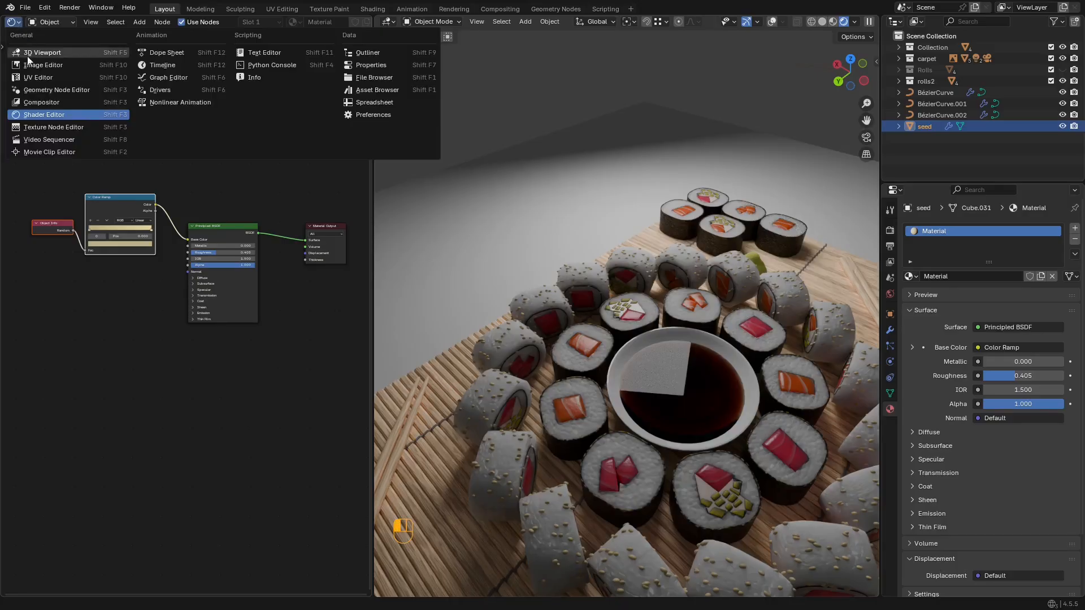
pyautogui.click(39, 91)
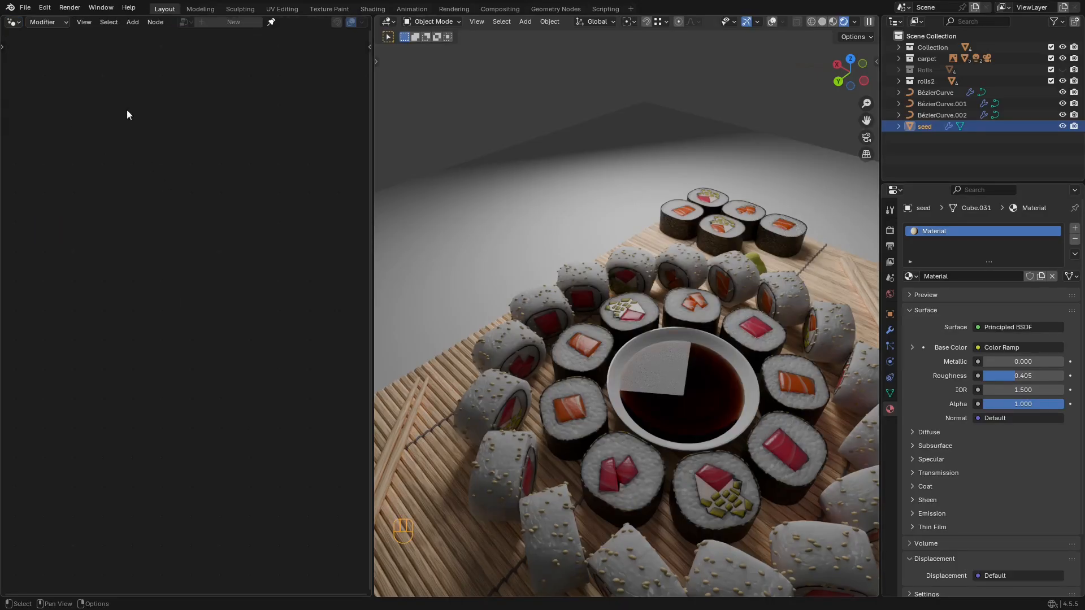
pyautogui.click(13, 22)
pyautogui.click(43, 92)
pyautogui.click(668, 261)
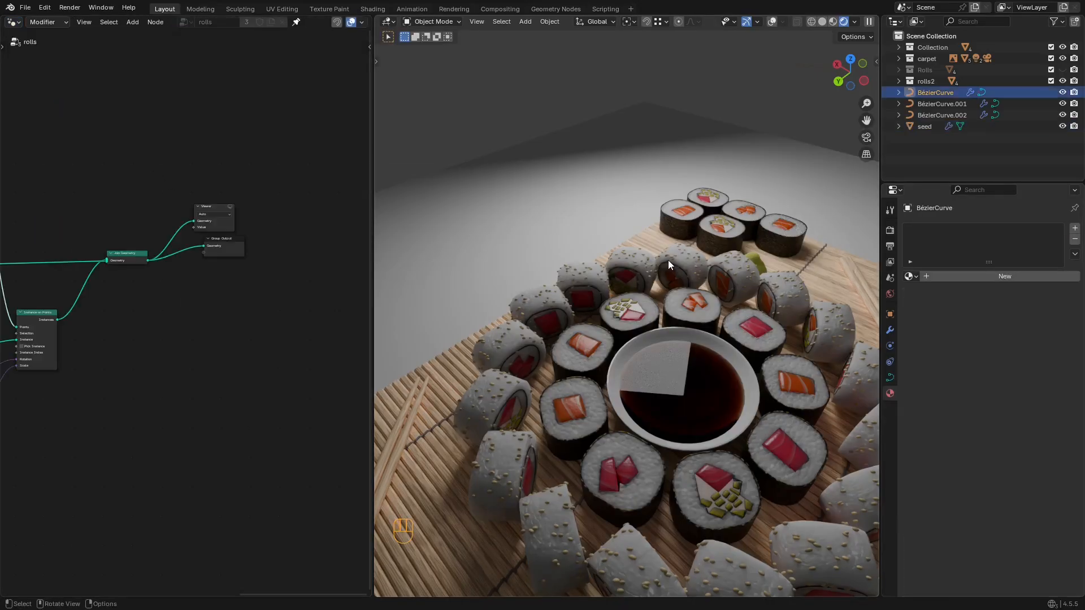
# Step: Move the Viewer and Group Output nodes farther away from the Join Geometry node
pyautogui.scroll(-4, 146, 230)
pyautogui.scroll(4, 165, 215)
pyautogui.moveTo(146, 230); pyautogui.dragTo(45, 267, button='middle')
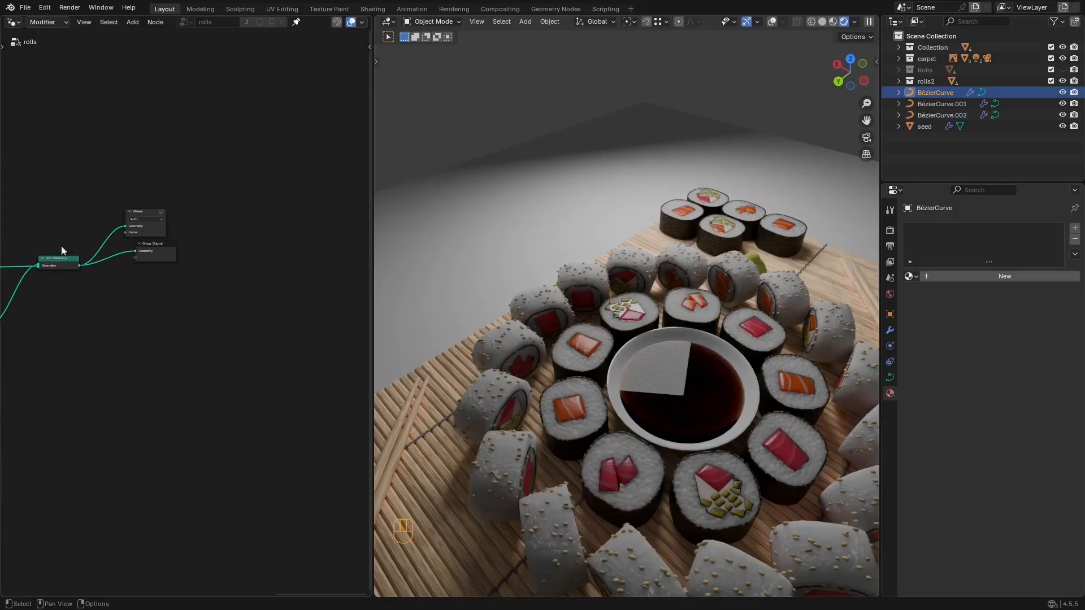
pyautogui.moveTo(175, 172); pyautogui.dragTo(108, 271)
pyautogui.press('g')
pyautogui.click(126, 293)
pyautogui.scroll(1, 118, 277)
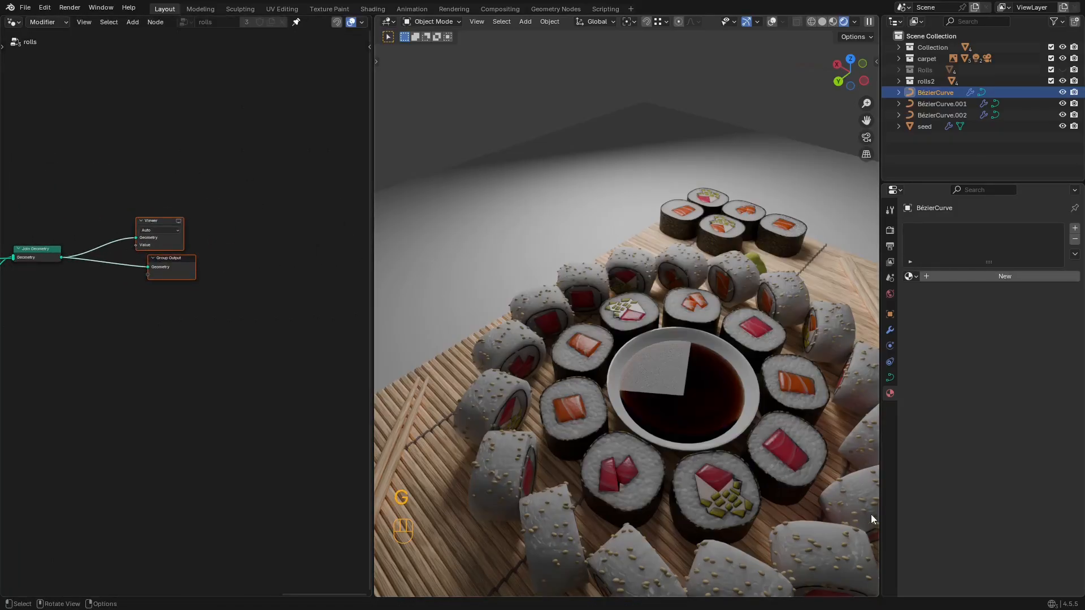
# Step: Select the seed object and add a second, empty material slot to it
pyautogui.click(924, 126)
pyautogui.click(898, 126)
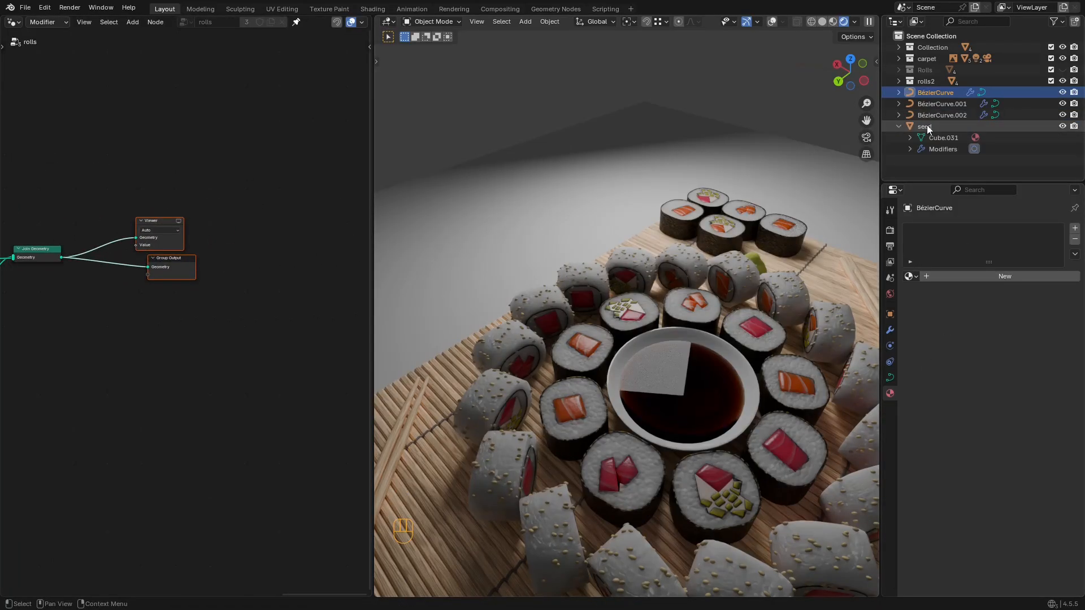
pyautogui.click(1074, 228)
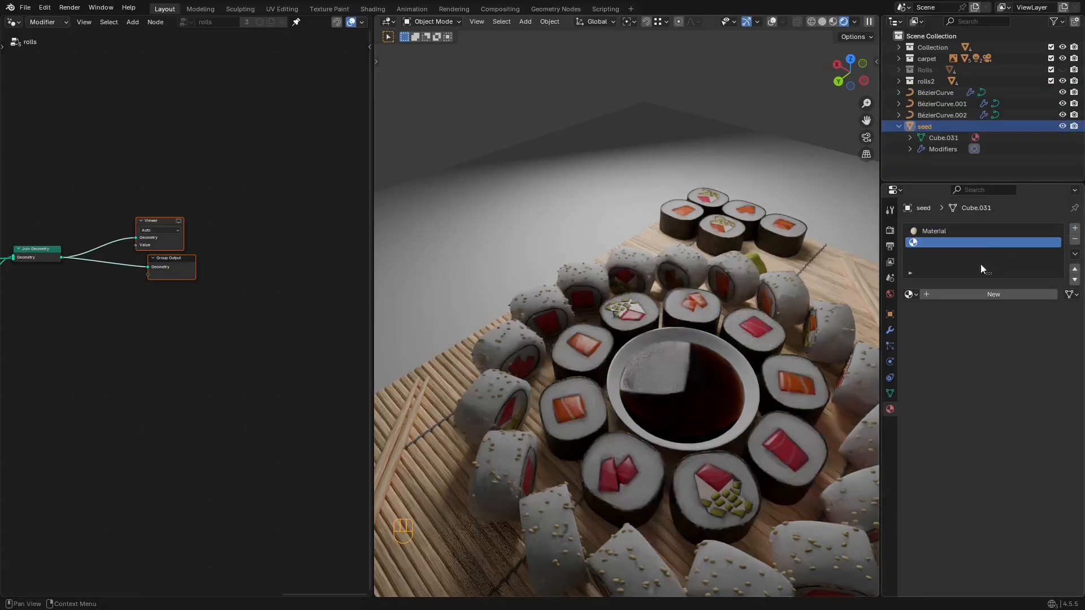
# Step: Rename the material in the seed's first slot as seed_light
pyautogui.doubleClick(937, 231)
pyautogui.write('seed?1')
pyautogui.press('Return')
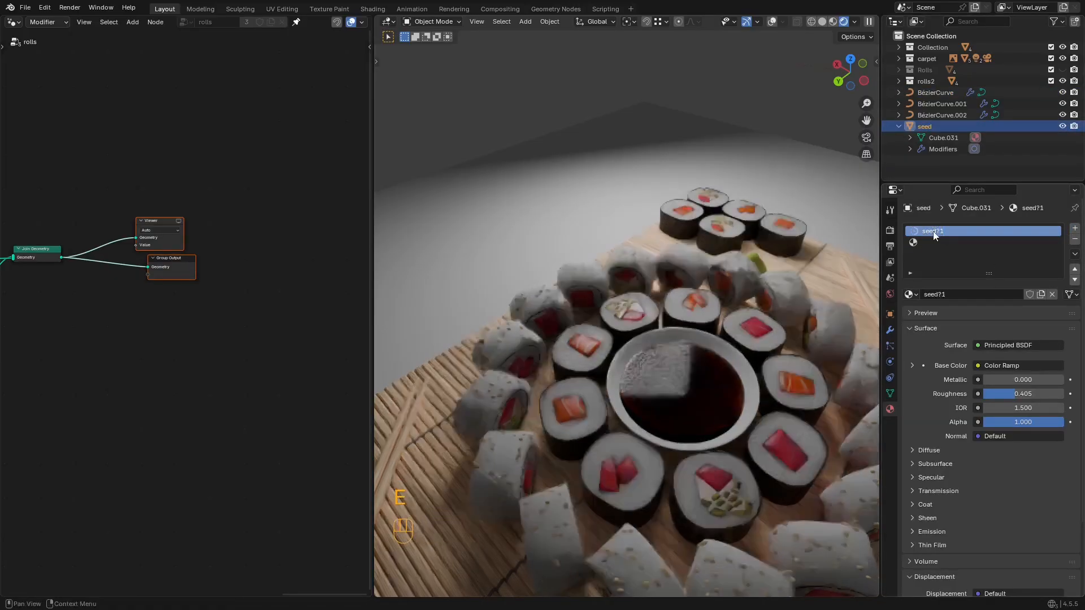
pyautogui.press('super+space')
pyautogui.press('super+space')
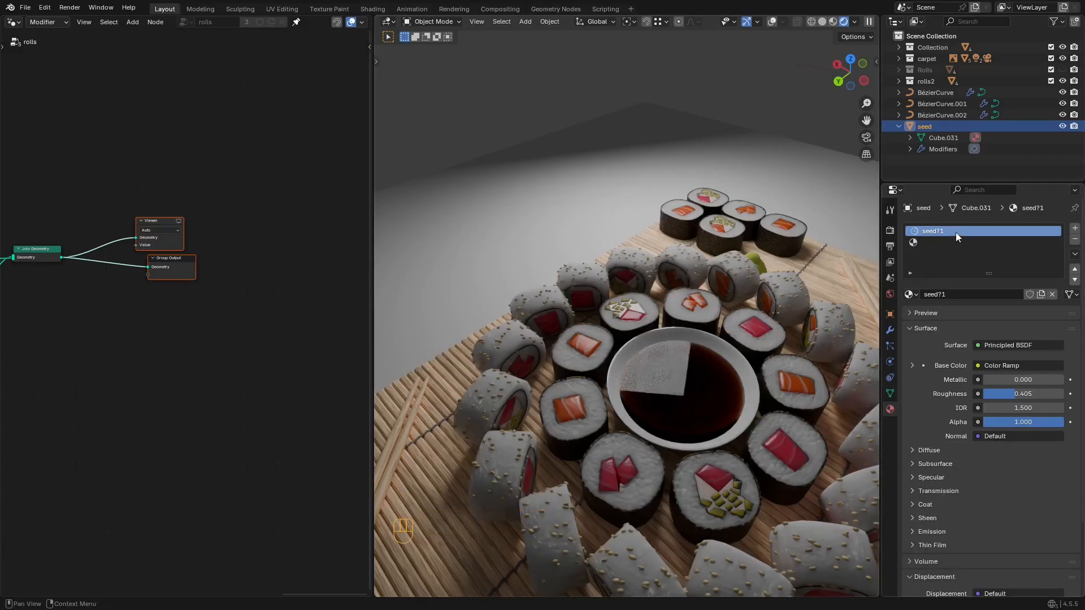
pyautogui.write('_light')
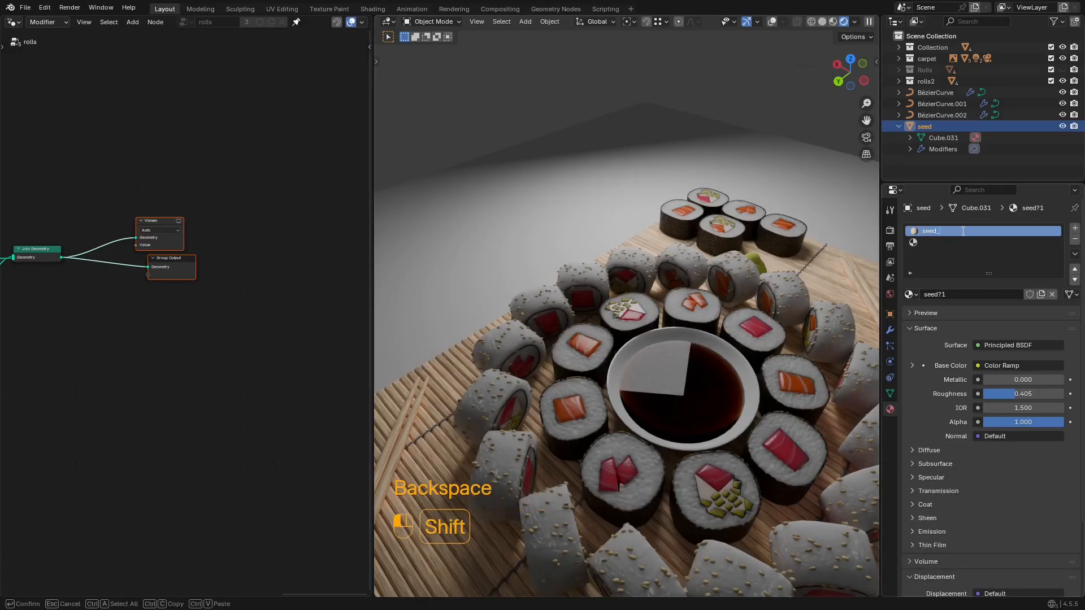
pyautogui.press('Return')
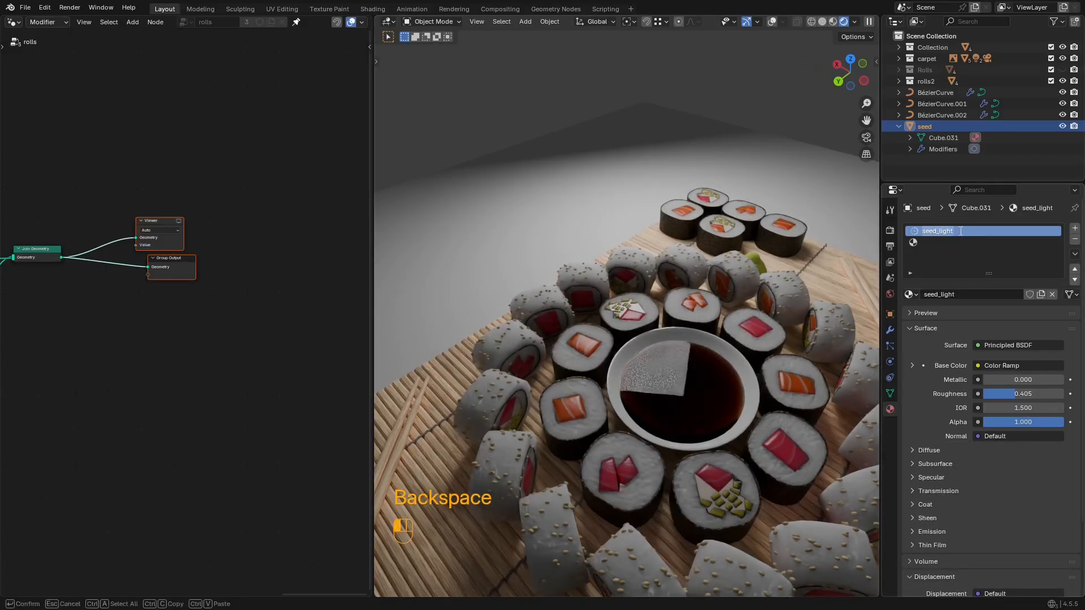
pyautogui.click(961, 241)
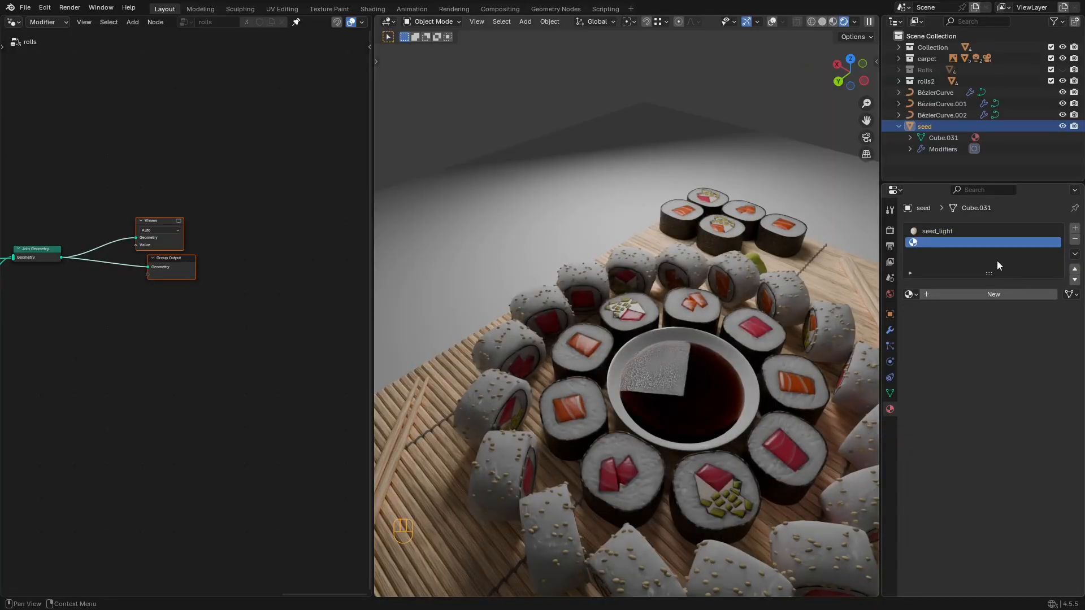
pyautogui.click(989, 232)
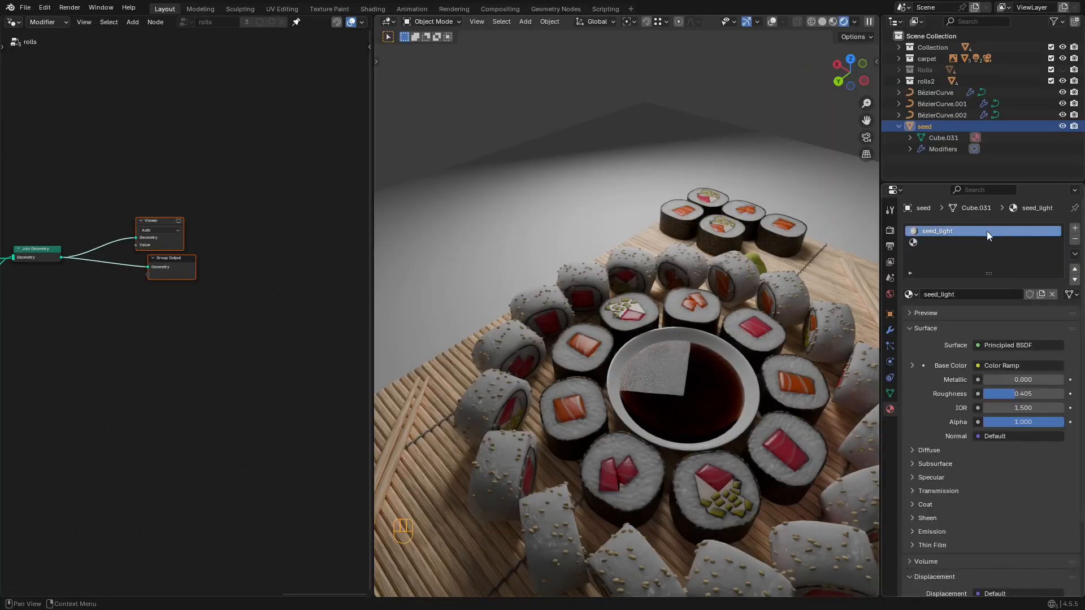
pyautogui.click(1039, 294)
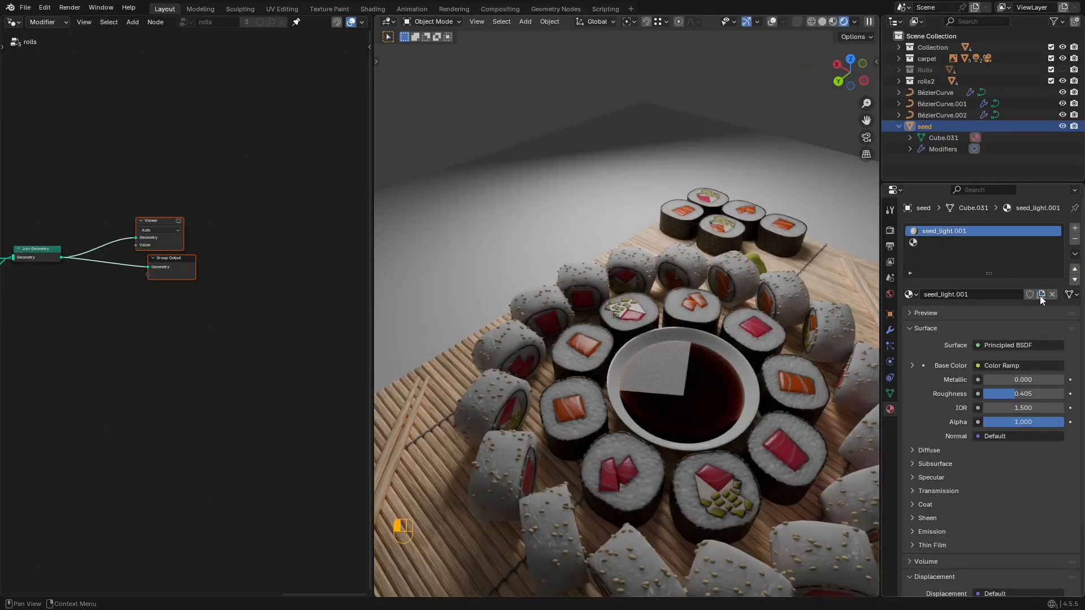
pyautogui.hotkey('ctrl', 'z')
# Step: Assign seed_light to the seed's second material slot and turn it into an independent copy
pyautogui.click(950, 244)
pyautogui.click(909, 294)
pyautogui.write('se')
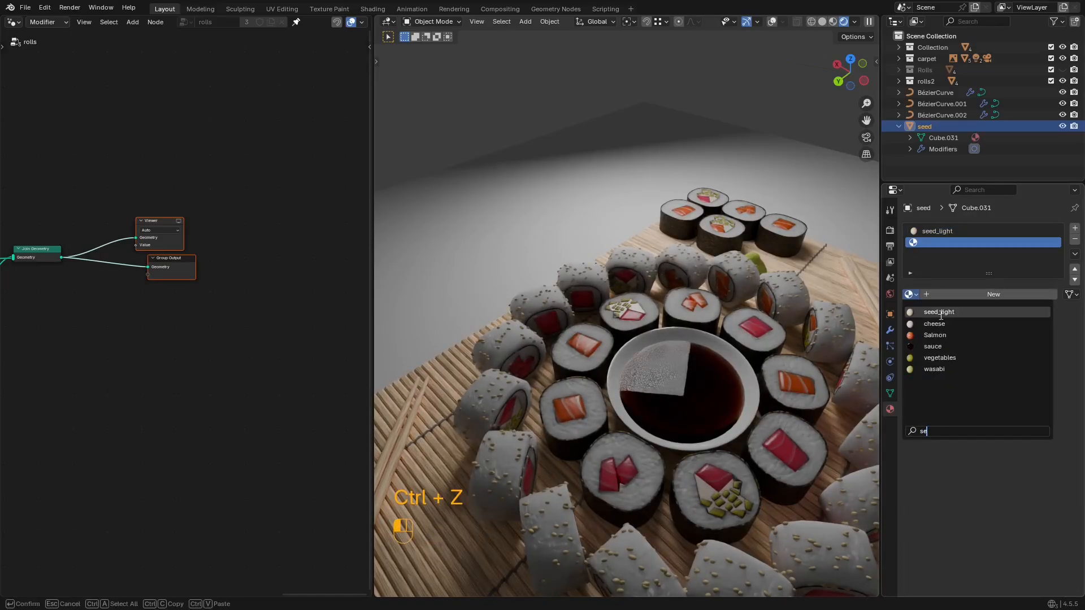
pyautogui.click(939, 313)
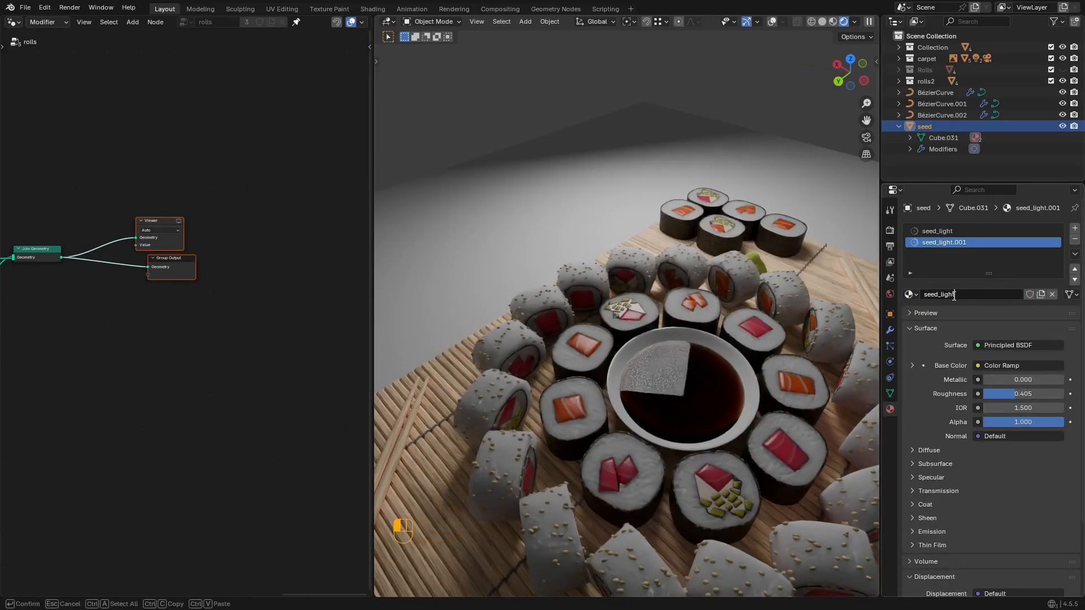
pyautogui.press('Return')
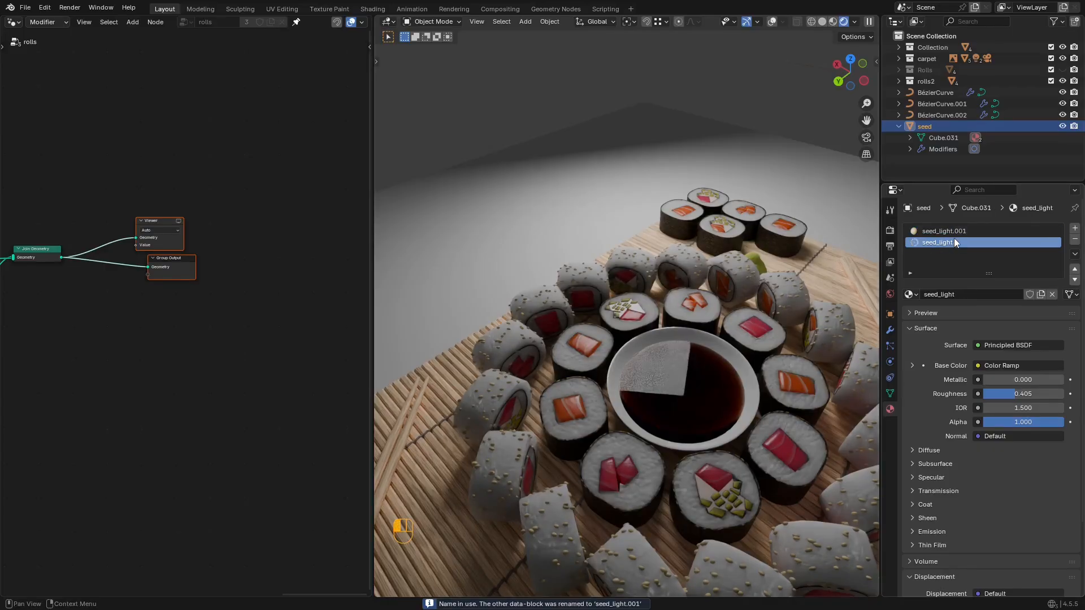
pyautogui.hotkey('ctrl', 'z')
pyautogui.hotkey('ctrl', 'z')
pyautogui.doubleClick(955, 232)
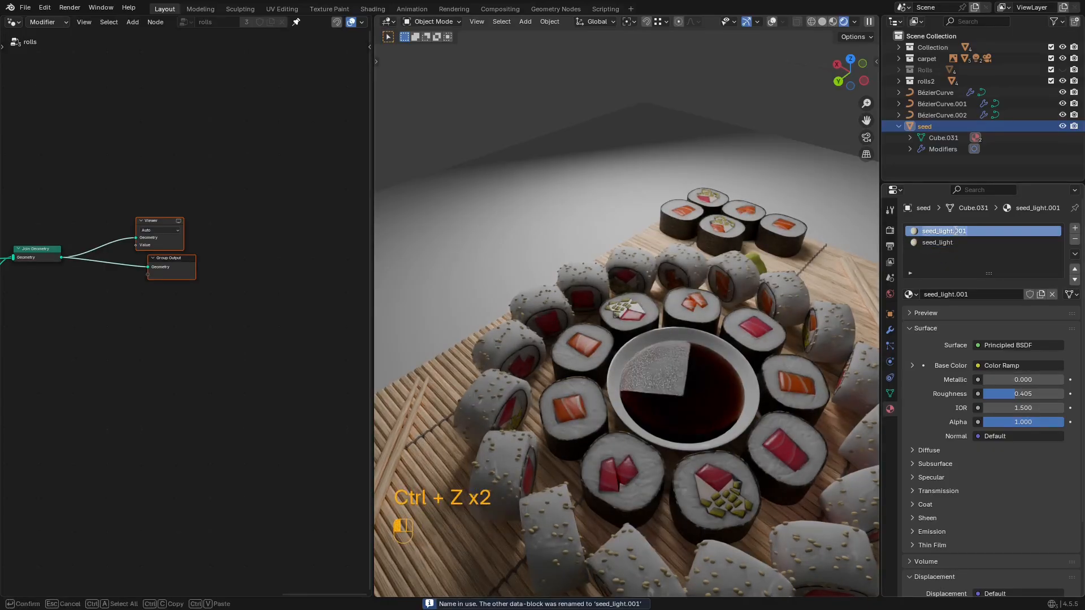
pyautogui.click(968, 294)
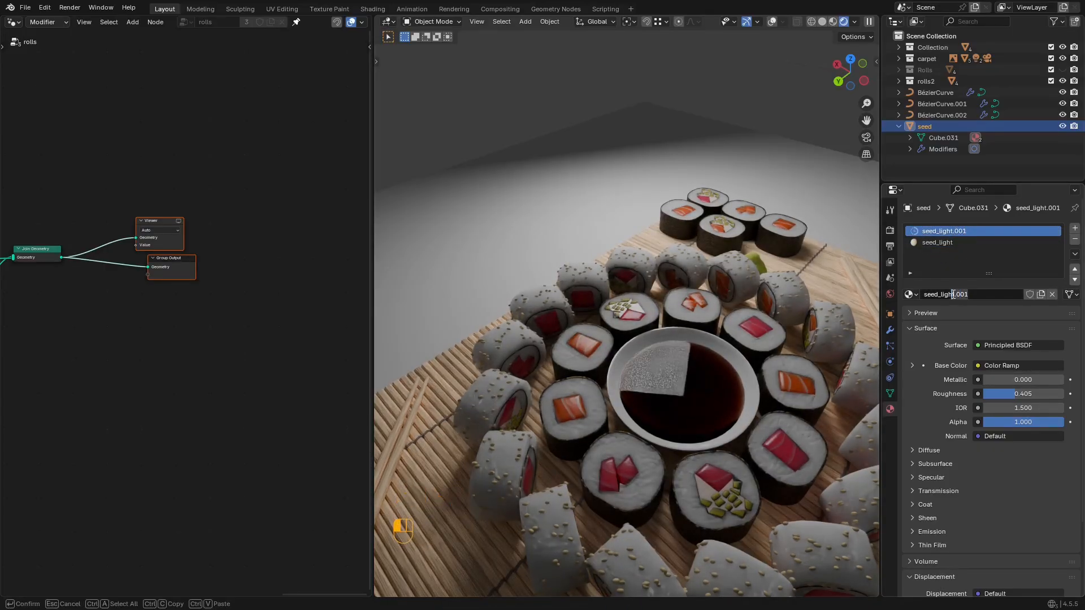
pyautogui.press('BackSpace')
pyautogui.click(968, 258)
# Step: Rename the copied material in the seed's second slot as seed_dark
pyautogui.click(966, 241)
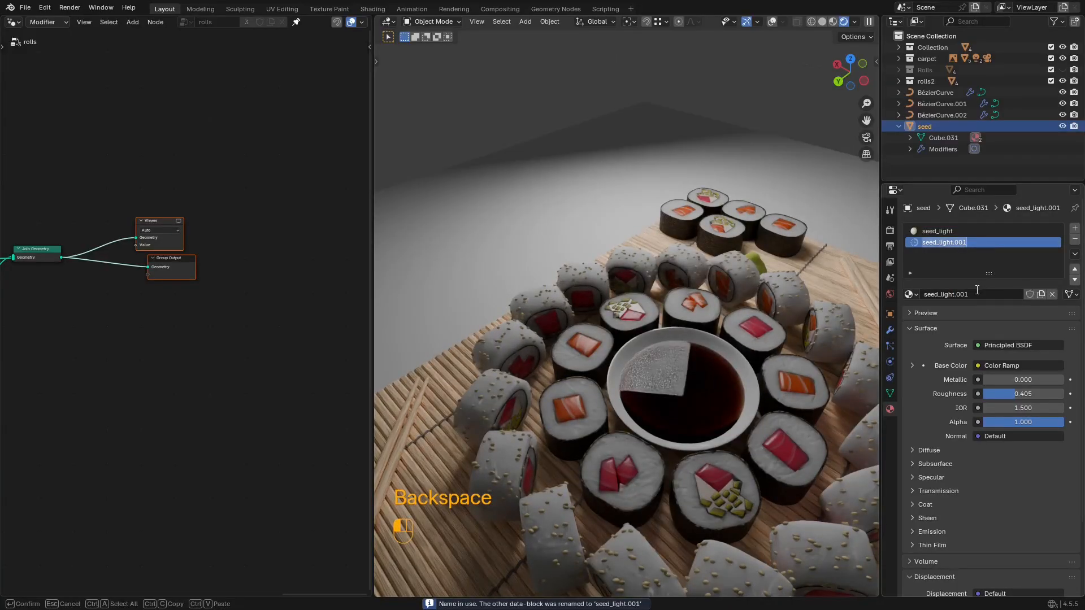
pyautogui.click(977, 290)
pyautogui.hotkey('ctrl', 'a')
pyautogui.keyDown('ctrl'); pyautogui.click(976, 291); pyautogui.keyUp('ctrl')
pyautogui.write('seed_light')
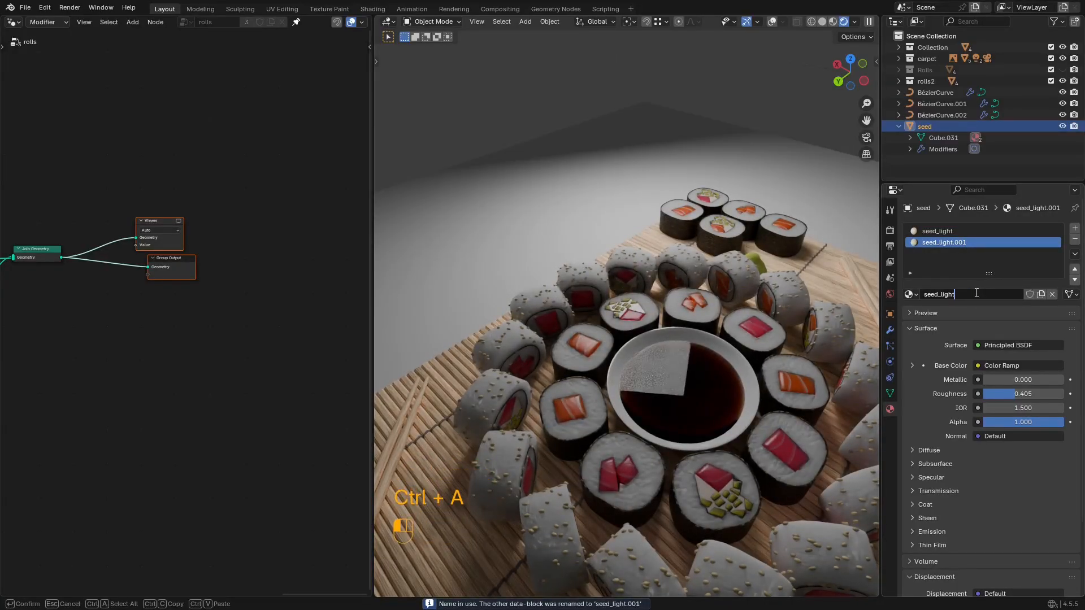
pyautogui.press('Return')
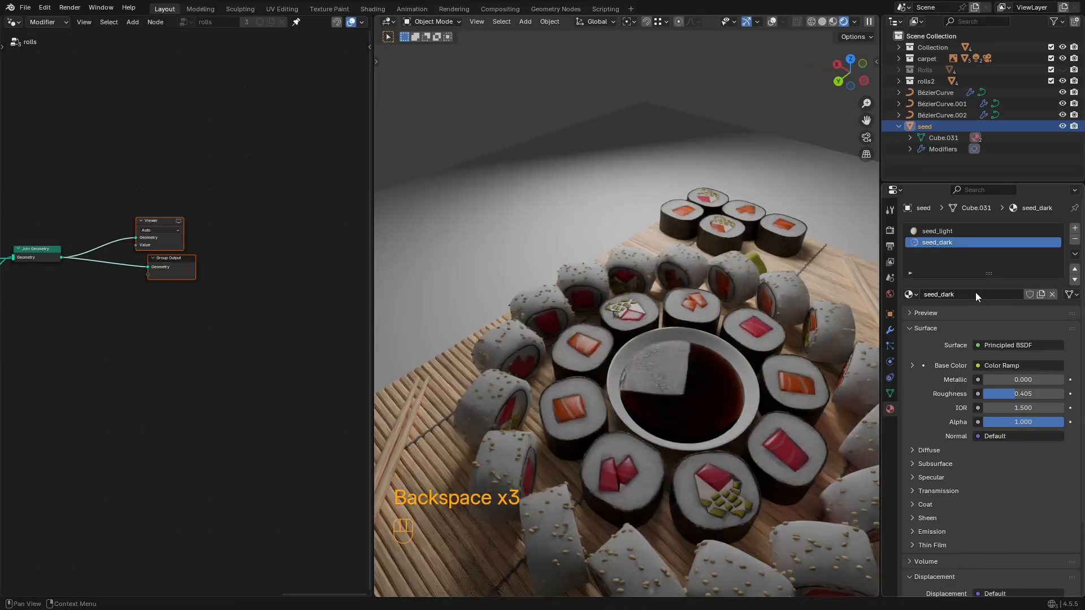
# Step: Shift the output nodes and add a Switch node of type Geometry below the Join Geometry node
pyautogui.moveTo(221, 239); pyautogui.dragTo(292, 276, button='middle')
pyautogui.scroll(2, 293, 288)
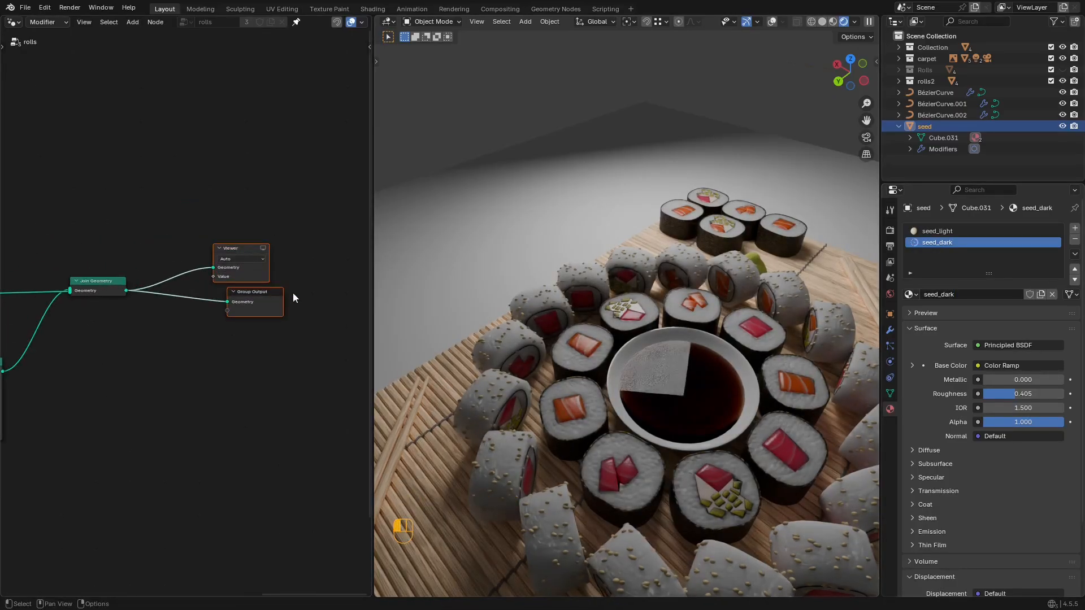
pyautogui.press('g')
pyautogui.click(167, 295)
pyautogui.hotkey('shift', 'a')
pyautogui.write('sw')
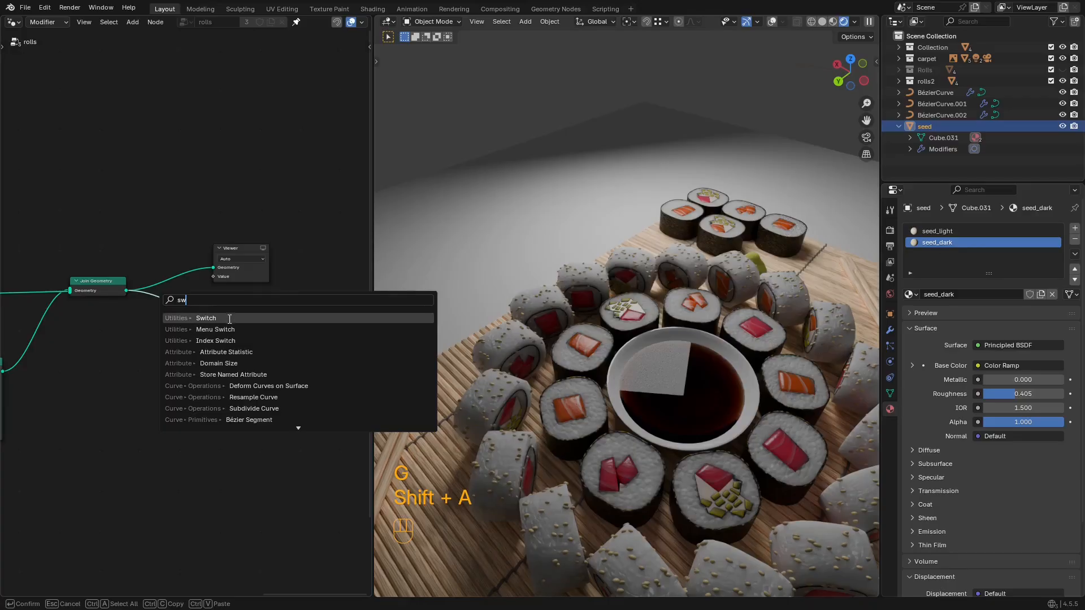
pyautogui.click(219, 318)
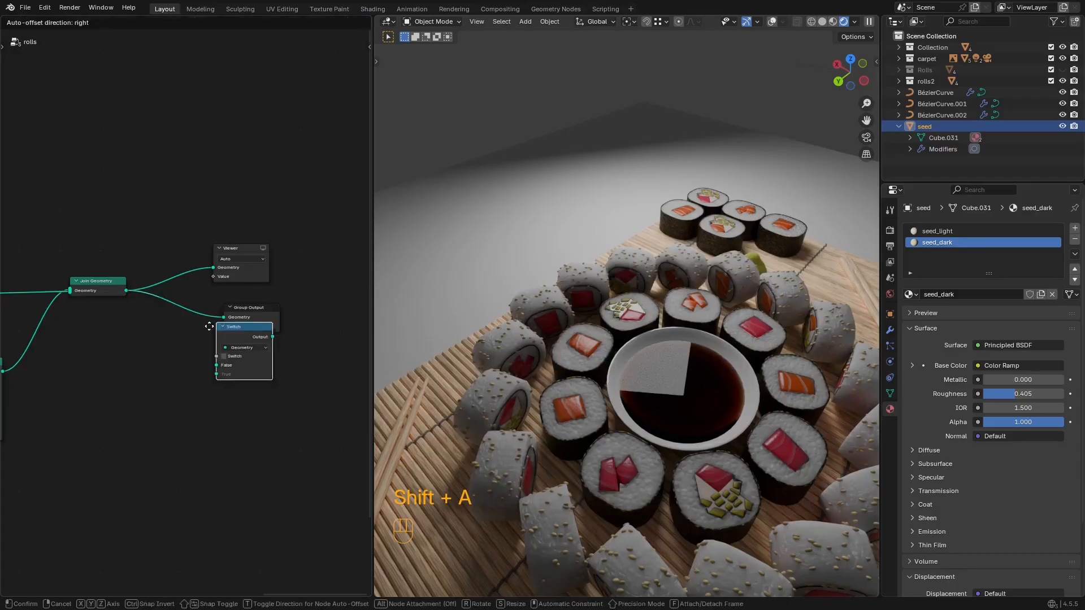
pyautogui.click(155, 335)
# Step: Move the Viewer and Group Output nodes well clear of Join Geometry to free space for more nodes
pyautogui.scroll(4, 164, 336)
pyautogui.scroll(-4, 168, 334)
pyautogui.moveTo(171, 318); pyautogui.dragTo(175, 310, button='middle')
pyautogui.moveTo(310, 217); pyautogui.dragTo(254, 302)
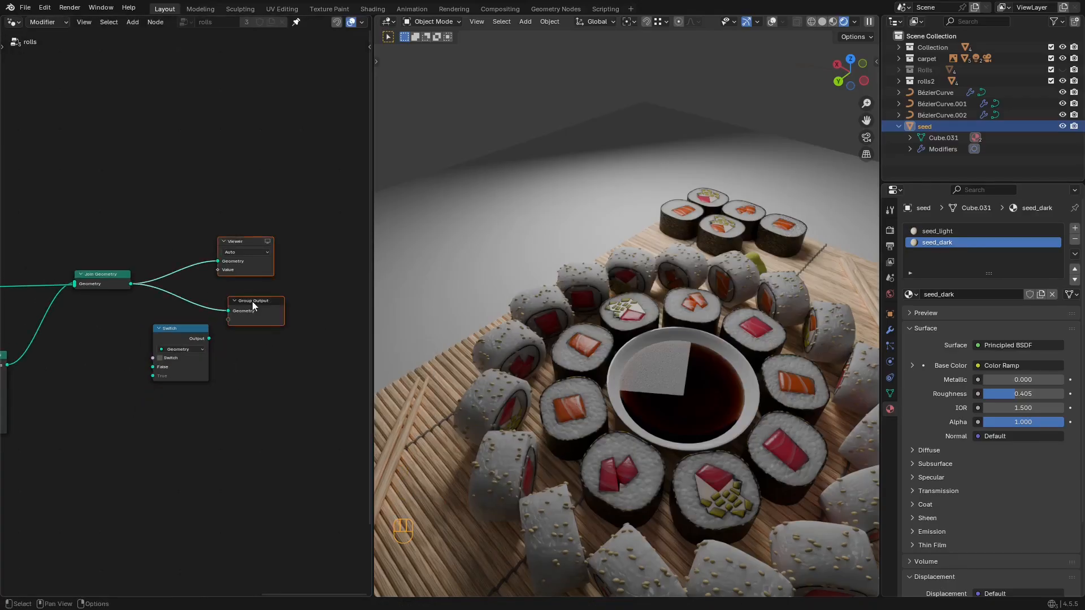
pyautogui.press('g')
pyautogui.click(291, 285)
pyautogui.moveTo(142, 322); pyautogui.dragTo(250, 268, button='middle')
pyautogui.press('g')
pyautogui.click(264, 261)
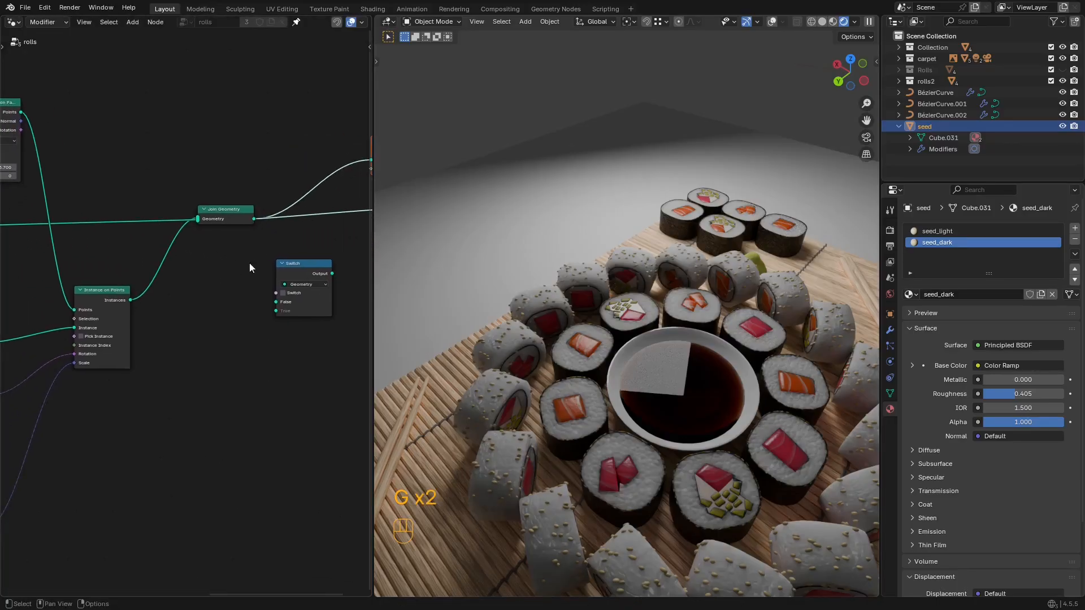
# Step: Insert the Switch node between Instance on Points and Join Geometry, with the instances feeding its False input
pyautogui.click(285, 270)
pyautogui.press('g')
pyautogui.click(134, 254)
pyautogui.scroll(4, 183, 317)
pyautogui.moveTo(298, 113); pyautogui.dragTo(232, 222)
pyautogui.press('g')
pyautogui.click(261, 217)
# Step: Add a Set Material node below the Switch node
pyautogui.hotkey('shift', 'a')
pyautogui.write('set')
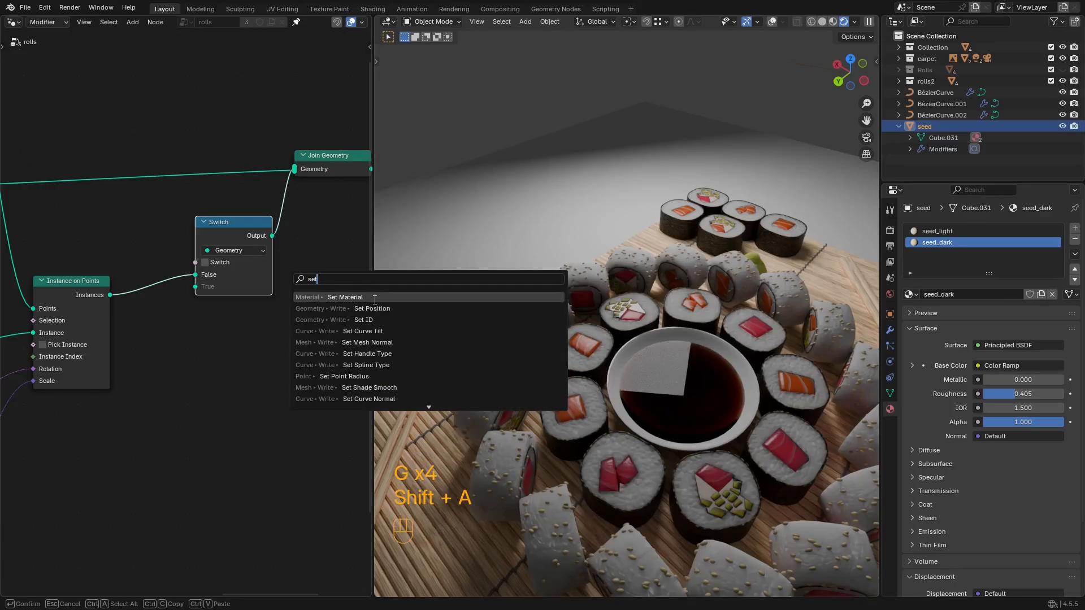
pyautogui.click(375, 297)
pyautogui.click(257, 325)
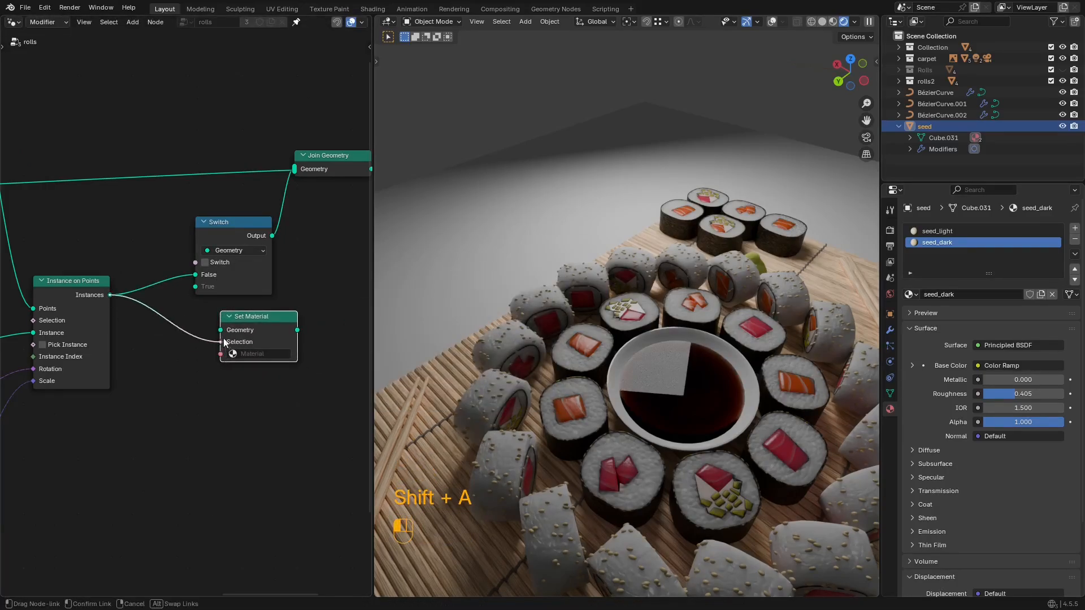
# Step: Route the instances through Set Material into the Switch node's True input and assign the seed_dark material
pyautogui.moveTo(197, 293); pyautogui.dragTo(195, 287)
pyautogui.moveTo(259, 342); pyautogui.dragTo(208, 356)
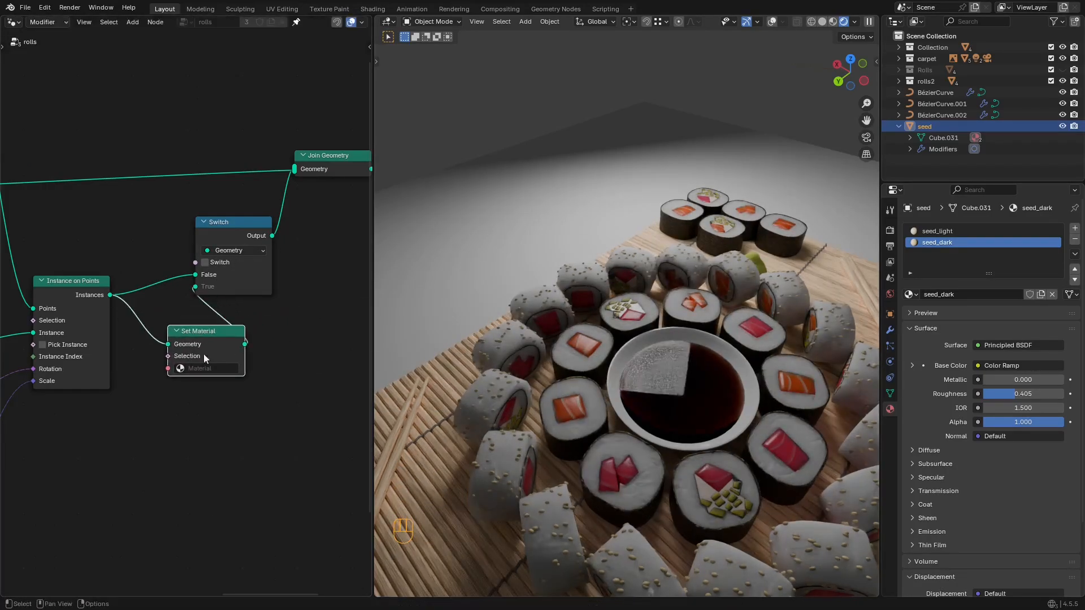
pyautogui.click(206, 369)
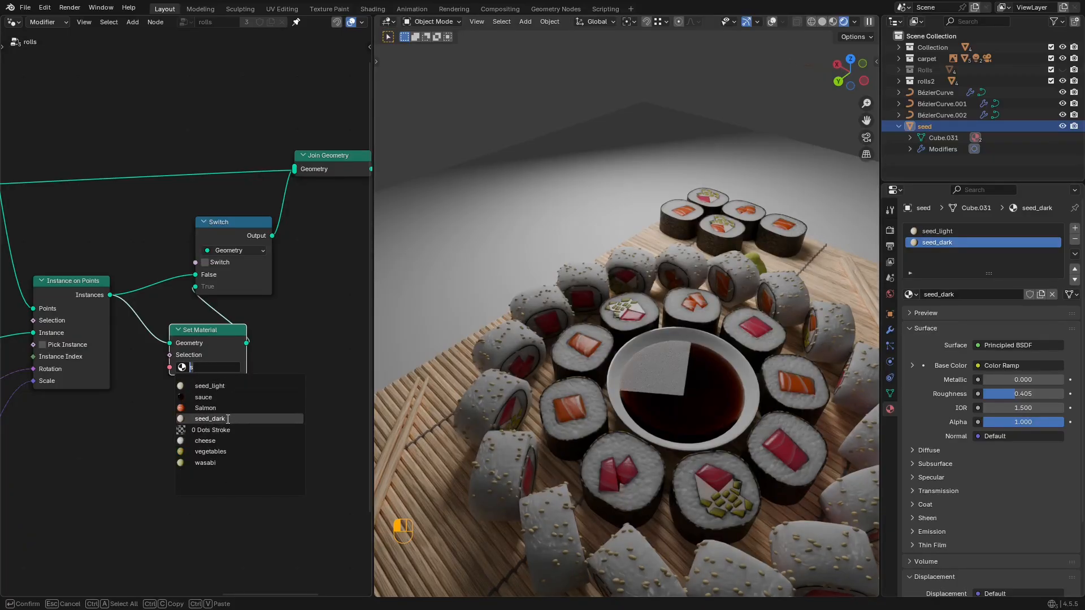
pyautogui.click(228, 419)
# Step: Link a new Group Input socket to the Set Material node's Selection input
pyautogui.scroll(-3, 237, 338)
pyautogui.scroll(3, 205, 331)
pyautogui.moveTo(51, 311); pyautogui.dragTo(103, 281, button='middle')
pyautogui.scroll(-8, 103, 280)
pyautogui.moveTo(96, 238); pyautogui.dragTo(175, 261, button='middle')
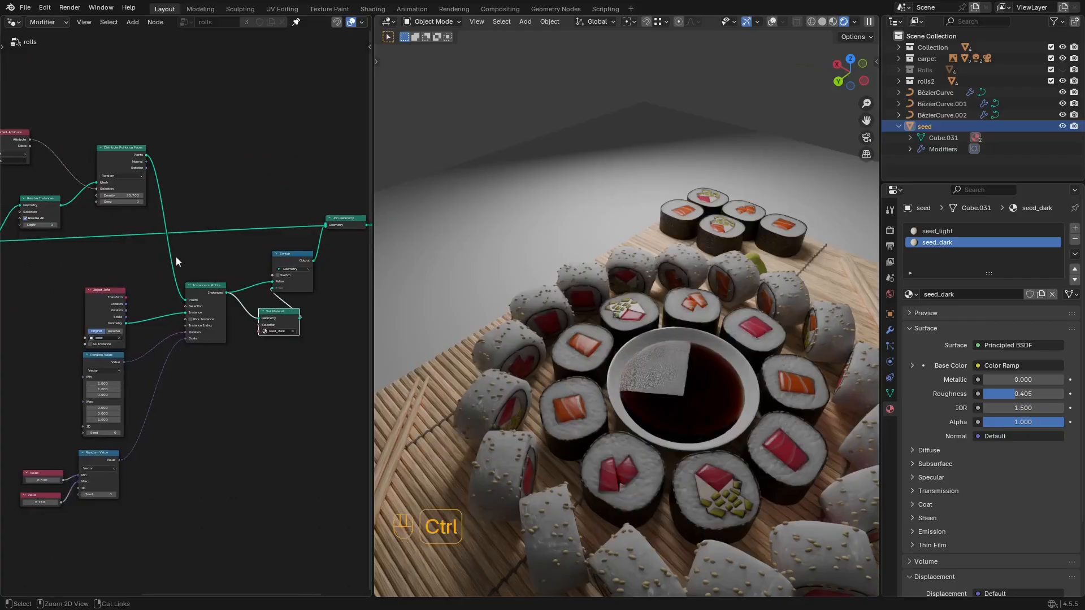
pyautogui.hotkey('ctrl', 'space')
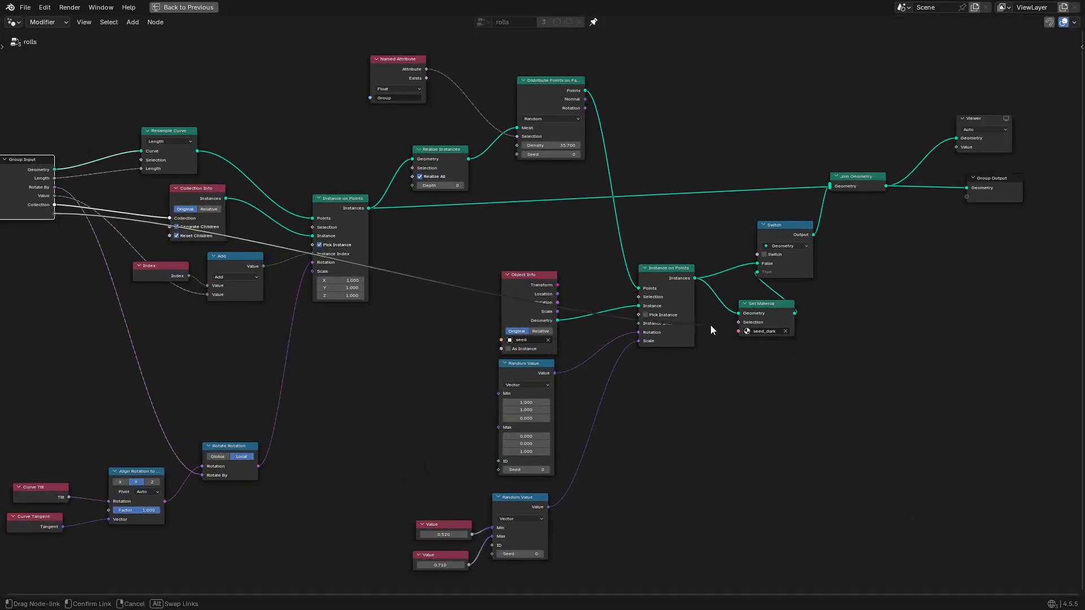
pyautogui.moveTo(733, 324); pyautogui.dragTo(734, 323)
pyautogui.hotkey('ctrl', 'space')
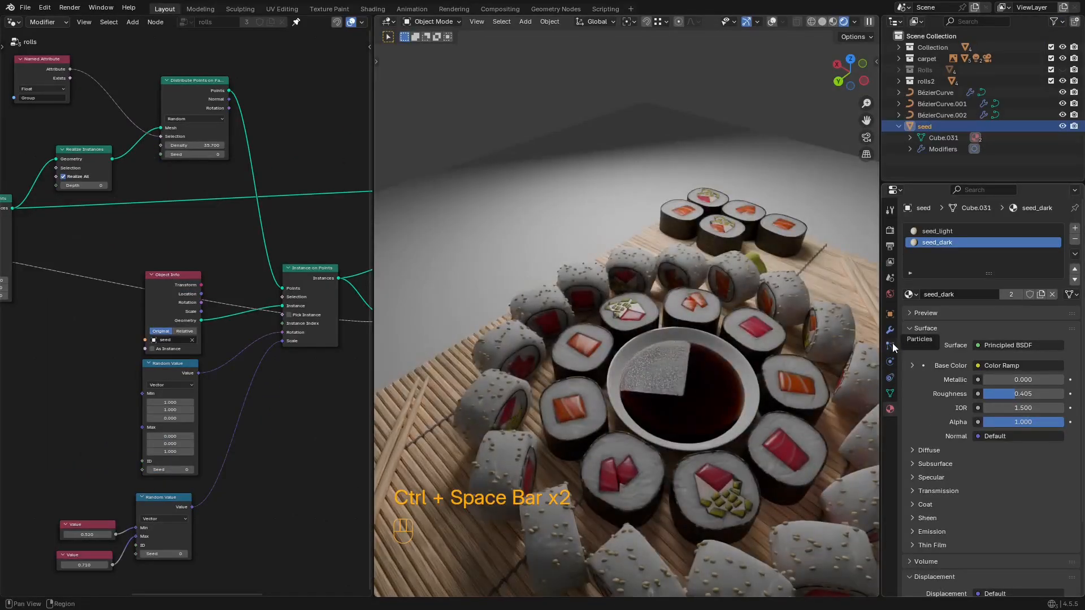
# Step: Select the outer ring's BézierCurve and try to toggle Selection in its rolls modifier
pyautogui.click(891, 334)
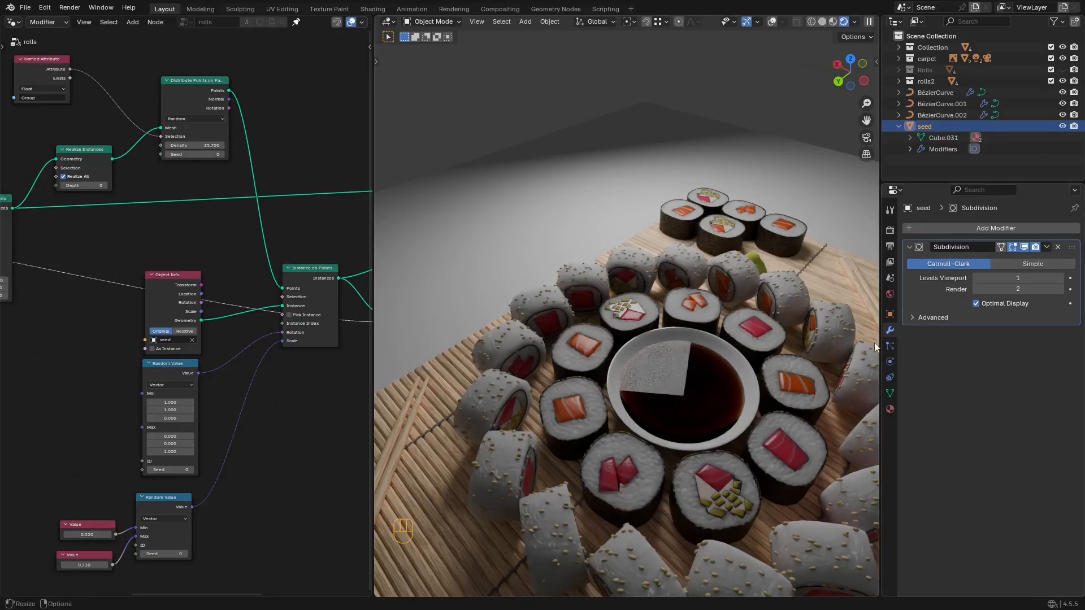
pyautogui.click(825, 314)
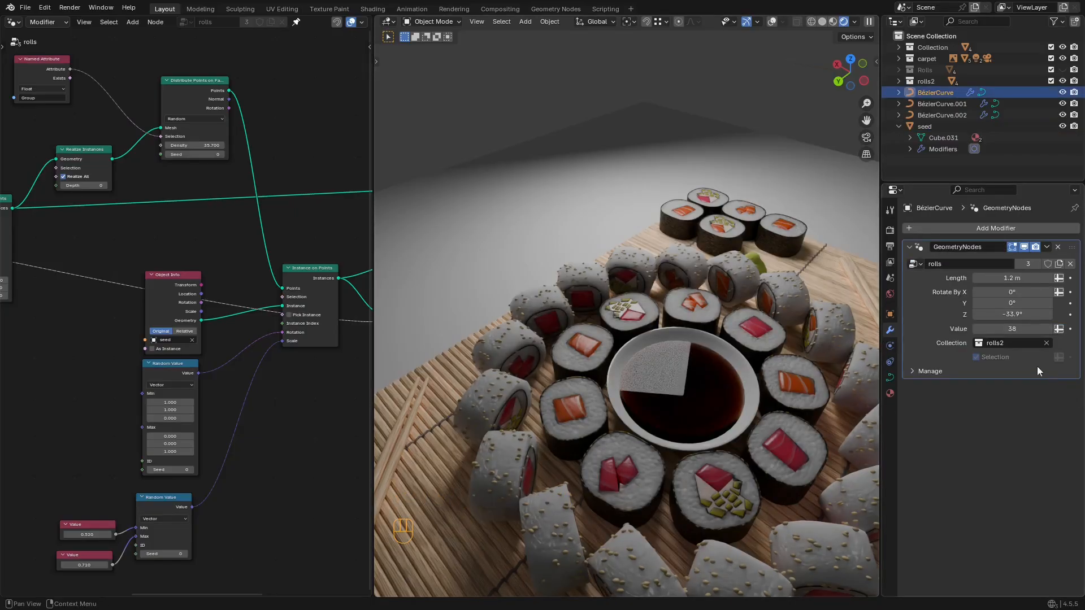
pyautogui.click(995, 357)
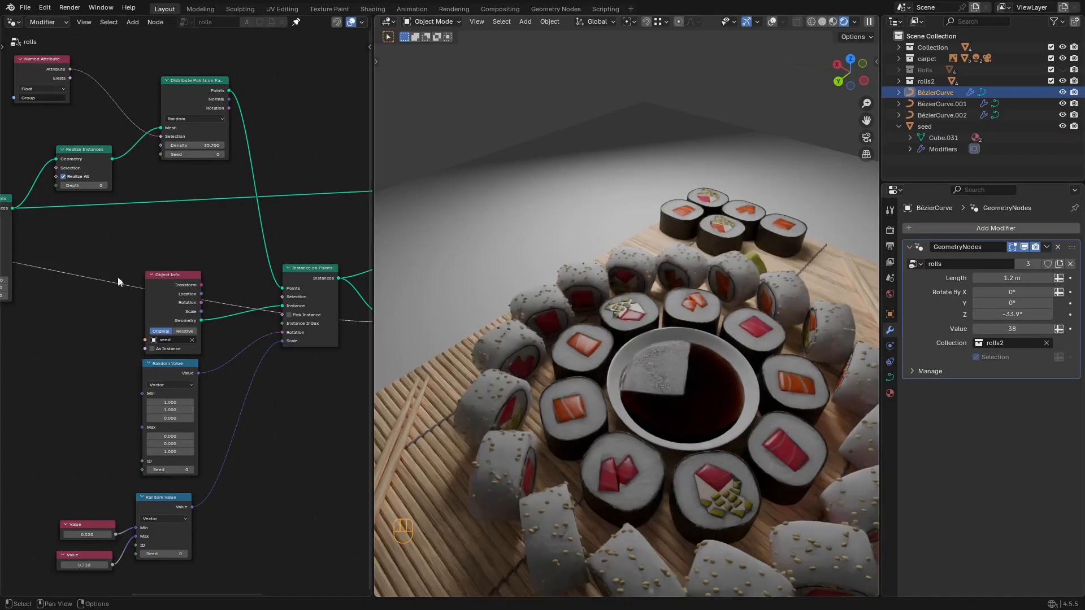
# Step: Feed the group's Selection input into the Switch node's Switch socket and move Switch, Join Geometry and the output nodes away from Set Material
pyautogui.moveTo(220, 371); pyautogui.dragTo(5, 377, button='middle')
pyautogui.scroll(-2, 130, 351)
pyautogui.scroll(4, 172, 311)
pyautogui.scroll(-1, 179, 300)
pyautogui.moveTo(255, 213); pyautogui.dragTo(151, 242, button='middle')
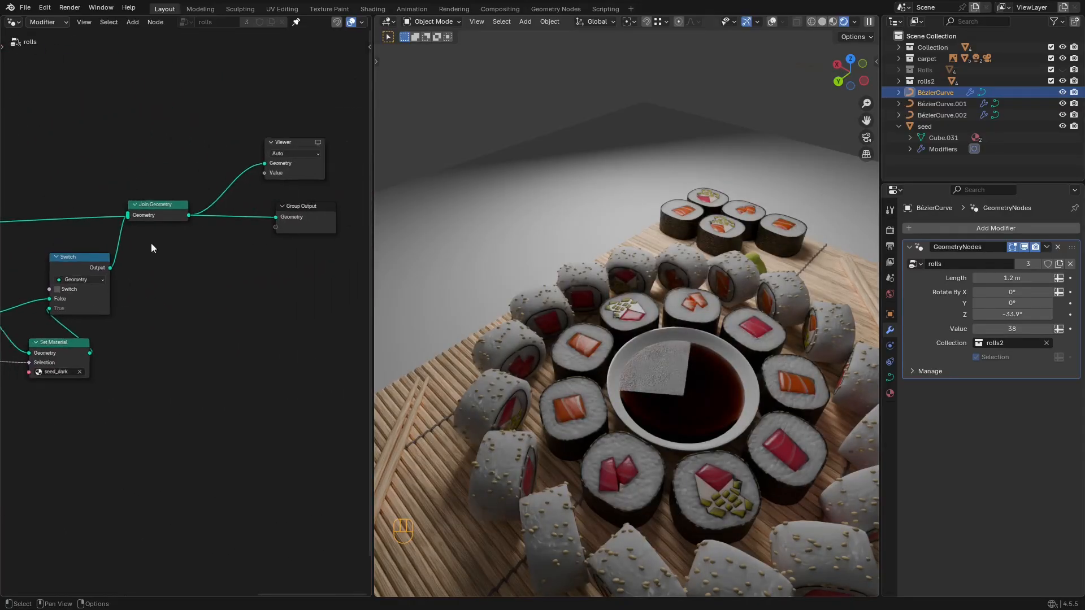
pyautogui.scroll(-1, 151, 244)
pyautogui.moveTo(317, 130); pyautogui.dragTo(83, 286)
pyautogui.press('g')
pyautogui.click(178, 285)
pyautogui.moveTo(34, 341); pyautogui.dragTo(124, 321, button='middle')
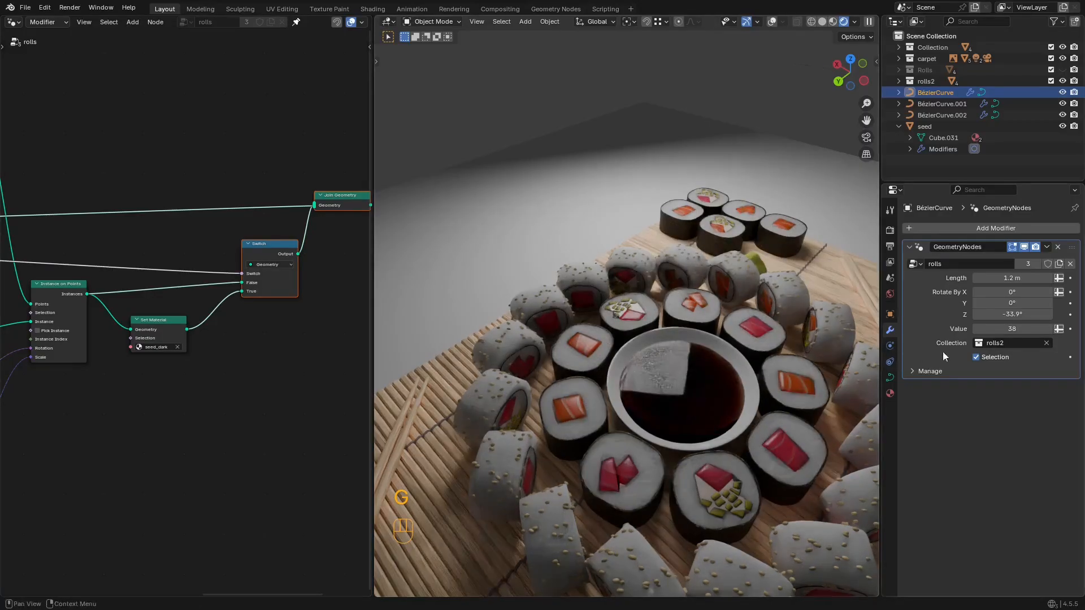
pyautogui.scroll(2, 237, 363)
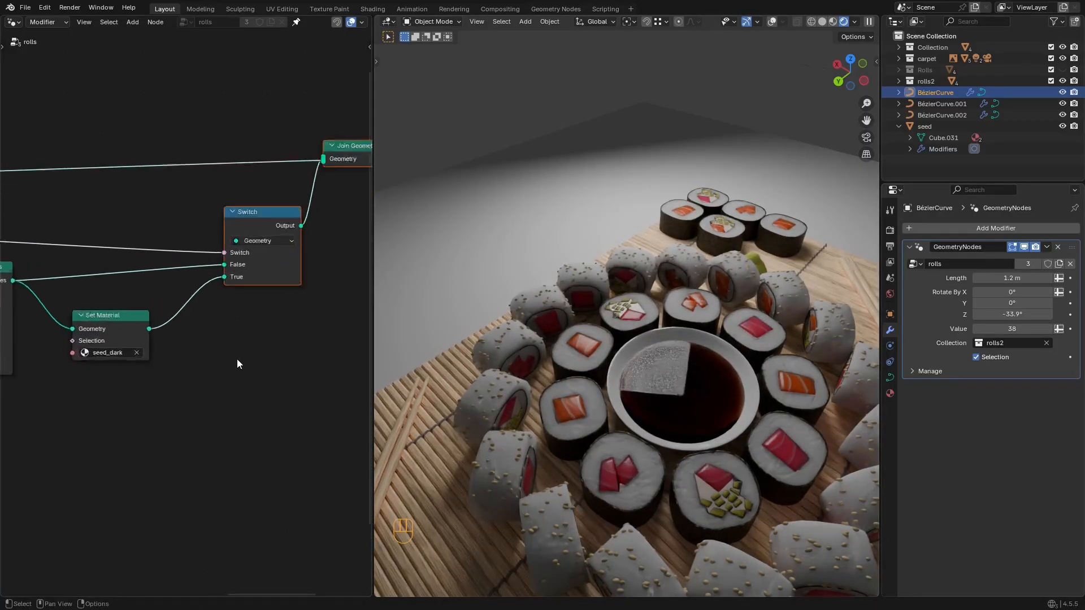
pyautogui.scroll(2, 208, 329)
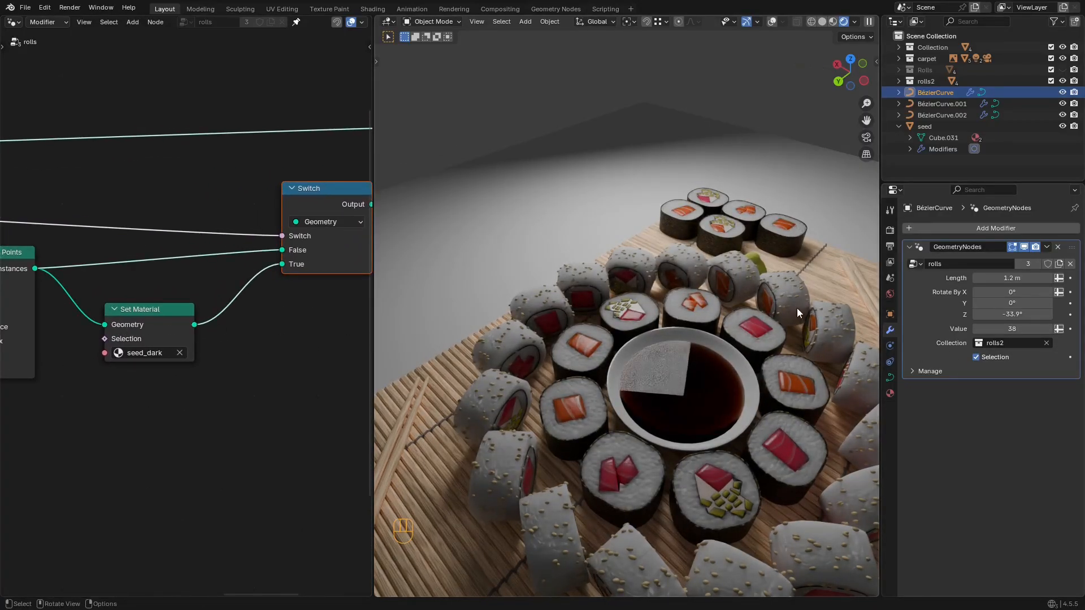
# Step: Show the viewport overlays, select the seed object and bring up its seed_dark material in the Shader Editor
pyautogui.hotkey('shift', 'alt', 'z')
pyautogui.click(937, 127)
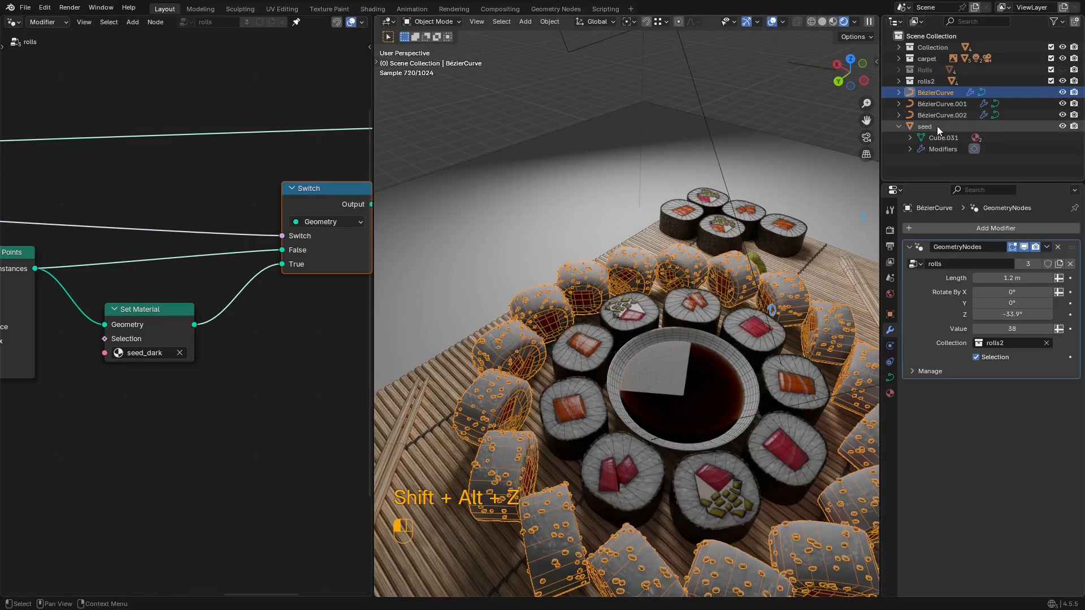
pyautogui.click(891, 410)
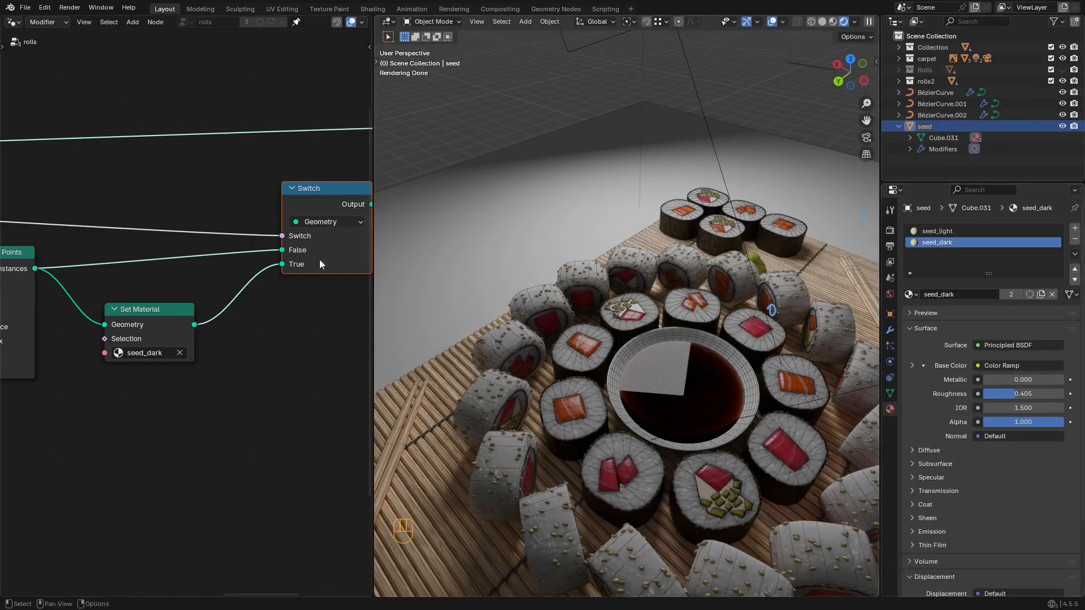
pyautogui.click(14, 23)
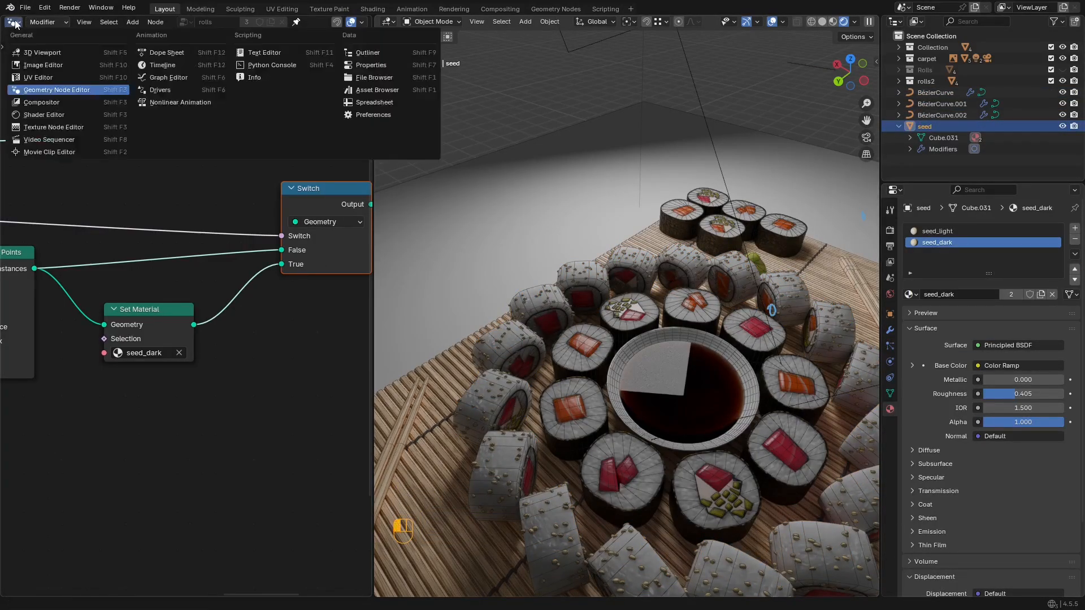
pyautogui.click(44, 116)
pyautogui.scroll(6, 83, 248)
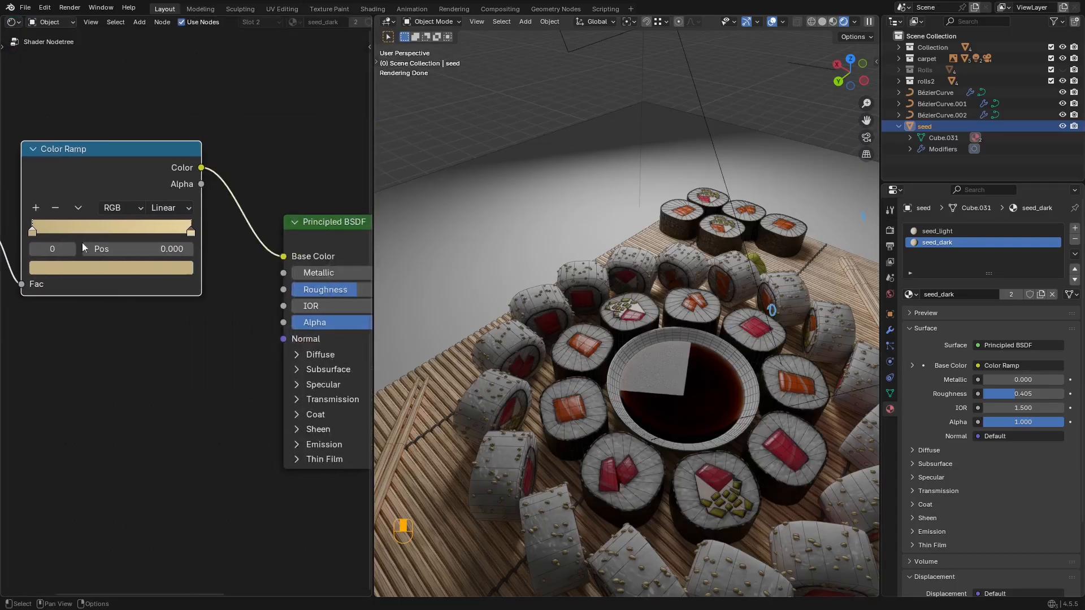
# Step: Delete the Color Ramp from seed_dark and darken the Principled BSDF base color to #4E4734
pyautogui.scroll(-1, 166, 242)
pyautogui.moveTo(112, 177); pyautogui.dragTo(124, 186)
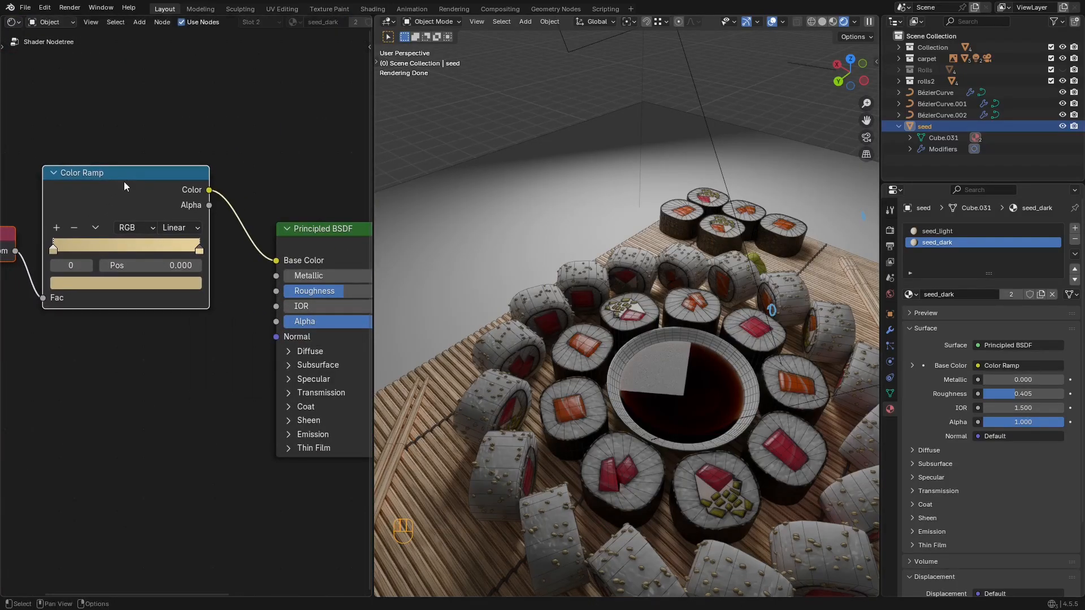
pyautogui.press('x')
pyautogui.moveTo(305, 238); pyautogui.dragTo(193, 225, button='middle')
pyautogui.click(268, 247)
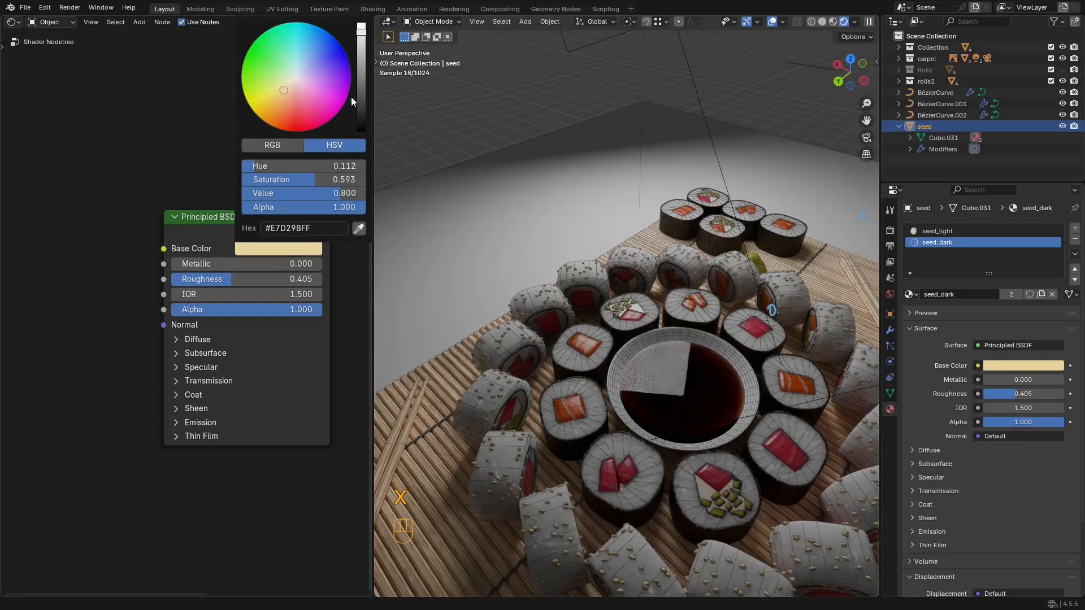
pyautogui.moveTo(360, 102); pyautogui.dragTo(360, 106)
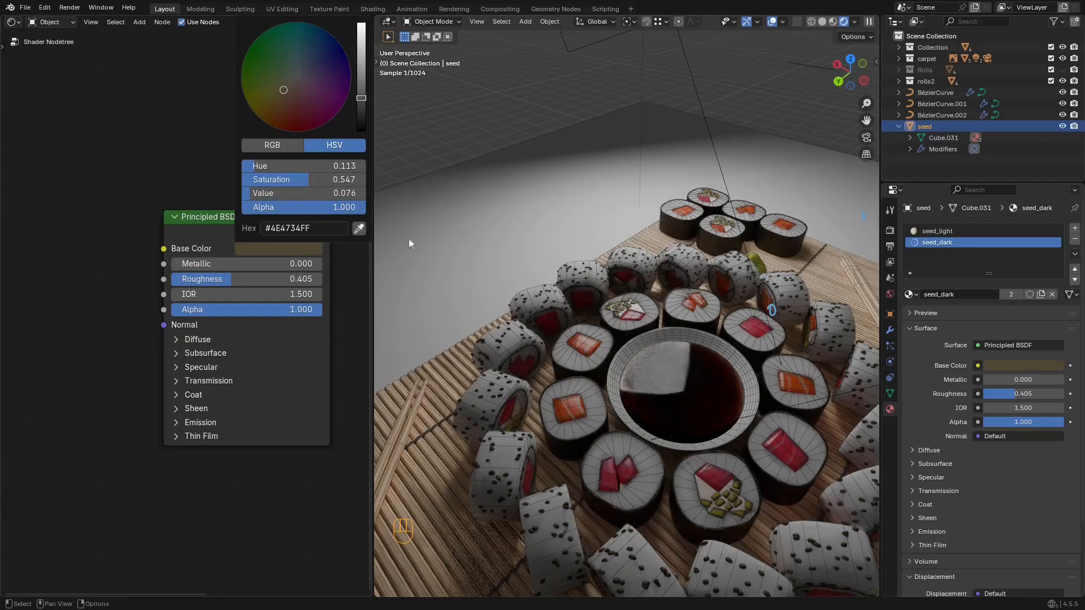
# Step: Hide the overlays, inspect a roll up close and desaturate the seed_dark base color to a dark grey
pyautogui.hotkey('shift', 'alt', 'z')
pyautogui.moveTo(612, 303); pyautogui.dragTo(629, 378, button='middle')
pyautogui.scroll(5, 622, 324)
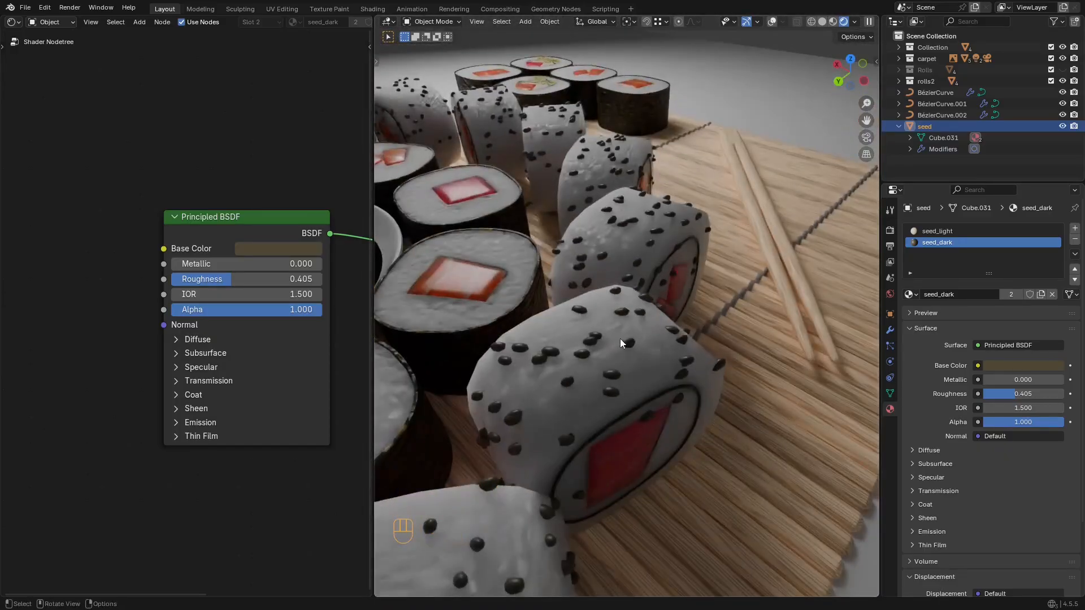
pyautogui.scroll(-1, 275, 256)
pyautogui.click(277, 253)
pyautogui.moveTo(276, 107); pyautogui.dragTo(286, 97)
pyautogui.moveTo(300, 213); pyautogui.dragTo(218, 190, button='middle')
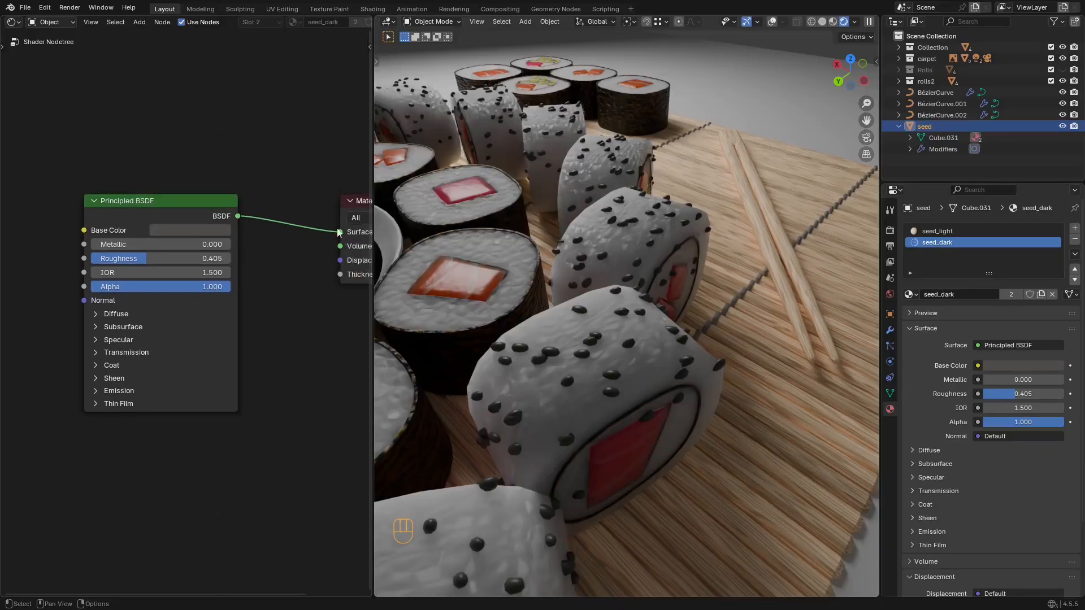
# Step: Set the seed_dark roughness to 0.568 and save the file
pyautogui.moveTo(166, 260); pyautogui.dragTo(183, 261)
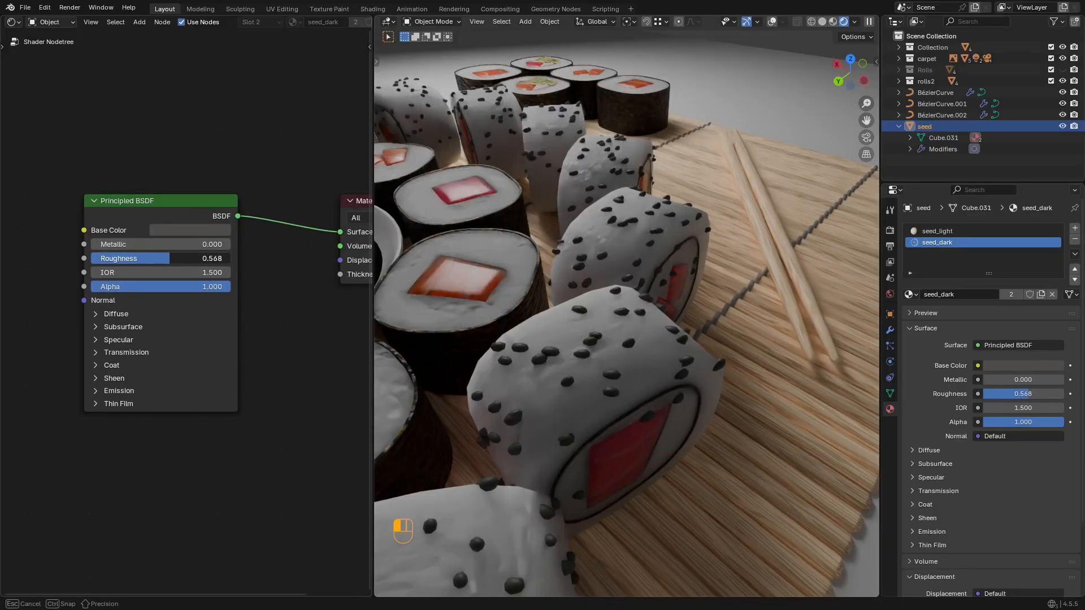
pyautogui.scroll(-4, 653, 266)
pyautogui.hotkey('ctrl', 's')
pyautogui.scroll(-4, 649, 261)
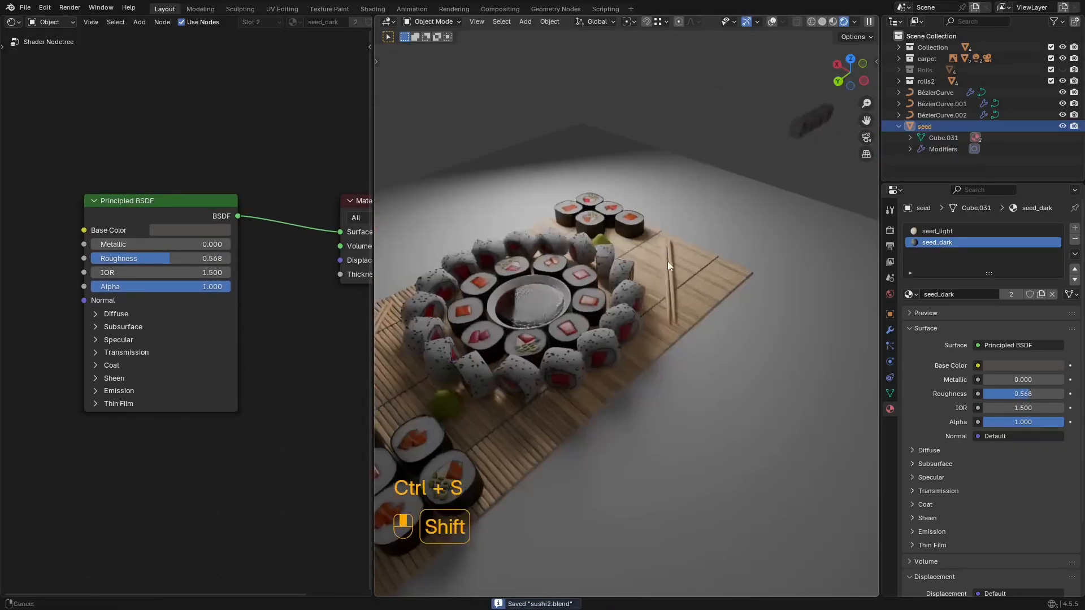
# Step: Switch the outer ring's Selection option off and on again to compare light and dark seeds
pyautogui.keyDown('shift'); pyautogui.moveTo(593, 261); pyautogui.dragTo(677, 269, button='middle'); pyautogui.keyUp('shift')
pyautogui.scroll(2, 679, 269)
pyautogui.click(891, 328)
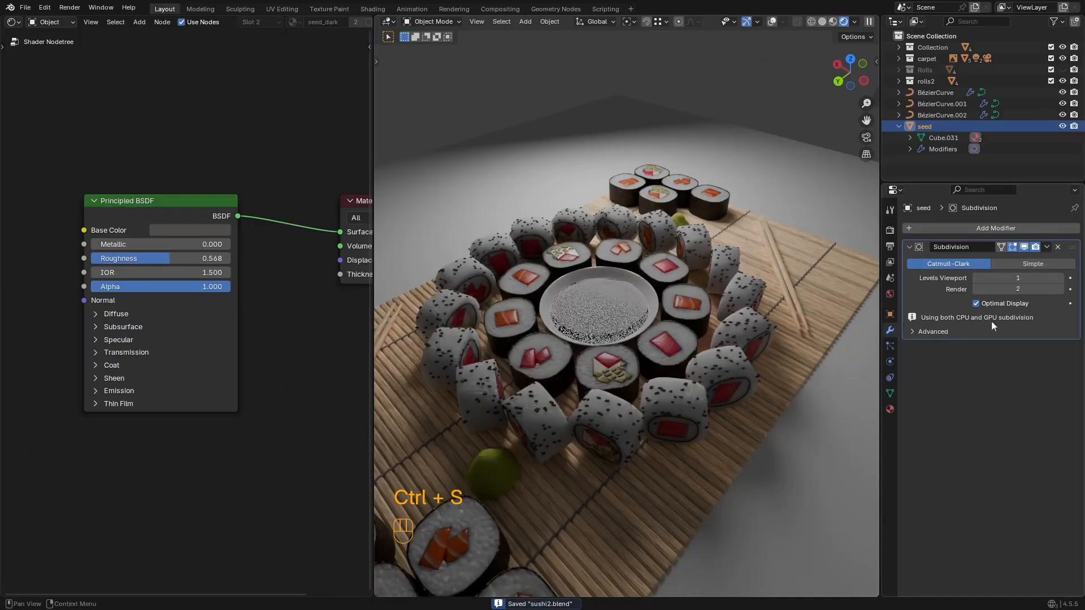
pyautogui.click(745, 324)
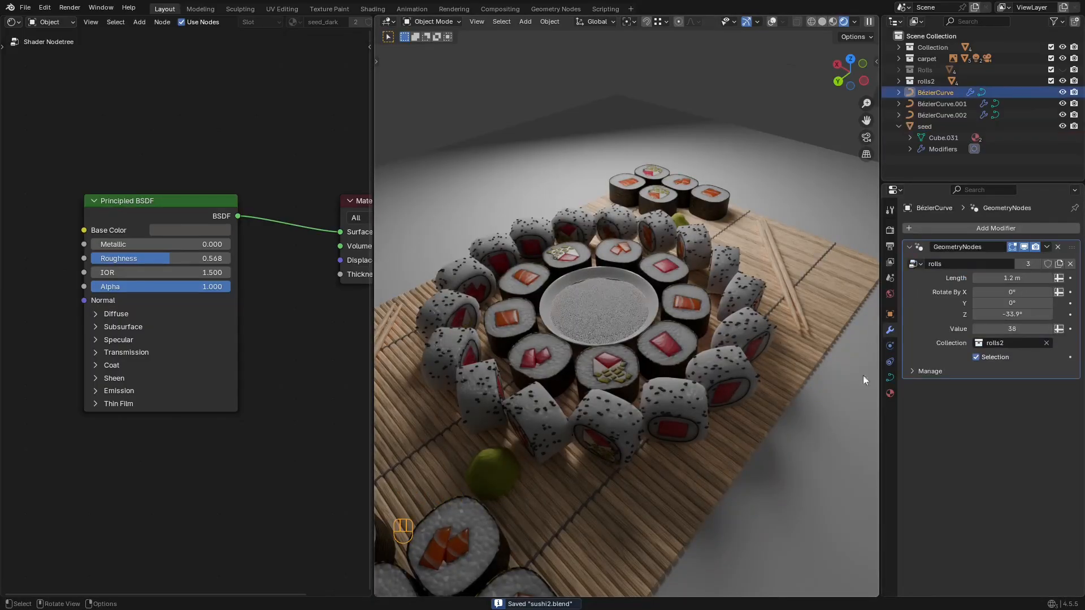
pyautogui.click(989, 357)
pyautogui.click(986, 358)
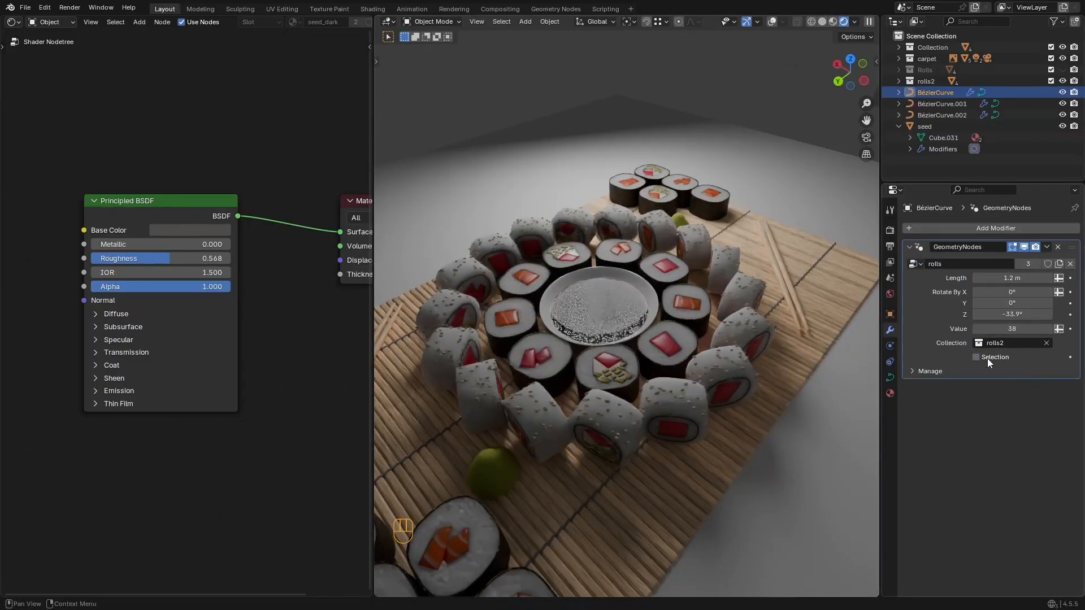
# Step: Maximize the 3D viewport, view the sushi arrangement from the top and save the file
pyautogui.hotkey('ctrl', 'space')
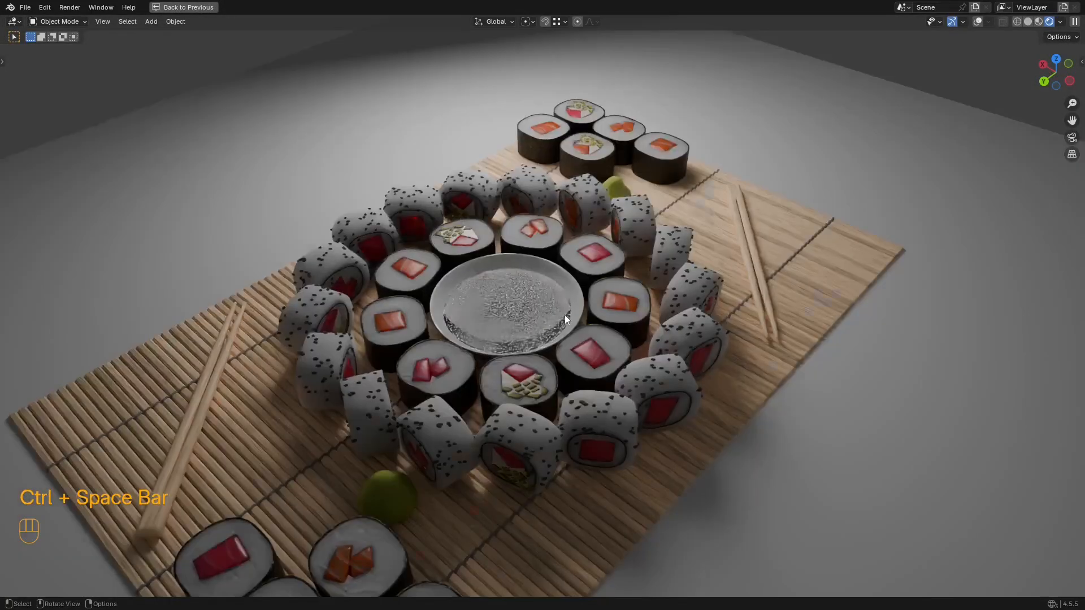
pyautogui.hotkey('ctrl', 's')
pyautogui.moveTo(564, 314); pyautogui.dragTo(566, 311, button='middle')
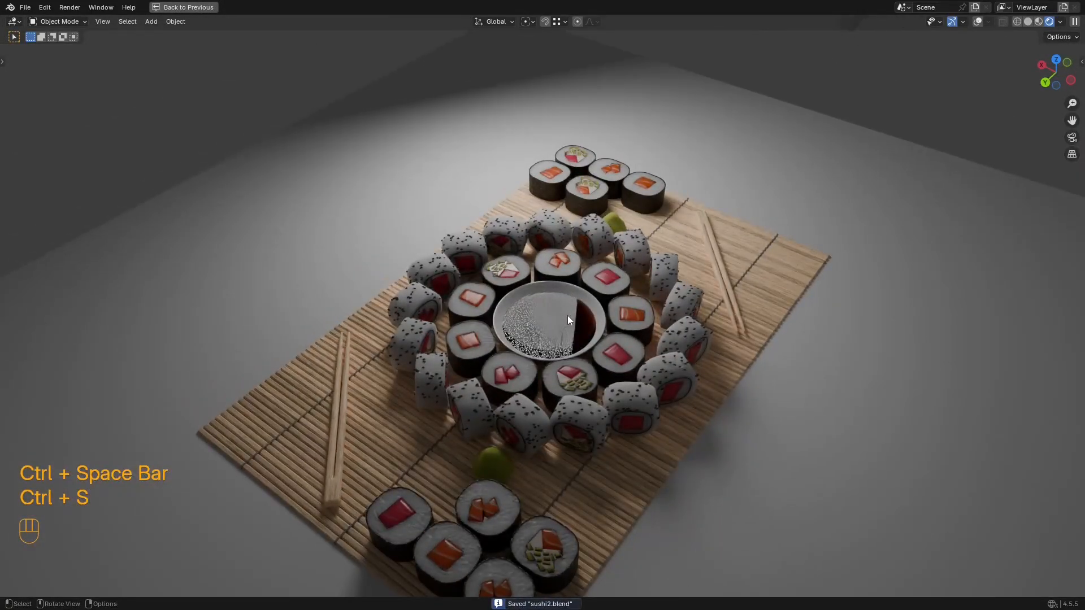
pyautogui.moveTo(566, 315); pyautogui.dragTo(609, 281, button='middle')
pyautogui.scroll(-1, 614, 280)
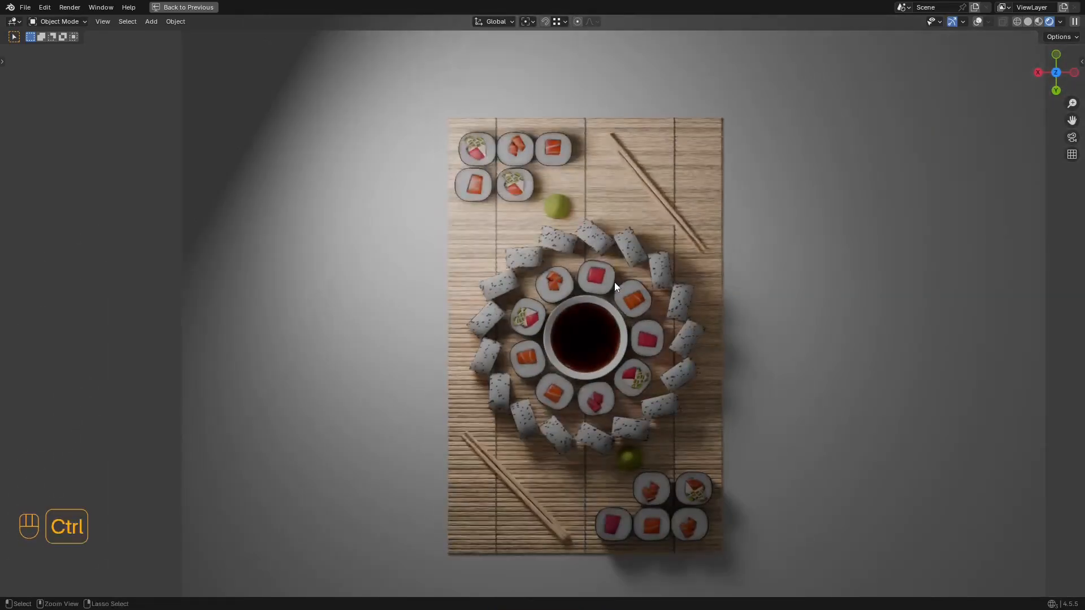
pyautogui.hotkey('ctrl', 's')
# Step: Show the overlays and duplicate the BézierCurve.002 control points in Edit Mode, placing the copy near the mat corner beside the chopsticks
pyautogui.moveTo(716, 352); pyautogui.dragTo(693, 293, button='middle')
pyautogui.hotkey('shift', 'alt', 'z')
pyautogui.hotkey('shift', 'alt', 'z')
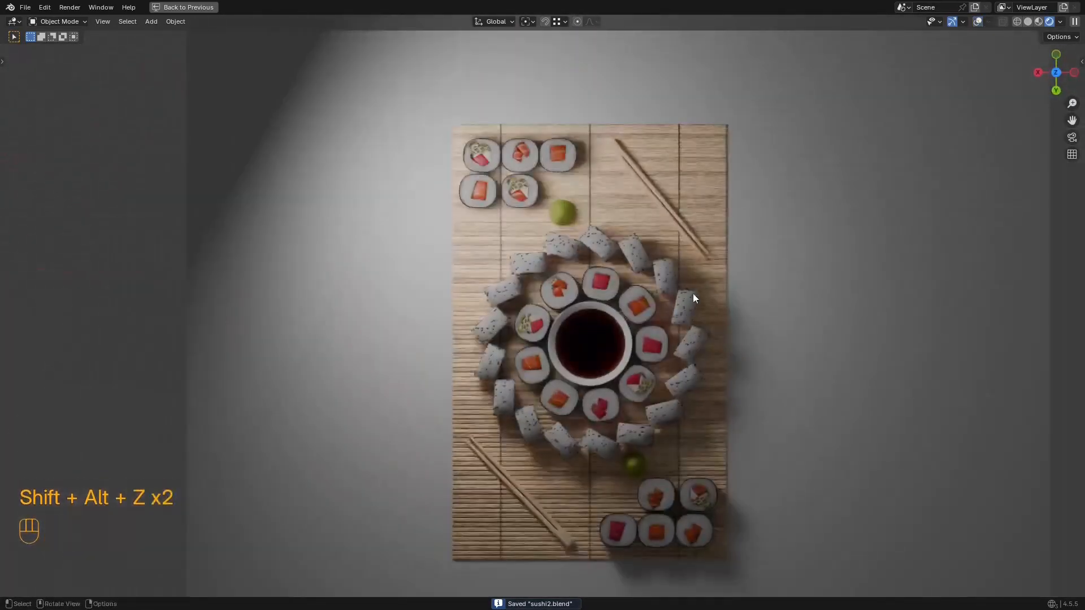
pyautogui.press('Tab')
pyautogui.hotkey('shift', 'alt', 'z')
pyautogui.hotkey('shift', 'd')
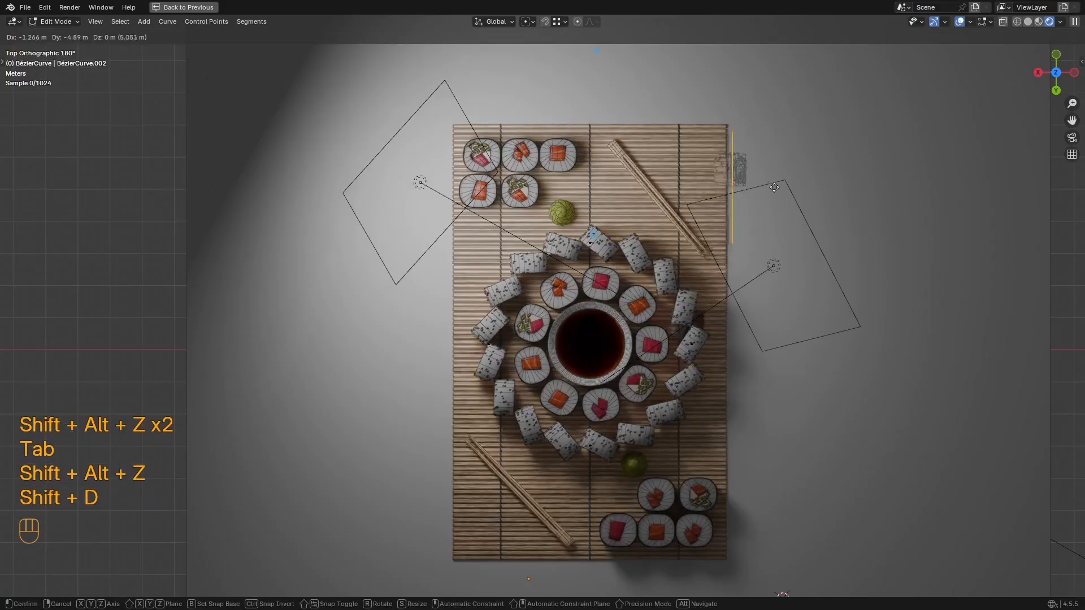
pyautogui.click(756, 181)
# Step: Move the duplicated curve so its roll sits inside the mat corner beside the chopsticks
pyautogui.keyDown('shift'); pyautogui.moveTo(756, 181); pyautogui.dragTo(695, 324, button='middle'); pyautogui.keyUp('shift')
pyautogui.scroll(4, 690, 330)
pyautogui.press('g')
pyautogui.click(680, 316)
pyautogui.keyDown('shift'); pyautogui.moveTo(818, 354); pyautogui.dragTo(768, 271, button='middle'); pyautogui.keyUp('shift')
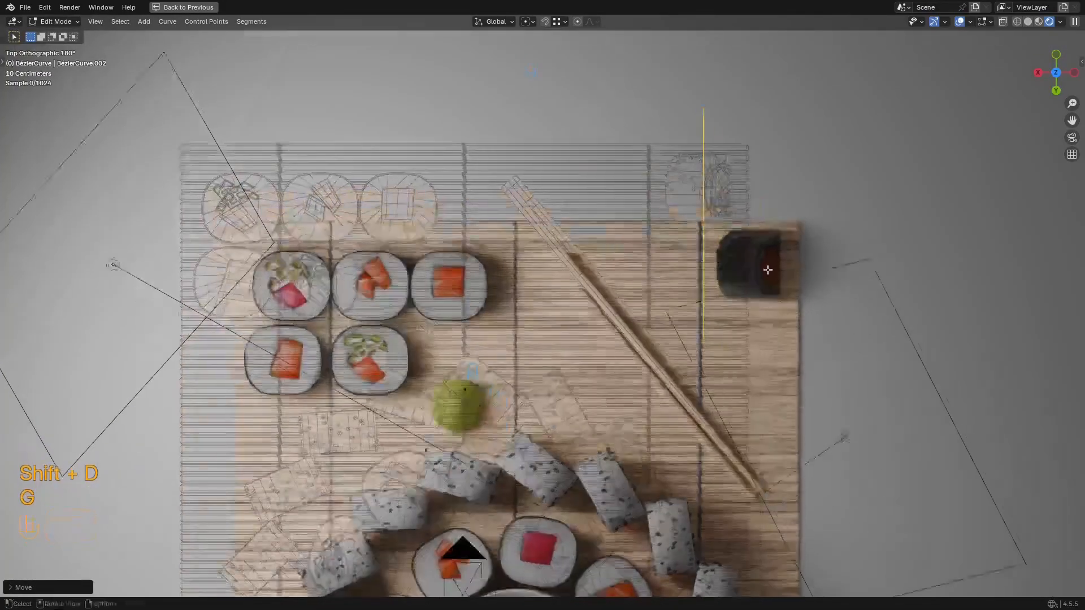
# Step: Extrude the duplicated curve along the Y axis and adjust its end point along Y to make a row of three rolls
pyautogui.press('e')
pyautogui.press('y')
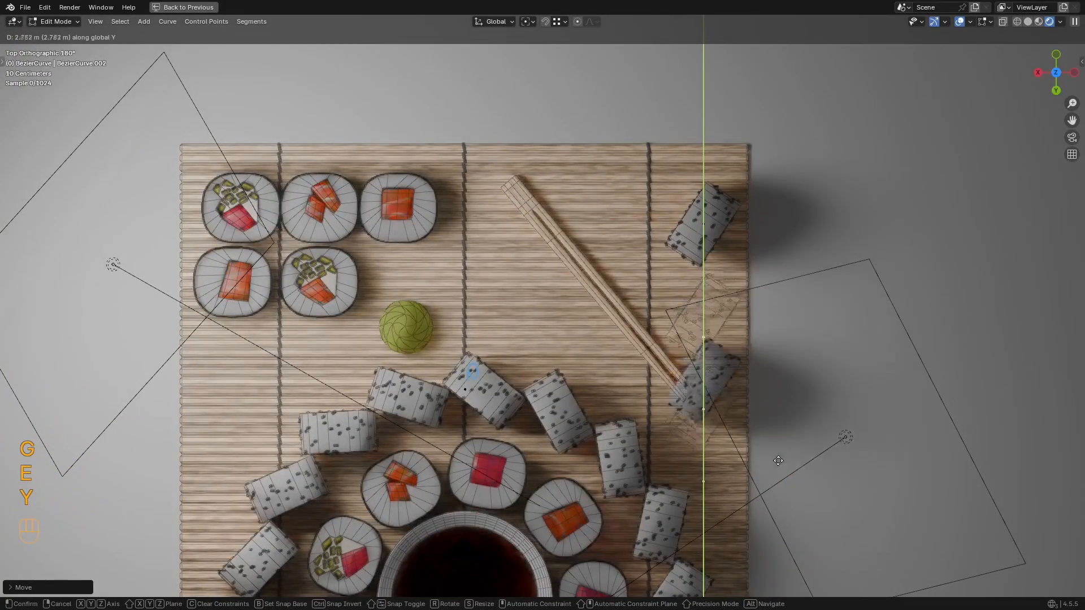
pyautogui.click(785, 426)
pyautogui.press('g')
pyautogui.press('y')
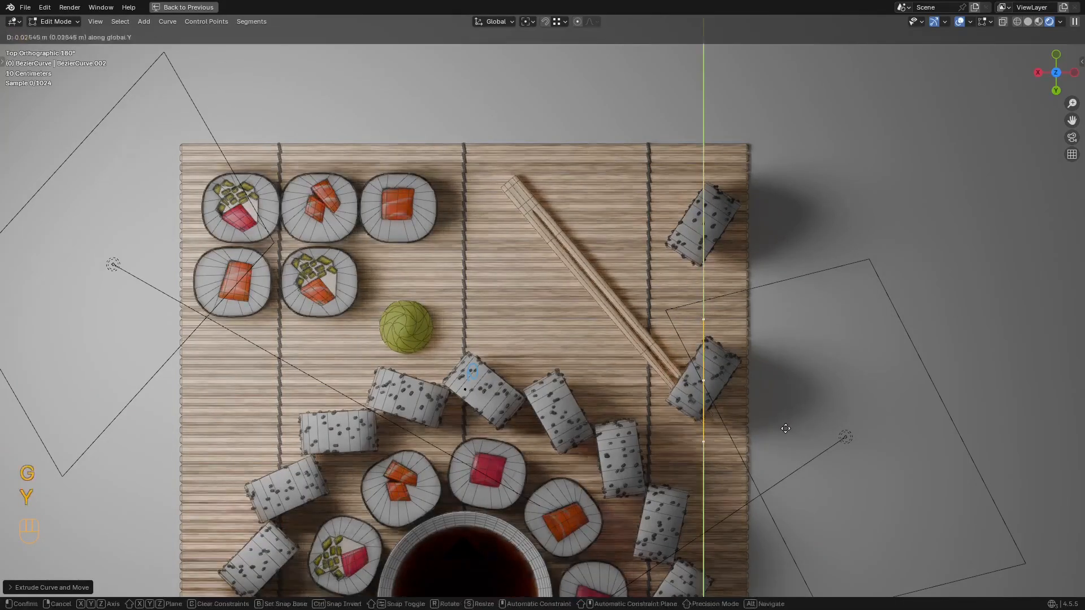
pyautogui.click(786, 437)
# Step: Separate the control points of the three-roll row beside the chopsticks into their own curve object and select it in Object Mode
pyautogui.press('Tab')
pyautogui.press('Tab')
pyautogui.press('1')
pyautogui.press('p')
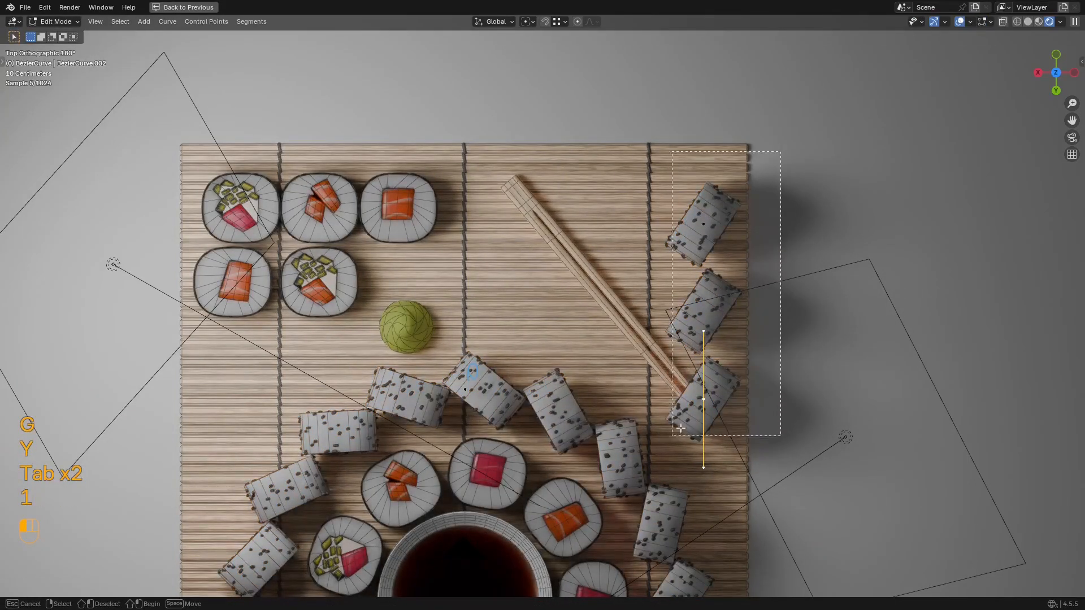
pyautogui.press('Tab')
pyautogui.click(720, 212)
# Step: Turn off the Selection option in the new curve's rolls modifier and hide the overlays in the maximized viewport
pyautogui.hotkey('ctrl', 'space')
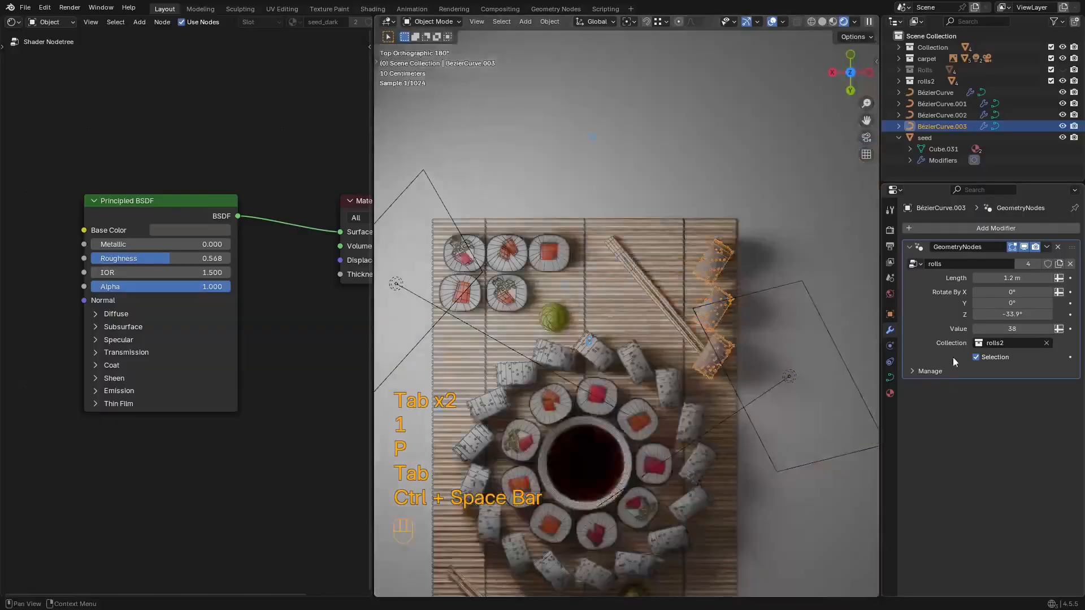
pyautogui.hotkey('ctrl', 'space')
pyautogui.hotkey('shift', 'alt', 'z')
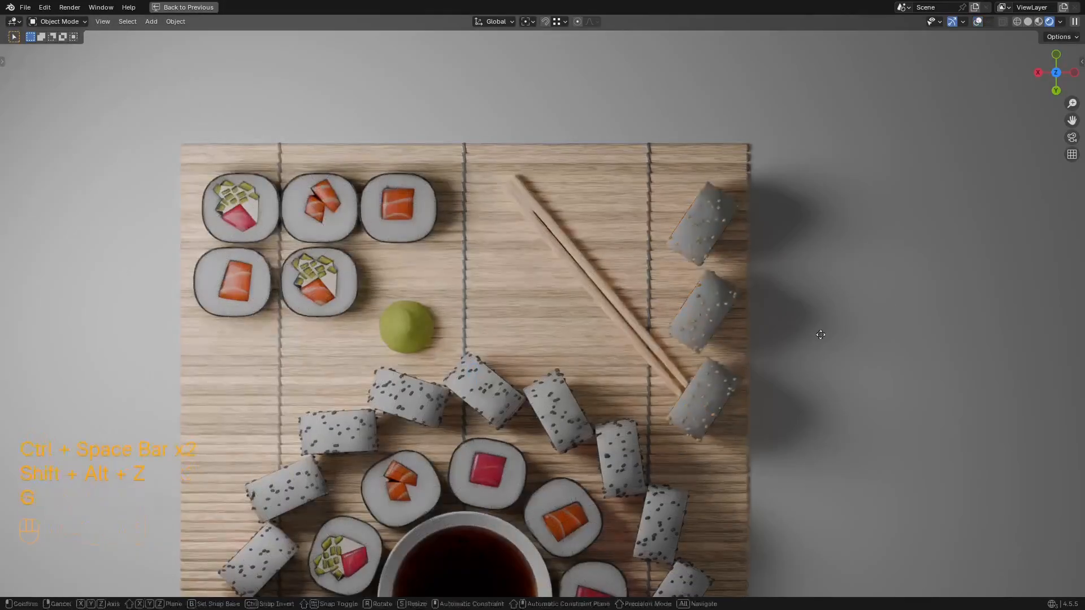
# Step: Move the separated row closer to the mat's upper edge, and shift and rotate the chopsticks to lie more diagonally beside it
pyautogui.press('g')
pyautogui.click(635, 336)
pyautogui.press('g')
pyautogui.click(612, 382)
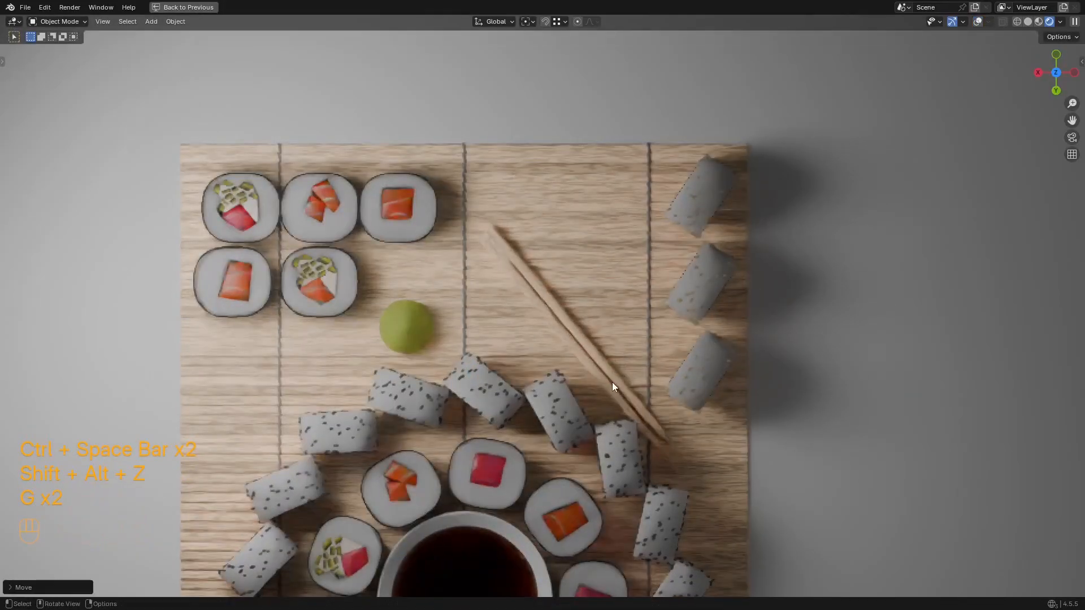
pyautogui.press('r')
pyautogui.click(768, 450)
pyautogui.press('g')
pyautogui.click(774, 455)
# Step: Show the overlays and nudge the three-roll row into place in the mat's upper corner
pyautogui.click(711, 360)
pyautogui.hotkey('shift', 'alt', 'z')
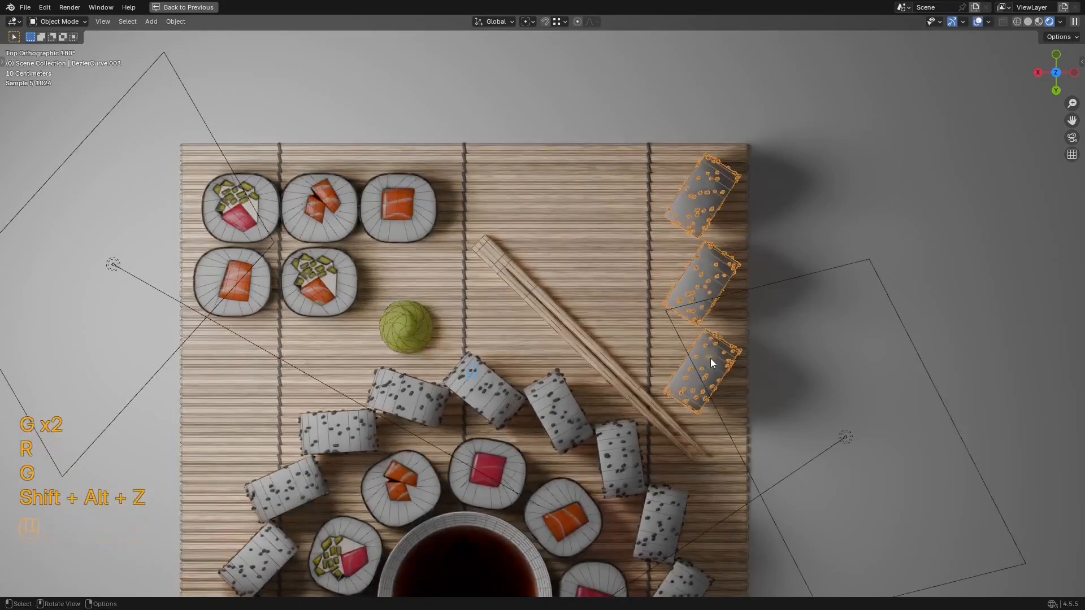
pyautogui.press('g')
pyautogui.click(716, 357)
pyautogui.press('Tab')
pyautogui.press('Tab')
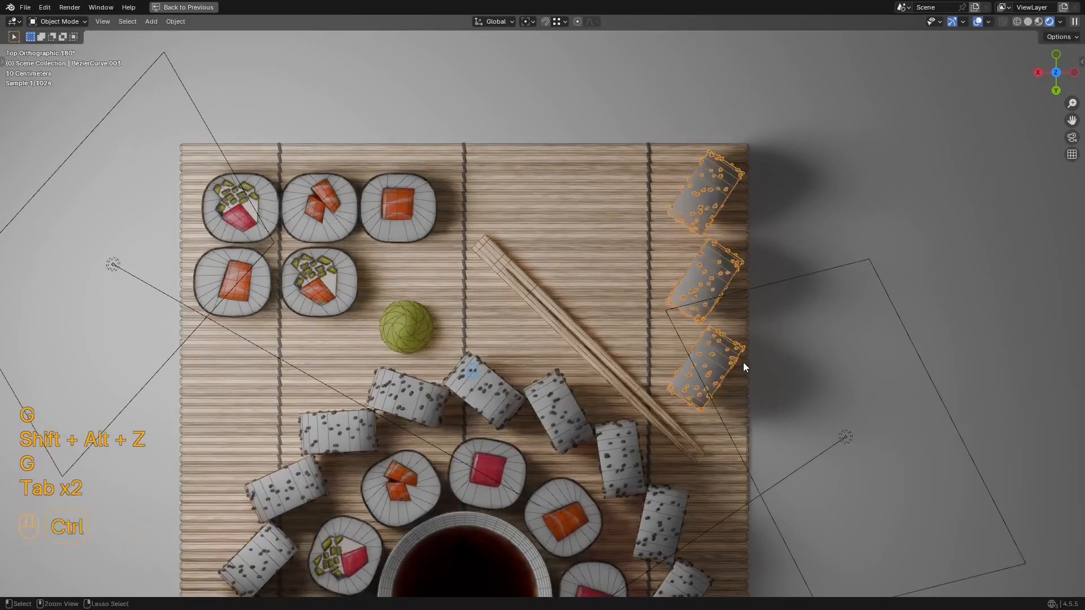
# Step: Set the row's Rotate By Z value to -89.4° in the rolls modifier and reposition the row in the mat corner
pyautogui.hotkey('ctrl', 'space')
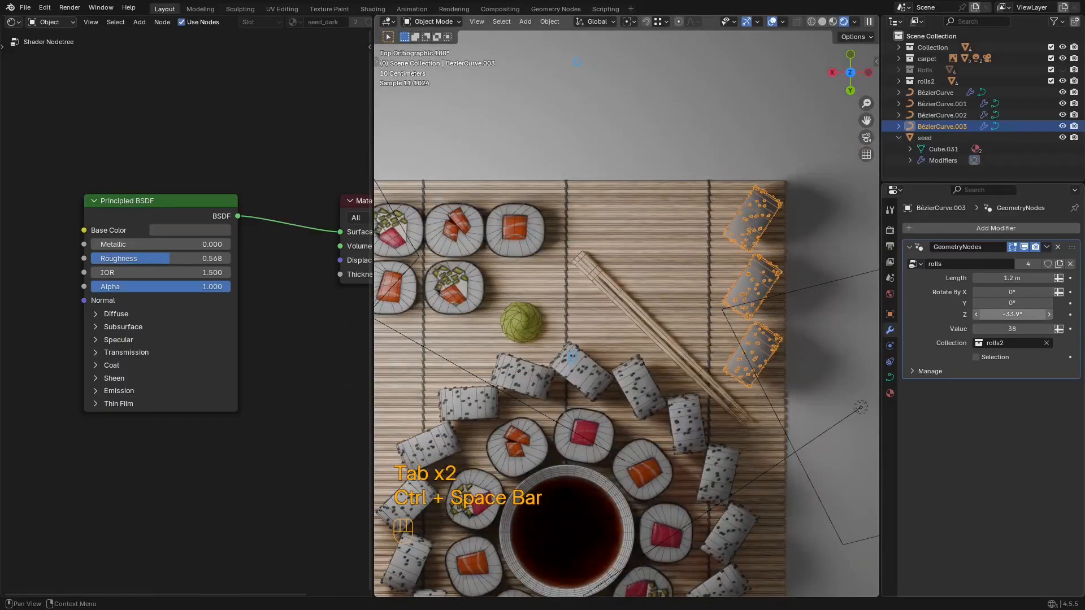
pyautogui.moveTo(1011, 314); pyautogui.dragTo(989, 314)
pyautogui.press('g')
pyautogui.click(846, 254)
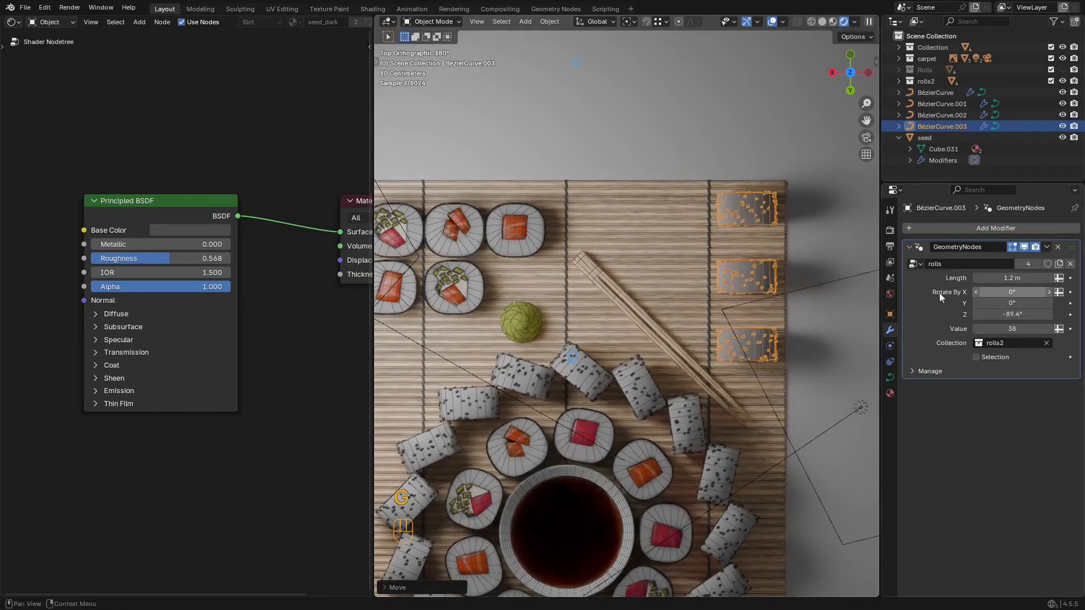
# Step: Reduce the row's Length value in the rolls modifier to 0.67 m so it holds four closely spaced rolls
pyautogui.moveTo(802, 288); pyautogui.dragTo(738, 377, button='middle')
pyautogui.scroll(-4, 684, 213)
pyautogui.scroll(3, 661, 303)
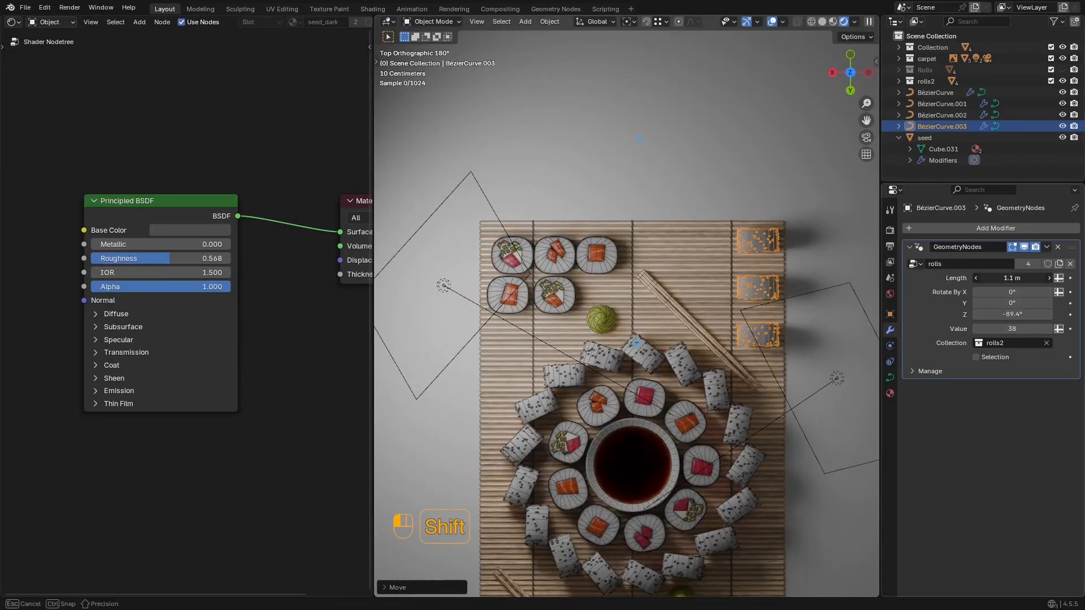
pyautogui.moveTo(1011, 278)
pyautogui.keyDown('shift'); pyautogui.mouseDown()
pyautogui.moveTo(983, 278)
pyautogui.moveTo(1017, 278)
pyautogui.mouseUp(); pyautogui.keyUp('shift')
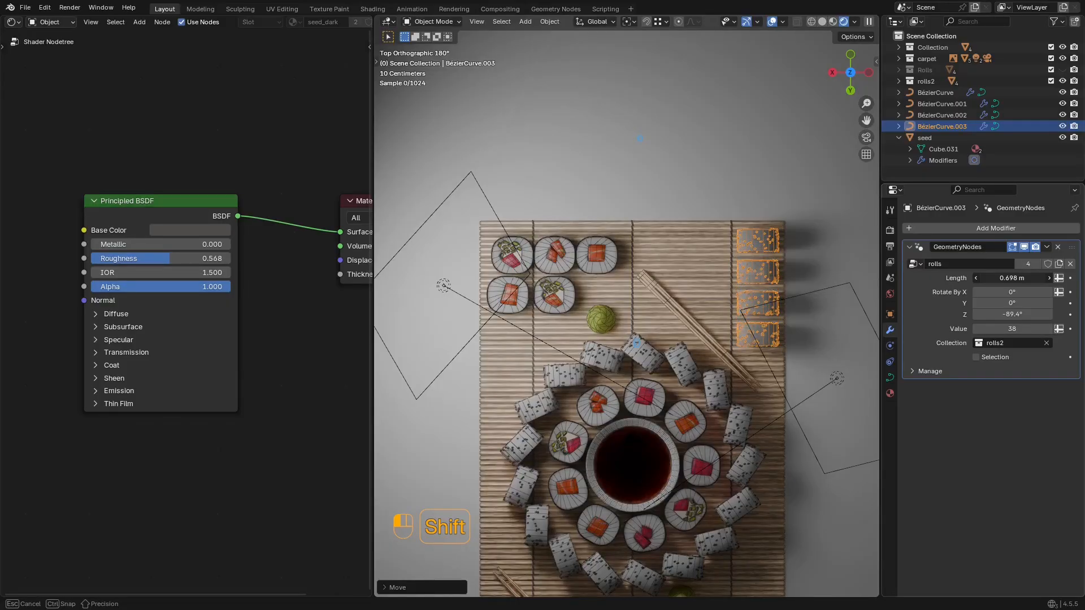
pyautogui.keyDown('shift'); pyautogui.moveTo(702, 235); pyautogui.dragTo(679, 239, button='middle'); pyautogui.keyUp('shift')
pyautogui.scroll(2, 779, 273)
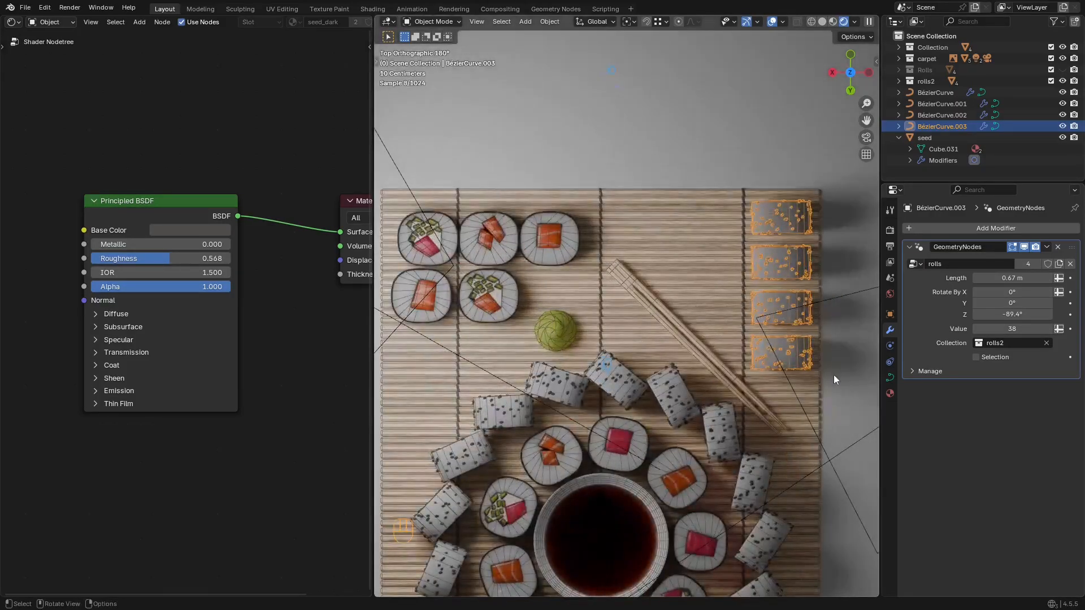
# Step: Edit the curve of the four-roll column and try a different tilt on its control point, undoing the change
pyautogui.press('Tab')
pyautogui.press('KP_Decimal')
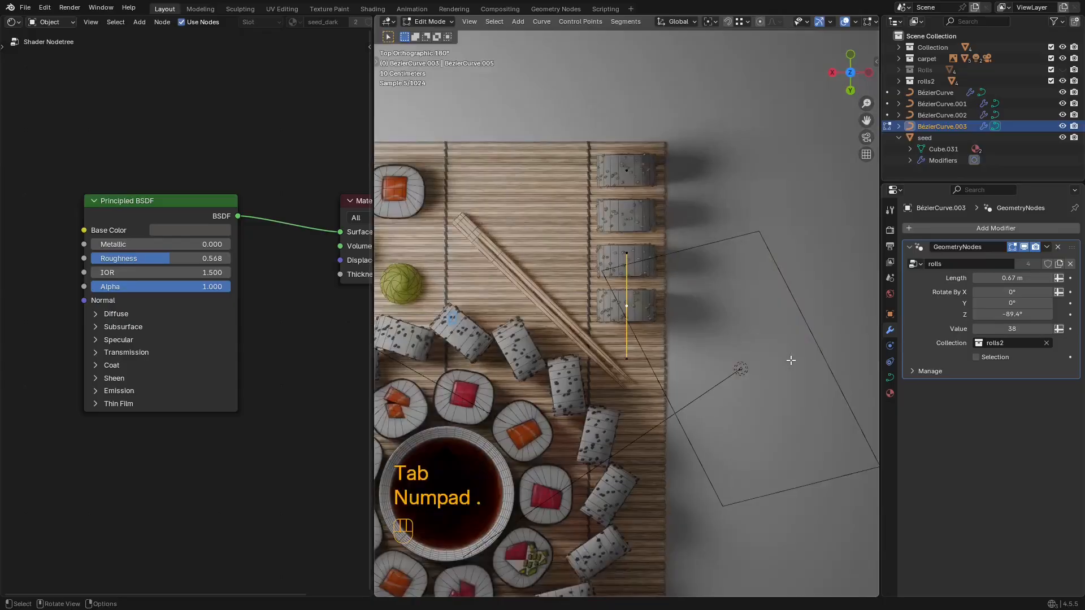
pyautogui.moveTo(790, 358); pyautogui.dragTo(776, 219, button='middle')
pyautogui.press('n')
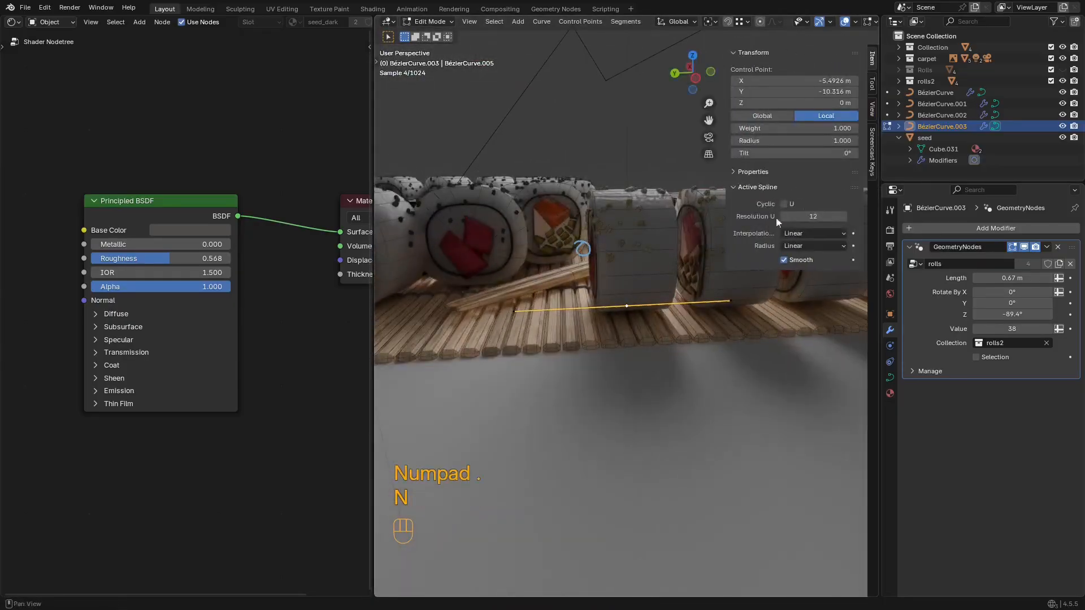
pyautogui.moveTo(795, 153); pyautogui.dragTo(826, 153)
pyautogui.hotkey('ctrl', 'z')
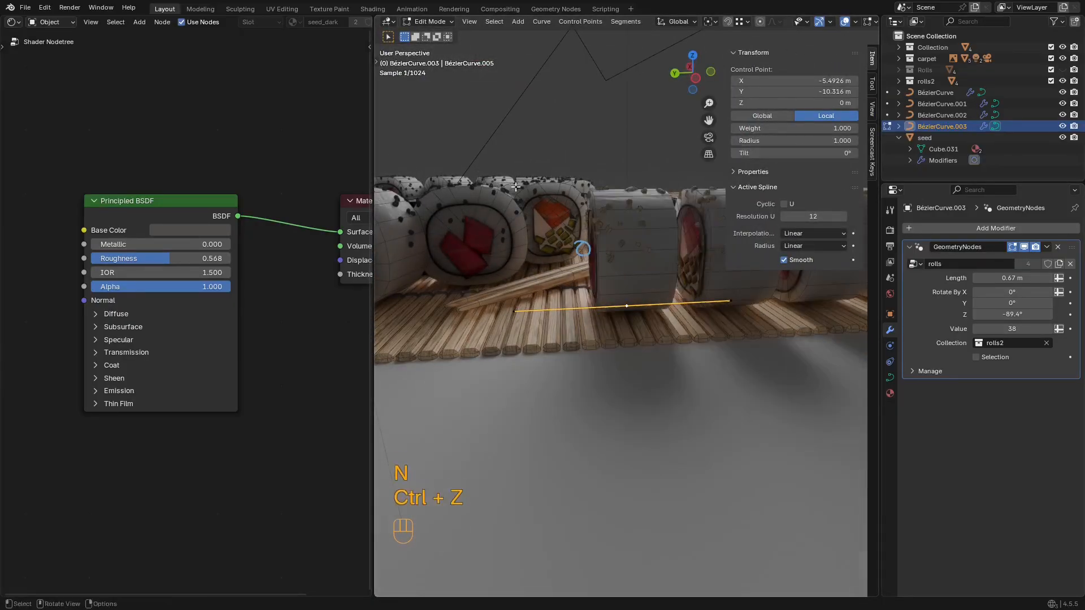
# Step: Try rotating and raising the roll curve in the side view, and undo both changes
pyautogui.moveTo(644, 226); pyautogui.dragTo(795, 208, button='middle')
pyautogui.press('n')
pyautogui.press('r')
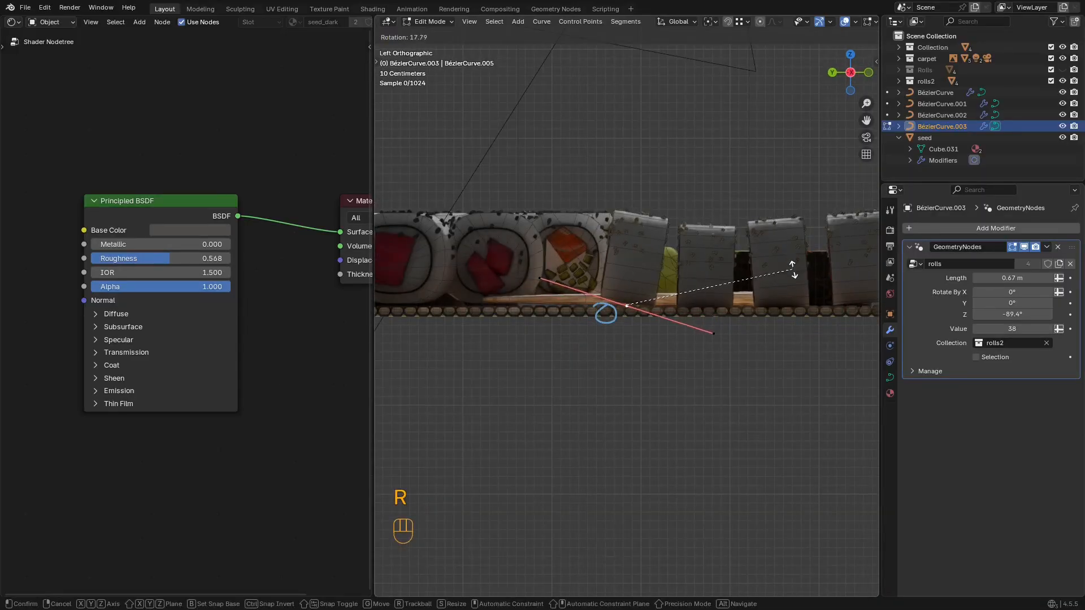
pyautogui.click(794, 238)
pyautogui.press('g')
pyautogui.click(796, 258)
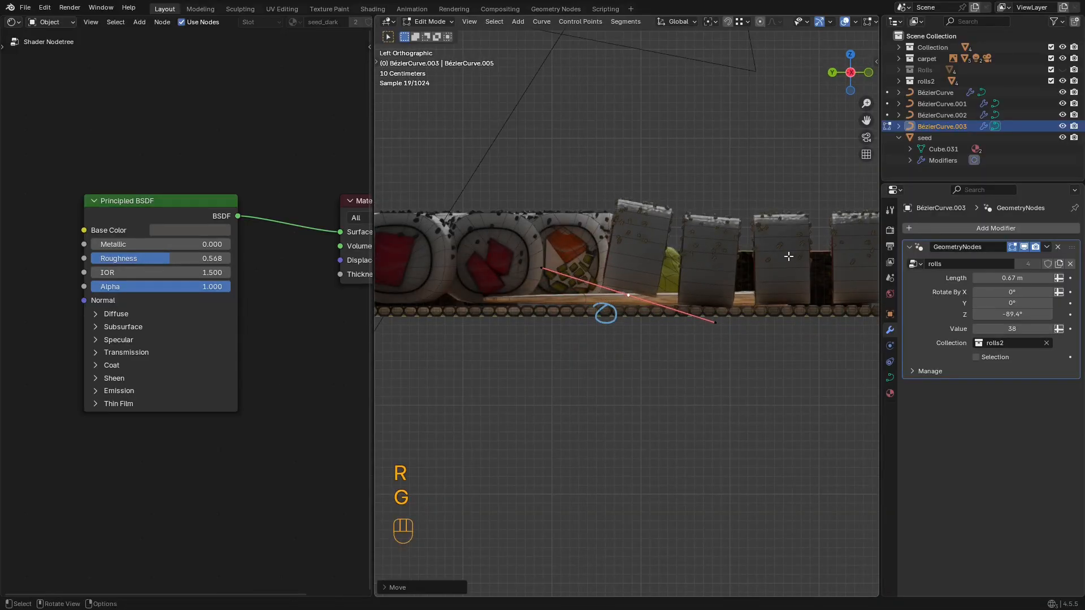
pyautogui.moveTo(788, 256); pyautogui.dragTo(638, 238, button='middle')
pyautogui.hotkey('ctrl', 'z')
pyautogui.hotkey('ctrl', 'z')
# Step: Lower the four-roll curve along Z so its rolls rest on the bamboo mat
pyautogui.press('Tab')
pyautogui.press('Tab')
pyautogui.press('g')
pyautogui.press('z')
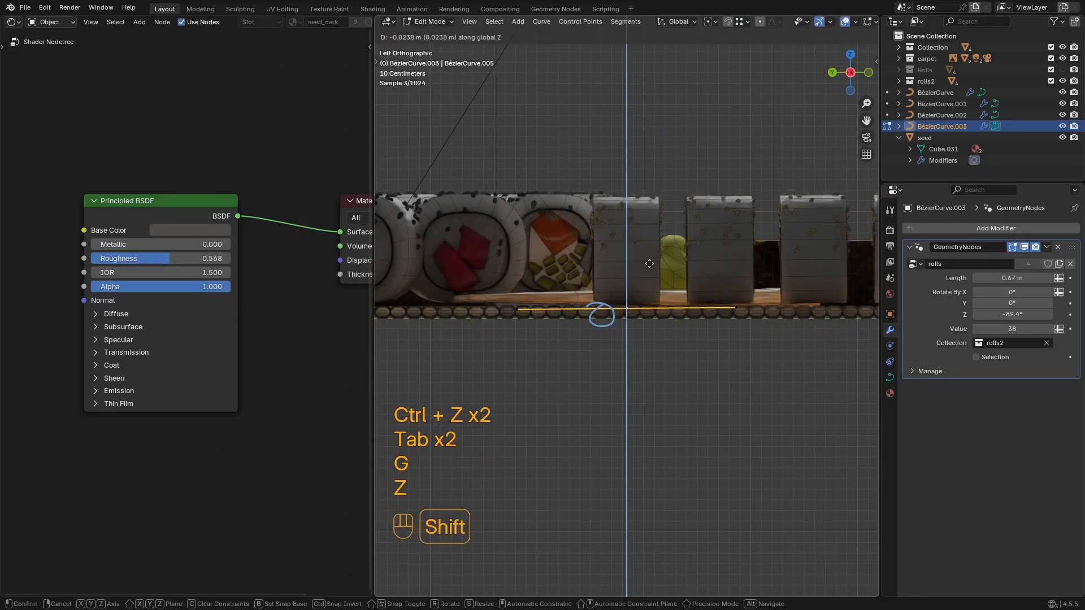
pyautogui.click(836, 290)
pyautogui.press('g')
pyautogui.press('z')
pyautogui.click(751, 339)
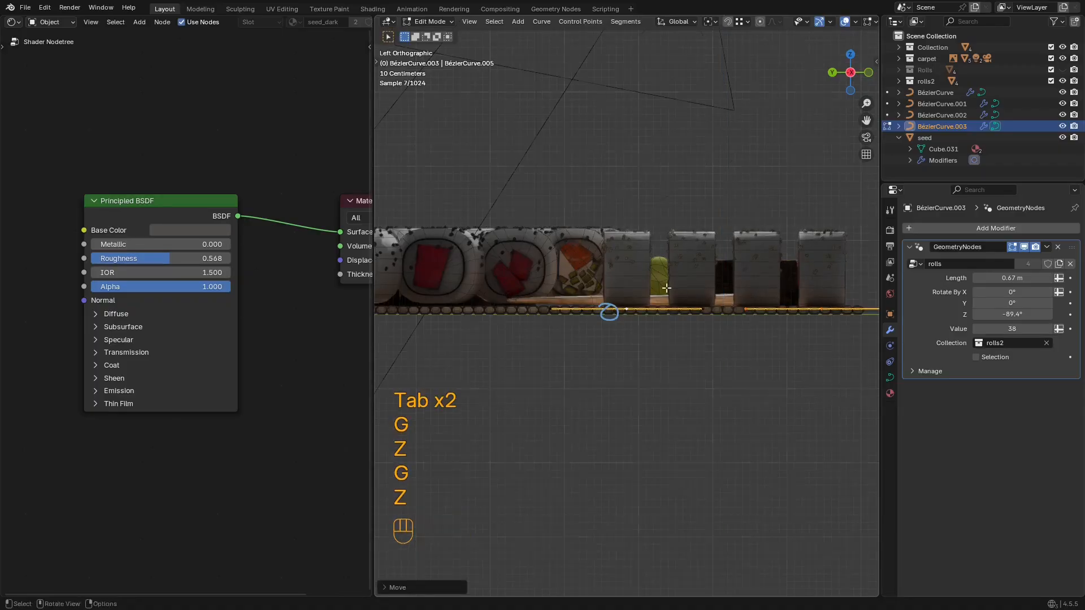
pyautogui.hotkey('shift', 'alt', 'z')
pyautogui.moveTo(751, 339); pyautogui.dragTo(726, 414, button='middle')
pyautogui.hotkey('shift', 'alt', 'z')
# Step: Duplicate the roll curve along X as a second column and shorten the copy along Y to three rolls
pyautogui.hotkey('shift', 'd')
pyautogui.press('x')
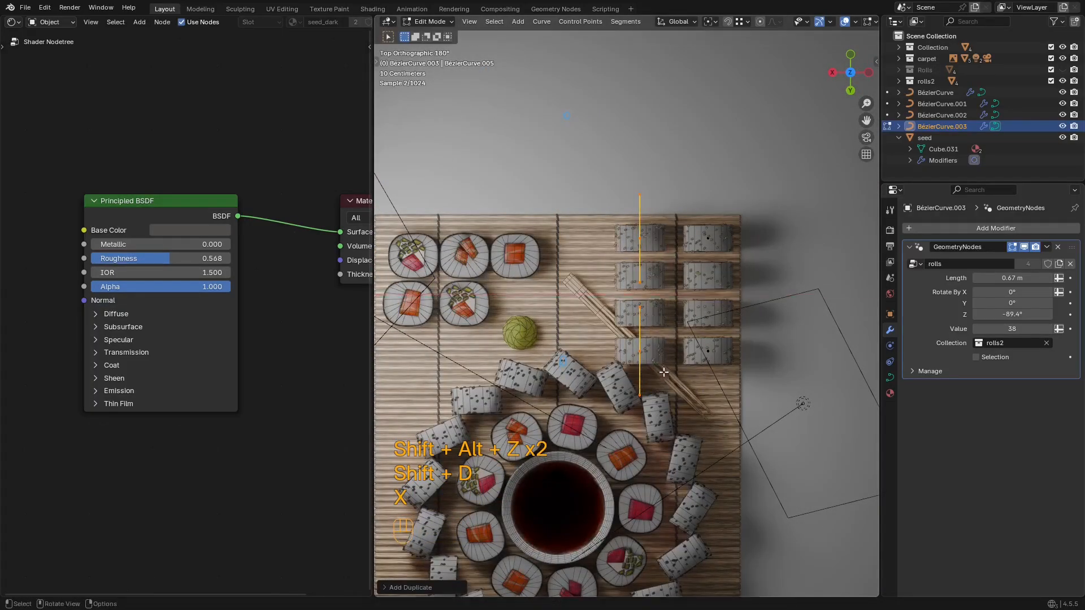
pyautogui.press('g')
pyautogui.press('y')
pyautogui.click(614, 319)
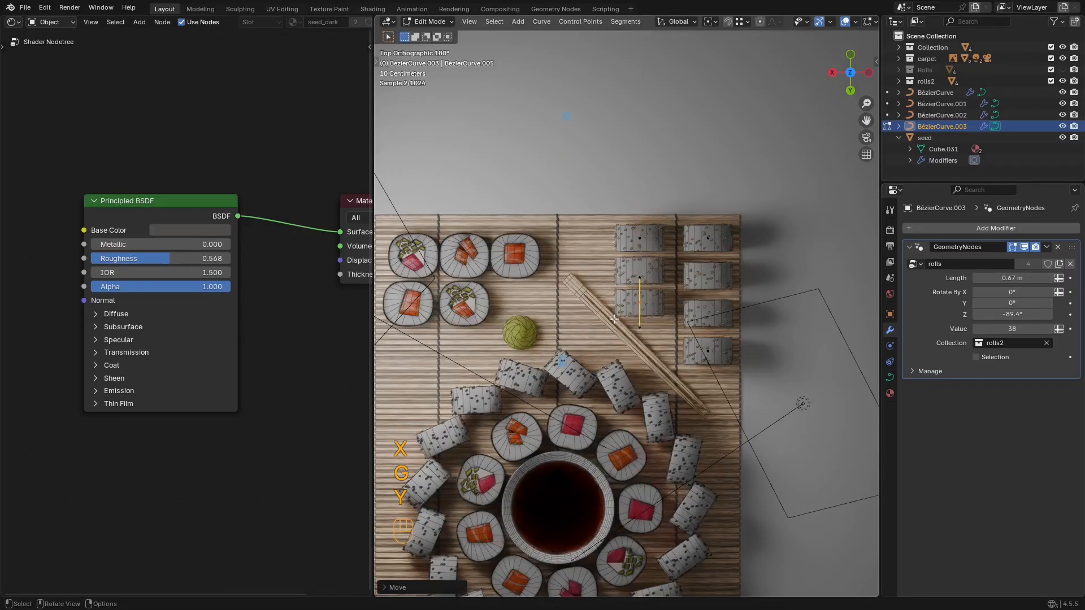
# Step: Reposition the three-roll column along Y and X, closer to the four-roll column
pyautogui.moveTo(604, 317); pyautogui.dragTo(607, 317)
pyautogui.press('g')
pyautogui.press('y')
pyautogui.press('x')
pyautogui.click(628, 315)
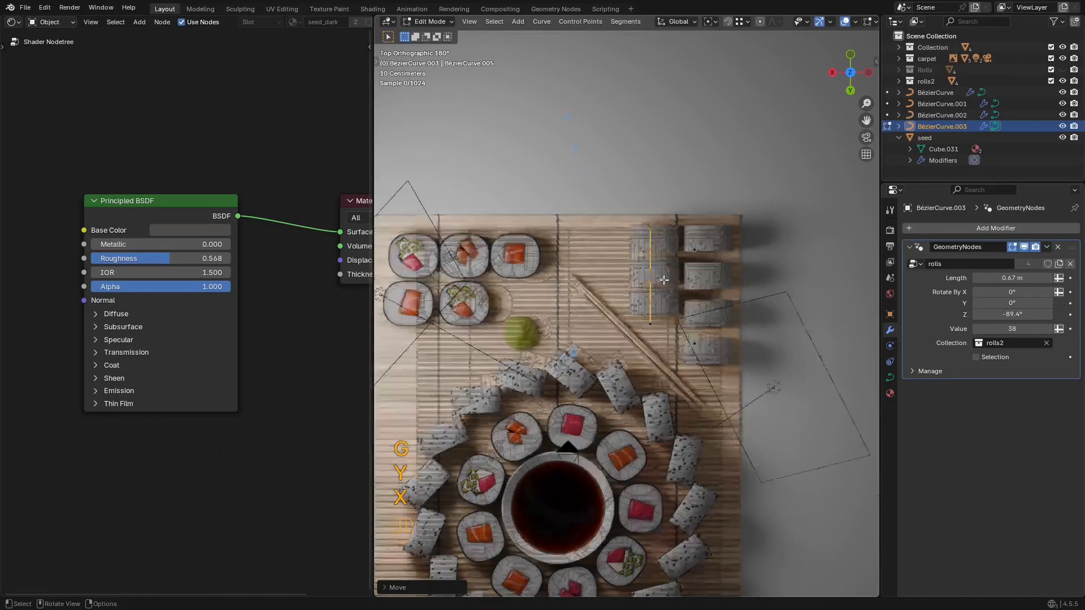
# Step: Shift both roll columns inward along X on the mat, and adjust the gap by moving the three-roll column along X
pyautogui.scroll(-4, 735, 231)
pyautogui.moveTo(758, 210); pyautogui.dragTo(612, 396)
pyautogui.scroll(3, 627, 316)
pyautogui.press('g')
pyautogui.press('x')
pyautogui.click(644, 304)
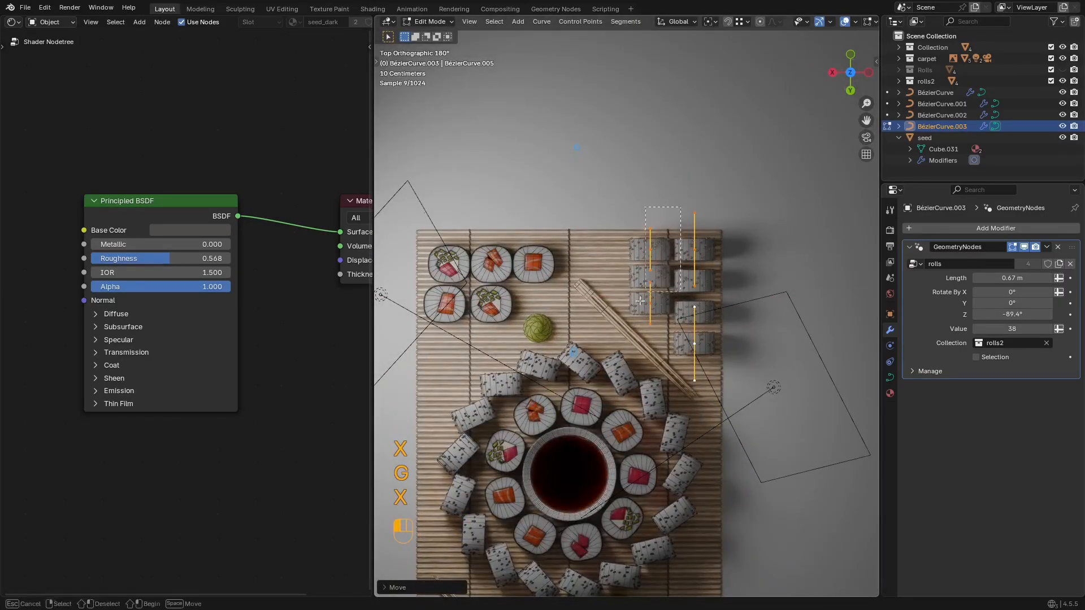
pyautogui.moveTo(656, 247); pyautogui.dragTo(626, 321)
pyautogui.press('g')
pyautogui.press('x')
pyautogui.click(603, 322)
# Step: Duplicate both roll columns along Y toward the opposite end of the mat and rotate the copy half a turn
pyautogui.scroll(-2, 627, 305)
pyautogui.keyDown('shift'); pyautogui.moveTo(689, 246); pyautogui.dragTo(755, 120, button='middle'); pyautogui.keyUp('shift')
pyautogui.hotkey('shift', 'd')
pyautogui.press('x')
pyautogui.press('y')
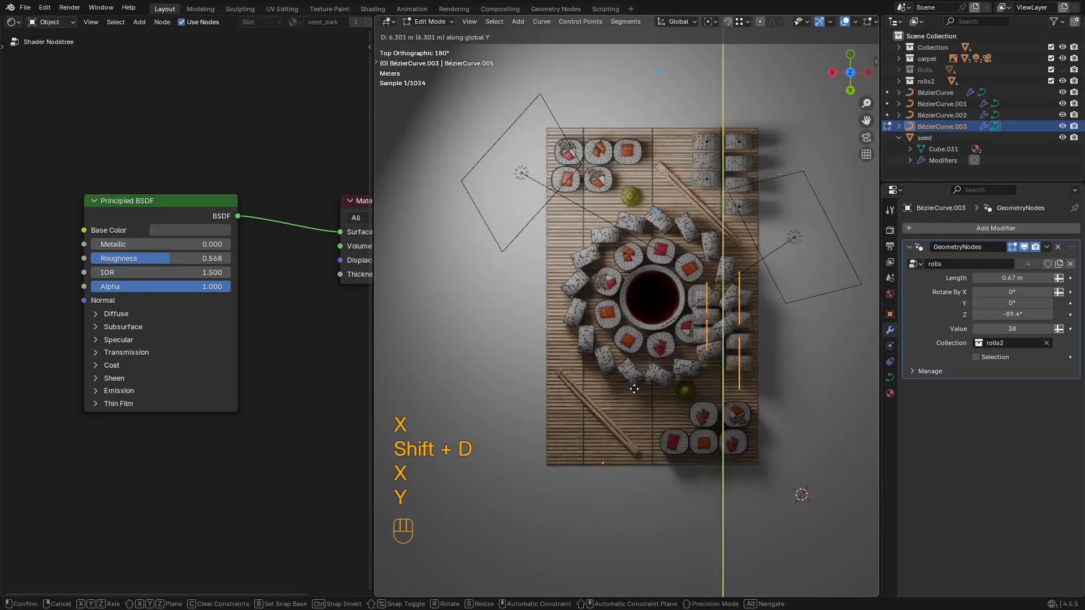
pyautogui.click(719, 450)
pyautogui.press('r')
pyautogui.press('ctrl')
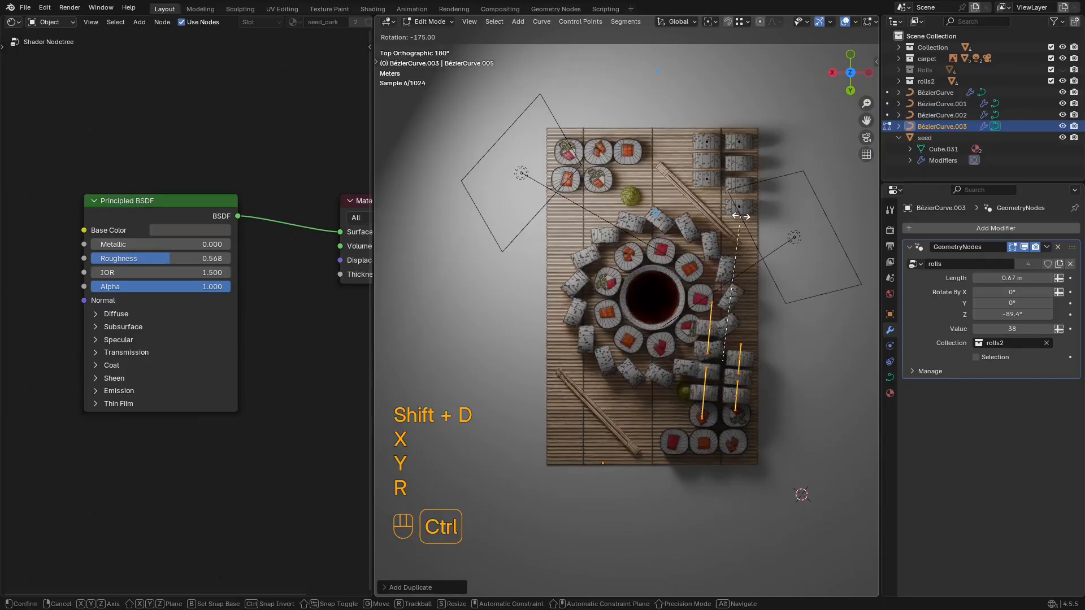
pyautogui.click(733, 215)
# Step: Place the duplicated columns in the mat's empty corner by the chopsticks and finish editing the curve
pyautogui.keyDown('shift'); pyautogui.moveTo(767, 379); pyautogui.dragTo(767, 323, button='middle'); pyautogui.keyUp('shift')
pyautogui.scroll(2, 767, 323)
pyautogui.press('g')
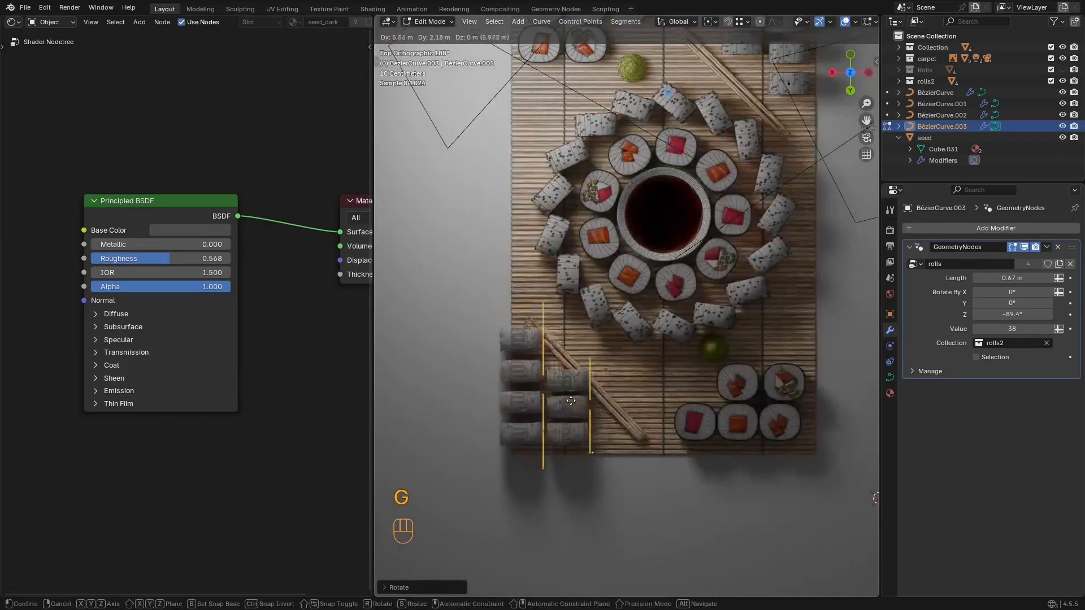
pyautogui.click(569, 398)
pyautogui.press('Tab')
# Step: Move and rotate the chopsticks near the duplicated columns so they lie clear between the rolls and the central ring
pyautogui.click(624, 435)
pyautogui.press('g')
pyautogui.press('r')
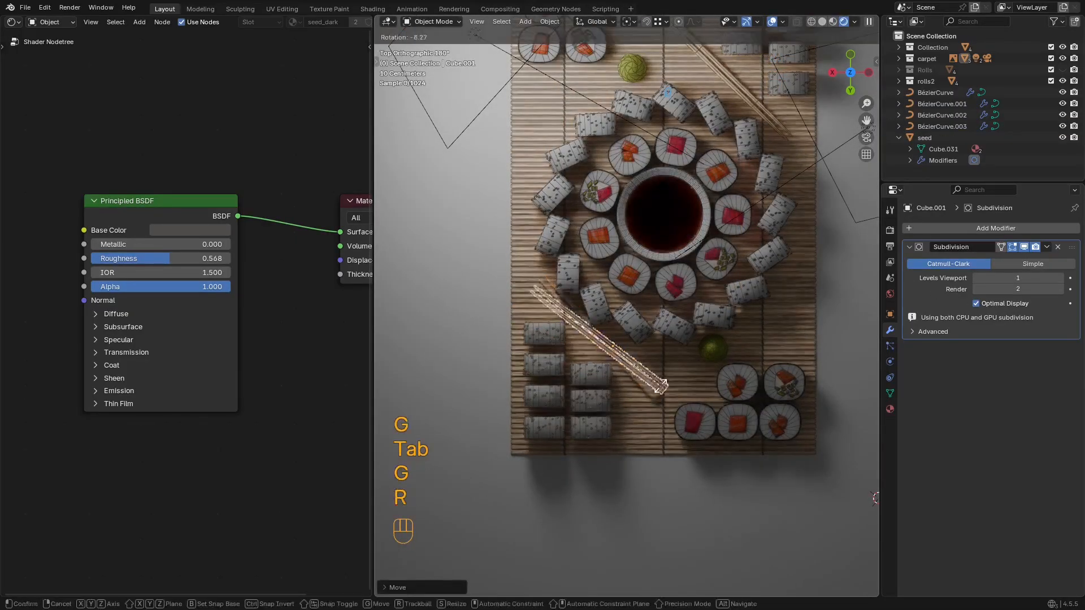
pyautogui.click(673, 391)
pyautogui.press('g')
pyautogui.click(673, 393)
pyautogui.hotkey('shift', 'alt', 'z')
pyautogui.scroll(-2, 676, 373)
pyautogui.keyDown('shift'); pyautogui.moveTo(718, 345); pyautogui.dragTo(711, 379, button='middle'); pyautogui.keyUp('shift')
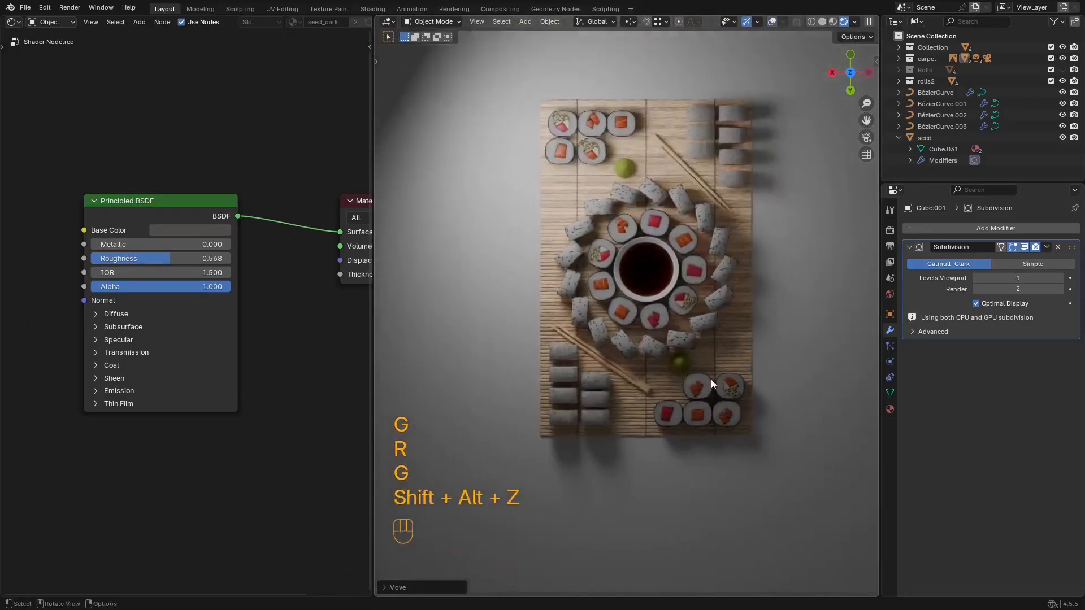
# Step: Rotate and nudge the other pair of chopsticks so it fits between the roll columns and the central ring
pyautogui.hotkey('shift', 'alt', 'z')
pyautogui.scroll(2, 713, 180)
pyautogui.click(709, 170)
pyautogui.press('r')
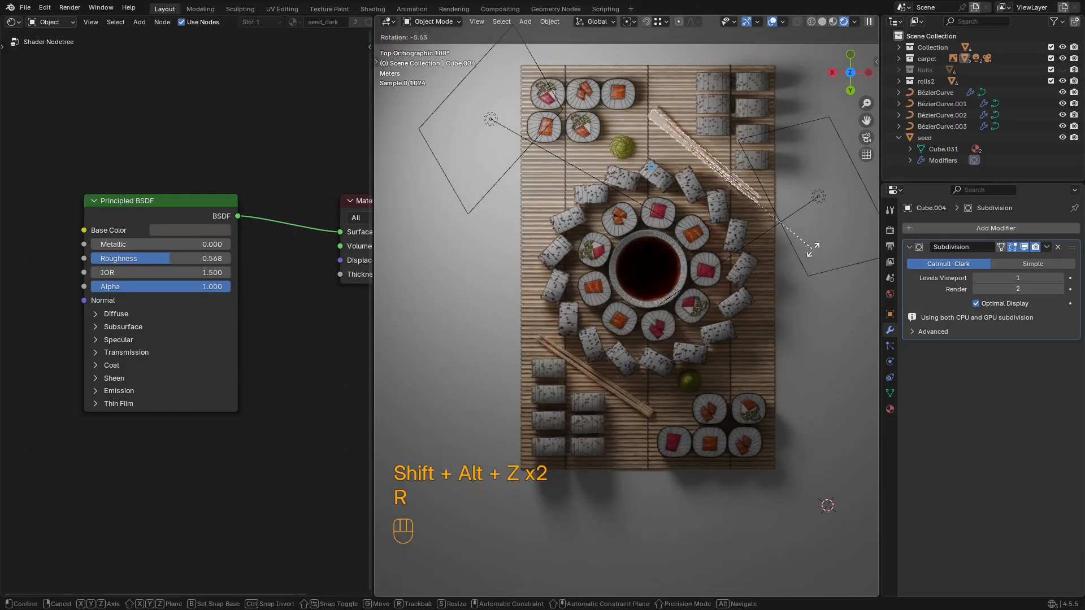
pyautogui.click(823, 243)
pyautogui.press('g')
pyautogui.click(820, 248)
# Step: Nudge the sauce bowl together with both surrounding roll rings to centre them on the mat, and save the file
pyautogui.click(673, 262)
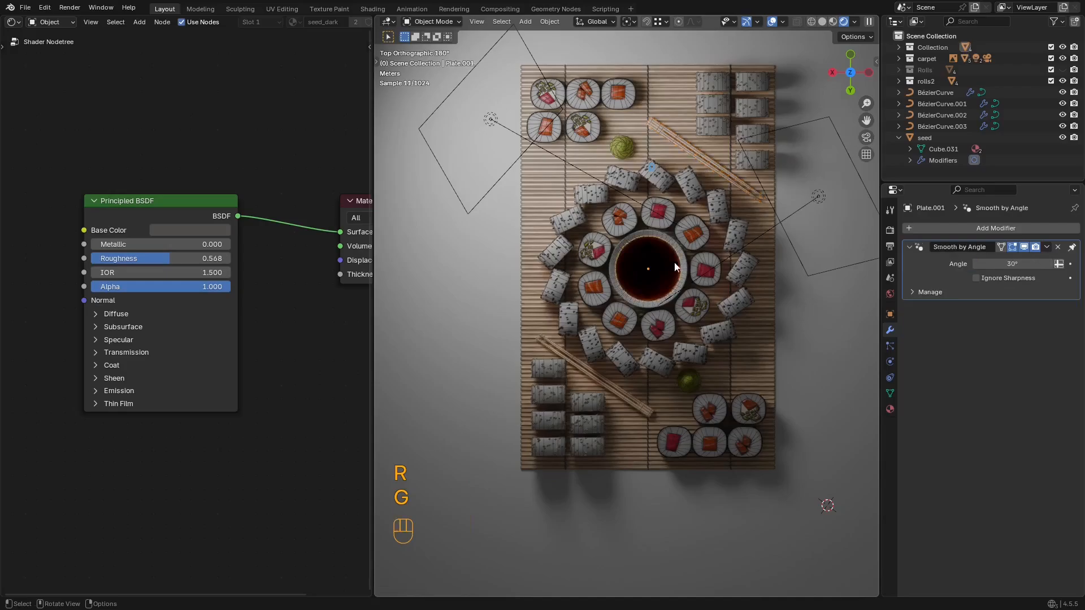
pyautogui.keyDown('shift'); pyautogui.click(679, 253); pyautogui.keyUp('shift')
pyautogui.keyDown('shift'); pyautogui.click(691, 229); pyautogui.keyUp('shift')
pyautogui.keyDown('shift'); pyautogui.click(719, 251); pyautogui.keyUp('shift')
pyautogui.press('g')
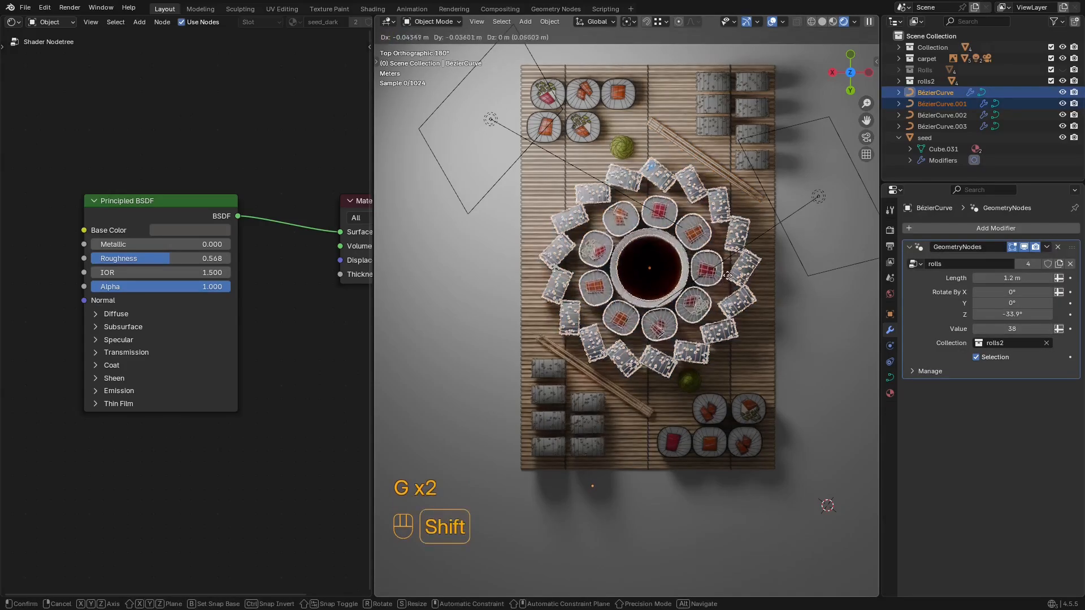
pyautogui.click(694, 392)
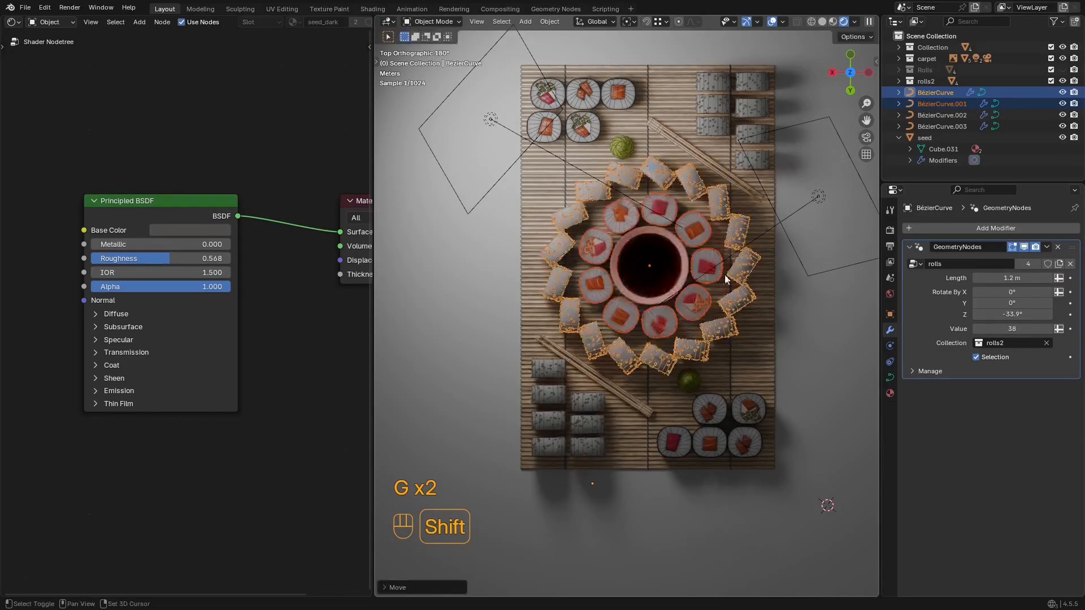
pyautogui.hotkey('shift', 'alt', 'z')
pyautogui.hotkey('ctrl', 's')
pyautogui.scroll(2, 738, 329)
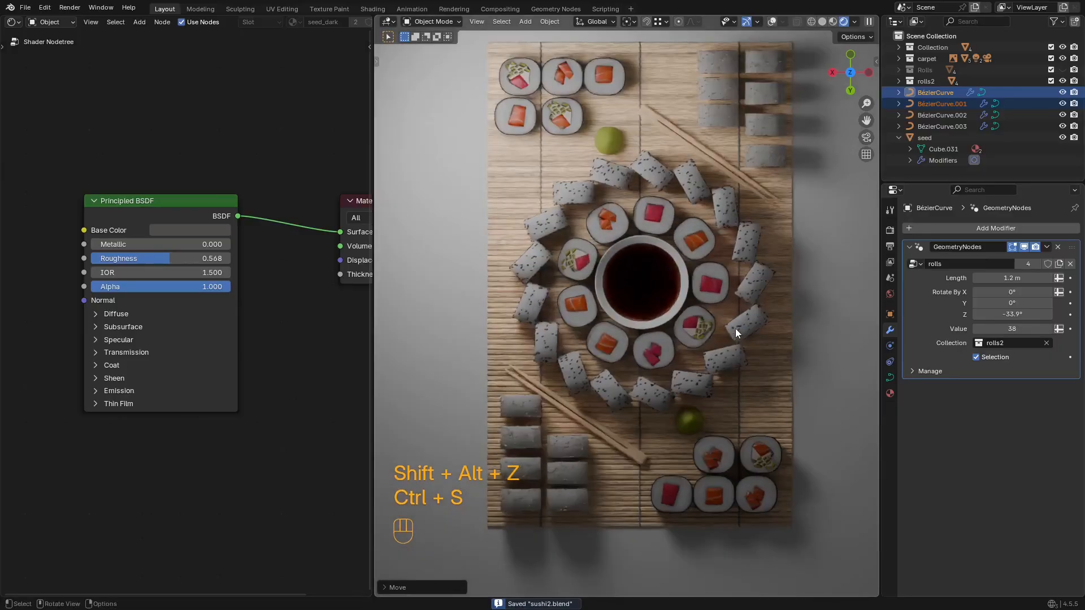
pyautogui.moveTo(730, 265); pyautogui.dragTo(663, 303, button='middle')
pyautogui.hotkey('ctrl', 's')
# Step: Examine the nori-wrapped rolls up close and check the material slots of their curve
pyautogui.scroll(3, 649, 321)
pyautogui.click(653, 322)
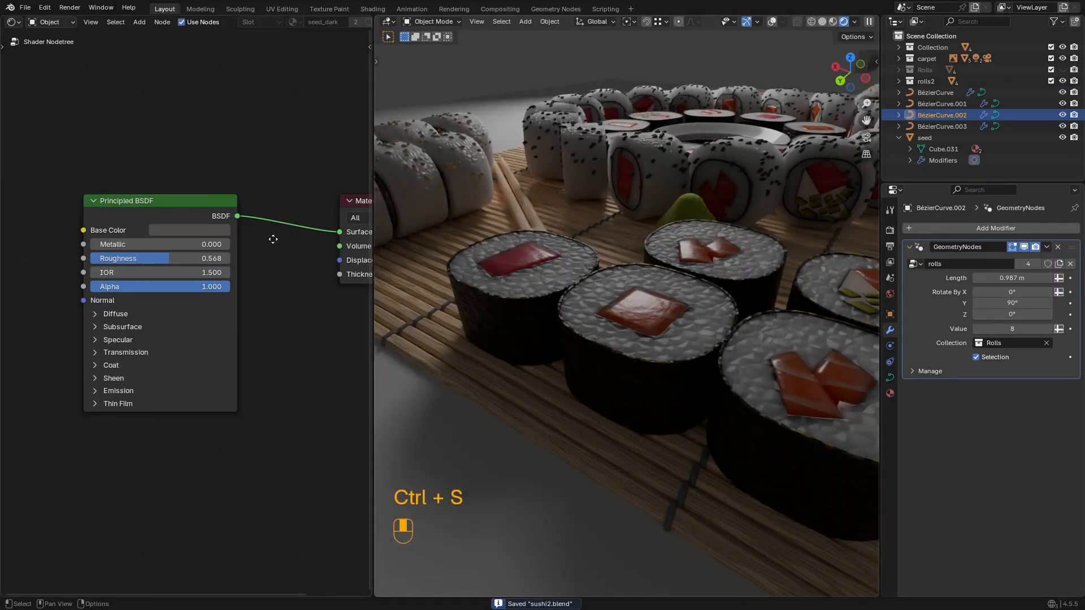
pyautogui.scroll(1, 232, 251)
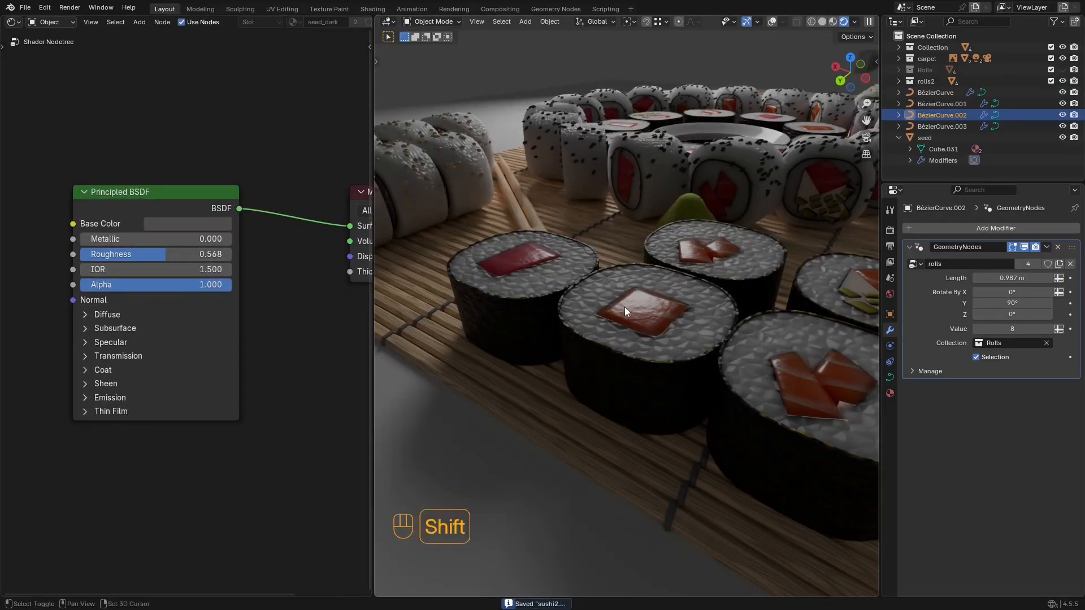
pyautogui.hotkey('shift', 'alt', 'z')
pyautogui.click(890, 394)
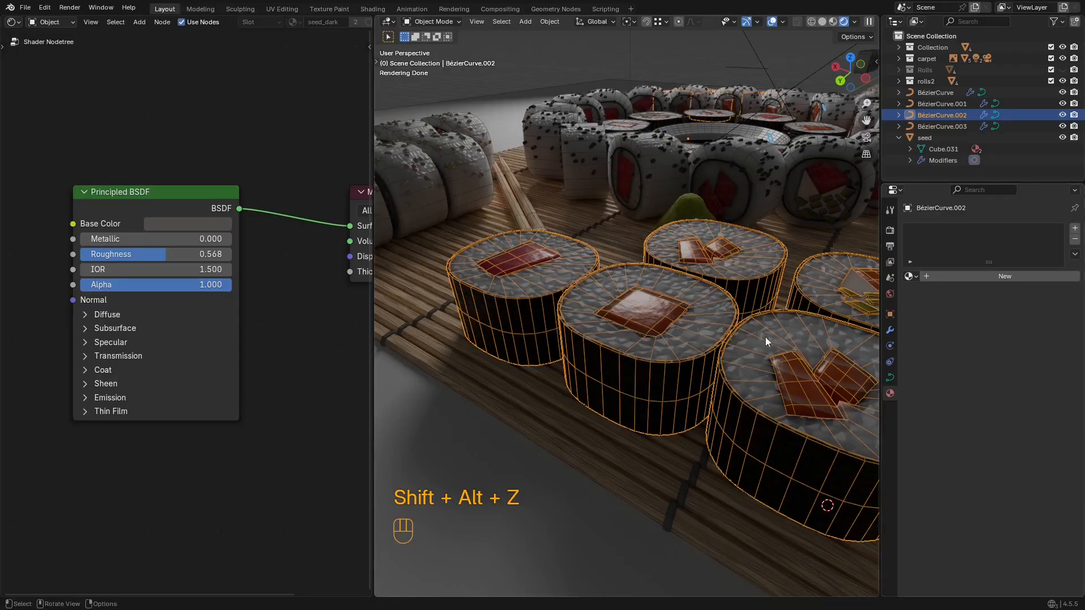
# Step: Expand the rolls2 collection and select its four source rolls, roll.004 to roll.007
pyautogui.hotkey('shift', 'c')
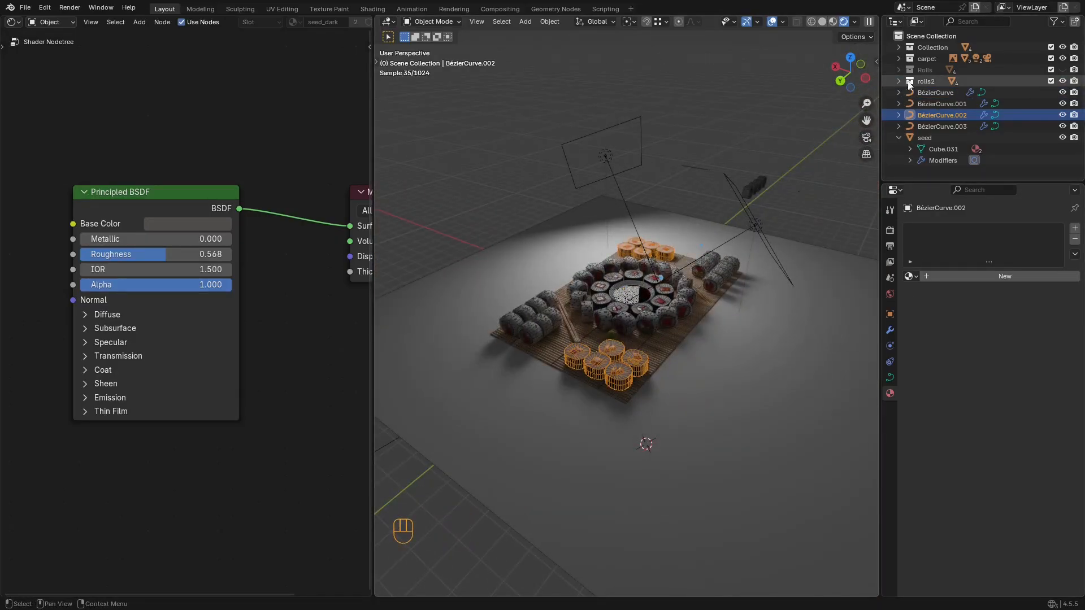
pyautogui.click(898, 81)
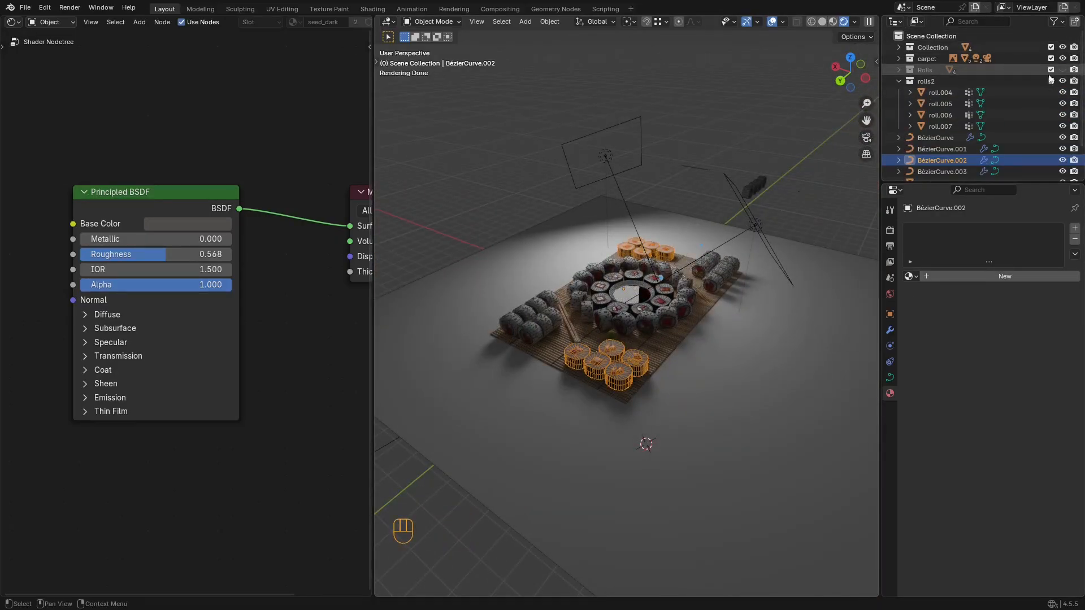
pyautogui.click(918, 95)
pyautogui.hotkey('alt', 'shift', 'z')
pyautogui.hotkey('alt', 'shift', 'z')
pyautogui.press('KP_Decimal')
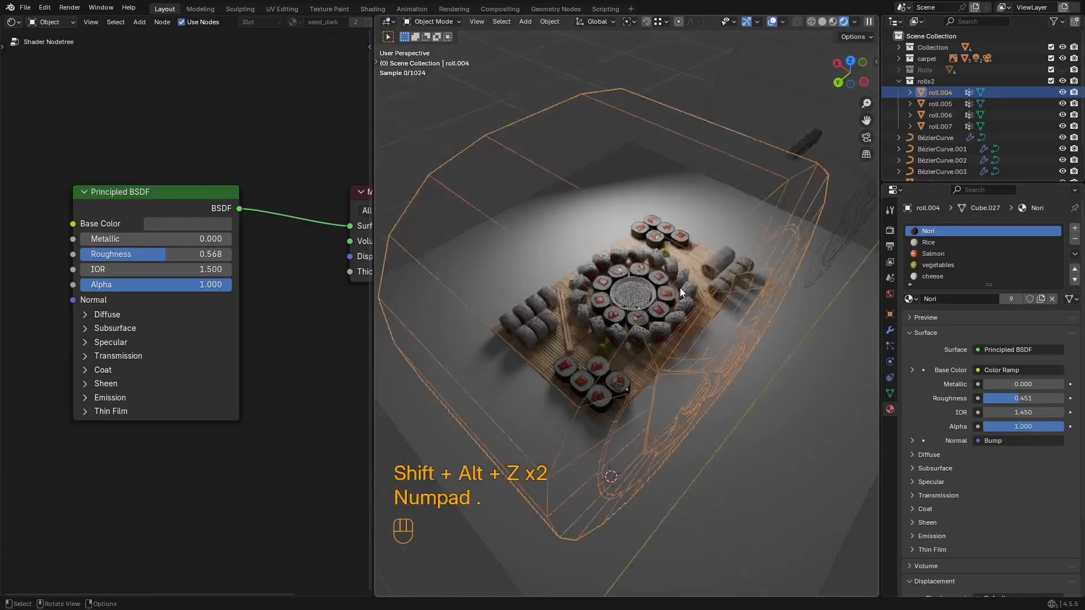
pyautogui.scroll(-11, 629, 208)
pyautogui.moveTo(775, 188); pyautogui.dragTo(603, 339)
# Step: Move the four source rolls over the bamboo mat in the top view
pyautogui.keyDown('alt'); pyautogui.moveTo(650, 351); pyautogui.dragTo(769, 309, button='middle'); pyautogui.keyUp('alt')
pyautogui.scroll(-1, 633, 384)
pyautogui.press('shift+KP_7')
pyautogui.press('g')
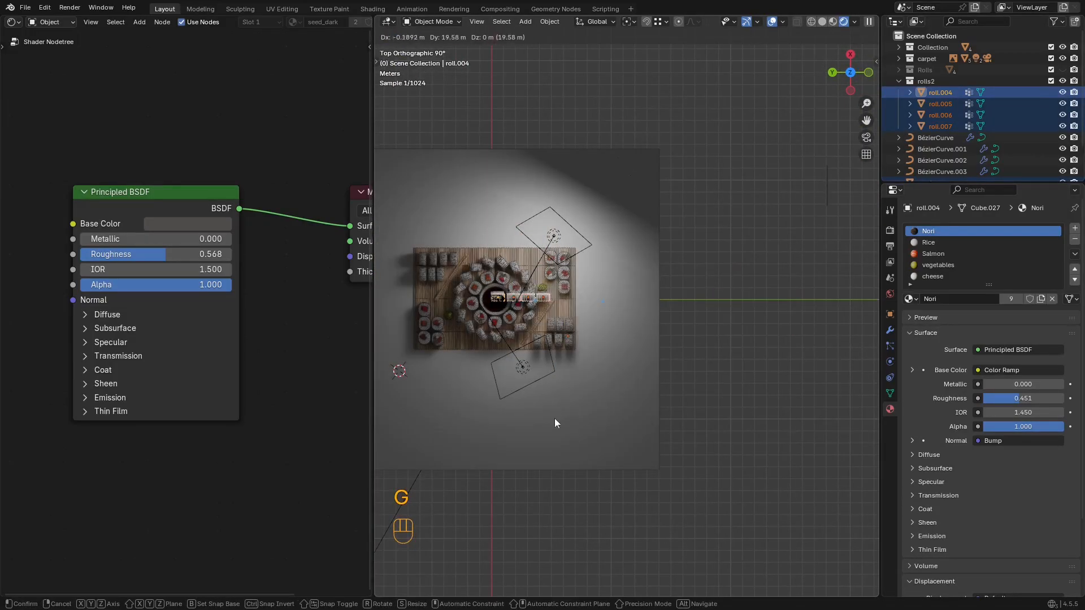
pyautogui.click(554, 418)
# Step: Save the file and lower the four source rolls along Z onto the mat, using a wireframe side view
pyautogui.scroll(4, 717, 404)
pyautogui.moveTo(568, 417)
pyautogui.keyDown('shift'); pyautogui.mouseDown(button='middle')
pyautogui.moveTo(713, 405)
pyautogui.moveTo(726, 276)
pyautogui.moveTo(745, 307)
pyautogui.mouseUp(button='middle'); pyautogui.keyUp('shift')
pyautogui.press('z')
pyautogui.click(672, 317)
pyautogui.moveTo(633, 339)
pyautogui.mouseDown(button='middle')
pyautogui.moveTo(612, 381)
pyautogui.moveTo(616, 429)
pyautogui.mouseUp(button='middle')
pyautogui.hotkey('ctrl', 's')
pyautogui.keyDown('alt'); pyautogui.moveTo(692, 351); pyautogui.dragTo(632, 373, button='middle'); pyautogui.keyUp('alt')
pyautogui.scroll(6, 631, 370)
pyautogui.keyDown('shift'); pyautogui.moveTo(717, 489); pyautogui.dragTo(725, 411, button='middle'); pyautogui.keyUp('shift')
pyautogui.scroll(4, 724, 412)
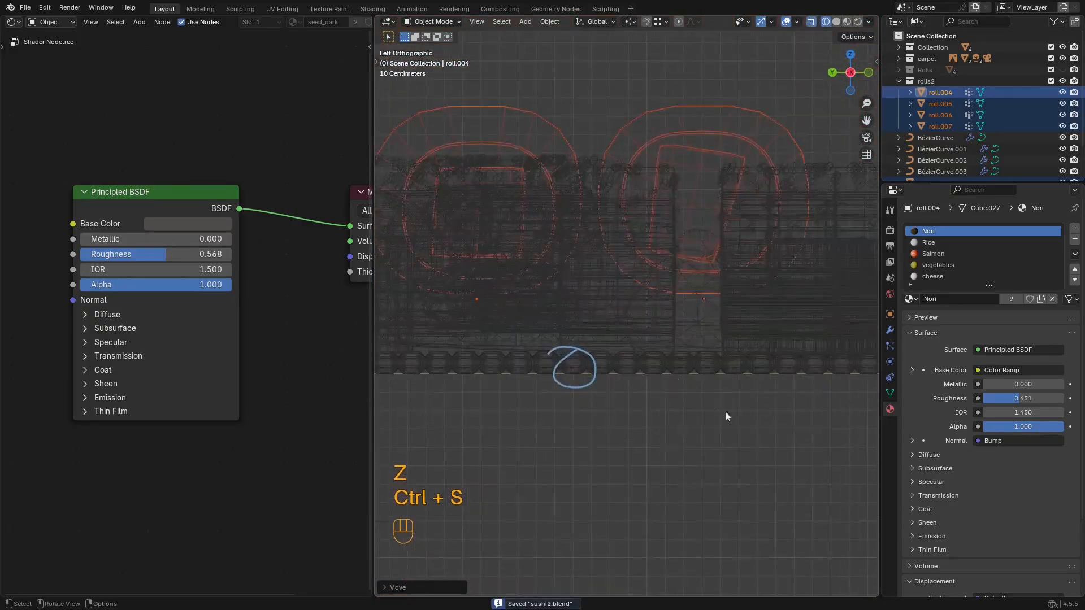
pyautogui.press('g')
pyautogui.press('z')
pyautogui.click(744, 569)
# Step: Move roll.006 next to the seeded roll columns in solid top view and rotate it to match their direction
pyautogui.scroll(-5, 683, 429)
pyautogui.moveTo(639, 353); pyautogui.dragTo(637, 463, button='middle')
pyautogui.press('z')
pyautogui.click(722, 280)
pyautogui.click(664, 265)
pyautogui.press('g')
pyautogui.click(663, 424)
pyautogui.keyDown('shift'); pyautogui.moveTo(721, 445); pyautogui.dragTo(704, 372, button='middle'); pyautogui.keyUp('shift')
pyautogui.press('r')
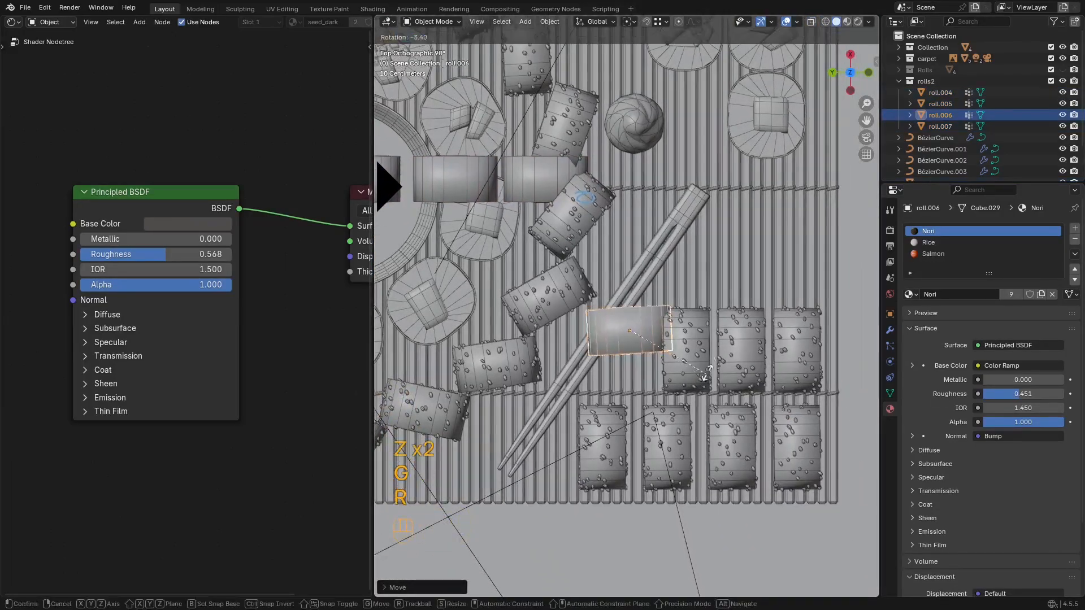
pyautogui.click(680, 257)
# Step: Rotate roll.006 again from an angled view and place it at the end of the outer roll column
pyautogui.moveTo(700, 299); pyautogui.dragTo(754, 269, button='middle')
pyautogui.press('r')
pyautogui.click(727, 220)
pyautogui.press('g')
pyautogui.click(708, 355)
pyautogui.scroll(-3, 665, 312)
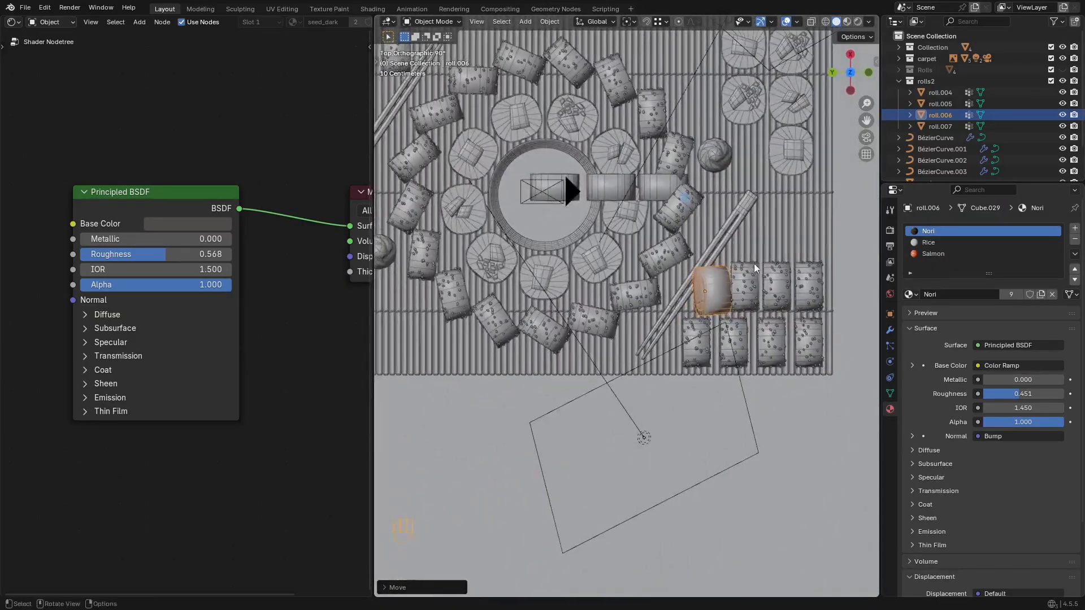
pyautogui.press('g')
pyautogui.click(698, 328)
# Step: Adjust the lean of roll.006 by rotating it against a different shading mode, and return to solid shading
pyautogui.moveTo(698, 327)
pyautogui.mouseDown(button='middle')
pyautogui.moveTo(711, 252)
pyautogui.moveTo(707, 262)
pyautogui.moveTo(758, 287)
pyautogui.moveTo(708, 305)
pyautogui.moveTo(712, 354)
pyautogui.moveTo(698, 320)
pyautogui.moveTo(715, 363)
pyautogui.moveTo(767, 374)
pyautogui.mouseUp(button='middle')
pyautogui.press('z')
pyautogui.click(667, 279)
pyautogui.press('r')
pyautogui.click(793, 261)
pyautogui.press('z')
pyautogui.click(867, 285)
# Step: Set the height of roll.006 along Z and align it along X with the outer roll column
pyautogui.press('g')
pyautogui.press('z')
pyautogui.click(746, 300)
pyautogui.hotkey('shift', 'alt', 'z')
pyautogui.hotkey('shift', 'alt', 'z')
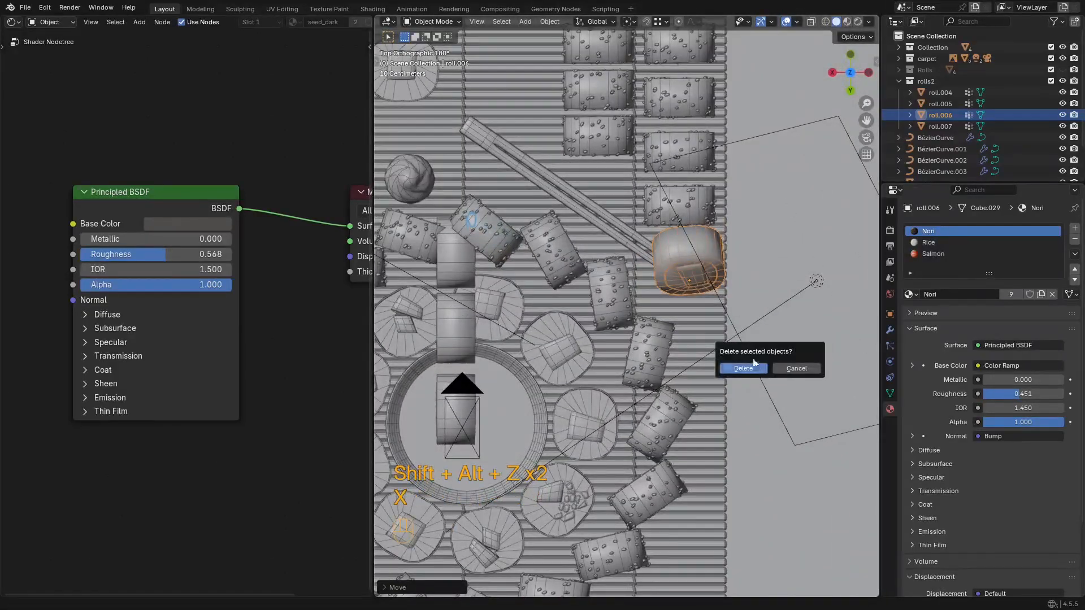
pyautogui.click(778, 361)
pyautogui.scroll(-3, 778, 361)
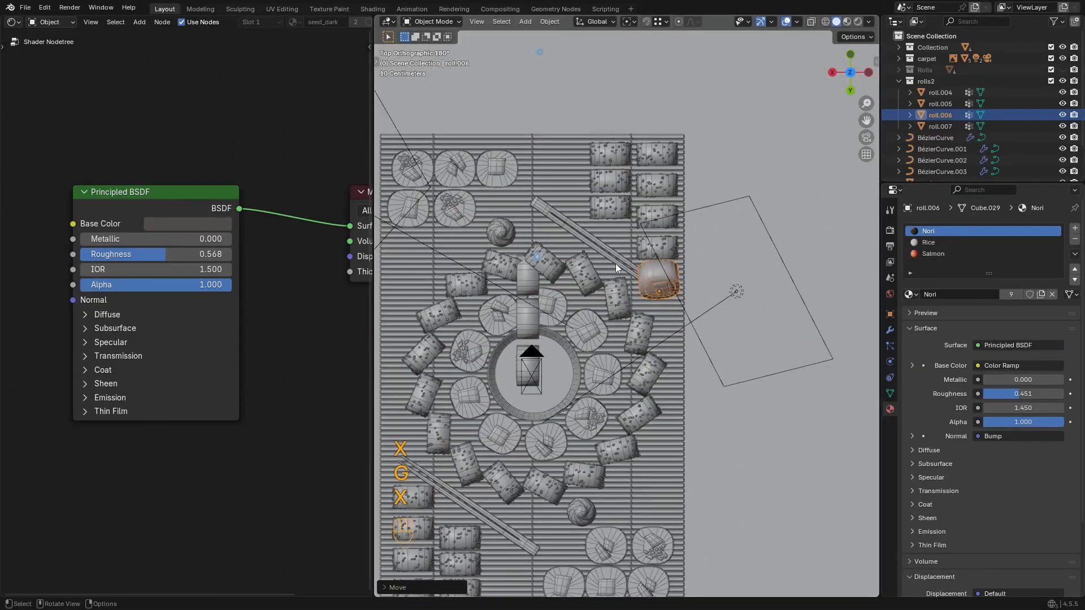
# Step: Move the chopstick pair beside the outer roll column to the opposite long edge of the mat and rotate it parallel to that edge
pyautogui.click(618, 263)
pyautogui.keyDown('shift'); pyautogui.moveTo(618, 264); pyautogui.dragTo(732, 278, button='middle'); pyautogui.keyUp('shift')
pyautogui.scroll(-2, 732, 278)
pyautogui.press('g')
pyautogui.click(622, 312)
pyautogui.press('r')
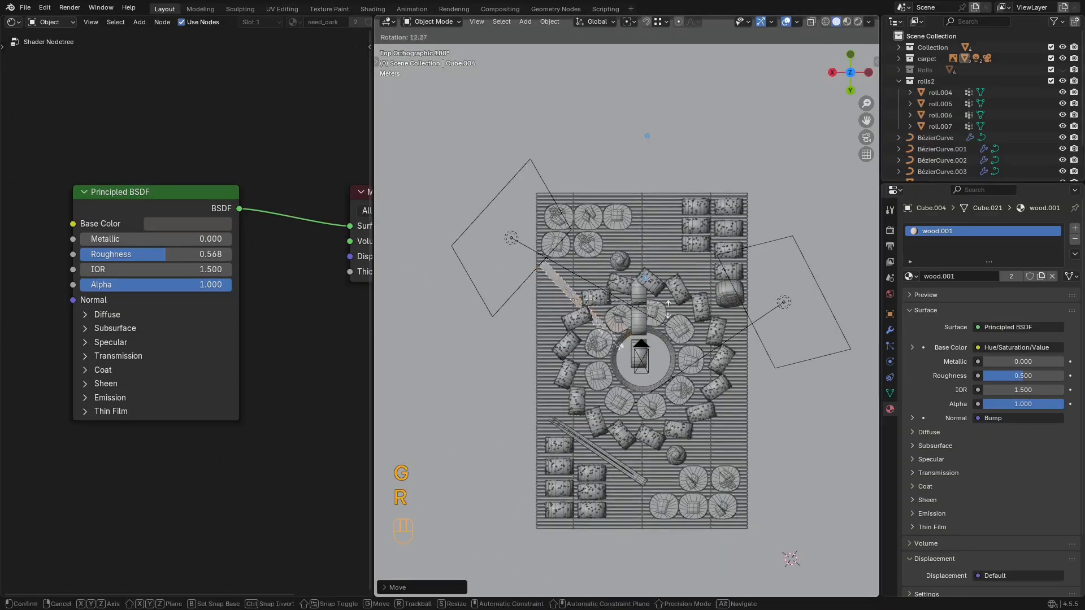
pyautogui.click(636, 360)
pyautogui.press('g')
pyautogui.press('r')
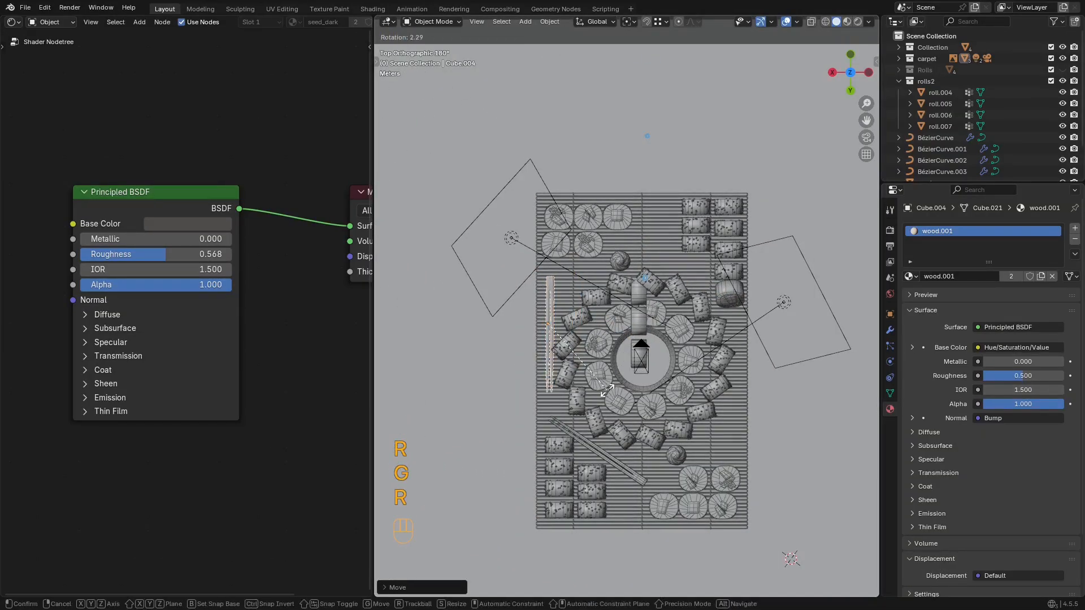
pyautogui.click(604, 386)
pyautogui.press('g')
# Step: Move and rotate the second chopstick pair so it lies parallel to the other long edge of the mat
pyautogui.keyDown('shift'); pyautogui.moveTo(638, 483); pyautogui.dragTo(640, 393, button='middle'); pyautogui.keyUp('shift')
pyautogui.scroll(1, 640, 393)
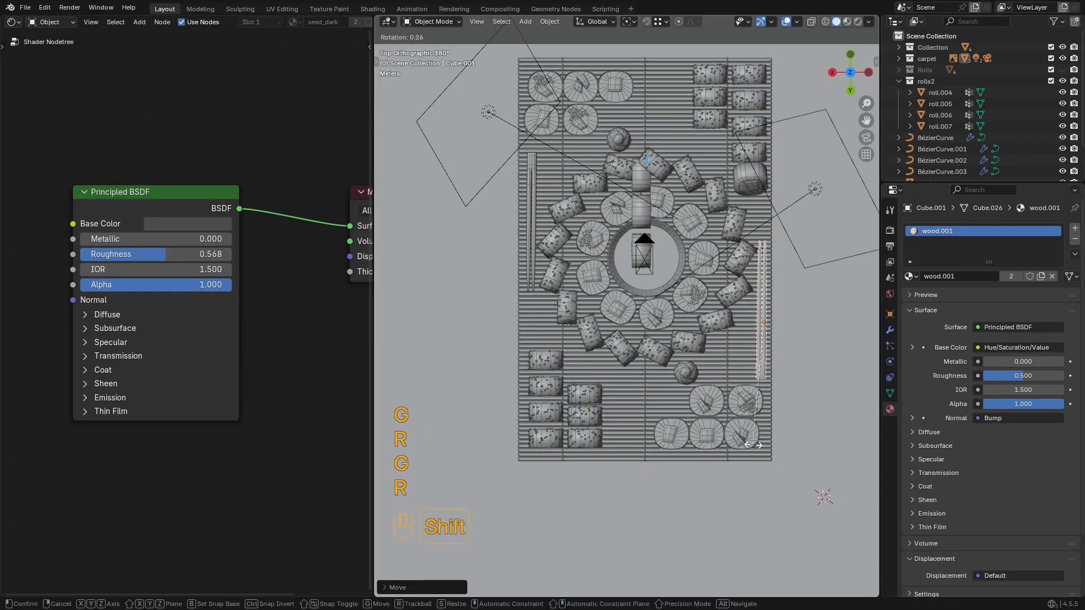
pyautogui.keyDown('shift'); pyautogui.scroll(4, 753, 412); pyautogui.keyUp('shift')
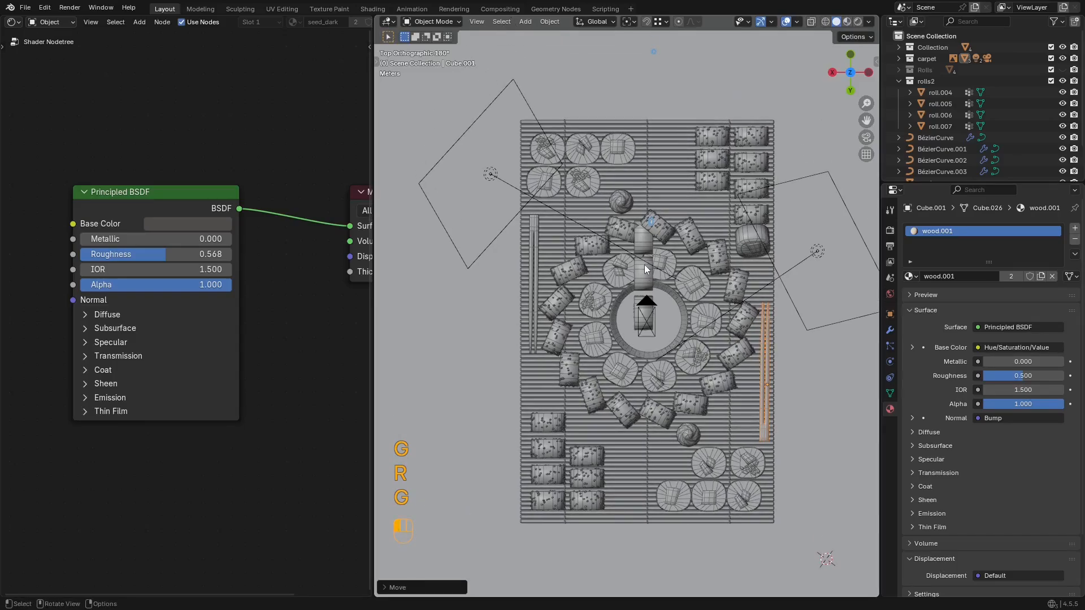
# Step: Move roll.005 from the sauce bowl to the end of the free outer seeded roll column and rotate it to match
pyautogui.click(646, 269)
pyautogui.press('g')
pyautogui.moveTo(571, 396); pyautogui.dragTo(713, 425, button='middle')
pyautogui.keyDown('shift'); pyautogui.moveTo(713, 425); pyautogui.dragTo(692, 283, button='middle'); pyautogui.keyUp('shift')
pyautogui.scroll(5, 632, 361)
pyautogui.press('g')
pyautogui.press('r')
pyautogui.click(698, 252)
pyautogui.press('r')
pyautogui.click(734, 227)
pyautogui.scroll(-3, 681, 283)
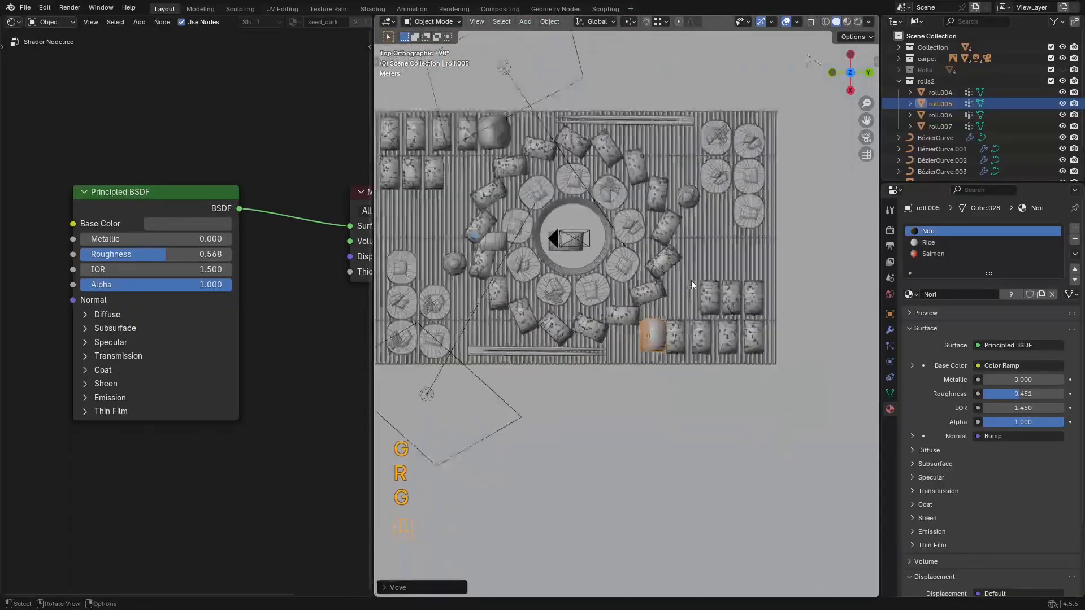
# Step: Align roll.005 along X with its outer roll column and nudge roll.006 into line at the end of the opposite column
pyautogui.scroll(4, 692, 283)
pyautogui.press('g')
pyautogui.press('x')
pyautogui.click(696, 277)
pyautogui.scroll(-4, 696, 277)
pyautogui.keyDown('shift'); pyautogui.moveTo(405, 248); pyautogui.dragTo(520, 290, button='middle'); pyautogui.keyUp('shift')
pyautogui.scroll(3, 519, 291)
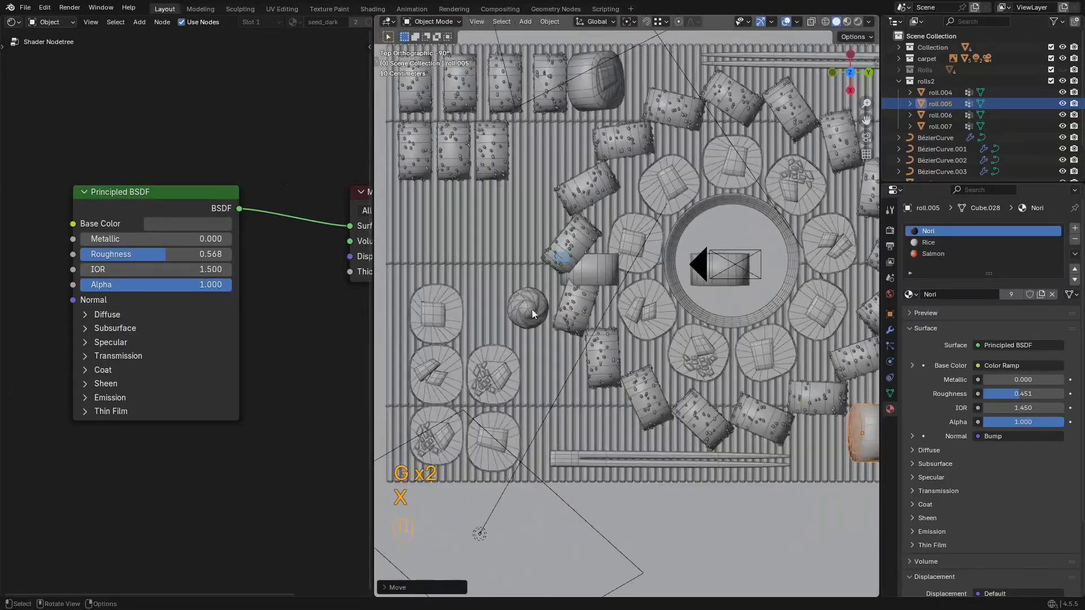
pyautogui.scroll(-4, 588, 297)
pyautogui.keyDown('shift'); pyautogui.moveTo(637, 284); pyautogui.dragTo(602, 289, button='middle'); pyautogui.keyUp('shift')
pyautogui.scroll(2, 602, 289)
pyautogui.click(532, 157)
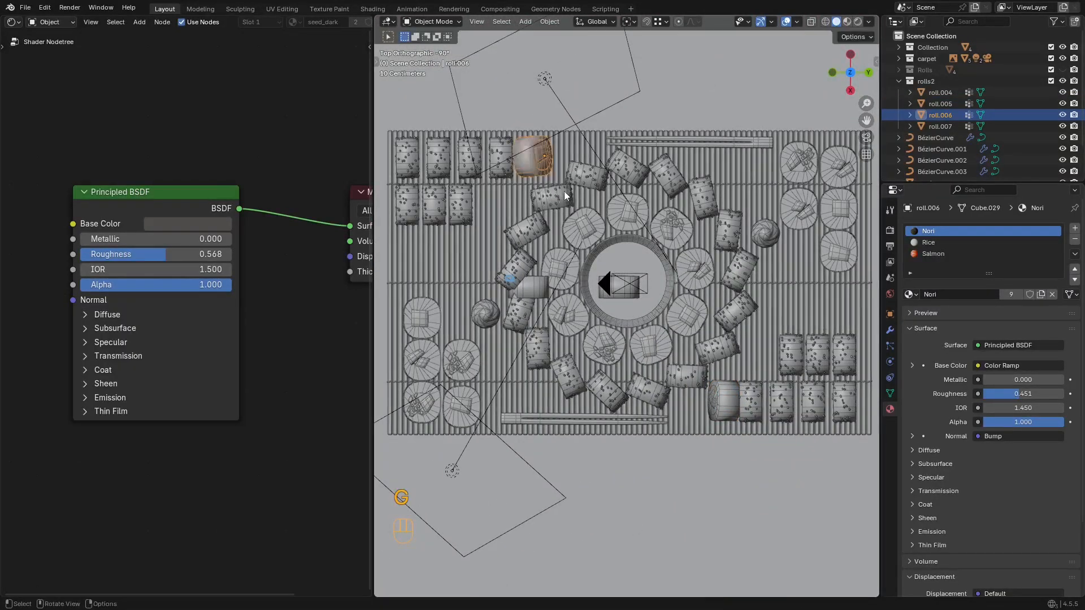
# Step: Move roll.007 into the open area near the mat's short edge and rotate it with snapping in front view so it stands upright
pyautogui.click(540, 291)
pyautogui.press('g')
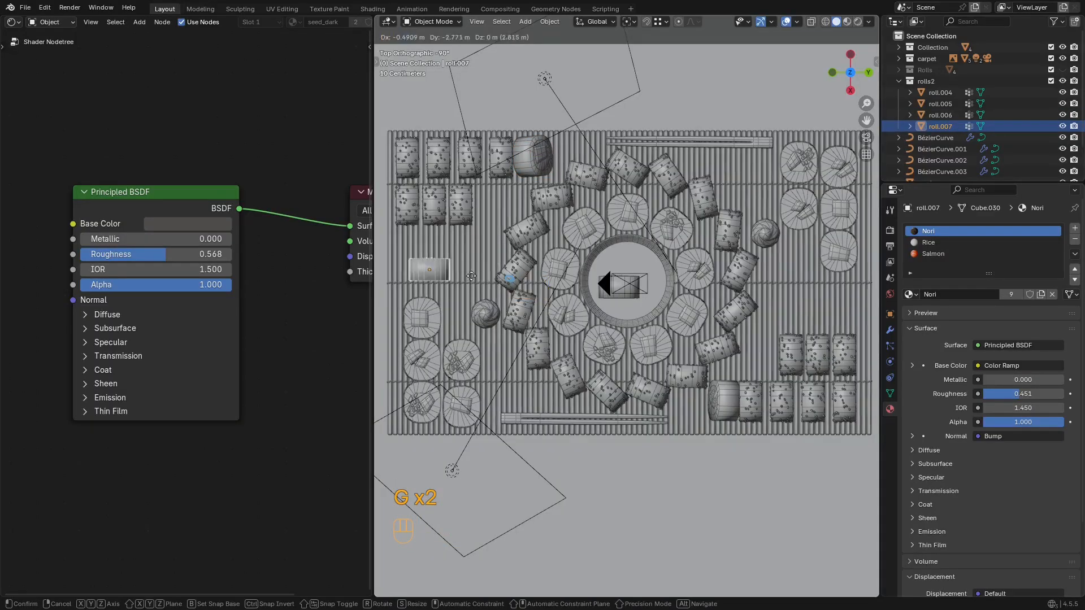
pyautogui.click(449, 271)
pyautogui.moveTo(492, 265); pyautogui.dragTo(626, 169, button='middle')
pyautogui.press('KP_1')
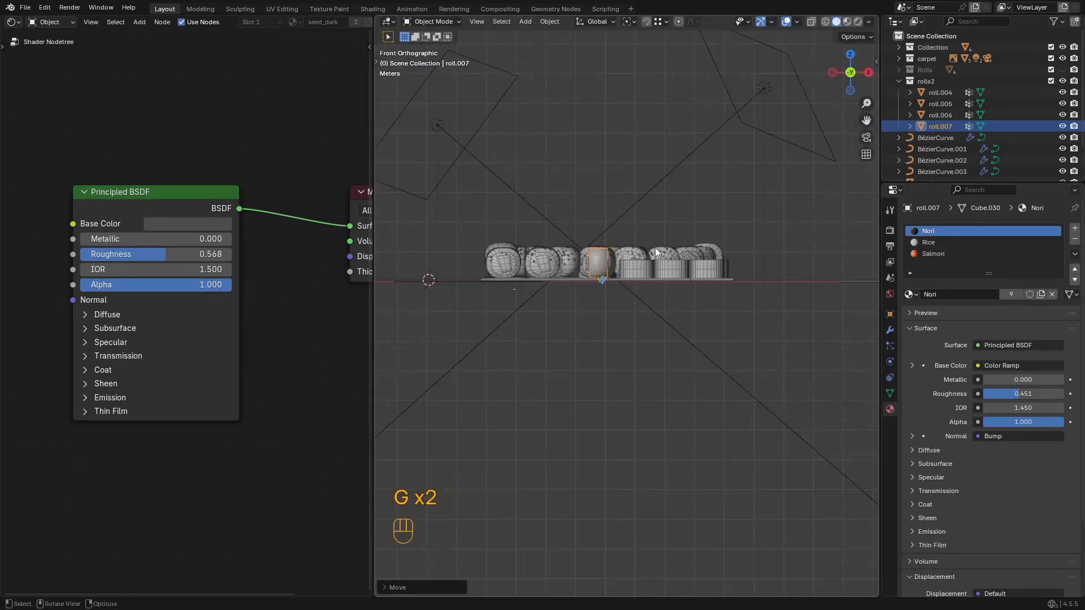
pyautogui.press('r')
pyautogui.keyDown('ctrl'); pyautogui.click(636, 334); pyautogui.keyUp('ctrl')
# Step: Raise roll.007 along Z so that it rests on the bamboo mat
pyautogui.press('g')
pyautogui.press('z')
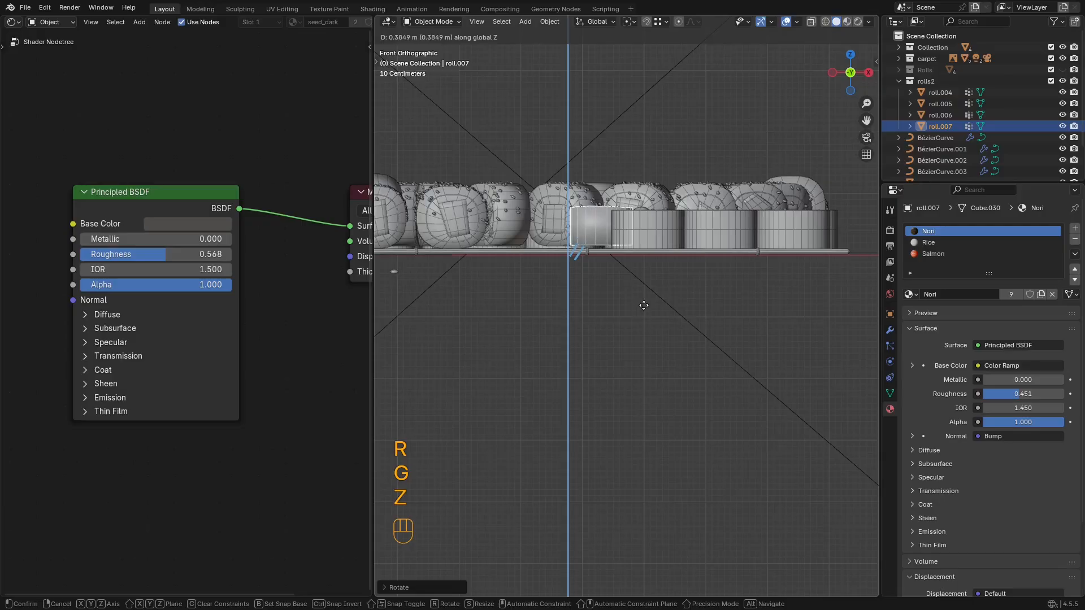
pyautogui.click(644, 305)
pyautogui.press('g')
pyautogui.press('z')
pyautogui.click(640, 283)
# Step: Move roll.007 in top view to the free area between the inner seeded roll column and the round rolls
pyautogui.moveTo(641, 282); pyautogui.dragTo(686, 257, button='middle')
pyautogui.scroll(-3, 700, 217)
pyautogui.scroll(2, 686, 257)
pyautogui.press('g')
pyautogui.click(659, 259)
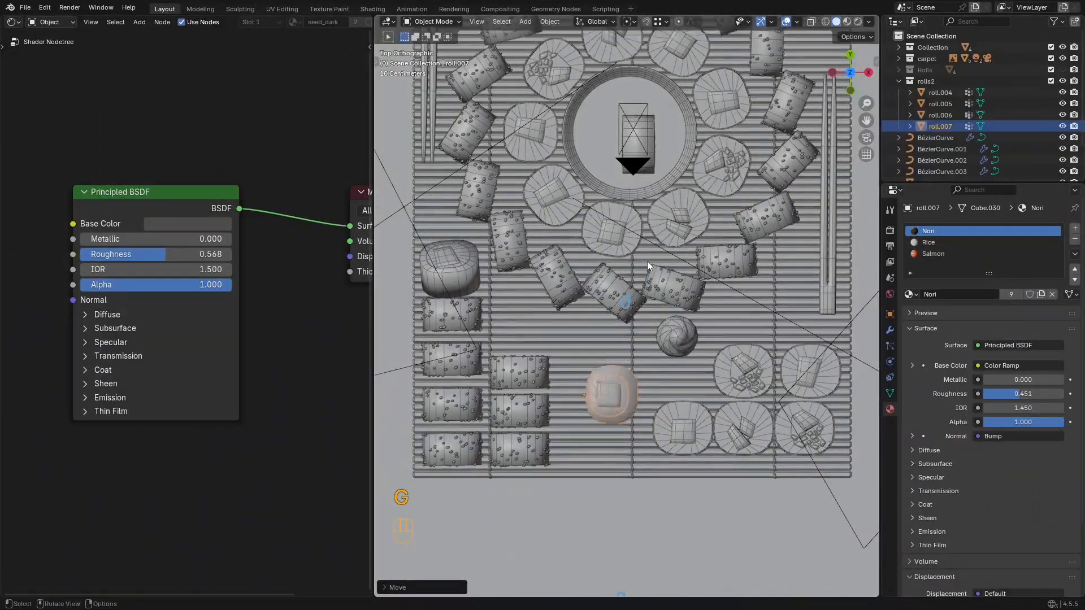
# Step: Rotate roll.007 to line up with the mat and place it at the end of the inner seeded roll column
pyautogui.press('r')
pyautogui.click(663, 433)
pyautogui.press('g')
pyautogui.click(588, 331)
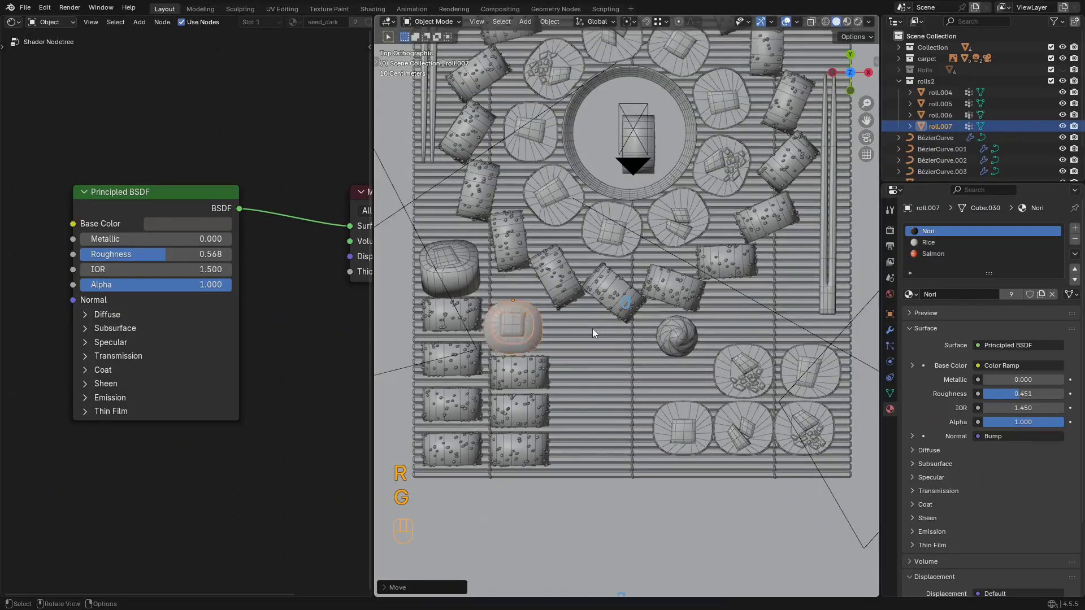
pyautogui.press('r')
pyautogui.click(604, 330)
pyautogui.scroll(-4, 604, 329)
pyautogui.keyDown('shift'); pyautogui.moveTo(634, 224); pyautogui.dragTo(641, 293, button='middle'); pyautogui.keyUp('shift')
pyautogui.scroll(3, 645, 295)
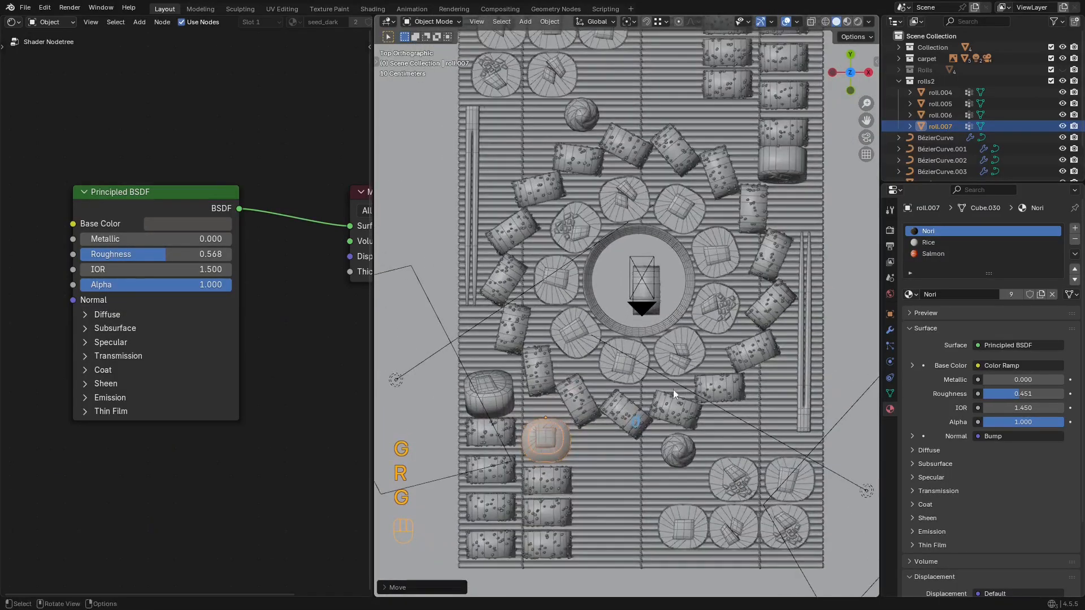
# Step: Move roll.004 from the sauce bowl to the end of the opposite inner seeded roll column and rotate it parallel to those rolls
pyautogui.click(655, 285)
pyautogui.click(659, 280)
pyautogui.press('g')
pyautogui.click(742, 121)
pyautogui.moveTo(644, 237); pyautogui.dragTo(678, 237, button='middle')
pyautogui.keyDown('shift'); pyautogui.moveTo(565, 209); pyautogui.dragTo(650, 263, button='middle'); pyautogui.keyUp('shift')
pyautogui.scroll(4, 627, 243)
pyautogui.press('r')
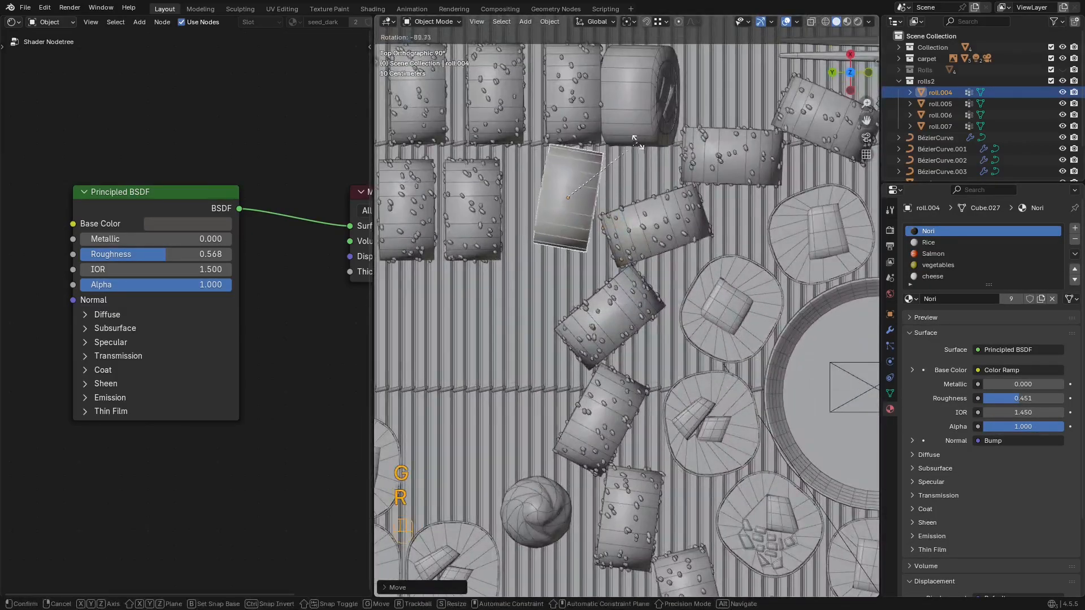
pyautogui.keyDown('ctrl'); pyautogui.click(629, 133); pyautogui.keyUp('ctrl')
# Step: Stand roll.004 upright in wireframe side view and raise it along Z onto the mat, returning to solid shading
pyautogui.scroll(-3, 656, 317)
pyautogui.moveTo(656, 317); pyautogui.dragTo(695, 209, button='middle')
pyautogui.press('z')
pyautogui.press('r')
pyautogui.keyDown('ctrl'); pyautogui.click(637, 164); pyautogui.keyUp('ctrl')
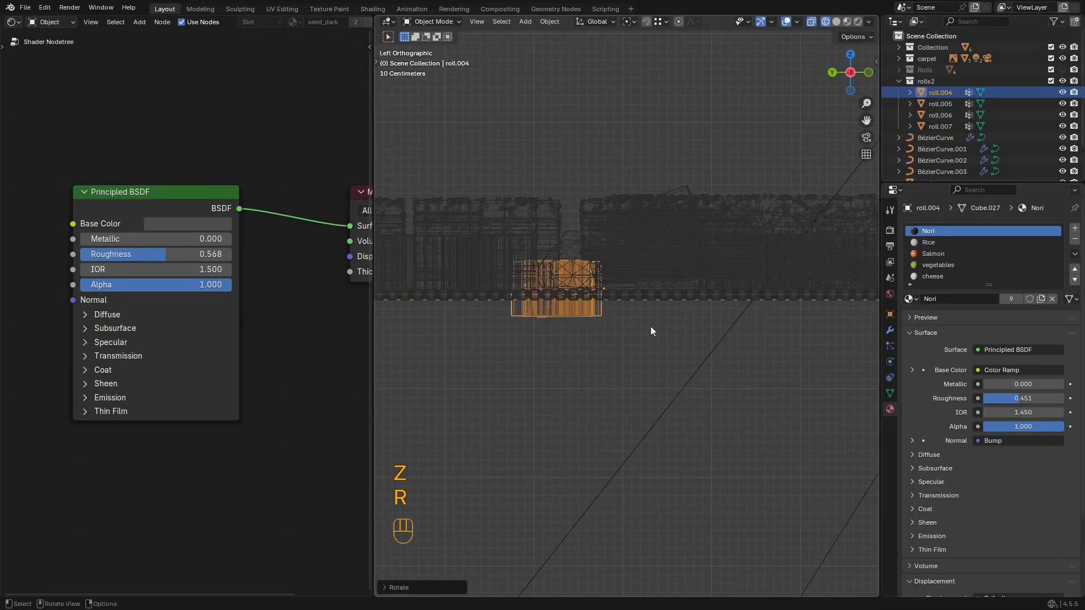
pyautogui.press('g')
pyautogui.press('z')
pyautogui.click(661, 317)
pyautogui.moveTo(659, 345); pyautogui.dragTo(643, 438, button='middle')
pyautogui.press('z')
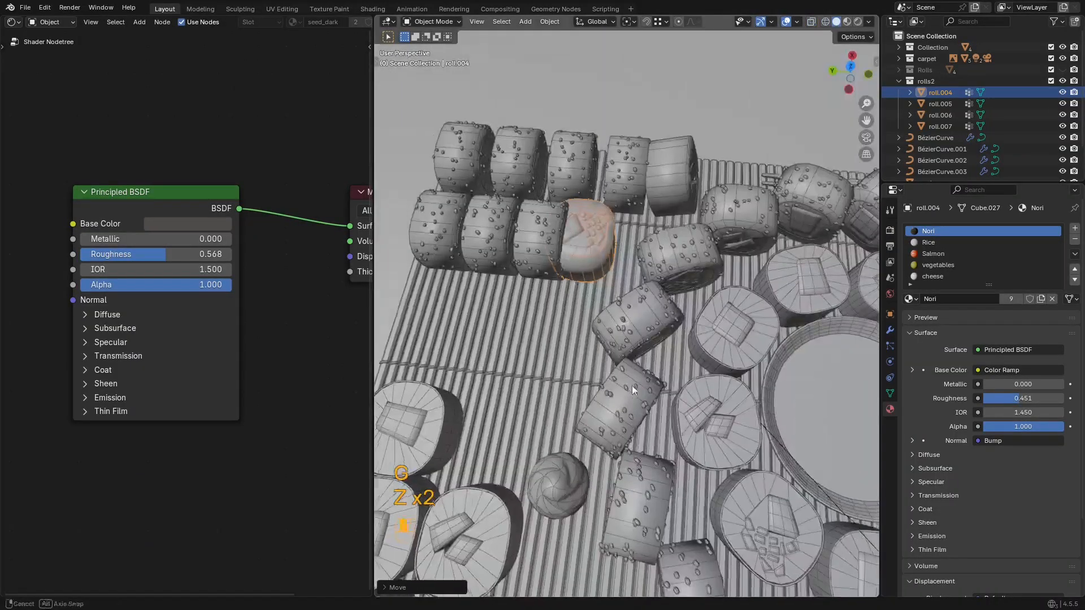
# Step: Move roll.004 in top view into the empty place of the nearby five-piece round roll block
pyautogui.moveTo(631, 386)
pyautogui.keyDown('alt'); pyautogui.mouseDown(button='middle')
pyautogui.moveTo(659, 374)
pyautogui.moveTo(676, 285)
pyautogui.mouseUp(button='middle'); pyautogui.keyUp('alt')
pyautogui.scroll(-2, 677, 284)
pyautogui.press('g')
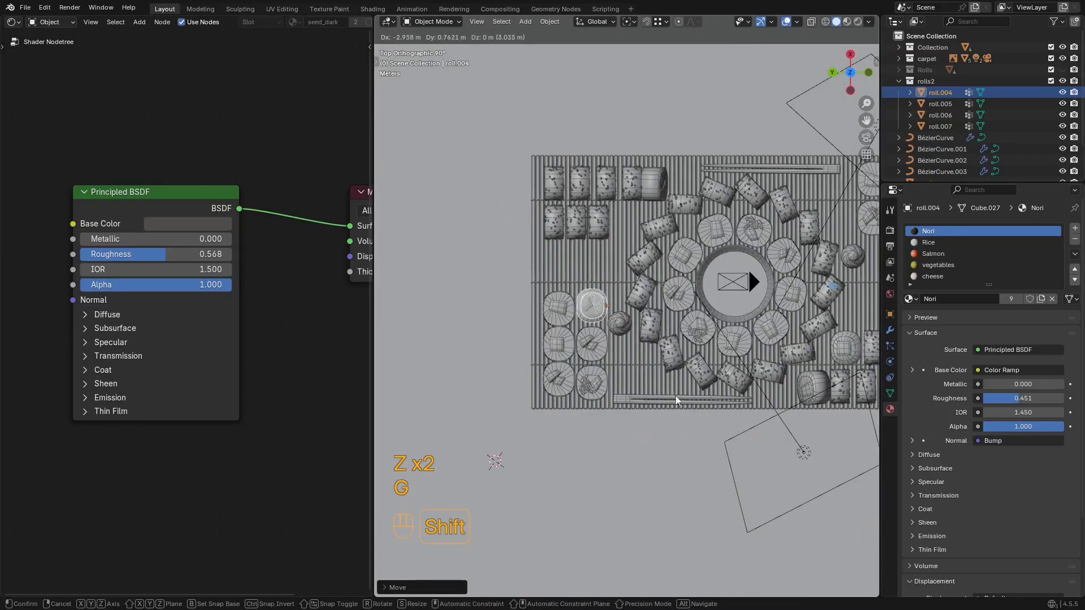
pyautogui.keyDown('shift'); pyautogui.click(677, 397); pyautogui.keyUp('shift')
pyautogui.keyDown('shift'); pyautogui.moveTo(684, 391); pyautogui.dragTo(554, 366, button='middle'); pyautogui.keyUp('shift')
# Step: Move roll.007 into the empty place of the round roll block at the opposite corner
pyautogui.click(720, 327)
pyautogui.press('g')
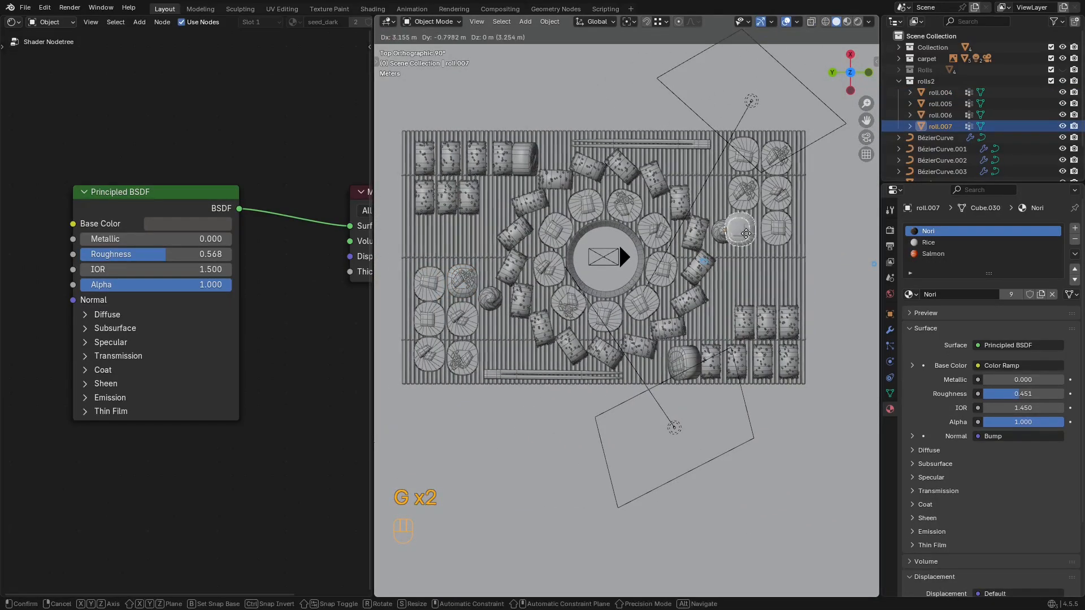
pyautogui.click(748, 233)
# Step: In Edit Mode, shift the curve points of the round roll block beside roll.007 along Y and adjust their position freely
pyautogui.keyDown('shift'); pyautogui.click(779, 174); pyautogui.keyUp('shift')
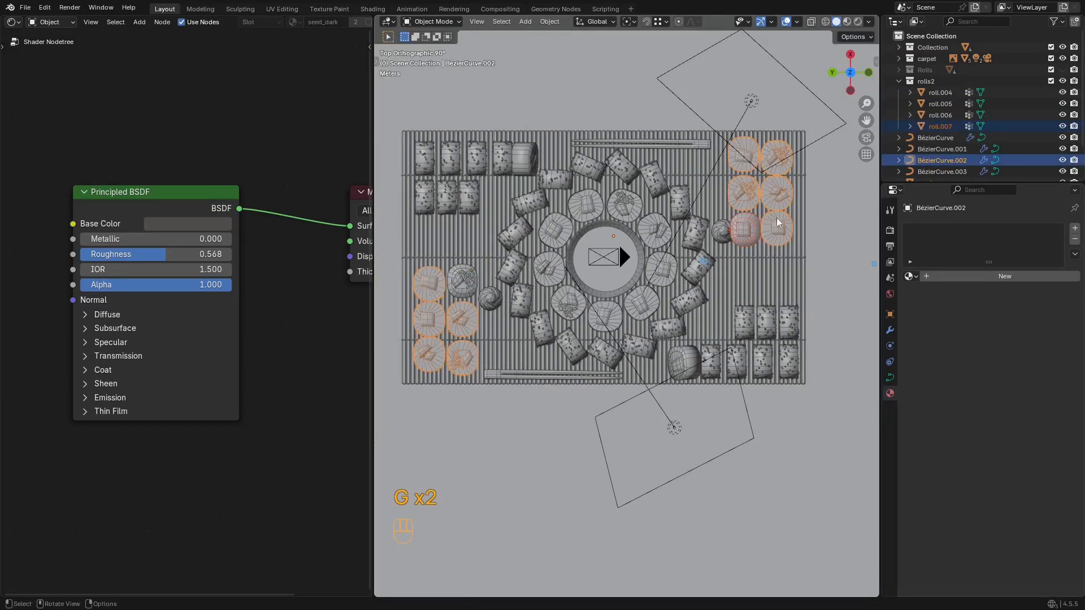
pyautogui.press('Tab')
pyautogui.press('1')
pyautogui.moveTo(800, 115); pyautogui.dragTo(713, 282)
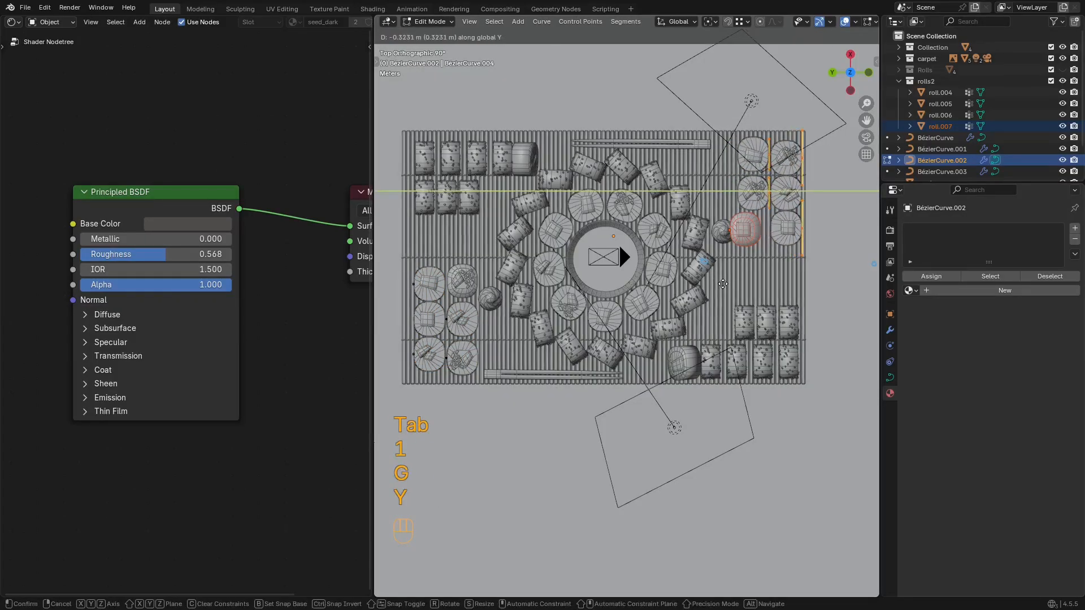
pyautogui.press('g')
pyautogui.press('y')
pyautogui.press('g')
pyautogui.keyDown('shift'); pyautogui.click(688, 265); pyautogui.keyUp('shift')
pyautogui.press('Tab')
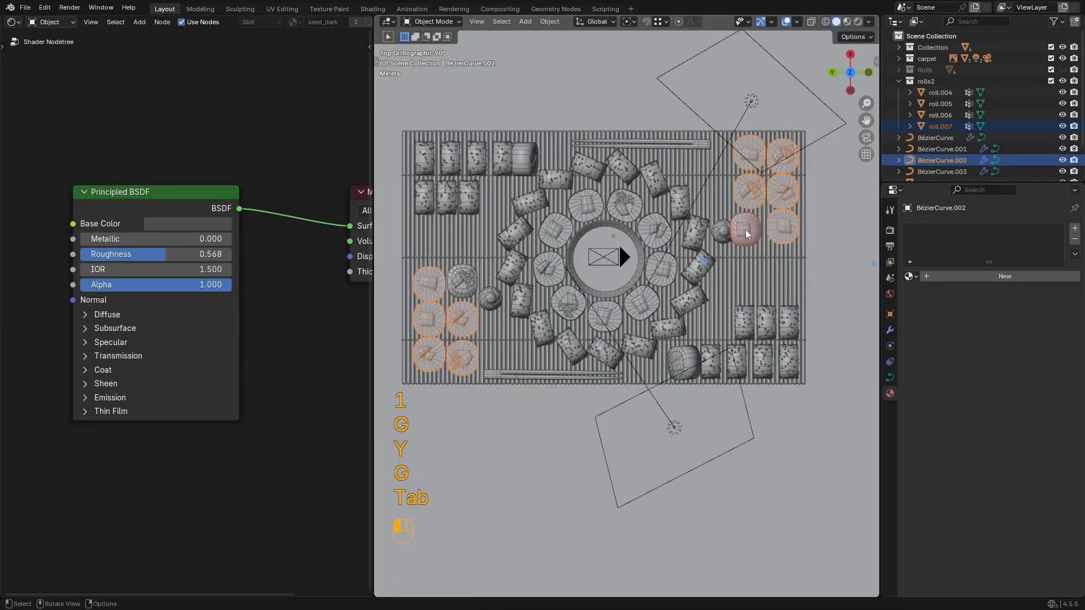
# Step: Nudge roll.007 into line with the shifted round roll block
pyautogui.click(745, 232)
pyautogui.press('g')
pyautogui.click(750, 230)
# Step: Move the wasabi ball slightly away from roll.007 and check its position with the overlays hidden
pyautogui.click(726, 234)
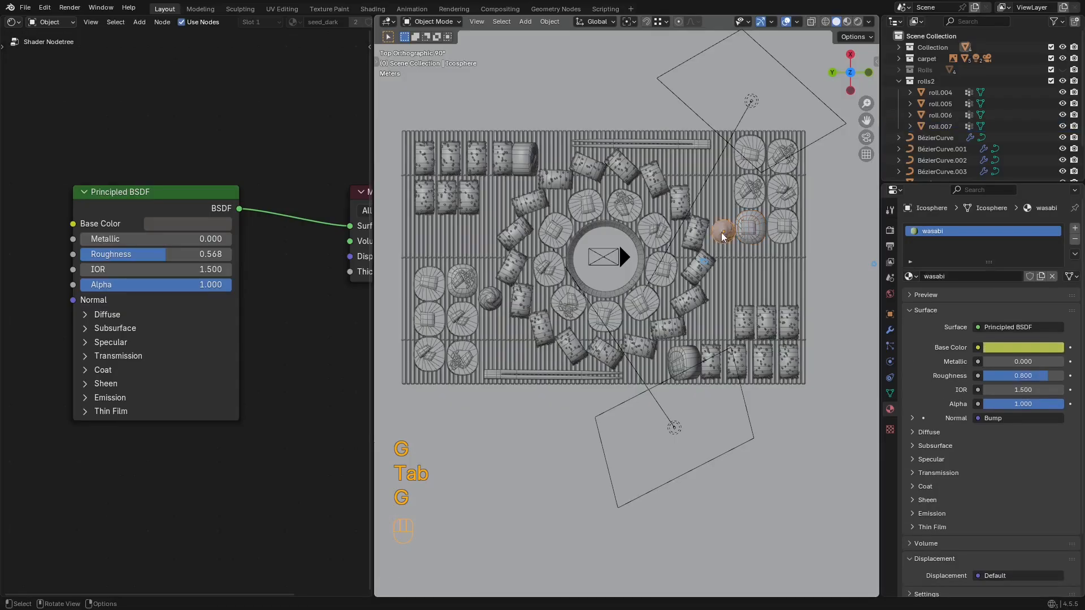
pyautogui.press('g')
pyautogui.click(723, 244)
pyautogui.hotkey('shift', 'alt', 'z')
pyautogui.hotkey('shift', 'alt', 'z')
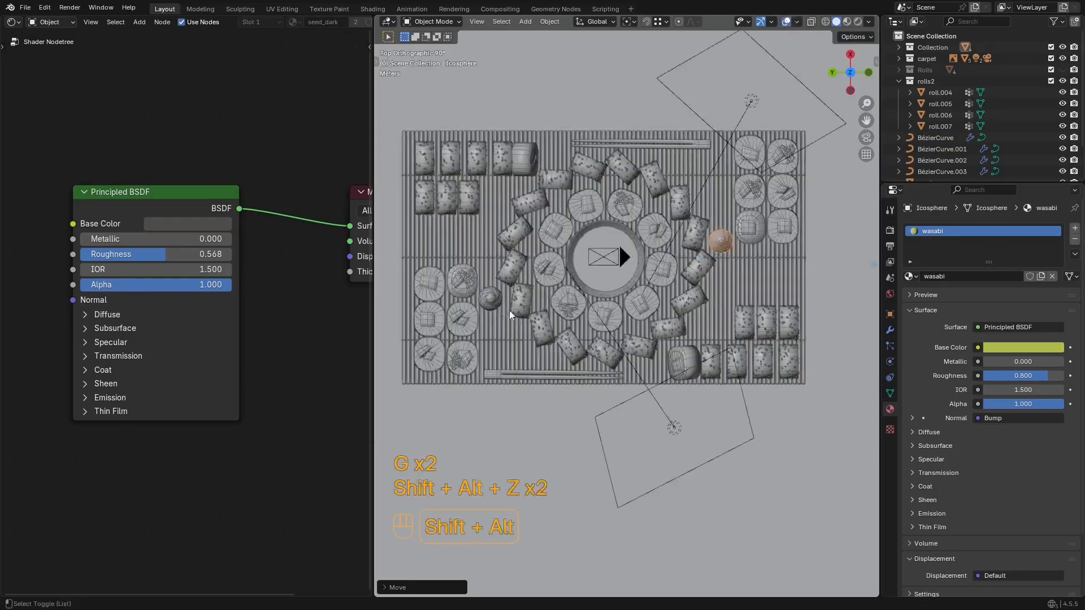
# Step: Move each wasabi ball into the gap between its round roll block and the end of the nearest chopstick pair
pyautogui.click(493, 303)
pyautogui.press('g')
pyautogui.click(508, 346)
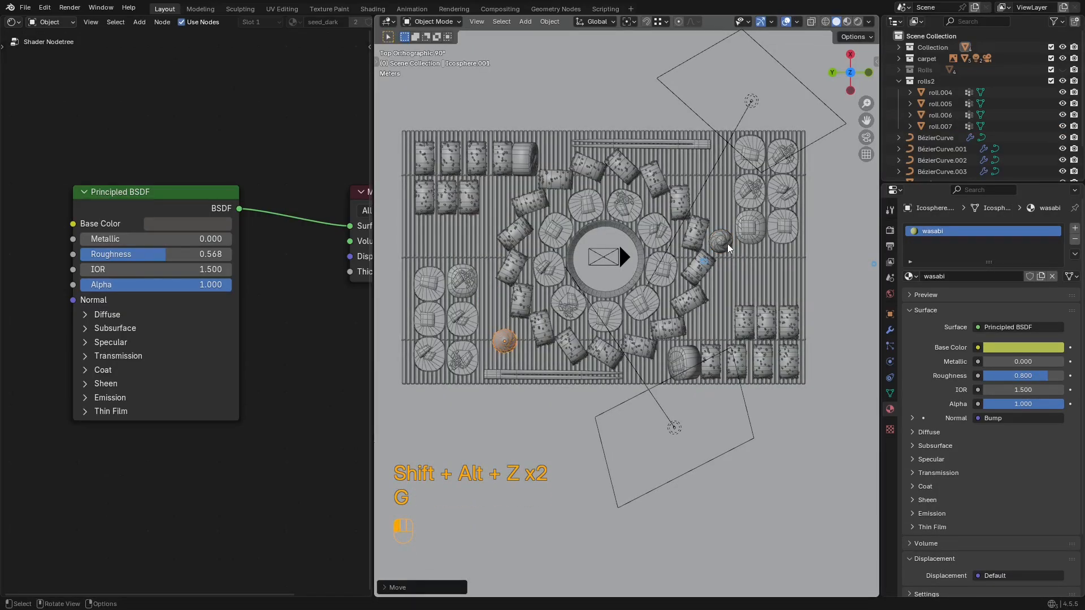
pyautogui.click(729, 246)
pyautogui.press('g')
pyautogui.click(717, 182)
# Step: Check the arrangement in rendered shading with overlays hidden, and save the file
pyautogui.hotkey('shift', 'alt', 'z')
pyautogui.moveTo(686, 272)
pyautogui.mouseDown(button='middle')
pyautogui.moveTo(720, 224)
pyautogui.moveTo(677, 278)
pyautogui.mouseUp(button='middle')
pyautogui.press('z')
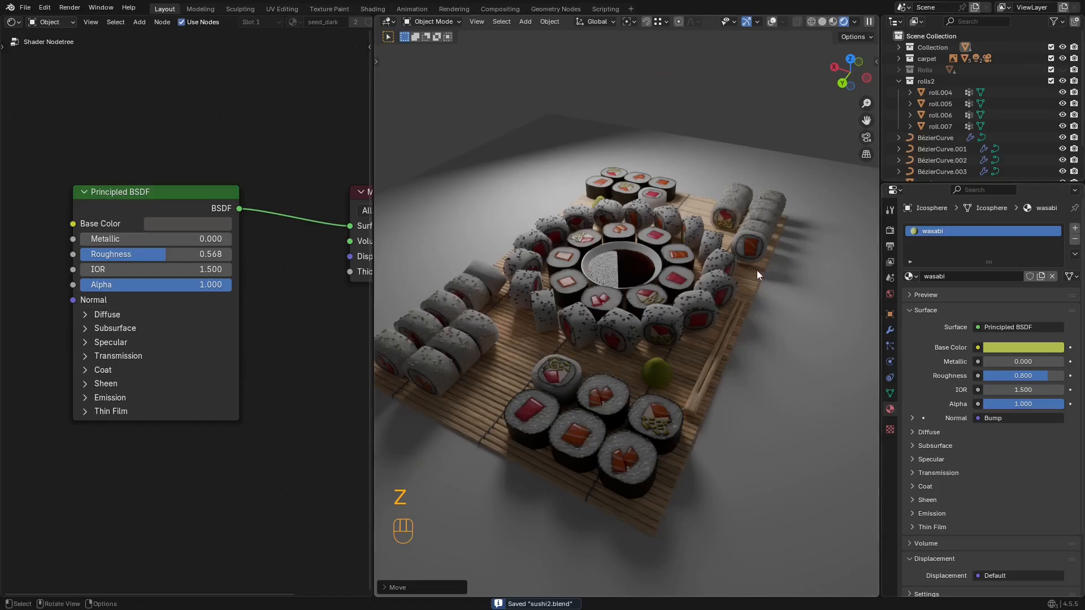
pyautogui.moveTo(692, 248)
pyautogui.mouseDown(button='middle')
pyautogui.moveTo(732, 286)
pyautogui.moveTo(748, 277)
pyautogui.moveTo(730, 279)
pyautogui.moveTo(697, 255)
pyautogui.moveTo(694, 284)
pyautogui.mouseUp(button='middle')
pyautogui.press('z')
pyautogui.hotkey('shift', 'alt', 'z')
pyautogui.hotkey('ctrl', 's')
pyautogui.scroll(3, 695, 257)
# Step: Switch to BeeRef, open the recent reference board ref.bee and enlarge its window
pyautogui.press('super')
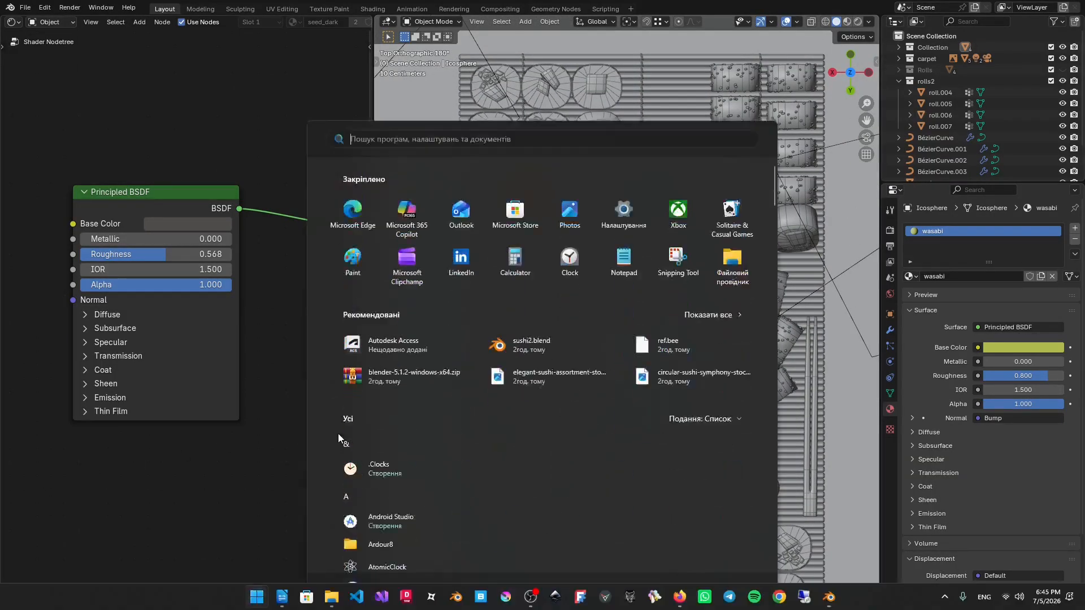
pyautogui.press('super')
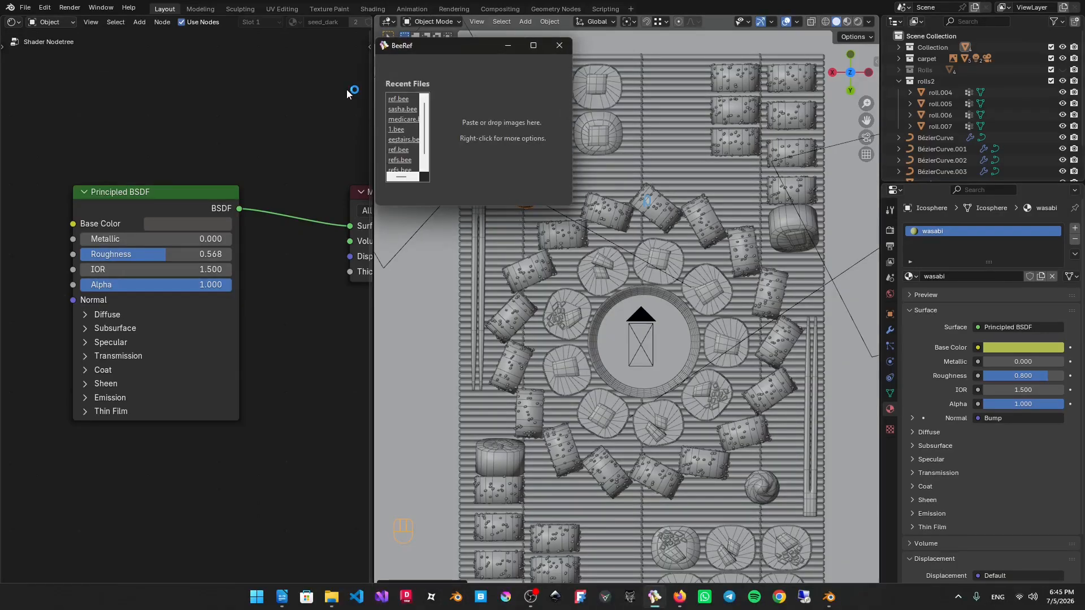
pyautogui.moveTo(535, 96)
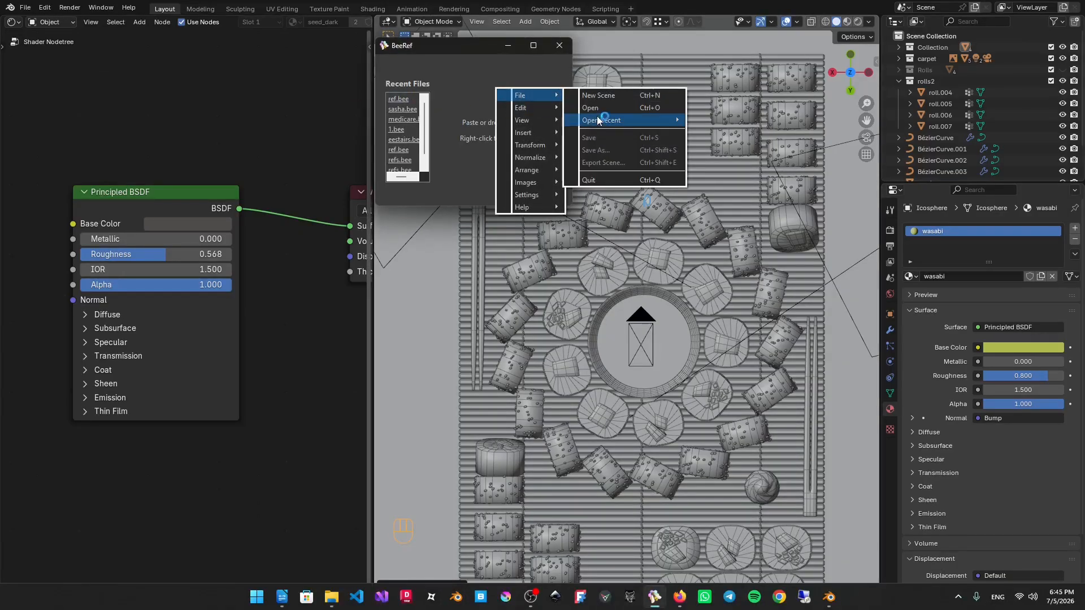
pyautogui.moveTo(597, 120)
pyautogui.click(709, 129)
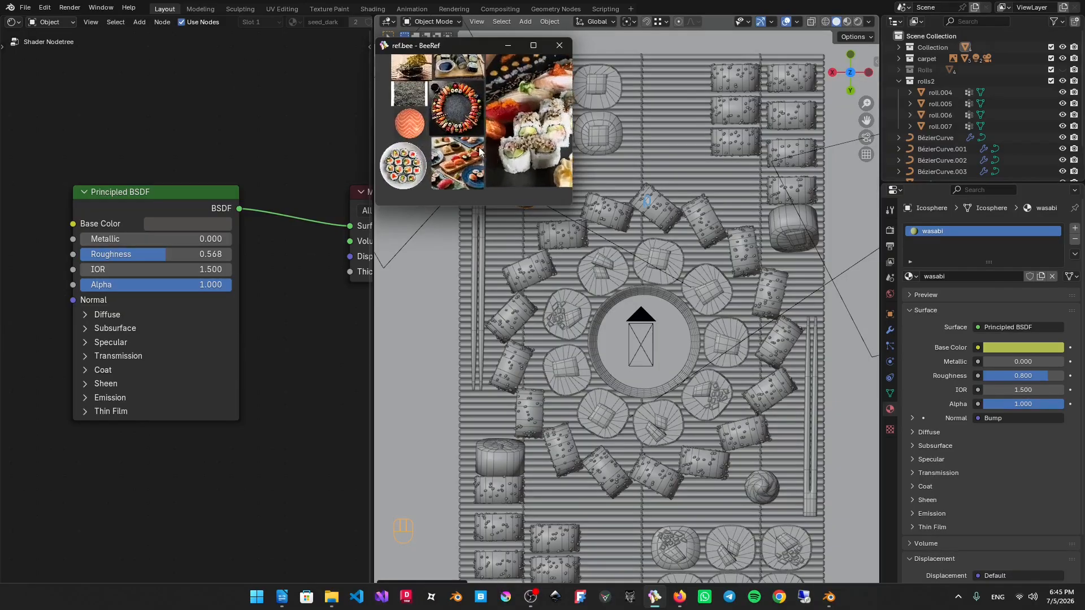
pyautogui.moveTo(570, 207); pyautogui.dragTo(728, 386)
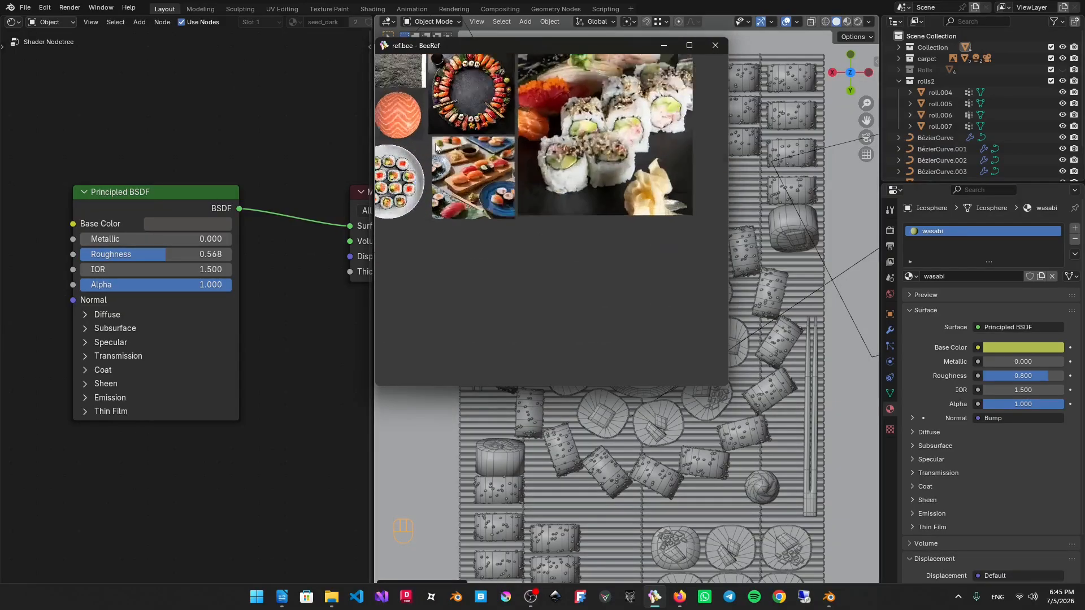
# Step: Examine the reference photos for how sushi, chopsticks, wasabi and garnishes are arranged around the plate
pyautogui.scroll(5, 570, 216)
pyautogui.moveTo(568, 213); pyautogui.dragTo(633, 296, button='middle')
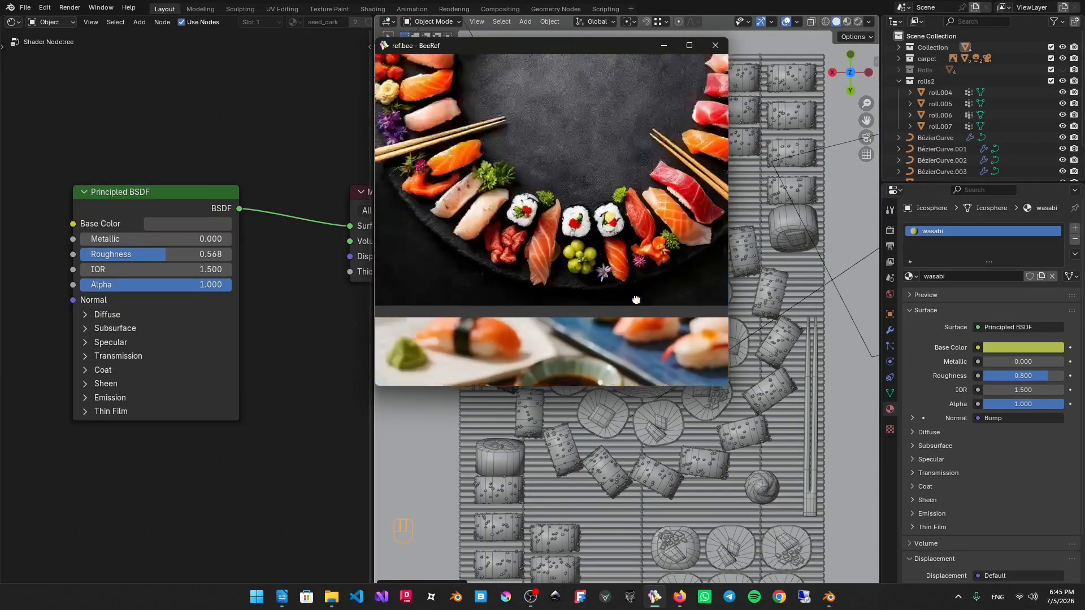
pyautogui.moveTo(536, 67); pyautogui.dragTo(542, 263, button='middle')
pyautogui.moveTo(587, 313); pyautogui.dragTo(577, 287, button='middle')
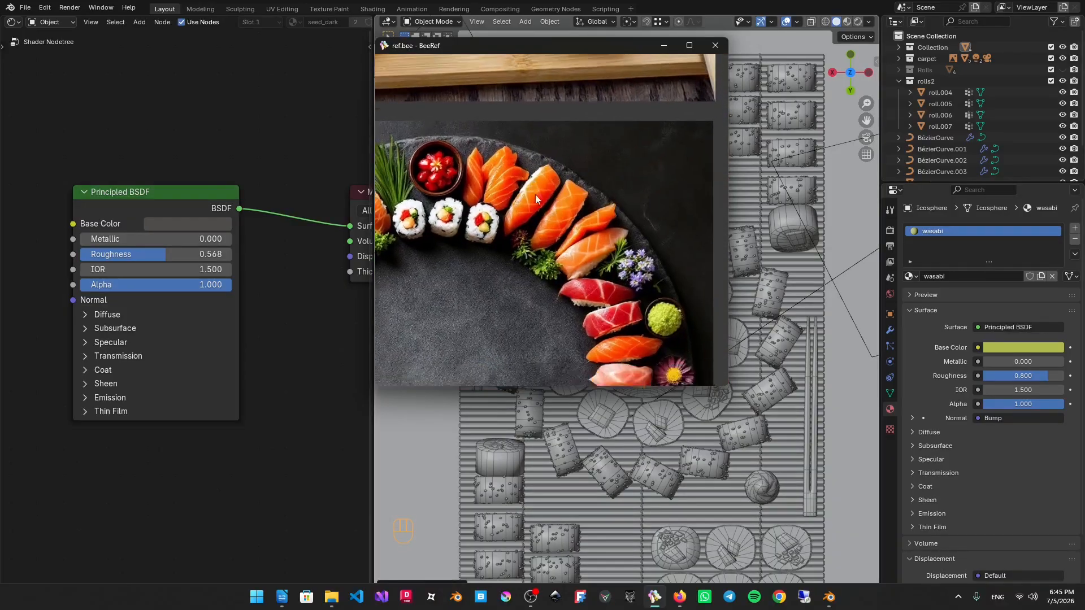
pyautogui.scroll(-9, 569, 237)
pyautogui.moveTo(676, 246); pyautogui.dragTo(561, 252, button='middle')
pyautogui.scroll(-3, 561, 249)
pyautogui.moveTo(436, 305); pyautogui.dragTo(567, 166, button='middle')
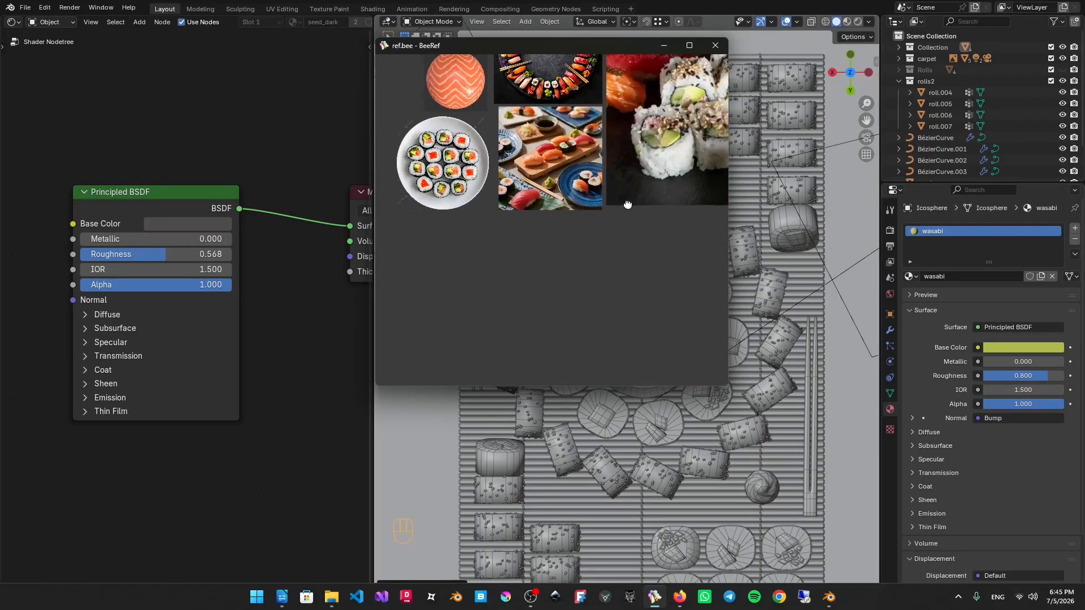
pyautogui.moveTo(627, 204); pyautogui.dragTo(486, 184, button='middle')
pyautogui.scroll(-5, 622, 241)
pyautogui.moveTo(616, 156); pyautogui.dragTo(602, 234, button='middle')
pyautogui.scroll(6, 553, 199)
pyautogui.scroll(5, 653, 182)
pyautogui.moveTo(426, 149); pyautogui.dragTo(549, 77, button='middle')
pyautogui.scroll(4, 551, 148)
pyautogui.moveTo(500, 152); pyautogui.dragTo(582, 111, button='middle')
pyautogui.scroll(5, 627, 229)
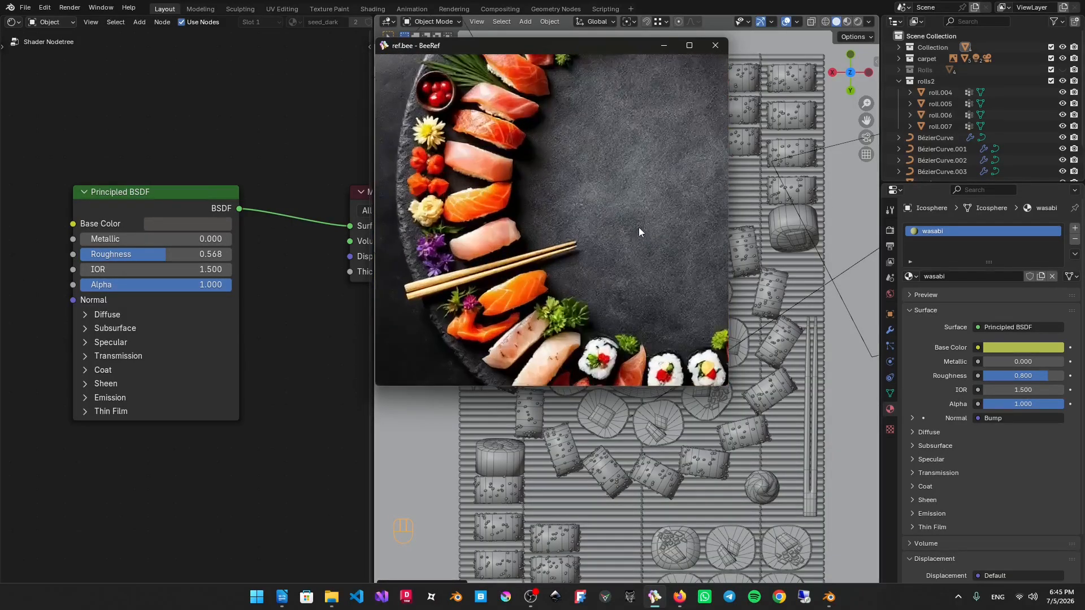
pyautogui.scroll(-4, 639, 232)
pyautogui.moveTo(644, 271); pyautogui.dragTo(640, 163, button='middle')
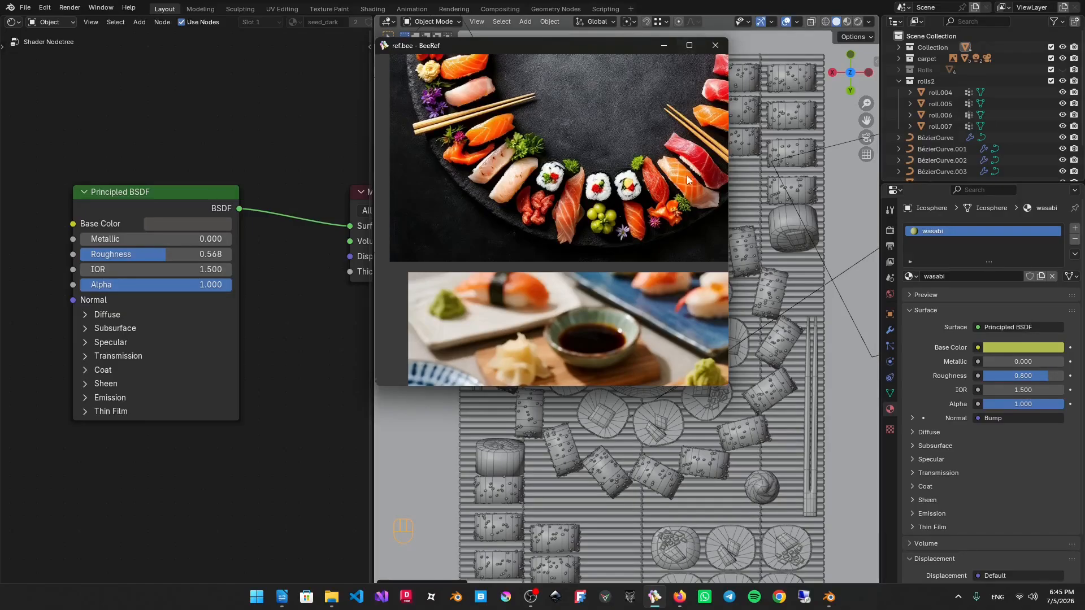
# Step: Examine the flower garnish beside the salmon in the reference photo, and return to the Blender scene
pyautogui.scroll(2, 684, 189)
pyautogui.scroll(5, 627, 204)
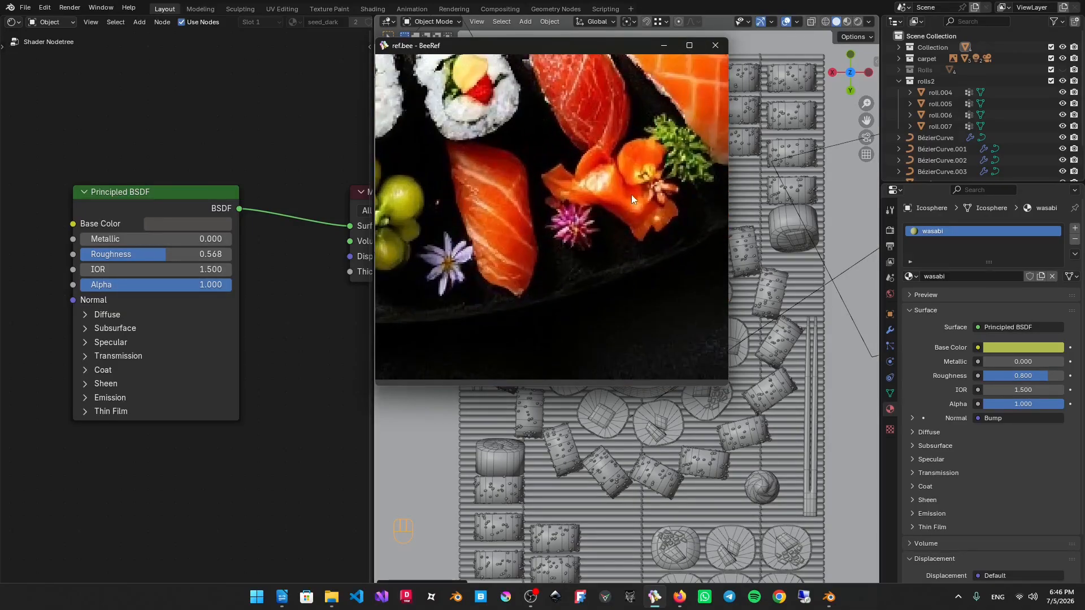
pyautogui.click(666, 47)
# Step: Add a Bézier curve and move it to the middle of the bamboo mat's far edge, between the two roll blocks
pyautogui.keyDown('shift'); pyautogui.moveTo(605, 240); pyautogui.dragTo(597, 337, button='middle'); pyautogui.keyUp('shift')
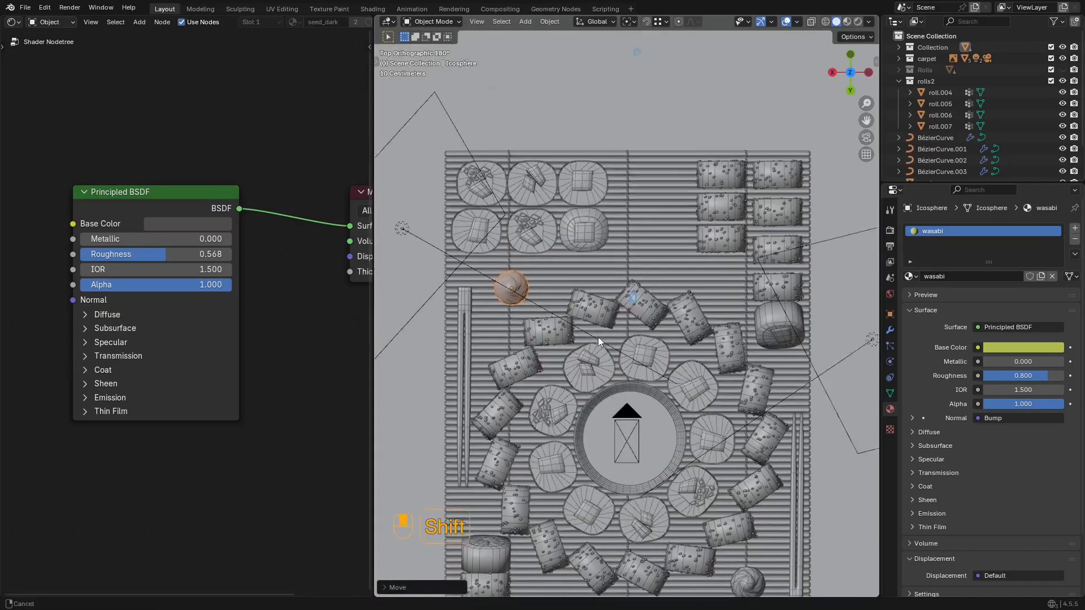
pyautogui.hotkey('shift', 'a')
pyautogui.moveTo(625, 209)
pyautogui.moveTo(580, 223)
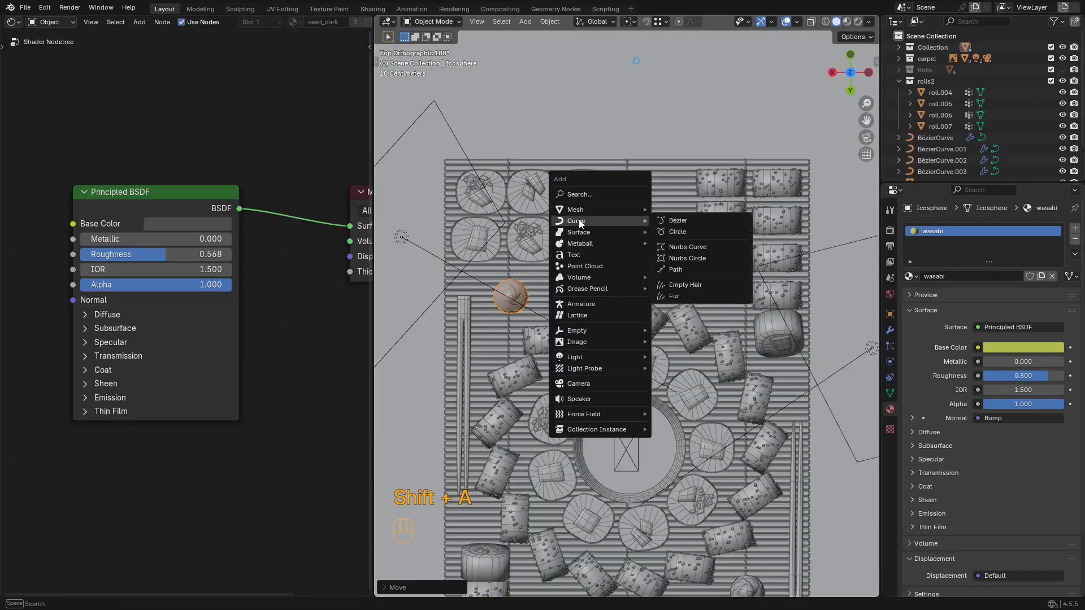
pyautogui.click(655, 221)
pyautogui.press('g')
pyautogui.click(643, 162)
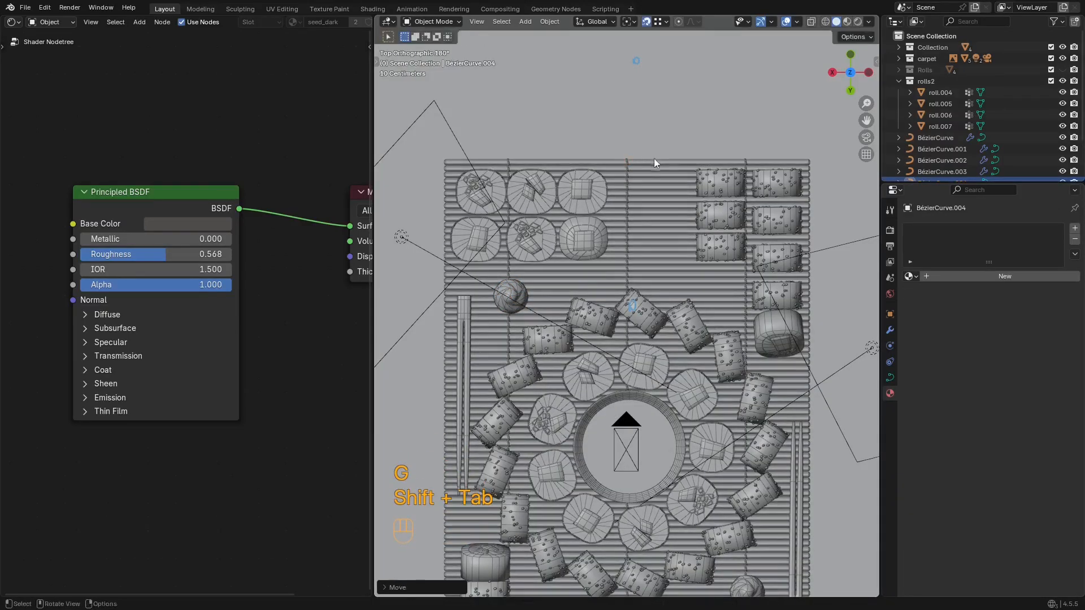
pyautogui.press('g')
pyautogui.hotkey('shift', 'Tab')
pyautogui.click(637, 161)
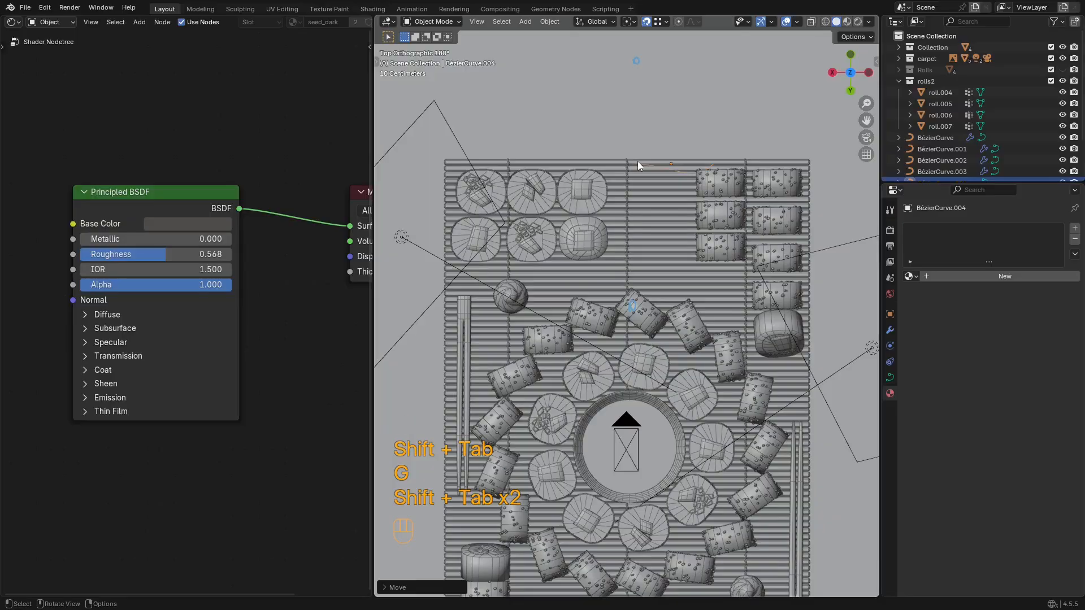
# Step: Shift the curve farther onto the mat between the roll blocks, and scale down all its control points
pyautogui.press('KP_Decimal')
pyautogui.moveTo(632, 163); pyautogui.dragTo(710, 291, button='middle')
pyautogui.press('z')
pyautogui.hotkey('shift', 'Tab')
pyautogui.press('g')
pyautogui.click(680, 366)
pyautogui.press('Tab')
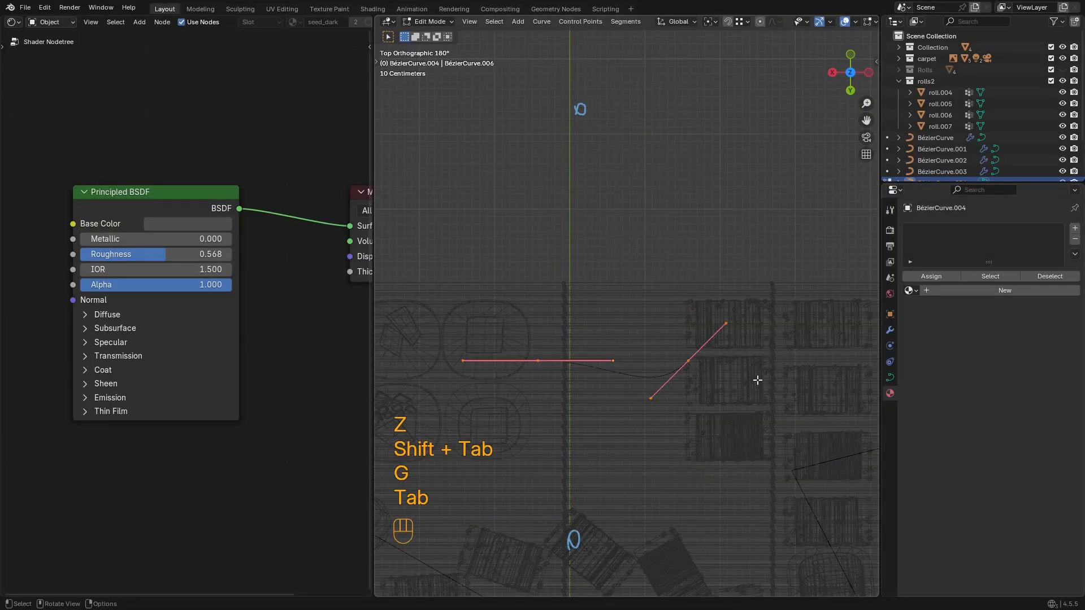
pyautogui.press('a')
pyautogui.press('s')
pyautogui.click(686, 385)
pyautogui.press('Tab')
# Step: Search the available modifiers for "curve tube"
pyautogui.click(890, 331)
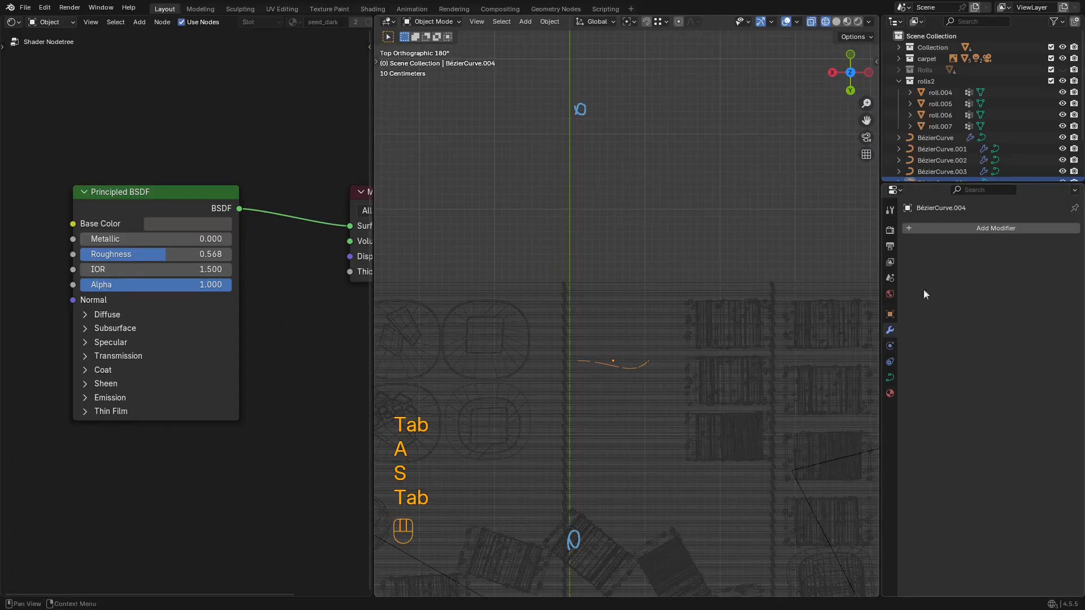
pyautogui.click(971, 230)
pyautogui.click(968, 227)
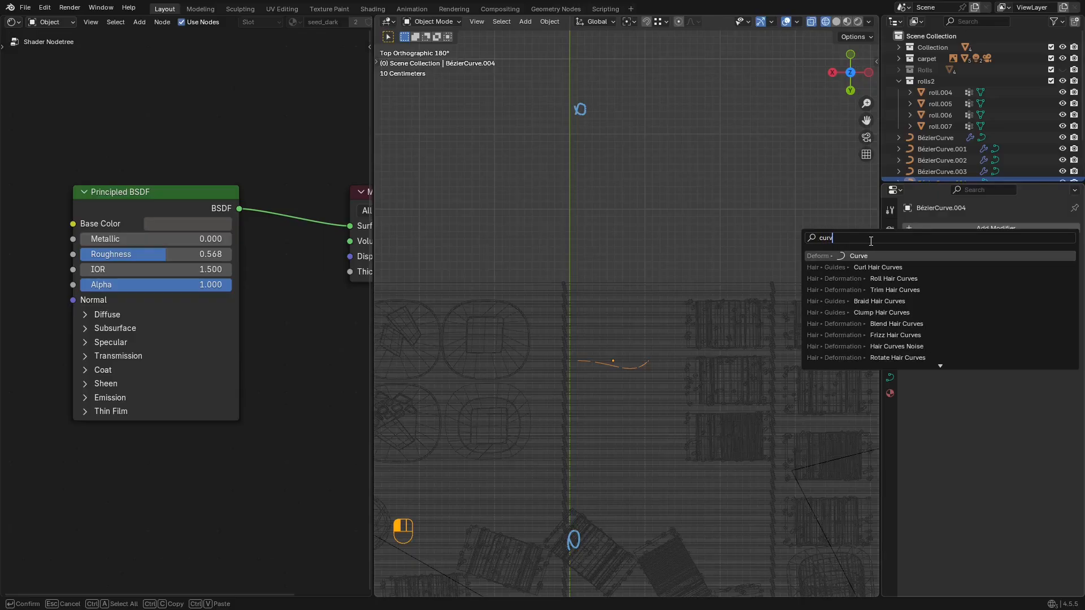
pyautogui.write('curve tube')
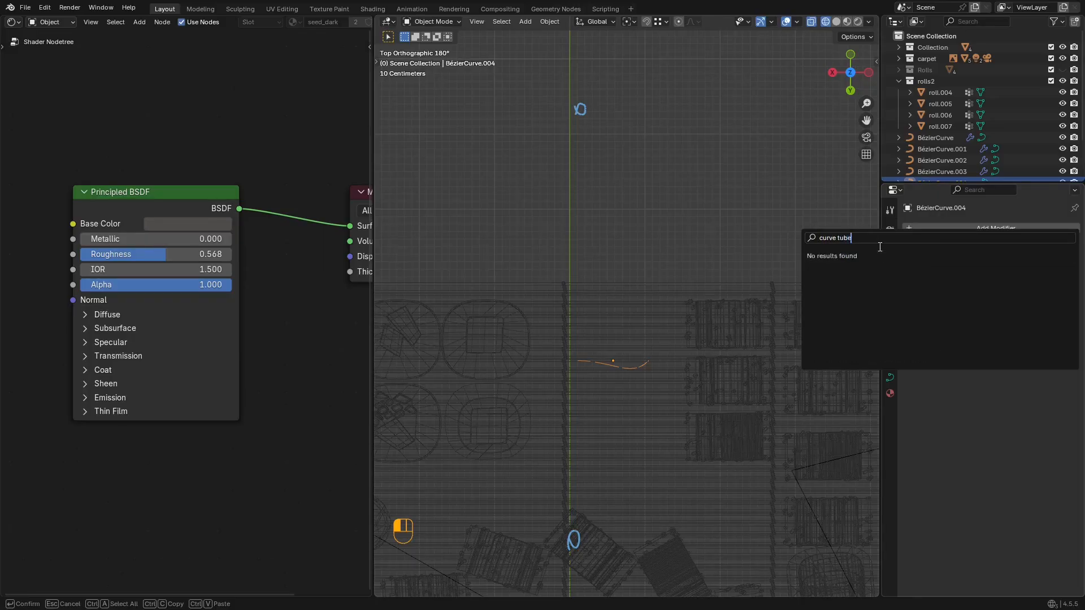
pyautogui.press('BackSpace')
pyautogui.press('Escape')
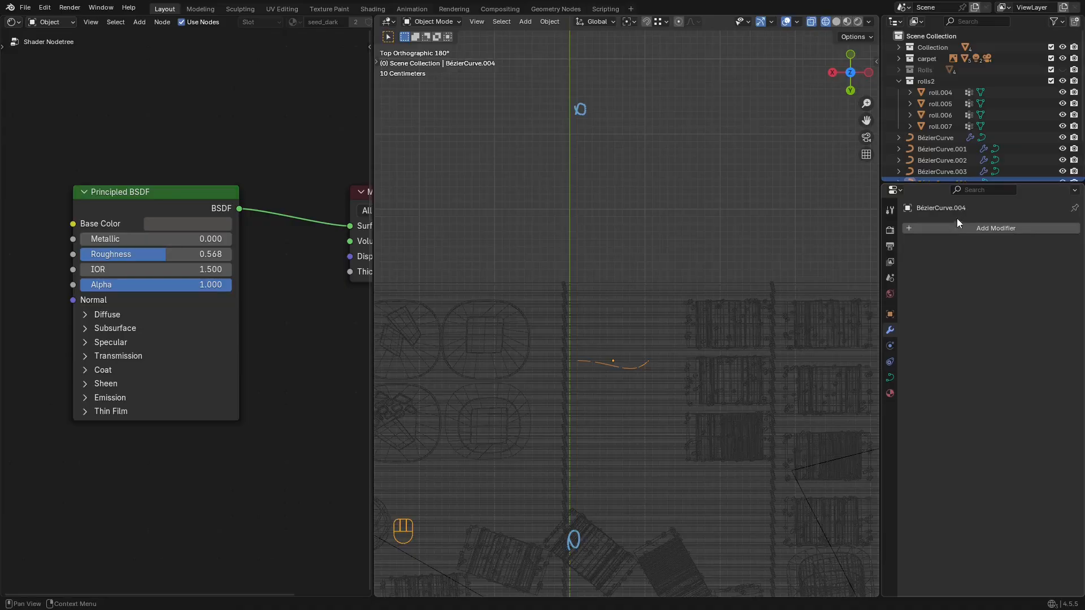
pyautogui.click(956, 228)
pyautogui.write('c')
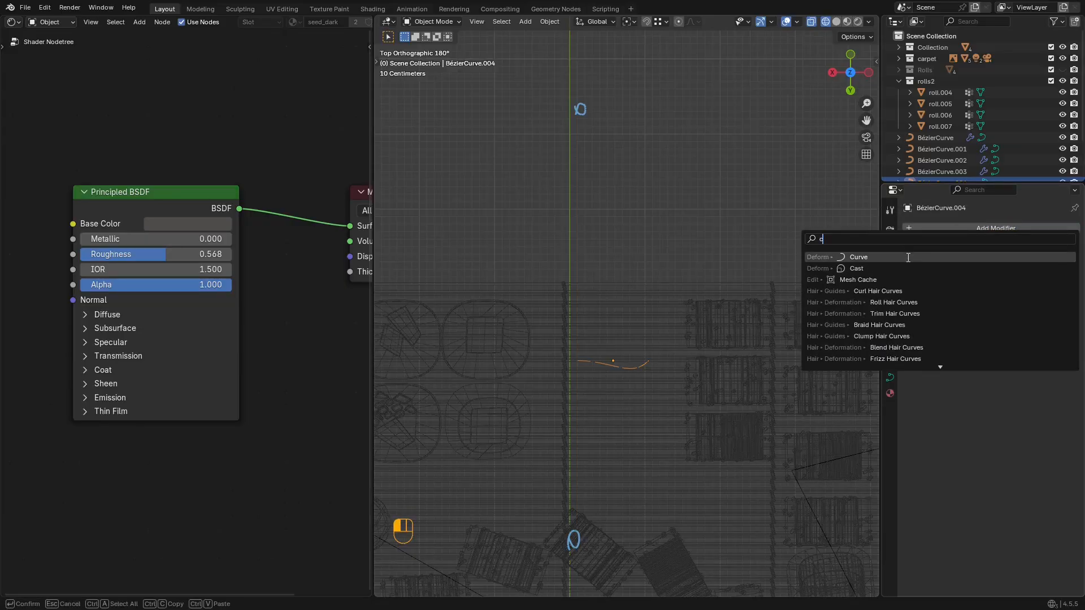
pyautogui.press('Escape')
# Step: Give the curve a Geometry Nodes modifier with a new node group, and show it in the Geometry Node Editor
pyautogui.click(992, 228)
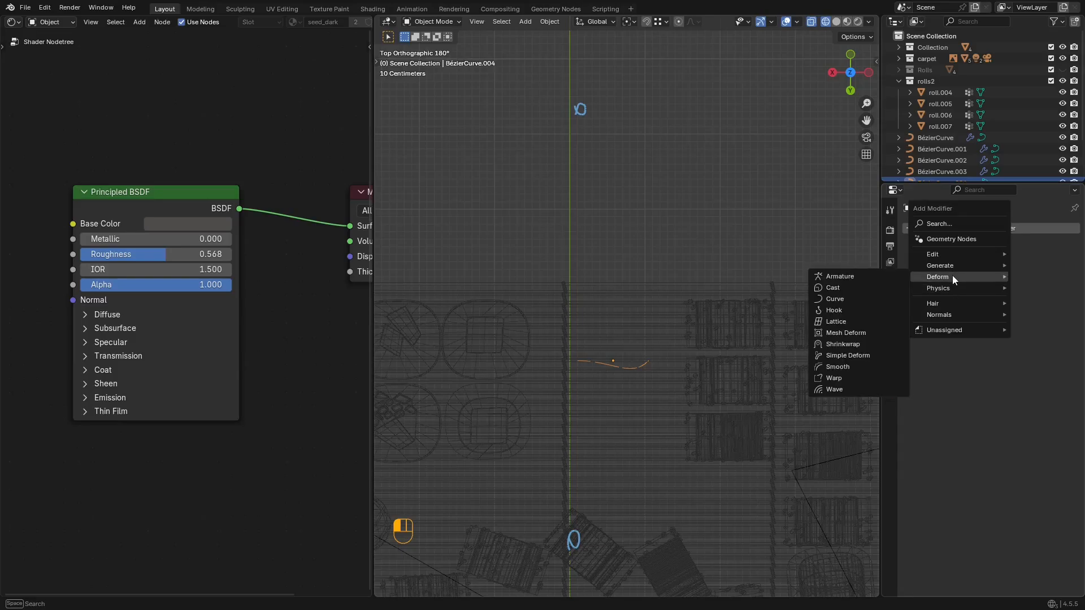
pyautogui.moveTo(955, 265)
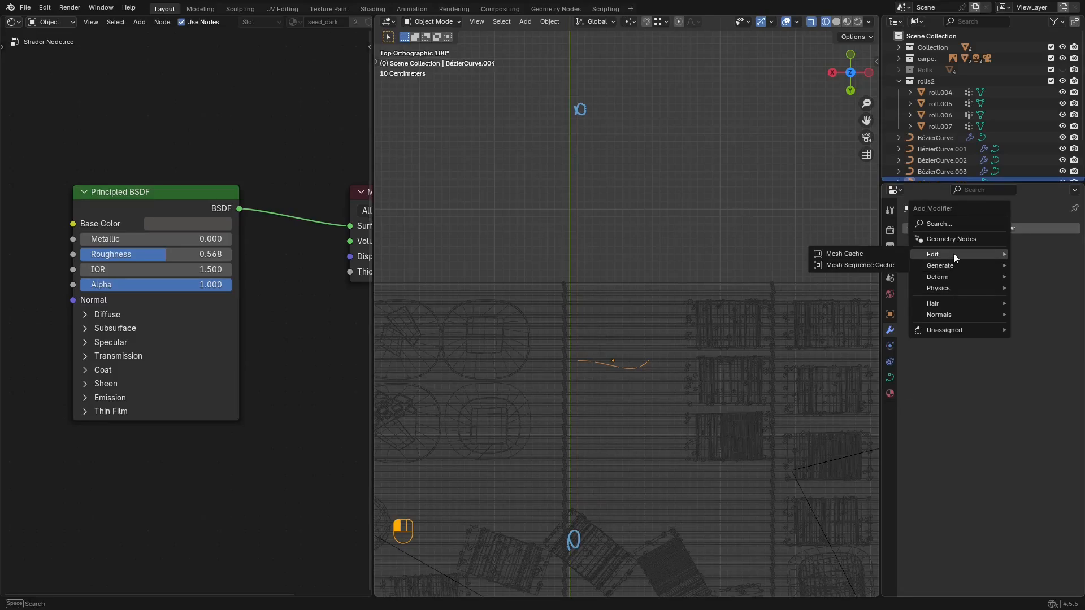
pyautogui.click(955, 240)
pyautogui.click(974, 263)
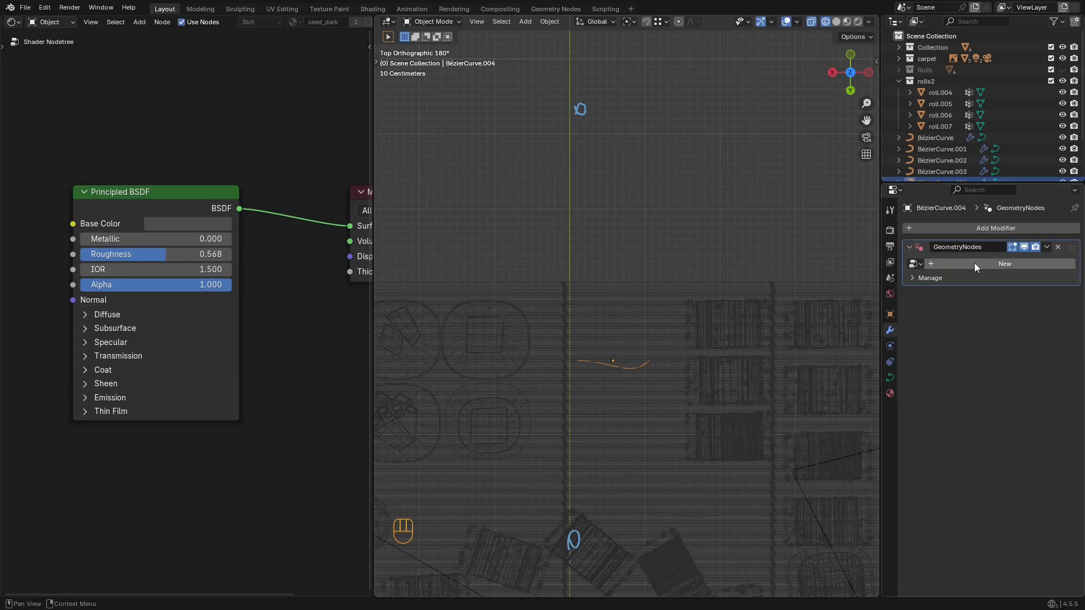
pyautogui.scroll(-1, 85, 153)
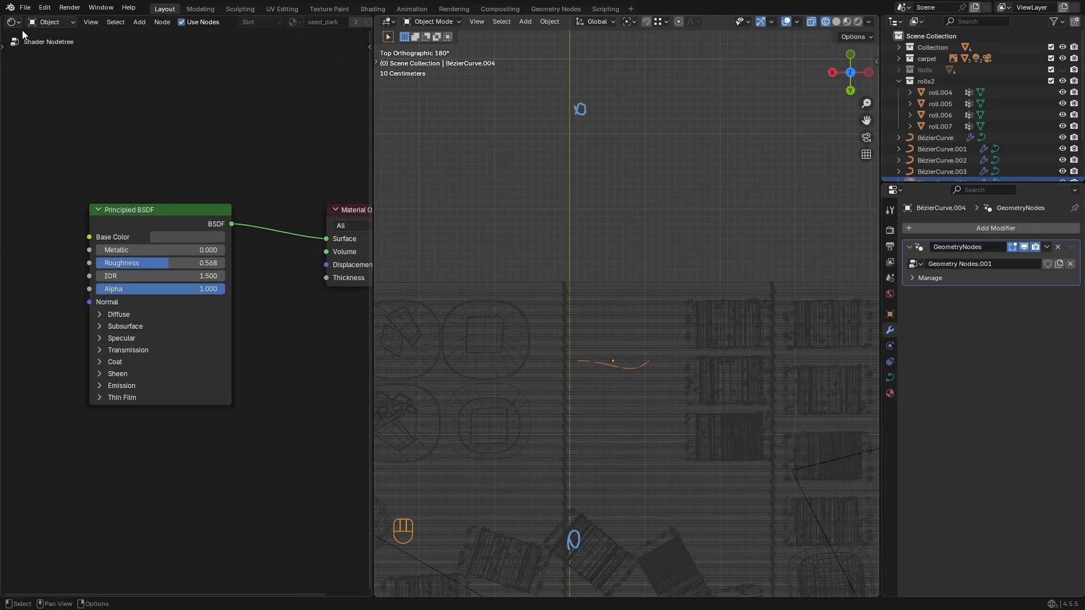
pyautogui.click(13, 22)
pyautogui.click(52, 85)
# Step: Insert a Curve to Mesh node between the Group Input and Group Output
pyautogui.hotkey('shift', 'a')
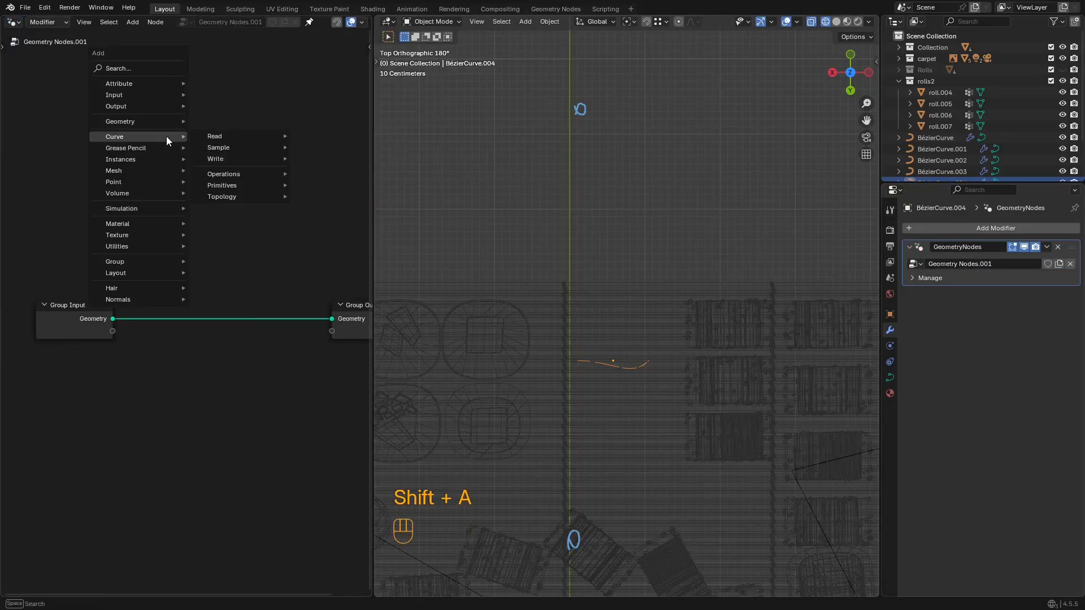
pyautogui.write('cur')
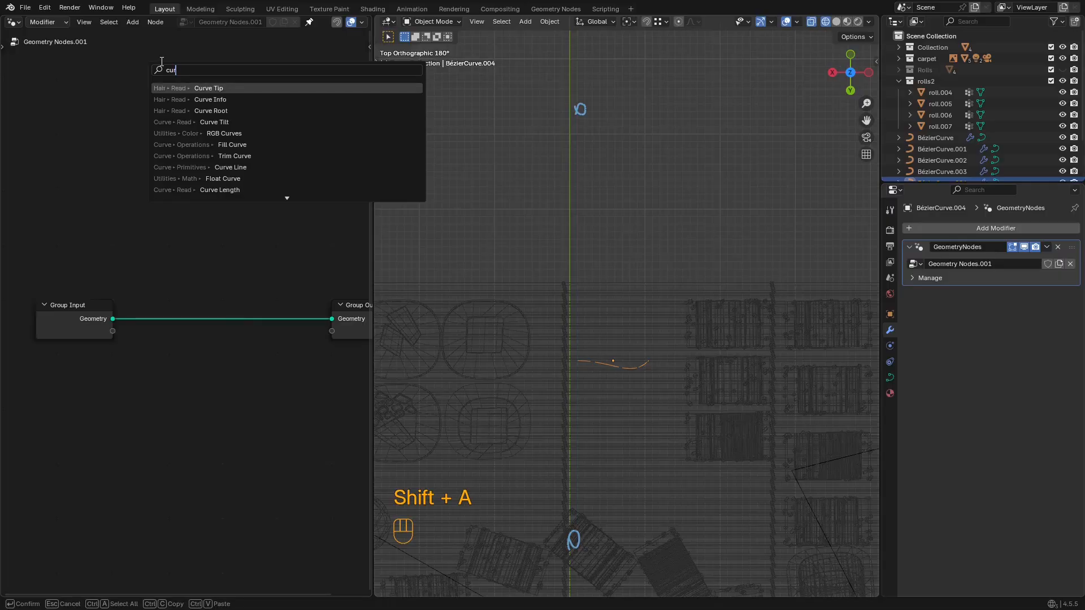
pyautogui.write('ve to m')
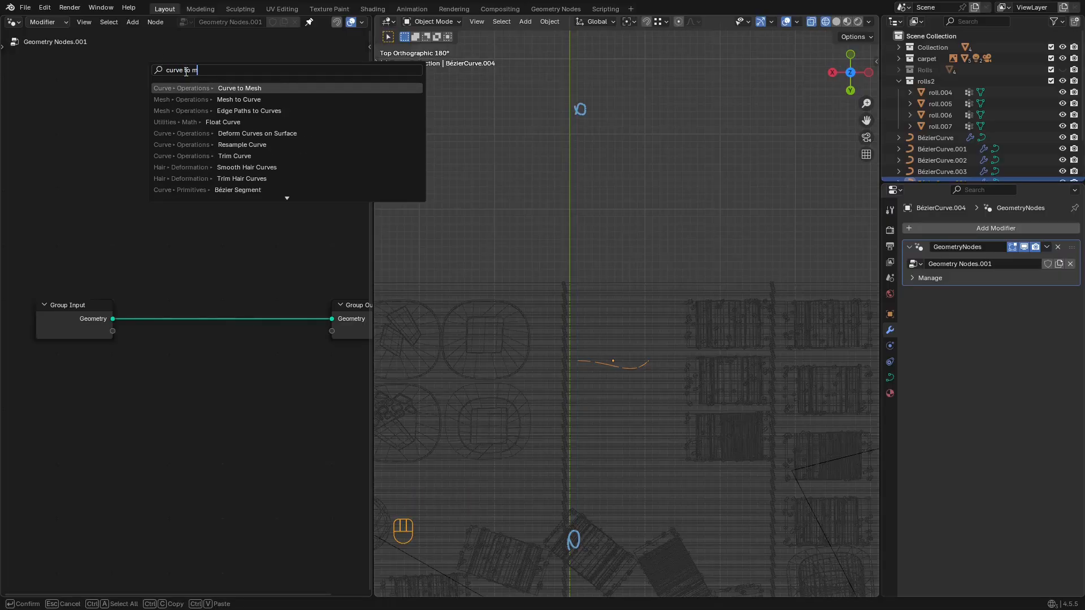
pyautogui.write('esh')
pyautogui.press('Return')
pyautogui.click(185, 288)
pyautogui.moveTo(212, 269); pyautogui.dragTo(122, 212, button='middle')
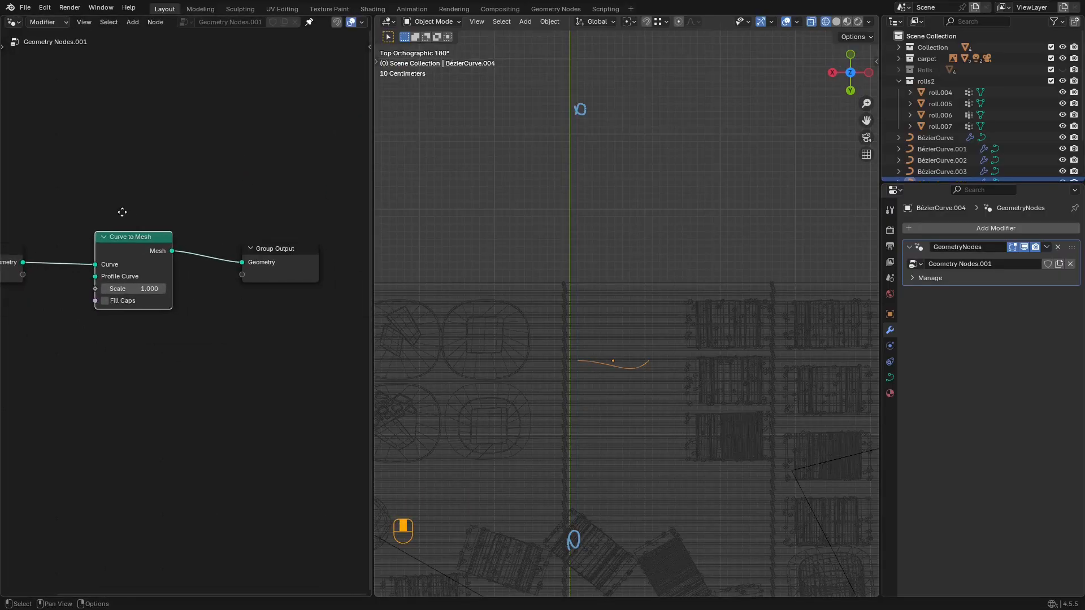
pyautogui.scroll(-1, 189, 225)
pyautogui.press('g')
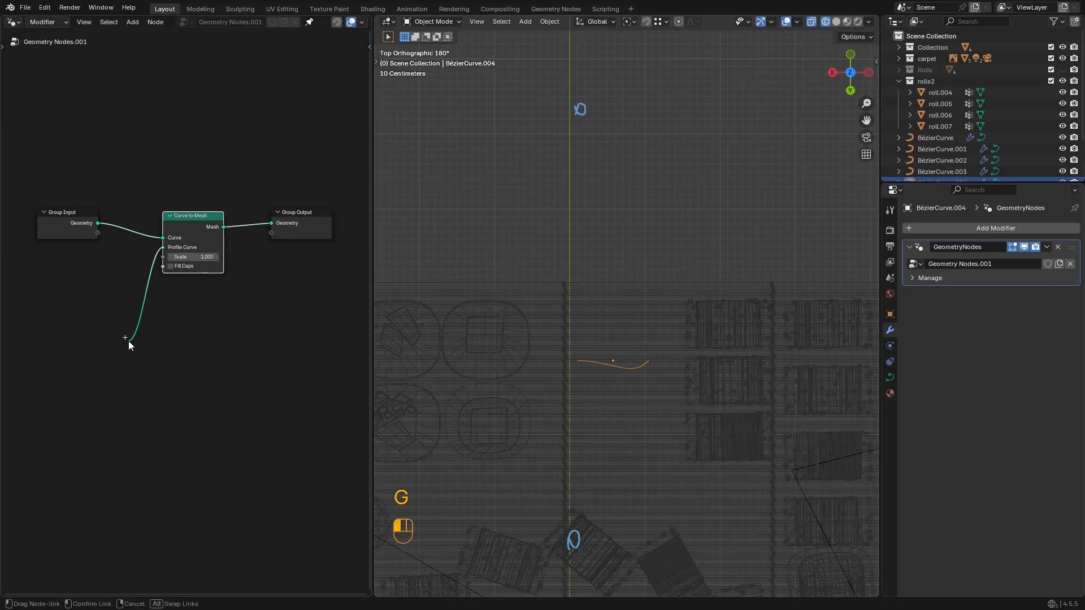
# Step: Feed the Profile Curve of Curve to Mesh from a new Curve Line node placed below it
pyautogui.moveTo(129, 341); pyautogui.dragTo(127, 341)
pyautogui.write('si')
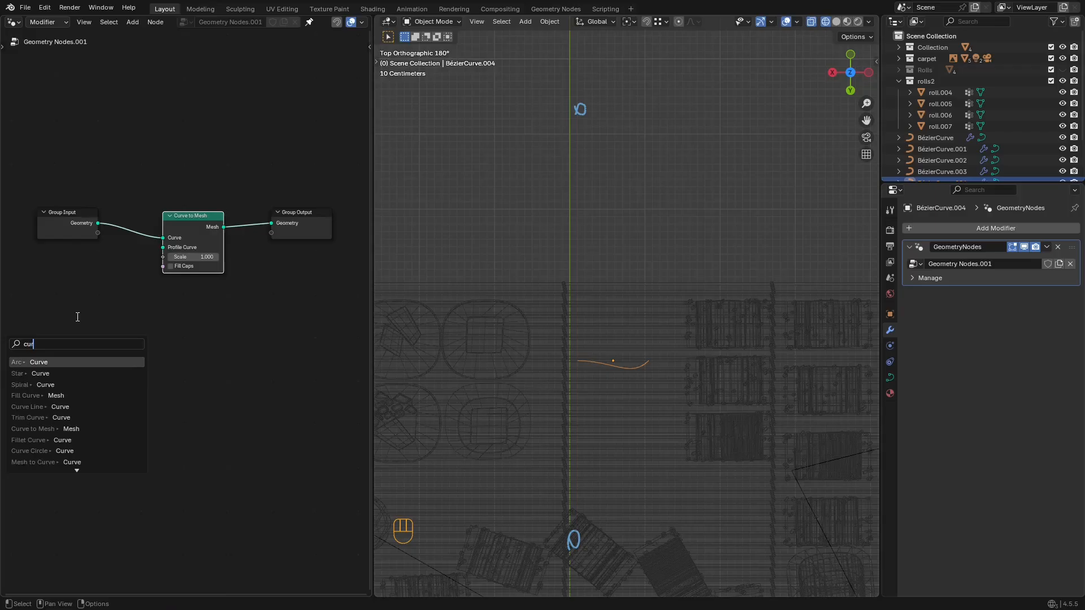
pyautogui.click(85, 361)
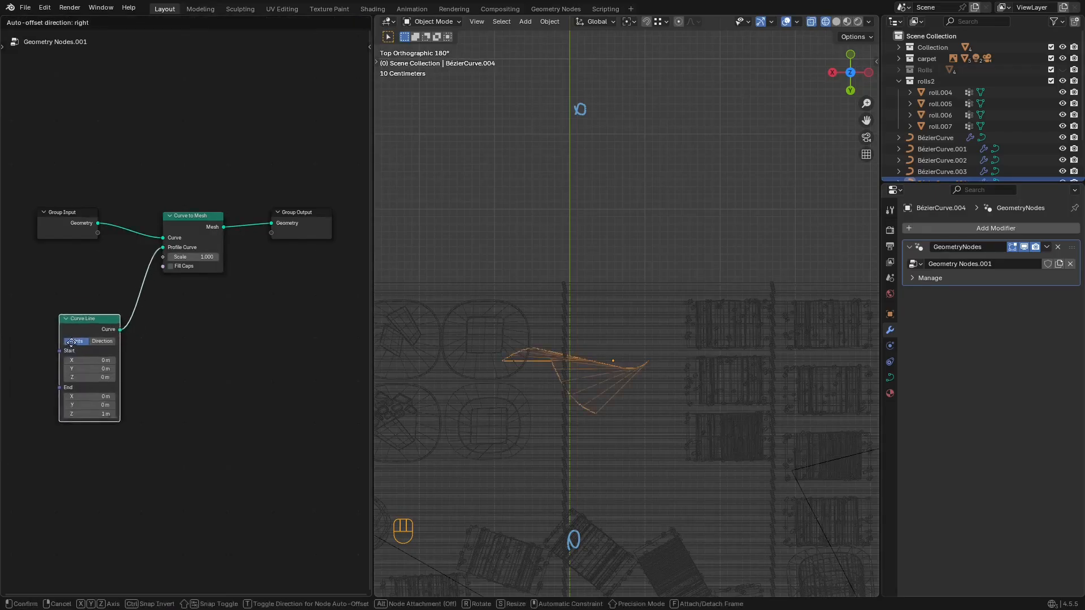
pyautogui.click(77, 336)
# Step: Inspect the generated strip in solid and wireframe shading, and set the Curve Line's start Z to -0.52 m
pyautogui.press('z')
pyautogui.moveTo(639, 356); pyautogui.dragTo(644, 286, button='middle')
pyautogui.press('Tab')
pyautogui.scroll(3, 645, 286)
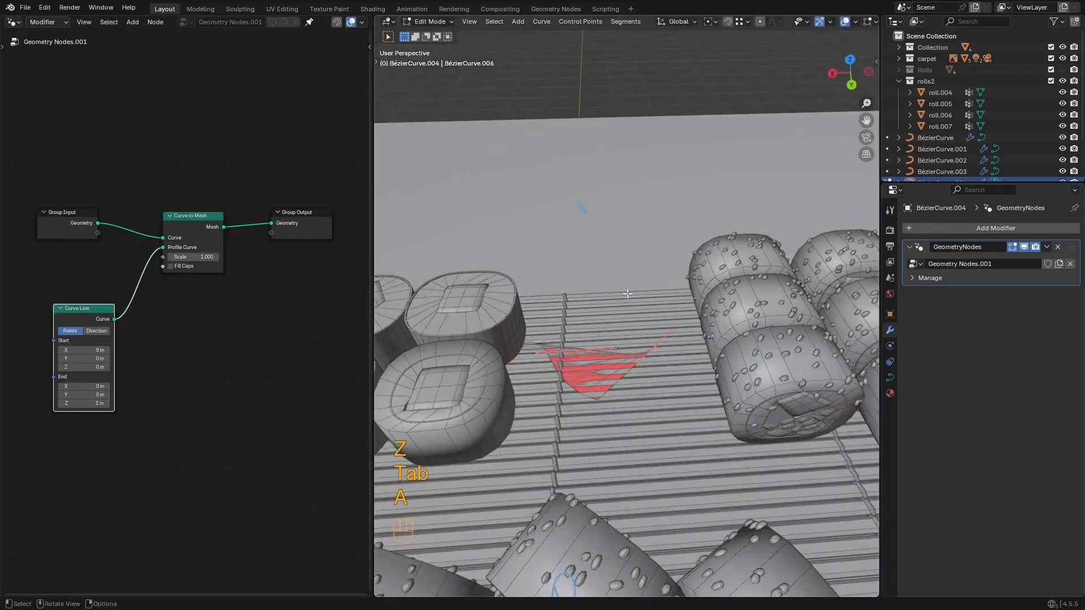
pyautogui.press('z')
pyautogui.press('Tab')
pyautogui.moveTo(573, 328); pyautogui.dragTo(578, 363, button='middle')
pyautogui.moveTo(87, 310); pyautogui.dragTo(95, 282, button='middle')
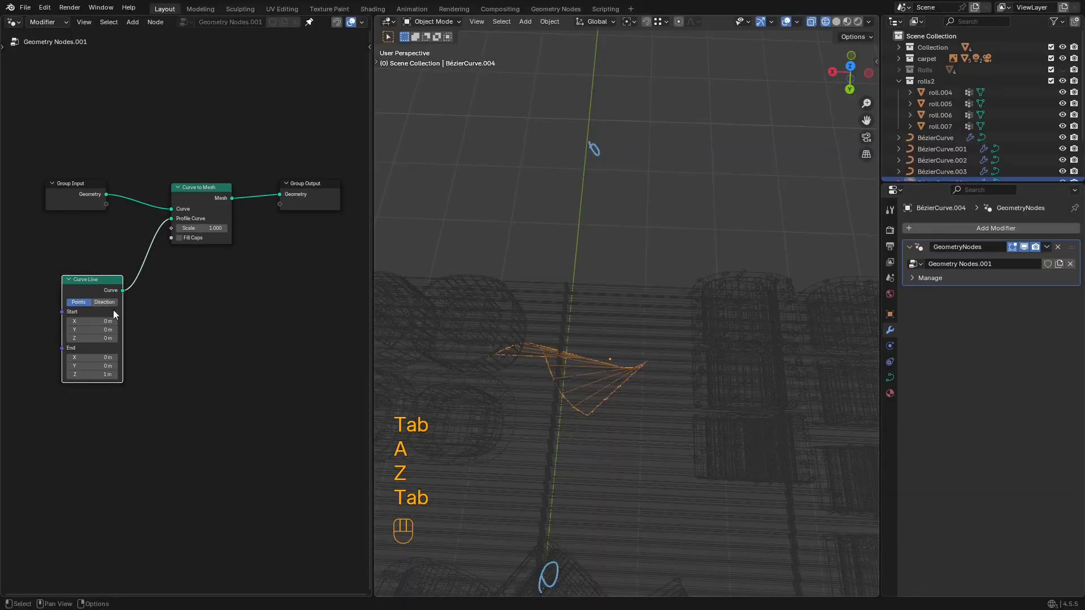
pyautogui.scroll(1, 114, 311)
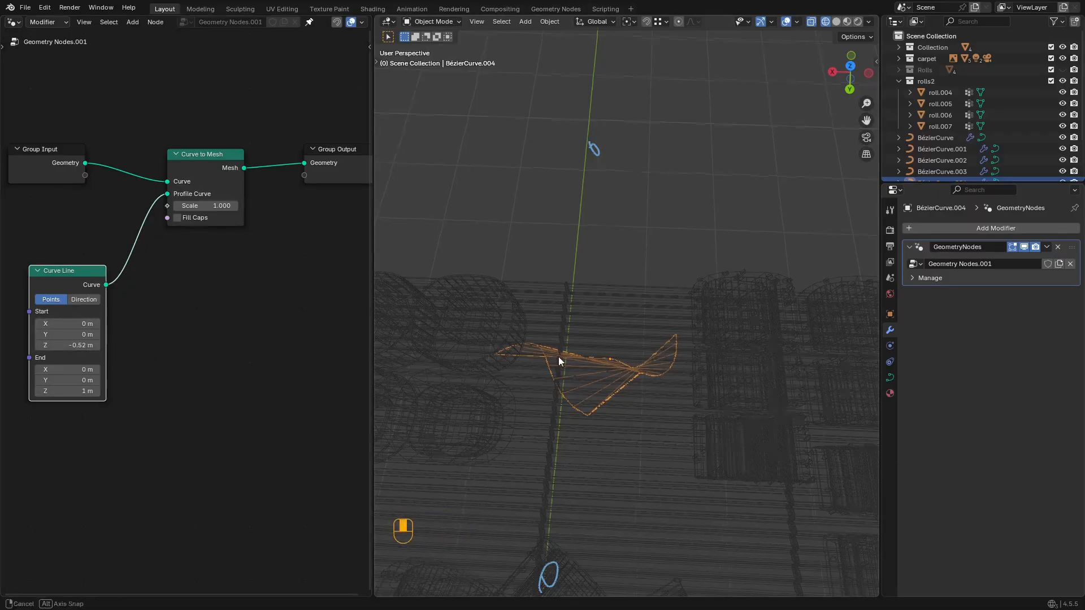
# Step: Move and scale the curve's control points in Edit Mode, and raise one end point along Z
pyautogui.press('Tab')
pyautogui.press('a')
pyautogui.moveTo(559, 361); pyautogui.dragTo(711, 307, button='middle')
pyautogui.press('g')
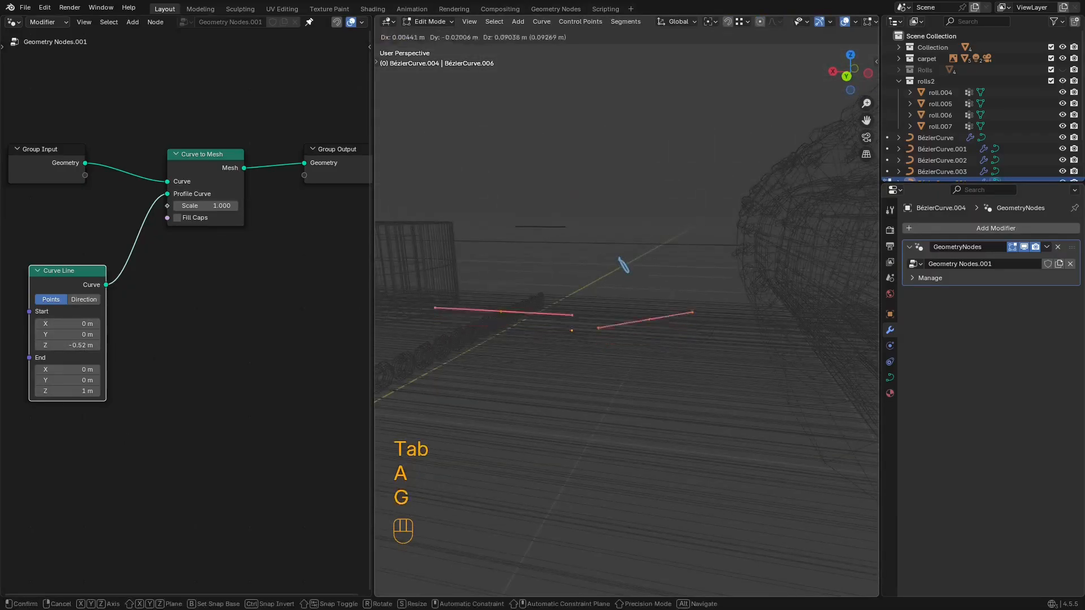
pyautogui.press('s')
pyautogui.click(669, 290)
pyautogui.press('g')
pyautogui.press('z')
pyautogui.click(633, 220)
pyautogui.press('z')
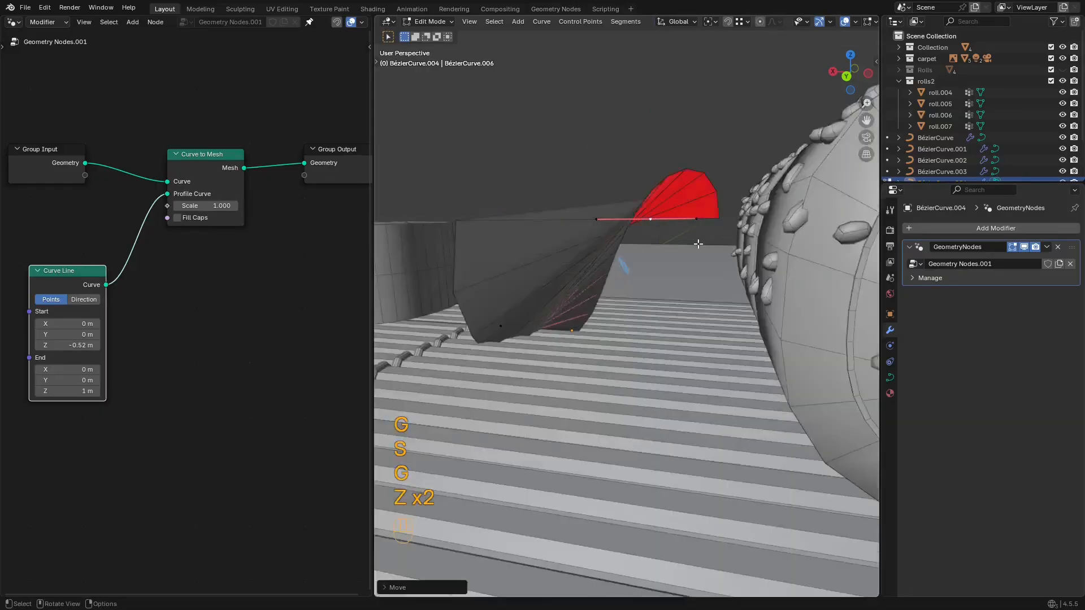
pyautogui.press('Tab')
pyautogui.moveTo(697, 245); pyautogui.dragTo(697, 323, button='middle')
# Step: Try the Curve Line's Direction mode, and switch the node back to Points
pyautogui.moveTo(295, 271); pyautogui.dragTo(361, 225, button='middle')
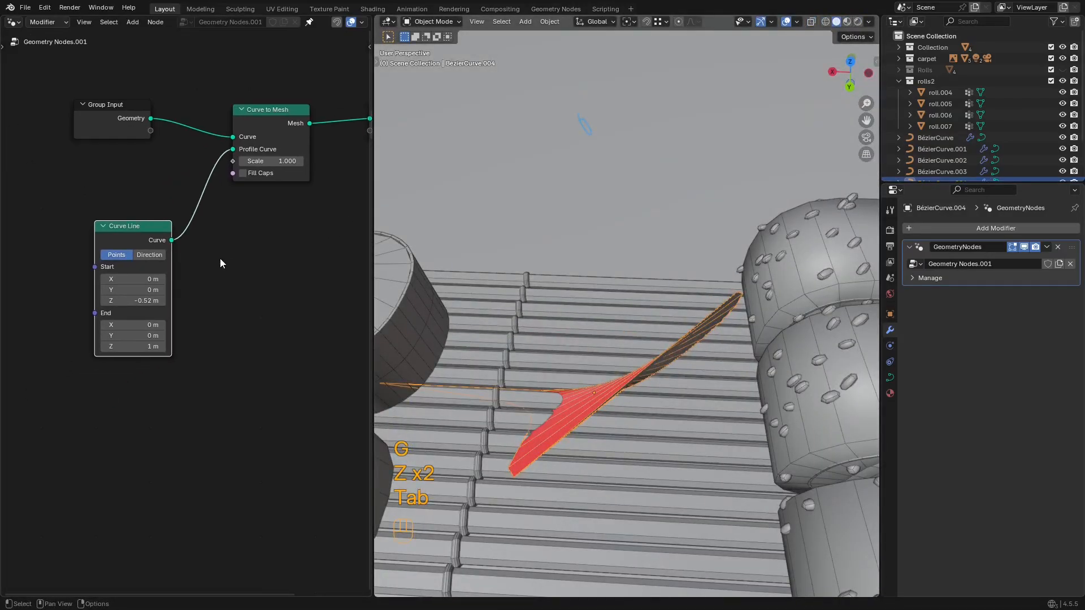
pyautogui.moveTo(219, 259); pyautogui.dragTo(154, 262, button='middle')
pyautogui.click(83, 258)
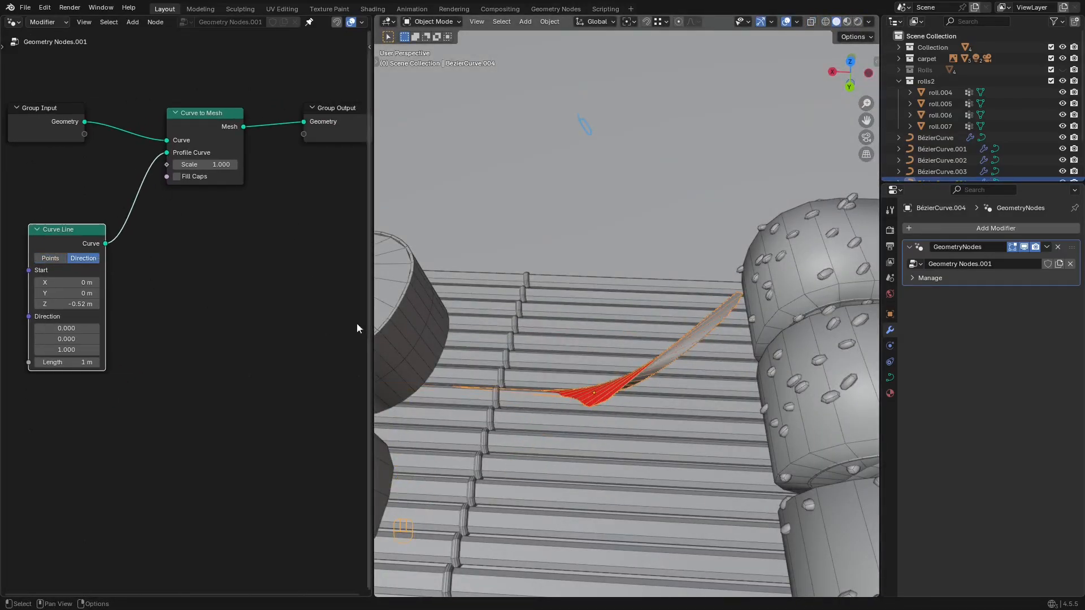
pyautogui.moveTo(66, 304)
pyautogui.mouseDown()
pyautogui.moveTo(35, 304)
pyautogui.moveTo(67, 304)
pyautogui.moveTo(45, 304)
pyautogui.mouseUp()
pyautogui.click(50, 258)
# Step: Isolate the curve in local view and set the Curve Line's start Z to 1.12 m
pyautogui.write('1')
pyautogui.press('Return')
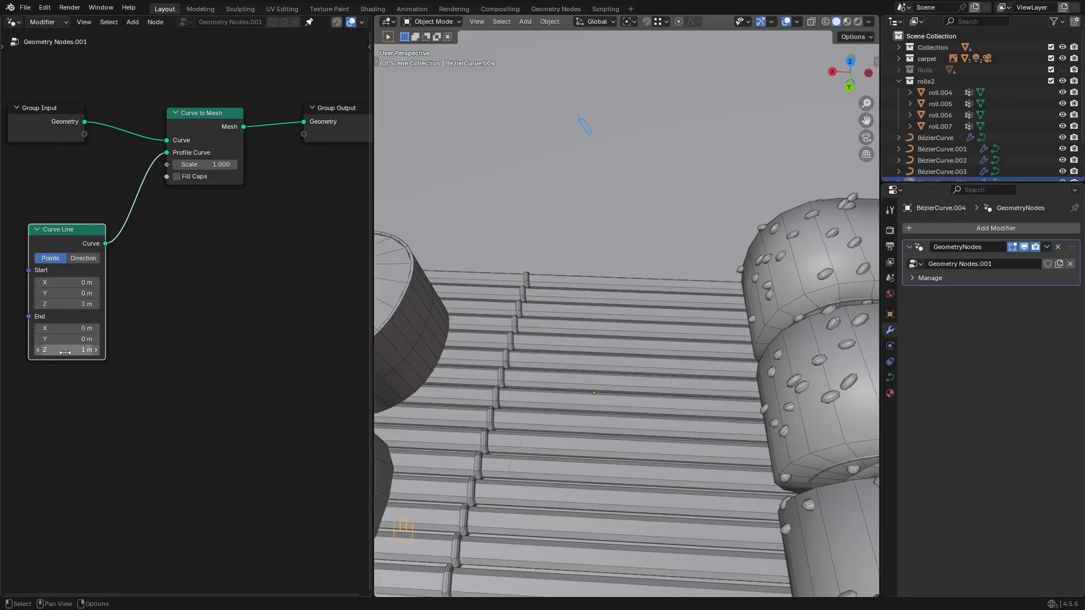
pyautogui.press('KP_Divide')
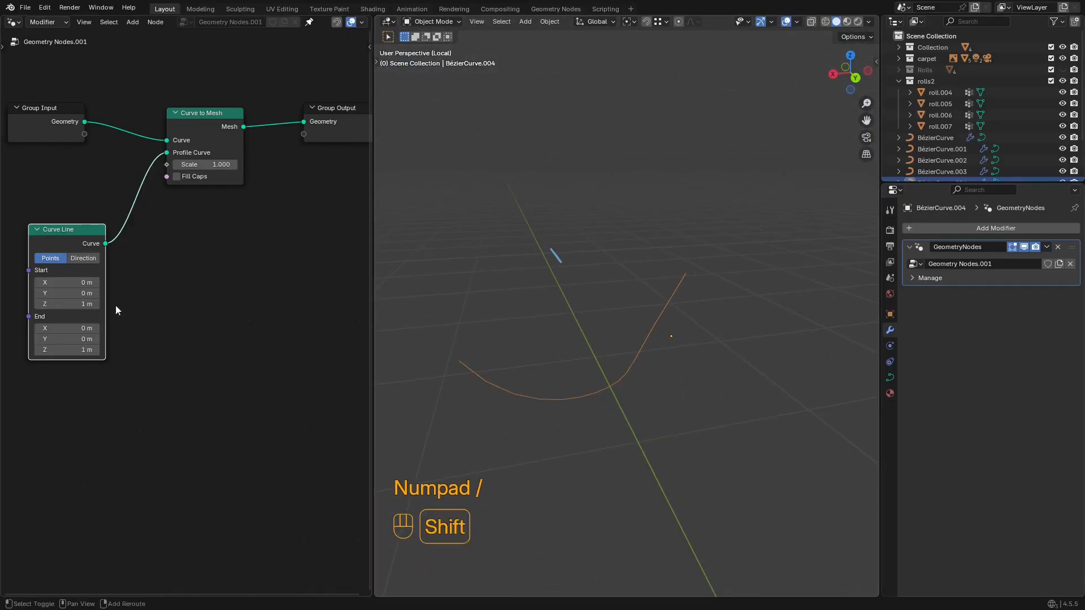
pyautogui.keyDown('shift'); pyautogui.moveTo(91, 304); pyautogui.dragTo(62, 304); pyautogui.keyUp('shift')
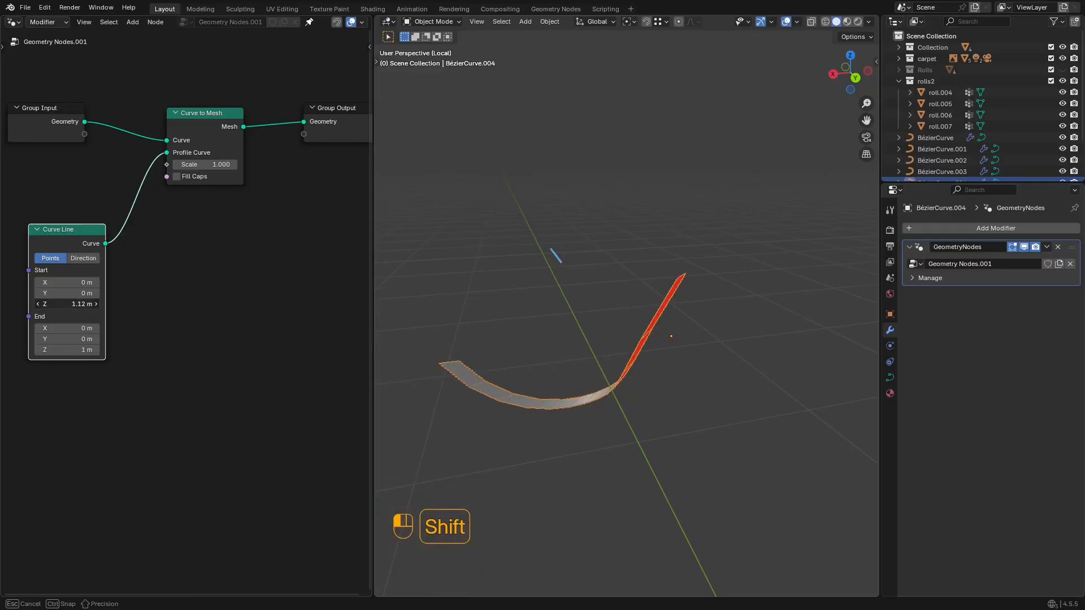
# Step: Set the Curve Line's end Z to 0.93 m and its start X to 1 m
pyautogui.moveTo(471, 294); pyautogui.dragTo(707, 361, button='middle')
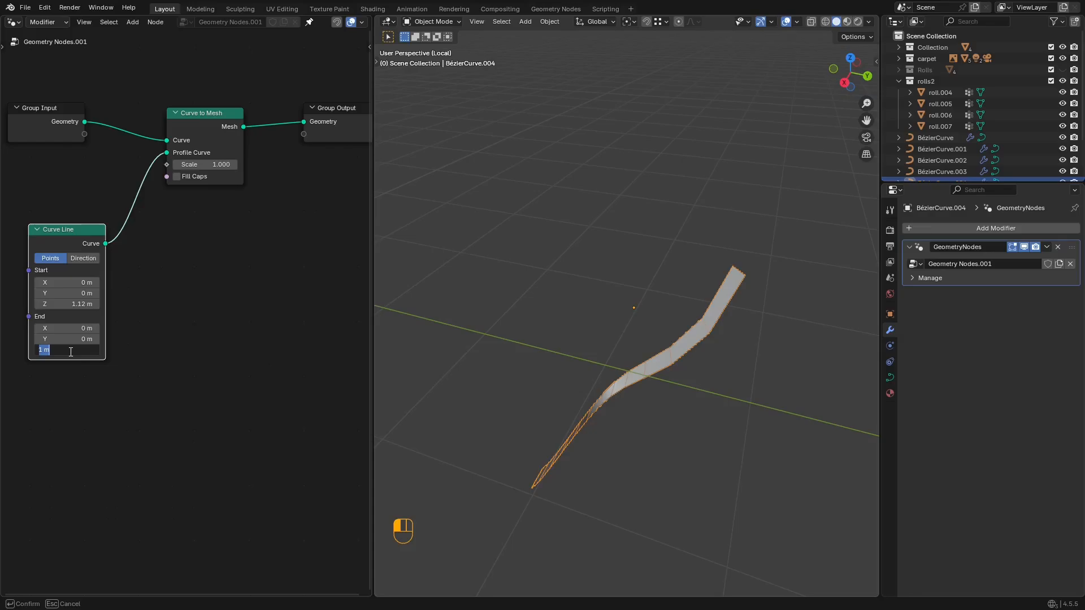
pyautogui.write('-1')
pyautogui.press('Return')
pyautogui.moveTo(59, 346)
pyautogui.keyDown('shift'); pyautogui.mouseDown()
pyautogui.moveTo(106, 349)
pyautogui.moveTo(73, 349)
pyautogui.mouseUp(); pyautogui.keyUp('shift')
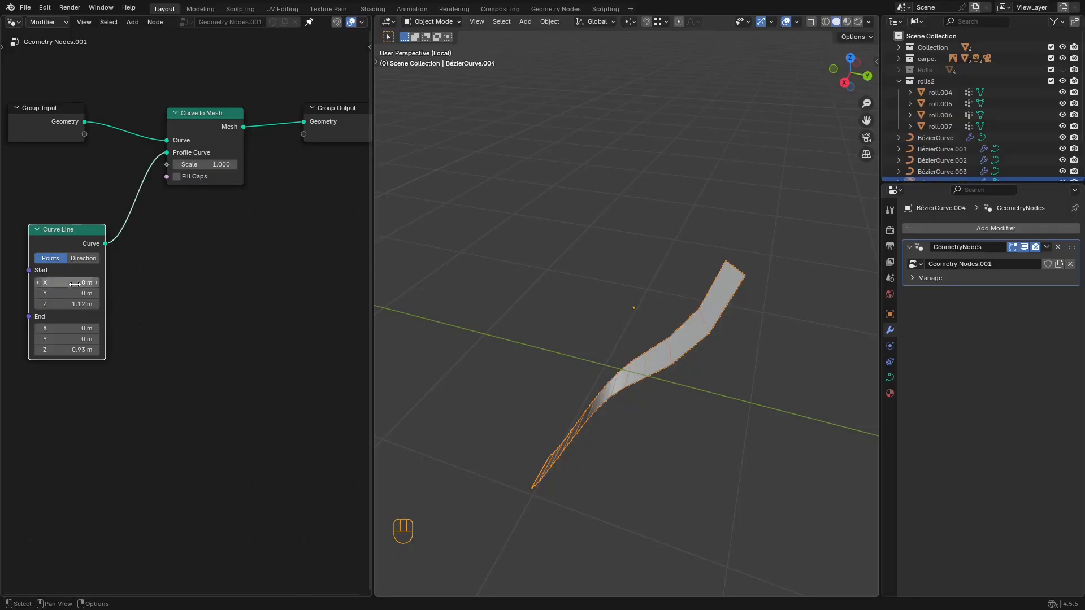
pyautogui.press('Return')
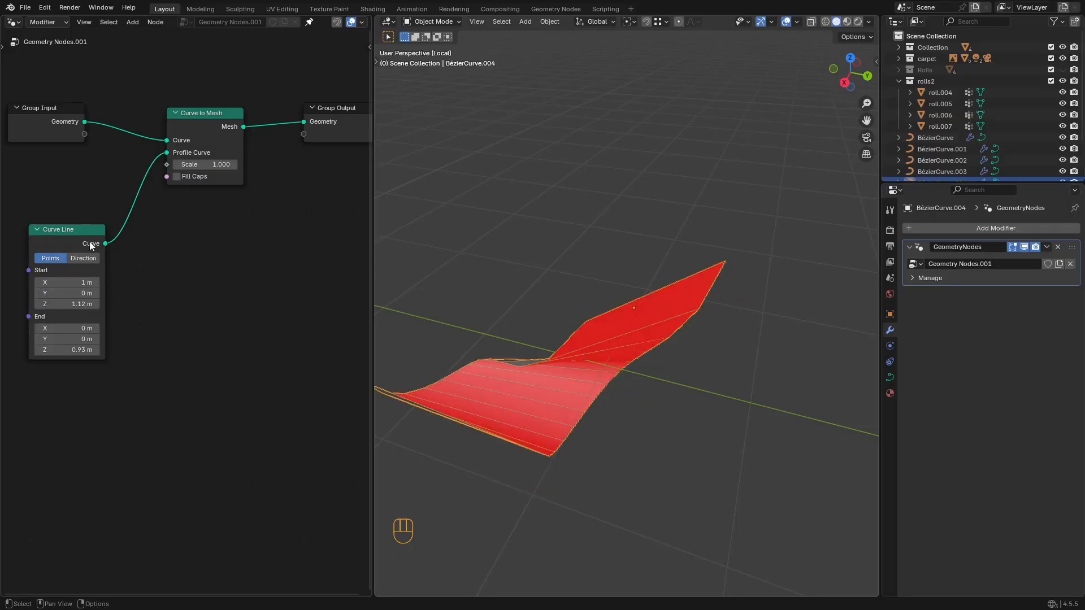
pyautogui.press('x')
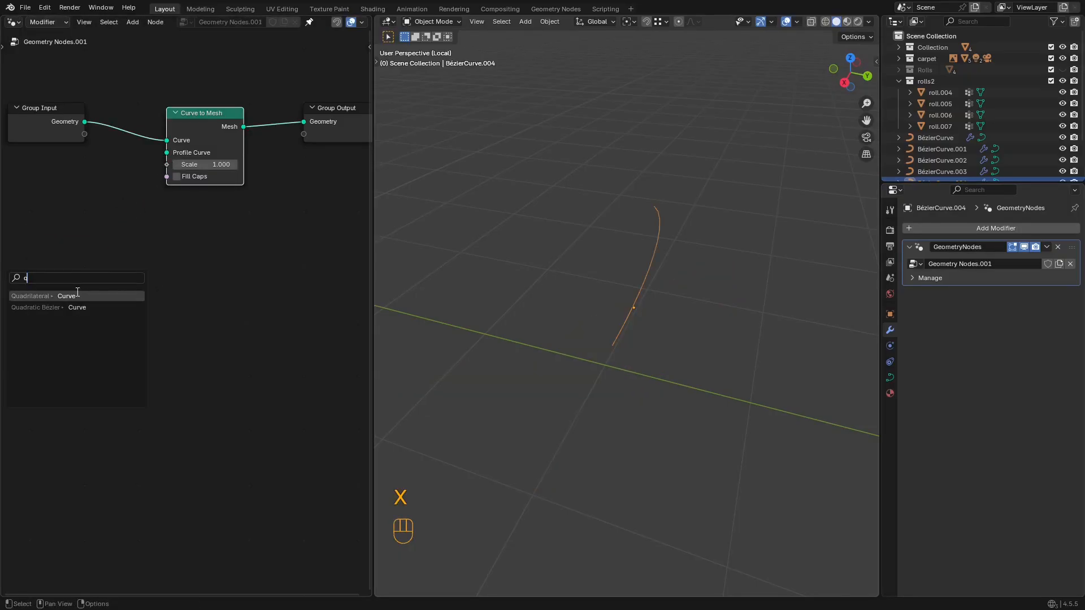
pyautogui.click(78, 295)
pyautogui.click(150, 274)
pyautogui.scroll(2, 149, 285)
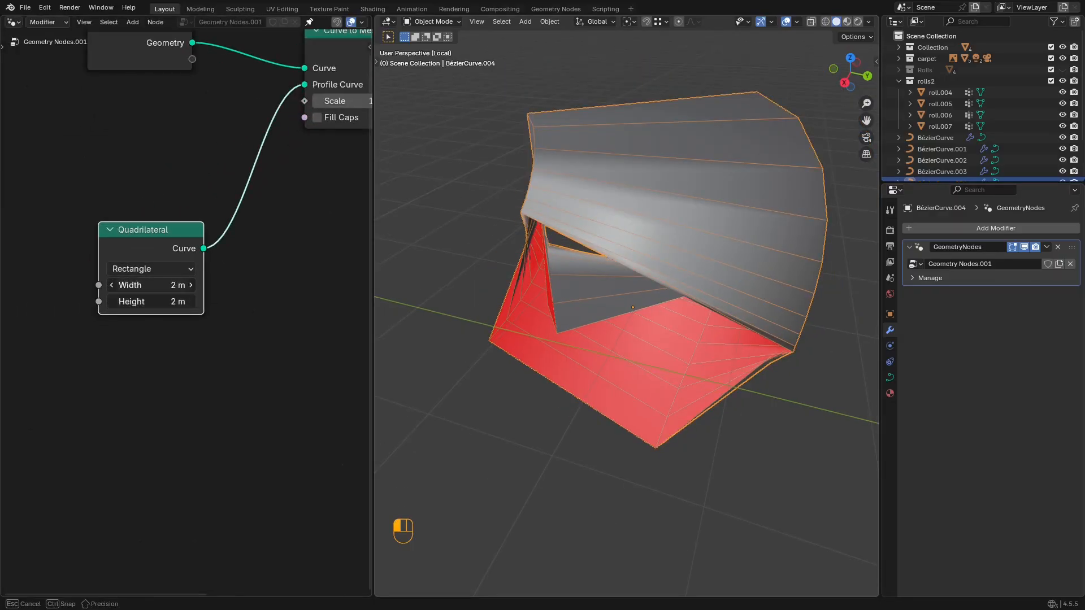
# Step: Set the Quadrilateral to 0.14 m wide and 1 m high, and enable Fill Caps on Curve to Mesh
pyautogui.moveTo(142, 290); pyautogui.dragTo(127, 290)
pyautogui.moveTo(620, 258); pyautogui.dragTo(619, 234, button='middle')
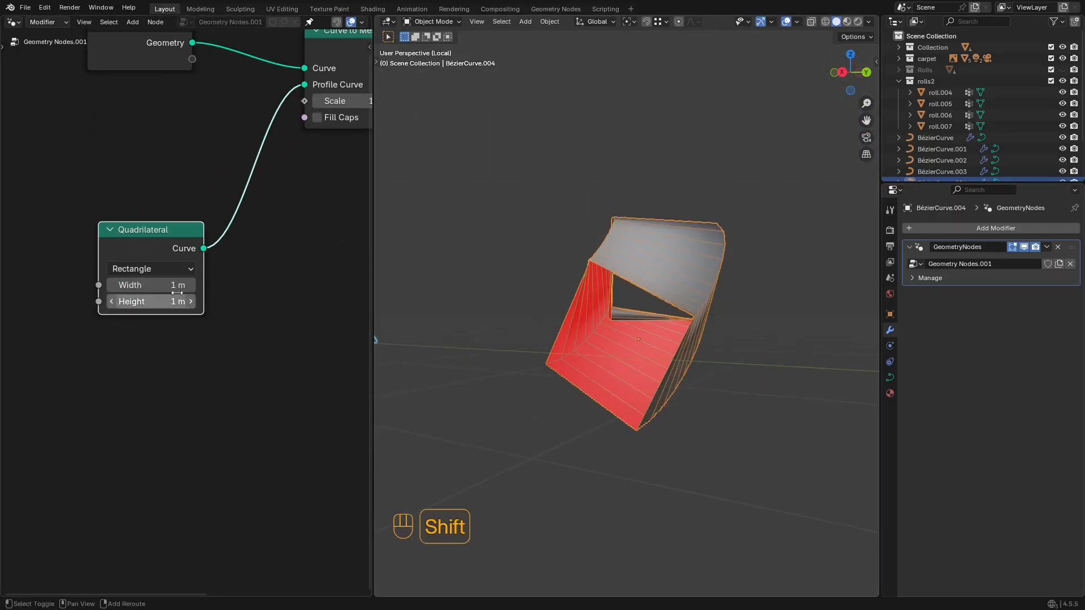
pyautogui.keyDown('shift'); pyautogui.moveTo(177, 289); pyautogui.dragTo(127, 288); pyautogui.keyUp('shift')
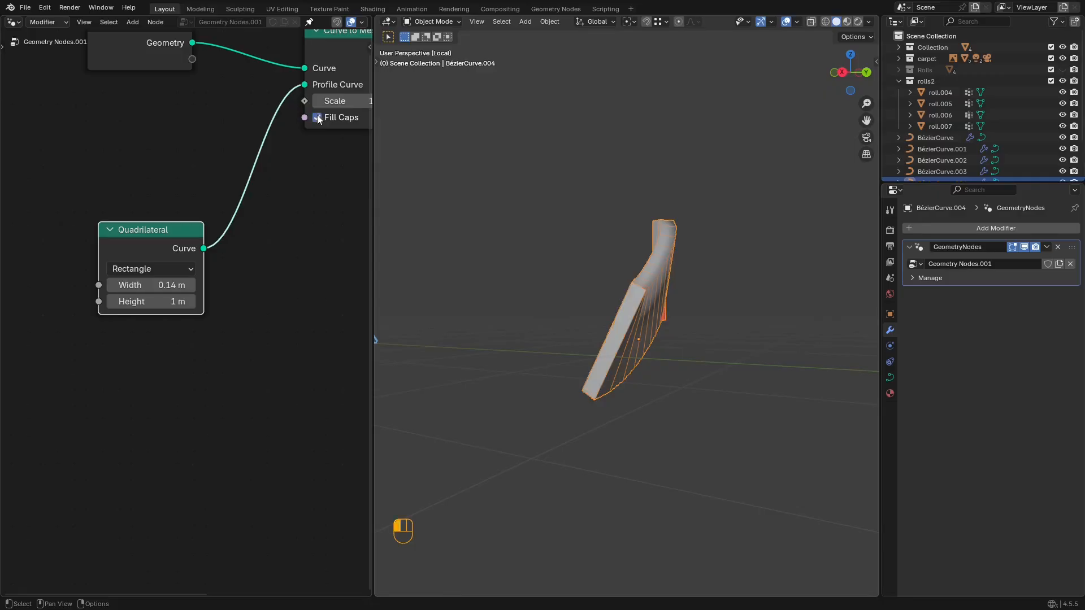
pyautogui.moveTo(564, 299); pyautogui.dragTo(689, 268, button='middle')
pyautogui.hotkey('shift', 'alt', 'z')
pyautogui.hotkey('shift', 'alt', 'z')
# Step: Change the handle type of all the curve's control points in Edit Mode, and exit local view
pyautogui.press('Tab')
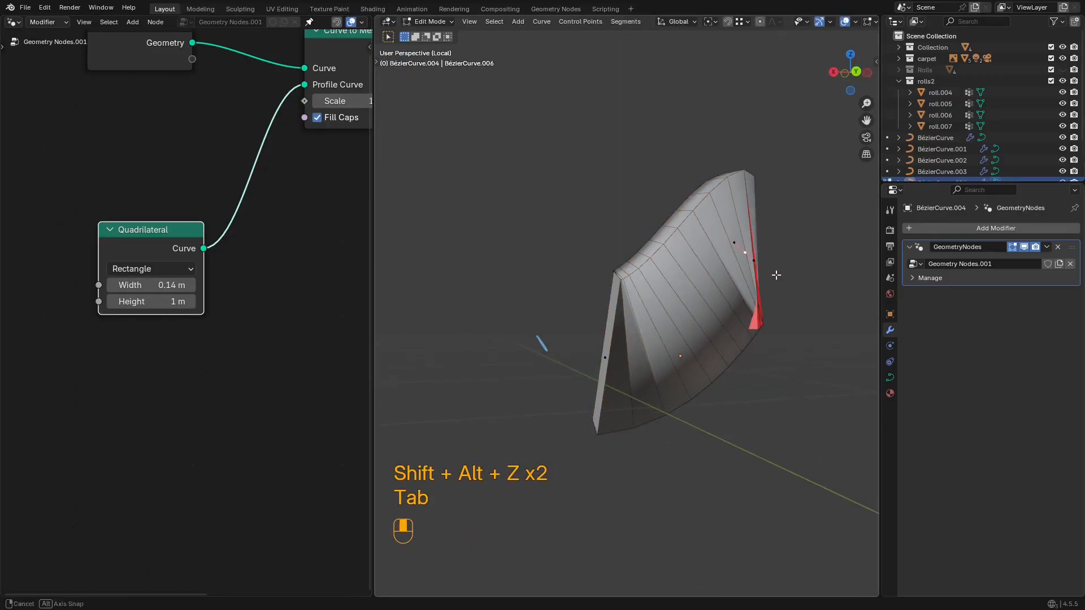
pyautogui.press('v')
pyautogui.click(814, 305)
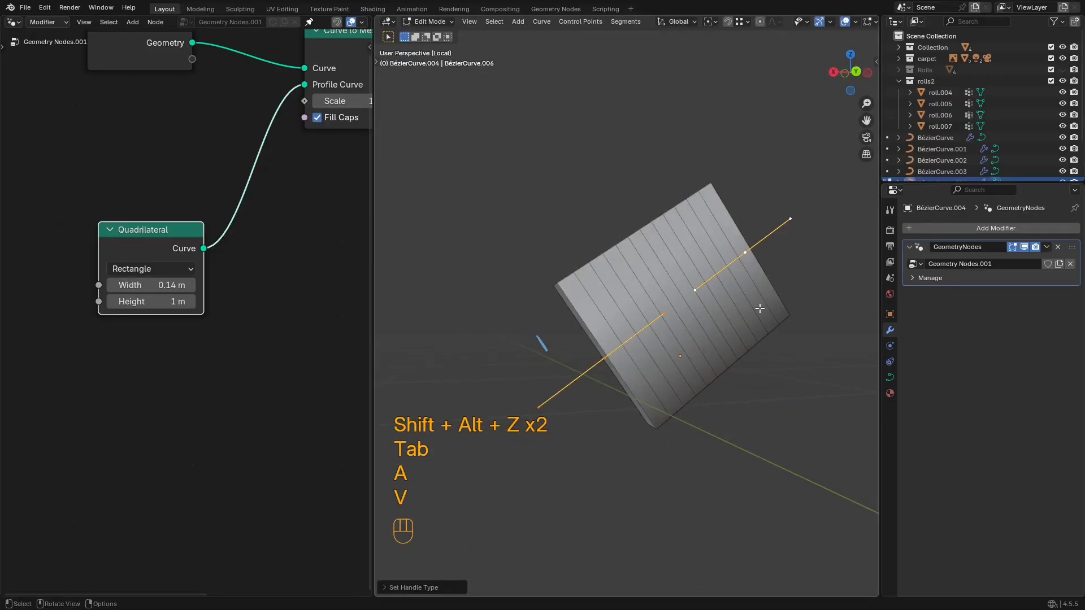
pyautogui.press('KP_Divide')
pyautogui.press('Tab')
pyautogui.scroll(-1, 652, 321)
# Step: Extrude a new control point upward from the strip's end in Edit Mode and adjust its position
pyautogui.press('Tab')
pyautogui.moveTo(652, 321)
pyautogui.mouseDown(button='middle')
pyautogui.moveTo(652, 305)
pyautogui.moveTo(653, 384)
pyautogui.moveTo(655, 314)
pyautogui.mouseUp(button='middle')
pyautogui.press('e')
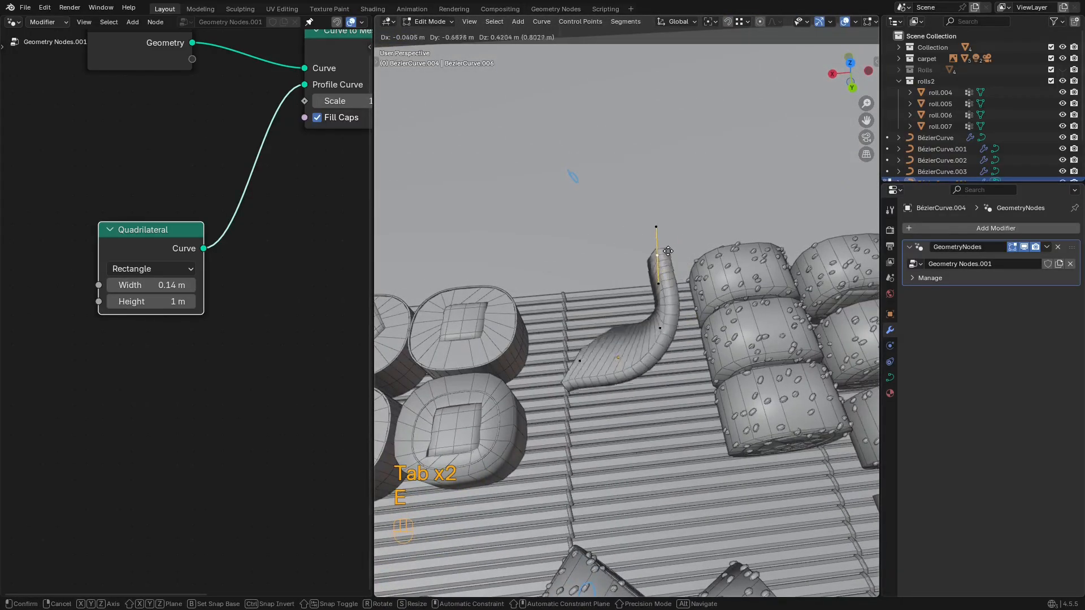
pyautogui.click(650, 231)
pyautogui.press('r')
pyautogui.rightClick(662, 244)
pyautogui.press('g')
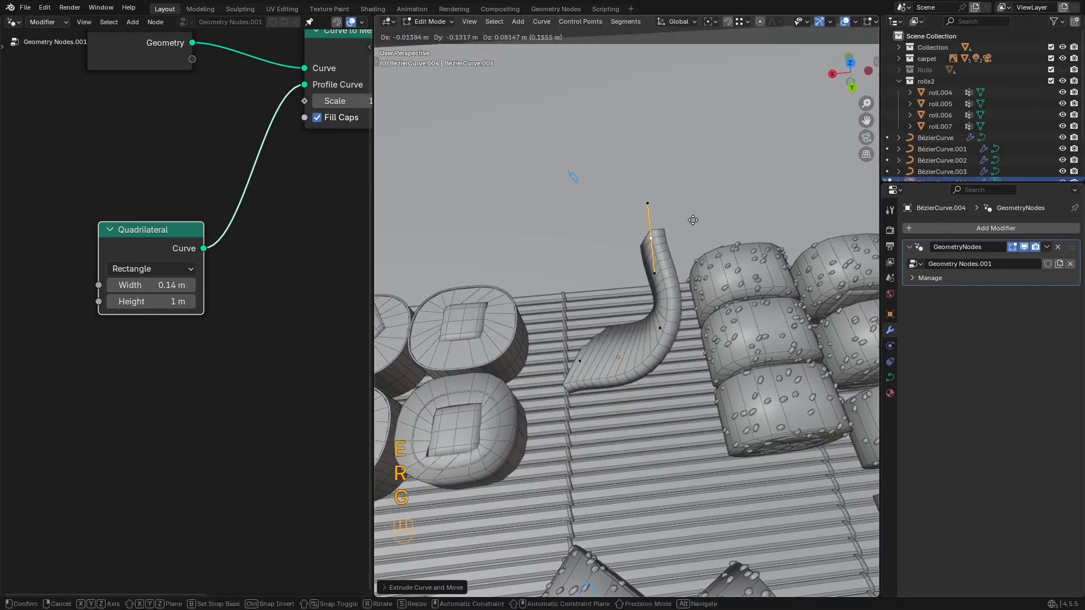
pyautogui.click(692, 223)
# Step: Extrude two more control points so the strip starts curling round on itself
pyautogui.press('e')
pyautogui.click(588, 279)
pyautogui.moveTo(588, 279); pyautogui.dragTo(802, 260, button='middle')
pyautogui.press('e')
pyautogui.click(659, 246)
# Step: Select all control points and set their mean tilt to -68.8°
pyautogui.keyDown('shift'); pyautogui.moveTo(633, 237); pyautogui.dragTo(735, 310, button='middle'); pyautogui.keyUp('shift')
pyautogui.moveTo(734, 310); pyautogui.dragTo(744, 282, button='middle')
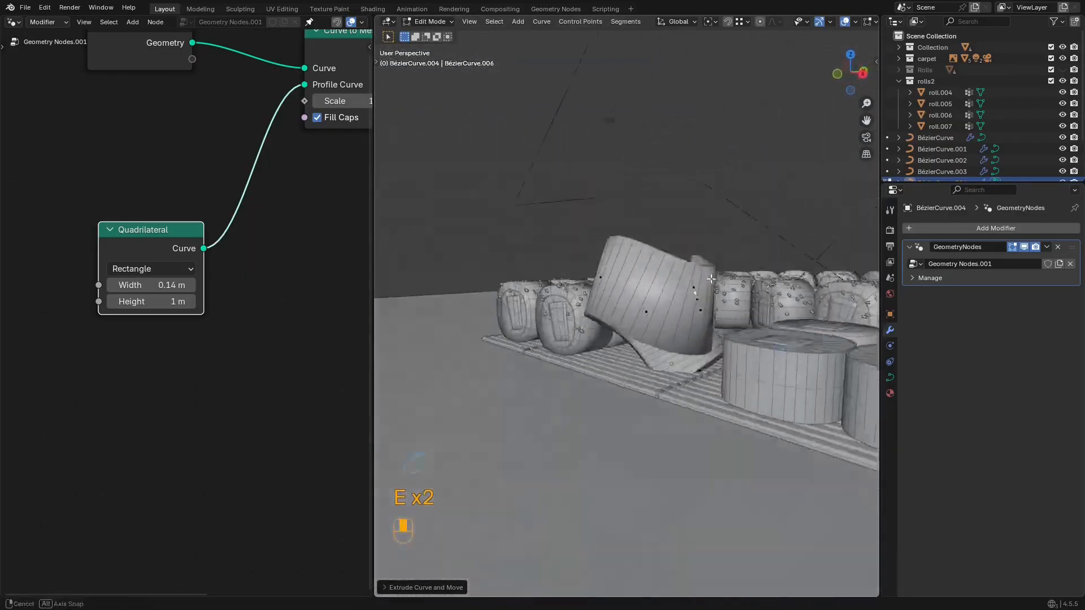
pyautogui.scroll(2, 744, 281)
pyautogui.press('s')
pyautogui.press('z')
pyautogui.rightClick(738, 190)
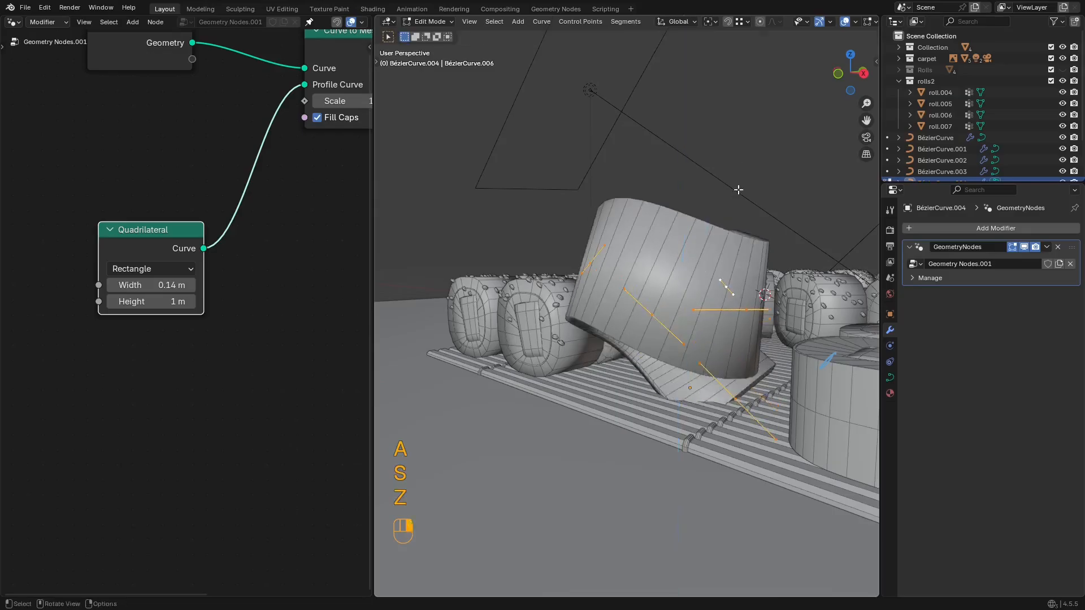
pyautogui.moveTo(819, 153); pyautogui.dragTo(757, 153)
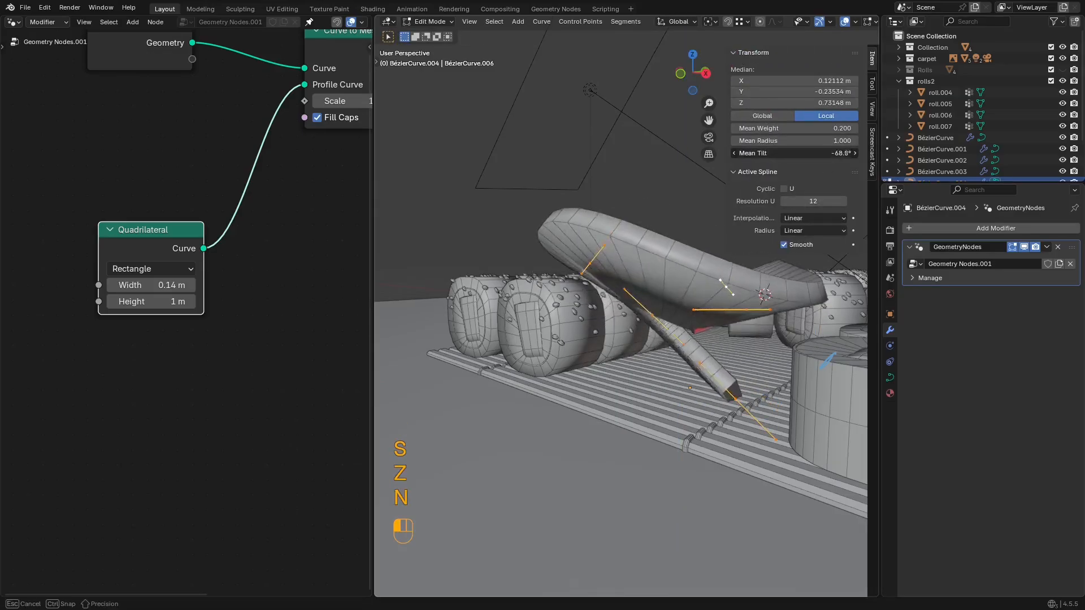
# Step: Rotate the curve's control points in the right-side wireframe view and lower them toward the mat
pyautogui.moveTo(546, 264); pyautogui.dragTo(599, 285, button='middle')
pyautogui.press('Tab')
pyautogui.press('Tab')
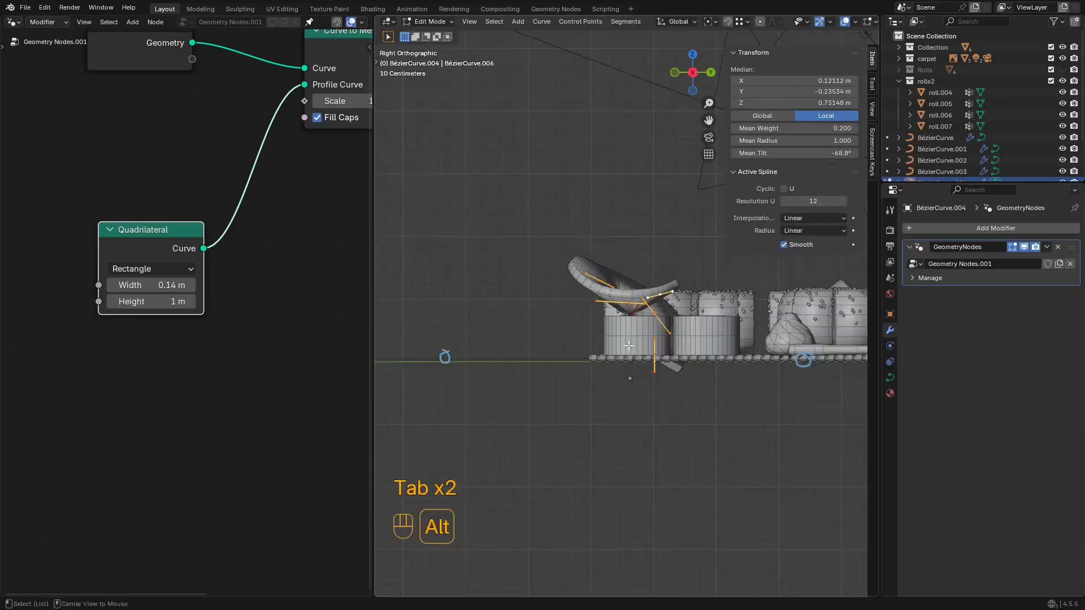
pyautogui.press('z')
pyautogui.scroll(2, 792, 434)
pyautogui.press('r')
pyautogui.press('g')
pyautogui.click(804, 384)
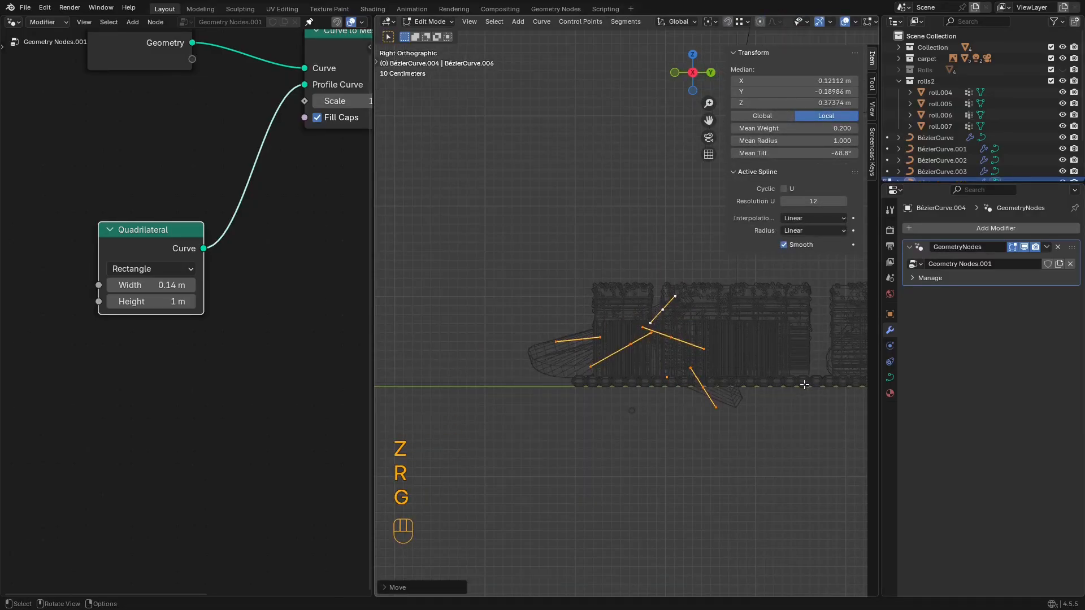
# Step: Raise the strip's low end control point along Z so it sits above the mat
pyautogui.click(710, 390)
pyautogui.press('g')
pyautogui.press('z')
pyautogui.click(702, 348)
pyautogui.moveTo(703, 348)
pyautogui.mouseDown(button='middle')
pyautogui.moveTo(717, 386)
pyautogui.moveTo(735, 395)
pyautogui.mouseUp(button='middle')
pyautogui.press('z')
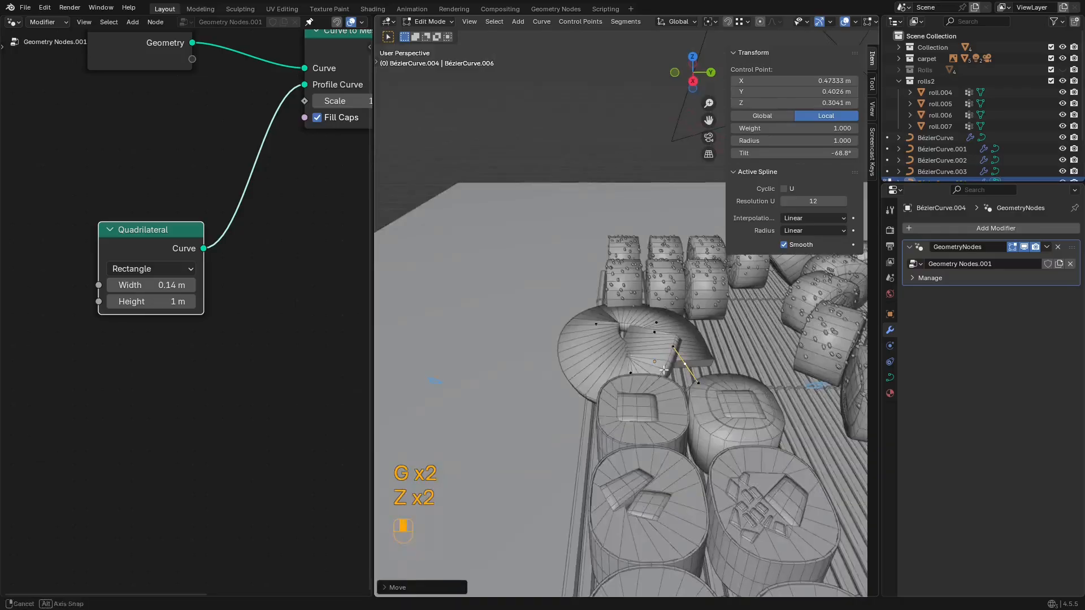
pyautogui.scroll(2, 707, 362)
pyautogui.press('a')
pyautogui.moveTo(706, 362); pyautogui.dragTo(777, 404, button='middle')
pyautogui.press('e')
pyautogui.rightClick(673, 208)
pyautogui.hotkey('ctrl', 'z')
# Step: Move the strip's end control point and extrude two more points from it to continue the curl
pyautogui.press('g')
pyautogui.click(755, 387)
pyautogui.press('e')
pyautogui.click(772, 341)
pyautogui.press('e')
pyautogui.click(650, 372)
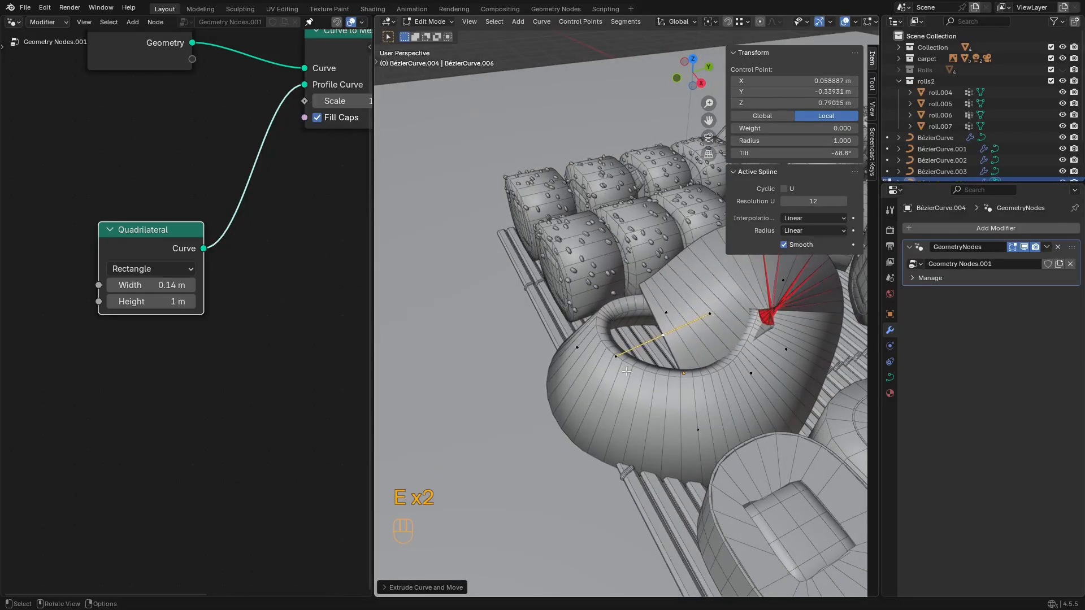
# Step: Extend the curl around the loop by extruding two further control points from the free end
pyautogui.moveTo(650, 373); pyautogui.dragTo(717, 338, button='middle')
pyautogui.press('e')
pyautogui.click(565, 355)
pyautogui.moveTo(565, 356); pyautogui.dragTo(682, 411, button='middle')
pyautogui.press('e')
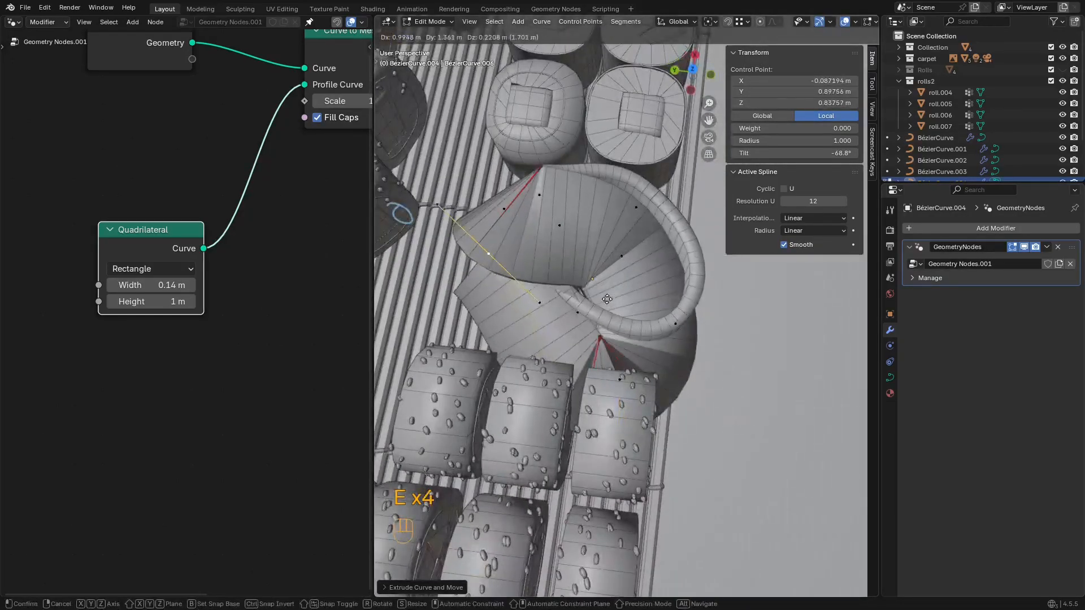
pyautogui.click(633, 319)
# Step: Extrude another control point inside the curl, reposition it, and extrude one more from it
pyautogui.moveTo(633, 319); pyautogui.dragTo(703, 281, button='middle')
pyautogui.press('e')
pyautogui.click(561, 333)
pyautogui.press('g')
pyautogui.moveTo(561, 333); pyautogui.dragTo(588, 333, button='middle')
pyautogui.click(557, 282)
pyautogui.press('e')
pyautogui.click(604, 237)
# Step: Return to Object Mode and scale the curled strip down to about 0.479
pyautogui.moveTo(603, 237); pyautogui.dragTo(720, 361, button='middle')
pyautogui.scroll(-4, 721, 362)
pyautogui.press('Tab')
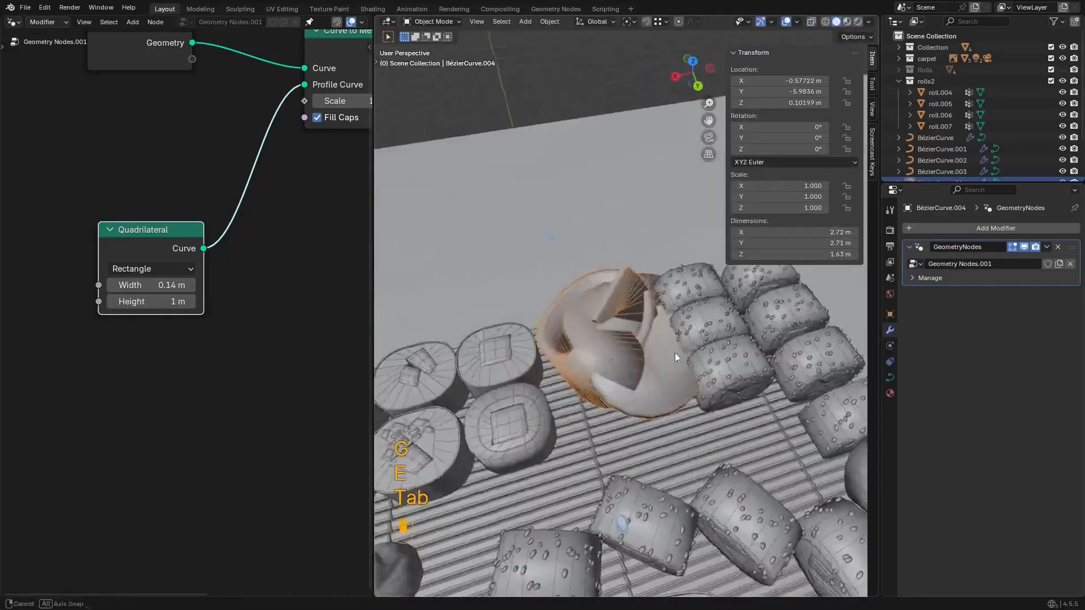
pyautogui.press('s')
pyautogui.click(659, 376)
pyautogui.hotkey('shift', 'alt', 'z')
pyautogui.scroll(4, 703, 425)
pyautogui.hotkey('shift', 'alt', 'z')
pyautogui.press('s')
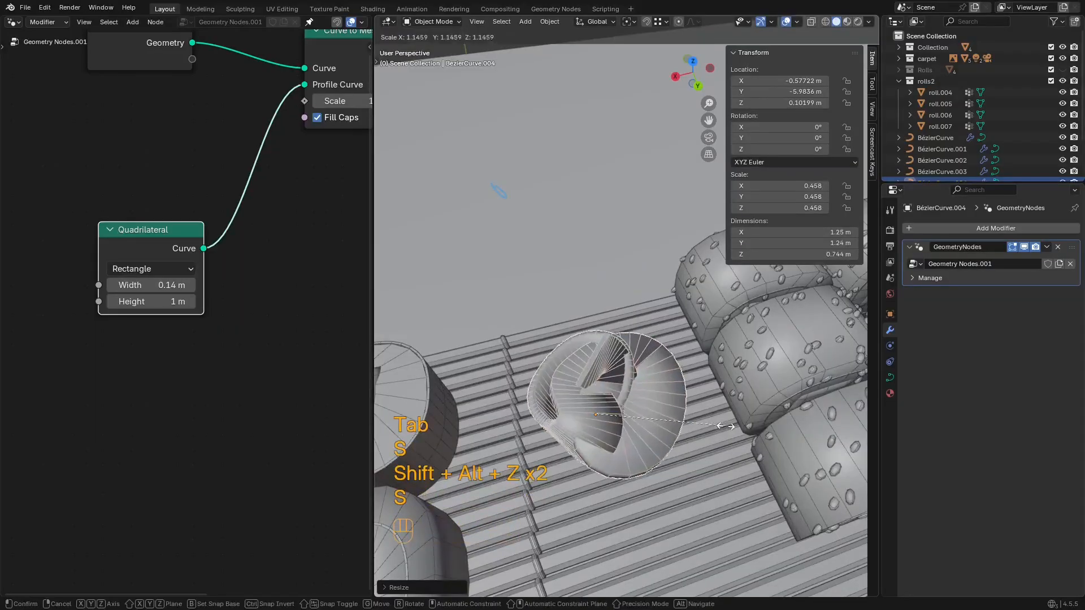
pyautogui.click(721, 429)
# Step: Thin the strip by setting the Quadrilateral's width to 0.09 m
pyautogui.moveTo(722, 429); pyautogui.dragTo(711, 378, button='middle')
pyautogui.scroll(2, 711, 378)
pyautogui.keyDown('shift'); pyautogui.moveTo(638, 402); pyautogui.dragTo(690, 351, button='middle'); pyautogui.keyUp('shift')
pyautogui.scroll(1, 192, 312)
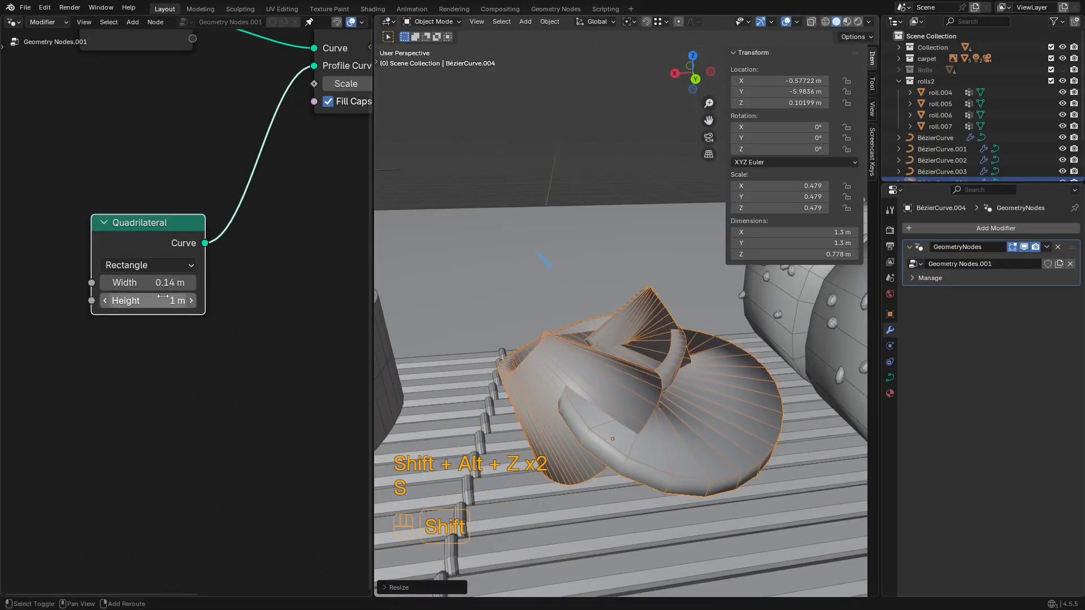
pyautogui.moveTo(162, 283); pyautogui.dragTo(138, 283)
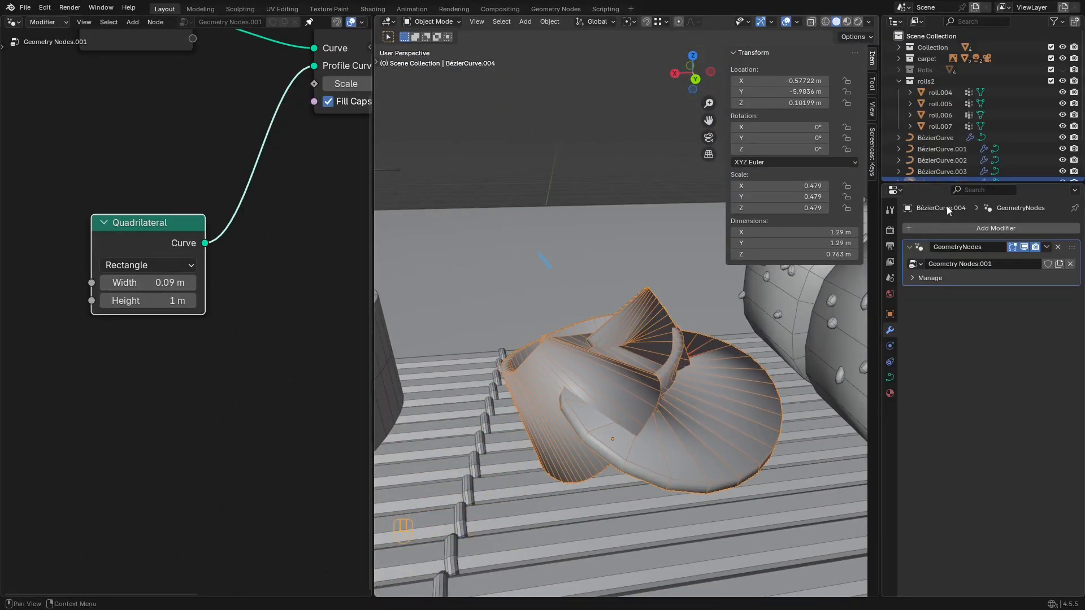
# Step: Add a Subdivision Surface modifier to the strip and check the smoothed shape without overlays
pyautogui.click(1001, 225)
pyautogui.click(992, 209)
pyautogui.write('s')
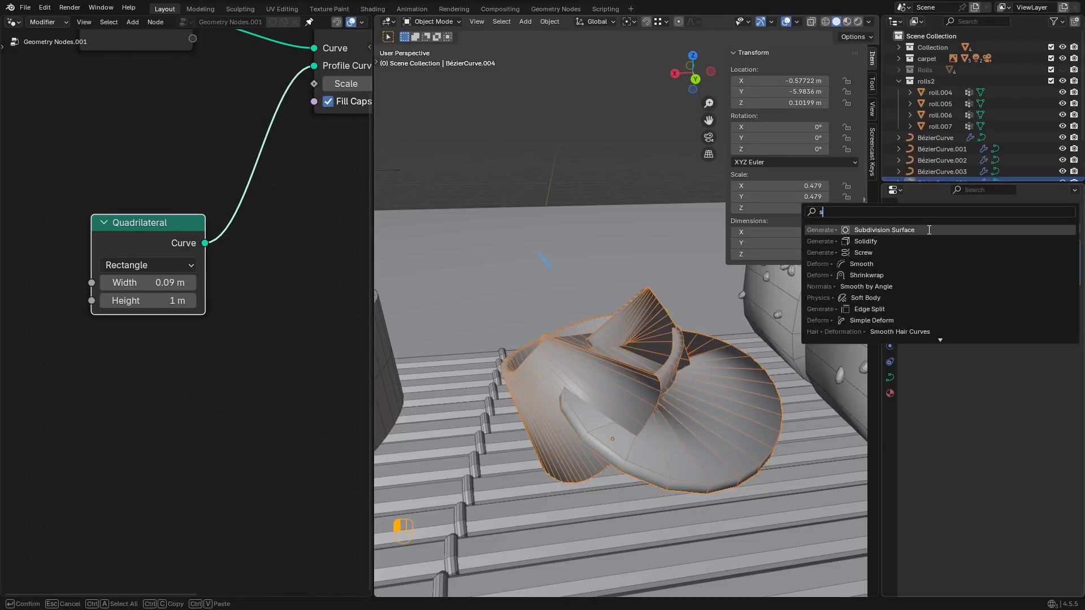
pyautogui.click(927, 230)
pyautogui.hotkey('shift', 'alt', 'z')
pyautogui.scroll(-6, 653, 344)
pyautogui.moveTo(646, 282); pyautogui.dragTo(670, 360, button='middle')
pyautogui.hotkey('shift', 'alt', 'z')
pyautogui.scroll(5, 635, 333)
pyautogui.hotkey('shift', 'alt', 'z')
pyautogui.hotkey('shift', 'alt', 'z')
# Step: Extrude another control point from the curl's end in Edit Mode and move it down toward the mat
pyautogui.press('Tab')
pyautogui.press('e')
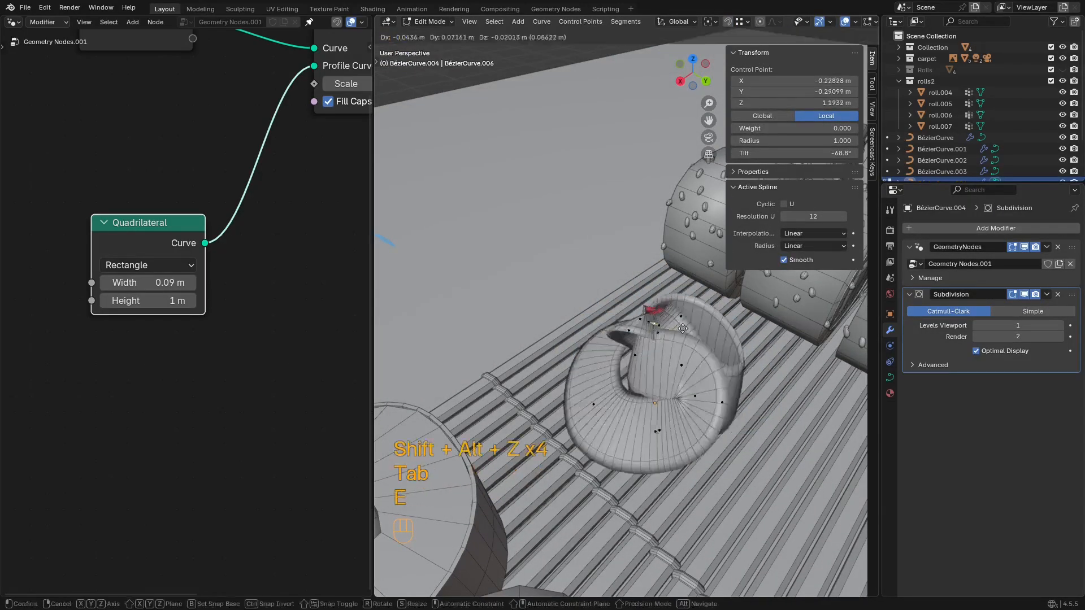
pyautogui.click(726, 334)
pyautogui.moveTo(727, 334); pyautogui.dragTo(672, 295, button='middle')
pyautogui.press('g')
pyautogui.click(749, 412)
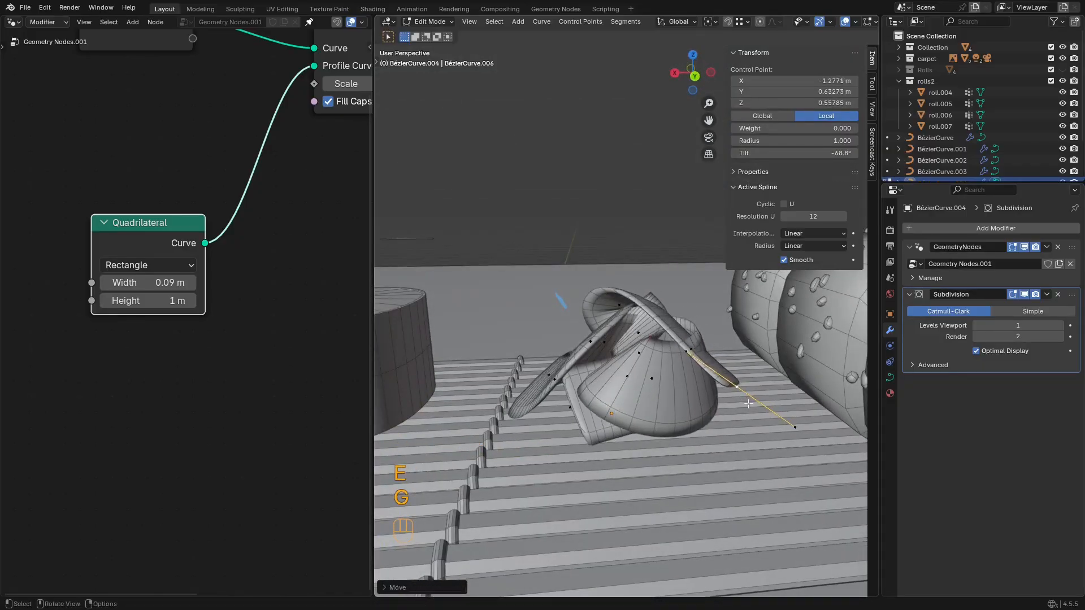
# Step: Reposition the curl's control points with a free move and a move along Z
pyautogui.scroll(-5, 749, 412)
pyautogui.press('g')
pyautogui.click(692, 362)
pyautogui.moveTo(692, 361); pyautogui.dragTo(487, 254, button='middle')
pyautogui.scroll(5, 696, 398)
pyautogui.press('g')
pyautogui.press('z')
pyautogui.click(708, 396)
# Step: Move the curl's upper control point, and rotate and scale its handles
pyautogui.press('g')
pyautogui.click(590, 315)
pyautogui.press('g')
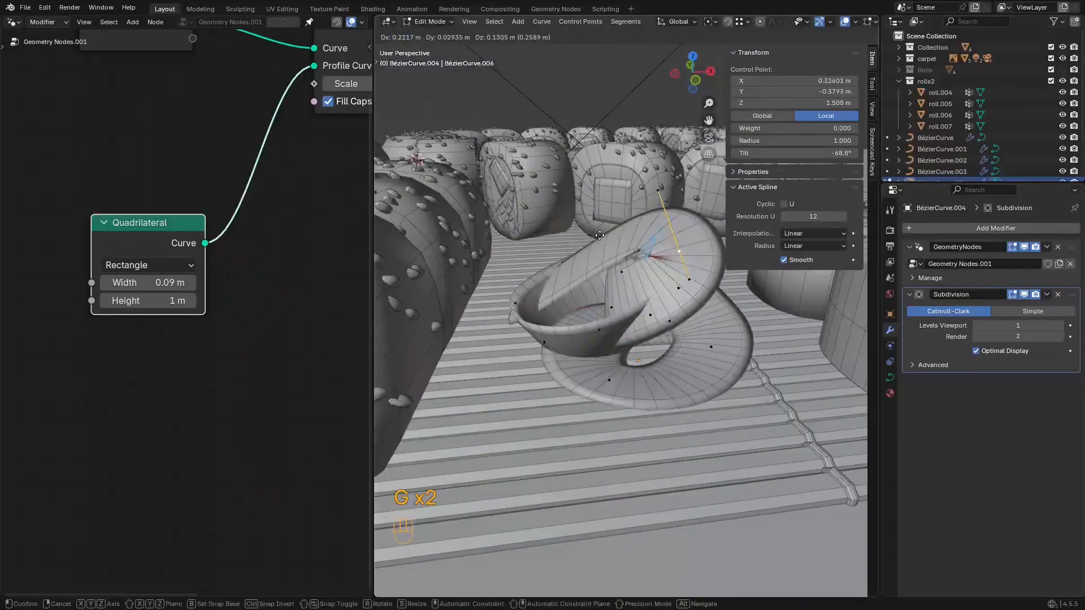
pyautogui.rightClick(602, 236)
pyautogui.press('r')
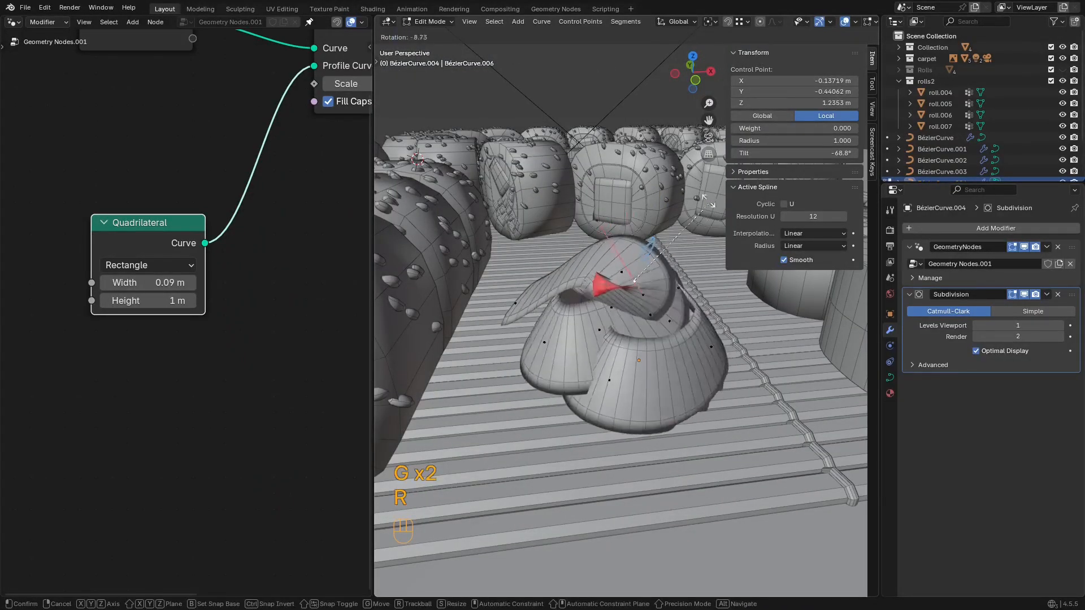
pyautogui.press('g')
pyautogui.press('s')
pyautogui.click(679, 183)
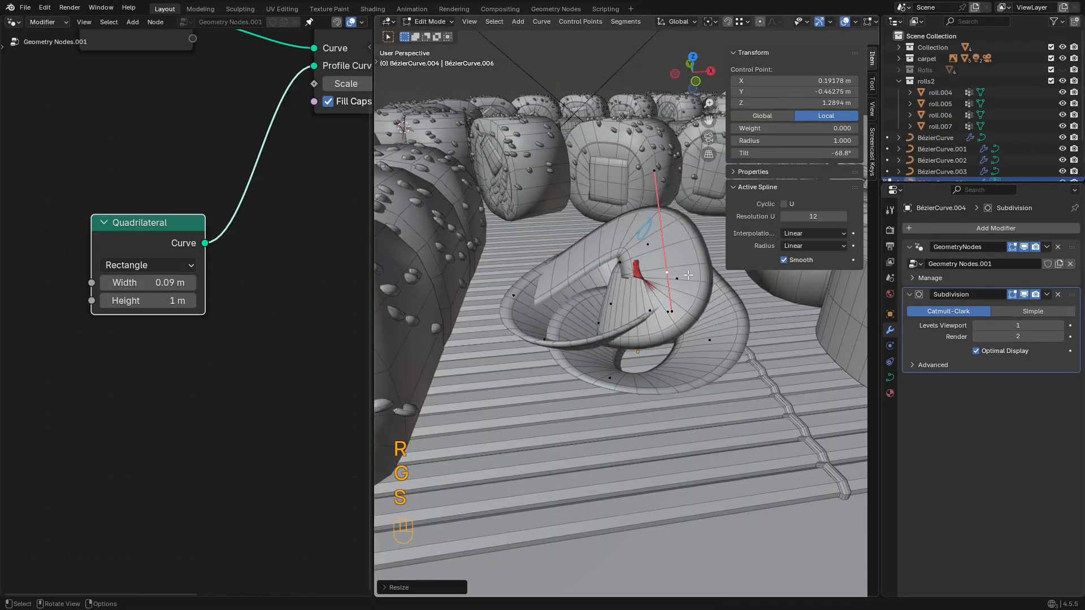
# Step: Lift the upper control point to about X 0.42, Y -0.26, Z 1.75 m and scale its handles
pyautogui.press('g')
pyautogui.rightClick(629, 357)
pyautogui.click(641, 315)
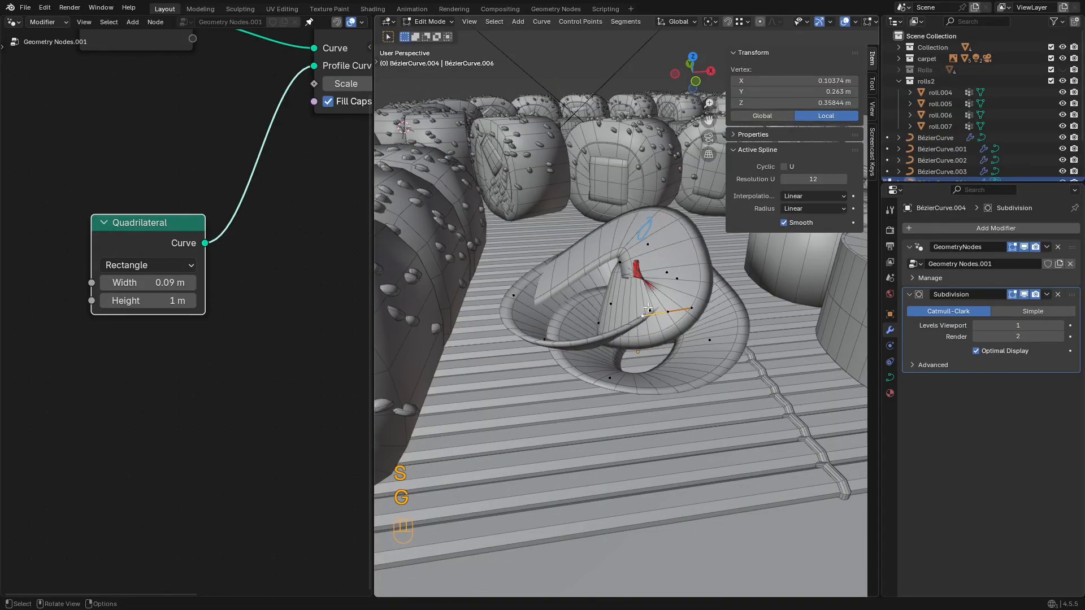
pyautogui.click(648, 310)
pyautogui.press('g')
pyautogui.press('g')
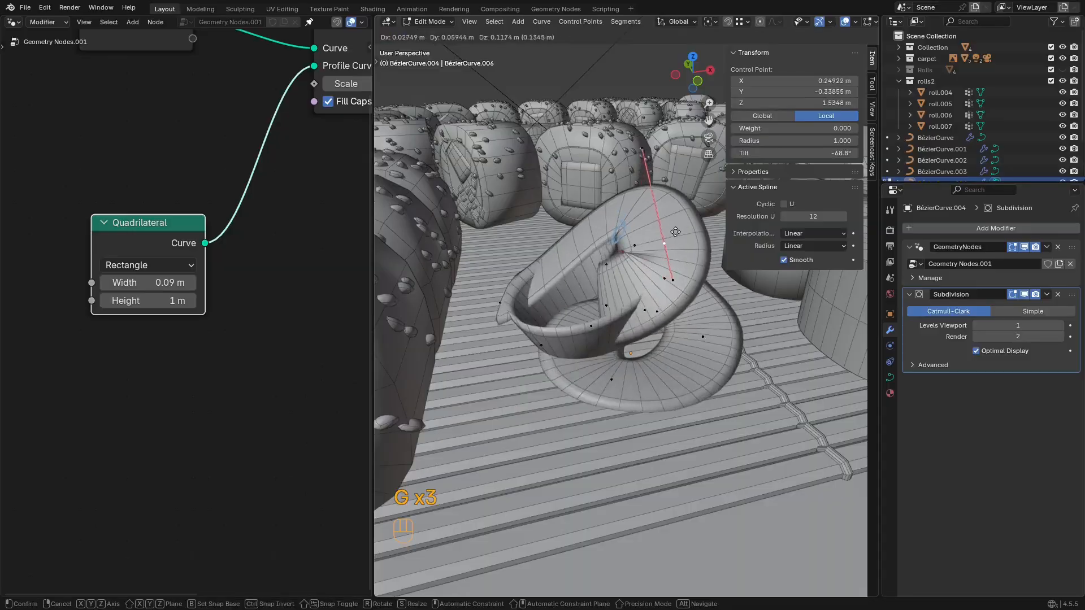
pyautogui.press('s')
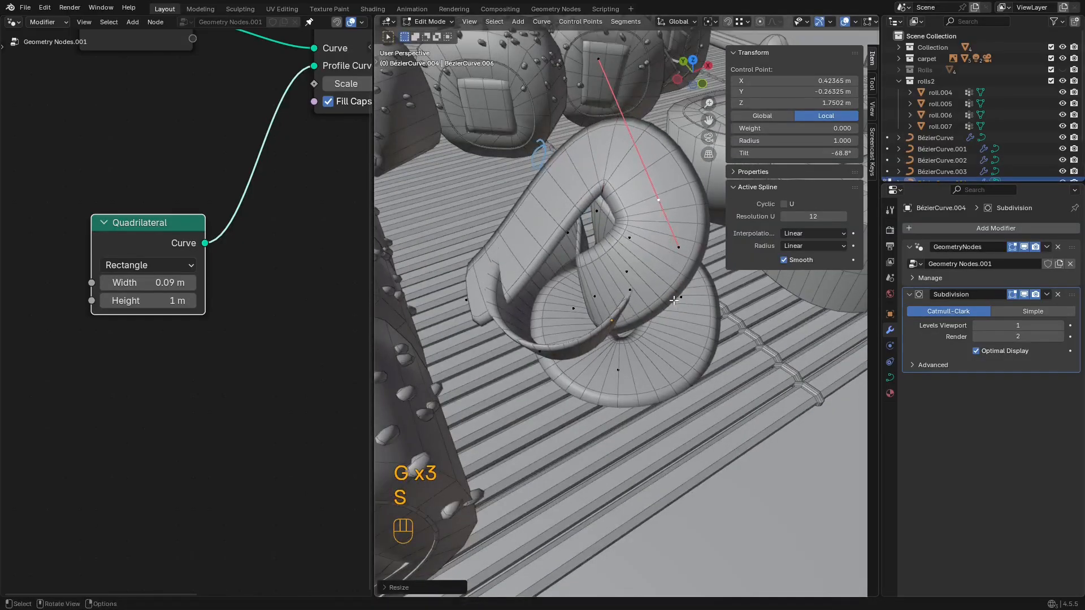
pyautogui.click(685, 258)
# Step: Move the upper control point's far handle to about X 0.35, Y 0.89, Z 1.93 m
pyautogui.moveTo(685, 258); pyautogui.dragTo(537, 134, button='middle')
pyautogui.click(537, 133)
pyautogui.press('g')
pyautogui.click(520, 199)
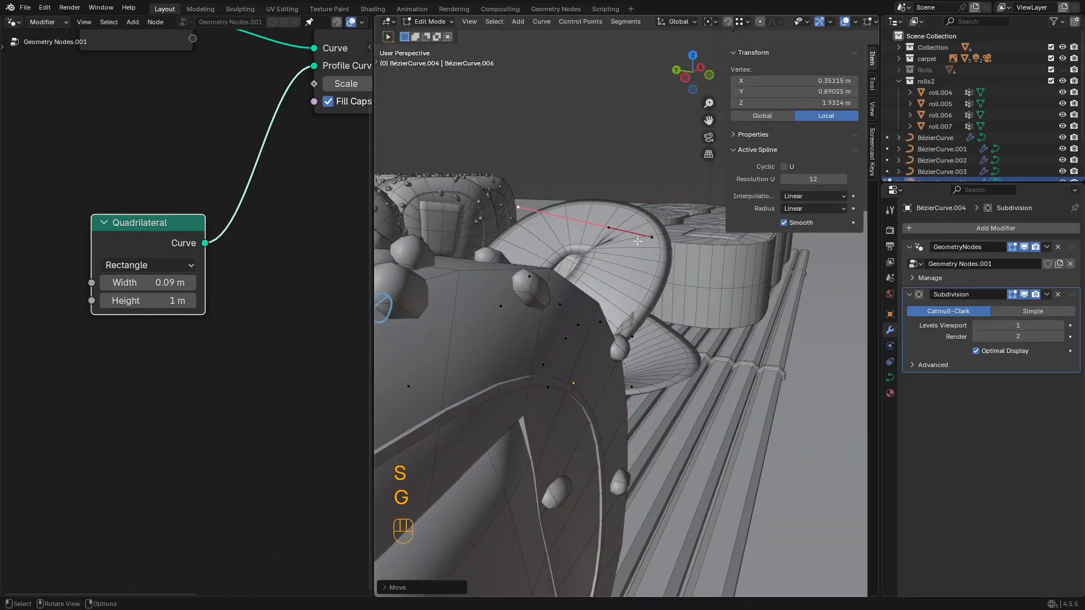
# Step: Move the upper control point's other handle to about X 0.36, Y -0.79, Z 1.53 m
pyautogui.moveTo(521, 199); pyautogui.dragTo(629, 219, button='middle')
pyautogui.click(639, 212)
pyautogui.click(673, 227)
pyautogui.press('g')
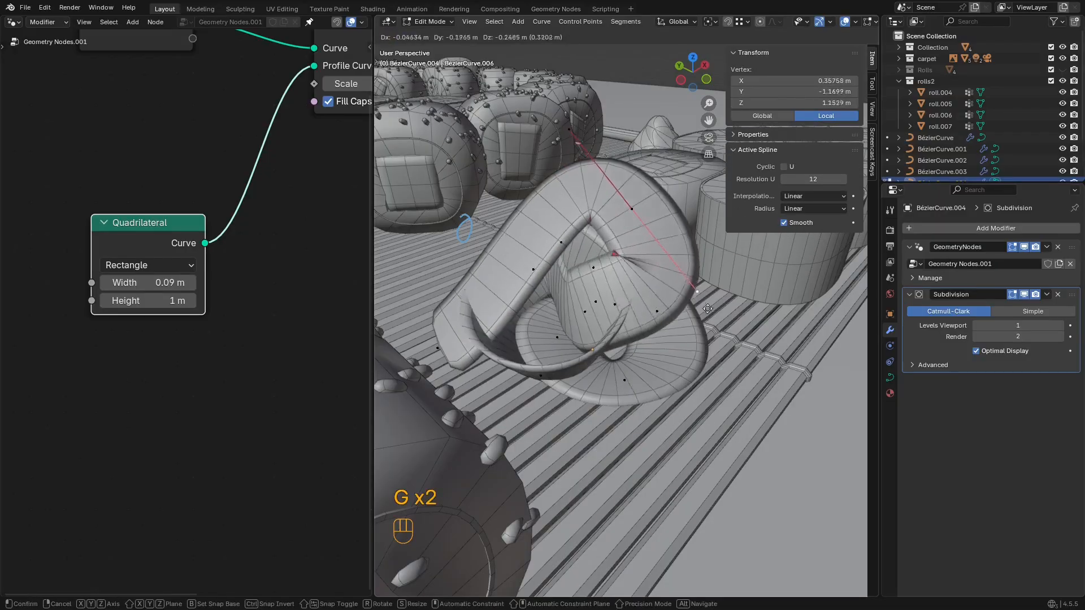
pyautogui.click(695, 247)
pyautogui.press('g')
pyautogui.click(662, 257)
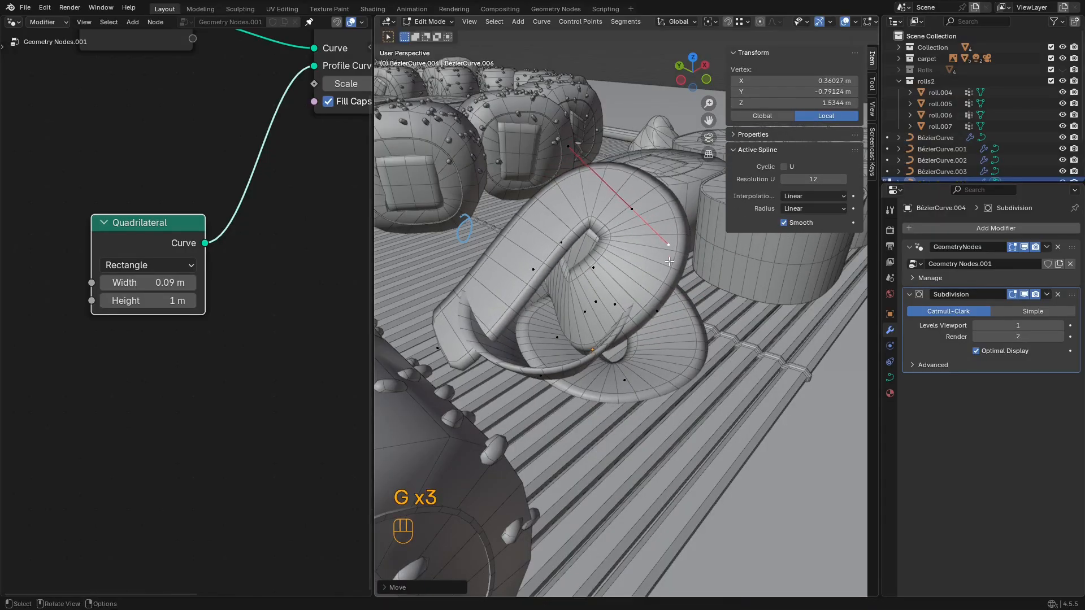
pyautogui.moveTo(662, 258); pyautogui.dragTo(602, 215, button='middle')
pyautogui.press('r')
pyautogui.rightClick(740, 269)
pyautogui.moveTo(739, 269); pyautogui.dragTo(711, 262, button='middle')
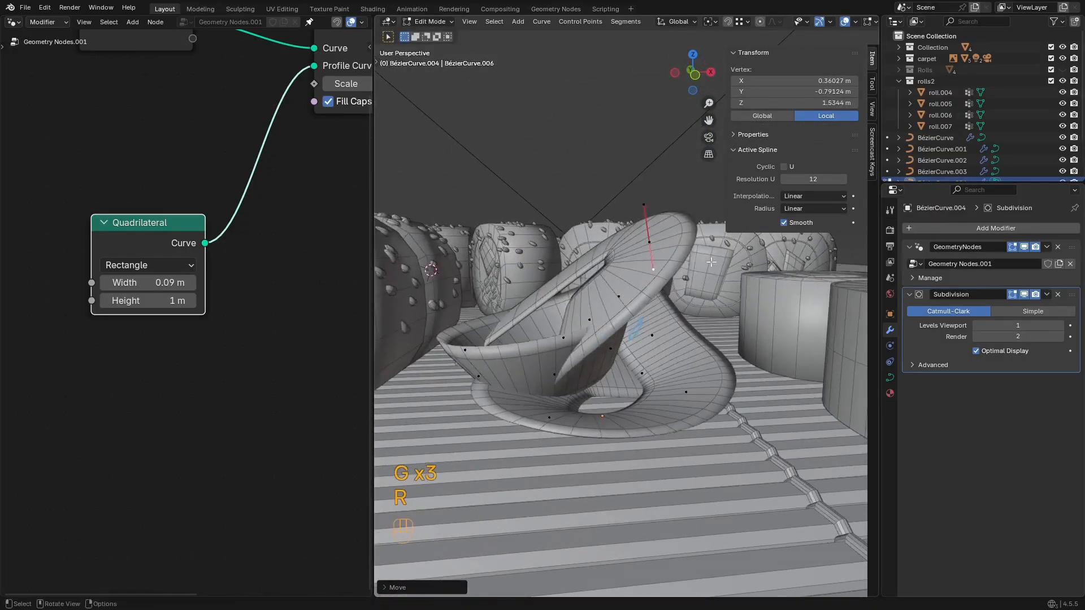
pyautogui.press('r')
pyautogui.rightClick(685, 263)
# Step: Select the curl's upper control point and lower it toward the mat
pyautogui.click(649, 242)
pyautogui.press('r')
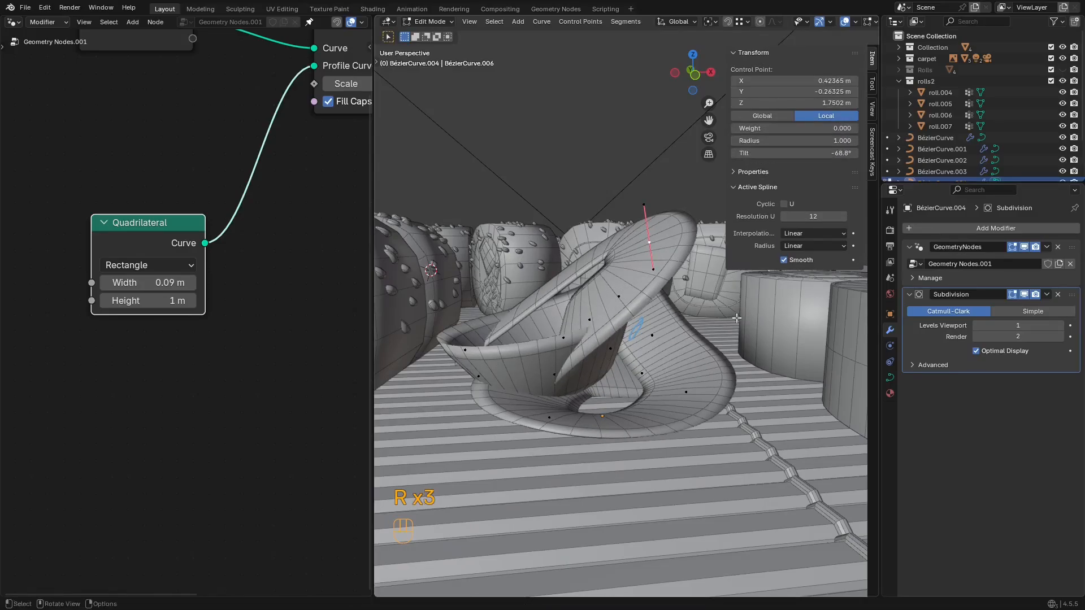
pyautogui.press('r')
pyautogui.rightClick(718, 290)
pyautogui.press('g')
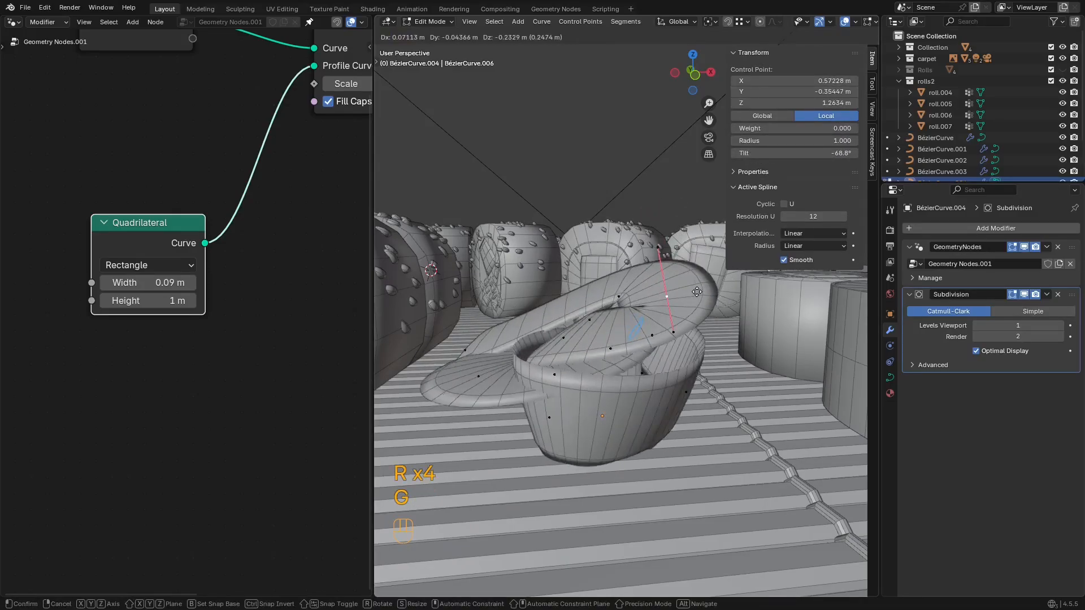
pyautogui.click(661, 270)
# Step: Select all of the garnish curve's points and flatten them along the global Z axis
pyautogui.scroll(-3, 653, 307)
pyautogui.press('Tab')
pyautogui.hotkey('shift', 'alt', 'z')
pyautogui.moveTo(652, 306); pyautogui.dragTo(584, 277, button='middle')
pyautogui.hotkey('shift', 'alt', 'z')
pyautogui.press('Tab')
pyautogui.press('a')
pyautogui.press('s')
pyautogui.press('z')
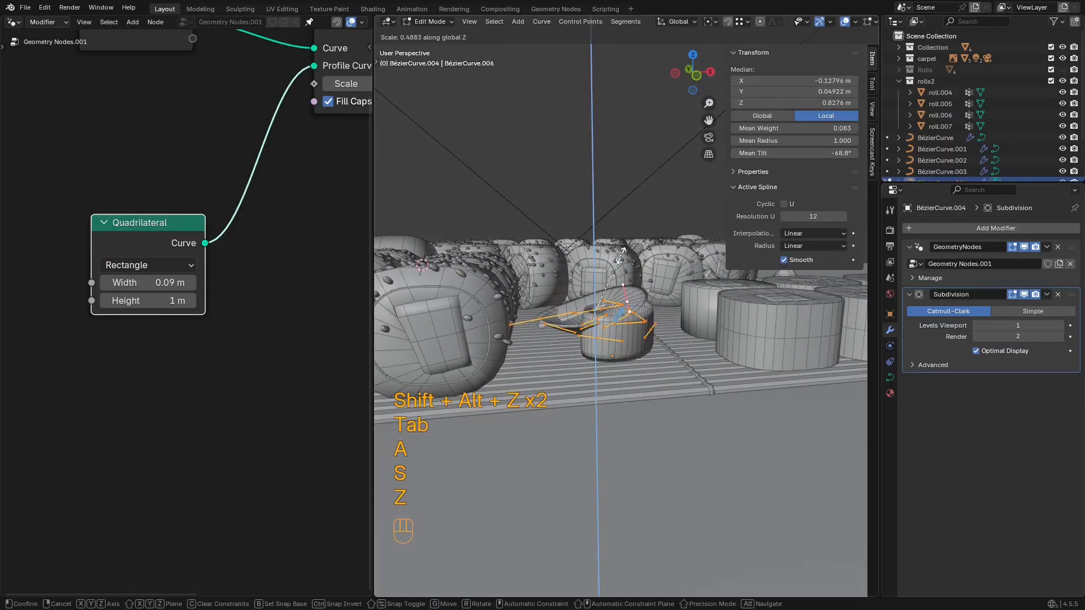
pyautogui.click(658, 232)
# Step: Inspect the flattened garnish from another angle, with and without overlays
pyautogui.hotkey('shift', 'alt', 'z')
pyautogui.press('Tab')
pyautogui.moveTo(657, 232); pyautogui.dragTo(641, 329, button='middle')
pyautogui.hotkey('shift', 'alt', 'z')
pyautogui.press('n')
pyautogui.press('Tab')
pyautogui.press('a')
pyautogui.scroll(2, 642, 328)
pyautogui.press('Tab')
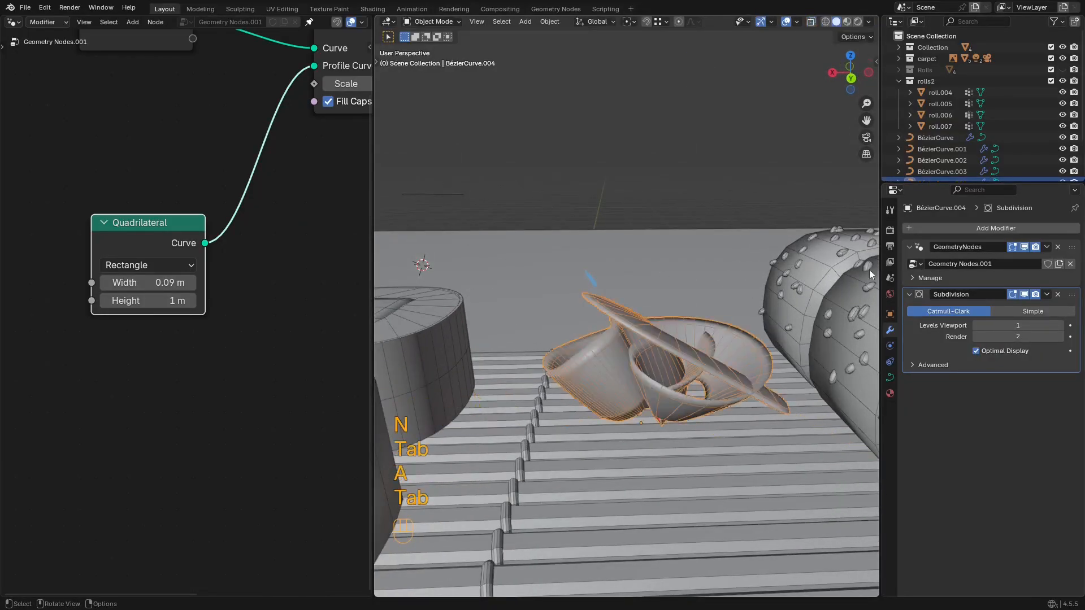
pyautogui.click(974, 228)
pyautogui.write('c')
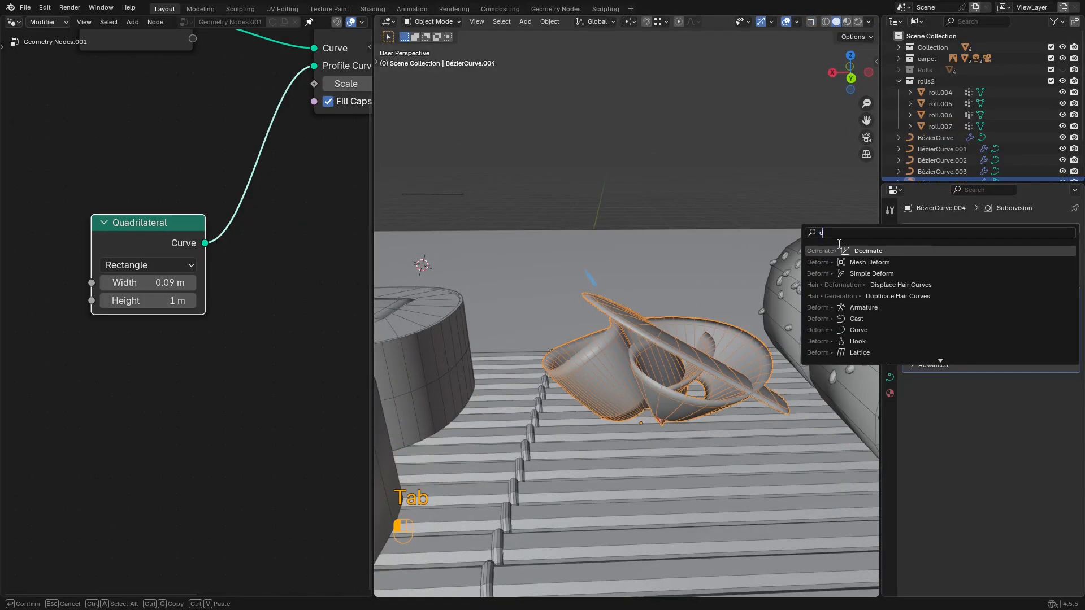
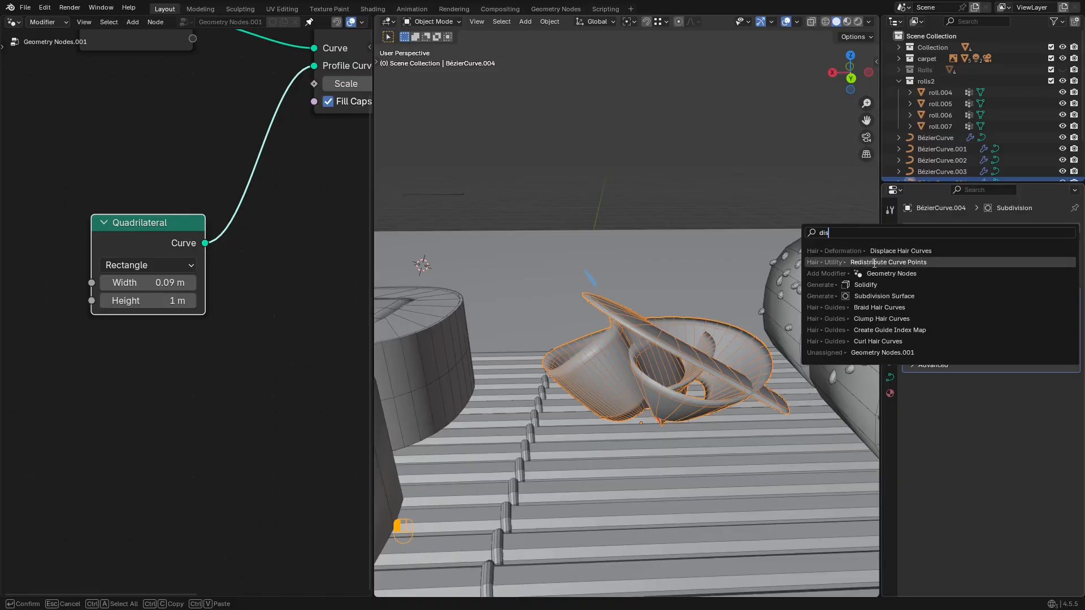
pyautogui.write('plac')
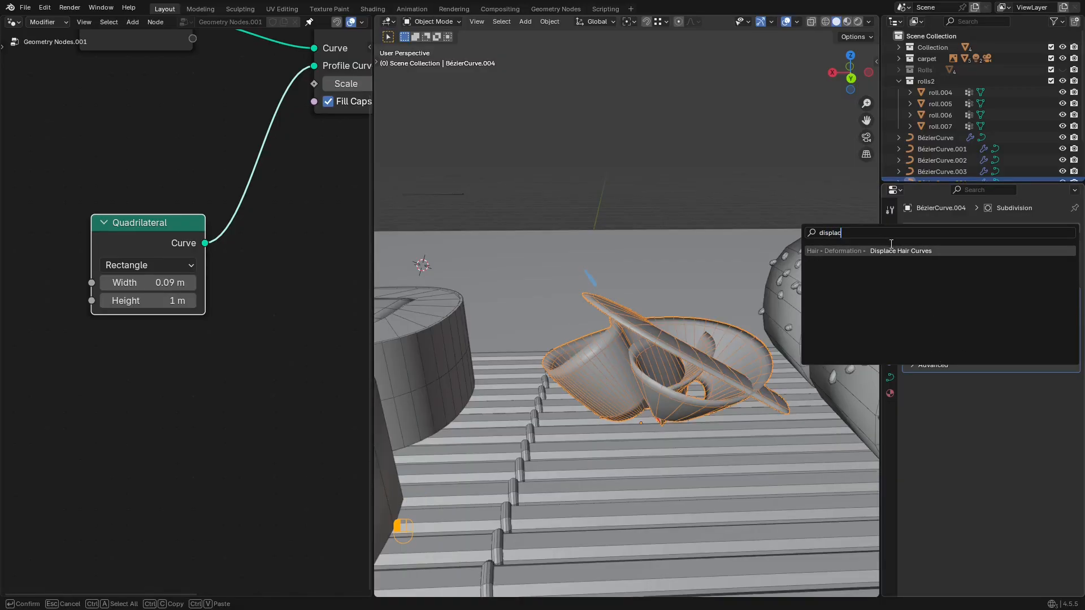
pyautogui.click(795, 170)
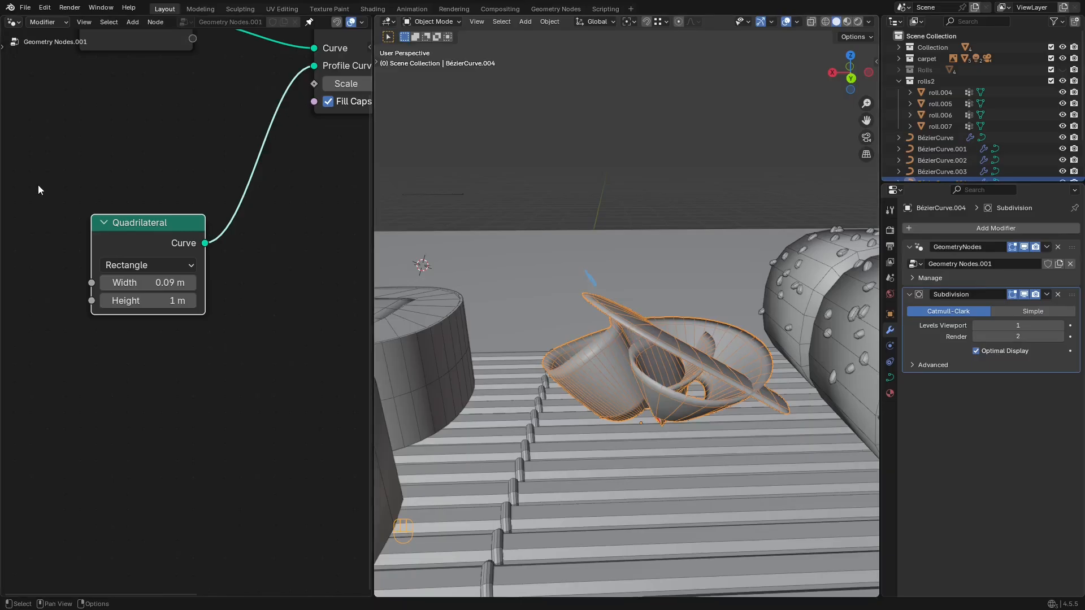
# Step: Insert a Set Position node between the Curve to Mesh and Group Output nodes
pyautogui.scroll(-7, 201, 205)
pyautogui.moveTo(202, 205); pyautogui.dragTo(67, 248, button='middle')
pyautogui.hotkey('shift', 'a')
pyautogui.click(143, 257)
pyautogui.write('set')
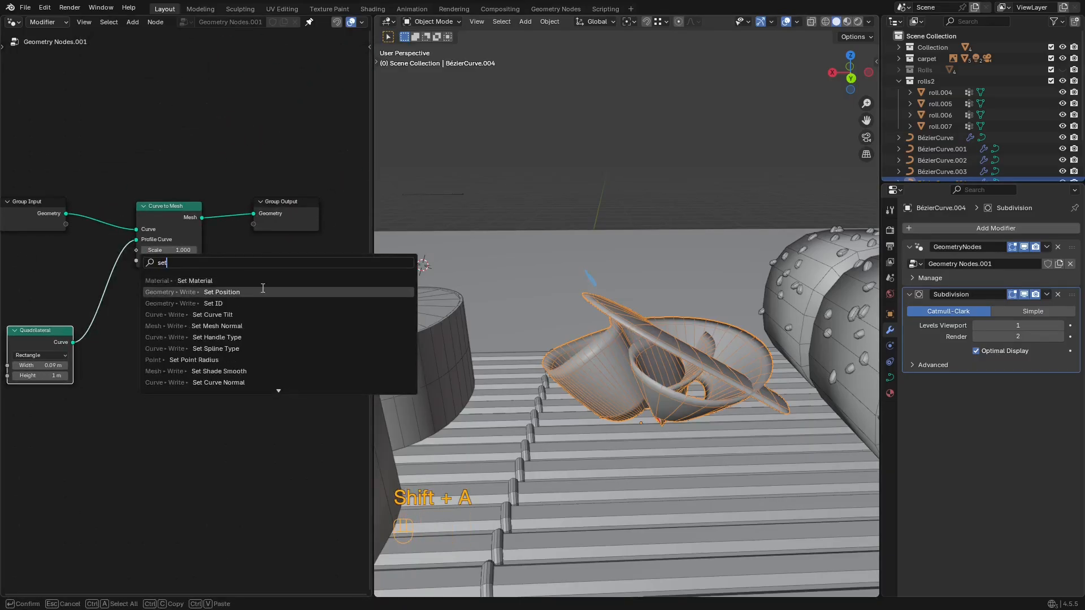
pyautogui.click(233, 291)
pyautogui.click(229, 199)
# Step: Add a Noise Texture node with its Fac output linked to the Set Position node's Offset, below Curve to Mesh
pyautogui.scroll(-3, 272, 195)
pyautogui.moveTo(320, 192); pyautogui.dragTo(217, 345)
pyautogui.press('g')
pyautogui.click(261, 274)
pyautogui.scroll(3, 269, 266)
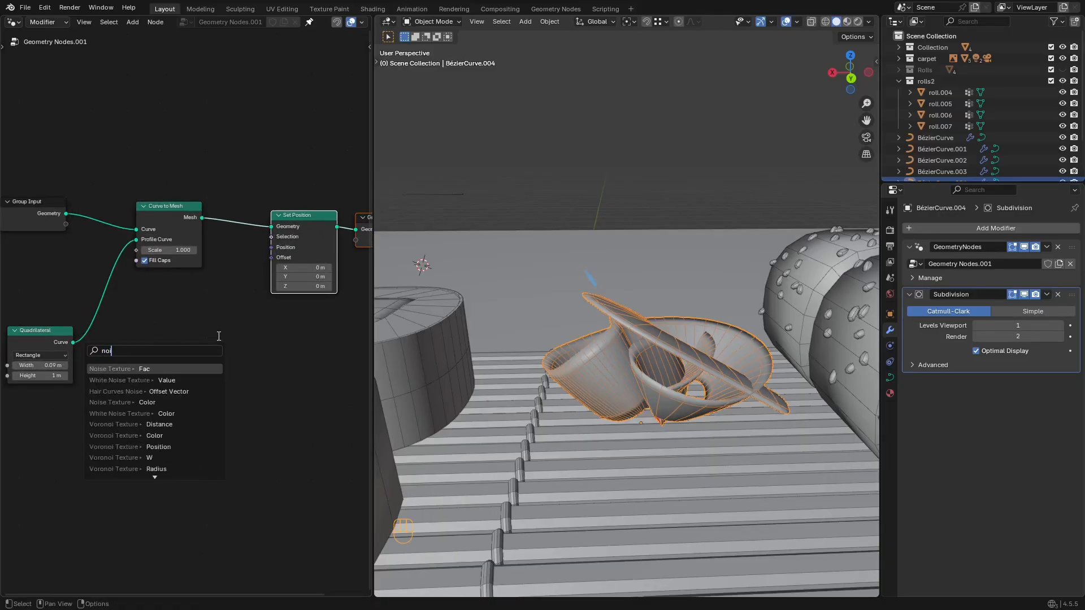
pyautogui.write('noi')
pyautogui.press('Return')
pyautogui.click(198, 342)
pyautogui.scroll(1, 198, 342)
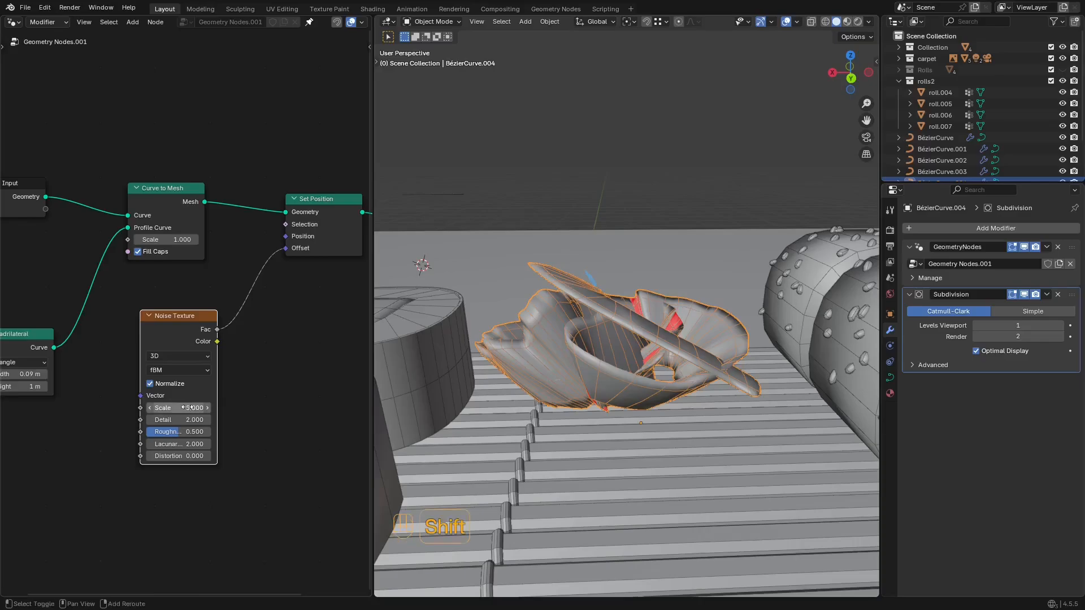
# Step: Try a Noise Texture scale of 14 and a detail of 15
pyautogui.keyDown('shift'); pyautogui.moveTo(187, 407); pyautogui.dragTo(237, 407); pyautogui.keyUp('shift')
pyautogui.scroll(-1, 282, 248)
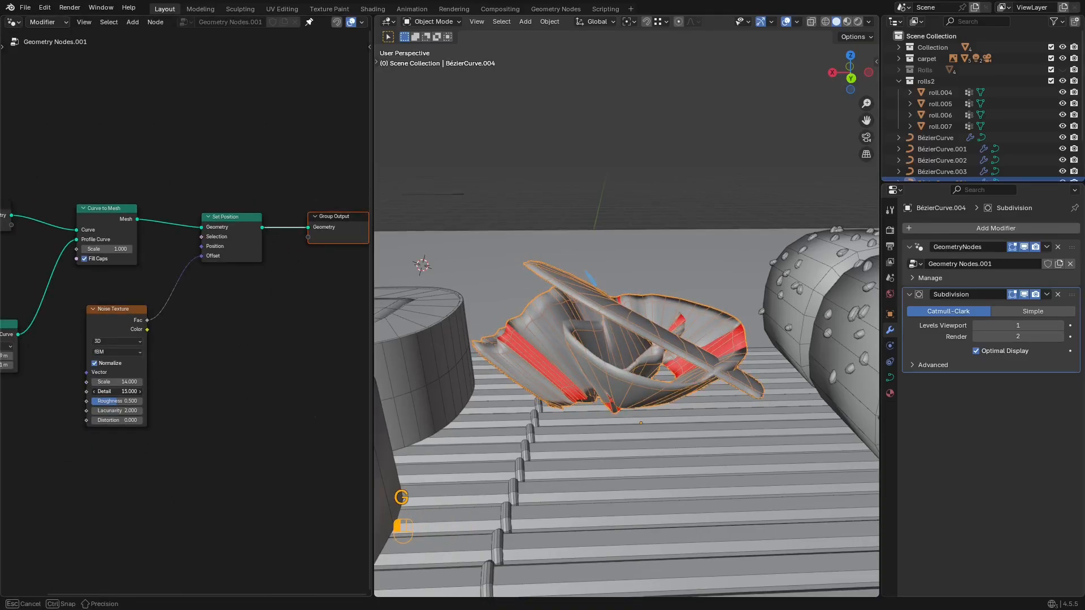
pyautogui.moveTo(117, 391)
pyautogui.mouseDown()
pyautogui.moveTo(108, 392)
pyautogui.moveTo(117, 391)
pyautogui.mouseUp()
pyautogui.moveTo(121, 353); pyautogui.dragTo(118, 358, button='middle')
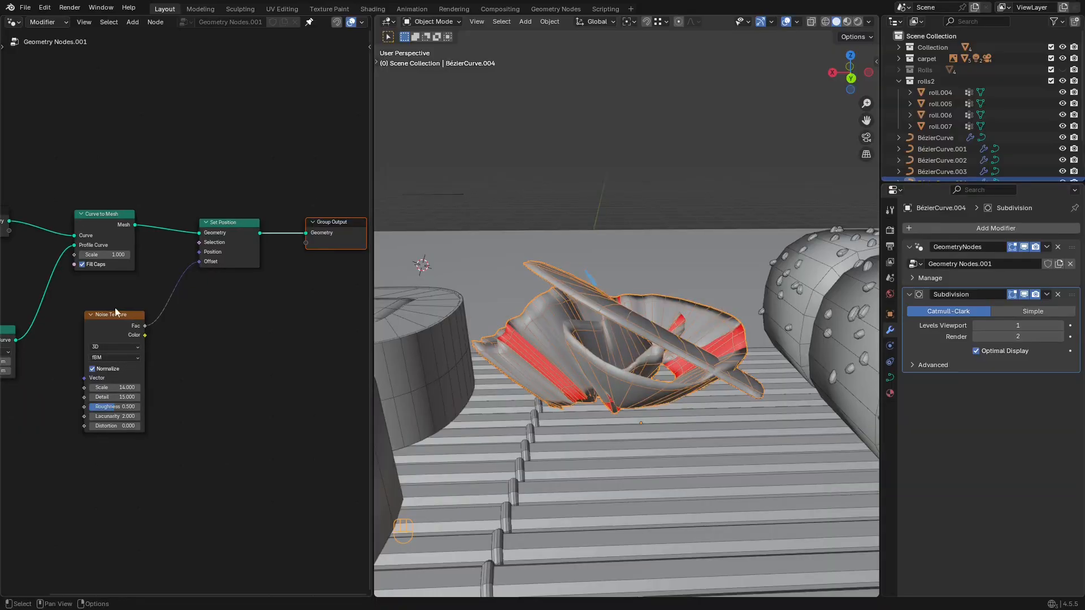
# Step: Move the Noise Texture node up slightly and set its scale to 1 and its detail to 14.93
pyautogui.moveTo(114, 311); pyautogui.dragTo(114, 296)
pyautogui.moveTo(206, 262); pyautogui.dragTo(201, 253)
pyautogui.moveTo(199, 262)
pyautogui.mouseDown()
pyautogui.moveTo(199, 274)
pyautogui.moveTo(199, 261)
pyautogui.mouseUp()
pyautogui.scroll(2, 192, 332)
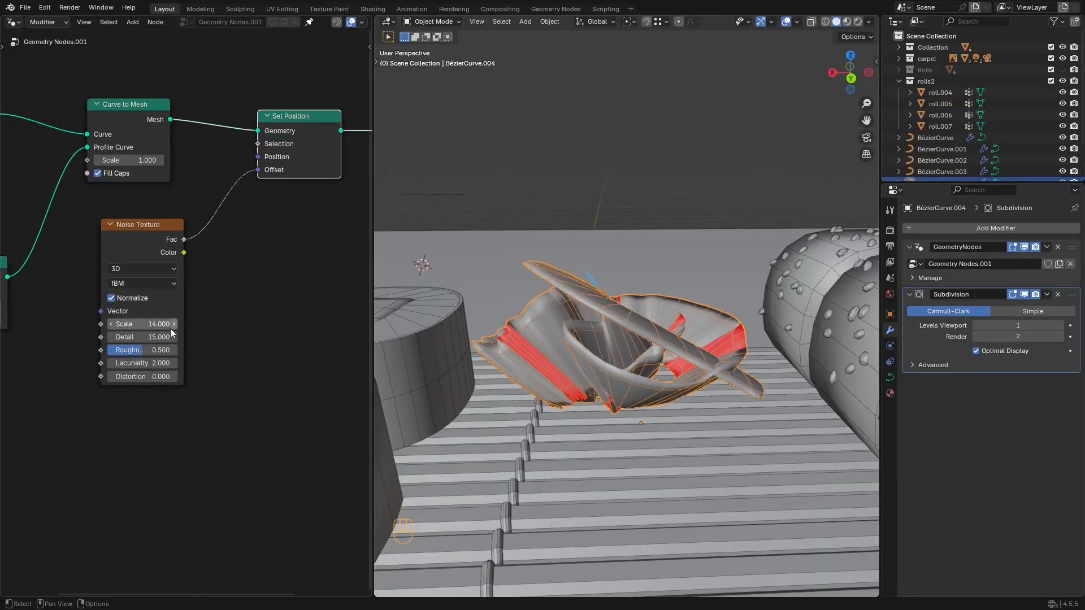
pyautogui.moveTo(153, 326)
pyautogui.mouseDown()
pyautogui.moveTo(116, 326)
pyautogui.moveTo(148, 323)
pyautogui.mouseUp()
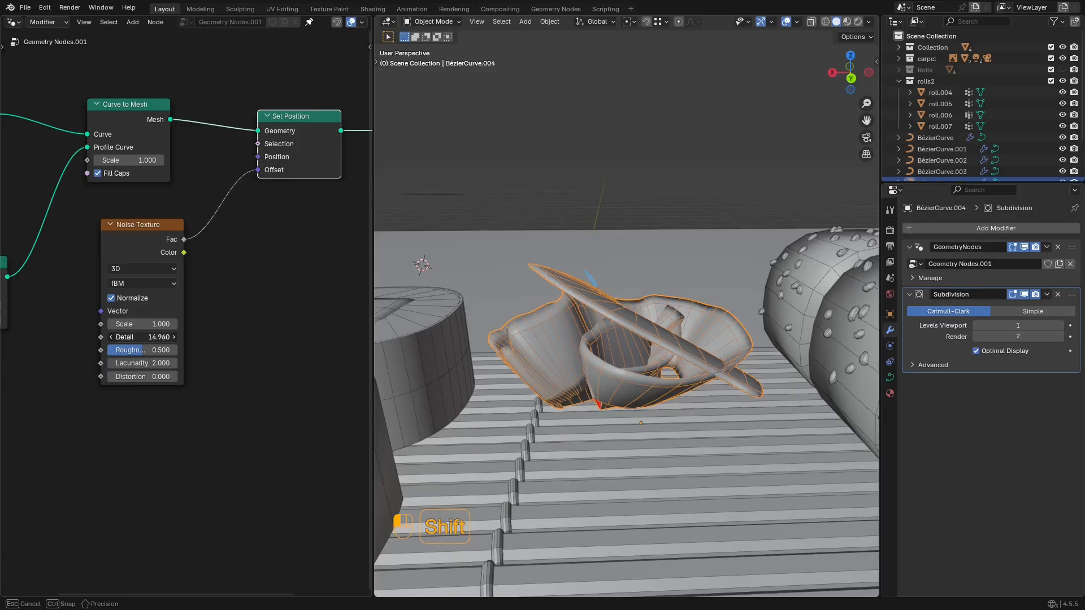
pyautogui.keyDown('shift'); pyautogui.moveTo(164, 337); pyautogui.dragTo(163, 337); pyautogui.keyUp('shift')
# Step: Select all of the garnish curve's control points and apply Smooth to them
pyautogui.scroll(-3, 581, 307)
pyautogui.moveTo(580, 308); pyautogui.dragTo(712, 249, button='middle')
pyautogui.hotkey('shift', 'alt', 'z')
pyautogui.hotkey('shift', 'alt', 'z')
pyautogui.press('Tab')
pyautogui.press('a')
pyautogui.press('a')
pyautogui.press('v')
pyautogui.click(713, 310)
pyautogui.press('Tab')
pyautogui.press('Tab')
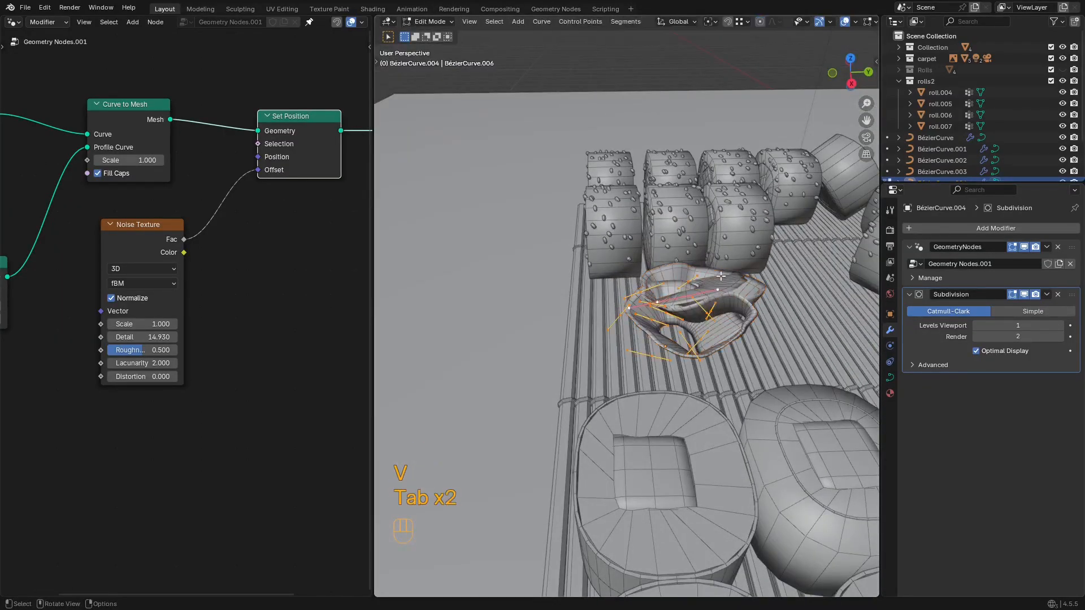
pyautogui.rightClick(720, 261)
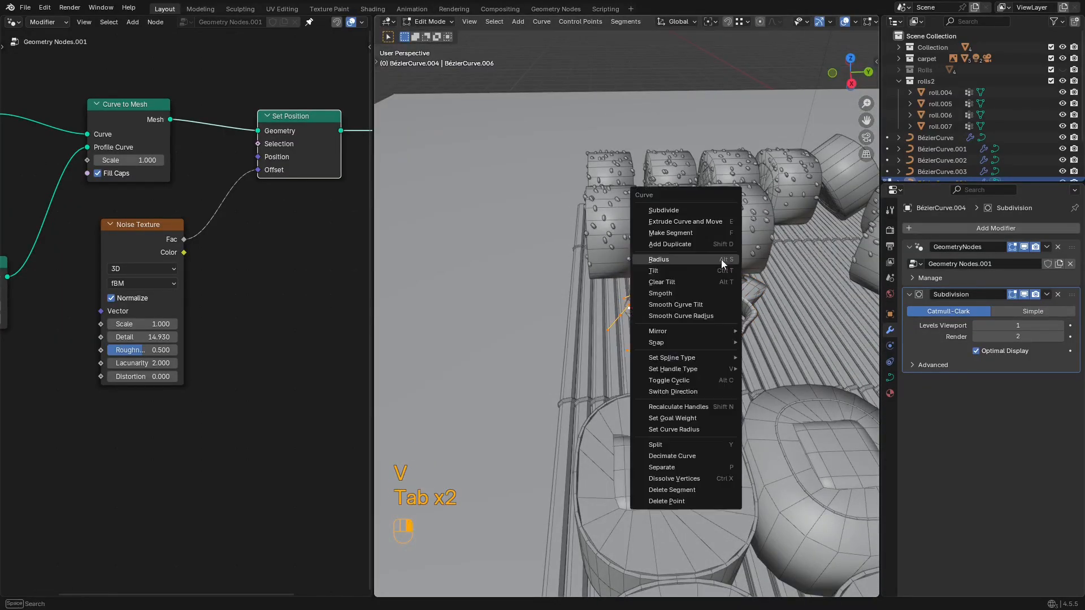
pyautogui.click(678, 292)
# Step: Shift the control point near the strip's end by about 0.14 m in Y and -0.23 m in Z
pyautogui.moveTo(678, 292); pyautogui.dragTo(678, 273, button='middle')
pyautogui.click(683, 364)
pyautogui.moveTo(687, 316); pyautogui.dragTo(620, 297, button='middle')
pyautogui.press('g')
pyautogui.rightClick(558, 306)
pyautogui.press('g')
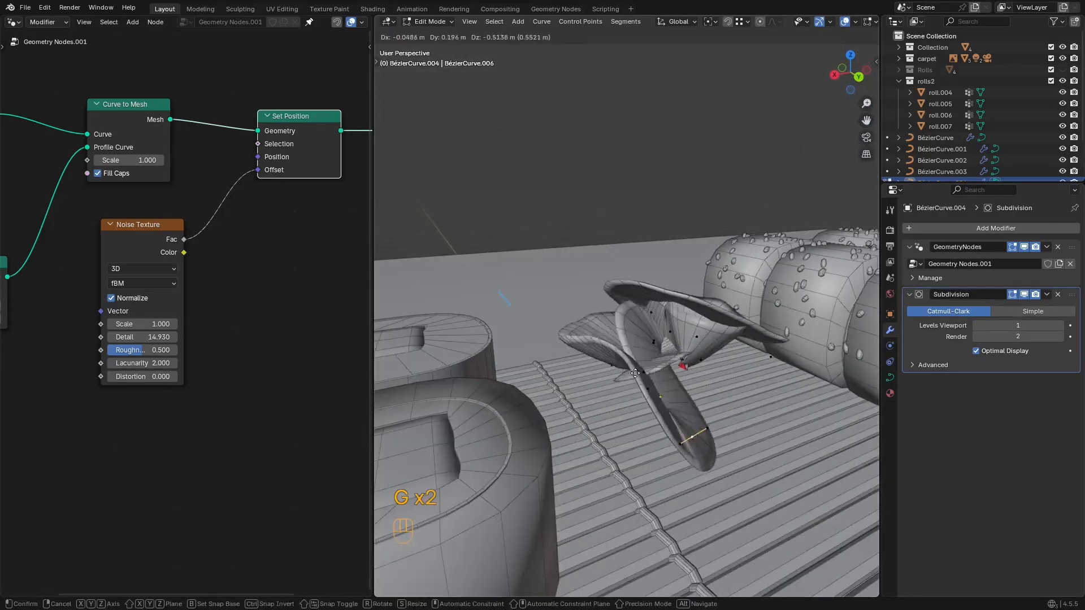
pyautogui.moveTo(620, 359); pyautogui.dragTo(641, 394, button='middle')
pyautogui.rightClick(623, 415)
pyautogui.press('g')
pyautogui.rightClick(645, 438)
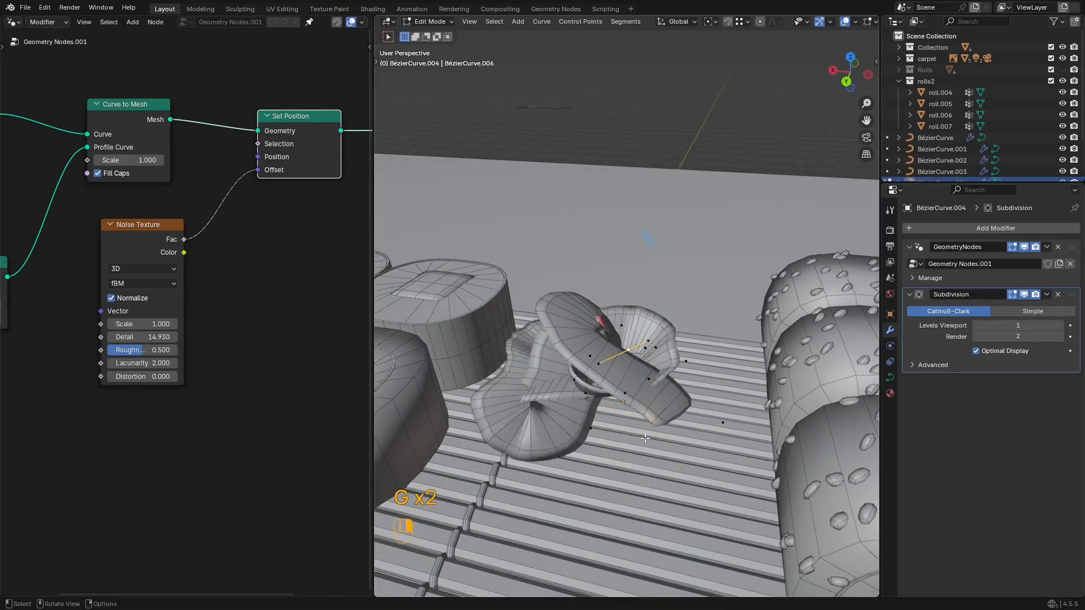
pyautogui.press('g')
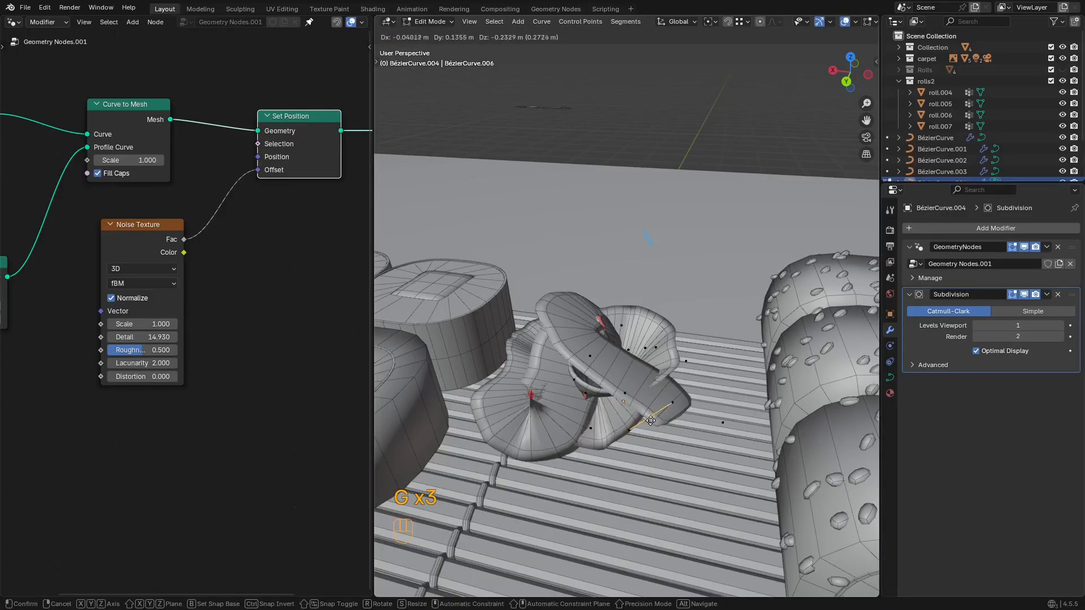
pyautogui.click(650, 420)
# Step: Try to reposition the control points around the curl's inner fold
pyautogui.moveTo(721, 412); pyautogui.dragTo(565, 349, button='middle')
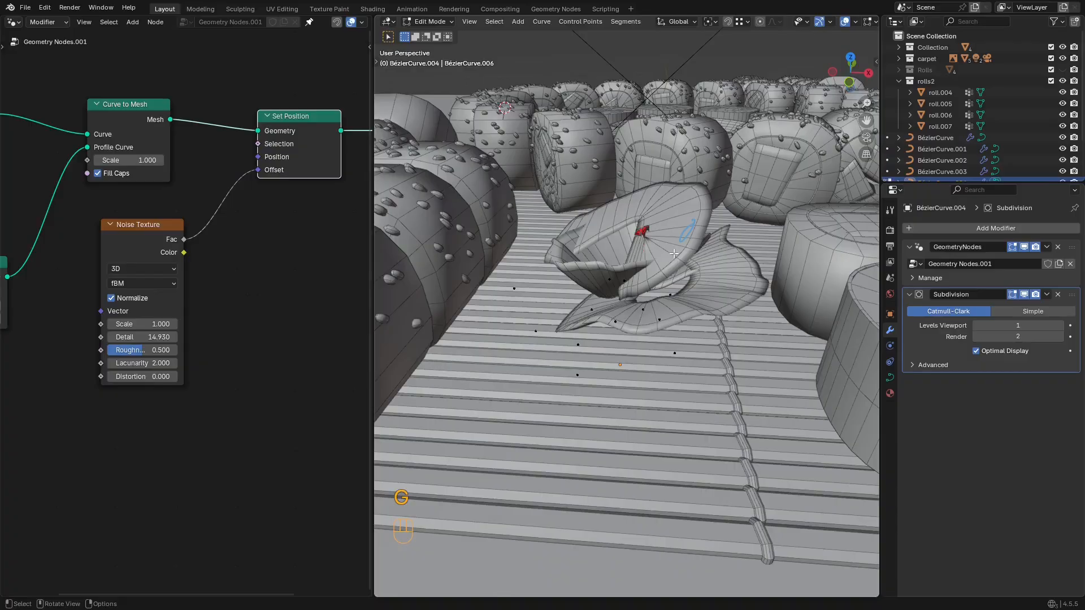
pyautogui.press('g')
pyautogui.rightClick(677, 351)
pyautogui.moveTo(602, 218); pyautogui.dragTo(656, 270, button='middle')
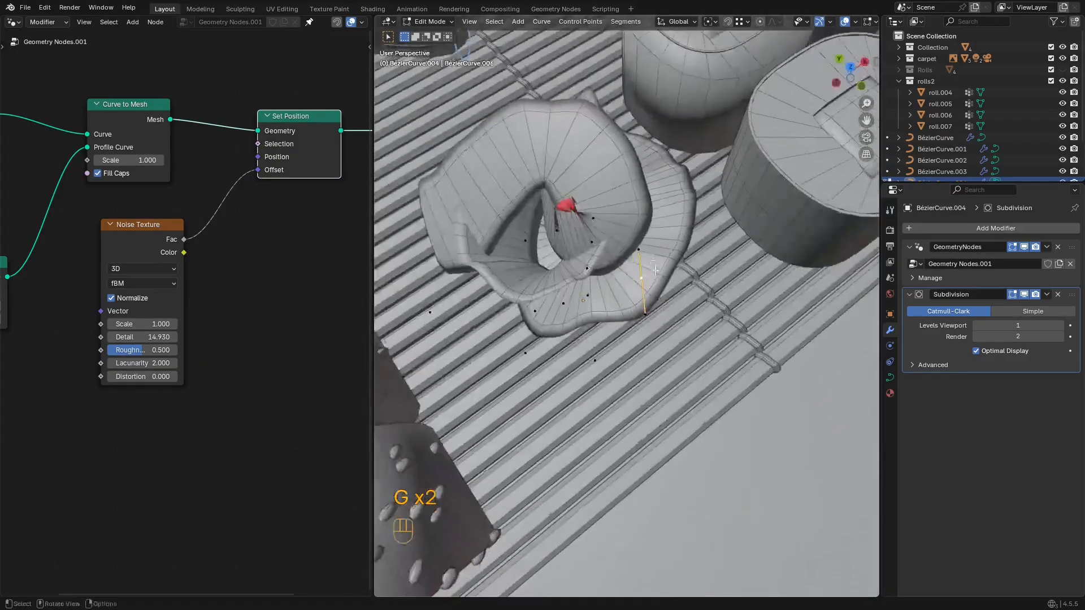
pyautogui.click(599, 227)
pyautogui.press('g')
pyautogui.rightClick(603, 193)
pyautogui.click(587, 247)
pyautogui.press('g')
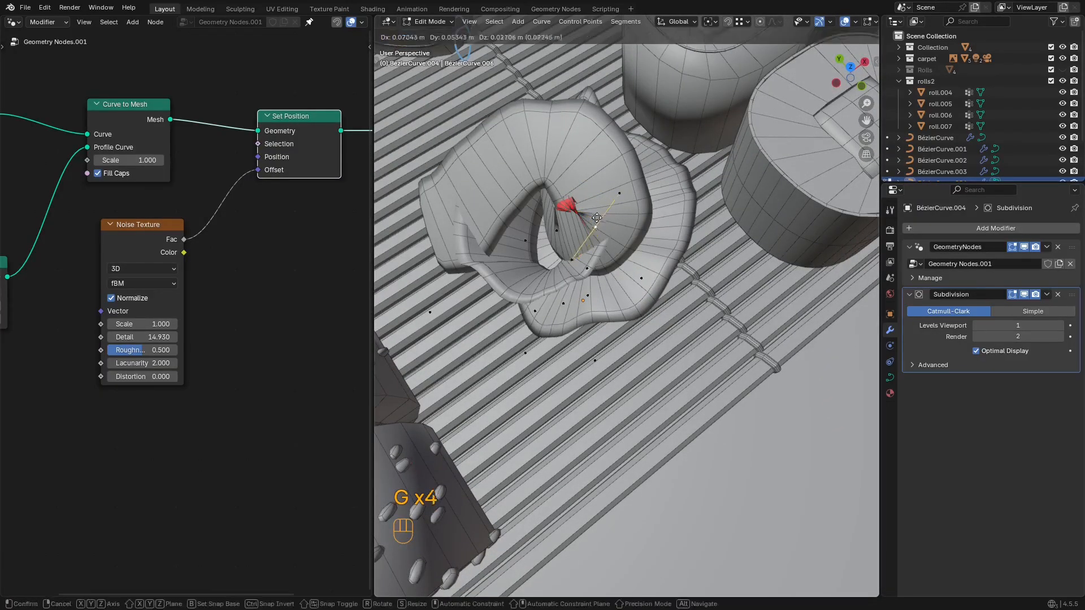
pyautogui.rightClick(619, 225)
# Step: Move the curl's upper control point above the inner fold and lengthen its handles
pyautogui.moveTo(619, 226)
pyautogui.mouseDown(button='middle')
pyautogui.moveTo(660, 175)
pyautogui.moveTo(690, 181)
pyautogui.mouseUp(button='middle')
pyautogui.press('z')
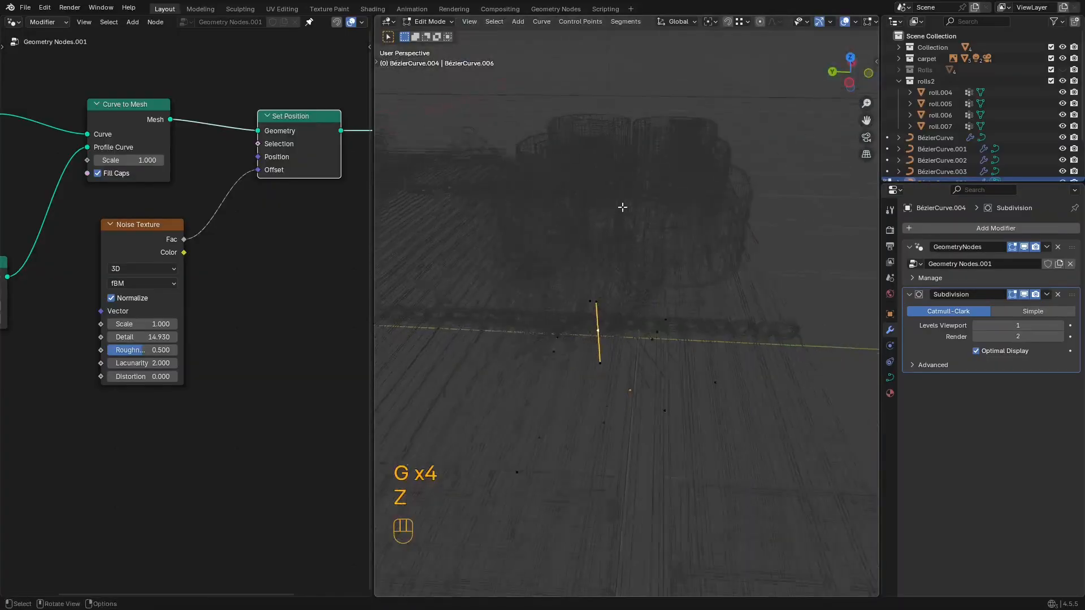
pyautogui.moveTo(653, 251)
pyautogui.mouseDown(button='middle')
pyautogui.moveTo(657, 274)
pyautogui.moveTo(714, 332)
pyautogui.moveTo(759, 313)
pyautogui.mouseUp(button='middle')
pyautogui.press('z')
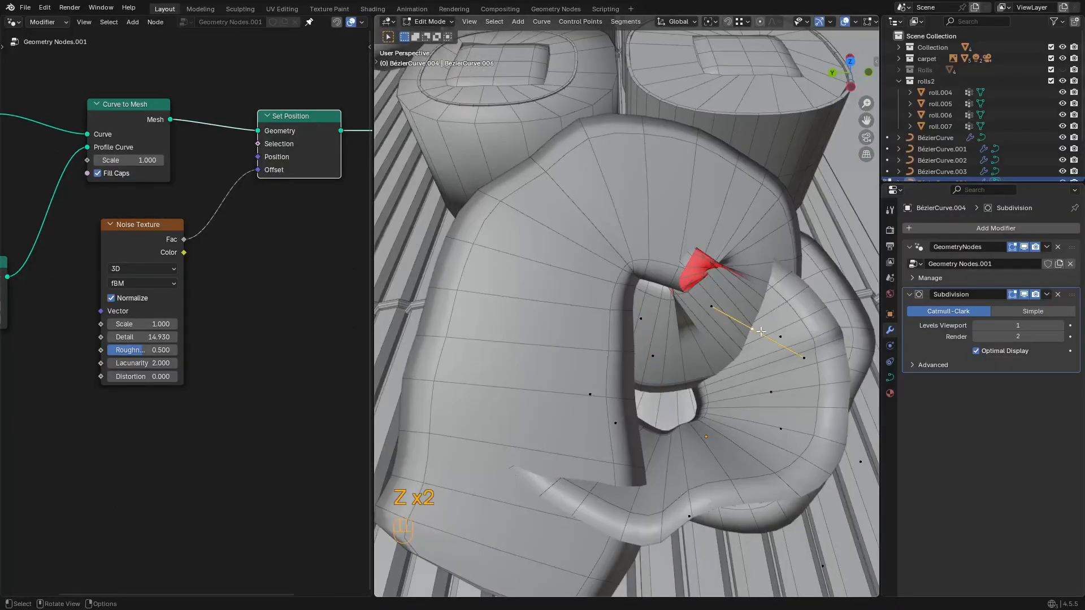
pyautogui.press('g')
pyautogui.press('g')
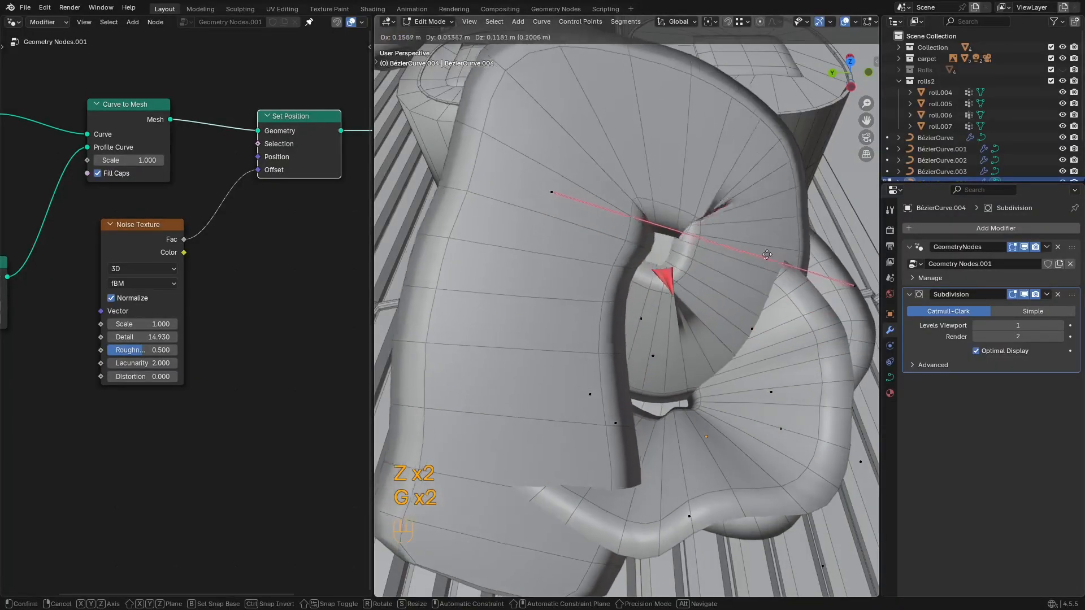
pyautogui.click(713, 228)
pyautogui.scroll(-2, 745, 242)
pyautogui.press('s')
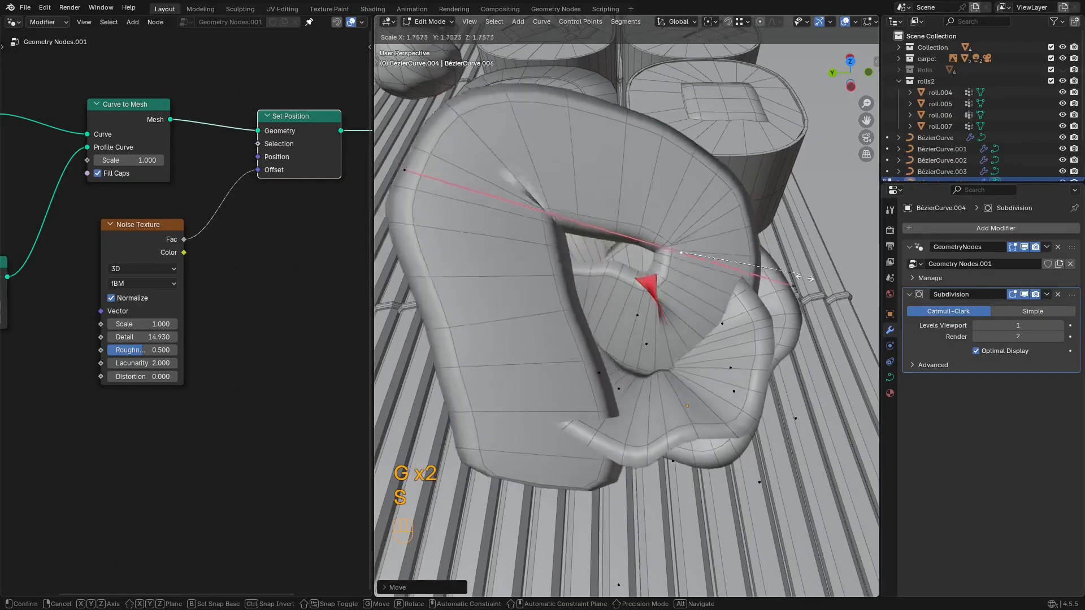
pyautogui.click(787, 236)
# Step: Move the control point beneath the upper flap by about X 0.18, Y 0.20, Z -0.03 m
pyautogui.moveTo(603, 404); pyautogui.dragTo(660, 200, button='middle')
pyautogui.press('Tab')
pyautogui.press('Tab')
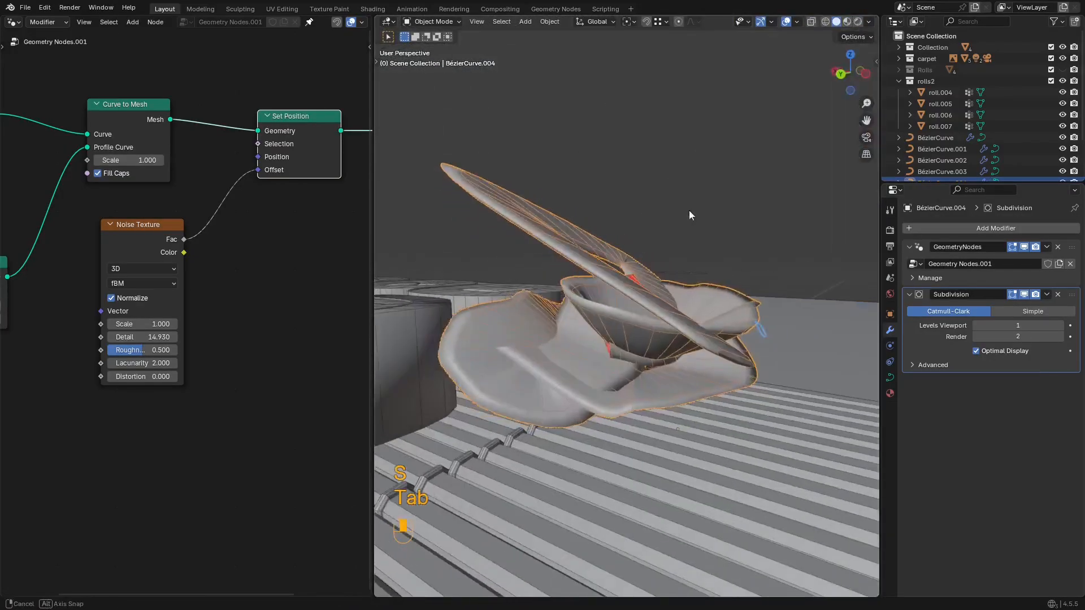
pyautogui.press('s')
pyautogui.rightClick(682, 363)
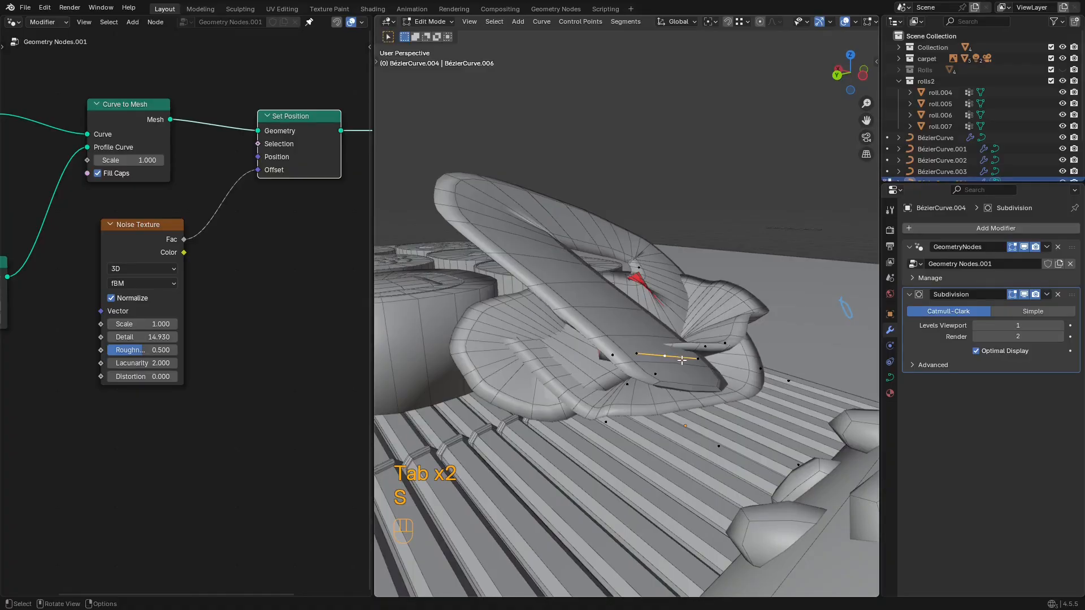
pyautogui.scroll(-2, 655, 353)
pyautogui.click(645, 351)
pyautogui.press('g')
pyautogui.rightClick(606, 368)
pyautogui.press('g')
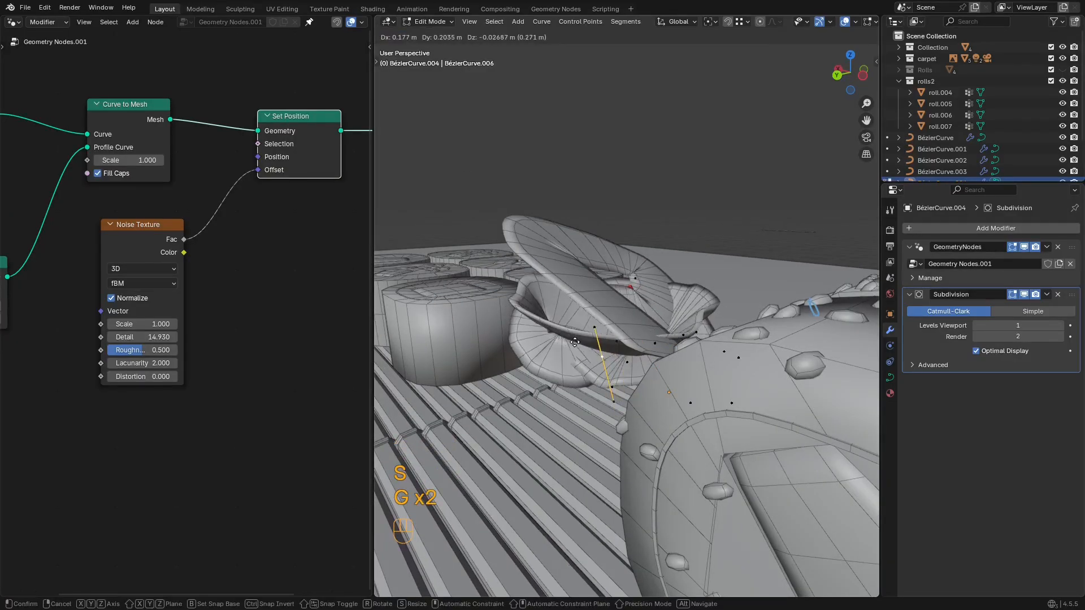
pyautogui.click(577, 345)
# Step: Adjust the upper control point and its handles to widen the garnish's top loop
pyautogui.moveTo(685, 282); pyautogui.dragTo(643, 343, button='middle')
pyautogui.press('Tab')
pyautogui.press('Tab')
pyautogui.press('1')
pyautogui.press('s')
pyautogui.rightClick(531, 271)
pyautogui.press('g')
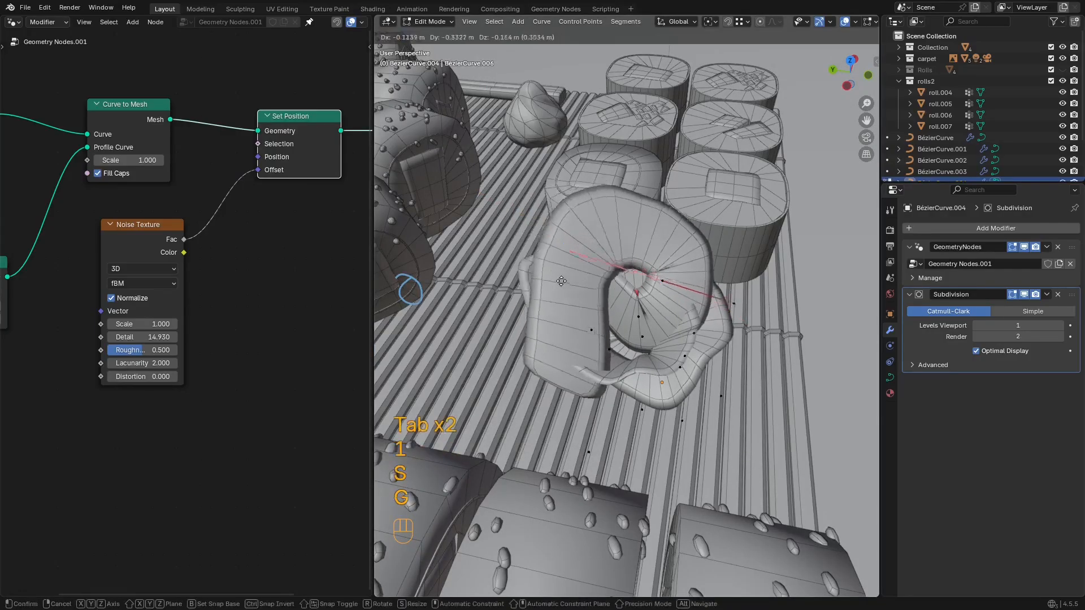
pyautogui.click(527, 303)
pyautogui.press('g')
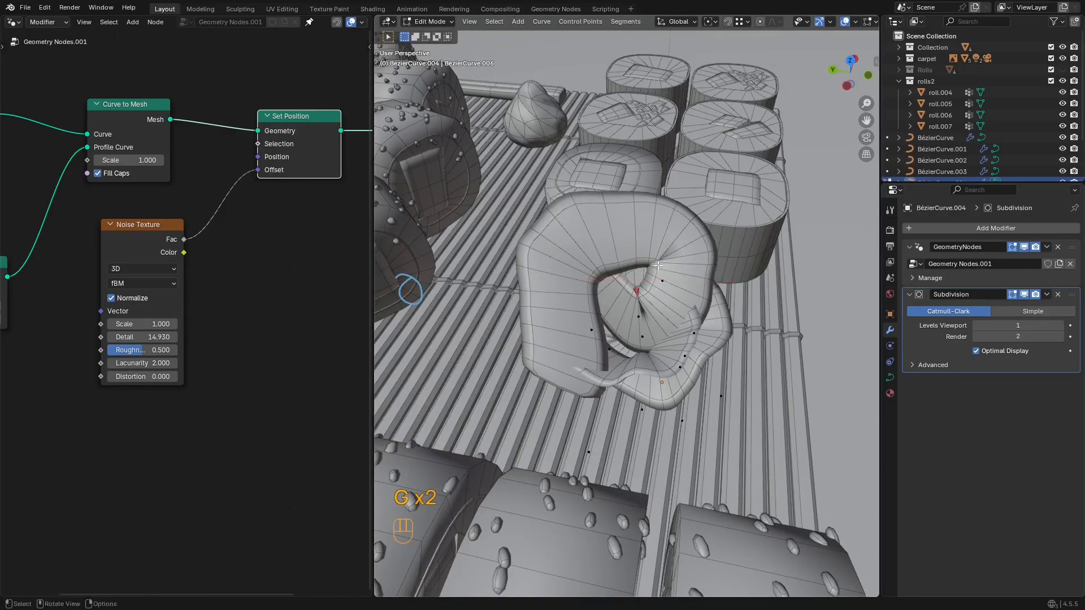
pyautogui.press('g')
pyautogui.click(666, 257)
# Step: Examine the reshaped garnish from several sides, with and without overlays
pyautogui.moveTo(665, 258); pyautogui.dragTo(542, 198, button='middle')
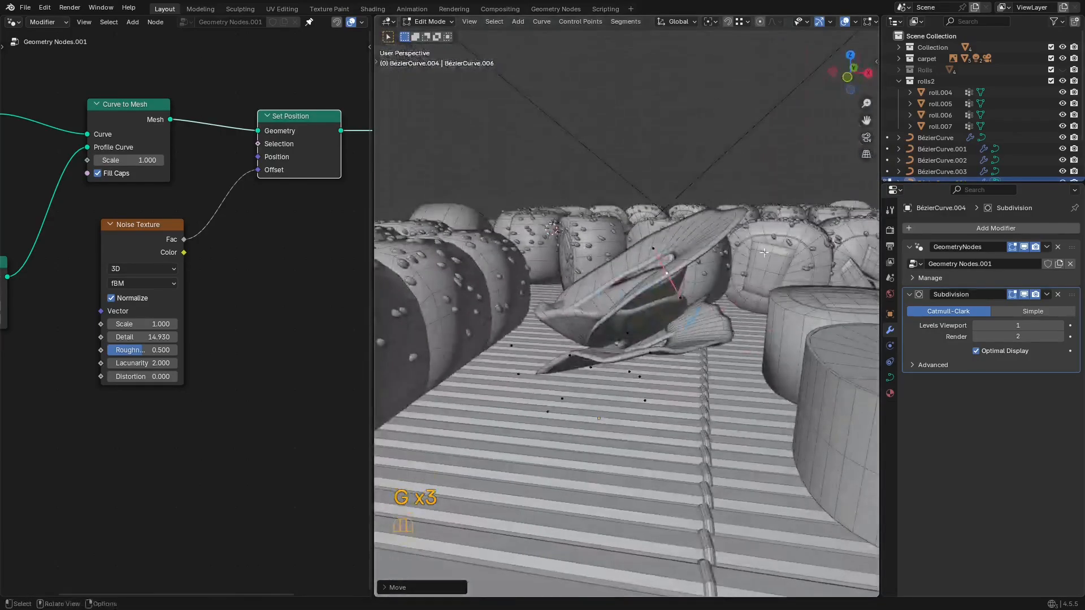
pyautogui.press('Tab')
pyautogui.moveTo(751, 238); pyautogui.dragTo(686, 229, button='middle')
pyautogui.press('Tab')
pyautogui.press('Tab')
pyautogui.hotkey('shift', 'alt', 'z')
pyautogui.hotkey('shift', 'alt', 'z')
pyautogui.press('a')
pyautogui.press('Tab')
# Step: Duplicate all the garnish curve's points in top view and place the copy among the rolls at the mat's opposite end
pyautogui.moveTo(669, 273); pyautogui.dragTo(695, 373, button='middle')
pyautogui.press('a')
pyautogui.press('a')
pyautogui.keyDown('shift'); pyautogui.moveTo(710, 228); pyautogui.dragTo(707, 374, button='middle'); pyautogui.keyUp('shift')
pyautogui.scroll(-1, 707, 374)
pyautogui.scroll(-1, 707, 374)
pyautogui.hotkey('shift', 'd')
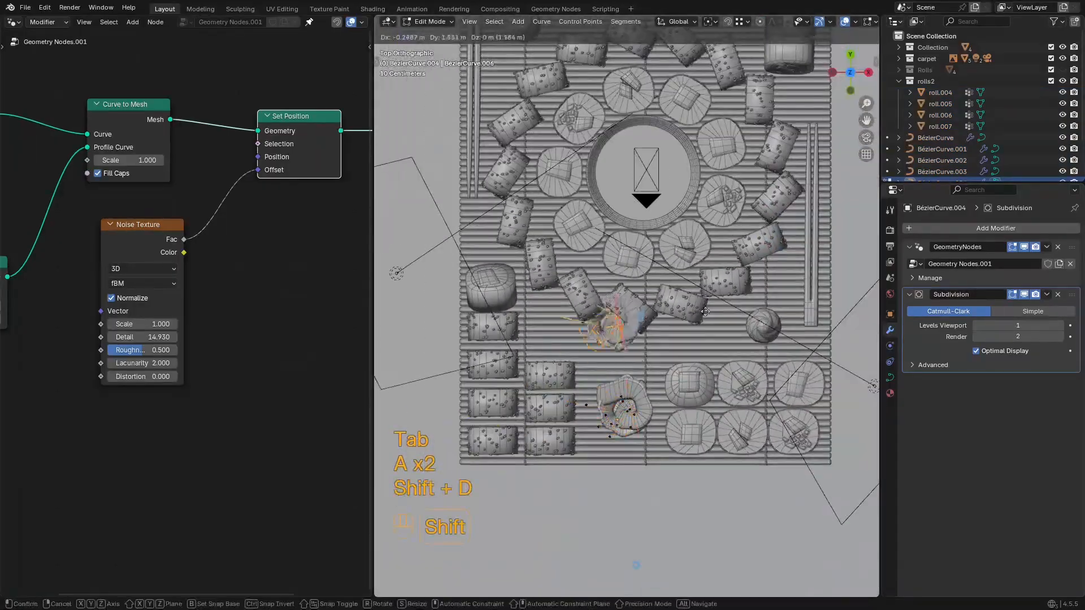
pyautogui.click(728, 186)
pyautogui.keyDown('shift'); pyautogui.moveTo(727, 186); pyautogui.dragTo(729, 342, button='middle'); pyautogui.keyUp('shift')
pyautogui.press('g')
pyautogui.click(758, 184)
pyautogui.keyDown('shift'); pyautogui.moveTo(759, 185); pyautogui.dragTo(730, 340, button='middle'); pyautogui.keyUp('shift')
pyautogui.scroll(4, 730, 339)
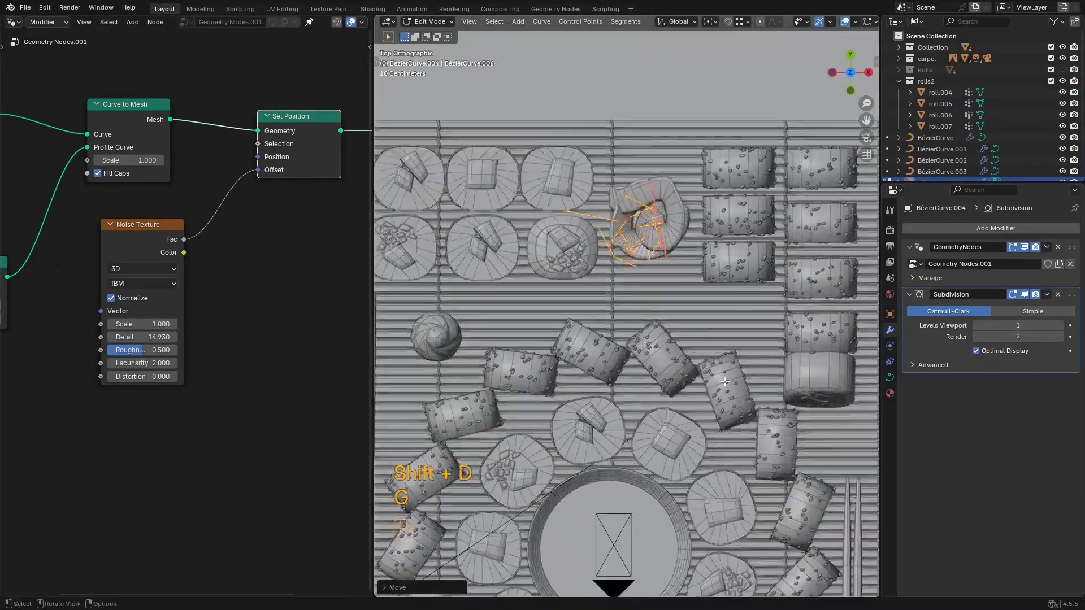
# Step: Place the garnish copy in the open space beside the upper rolls and enlarge it to about 1.2 times its size
pyautogui.press('g')
pyautogui.click(747, 412)
pyautogui.press('s')
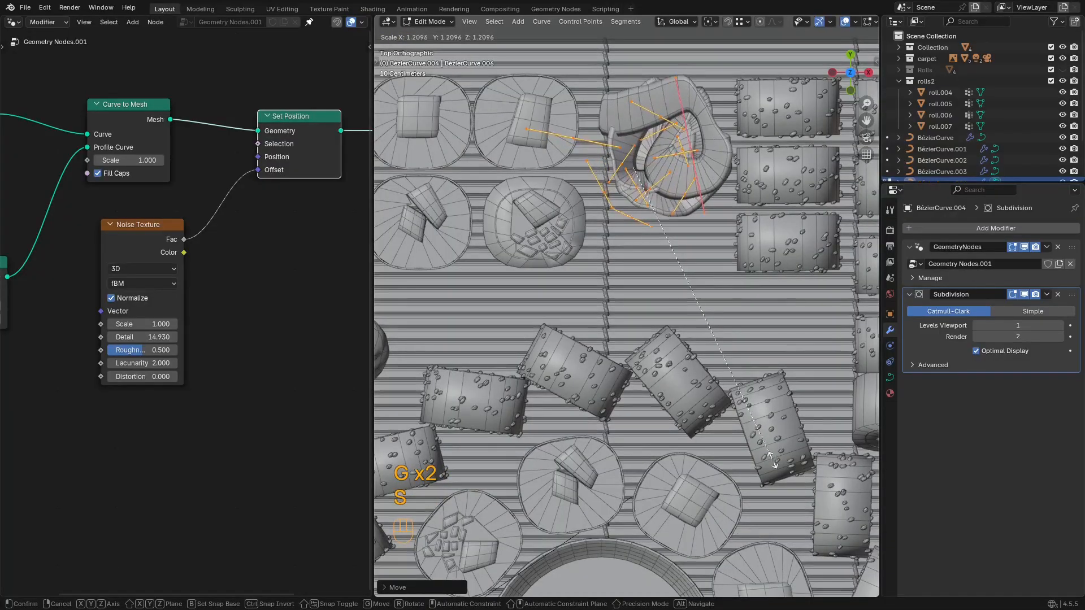
pyautogui.click(775, 449)
pyautogui.moveTo(775, 450); pyautogui.dragTo(705, 305, button='middle')
pyautogui.scroll(-3, 704, 305)
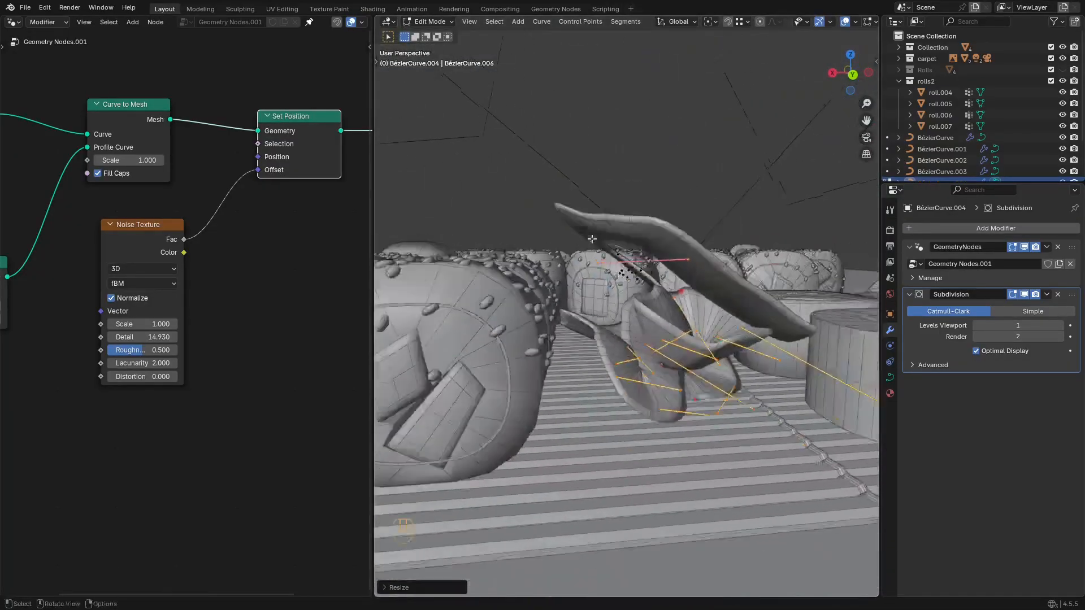
# Step: Flatten the garnish copy vertically and check its shape with and without overlays
pyautogui.press('s')
pyautogui.press('z')
pyautogui.click(719, 209)
pyautogui.moveTo(719, 209); pyautogui.dragTo(717, 257, button='middle')
pyautogui.scroll(-2, 706, 344)
pyautogui.hotkey('shift', 'alt', 'z')
pyautogui.press('Tab')
pyautogui.hotkey('shift', 'alt', 'z')
pyautogui.press('Tab')
# Step: Lower the garnish copy onto the bamboo mat in back view and tilt it so it lies flat
pyautogui.press('g')
pyautogui.press('z')
pyautogui.click(741, 313)
pyautogui.press('r')
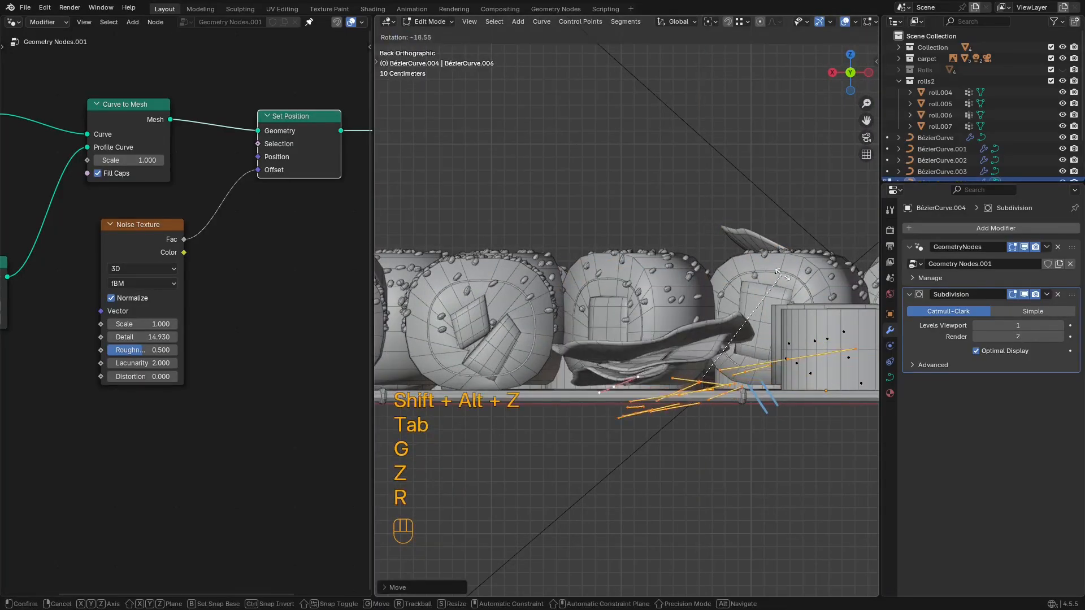
pyautogui.click(774, 316)
pyautogui.press('g')
pyautogui.press('z')
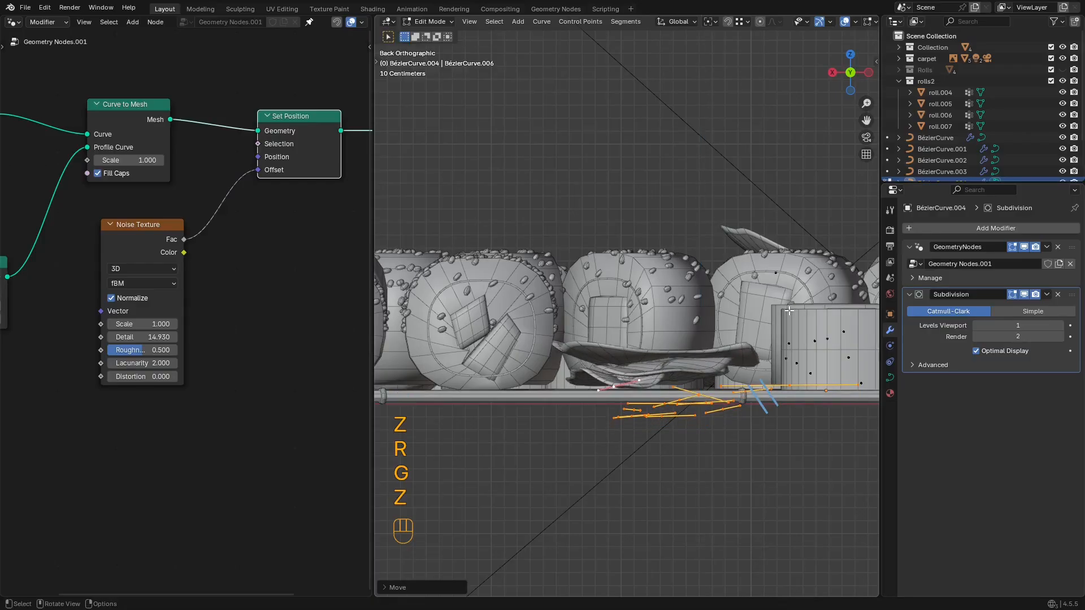
pyautogui.press('shift')
pyautogui.click(791, 384)
# Step: Delete the original garnish's curve points at the mat's opposite end, keeping only the flattened copy
pyautogui.moveTo(791, 384); pyautogui.dragTo(786, 503, button='middle')
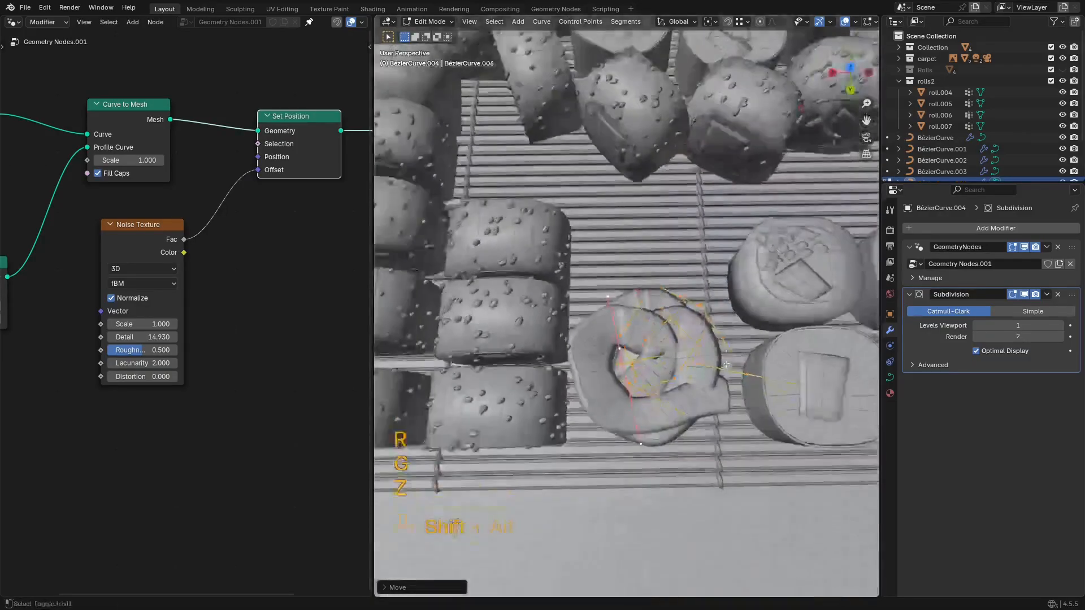
pyautogui.hotkey('shift', 'alt', 'z')
pyautogui.scroll(-4, 677, 254)
pyautogui.moveTo(678, 220)
pyautogui.mouseDown(button='middle')
pyautogui.moveTo(678, 206)
pyautogui.moveTo(677, 242)
pyautogui.mouseUp(button='middle')
pyautogui.moveTo(677, 242); pyautogui.dragTo(677, 559, button='middle')
pyautogui.hotkey('shift', 'alt', 'z')
pyautogui.scroll(-3, 676, 452)
pyautogui.scroll(2, 677, 339)
pyautogui.moveTo(649, 254); pyautogui.dragTo(785, 182)
pyautogui.press('x')
pyautogui.click(785, 182)
# Step: Duplicate the flattened garnish to the mat's opposite end, rotate the copy and place it between the two groups of rolls
pyautogui.keyDown('shift'); pyautogui.moveTo(621, 564); pyautogui.dragTo(547, 299, button='middle'); pyautogui.keyUp('shift')
pyautogui.scroll(-1, 547, 299)
pyautogui.moveTo(531, 395); pyautogui.dragTo(720, 261)
pyautogui.keyDown('shift'); pyautogui.moveTo(720, 261); pyautogui.dragTo(747, 380, button='middle'); pyautogui.keyUp('shift')
pyautogui.hotkey('shift', 'd')
pyautogui.click(781, 49)
pyautogui.press('r')
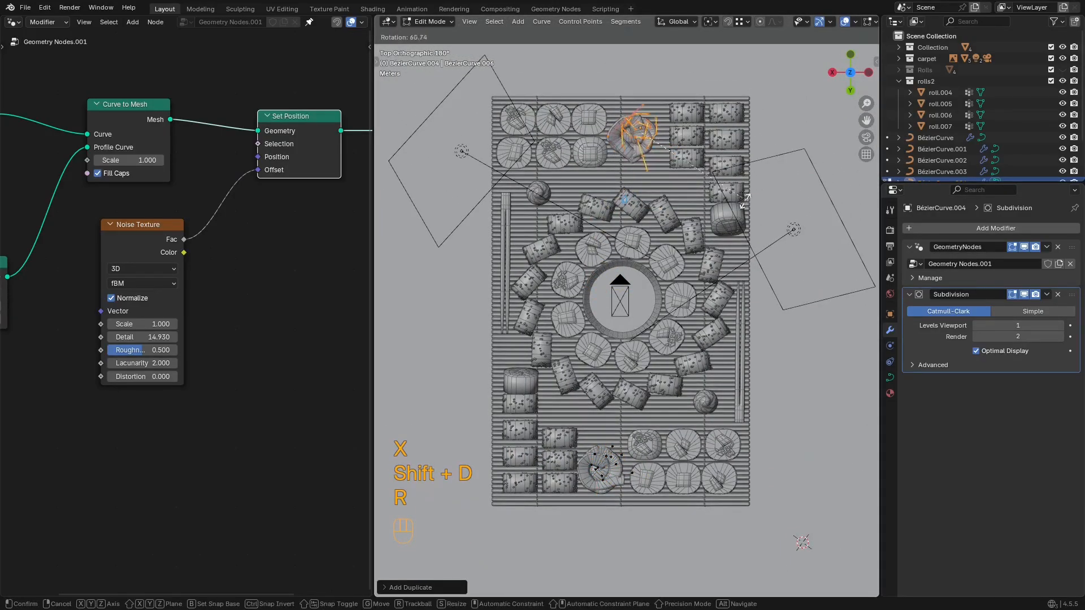
pyautogui.click(700, 172)
pyautogui.press('g')
pyautogui.click(698, 169)
# Step: Move and rescale the first flattened garnish so it fits the gap between its neighbouring rolls
pyautogui.keyDown('shift'); pyautogui.moveTo(679, 388); pyautogui.dragTo(701, 278, button='middle'); pyautogui.keyUp('shift')
pyautogui.moveTo(701, 278); pyautogui.dragTo(474, 498)
pyautogui.press('g')
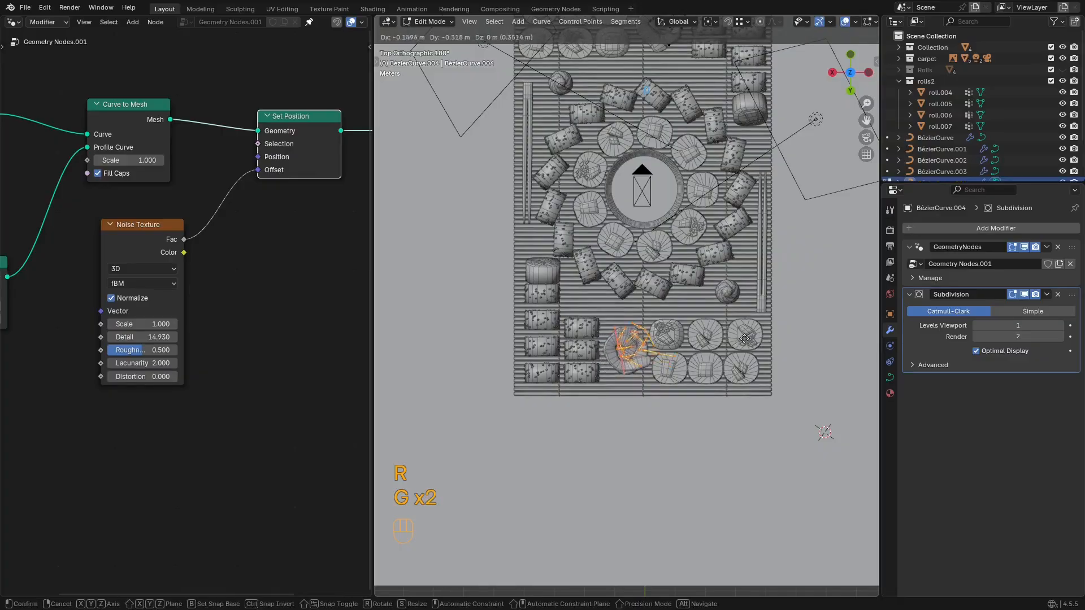
pyautogui.click(706, 343)
pyautogui.press('s')
pyautogui.click(686, 342)
pyautogui.press('g')
pyautogui.click(700, 317)
pyautogui.keyDown('shift'); pyautogui.moveTo(709, 265); pyautogui.dragTo(758, 354, button='middle'); pyautogui.keyUp('shift')
# Step: Return to Object Mode, check the garnish in rendered shading and save the file
pyautogui.hotkey('shift', 'alt', 'z')
pyautogui.press('Tab')
pyautogui.hotkey('shift', 'alt', 'z')
pyautogui.moveTo(710, 283)
pyautogui.mouseDown(button='middle')
pyautogui.moveTo(722, 349)
pyautogui.moveTo(706, 361)
pyautogui.mouseUp(button='middle')
pyautogui.scroll(4, 707, 360)
pyautogui.press('z')
pyautogui.hotkey('shift', 'alt', 'z')
pyautogui.keyDown('shift'); pyautogui.moveTo(705, 203); pyautogui.dragTo(594, 273, button='middle'); pyautogui.keyUp('shift')
pyautogui.scroll(2, 594, 272)
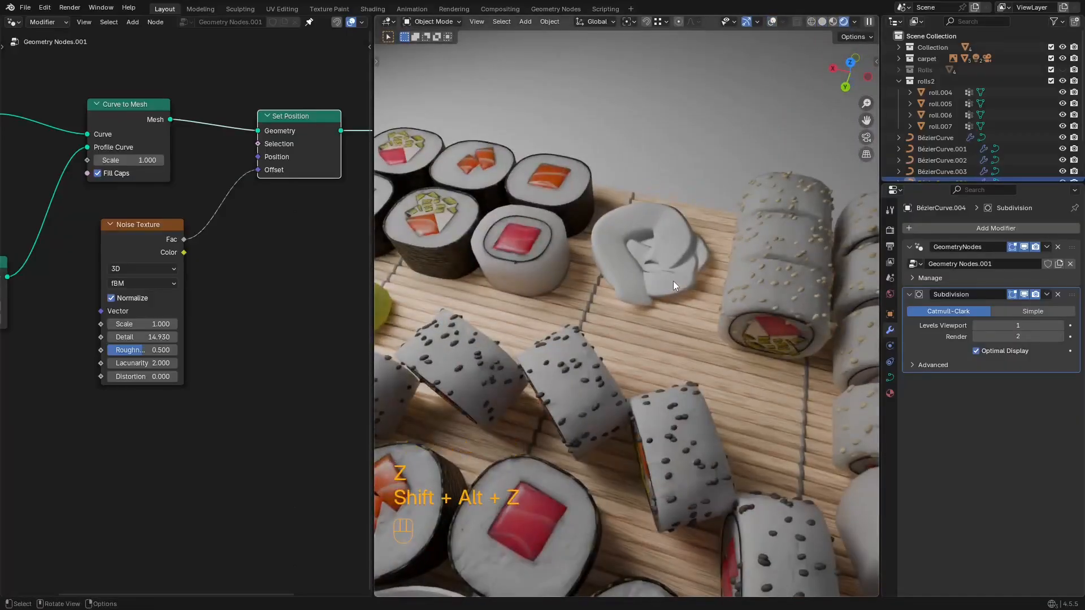
pyautogui.hotkey('ctrl', 's')
pyautogui.hotkey('shift', 'alt', 'z')
pyautogui.hotkey('shift', 'alt', 'z')
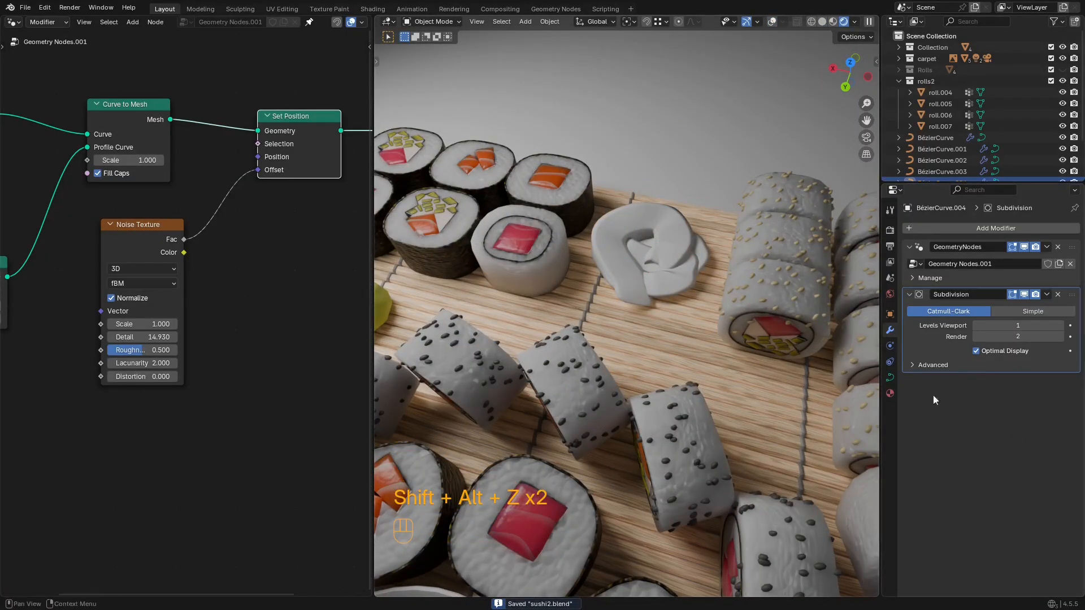
# Step: Create a new material for the garnish and set its base color to burnt orange, about #A84E20
pyautogui.click(890, 394)
pyautogui.click(1028, 280)
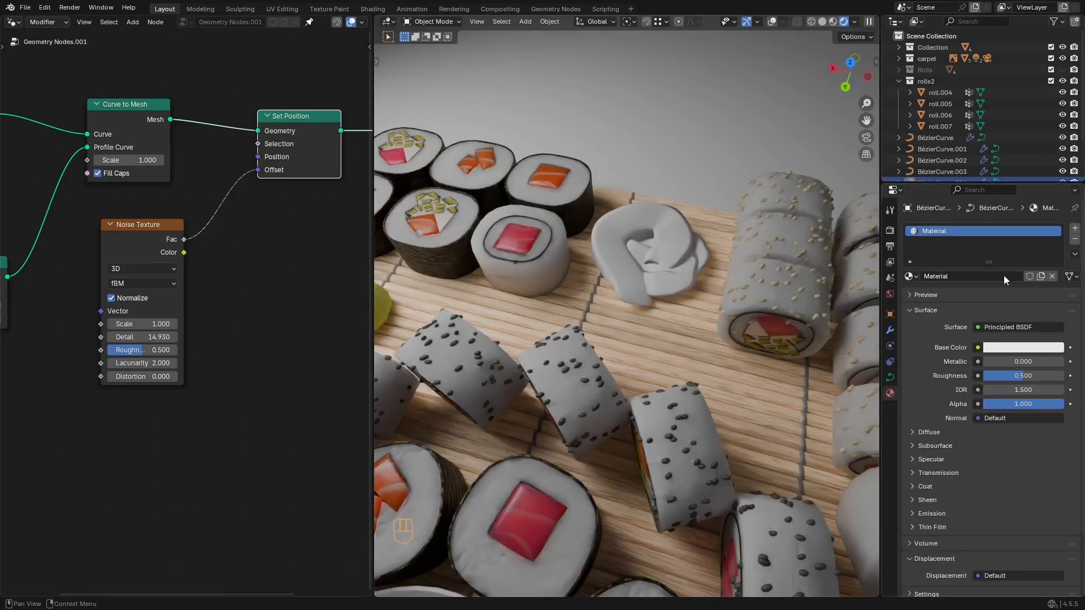
pyautogui.doubleClick(1003, 276)
pyautogui.click(1031, 349)
pyautogui.click(1031, 348)
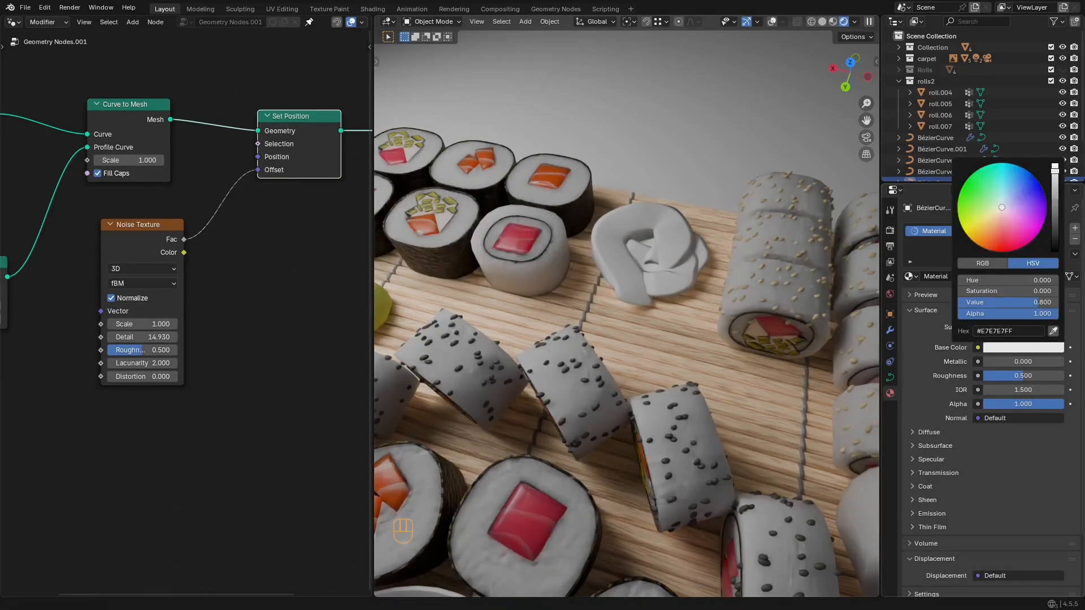
pyautogui.moveTo(1055, 173); pyautogui.dragTo(991, 244)
# Step: Switch to BeeRef and examine the orange garnish in the sushi reference photo, then return to Blender
pyautogui.press('super')
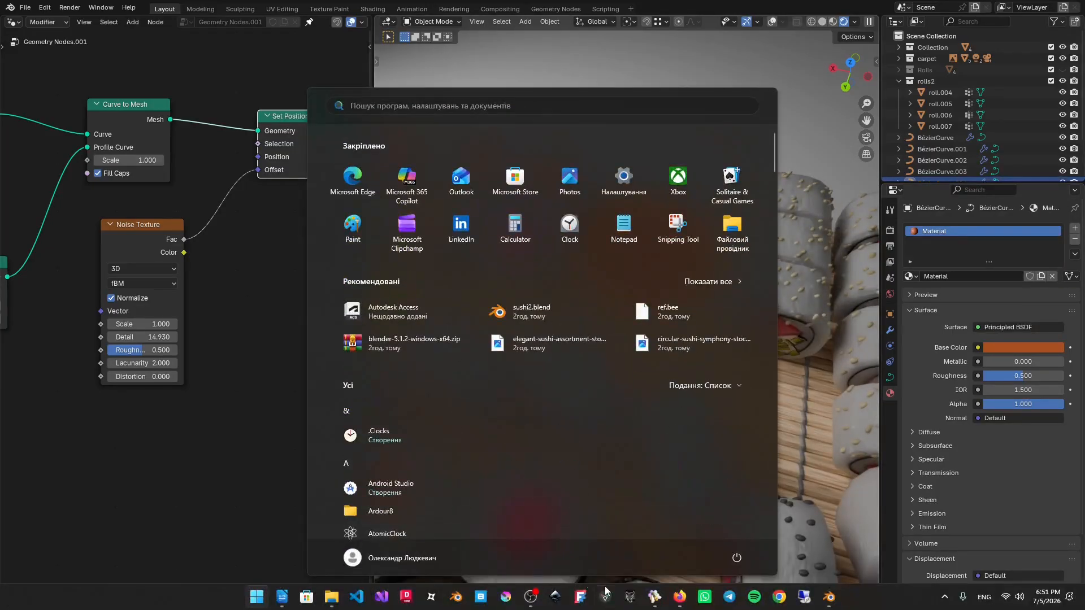
pyautogui.click(656, 600)
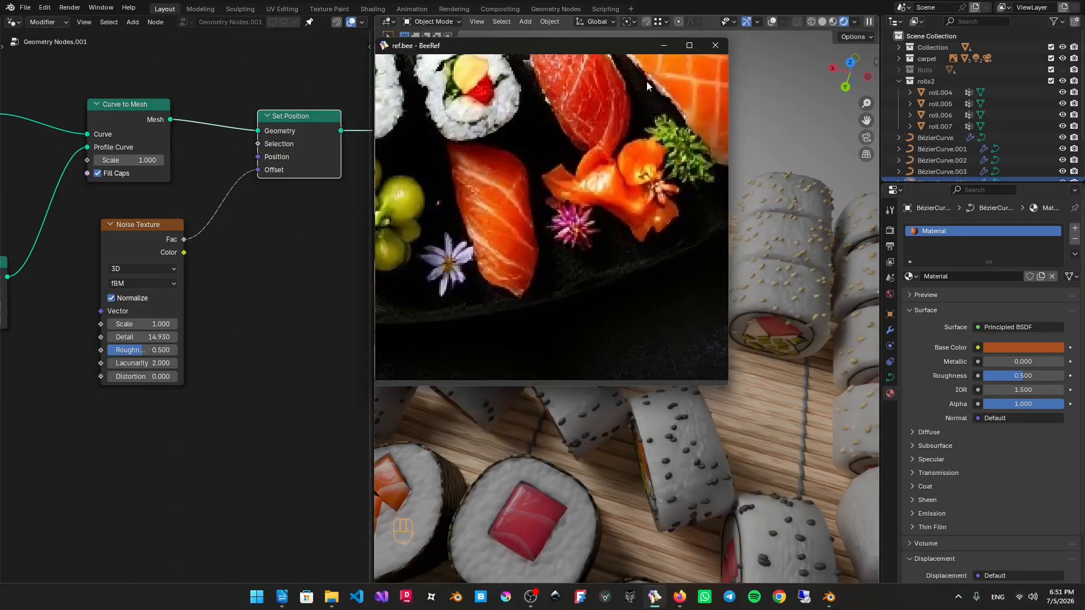
pyautogui.scroll(-3, 567, 176)
pyautogui.moveTo(567, 176); pyautogui.dragTo(554, 241, button='middle')
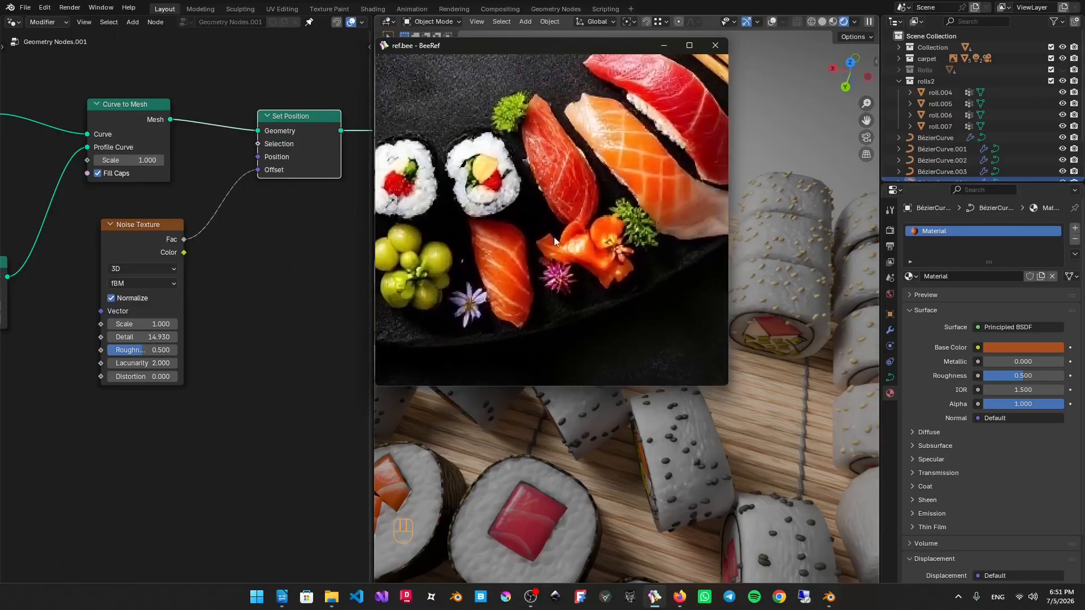
pyautogui.click(665, 45)
# Step: Open the garnish material in the Shader Editor and add a Noise Texture node before the Principled BSDF
pyautogui.click(13, 22)
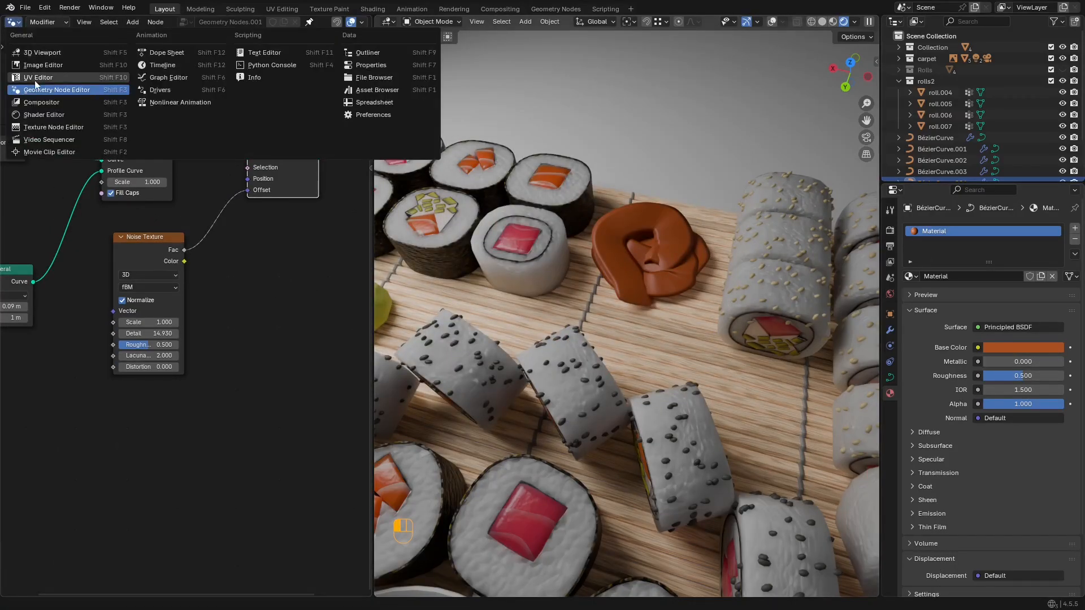
pyautogui.click(42, 116)
pyautogui.moveTo(132, 196); pyautogui.dragTo(266, 96, button='middle')
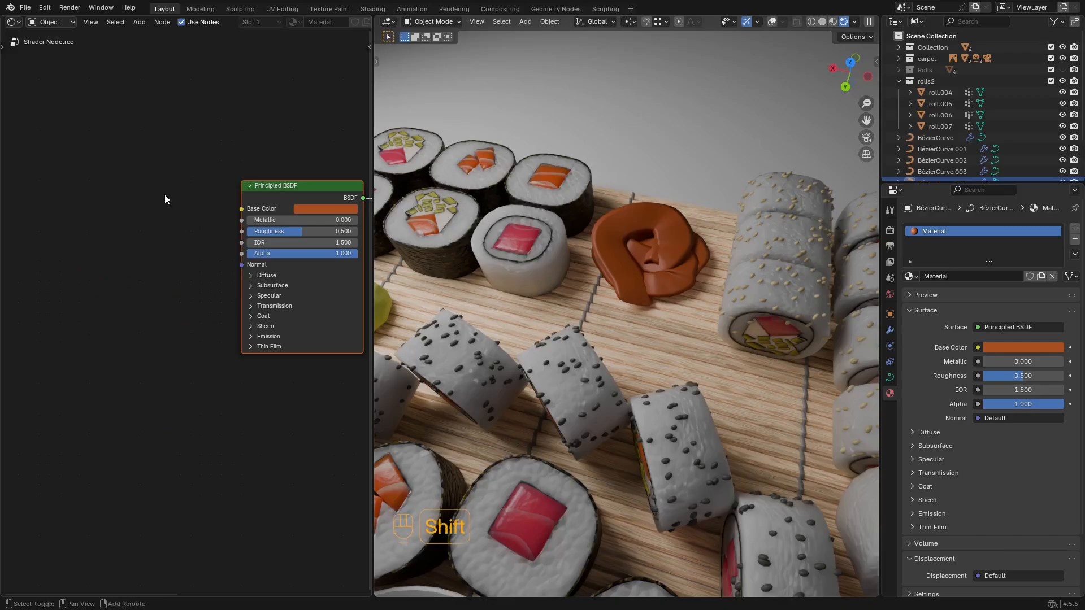
pyautogui.hotkey('shift', 'a')
pyautogui.hotkey('shift', 'a')
pyautogui.write('noi')
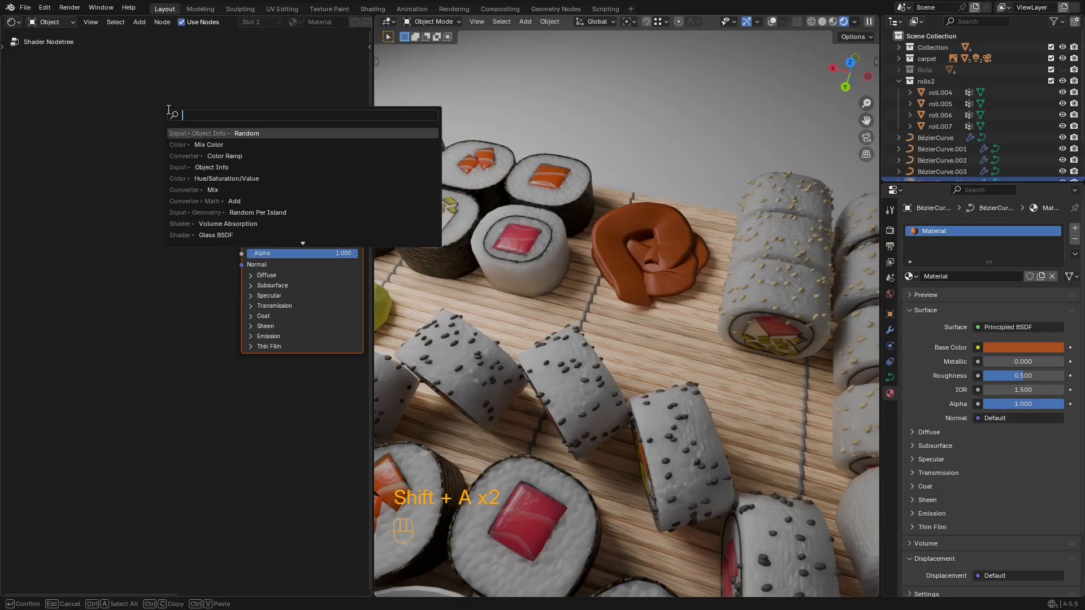
pyautogui.write('se')
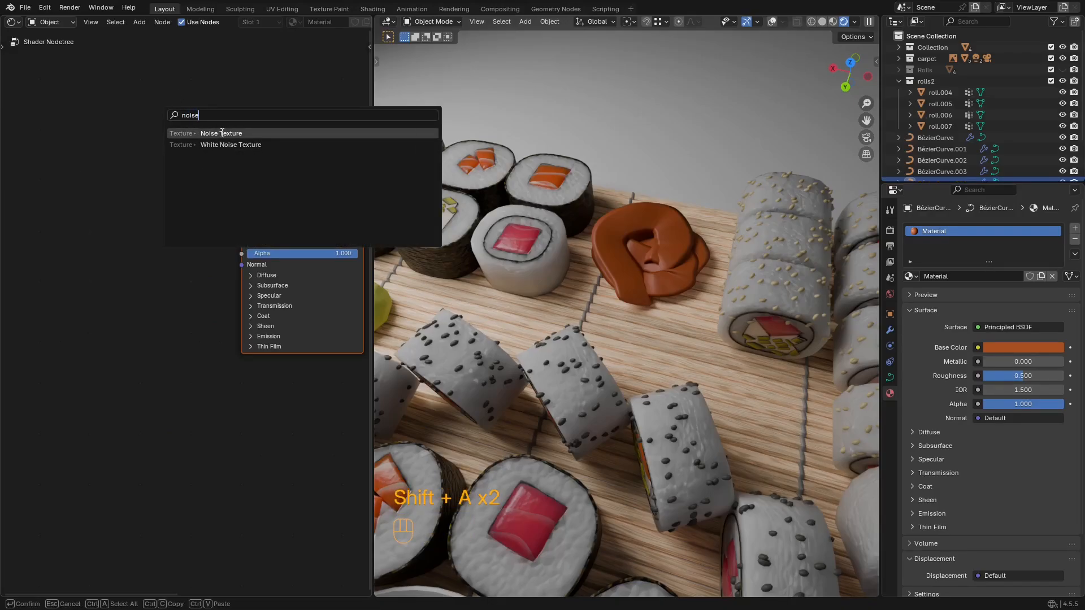
pyautogui.click(222, 133)
pyautogui.click(16, 256)
# Step: Connect the Noise Texture's Fac output through a Bump node's Height into the Principled BSDF's Normal
pyautogui.moveTo(97, 287); pyautogui.dragTo(99, 275)
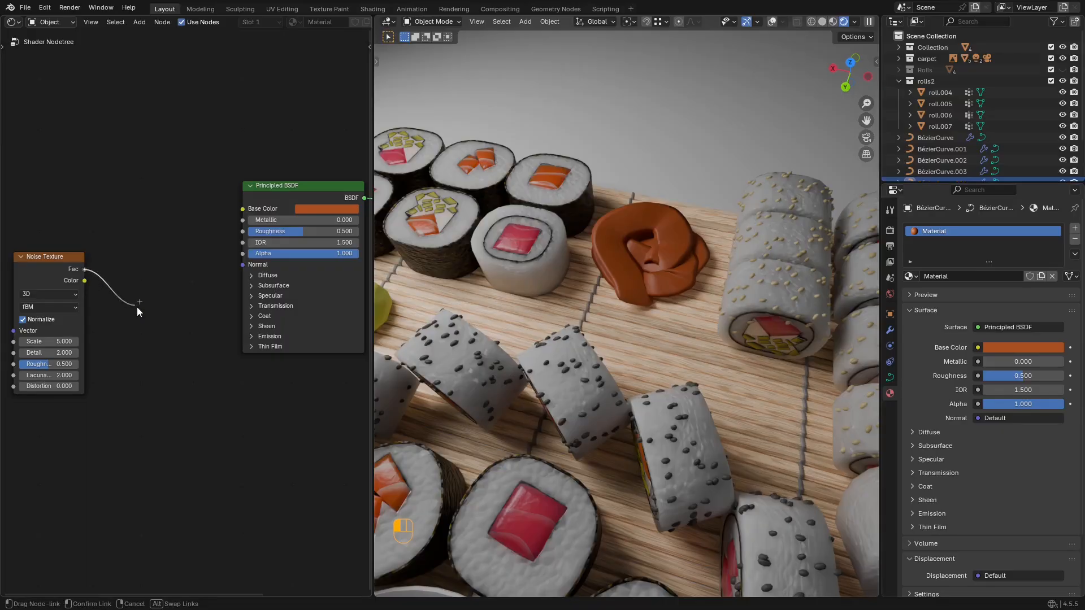
pyautogui.moveTo(137, 308); pyautogui.dragTo(242, 264)
pyautogui.click(167, 331)
pyautogui.click(146, 300)
# Step: Examine the garnish's rendered surface from several sides and save the file
pyautogui.scroll(2, 601, 262)
pyautogui.click(651, 229)
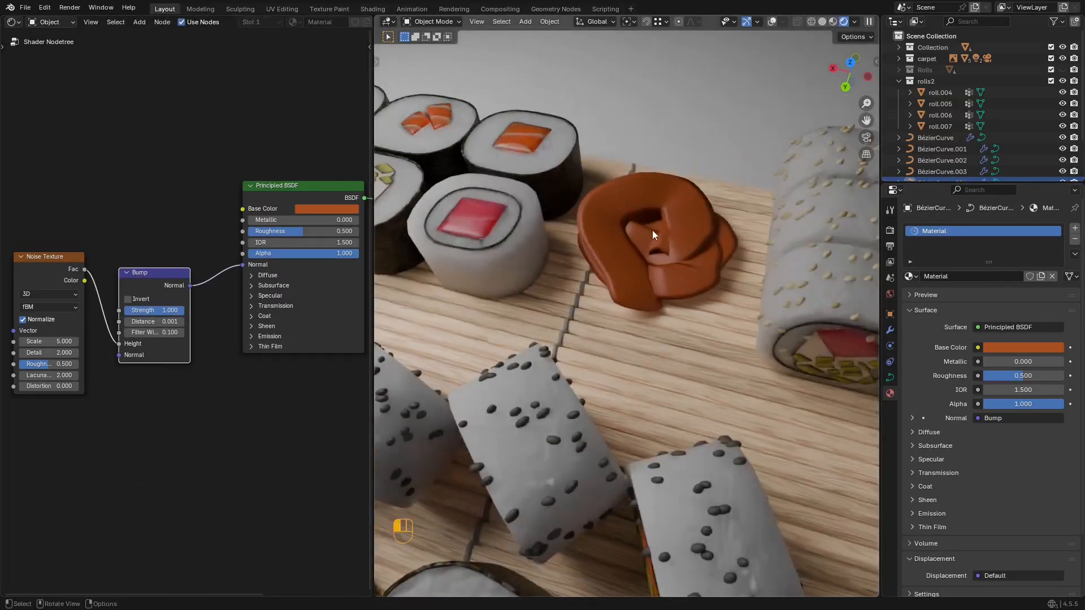
pyautogui.scroll(-3, 611, 235)
pyautogui.moveTo(713, 282); pyautogui.dragTo(607, 237, button='middle')
pyautogui.keyDown('shift'); pyautogui.moveTo(556, 212); pyautogui.dragTo(531, 198, button='middle'); pyautogui.keyUp('shift')
pyautogui.moveTo(700, 339); pyautogui.dragTo(616, 170, button='middle')
pyautogui.scroll(2, 746, 324)
pyautogui.moveTo(745, 334); pyautogui.dragTo(729, 396, button='middle')
pyautogui.hotkey('shift', 'alt', 'z')
pyautogui.hotkey('ctrl', 's')
pyautogui.hotkey('shift', 'alt', 'z')
# Step: Change the garnish material's base color from orange to a saturated red
pyautogui.moveTo(304, 230); pyautogui.dragTo(286, 205, button='middle')
pyautogui.click(303, 185)
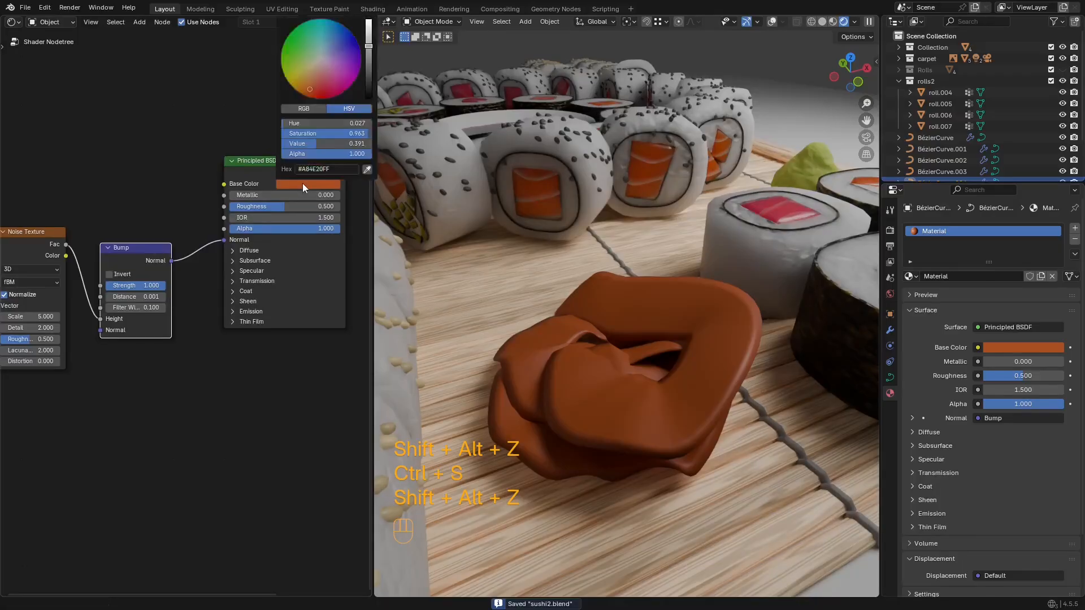
pyautogui.keyDown('shift'); pyautogui.moveTo(310, 88); pyautogui.dragTo(313, 87); pyautogui.keyUp('shift')
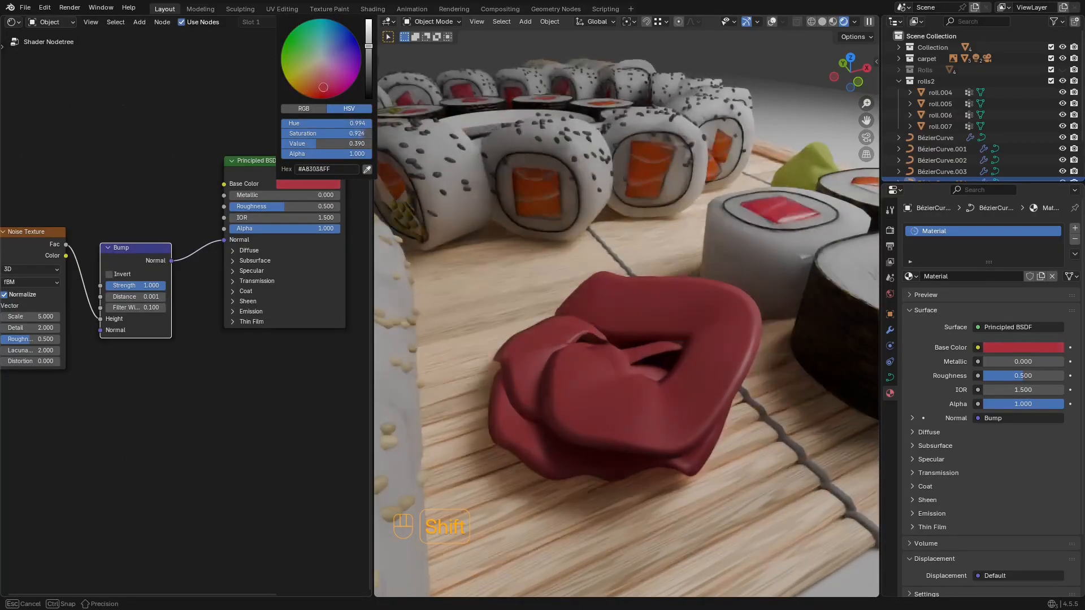
# Step: Set the Principled BSDF's subsurface weight to 1 and its second and third radius values to 1
pyautogui.click(251, 261)
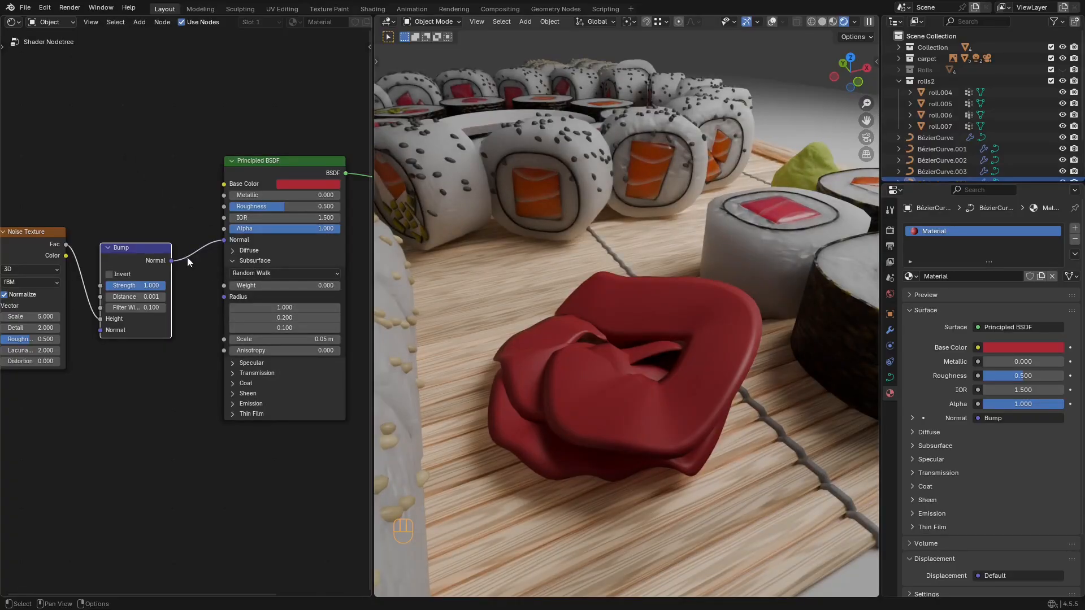
pyautogui.press('KP_Enter')
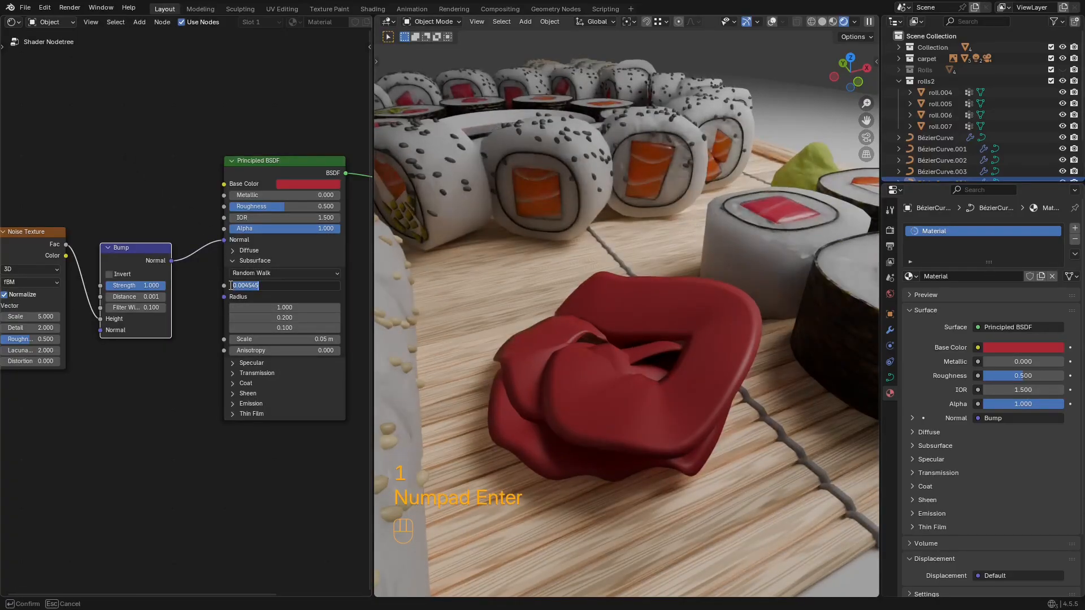
pyautogui.write('1')
pyautogui.press('KP_Enter')
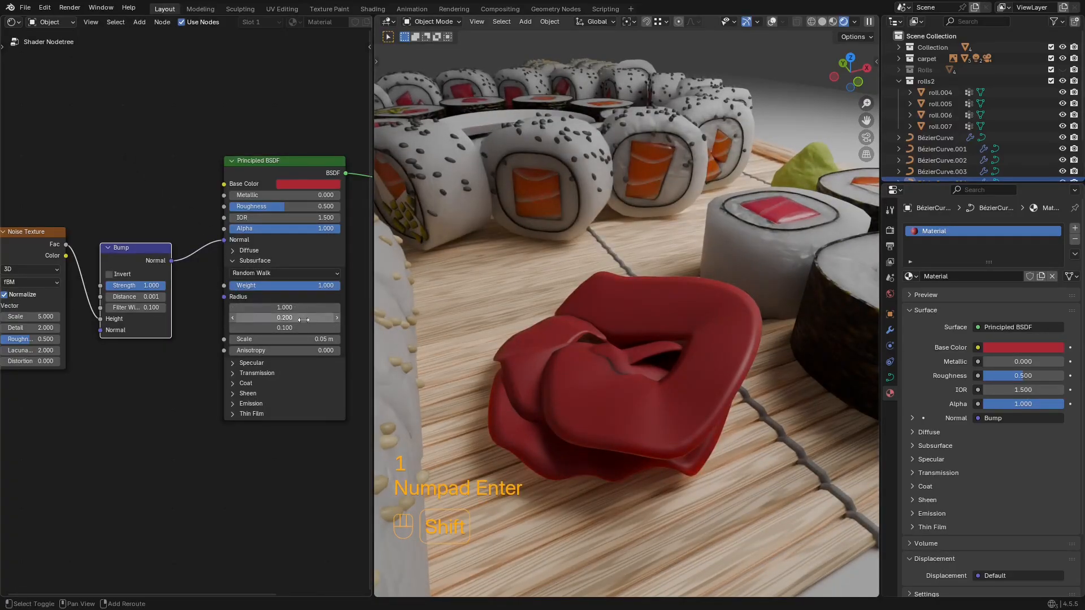
pyautogui.press('KP_Enter')
pyautogui.write('1')
pyautogui.press('KP_Enter')
pyautogui.press('KP_Enter')
pyautogui.write('1')
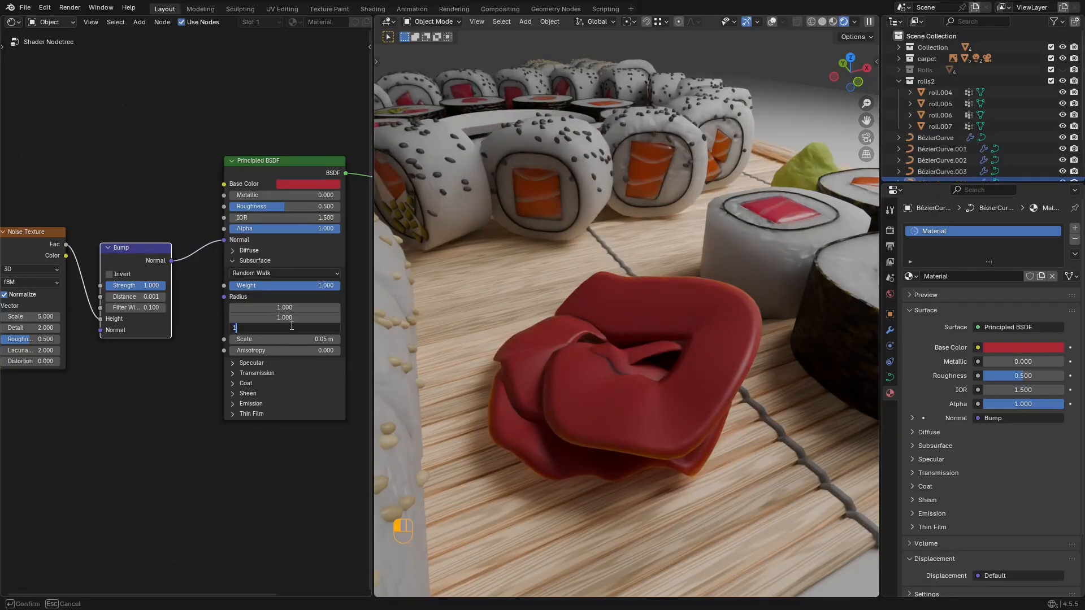
pyautogui.press('KP_Enter')
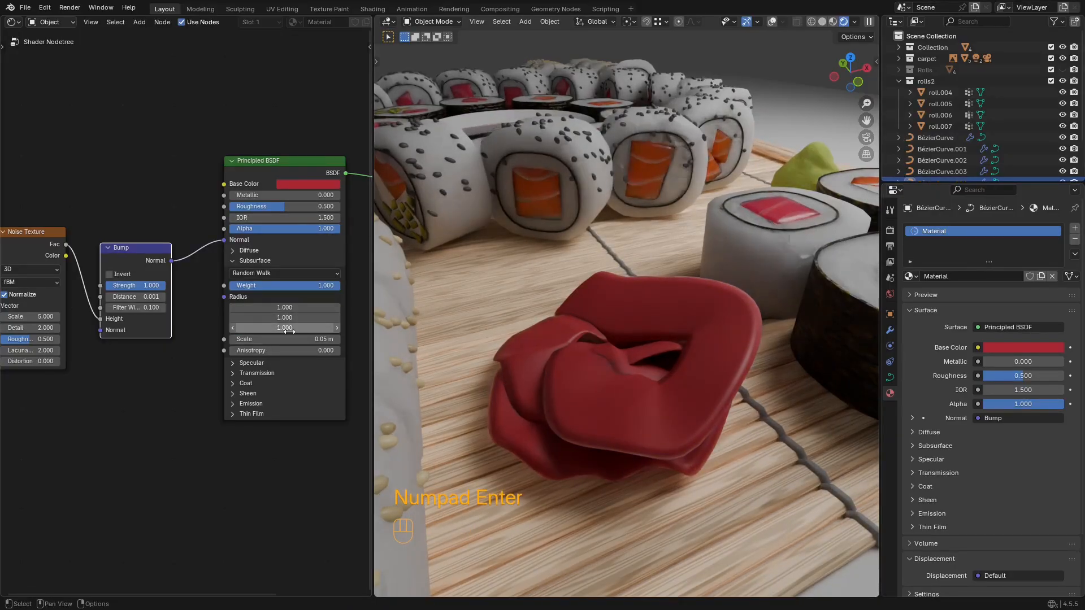
# Step: Set the subsurface scale to 0.53 m and the second and third radius values to 0.41 and 0.49, and save the file
pyautogui.moveTo(287, 339)
pyautogui.keyDown('shift'); pyautogui.mouseDown()
pyautogui.moveTo(316, 339)
pyautogui.moveTo(299, 339)
pyautogui.moveTo(298, 318)
pyautogui.moveTo(294, 327)
pyautogui.mouseUp(); pyautogui.keyUp('shift')
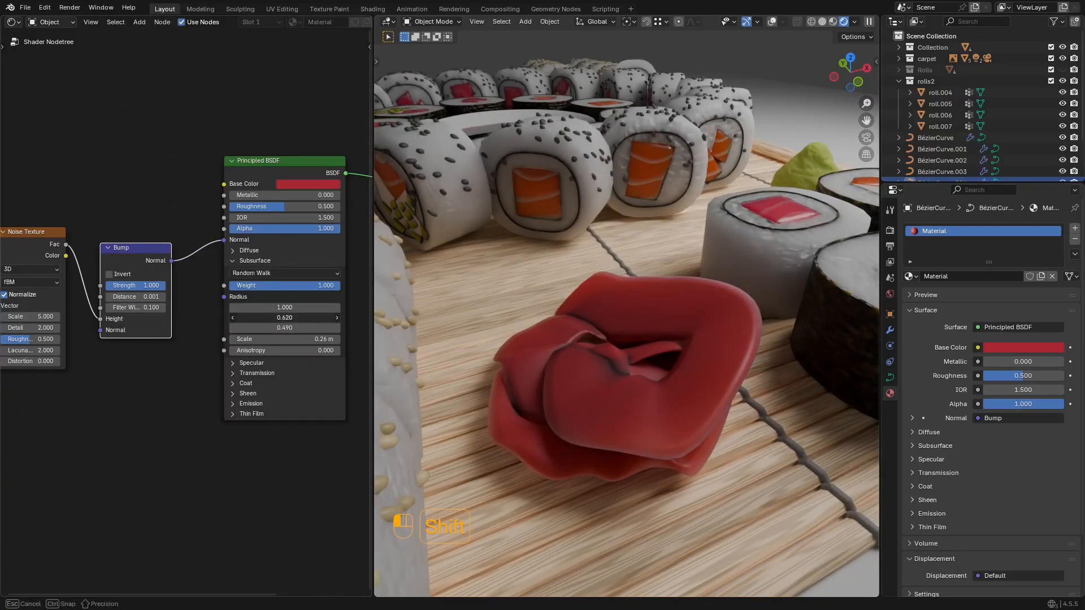
pyautogui.keyDown('shift'); pyautogui.moveTo(284, 318); pyautogui.dragTo(280, 339); pyautogui.keyUp('shift')
pyautogui.scroll(-8, 656, 306)
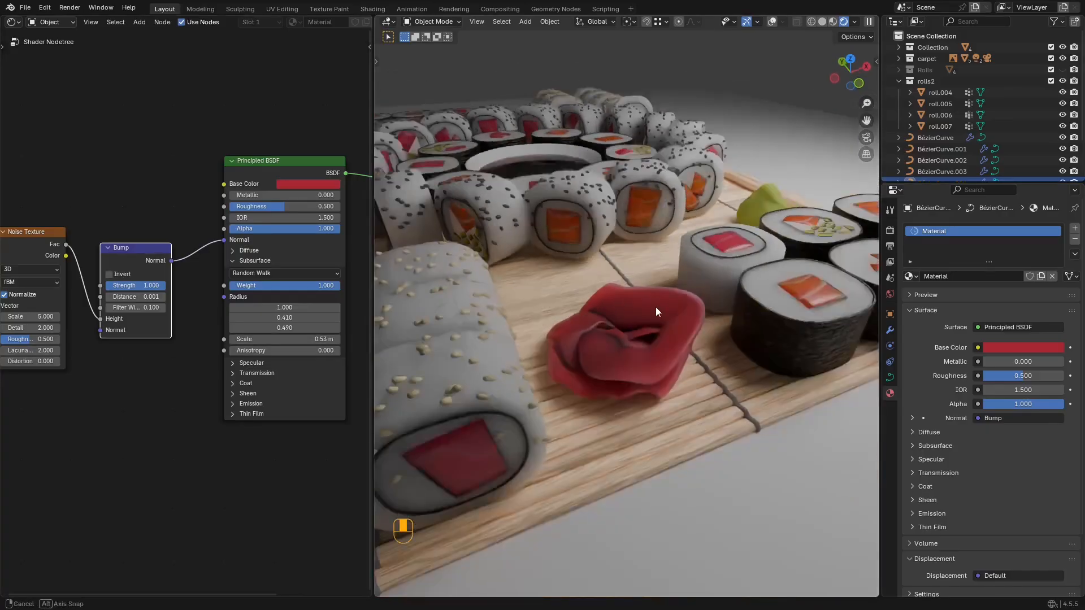
pyautogui.hotkey('ctrl', 's')
# Step: Adjust the second subsurface radius to about 0.45 and the third to 0.22, judging the garnish's tint up close
pyautogui.moveTo(658, 304)
pyautogui.mouseDown(button='middle')
pyautogui.moveTo(680, 272)
pyautogui.moveTo(687, 286)
pyautogui.moveTo(652, 300)
pyautogui.moveTo(672, 298)
pyautogui.mouseUp(button='middle')
pyautogui.scroll(4, 672, 299)
pyautogui.scroll(1, 287, 307)
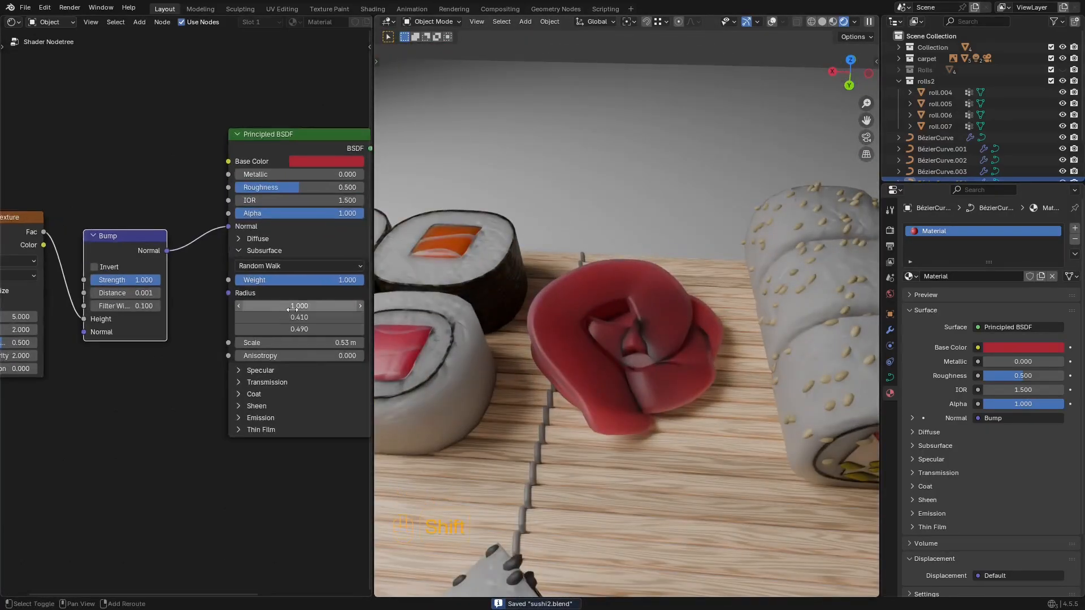
pyautogui.keyDown('shift'); pyautogui.moveTo(288, 317); pyautogui.dragTo(289, 317); pyautogui.keyUp('shift')
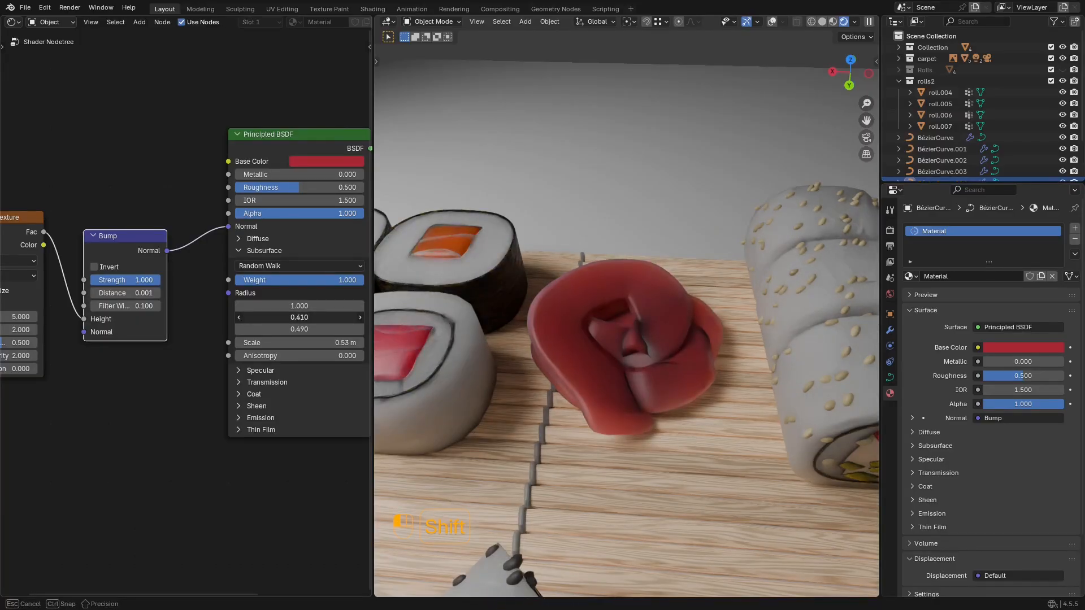
pyautogui.keyDown('shift'); pyautogui.moveTo(289, 317); pyautogui.dragTo(327, 328); pyautogui.keyUp('shift')
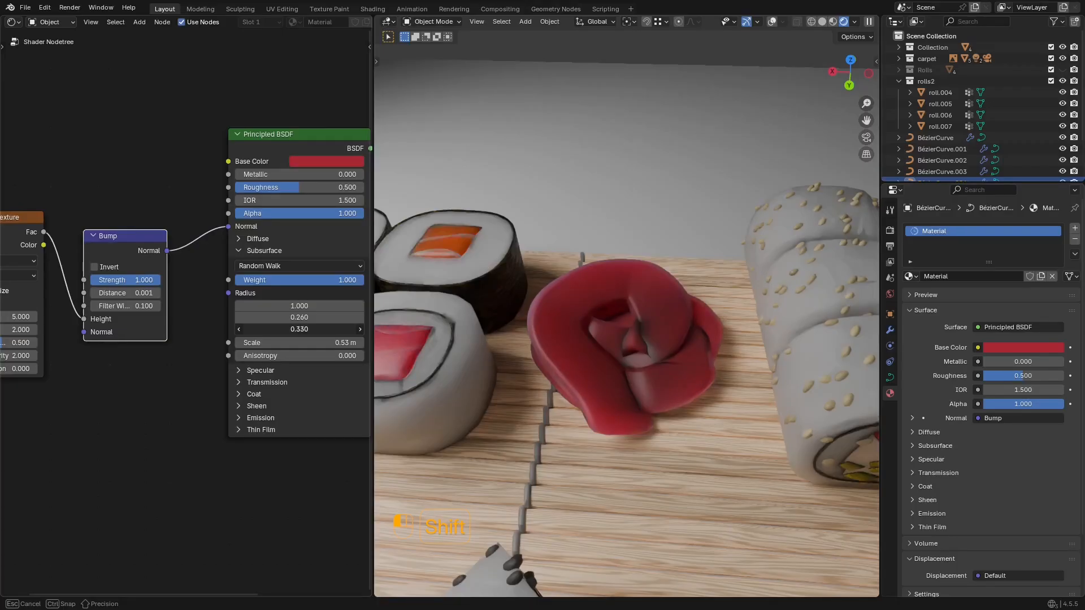
pyautogui.moveTo(305, 329)
pyautogui.keyDown('shift'); pyautogui.mouseDown()
pyautogui.moveTo(306, 317)
pyautogui.moveTo(332, 317)
pyautogui.moveTo(317, 316)
pyautogui.mouseUp(); pyautogui.keyUp('shift')
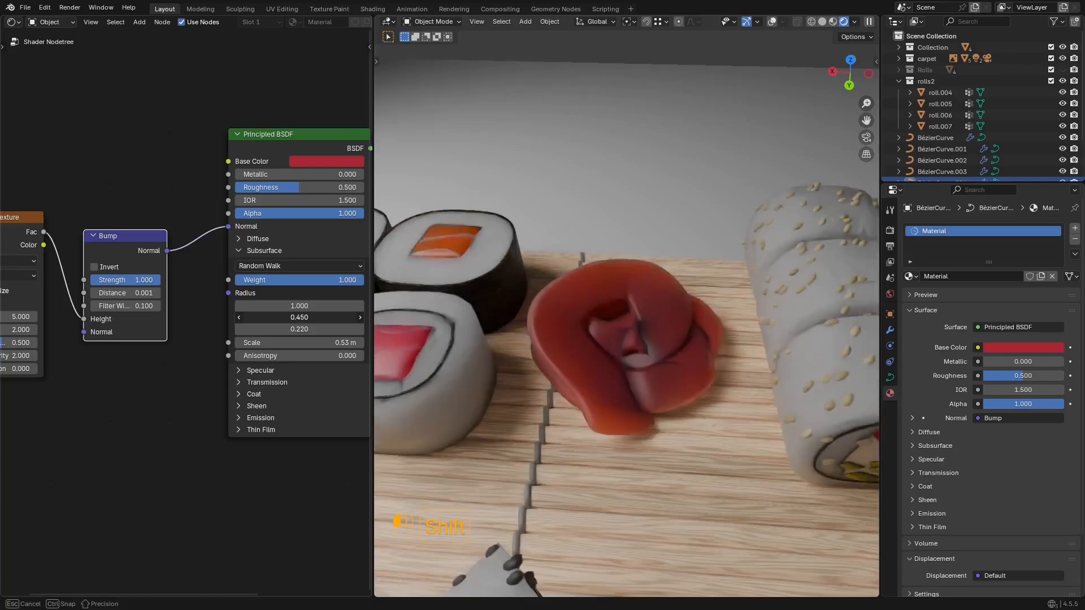
# Step: Shift the garnish's base color toward crimson, set the second subsurface radius to 0.39, and save the file
pyautogui.click(332, 165)
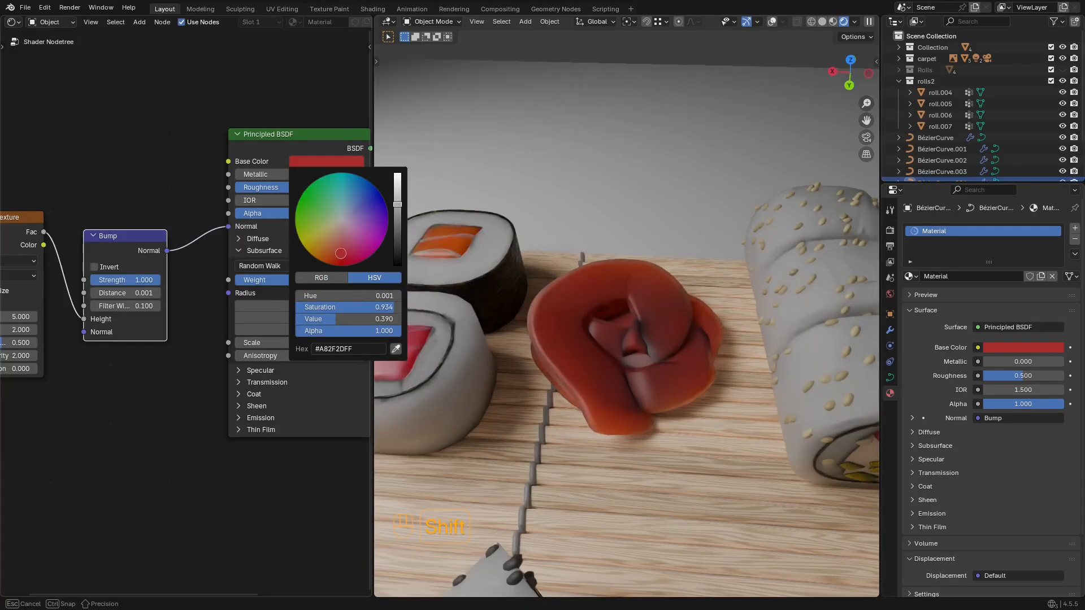
pyautogui.keyDown('shift'); pyautogui.moveTo(341, 253); pyautogui.dragTo(348, 256); pyautogui.keyUp('shift')
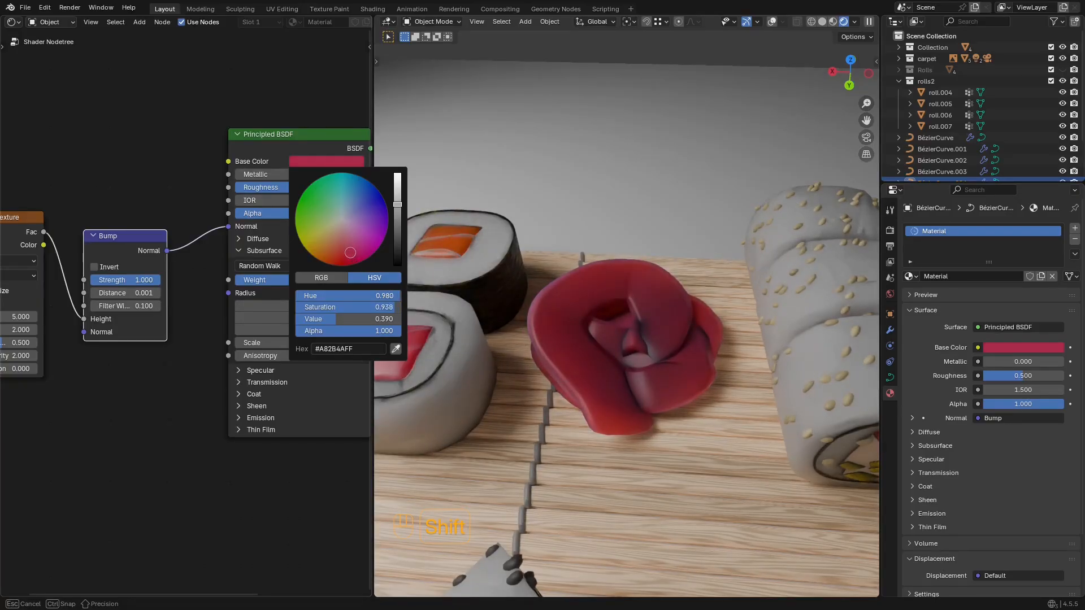
pyautogui.keyDown('shift'); pyautogui.moveTo(350, 252); pyautogui.dragTo(349, 249); pyautogui.keyUp('shift')
pyautogui.click(340, 161)
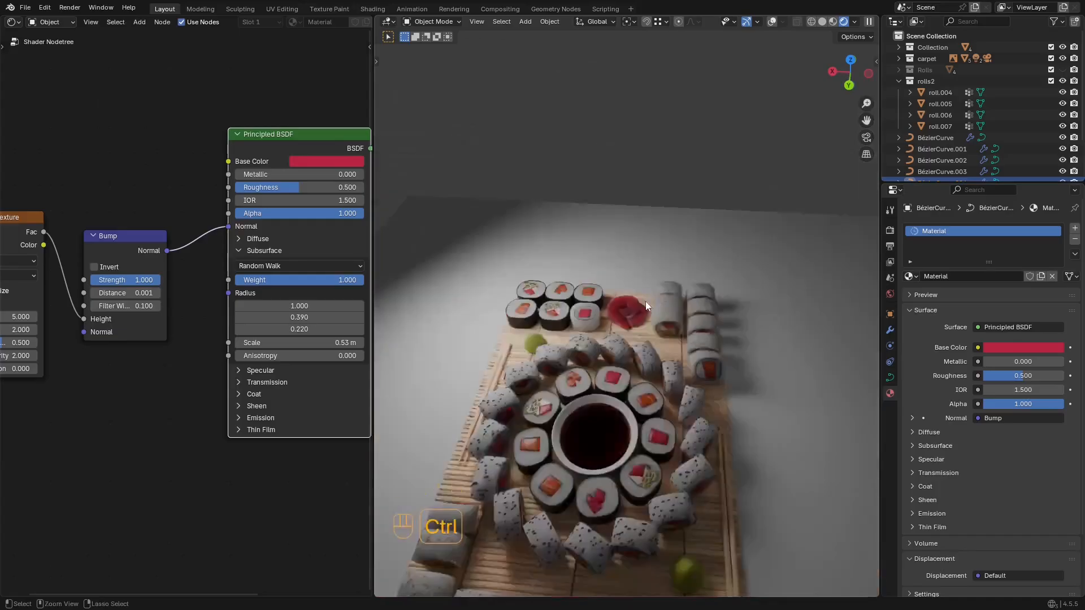
pyautogui.hotkey('ctrl', 's')
# Step: Set the garnish material's roughness to 1 and its subsurface scale to 0.17 m
pyautogui.keyDown('shift'); pyautogui.moveTo(643, 260); pyautogui.dragTo(612, 314, button='middle'); pyautogui.keyUp('shift')
pyautogui.scroll(5, 646, 336)
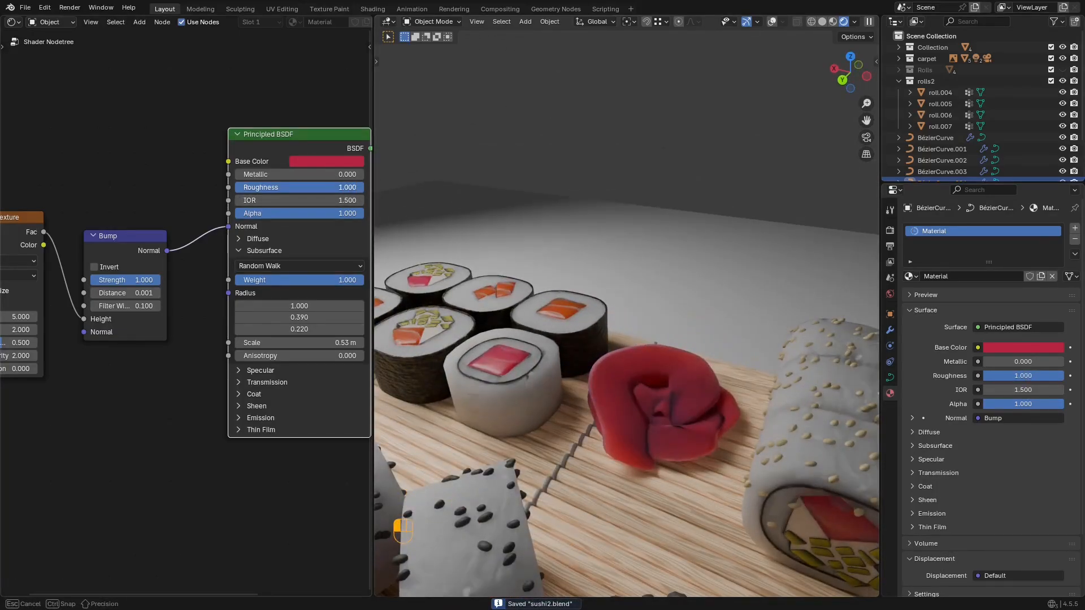
pyautogui.moveTo(300, 342); pyautogui.dragTo(289, 342)
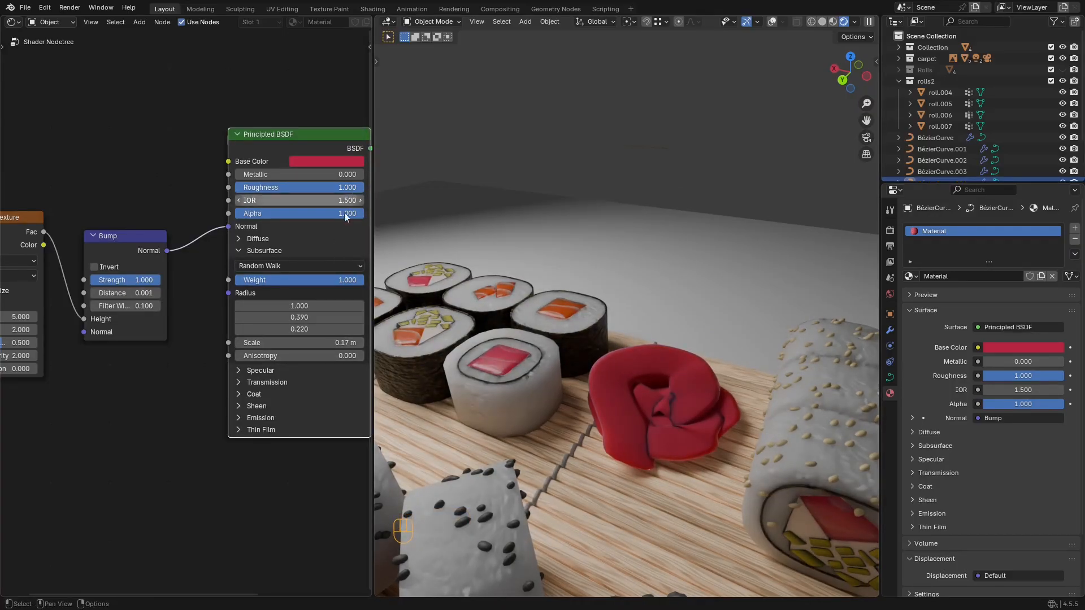
# Step: Add a Wave Texture node above the Noise Texture in the garnish's node tree
pyautogui.moveTo(178, 303); pyautogui.dragTo(245, 331, button='middle')
pyautogui.scroll(-4, 239, 254)
pyautogui.hotkey('shift', 'a')
pyautogui.click(163, 151)
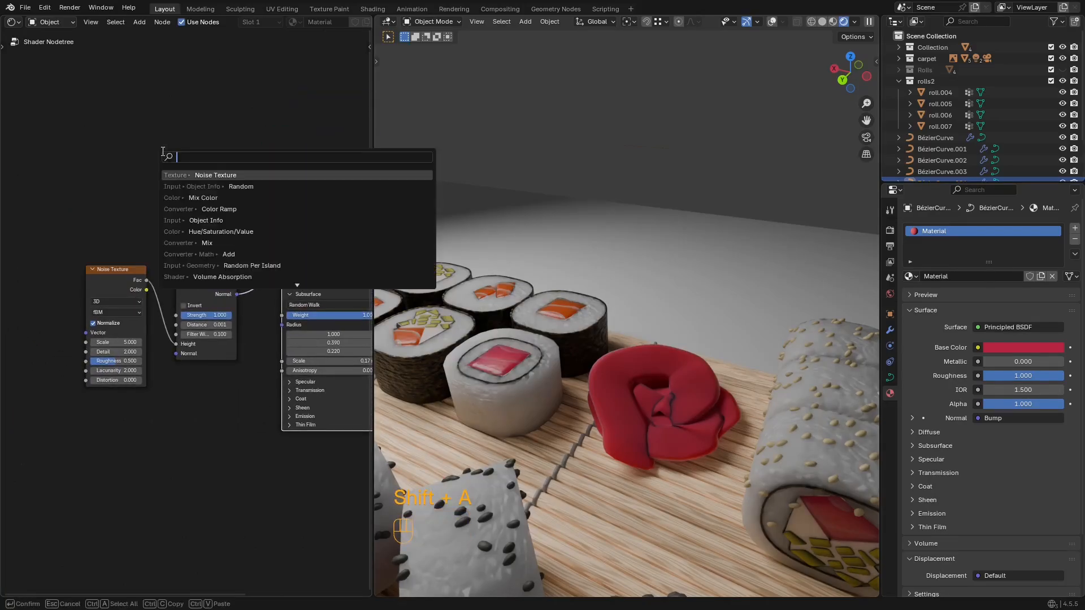
pyautogui.write('wav')
pyautogui.press('Down')
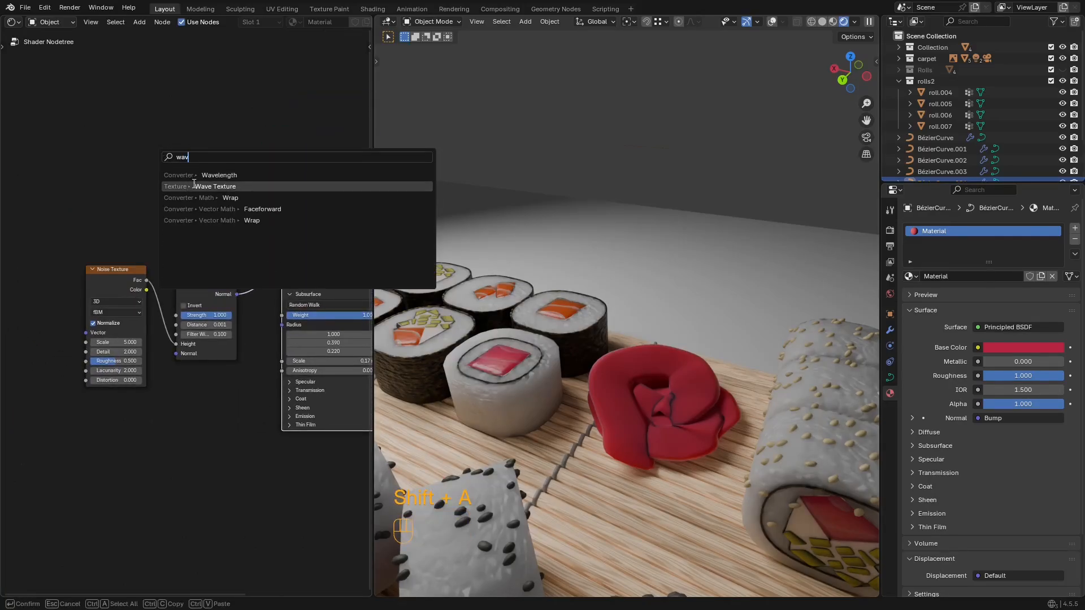
pyautogui.press('Return')
pyautogui.click(167, 133)
# Step: Feed the Wave Texture's Fac into a new Color Ramp and sample the base color onto its first stop
pyautogui.moveTo(227, 119); pyautogui.dragTo(229, 117)
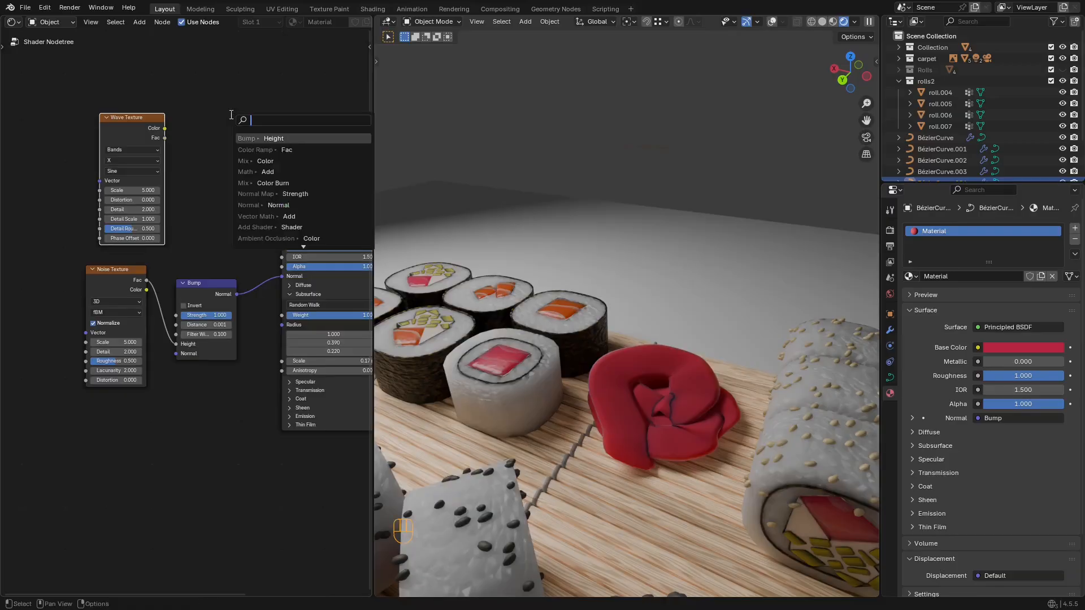
pyautogui.press('Return')
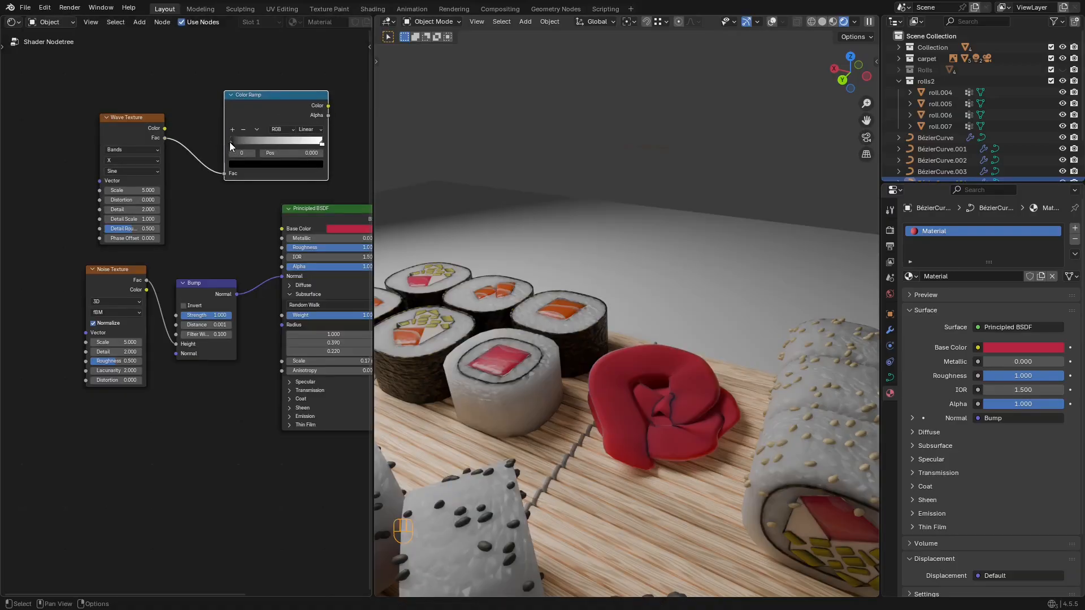
pyautogui.click(309, 173)
pyautogui.click(314, 154)
pyautogui.click(342, 228)
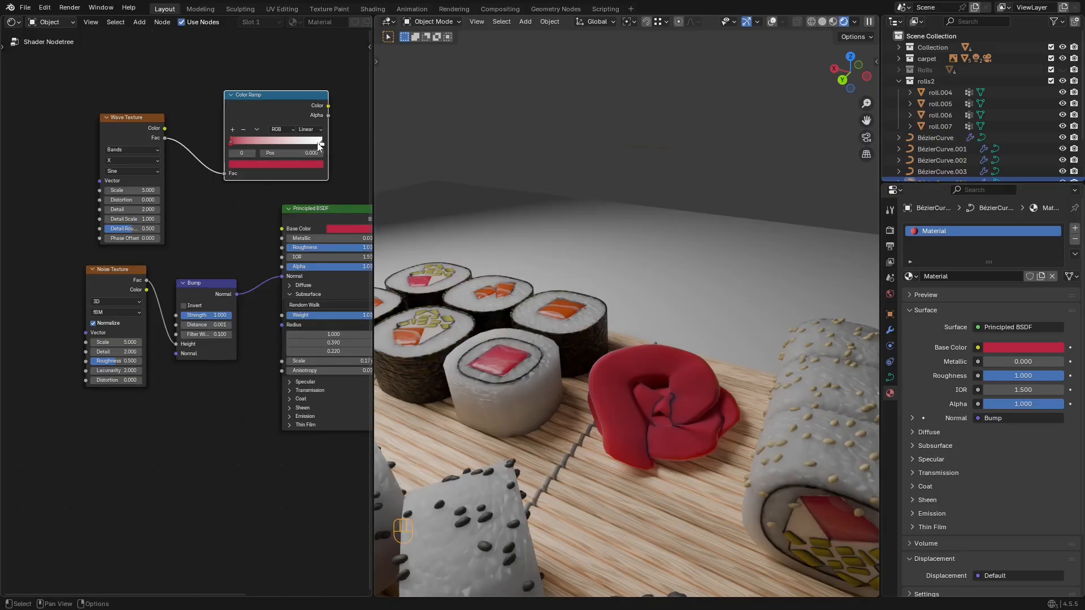
# Step: Sample the base color onto the Color Ramp's second stop and lighten it to a value of about 0.77
pyautogui.click(323, 164)
pyautogui.click(321, 143)
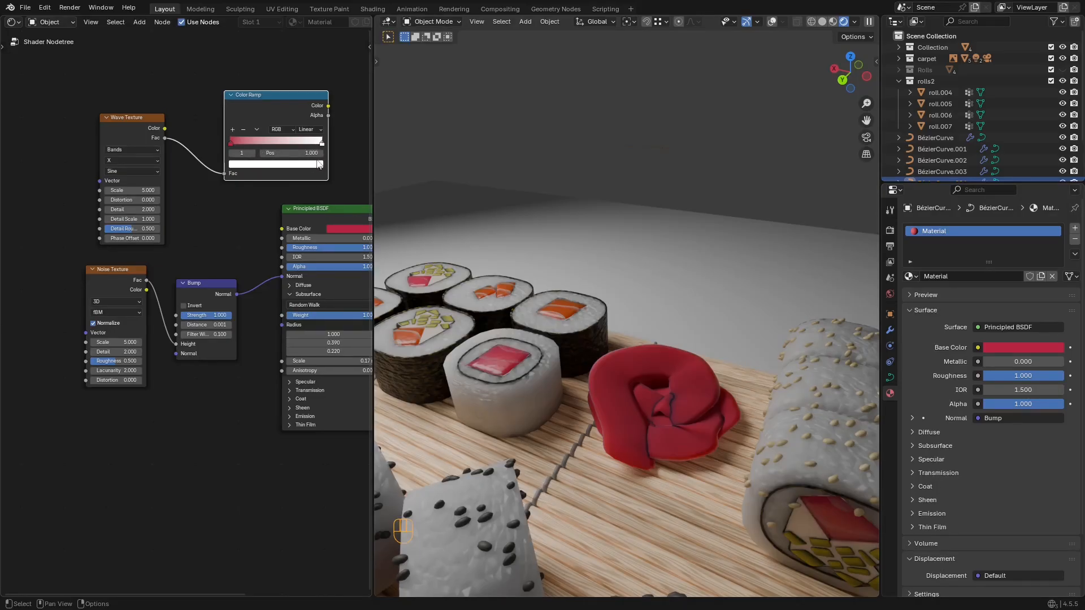
pyautogui.click(319, 164)
pyautogui.click(307, 152)
pyautogui.click(344, 229)
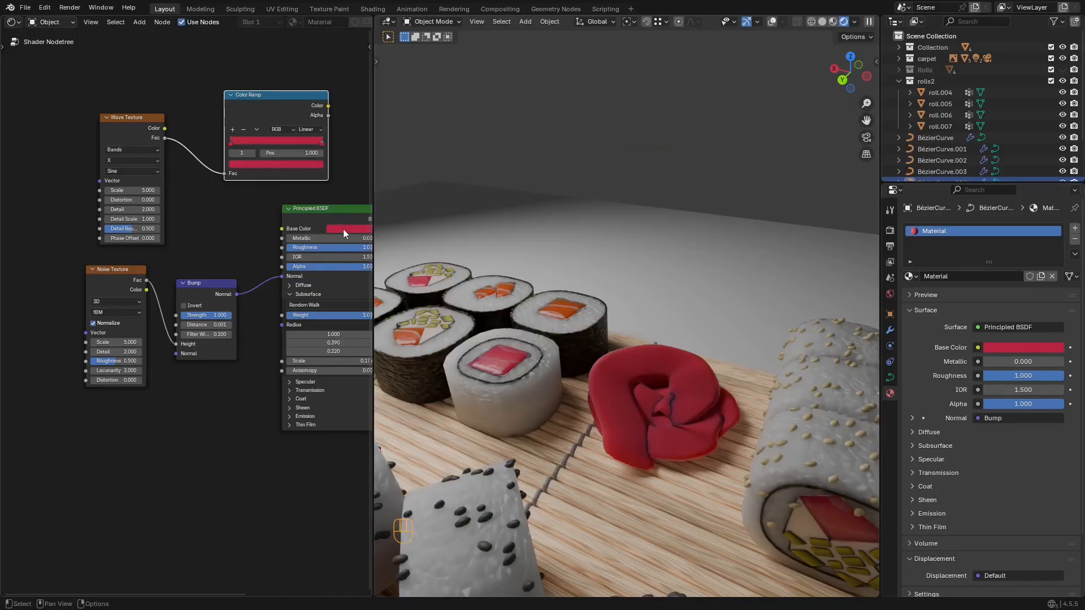
pyautogui.moveTo(310, 60); pyautogui.dragTo(315, 49)
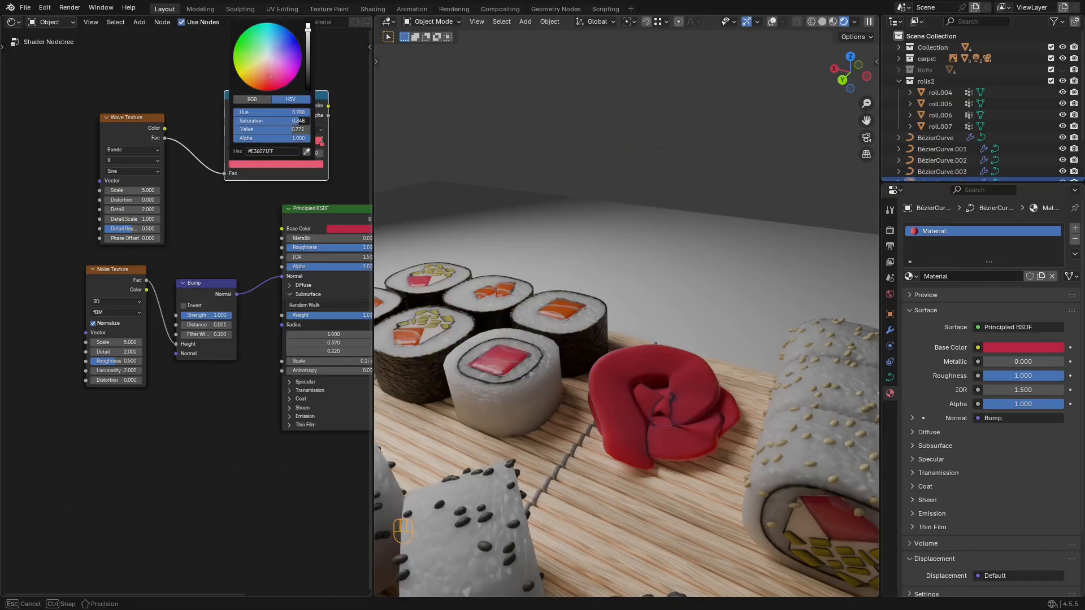
# Step: Connect the Color Ramp's color output to the Principled BSDF's Base Color
pyautogui.scroll(3, 169, 200)
pyautogui.moveTo(291, 90); pyautogui.dragTo(144, 163, button='middle')
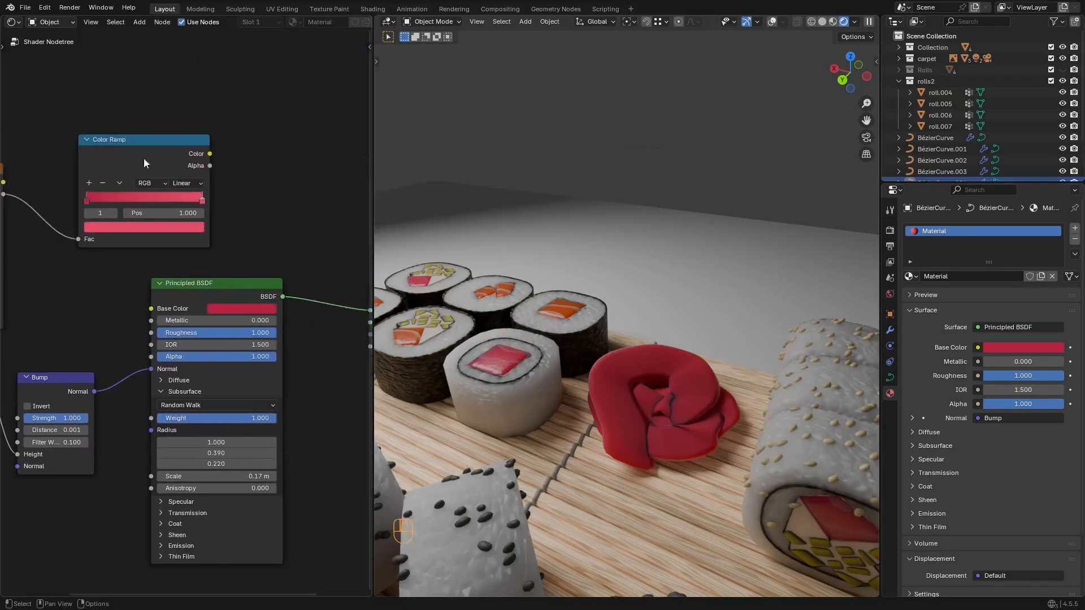
pyautogui.moveTo(209, 154); pyautogui.dragTo(151, 308)
pyautogui.scroll(2, 565, 389)
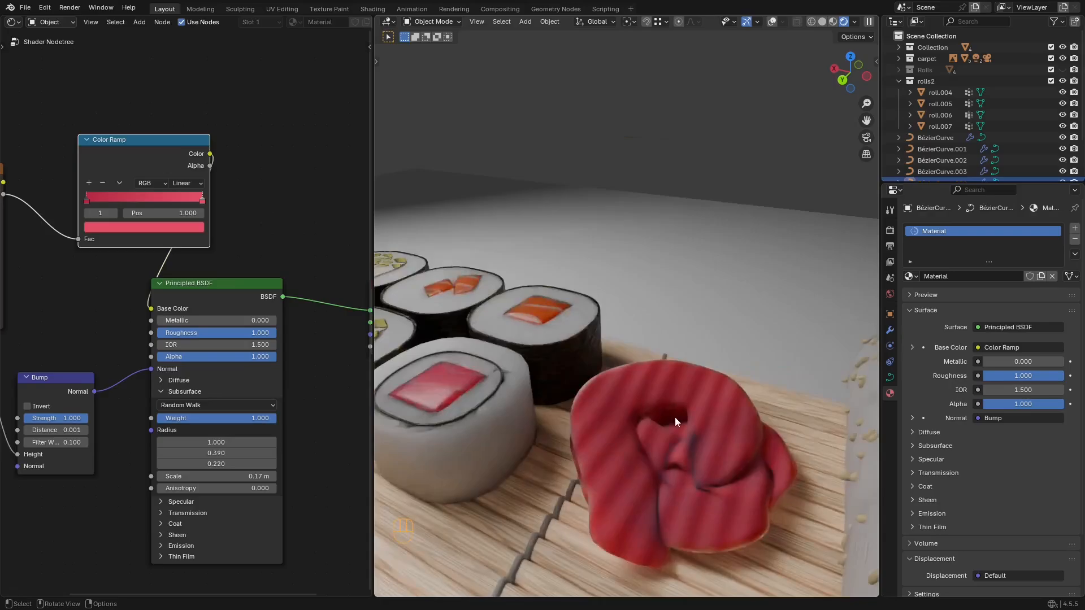
pyautogui.keyDown('shift'); pyautogui.moveTo(636, 283); pyautogui.dragTo(581, 163, button='middle'); pyautogui.keyUp('shift')
pyautogui.moveTo(303, 276); pyautogui.dragTo(444, 303, button='middle')
pyautogui.scroll(1, 73, 301)
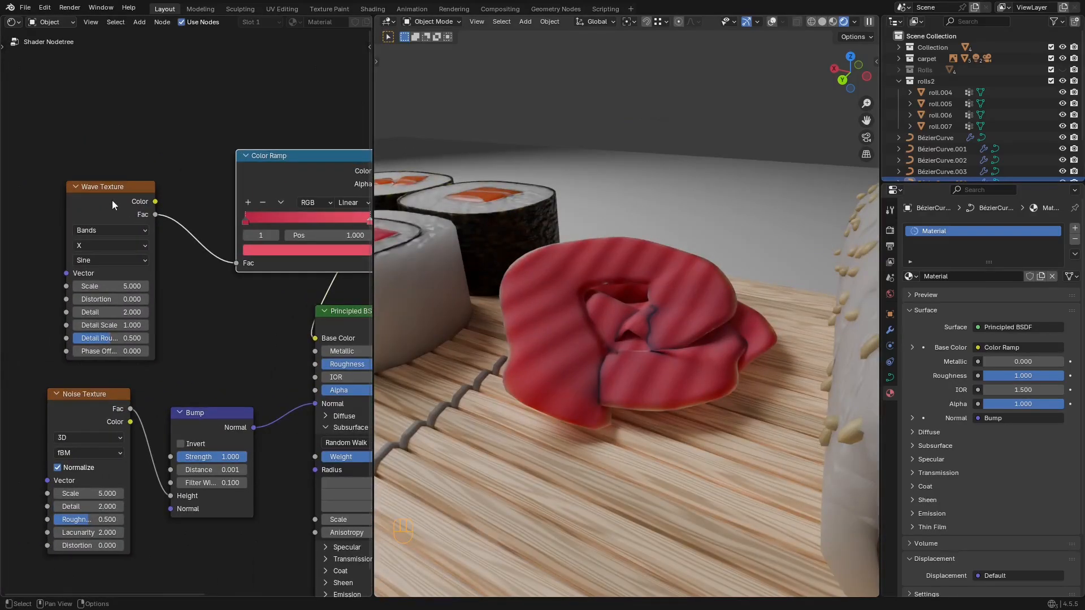
# Step: Add Mapping and Texture Coordinate nodes to the Wave Texture and rearrange the nodes for a clear layout
pyautogui.click(112, 200)
pyautogui.hotkey('ctrl', 't')
pyautogui.scroll(-4, 130, 182)
pyautogui.moveTo(148, 167); pyautogui.dragTo(70, 263)
pyautogui.press('g')
pyautogui.click(79, 215)
pyautogui.moveTo(79, 215); pyautogui.dragTo(177, 216, button='middle')
pyautogui.scroll(3, 169, 221)
pyautogui.moveTo(79, 252); pyautogui.dragTo(114, 186)
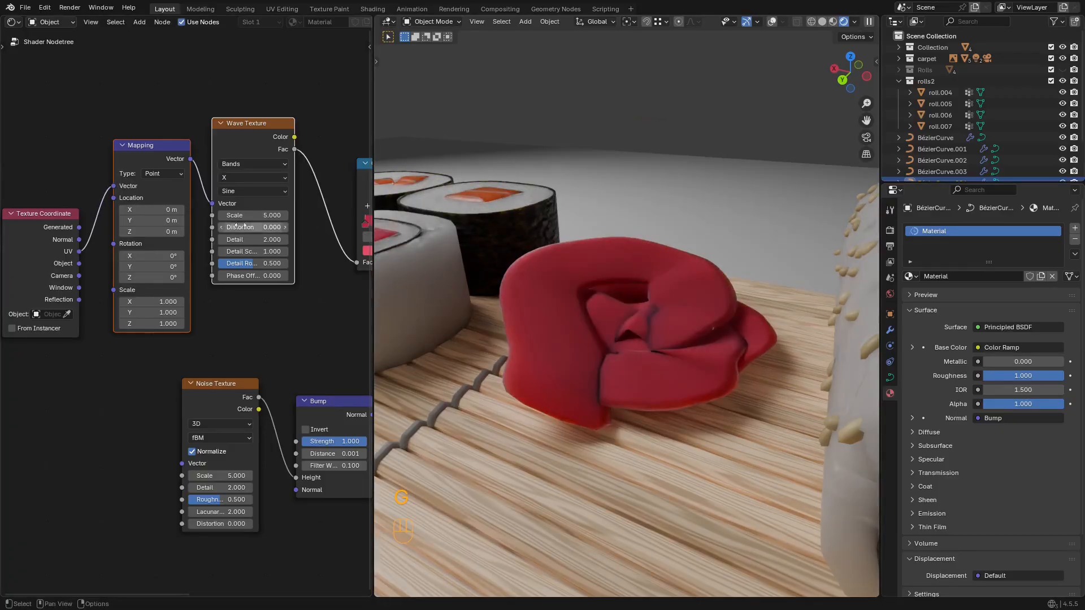
pyautogui.scroll(1, 136, 281)
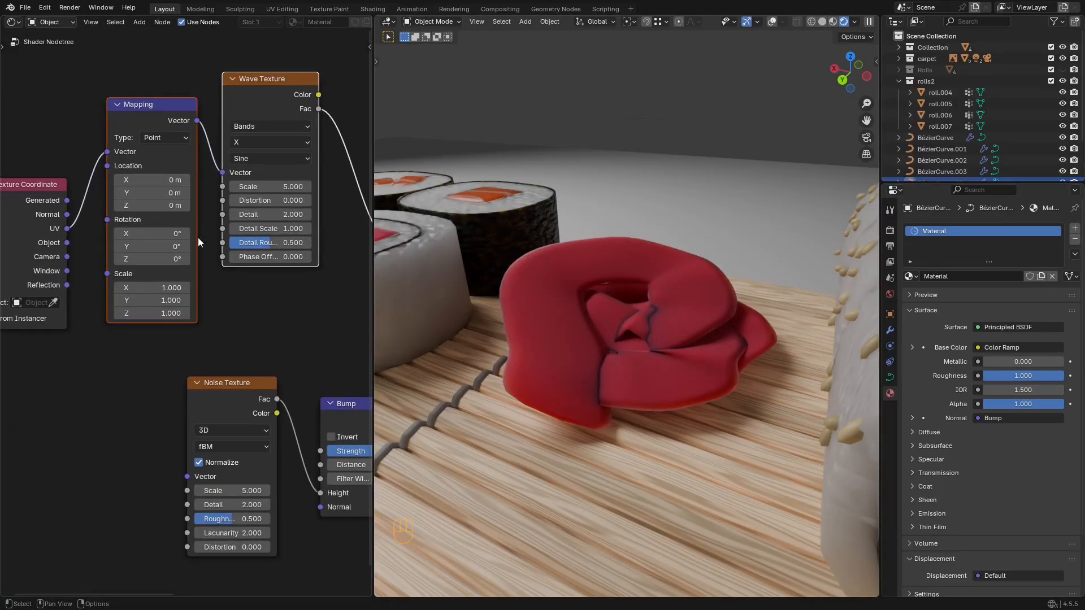
pyautogui.keyDown('shift'); pyautogui.moveTo(512, 314); pyautogui.dragTo(571, 287, button='middle'); pyautogui.keyUp('shift')
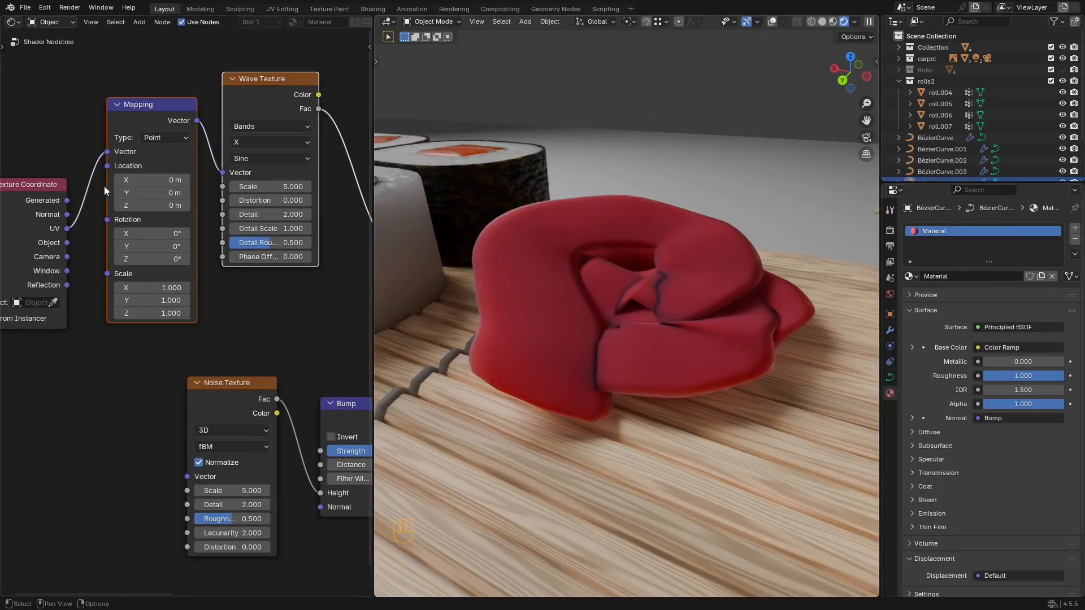
# Step: Try Normal coordinates for the wave pattern with scales of -15.7, about -66 and 1
pyautogui.moveTo(270, 187)
pyautogui.mouseDown()
pyautogui.moveTo(305, 187)
pyautogui.moveTo(285, 187)
pyautogui.mouseUp()
pyautogui.moveTo(66, 201)
pyautogui.mouseDown()
pyautogui.moveTo(85, 193)
pyautogui.moveTo(82, 212)
pyautogui.moveTo(67, 215)
pyautogui.mouseUp()
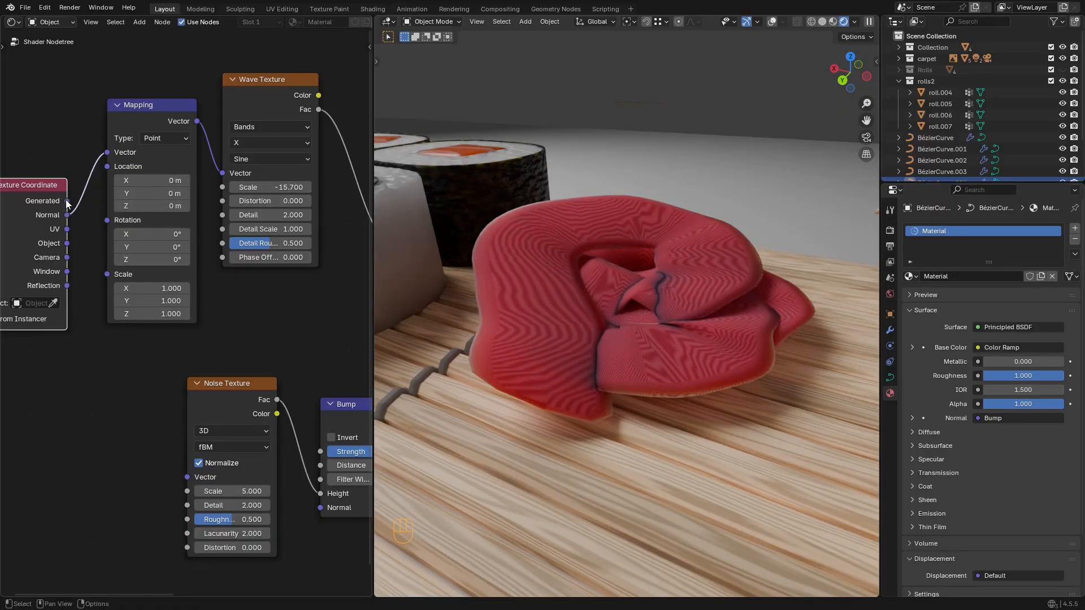
pyautogui.moveTo(67, 201); pyautogui.dragTo(116, 156)
pyautogui.moveTo(39, 205); pyautogui.dragTo(41, 204)
pyautogui.moveTo(270, 187)
pyautogui.mouseDown()
pyautogui.moveTo(311, 187)
pyautogui.moveTo(266, 187)
pyautogui.moveTo(281, 187)
pyautogui.mouseUp()
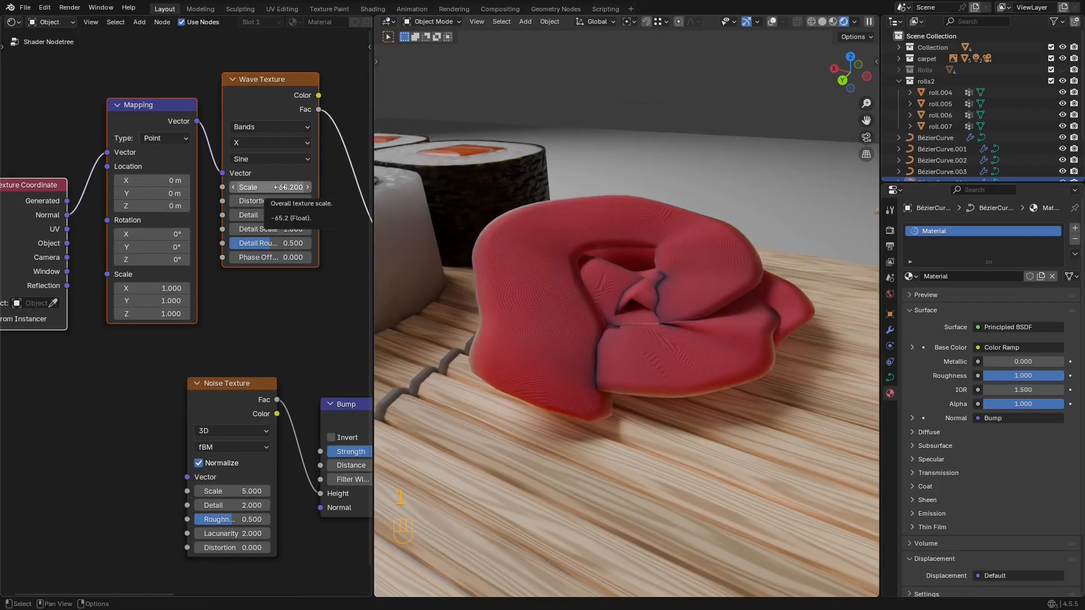
pyautogui.doubleClick(281, 187)
pyautogui.write('11')
pyautogui.press('Return')
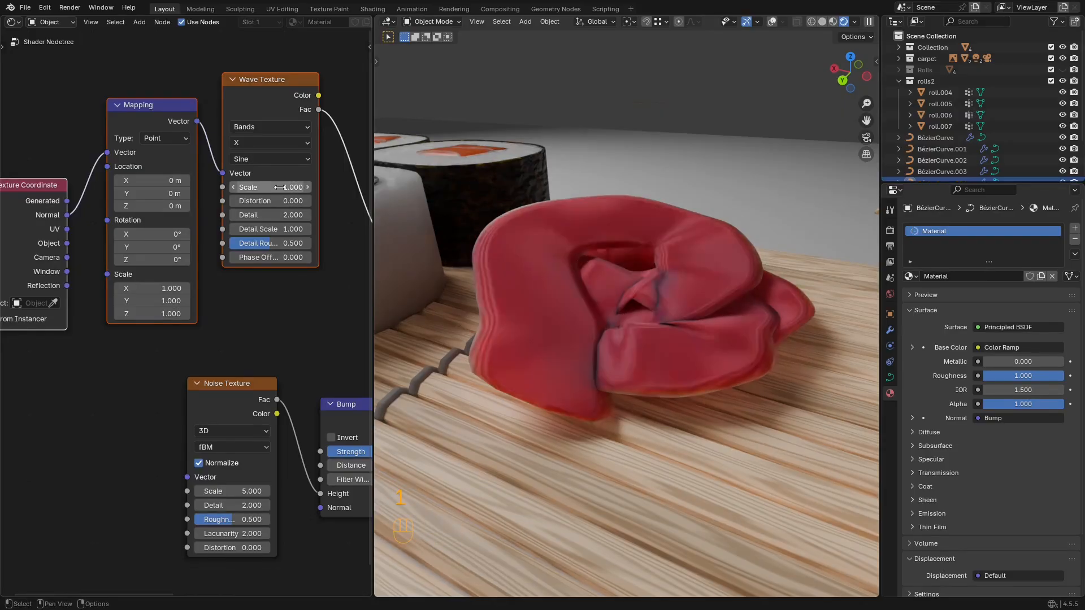
# Step: Try Generated coordinates for the wave pattern, set its scale to 4.6, and reconnect the UV coordinates
pyautogui.click(177, 103)
pyautogui.moveTo(67, 201); pyautogui.dragTo(107, 152)
pyautogui.moveTo(669, 232); pyautogui.dragTo(669, 239, button='middle')
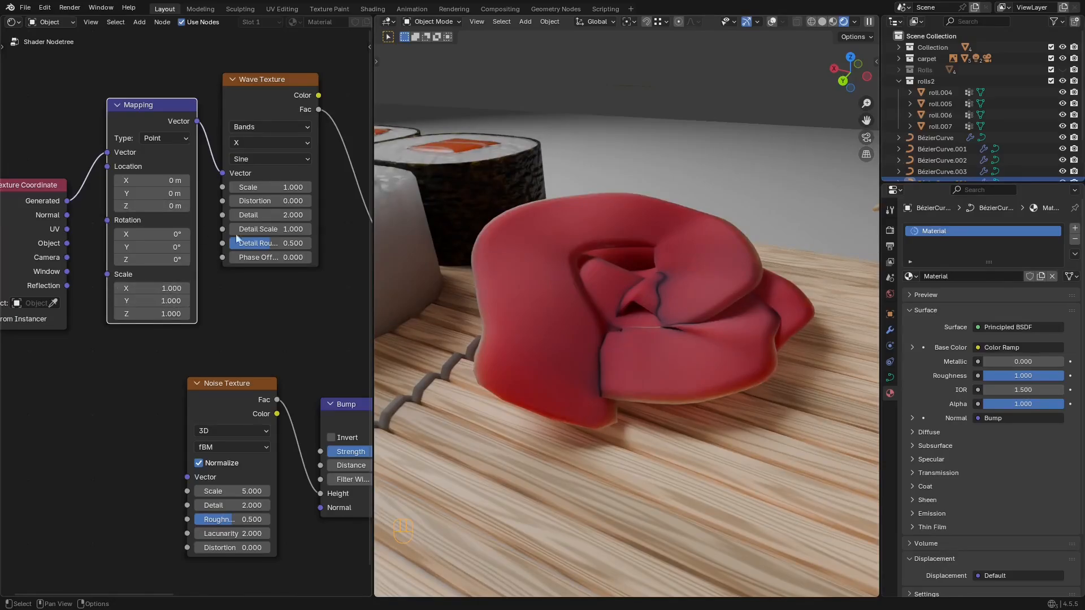
pyautogui.moveTo(265, 187)
pyautogui.mouseDown()
pyautogui.moveTo(286, 187)
pyautogui.moveTo(252, 187)
pyautogui.mouseUp()
pyautogui.moveTo(66, 229); pyautogui.dragTo(107, 152)
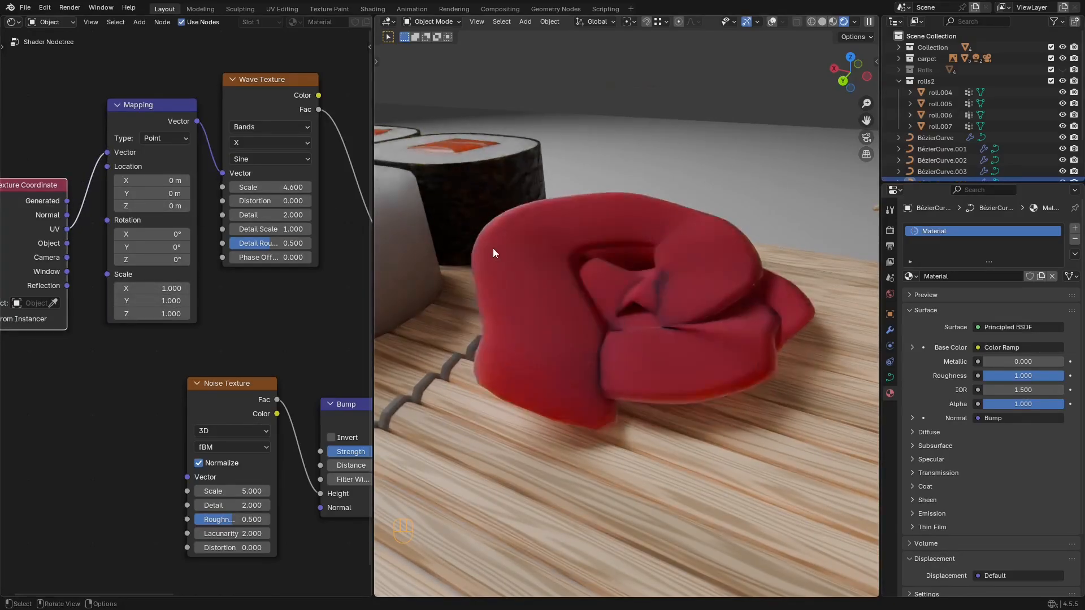
# Step: Convert the garnish curve to a mesh and select all its faces in Edit Mode
pyautogui.hotkey('shift', 'alt', 'z')
pyautogui.press('Tab')
pyautogui.press('Tab')
pyautogui.rightClick(644, 263)
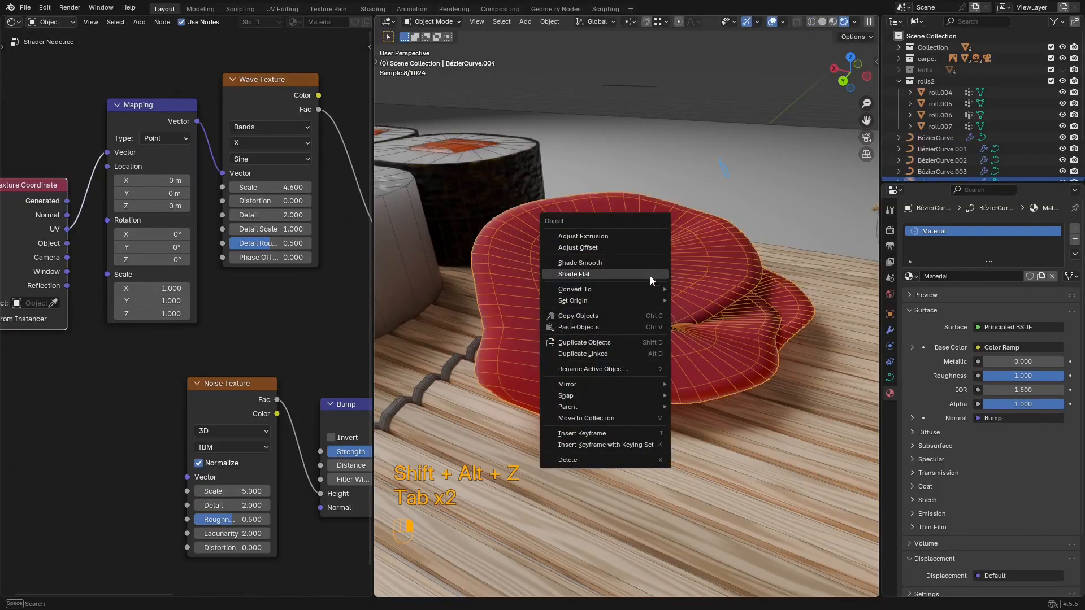
pyautogui.click(685, 290)
pyautogui.press('Tab')
pyautogui.press('3')
pyautogui.press('a')
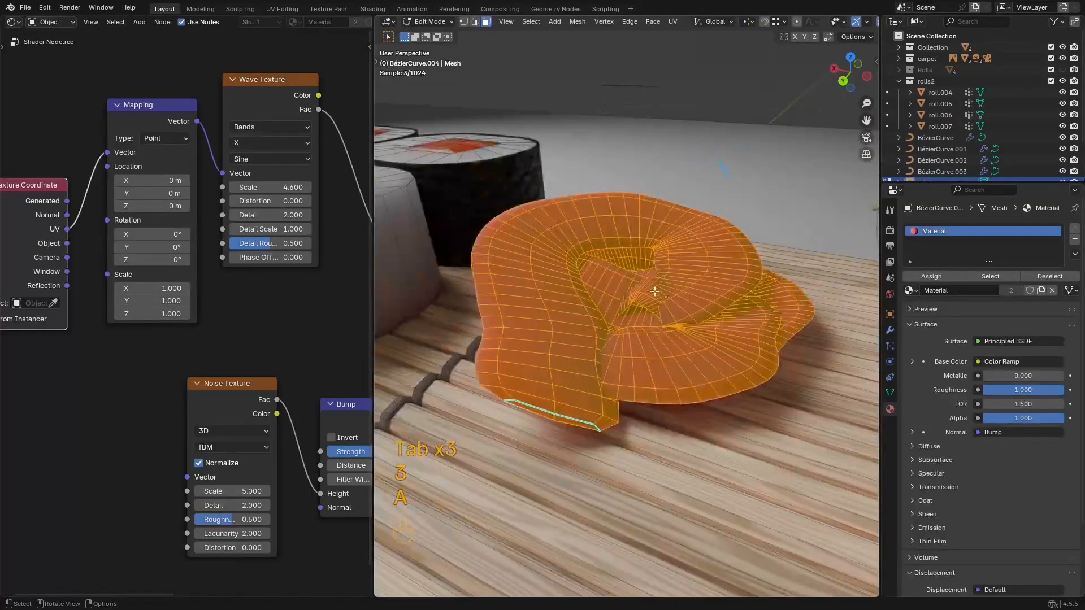
# Step: Unwrap the selected garnish faces with Smart UV Project at the default 66° angle limit
pyautogui.press('u')
pyautogui.click(632, 312)
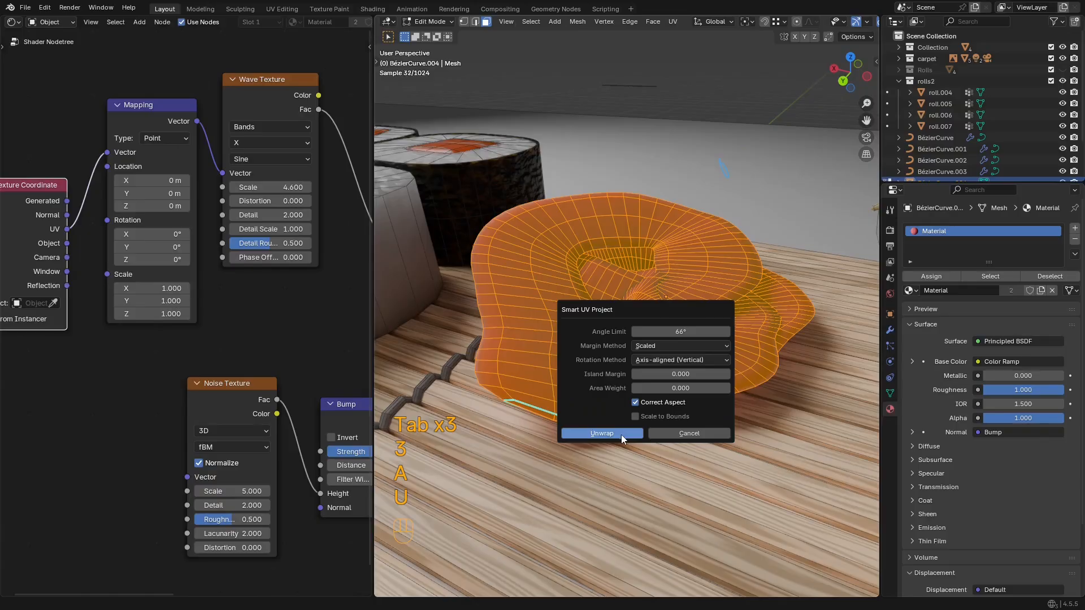
pyautogui.click(576, 433)
pyautogui.hotkey('shift', 'alt', 'z')
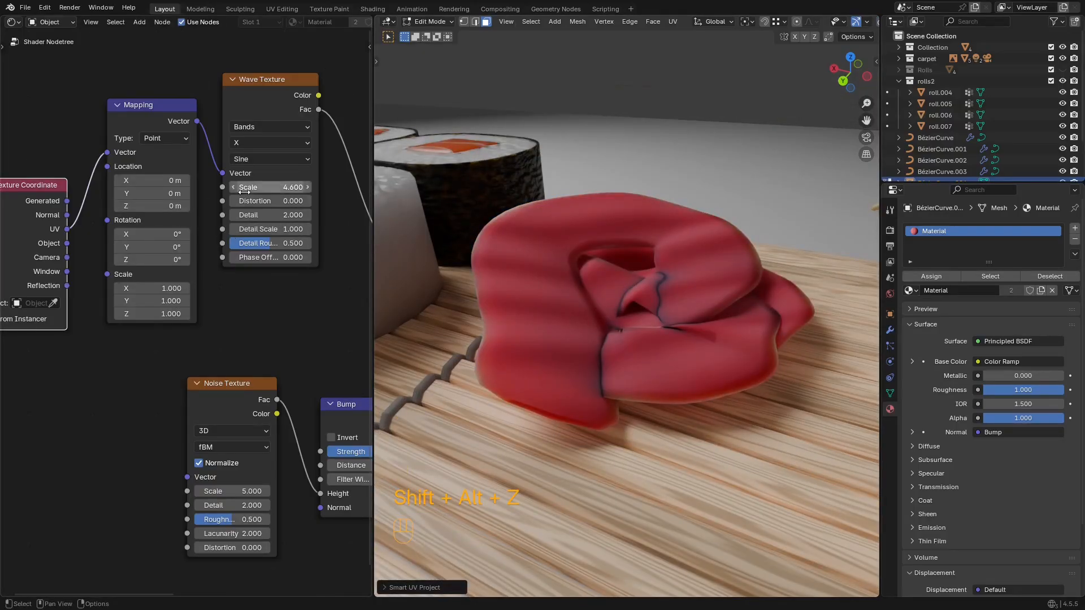
# Step: Set the Wave Texture's scale to 25.9 and unwrap the garnish mesh with the angle-based method
pyautogui.moveTo(271, 187); pyautogui.dragTo(335, 187)
pyautogui.hotkey('shift', 'alt', 'z')
pyautogui.moveTo(659, 271); pyautogui.dragTo(658, 231, button='middle')
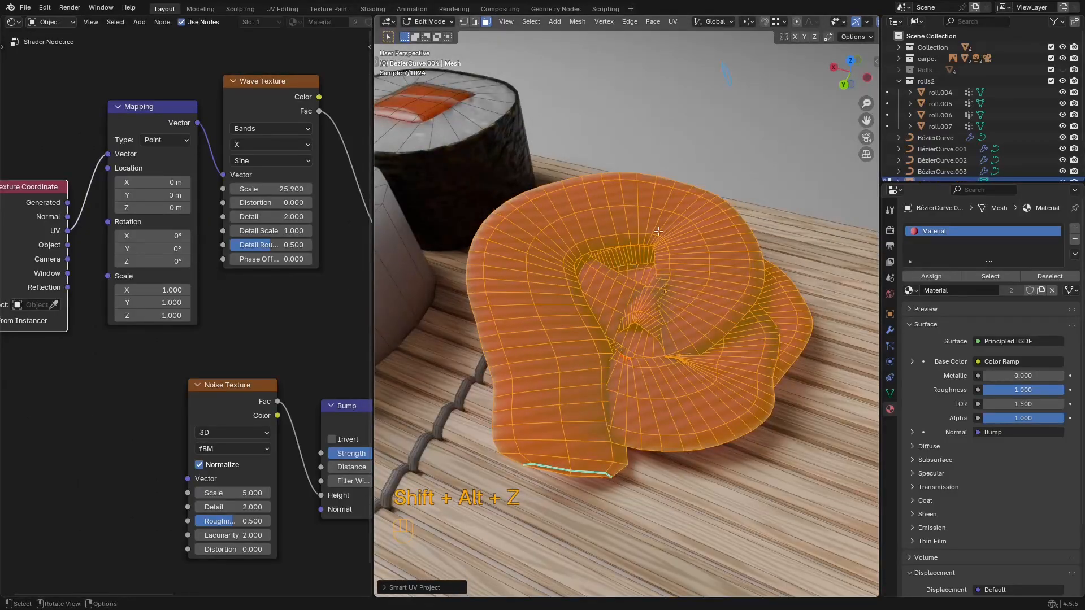
pyautogui.press('u')
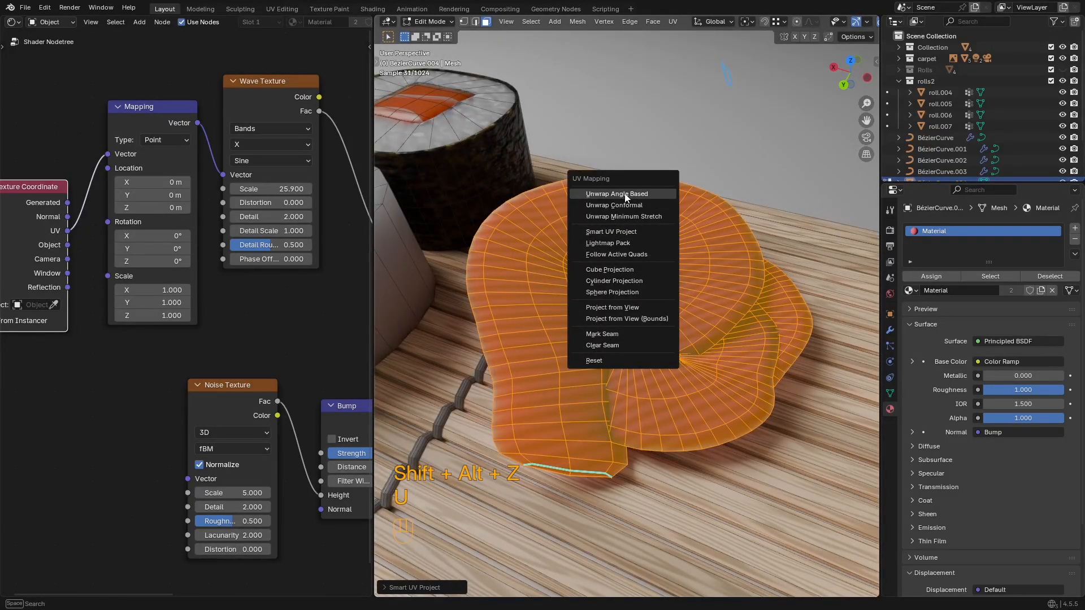
pyautogui.moveTo(673, 222); pyautogui.dragTo(683, 205, button='middle')
pyautogui.hotkey('shift', 'alt', 'z')
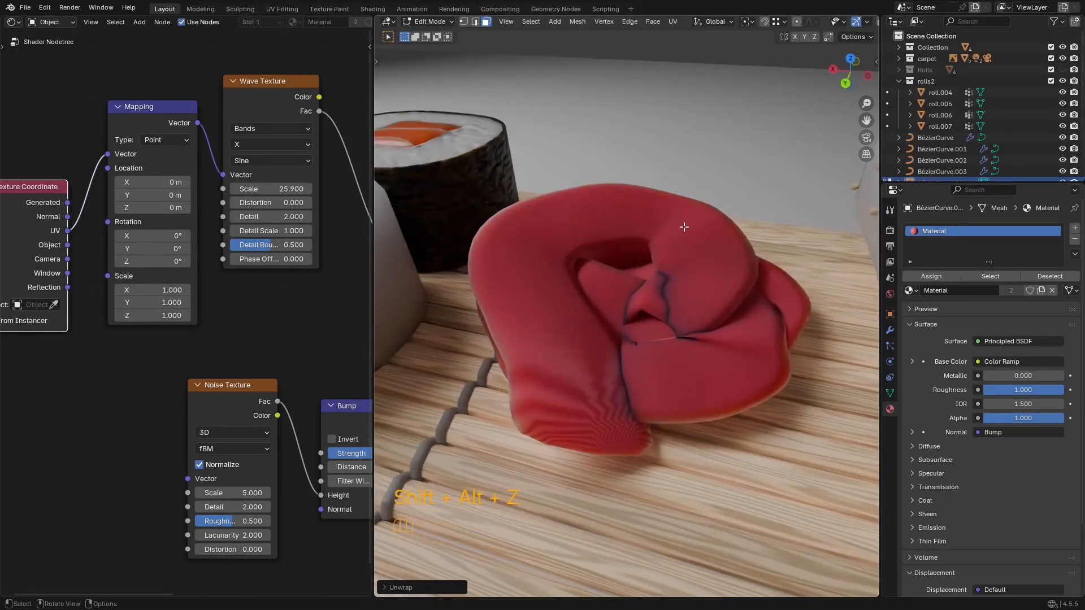
# Step: Select the garnish's sharp end edges by matching sharpness and mark them as seams
pyautogui.hotkey('shift', 'alt', 'z')
pyautogui.press('z')
pyautogui.click(757, 246)
pyautogui.keyDown('shift'); pyautogui.moveTo(601, 418); pyautogui.dragTo(626, 305, button='middle'); pyautogui.keyUp('shift')
pyautogui.scroll(2, 626, 305)
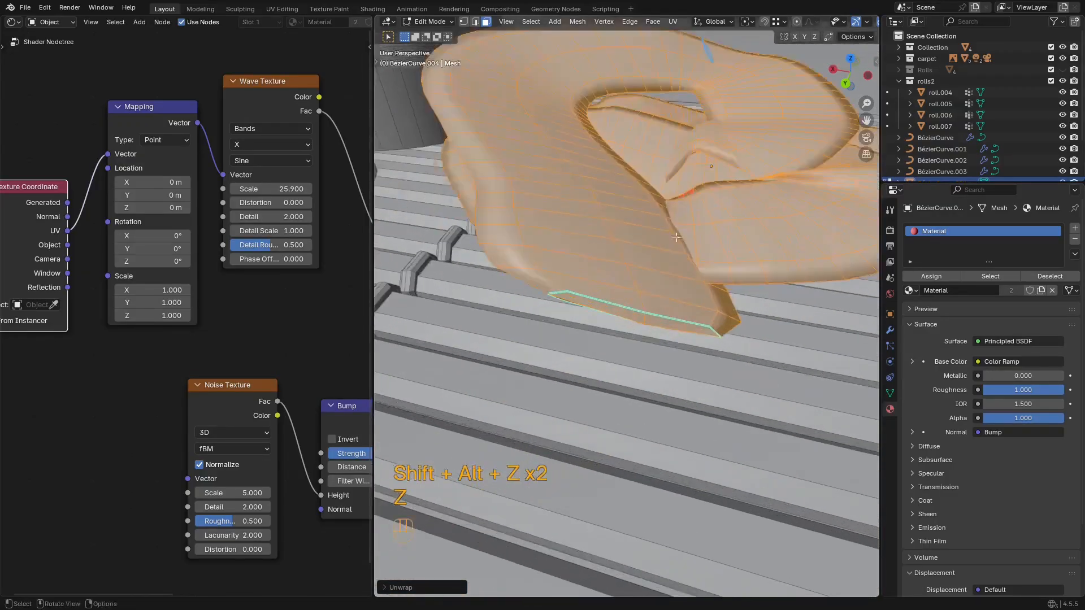
pyautogui.press('2')
pyautogui.press('z')
pyautogui.click(592, 300)
pyautogui.click(594, 298)
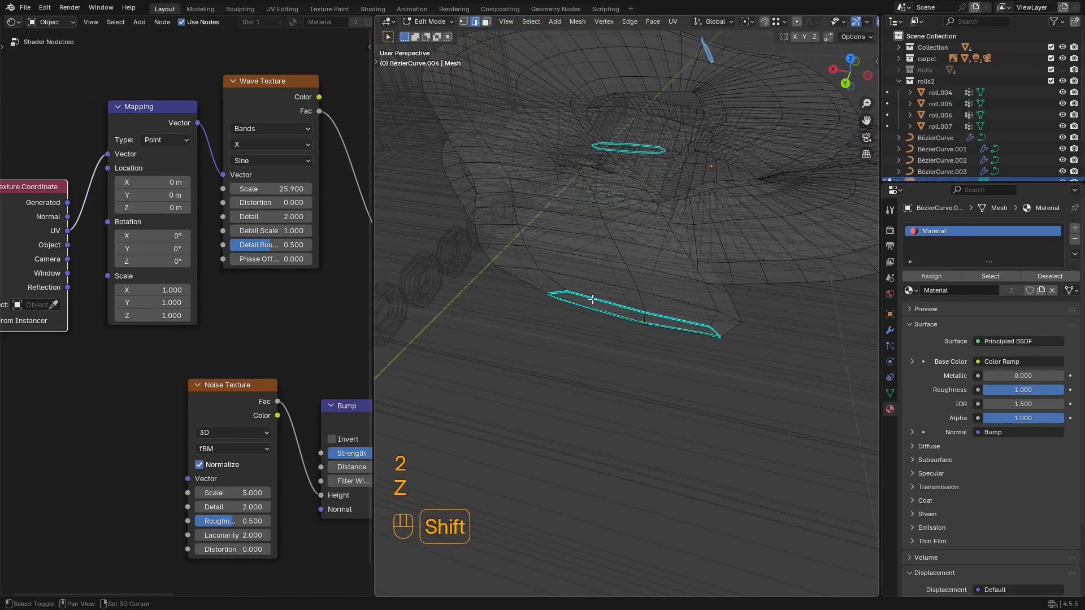
pyautogui.hotkey('shift', 'g')
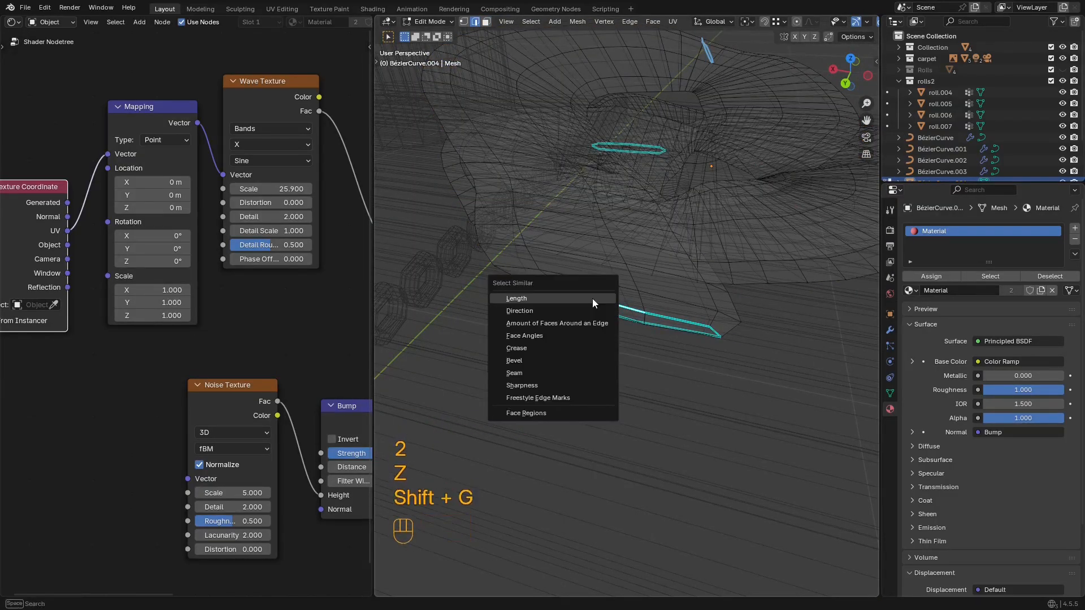
pyautogui.click(535, 386)
pyautogui.press('z')
pyautogui.click(784, 310)
pyautogui.rightClick(769, 310)
pyautogui.click(726, 450)
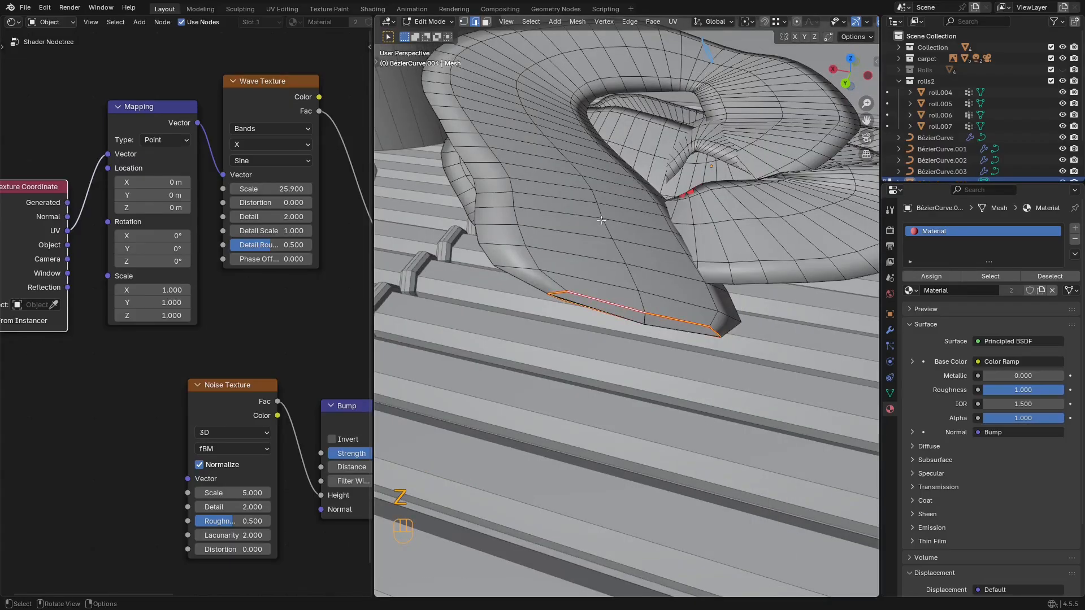
# Step: Select additional edge loops at the garnish's blunt end, including hidden ones, and mark them as seams
pyautogui.press('2')
pyautogui.press('z')
pyautogui.click(627, 318)
pyautogui.keyDown('alt'); pyautogui.click(709, 336); pyautogui.keyUp('alt')
pyautogui.keyDown('alt'); pyautogui.click(698, 301); pyautogui.keyUp('alt')
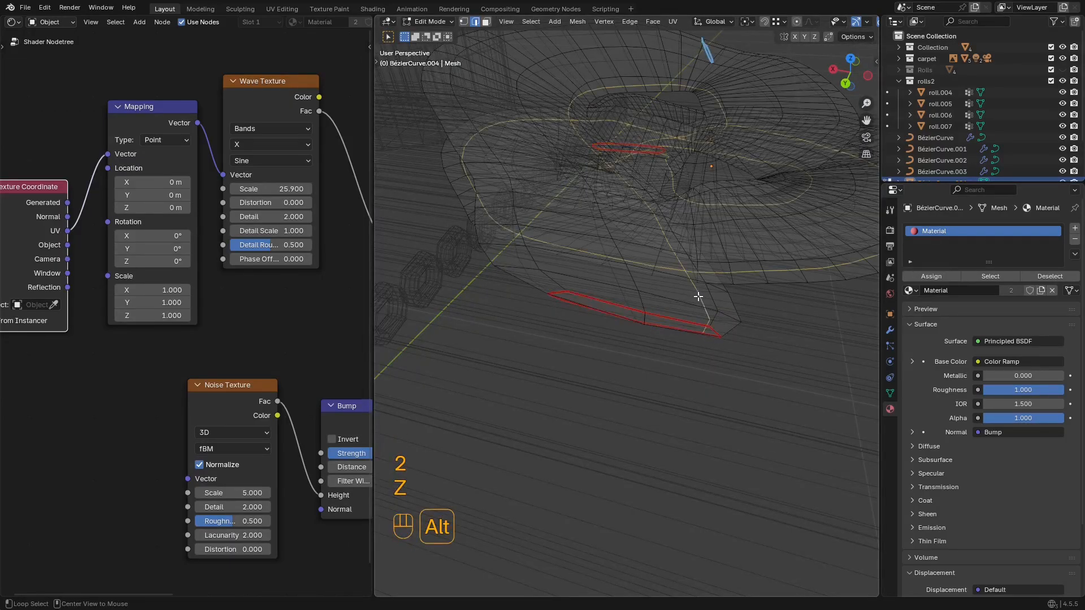
pyautogui.press('z')
pyautogui.click(780, 297)
pyautogui.rightClick(744, 247)
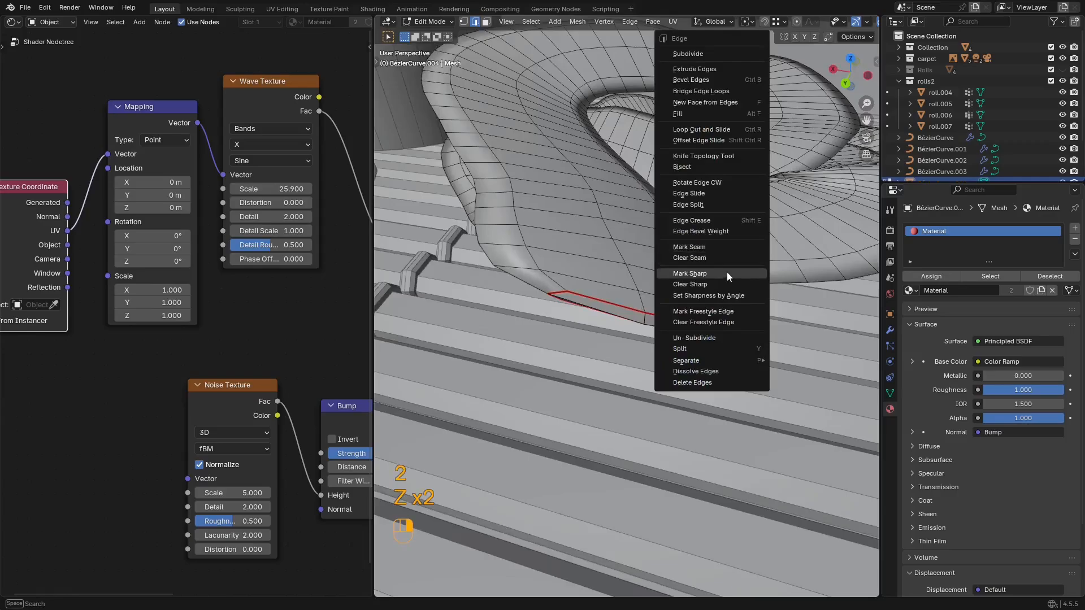
pyautogui.click(702, 247)
# Step: Unwrap all garnish faces again using the marked seams and return to Object Mode in rendered shading
pyautogui.press('3')
pyautogui.press('a')
pyautogui.press('u')
pyautogui.click(663, 237)
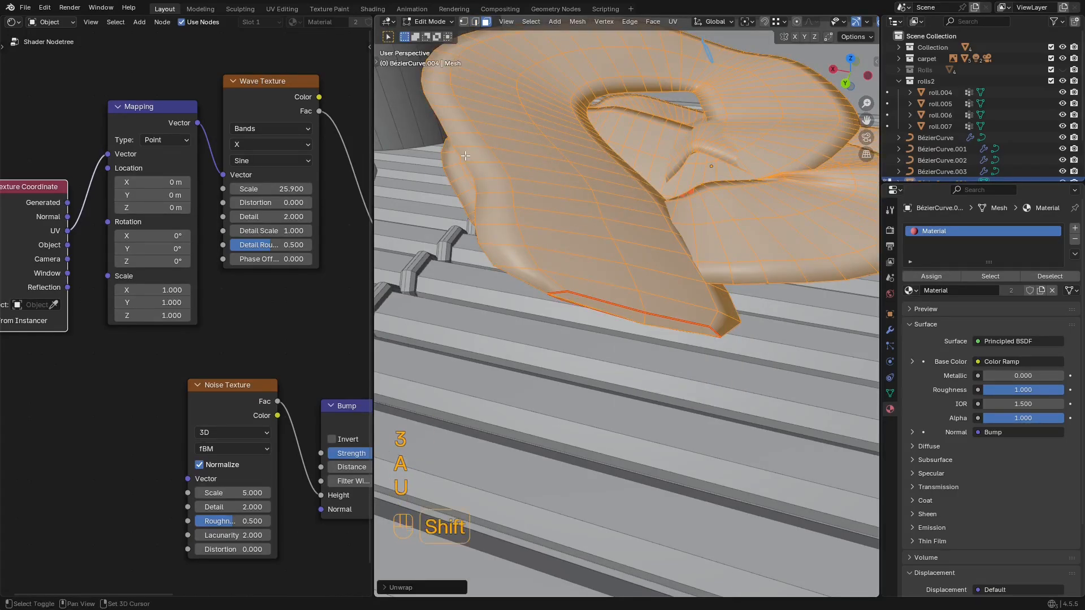
pyautogui.keyDown('shift'); pyautogui.moveTo(502, 295); pyautogui.dragTo(504, 315, button='middle'); pyautogui.keyUp('shift')
pyautogui.press('z')
pyautogui.click(474, 390)
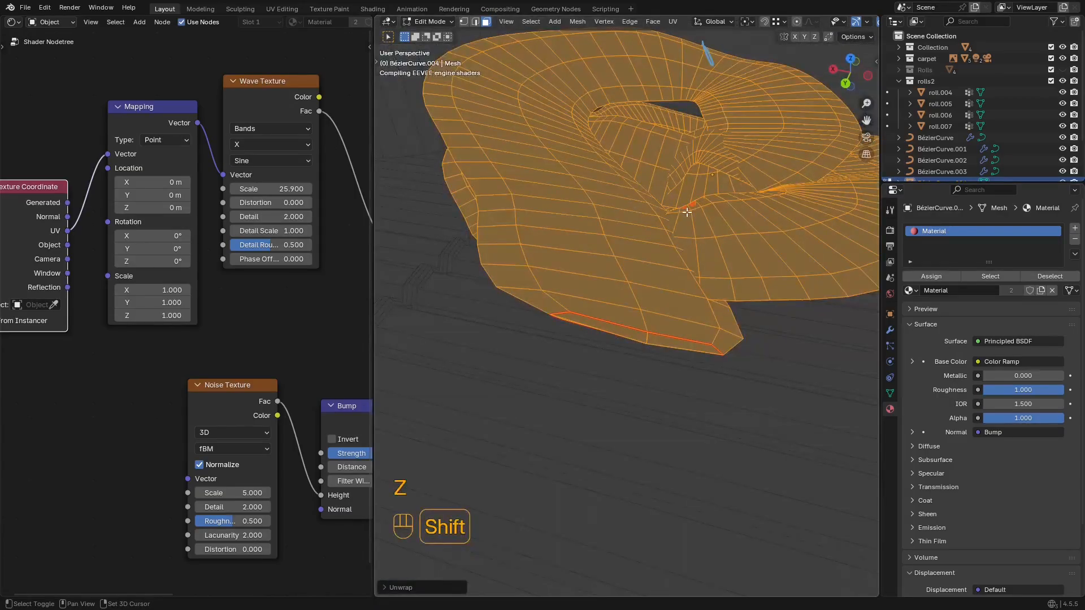
pyautogui.keyDown('shift'); pyautogui.moveTo(692, 134); pyautogui.dragTo(677, 209, button='middle'); pyautogui.keyUp('shift')
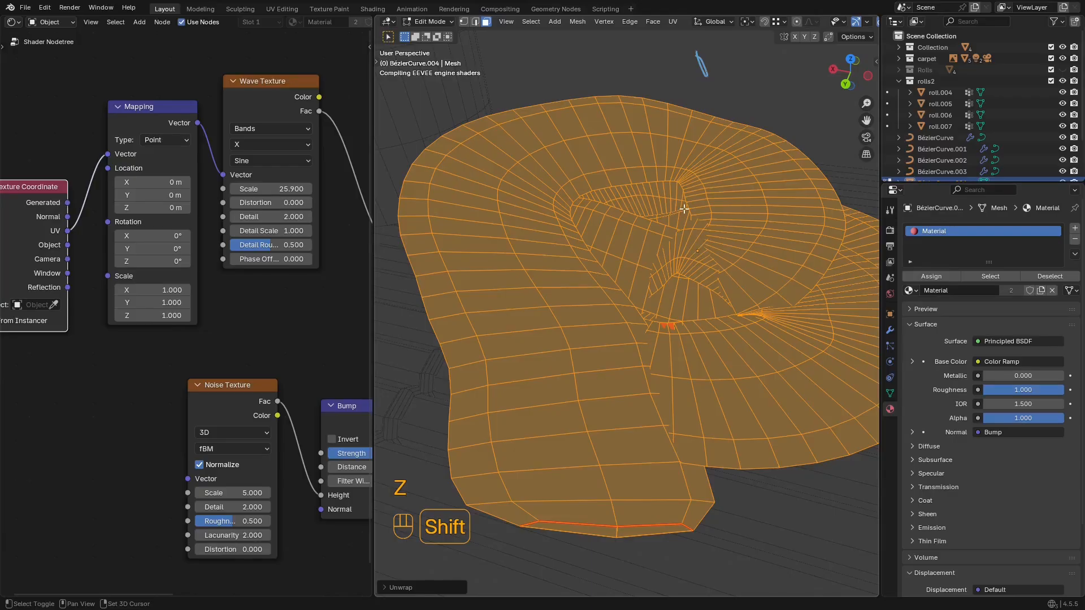
pyautogui.press('Tab')
pyautogui.hotkey('shift', 'alt', 'z')
pyautogui.moveTo(537, 165); pyautogui.dragTo(536, 175, button='middle')
pyautogui.scroll(-3, 537, 176)
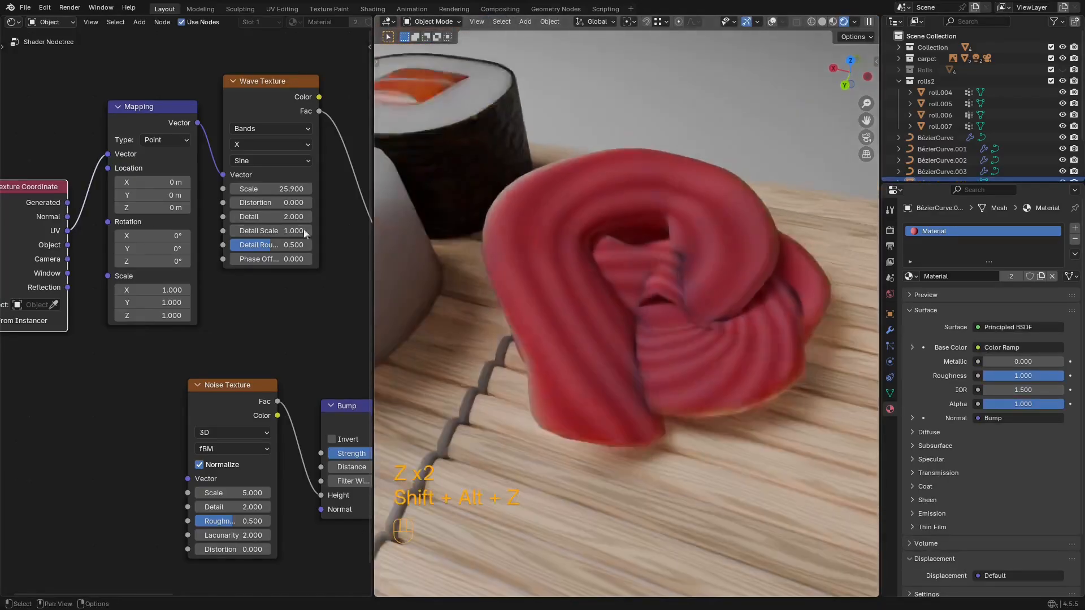
pyautogui.scroll(-1, 304, 229)
pyautogui.moveTo(261, 445); pyautogui.dragTo(220, 374, button='middle')
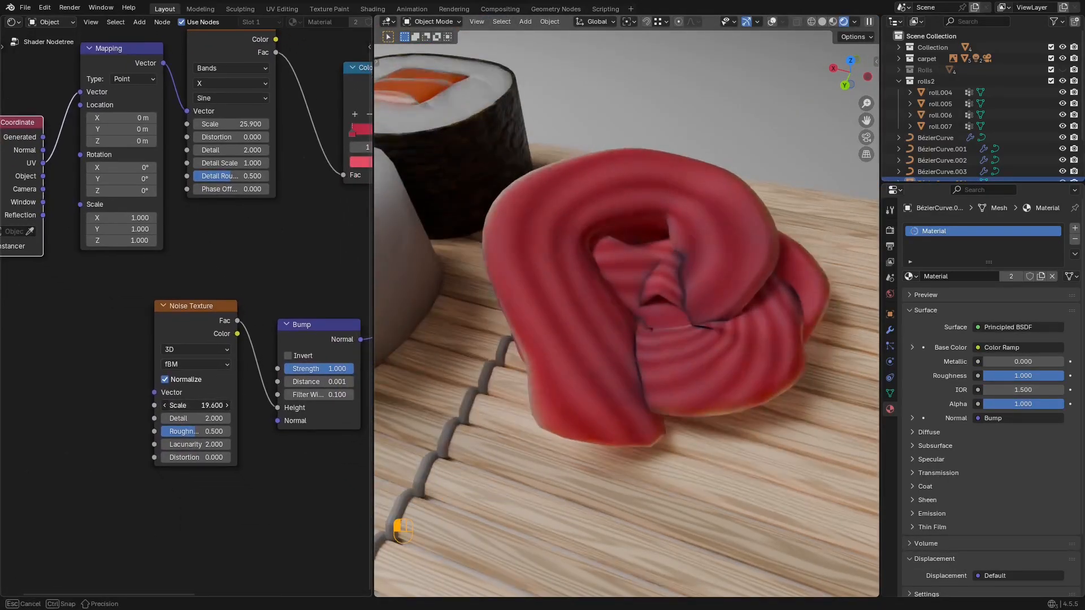
pyautogui.hotkey('ctrl', 'z')
# Step: Set the Wave Texture's scale to 181.4 and its distortion to 10.7
pyautogui.moveTo(175, 193); pyautogui.dragTo(150, 215, button='middle')
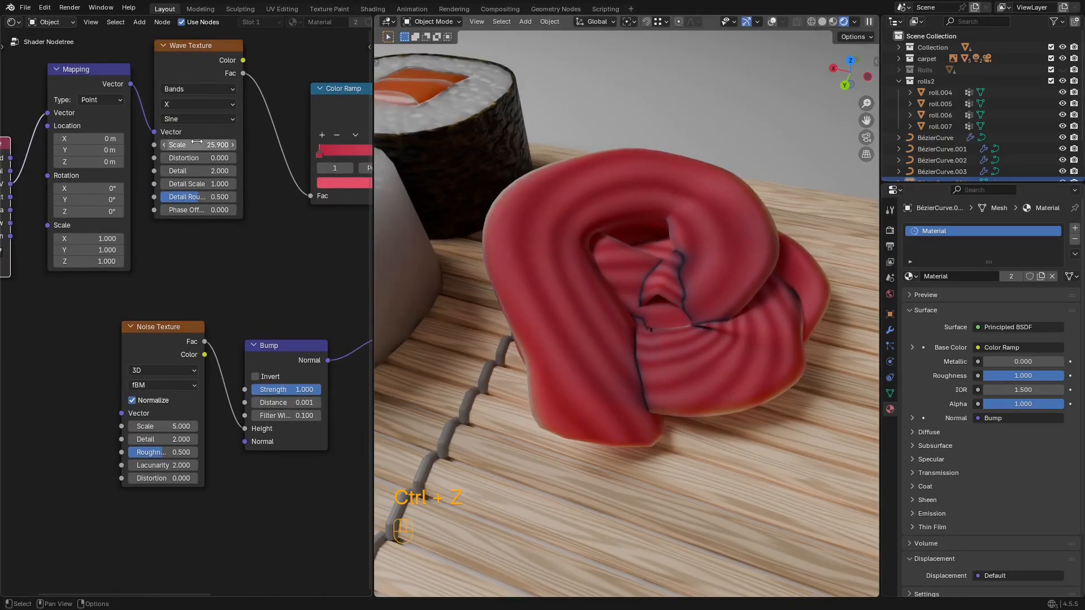
pyautogui.moveTo(192, 144)
pyautogui.mouseDown()
pyautogui.moveTo(328, 145)
pyautogui.moveTo(205, 158)
pyautogui.moveTo(235, 158)
pyautogui.mouseUp()
pyautogui.moveTo(263, 146); pyautogui.dragTo(181, 219, button='middle')
# Step: Darken the Color Ramp's light pink end stop to a crimson closer to the other stop
pyautogui.moveTo(310, 229); pyautogui.dragTo(327, 210, button='middle')
pyautogui.click(328, 210)
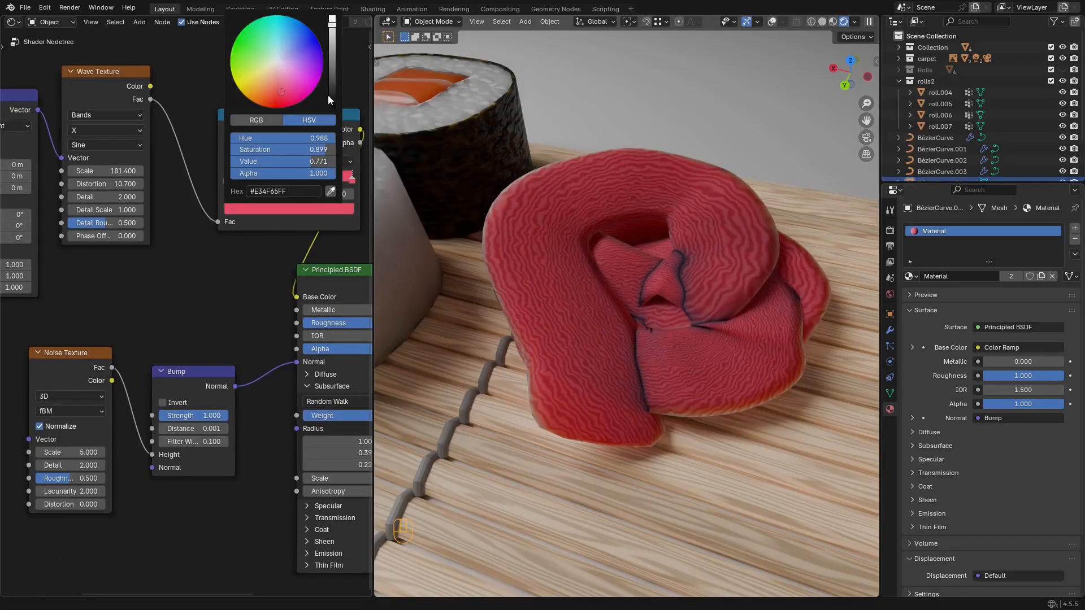
pyautogui.keyDown('shift'); pyautogui.moveTo(333, 27); pyautogui.dragTo(332, 38); pyautogui.keyUp('shift')
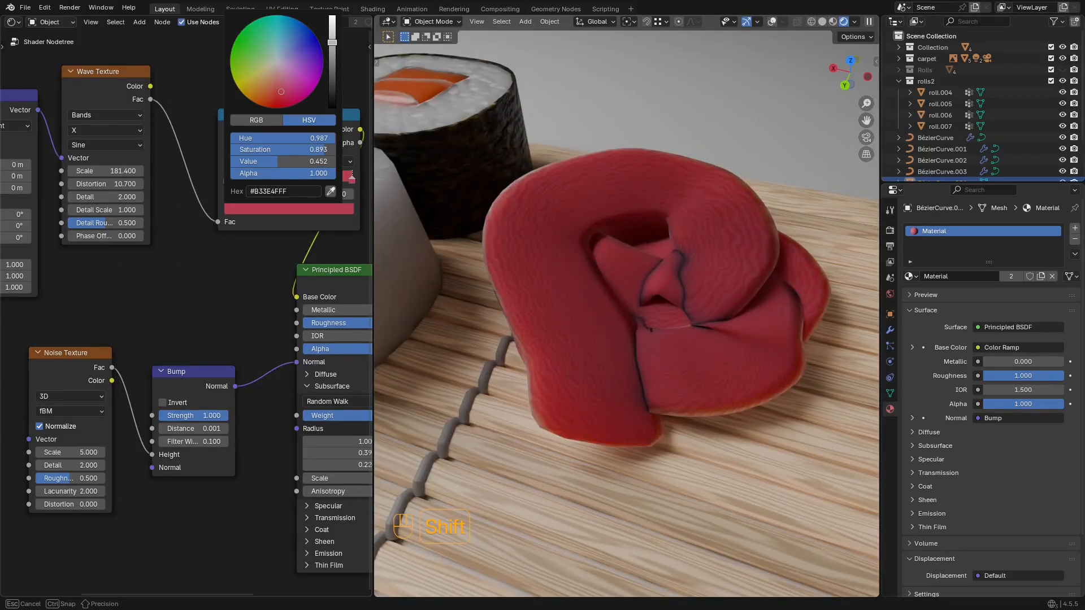
pyautogui.keyDown('shift'); pyautogui.moveTo(332, 42); pyautogui.dragTo(332, 46); pyautogui.keyUp('shift')
# Step: Rearrange the garnish's shader nodes to space the texture nodes apart from the Principled BSDF
pyautogui.scroll(-5, 358, 249)
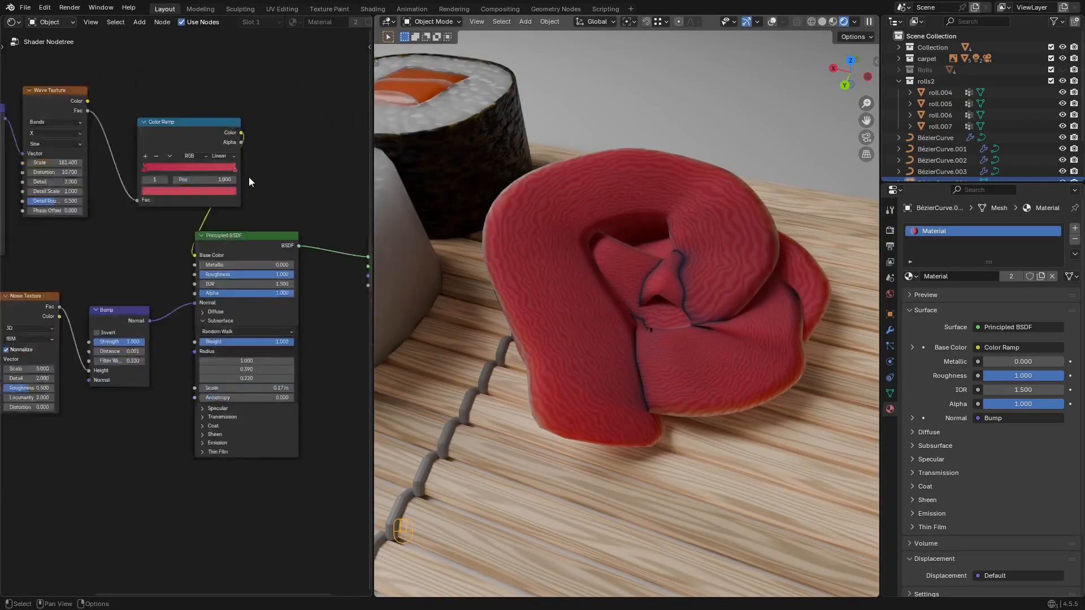
pyautogui.press('g')
pyautogui.click(15, 246)
pyautogui.moveTo(77, 221); pyautogui.dragTo(211, 170, button='middle')
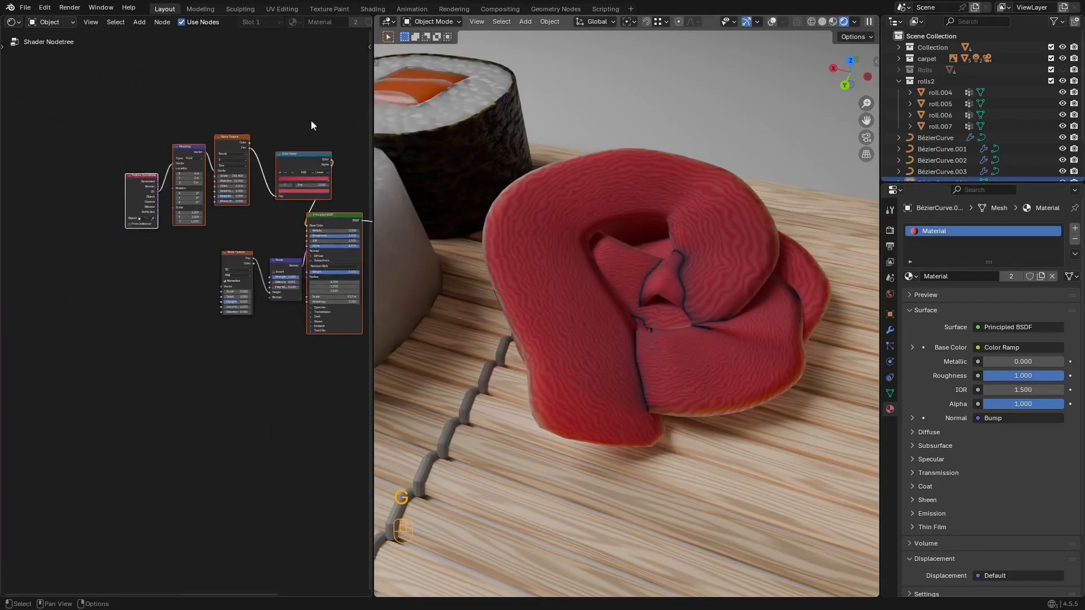
pyautogui.scroll(4, 310, 122)
pyautogui.moveTo(311, 196); pyautogui.dragTo(244, 280)
pyautogui.press('g')
pyautogui.click(208, 274)
# Step: Feed the Wave Texture's Fac output into the Bump height, set strength 0.260 and distance 0.031, and save
pyautogui.scroll(2, 164, 223)
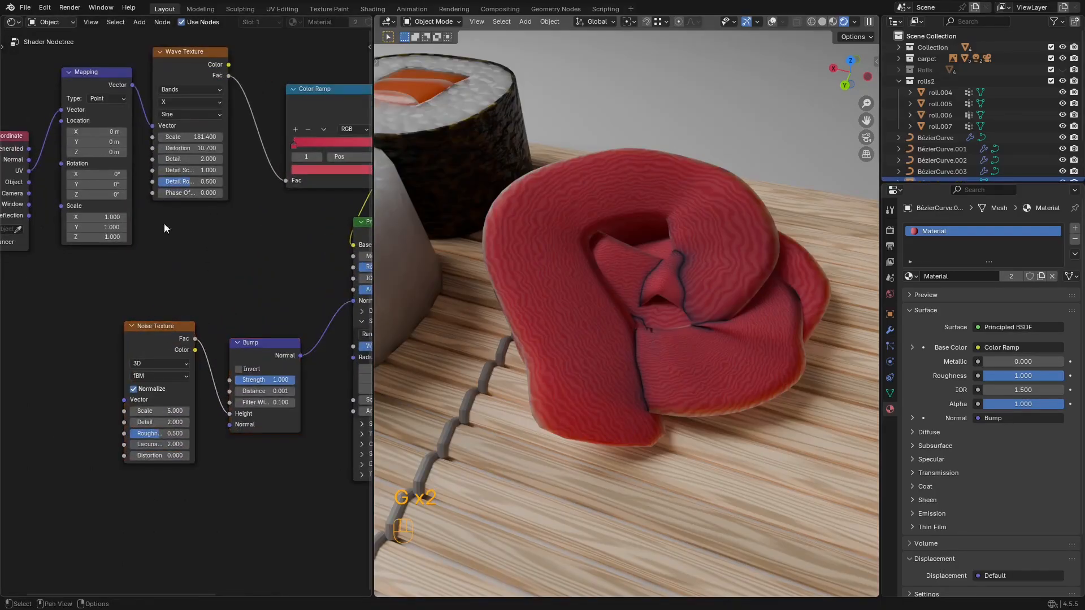
pyautogui.moveTo(229, 76); pyautogui.dragTo(262, 373)
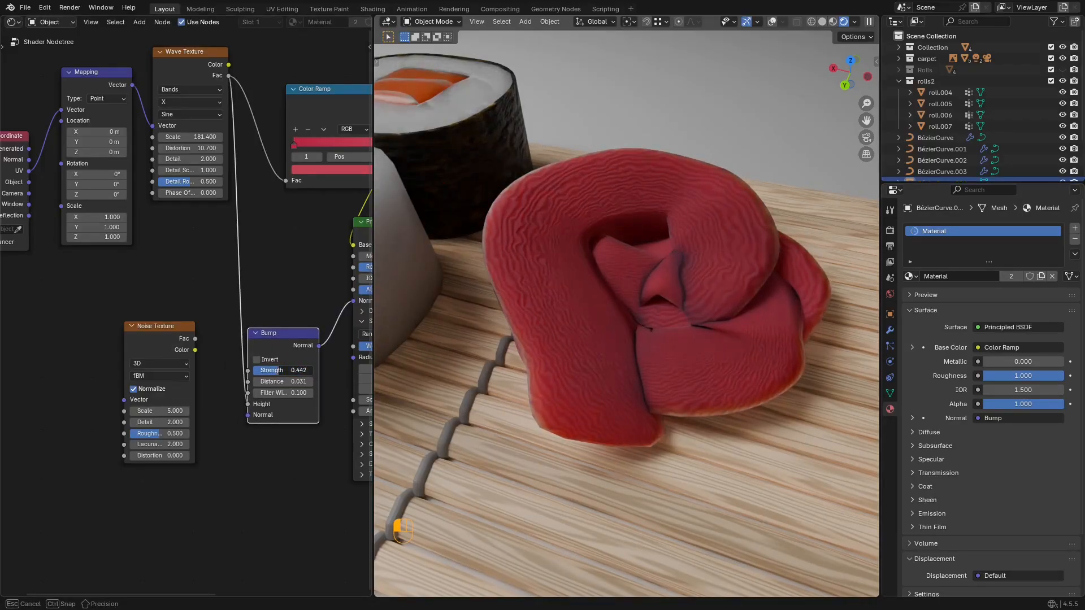
pyautogui.moveTo(231, 256); pyautogui.dragTo(189, 222, button='middle')
pyautogui.scroll(3, 238, 249)
pyautogui.moveTo(337, 402); pyautogui.dragTo(226, 301, button='middle')
pyautogui.scroll(2, 163, 374)
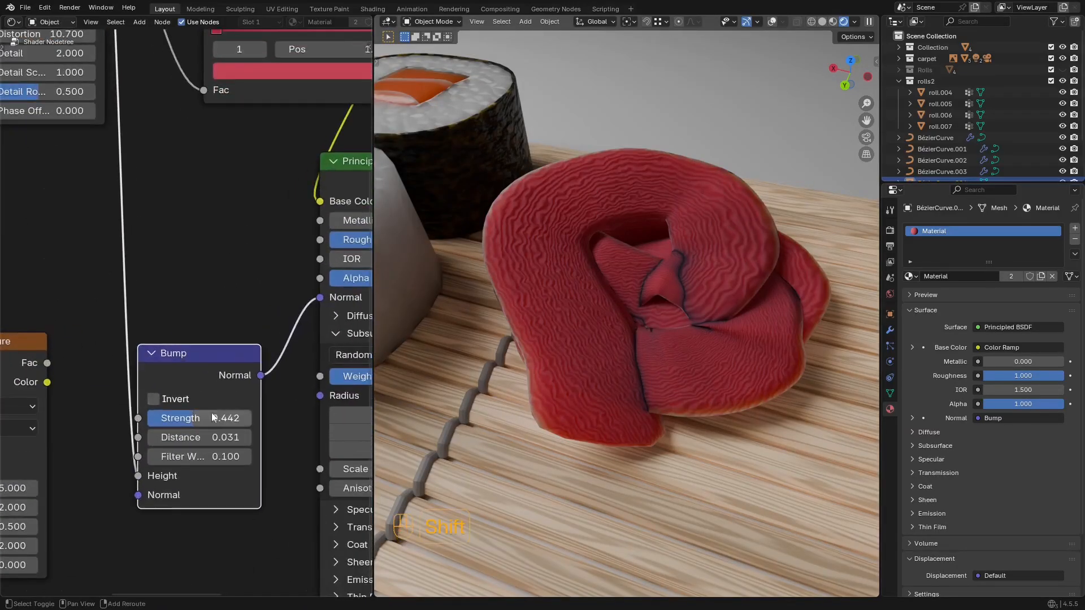
pyautogui.keyDown('shift'); pyautogui.moveTo(198, 418); pyautogui.dragTo(181, 418); pyautogui.keyUp('shift')
pyautogui.scroll(-5, 605, 230)
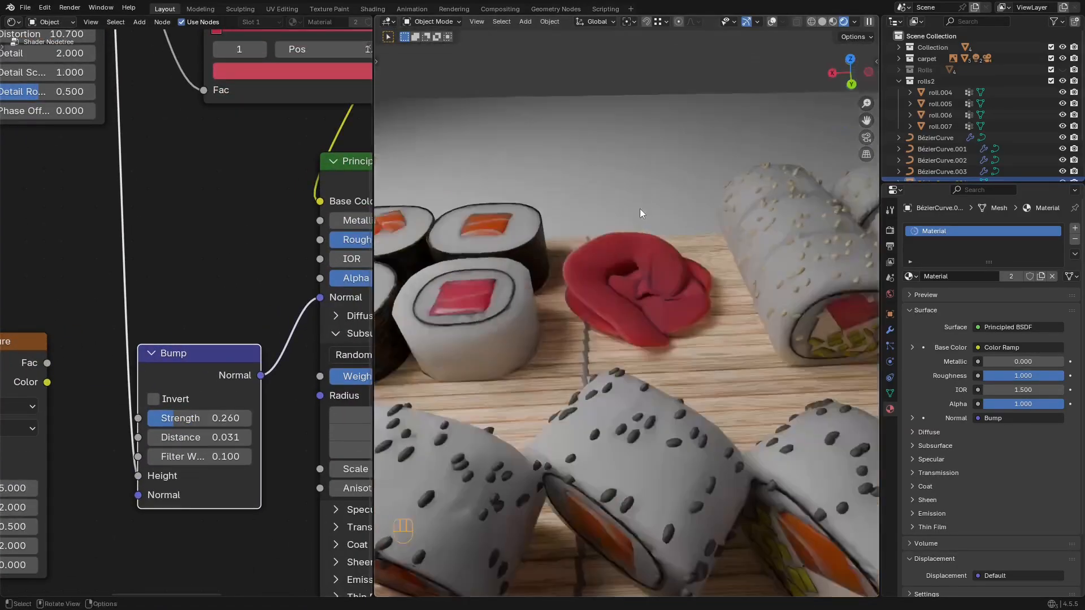
pyautogui.hotkey('ctrl', 's')
# Step: In Edit Mode from the top view, delete the garnish copy at the lower end of the mat
pyautogui.hotkey('shift', 'alt', 'z')
pyautogui.press('z')
pyautogui.keyDown('shift'); pyautogui.moveTo(679, 393); pyautogui.dragTo(666, 242, button='middle'); pyautogui.keyUp('shift')
pyautogui.click(736, 269)
pyautogui.scroll(3, 622, 316)
pyautogui.press('Tab')
pyautogui.press('z')
pyautogui.press('3')
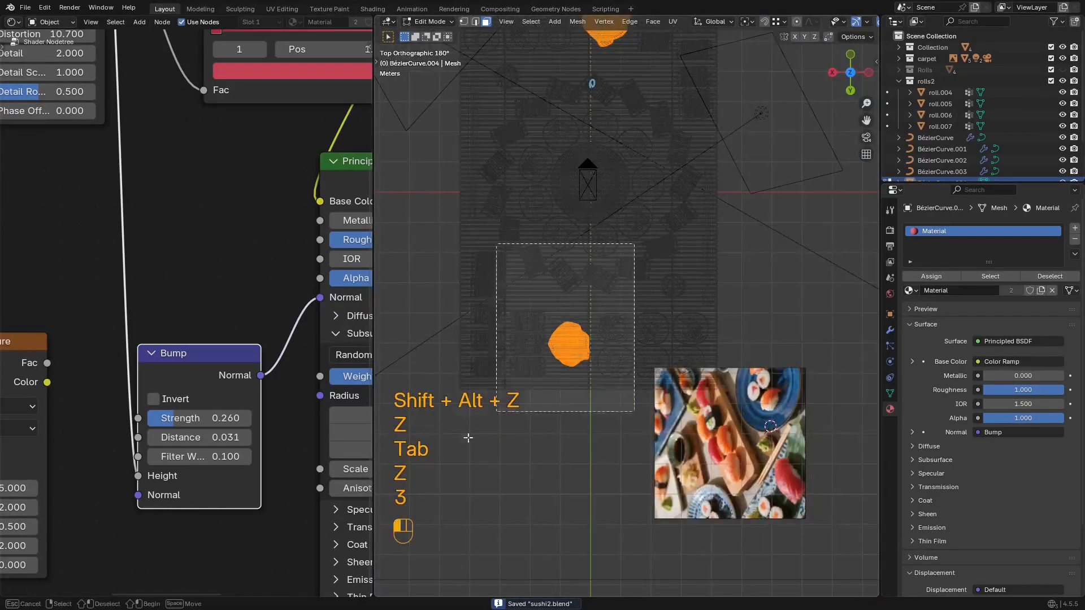
pyautogui.press('x')
pyautogui.click(671, 318)
# Step: Duplicate the remaining garnish, rotate the copy and place it between the rolls at the mat's lower end
pyautogui.scroll(-3, 661, 198)
pyautogui.moveTo(664, 84); pyautogui.dragTo(554, 201)
pyautogui.hotkey('shift', 'd')
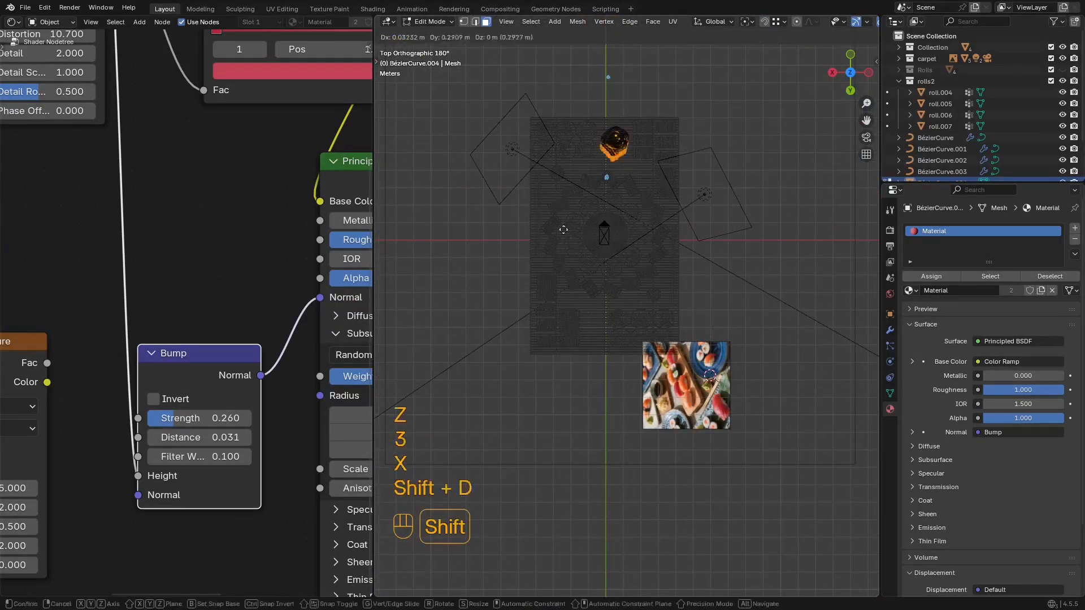
pyautogui.click(531, 430)
pyautogui.keyDown('shift'); pyautogui.moveTo(545, 390); pyautogui.dragTo(564, 335, button='middle'); pyautogui.keyUp('shift')
pyautogui.scroll(5, 652, 336)
pyautogui.scroll(2, 652, 336)
pyautogui.press('r')
pyautogui.press('g')
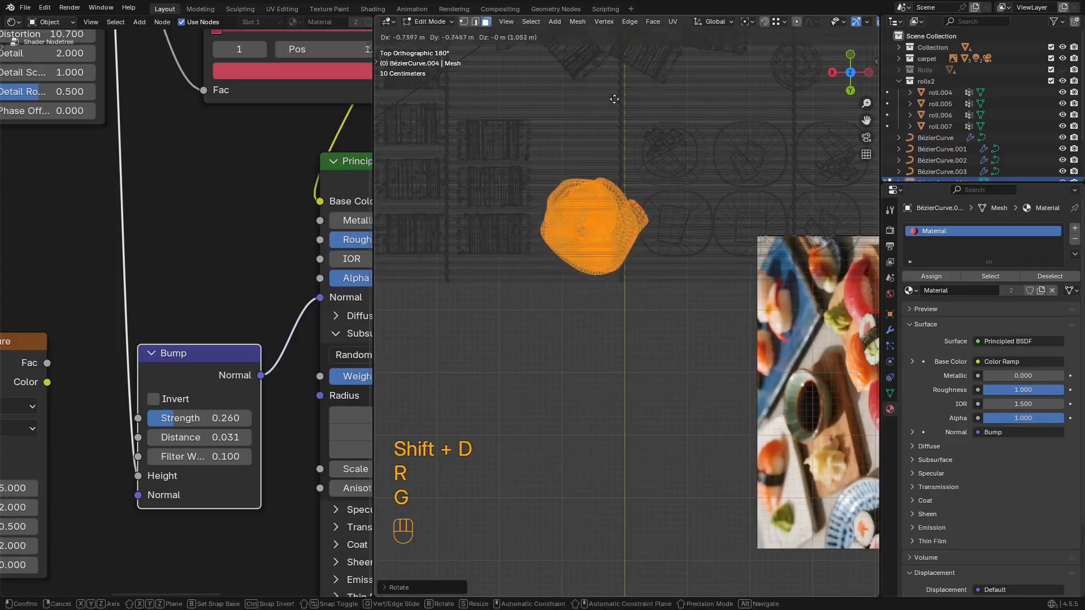
pyautogui.press('r')
pyautogui.press('g')
pyautogui.click(638, 54)
# Step: Return to Object Mode in rendered shading and lower the garnish material's roughness to 0.609
pyautogui.press('z')
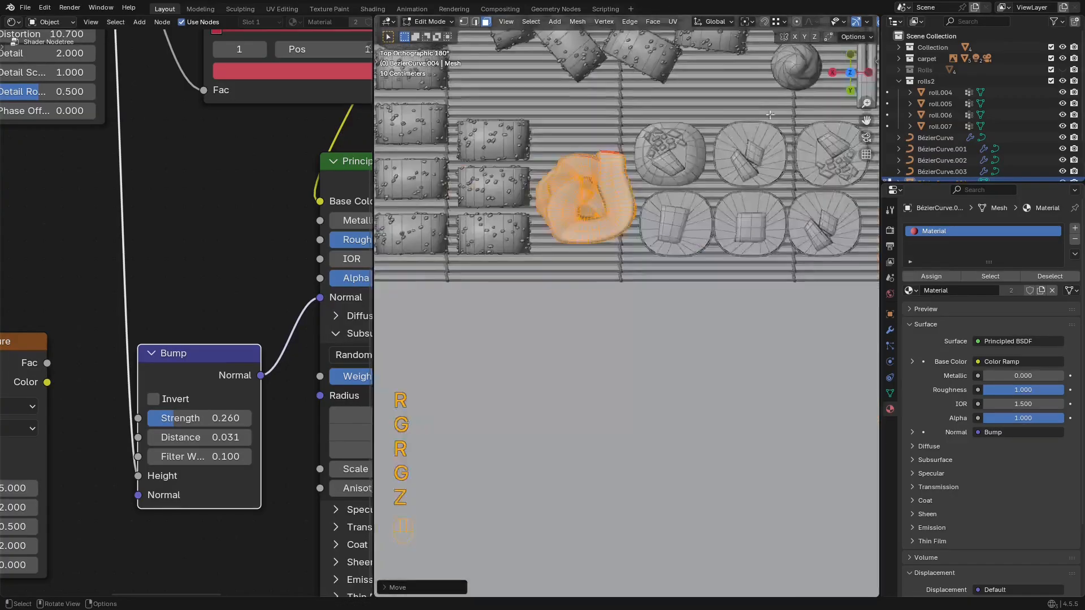
pyautogui.hotkey('shift', 'alt', 'z')
pyautogui.moveTo(698, 181)
pyautogui.mouseDown(button='middle')
pyautogui.moveTo(709, 94)
pyautogui.moveTo(687, 334)
pyautogui.mouseUp(button='middle')
pyautogui.press('Tab')
pyautogui.scroll(-4, 706, 99)
pyautogui.press('z')
pyautogui.moveTo(771, 166); pyautogui.dragTo(600, 193, button='middle')
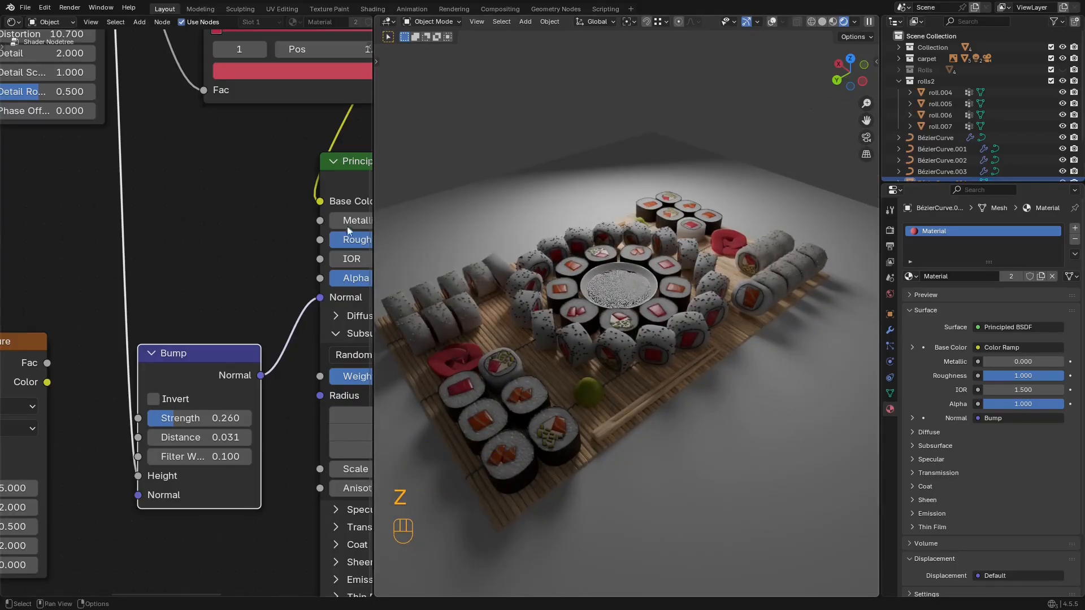
pyautogui.moveTo(222, 152); pyautogui.dragTo(130, 320, button='middle')
pyautogui.moveTo(360, 423); pyautogui.dragTo(249, 343, button='middle')
pyautogui.moveTo(271, 329); pyautogui.dragTo(200, 328)
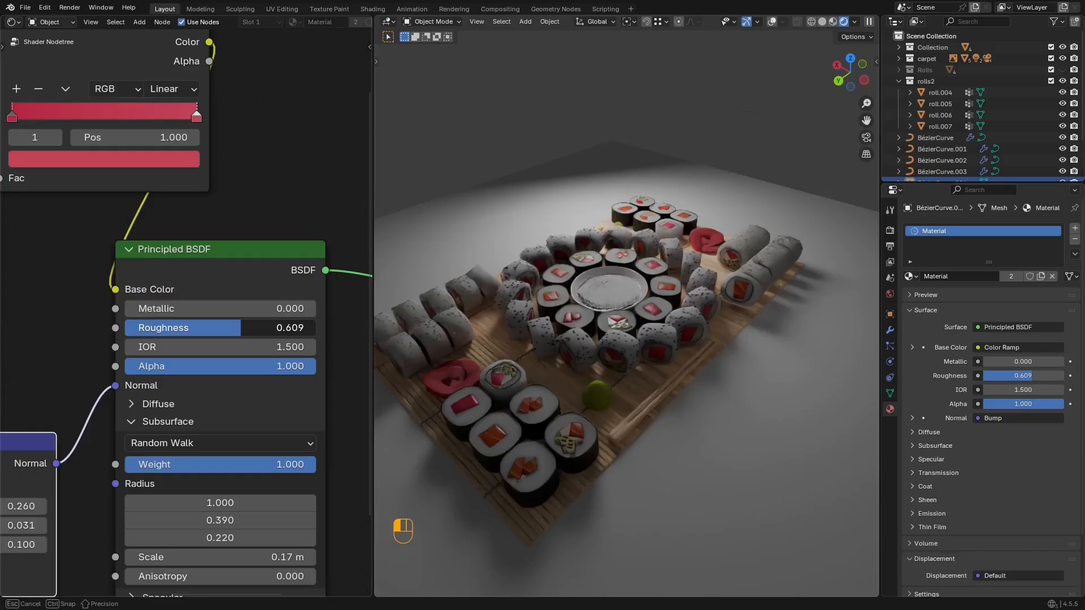
# Step: Reduce the garnish's Bump strength to 0.118 and save the file
pyautogui.scroll(8, 653, 273)
pyautogui.keyDown('shift'); pyautogui.moveTo(496, 350); pyautogui.dragTo(687, 299, button='middle'); pyautogui.keyUp('shift')
pyautogui.scroll(2, 687, 300)
pyautogui.moveTo(48, 231); pyautogui.dragTo(203, 176, button='middle')
pyautogui.keyDown('shift'); pyautogui.moveTo(161, 414); pyautogui.dragTo(167, 414); pyautogui.keyUp('shift')
pyautogui.moveTo(213, 131); pyautogui.dragTo(163, 313, button='middle')
pyautogui.scroll(-4, 602, 324)
pyautogui.hotkey('ctrl', 's')
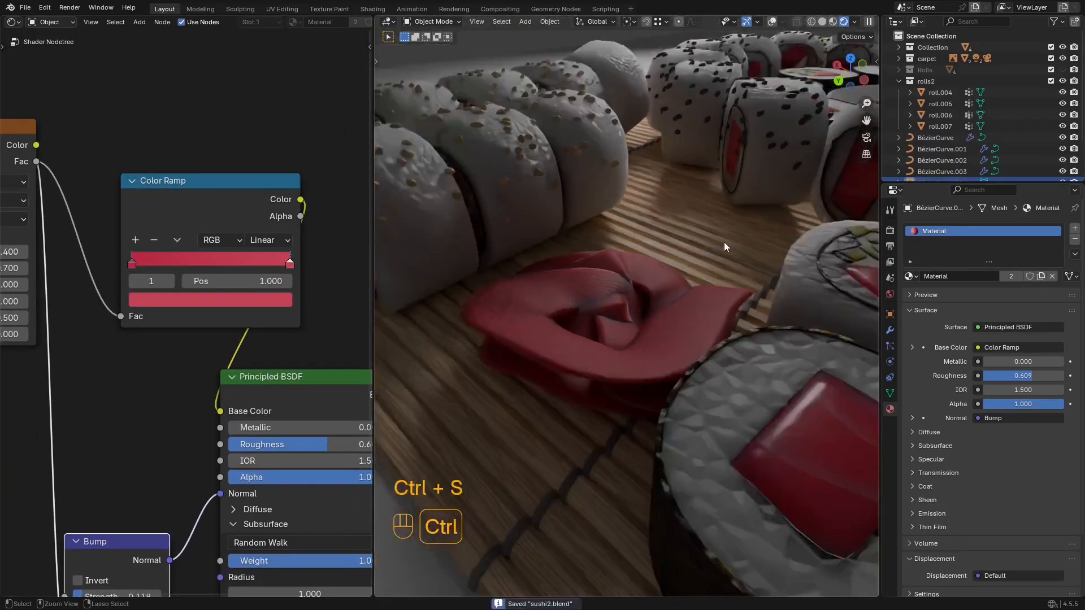
# Step: Inspect the rendered sushi composition full-screen, including a close look at the soy sauce bowl with and without overlays
pyautogui.scroll(-6, 724, 244)
pyautogui.hotkey('ctrl', 'space')
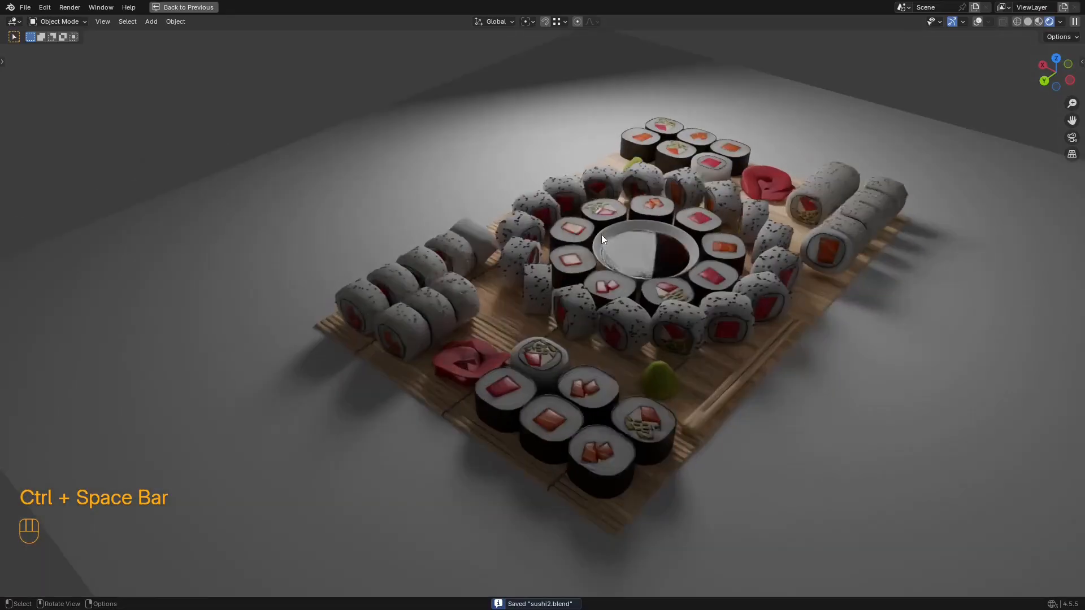
pyautogui.moveTo(601, 235); pyautogui.dragTo(601, 288, button='middle')
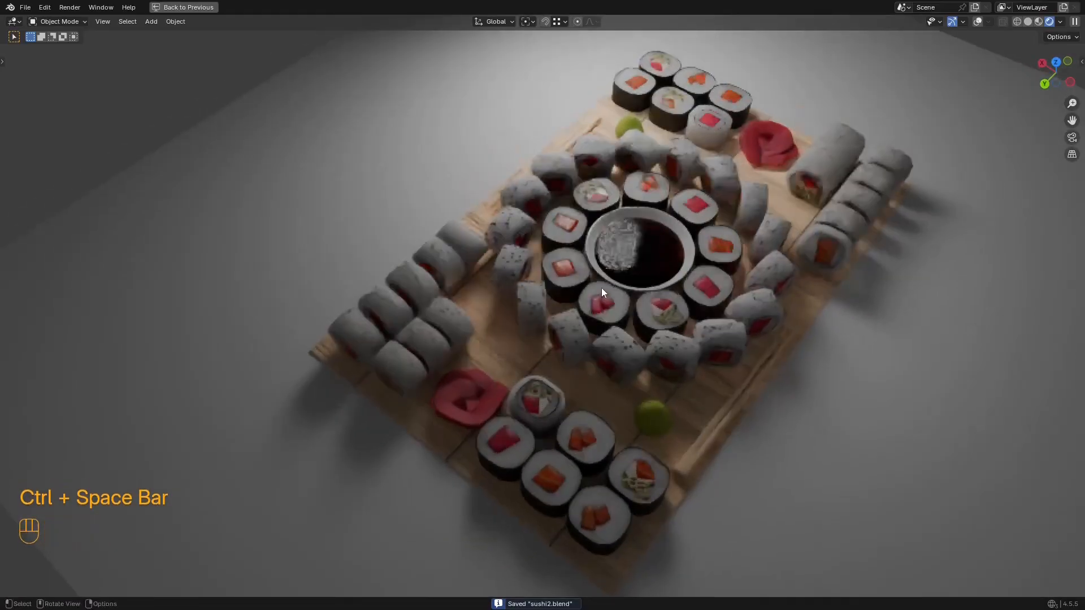
pyautogui.scroll(-1, 601, 287)
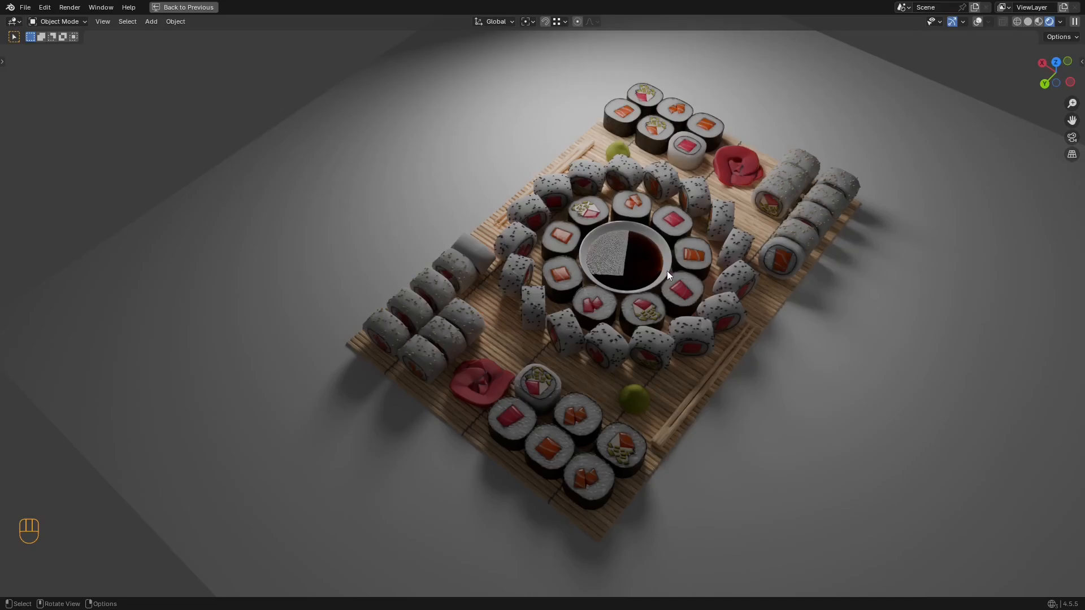
pyautogui.scroll(2, 676, 263)
pyautogui.keyDown('shift'); pyautogui.moveTo(675, 263); pyautogui.dragTo(609, 309, button='middle'); pyautogui.keyUp('shift')
pyautogui.scroll(3, 608, 308)
pyautogui.hotkey('shift', 'alt', 'z')
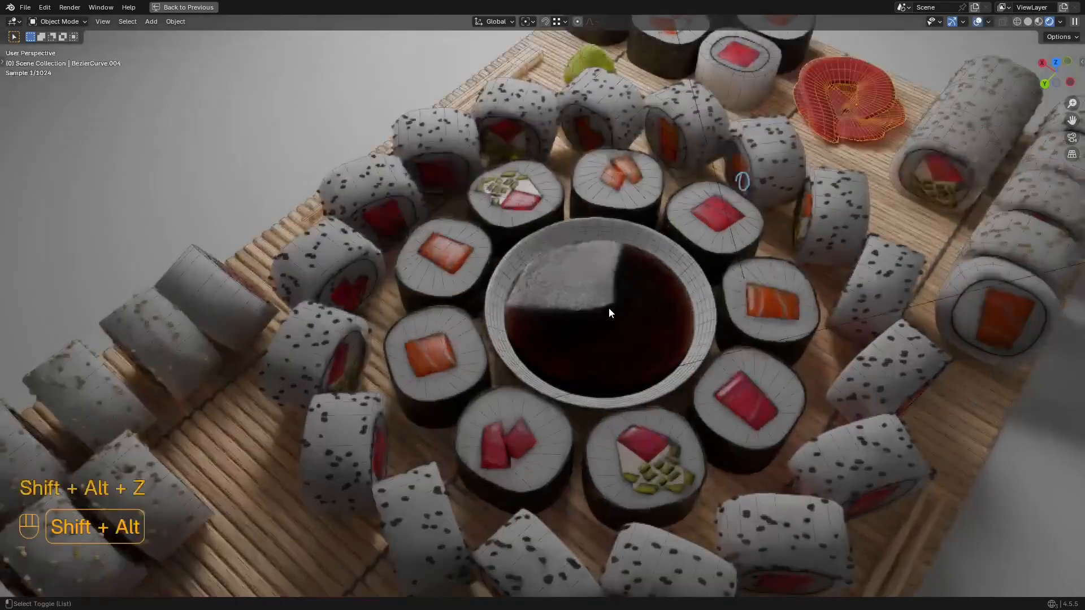
pyautogui.scroll(2, 665, 302)
pyautogui.hotkey('shift', 'alt', 'z')
pyautogui.hotkey('shift', 'alt', 'z')
pyautogui.scroll(-4, 859, 296)
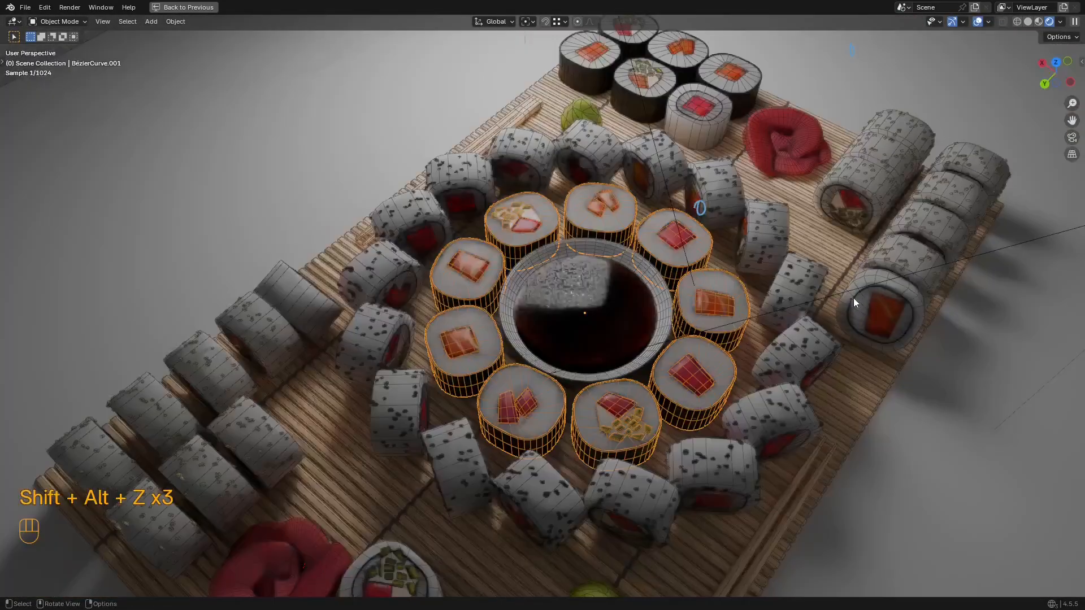
pyautogui.hotkey('shift', 'alt', 'z')
pyautogui.scroll(-3, 621, 232)
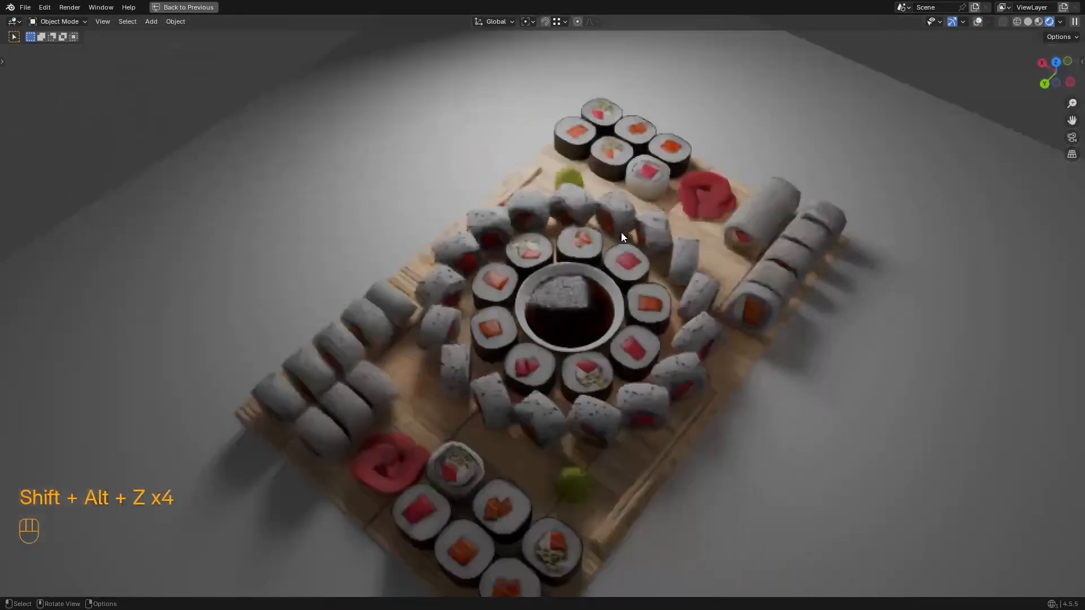
# Step: Save the finished sushi scene as sushi2.blend
pyautogui.moveTo(654, 283); pyautogui.dragTo(676, 307, button='middle')
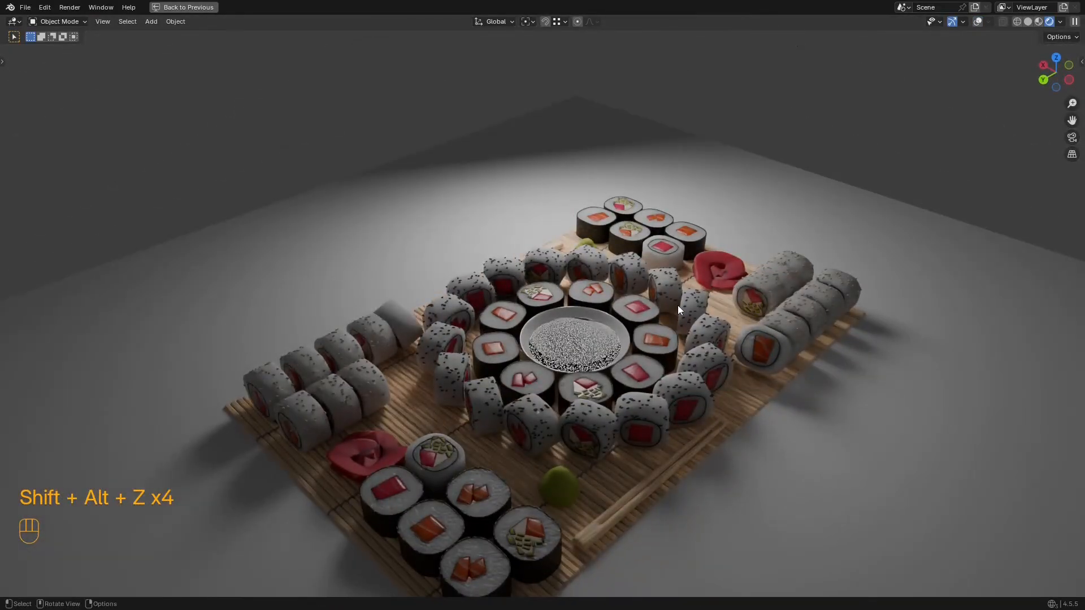
pyautogui.scroll(-3, 676, 305)
pyautogui.hotkey('ctrl', 's')
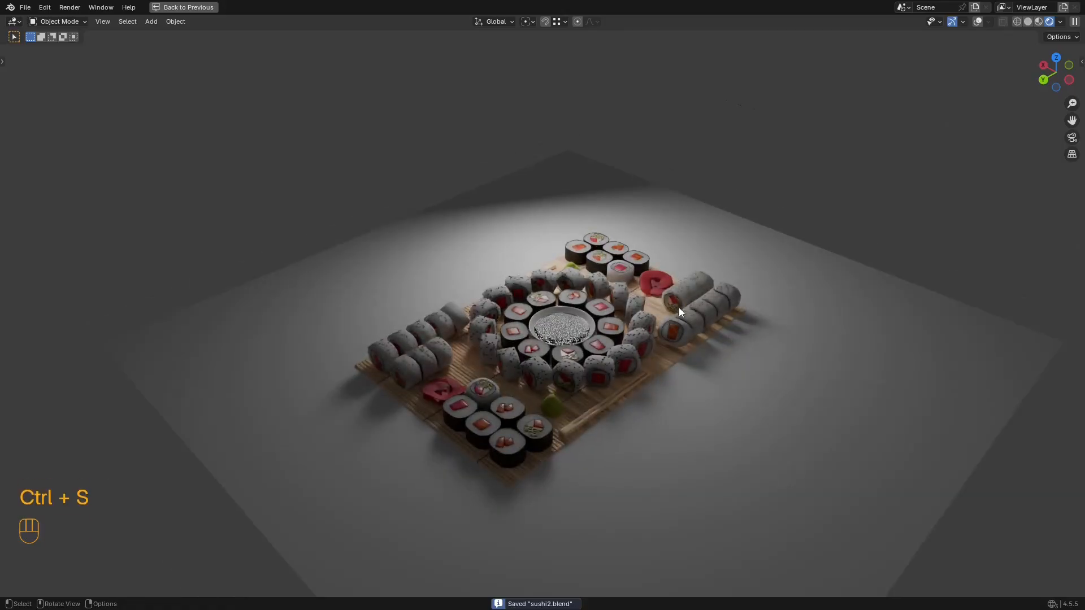
# Step: Check the composition through the camera and restore the multi-editor layout
pyautogui.keyDown('shift'); pyautogui.moveTo(679, 307); pyautogui.dragTo(682, 265, button='middle'); pyautogui.keyUp('shift')
pyautogui.scroll(2, 683, 266)
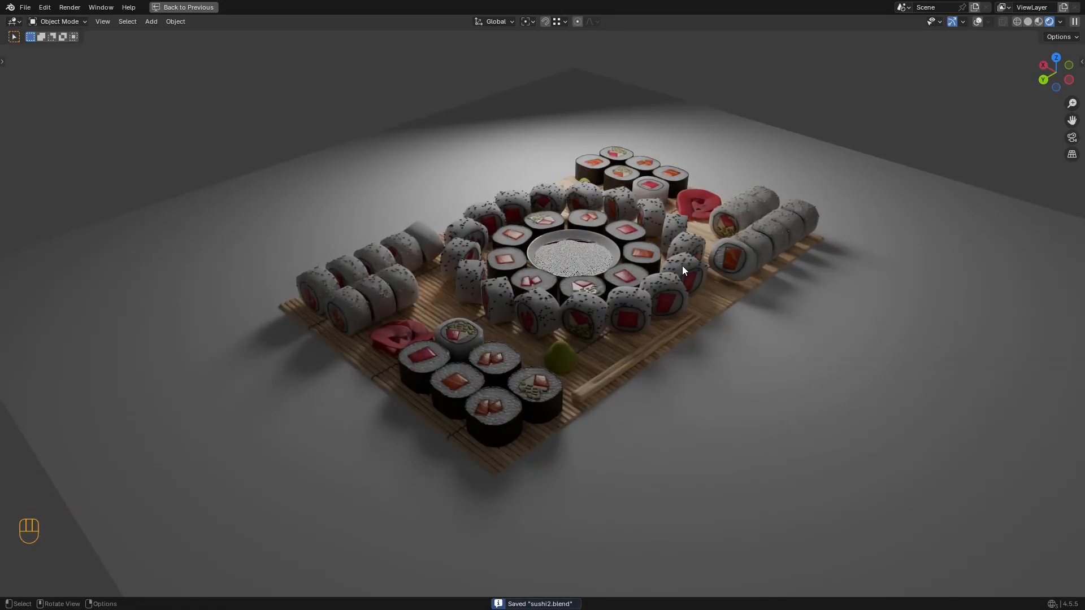
pyautogui.moveTo(656, 243); pyautogui.dragTo(670, 267, button='middle')
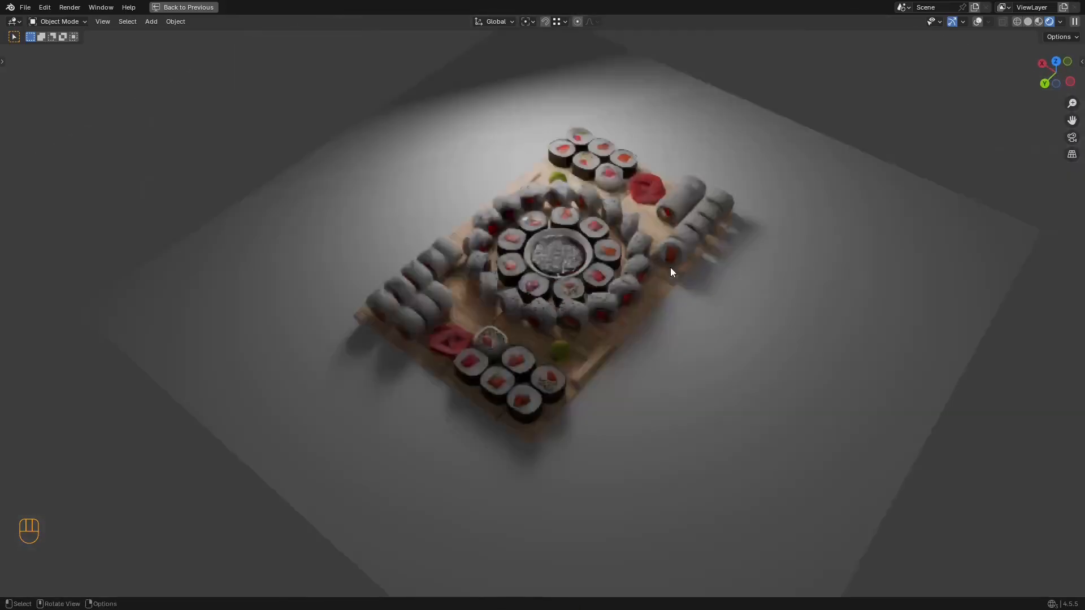
pyautogui.press('KP_0')
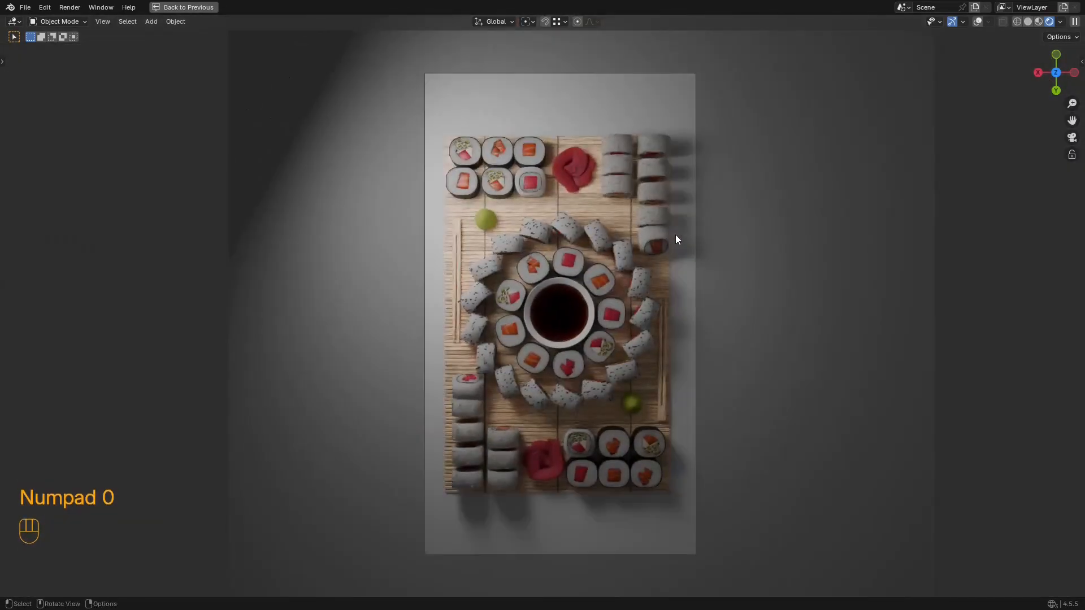
pyautogui.hotkey('ctrl', 'space')
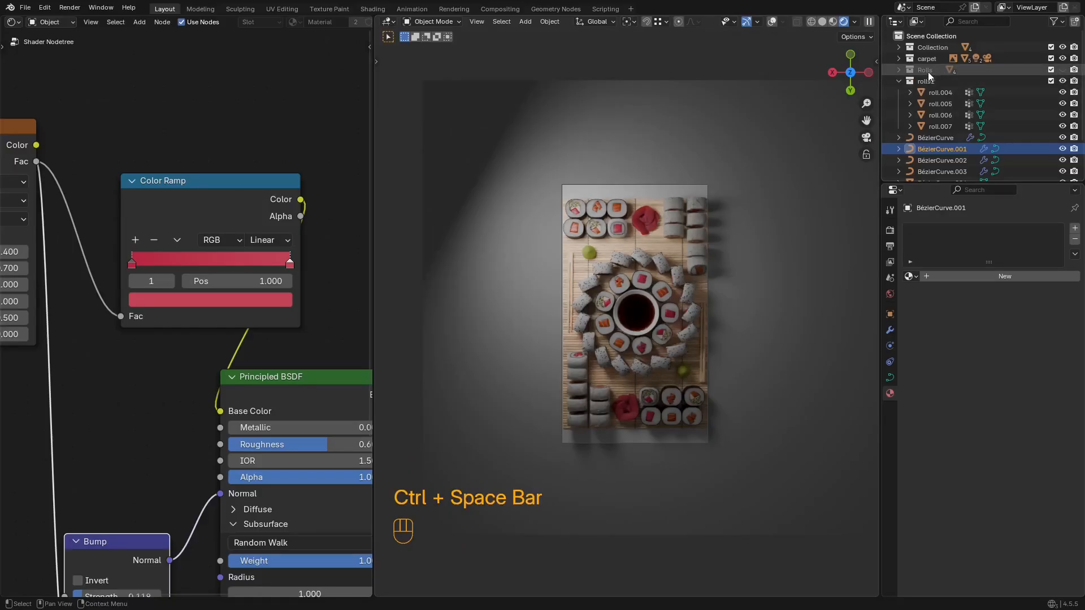
# Step: Save the file and move the Camera out of the carpet collection into the Scene Collection
pyautogui.click(898, 81)
pyautogui.hotkey('ctrl', 's')
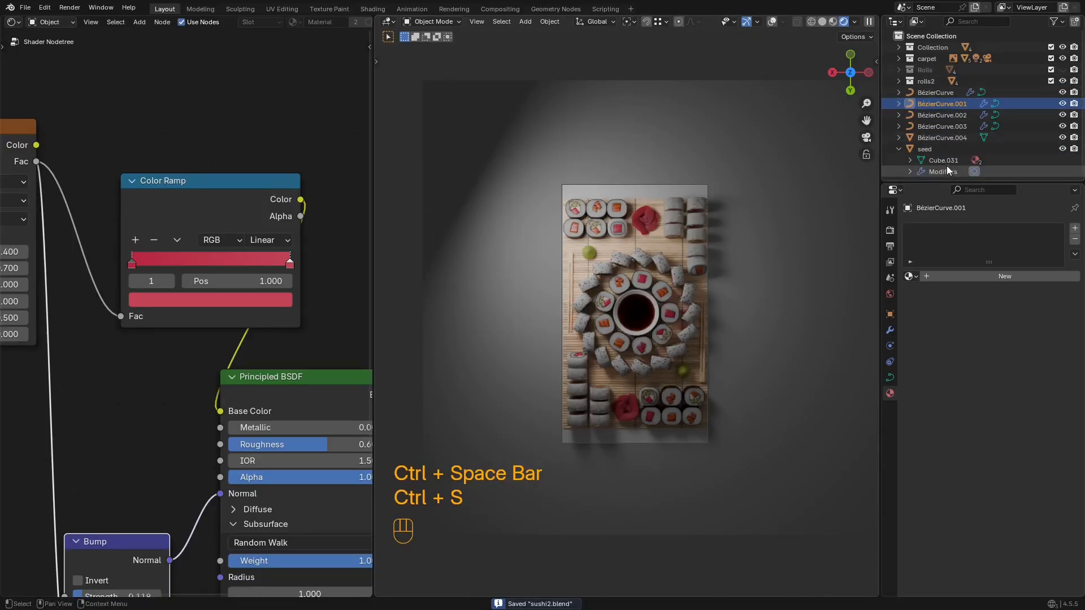
pyautogui.click(899, 58)
pyautogui.moveTo(937, 92); pyautogui.dragTo(922, 36)
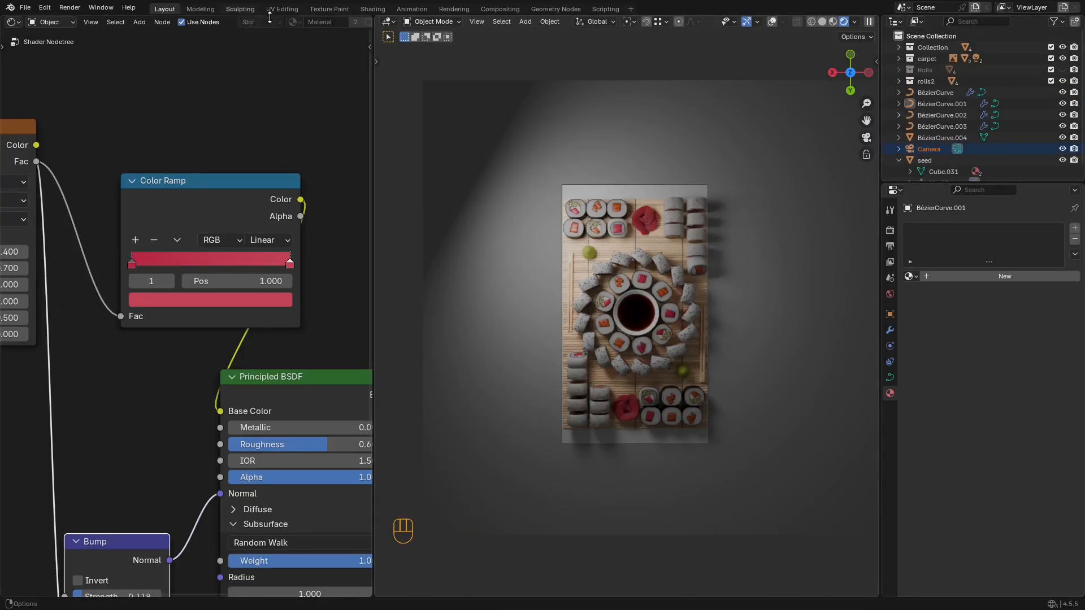
# Step: Replace the shader node area with a second 3D viewport showing the whole scene in perspective beside the rendered camera view
pyautogui.moveTo(370, 43); pyautogui.dragTo(551, 42)
pyautogui.rightClick(382, 22)
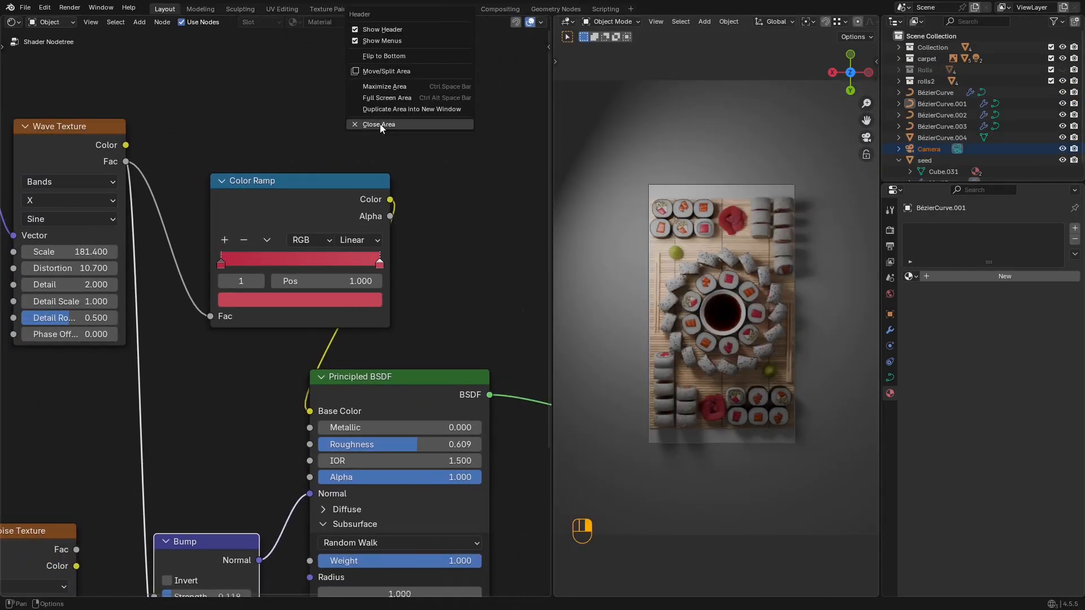
pyautogui.click(389, 126)
pyautogui.moveTo(2, 15); pyautogui.dragTo(397, 22)
pyautogui.click(15, 21)
pyautogui.click(43, 52)
pyautogui.moveTo(48, 66); pyautogui.dragTo(246, 259, button='middle')
pyautogui.hotkey('shift', 'alt', 'z')
pyautogui.scroll(2, 704, 331)
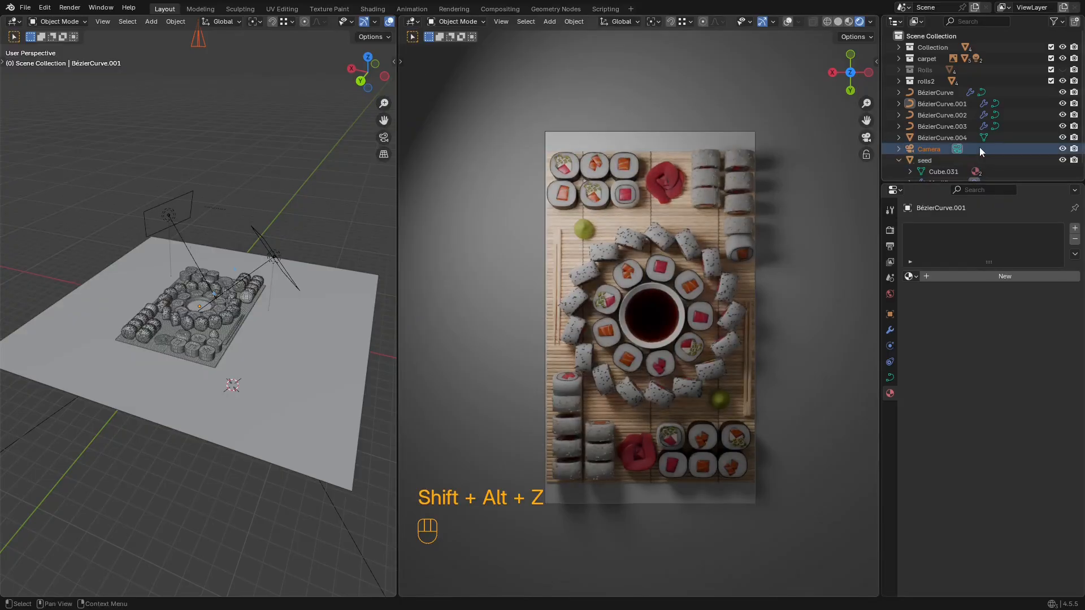
# Step: Select the large ground plane under the mat and give it a new material
pyautogui.click(978, 148)
pyautogui.click(805, 174)
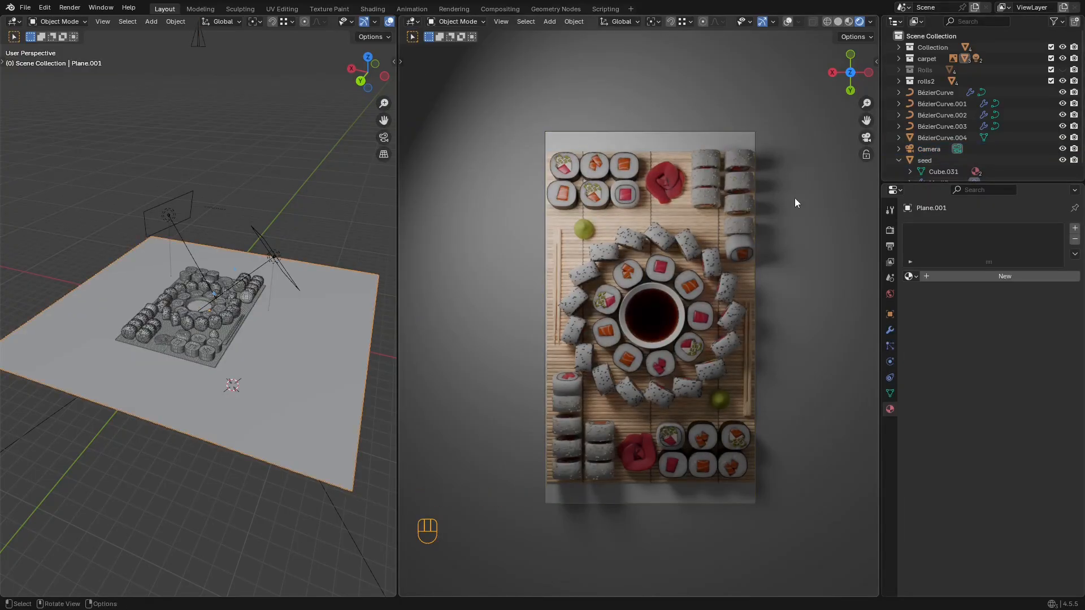
pyautogui.hotkey('shift', 'alt', 'z')
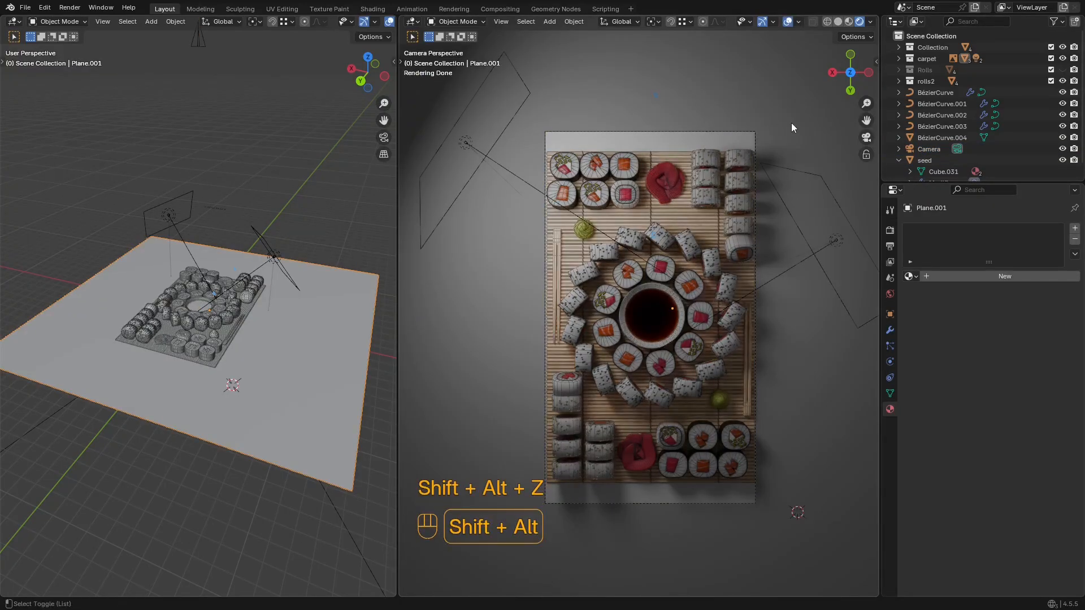
pyautogui.hotkey('shift', 'alt', 'z')
pyautogui.hotkey('shift', 'alt', 'z')
pyautogui.moveTo(785, 128); pyautogui.dragTo(791, 346, button='middle')
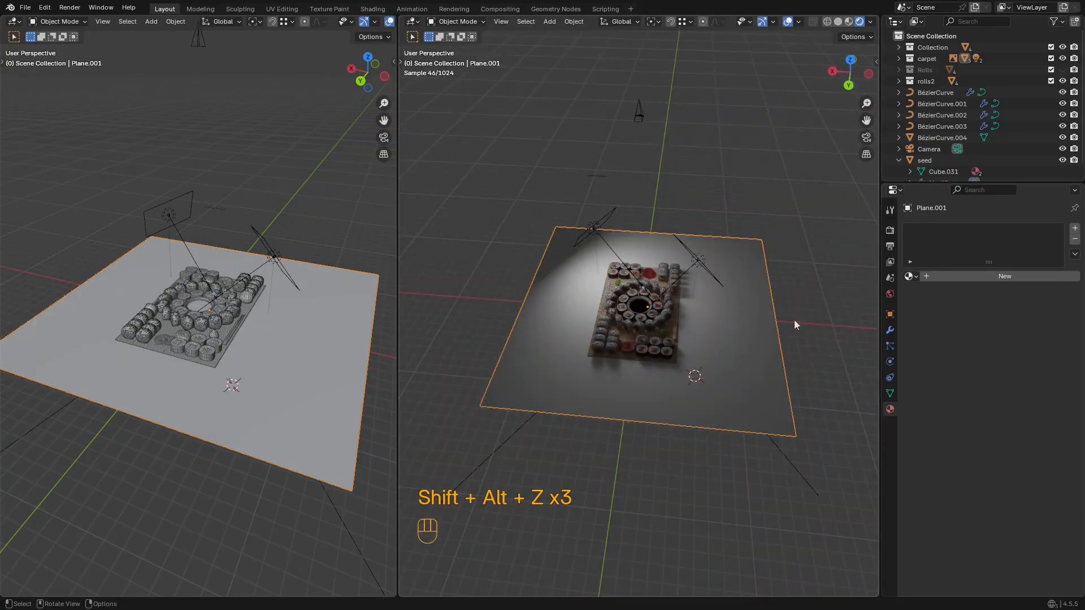
pyautogui.click(1036, 277)
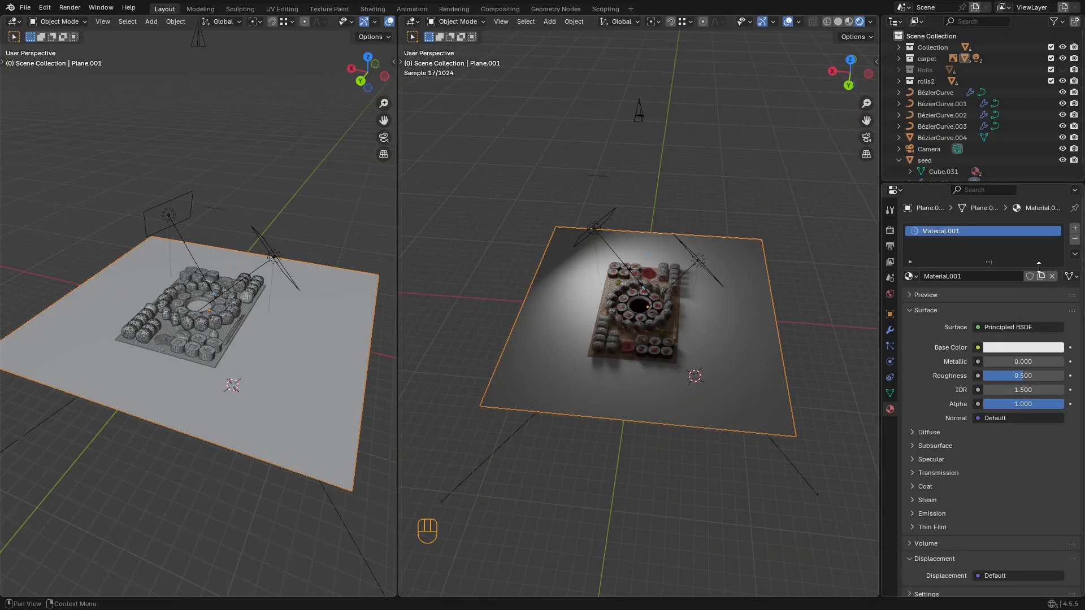
# Step: Darken the ground plane's base color to a dark grey, judging it from above in the render, and save the file
pyautogui.click(1045, 351)
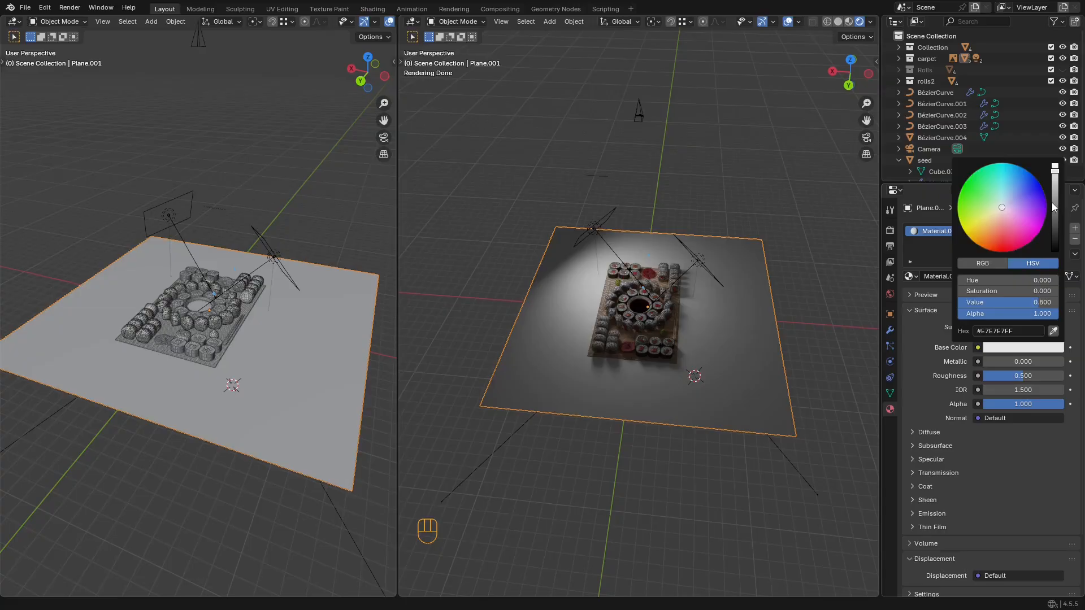
pyautogui.moveTo(1054, 174); pyautogui.dragTo(1054, 220)
pyautogui.moveTo(696, 240); pyautogui.dragTo(708, 293, button='middle')
pyautogui.hotkey('shift', 'alt', 'z')
pyautogui.scroll(7, 706, 276)
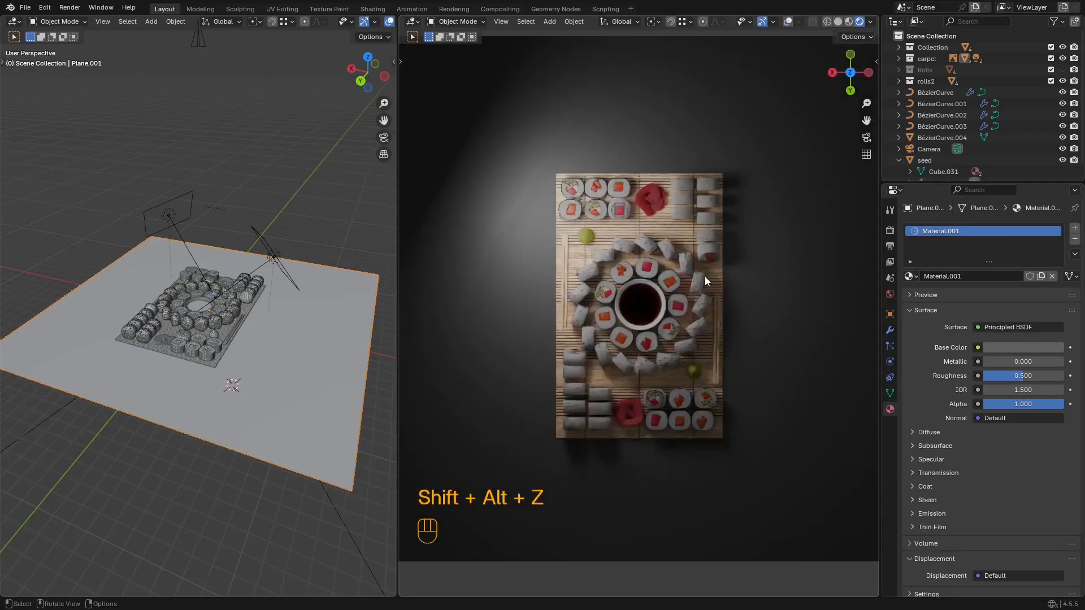
pyautogui.scroll(-2, 729, 246)
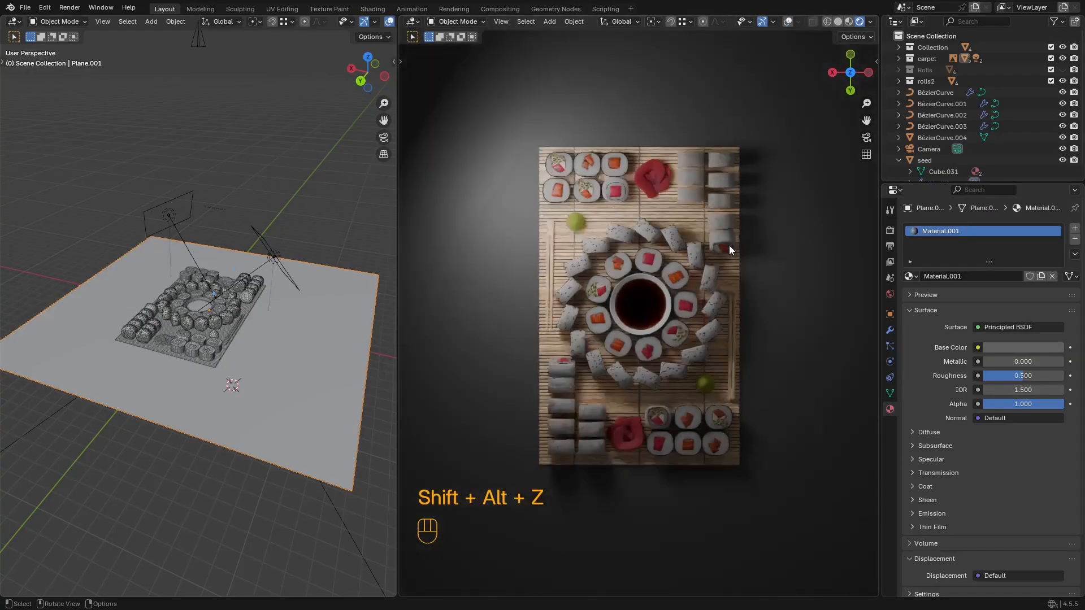
pyautogui.click(1020, 348)
pyautogui.moveTo(1048, 220); pyautogui.dragTo(1049, 226)
pyautogui.hotkey('ctrl', 's')
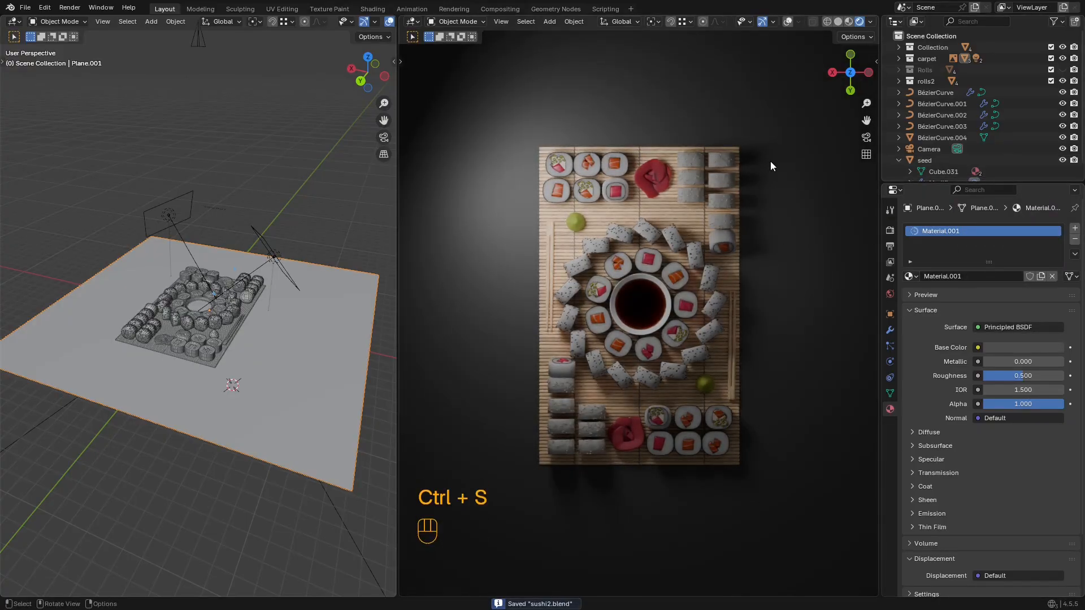
# Step: Pull the Camera back along its local Z axis so the whole mat fits in the frame with a dark margin around it
pyautogui.scroll(-1, 1035, 150)
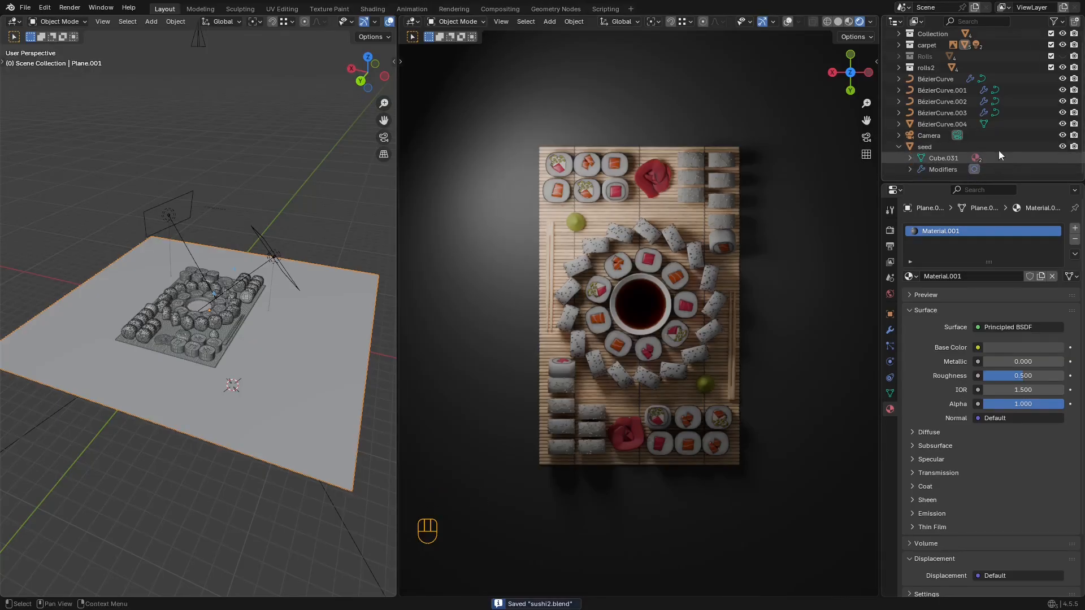
pyautogui.click(982, 136)
pyautogui.hotkey('shift', 'alt', 'z')
pyautogui.press('KP_0')
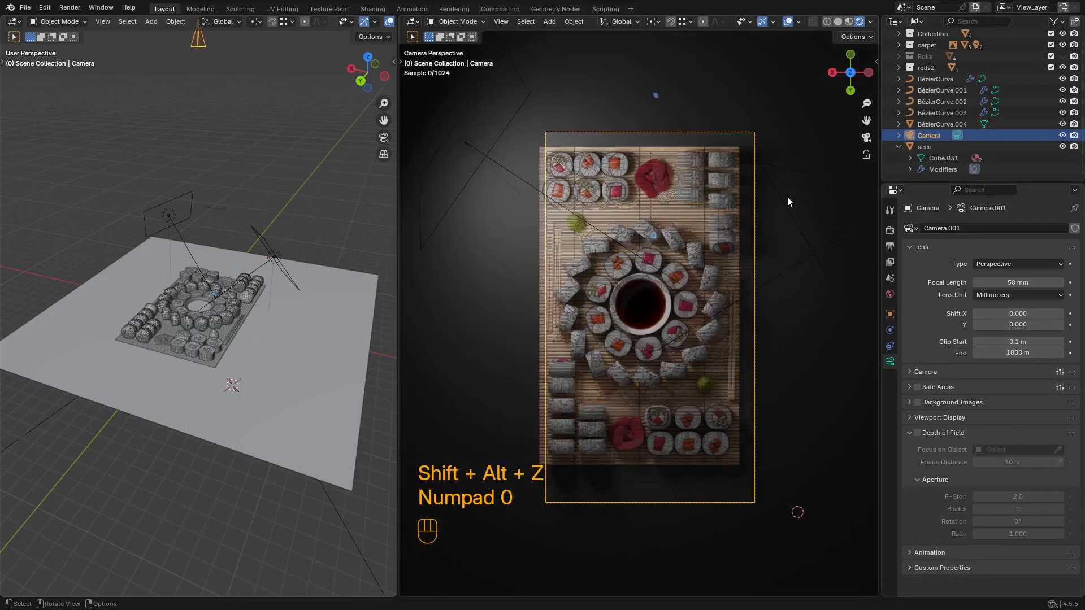
pyautogui.hotkey('shift', 'alt', 'z')
pyautogui.press('g')
pyautogui.press('z')
pyautogui.press('z')
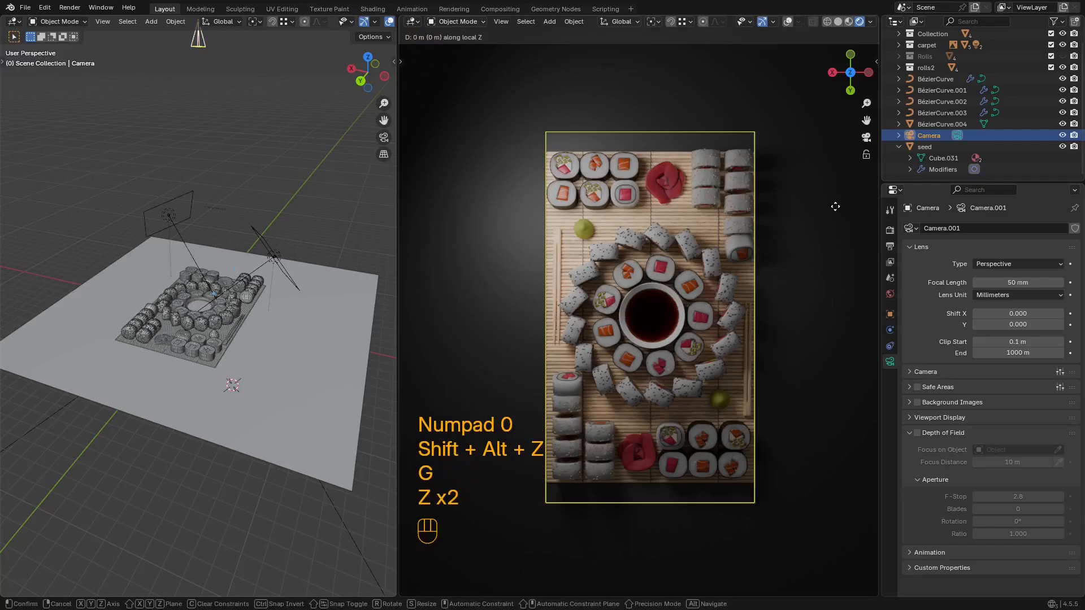
pyautogui.click(825, 304)
# Step: Check how the mat sits within the camera frame and save the file
pyautogui.scroll(2, 806, 276)
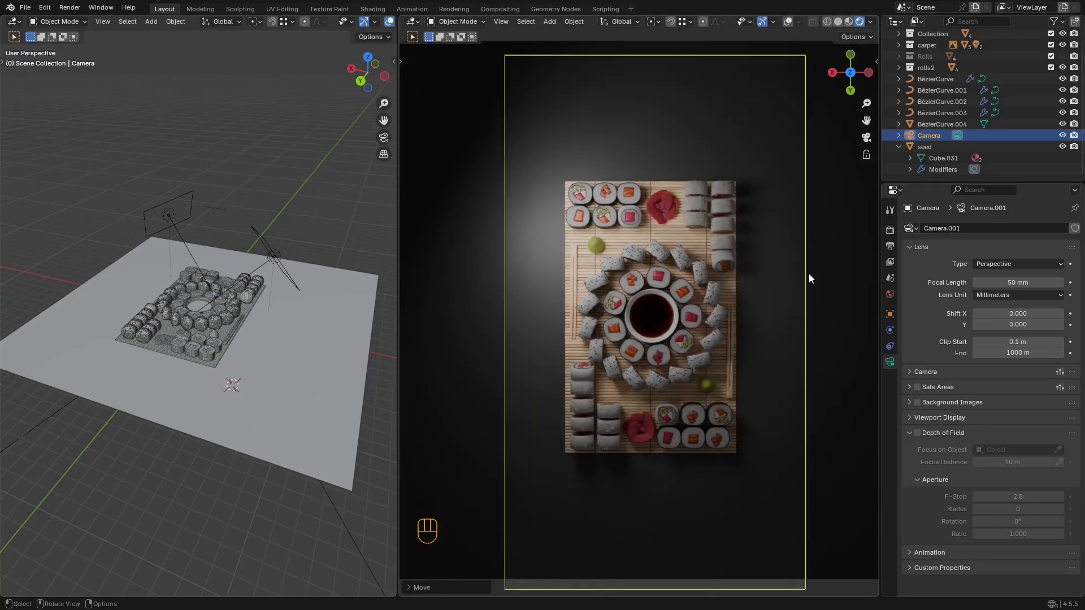
pyautogui.press('g')
pyautogui.rightClick(806, 273)
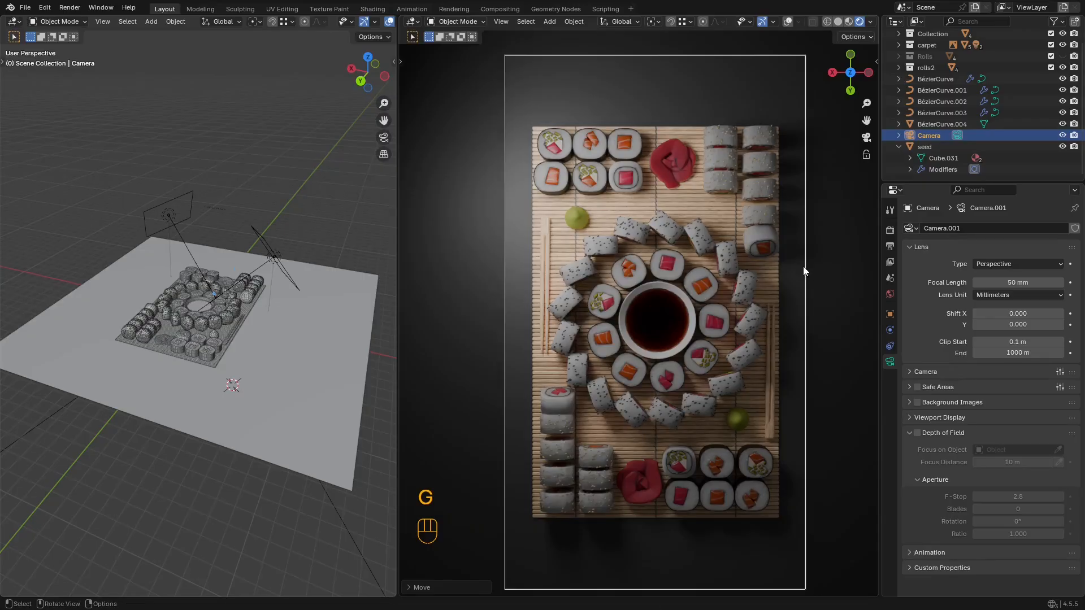
pyautogui.keyDown('shift'); pyautogui.moveTo(779, 219); pyautogui.dragTo(777, 210, button='middle'); pyautogui.keyUp('shift')
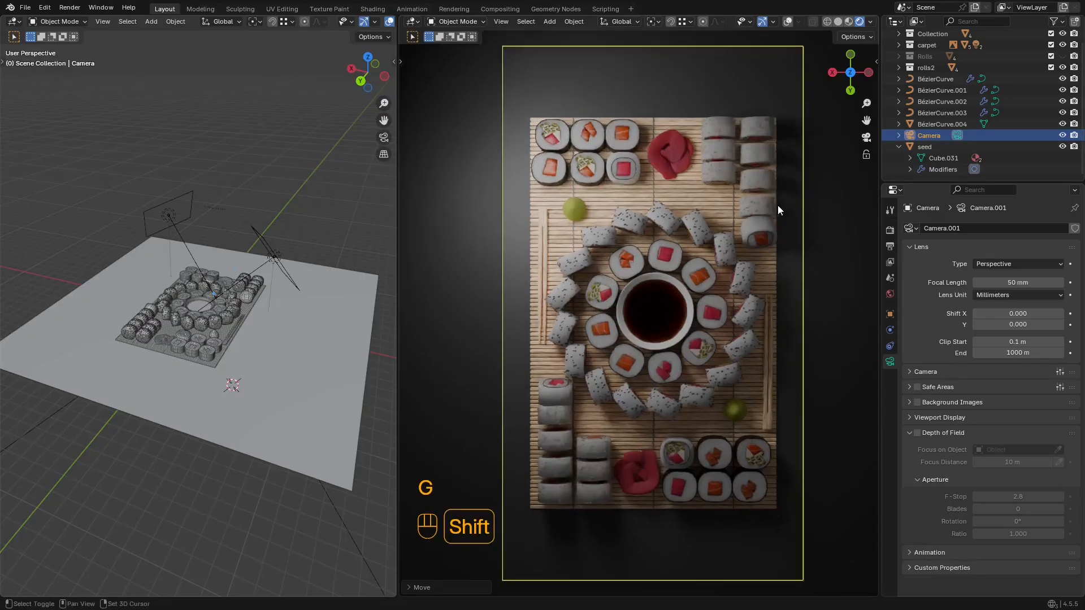
pyautogui.scroll(3, 774, 251)
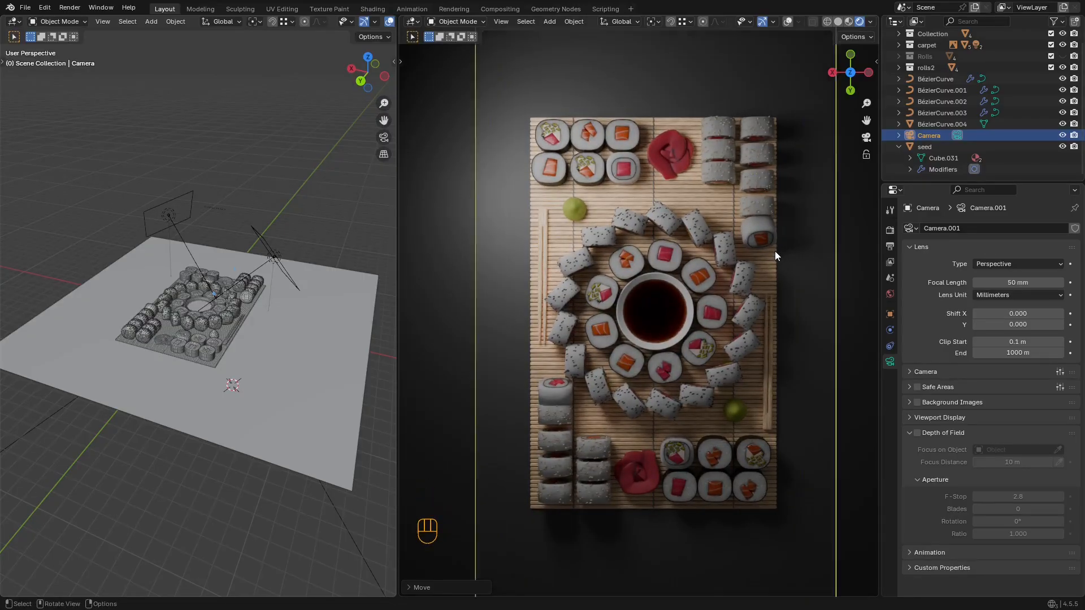
pyautogui.hotkey('ctrl', 's')
pyautogui.scroll(-4, 790, 251)
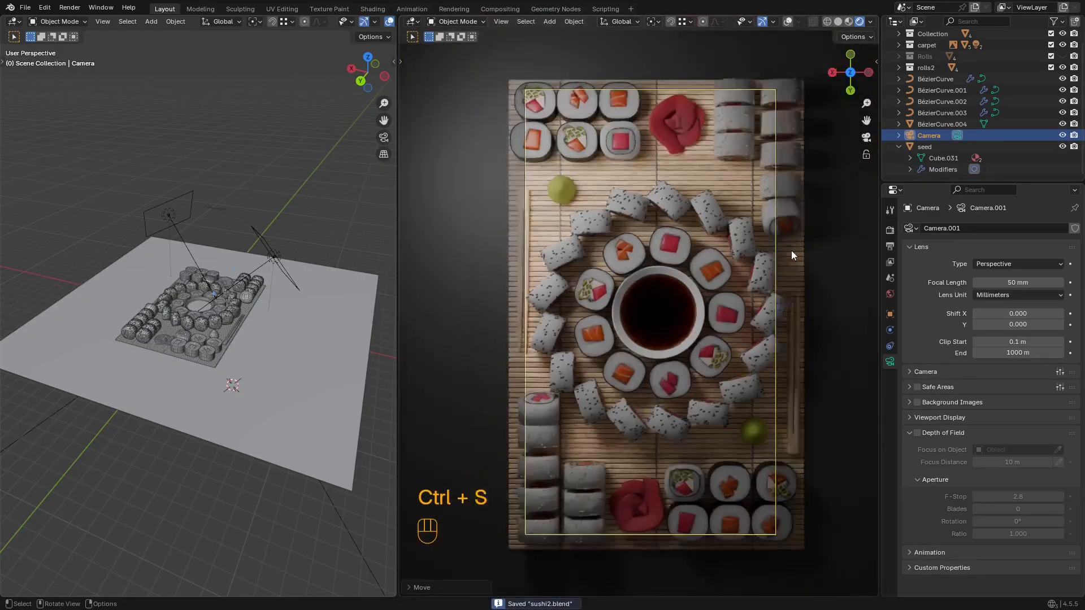
pyautogui.scroll(1, 791, 250)
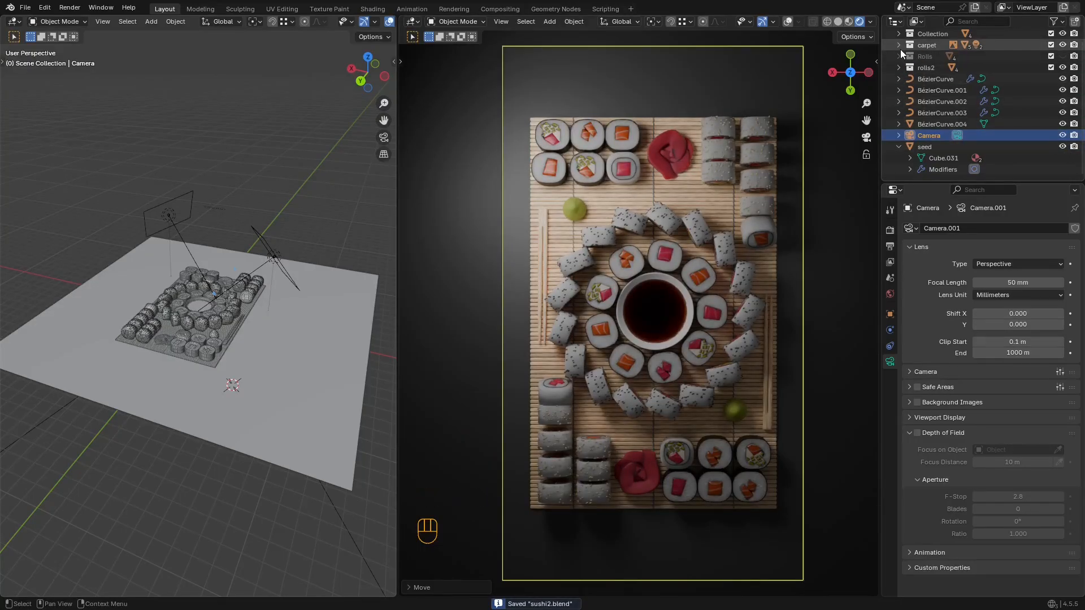
# Step: Adjust the brightness of the World background color
pyautogui.click(889, 294)
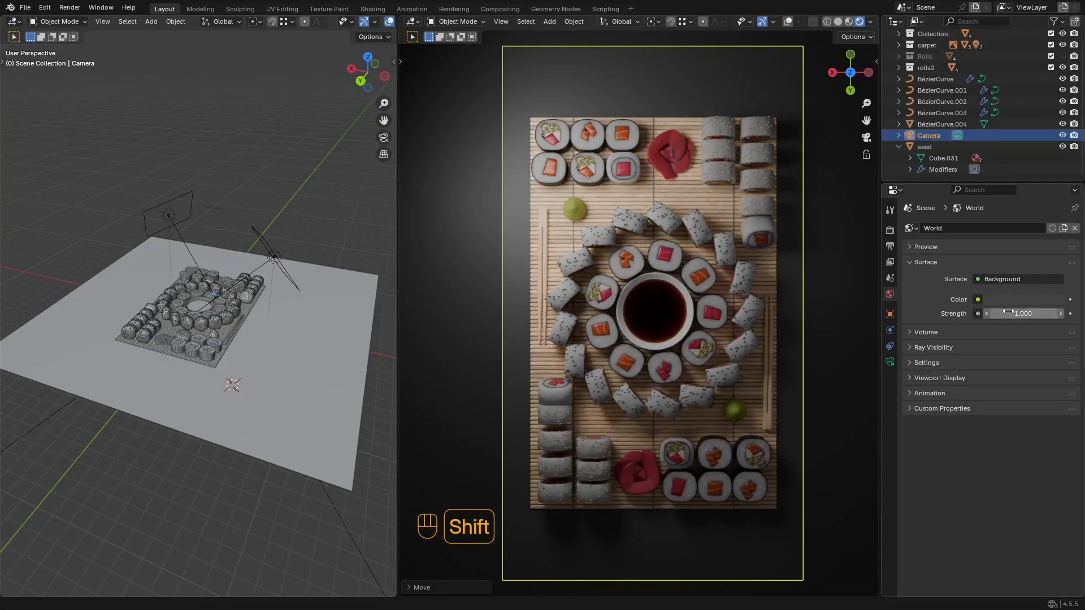
pyautogui.click(1024, 300)
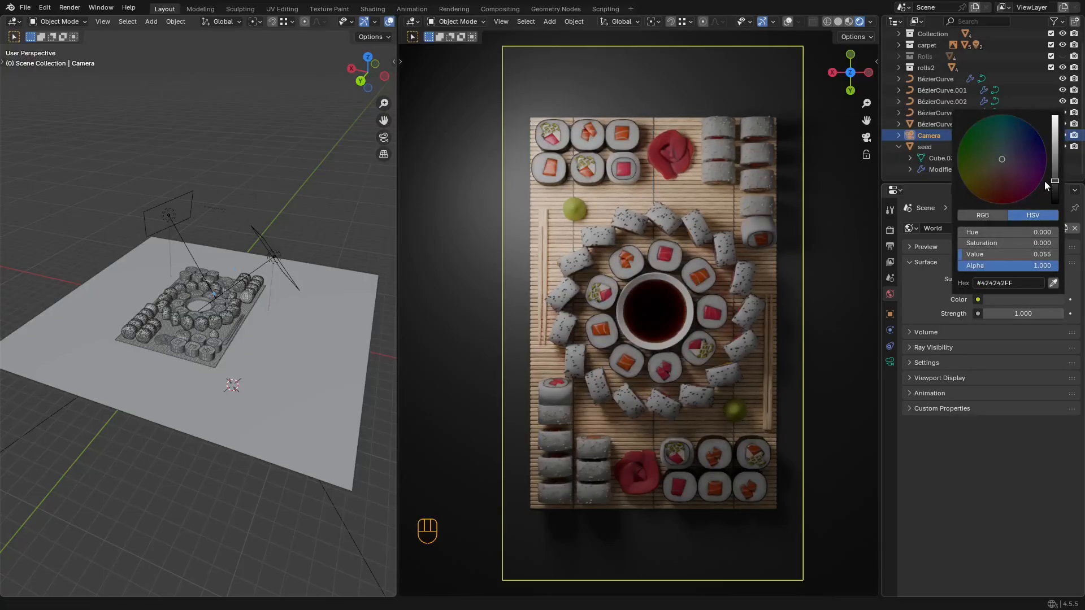
pyautogui.moveTo(1056, 176)
pyautogui.mouseDown()
pyautogui.moveTo(1054, 160)
pyautogui.moveTo(1054, 202)
pyautogui.moveTo(1055, 184)
pyautogui.mouseUp()
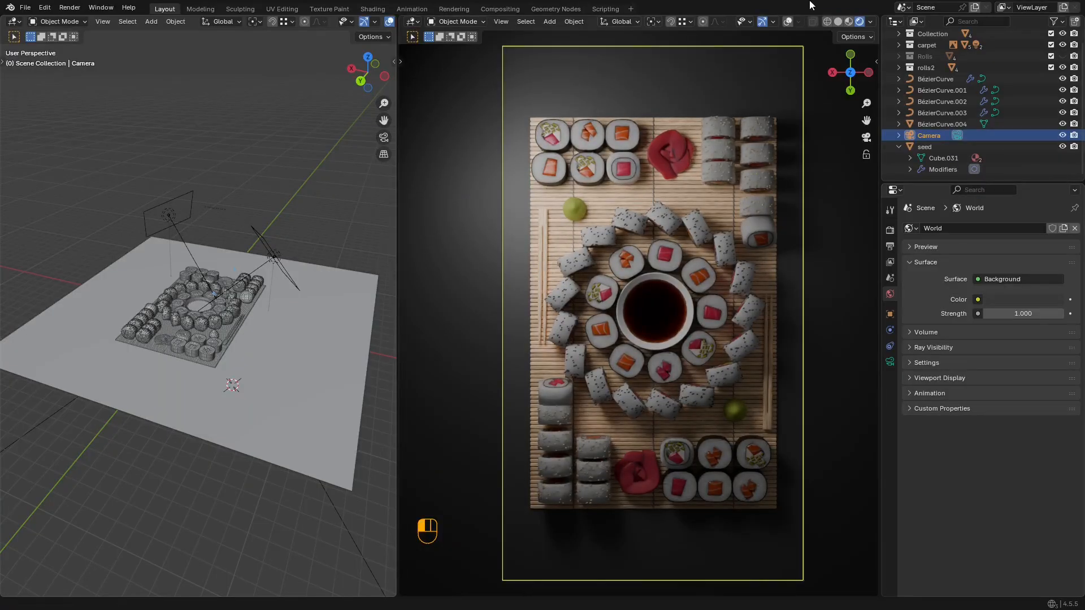
# Step: Expand the carpet collection, examine the rolls around the soy sauce bowl up close, and save the file
pyautogui.scroll(1, 910, 60)
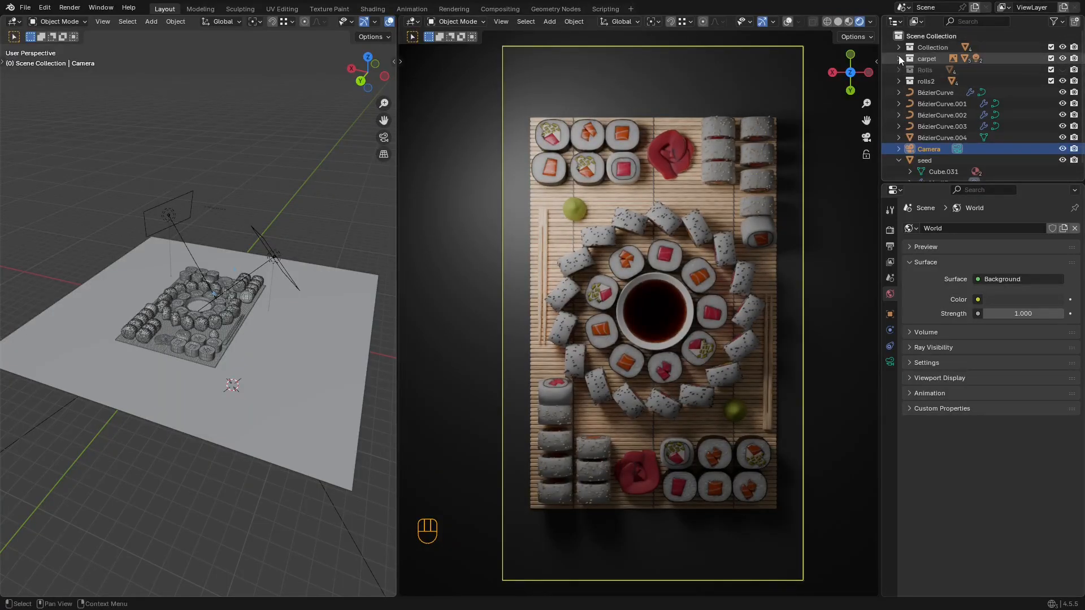
pyautogui.click(898, 58)
pyautogui.scroll(8, 708, 181)
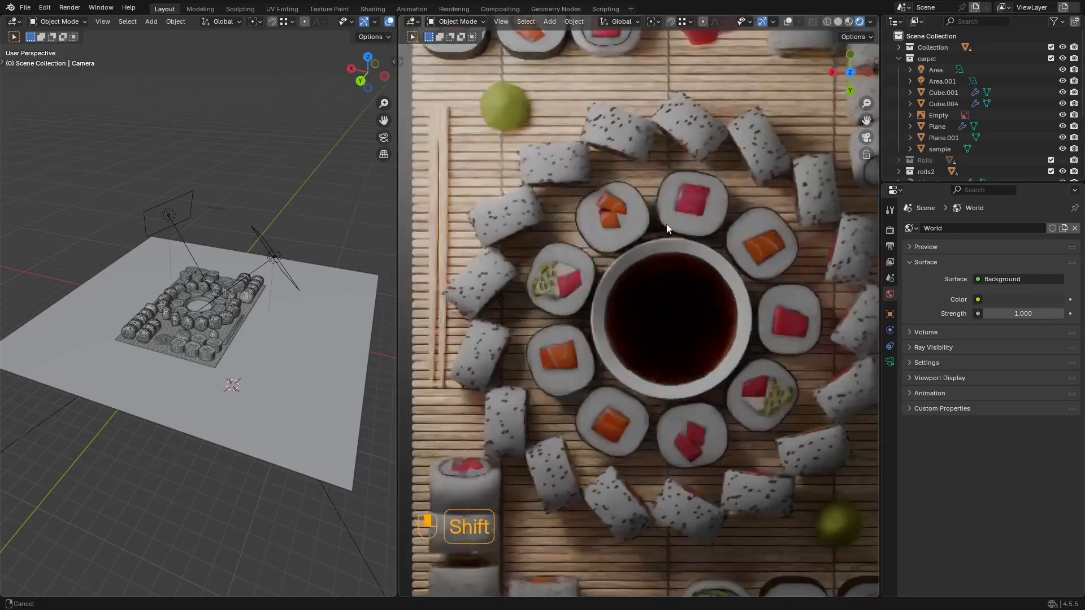
pyautogui.hotkey('ctrl', 's')
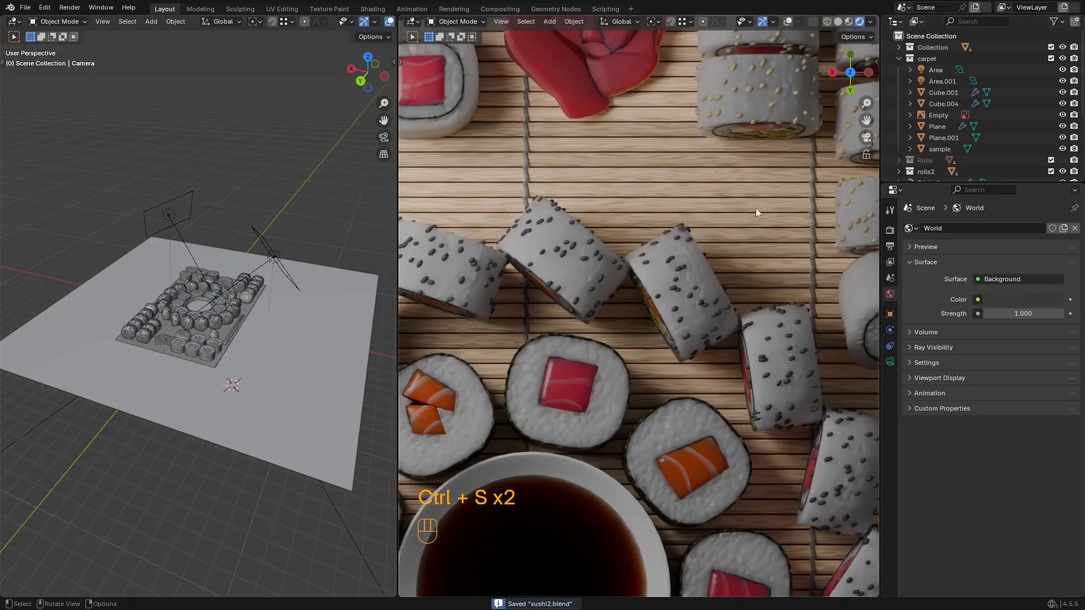
# Step: Select the outer ring of black-seeded rolls and turn the secondary 3D viewport into a Shader Editor
pyautogui.click(697, 256)
pyautogui.click(12, 21)
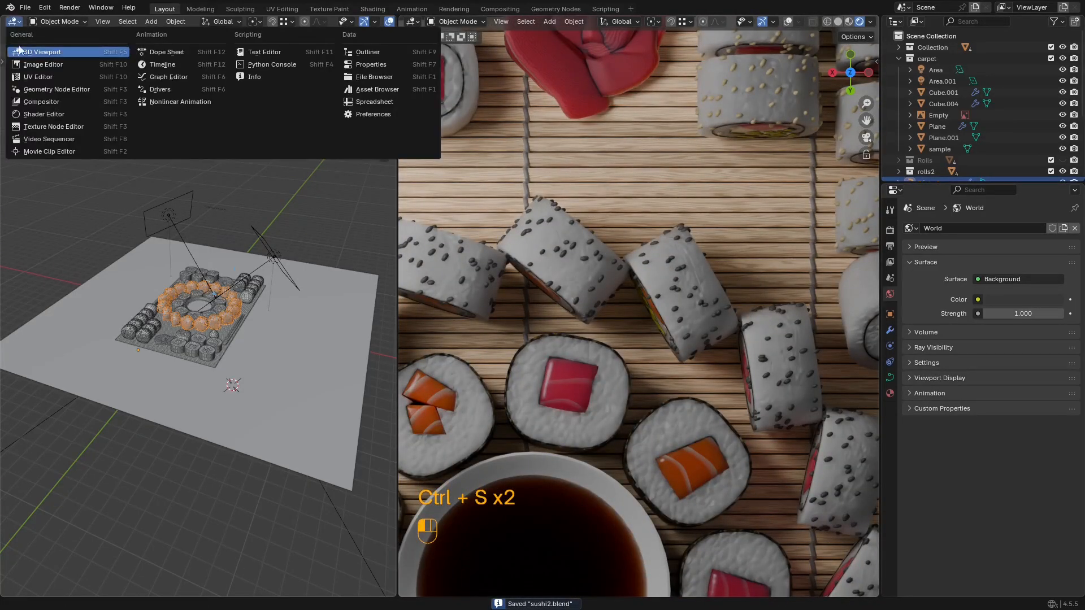
pyautogui.click(34, 115)
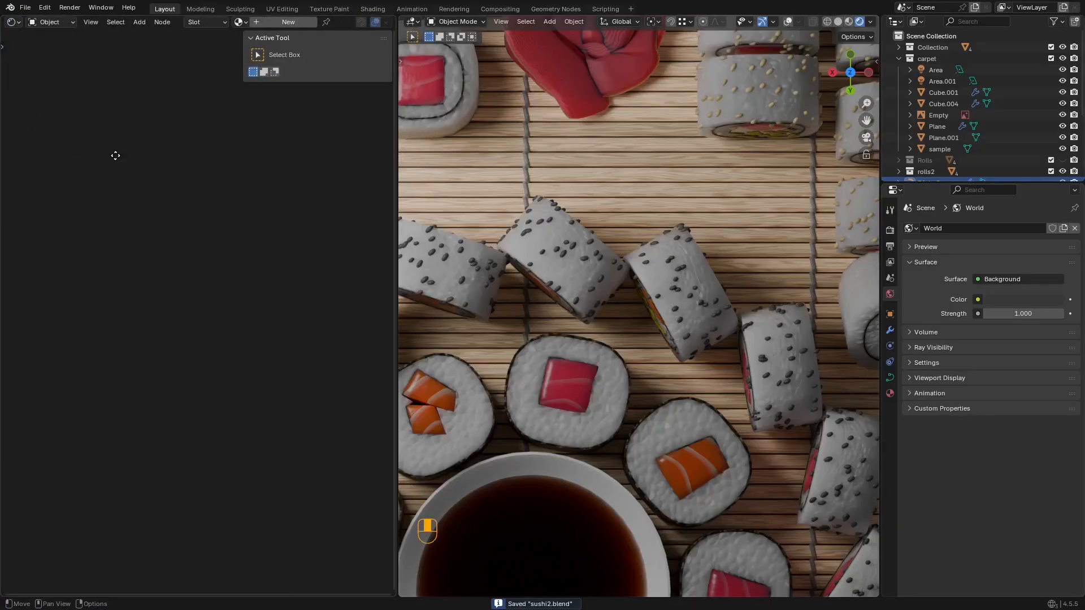
pyautogui.hotkey('shift', 'alt', 'z')
pyautogui.hotkey('shift', 'alt', 'z')
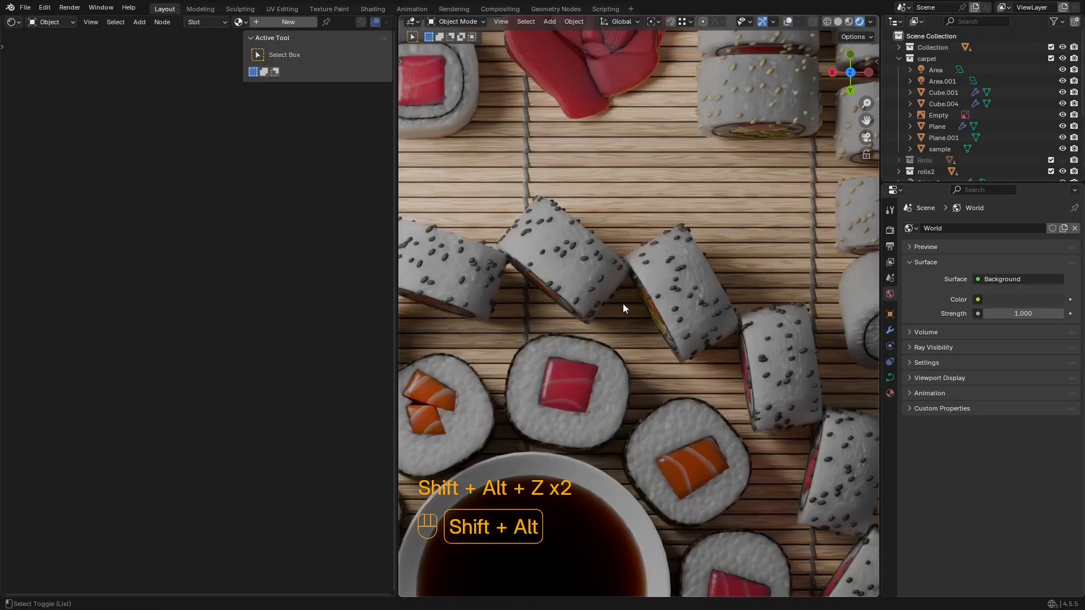
# Step: Select roll.005 in the rolls2 collection and open its Rice material
pyautogui.scroll(-5, 932, 138)
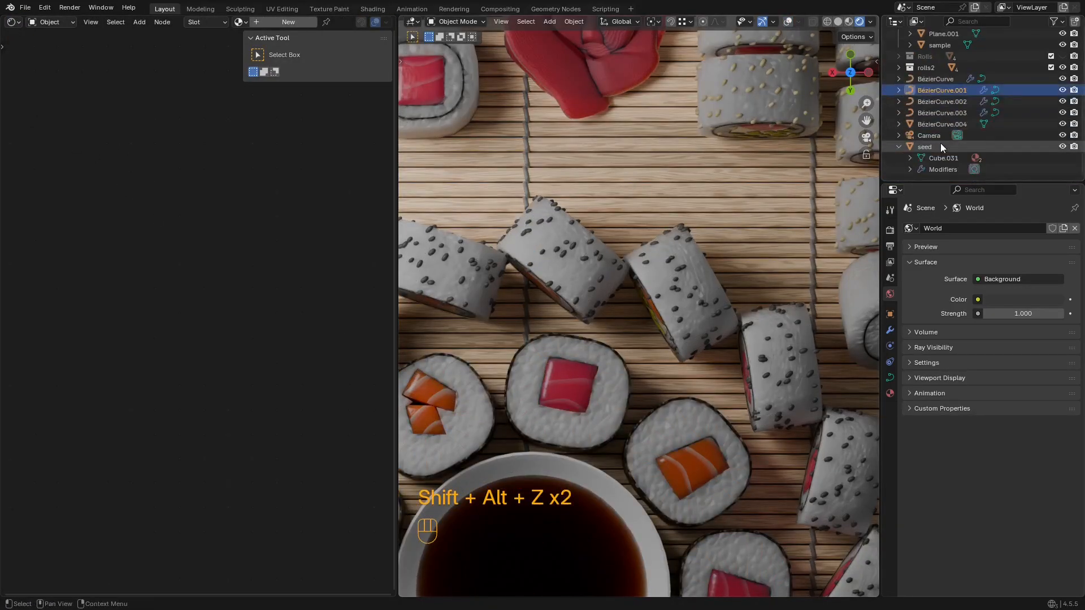
pyautogui.click(901, 68)
pyautogui.click(938, 91)
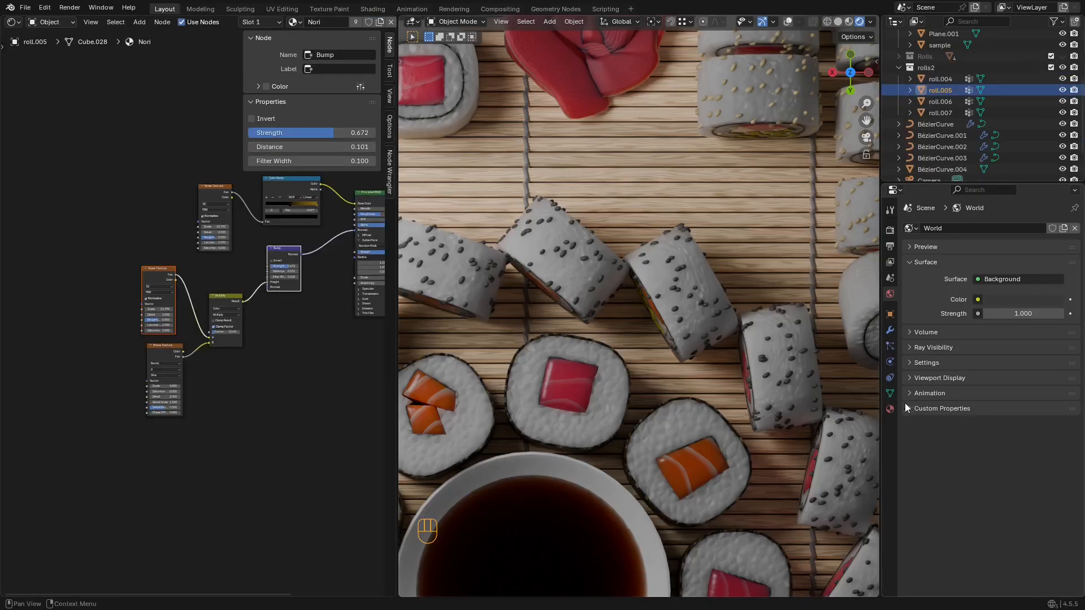
pyautogui.click(890, 409)
pyautogui.click(955, 243)
# Step: Raise the Rice material's Bump strength to 0.685 and save the file
pyautogui.scroll(4, 222, 296)
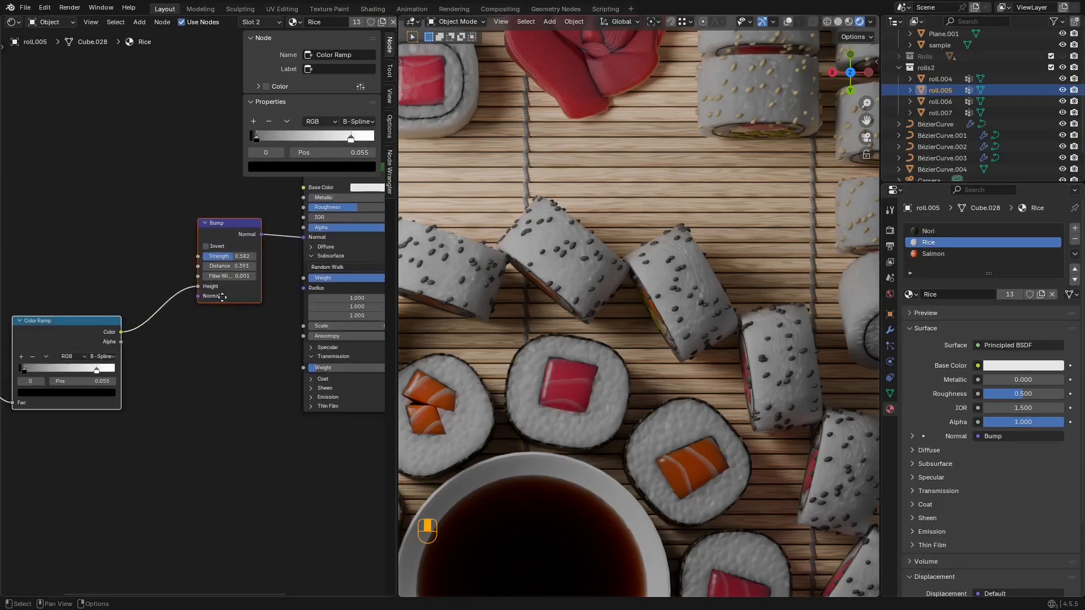
pyautogui.scroll(3, 222, 297)
pyautogui.keyDown('shift'); pyautogui.moveTo(206, 375); pyautogui.dragTo(221, 374); pyautogui.keyUp('shift')
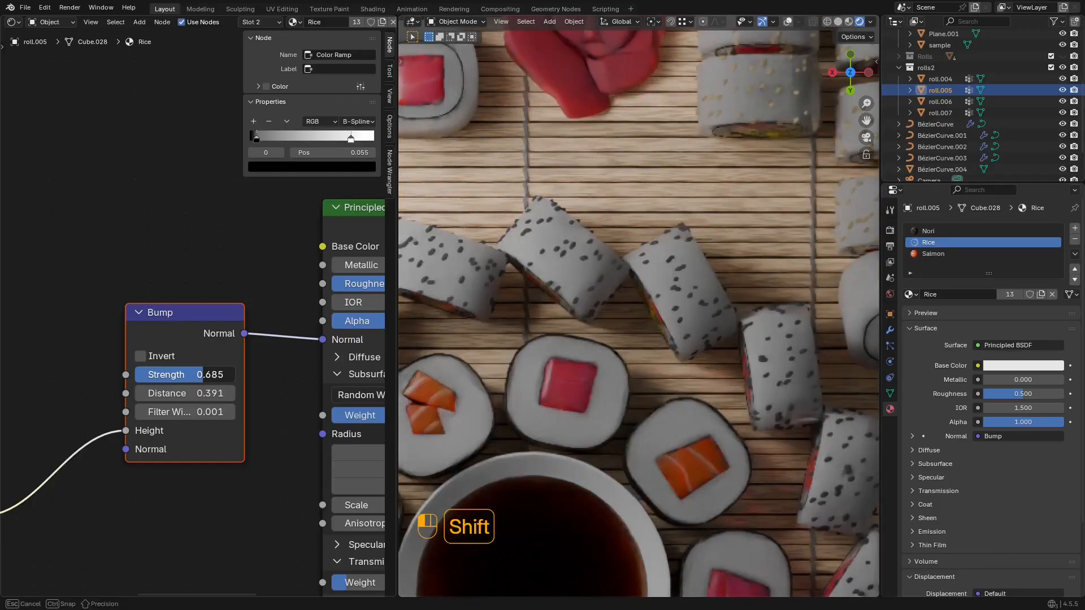
pyautogui.scroll(-7, 228, 370)
pyautogui.moveTo(251, 314); pyautogui.dragTo(256, 276, button='middle')
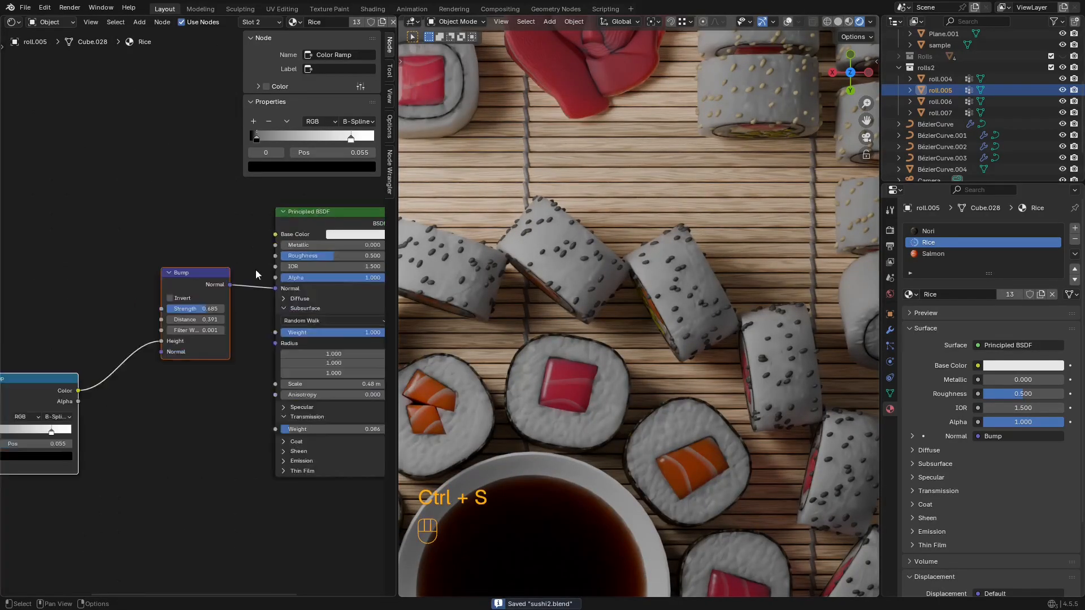
# Step: Set the Rice material's Color Ramp white stop to 0.905 and its black stop to 0, then save the file
pyautogui.moveTo(95, 300); pyautogui.dragTo(288, 185, button='middle')
pyautogui.scroll(7, 261, 337)
pyautogui.scroll(1, 261, 337)
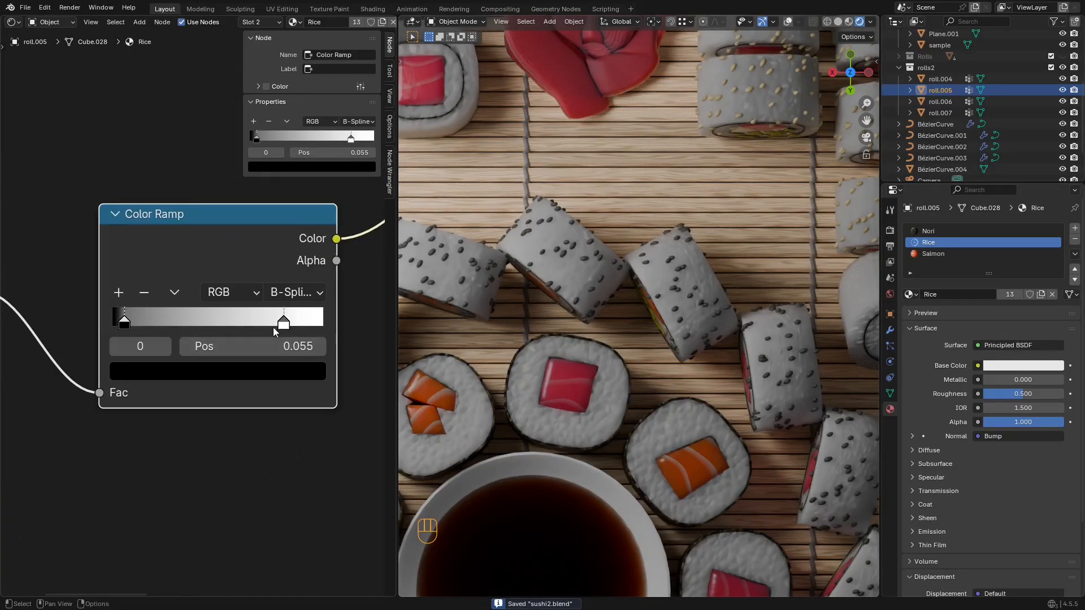
pyautogui.moveTo(270, 321); pyautogui.dragTo(303, 323)
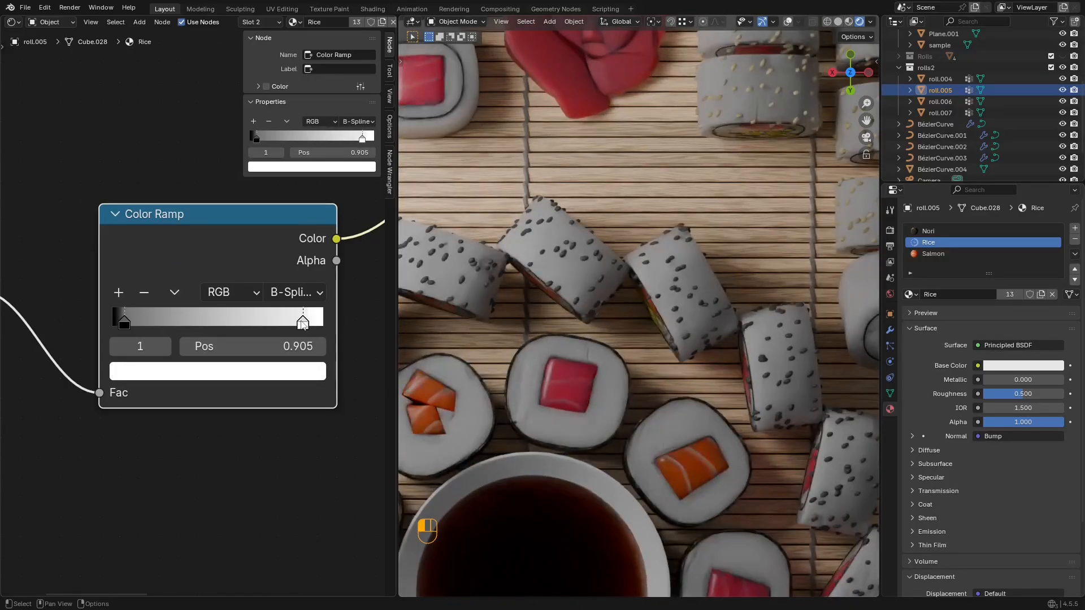
pyautogui.hotkey('ctrl', 's')
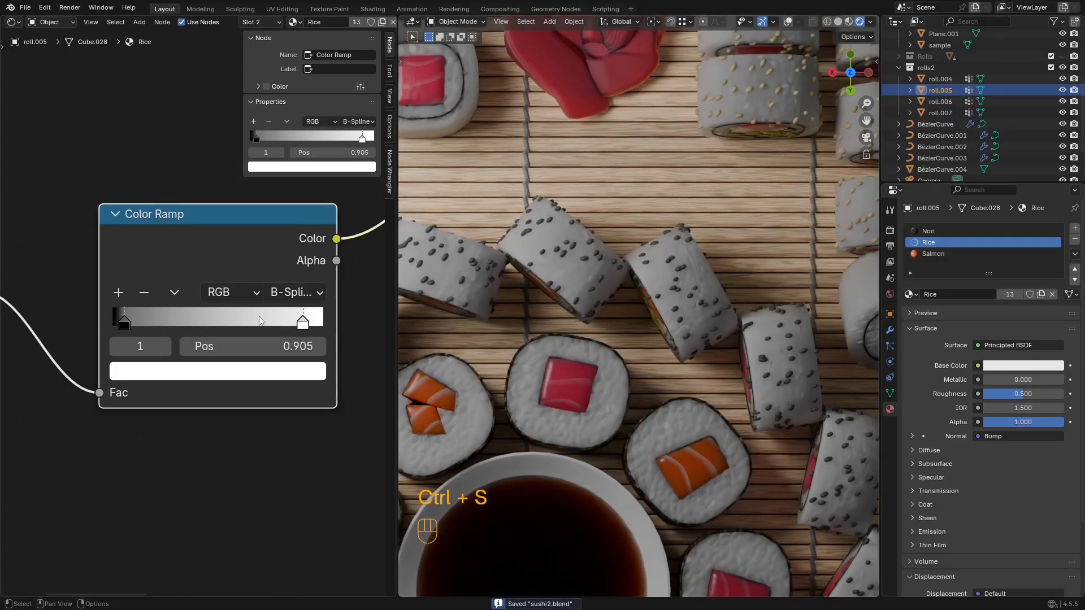
pyautogui.moveTo(136, 323); pyautogui.dragTo(188, 326)
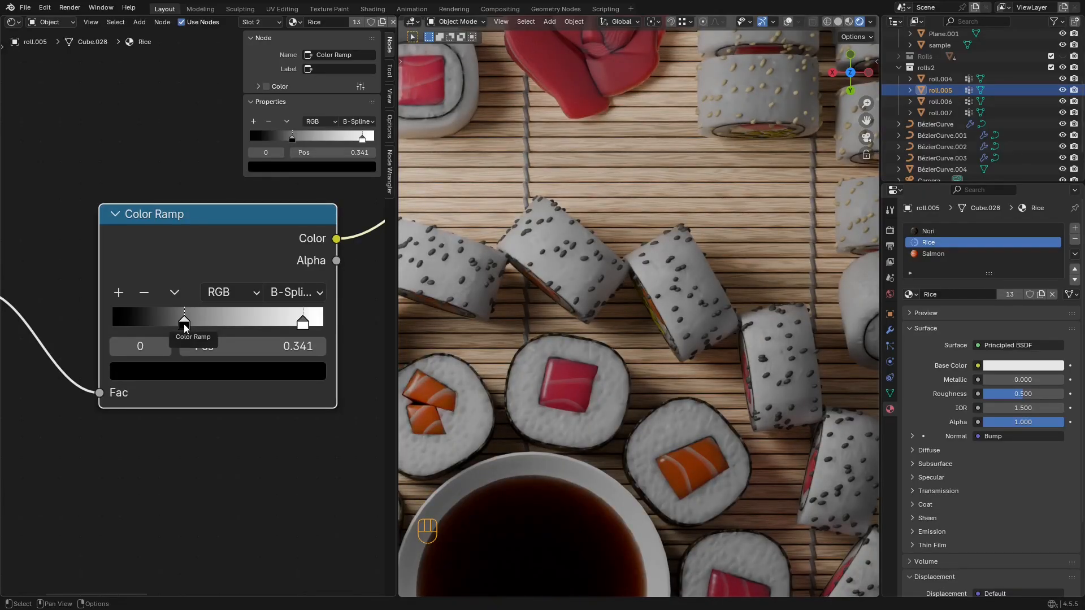
pyautogui.moveTo(172, 324); pyautogui.dragTo(112, 324)
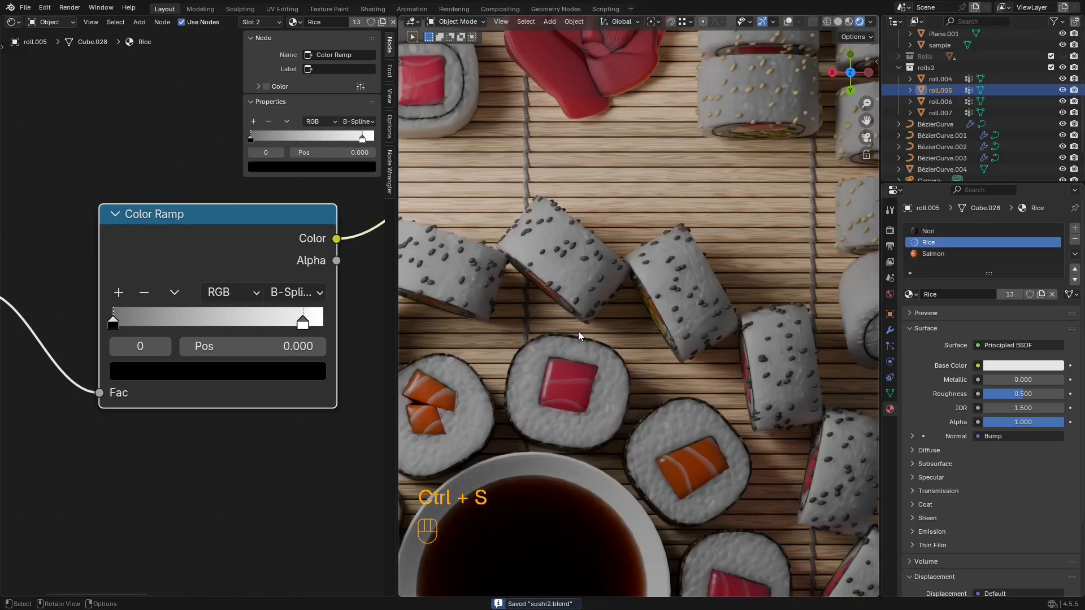
# Step: Raise the Rice material's Bump strength to 0.802, save the file, and check the rice texture on the rolls
pyautogui.press('KP_0')
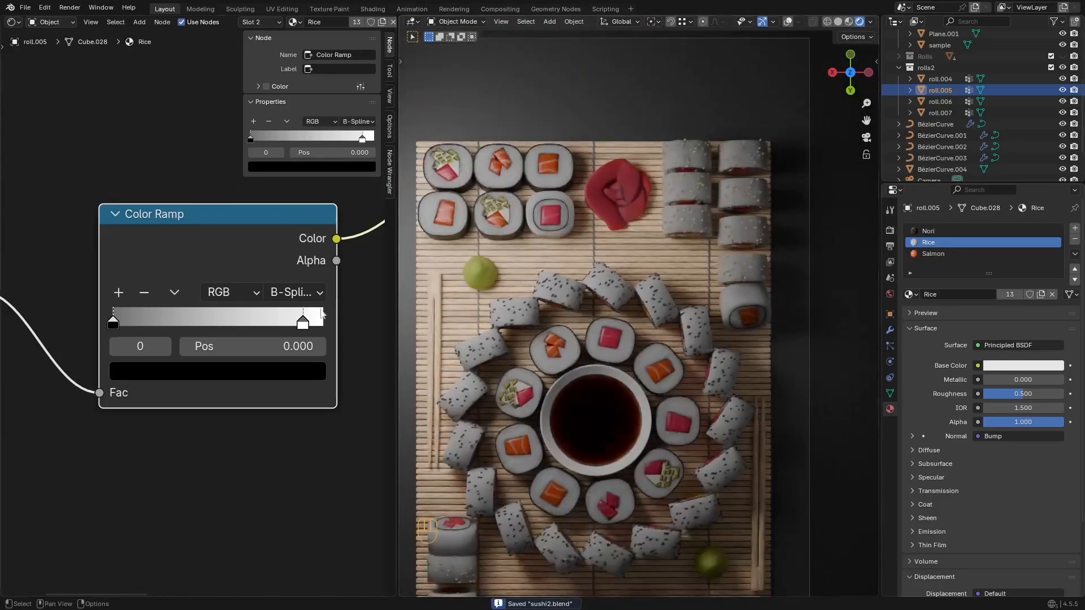
pyautogui.moveTo(271, 213); pyautogui.dragTo(85, 342, button='middle')
pyautogui.moveTo(339, 226); pyautogui.dragTo(155, 330, button='middle')
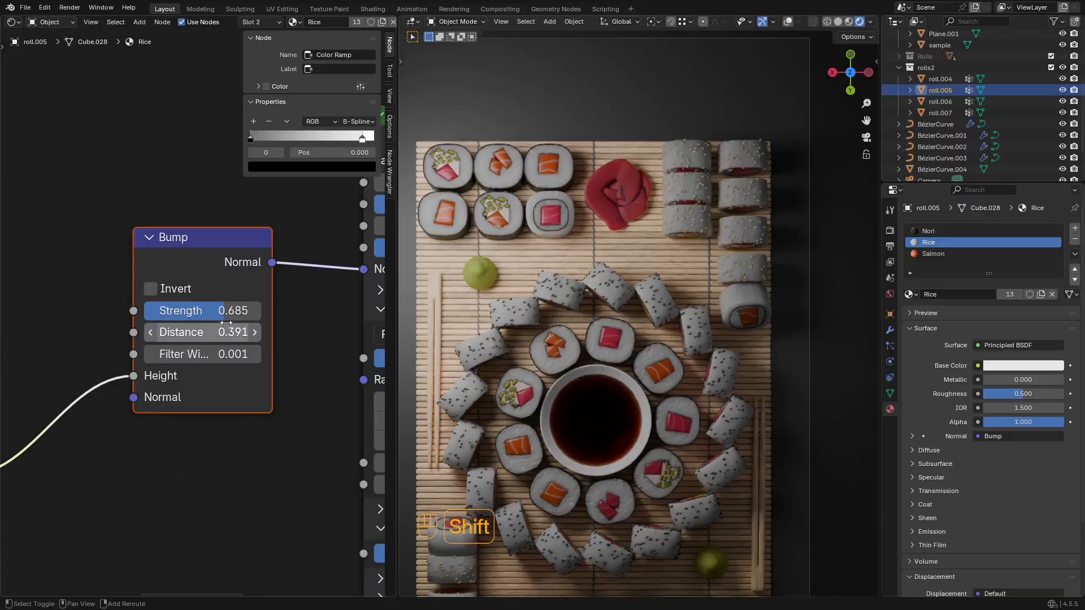
pyautogui.keyDown('shift'); pyautogui.moveTo(226, 311); pyautogui.dragTo(259, 310); pyautogui.keyUp('shift')
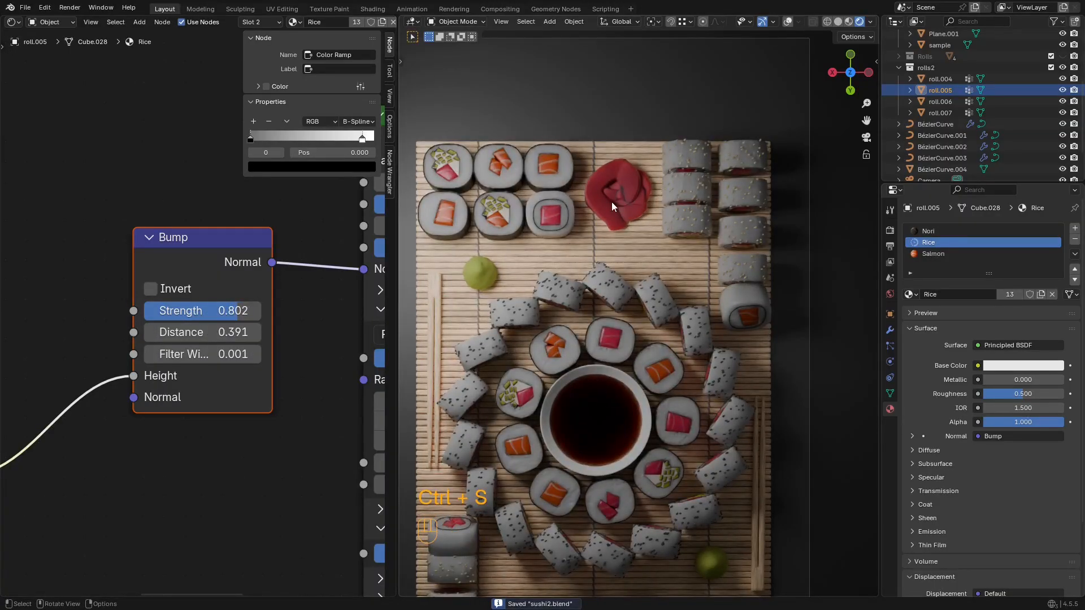
pyautogui.scroll(8, 612, 206)
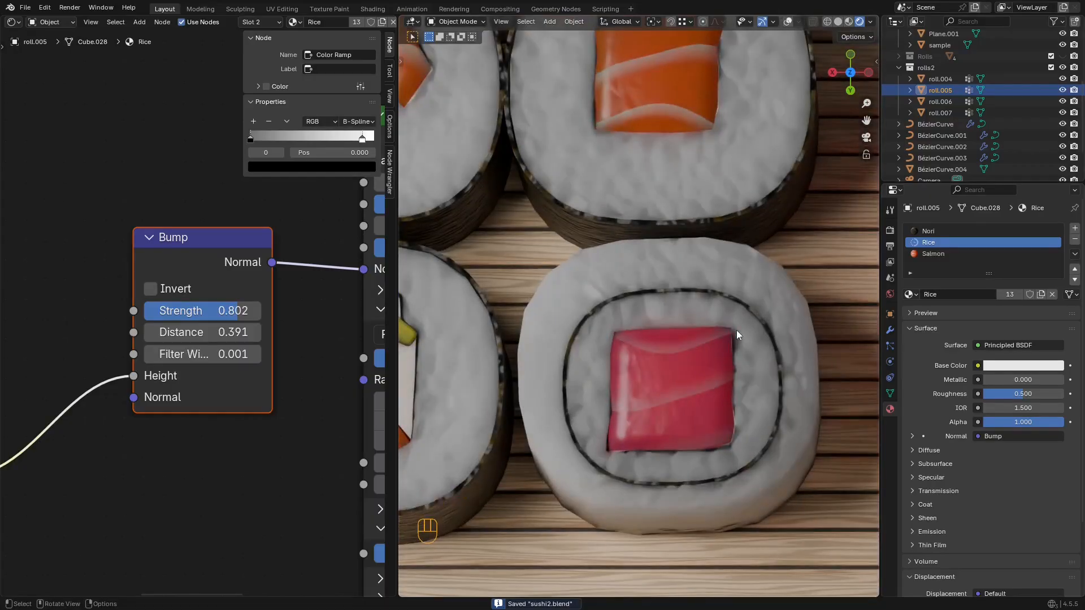
pyautogui.scroll(-10, 744, 313)
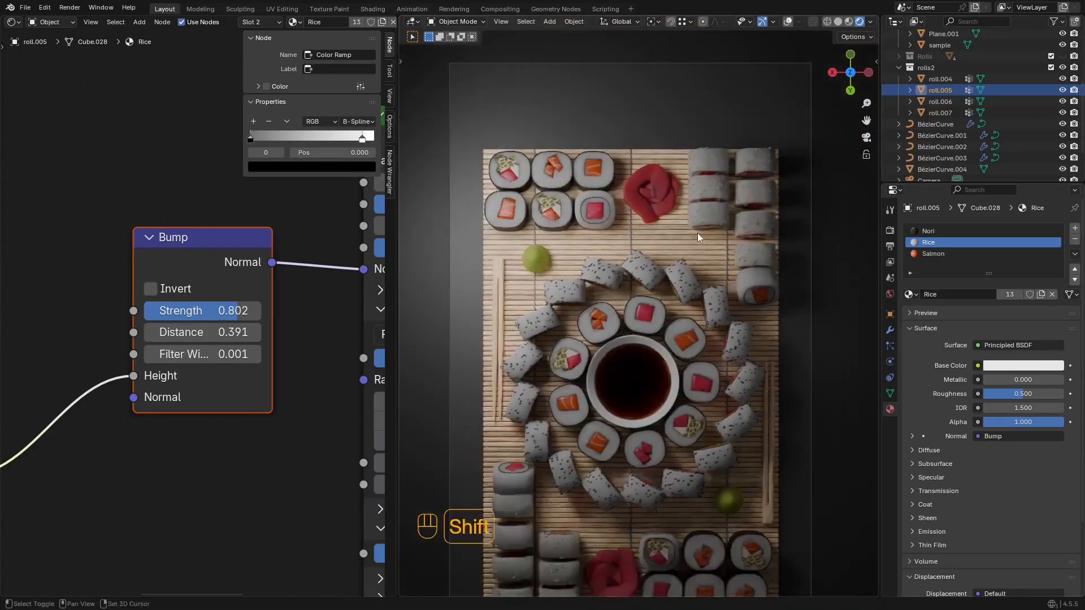
# Step: Shrink both red ginger pieces in place, scaling each around its own centre
pyautogui.keyDown('shift'); pyautogui.moveTo(697, 238); pyautogui.dragTo(699, 173, button='middle'); pyautogui.keyUp('shift')
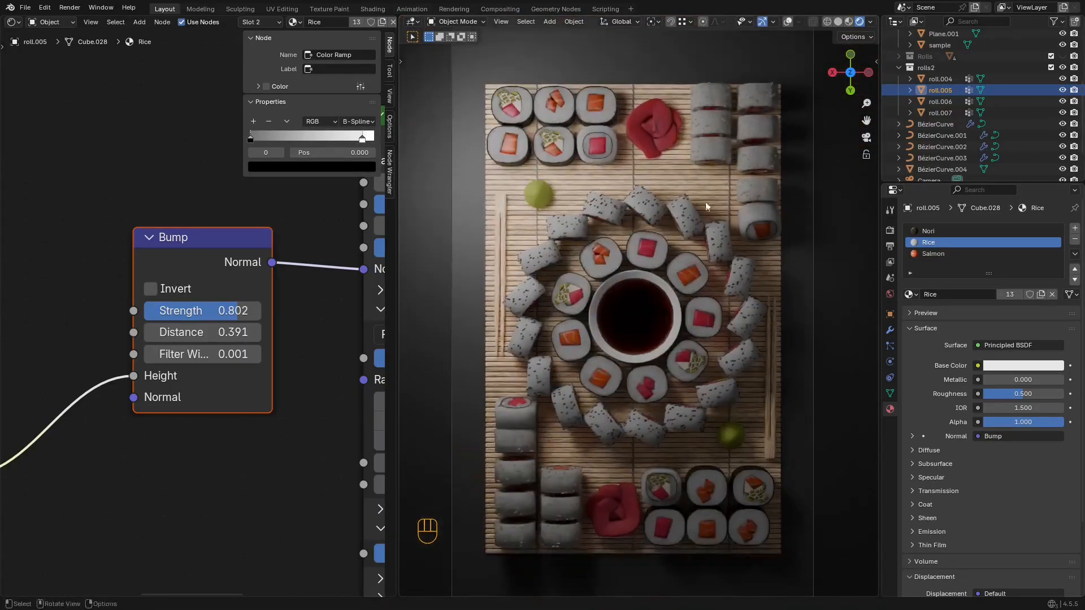
pyautogui.click(682, 123)
pyautogui.hotkey('shift', 'alt', 'z')
pyautogui.press('Tab')
pyautogui.press('a')
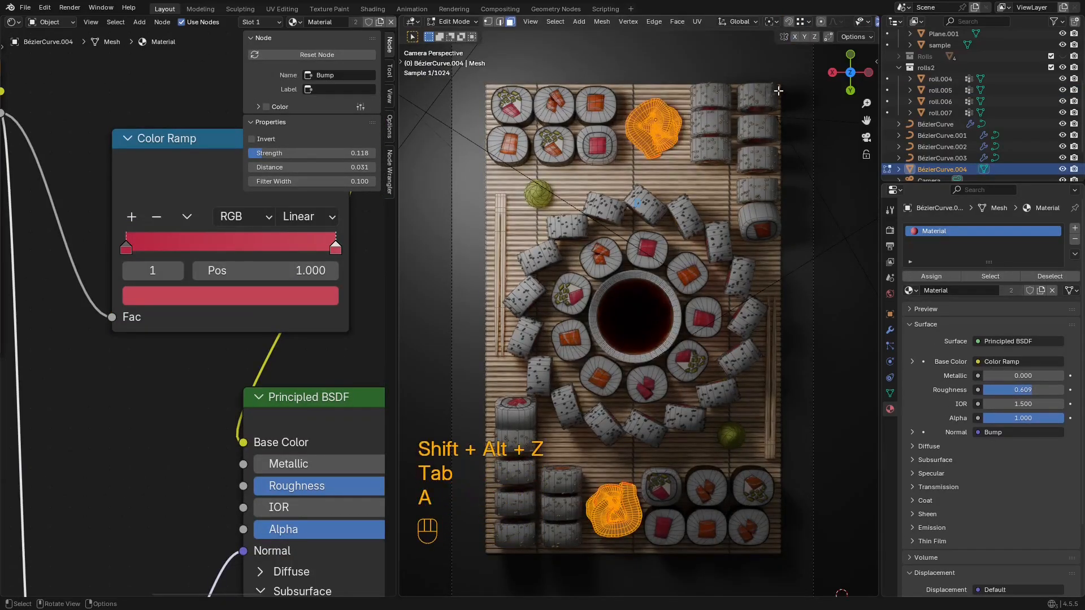
pyautogui.press('s')
pyautogui.rightClick(774, 95)
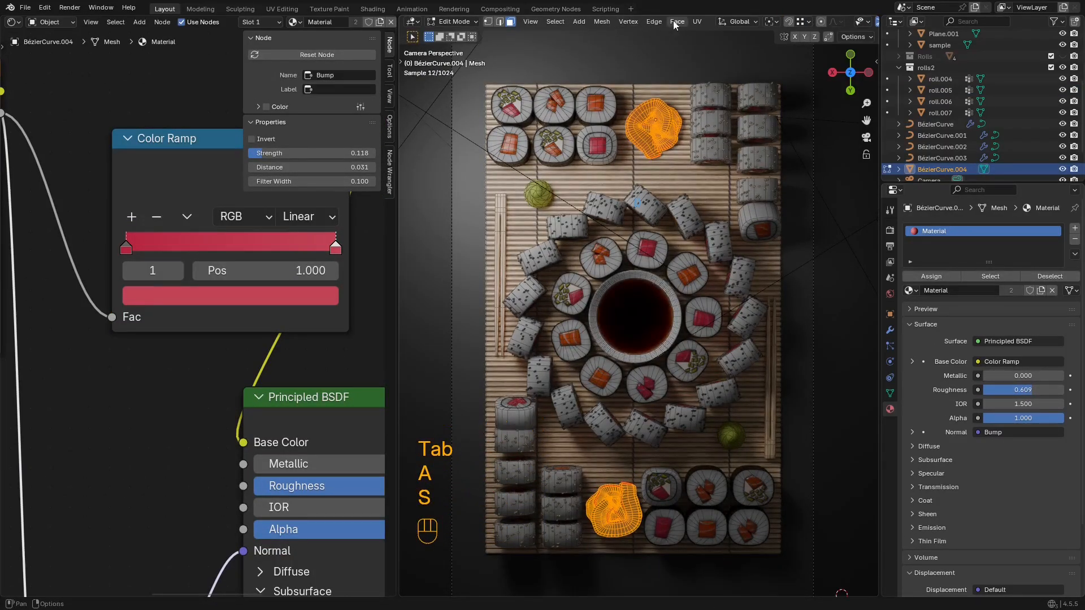
pyautogui.click(772, 21)
pyautogui.click(797, 74)
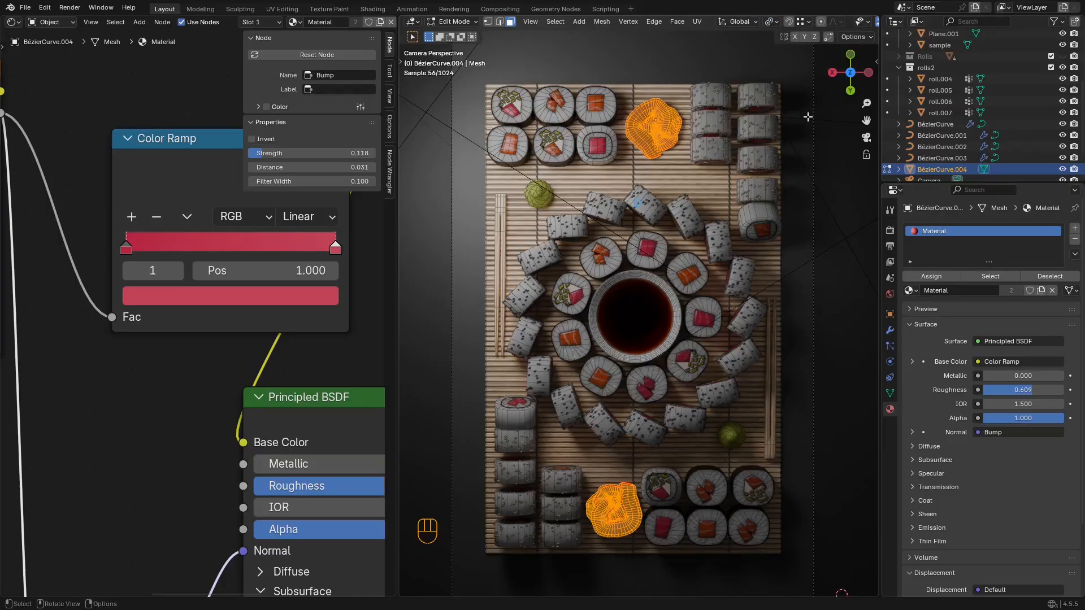
pyautogui.press('s')
pyautogui.click(748, 163)
pyautogui.hotkey('shift', 'alt', 'z')
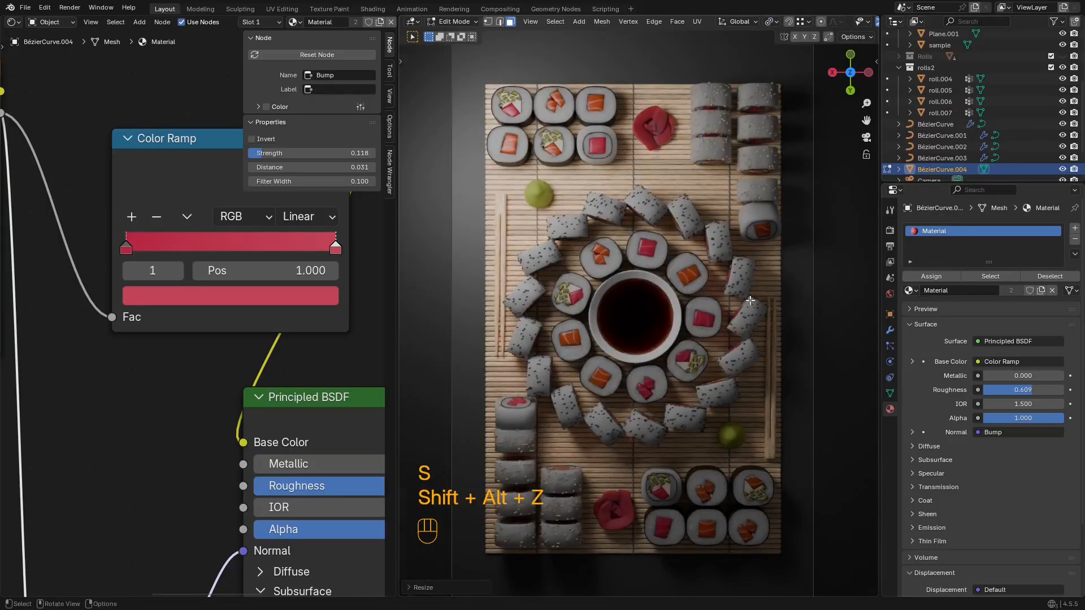
# Step: Adjust the height of the ginger pieces along Z in a side view and return to Object Mode
pyautogui.keyDown('alt'); pyautogui.moveTo(748, 164); pyautogui.dragTo(745, 272, button='middle'); pyautogui.keyUp('alt')
pyautogui.hotkey('shift', 'alt', 'z')
pyautogui.press('g')
pyautogui.press('z')
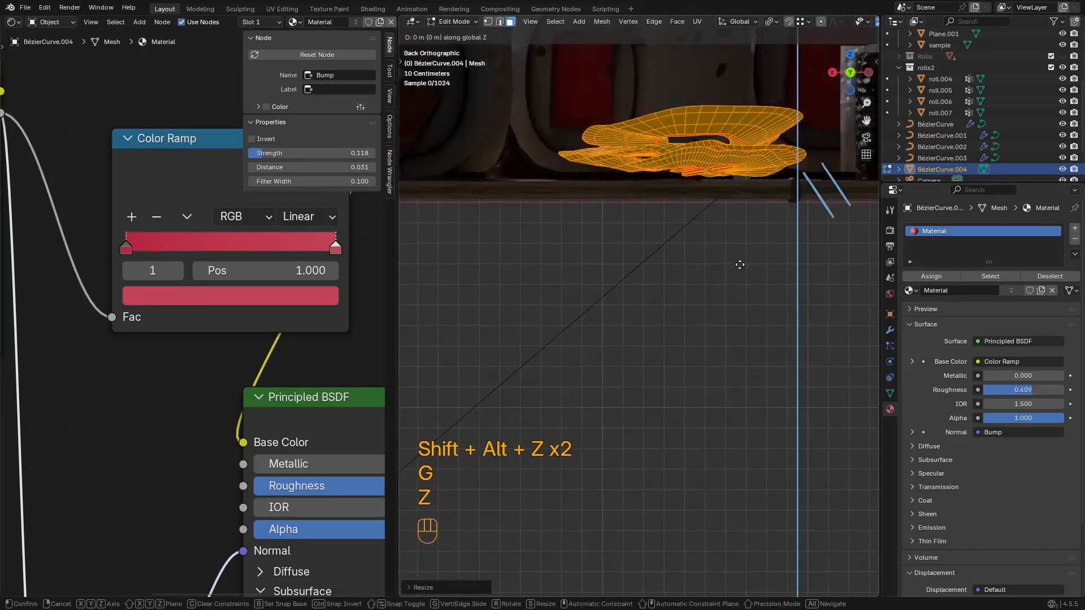
pyautogui.click(740, 266)
pyautogui.hotkey('shift', 'alt', 'z')
pyautogui.press('Tab')
# Step: Maximize the 3D viewport and save the file
pyautogui.moveTo(725, 241); pyautogui.dragTo(684, 276, button='middle')
pyautogui.hotkey('ctrl', 'space')
pyautogui.scroll(-8, 701, 242)
pyautogui.hotkey('ctrl', 's')
pyautogui.scroll(2, 683, 272)
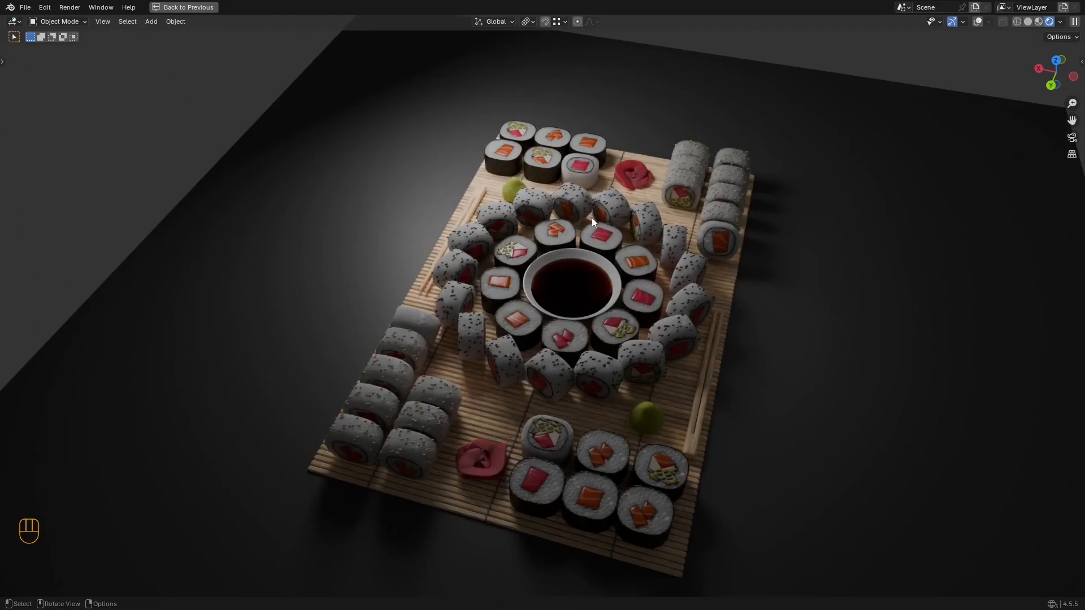
# Step: Add a Bézier curve in the top view with solid shading and open it for editing
pyautogui.press('z')
pyautogui.hotkey('shift', 'alt', 'z')
pyautogui.moveTo(669, 286)
pyautogui.keyDown('alt'); pyautogui.mouseDown(button='middle')
pyautogui.moveTo(437, 233)
pyautogui.moveTo(507, 315)
pyautogui.moveTo(555, 341)
pyautogui.mouseUp(button='middle'); pyautogui.keyUp('alt')
pyautogui.scroll(4, 556, 341)
pyautogui.hotkey('shift', 'a')
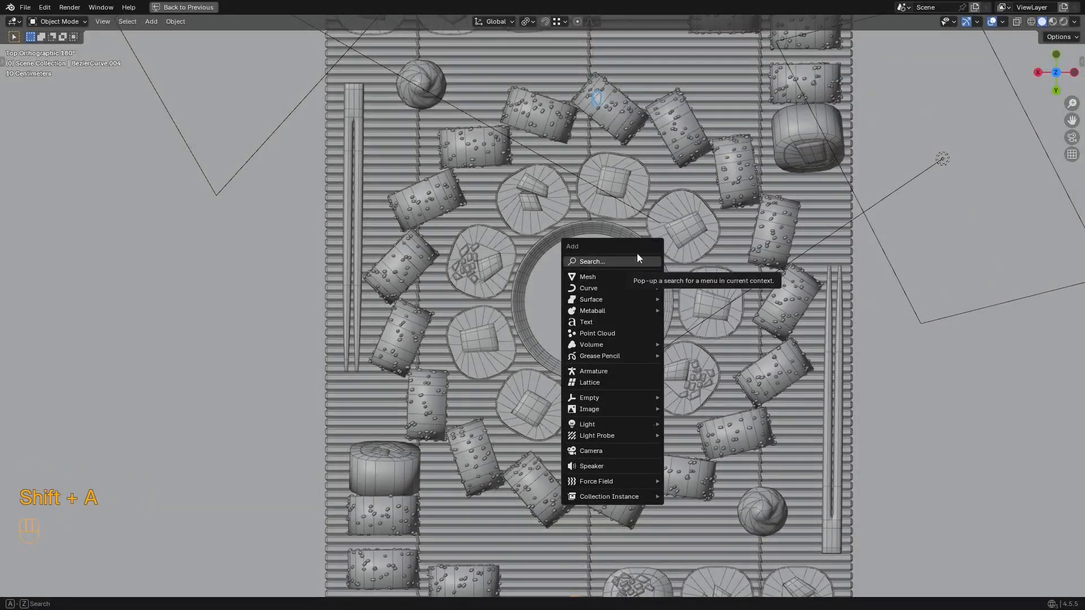
pyautogui.moveTo(601, 275)
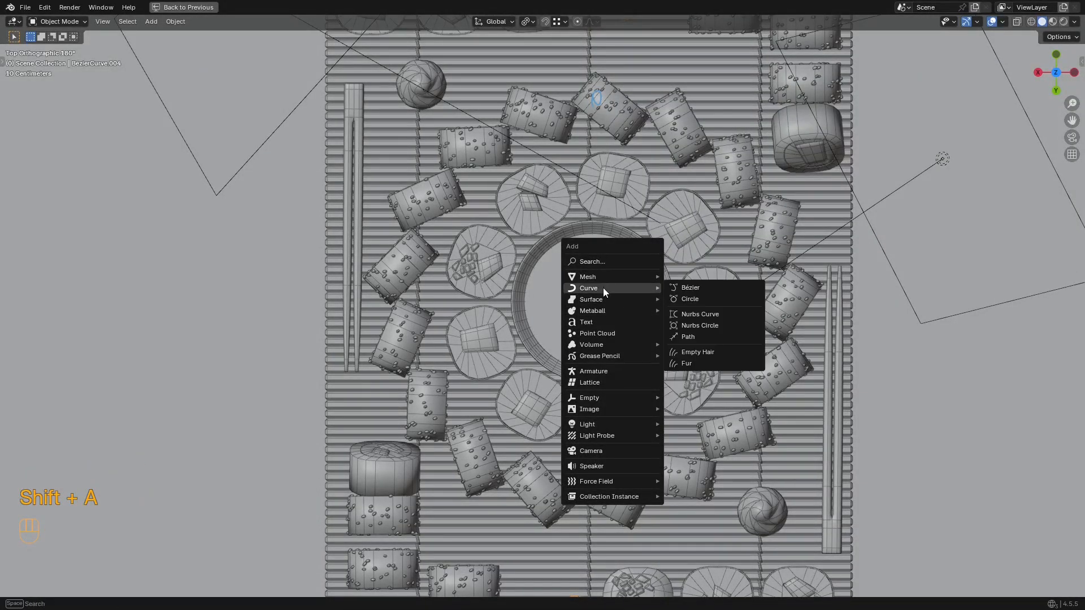
pyautogui.click(690, 292)
pyautogui.scroll(-5, 690, 291)
pyautogui.press('Tab')
pyautogui.hotkey('shift', 'alt', 'z')
pyautogui.hotkey('shift', 'alt', 'z')
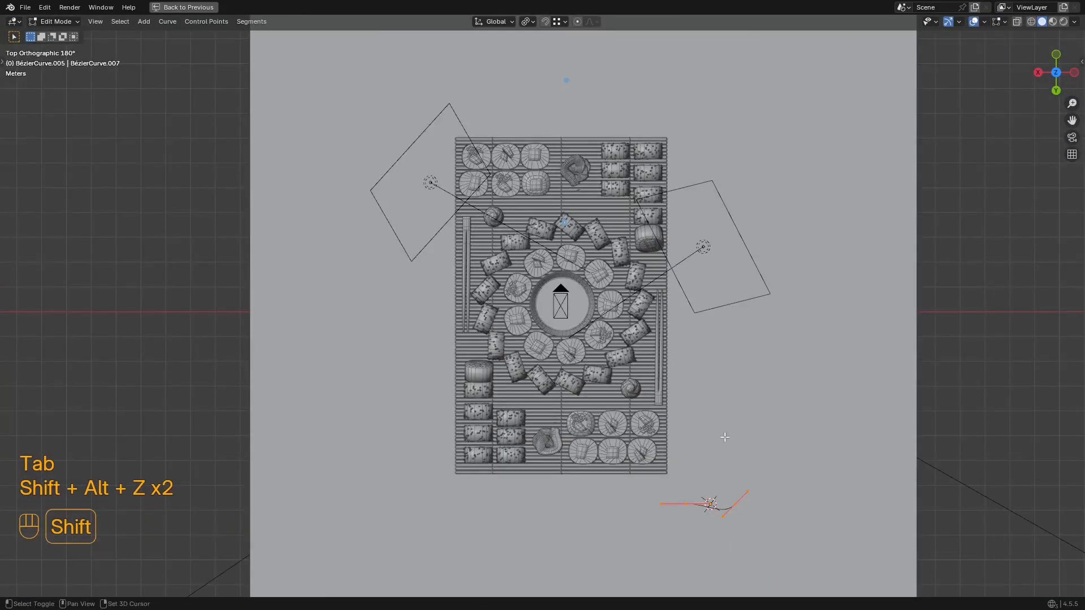
# Step: Extrude four zigzag segments from the curve's end, then rescale the whole curve
pyautogui.scroll(3, 664, 355)
pyautogui.keyDown('shift'); pyautogui.moveTo(721, 435); pyautogui.dragTo(698, 218, button='middle'); pyautogui.keyUp('shift')
pyautogui.press('e')
pyautogui.click(661, 258)
pyautogui.press('e')
pyautogui.click(746, 288)
pyautogui.press('e')
pyautogui.click(641, 329)
pyautogui.press('e')
pyautogui.click(738, 209)
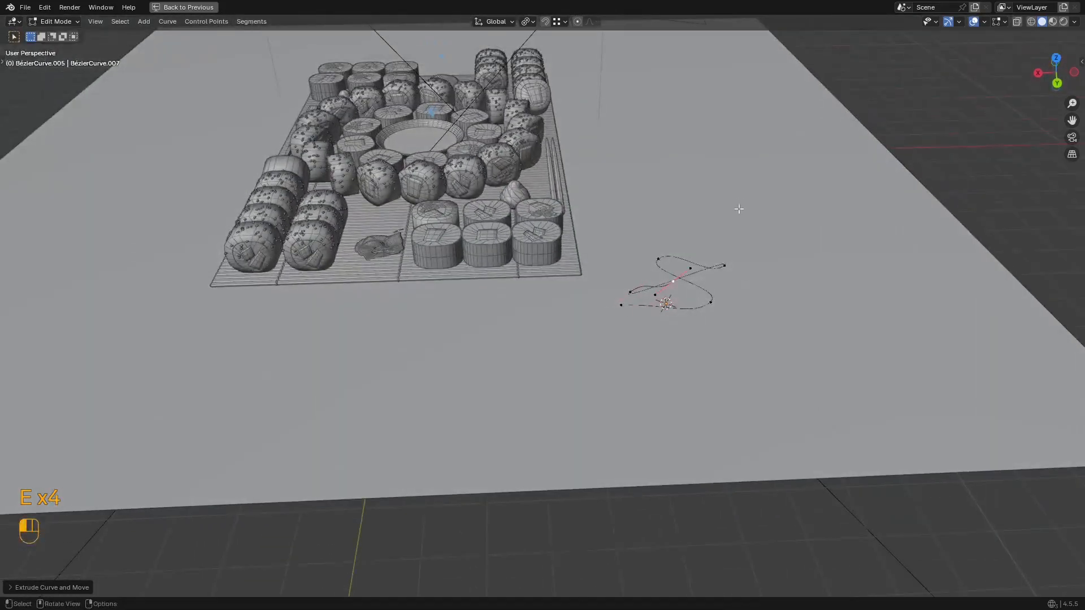
pyautogui.press('a')
pyautogui.keyDown('shift'); pyautogui.moveTo(763, 286); pyautogui.dragTo(710, 290, button='middle'); pyautogui.keyUp('shift')
pyautogui.scroll(1, 711, 290)
pyautogui.press('s')
pyautogui.click(721, 231)
# Step: Reposition five of the curve's control points so that it bends irregularly in height and direction
pyautogui.click(595, 307)
pyautogui.press('g')
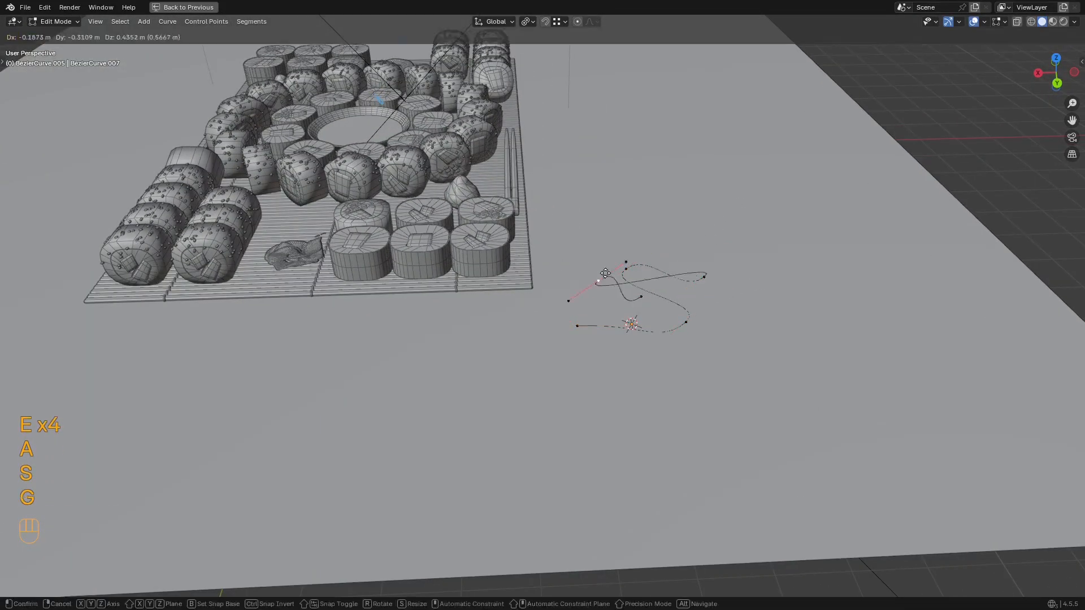
pyautogui.click(617, 266)
pyautogui.click(650, 299)
pyautogui.press('g')
pyautogui.click(654, 313)
pyautogui.click(676, 324)
pyautogui.press('g')
pyautogui.click(671, 298)
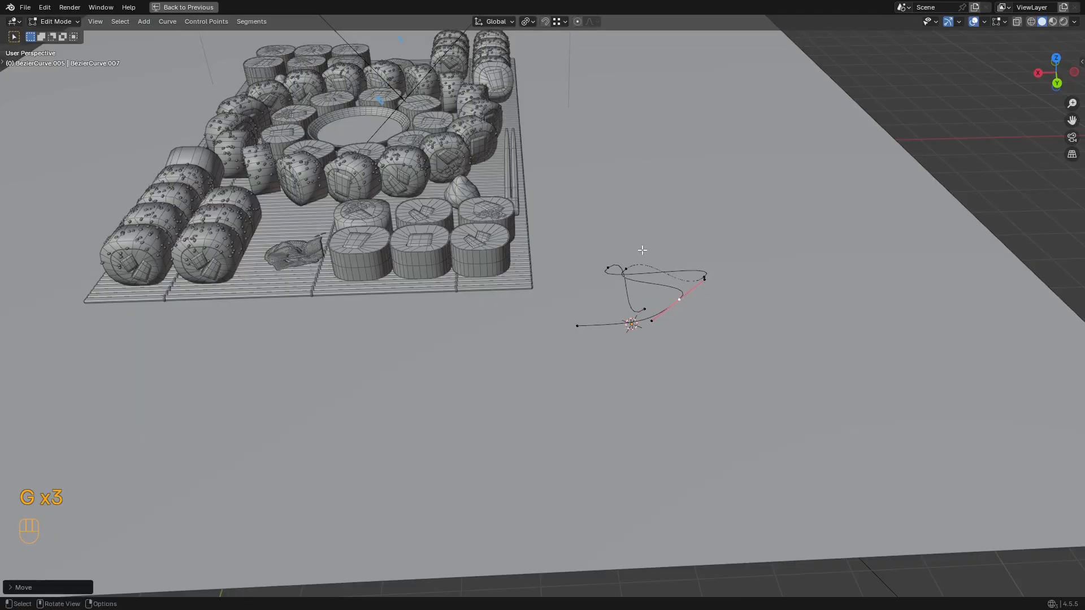
pyautogui.click(627, 268)
pyautogui.press('g')
pyautogui.click(637, 283)
pyautogui.click(576, 319)
pyautogui.press('g')
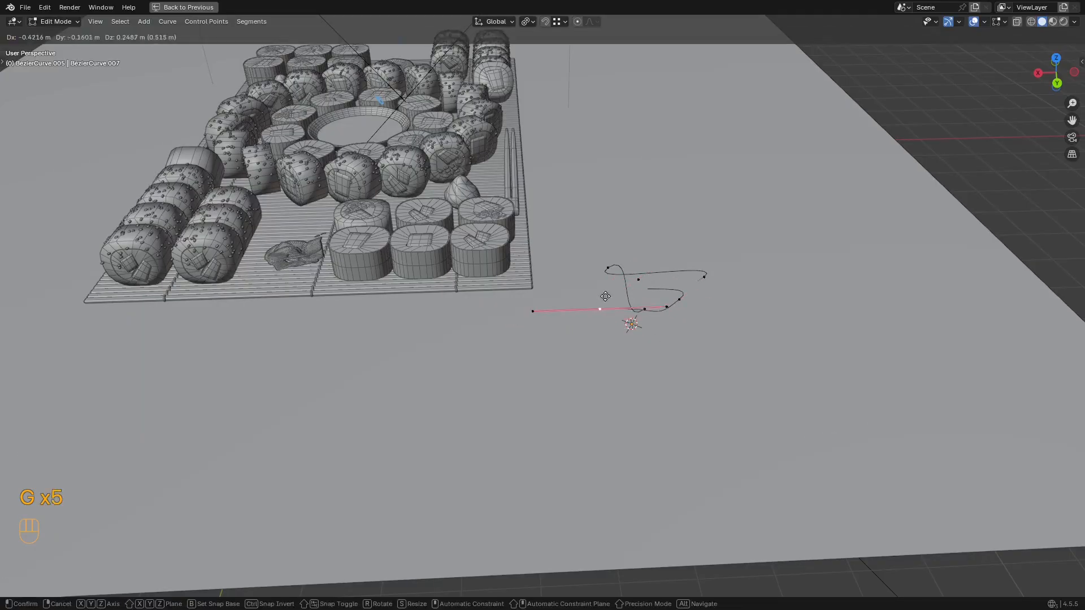
pyautogui.click(611, 302)
# Step: Switch to wireframe and extrude three more points from the curve, scaling and rotating their handles to form loops
pyautogui.moveTo(617, 287); pyautogui.dragTo(604, 331, button='middle')
pyautogui.press('z')
pyautogui.click(686, 321)
pyautogui.moveTo(661, 294); pyautogui.dragTo(631, 273, button='middle')
pyautogui.press('e')
pyautogui.click(702, 249)
pyautogui.press('e')
pyautogui.click(665, 226)
pyautogui.press('s')
pyautogui.moveTo(668, 218); pyautogui.dragTo(676, 324, button='middle')
pyautogui.press('r')
pyautogui.click(706, 169)
pyautogui.press('e')
pyautogui.press('r')
pyautogui.click(692, 204)
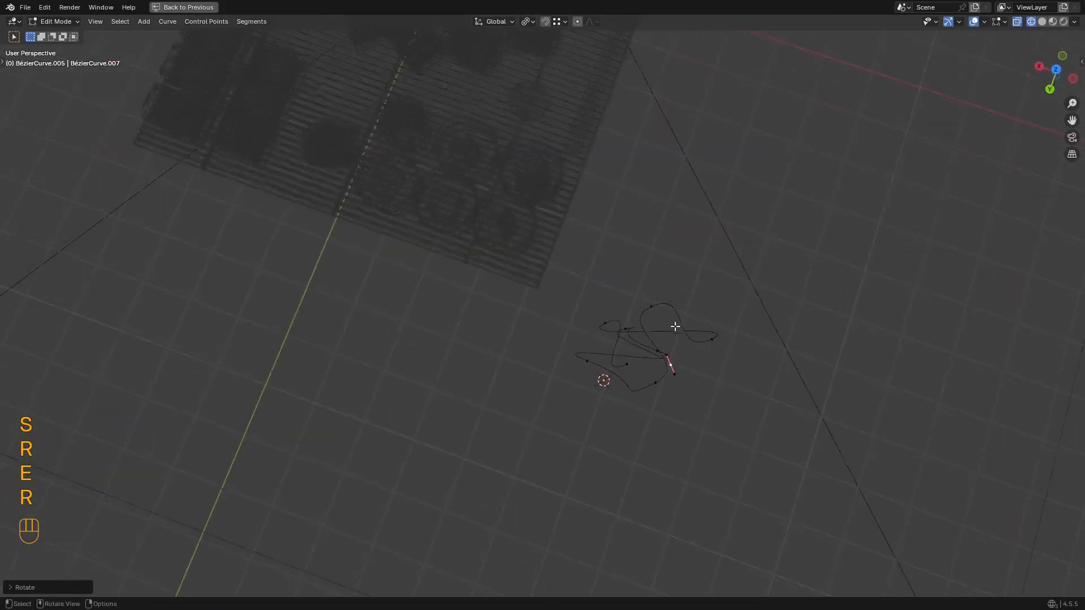
# Step: Extrude two further points, rotating and enlarging the handles of the first to widen its loop
pyautogui.press('e')
pyautogui.click(687, 268)
pyautogui.press('r')
pyautogui.click(756, 394)
pyautogui.press('s')
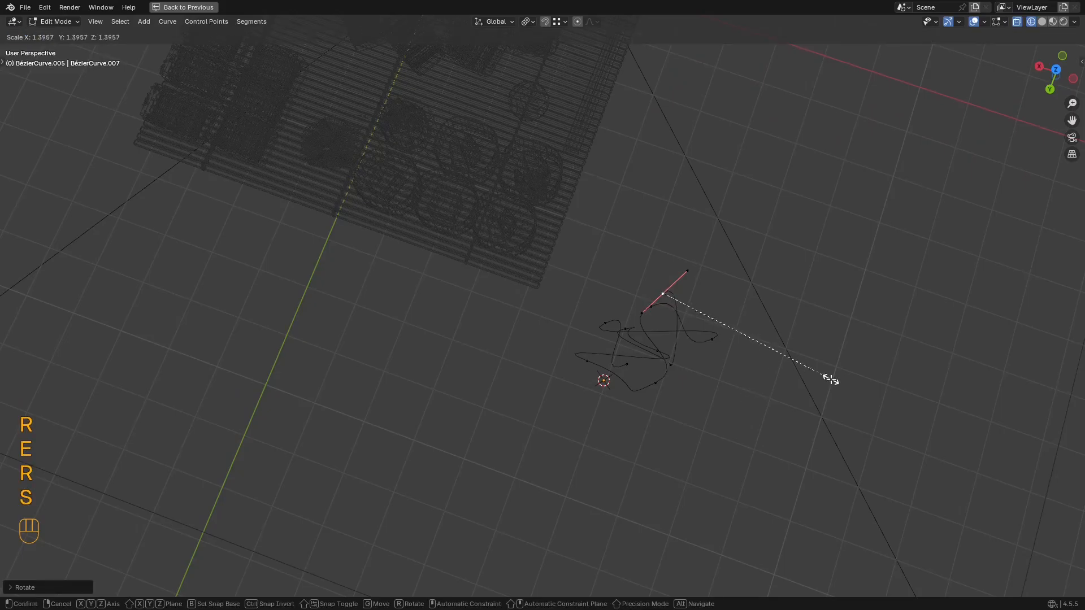
pyautogui.click(791, 398)
pyautogui.press('e')
pyautogui.click(770, 388)
pyautogui.moveTo(770, 387); pyautogui.dragTo(683, 299, button='middle')
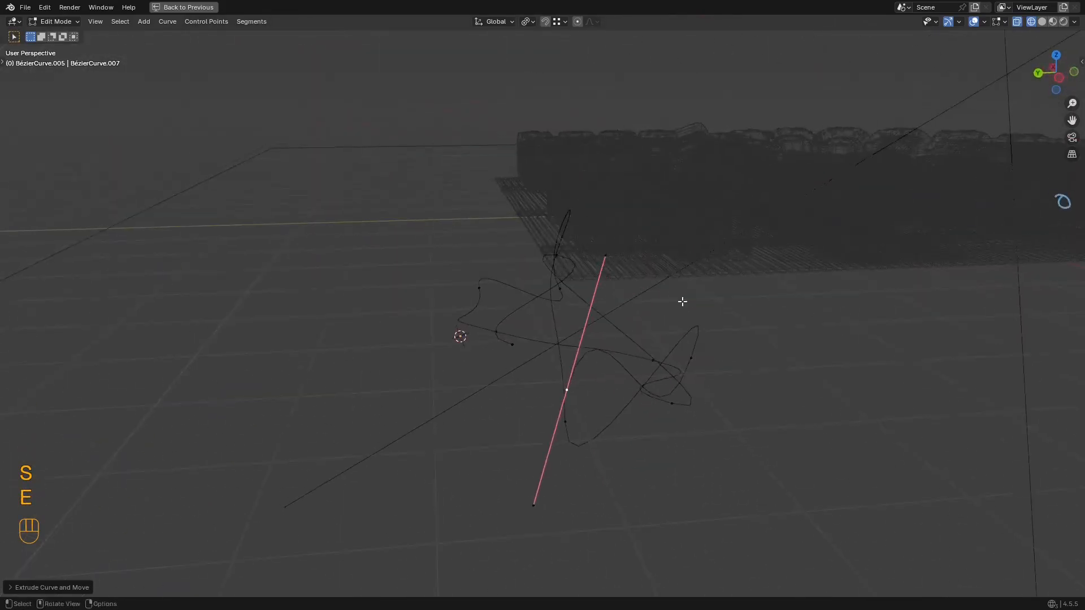
# Step: Extrude two more points from a side angle, then scale and rotate the last point's handles
pyautogui.press('e')
pyautogui.click(690, 203)
pyautogui.moveTo(690, 203); pyautogui.dragTo(738, 312, button='middle')
pyautogui.press('e')
pyautogui.press('s')
pyautogui.click(680, 232)
pyautogui.press('r')
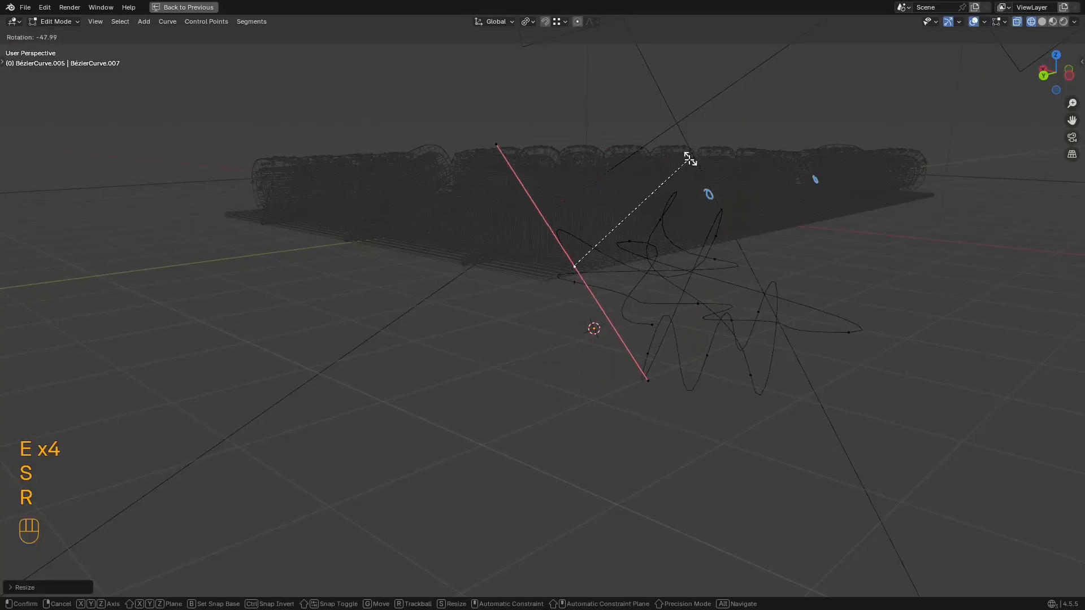
pyautogui.click(690, 161)
# Step: Extrude a final segment to close off the tangle and select all of the curve's control points
pyautogui.press('s')
pyautogui.rightClick(751, 212)
pyautogui.press('r')
pyautogui.rightClick(829, 264)
pyautogui.press('e')
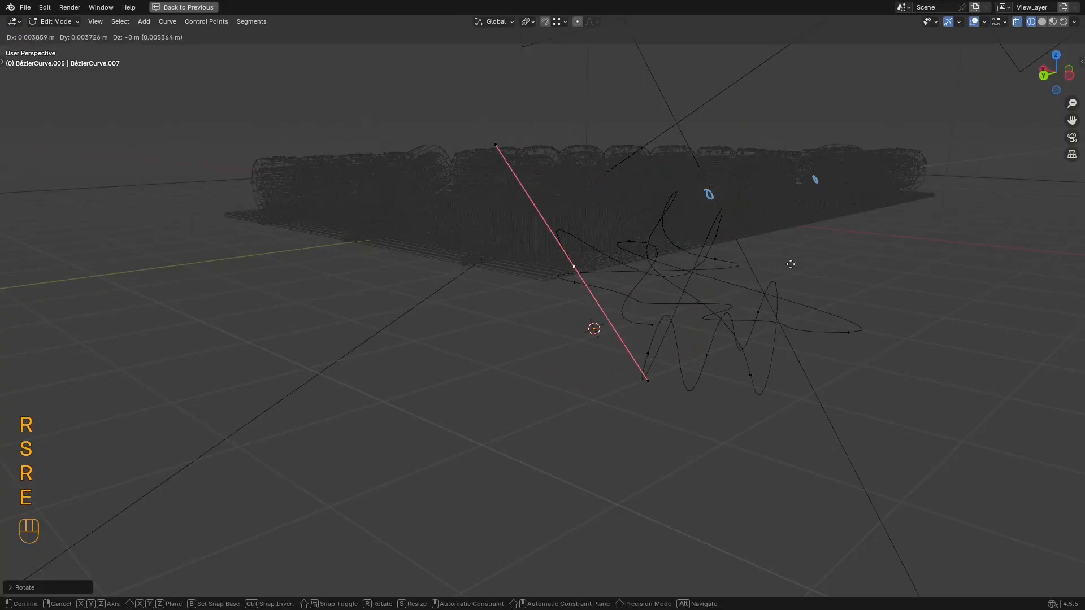
pyautogui.click(938, 299)
pyautogui.moveTo(864, 257); pyautogui.dragTo(848, 308, button='middle')
pyautogui.scroll(-3, 751, 303)
pyautogui.press('a')
pyautogui.moveTo(722, 301); pyautogui.dragTo(819, 226, button='middle')
pyautogui.press('s')
pyautogui.click(780, 226)
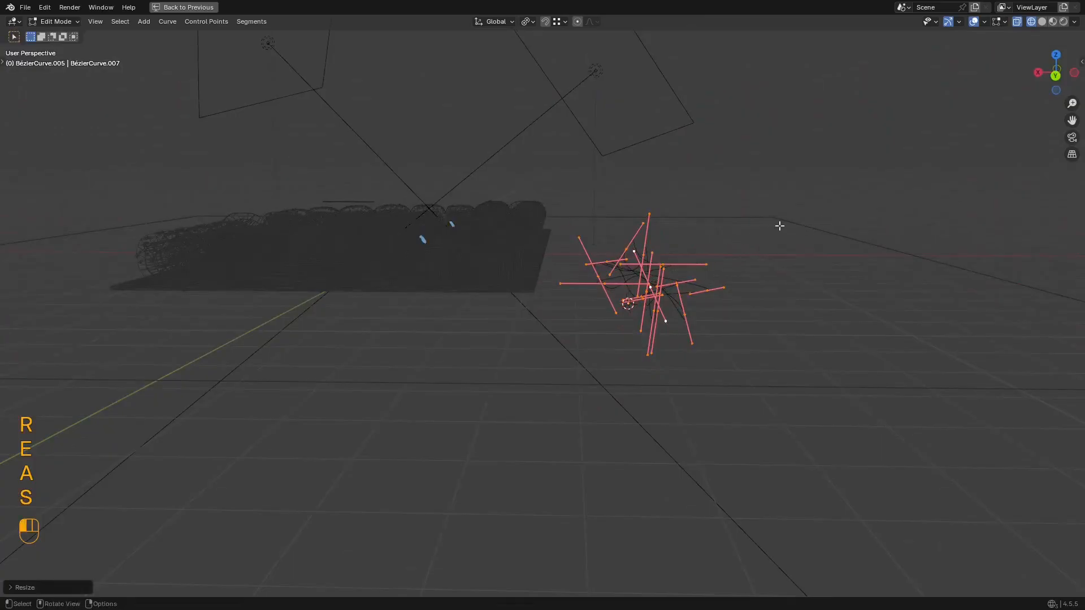
pyautogui.hotkey('ctrl', 'z')
# Step: Flatten the tangled curve along Z, changing the pivot so that all points scale around their common centre
pyautogui.press('s')
pyautogui.press('z')
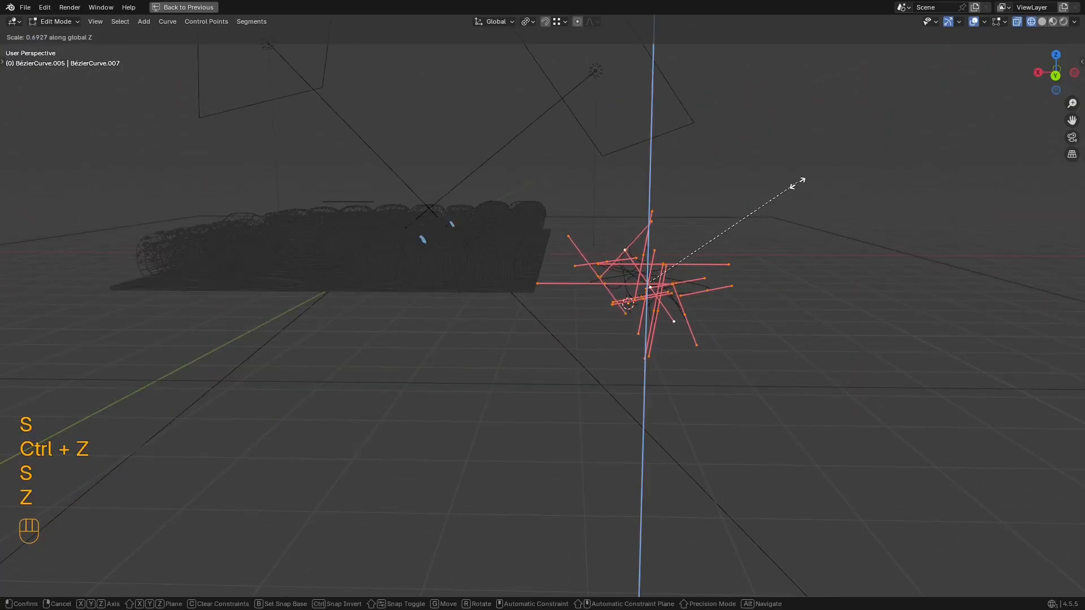
pyautogui.click(792, 182)
pyautogui.click(530, 24)
pyautogui.click(537, 49)
pyautogui.keyDown('shift'); pyautogui.moveTo(748, 179); pyautogui.dragTo(714, 193, button='middle'); pyautogui.keyUp('shift')
pyautogui.scroll(2, 752, 180)
pyautogui.press('s')
pyautogui.press('z')
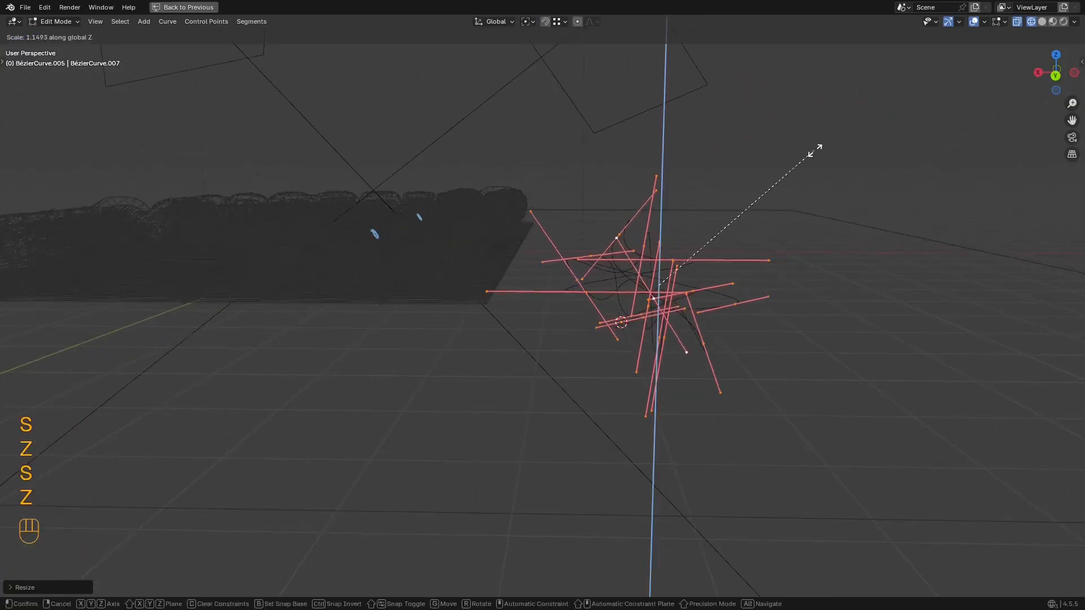
pyautogui.click(735, 199)
# Step: Duplicate the whole tangle in the top view, then rotate and move the copy so it overlaps the original
pyautogui.hotkey('shift', 'alt', 'z')
pyautogui.press('z')
pyautogui.moveTo(799, 223); pyautogui.dragTo(857, 373, button='middle')
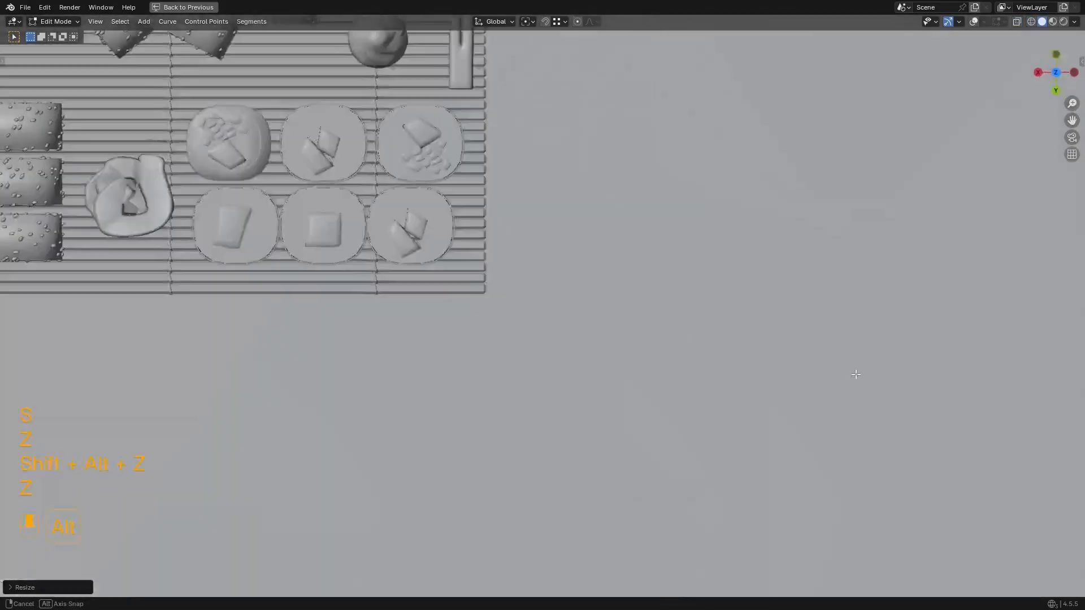
pyautogui.hotkey('shift', 'alt', 'z')
pyautogui.keyDown('shift'); pyautogui.moveTo(766, 335); pyautogui.dragTo(737, 353, button='middle'); pyautogui.keyUp('shift')
pyautogui.press('z')
pyautogui.hotkey('shift', 'd')
pyautogui.click(769, 384)
pyautogui.press('r')
pyautogui.click(614, 180)
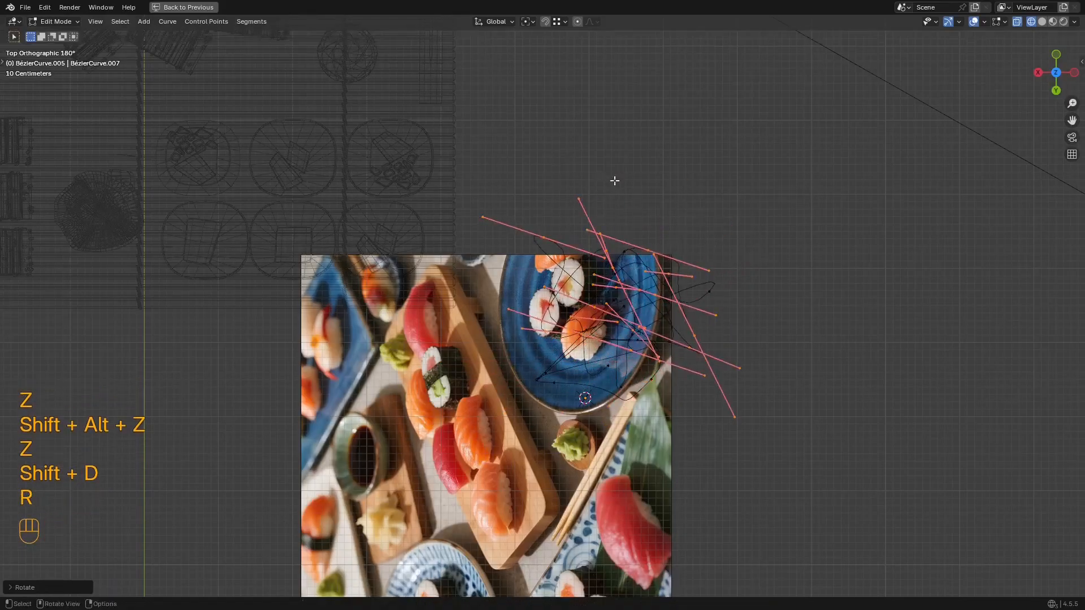
pyautogui.press('g')
pyautogui.click(639, 222)
# Step: Return to solid shading and leave the curve's Edit Mode
pyautogui.press('z')
pyautogui.moveTo(802, 271); pyautogui.dragTo(825, 203, button='middle')
pyautogui.moveTo(771, 257)
pyautogui.mouseDown(button='middle')
pyautogui.moveTo(710, 246)
pyautogui.moveTo(768, 357)
pyautogui.moveTo(719, 267)
pyautogui.mouseUp(button='middle')
pyautogui.press('z')
pyautogui.press('z')
pyautogui.press('Tab')
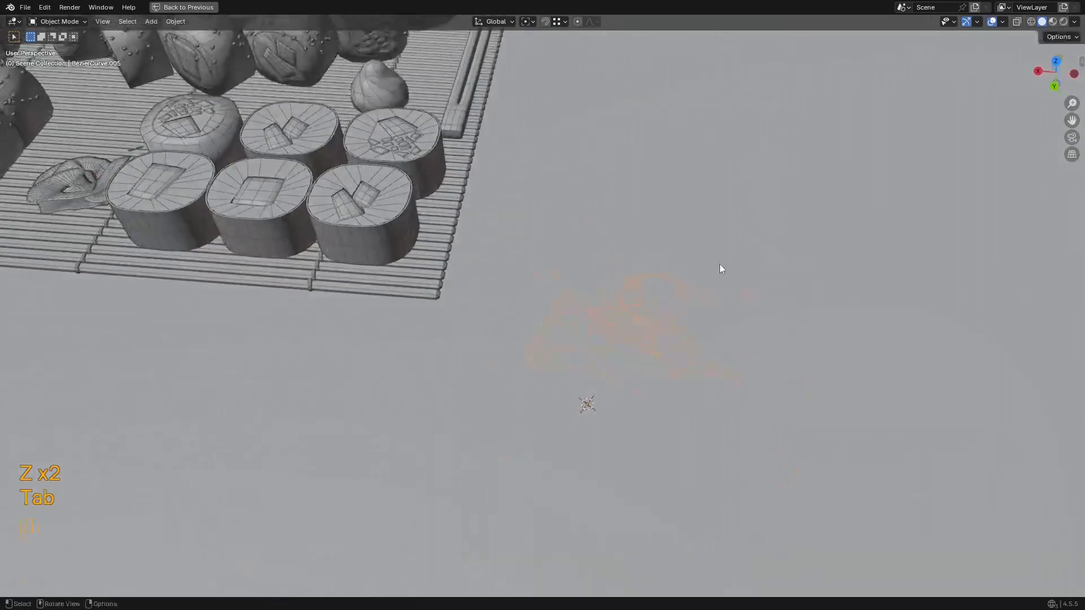
# Step: Add a Geometry Nodes modifier to the tangled curve and assign the existing Geometry Nodes.001 group
pyautogui.hotkey('ctrl', 'space')
pyautogui.scroll(4, 702, 281)
pyautogui.click(889, 330)
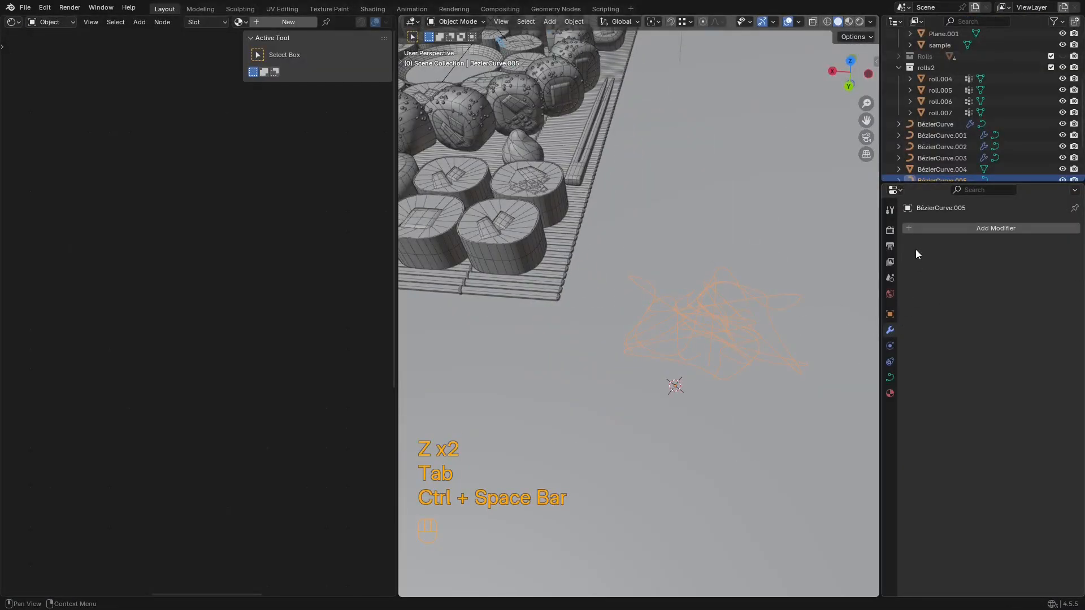
pyautogui.click(915, 229)
pyautogui.click(909, 244)
pyautogui.click(911, 264)
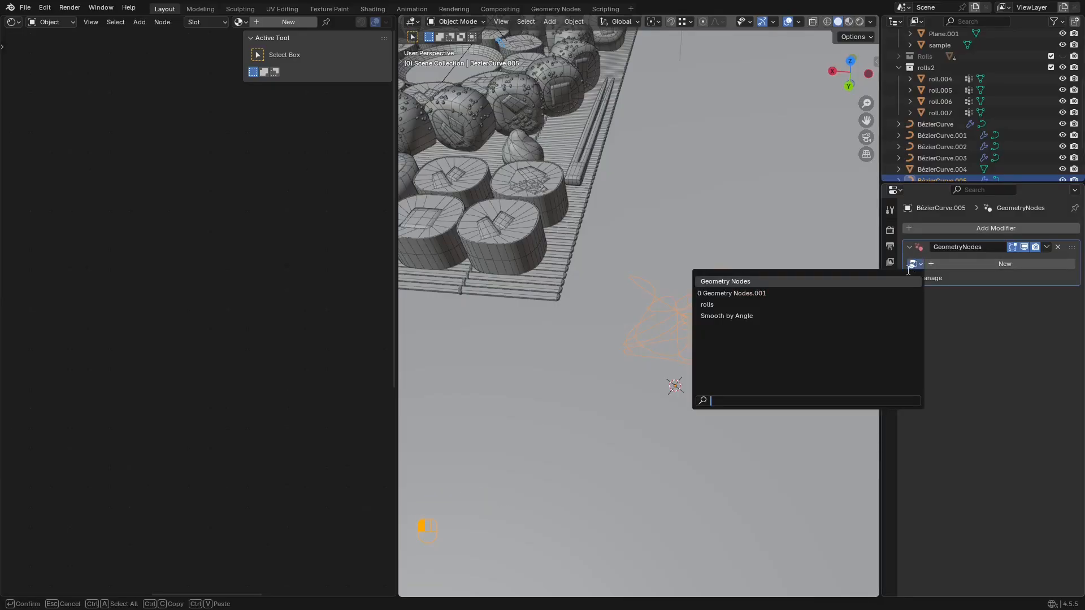
pyautogui.click(806, 294)
pyautogui.moveTo(768, 307); pyautogui.dragTo(798, 272, button='middle')
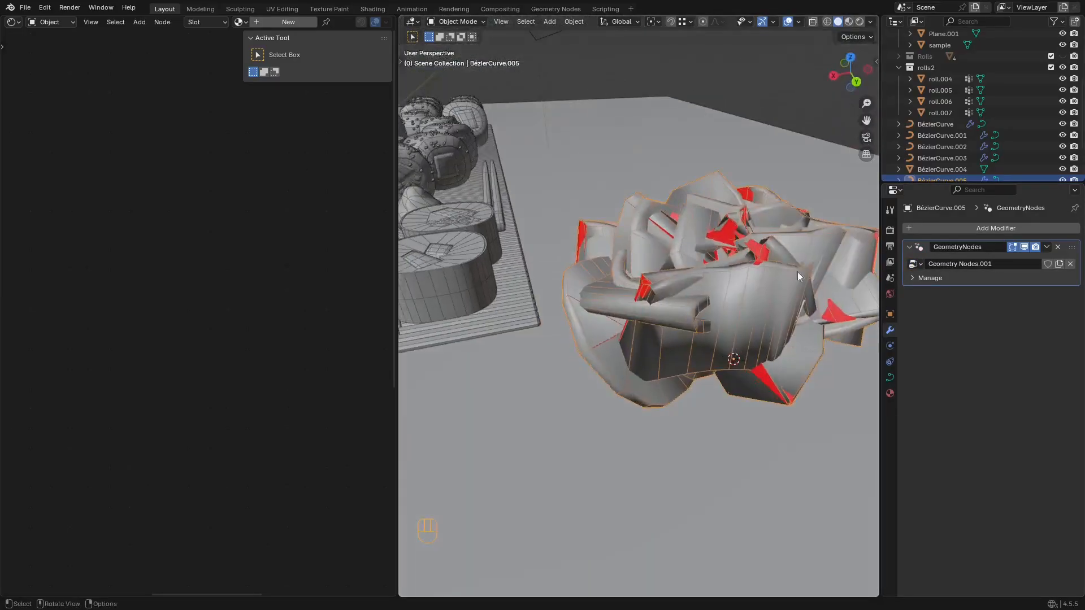
# Step: Display the geometry node tree and expose the Quadrilateral's Width as a group input
pyautogui.click(14, 22)
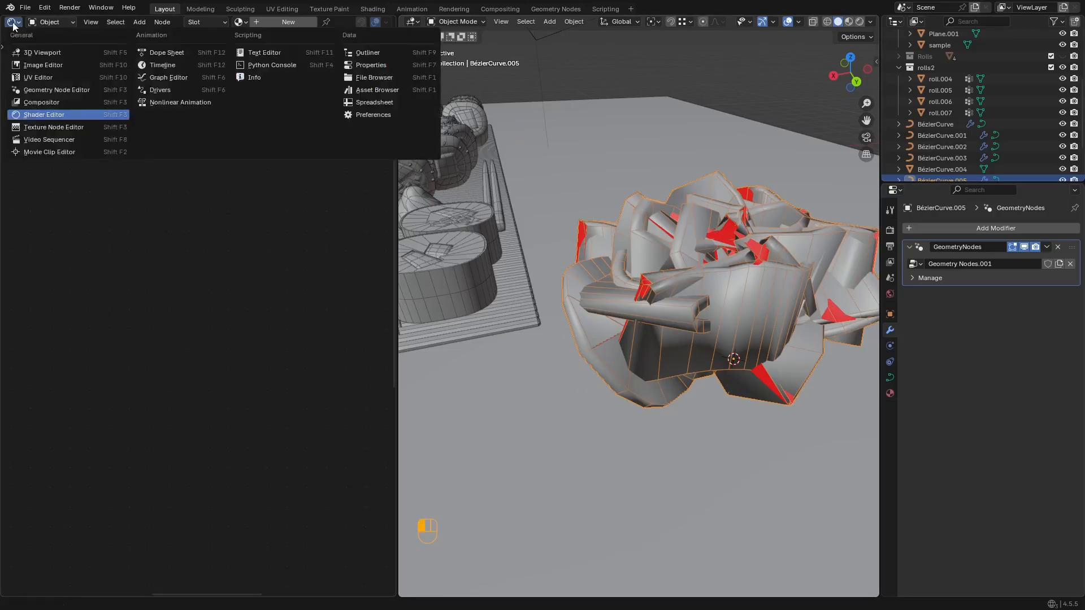
pyautogui.click(52, 90)
pyautogui.scroll(-3, 219, 229)
pyautogui.scroll(2, 133, 217)
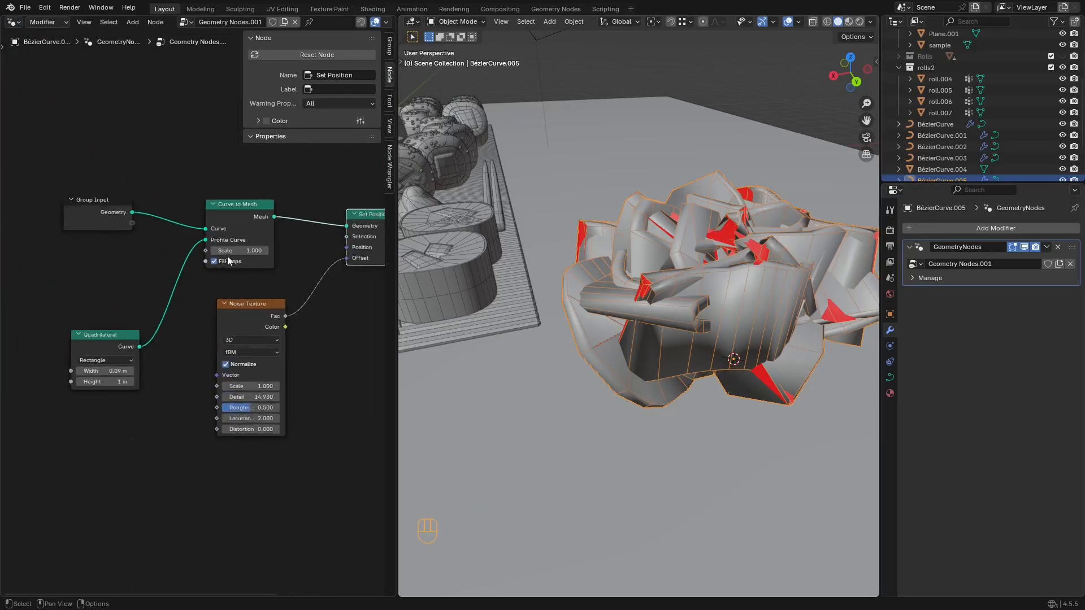
pyautogui.moveTo(128, 216); pyautogui.dragTo(61, 375)
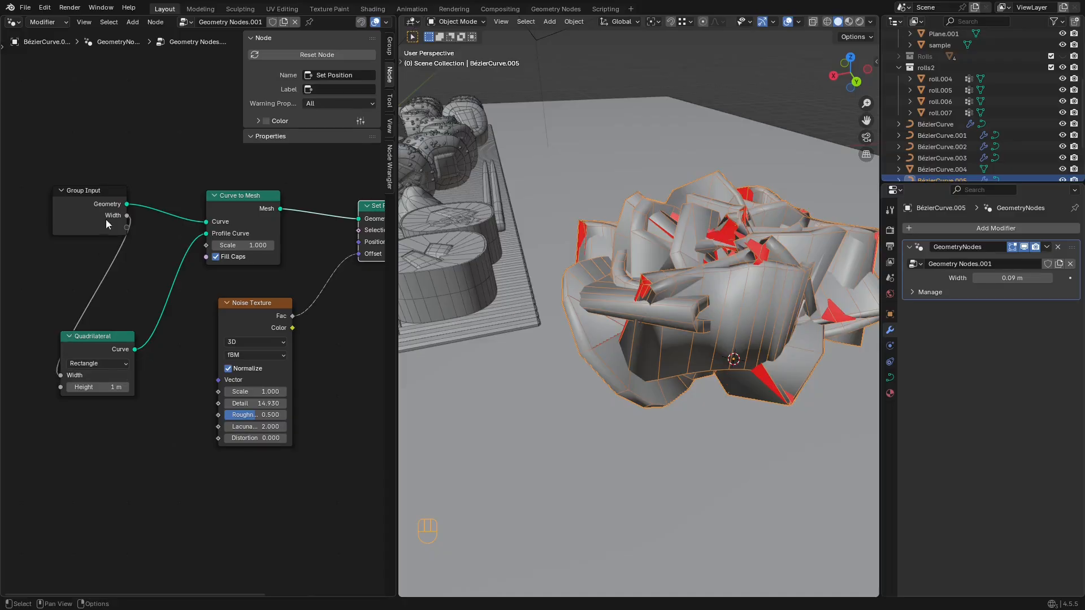
pyautogui.moveTo(126, 226); pyautogui.dragTo(59, 388)
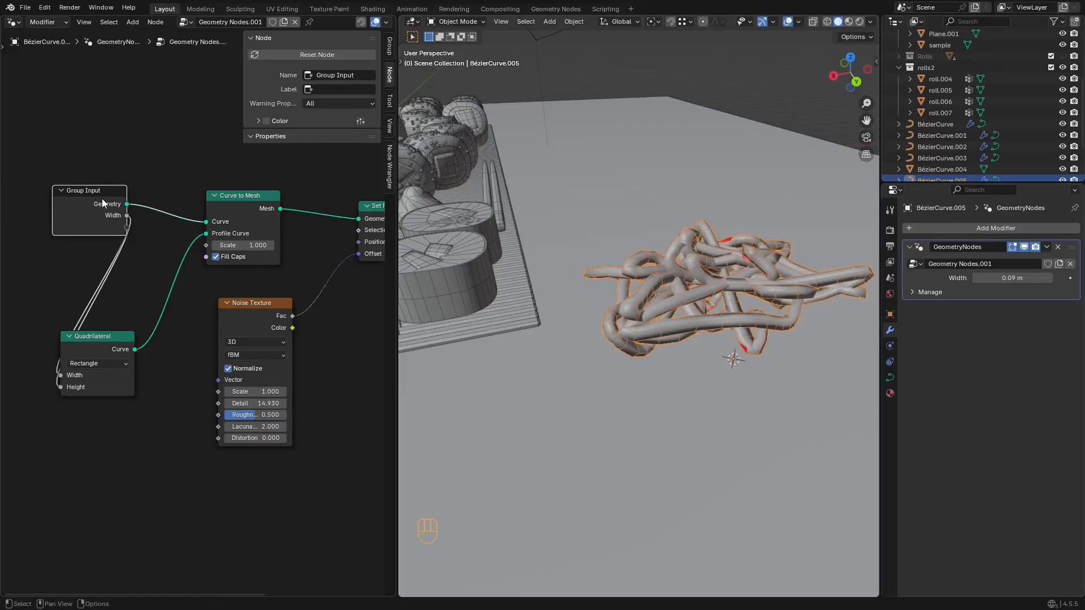
pyautogui.hotkey('ctrl', 'z')
pyautogui.hotkey('ctrl', 'z')
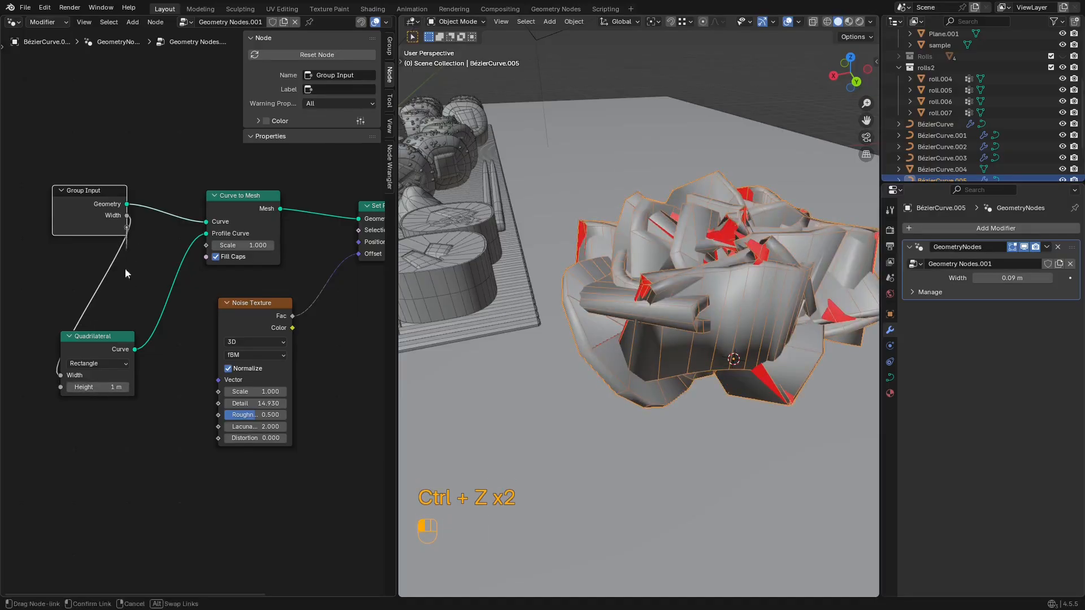
# Step: Expose the Quadrilateral's Height as a separate group input, then set the modifier's Width to 0.04 m and Height to 0.039 m
pyautogui.moveTo(70, 388); pyautogui.dragTo(71, 389)
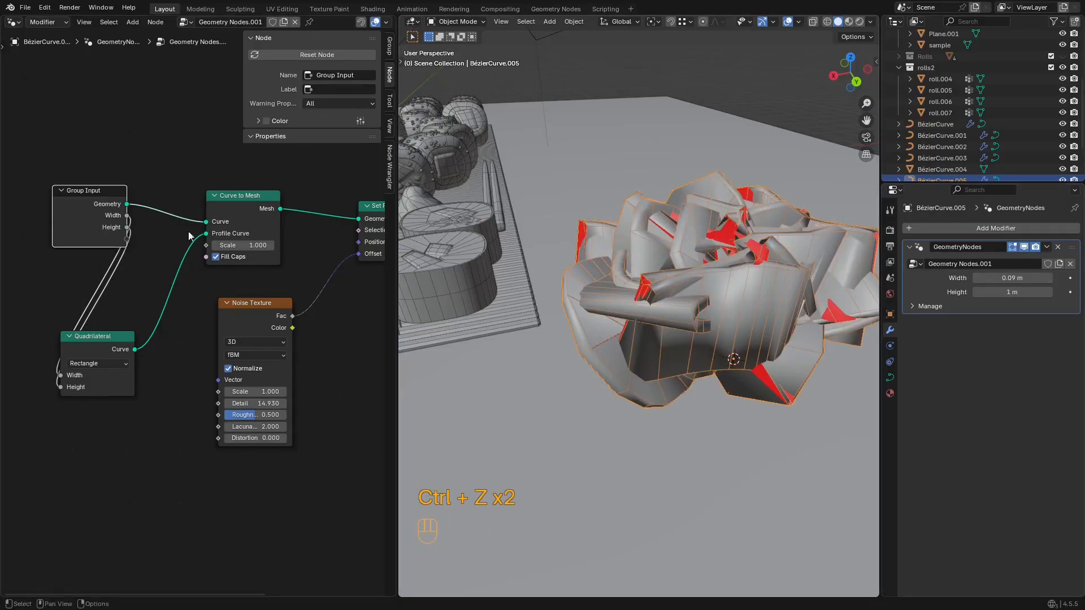
pyautogui.moveTo(323, 211); pyautogui.dragTo(243, 268, button='middle')
pyautogui.moveTo(1028, 275); pyautogui.dragTo(996, 291)
pyautogui.hotkey('shift', 'alt', 'z')
pyautogui.hotkey('shift', 'alt', 'z')
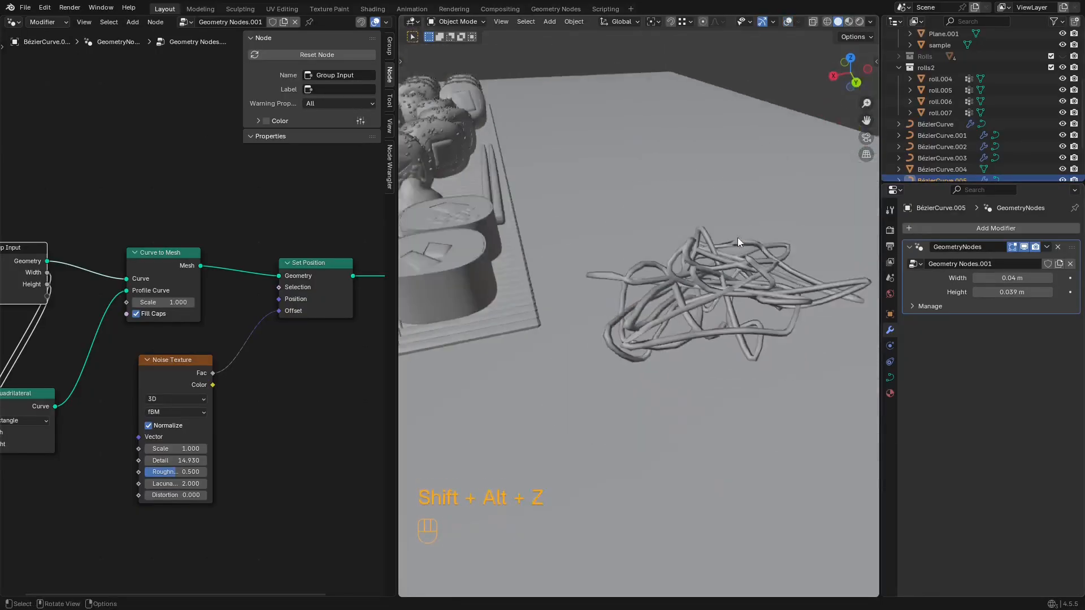
# Step: Move the tangled curve onto the bamboo mat among the sushi rolls in the top view
pyautogui.moveTo(737, 238); pyautogui.dragTo(706, 282, button='middle')
pyautogui.keyDown('alt'); pyautogui.moveTo(707, 283); pyautogui.dragTo(780, 390, button='middle'); pyautogui.keyUp('alt')
pyautogui.press('g')
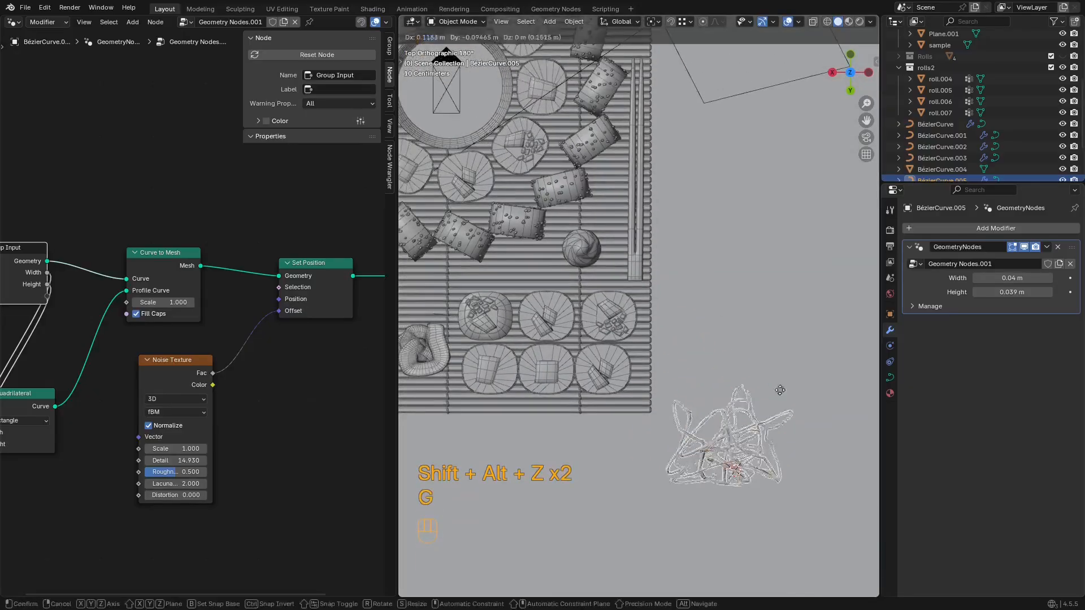
pyautogui.click(554, 175)
pyautogui.keyDown('shift'); pyautogui.moveTo(553, 175); pyautogui.dragTo(733, 263, button='middle'); pyautogui.keyUp('shift')
pyautogui.scroll(2, 734, 263)
pyautogui.press('g')
pyautogui.click(674, 362)
# Step: Scale down all of the tangle's control points and place the tangle in the gap between the roll ring and the ginger piece
pyautogui.press('Tab')
pyautogui.press('a')
pyautogui.press('s')
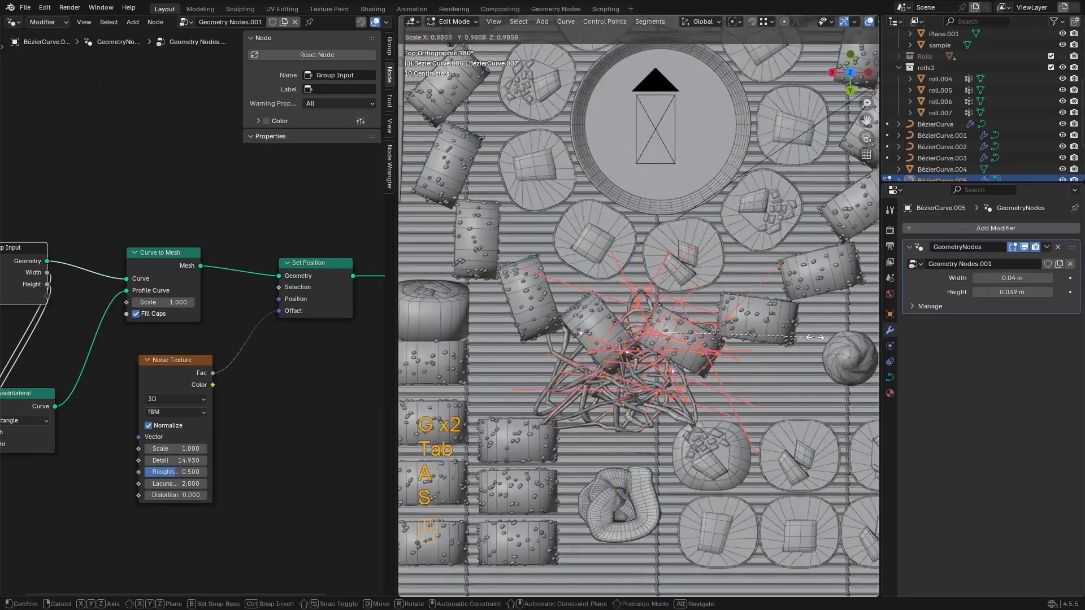
pyautogui.click(756, 338)
pyautogui.press('Tab')
pyautogui.press('g')
pyautogui.click(765, 375)
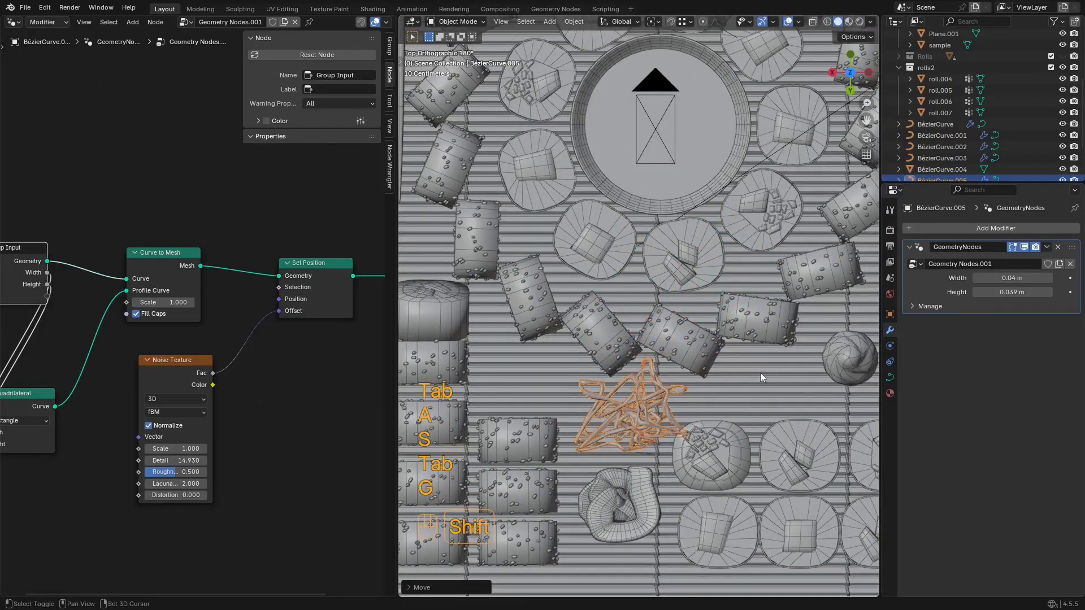
# Step: Move the tangle along Z to adjust its height relative to the mat
pyautogui.moveTo(760, 373)
pyautogui.mouseDown(button='middle')
pyautogui.moveTo(769, 263)
pyautogui.moveTo(756, 228)
pyautogui.moveTo(771, 201)
pyautogui.moveTo(774, 213)
pyautogui.moveTo(799, 210)
pyautogui.moveTo(729, 164)
pyautogui.moveTo(692, 206)
pyautogui.mouseUp(button='middle')
pyautogui.hotkey('shift', 'alt', 'z')
pyautogui.scroll(2, 756, 228)
pyautogui.press('g')
pyautogui.press('z')
pyautogui.click(757, 246)
pyautogui.hotkey('shift', 'alt', 'z')
# Step: Select all of the tangle's control points and rescale them along Z in the wireframe back view
pyautogui.press('Tab')
pyautogui.press('Tab')
pyautogui.press('a')
pyautogui.press('Tab')
pyautogui.press('Tab')
pyautogui.scroll(-2, 799, 210)
pyautogui.press('z')
pyautogui.press('s')
pyautogui.click(700, 162)
pyautogui.press('z')
pyautogui.press('s')
pyautogui.press('z')
pyautogui.click(714, 220)
pyautogui.press('z')
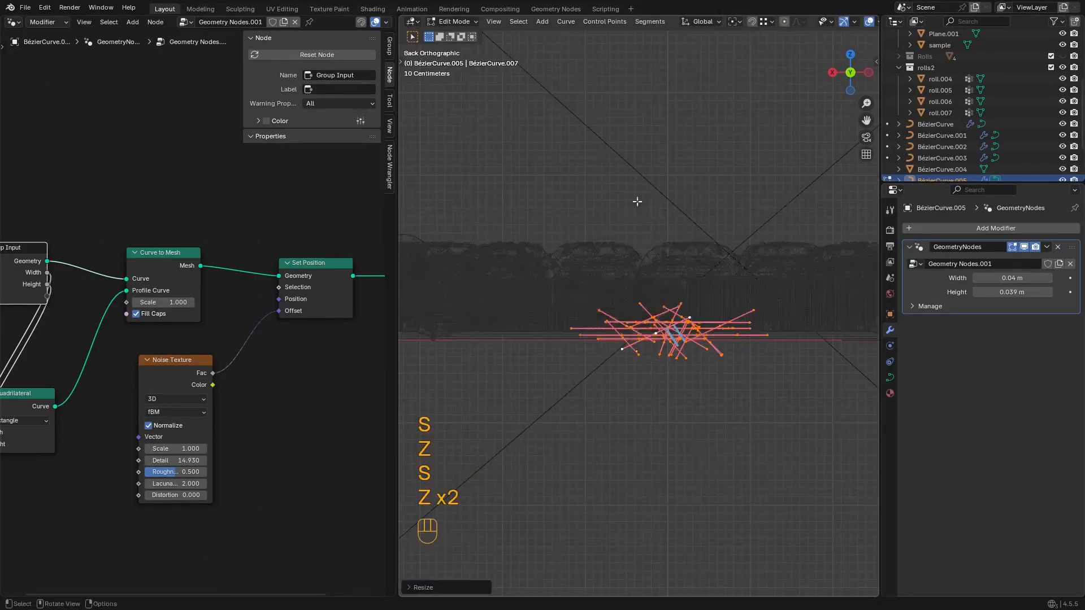
# Step: Rotate the tangle's control points in the back view and shift them along Z
pyautogui.press('r')
pyautogui.click(773, 196)
pyautogui.press('z')
pyautogui.moveTo(775, 218)
pyautogui.mouseDown(button='middle')
pyautogui.moveTo(754, 247)
pyautogui.moveTo(771, 309)
pyautogui.moveTo(765, 179)
pyautogui.mouseUp(button='middle')
pyautogui.press('g')
pyautogui.press('z')
pyautogui.click(755, 257)
# Step: Reposition the tangle's control points freely, checking their placement in the left wireframe view
pyautogui.press('g')
pyautogui.click(769, 305)
pyautogui.press('z')
pyautogui.moveTo(840, 230); pyautogui.dragTo(724, 230, button='middle')
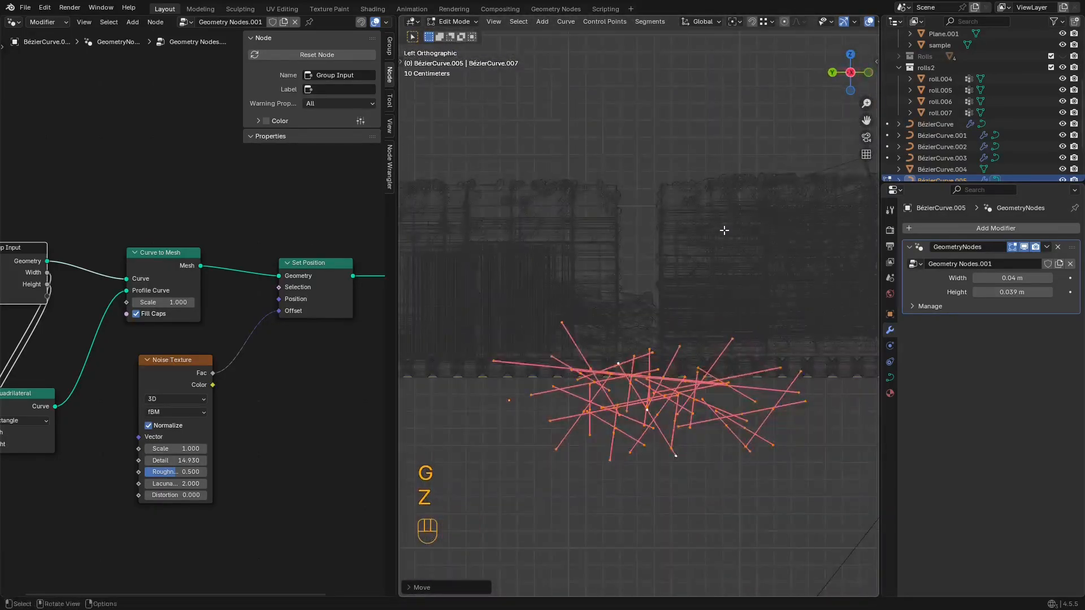
pyautogui.press('g')
pyautogui.click(731, 240)
# Step: Isolate the tangle, level it by rotating its control points in the left view, and flatten the object along Z
pyautogui.press('KP_Divide')
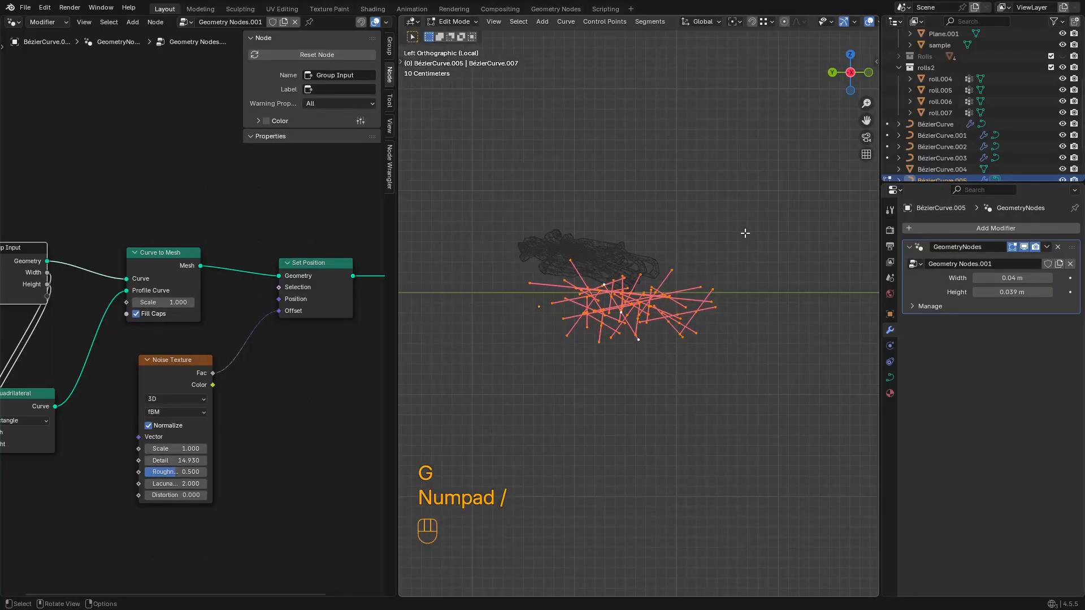
pyautogui.press('r')
pyautogui.click(850, 370)
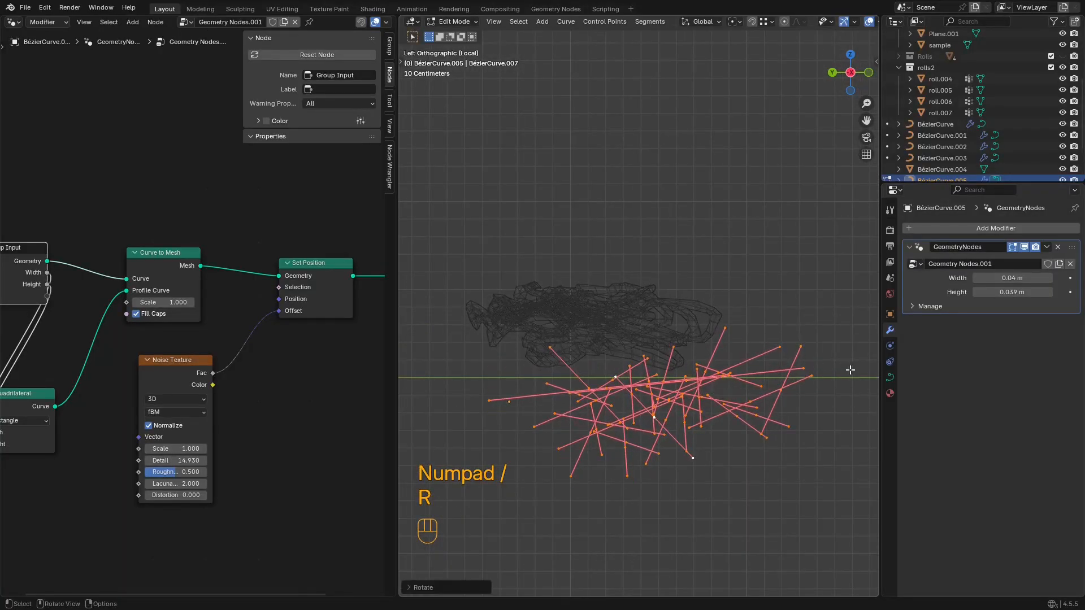
pyautogui.press('Tab')
pyautogui.press('s')
pyautogui.press('z')
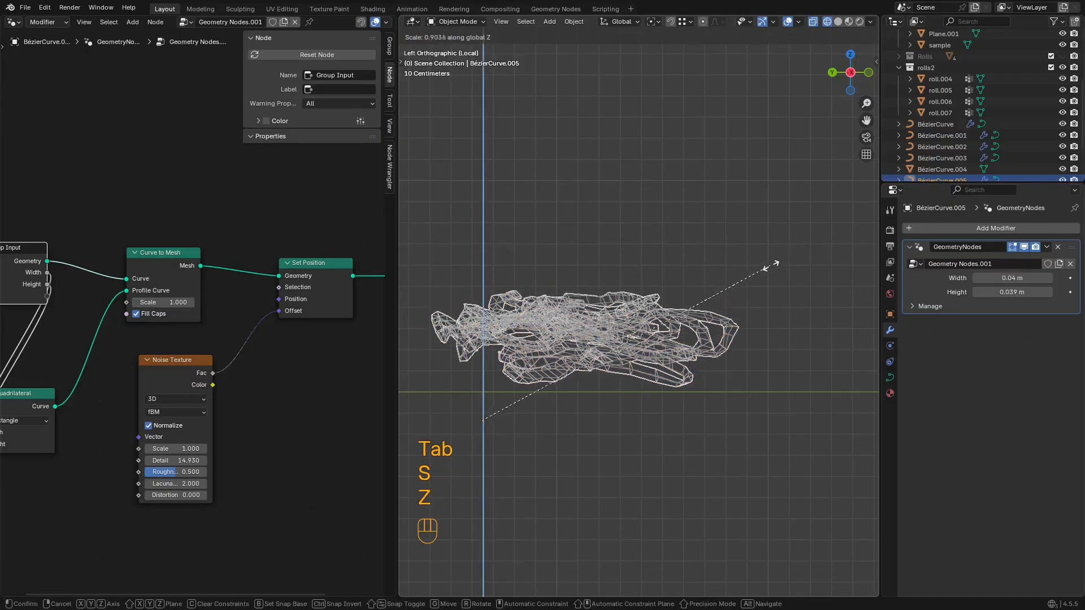
pyautogui.click(701, 312)
pyautogui.press('z')
pyautogui.hotkey('shift', 'alt', 'z')
pyautogui.hotkey('shift', 'alt', 'z')
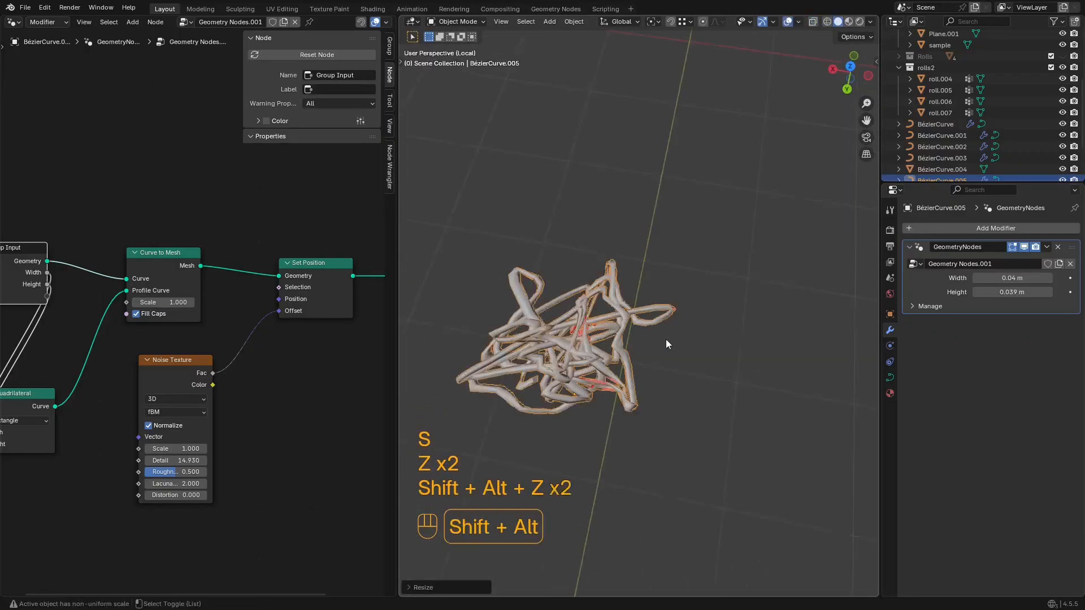
# Step: Leave the isolated view and move the tangle back onto the mat behind the ginger piece
pyautogui.press('KP_Divide')
pyautogui.moveTo(663, 277)
pyautogui.mouseDown(button='middle')
pyautogui.moveTo(750, 396)
pyautogui.moveTo(669, 359)
pyautogui.moveTo(696, 333)
pyautogui.moveTo(707, 243)
pyautogui.mouseUp(button='middle')
pyautogui.press('g')
pyautogui.click(697, 334)
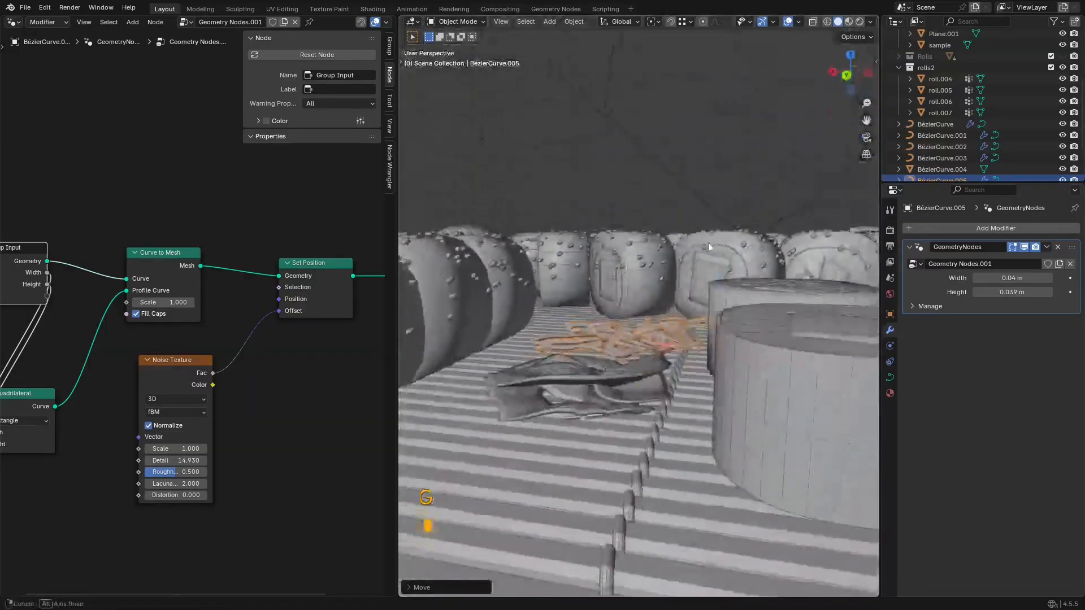
# Step: Adjust the tangle's height along Z in the wireframe back view so it rests on the mat
pyautogui.press('z')
pyautogui.keyDown('alt'); pyautogui.moveTo(562, 231); pyautogui.dragTo(629, 252, button='middle'); pyautogui.keyUp('alt')
pyautogui.press('g')
pyautogui.press('z')
pyautogui.click(641, 236)
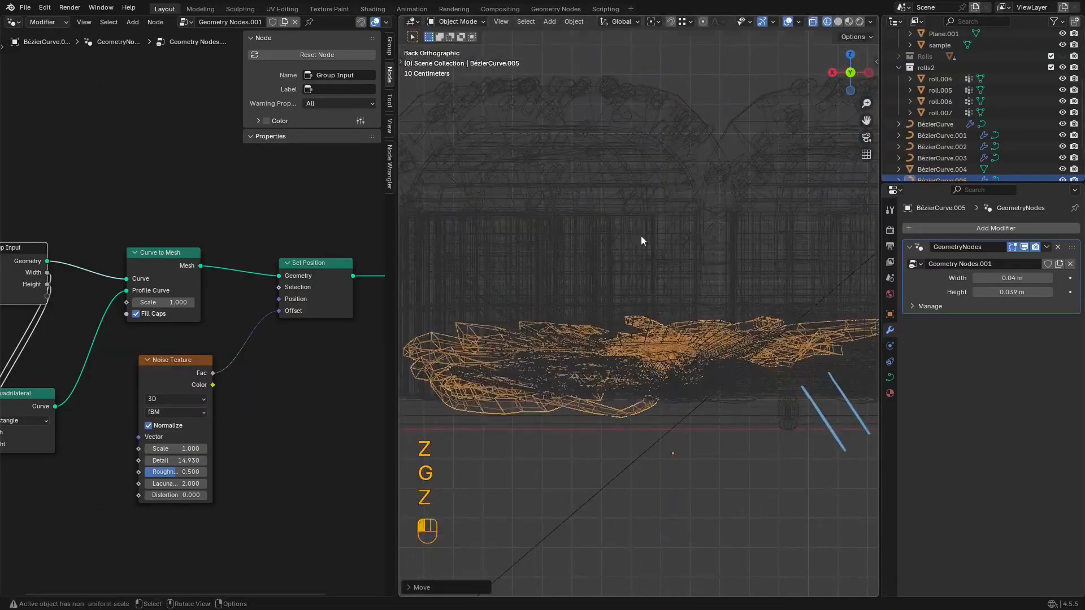
pyautogui.press('z')
pyautogui.moveTo(700, 243); pyautogui.dragTo(719, 312, button='middle')
pyautogui.scroll(-10, 719, 312)
pyautogui.hotkey('shift', 'alt', 'z')
pyautogui.scroll(-2, 702, 264)
pyautogui.moveTo(699, 243); pyautogui.dragTo(695, 316, button='middle')
# Step: Duplicate the tangle's control points in the top view, then rotate and move the copy so it overlaps the original
pyautogui.keyDown('shift'); pyautogui.moveTo(696, 317); pyautogui.dragTo(710, 398, button='middle'); pyautogui.keyUp('shift')
pyautogui.scroll(2, 702, 327)
pyautogui.hotkey('shift', 'alt', 'z')
pyautogui.scroll(5, 703, 400)
pyautogui.press('Tab')
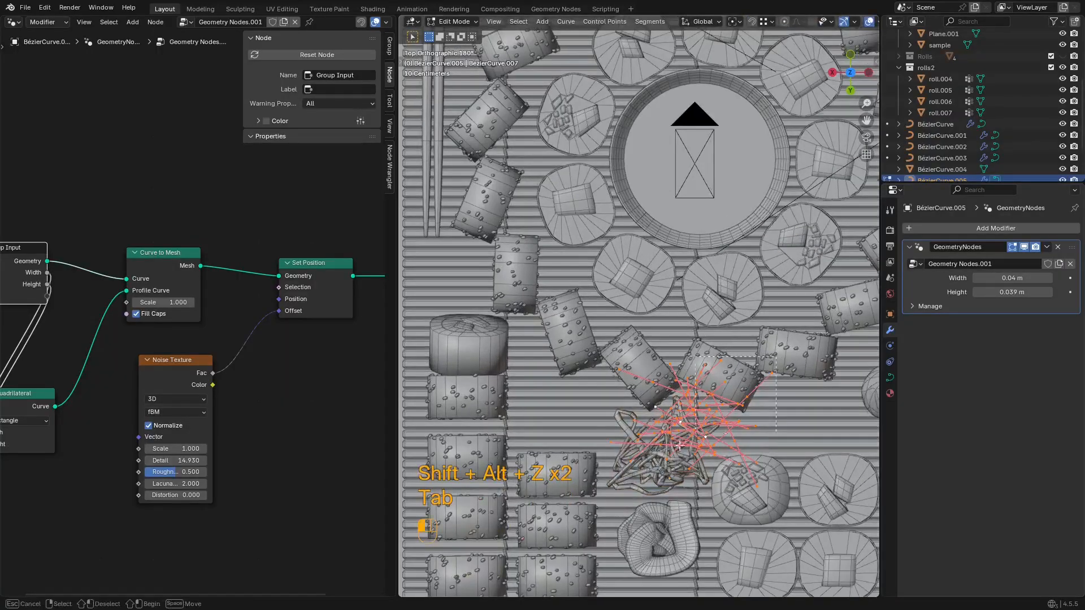
pyautogui.hotkey('shift', 'd')
pyautogui.click(591, 370)
pyautogui.press('r')
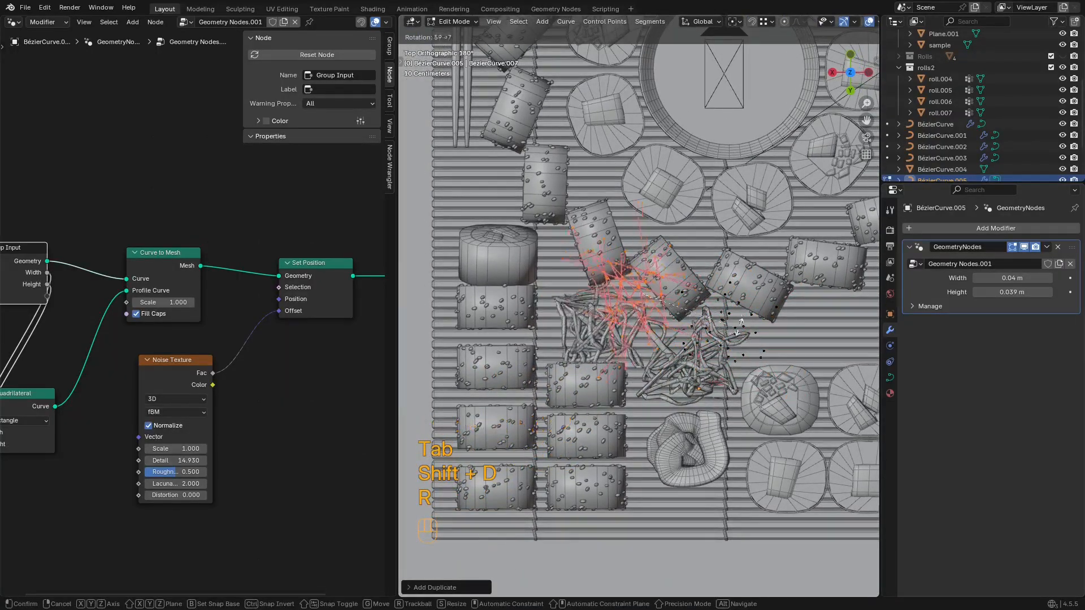
pyautogui.click(741, 306)
pyautogui.press('g')
pyautogui.click(769, 307)
pyautogui.keyDown('shift'); pyautogui.moveTo(769, 307); pyautogui.dragTo(714, 334, button='middle'); pyautogui.keyUp('shift')
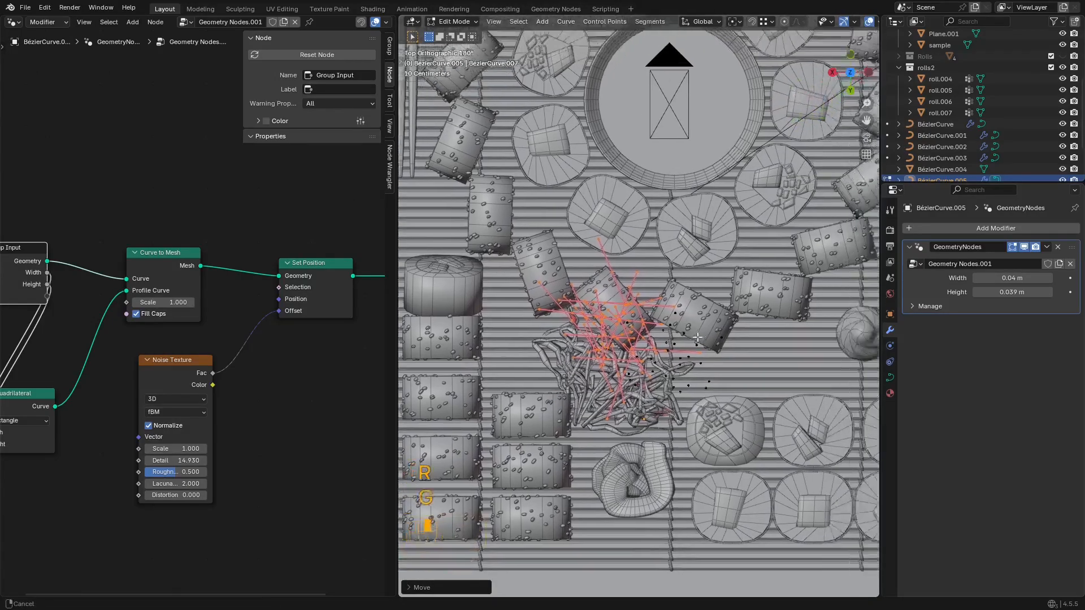
# Step: Select both overlapping tangles, scale them down together and reposition them between the rolls and the ginger piece
pyautogui.scroll(-3, 714, 333)
pyautogui.moveTo(734, 259); pyautogui.dragTo(481, 423)
pyautogui.click(774, 337)
pyautogui.scroll(3, 765, 351)
pyautogui.hotkey('shift', 'alt', 'z')
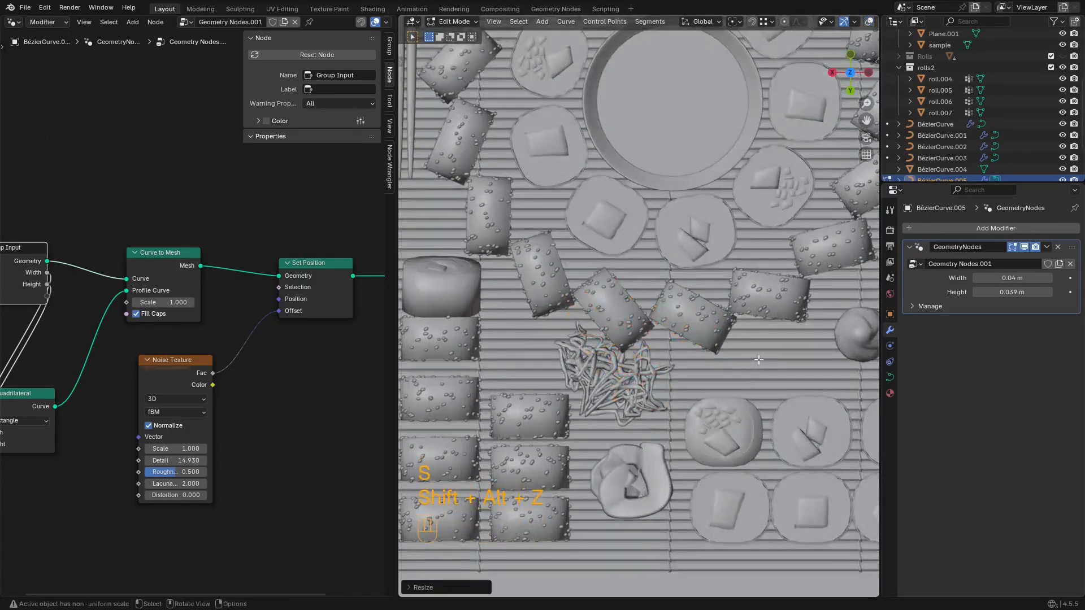
pyautogui.click(766, 363)
pyautogui.press('g')
pyautogui.click(771, 356)
# Step: Duplicate the garnish to the opposite end of the mat, then rotate, position and scale the copy beside the other ginger piece
pyautogui.scroll(-3, 763, 339)
pyautogui.keyDown('shift'); pyautogui.moveTo(751, 308); pyautogui.dragTo(741, 417, button='middle'); pyautogui.keyUp('shift')
pyautogui.hotkey('shift', 'd')
pyautogui.scroll(2, 729, 441)
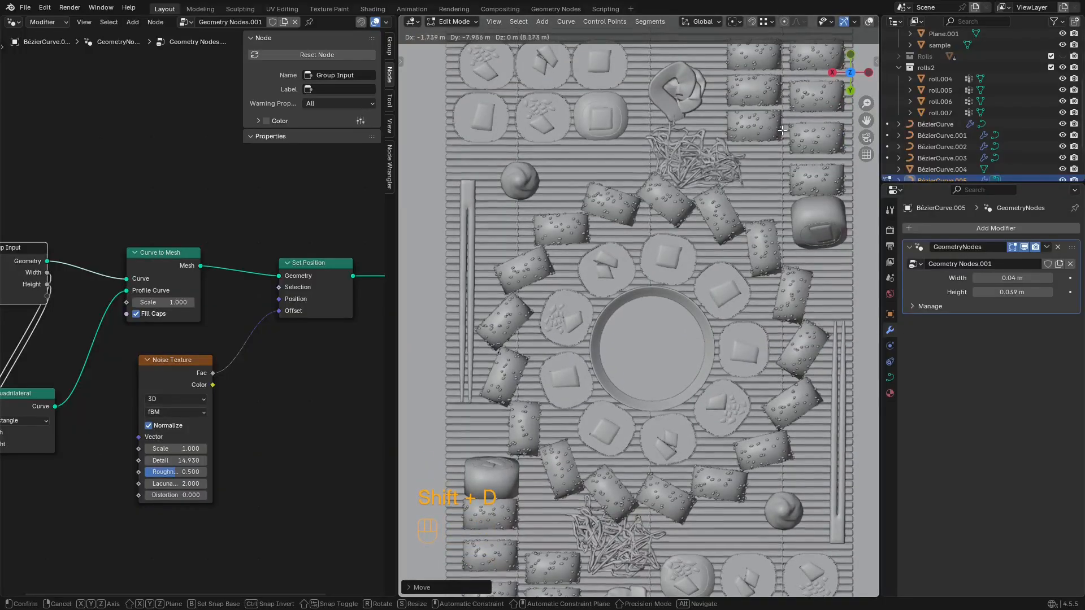
pyautogui.click(813, 156)
pyautogui.press('g')
pyautogui.click(828, 159)
pyautogui.press('s')
pyautogui.click(847, 169)
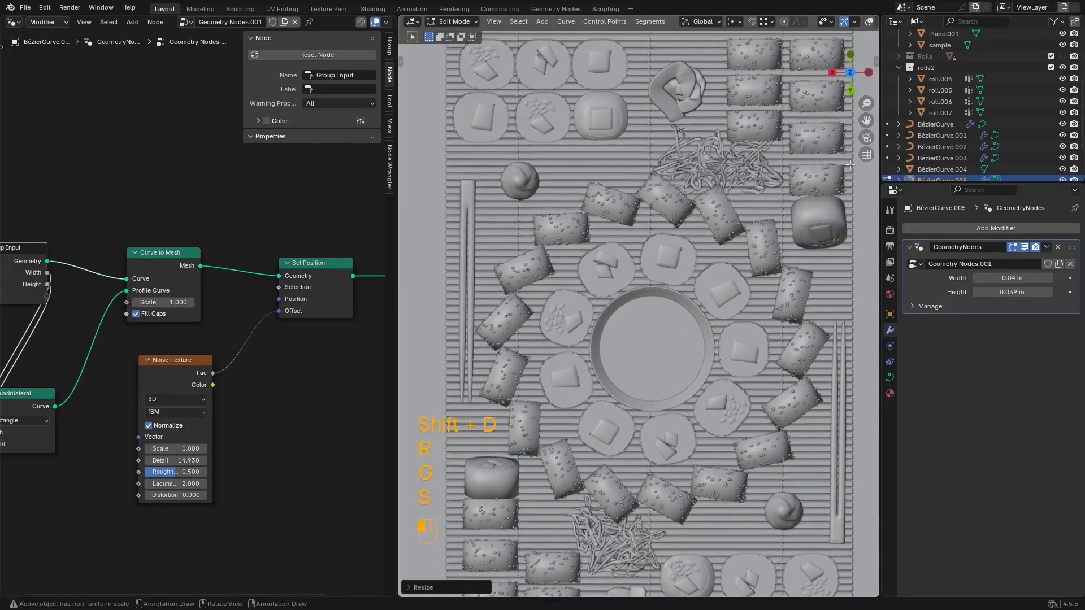
# Step: Adjust the copied garnish's height along Z and leave Edit Mode
pyautogui.press('g')
pyautogui.press('z')
pyautogui.click(970, 199)
pyautogui.press('Tab')
# Step: Switch the viewport to rendered shading from an angled view and save the file
pyautogui.moveTo(732, 265); pyautogui.dragTo(730, 208, button='middle')
pyautogui.press('z')
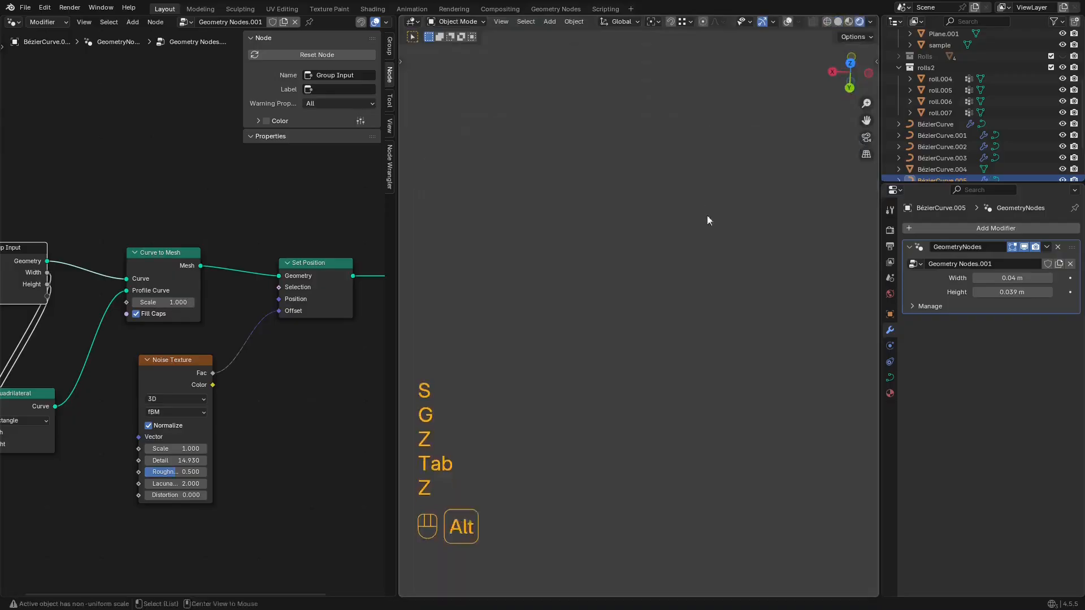
pyautogui.hotkey('shift', 'alt', 'z')
pyautogui.hotkey('shift', 'alt', 'z')
pyautogui.scroll(-3, 732, 240)
pyautogui.hotkey('ctrl', 's')
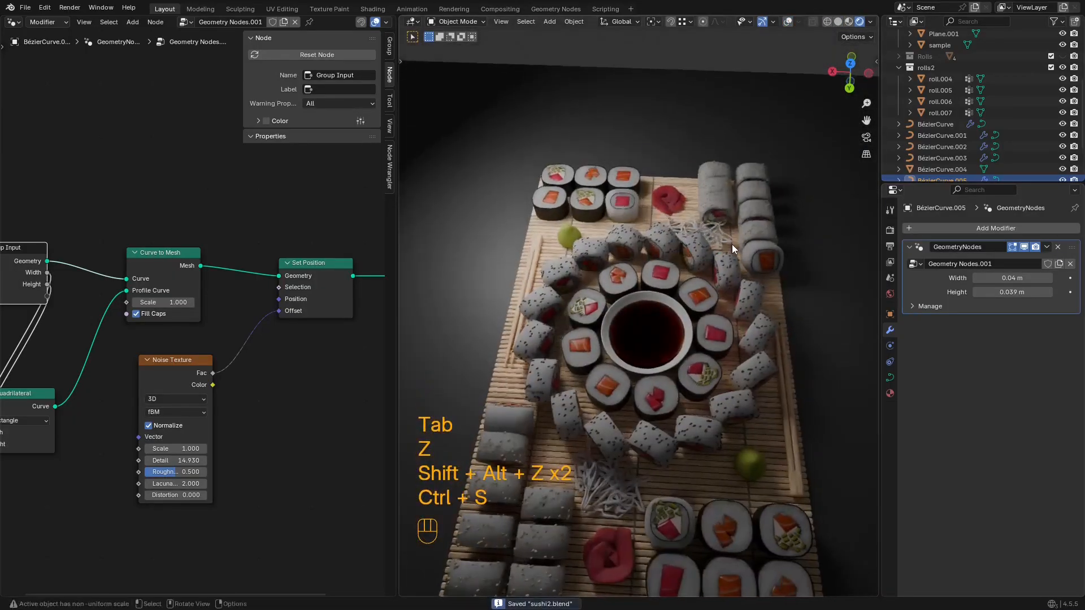
# Step: Give the tangled garnish a new material with a dark green base color
pyautogui.click(890, 393)
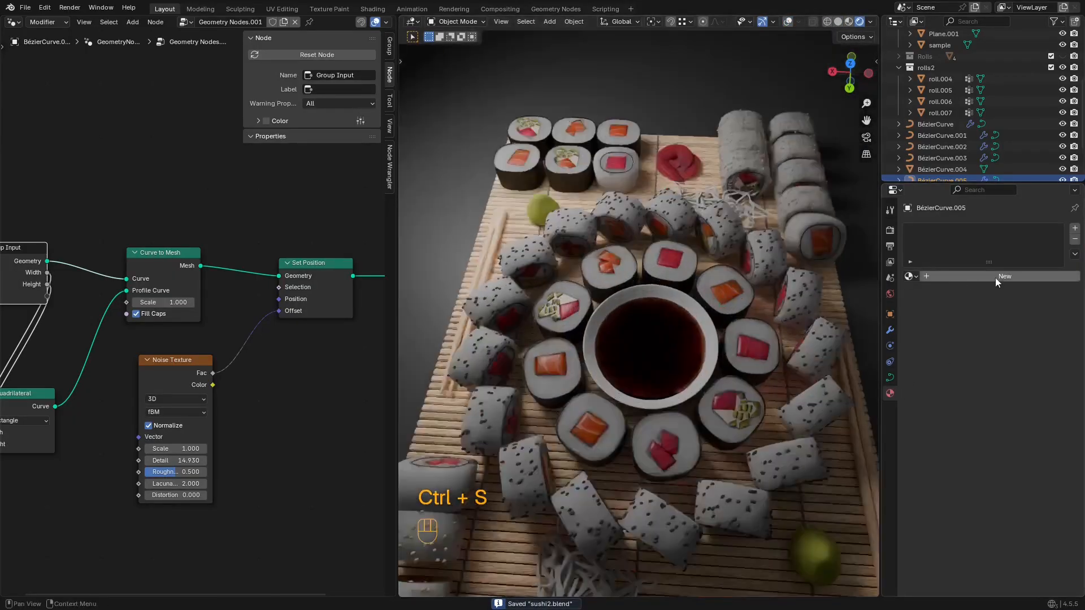
pyautogui.click(994, 276)
pyautogui.hotkey('shift', 'alt', 'z')
pyautogui.hotkey('shift', 'alt', 'z')
pyautogui.scroll(8, 750, 354)
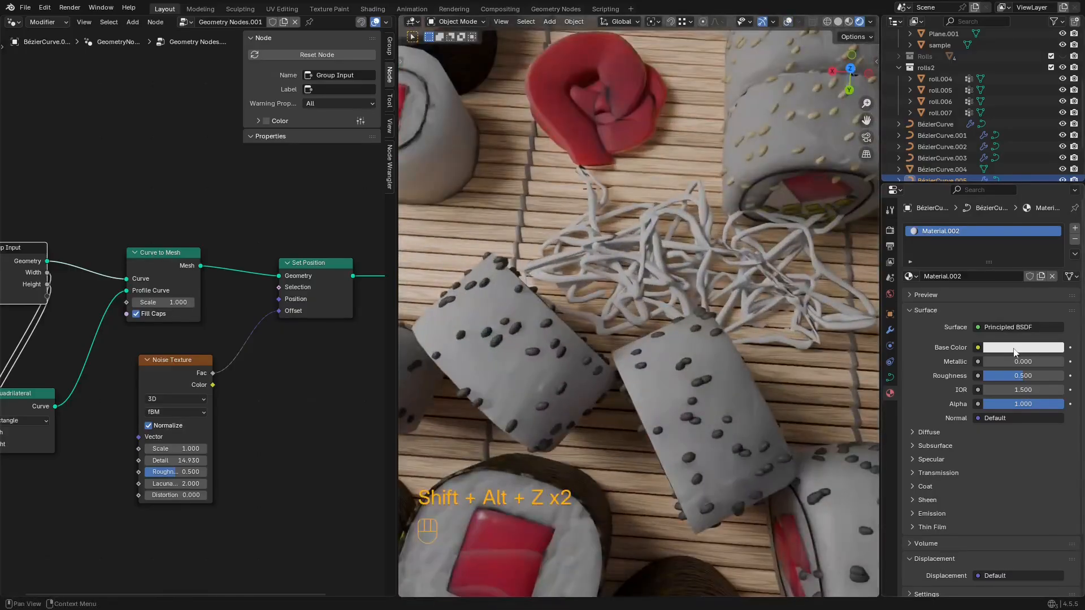
pyautogui.click(1015, 353)
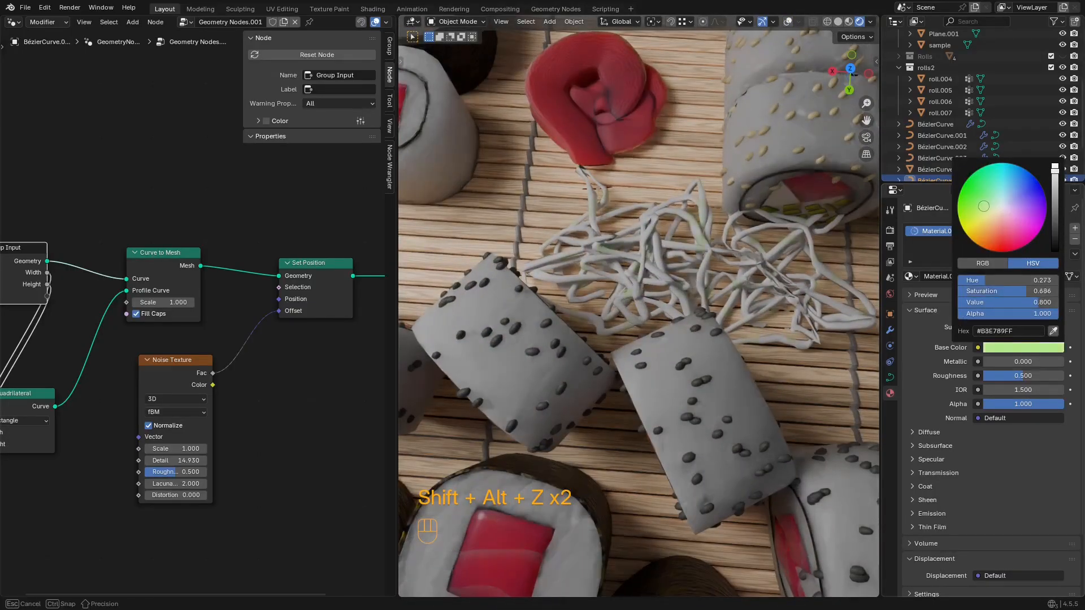
pyautogui.moveTo(984, 206); pyautogui.dragTo(970, 207)
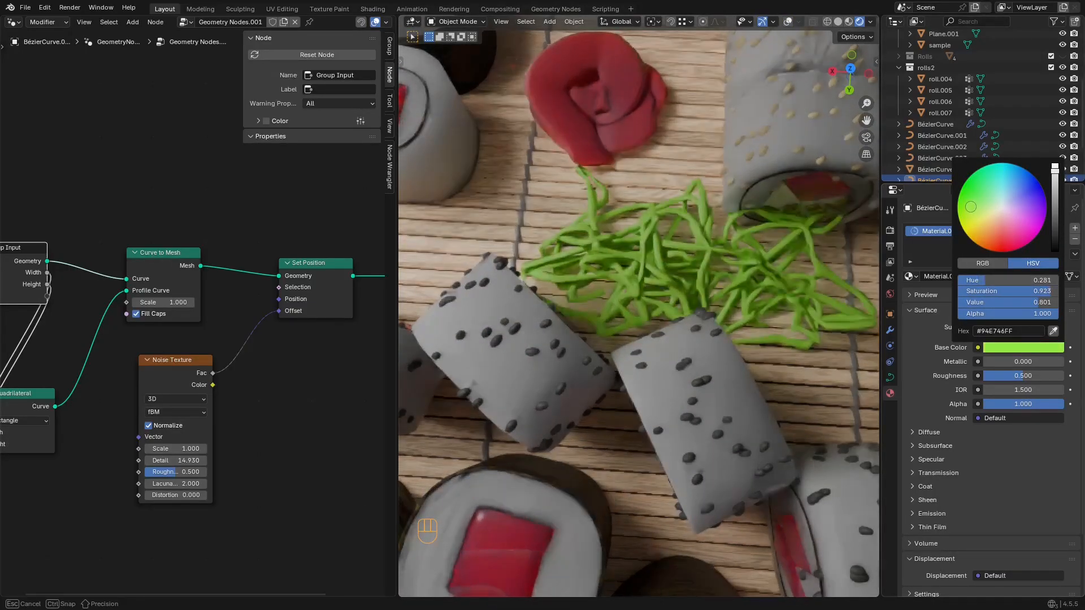
pyautogui.moveTo(1054, 168); pyautogui.dragTo(1054, 214)
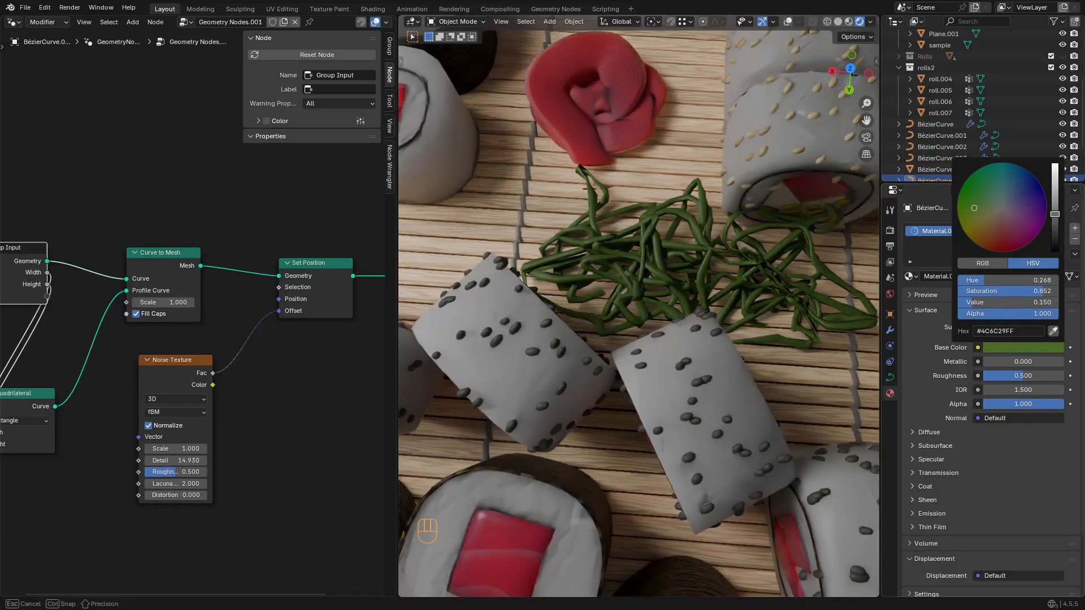
# Step: Display the material's shader nodes and rename the material as grass
pyautogui.press('Home')
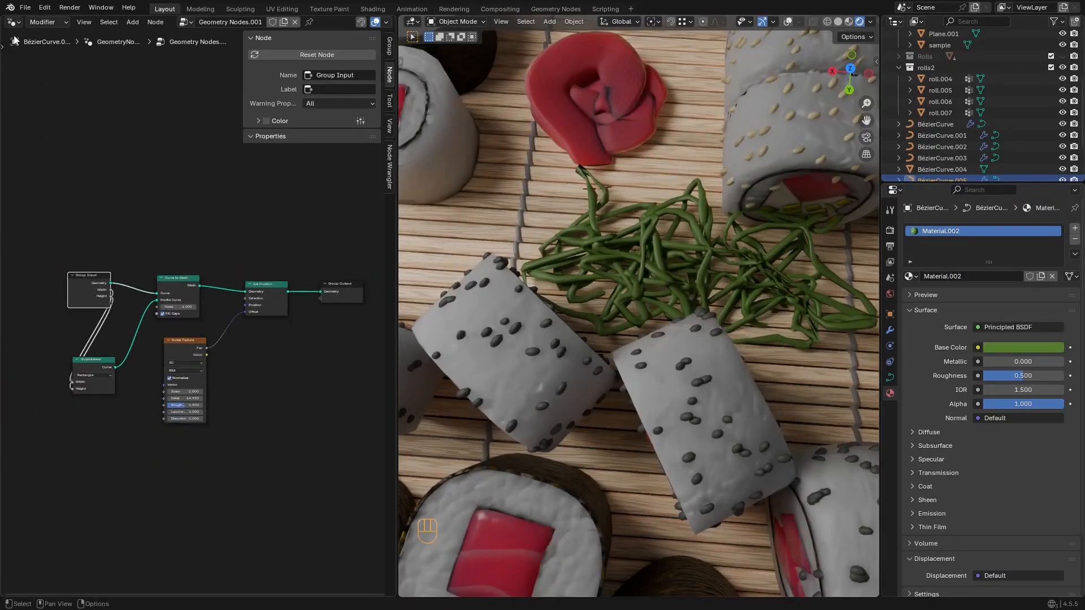
pyautogui.click(13, 22)
pyautogui.click(47, 115)
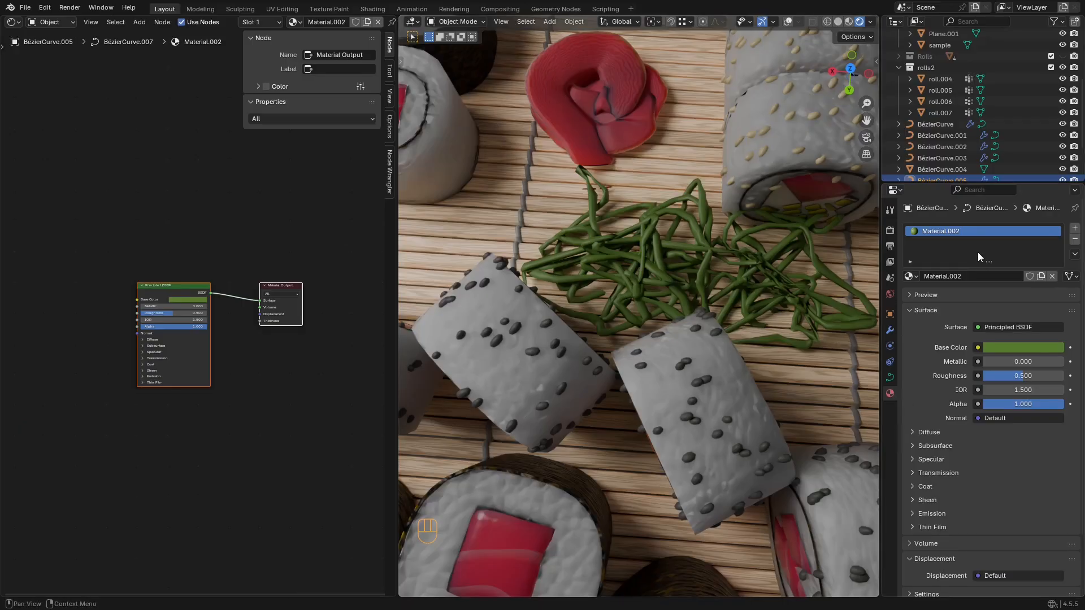
pyautogui.click(959, 232)
pyautogui.write('grass')
pyautogui.press('Return')
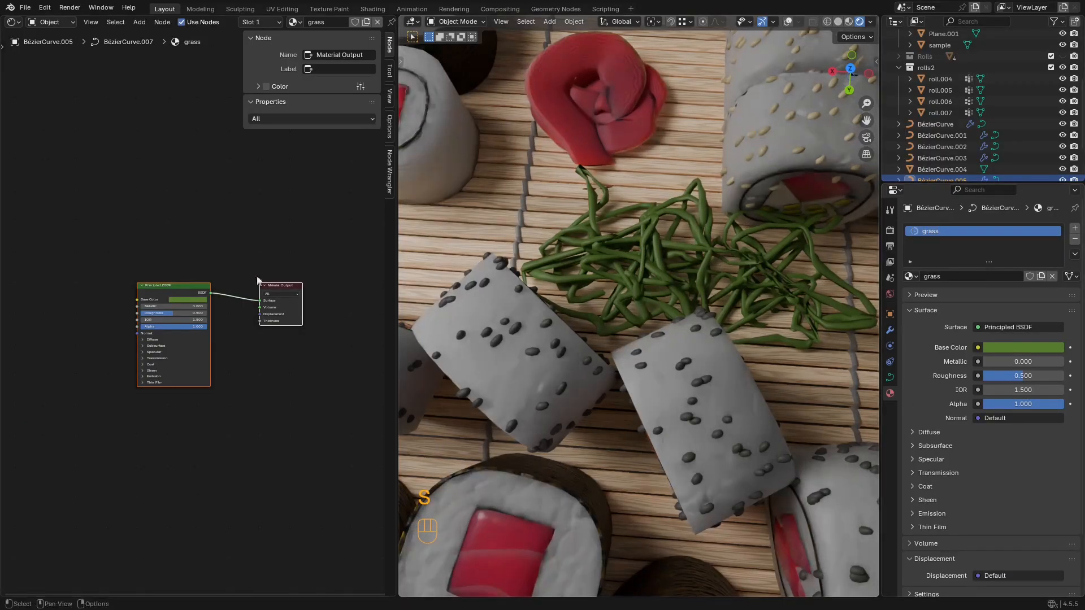
# Step: Set the Principled BSDF's base color to a more saturated green, #457B23FF
pyautogui.scroll(8, 83, 257)
pyautogui.scroll(2, 280, 291)
pyautogui.moveTo(113, 322); pyautogui.dragTo(162, 261, button='middle')
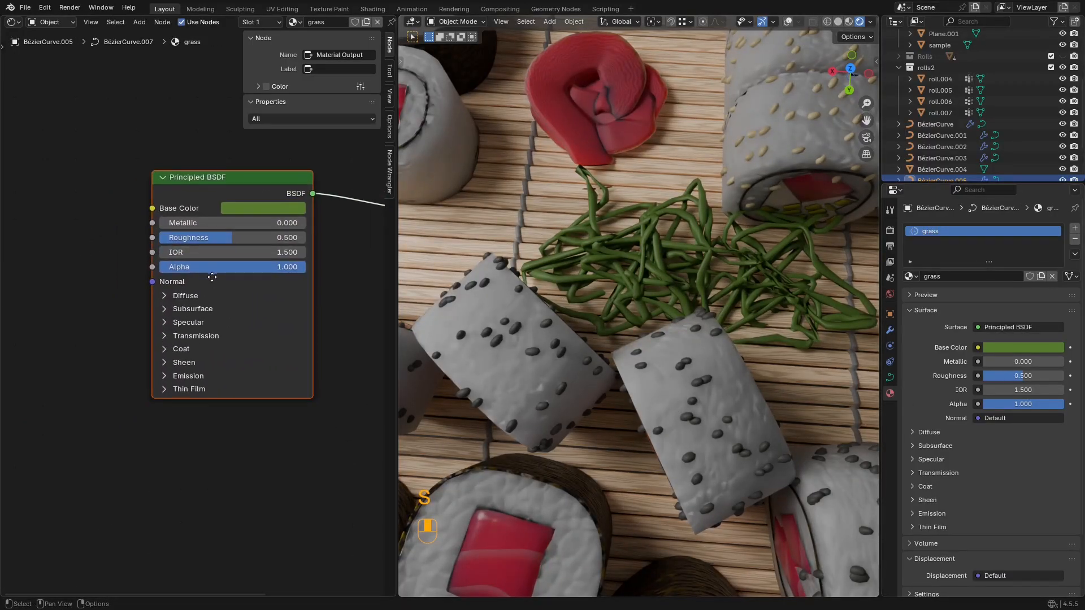
pyautogui.click(273, 222)
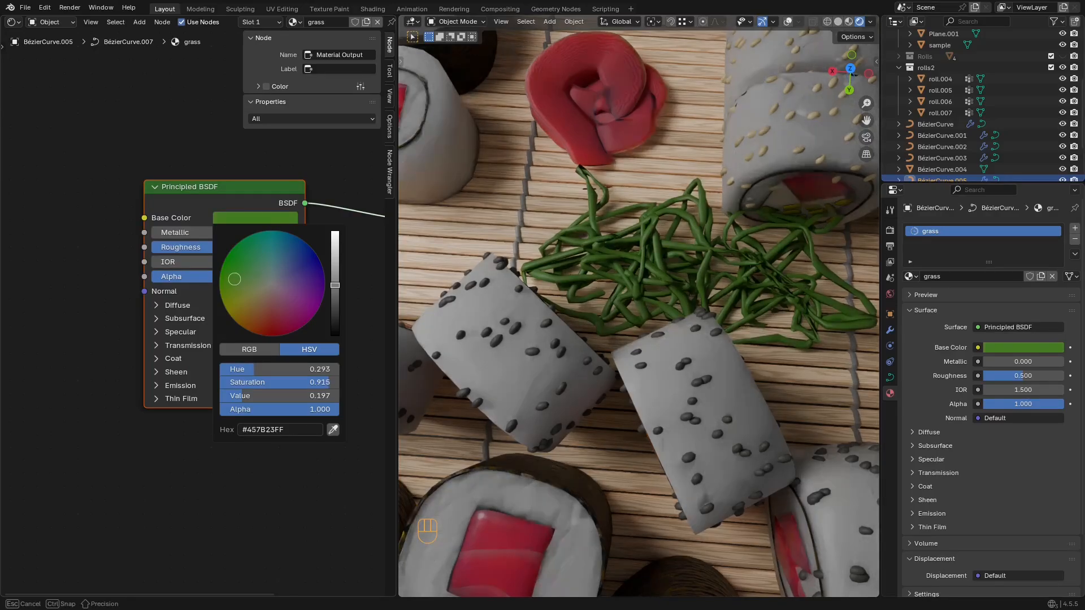
# Step: Bring up the Windows taskbar to switch to another application
pyautogui.press('super')
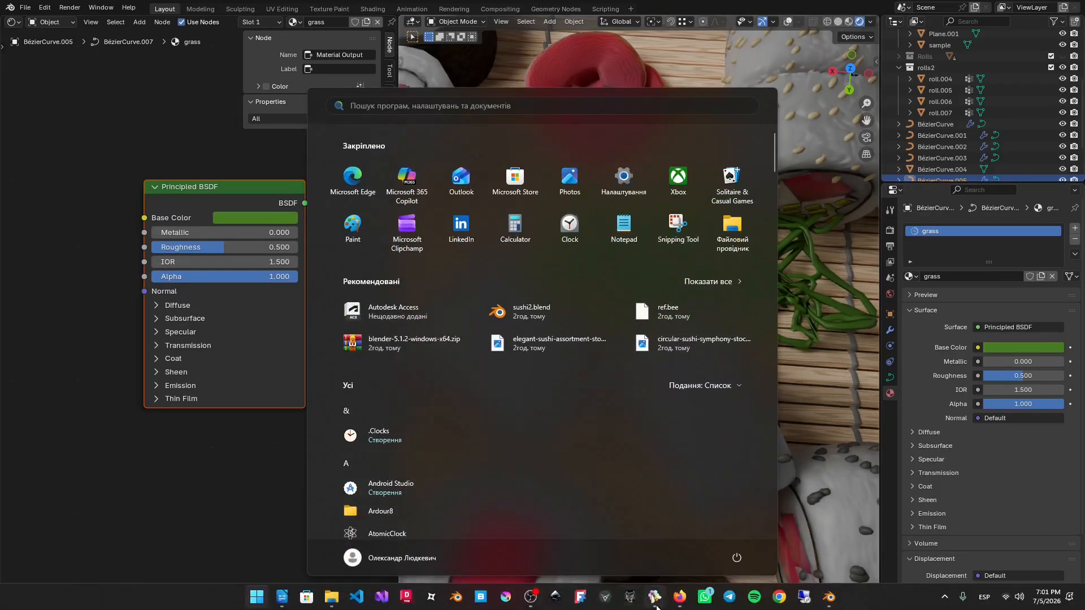
# Step: Switch to the BeeRef reference board and look over the sushi platter, roll and nori images
pyautogui.click(656, 602)
pyautogui.scroll(-5, 567, 234)
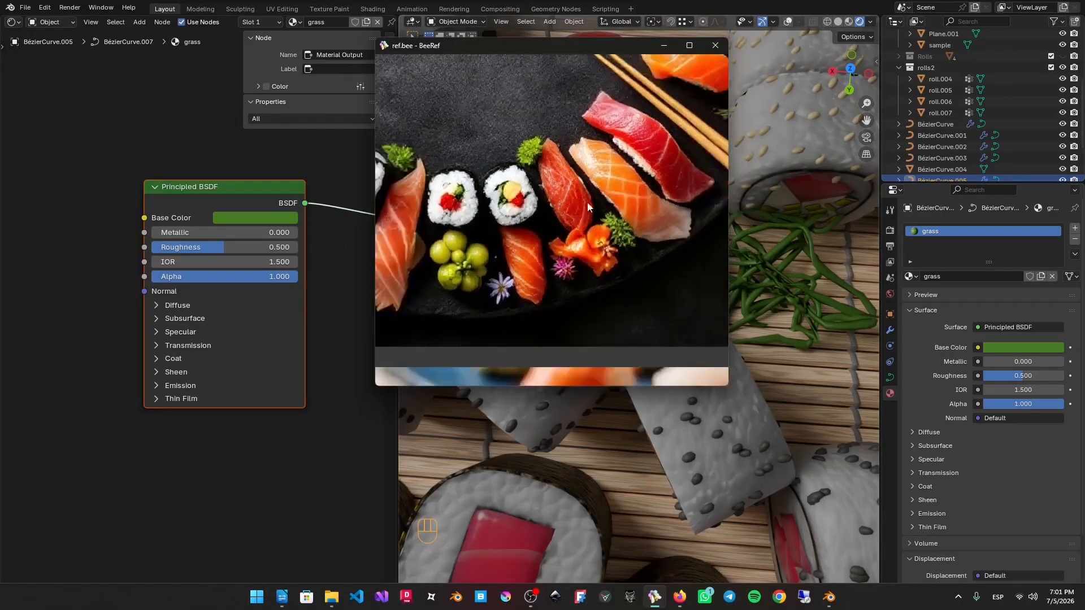
pyautogui.moveTo(566, 230); pyautogui.dragTo(569, 132, button='middle')
pyautogui.moveTo(623, 201); pyautogui.dragTo(528, 194, button='middle')
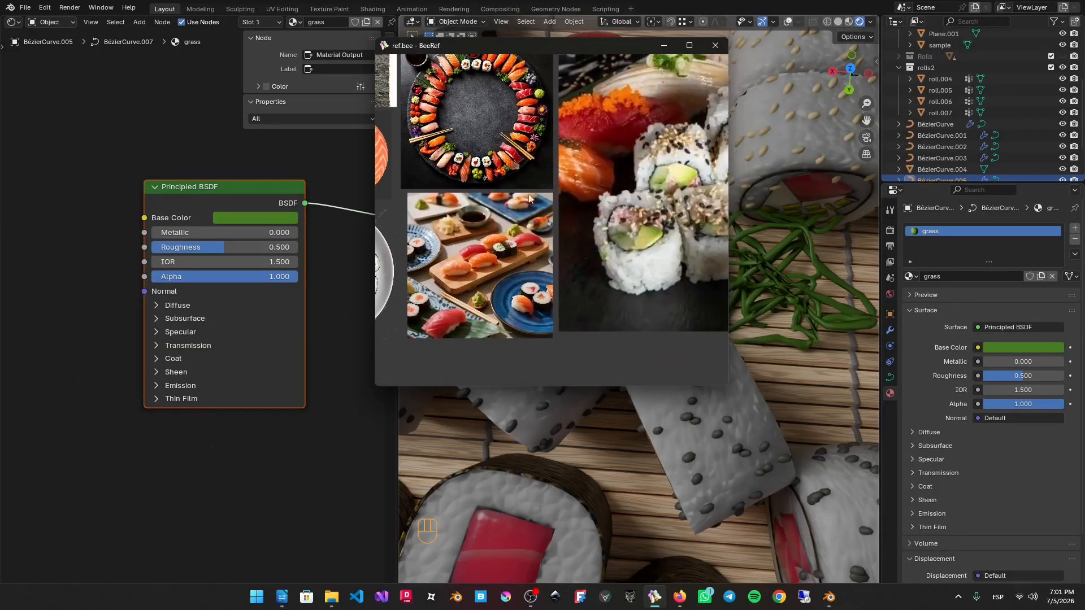
pyautogui.scroll(-4, 656, 158)
pyautogui.scroll(4, 552, 192)
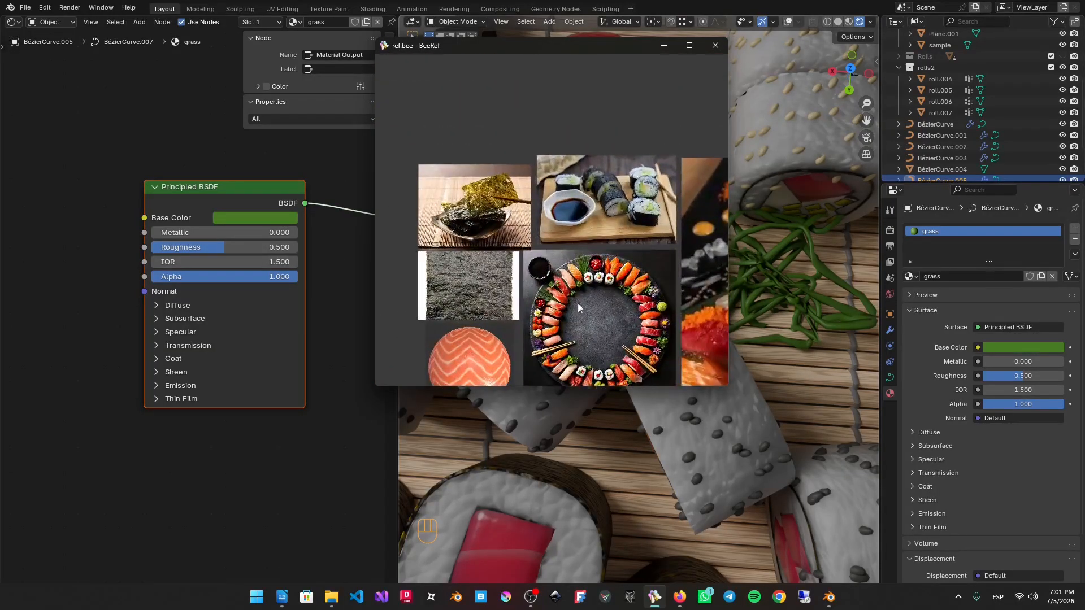
pyautogui.moveTo(565, 239); pyautogui.dragTo(570, 223, button='middle')
pyautogui.scroll(3, 616, 237)
pyautogui.scroll(-2, 638, 248)
pyautogui.moveTo(644, 257); pyautogui.dragTo(498, 266, button='middle')
pyautogui.scroll(-3, 607, 164)
pyautogui.scroll(-4, 499, 272)
pyautogui.moveTo(469, 220); pyautogui.dragTo(506, 137, button='middle')
pyautogui.scroll(12, 538, 209)
pyautogui.scroll(-2, 581, 206)
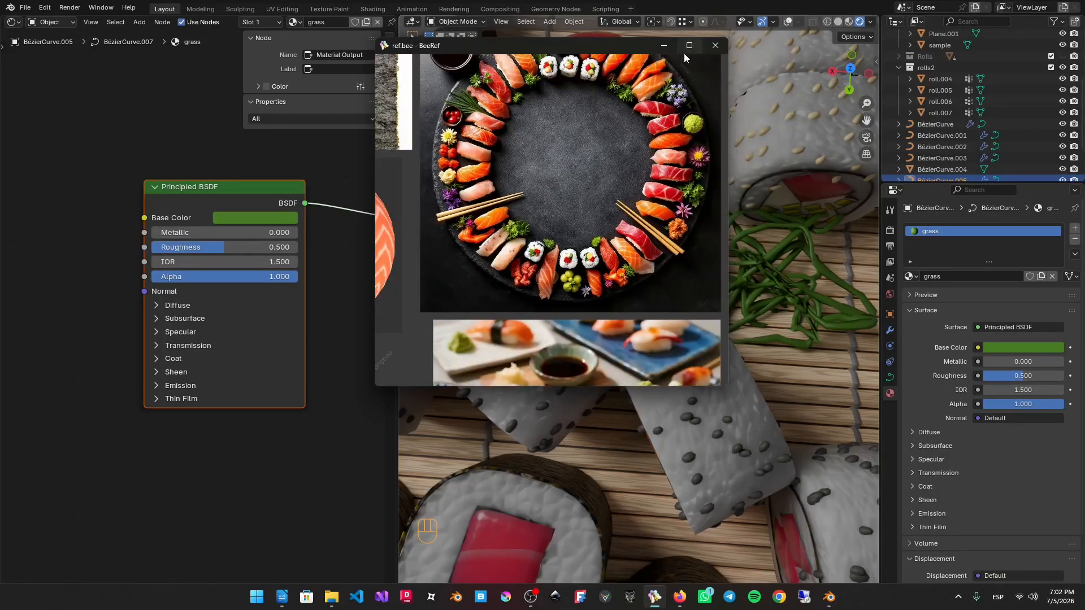
pyautogui.click(663, 45)
# Step: Set the grass material's subsurface weight to 1 and its three subsurface radius values to 0, 1 and 0
pyautogui.scroll(2, 195, 285)
pyautogui.click(192, 291)
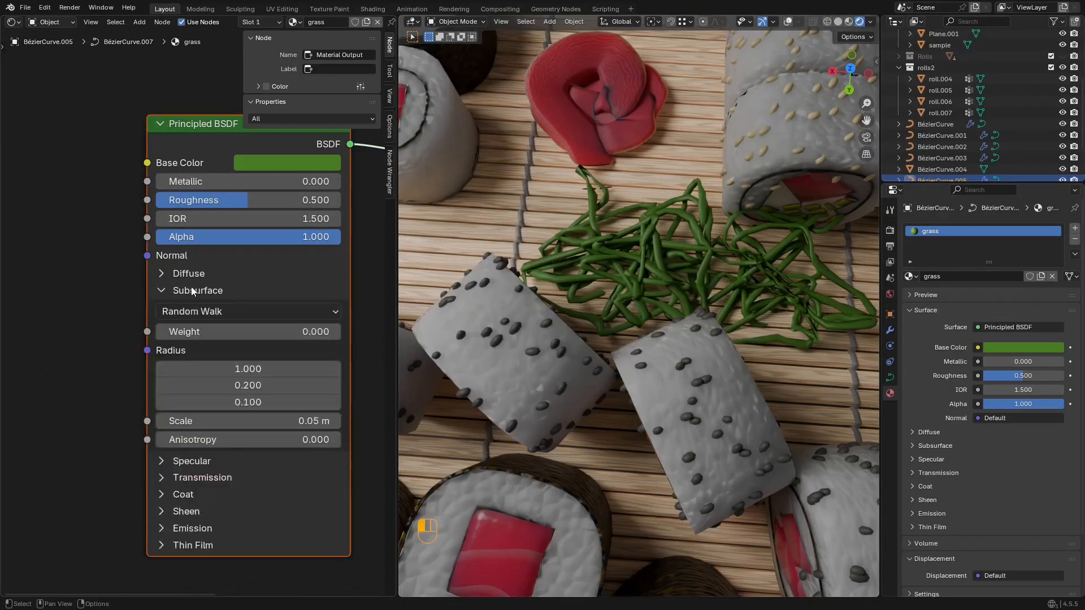
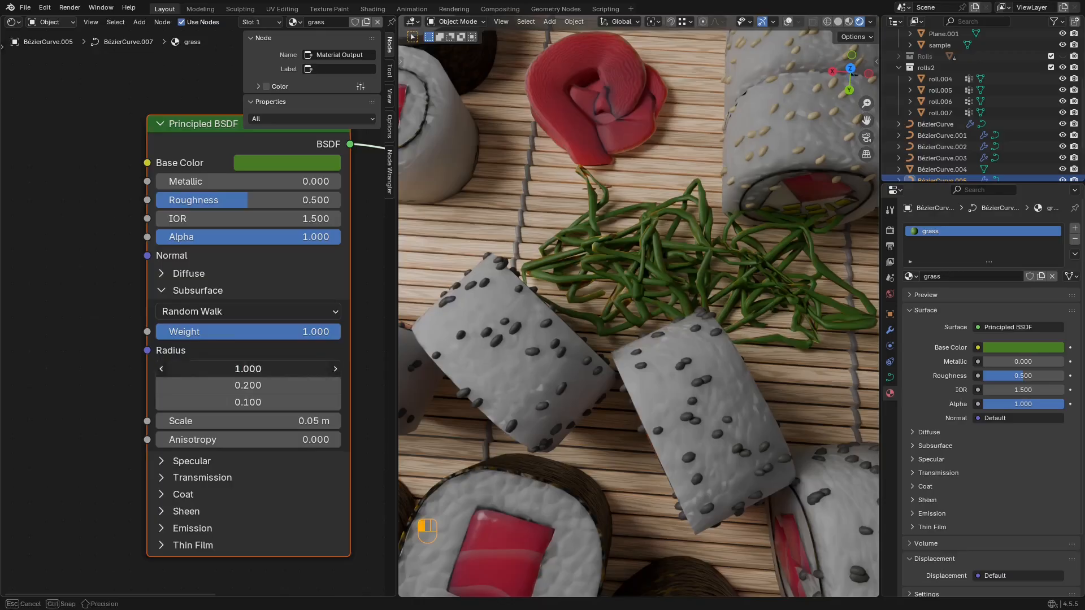
pyautogui.press('Return')
pyautogui.click(271, 402)
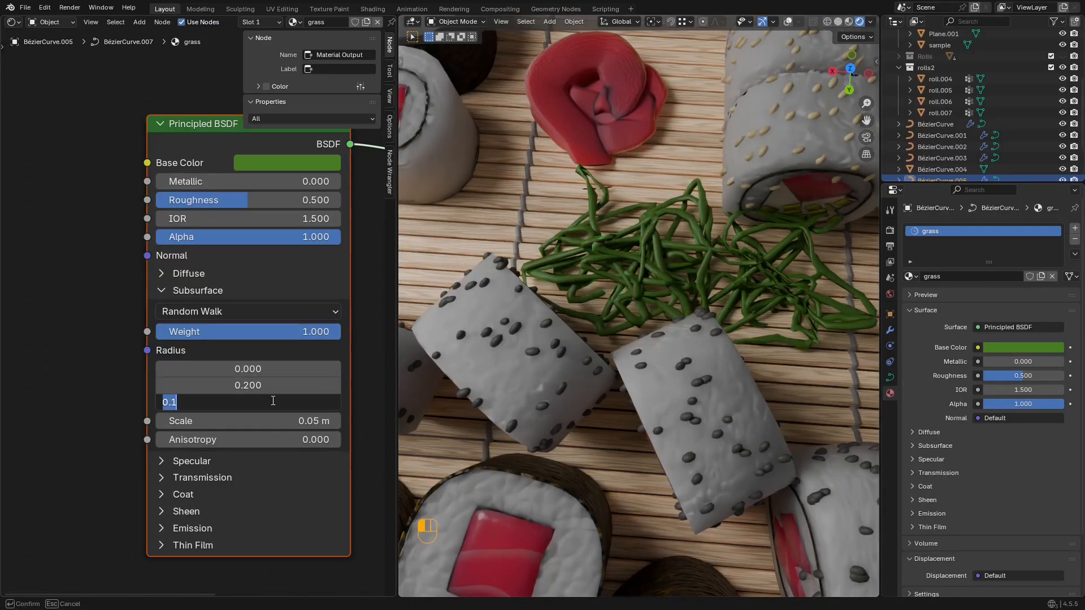
pyautogui.write('0')
pyautogui.press('Return')
pyautogui.keyDown('shift'); pyautogui.moveTo(274, 387); pyautogui.dragTo(333, 387); pyautogui.keyUp('shift')
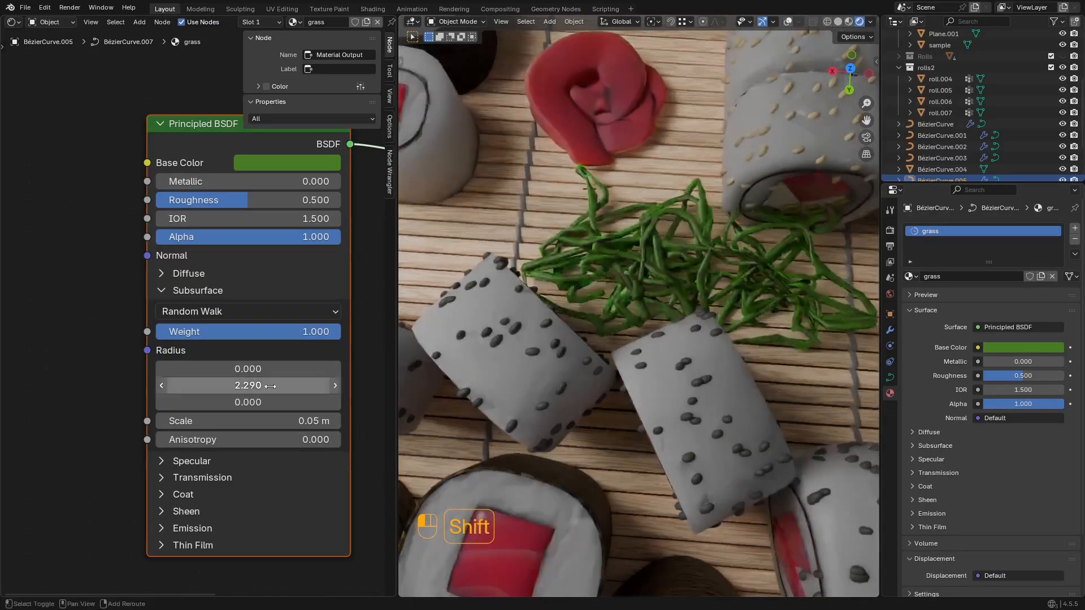
pyautogui.click(273, 387)
pyautogui.write('1')
pyautogui.press('Return')
# Step: Set the grass material's subsurface scale to 0.39 m and its first radius value to 0.570
pyautogui.keyDown('shift'); pyautogui.moveTo(271, 421); pyautogui.dragTo(324, 421); pyautogui.keyUp('shift')
pyautogui.moveTo(271, 288); pyautogui.dragTo(264, 289, button='middle')
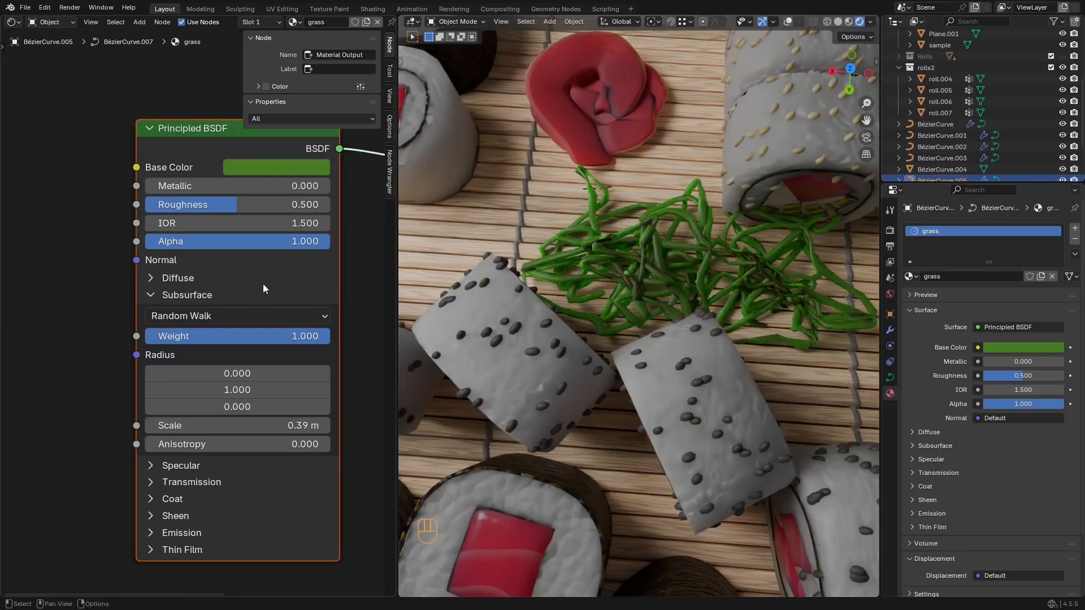
pyautogui.keyDown('shift'); pyautogui.click(266, 407); pyautogui.keyUp('shift')
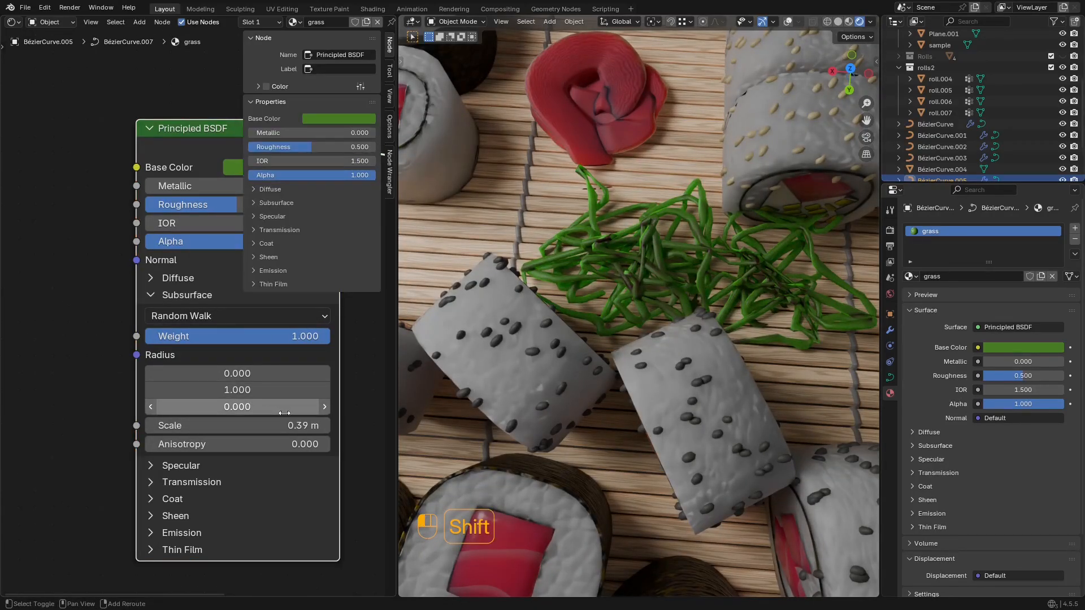
pyautogui.keyDown('shift'); pyautogui.moveTo(266, 407); pyautogui.dragTo(283, 407); pyautogui.keyUp('shift')
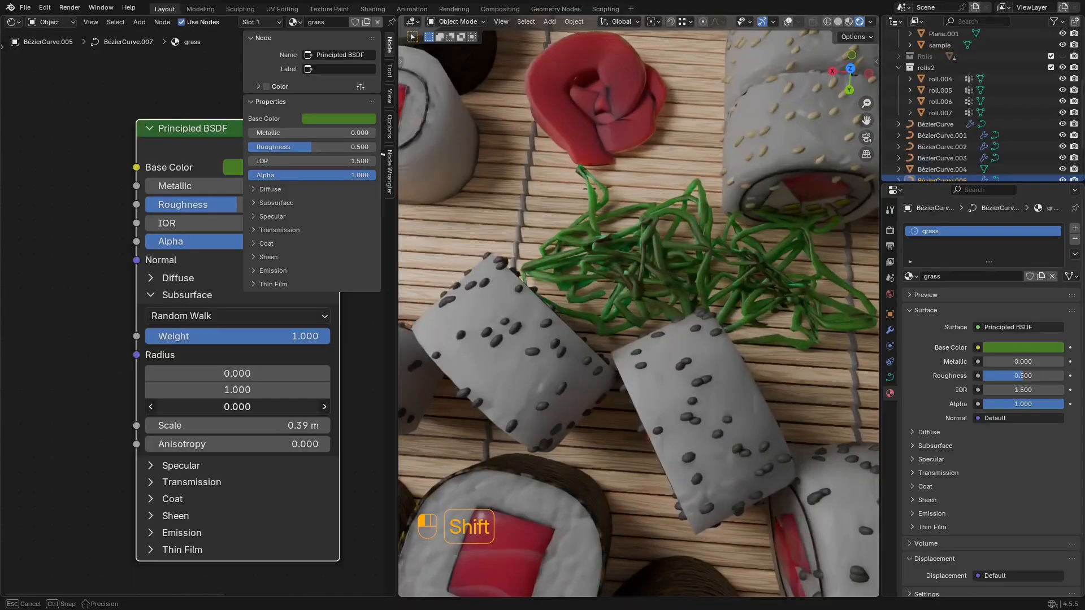
pyautogui.moveTo(250, 374)
pyautogui.keyDown('shift'); pyautogui.mouseDown()
pyautogui.moveTo(292, 374)
pyautogui.moveTo(253, 374)
pyautogui.mouseUp(); pyautogui.keyUp('shift')
# Step: Check the green strands within the whole sushi arrangement and save the file
pyautogui.moveTo(621, 304); pyautogui.dragTo(626, 300, button='middle')
pyautogui.scroll(-6, 626, 300)
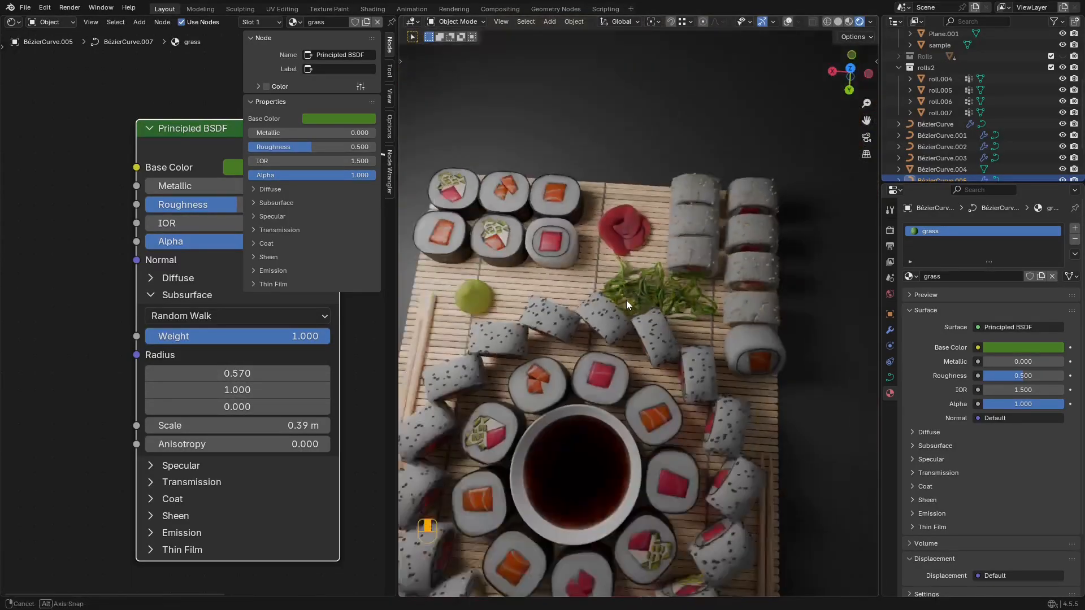
pyautogui.keyDown('shift'); pyautogui.moveTo(673, 254); pyautogui.dragTo(684, 154, button='middle'); pyautogui.keyUp('shift')
pyautogui.moveTo(672, 394); pyautogui.dragTo(678, 437, button='middle')
pyautogui.scroll(-3, 706, 293)
pyautogui.scroll(6, 690, 287)
pyautogui.hotkey('ctrl', 's')
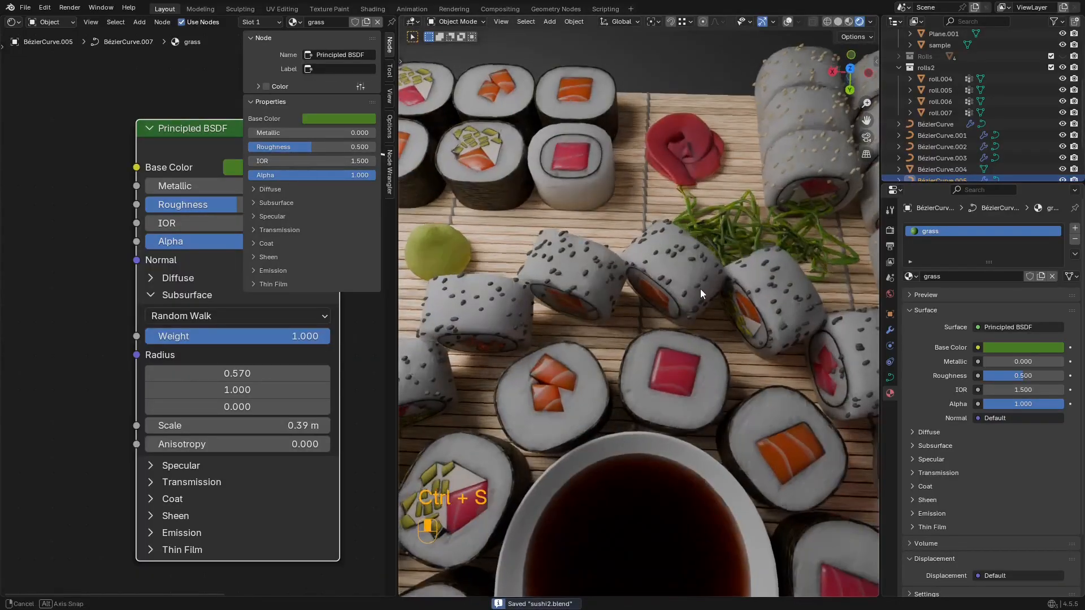
pyautogui.scroll(-3, 700, 289)
pyautogui.keyDown('shift'); pyautogui.moveTo(699, 289); pyautogui.dragTo(589, 346, button='middle'); pyautogui.keyUp('shift')
pyautogui.moveTo(589, 345); pyautogui.dragTo(590, 367, button='middle')
pyautogui.scroll(-1, 82, 181)
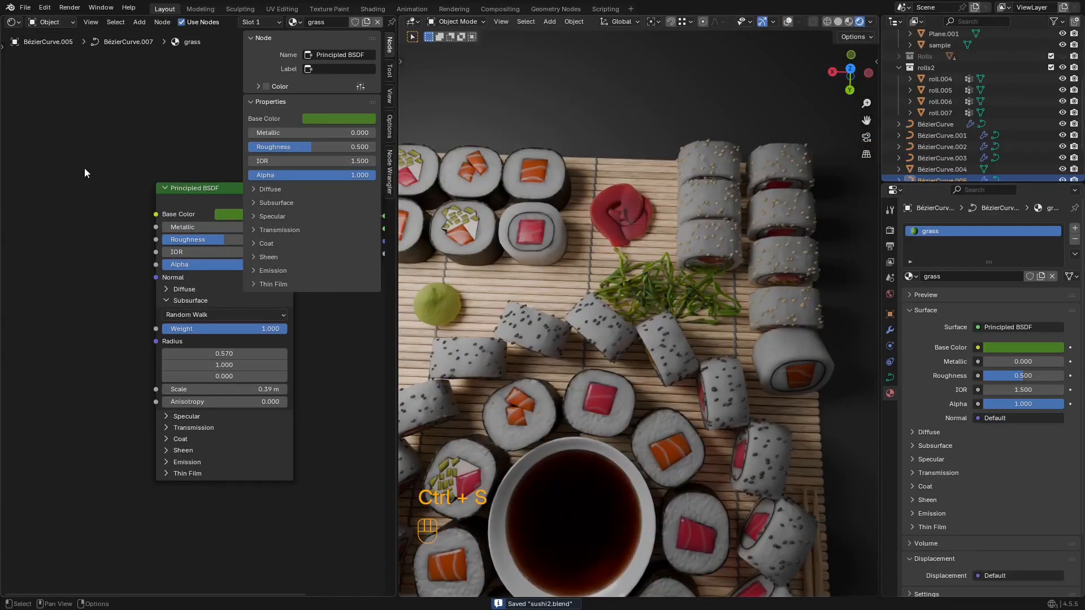
pyautogui.press('n')
pyautogui.scroll(-1, 198, 170)
pyautogui.click(130, 170)
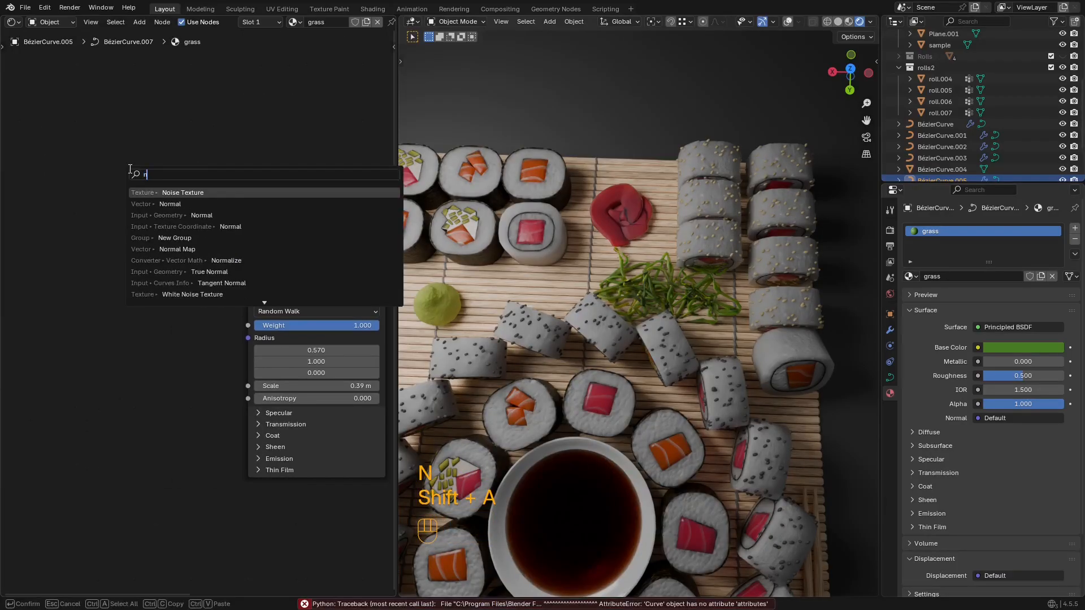
pyautogui.press('Down')
pyautogui.press('Down')
pyautogui.write('nois')
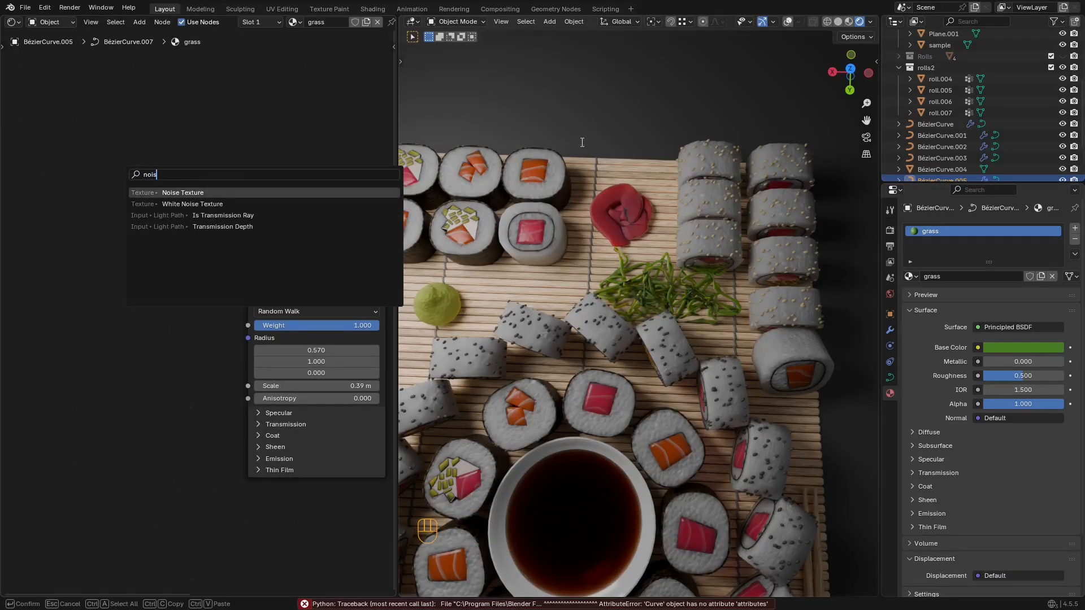
pyautogui.click(582, 141)
# Step: Replace the strands' grass material with Nori and make it a single-user copy
pyautogui.scroll(3, 572, 201)
pyautogui.keyDown('shift'); pyautogui.moveTo(721, 279); pyautogui.dragTo(722, 323, button='middle'); pyautogui.keyUp('shift')
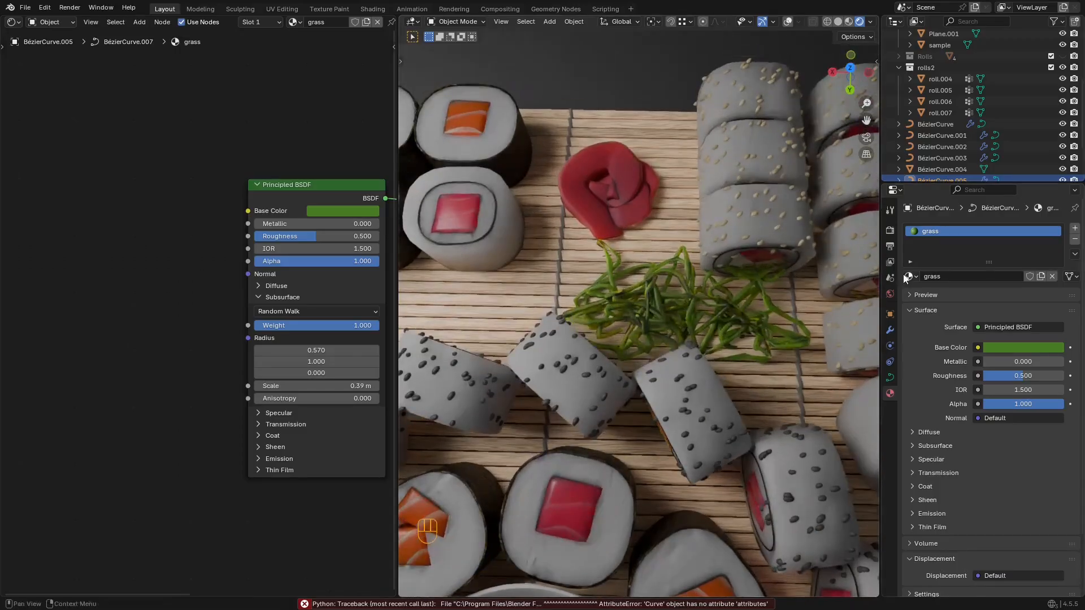
pyautogui.click(916, 275)
pyautogui.click(760, 295)
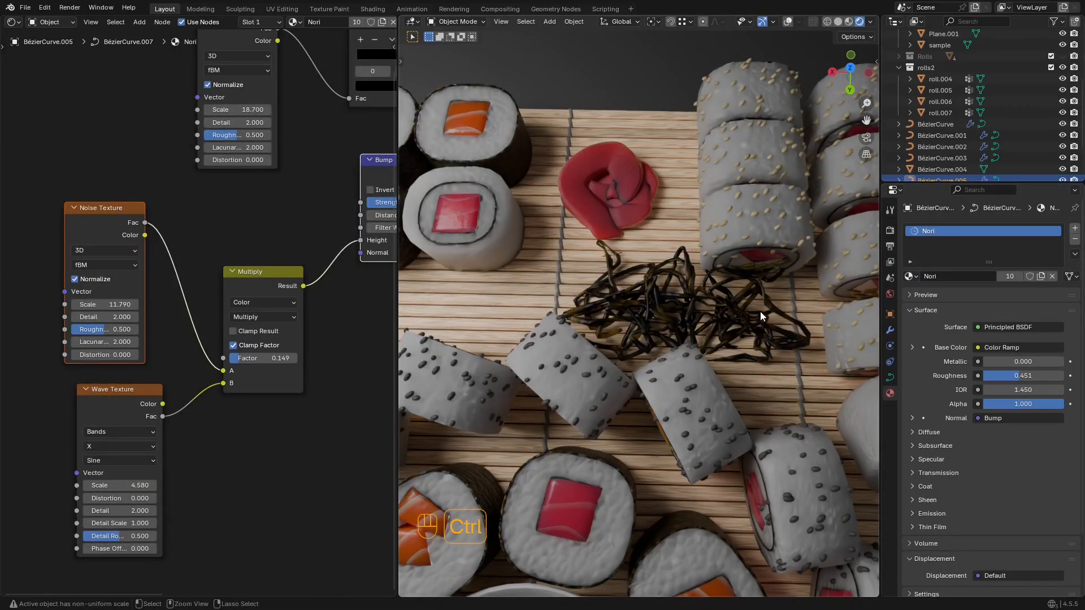
pyautogui.press('Home')
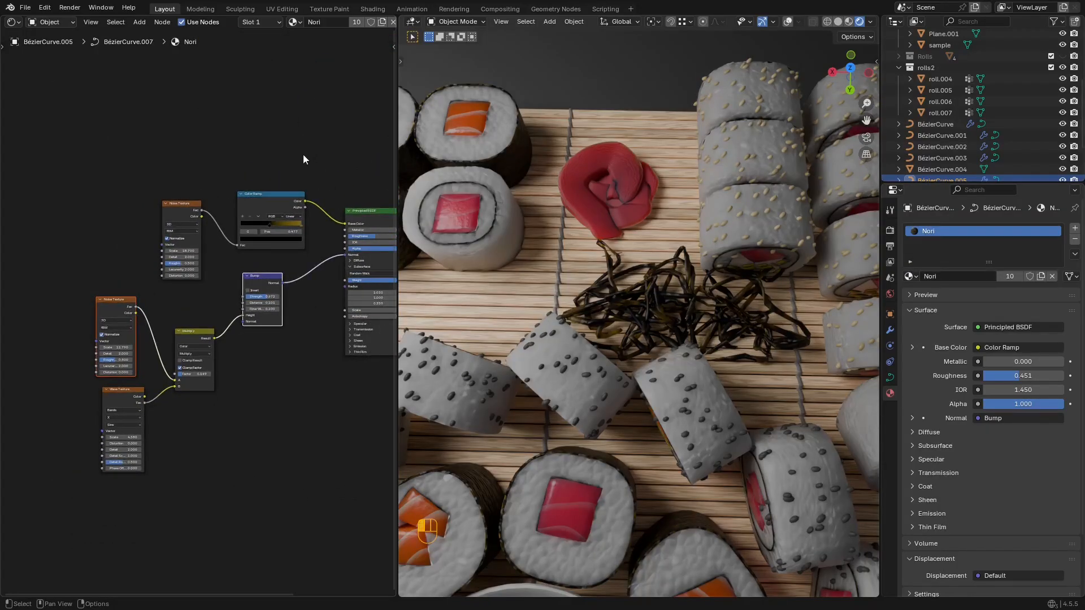
pyautogui.moveTo(304, 158); pyautogui.dragTo(195, 176)
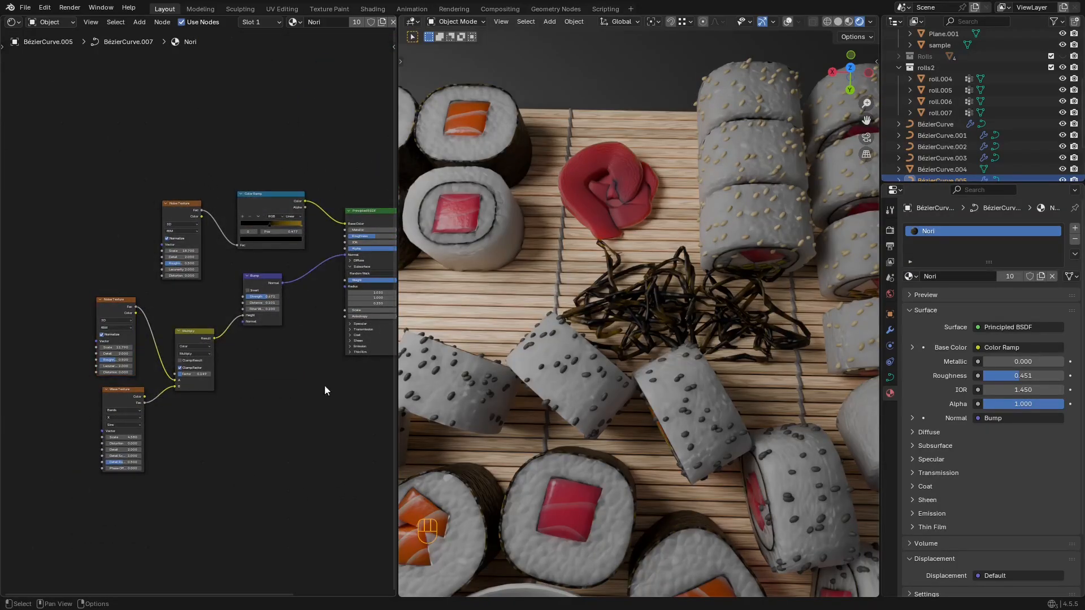
pyautogui.moveTo(318, 471); pyautogui.dragTo(106, 213)
pyautogui.click(1041, 276)
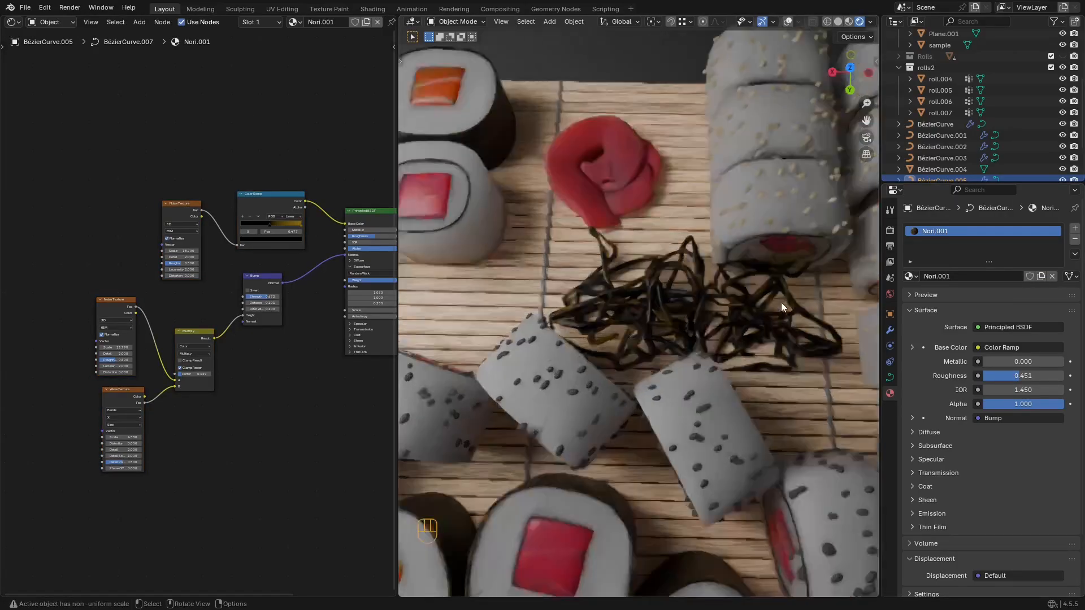
# Step: Change the brown end color of the copied nori material's color ramp to olive green, hex #738429
pyautogui.moveTo(211, 271)
pyautogui.mouseDown(button='middle')
pyautogui.moveTo(43, 288)
pyautogui.moveTo(194, 276)
pyautogui.mouseUp(button='middle')
pyautogui.scroll(8, 44, 288)
pyautogui.scroll(3, 208, 298)
pyautogui.keyDown('shift'); pyautogui.moveTo(226, 344); pyautogui.dragTo(289, 345); pyautogui.keyUp('shift')
pyautogui.moveTo(225, 345); pyautogui.dragTo(395, 432, button='middle')
pyautogui.click(212, 268)
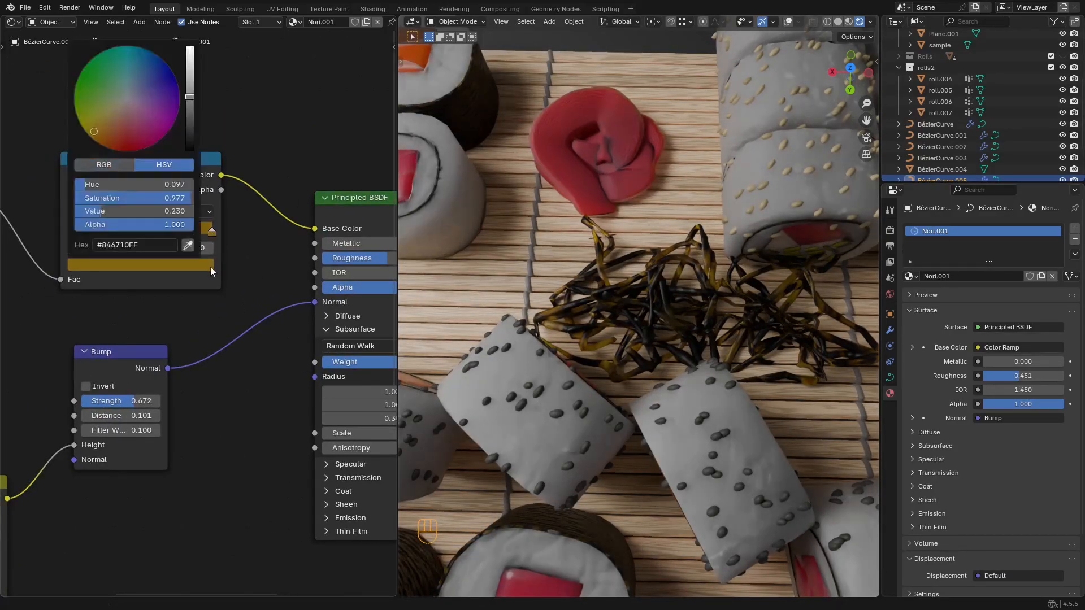
pyautogui.keyDown('shift'); pyautogui.moveTo(93, 131); pyautogui.dragTo(92, 110); pyautogui.keyUp('shift')
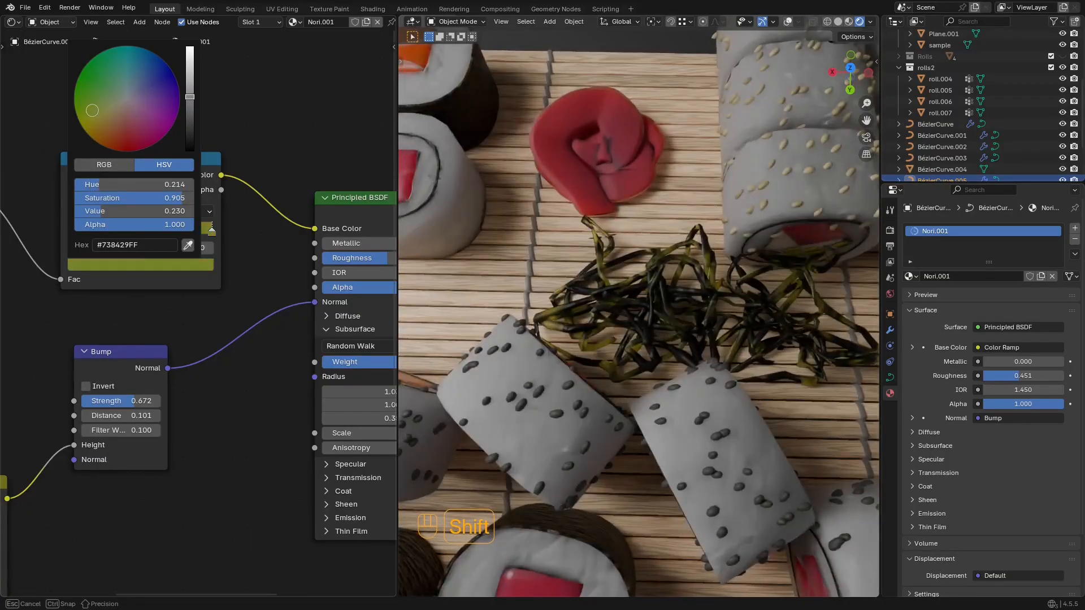
# Step: Set the scale of the noise texture feeding the color ramp to 128.97 and save the file
pyautogui.scroll(-4, 203, 327)
pyautogui.moveTo(74, 313); pyautogui.dragTo(286, 234, button='middle')
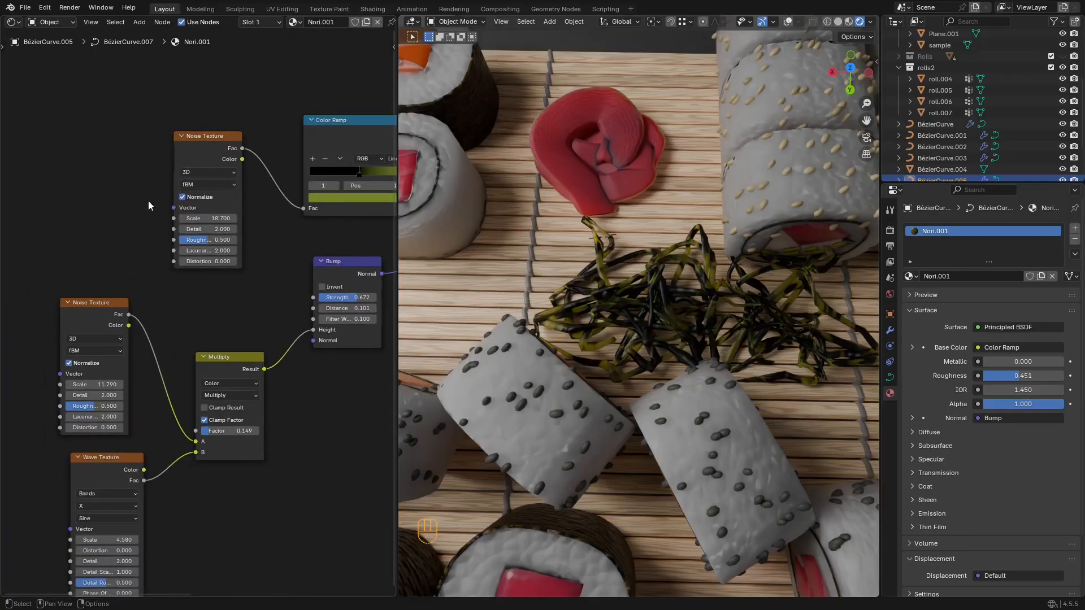
pyautogui.moveTo(190, 219); pyautogui.dragTo(197, 208, button='middle')
pyautogui.scroll(2, 197, 208)
pyautogui.moveTo(270, 242); pyautogui.dragTo(191, 247, button='middle')
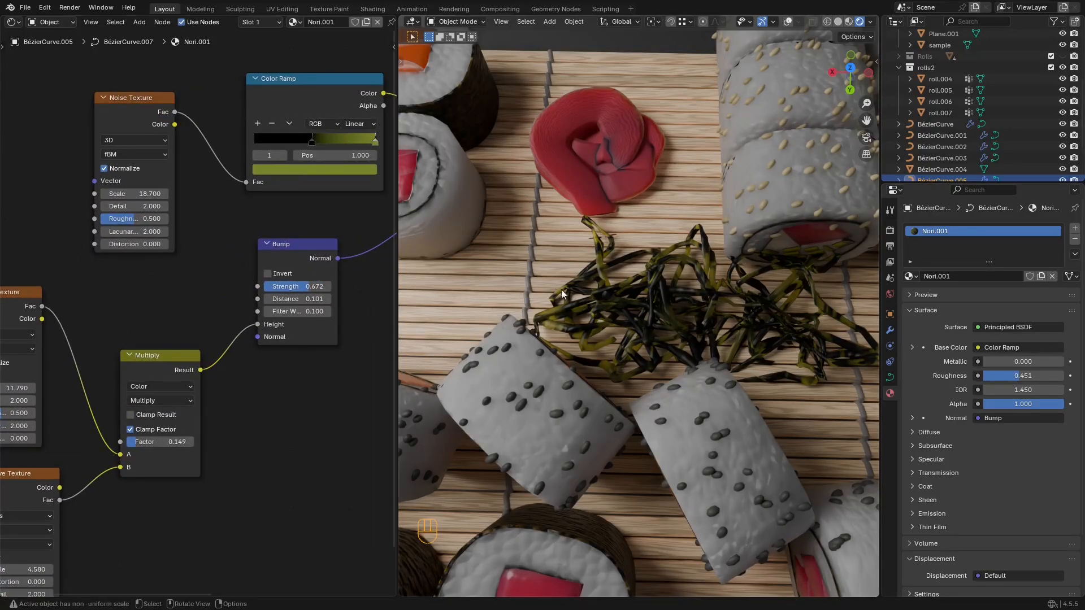
pyautogui.moveTo(100, 270); pyautogui.dragTo(267, 231, button='middle')
pyautogui.scroll(-3, 68, 242)
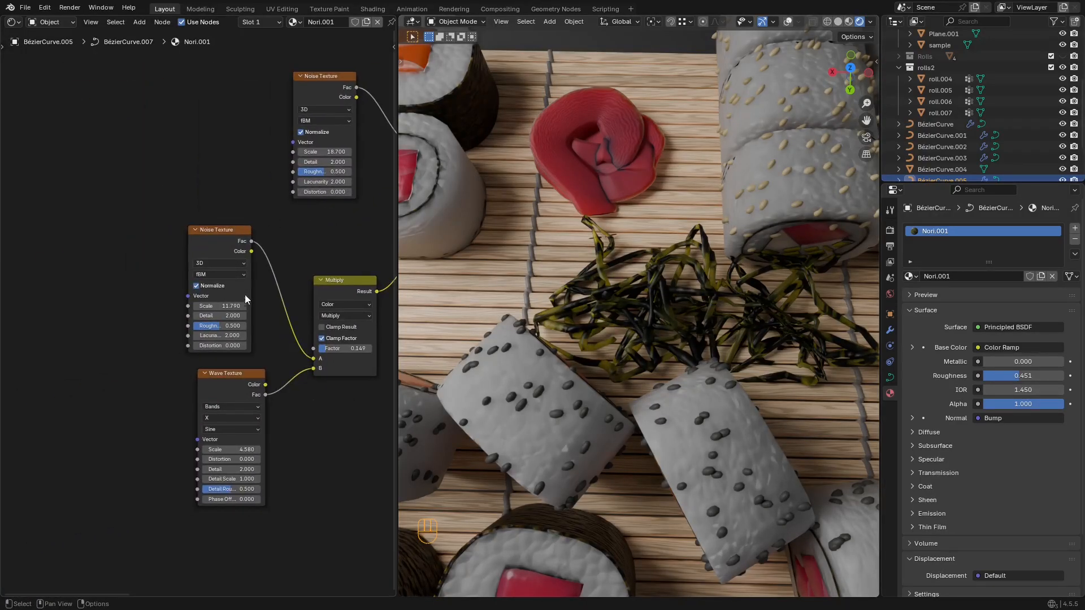
pyautogui.moveTo(230, 306); pyautogui.dragTo(18, 393, button='middle')
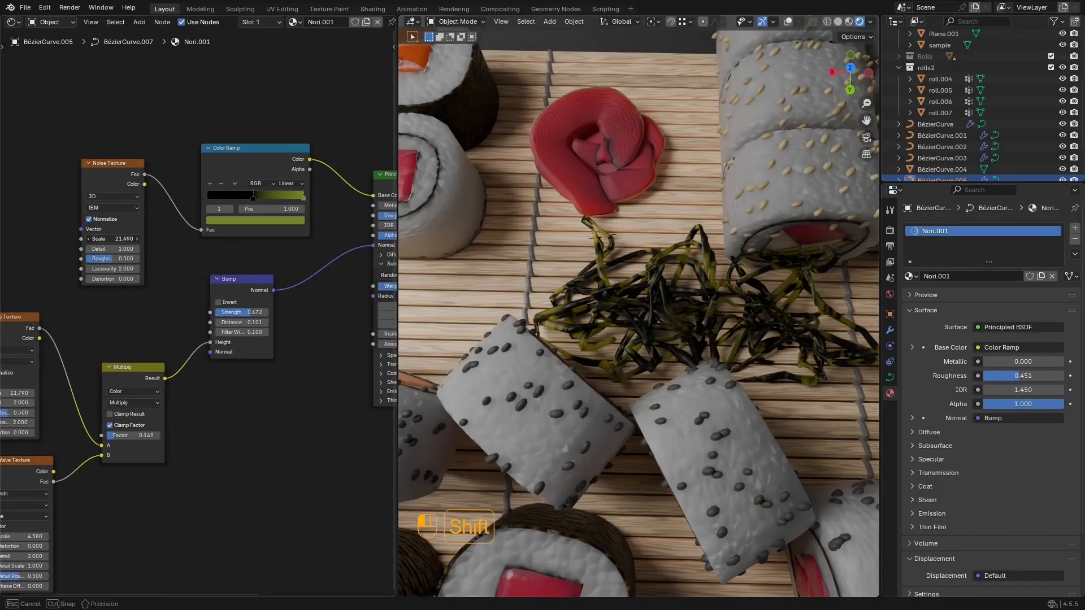
pyautogui.moveTo(113, 239)
pyautogui.keyDown('shift'); pyautogui.mouseDown()
pyautogui.moveTo(175, 238)
pyautogui.moveTo(119, 238)
pyautogui.mouseUp(); pyautogui.keyUp('shift')
pyautogui.scroll(3, 614, 346)
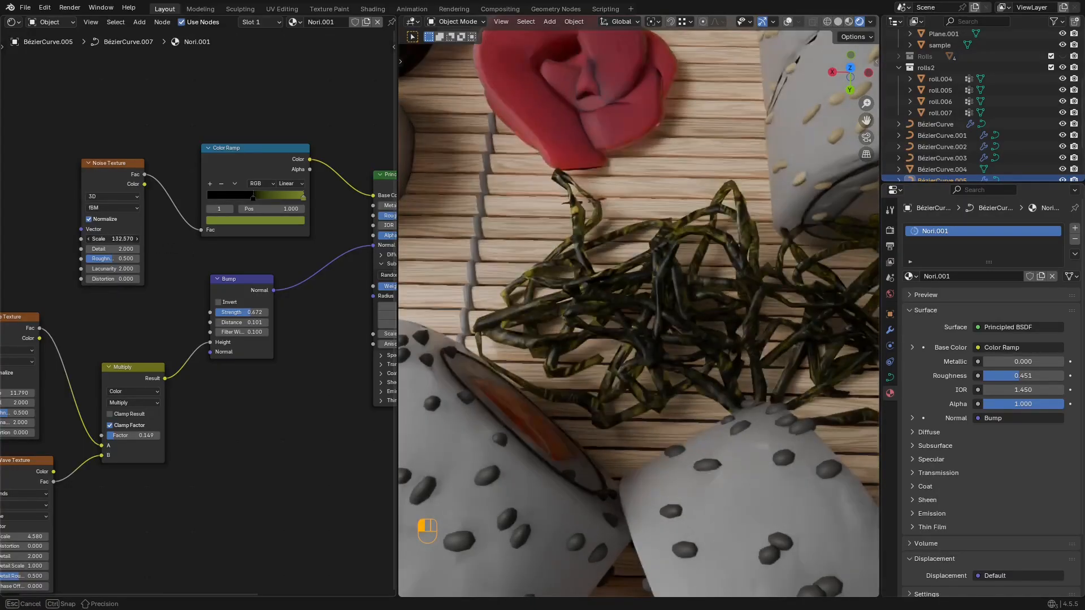
pyautogui.scroll(-3, 678, 266)
pyautogui.hotkey('ctrl', 's')
# Step: Lighten the color ramp's black stop to a very dark grey, hex #171717
pyautogui.scroll(-2, 249, 285)
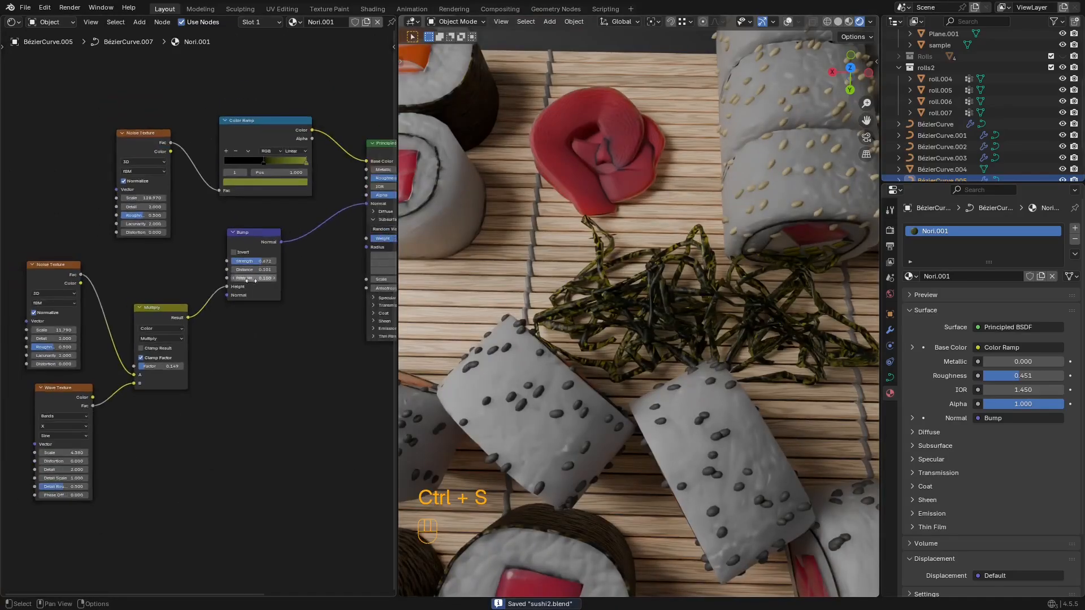
pyautogui.scroll(-2, 252, 283)
pyautogui.moveTo(719, 297); pyautogui.dragTo(721, 293, button='middle')
pyautogui.scroll(-3, 769, 319)
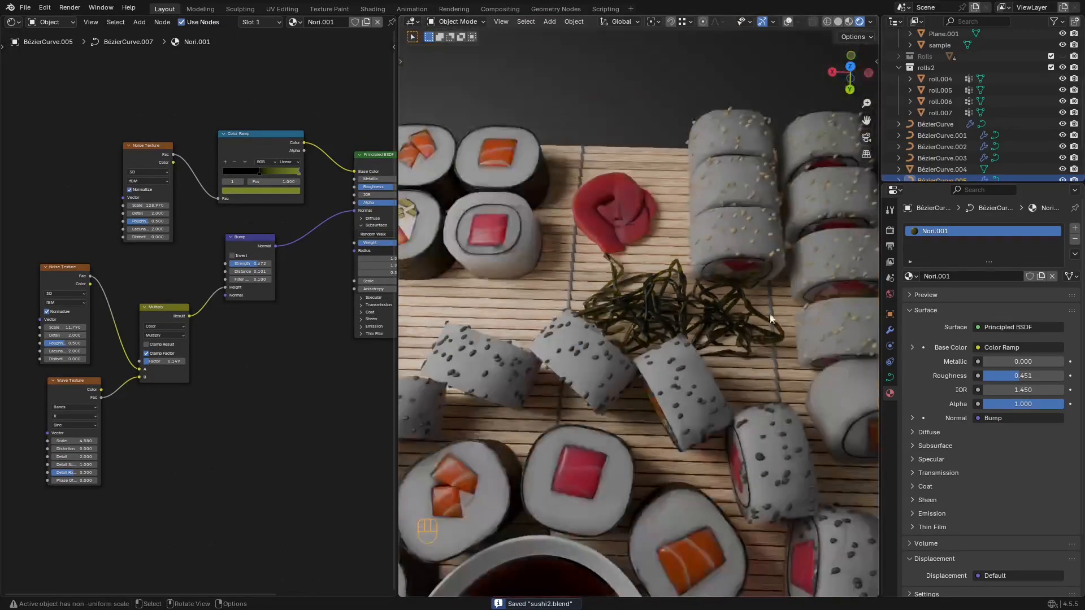
pyautogui.scroll(4, 215, 277)
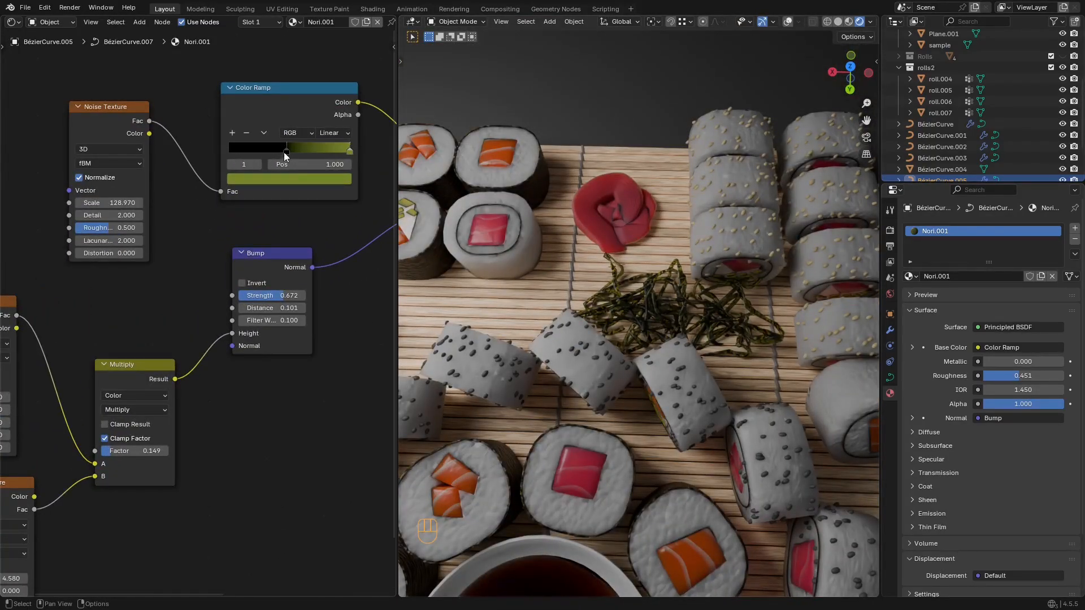
pyautogui.click(285, 151)
pyautogui.click(286, 178)
pyautogui.moveTo(337, 263); pyautogui.dragTo(331, 270)
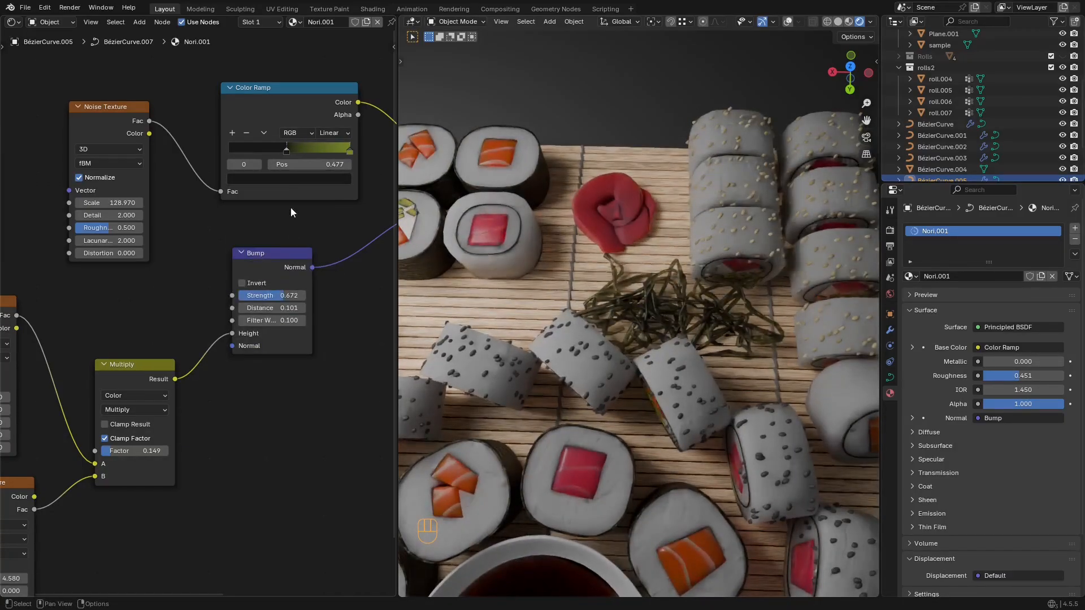
# Step: Tint the color ramp's dark stop green with hue 0.248 and saturation 0.842, and fine-tune its brightness
pyautogui.click(289, 155)
pyautogui.click(297, 176)
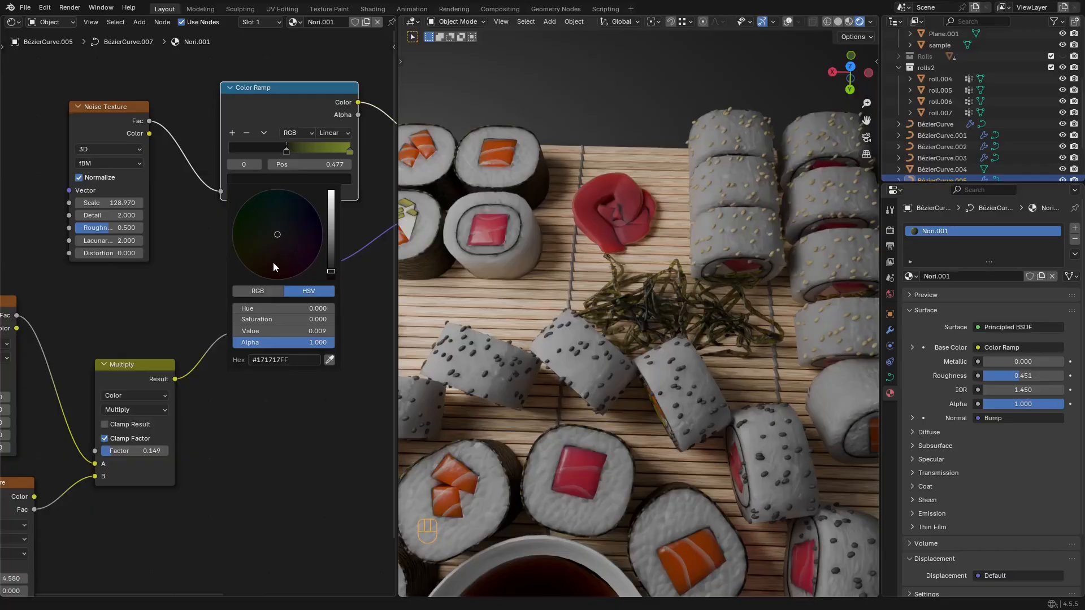
pyautogui.moveTo(274, 264); pyautogui.dragTo(241, 239)
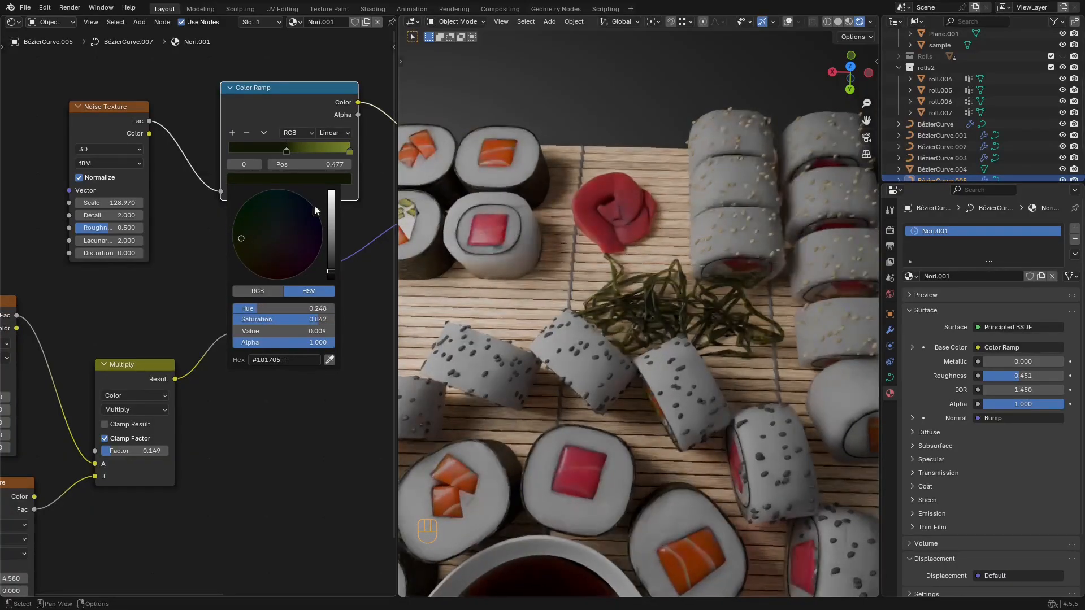
pyautogui.moveTo(331, 271); pyautogui.dragTo(331, 270)
# Step: Set the seaweed shader's subsurface weight to 0.859 and its subsurface scale to 0.55 m
pyautogui.moveTo(356, 296); pyautogui.dragTo(53, 263, button='middle')
pyautogui.moveTo(237, 228)
pyautogui.mouseDown()
pyautogui.moveTo(266, 228)
pyautogui.moveTo(248, 228)
pyautogui.mouseUp()
pyautogui.keyDown('shift'); pyautogui.moveTo(247, 289); pyautogui.dragTo(181, 289); pyautogui.keyUp('shift')
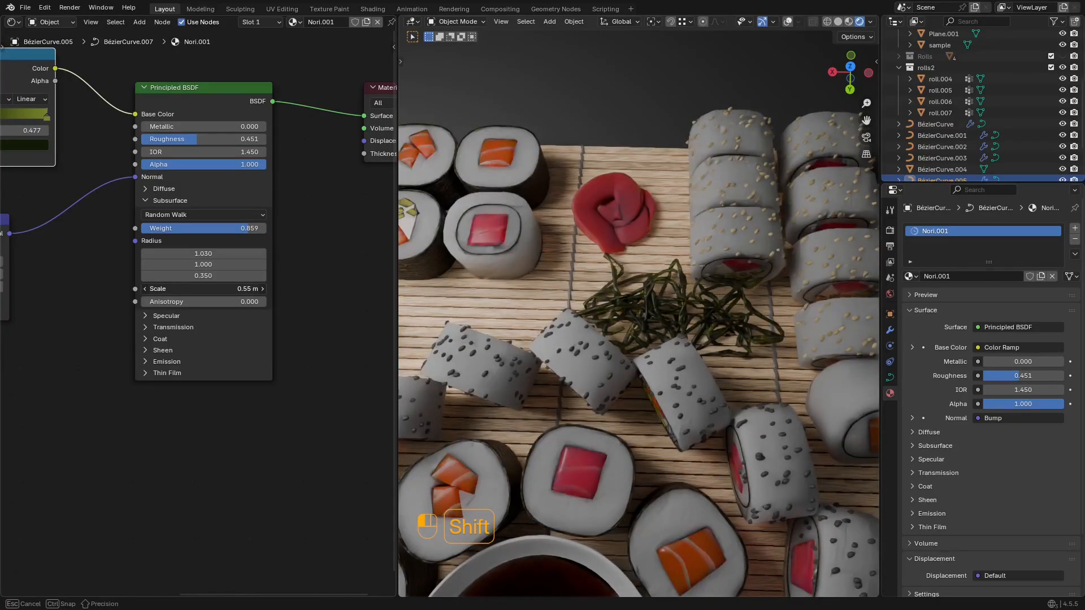
pyautogui.keyDown('shift'); pyautogui.moveTo(247, 289); pyautogui.dragTo(247, 289); pyautogui.keyUp('shift')
# Step: Expand the Transmission settings of the seaweed's Principled BSDF and save the file
pyautogui.moveTo(125, 216); pyautogui.dragTo(187, 265, button='middle')
pyautogui.click(172, 213)
pyautogui.click(188, 212)
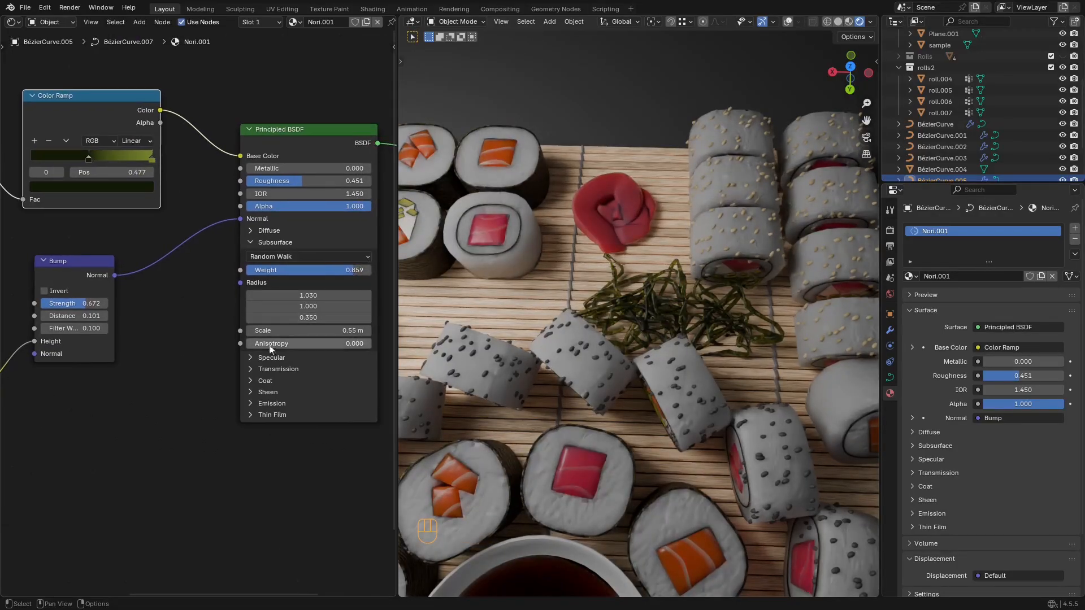
pyautogui.click(273, 370)
pyautogui.scroll(-3, 189, 333)
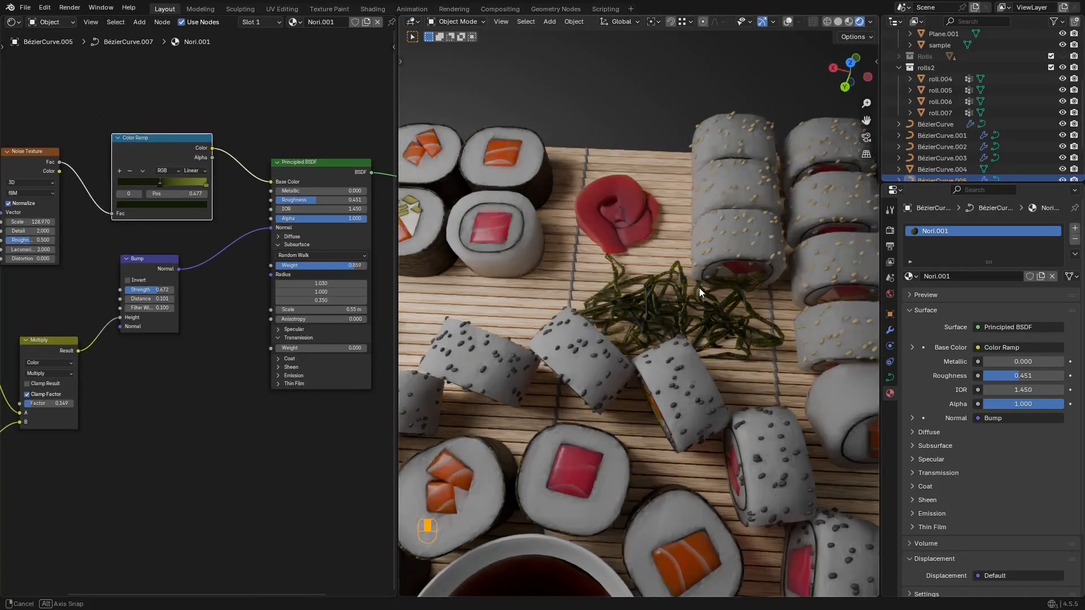
pyautogui.scroll(-6, 699, 287)
pyautogui.hotkey('ctrl', 's')
pyautogui.moveTo(690, 295); pyautogui.dragTo(610, 285, button='middle')
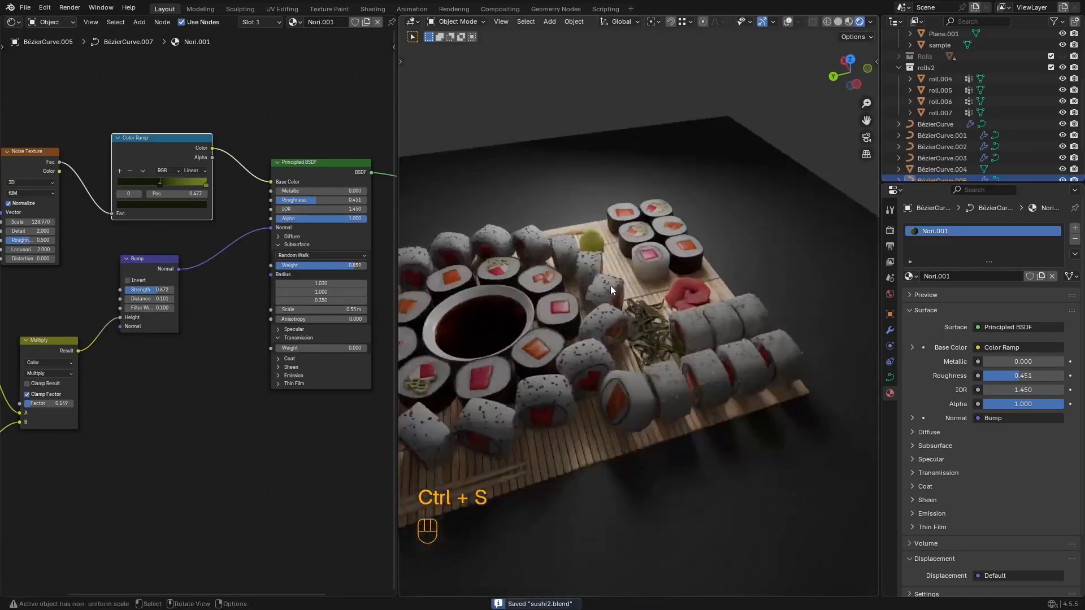
# Step: Shift the texture, color ramp and bump nodes away from the Principled BSDF to make room for another node
pyautogui.scroll(3, 611, 286)
pyautogui.scroll(2, 179, 187)
pyautogui.moveTo(179, 192); pyautogui.dragTo(170, 268, button='middle')
pyautogui.scroll(-8, 222, 137)
pyautogui.moveTo(223, 155); pyautogui.dragTo(64, 271)
pyautogui.press('g')
pyautogui.click(30, 263)
# Step: Insert a Hue/Saturation/Value node between the Color Ramp and the Principled BSDF's base color
pyautogui.scroll(5, 192, 182)
pyautogui.hotkey('shift', 'a')
pyautogui.click(192, 182)
pyautogui.write('hu')
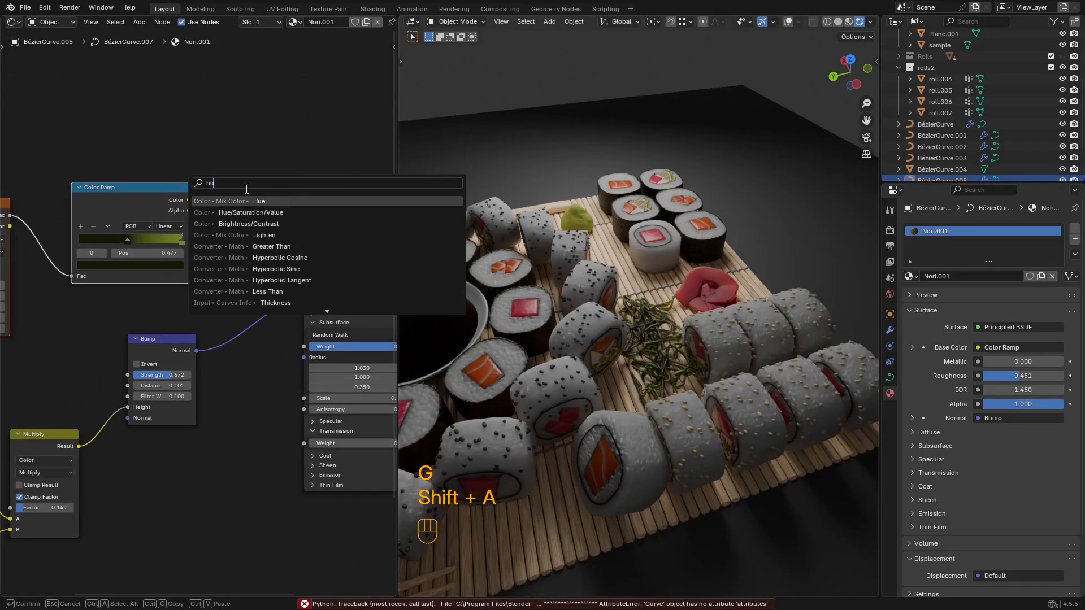
pyautogui.click(278, 211)
pyautogui.click(237, 192)
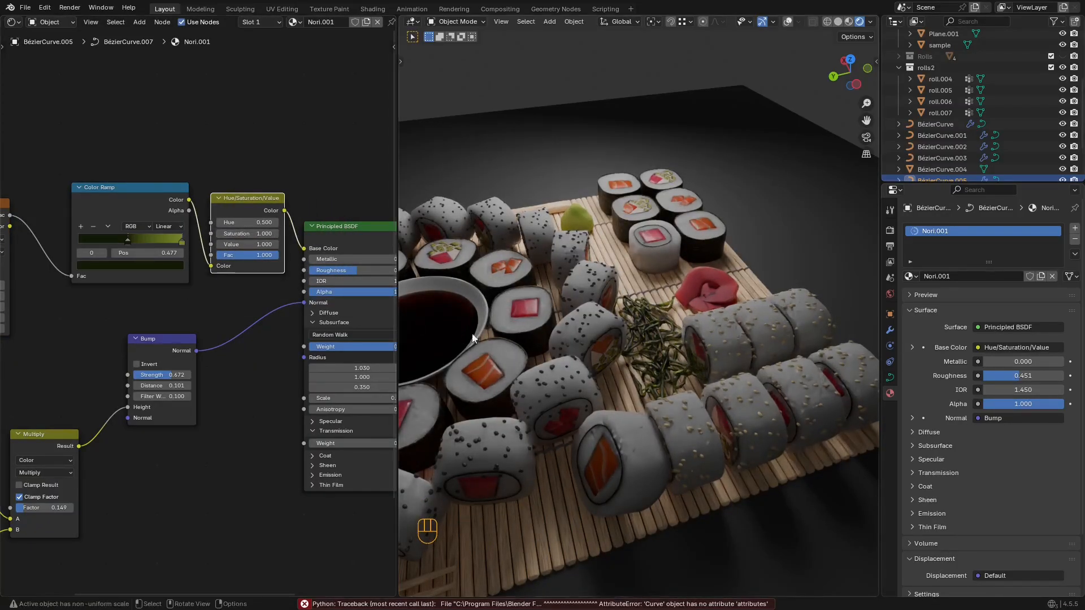
# Step: Set the Hue/Saturation/Value node's saturation to 2 and save the file
pyautogui.scroll(4, 472, 338)
pyautogui.click(264, 234)
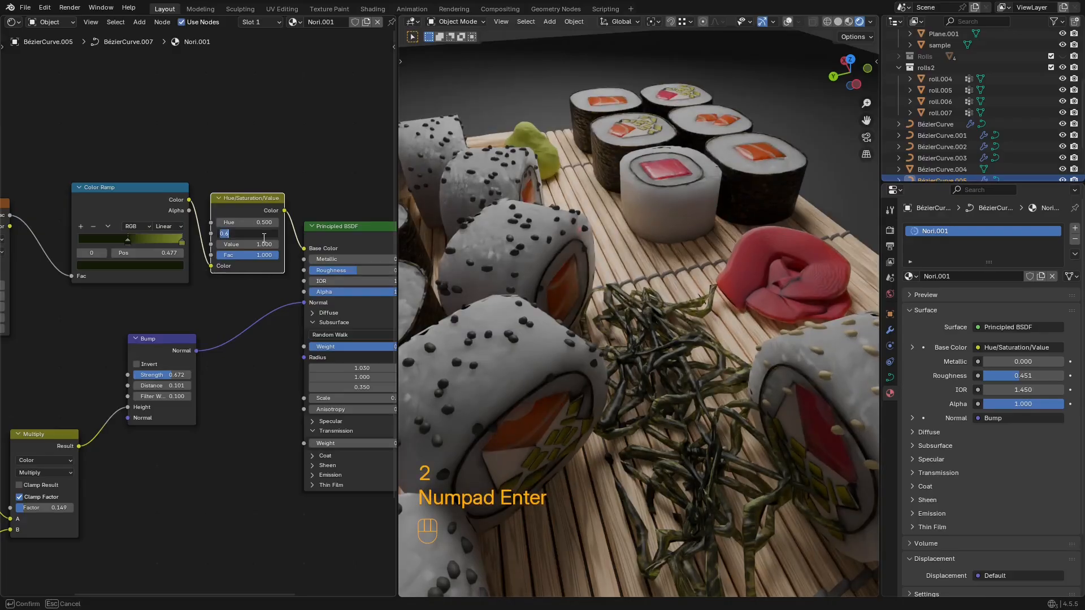
pyautogui.press('KP_Enter')
pyautogui.moveTo(593, 315); pyautogui.dragTo(565, 316, button='middle')
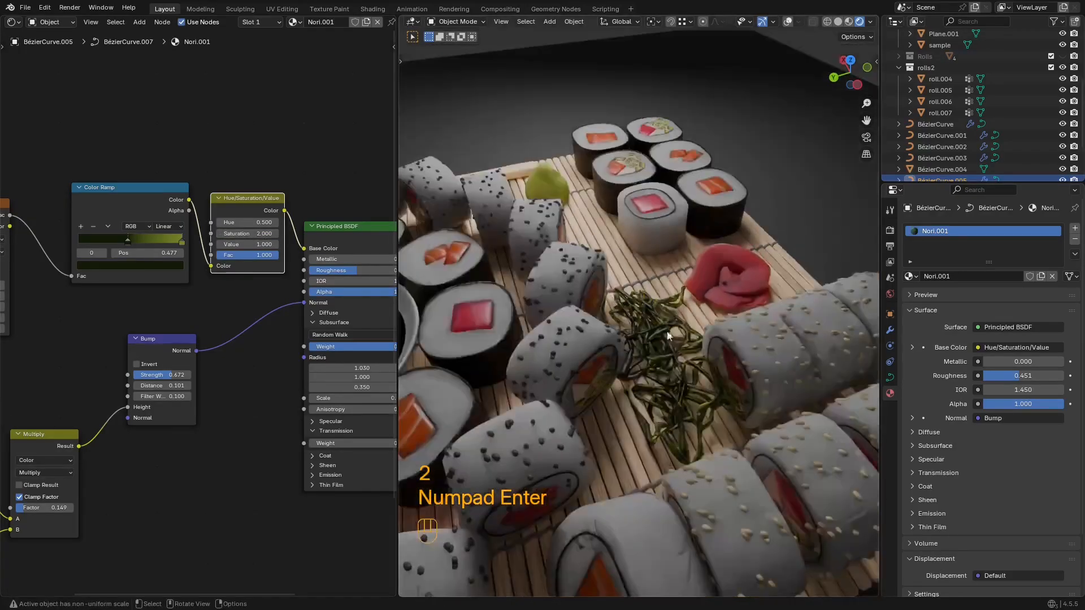
pyautogui.hotkey('ctrl', 's')
# Step: Try a roughness of 0.783 on the seaweed shader and check it in the enlarged viewport
pyautogui.scroll(3, 216, 270)
pyautogui.scroll(1, 216, 271)
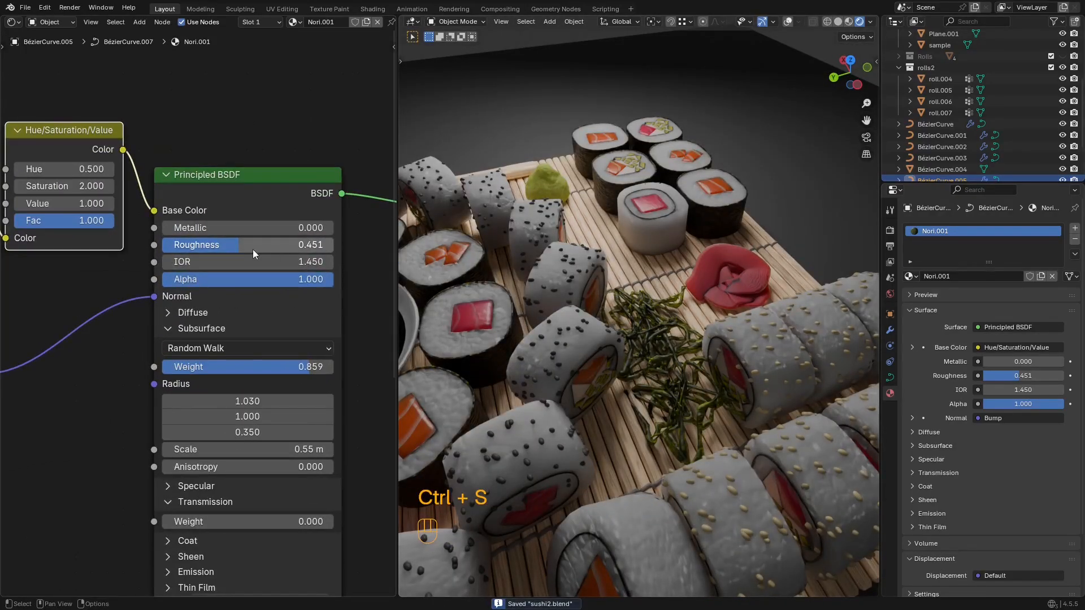
pyautogui.moveTo(216, 244); pyautogui.dragTo(297, 244)
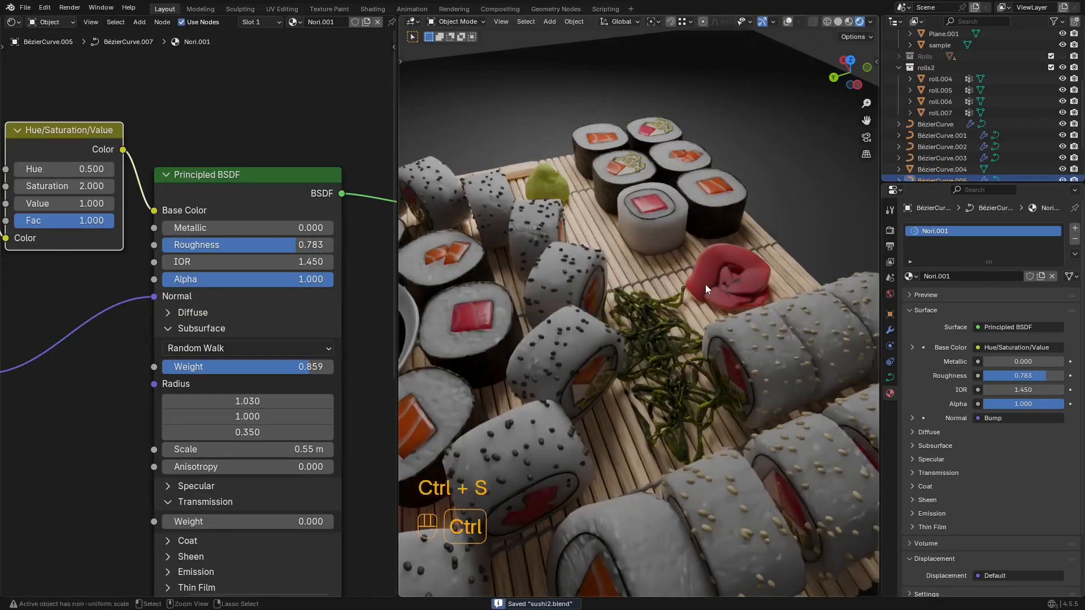
pyautogui.hotkey('ctrl', 'space')
pyautogui.moveTo(518, 288); pyautogui.dragTo(620, 293, button='middle')
pyautogui.hotkey('ctrl', 'space')
pyautogui.scroll(-4, 734, 287)
# Step: Set the seaweed shader's roughness to 0.365 and save the file
pyautogui.moveTo(735, 286); pyautogui.dragTo(582, 262, button='middle')
pyautogui.scroll(2, 583, 262)
pyautogui.moveTo(297, 245); pyautogui.dragTo(224, 244)
pyautogui.hotkey('ctrl', 's')
# Step: Set the scale of the noise texture feeding the bump's Multiply node to 51.79
pyautogui.scroll(-4, 743, 281)
pyautogui.moveTo(743, 281); pyautogui.dragTo(754, 296, button='middle')
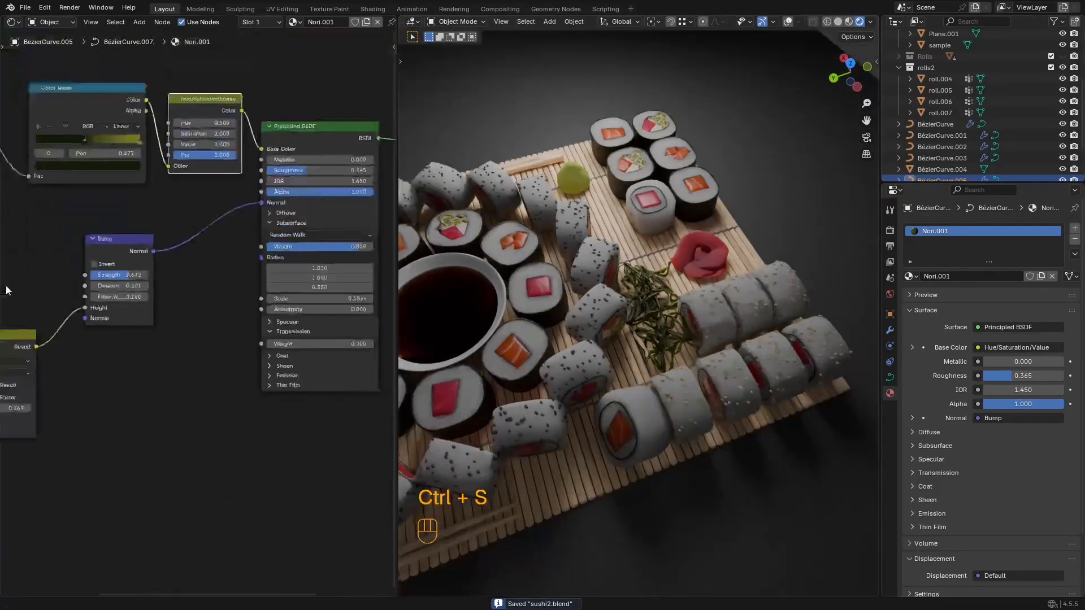
pyautogui.scroll(5, 204, 291)
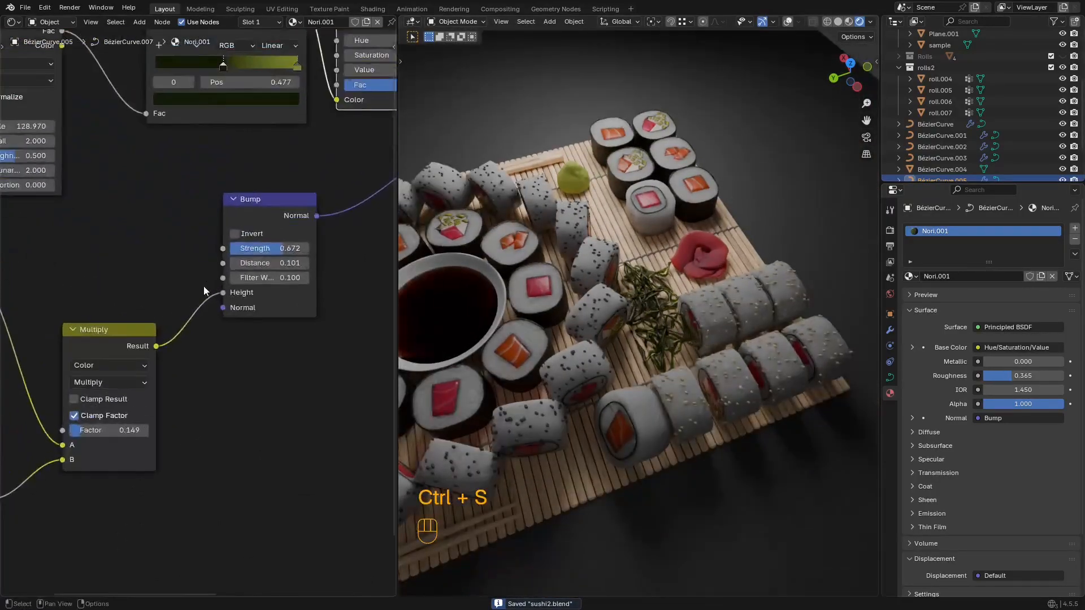
pyautogui.scroll(8, 644, 268)
pyautogui.keyDown('shift'); pyautogui.moveTo(717, 351); pyautogui.dragTo(729, 237, button='middle'); pyautogui.keyUp('shift')
pyautogui.moveTo(143, 346); pyautogui.dragTo(203, 320, button='middle')
pyautogui.scroll(1, 203, 320)
pyautogui.moveTo(100, 280); pyautogui.dragTo(63, 280)
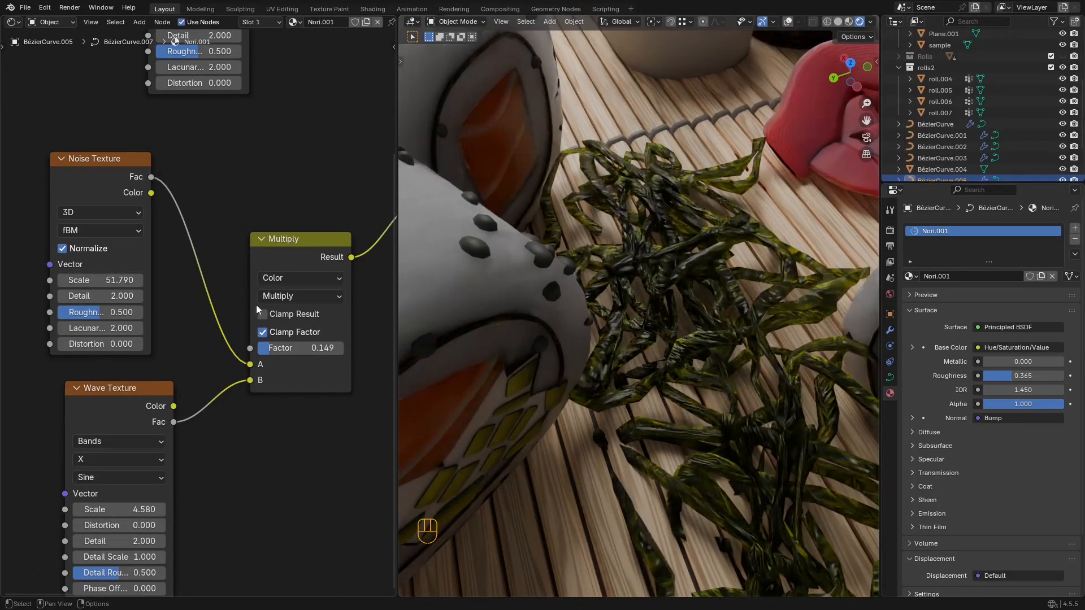
# Step: Slightly lower the strength of the seaweed material's Bump node
pyautogui.moveTo(350, 237); pyautogui.dragTo(112, 306, button='middle')
pyautogui.scroll(-1, 150, 286)
pyautogui.scroll(1, 192, 266)
pyautogui.keyDown('shift'); pyautogui.moveTo(244, 223); pyautogui.dragTo(144, 223); pyautogui.keyUp('shift')
pyautogui.scroll(-6, 663, 210)
pyautogui.scroll(-3, 663, 210)
# Step: Maximize the viewport, view the whole sushi arrangement through the camera, and save the file
pyautogui.hotkey('ctrl', 'space')
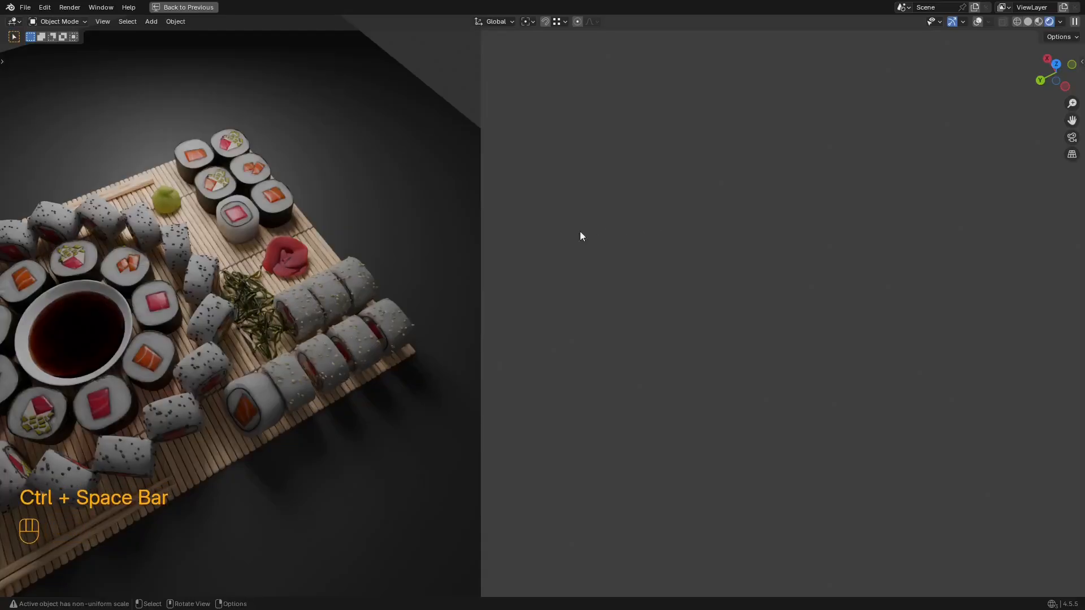
pyautogui.hotkey('ctrl', 's')
pyautogui.press('KP_0')
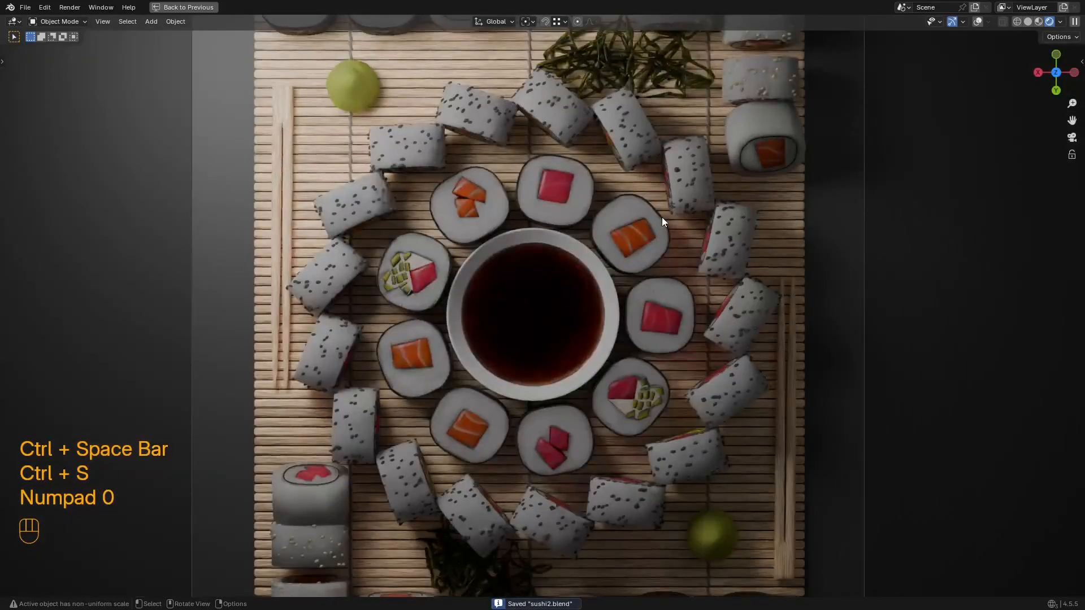
pyautogui.scroll(-2, 602, 215)
pyautogui.hotkey('ctrl', 's')
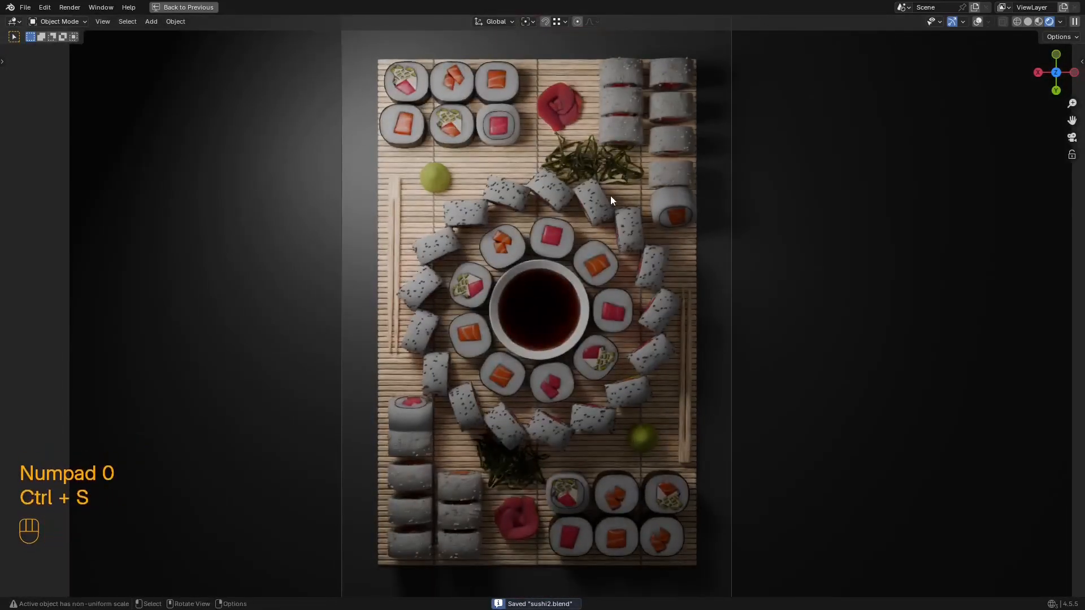
# Step: Rotate and shrink the upper pile of seaweed strands in Edit Mode and reposition it below the pink ginger
pyautogui.hotkey('shift', 'alt', 'z')
pyautogui.press('Tab')
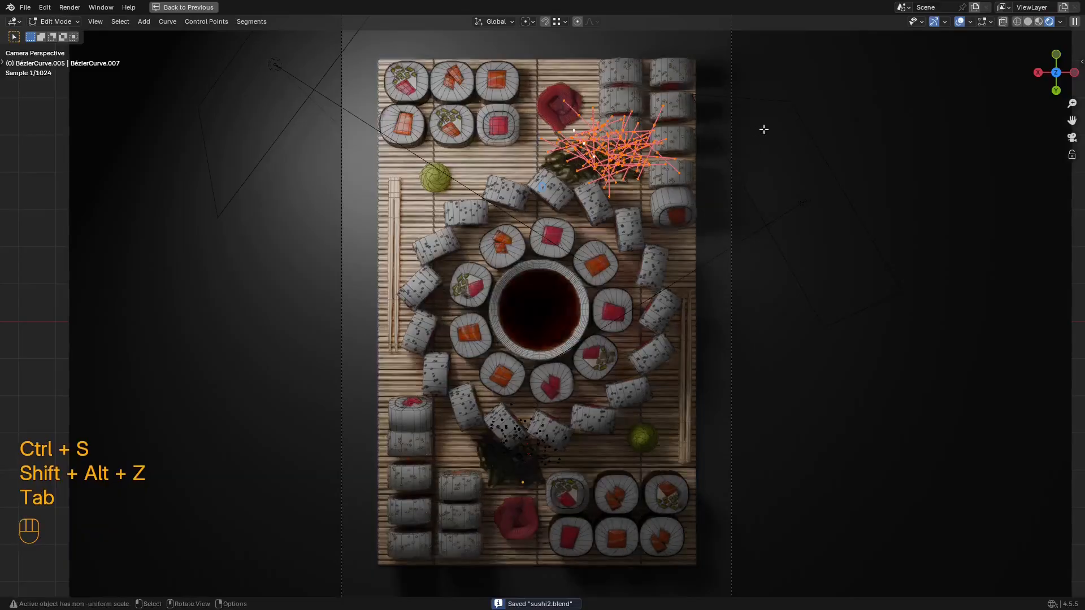
pyautogui.press('r')
pyautogui.press('s')
pyautogui.press('g')
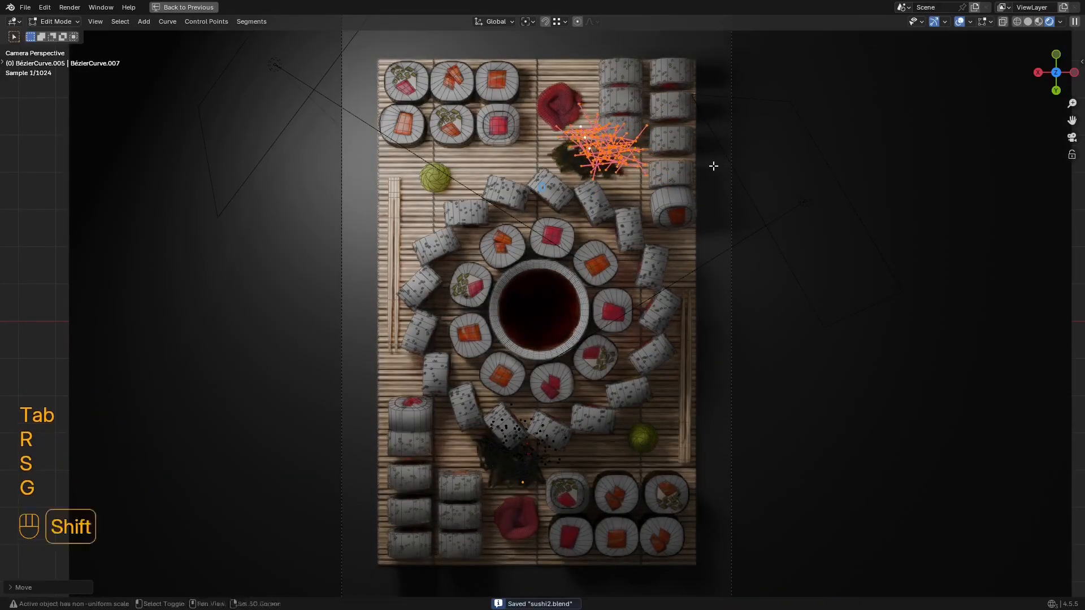
pyautogui.hotkey('shift', 'alt', 'z')
pyautogui.press('g')
pyautogui.click(701, 173)
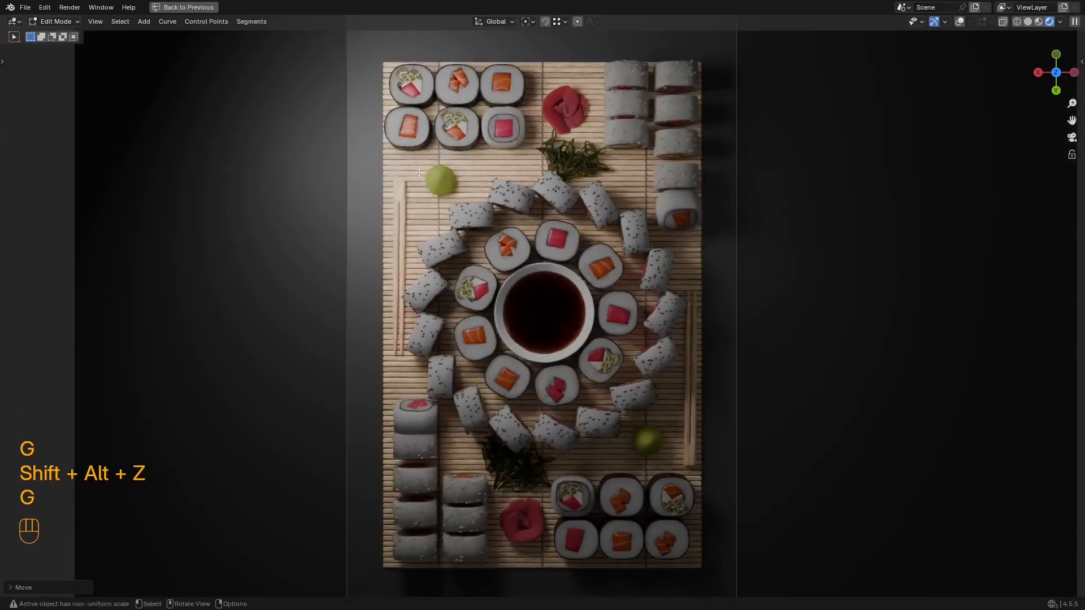
# Step: Return to Object Mode and move the upper wasabi ball slightly inward, away from the chopsticks
pyautogui.press('Tab')
pyautogui.press('g')
pyautogui.click(478, 174)
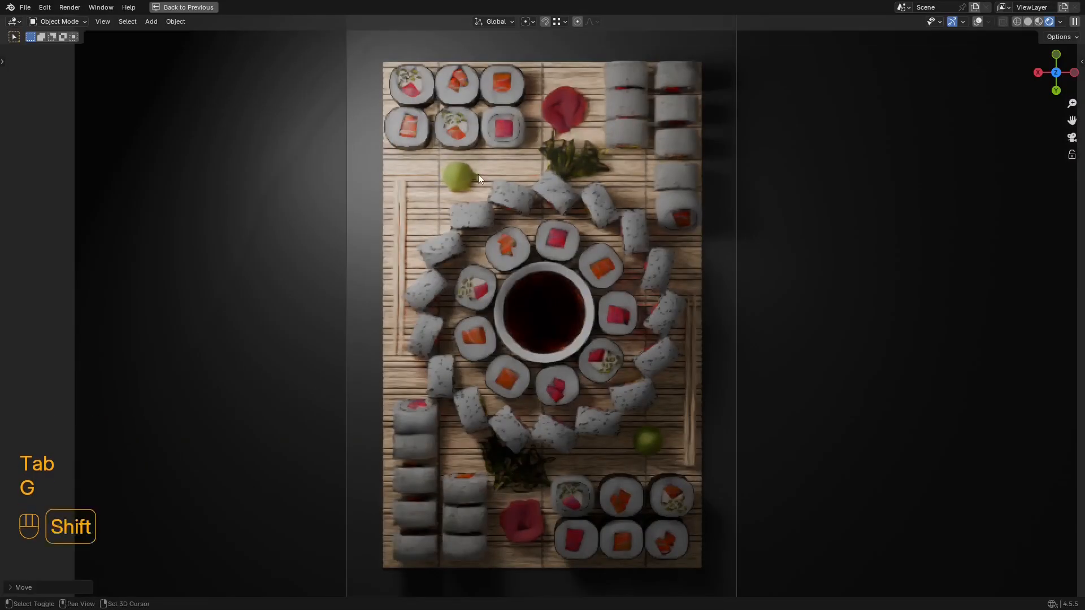
# Step: Scale down, move and rotate the lower pile of seaweed strands near the lower ginger, and save the file
pyautogui.keyDown('shift'); pyautogui.moveTo(651, 179); pyautogui.dragTo(685, 121, button='middle'); pyautogui.keyUp('shift')
pyautogui.hotkey('shift', 'alt', 'z')
pyautogui.press('Tab')
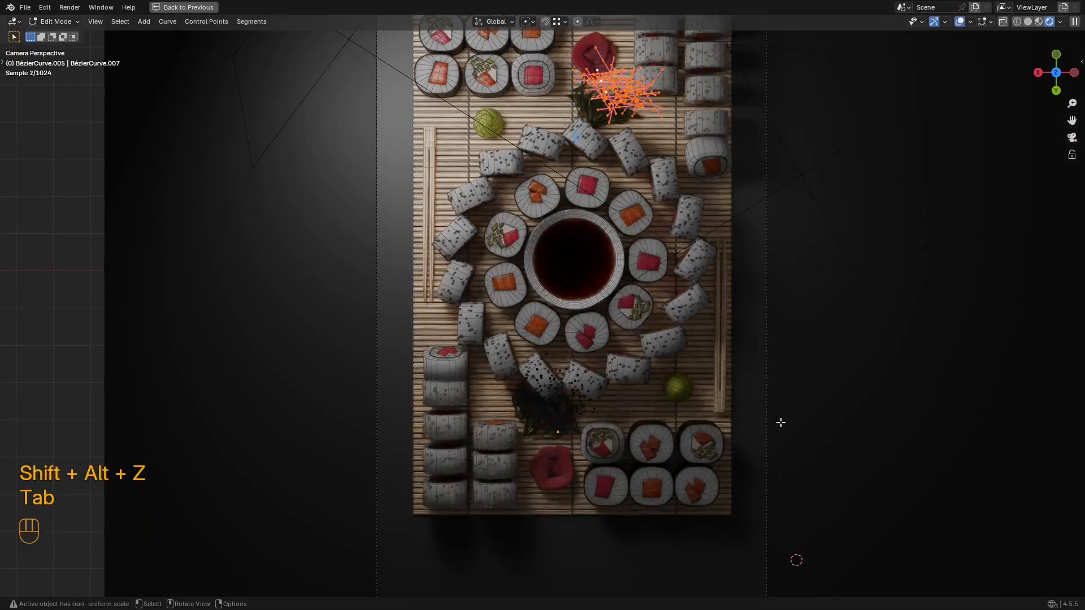
pyautogui.press('s')
pyautogui.click(714, 450)
pyautogui.press('g')
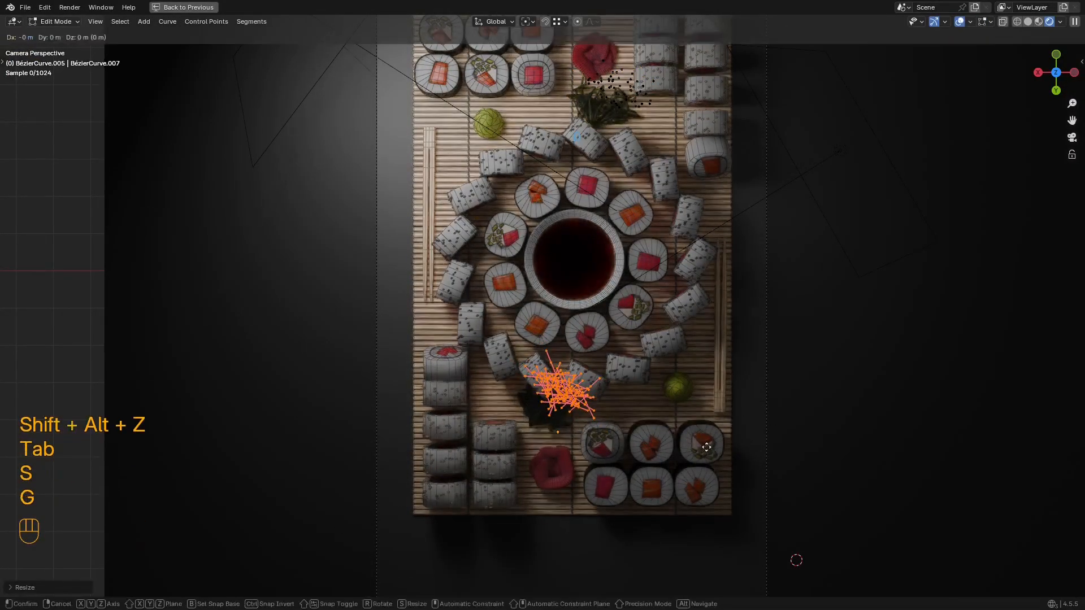
pyautogui.press('r')
pyautogui.click(718, 434)
pyautogui.hotkey('shift', 'alt', 'z')
pyautogui.press('Tab')
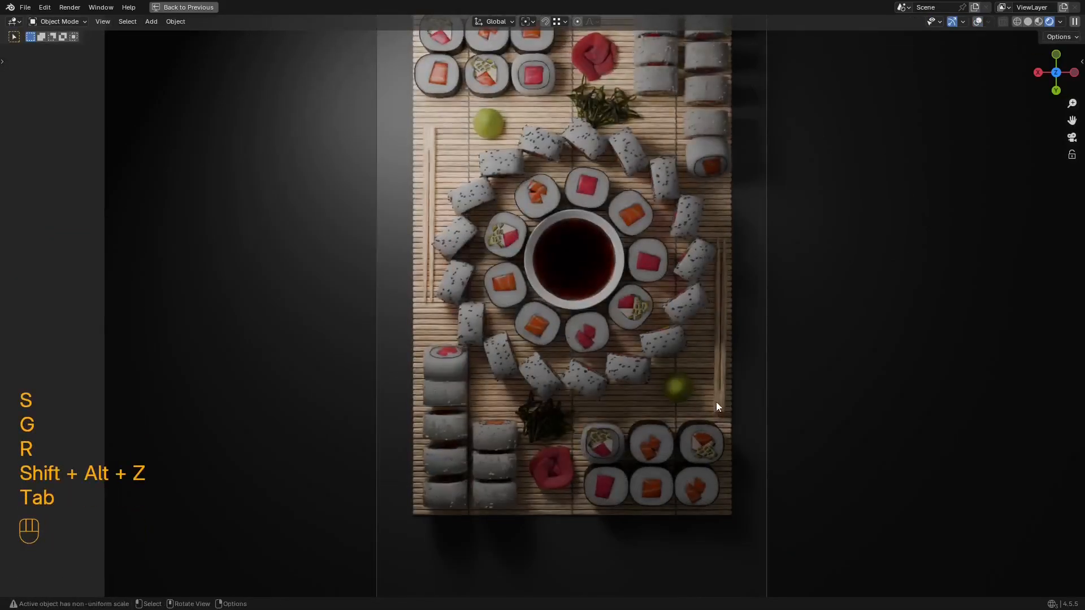
pyautogui.scroll(-3, 716, 402)
pyautogui.hotkey('ctrl', 's')
# Step: Review the full sushi composition in camera view and from above in the split layout, with and without overlays
pyautogui.scroll(2, 648, 248)
pyautogui.keyDown('shift'); pyautogui.moveTo(649, 249); pyautogui.dragTo(655, 261, button='middle'); pyautogui.keyUp('shift')
pyautogui.keyDown('ctrl'); pyautogui.moveTo(655, 262); pyautogui.dragTo(670, 248, button='middle'); pyautogui.keyUp('ctrl')
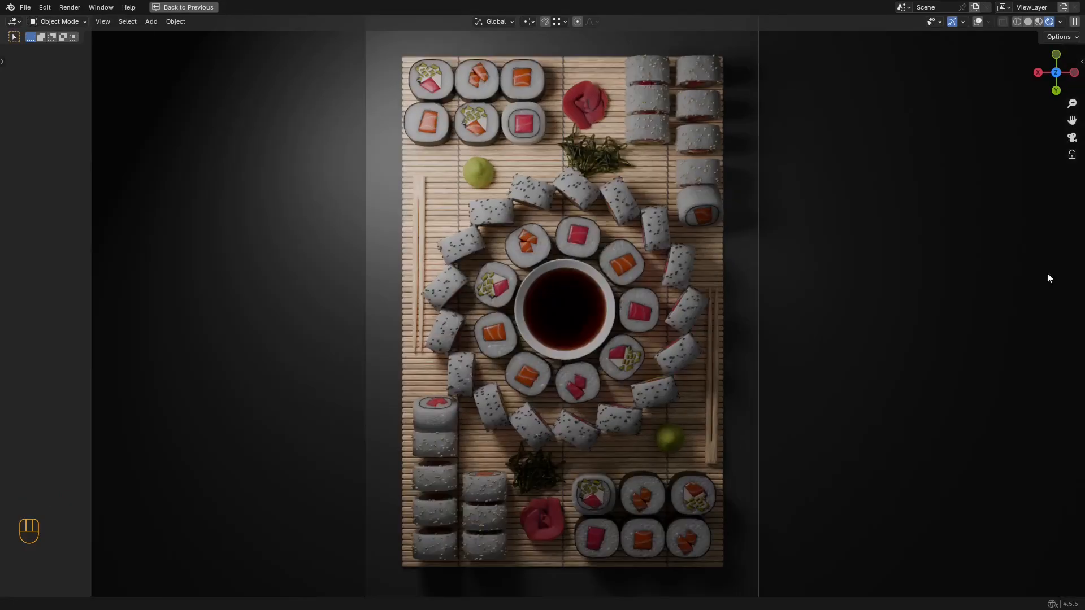
pyautogui.scroll(-3, 753, 197)
pyautogui.keyDown('ctrl'); pyautogui.moveTo(751, 197); pyautogui.dragTo(754, 171, button='middle'); pyautogui.keyUp('ctrl')
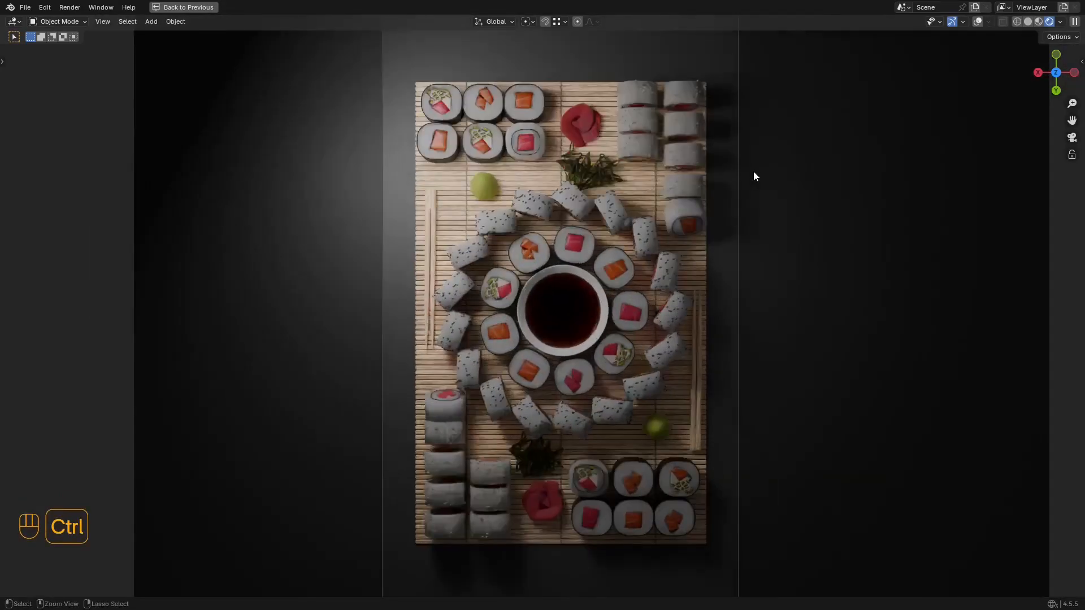
pyautogui.hotkey('ctrl', 'space')
pyautogui.moveTo(747, 257); pyautogui.dragTo(774, 324, button='middle')
pyautogui.click(767, 269)
pyautogui.hotkey('shift', 'alt', 'z')
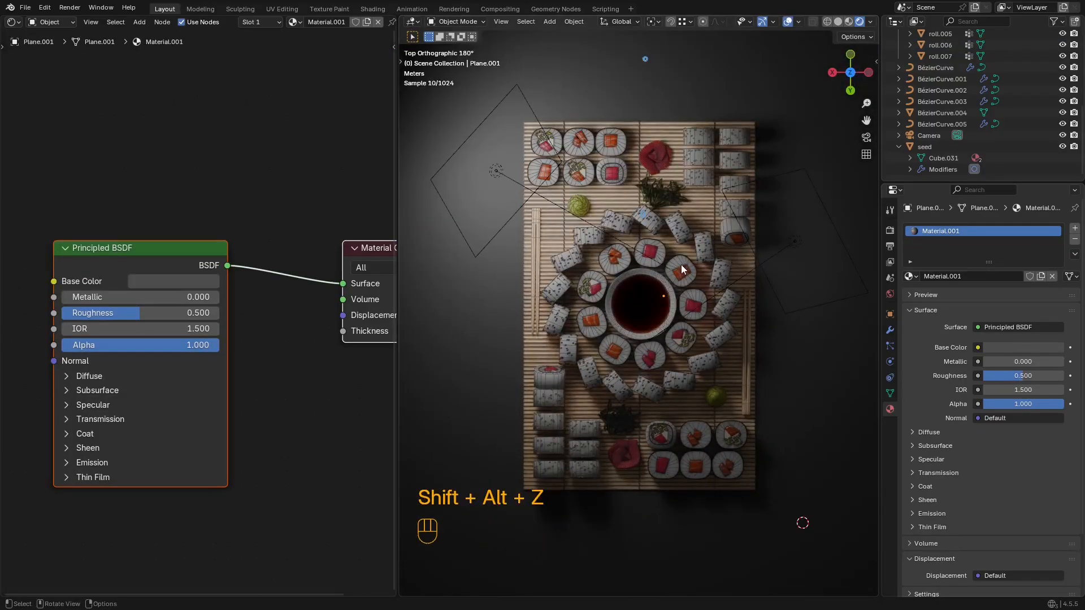
pyautogui.hotkey('shift', 'alt', 'z')
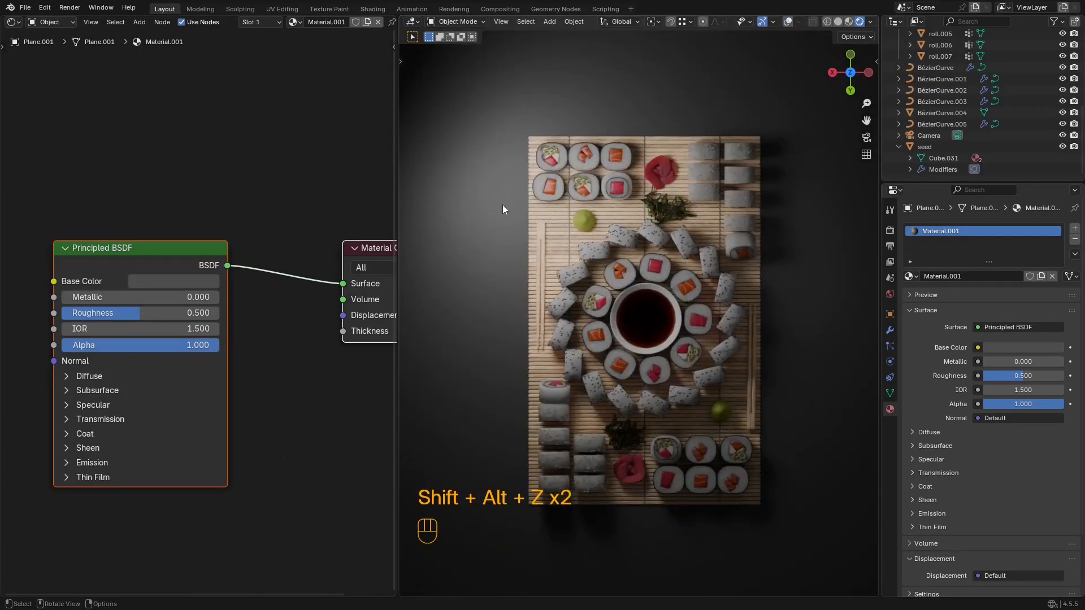
pyautogui.keyDown('shift'); pyautogui.moveTo(690, 210); pyautogui.dragTo(685, 180, button='middle'); pyautogui.keyUp('shift')
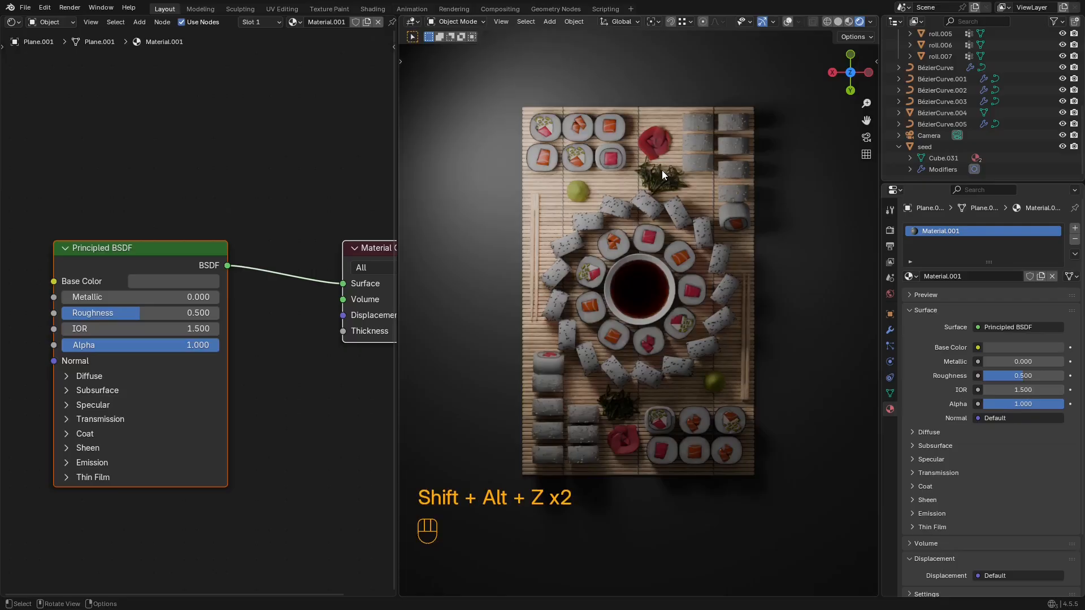
# Step: Move the large area light, Area.001, outward beyond the upper-left corner of the bamboo mat
pyautogui.scroll(5, 908, 89)
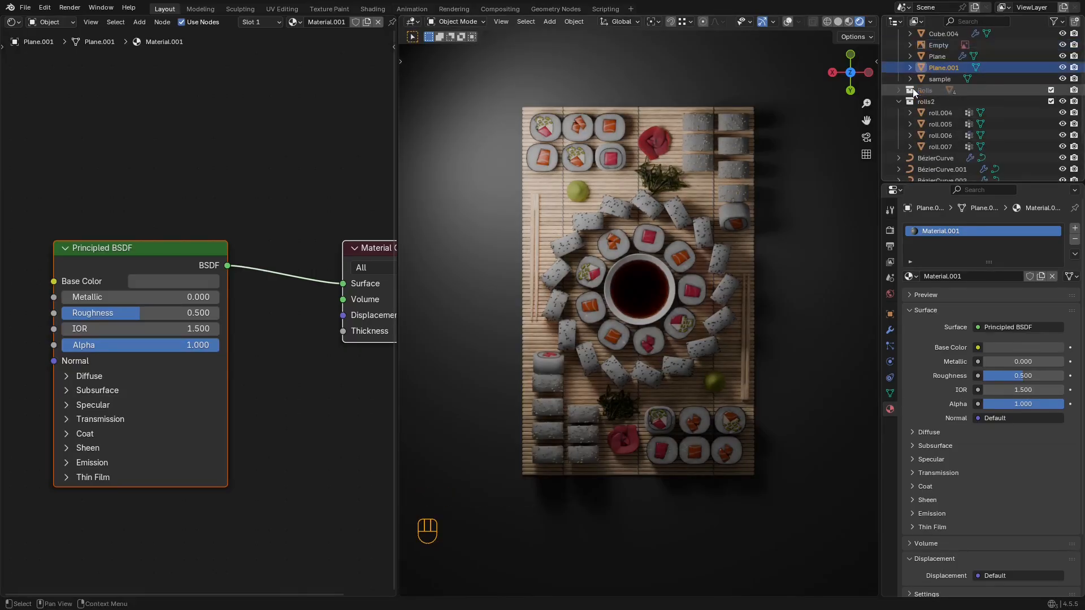
pyautogui.scroll(4, 920, 95)
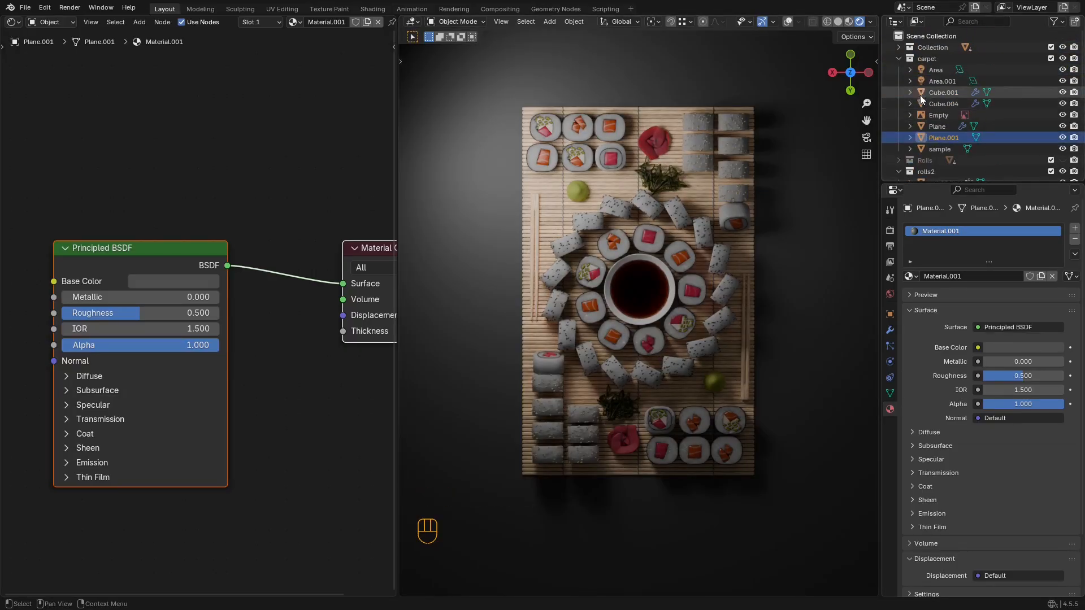
pyautogui.click(934, 69)
pyautogui.hotkey('shift', 'alt', 'z')
pyautogui.scroll(-1, 519, 147)
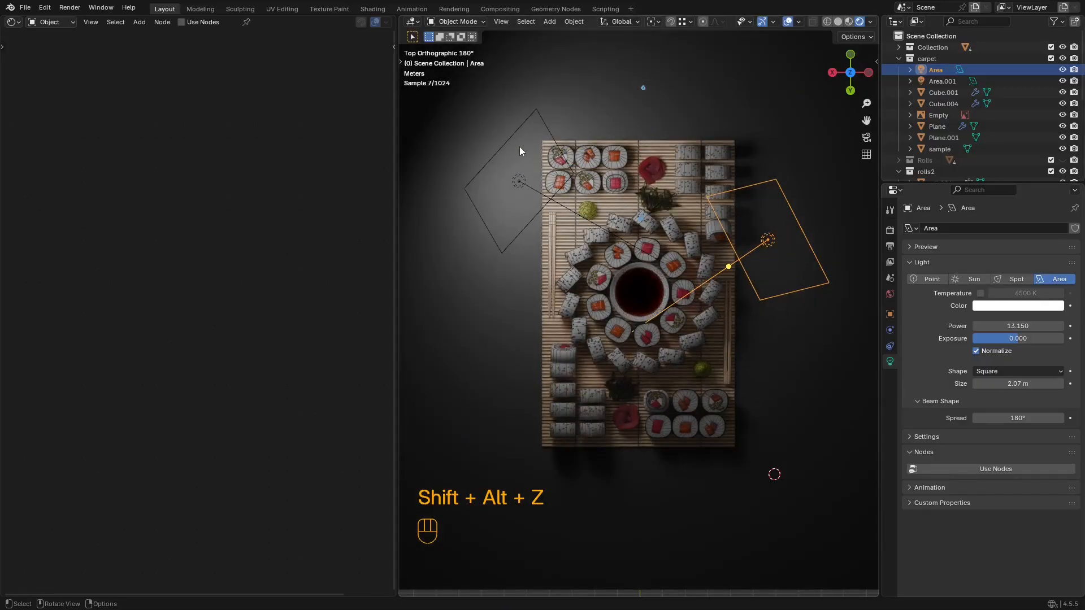
pyautogui.click(517, 145)
pyautogui.click(511, 141)
pyautogui.press('g')
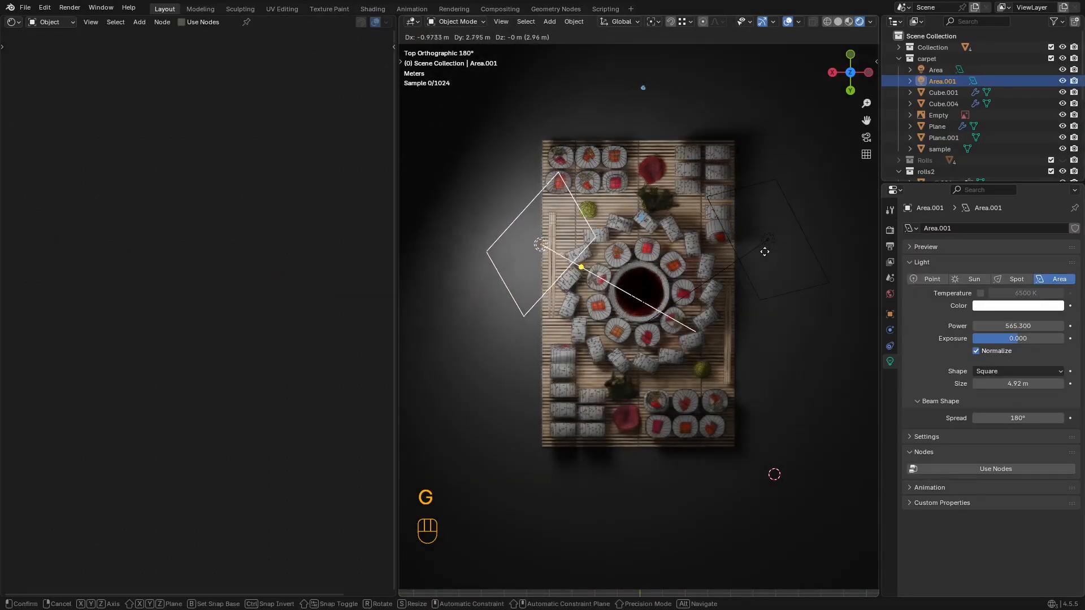
pyautogui.click(573, 91)
pyautogui.hotkey('shift', 'alt', 'z')
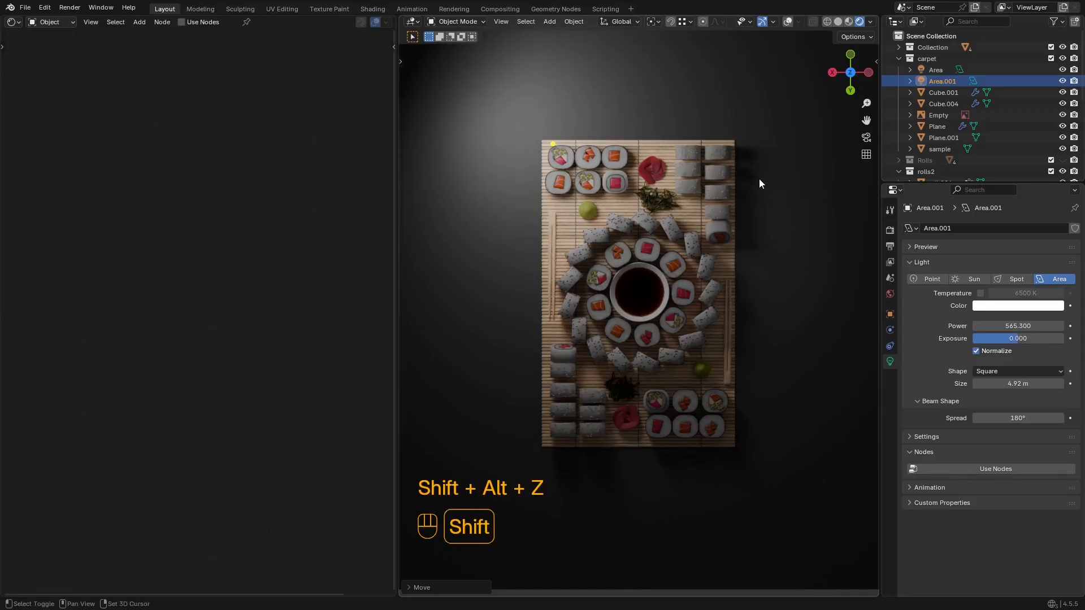
# Step: Move the small area light, Area, to the mat's lower-right corner and rotate it to aim at the sushi
pyautogui.hotkey('shift', 'alt', 'z')
pyautogui.click(787, 189)
pyautogui.click(787, 199)
pyautogui.press('g')
pyautogui.press('r')
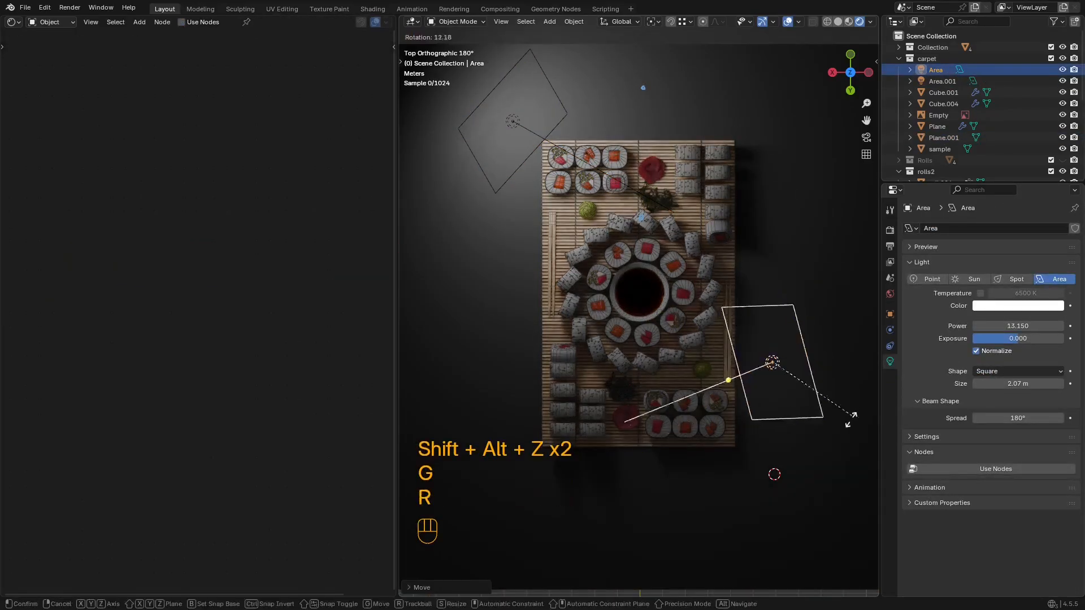
pyautogui.click(771, 452)
pyautogui.press('g')
pyautogui.click(758, 429)
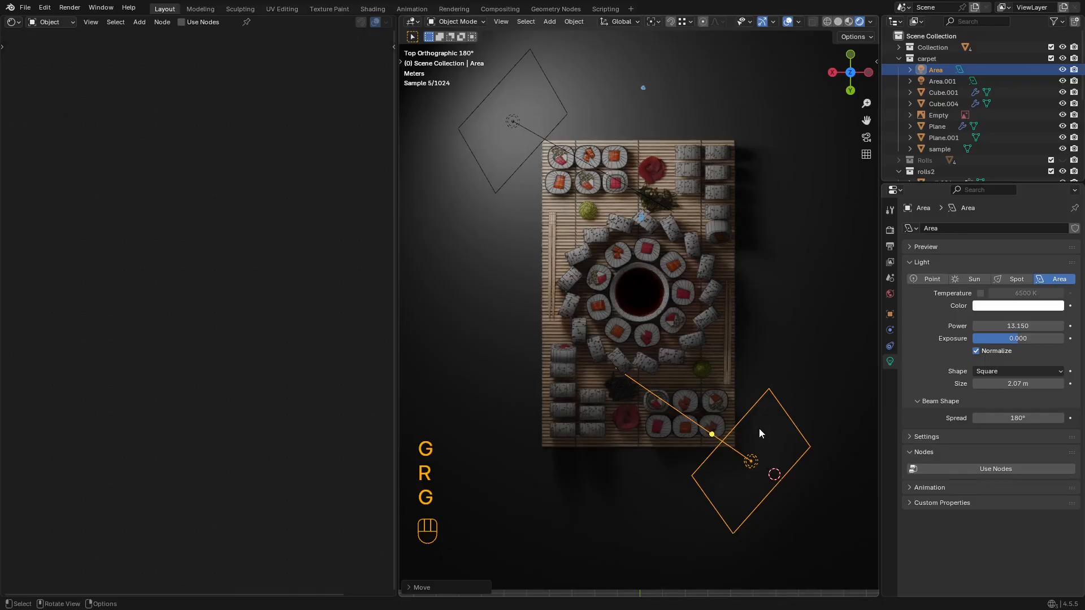
# Step: Lower the Area light, shift it farther outward from the mat's lower-right corner in camera view, and set its power to 67.95
pyautogui.moveTo(758, 429); pyautogui.dragTo(757, 282, button='middle')
pyautogui.press('g')
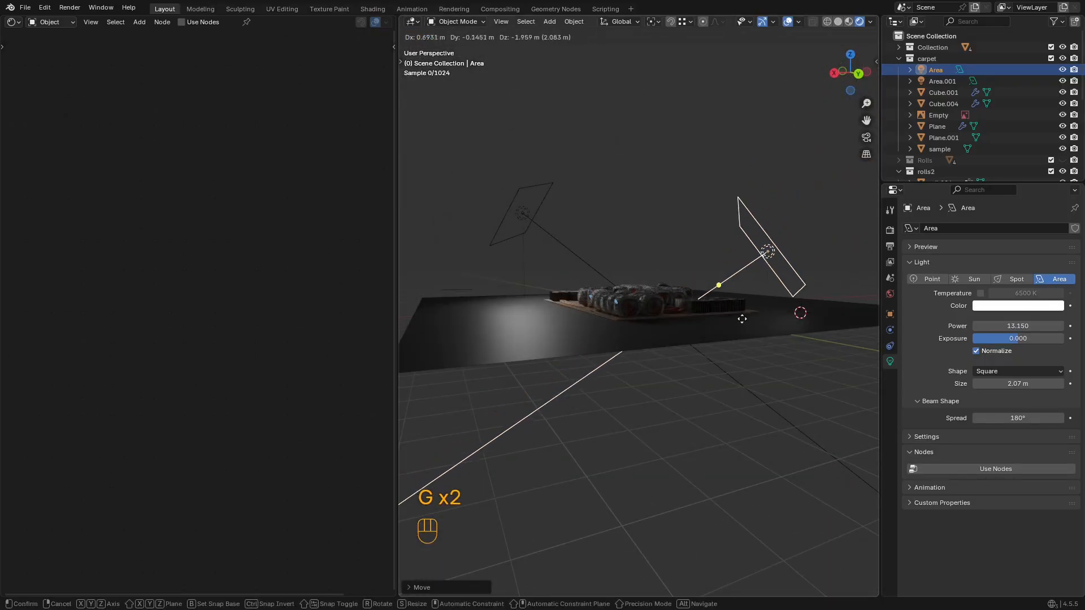
pyautogui.click(731, 311)
pyautogui.press('KP_Decimal')
pyautogui.press('KP_0')
pyautogui.hotkey('shift', 'alt', 'z')
pyautogui.press('g')
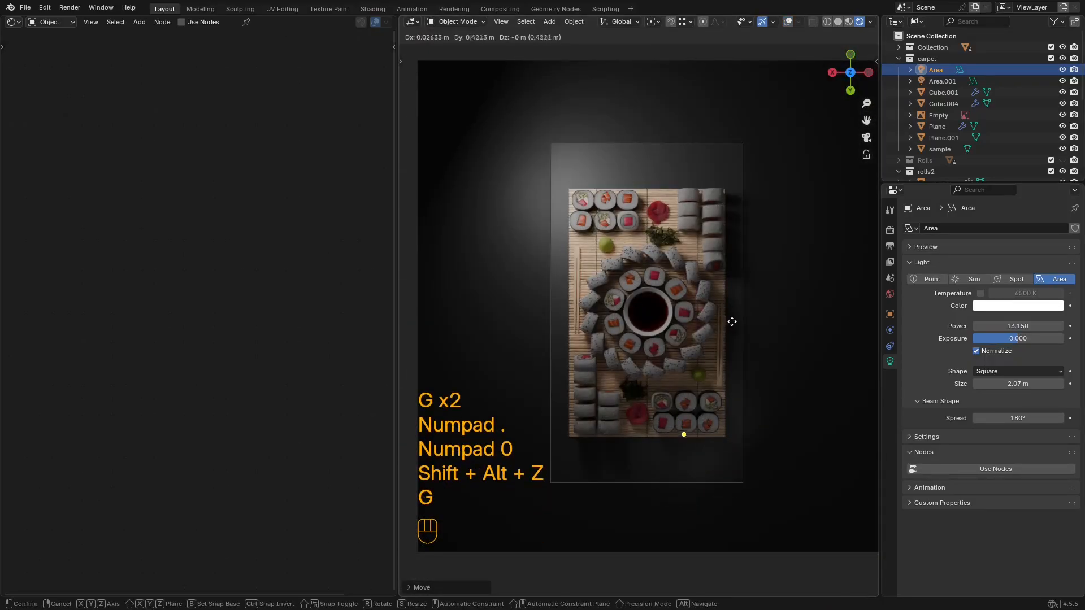
pyautogui.click(757, 341)
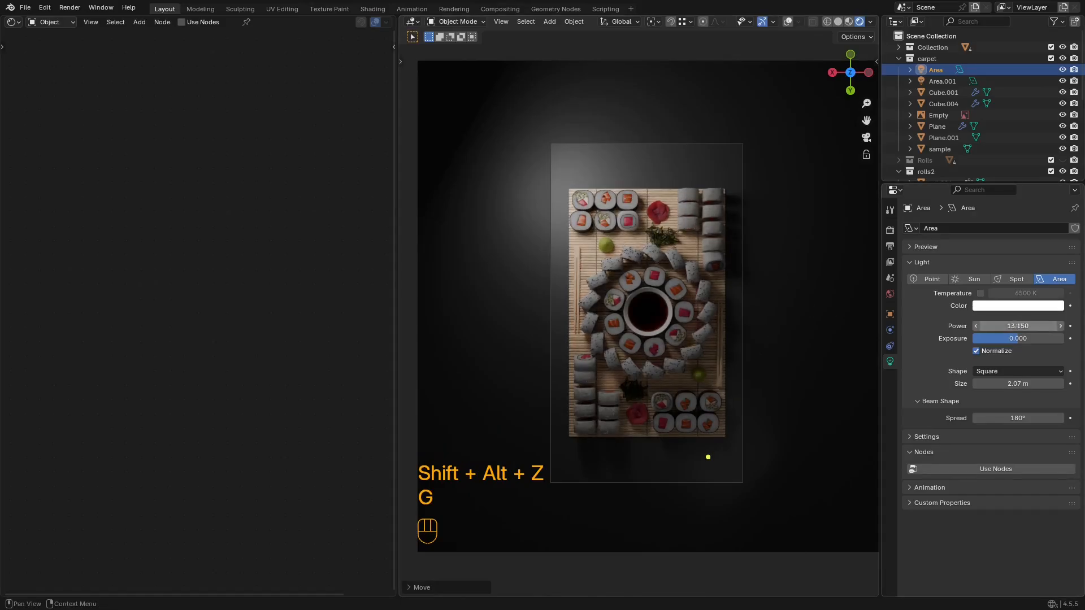
pyautogui.moveTo(1012, 326)
pyautogui.mouseDown()
pyautogui.moveTo(1062, 326)
pyautogui.moveTo(1011, 326)
pyautogui.mouseUp()
# Step: Stretch the Area light along its local Y axis and compare the result with the overlays on and off
pyautogui.press('s')
pyautogui.press('x')
pyautogui.press('x')
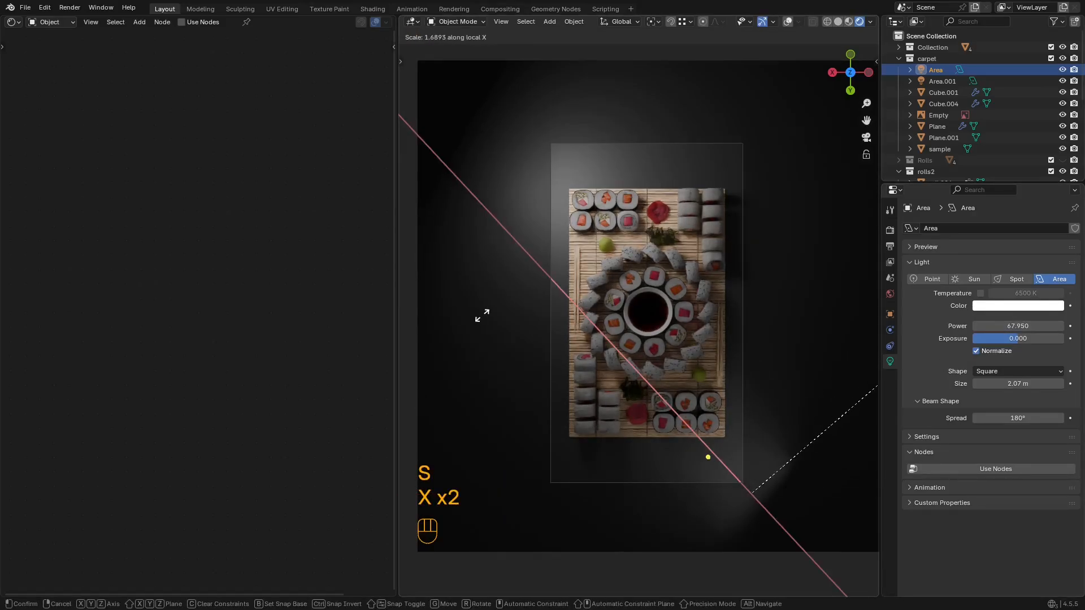
pyautogui.press('y')
pyautogui.press('y')
pyautogui.click(711, 259)
pyautogui.hotkey('shift', 'alt', 'z')
pyautogui.hotkey('shift', 'alt', 'z')
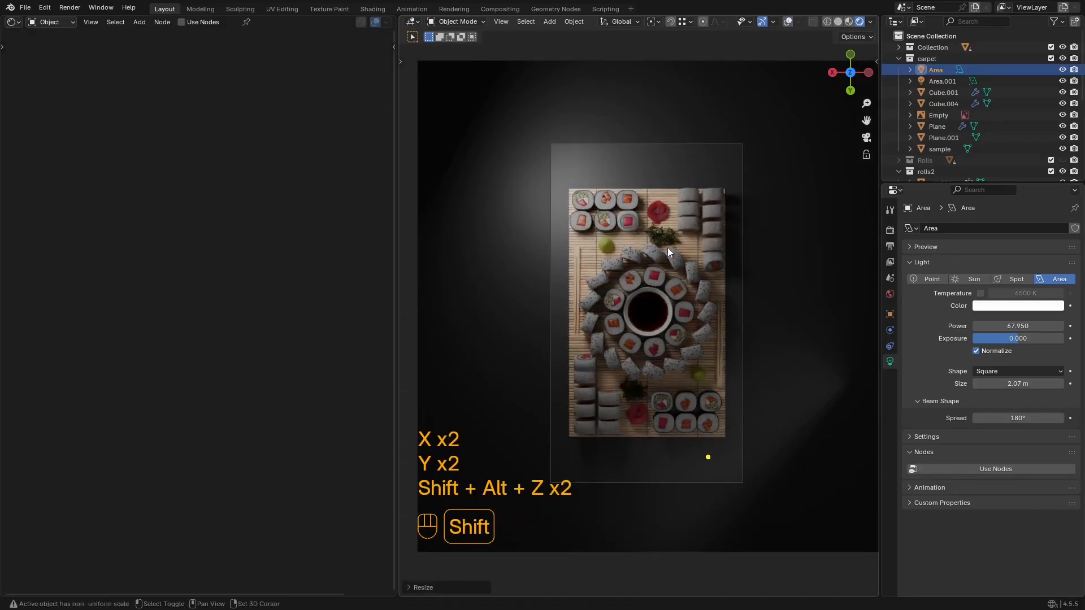
# Step: Set the Area light's power to 77.95 and try rotating and moving it up along the mat's right side
pyautogui.keyDown('shift'); pyautogui.moveTo(667, 248); pyautogui.dragTo(668, 252, button='middle'); pyautogui.keyUp('shift')
pyautogui.moveTo(1018, 326)
pyautogui.mouseDown()
pyautogui.moveTo(1045, 326)
pyautogui.moveTo(1017, 326)
pyautogui.mouseUp()
pyautogui.press('r')
pyautogui.click(679, 290)
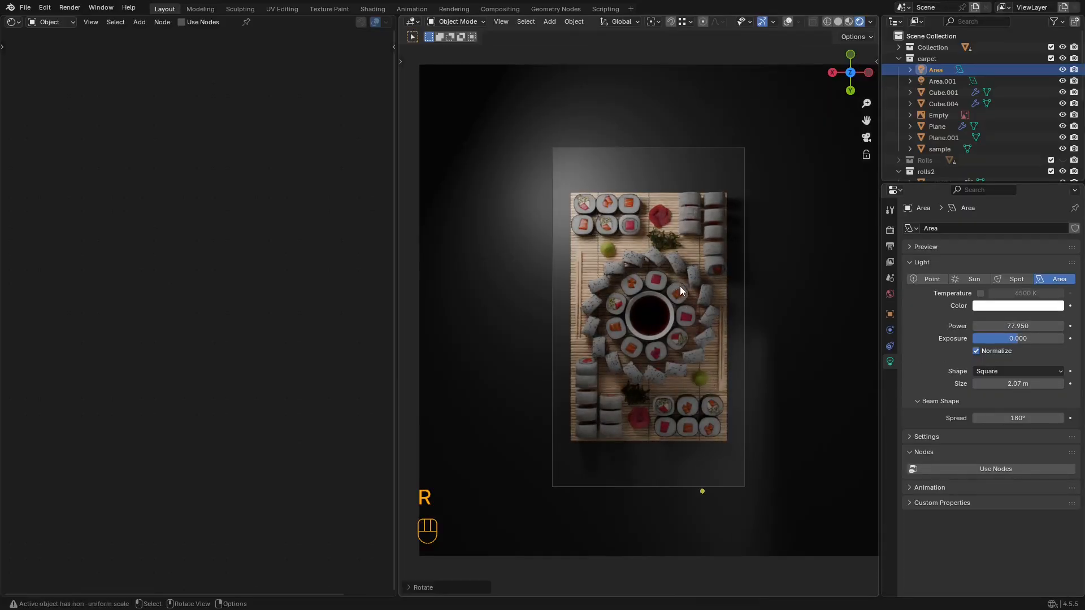
pyautogui.press('g')
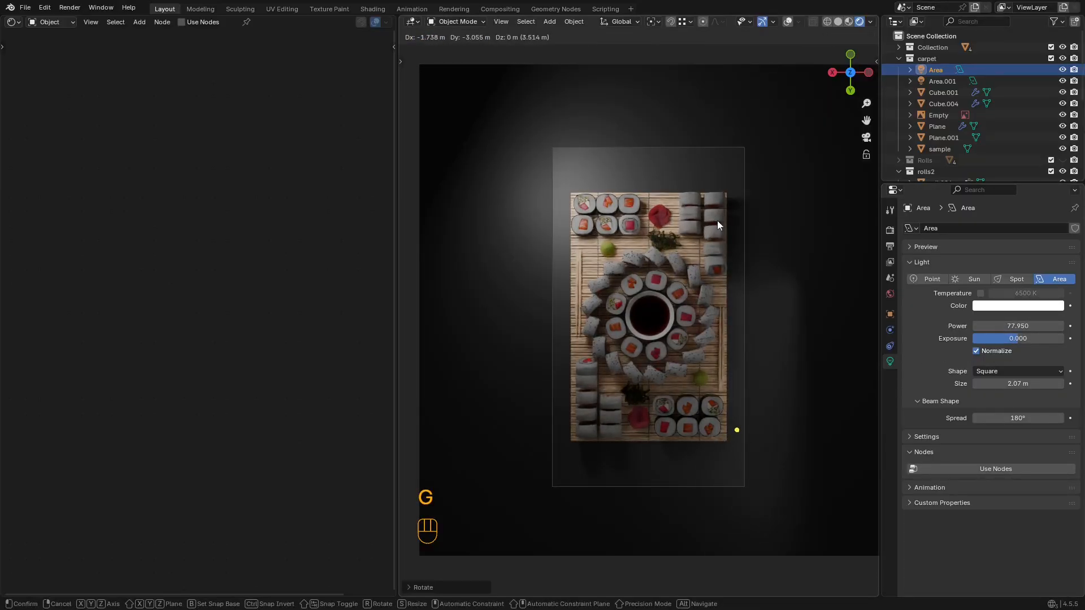
pyautogui.click(717, 225)
# Step: Delete the Area light and save the file
pyautogui.press('x')
pyautogui.click(716, 225)
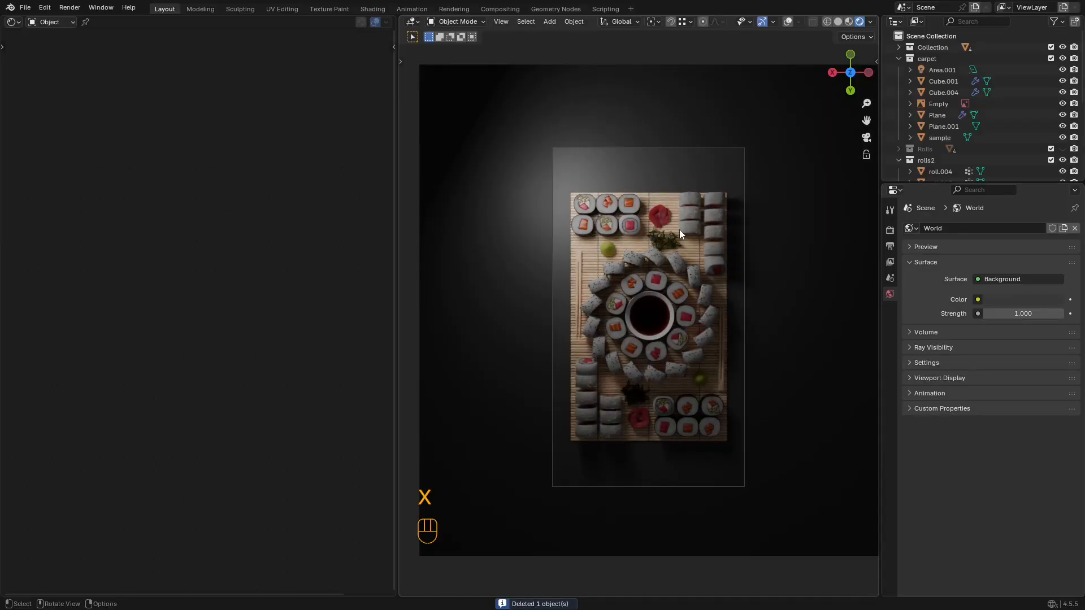
pyautogui.scroll(2, 679, 230)
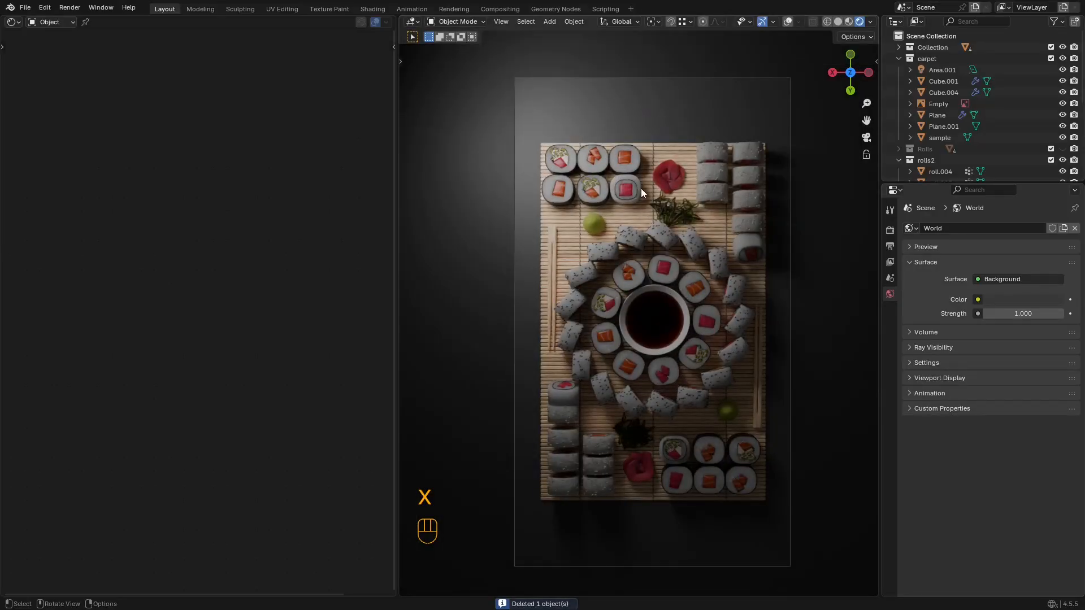
pyautogui.hotkey('ctrl', 's')
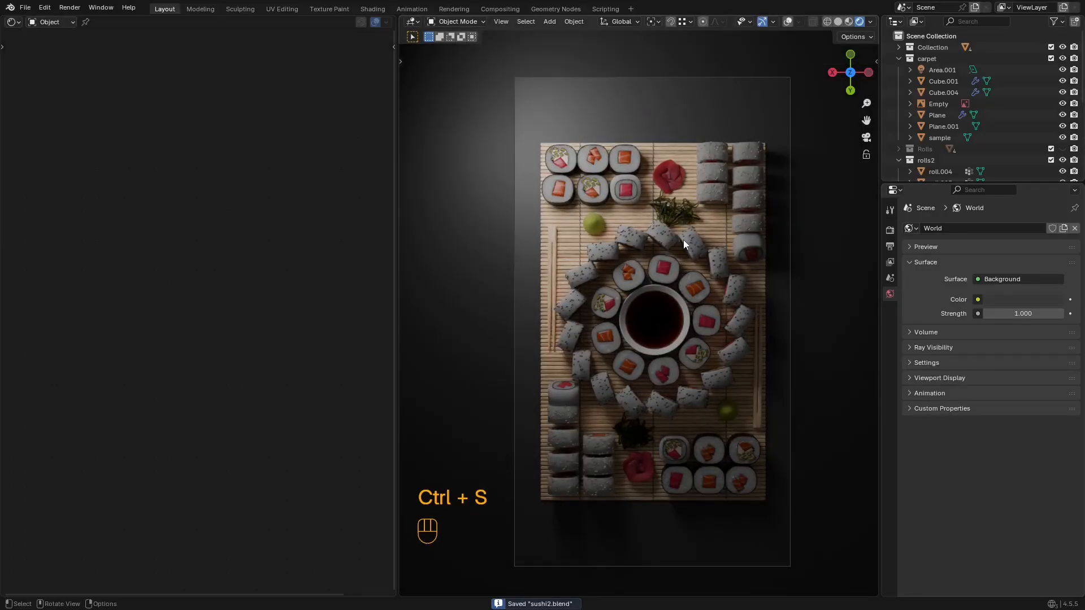
# Step: Undo the Area light's deletion along with its last move, rotation, power increase and stretch
pyautogui.hotkey('ctrl', 'z')
pyautogui.hotkey('ctrl', 'z')
pyautogui.hotkey('ctrl', 'z')
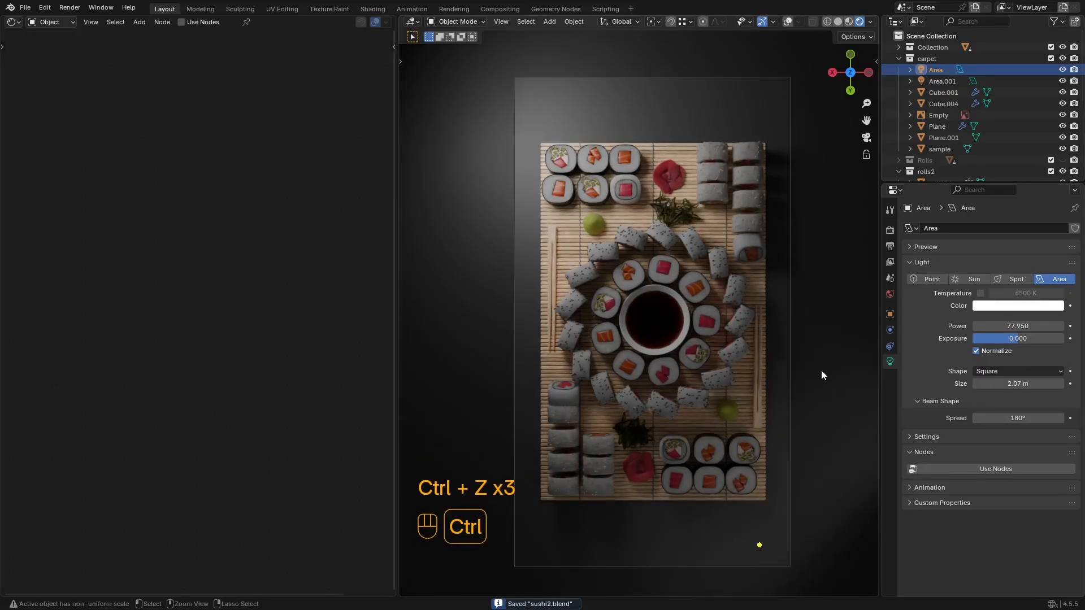
pyautogui.hotkey('ctrl', 'z')
pyautogui.hotkey('ctrl', 'z')
# Step: Scale the Area light up uniformly, check it with the overlays on, and save the file
pyautogui.press('s')
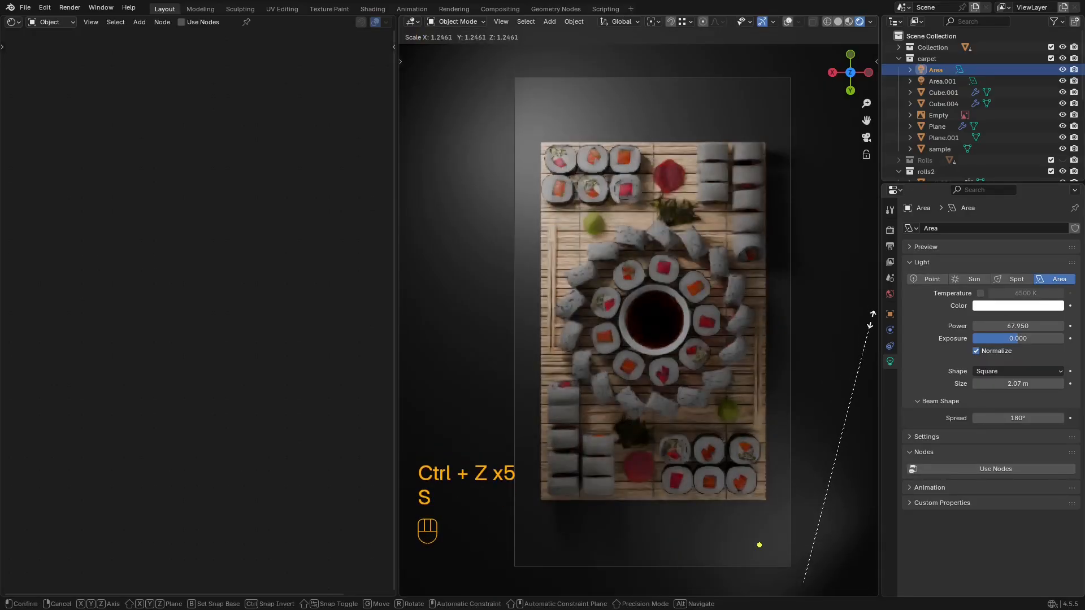
pyautogui.click(870, 281)
pyautogui.hotkey('shift', 'alt', 'z')
pyautogui.hotkey('shift', 'alt', 'z')
pyautogui.hotkey('ctrl', 's')
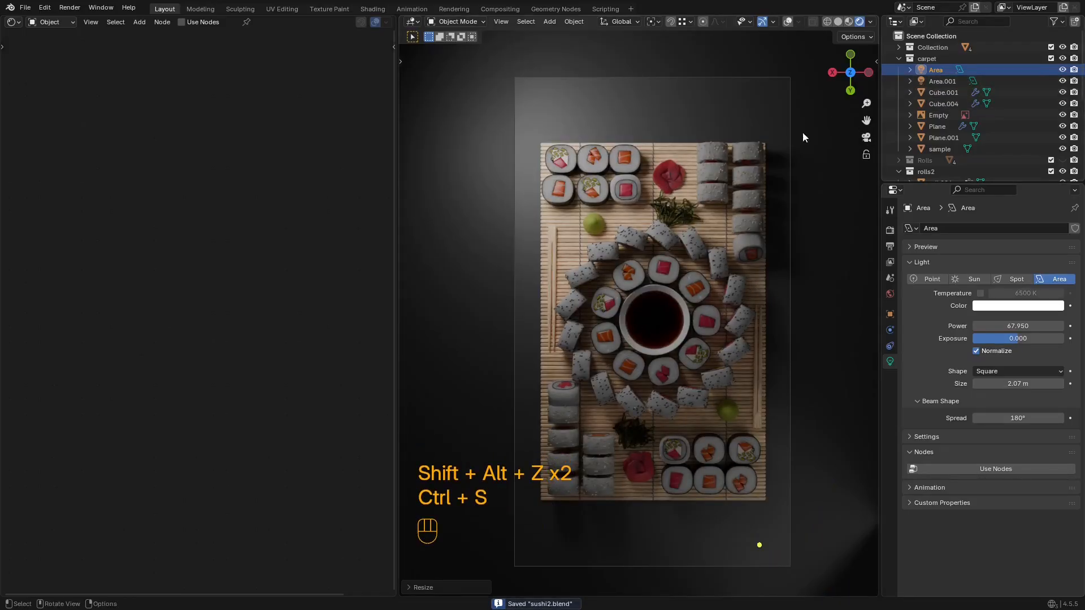
# Step: Raise the power of the Area.001 light beyond the mat's upper-left corner
pyautogui.click(941, 81)
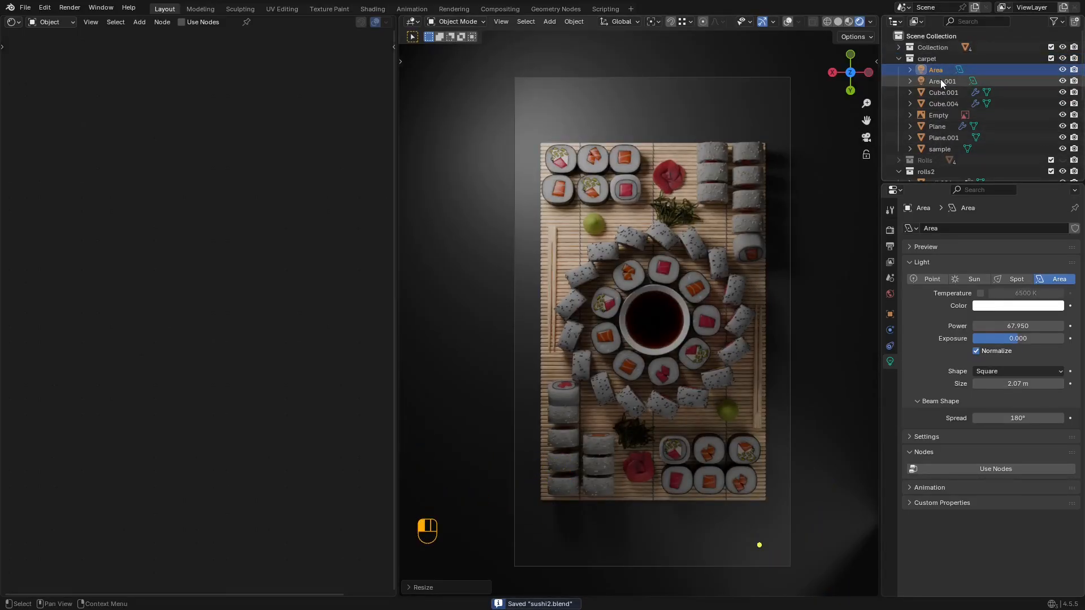
pyautogui.moveTo(1018, 326); pyautogui.dragTo(1054, 326)
# Step: Set the render color management look to Medium High Contrast and the exposure to 0.742
pyautogui.click(890, 247)
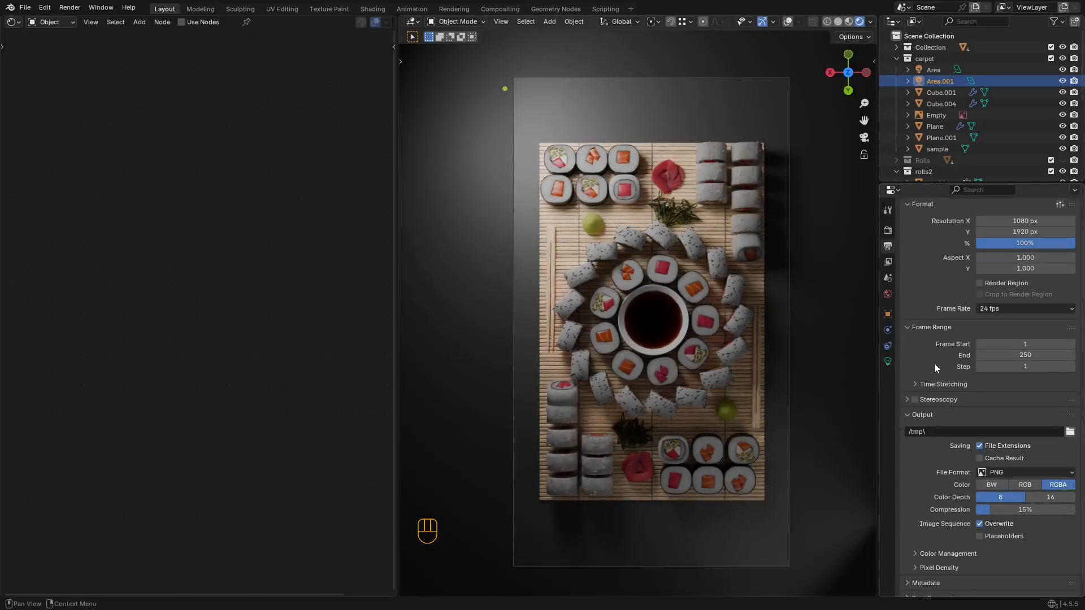
pyautogui.scroll(-1, 933, 363)
pyautogui.click(891, 231)
pyautogui.scroll(-3, 943, 400)
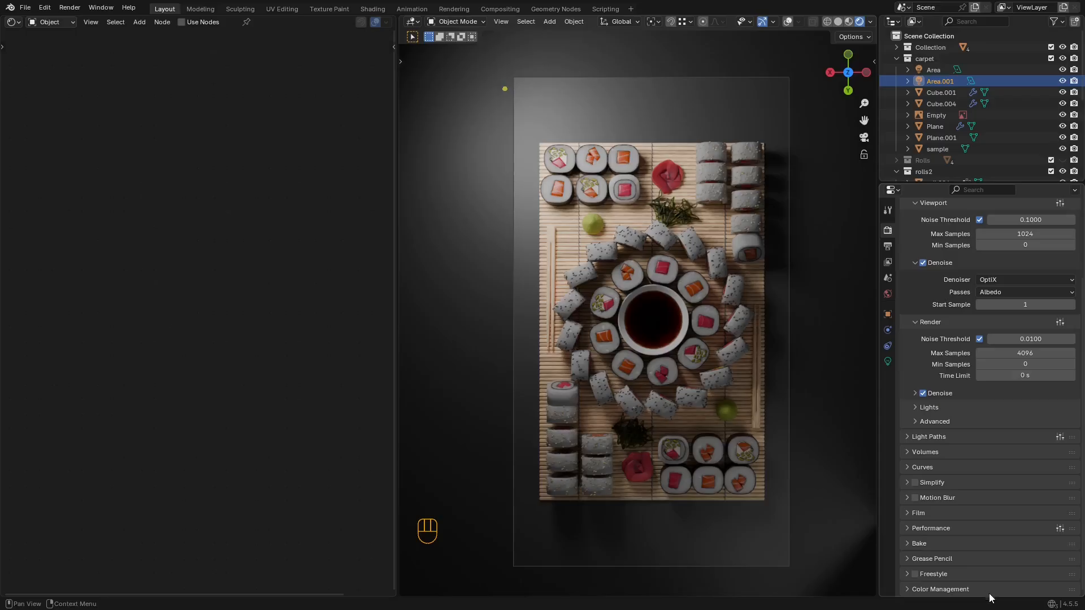
pyautogui.click(949, 591)
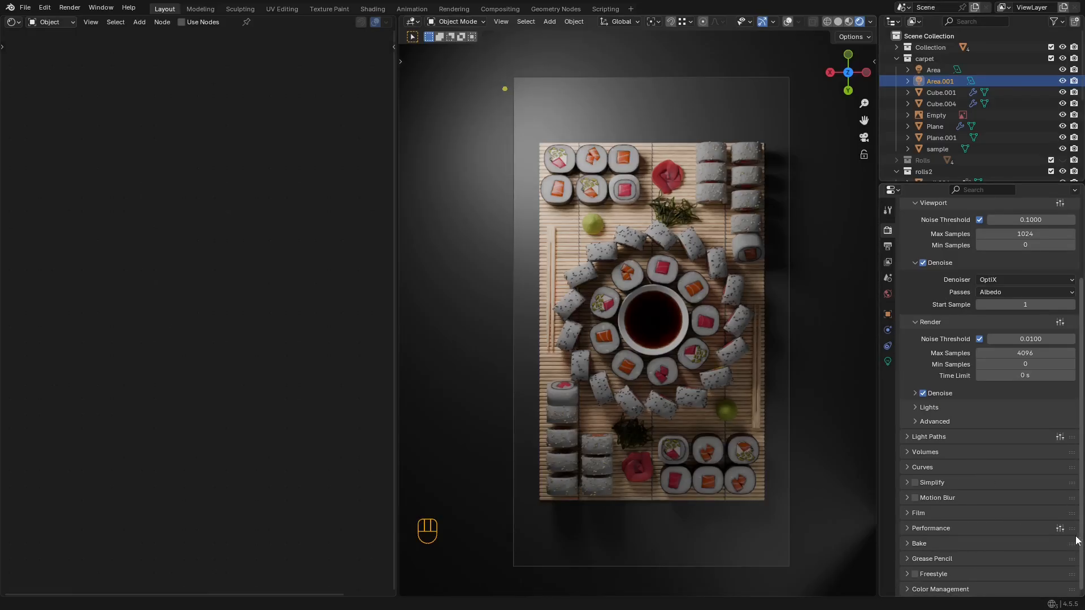
pyautogui.click(921, 591)
pyautogui.scroll(-6, 937, 559)
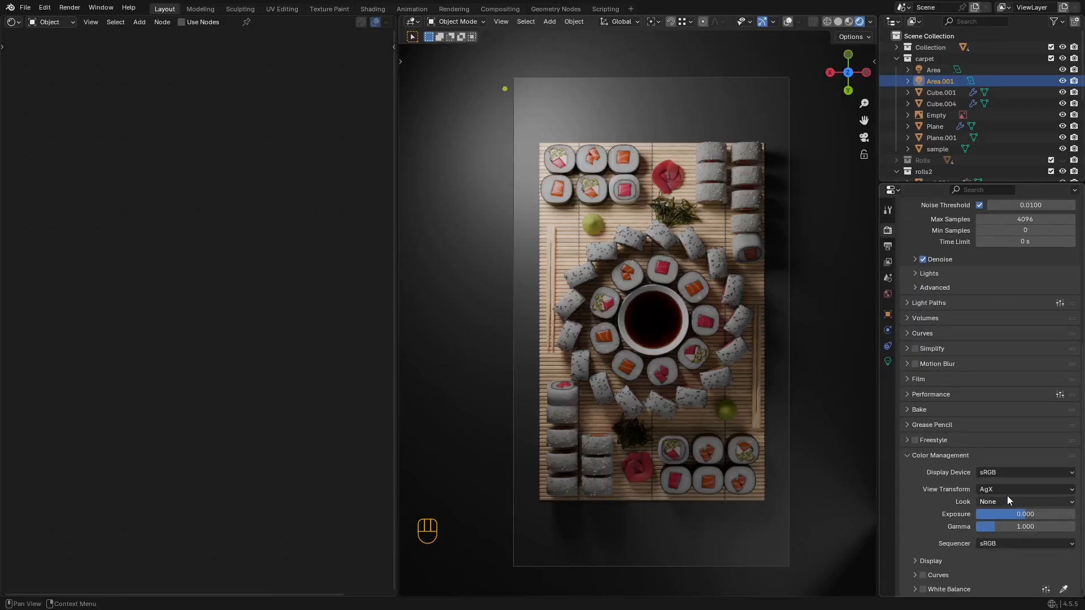
pyautogui.click(1005, 501)
pyautogui.click(1012, 438)
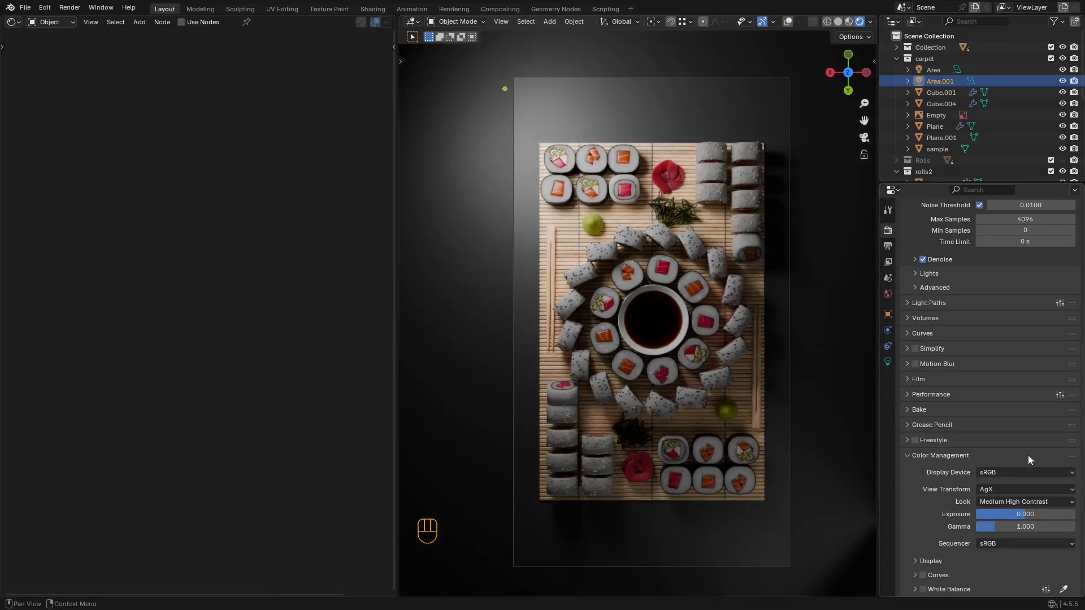
pyautogui.keyDown('shift'); pyautogui.moveTo(1028, 517); pyautogui.dragTo(1051, 517); pyautogui.keyUp('shift')
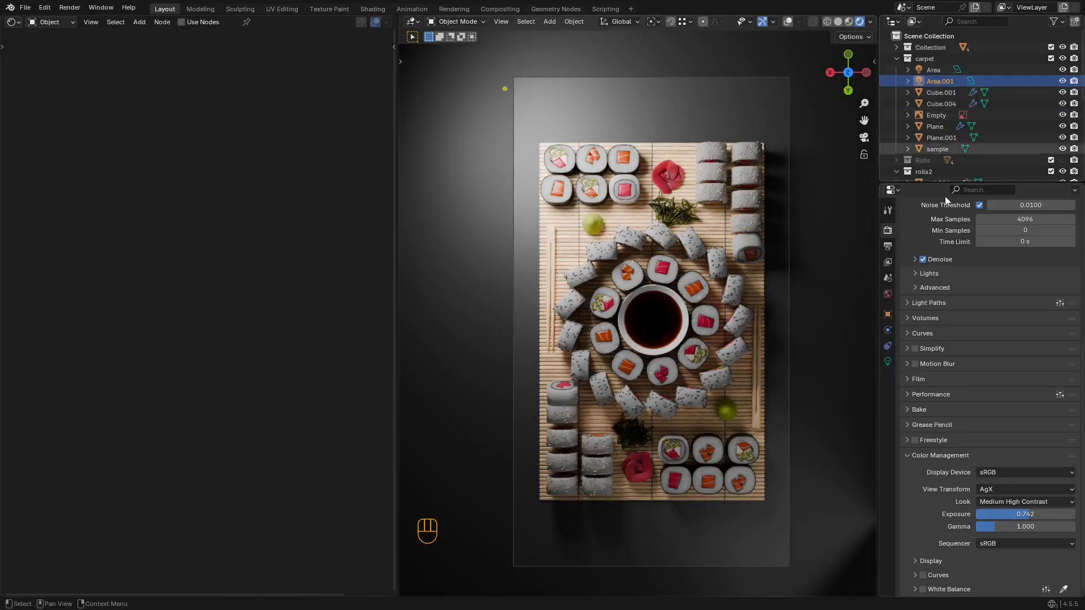
# Step: Lower the Area.001 light's power to about 575
pyautogui.click(887, 361)
pyautogui.moveTo(1028, 326); pyautogui.dragTo(978, 326)
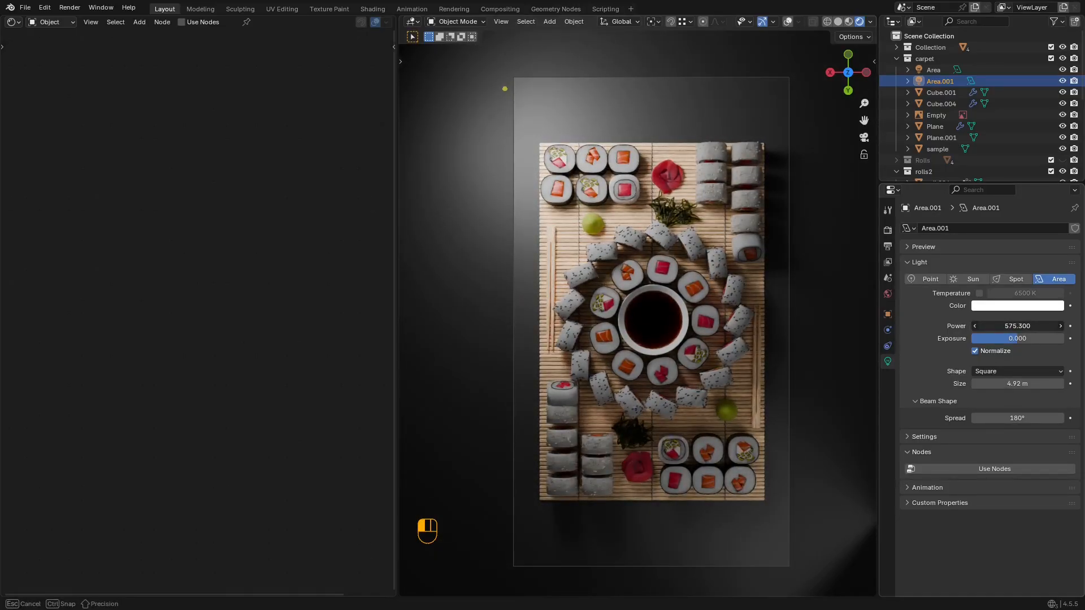
# Step: Move the left chopsticks slightly up and the right chopsticks slightly down toward the edge of the mat
pyautogui.click(549, 238)
pyautogui.press('g')
pyautogui.click(548, 226)
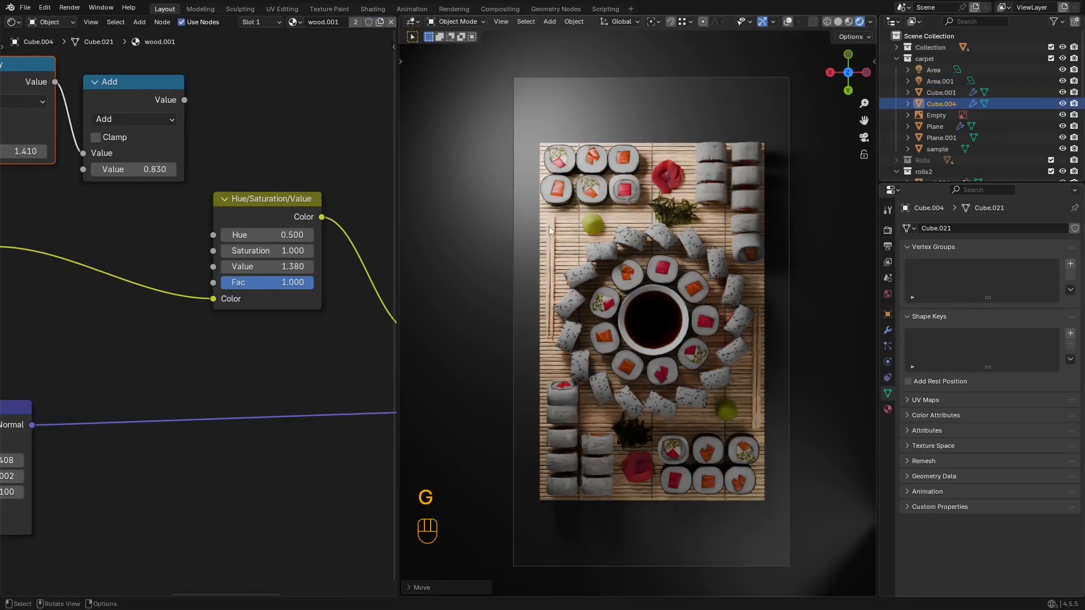
pyautogui.click(756, 381)
pyautogui.press('g')
pyautogui.click(759, 390)
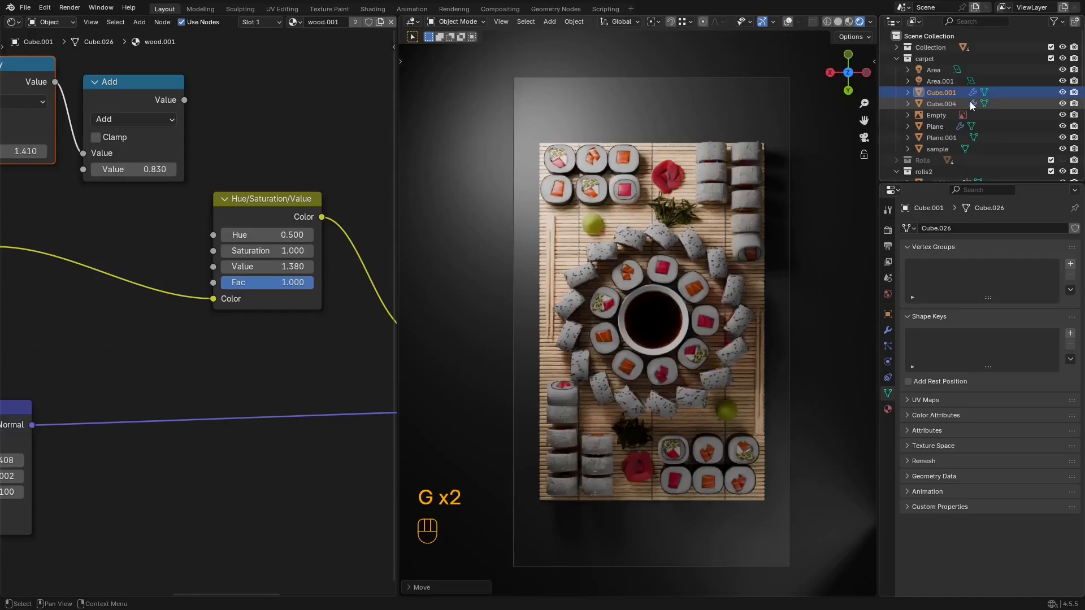
# Step: Set the Area.001 light's power to 485.9, enable its color temperature at 5480 K, and save the file
pyautogui.click(940, 81)
pyautogui.moveTo(1025, 326); pyautogui.dragTo(1011, 293)
pyautogui.hotkey('ctrl', 's')
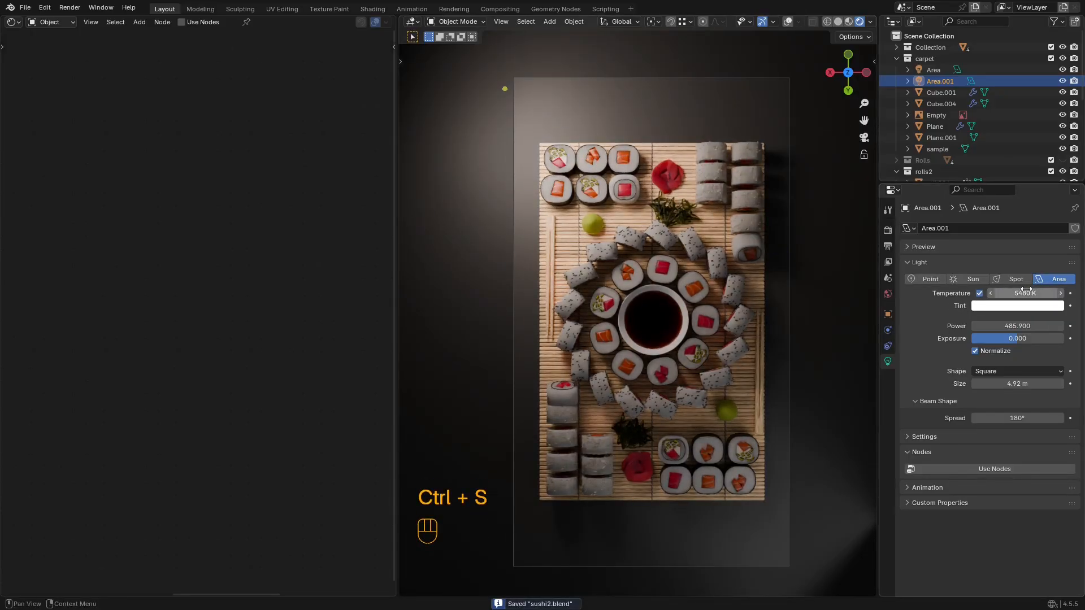
# Step: Undo the last temperature change, set the Area.001 light's color temperature to 6000 K, and save the file
pyautogui.hotkey('ctrl', 'z')
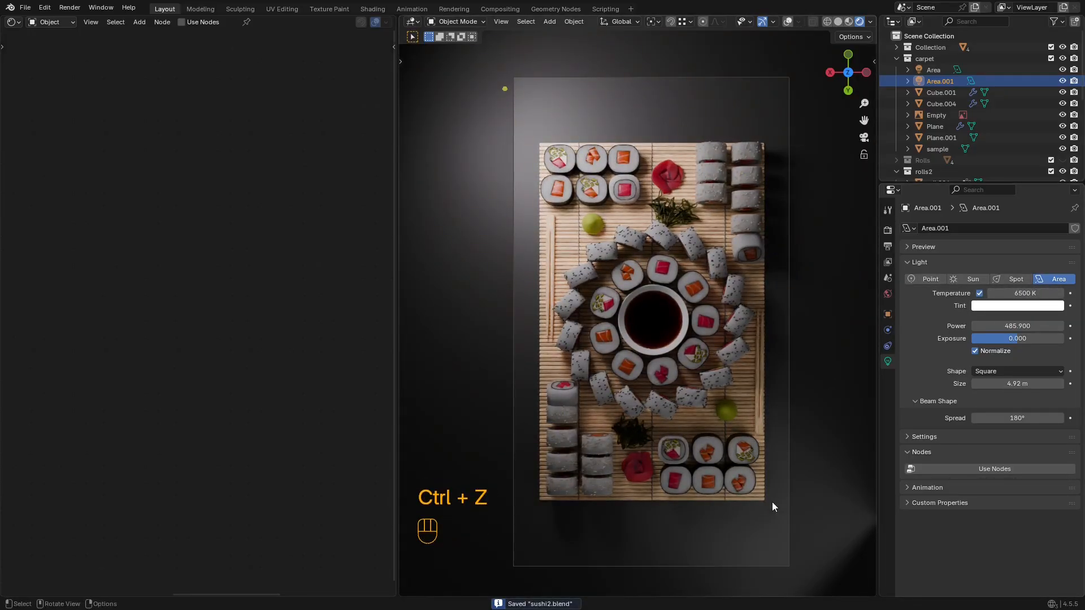
pyautogui.keyDown('shift'); pyautogui.moveTo(991, 293); pyautogui.dragTo(977, 293); pyautogui.keyUp('shift')
pyautogui.click(1022, 293)
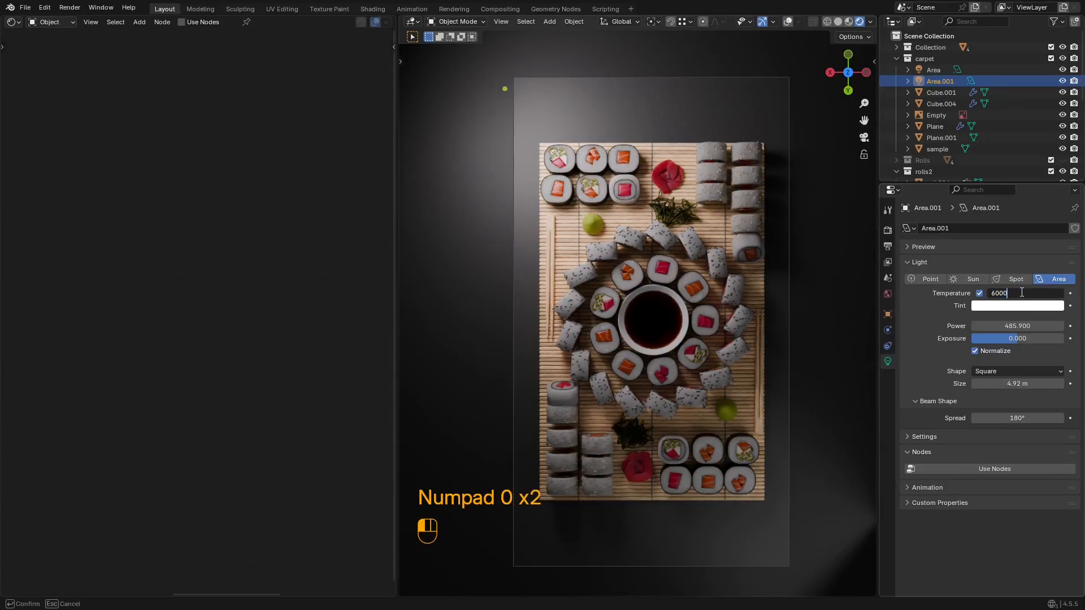
pyautogui.write('6000')
pyautogui.press('Return')
pyautogui.hotkey('ctrl', 's')
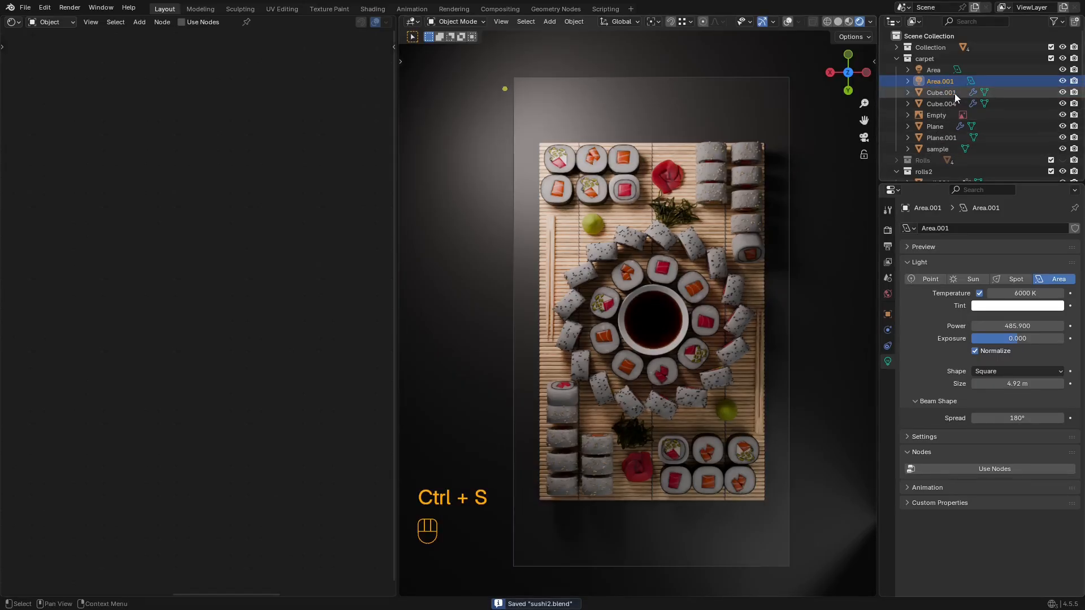
# Step: Set the Area light's power to 147.85, move it slightly up and inward toward the mat, and save the file
pyautogui.click(933, 70)
pyautogui.moveTo(1016, 326); pyautogui.dragTo(1062, 326)
pyautogui.moveTo(1017, 326); pyautogui.dragTo(1017, 326)
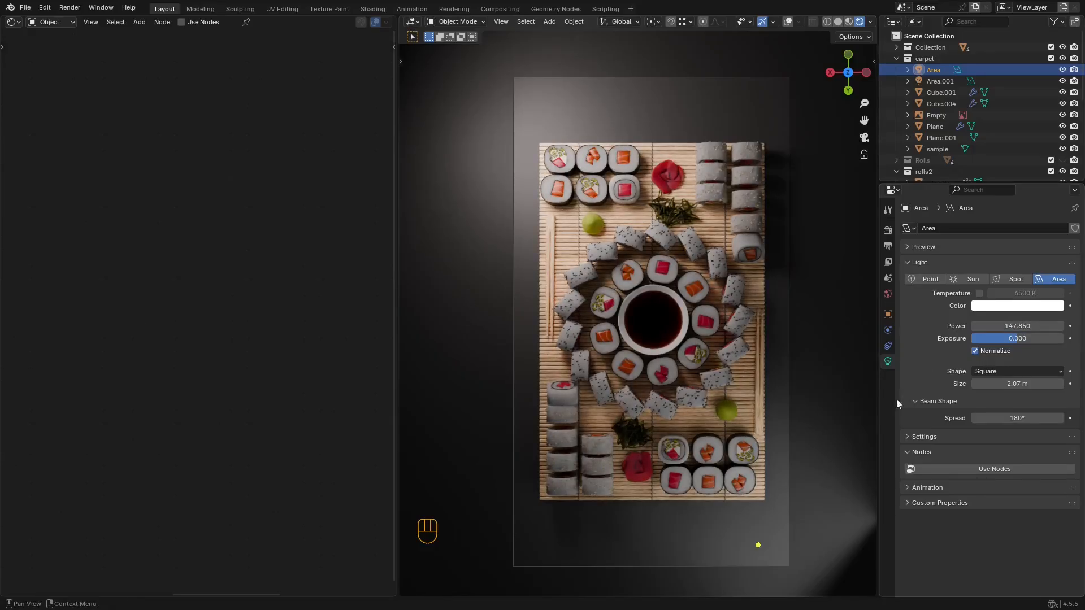
pyautogui.press('g')
pyautogui.click(837, 391)
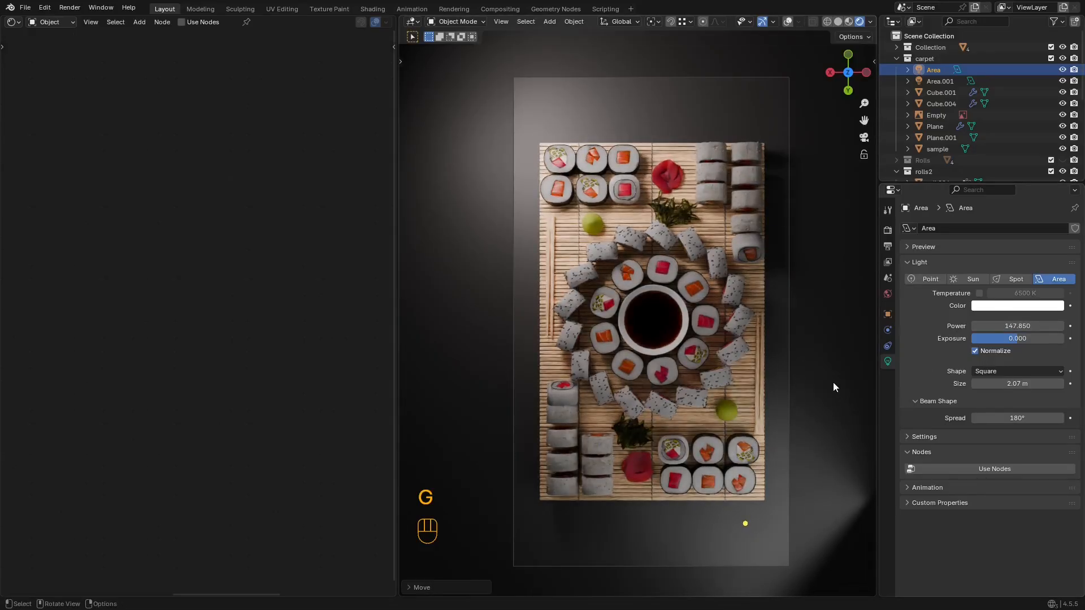
pyautogui.hotkey('ctrl', 's')
# Step: Set the Area light's power to 123.85, save the file, and review the composition in perspective and in a maximized camera view
pyautogui.moveTo(1017, 326); pyautogui.dragTo(991, 326)
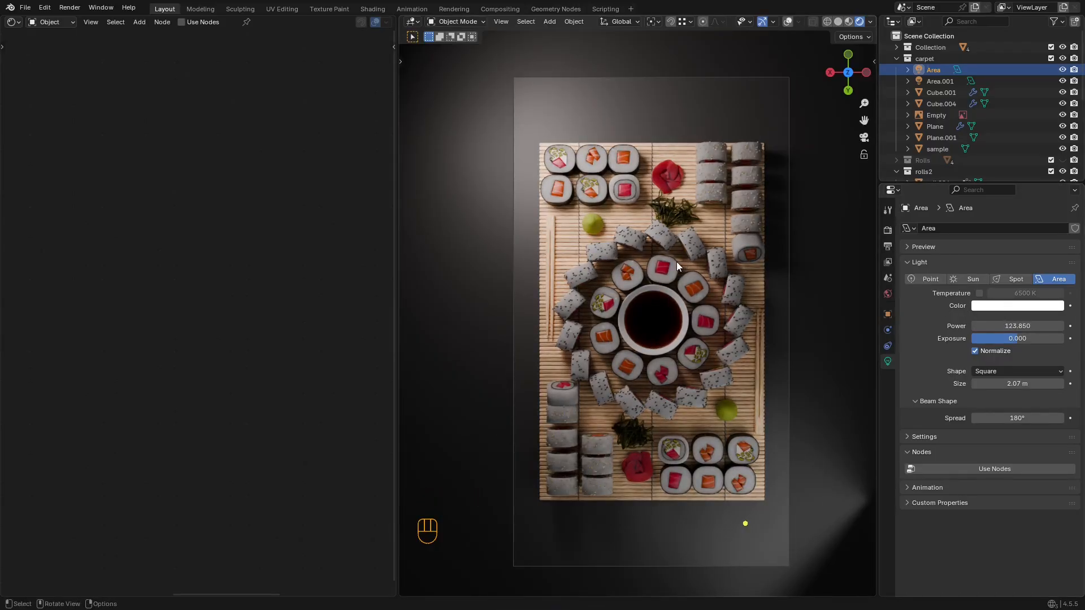
pyautogui.moveTo(676, 262); pyautogui.dragTo(696, 307, button='middle')
pyautogui.hotkey('ctrl', 's')
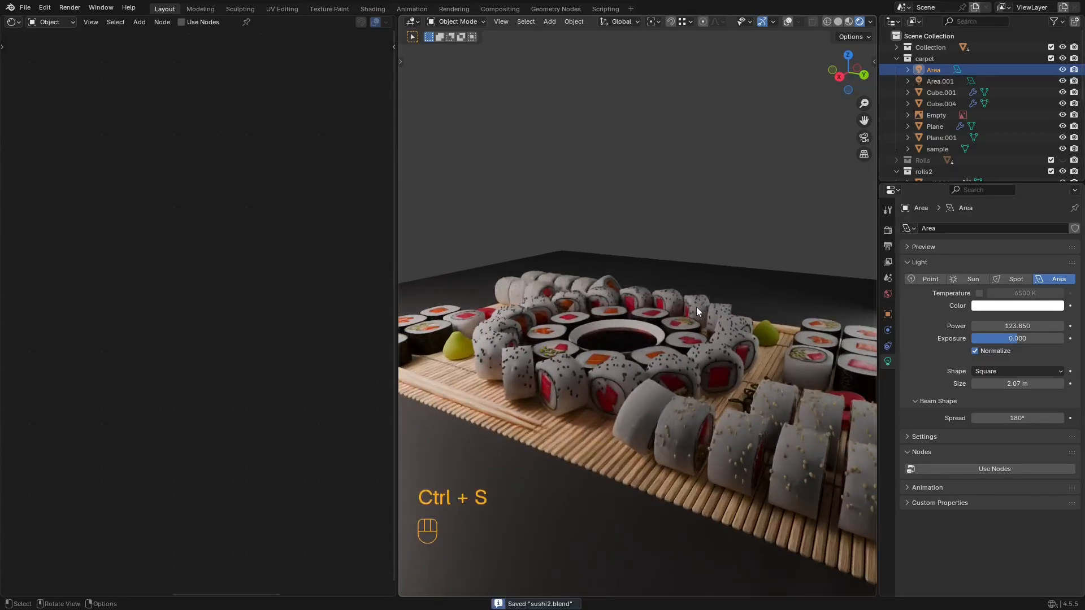
pyautogui.scroll(-4, 702, 302)
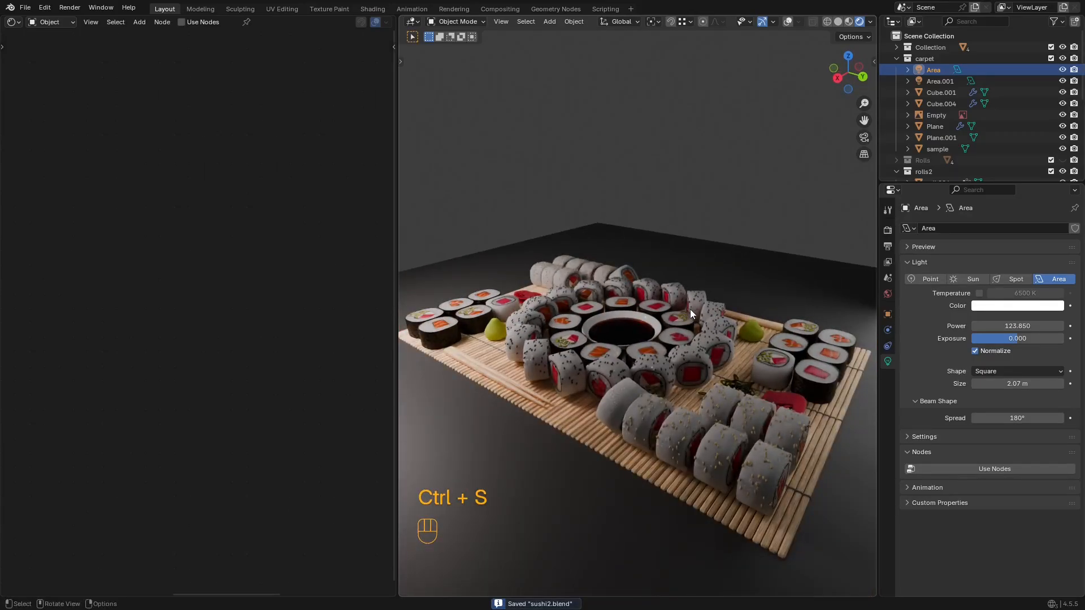
pyautogui.press('KP_0')
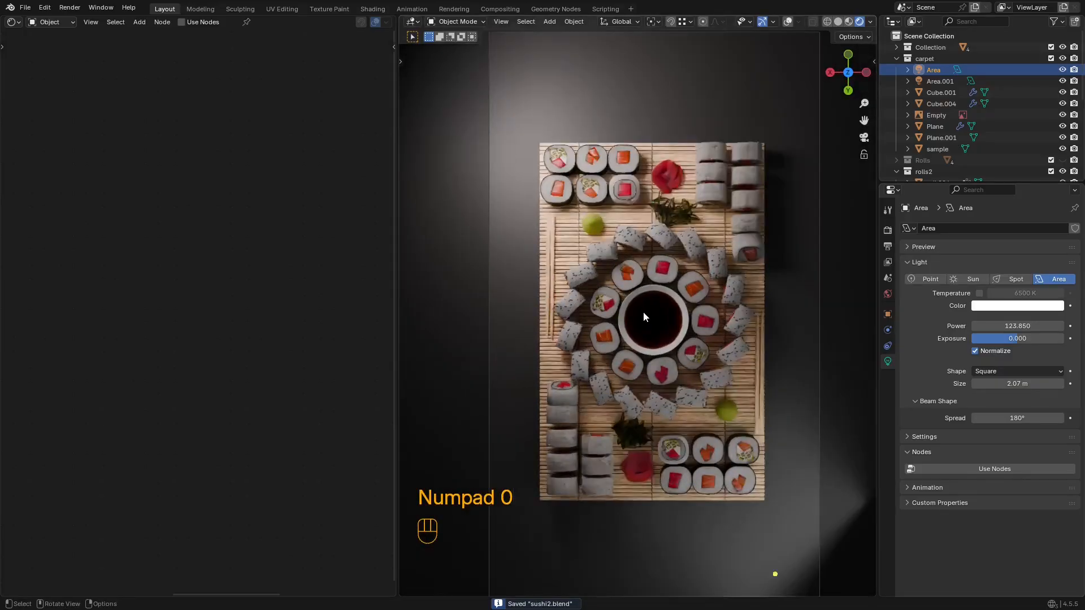
pyautogui.hotkey('ctrl', 'space')
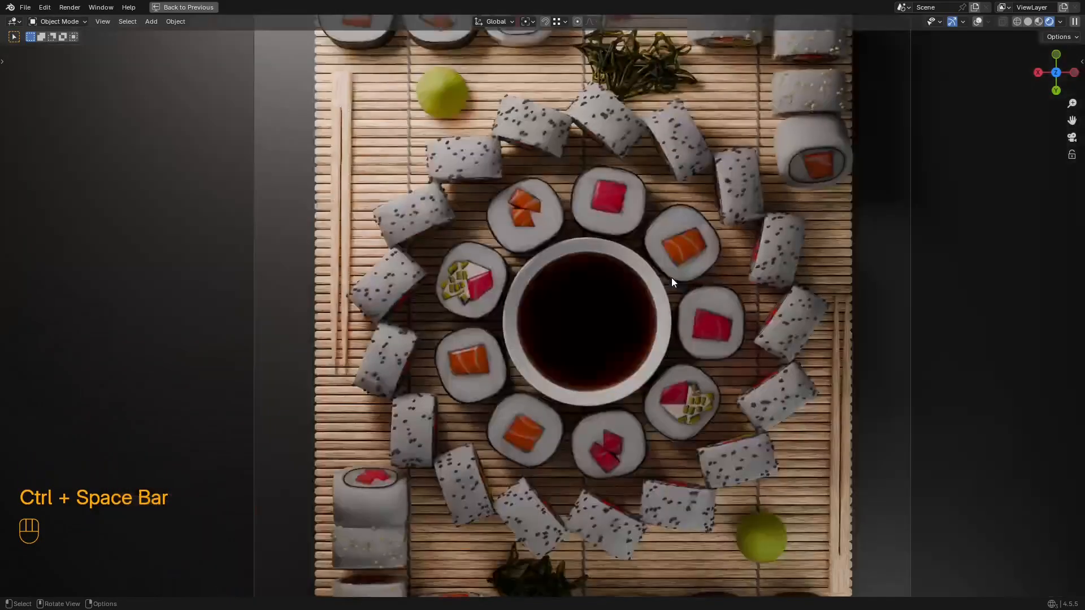
pyautogui.hotkey('ctrl', 'space')
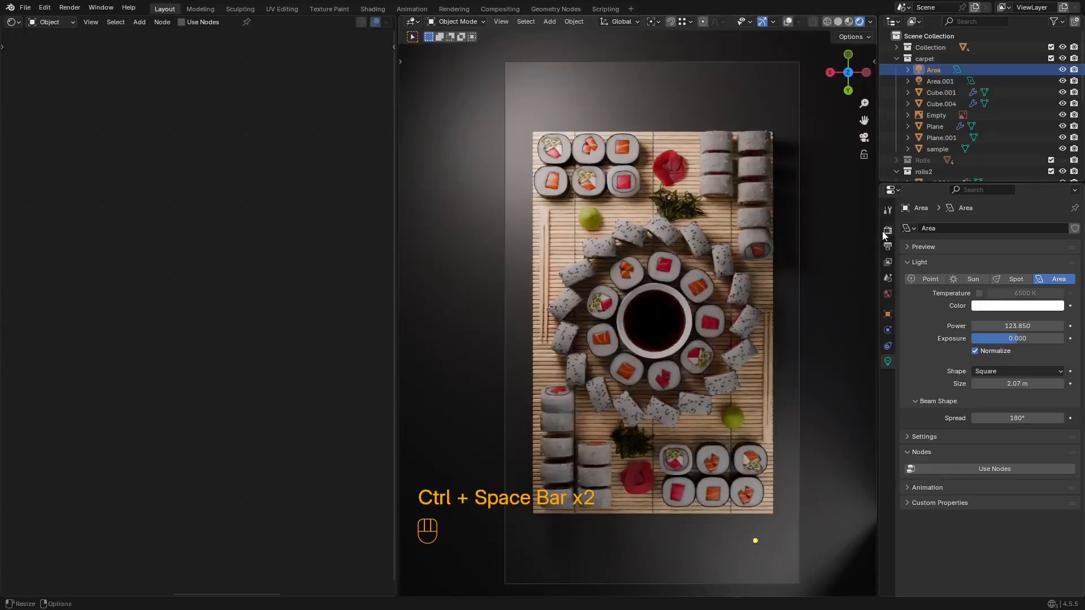
# Step: Set the maximum samples to 512 for both the viewport and the final render
pyautogui.click(886, 231)
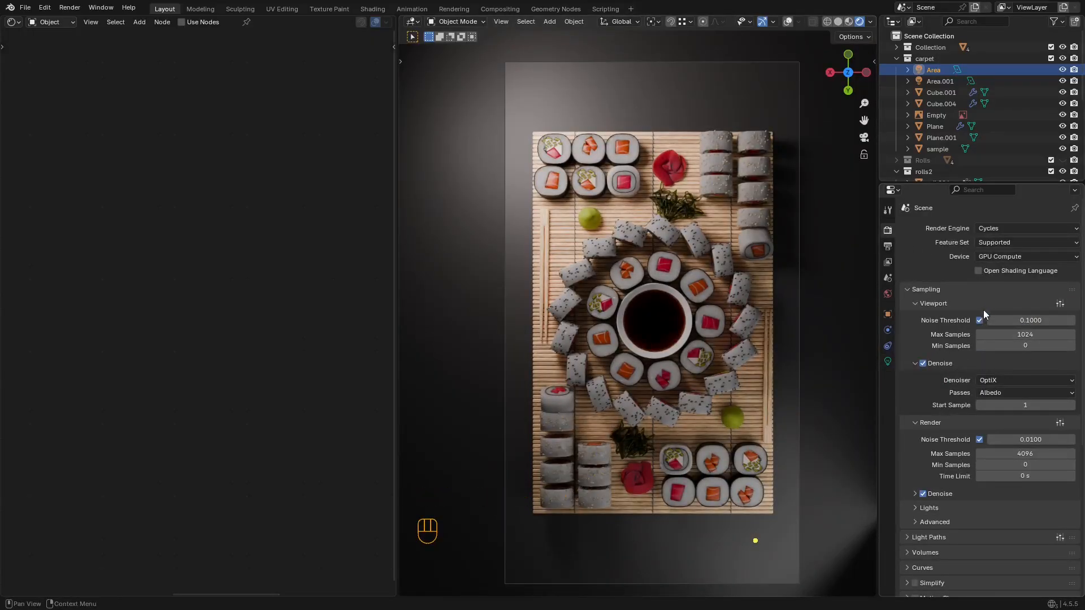
pyautogui.keyDown('shift'); pyautogui.moveTo(756, 314); pyautogui.dragTo(757, 291, button='middle'); pyautogui.keyUp('shift')
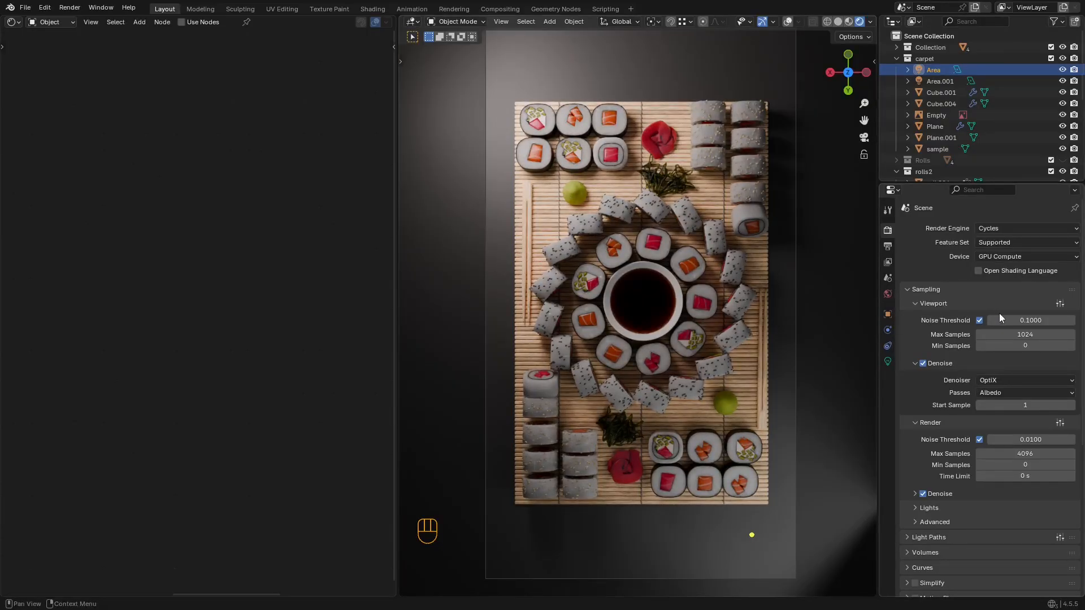
pyautogui.click(1039, 335)
pyautogui.write('512')
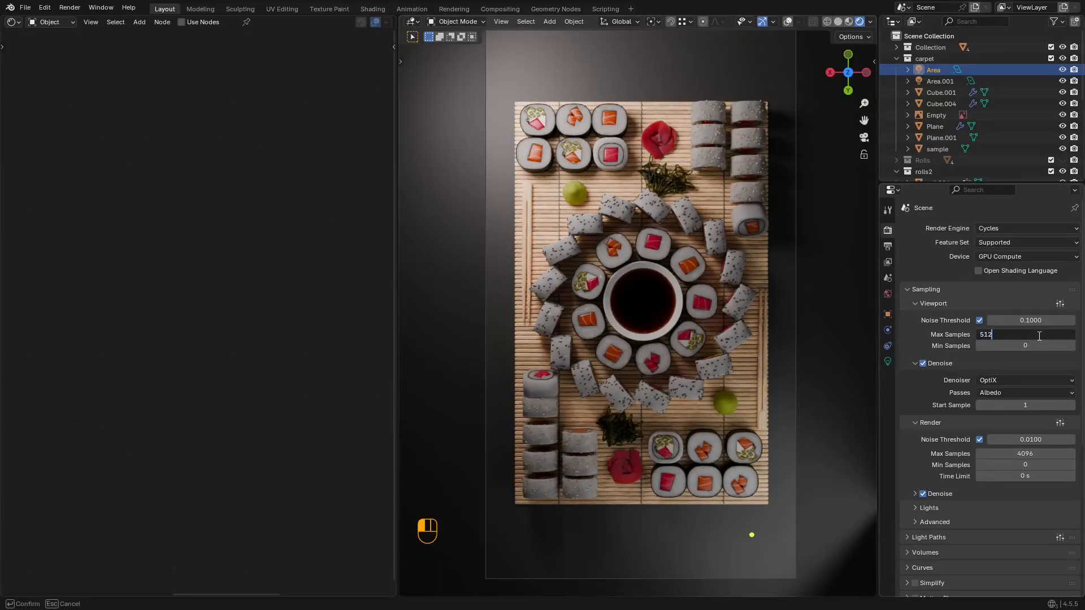
pyautogui.press('Return')
pyautogui.click(1035, 453)
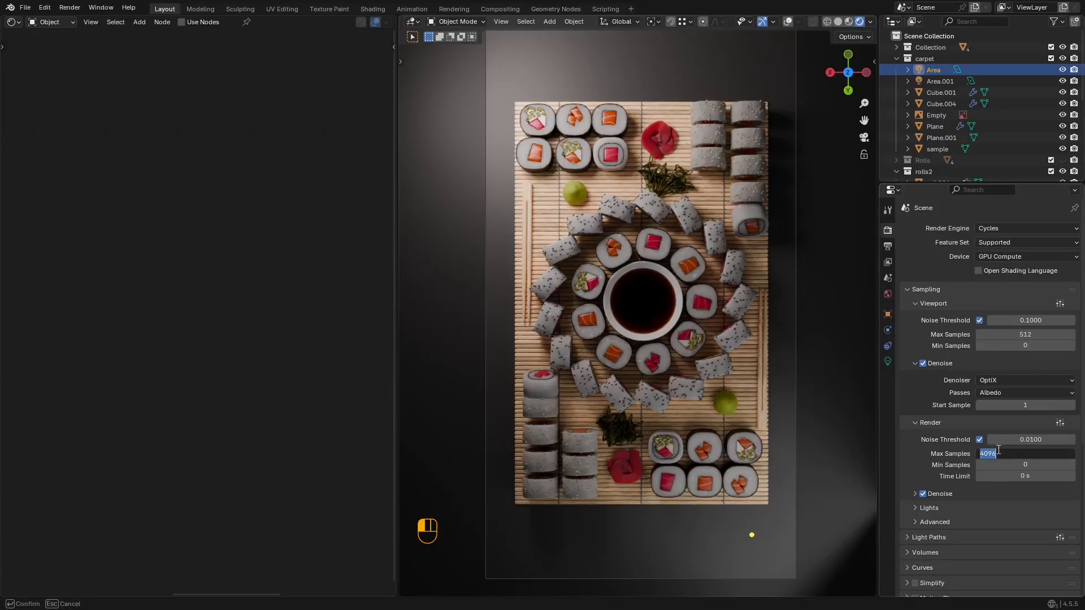
pyautogui.write('512')
pyautogui.press('Return')
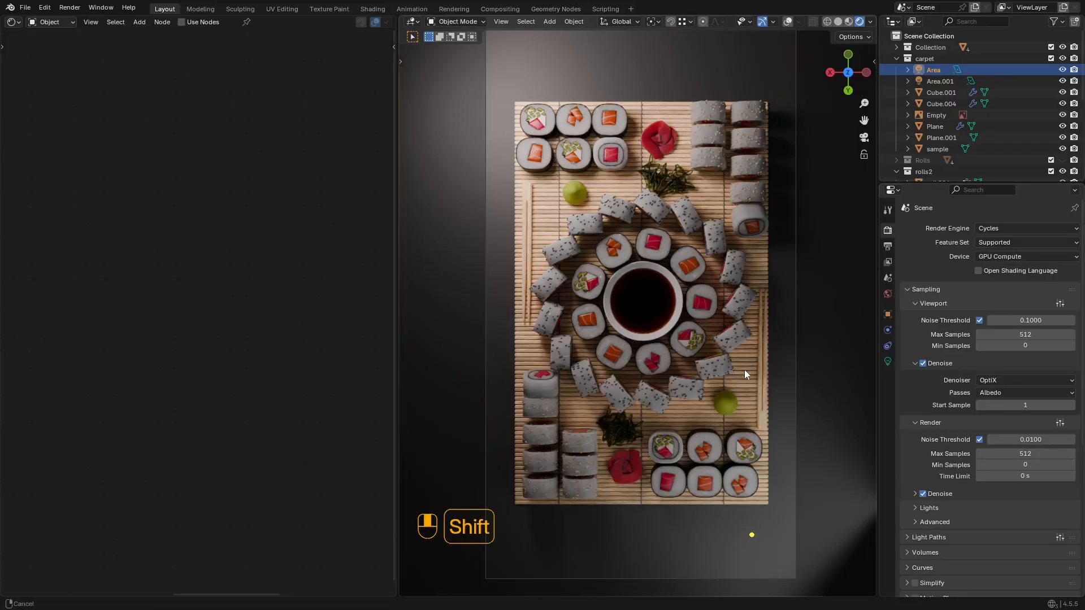
# Step: Set the color management exposure to 1.096 and the look to High Contrast, and save the file
pyautogui.keyDown('shift'); pyautogui.moveTo(744, 369); pyautogui.dragTo(730, 378, button='middle'); pyautogui.keyUp('shift')
pyautogui.scroll(-2, 697, 219)
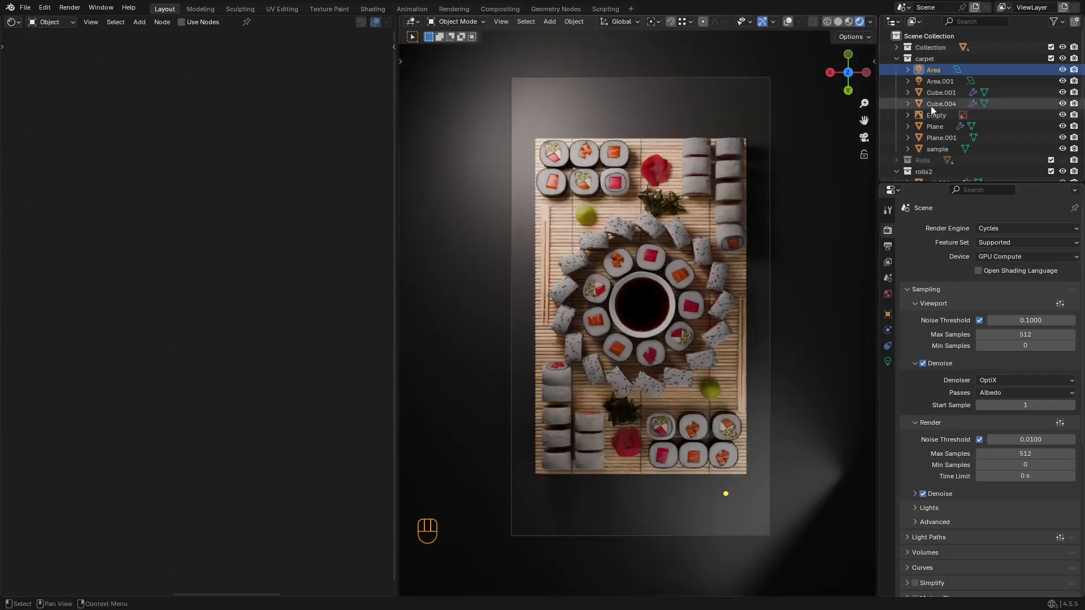
pyautogui.scroll(-10, 918, 300)
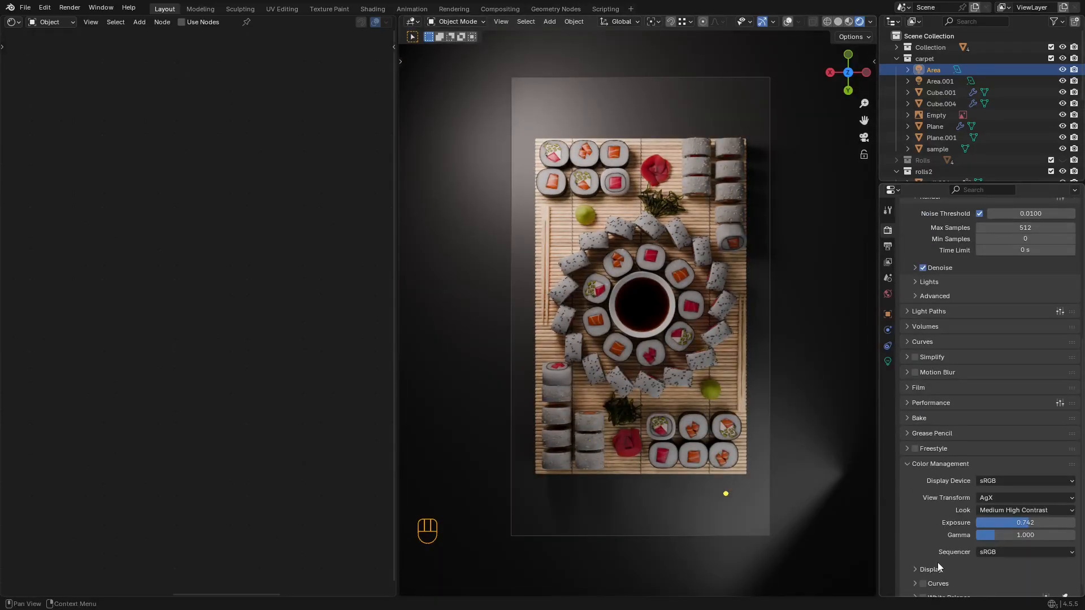
pyautogui.moveTo(1036, 515)
pyautogui.keyDown('shift'); pyautogui.mouseDown()
pyautogui.moveTo(1070, 515)
pyautogui.moveTo(1028, 515)
pyautogui.mouseUp(); pyautogui.keyUp('shift')
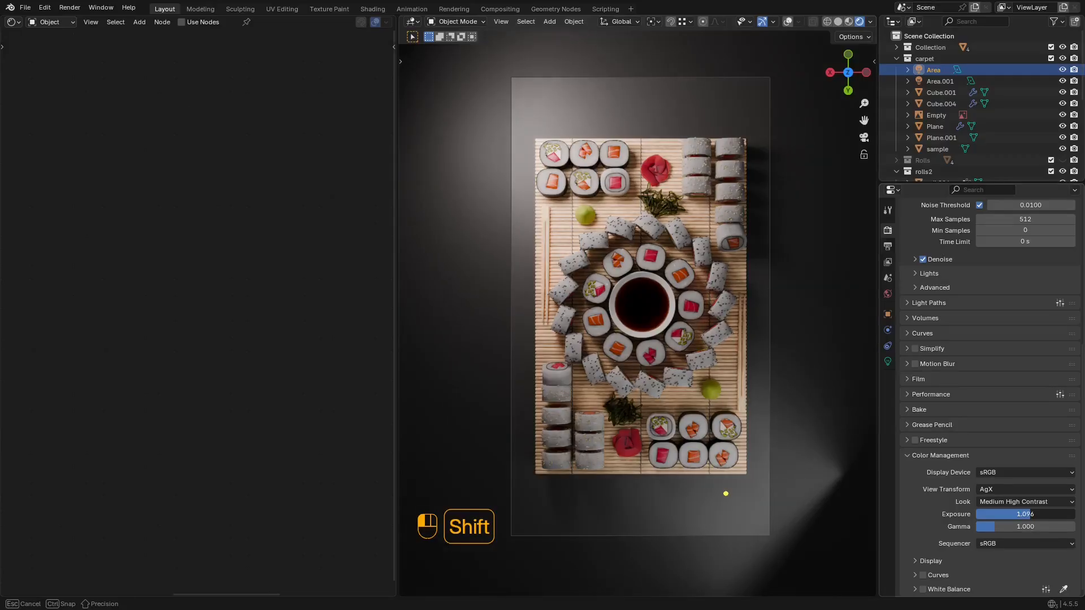
pyautogui.click(1009, 500)
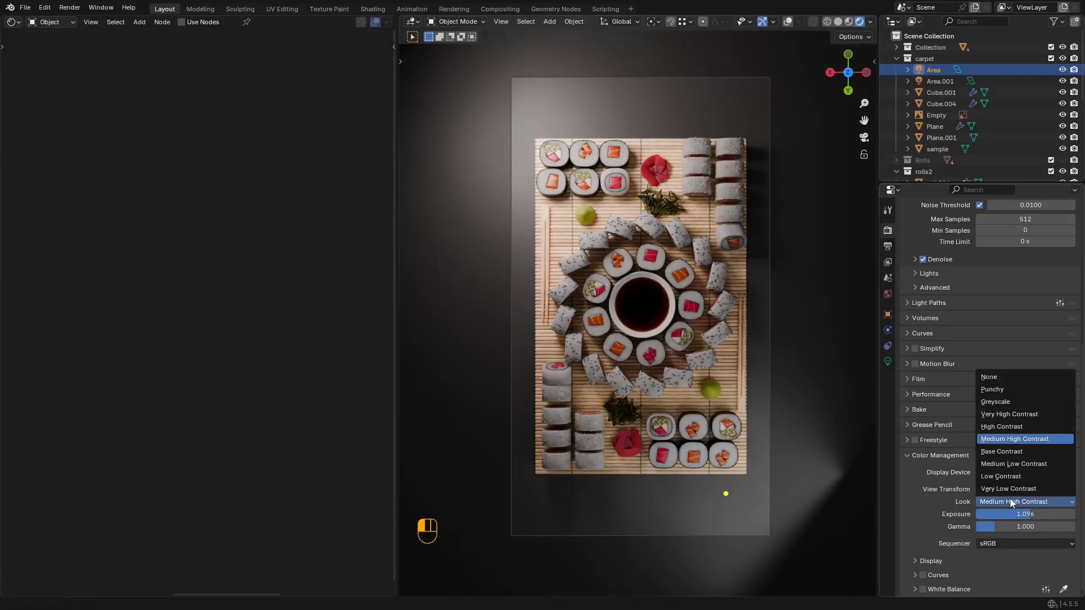
pyautogui.click(1010, 427)
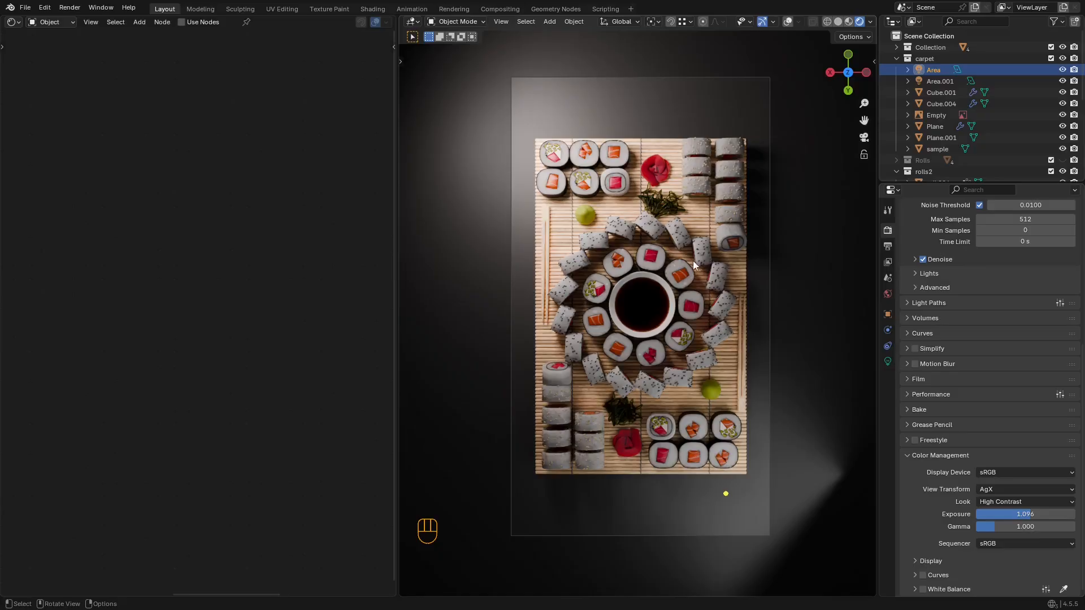
pyautogui.hotkey('ctrl', 's')
pyautogui.scroll(2, 741, 290)
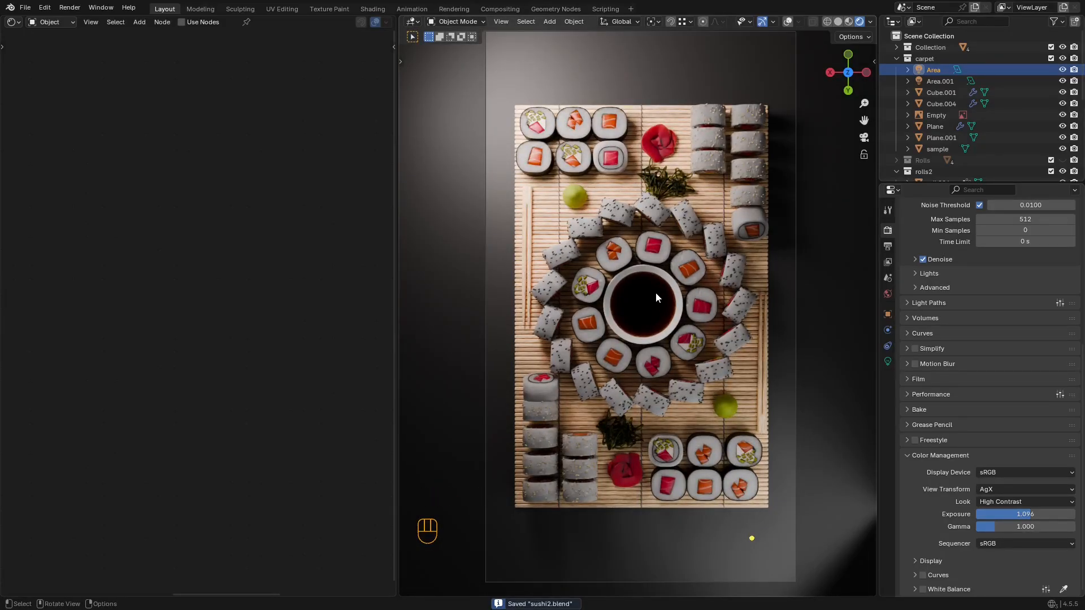
# Step: Set the Area.001 light's power to 384.3, save the file, and check the lit rolls up close
pyautogui.click(937, 80)
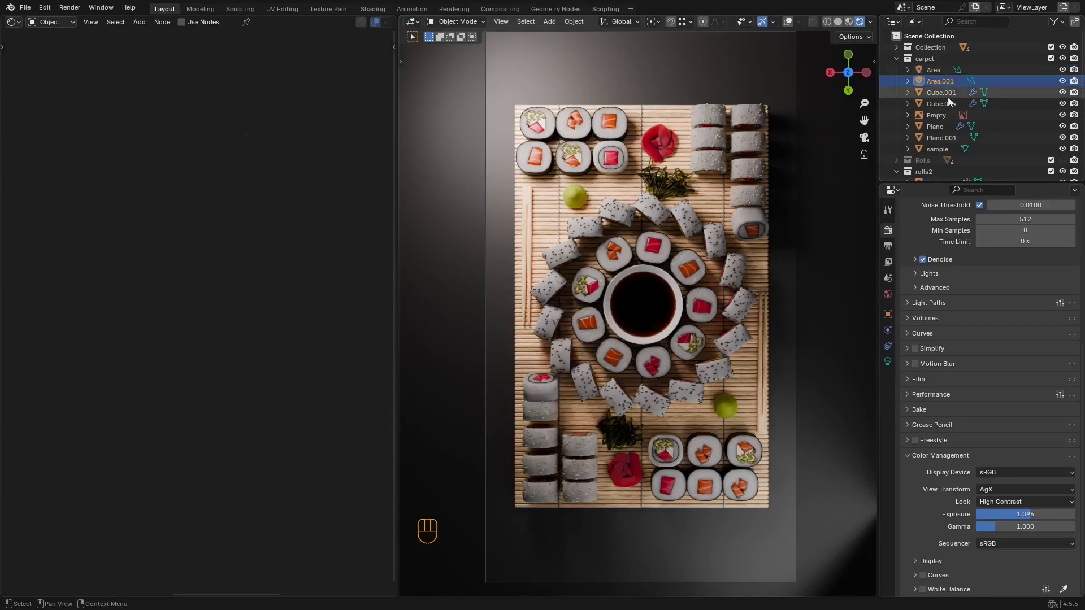
pyautogui.click(888, 361)
pyautogui.moveTo(1017, 326); pyautogui.dragTo(982, 326)
pyautogui.hotkey('ctrl', 's')
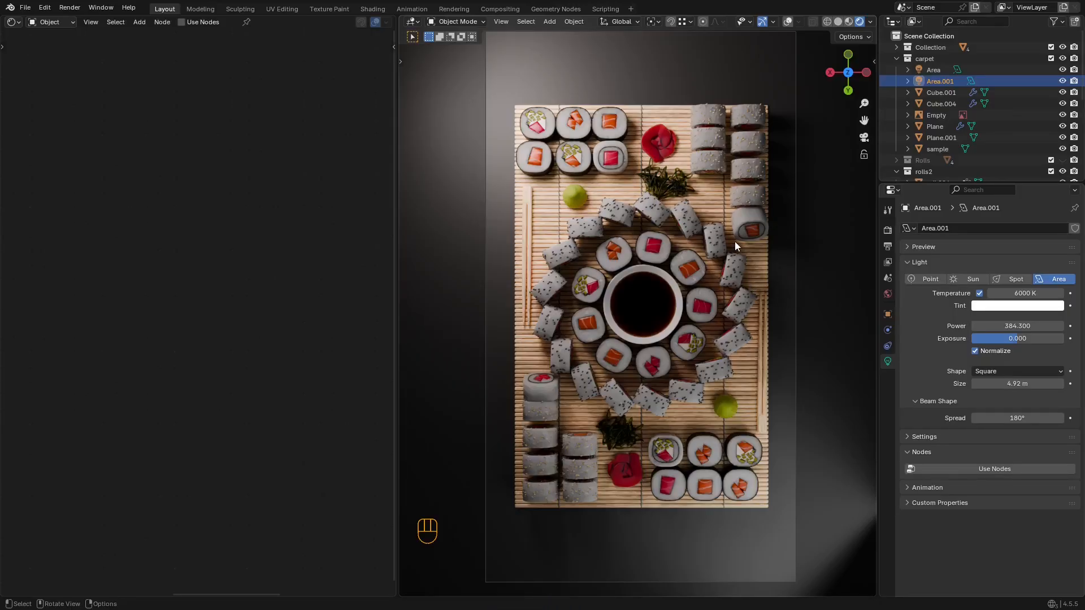
pyautogui.keyDown('ctrl'); pyautogui.moveTo(748, 232); pyautogui.dragTo(718, 274, button='middle'); pyautogui.keyUp('ctrl')
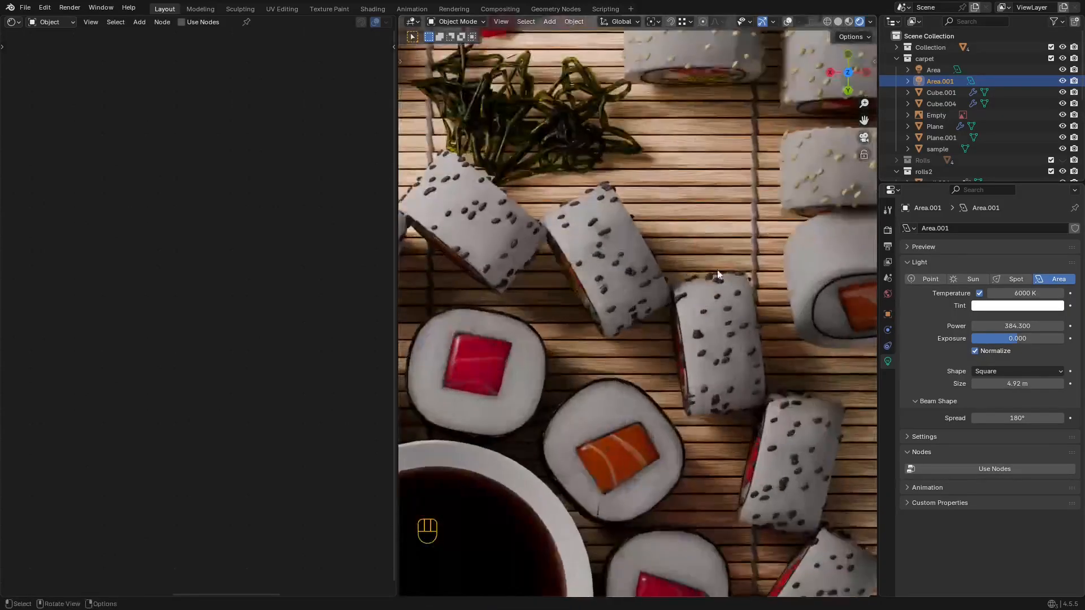
pyautogui.keyDown('shift'); pyautogui.moveTo(670, 357); pyautogui.dragTo(550, 466, button='middle'); pyautogui.keyUp('shift')
pyautogui.scroll(-2, 667, 340)
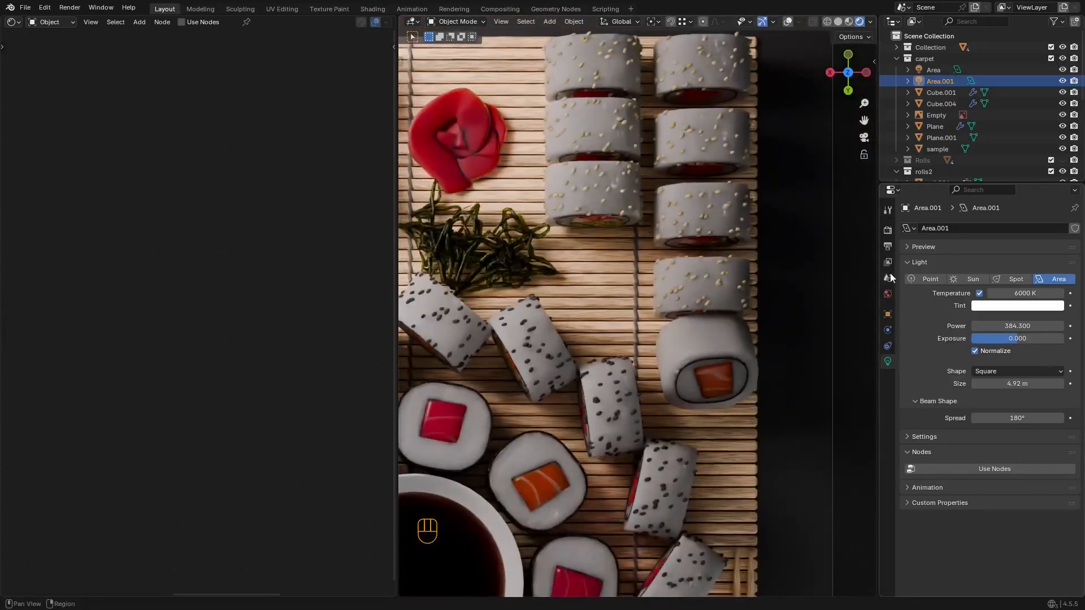
# Step: Review the render's sampling, denoise and performance settings, including threads and memory tiling
pyautogui.click(887, 231)
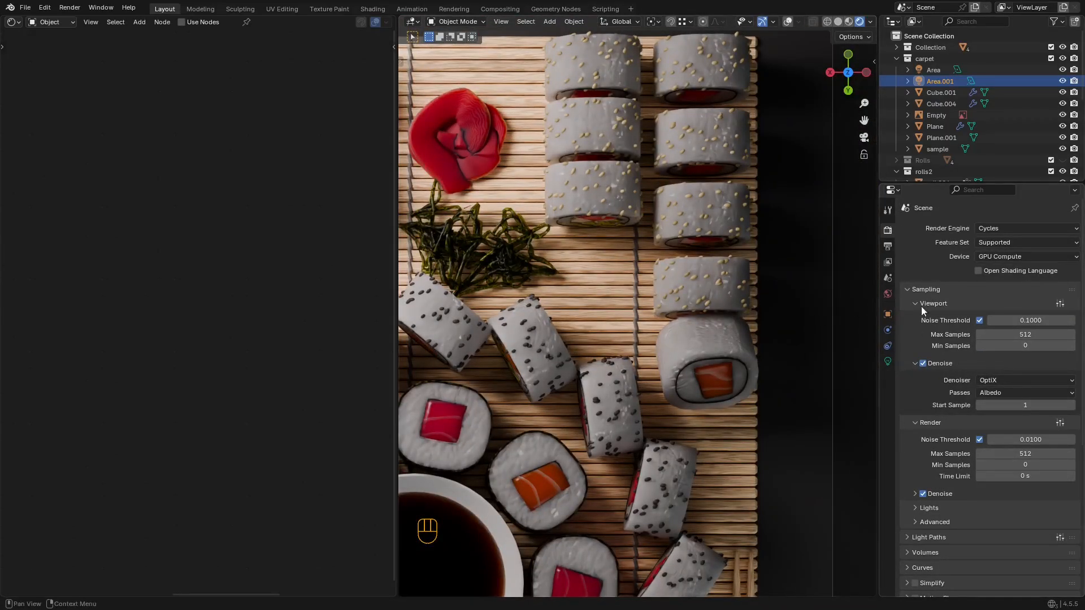
pyautogui.click(914, 363)
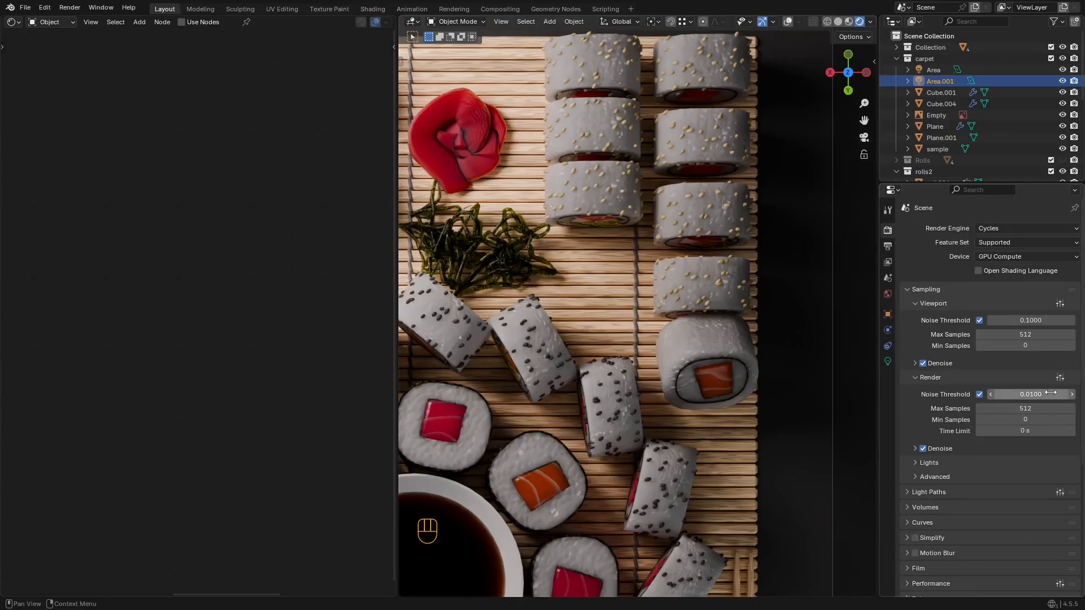
pyautogui.click(910, 449)
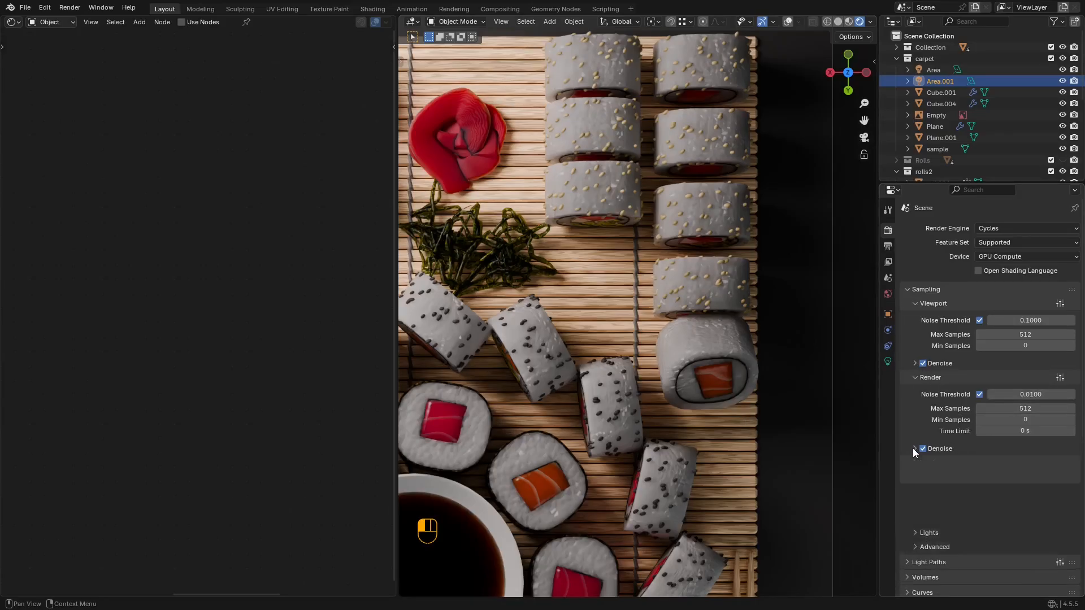
pyautogui.click(913, 449)
pyautogui.scroll(-4, 957, 471)
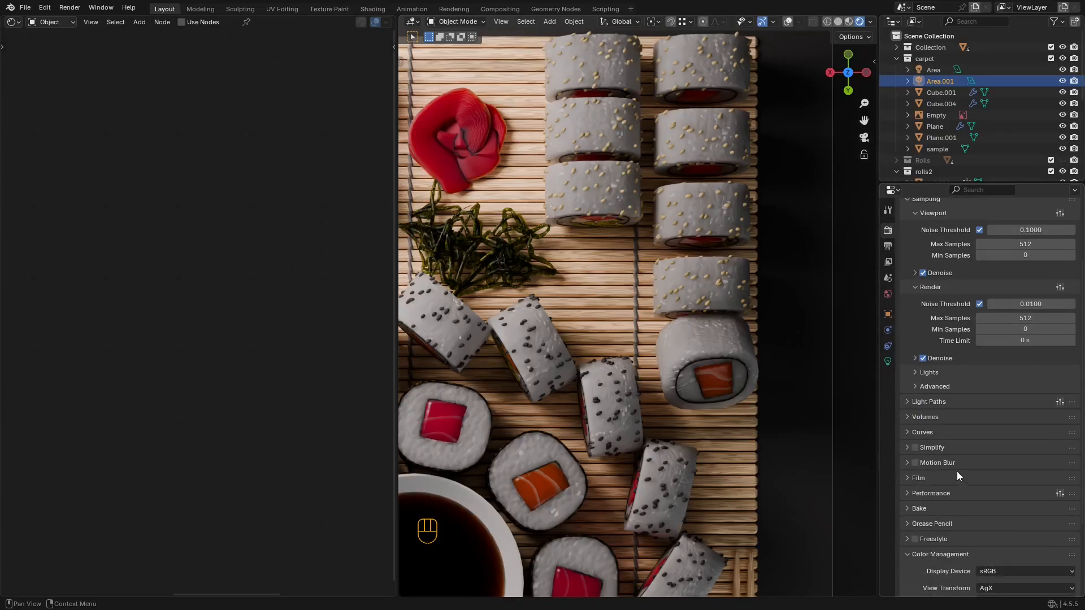
pyautogui.click(909, 558)
pyautogui.click(943, 528)
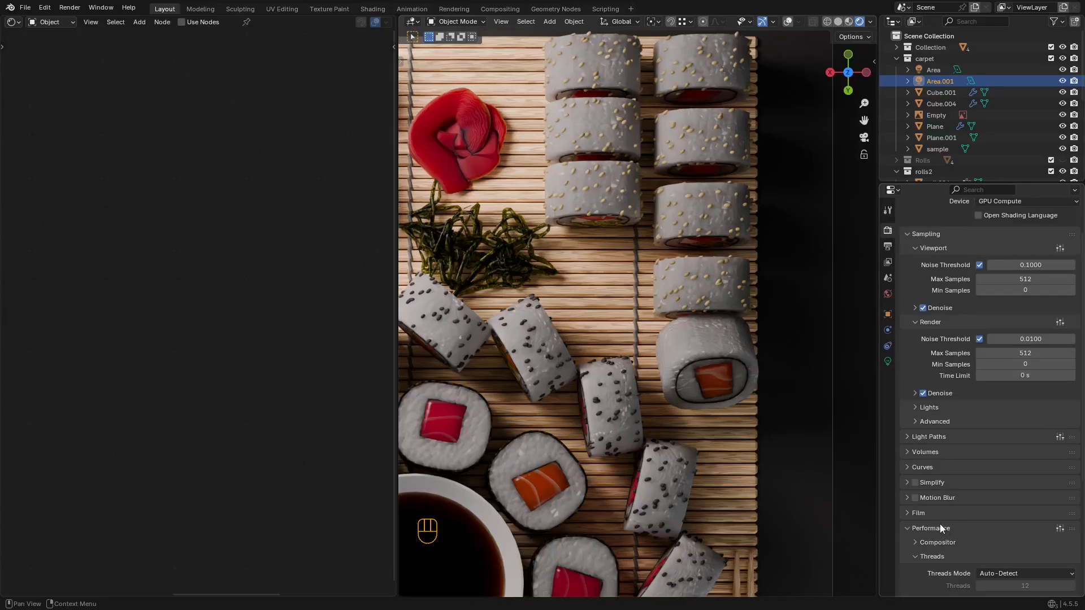
pyautogui.scroll(-3, 938, 486)
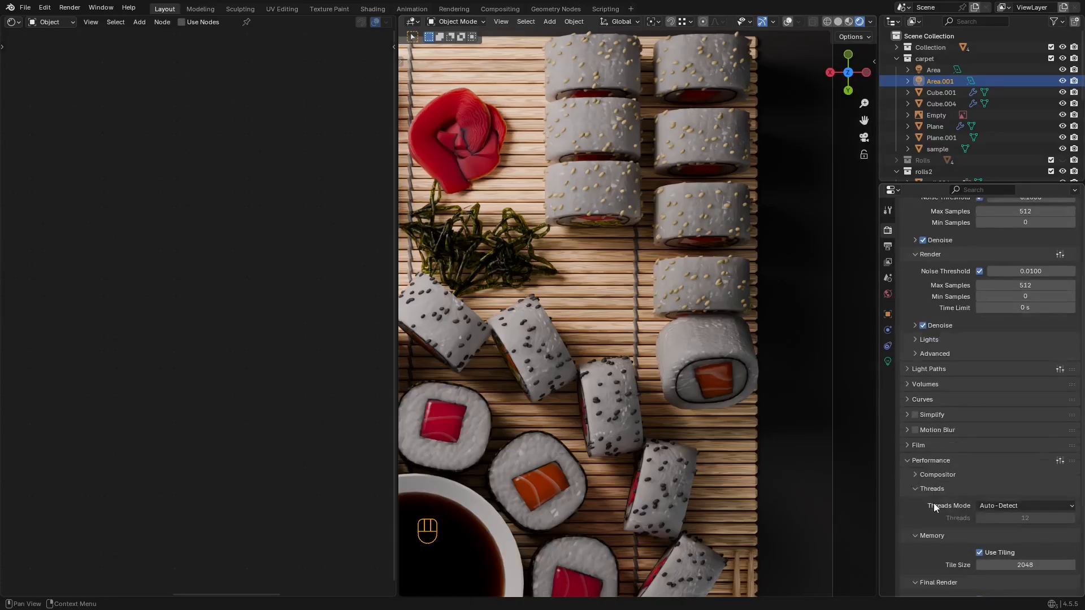
pyautogui.scroll(-2, 938, 484)
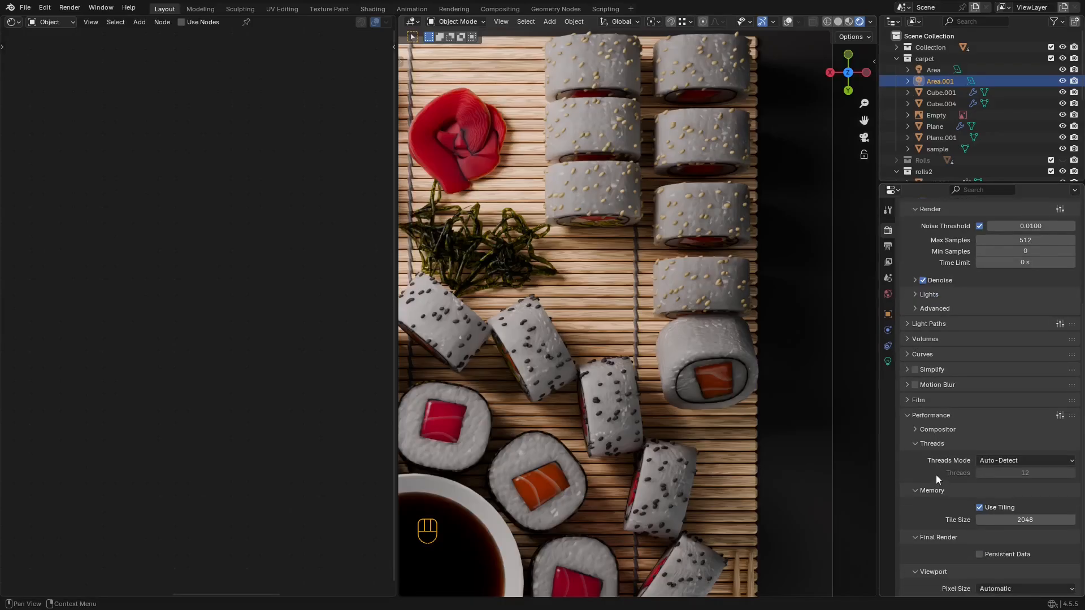
pyautogui.click(907, 415)
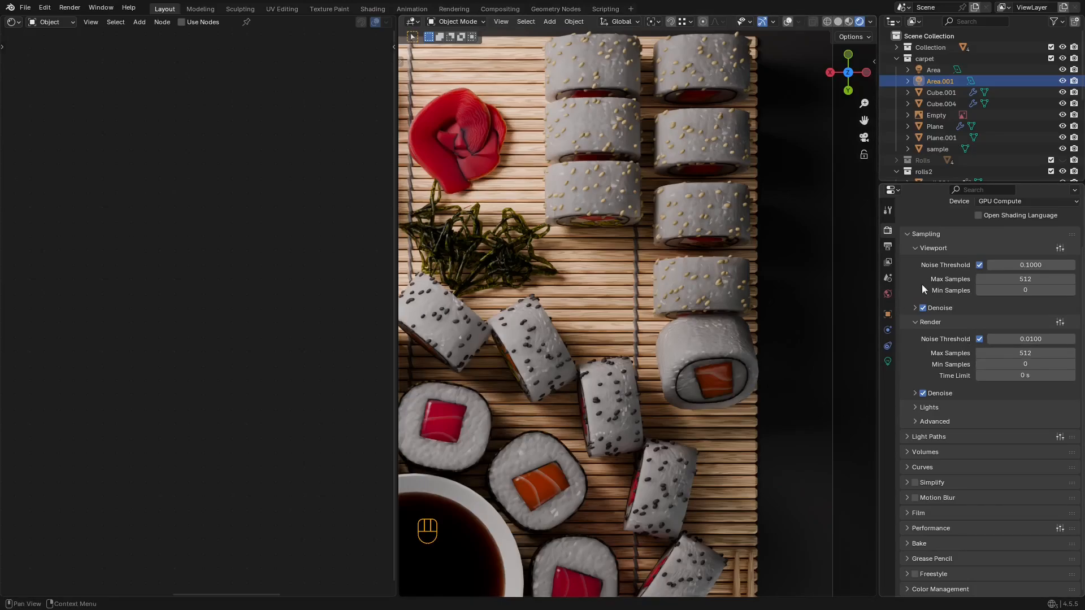
# Step: Set the output resolution scale to 200% and save the file
pyautogui.click(888, 246)
pyautogui.scroll(2, 922, 253)
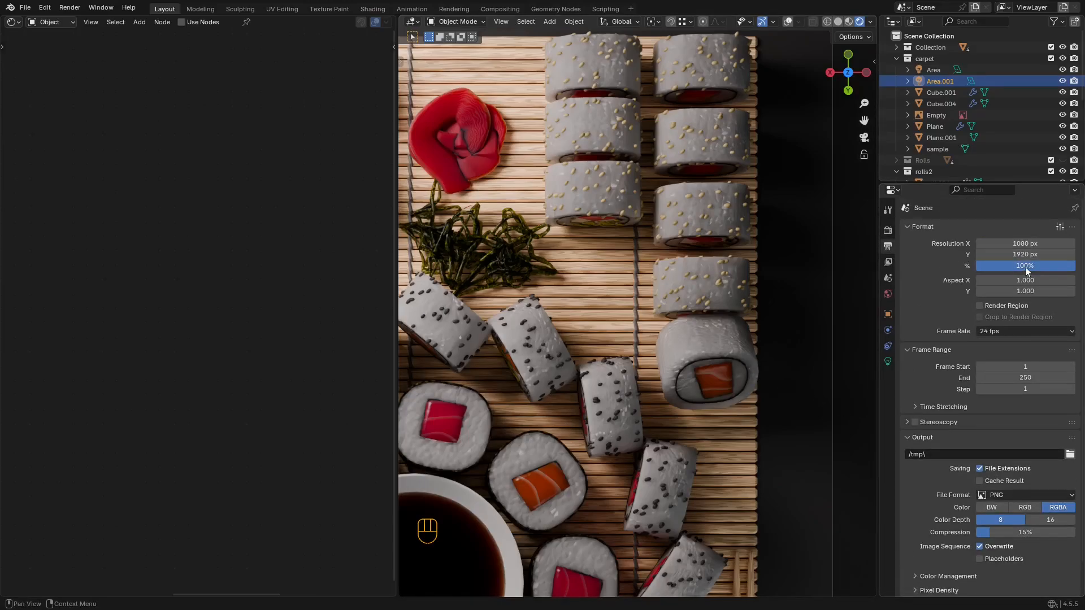
pyautogui.click(1025, 267)
pyautogui.write('200')
pyautogui.press('Return')
pyautogui.hotkey('ctrl', 's')
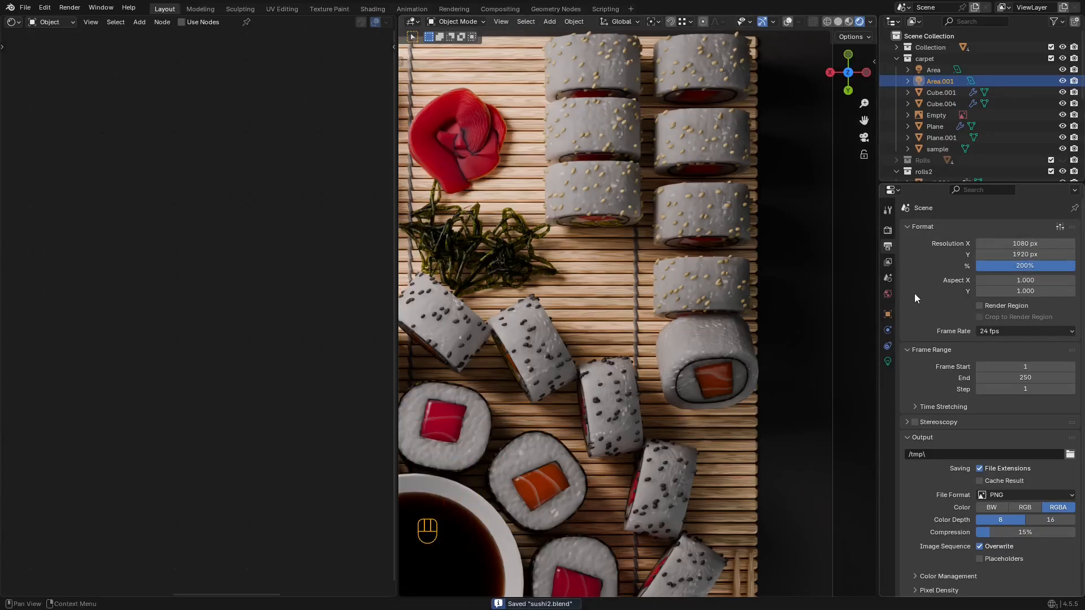
# Step: Switch the camera view to solid shading, save the file, and start a trial image render, cancelling it early
pyautogui.click(888, 230)
pyautogui.scroll(-1, 581, 267)
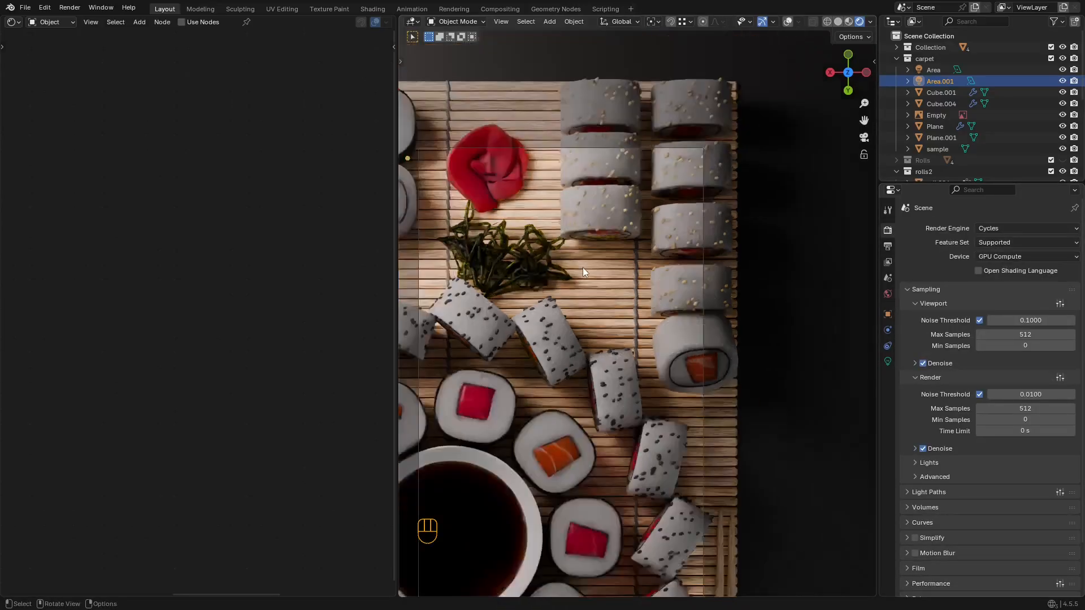
pyautogui.keyDown('shift'); pyautogui.moveTo(562, 276); pyautogui.dragTo(629, 215, button='middle'); pyautogui.keyUp('shift')
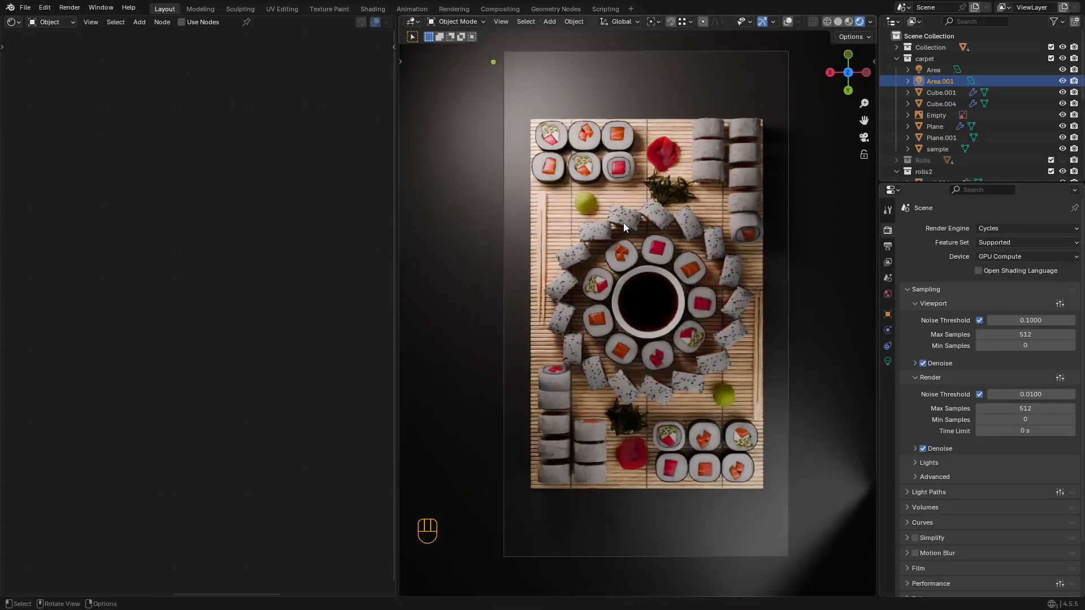
pyautogui.press('z')
pyautogui.hotkey('ctrl', 's')
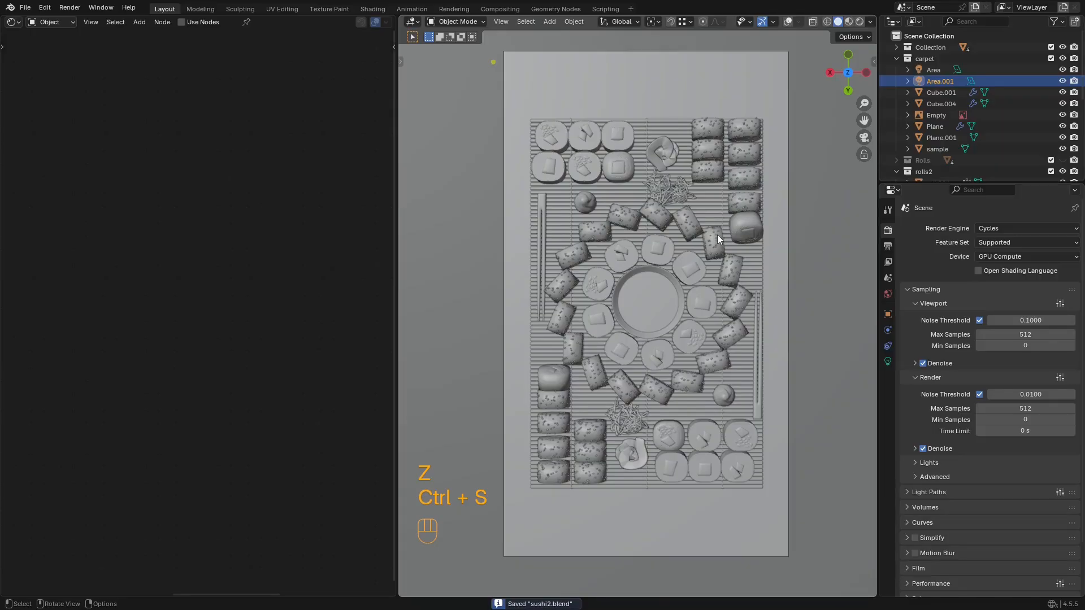
pyautogui.press('F12')
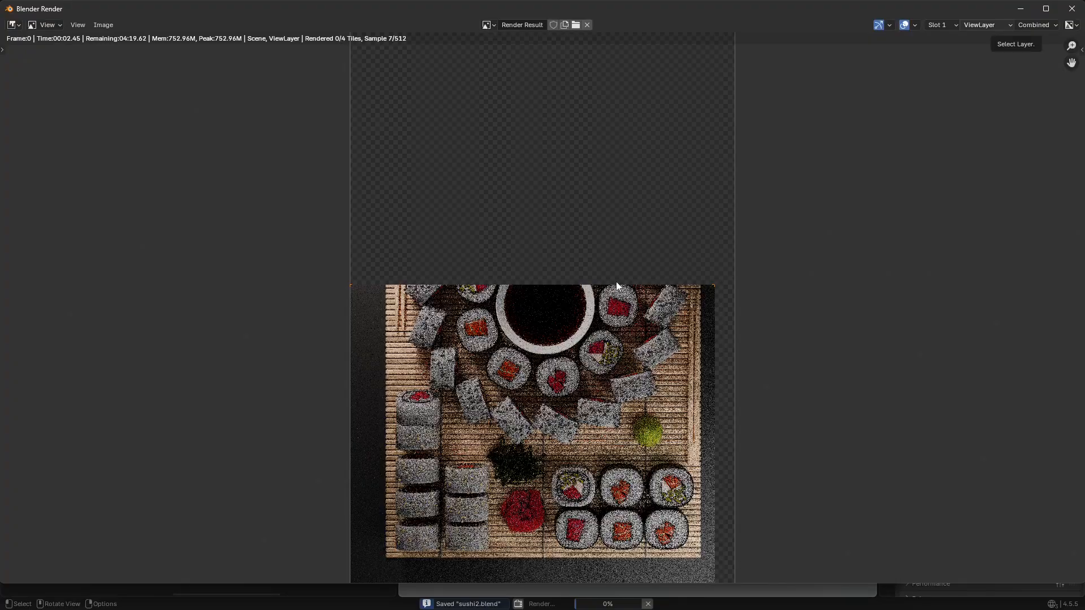
pyautogui.press('Escape')
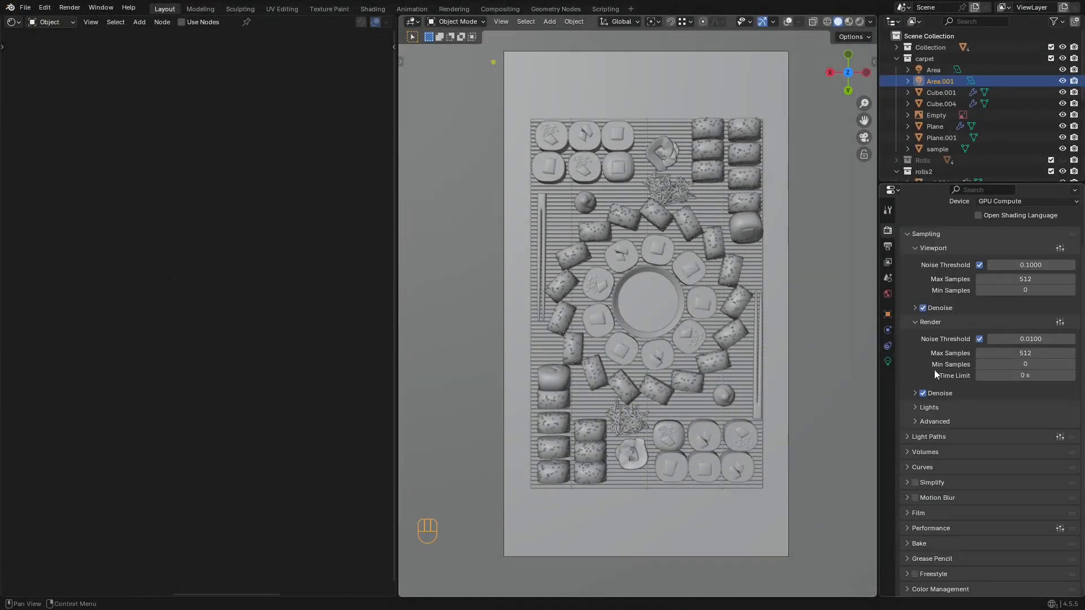
# Step: Set the render's memory tile size to 4000 and save the file
pyautogui.click(940, 527)
pyautogui.scroll(-6, 948, 509)
pyautogui.click(1015, 498)
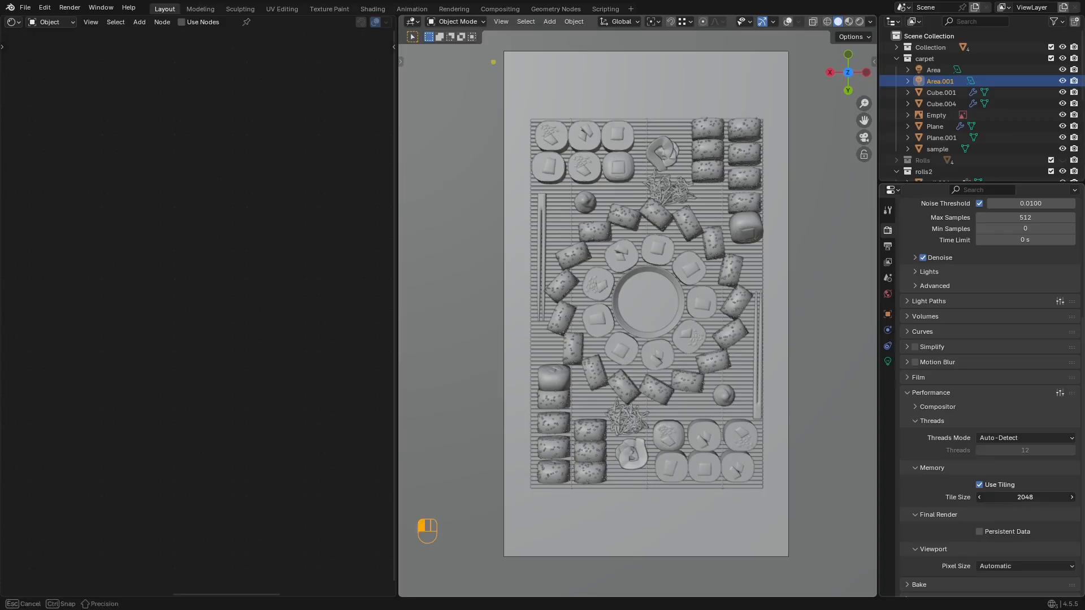
pyautogui.write('4000')
pyautogui.press('Return')
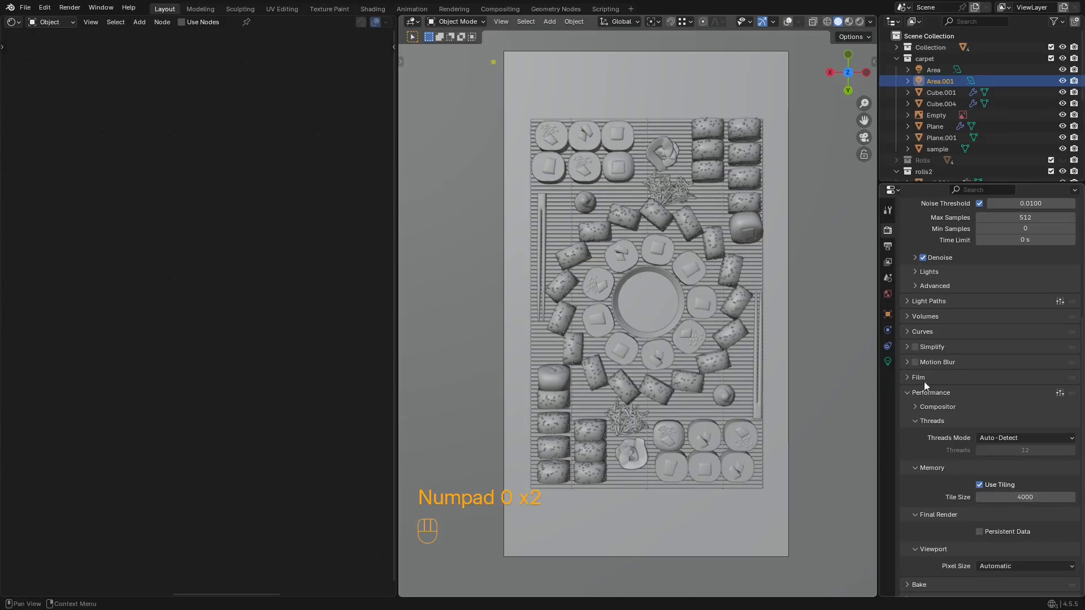
pyautogui.hotkey('ctrl', 's')
# Step: Render the final image and inspect the sushi arrangement up close in the render result
pyautogui.press('F12')
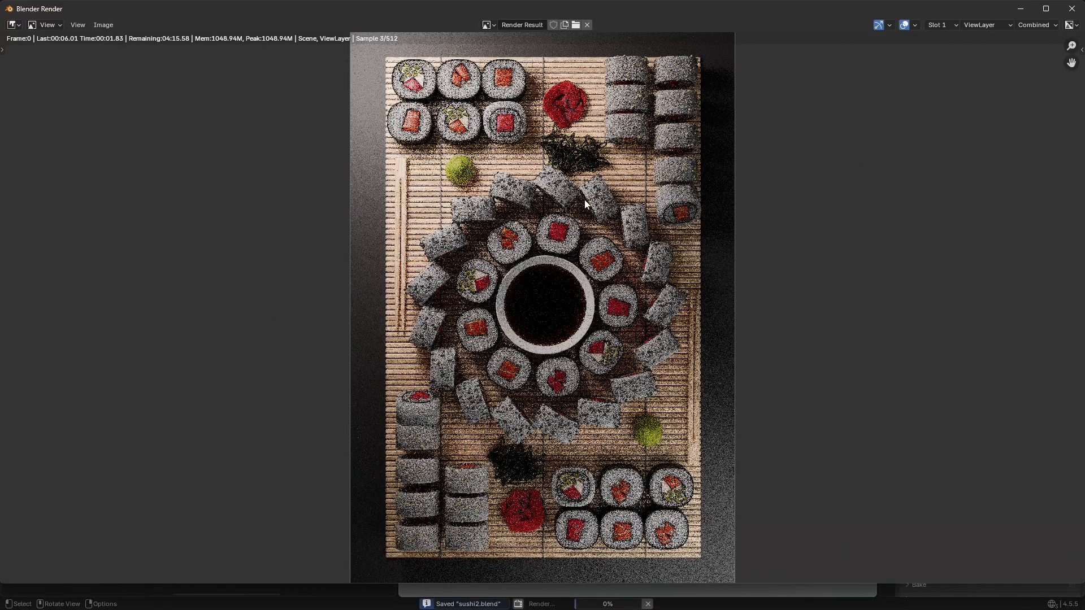
pyautogui.scroll(-1, 585, 198)
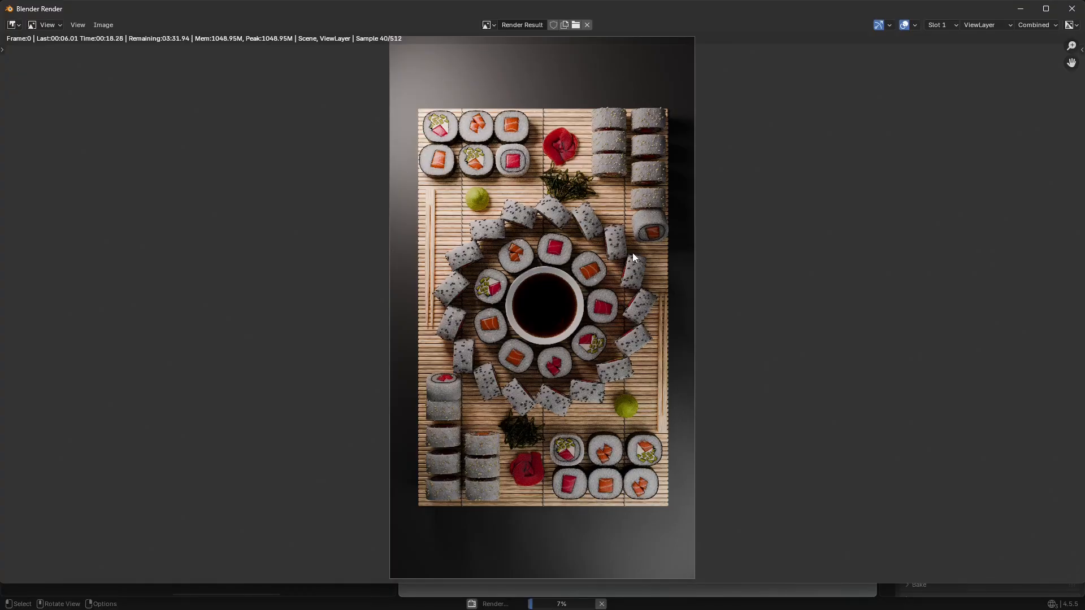
pyautogui.scroll(5, 667, 164)
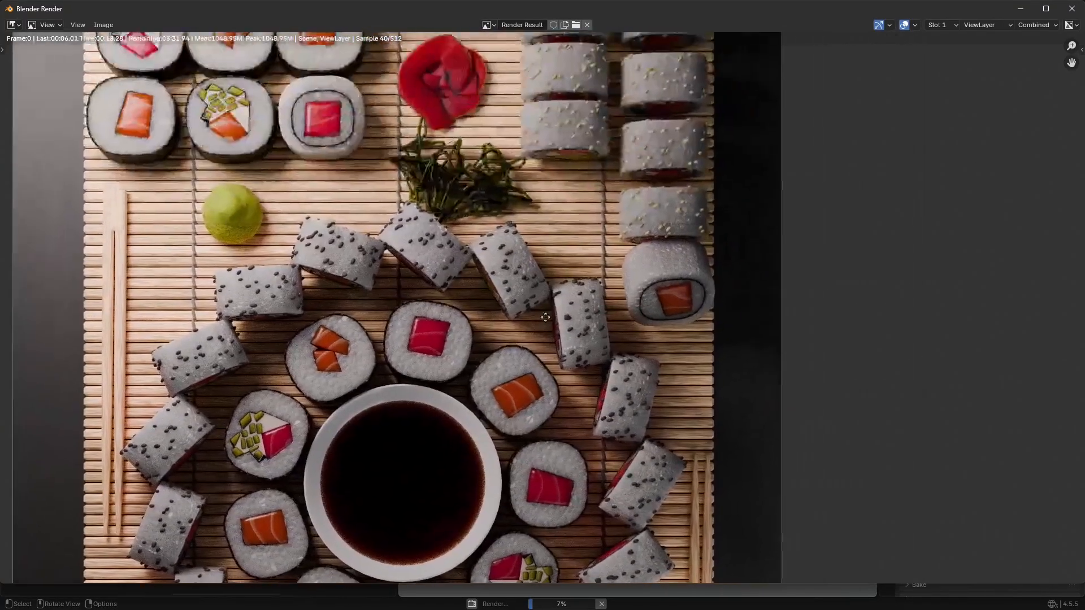
# Step: Inspect the render in progress, examining the full composition, the rolls around the soy sauce bowl and the lower platter corner
pyautogui.scroll(-5, 620, 265)
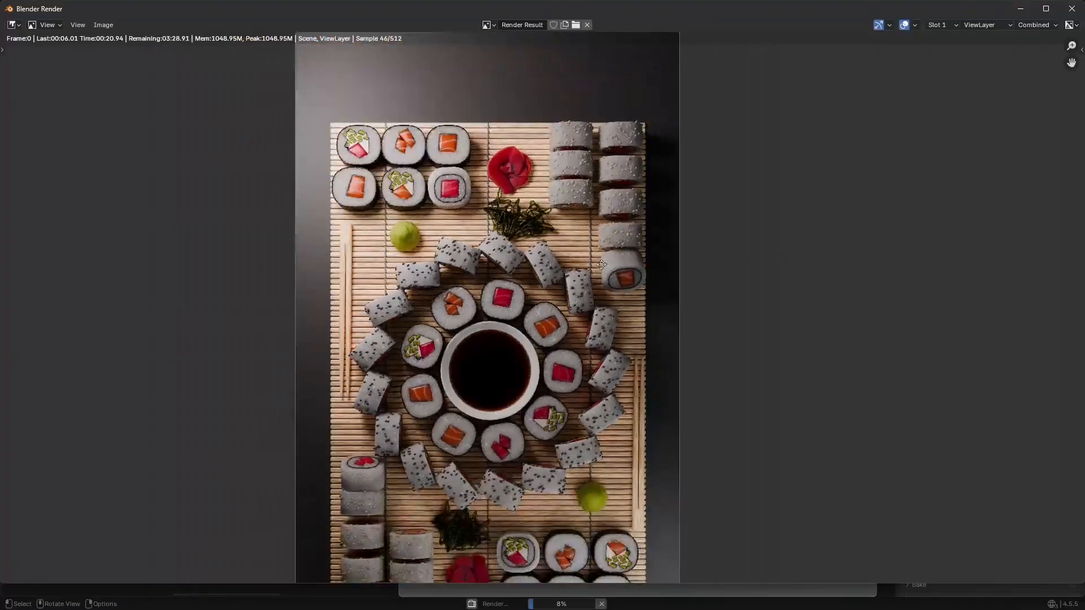
pyautogui.moveTo(623, 211); pyautogui.dragTo(631, 221, button='middle')
pyautogui.moveTo(636, 276); pyautogui.dragTo(649, 293, button='middle')
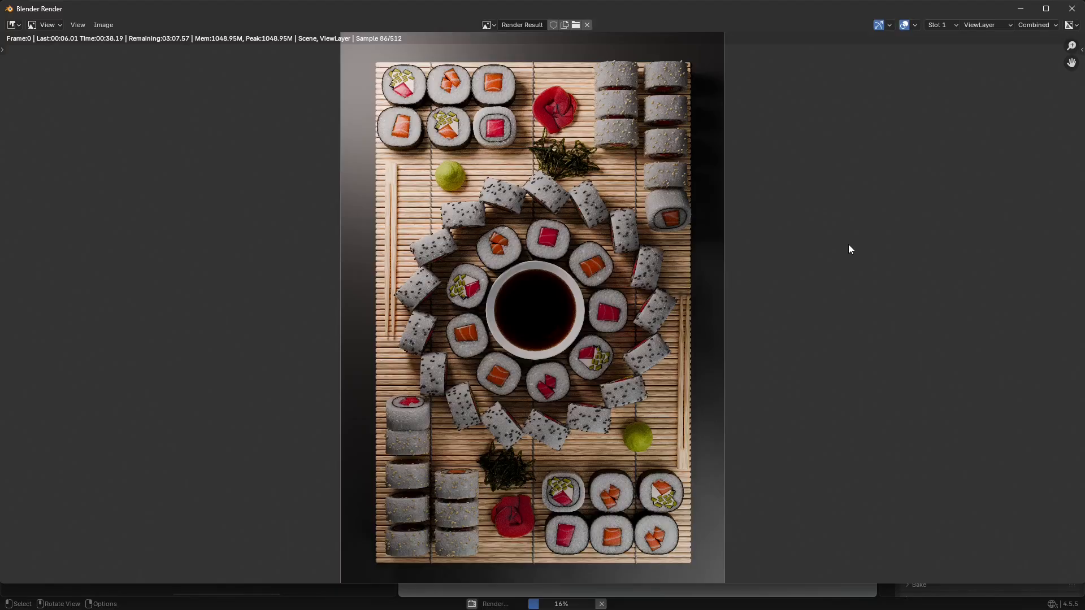
pyautogui.moveTo(851, 245); pyautogui.dragTo(861, 240, button='middle')
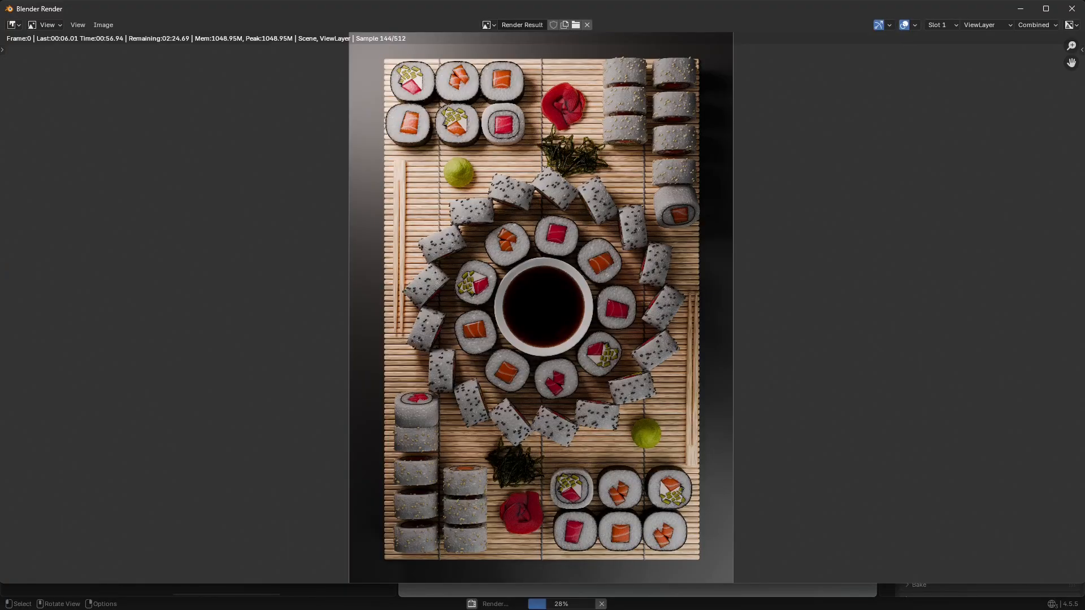
pyautogui.scroll(5, 677, 262)
pyautogui.moveTo(678, 262); pyautogui.dragTo(614, 369, button='middle')
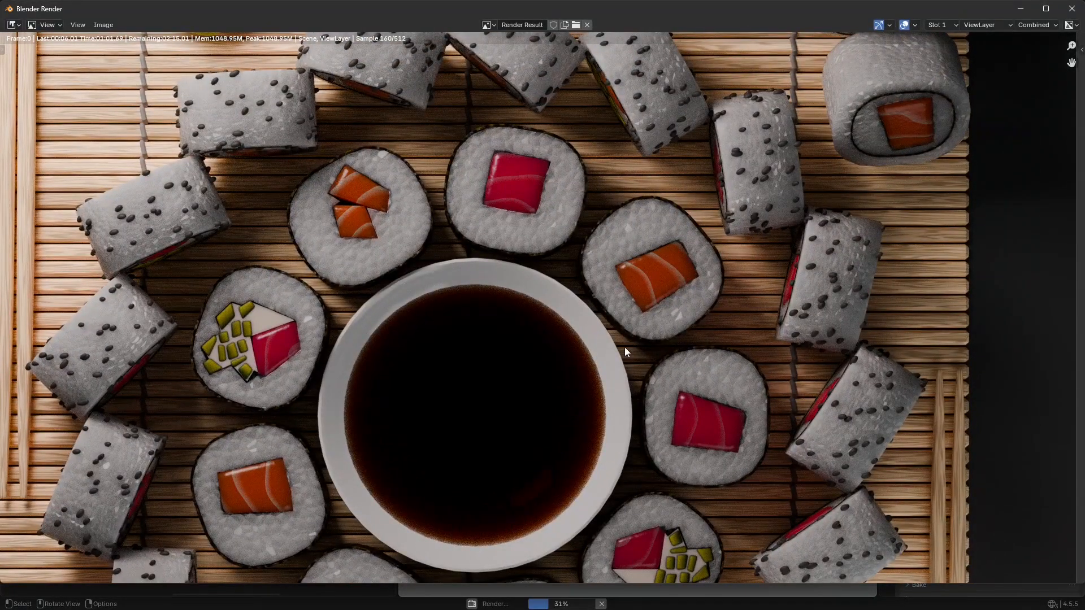
pyautogui.scroll(-4, 625, 347)
pyautogui.moveTo(610, 390); pyautogui.dragTo(631, 248, button='middle')
pyautogui.scroll(3, 632, 249)
pyautogui.moveTo(373, 559); pyautogui.dragTo(584, 310, button='middle')
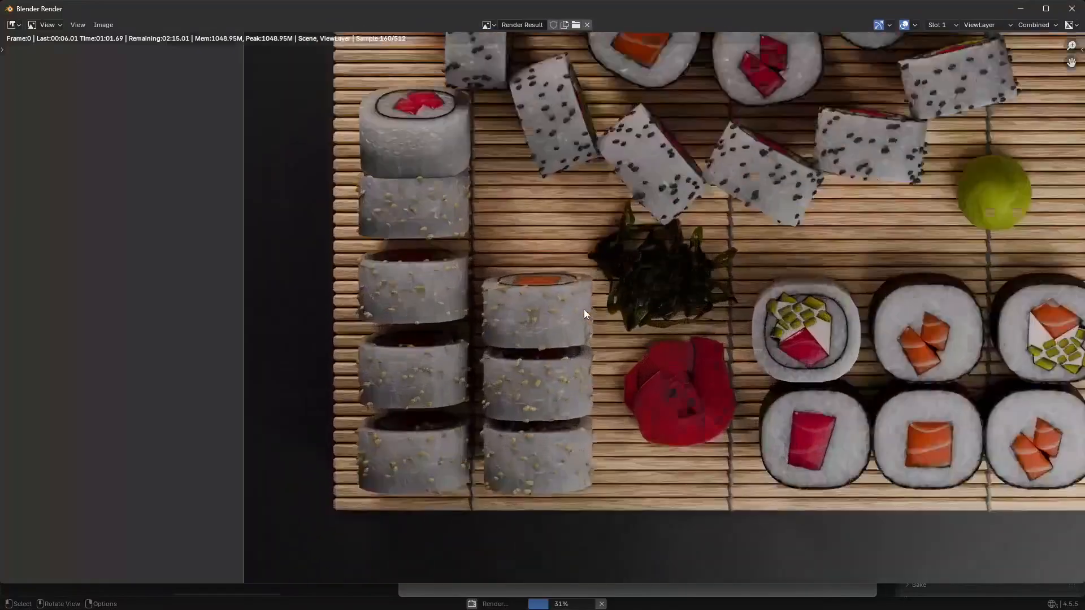
pyautogui.scroll(3, 577, 312)
pyautogui.scroll(-4, 577, 311)
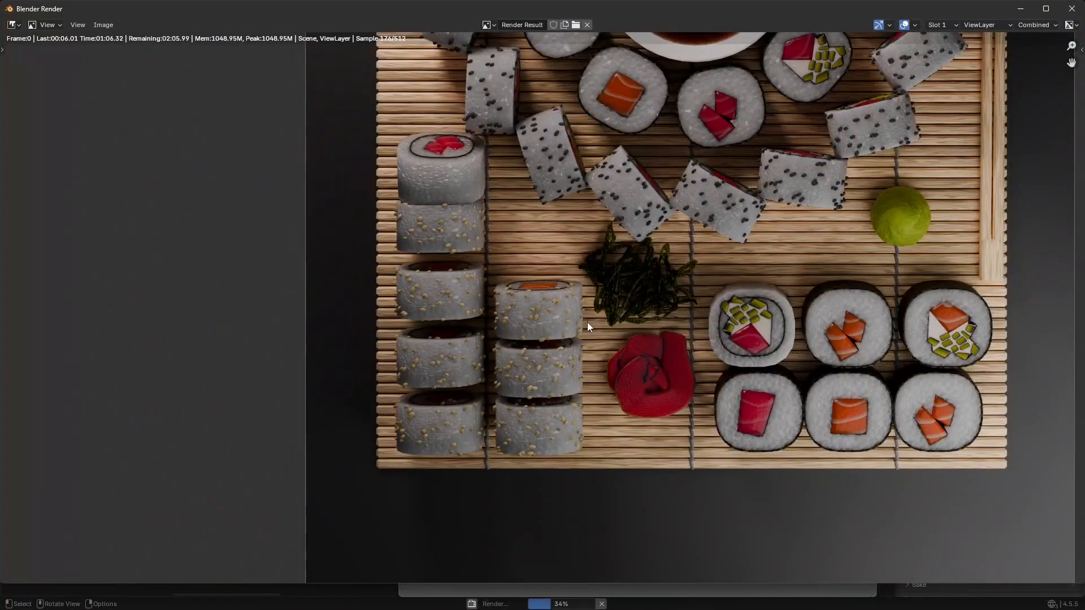
pyautogui.scroll(-2, 588, 322)
pyautogui.scroll(1, 587, 354)
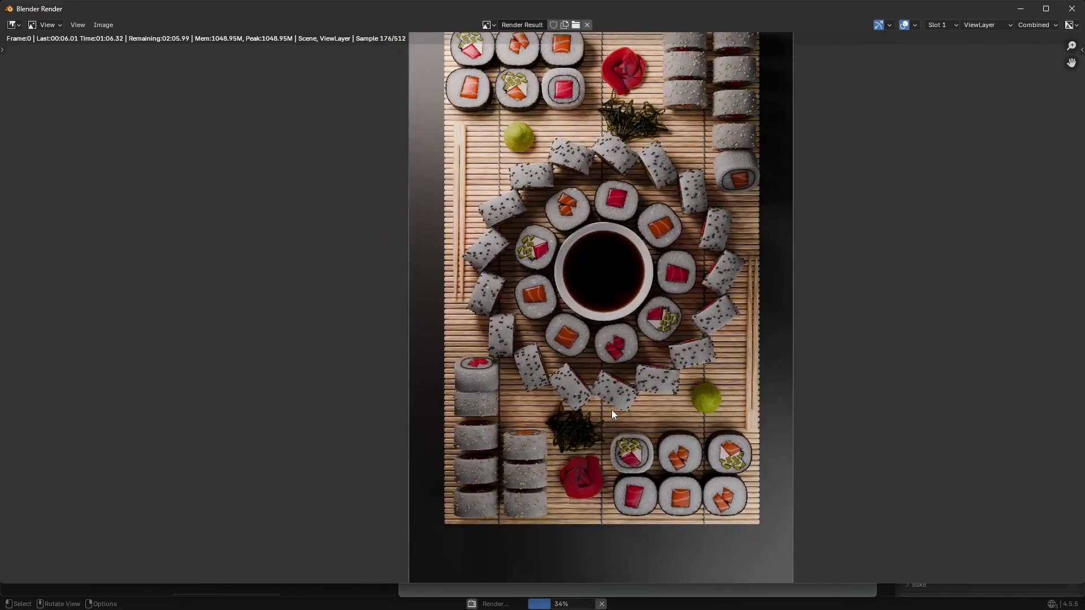
pyautogui.moveTo(612, 414); pyautogui.dragTo(591, 440, button='middle')
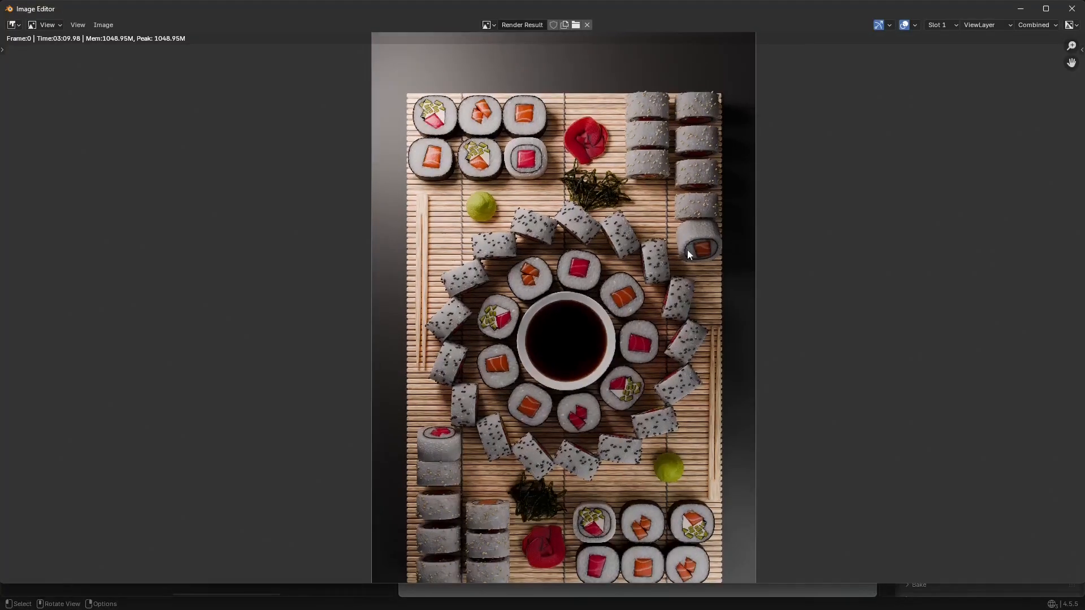
# Step: Examine the finished render up close around the pickled ginger, seaweed, wasabi and sesame rolls
pyautogui.scroll(5, 687, 250)
pyautogui.scroll(-3, 554, 317)
pyautogui.moveTo(553, 318); pyautogui.dragTo(547, 418, button='middle')
pyautogui.scroll(3, 543, 362)
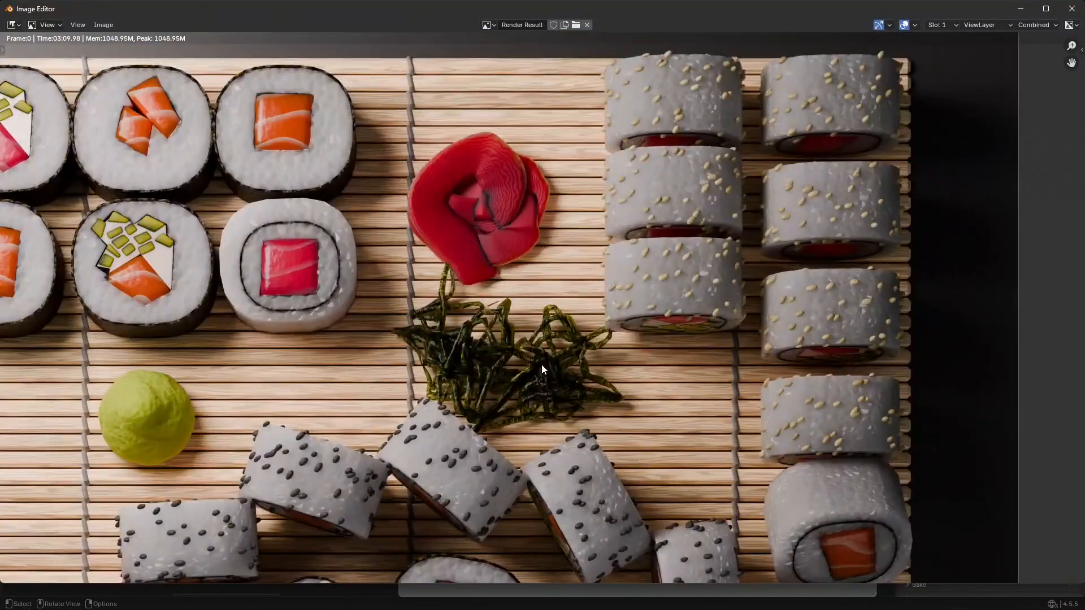
pyautogui.scroll(-3, 552, 374)
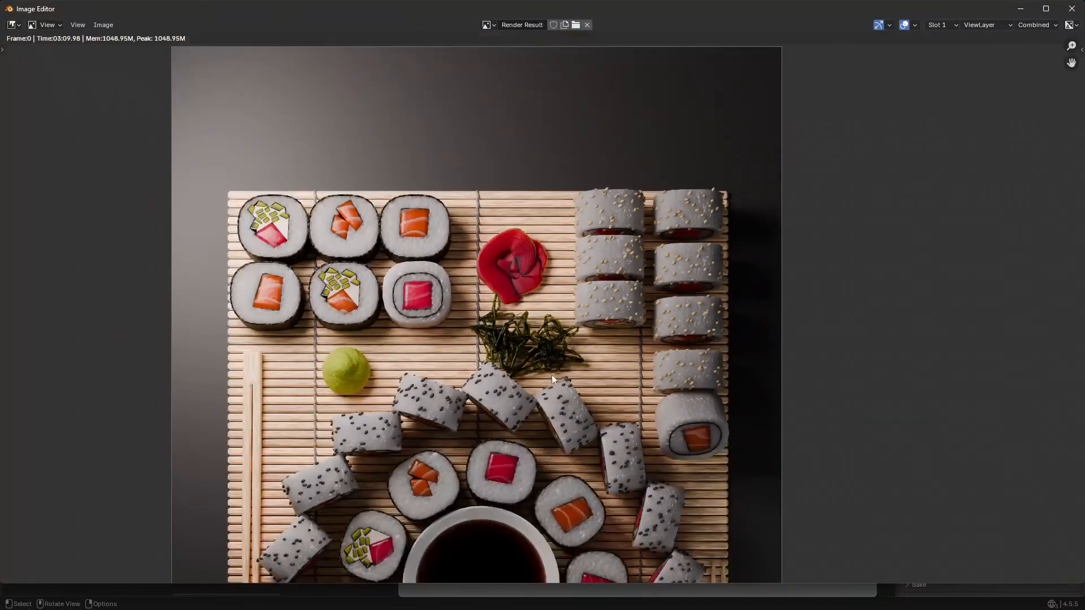
# Step: Close the render window, duplicate the camera in place and make the duplicate the active camera
pyautogui.click(1072, 9)
pyautogui.moveTo(698, 301); pyautogui.dragTo(705, 259, button='middle')
pyautogui.scroll(-8, 962, 141)
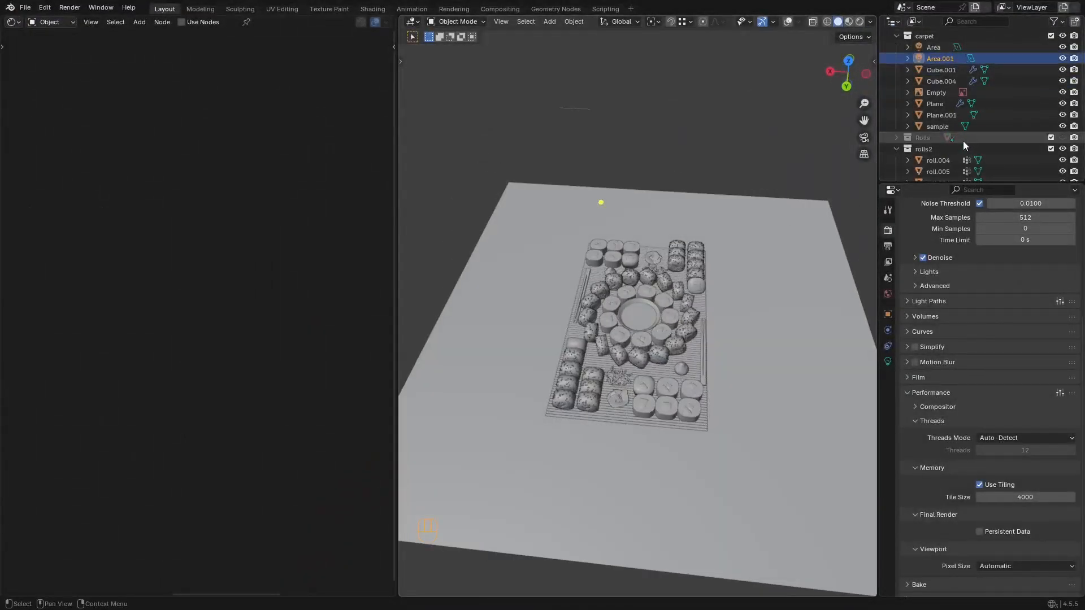
pyautogui.click(969, 141)
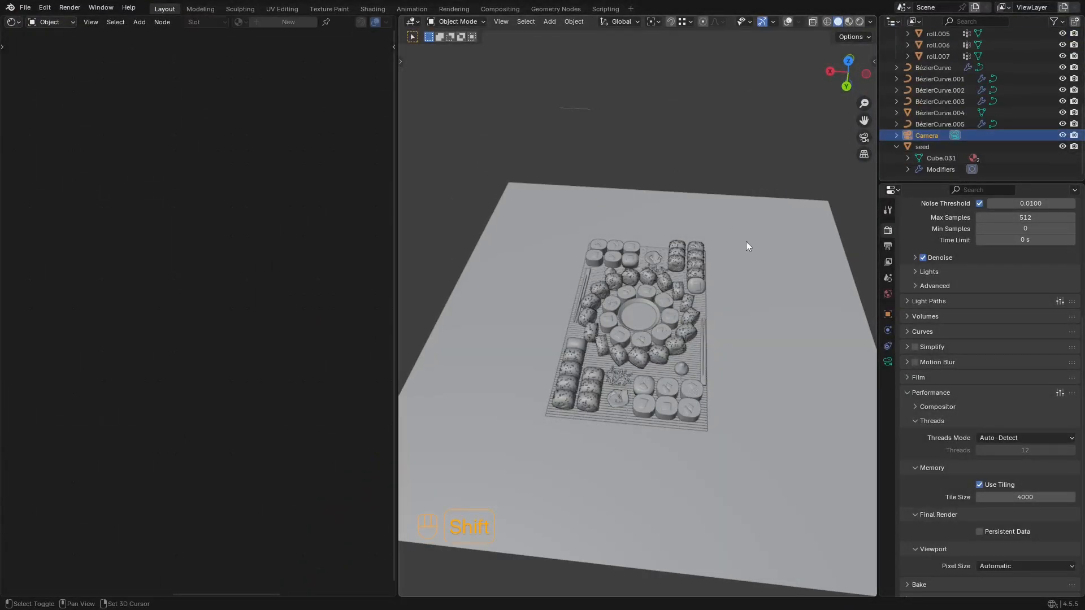
pyautogui.hotkey('shift', 'd')
pyautogui.press('Escape')
pyautogui.click(968, 146)
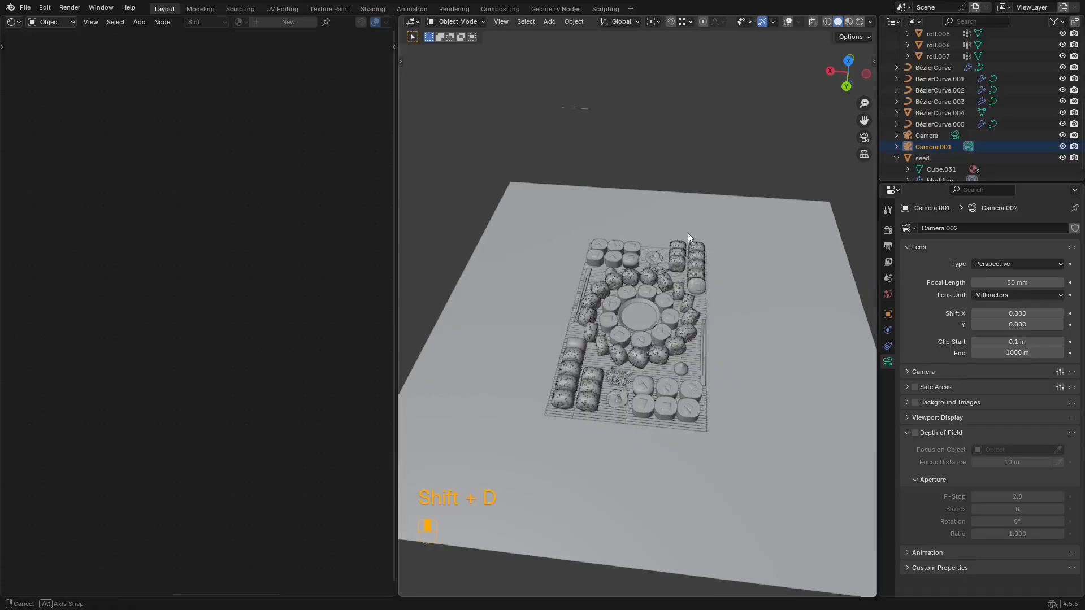
# Step: Look through the duplicated camera and fly it from the top-down shot to an angled view over the whole sushi platter
pyautogui.press('KP_0')
pyautogui.hotkey('shift', 'alt', 'z')
pyautogui.hotkey('shift', 'alt', 'z')
pyautogui.hotkey('shift', '`')
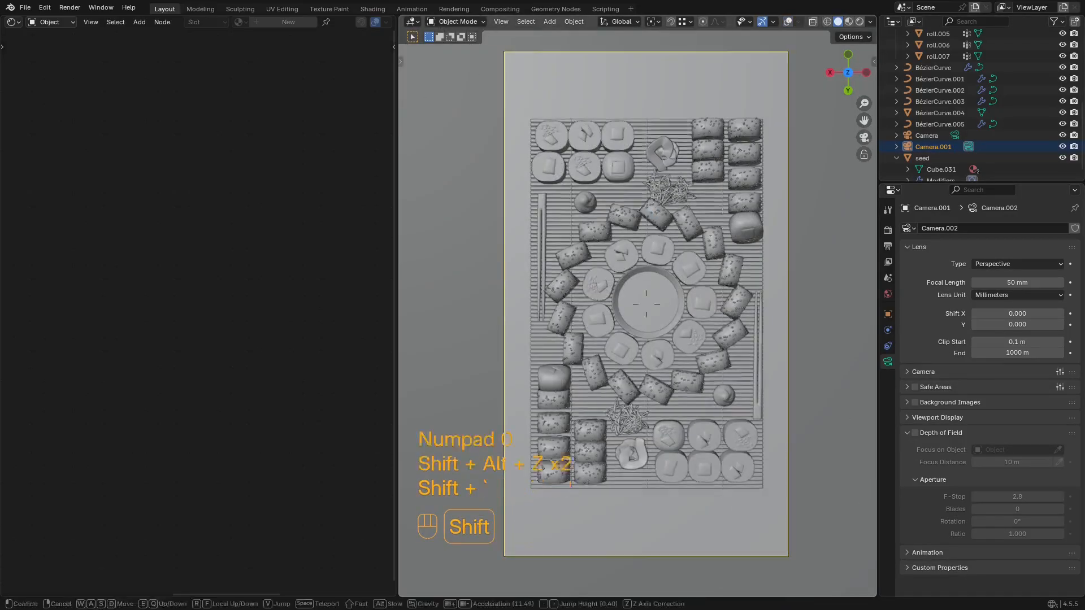
pyautogui.press('w')
pyautogui.press('d')
pyautogui.press('s')
pyautogui.press('s')
pyautogui.press('s')
pyautogui.press('s')
pyautogui.press('s')
pyautogui.press('s')
pyautogui.press('s')
pyautogui.press('s')
pyautogui.press('s')
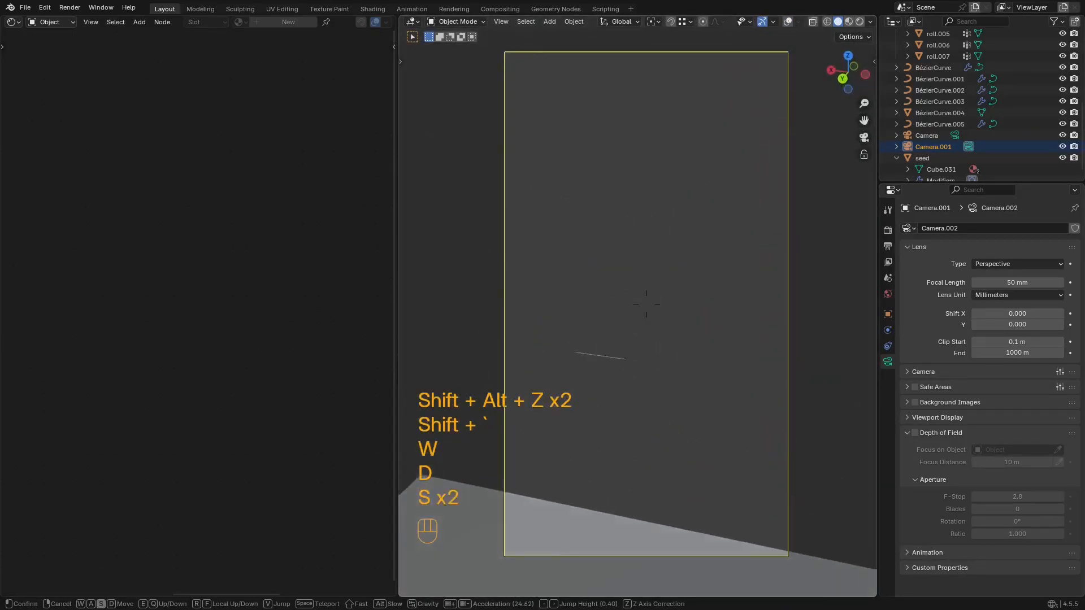
pyautogui.press('w')
pyautogui.press('s')
pyautogui.press('s')
pyautogui.press('w')
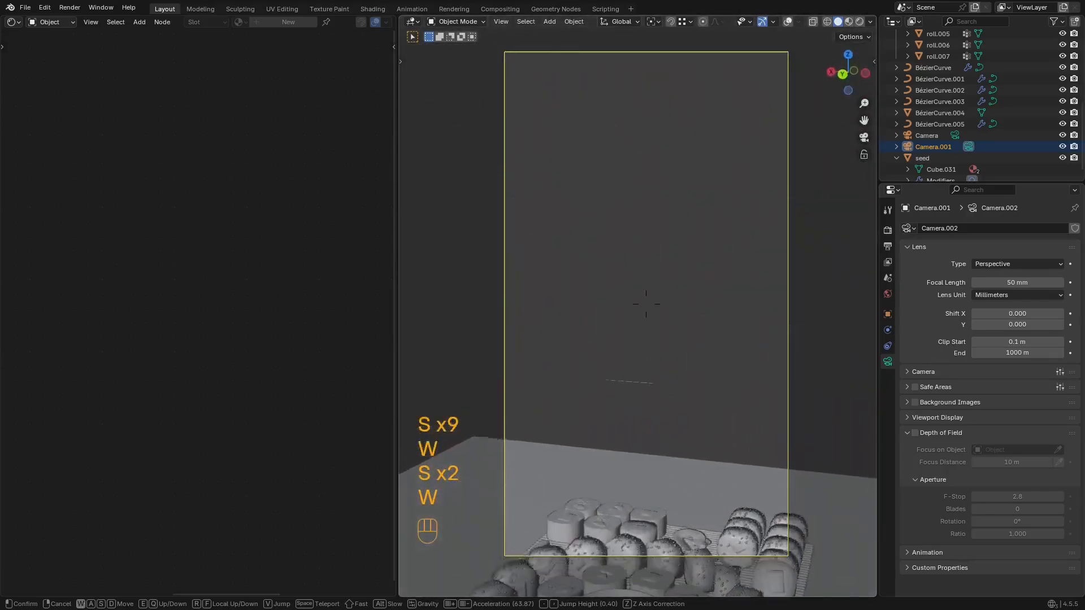
pyautogui.press('s')
pyautogui.press('s')
pyautogui.press('a')
pyautogui.press('w')
pyautogui.press('d')
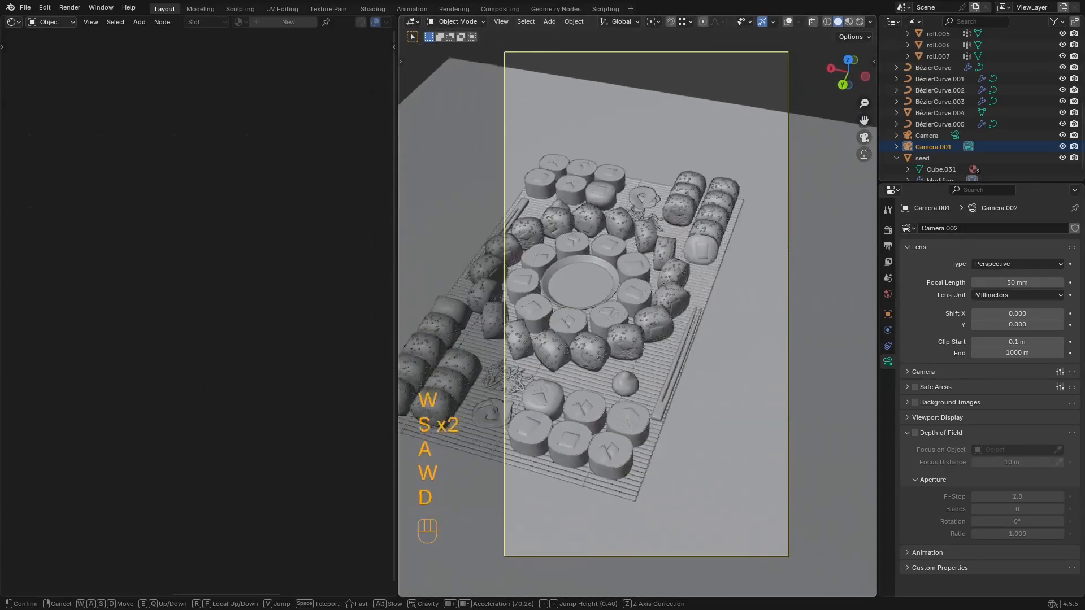
pyautogui.press('w')
pyautogui.press('d')
pyautogui.press('a')
pyautogui.press('s')
pyautogui.press('a')
pyautogui.press('w')
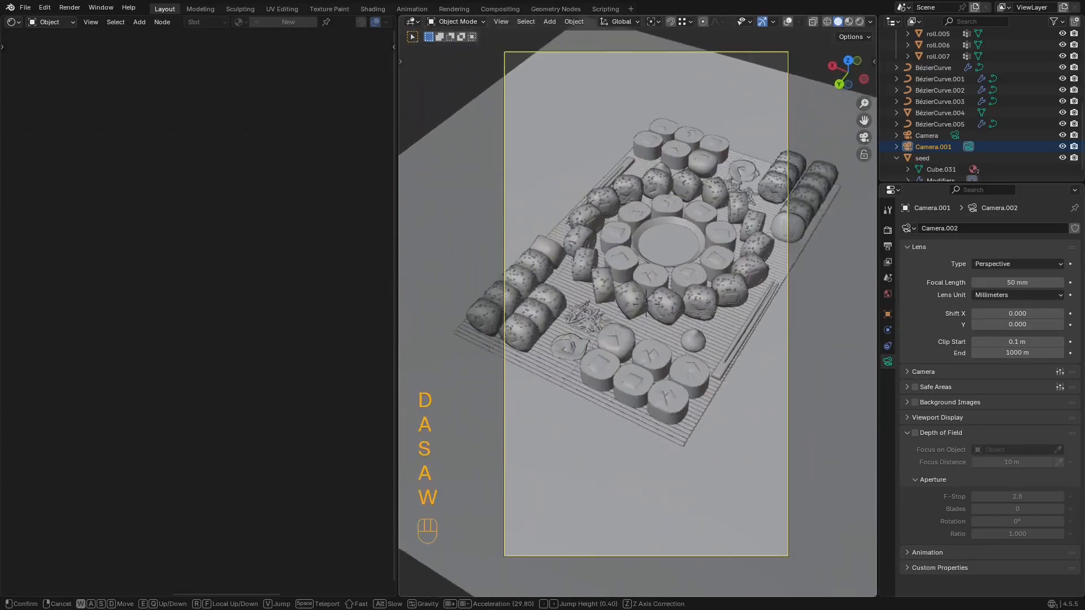
pyautogui.click(671, 357)
# Step: Switch the camera view to rendered shading and fly the camera closer to the angled sushi arrangement
pyautogui.press('z')
pyautogui.click(671, 338)
pyautogui.hotkey('shift', '`')
pyautogui.press('w')
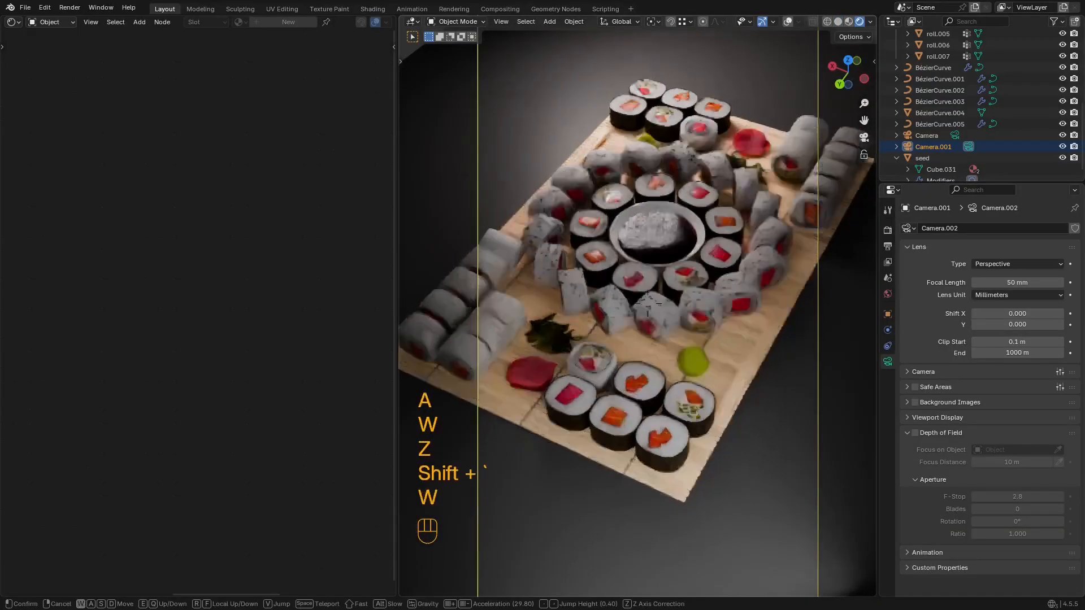
pyautogui.press('a')
pyautogui.press('d')
pyautogui.press('a')
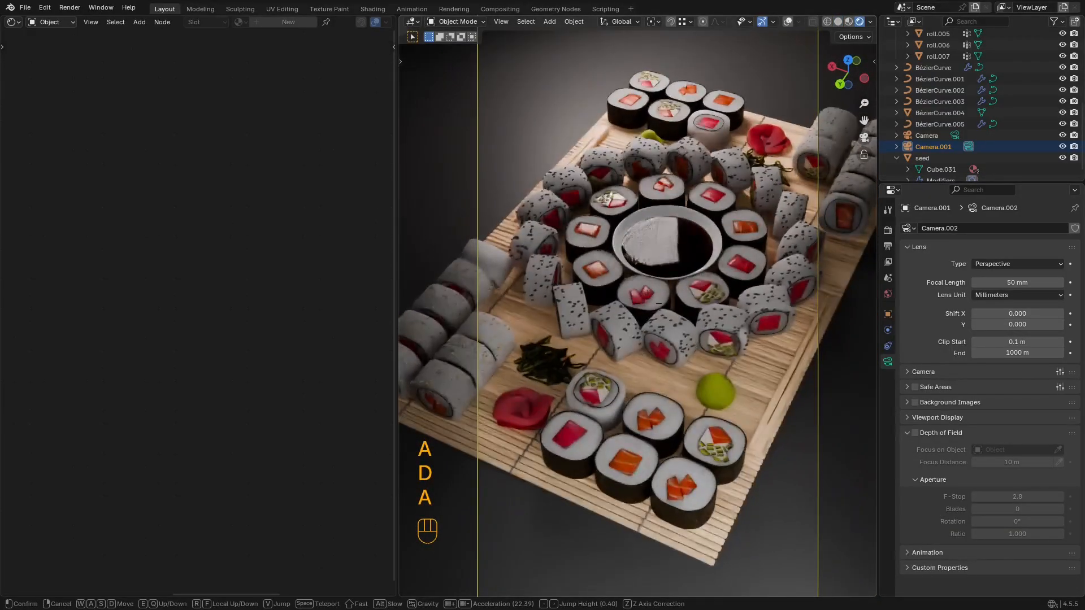
pyautogui.click(647, 304)
# Step: Fly the duplicated camera to a lower, closer angle framing the soy sauce bowl and its surrounding ring of rolls
pyautogui.scroll(-3, 644, 305)
pyautogui.hotkey('shift', '`')
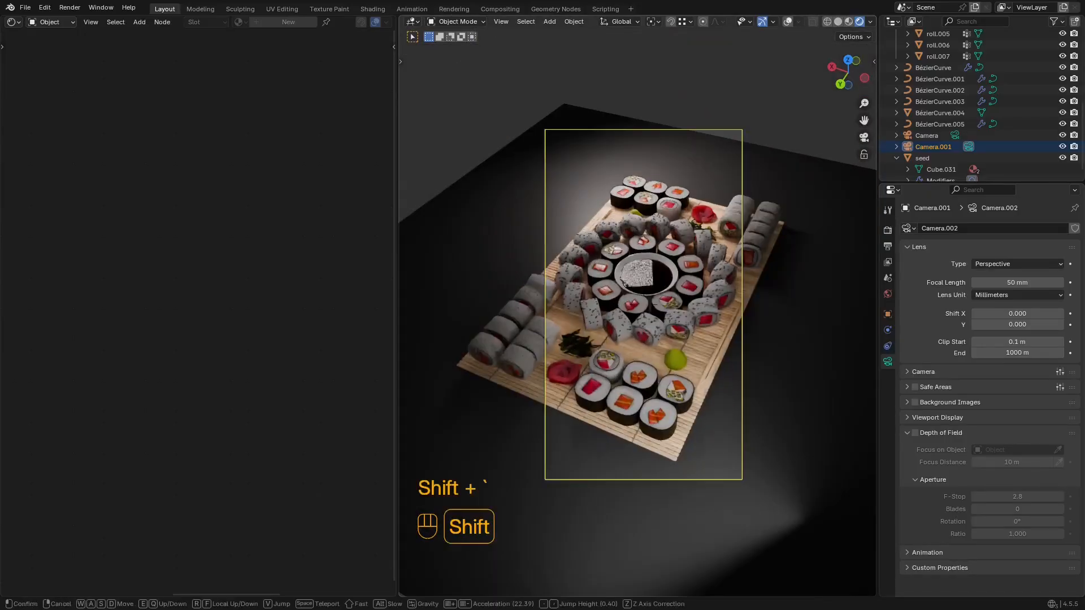
pyautogui.press('w')
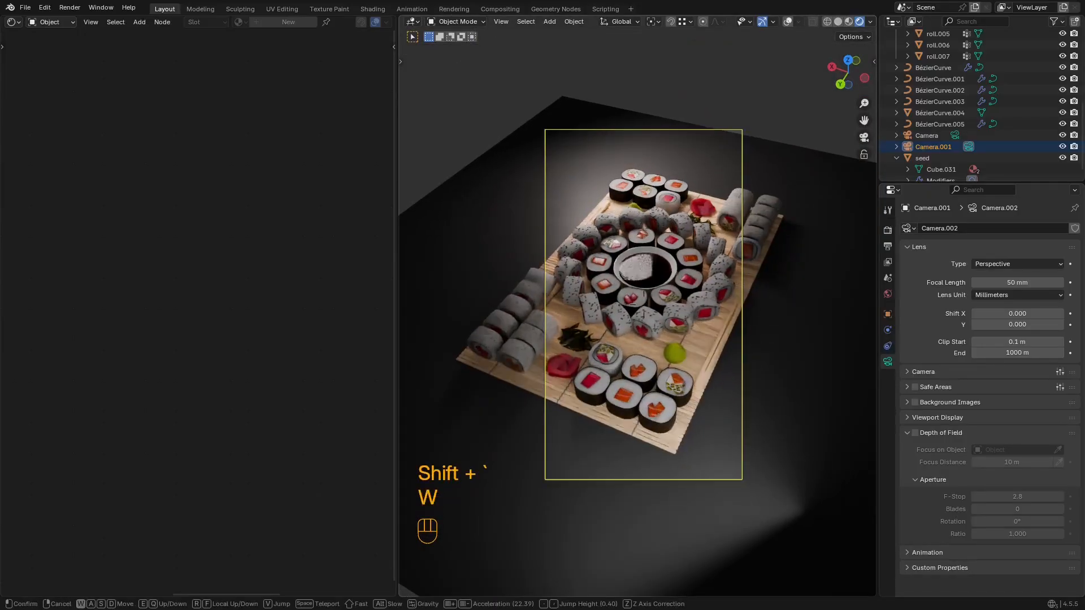
pyautogui.press('w')
pyautogui.press('s')
pyautogui.press('w')
pyautogui.press('s')
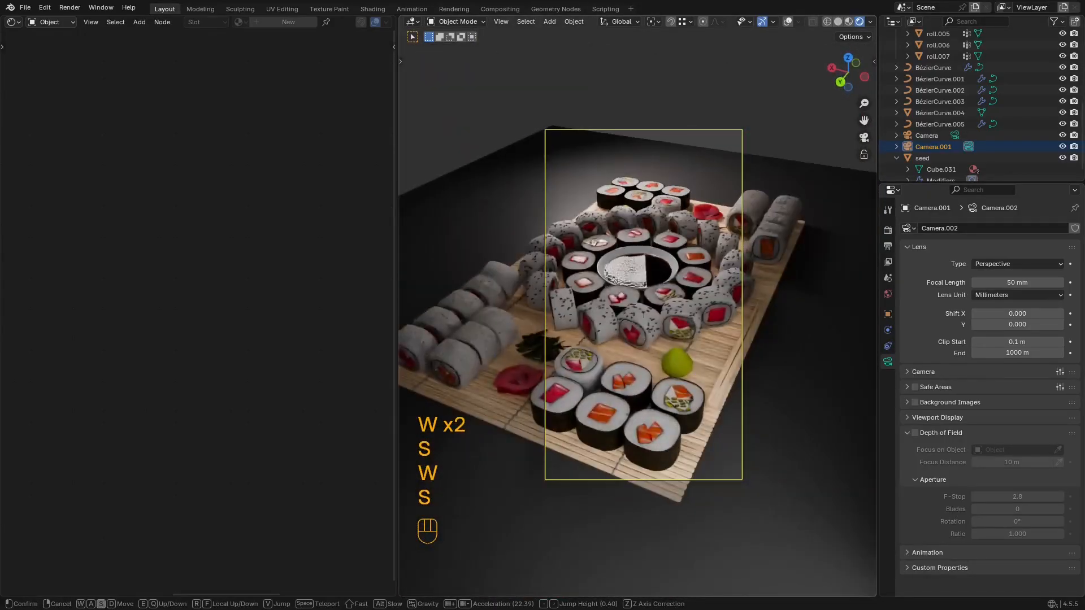
pyautogui.press('w')
pyautogui.press('s')
pyautogui.press('s')
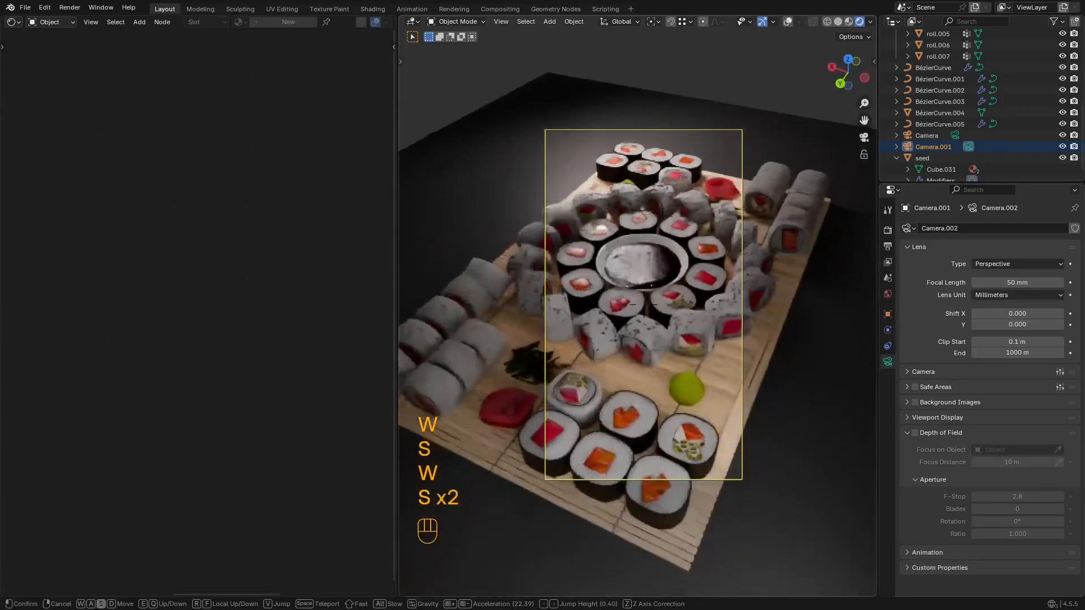
pyautogui.press('w')
pyautogui.press('s')
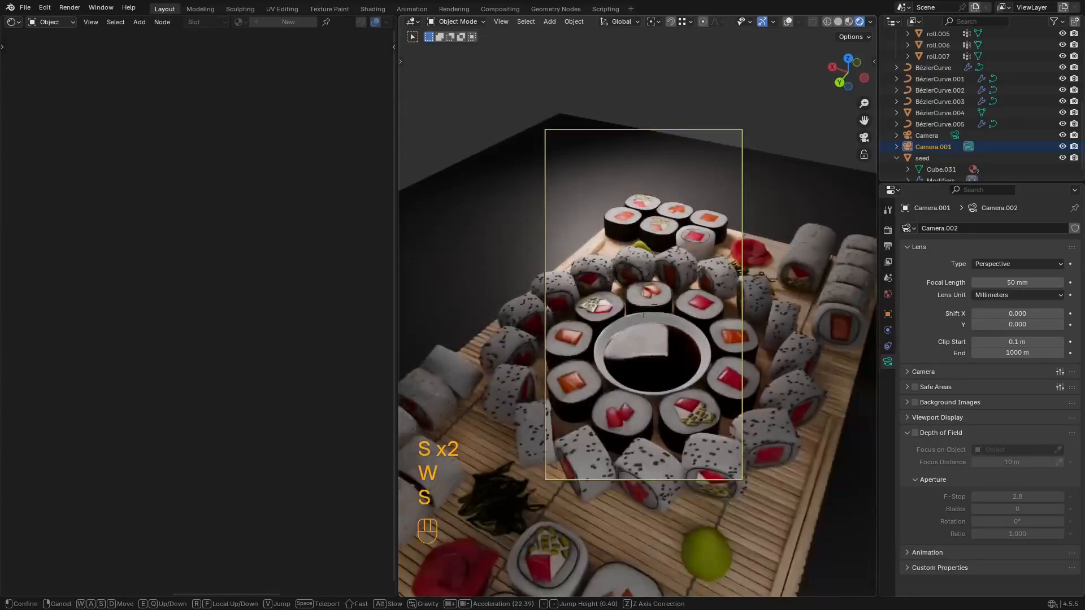
pyautogui.press('s')
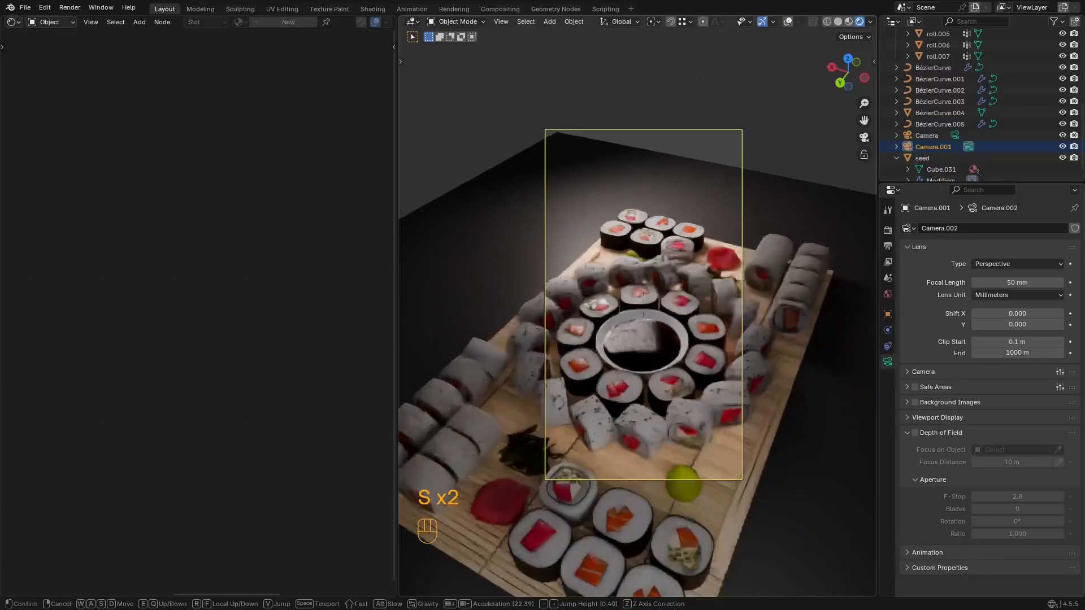
pyautogui.press('w')
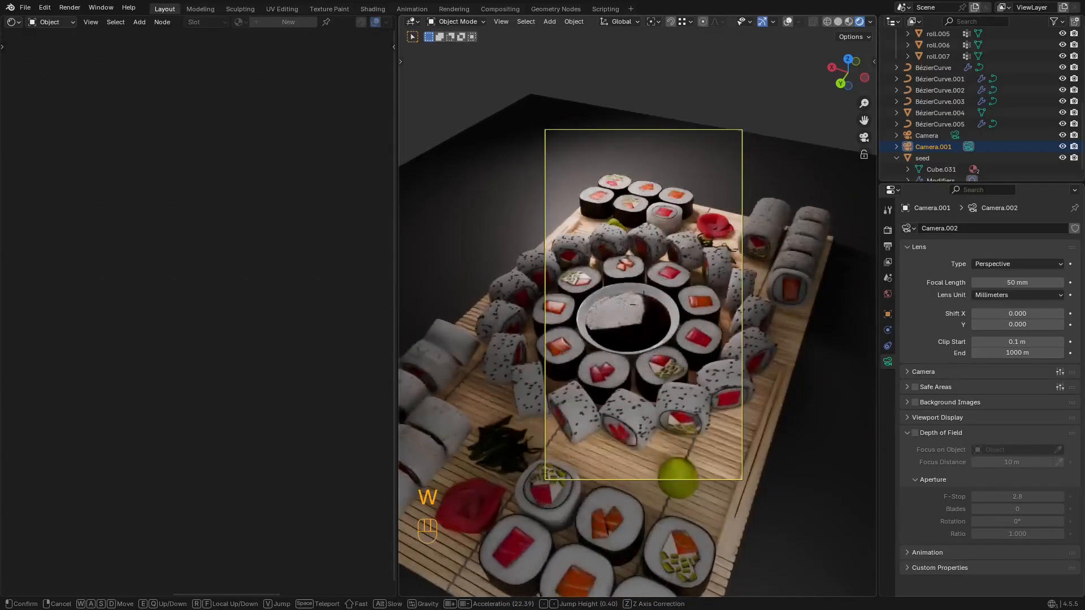
pyautogui.click(687, 252)
pyautogui.scroll(-1, 636, 289)
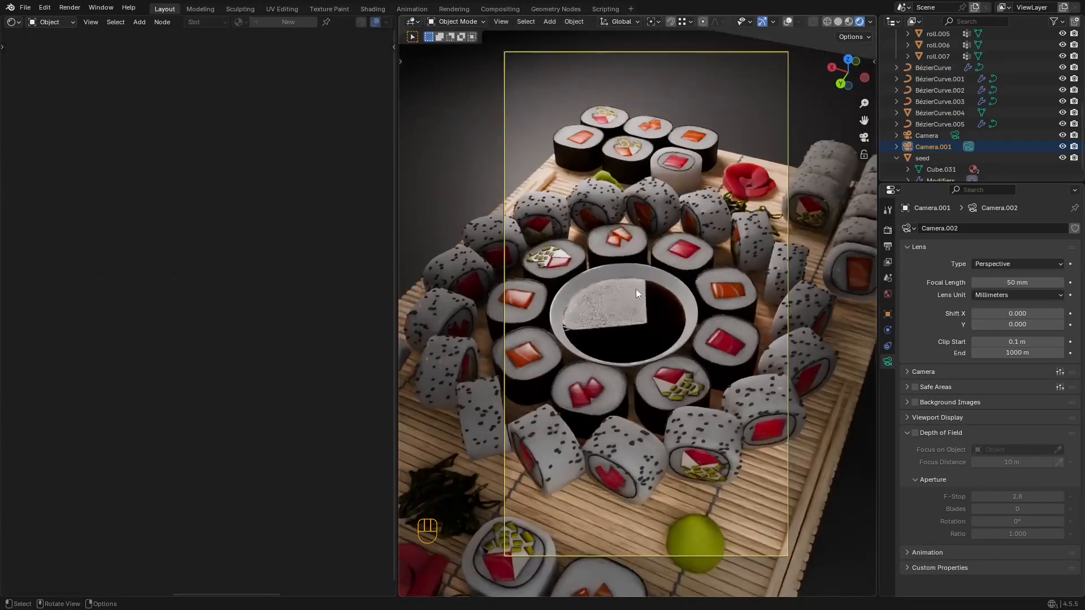
# Step: Enable depth of field on the duplicated camera, set the focus distance to 1 m and raise it to about 1.97 m
pyautogui.click(919, 432)
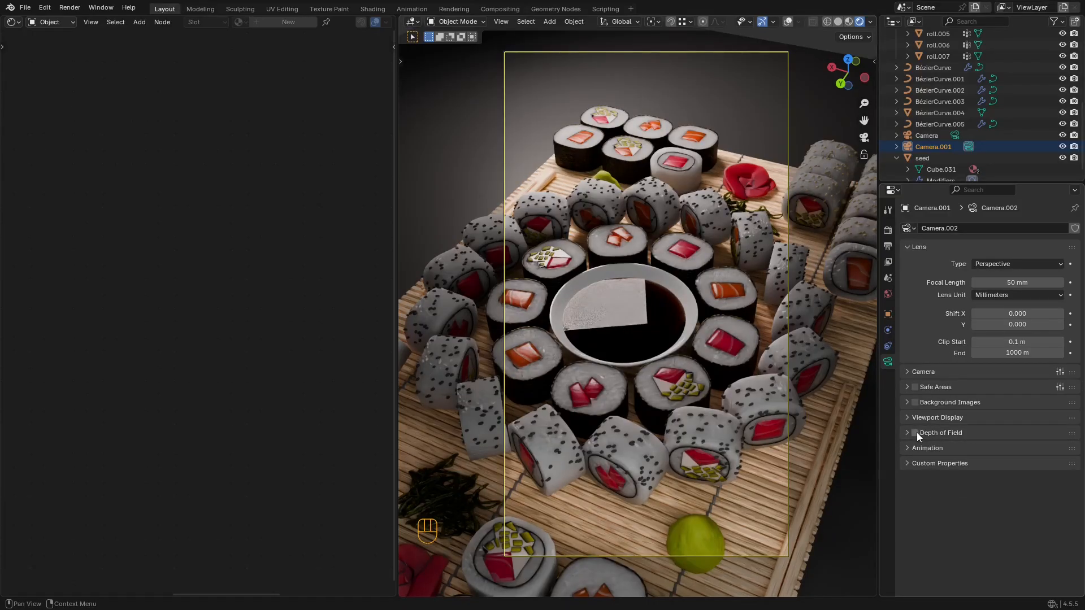
pyautogui.click(915, 432)
pyautogui.click(930, 433)
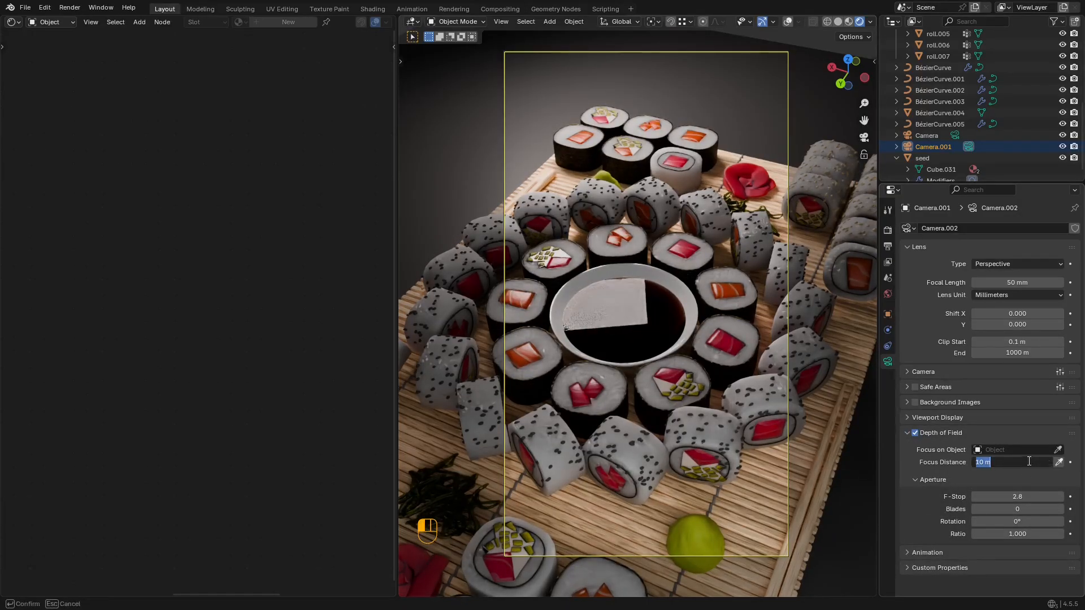
pyautogui.write('1')
pyautogui.press('Return')
pyautogui.moveTo(1011, 462)
pyautogui.keyDown('shift'); pyautogui.mouseDown()
pyautogui.moveTo(991, 462)
pyautogui.moveTo(1073, 462)
pyautogui.moveTo(1029, 462)
pyautogui.mouseUp(); pyautogui.keyUp('shift')
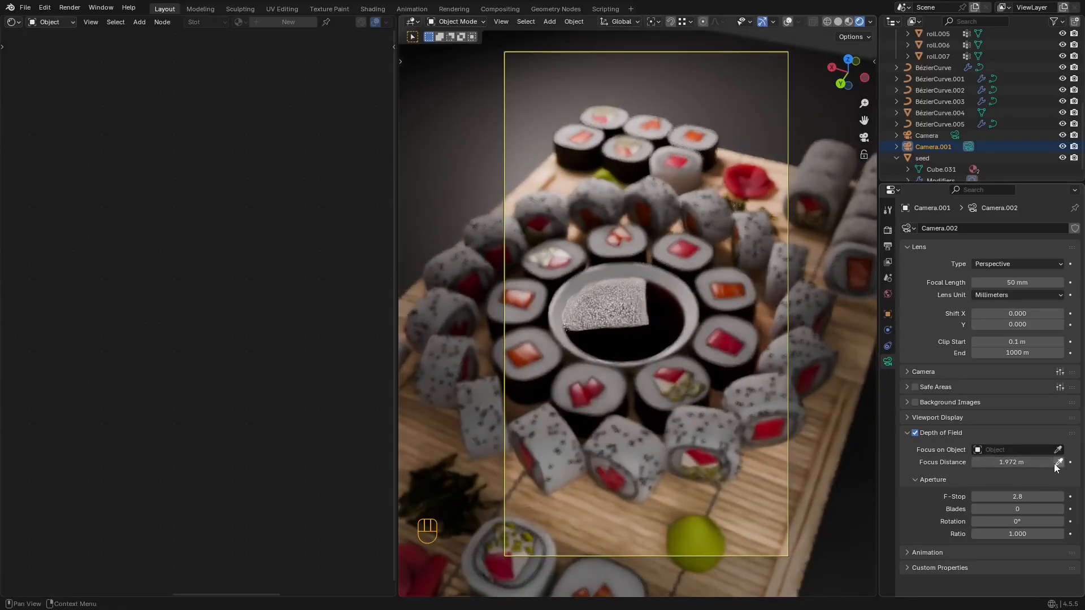
# Step: Examine the focus and sharpness of the soy sauce bowl and nearby rolls in the rendered camera view
pyautogui.scroll(10, 661, 282)
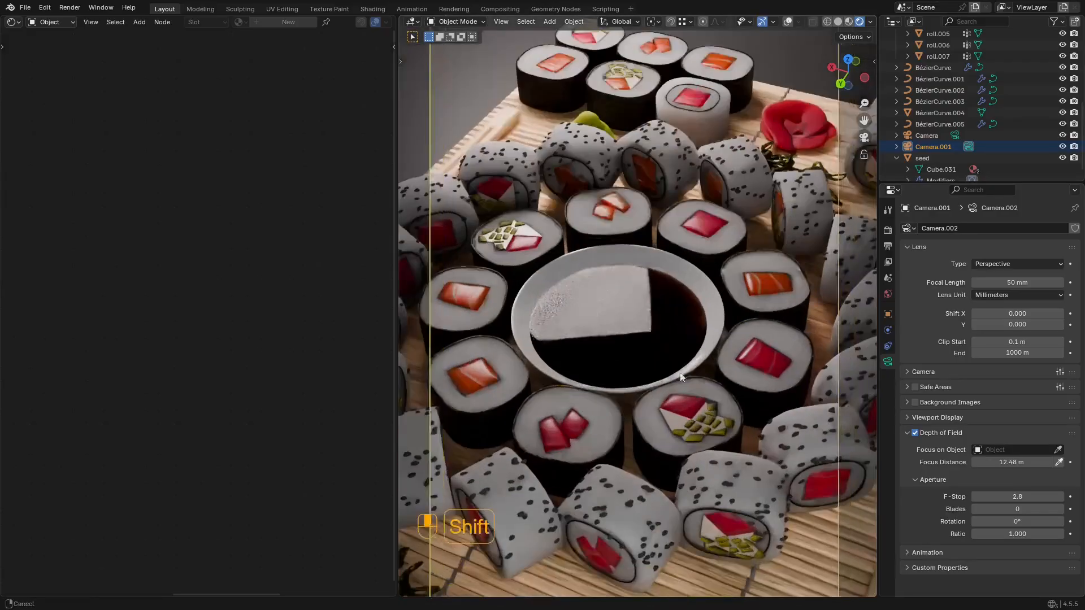
pyautogui.scroll(-10, 635, 243)
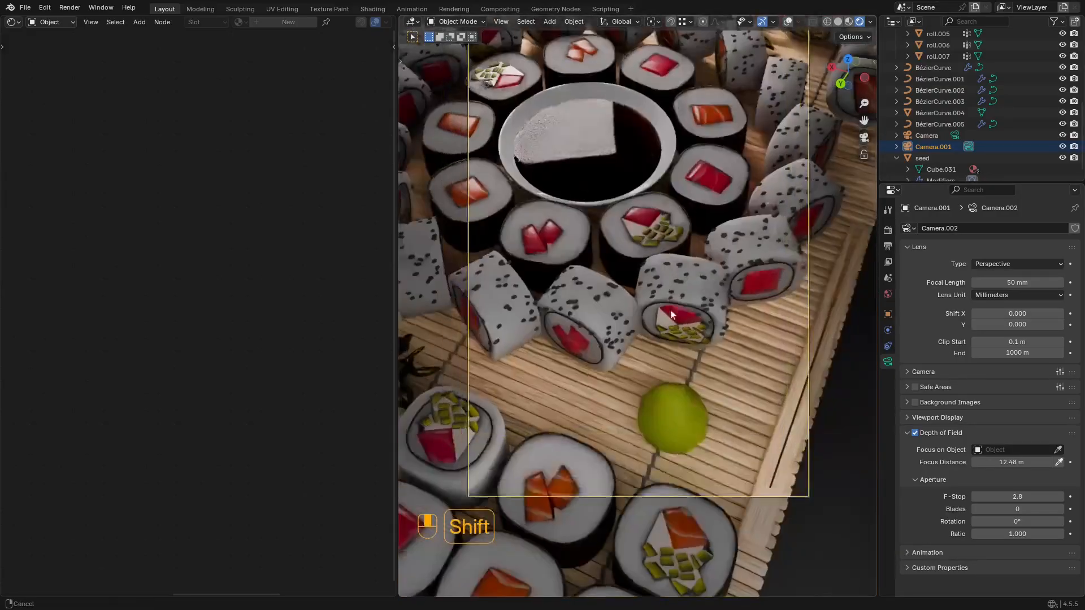
pyautogui.scroll(8, 673, 313)
pyautogui.scroll(1, 673, 318)
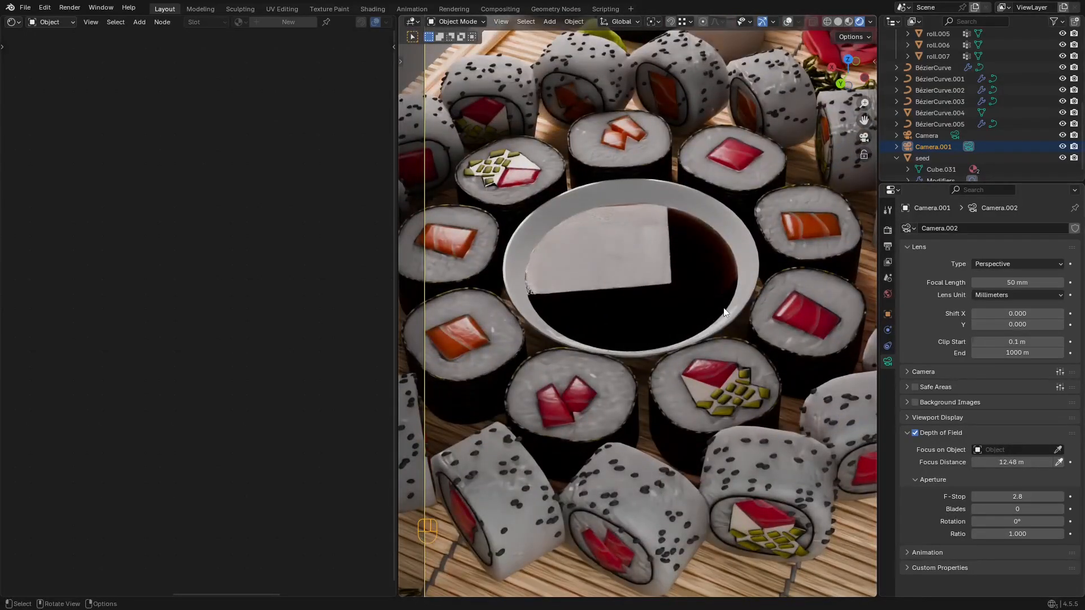
pyautogui.moveTo(724, 312); pyautogui.dragTo(651, 256, button='middle')
pyautogui.scroll(-4, 681, 277)
pyautogui.scroll(5, 680, 280)
pyautogui.hotkey('shift', 'alt', 'z')
pyautogui.press('KP_0')
pyautogui.hotkey('shift', 'alt', 'z')
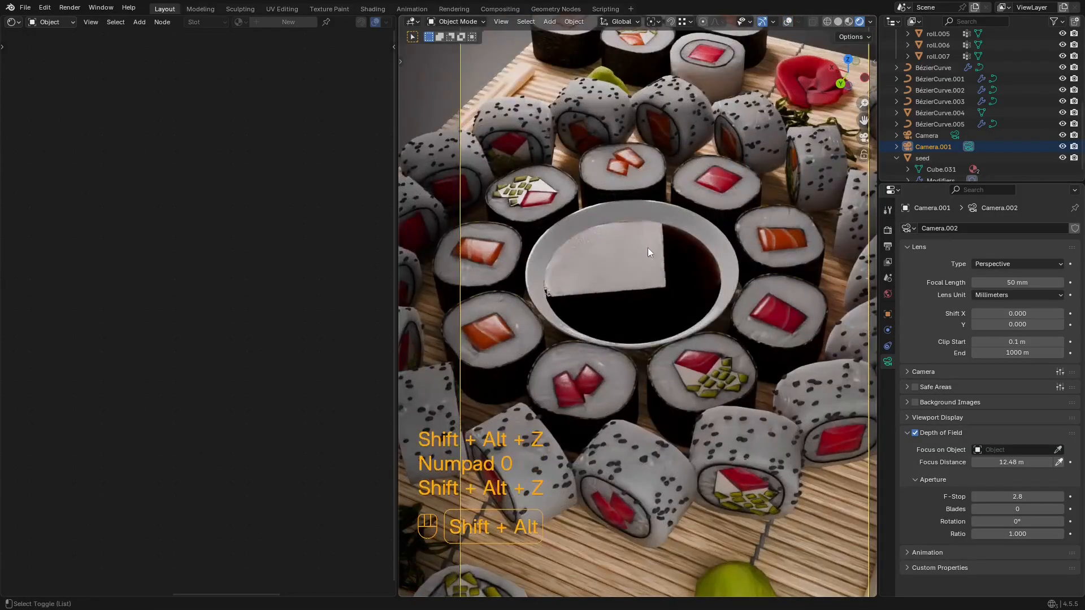
# Step: Set the camera's aperture F-Stop to 1.0 and sample a focus distance of 12.57 m on the soy sauce bowl
pyautogui.keyDown('shift'); pyautogui.moveTo(650, 202); pyautogui.dragTo(729, 344, button='middle'); pyautogui.keyUp('shift')
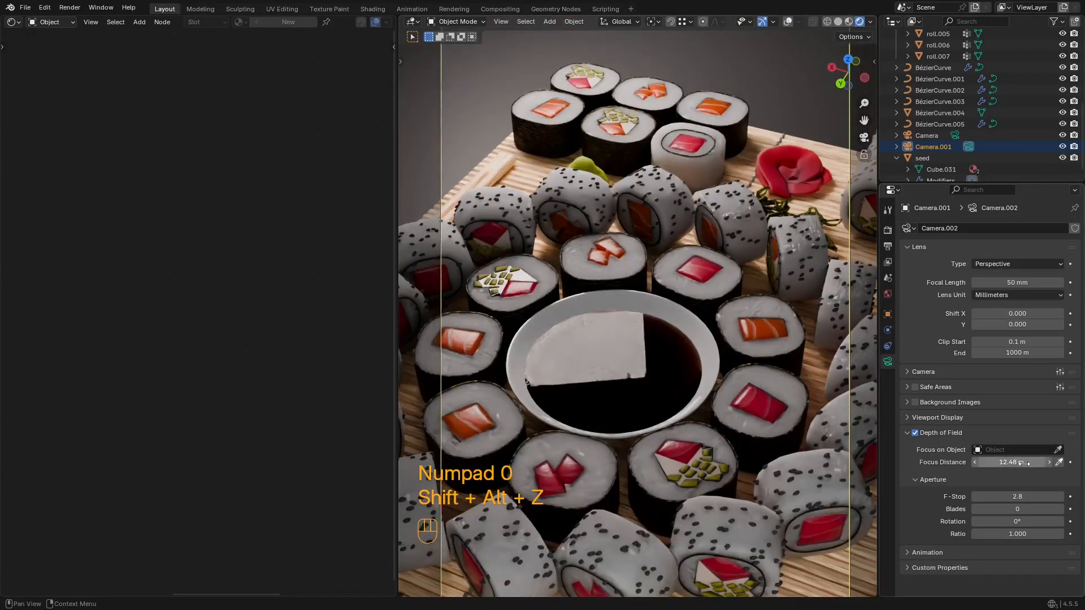
pyautogui.click(1033, 498)
pyautogui.write('1')
pyautogui.press('Return')
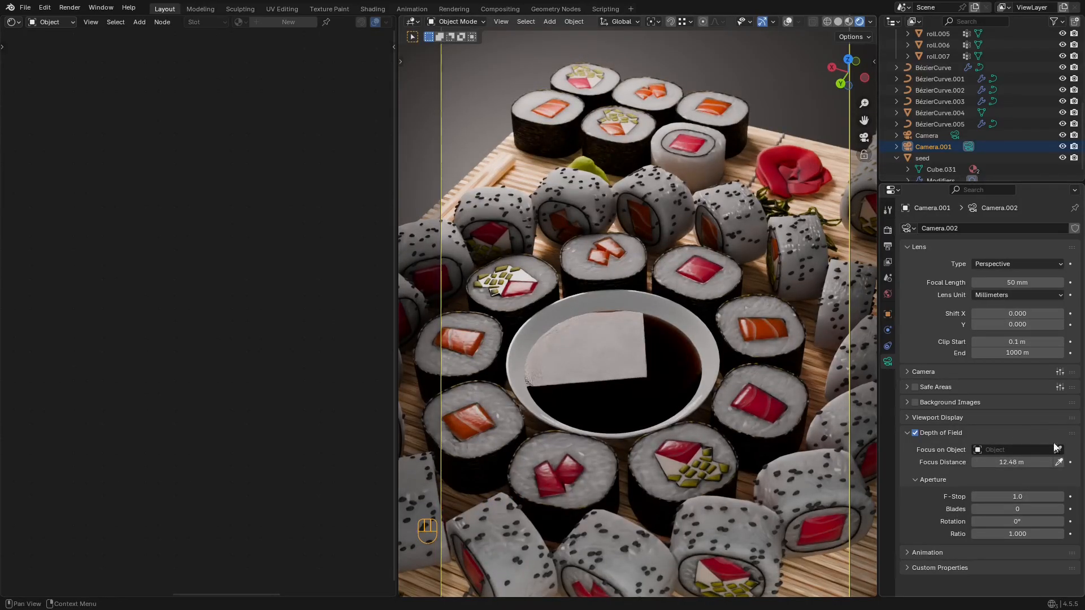
pyautogui.hotkey('shift', 'alt', 'z')
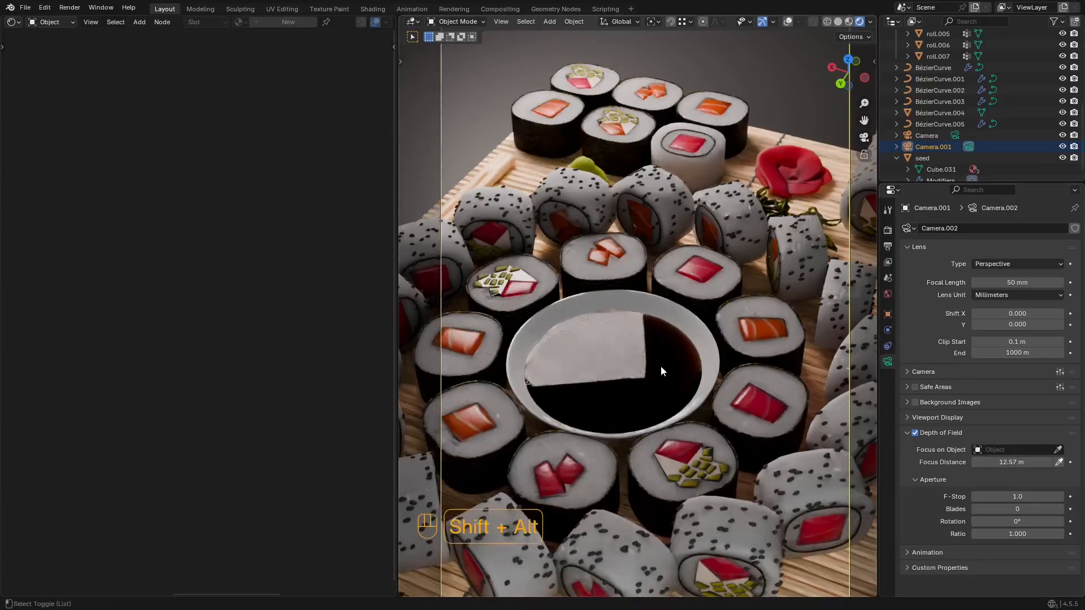
pyautogui.scroll(-5, 661, 361)
pyautogui.click(649, 328)
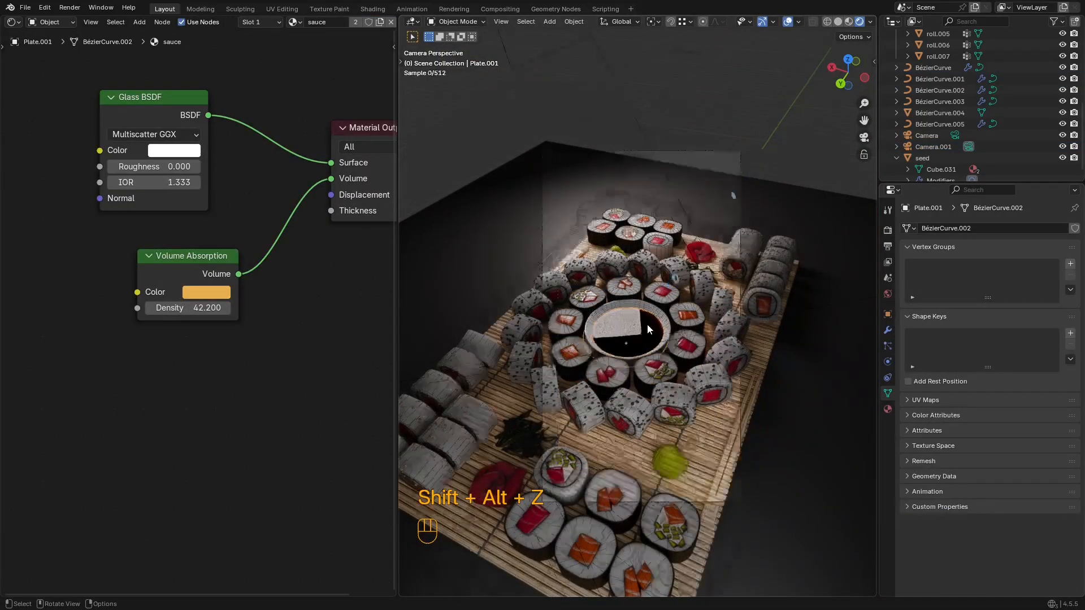
# Step: Reselect Camera.001 and set its depth-of-field F-Stop to 0.1
pyautogui.scroll(3, 650, 339)
pyautogui.hotkey('shift', 'alt', 'z')
pyautogui.scroll(3, 708, 345)
pyautogui.scroll(2, 708, 346)
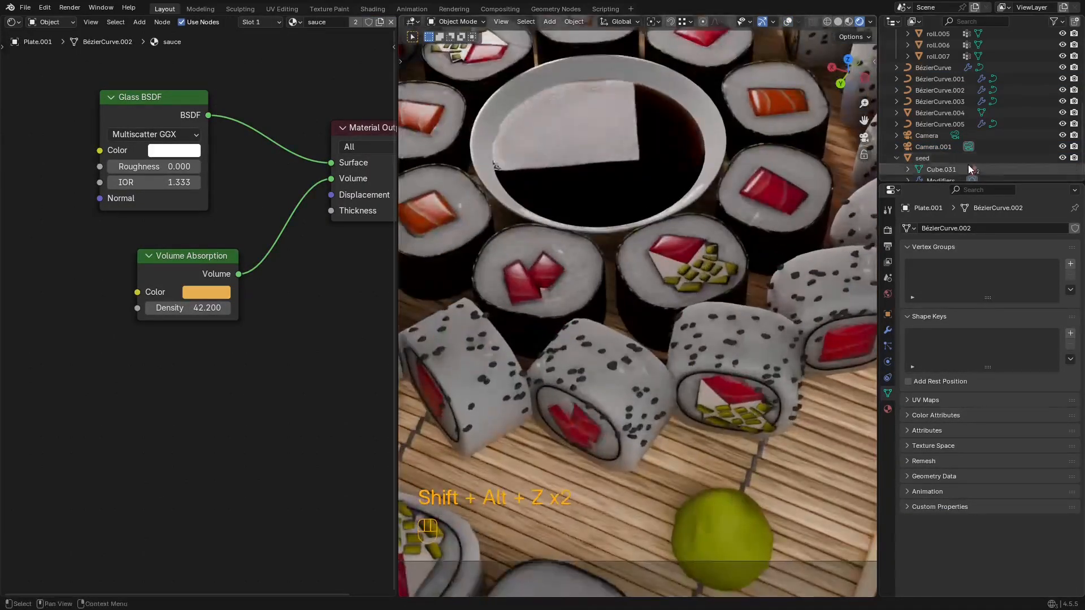
pyautogui.click(938, 135)
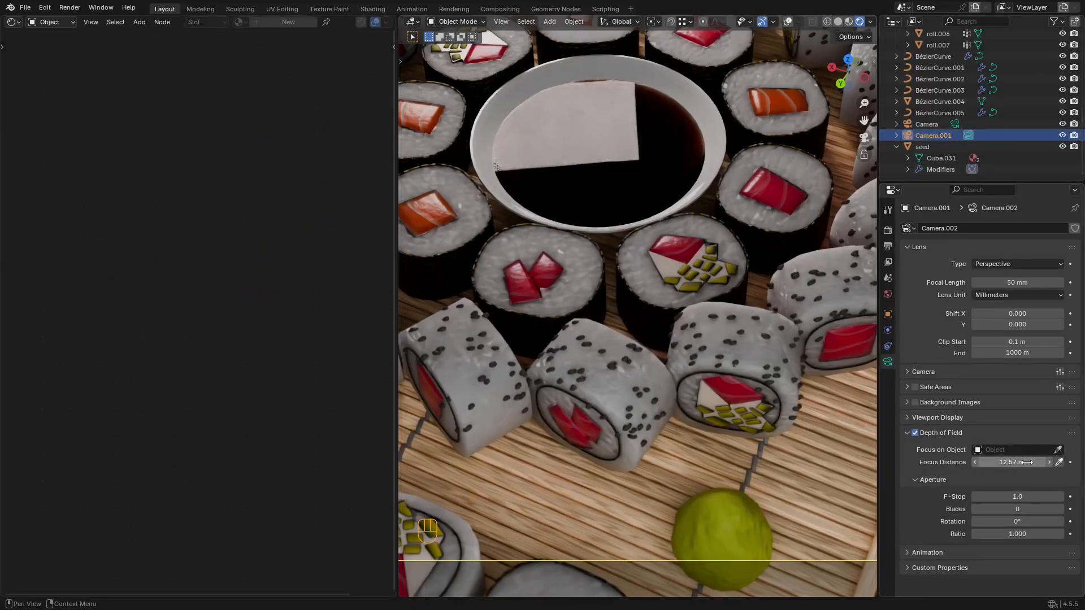
pyautogui.click(1020, 498)
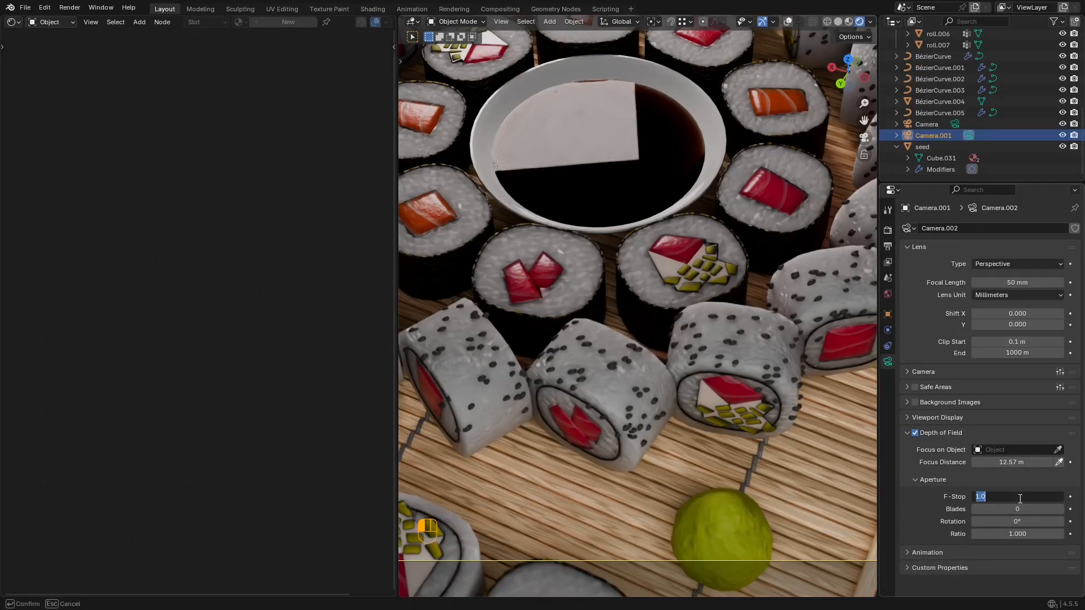
pyautogui.write('0.1')
pyautogui.press('Return')
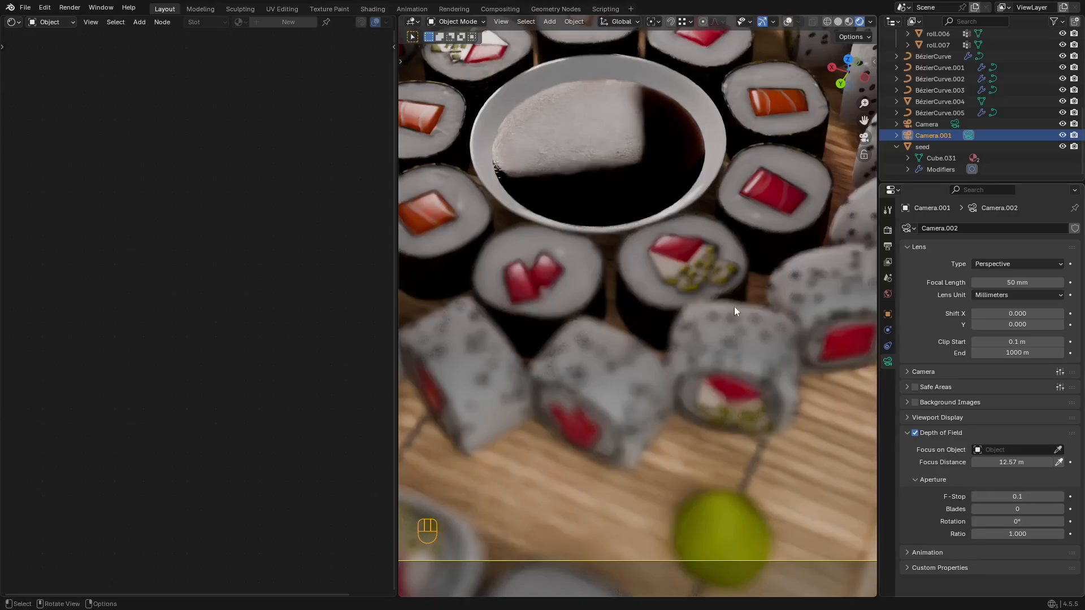
# Step: Resample the camera's focus distance on the soy sauce bowl and fine-tune it to about 10.21 m
pyautogui.scroll(-4, 657, 232)
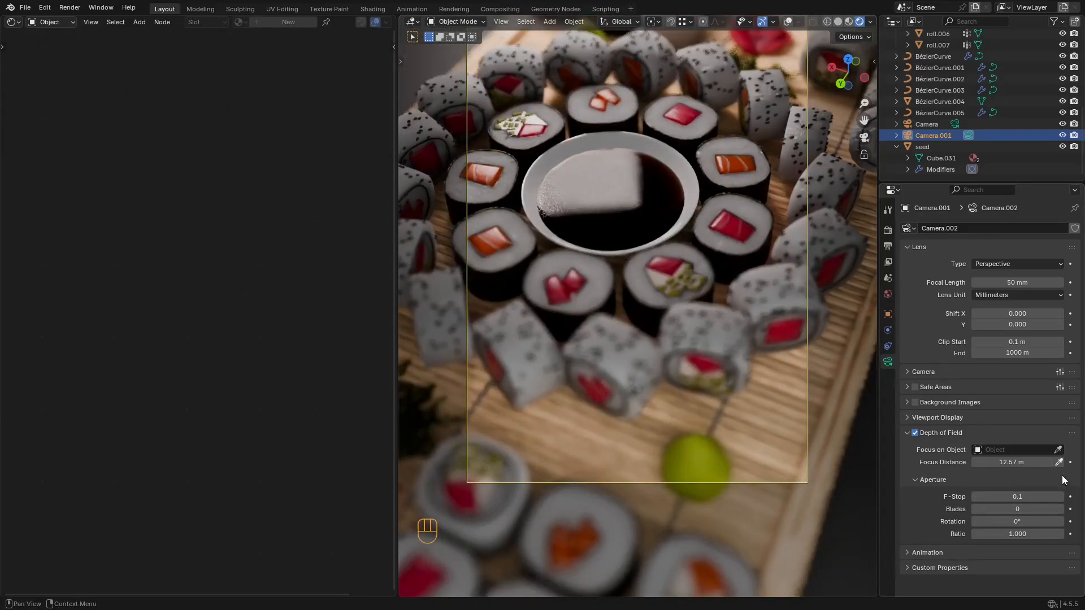
pyautogui.click(641, 237)
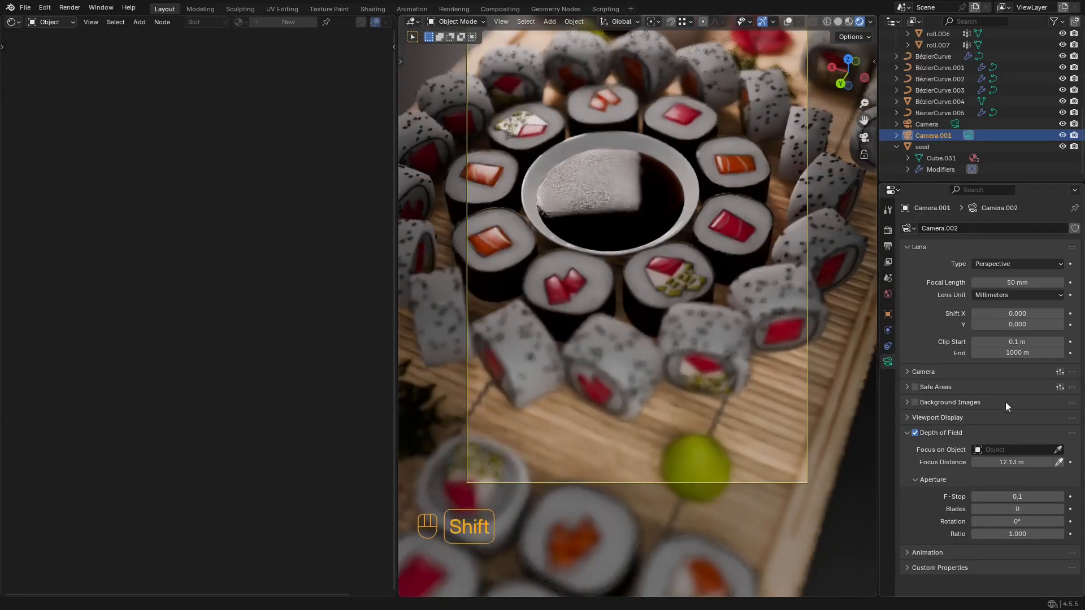
pyautogui.keyDown('shift'); pyautogui.moveTo(1021, 463); pyautogui.dragTo(976, 463); pyautogui.keyUp('shift')
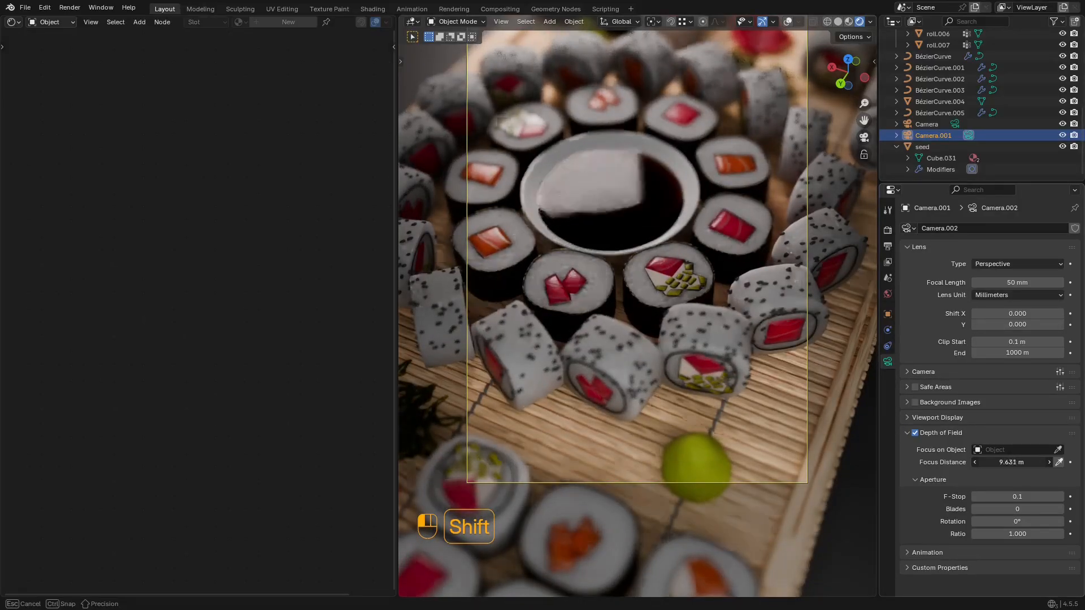
pyautogui.moveTo(930, 463)
pyautogui.keyDown('shift'); pyautogui.mouseDown()
pyautogui.moveTo(905, 464)
pyautogui.moveTo(951, 463)
pyautogui.mouseUp(); pyautogui.keyUp('shift')
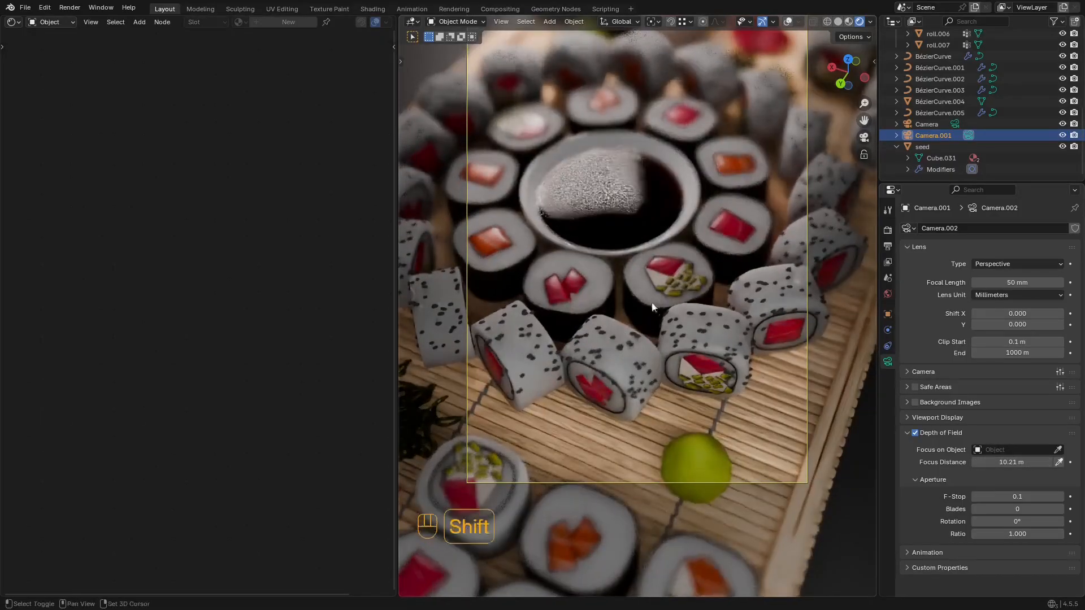
# Step: Fly the camera back from the soy sauce bowl to a distant, angled overview of the sushi board
pyautogui.press('s')
pyautogui.press('s')
pyautogui.press('s')
pyautogui.press('s')
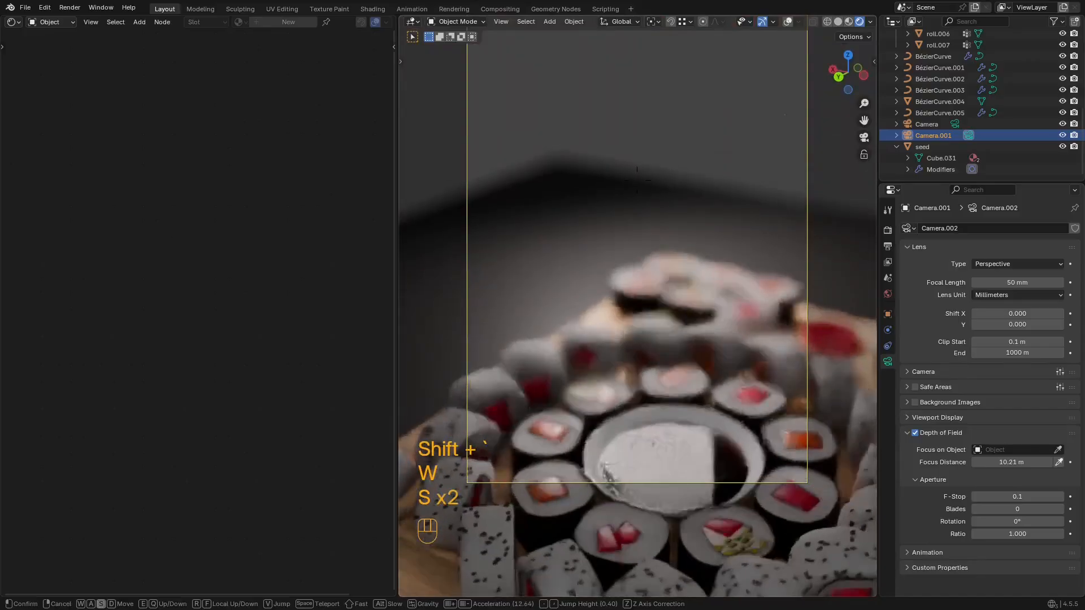
pyautogui.press('s')
pyautogui.press('a')
pyautogui.press('w')
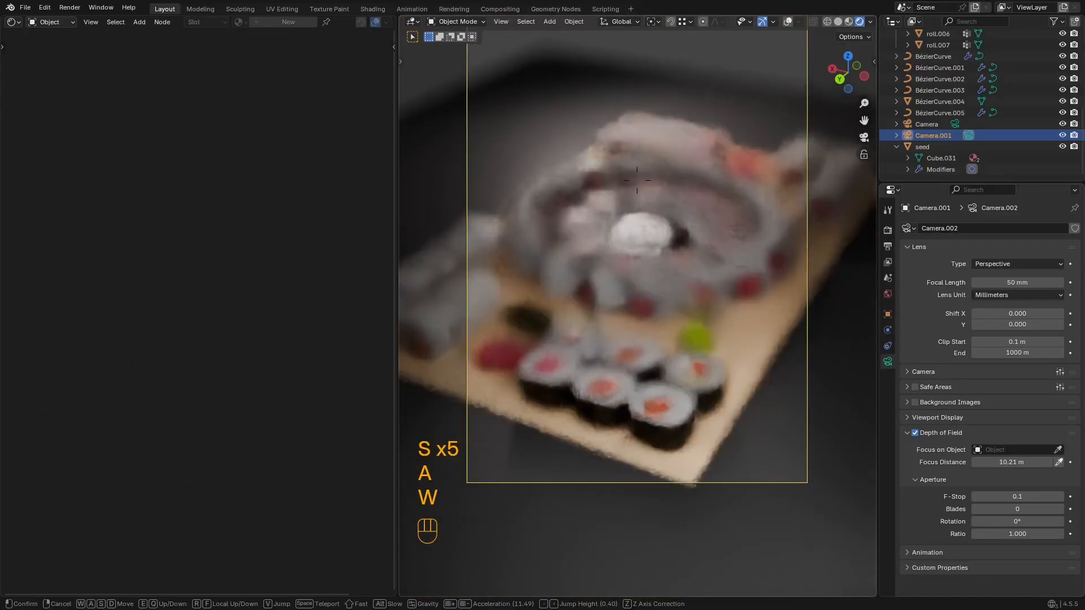
pyautogui.press('w')
pyautogui.press('s')
pyautogui.press('s')
pyautogui.press('w')
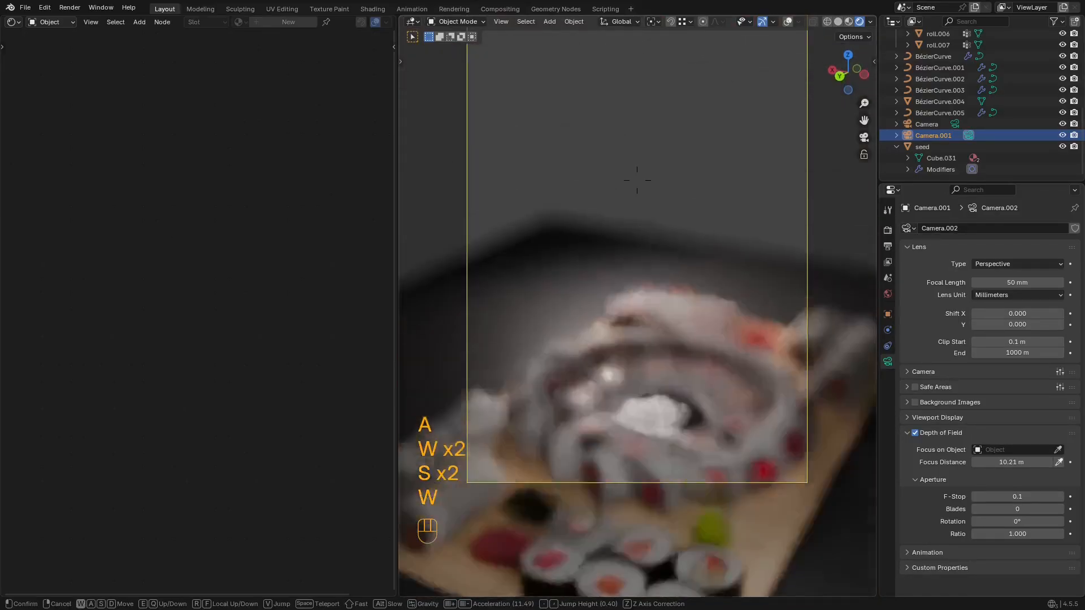
pyautogui.press('s')
pyautogui.press('shift')
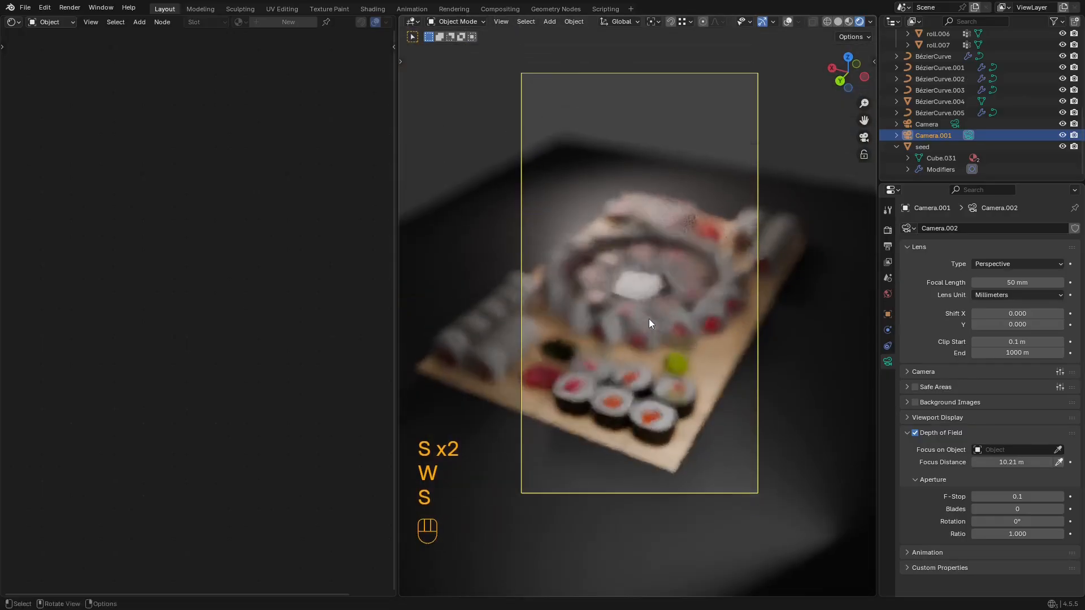
# Step: Fly the camera back in to frame the roll ring behind the six rolls at the near end of the board
pyautogui.hotkey('shift', '`')
pyautogui.press('w')
pyautogui.press('s')
pyautogui.press('s')
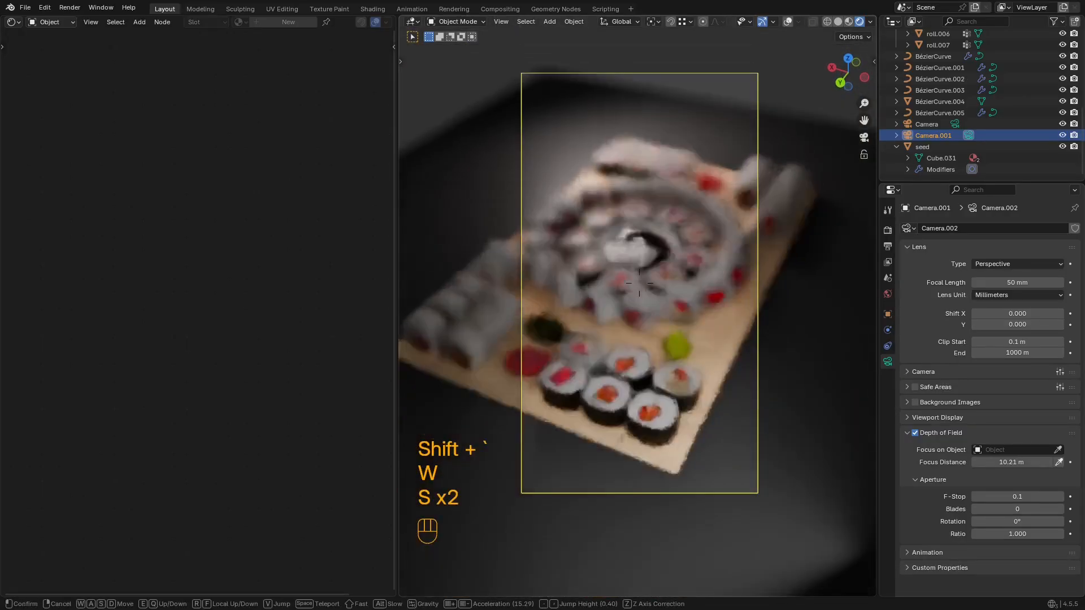
pyautogui.hotkey('shift', '`')
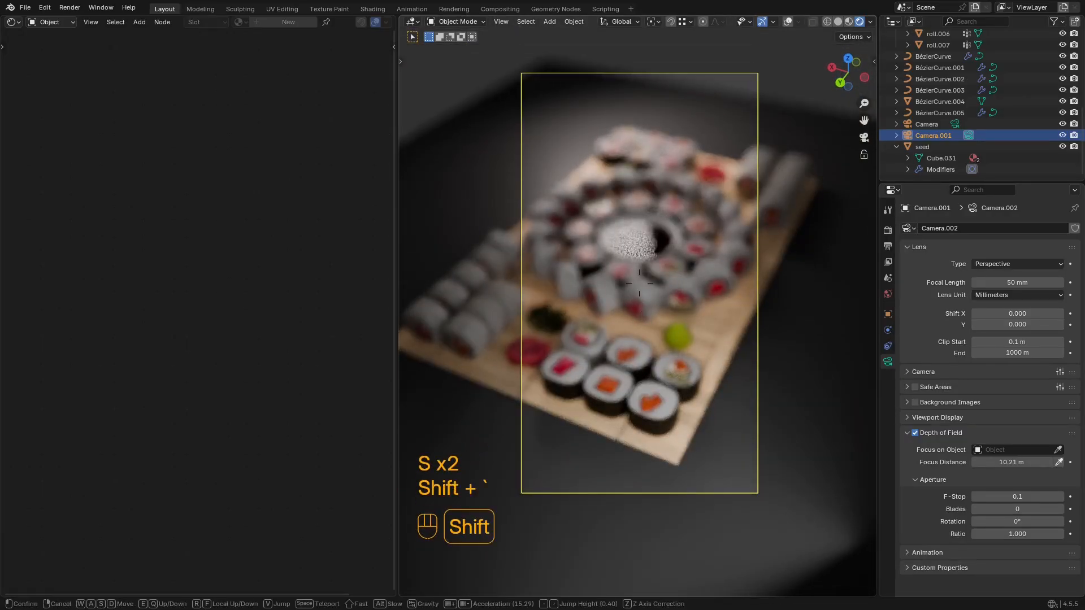
pyautogui.press('w')
pyautogui.press('w')
pyautogui.press('s')
pyautogui.press('s')
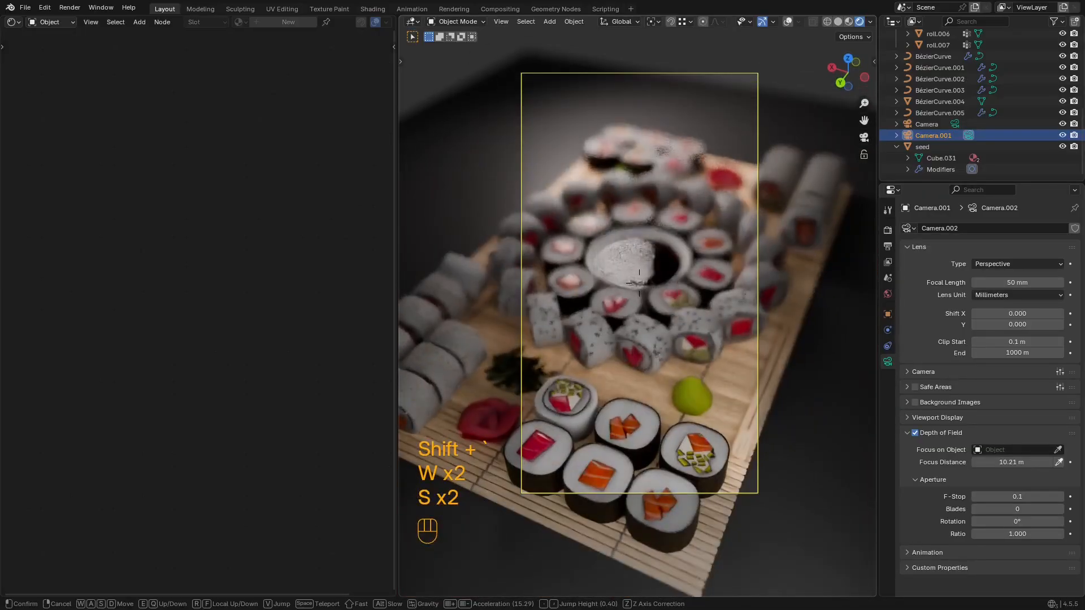
# Step: Refine the camera's position so the soy sauce bowl, its roll rings and the wasabi fill the frame
pyautogui.press('d')
pyautogui.press('w')
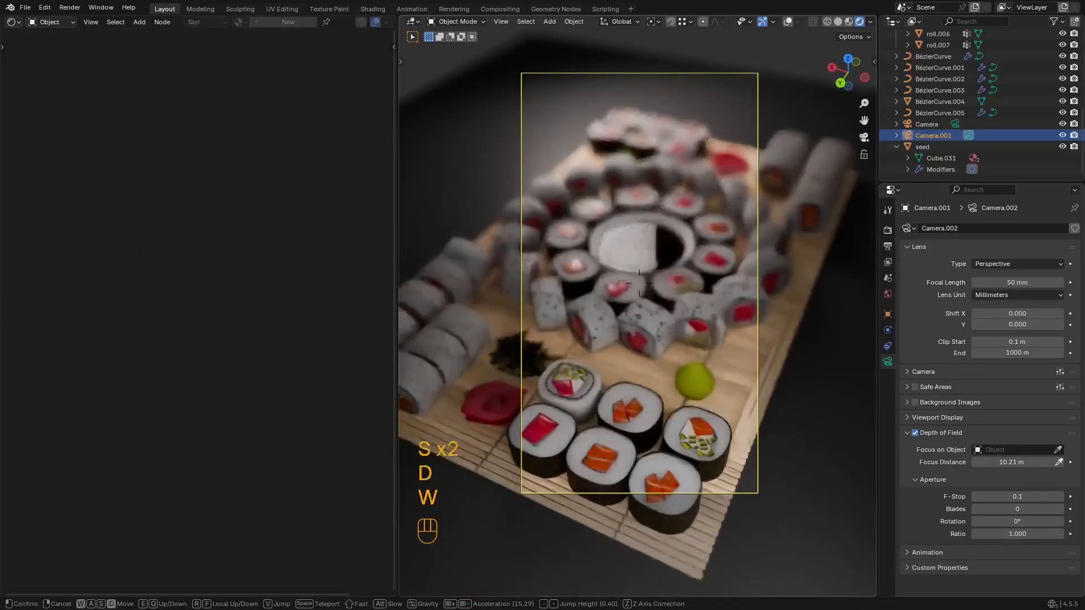
pyautogui.press('w')
pyautogui.press('w')
pyautogui.press('w')
pyautogui.press('s')
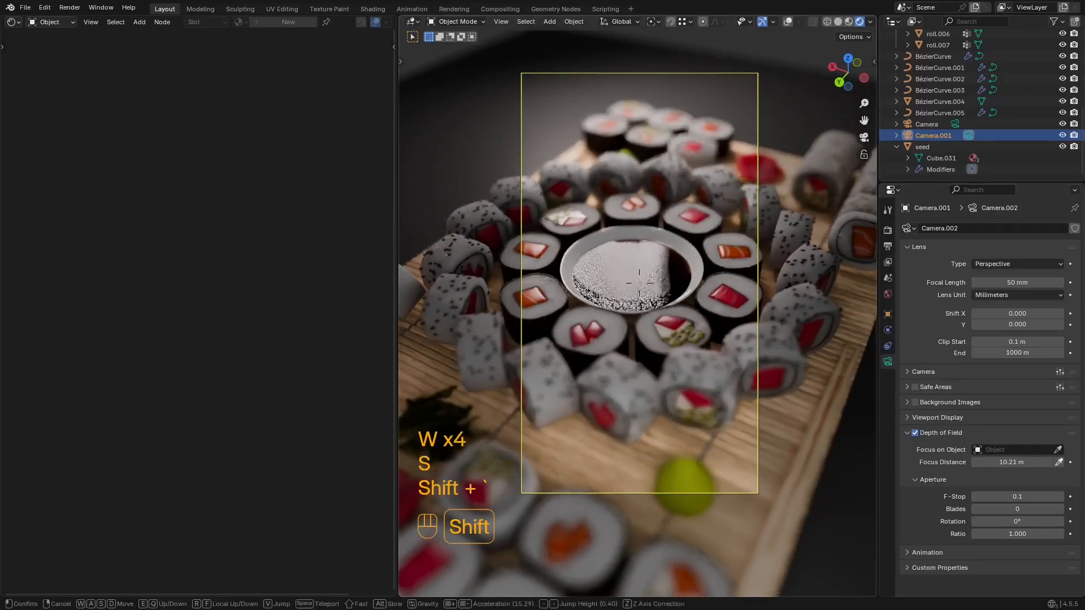
pyautogui.hotkey('shift', '`')
pyautogui.press('s')
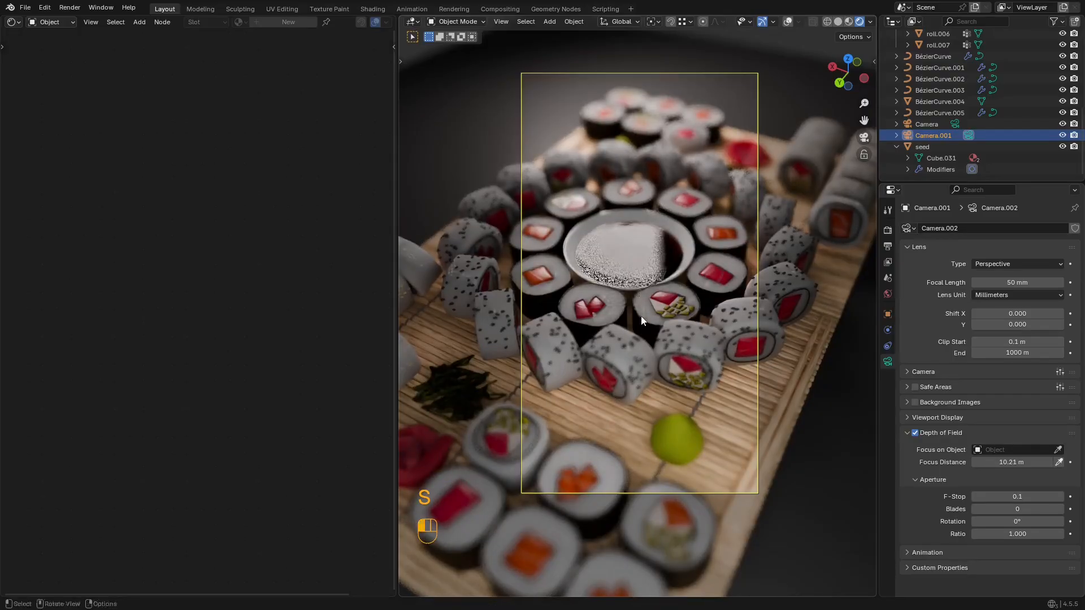
# Step: Change the shader editor area to a 3D Viewport showing the lights and sushi board from above
pyautogui.click(14, 22)
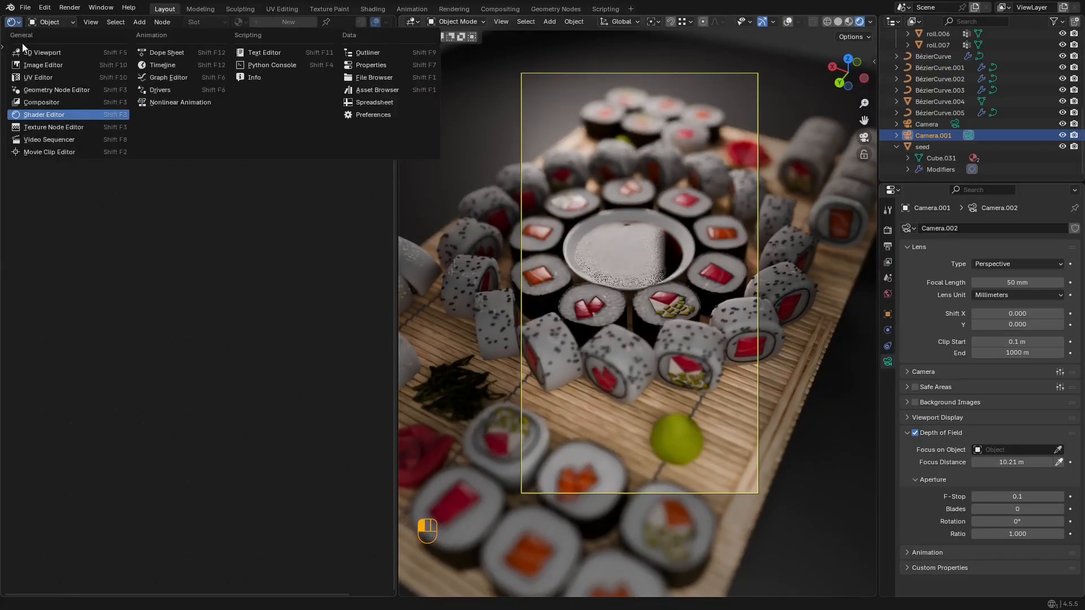
pyautogui.click(39, 50)
pyautogui.moveTo(287, 162); pyautogui.dragTo(220, 237, button='middle')
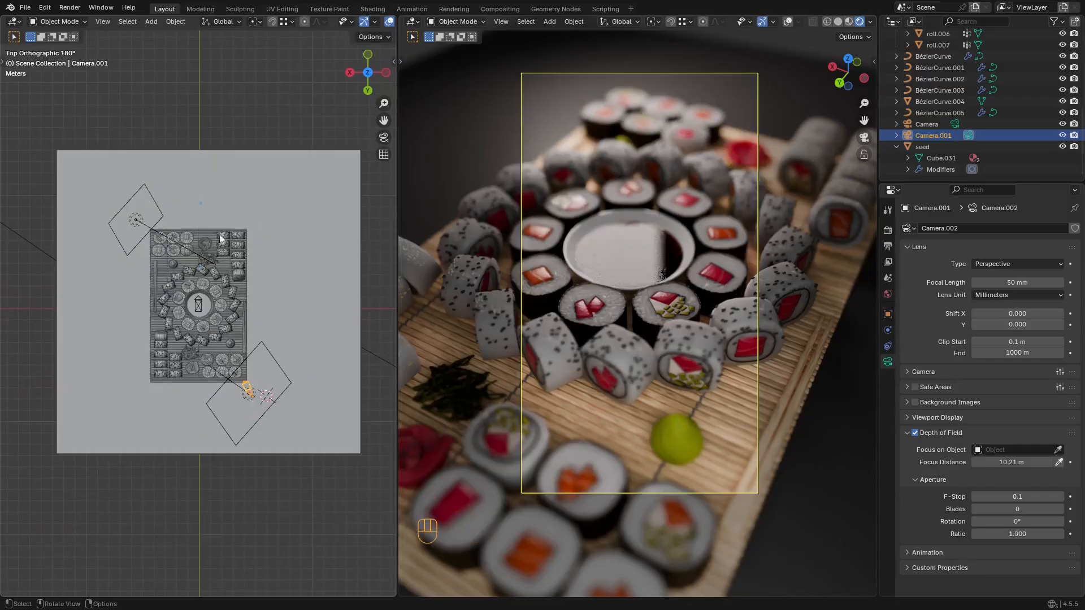
# Step: Reposition the Area.001 light near the far corner of the board and rotate it towards the sushi
pyautogui.click(161, 244)
pyautogui.press('g')
pyautogui.press('r')
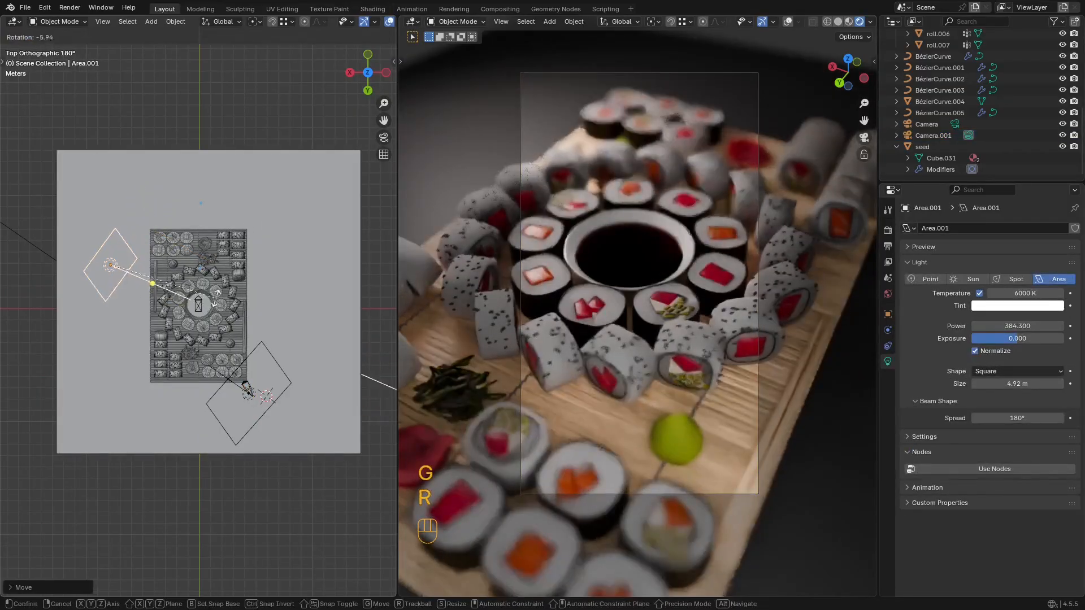
pyautogui.press('g')
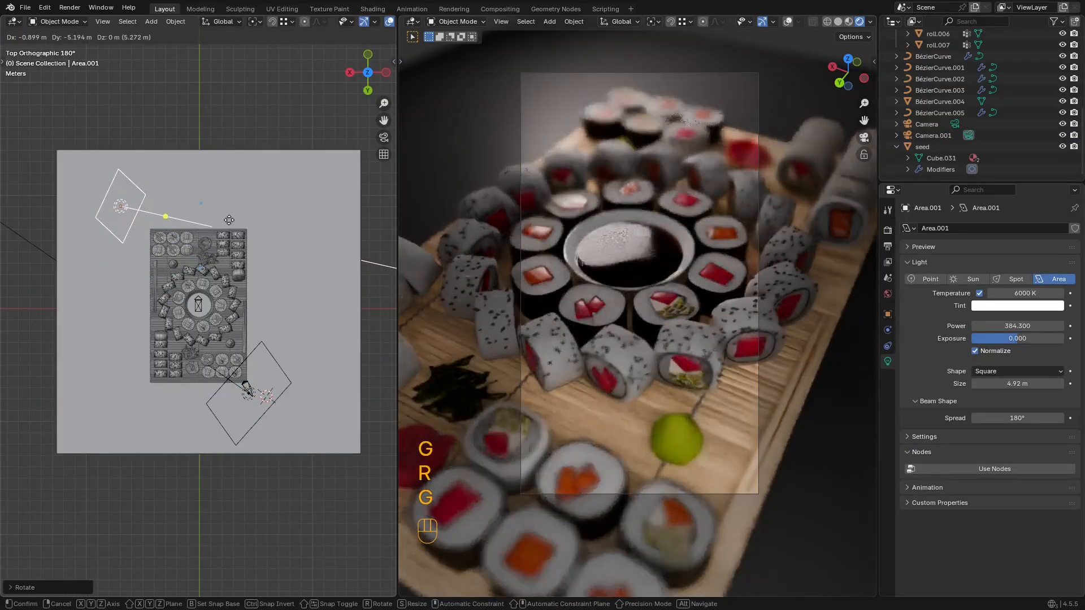
pyautogui.click(235, 229)
pyautogui.press('r')
pyautogui.click(236, 234)
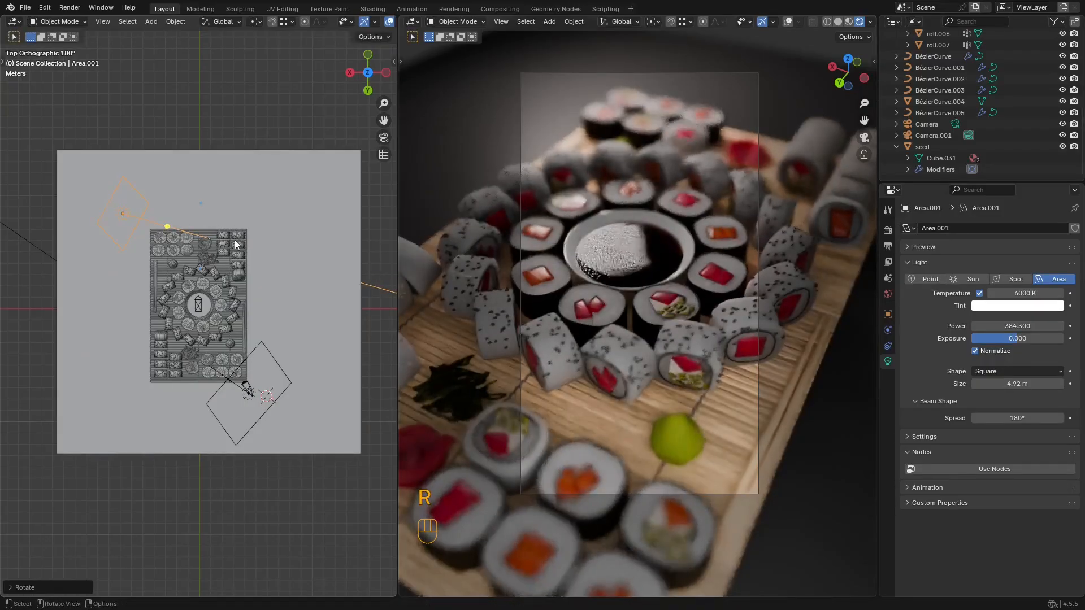
# Step: Move the Area light to the opposite long side of the board and rotate it to shine diagonally across the sushi
pyautogui.click(284, 376)
pyautogui.press('g')
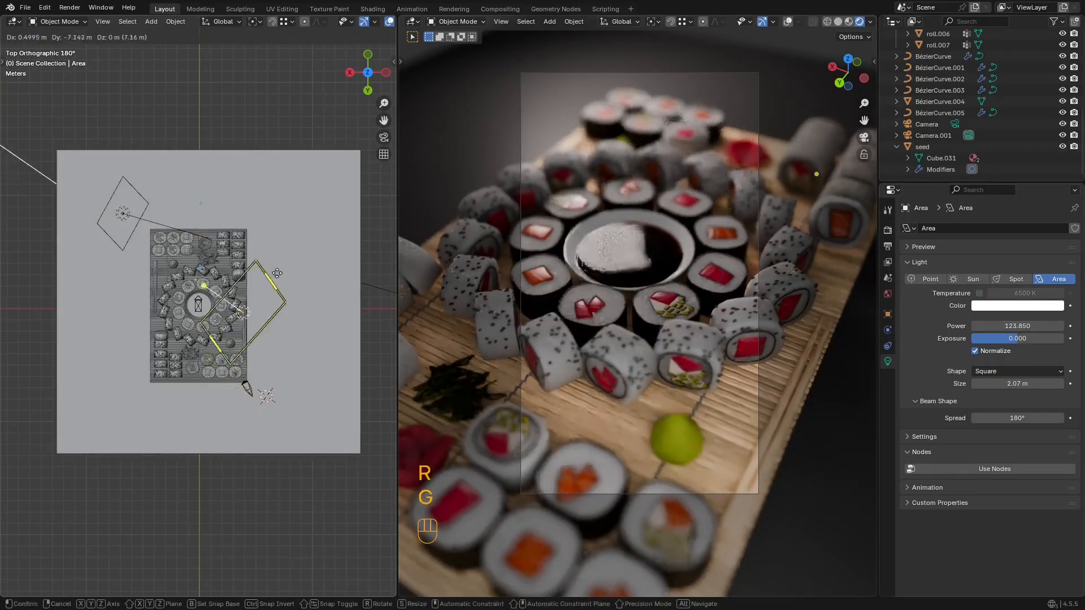
pyautogui.click(258, 227)
pyautogui.press('r')
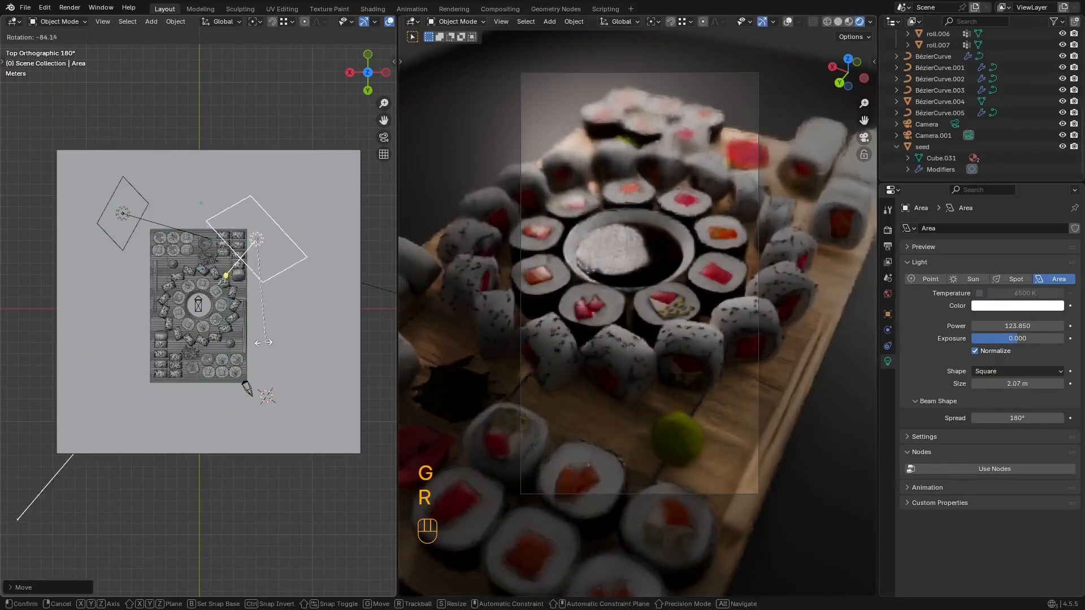
pyautogui.press('g')
pyautogui.click(246, 370)
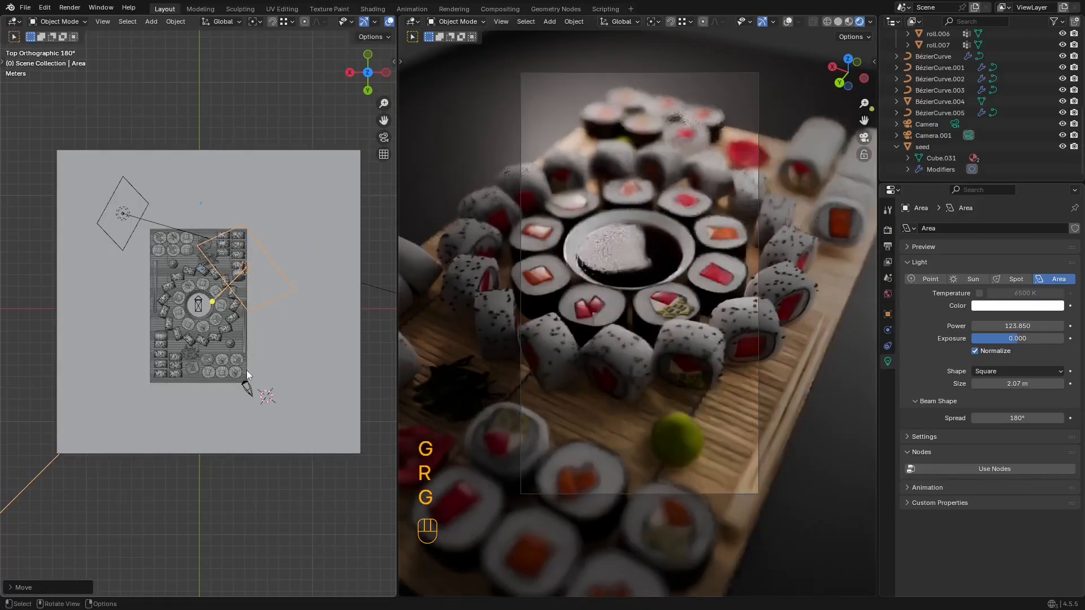
# Step: Adjust the Area light's height, tilt and position so it shines at a low angle across the sushi
pyautogui.press('g')
pyautogui.moveTo(257, 388); pyautogui.dragTo(425, 322, button='middle')
pyautogui.press('r')
pyautogui.click(314, 308)
pyautogui.press('g')
pyautogui.click(300, 310)
# Step: Make the Area light a rectangle with Size X 0.724 m and Size Y 1.37 m
pyautogui.moveTo(1036, 387); pyautogui.dragTo(1032, 380)
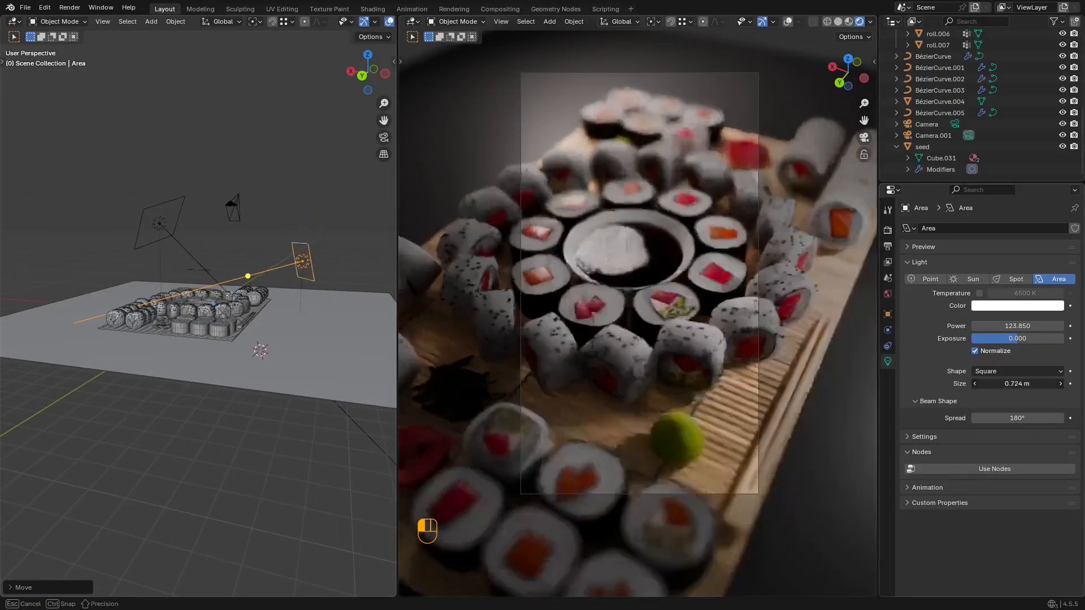
pyautogui.click(1007, 399)
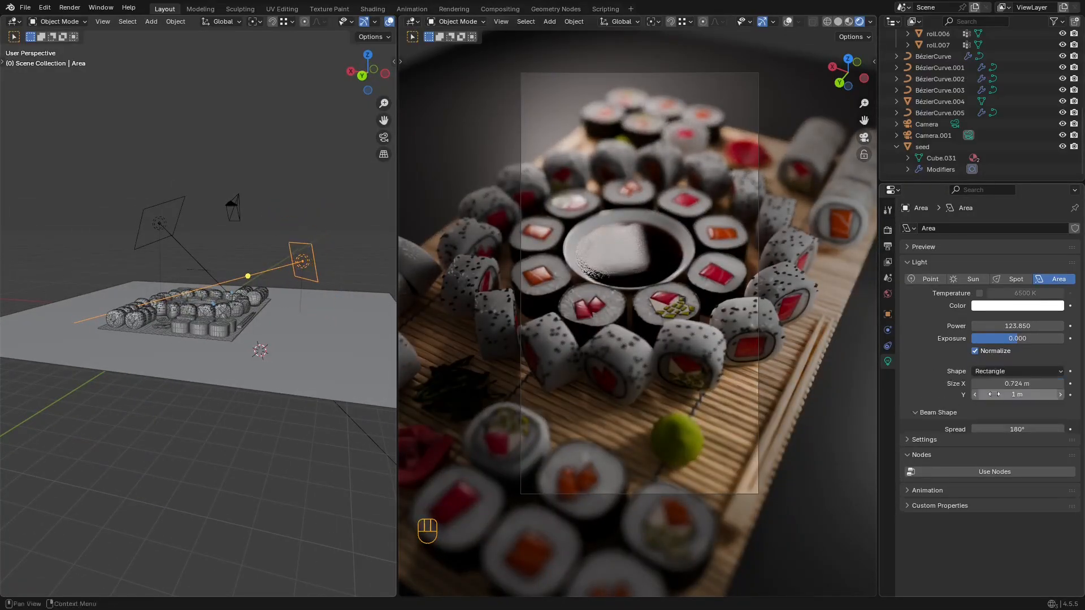
pyautogui.moveTo(366, 262); pyautogui.dragTo(394, 290, button='middle')
pyautogui.moveTo(1031, 395); pyautogui.dragTo(1051, 395)
# Step: Check the new lighting around the sushi board, return to the camera view and save the file
pyautogui.moveTo(813, 233); pyautogui.dragTo(766, 265, button='middle')
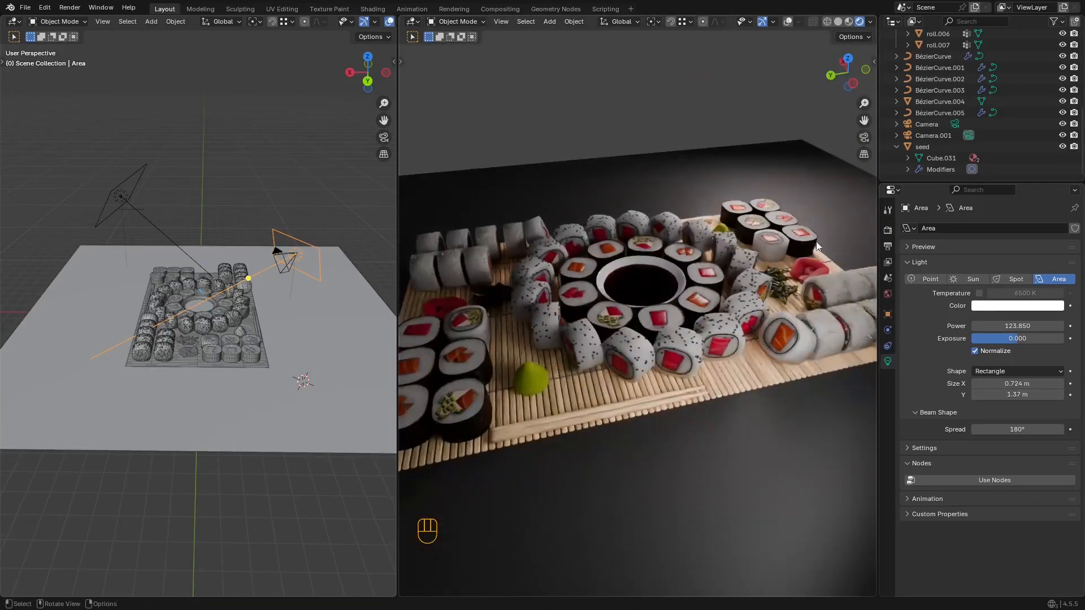
pyautogui.moveTo(615, 250); pyautogui.dragTo(636, 264, button='middle')
pyautogui.press('KP_0')
pyautogui.hotkey('shift', 'alt', 'z')
pyautogui.hotkey('shift', 'alt', 'z')
pyautogui.hotkey('ctrl', 's')
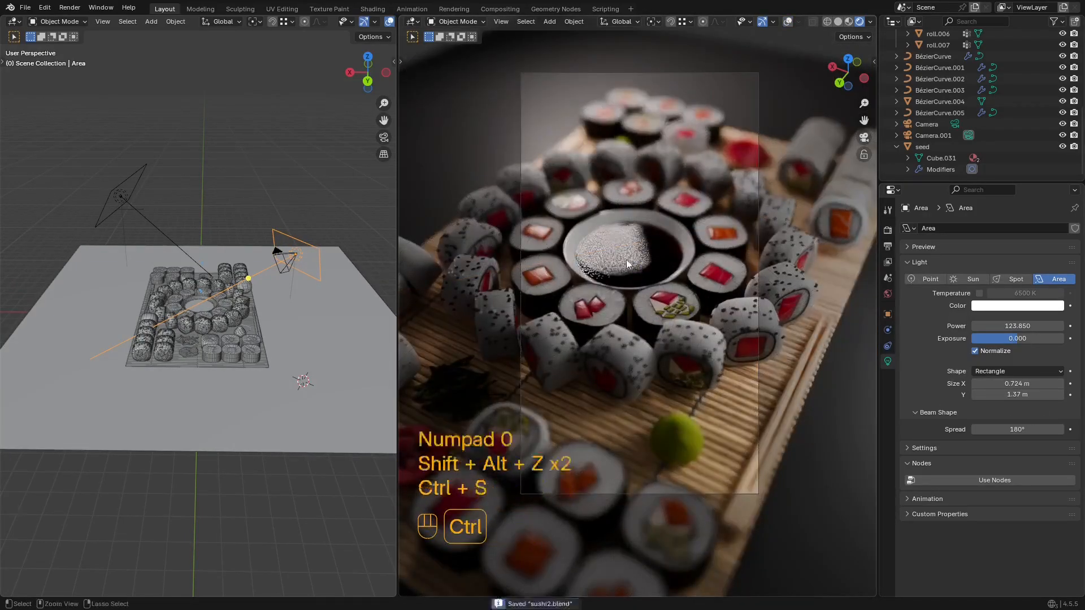
# Step: Readjust the Area light's height and tilt beside the board so it shines low across the sushi
pyautogui.click(133, 194)
pyautogui.moveTo(133, 194); pyautogui.dragTo(246, 253, button='middle')
pyautogui.click(295, 255)
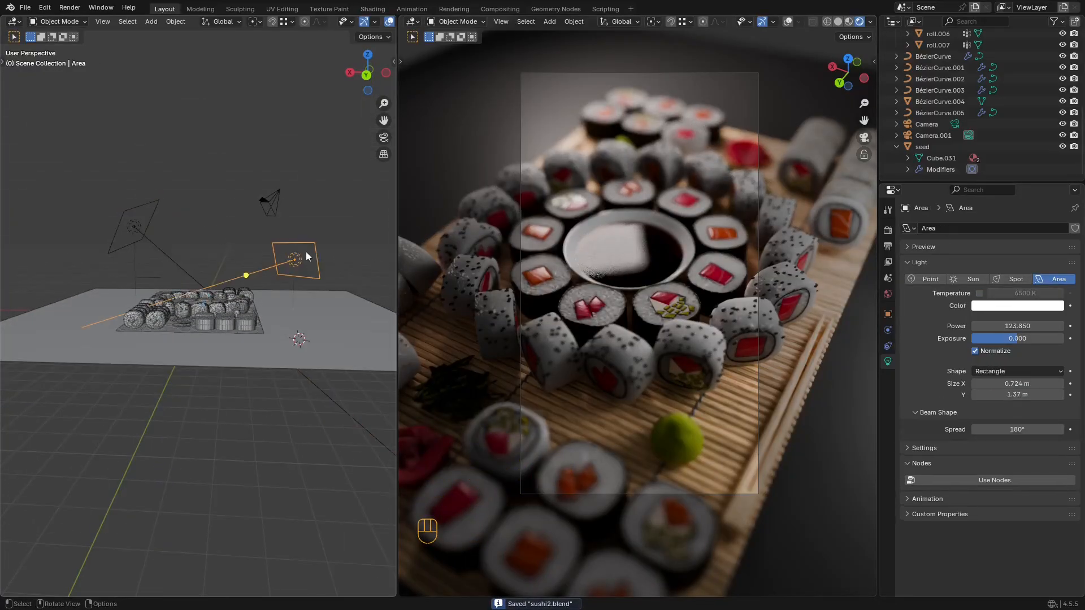
pyautogui.press('g')
pyautogui.press('z')
pyautogui.click(309, 264)
pyautogui.moveTo(290, 324); pyautogui.dragTo(286, 317, button='middle')
pyautogui.scroll(3, 279, 329)
pyautogui.press('r')
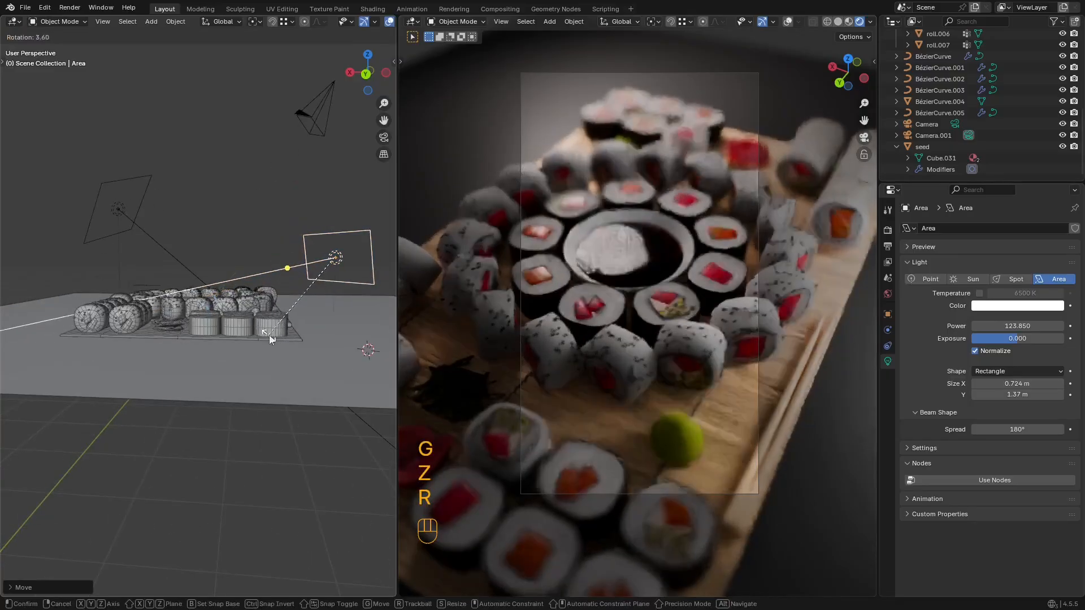
pyautogui.click(271, 337)
pyautogui.press('g')
pyautogui.press('z')
pyautogui.click(273, 348)
# Step: From the top view, rotate and reposition the Area light so it points diagonally across the centre of the board
pyautogui.press('KP_7')
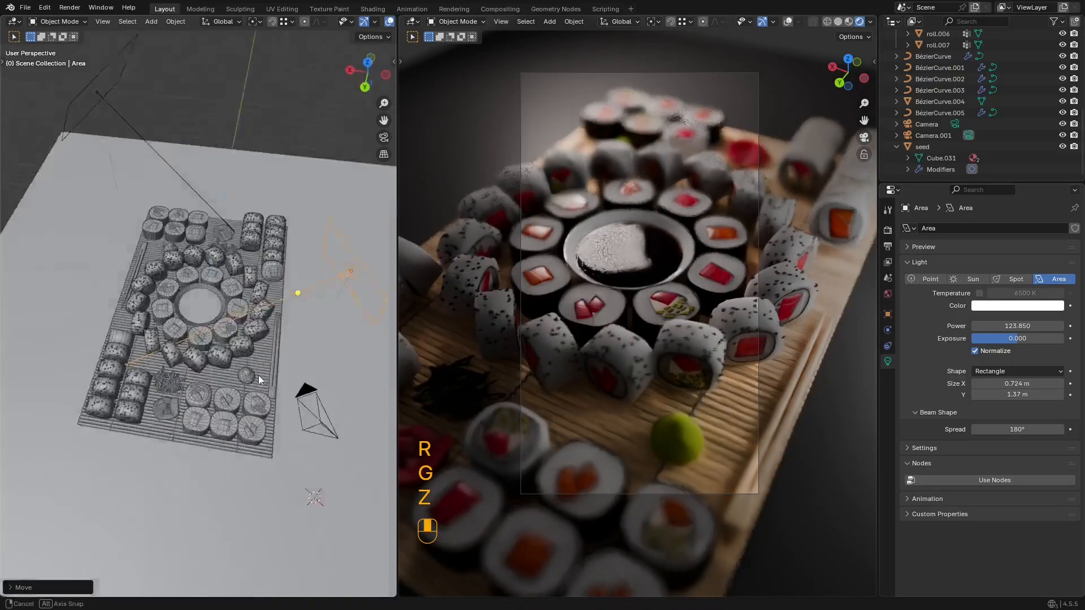
pyautogui.press('r')
pyautogui.press('g')
pyautogui.press('r')
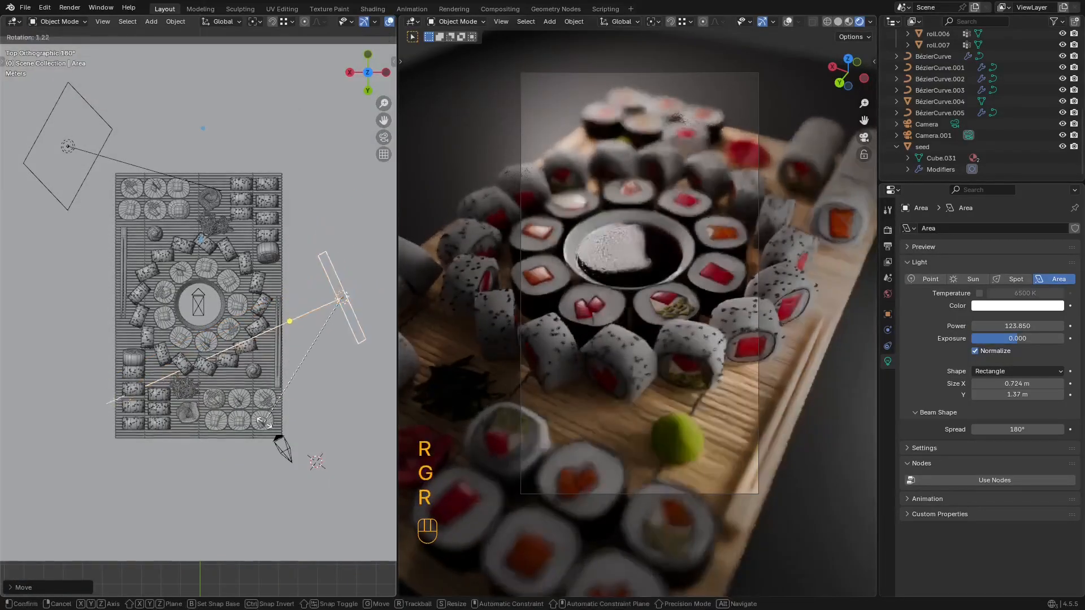
pyautogui.click(252, 418)
pyautogui.press('g')
pyautogui.click(248, 415)
# Step: Fine-tune the Area light's height above the ground, check the lit sushi and save the file
pyautogui.moveTo(248, 414); pyautogui.dragTo(346, 240, button='middle')
pyautogui.press('g')
pyautogui.press('z')
pyautogui.click(228, 299)
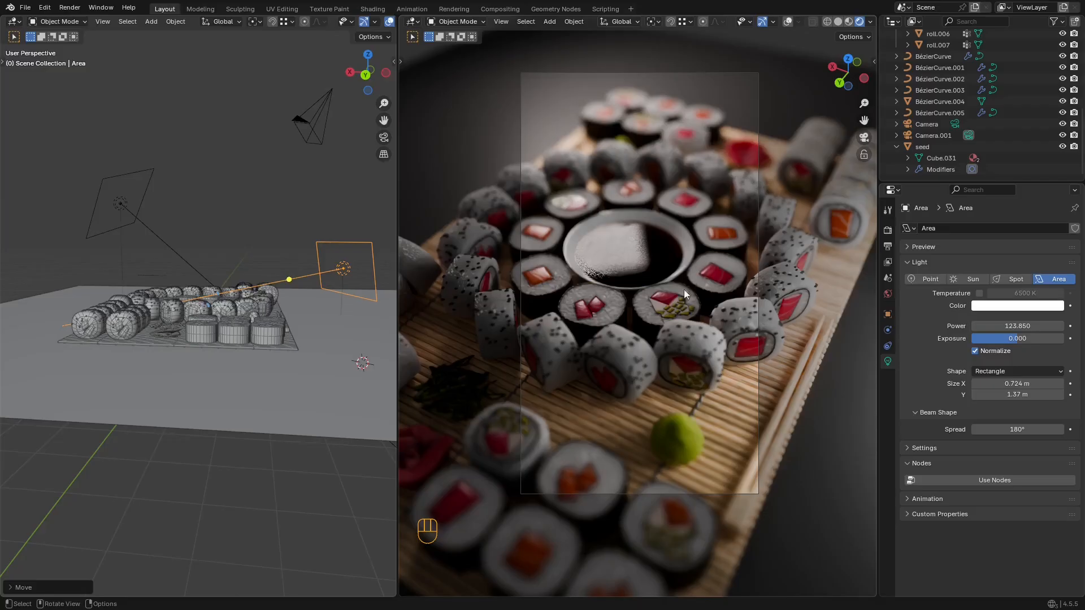
pyautogui.scroll(2, 683, 289)
pyautogui.hotkey('ctrl', 's')
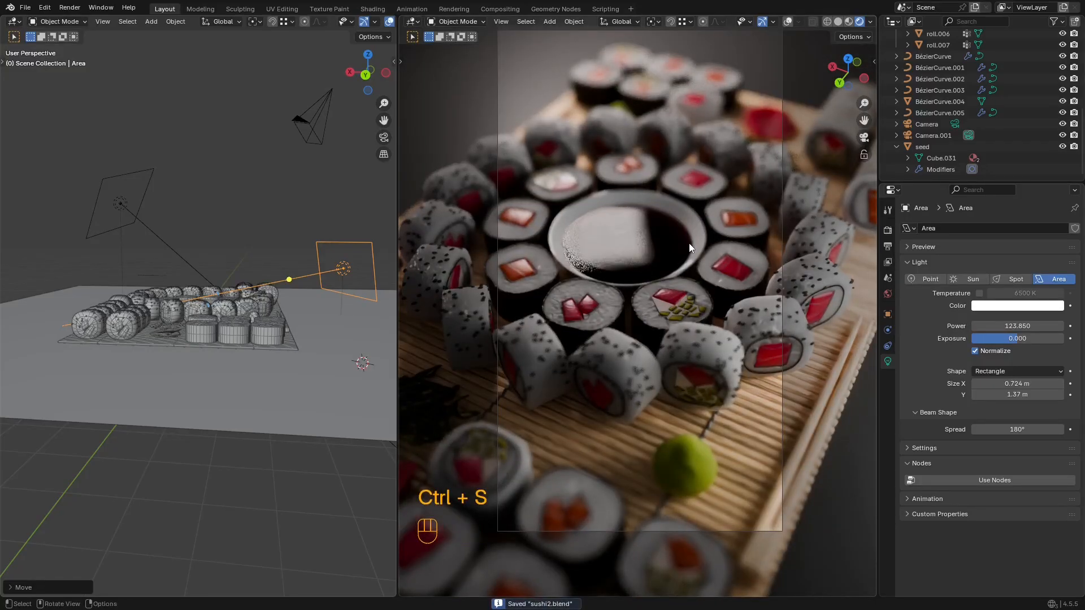
pyautogui.scroll(-2, 690, 249)
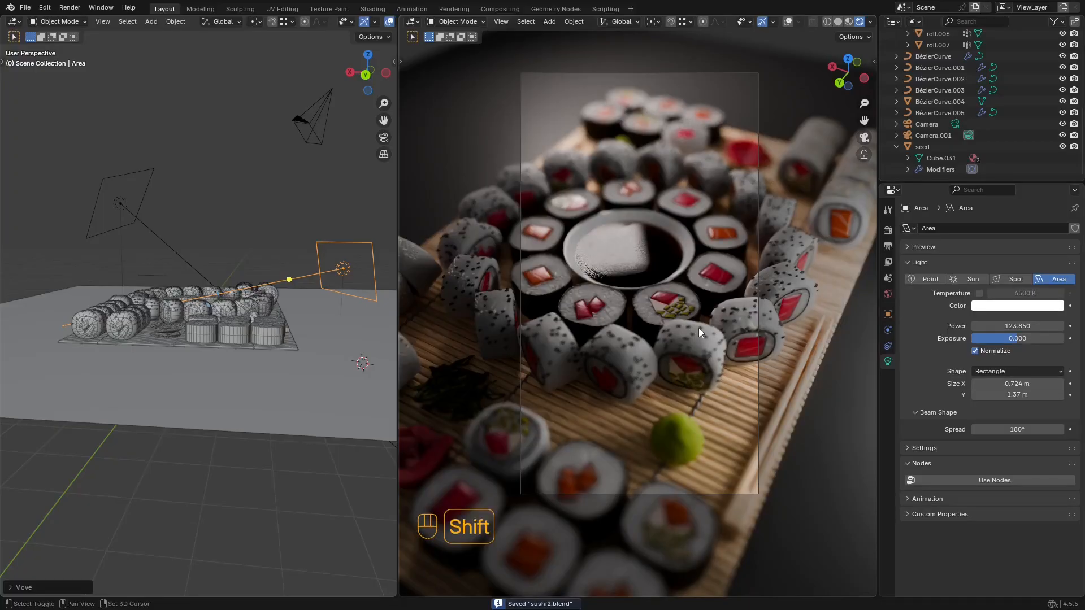
# Step: Fly Camera.001 backwards to a wider framing that includes the wasabi and front rolls, and save the file
pyautogui.click(933, 136)
pyautogui.hotkey('shift', '`')
pyautogui.press('d')
pyautogui.press('s')
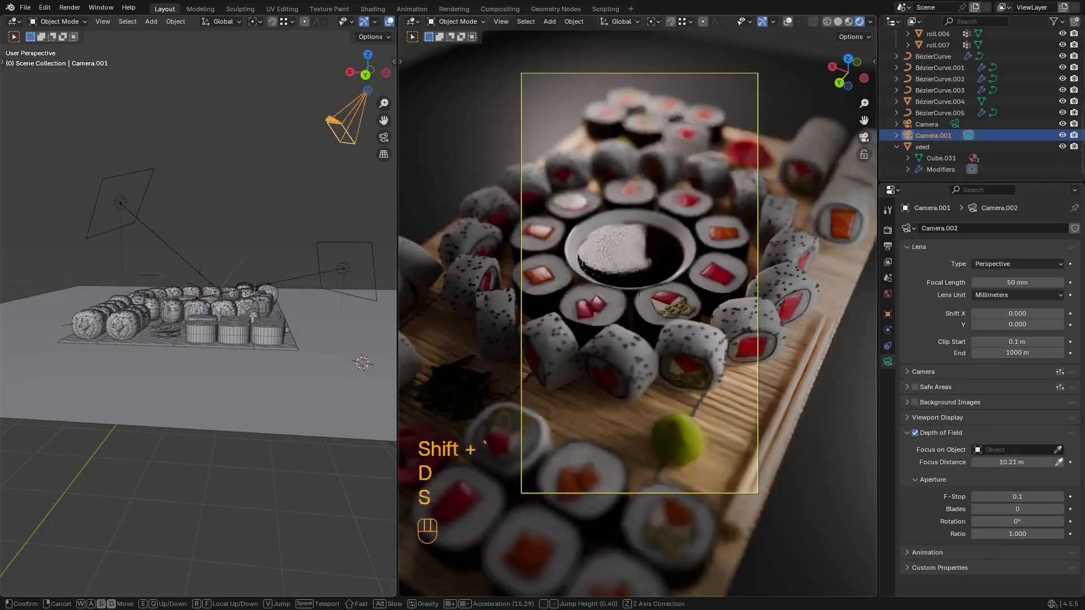
pyautogui.press('s')
pyautogui.press('w')
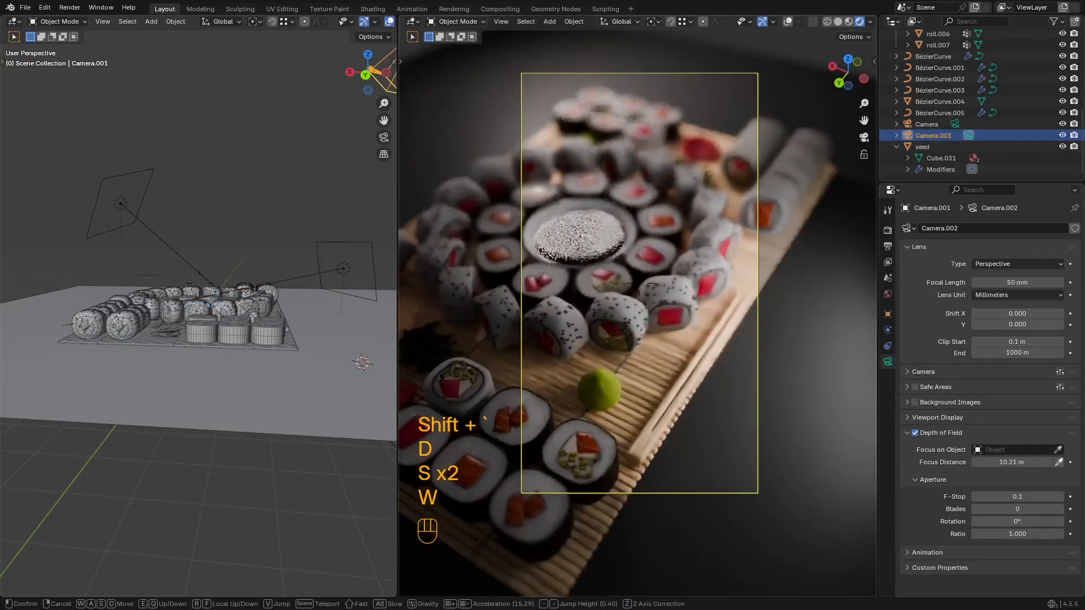
pyautogui.press('a')
pyautogui.press('d')
pyautogui.press('s')
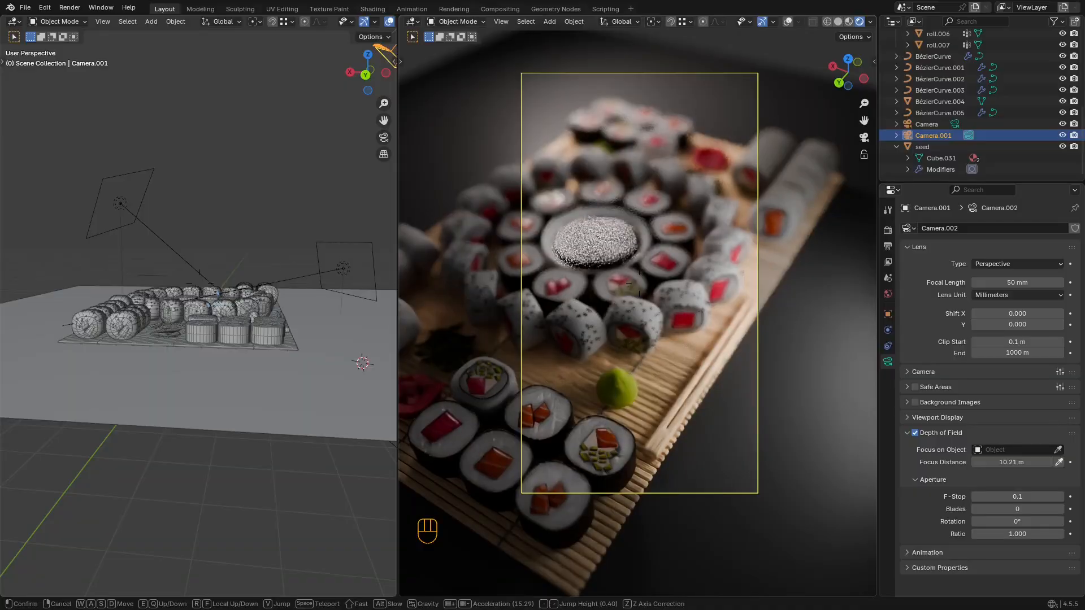
pyautogui.click(636, 247)
pyautogui.scroll(2, 639, 245)
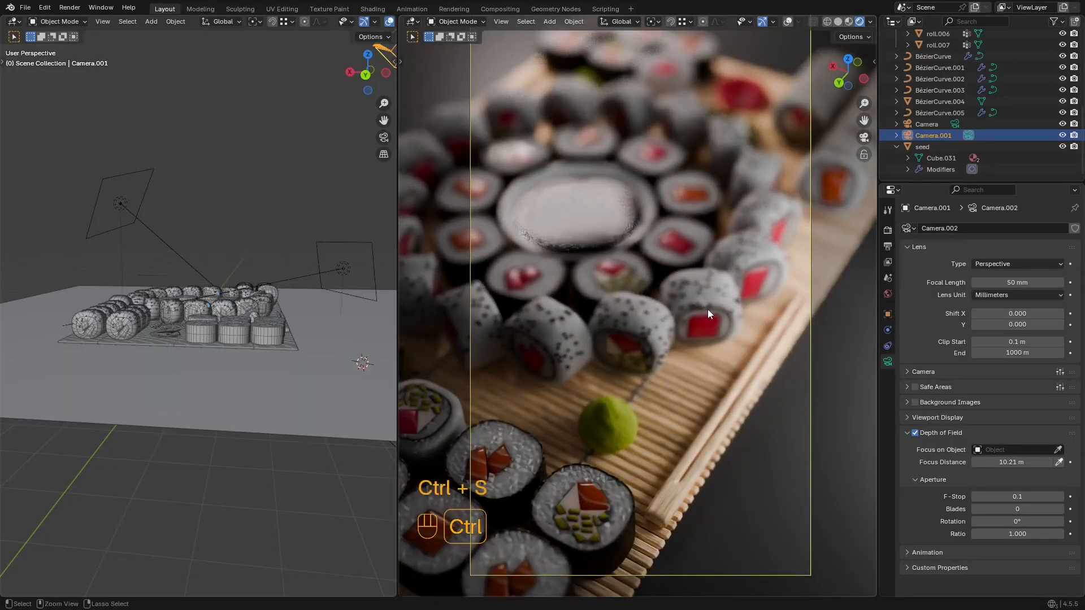
# Step: Try closer angles with Camera.001, and pull it back until the front end of the board fits in the frame
pyautogui.hotkey('shift', '`')
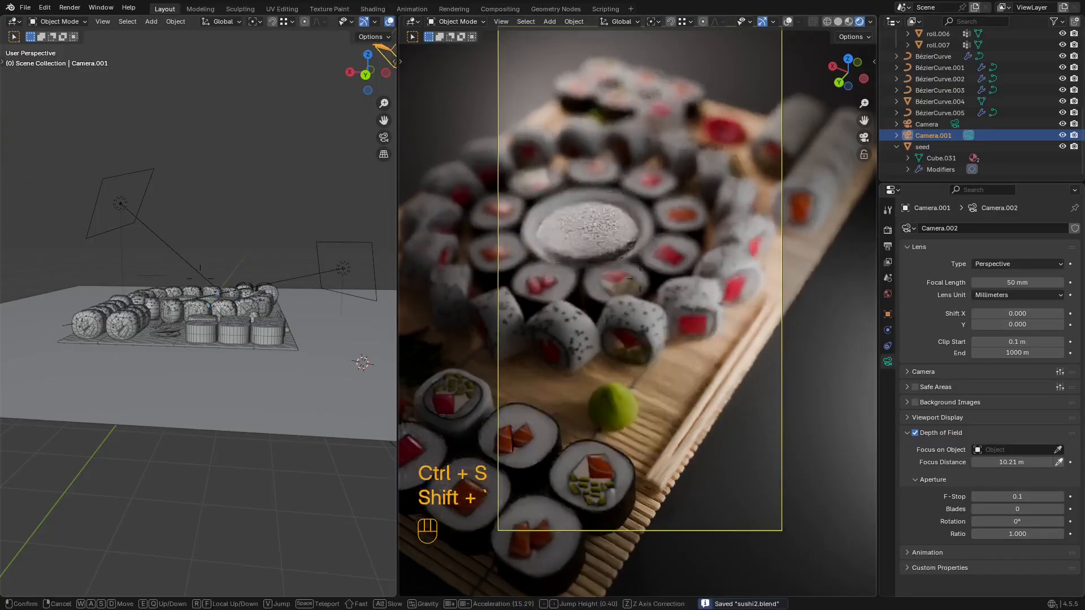
pyautogui.press('w')
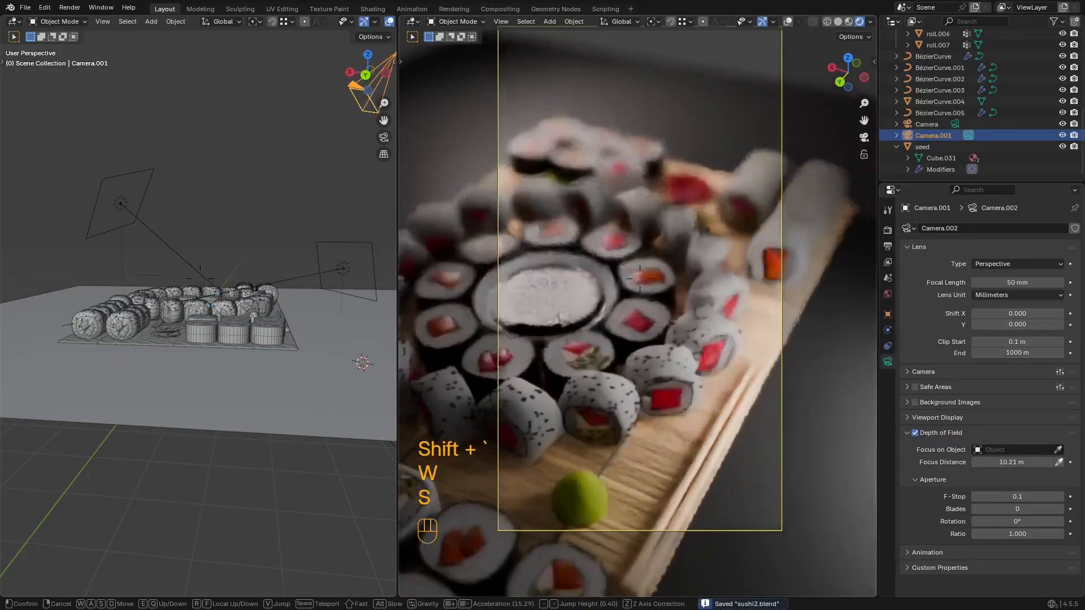
pyautogui.press('d')
pyautogui.press('a')
pyautogui.press('a')
pyautogui.press('w')
pyautogui.press('w')
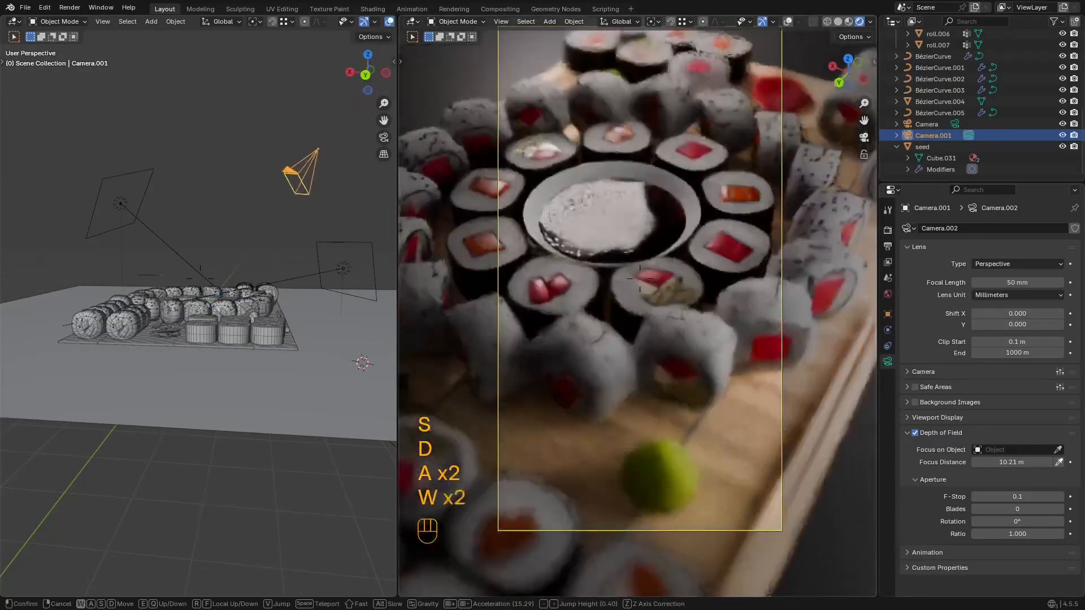
pyautogui.press('s')
pyautogui.press('s')
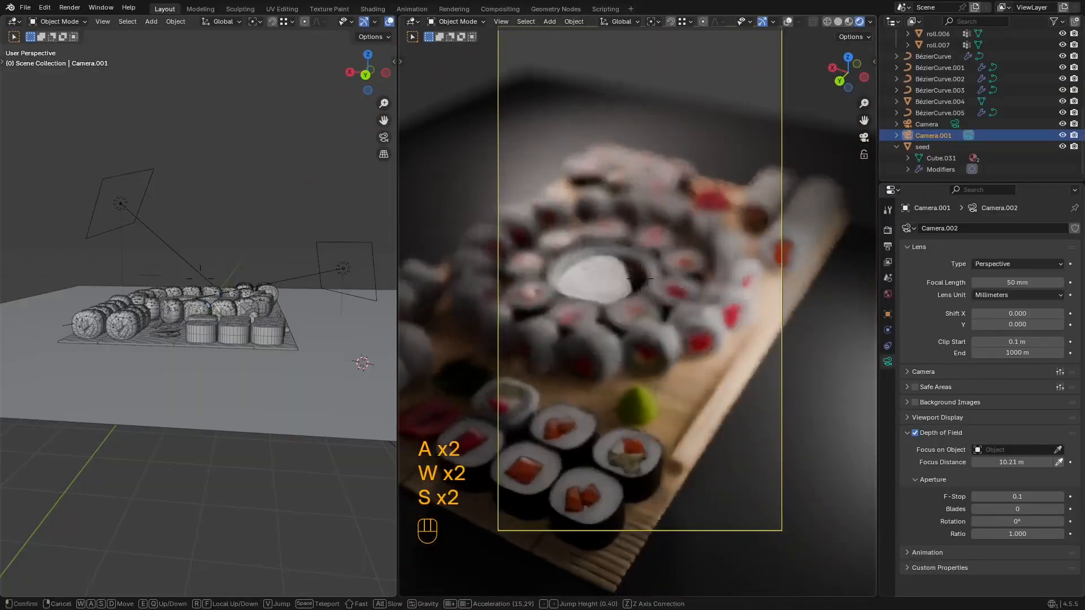
pyautogui.press('s')
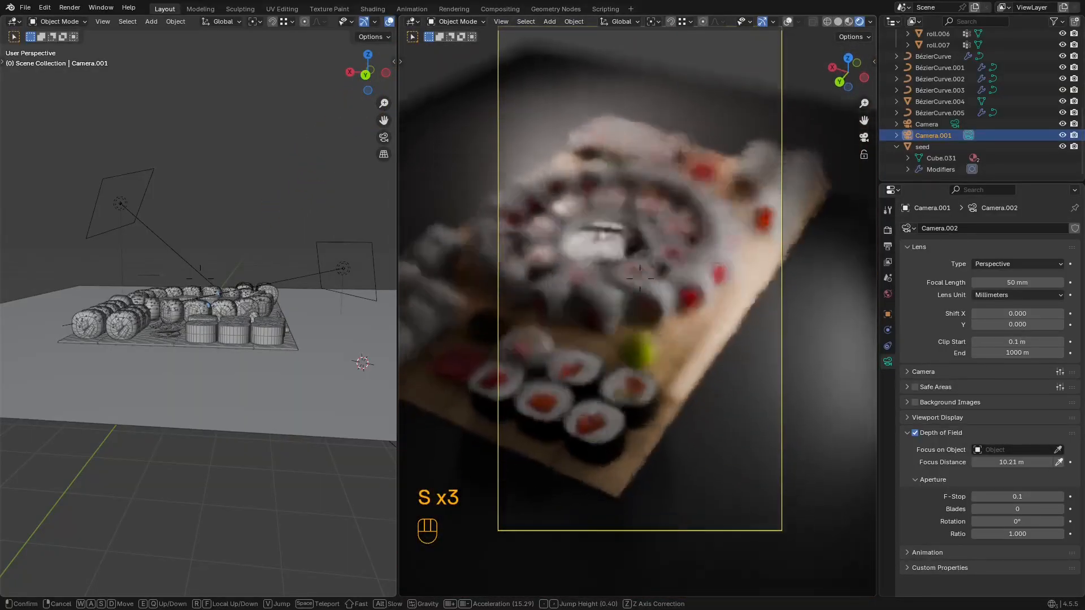
pyautogui.click(775, 215)
# Step: Scale the ground plane's whole mesh up about 5.6 times so it extends beyond the camera view
pyautogui.click(774, 215)
pyautogui.press('Tab')
pyautogui.press('a')
pyautogui.press('s')
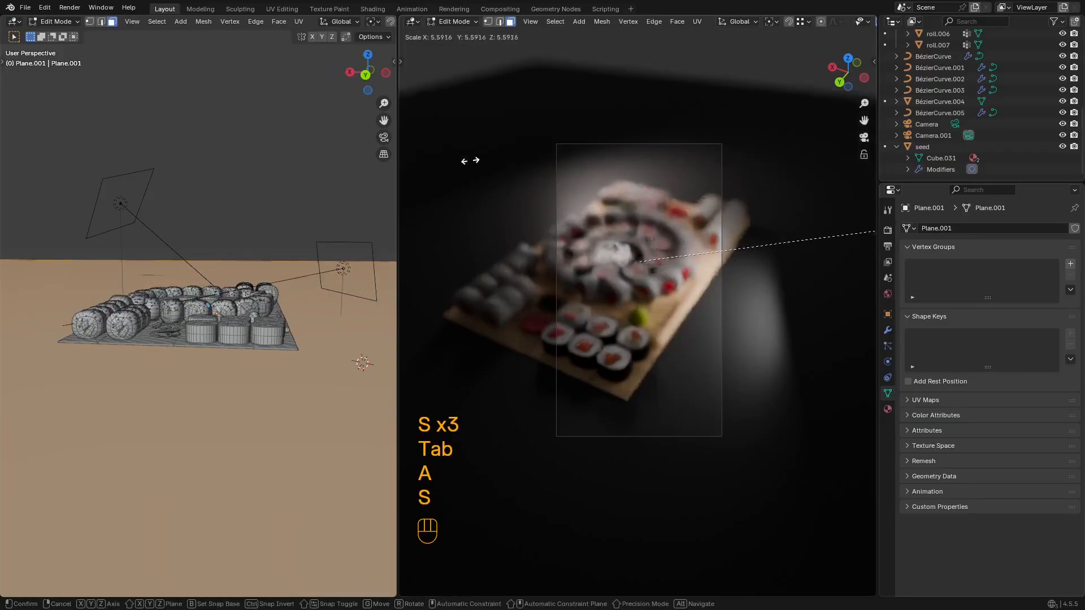
pyautogui.click(484, 167)
pyautogui.press('Tab')
# Step: Fly the camera closer to the board, check the framing without overlays and save the file
pyautogui.hotkey('shift', '`')
pyautogui.press('w')
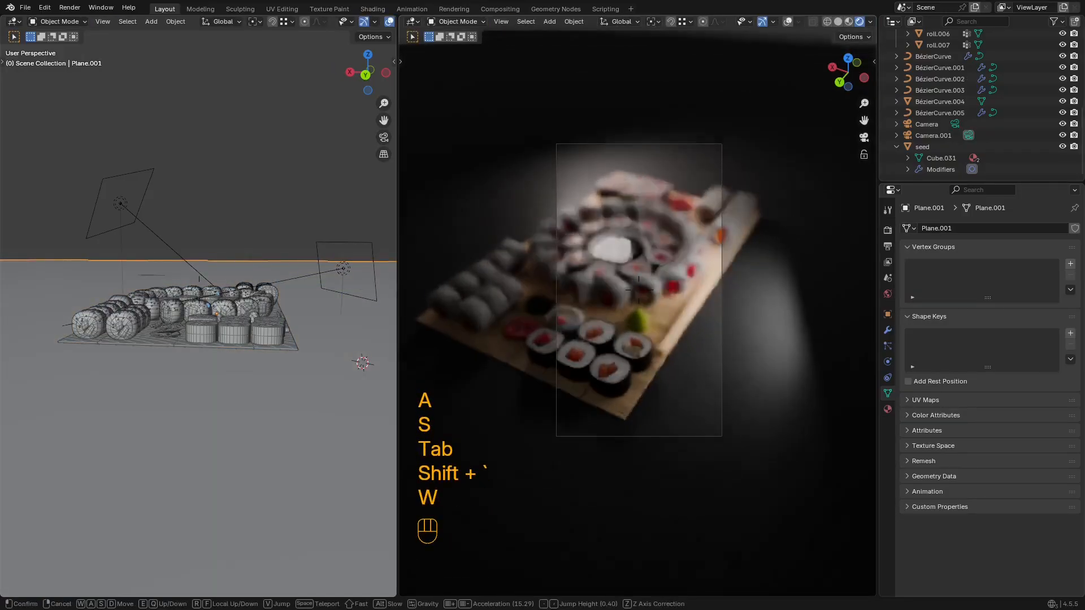
pyautogui.click(697, 276)
pyautogui.press('z')
pyautogui.hotkey('shift', 'alt', 'z')
pyautogui.hotkey('shift', 'alt', 'z')
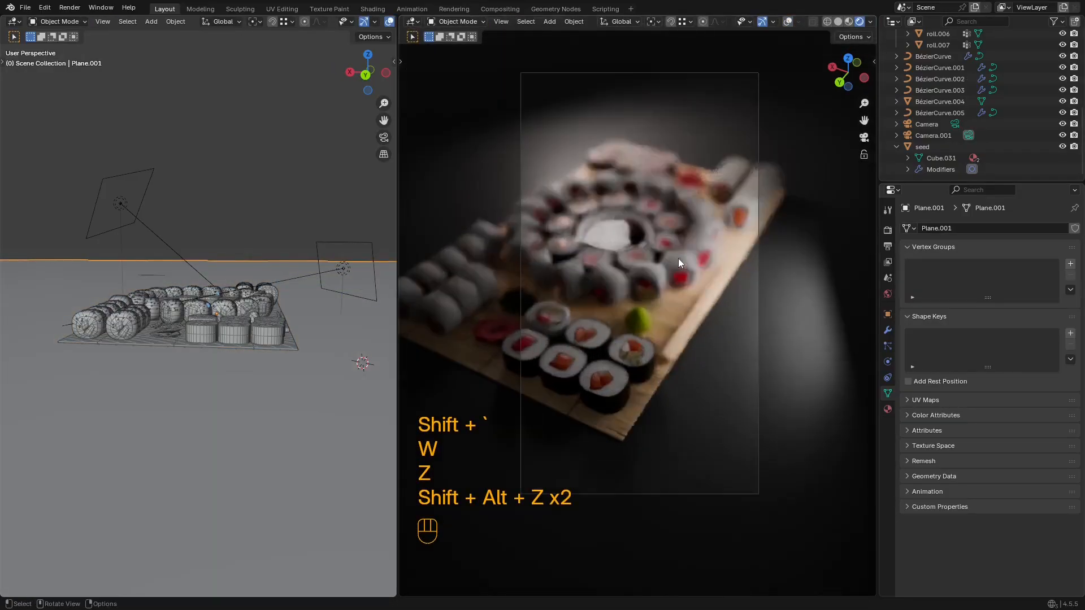
pyautogui.scroll(2, 669, 259)
pyautogui.hotkey('ctrl', 's')
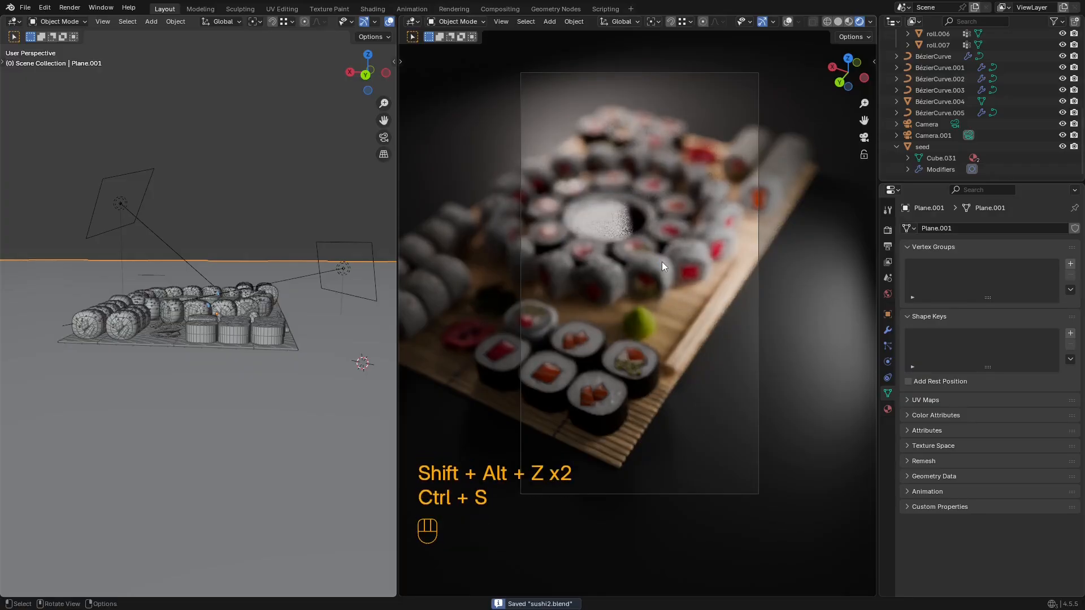
# Step: Set Camera.001's depth of field focus distance to 14.11 m
pyautogui.click(948, 137)
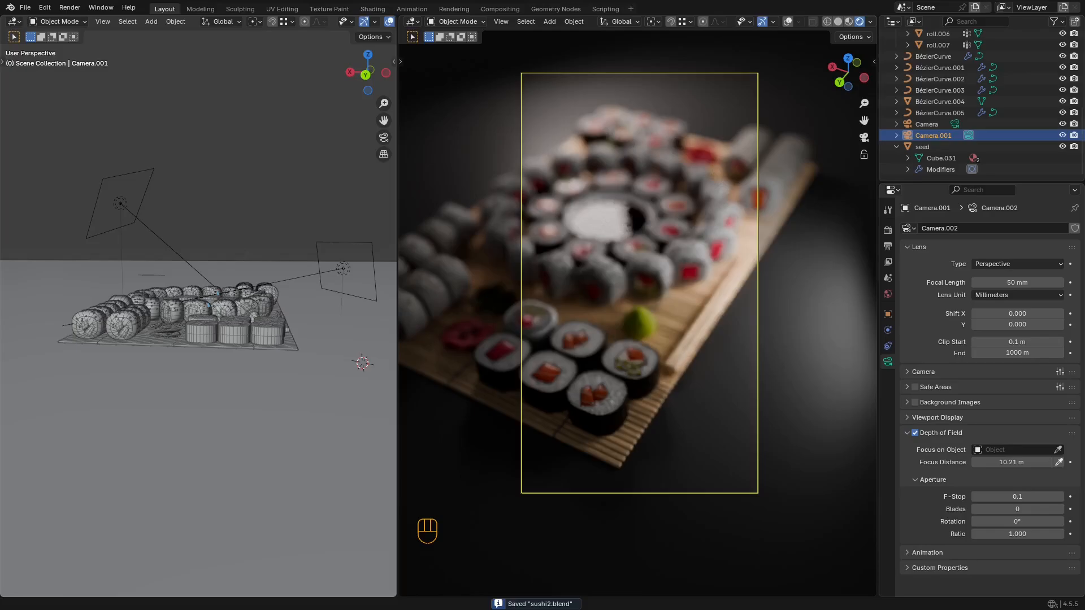
pyautogui.keyDown('shift'); pyautogui.moveTo(1006, 462); pyautogui.dragTo(1077, 462); pyautogui.keyUp('shift')
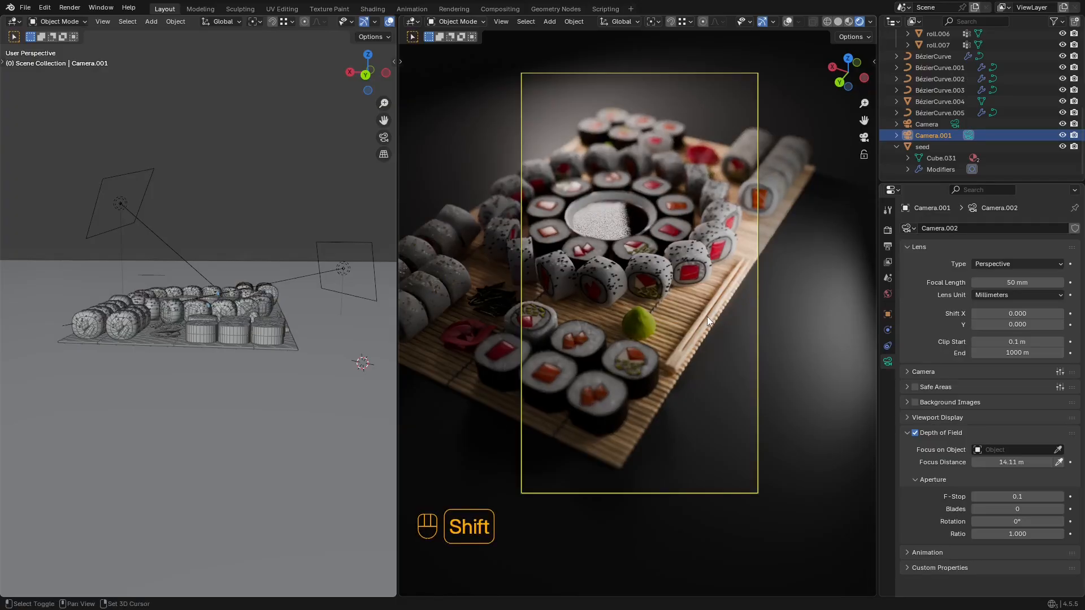
# Step: Shift Camera.001 slightly sideways and forward to centre the sauce bowl and front rolls in the frame, and save
pyautogui.hotkey('shift', '`')
pyautogui.press('d')
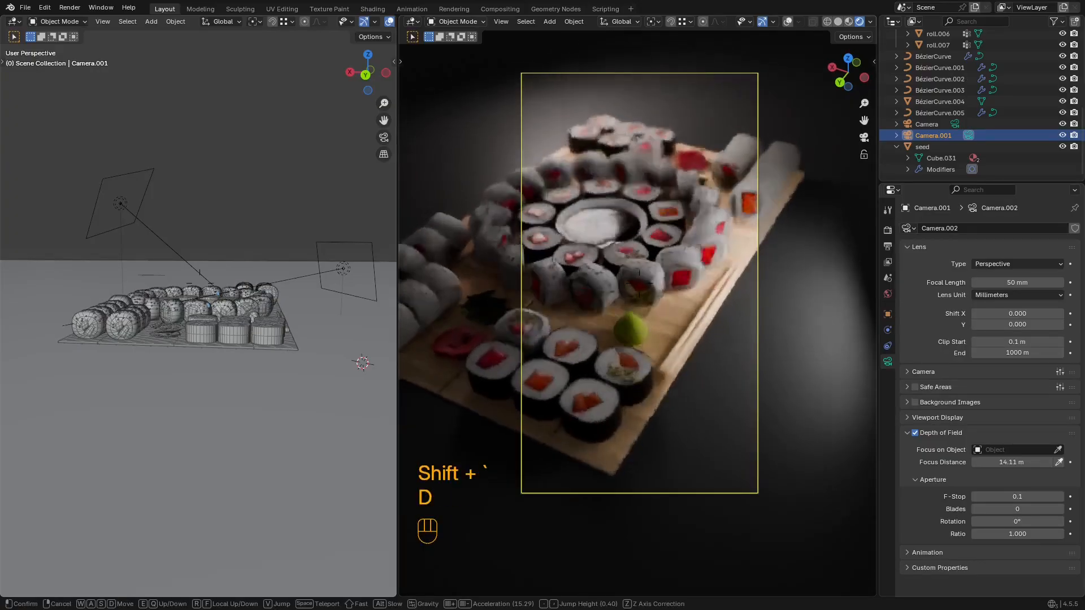
pyautogui.press('w')
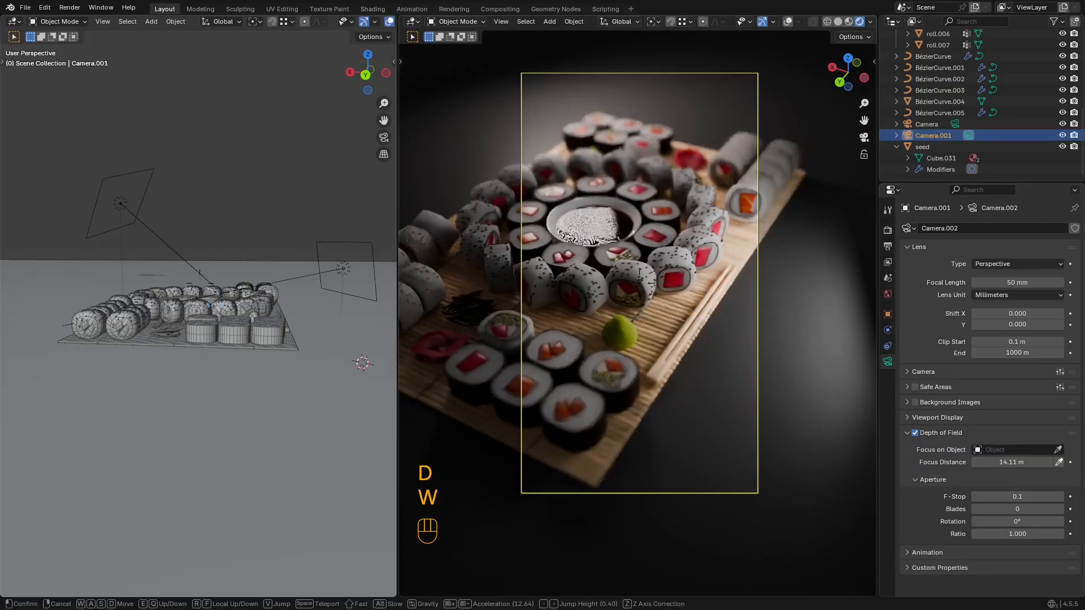
pyautogui.press('w')
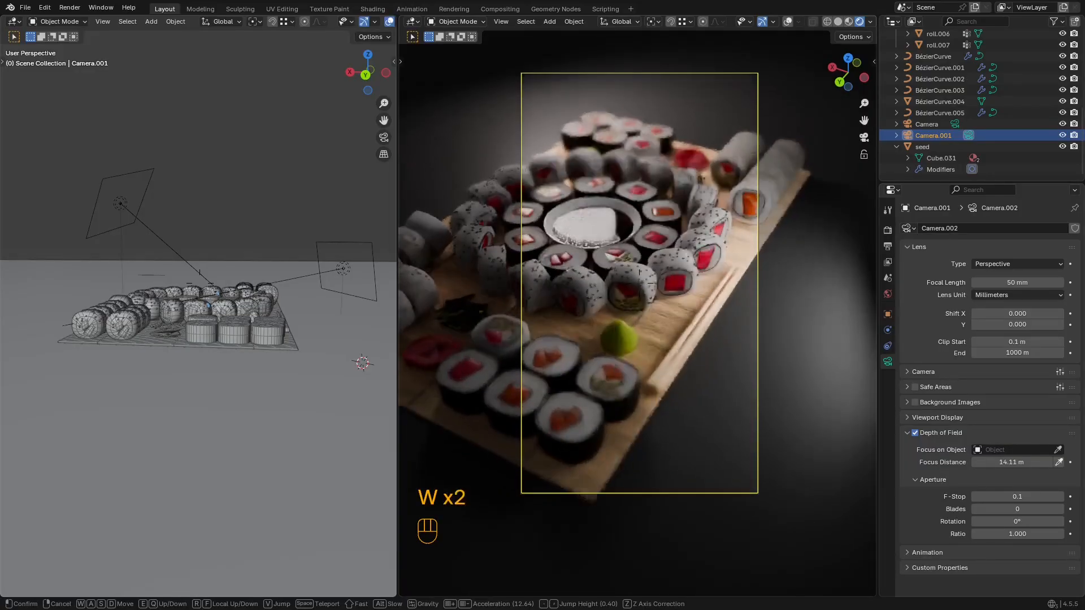
pyautogui.press('s')
pyautogui.press('d')
pyautogui.press('a')
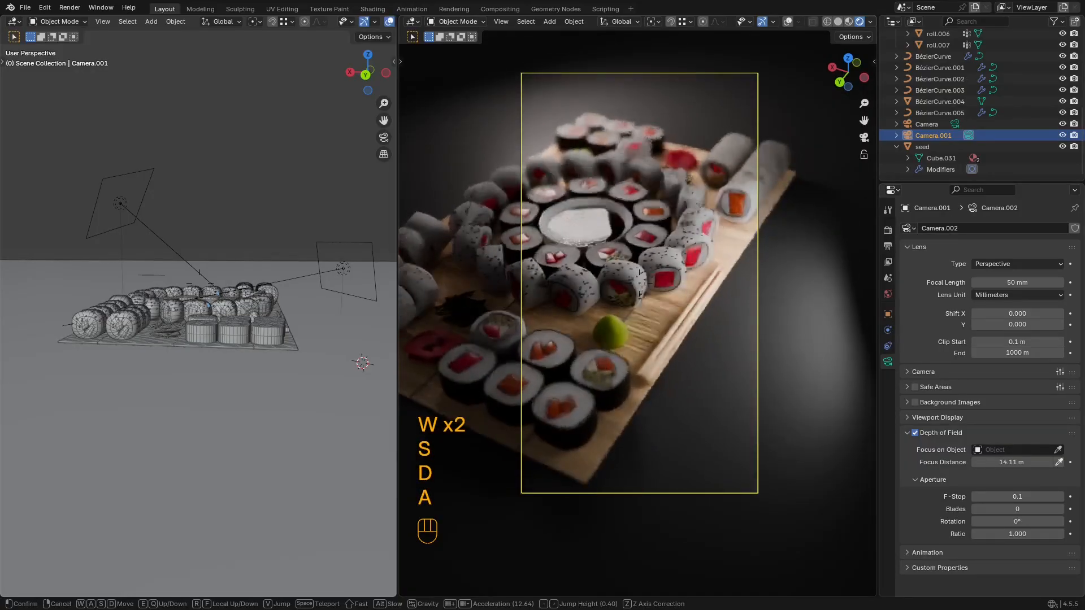
pyautogui.press('a')
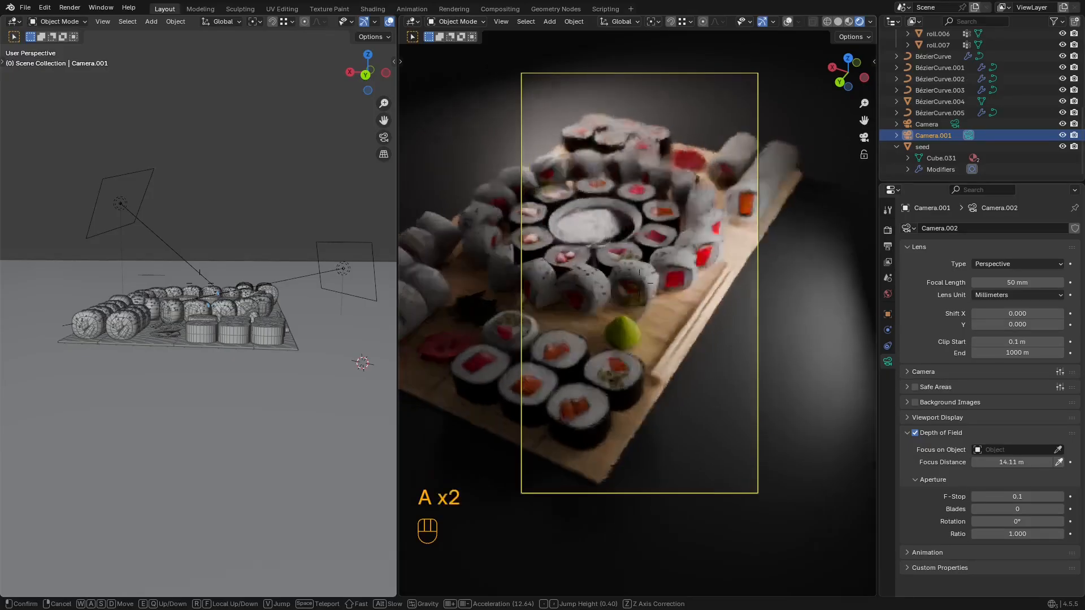
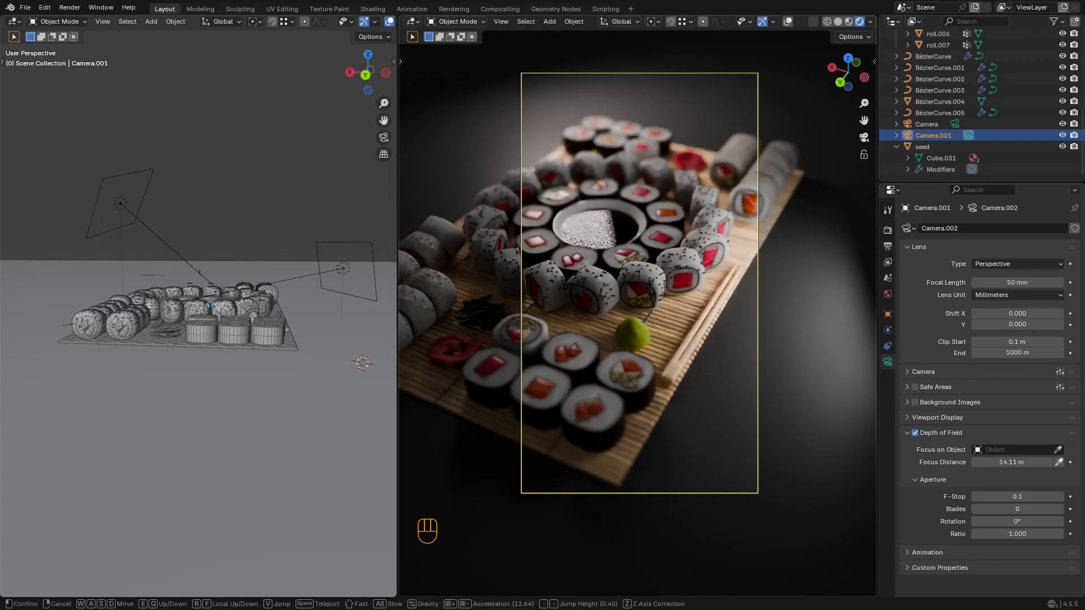
pyautogui.click(680, 266)
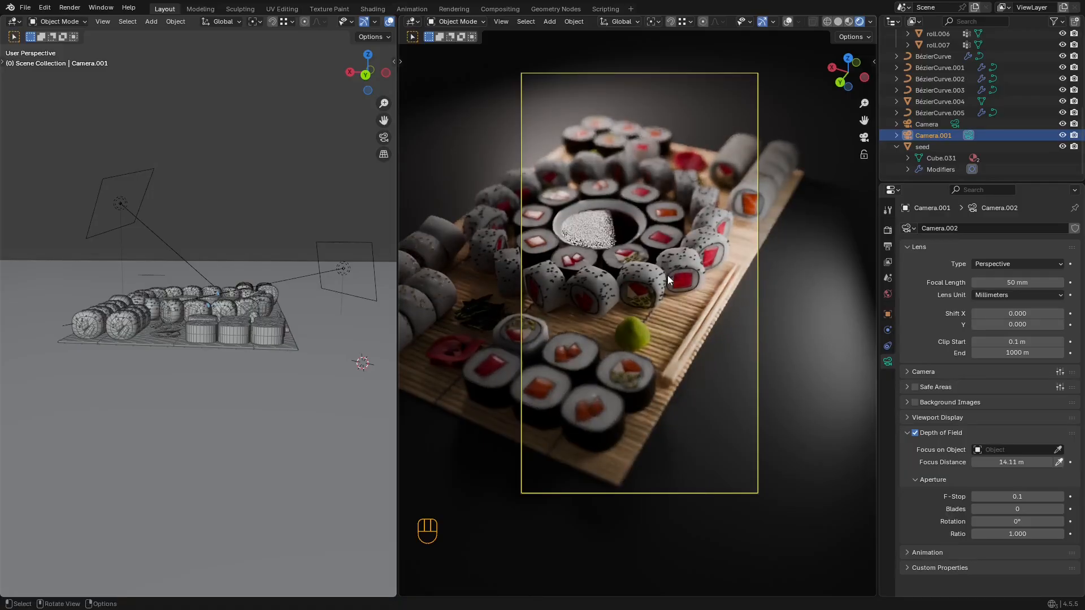
pyautogui.hotkey('ctrl', 's')
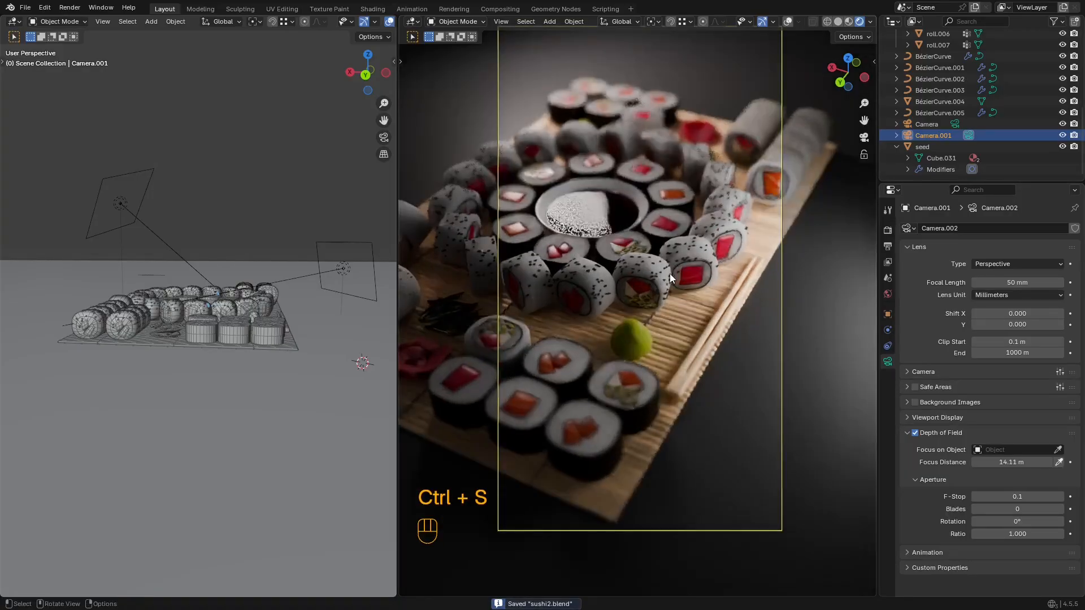
# Step: Nudge Camera.001's aim, save the file and check the shot with the overlays hidden
pyautogui.hotkey('shift', '`')
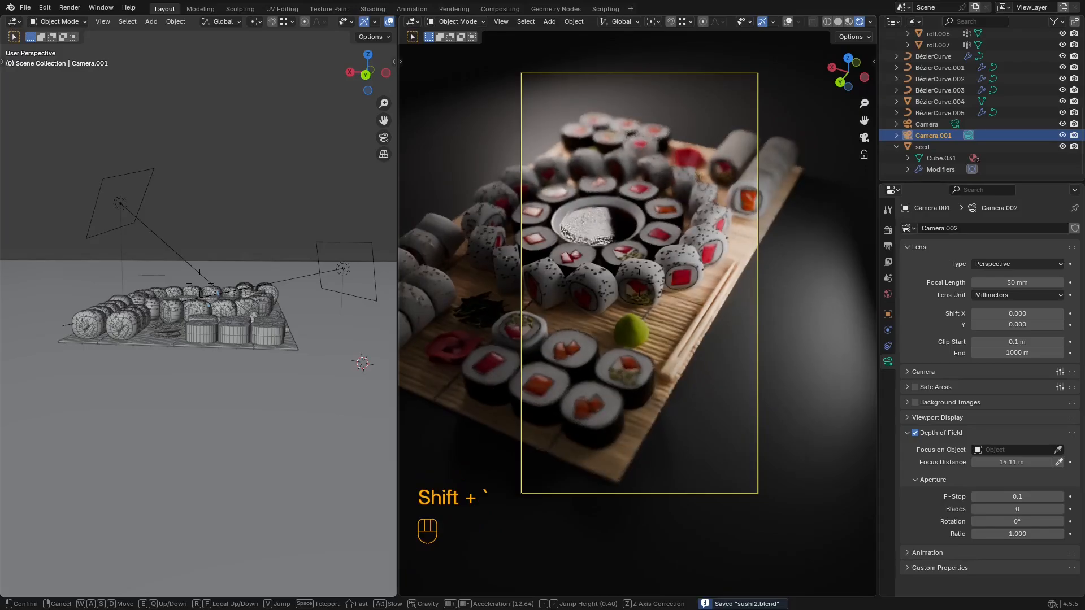
pyautogui.click(653, 244)
pyautogui.hotkey('ctrl', 's')
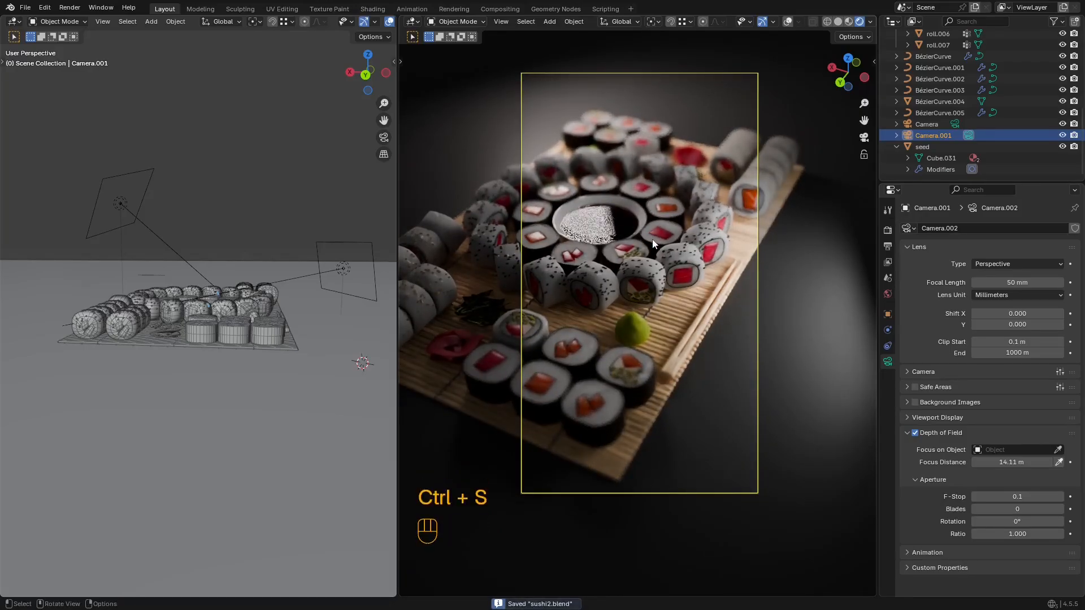
pyautogui.hotkey('shift', 'alt', 'z')
pyautogui.hotkey('shift', 'alt', 'z')
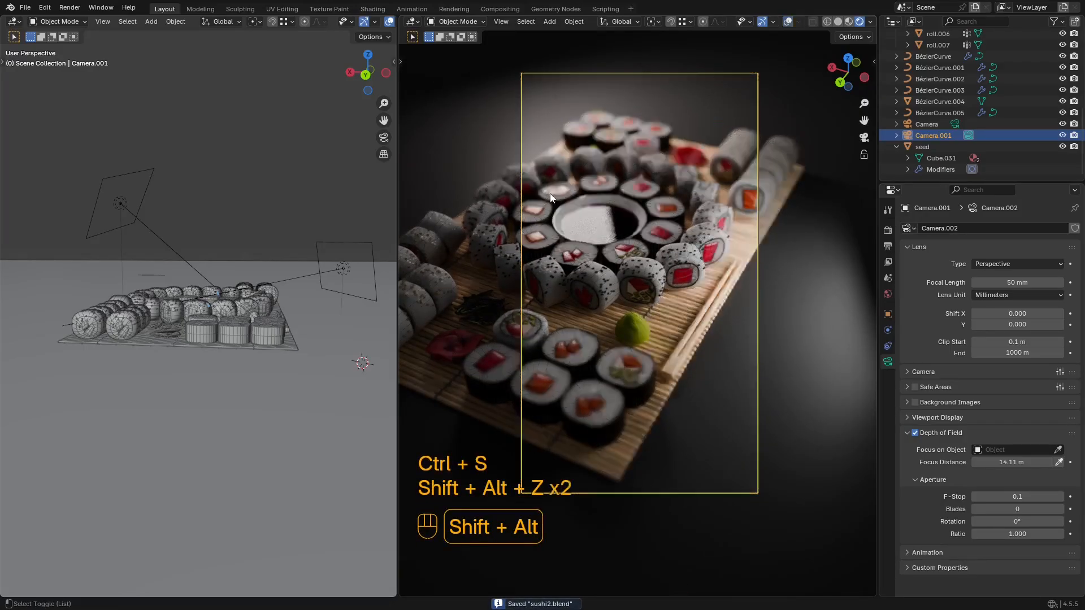
# Step: Select roll.005 and show its material nodes in a Shader Editor beside the camera view
pyautogui.click(684, 275)
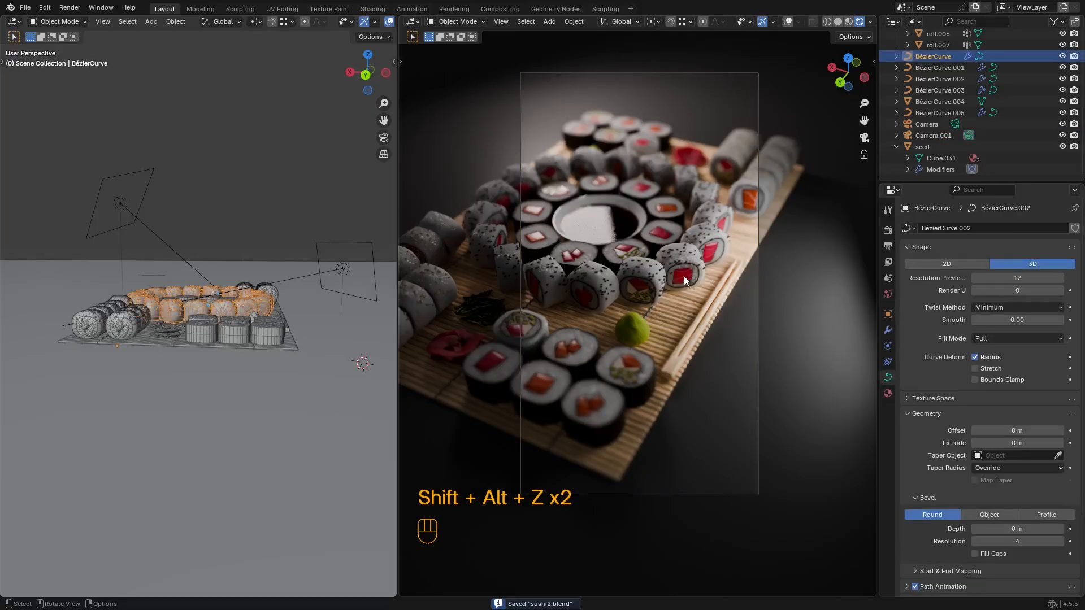
pyautogui.scroll(3, 951, 85)
pyautogui.click(951, 88)
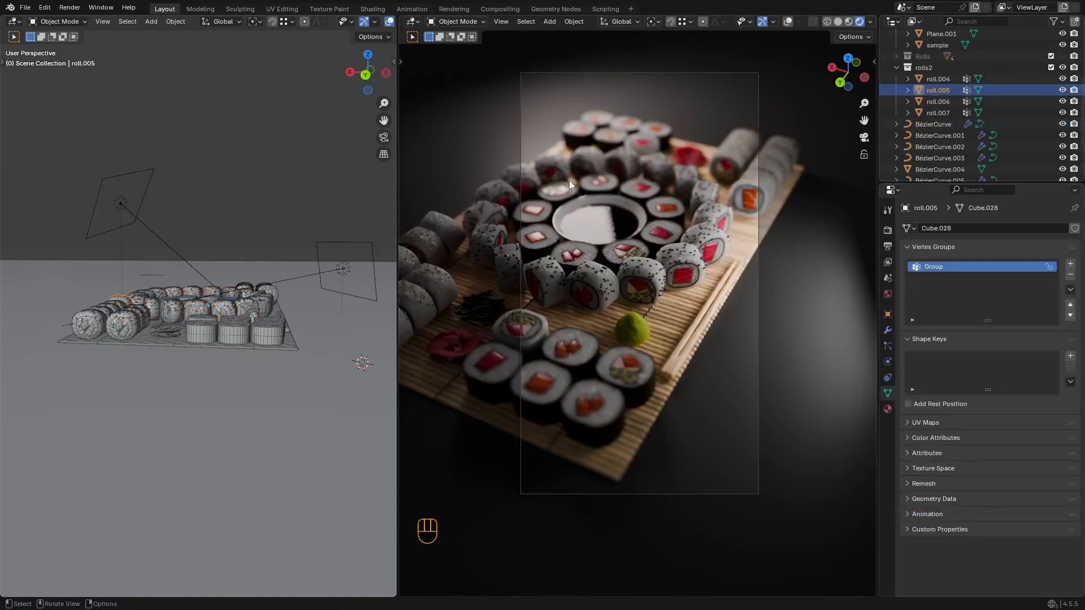
pyautogui.click(14, 22)
pyautogui.click(39, 115)
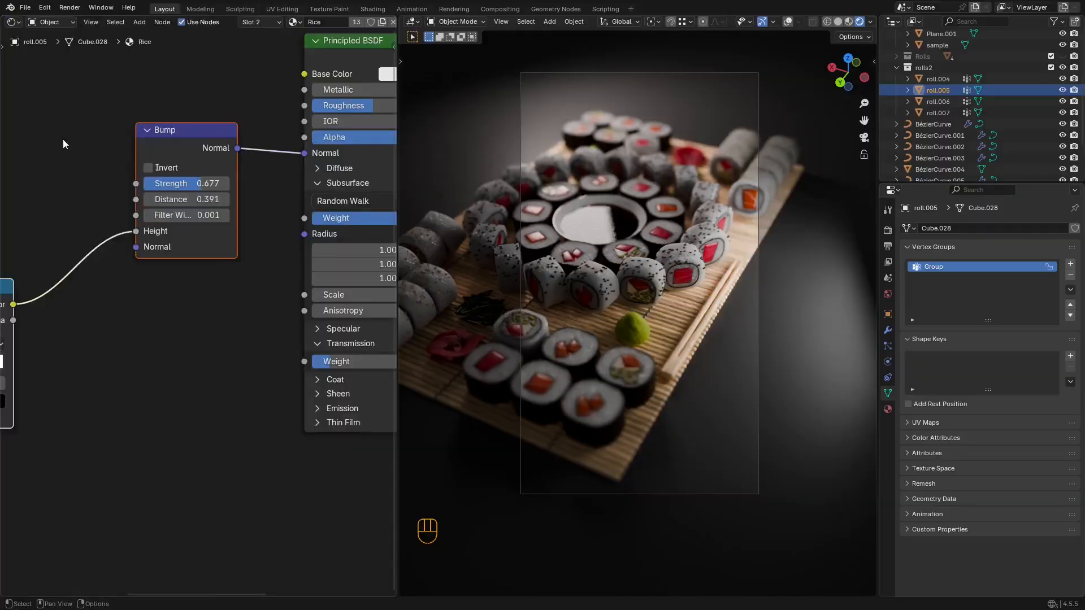
pyautogui.moveTo(226, 215); pyautogui.dragTo(103, 224, button='middle')
pyautogui.scroll(2, 103, 224)
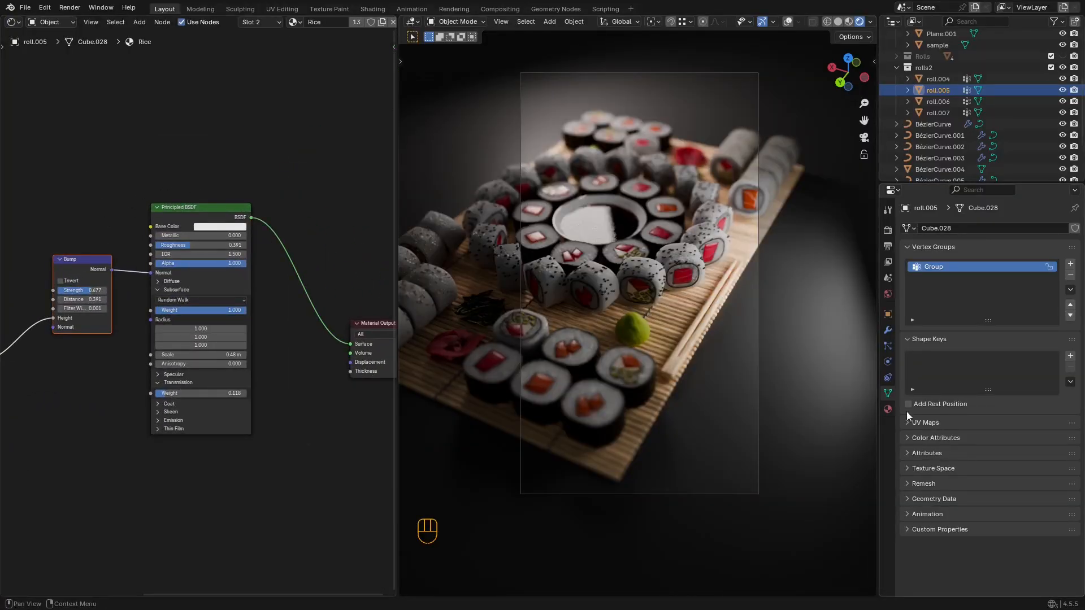
# Step: Set the Salmon material's IOR to 1.200 in its Principled BSDF and save the file
pyautogui.click(887, 409)
pyautogui.click(957, 259)
pyautogui.moveTo(296, 352); pyautogui.dragTo(118, 356, button='middle')
pyautogui.scroll(1, 118, 356)
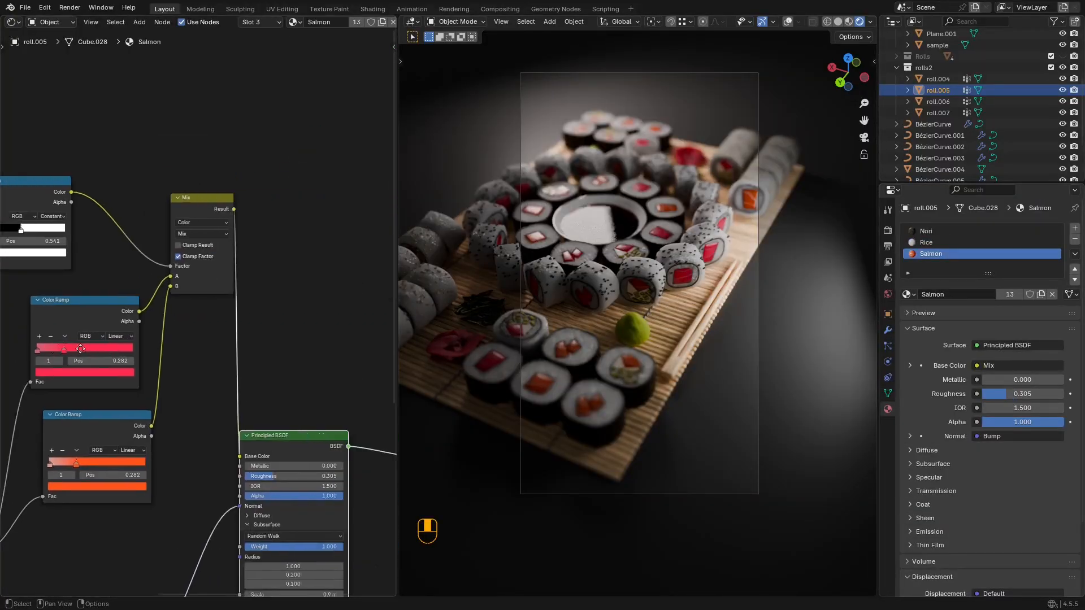
pyautogui.moveTo(225, 419); pyautogui.dragTo(188, 244, button='middle')
pyautogui.scroll(6, 188, 244)
pyautogui.click(326, 315)
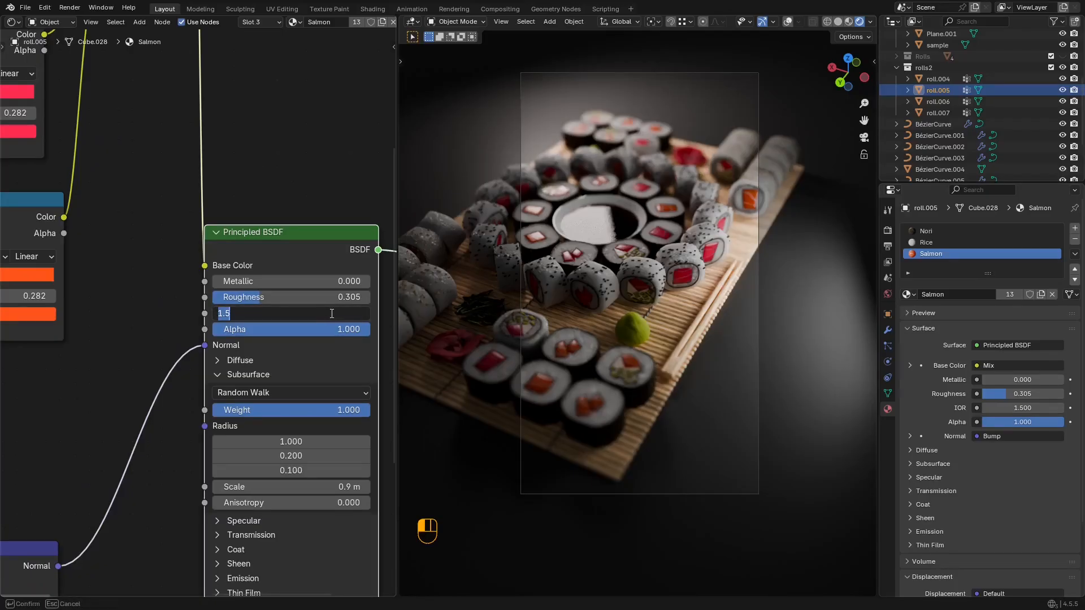
pyautogui.press('Return')
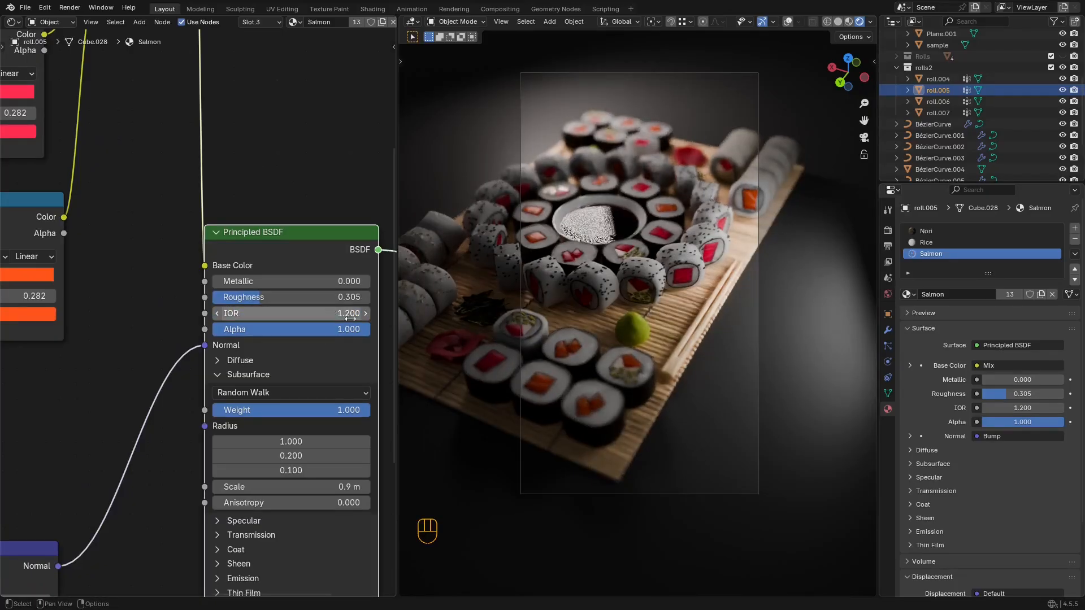
pyautogui.hotkey('ctrl', 's')
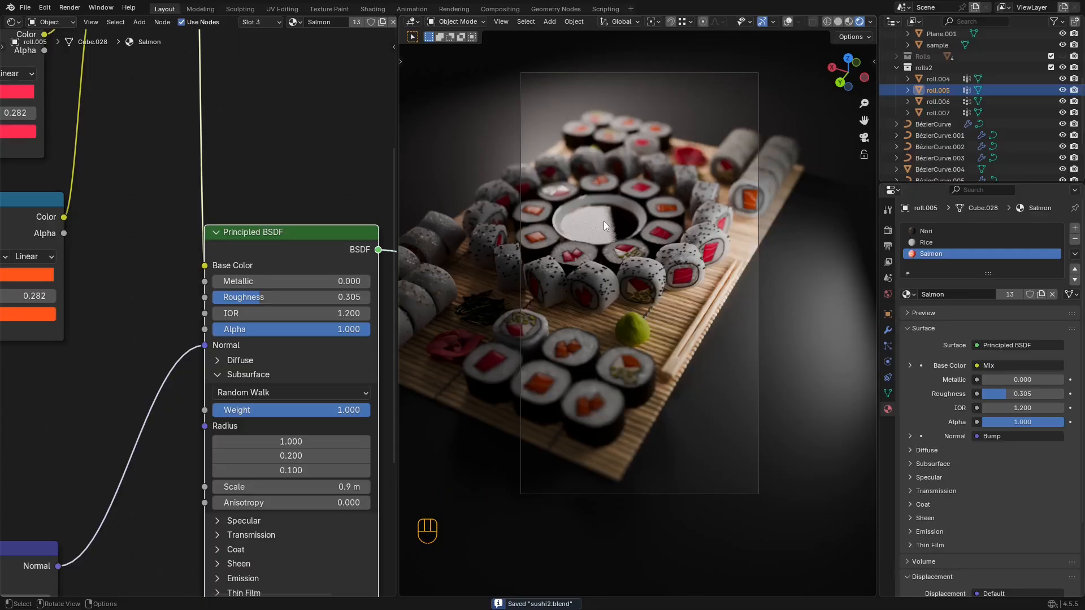
# Step: Select the Area light and replace the Shader Editor with a 3D viewport showing the scene from above
pyautogui.scroll(5, 935, 103)
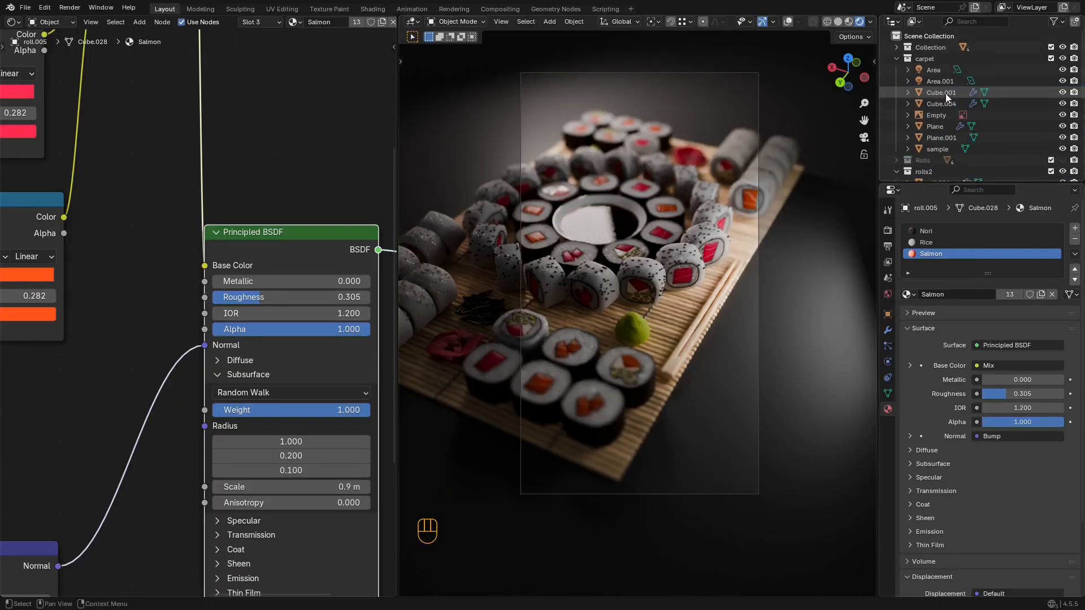
pyautogui.click(932, 70)
pyautogui.hotkey('shift', 'alt', 'z')
pyautogui.click(14, 22)
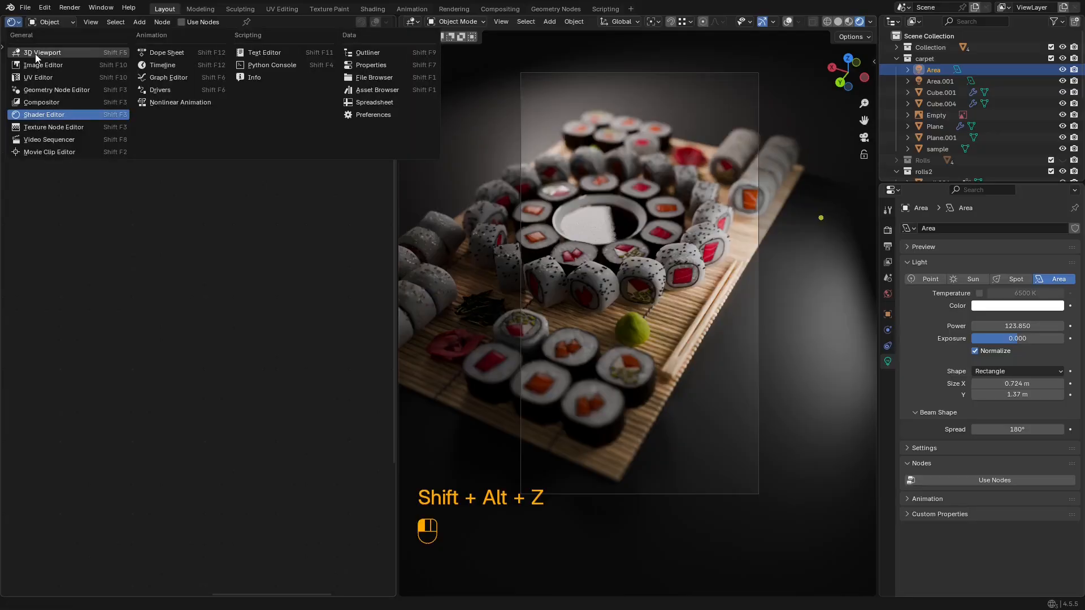
pyautogui.click(35, 54)
pyautogui.press('KP_7')
# Step: Reposition the Area.001 light beyond the board's far corner and rotate it in several adjustments to re-aim it at the rolls
pyautogui.click(154, 220)
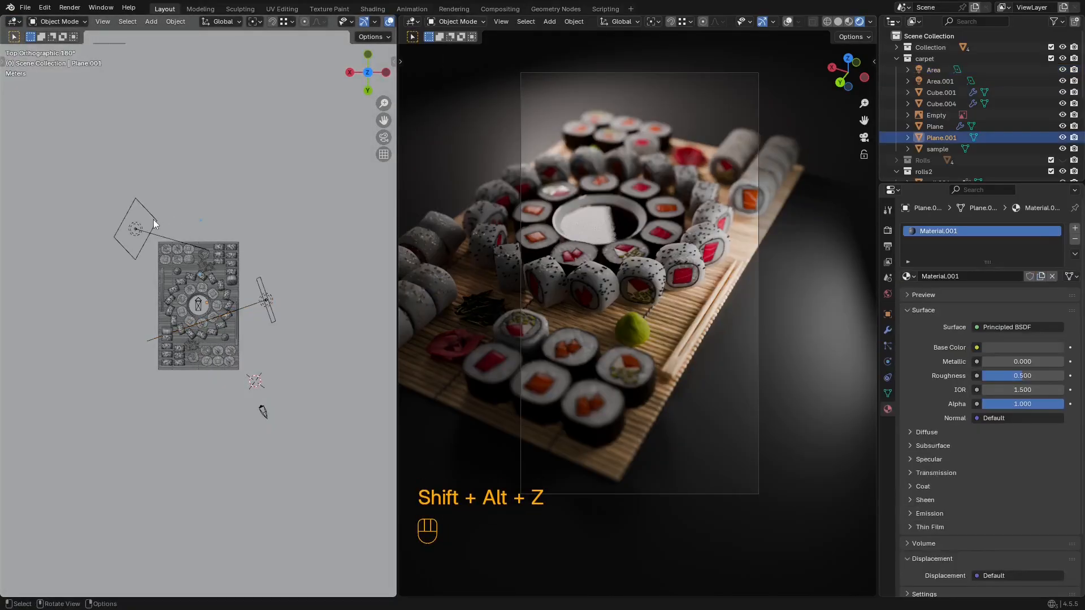
pyautogui.click(154, 219)
pyautogui.press('g')
pyautogui.click(146, 200)
pyautogui.moveTo(208, 315); pyautogui.dragTo(219, 340, button='middle')
pyautogui.press('r')
pyautogui.click(240, 189)
pyautogui.press('g')
pyautogui.click(241, 204)
pyautogui.press('r')
pyautogui.click(188, 370)
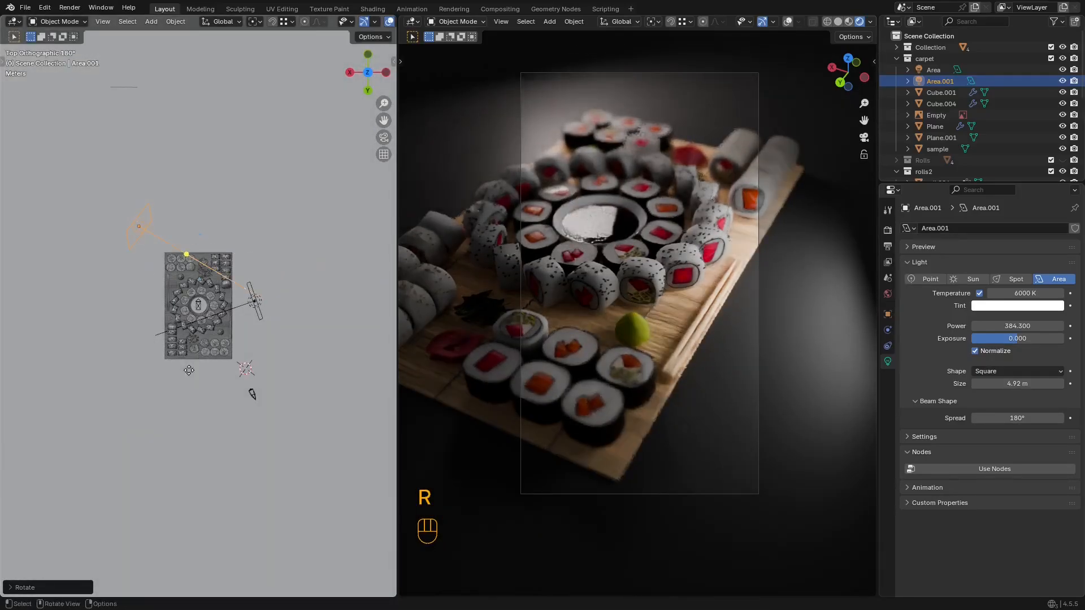
# Step: Shift Area.001 about 1.9 m farther from the board, turn it toward the centre and nudge it about 0.14 m in Y
pyautogui.press('g')
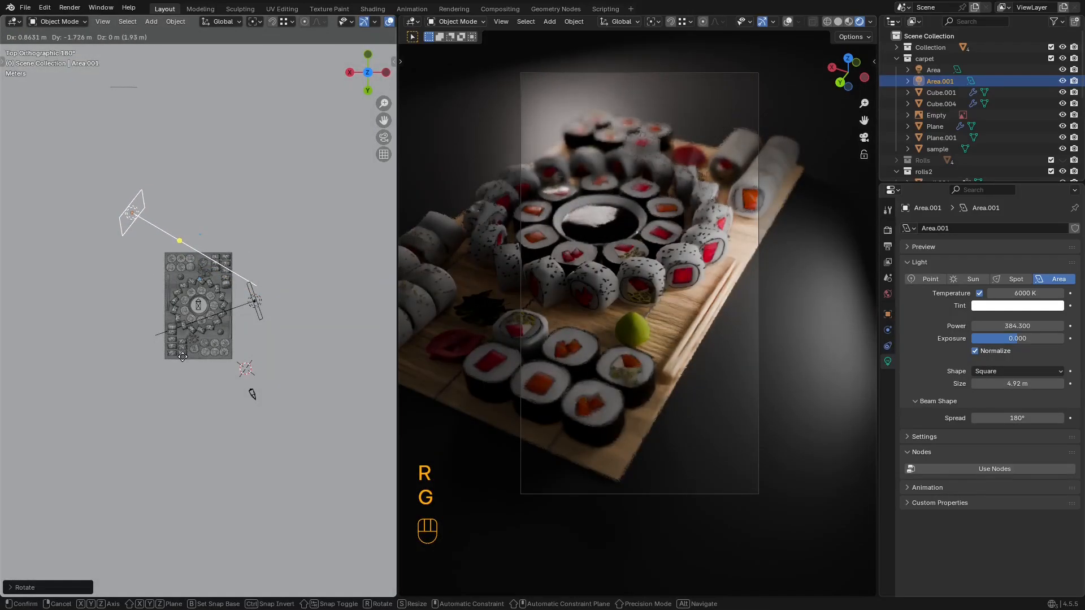
pyautogui.click(183, 356)
pyautogui.press('r')
pyautogui.click(151, 386)
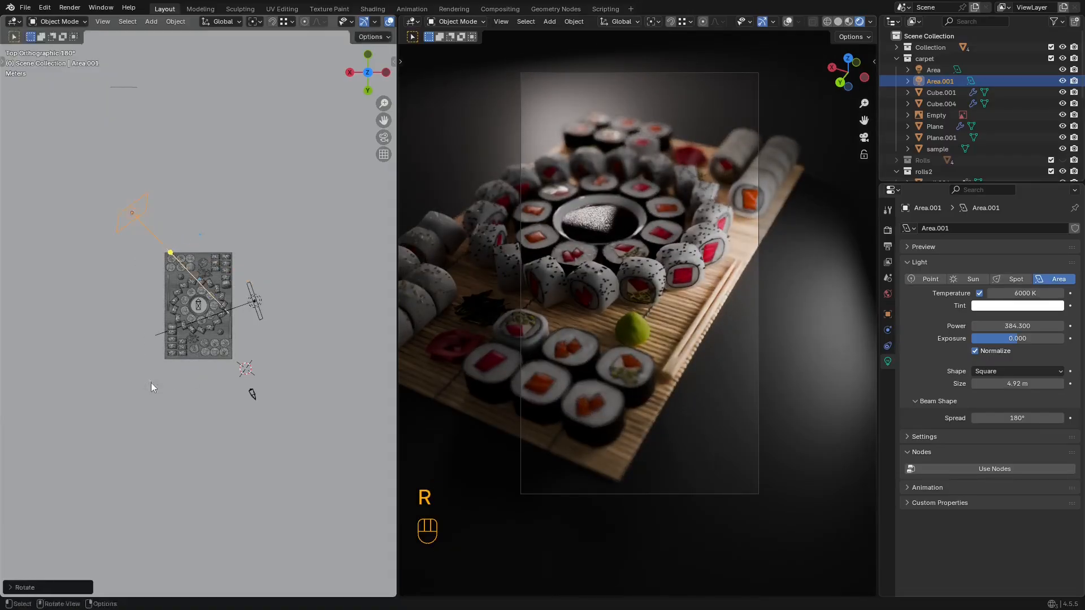
pyautogui.press('g')
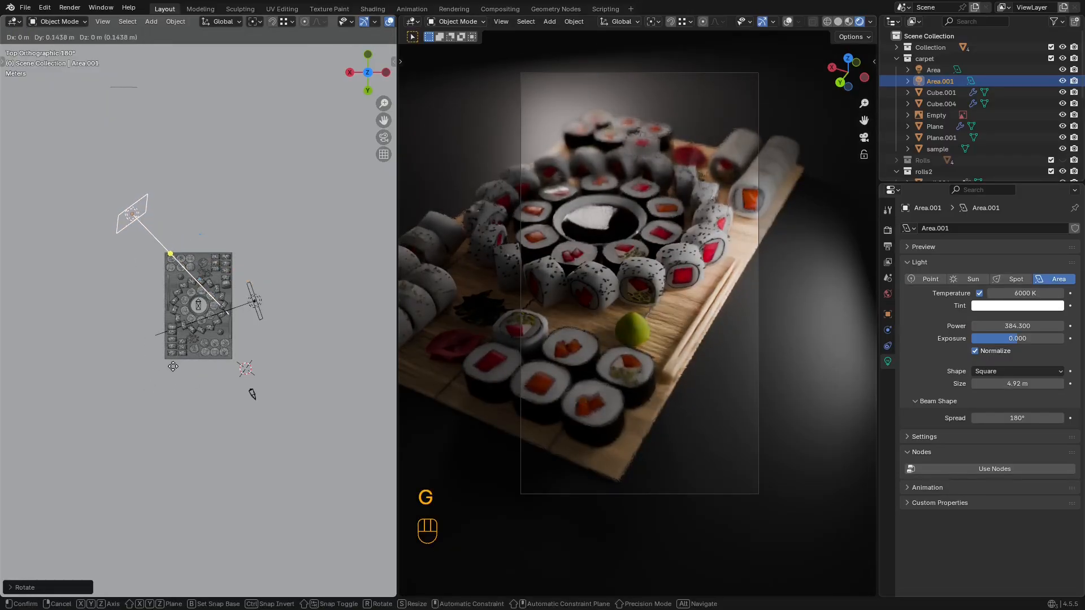
pyautogui.click(173, 366)
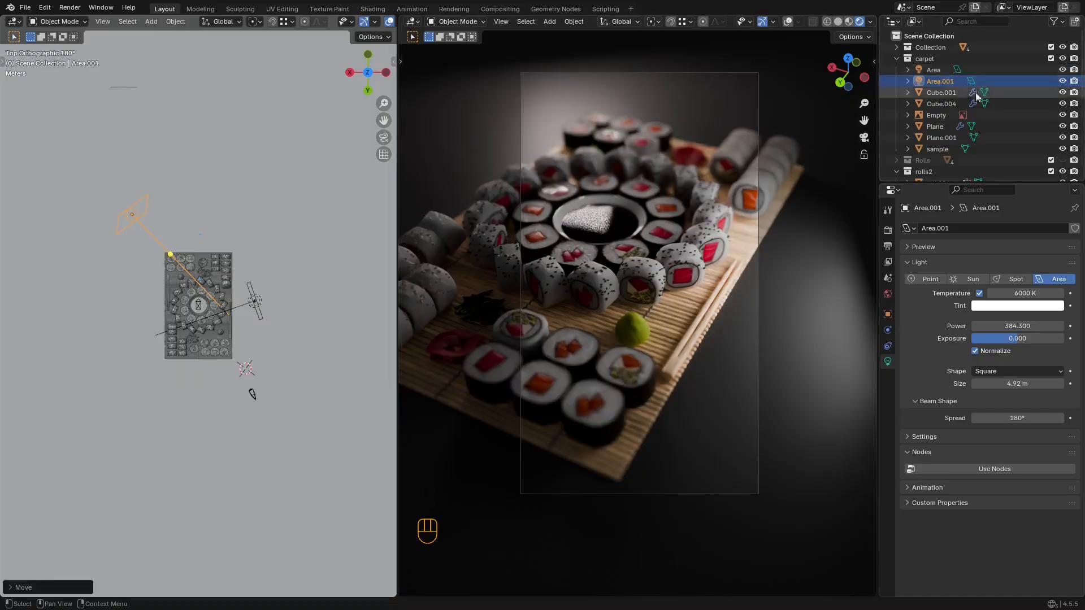
# Step: Rotate the Area light beside the board in top view and shift it about 3.3 m along Y toward the front rolls
pyautogui.click(933, 69)
pyautogui.hotkey('shift', 'alt', 'z')
pyautogui.hotkey('shift', 'alt', 'z')
pyautogui.press('g')
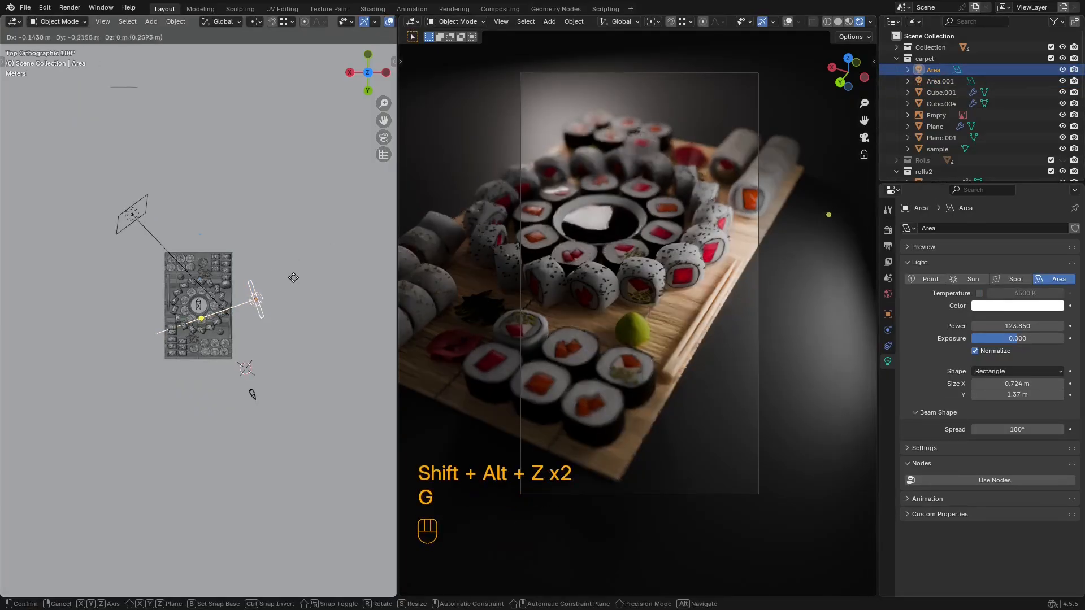
pyautogui.click(293, 277)
pyautogui.press('r')
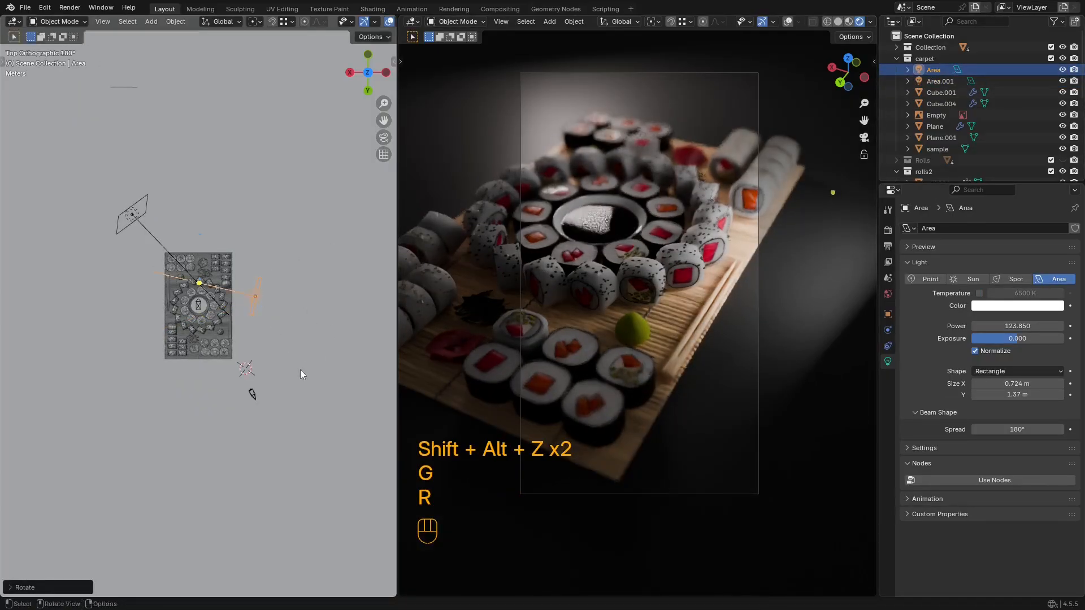
pyautogui.click(300, 372)
pyautogui.press('g')
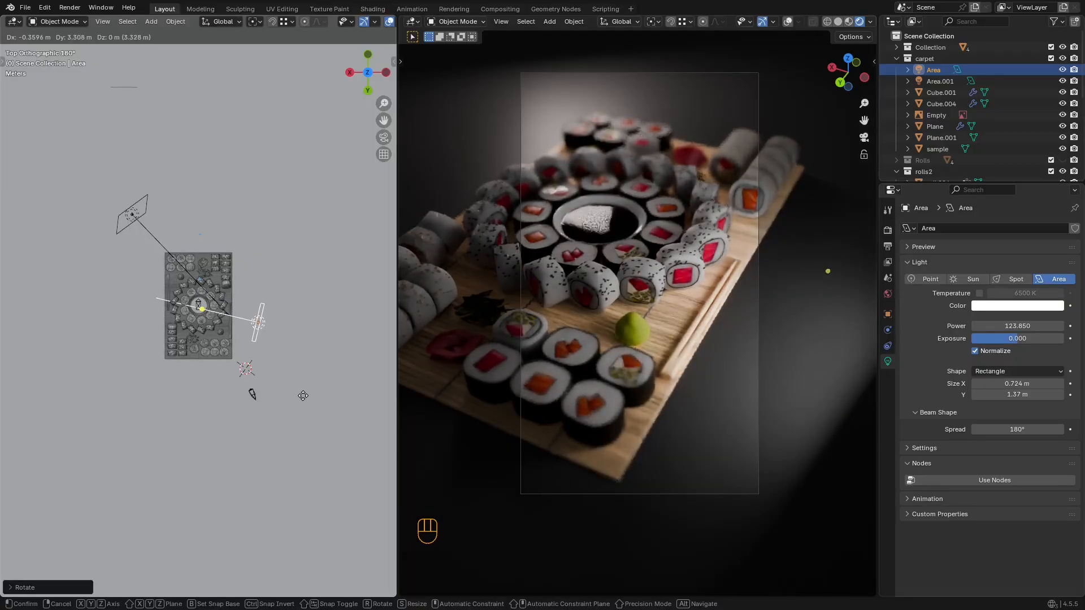
pyautogui.click(303, 396)
# Step: Adjust the Area light's height along Z, tilt it slightly toward the board and save the file
pyautogui.moveTo(303, 395); pyautogui.dragTo(293, 283, button='middle')
pyautogui.press('g')
pyautogui.press('z')
pyautogui.click(295, 272)
pyautogui.press('r')
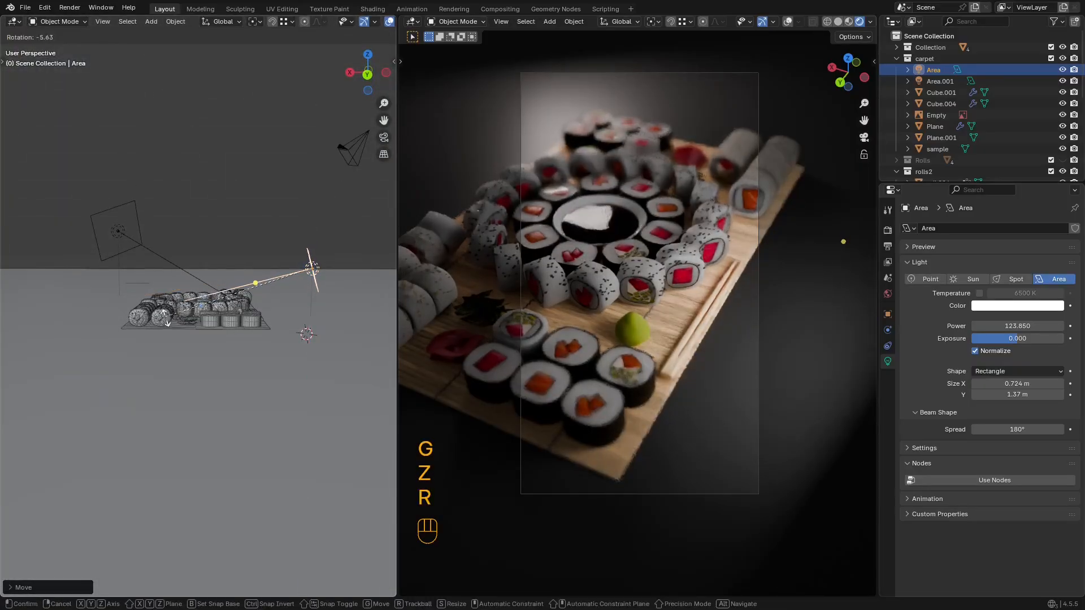
pyautogui.click(167, 320)
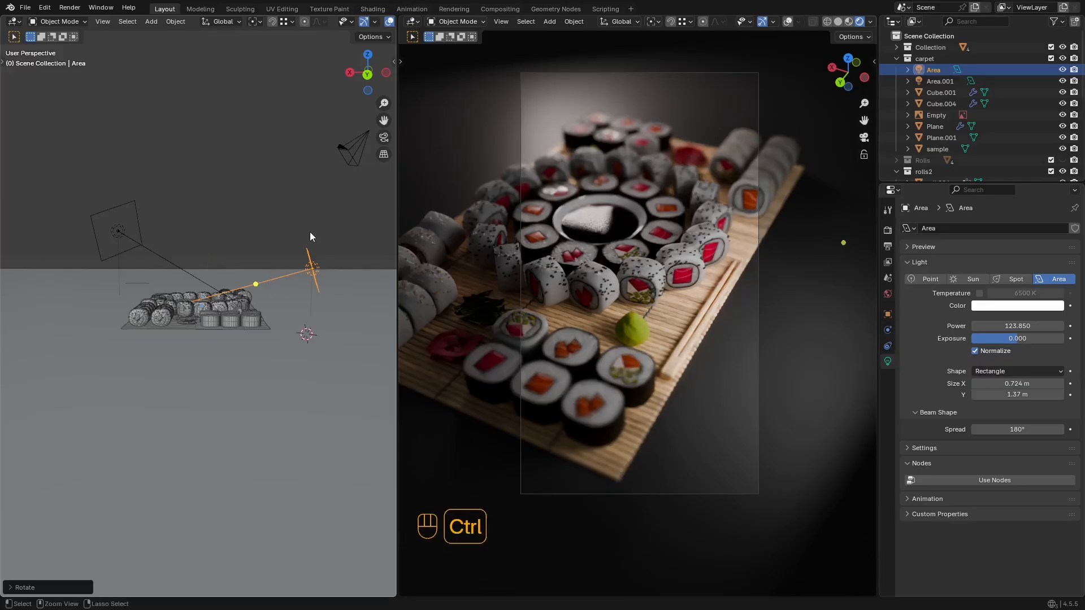
pyautogui.hotkey('ctrl', 's')
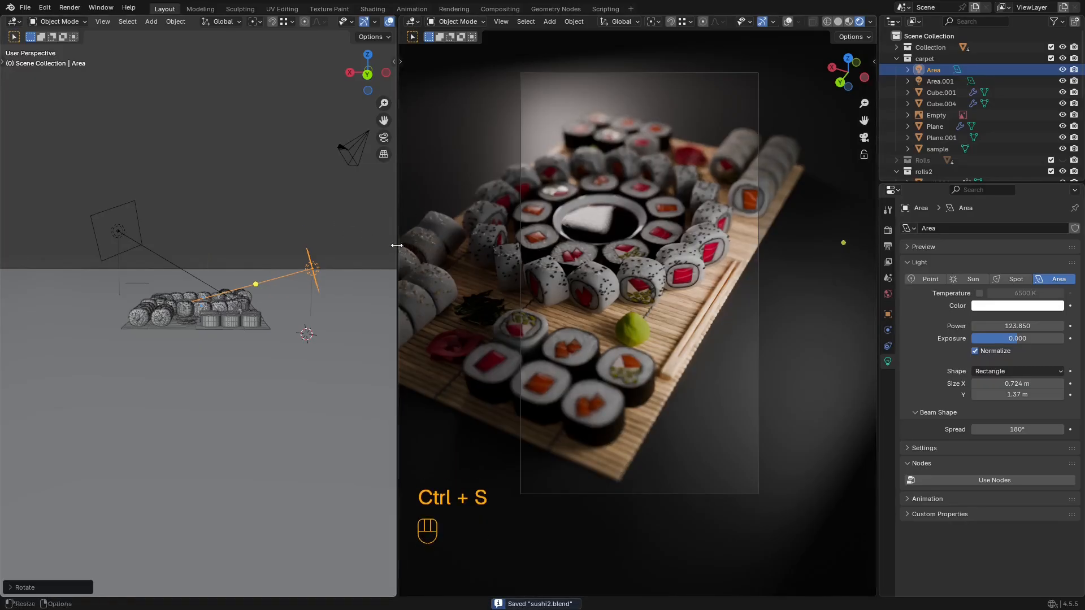
# Step: Move the chopsticks a little in the horizontal plane to reposition them along the board's edge, and save
pyautogui.click(717, 287)
pyautogui.press('g')
pyautogui.hotkey('shift', 'z')
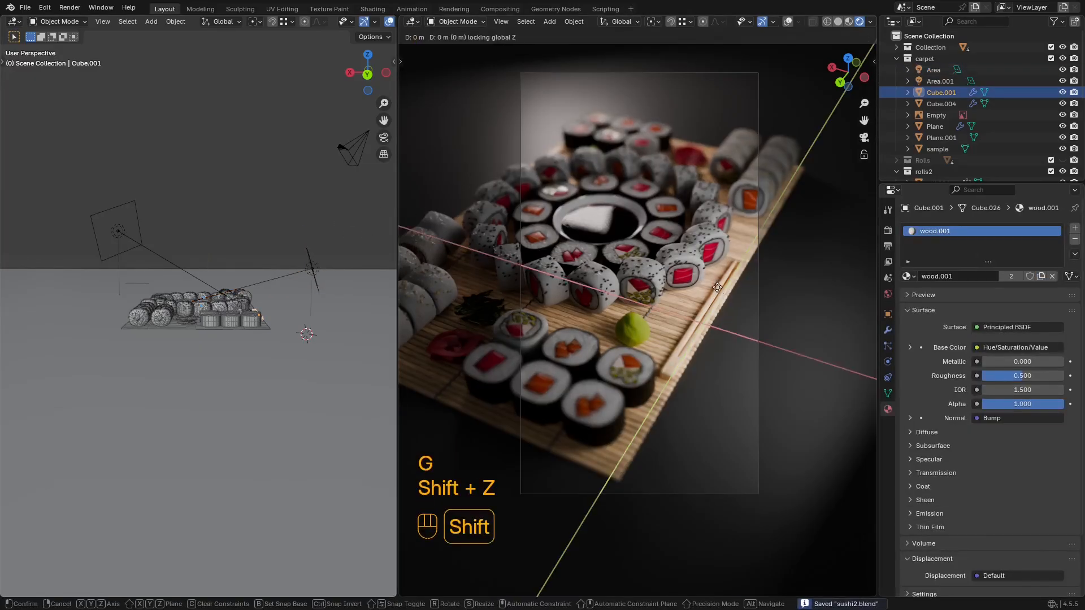
pyautogui.click(722, 272)
pyautogui.hotkey('ctrl', 's')
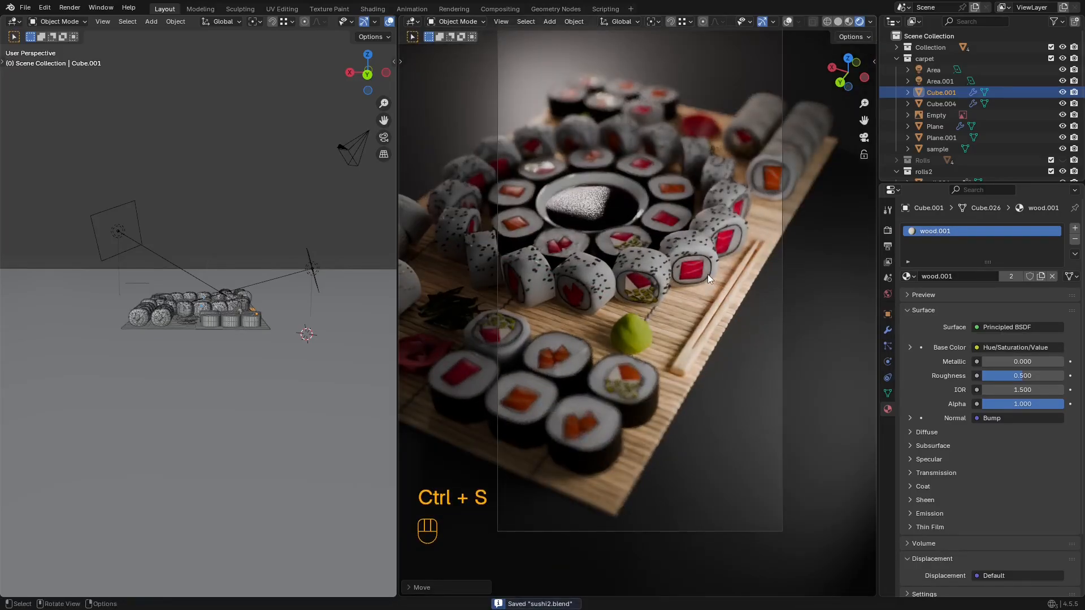
# Step: Shift the wasabi ball slightly in the horizontal plane, keeping its height, and save the file
pyautogui.click(649, 337)
pyautogui.press('g')
pyautogui.hotkey('shift', 'z')
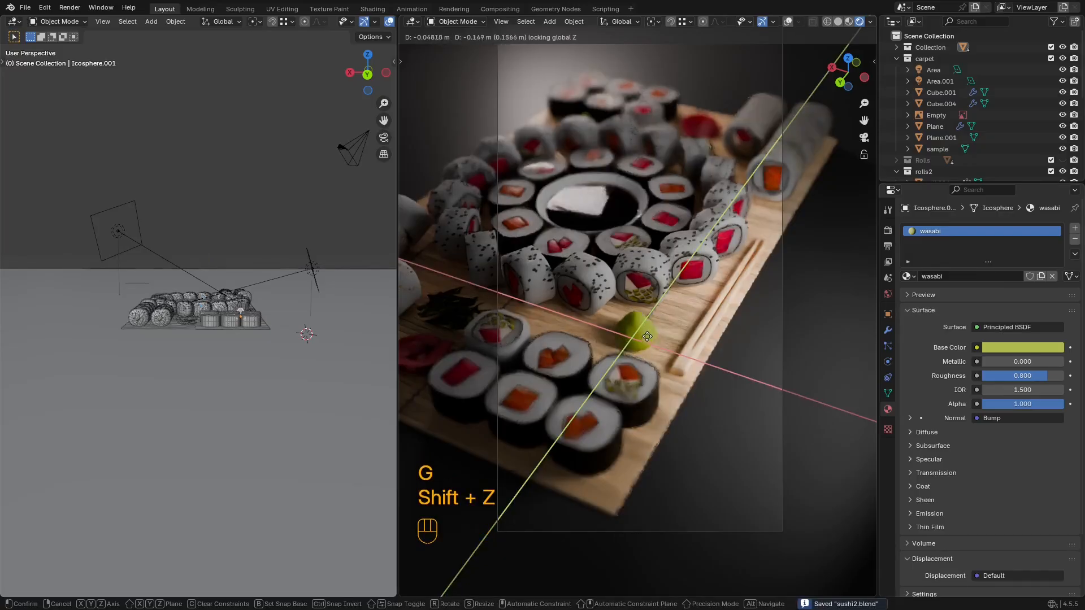
pyautogui.click(649, 336)
pyautogui.hotkey('ctrl', 's')
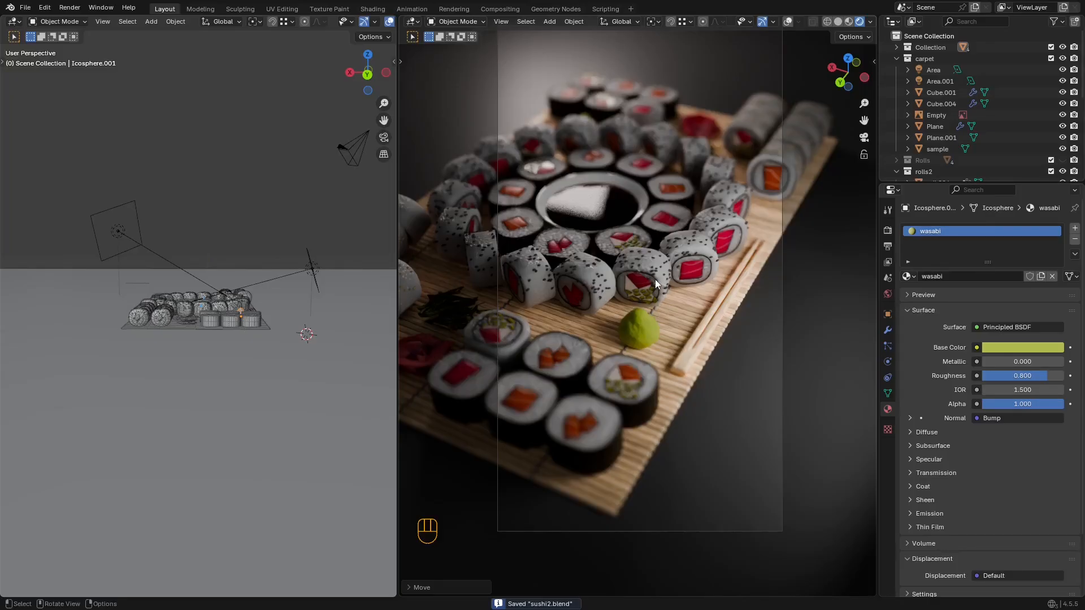
pyautogui.scroll(-1, 655, 279)
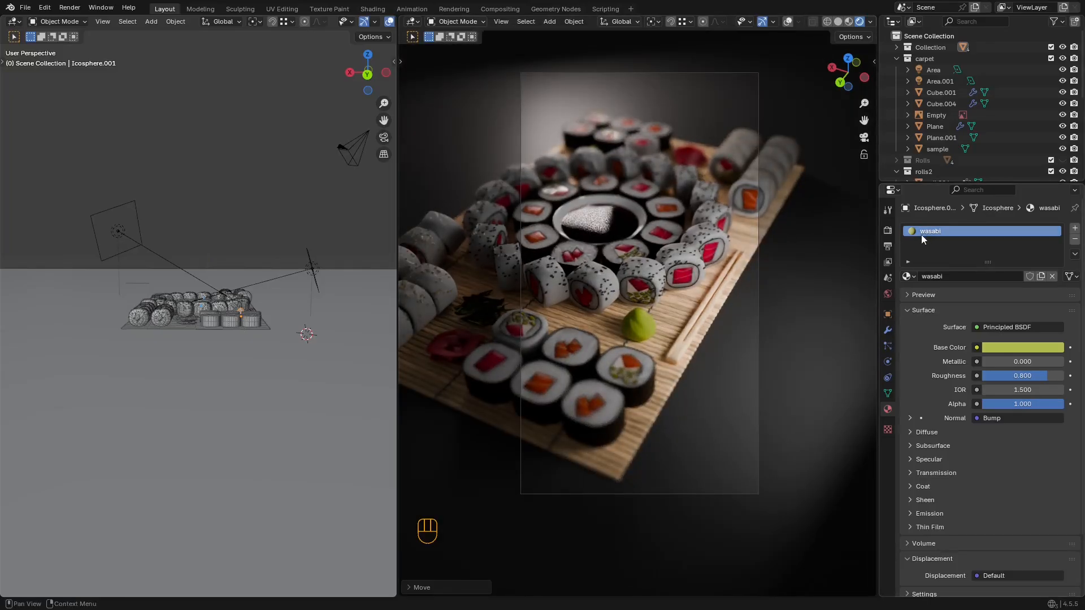
# Step: Save the file and set the Area light's power to 173.250
pyautogui.click(941, 78)
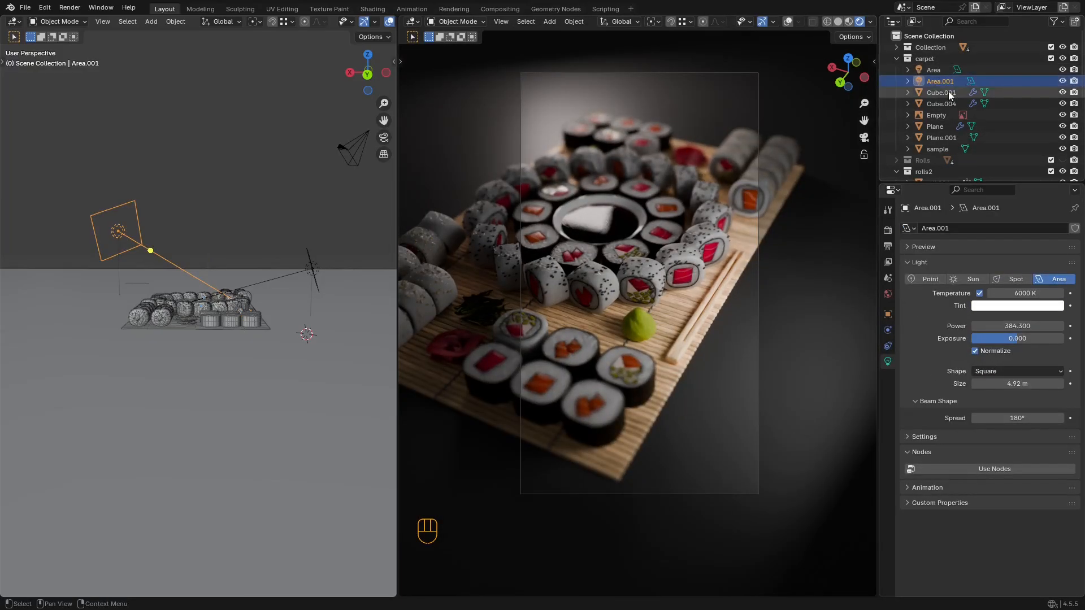
pyautogui.hotkey('ctrl', 's')
pyautogui.moveTo(381, 220); pyautogui.dragTo(334, 325, button='middle')
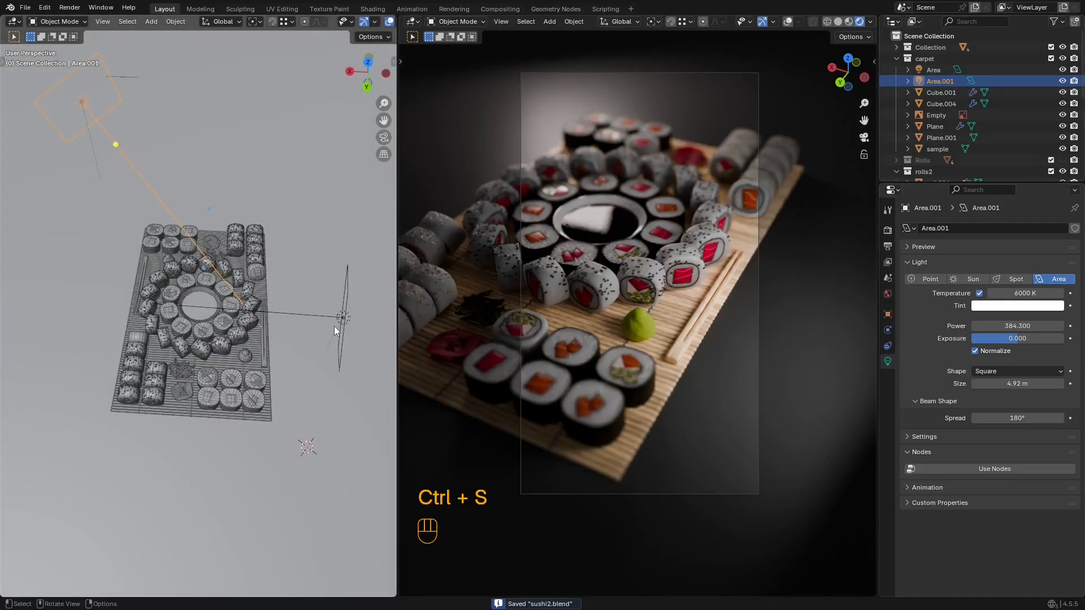
pyautogui.click(335, 322)
pyautogui.click(338, 318)
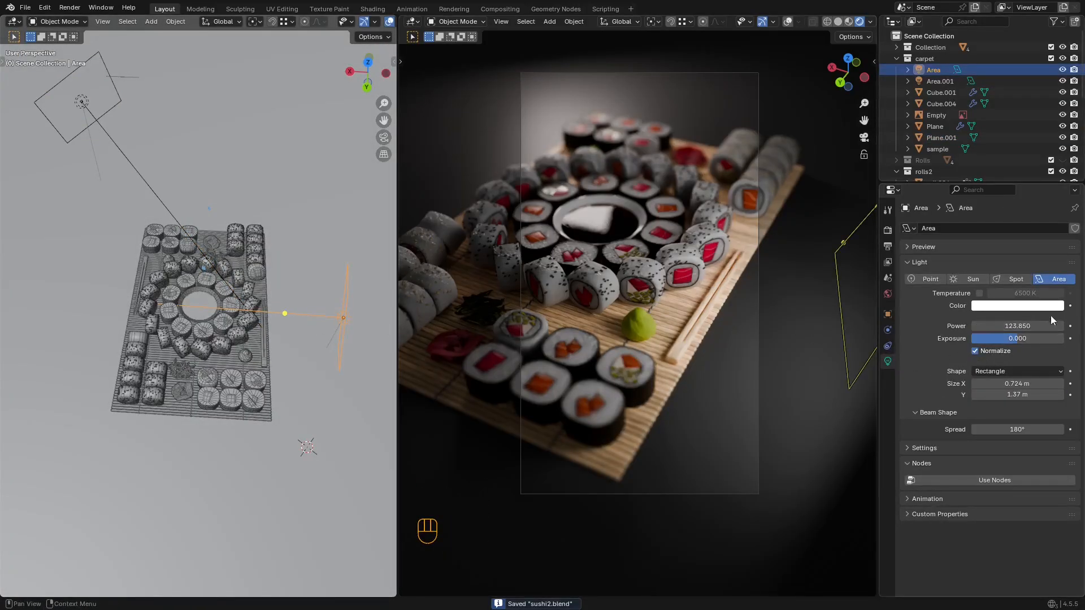
pyautogui.moveTo(1017, 326); pyautogui.dragTo(1036, 326)
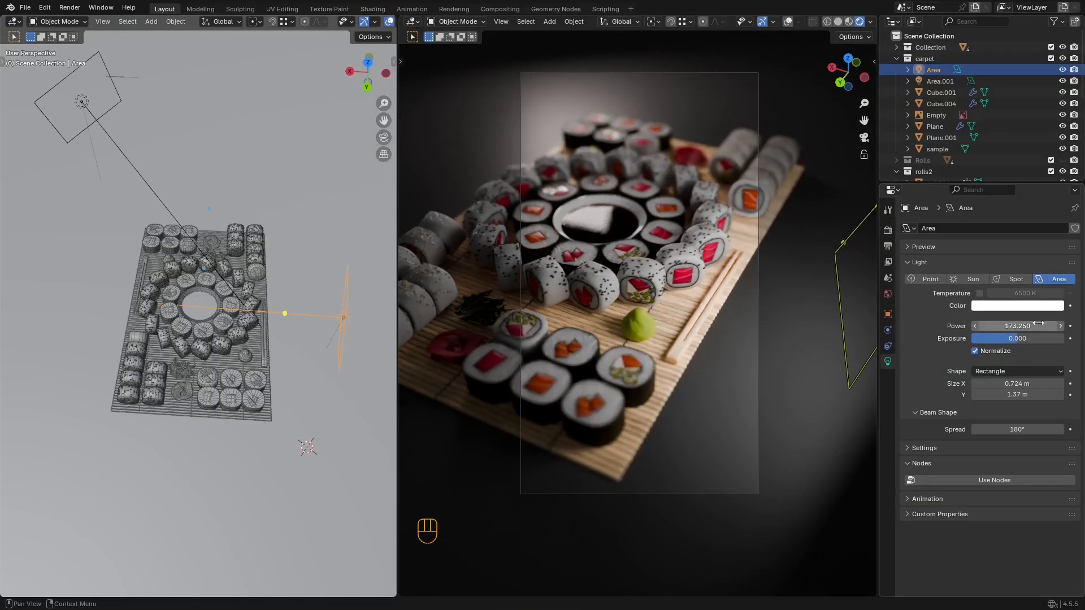
# Step: Rotate the Area light and reposition it in the horizontal plane beside the board, angling it across the rolls from the chopsticks side
pyautogui.keyDown('alt'); pyautogui.moveTo(378, 293); pyautogui.dragTo(235, 348, button='middle'); pyautogui.keyUp('alt')
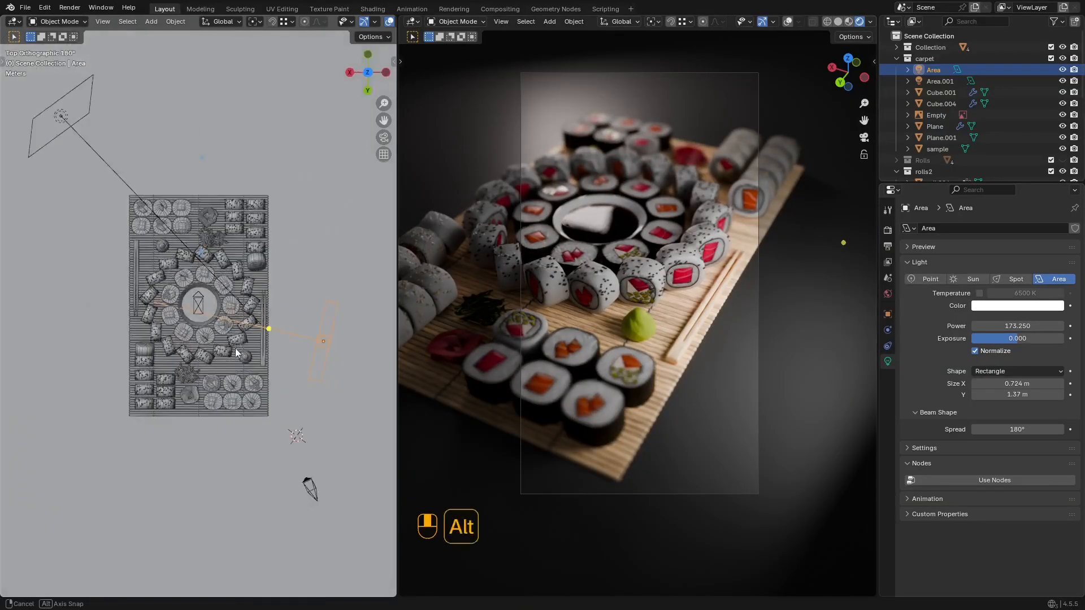
pyautogui.press('r')
pyautogui.click(299, 431)
pyautogui.press('g')
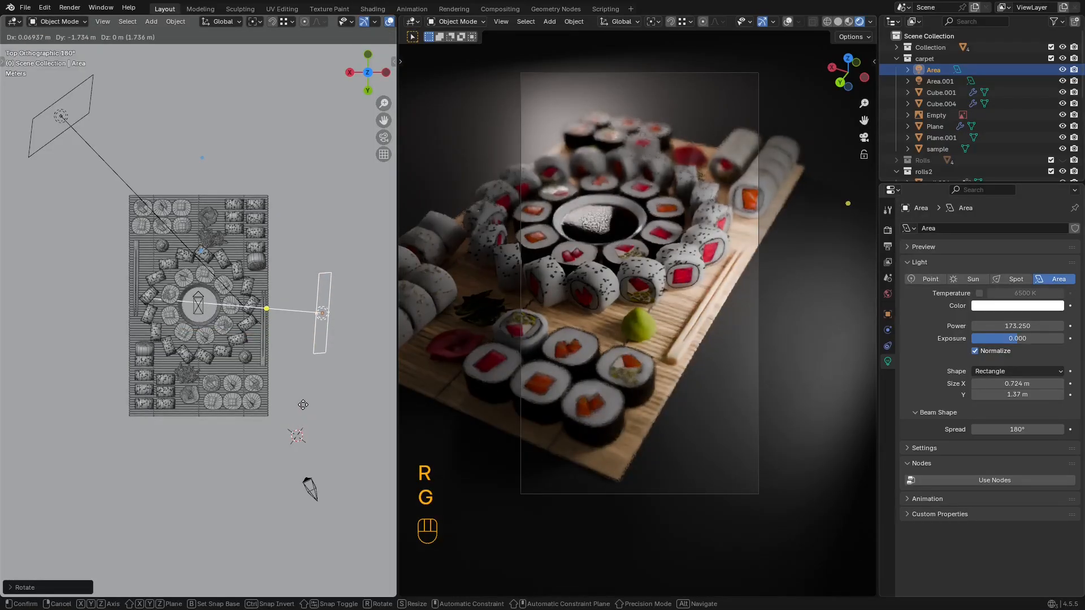
pyautogui.click(303, 405)
pyautogui.press('r')
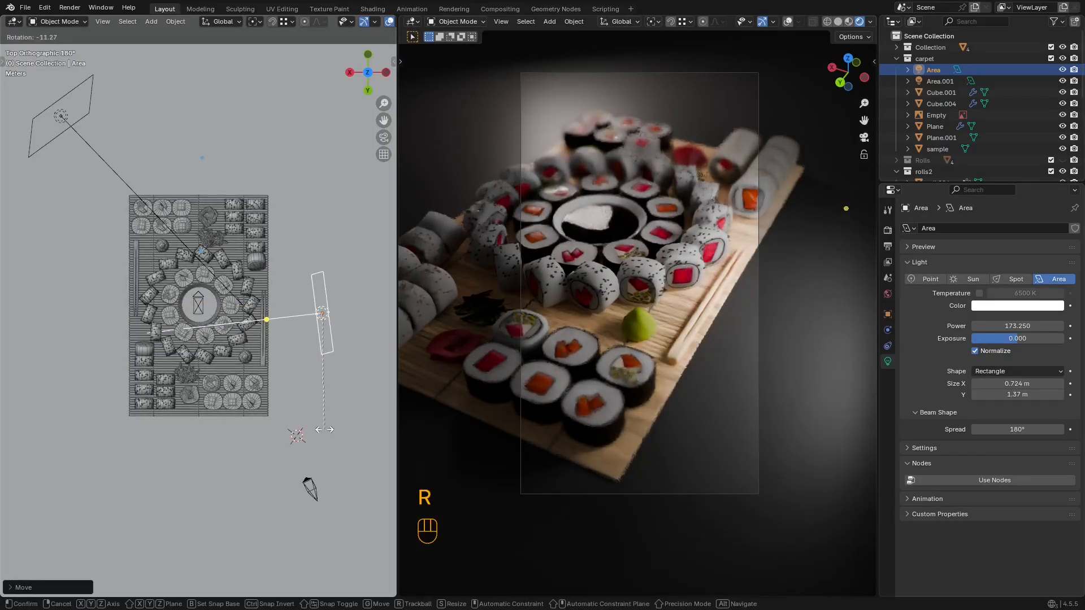
pyautogui.click(354, 455)
pyautogui.press('g')
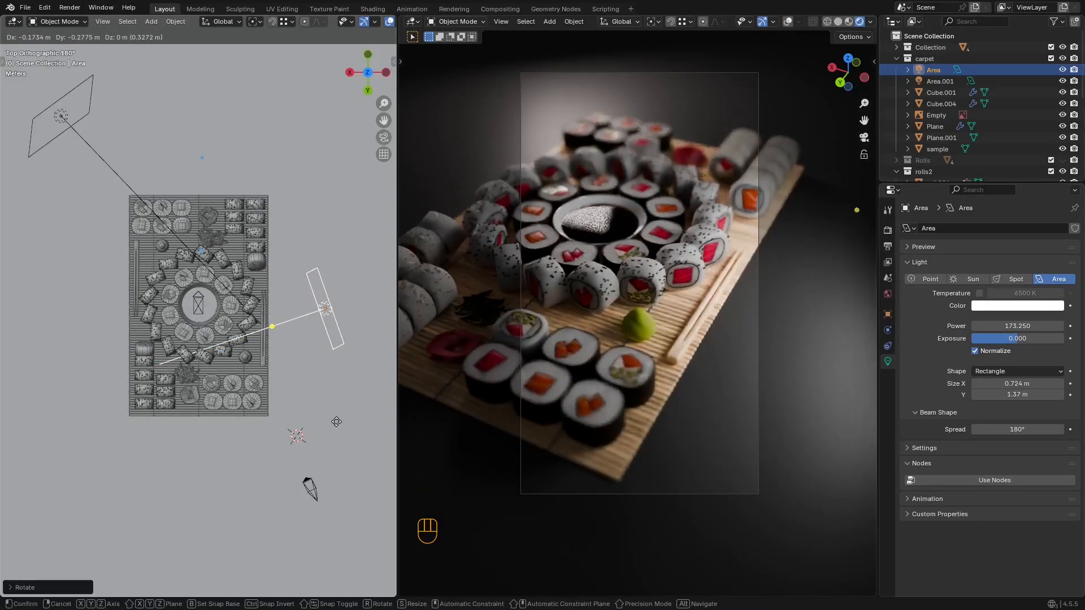
# Step: Adjust the Area light's height along Z and tilt it slightly down toward the sushi board
pyautogui.keyDown('alt'); pyautogui.moveTo(333, 418); pyautogui.dragTo(310, 296, button='middle'); pyautogui.keyUp('alt')
pyautogui.press('z')
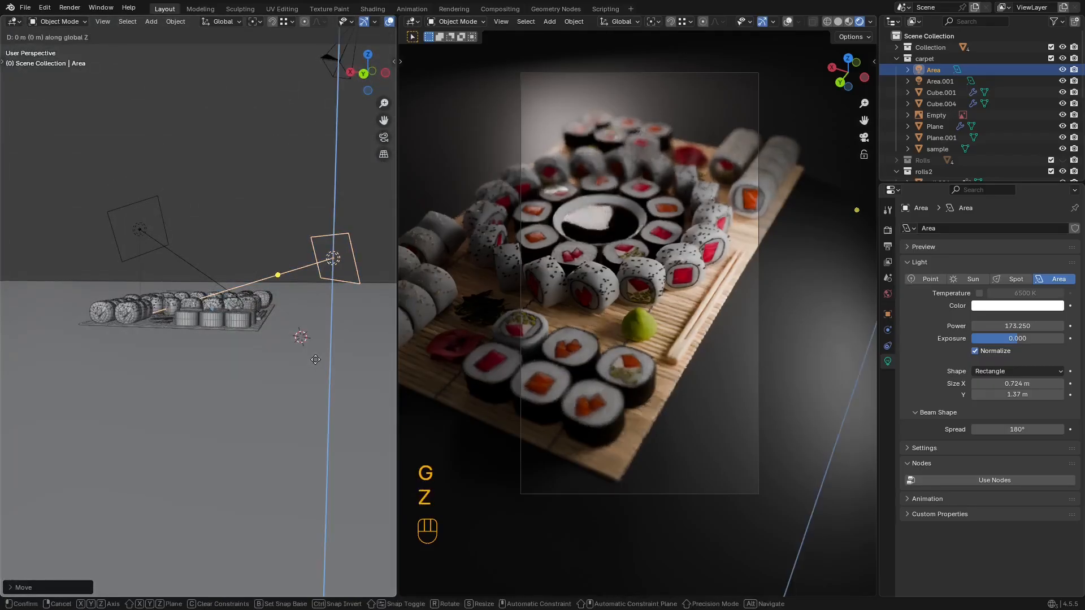
pyautogui.press('r')
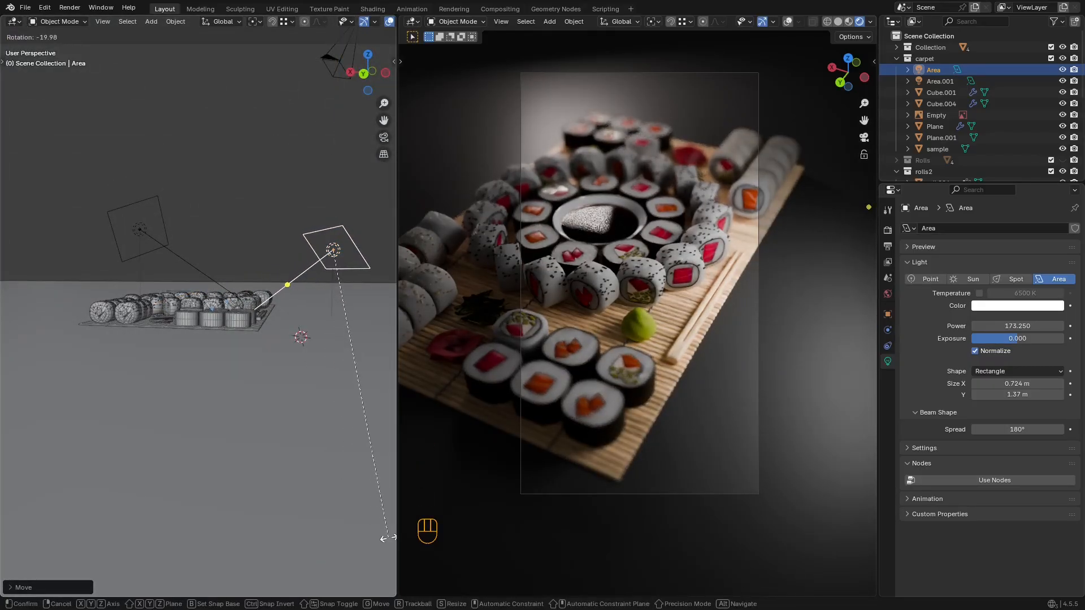
pyautogui.click(357, 497)
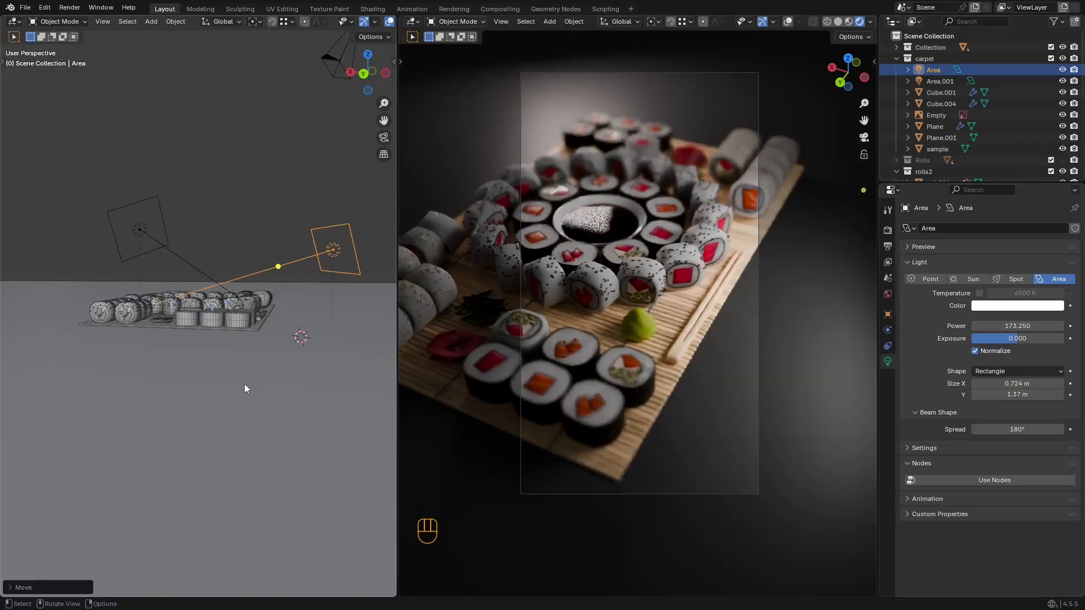
pyautogui.press('r')
pyautogui.click(179, 416)
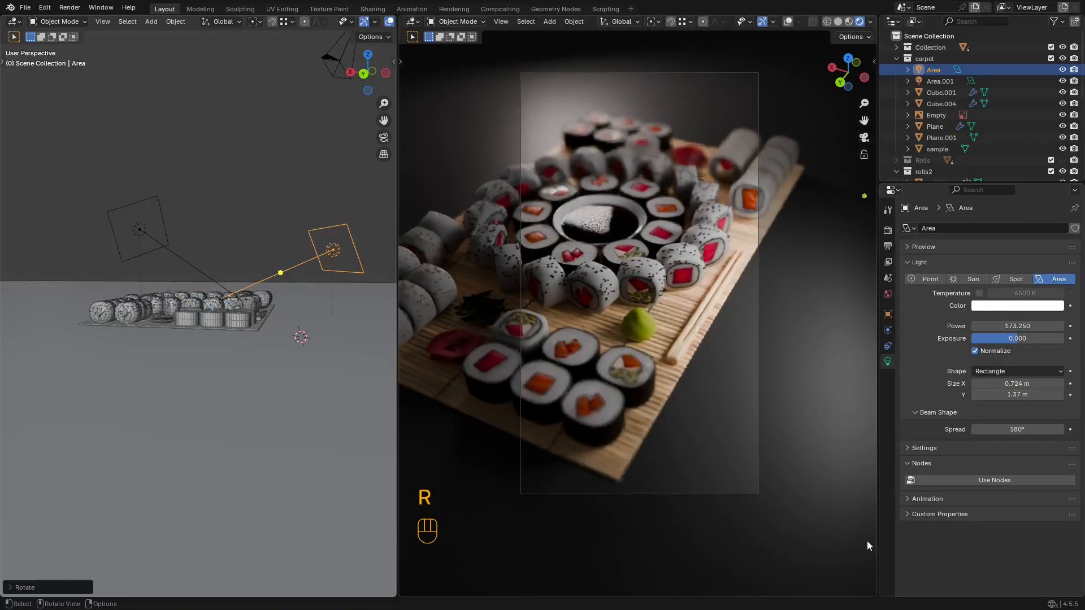
# Step: Narrow the Area light's spread to 95.7° and move the light farther from the board in the horizontal plane
pyautogui.moveTo(1017, 429); pyautogui.dragTo(994, 429)
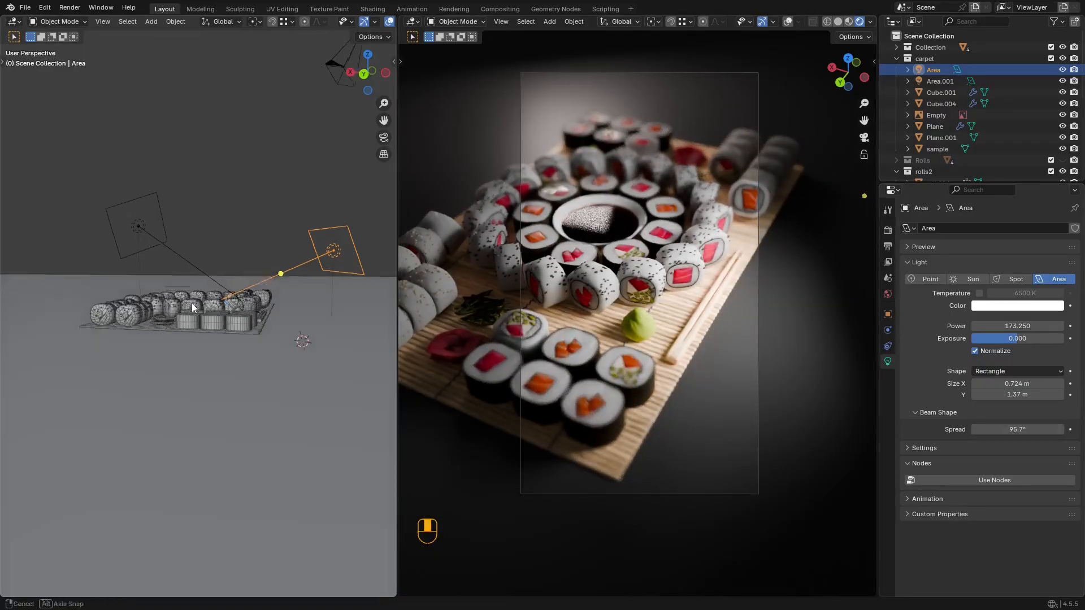
pyautogui.keyDown('alt'); pyautogui.moveTo(191, 303); pyautogui.dragTo(200, 403, button='middle'); pyautogui.keyUp('alt')
pyautogui.press('g')
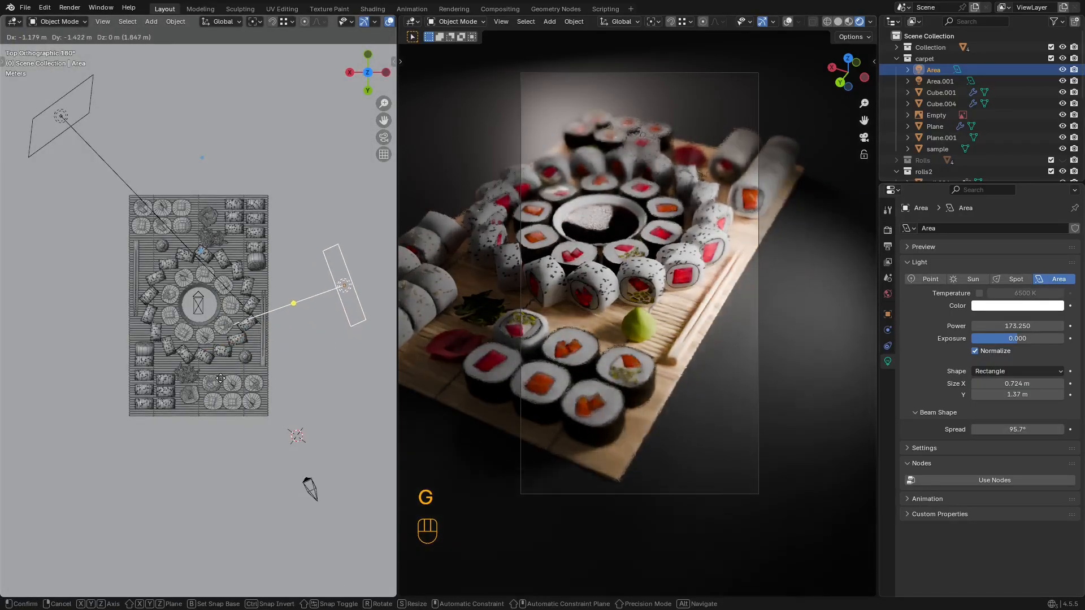
pyautogui.click(221, 384)
pyautogui.keyDown('alt'); pyautogui.moveTo(221, 384); pyautogui.dragTo(255, 424, button='middle'); pyautogui.keyUp('alt')
pyautogui.press('g')
pyautogui.click(263, 362)
pyautogui.press('g')
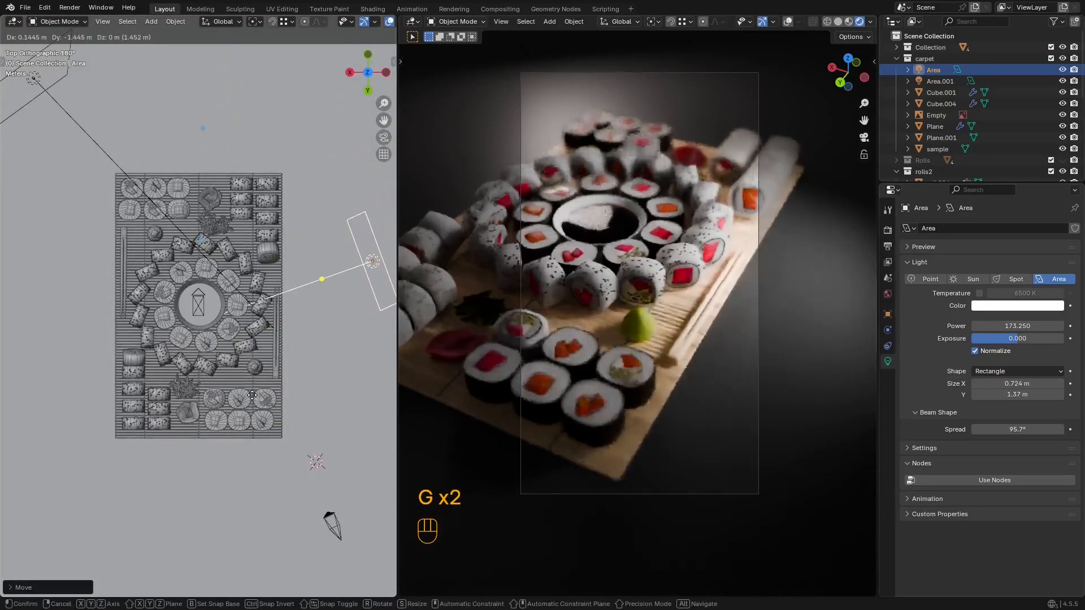
pyautogui.press('g')
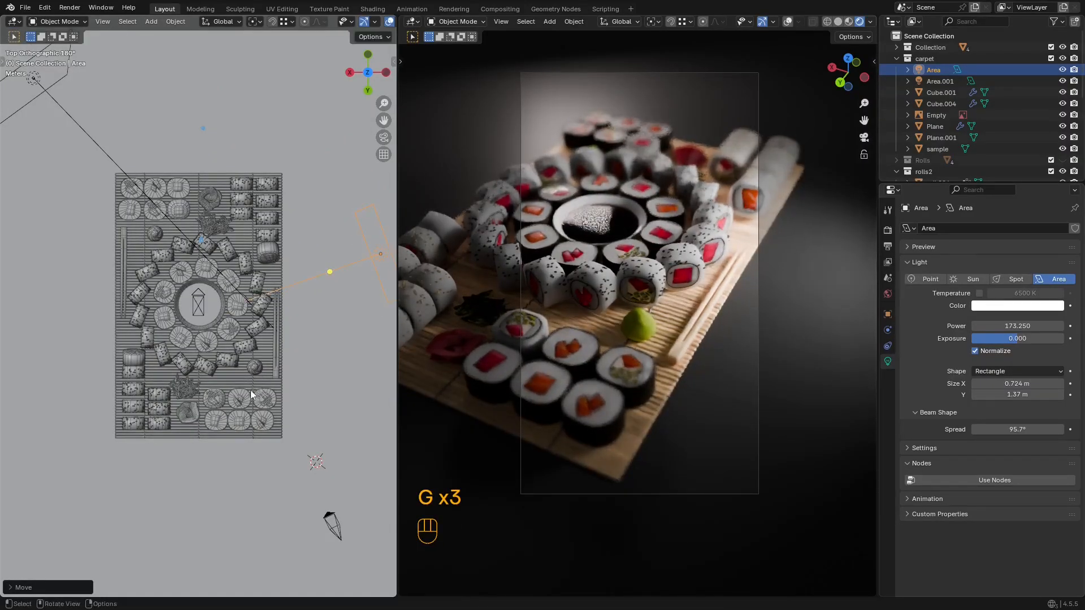
# Step: Adjust the Area light's height along Z, save the file and set the light's power to 151.750
pyautogui.keyDown('alt'); pyautogui.moveTo(249, 390); pyautogui.dragTo(246, 280, button='middle'); pyautogui.keyUp('alt')
pyautogui.press('g')
pyautogui.press('z')
pyautogui.click(277, 321)
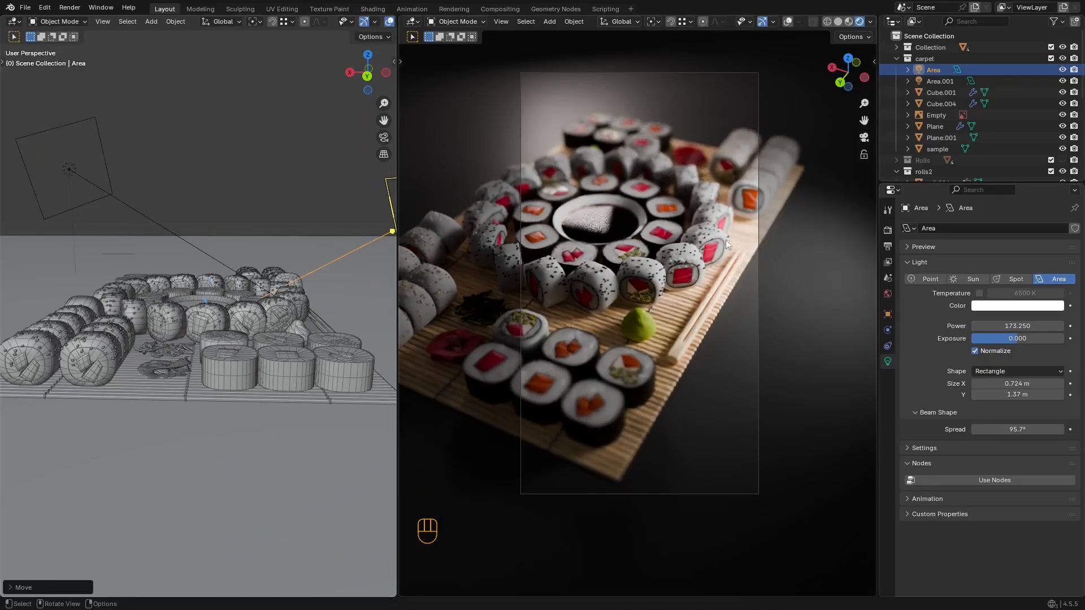
pyautogui.moveTo(1017, 326); pyautogui.dragTo(1009, 326)
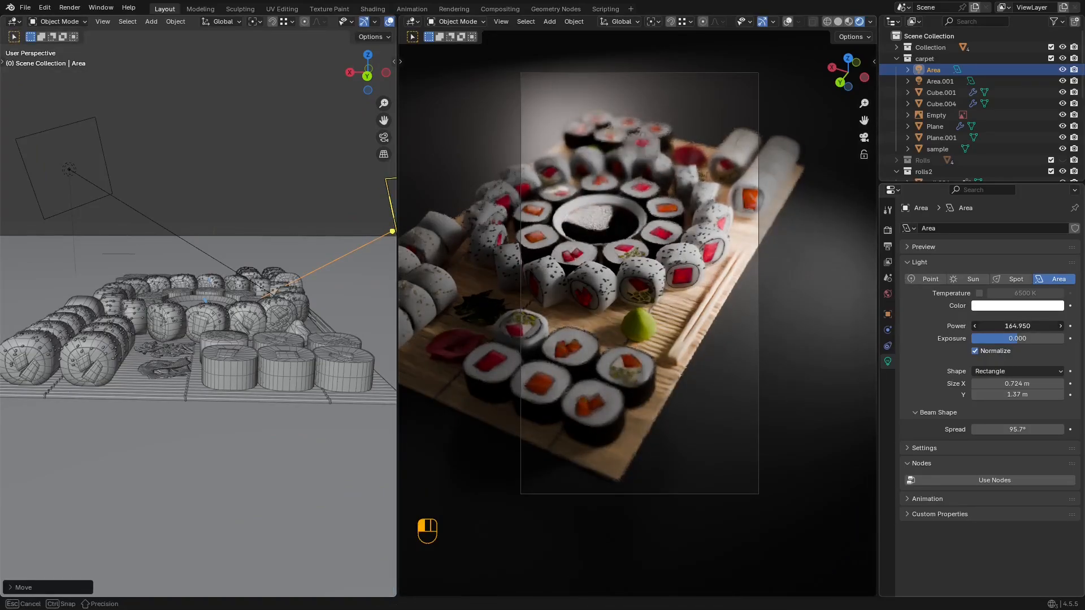
pyautogui.hotkey('ctrl', 's')
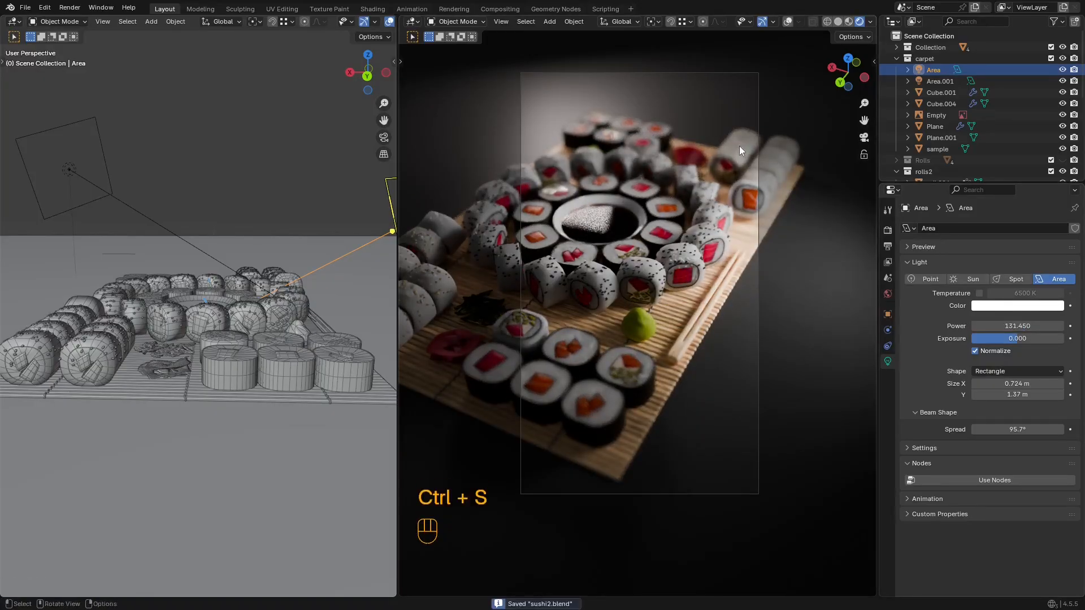
pyautogui.moveTo(1017, 326); pyautogui.dragTo(1023, 326)
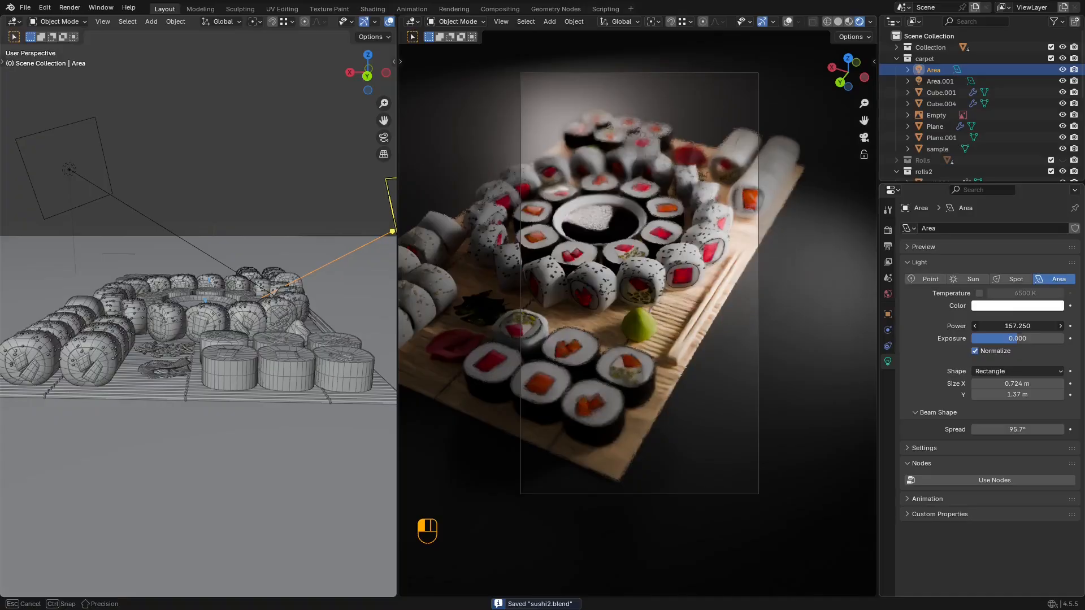
# Step: Move the Area light in the horizontal plane and rotate its beam toward the far half of the board
pyautogui.moveTo(280, 266); pyautogui.dragTo(286, 372, button='middle')
pyautogui.scroll(-2, 285, 333)
pyautogui.keyDown('alt'); pyautogui.moveTo(285, 334); pyautogui.dragTo(288, 329, button='middle'); pyautogui.keyUp('alt')
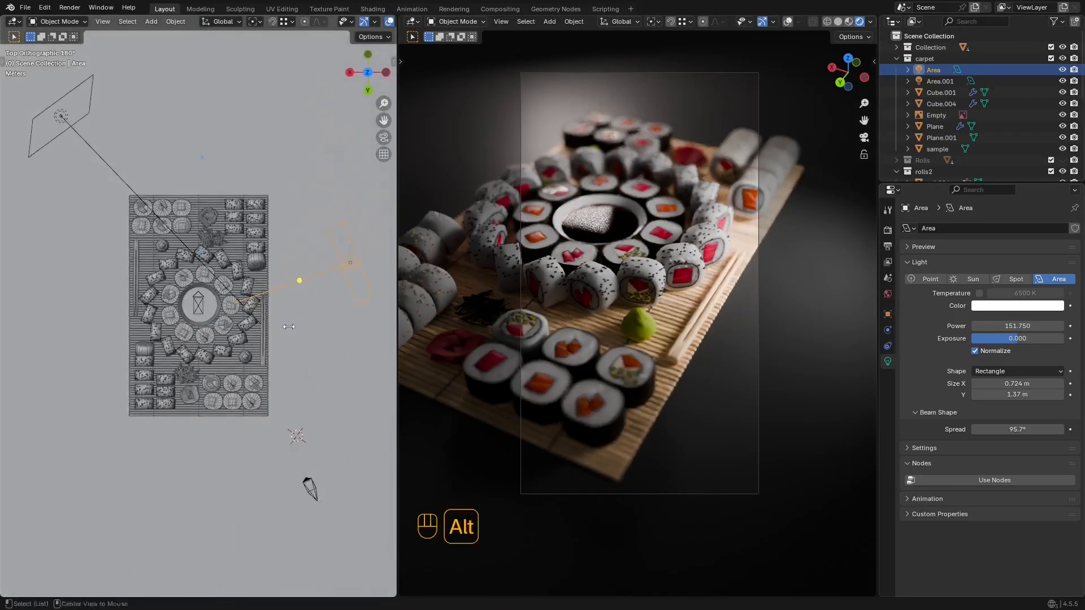
pyautogui.press('g')
pyautogui.click(293, 319)
pyautogui.press('r')
pyautogui.click(258, 379)
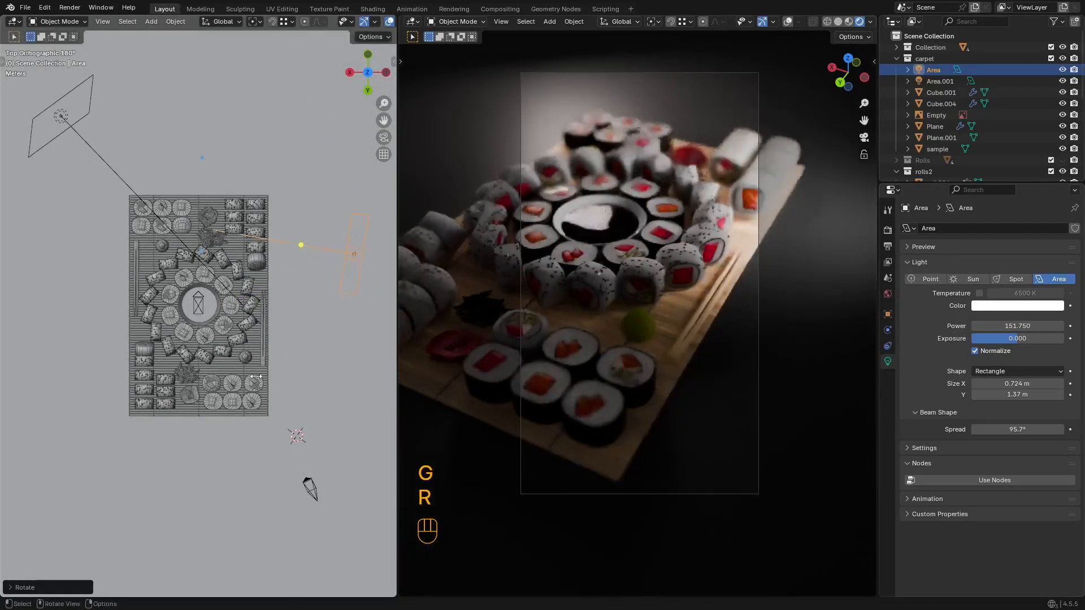
pyautogui.press('g')
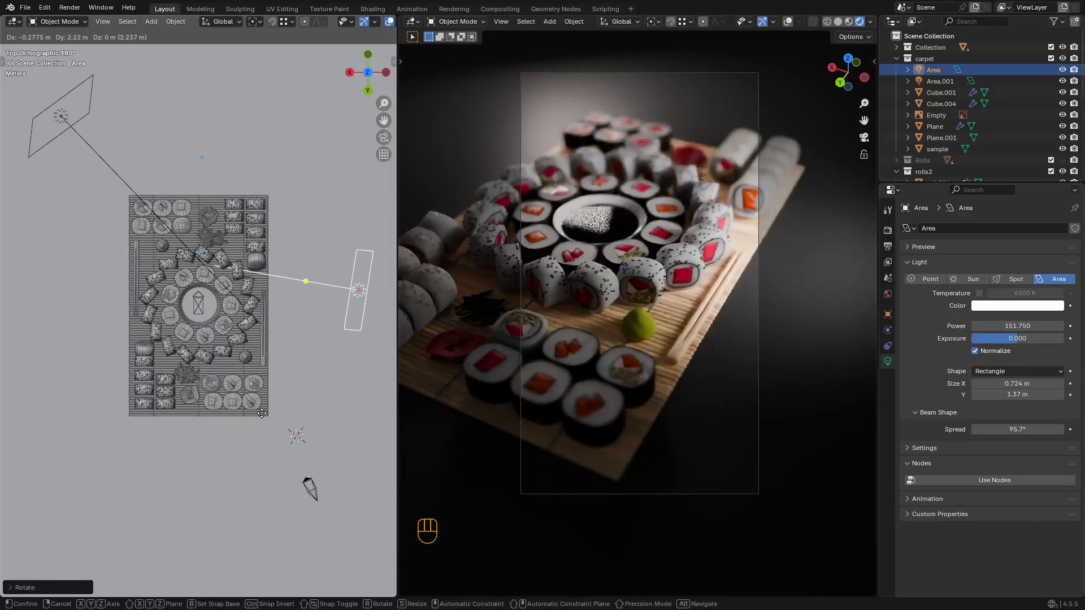
pyautogui.click(261, 413)
# Step: Move the Area light close to the board's far corner on the chopsticks side and turn it diagonally toward the soy sauce bowl
pyautogui.scroll(3, 262, 412)
pyautogui.press('g')
pyautogui.click(254, 280)
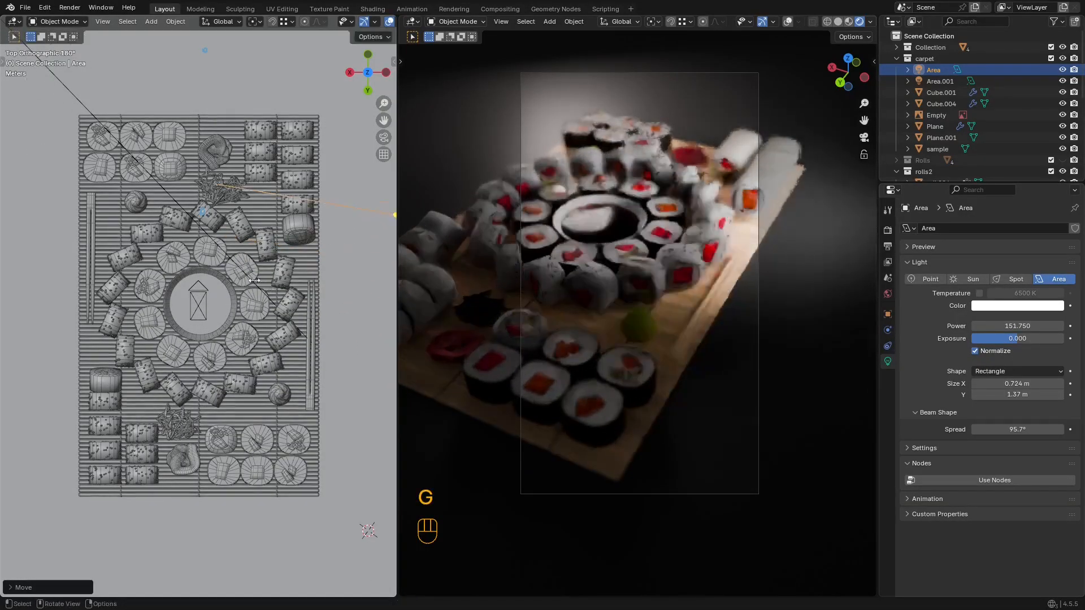
pyautogui.scroll(-4, 254, 280)
pyautogui.press('r')
pyautogui.click(251, 357)
pyautogui.press('g')
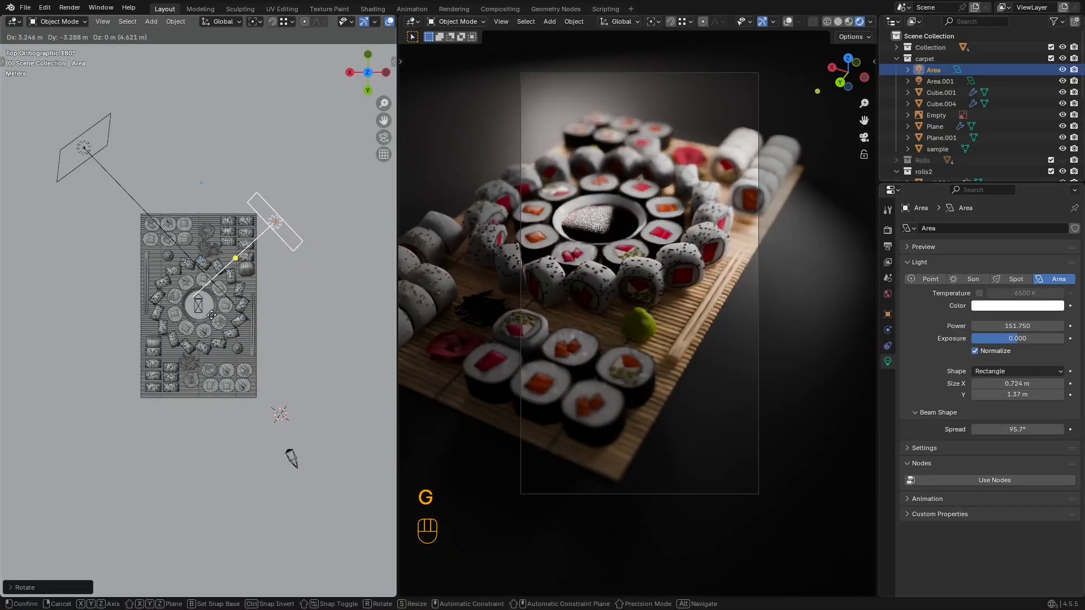
pyautogui.click(211, 314)
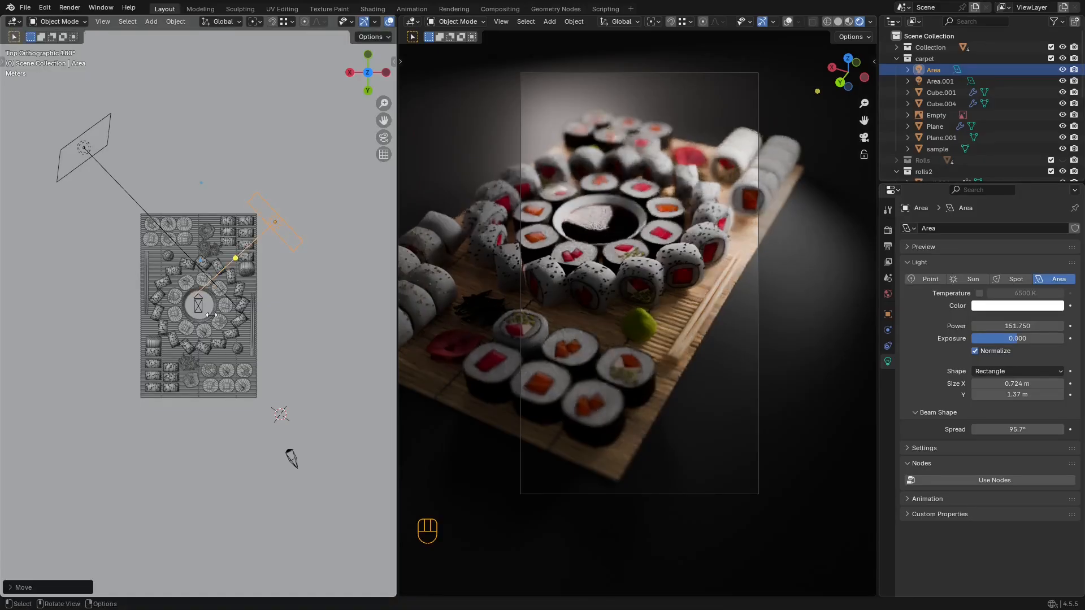
# Step: Switch the wireframe viewport to the Shader Editor and select roll.006 to show its material nodes
pyautogui.scroll(2, 242, 300)
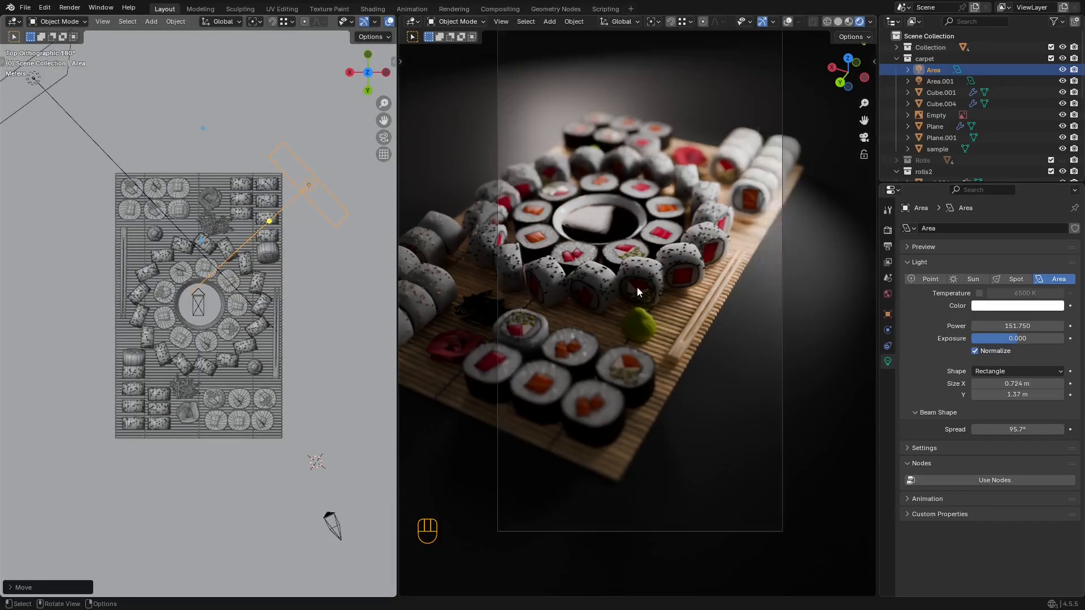
pyautogui.scroll(3, 738, 263)
pyautogui.click(723, 251)
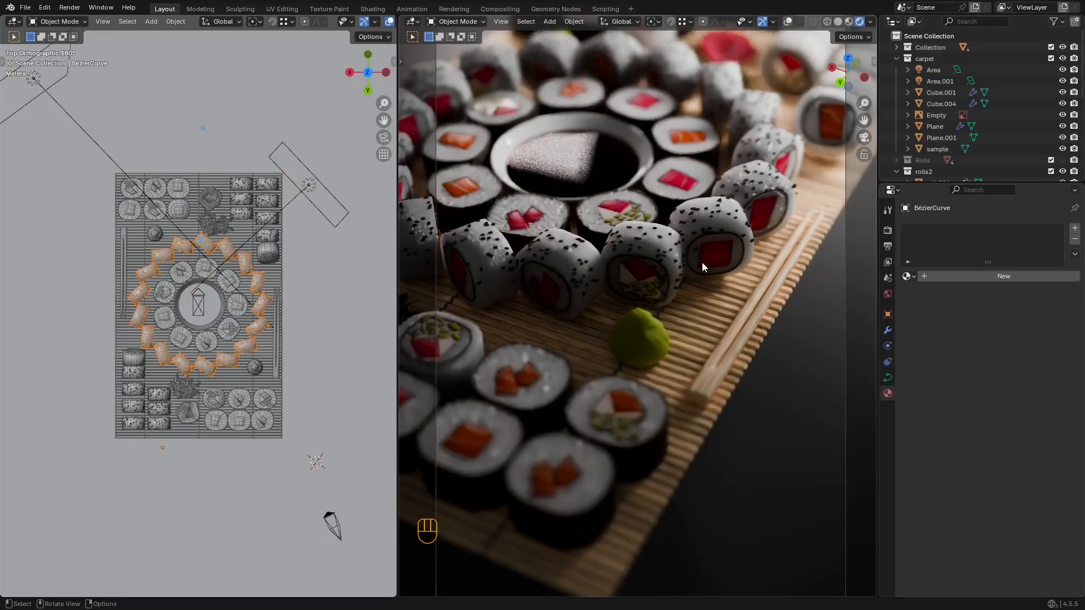
pyautogui.click(14, 21)
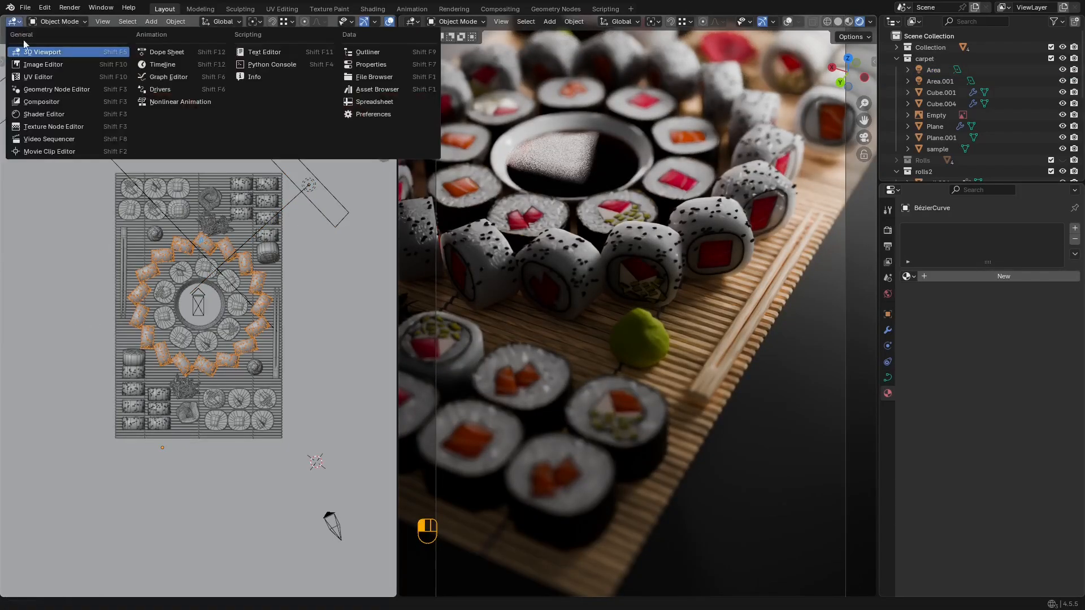
pyautogui.click(34, 113)
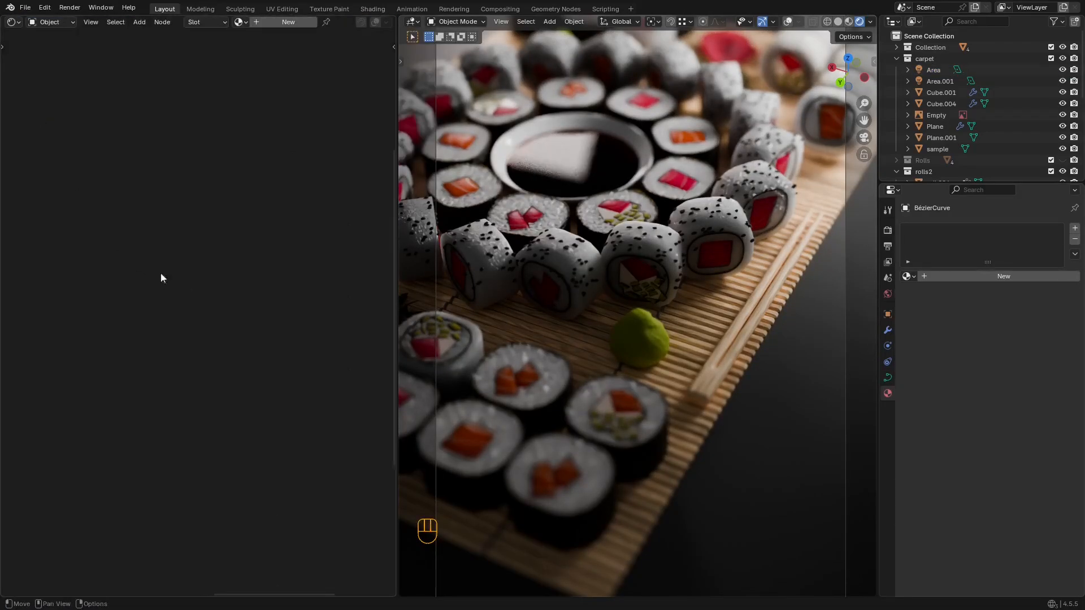
pyautogui.click(942, 104)
pyautogui.scroll(5, 249, 319)
pyautogui.scroll(-2, 248, 319)
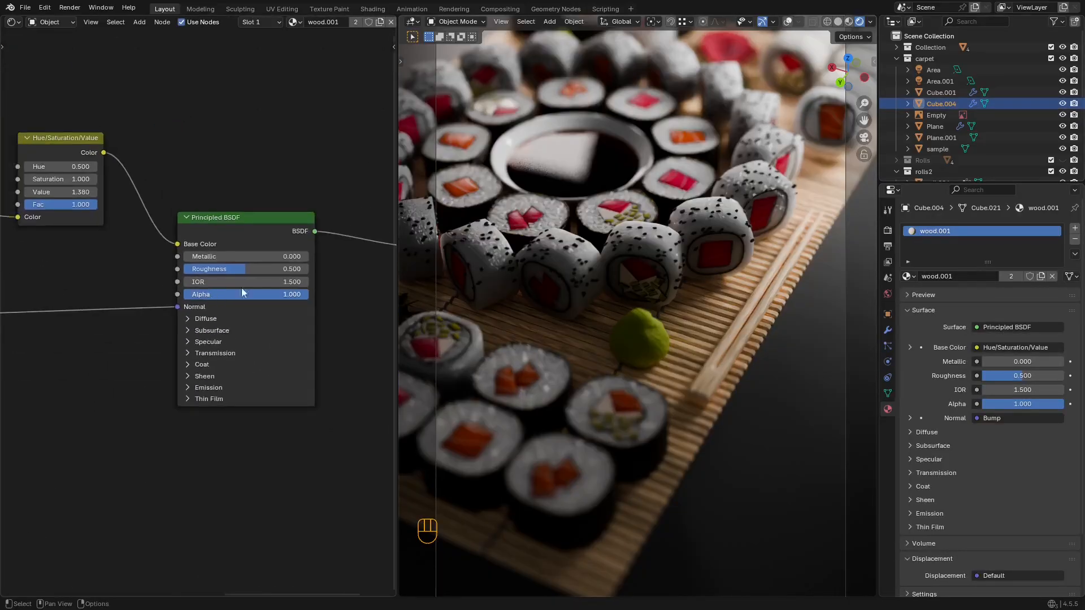
pyautogui.scroll(-4, 943, 93)
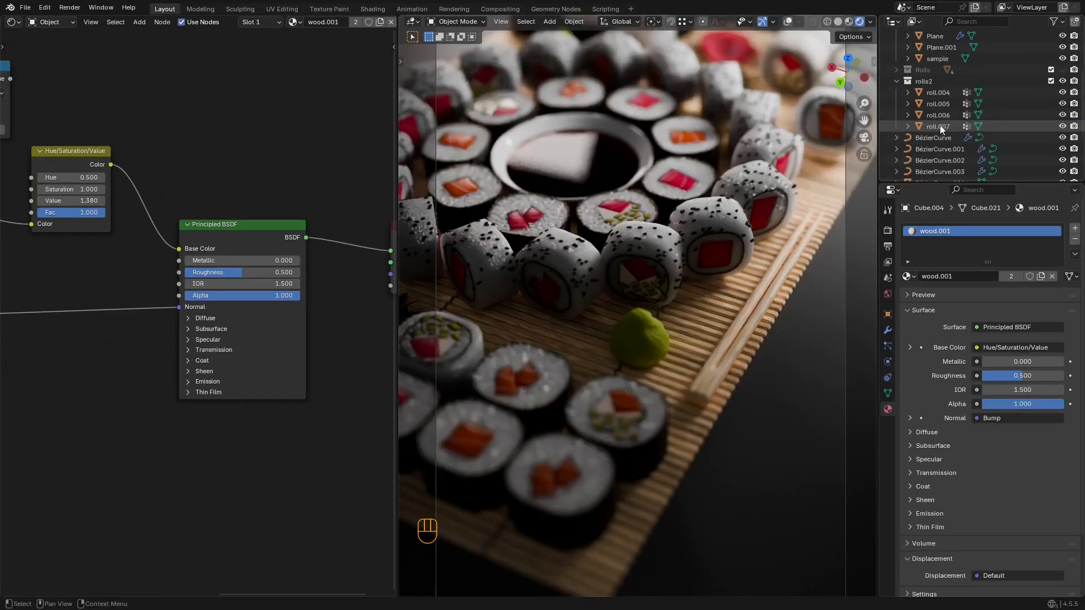
pyautogui.click(938, 115)
pyautogui.scroll(3, 226, 288)
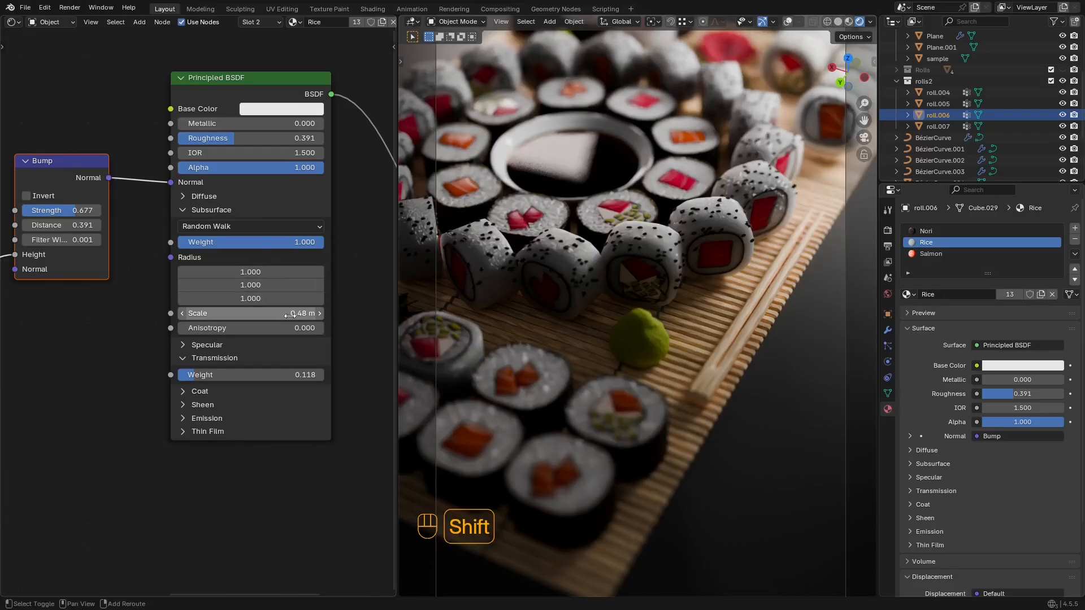
pyautogui.moveTo(290, 314); pyautogui.dragTo(333, 314)
pyautogui.hotkey('ctrl', 'z')
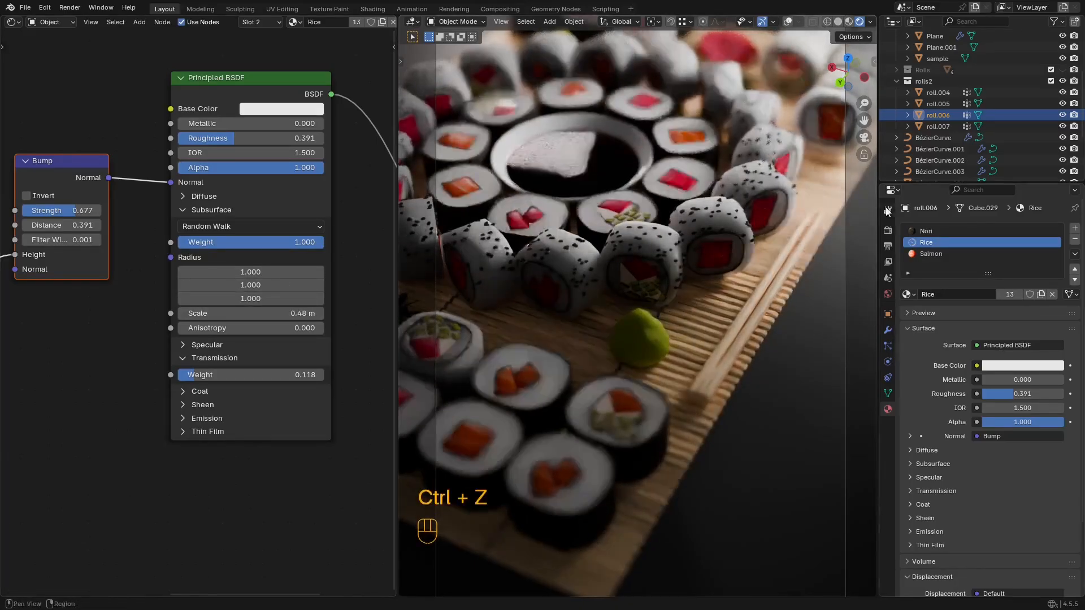
# Step: Open roll.006's Salmon material and test subsurface scales of 10 m, 5 m and 1 m on its Principled BSDF
pyautogui.click(935, 253)
pyautogui.keyDown('shift'); pyautogui.moveTo(293, 449); pyautogui.dragTo(270, 418, button='middle'); pyautogui.keyUp('shift')
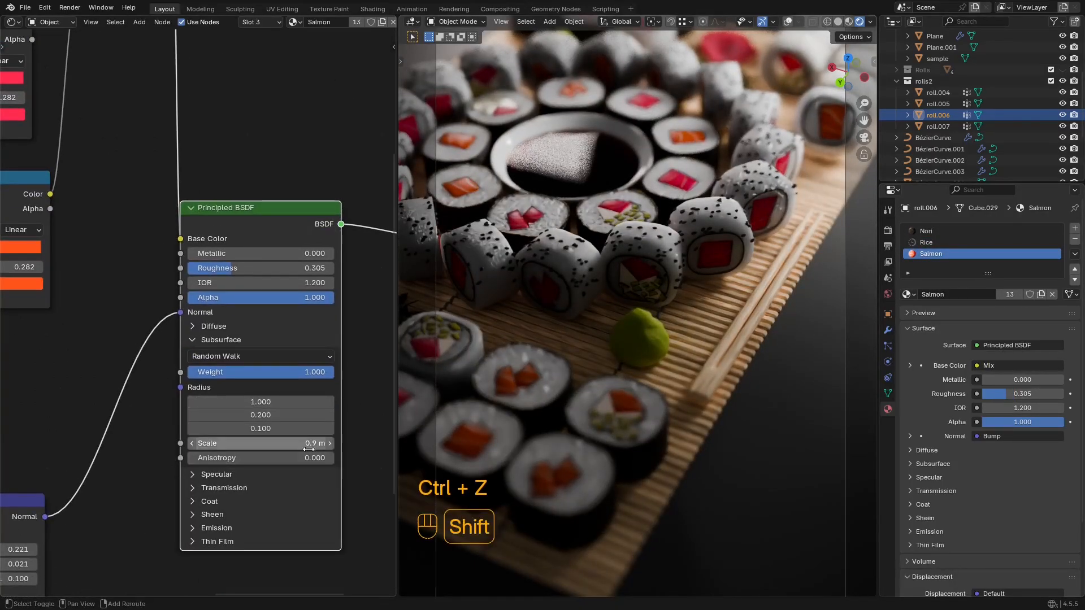
pyautogui.keyDown('shift'); pyautogui.moveTo(260, 443); pyautogui.dragTo(299, 443); pyautogui.keyUp('shift')
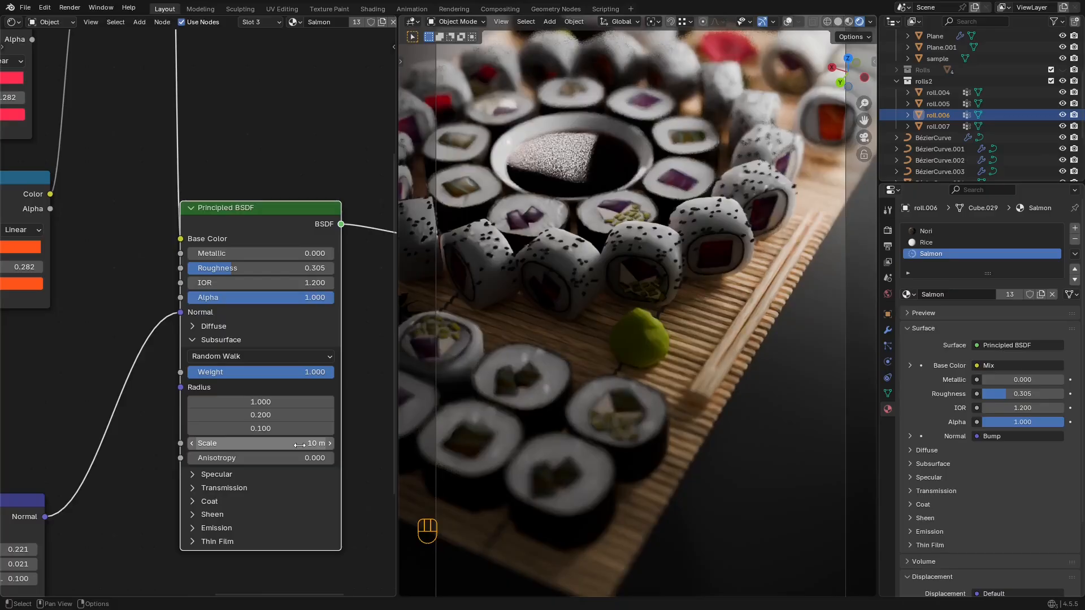
pyautogui.click(299, 444)
pyautogui.write('5')
pyautogui.press('Return')
pyautogui.click(301, 445)
pyautogui.write('1')
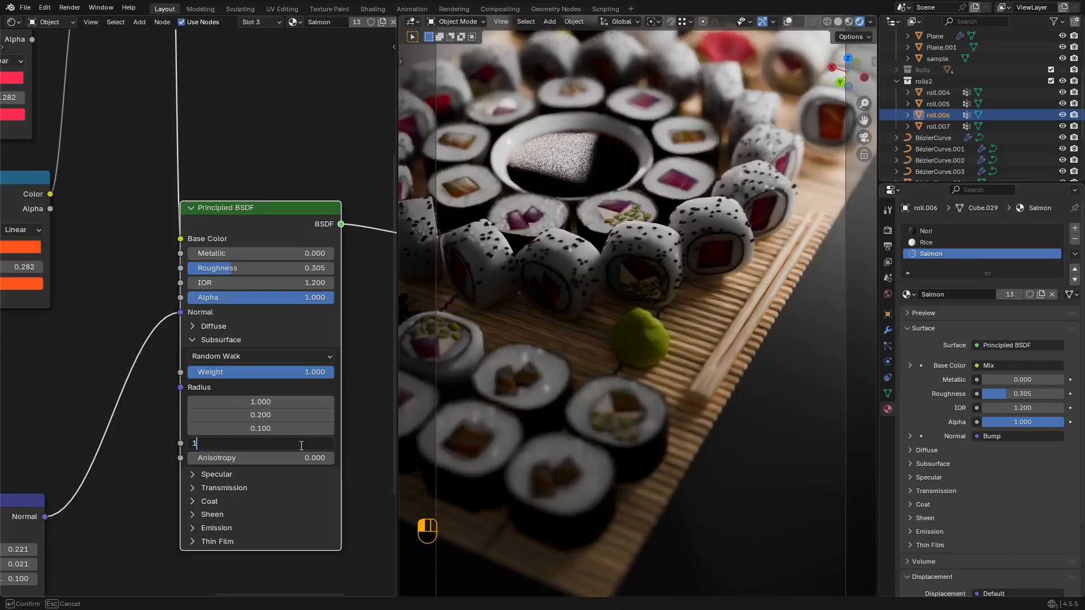
pyautogui.press('Return')
# Step: Try a smaller subsurface scale on the Salmon material, and set the scale to 2 m
pyautogui.keyDown('shift'); pyautogui.moveTo(300, 444); pyautogui.dragTo(254, 444); pyautogui.keyUp('shift')
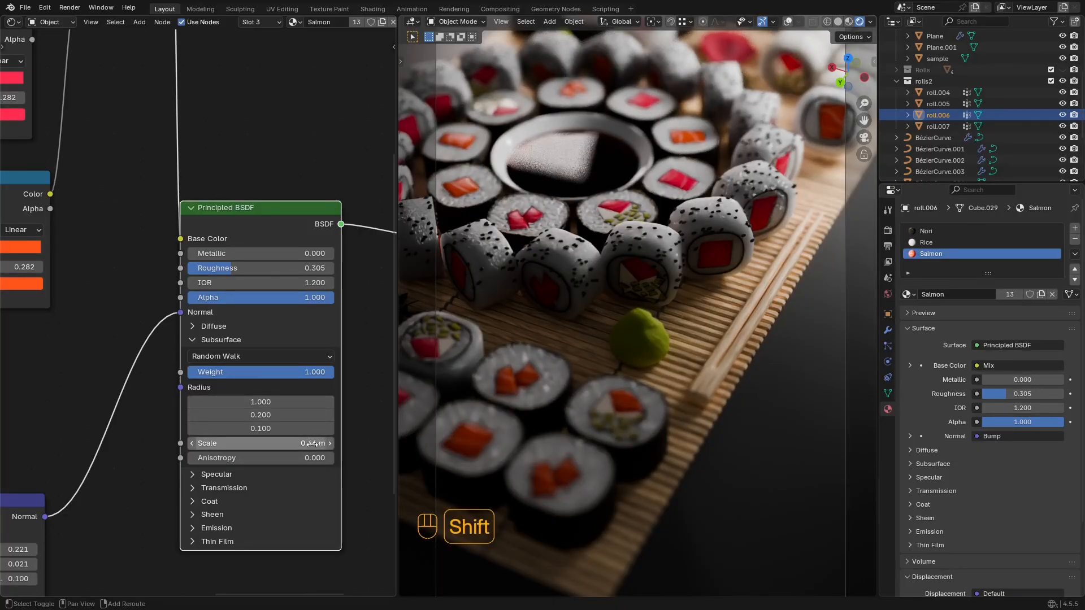
pyautogui.keyDown('shift'); pyautogui.moveTo(271, 443); pyautogui.dragTo(323, 446); pyautogui.keyUp('shift')
pyautogui.click(323, 448)
pyautogui.write('2')
pyautogui.press('Return')
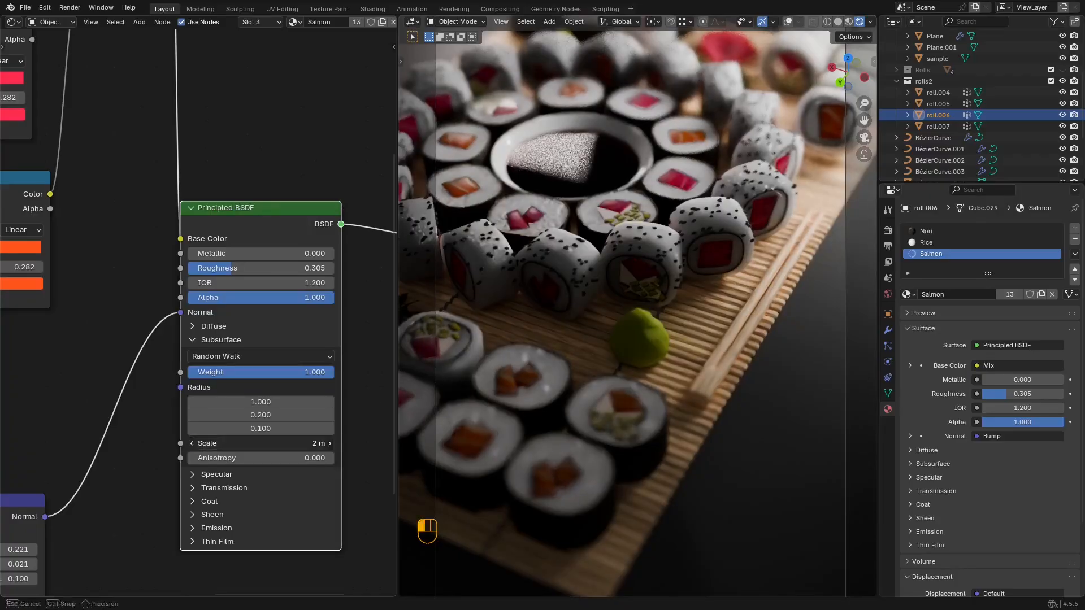
# Step: Reduce the Salmon material's subsurface scale to 0.51 m and save the file
pyautogui.press('Return')
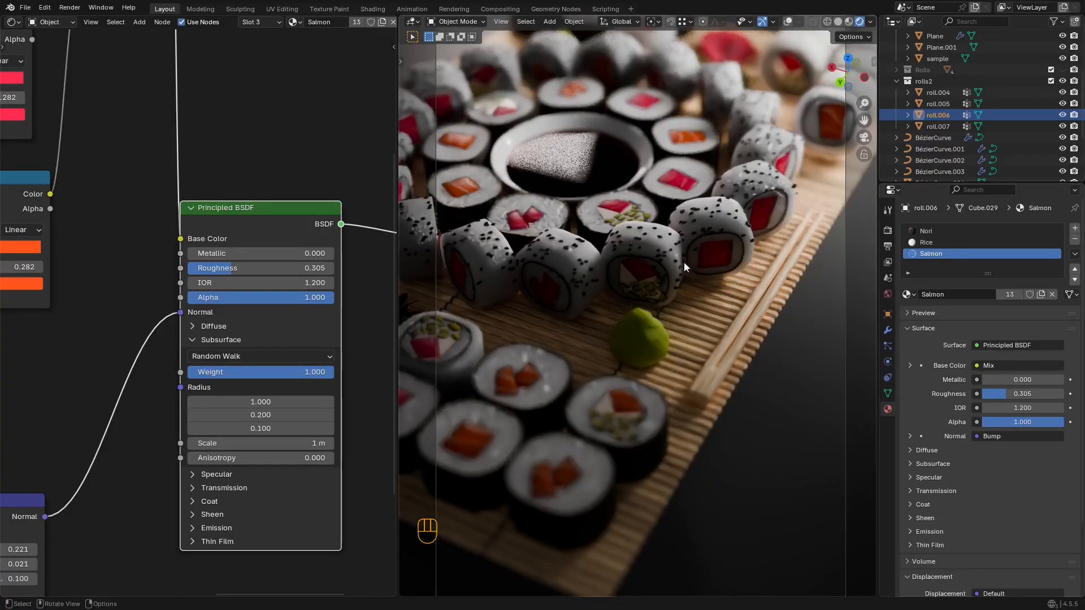
pyautogui.keyDown('shift'); pyautogui.moveTo(296, 443); pyautogui.dragTo(279, 443); pyautogui.keyUp('shift')
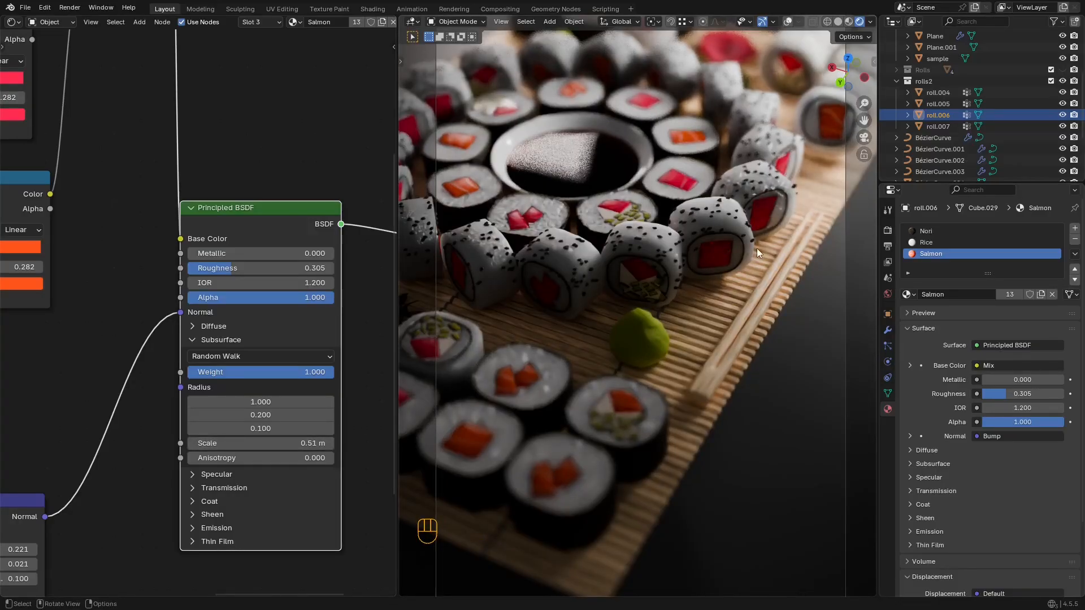
pyautogui.scroll(-1, 757, 248)
pyautogui.hotkey('ctrl', 's')
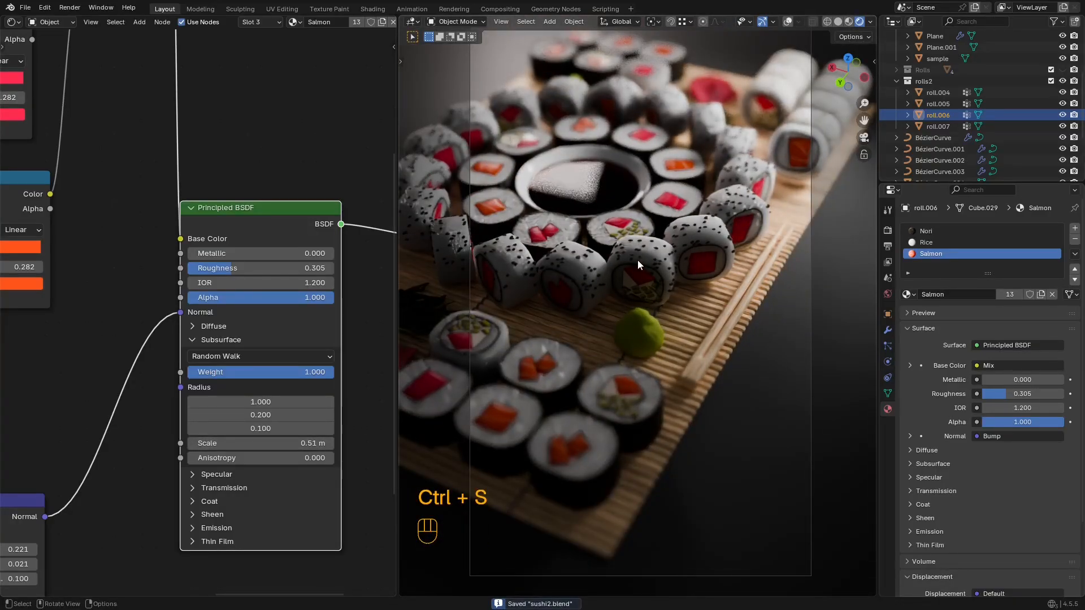
# Step: Switch the Shader Editor back to the 3D viewport and select the Area light near the board's far corner
pyautogui.scroll(-2, 702, 167)
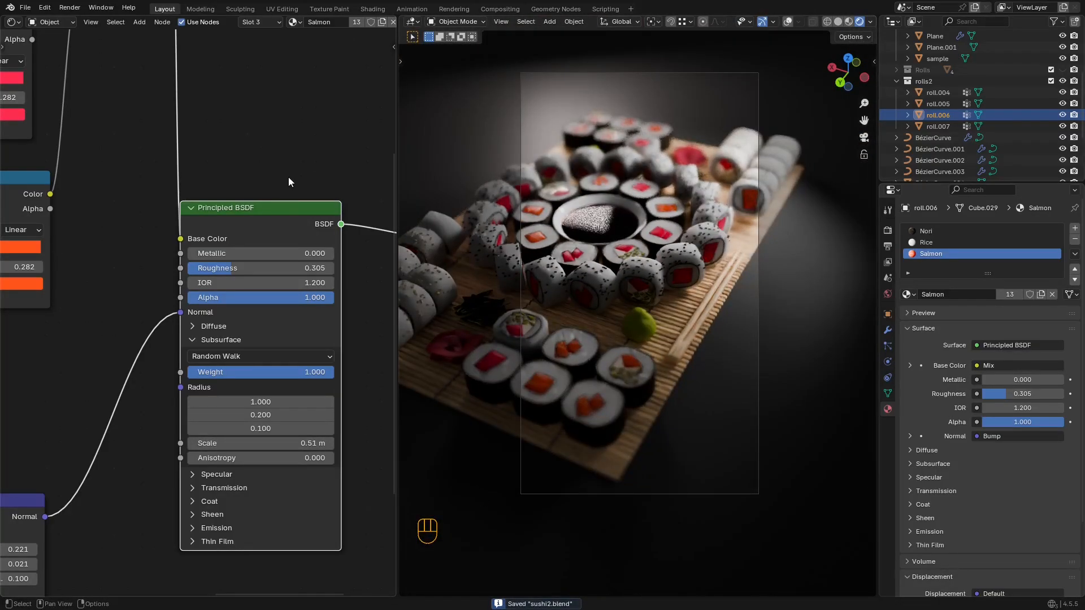
pyautogui.scroll(-5, 266, 182)
pyautogui.click(13, 21)
pyautogui.click(31, 56)
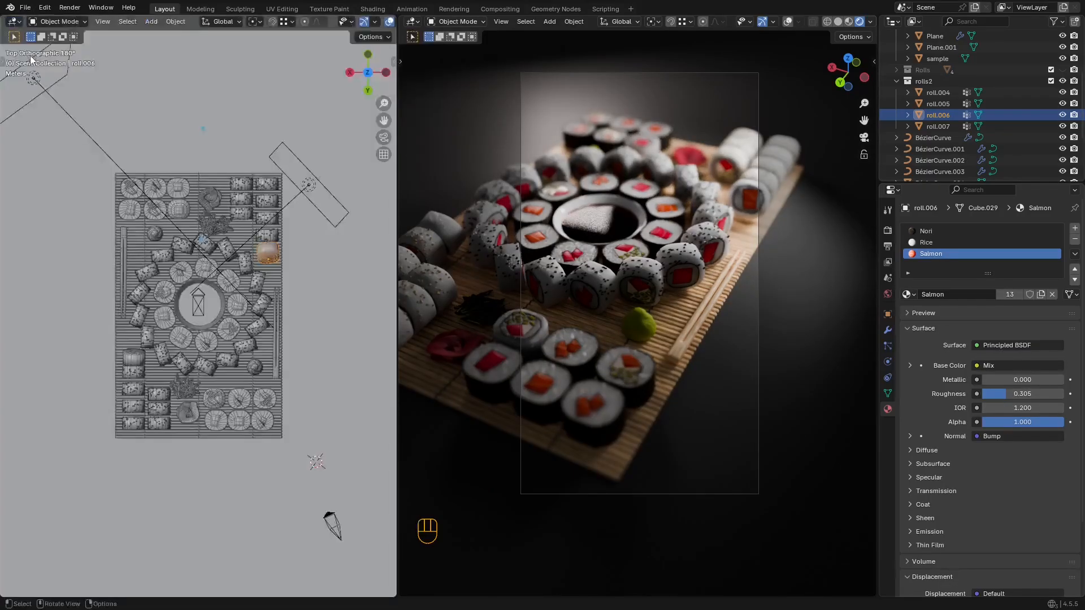
pyautogui.click(333, 219)
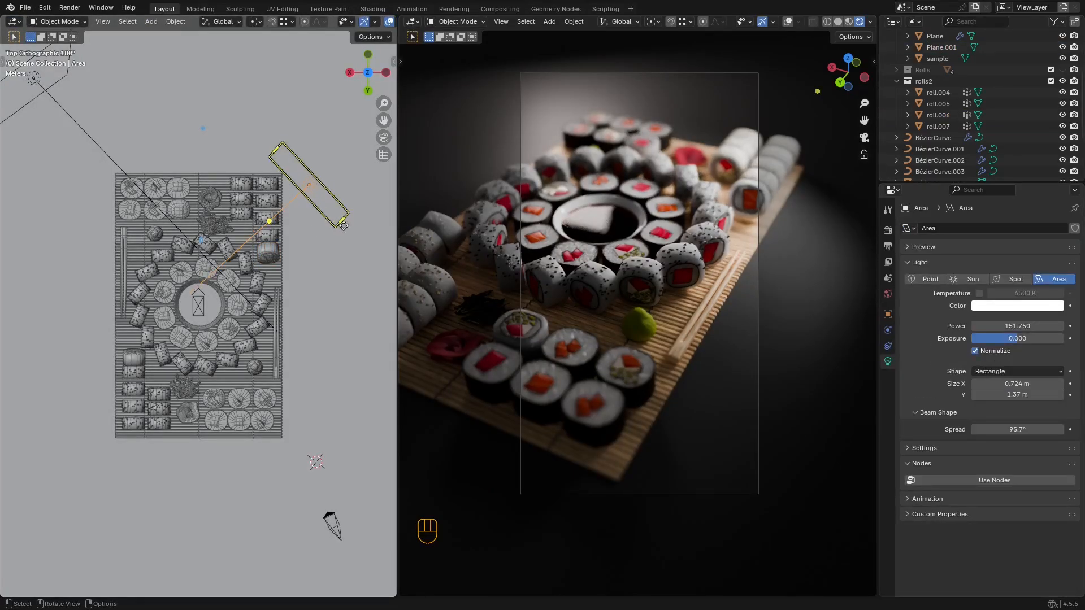
# Step: Try the Area light behind the board's far edge facing straight along it, and return it toward the far corner at a diagonal
pyautogui.press('g')
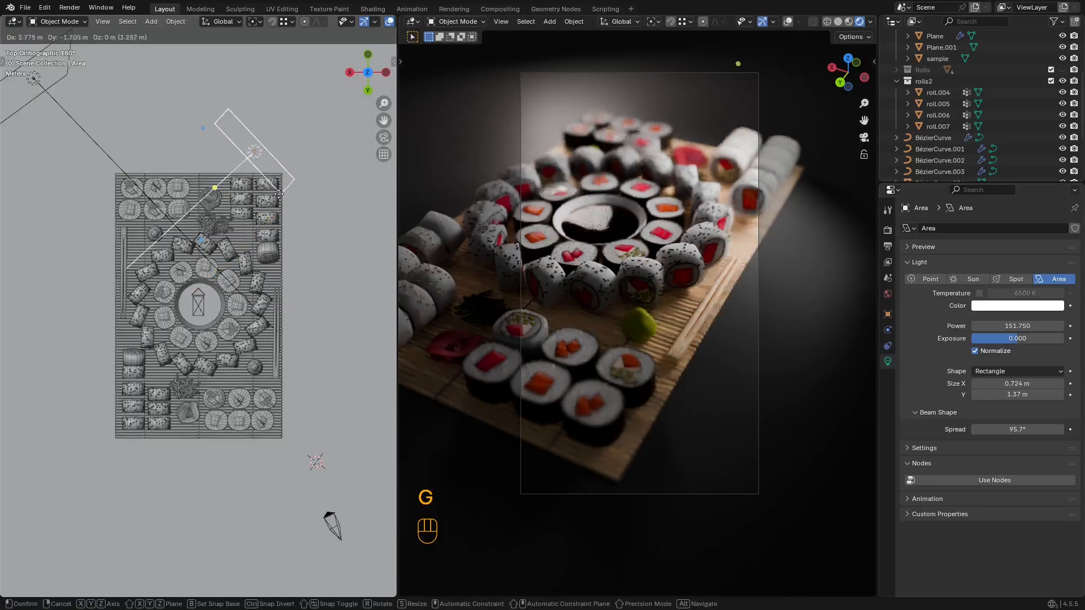
pyautogui.press('r')
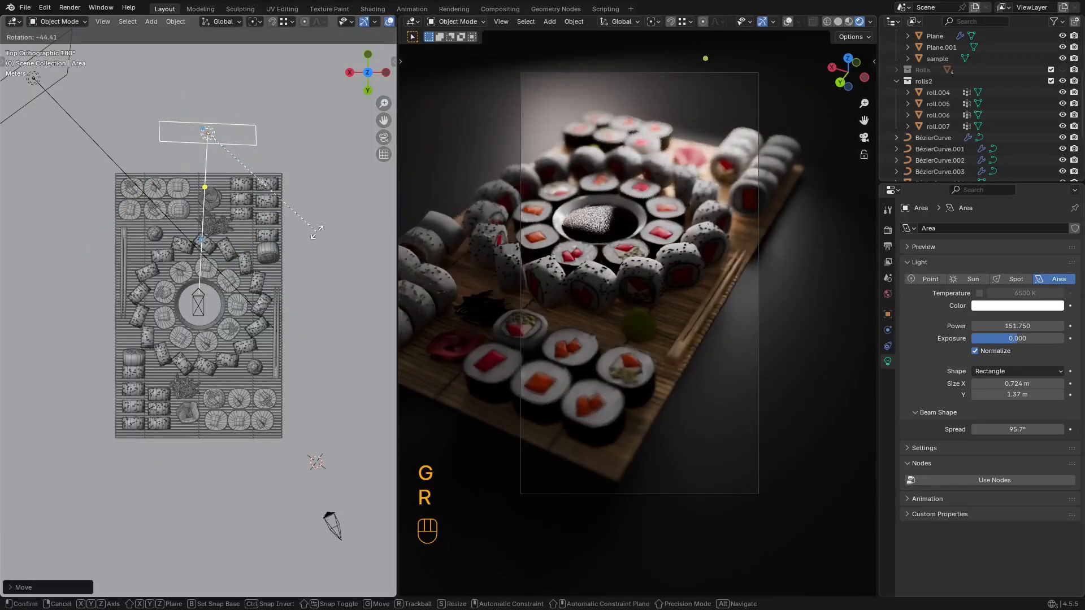
pyautogui.click(316, 232)
pyautogui.press('g')
pyautogui.press('g')
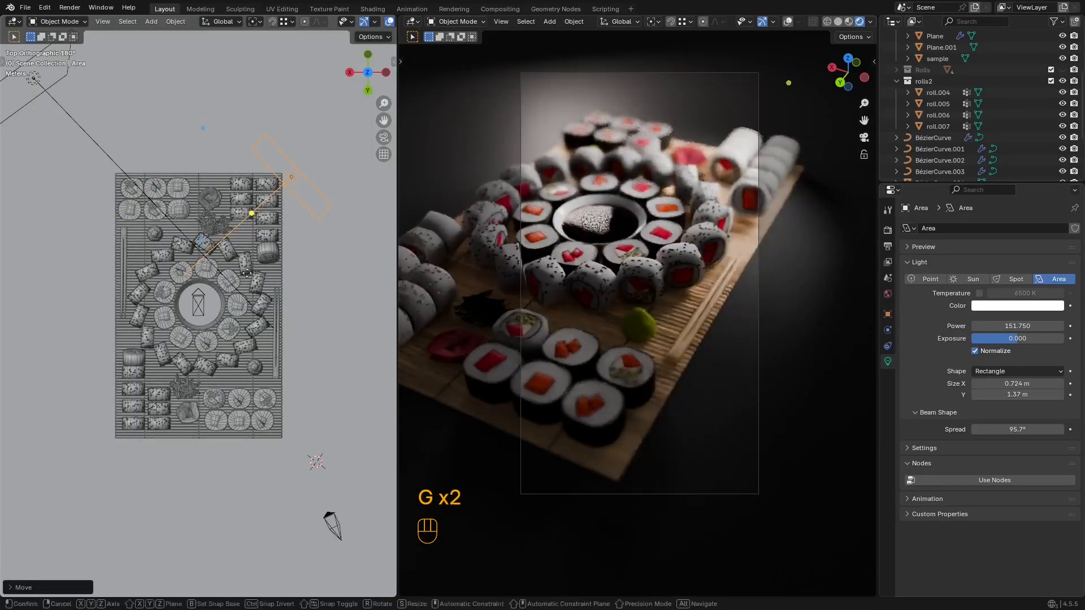
# Step: Try the Area light beside the board on the chopsticks side, rotated to shine nearly straight across the soy sauce bowl
pyautogui.moveTo(300, 314); pyautogui.dragTo(258, 353, button='middle')
pyautogui.press('r')
pyautogui.click(211, 359)
pyautogui.press('g')
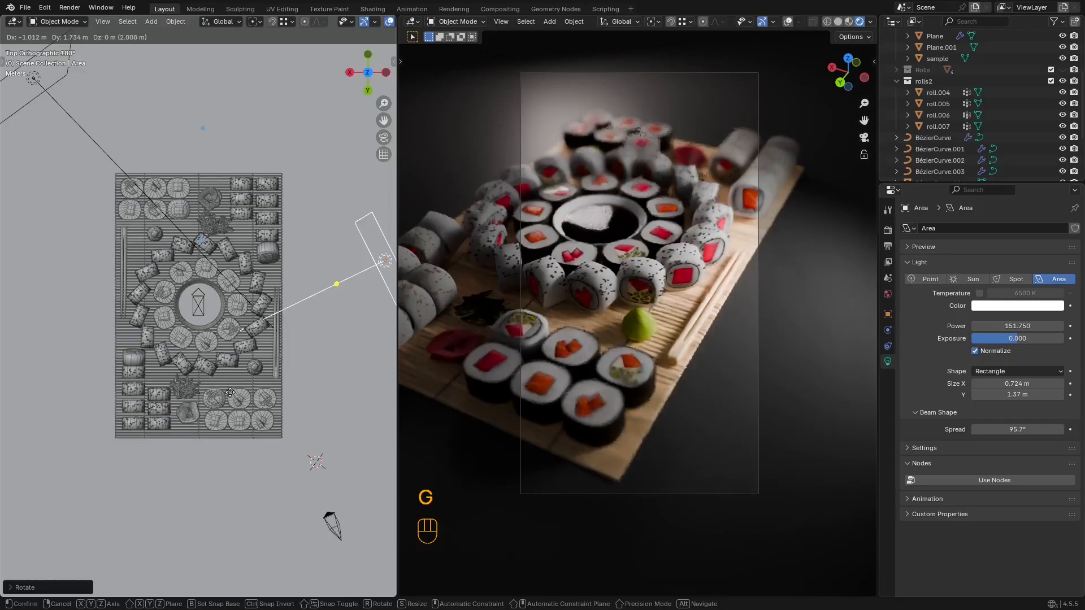
pyautogui.click(230, 388)
pyautogui.press('r')
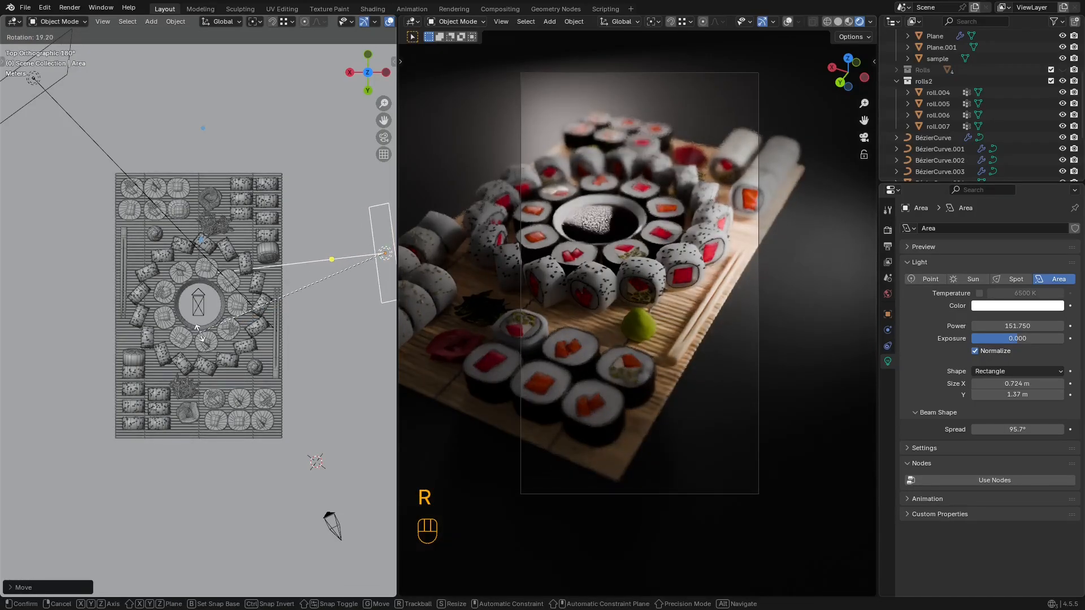
pyautogui.click(199, 333)
pyautogui.press('g')
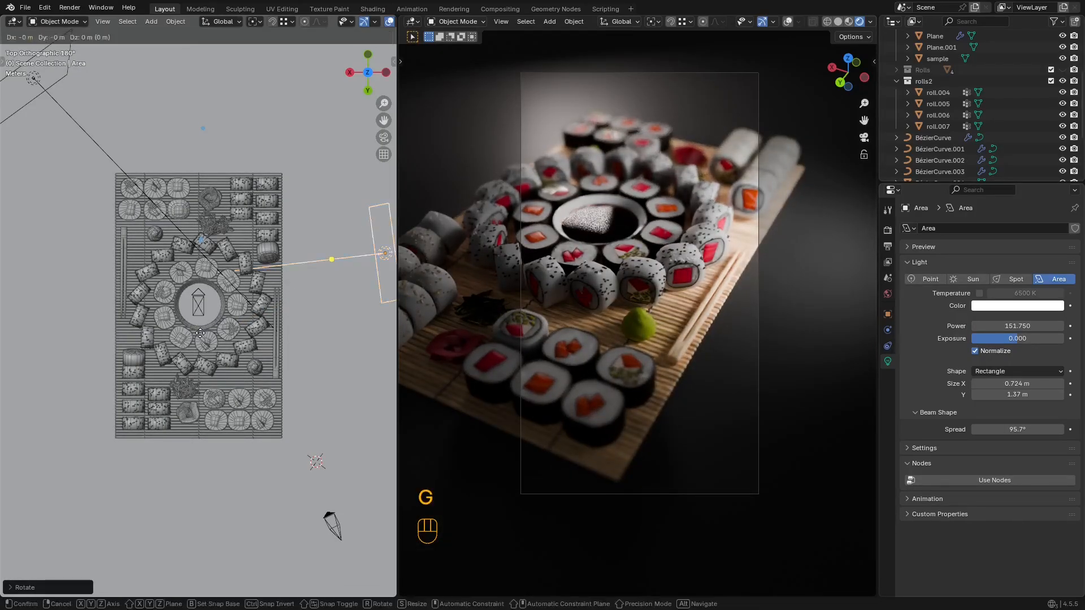
pyautogui.click(201, 361)
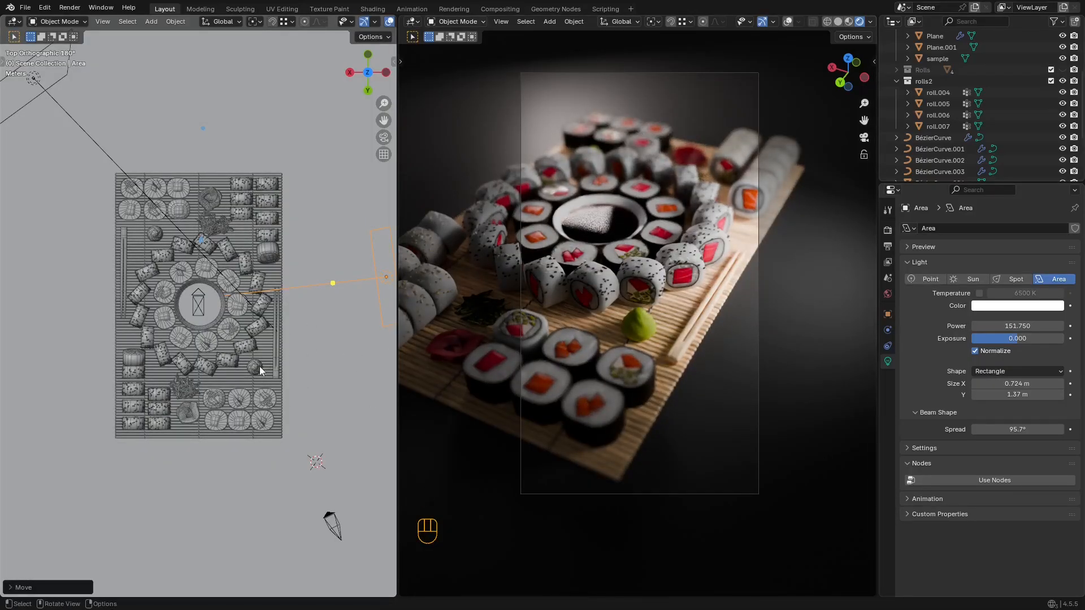
# Step: Move the Area light back toward the far corner on the chopsticks side and angle it diagonally across the board
pyautogui.keyDown('shift'); pyautogui.moveTo(214, 336); pyautogui.dragTo(204, 340, button='middle'); pyautogui.keyUp('shift')
pyautogui.press('g')
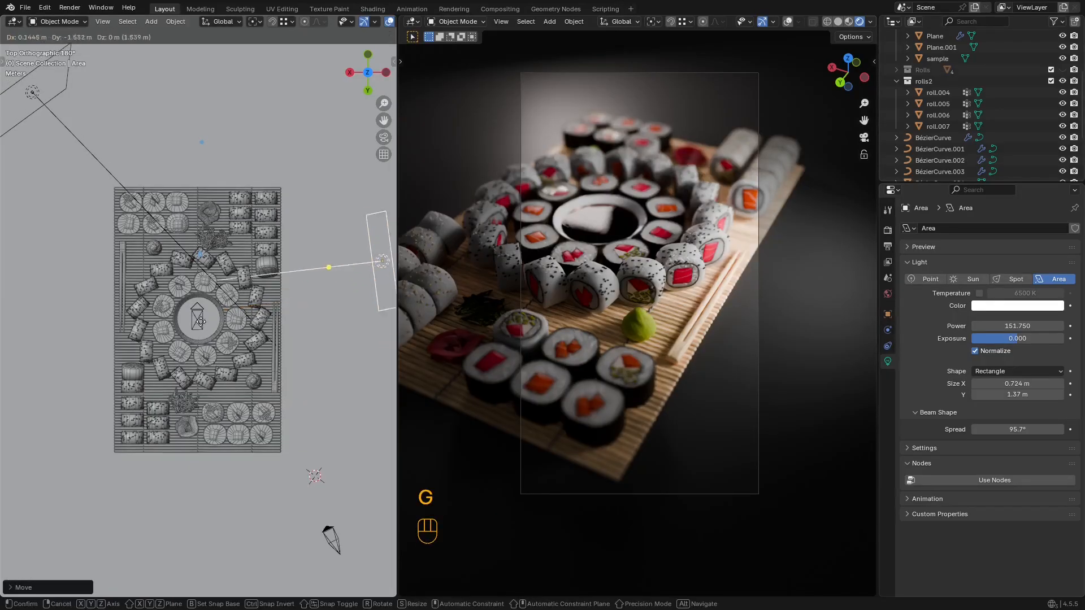
pyautogui.press('r')
pyautogui.click(236, 385)
pyautogui.press('g')
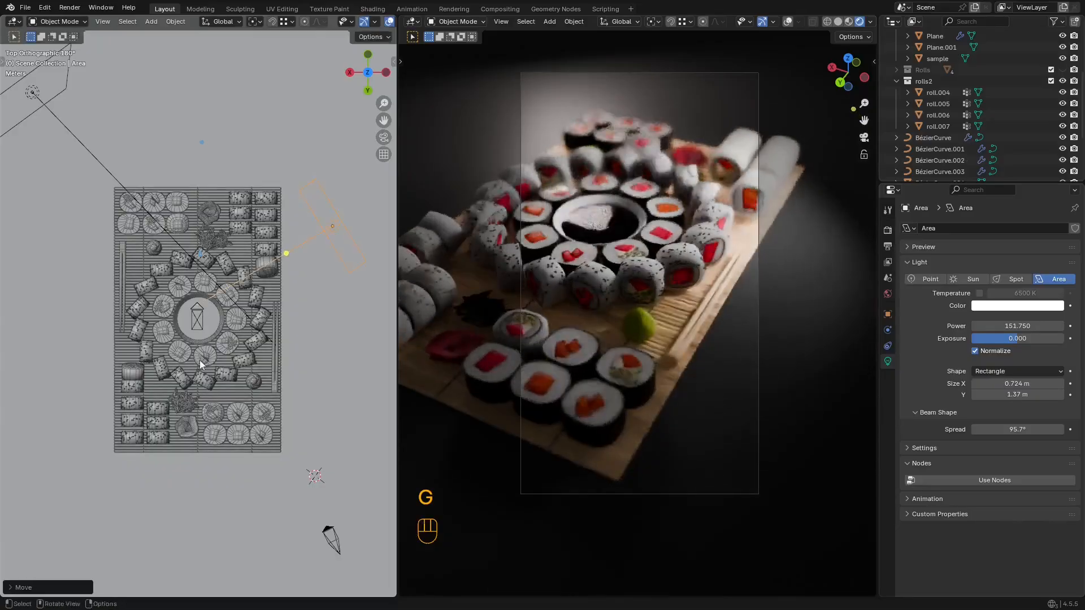
pyautogui.press('r')
pyautogui.click(224, 395)
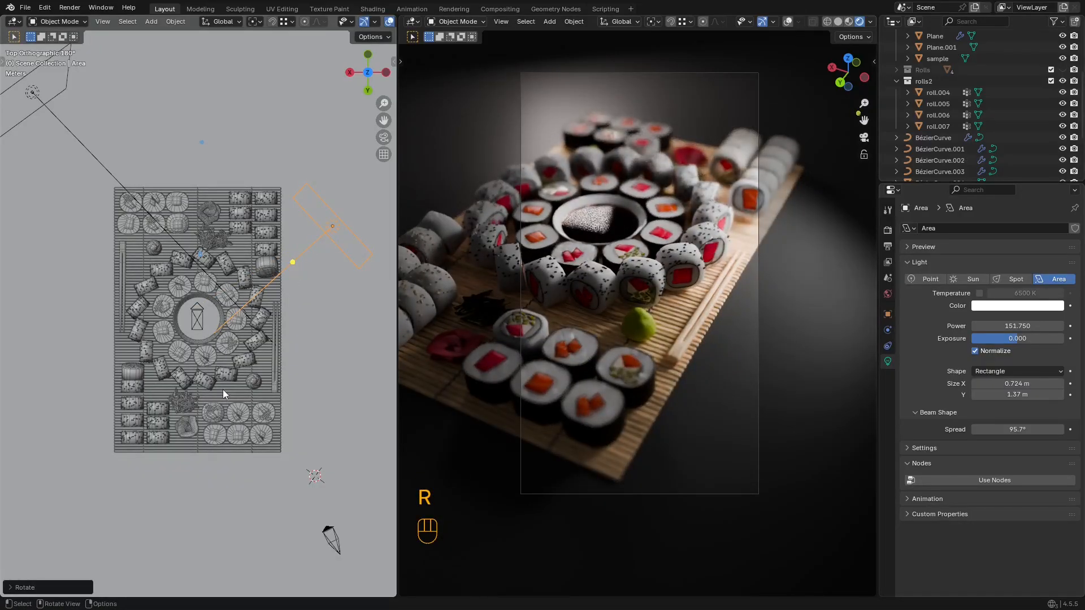
# Step: Shift the Area light farther out from the board, and adjust its height along Z and its rotation
pyautogui.press('g')
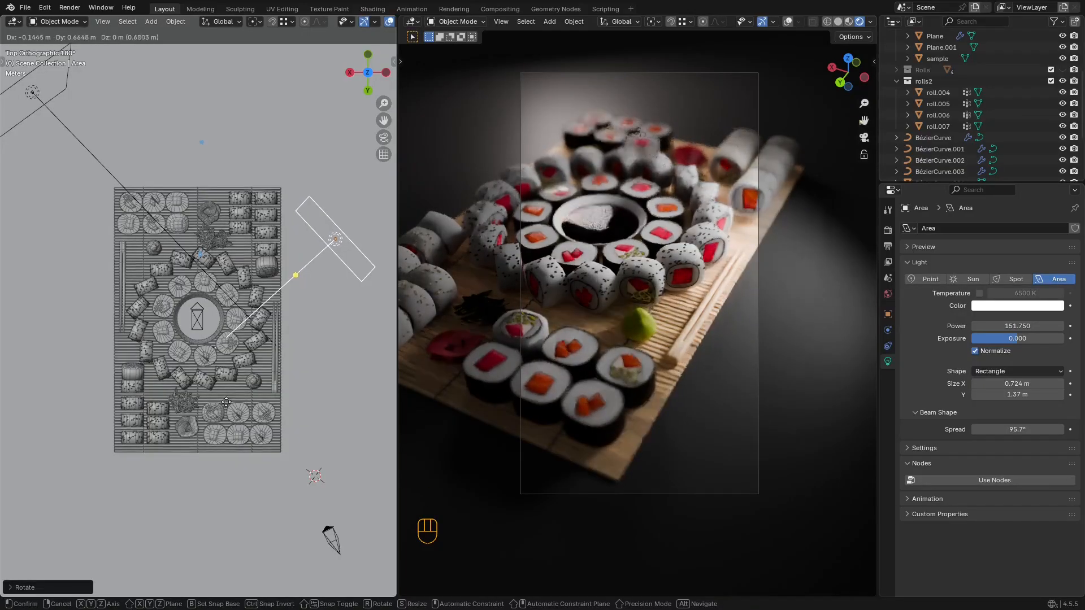
pyautogui.click(265, 389)
pyautogui.press('g')
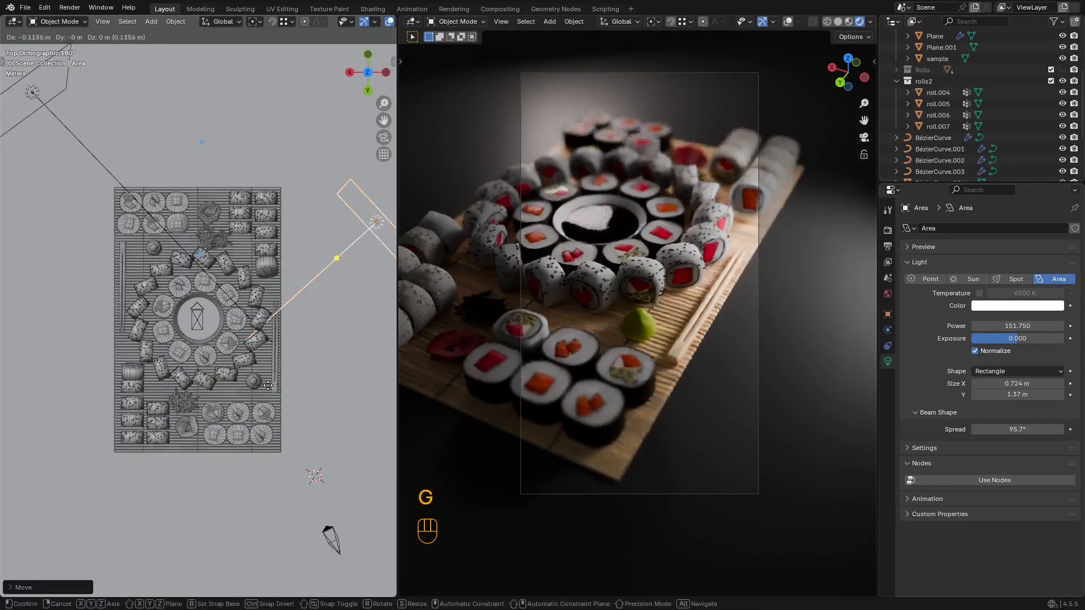
pyautogui.click(270, 387)
pyautogui.moveTo(258, 386); pyautogui.dragTo(247, 308, button='middle')
pyautogui.press('g')
pyautogui.press('z')
pyautogui.click(274, 334)
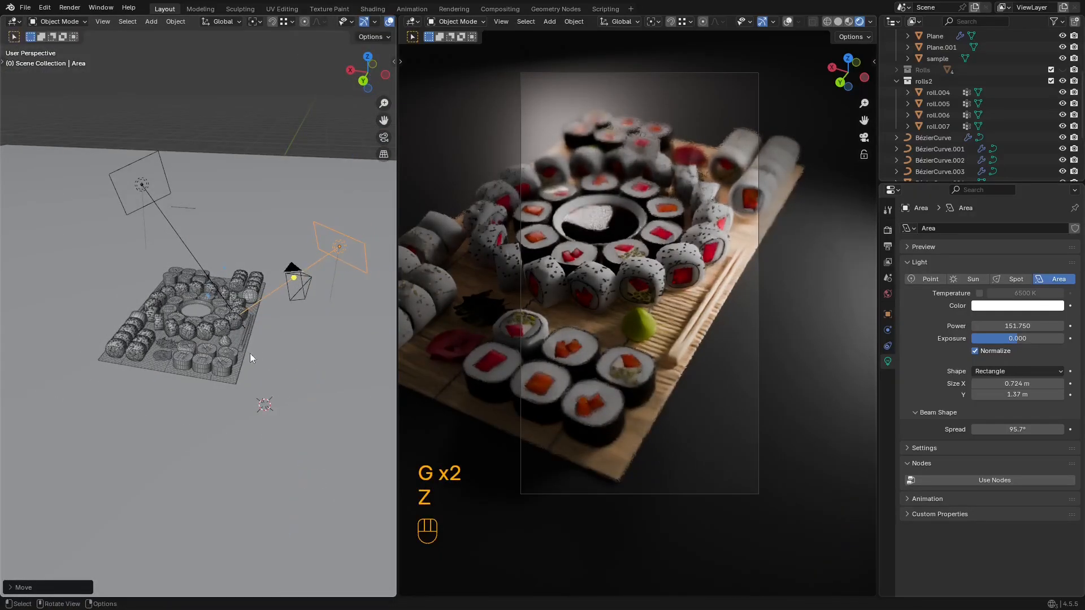
pyautogui.press('r')
pyautogui.click(252, 361)
# Step: Increase the Area light's power to 197.45 and save the file
pyautogui.moveTo(1011, 326)
pyautogui.mouseDown()
pyautogui.moveTo(1034, 326)
pyautogui.moveTo(1016, 326)
pyautogui.mouseUp()
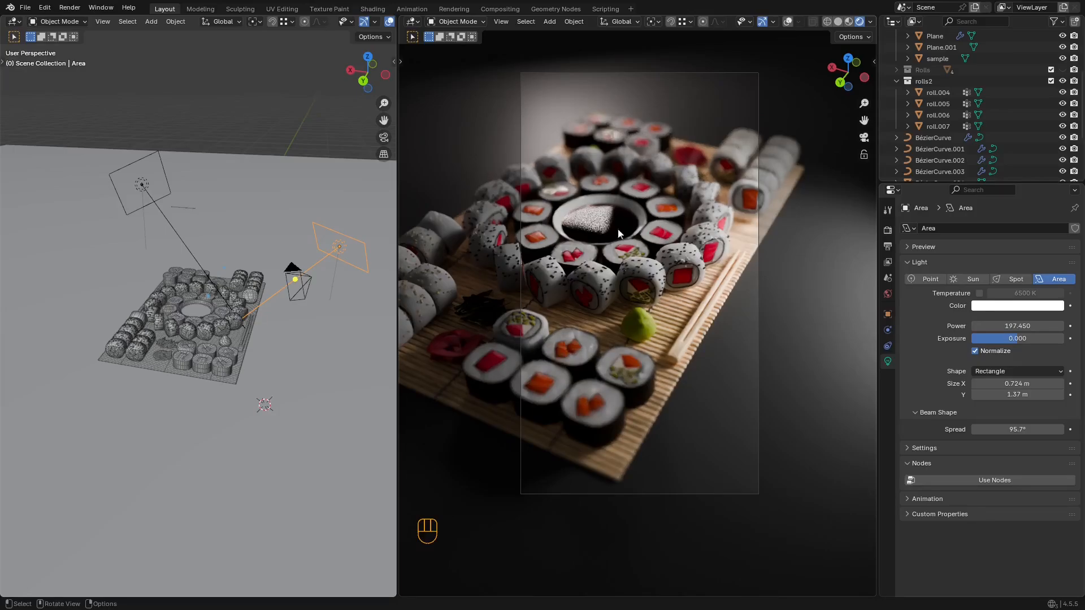
pyautogui.scroll(1, 706, 278)
pyautogui.hotkey('ctrl', 's')
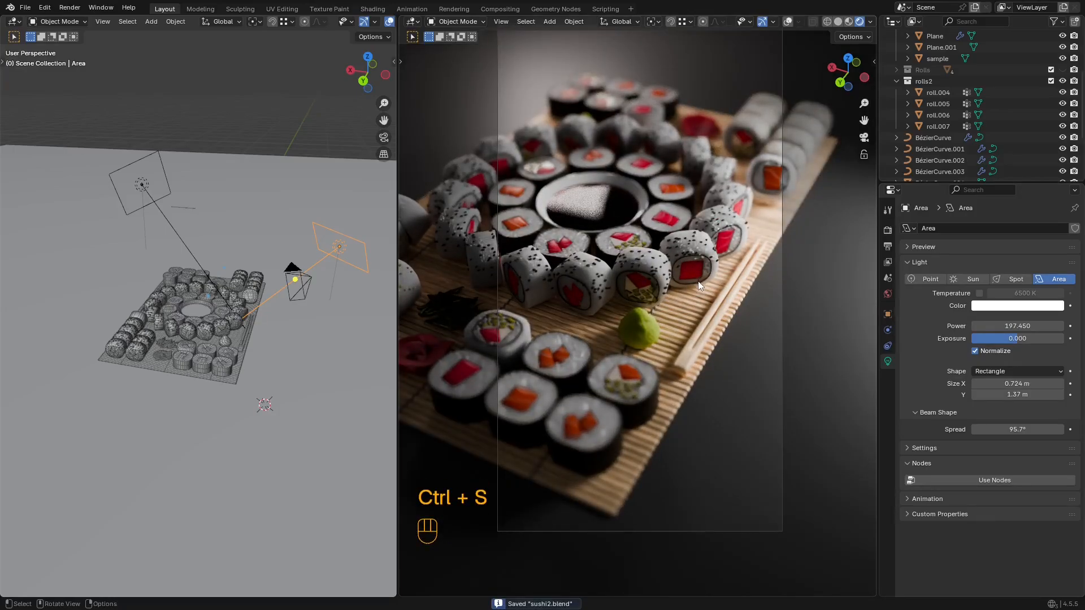
# Step: Select the Area.001 light, set its power to 816.5 and save the file
pyautogui.scroll(-1, 698, 280)
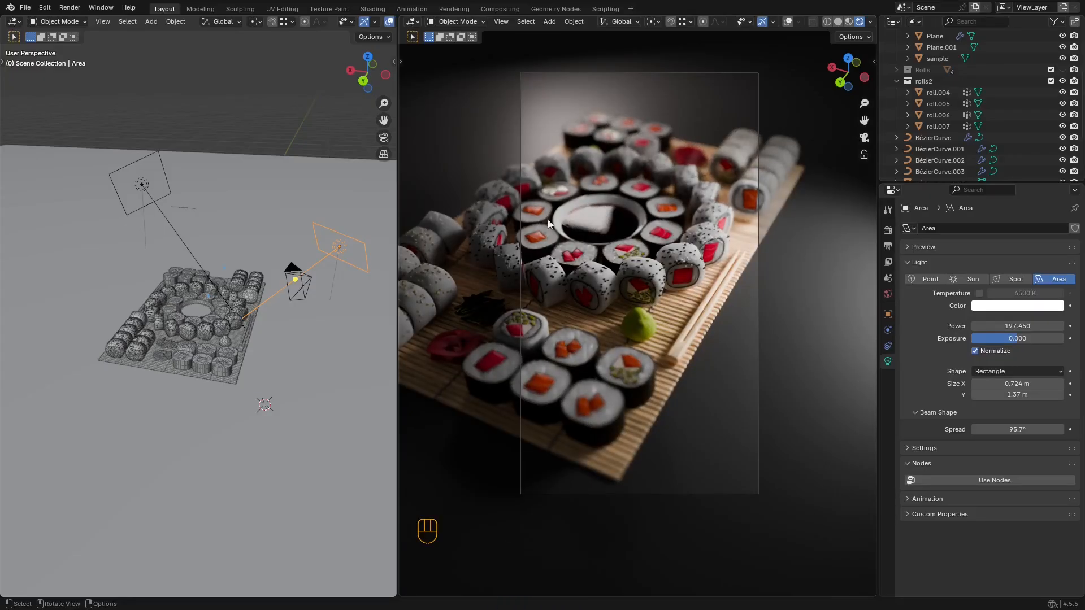
pyautogui.scroll(4, 921, 124)
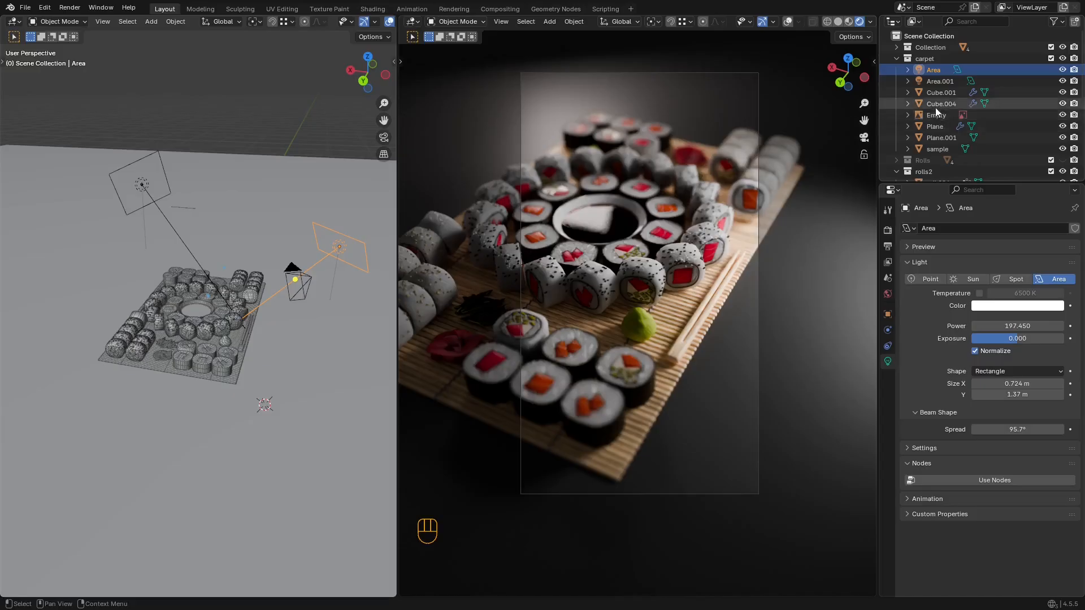
pyautogui.click(940, 81)
pyautogui.moveTo(1017, 326); pyautogui.dragTo(1071, 326)
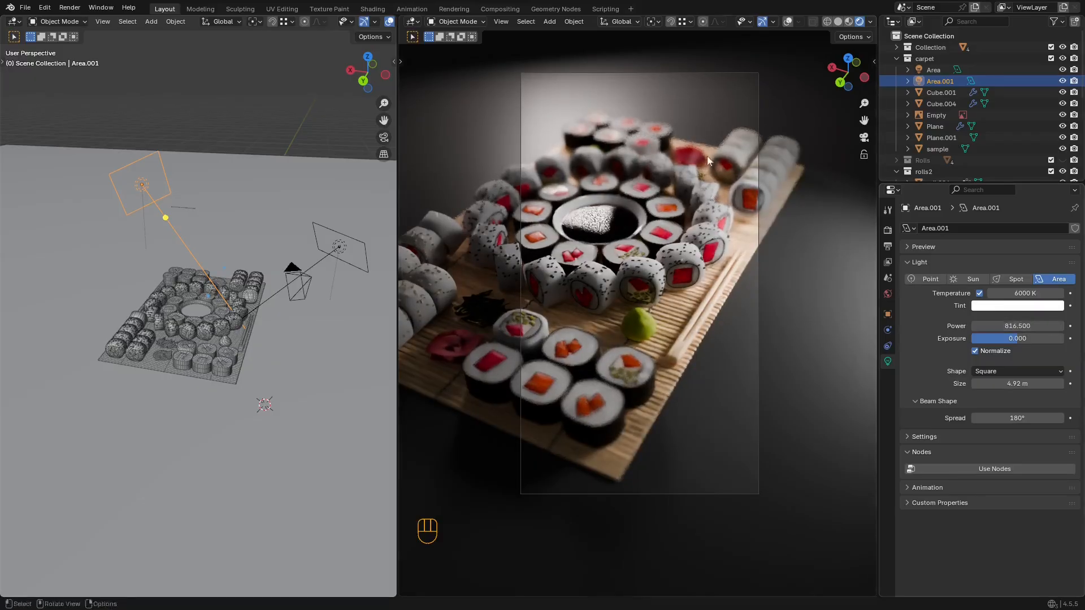
pyautogui.hotkey('ctrl', 's')
pyautogui.scroll(3, 702, 196)
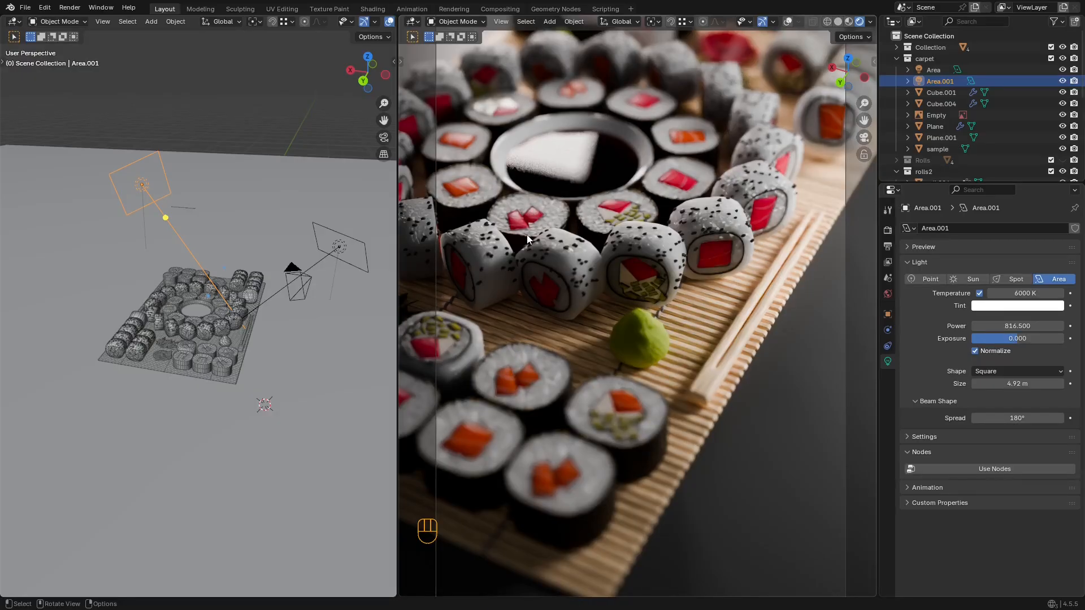
pyautogui.scroll(-3, 625, 215)
pyautogui.hotkey('ctrl', 's')
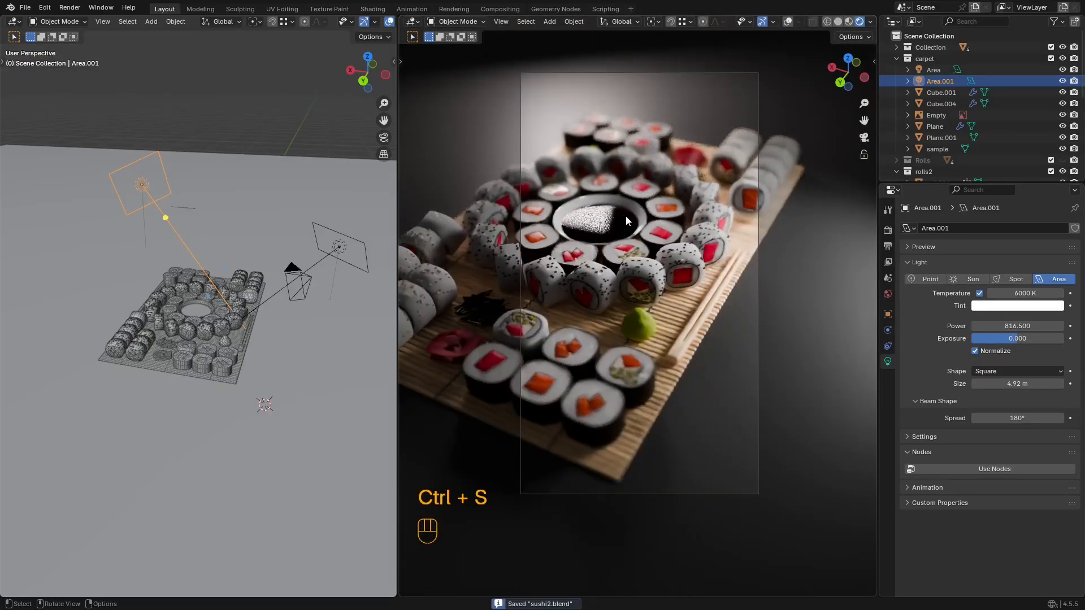
pyautogui.hotkey('shift', '`')
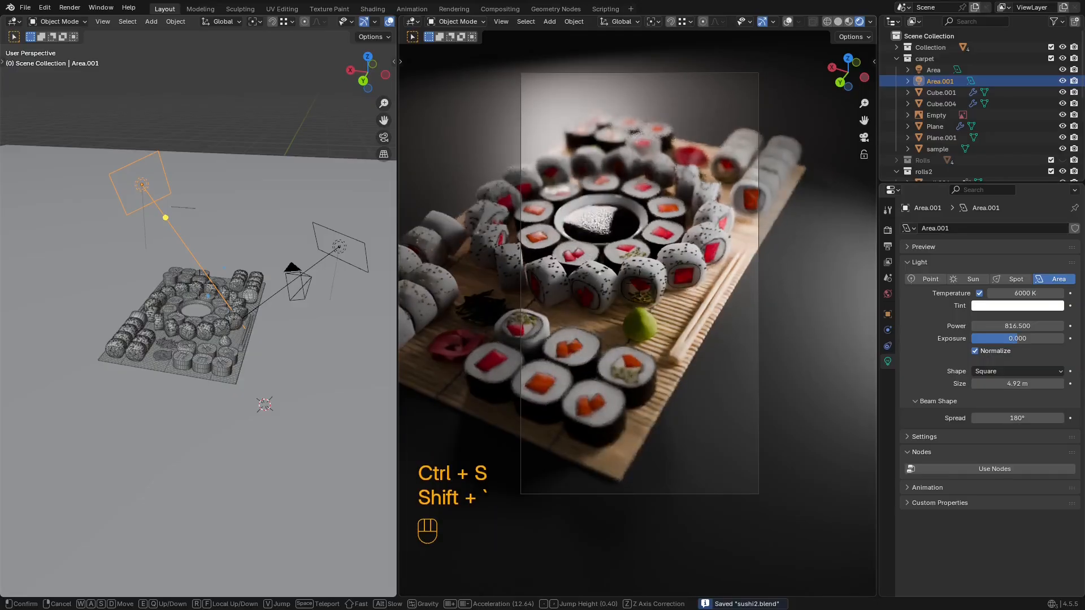
pyautogui.press('g')
pyautogui.press('z')
pyautogui.press('z')
pyautogui.click(725, 178)
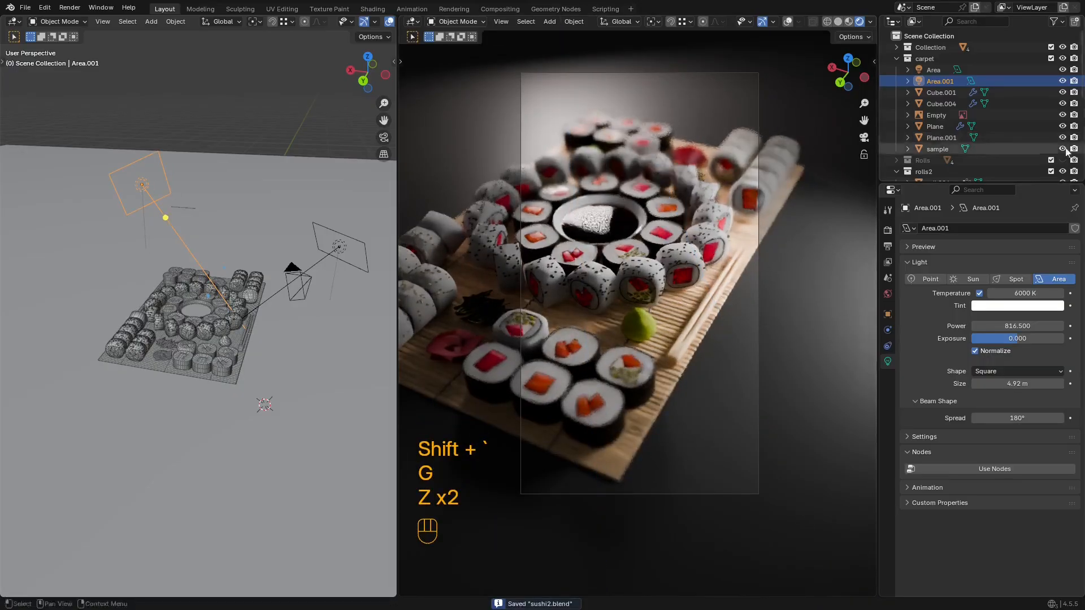
# Step: Select Camera.001, pull it back along its local Z axis, and adjust the framing of the board with fly navigation
pyautogui.scroll(-10, 981, 141)
pyautogui.click(933, 136)
pyautogui.press('g')
pyautogui.press('z')
pyautogui.press('z')
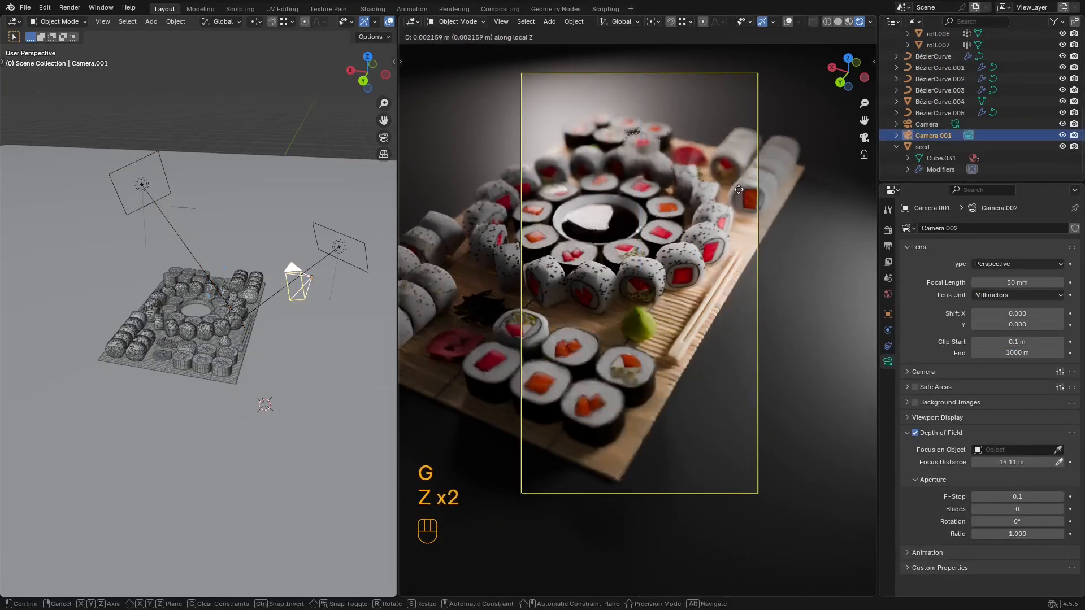
pyautogui.click(765, 245)
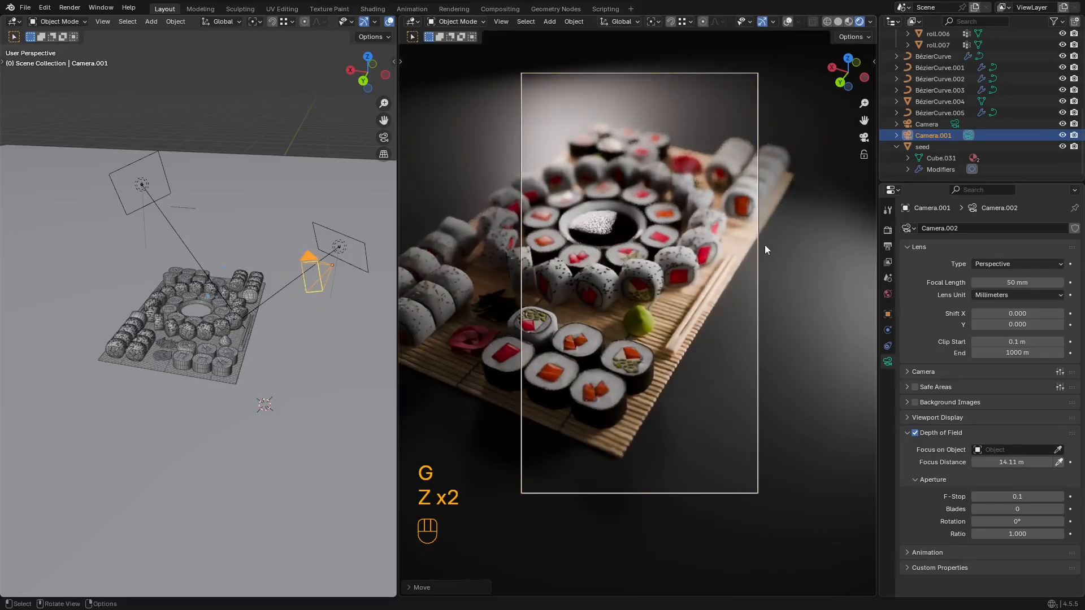
pyautogui.hotkey('shift', '`')
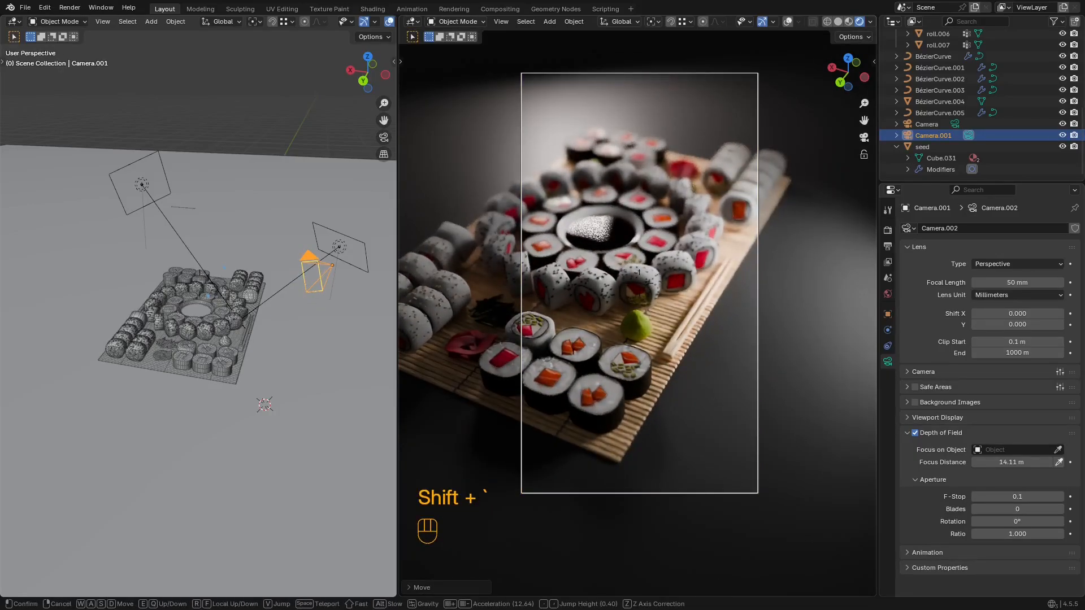
pyautogui.click(765, 245)
# Step: Set Camera.001's focus distance to 15.36 m and save the file
pyautogui.scroll(4, 729, 260)
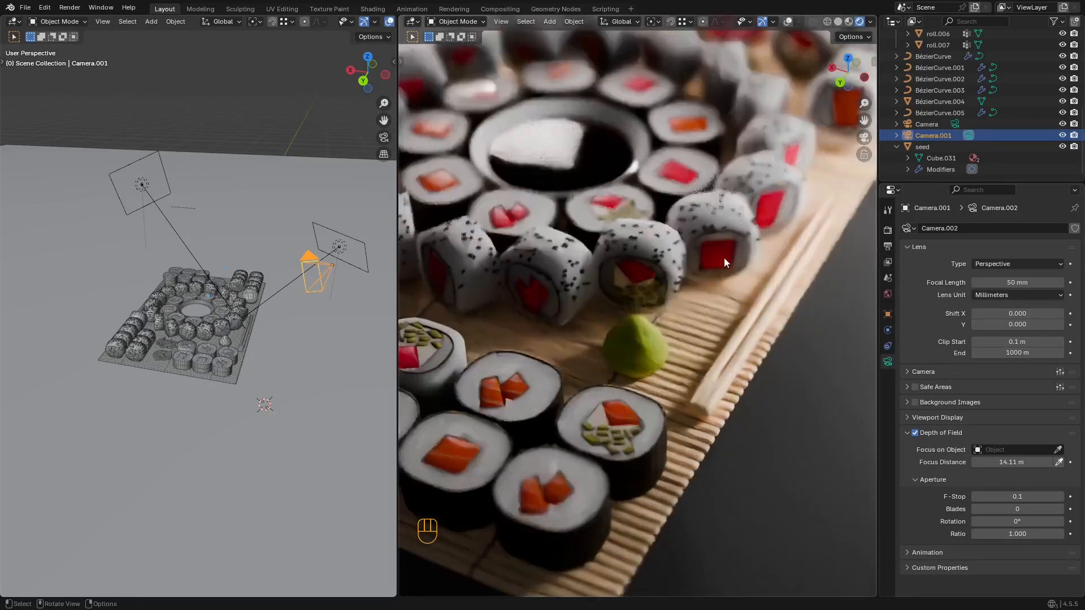
pyautogui.moveTo(1001, 464)
pyautogui.keyDown('shift'); pyautogui.mouseDown()
pyautogui.moveTo(1033, 463)
pyautogui.moveTo(1011, 462)
pyautogui.mouseUp(); pyautogui.keyUp('shift')
pyautogui.press('Home')
pyautogui.hotkey('ctrl', 's')
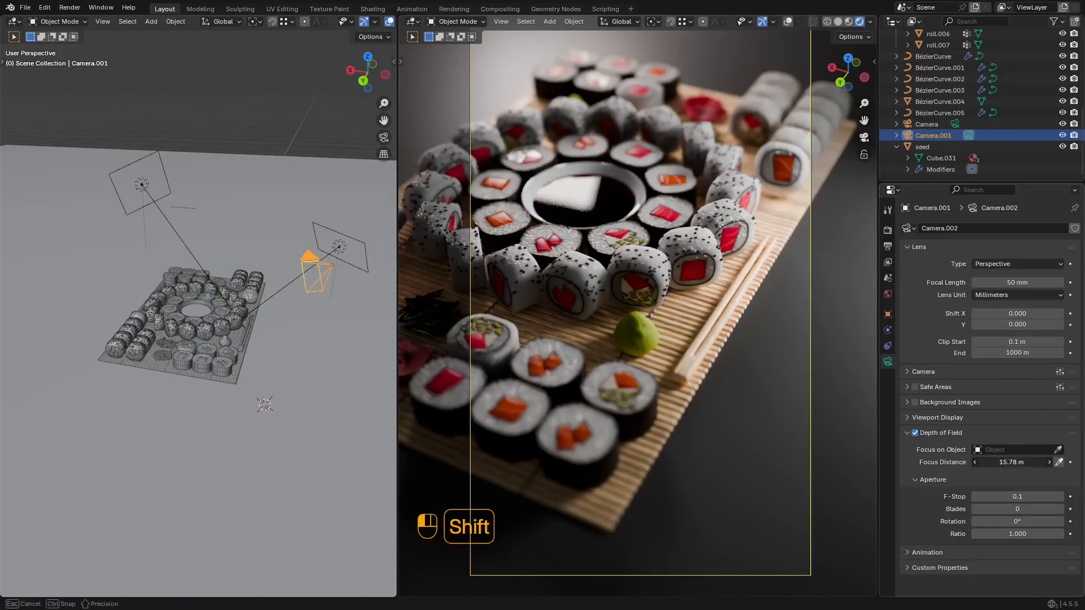
pyautogui.moveTo(1012, 462)
pyautogui.keyDown('shift'); pyautogui.mouseDown()
pyautogui.moveTo(983, 462)
pyautogui.moveTo(996, 462)
pyautogui.mouseUp(); pyautogui.keyUp('shift')
pyautogui.hotkey('ctrl', 's')
# Step: Select the chopsticks and rotate them about the global Z axis so they extend across the board's edge
pyautogui.scroll(-1, 676, 239)
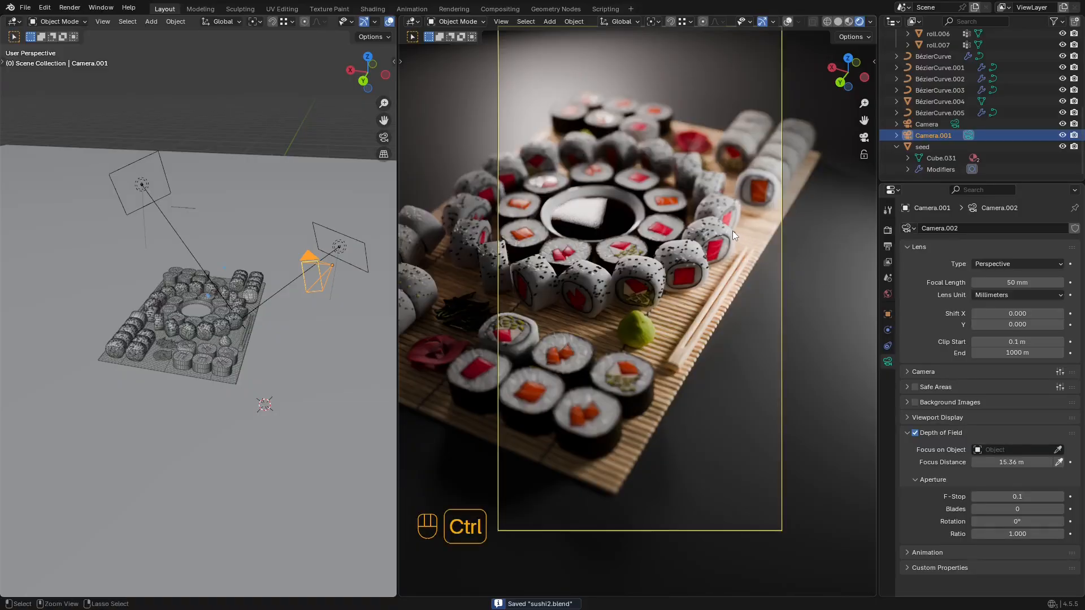
pyautogui.click(713, 306)
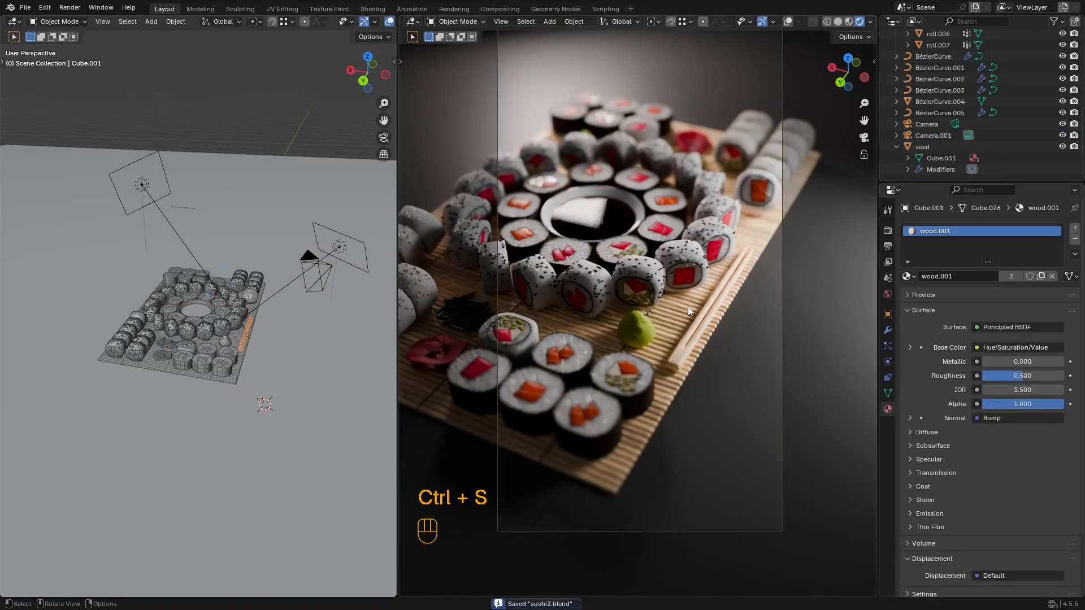
pyautogui.press('r')
pyautogui.press('z')
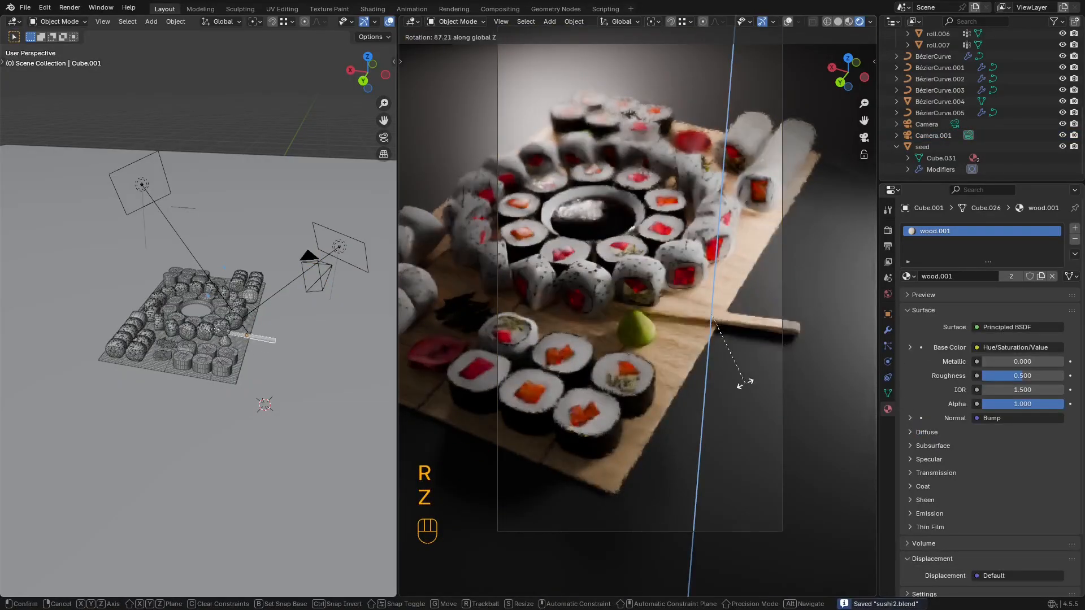
pyautogui.click(740, 378)
# Step: Tilt the chopsticks with a trackball rotation and move them up beside the ring of seeded rolls
pyautogui.moveTo(740, 377); pyautogui.dragTo(760, 316, button='middle')
pyautogui.scroll(10, 760, 313)
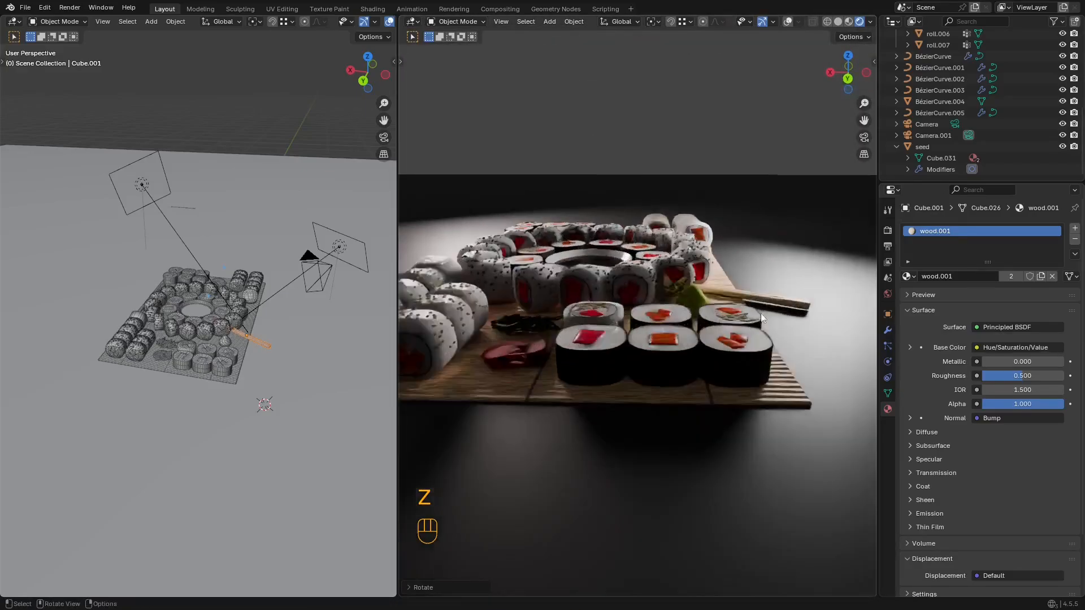
pyautogui.press('r')
pyautogui.press('r')
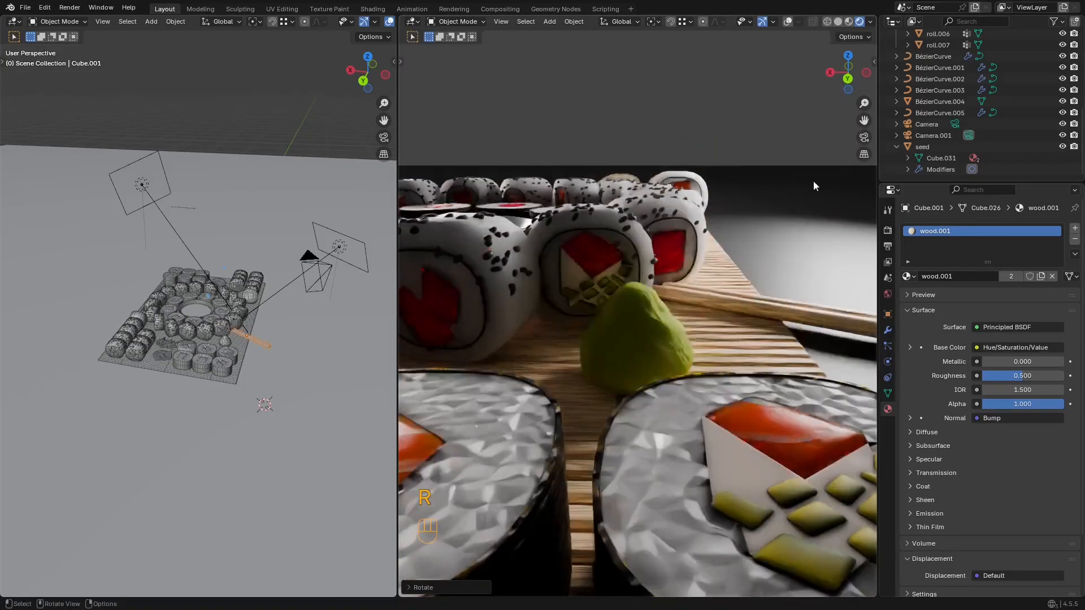
pyautogui.press('g')
pyautogui.click(852, 177)
# Step: Move and rotate the chopsticks so their tips lean on a seeded roll and their thick ends reach the table
pyautogui.scroll(-4, 791, 209)
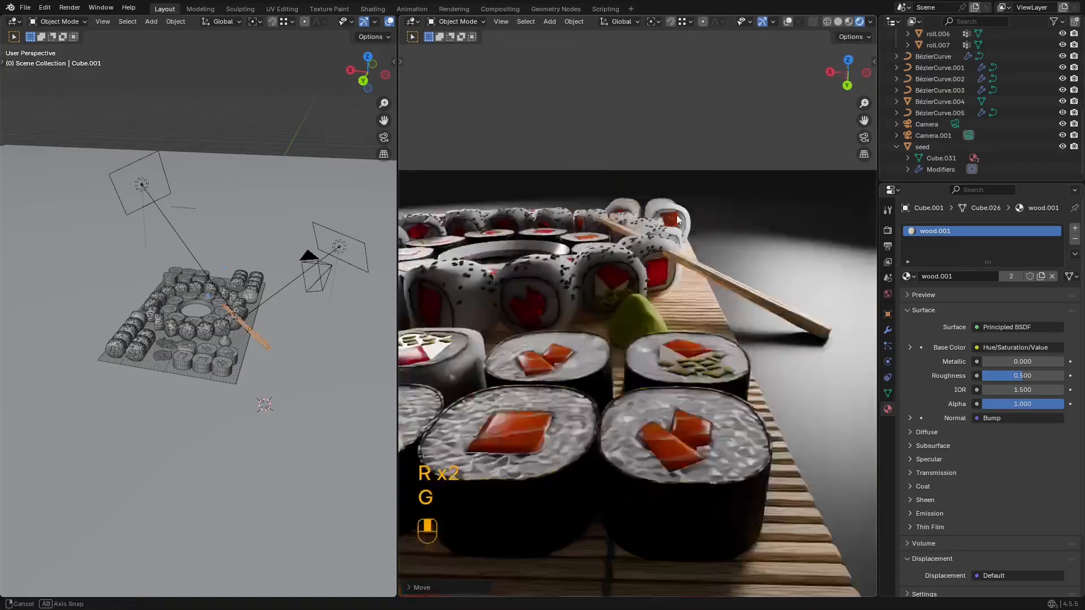
pyautogui.moveTo(695, 220)
pyautogui.keyDown('alt'); pyautogui.mouseDown(button='middle')
pyautogui.moveTo(681, 285)
pyautogui.moveTo(698, 271)
pyautogui.moveTo(698, 227)
pyautogui.mouseUp(button='middle'); pyautogui.keyUp('alt')
pyautogui.press('g')
pyautogui.click(699, 320)
pyautogui.press('r')
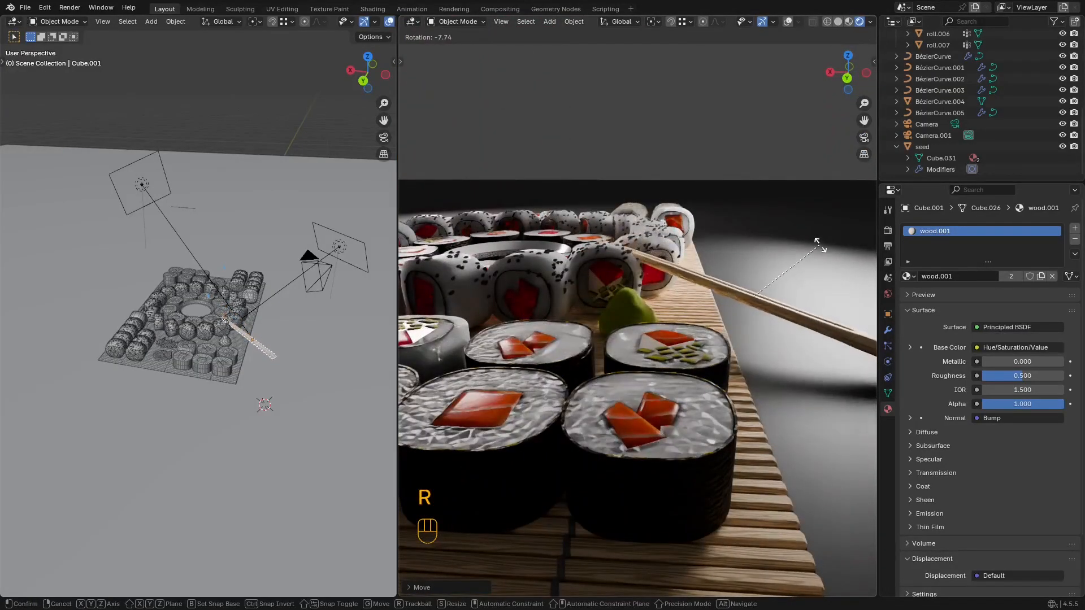
pyautogui.click(817, 254)
# Step: In the camera view, lower the chopsticks slightly along global Z and rotate them to a steeper diagonal
pyautogui.press('KP_0')
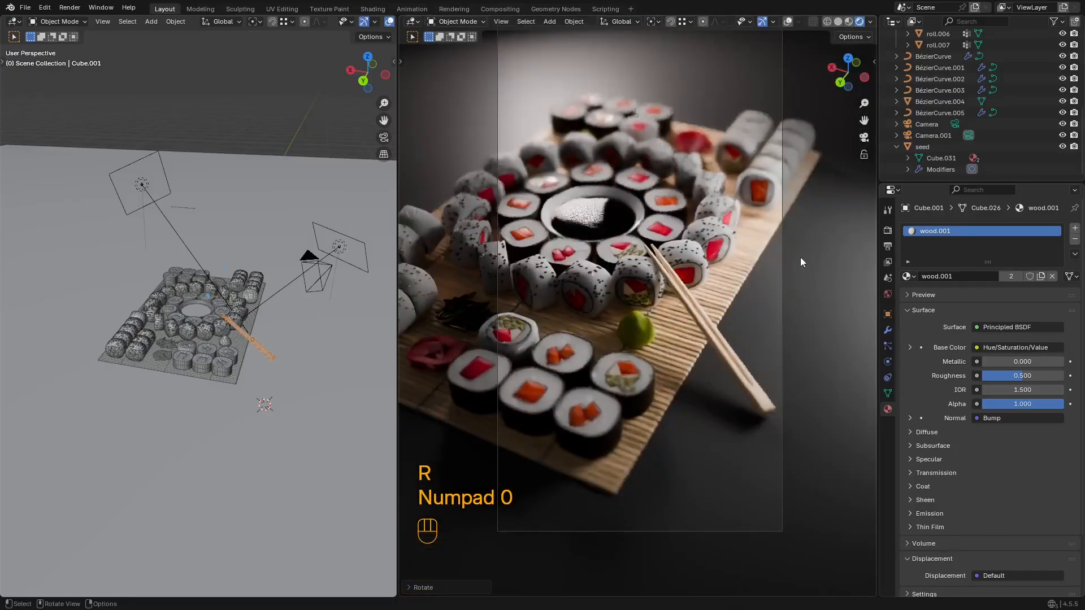
pyautogui.press('g')
pyautogui.press('z')
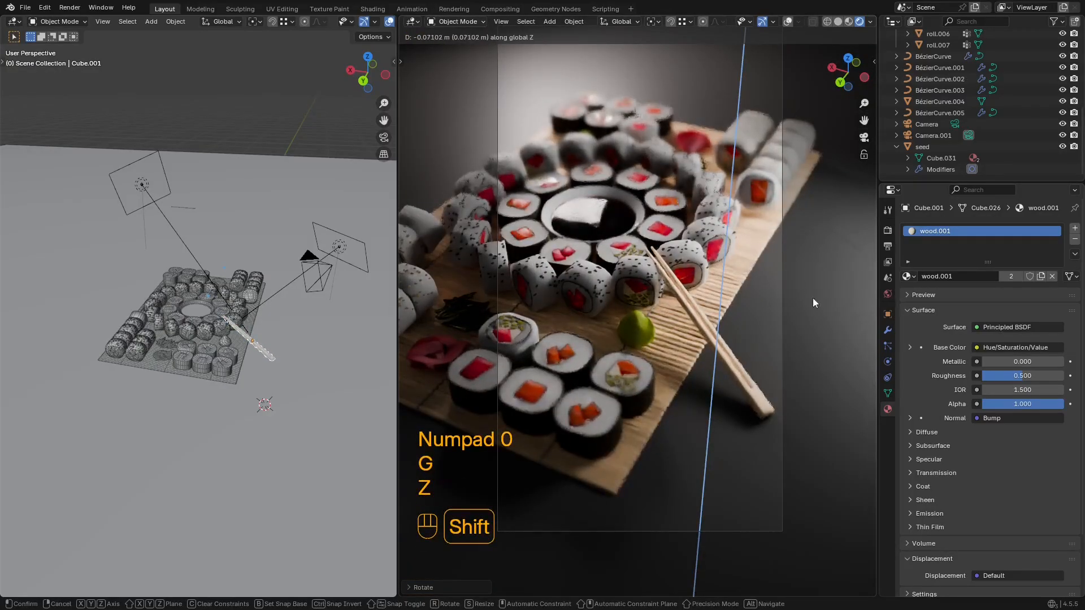
pyautogui.click(812, 297)
pyautogui.press('r')
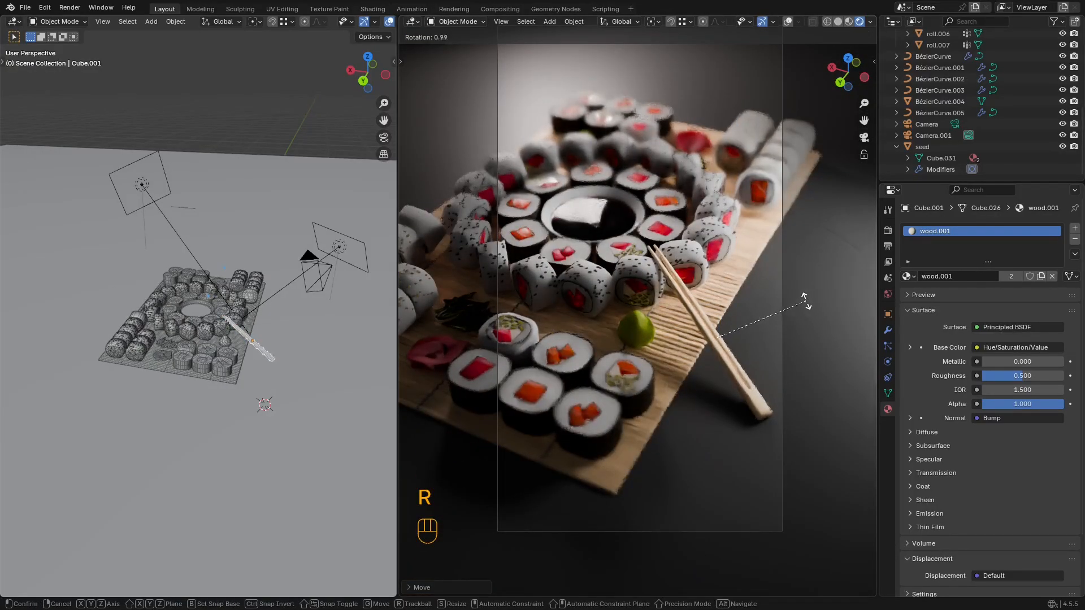
pyautogui.click(850, 312)
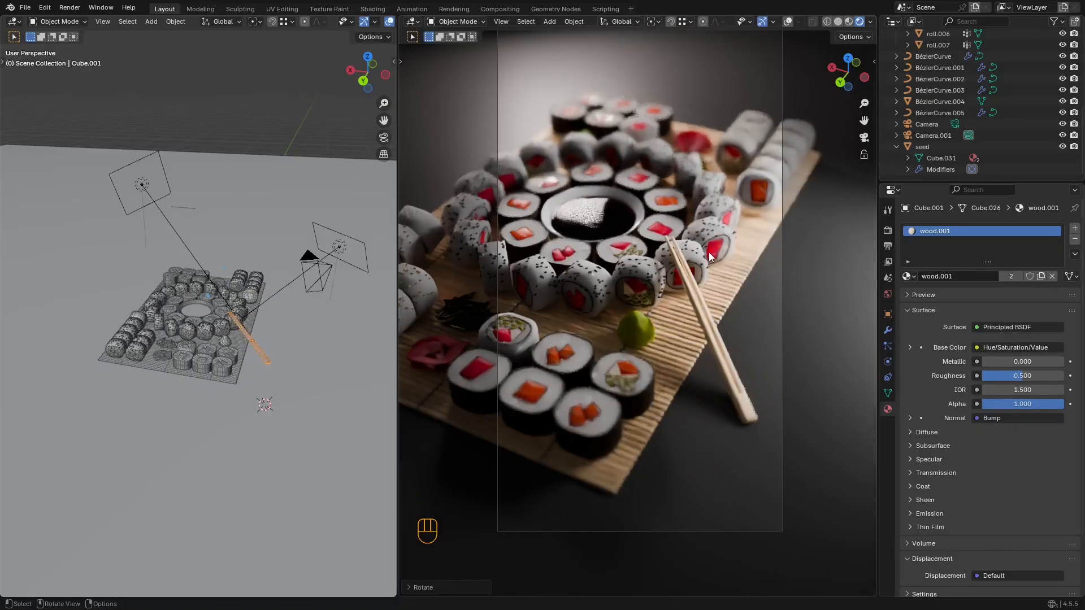
# Step: Slide the chopsticks horizontally with Z locked toward the wasabi and save the file
pyautogui.scroll(-1, 708, 252)
pyautogui.scroll(1, 710, 249)
pyautogui.press('g')
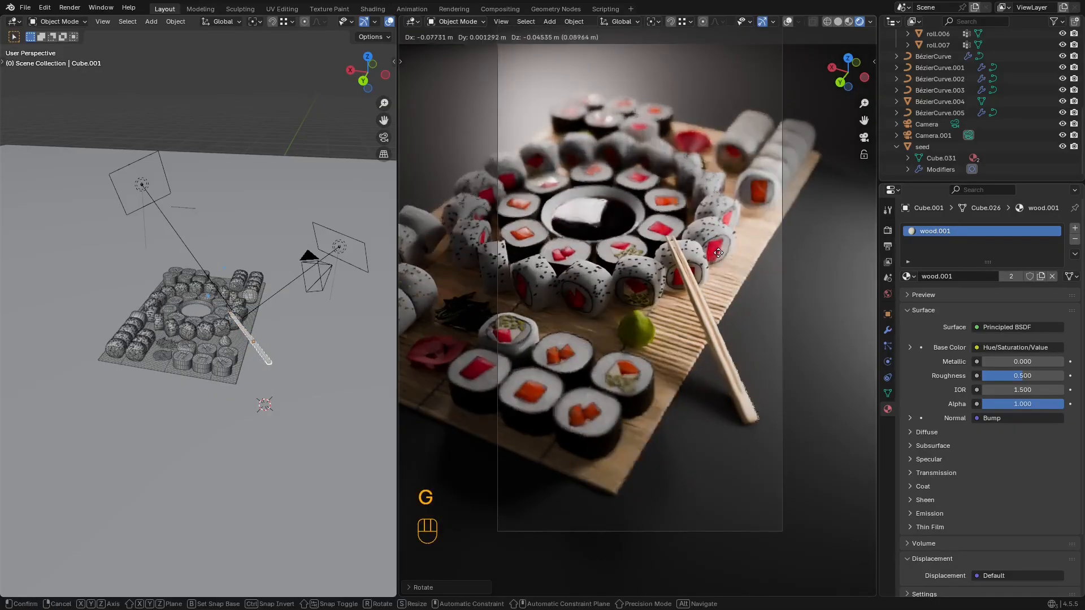
pyautogui.press('g')
pyautogui.hotkey('shift', 'z')
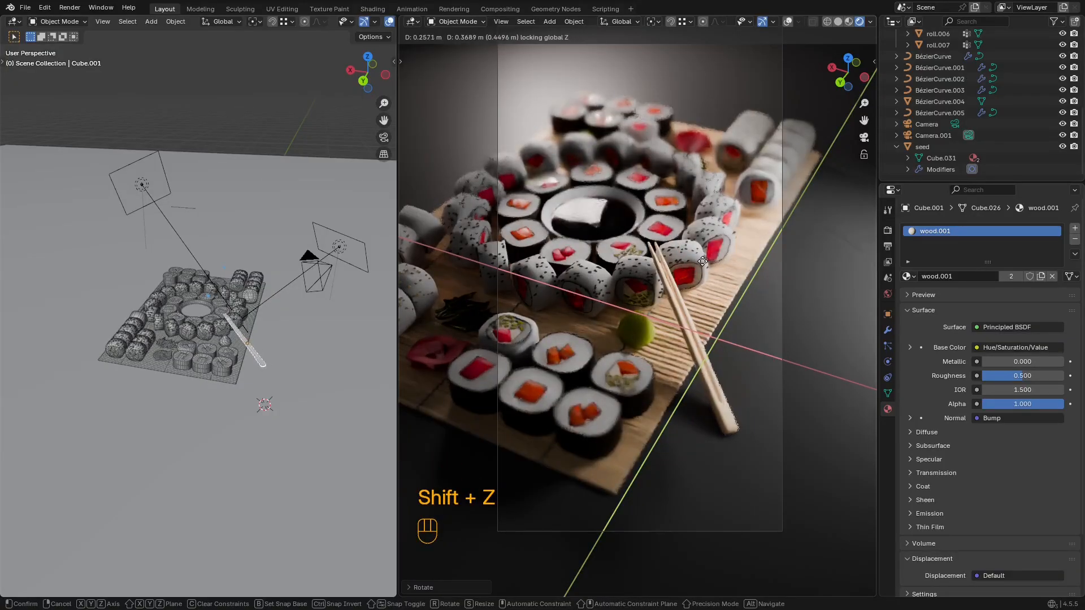
pyautogui.click(709, 264)
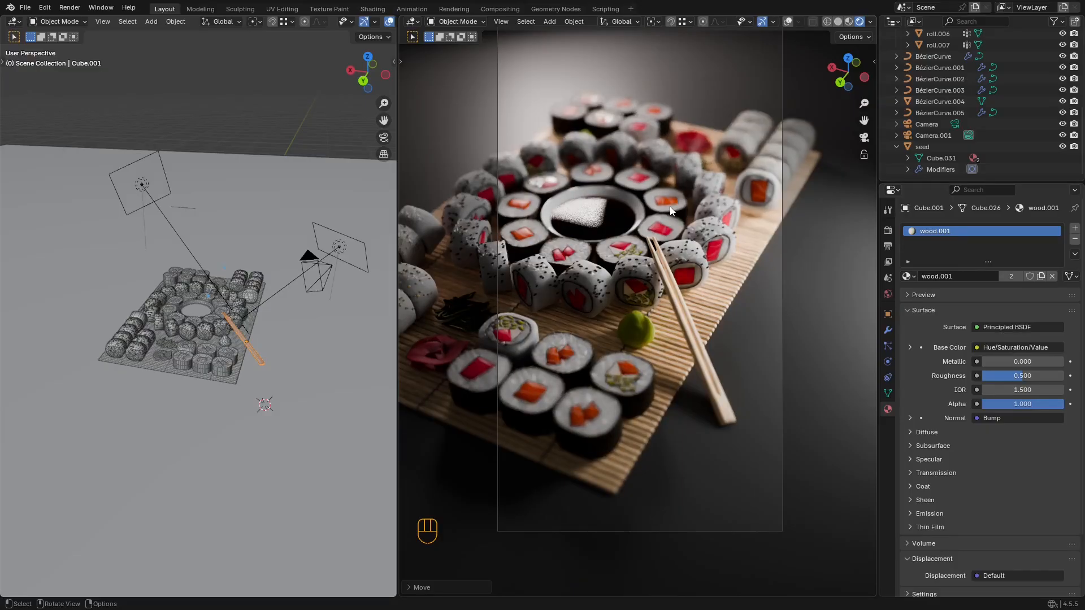
pyautogui.hotkey('ctrl', 's')
pyautogui.scroll(-1, 711, 159)
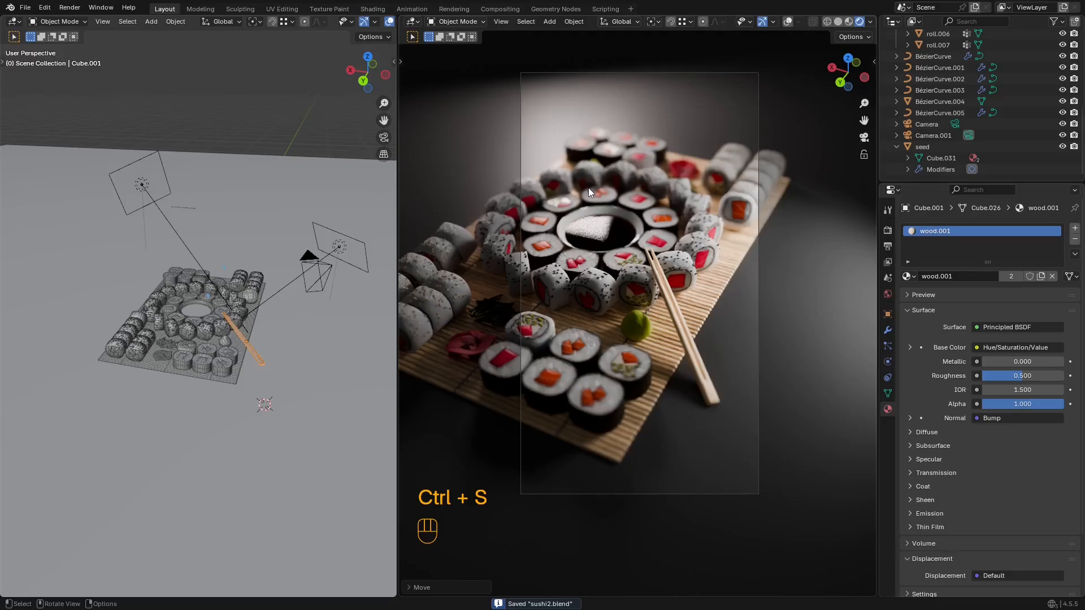
pyautogui.scroll(1, 588, 188)
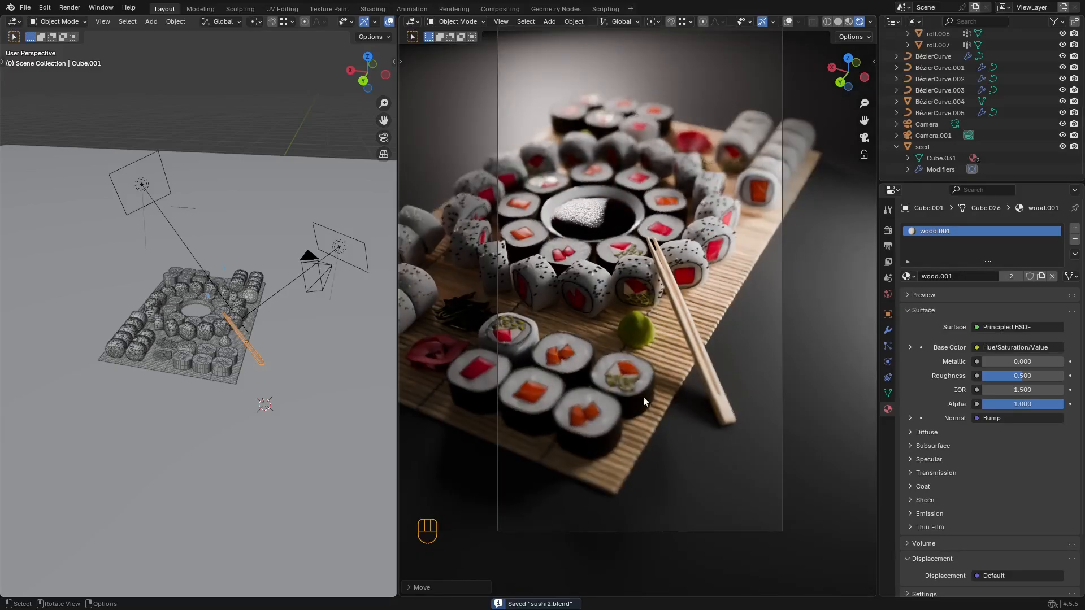
pyautogui.click(641, 329)
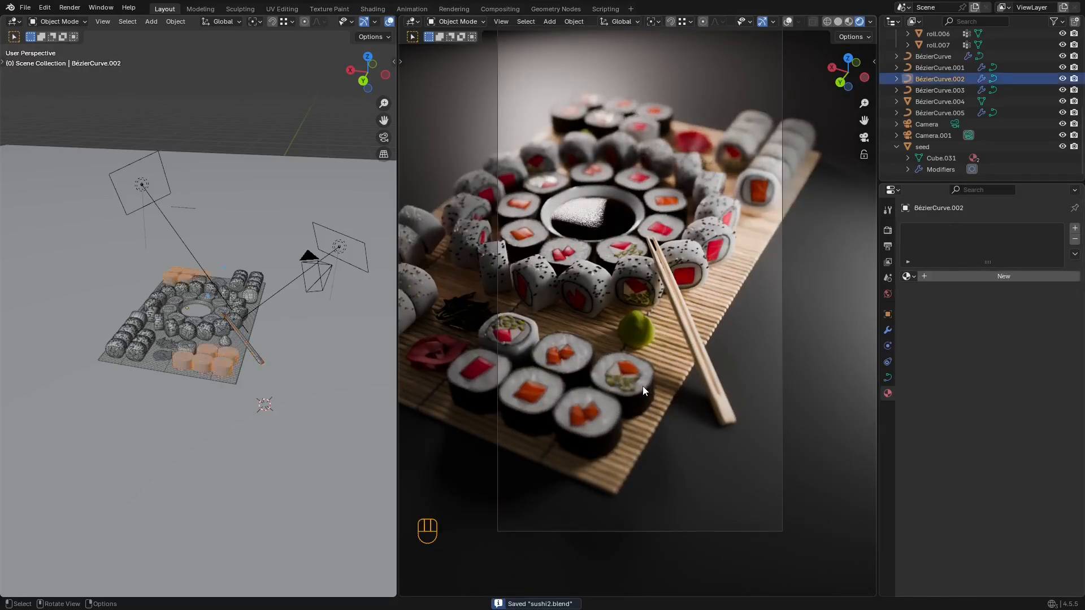
pyautogui.press('g')
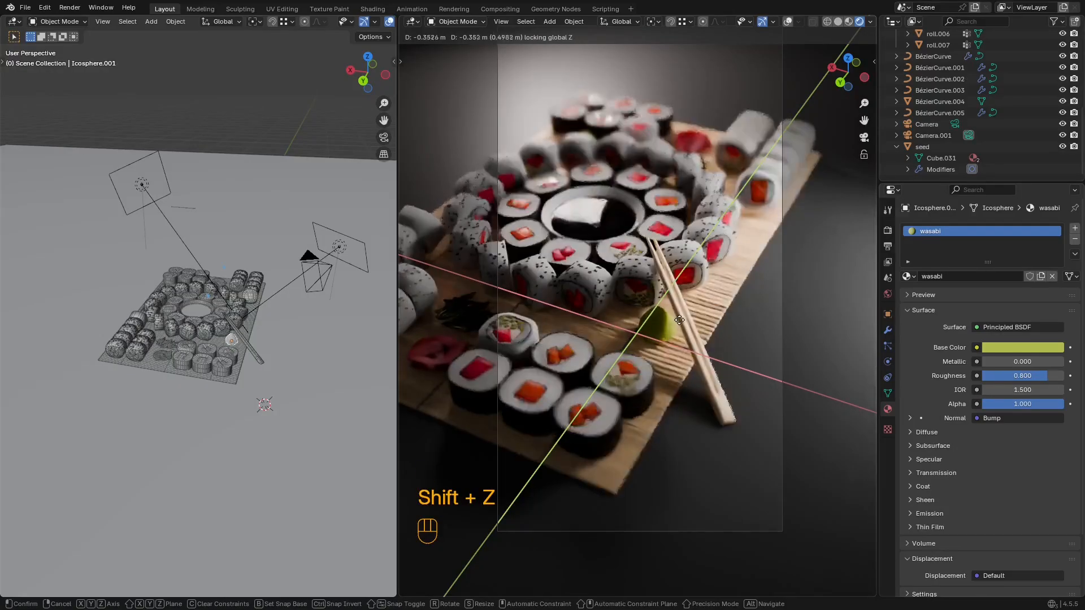
pyautogui.click(678, 321)
# Step: Select the chopsticks and slide them horizontally away from the wasabi with the global Z axis locked
pyautogui.click(683, 318)
pyautogui.press('g')
pyautogui.hotkey('shift', 'z')
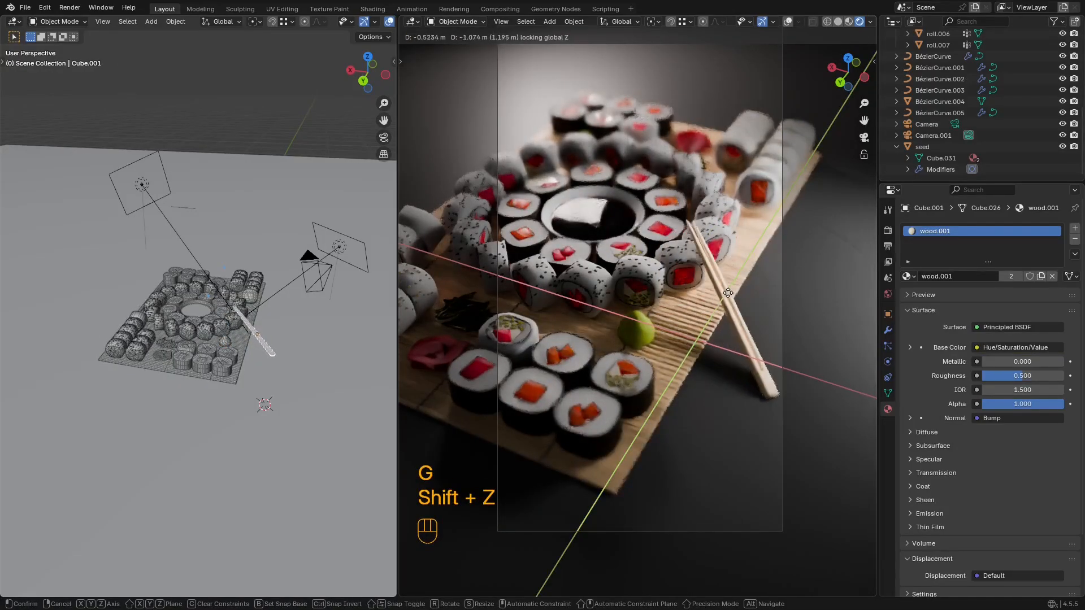
# Step: Try rotating the chopsticks about the global Z axis and undo the rotation
pyautogui.press('r')
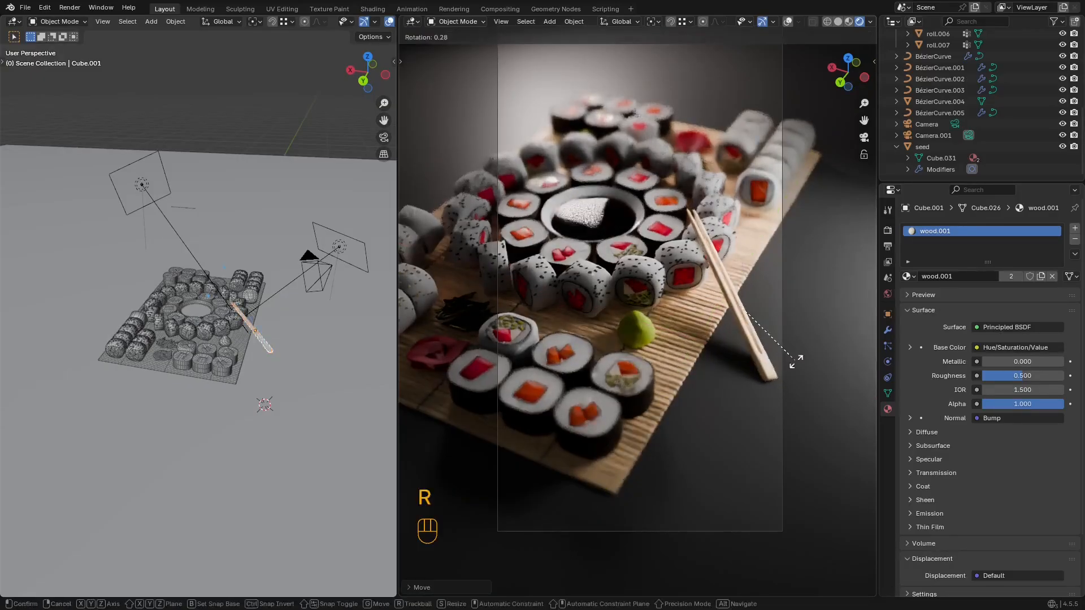
pyautogui.press('z')
pyautogui.keyDown('ctrl'); pyautogui.click(782, 365); pyautogui.keyUp('ctrl')
pyautogui.hotkey('ctrl', 'z')
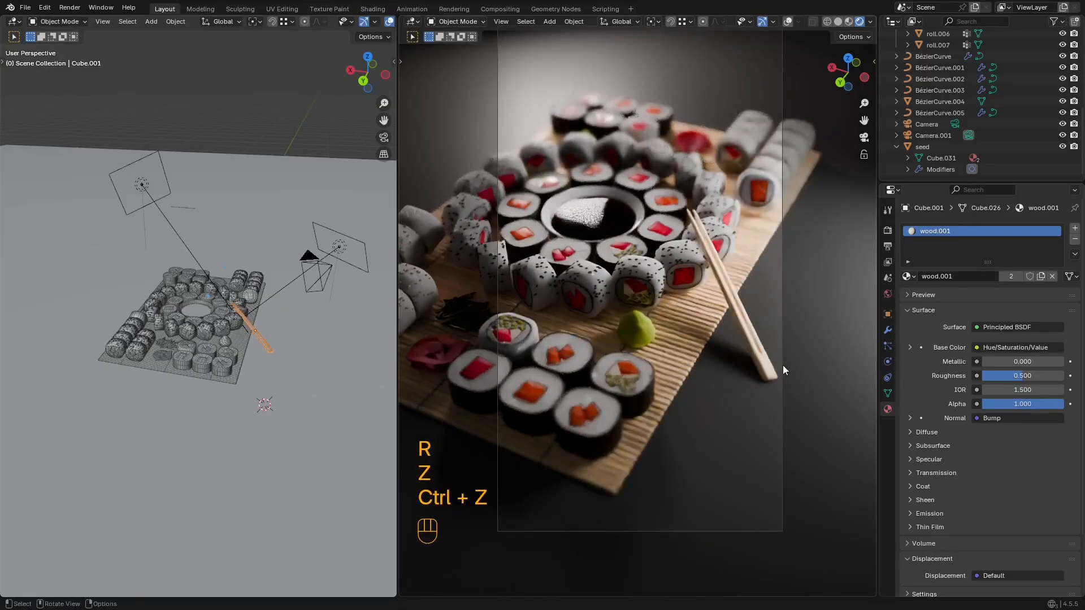
# Step: Slide the chopsticks horizontally back toward the wasabi and rotate them slightly about their local X axis
pyautogui.press('g')
pyautogui.hotkey('shift', 'z')
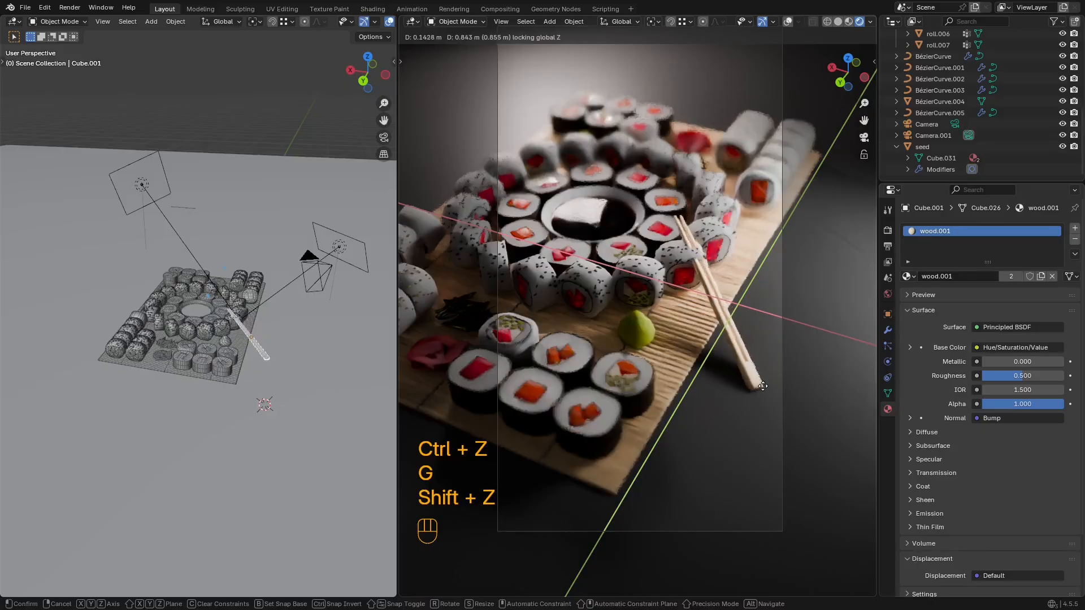
pyautogui.click(768, 379)
pyautogui.press('r')
pyautogui.press('x')
pyautogui.press('x')
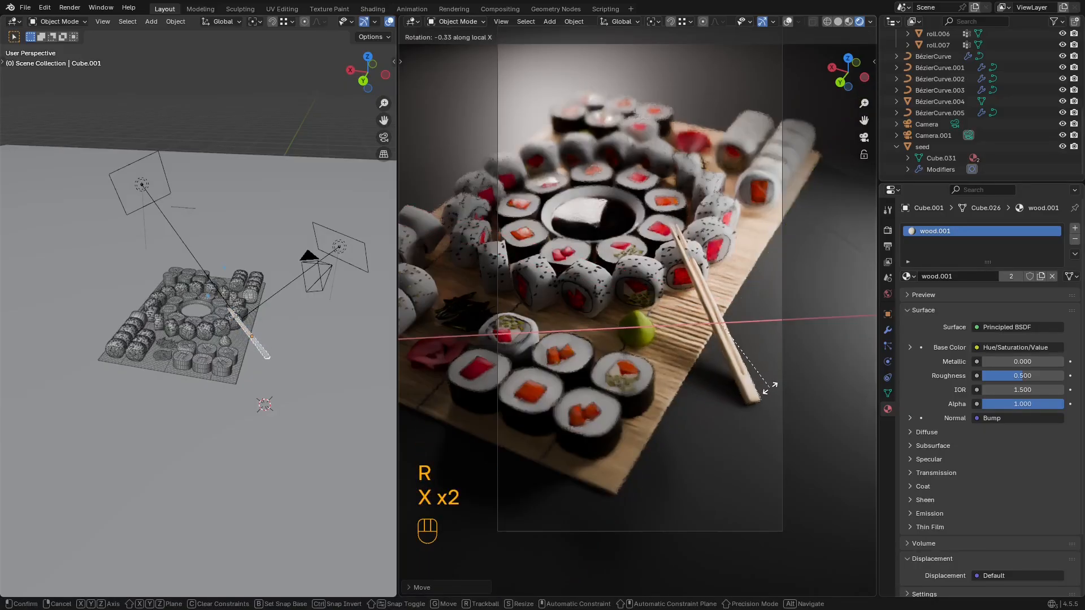
pyautogui.press('y')
pyautogui.press('r')
pyautogui.press('x')
pyautogui.press('x')
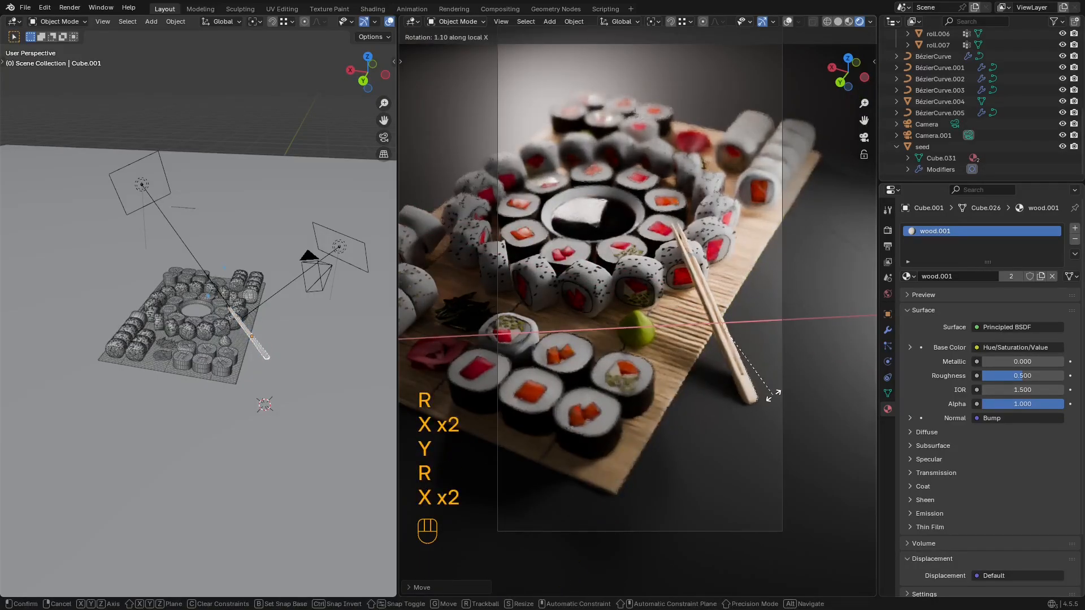
pyautogui.click(769, 390)
# Step: Adjust the chopsticks' height along global Z and save the file
pyautogui.press('g')
pyautogui.press('z')
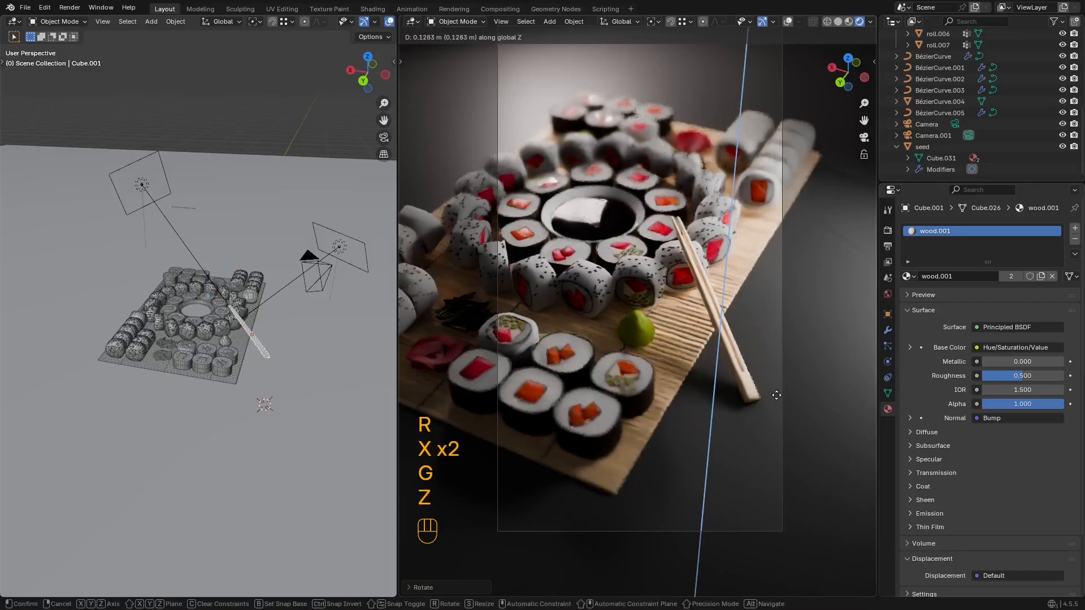
pyautogui.click(755, 362)
pyautogui.hotkey('shift', 'alt', 'z')
pyautogui.hotkey('shift', 'alt', 'z')
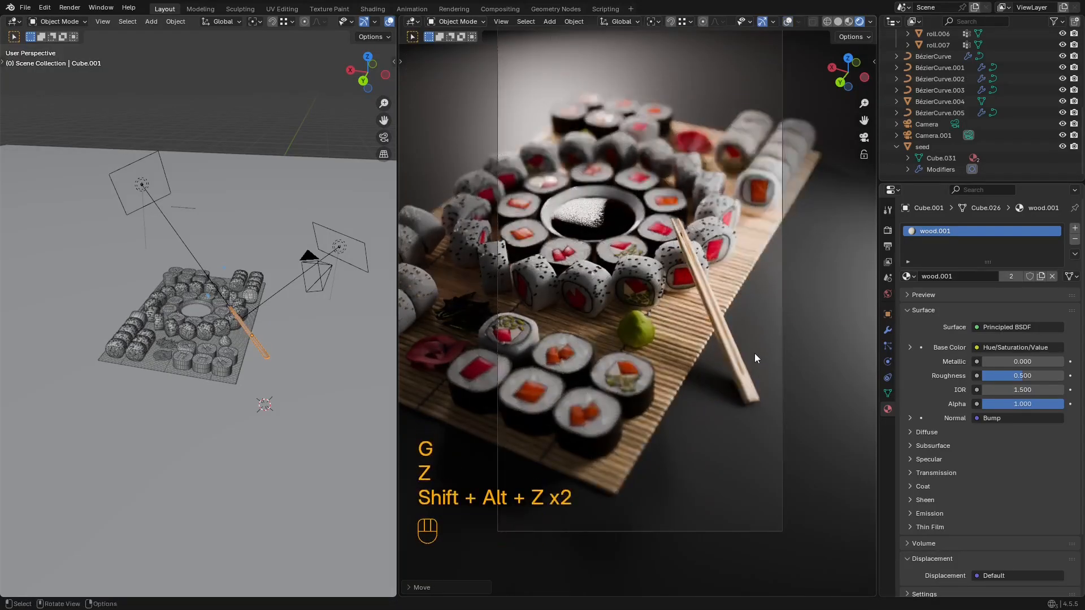
pyautogui.hotkey('ctrl', 's')
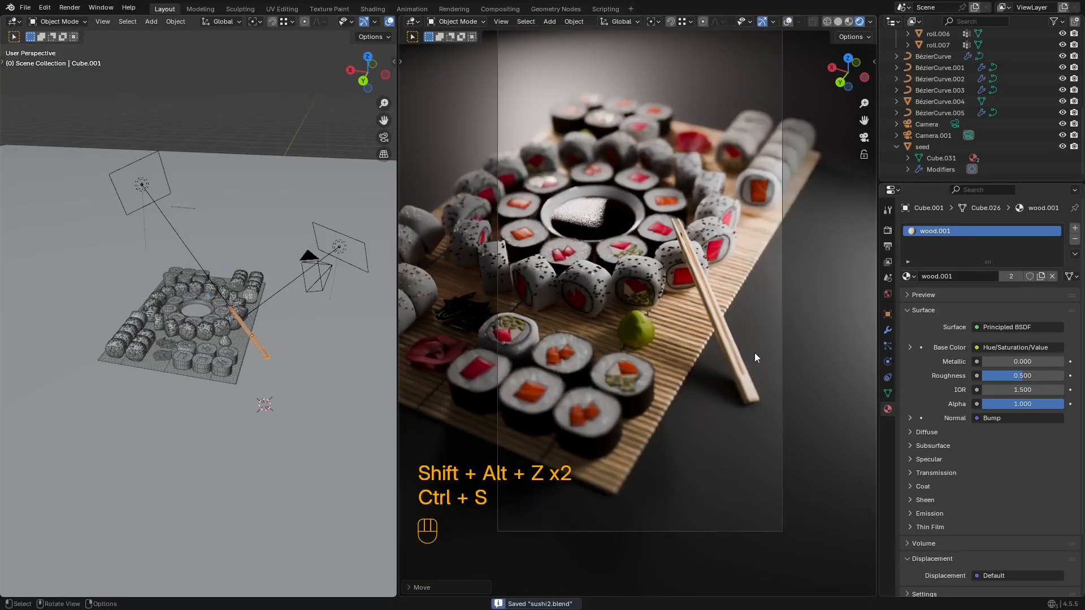
# Step: Select the wasabi, slide it slightly across the mat toward the chopsticks with Z locked, and save the file
pyautogui.click(647, 318)
pyautogui.press('g')
pyautogui.hotkey('shift', 'z')
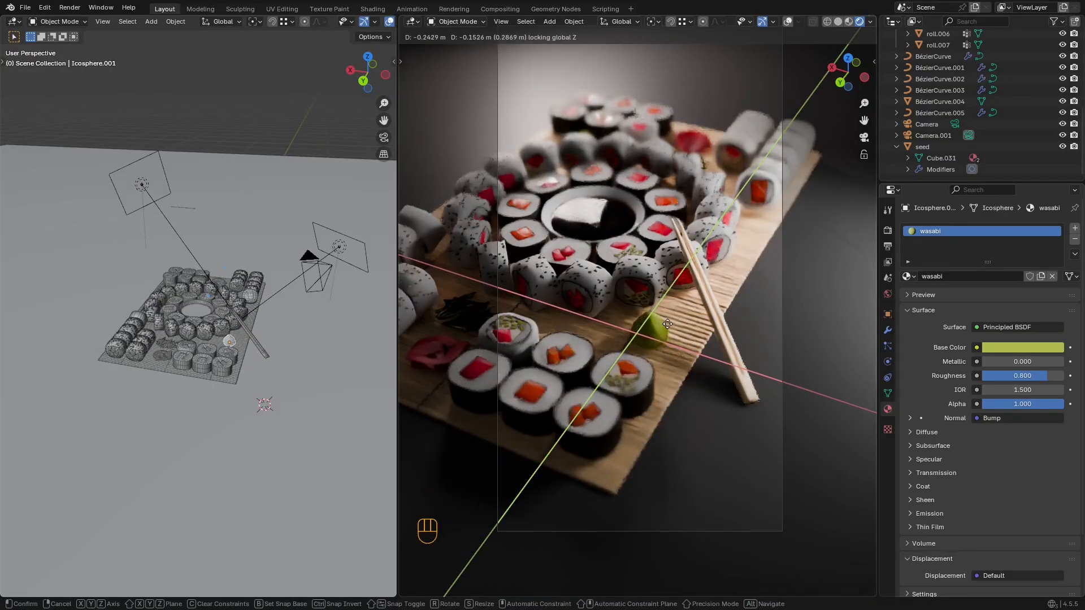
pyautogui.click(667, 325)
pyautogui.hotkey('ctrl', 's')
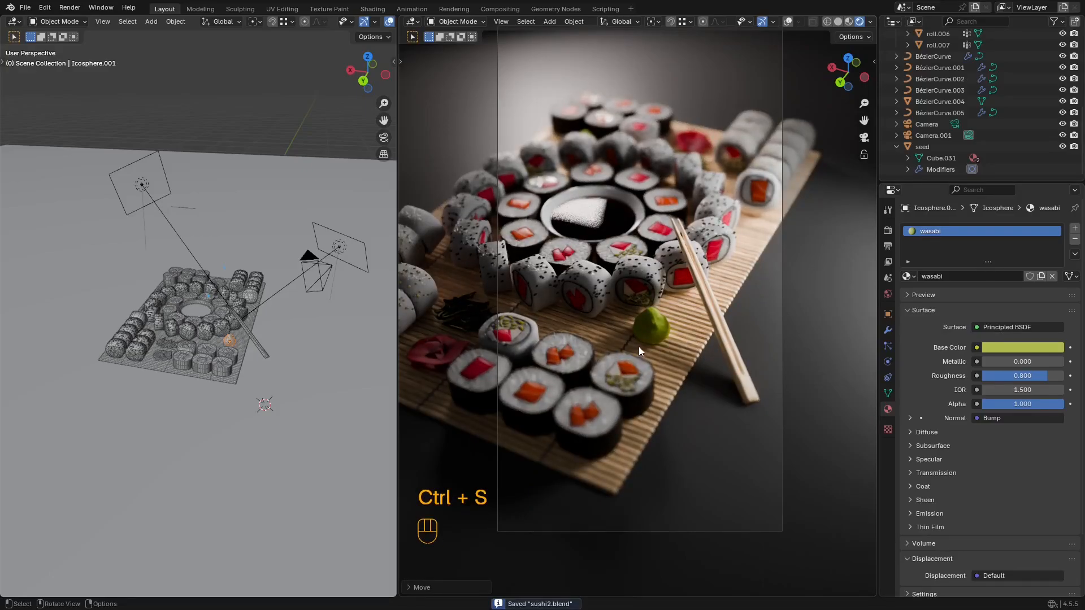
# Step: Try a linked duplicate of the wasabi beside the rolls at the mat's far edge, rotated about Z, and delete it
pyautogui.hotkey('alt', 'd')
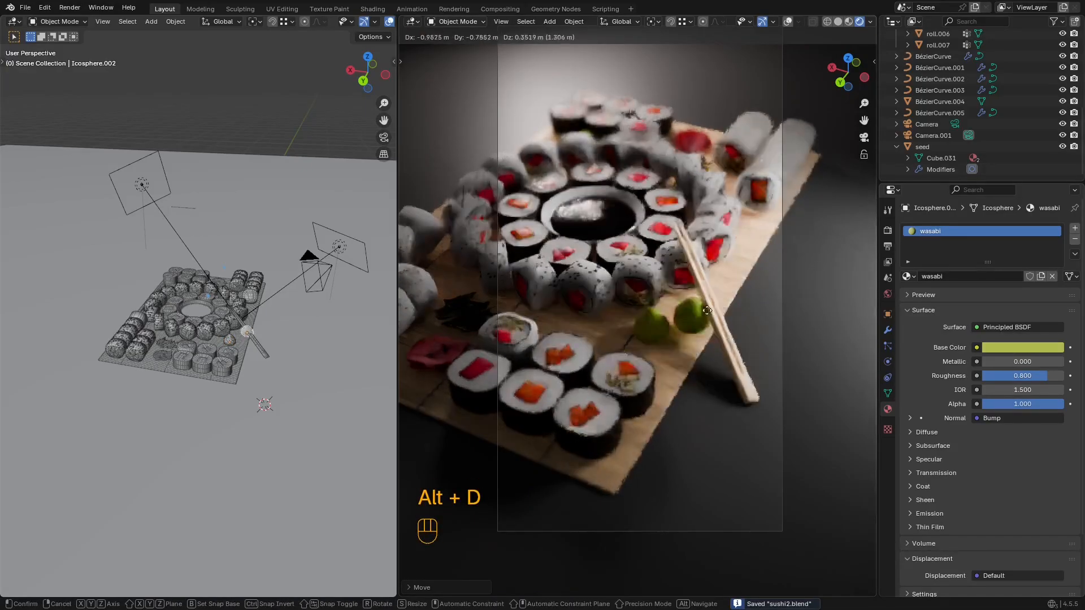
pyautogui.press('g')
pyautogui.hotkey('shift', 'z')
pyautogui.click(744, 232)
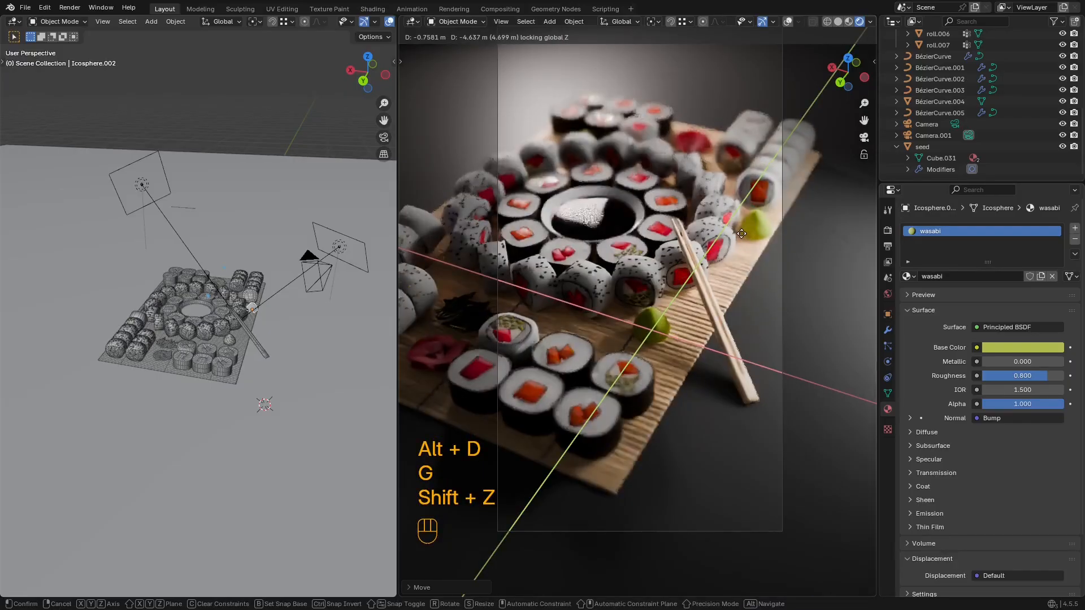
pyautogui.press('r')
pyautogui.press('z')
pyautogui.click(715, 302)
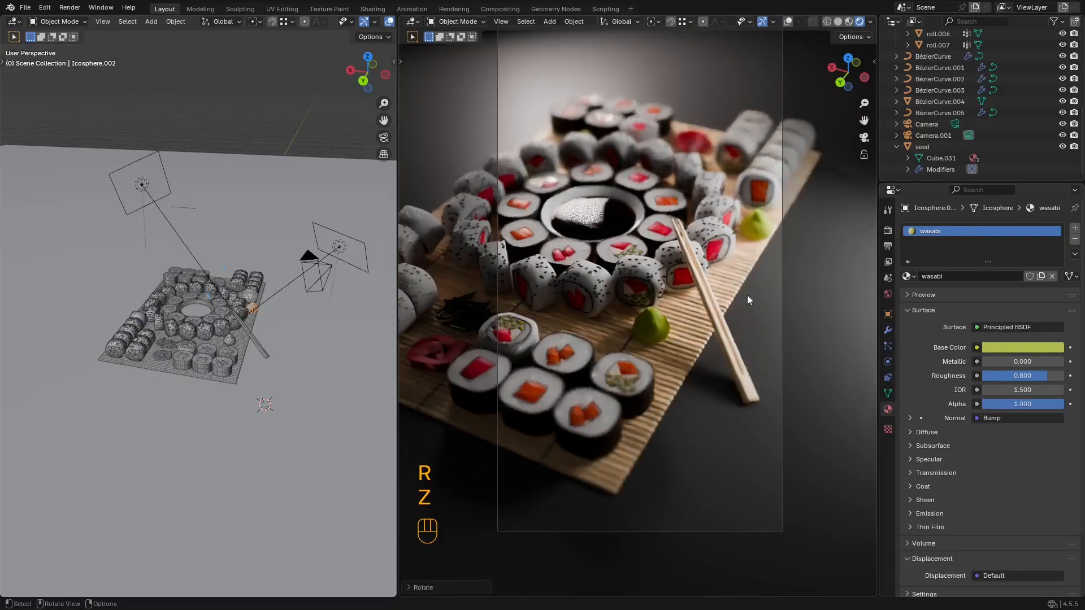
pyautogui.press('x')
pyautogui.click(754, 276)
# Step: Save the file, switch the camera viewport to solid shading, and start rendering the image
pyautogui.hotkey('ctrl', 's')
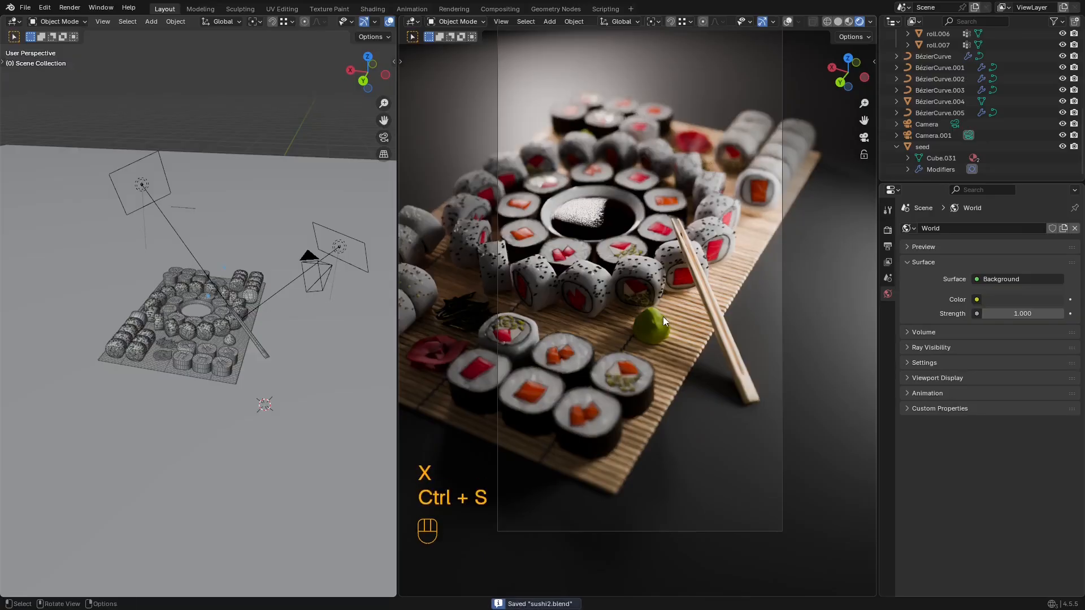
pyautogui.press('z')
pyautogui.click(661, 252)
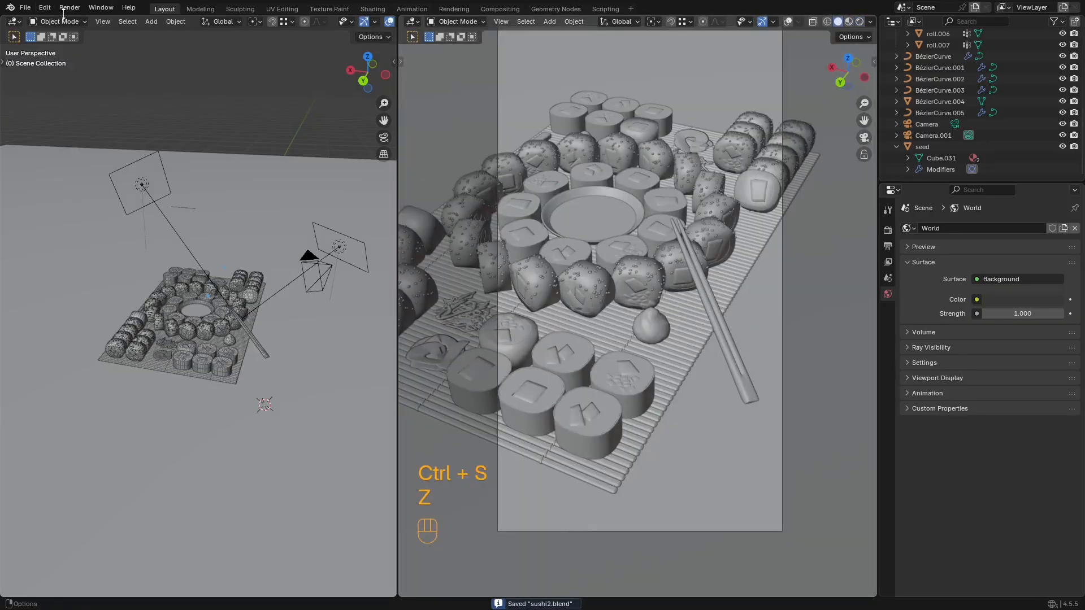
pyautogui.click(69, 7)
pyautogui.click(83, 21)
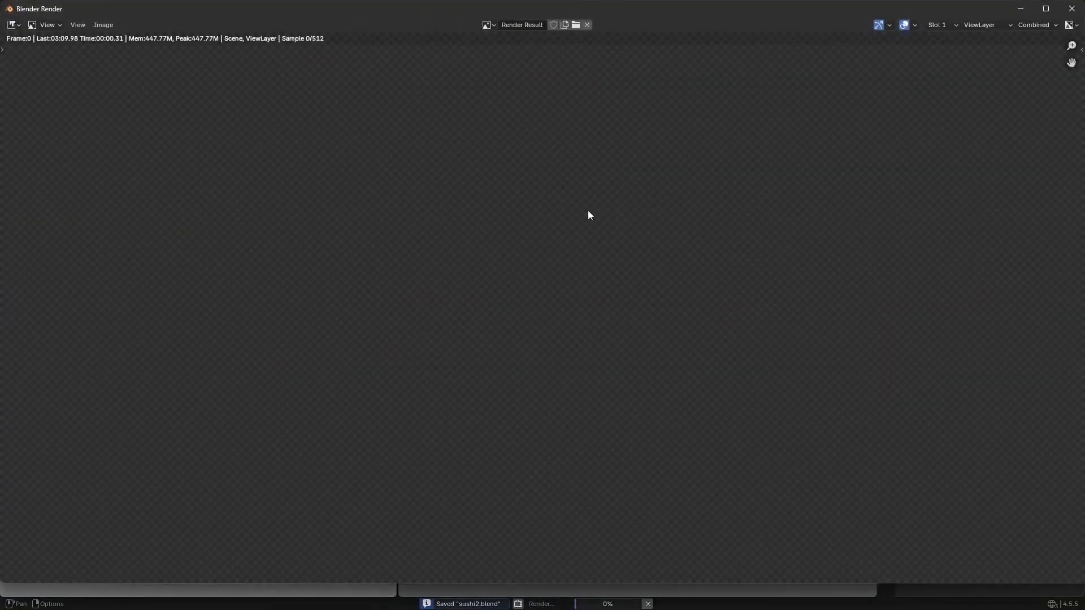
# Step: Examine the framing of the sushi board in the render in progress, and stop the render
pyautogui.scroll(-4, 390, 188)
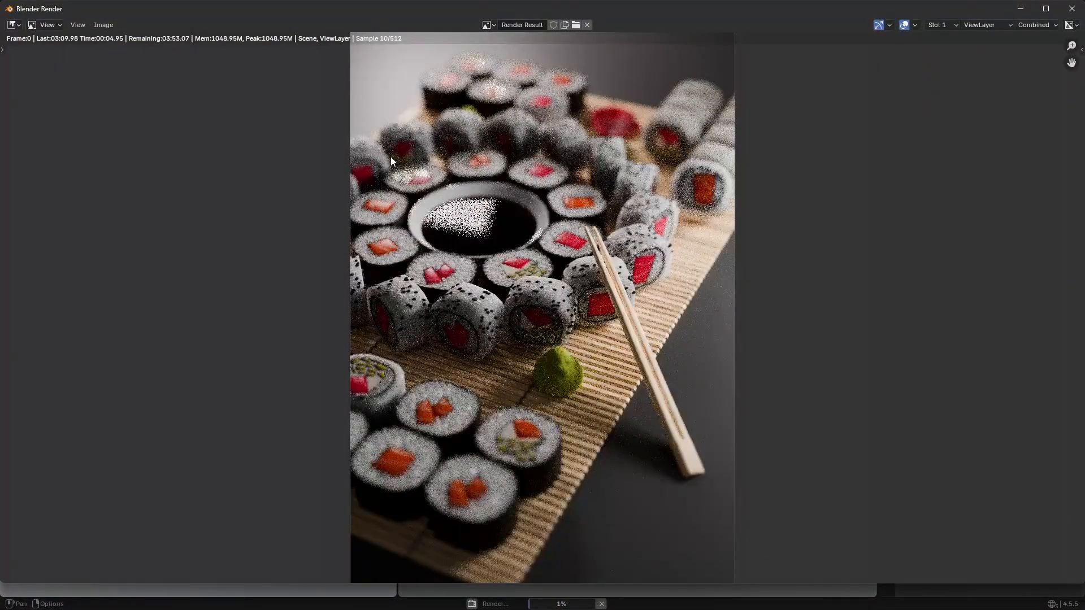
pyautogui.scroll(-1, 391, 157)
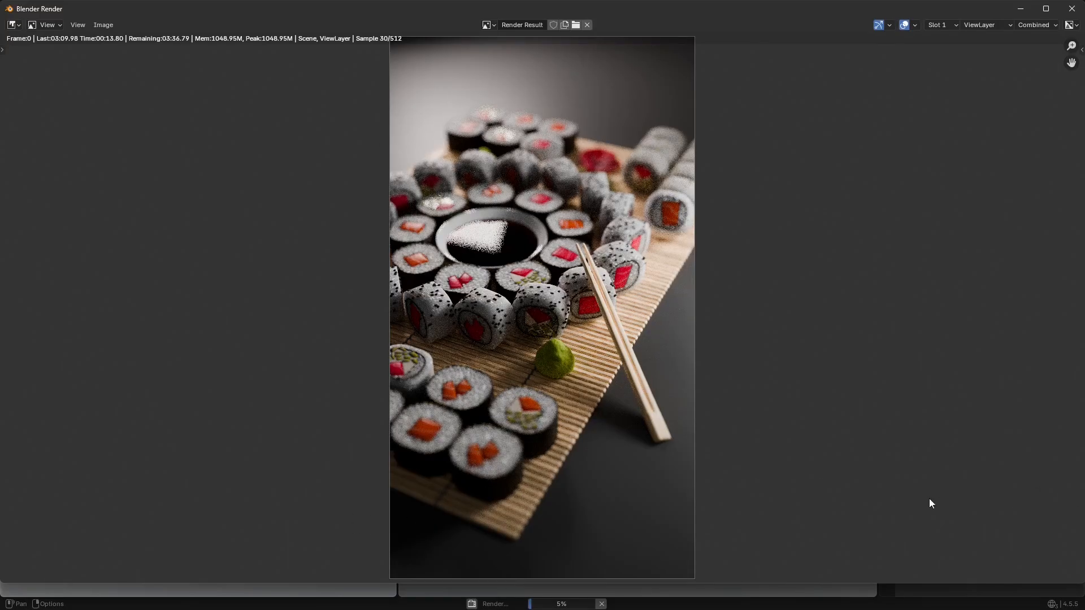
pyautogui.scroll(2, 579, 346)
pyautogui.scroll(-2, 581, 347)
pyautogui.scroll(-1, 627, 168)
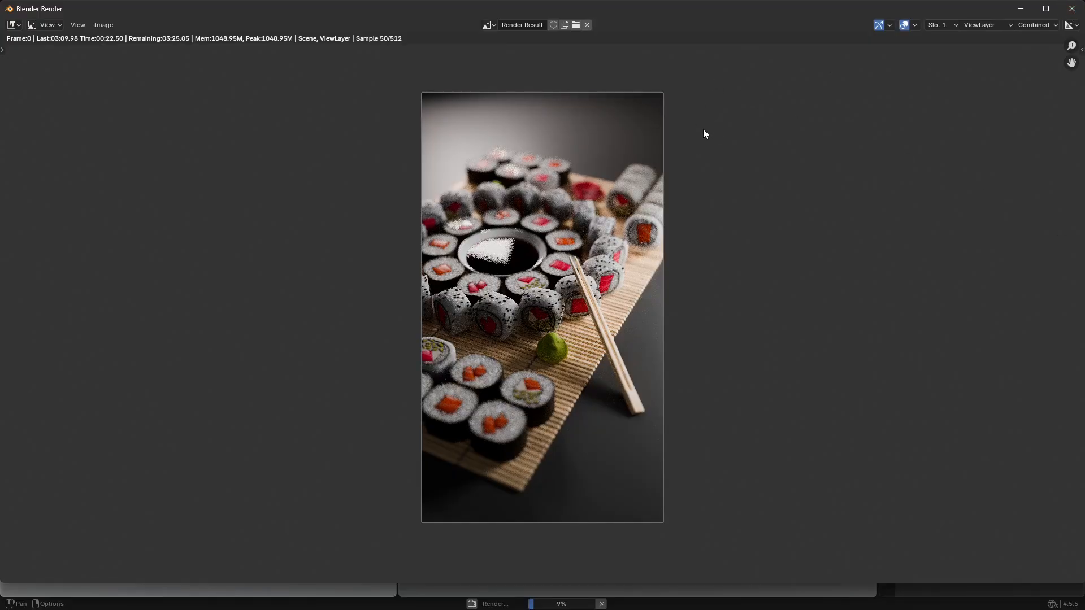
pyautogui.press('Escape')
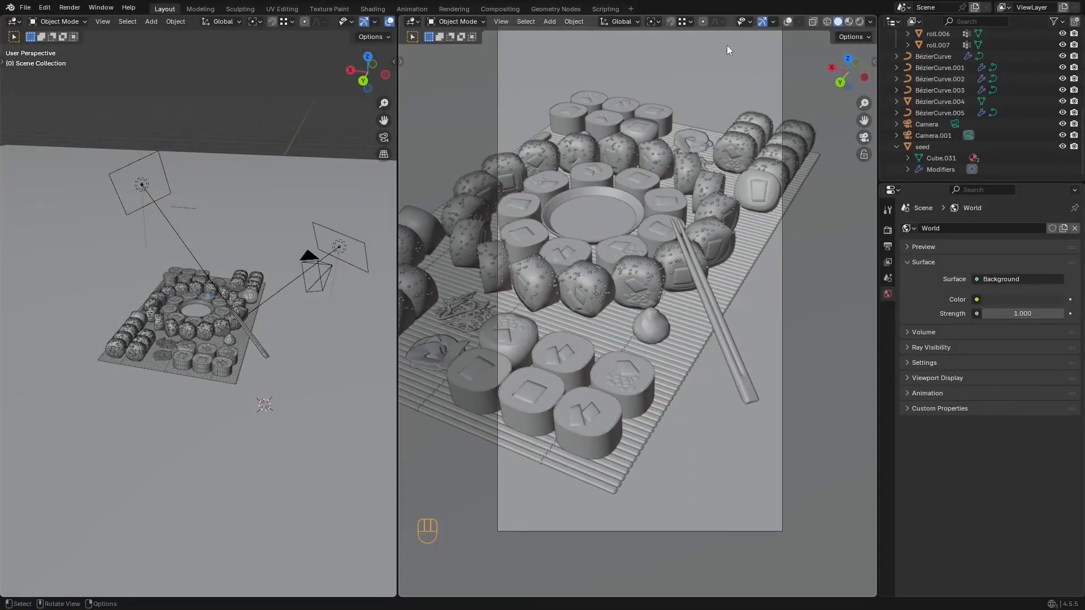
# Step: Select Camera.001 and set its vertical lens shift to -0.031 to reframe the sushi board
pyautogui.scroll(-1, 727, 47)
pyautogui.keyDown('shift'); pyautogui.moveTo(727, 120); pyautogui.dragTo(716, 146, button='middle'); pyautogui.keyUp('shift')
pyautogui.click(947, 135)
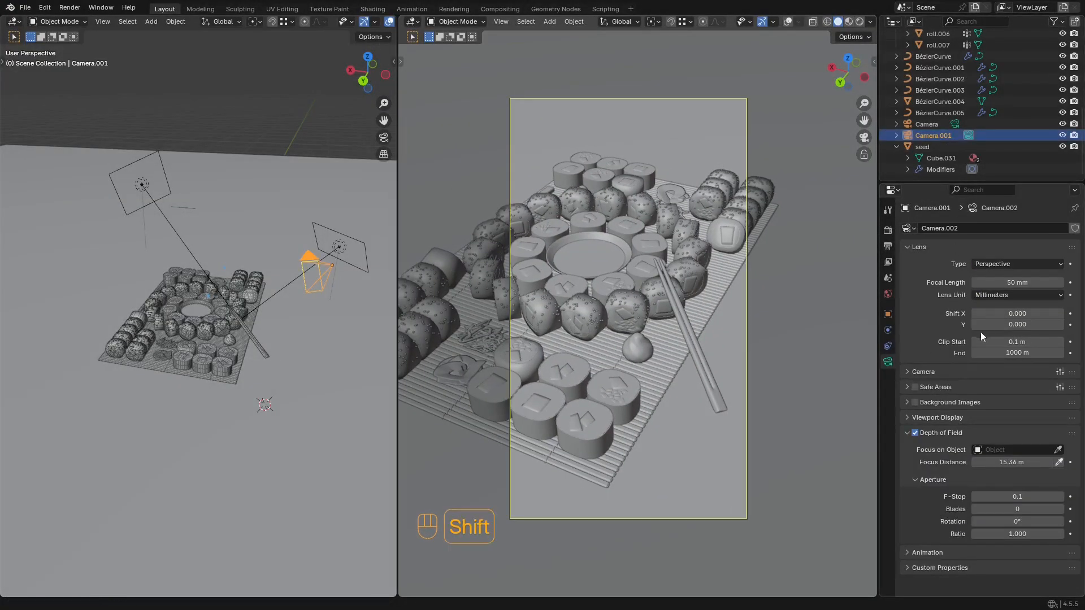
pyautogui.moveTo(986, 325)
pyautogui.mouseDown()
pyautogui.moveTo(971, 325)
pyautogui.moveTo(995, 324)
pyautogui.mouseUp()
pyautogui.press('g')
pyautogui.press('z')
pyautogui.press('z')
pyautogui.click(763, 333)
# Step: Preview the reframed camera view in rendered shading, toggling the overlays off and on, and save the file
pyautogui.press('z')
pyautogui.click(656, 332)
pyautogui.hotkey('shift', 'alt', 'z')
pyautogui.hotkey('shift', 'alt', 'z')
pyautogui.hotkey('ctrl', 's')
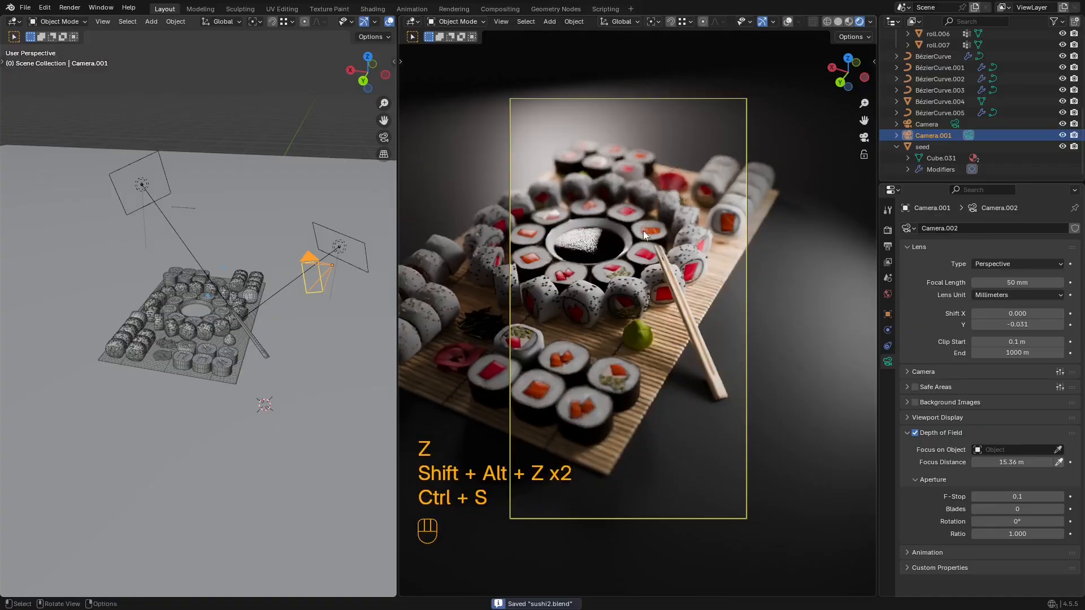
# Step: Return the camera viewport to solid shading, save the file, and render the reframed image
pyautogui.press('z')
pyautogui.click(745, 367)
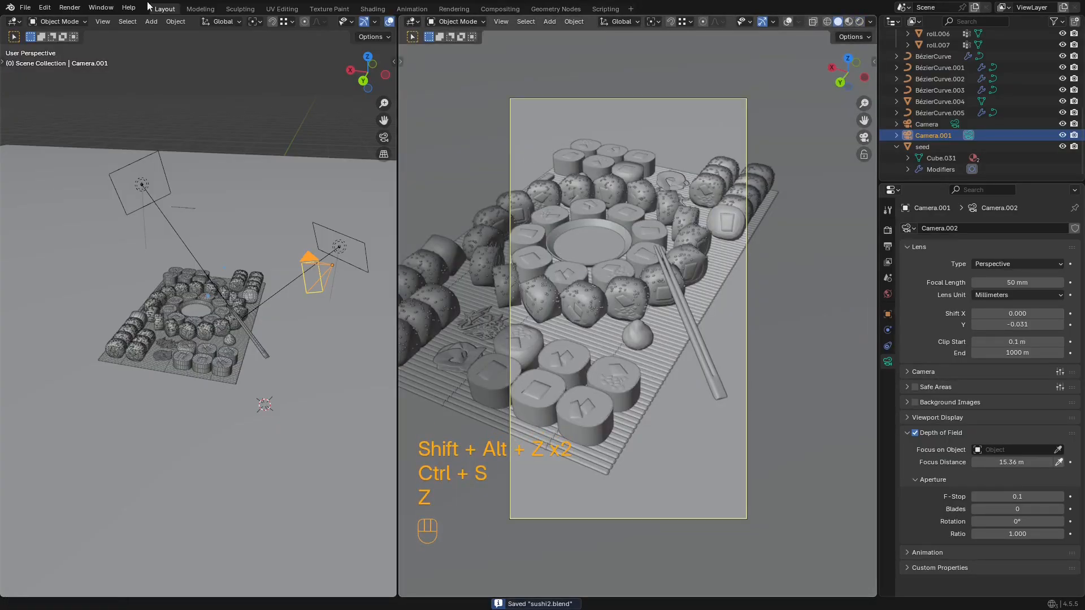
pyautogui.hotkey('ctrl', 's')
pyautogui.click(70, 7)
pyautogui.click(91, 20)
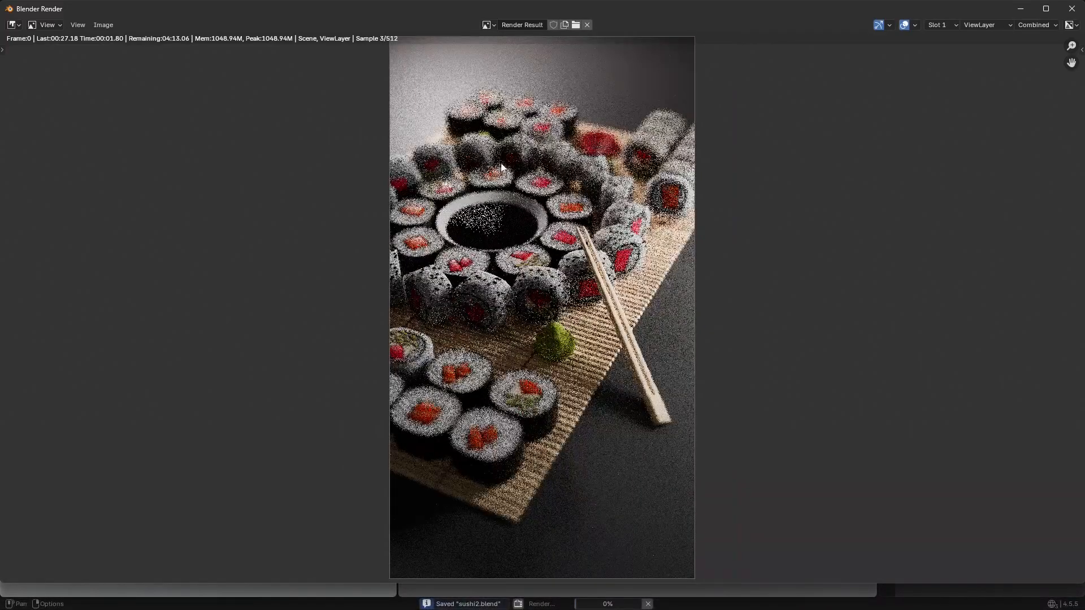
pyautogui.moveTo(500, 165)
pyautogui.mouseDown(button='middle')
pyautogui.moveTo(505, 177)
pyautogui.moveTo(510, 168)
pyautogui.mouseUp(button='middle')
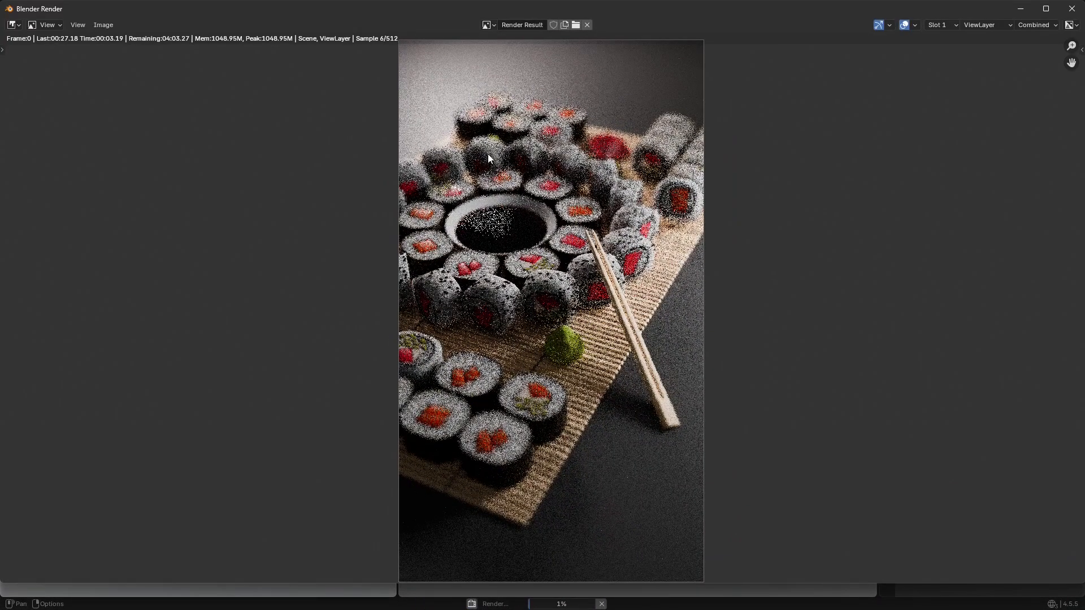